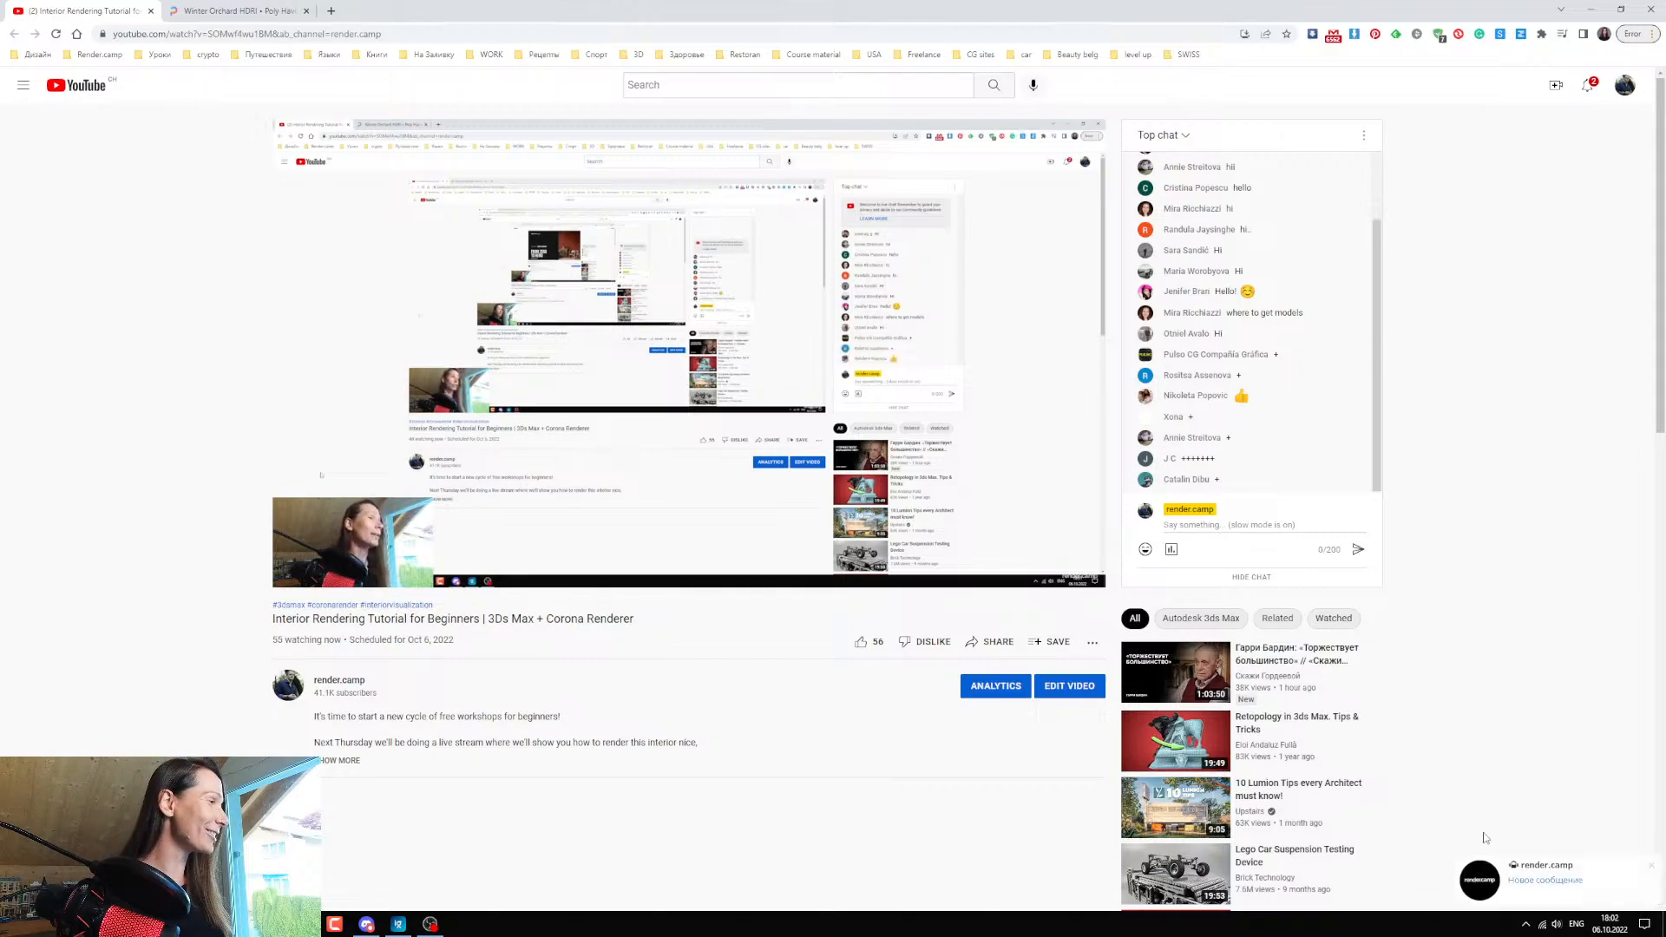
Dismiss the Telegram message notification and quit Telegram from the system tray.
click(1653, 870)
click(1529, 925)
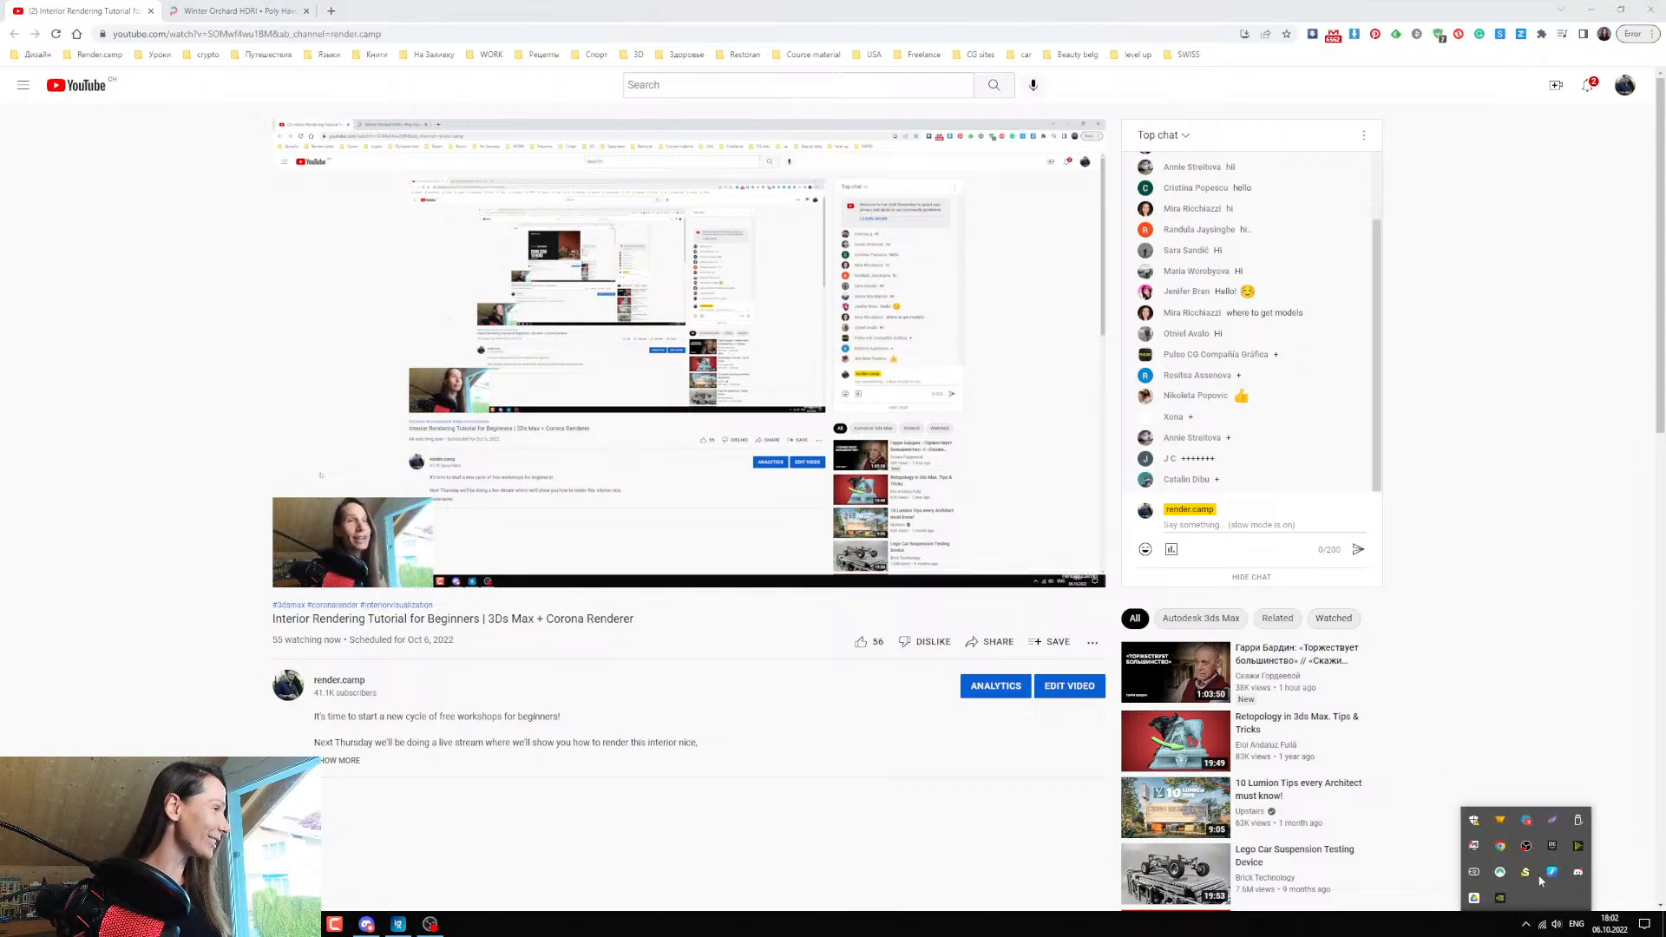
right_click(1527, 826)
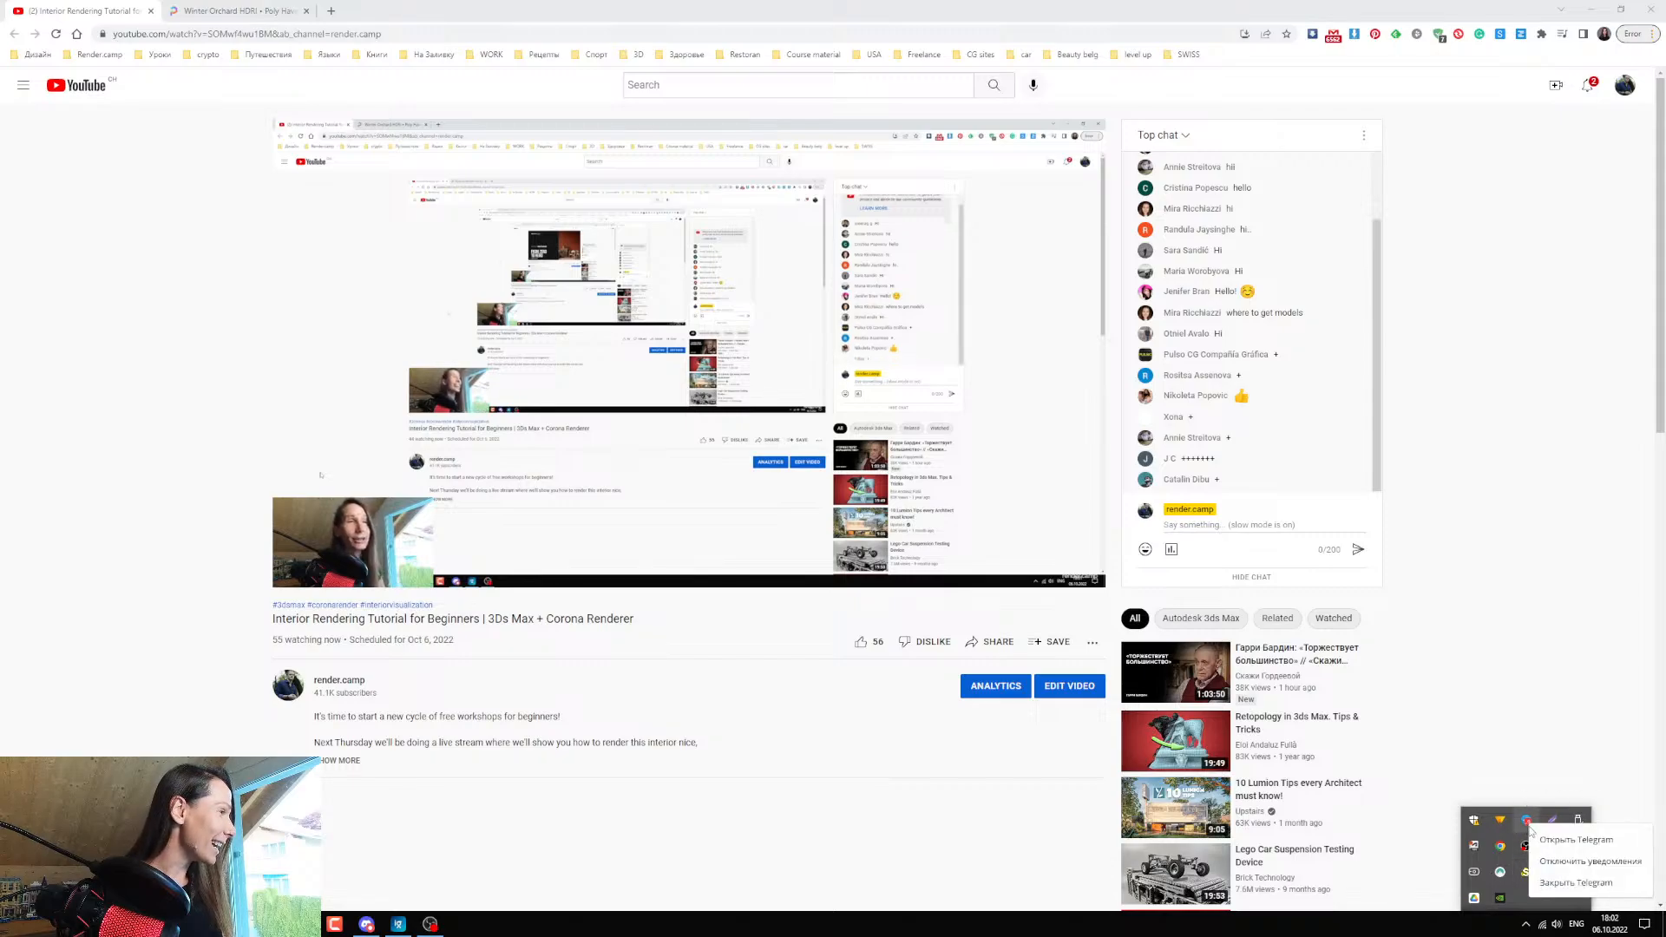
click(1553, 883)
click(1519, 727)
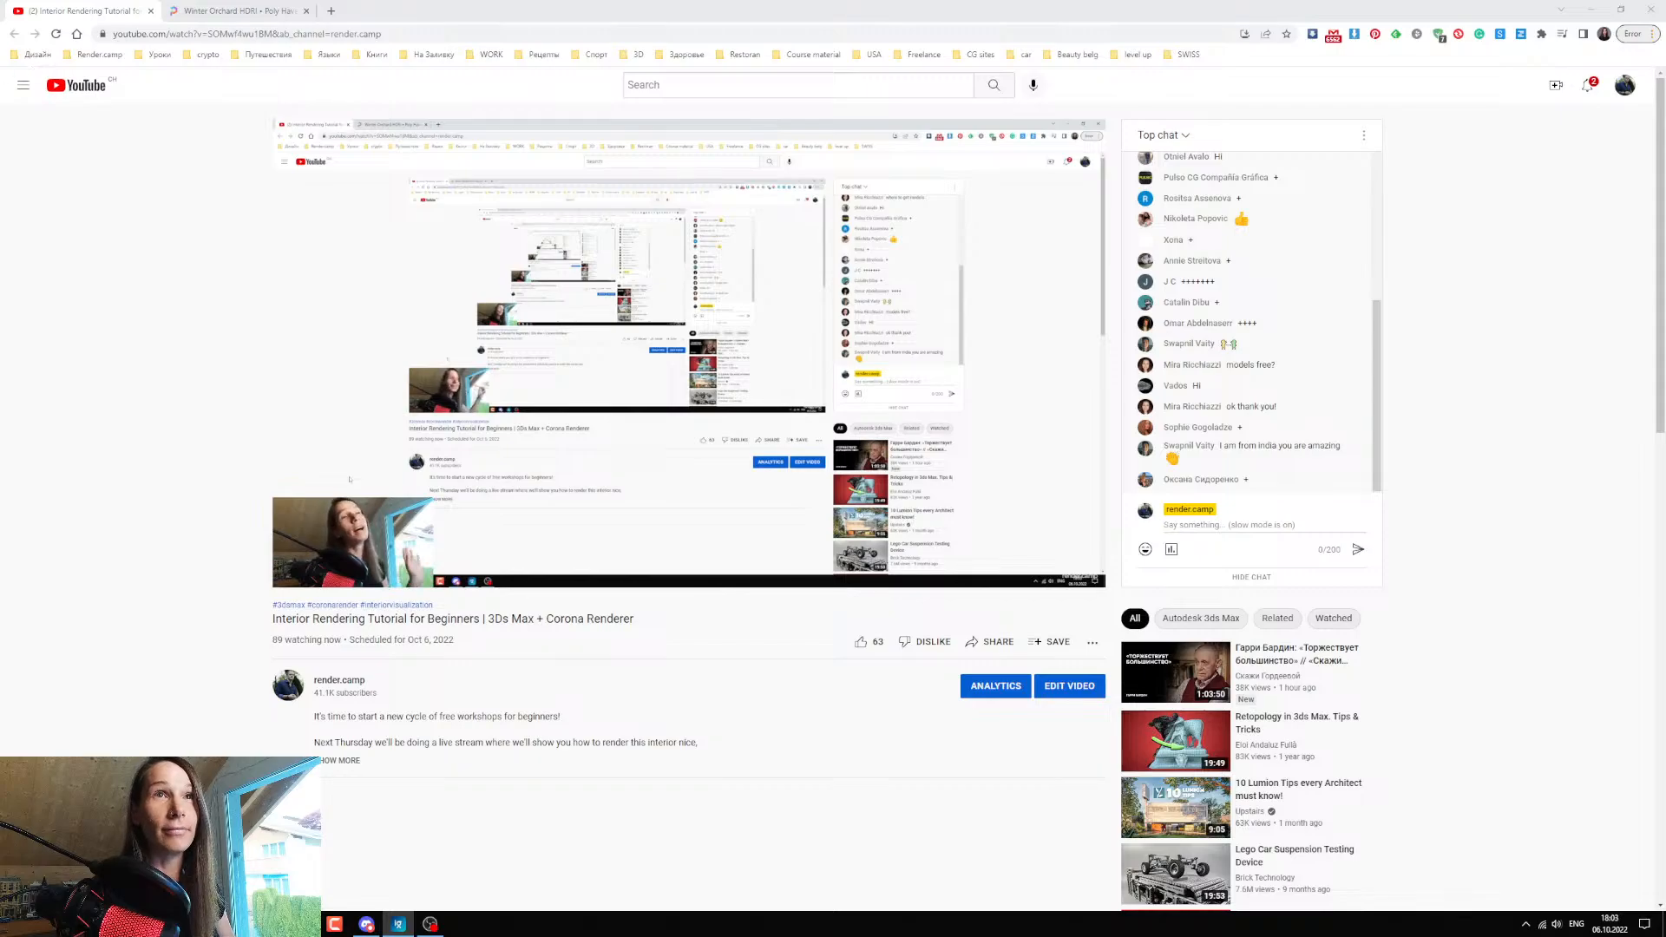
Bring the reference render 01_14.jpg in ImageGlass onto the screen, examine the interior, and move it off the screen.
drag(2, 130, 211, 87)
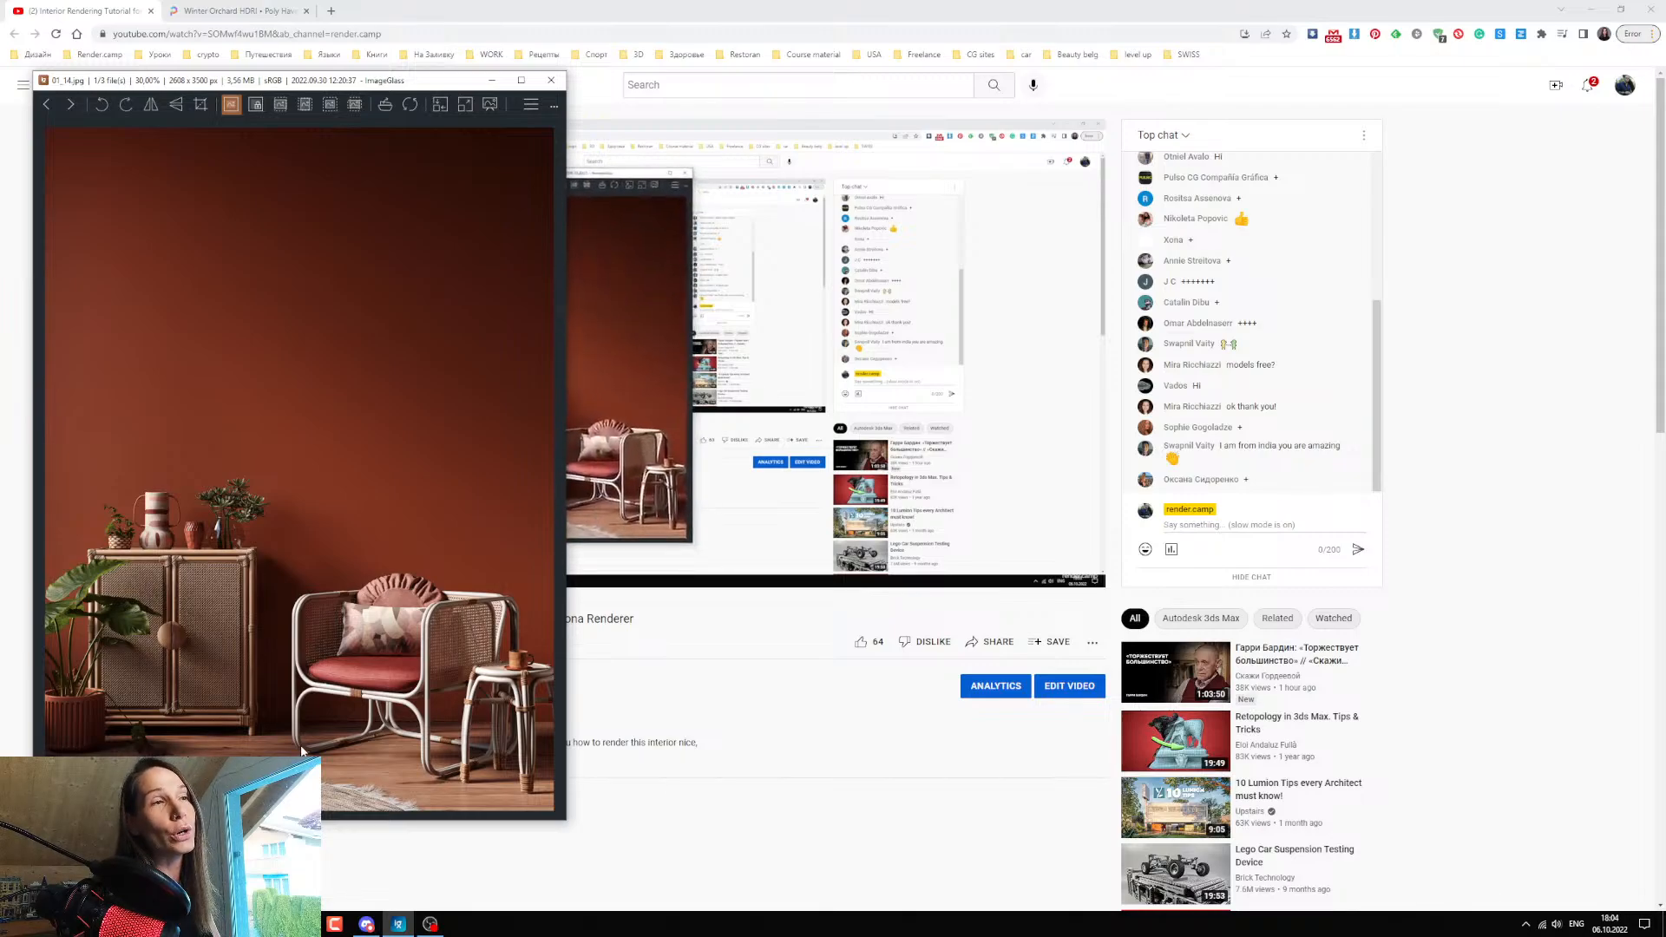
drag(311, 87, 465, 100)
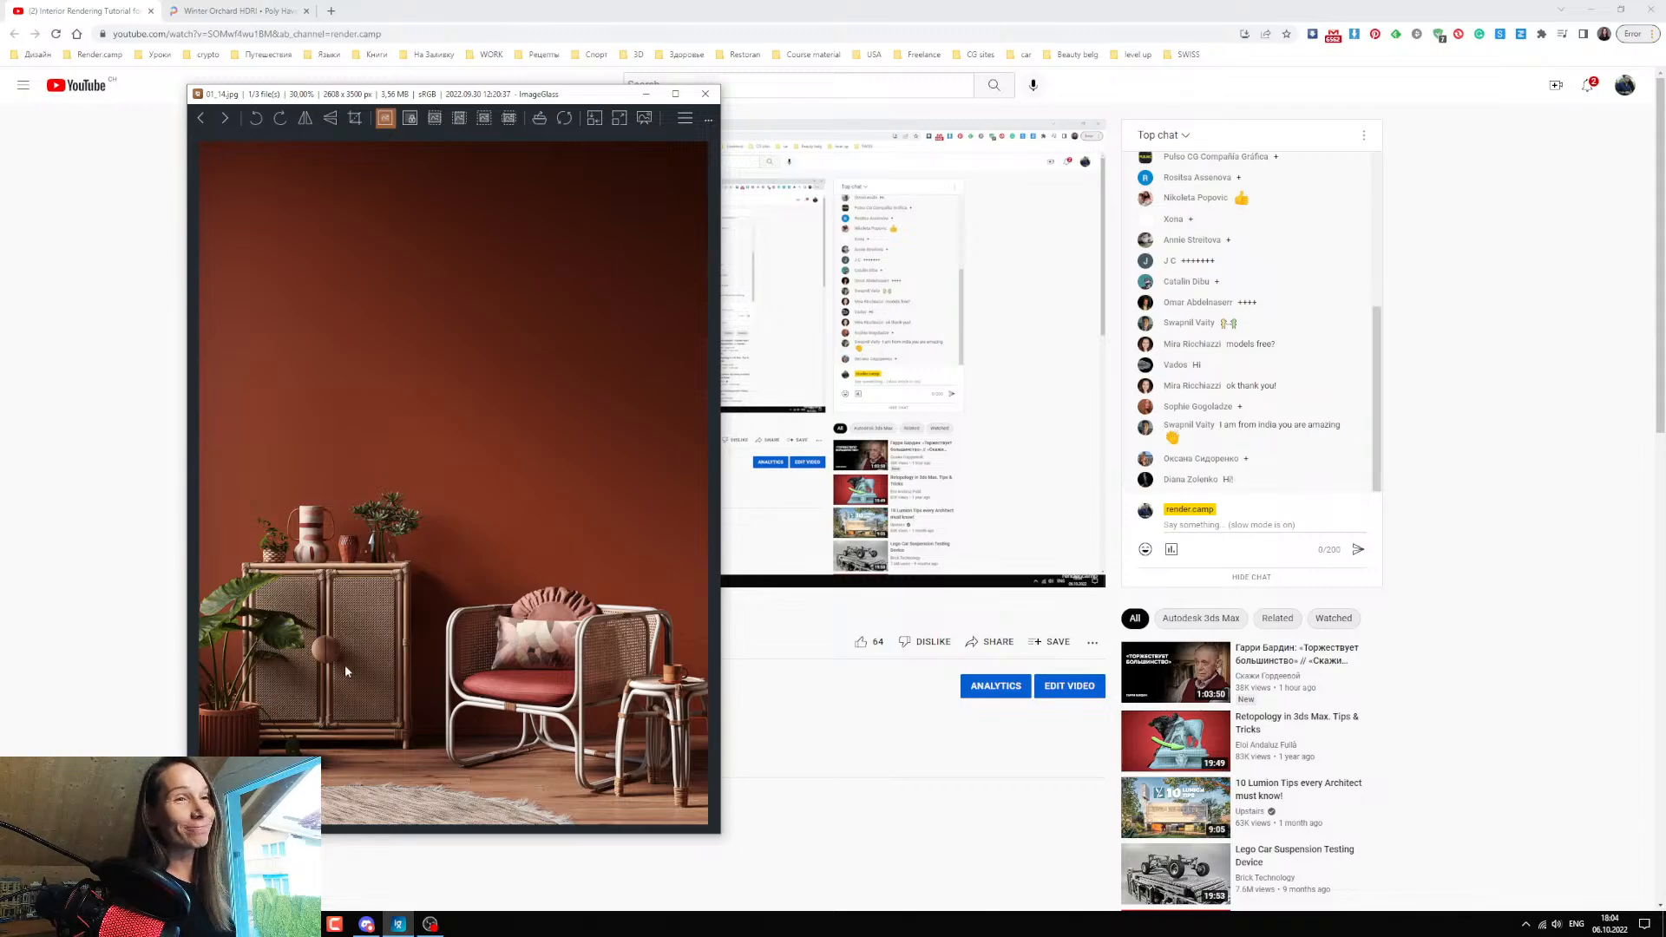
click(440, 878)
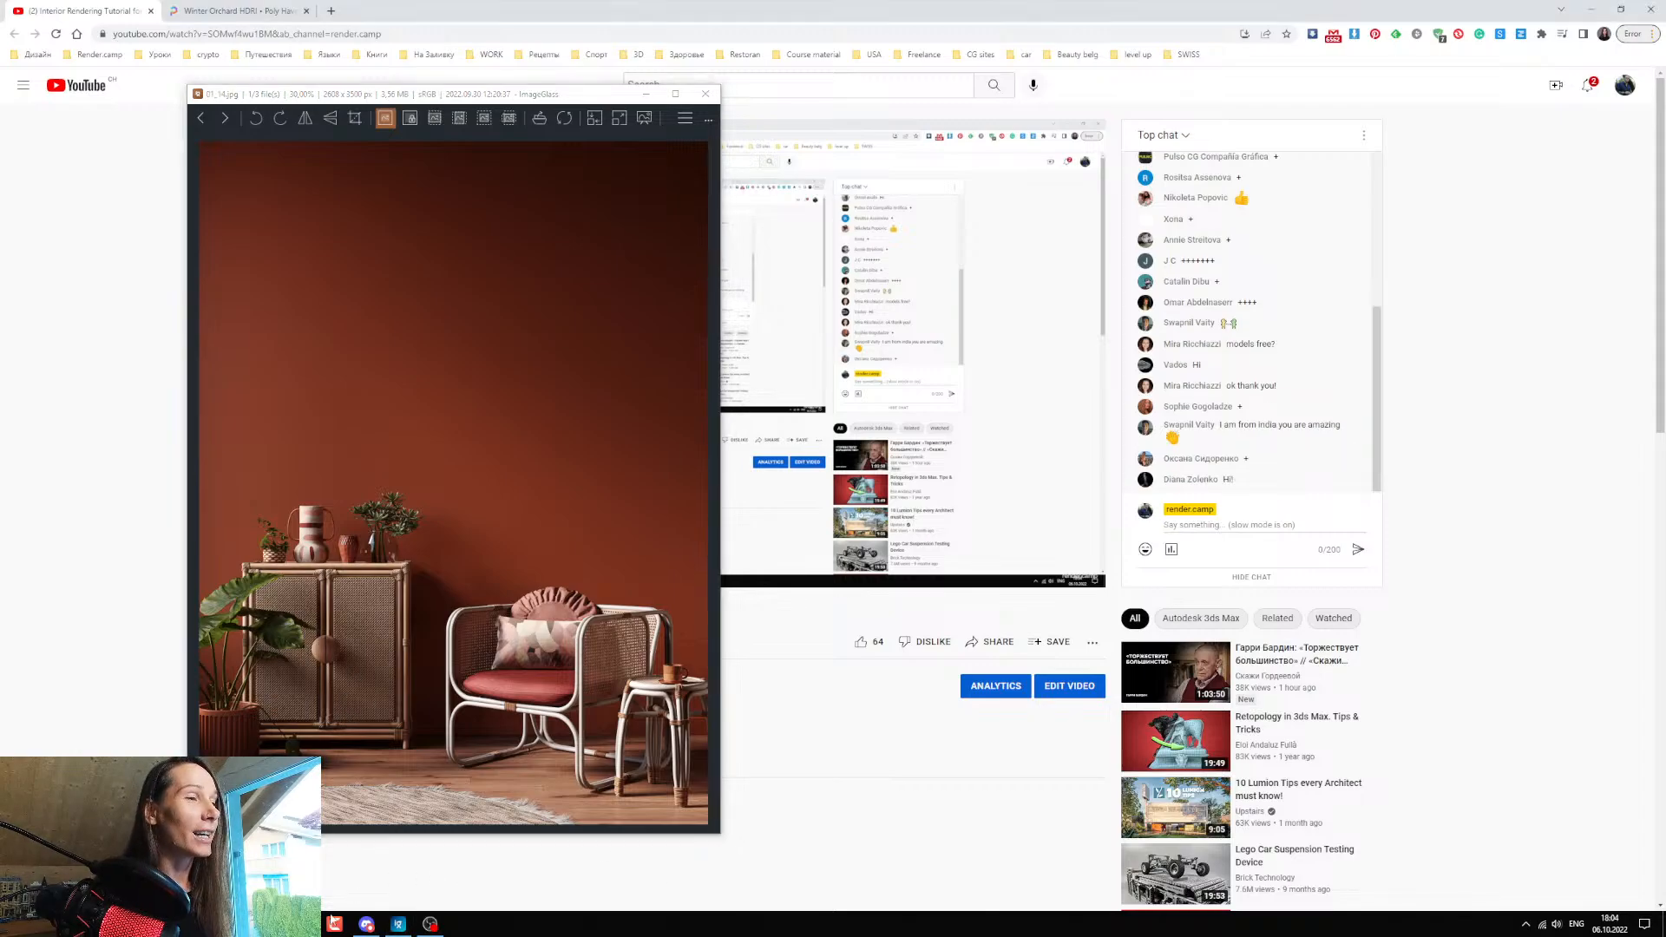
click(645, 93)
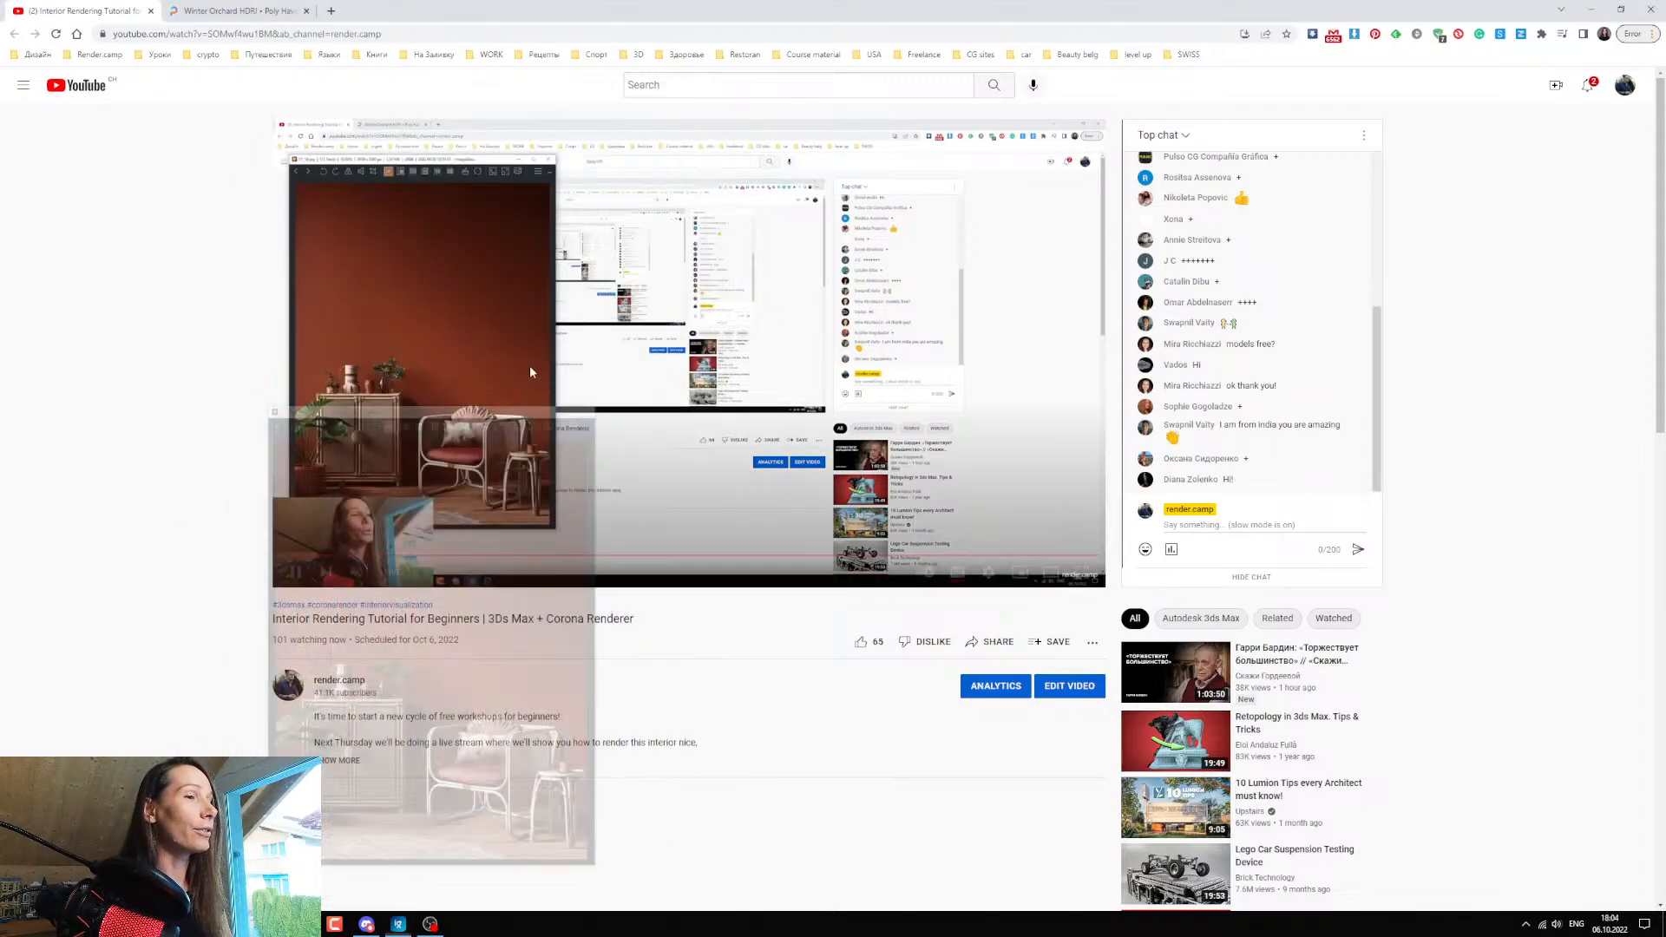
click(398, 924)
drag(423, 95, 0, 143)
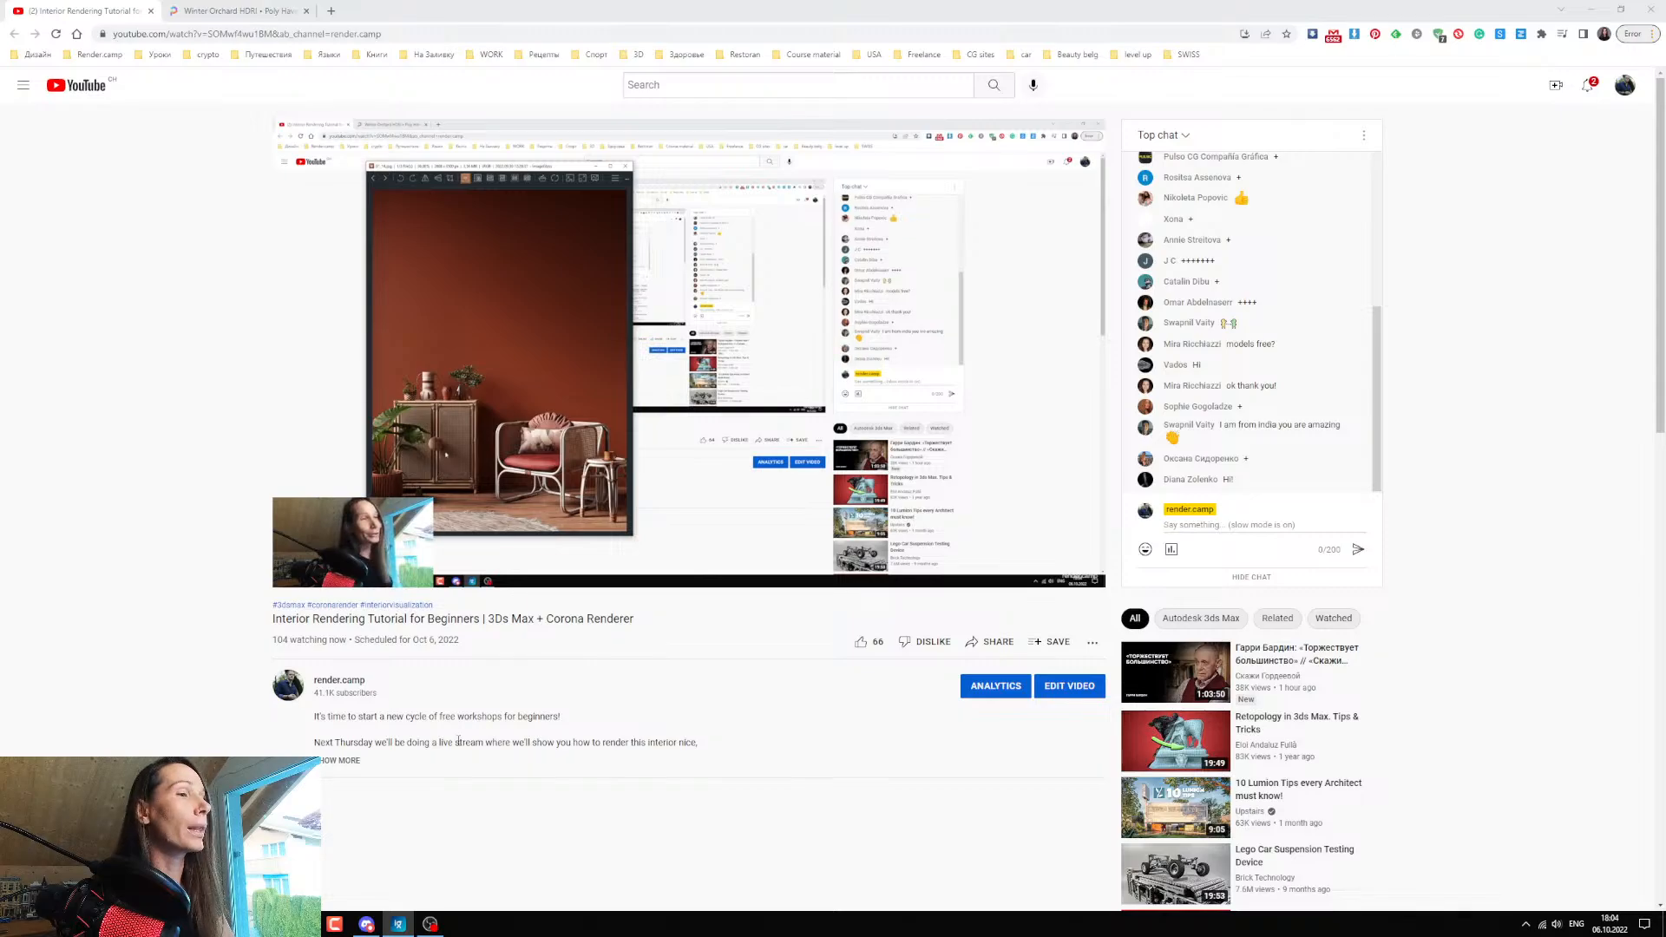
Switch to 3ds Max, maximize the Corona camera viewport, and select the vase and each plant in turn, ending with the floor plant.
click(398, 924)
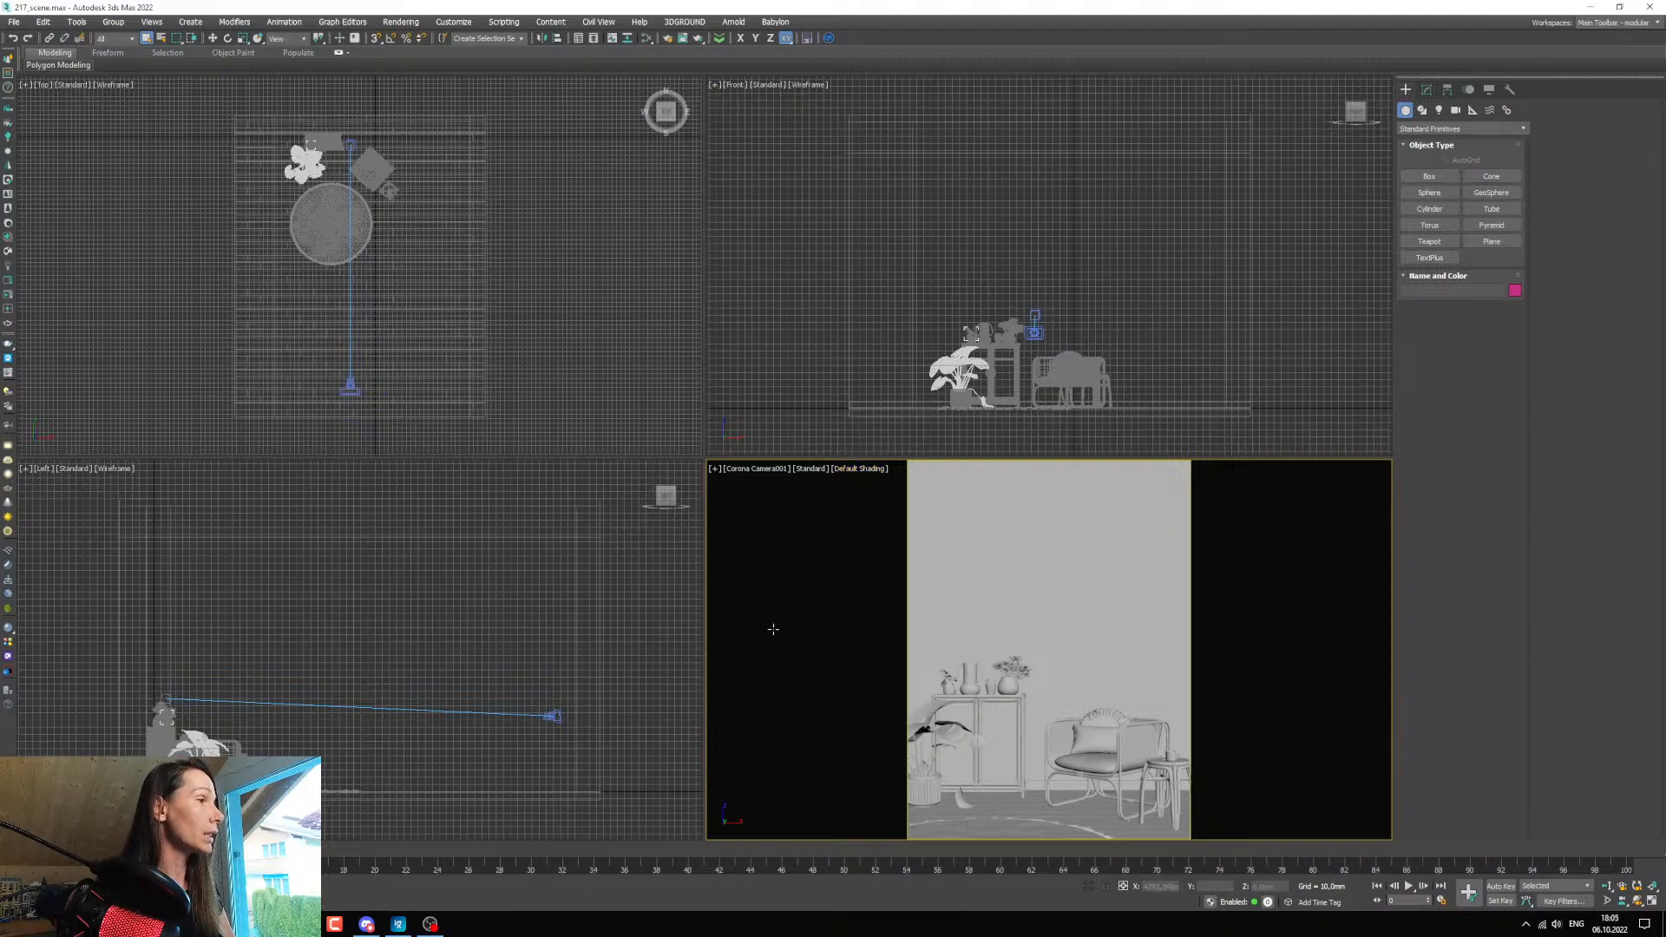
click(970, 677)
key(alt+w)
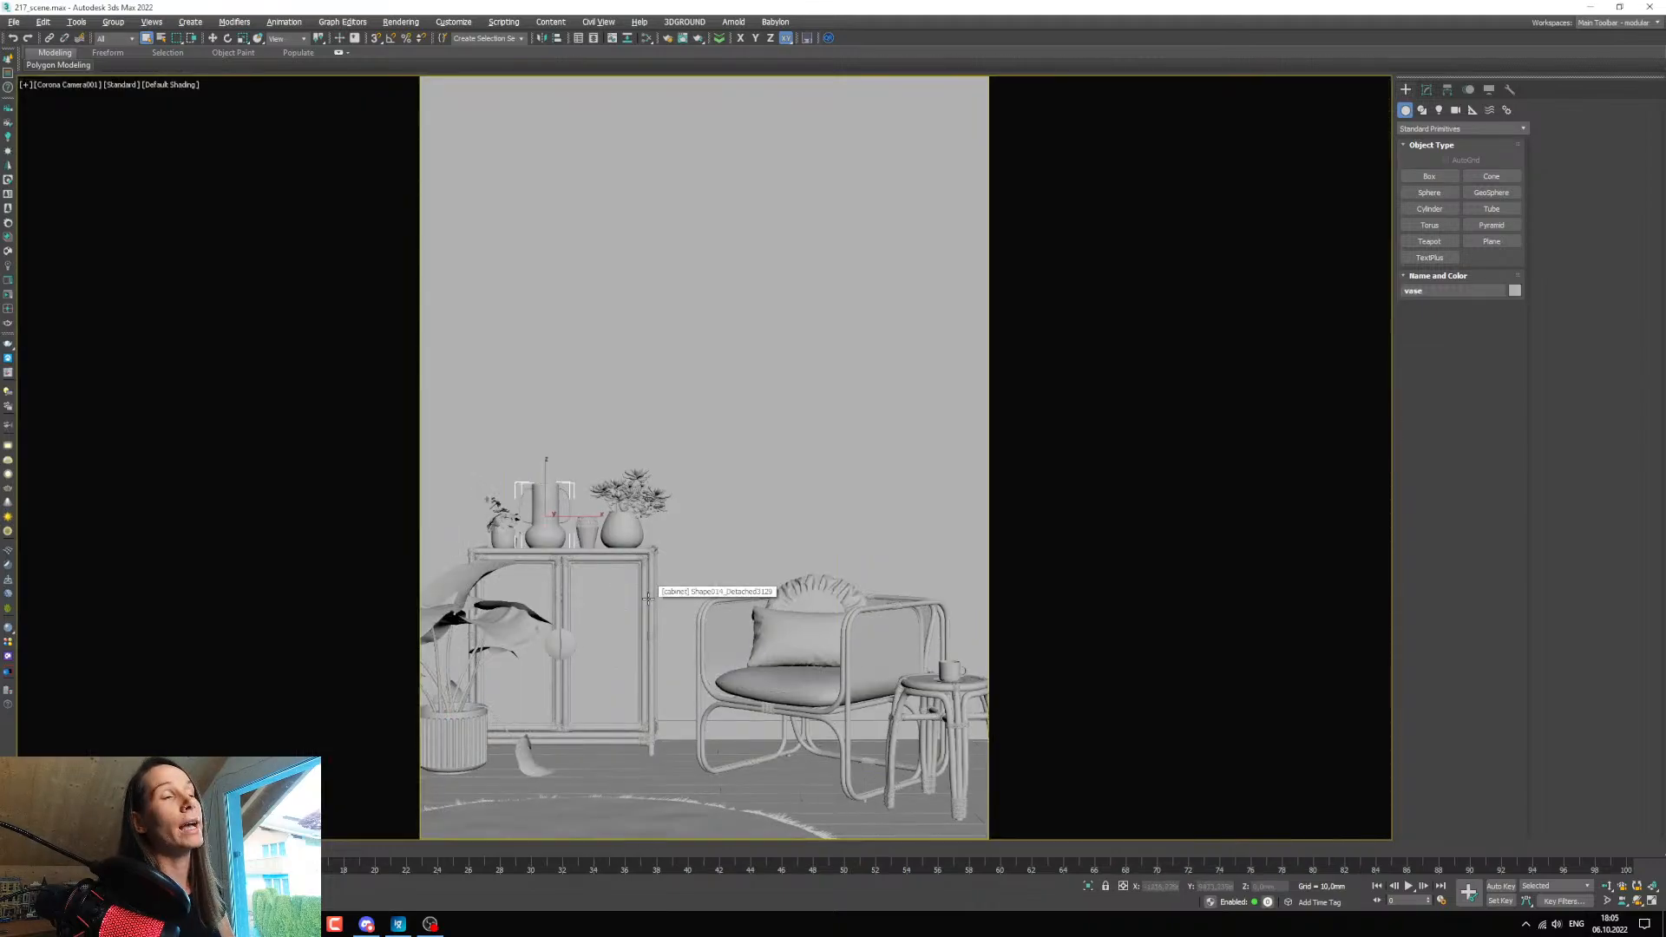
click(613, 493)
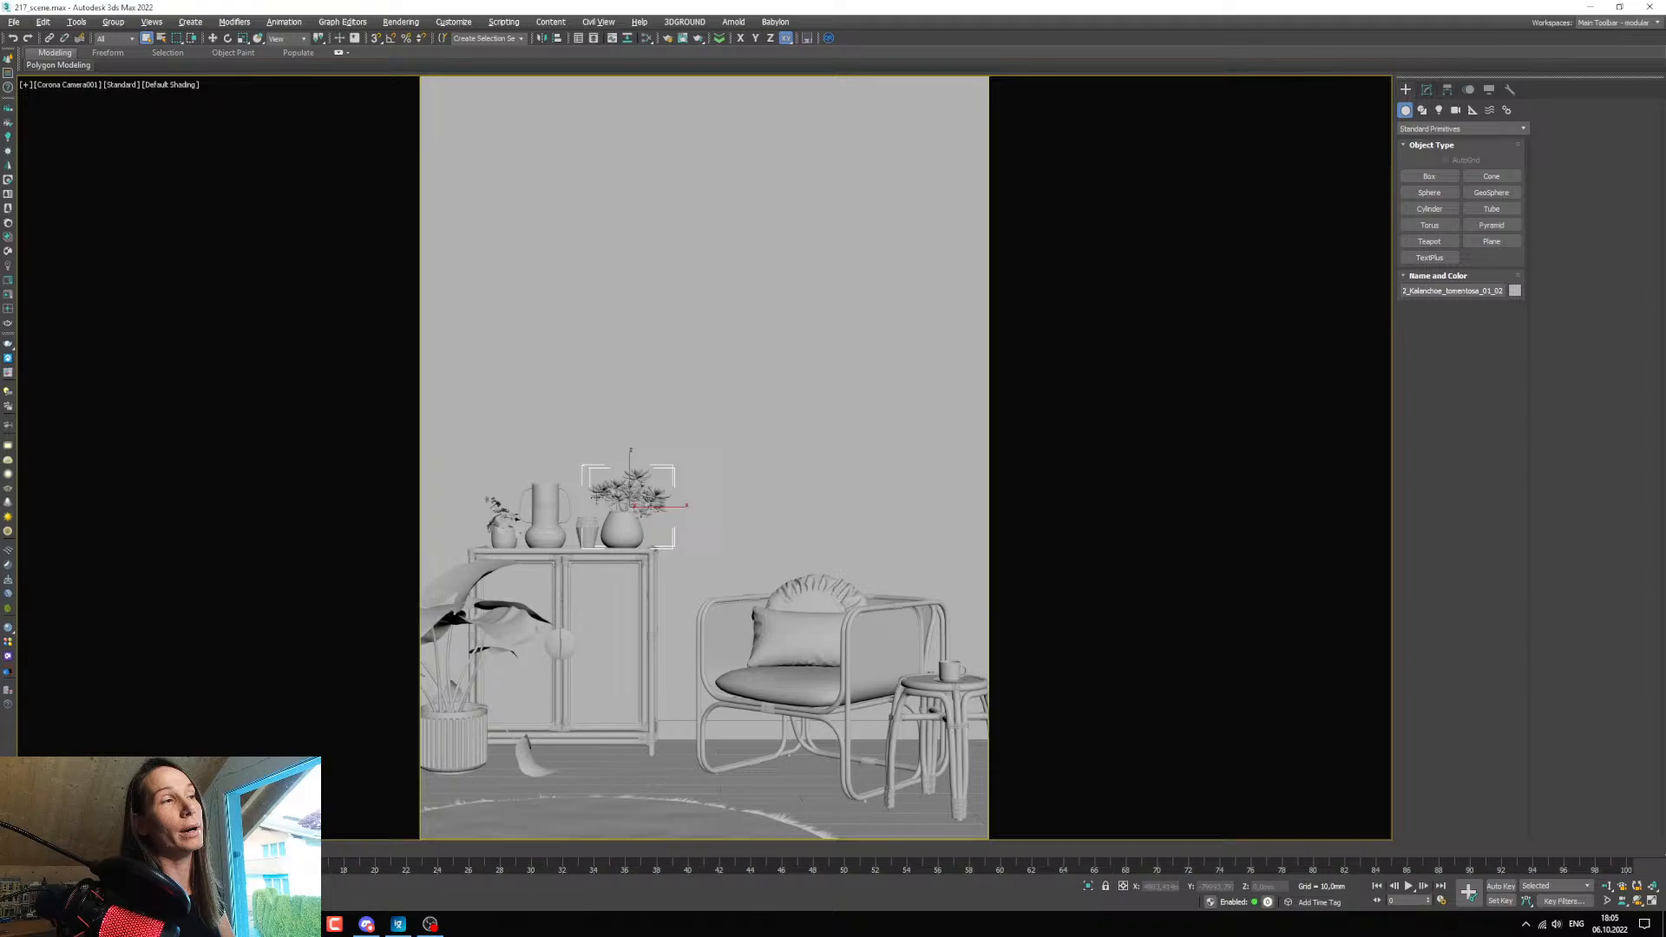
click(497, 517)
click(466, 610)
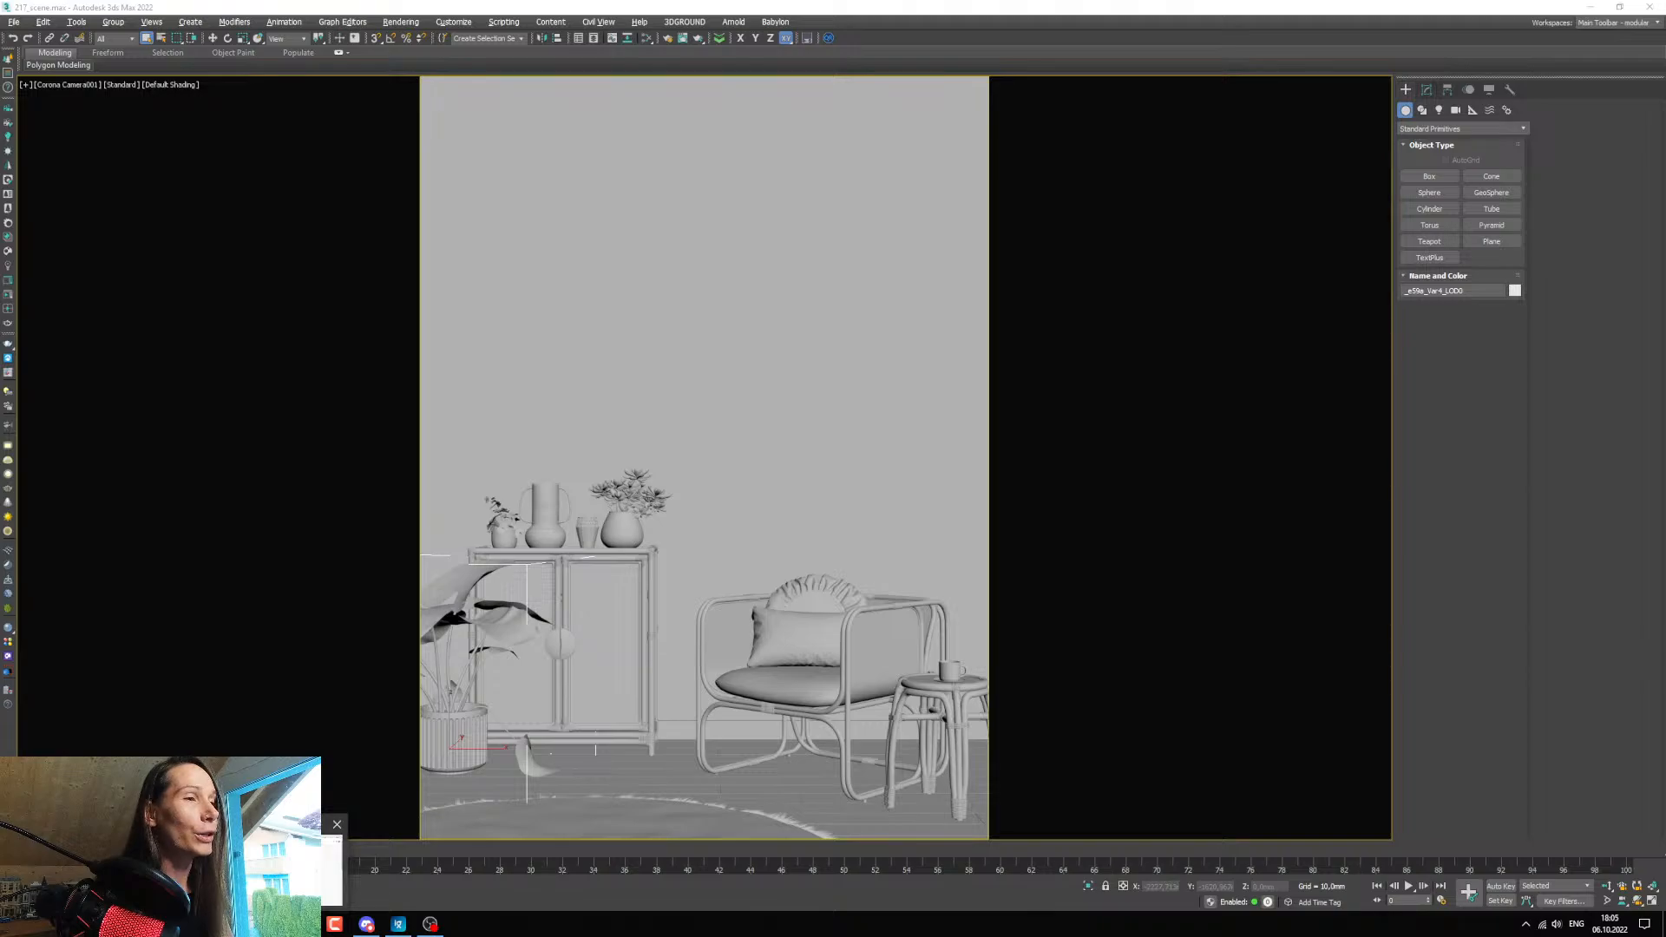
Look at the Winter Orchard HDRI page on Poly Haven in the browser and return to 3ds Max.
key(alt+Tab)
click(251, 11)
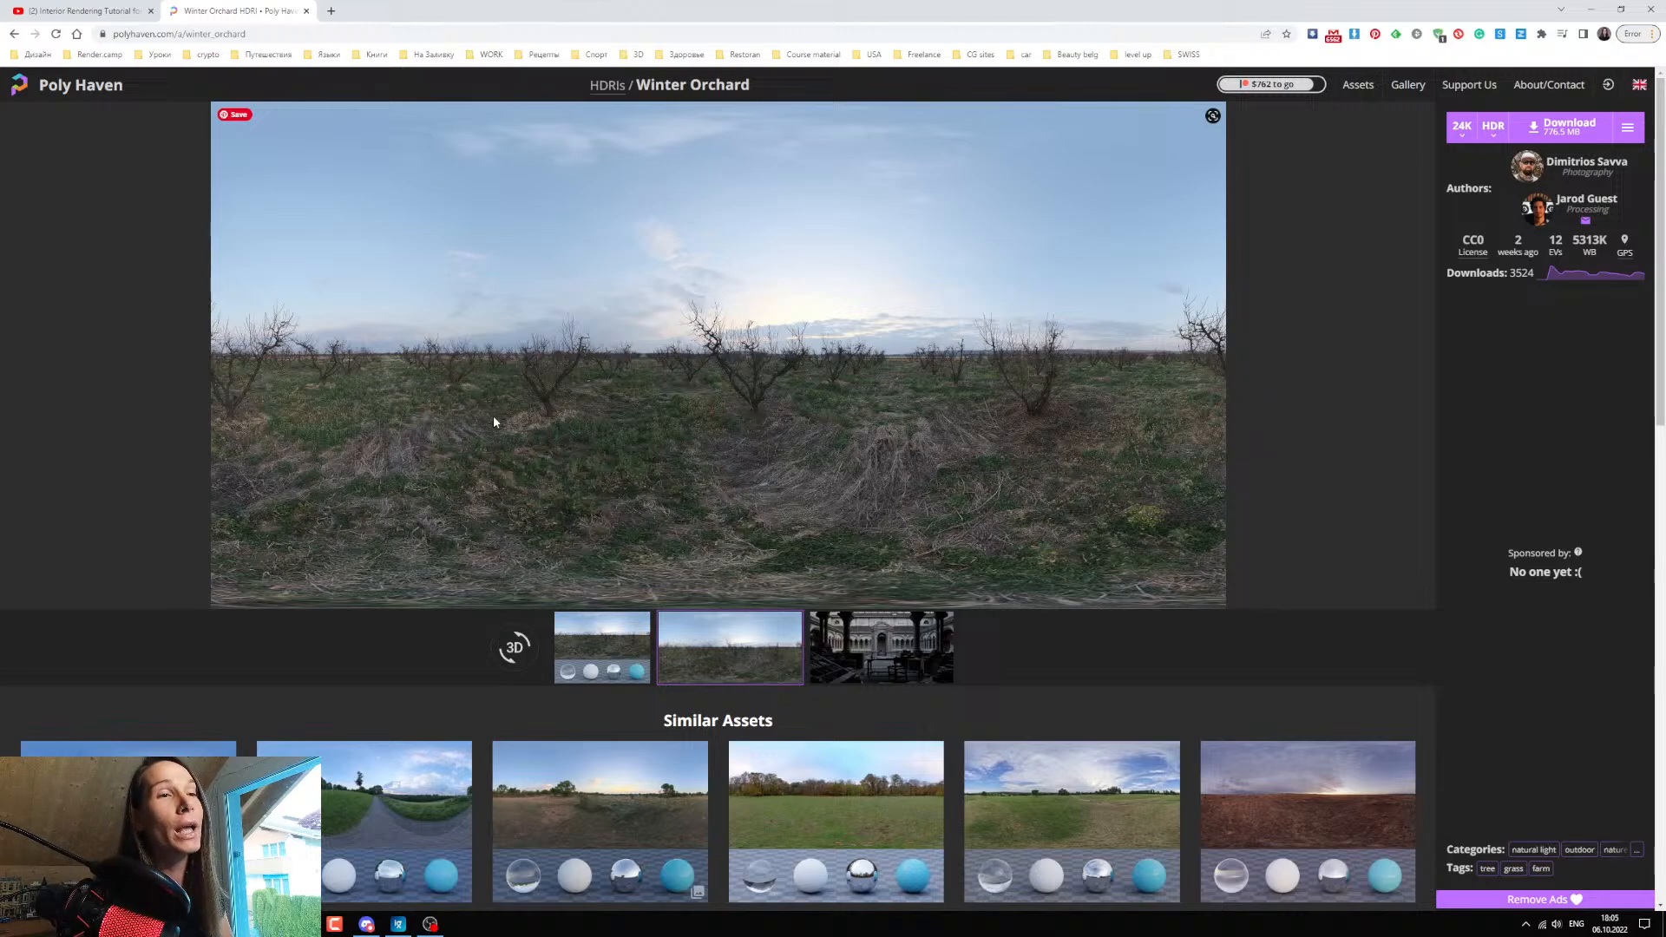
click(299, 924)
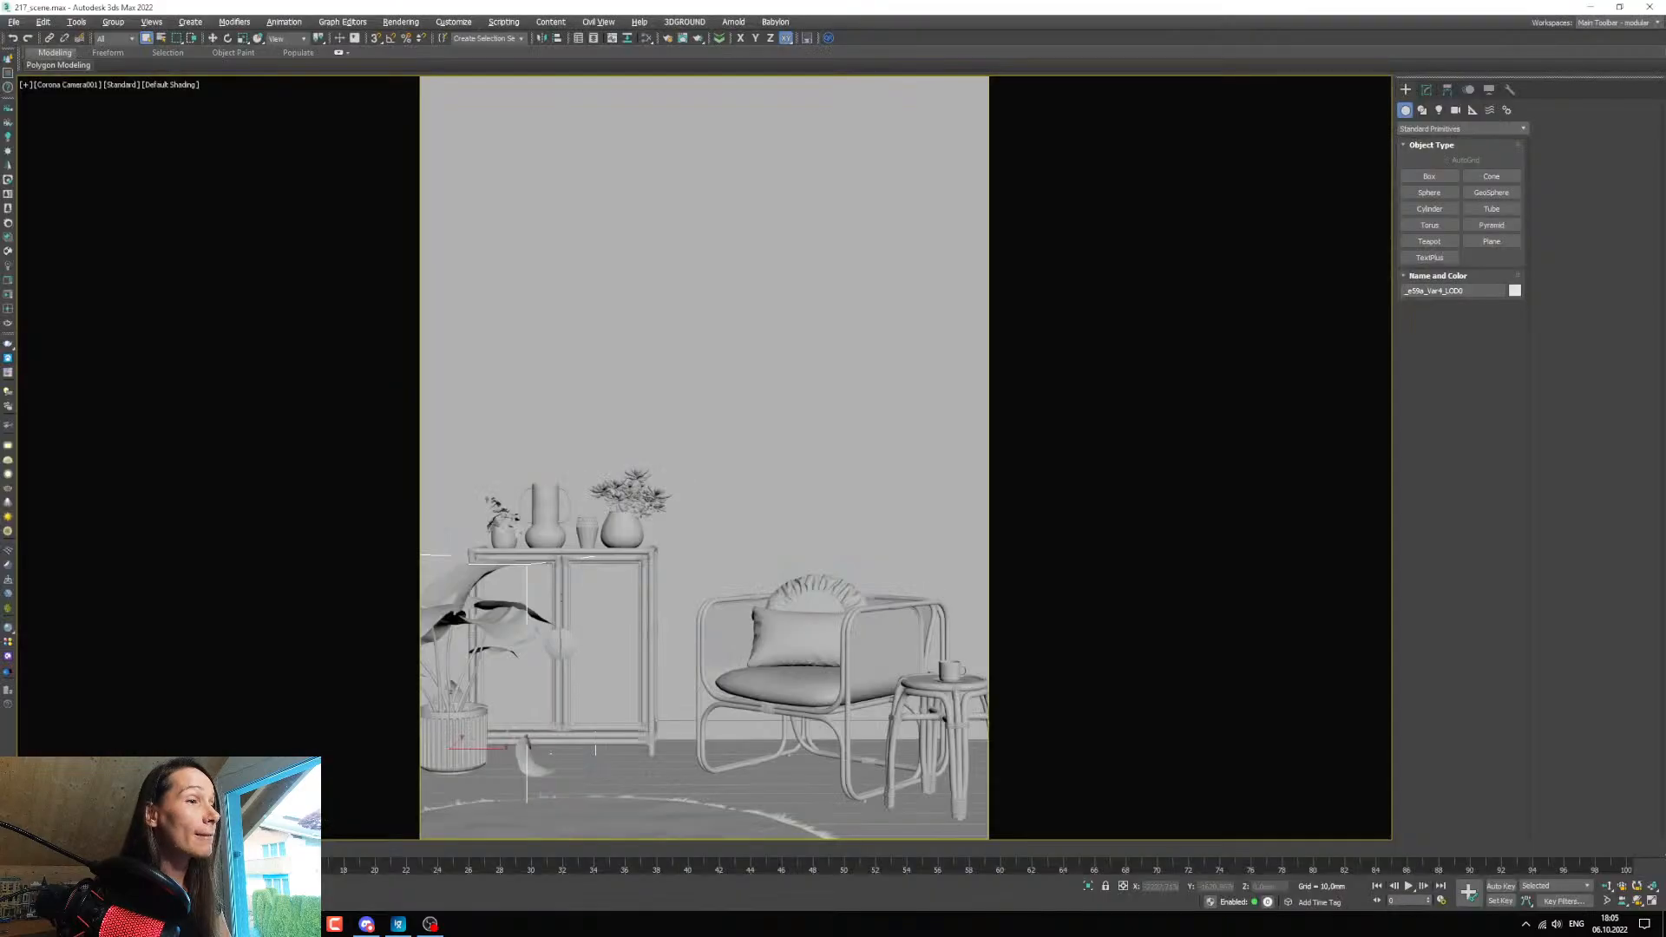
Assign a CoronaBitmap as the single map of the scene environment in the Corona render setup.
click(669, 38)
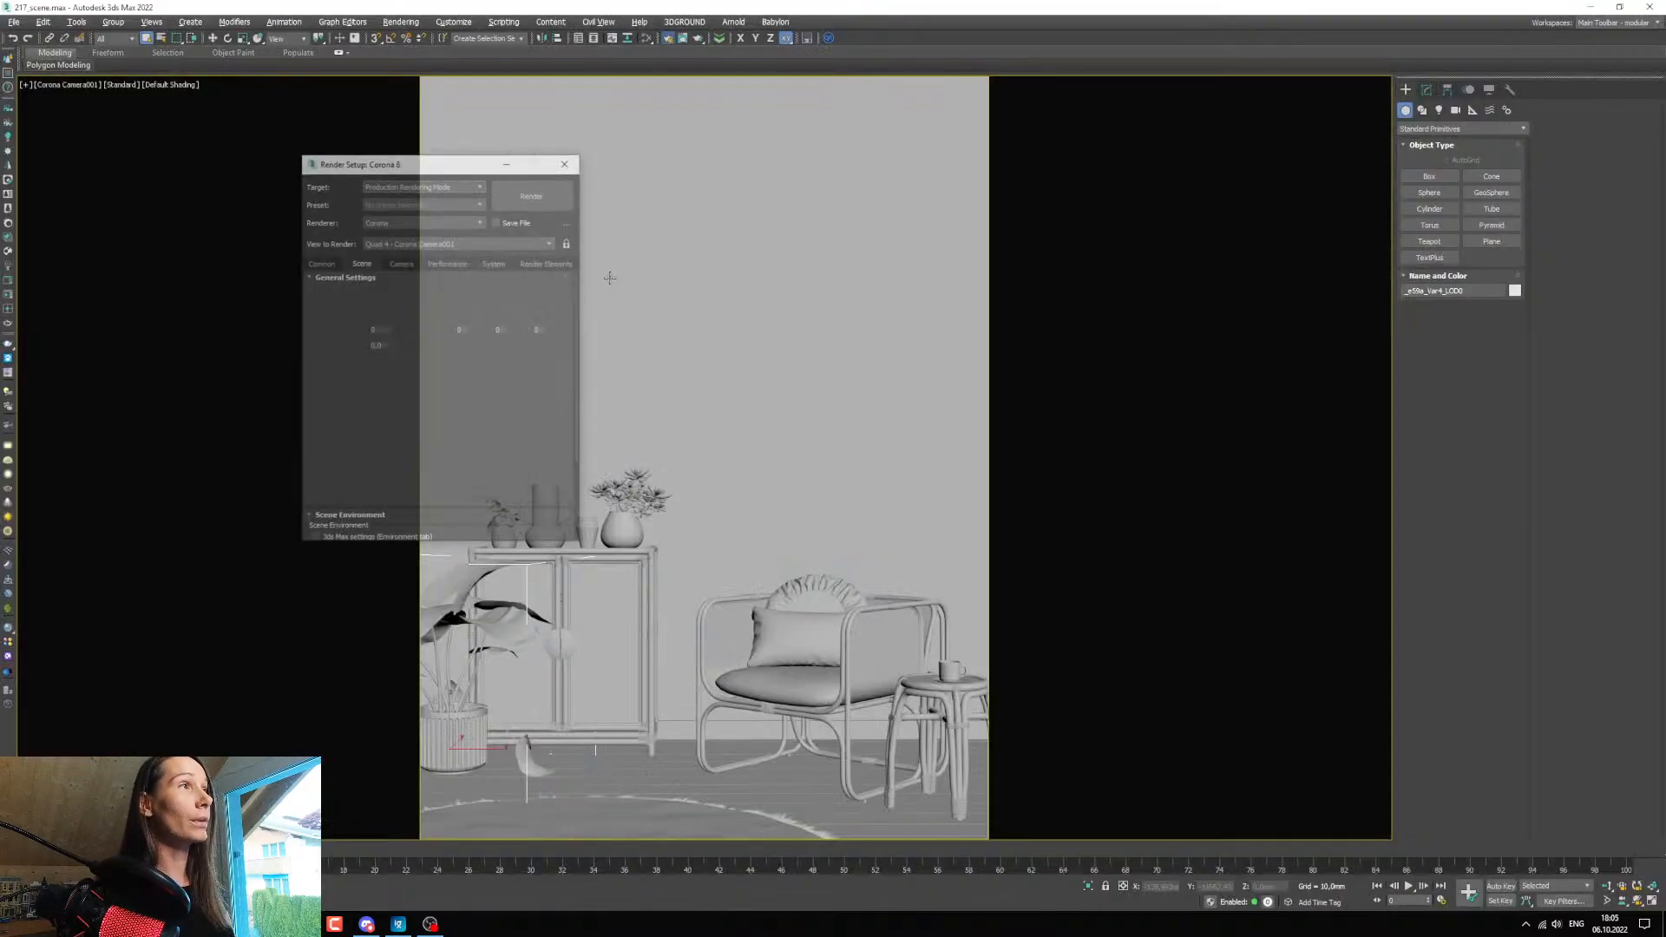
drag(381, 168, 335, 170)
scroll(382, 431, down, 3)
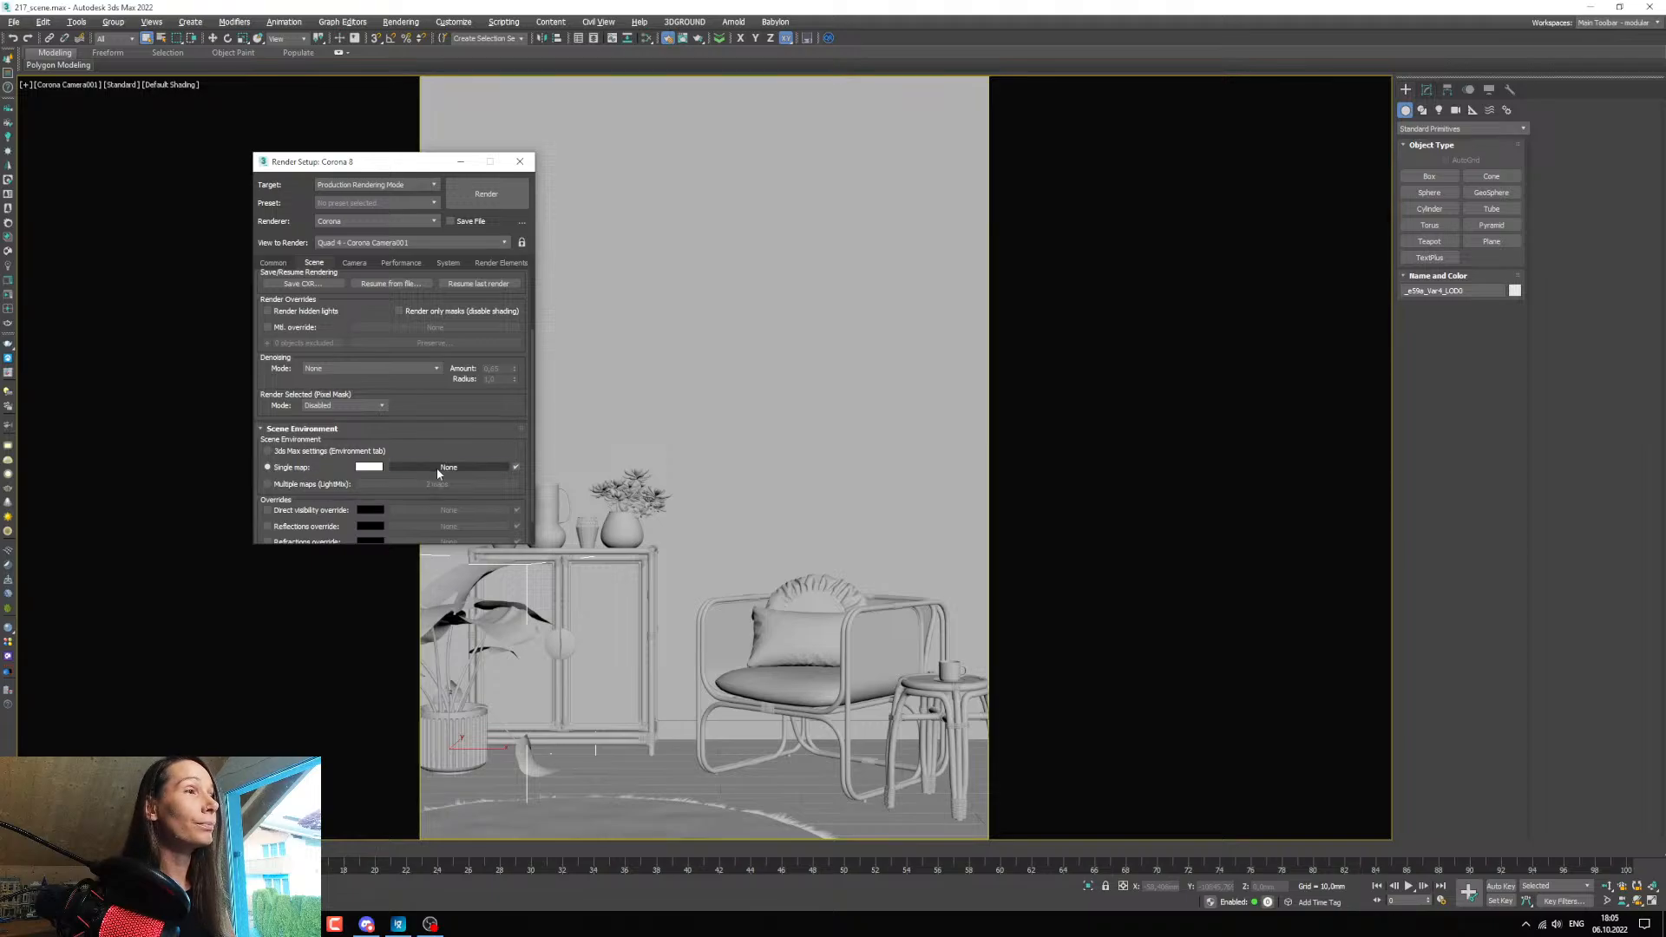
click(436, 467)
click(377, 235)
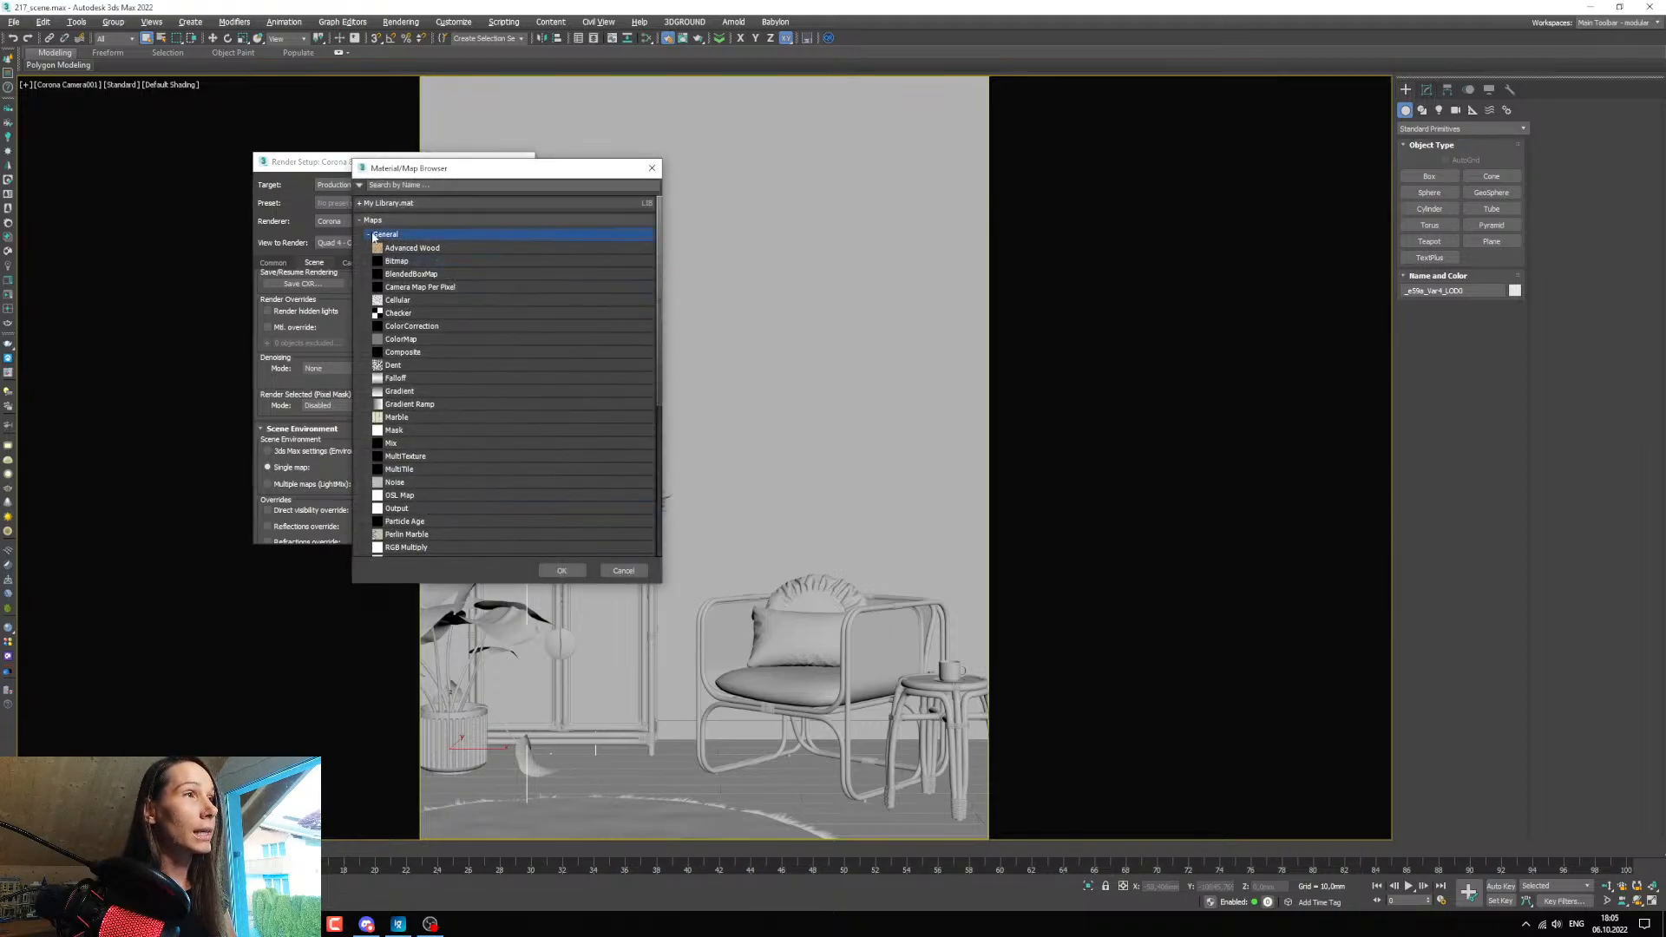
click(376, 252)
drag(416, 168, 651, 179)
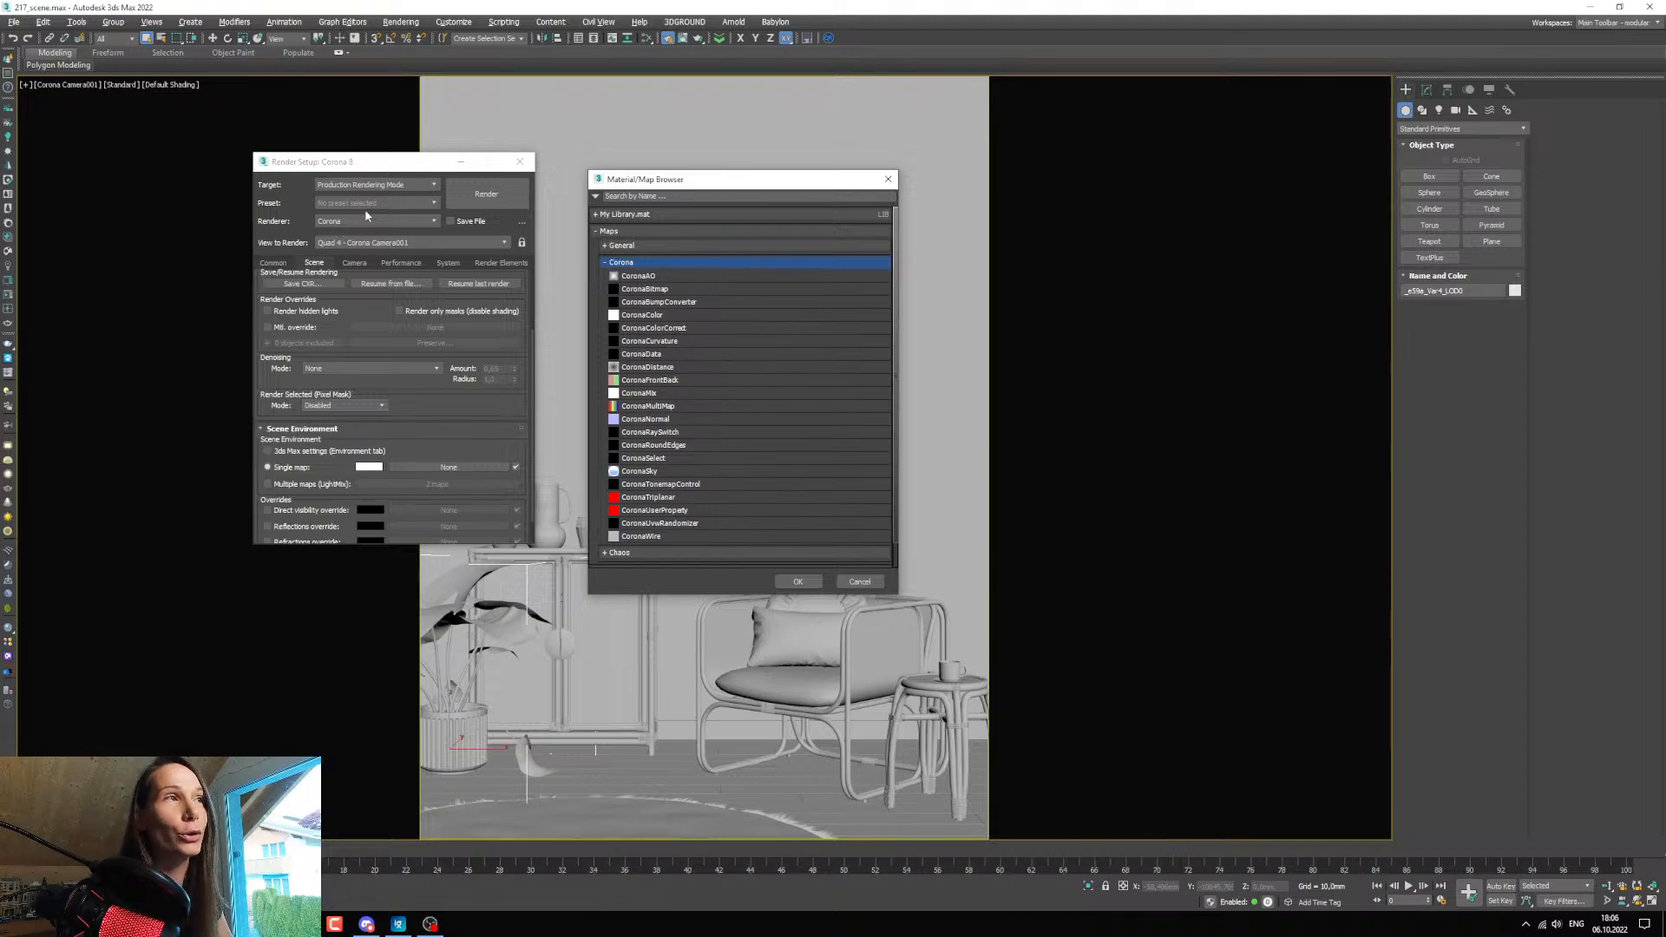
drag(617, 179, 577, 157)
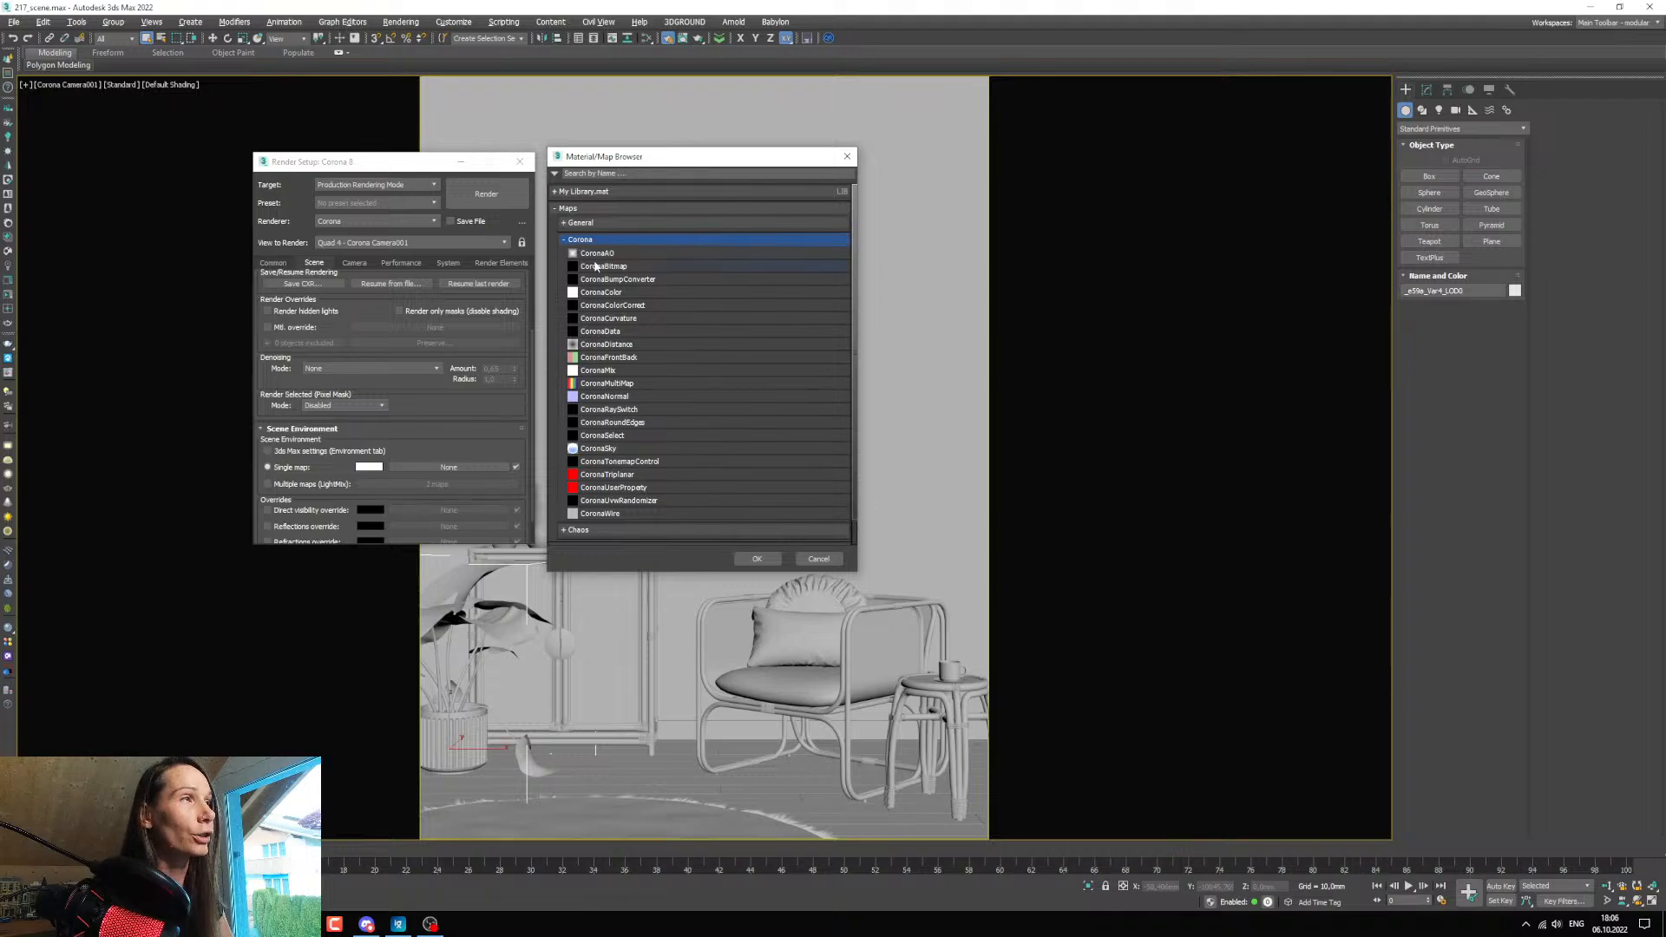
click(599, 266)
click(756, 559)
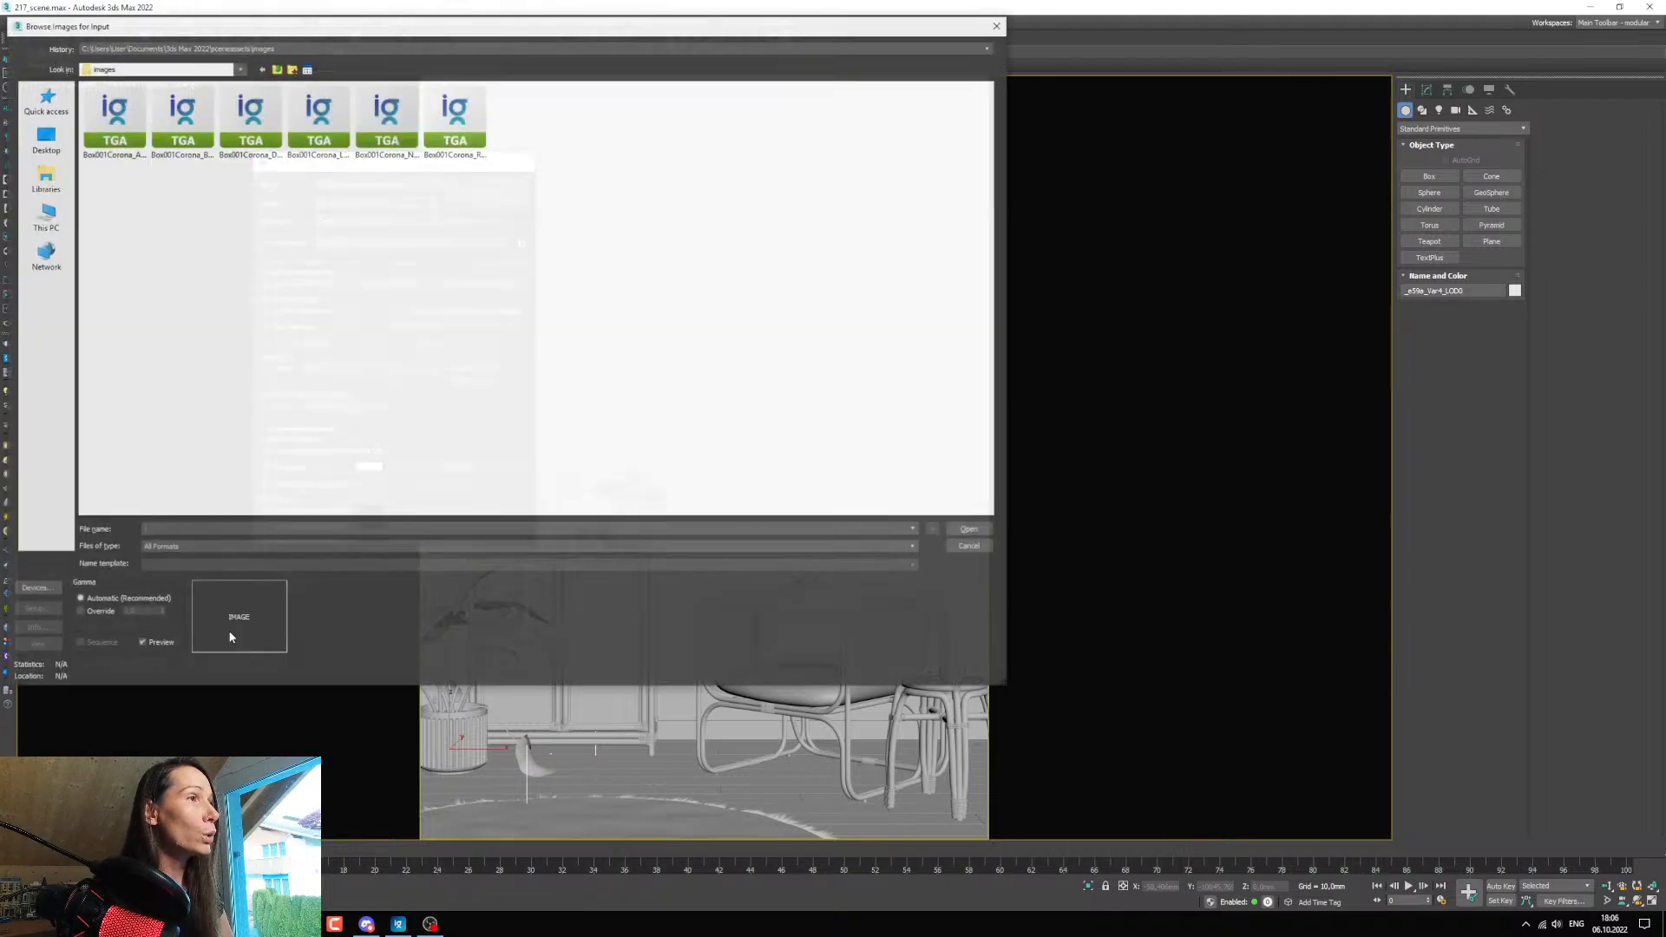
Load winter_orchard_2k.hdr from the D:\Storage\HDRI folder as the environment bitmap and move the render setup window clear of the camera frame.
click(44, 217)
double_click(403, 113)
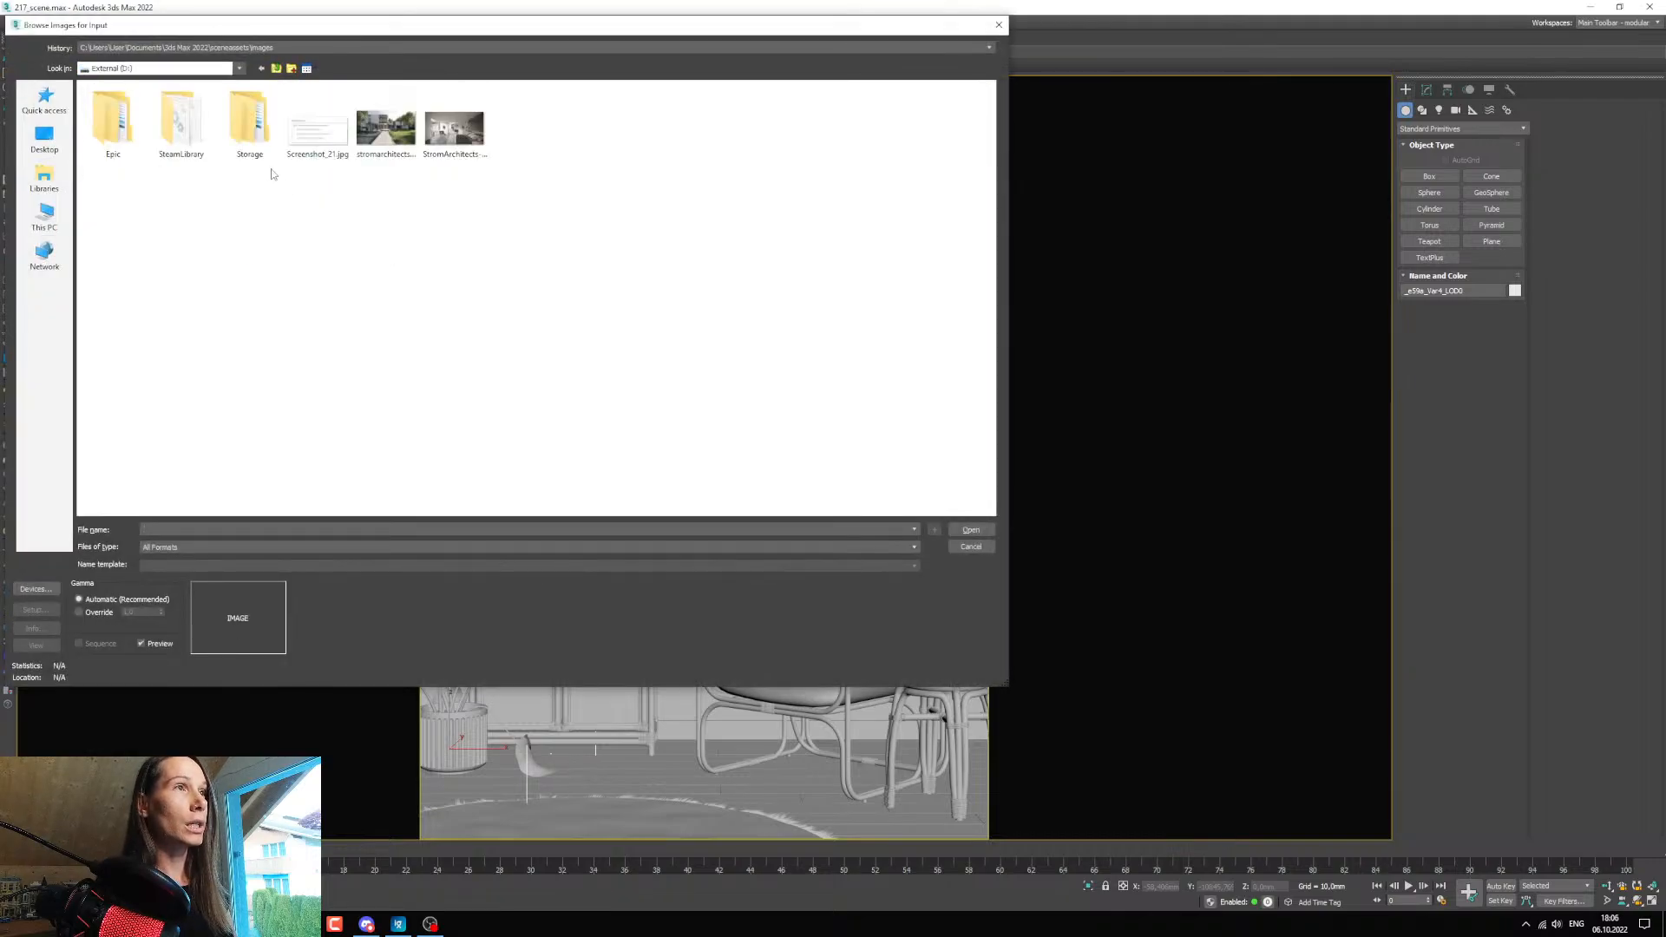
double_click(249, 125)
double_click(165, 176)
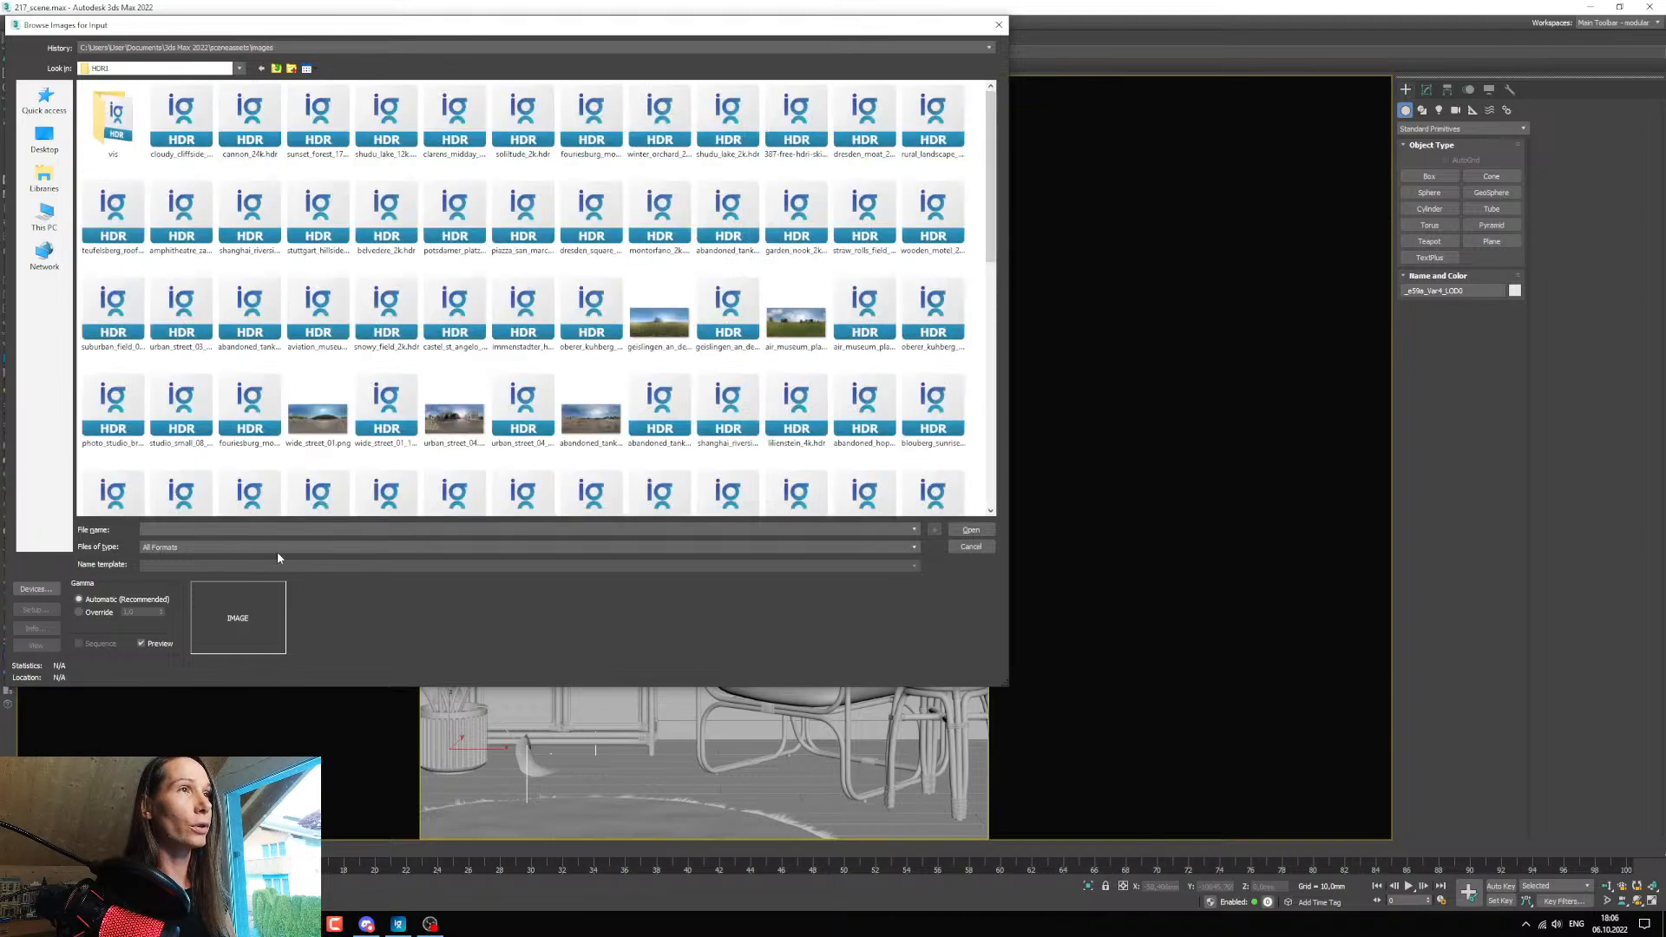
click(252, 530)
text(wi)
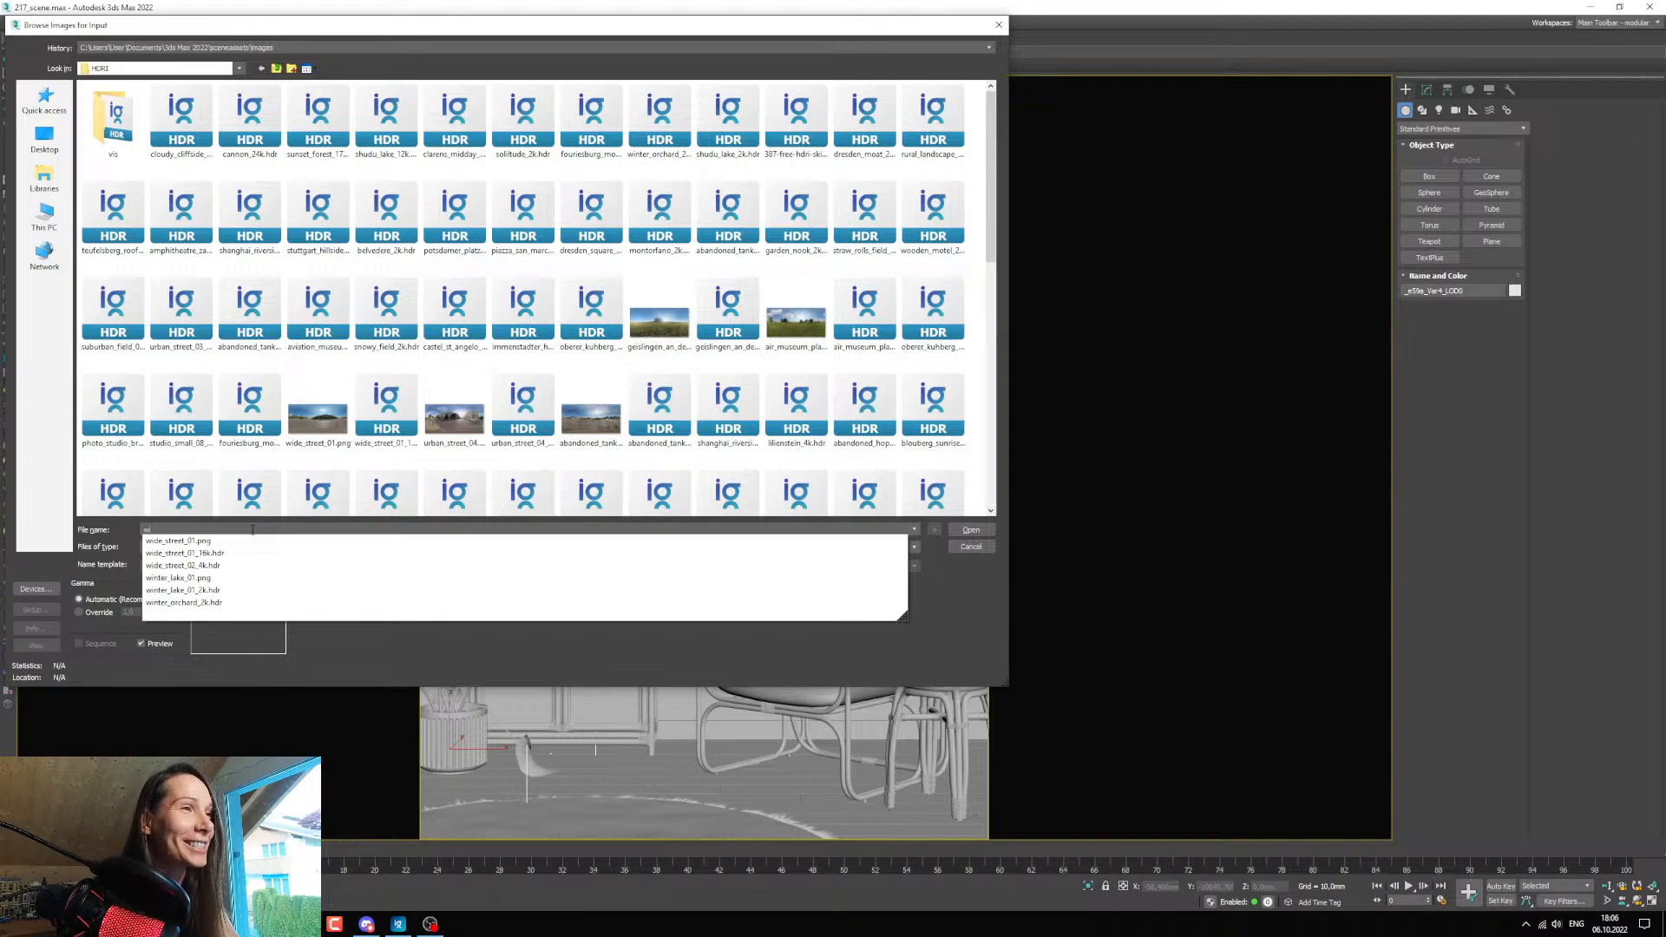
text(n)
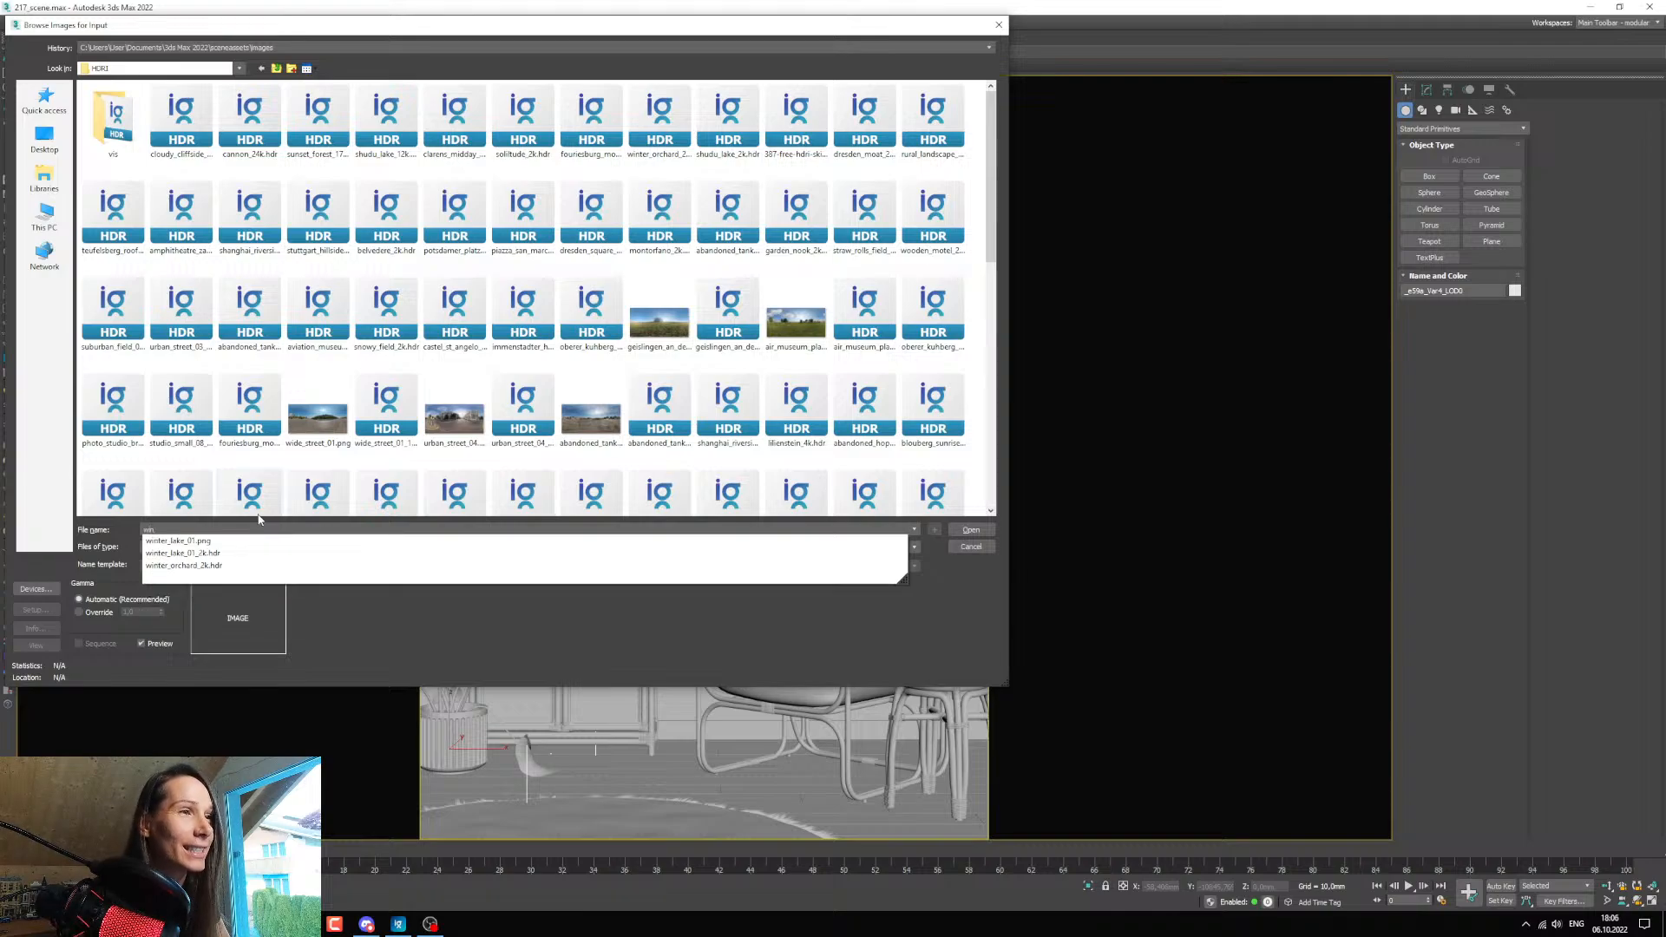
click(183, 567)
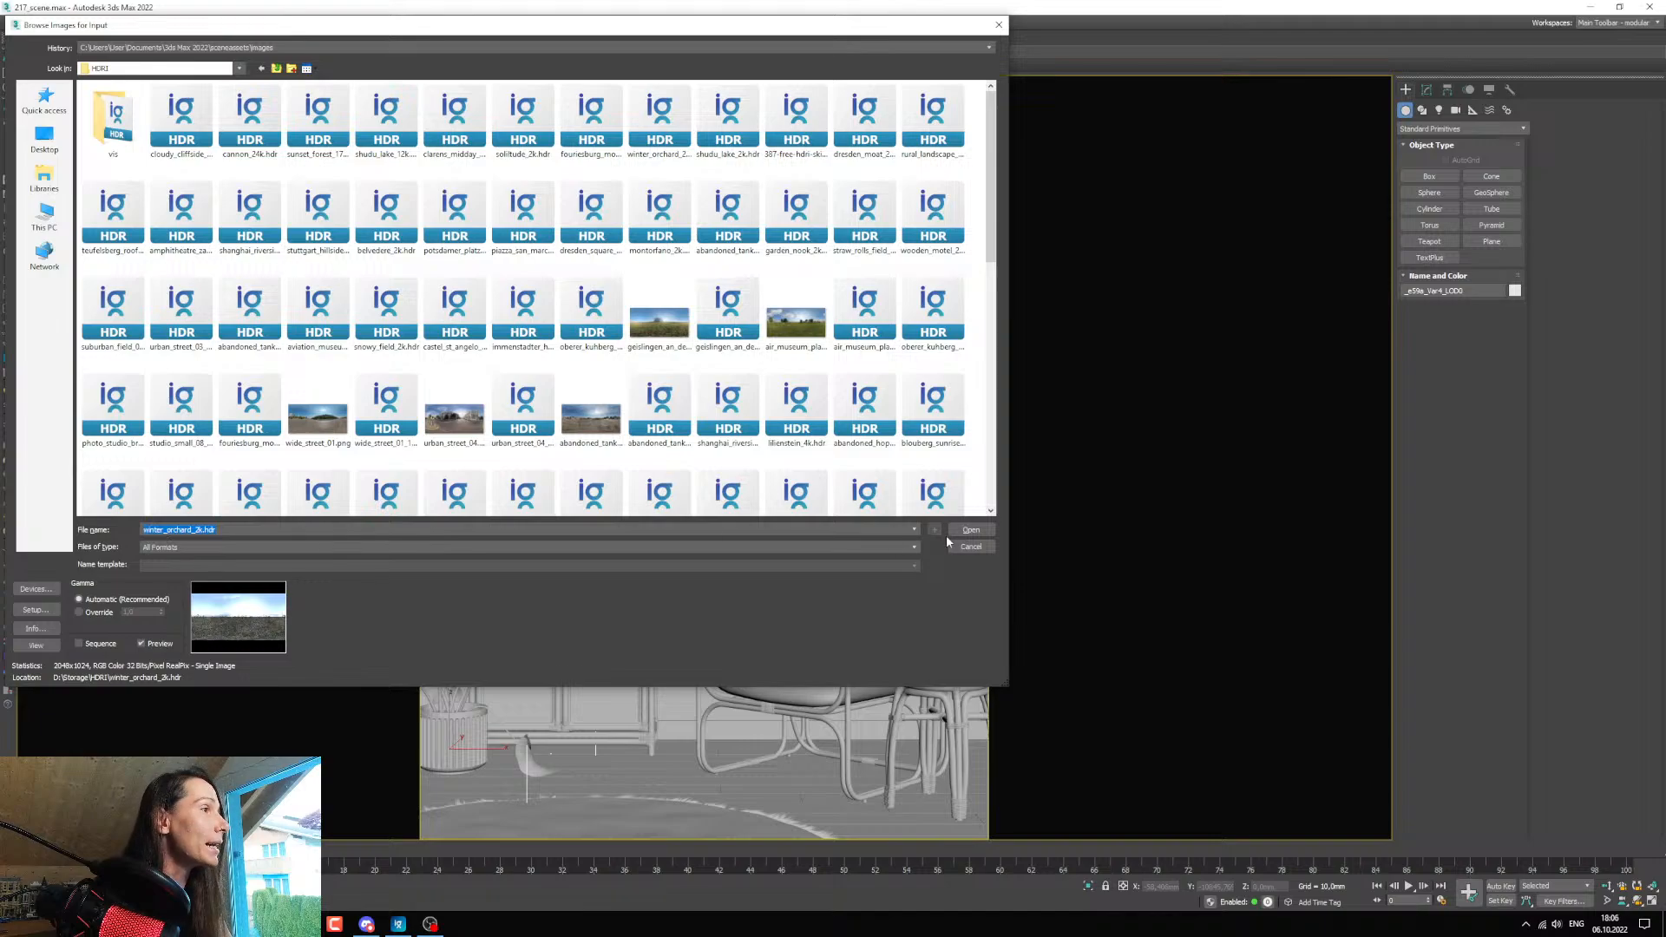
click(971, 529)
click(213, 311)
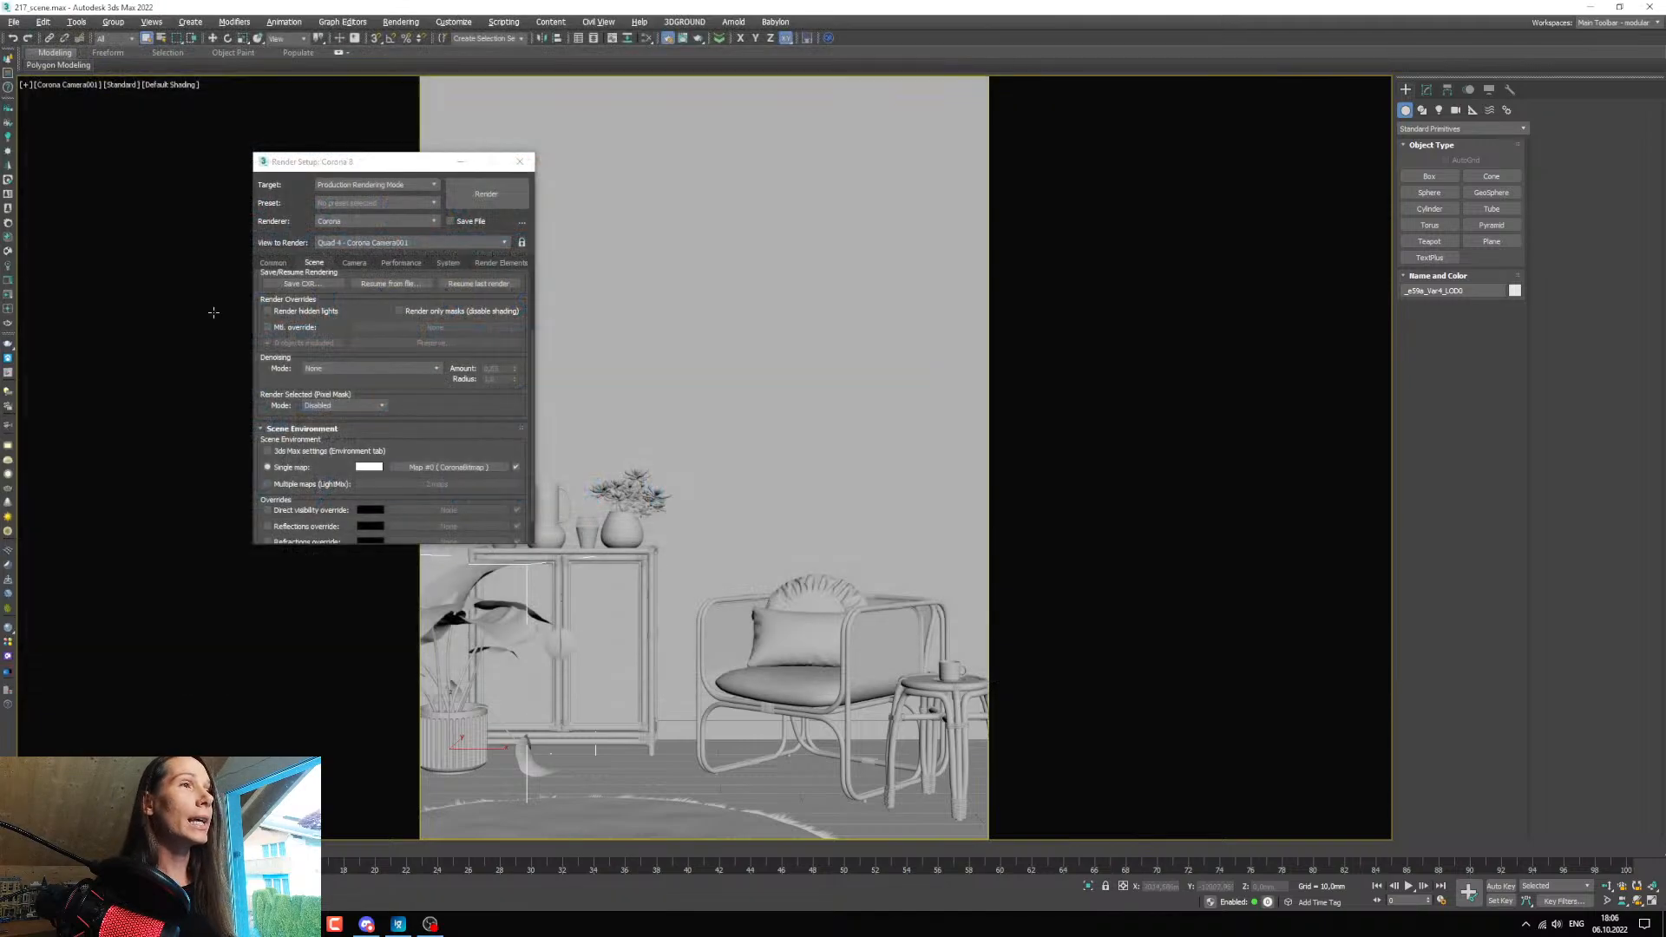
drag(335, 172, 204, 178)
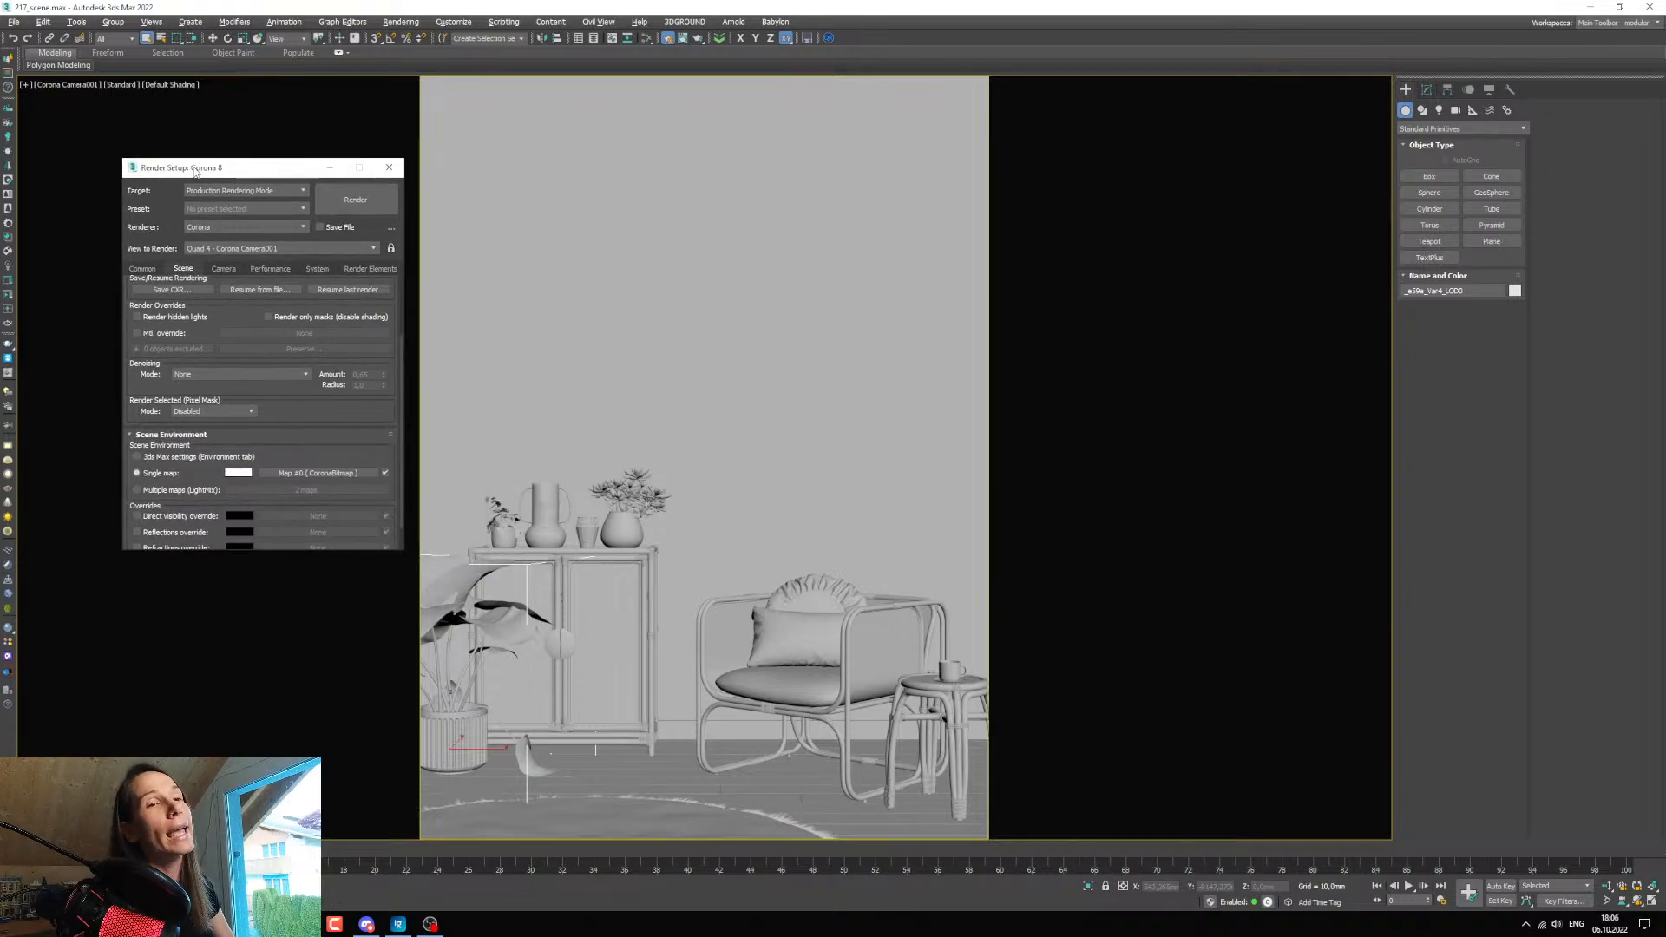
Review the download resolutions and file formats of the Winter Orchard HDRI in the browser, keeping 24K, and return to 3ds Max.
key(alt+Tab)
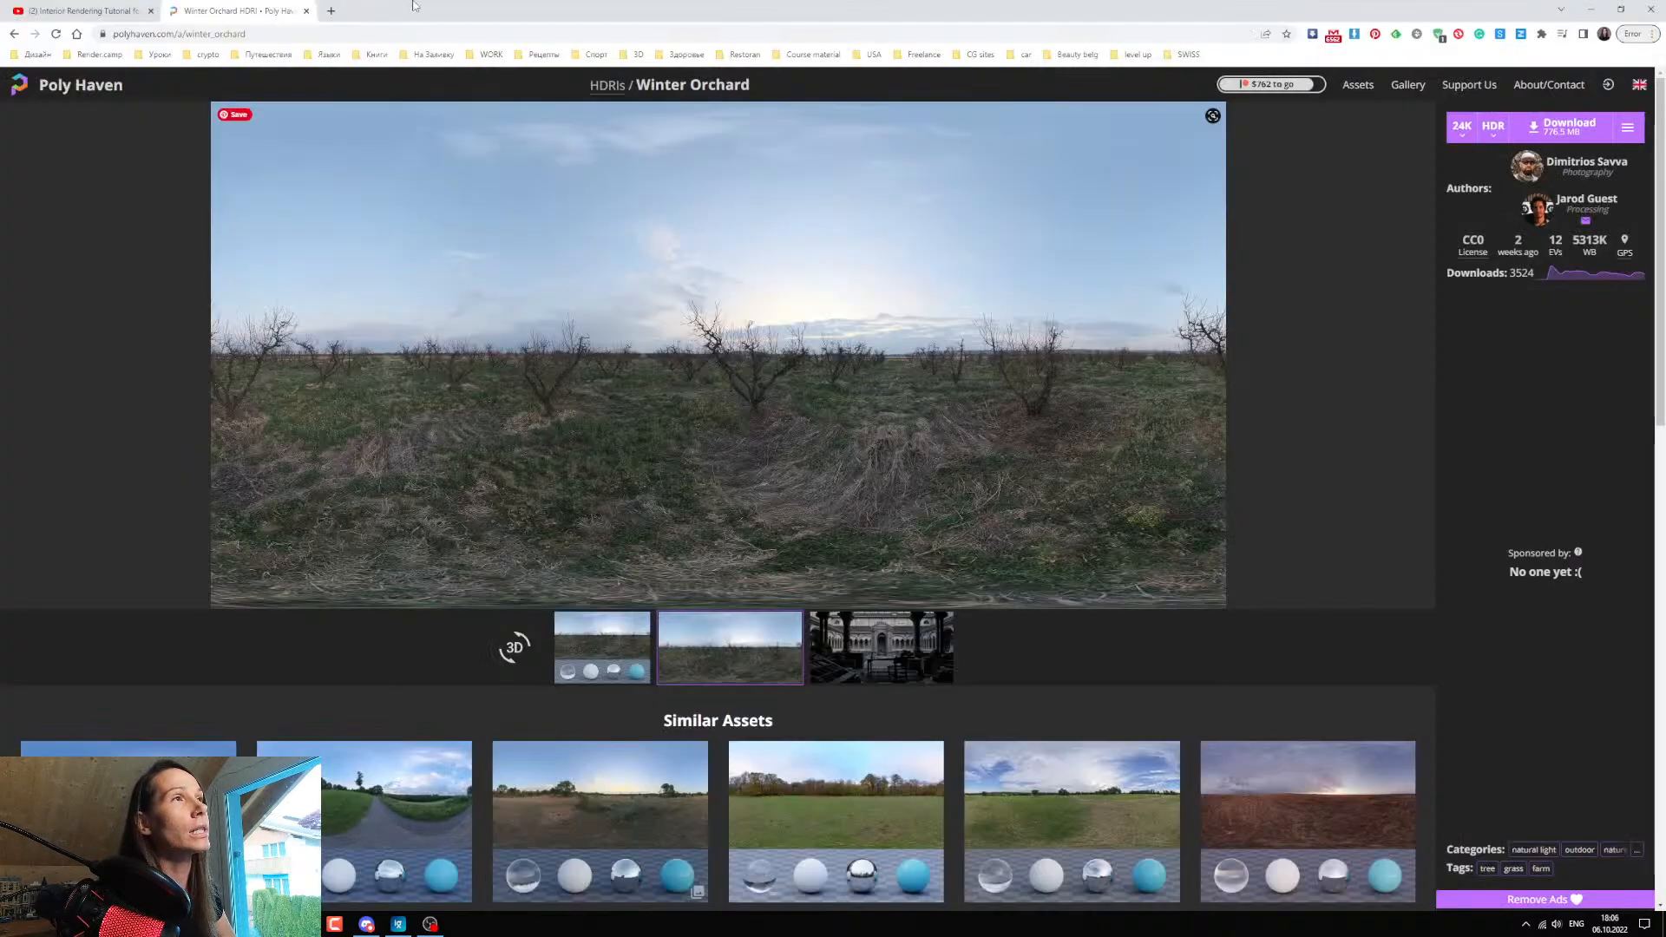
click(1462, 130)
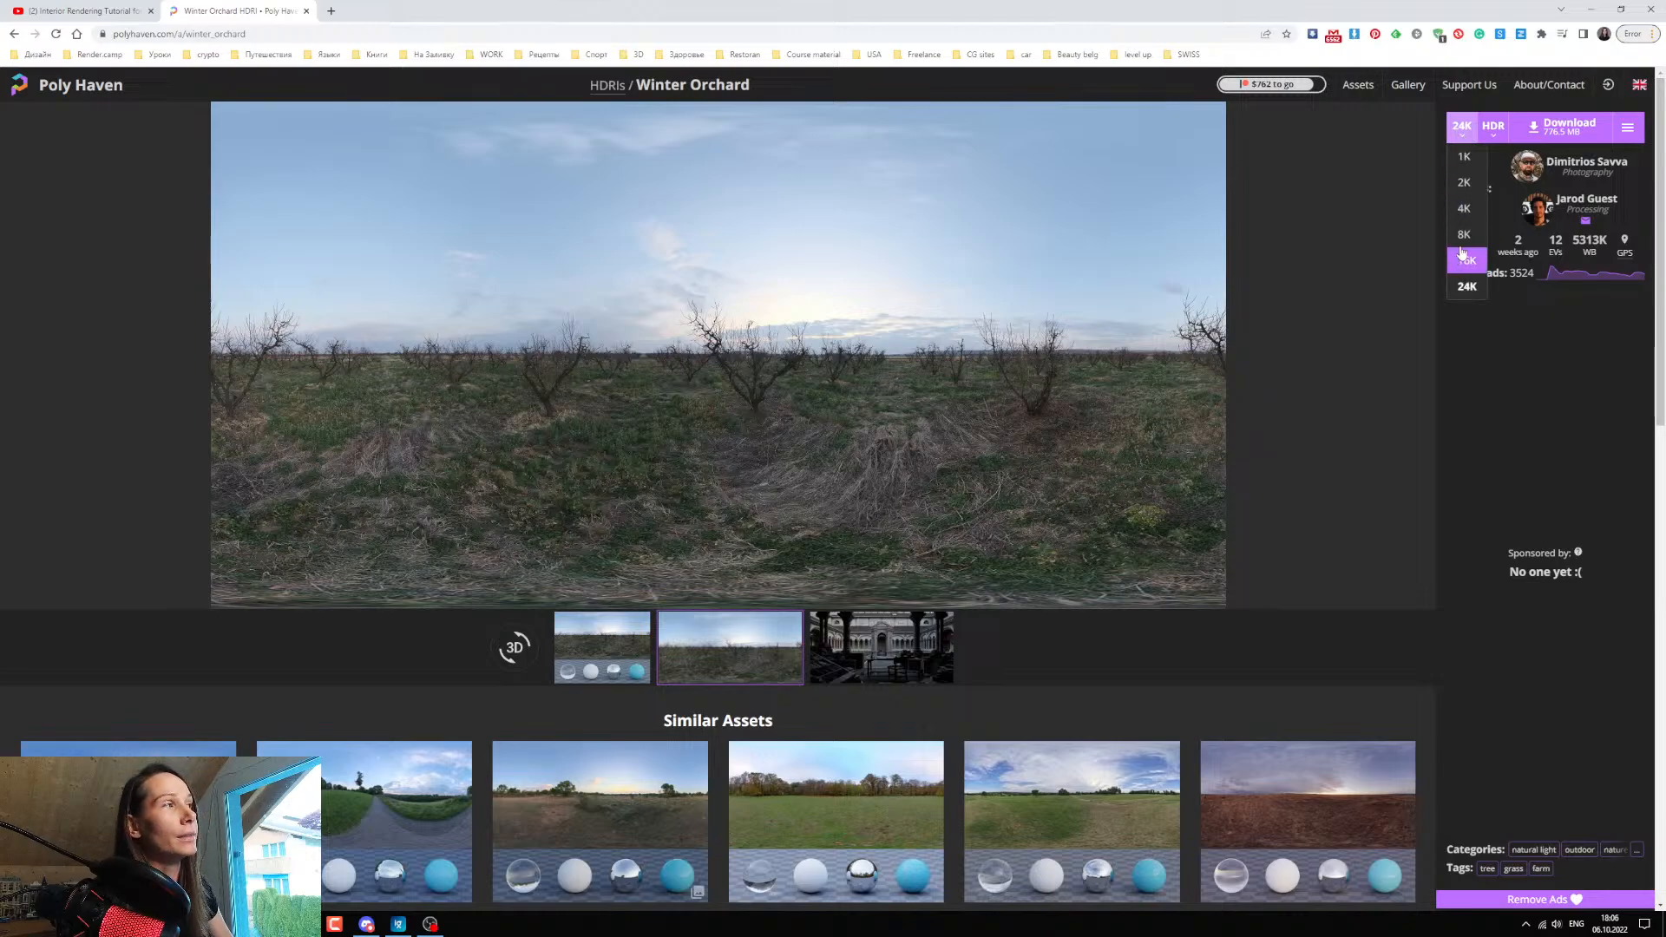
click(1534, 321)
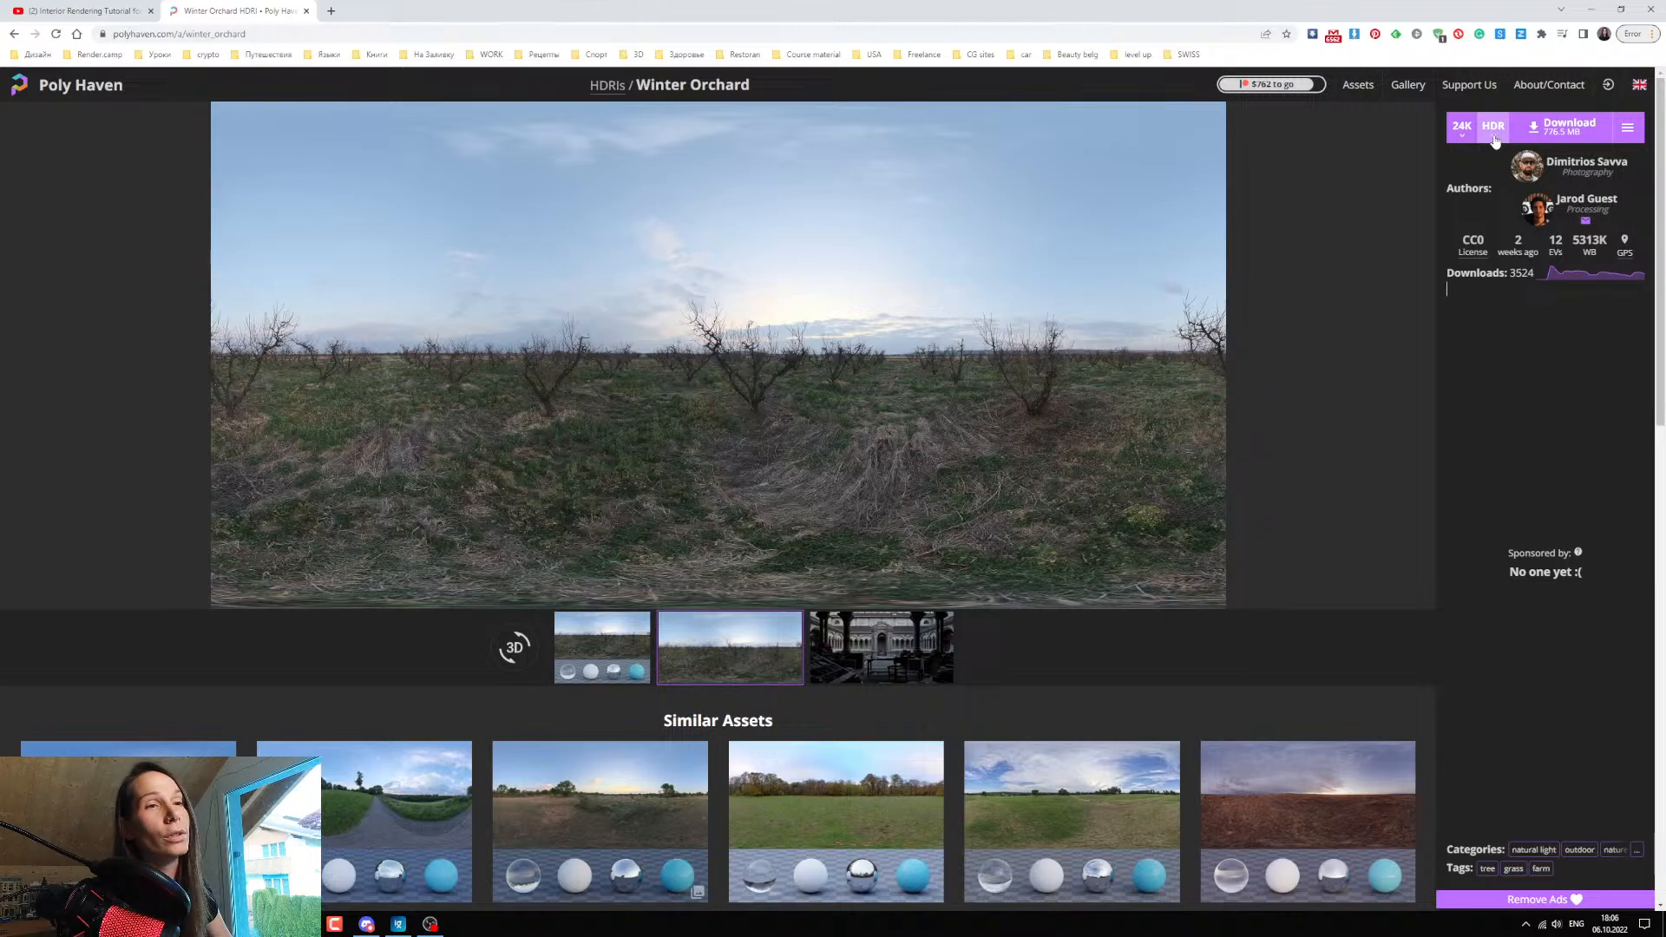
click(1495, 137)
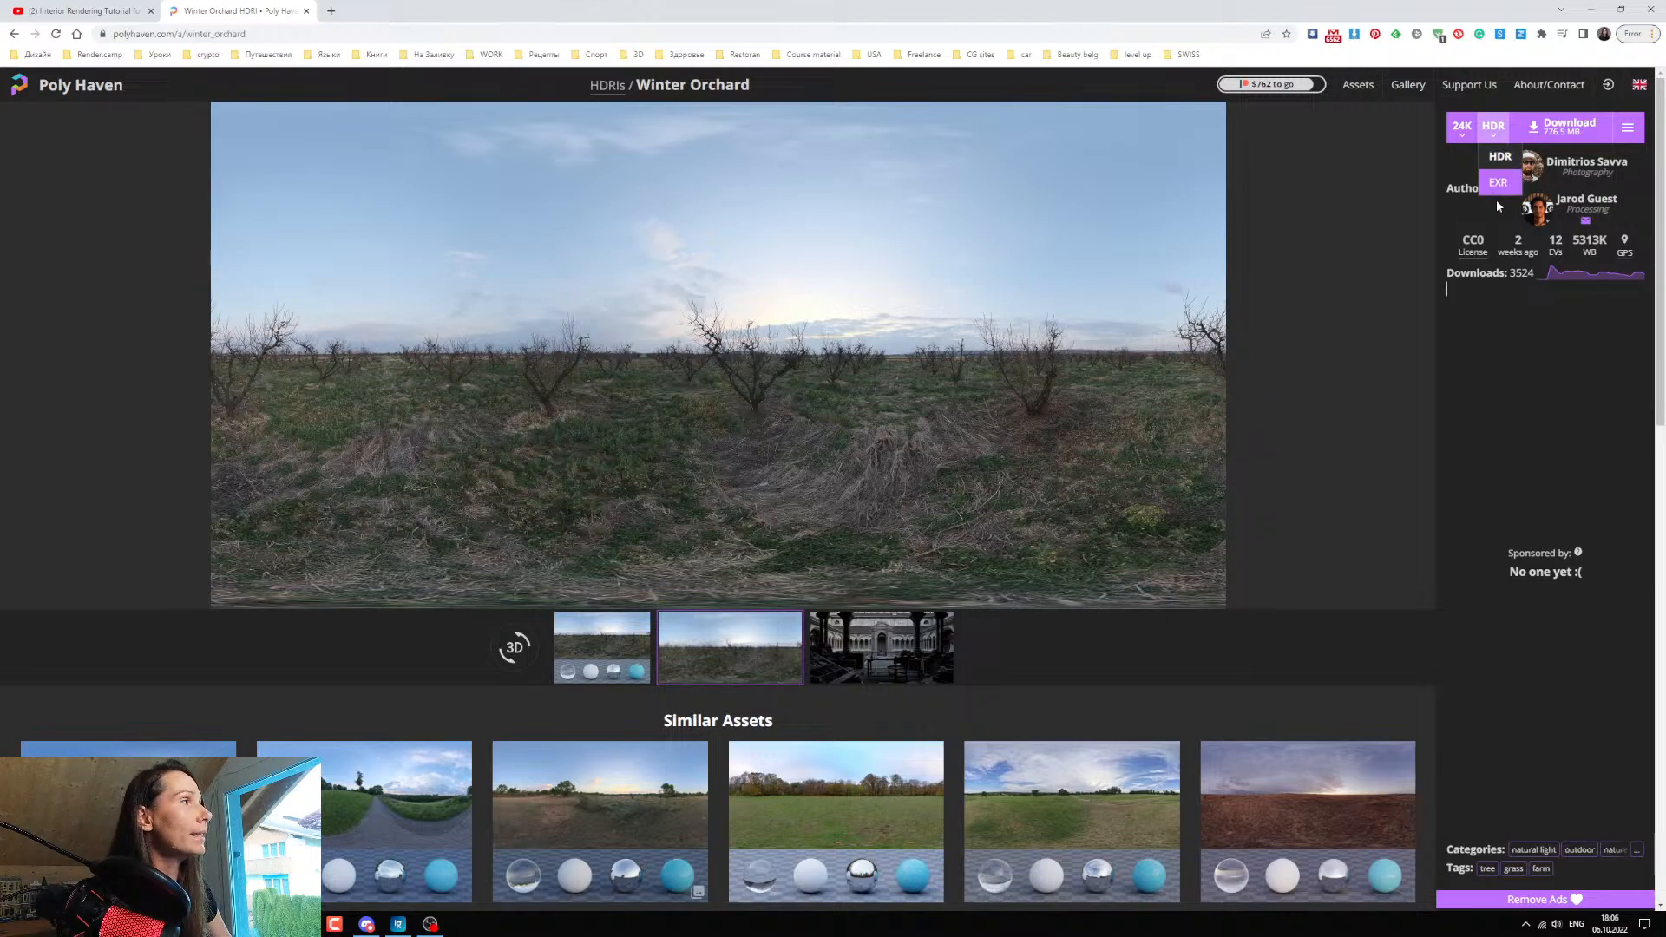
click(1461, 140)
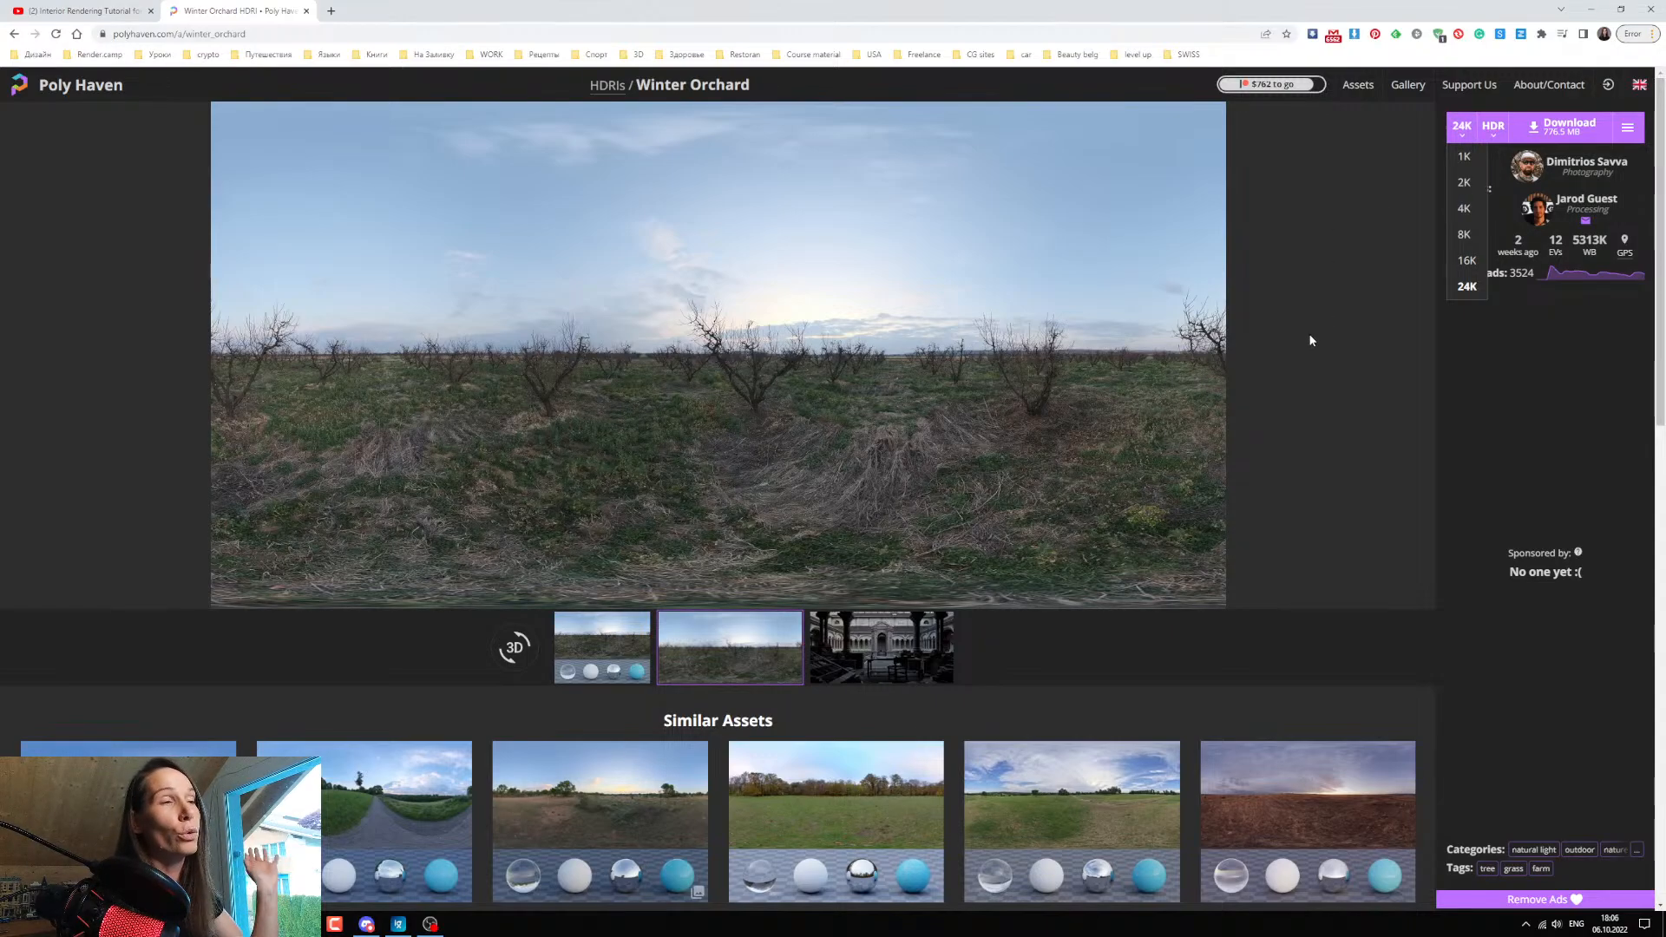
click(1468, 300)
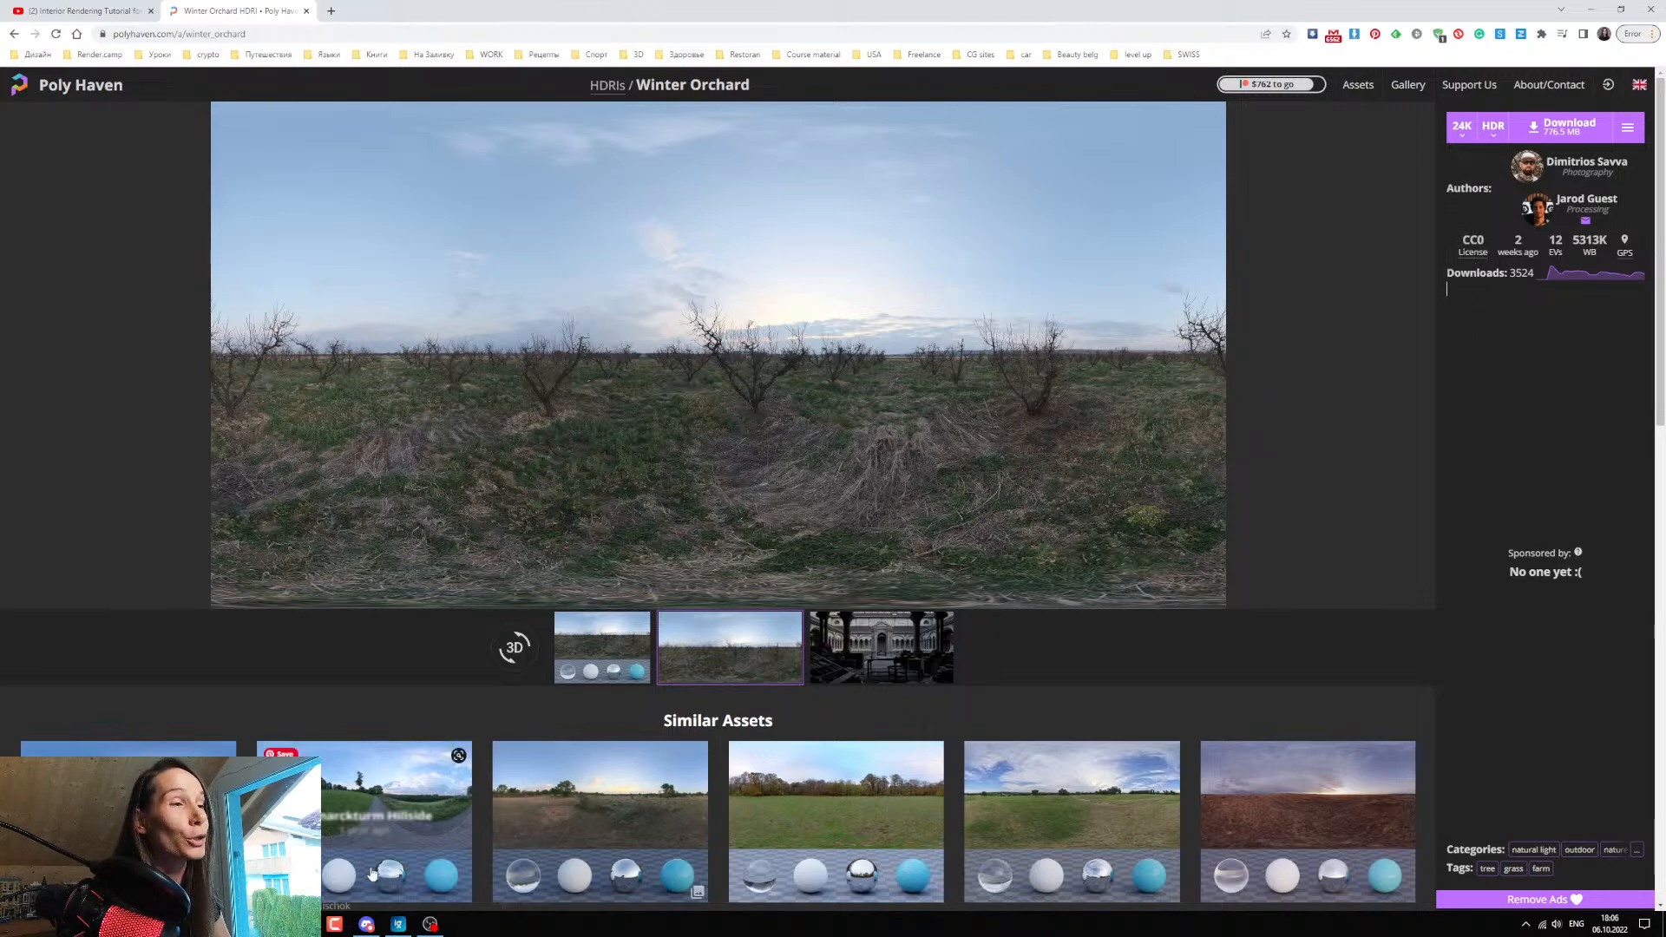
click(303, 924)
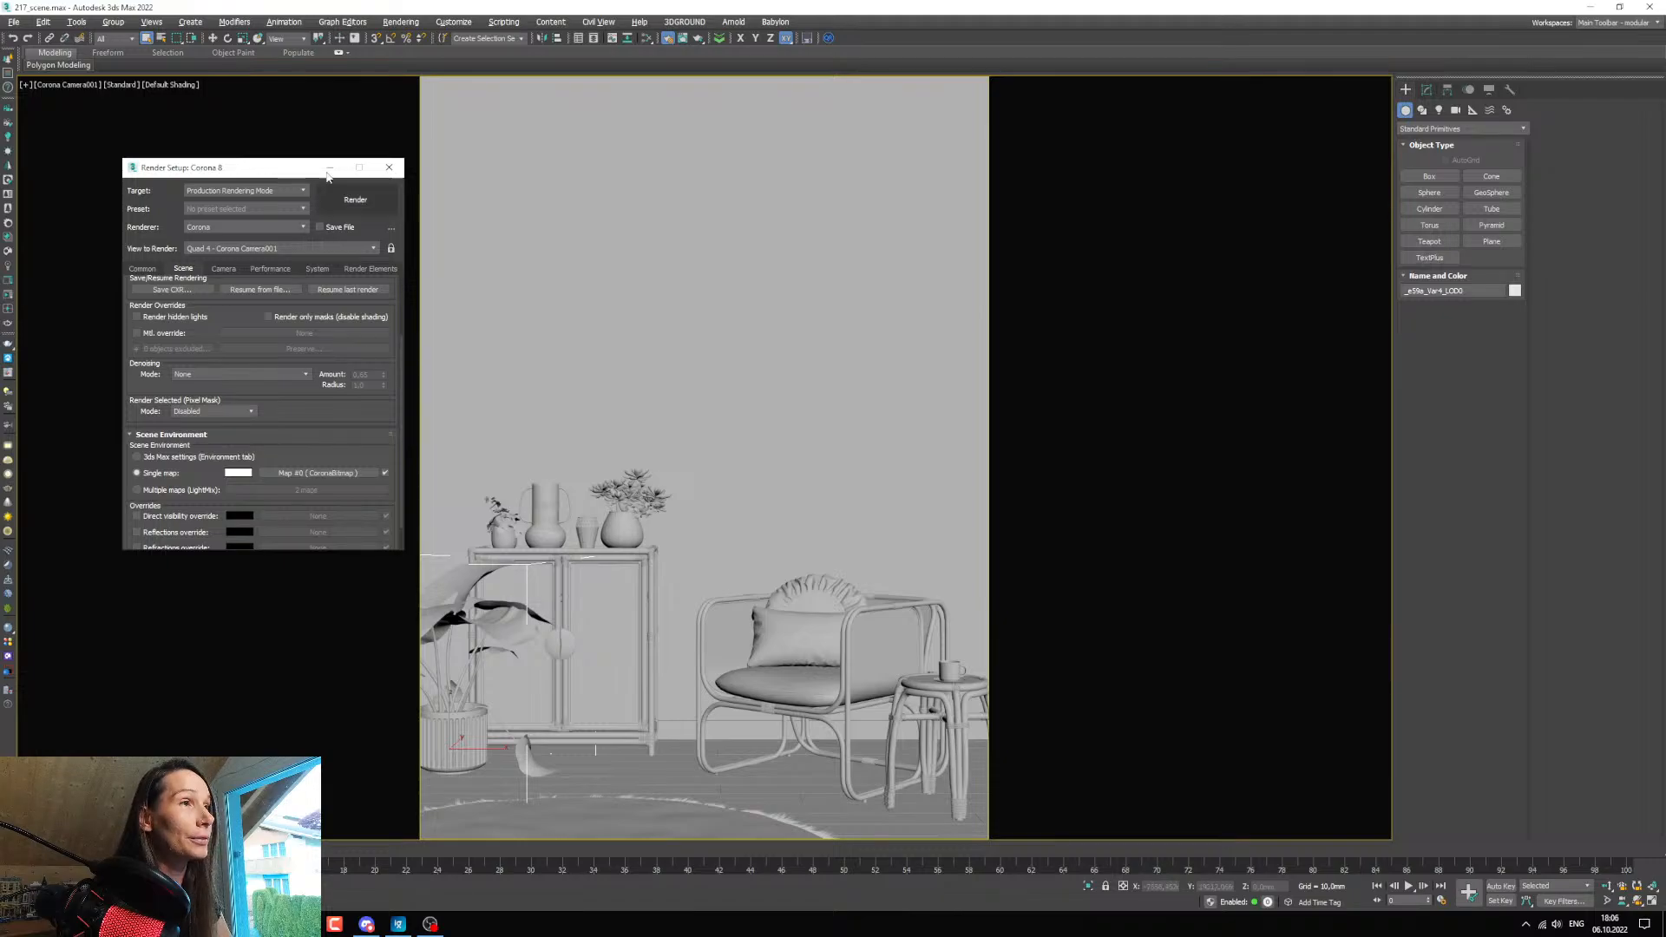
drag(260, 166, 221, 159)
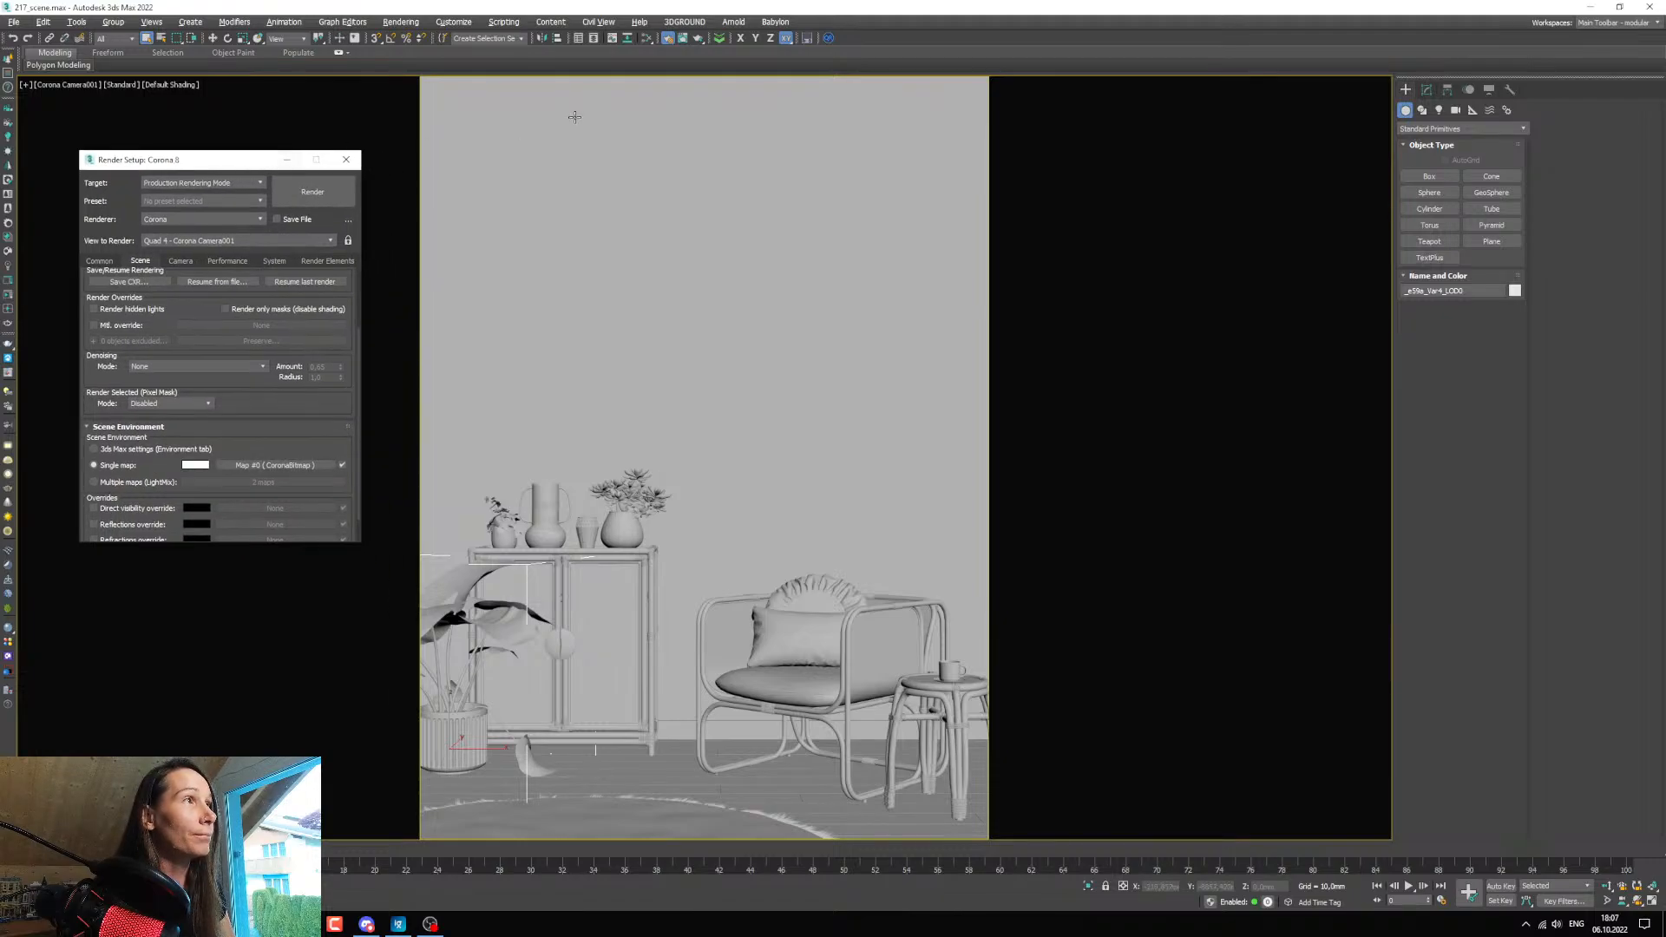
Bring the environment CoronaBitmap from the render setup into the Slate Material Editor as an instance.
click(646, 38)
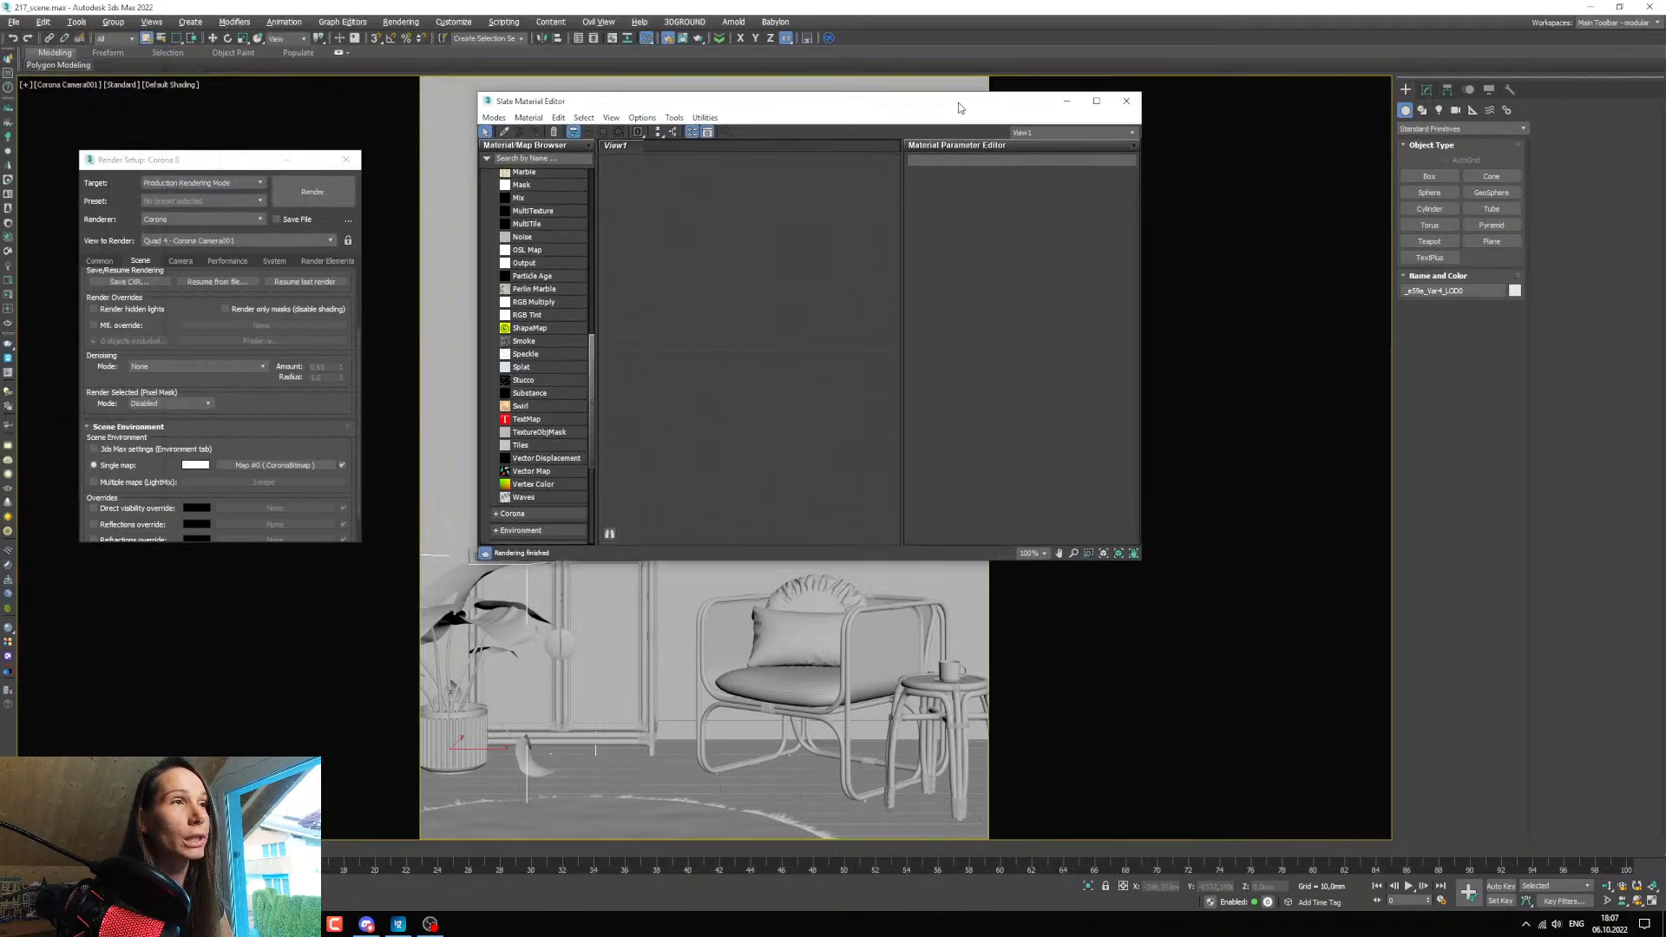
drag(251, 469, 703, 423)
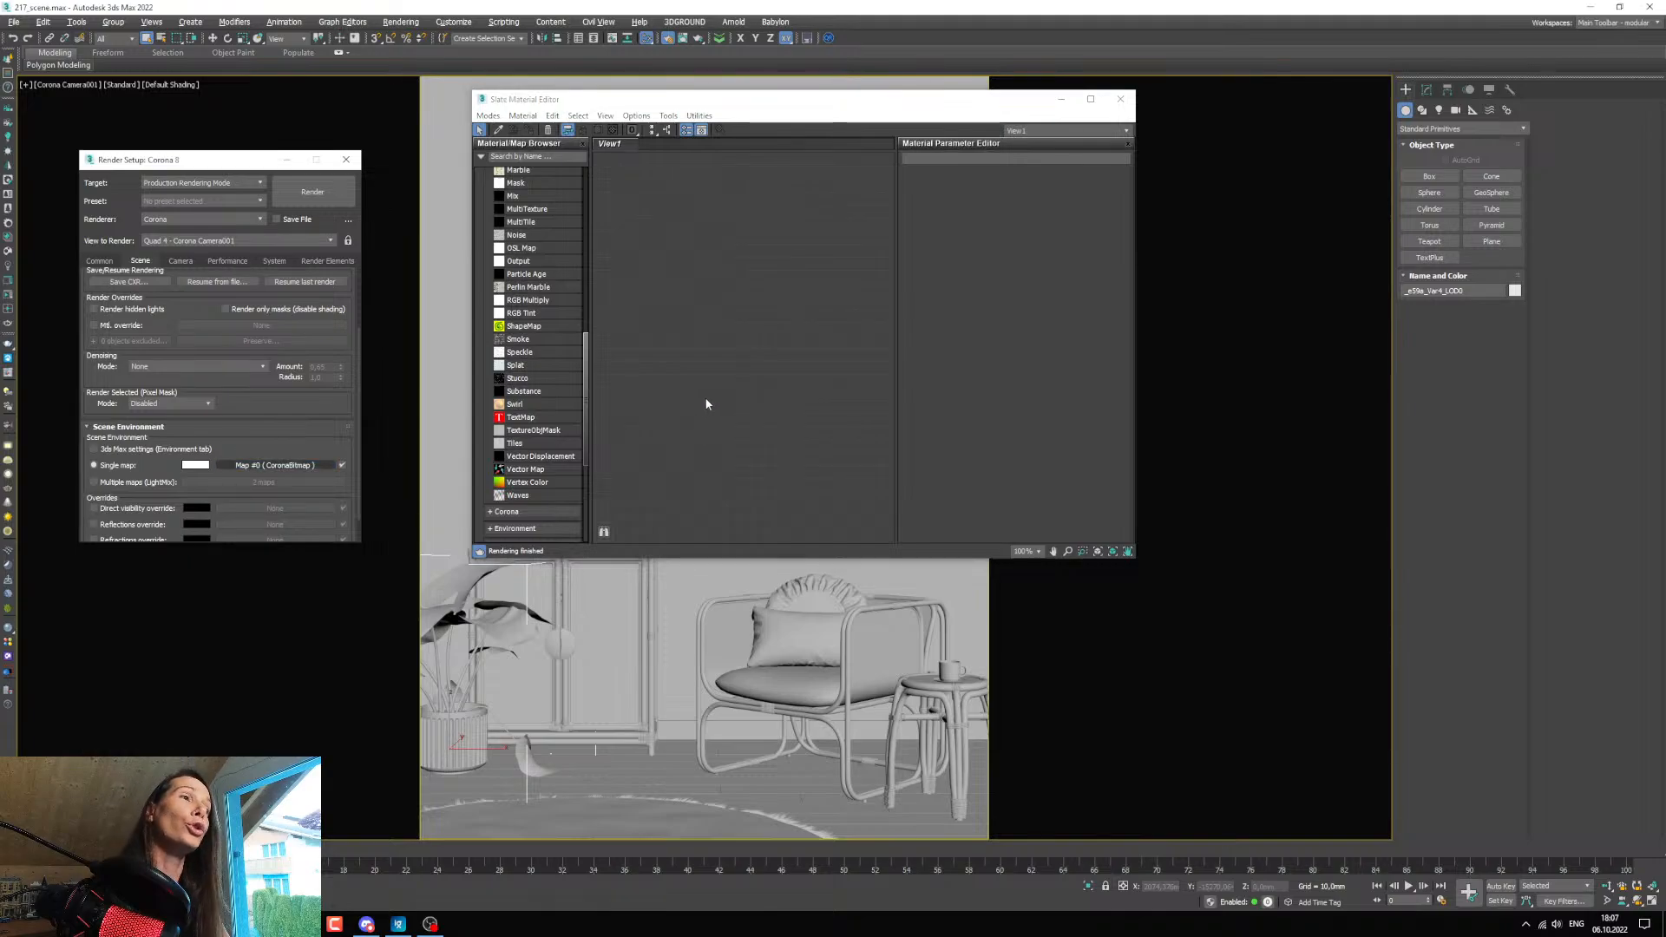
click(274, 466)
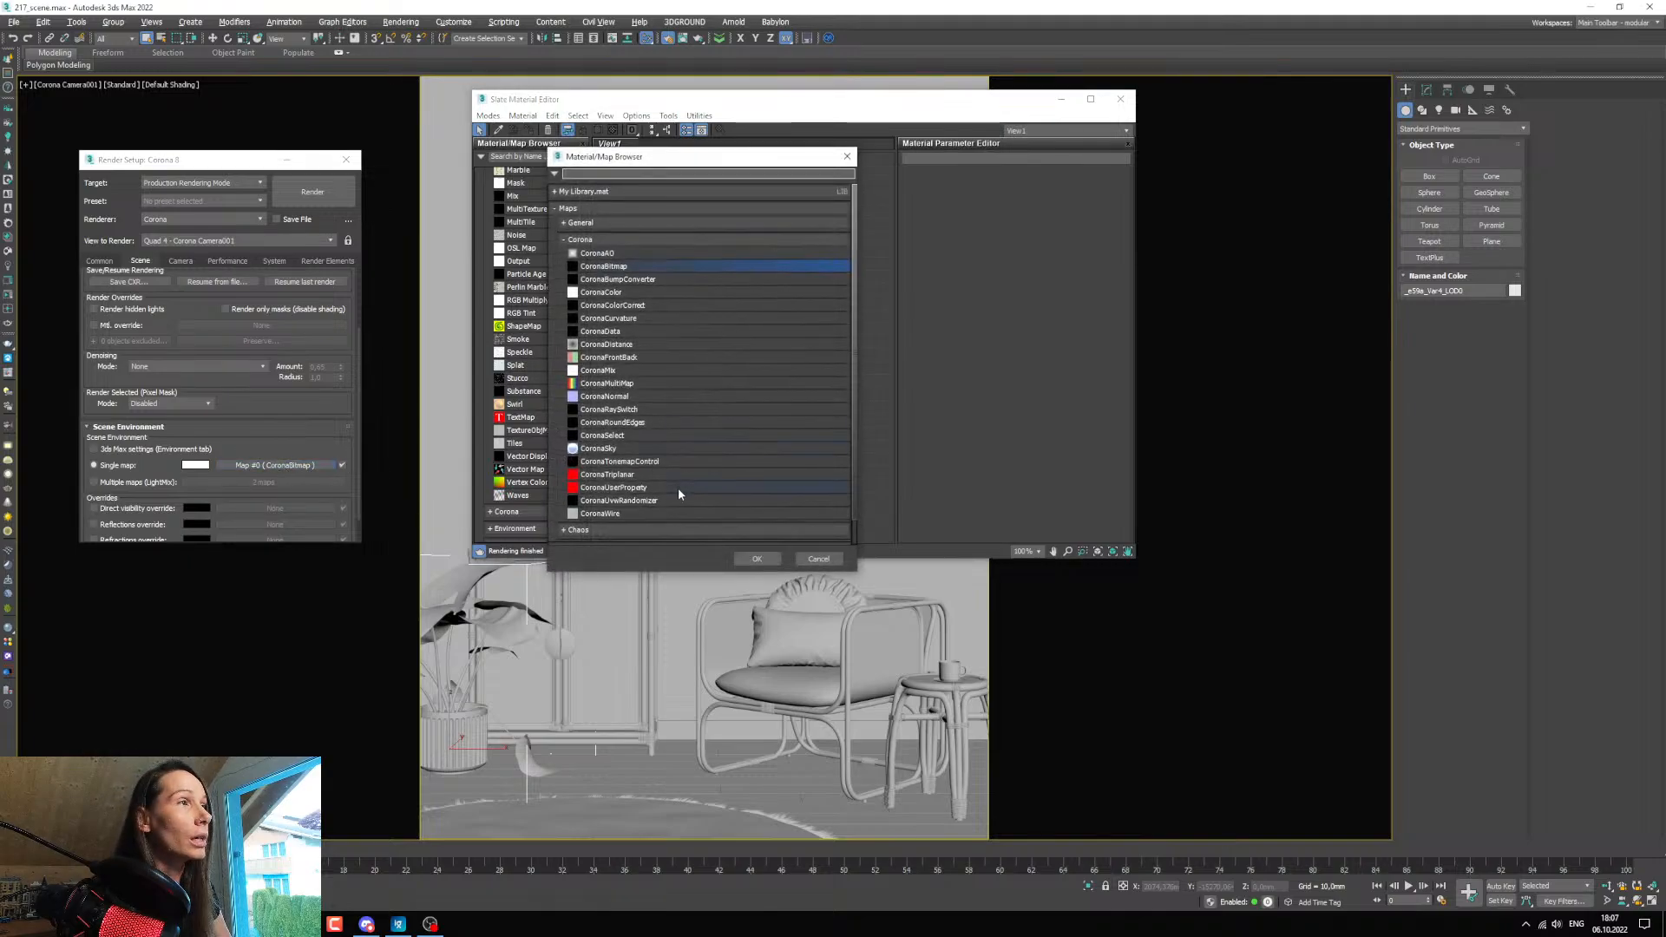
click(818, 558)
drag(243, 467, 747, 399)
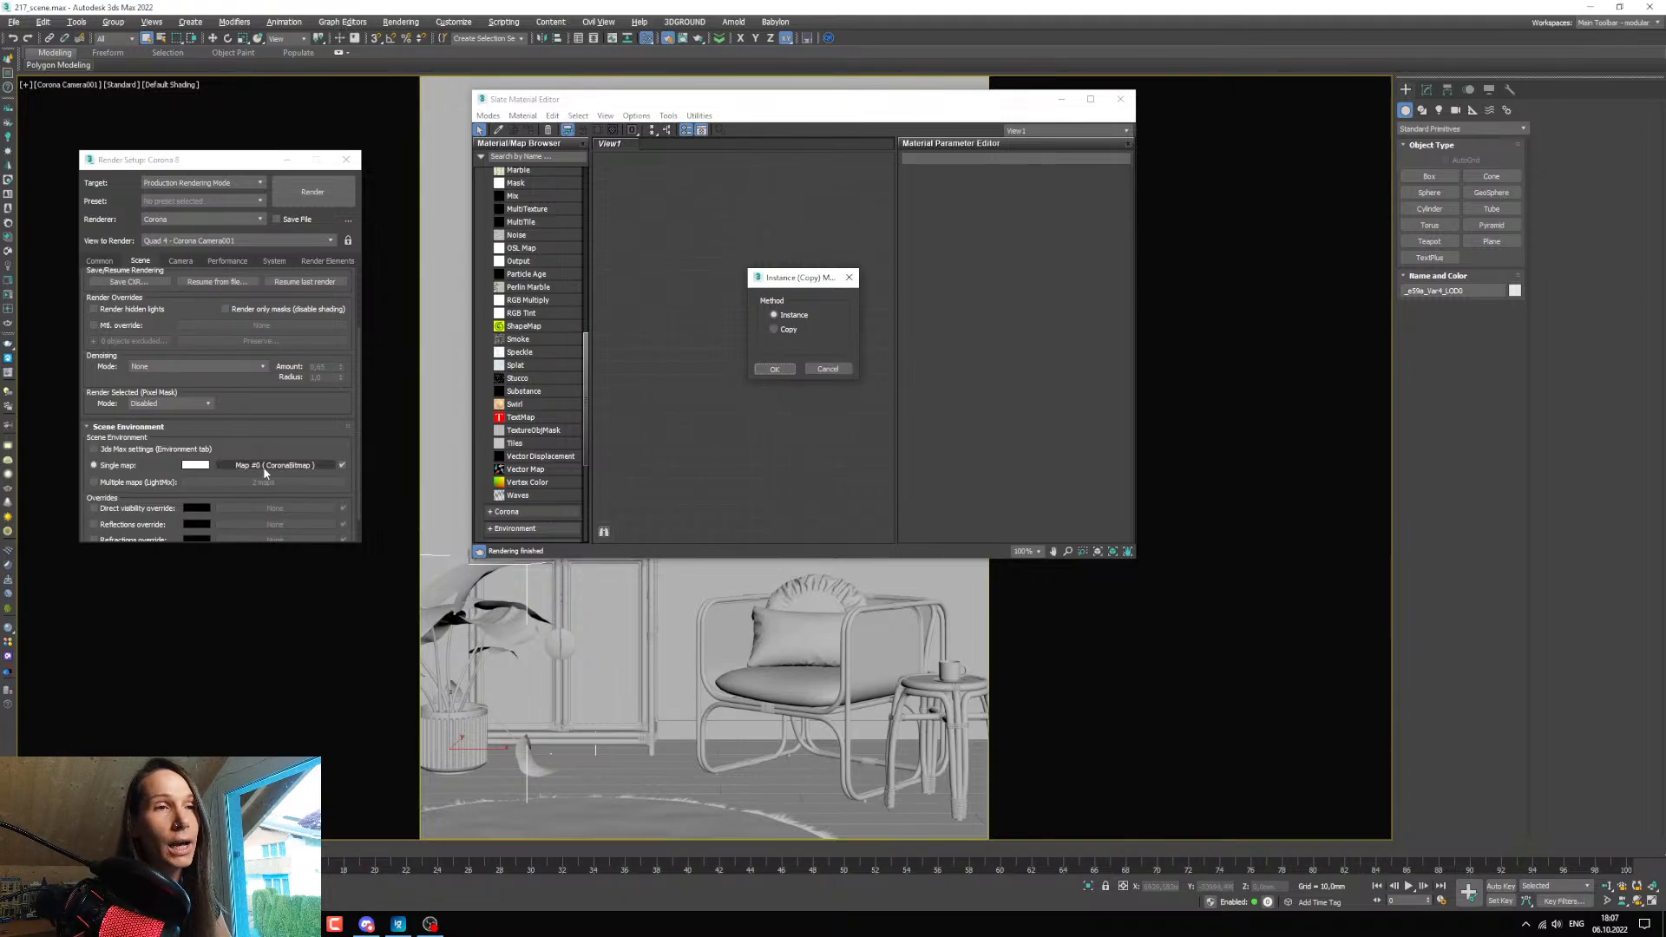
key(super)
click(254, 438)
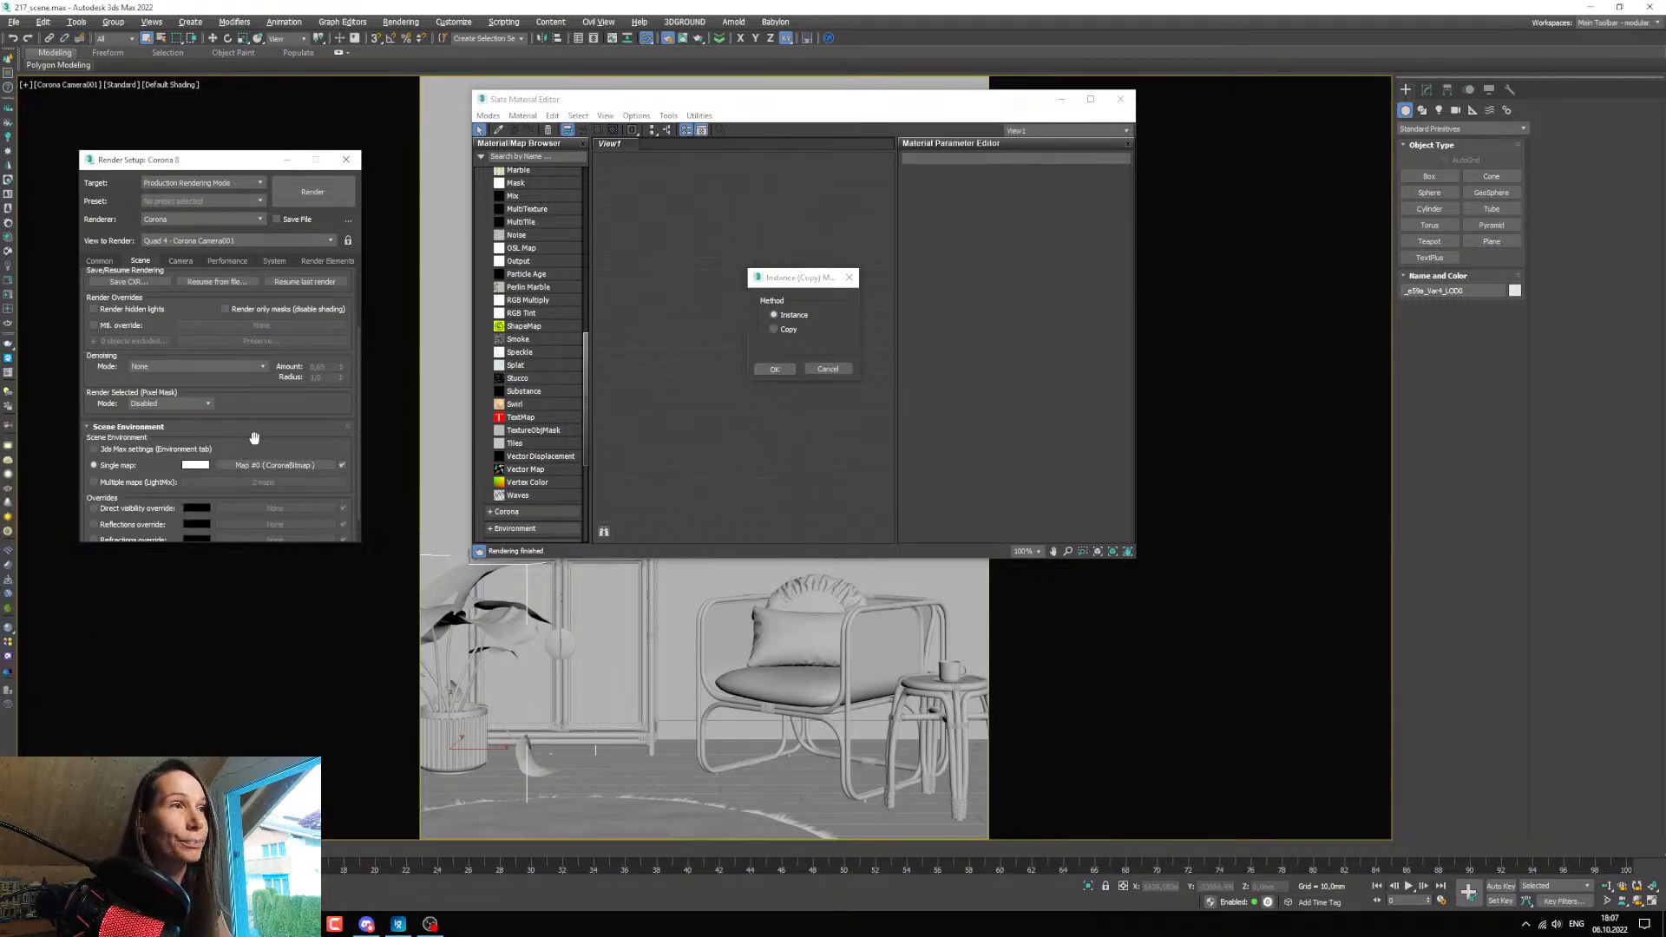
click(773, 369)
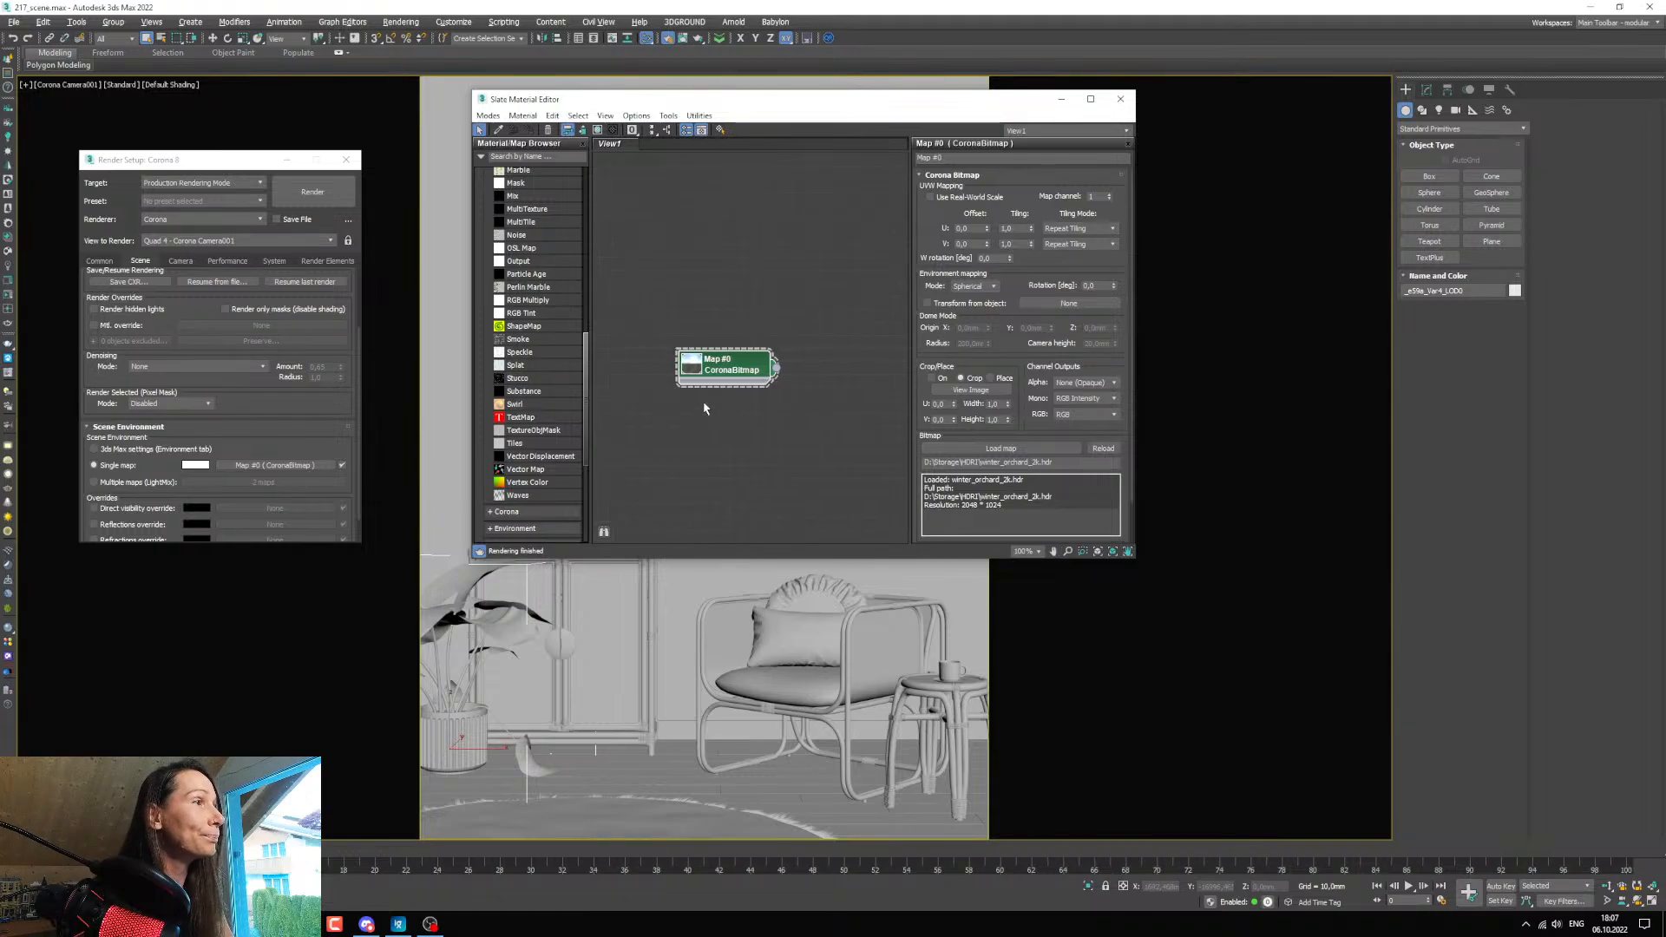
Enlarge the CoronaBitmap node's preview, close the render setup and move the material editor clear of the cabinet and plant.
scroll(705, 409, up, 1)
double_click(694, 365)
drag(749, 390, 766, 376)
click(345, 159)
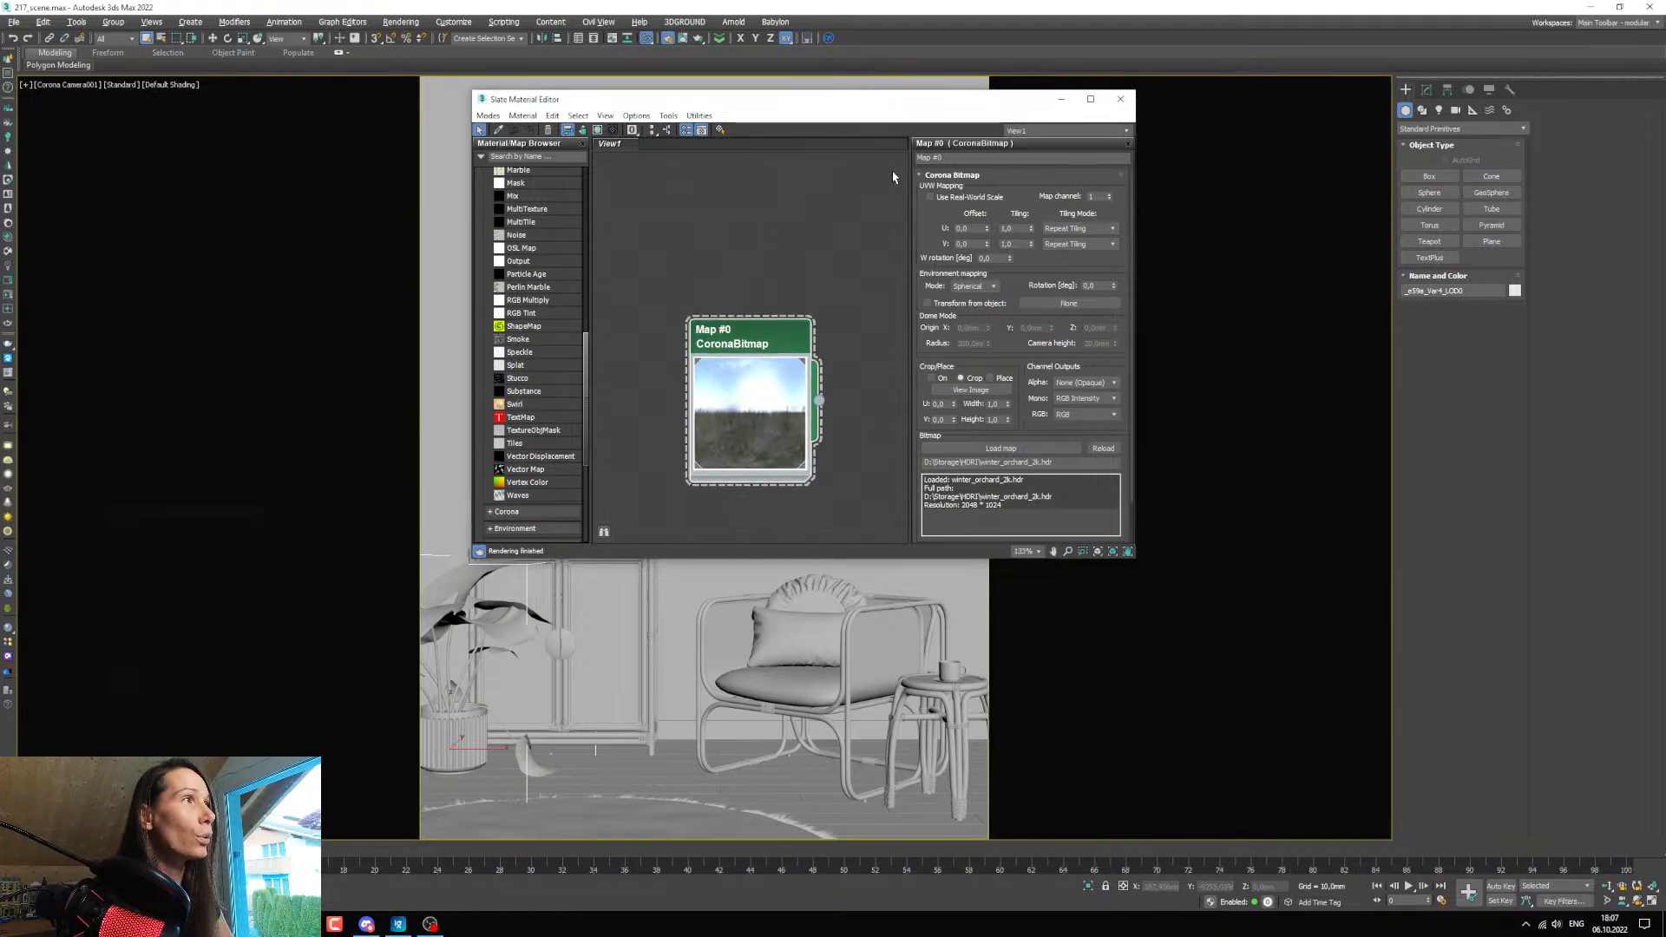
drag(892, 98, 1043, 98)
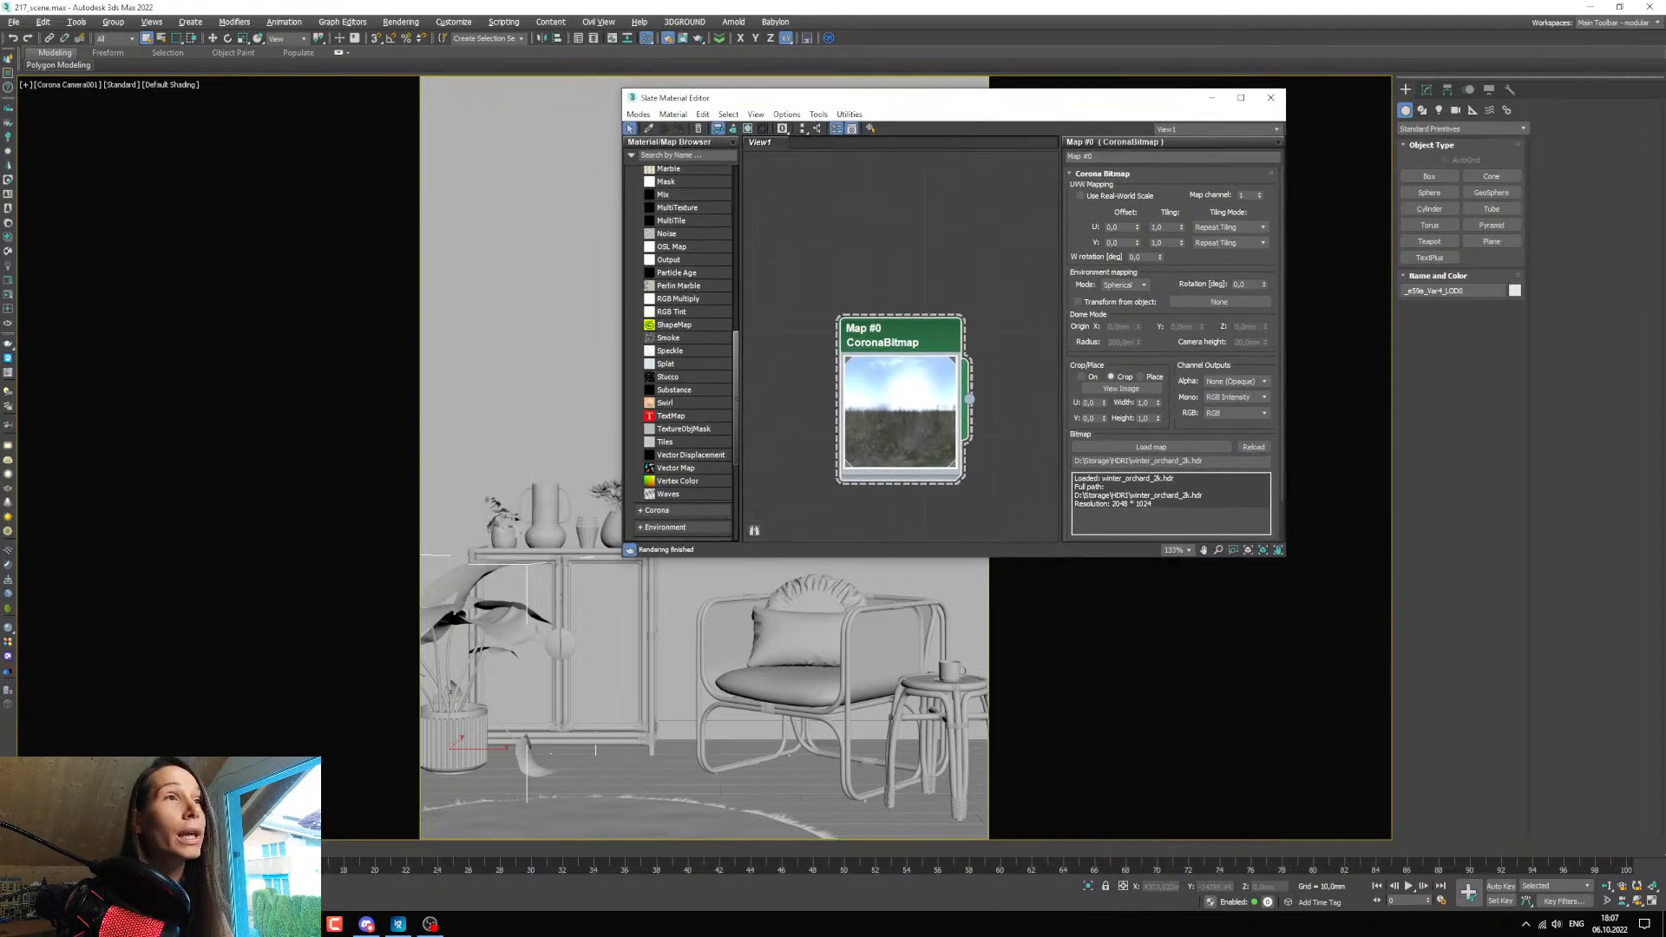
Start interactive rendering in the Corona frame buffer and enlarge its window to nearly the full viewport height.
click(8, 296)
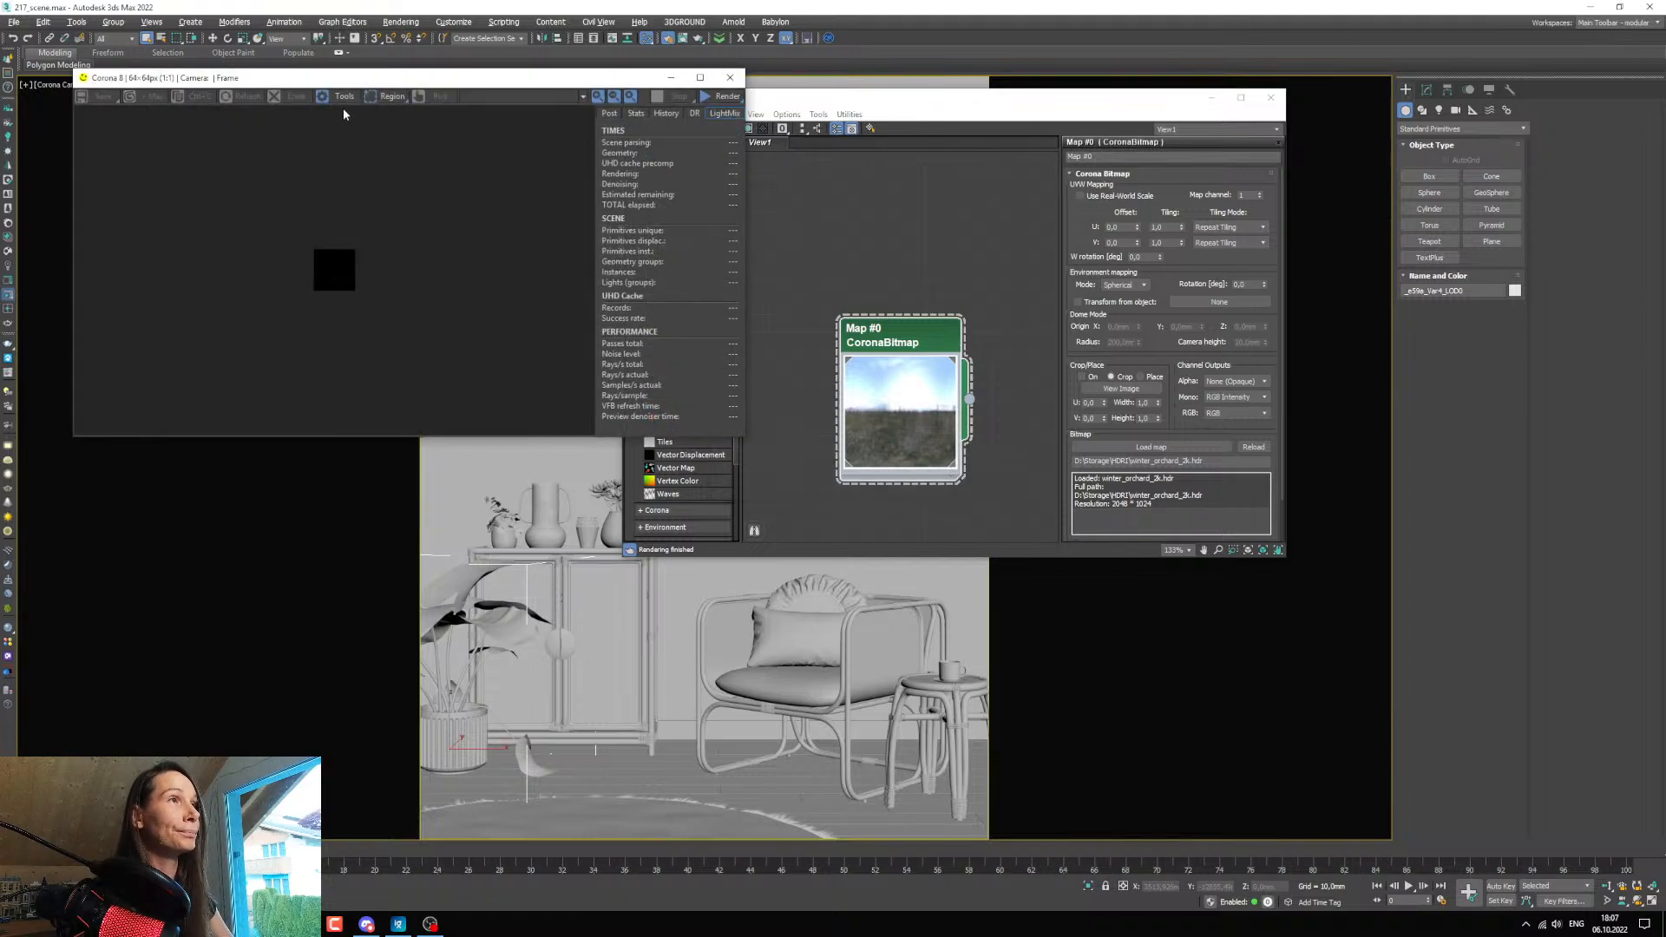
drag(304, 79, 257, 89)
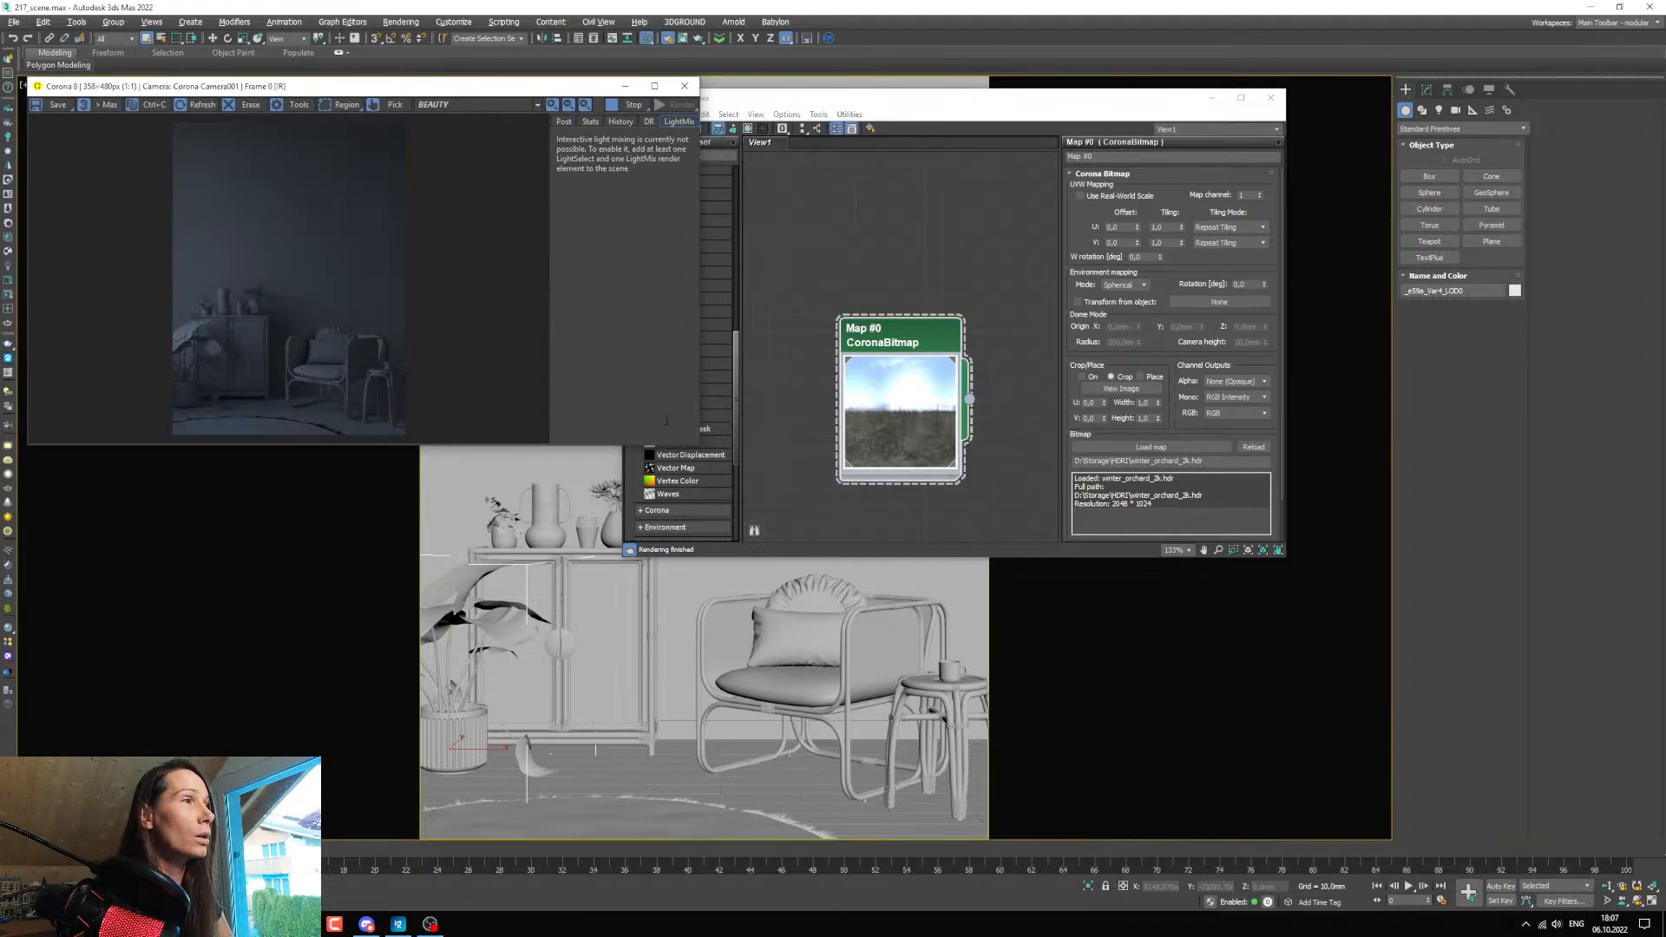
drag(696, 446, 690, 811)
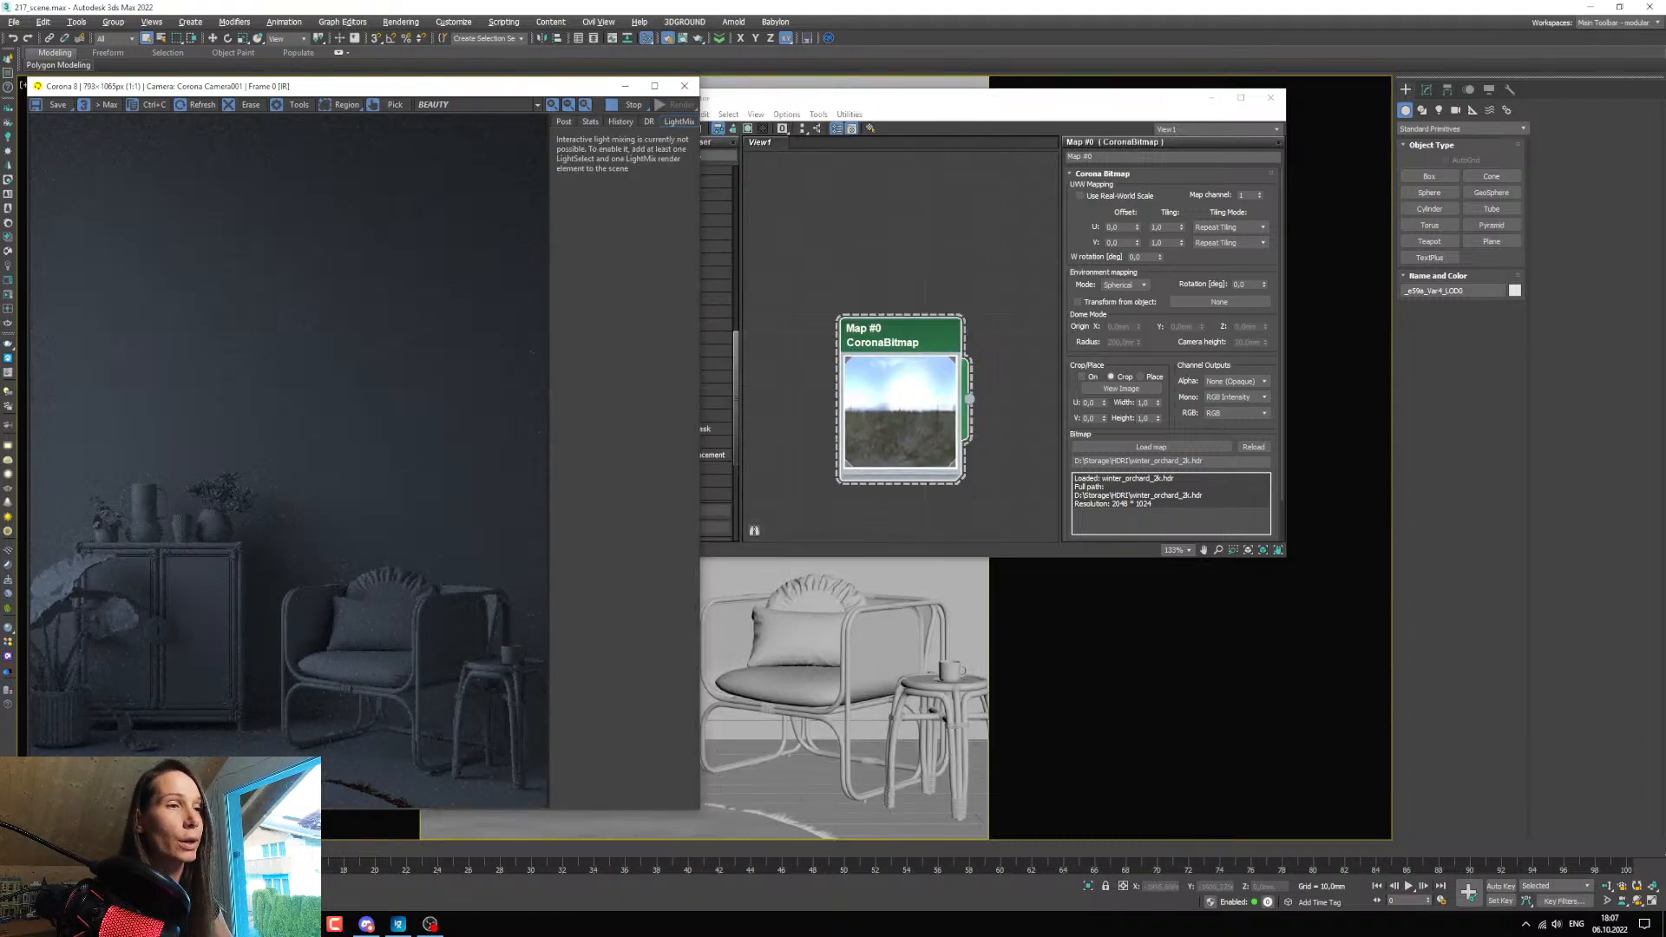
Lock the rendered view to Corona Camera001 in the render setup, keeping that window beside the frame buffer.
key(F10)
drag(184, 160, 810, 159)
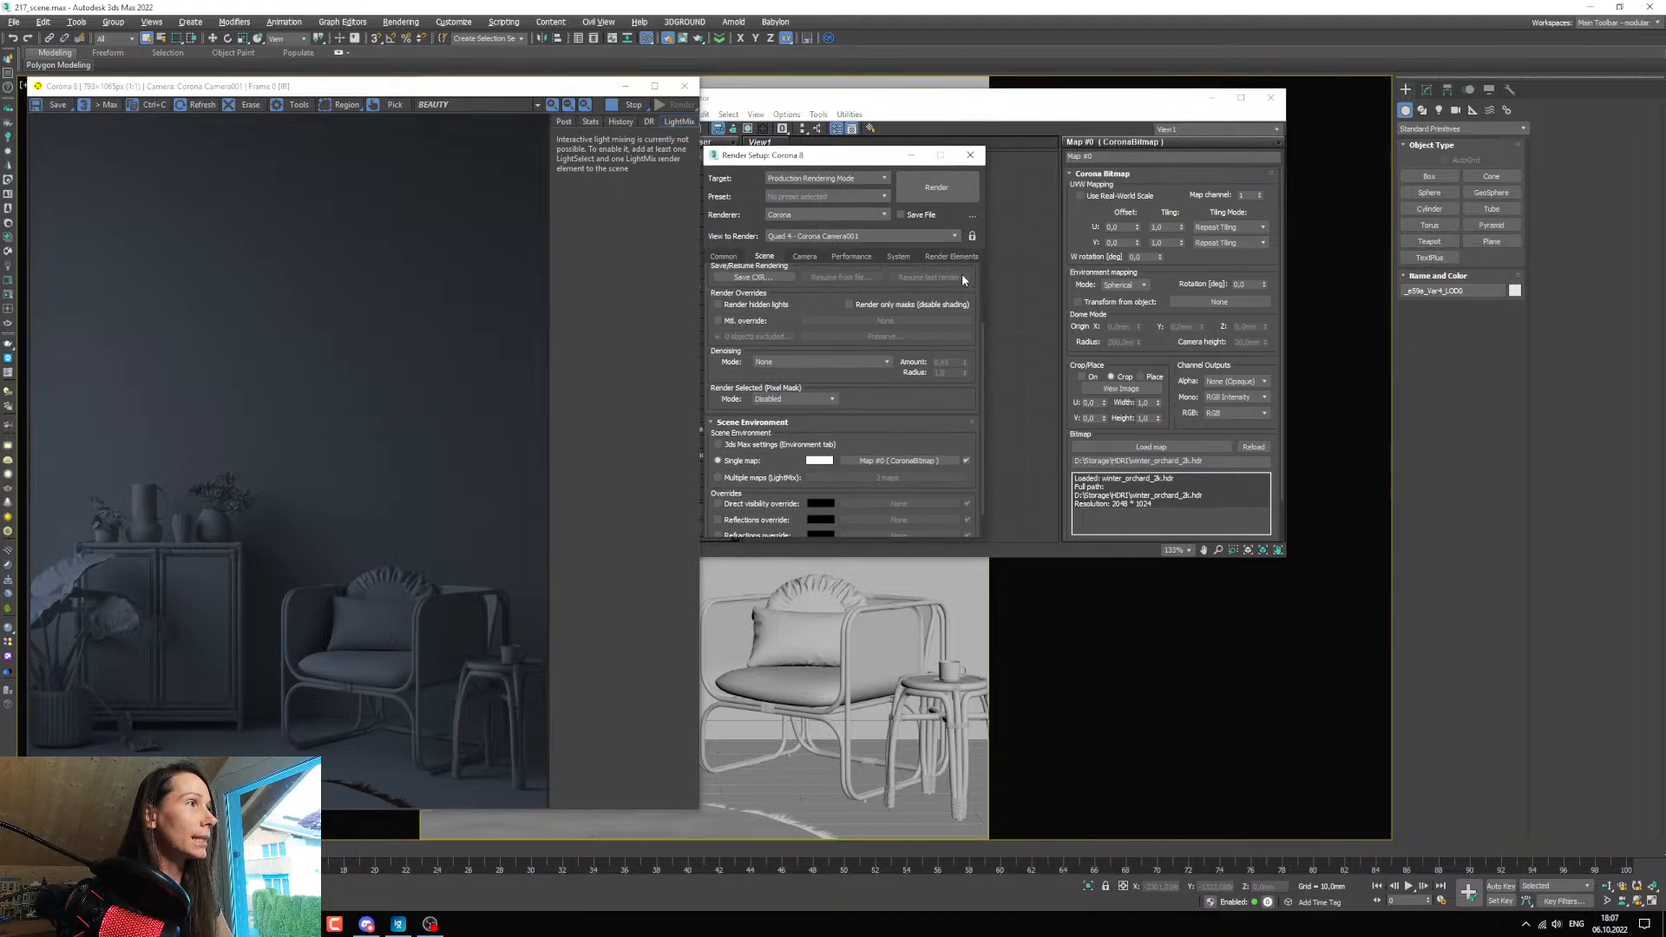
click(972, 238)
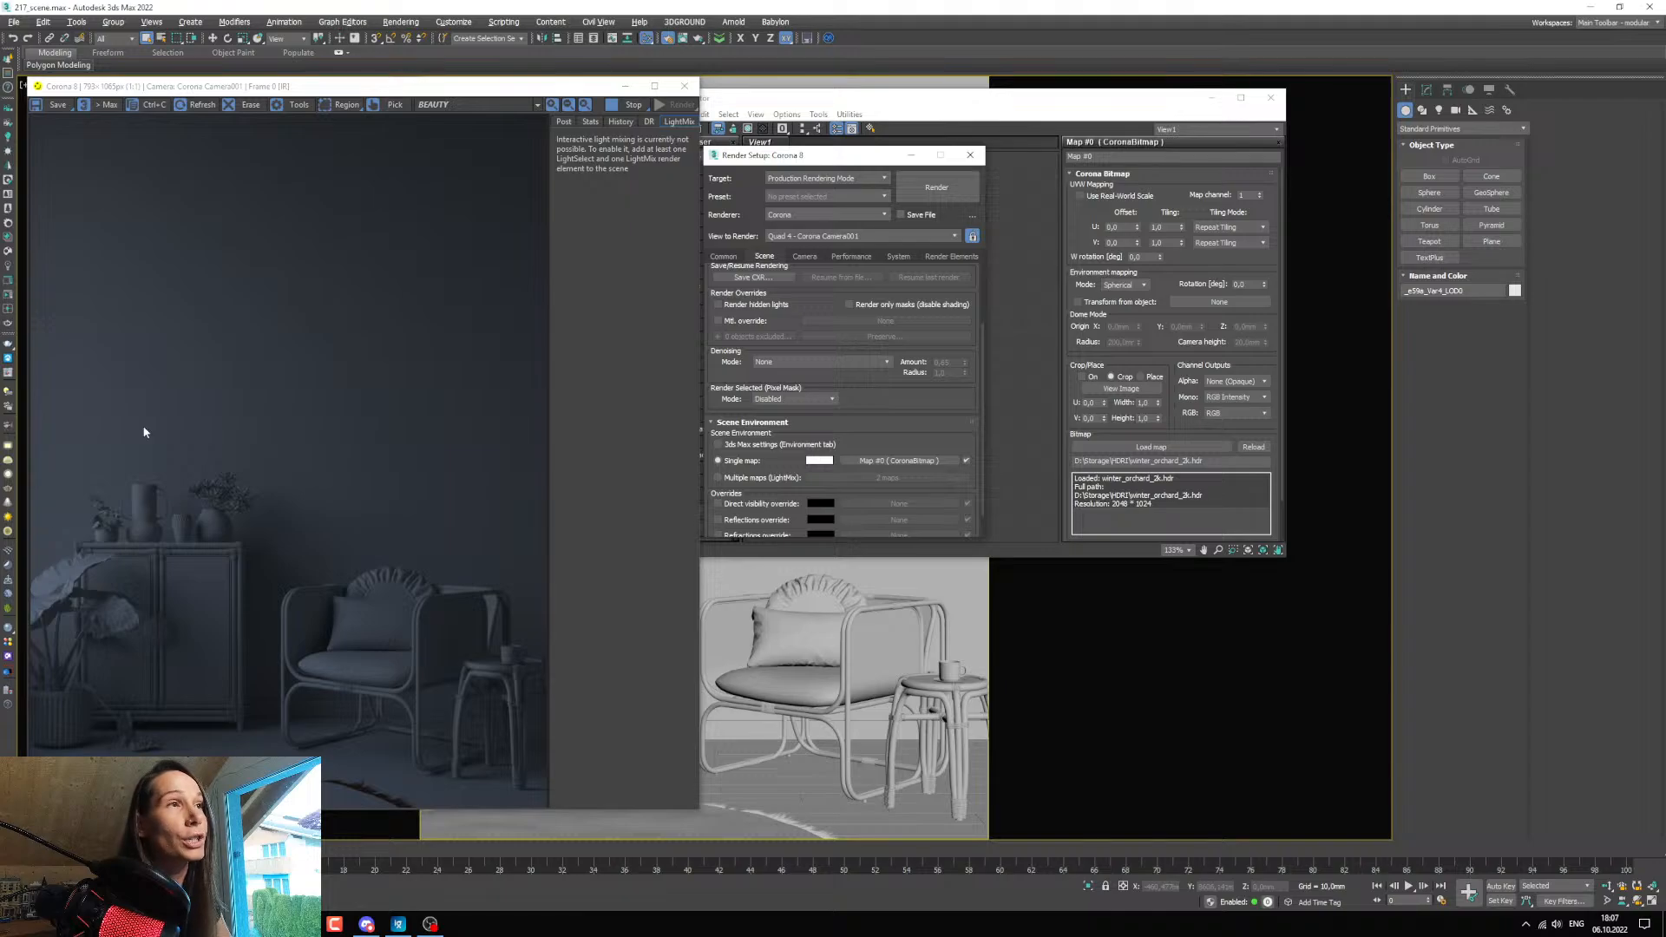
drag(777, 161, 785, 157)
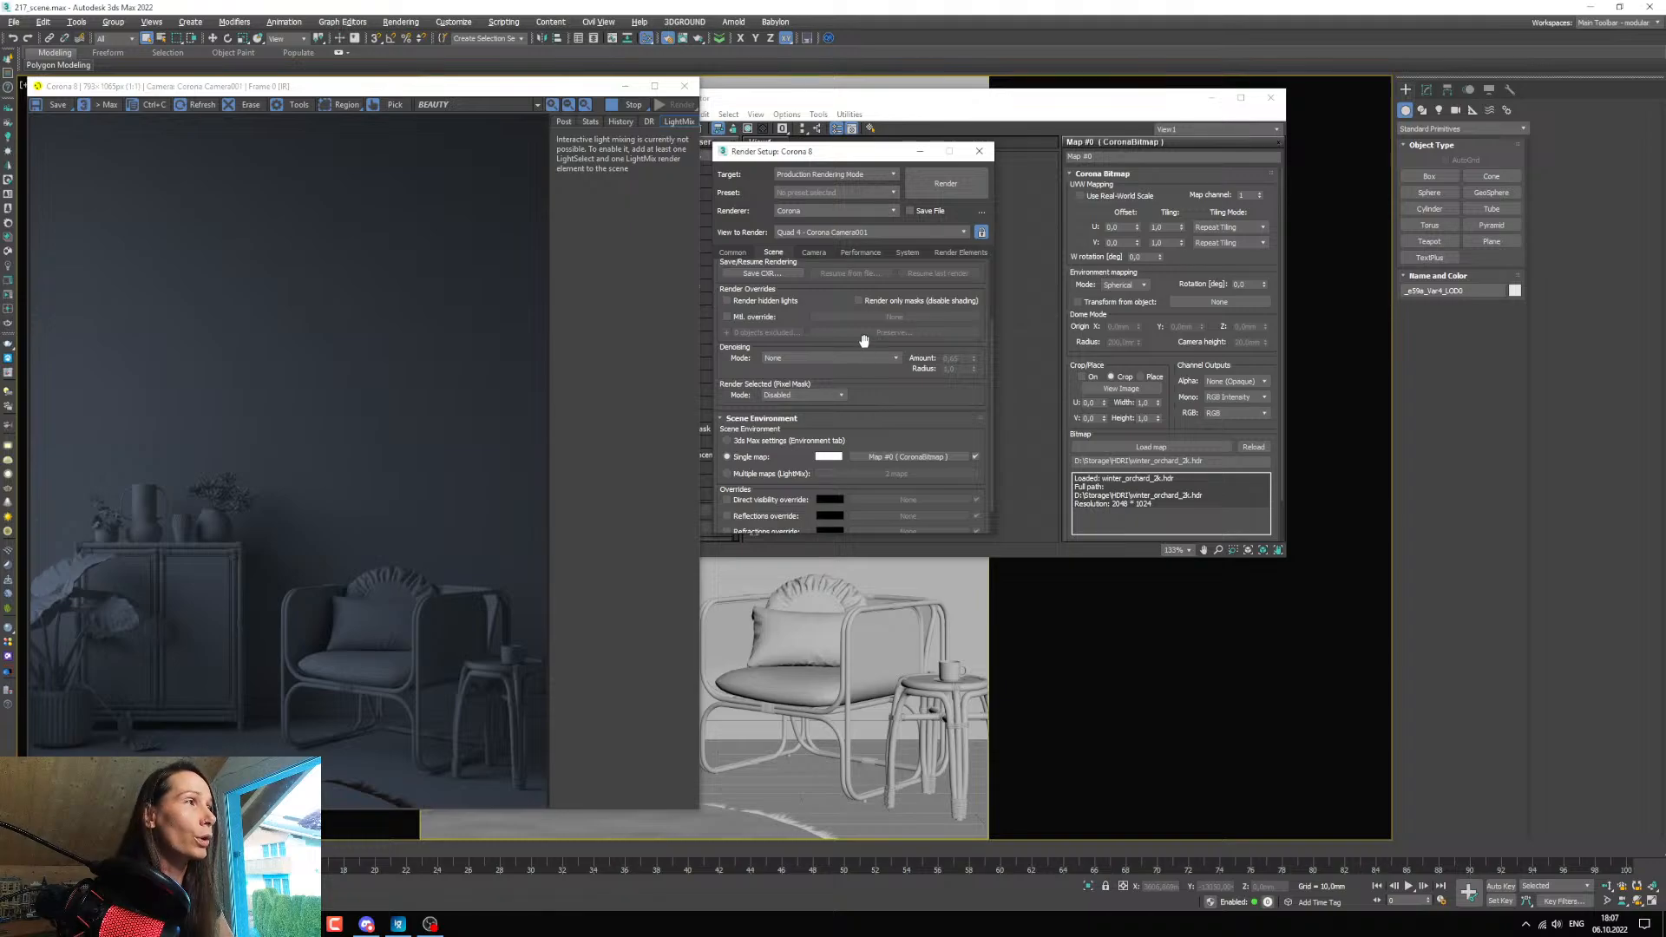
Examine the lighting and detail on the cabinet, vases and armchair in the interactive render.
scroll(224, 590, up, 1)
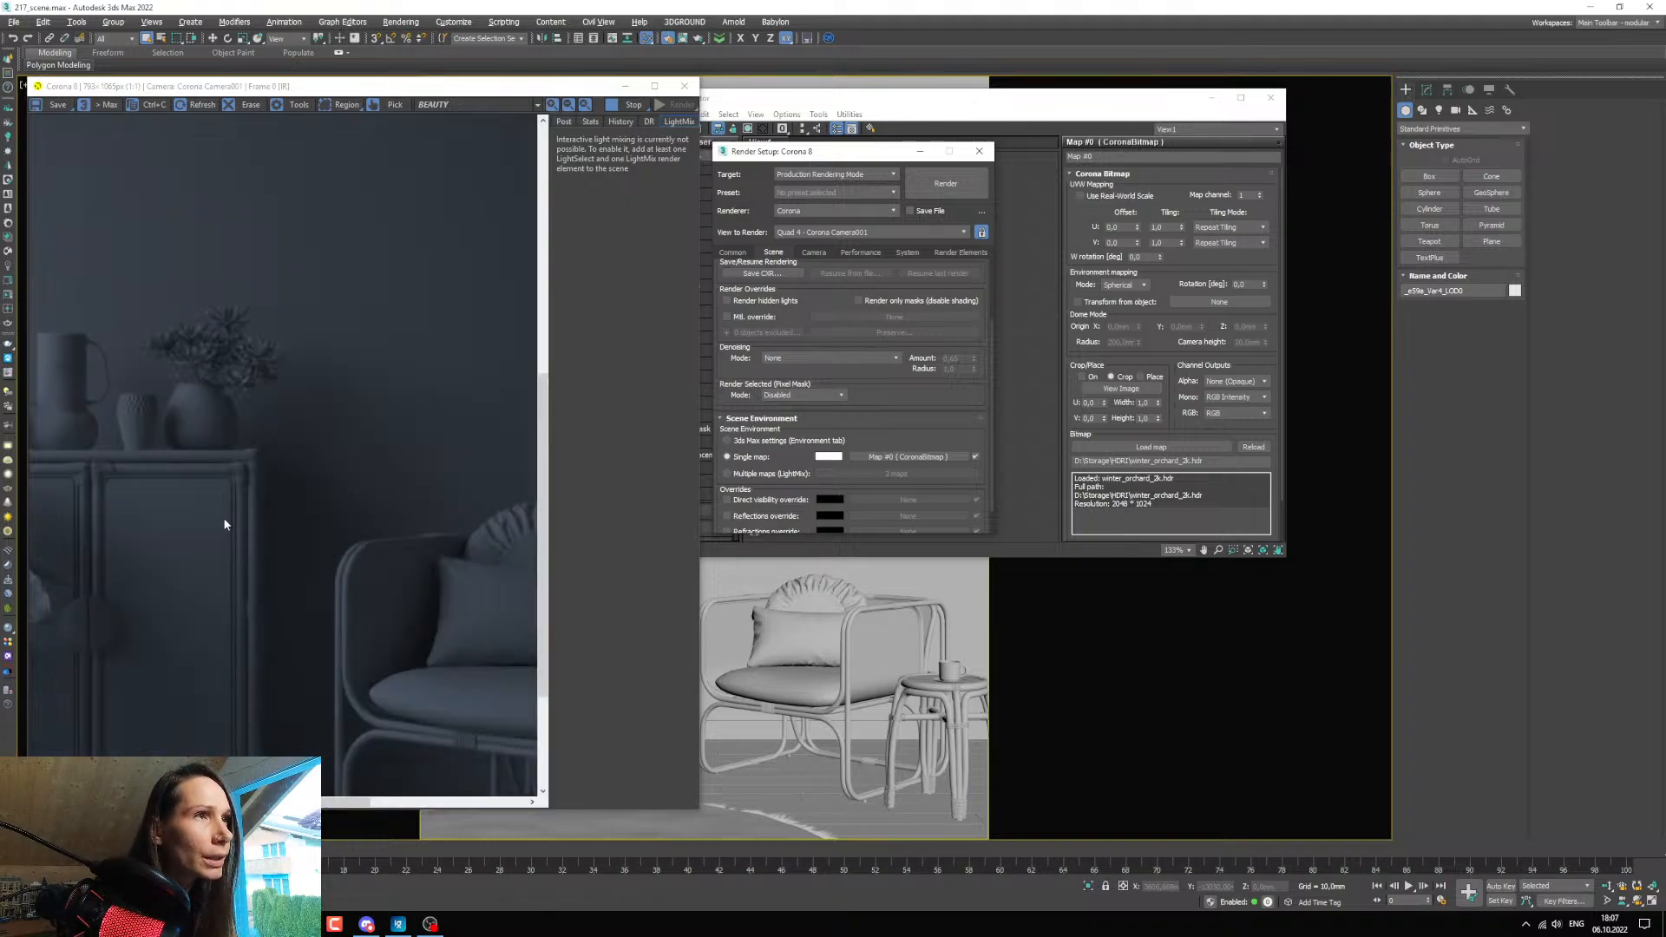
scroll(222, 520, down, 1)
scroll(97, 618, up, 1)
scroll(228, 662, down, 1)
scroll(409, 700, up, 1)
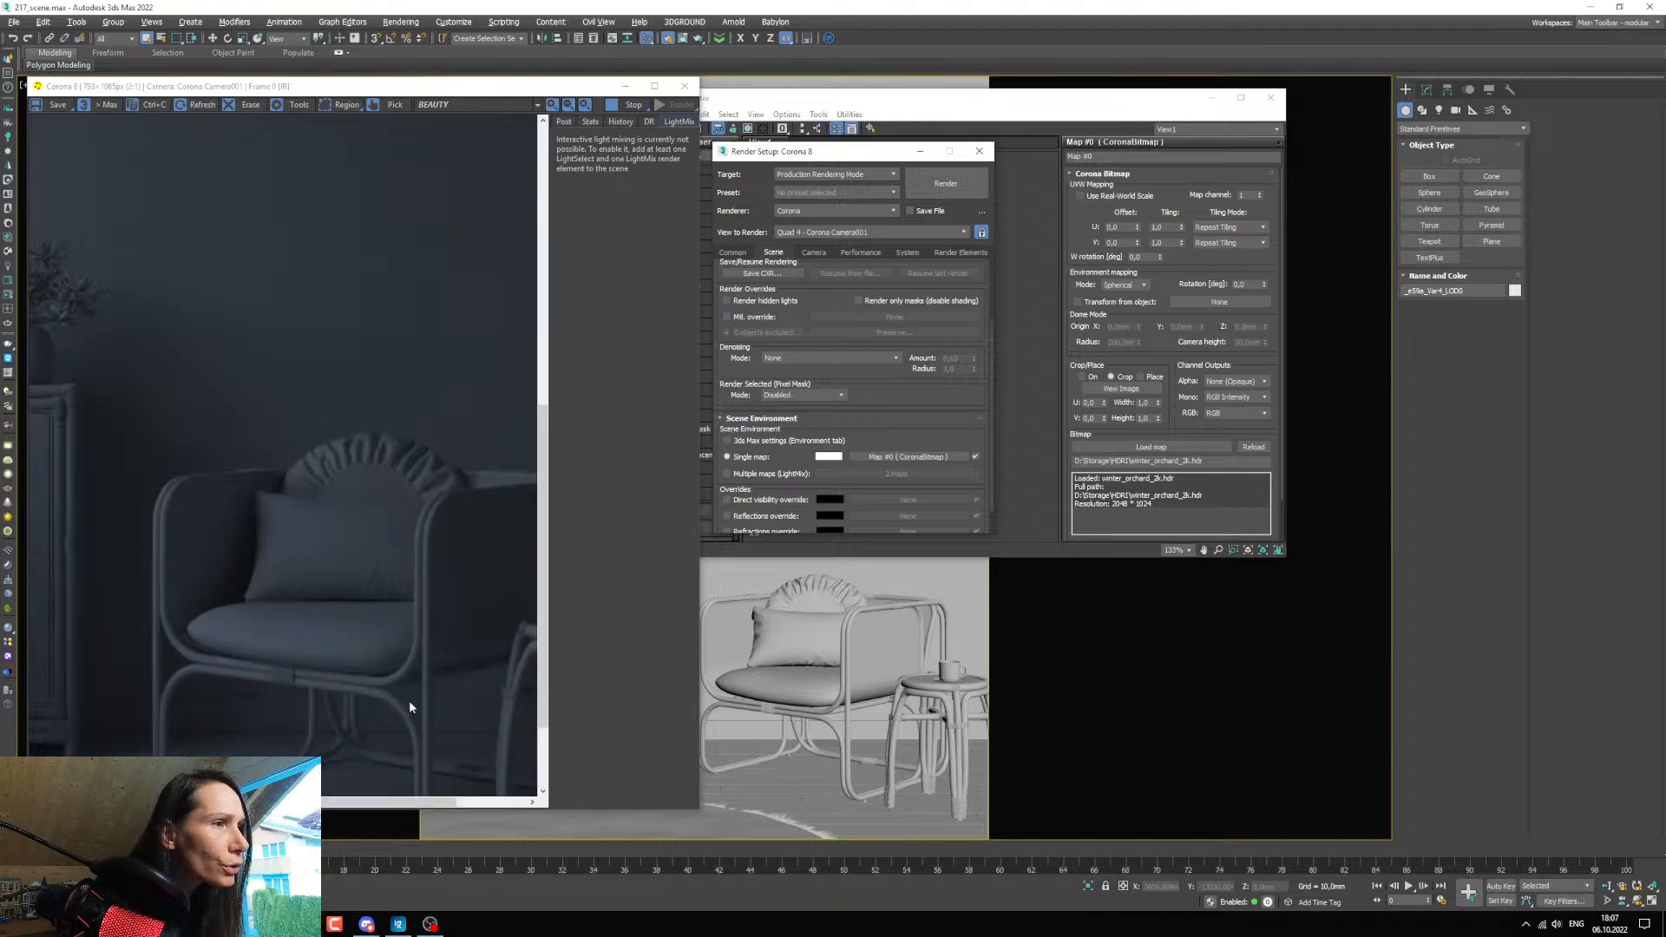
scroll(406, 698, down, 1)
scroll(404, 696, up, 1)
scroll(226, 631, down, 1)
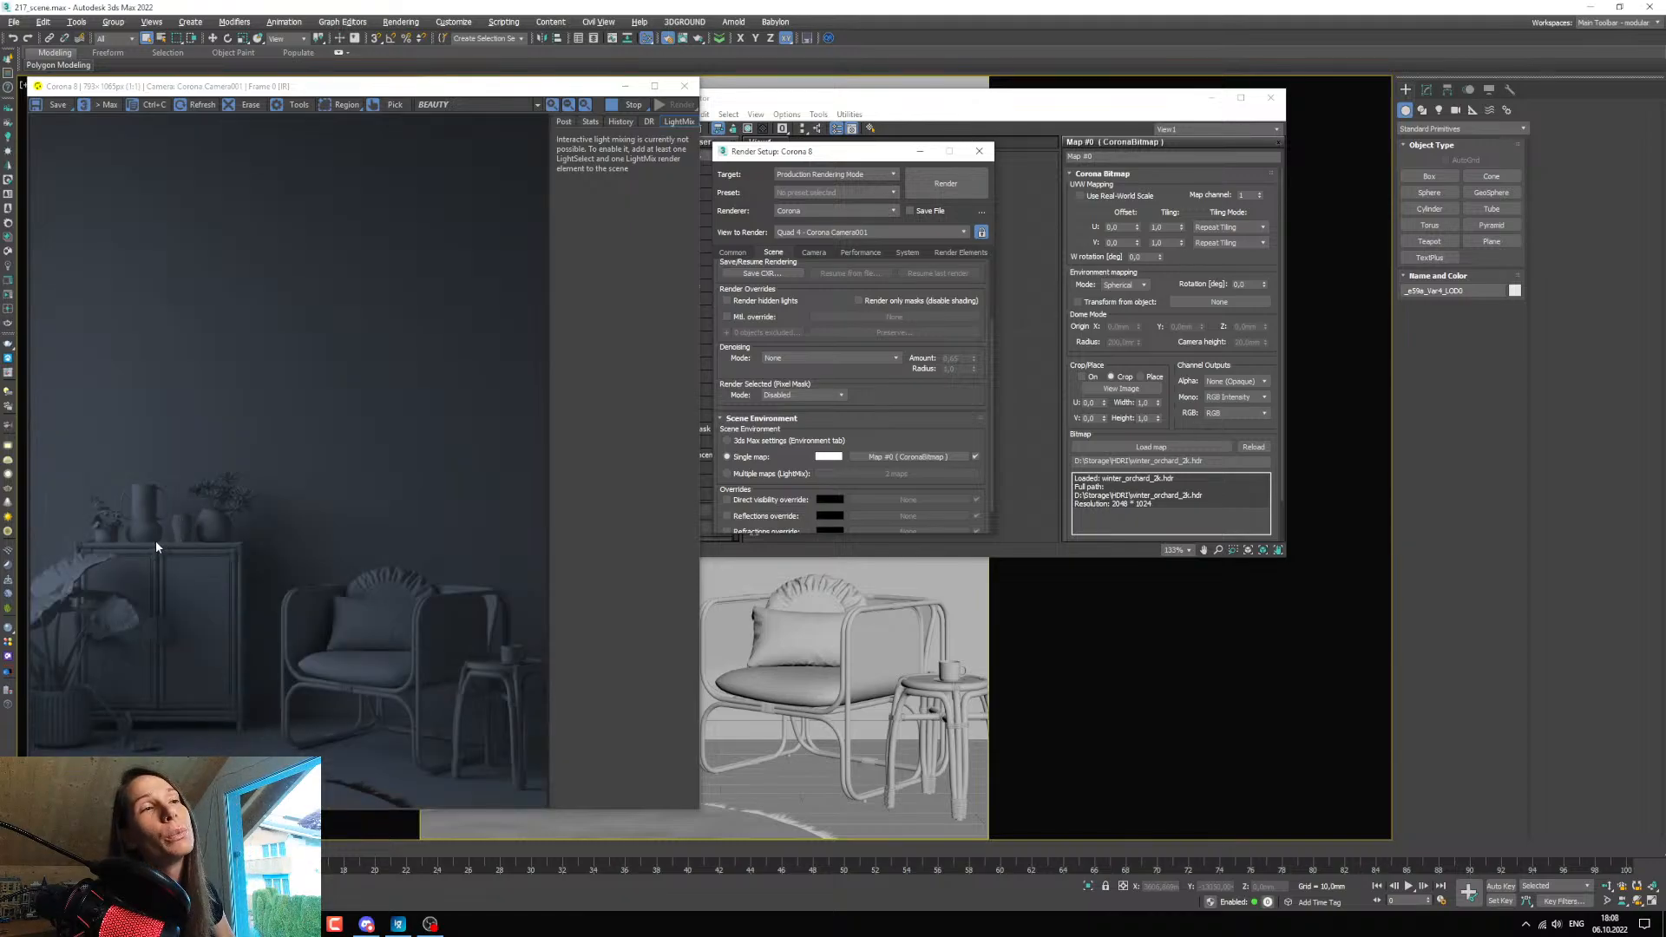
scroll(96, 517, up, 2)
scroll(123, 538, down, 1)
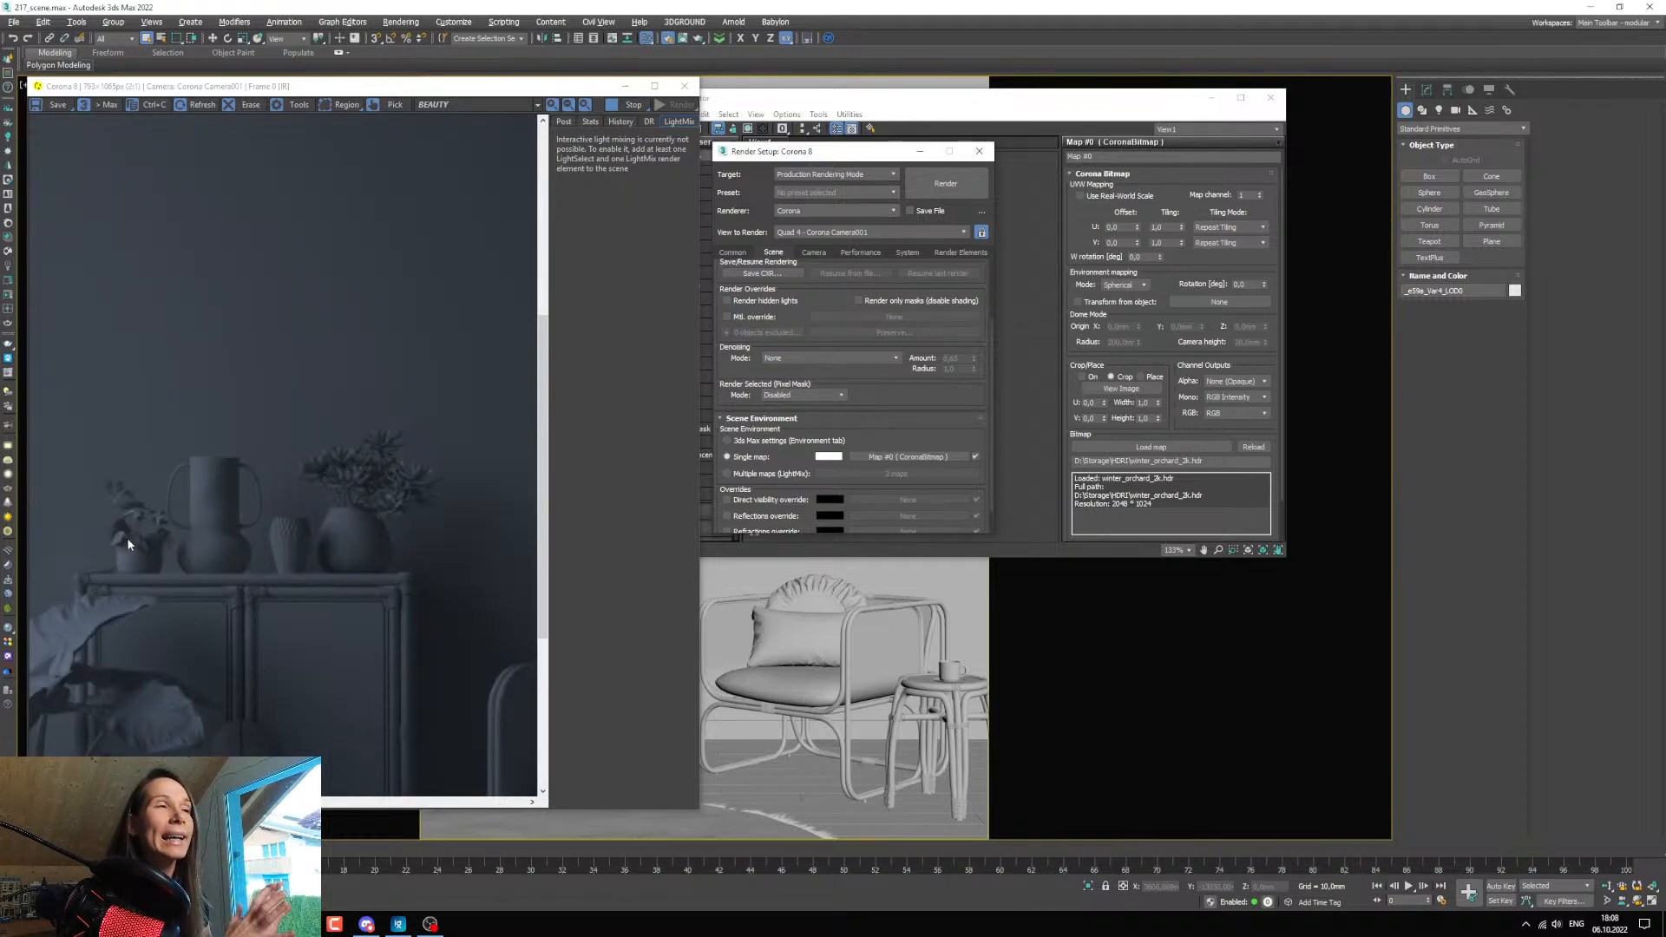
scroll(330, 533, down, 1)
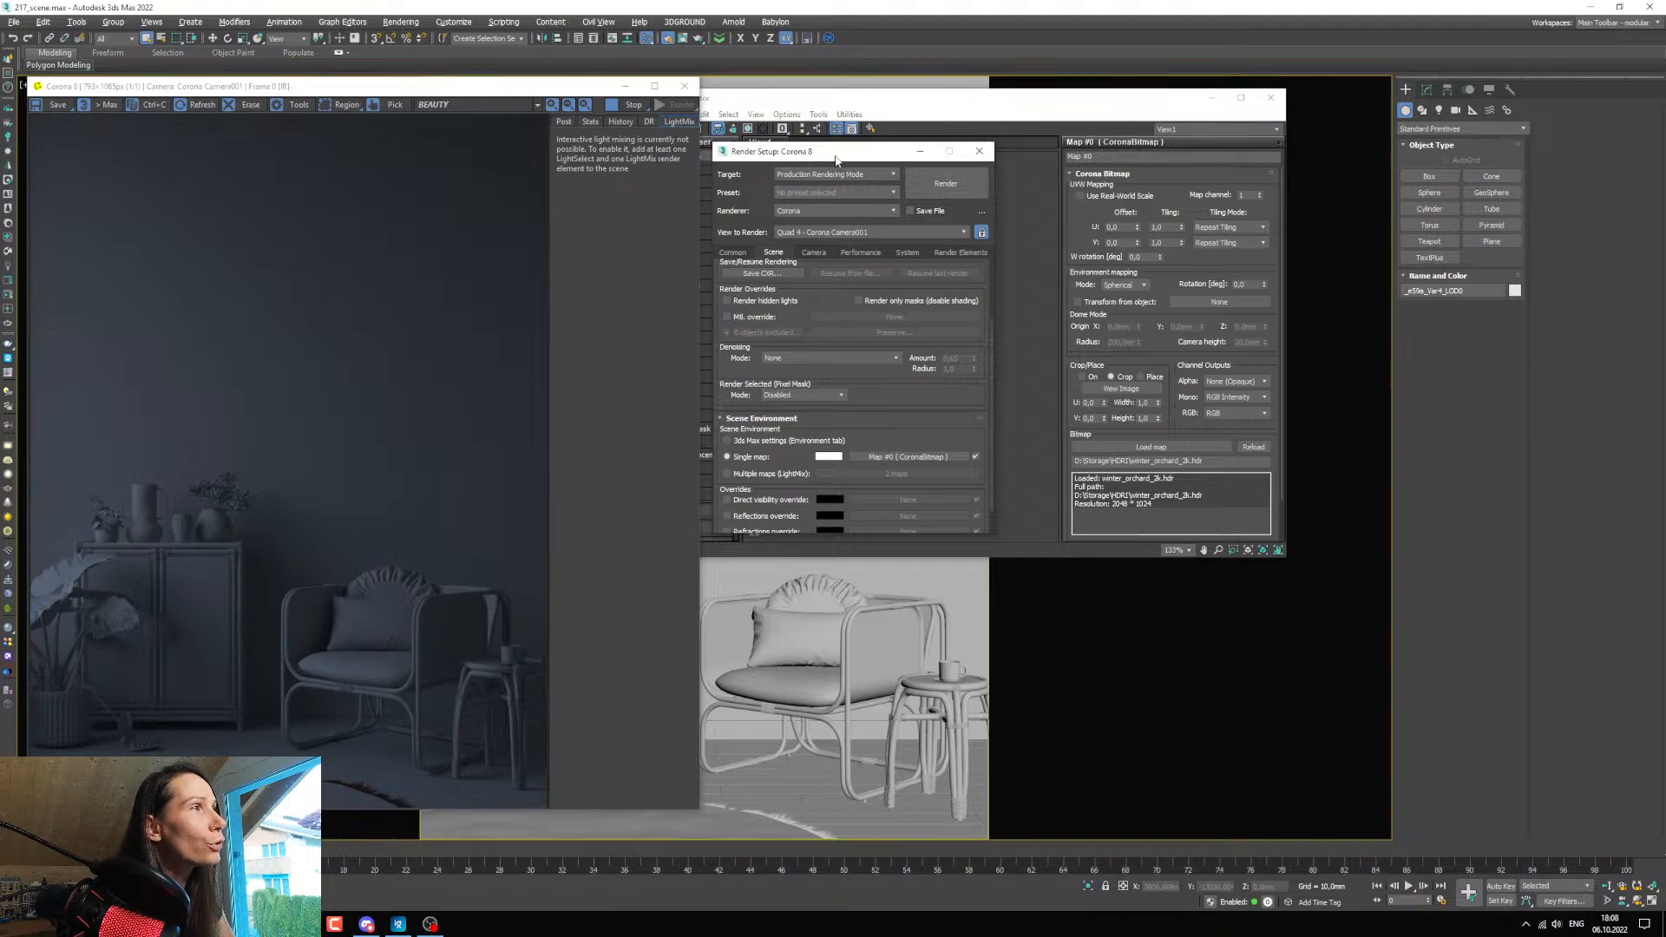
Turn off fast preview denoise during render, minimise the render setup and place the material editor and frame buffer side by side.
drag(837, 153, 820, 145)
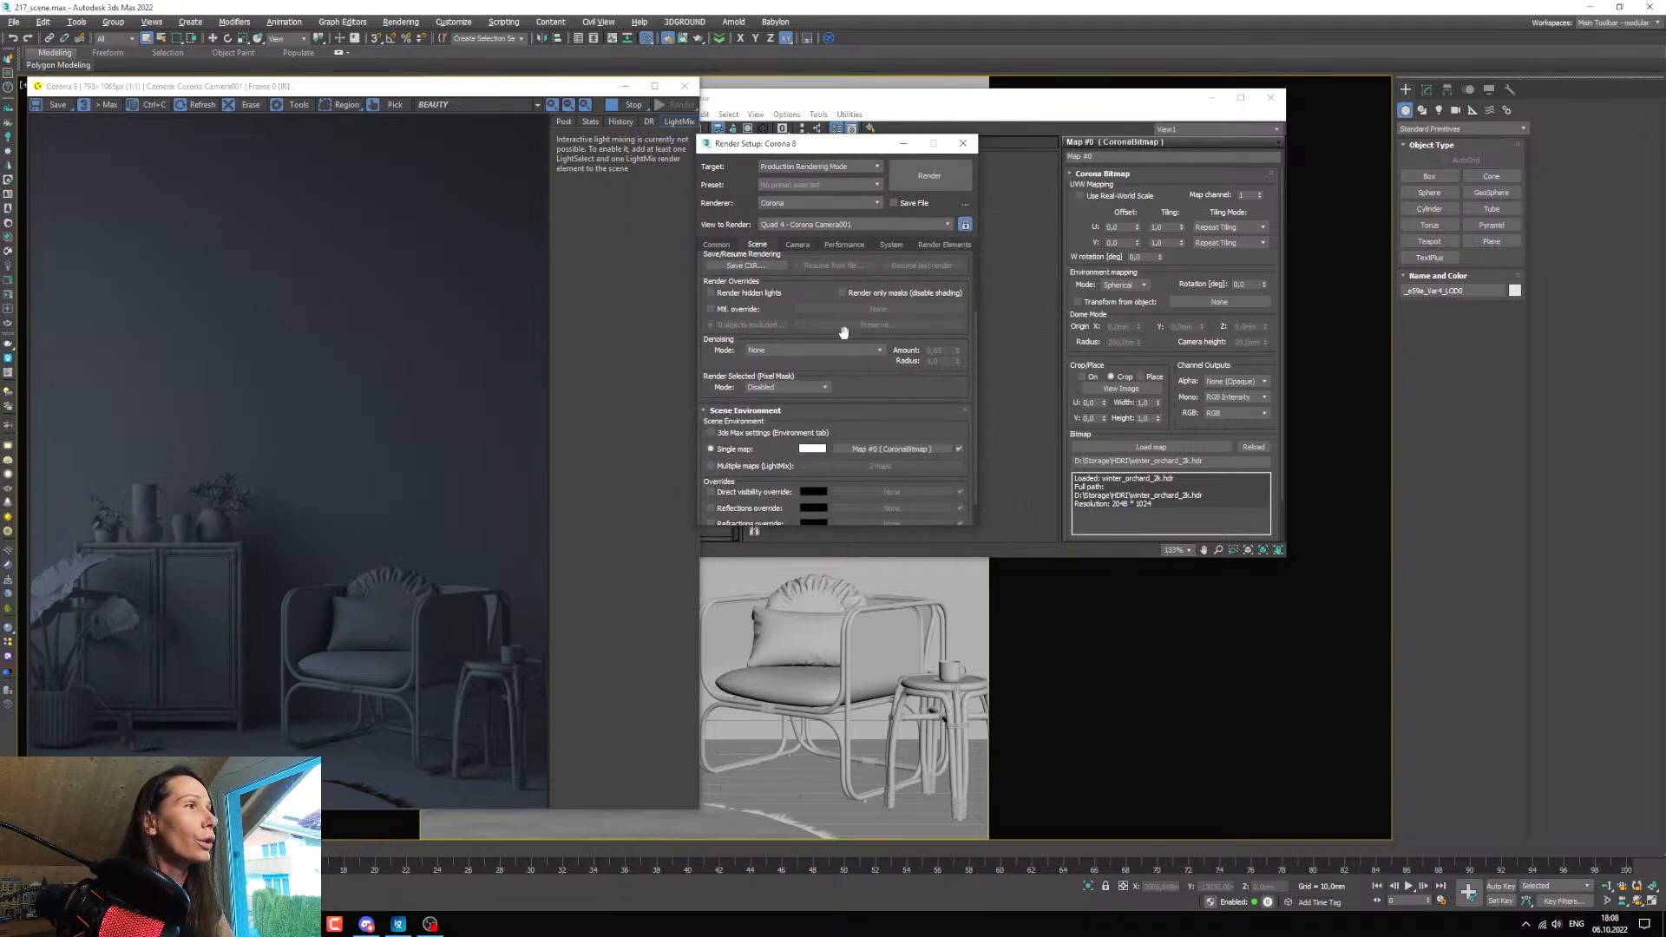
click(842, 246)
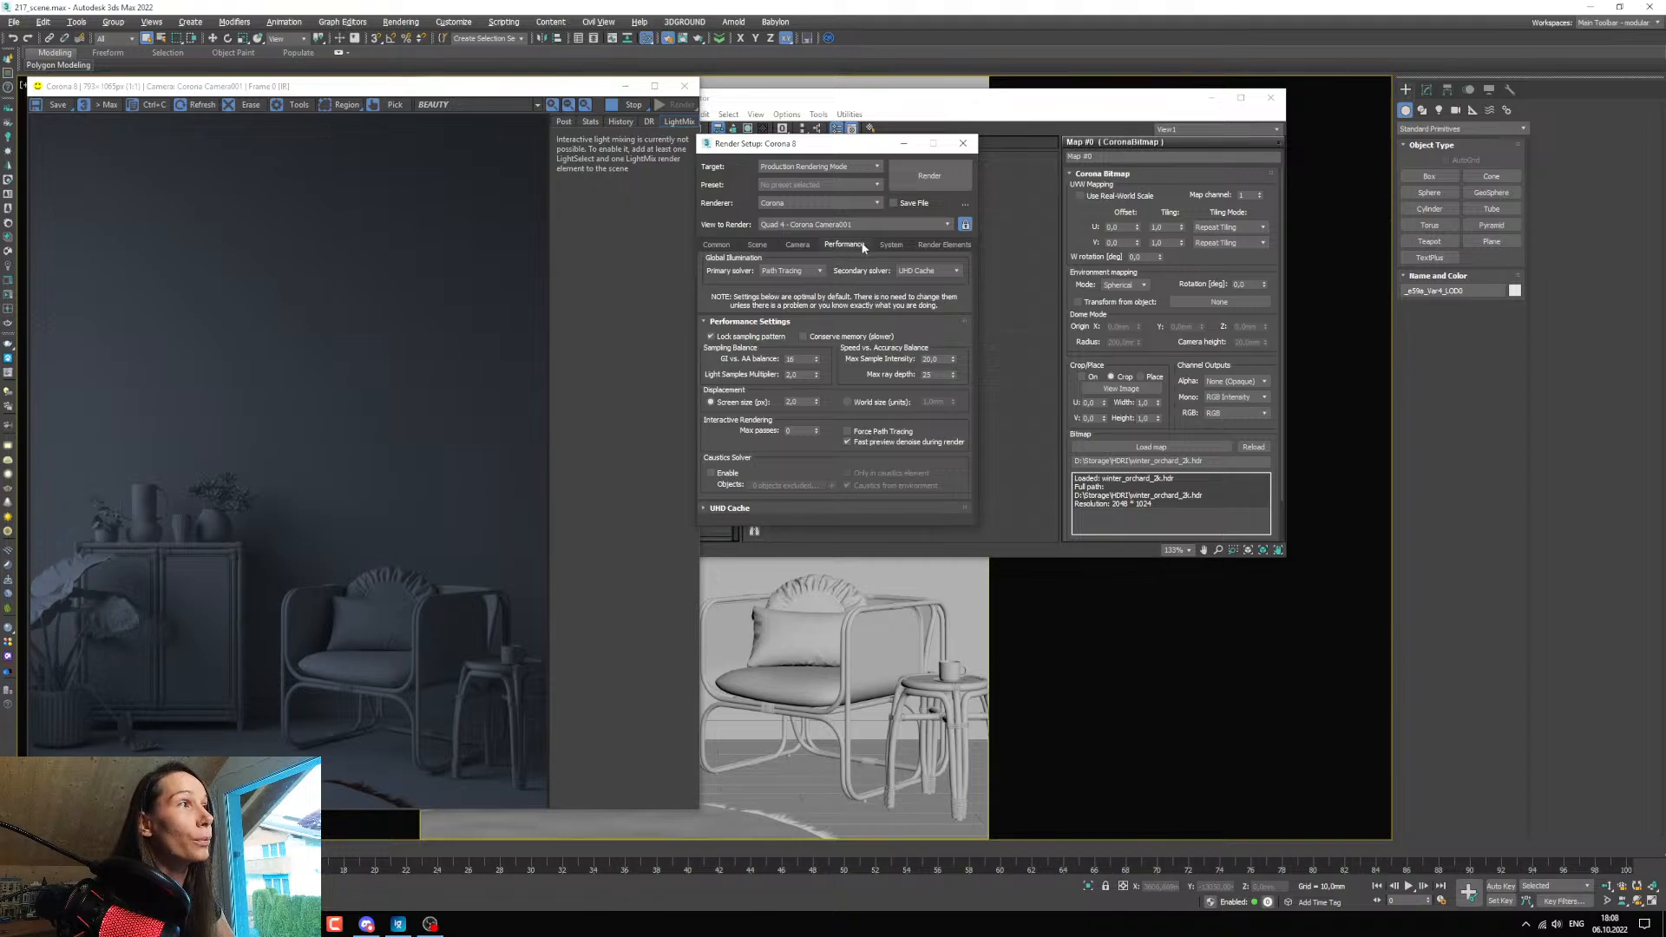
click(847, 442)
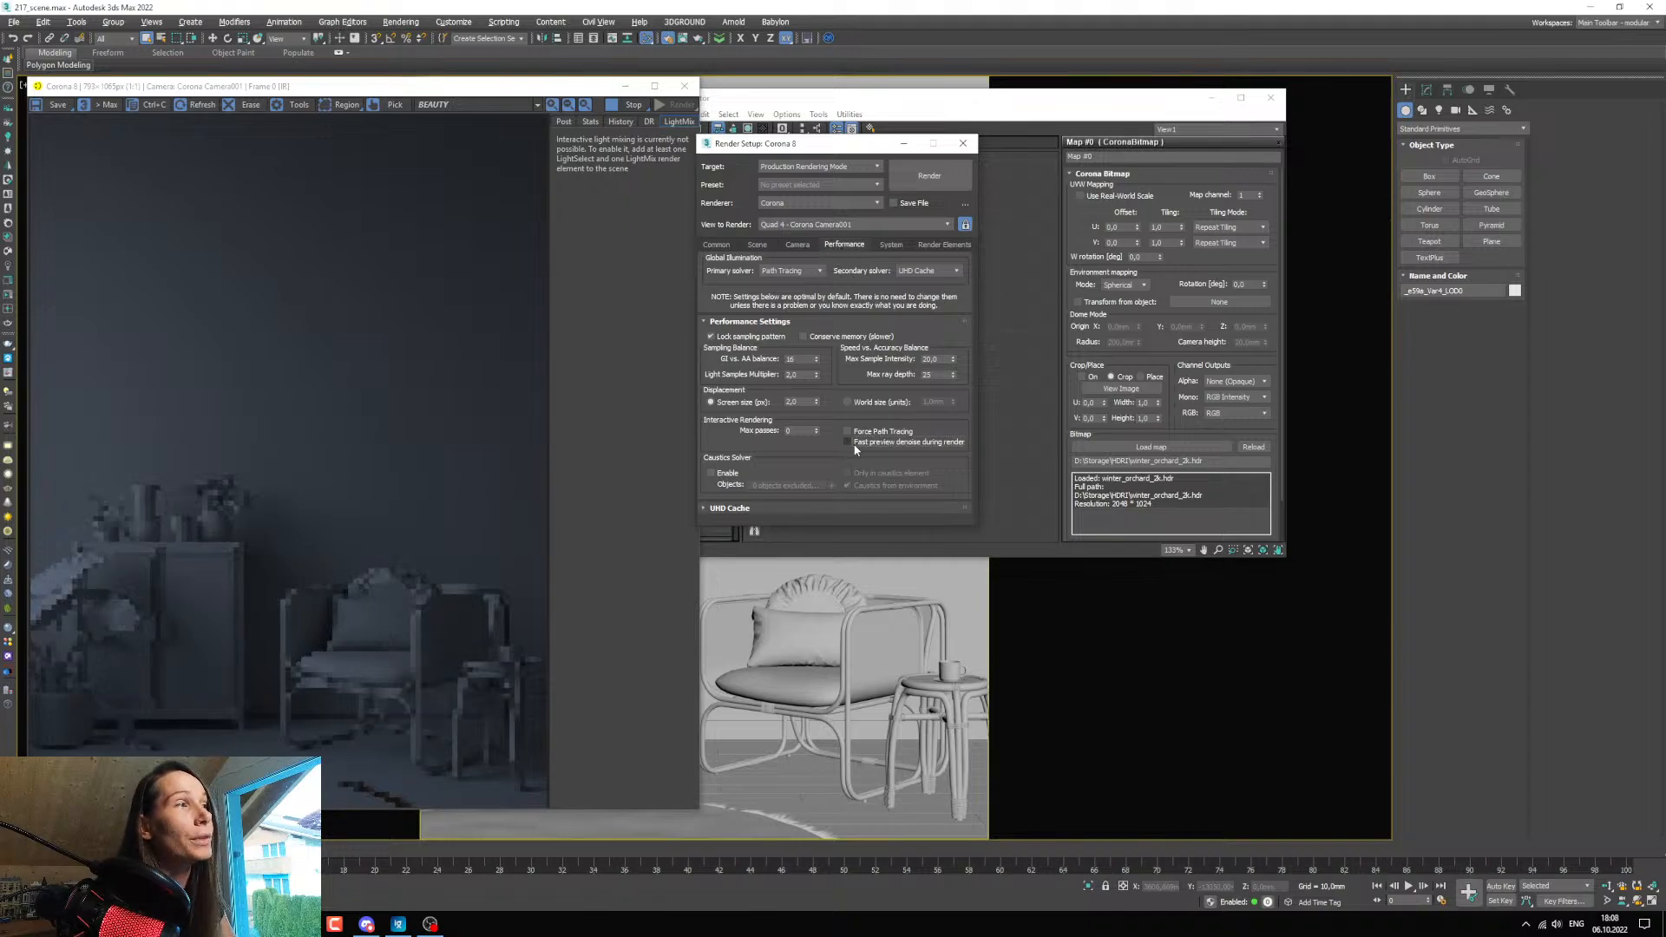
click(903, 144)
drag(849, 101, 1101, 143)
drag(379, 91, 431, 92)
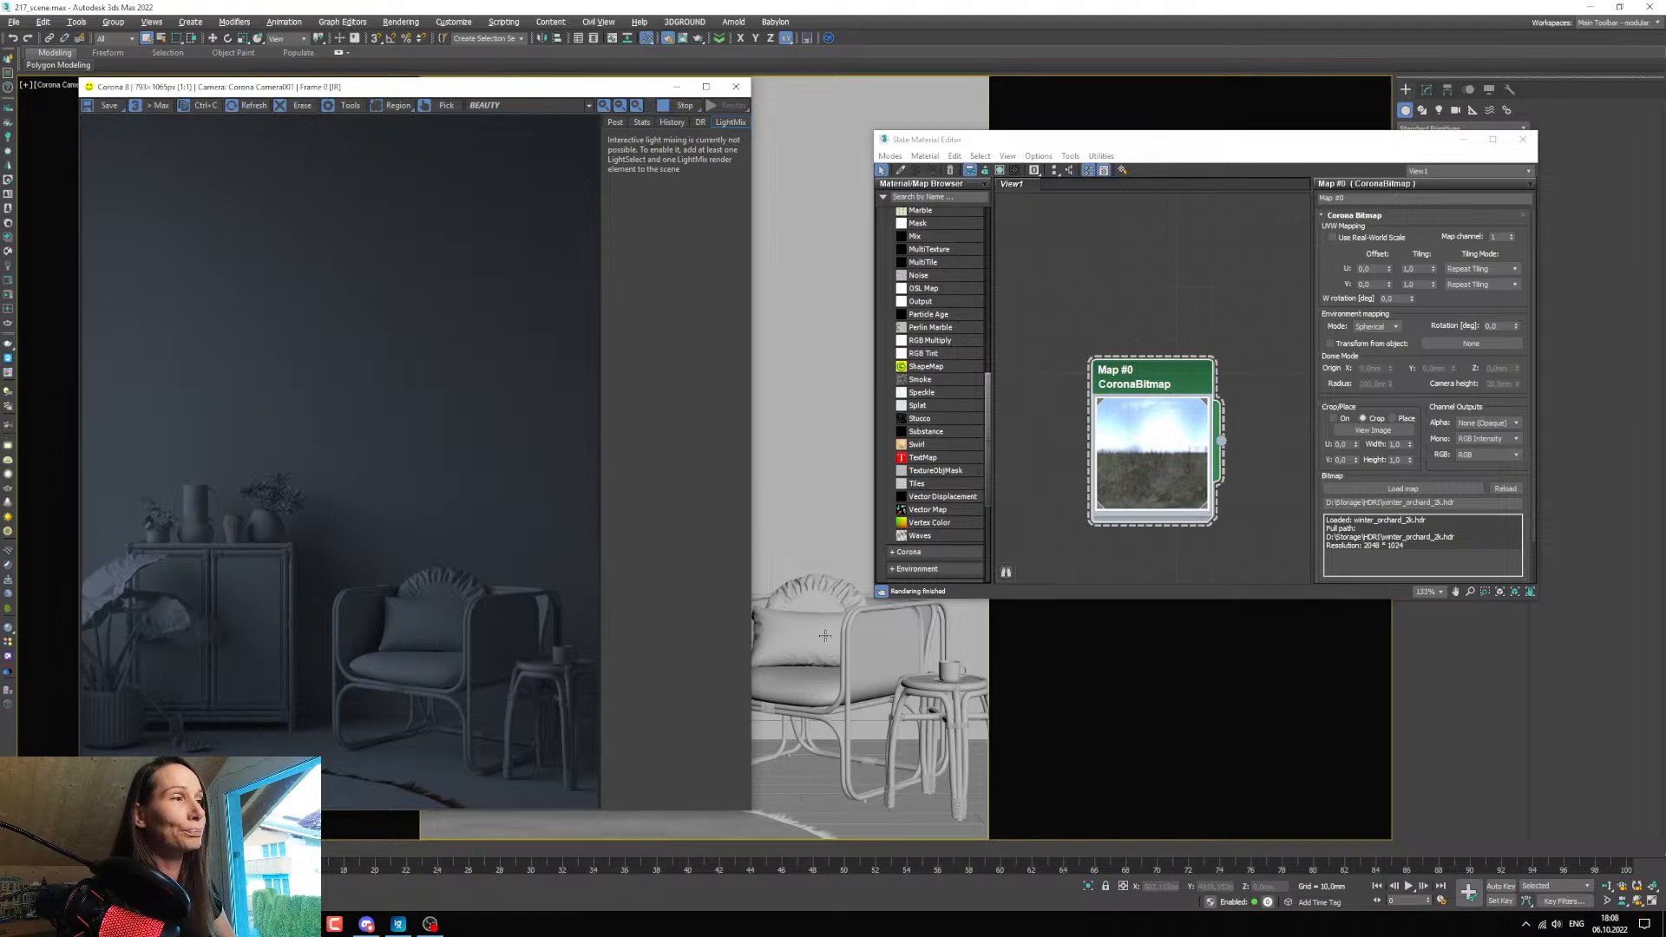
Add a CoronaLegacyMtl node below the environment bitmap, with an enlarged preview and its input slots collapsed.
scroll(956, 419, up, 8)
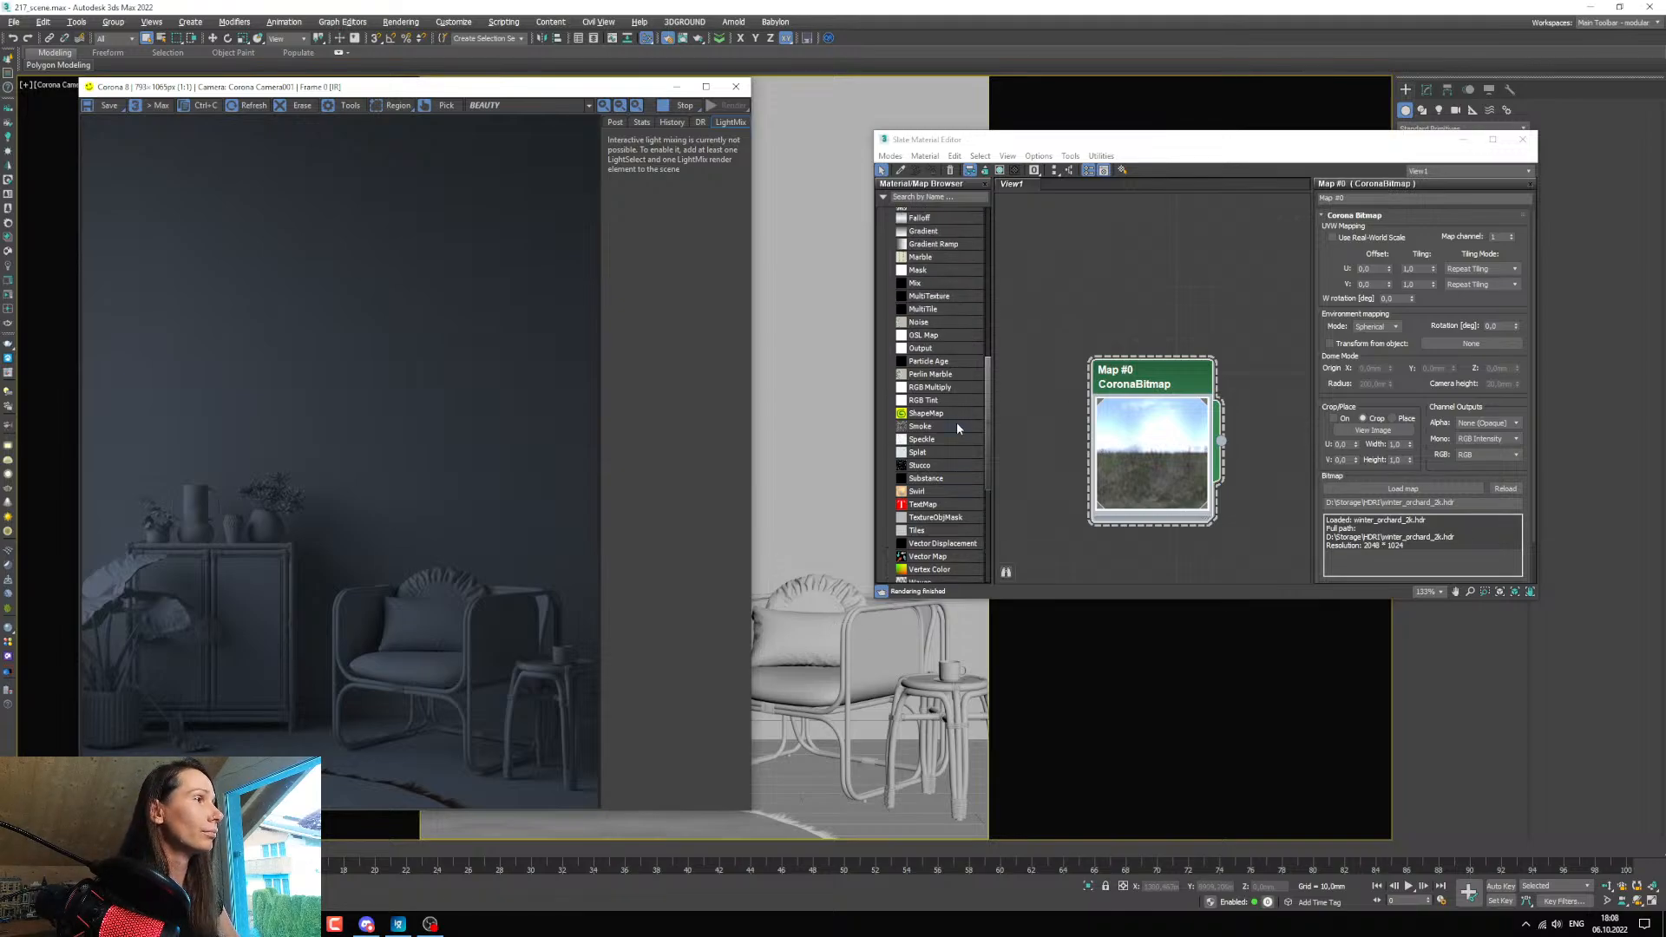
scroll(959, 411, up, 3)
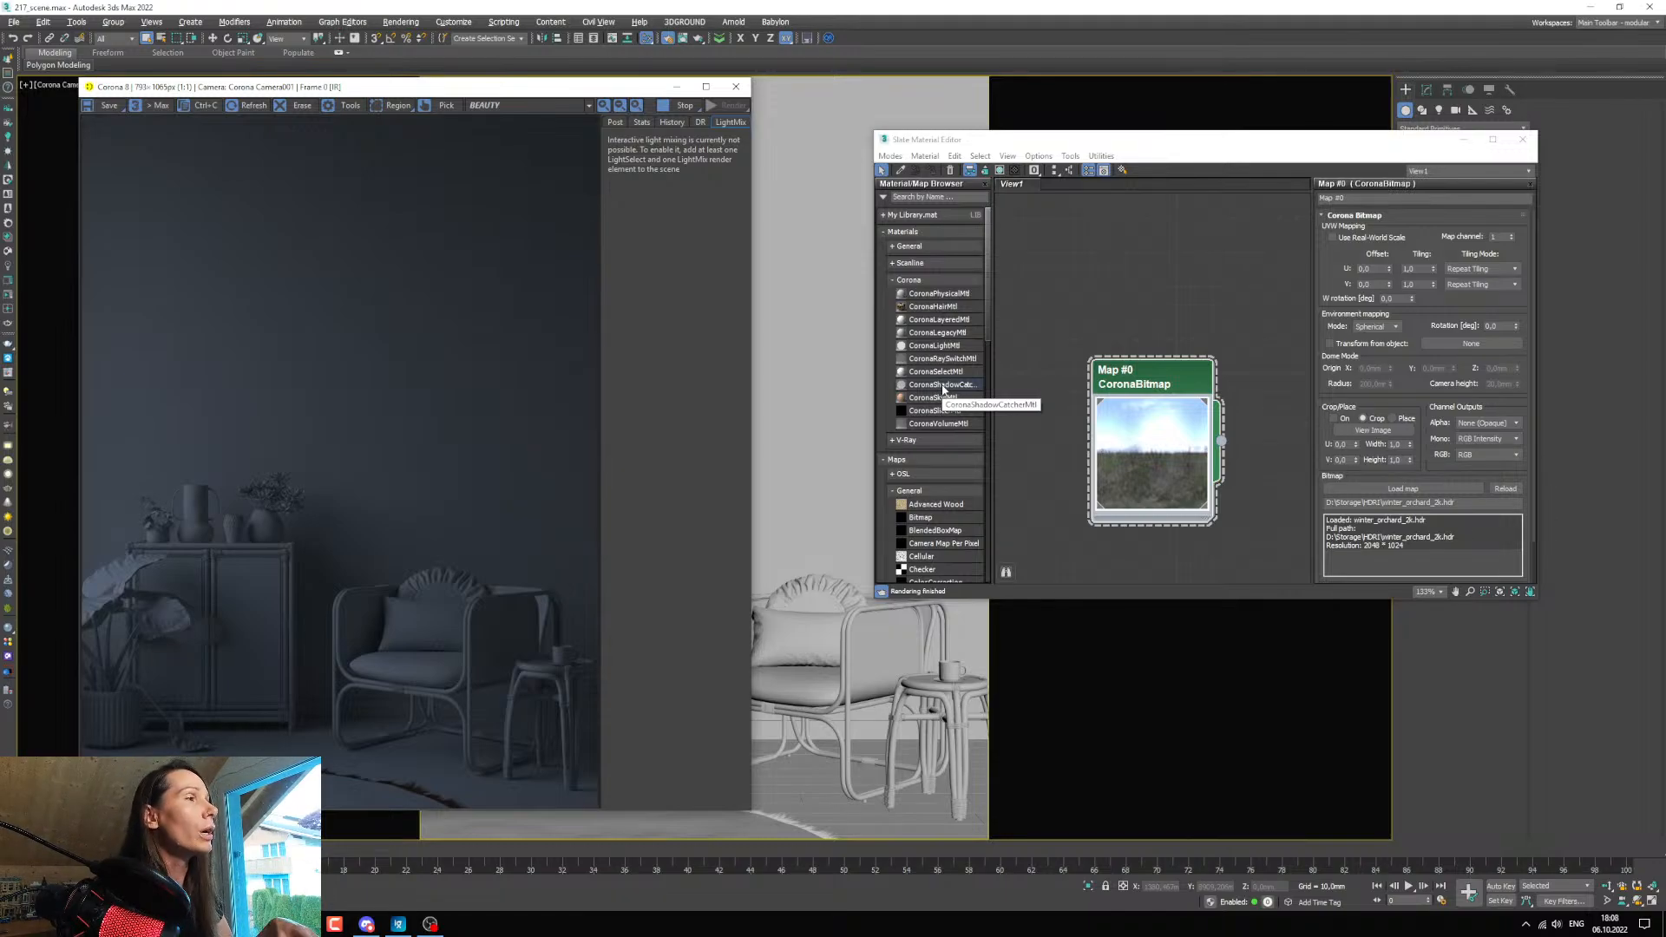
drag(1144, 442, 1157, 341)
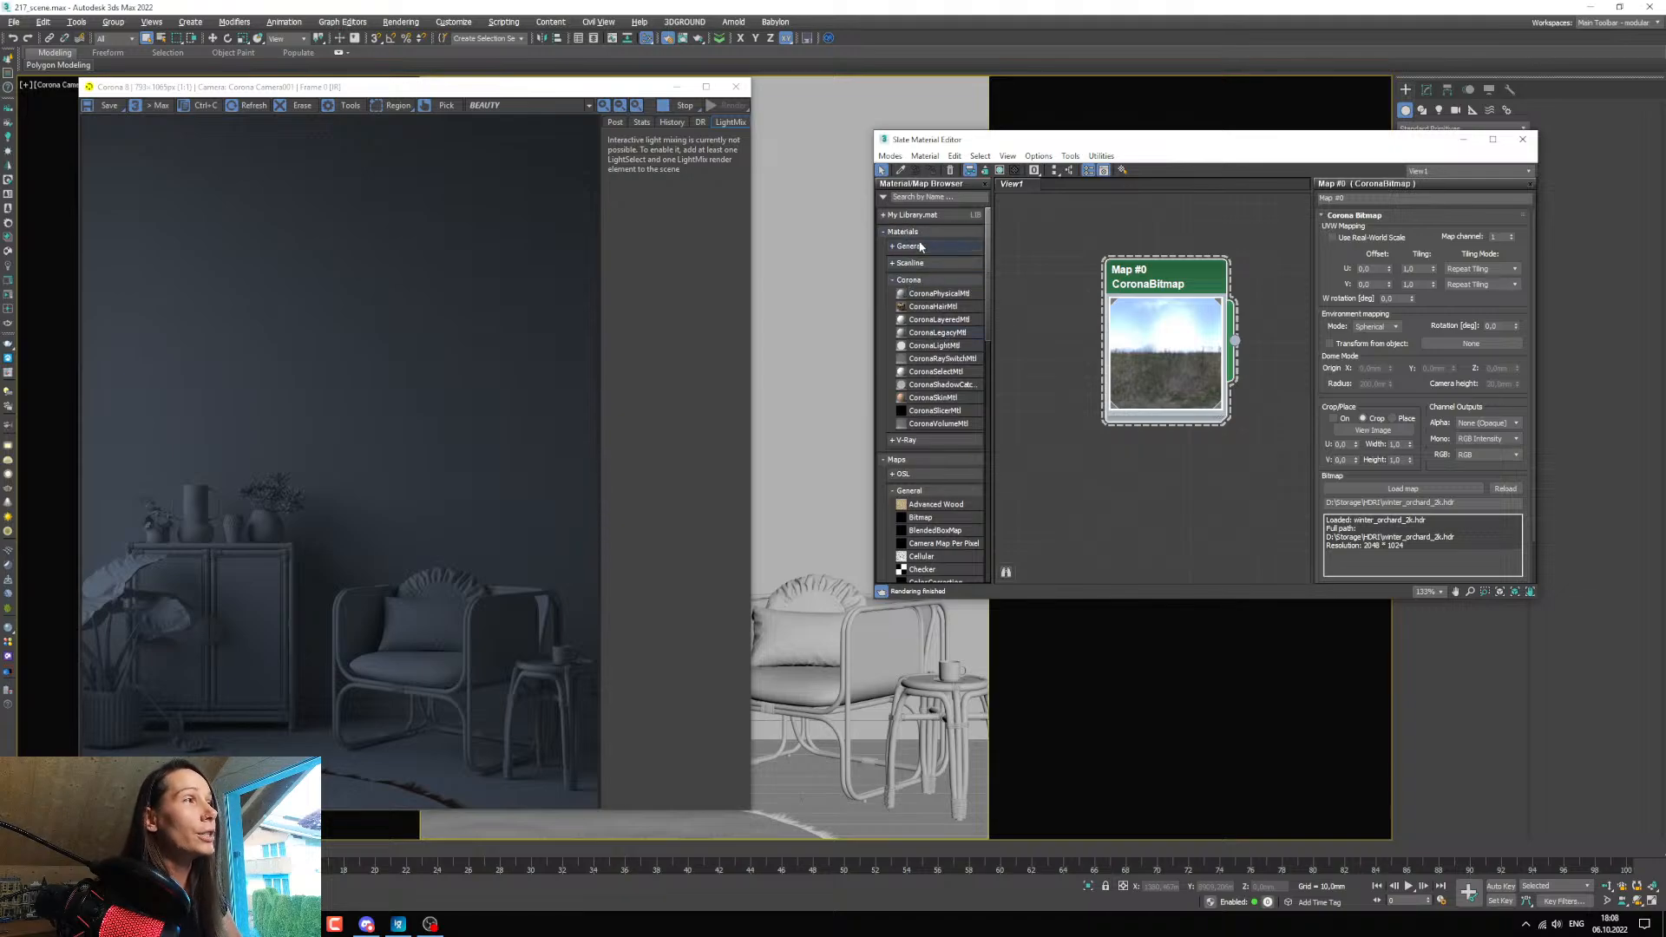
drag(939, 333, 1062, 474)
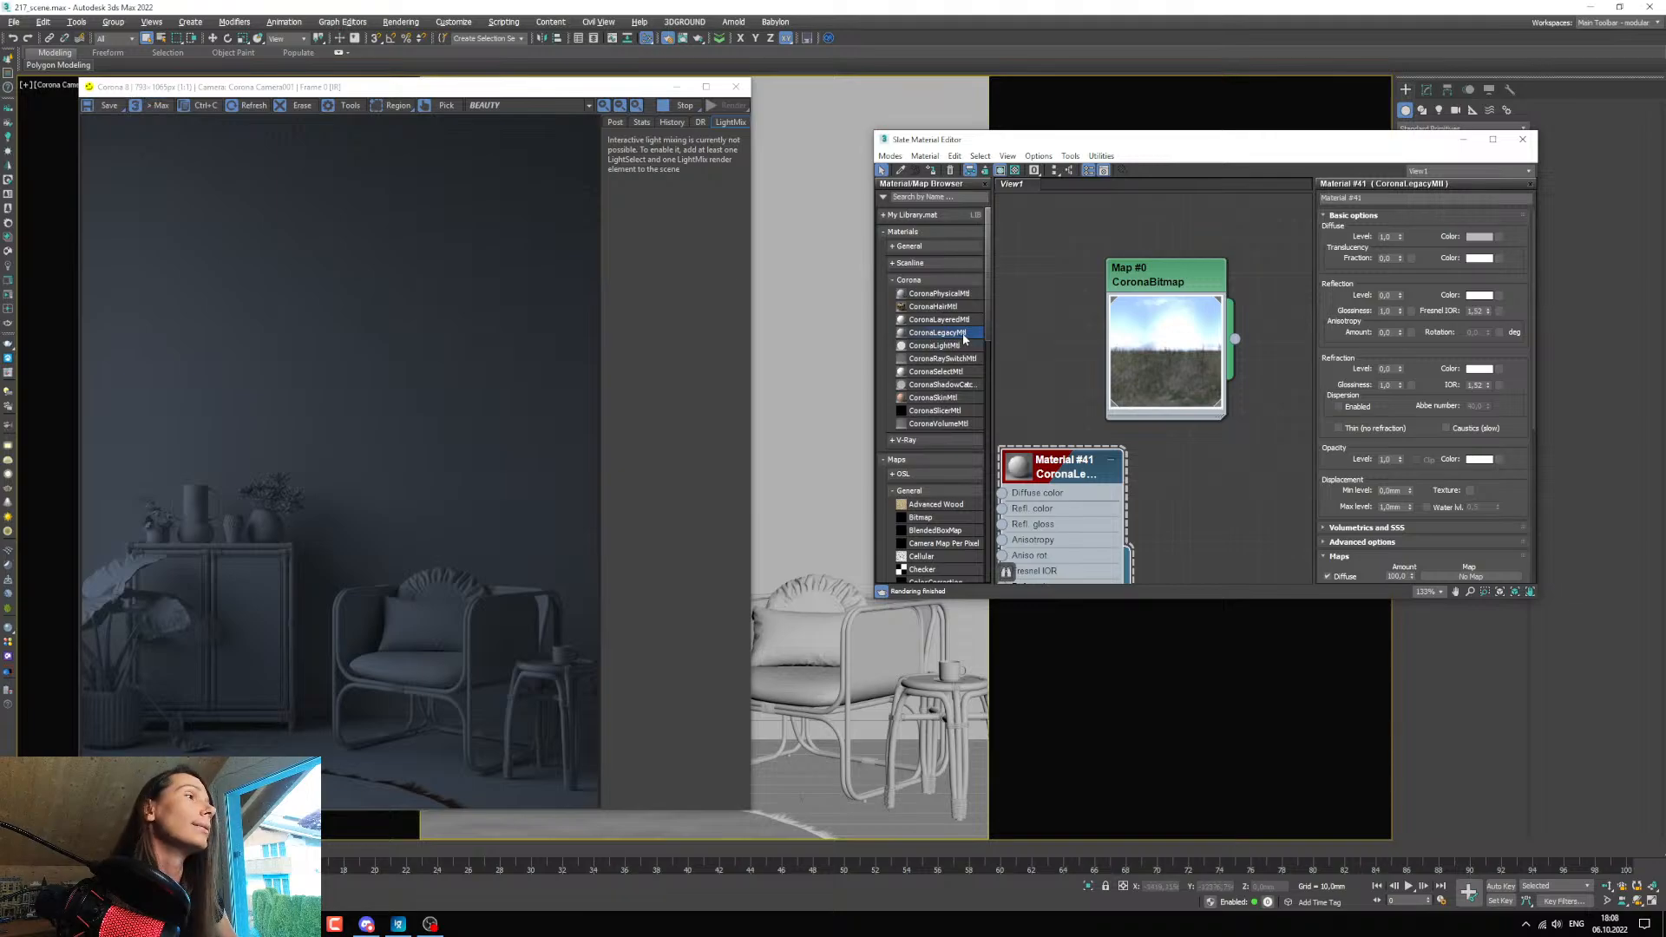
middle_drag(1065, 495, 1111, 377)
scroll(1112, 376, down, 1)
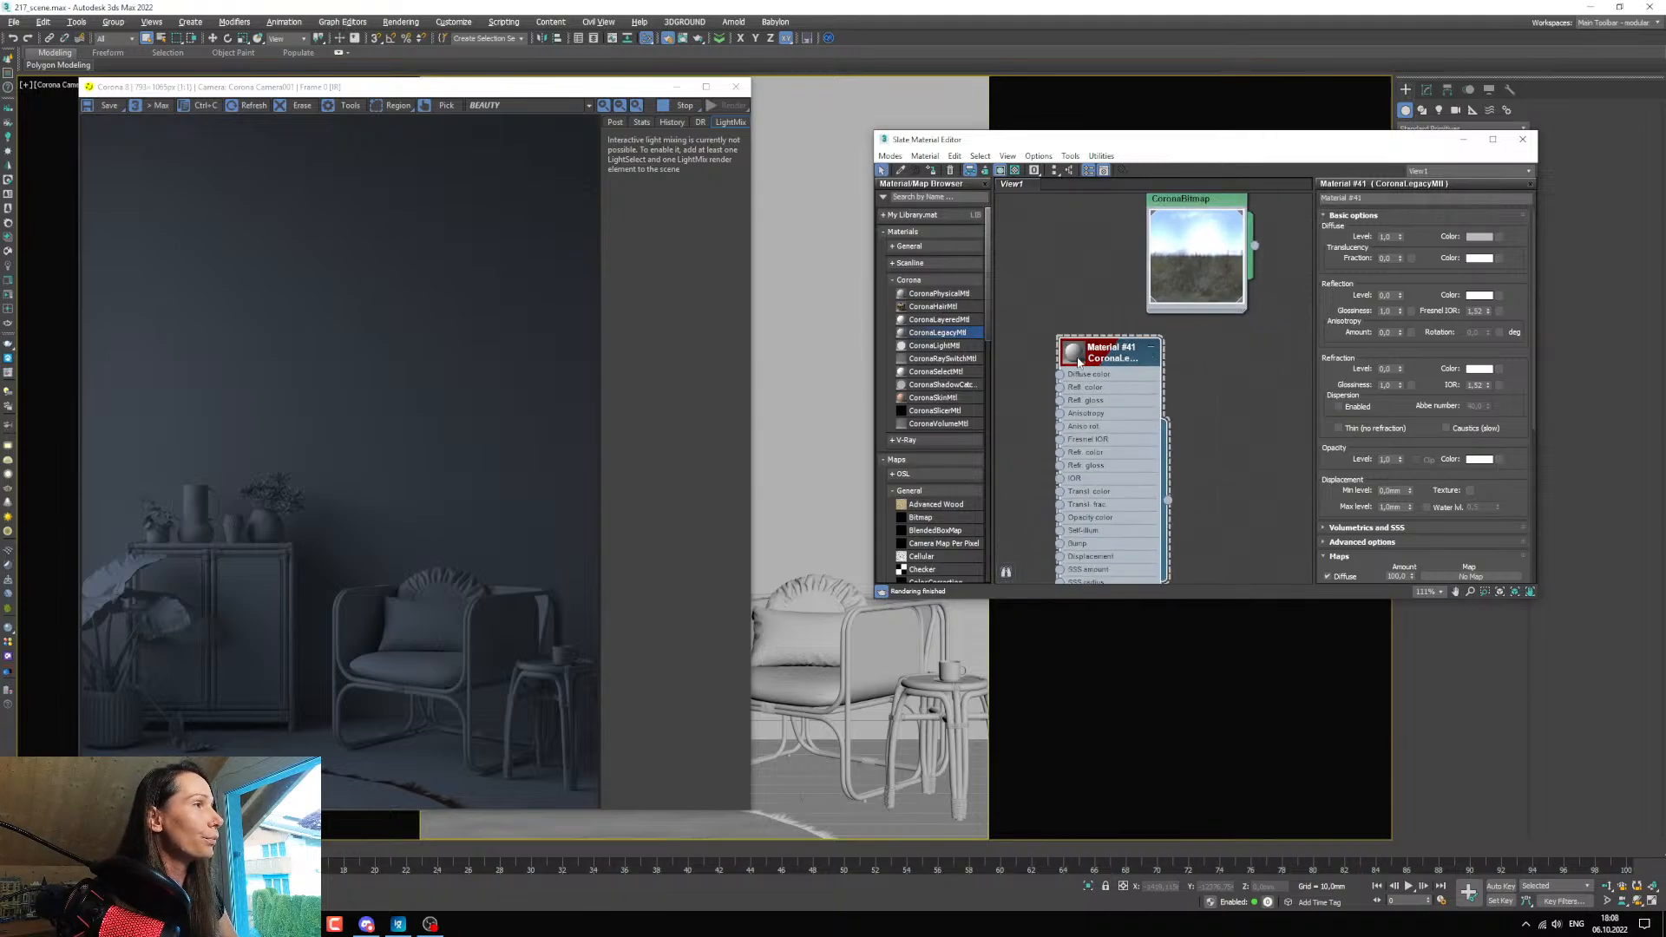
double_click(1074, 352)
click(1152, 354)
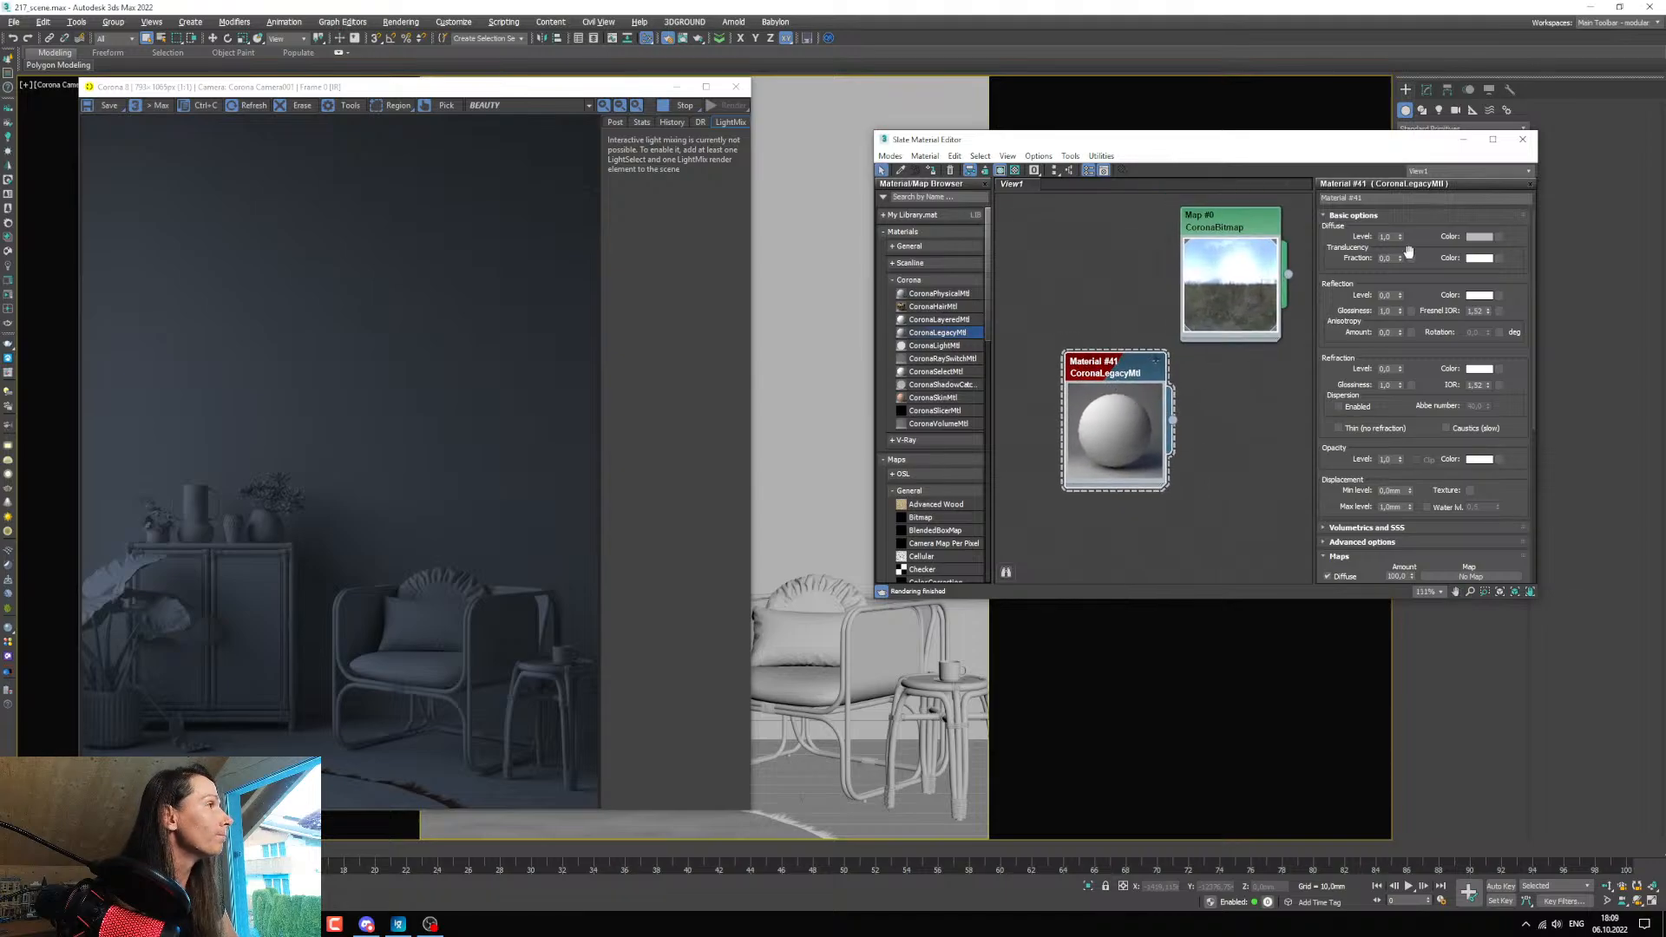
Set the new Corona legacy material's diffuse colour to a neutral grey with a value of 90.
click(1479, 237)
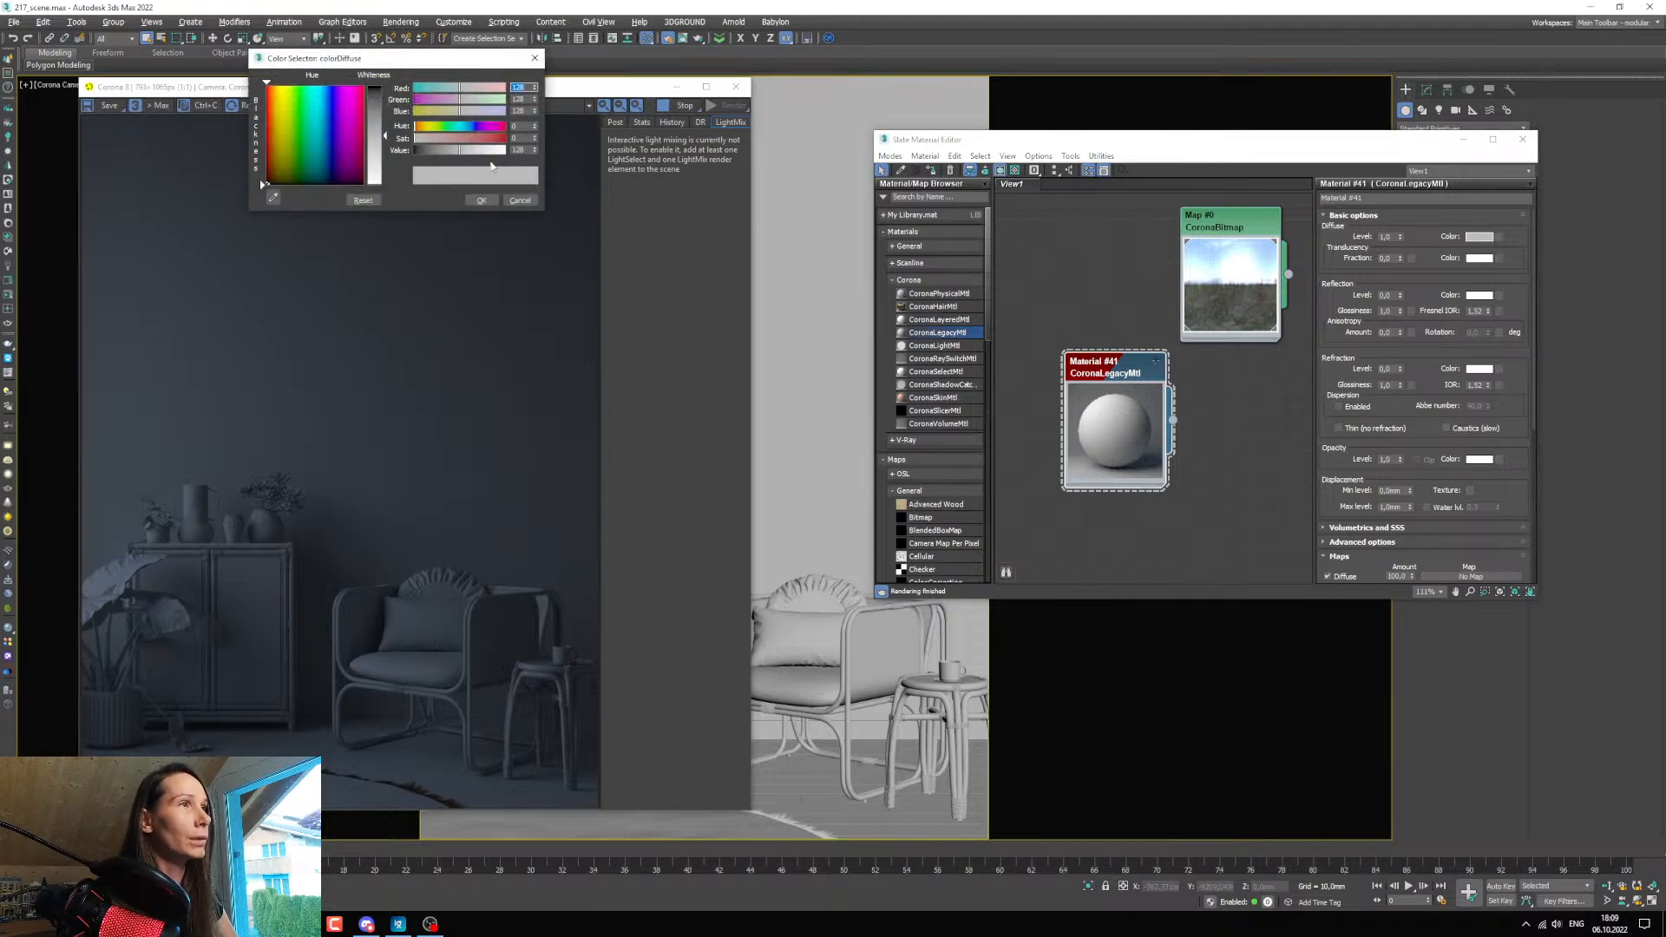
double_click(524, 152)
text(90)
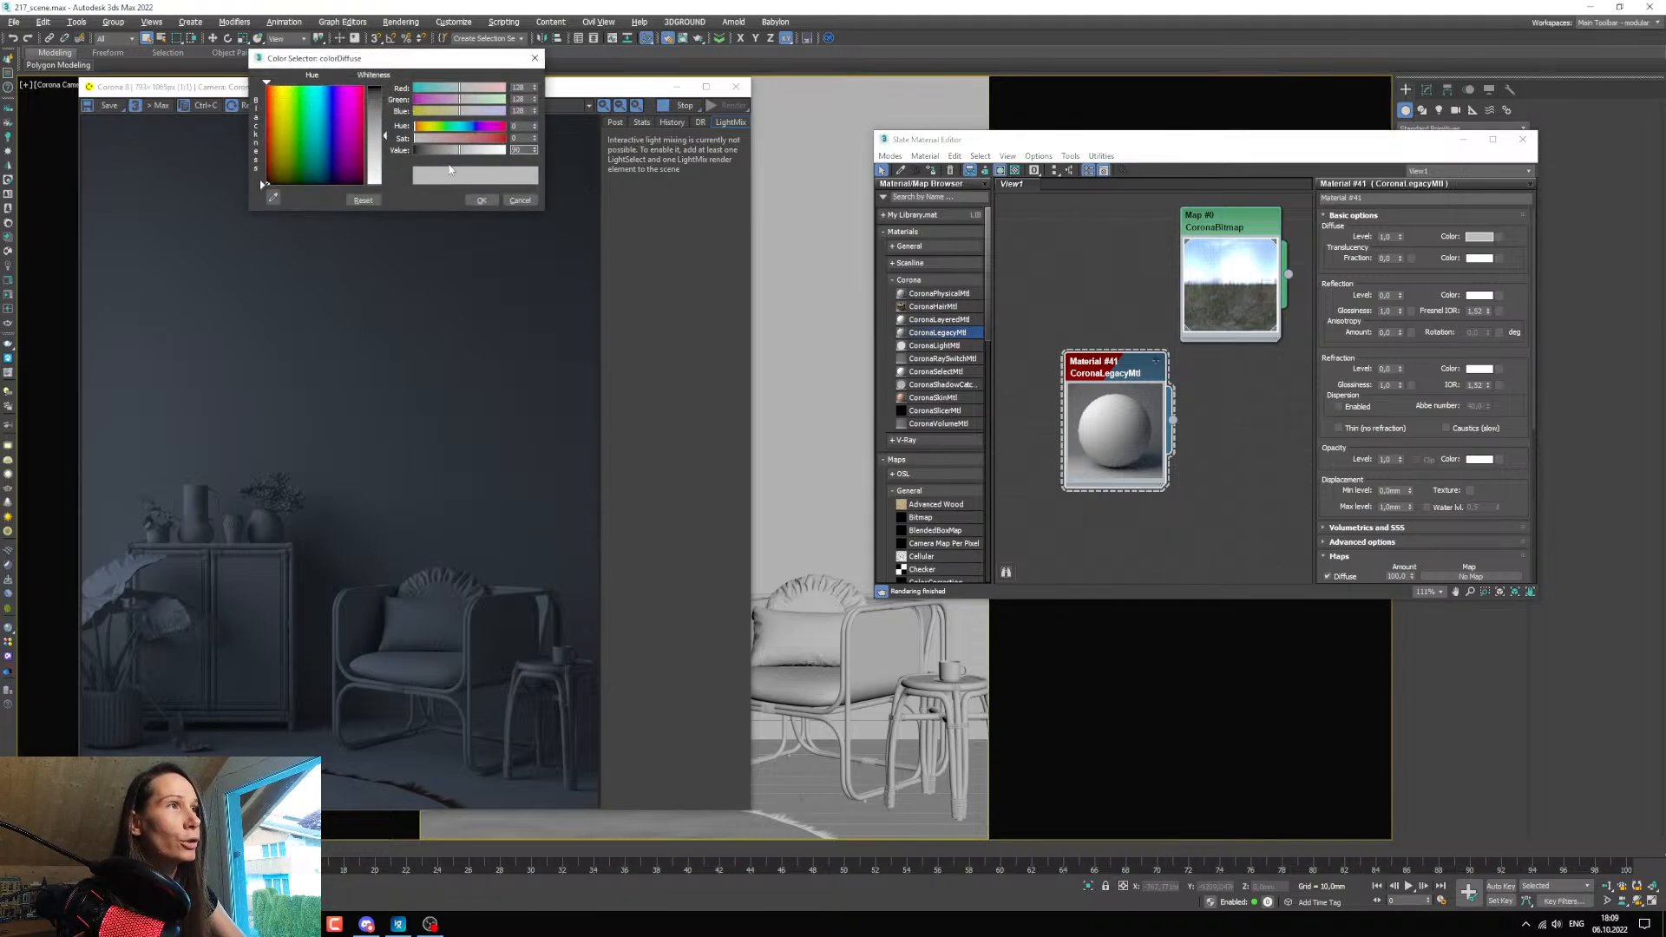
key(Return)
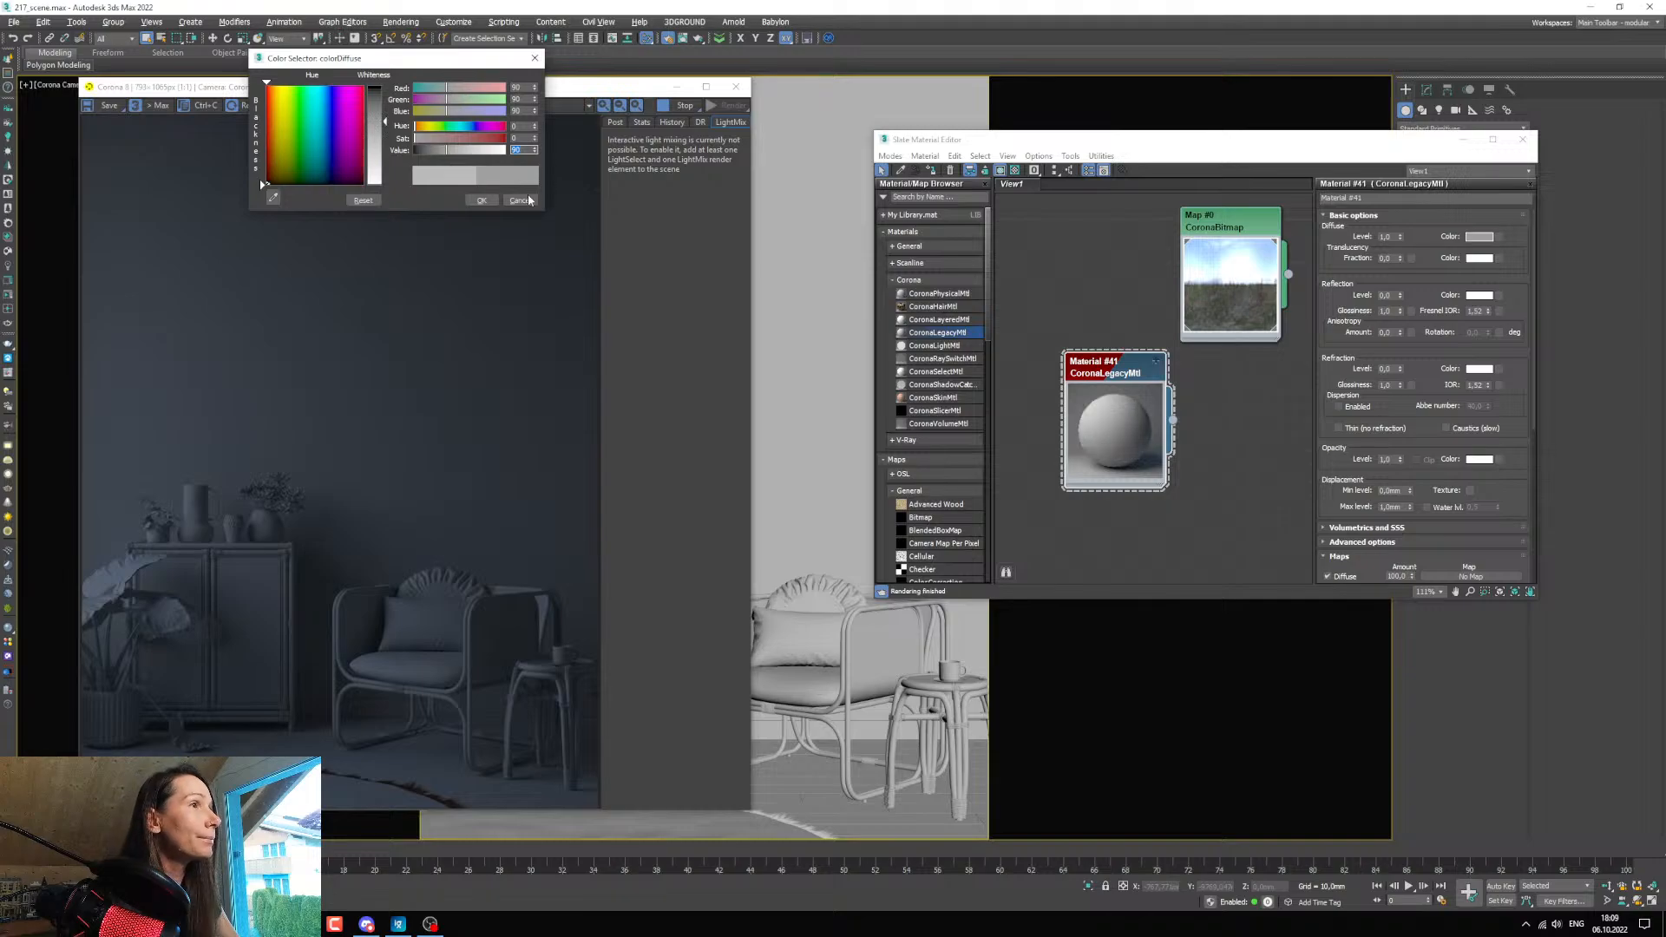
click(481, 201)
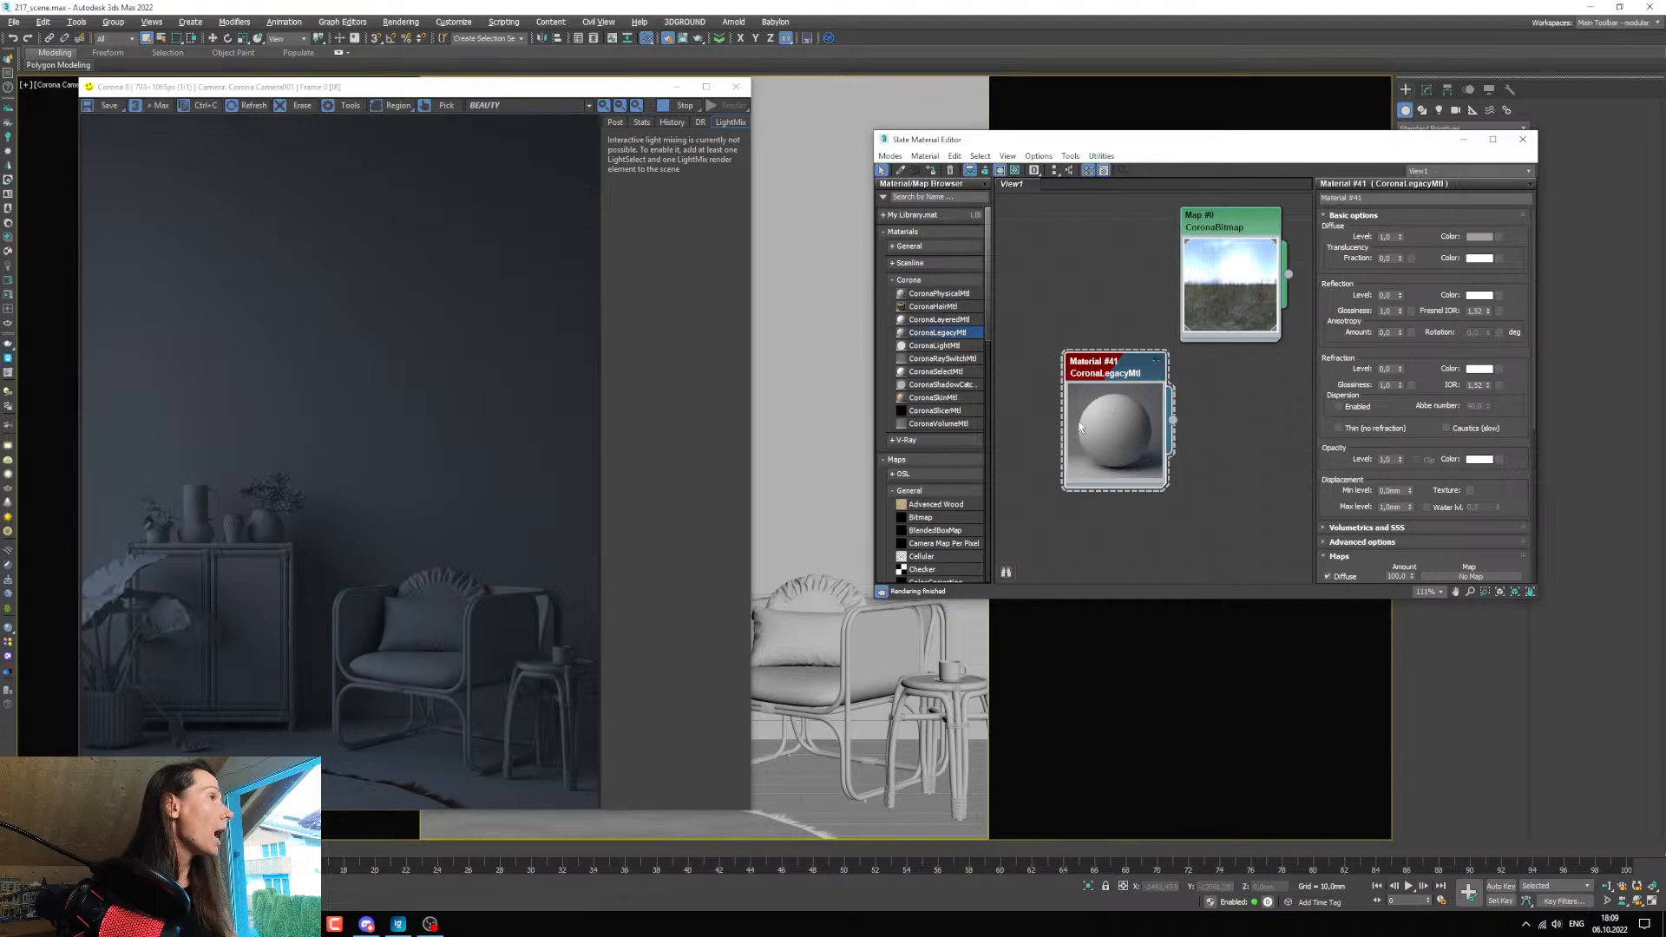
Set the grey Corona legacy material's reflection level to 1.
double_click(1386, 295)
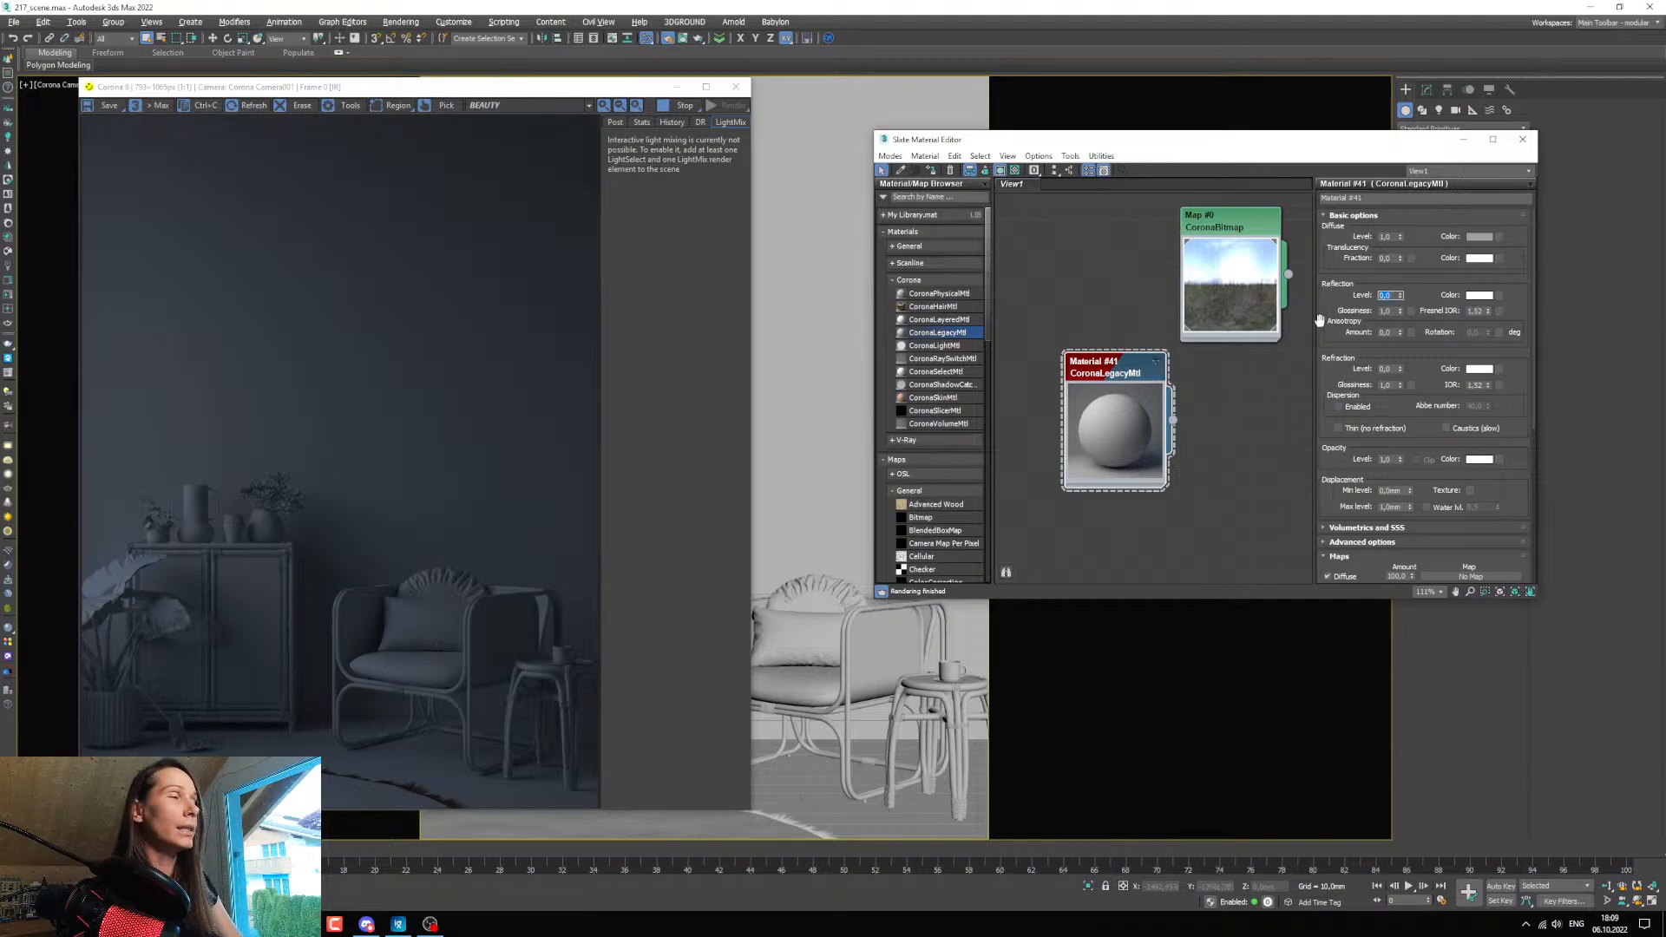
text(1)
key(Return)
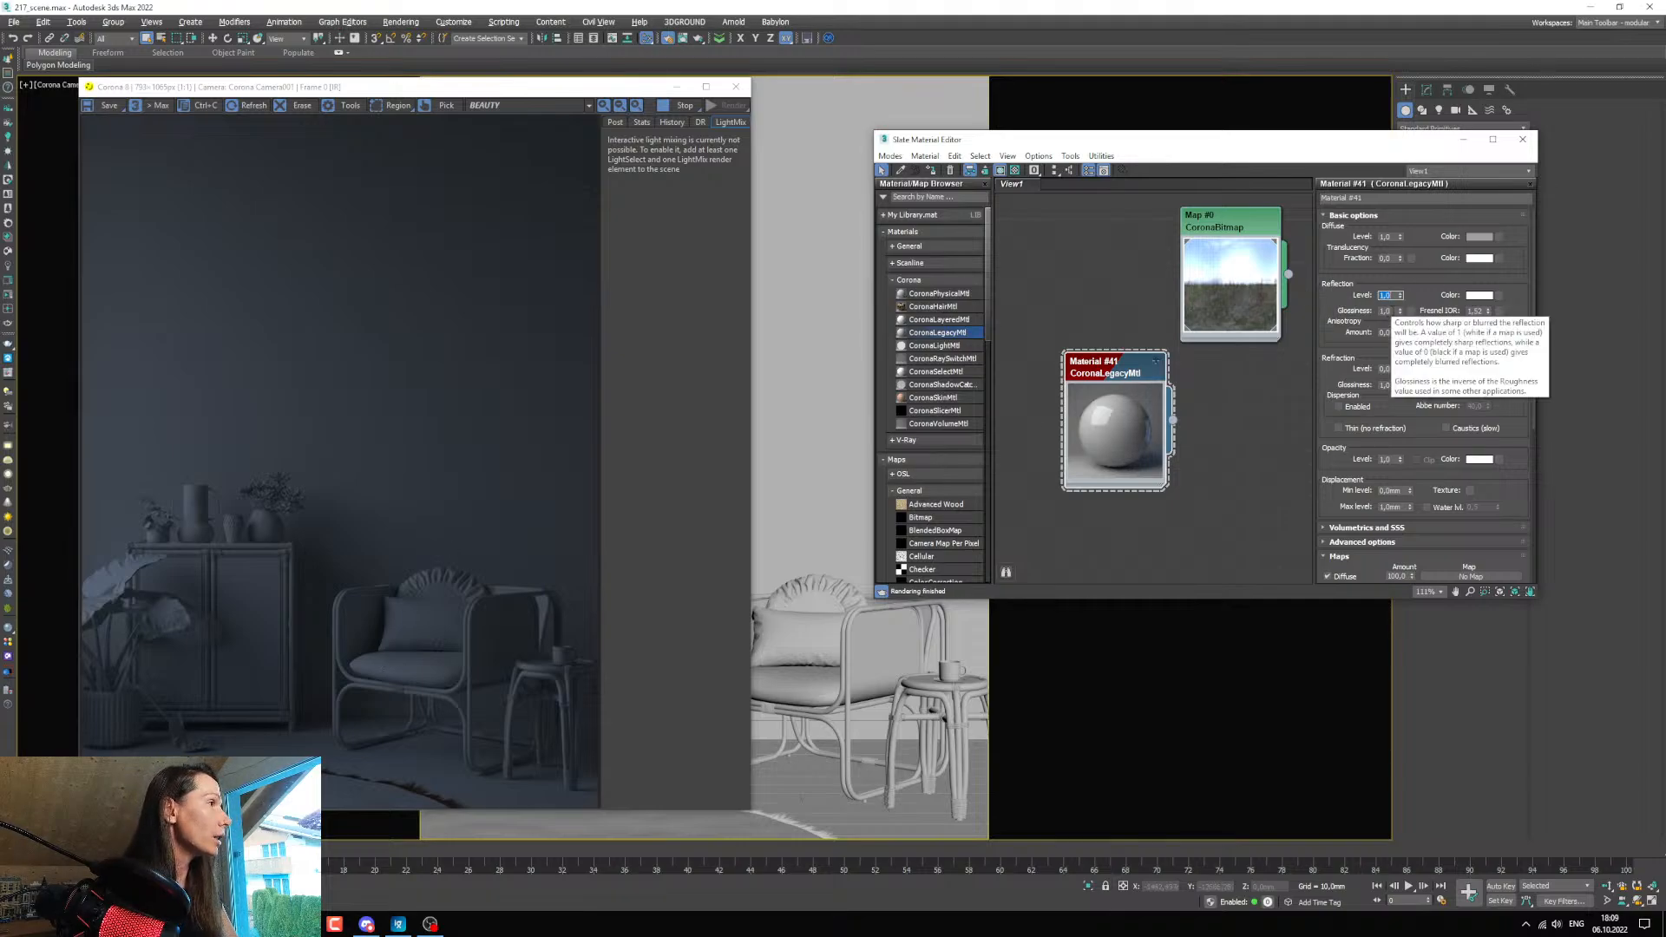
Set the grey Corona legacy material's reflection glossiness to 0.6 and its reflection colour to a neutral grey with a value of about 124.
key(Tab)
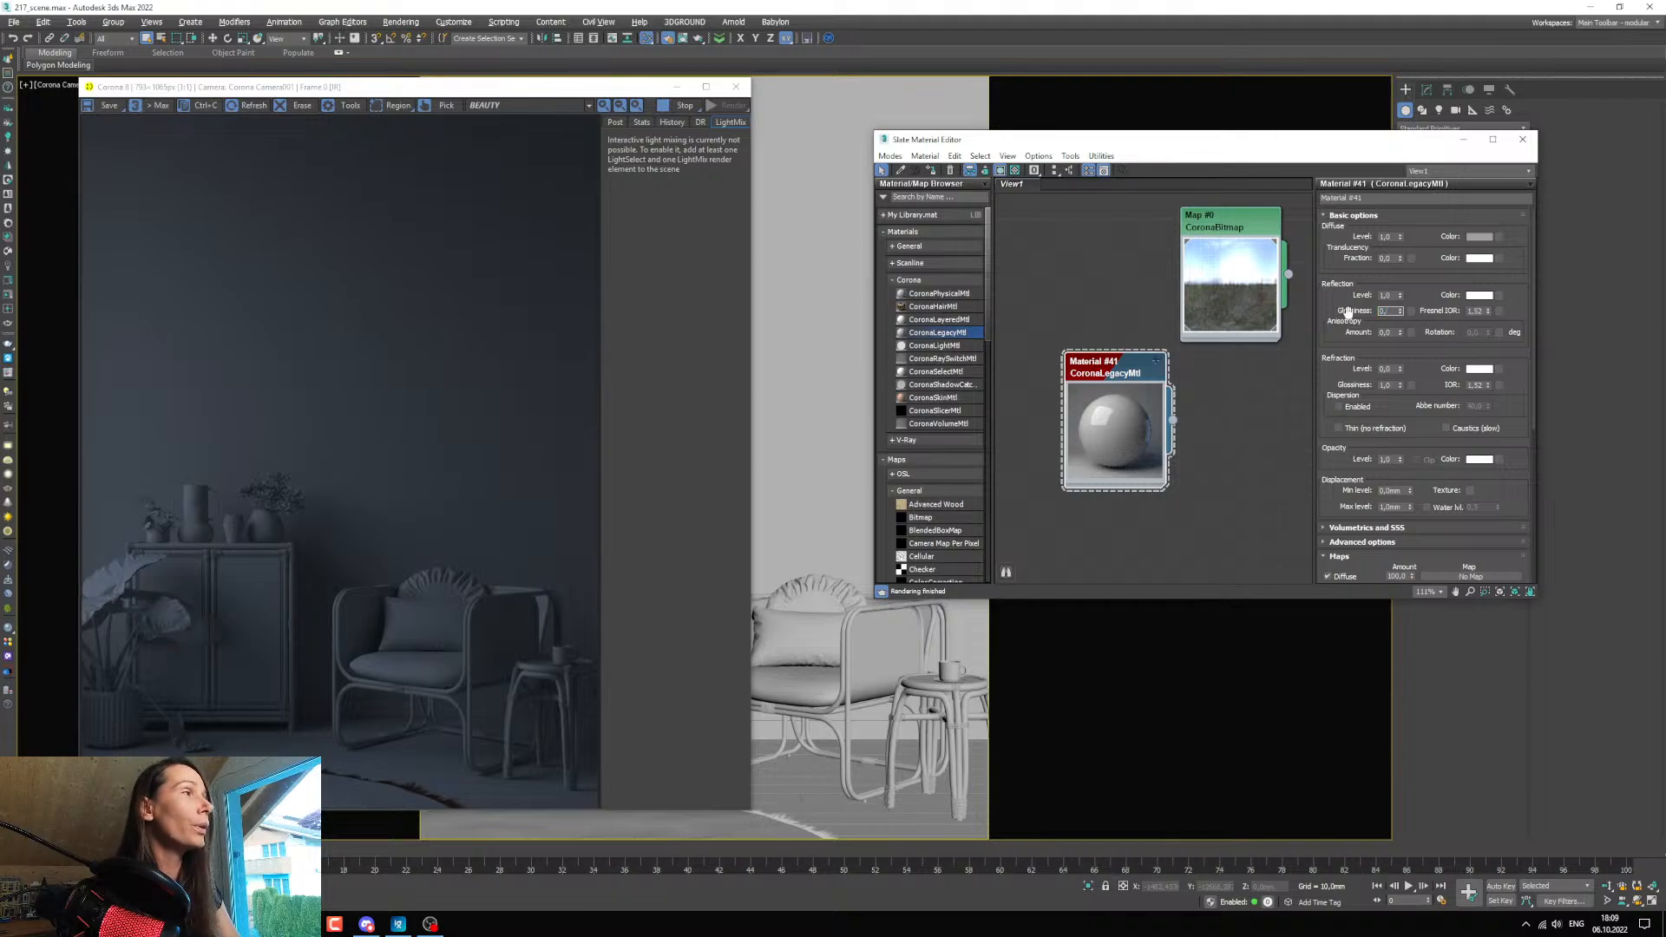
key(Return)
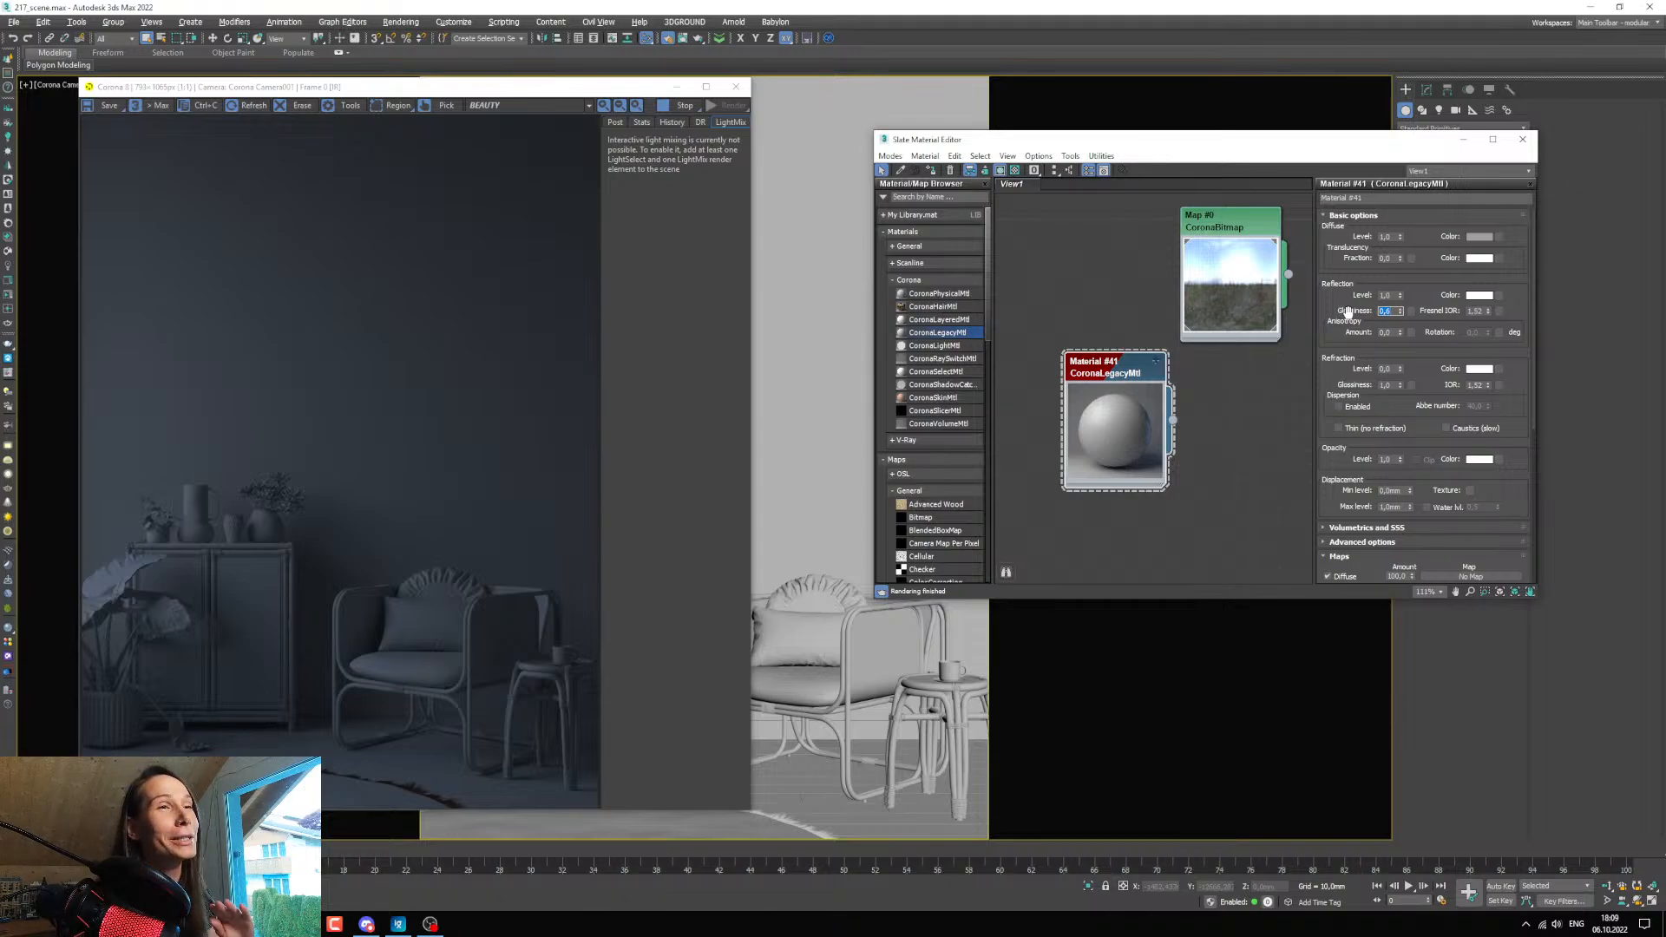
click(1476, 296)
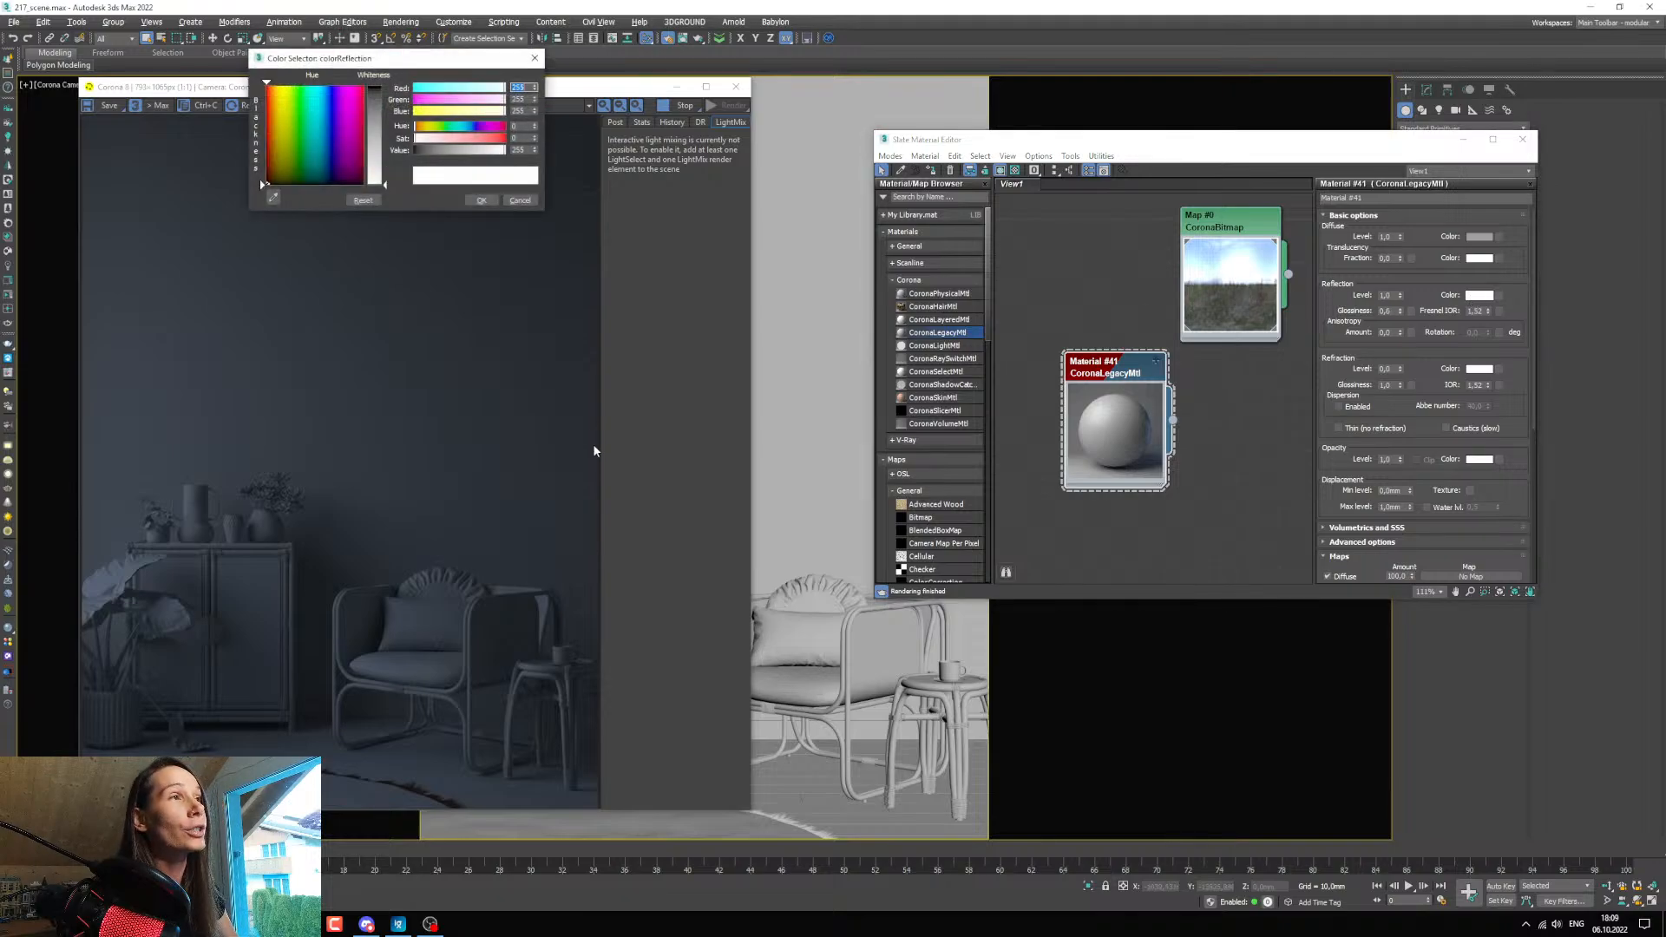
drag(472, 160, 459, 160)
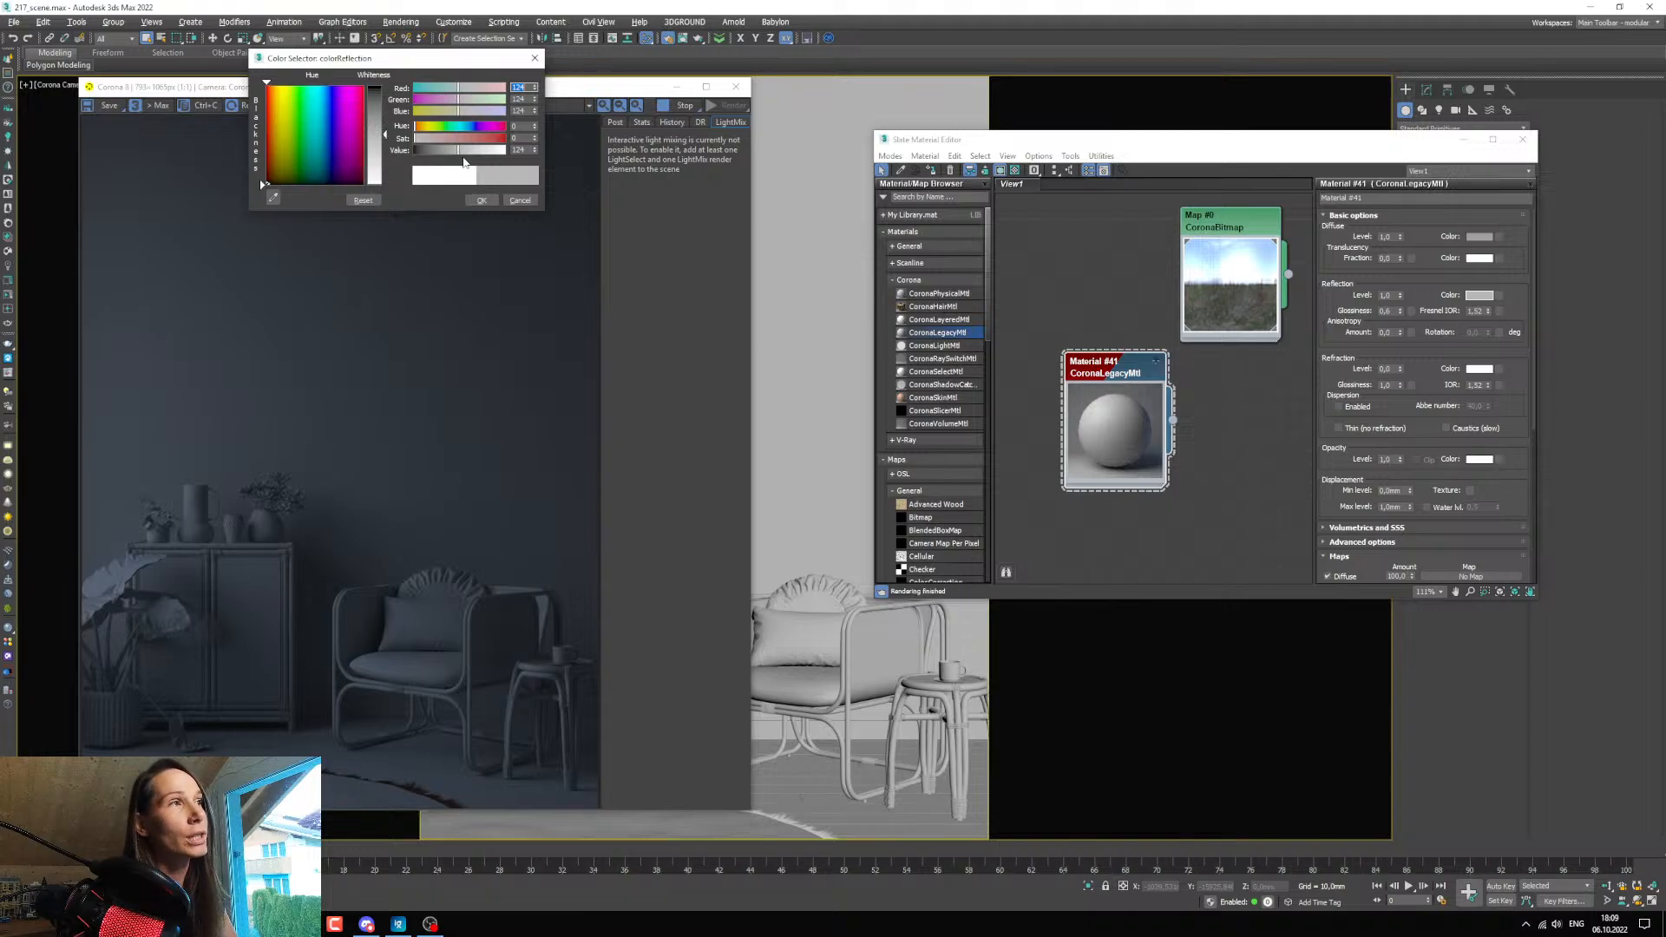
click(481, 202)
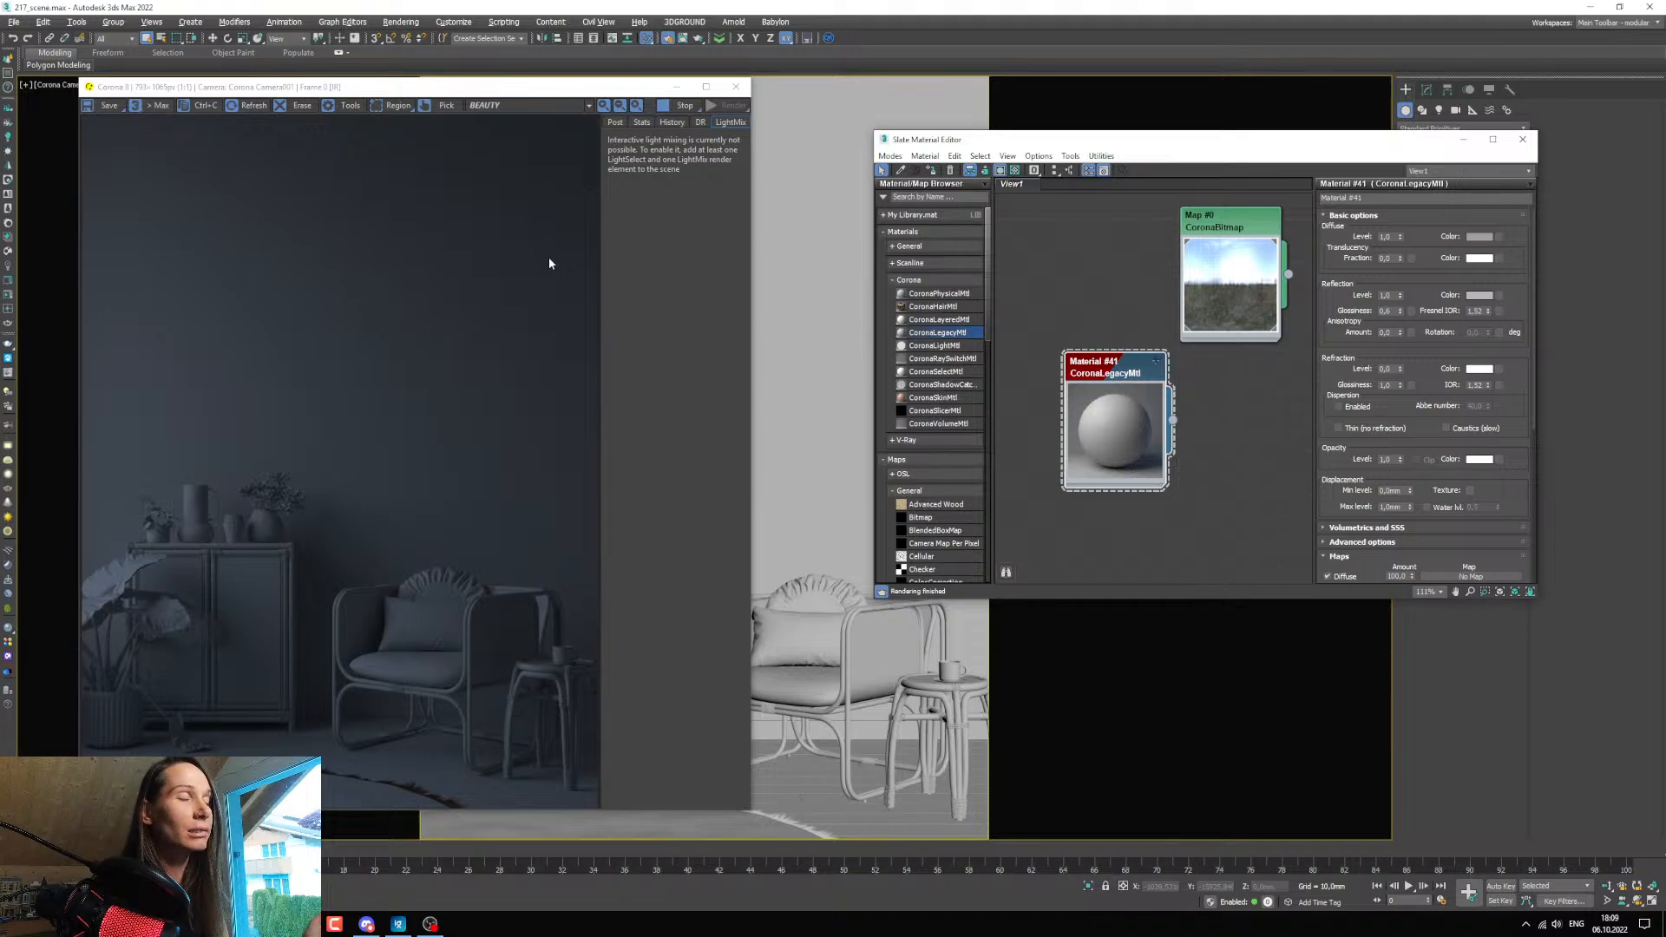
Select every object in the scene and assign the grey Corona legacy material to the whole selection.
click(818, 463)
key(F4)
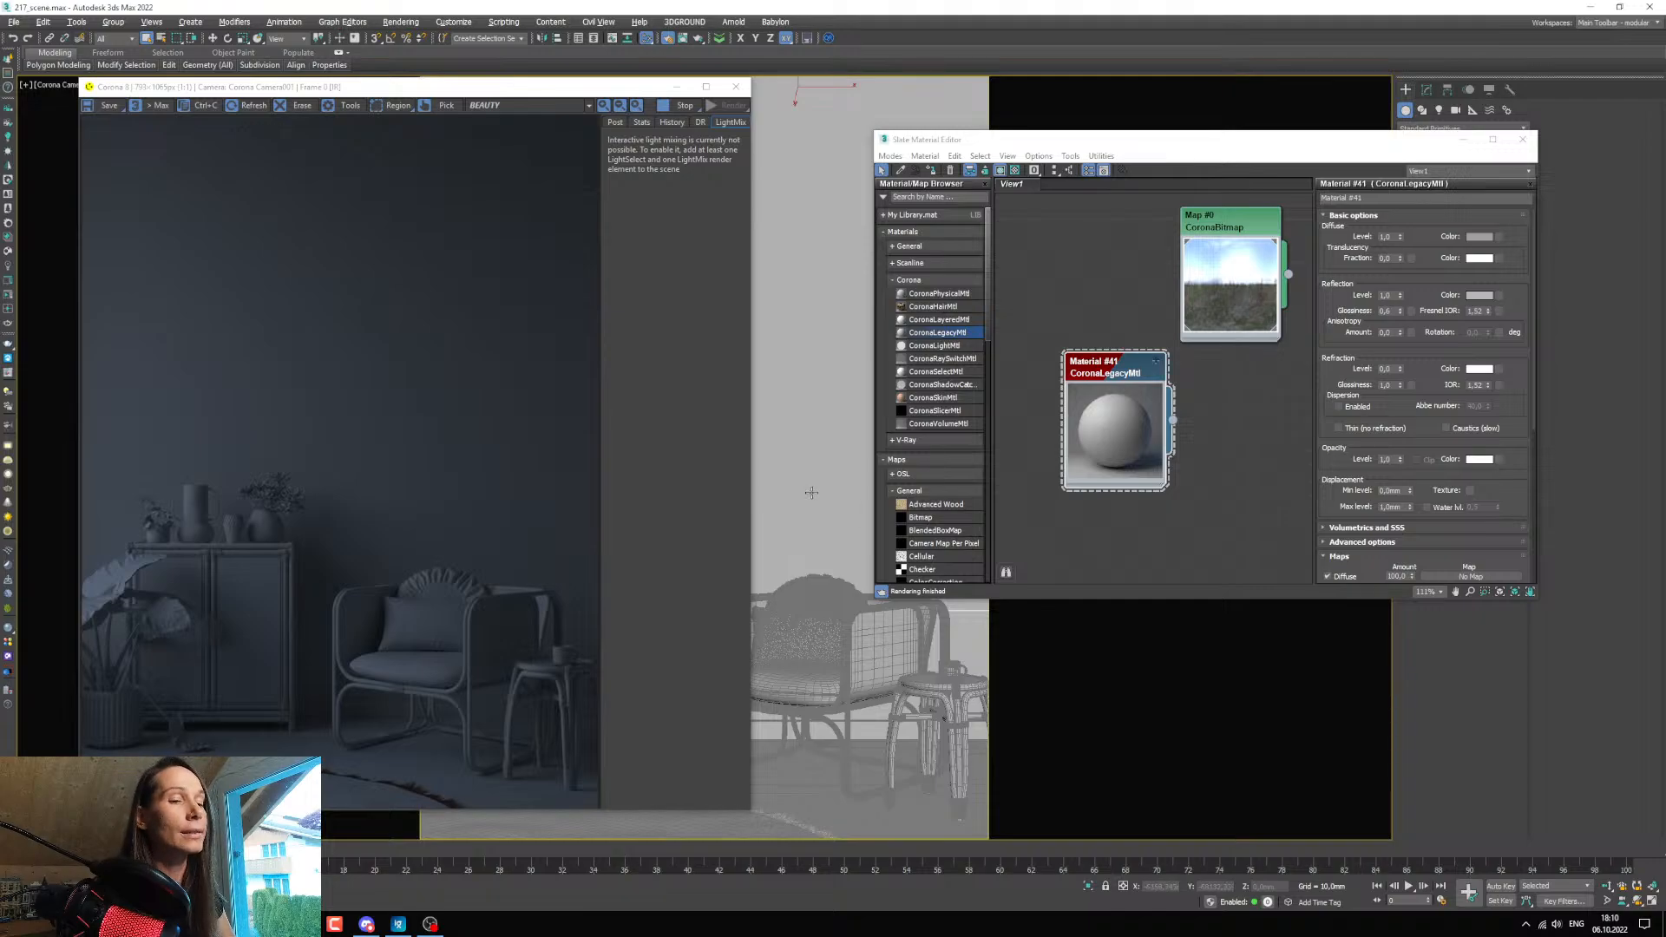
key(ctrl+a)
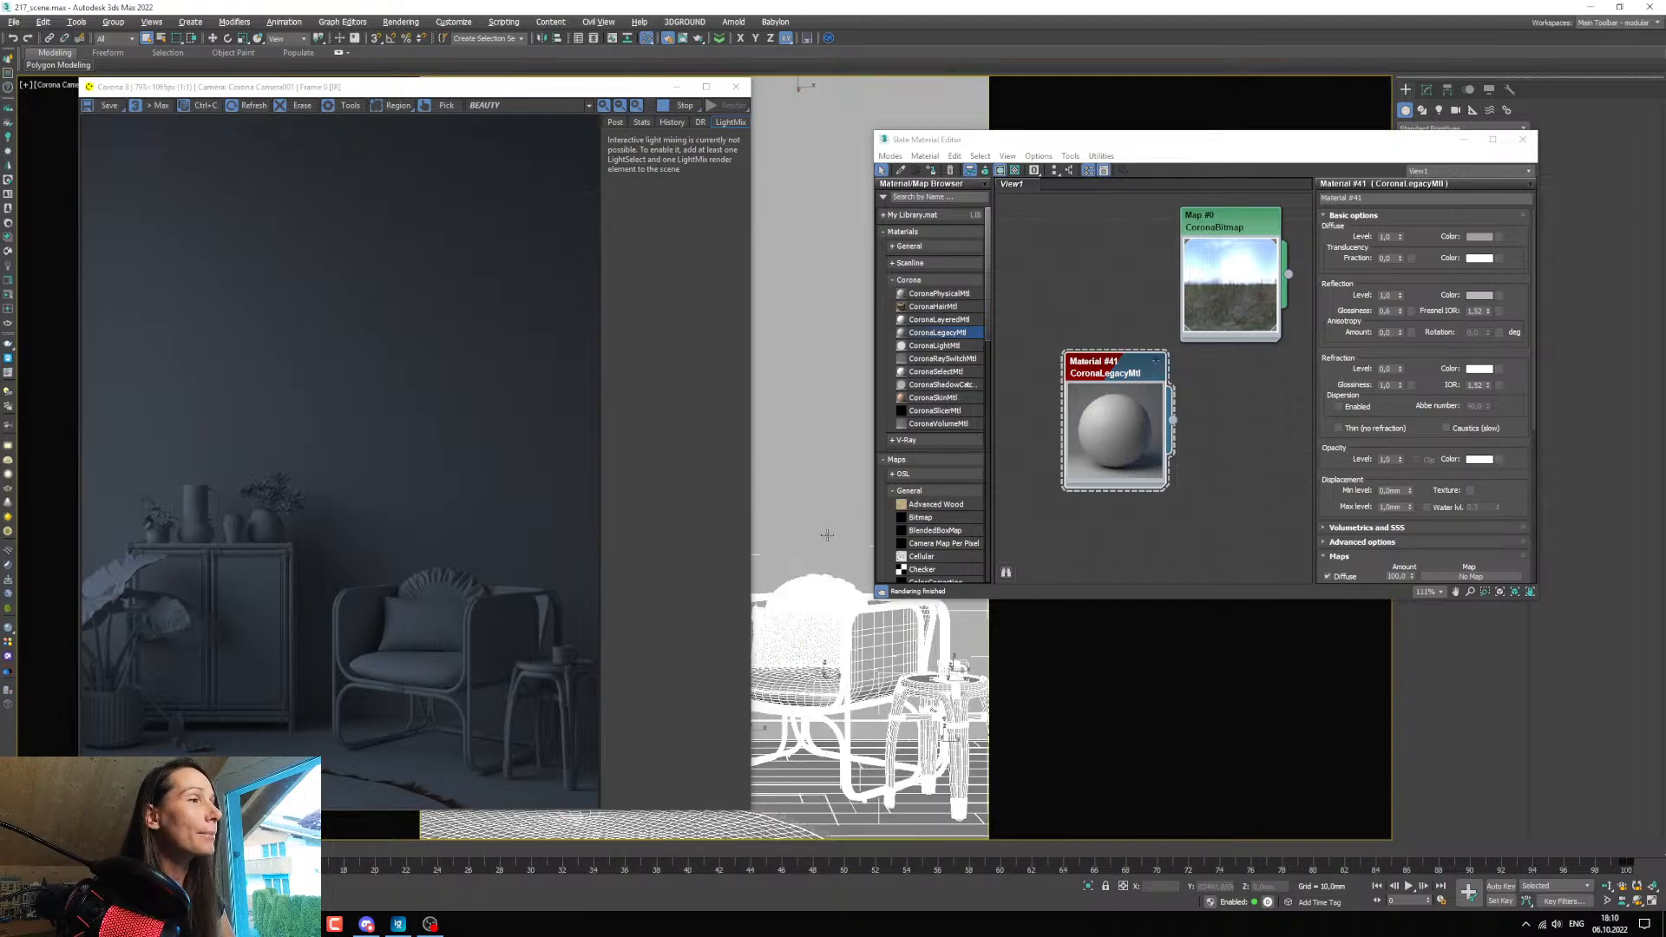
click(1099, 376)
drag(1099, 376, 1069, 275)
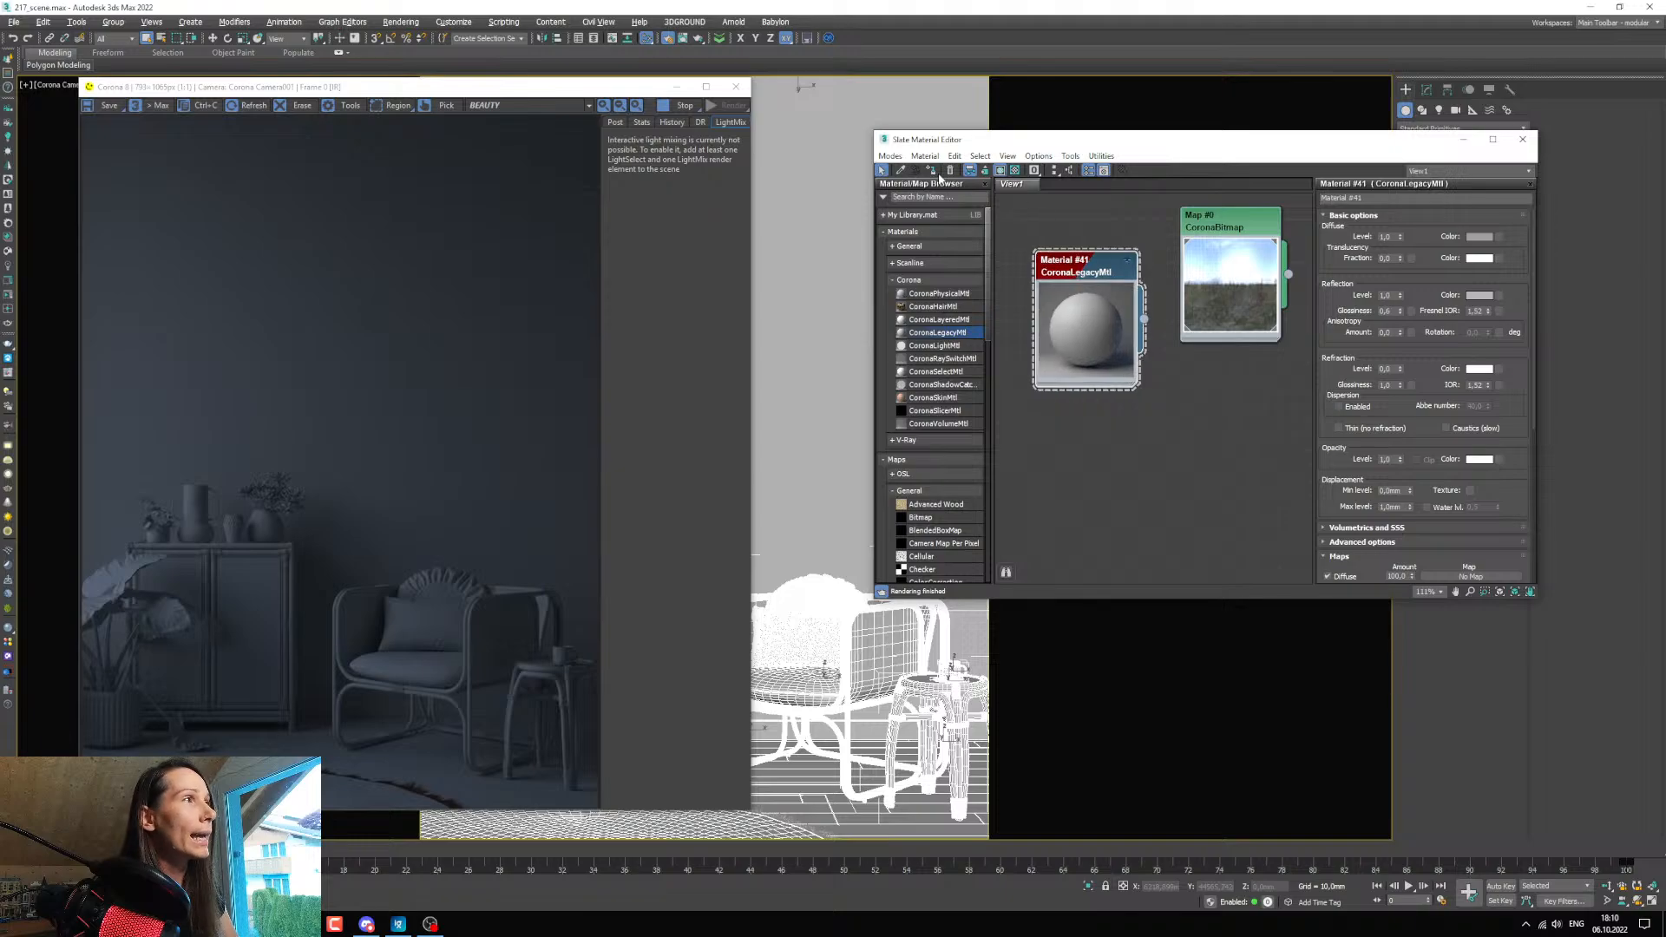
key(a)
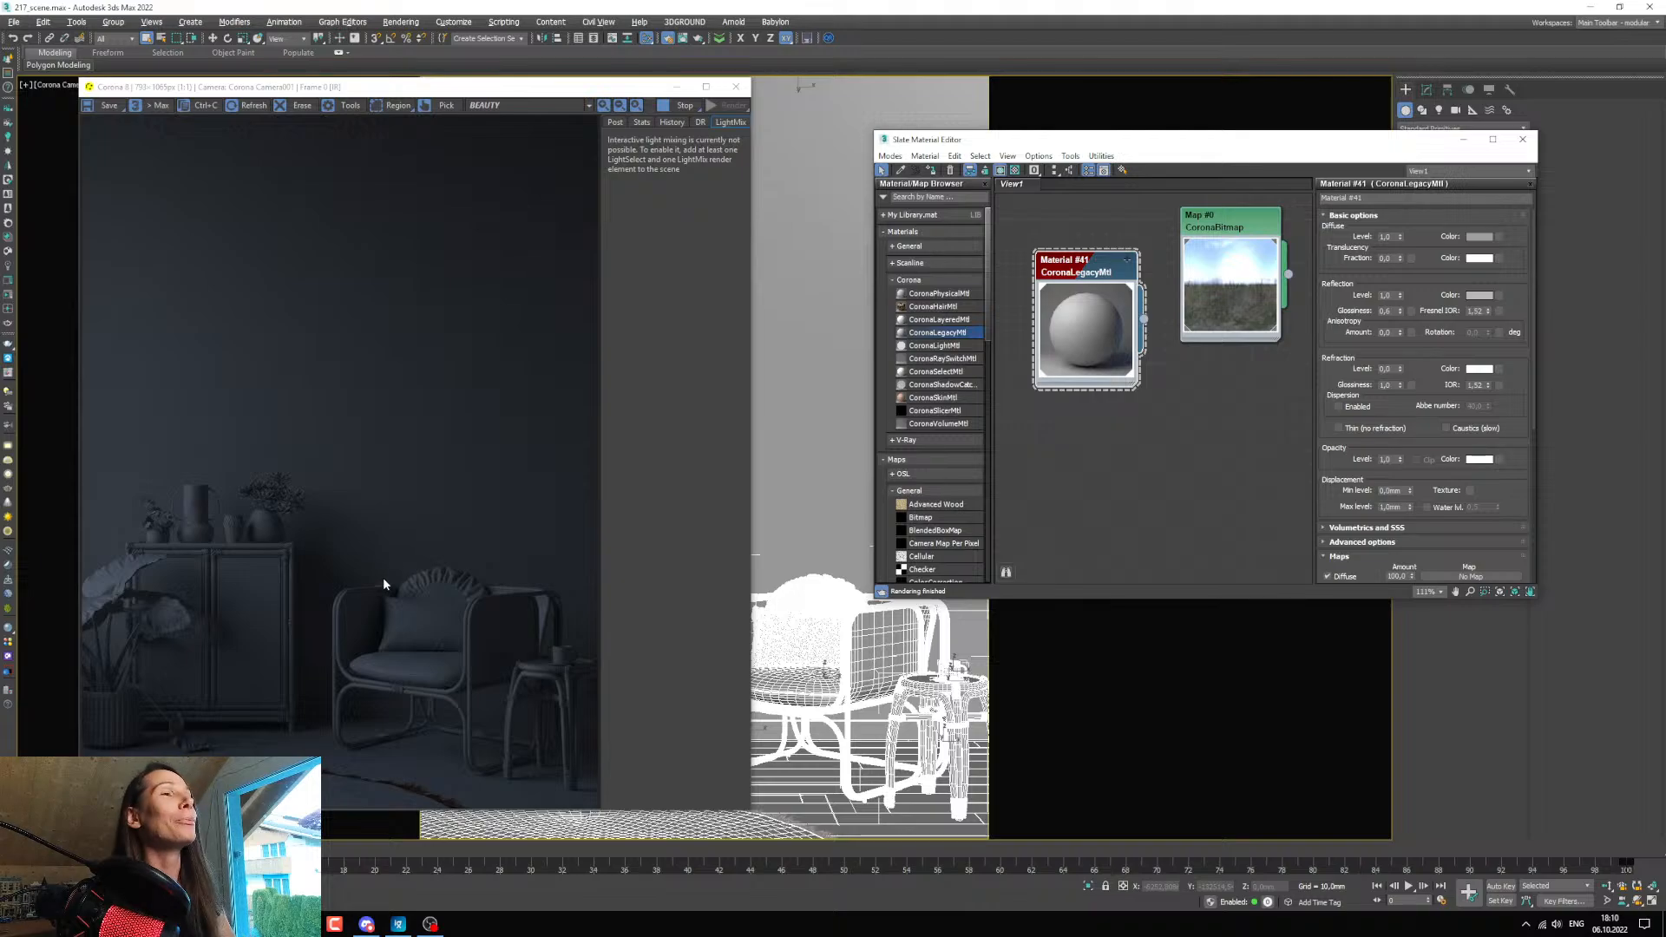
Brighten the interactive render in the frame buffer's tone mapping by raising the simple exposure to about 1.726.
click(615, 123)
click(611, 165)
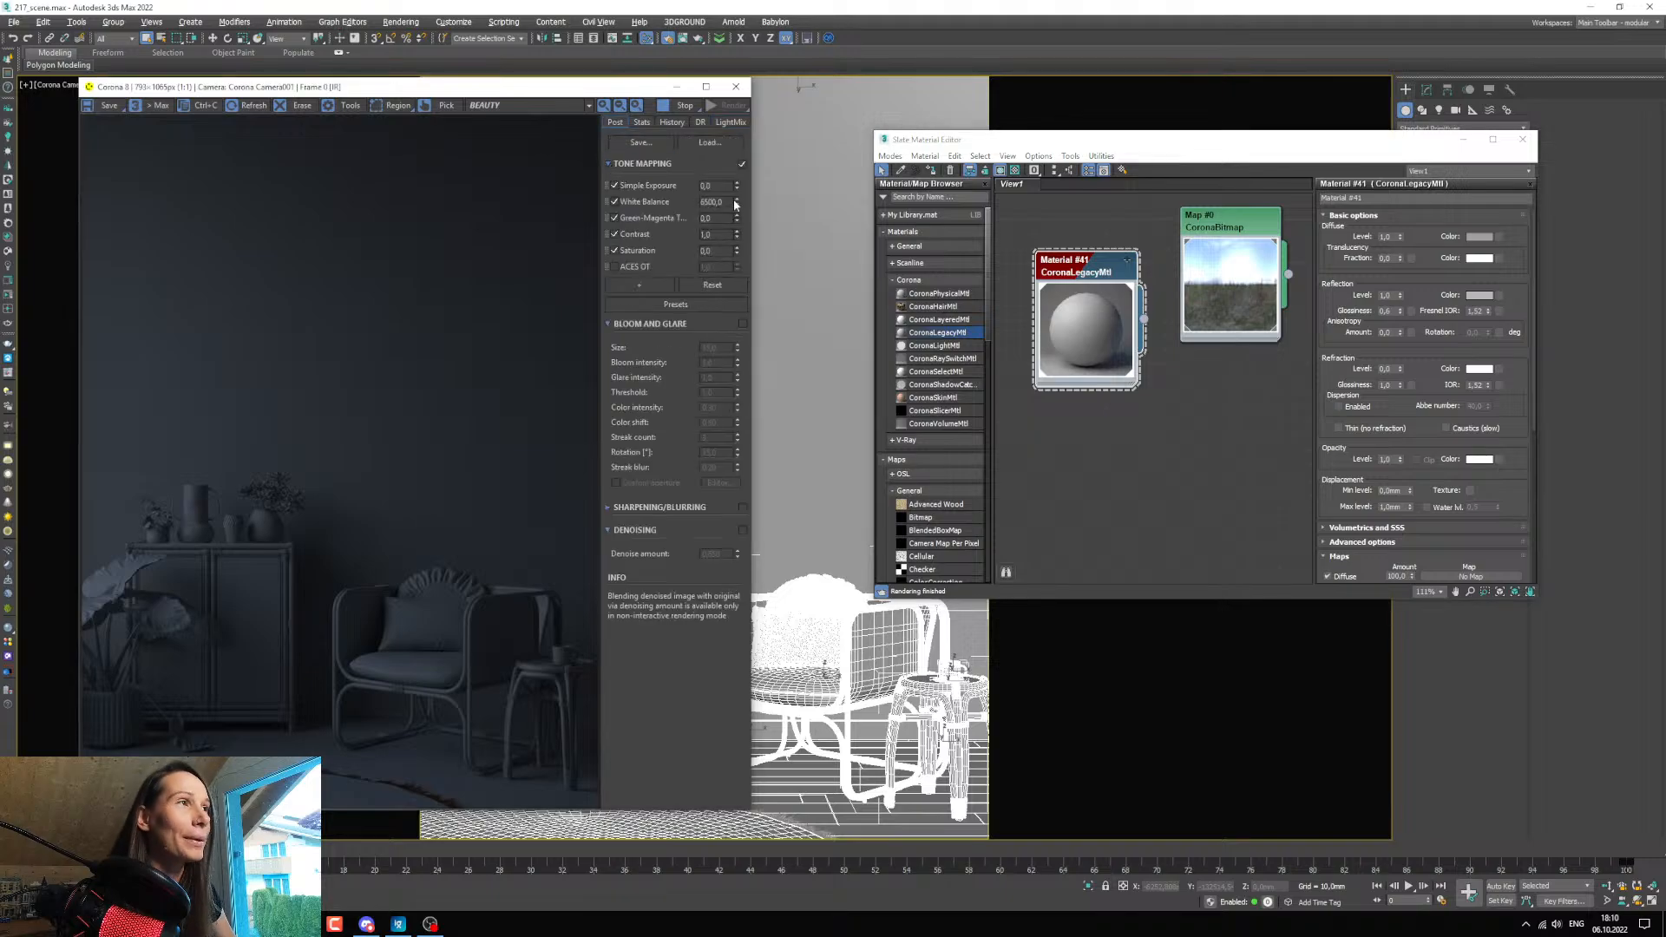
drag(736, 188, 733, 881)
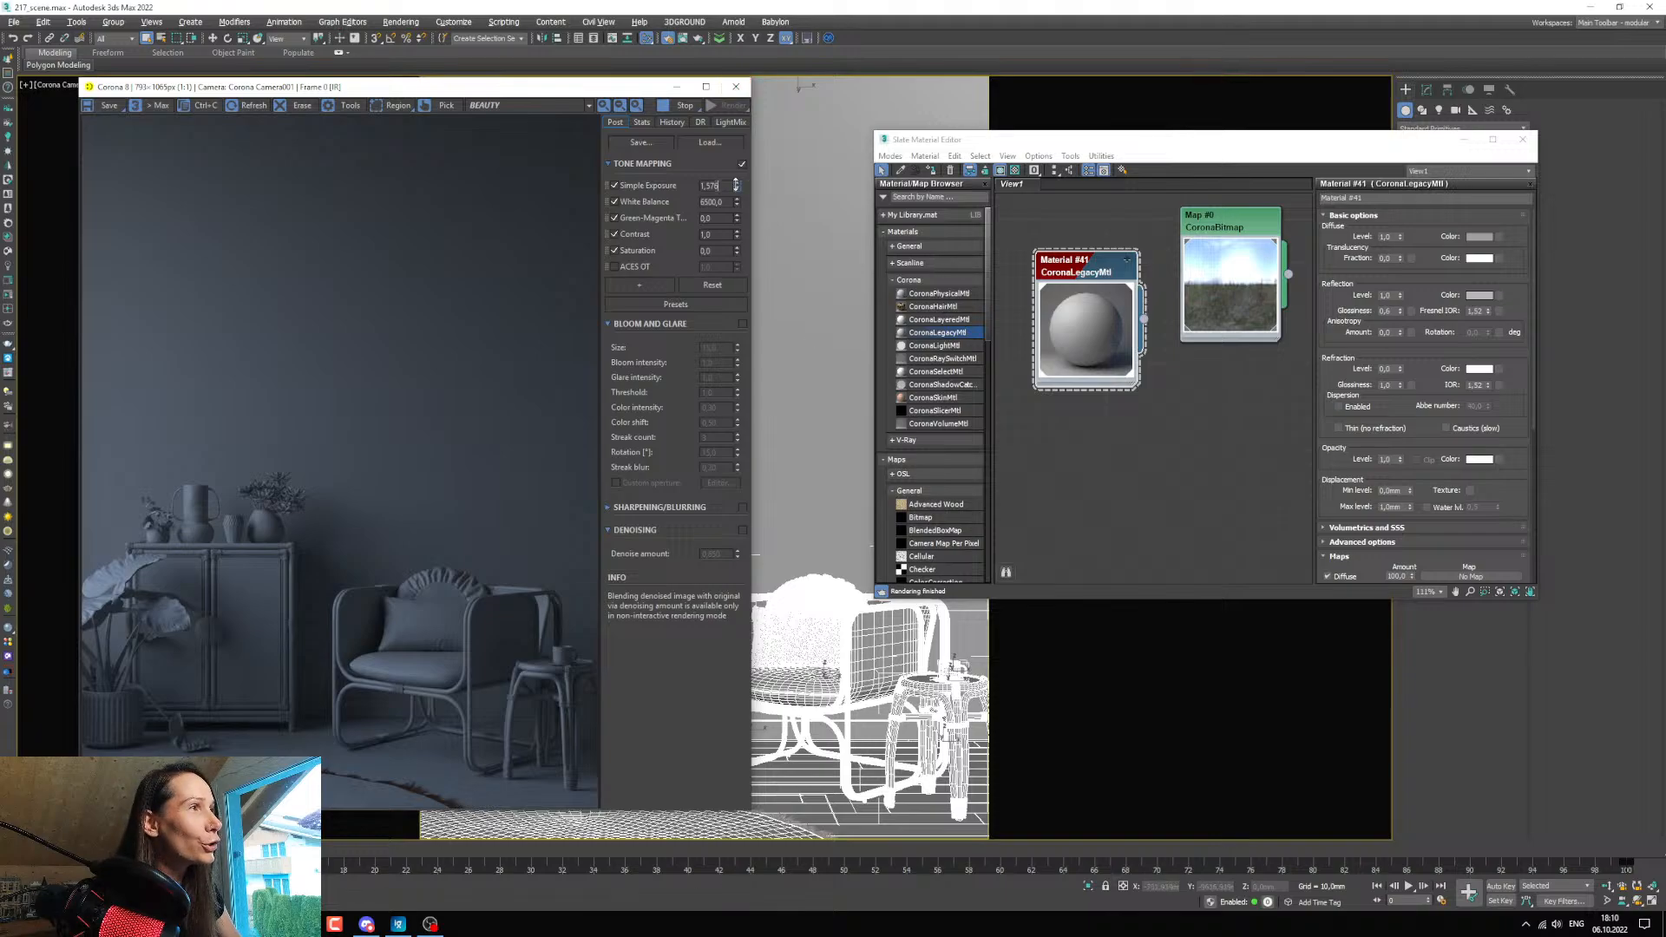
drag(736, 184, 737, 174)
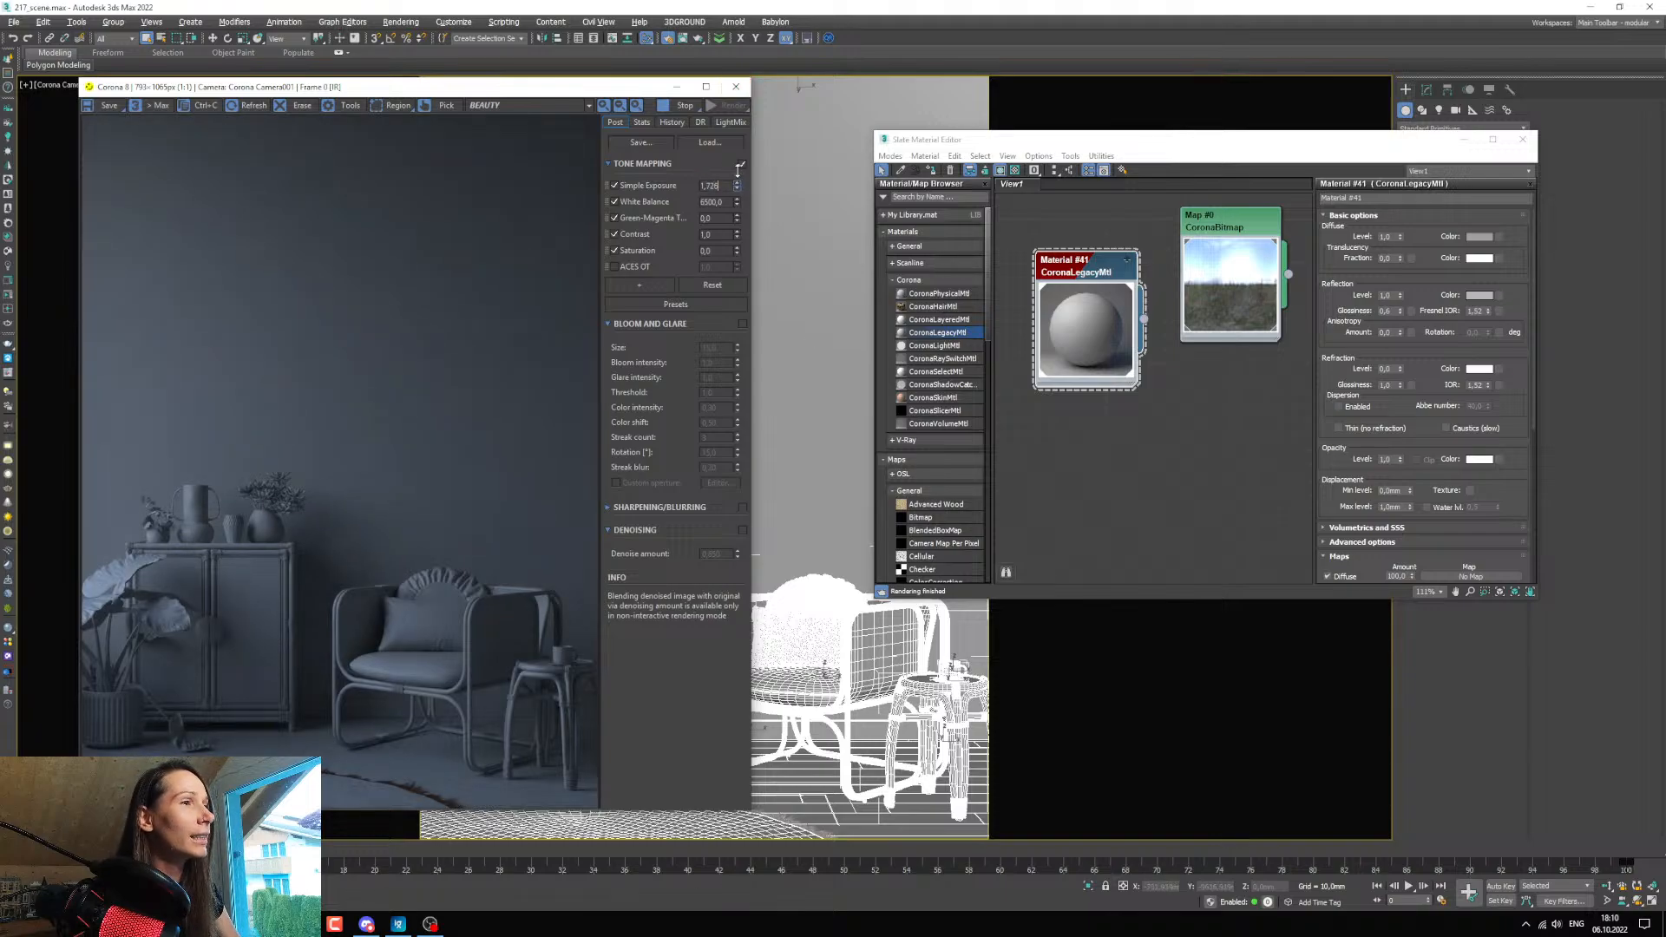
Line up the environment bitmap node beside the grey material node and open the bitmap's parameters.
drag(934, 143, 846, 151)
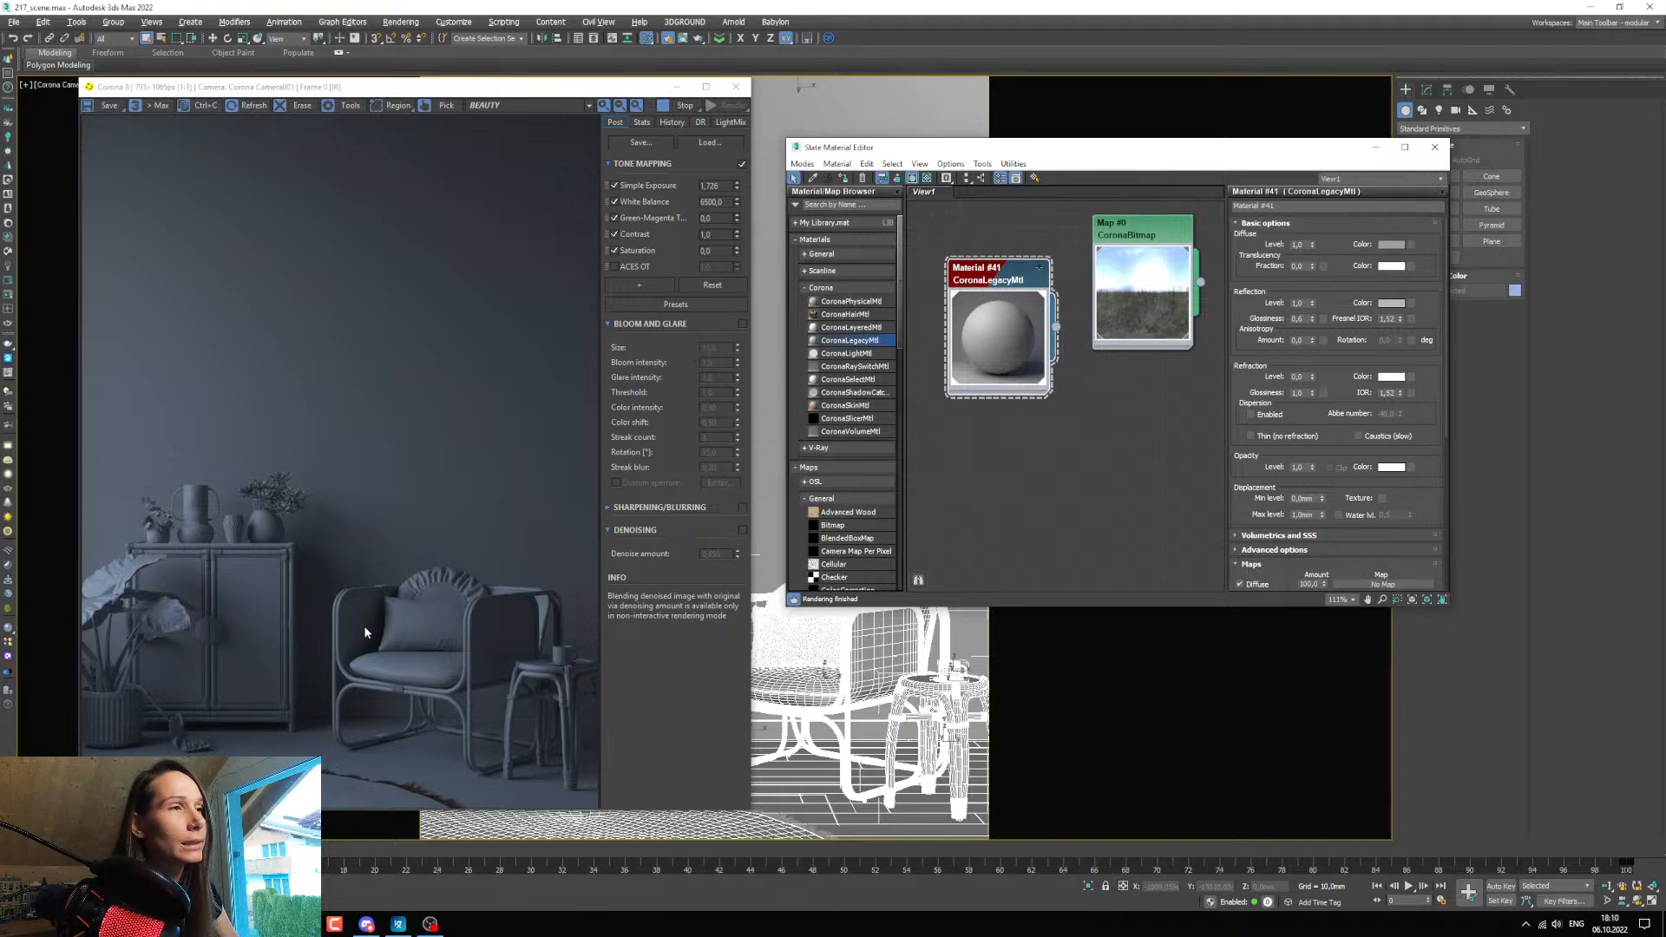
middle_drag(1139, 354, 1110, 357)
drag(1114, 233, 1100, 275)
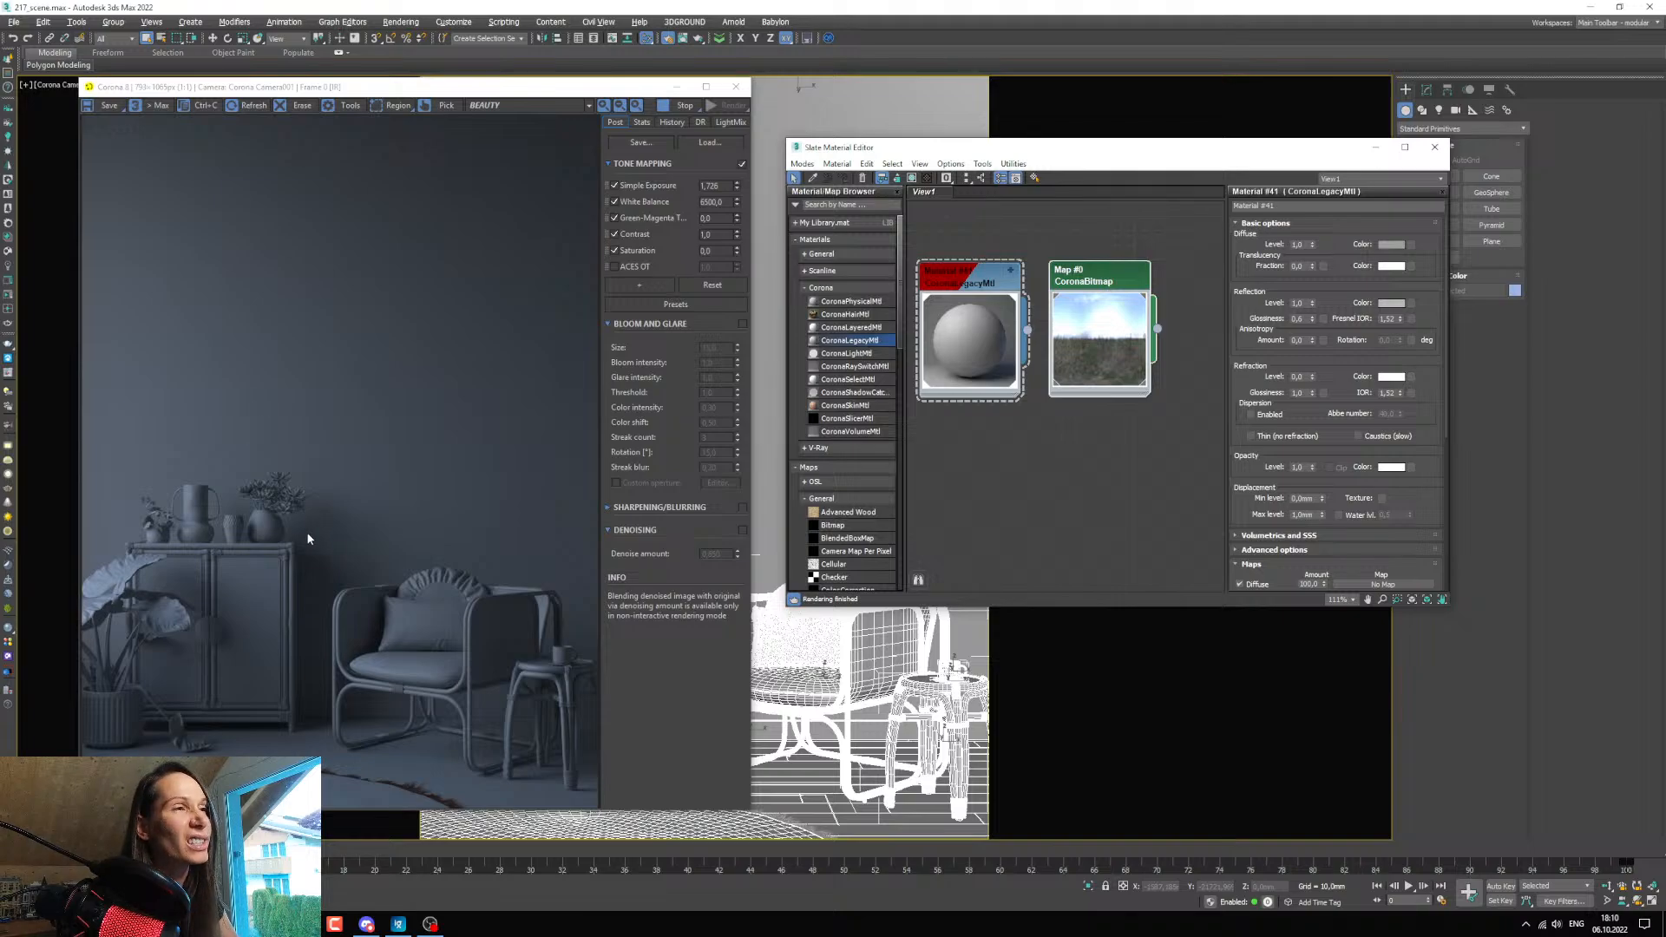
middle_drag(1119, 355, 1081, 343)
double_click(1048, 268)
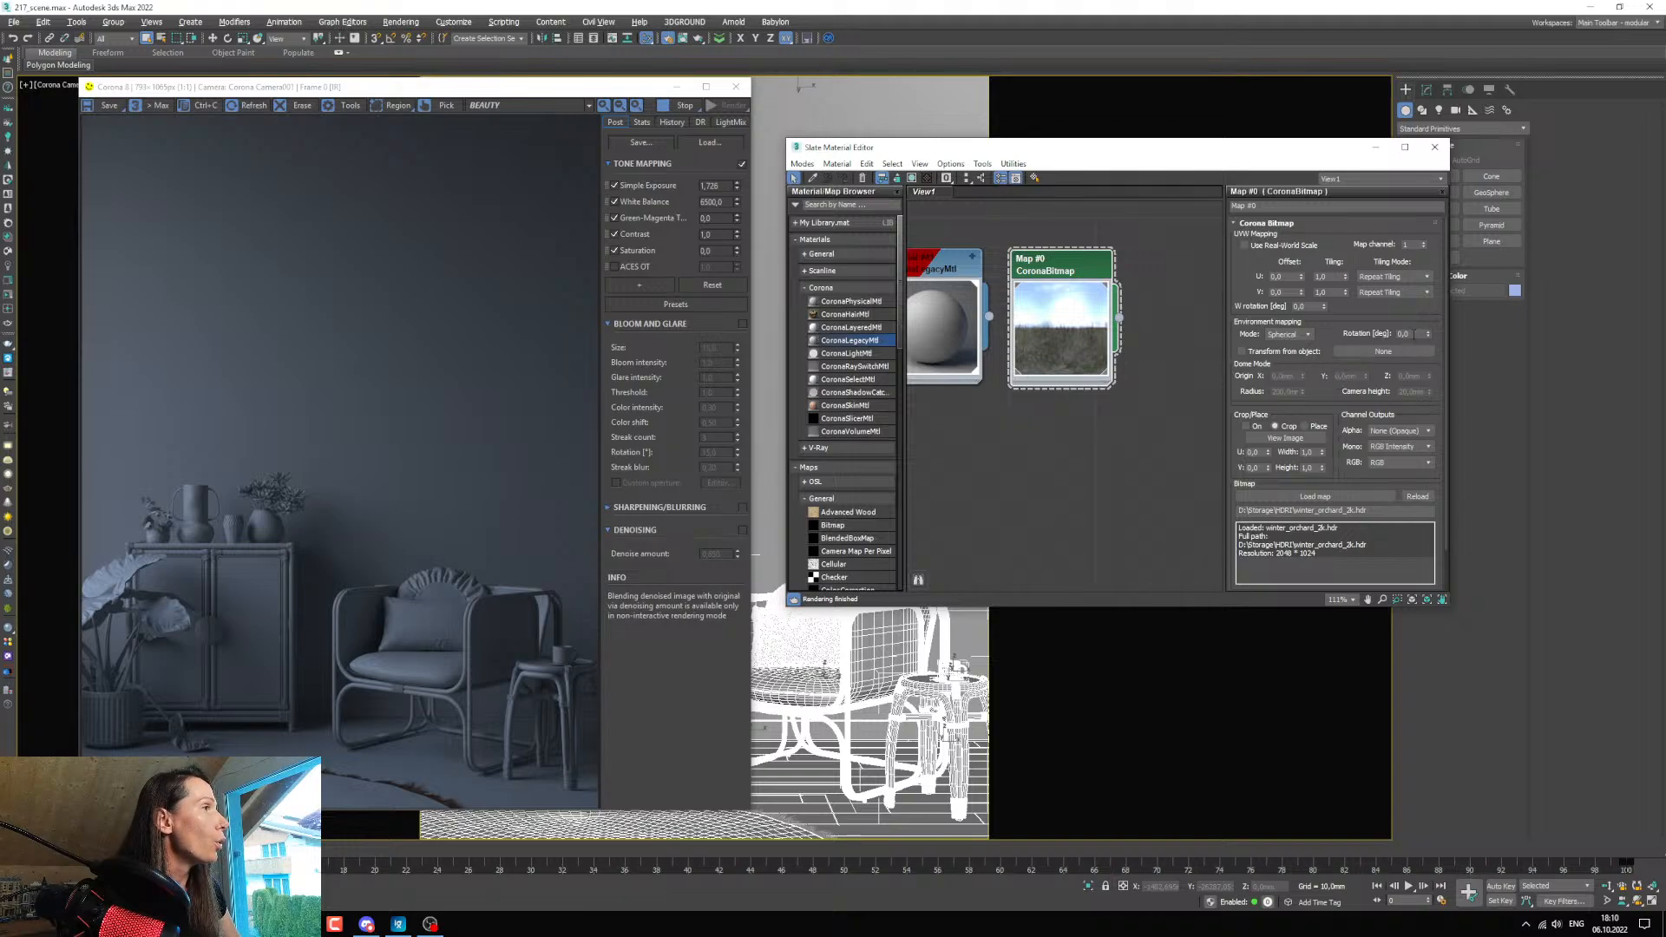
Try environment rotations of 20, 50, 100 and 150 degrees on the Winter Orchard bitmap.
click(1409, 333)
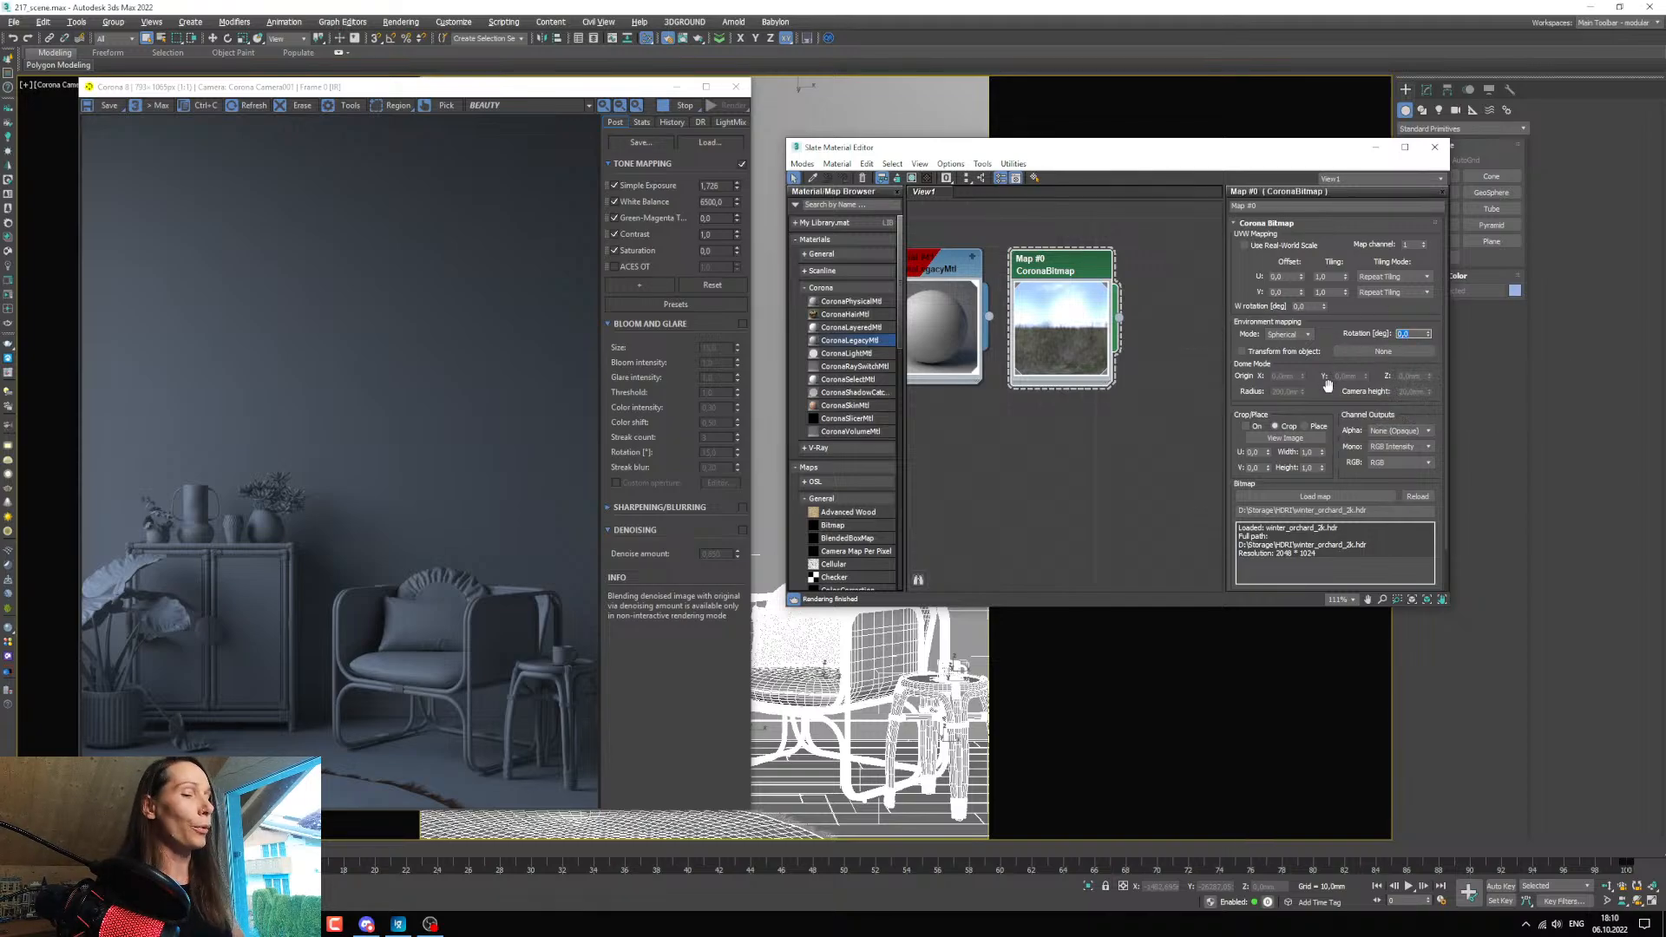
text(0)
key(Return)
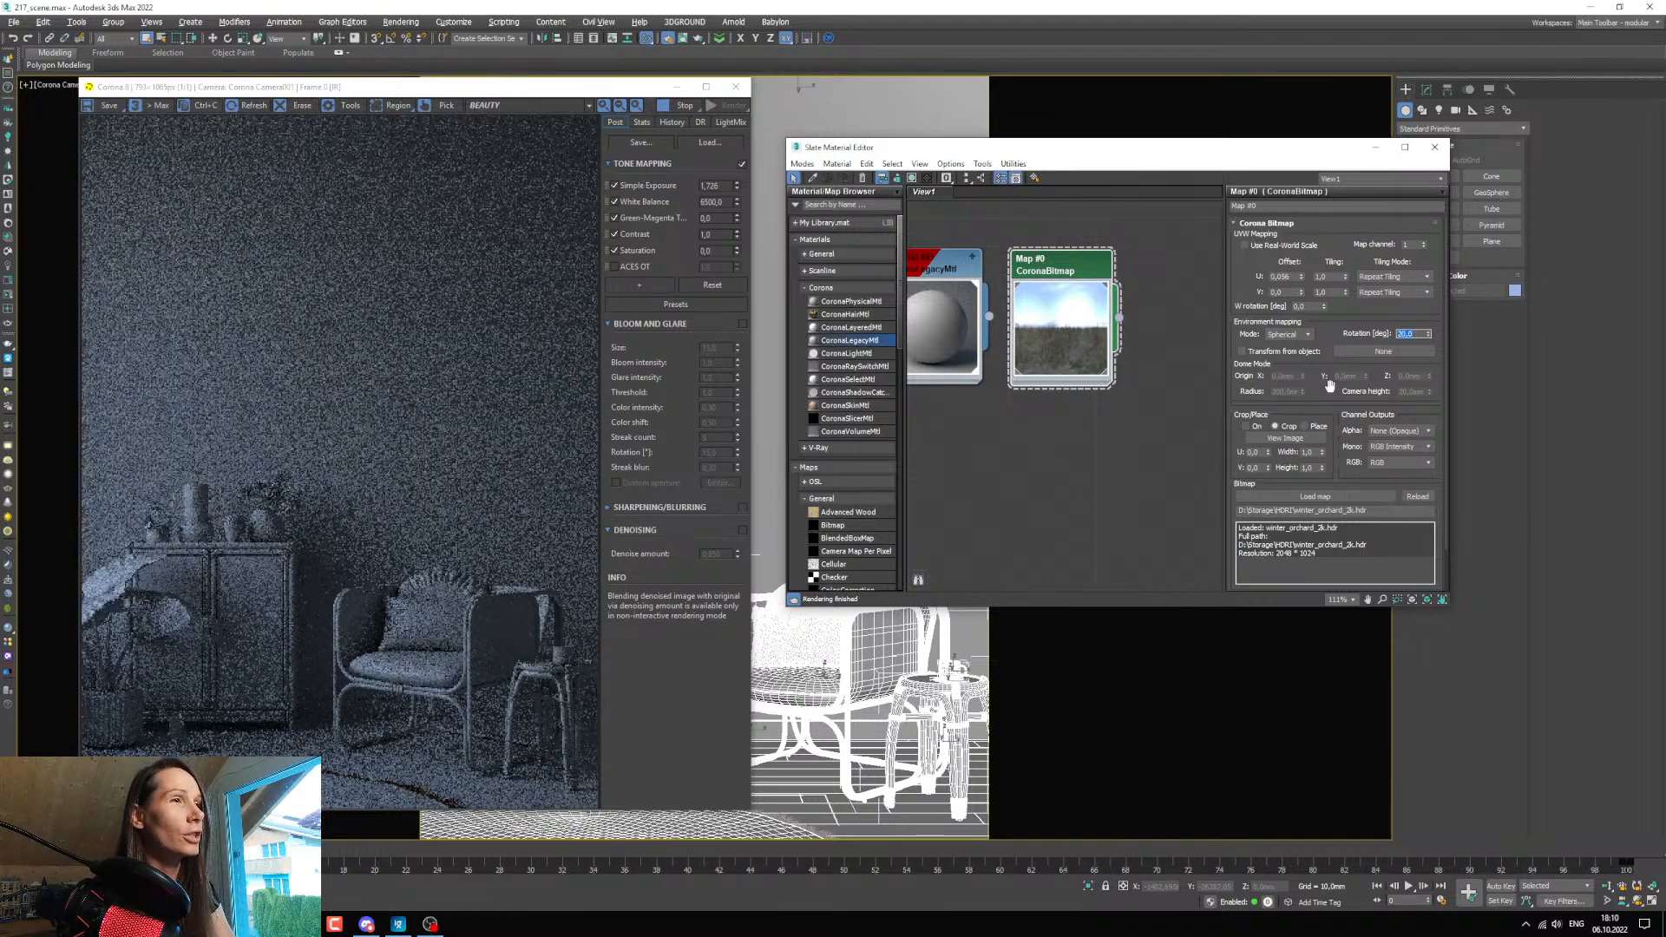
text(50)
key(Return)
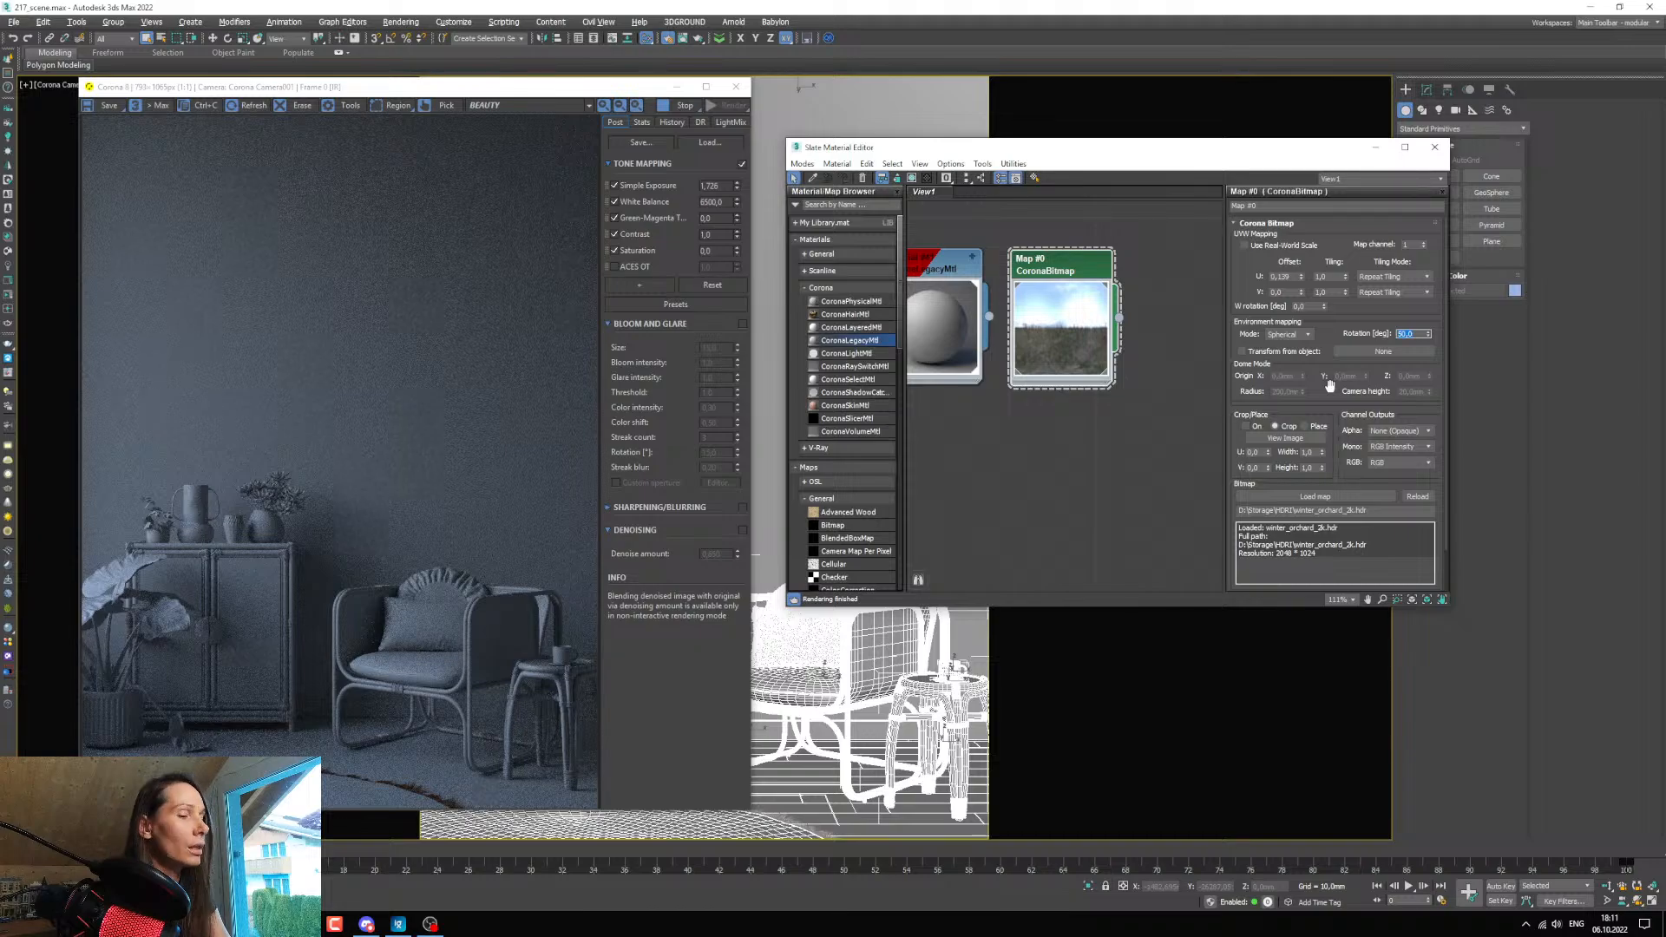
text(100)
key(Return)
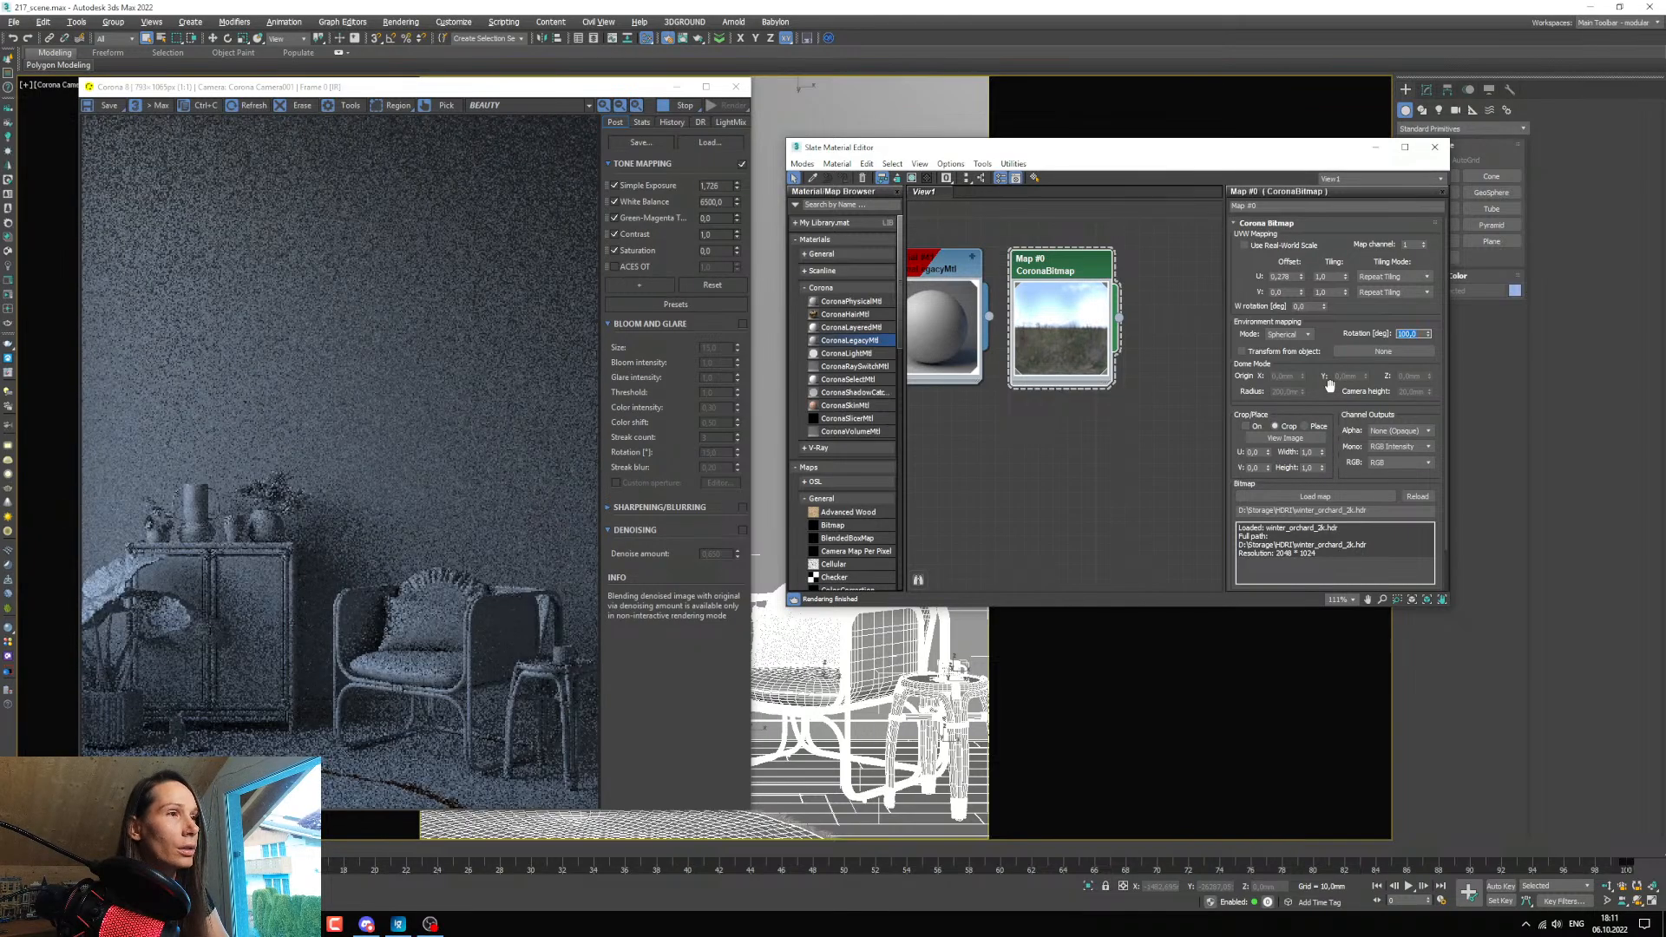
text(150)
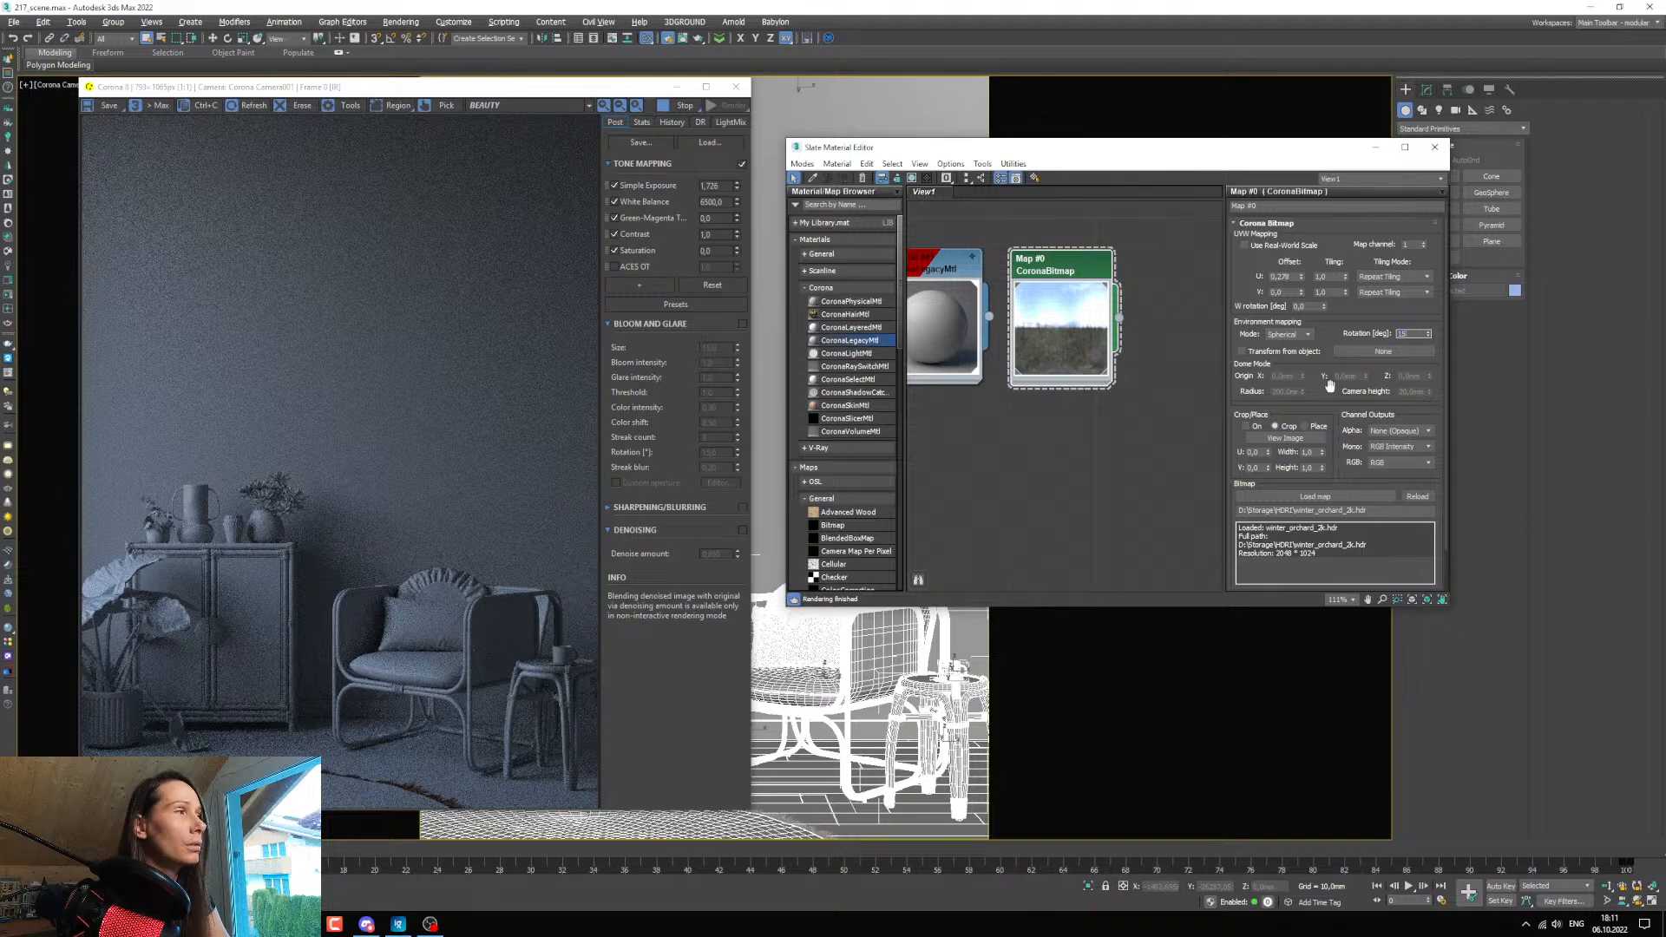
key(Return)
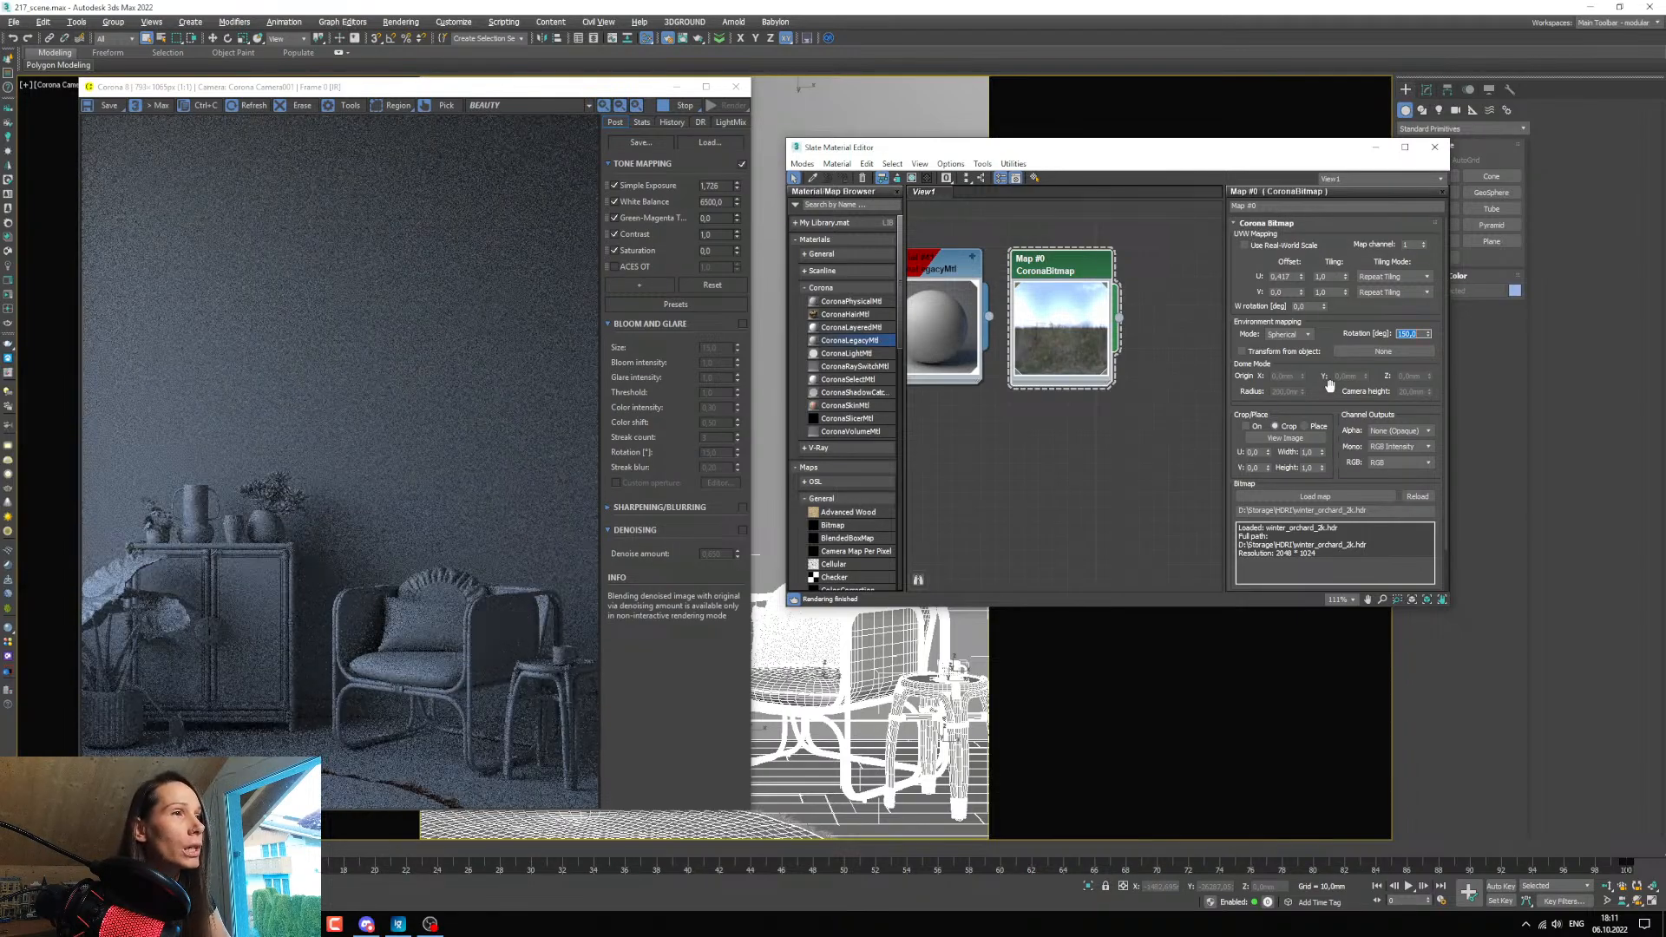
Try environment rotations of 180, 200, 250 and 300 degrees on the Winter Orchard bitmap.
text(180)
key(Return)
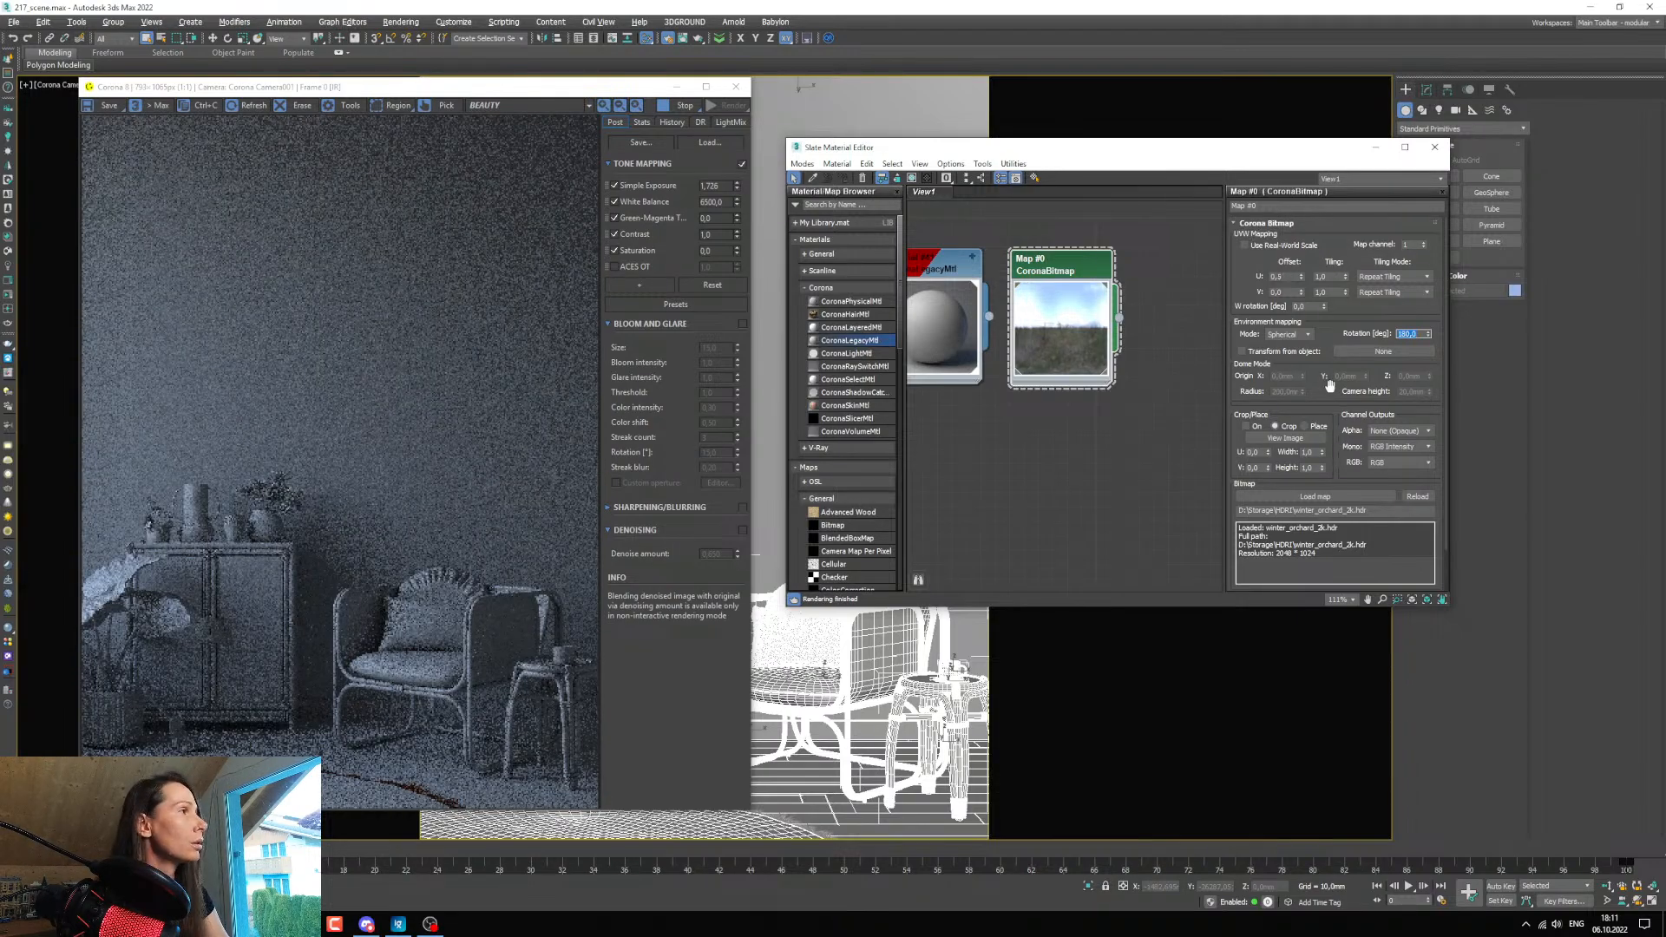
text(200)
key(Return)
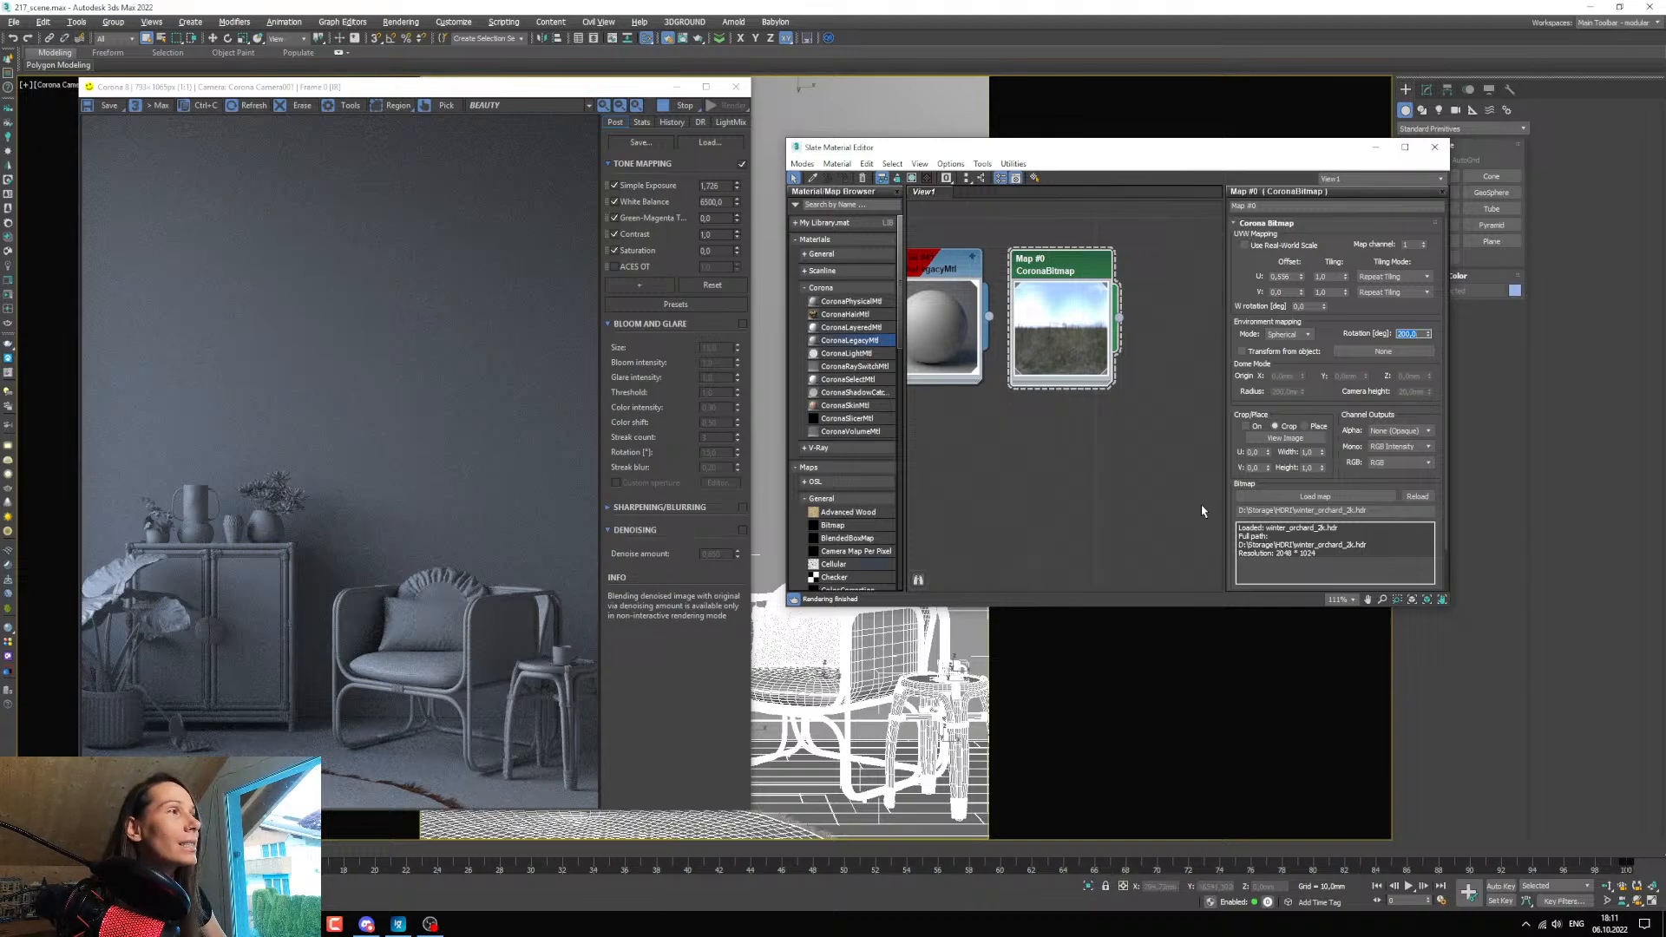
text(250)
key(Return)
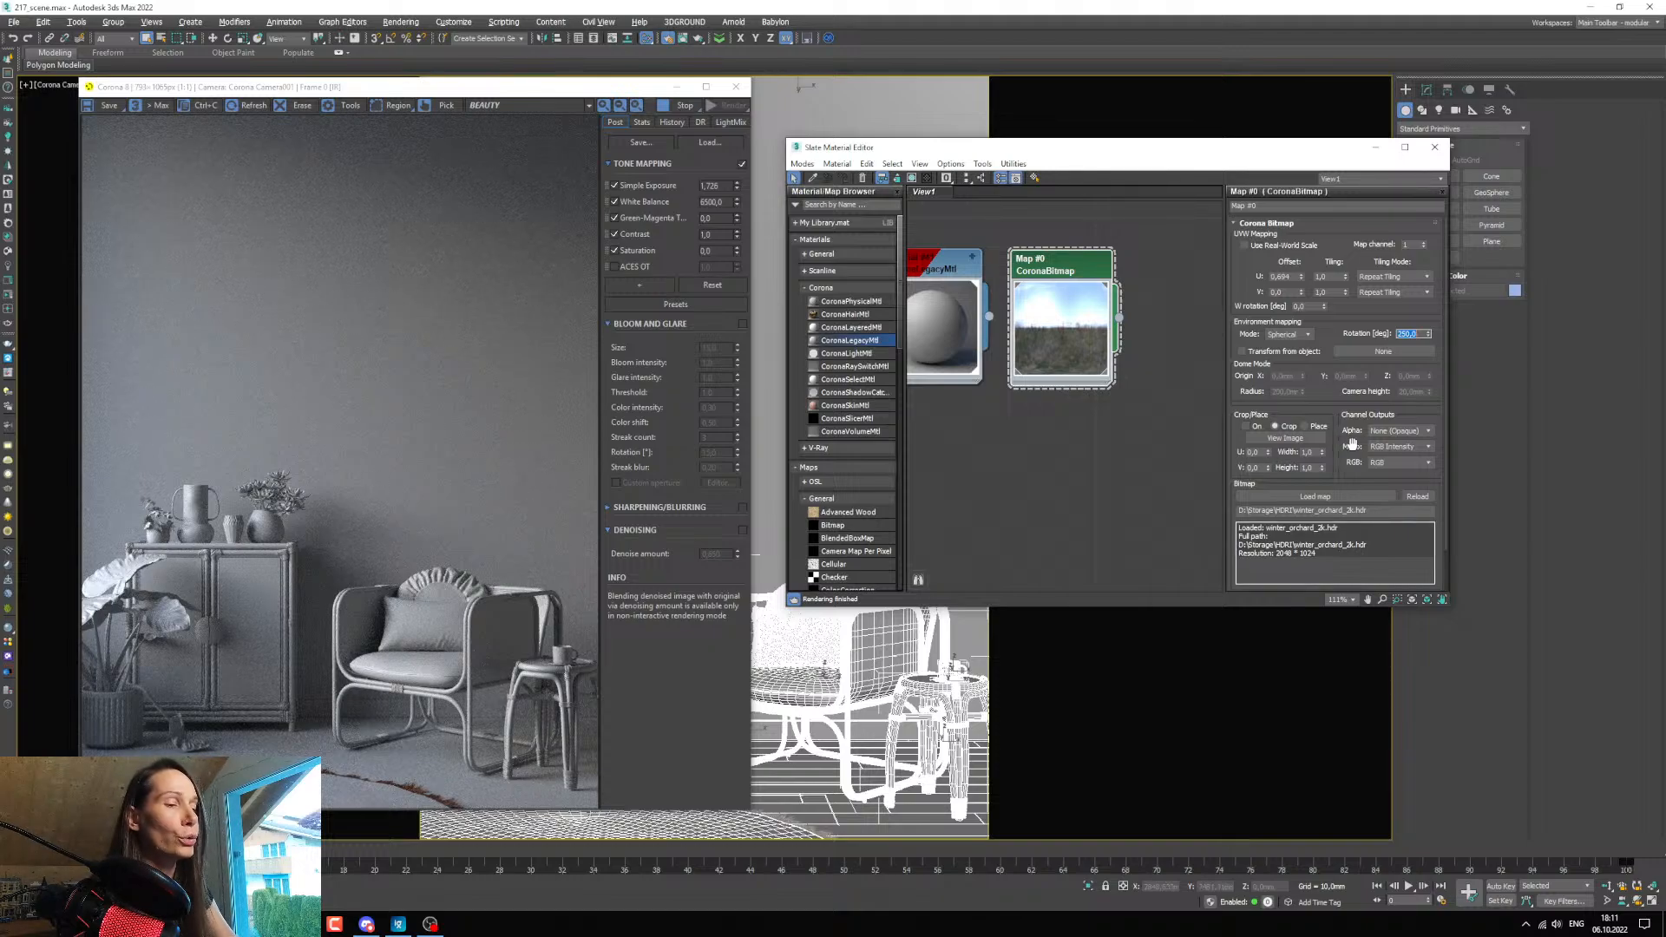
text(300)
key(Return)
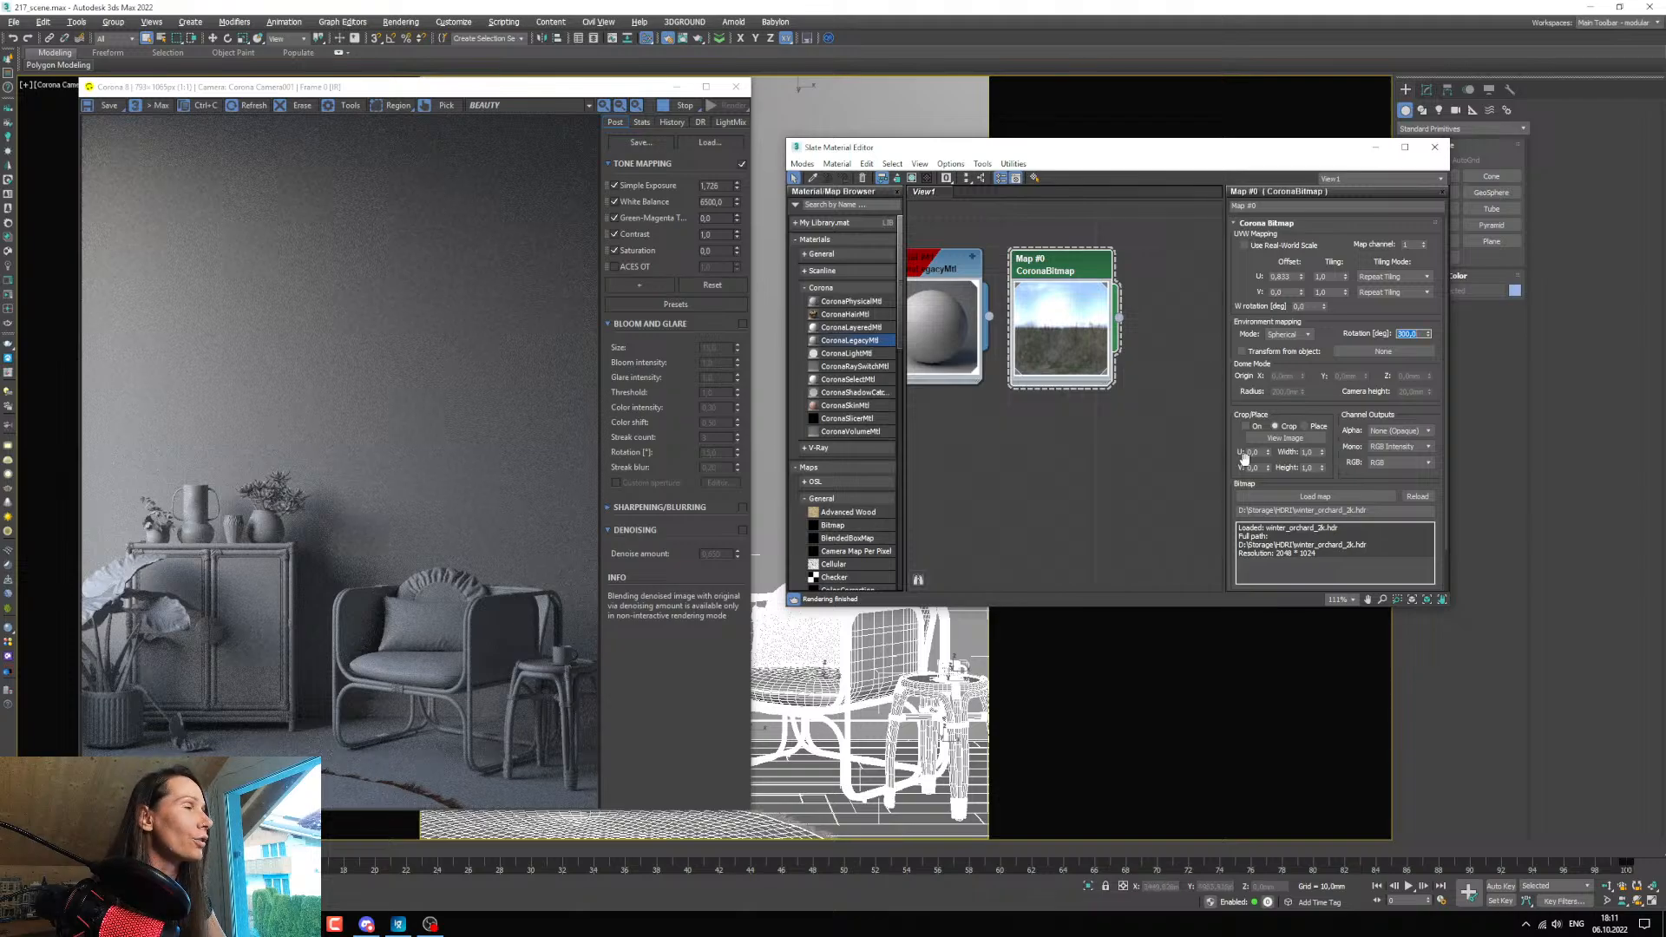
Compare environment rotations of 0, 50 and 100 degrees on the Winter Orchard bitmap and settle on 90 degrees.
text(0)
key(Return)
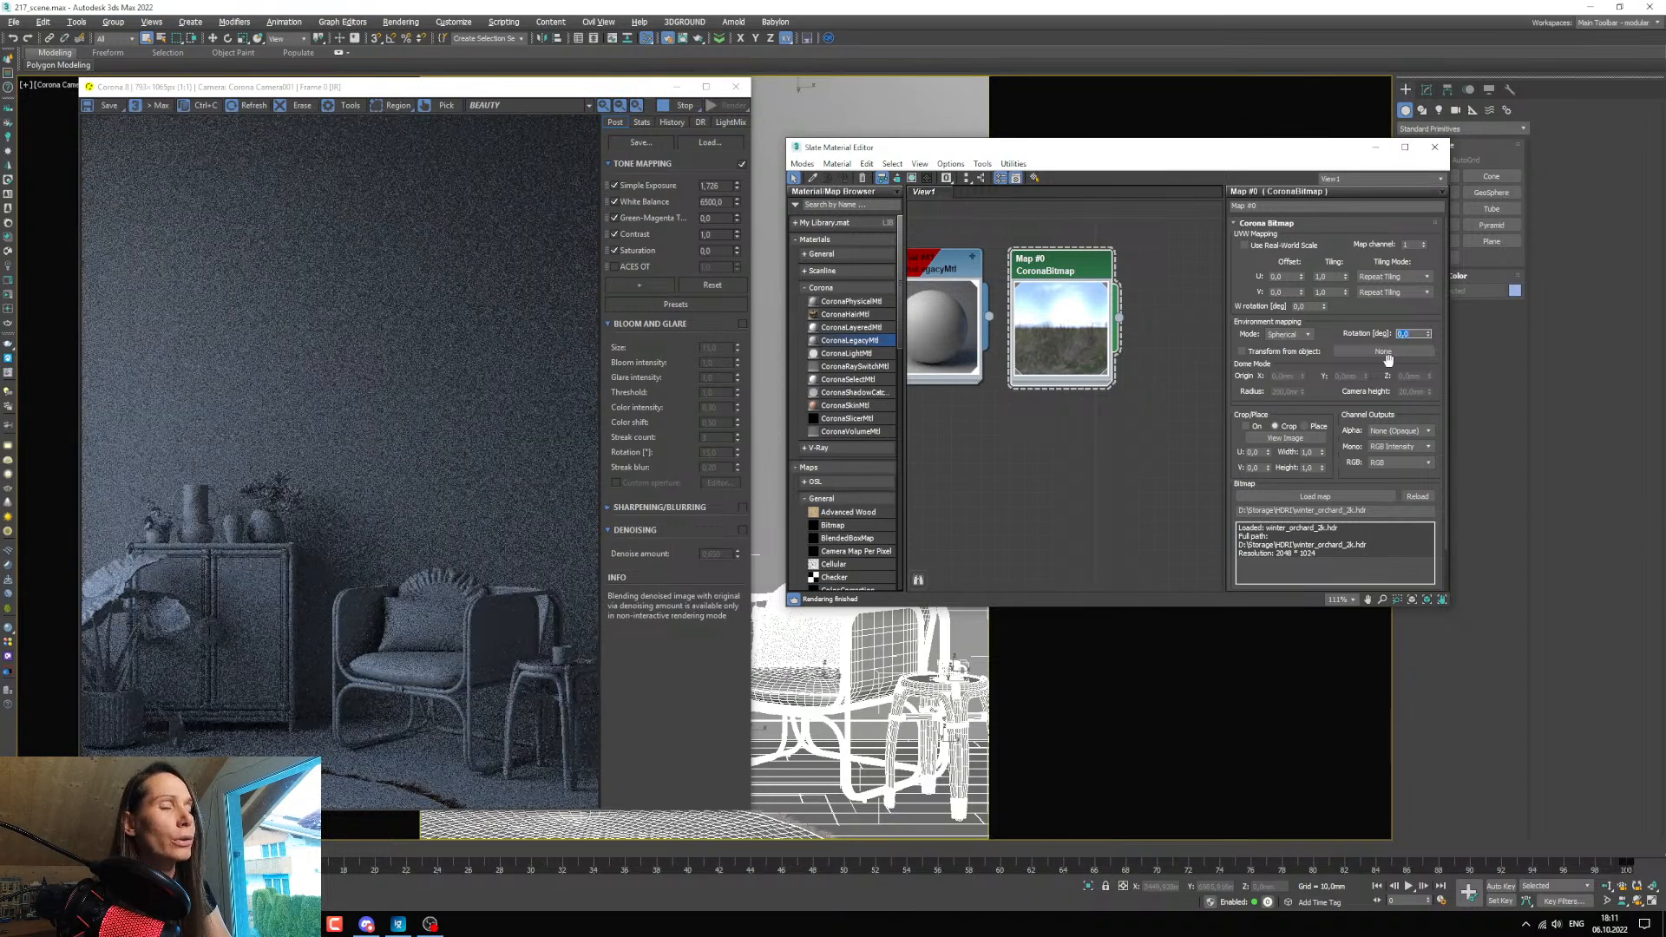
text(50)
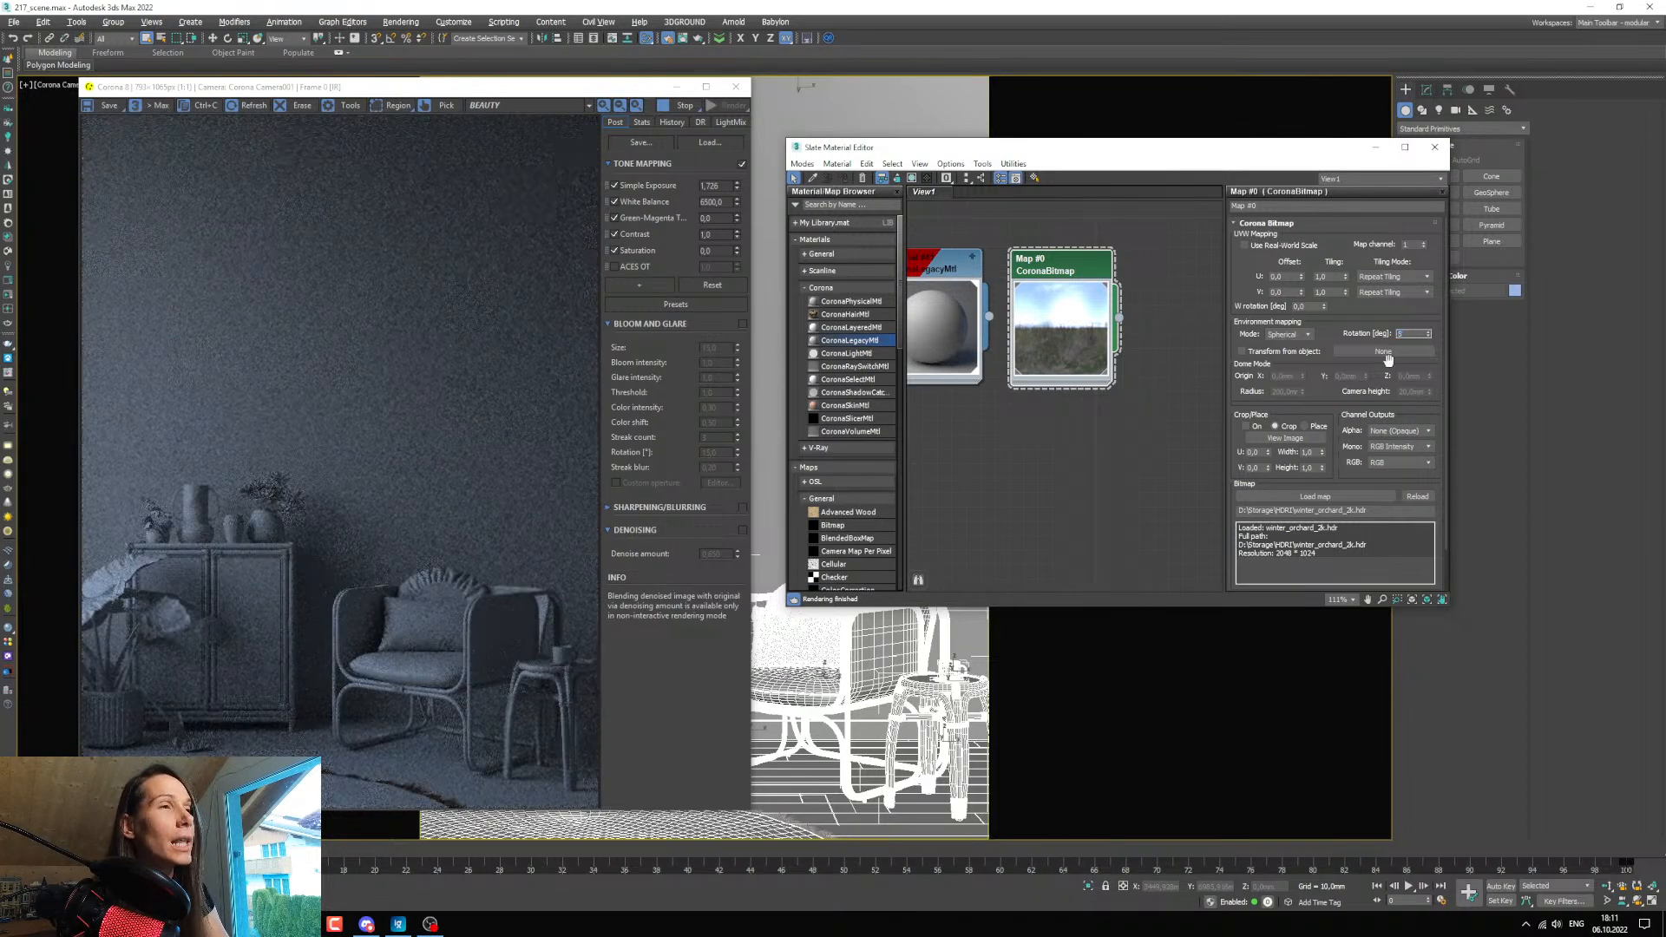
key(Return)
text(100)
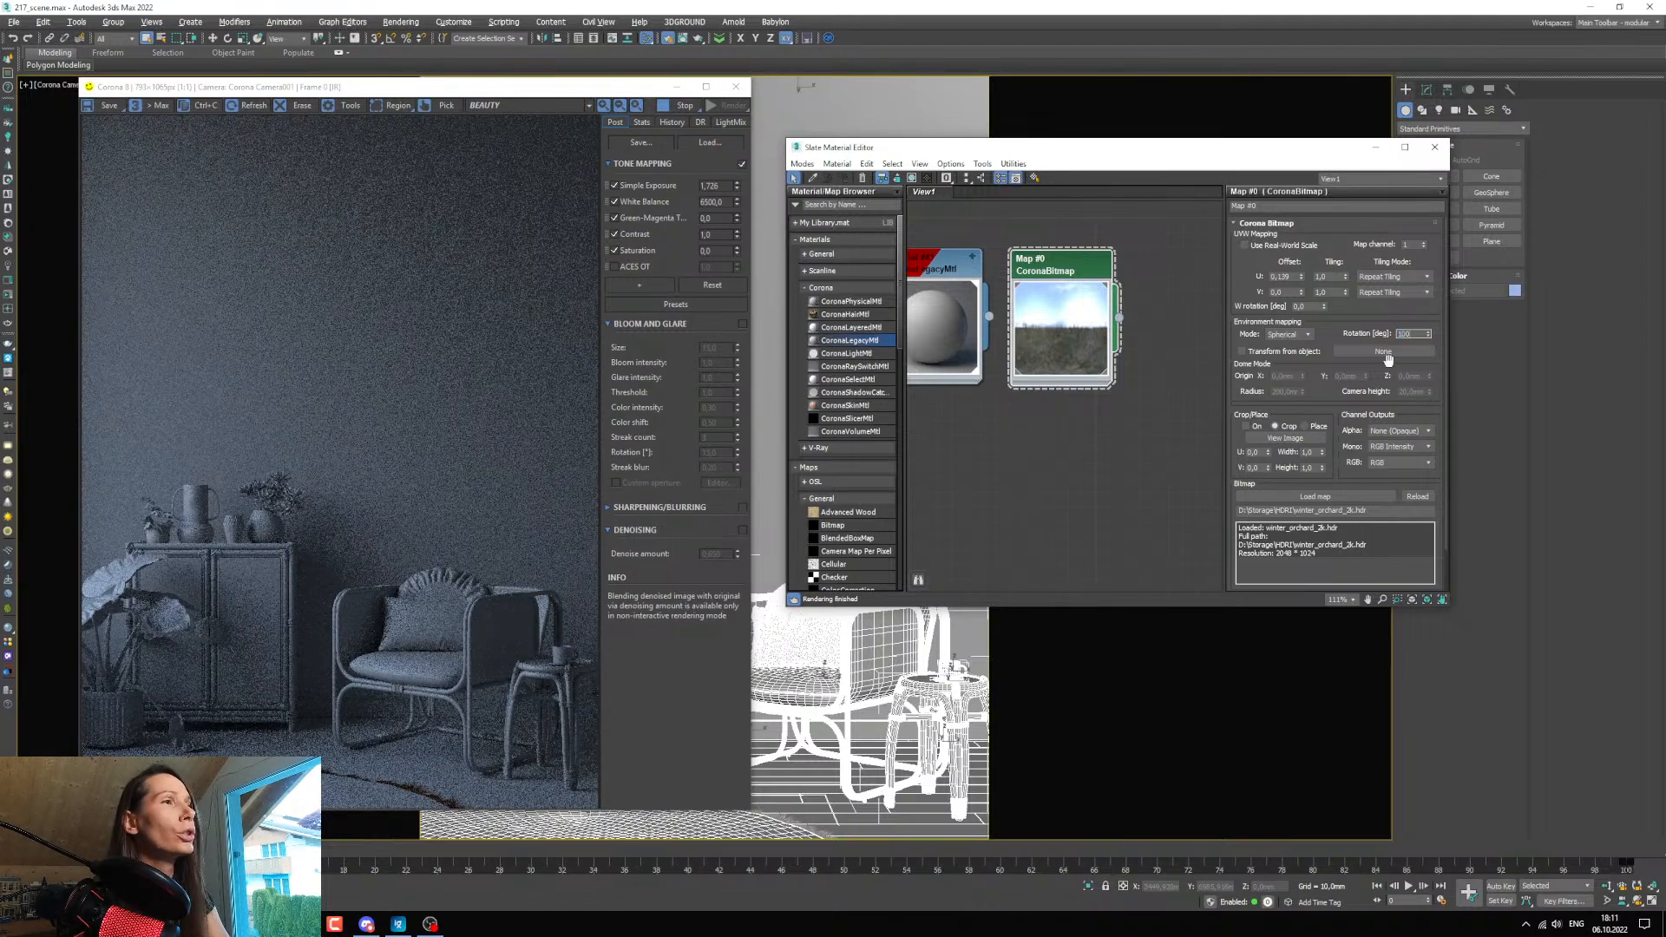
key(Return)
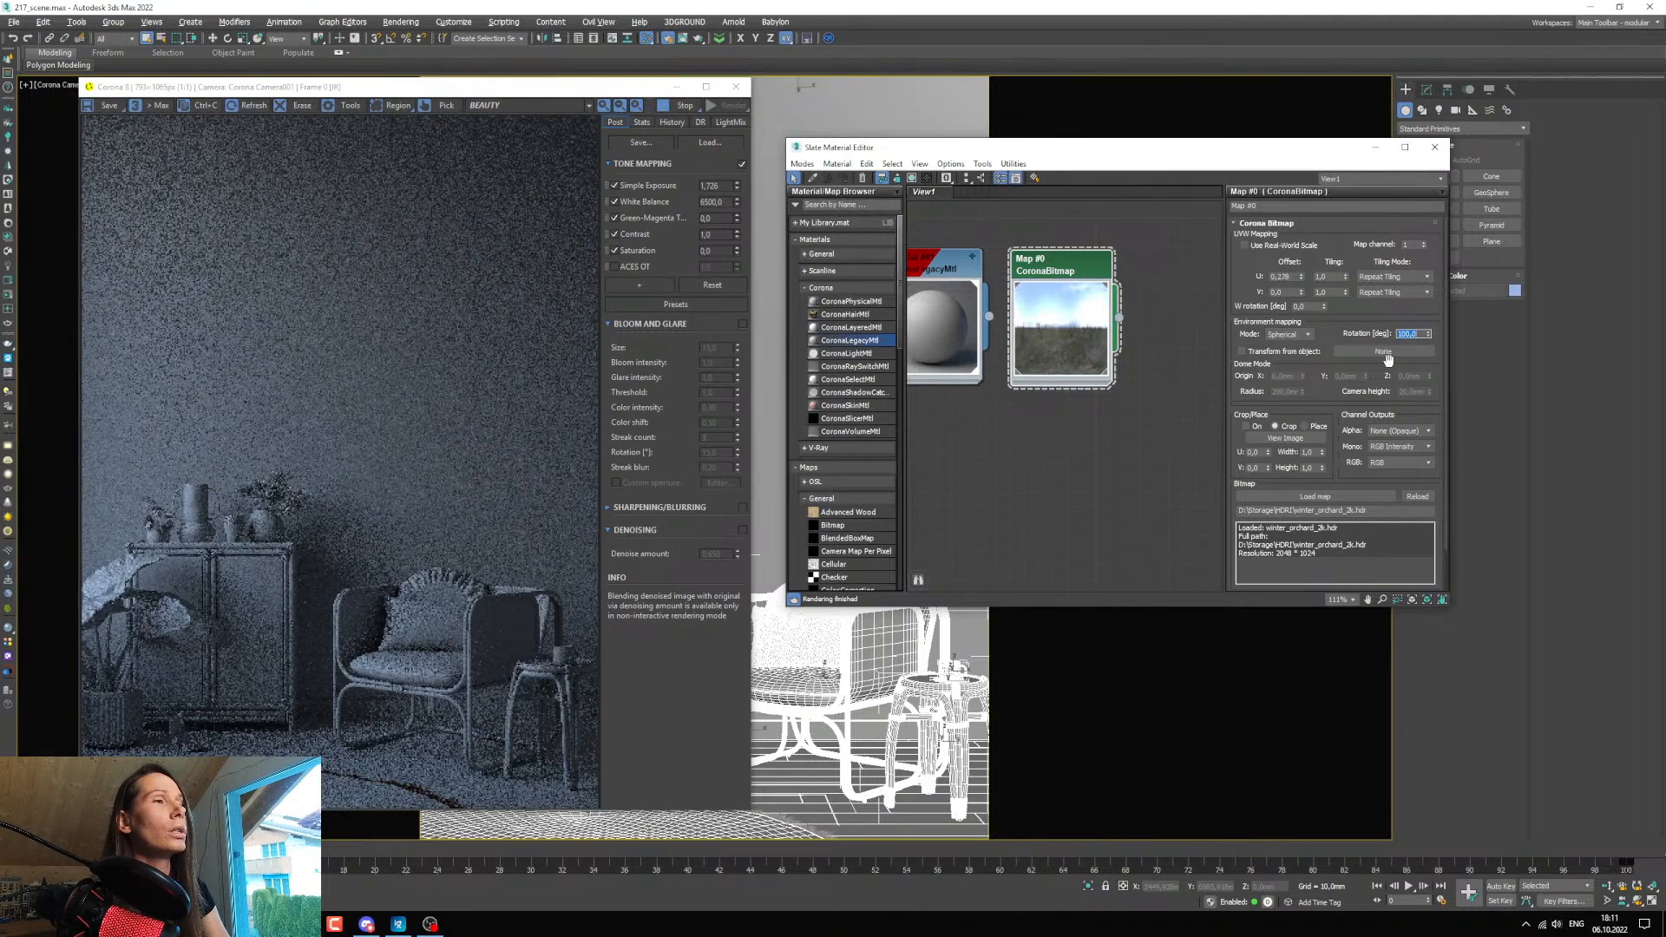
text(90)
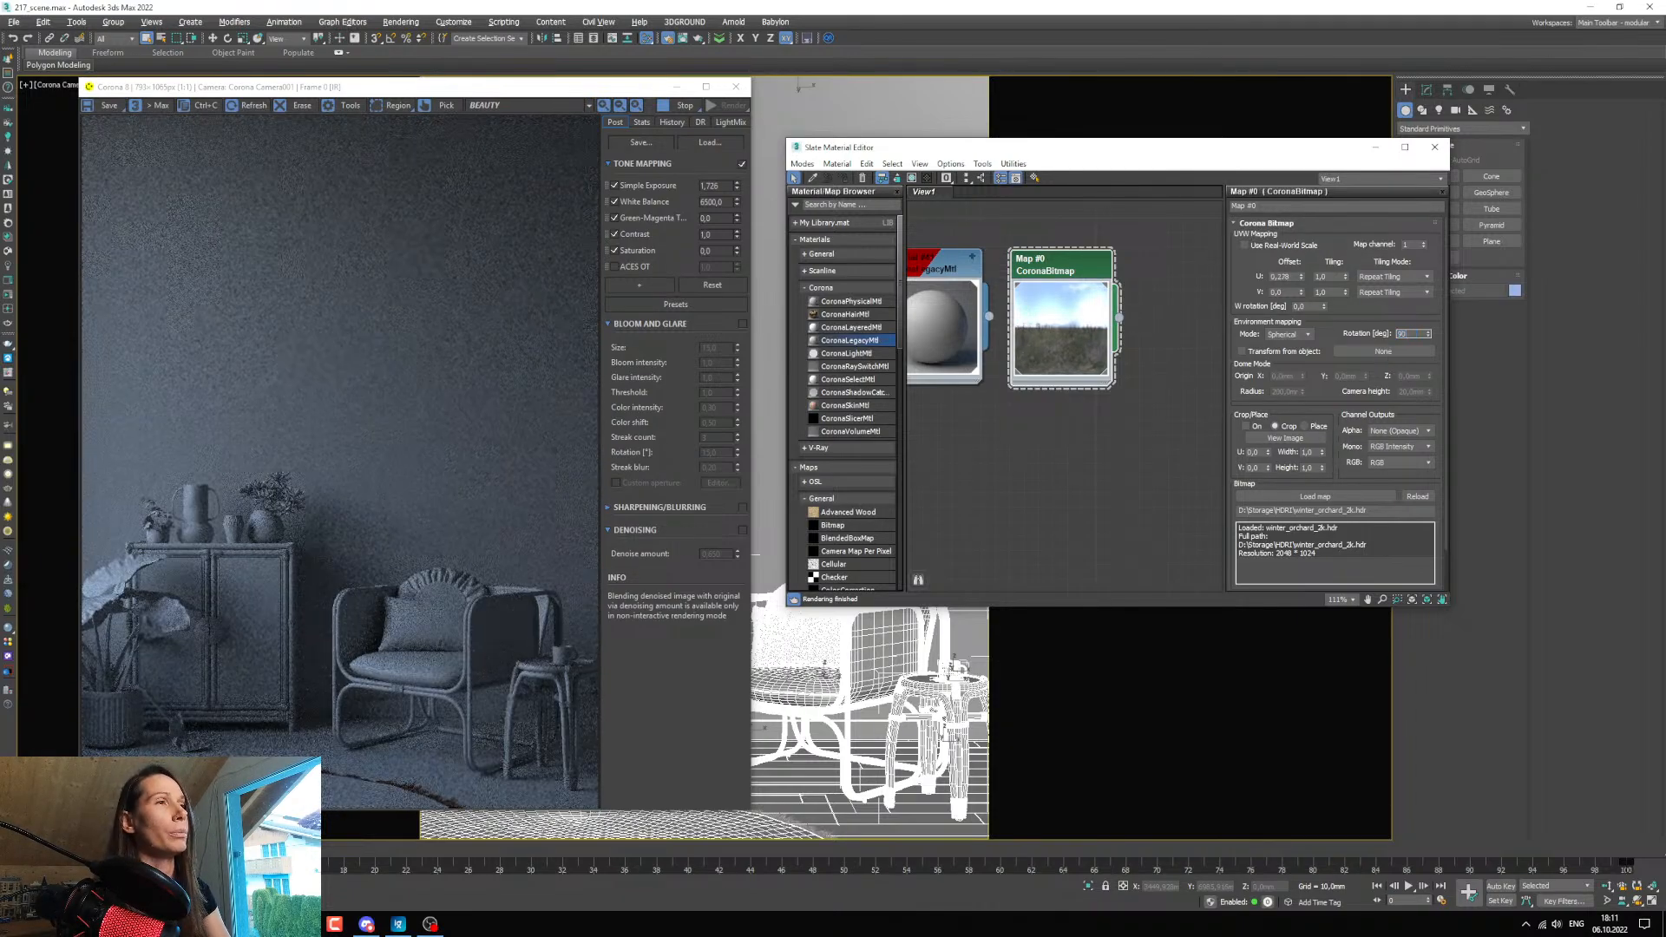
key(Return)
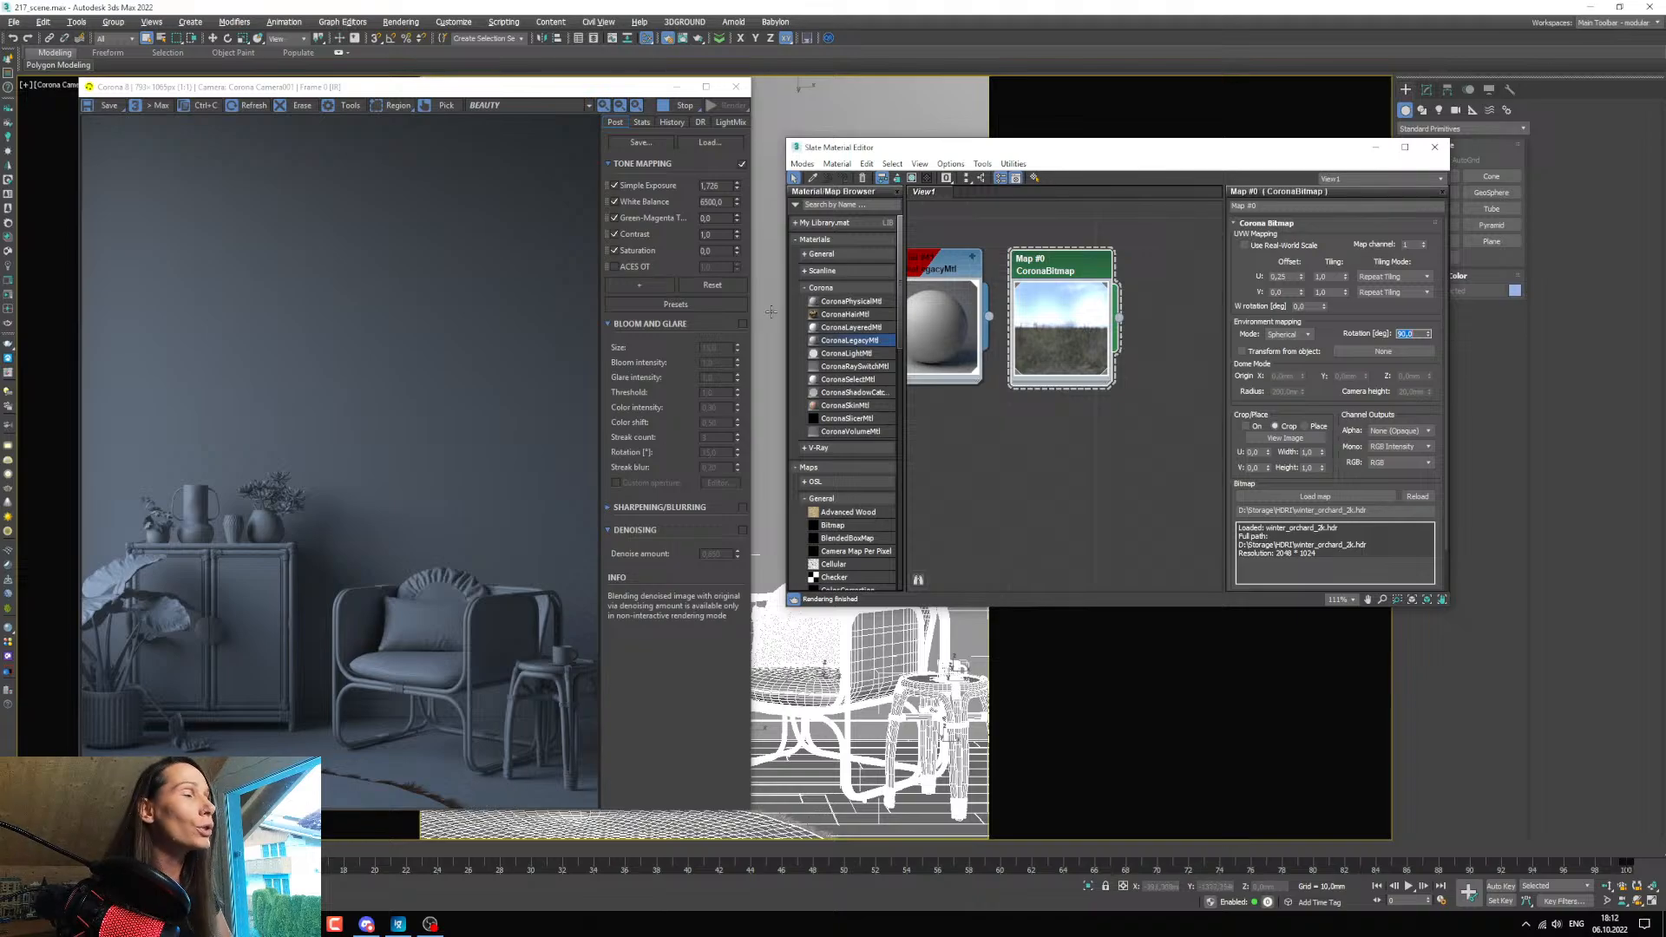
Put the editor and render windows away, switch to four viewports and select the carpet's fur object at its edge in the Top view.
click(1375, 146)
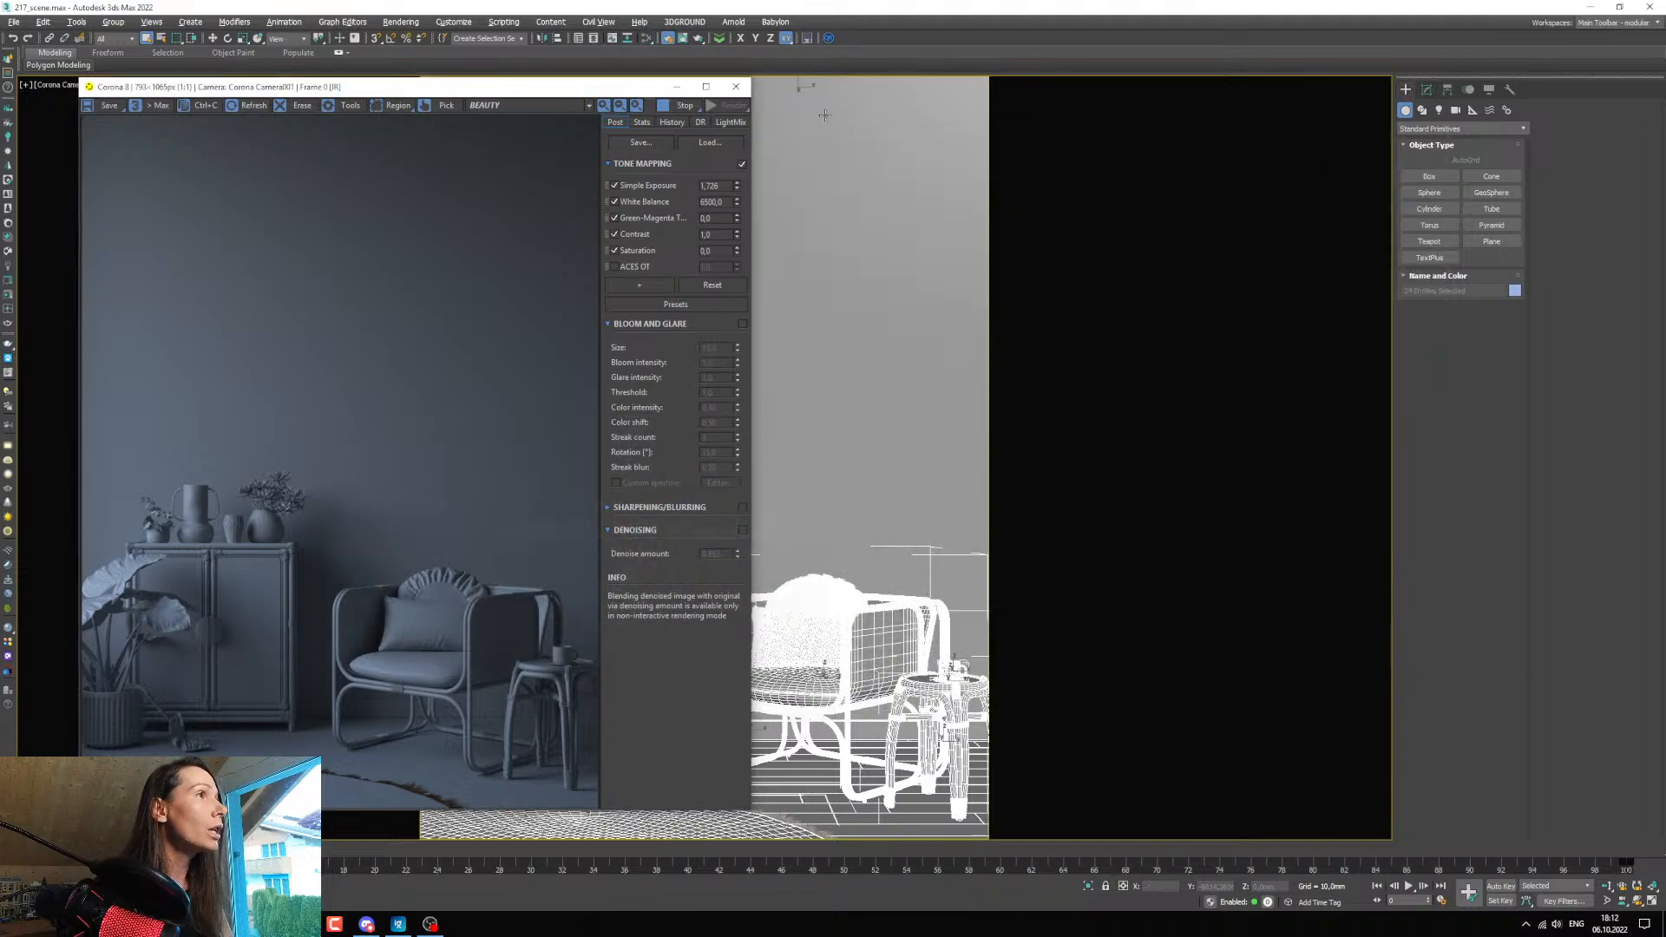
click(677, 87)
key(alt+w)
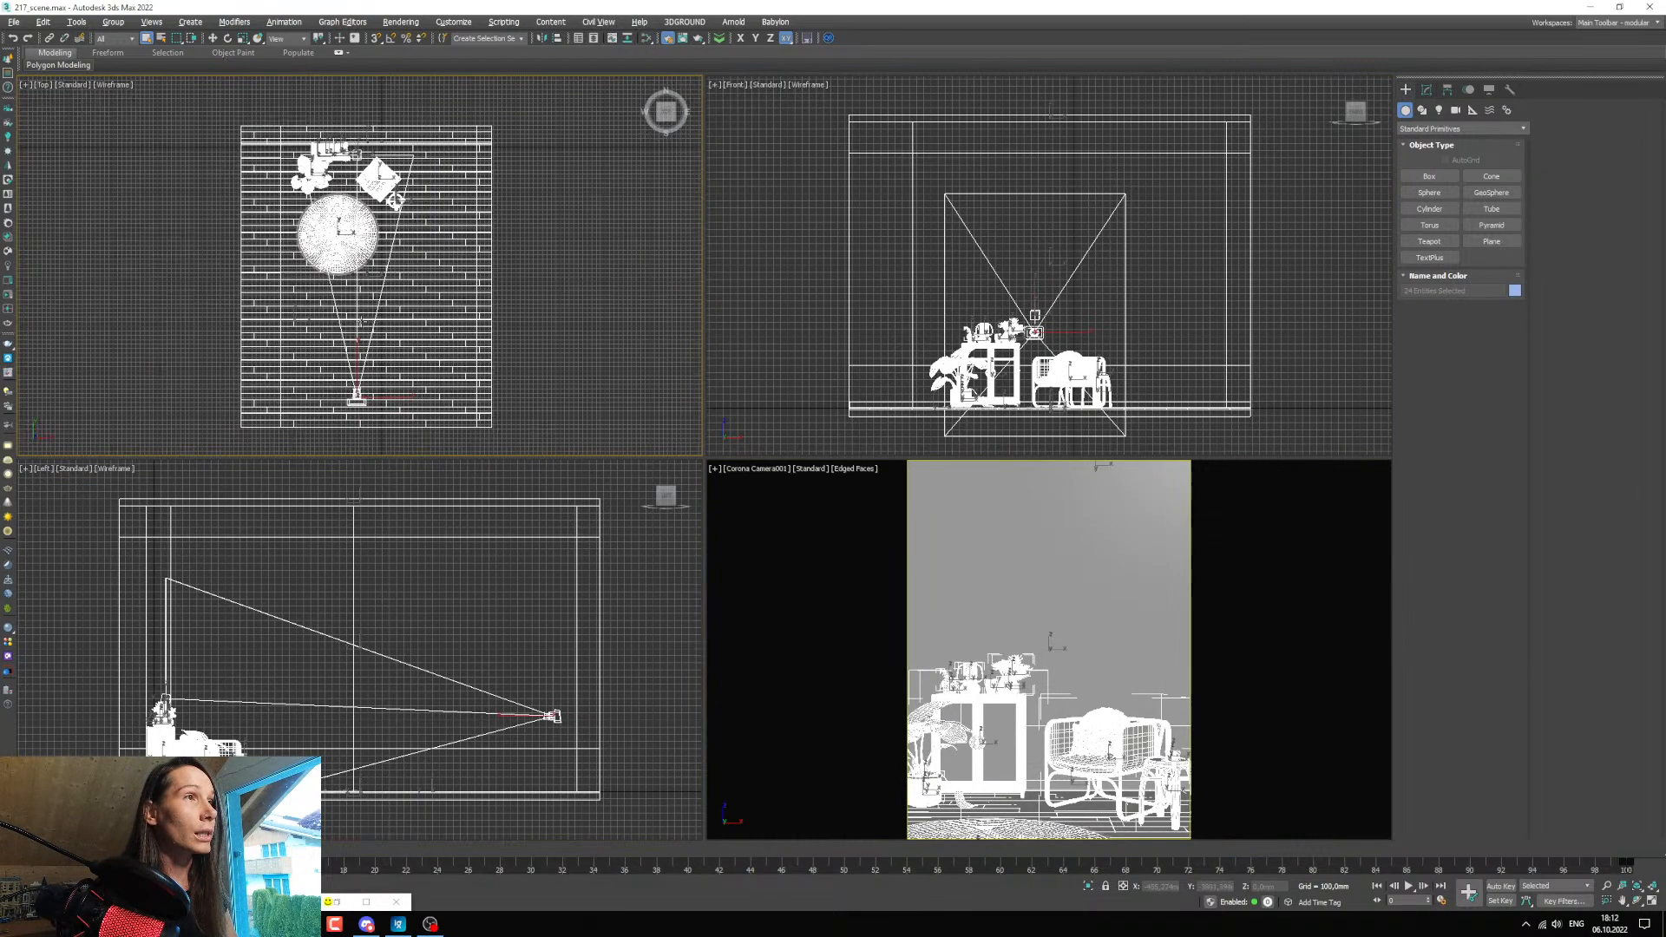
scroll(342, 253, up, 15)
middle_drag(341, 251, 353, 312)
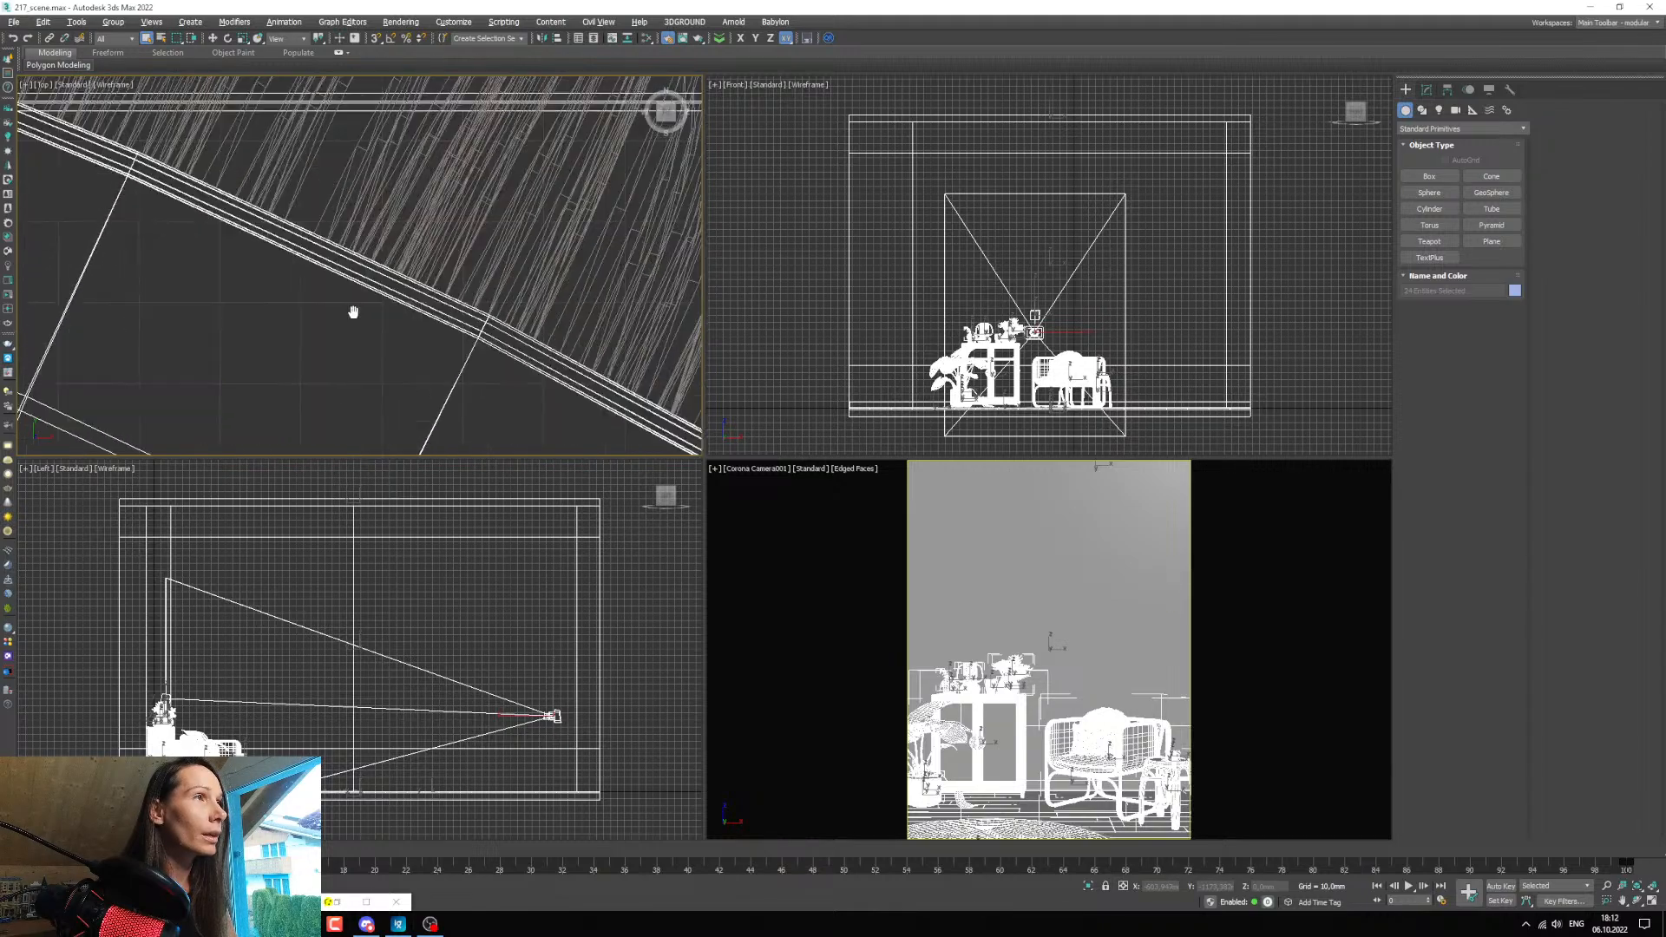
scroll(407, 234, up, 10)
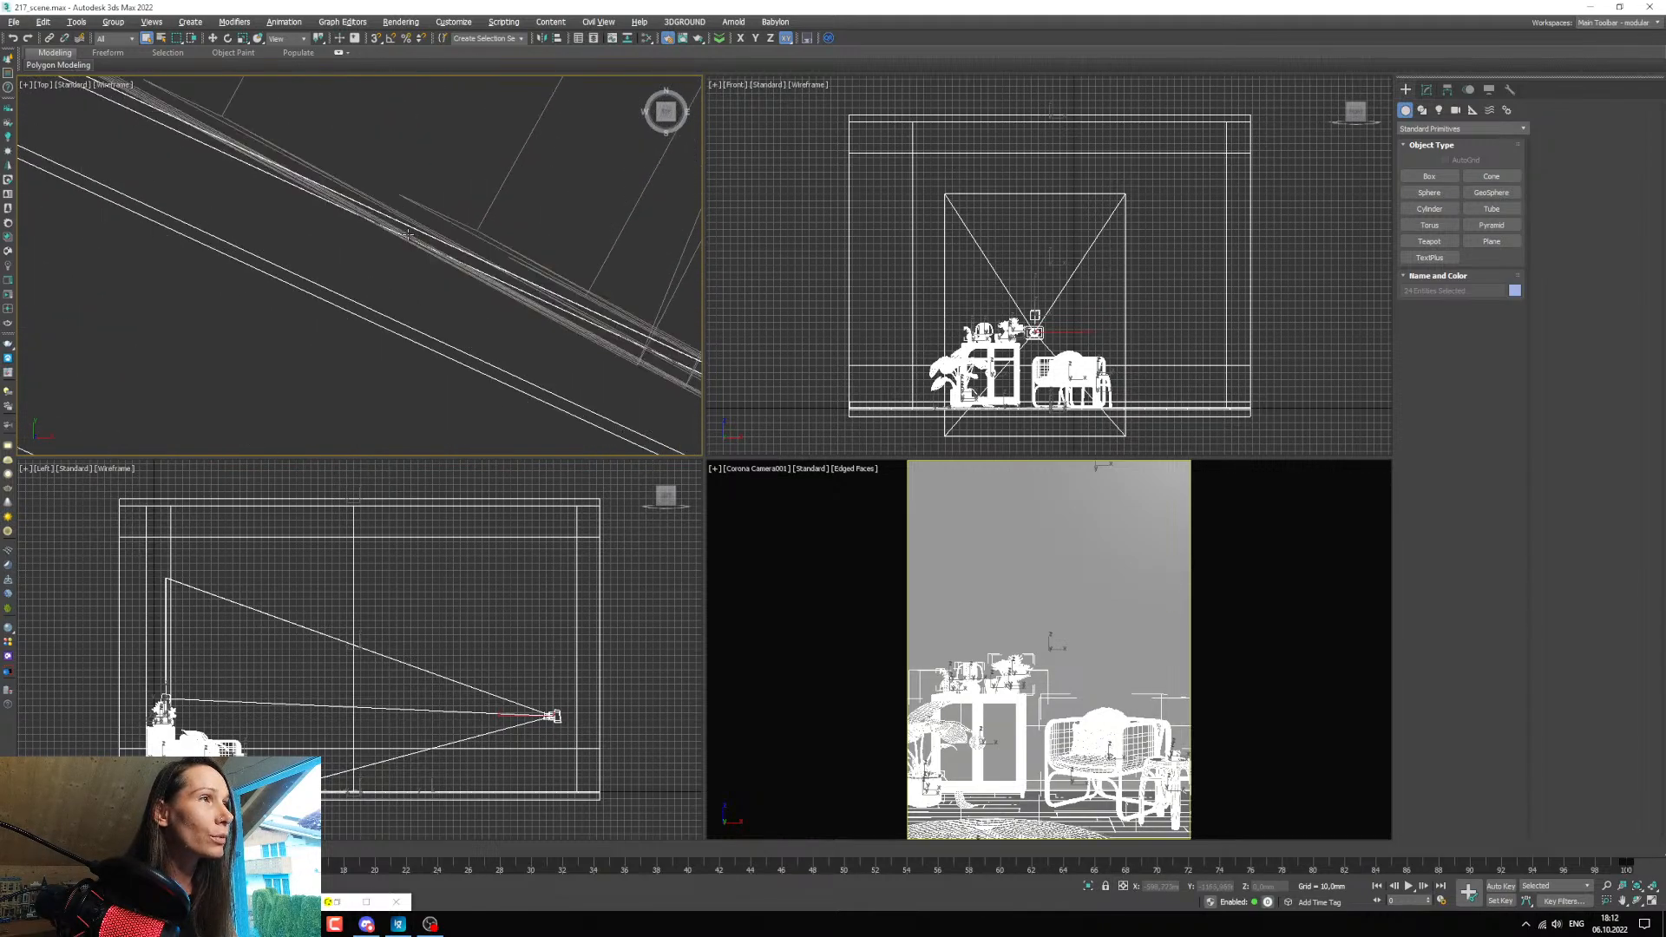
click(408, 234)
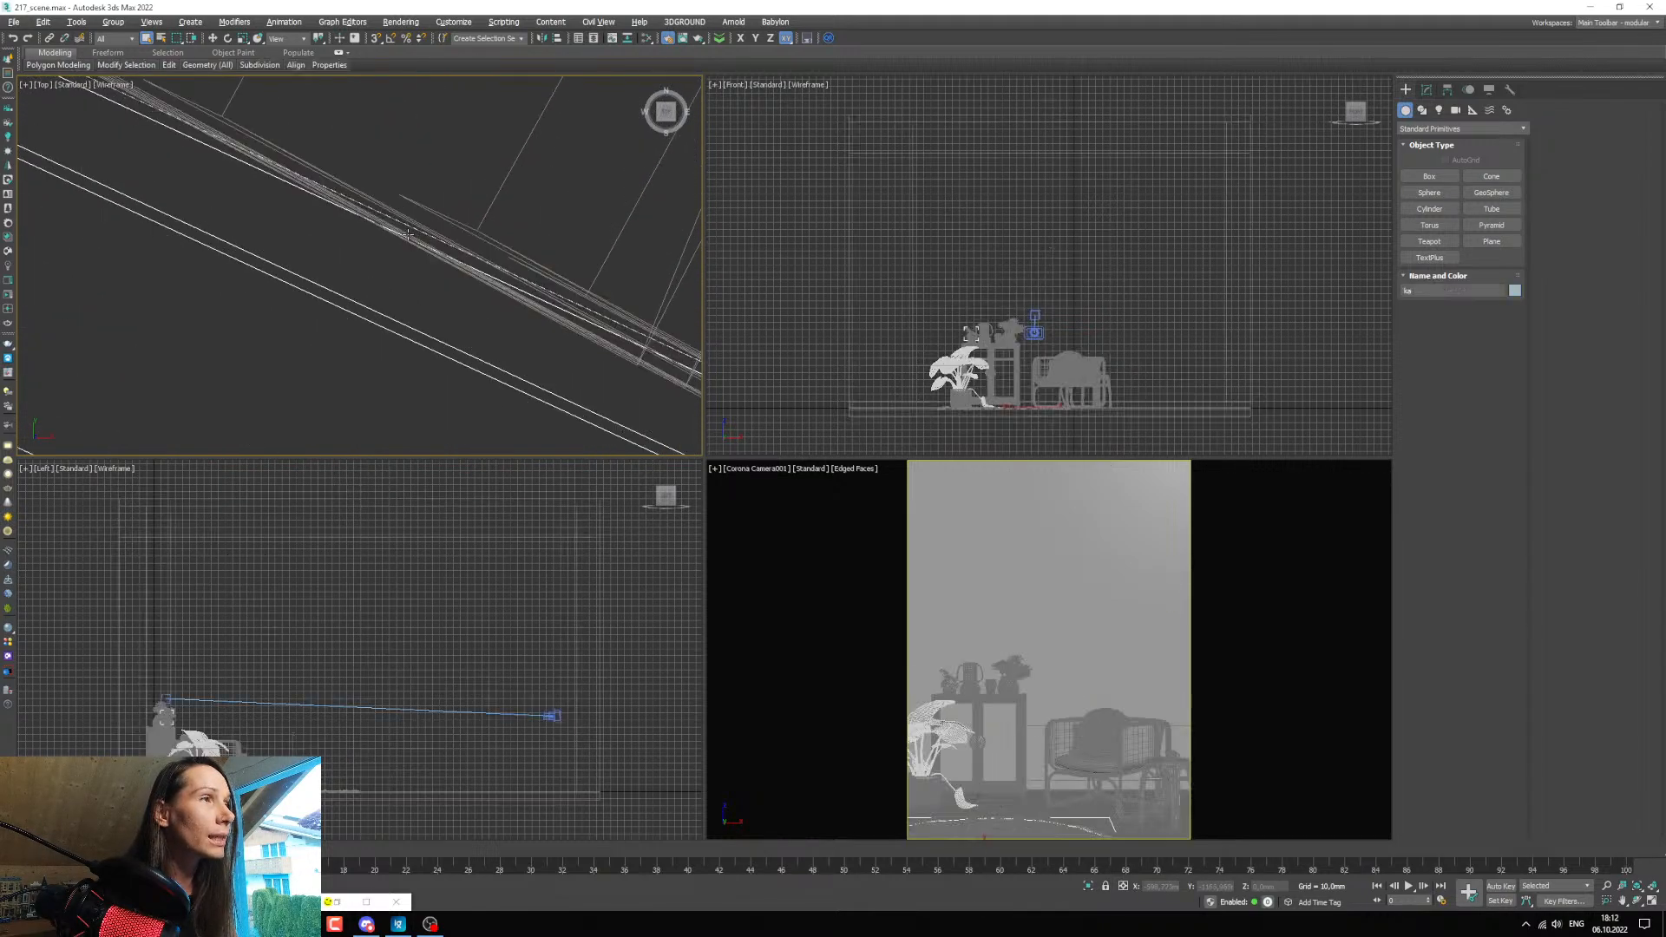
click(1425, 89)
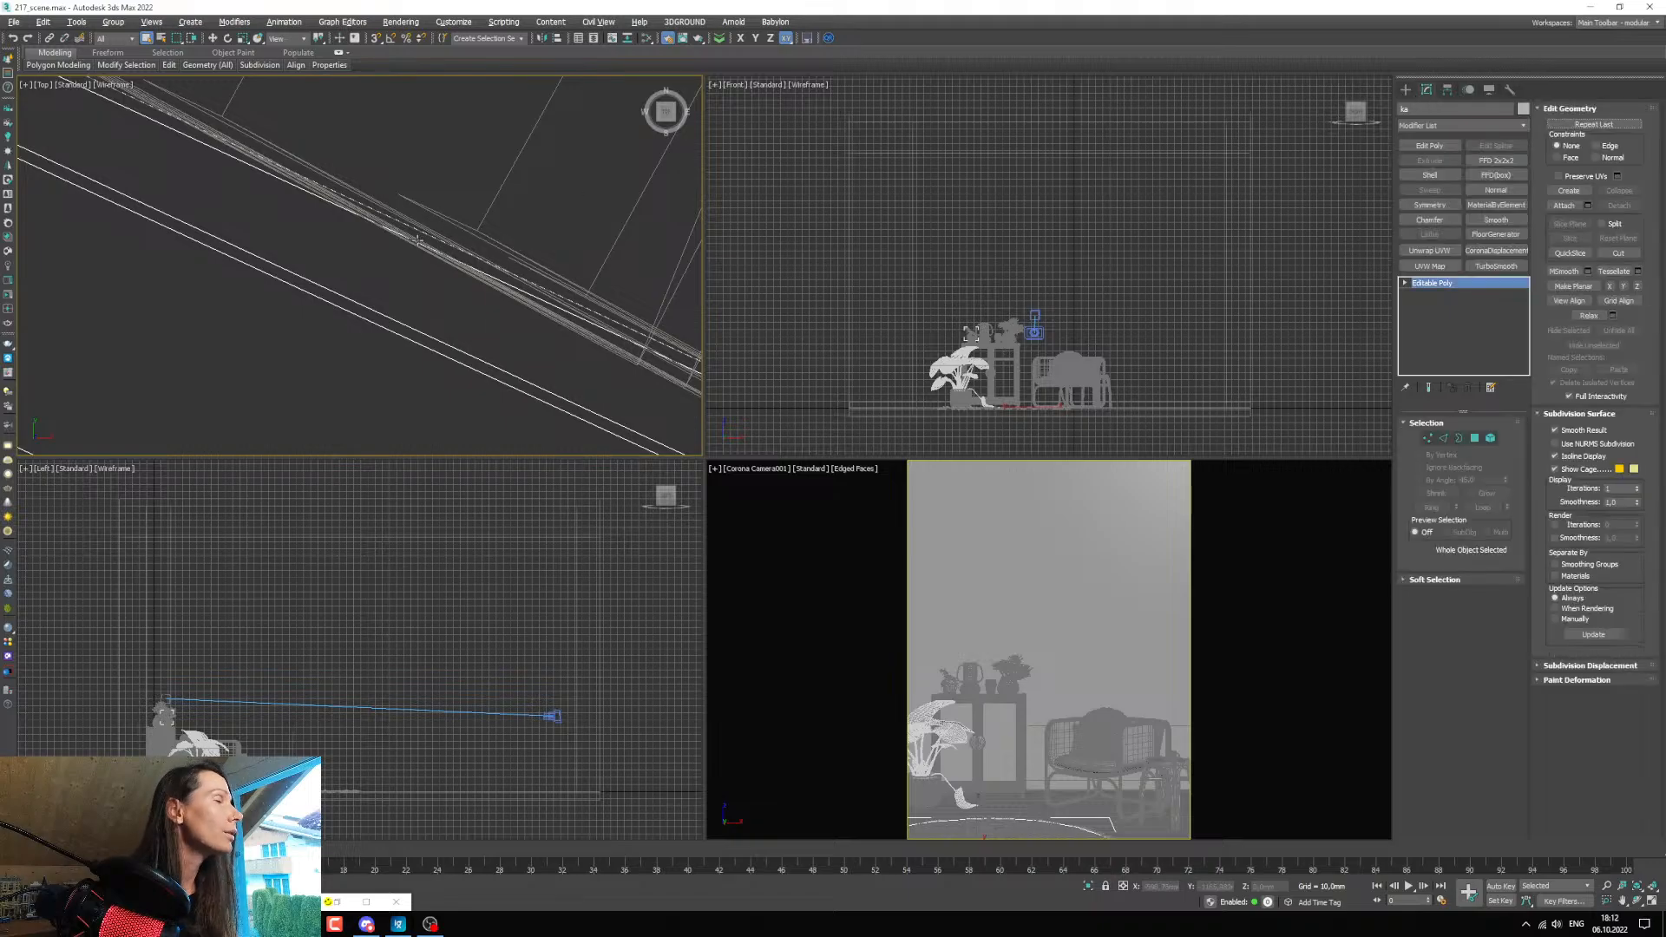
click(417, 240)
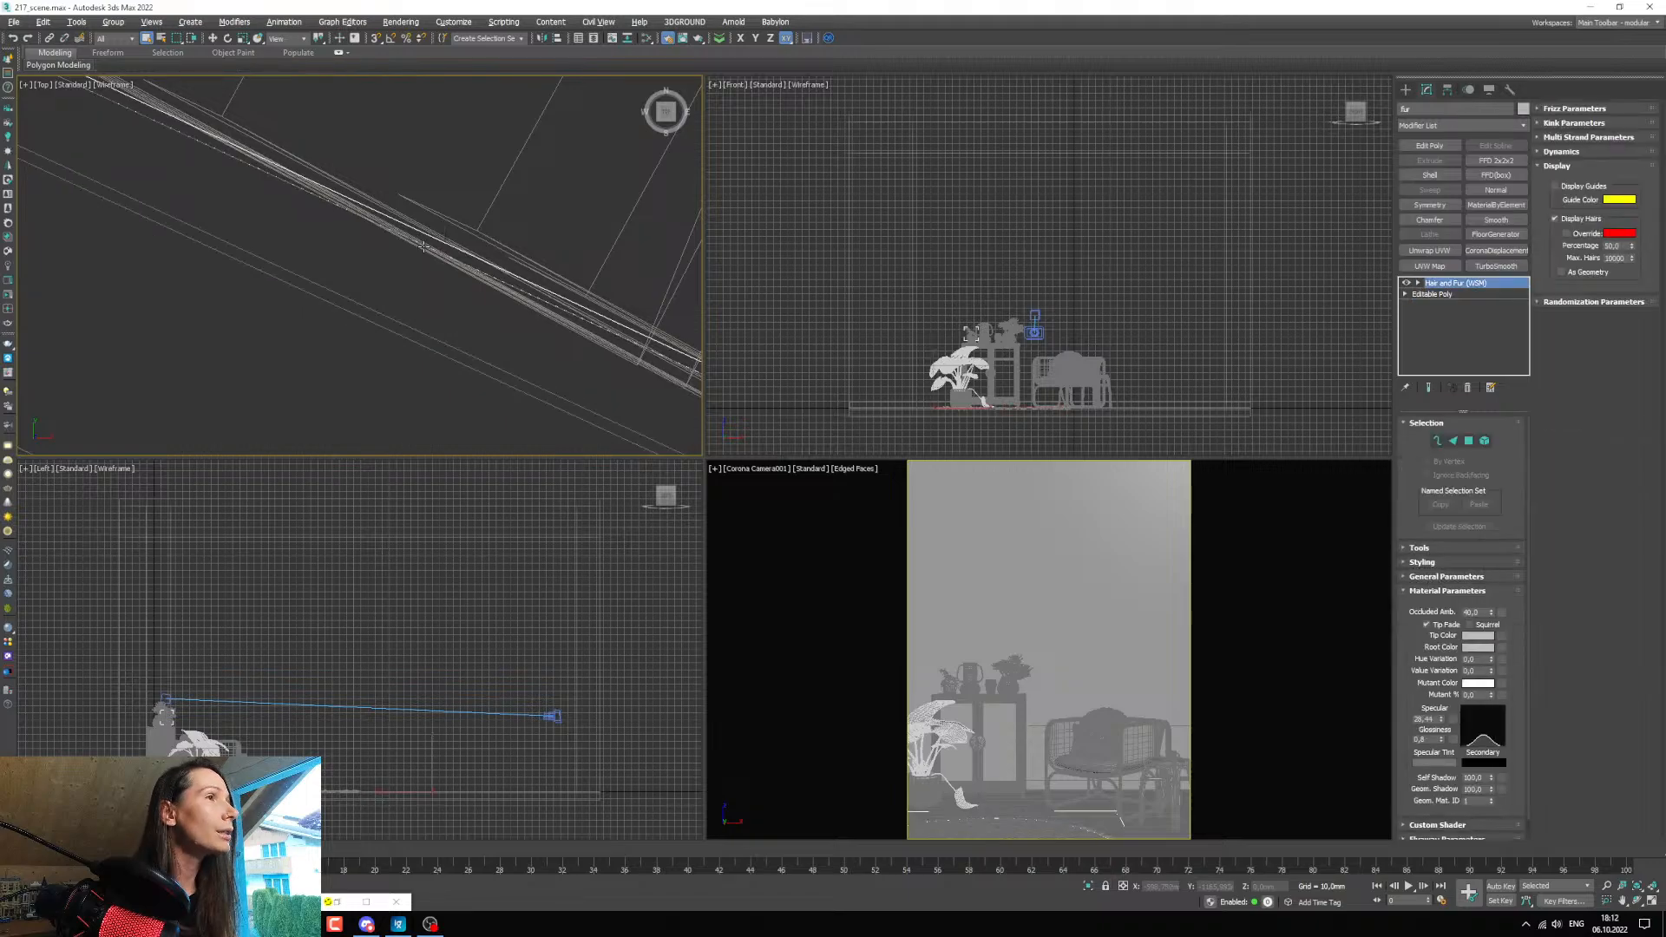
List all object types in Select From Scene, look into the cabinet and armchair groups, and select the object named fur.
scroll(424, 246, down, 6)
scroll(442, 260, up, 3)
middle_drag(442, 260, 359, 256)
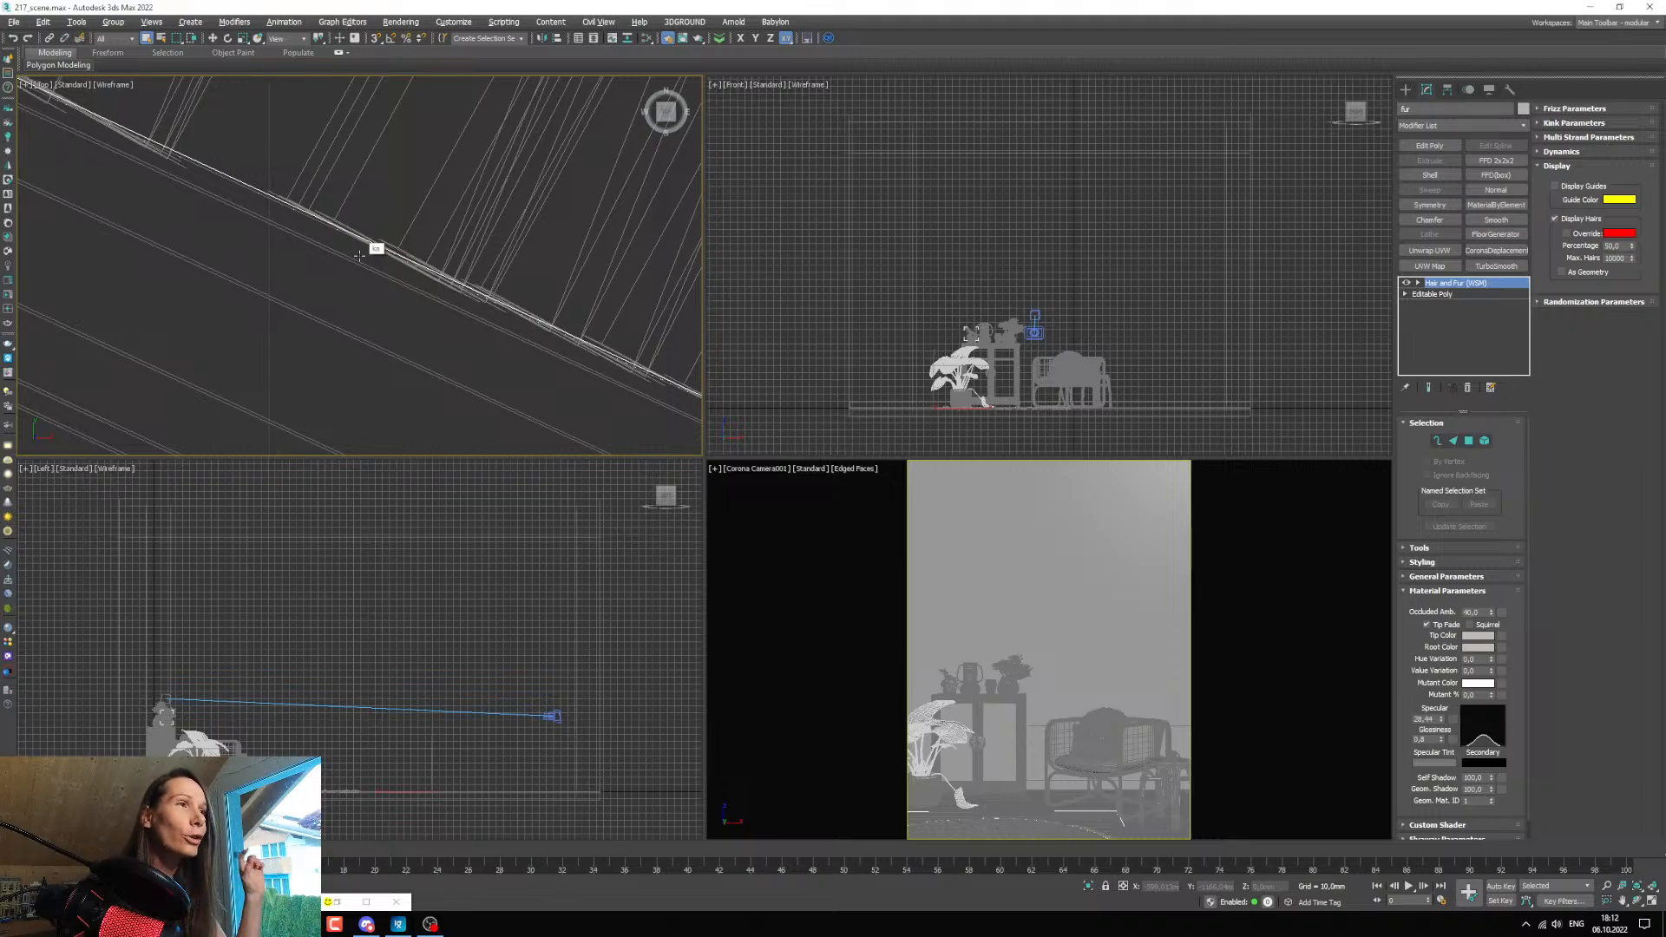
click(162, 39)
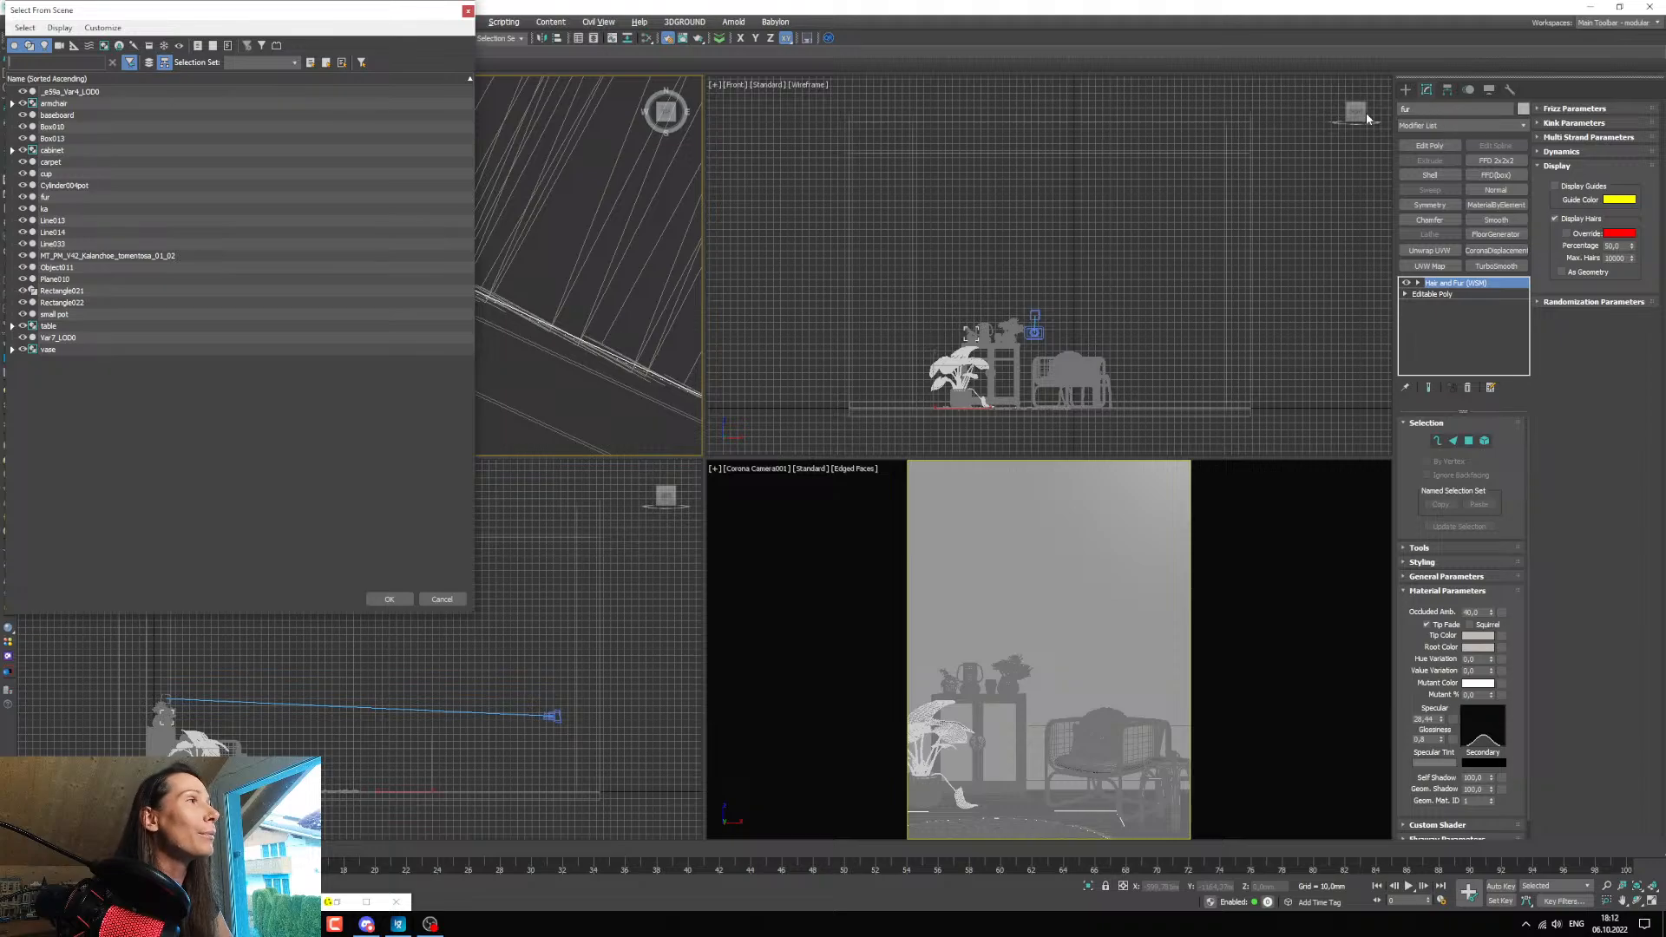
click(198, 46)
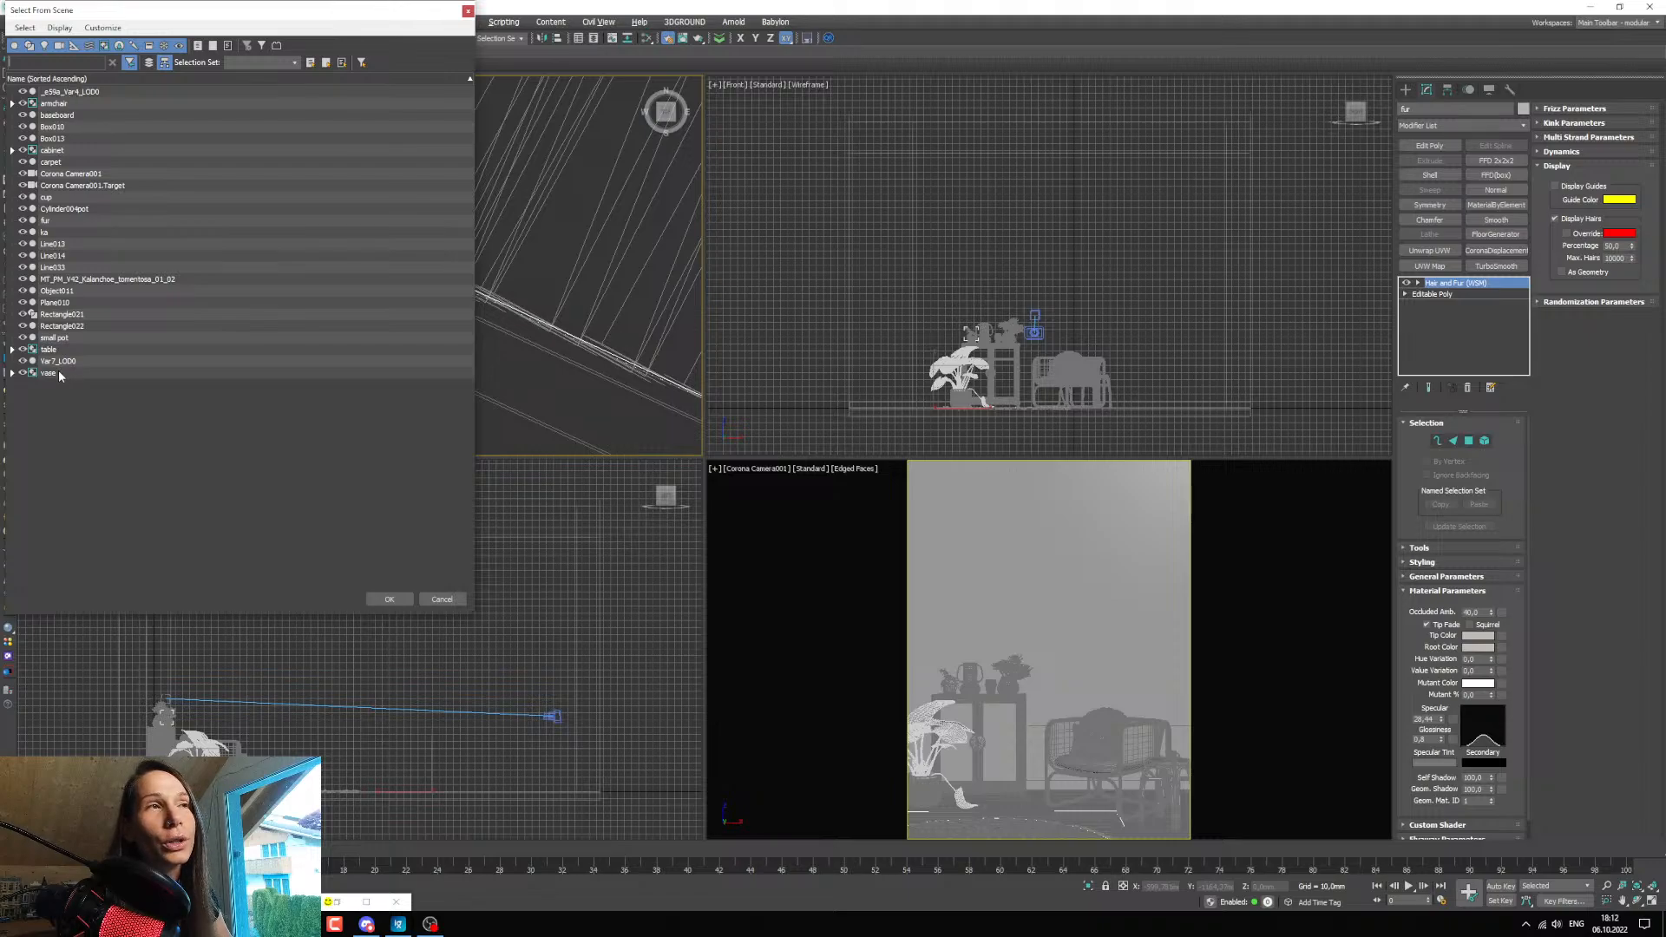
click(12, 151)
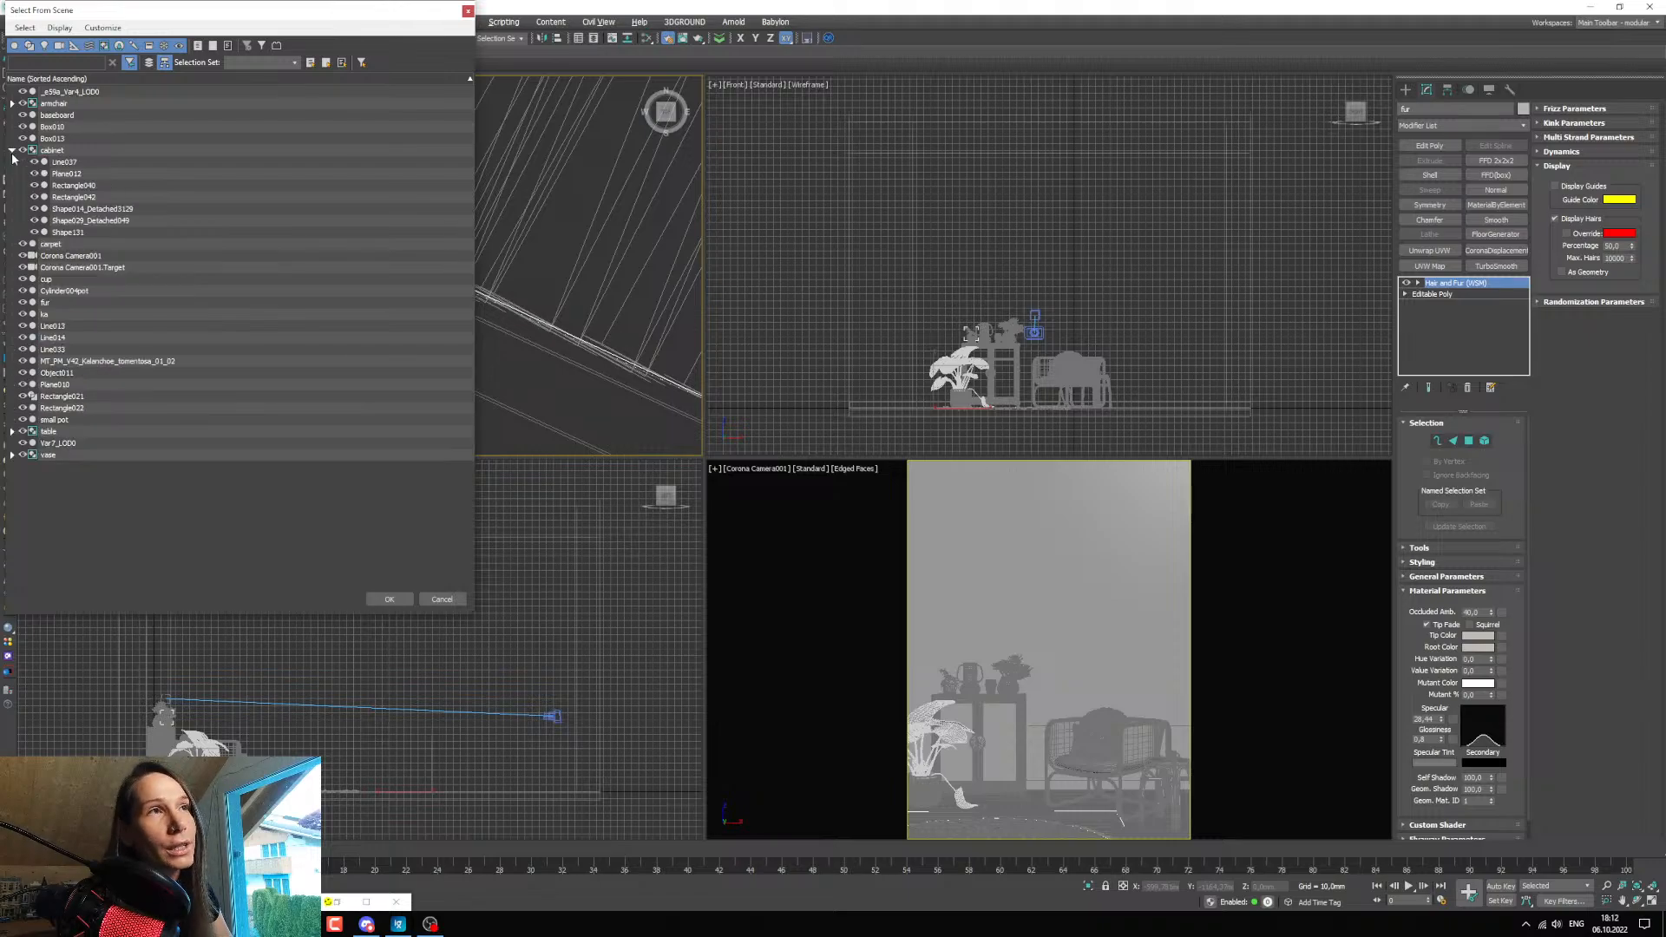
click(12, 151)
click(12, 103)
click(12, 103)
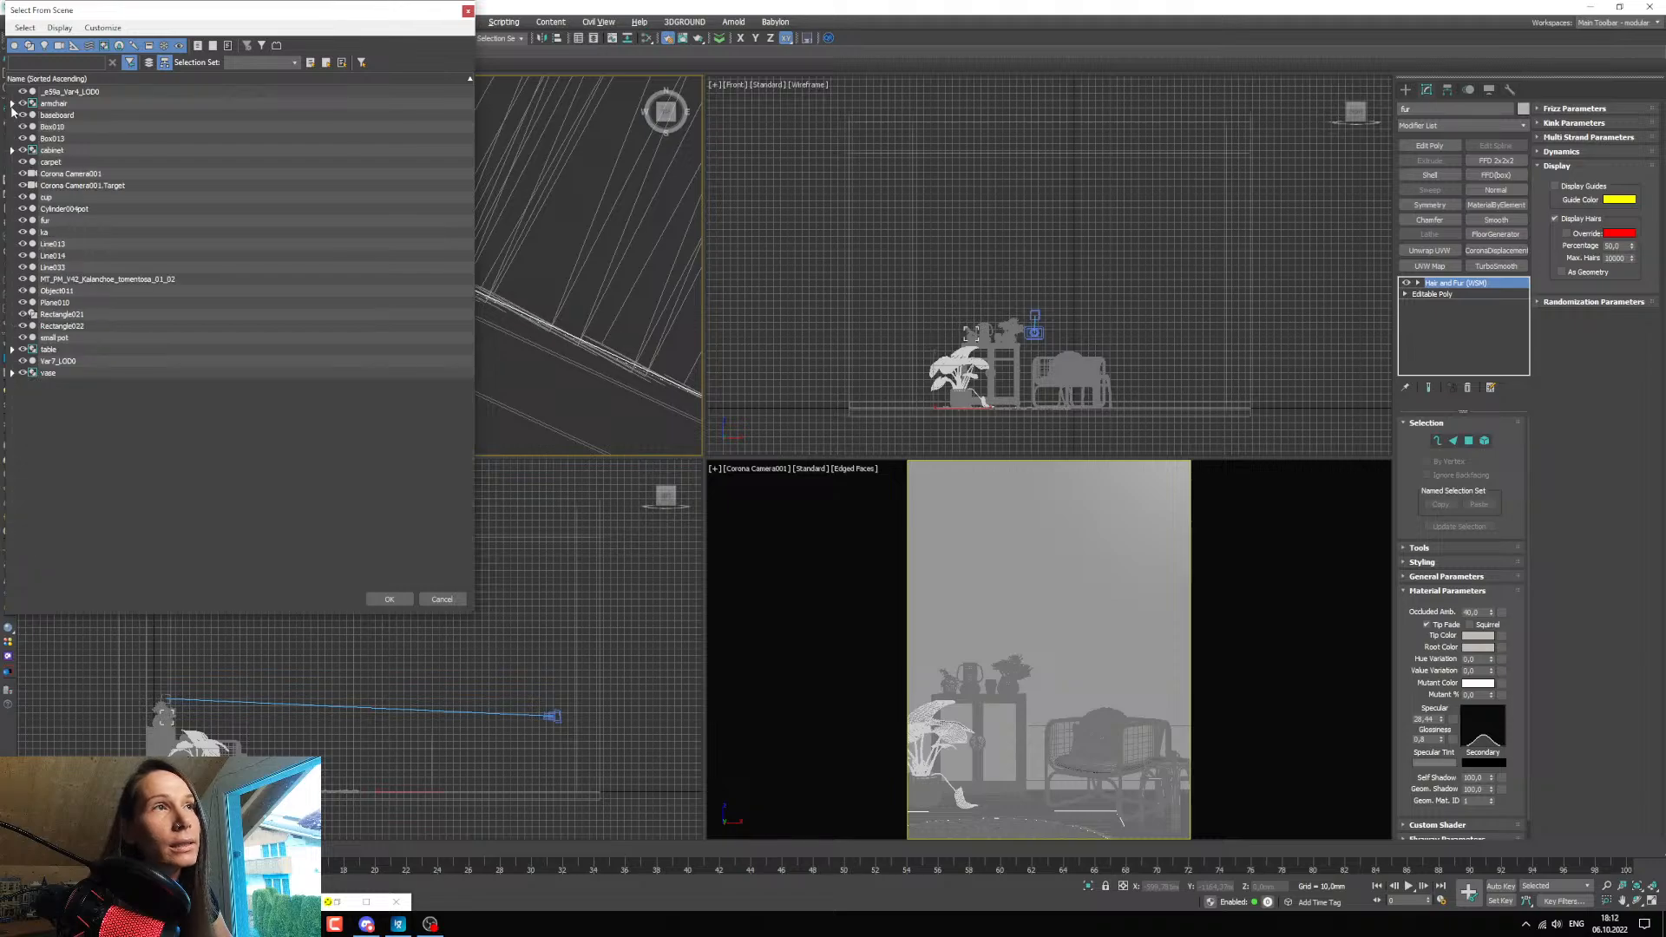
click(61, 222)
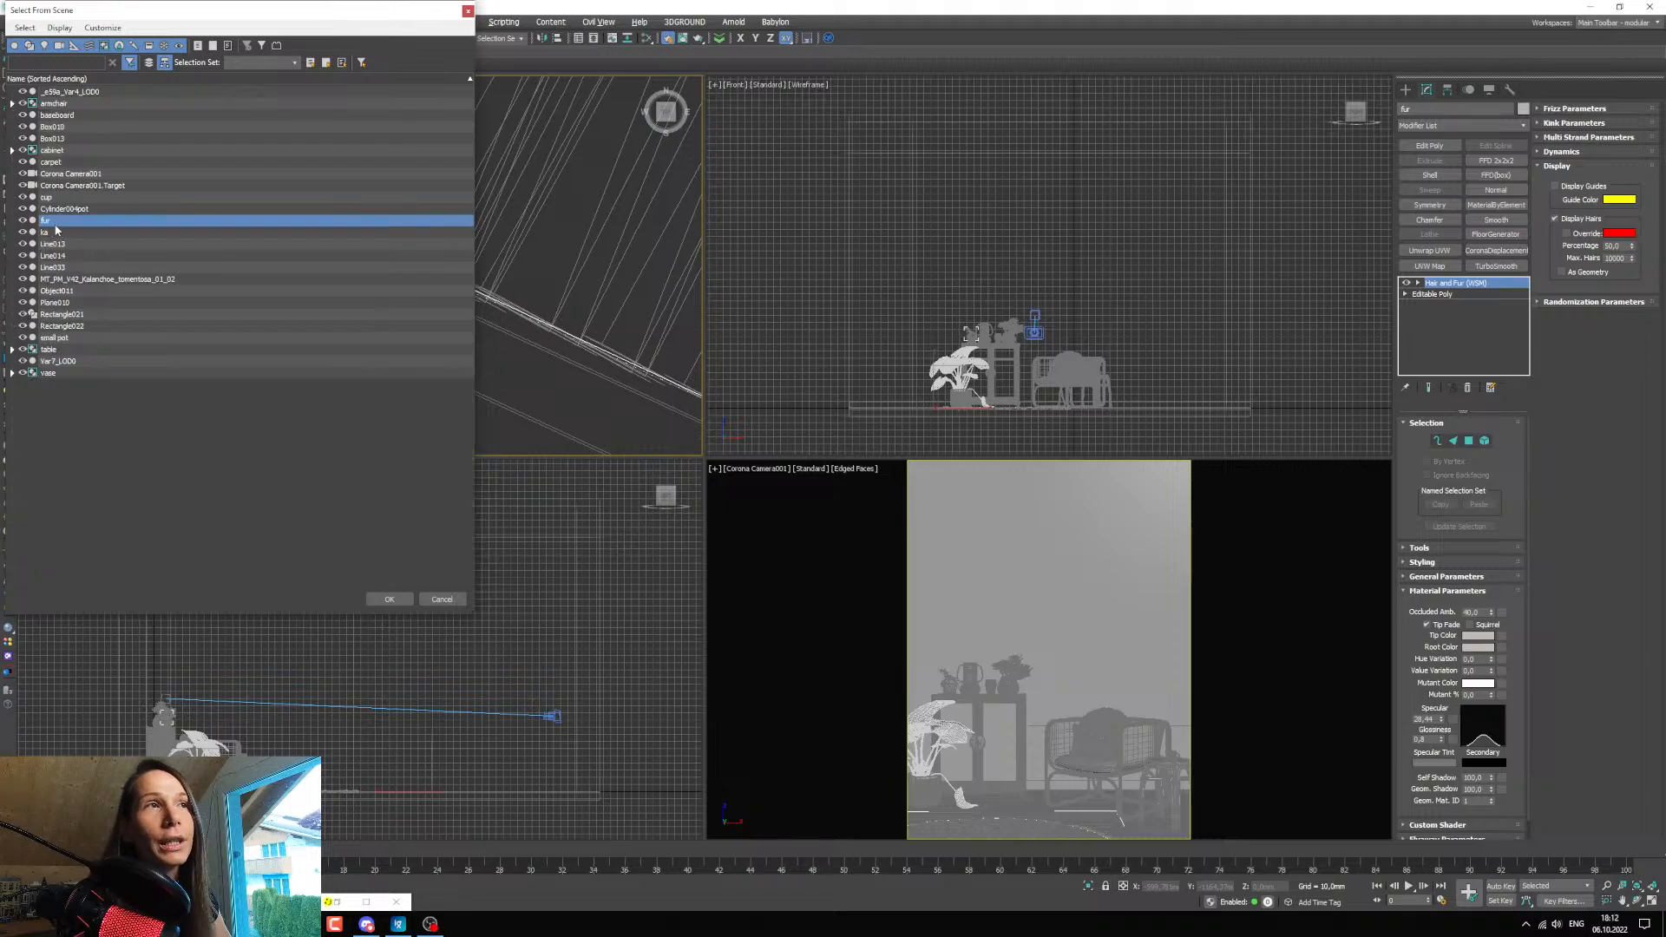
click(368, 599)
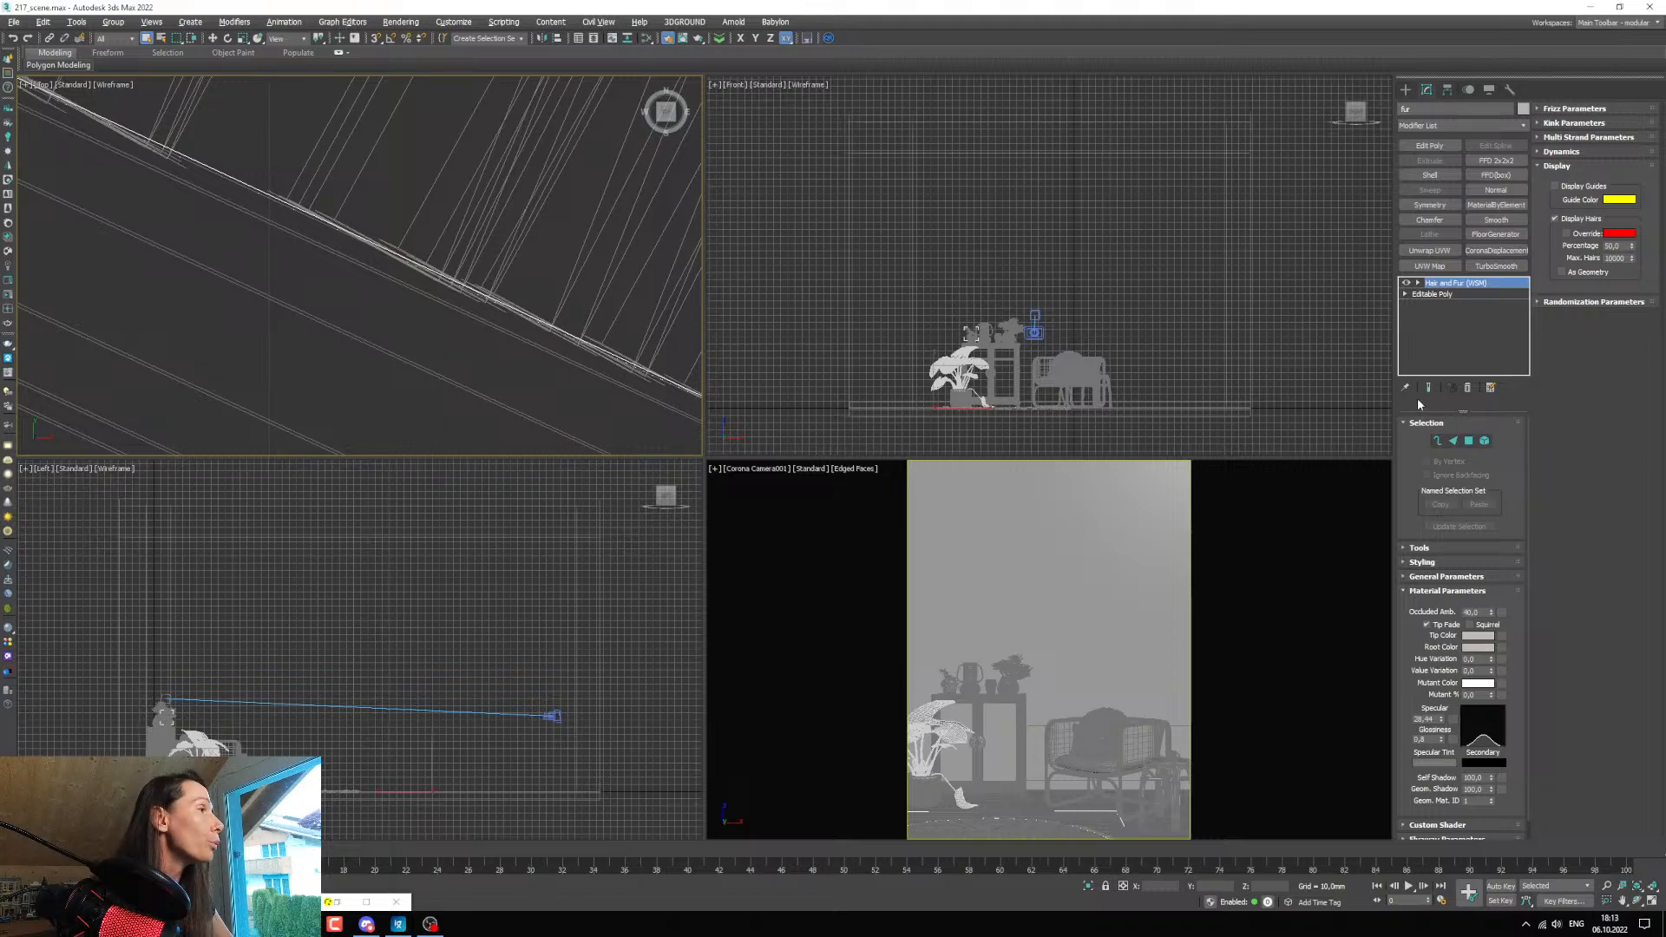
Assign the grey CoronaLegacyMtl to the Custom Shader slot of the fur's Hair and Fur modifier.
click(1423, 591)
click(1433, 606)
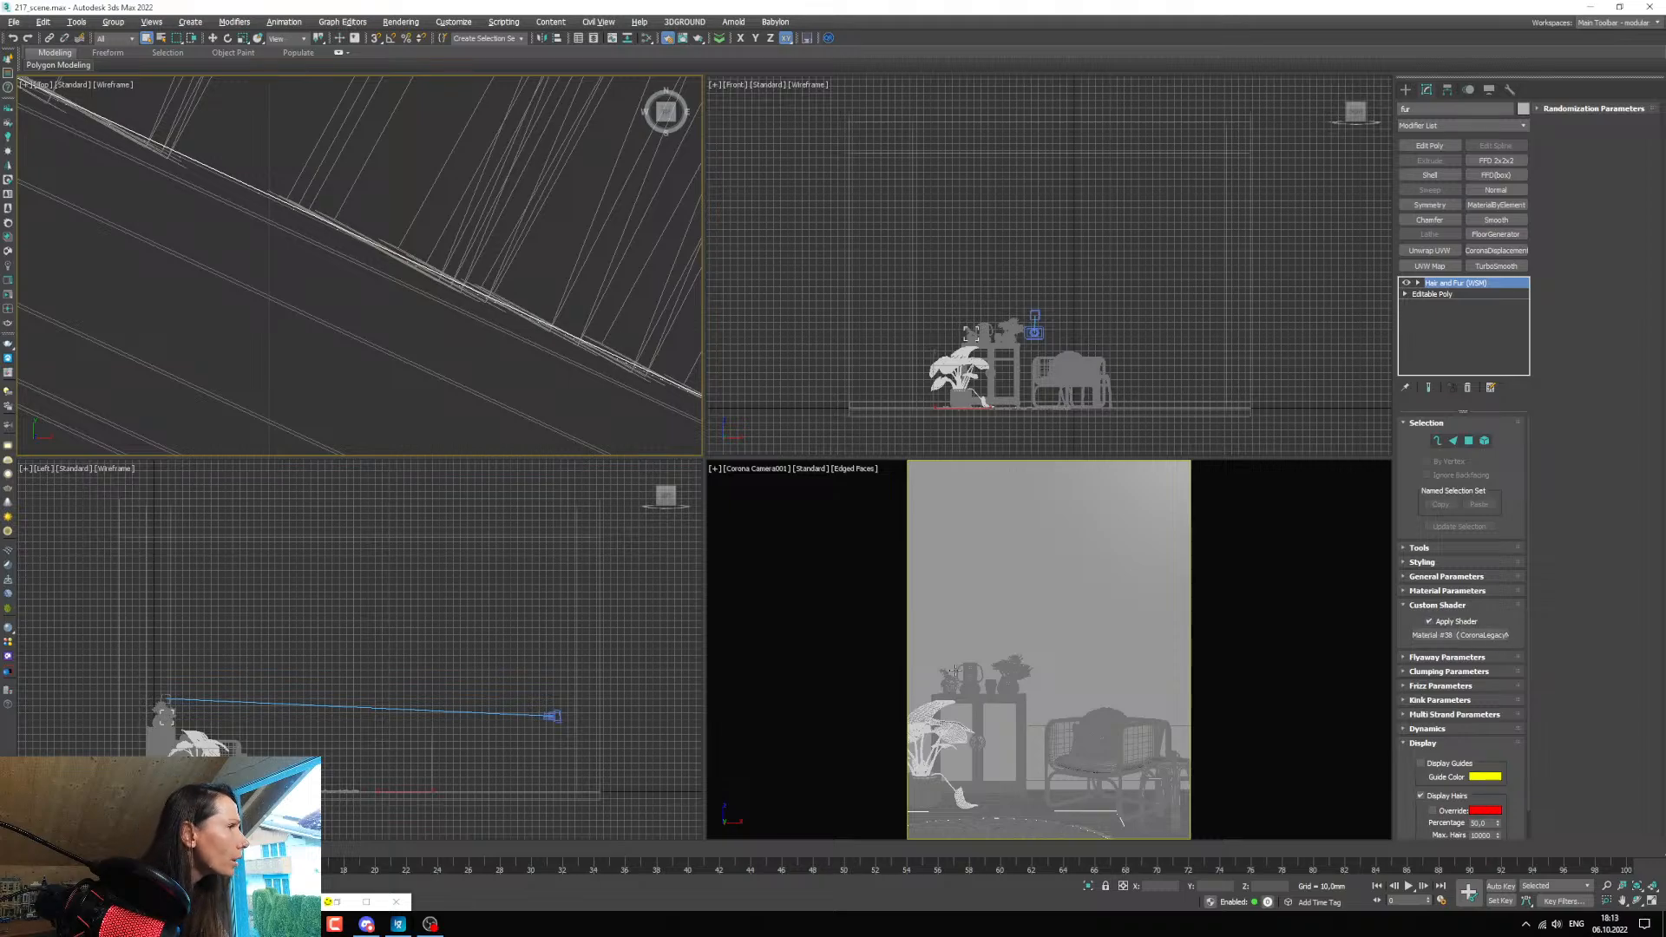
key(m)
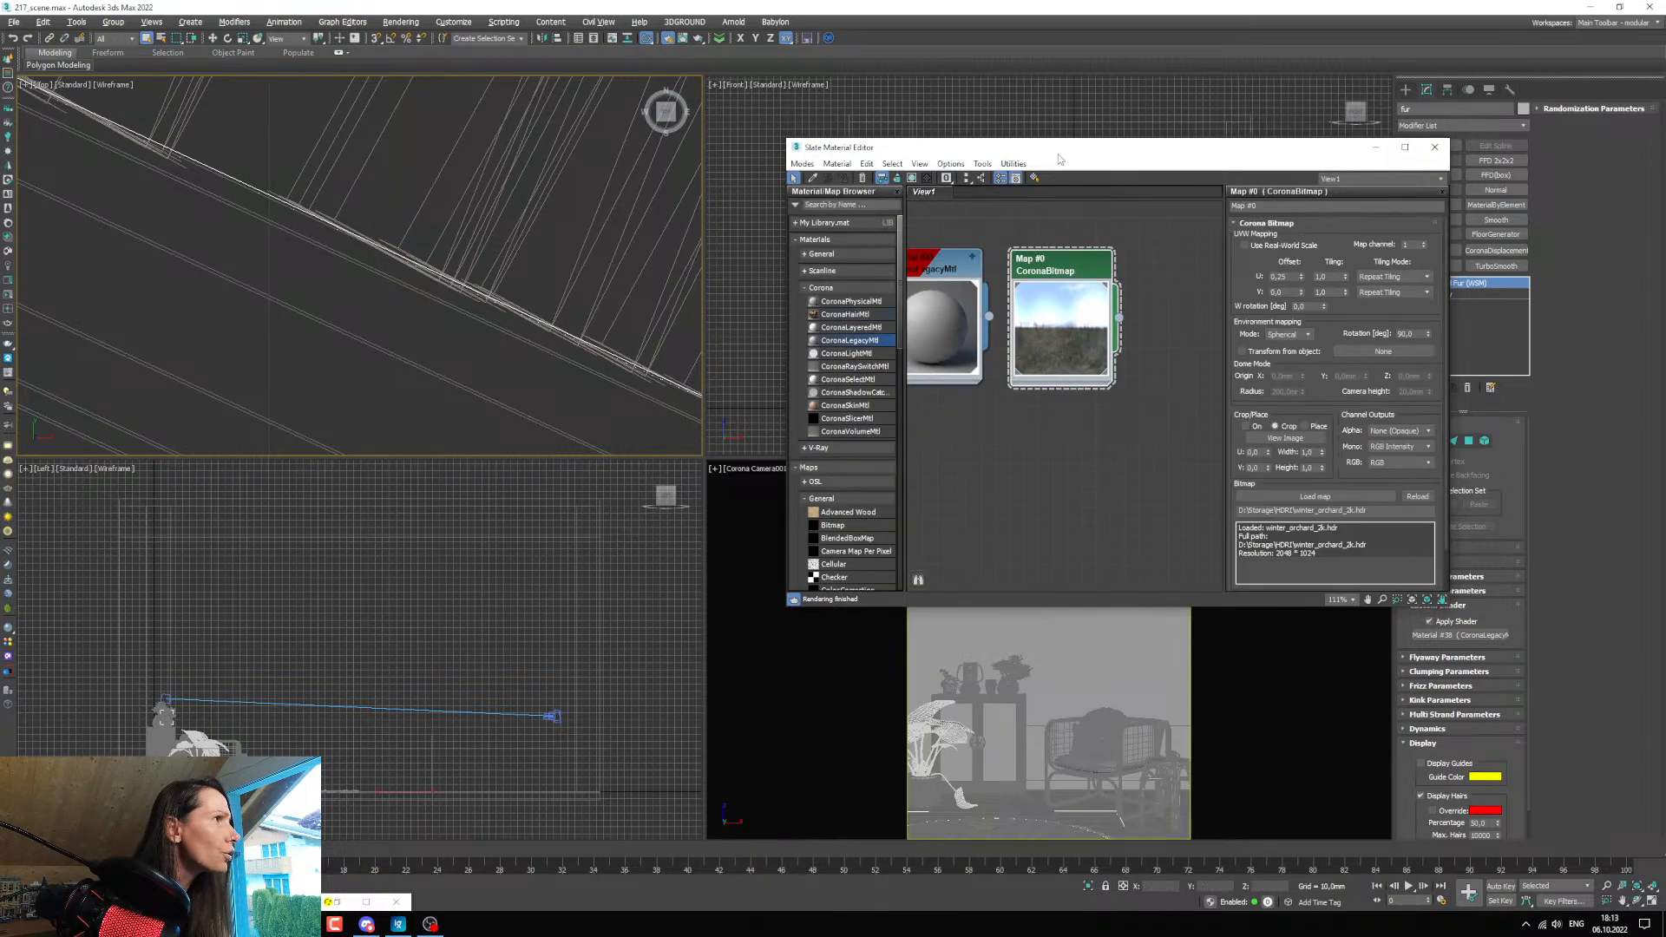
drag(1056, 150, 606, 169)
scroll(628, 374, down, 2)
mouse_move(583, 379)
middle_down()
mouse_move(628, 374)
mouse_move(603, 420)
mouse_move(584, 398)
middle_up()
scroll(604, 424, down, 1)
drag(605, 386, 1472, 637)
click(805, 498)
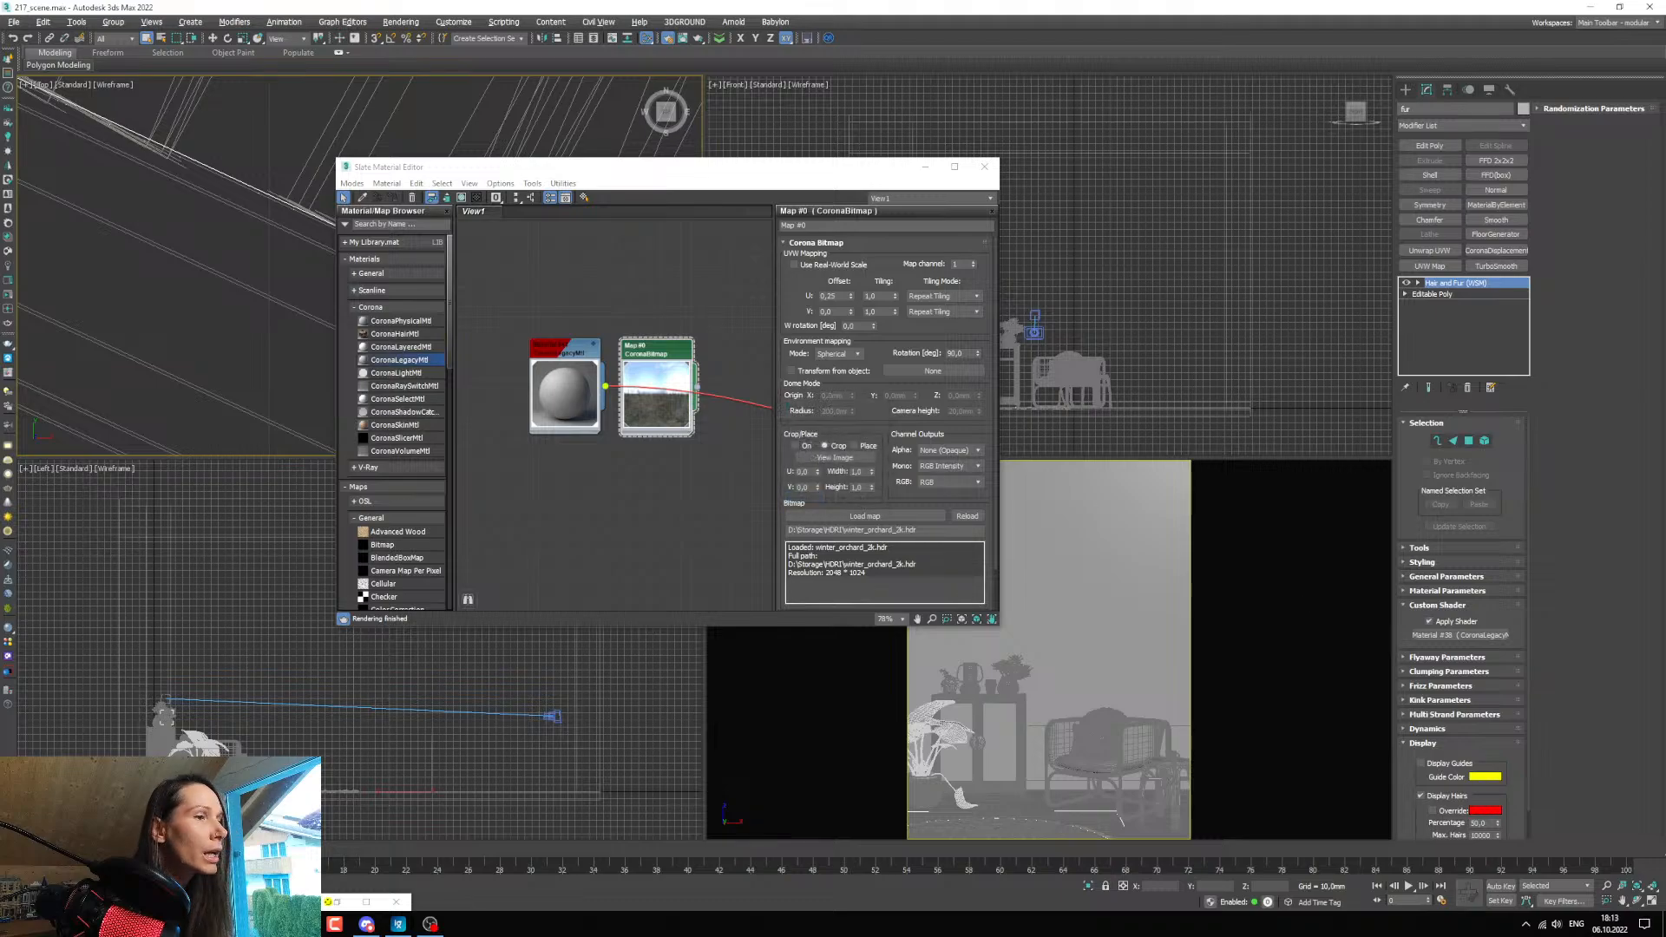
Restore the render window beside the material editor and raise the simple exposure to about 2.4.
click(347, 898)
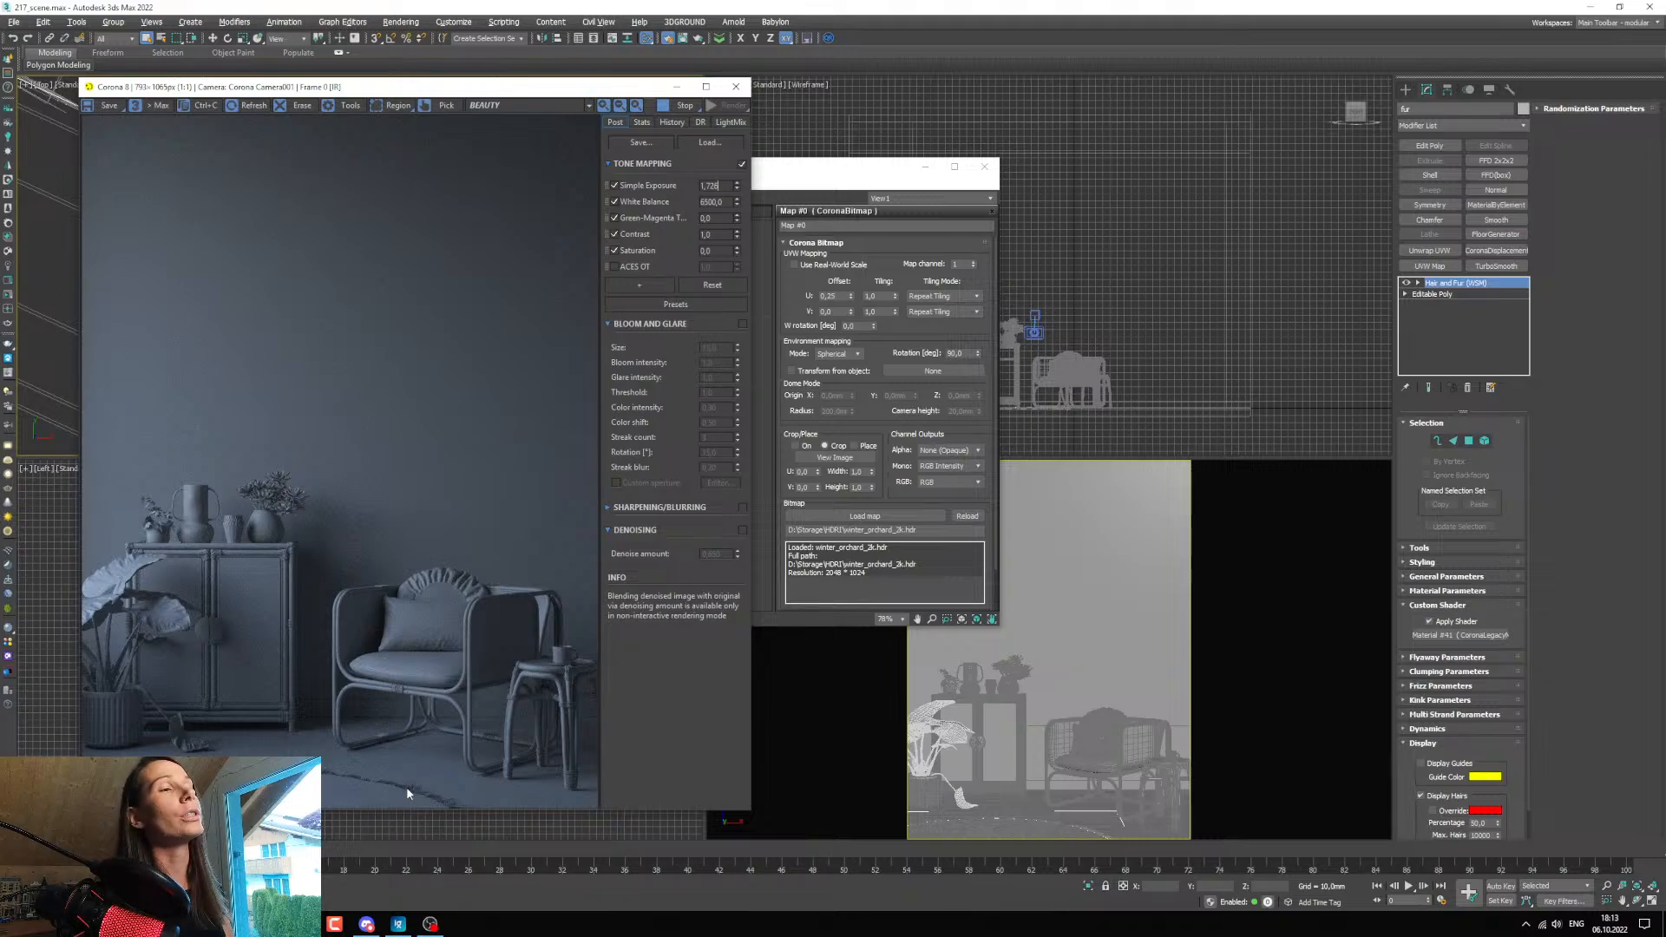
drag(785, 174, 1214, 234)
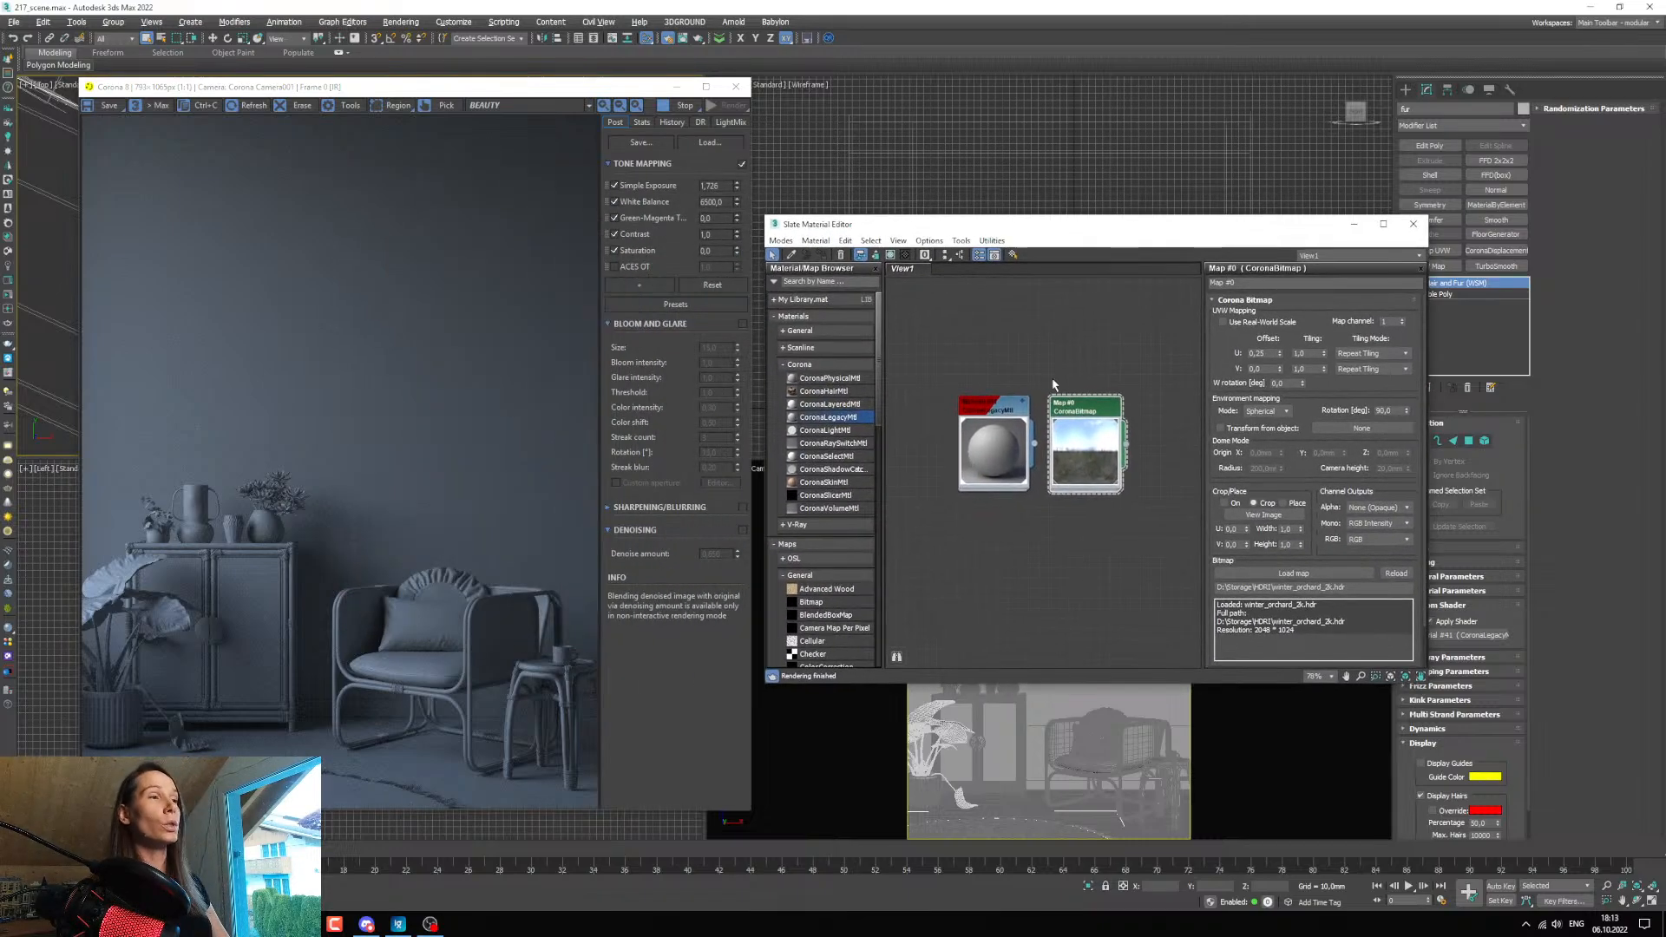
drag(440, 89, 518, 80)
drag(812, 179, 821, 124)
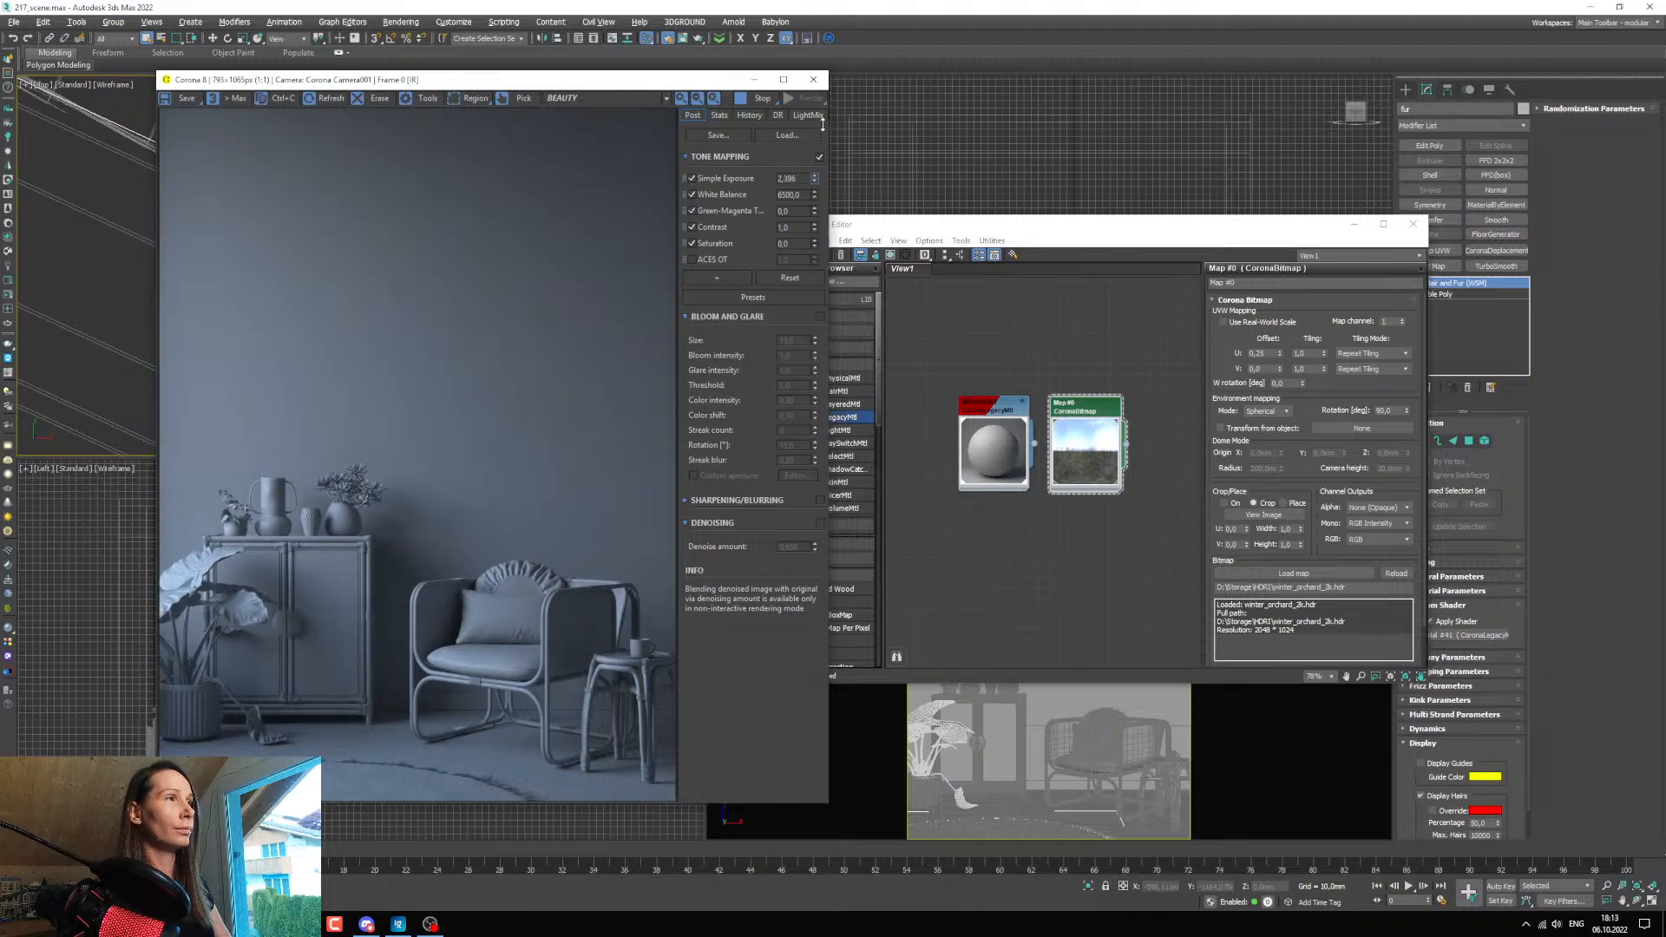
Compare contrast values of 1, 3, 10, 6 and 4 in the render's tone mapping.
click(814, 226)
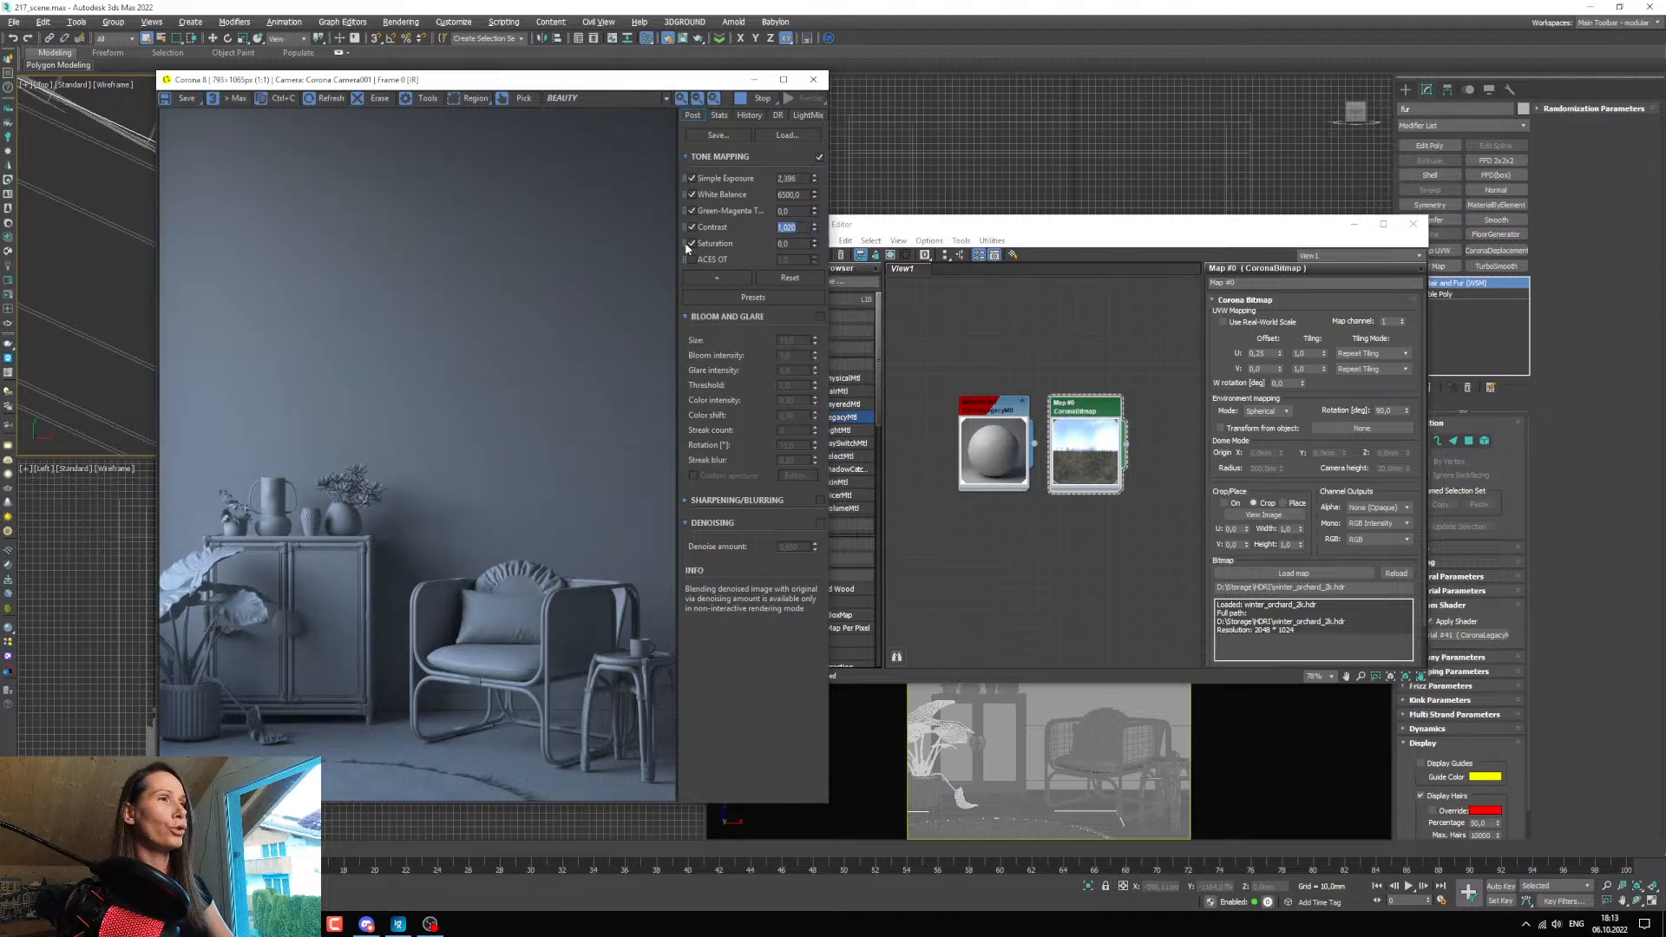
text(1)
key(Return)
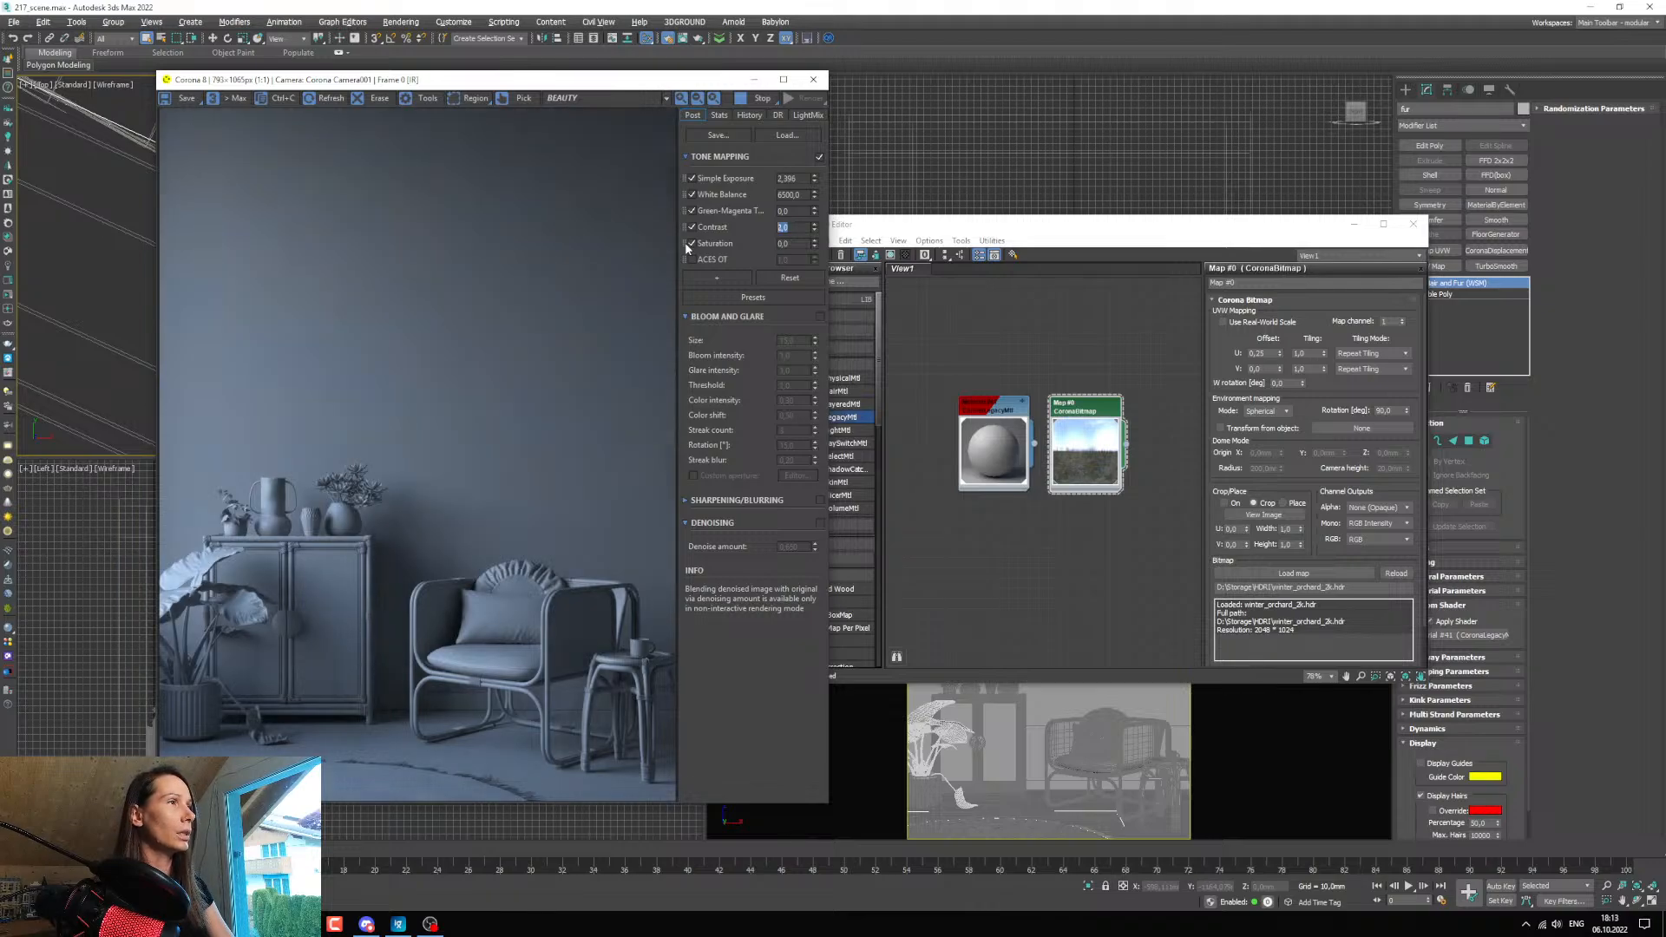
text(3)
key(Return)
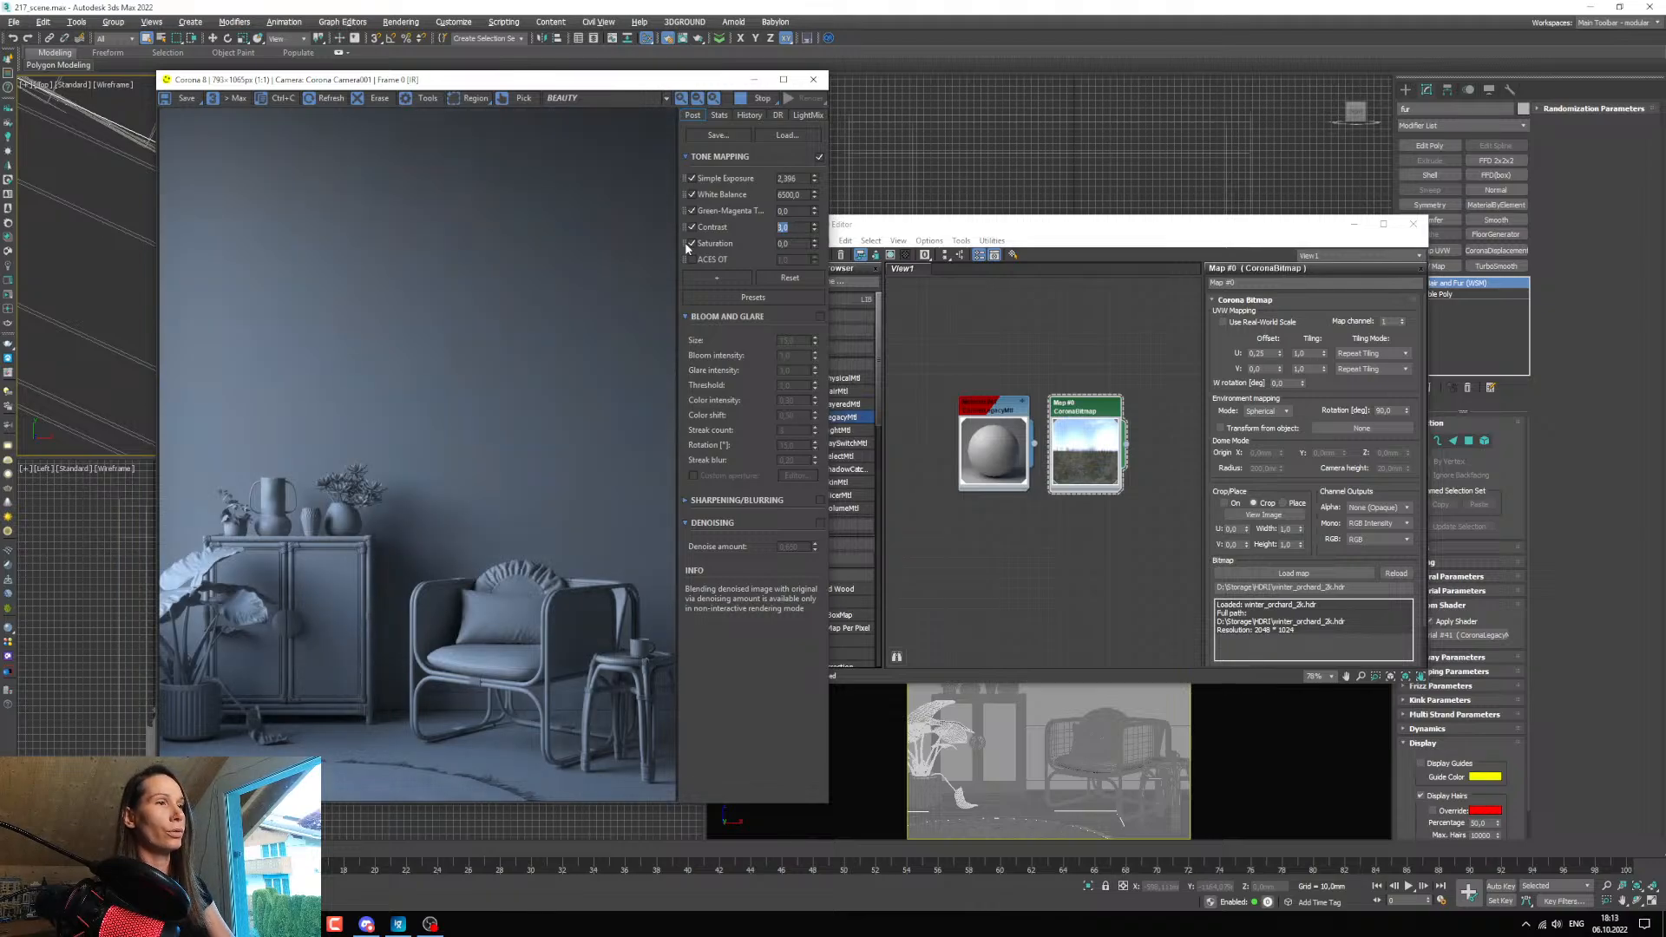
drag(253, 80, 228, 81)
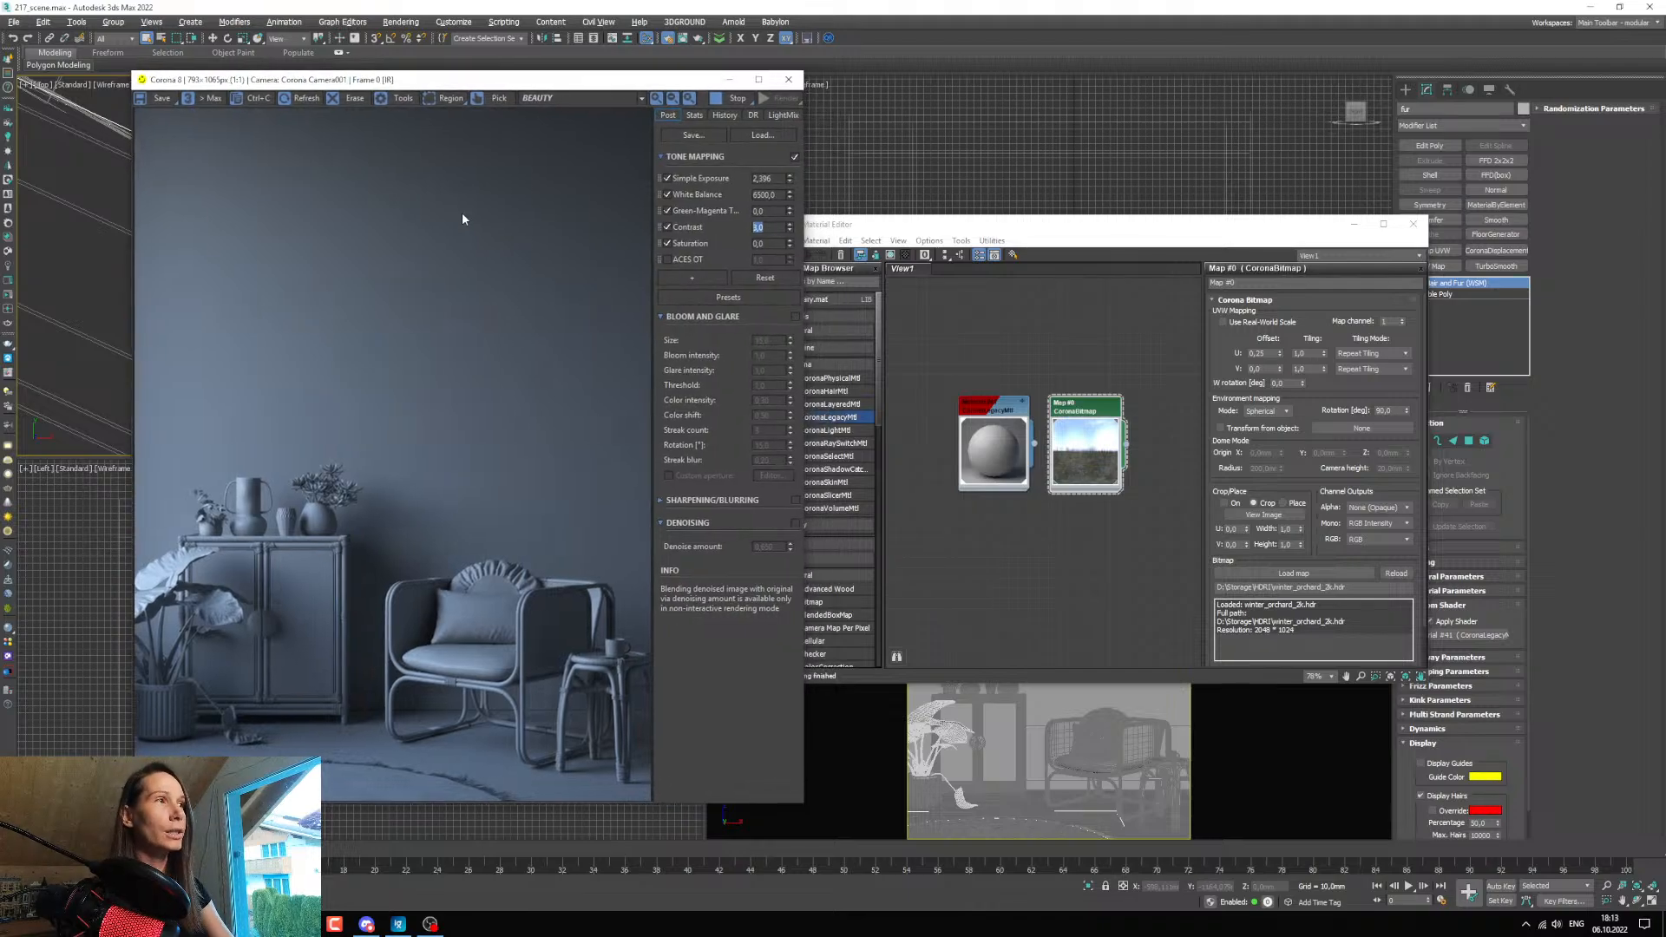
text(10)
key(Return)
text(6)
key(Return)
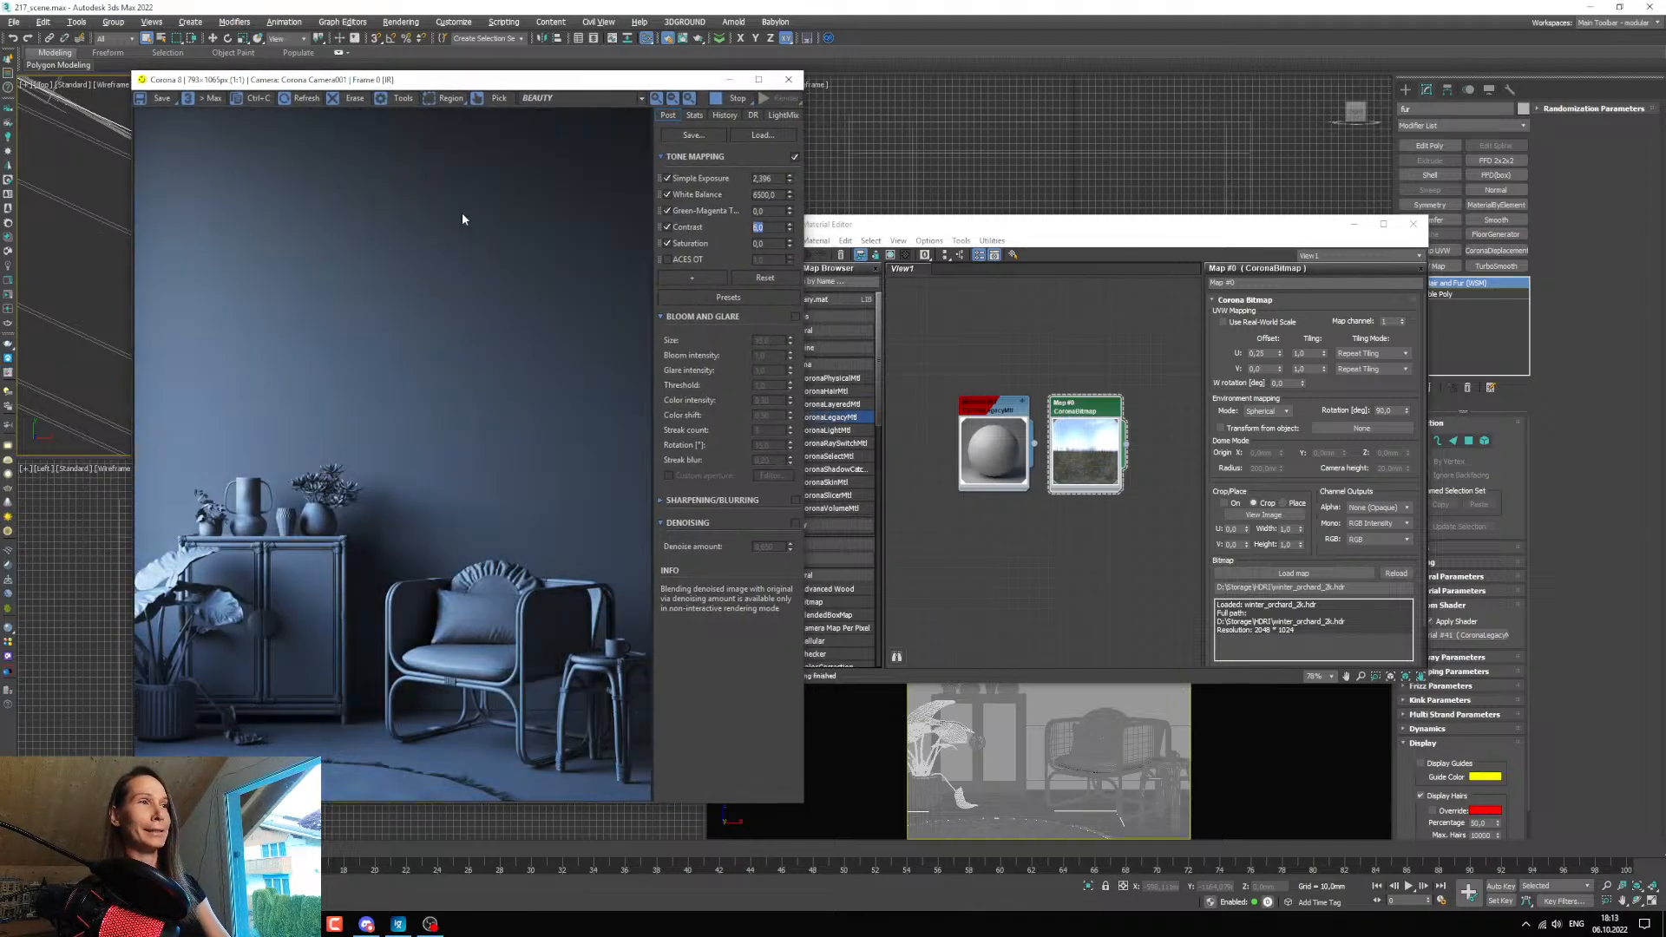
text(4)
key(Return)
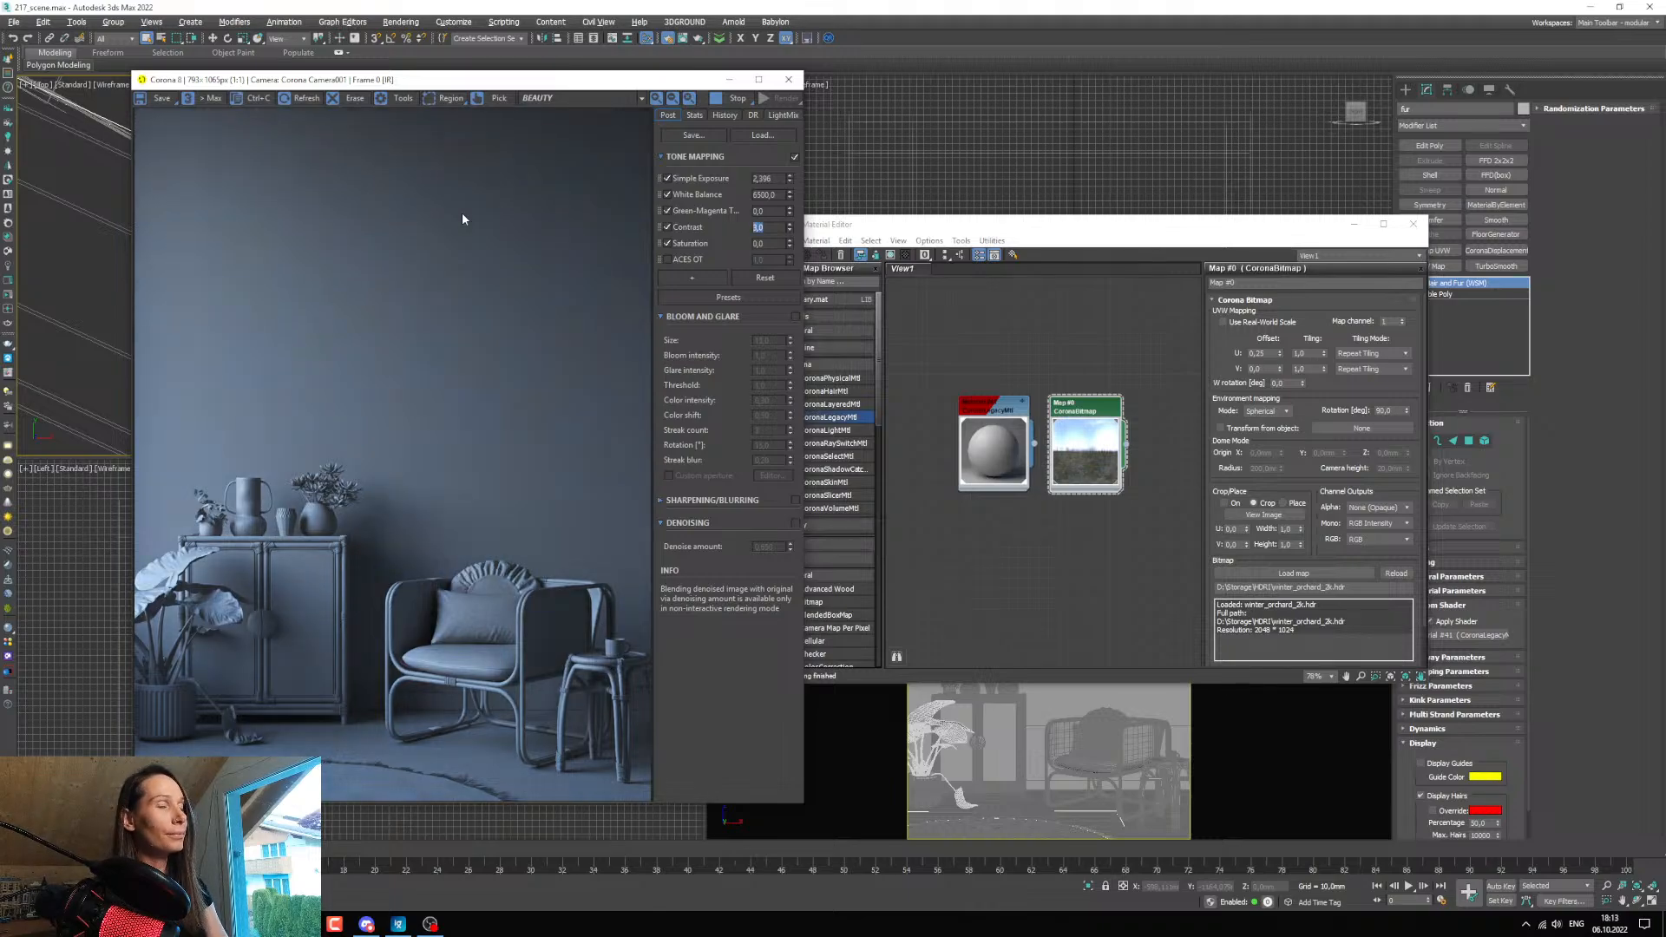
Minimize the material editor, position the render window clear of the room plan and frame the whole room in the Top view.
drag(376, 84, 341, 87)
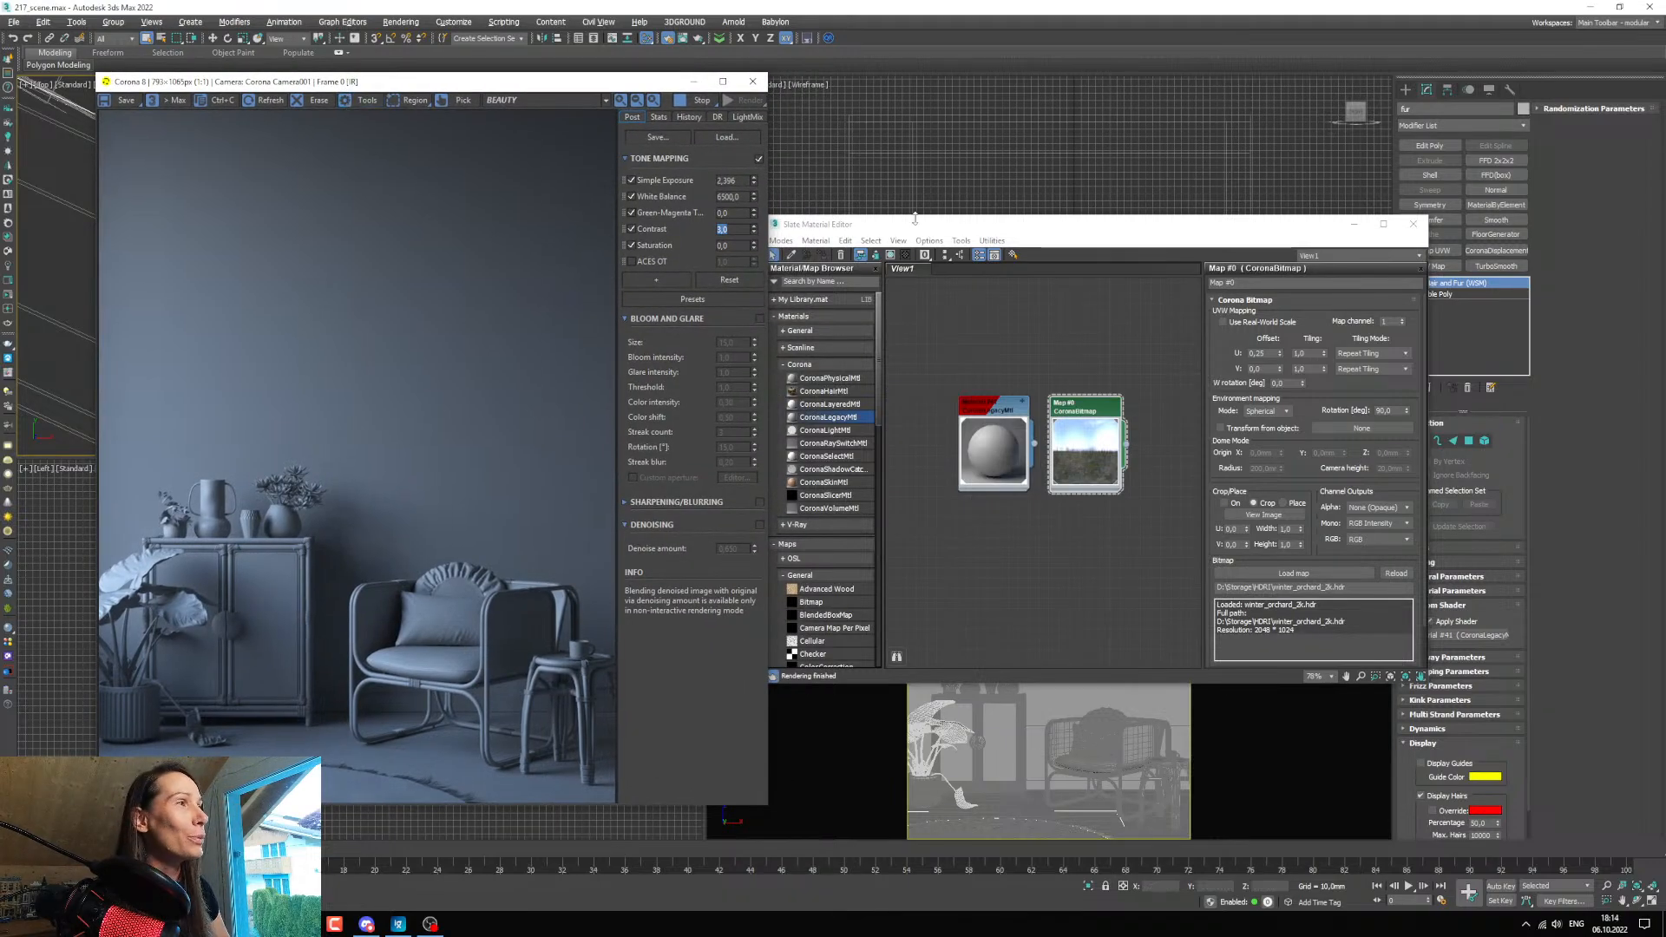
drag(870, 227, 894, 217)
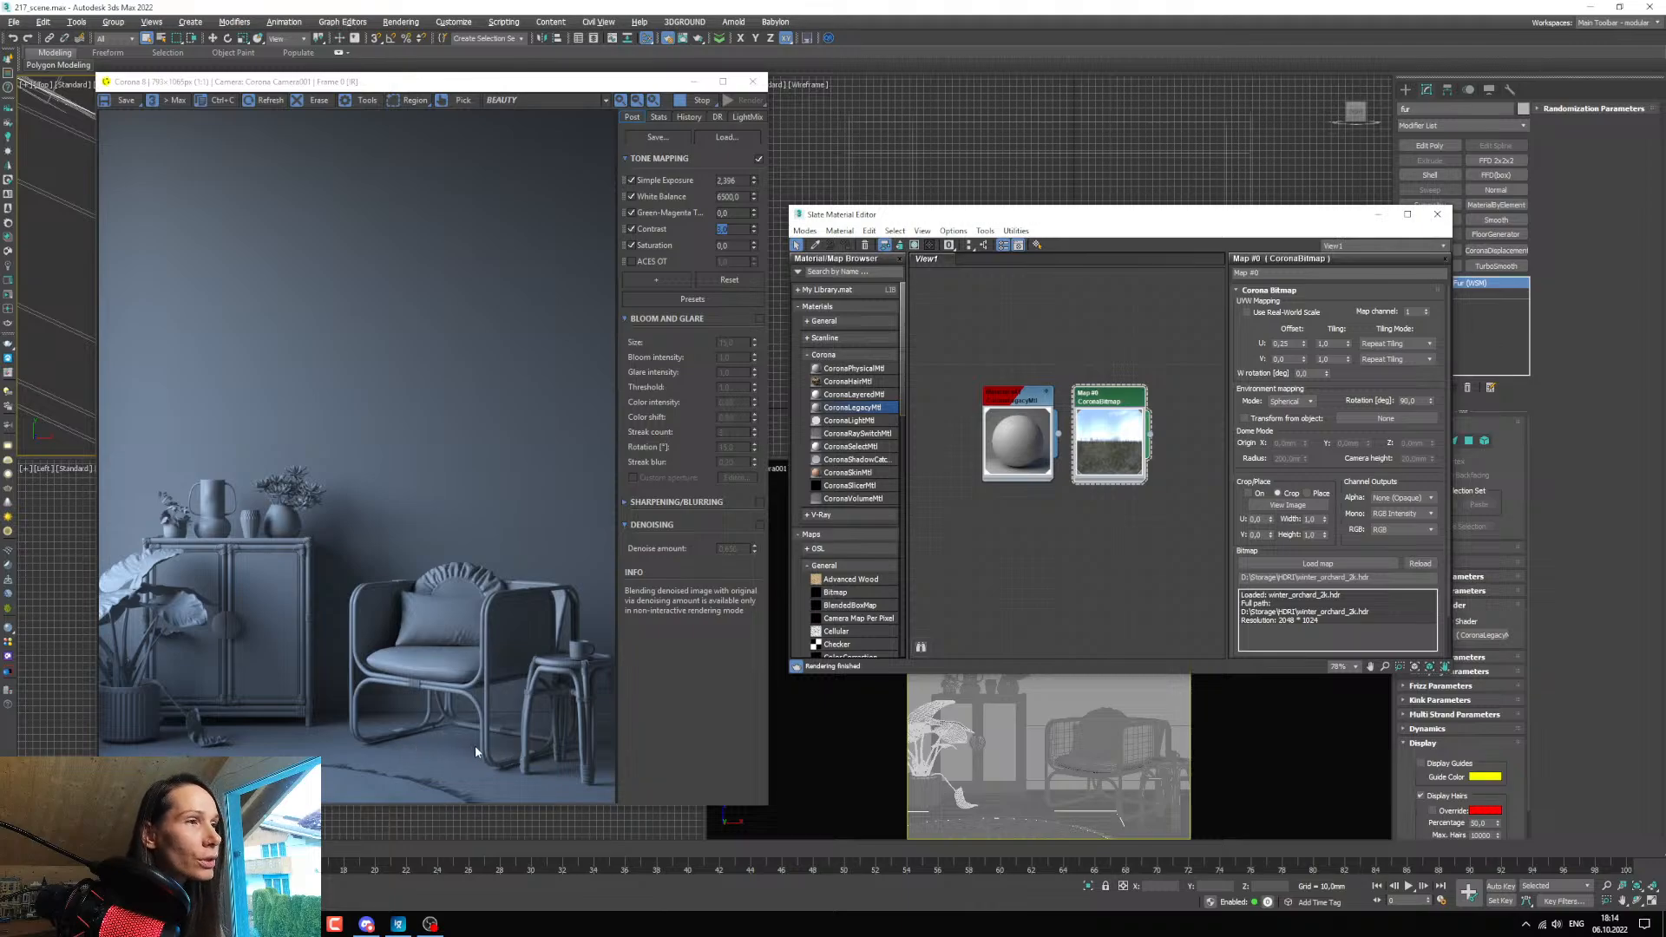
drag(416, 81, 1063, 111)
click(1373, 213)
scroll(407, 222, down, 12)
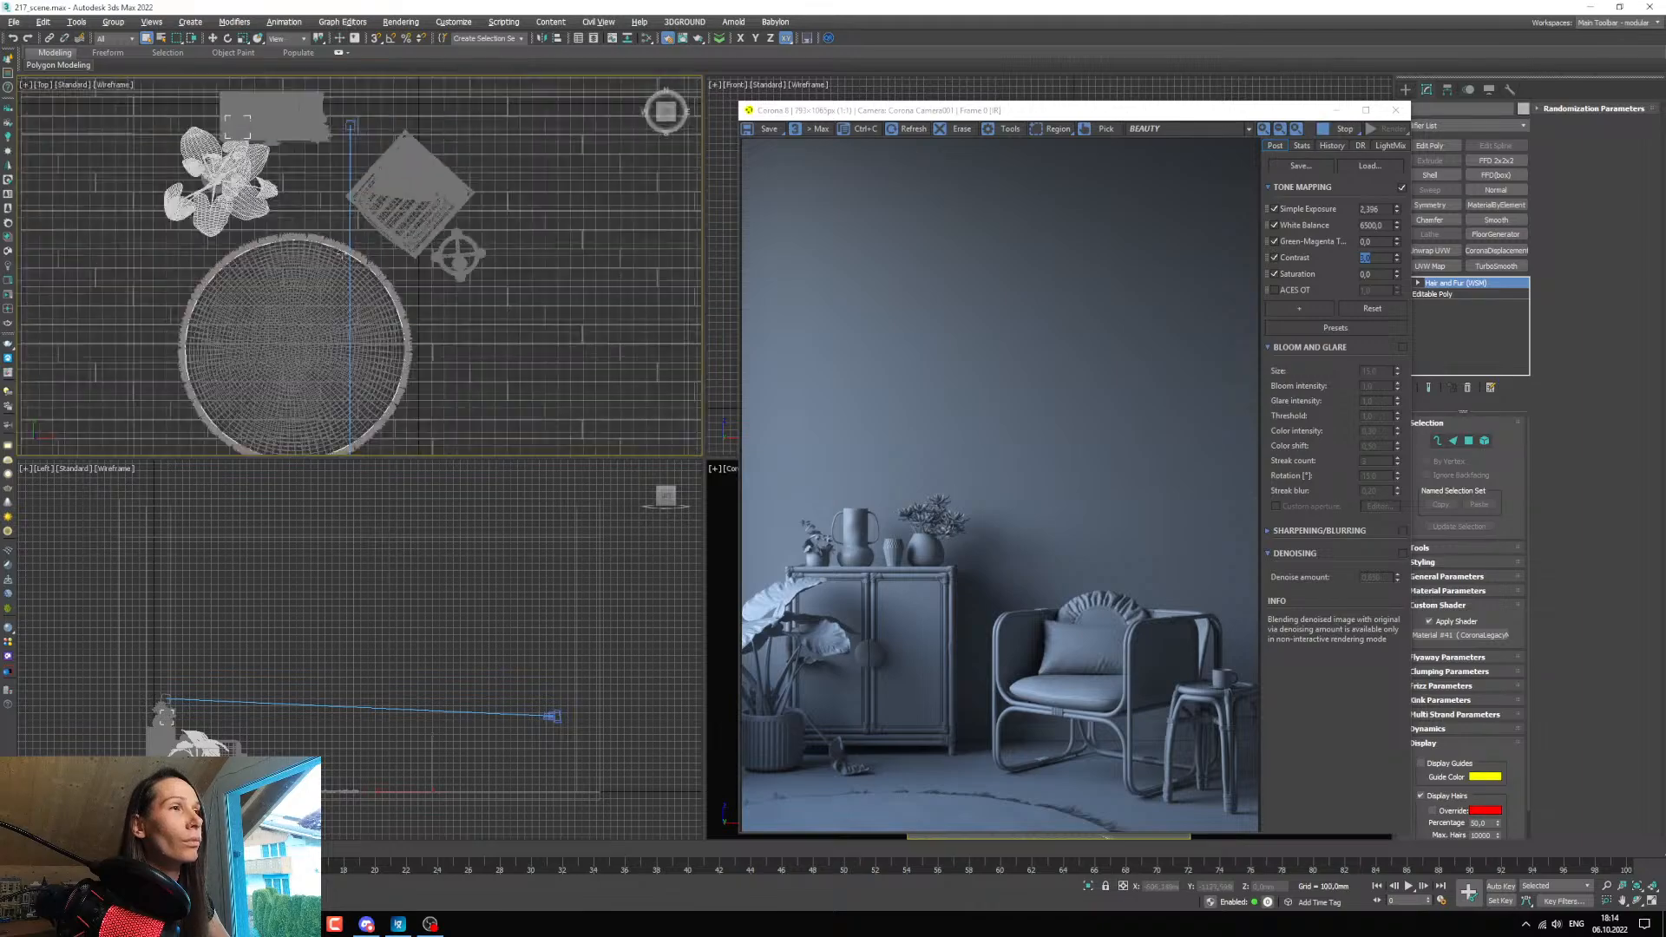
middle_drag(507, 255, 459, 261)
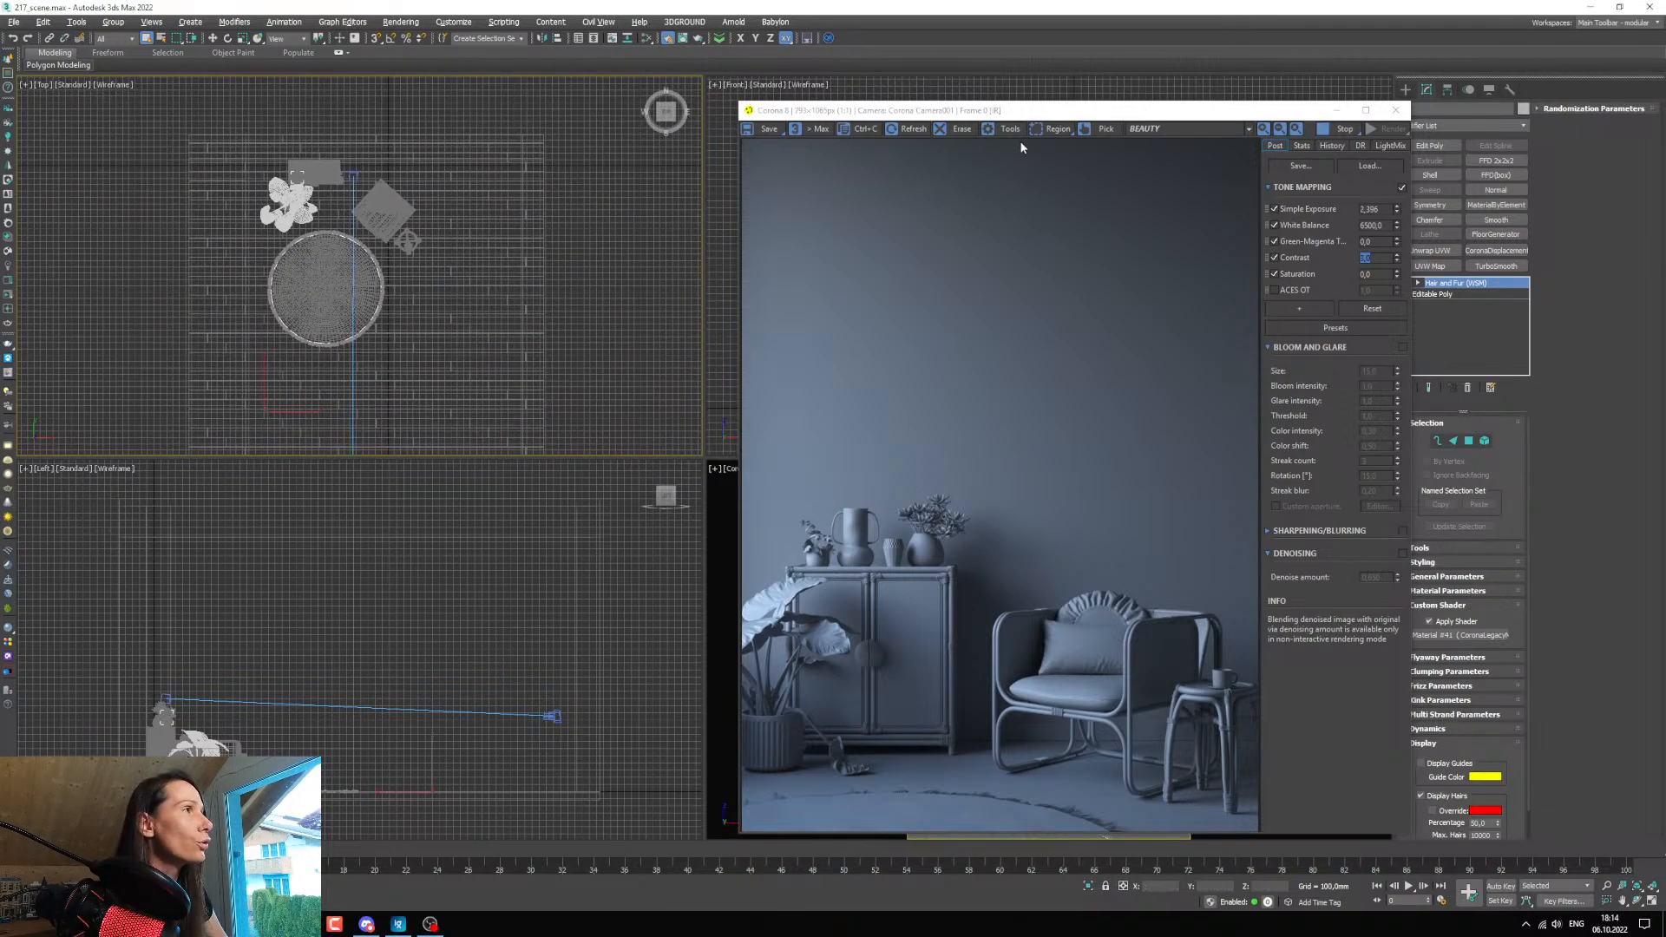
drag(1048, 113, 962, 118)
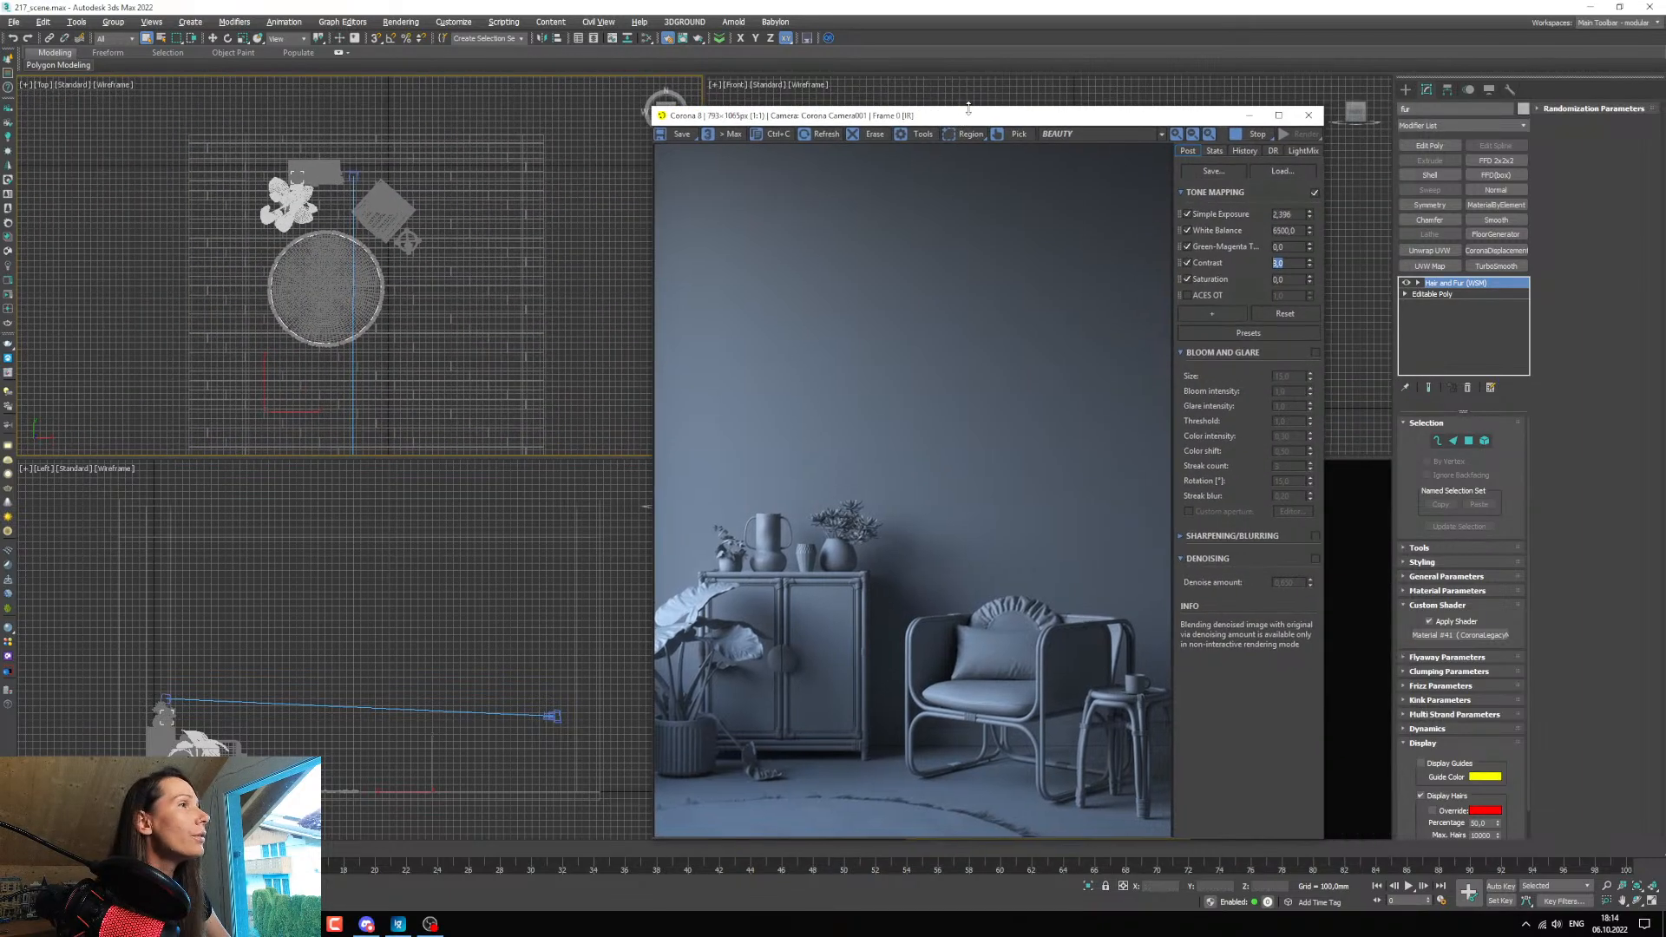
drag(1133, 118, 1058, 107)
Place a targeted Corona Sun in the Top view, outside the left wall and aimed horizontally toward the plant.
click(1406, 90)
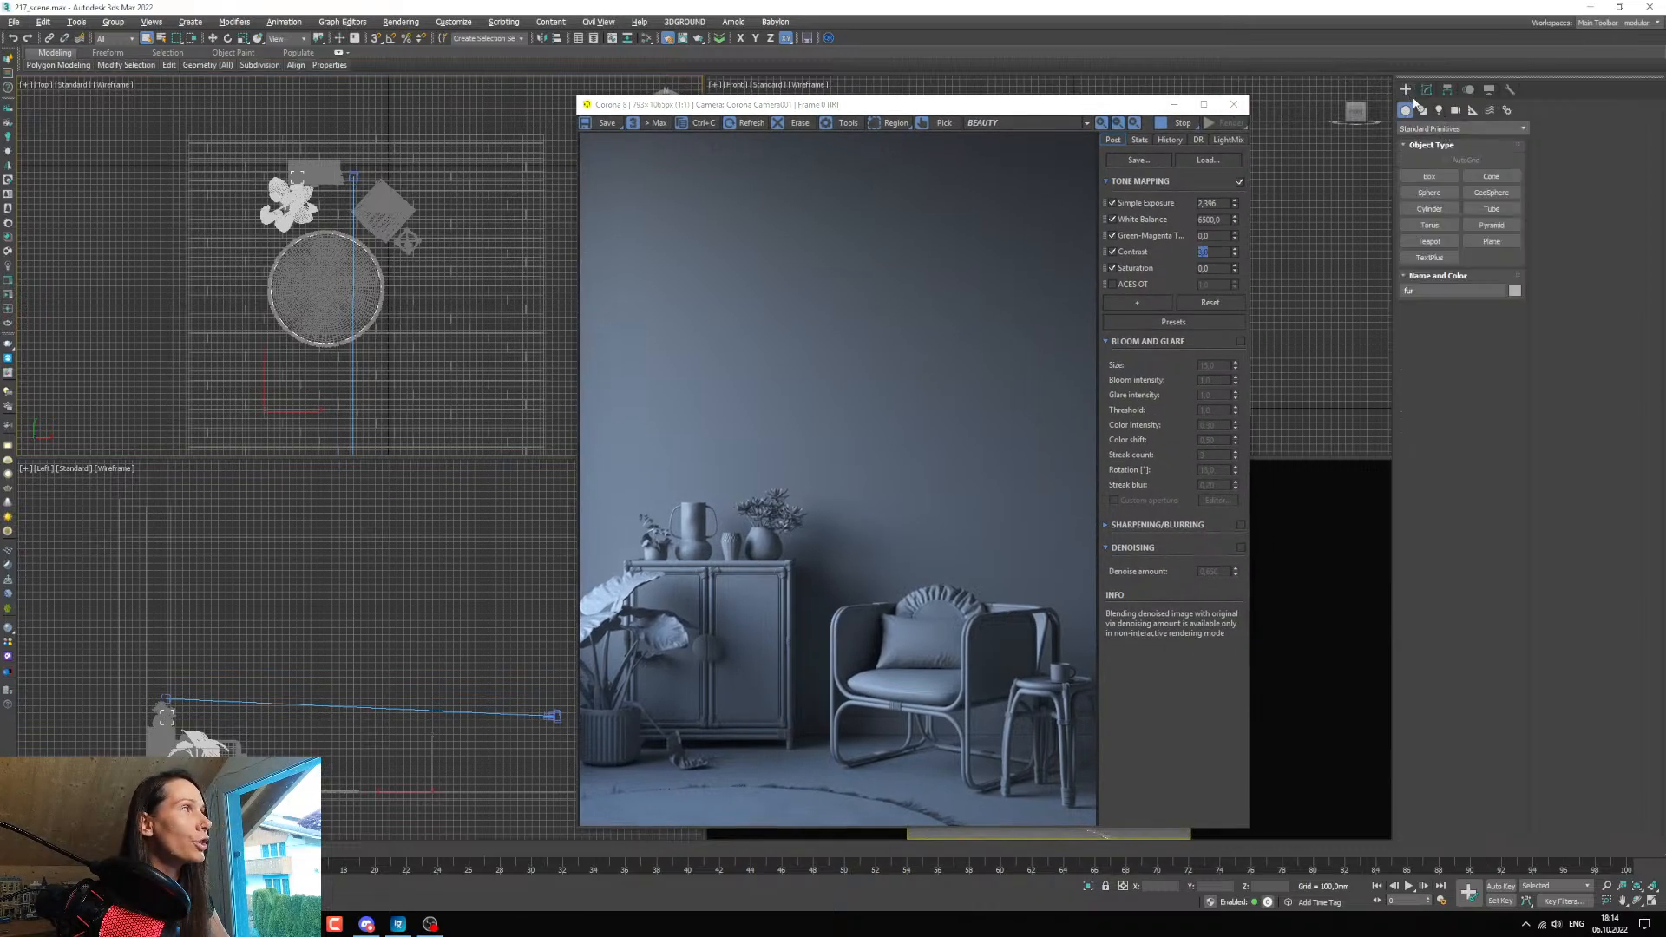
click(1439, 110)
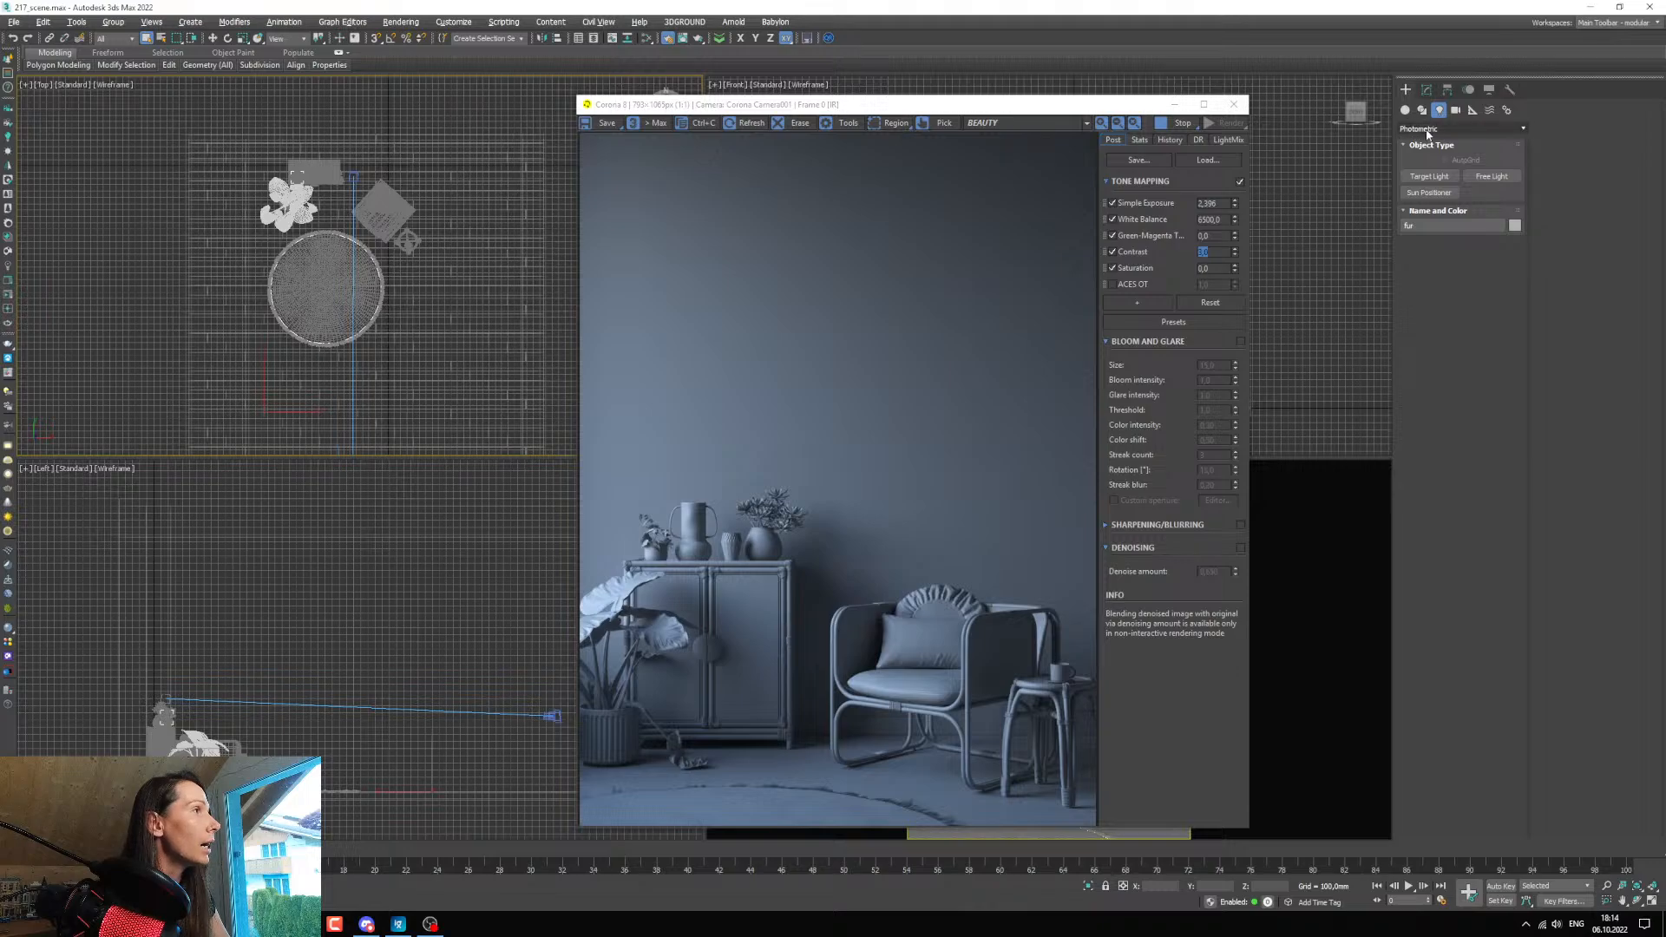
click(1428, 130)
click(1423, 172)
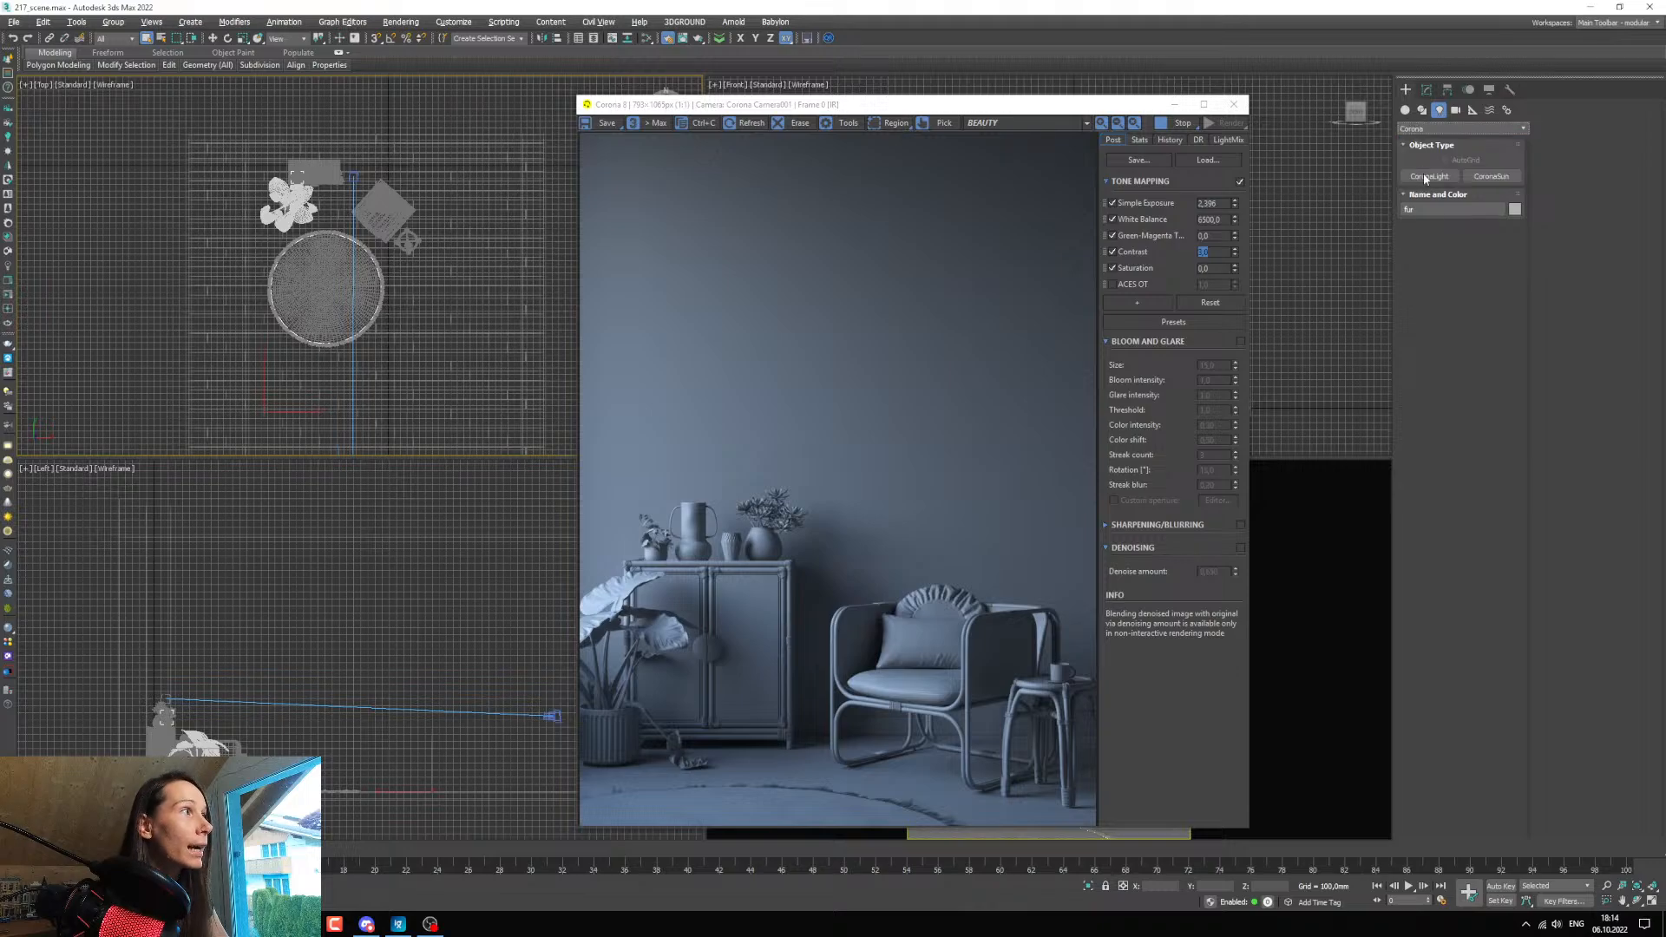
click(1491, 176)
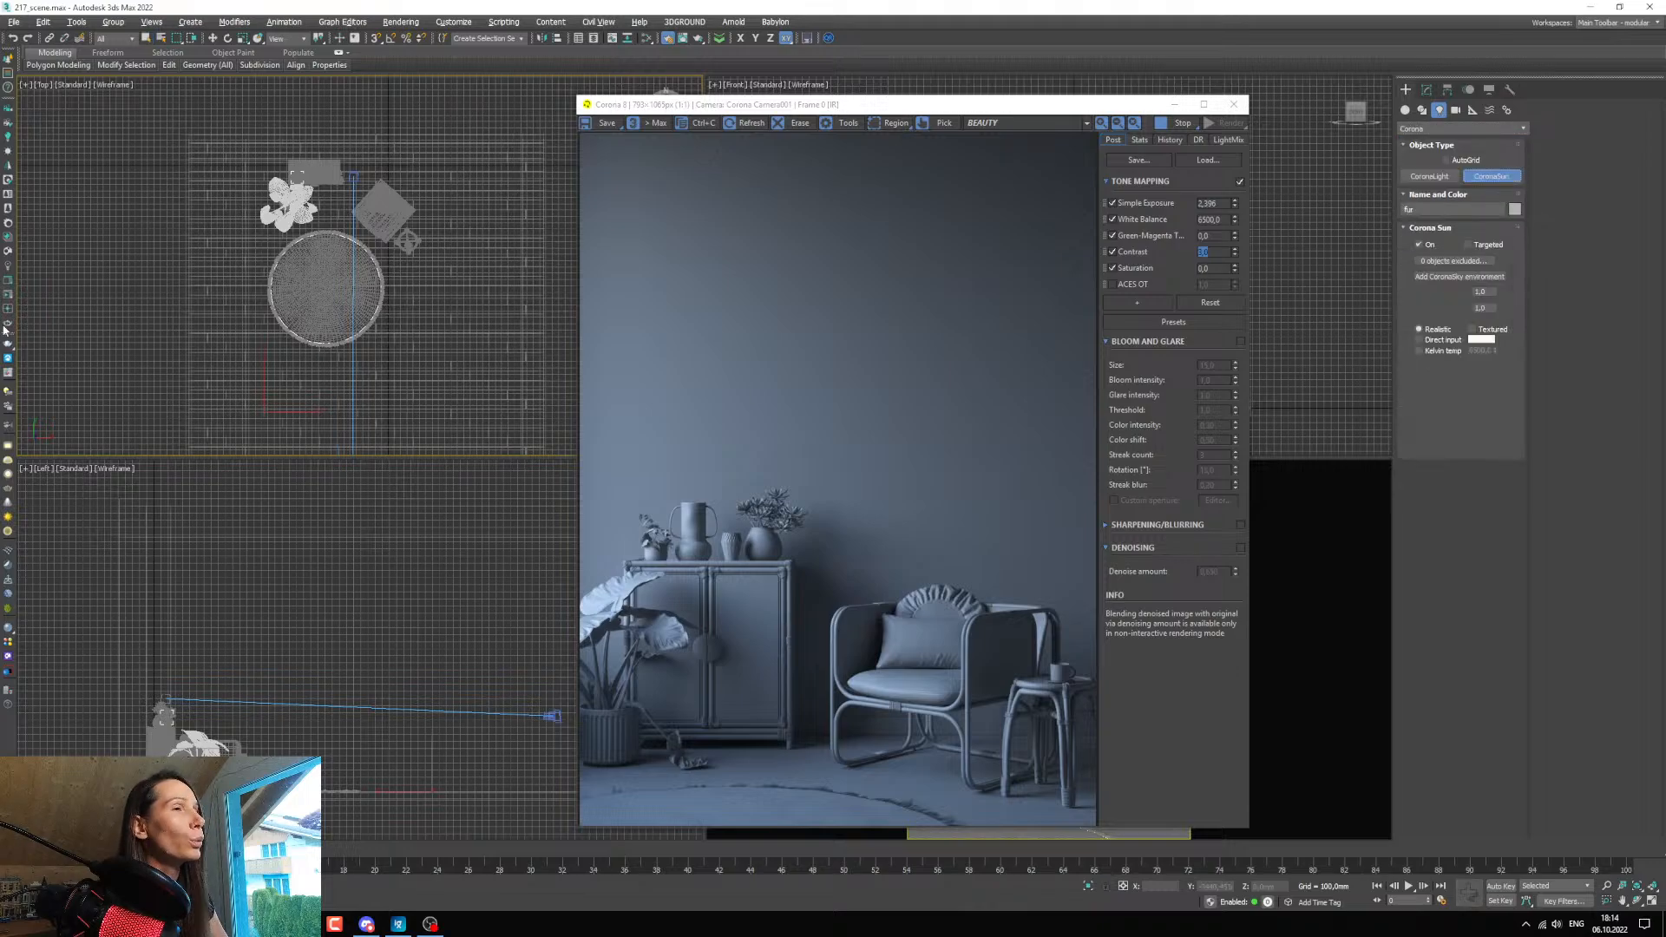
drag(165, 245, 328, 243)
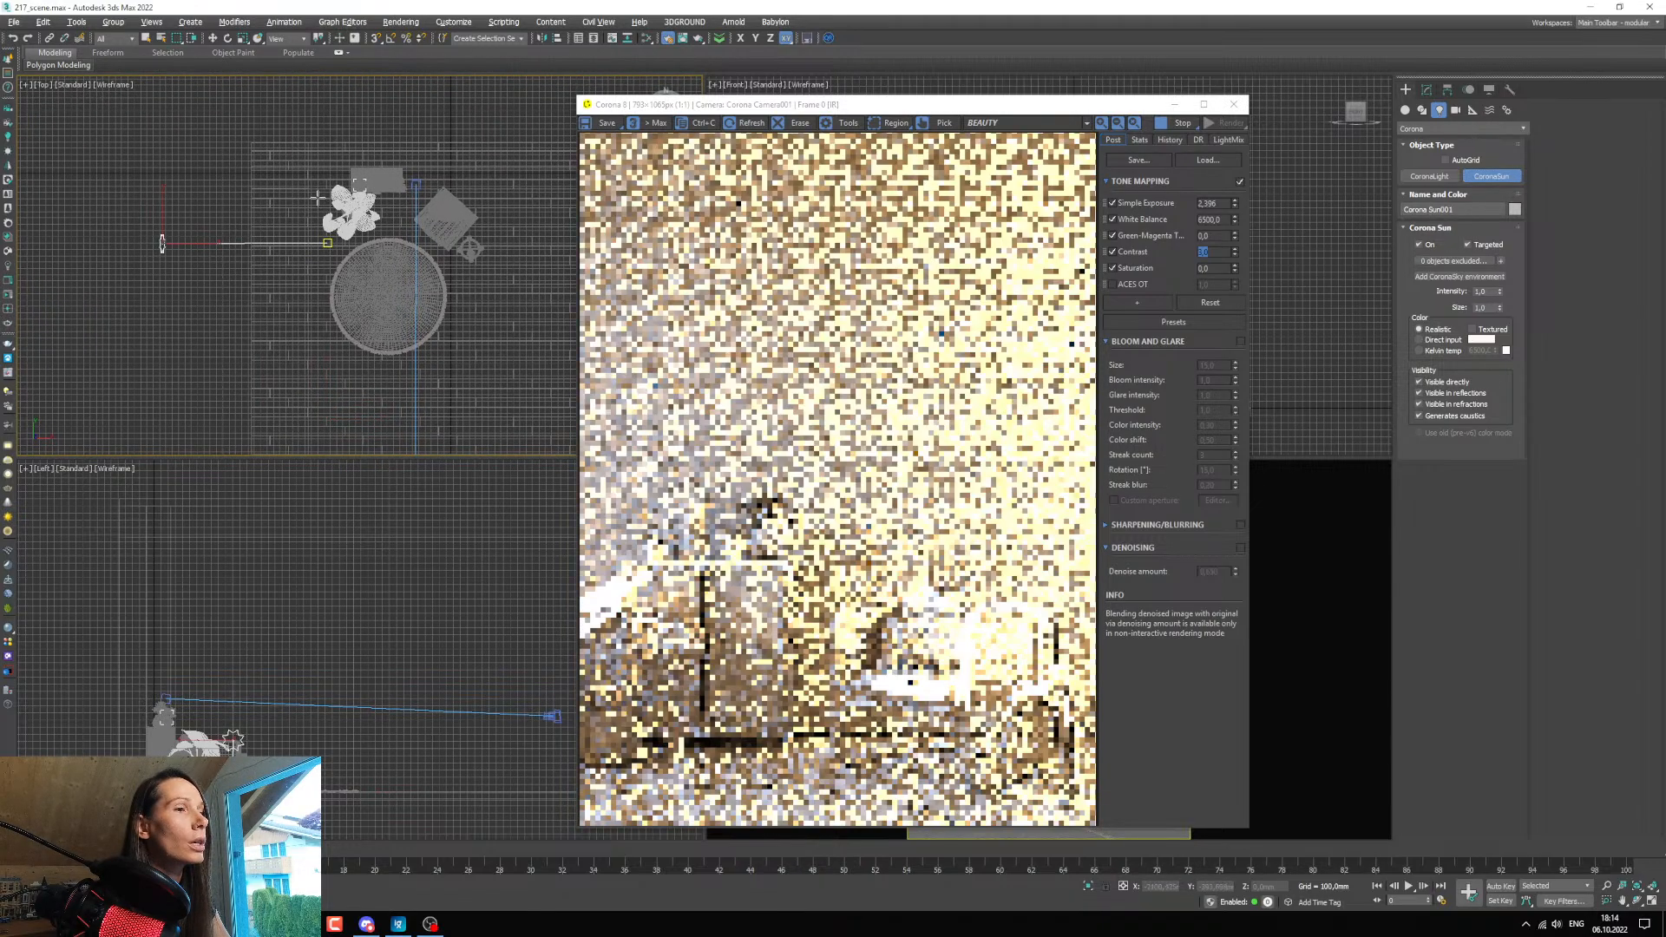
Reduce the Corona Sun's intensity from its default to a few hundredths so the render is no longer overexposed.
click(1426, 91)
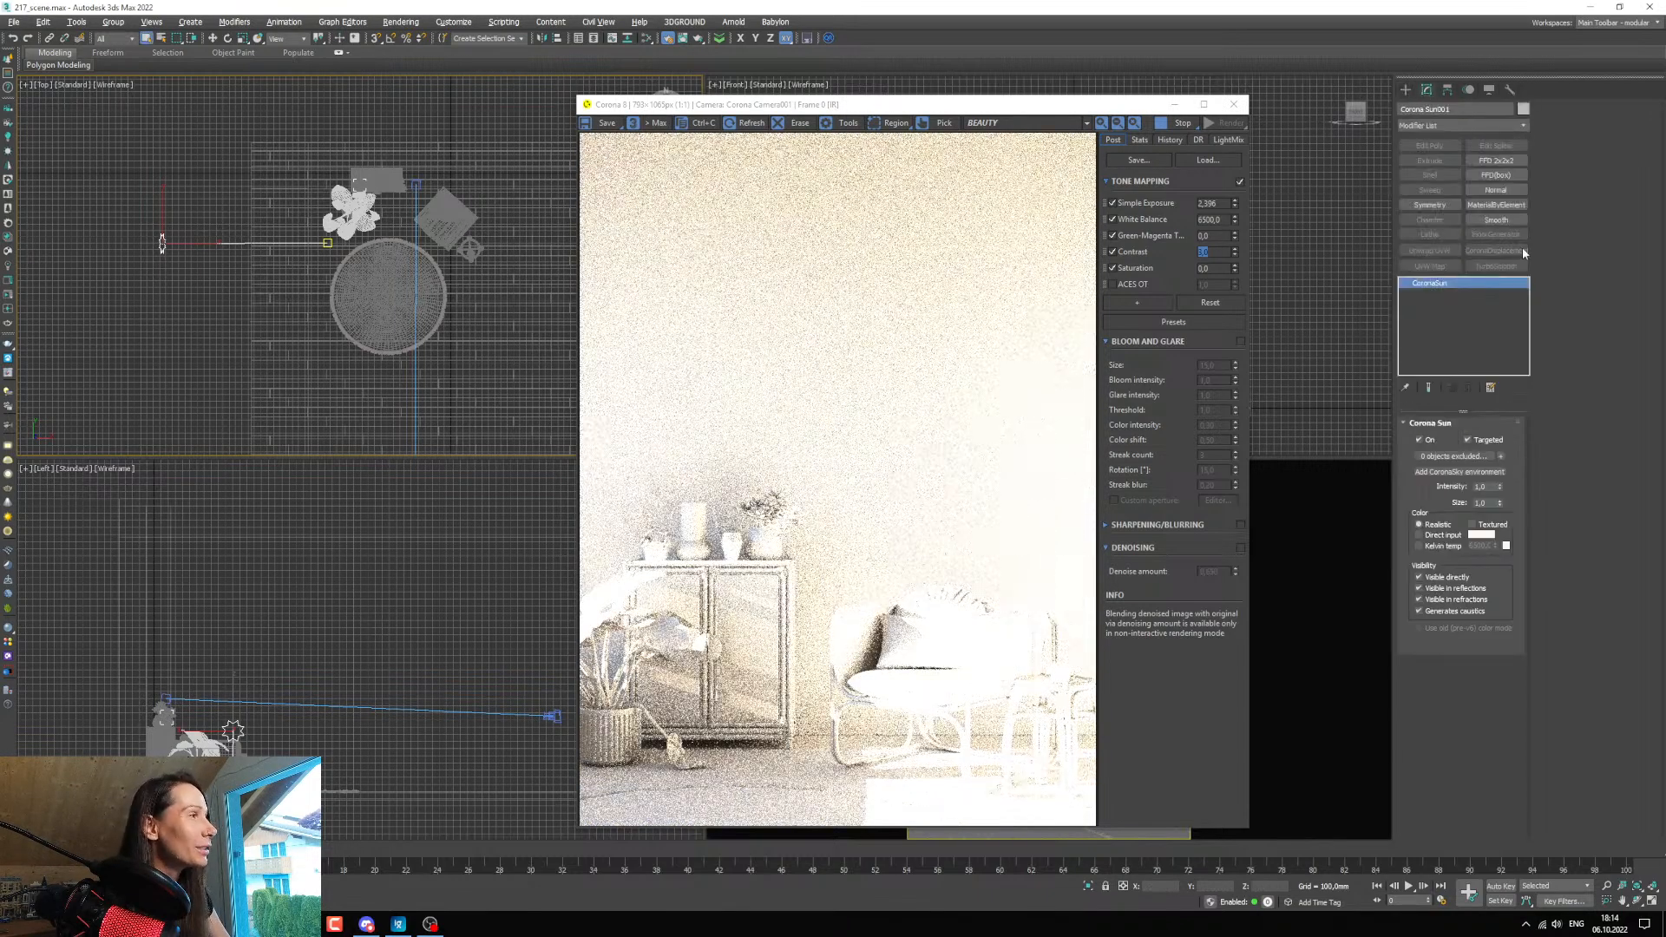
drag(1498, 491, 1501, 547)
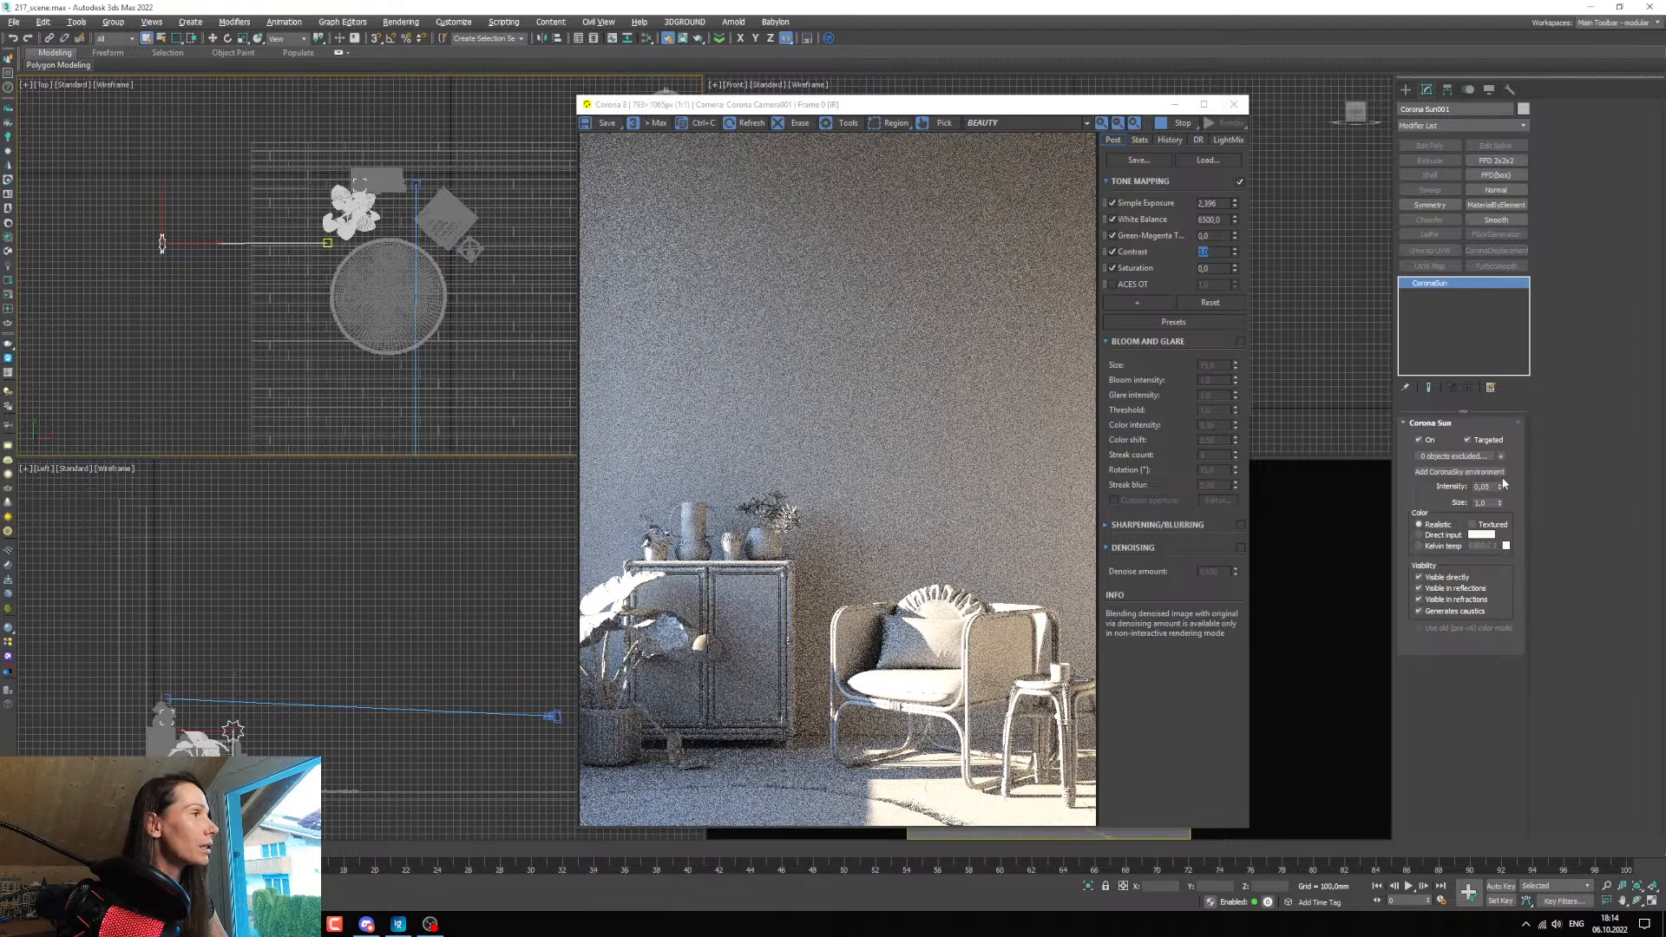
drag(1499, 489, 1500, 495)
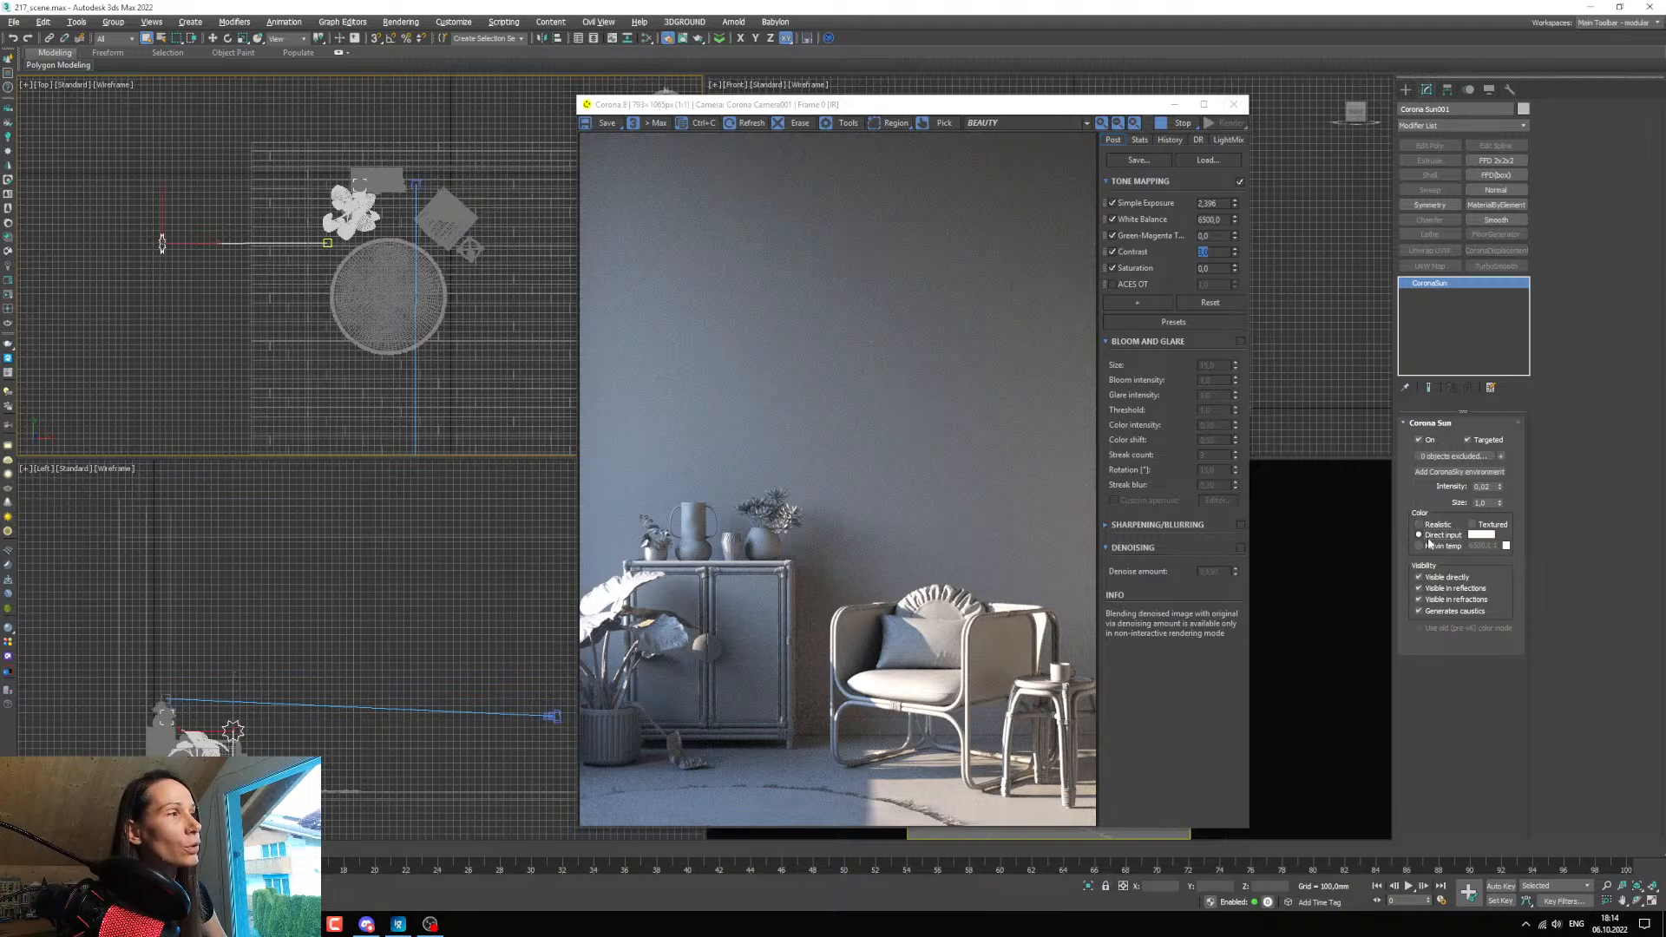
Switch the sun's color to Direct input and make it an almost pure white with minimal saturation.
click(1430, 538)
click(1470, 535)
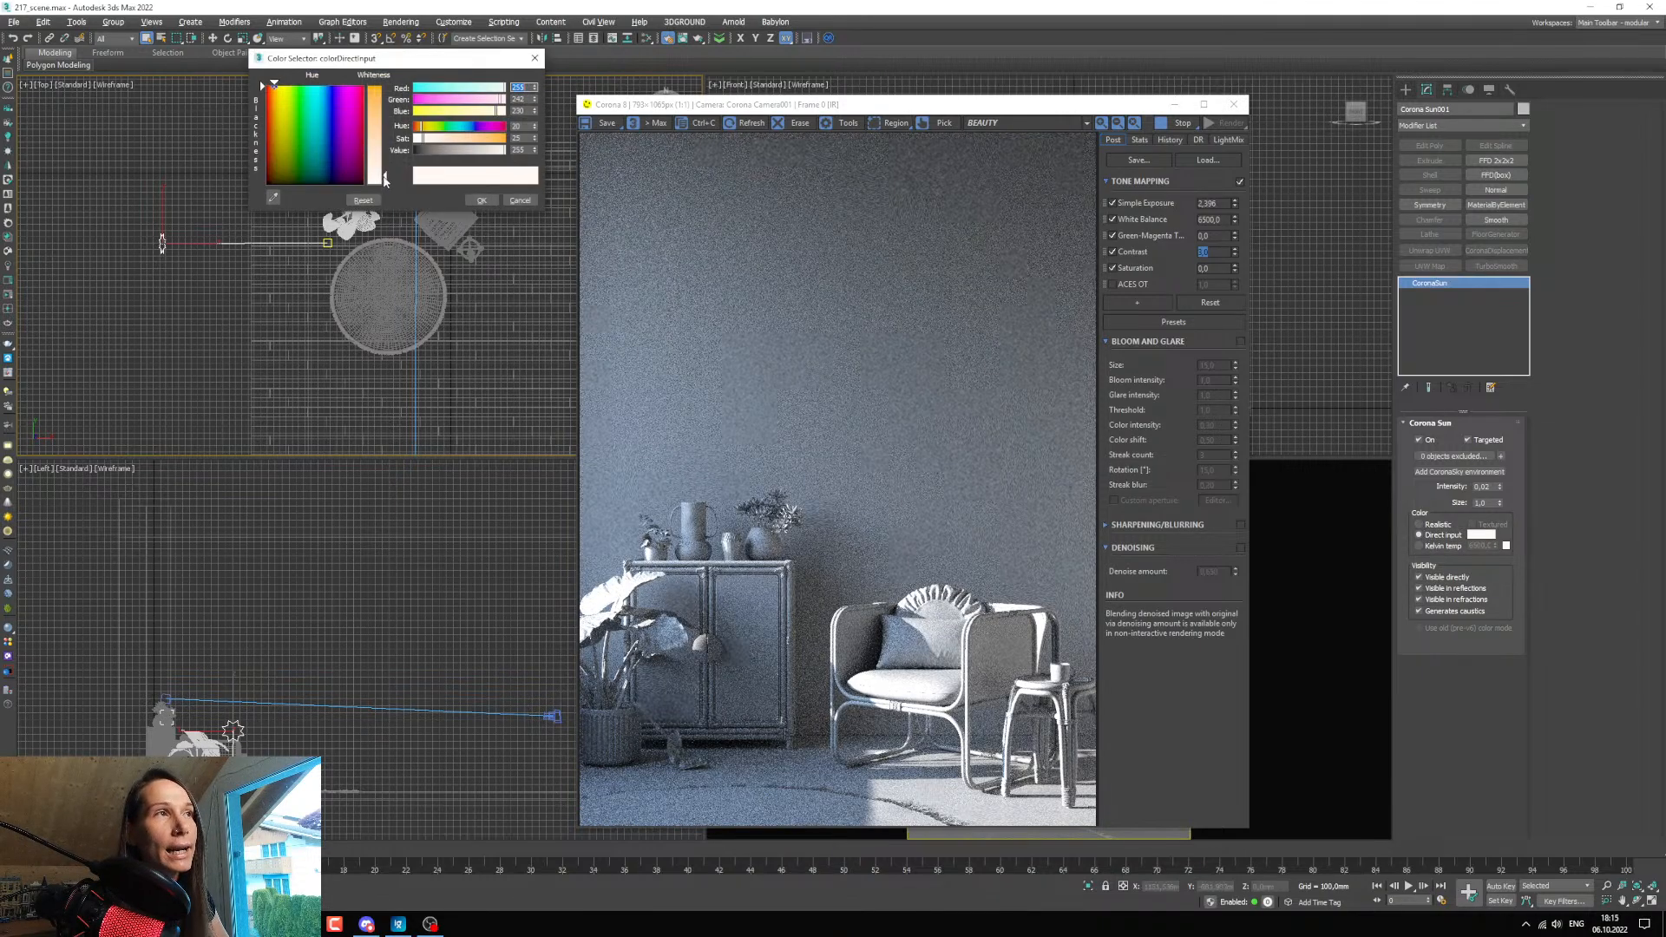
drag(387, 179, 387, 203)
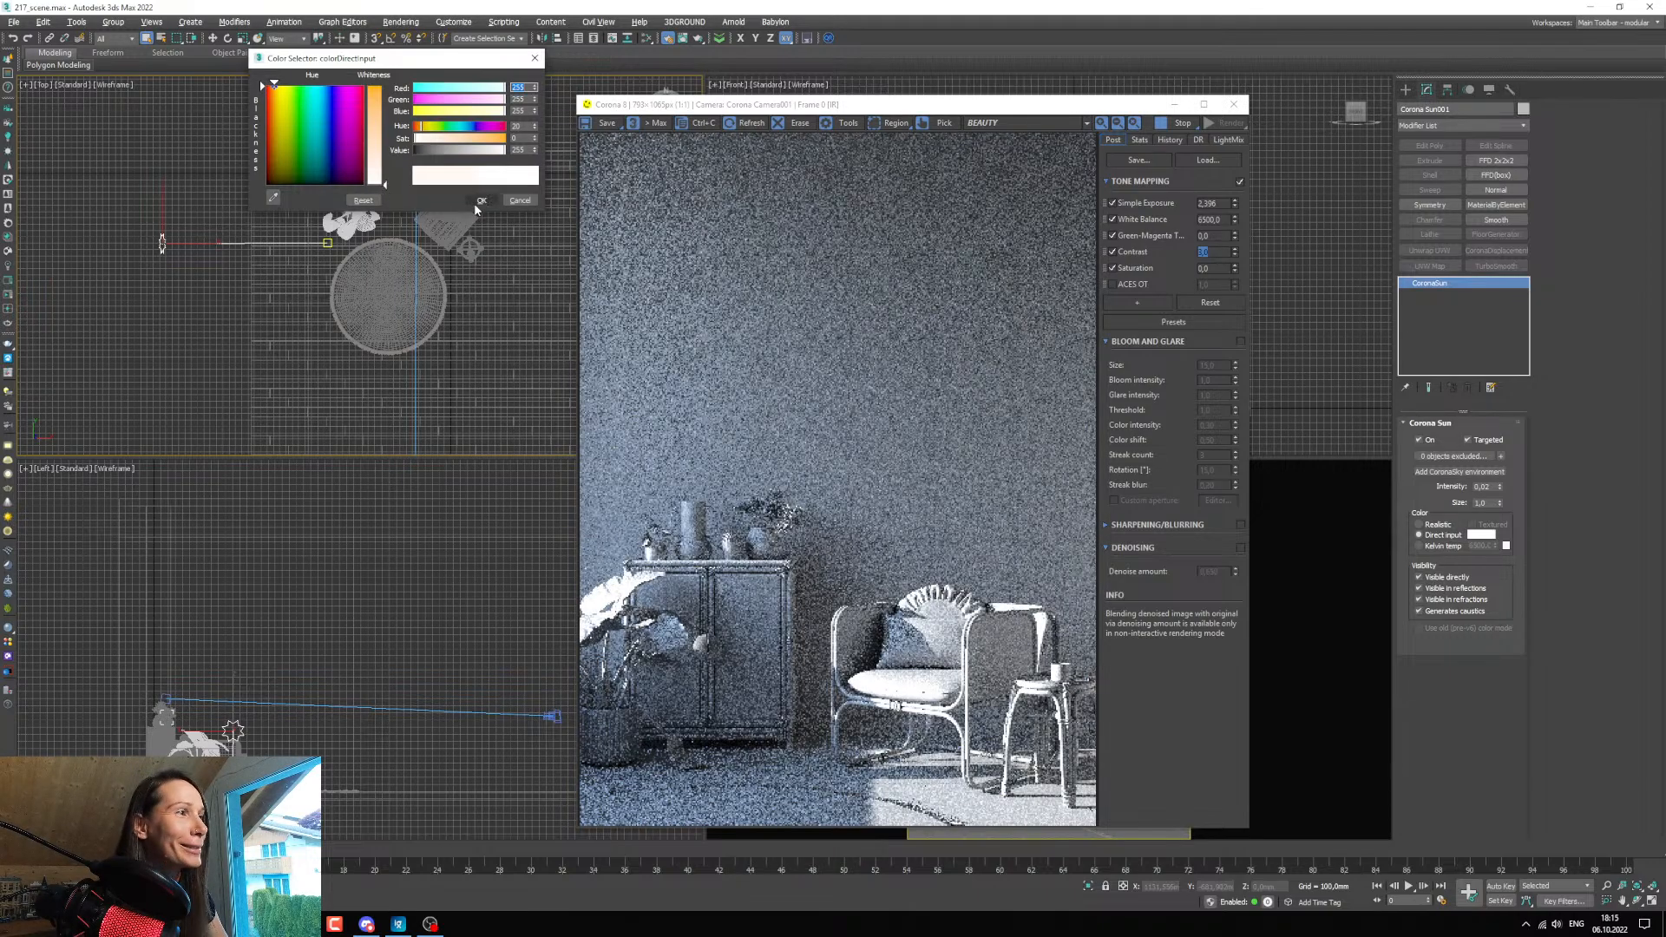
click(474, 204)
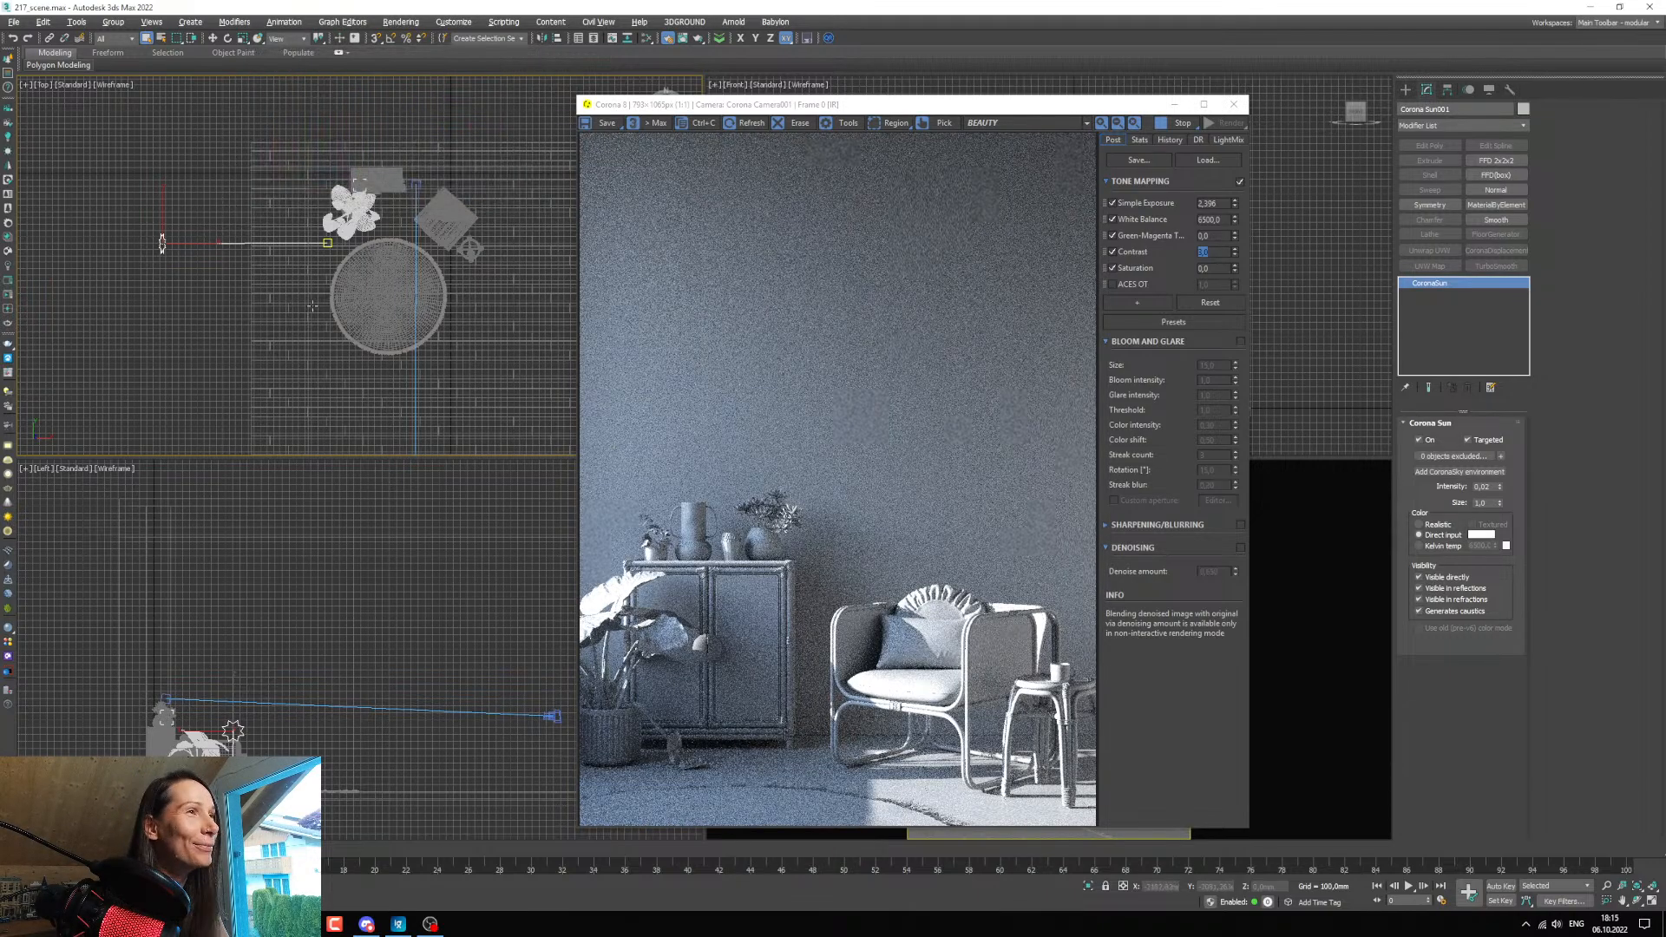
Move the sun slightly toward the camera side in the Top view and raise it well above the furniture in the Left view.
middle_drag(298, 273, 298, 282)
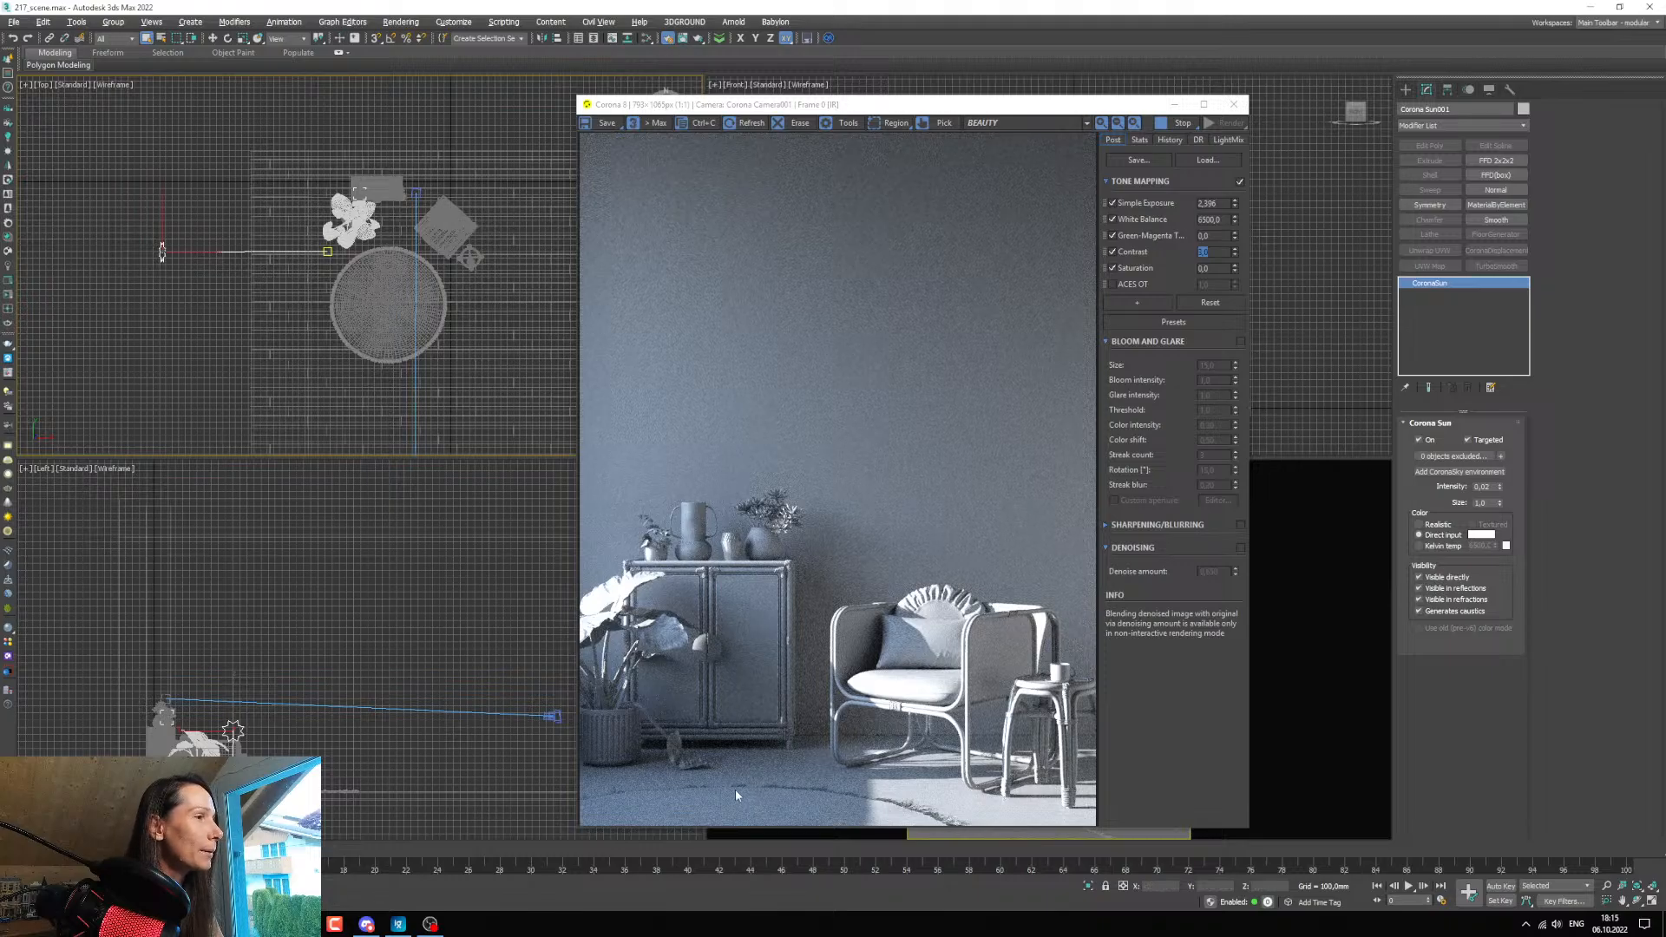
click(214, 40)
middle_drag(231, 263, 255, 282)
drag(186, 240, 186, 262)
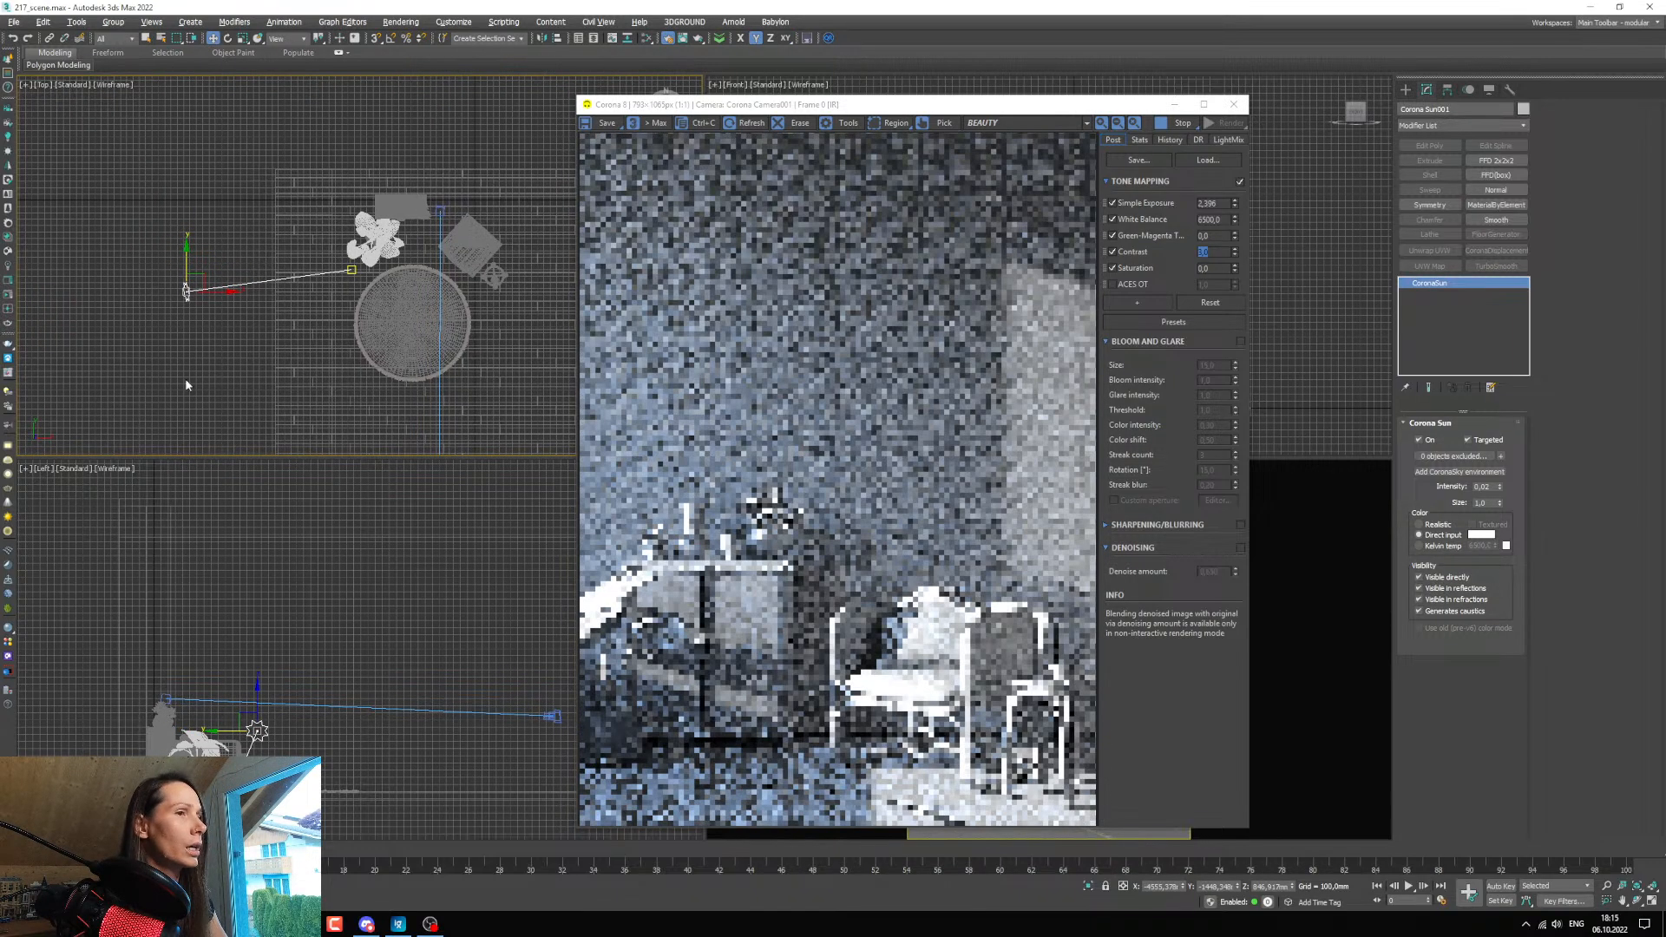
middle_drag(292, 728, 298, 692)
scroll(298, 691, down, 3)
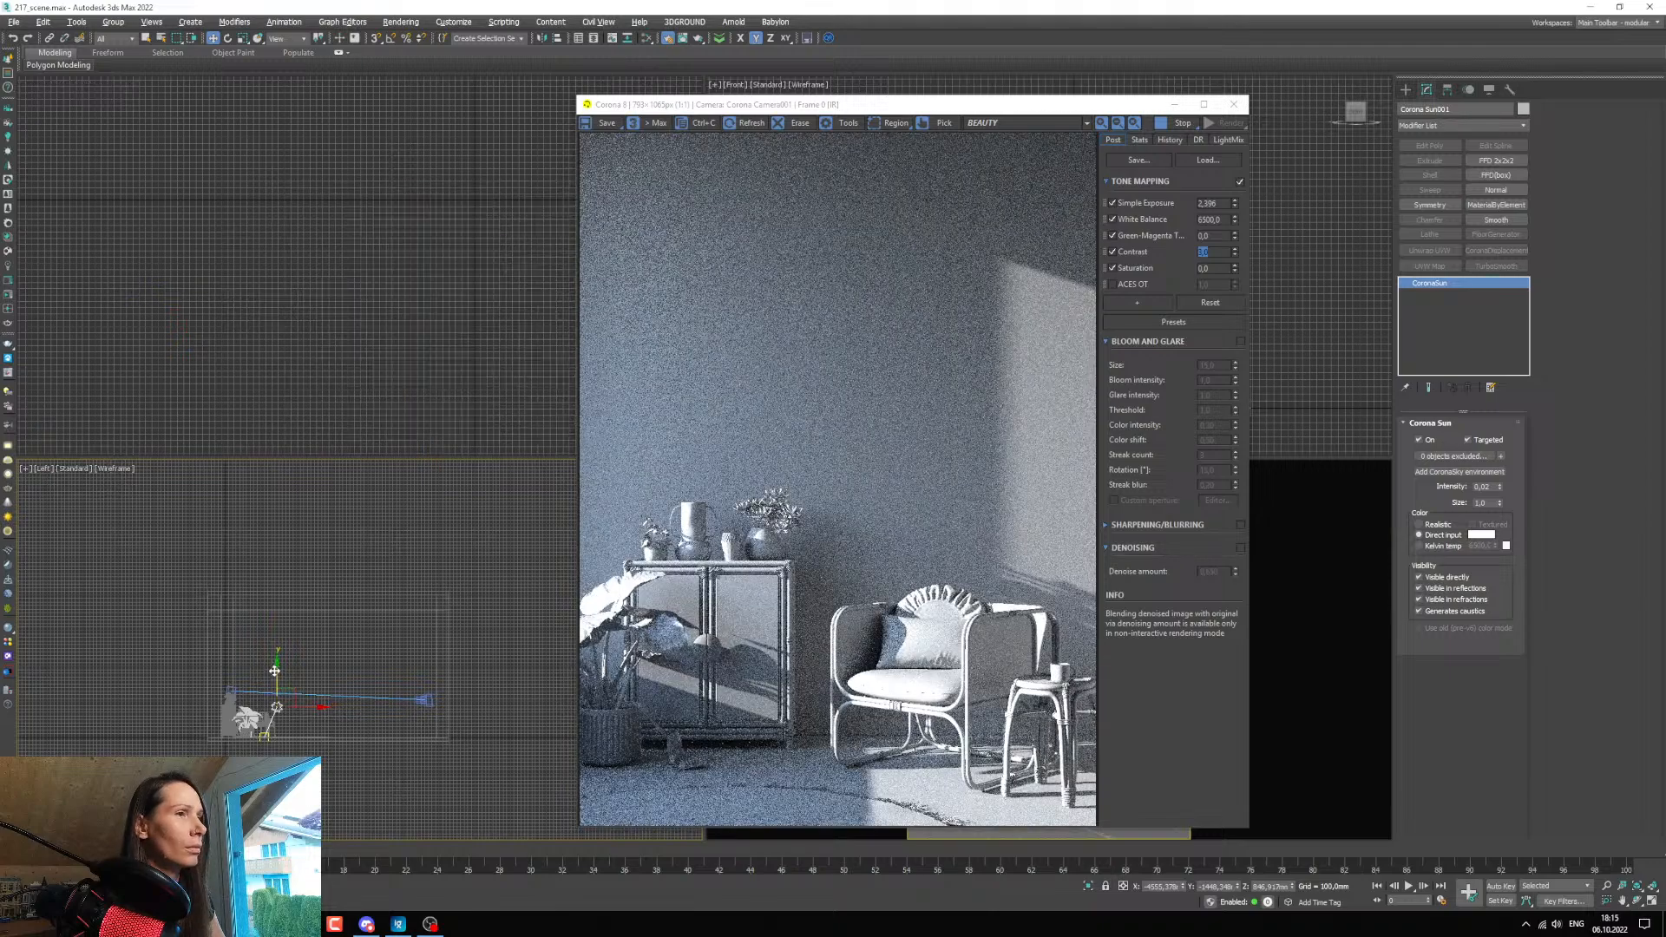
drag(276, 656, 276, 639)
Fine-tune the sun's depth in the Top view and height in the Left view to position the light patch on the wall above the armchair.
middle_drag(294, 271, 299, 287)
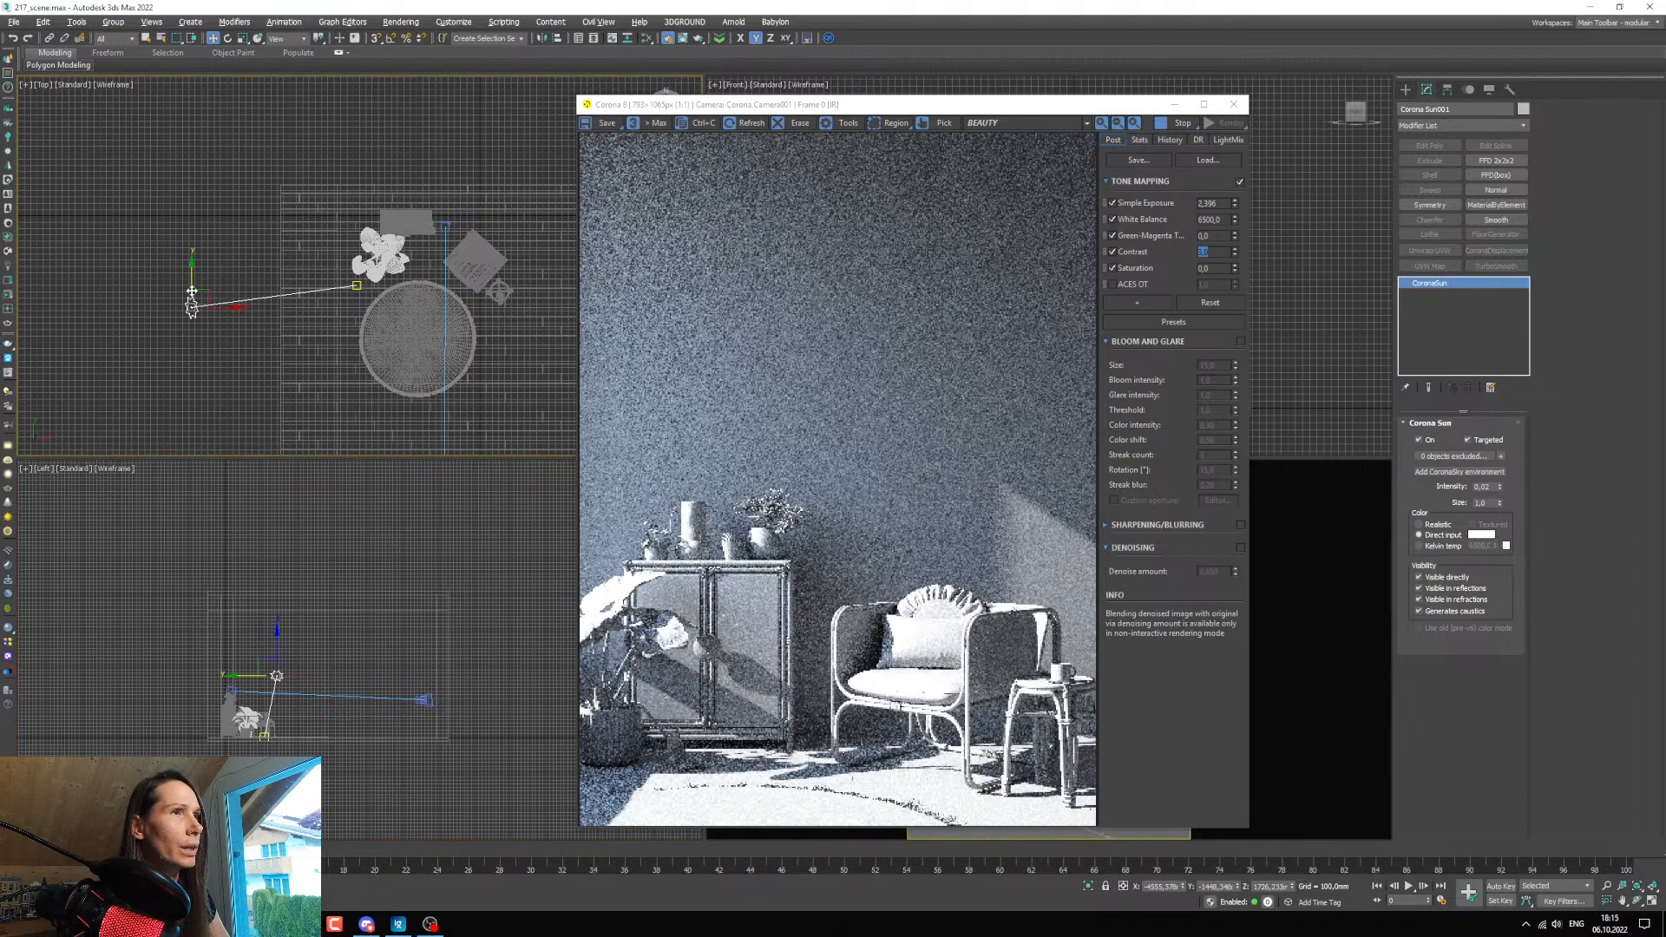
drag(190, 287, 190, 289)
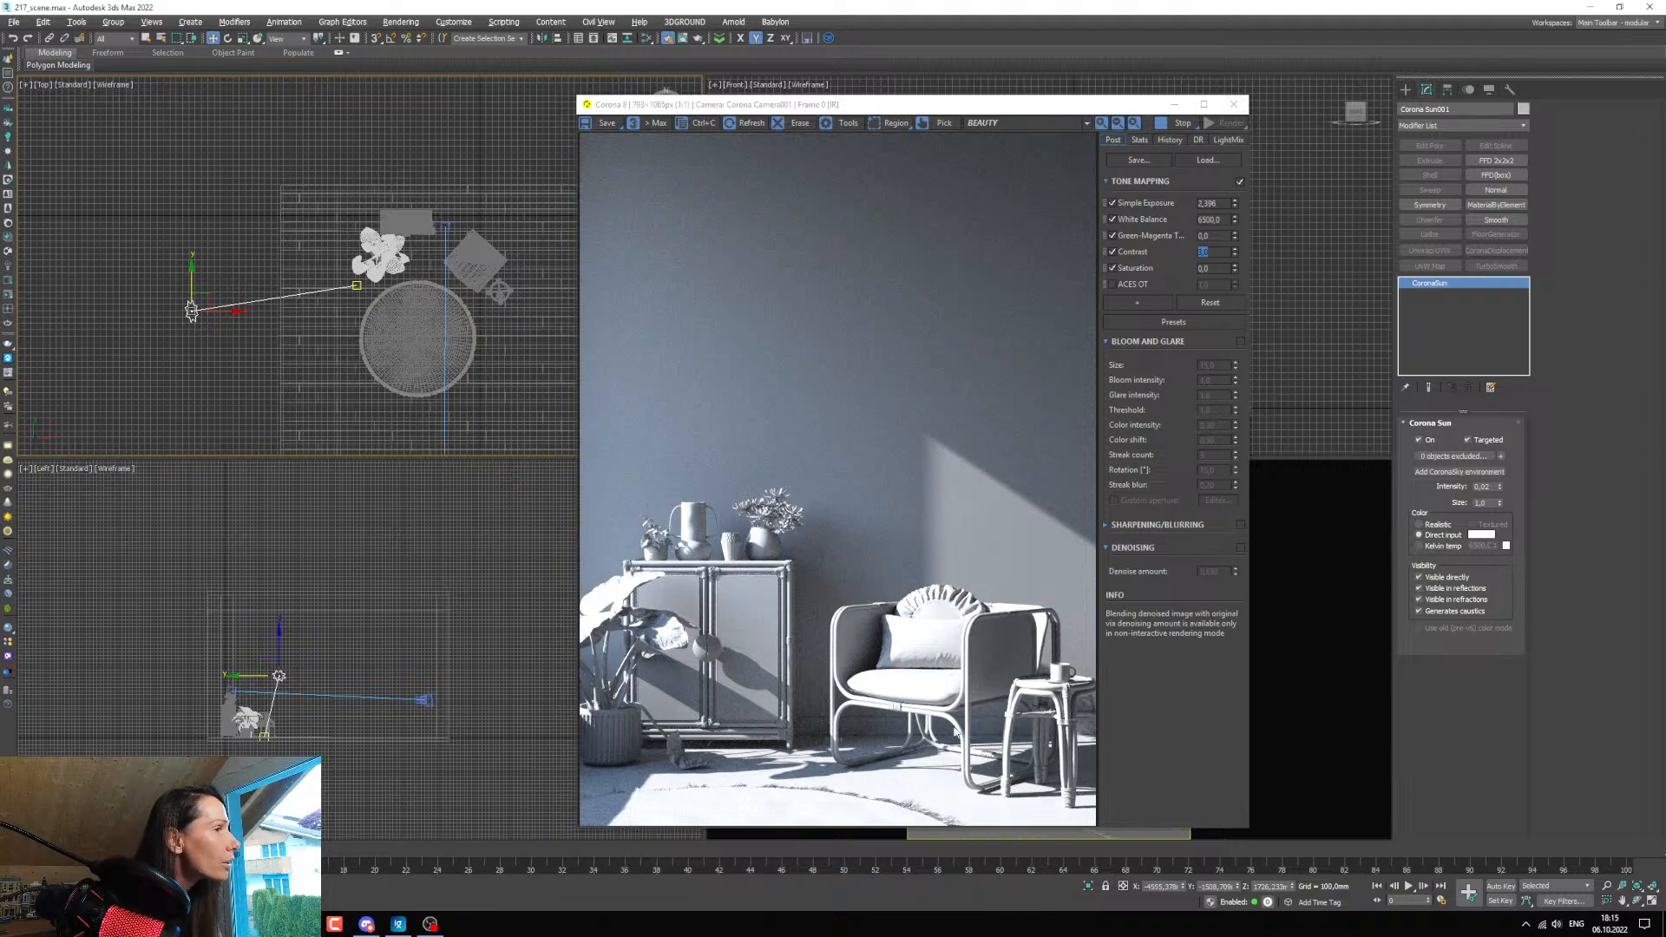
middle_drag(448, 328, 461, 341)
drag(206, 298, 207, 297)
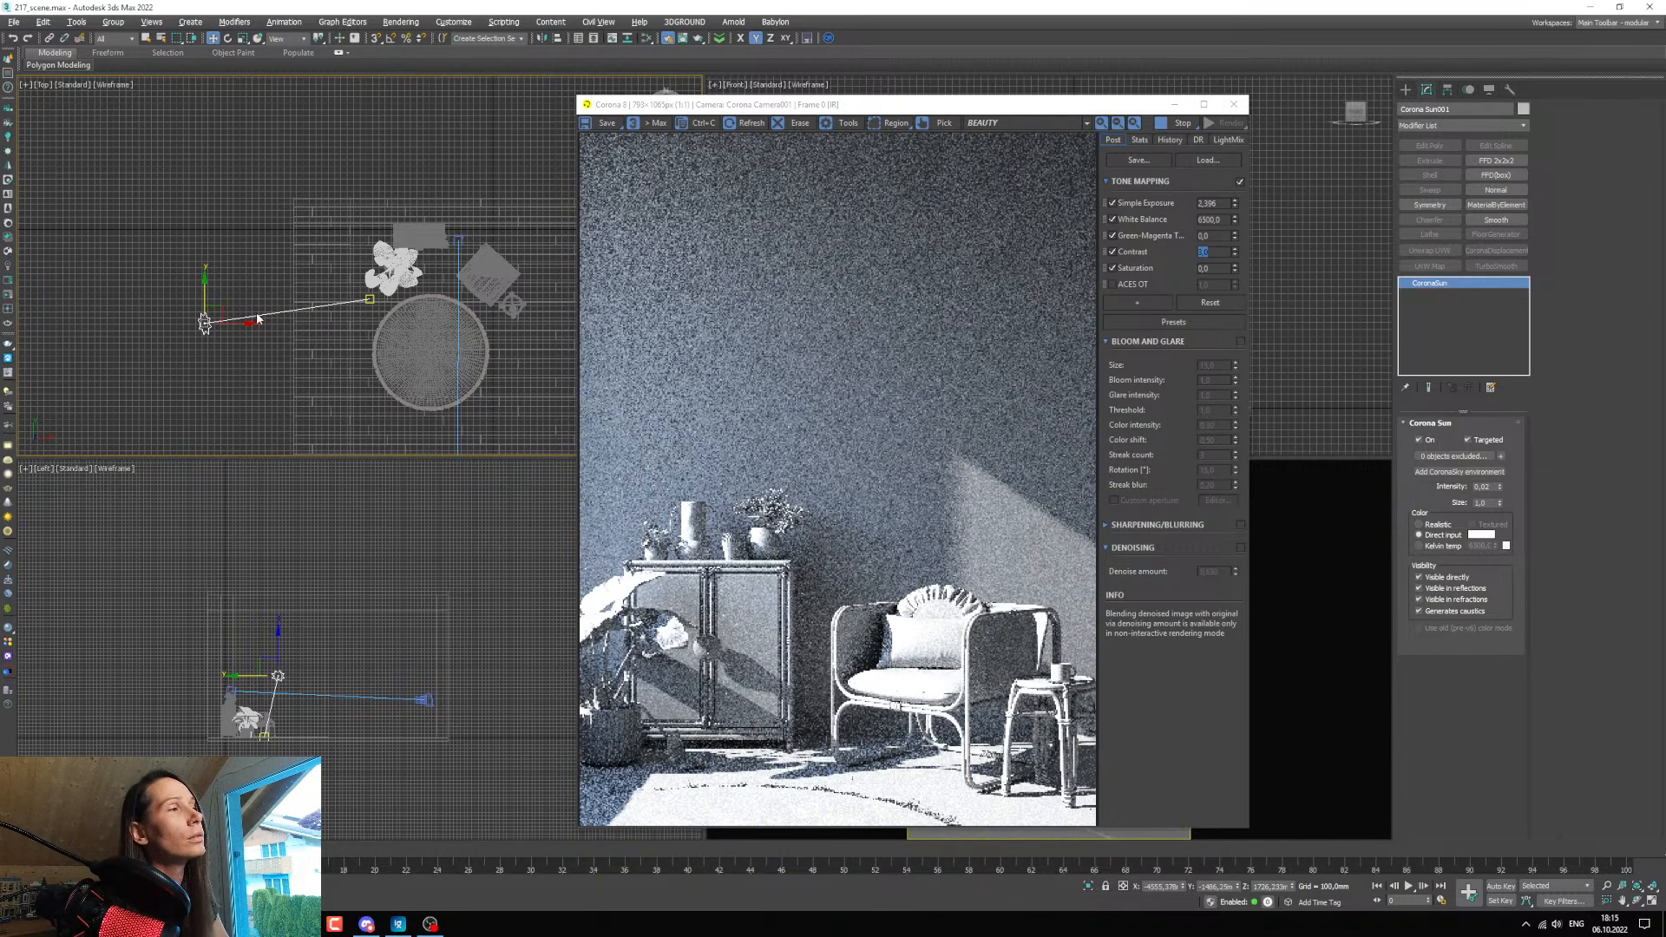
mouse_move(285, 654)
middle_down()
mouse_move(302, 636)
mouse_move(312, 660)
middle_up()
drag(301, 654, 299, 649)
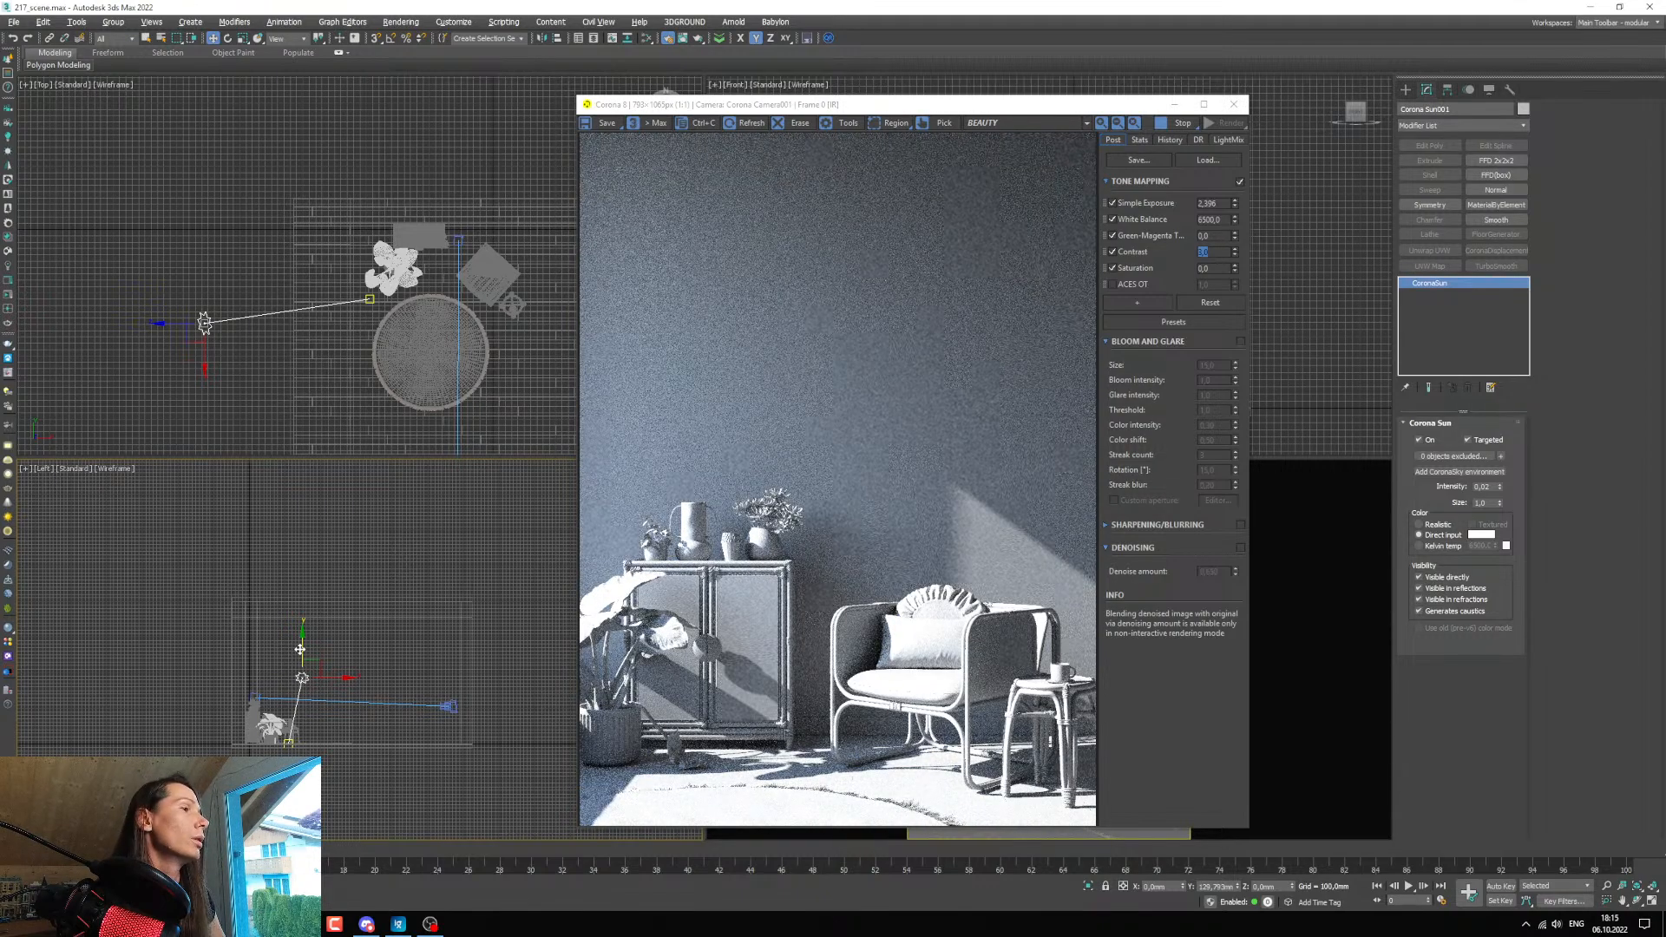
drag(299, 649, 299, 650)
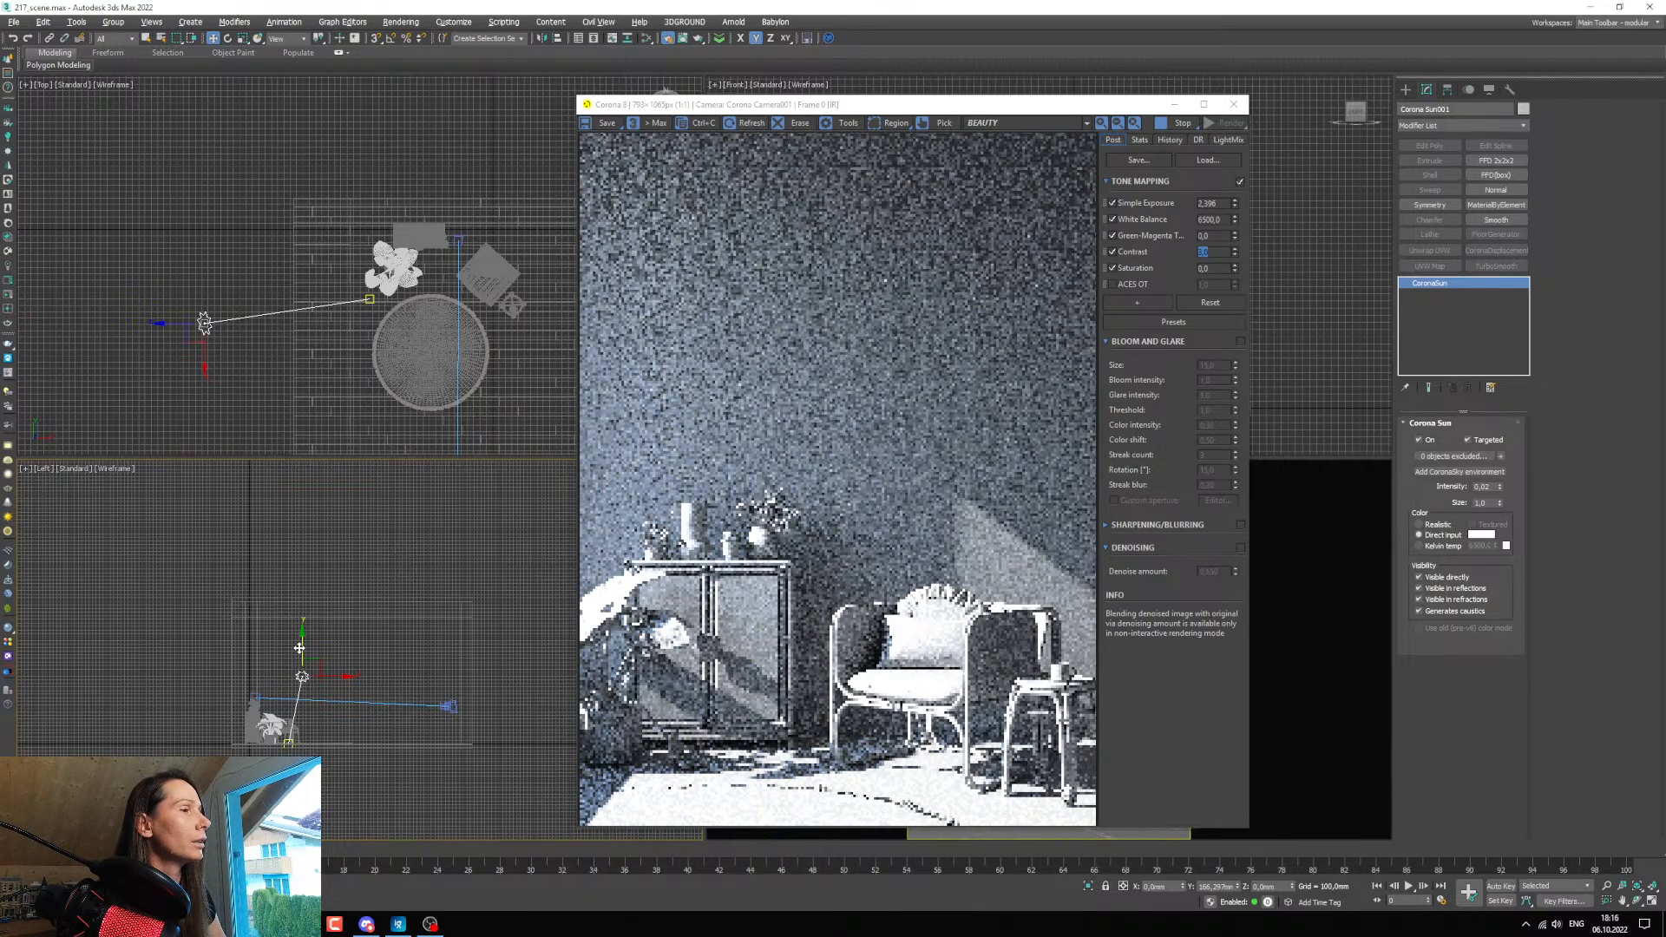
drag(298, 650, 300, 648)
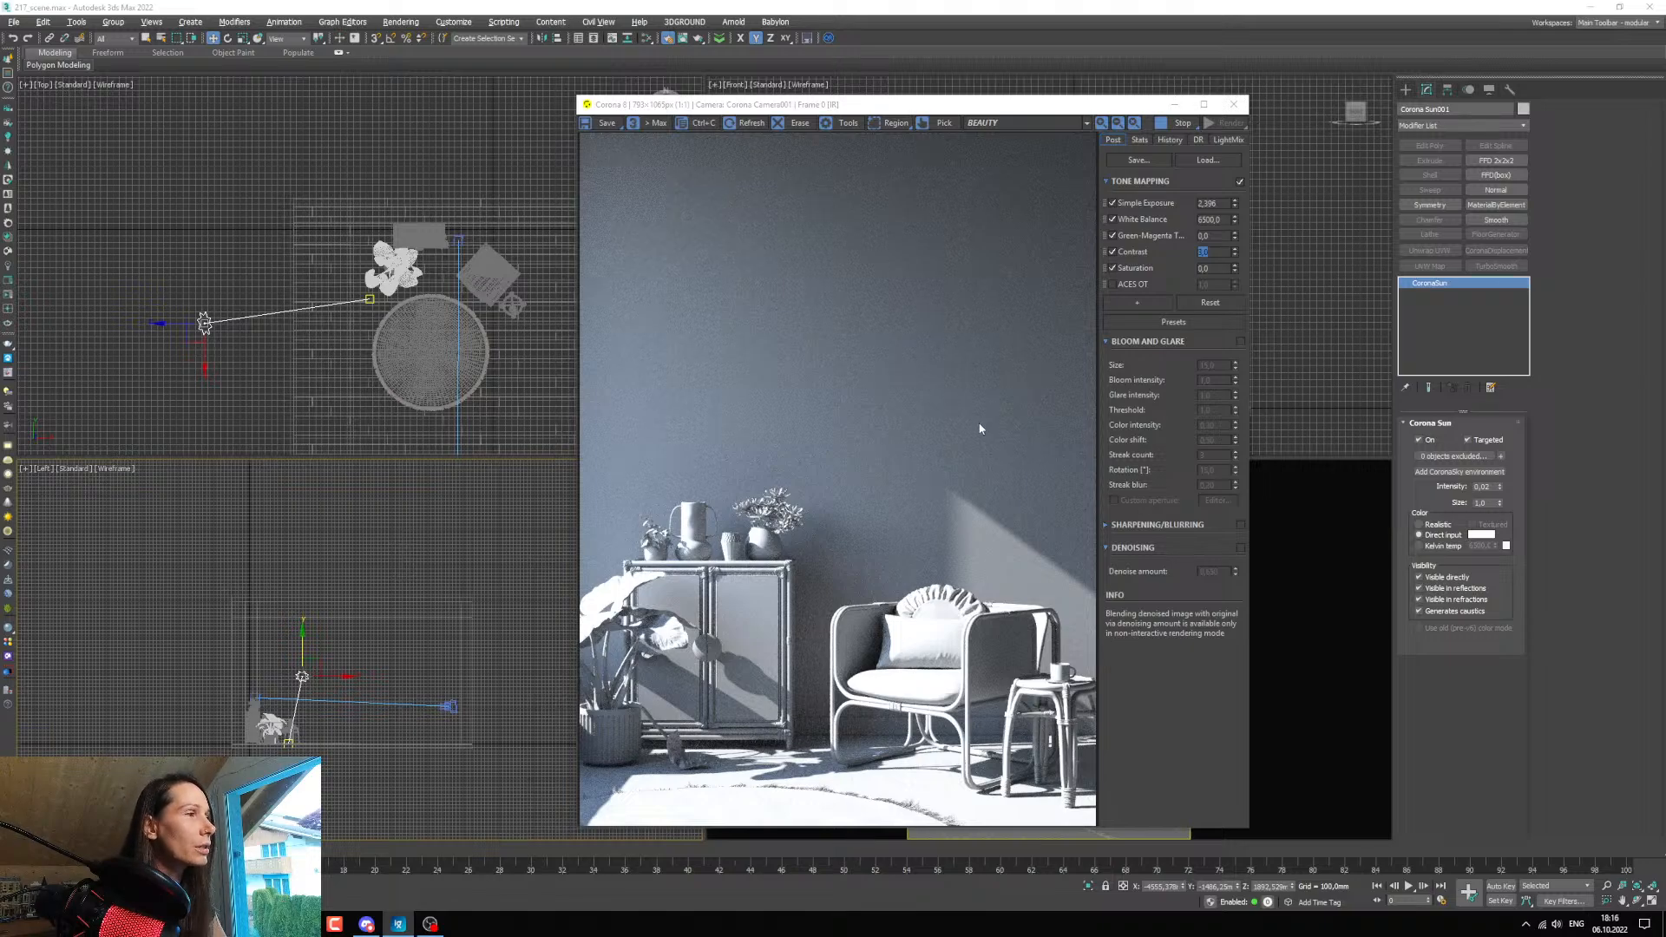
Compare sun sizes of 10, 20 and 30, keep 30 for soft shadows, and lower the intensity to 0.01.
double_click(1483, 503)
text(1)
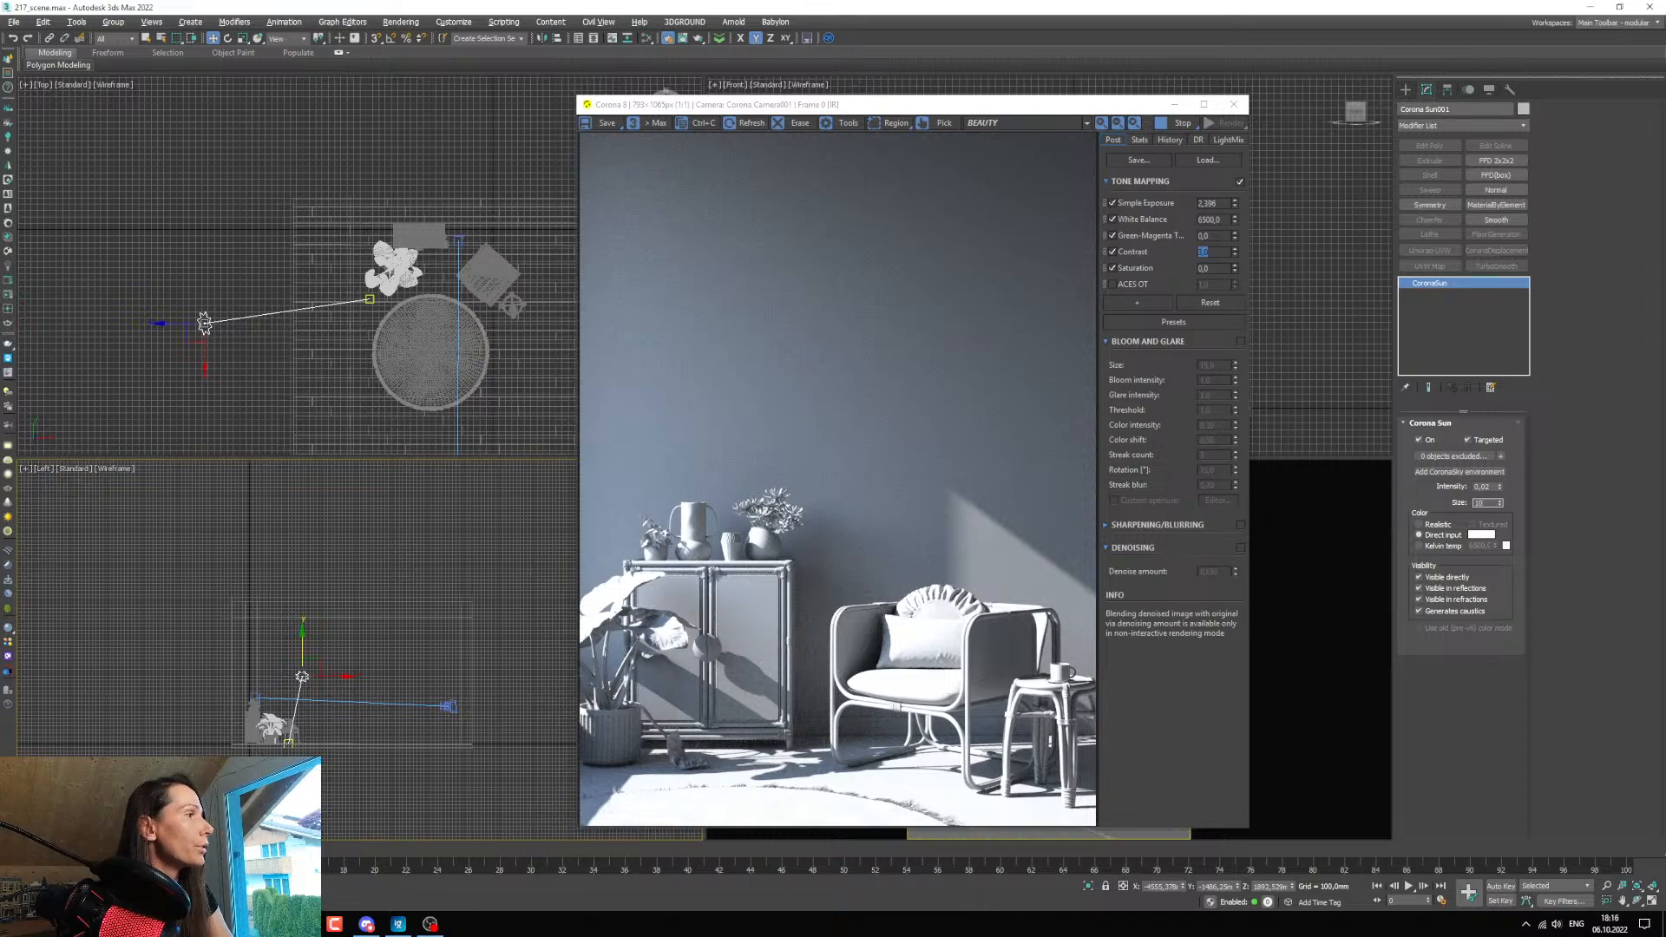
key(Return)
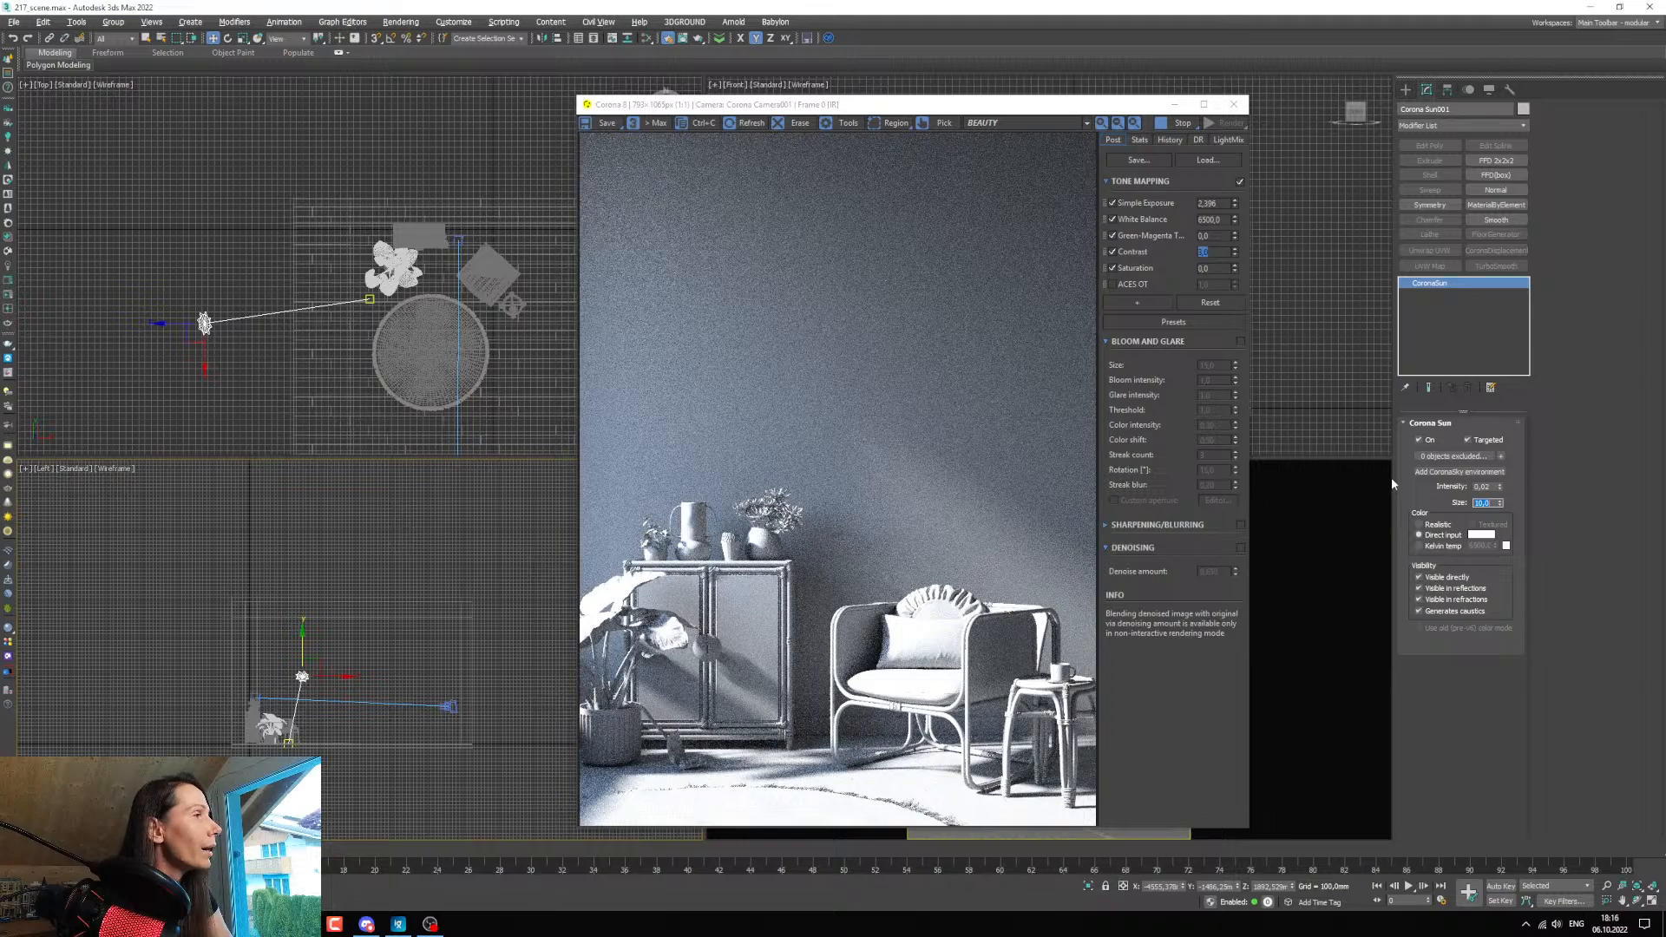
text(20)
key(Return)
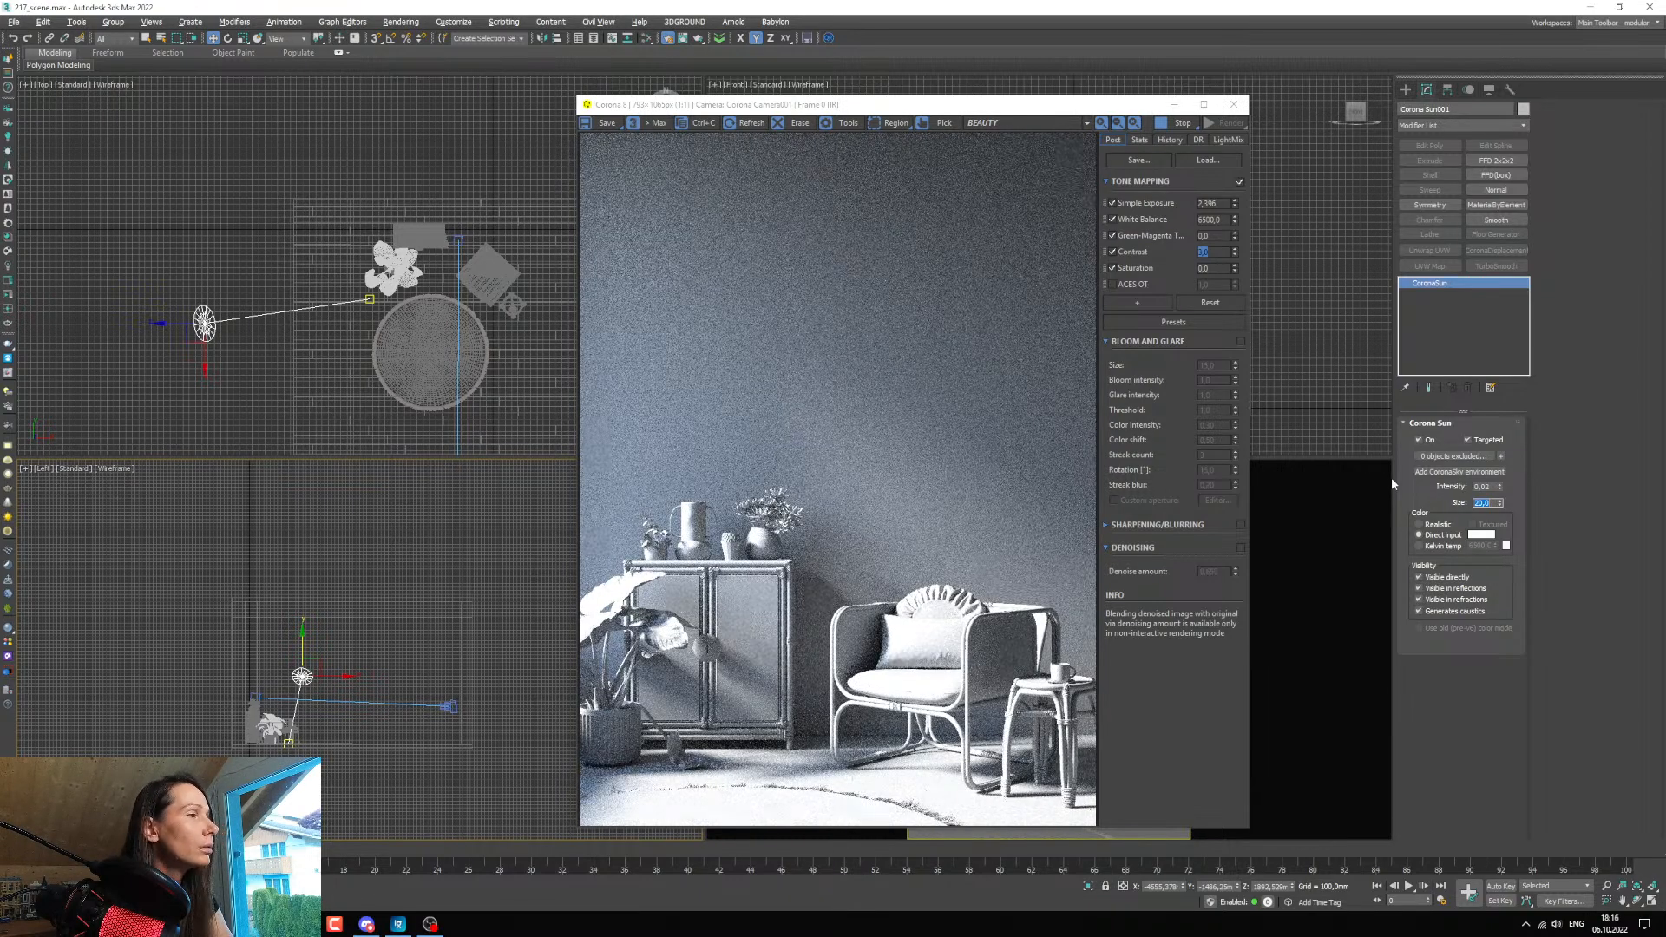
text(30)
key(Return)
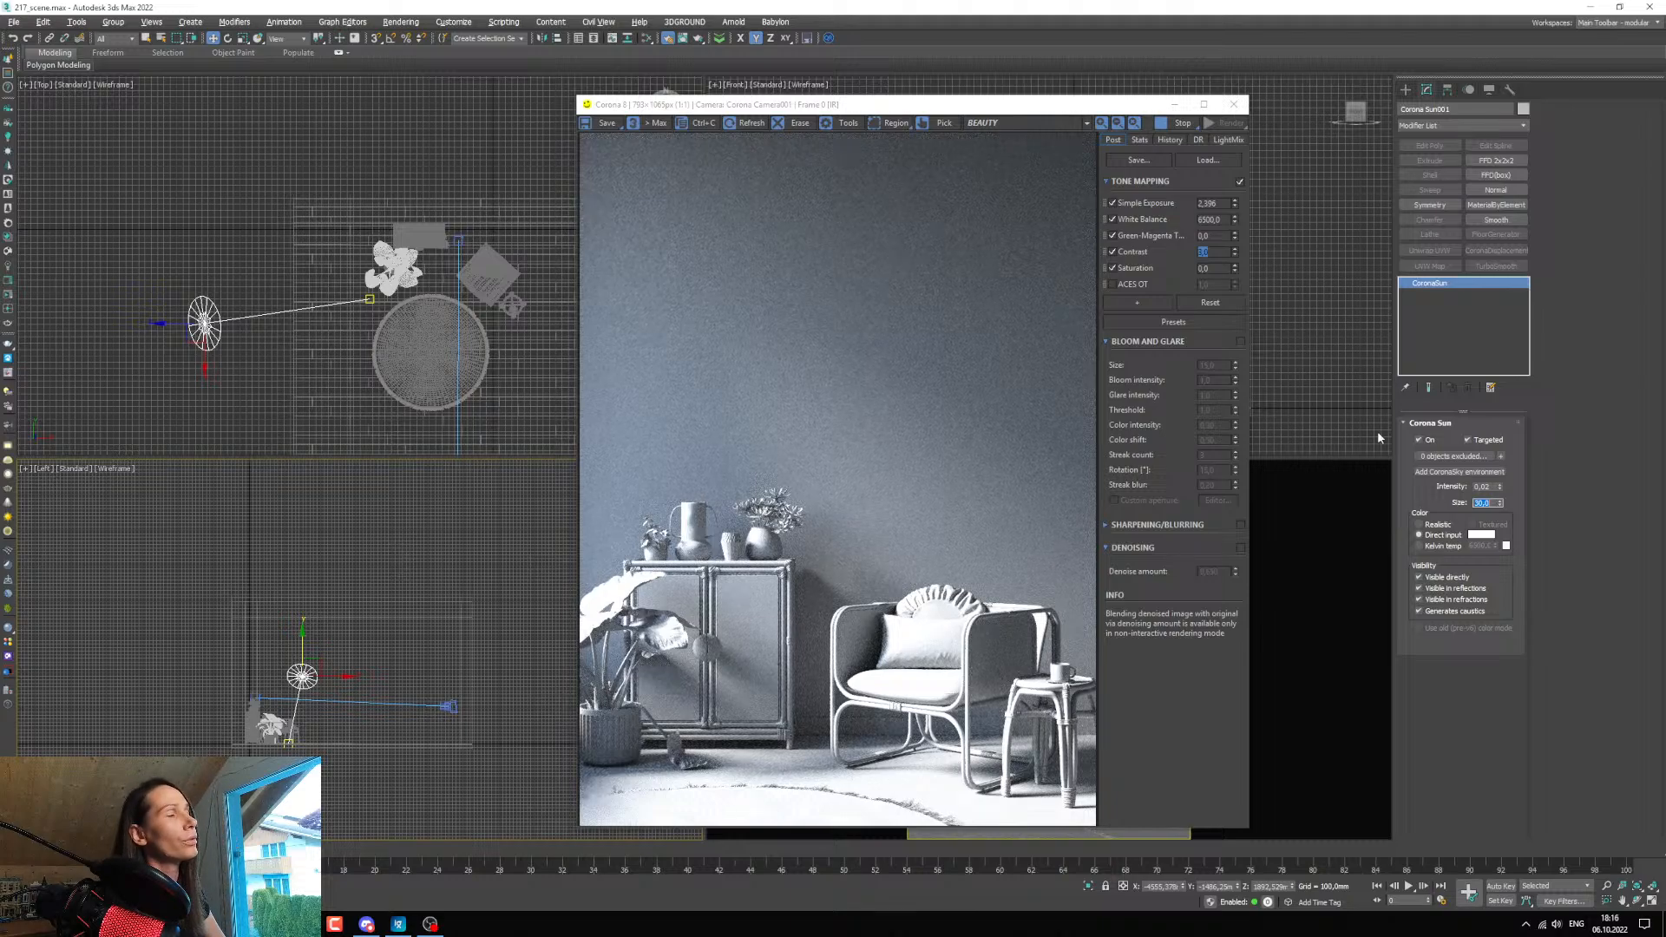
click(1500, 489)
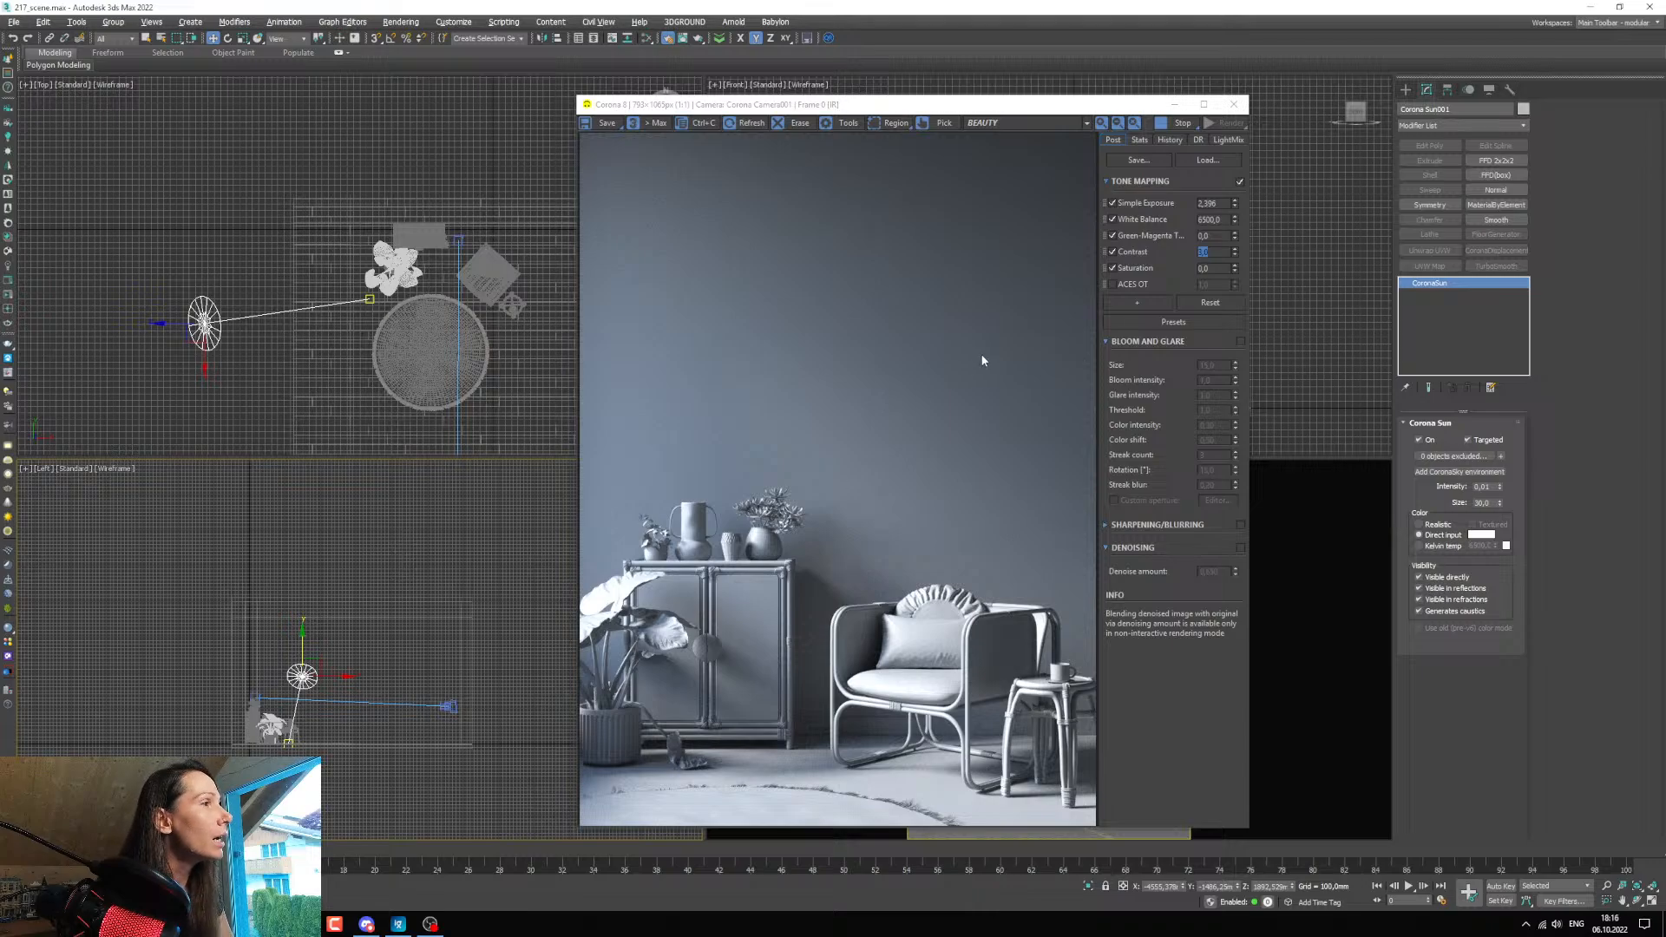
Add a Filmic Mapping operator to the tone mapping with highlight compression about 0.61 and rich shadows about 0.82.
click(1138, 304)
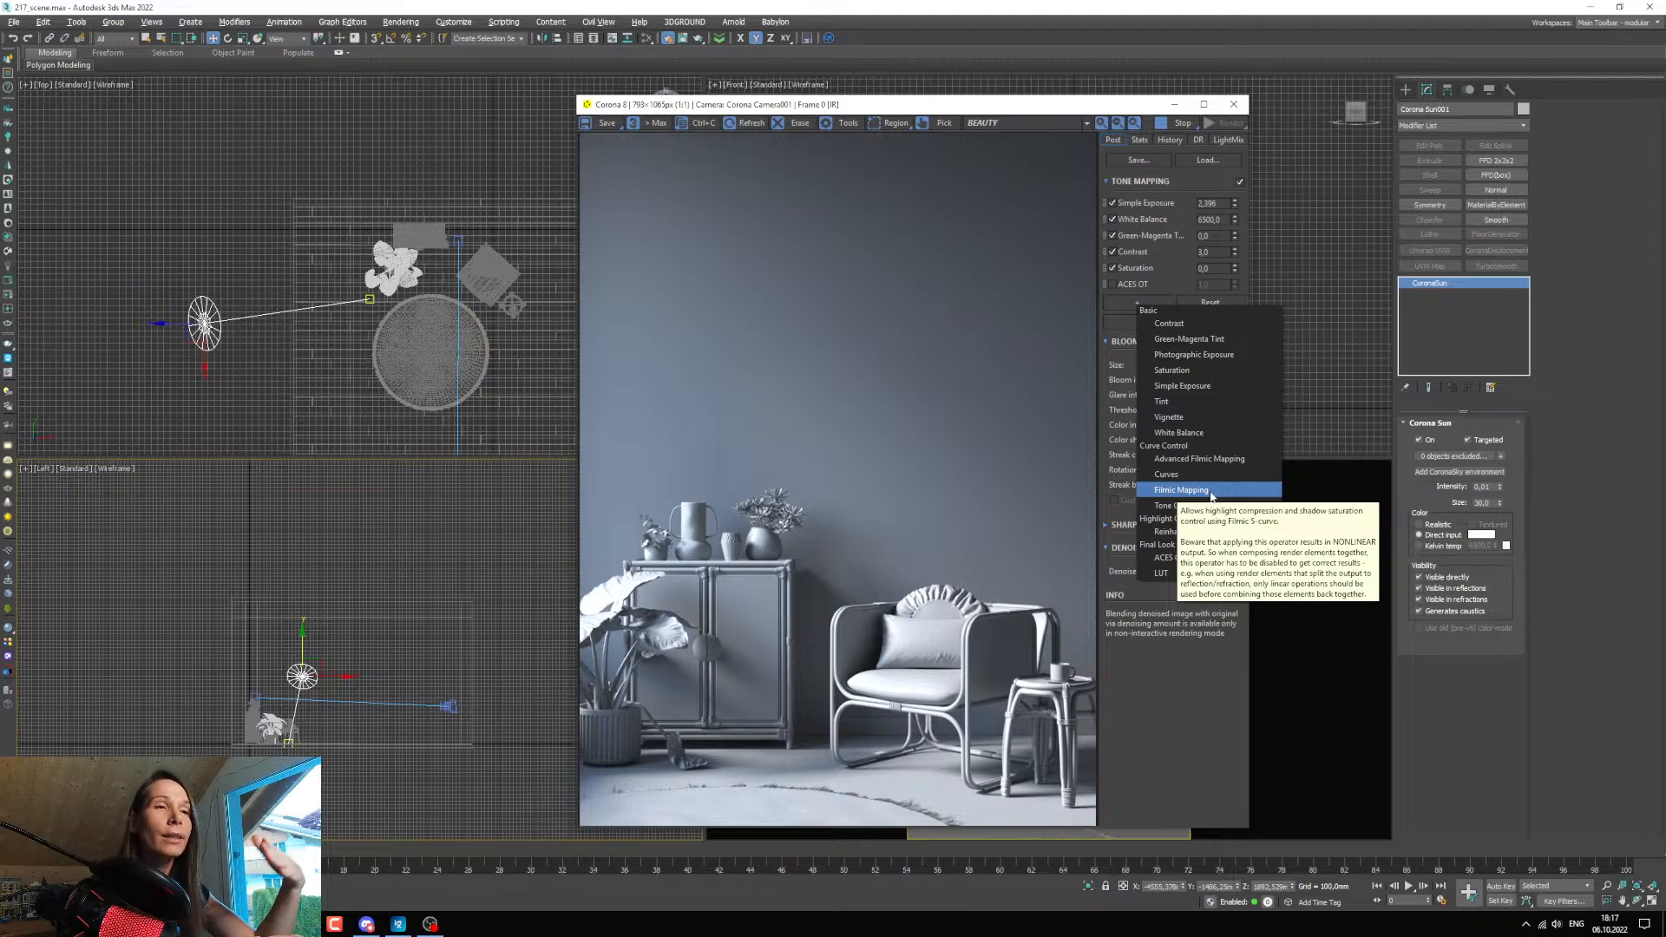
click(1167, 493)
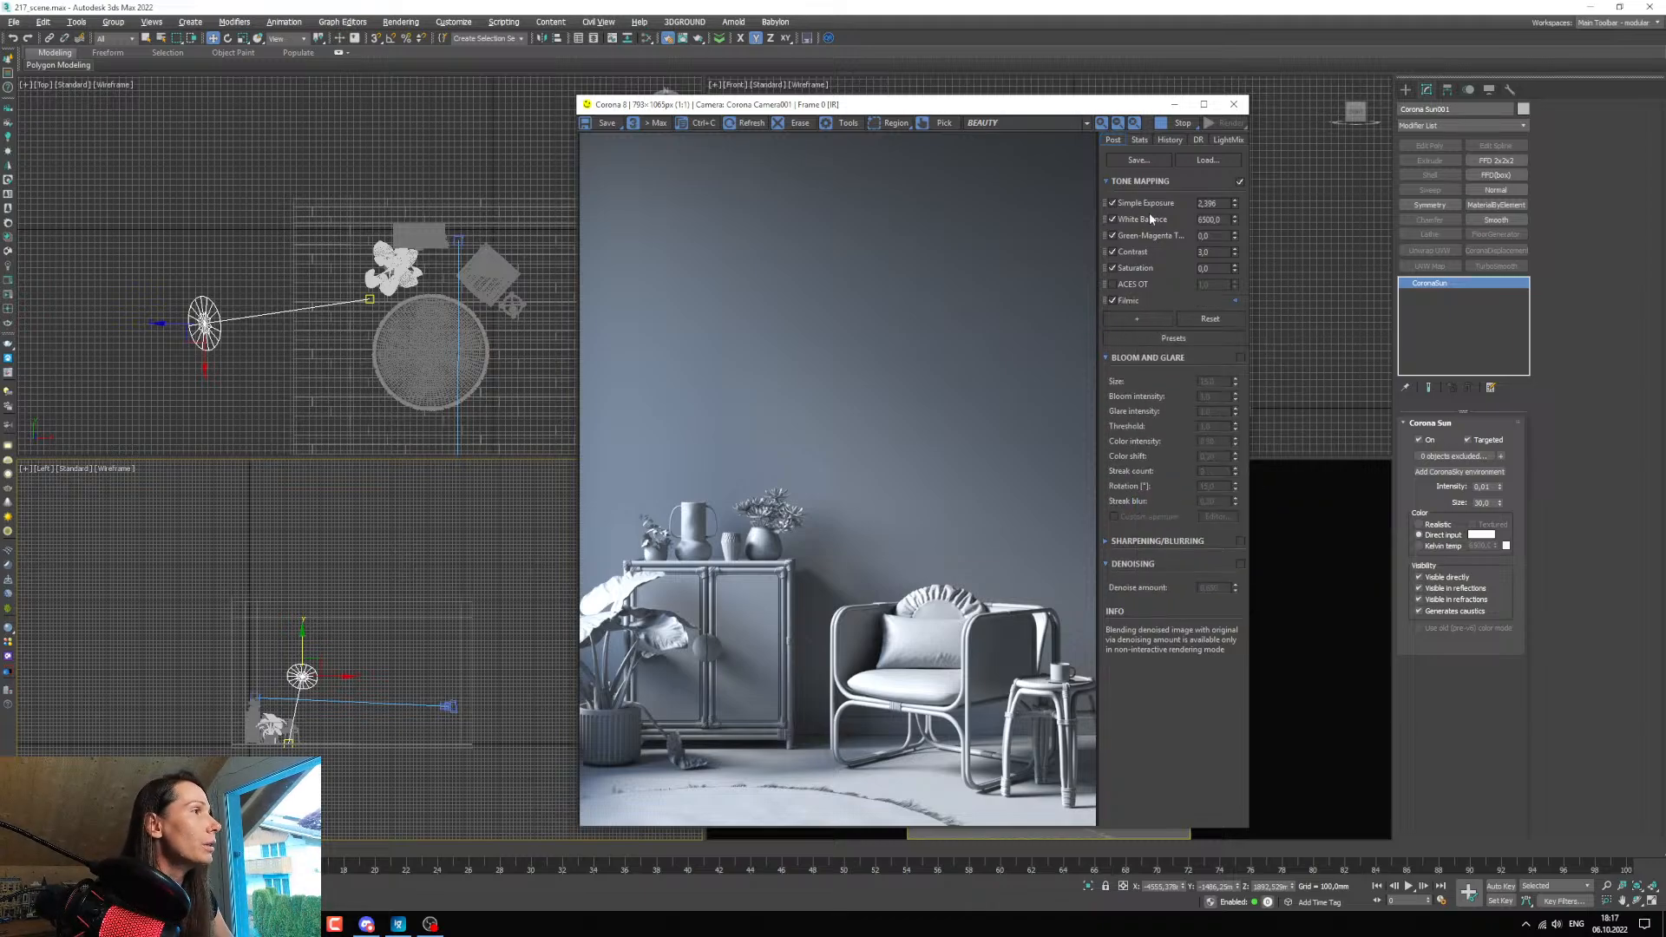
click(1234, 301)
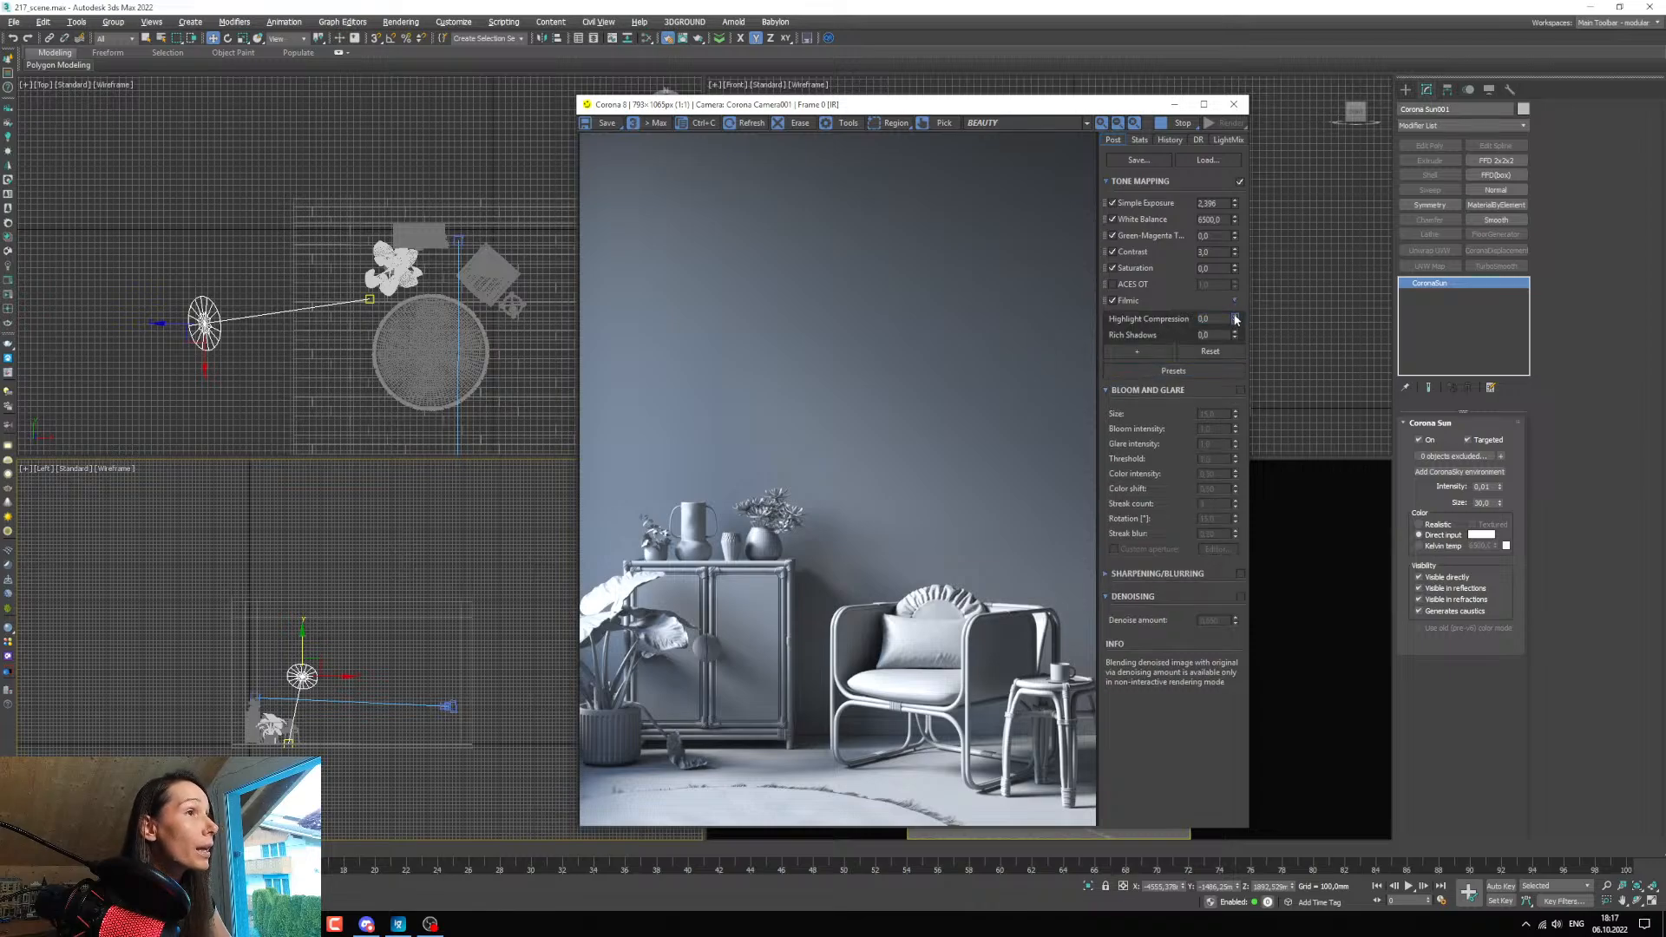
drag(1236, 319, 1229, 206)
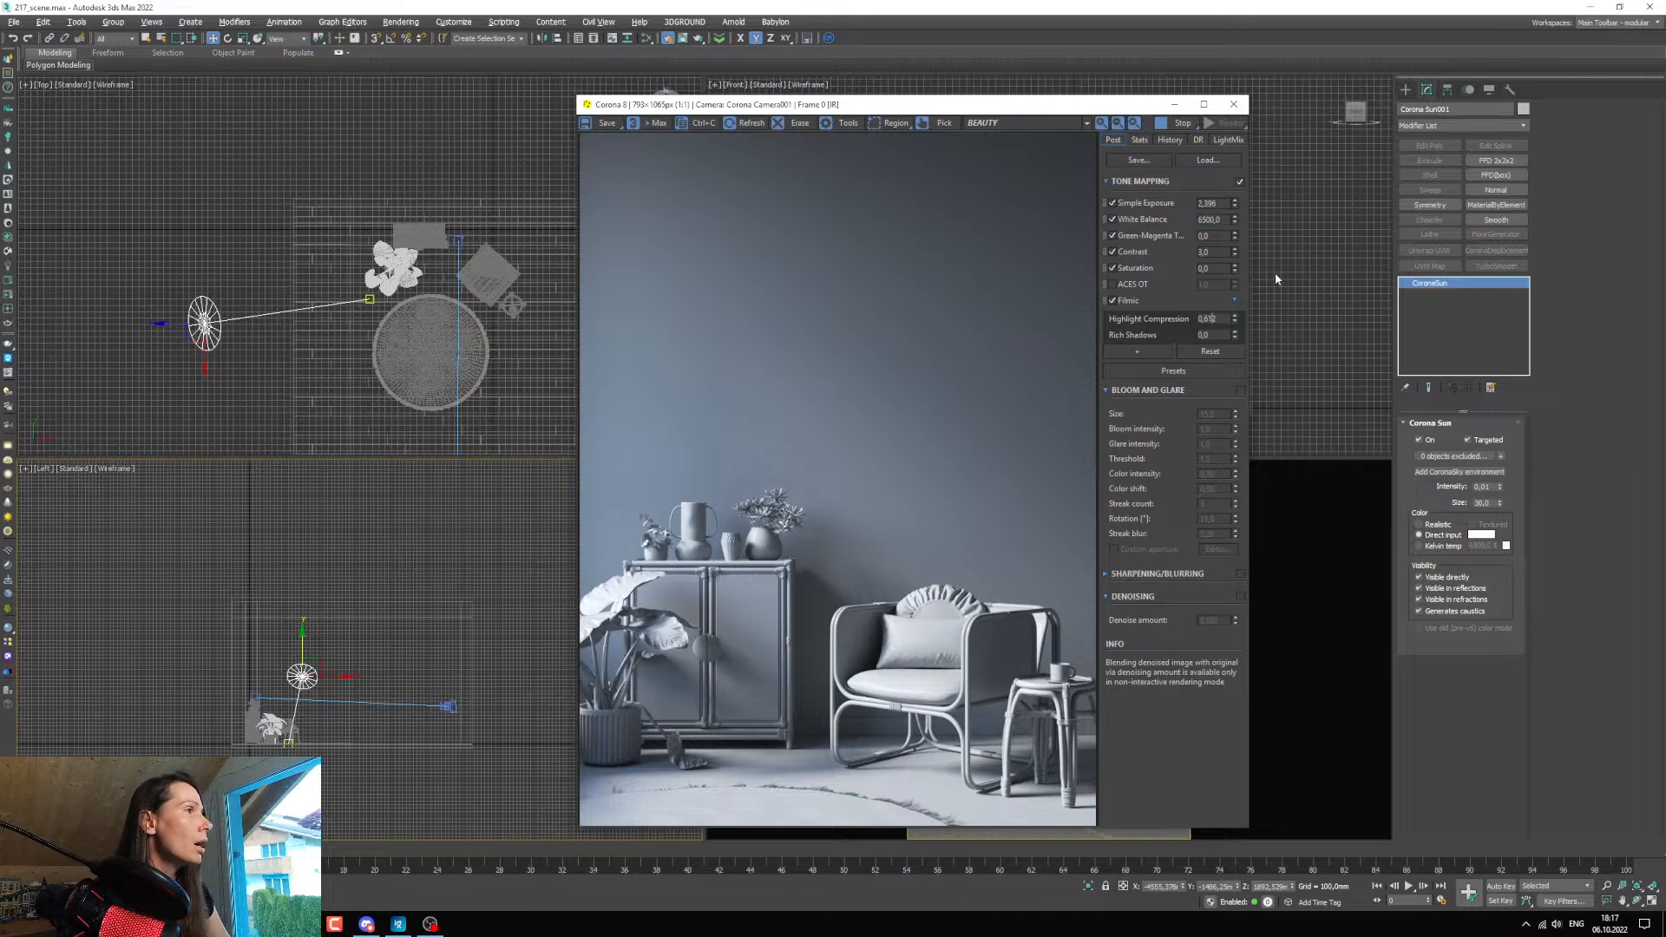
drag(1235, 335, 1236, 198)
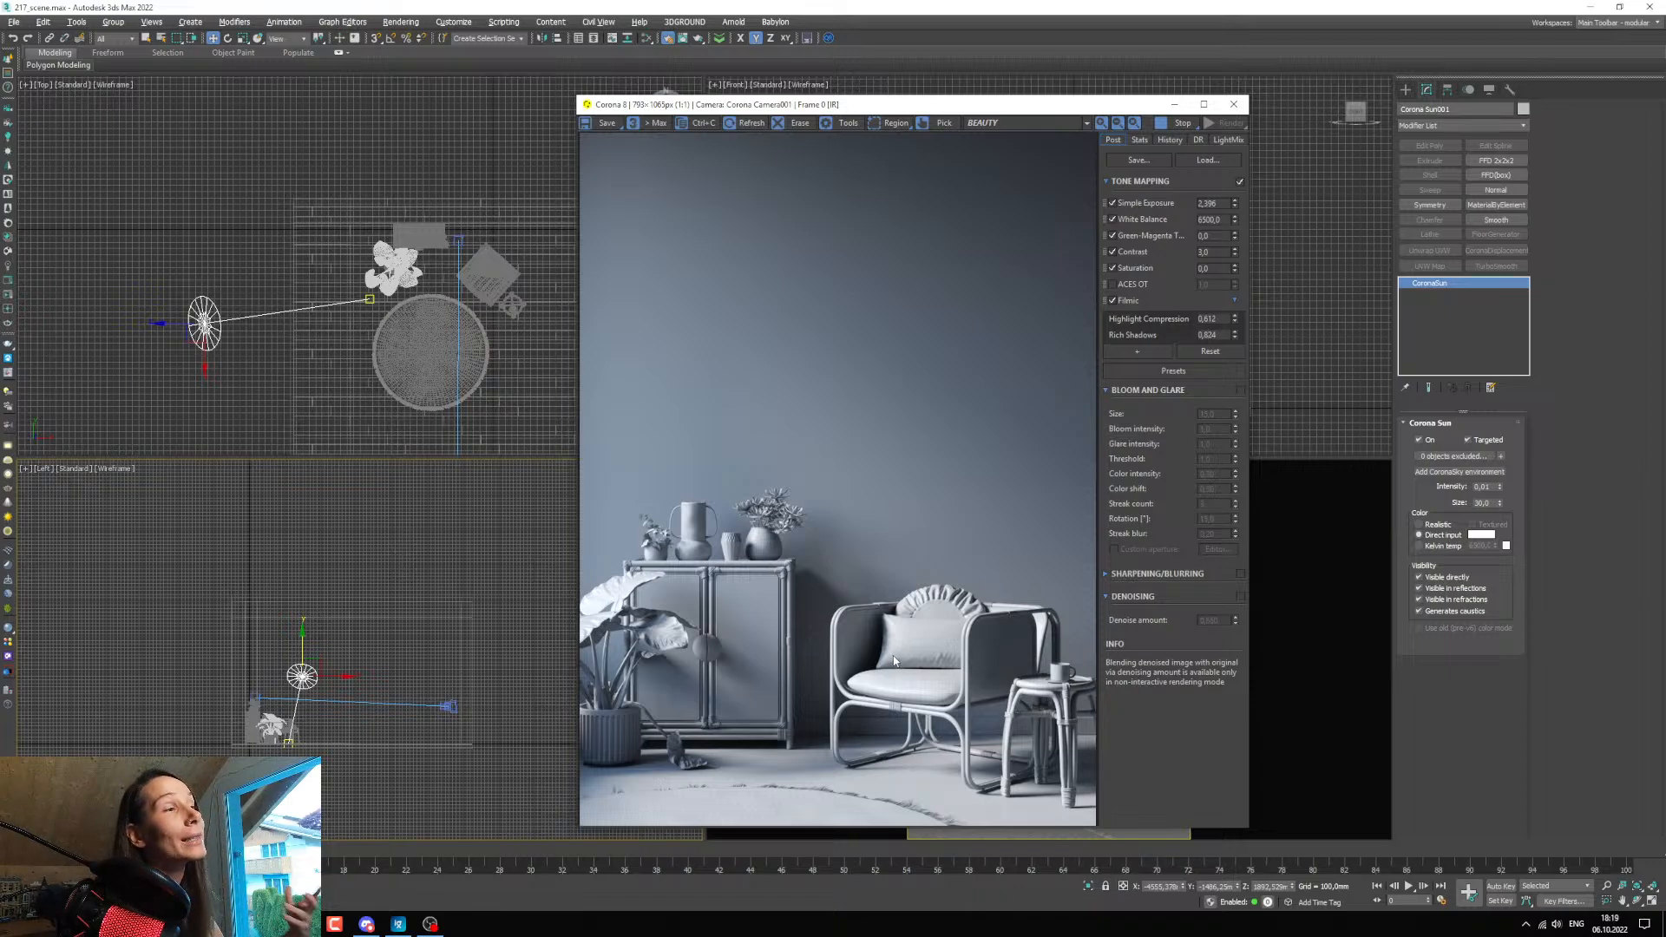
Start creating a new Corona Light for the room.
middle_drag(477, 335, 283, 280)
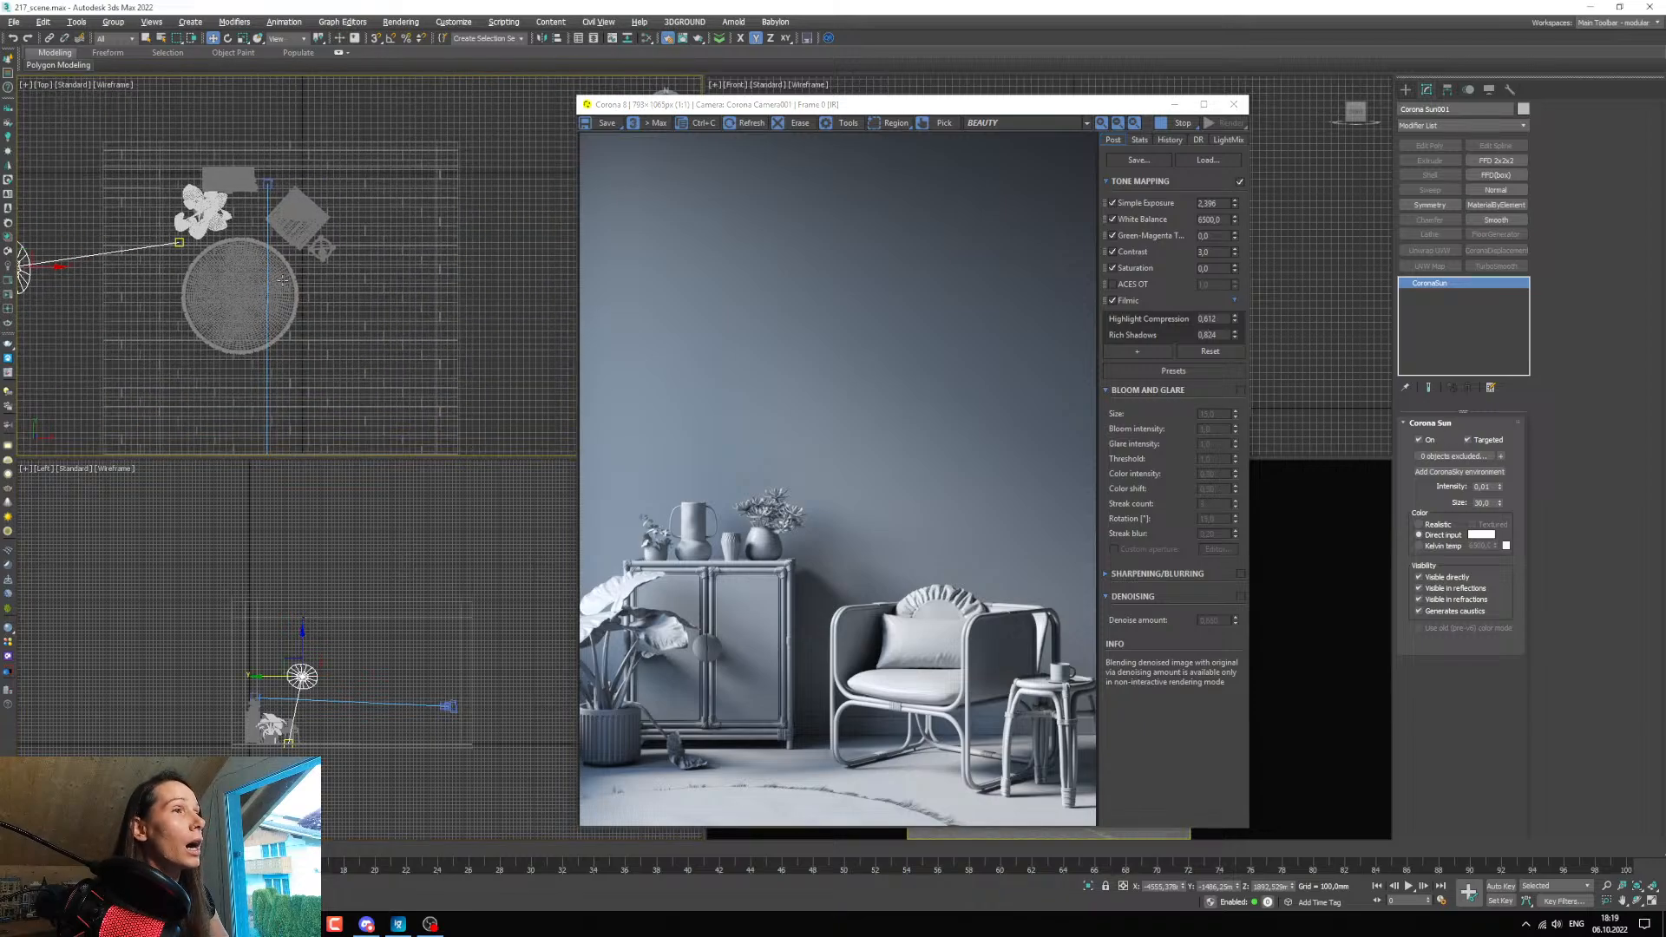
middle_drag(317, 350, 349, 321)
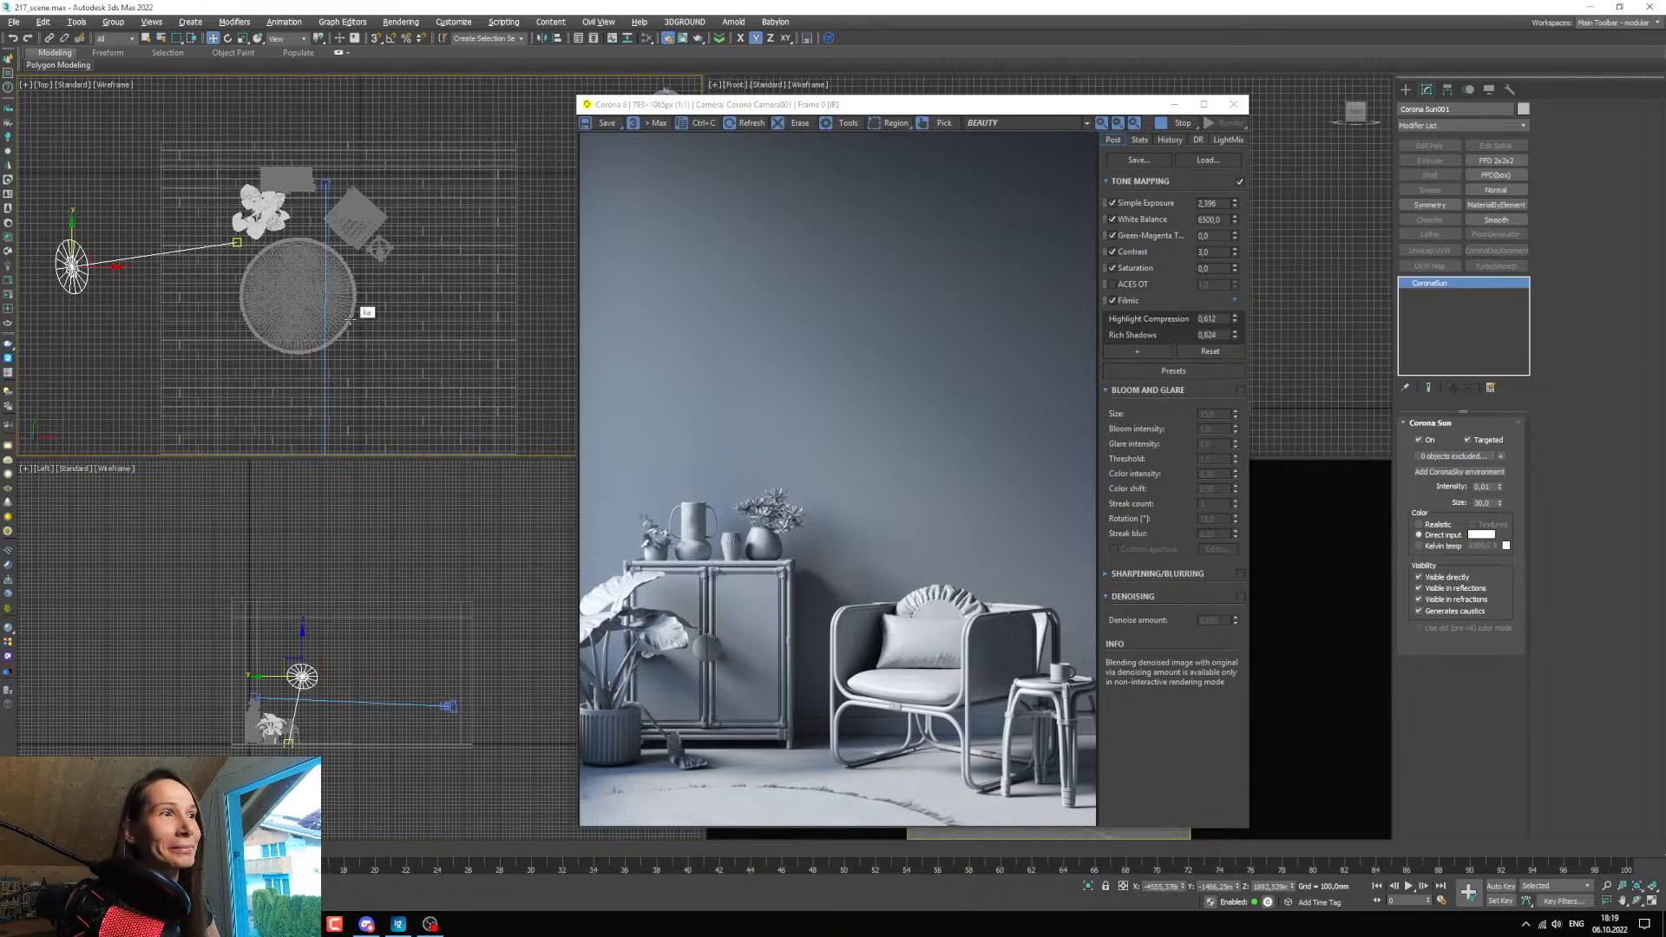
middle_drag(84, 246, 195, 232)
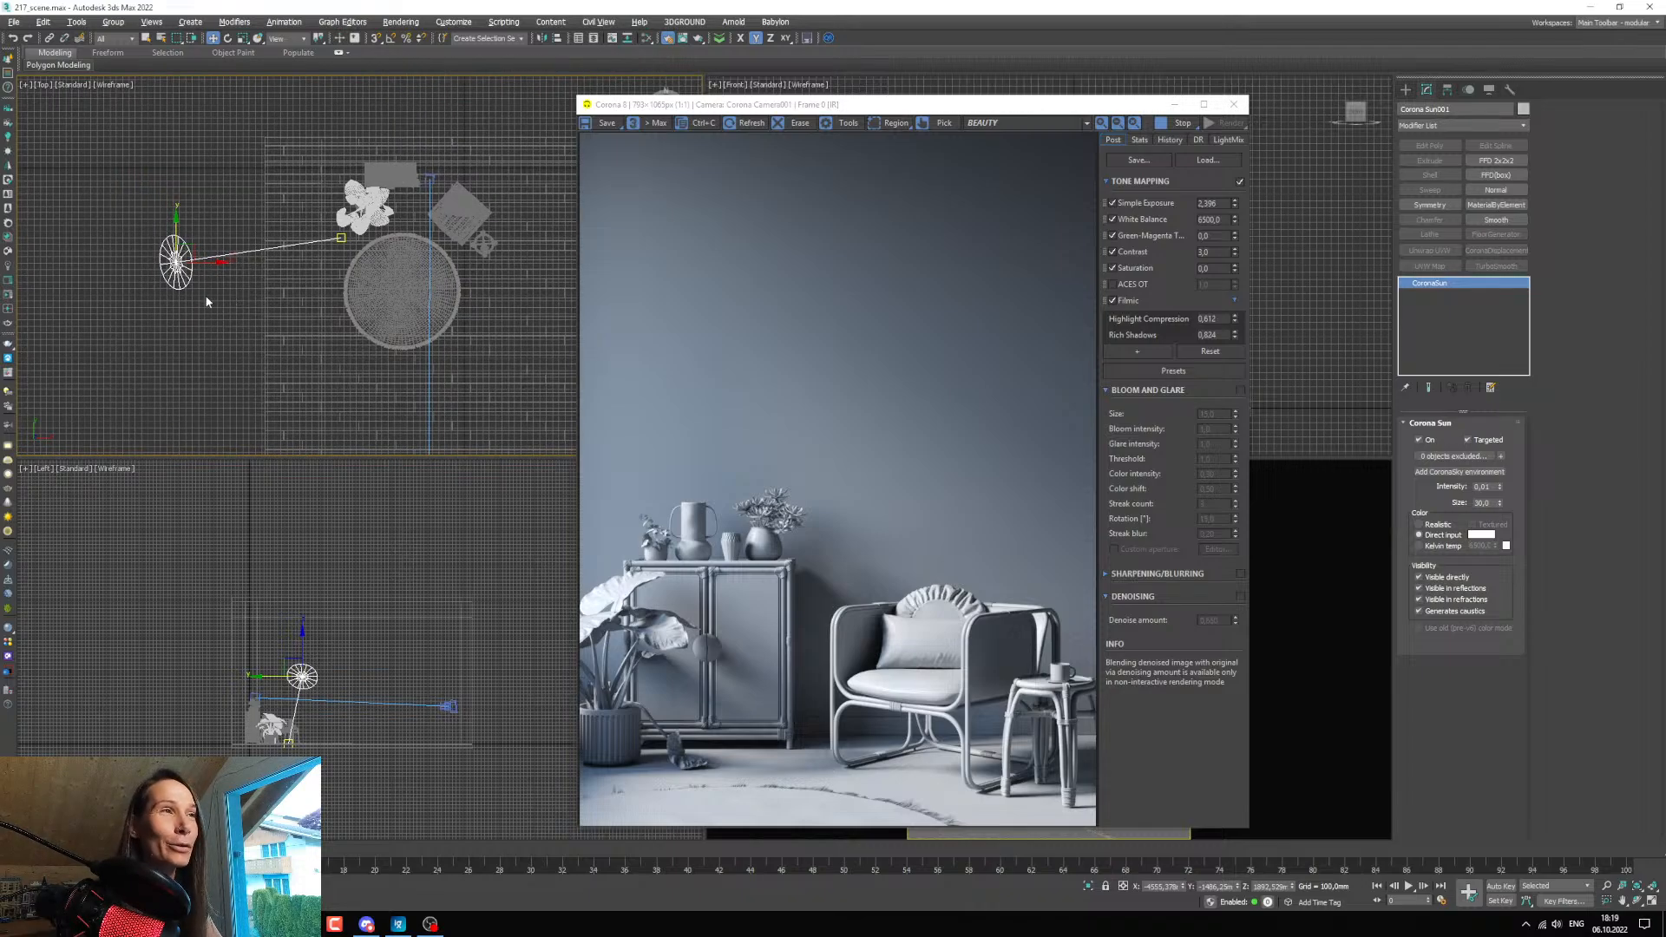
scroll(265, 319, down, 5)
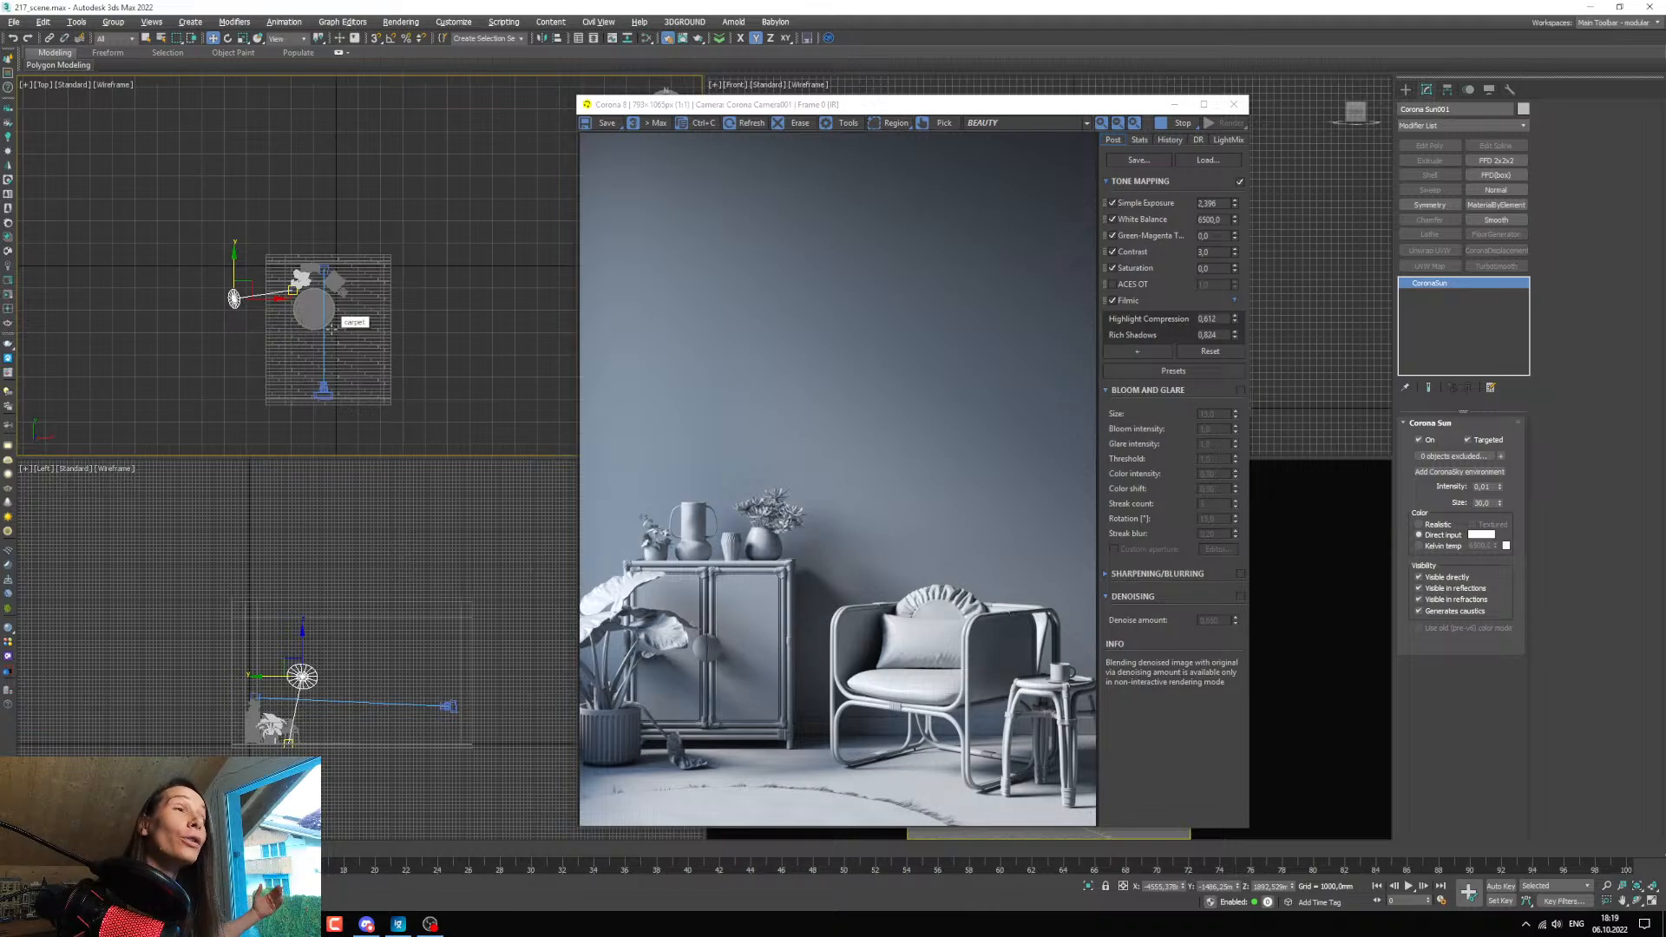
click(1406, 89)
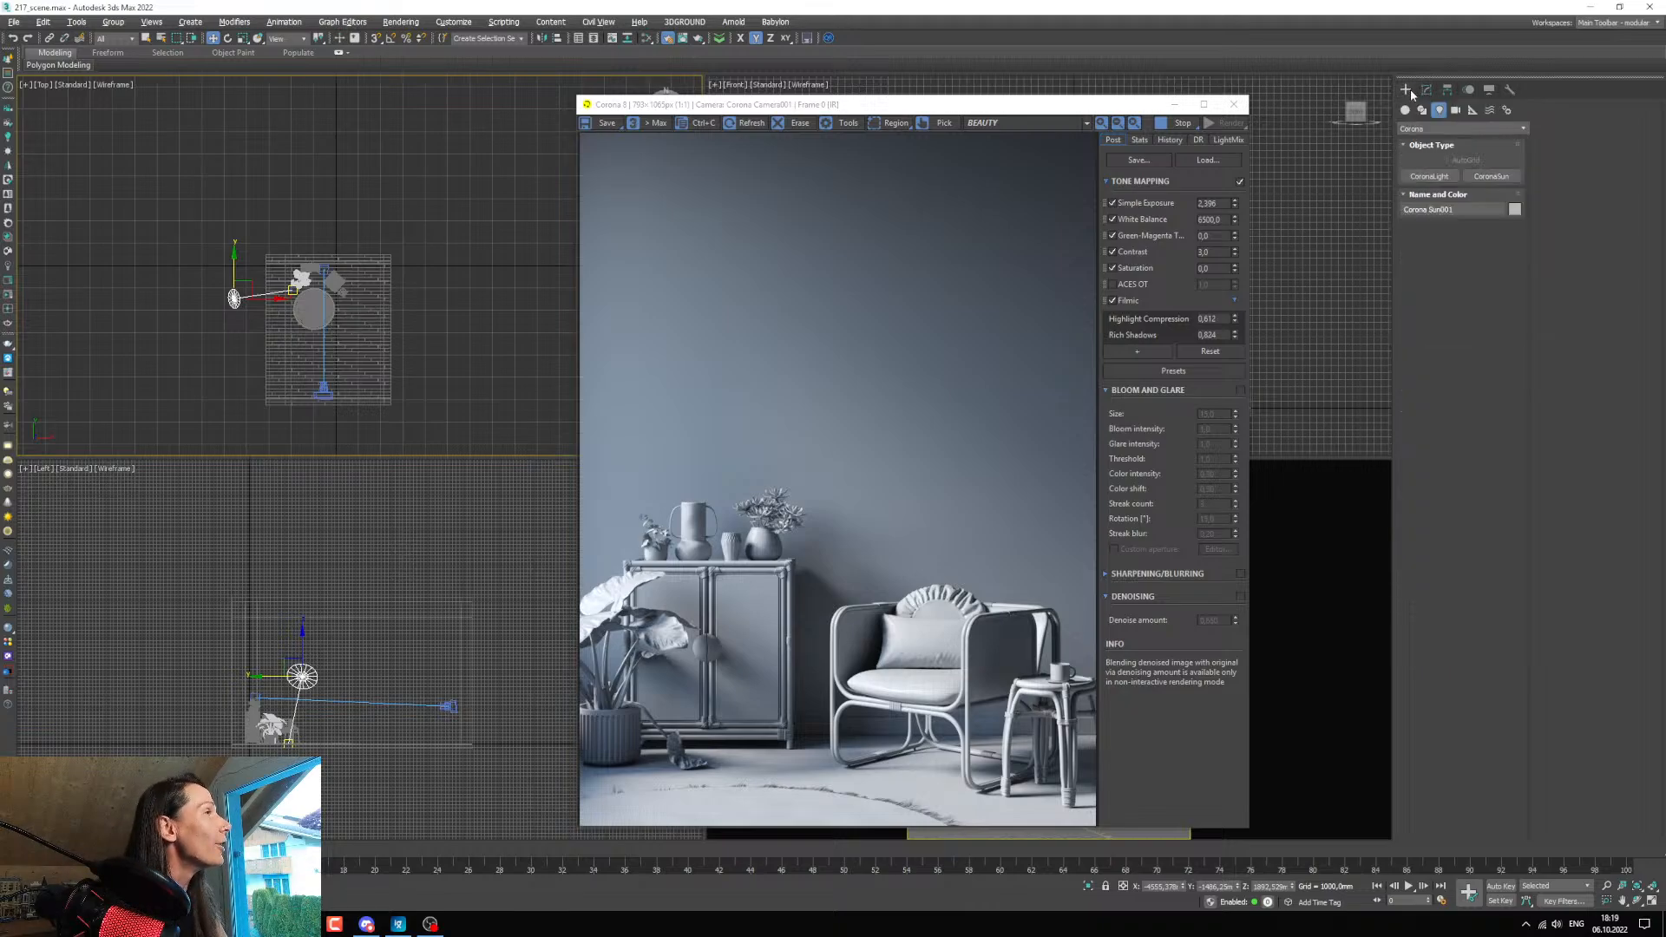
click(1432, 179)
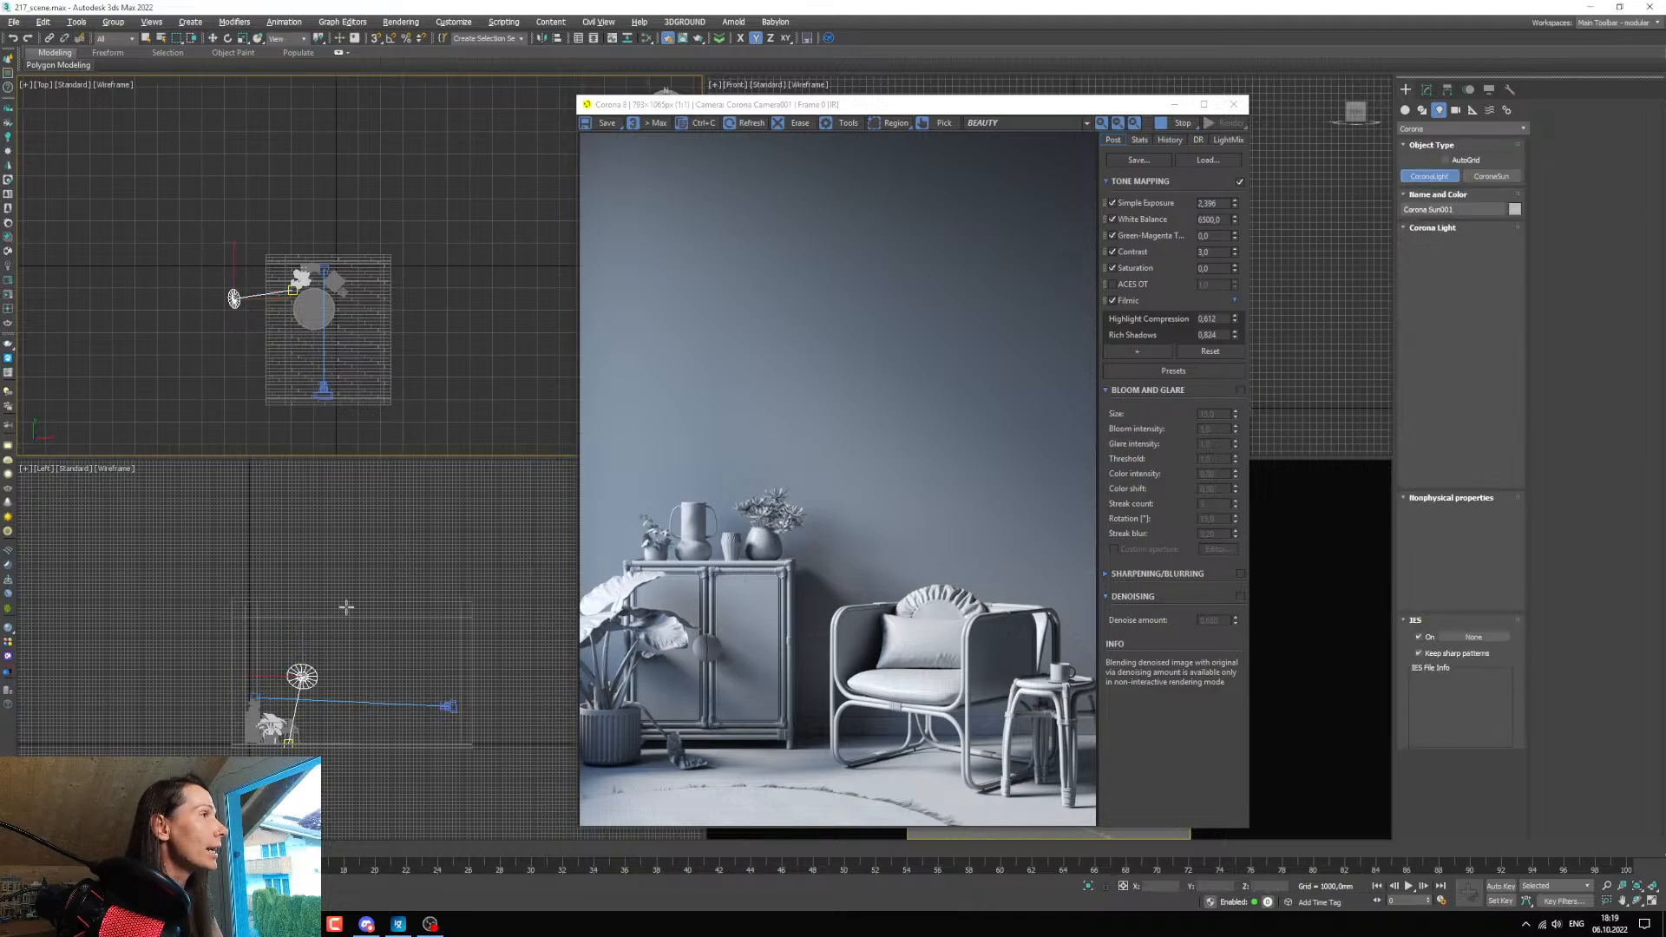
middle_drag(309, 712, 342, 695)
scroll(347, 645, up, 5)
scroll(358, 628, down, 2)
scroll(320, 694, up, 4)
middle_drag(294, 625, 284, 649)
drag(284, 649, 364, 704)
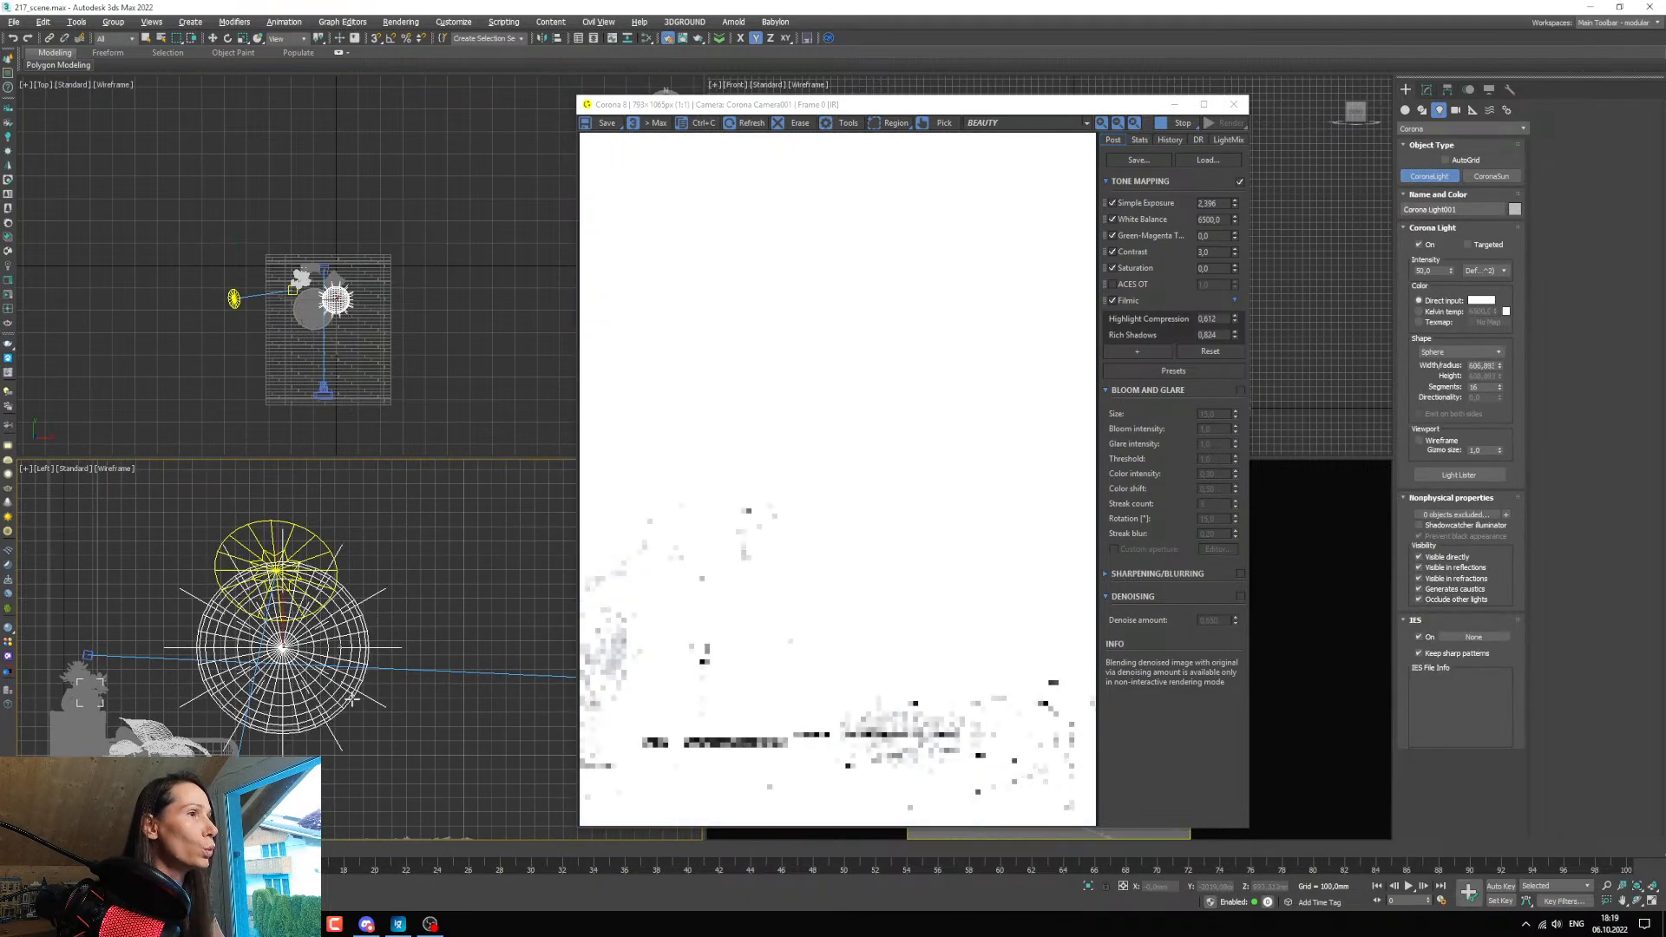
key(ctrl+z)
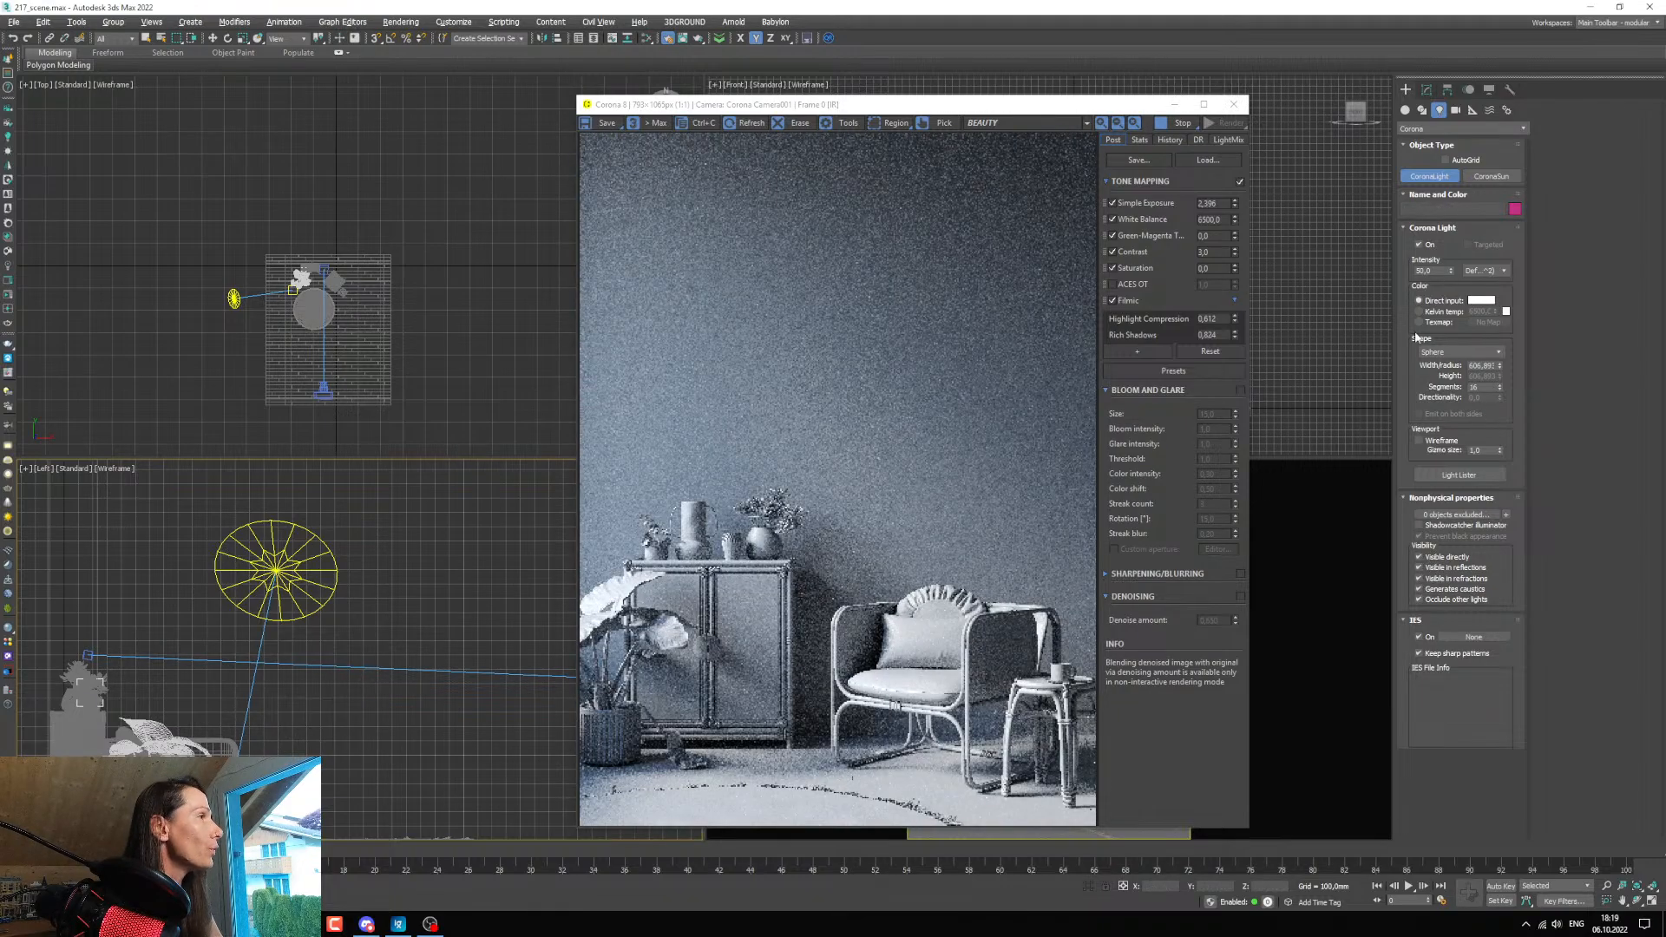
Set the light shape to Rectangle and draw a light about 400 by 370 mm above the furniture in the Left view.
click(1458, 352)
click(1441, 372)
middle_drag(357, 677, 376, 632)
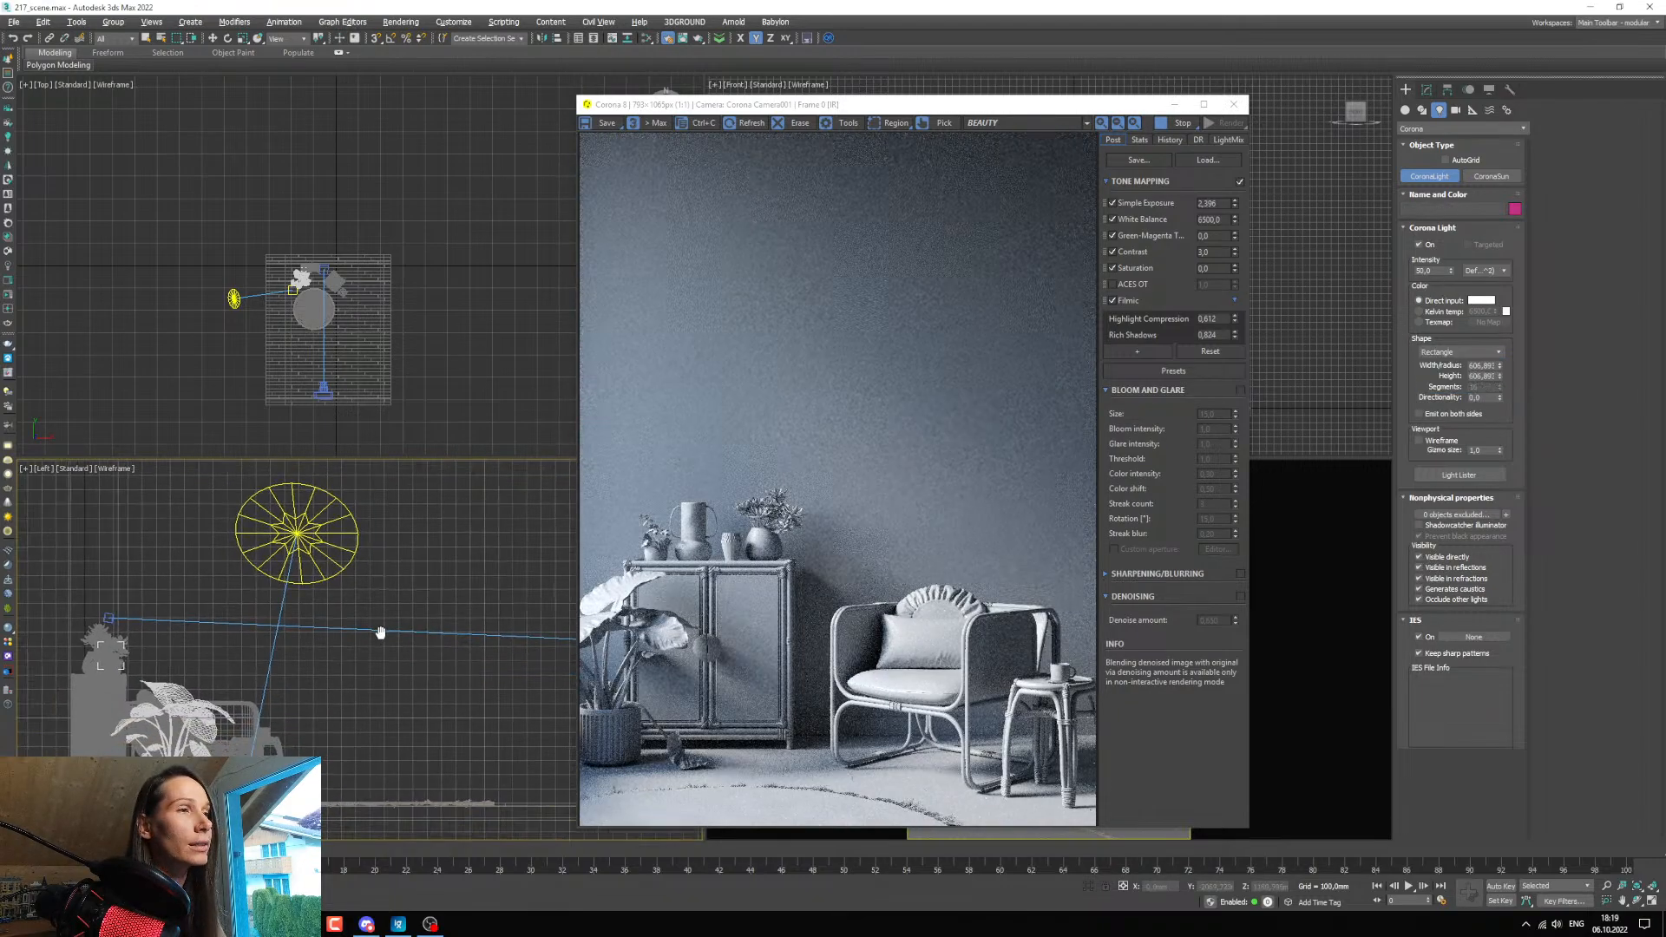
drag(290, 601, 346, 658)
scroll(347, 602, down, 4)
scroll(360, 290, up, 8)
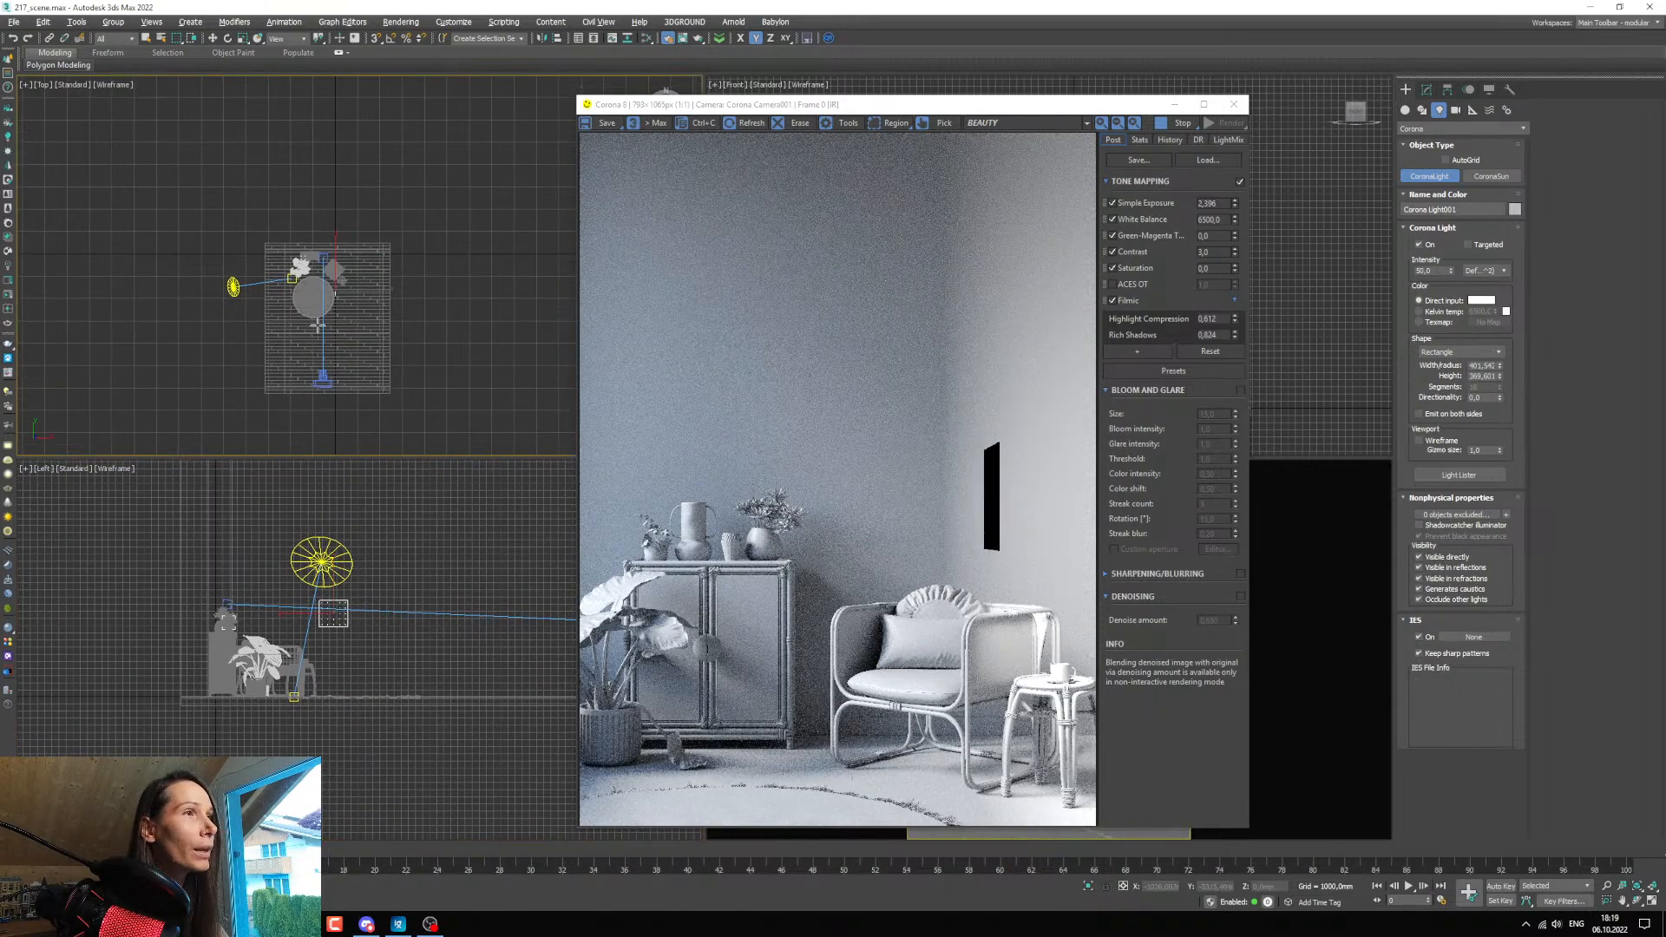
Turn the rectangular light half a turn in the Top view with angle snap on, so it faces the cabinet side.
scroll(369, 282, up, 6)
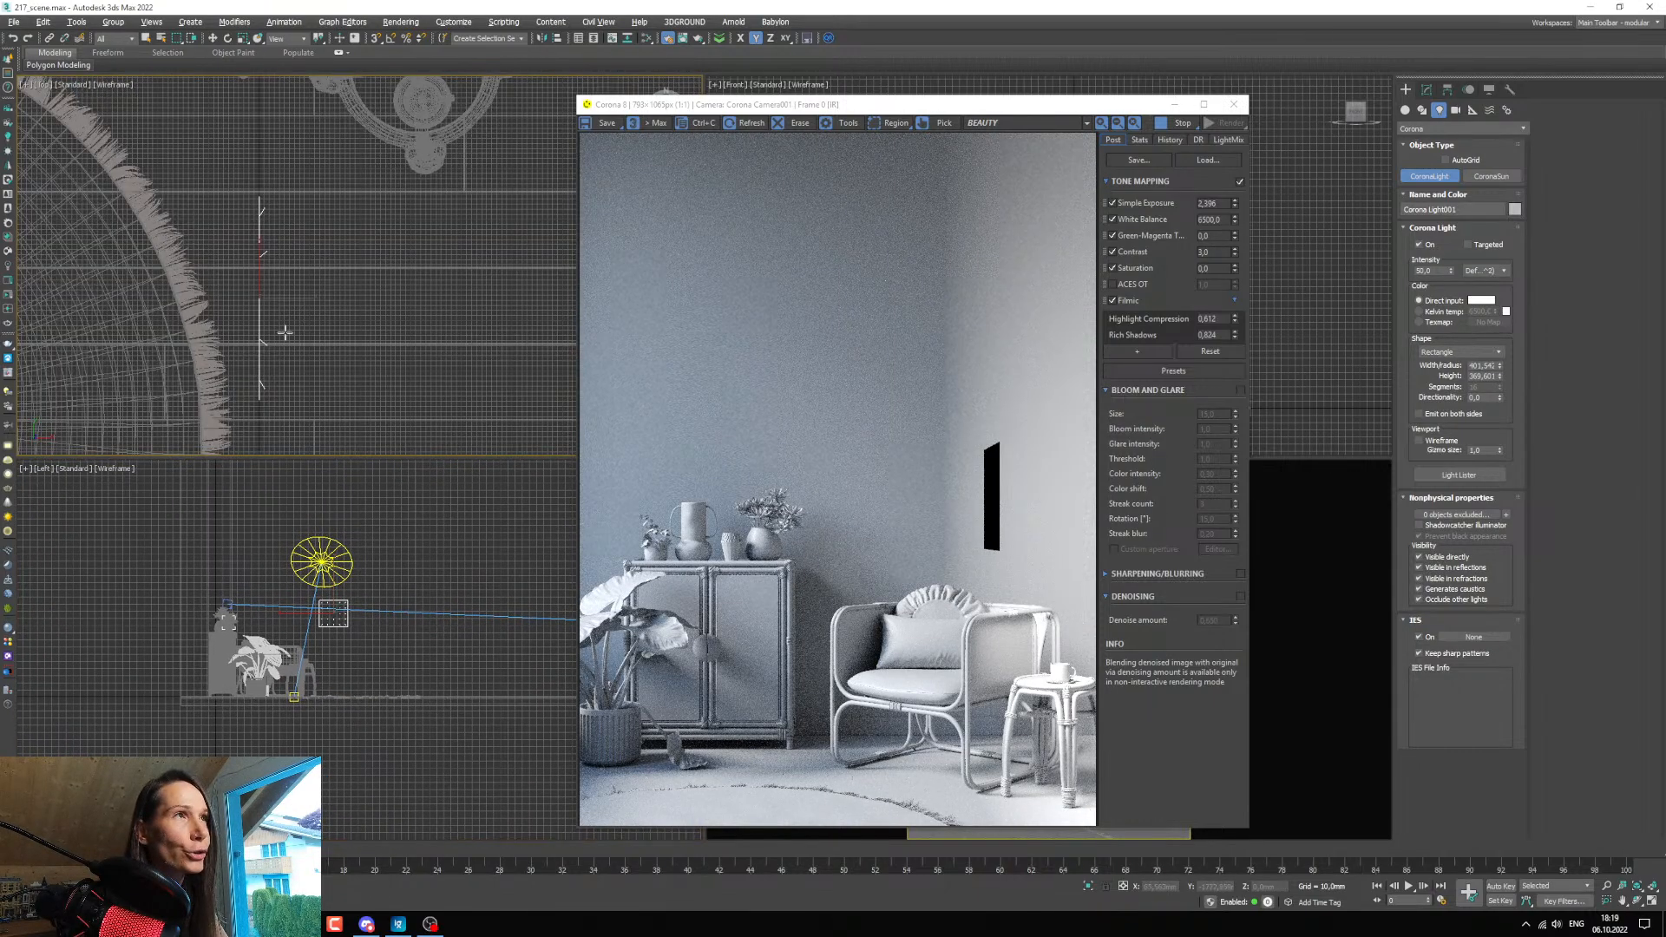
click(213, 38)
scroll(263, 359, up, 5)
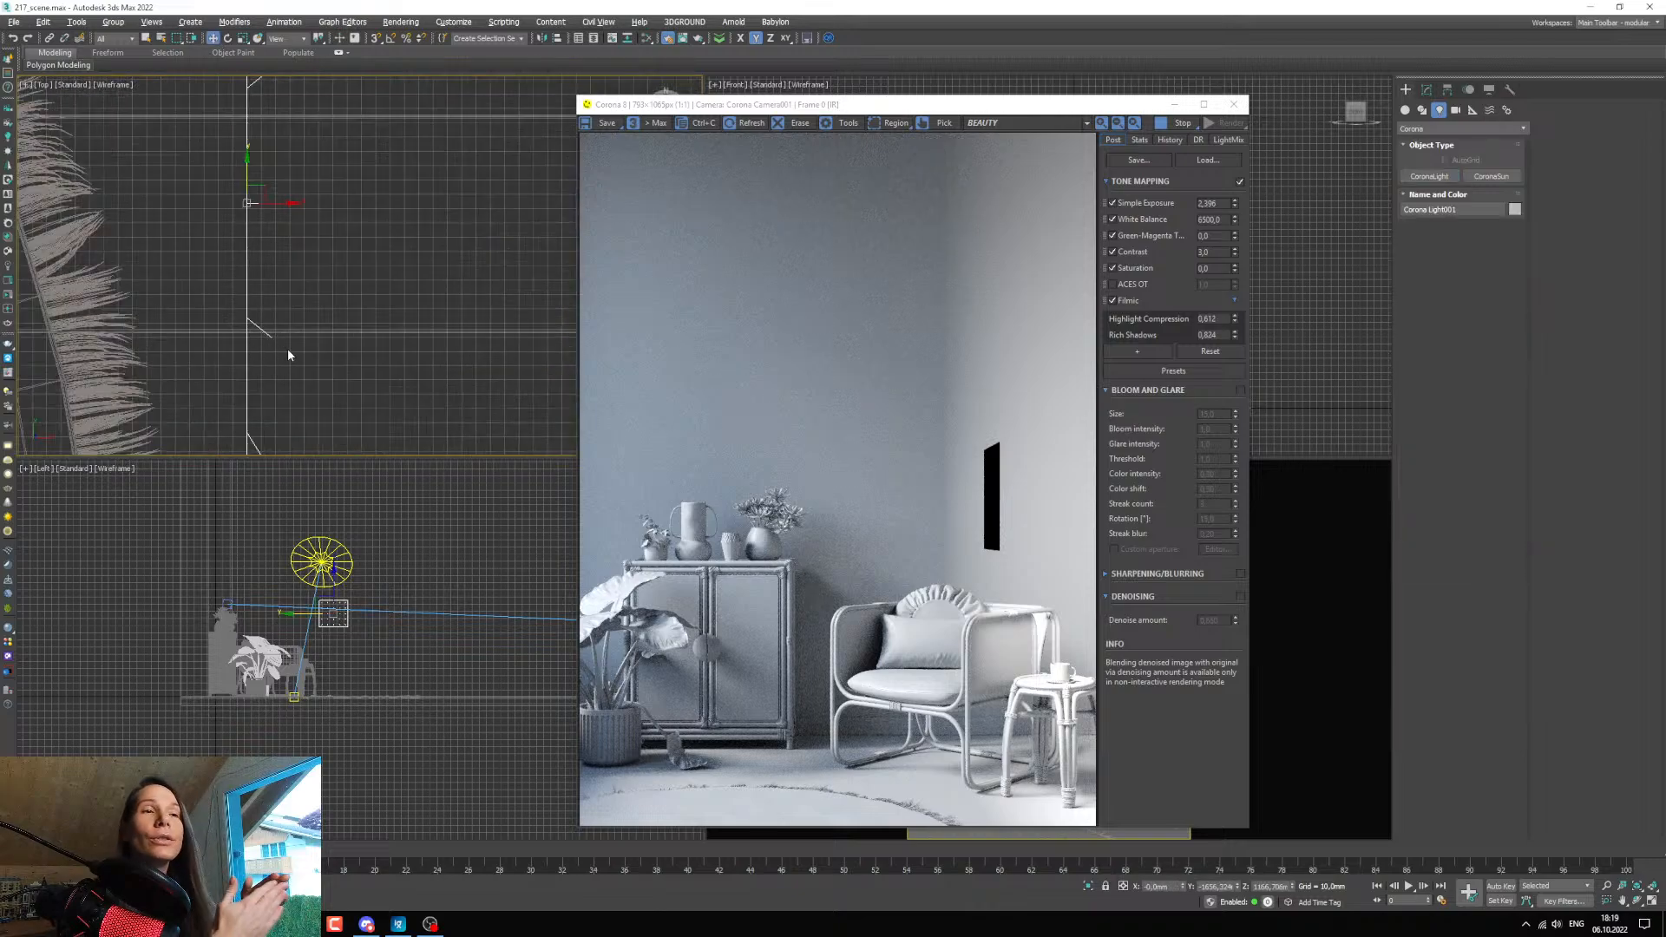
scroll(288, 351, down, 5)
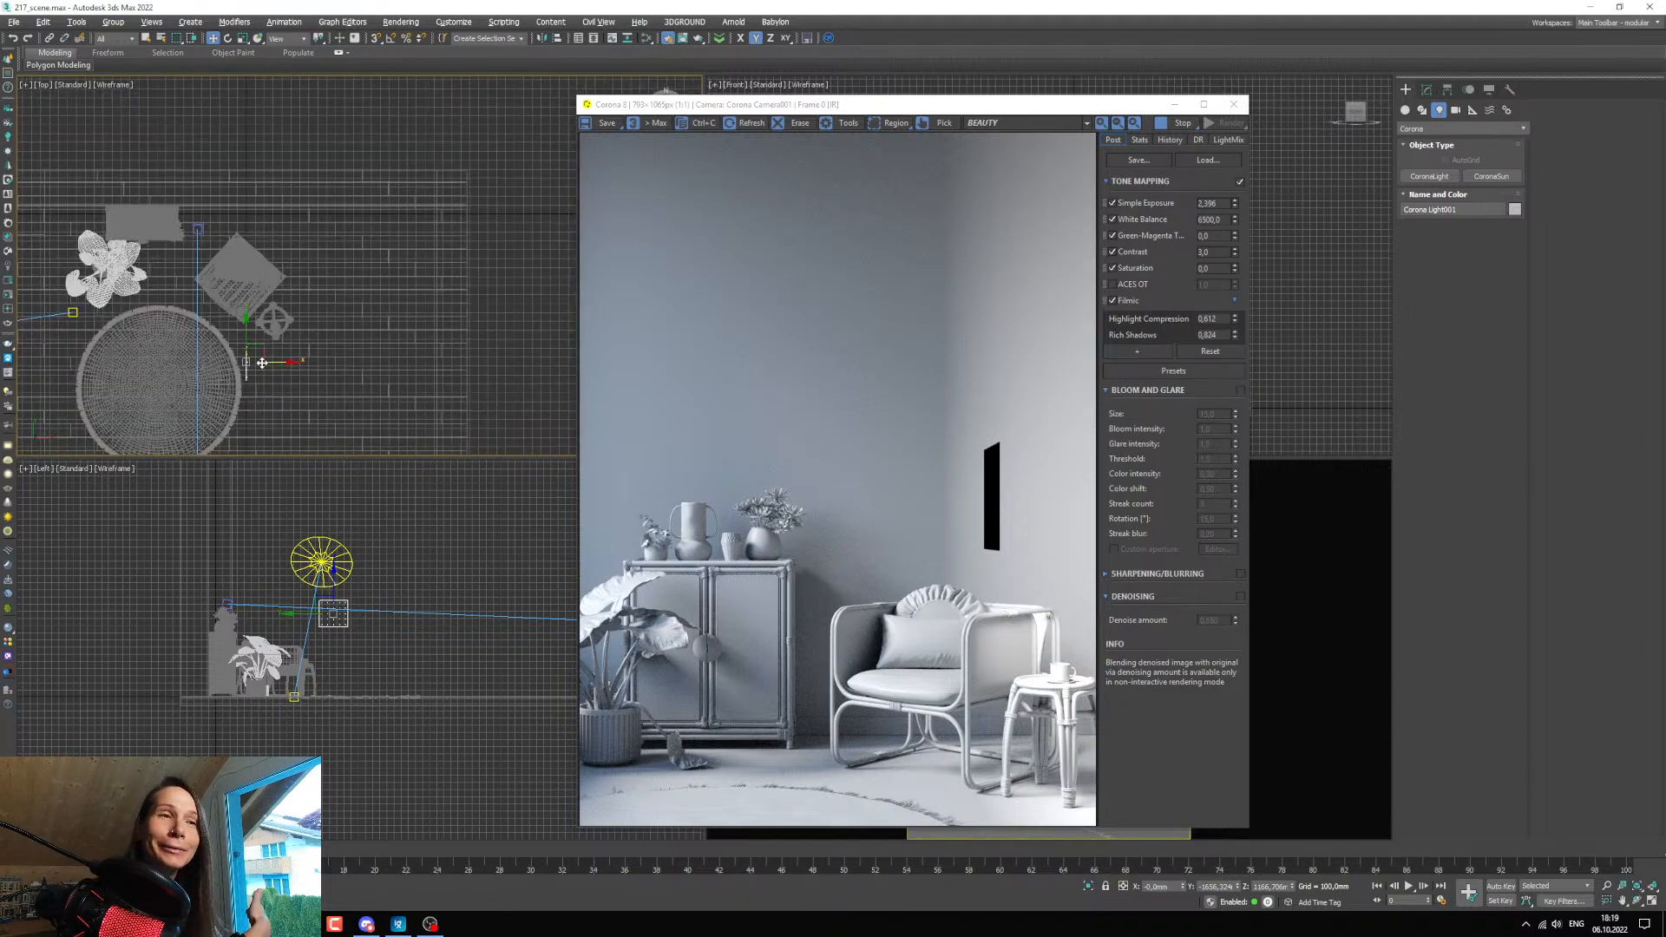
scroll(265, 373, up, 3)
click(228, 39)
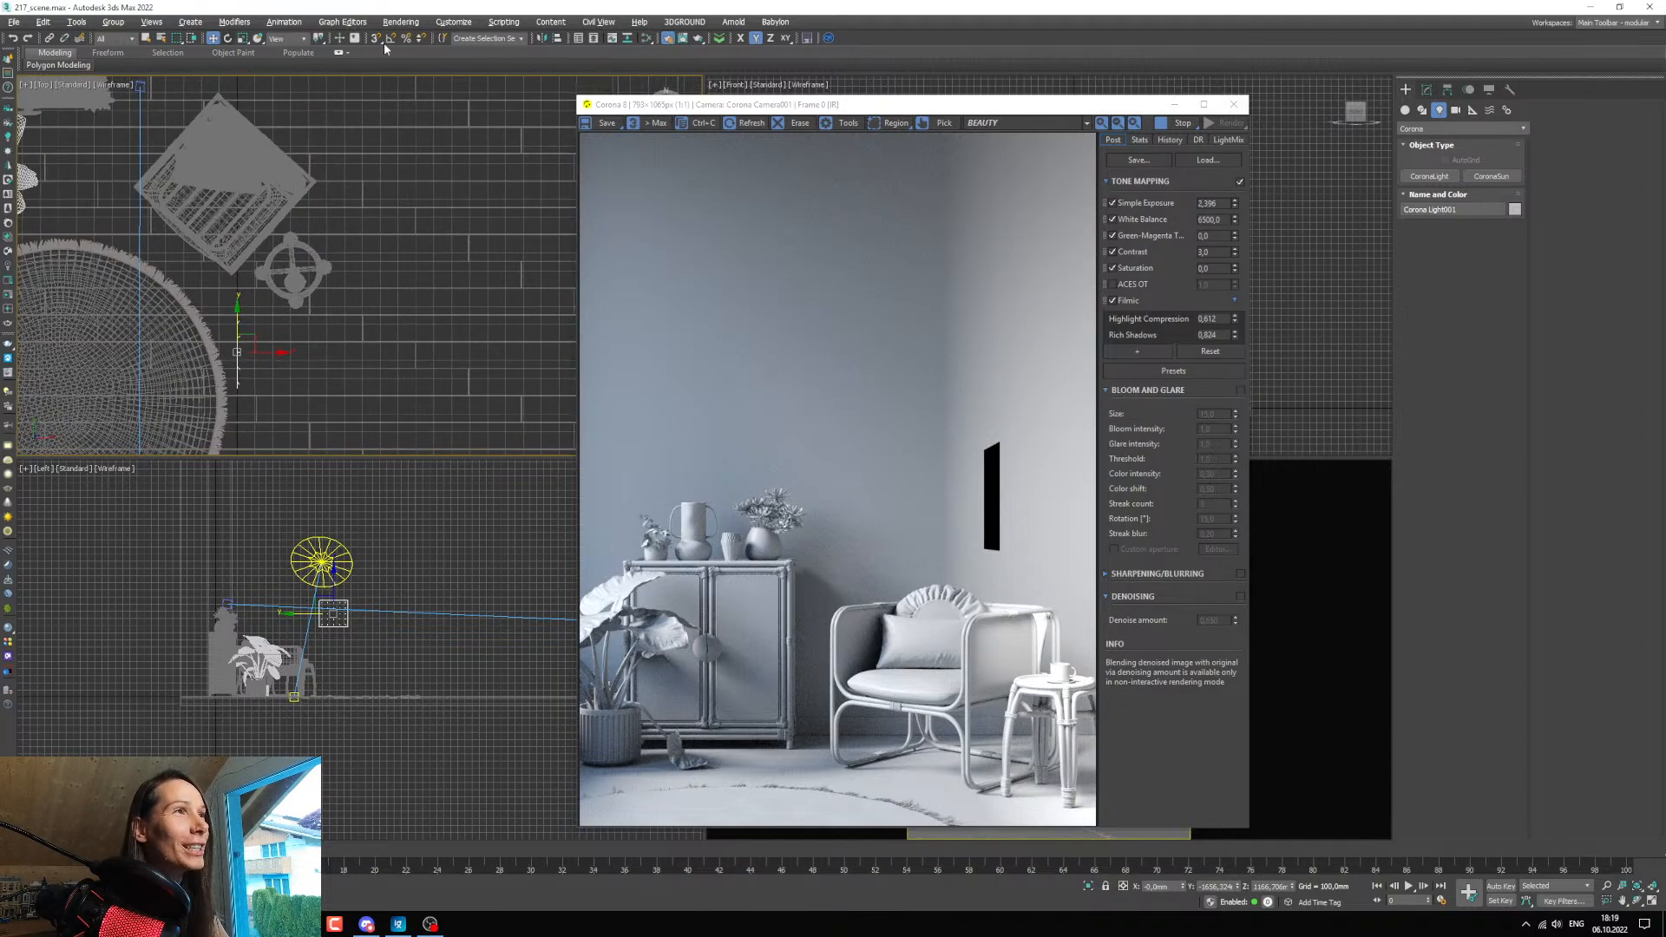
click(390, 42)
drag(273, 335, 220, 259)
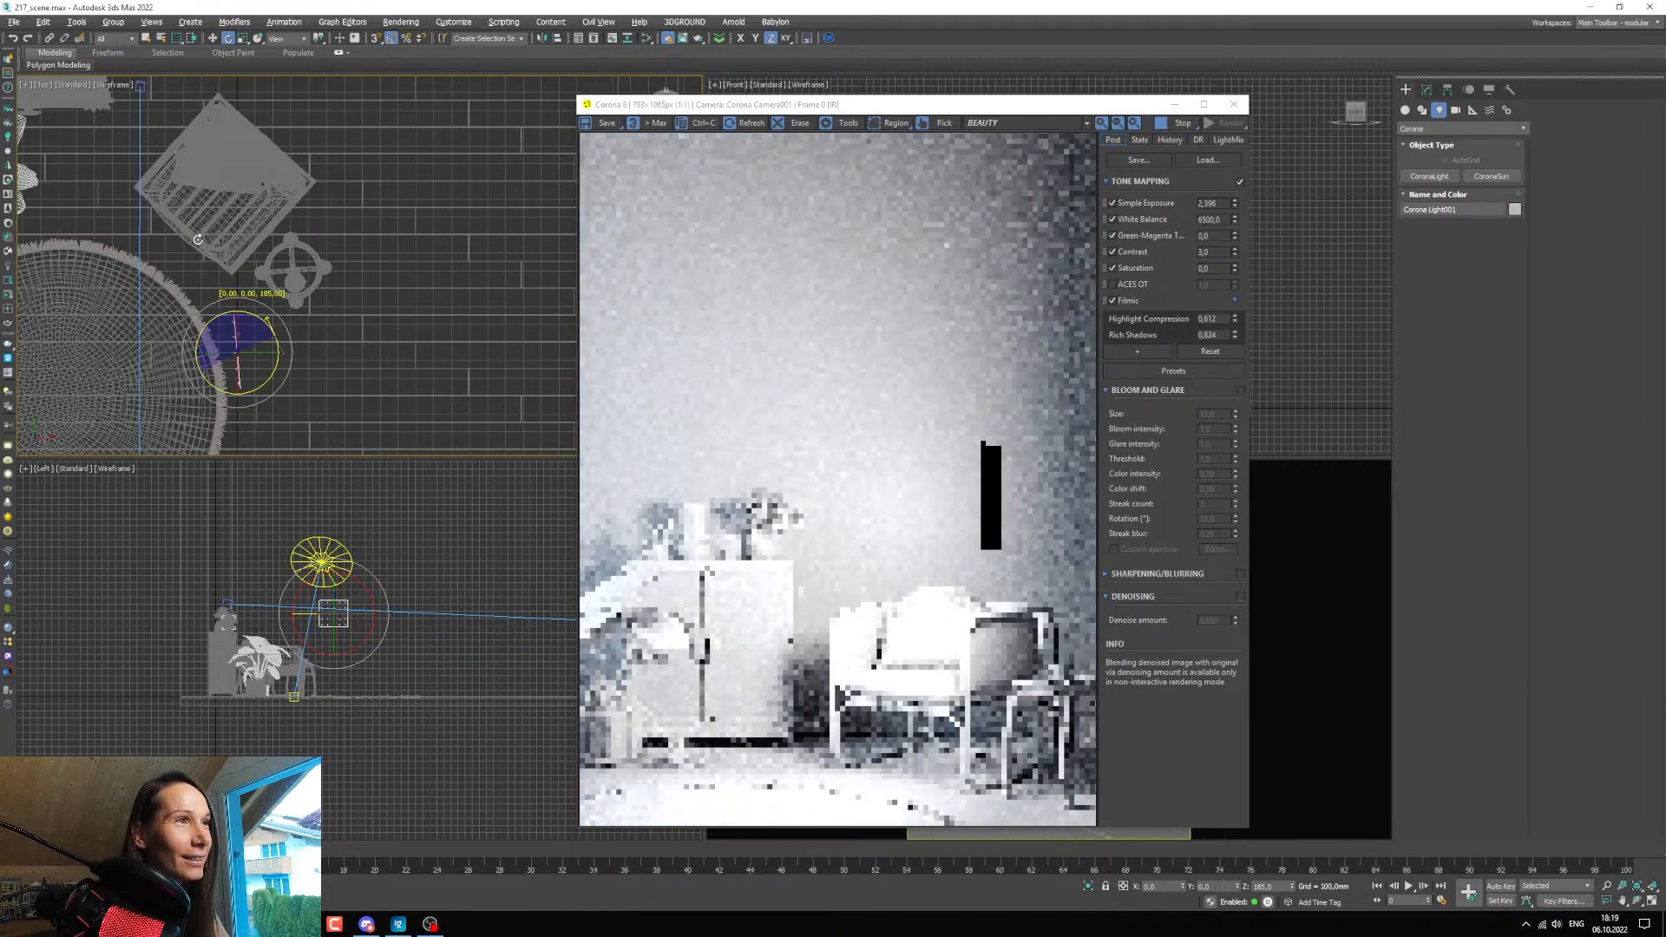
Move the rectangular light in the Top view away from the armchair, toward the room's side edge and slightly toward the camera.
scroll(229, 290, down, 4)
key(w)
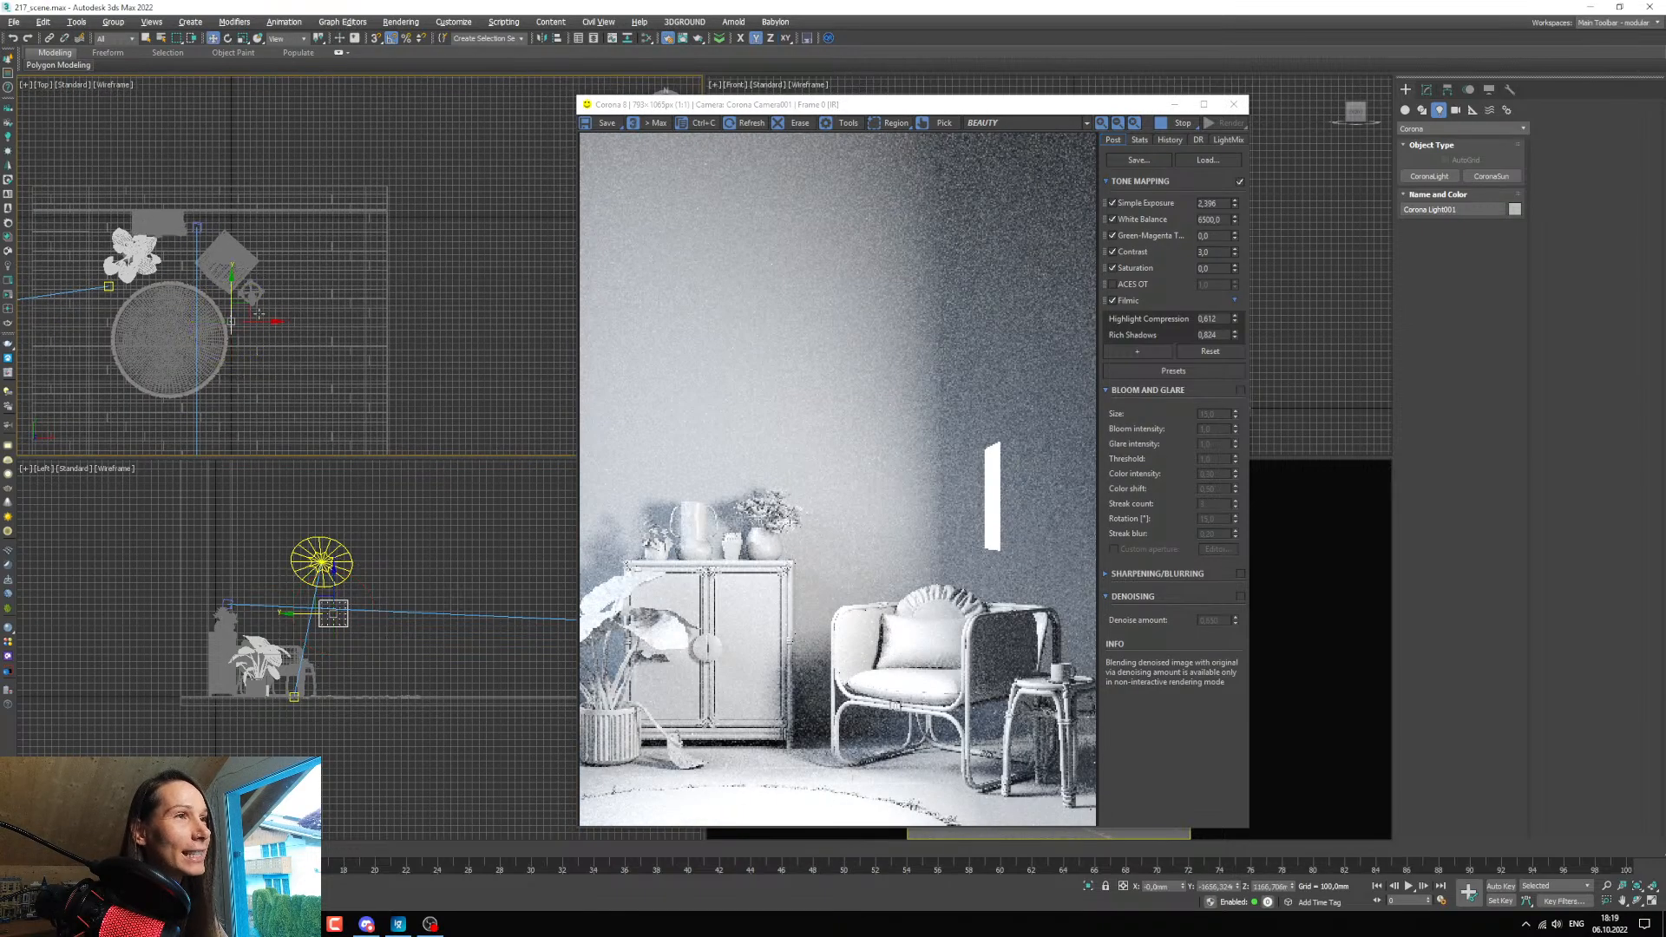
drag(232, 312, 350, 340)
scroll(348, 321, up, 5)
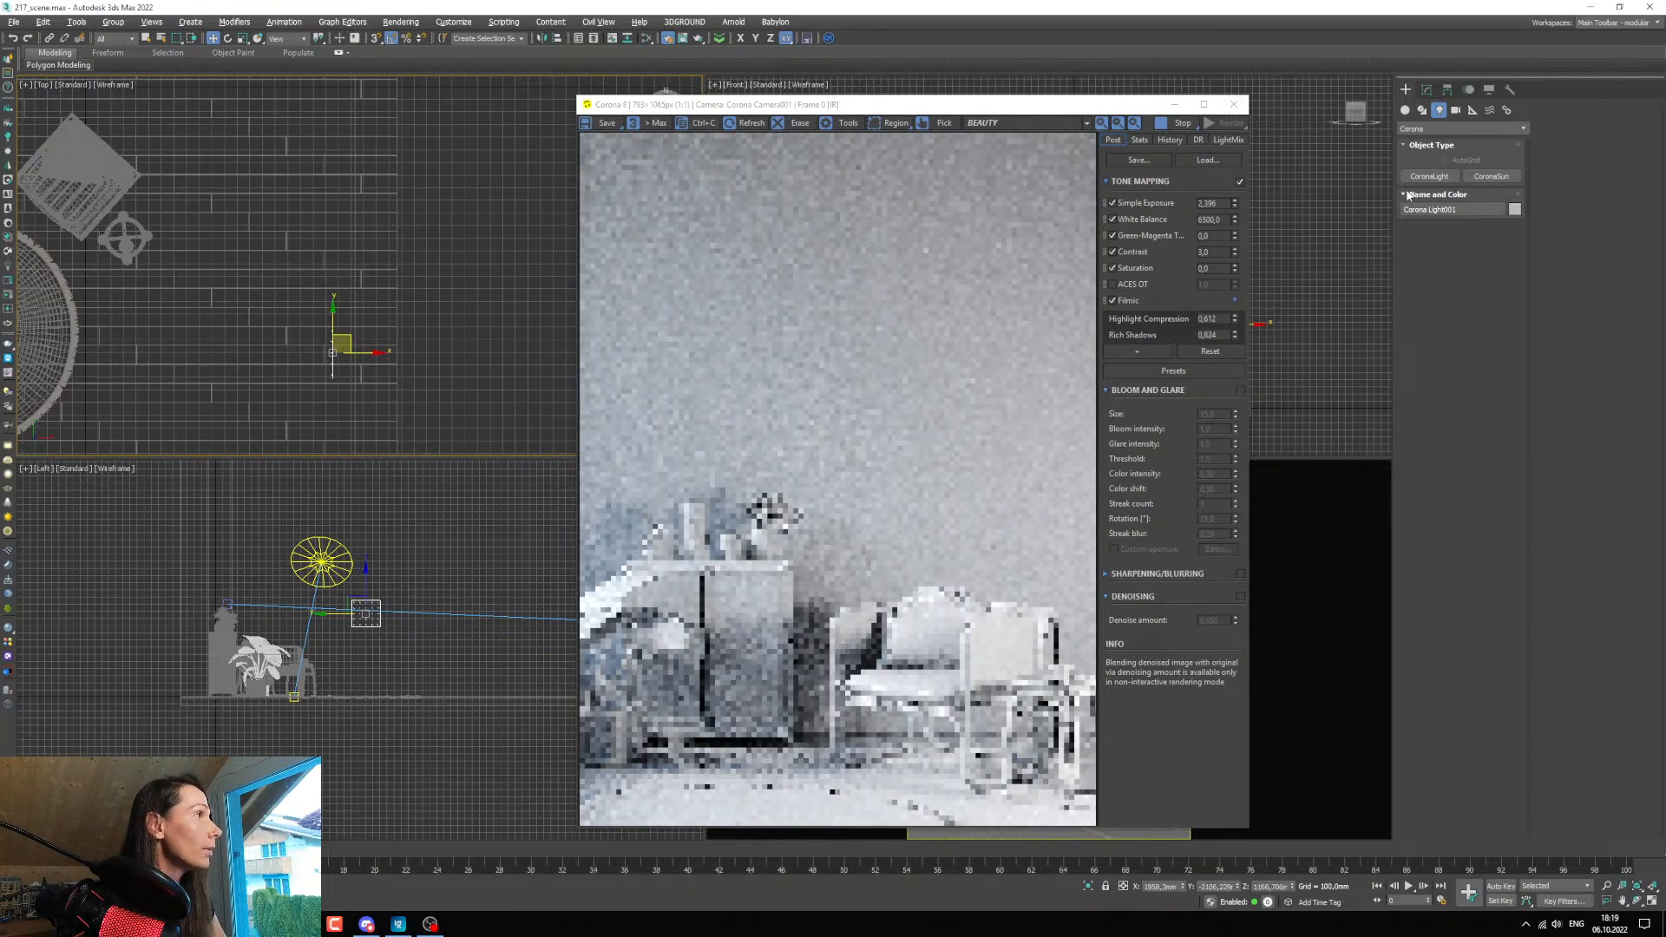
Make the rectangular light targeted and move its target between the armchair and the side table in the Top view.
click(1428, 90)
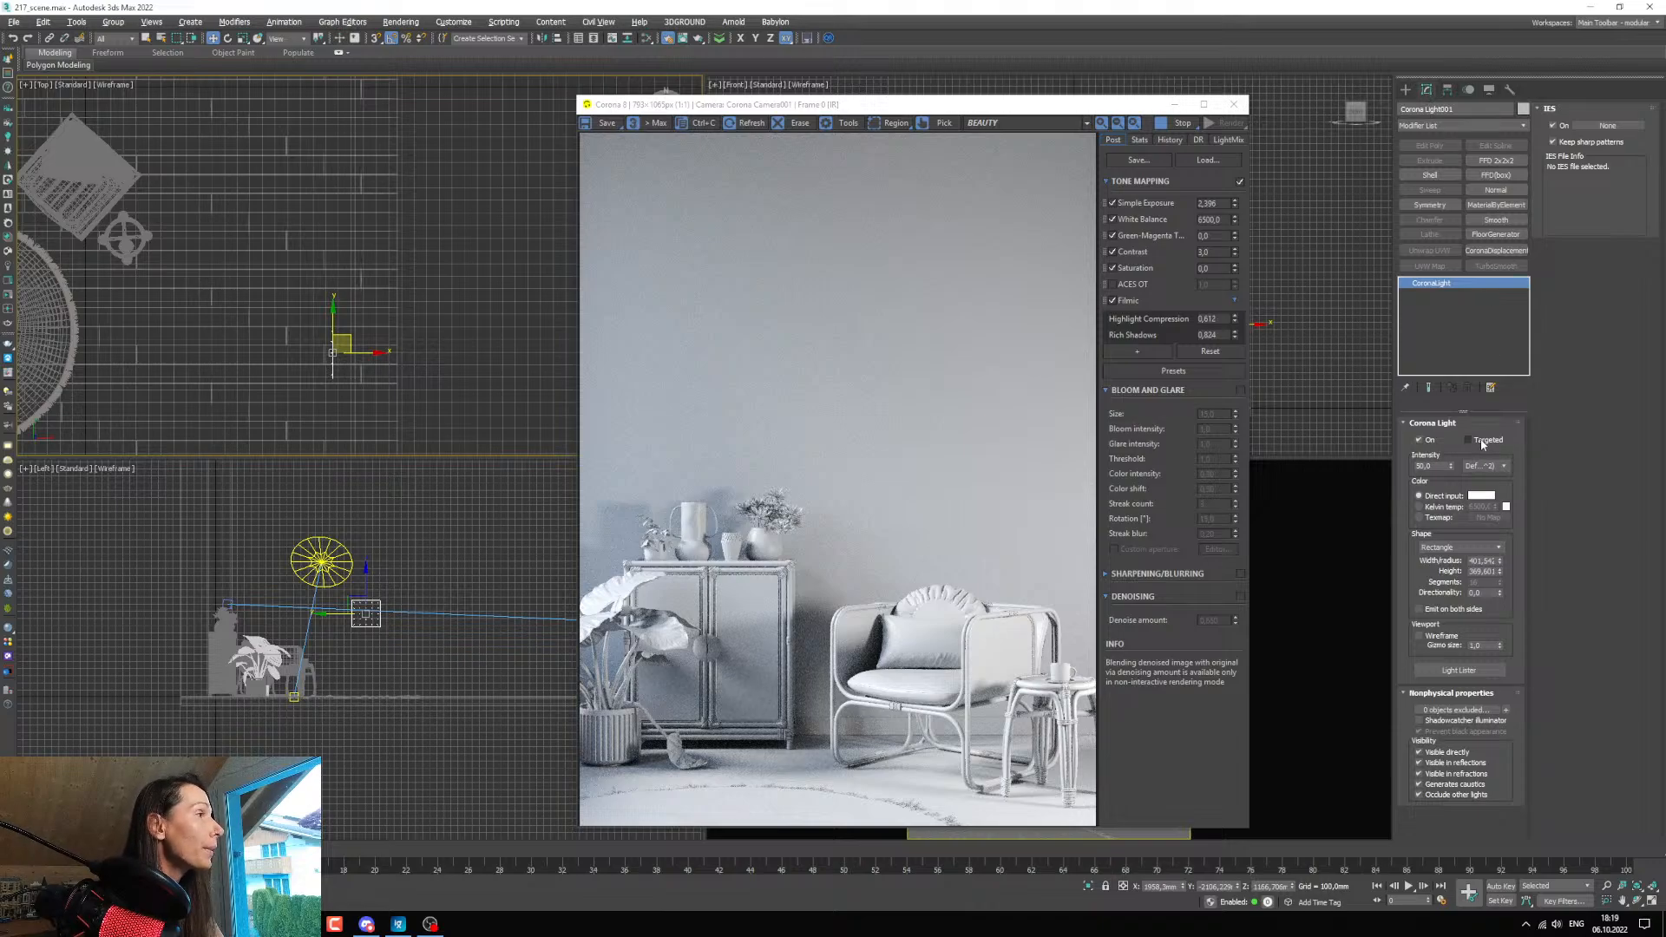
click(1468, 440)
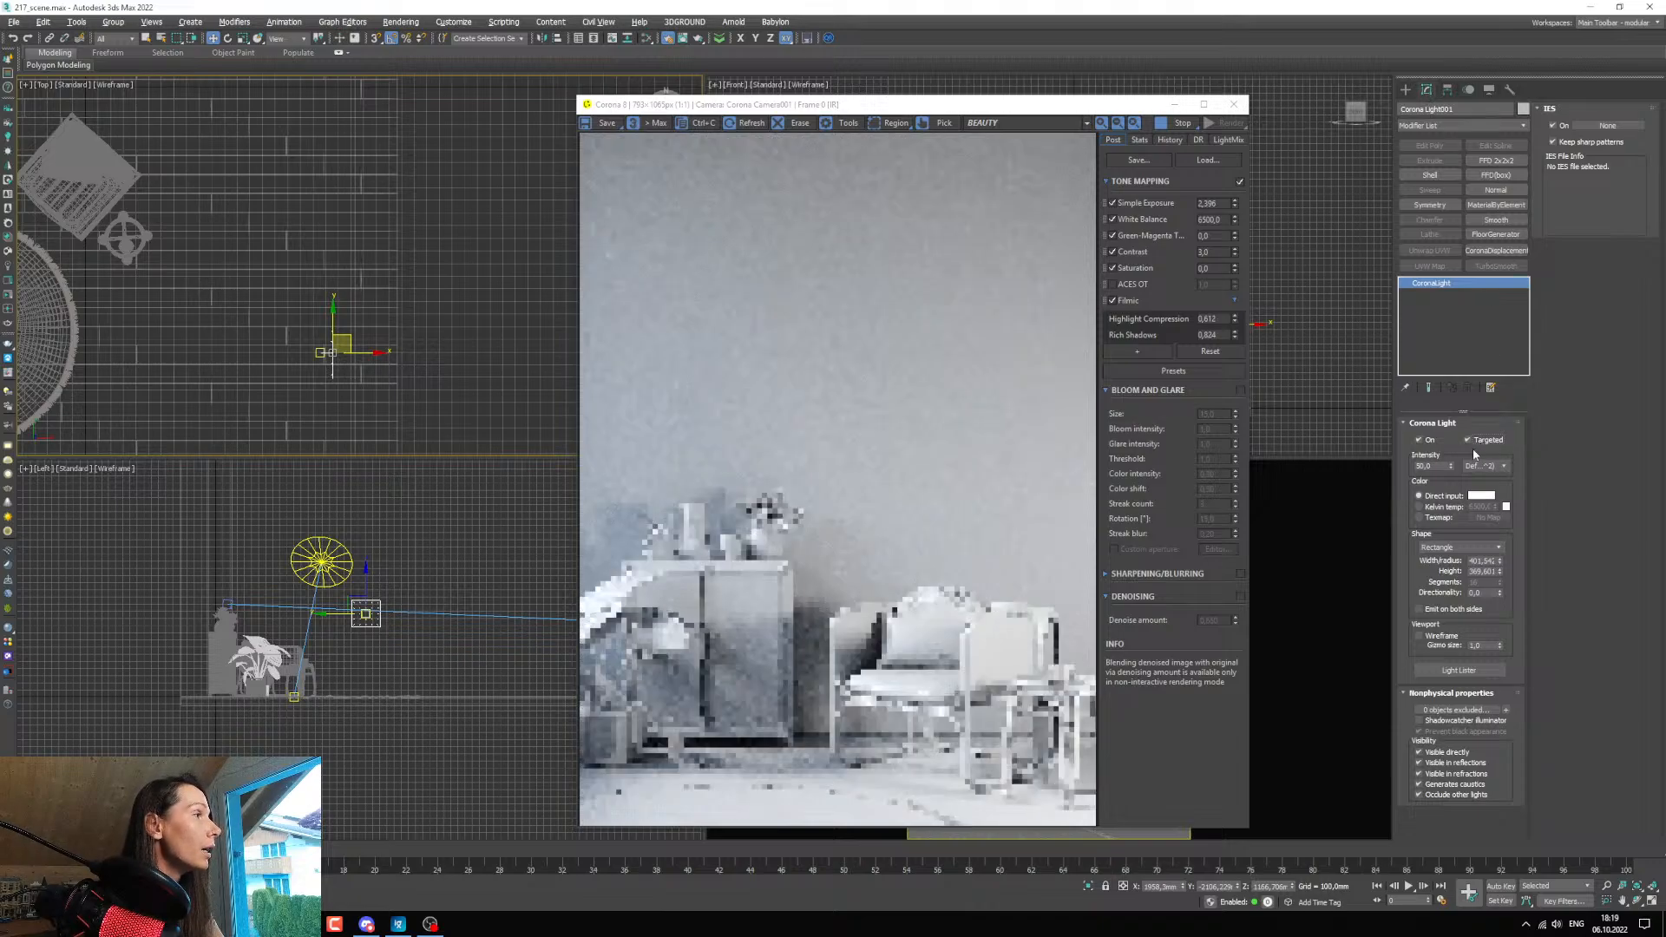
scroll(328, 347, up, 5)
click(296, 368)
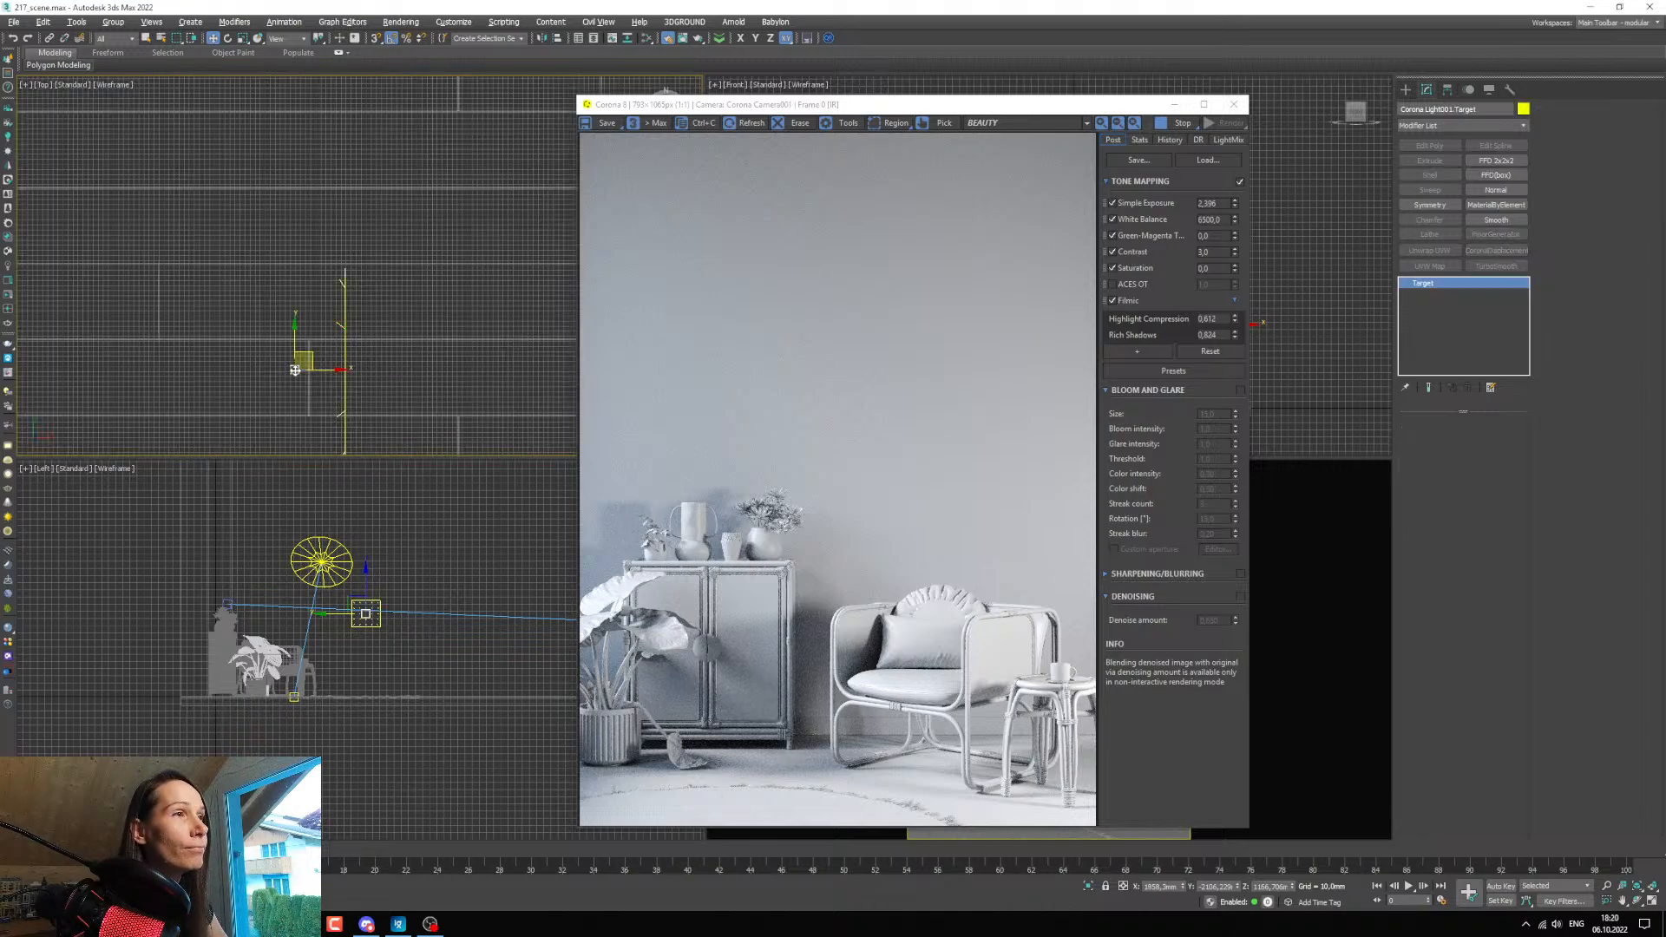
scroll(314, 384, down, 5)
middle_drag(319, 383, 379, 358)
scroll(379, 358, down, 3)
drag(383, 346, 249, 252)
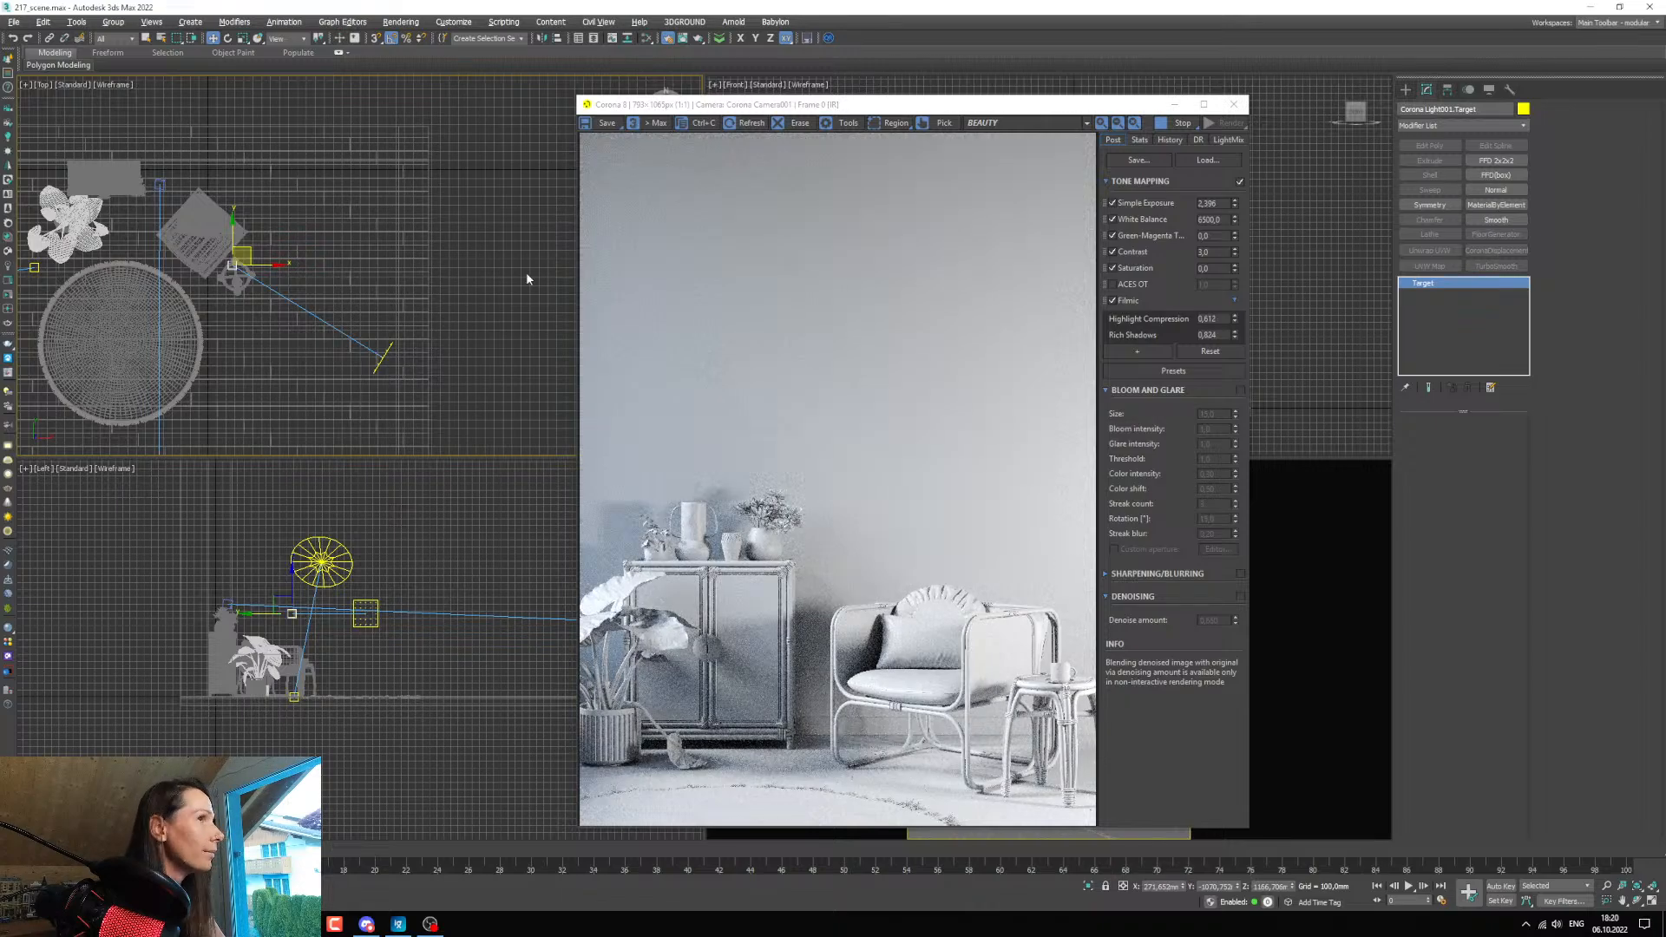
Compare rectangular light intensities of 40, 30, 20 and 10, and settle on 5.
scroll(367, 353, up, 5)
click(400, 358)
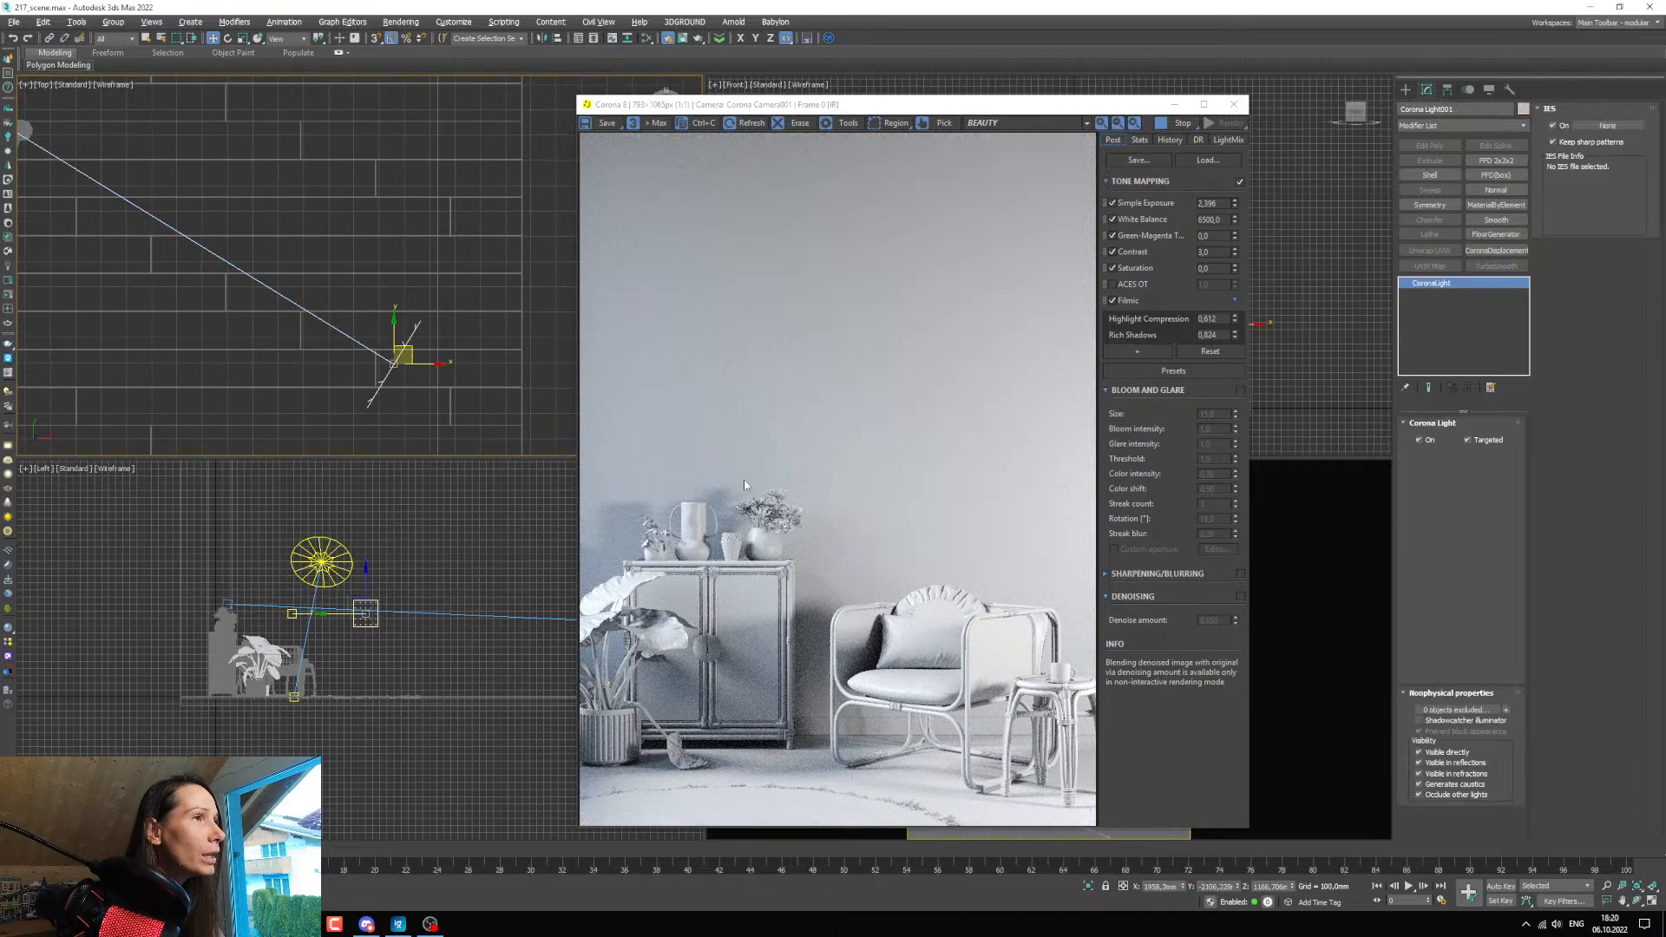
double_click(1430, 466)
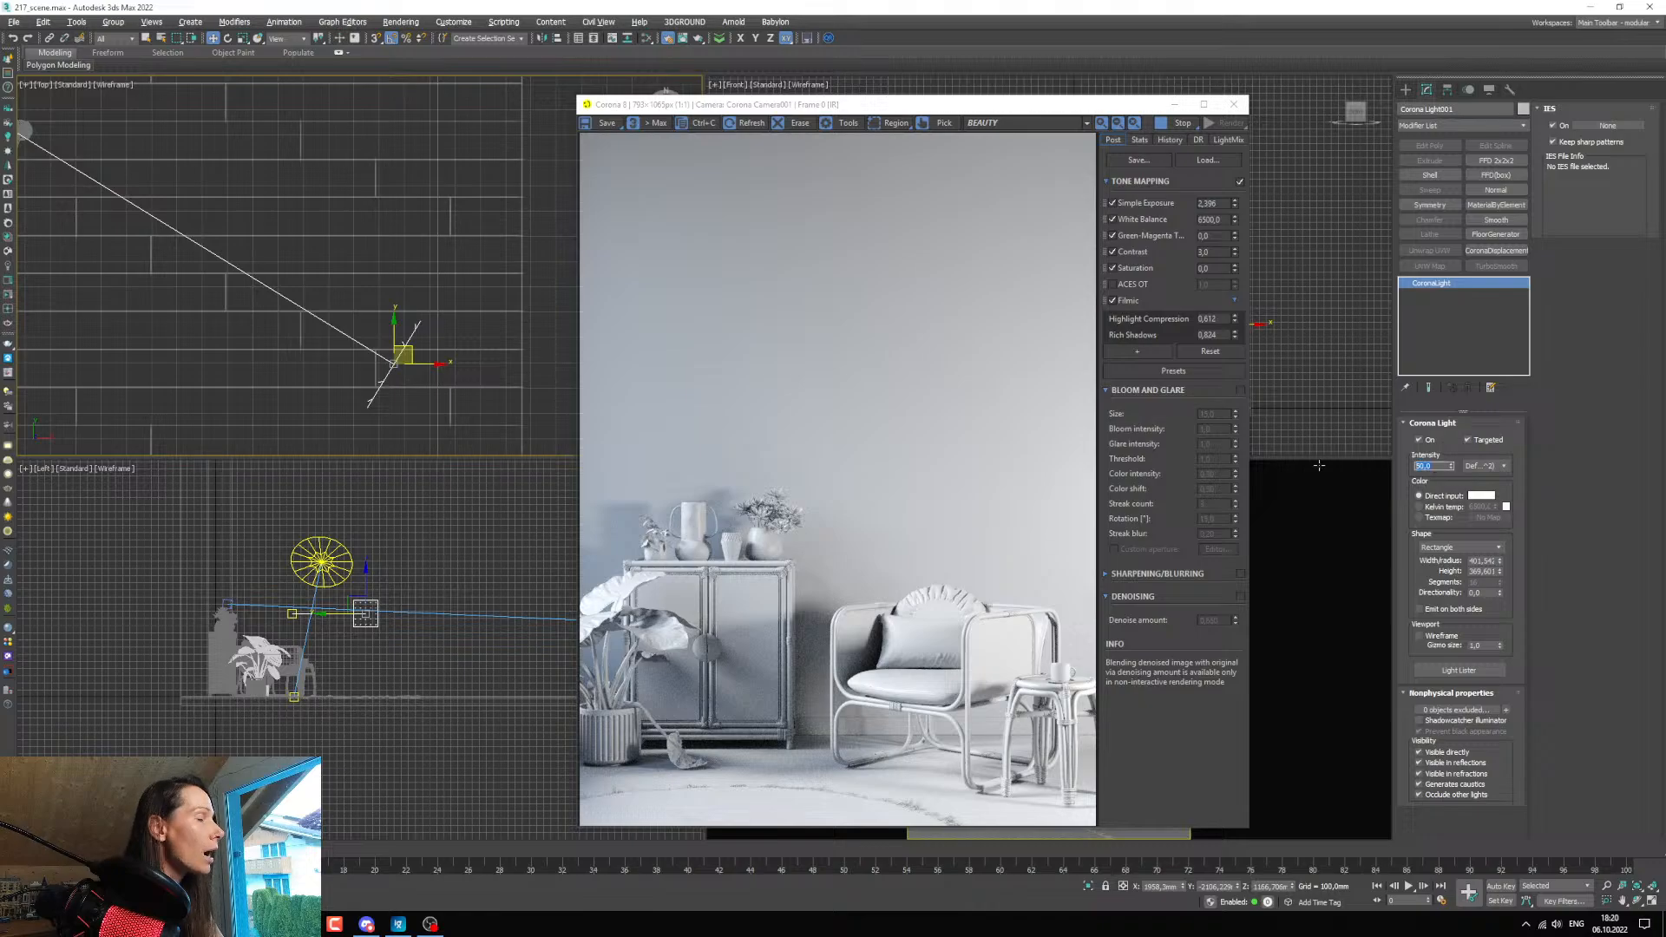
text(40)
key(Return)
text(30)
key(Return)
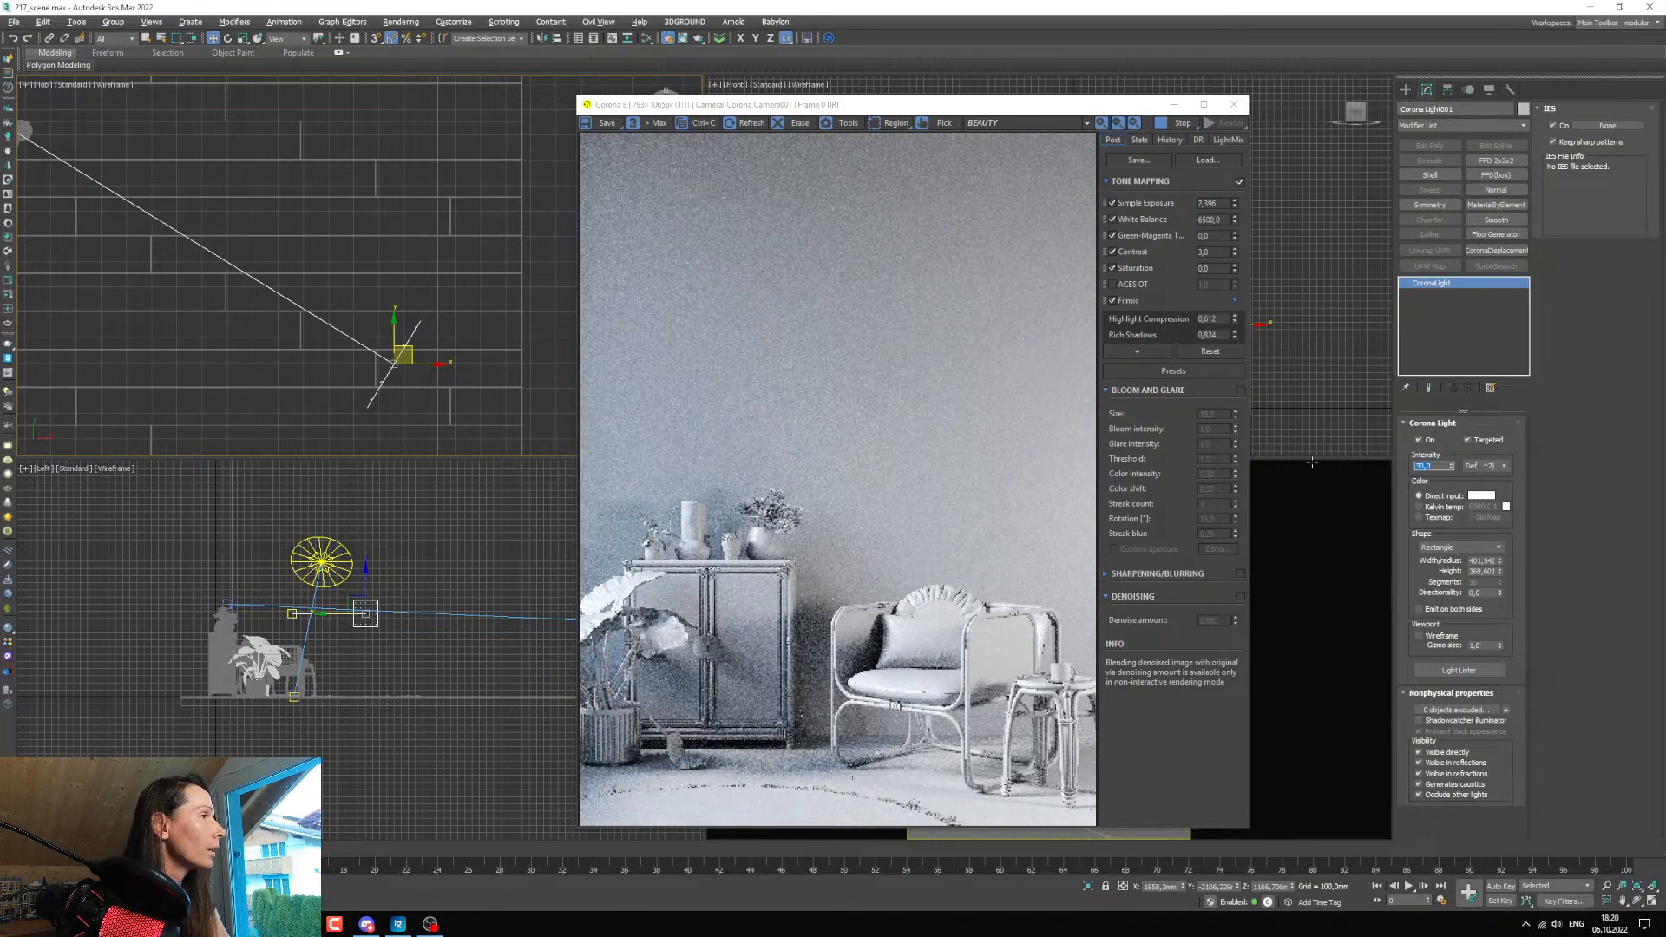
text(20)
key(Return)
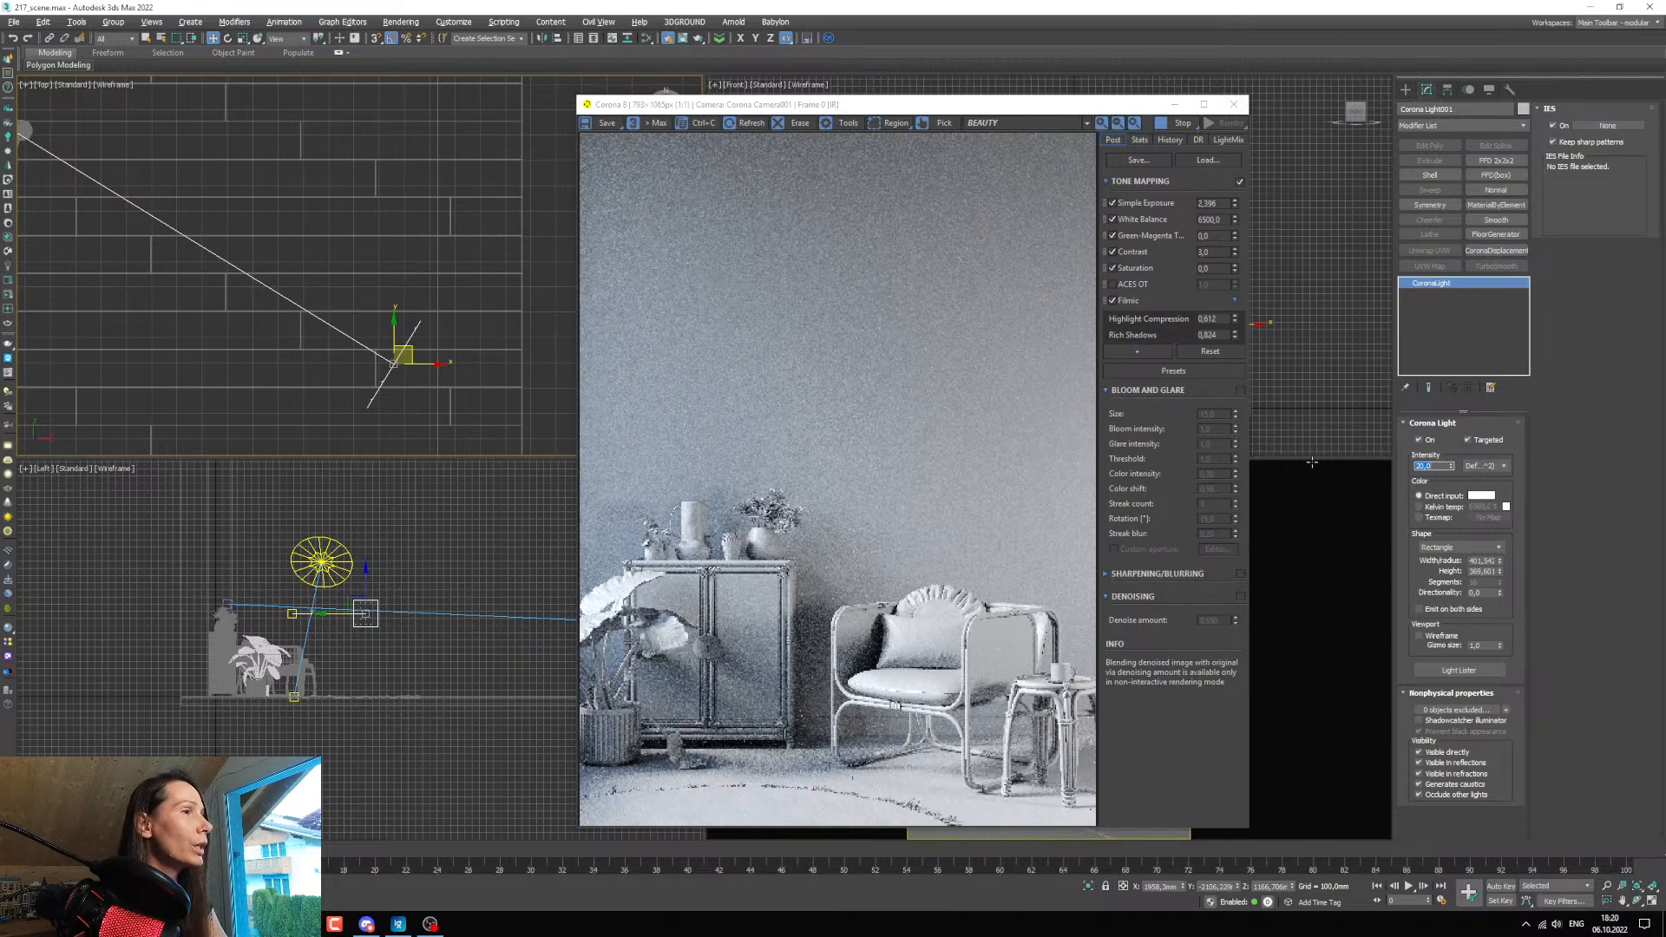
text(10)
key(Return)
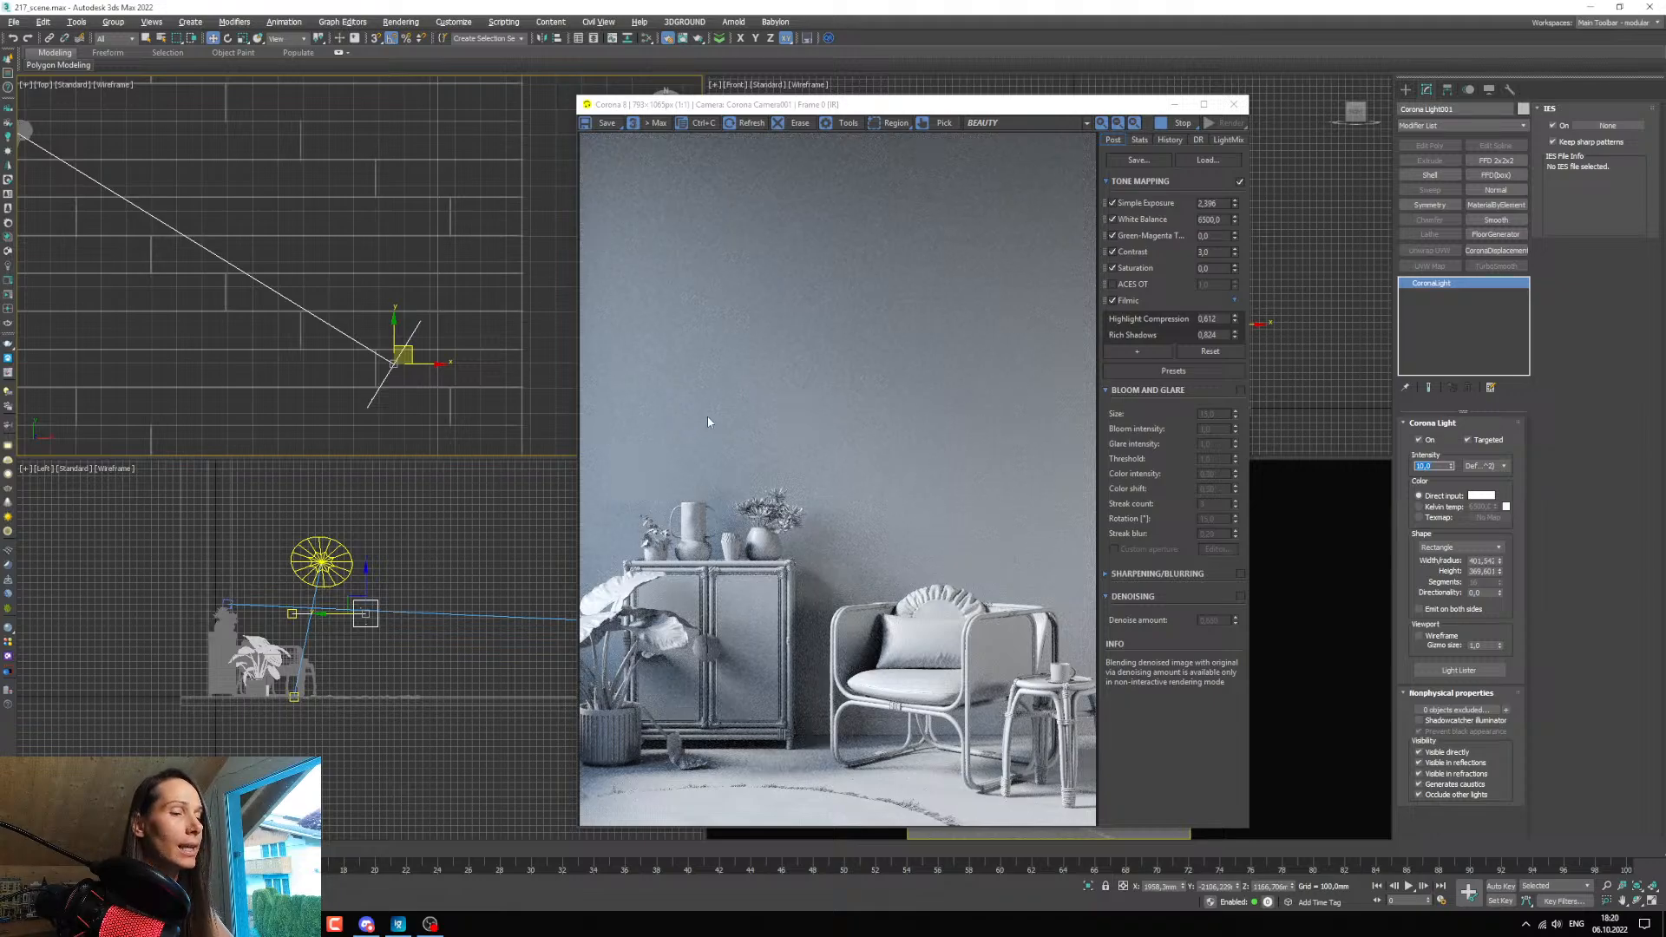
text(5)
key(Return)
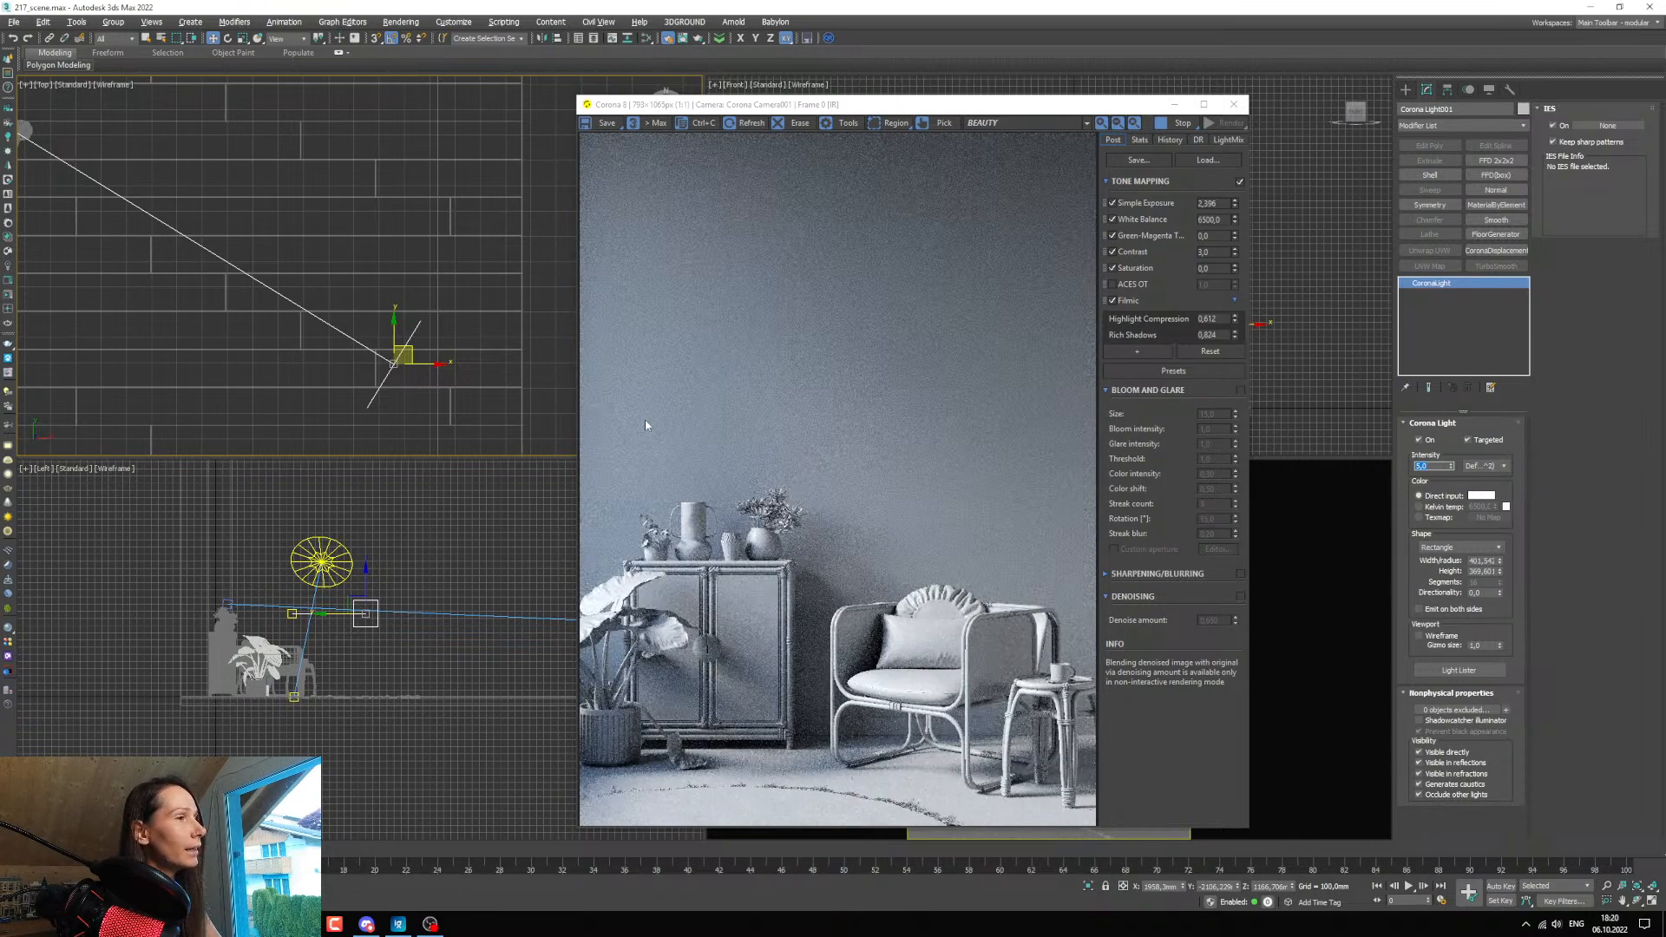
Nudge the rectangular light slightly toward the furniture in the Top view.
scroll(421, 312, down, 5)
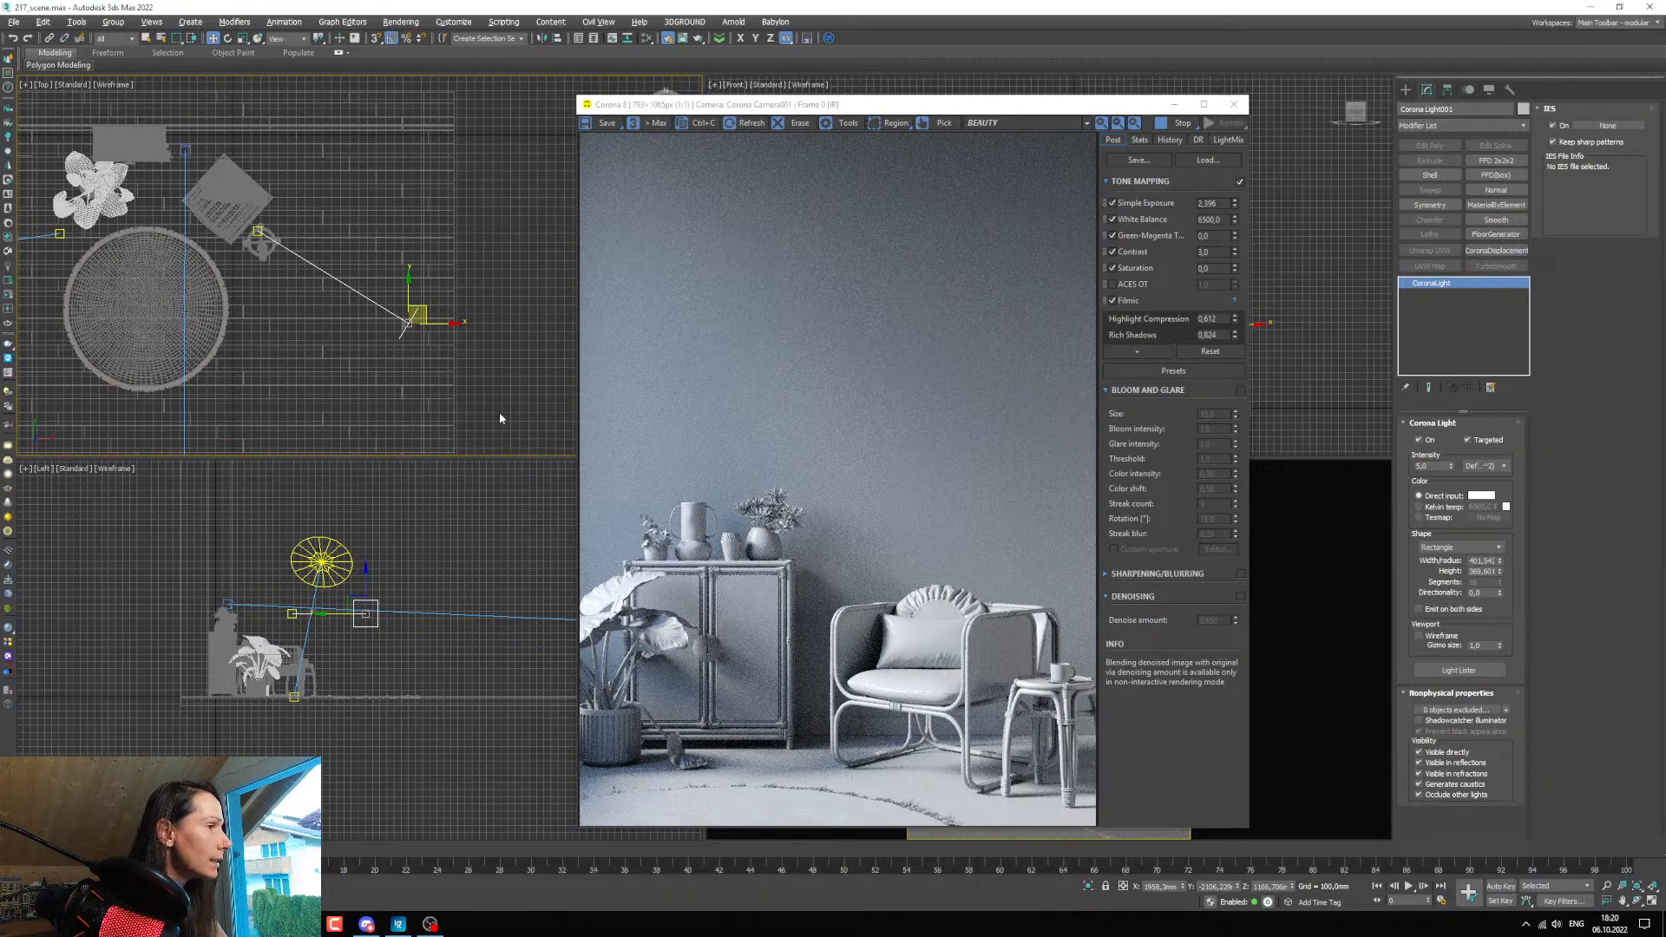
scroll(429, 382, up, 2)
scroll(416, 375, down, 2)
scroll(403, 371, up, 2)
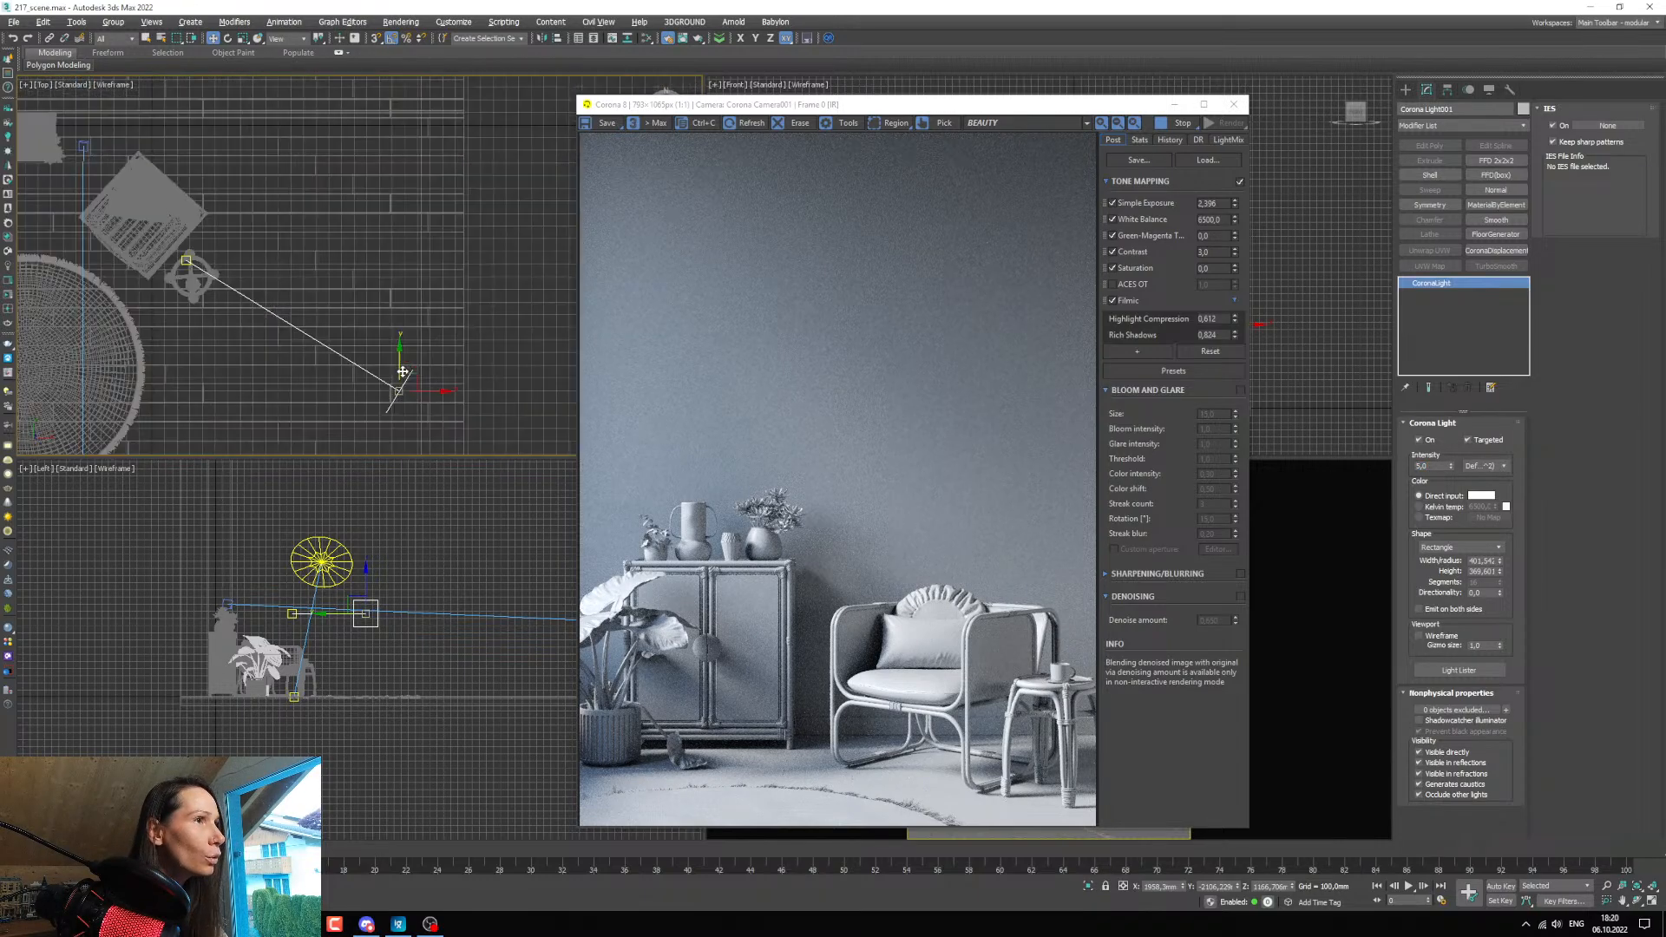
mouse_move(403, 371)
mouse_down()
mouse_move(410, 305)
mouse_move(409, 375)
mouse_up()
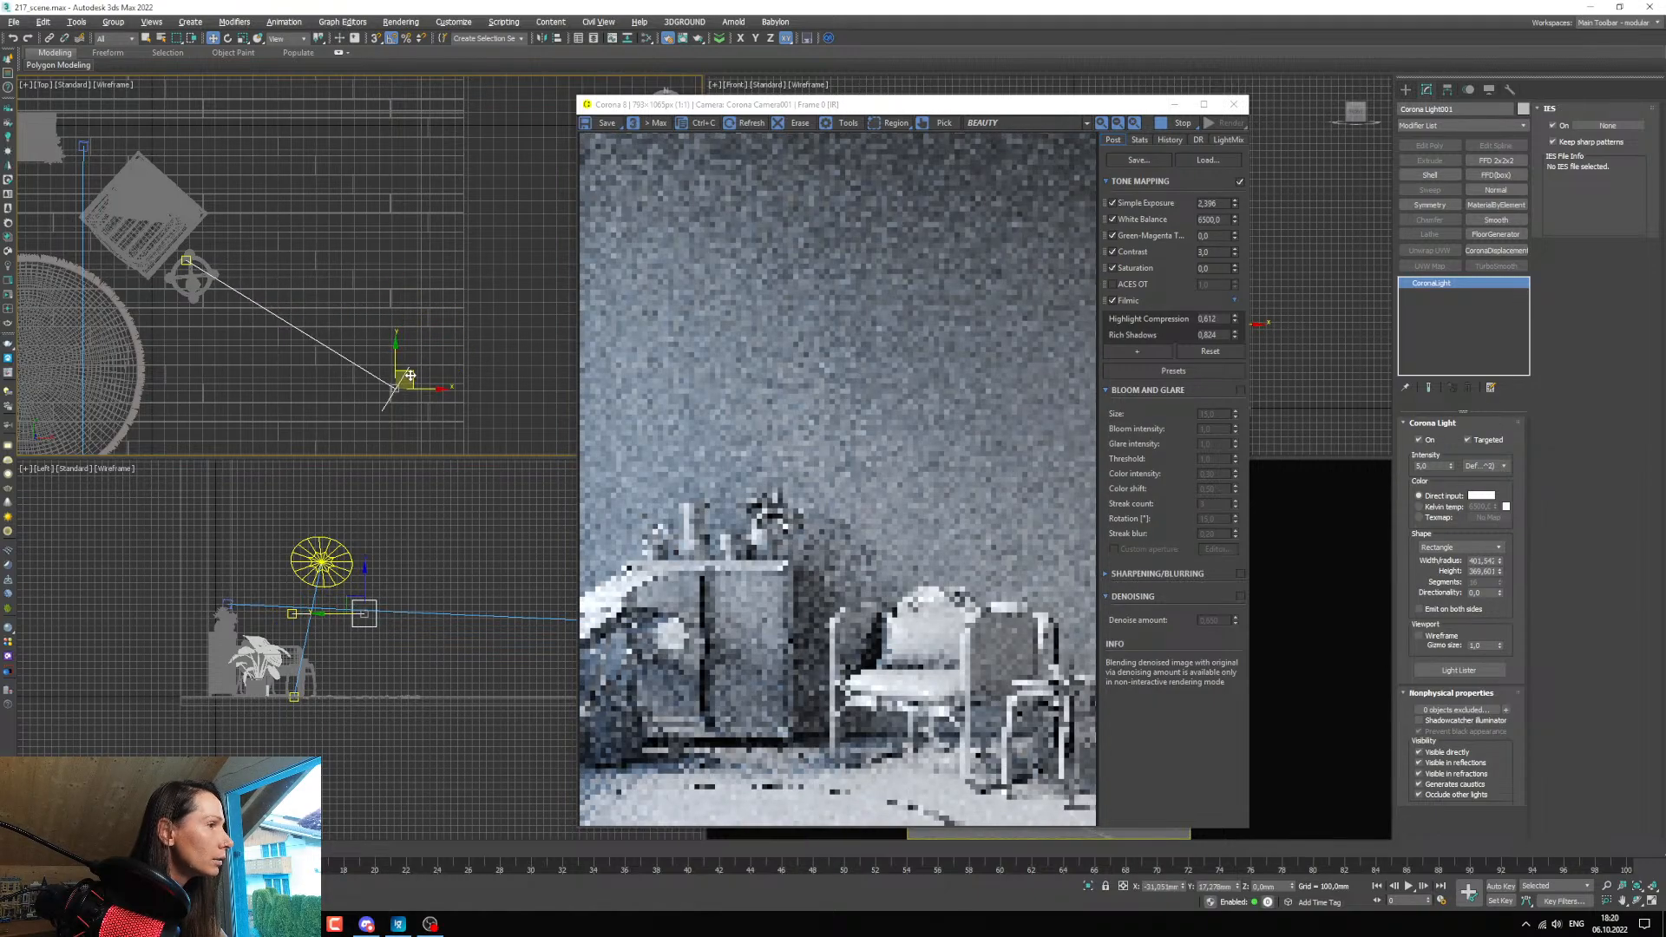
Limit the interactive render to a region around the armchair and side table, and shift the light toward the back wall in the Top view.
click(880, 128)
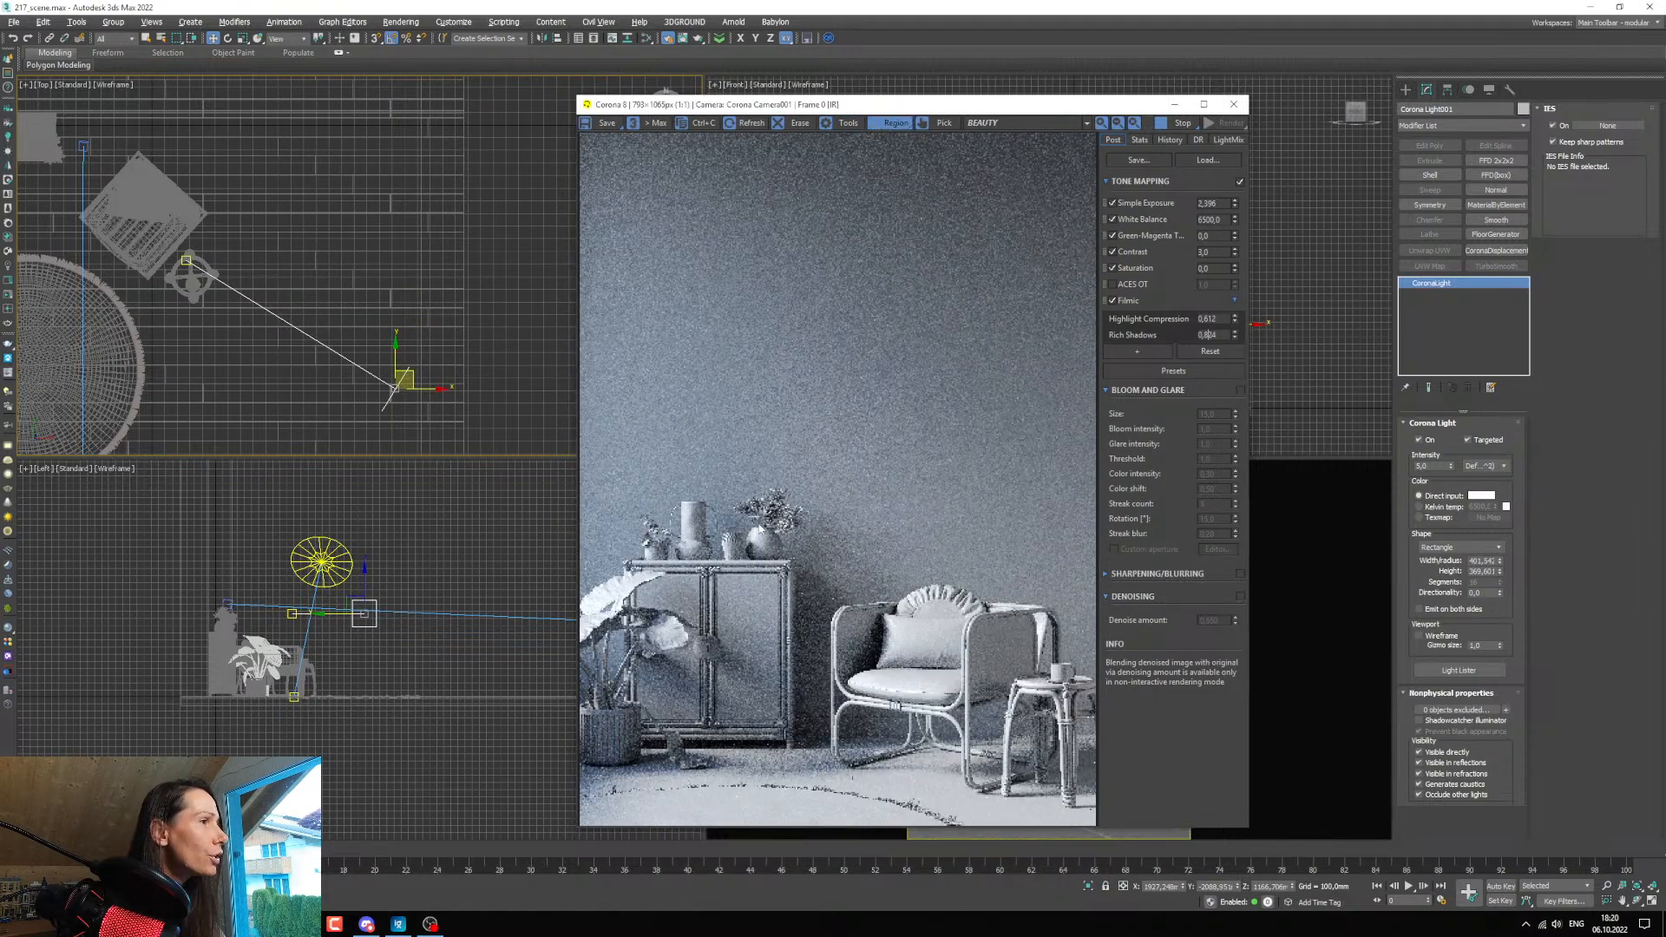
mouse_move(759, 524)
mouse_down()
mouse_move(1097, 785)
mouse_move(1096, 825)
mouse_up()
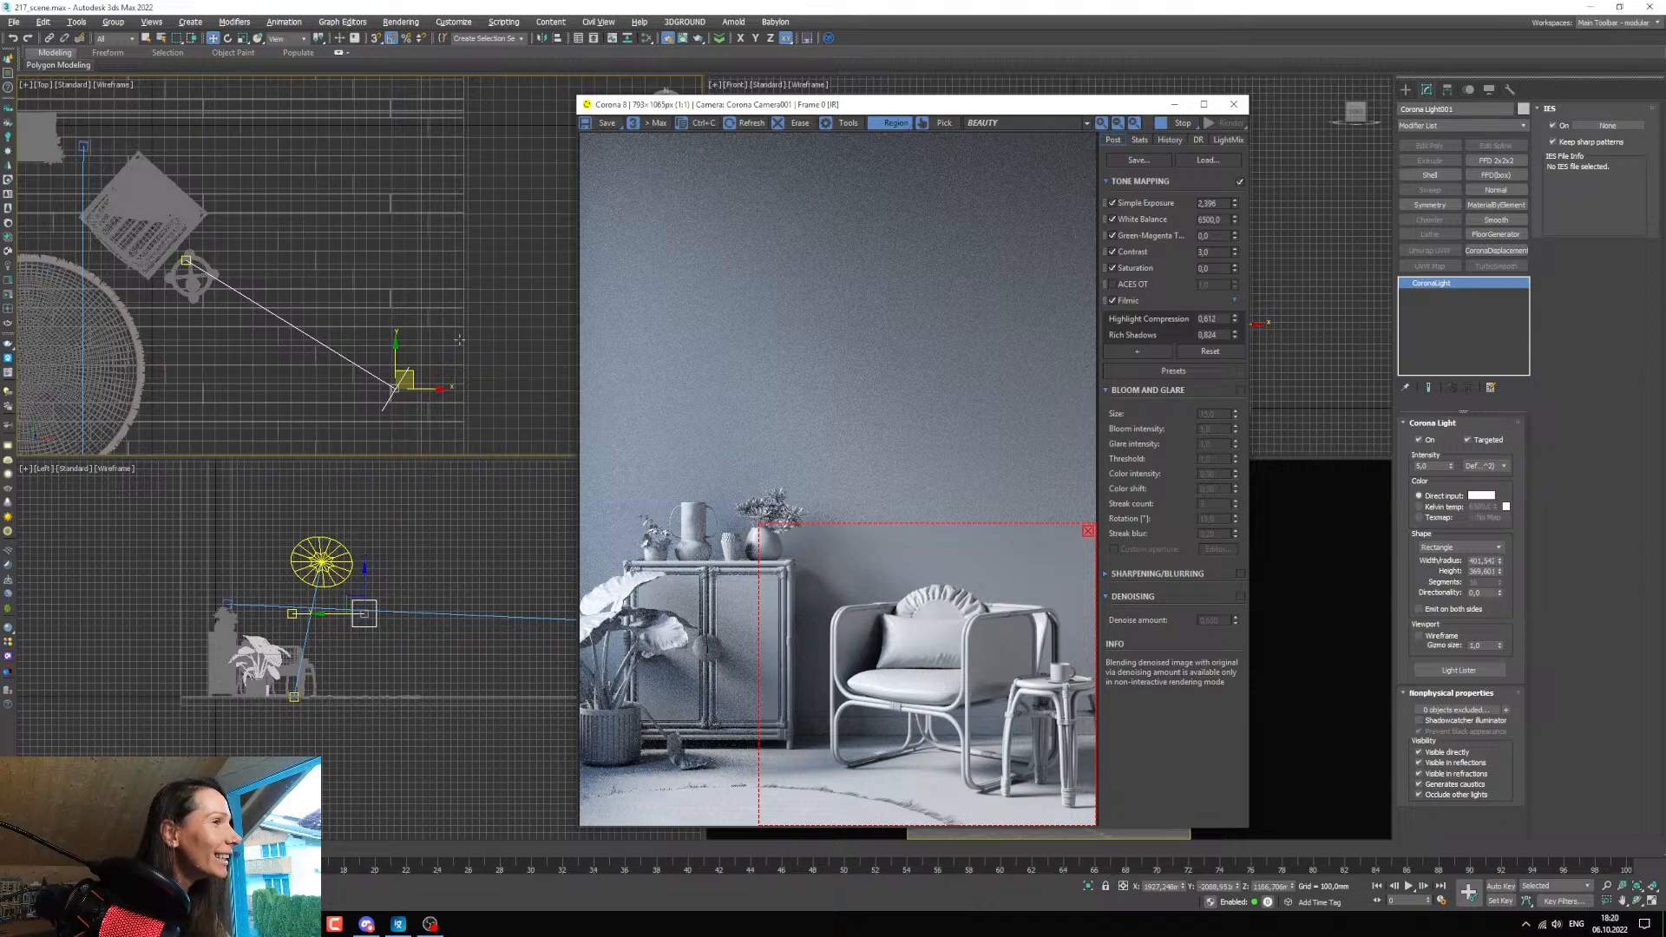
middle_click(412, 389)
drag(412, 389, 390, 398)
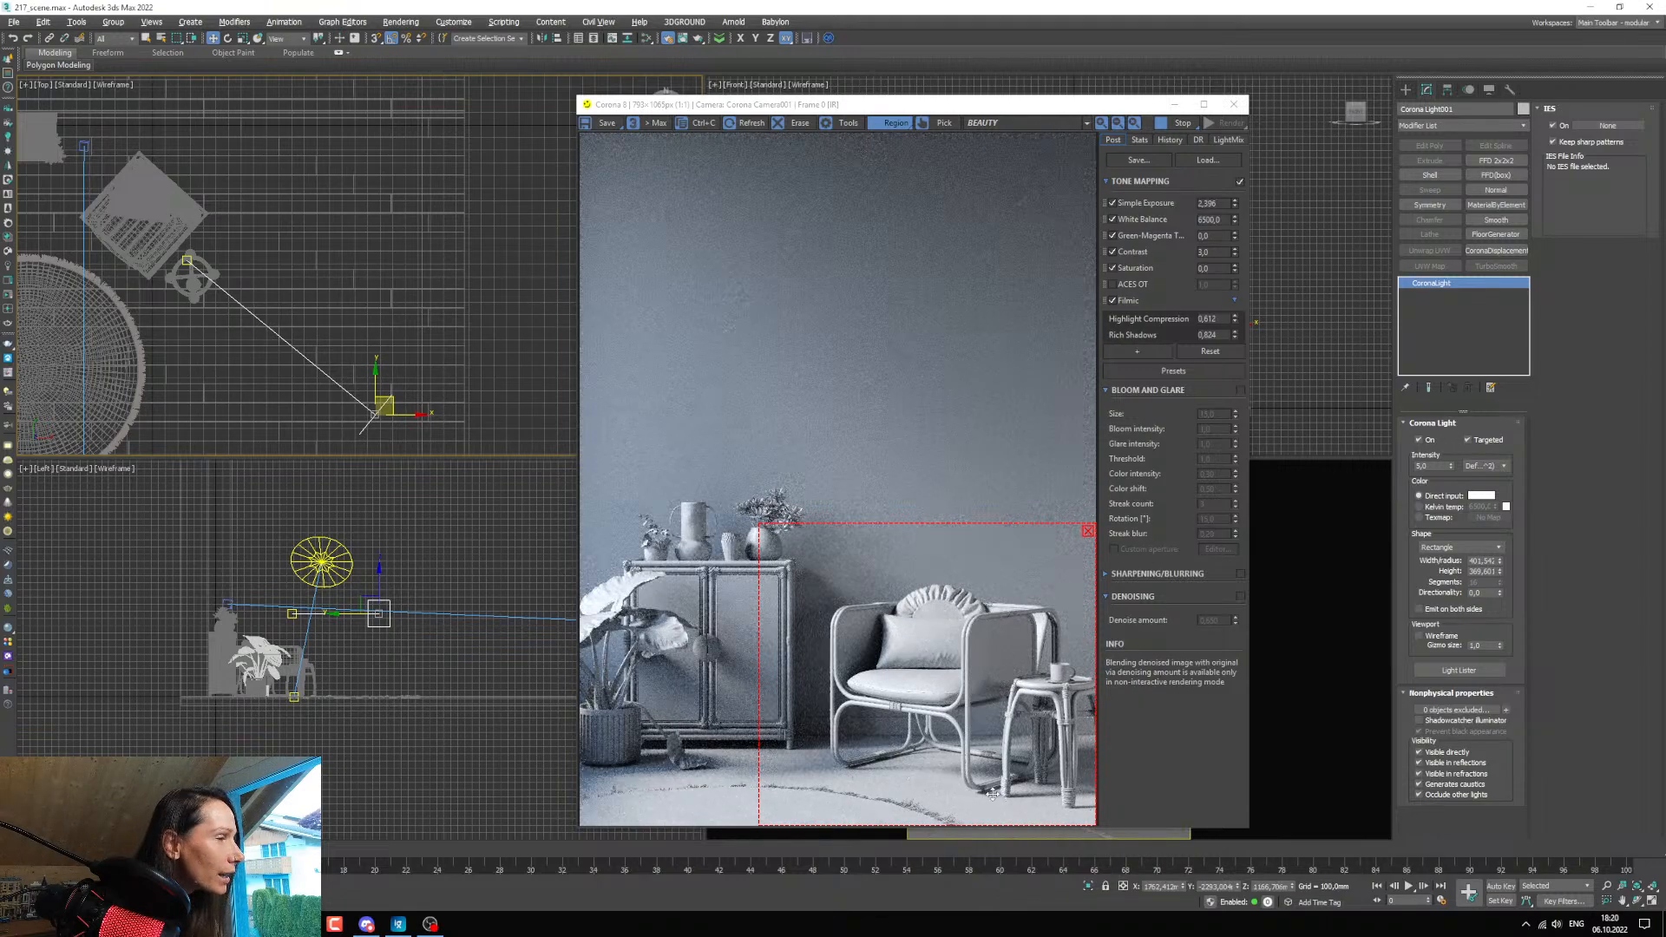
middle_drag(428, 357, 468, 354)
drag(435, 401, 469, 323)
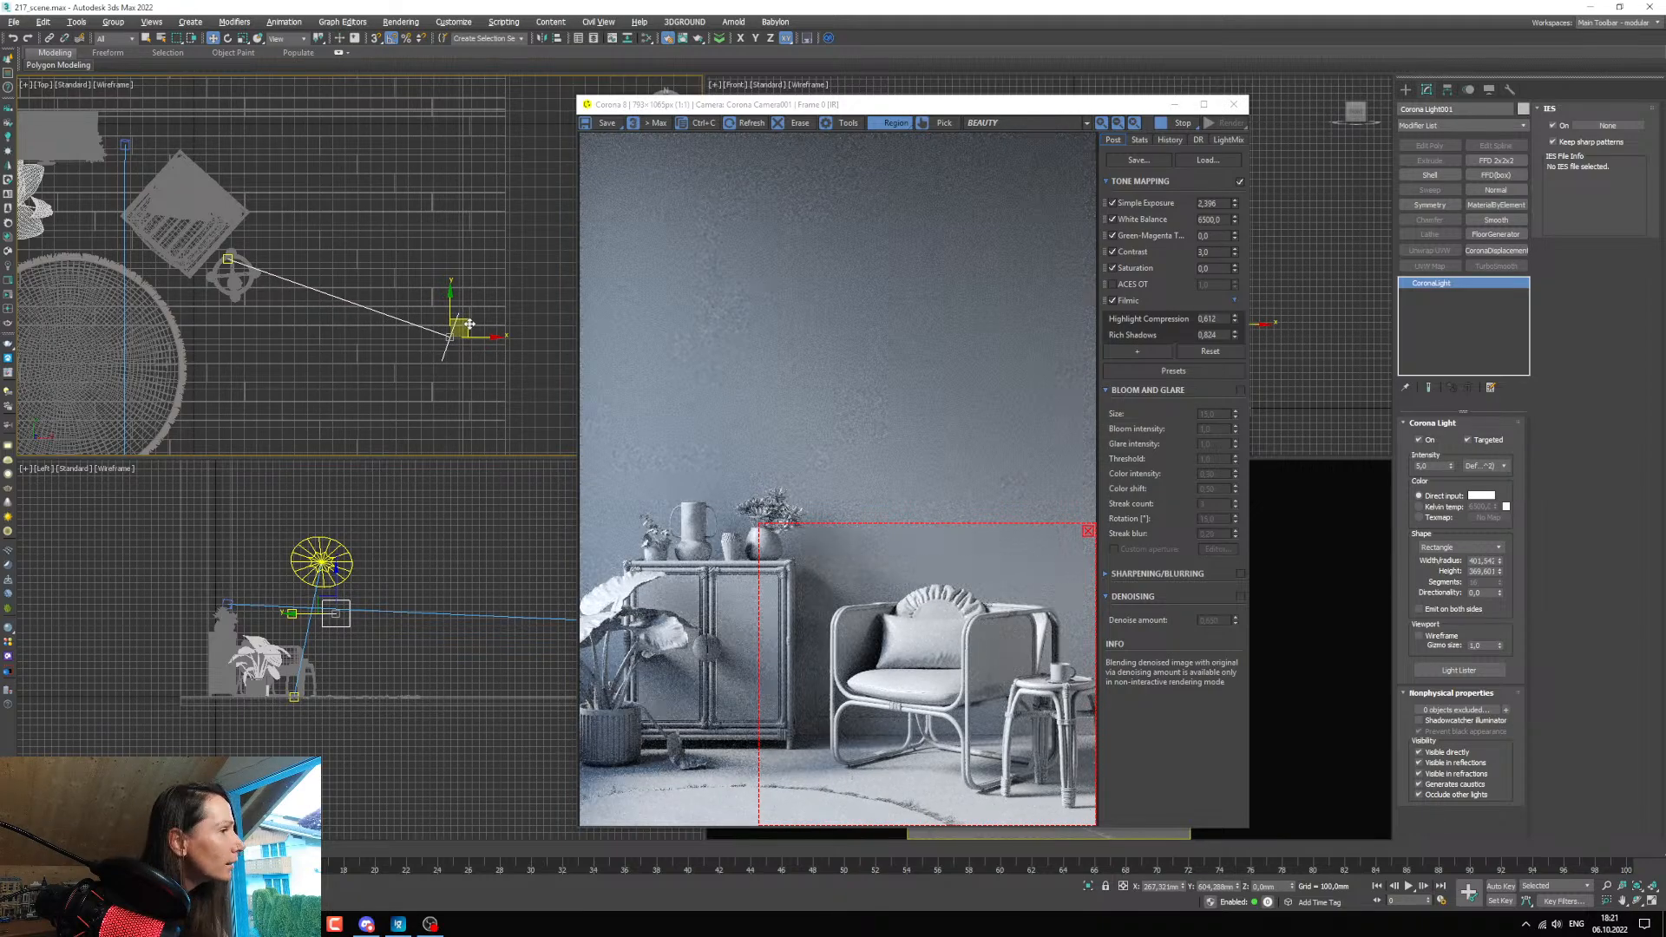
drag(469, 324, 471, 323)
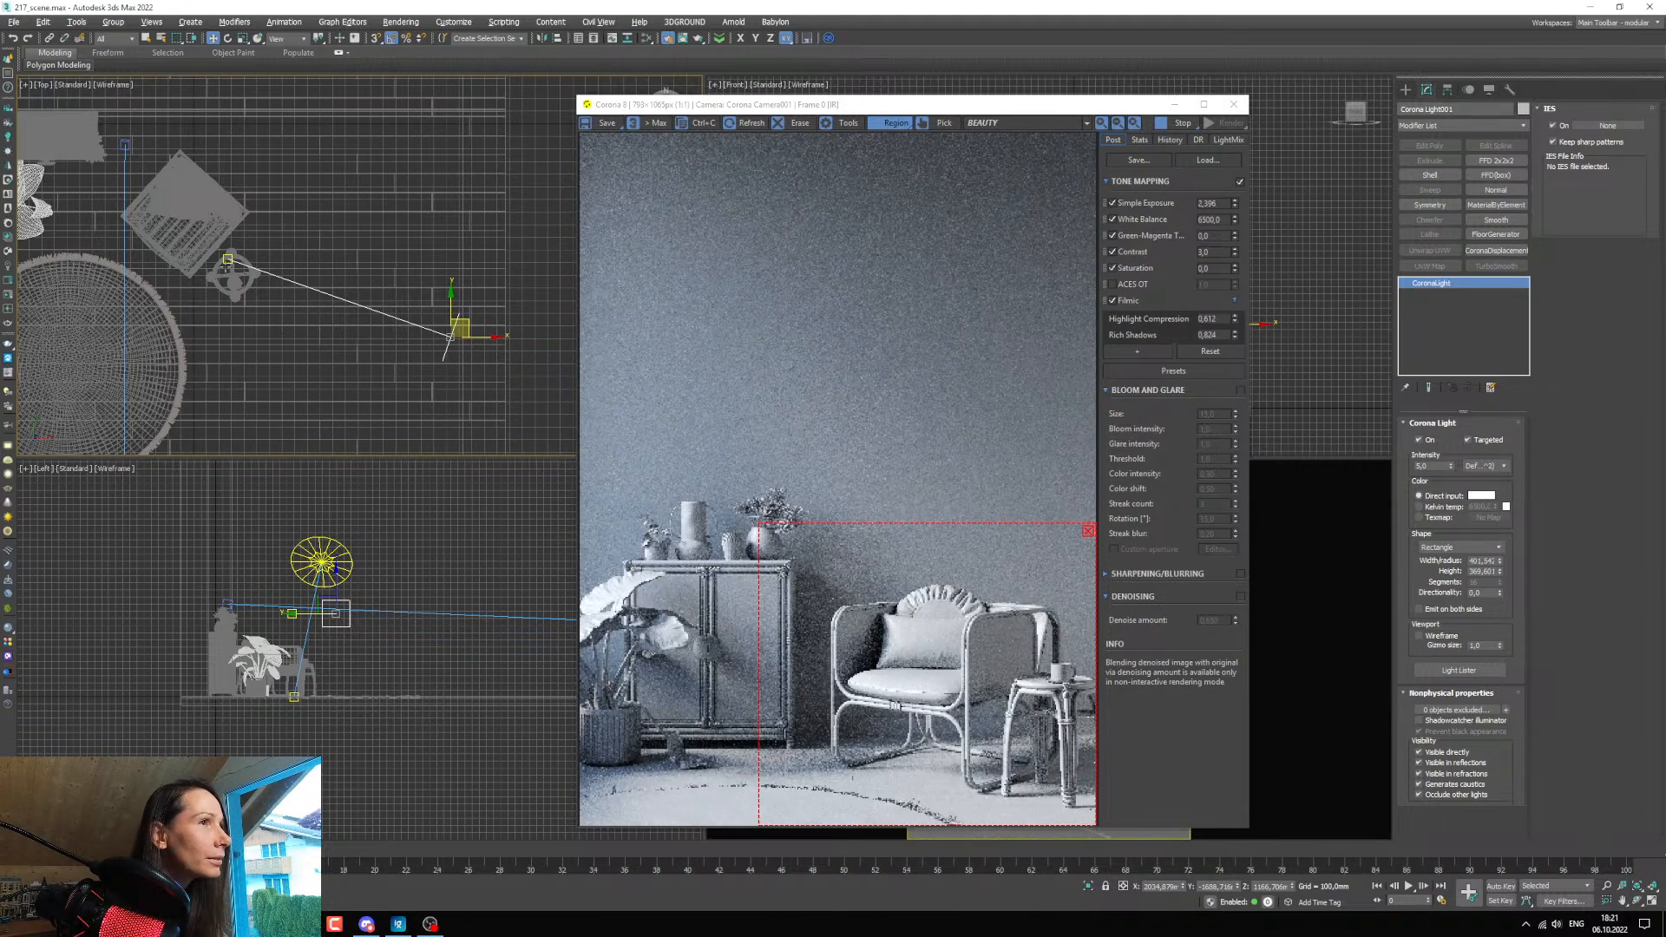
Move the rectangular light's target slightly toward the armchair in the Top view and inspect the armchair and side table closely in the render.
click(227, 259)
drag(238, 243, 242, 236)
scroll(1054, 700, up, 1)
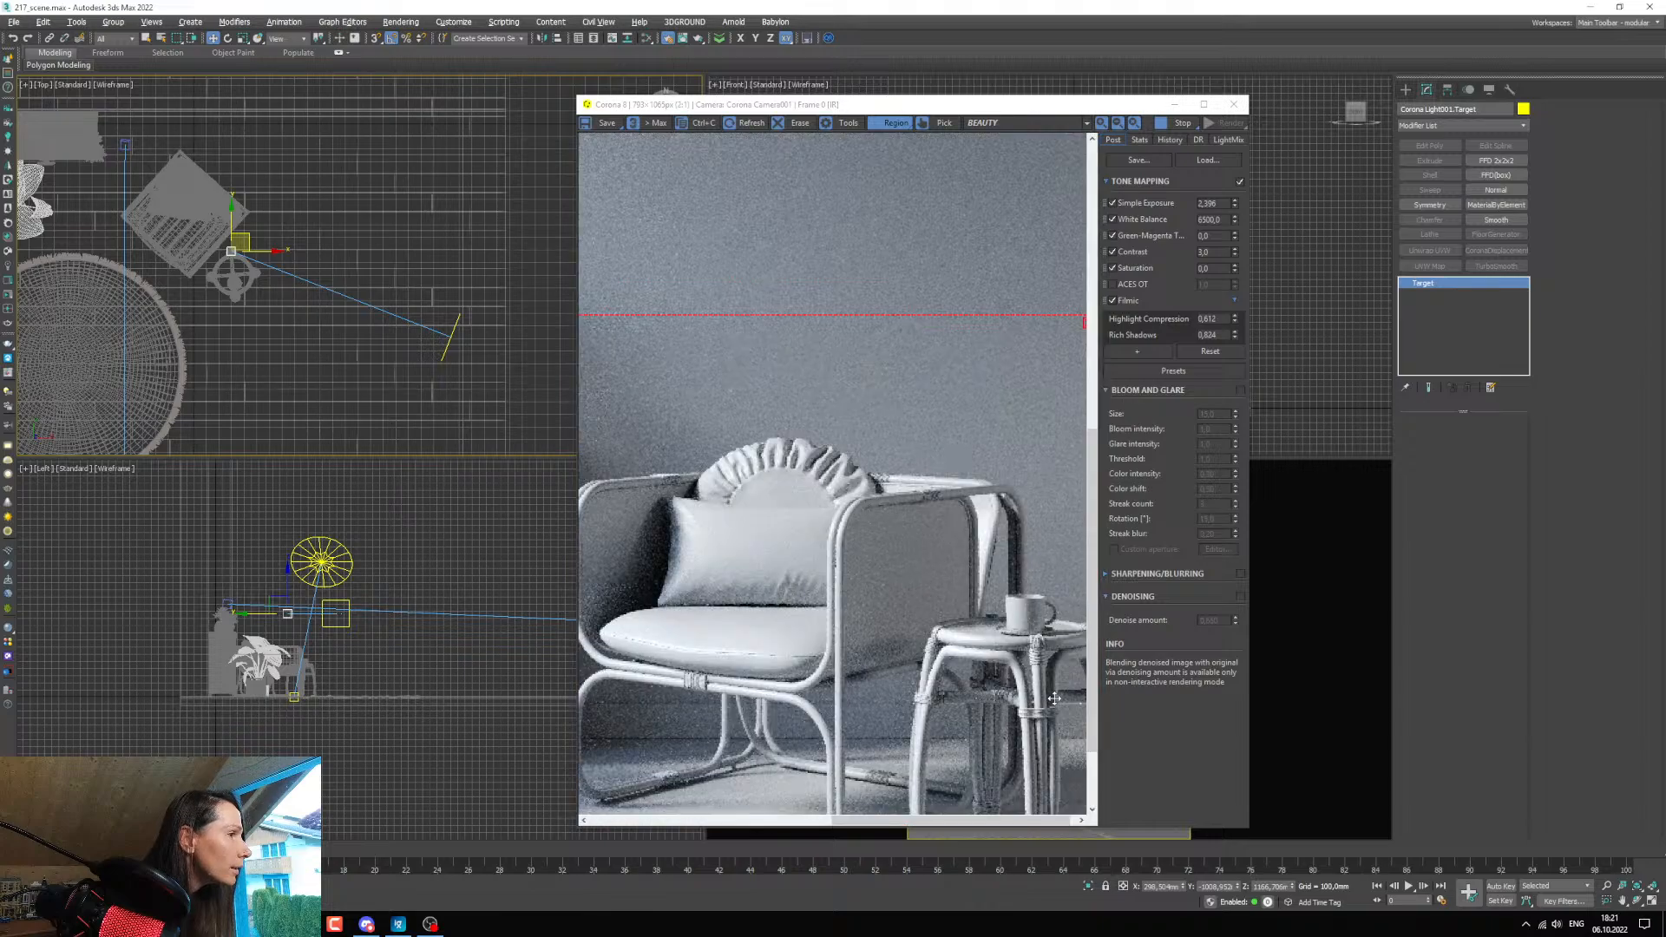
scroll(1057, 660, up, 1)
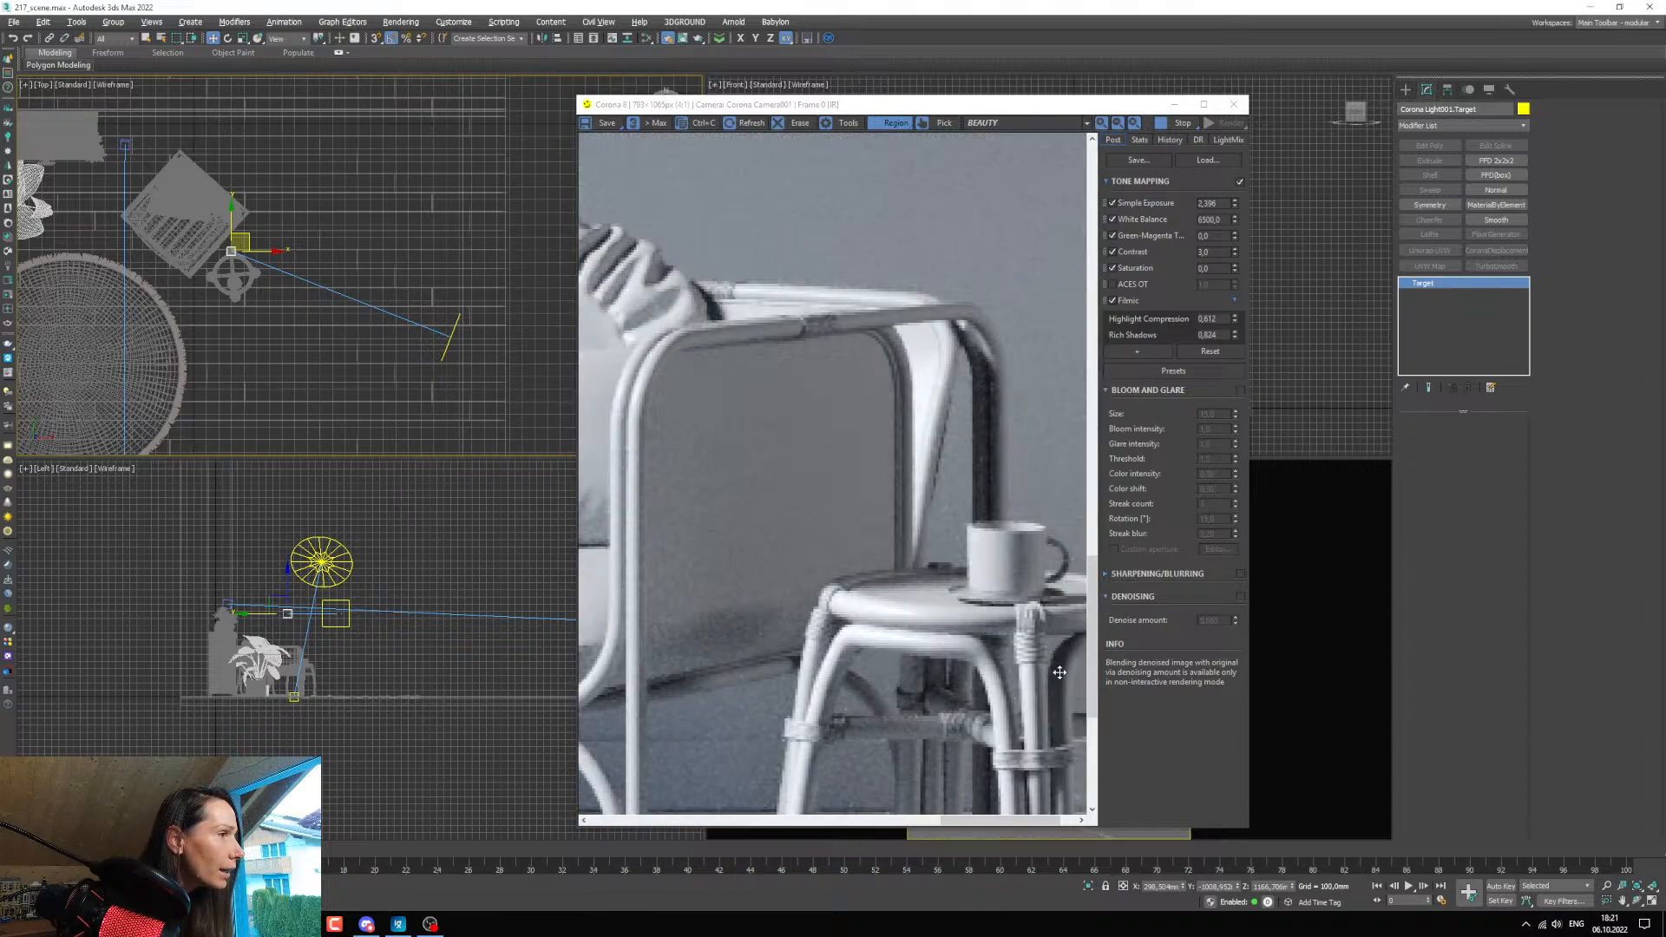
scroll(1060, 672, down, 1)
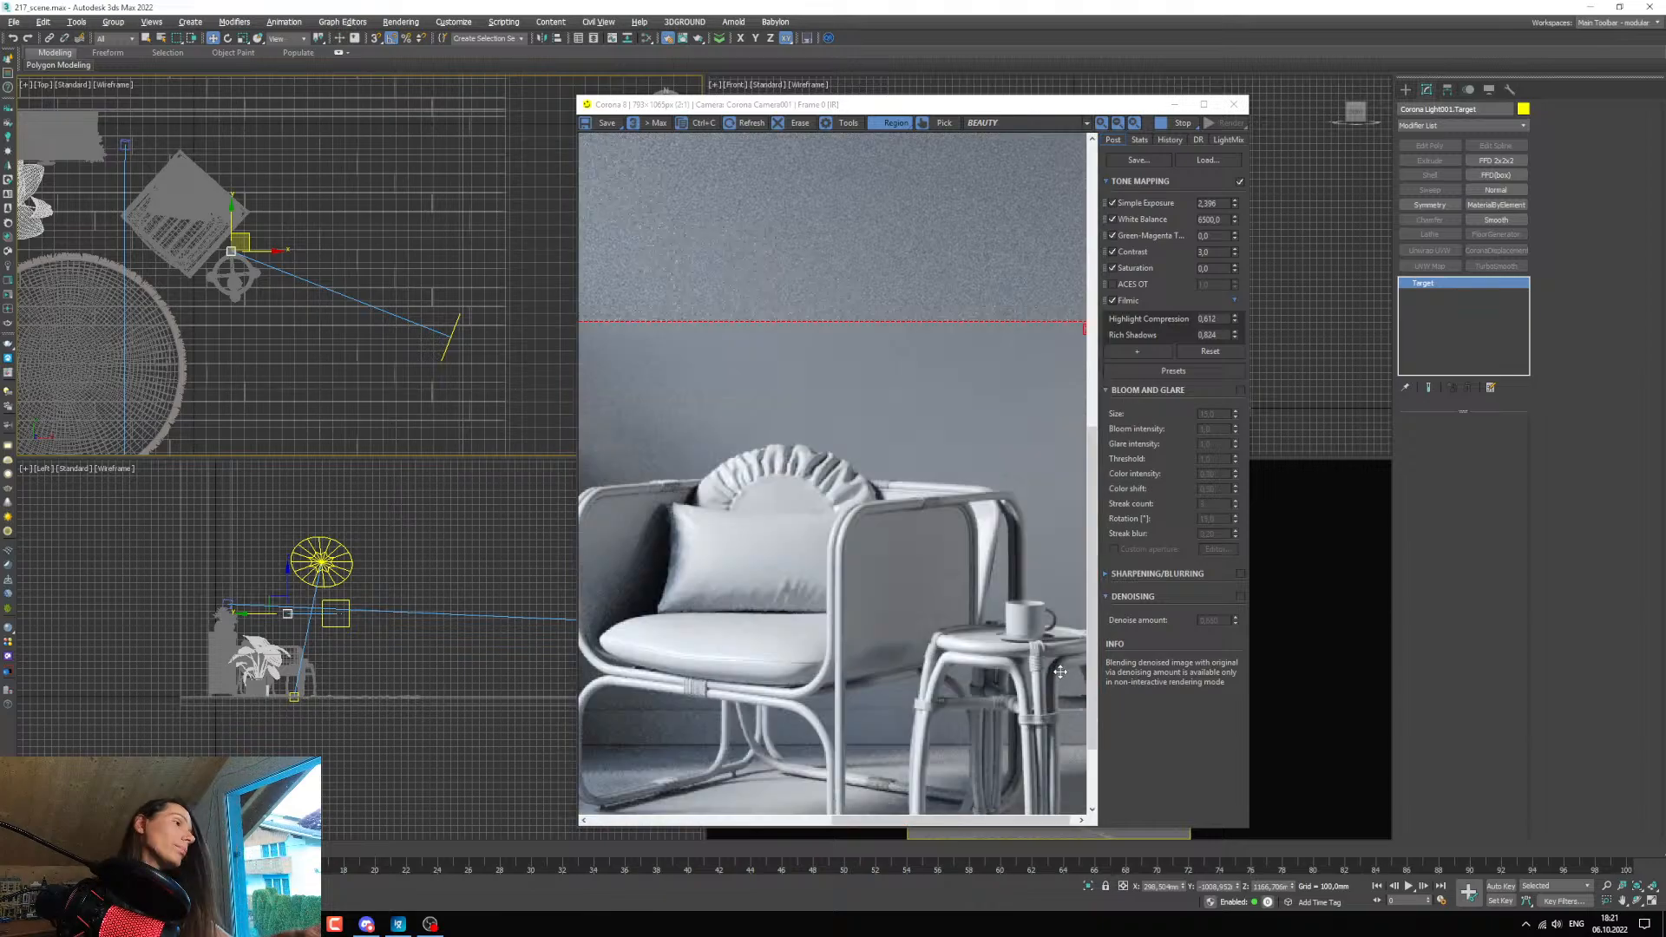
scroll(1049, 722, down, 1)
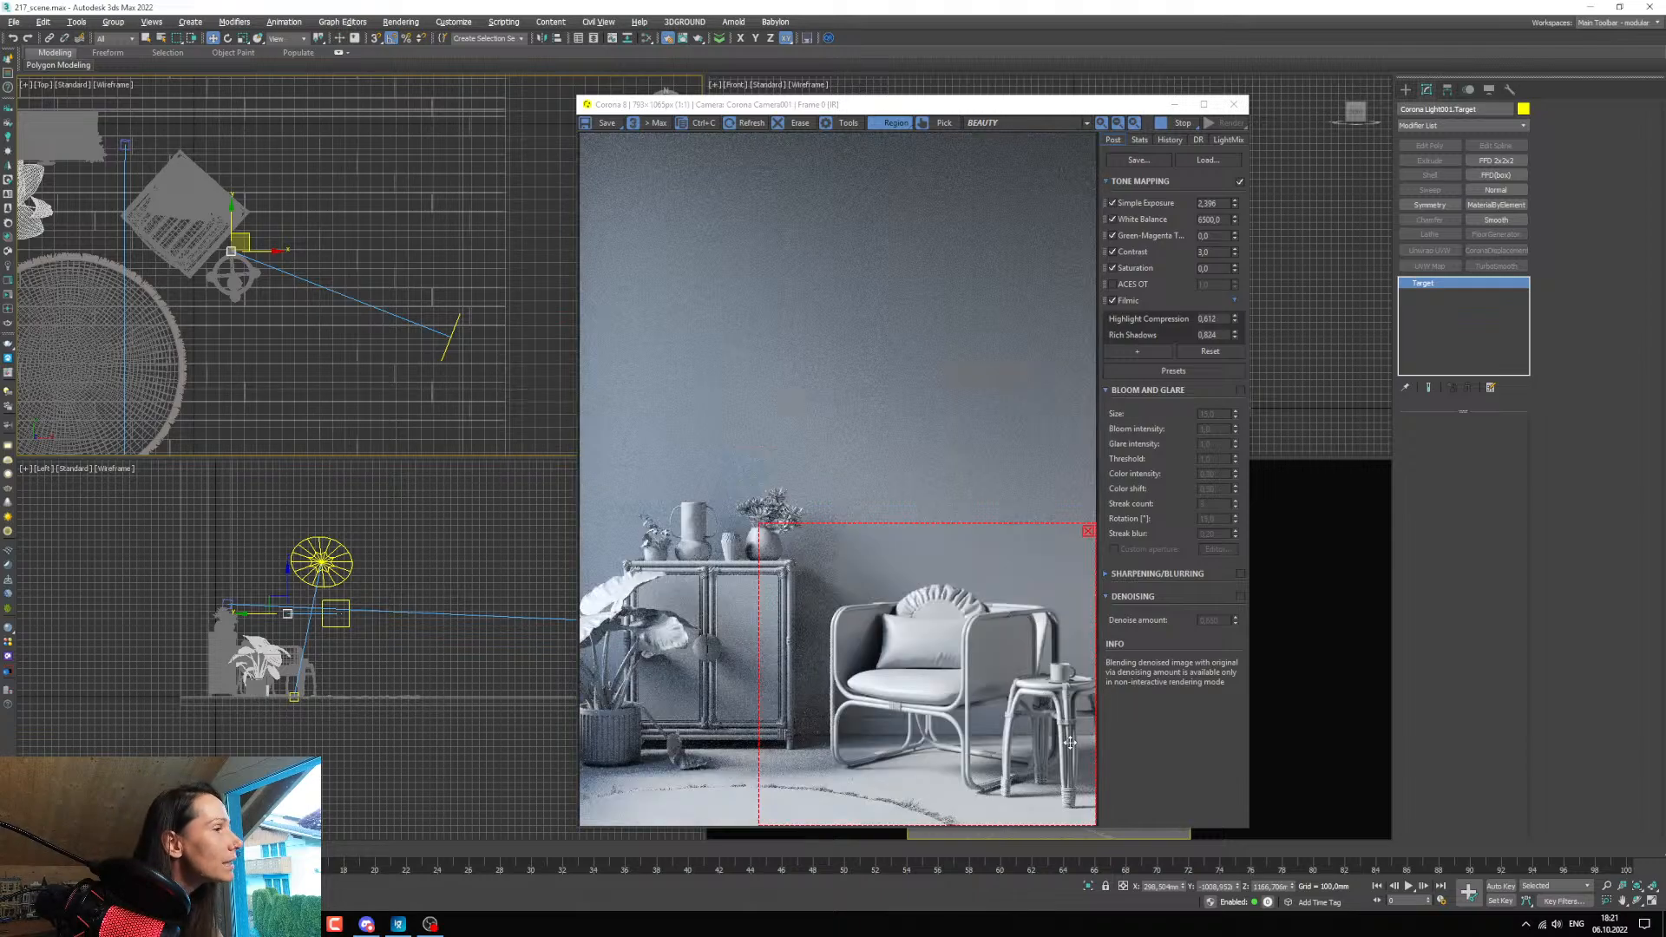
scroll(992, 720, up, 1)
scroll(973, 698, down, 1)
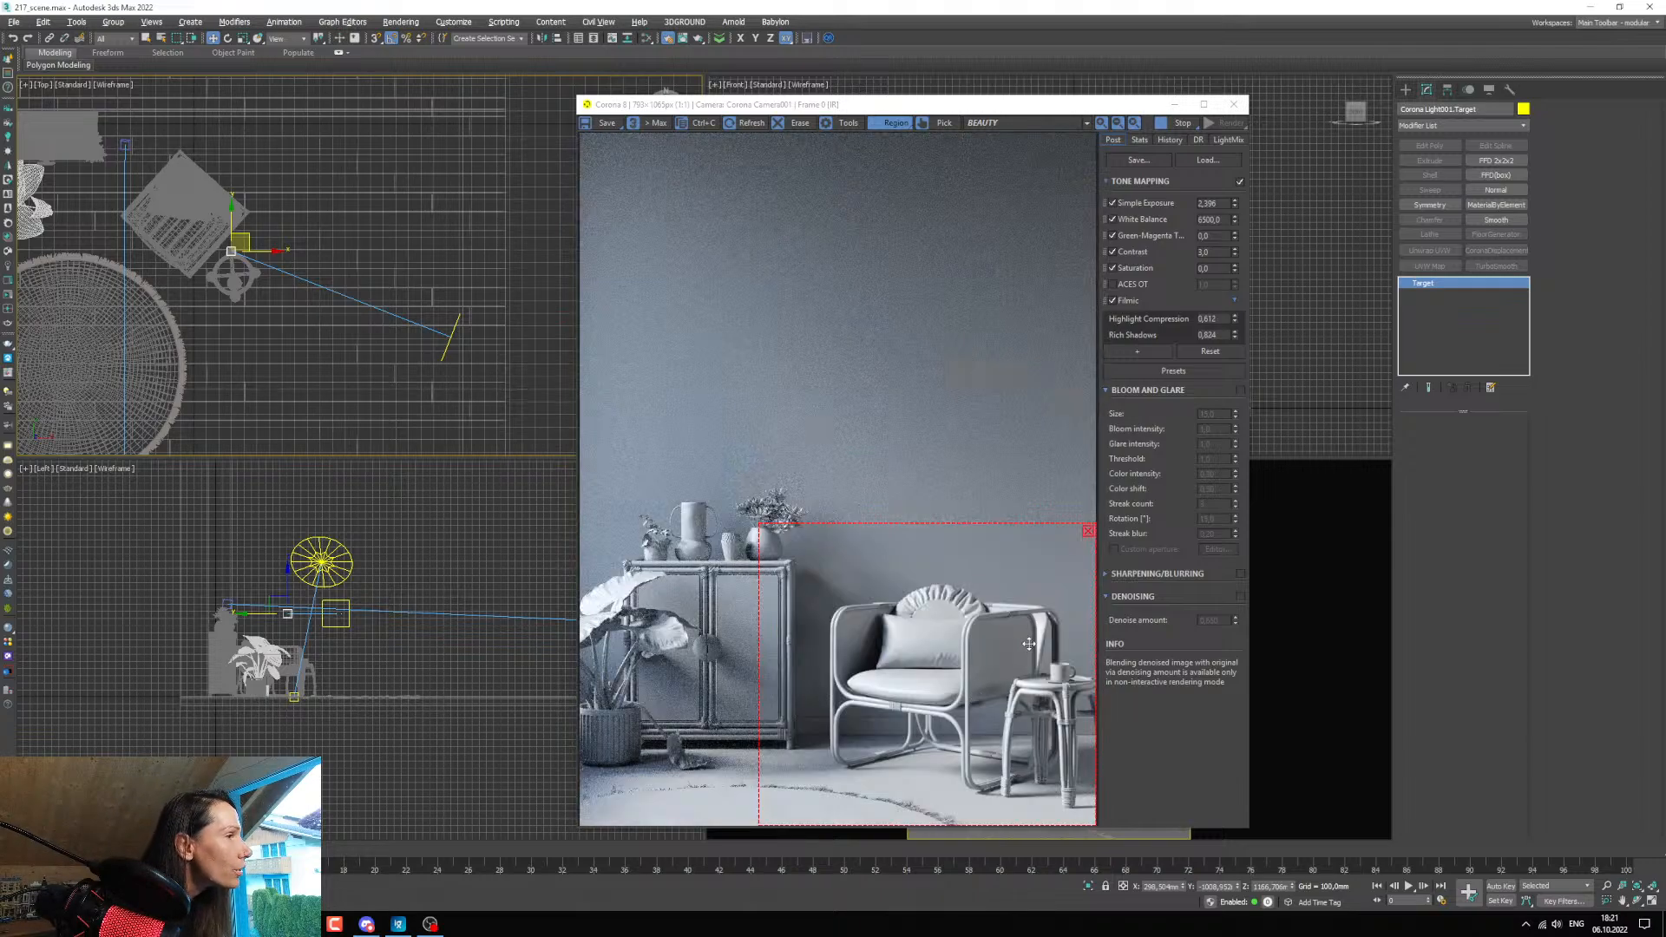
Select the rectangular light in the Top view and set its intensity to 4.
scroll(463, 342, down, 3)
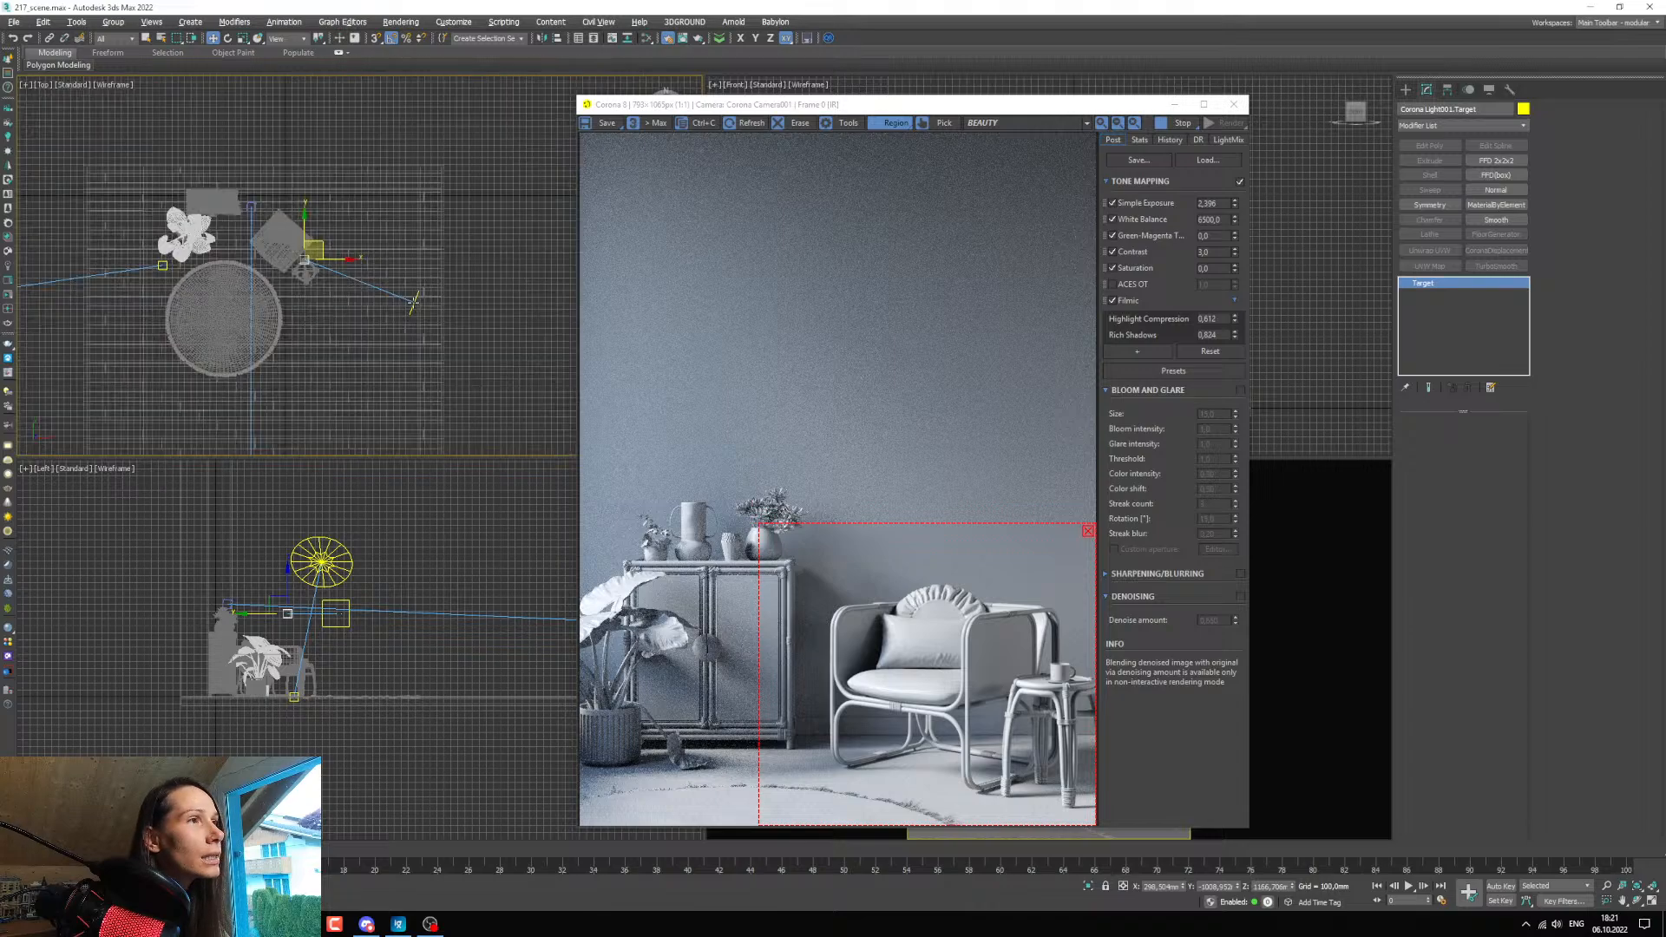
scroll(414, 296, up, 5)
click(414, 296)
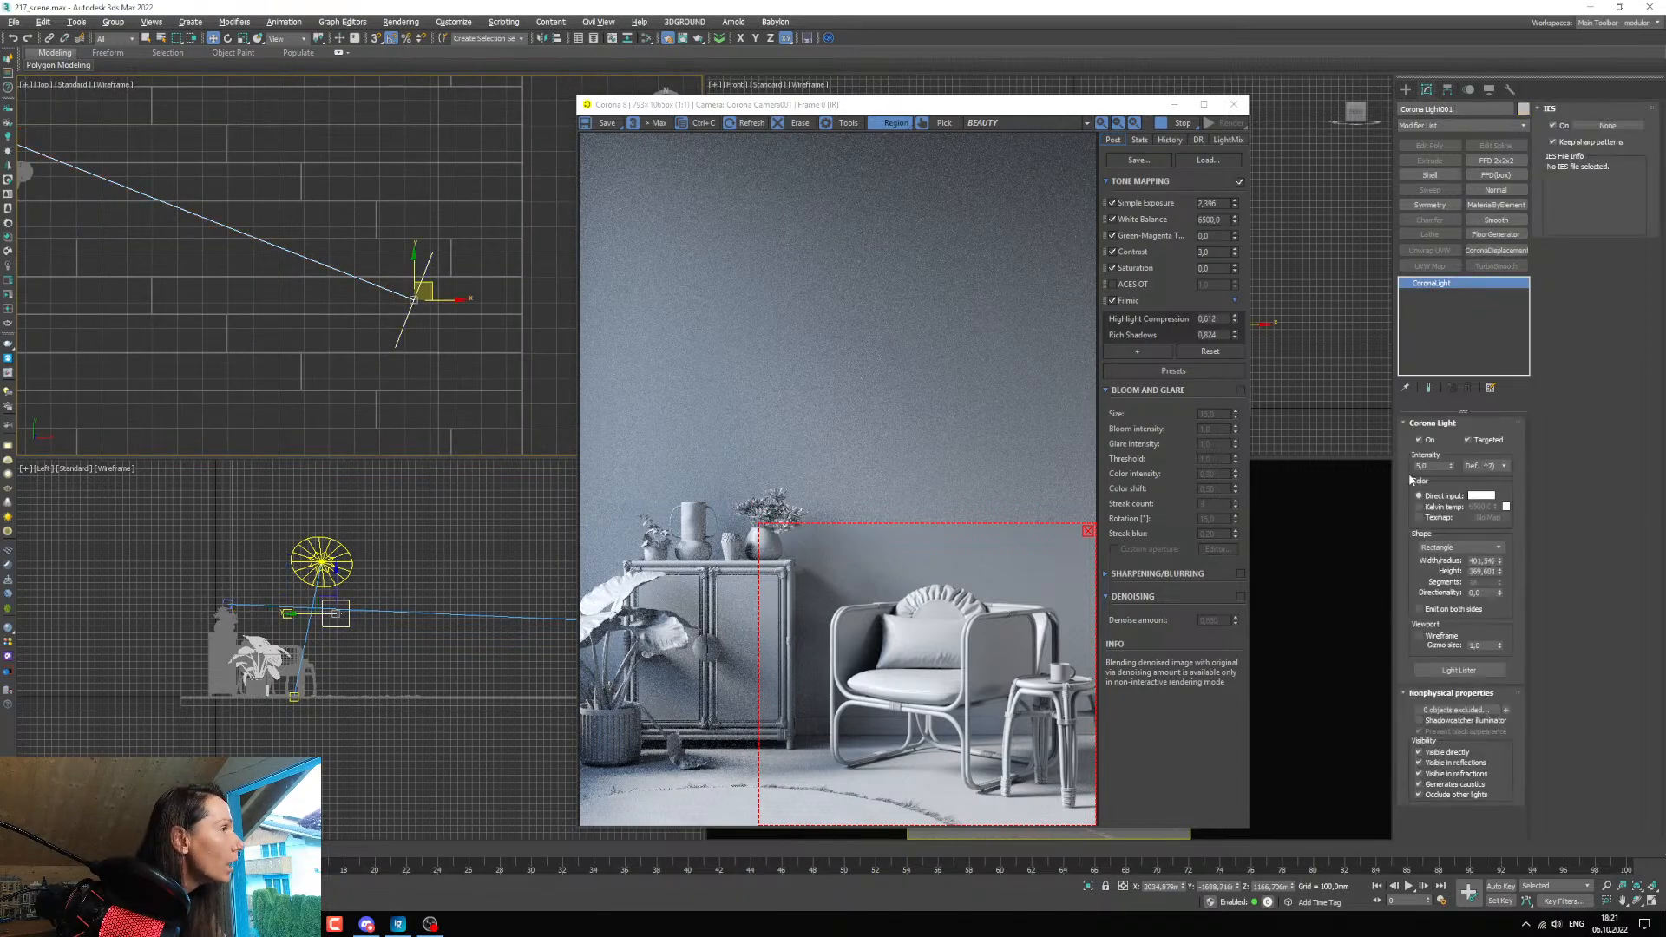
click(1432, 466)
text(4)
key(Return)
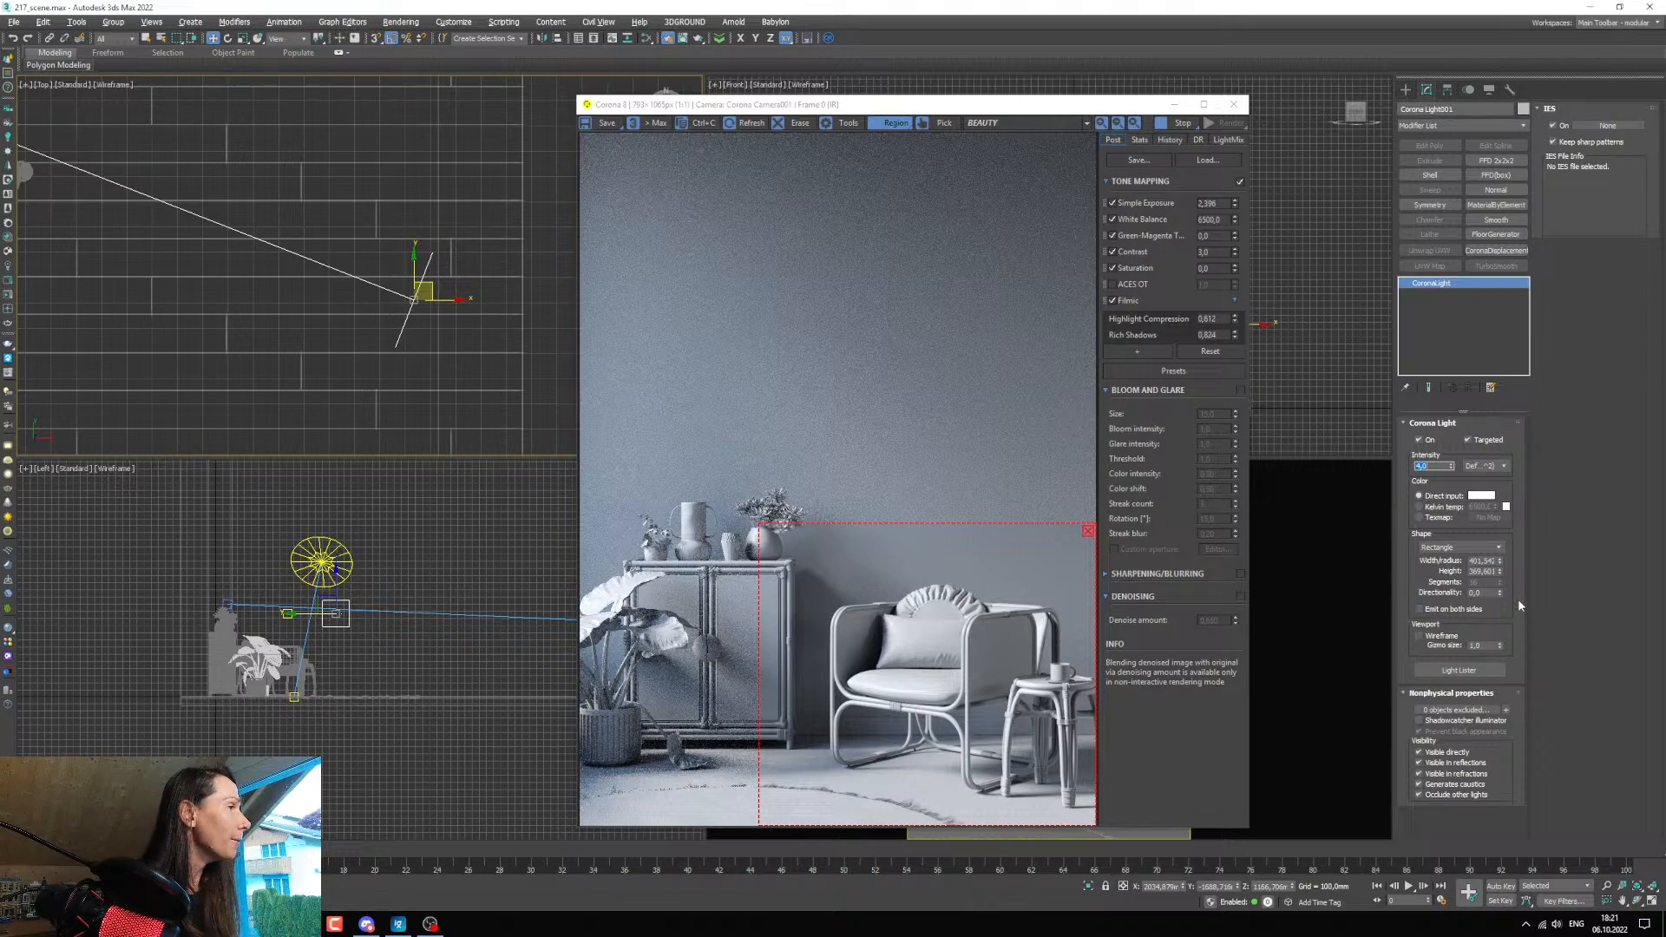
Raise the light's directionality, reduce it to 0.33, and compare the render with the light off and on.
drag(1500, 596, 1498, 575)
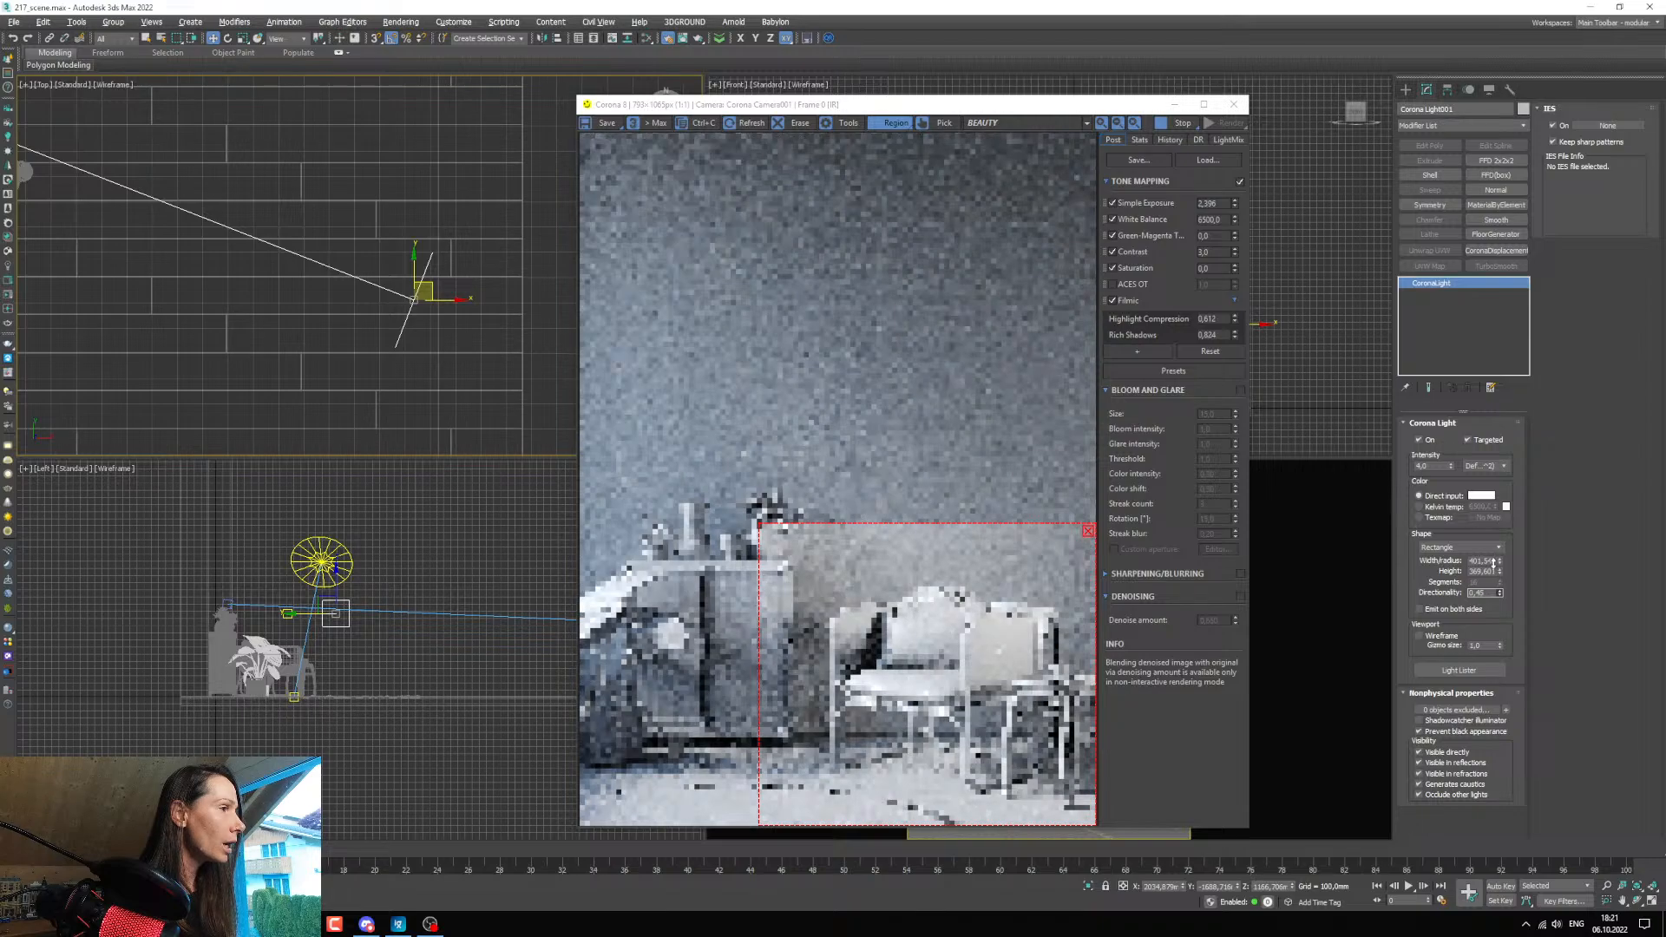
drag(1499, 575, 1495, 562)
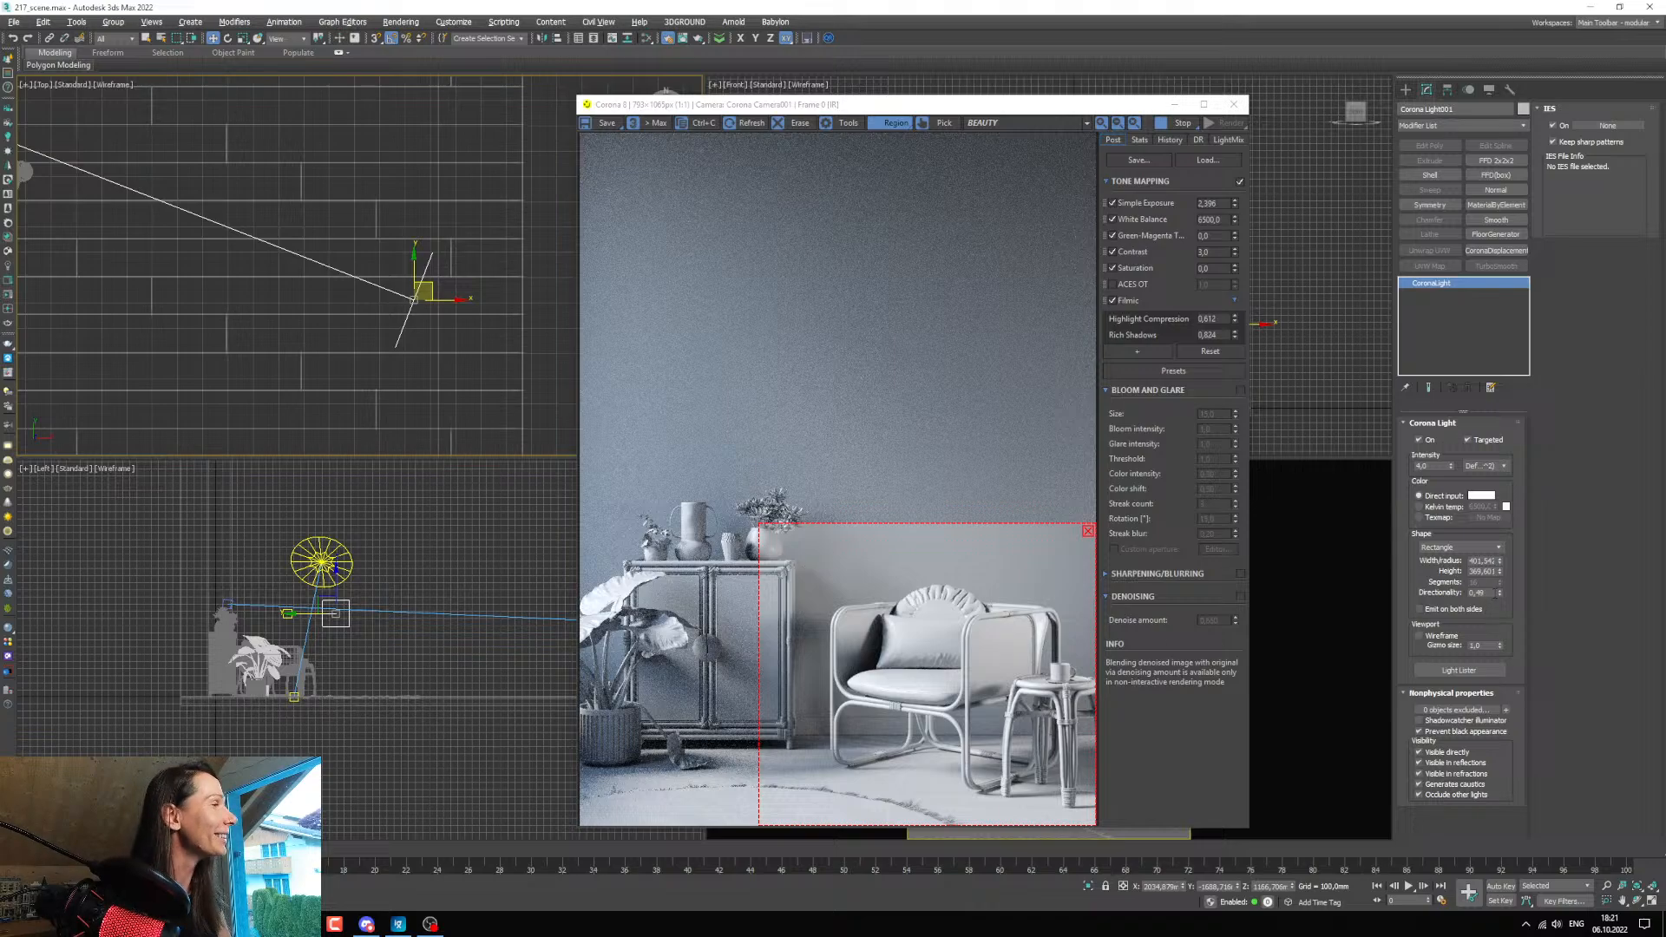
drag(1498, 592, 1498, 604)
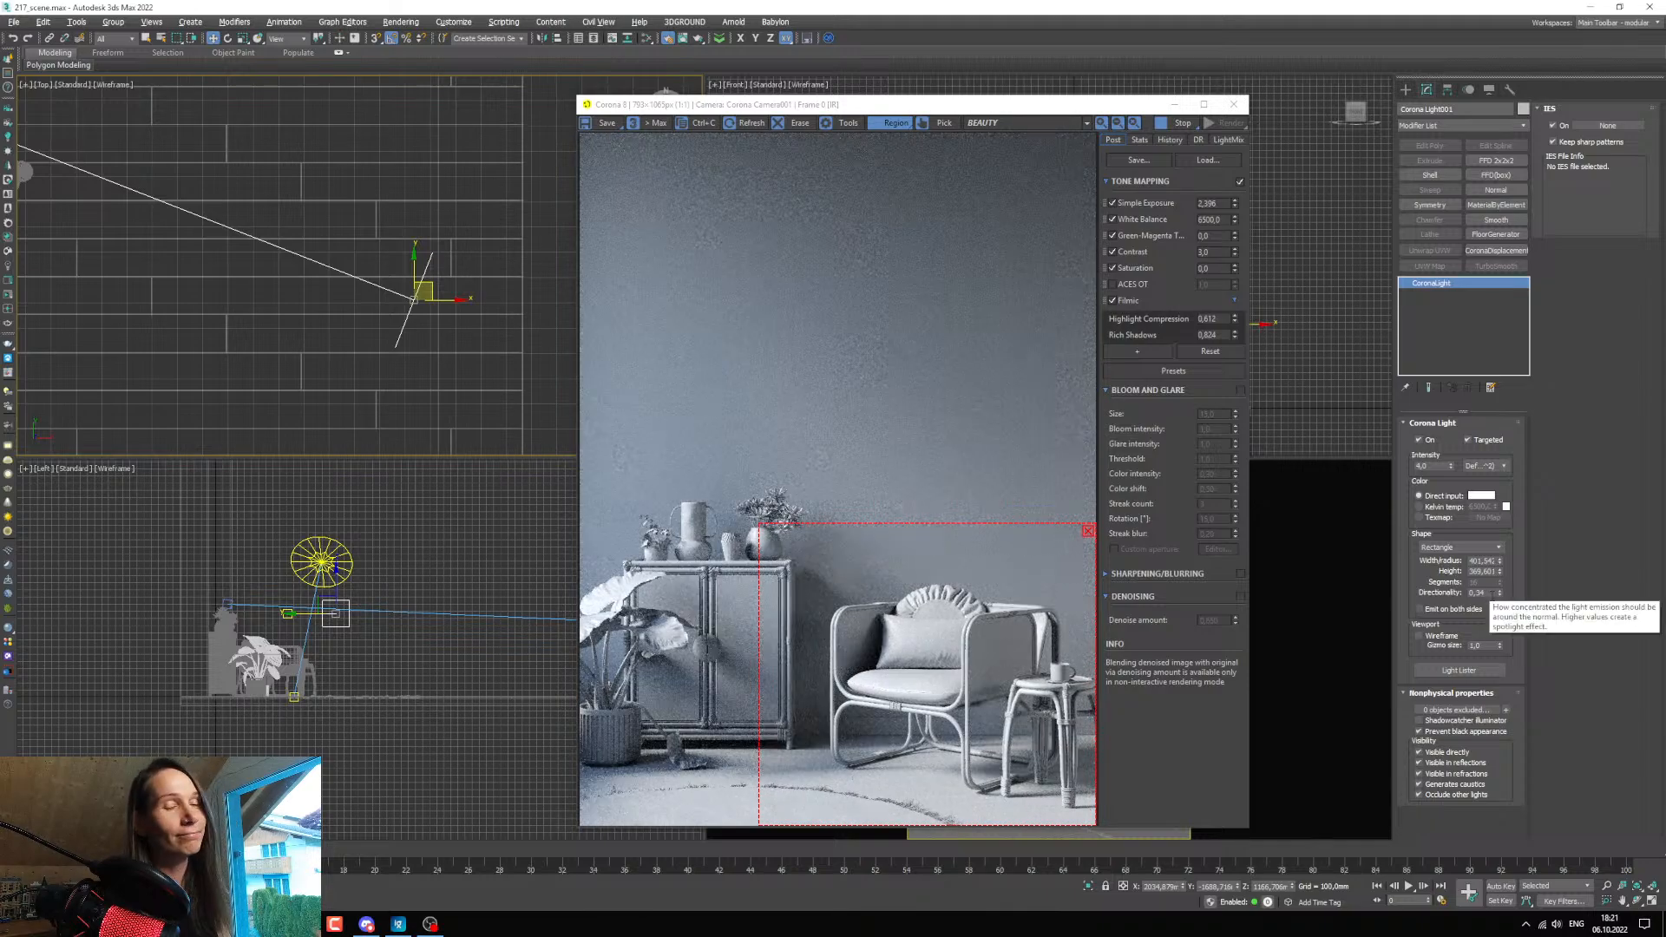
click(1501, 595)
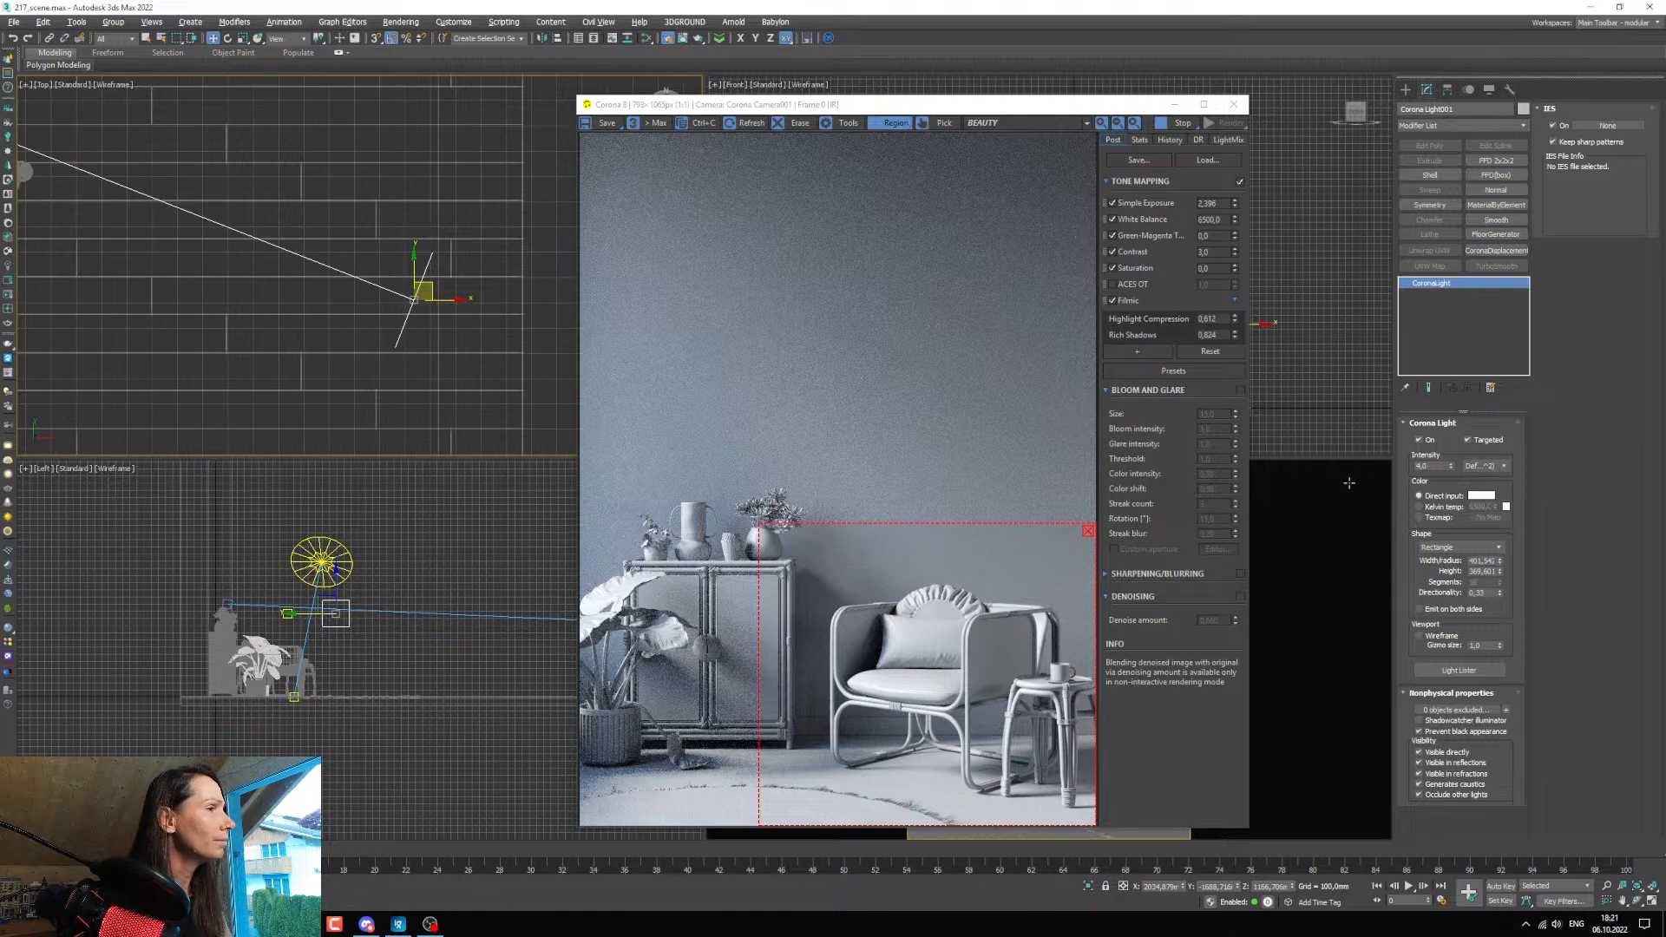
click(1420, 441)
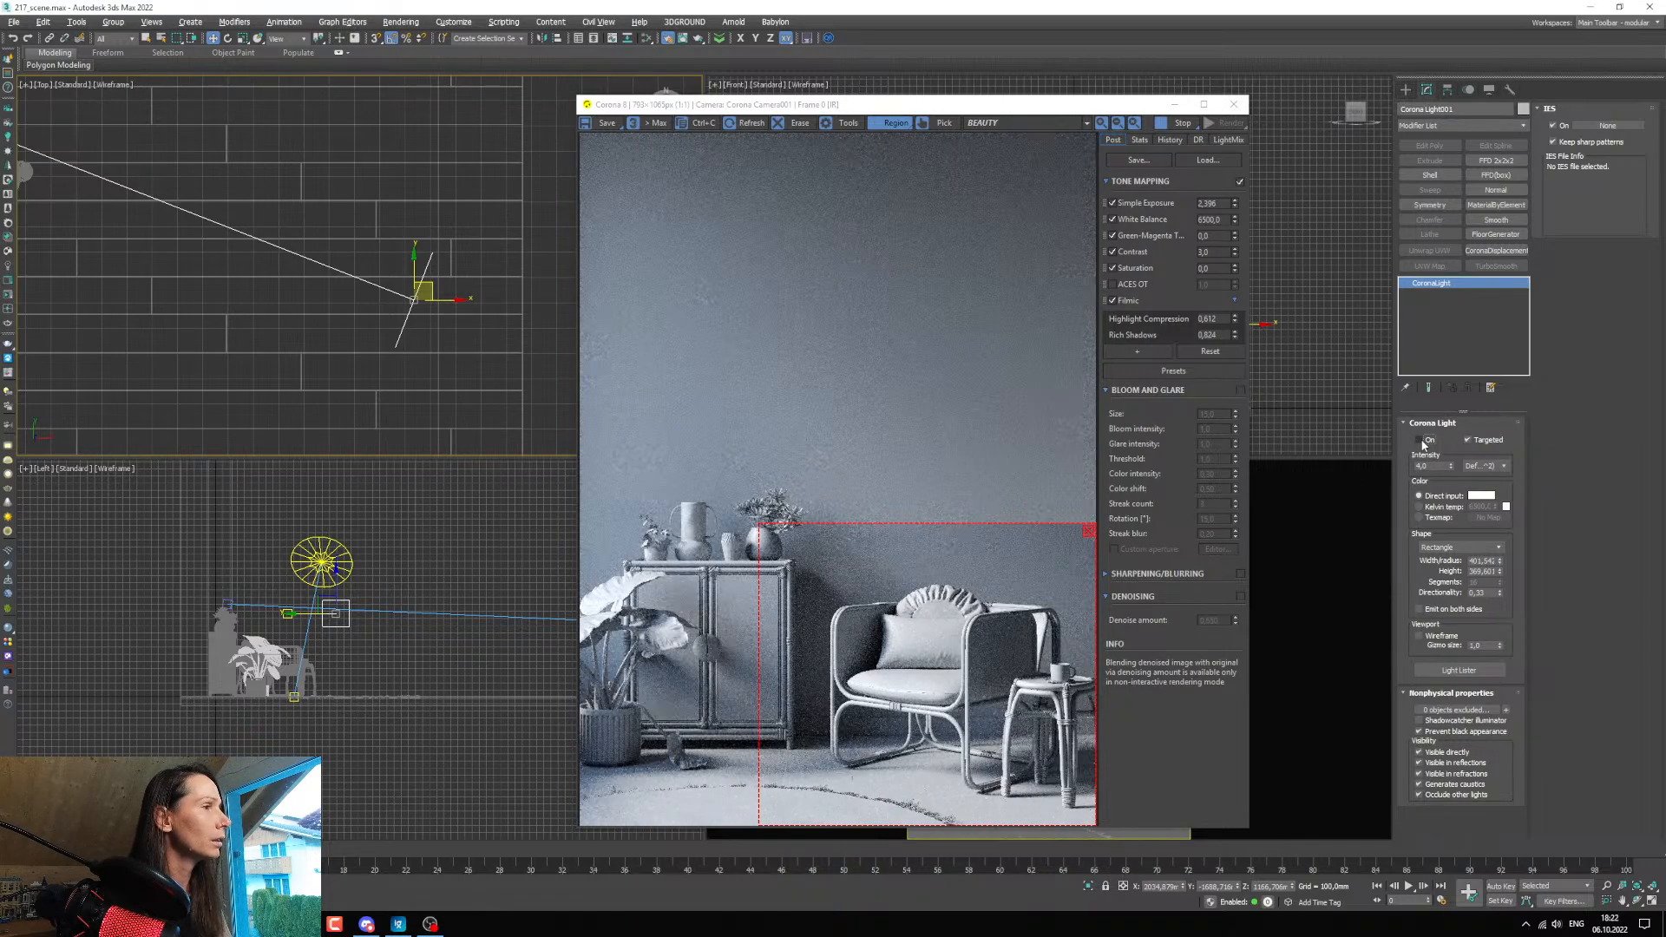
click(1421, 441)
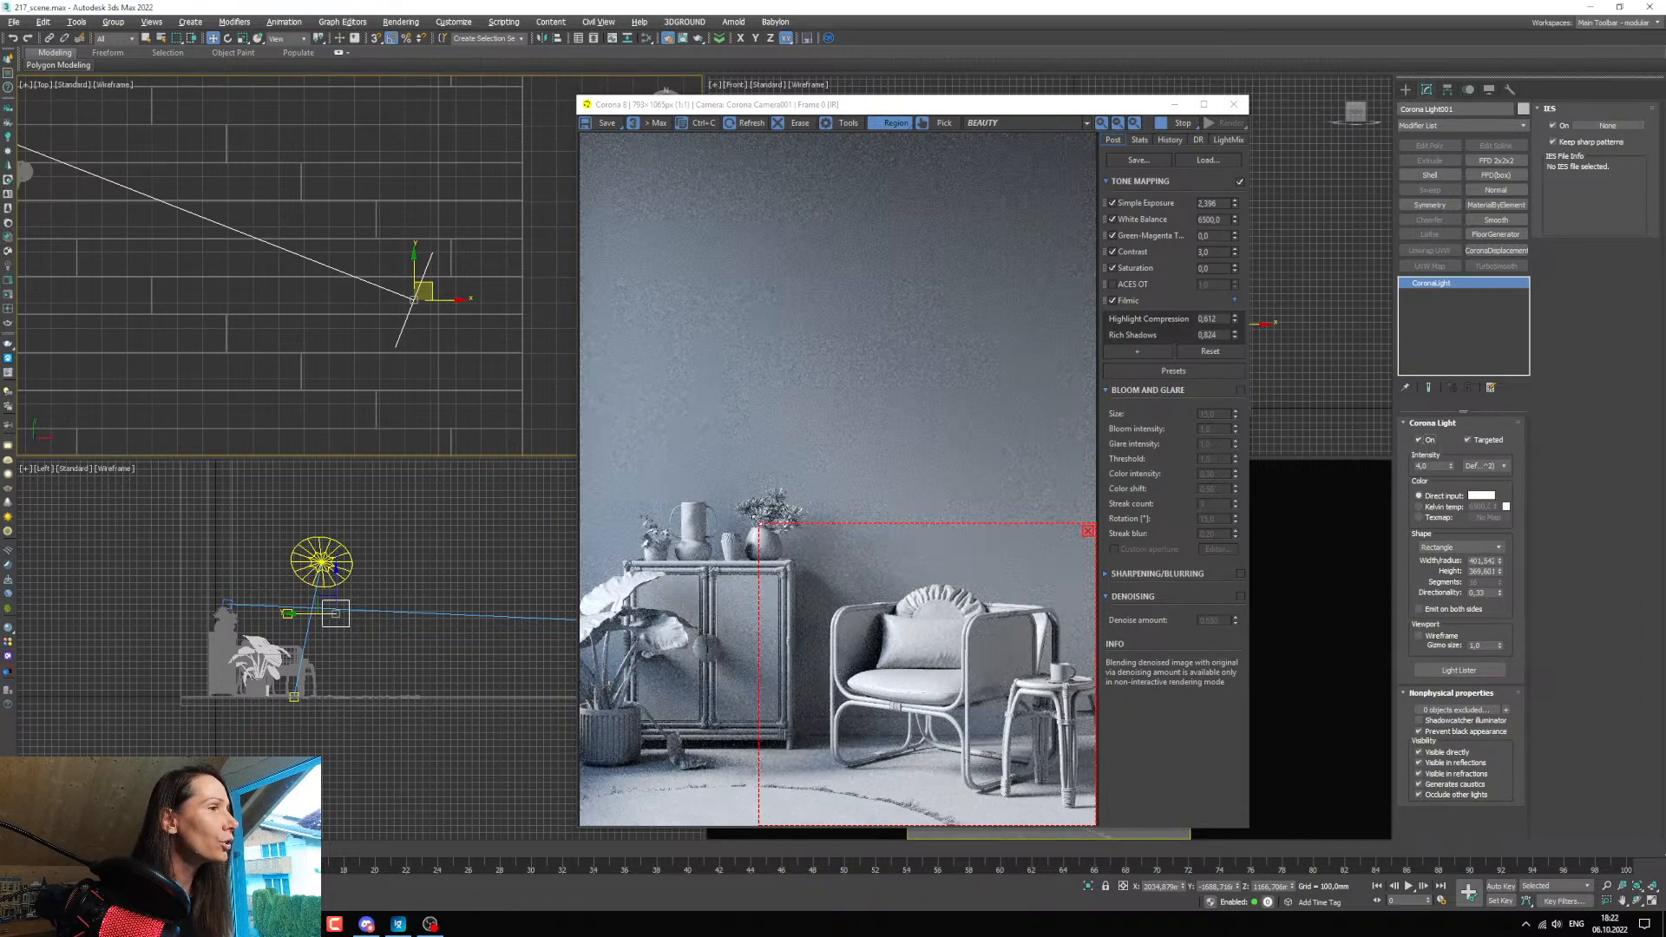
Enlarge the render region to take in the vases on the cabinet and set the light's intensity to 2.
drag(759, 520, 721, 475)
click(1430, 466)
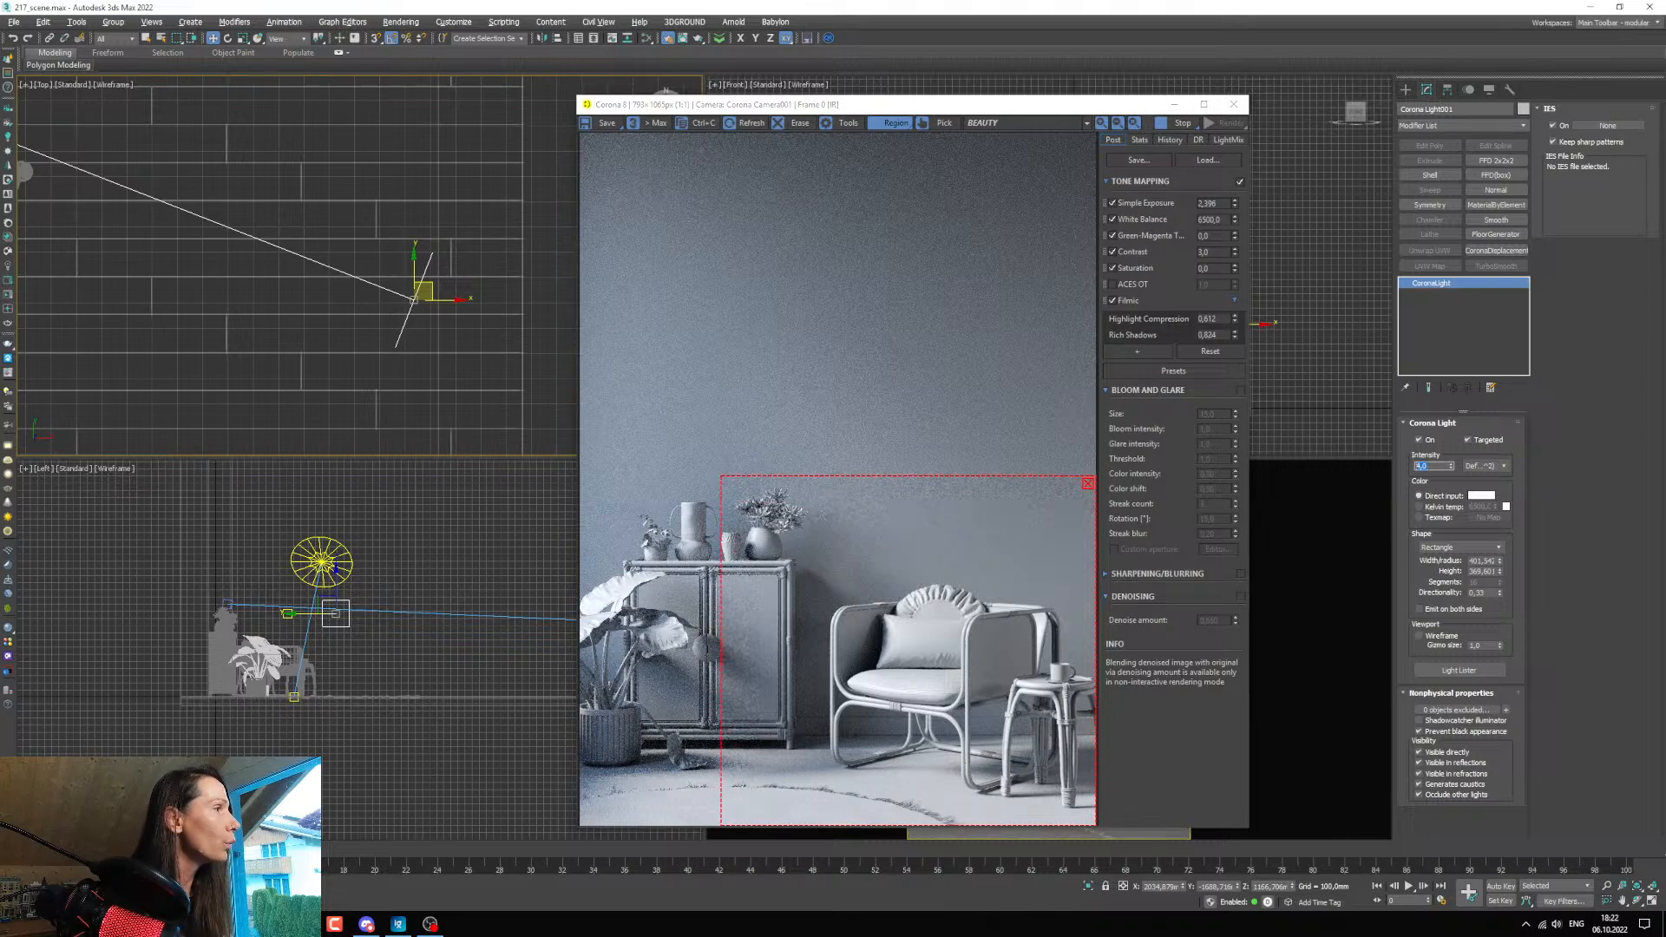
text(2)
key(Return)
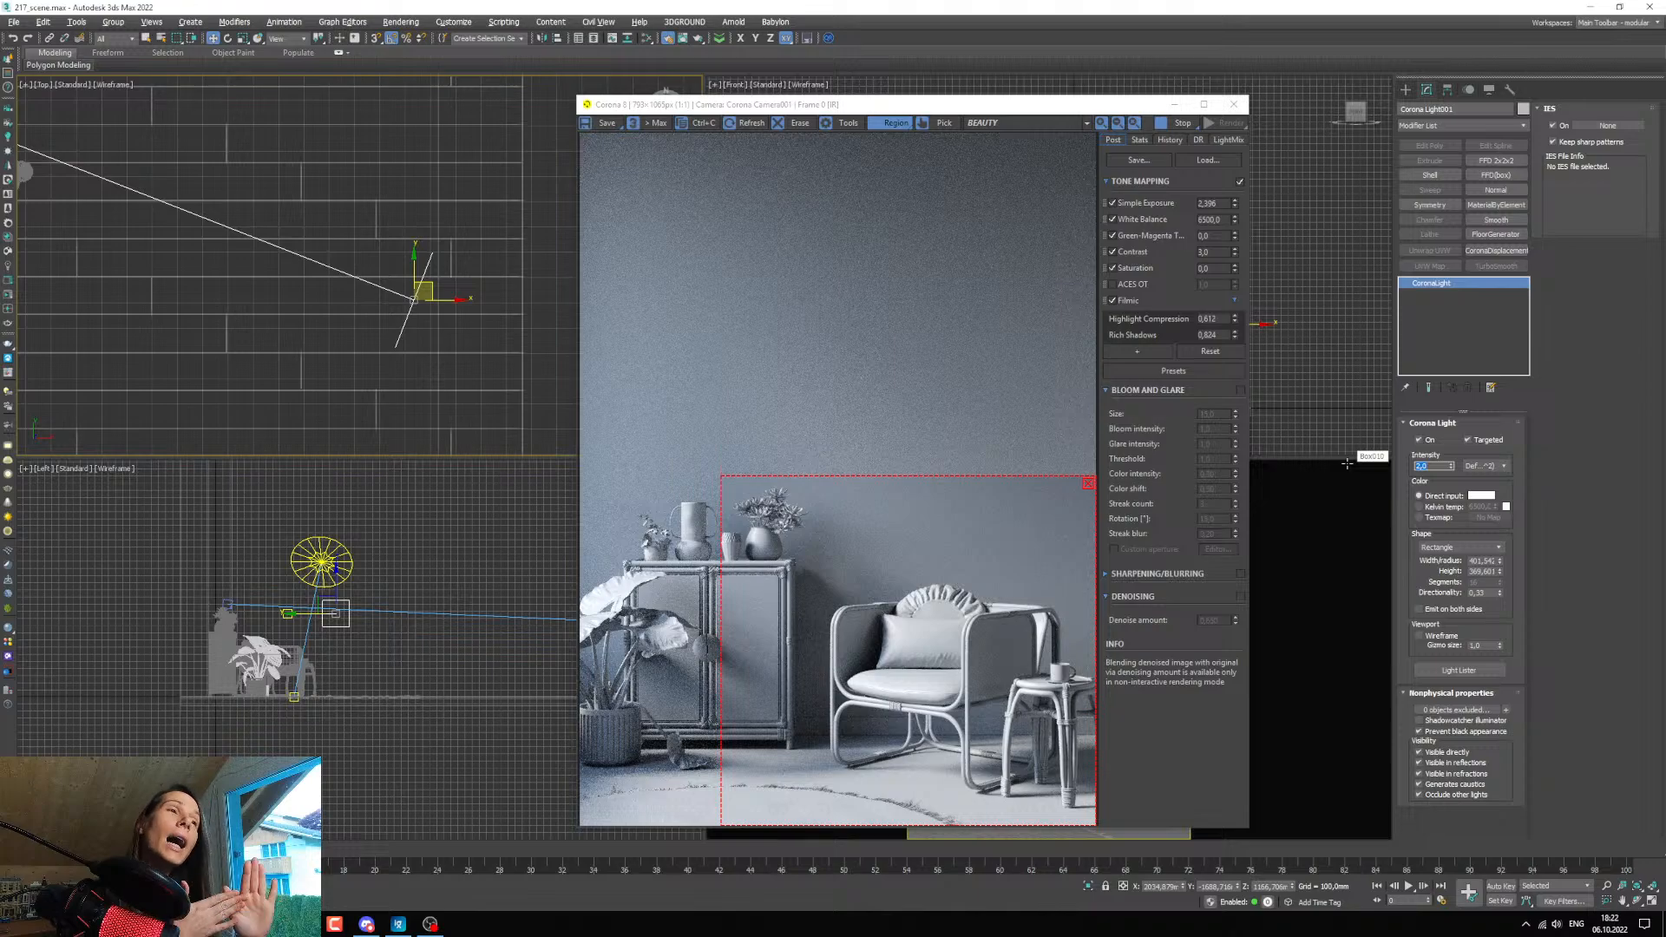
Compare the render with the rectangular light off and on, leave it on, and remove the render region.
click(1419, 440)
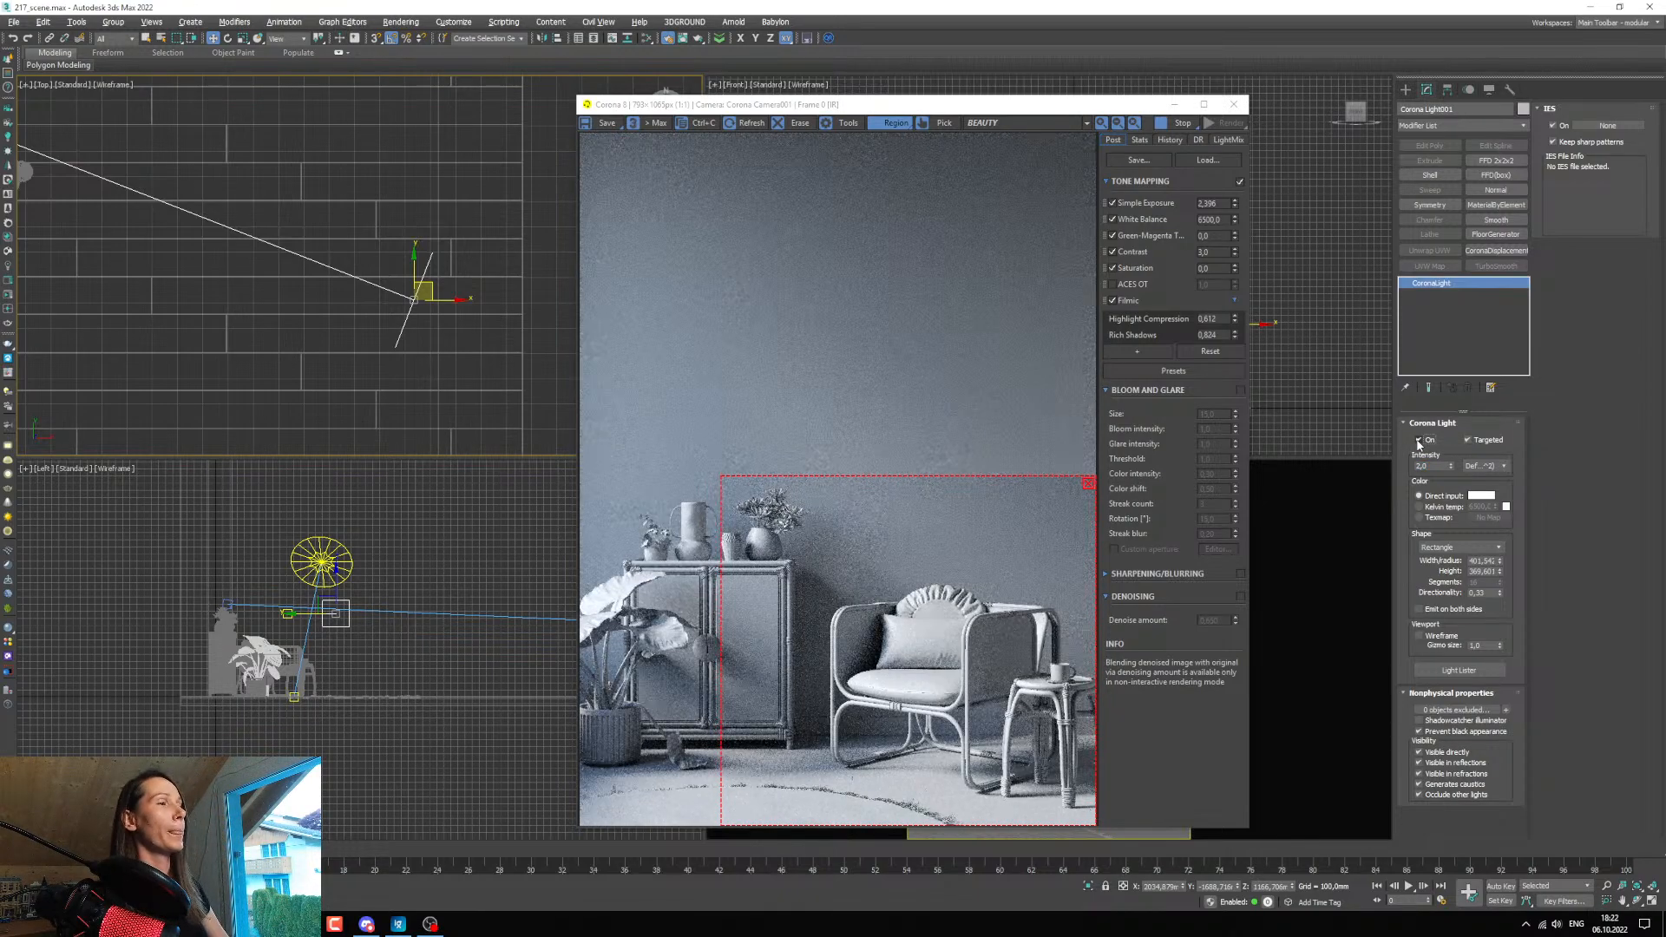
click(1417, 443)
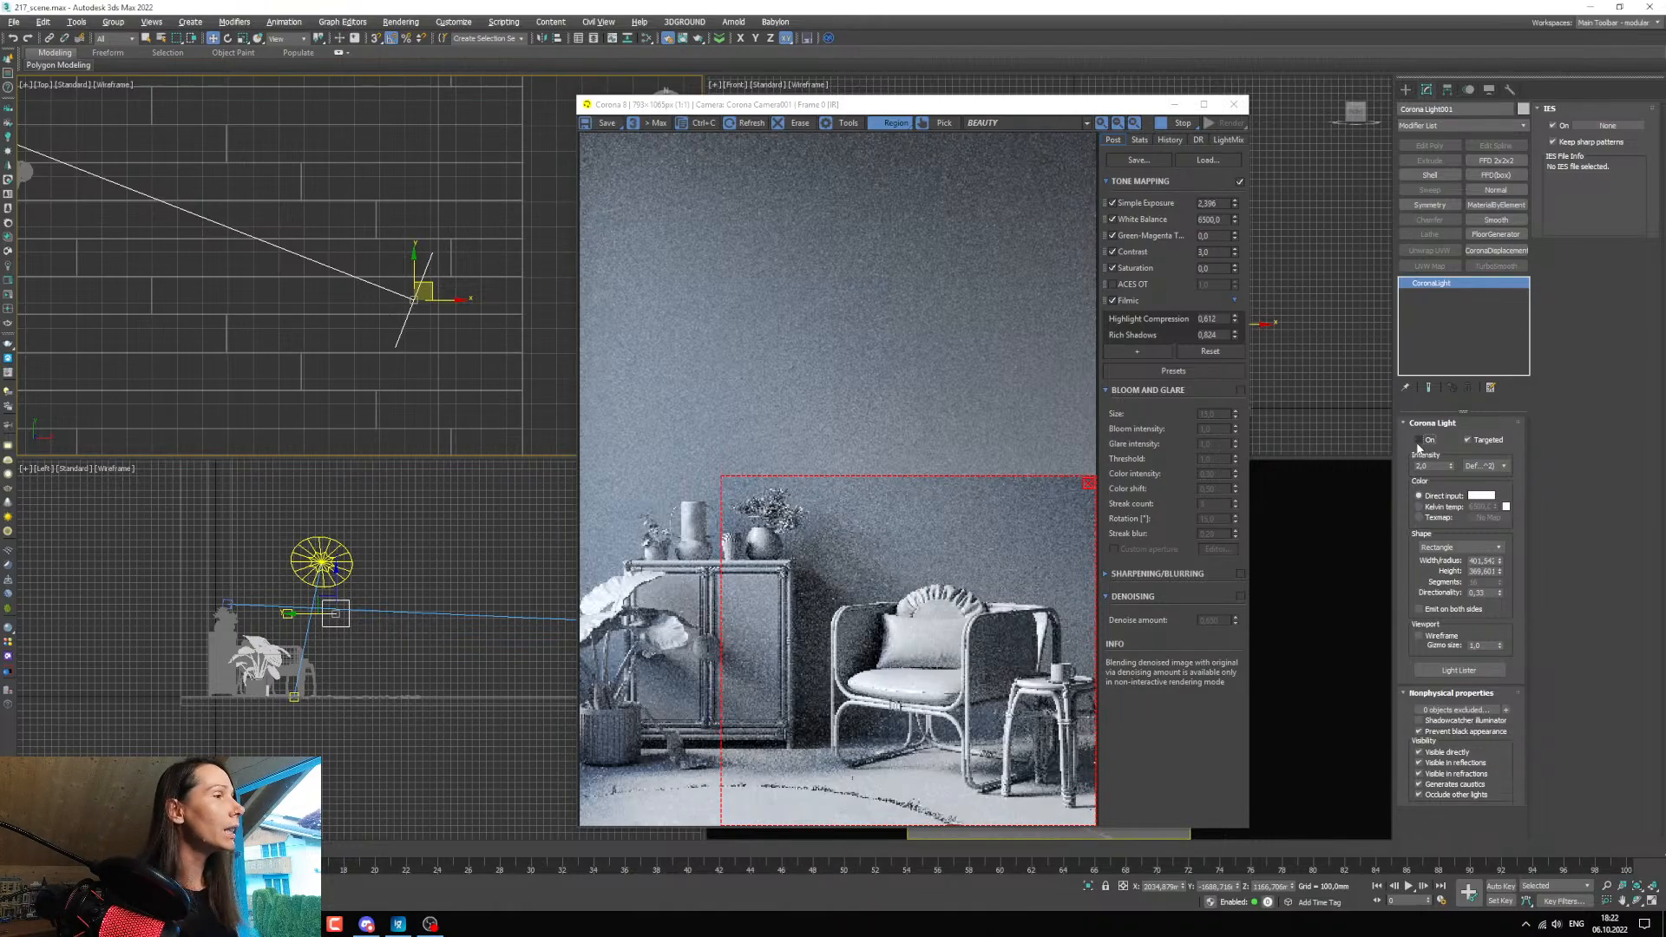
click(1418, 443)
click(1089, 486)
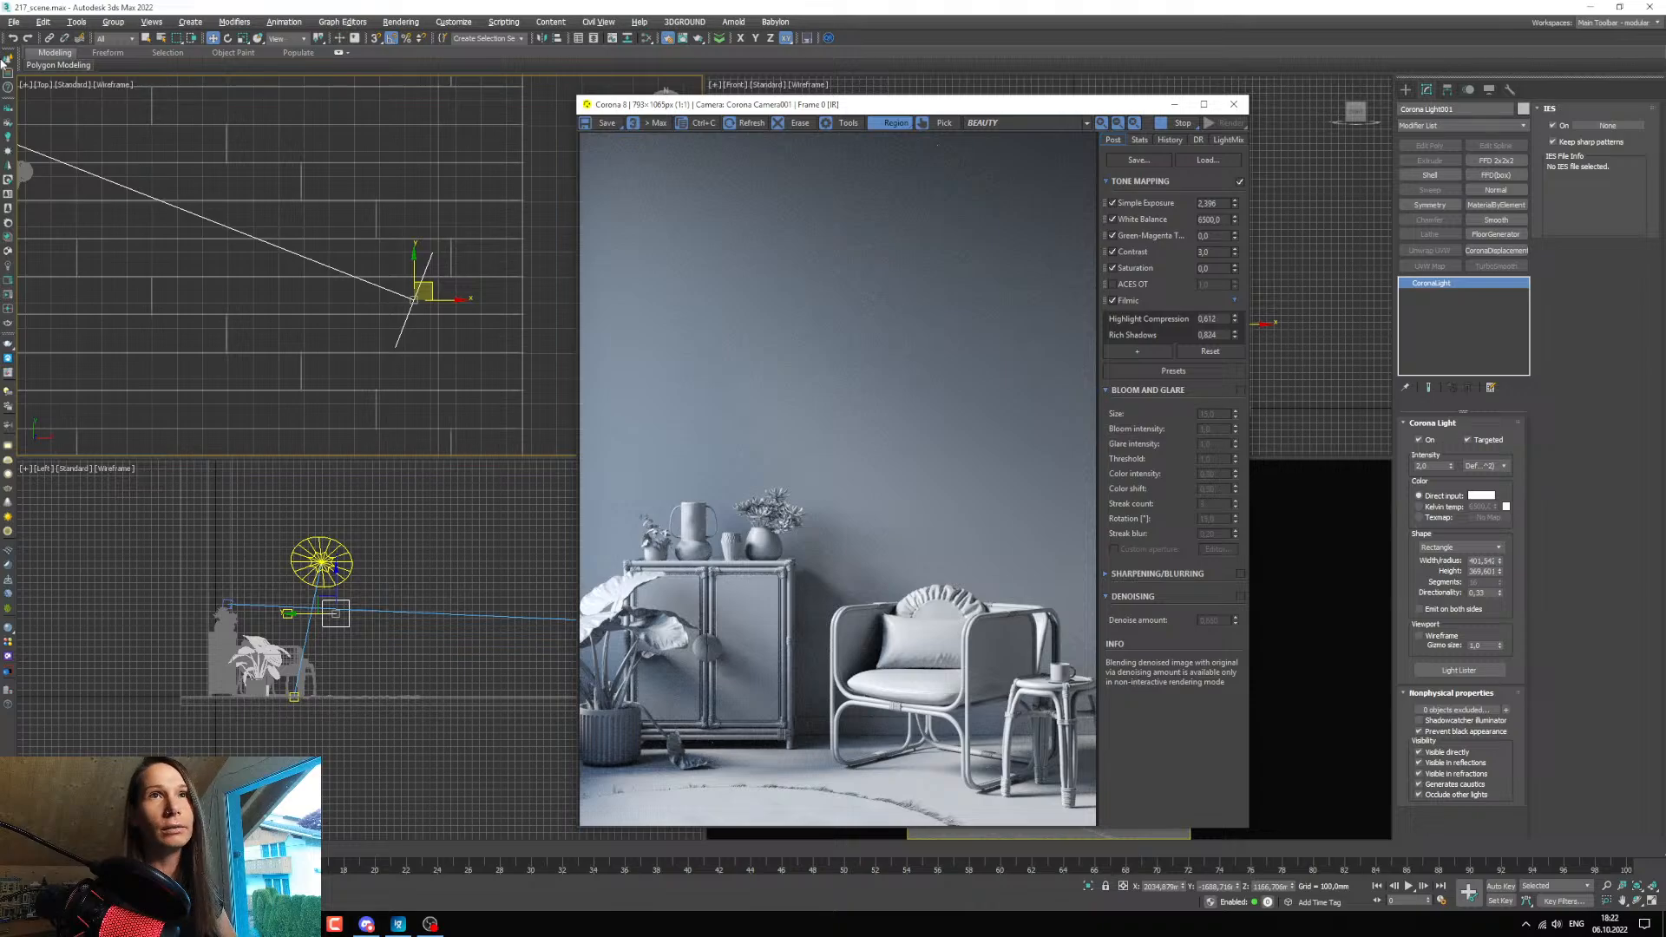
Place the red interior reference image beside the grey render to compare their lighting, and return to 3ds Max.
drag(0, 122, 369, 128)
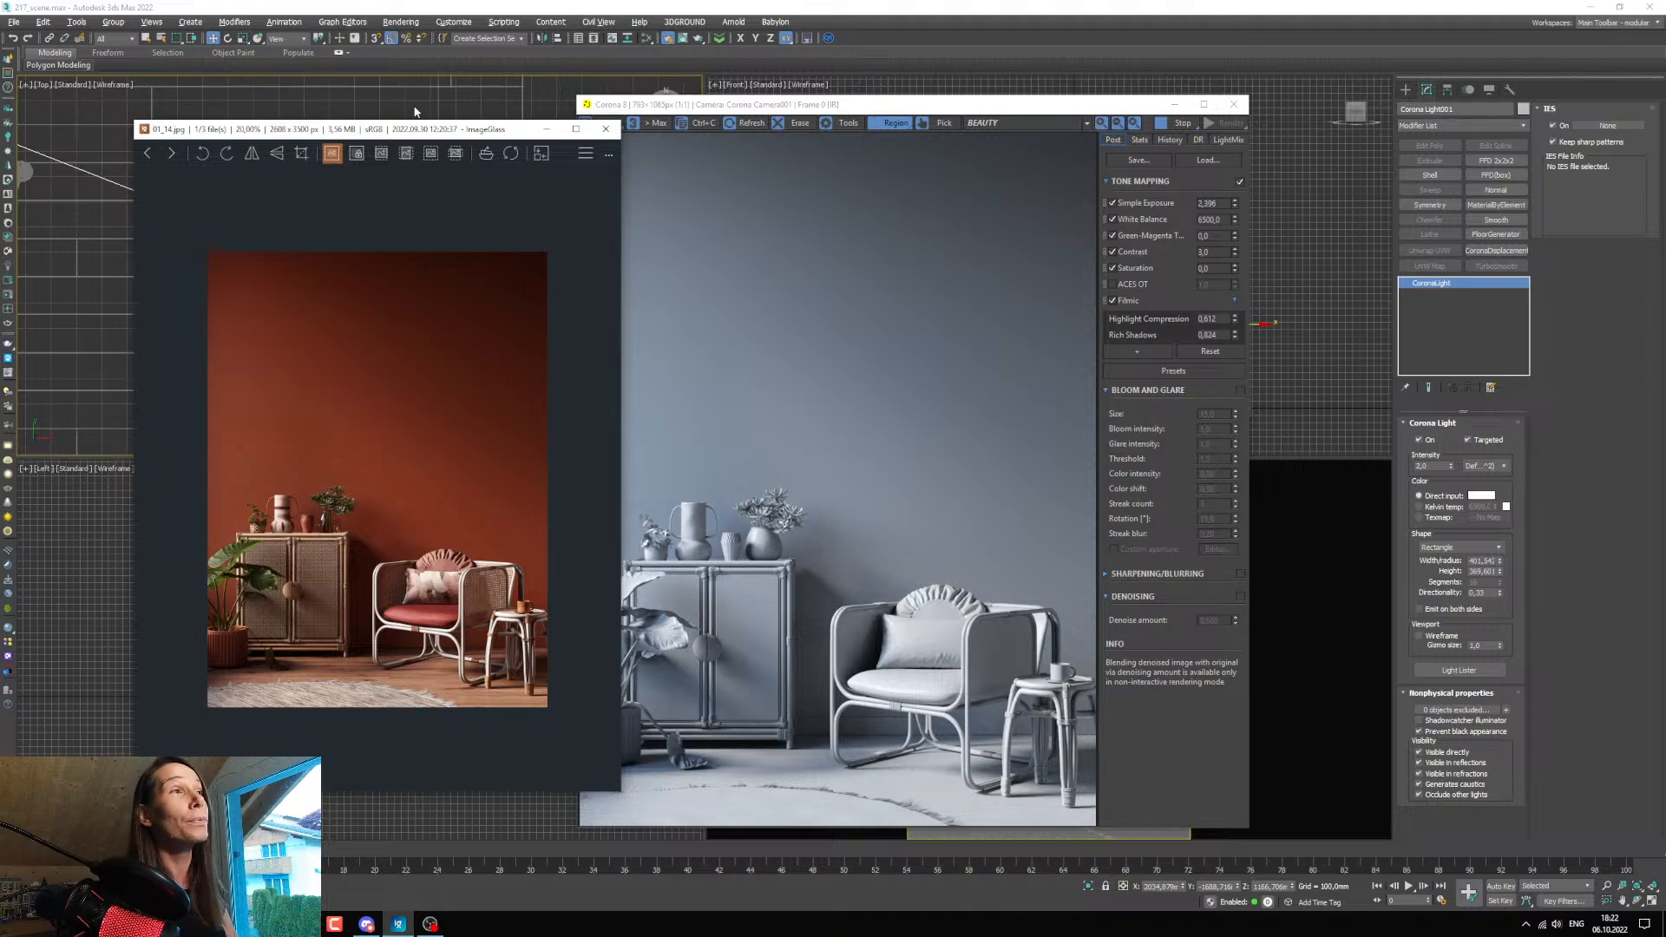
drag(401, 132, 395, 132)
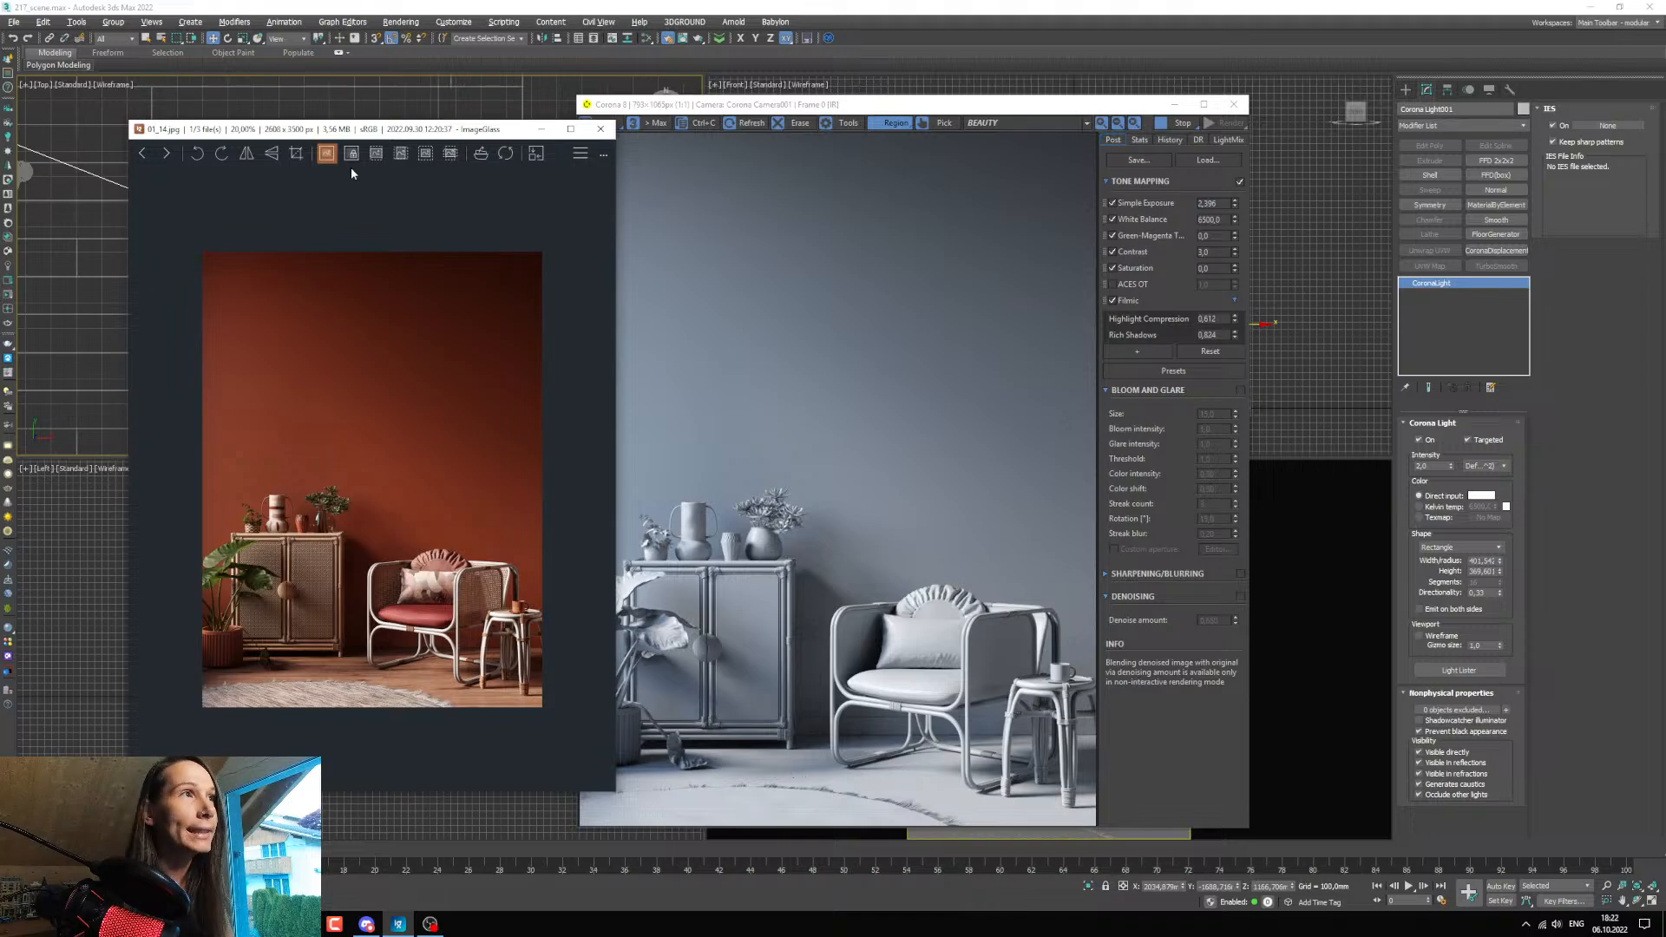
click(399, 924)
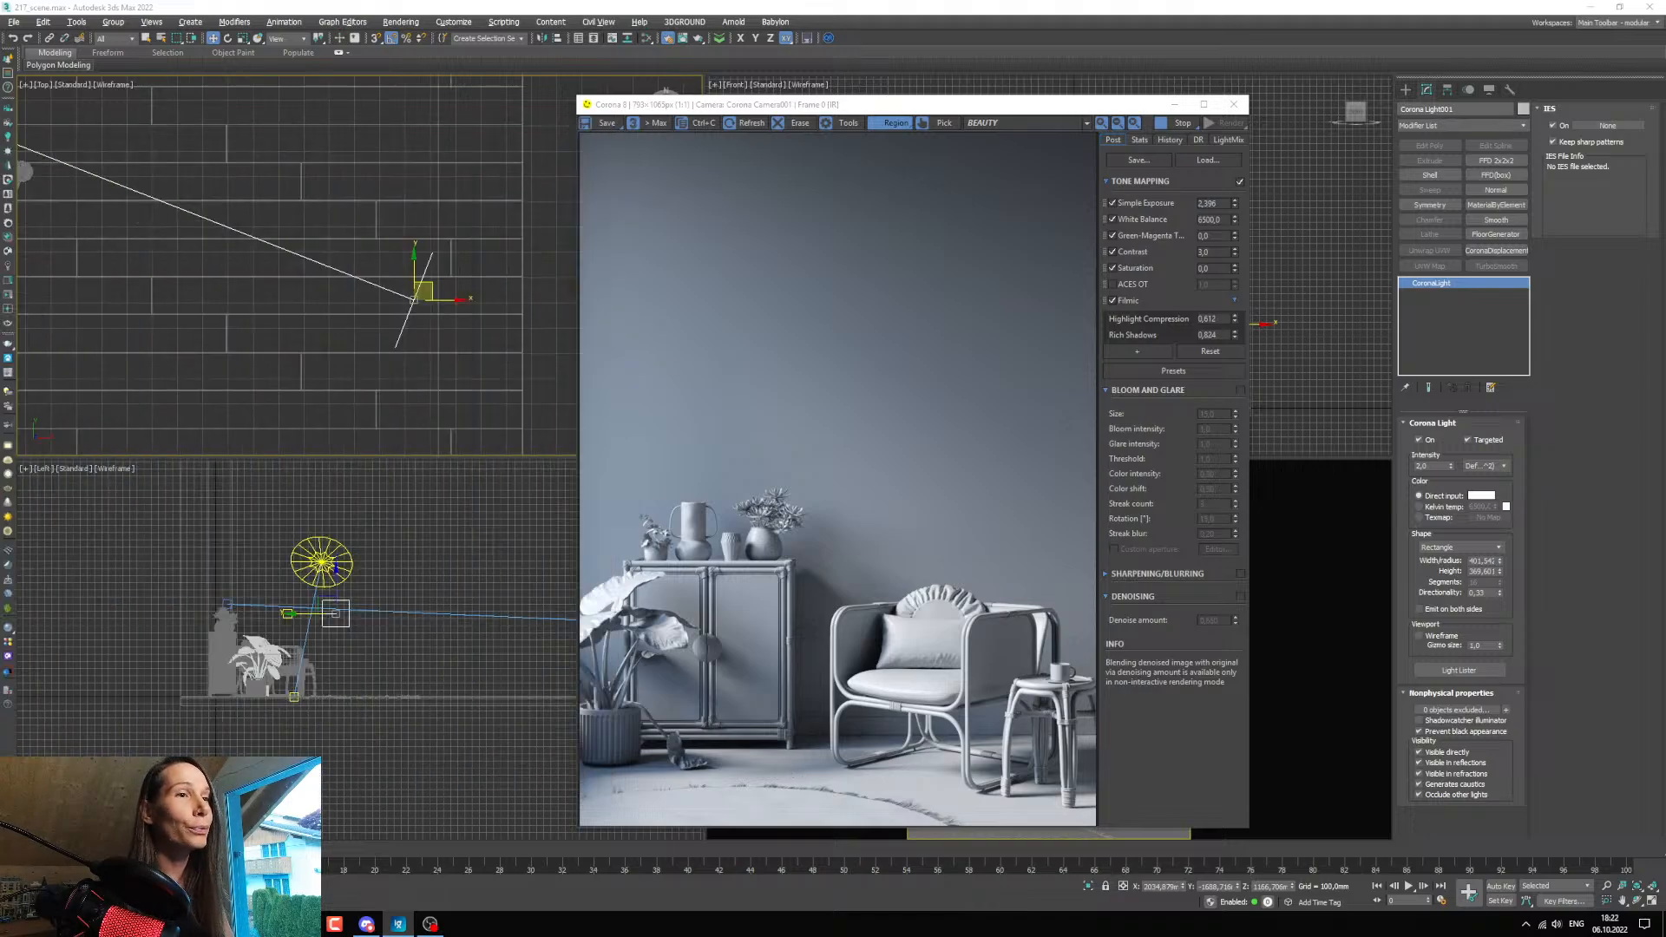
Open the Slate Material Editor and arrange it beside a slightly enlarged Corona render window.
click(646, 38)
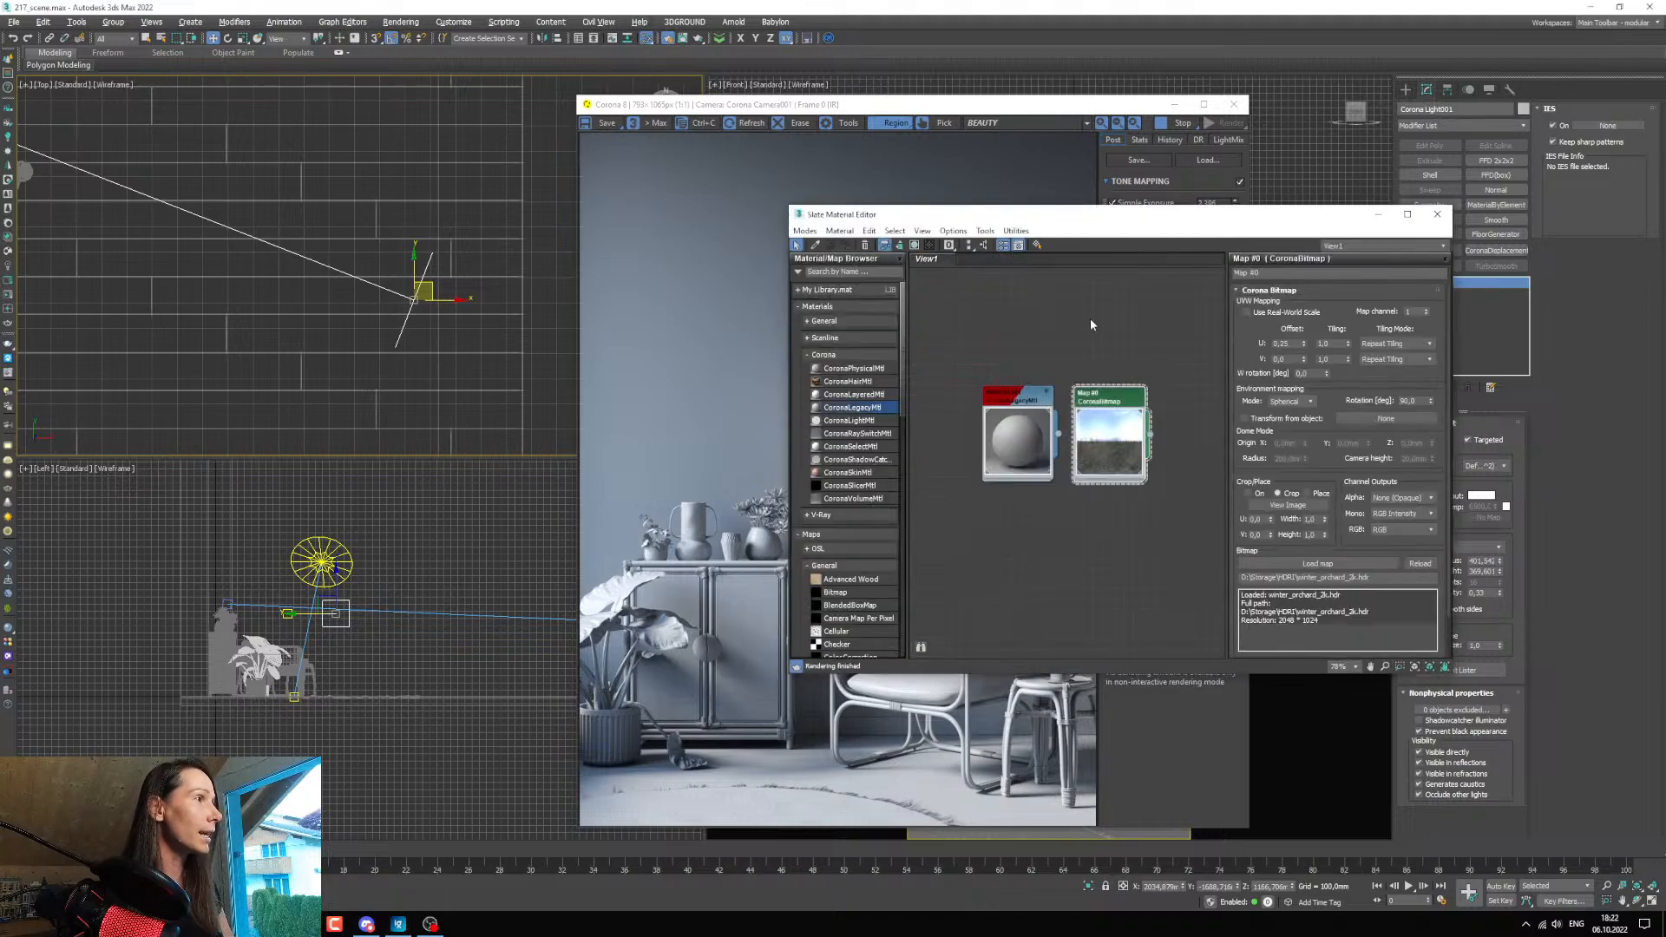
drag(952, 108, 399, 73)
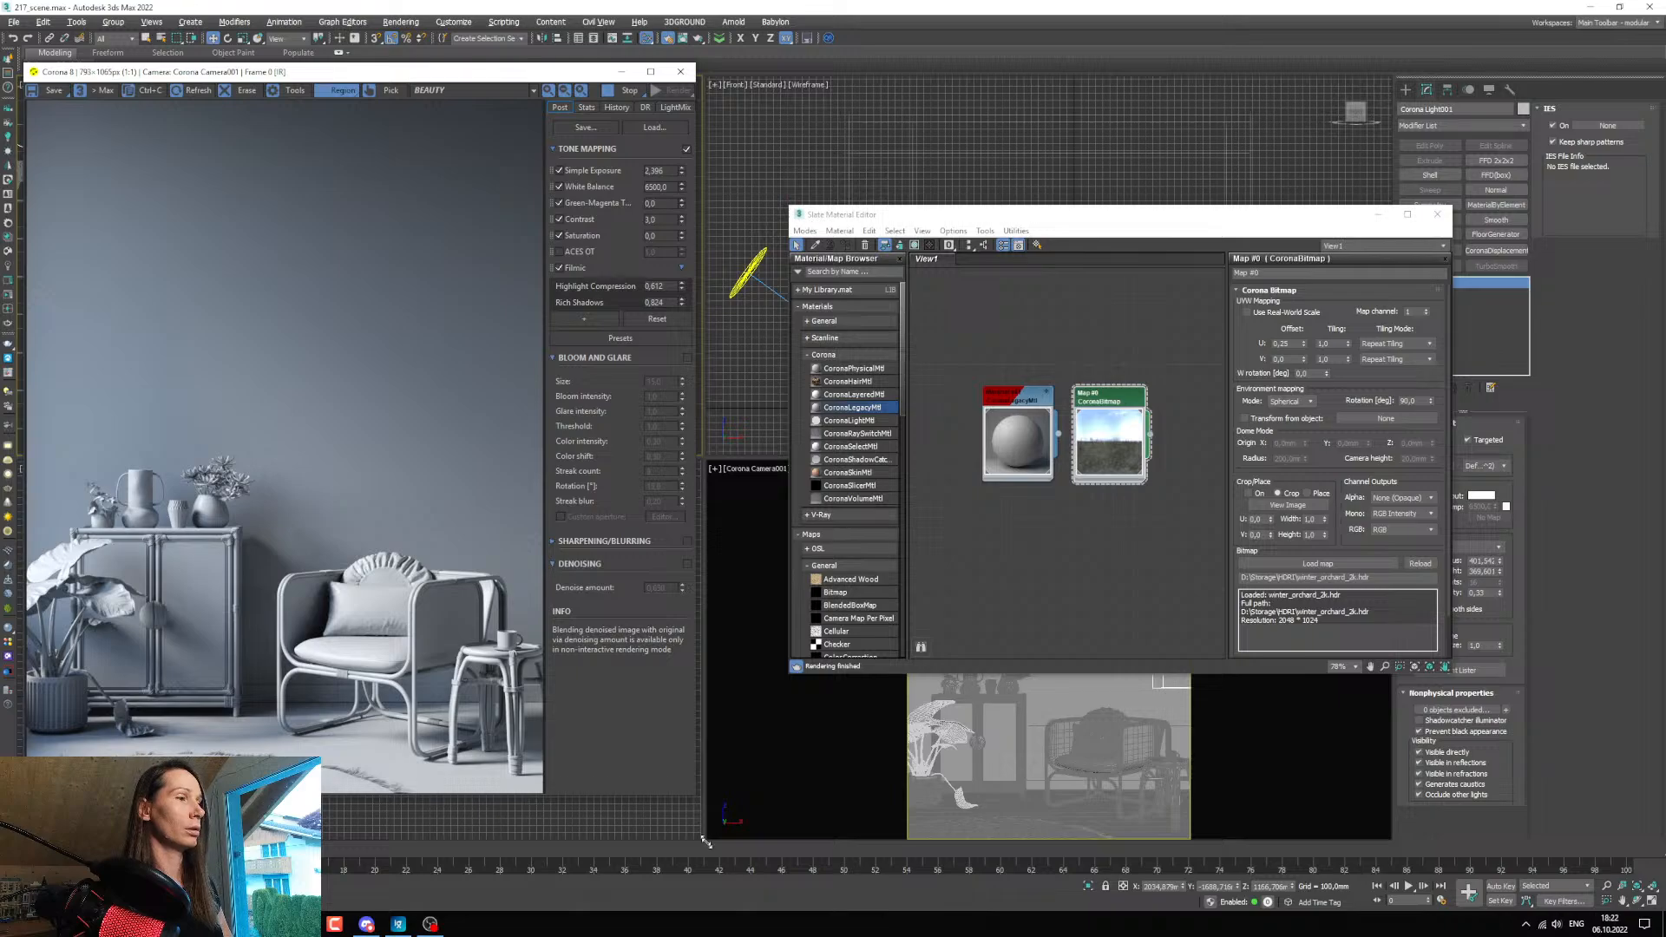
drag(704, 842, 725, 838)
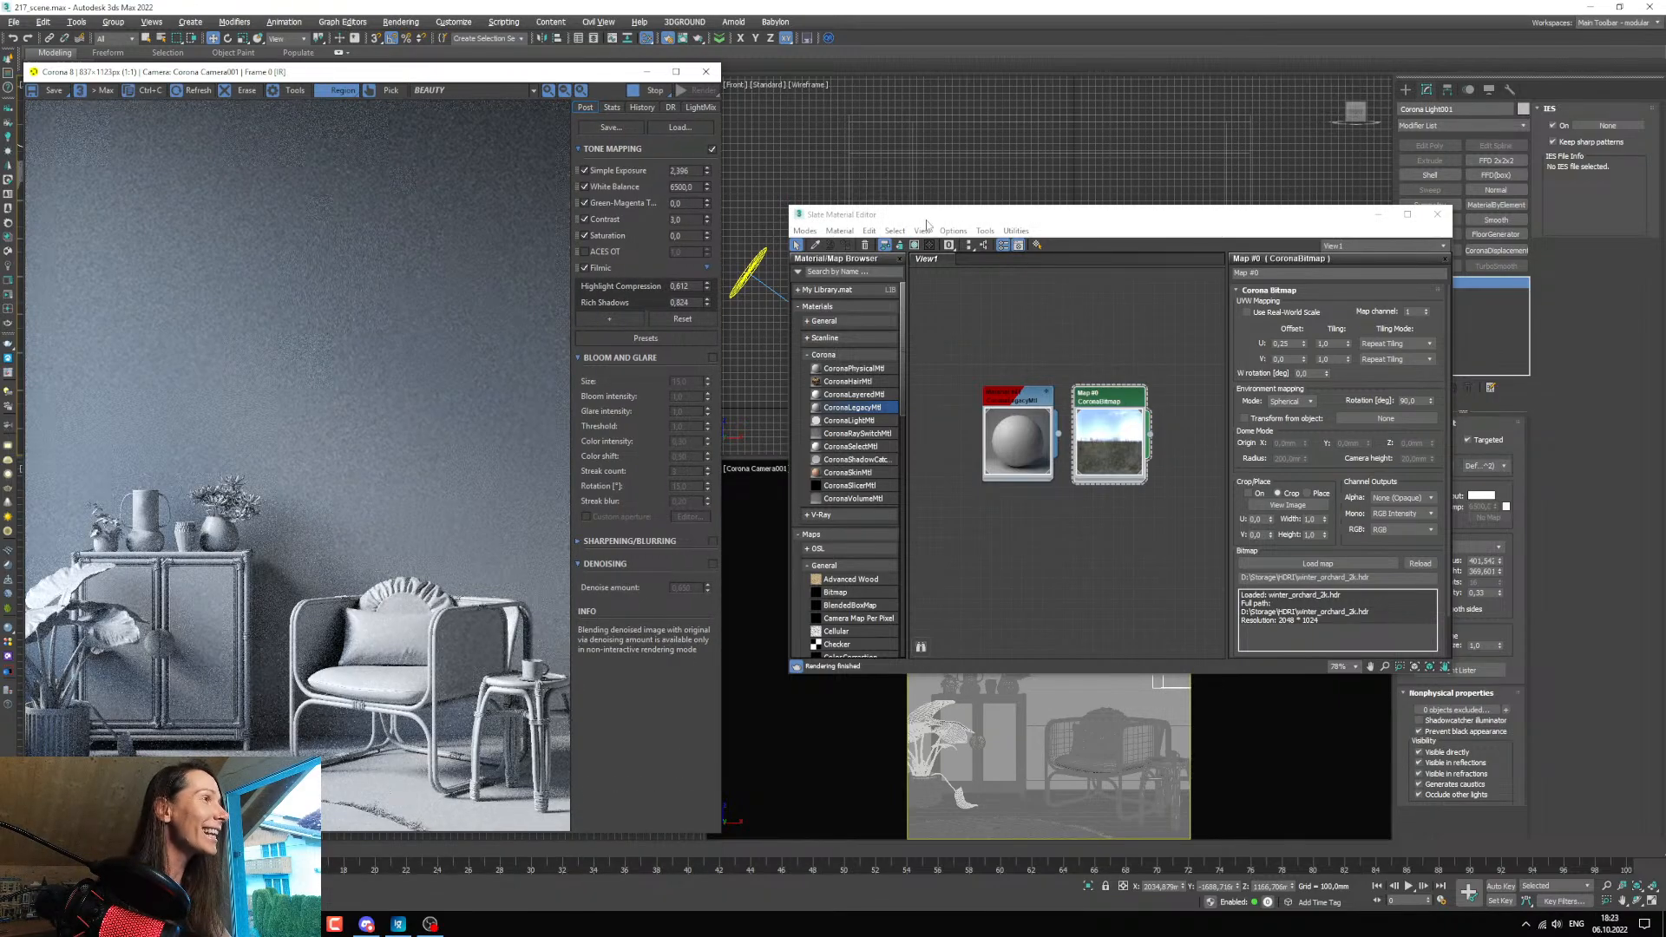
drag(924, 224, 853, 111)
Open the grey CoronaLegacyMtl's parameters and rename the material as base.
double_click(980, 343)
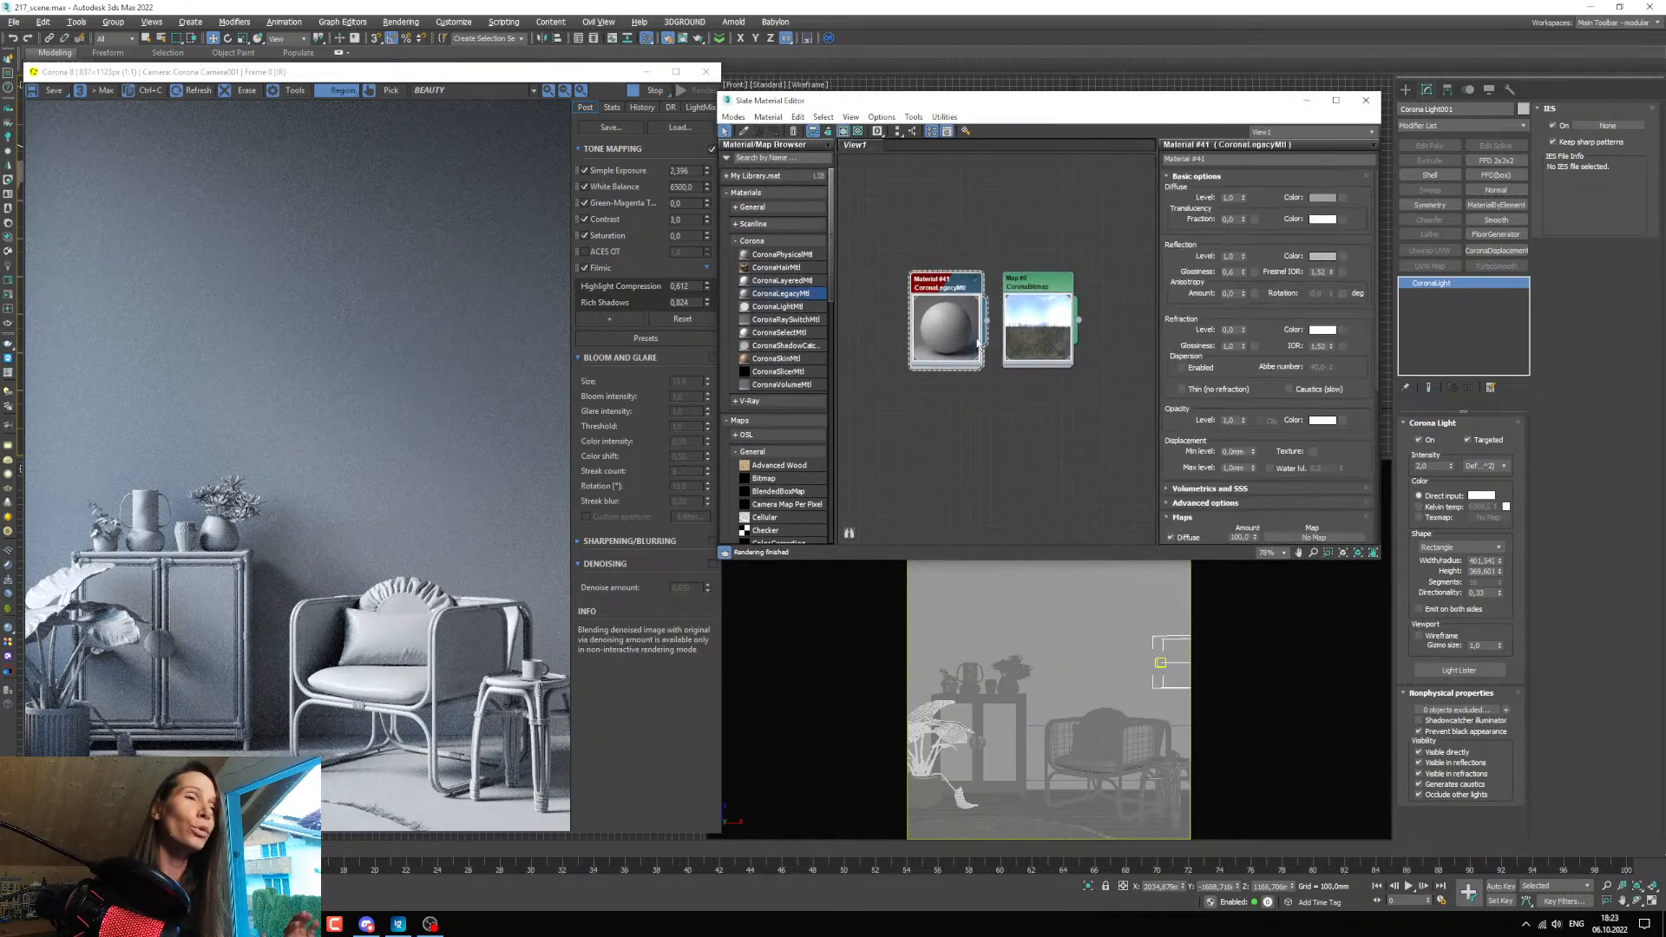
click(1223, 159)
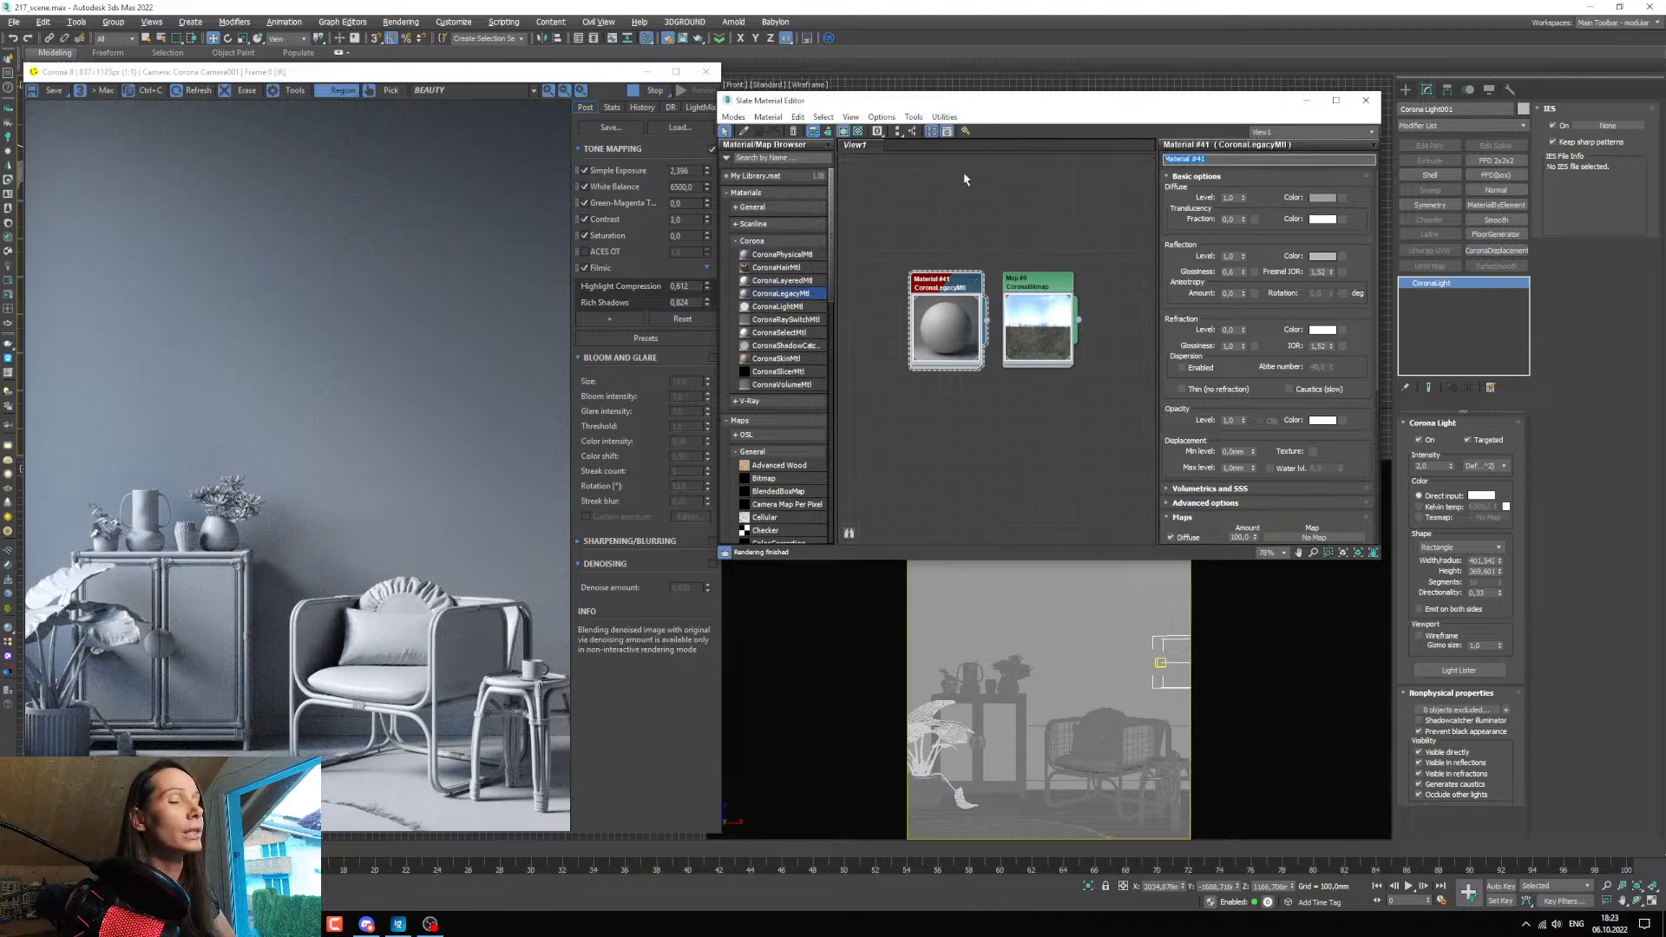
text(base)
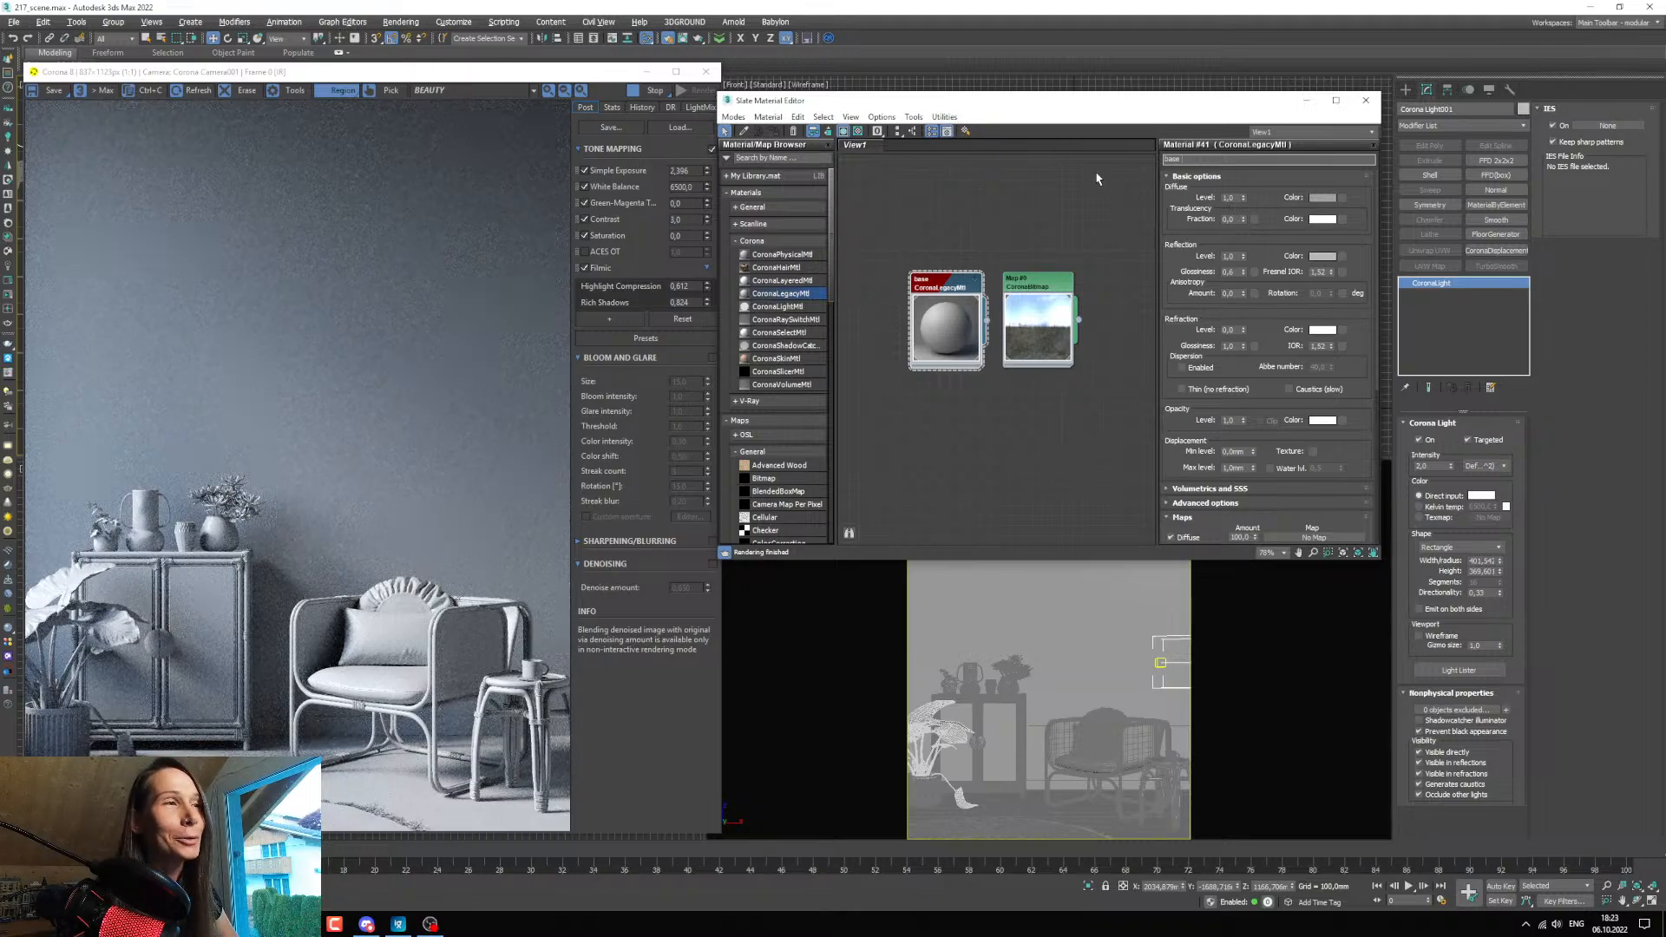
Open the base material's diffuse colour and raise its saturation to about 215 for a strong red.
click(1320, 198)
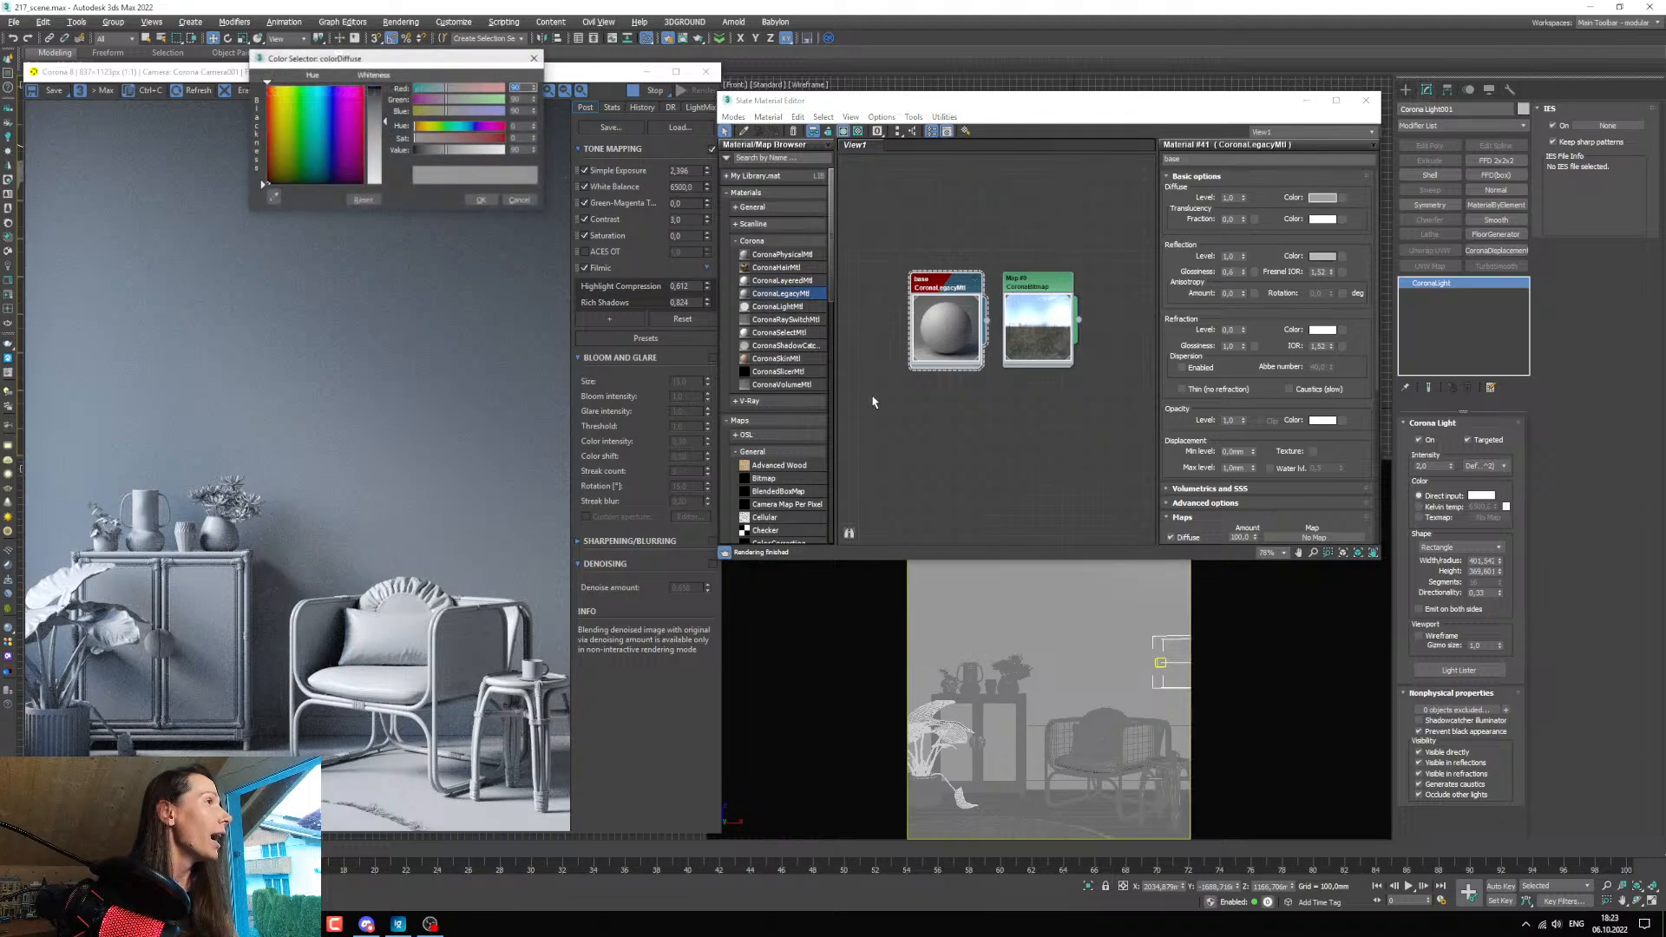
drag(408, 61, 742, 238)
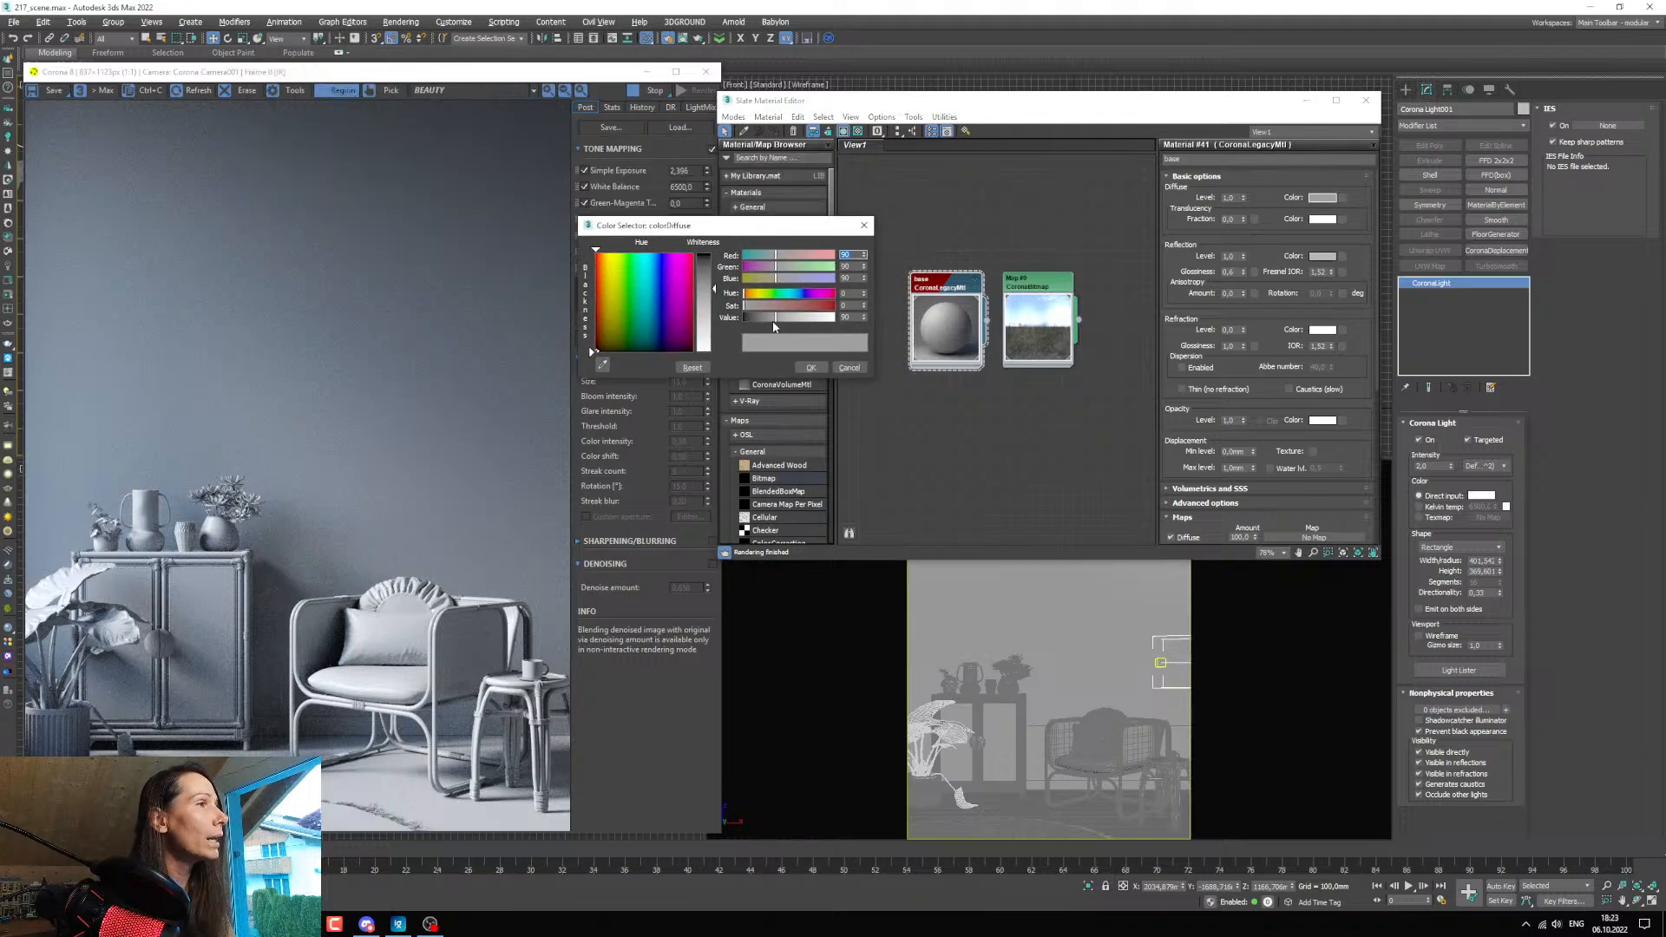
click(777, 306)
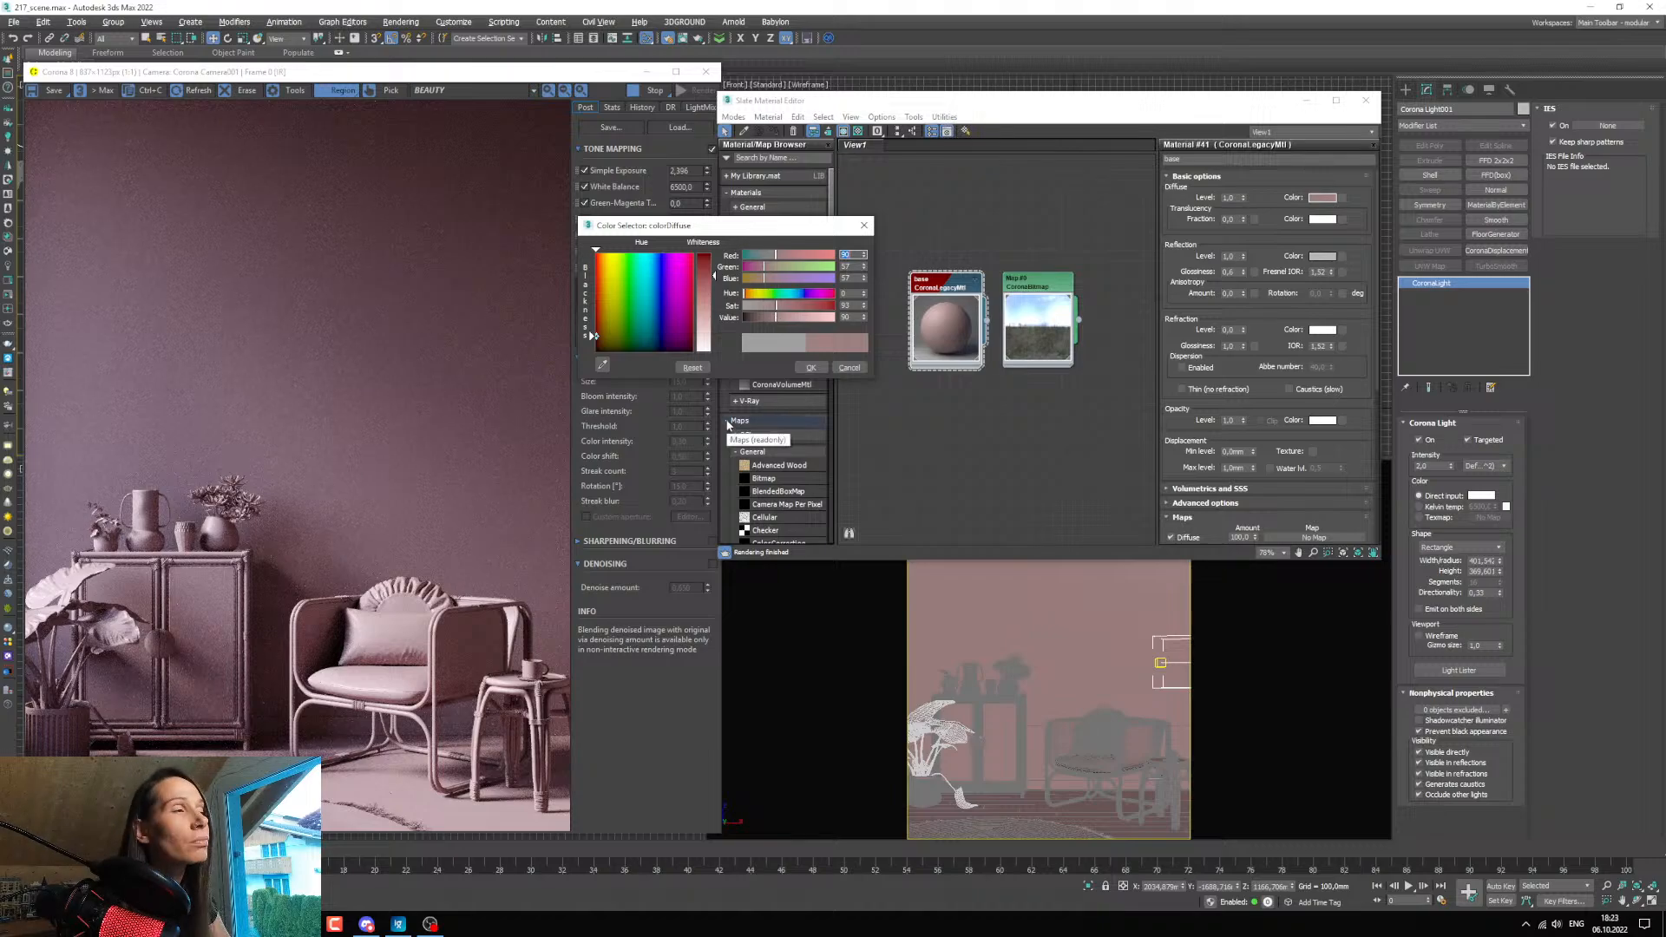
drag(777, 309, 808, 318)
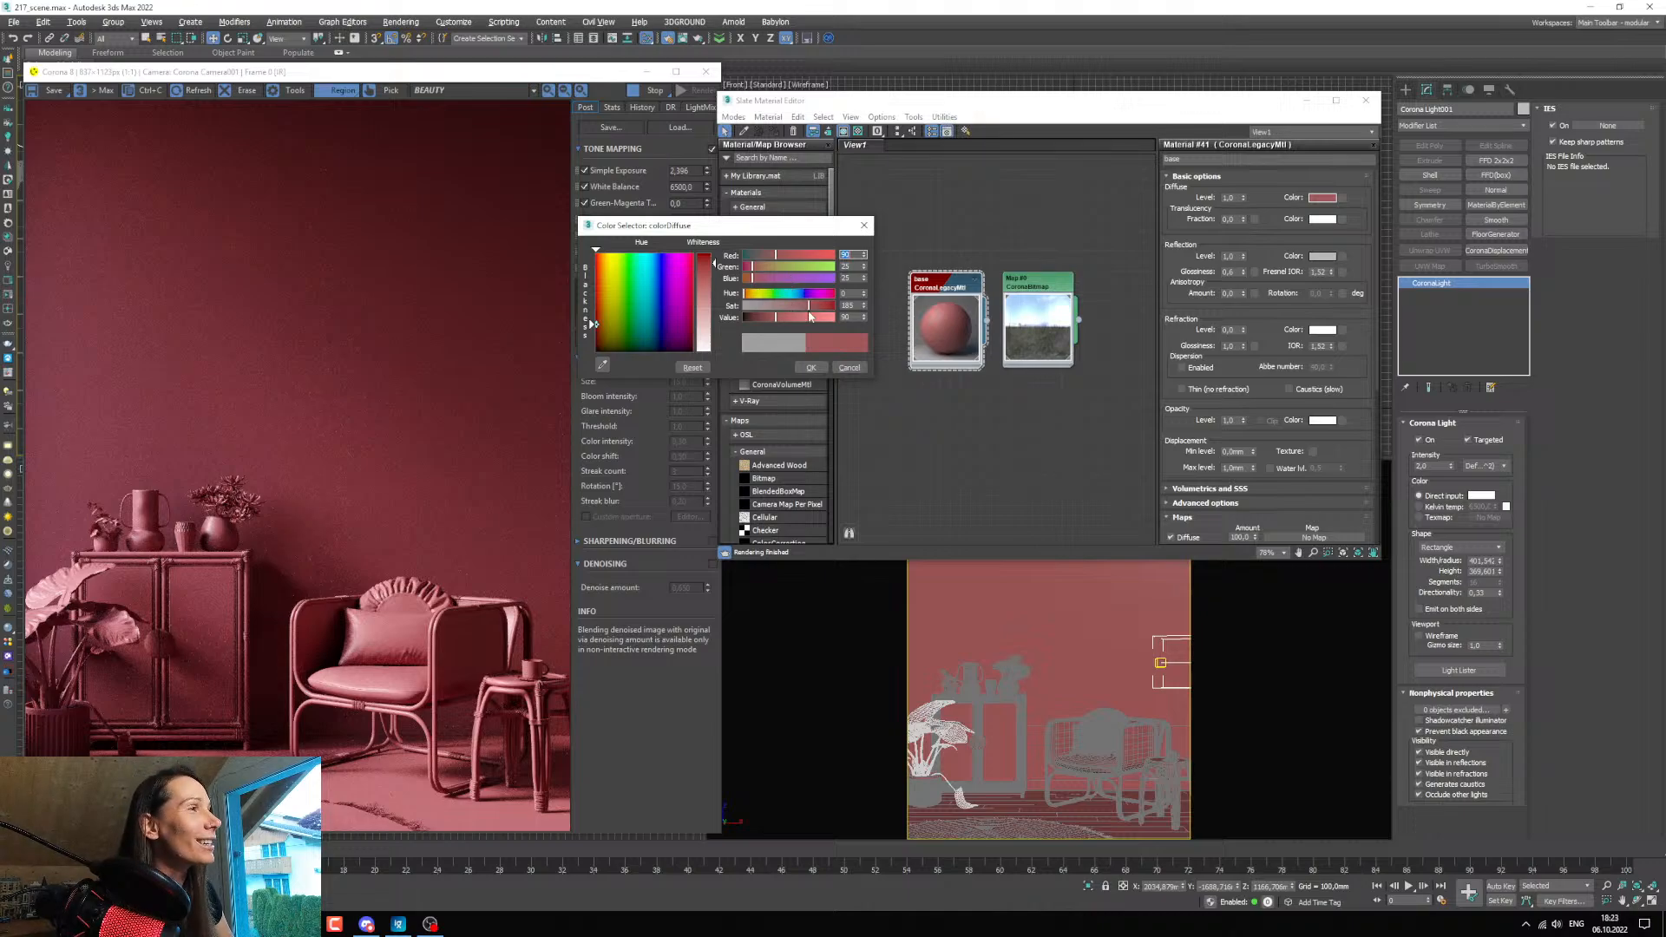
click(813, 309)
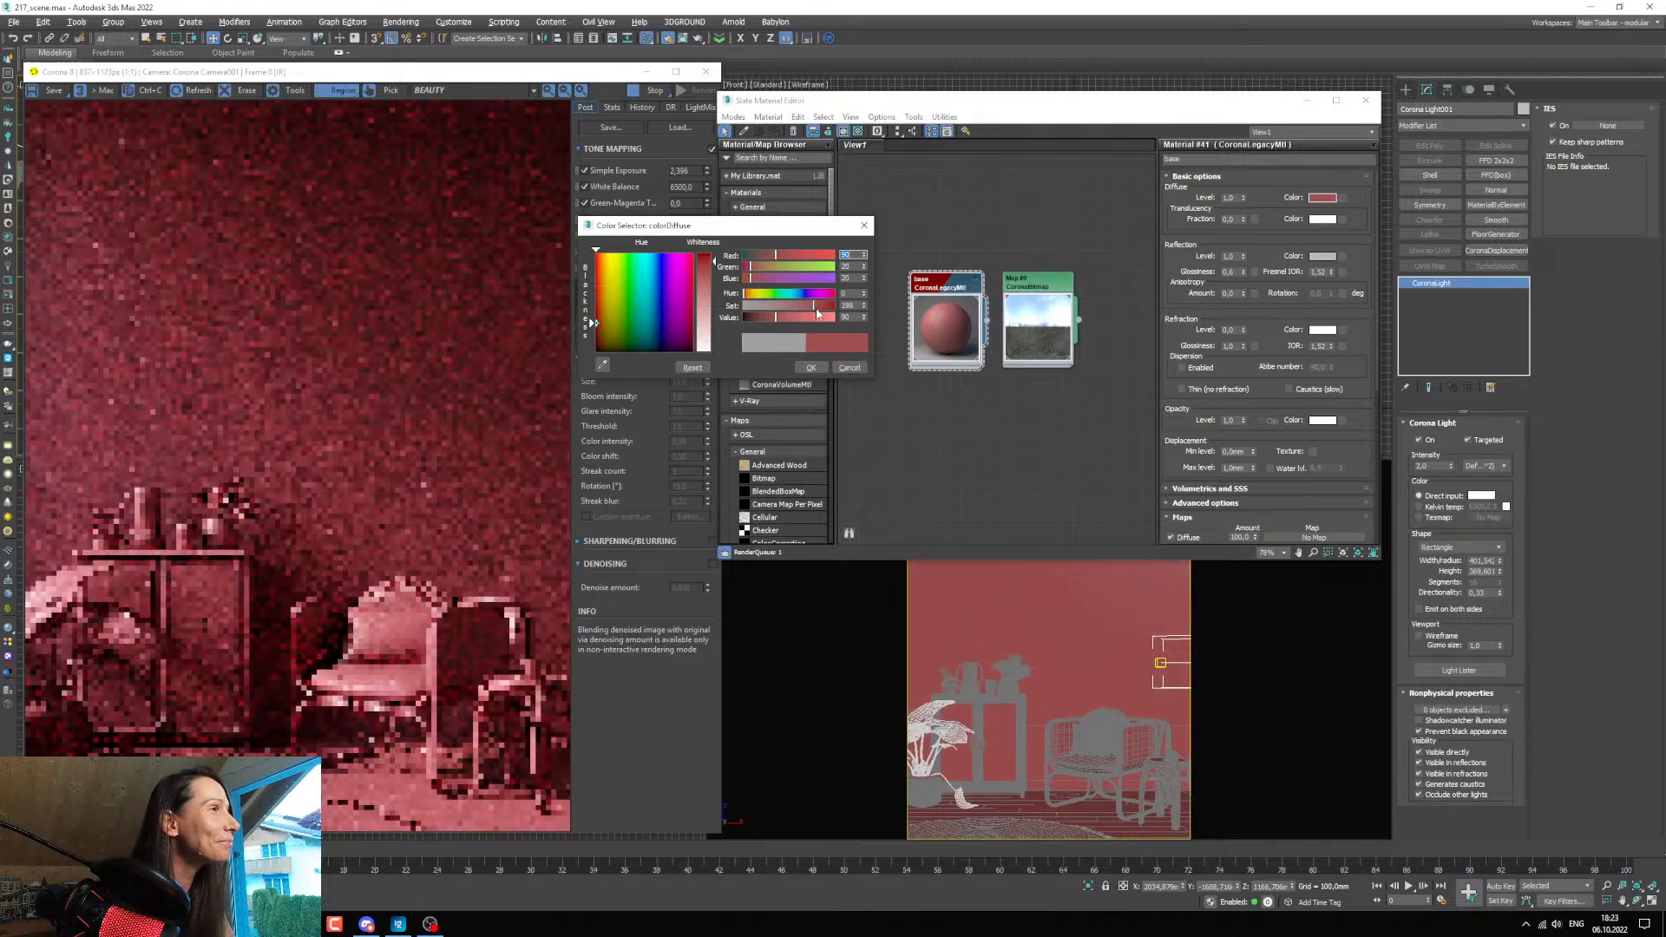
drag(816, 314, 820, 312)
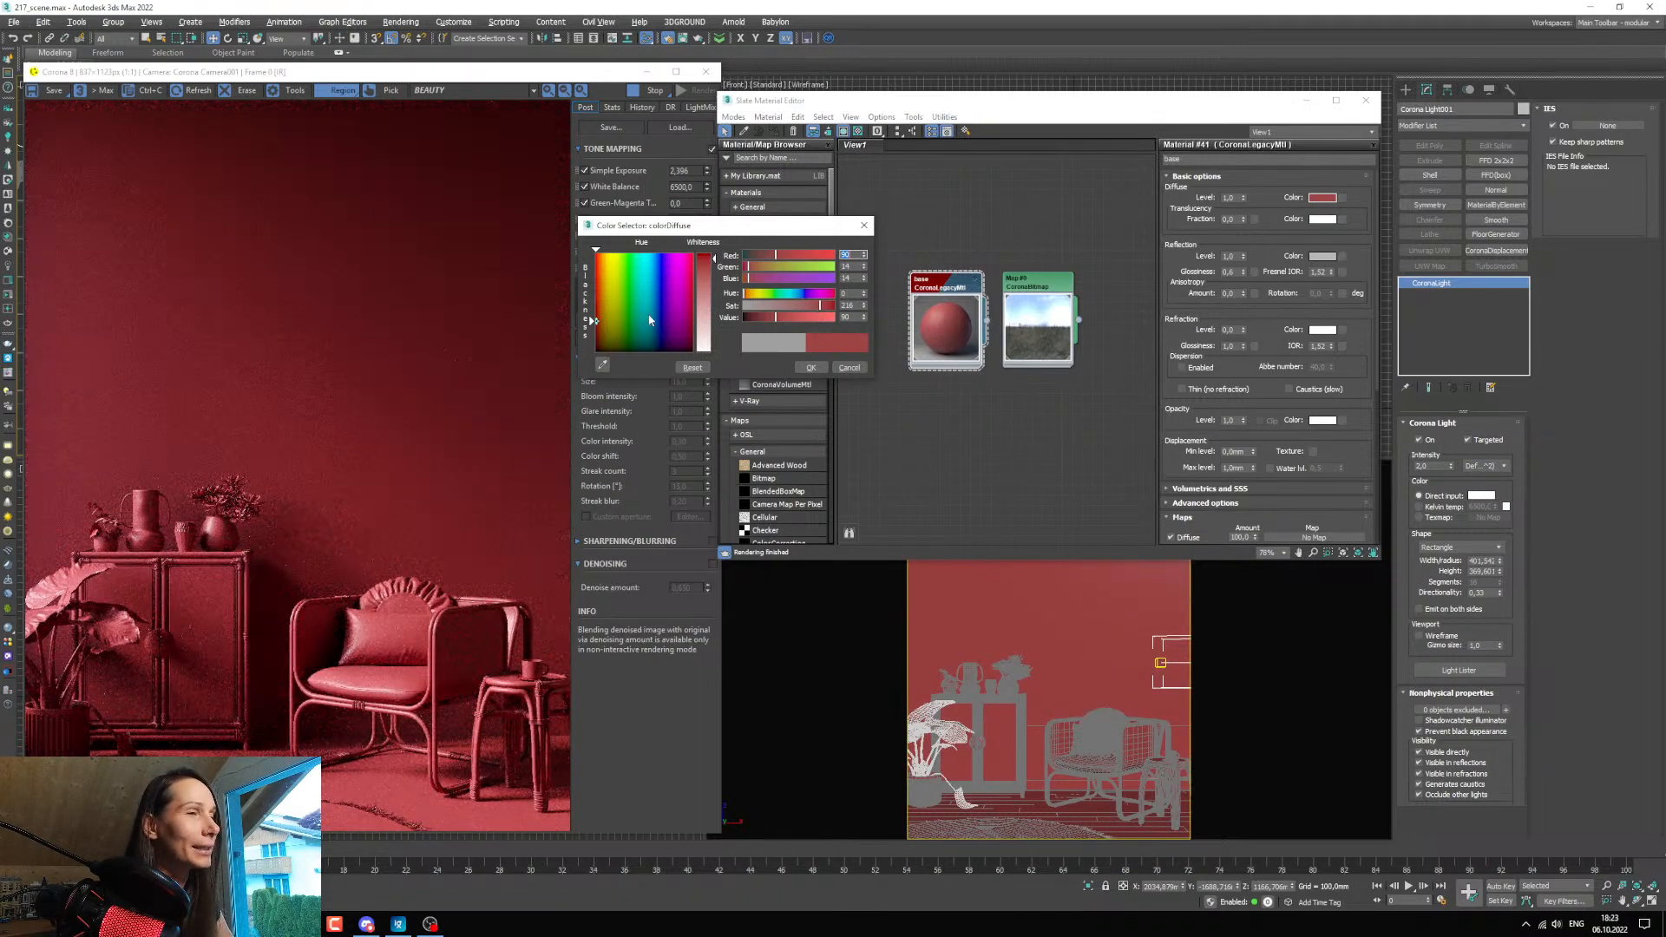
Shift the diffuse colour towards orange-red by setting its hue to 7 and its value to 85.
click(865, 292)
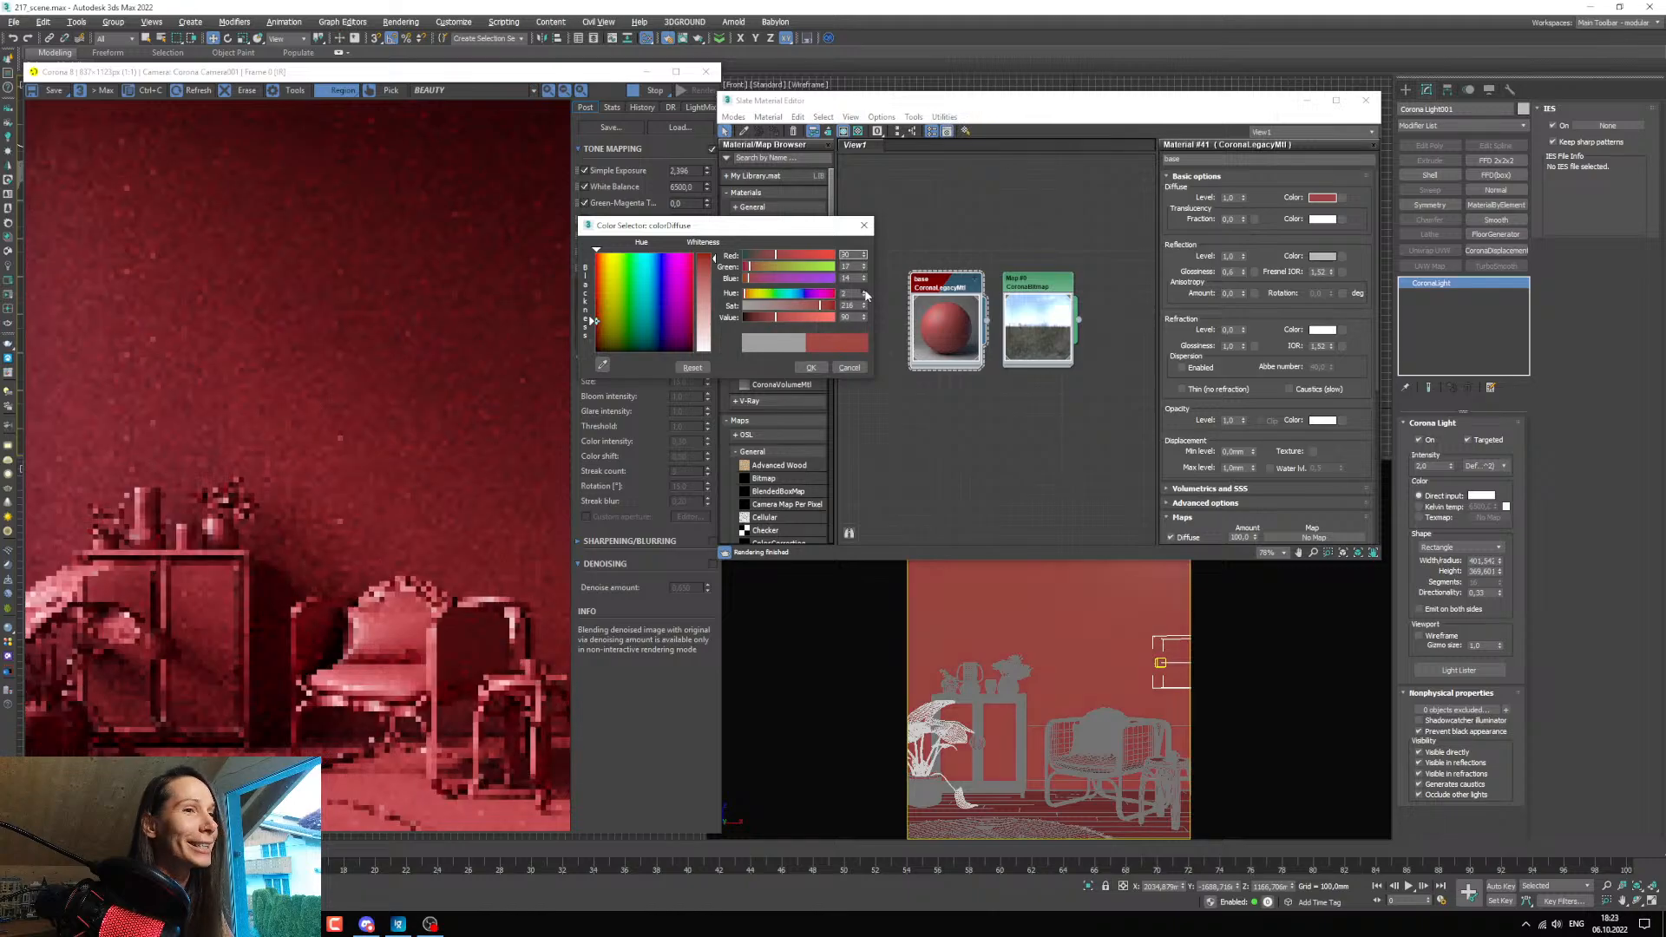
click(865, 292)
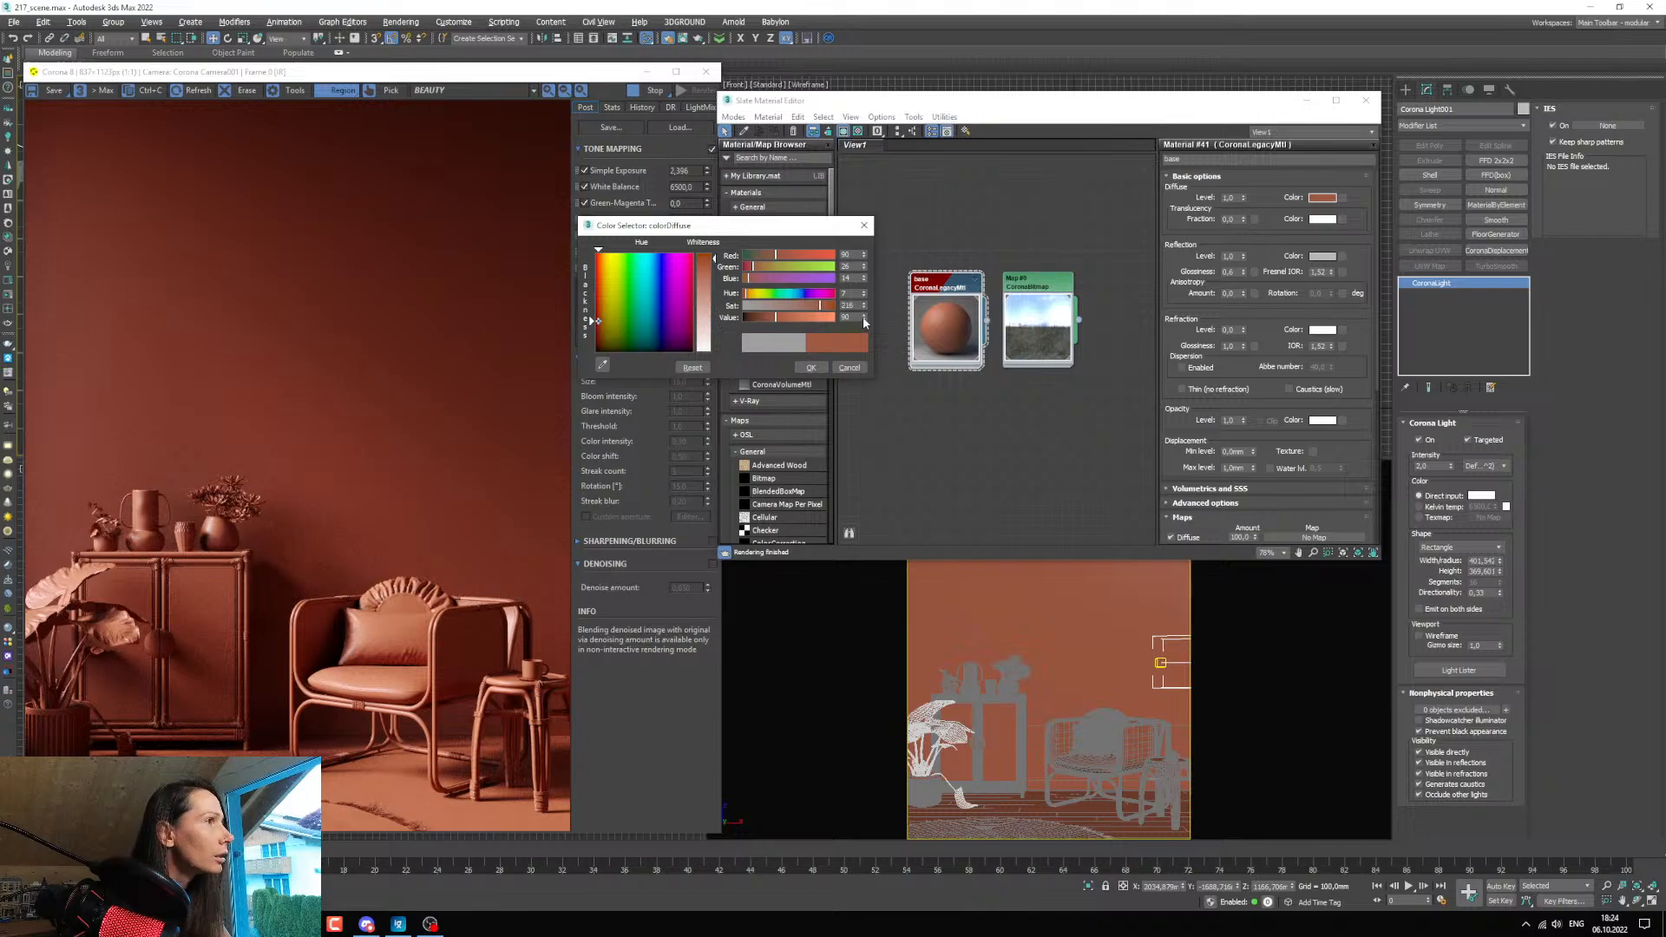
drag(864, 319, 865, 326)
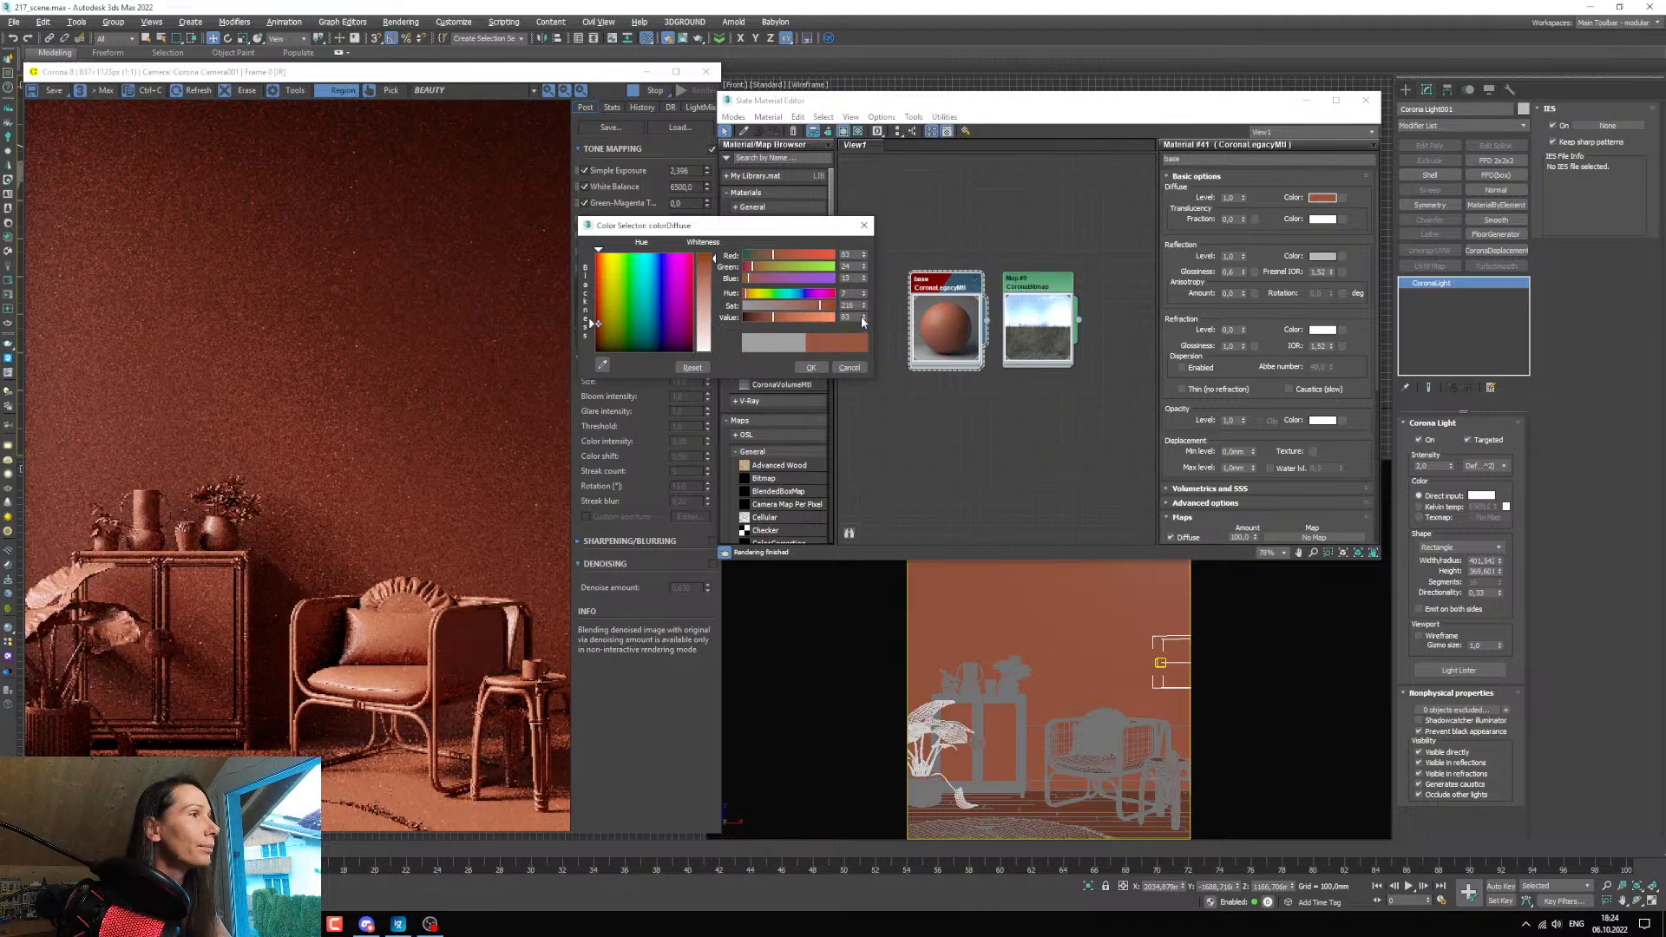
click(864, 315)
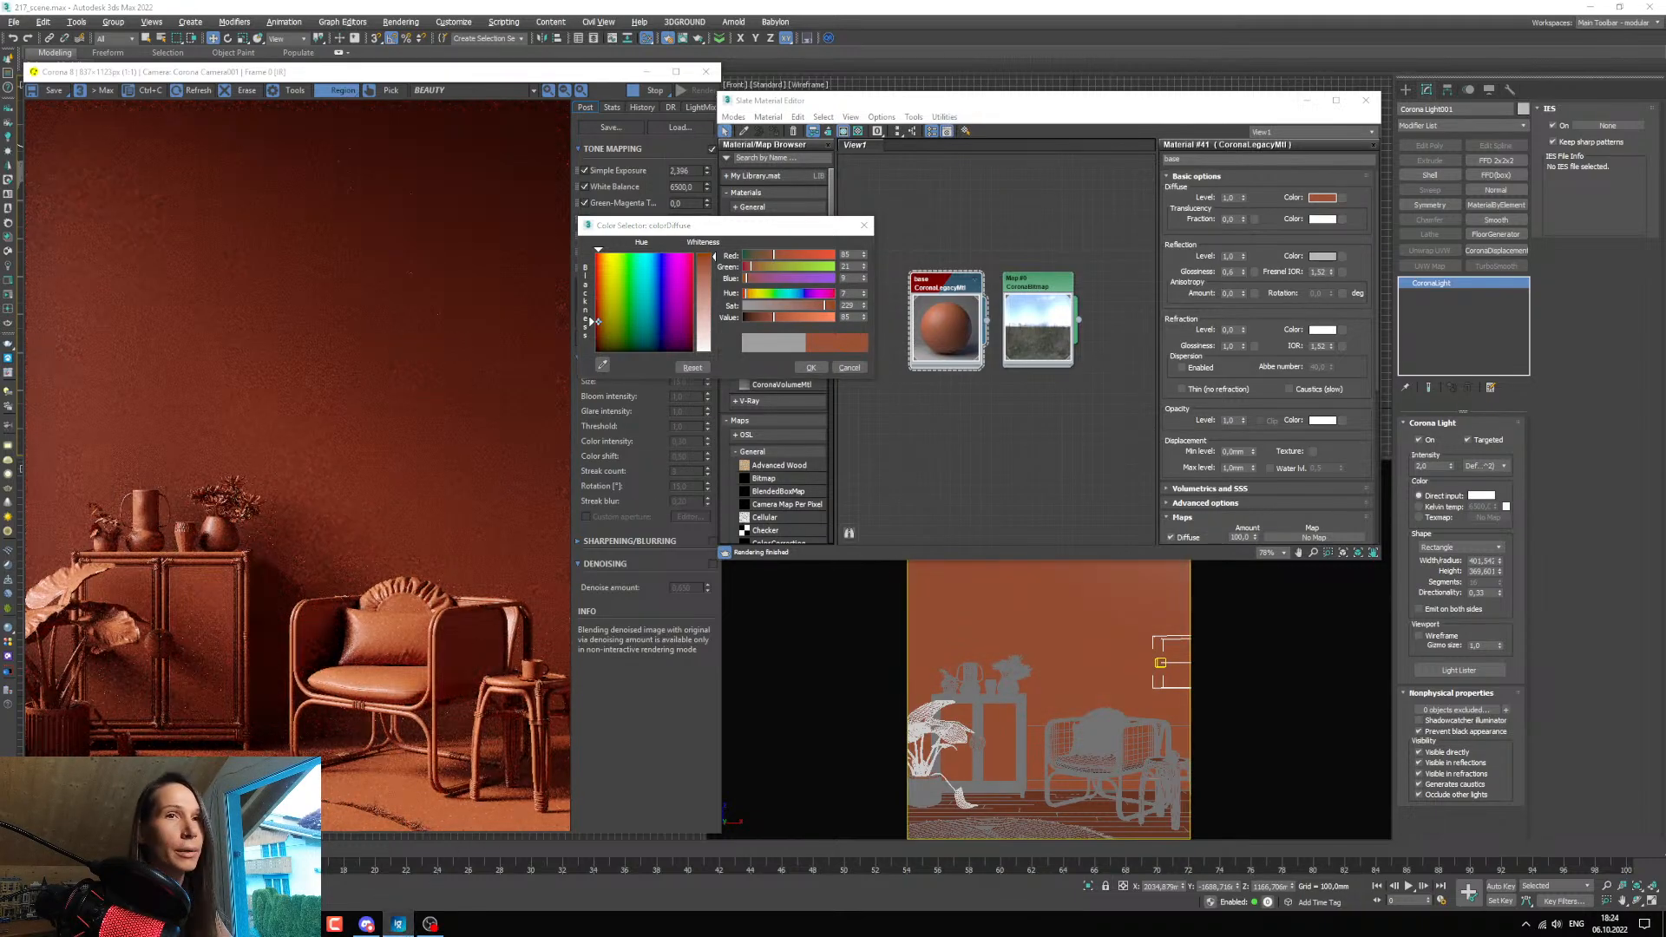
drag(0, 182, 0, 173)
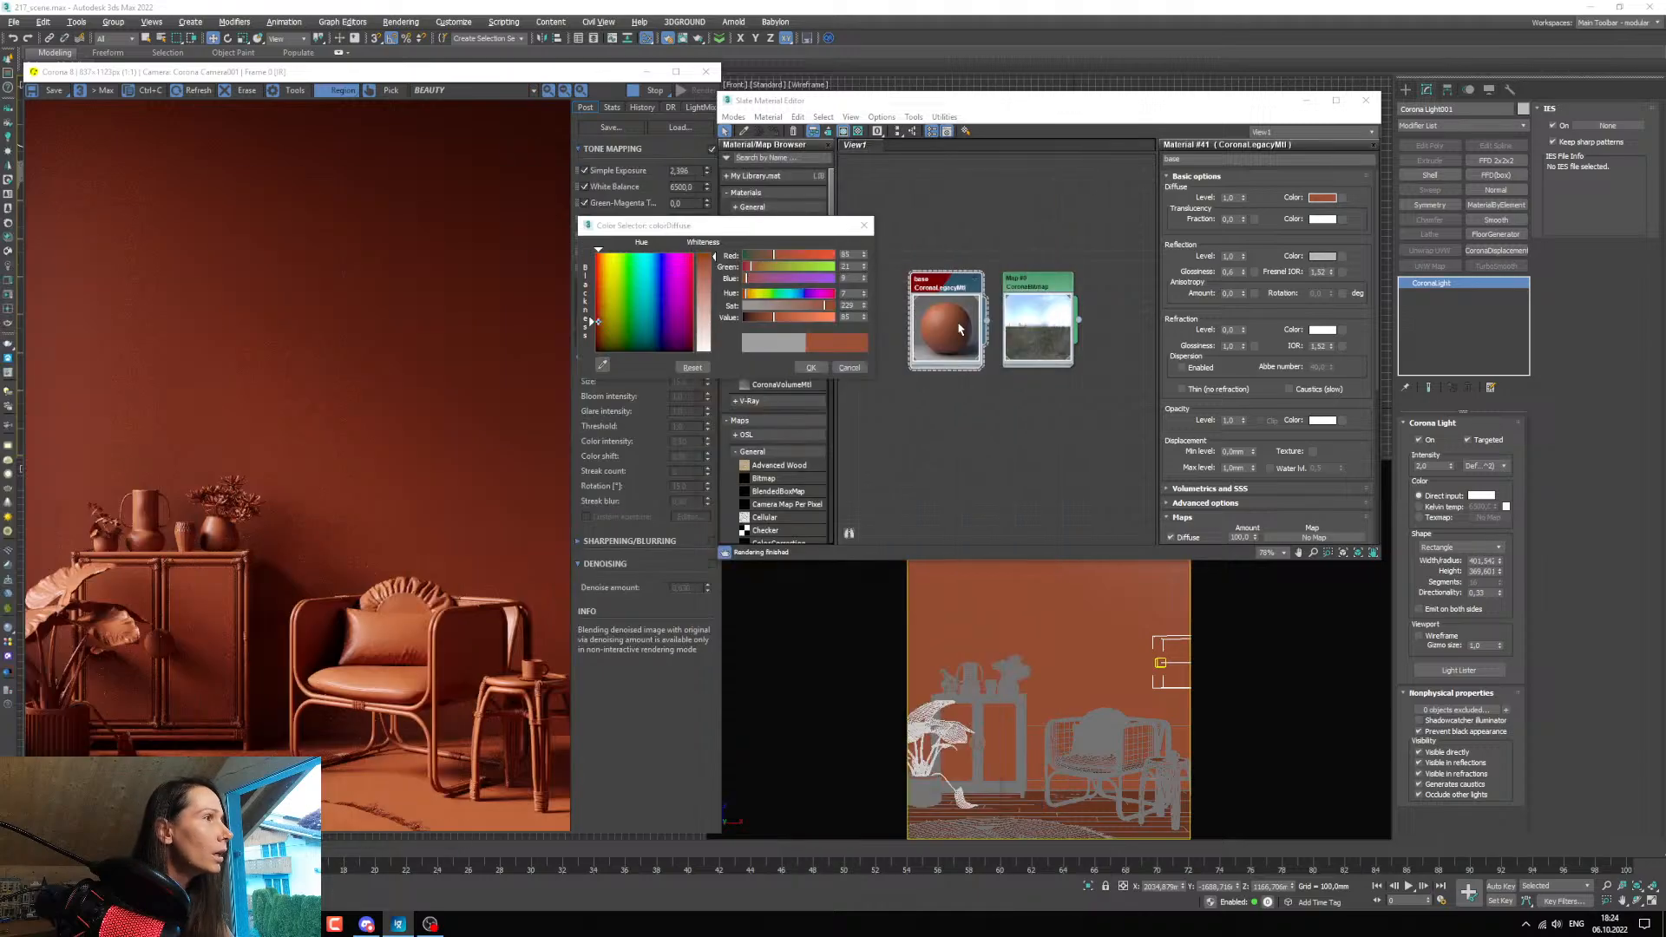
Try a purer red hue for the base material's diffuse colour, and set the hue back to 7.
drag(864, 293, 865, 300)
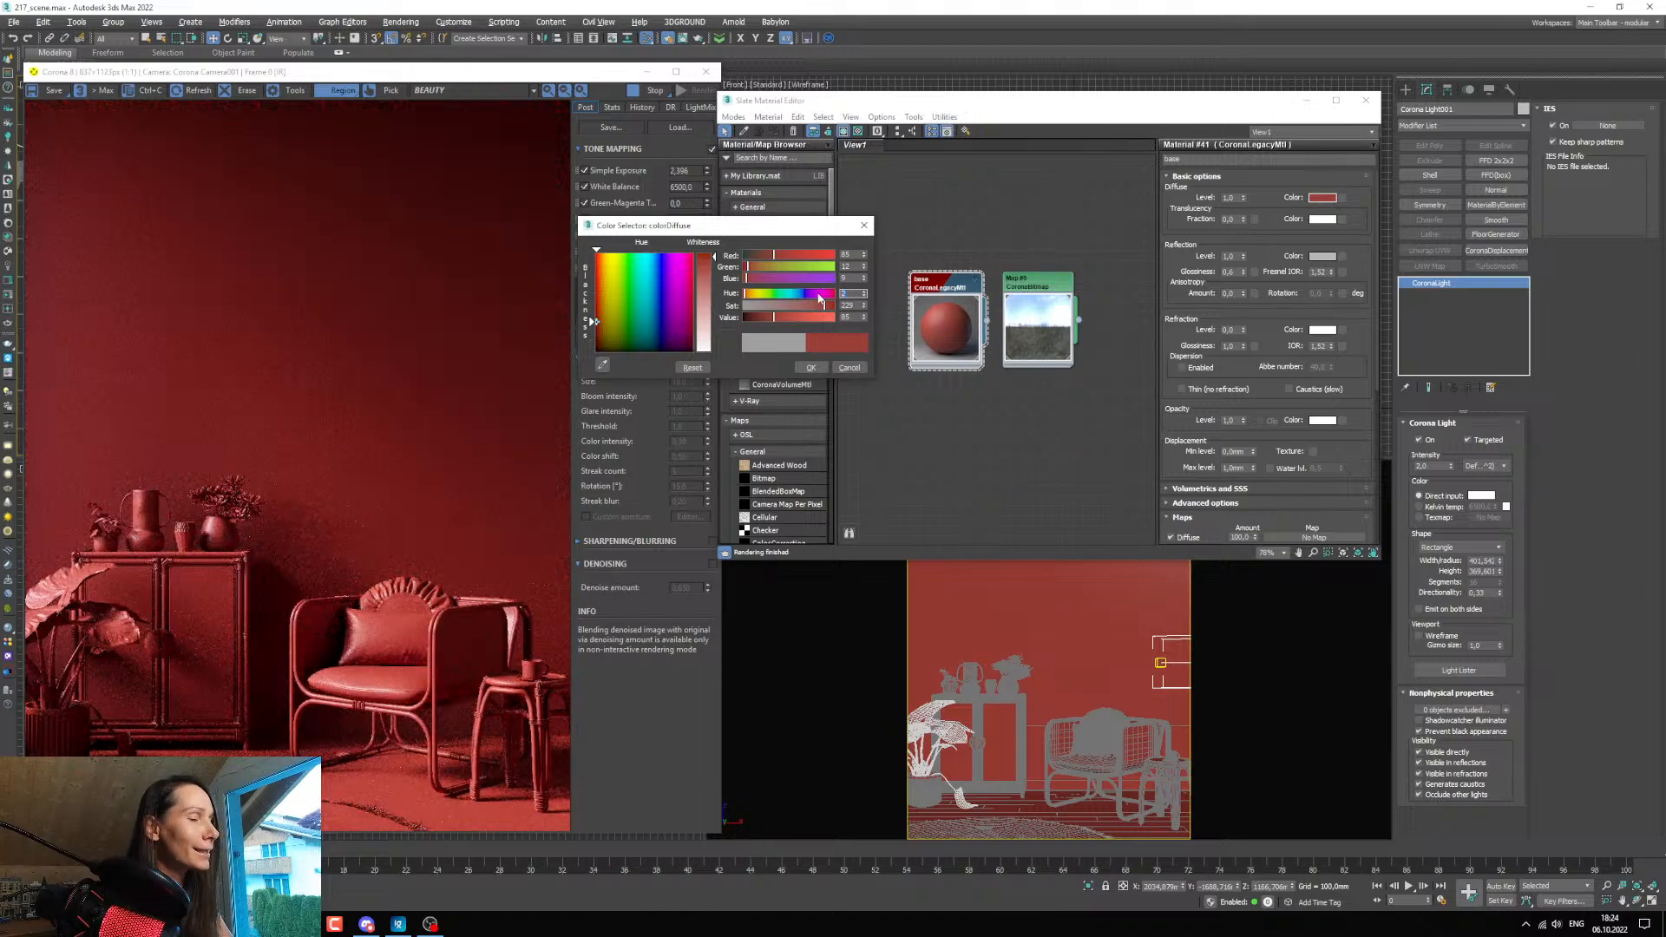
text(70)
key(BackSpace)
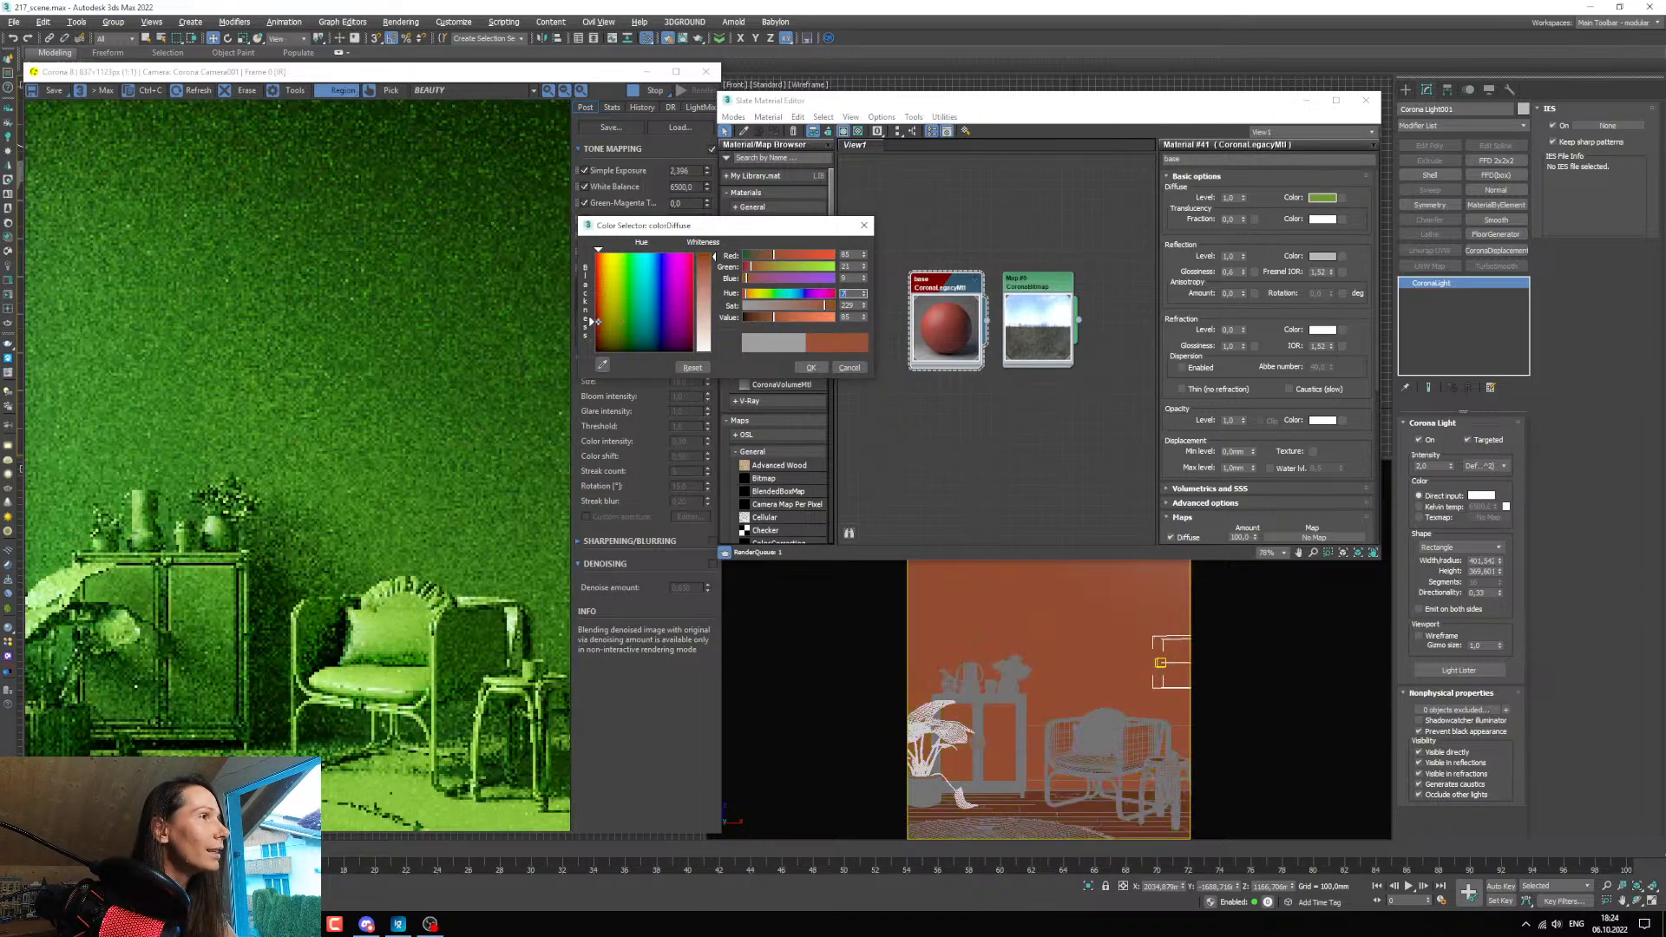
click(818, 300)
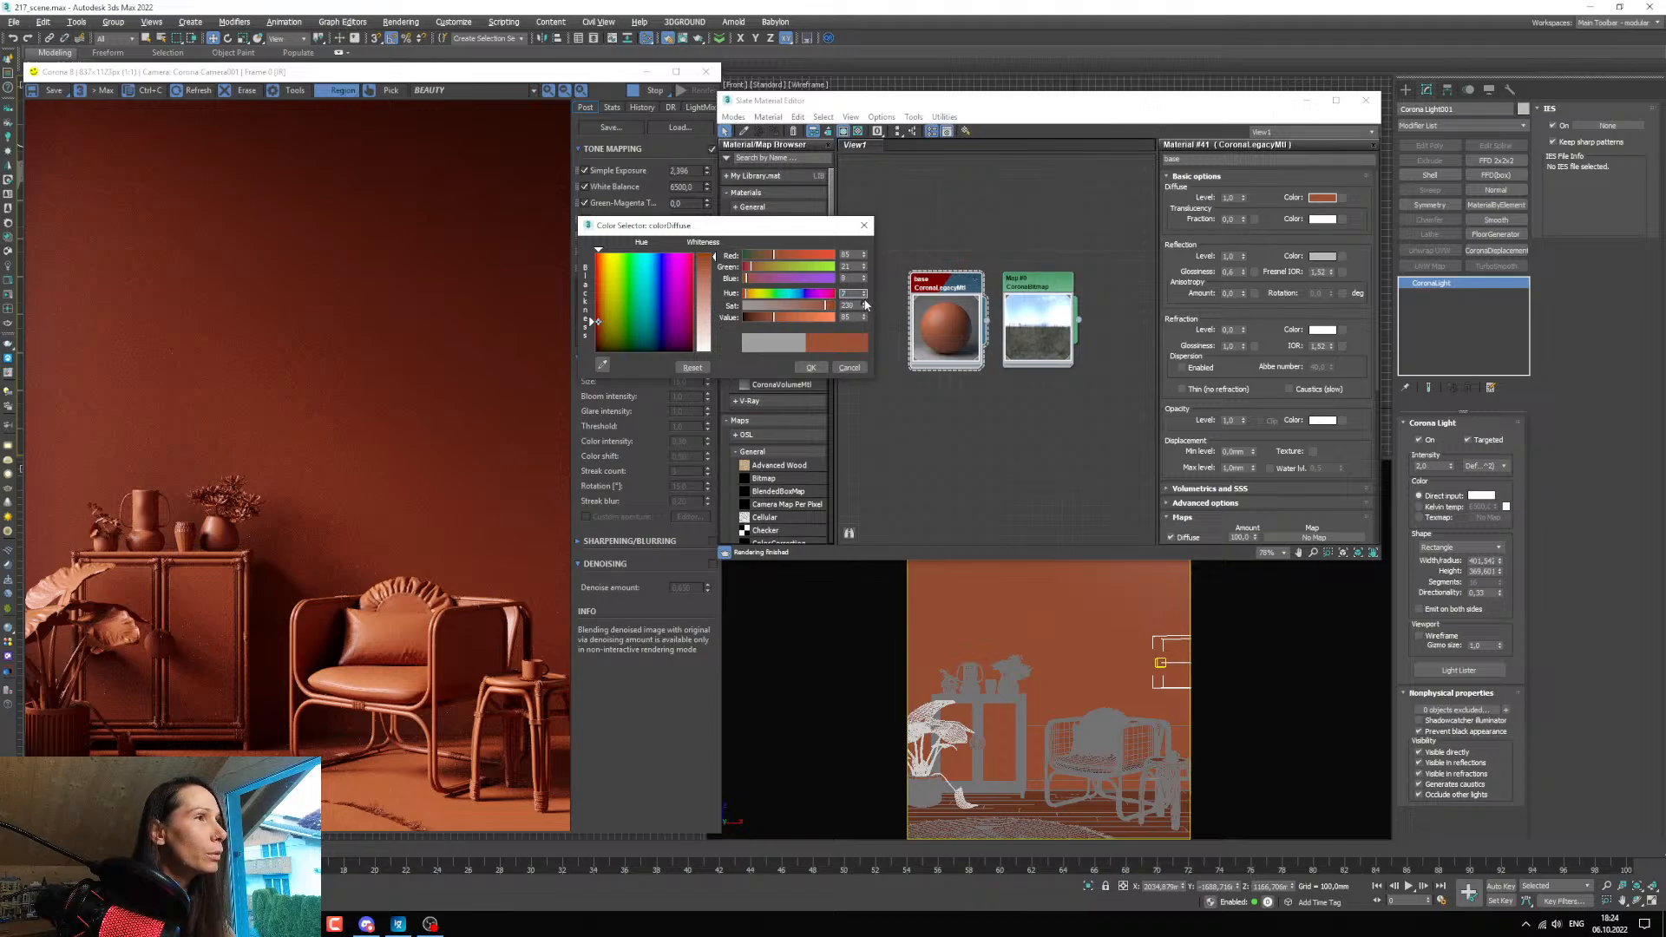
Test a higher saturation for the diffuse colour, settle it at 230, and accept the colour.
drag(864, 306, 864, 297)
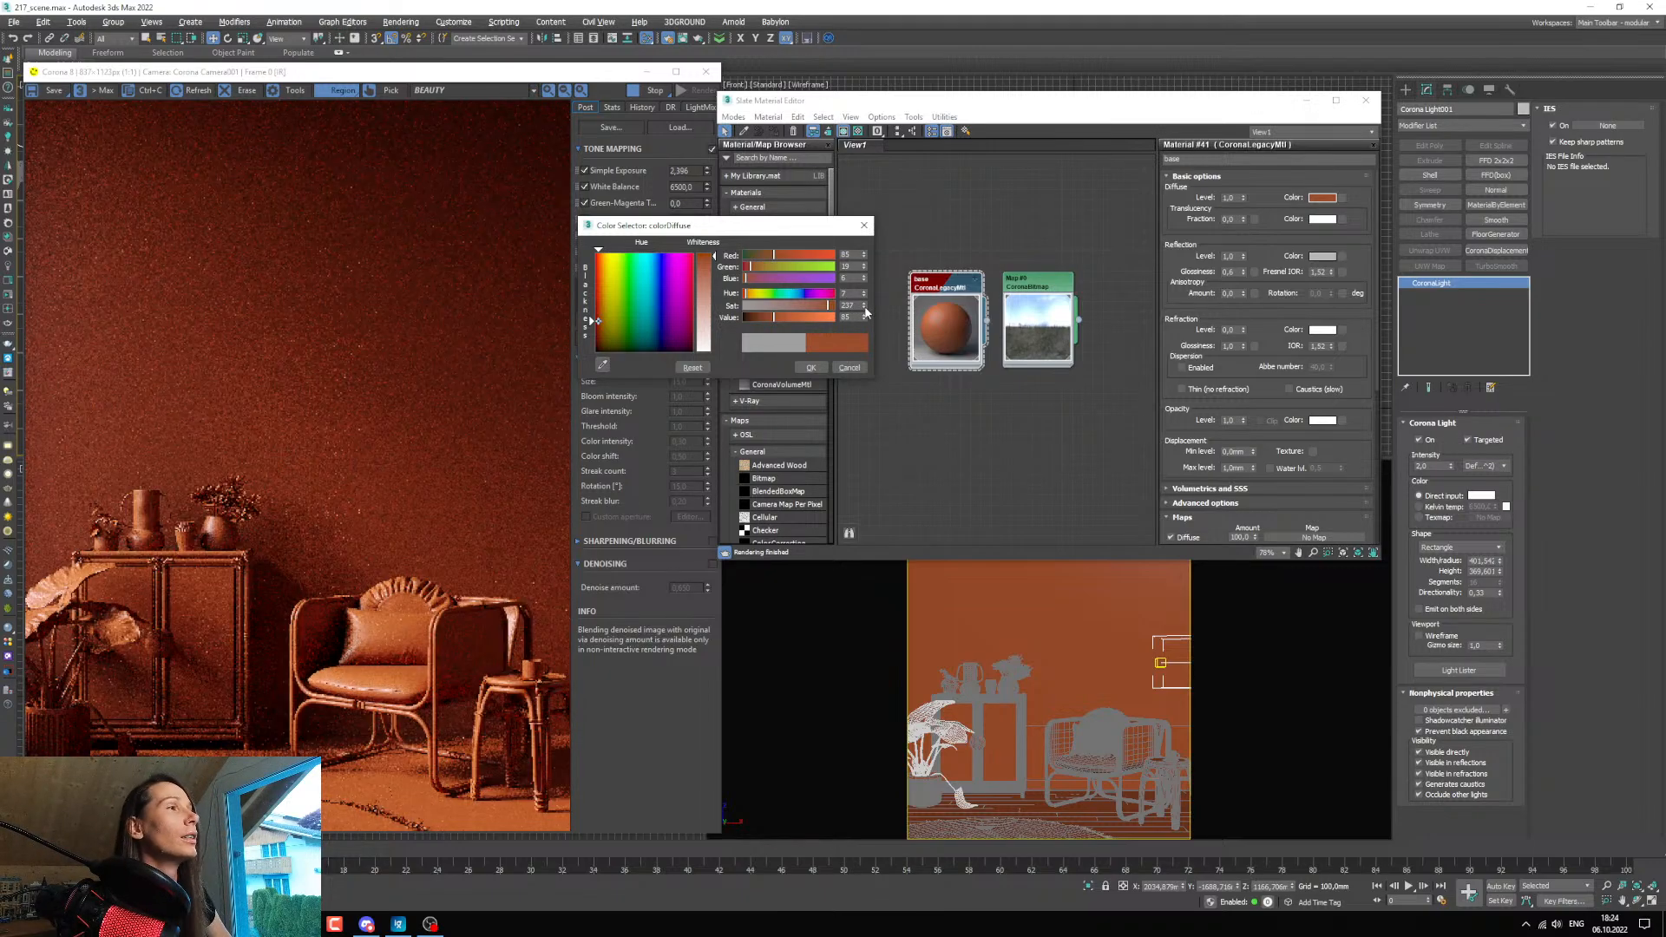
click(865, 308)
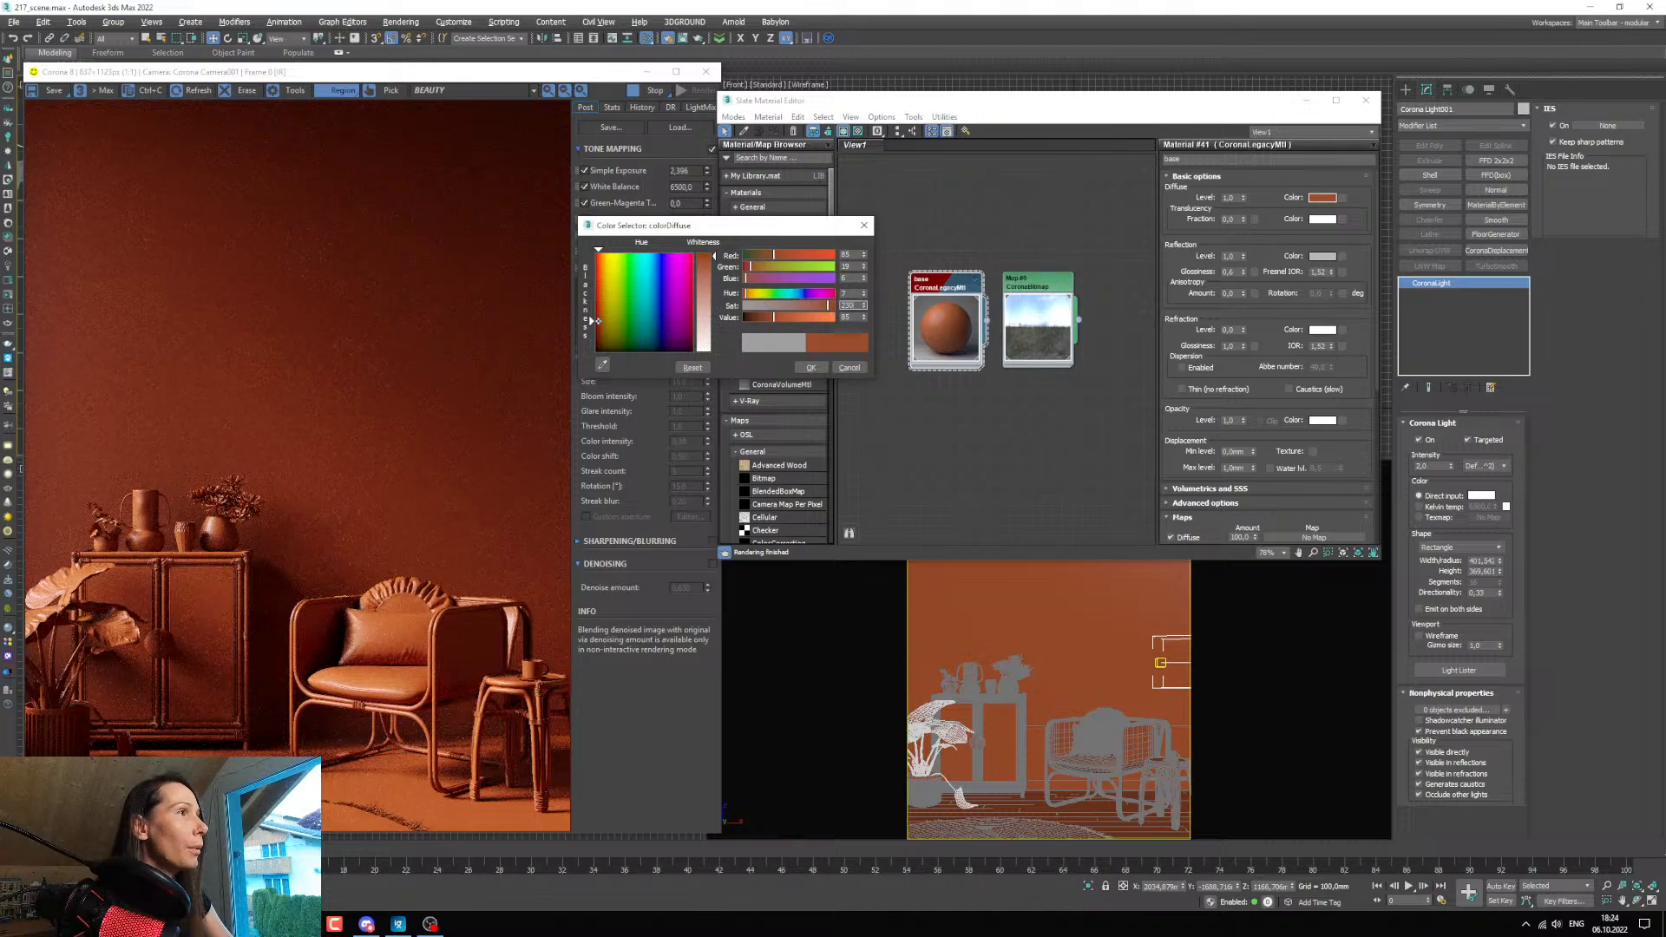
key(Return)
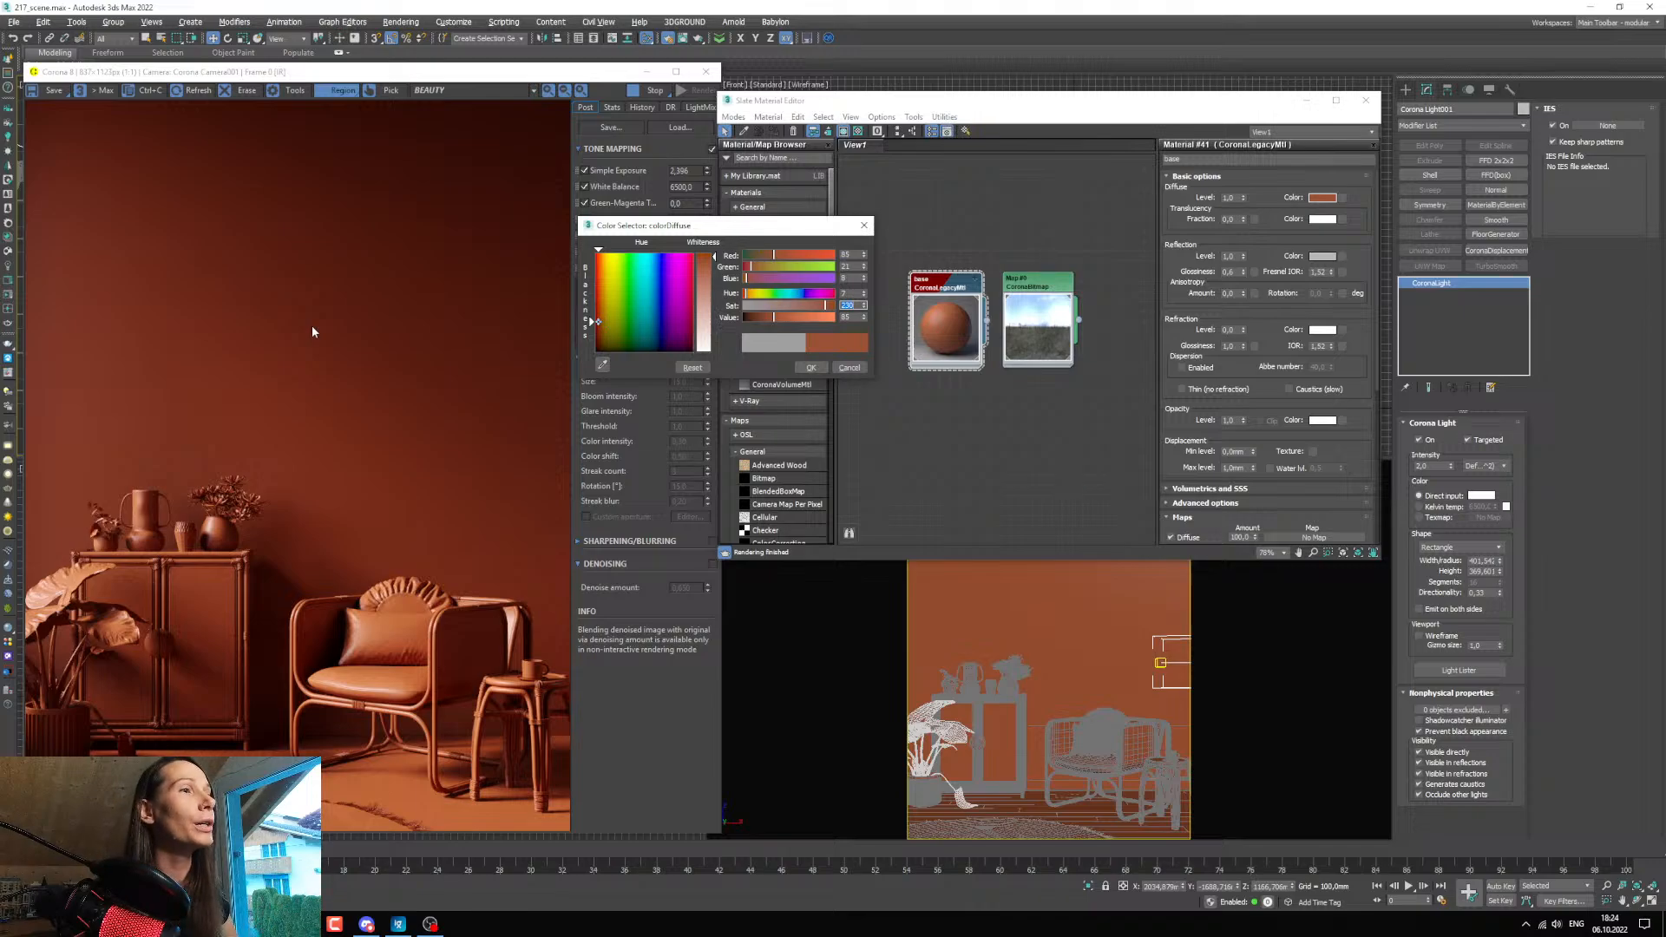
click(806, 367)
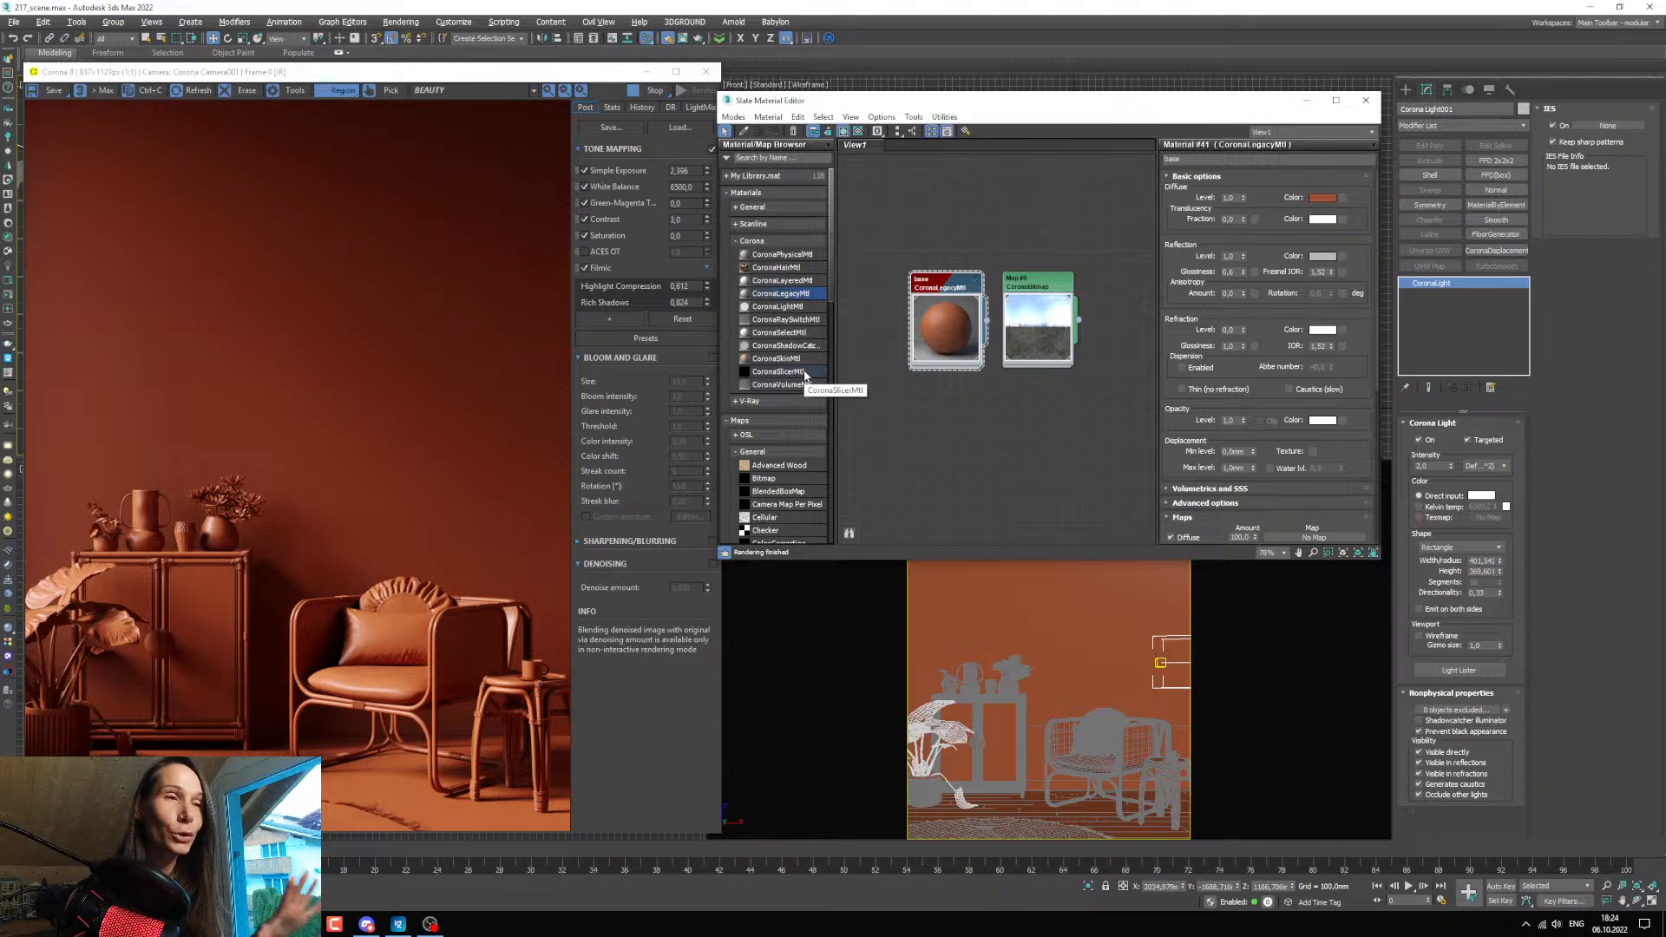
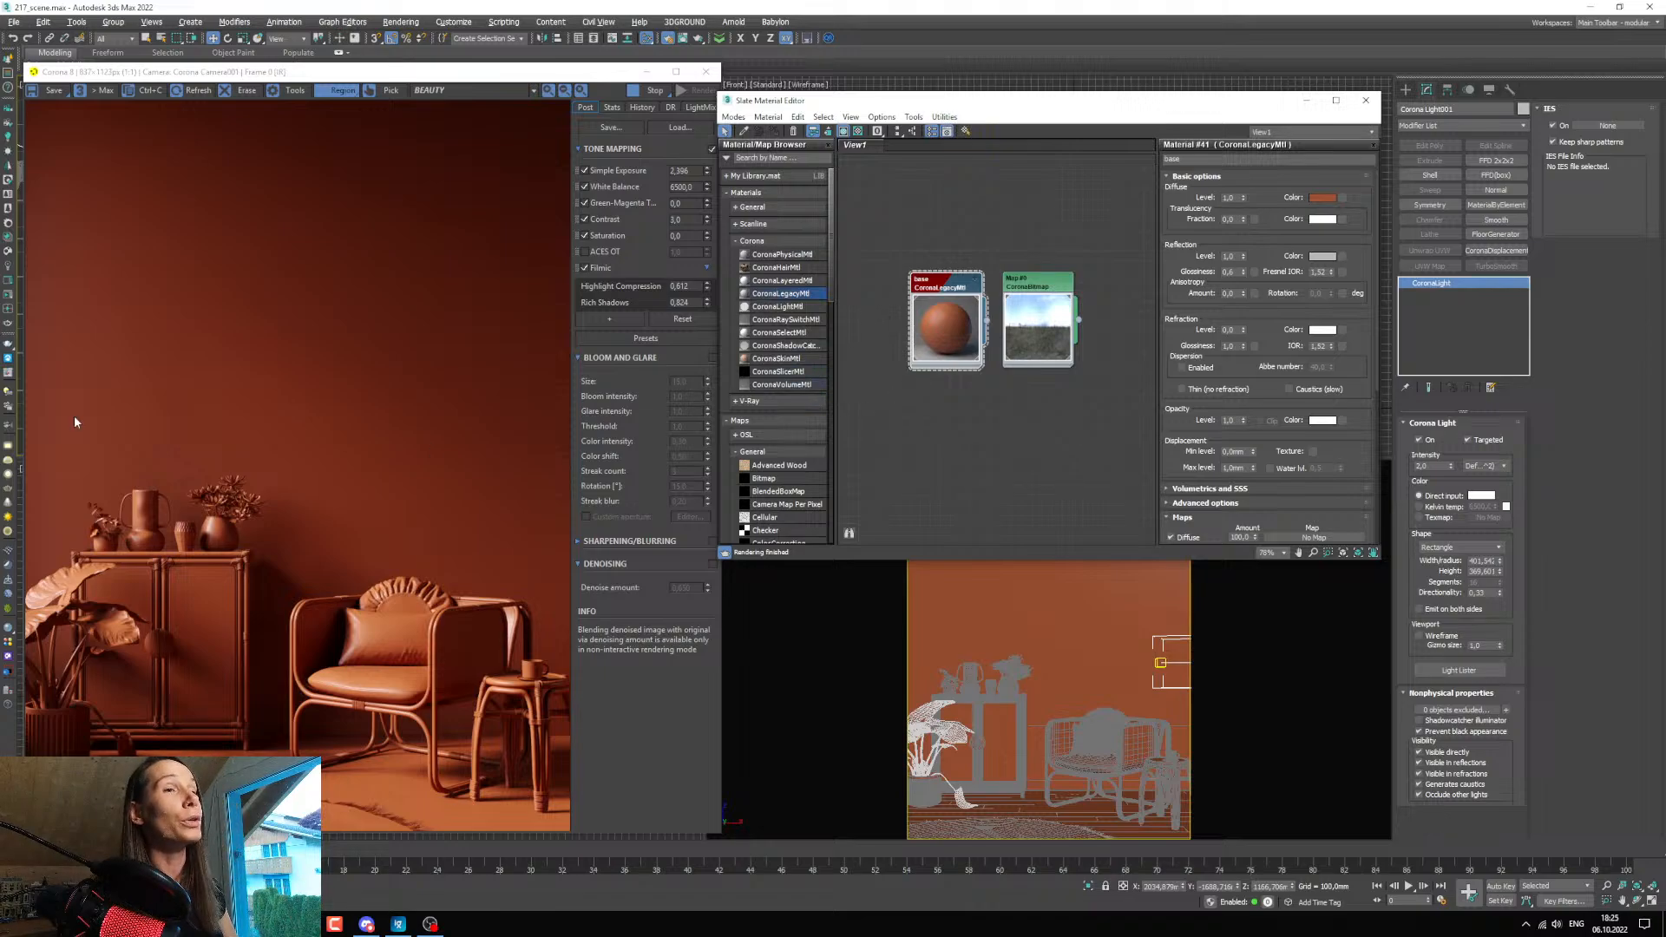
Duplicate the base CoronaLegacyMtl node directly below the original and open the copy's parameters.
drag(0, 164, 772, 119)
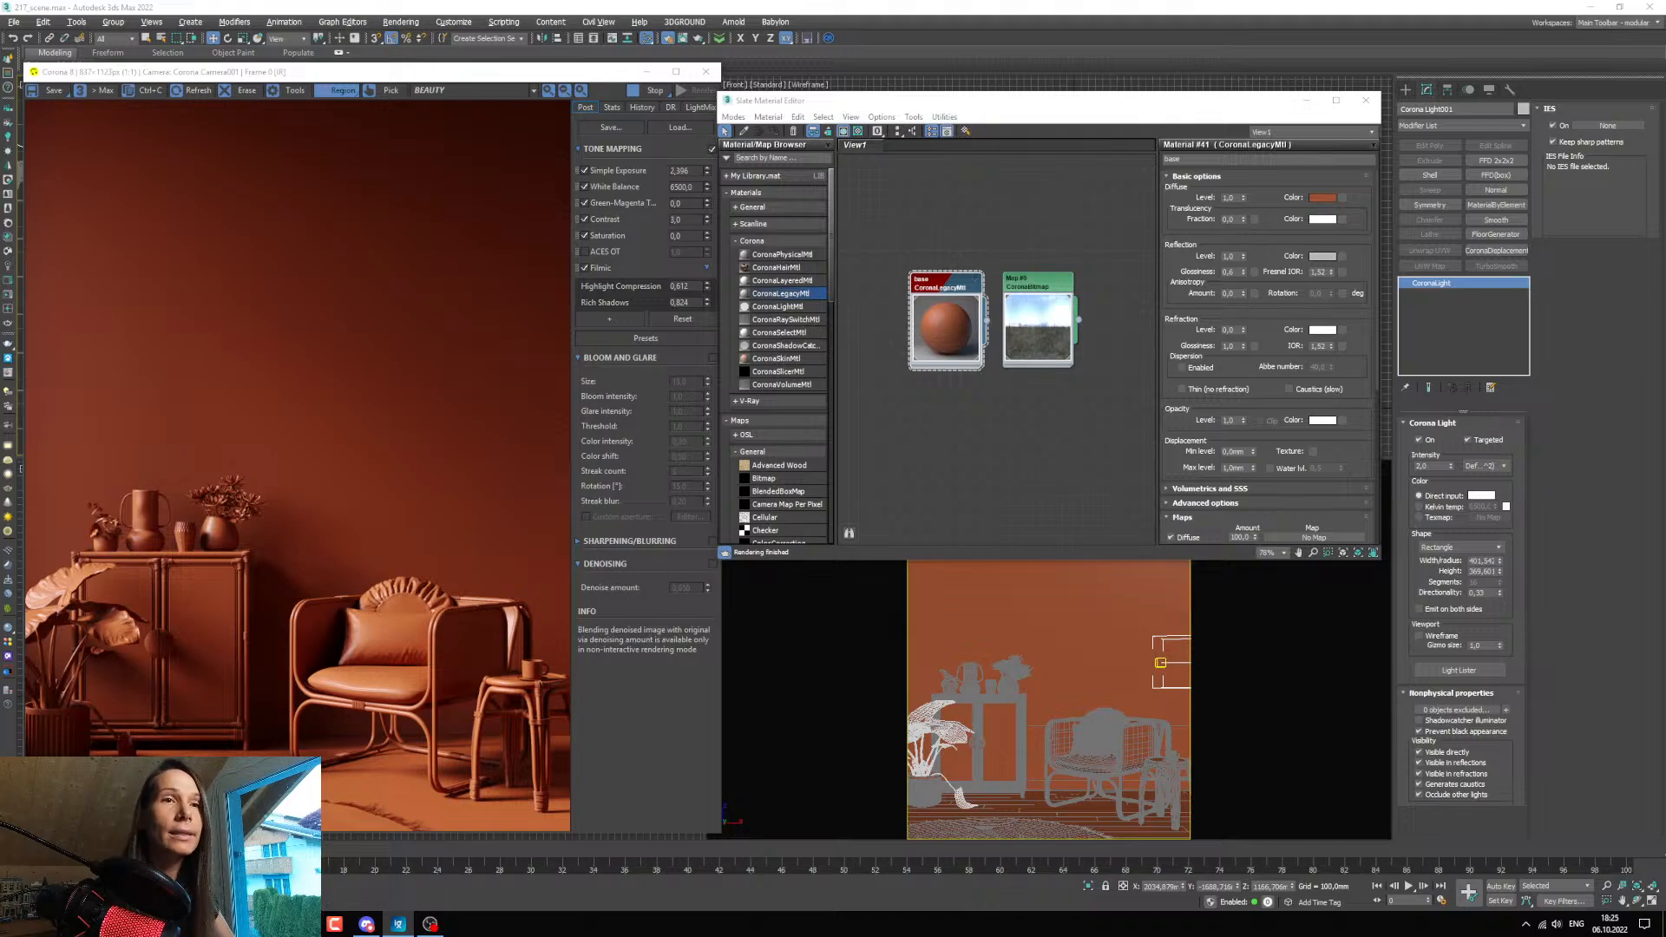
drag(868, 100, 875, 75)
middle_drag(950, 271, 927, 259)
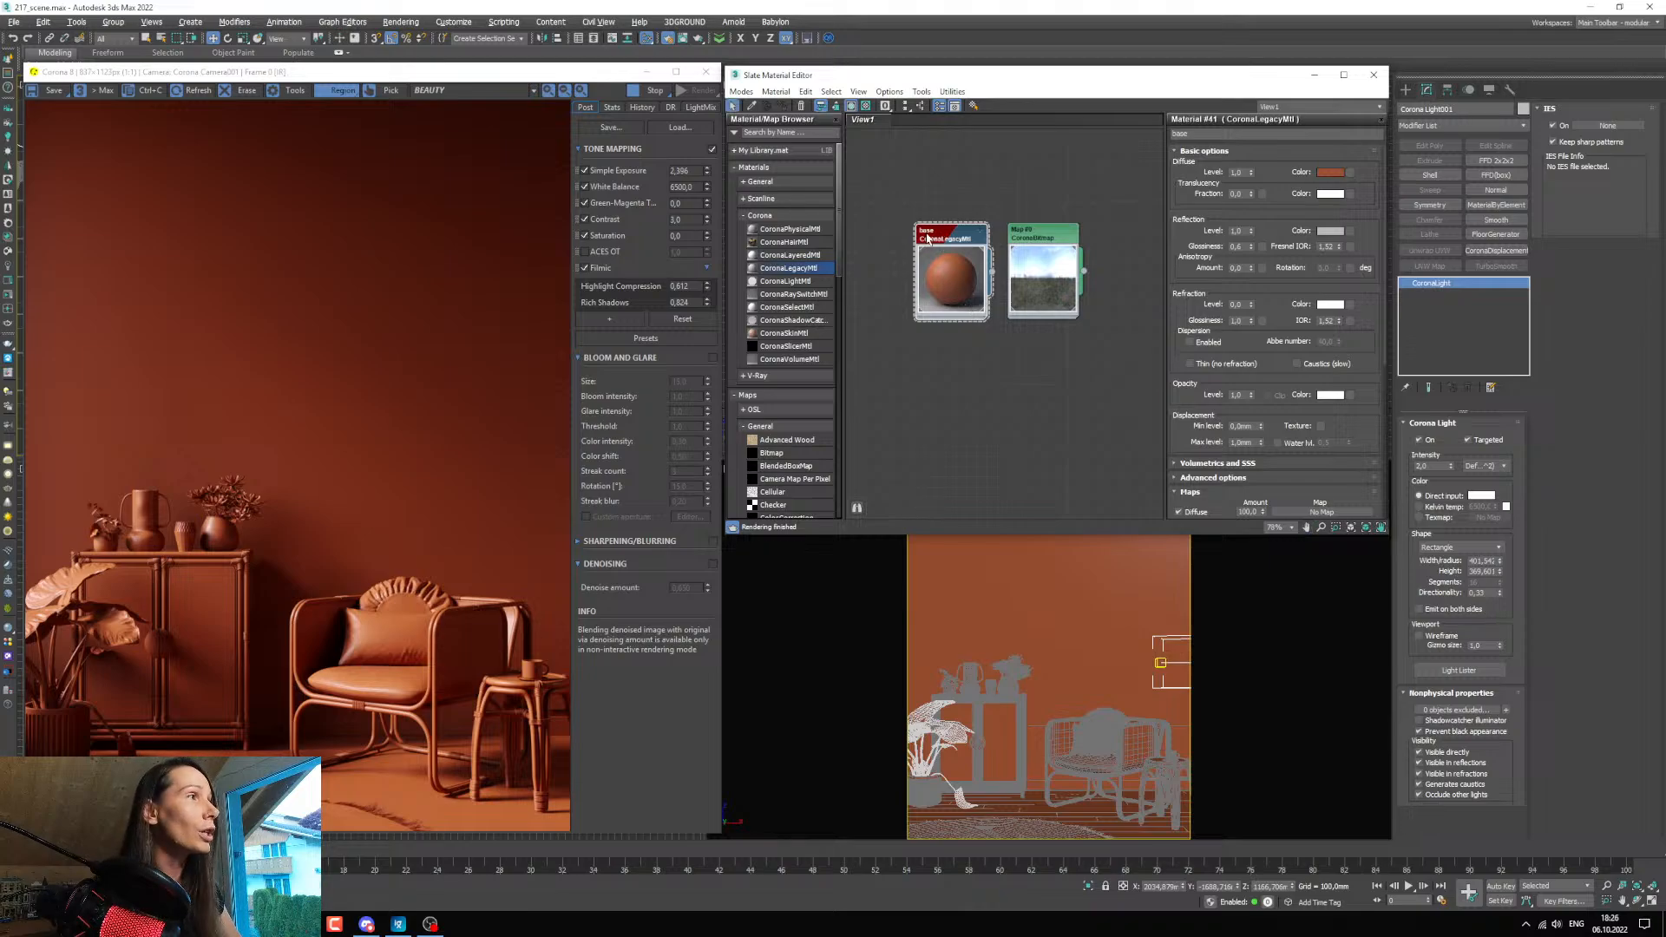
shift+drag(927, 236, 927, 348)
double_click(936, 398)
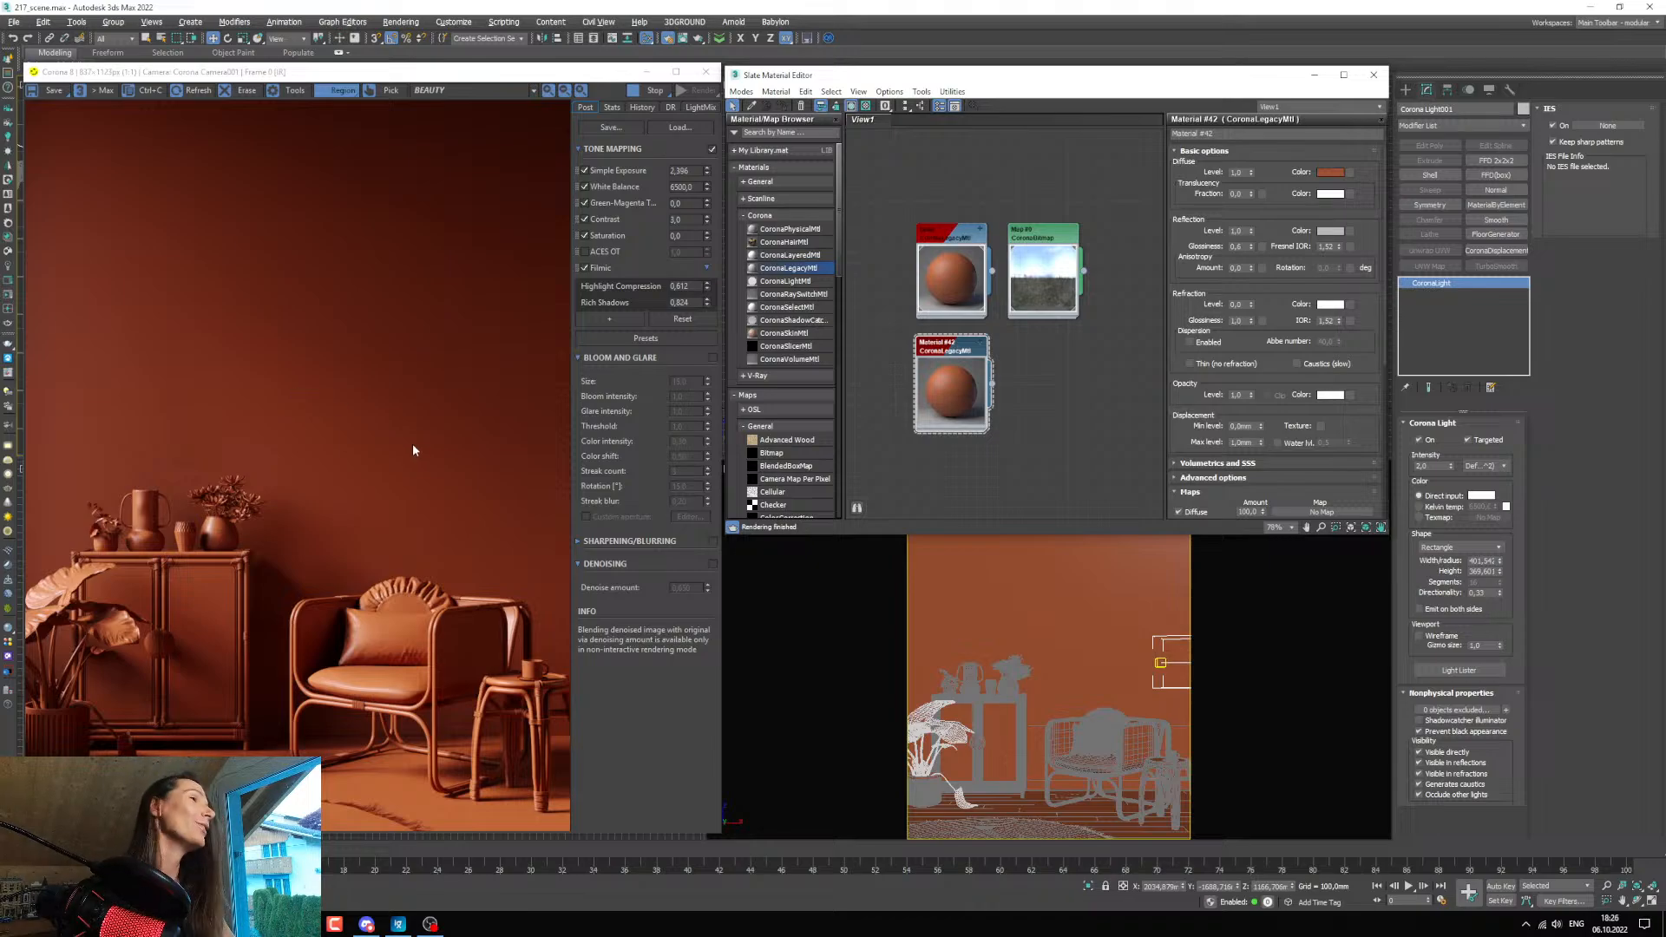
Select the floor boards and assign the copied material to them.
click(1016, 804)
middle_drag(931, 384, 952, 373)
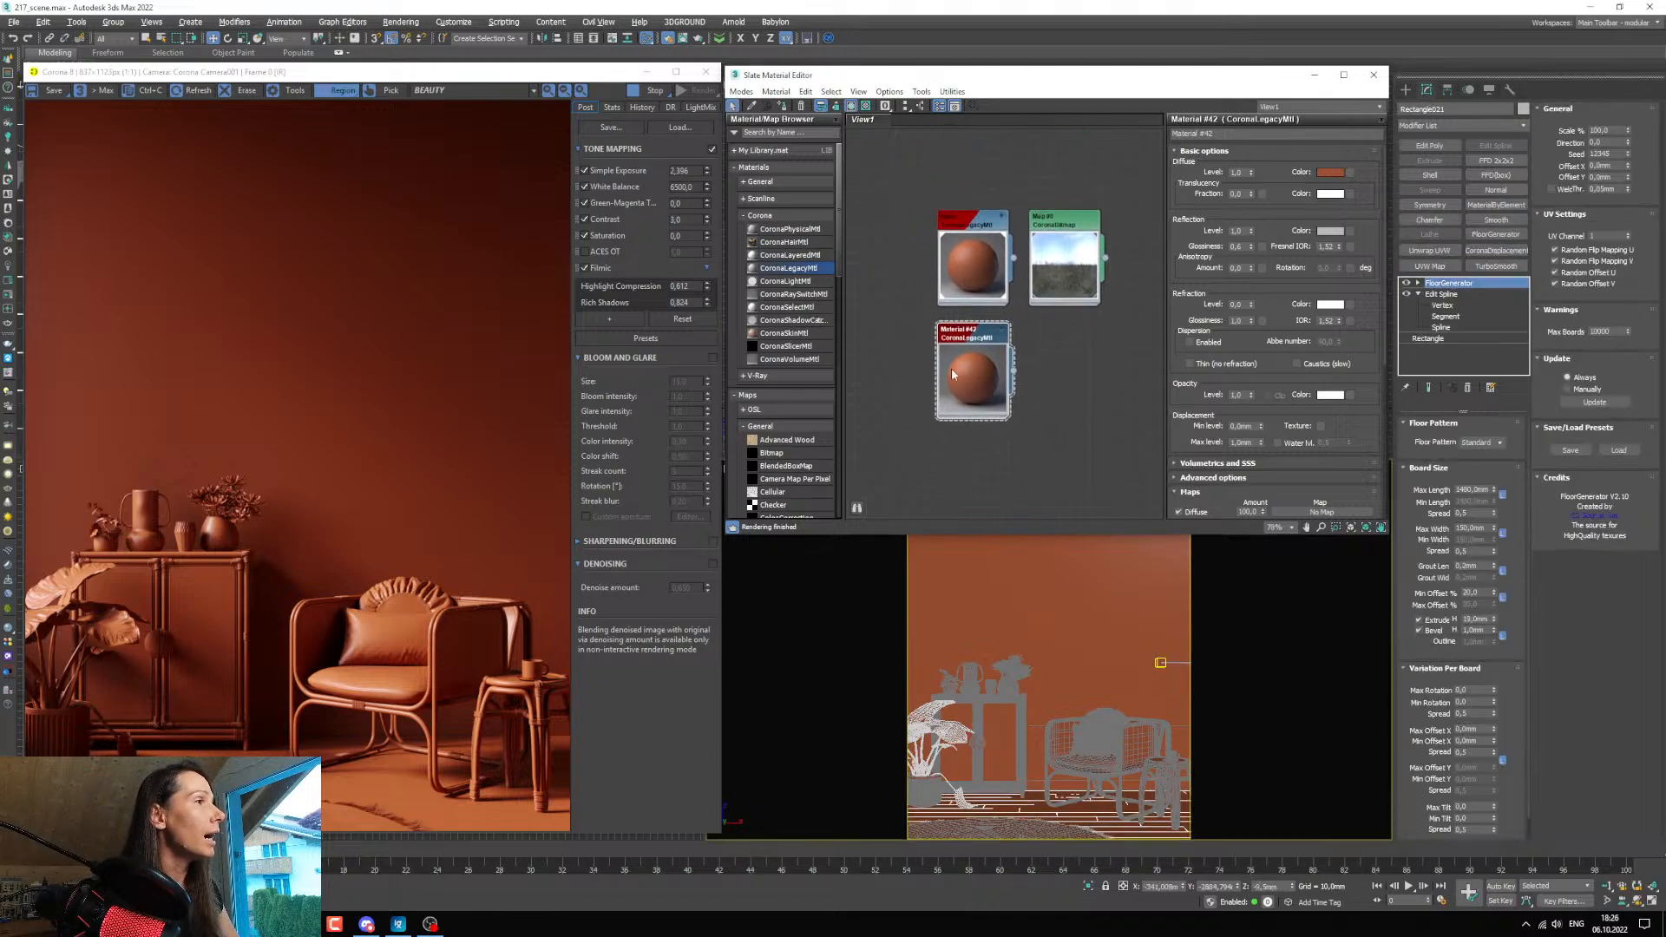
drag(976, 338, 967, 343)
middle_drag(967, 345, 971, 356)
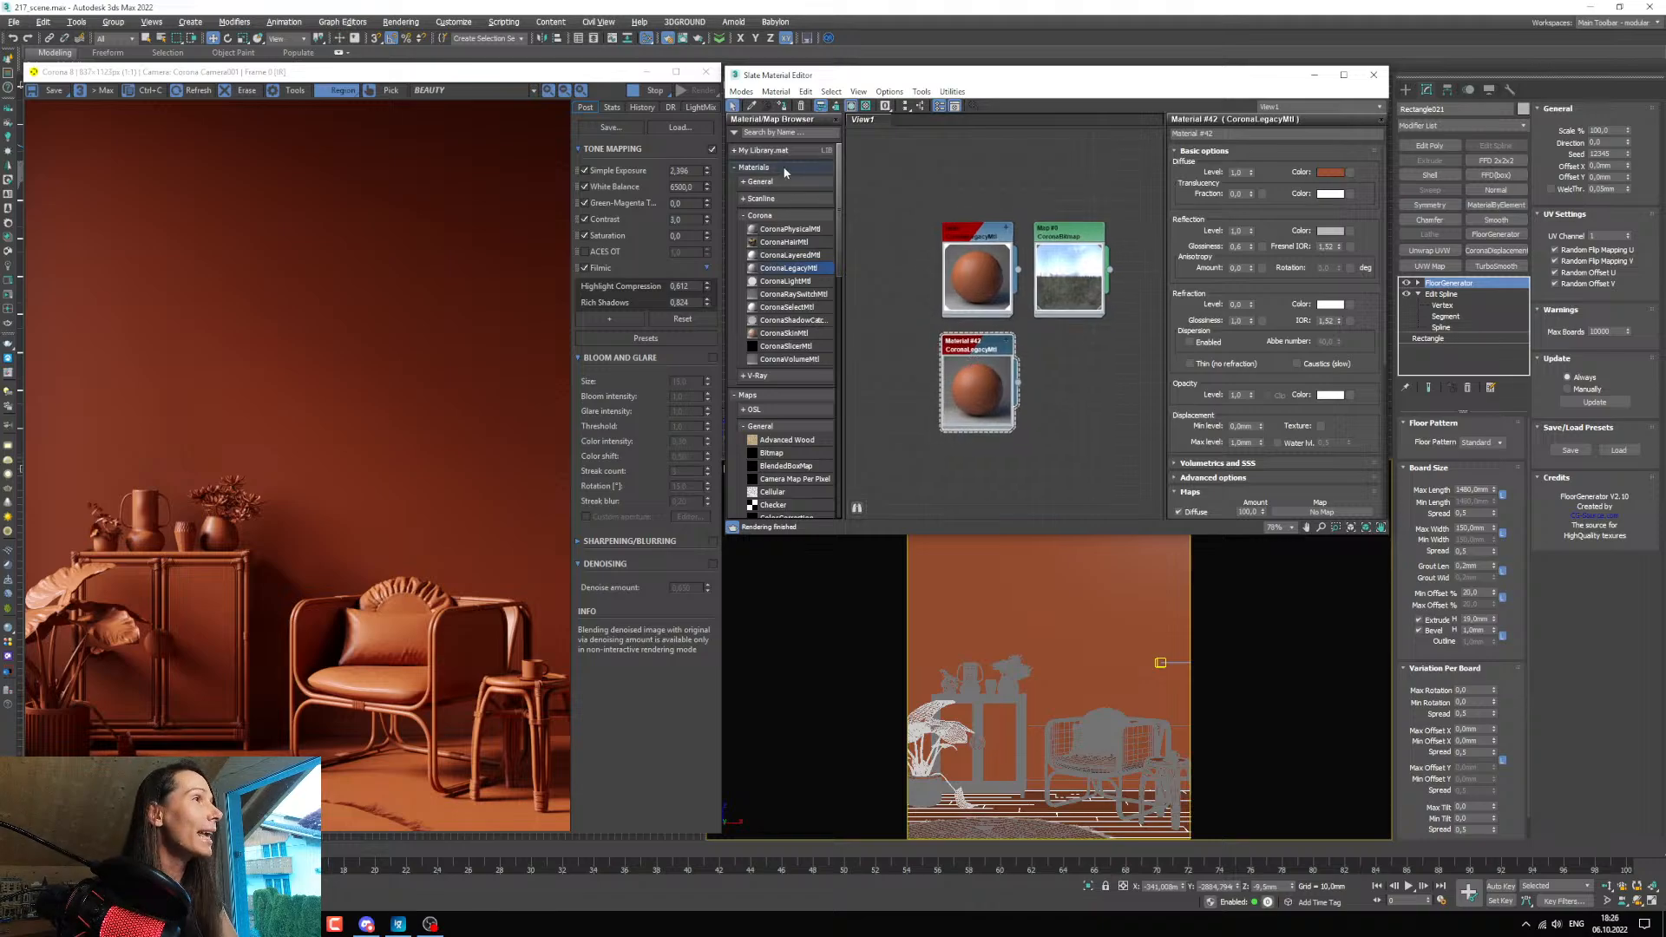
middle_drag(1057, 389, 1054, 396)
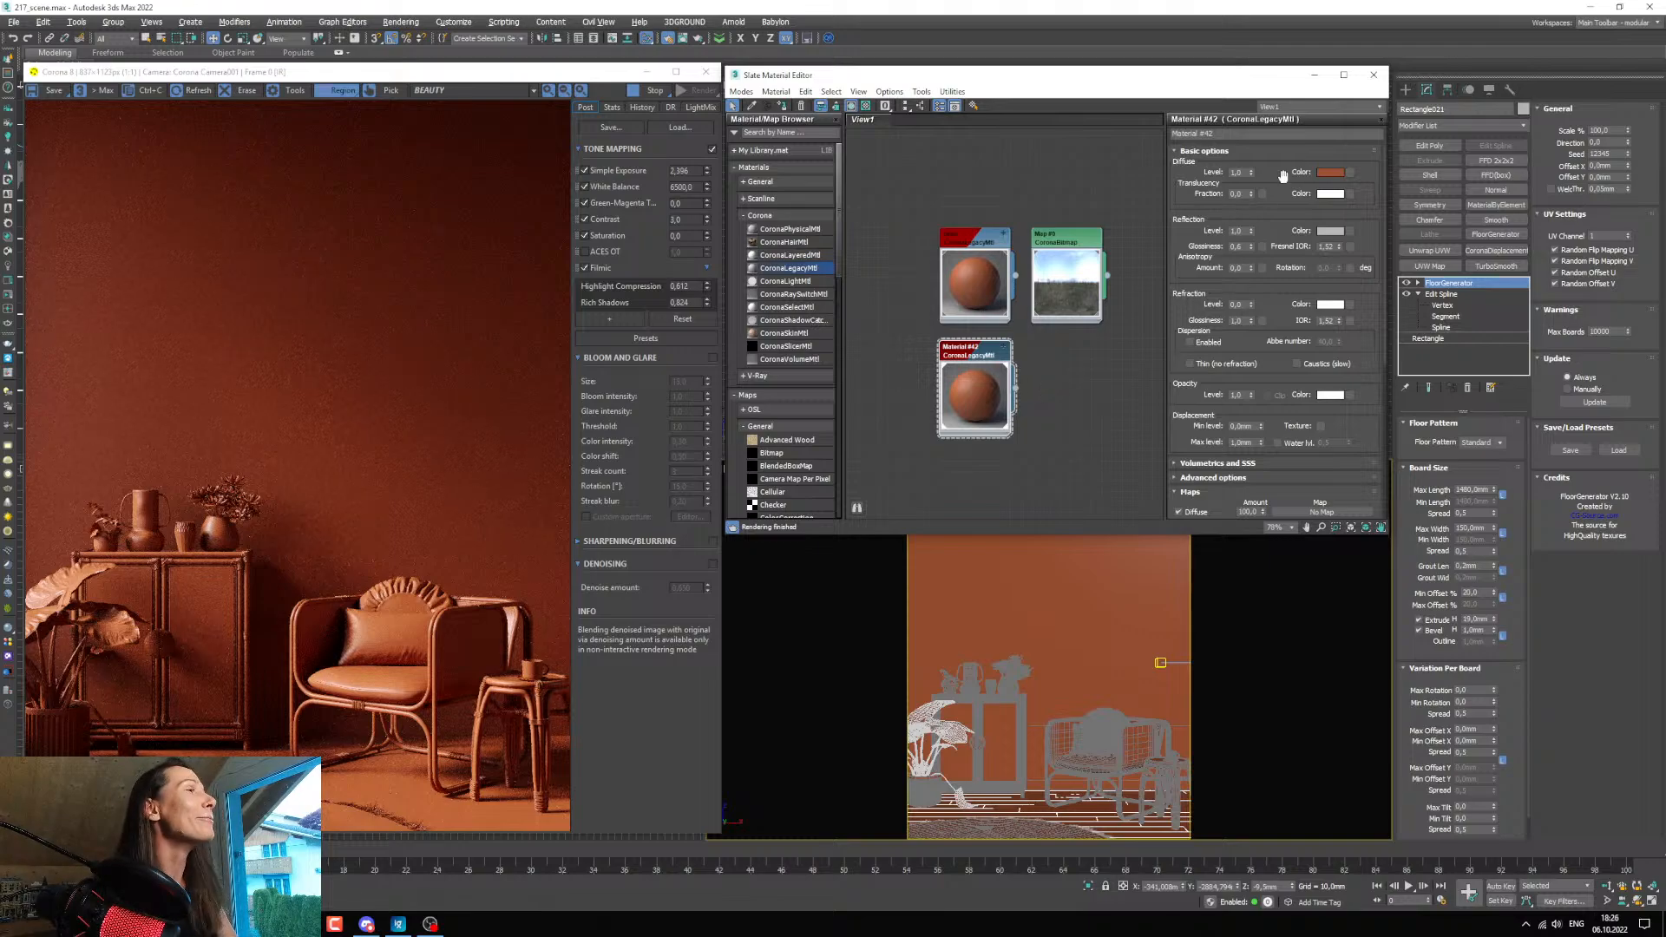
Lower the floor material's diffuse saturation to about 214 and limit the render region to the lower floor area.
click(1325, 178)
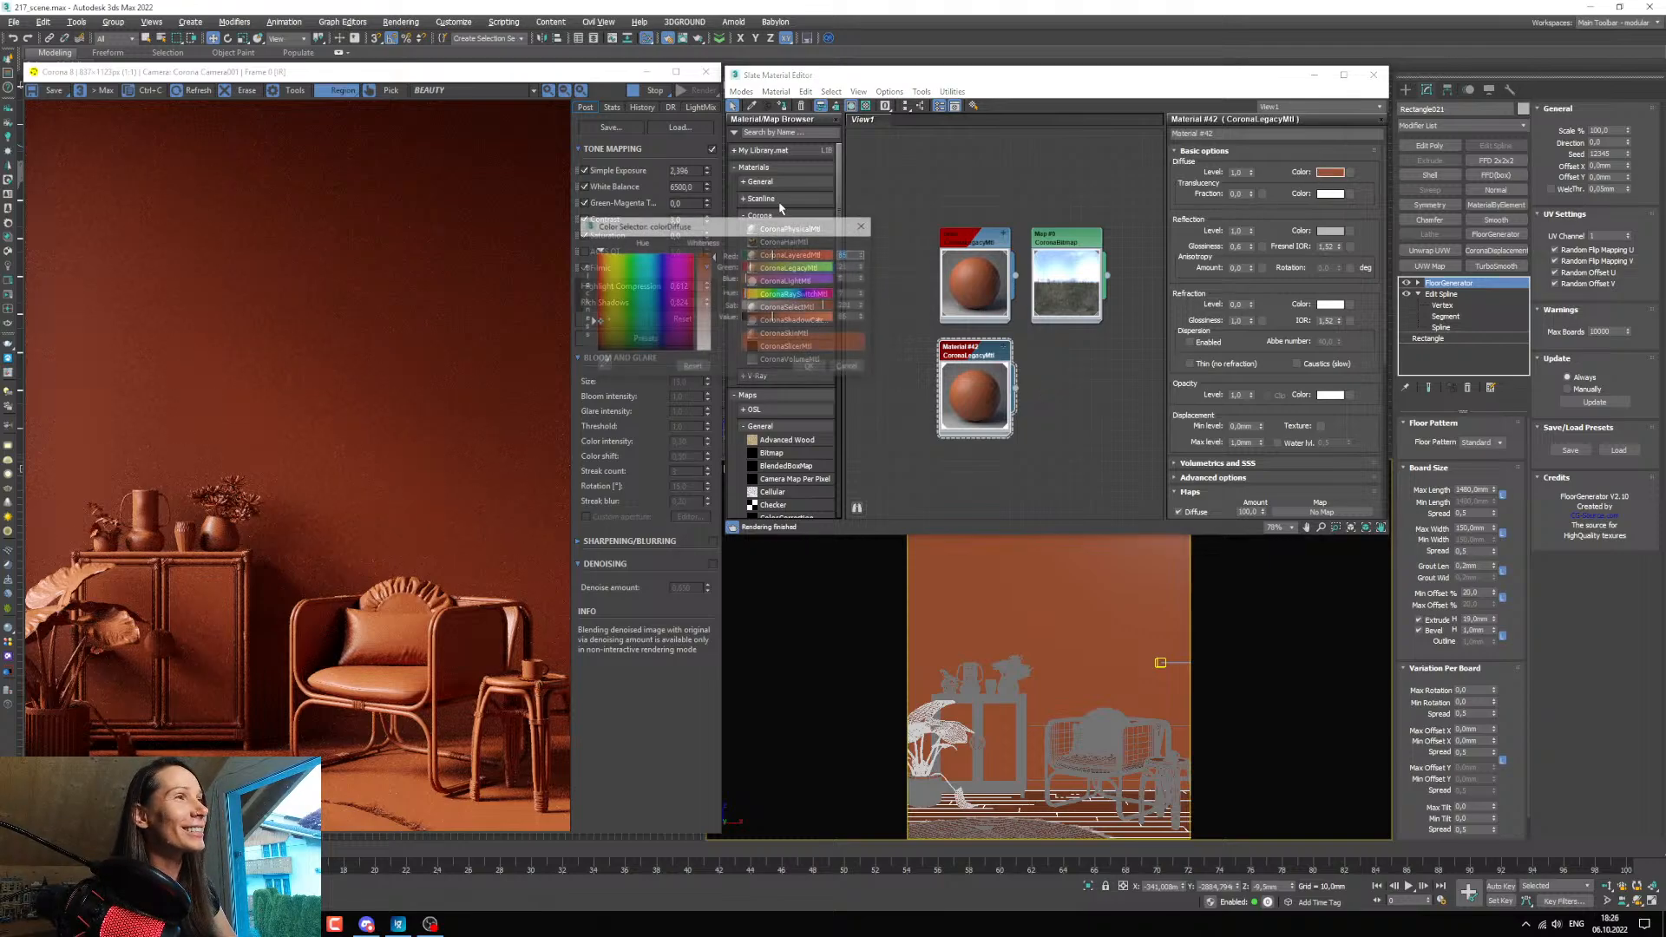
drag(689, 226, 657, 215)
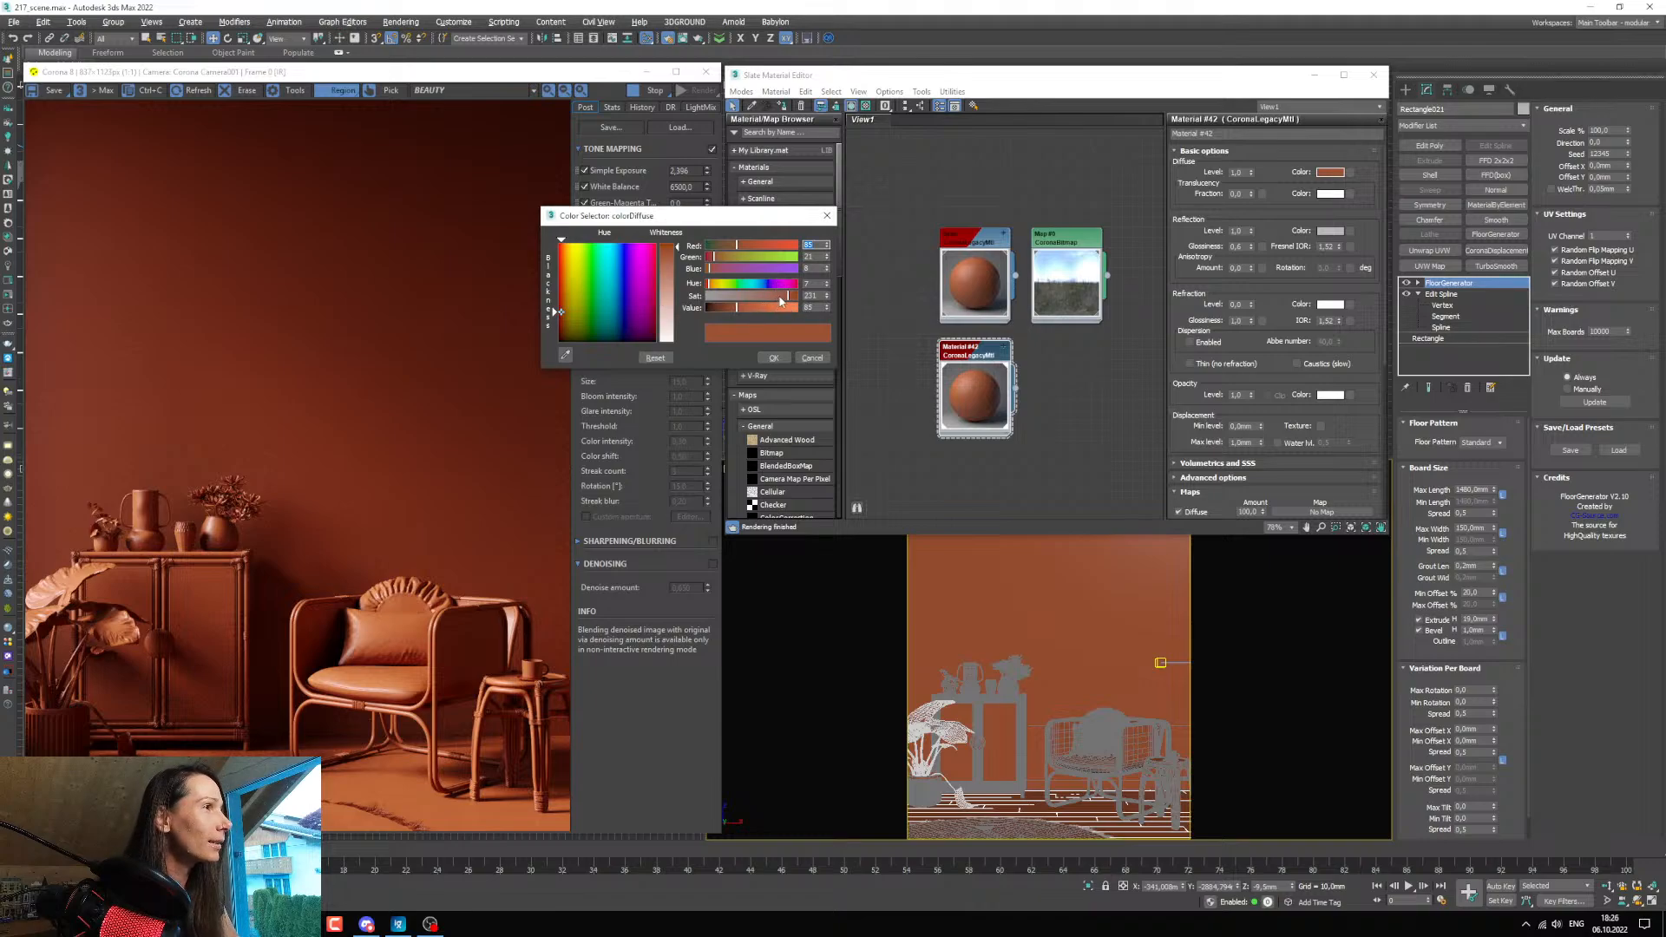
drag(780, 300, 781, 301)
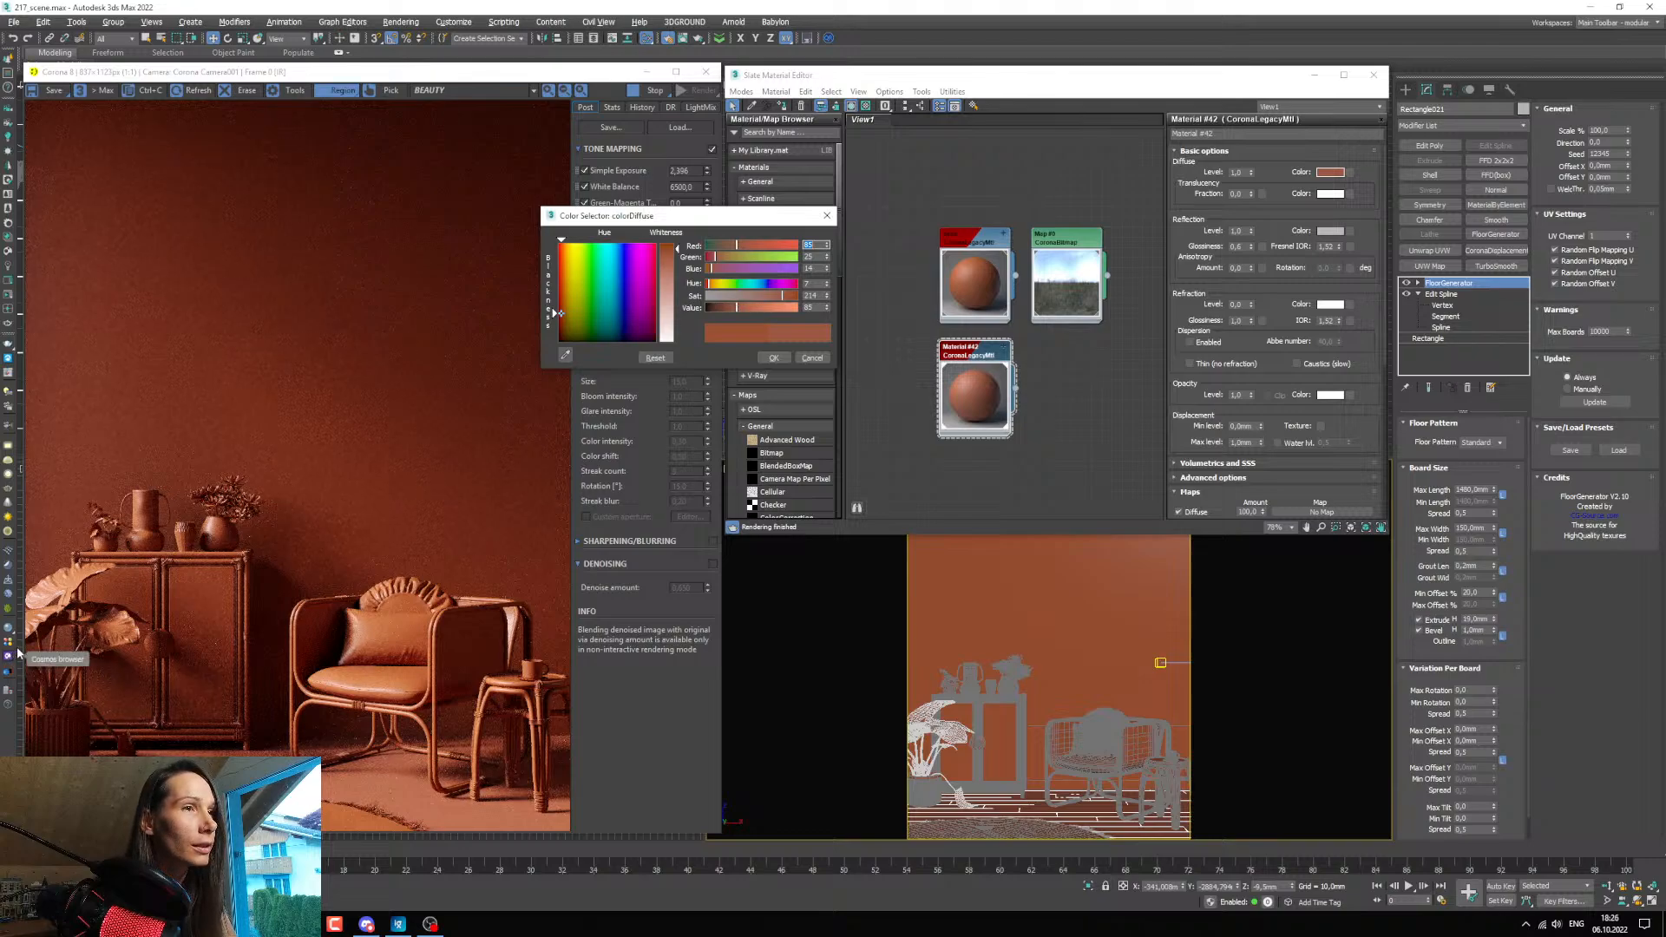
click(513, 829)
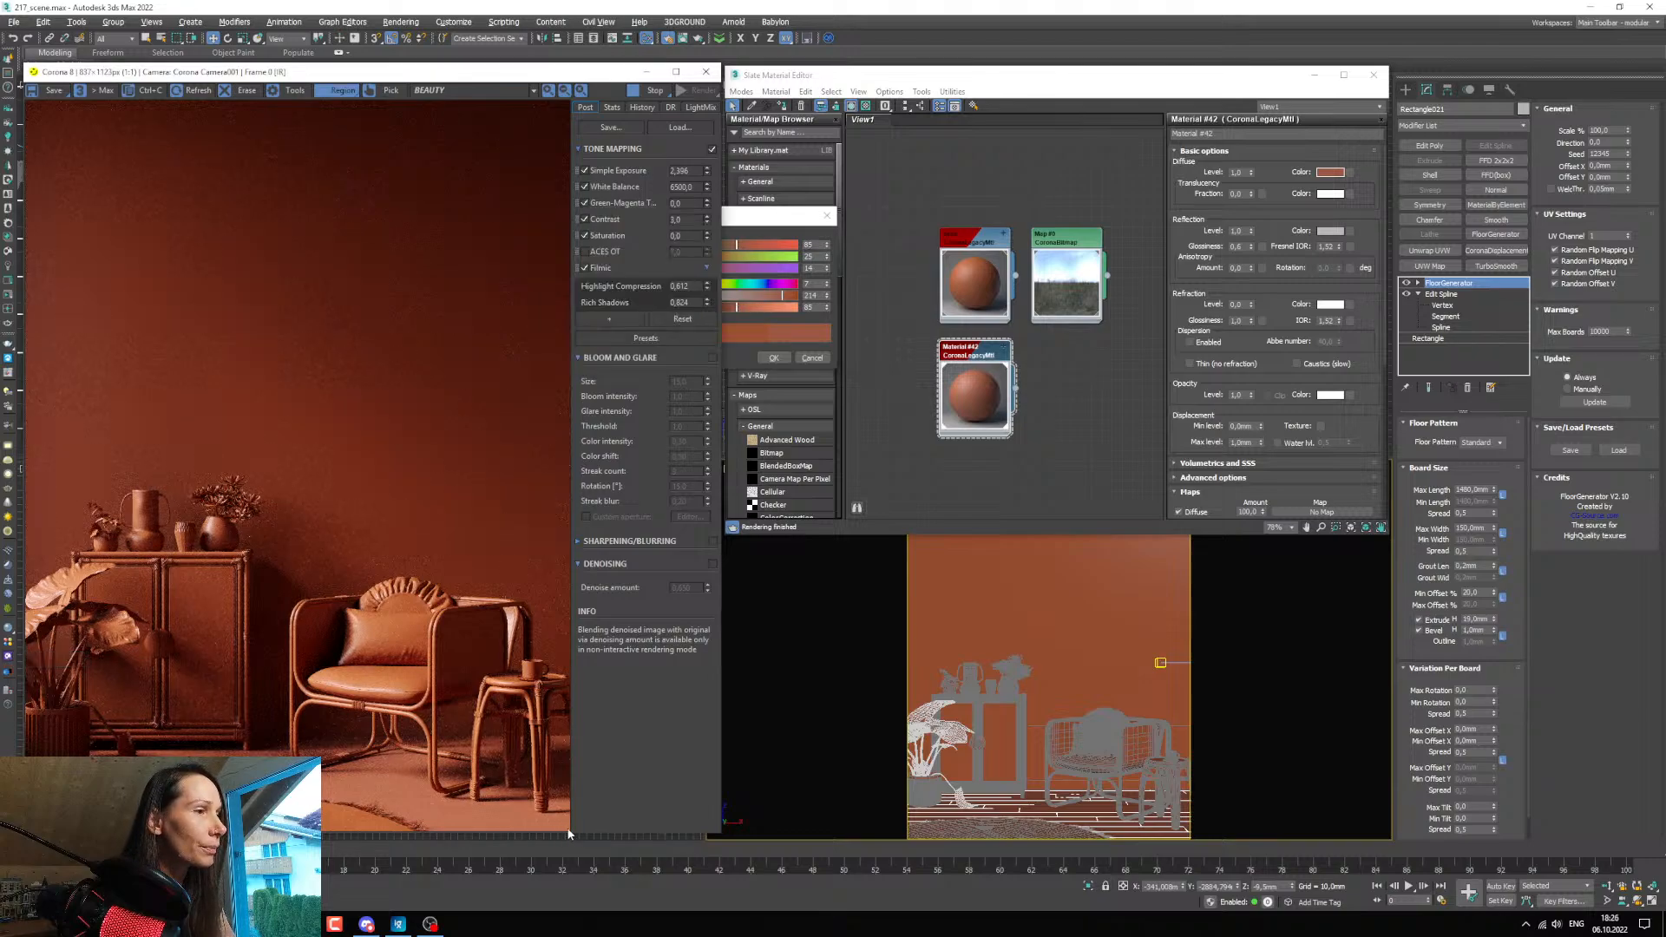
drag(568, 831, 26, 665)
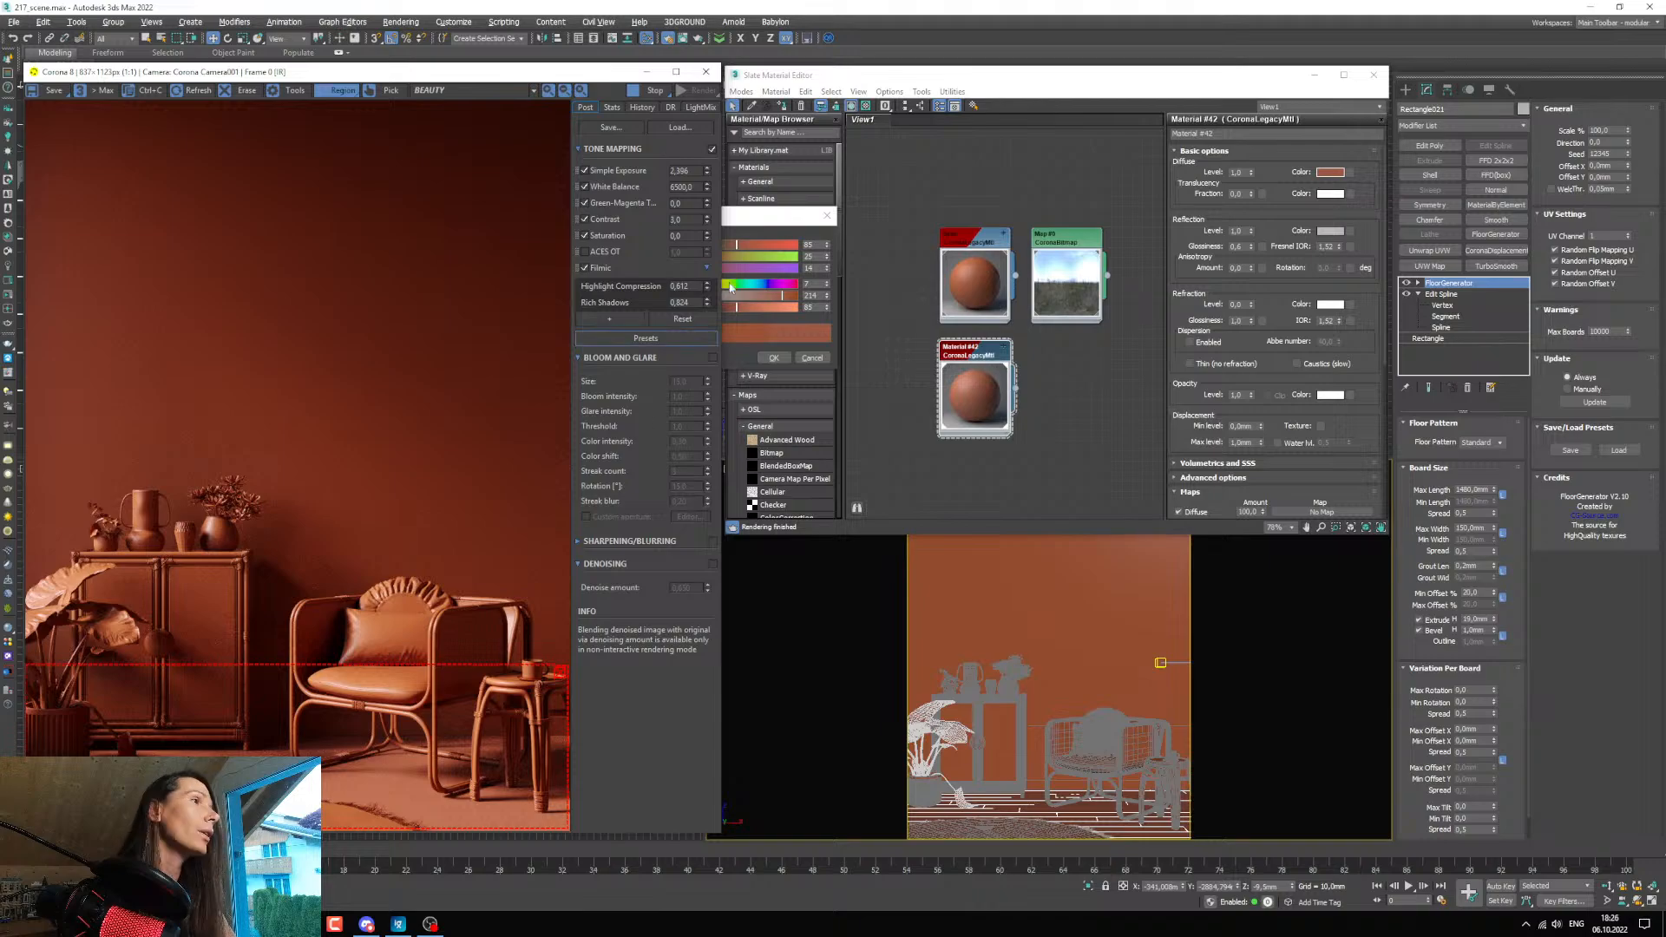
Darken the floor's diffuse colour by setting the saturation to about 198, the value to 57 and the hue to 10.
click(731, 287)
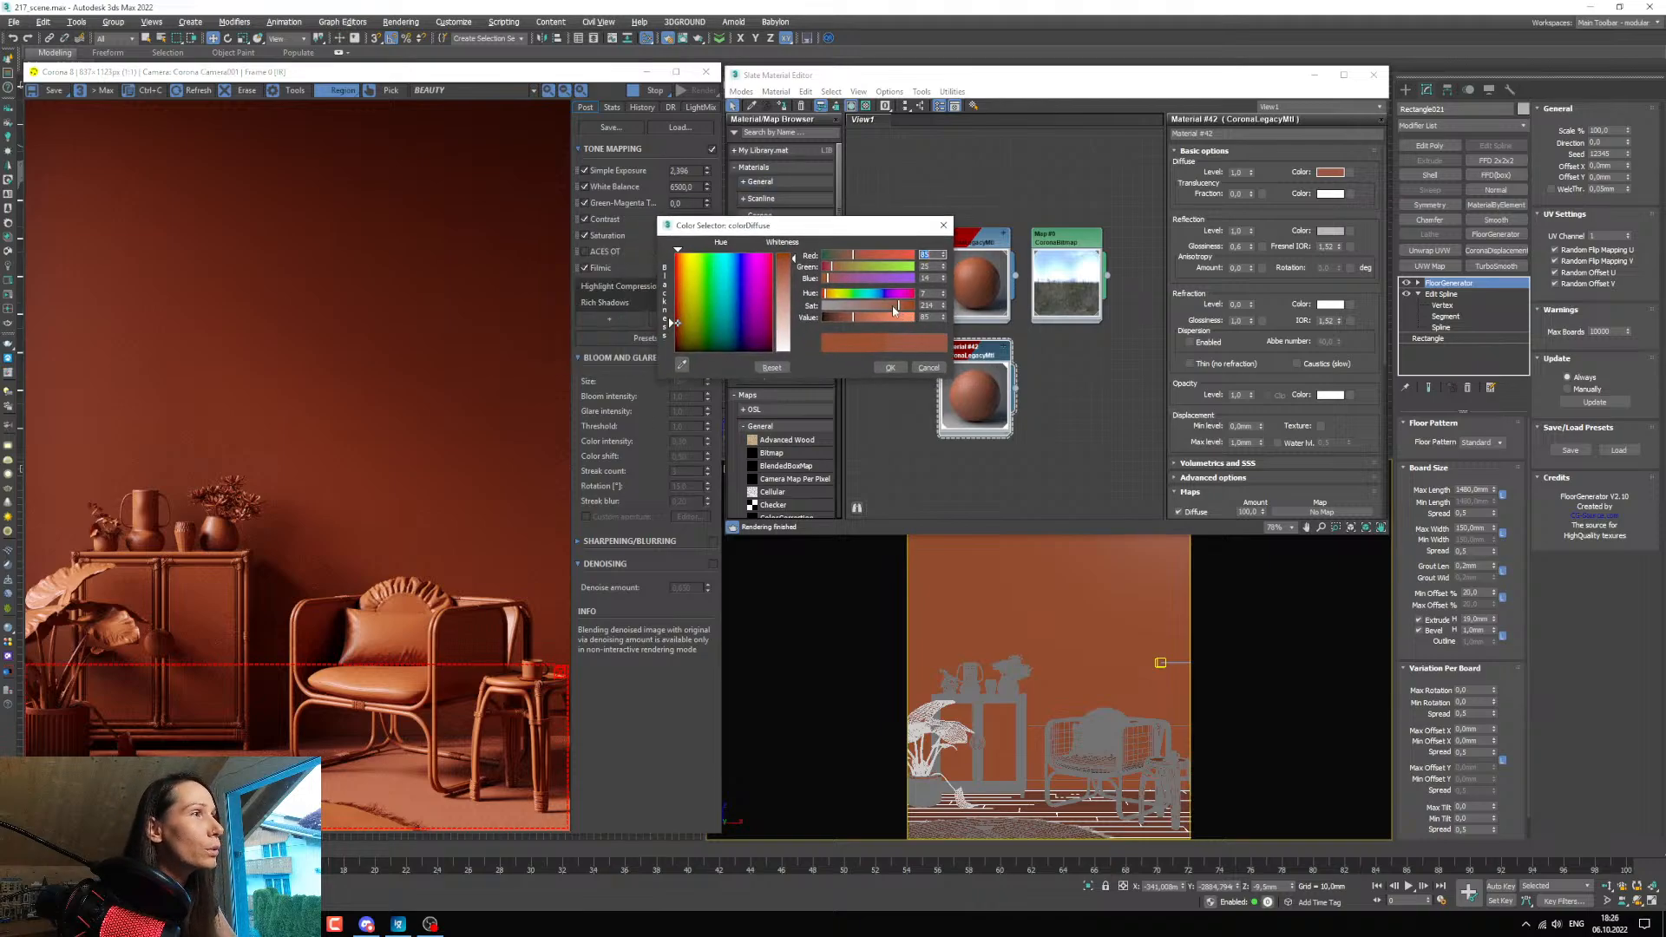
click(894, 310)
drag(941, 319, 944, 338)
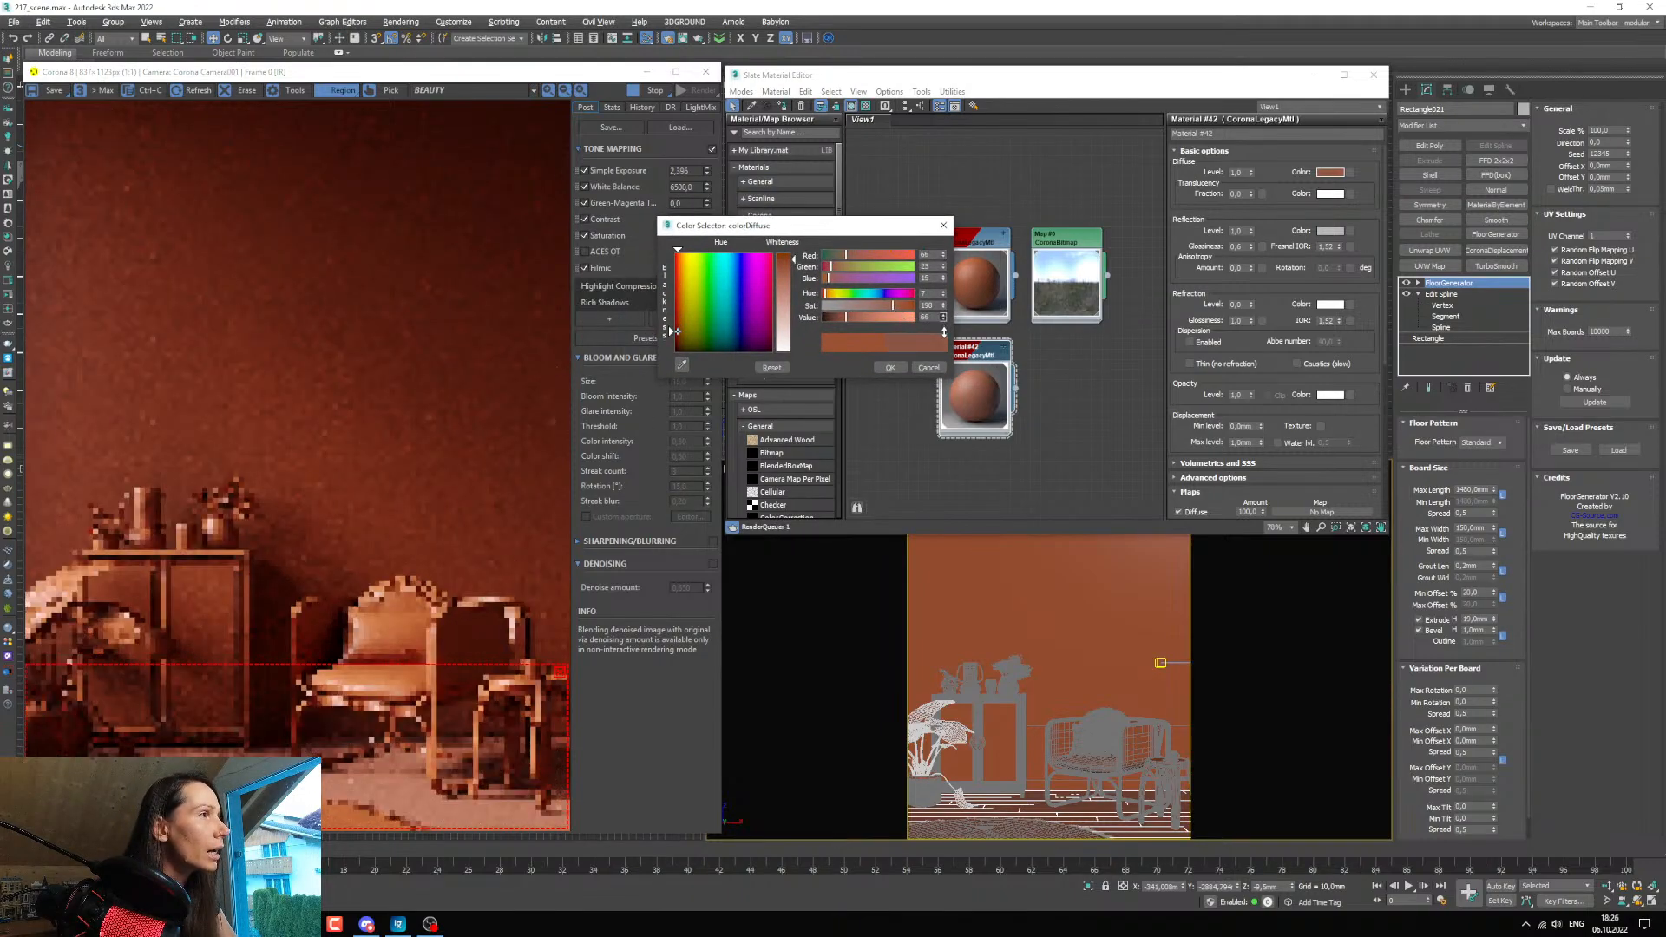
click(944, 292)
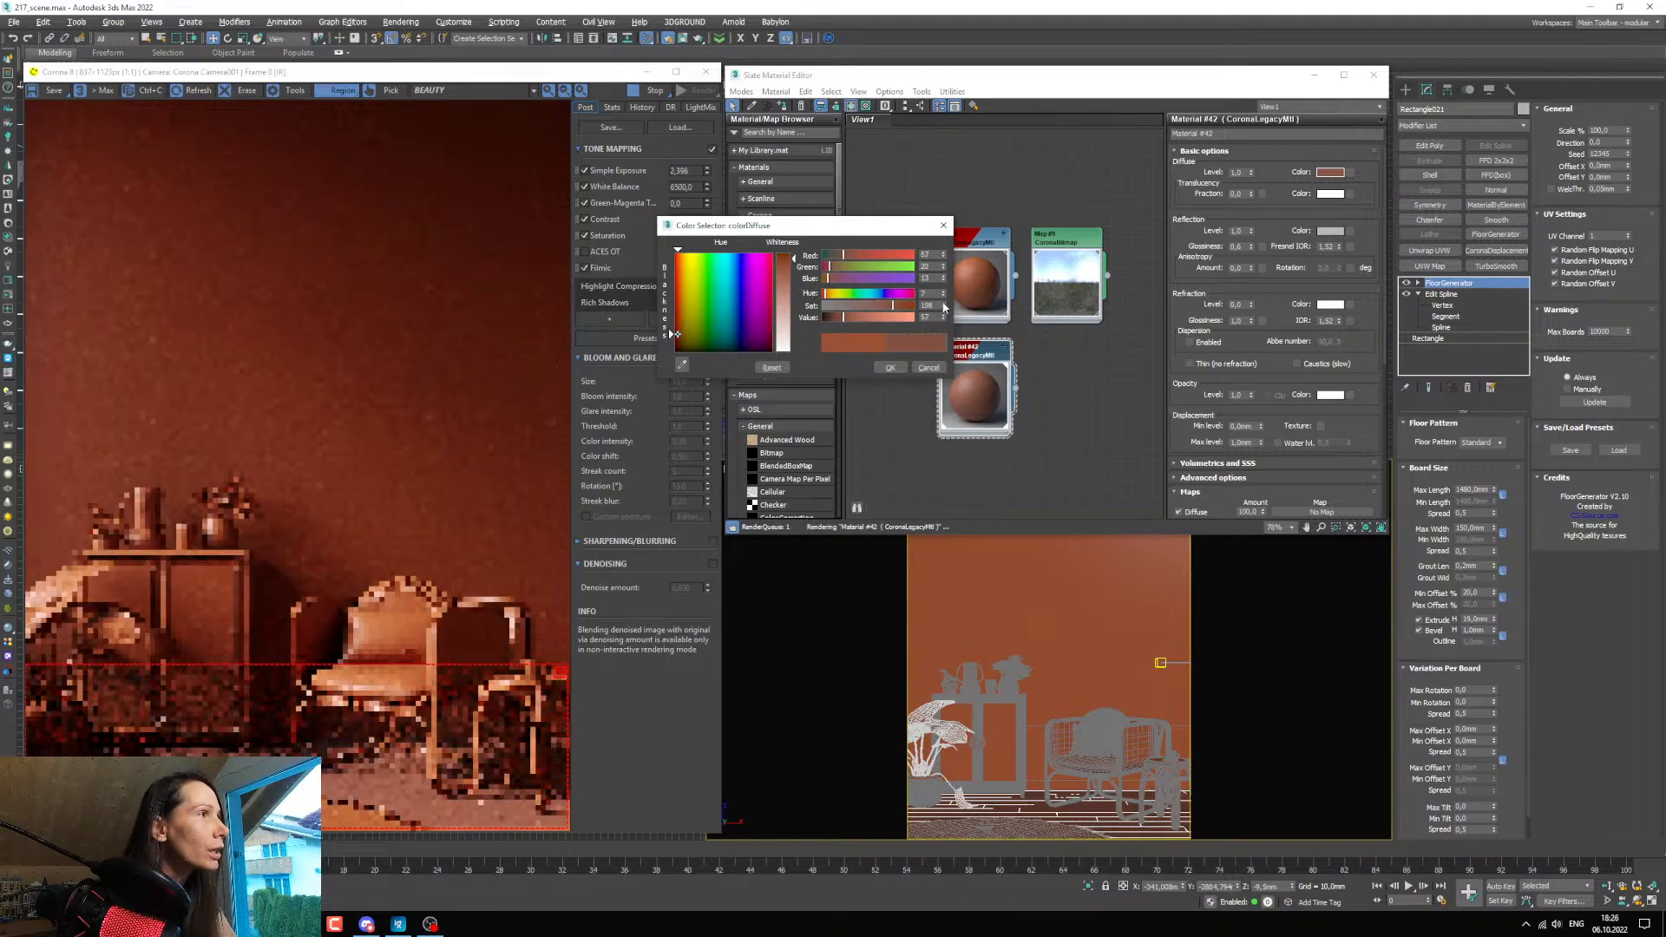
click(944, 293)
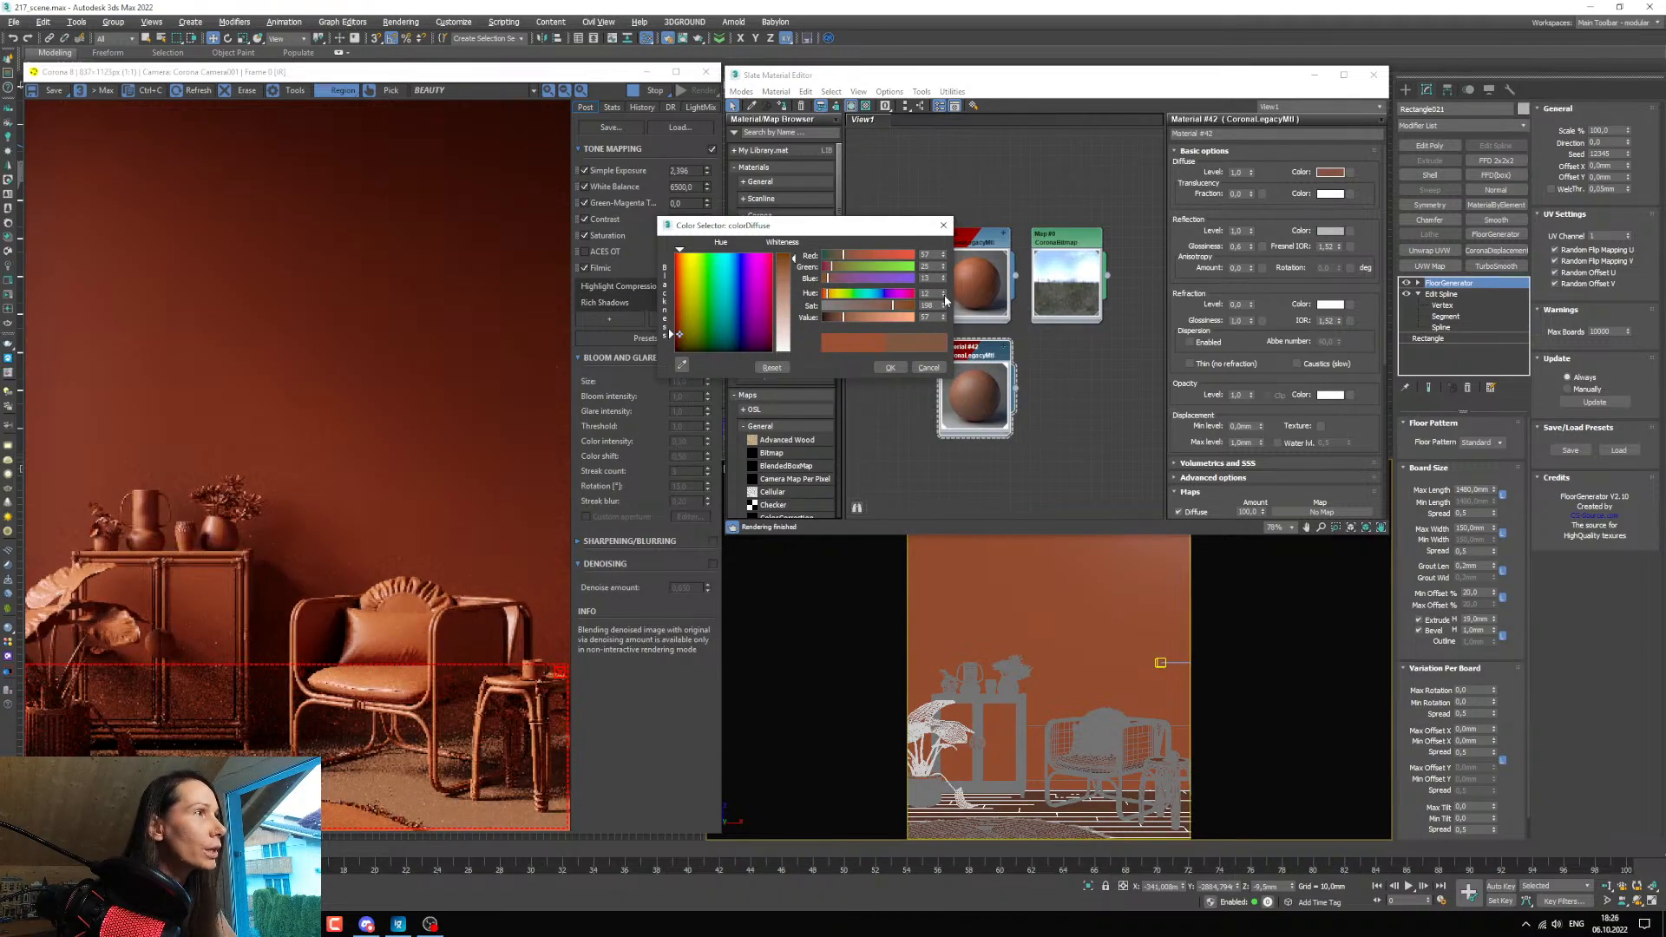
click(944, 296)
click(944, 298)
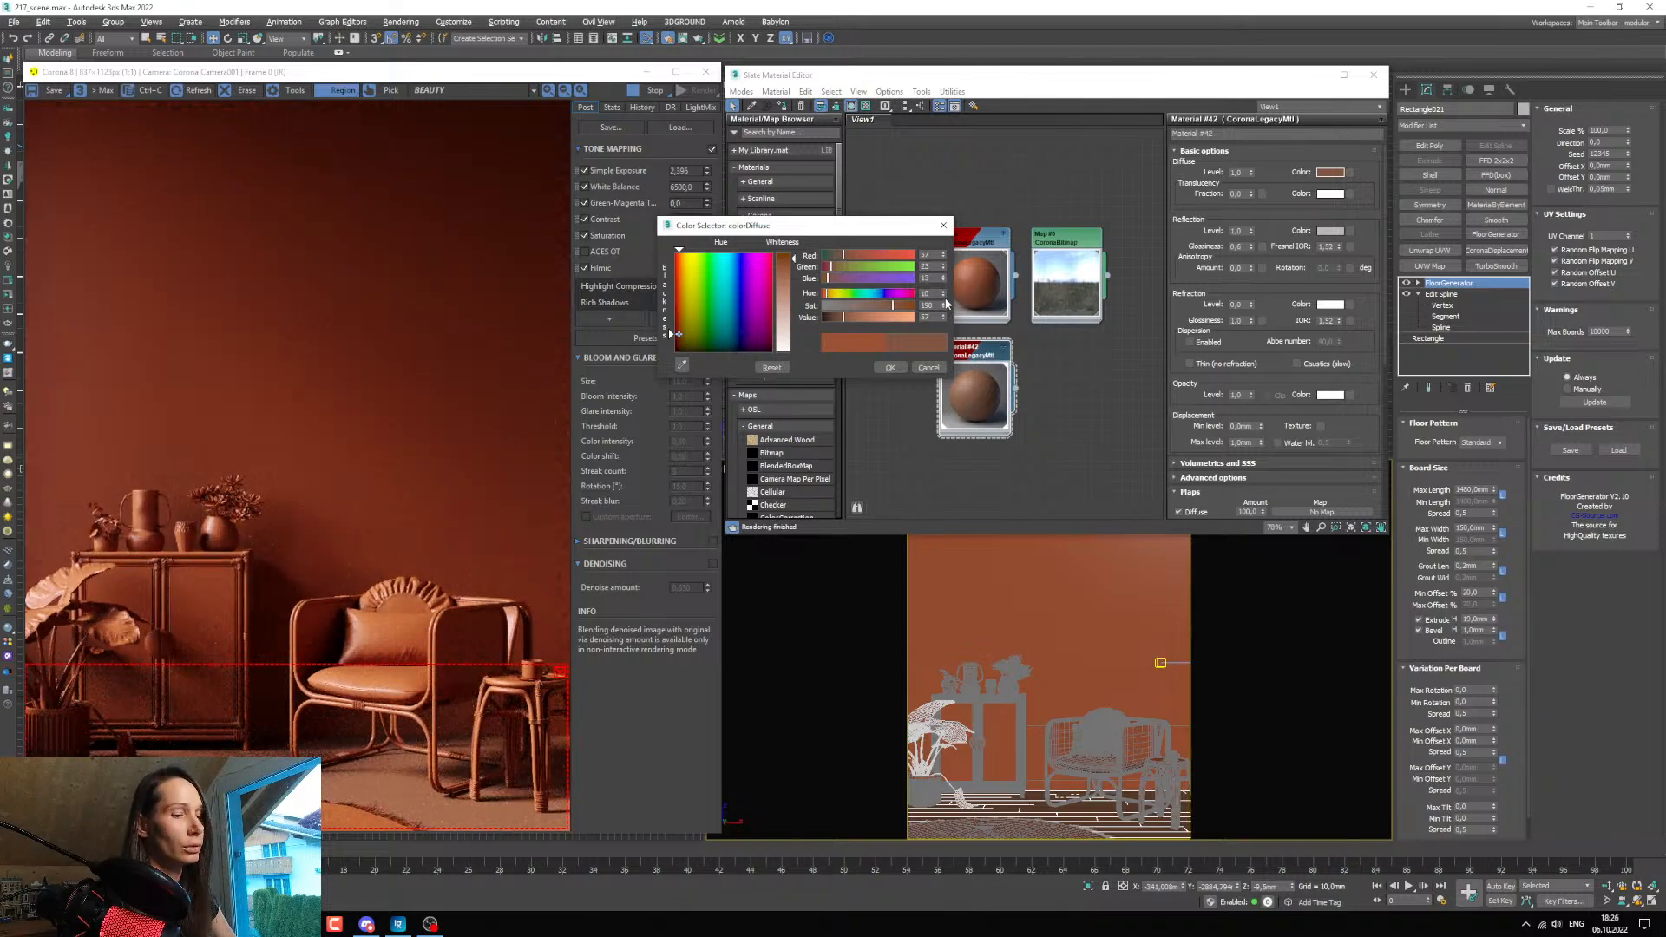
Fine-tune the floor's diffuse colour to a value of 60 and a saturation of about 203, and accept it.
click(944, 315)
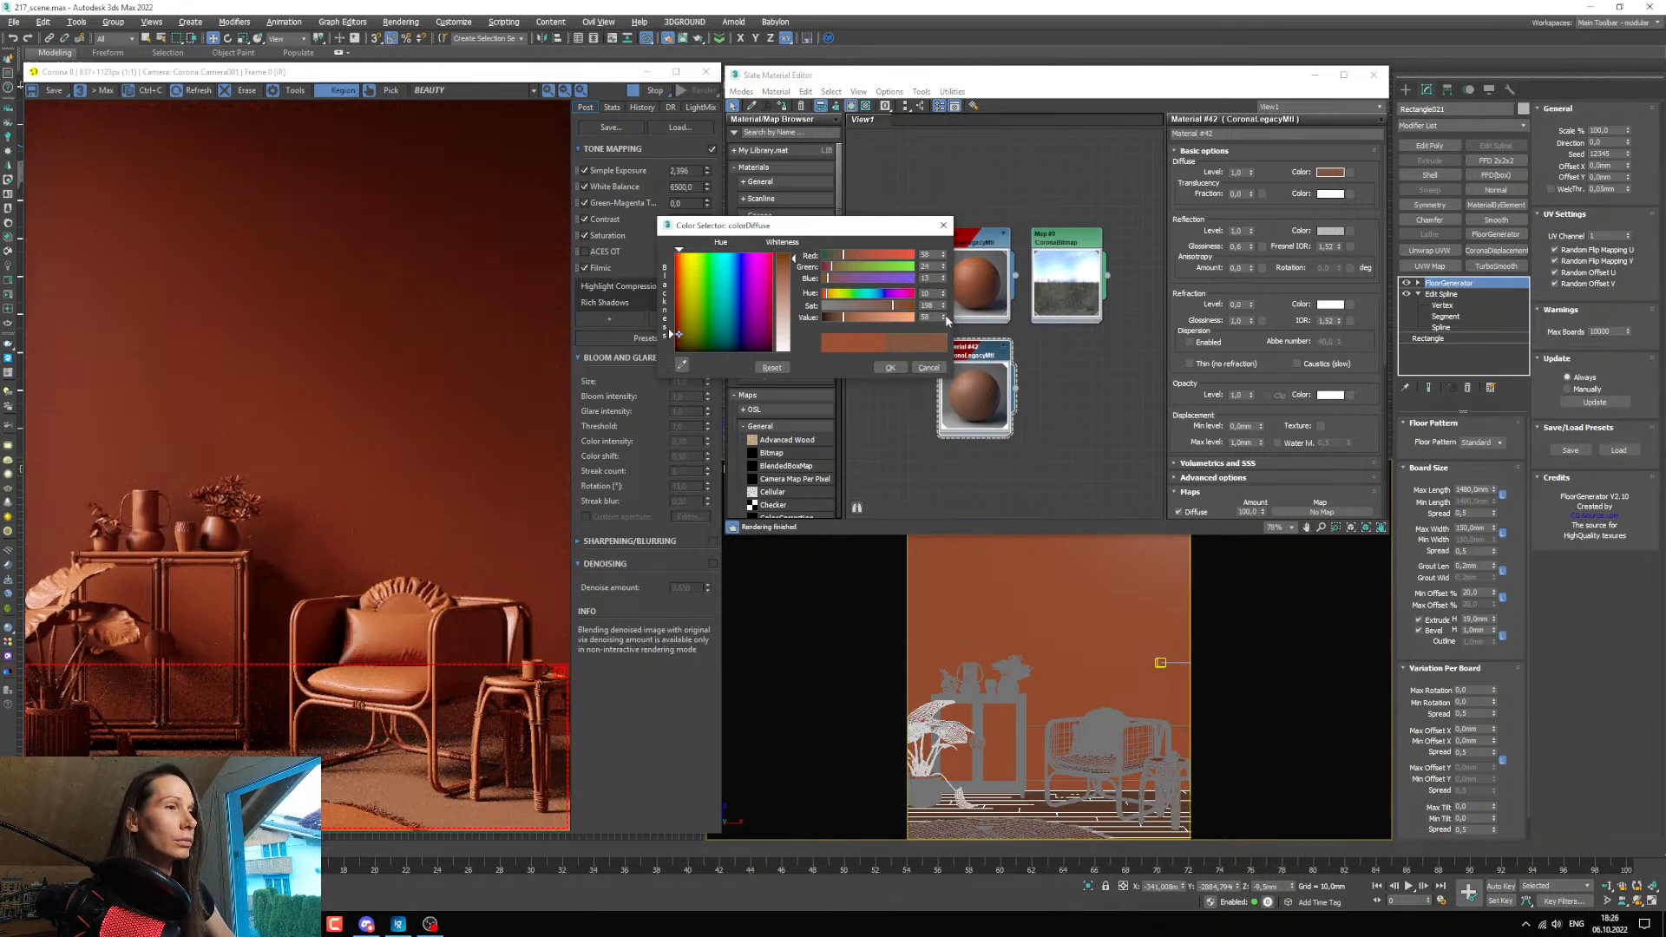
click(944, 304)
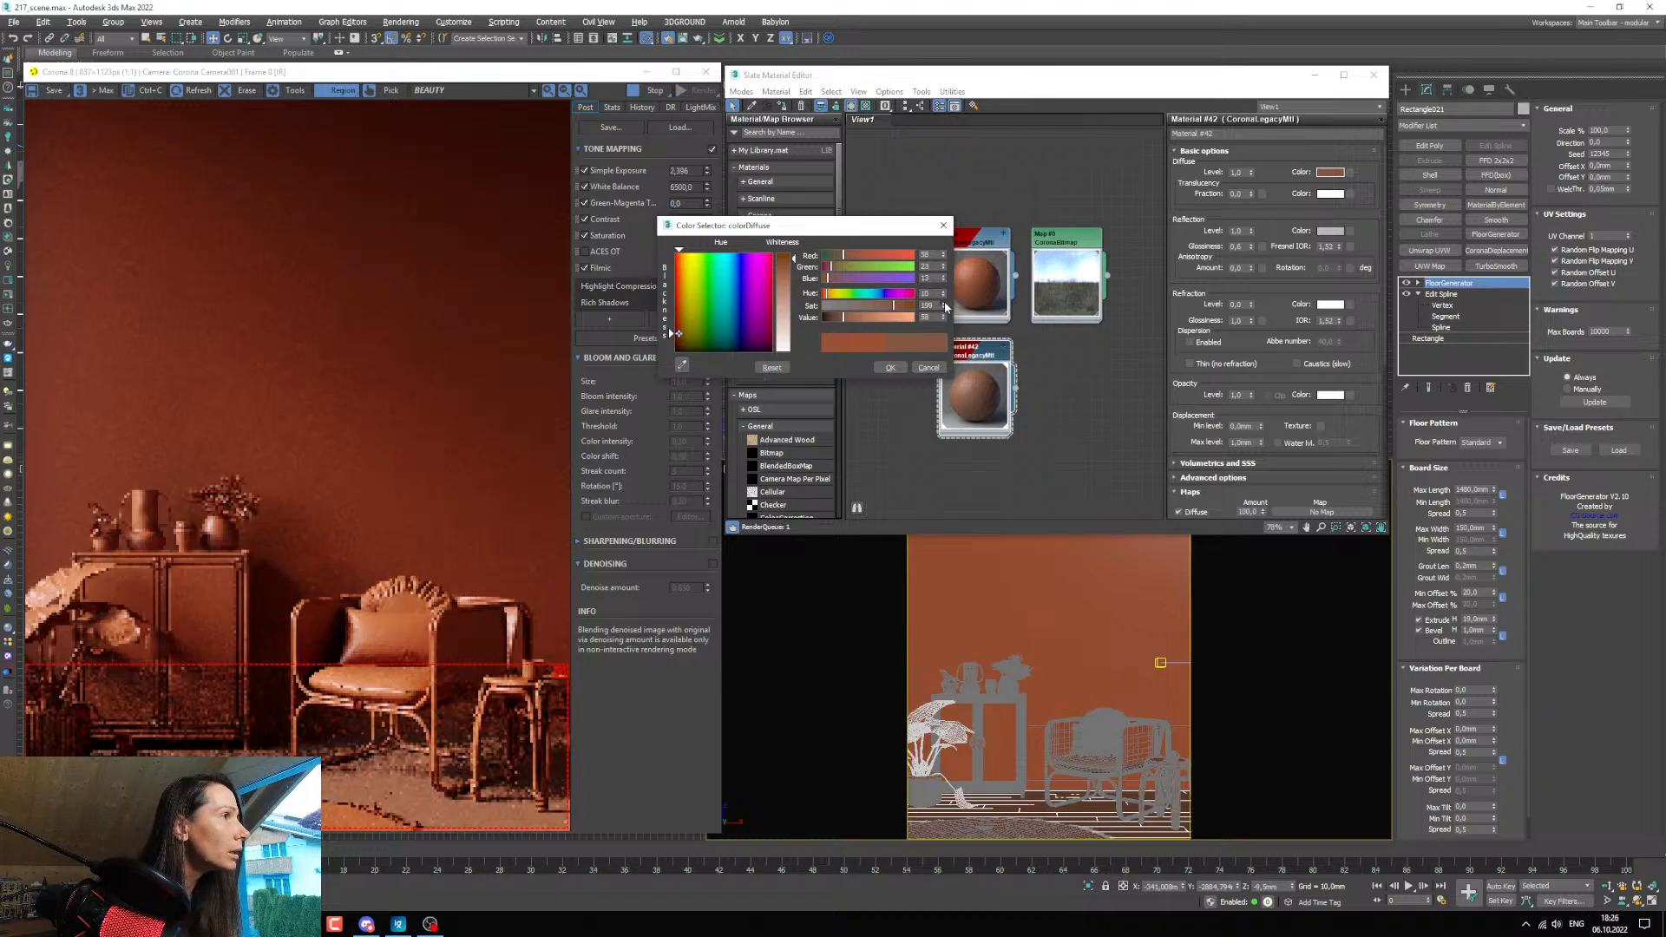
click(944, 305)
click(944, 304)
click(944, 304)
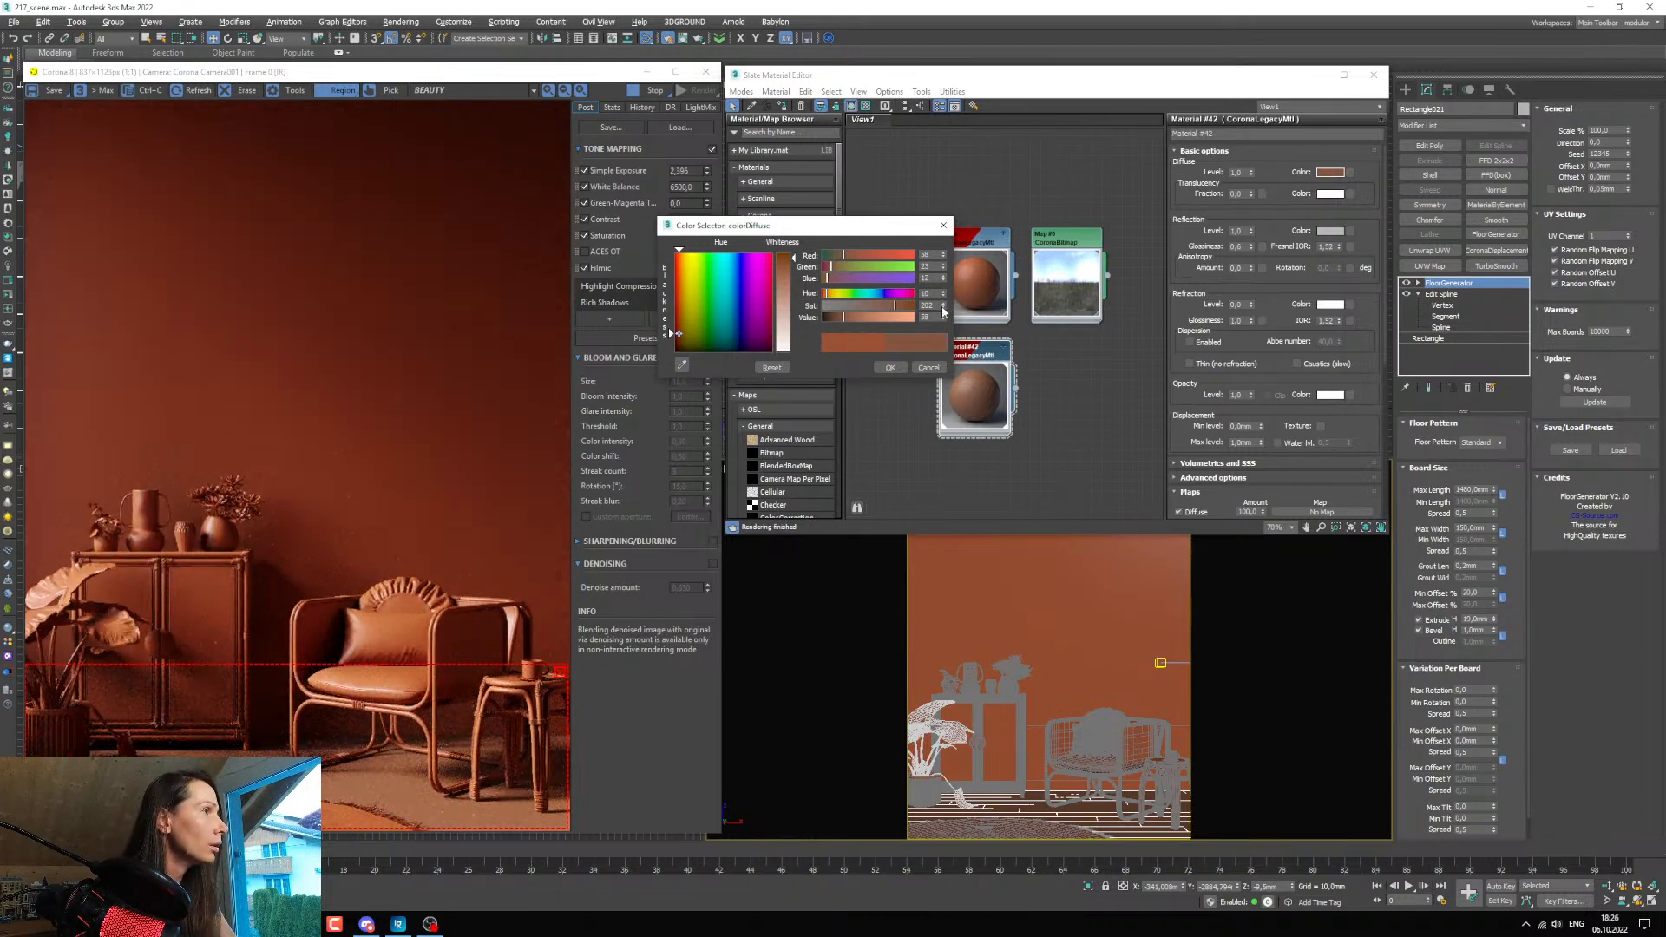
click(944, 305)
click(945, 305)
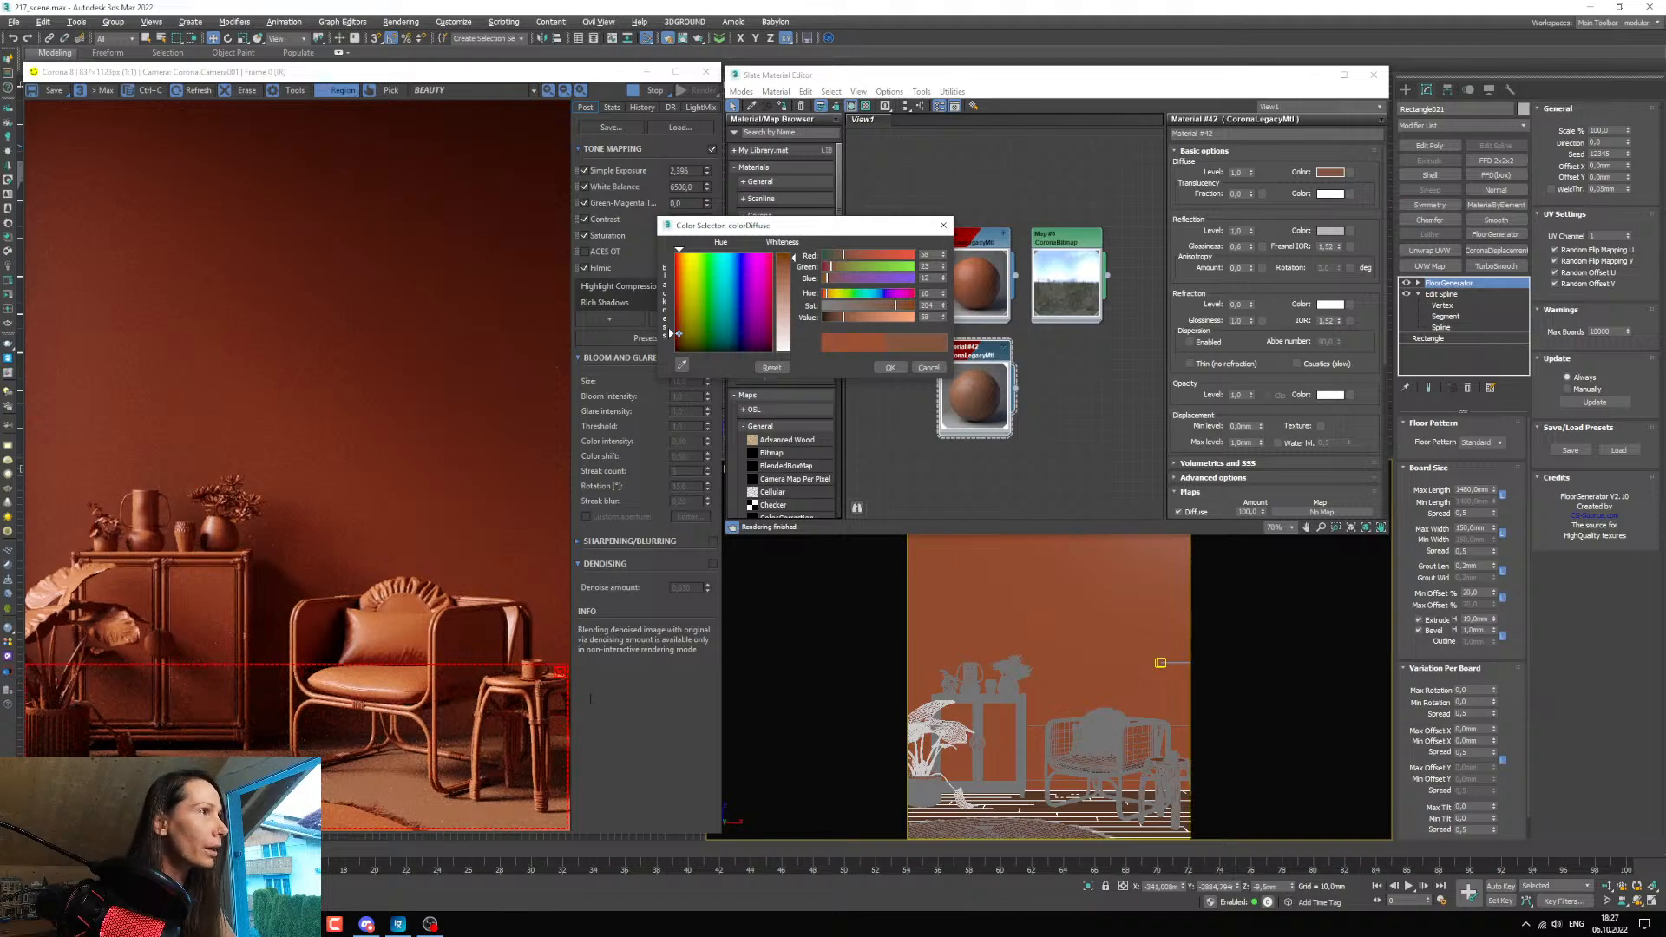
click(944, 315)
click(944, 315)
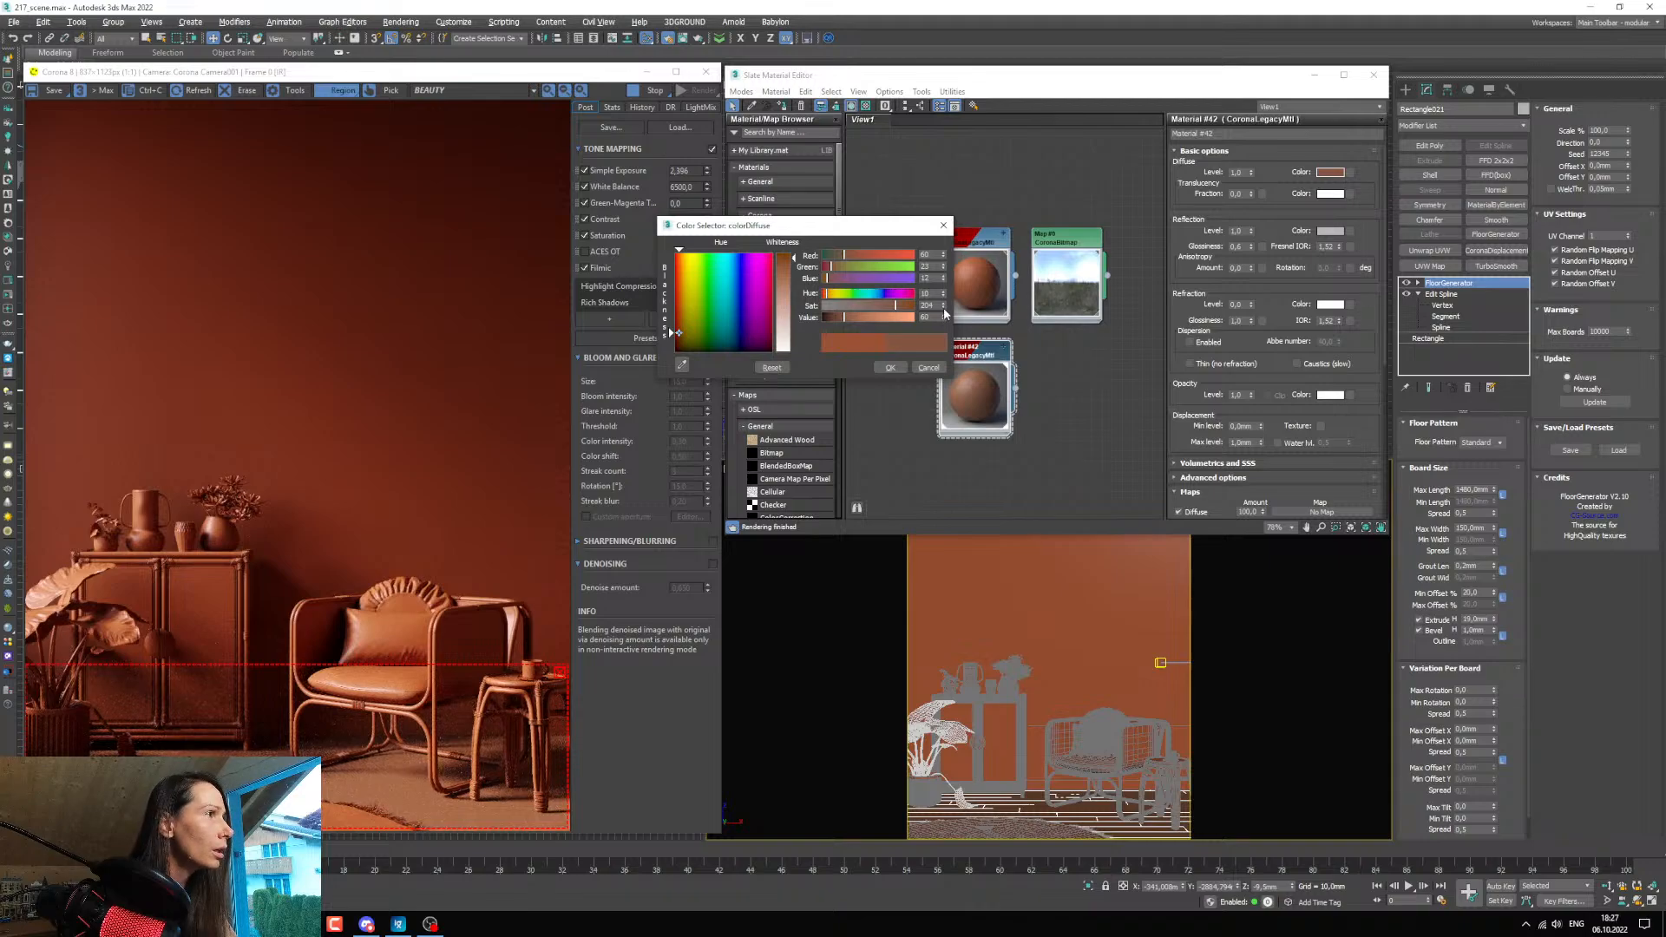
click(944, 309)
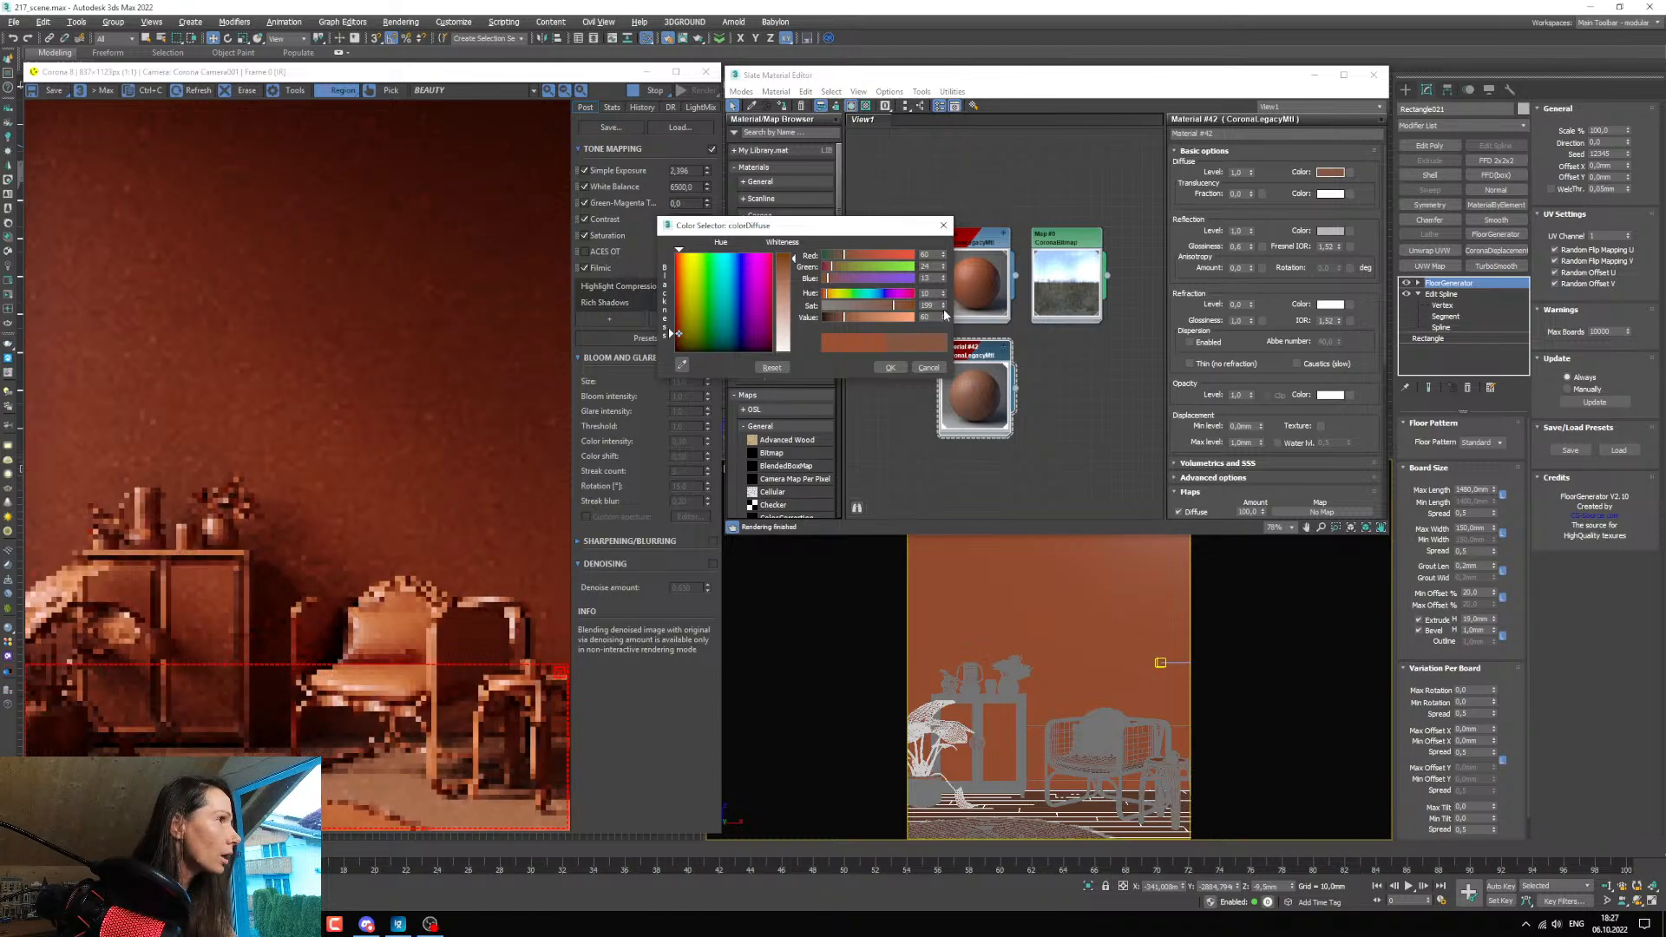
click(944, 304)
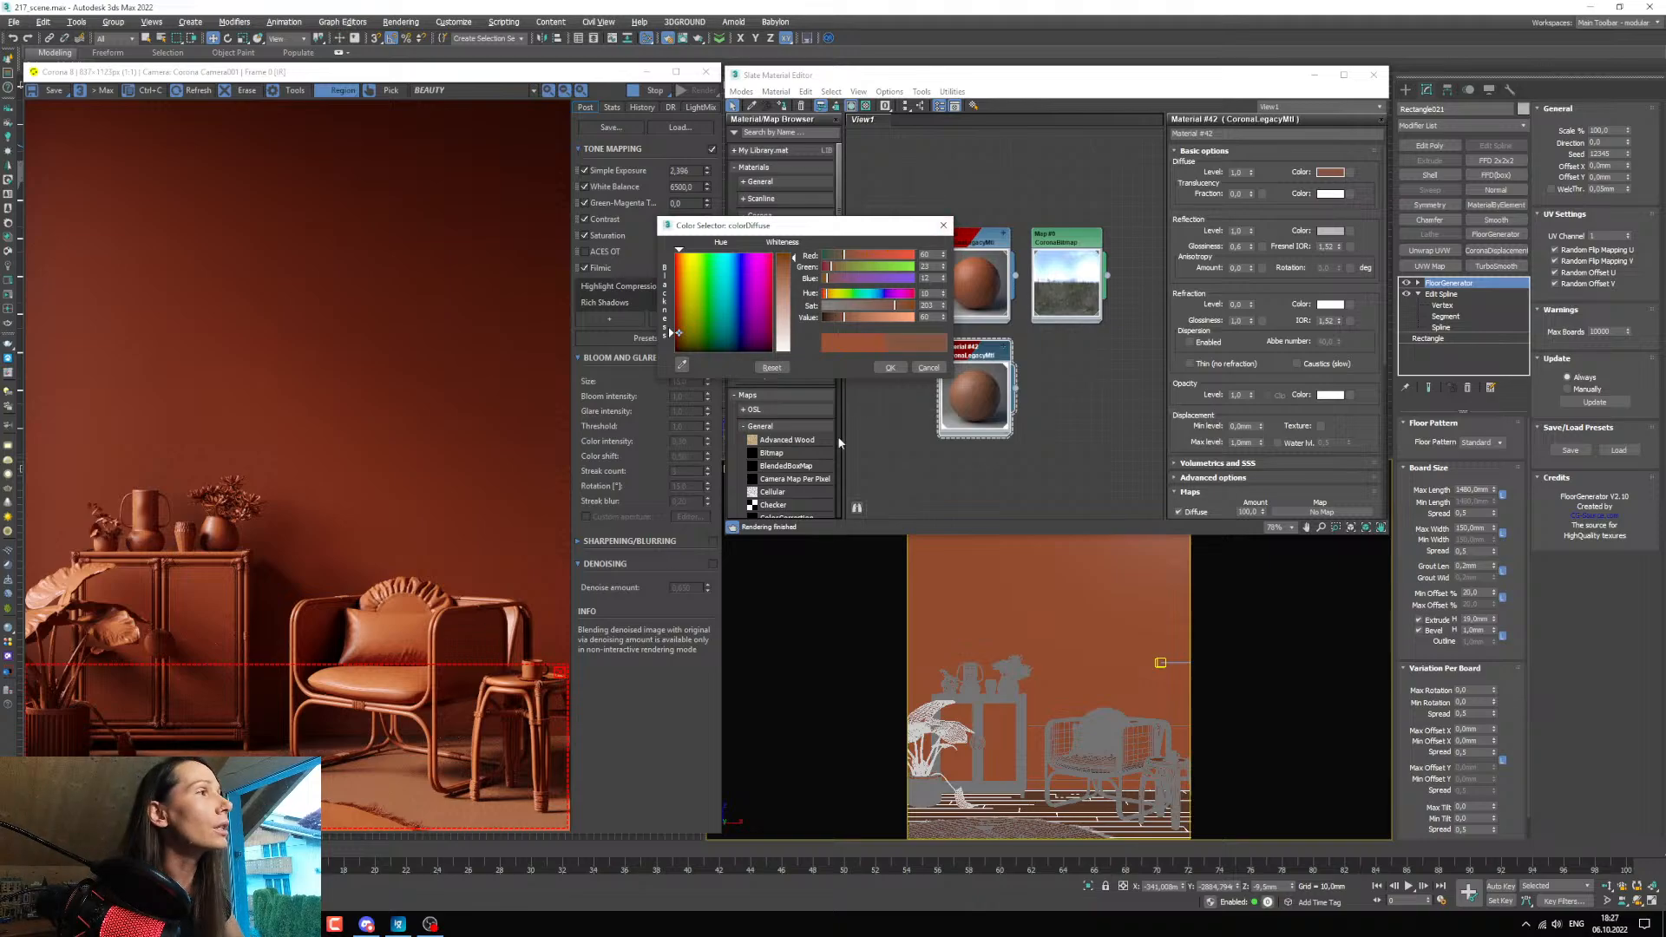
click(890, 367)
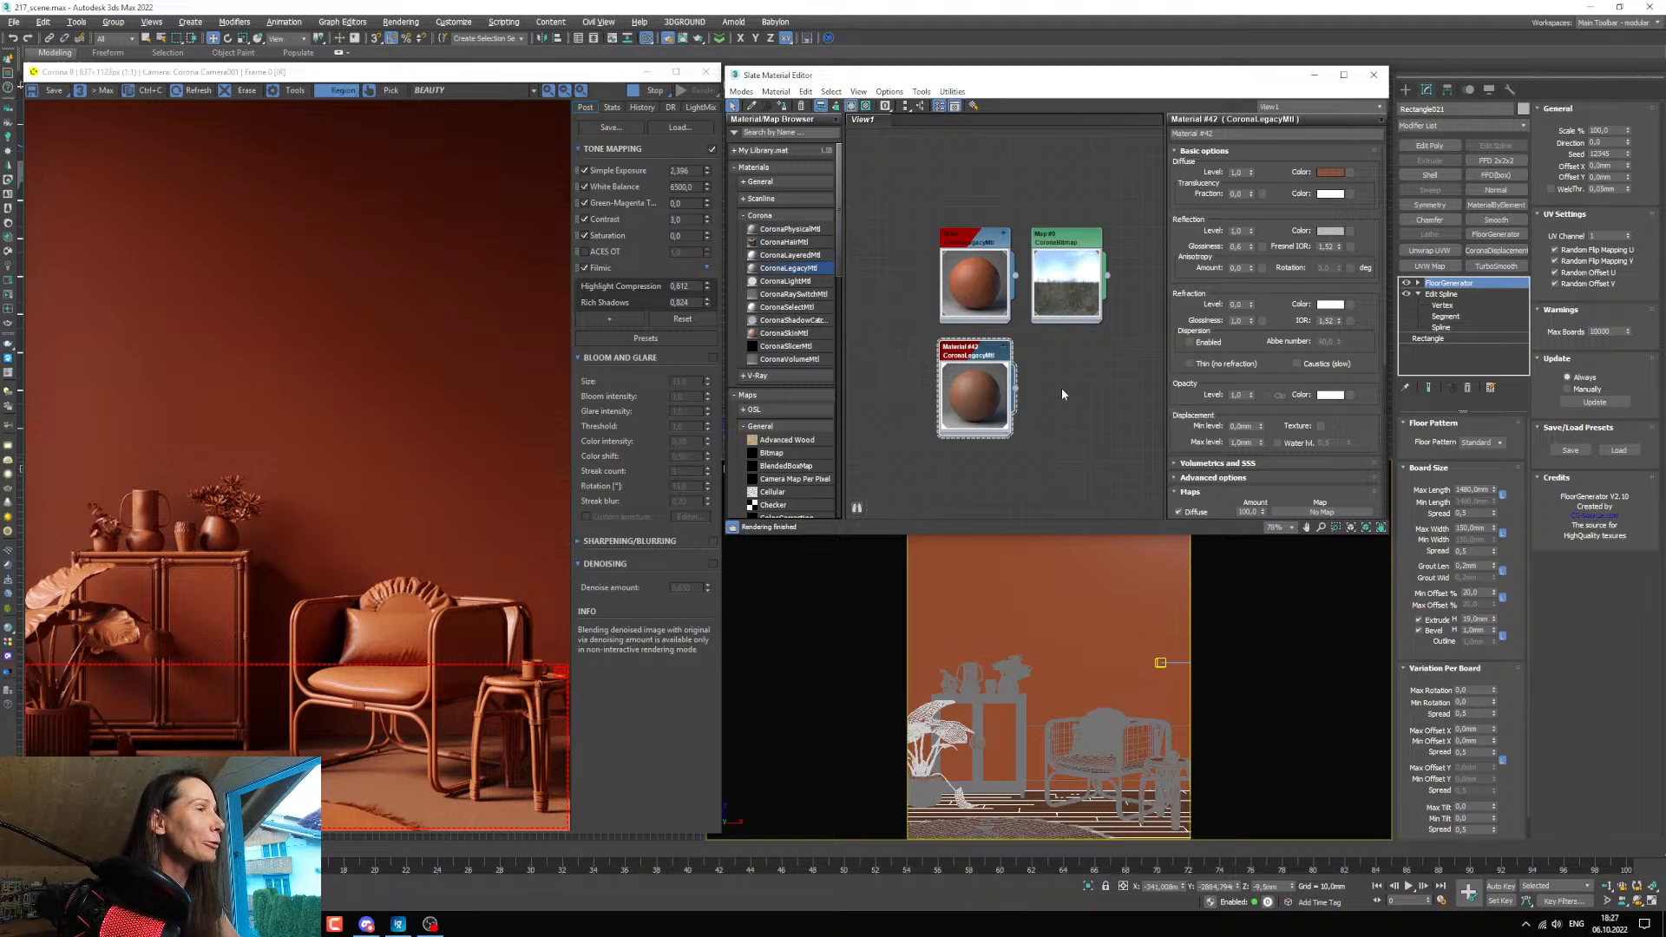
Duplicate the floor material below itself, open the copy, and assign it to the carpet.
middle_drag(966, 350, 970, 230)
shift+drag(969, 229, 969, 343)
double_click(970, 345)
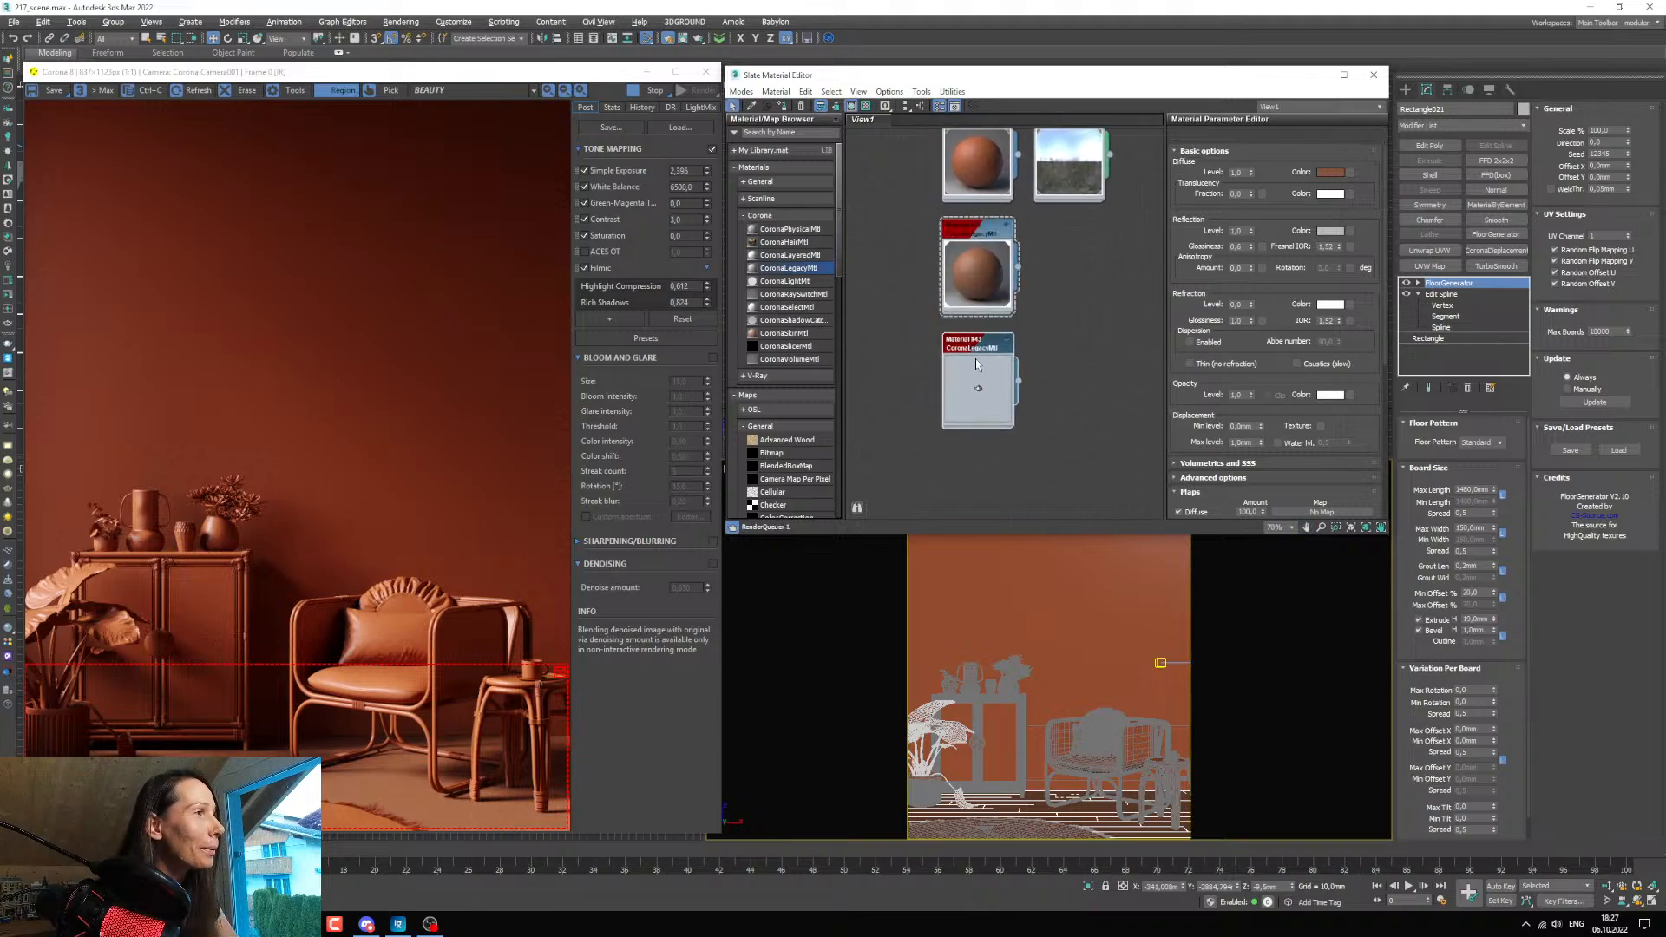
click(979, 840)
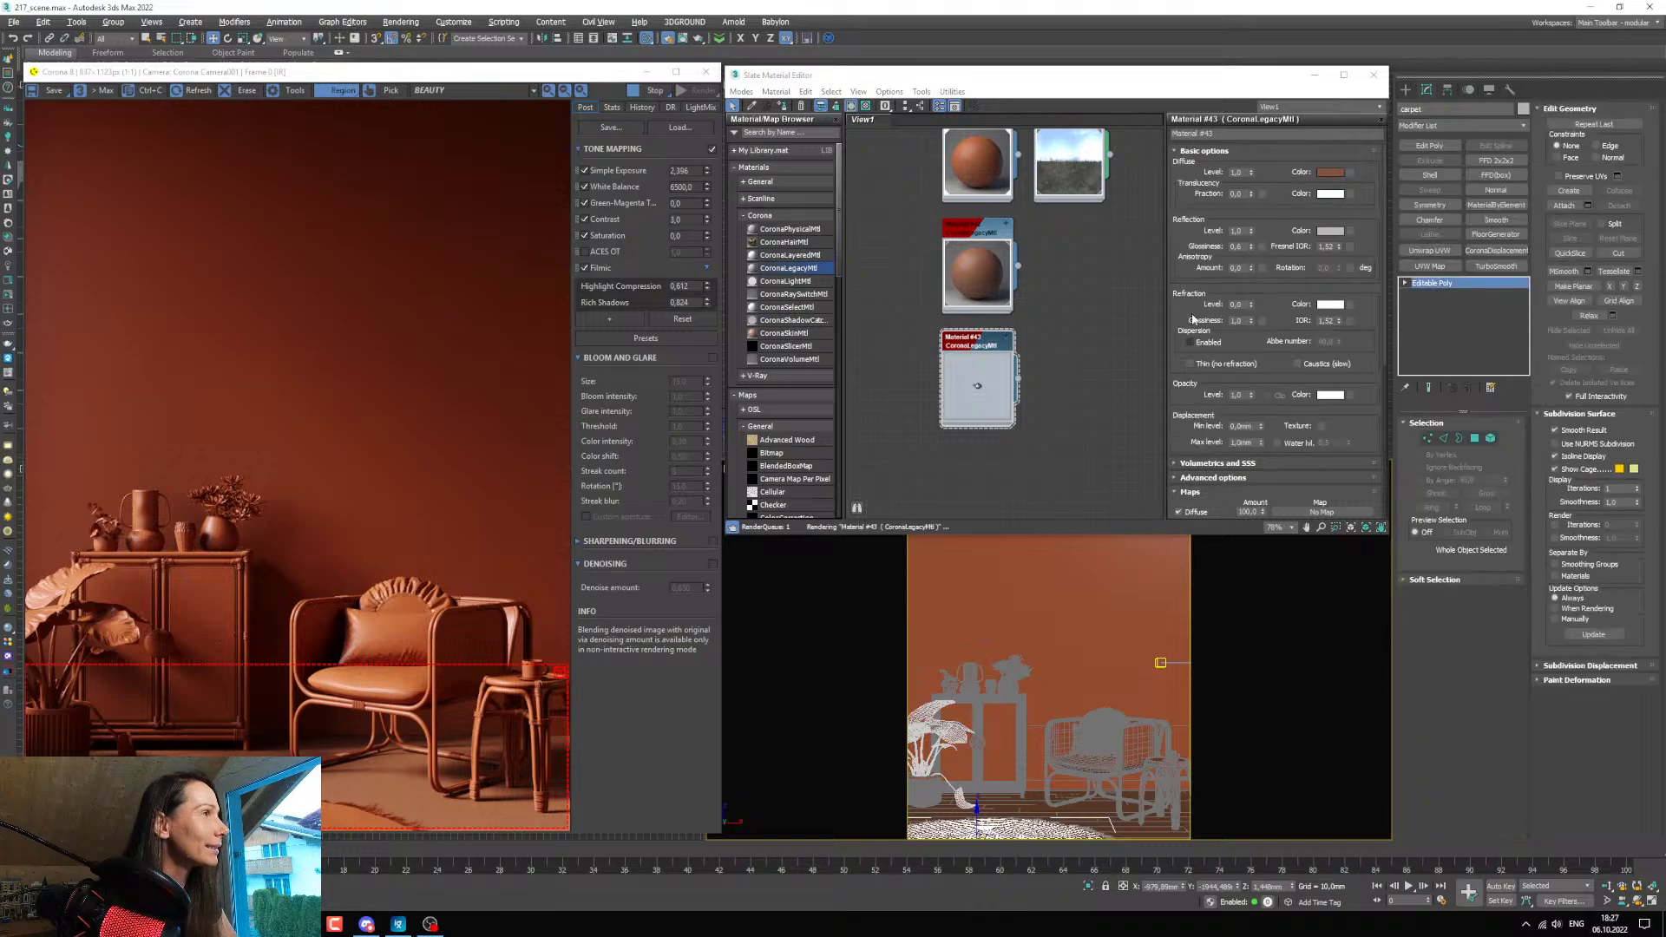
click(775, 105)
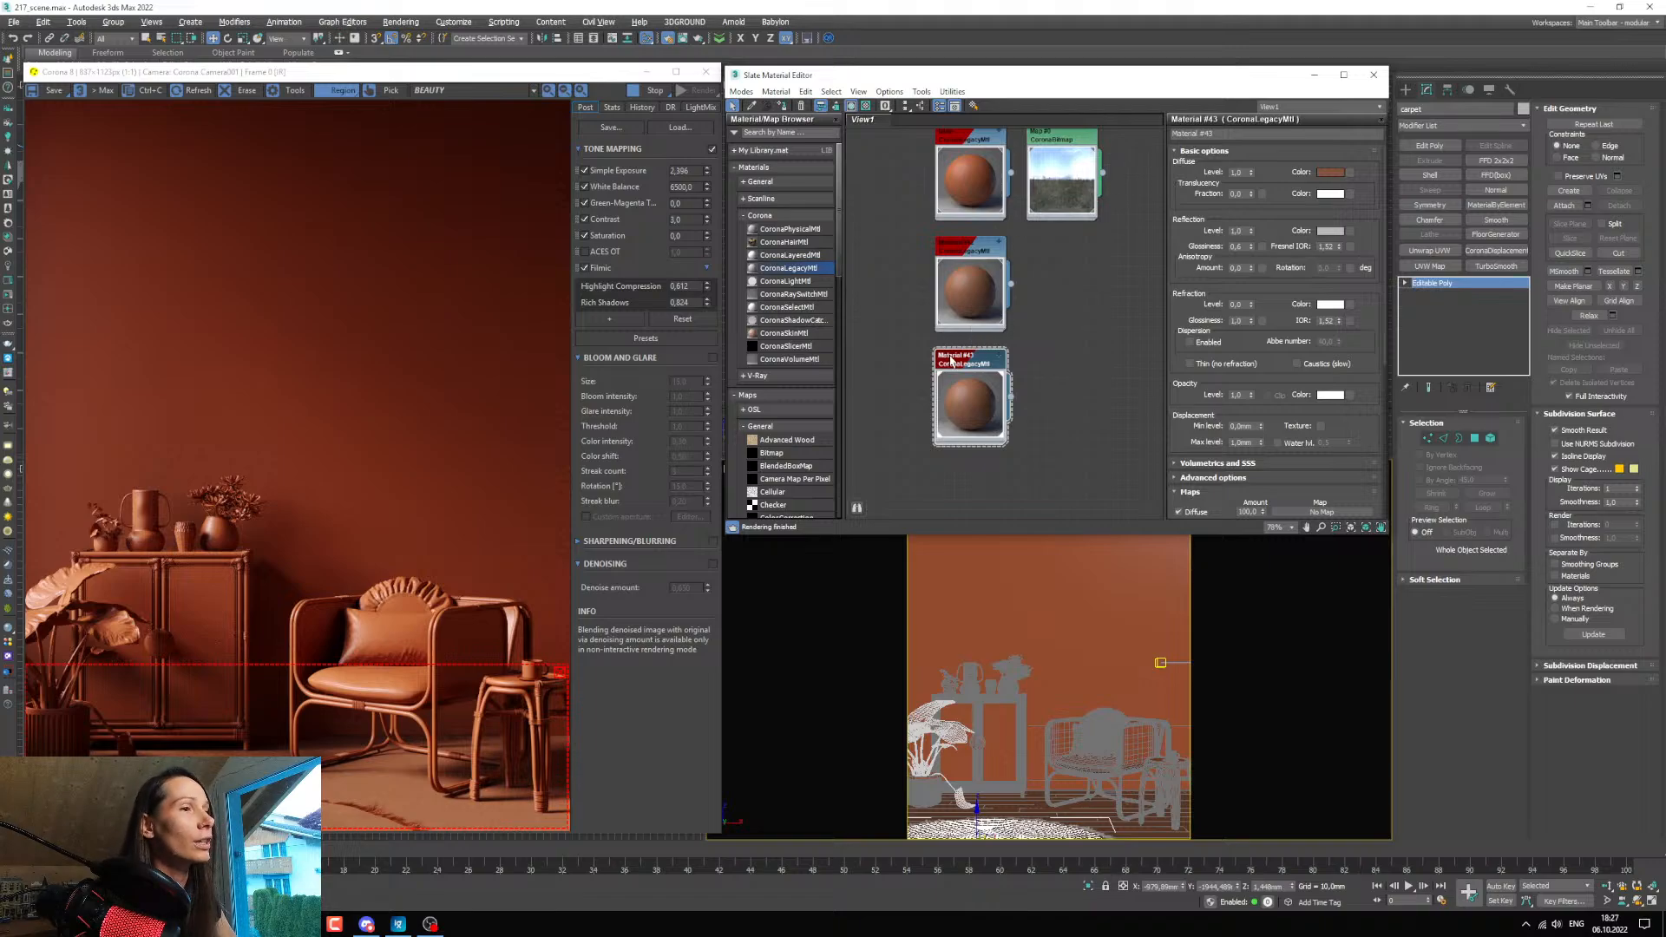
Set the carpet material's diffuse colour to hue 14, saturation about 168 and value 53, and accept it.
click(1330, 170)
click(881, 307)
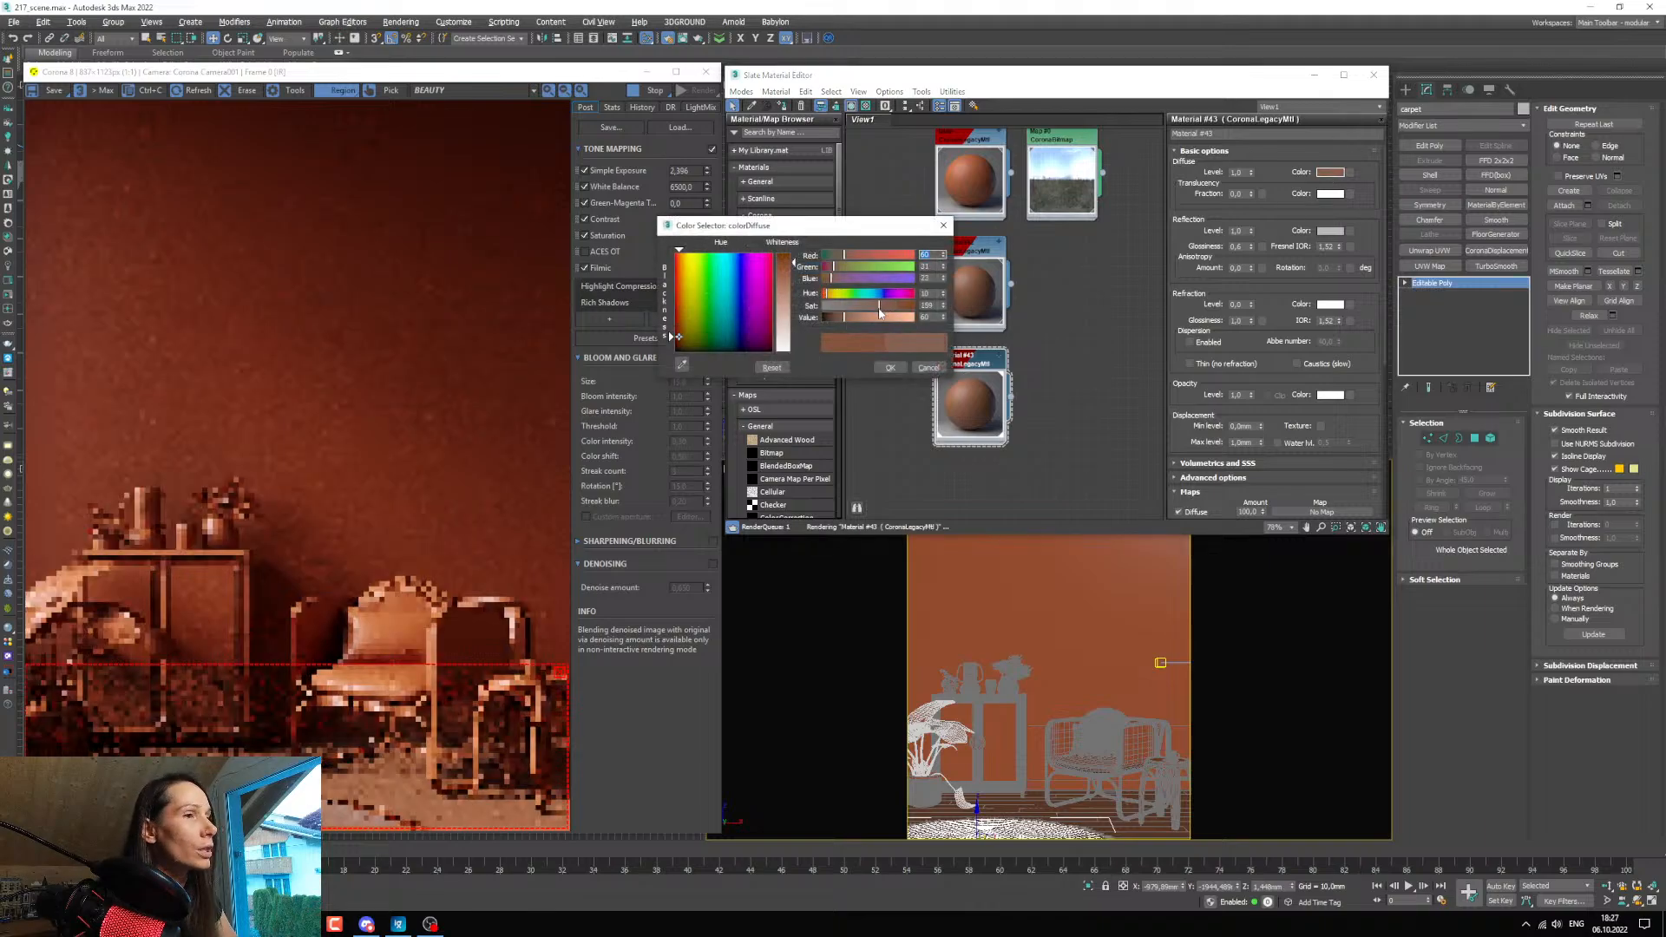
drag(943, 295, 945, 303)
click(944, 292)
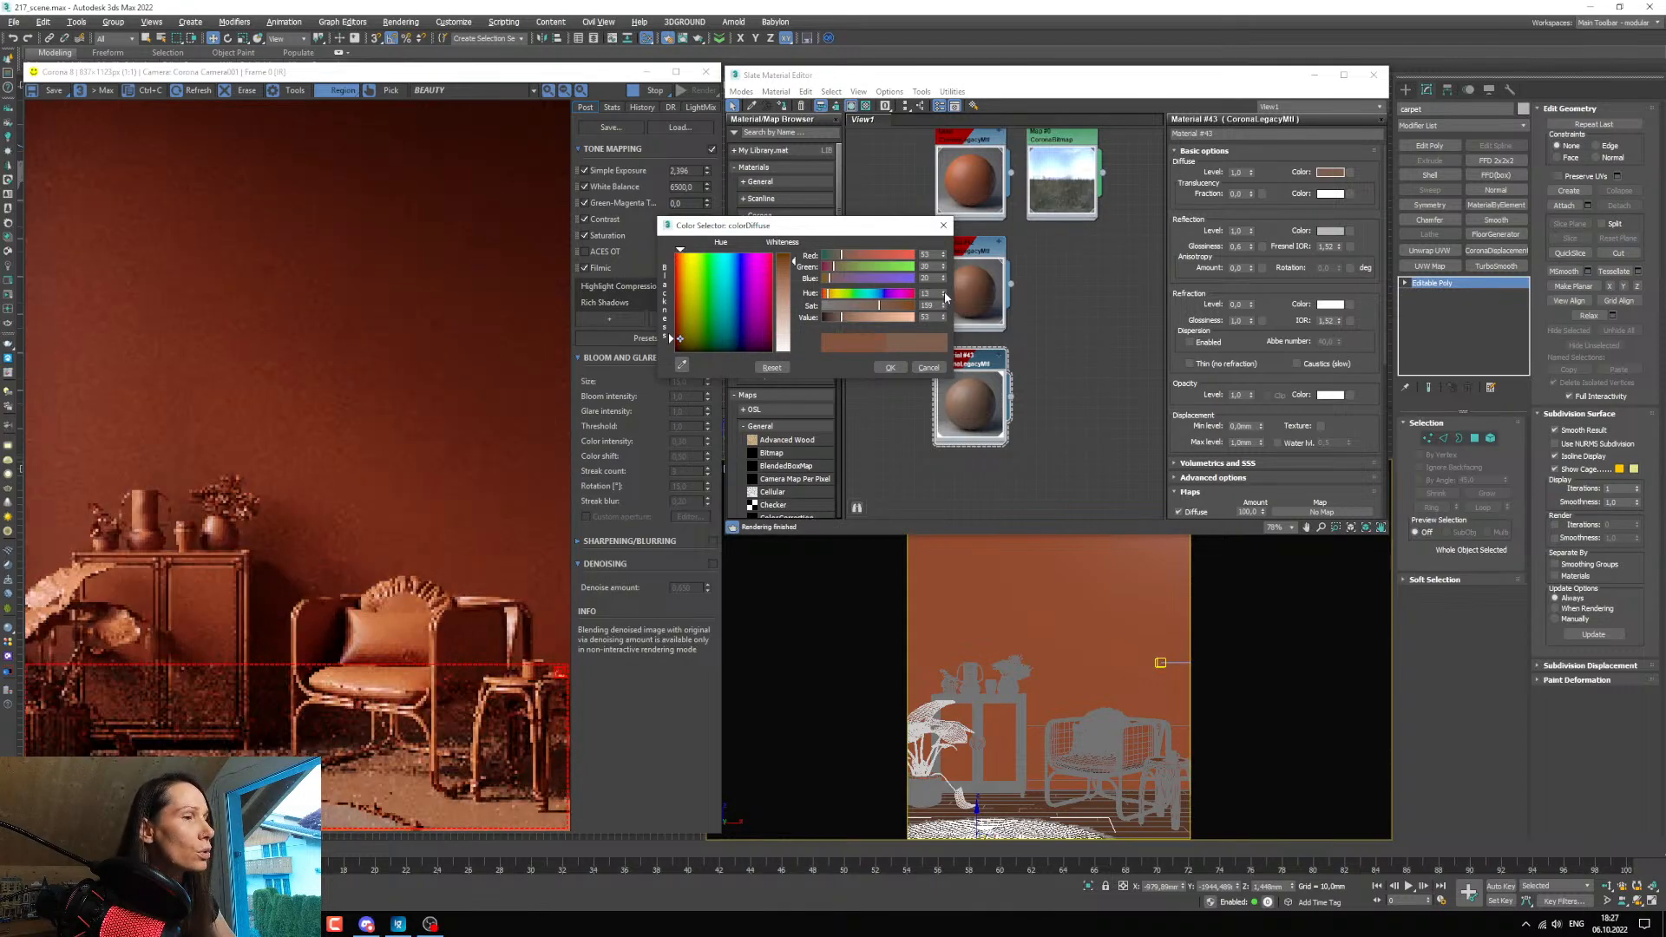
click(944, 291)
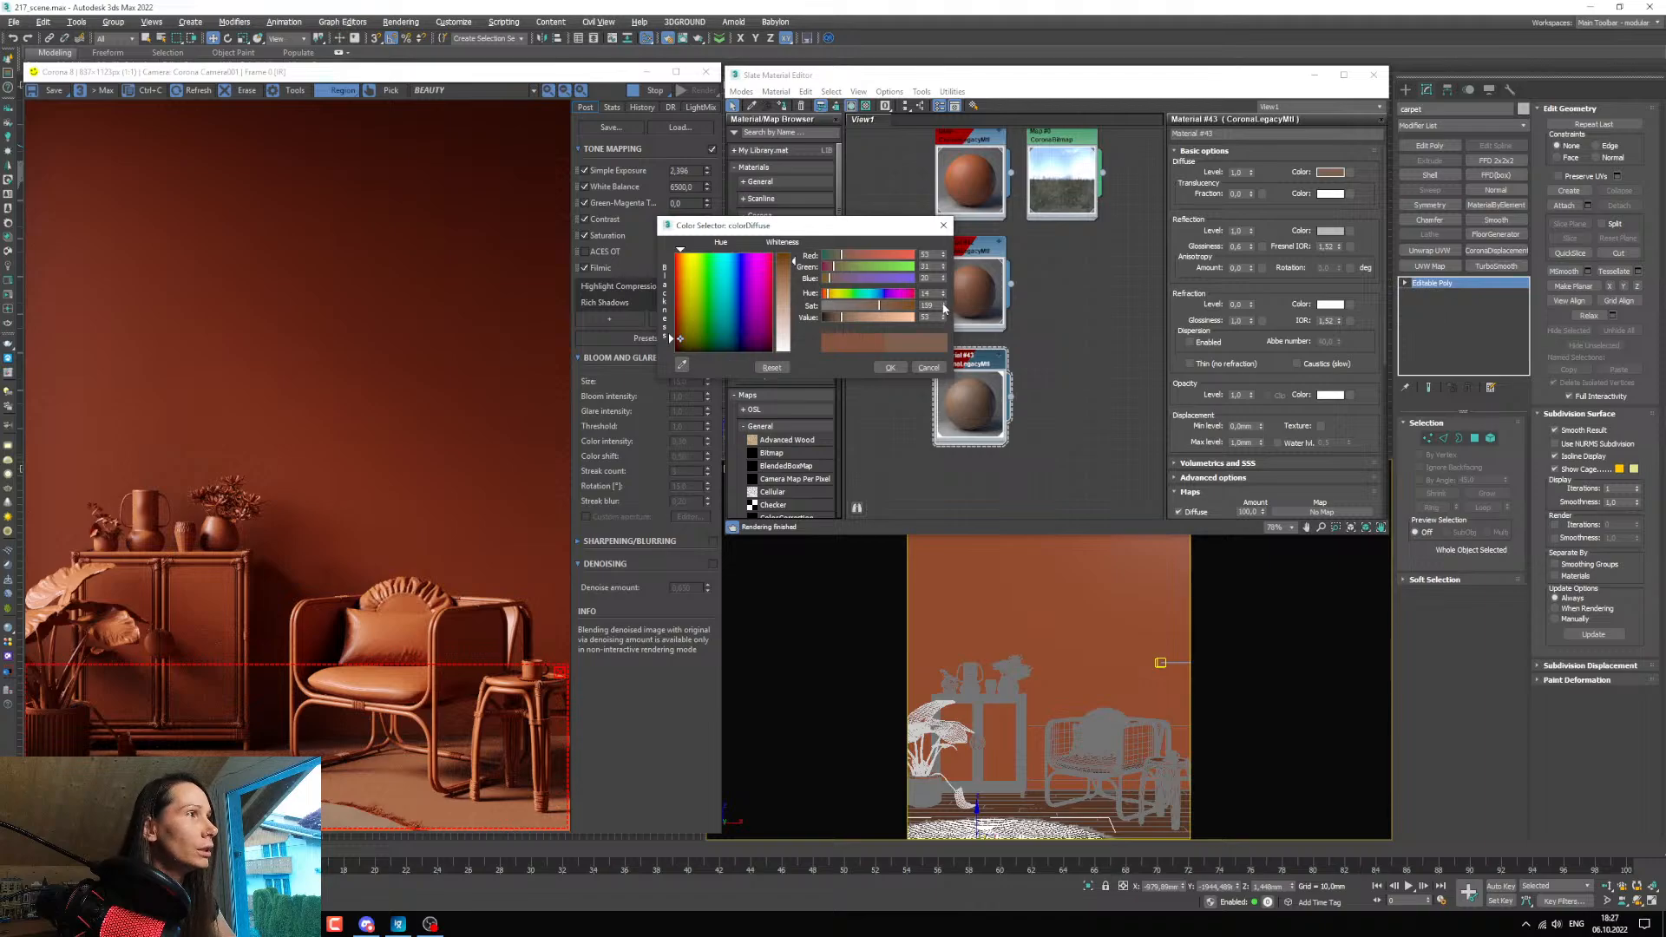
click(944, 304)
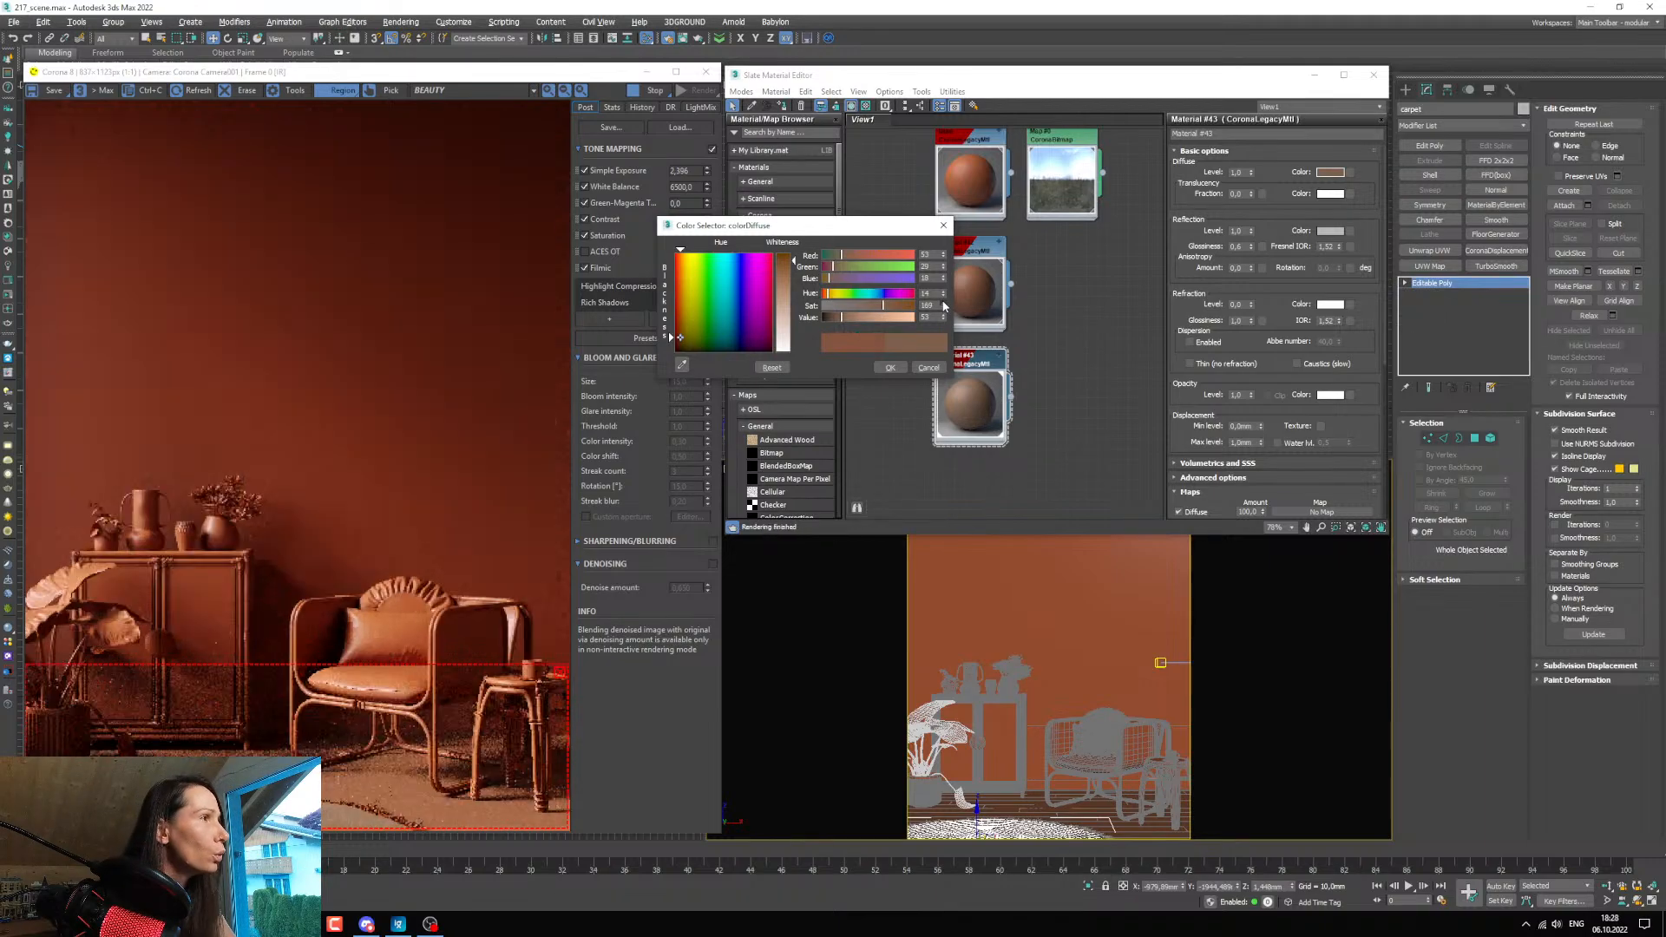
click(944, 304)
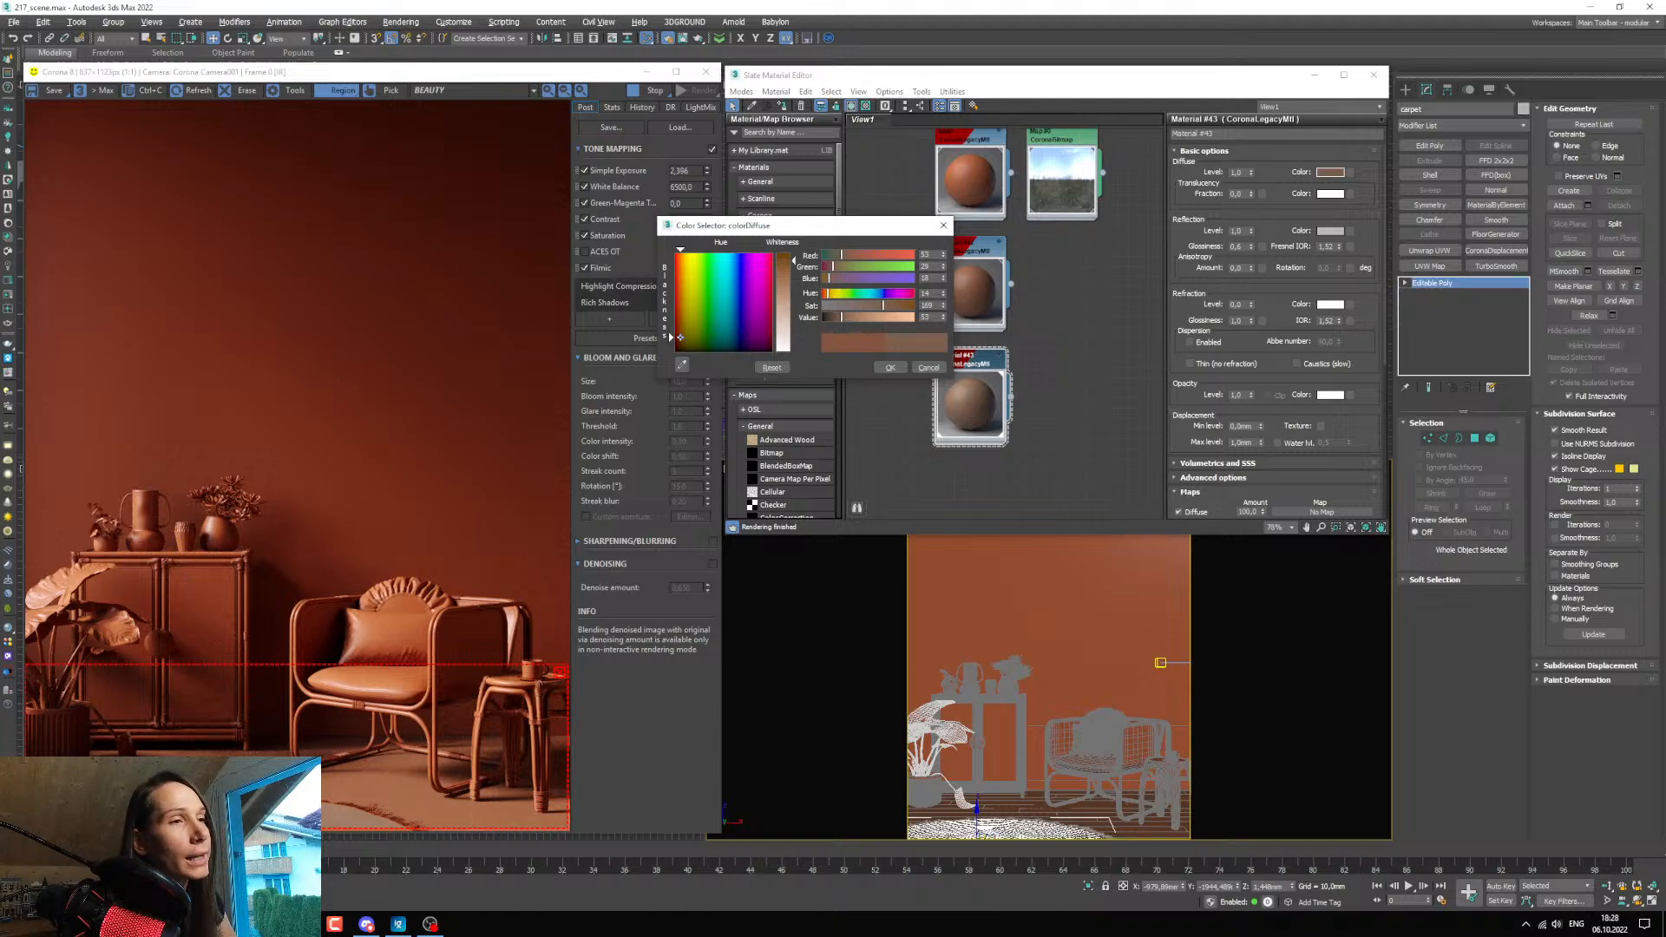
click(889, 367)
Select the carpet's fur object from the scene list and assign the carpet material as an instance to its Hair and Fur custom shader.
click(161, 39)
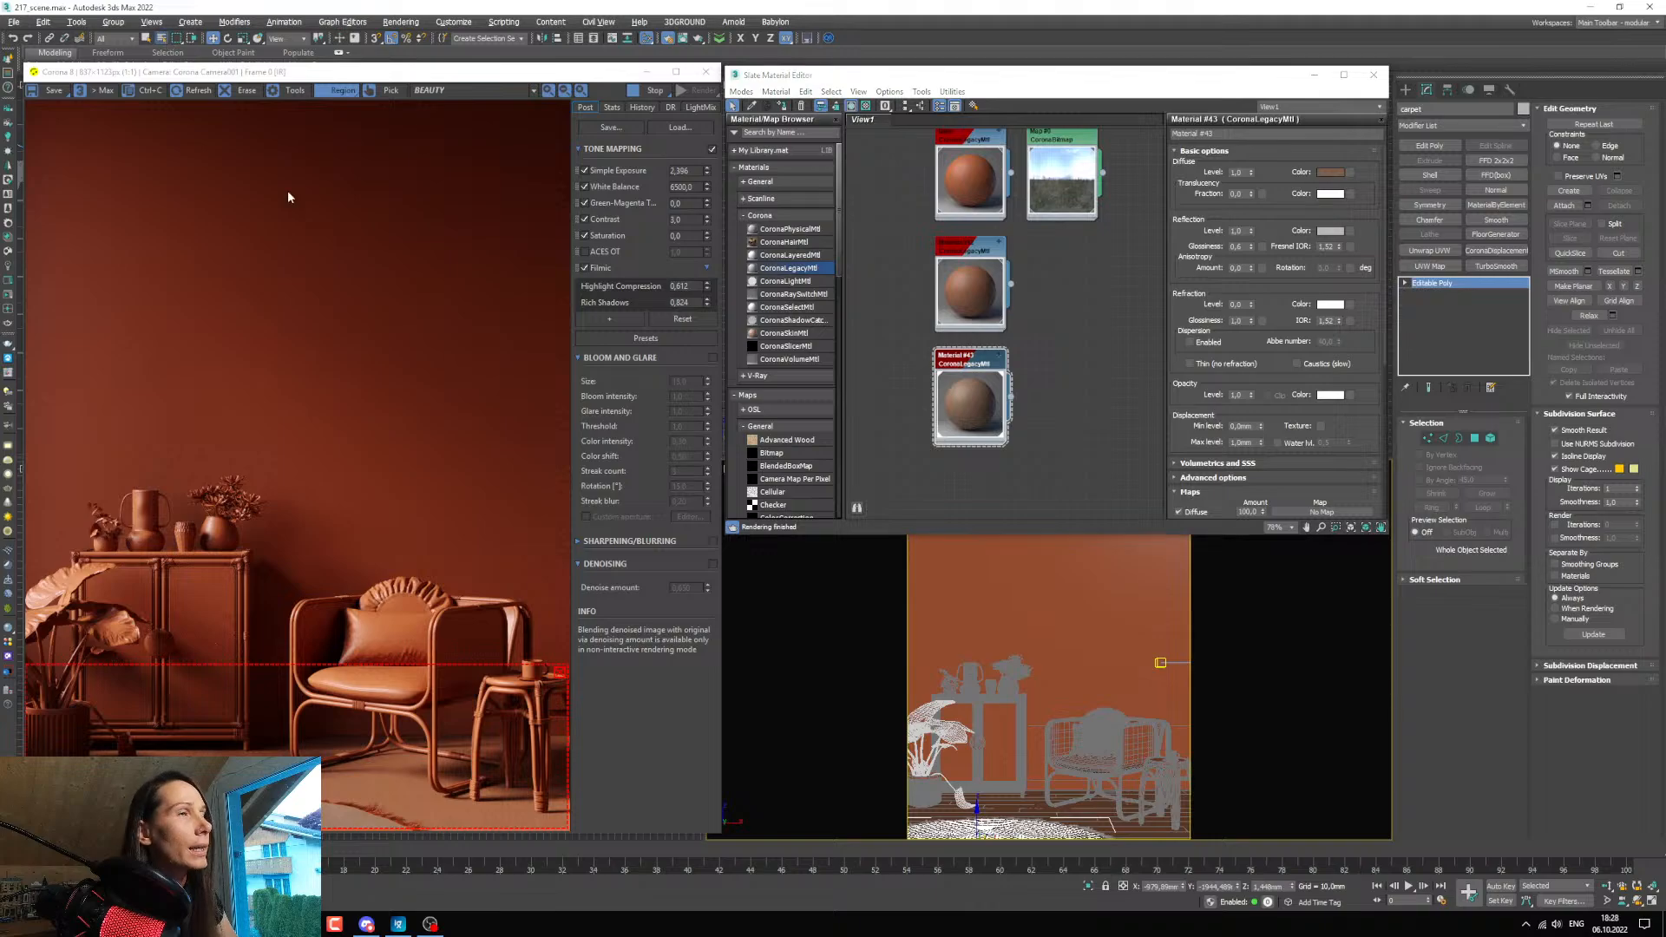
click(54, 269)
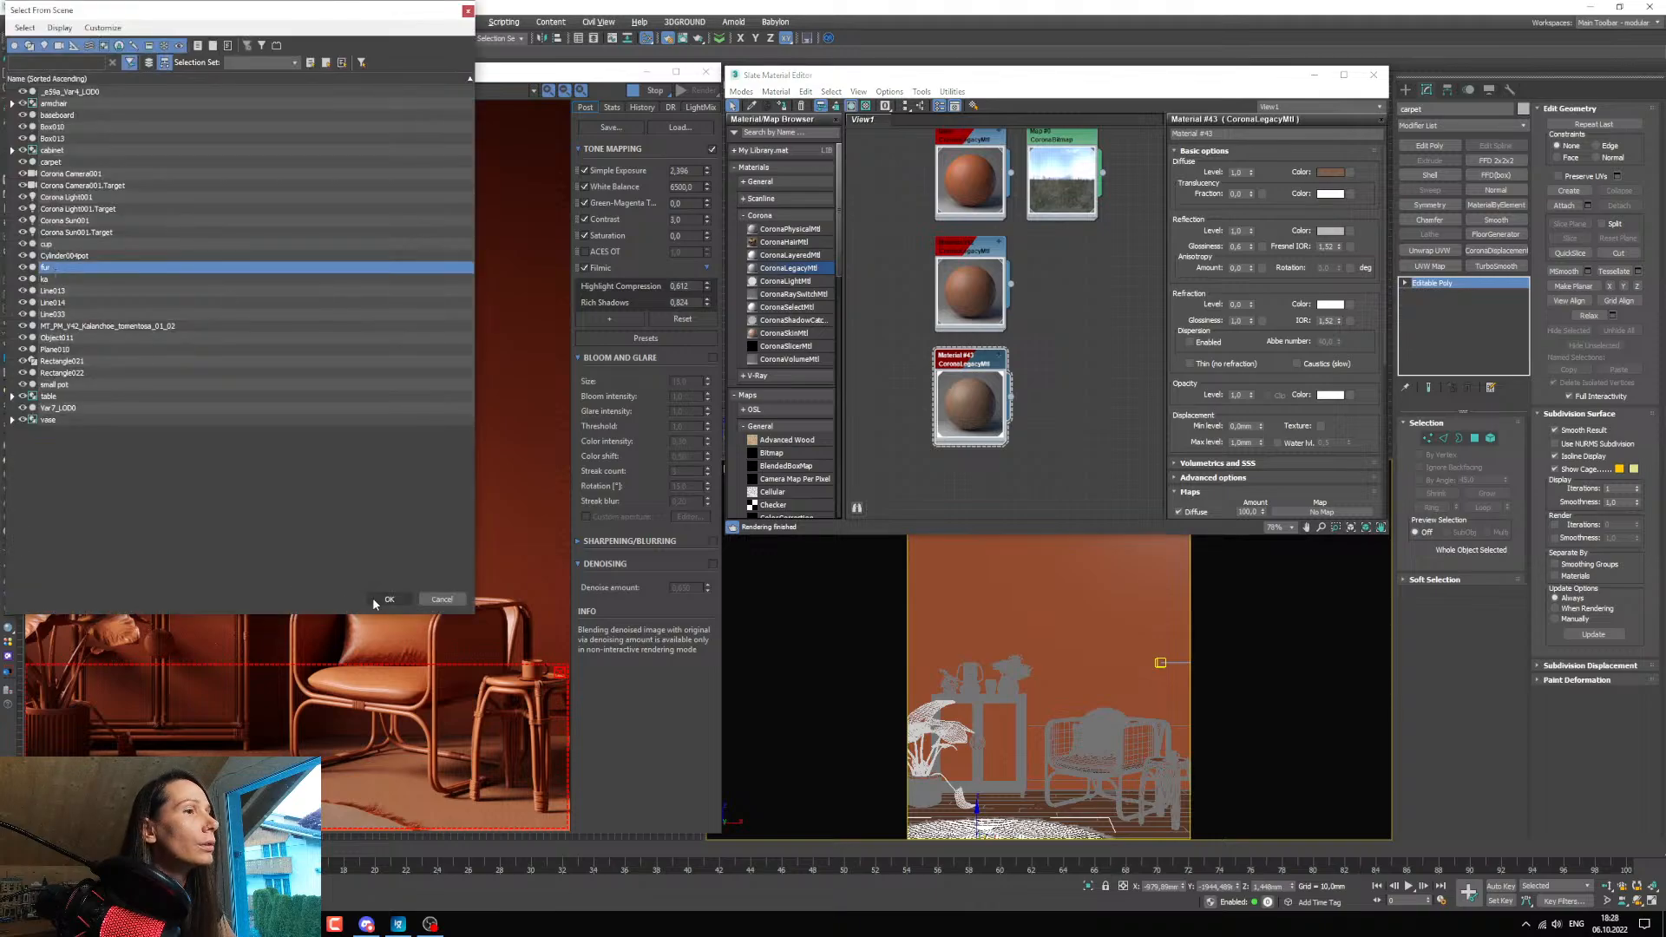
click(386, 599)
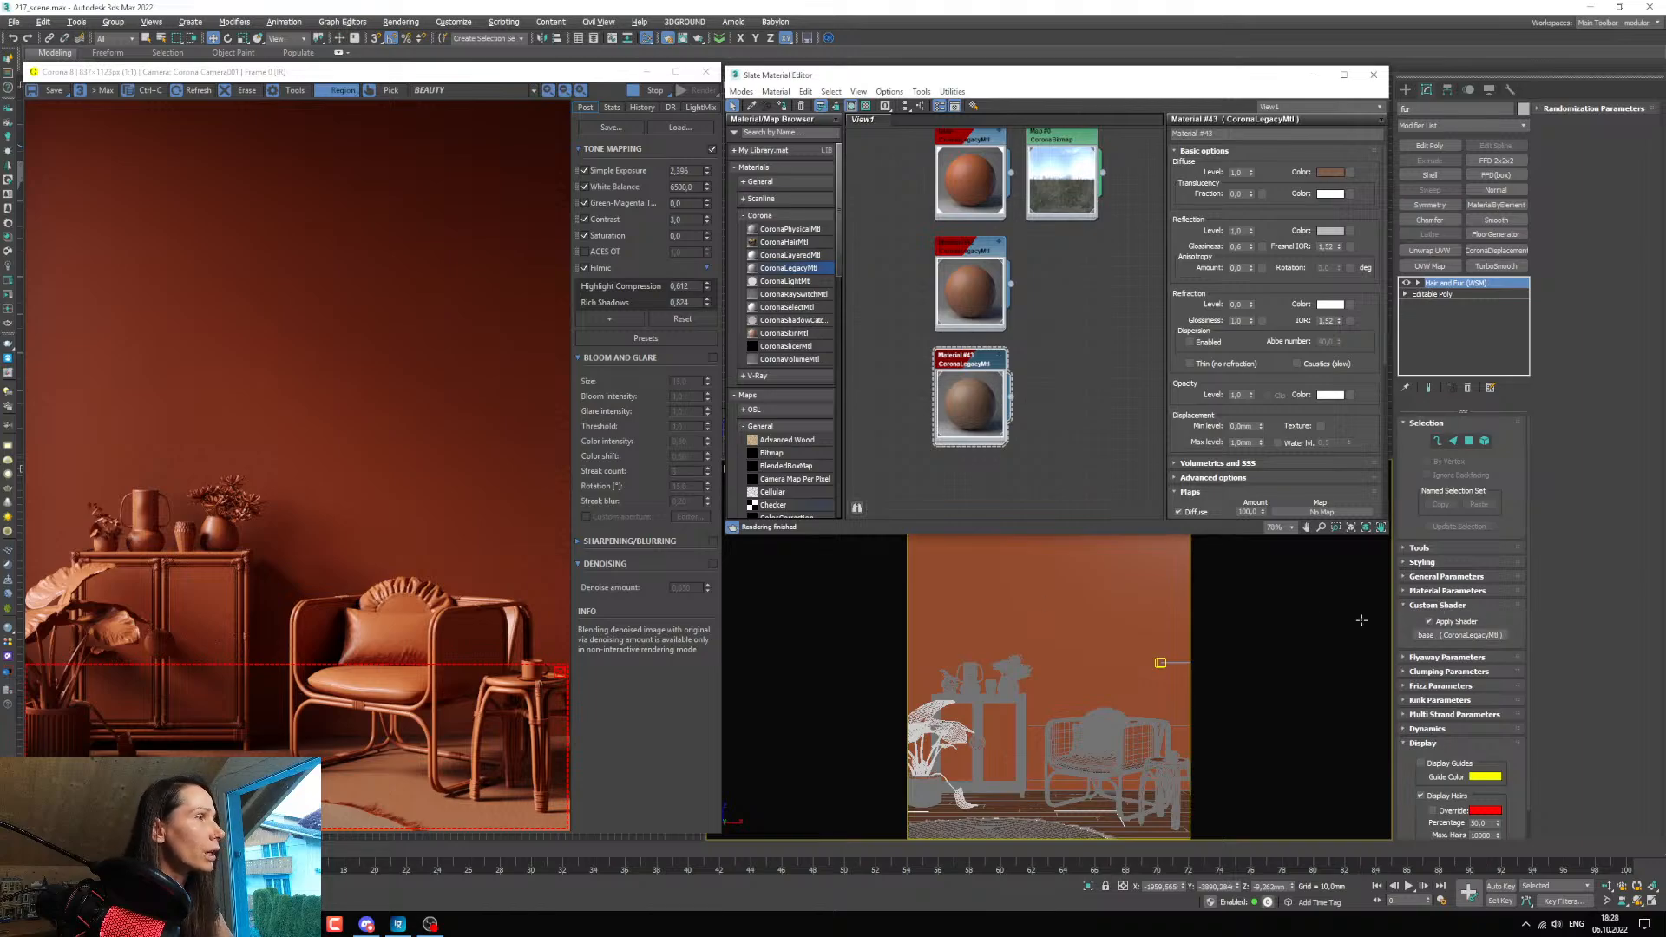
drag(1013, 398, 1441, 639)
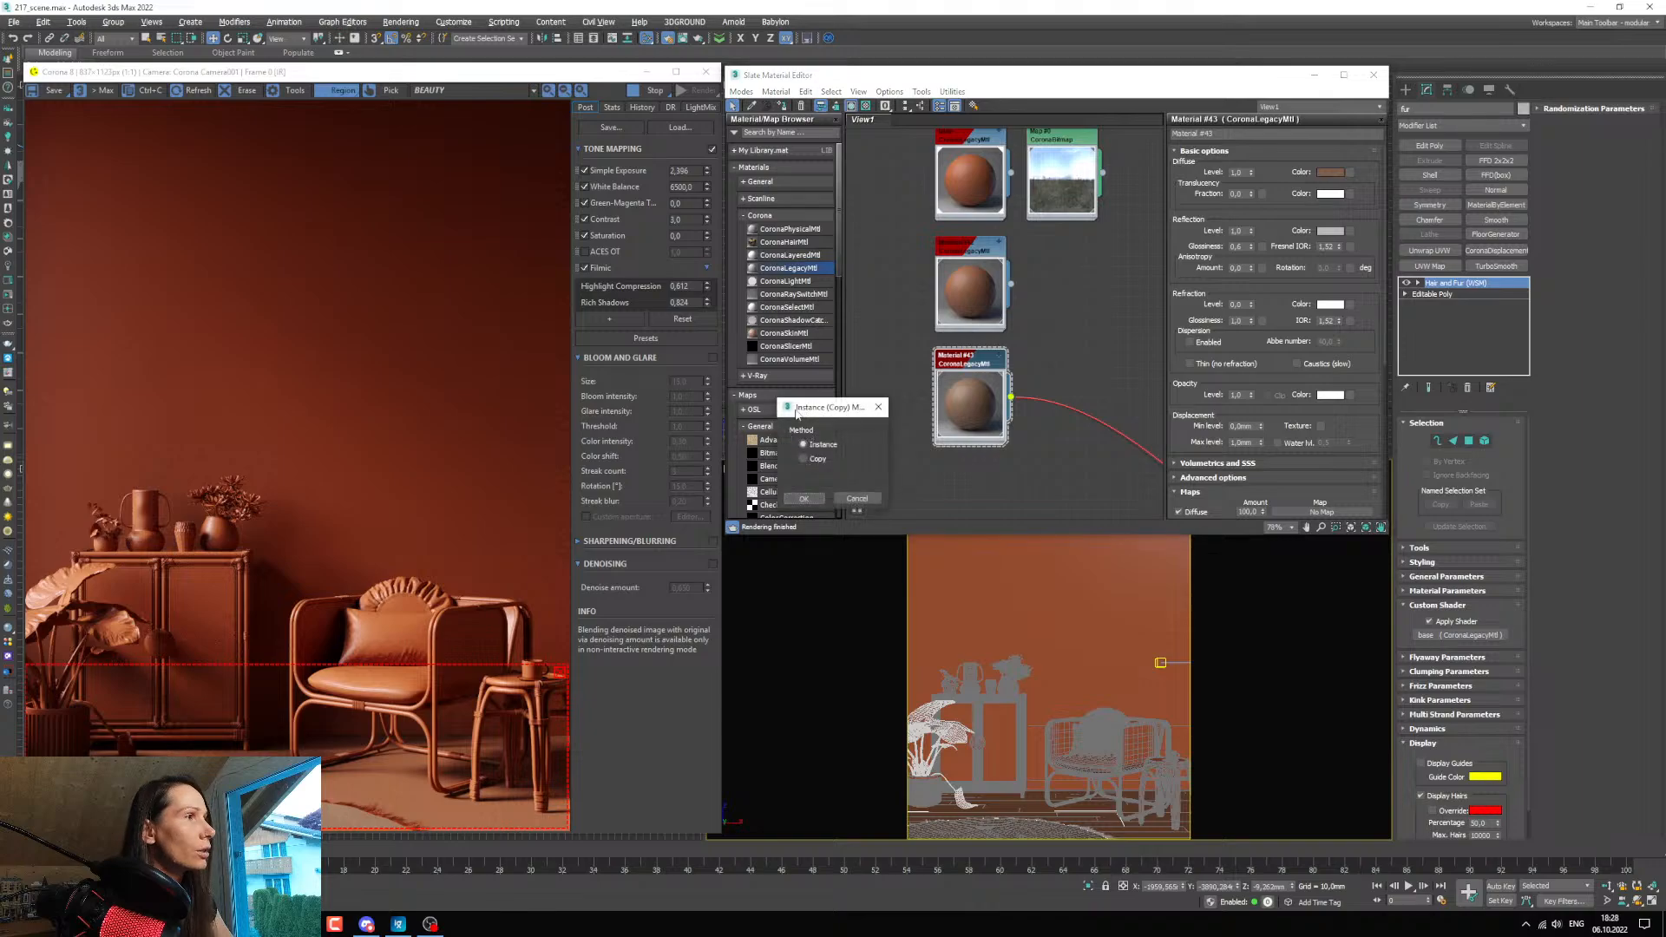
click(804, 501)
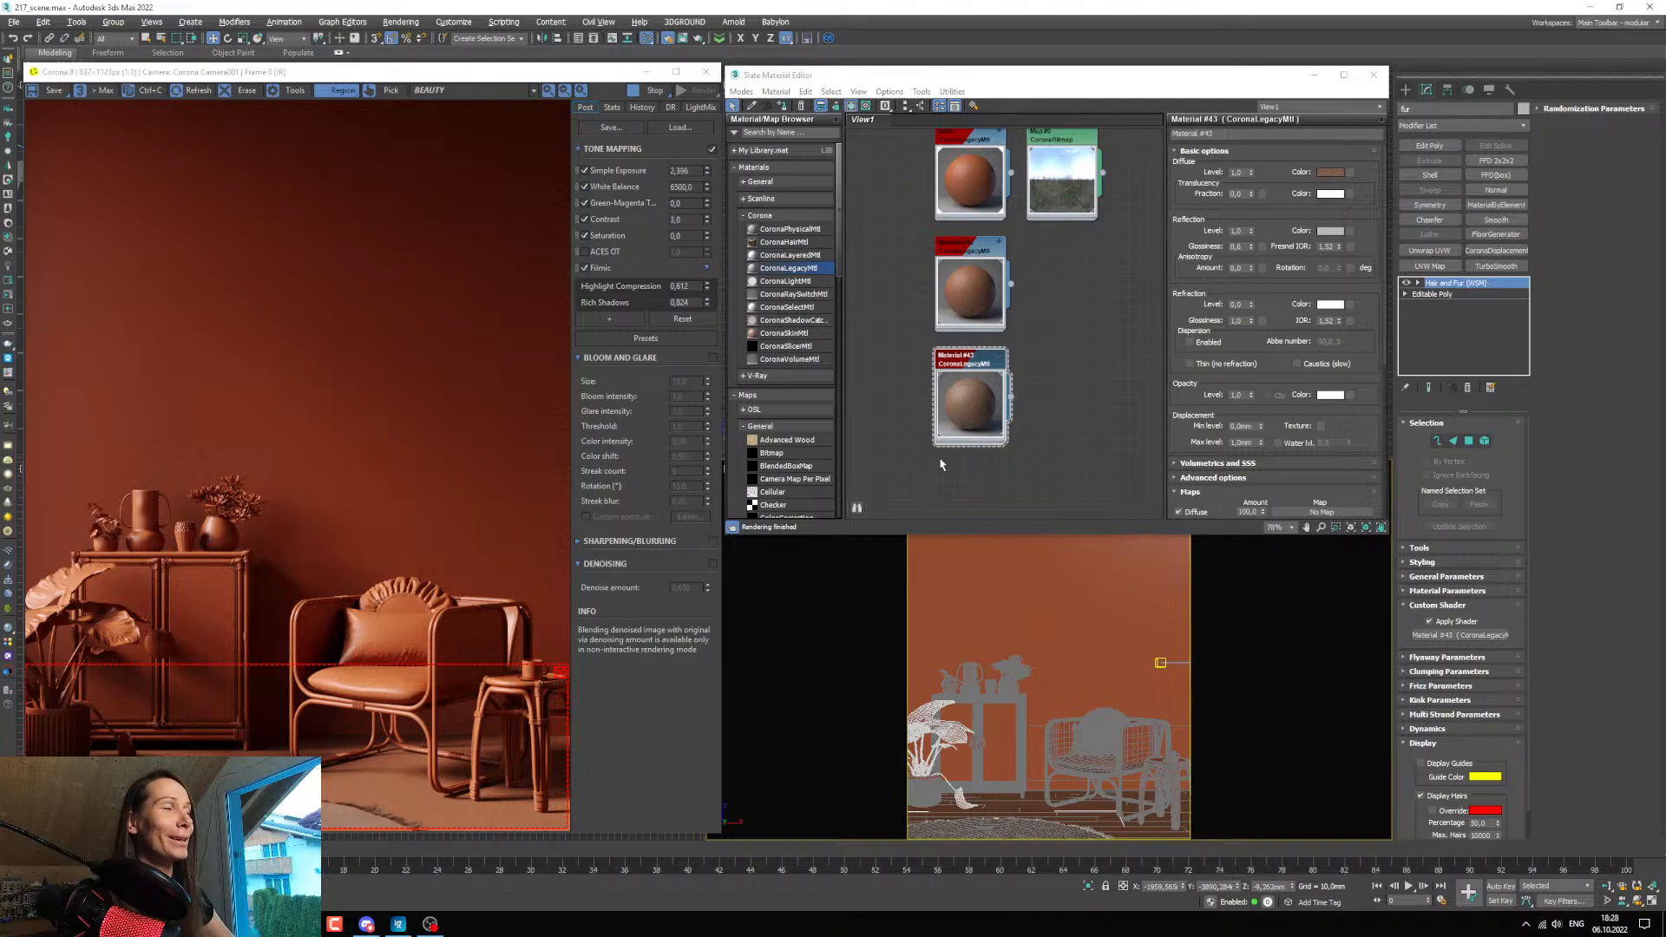
Extend the render region upward to cover the furniture, and duplicate the carpet material below itself.
scroll(1069, 396, down, 3)
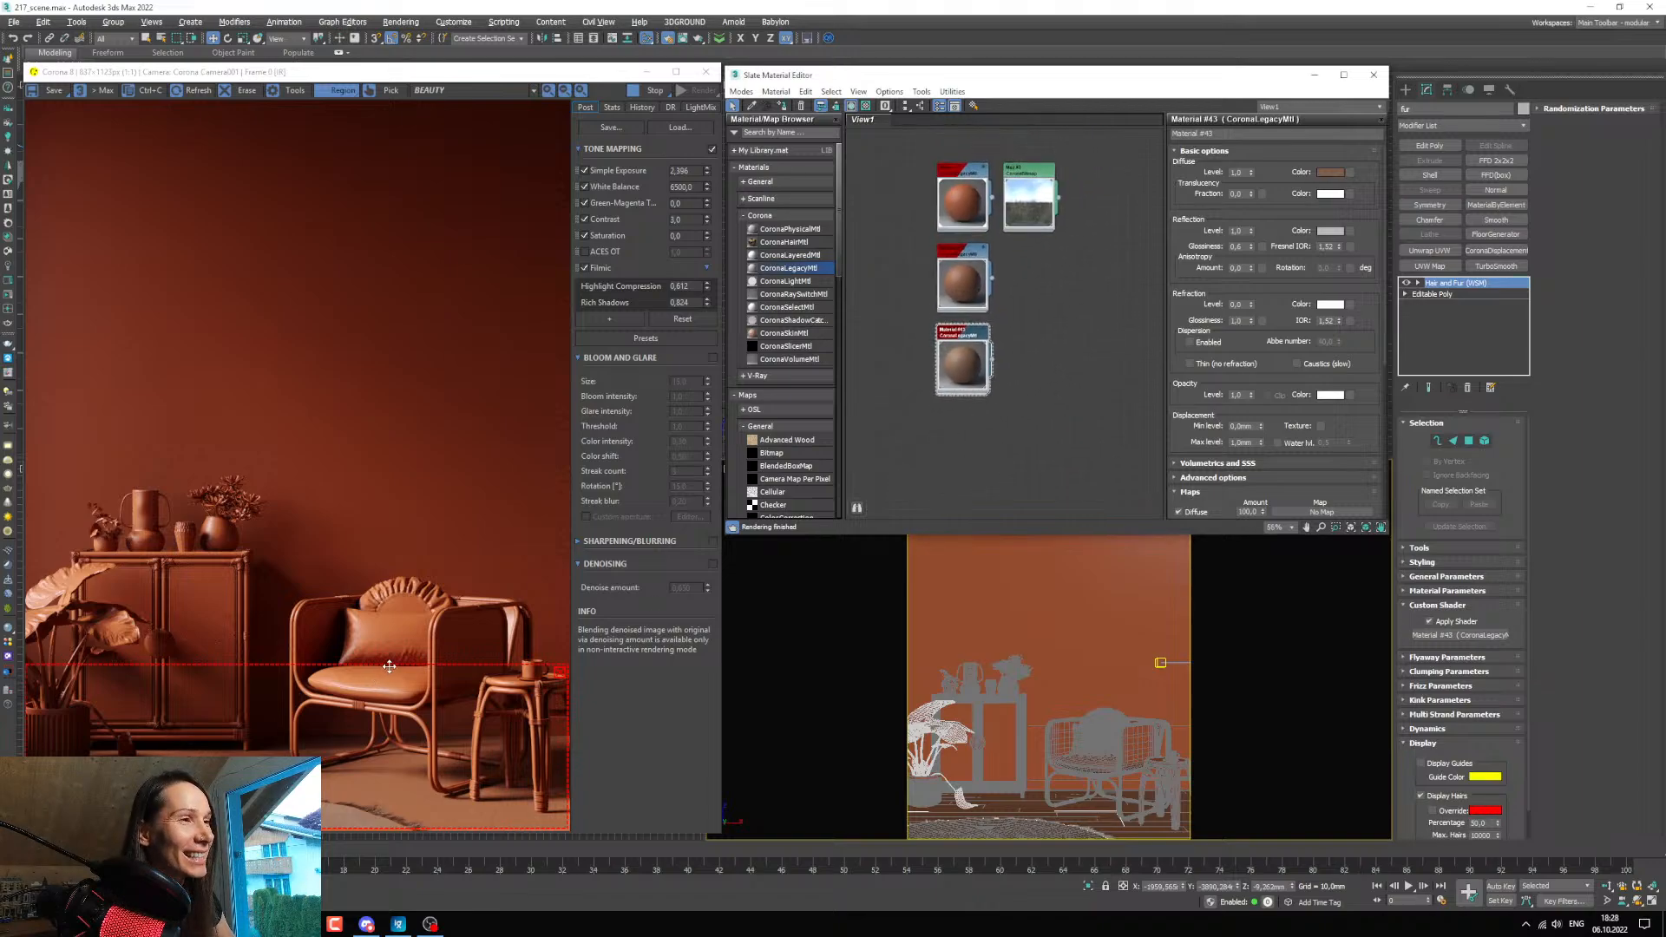
drag(388, 665, 386, 466)
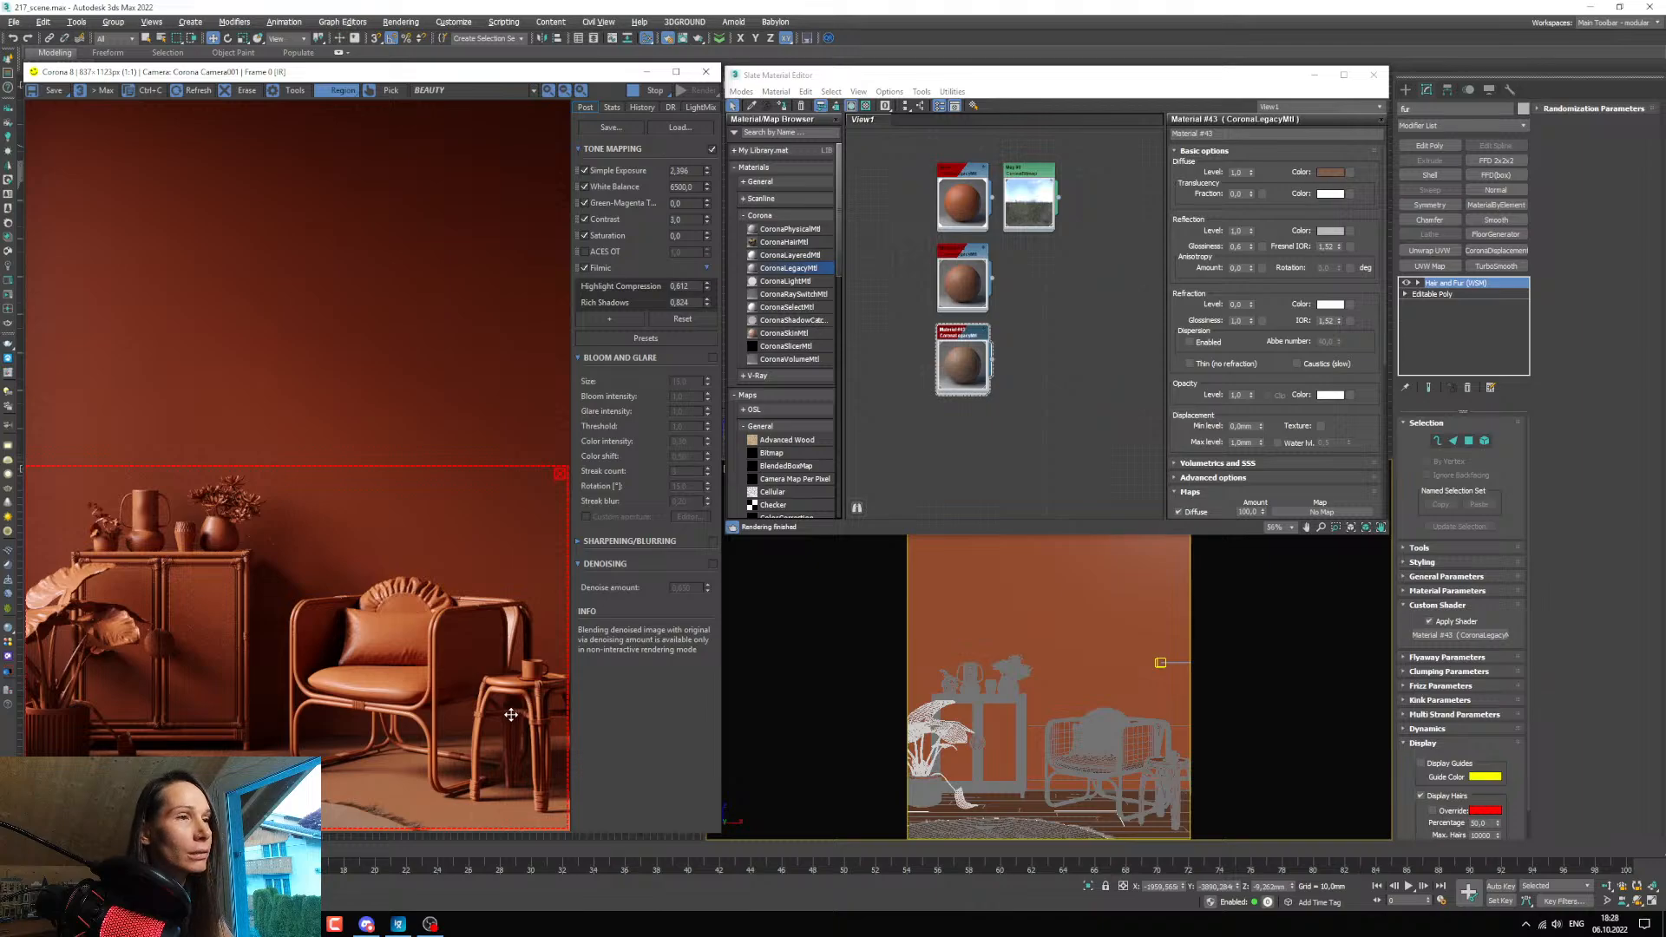
mouse_move(1076, 383)
middle_down()
mouse_move(1030, 319)
mouse_move(966, 361)
mouse_move(980, 360)
middle_up()
scroll(1029, 319, down, 1)
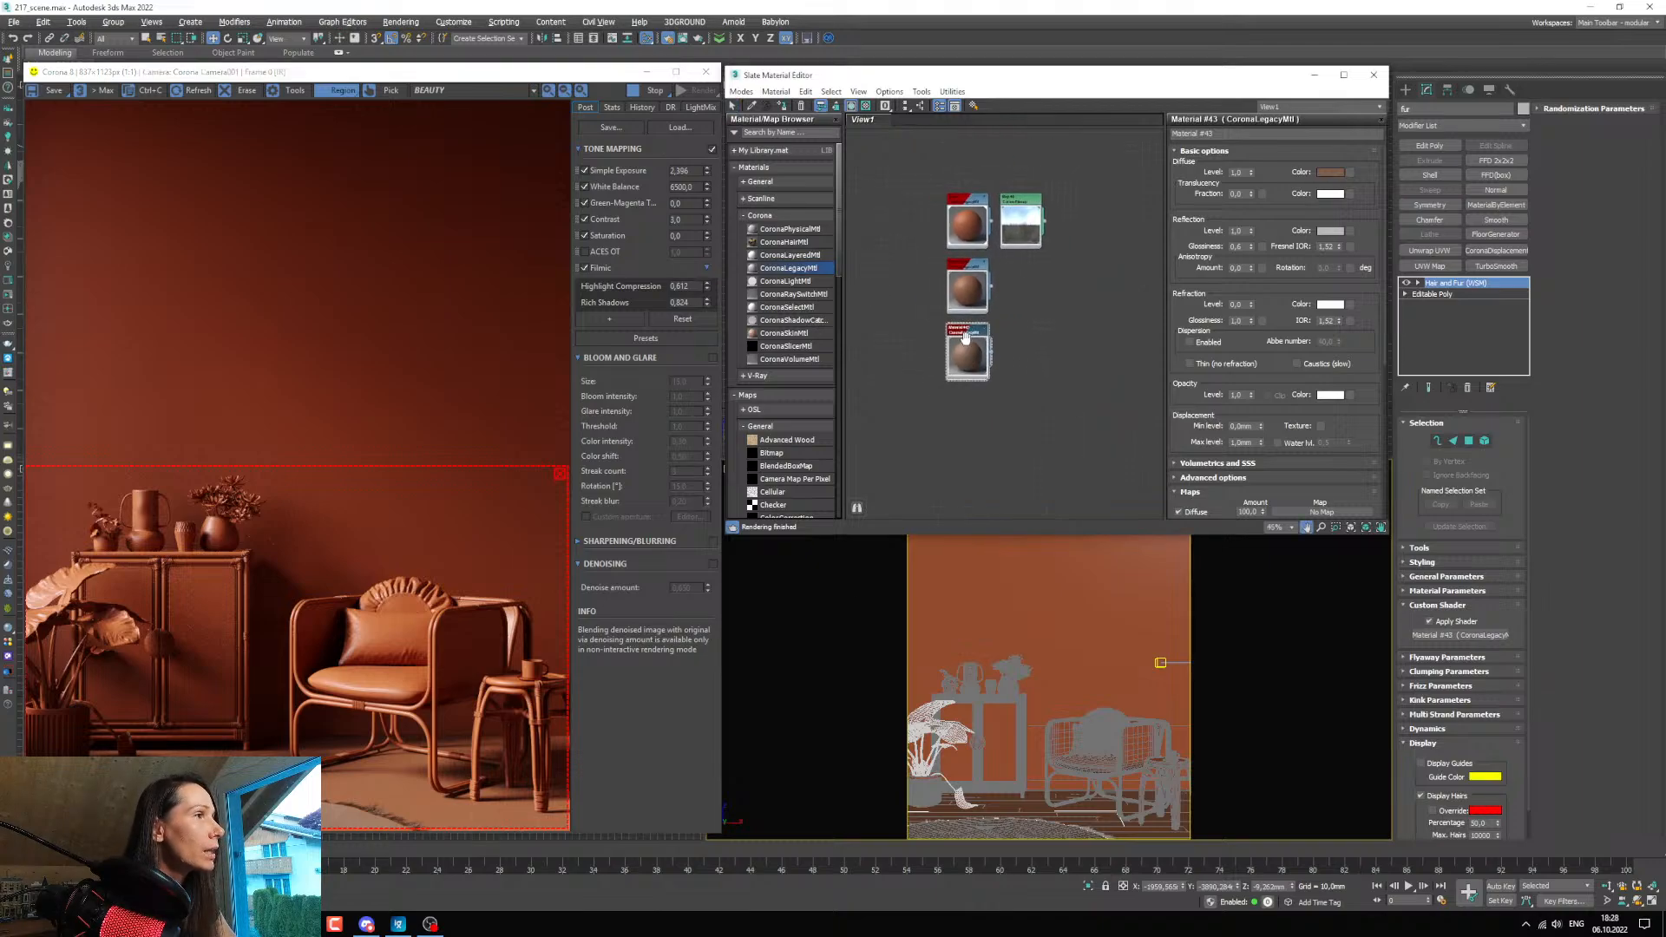
shift+drag(968, 335, 966, 399)
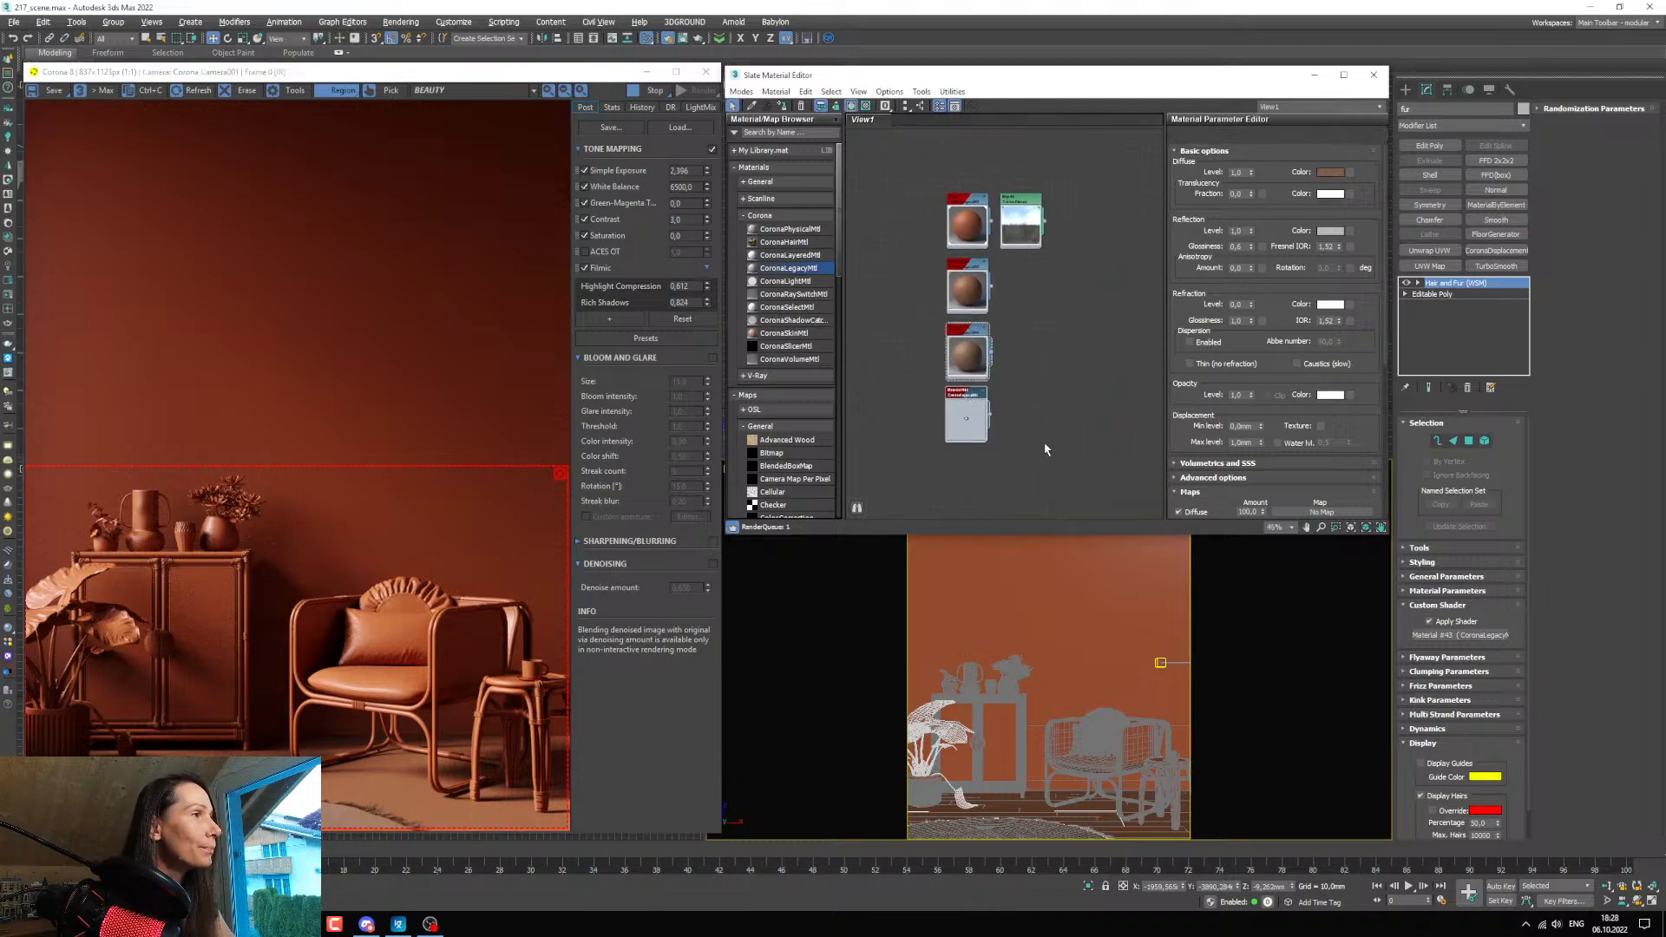
Open the armchair group, select the chair frame inside it, and assign the newly duplicated material to the frame.
click(1086, 742)
drag(1269, 84, 1235, 84)
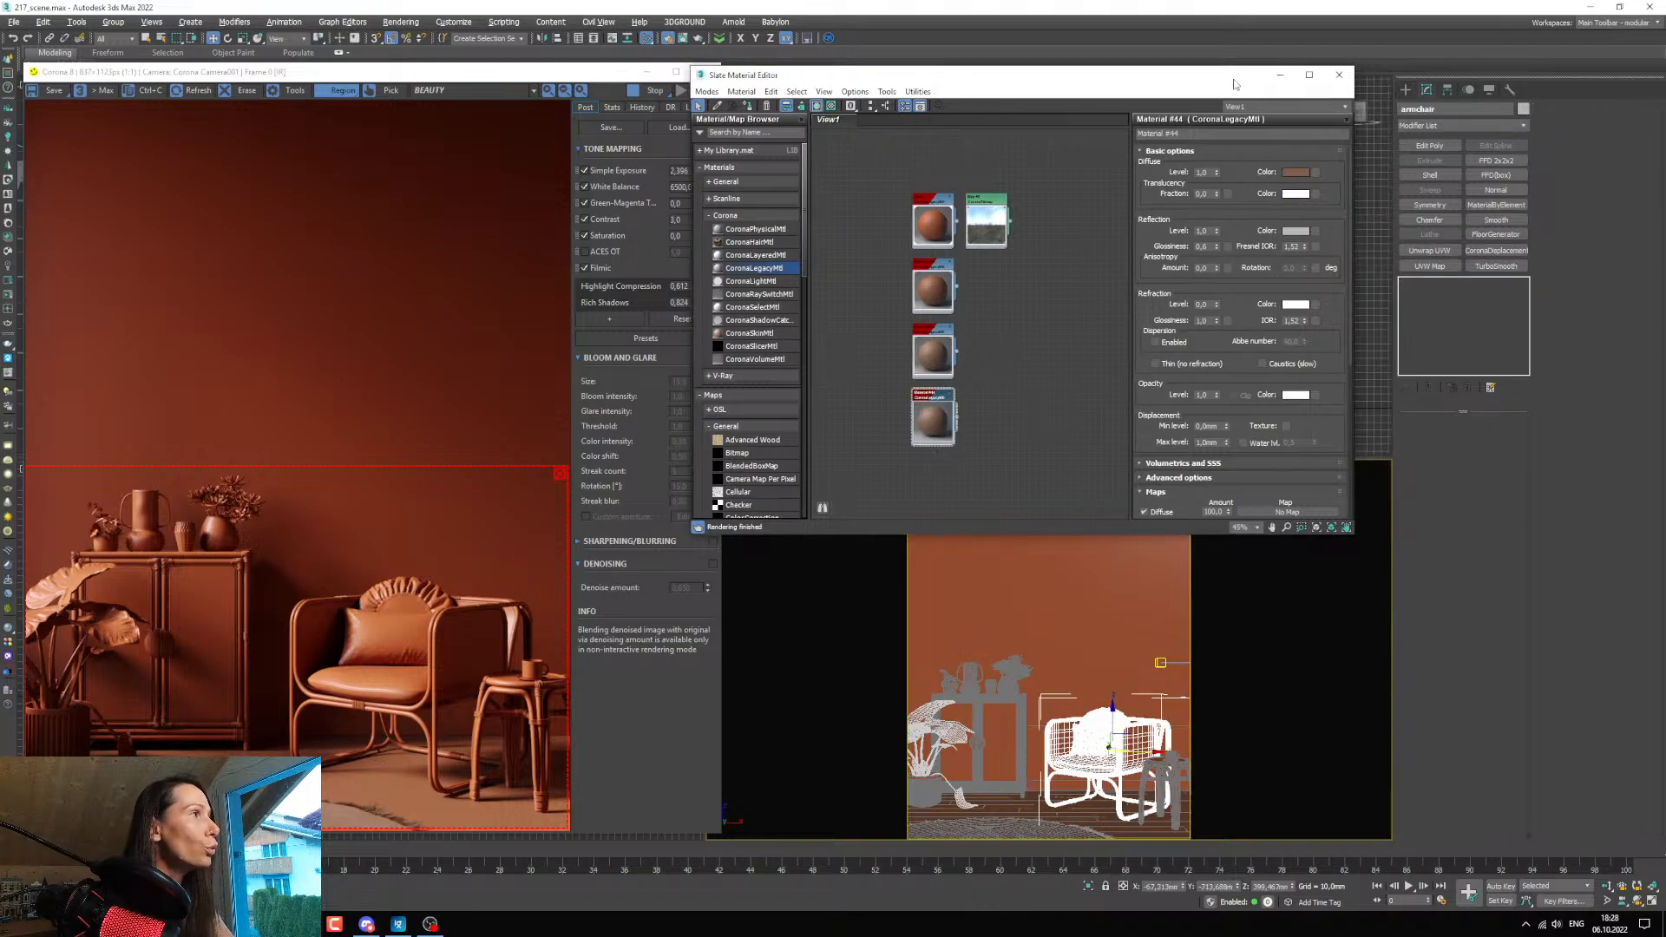
double_click(1442, 110)
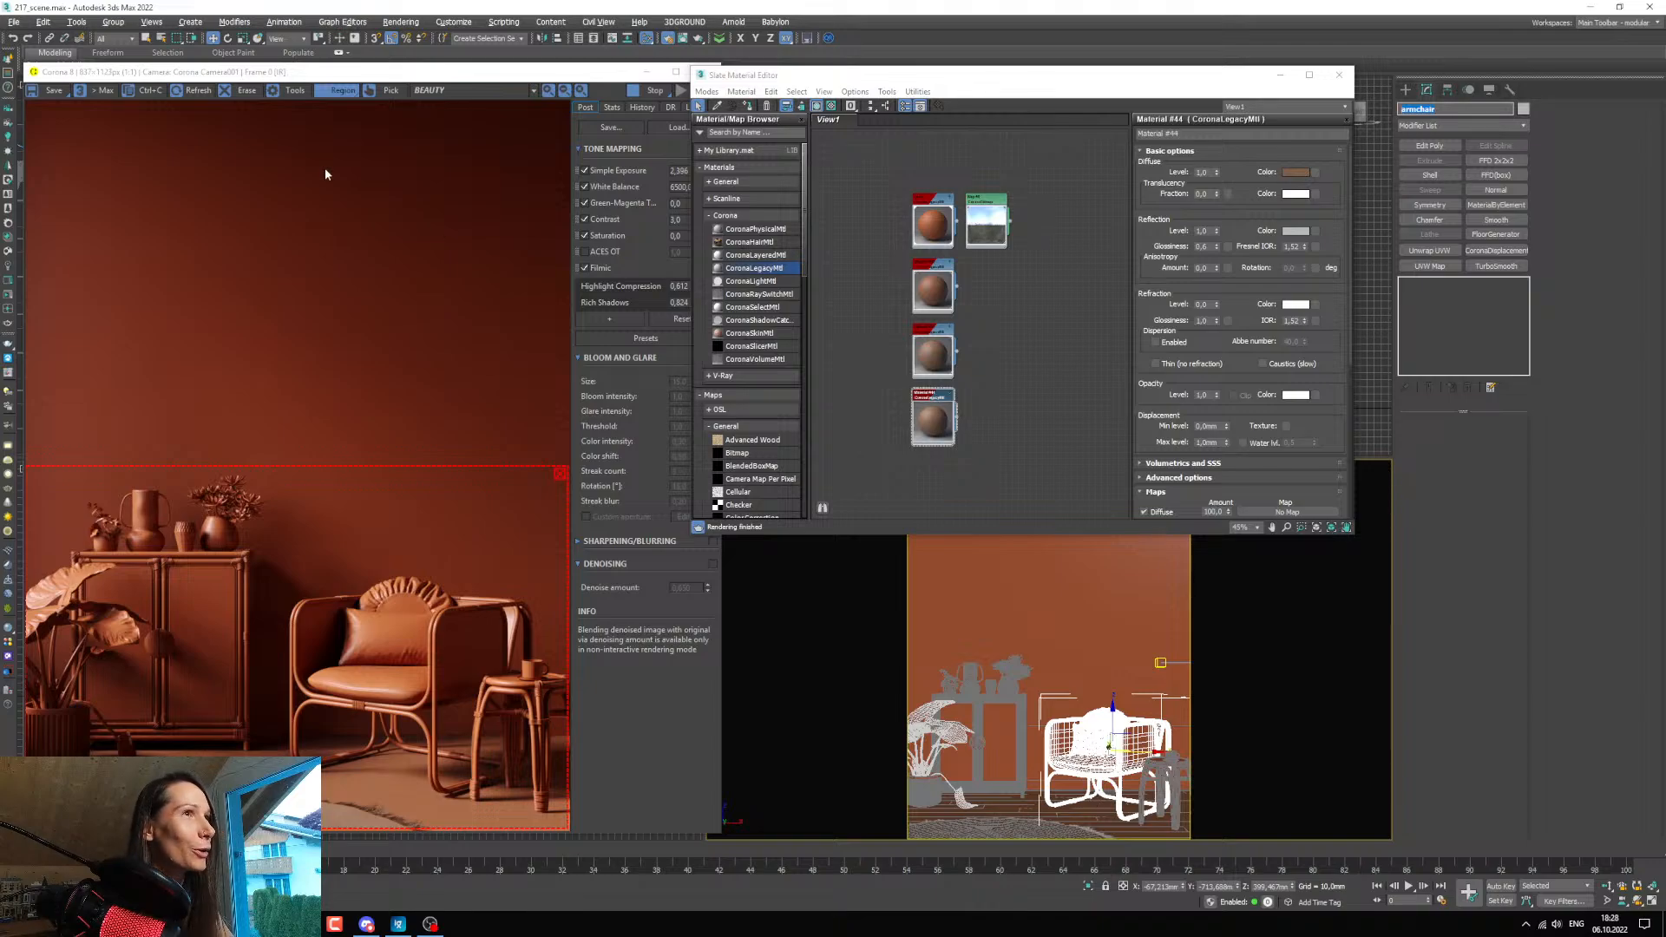
click(113, 22)
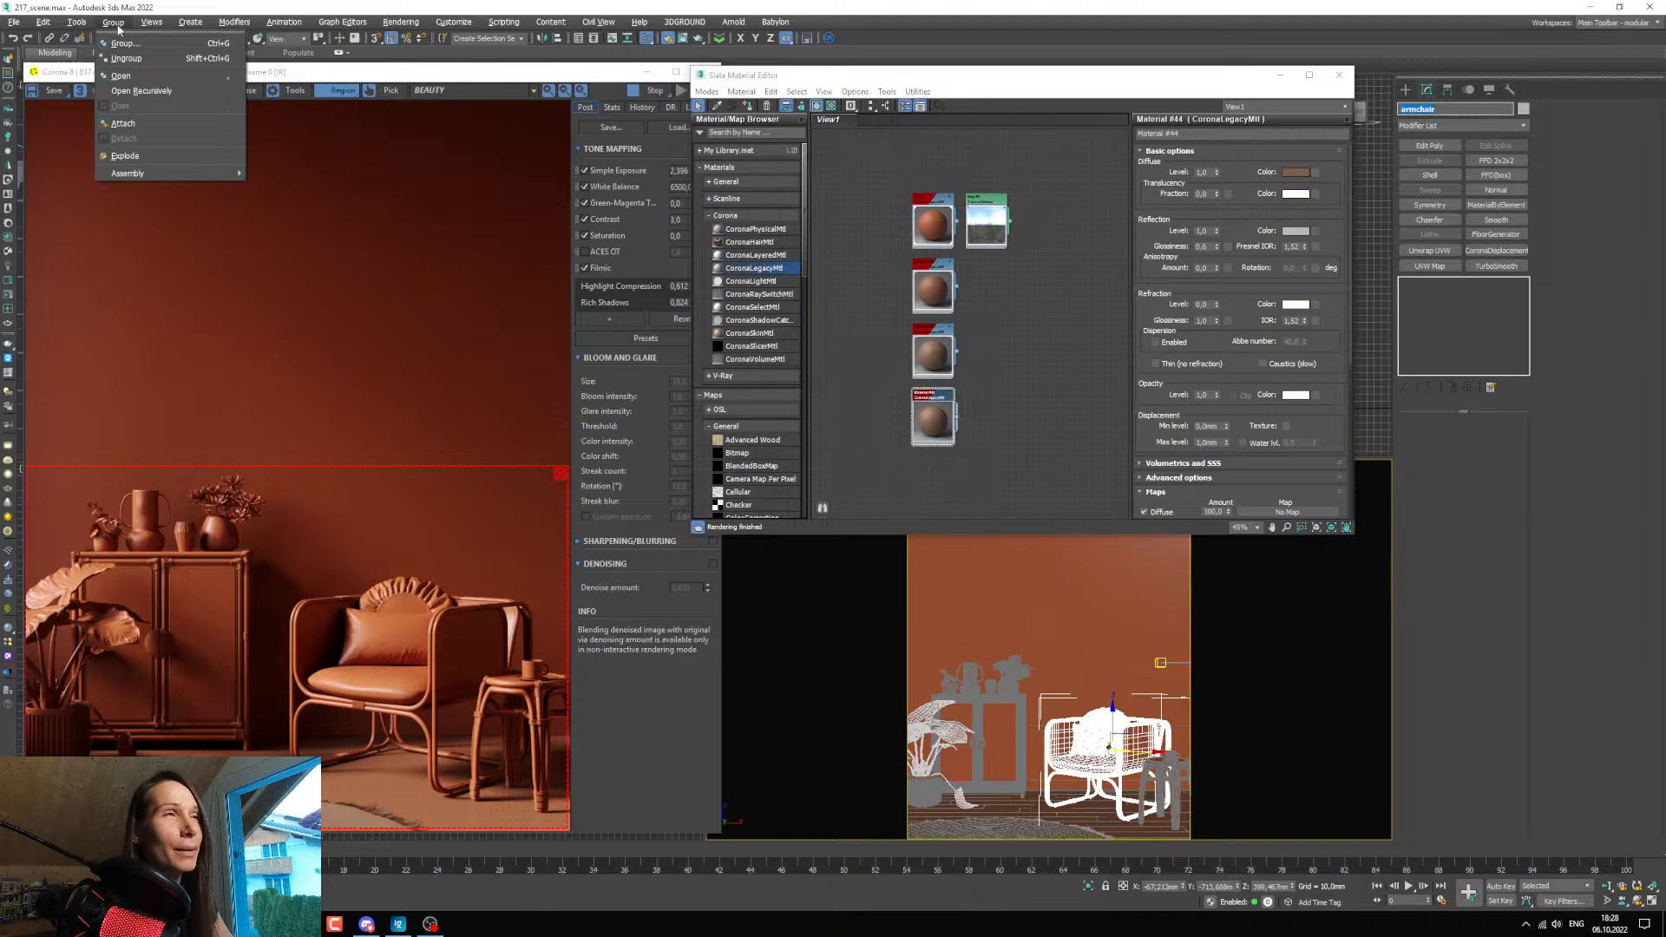
click(121, 75)
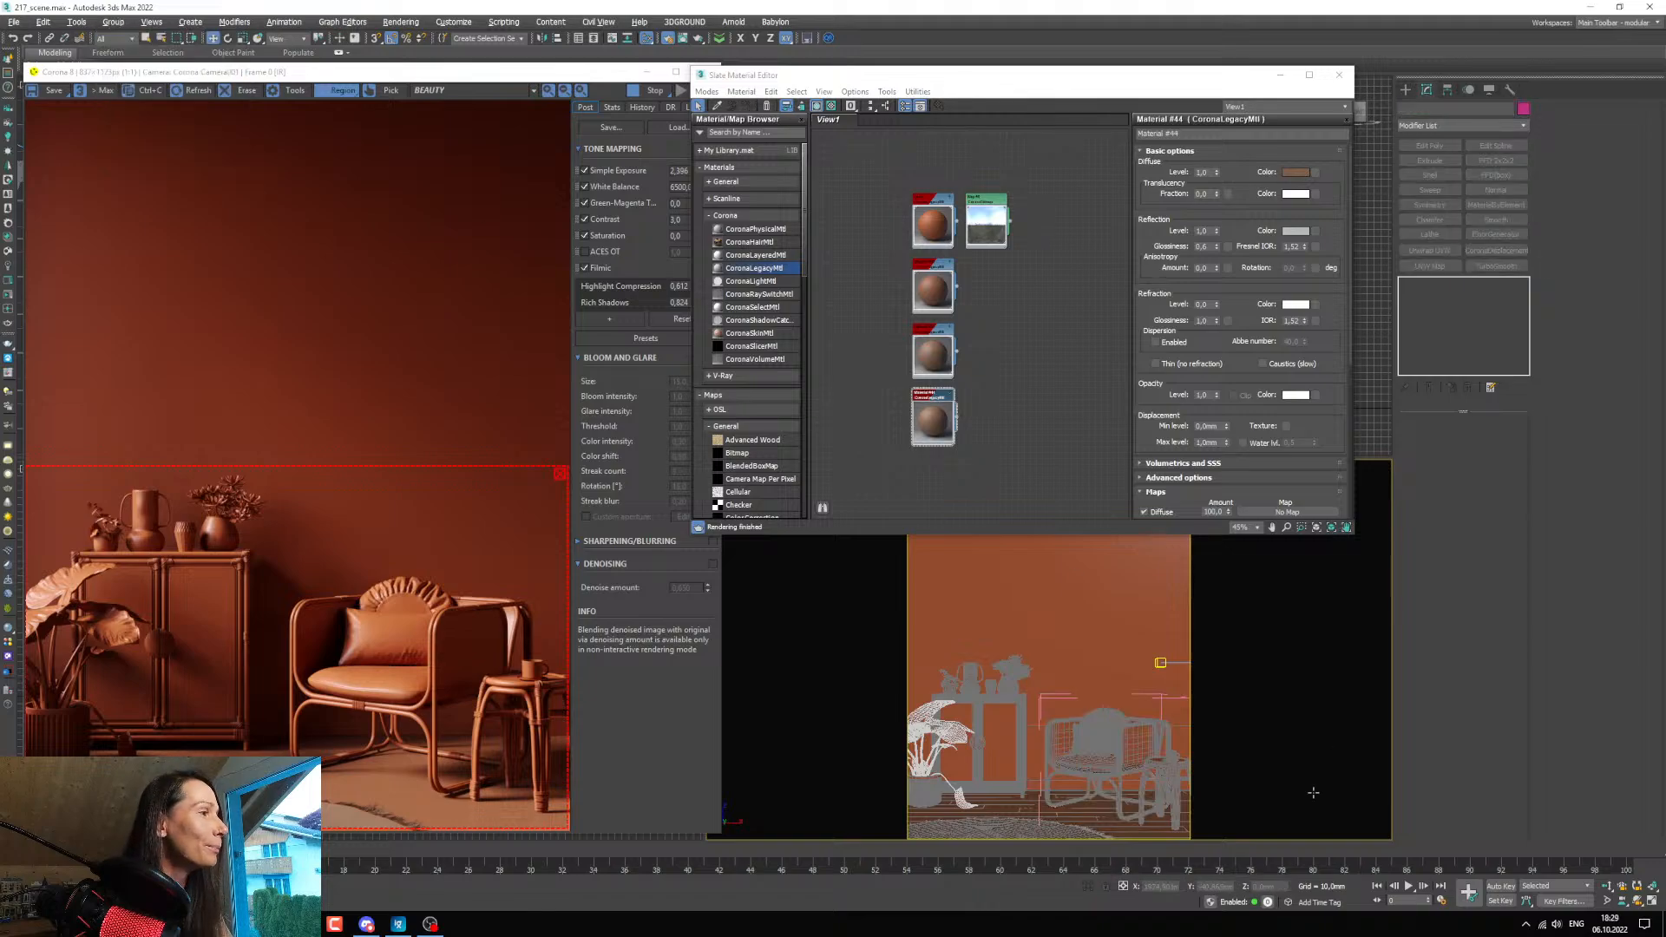
click(1090, 775)
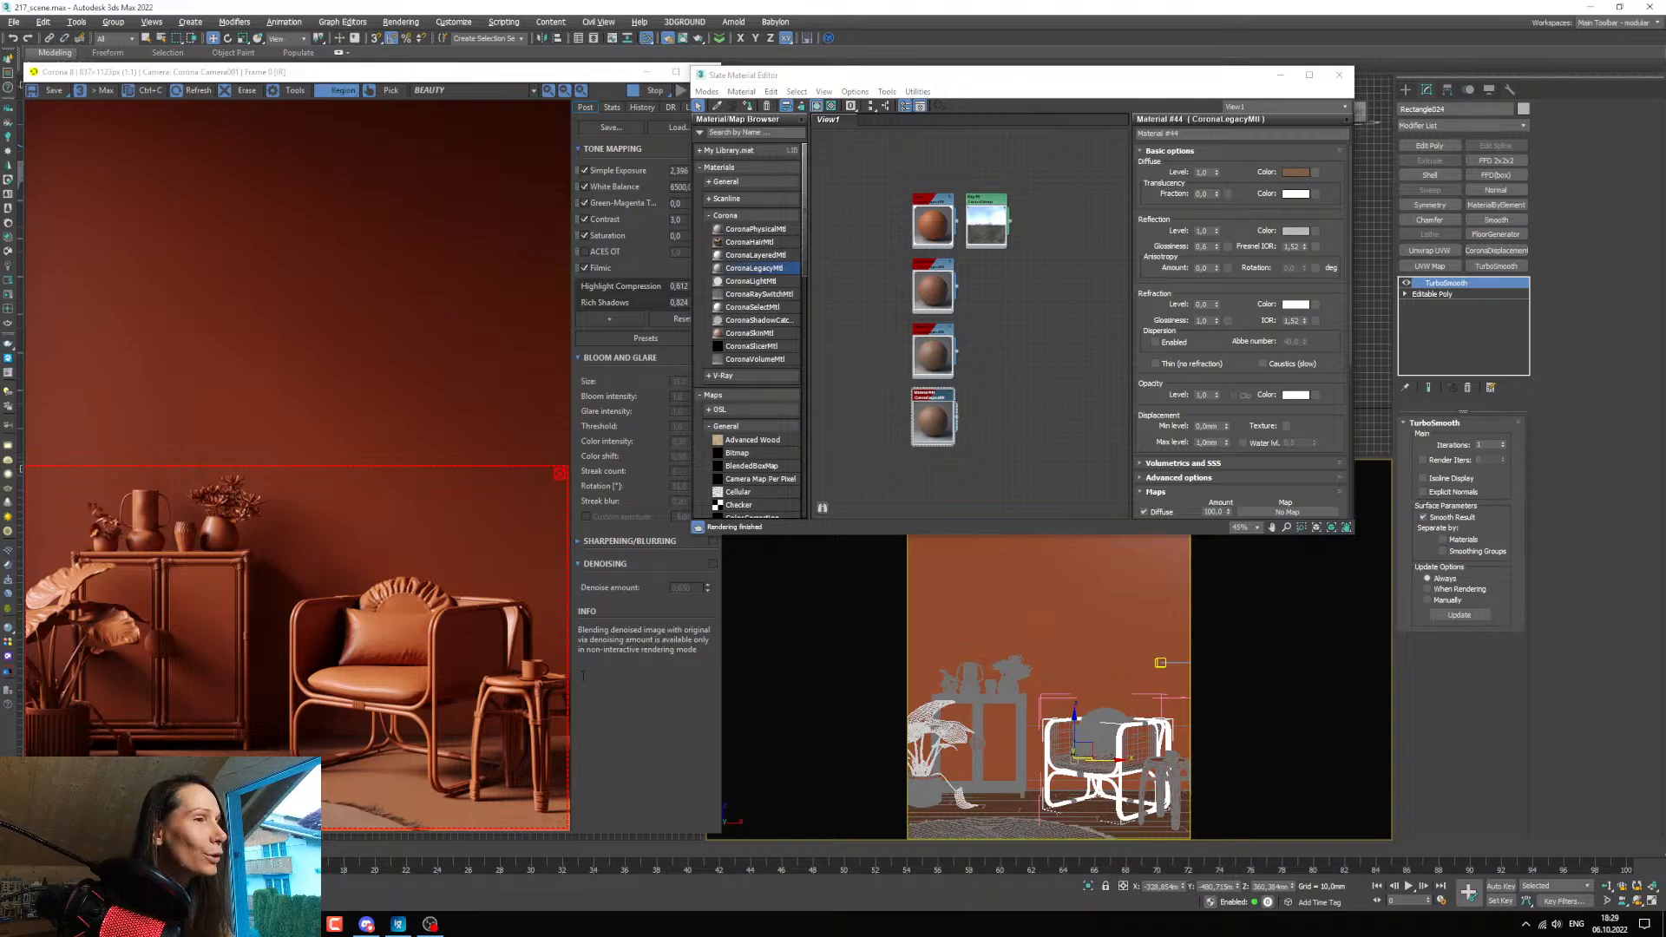
click(930, 397)
click(746, 105)
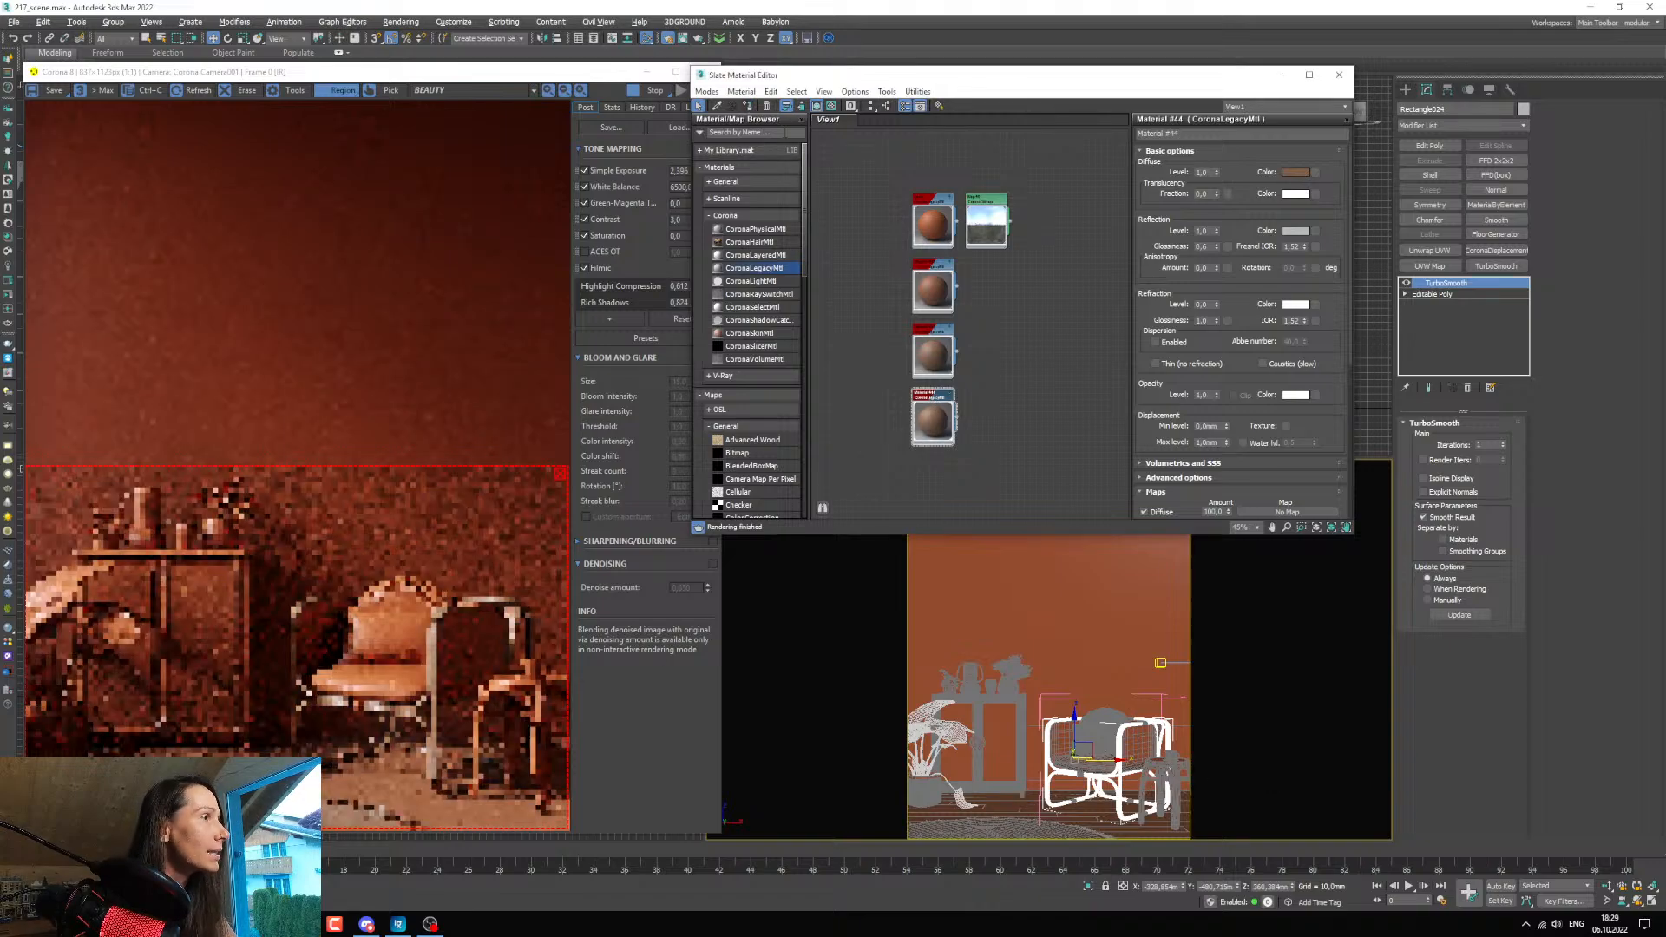
Open the side table group, select the table's frame, and assign the chair frame material to it.
click(1167, 783)
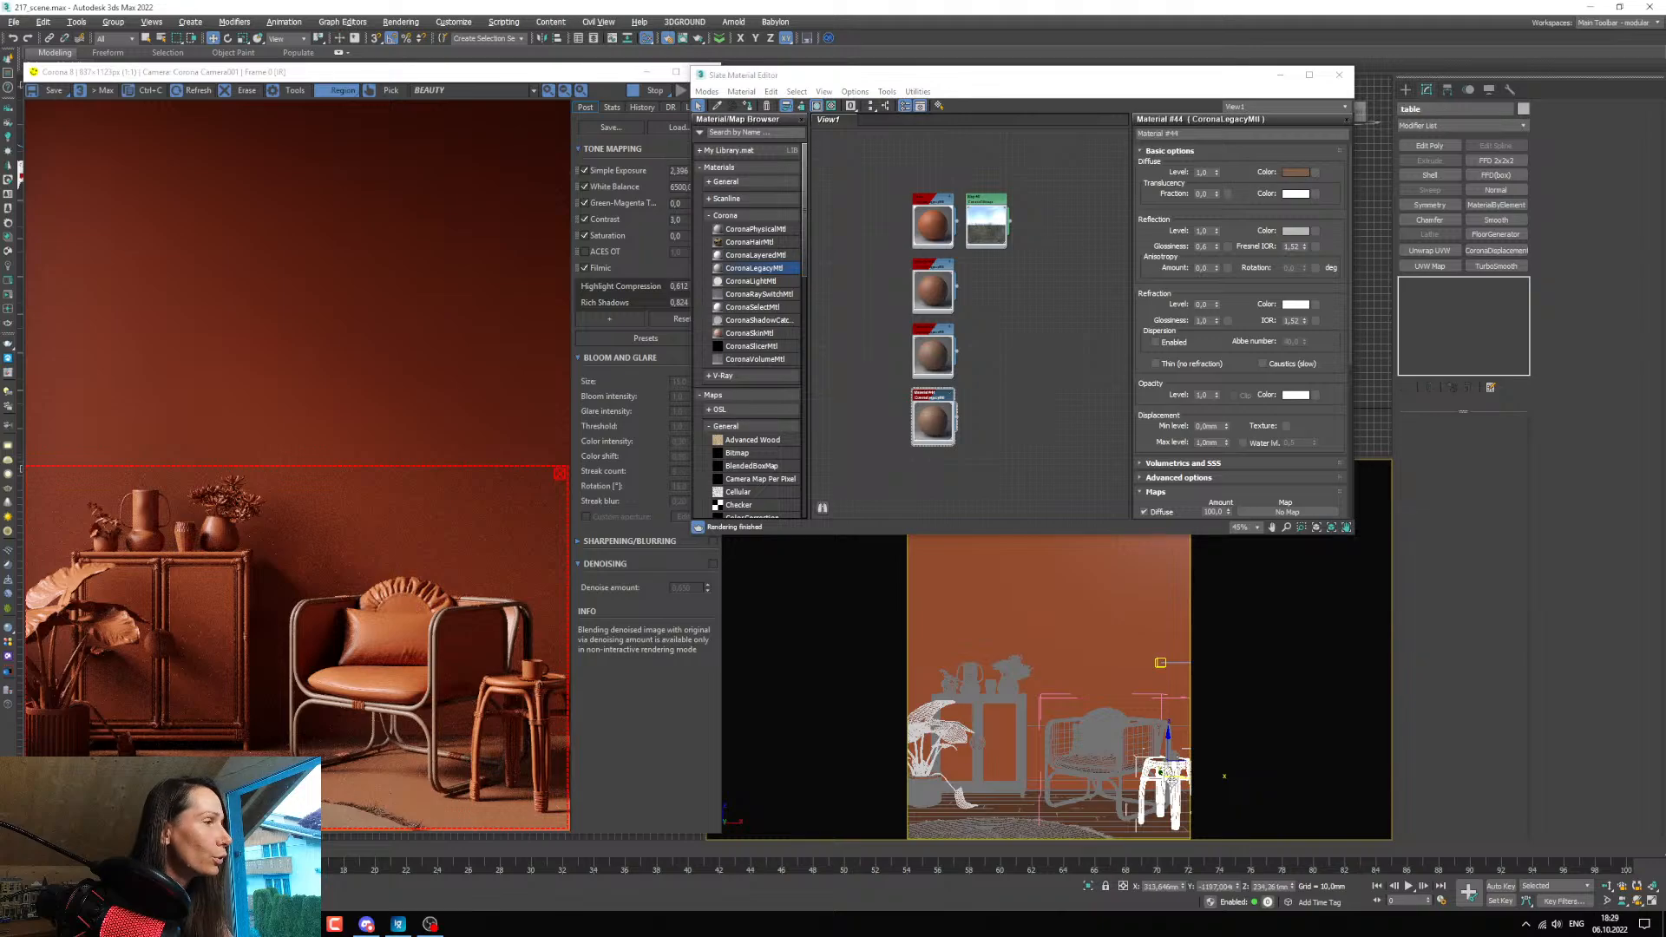
drag(1437, 110, 1347, 111)
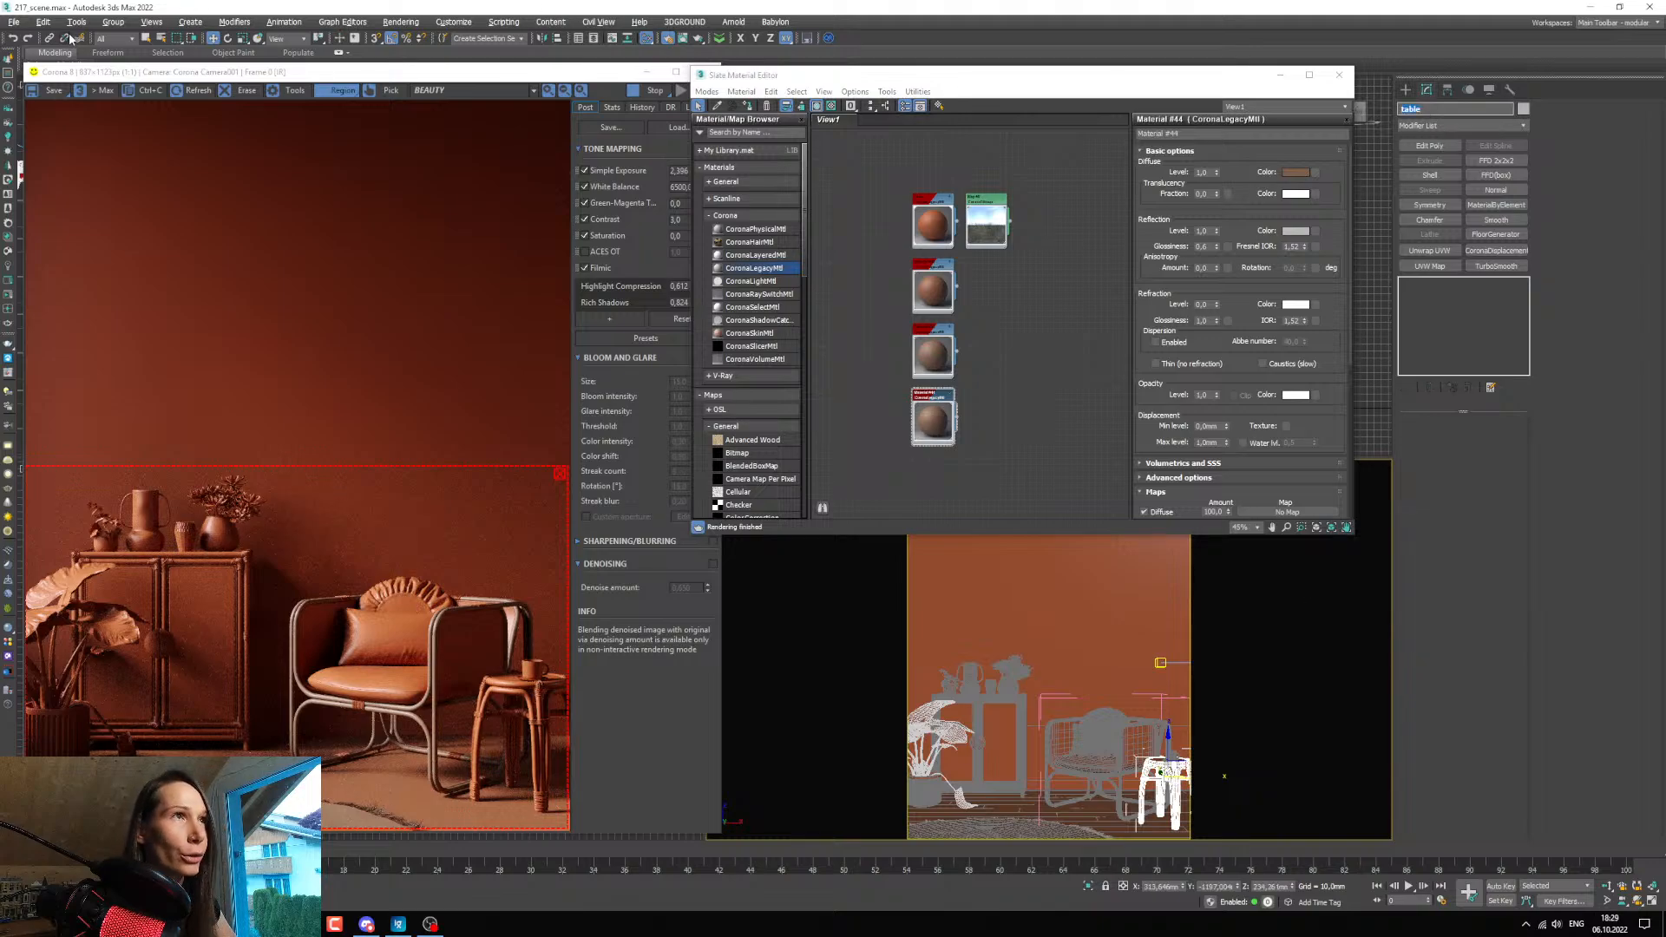
click(112, 22)
click(131, 76)
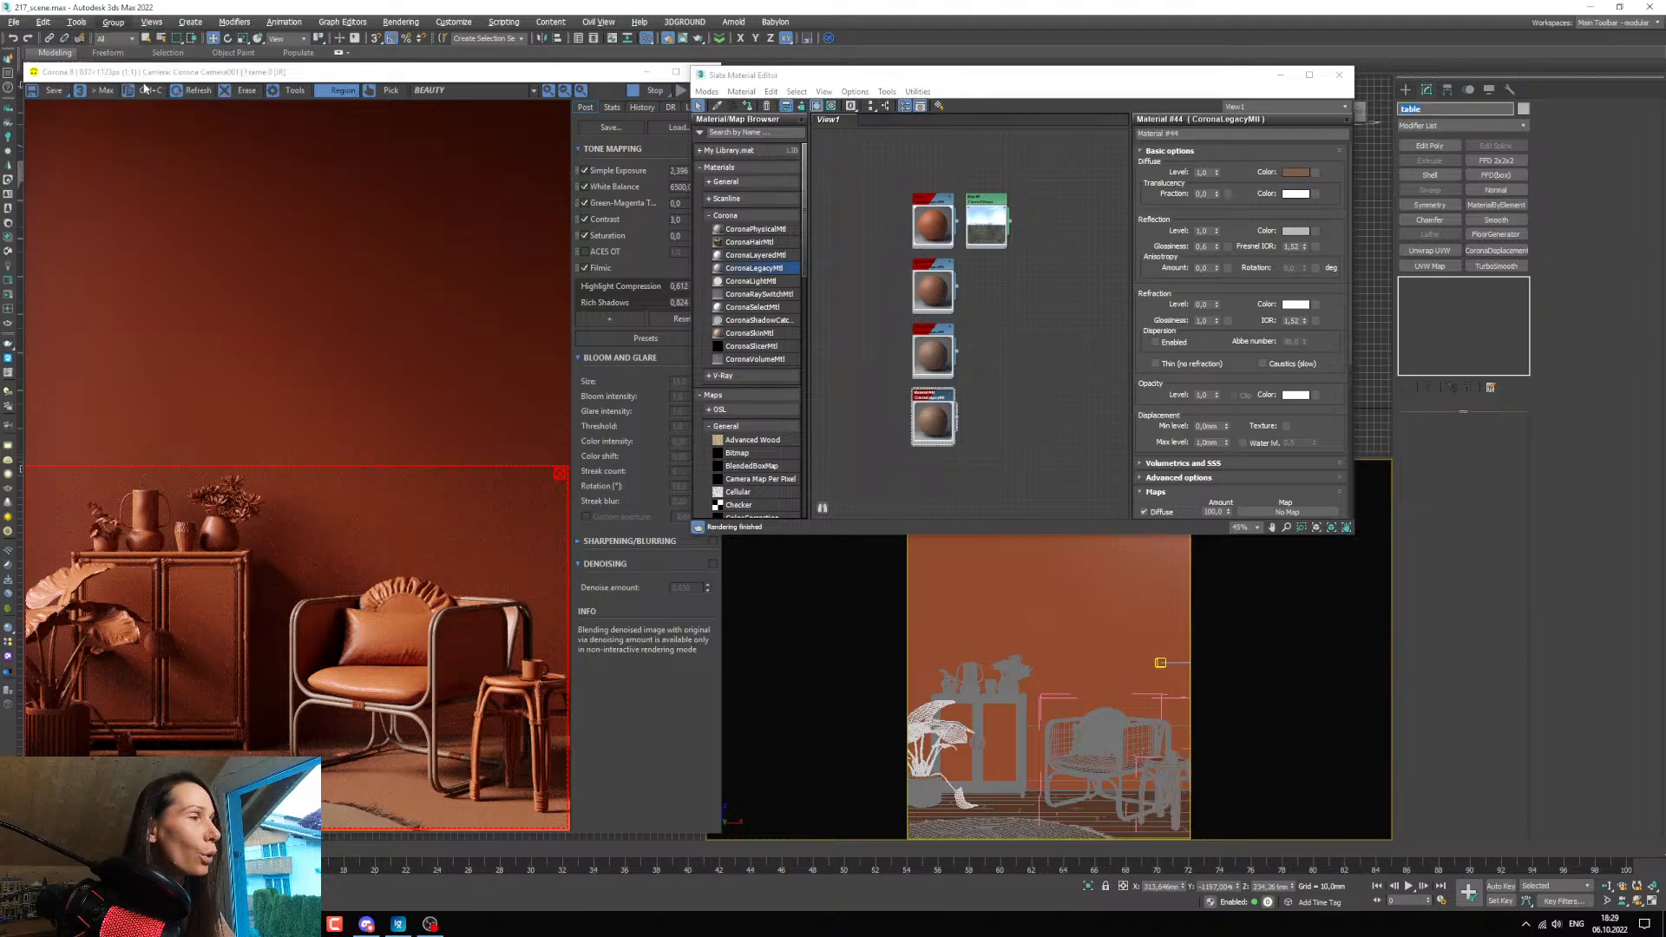
click(1175, 802)
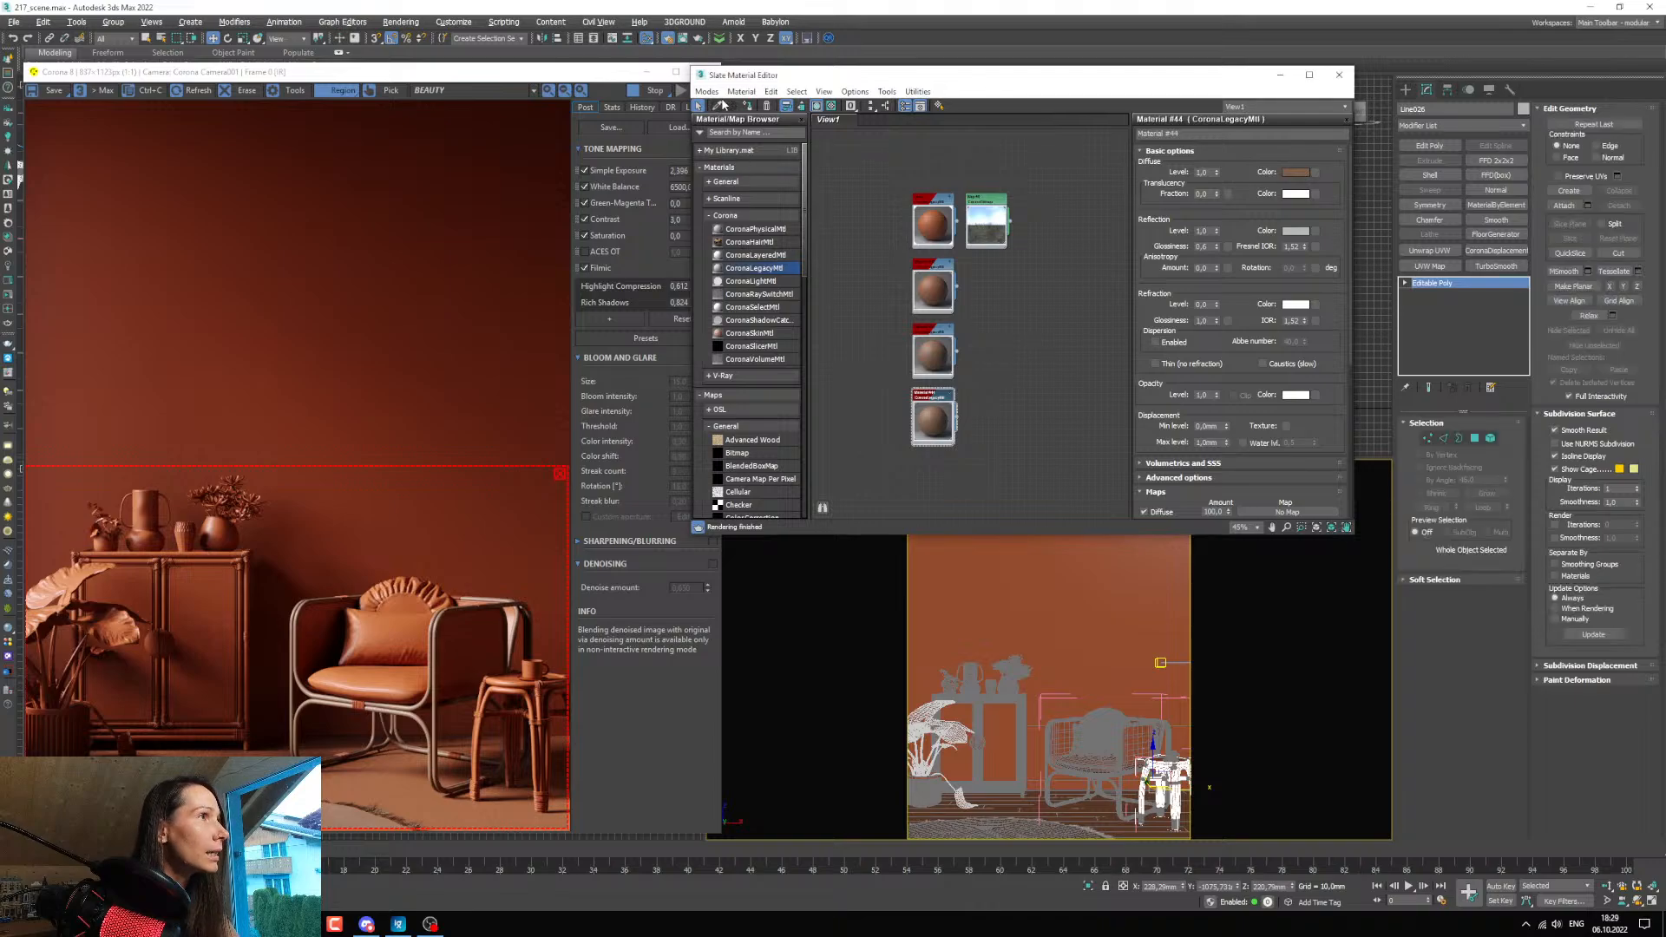
Lighten the frame material's diffuse colour by setting the value to 111 and the saturation to about 109.
middle_drag(1089, 368, 1087, 297)
scroll(942, 380, up, 3)
middle_drag(955, 388, 1024, 456)
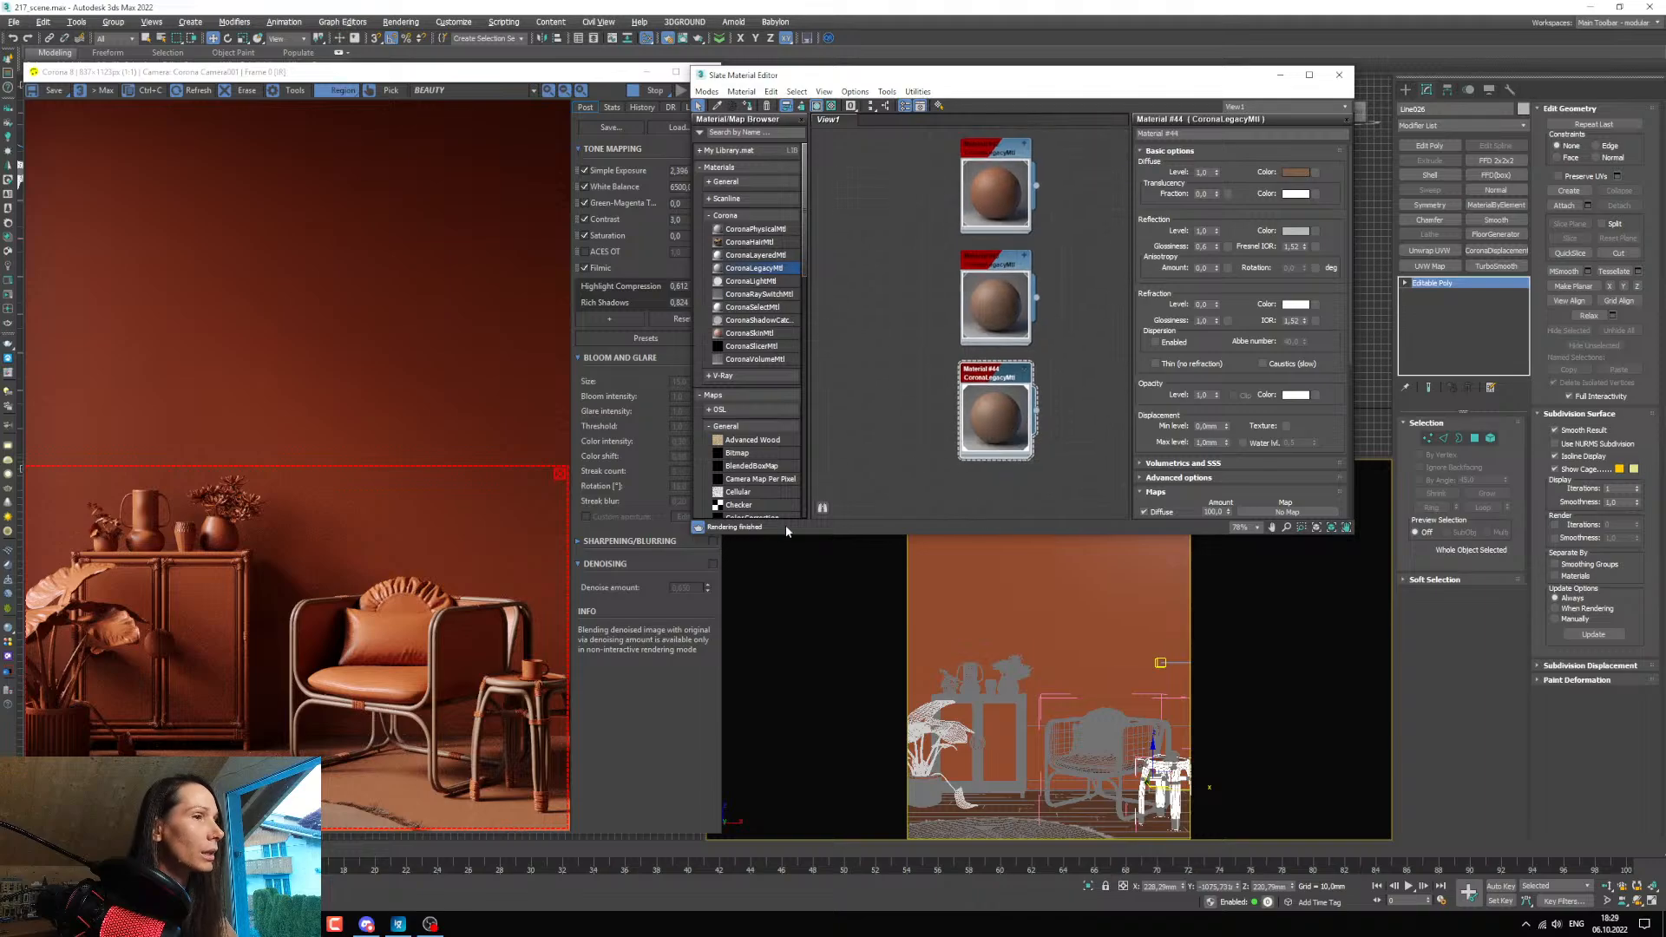
click(1296, 172)
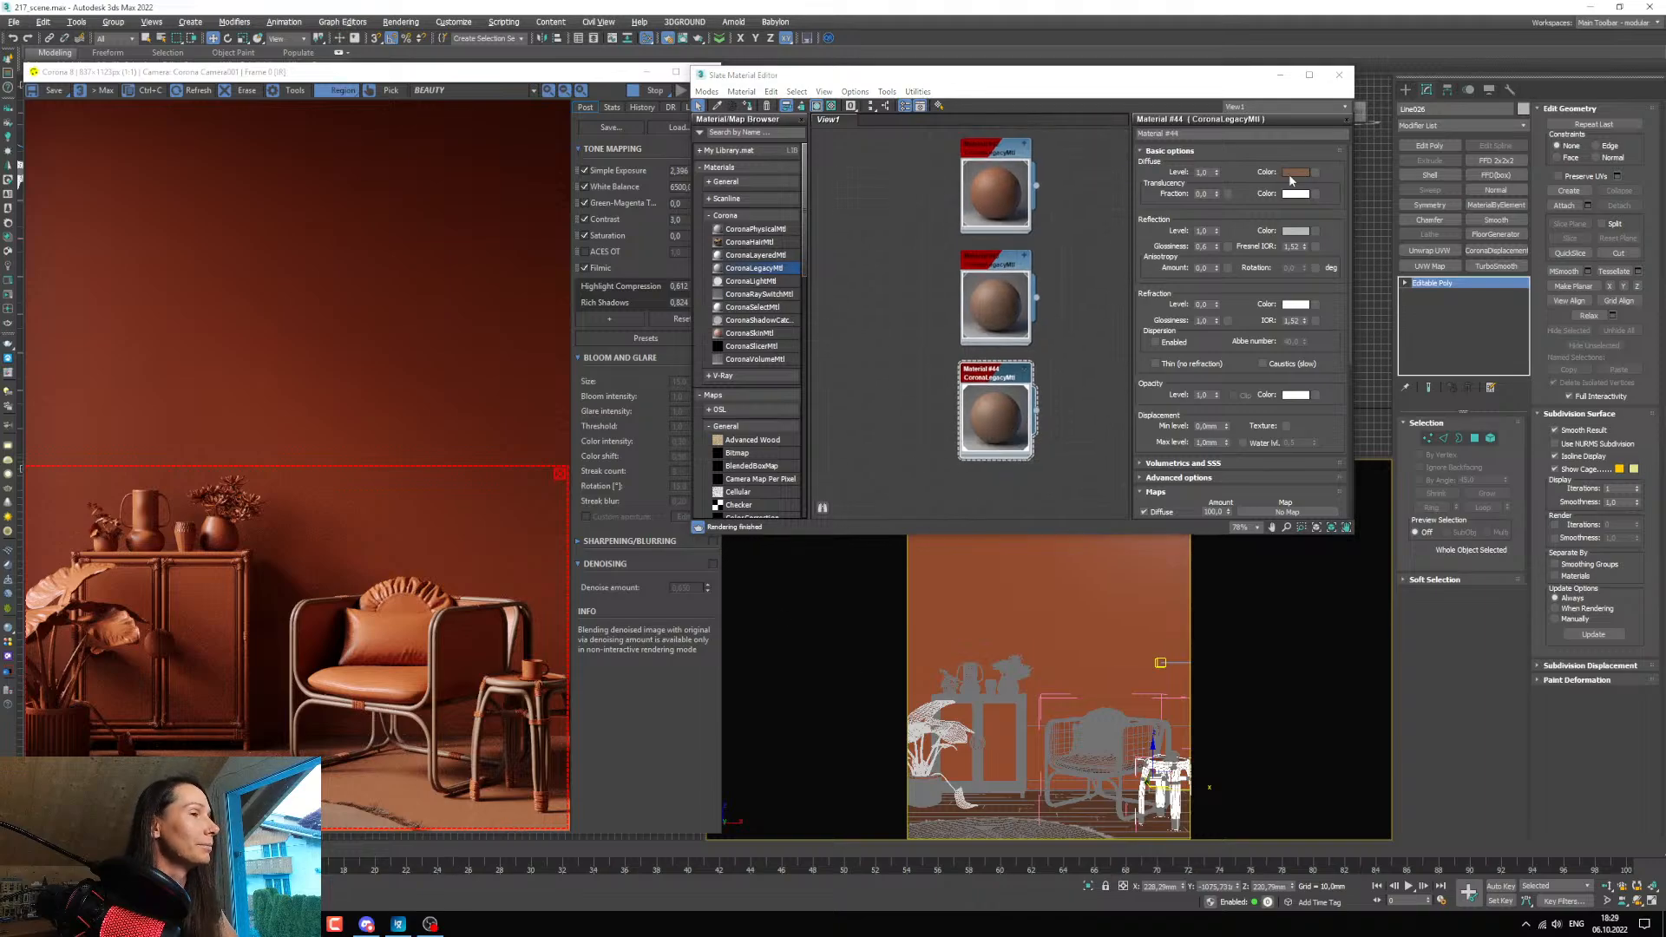
drag(751, 230, 722, 234)
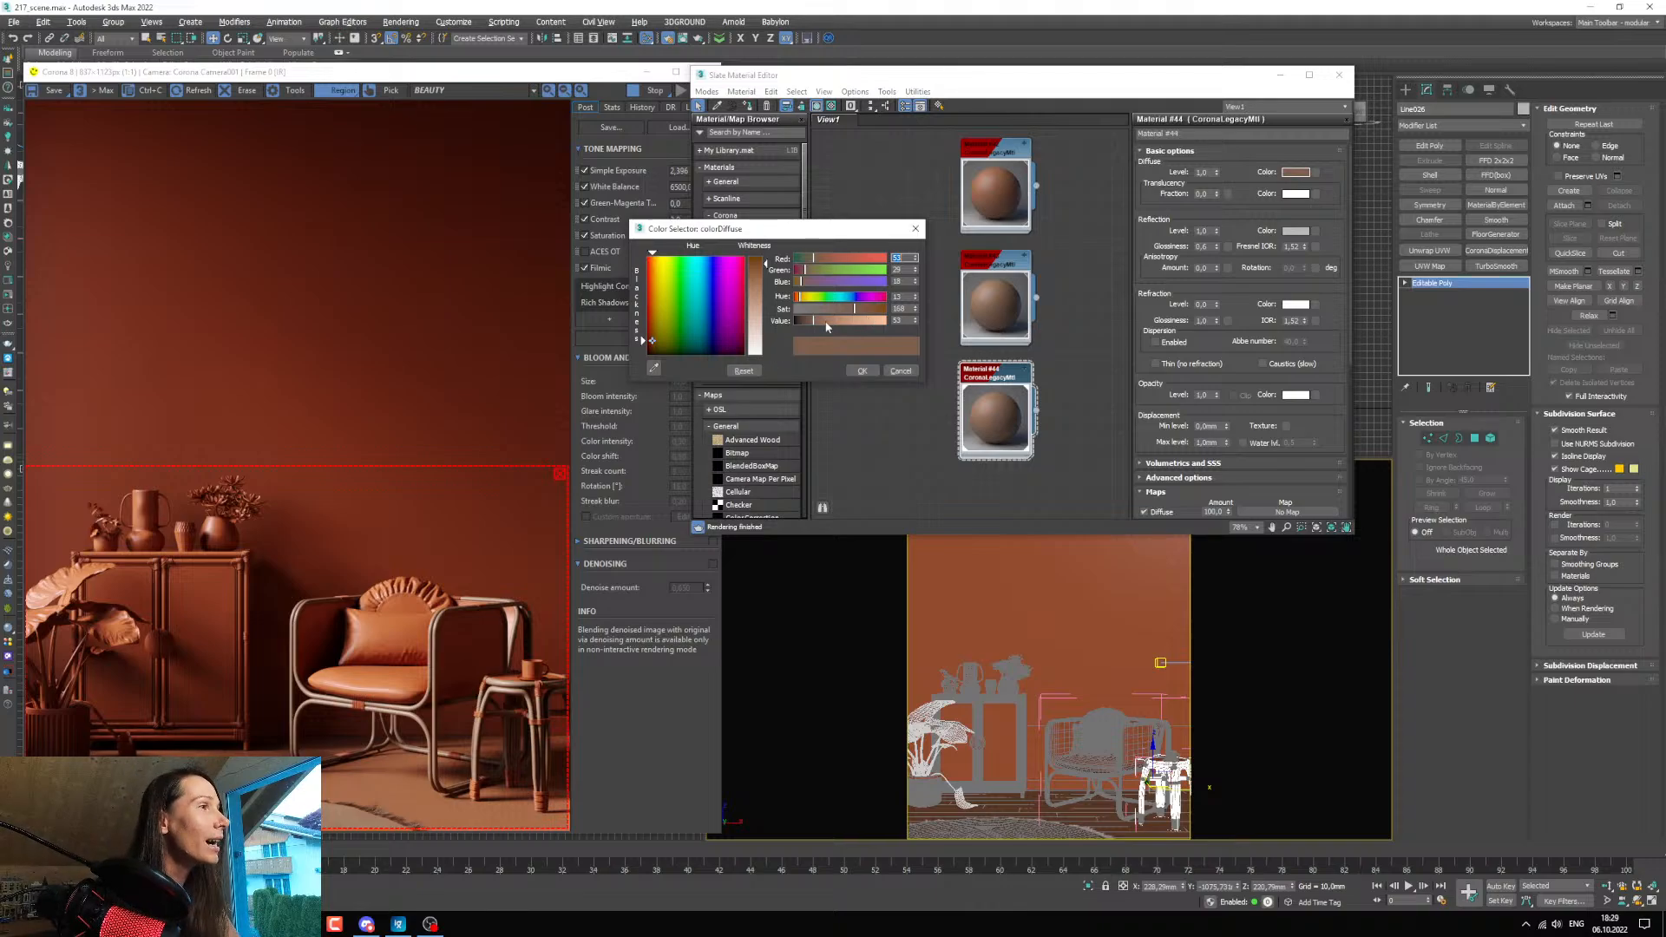
drag(826, 320, 846, 326)
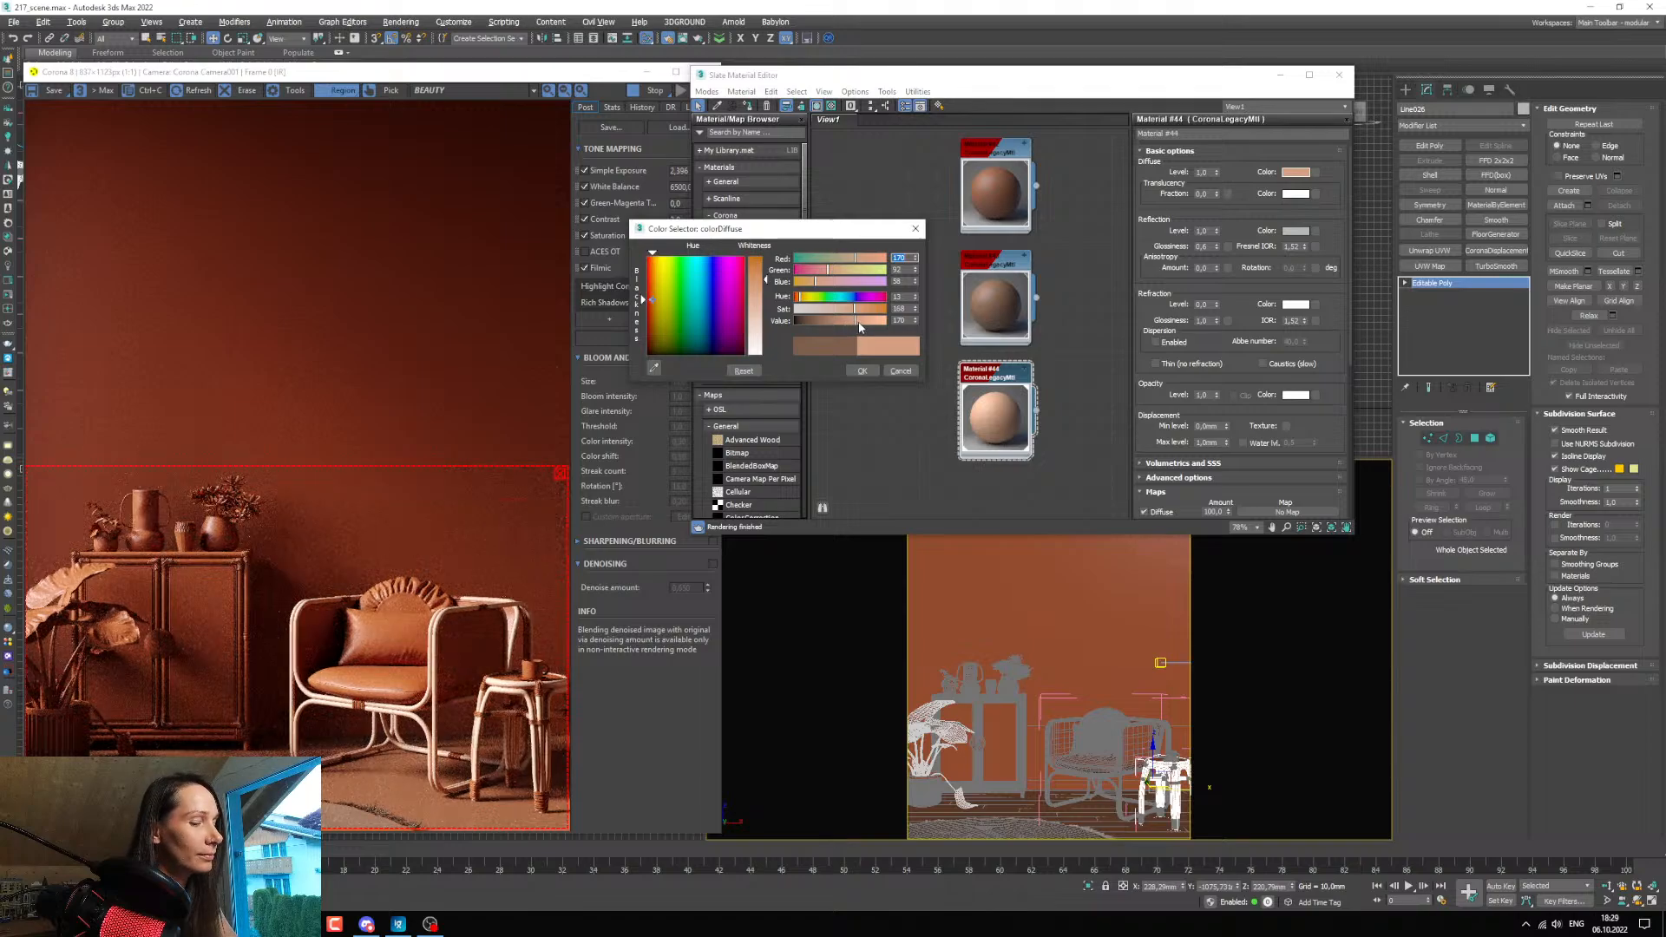
drag(859, 326, 836, 323)
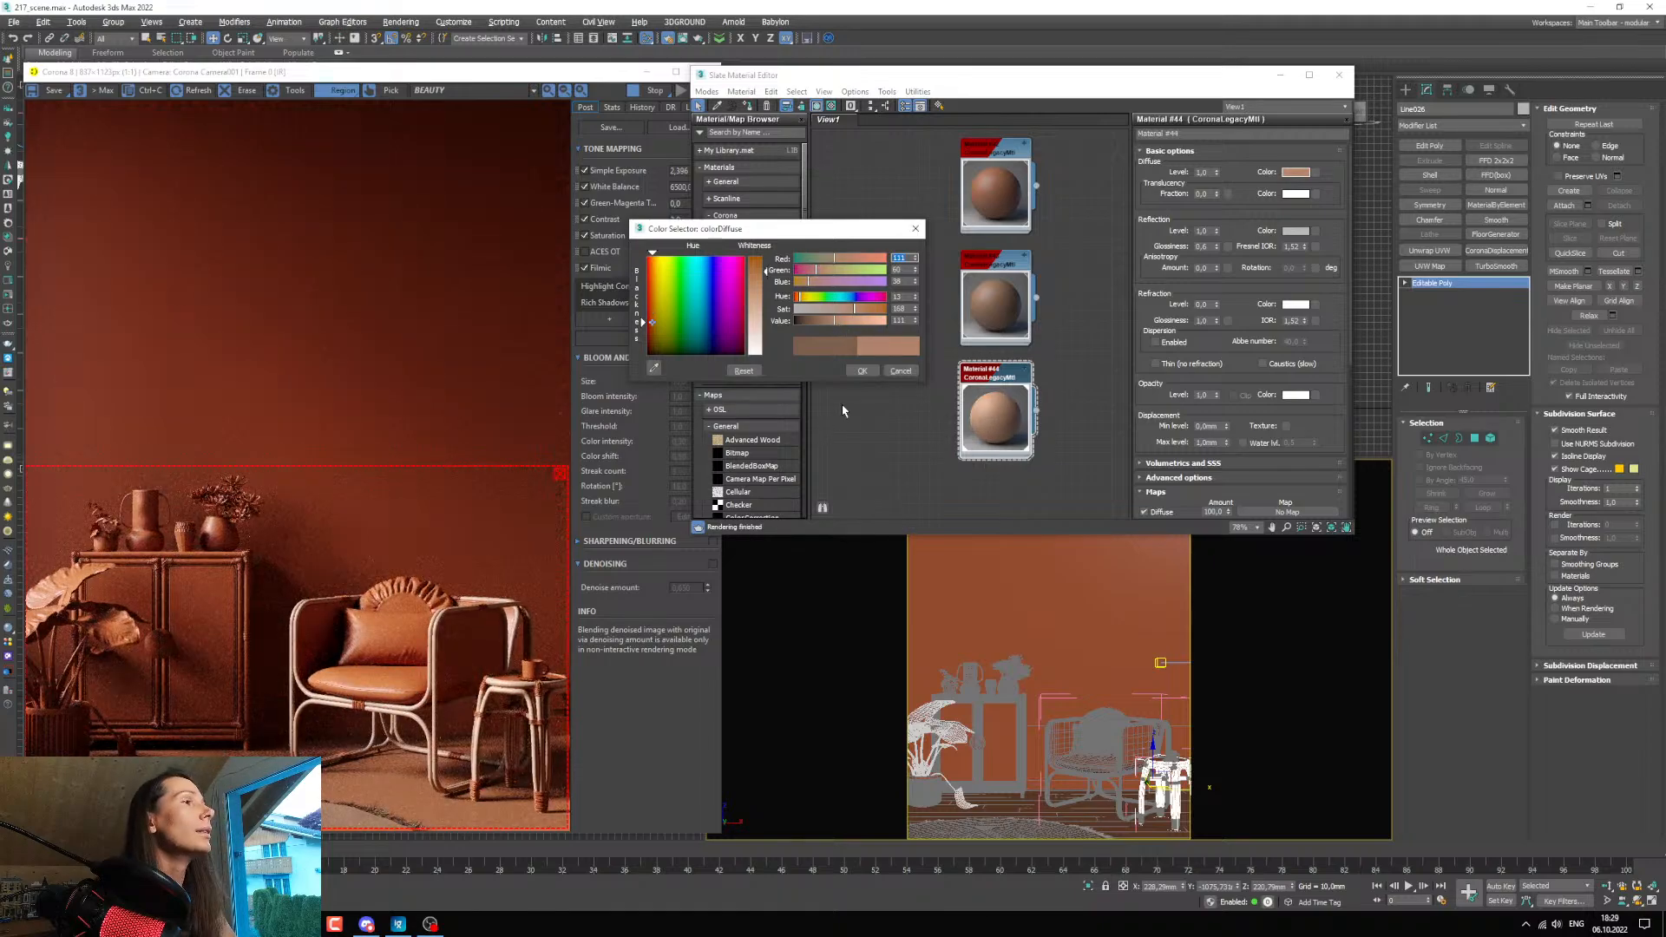
click(836, 310)
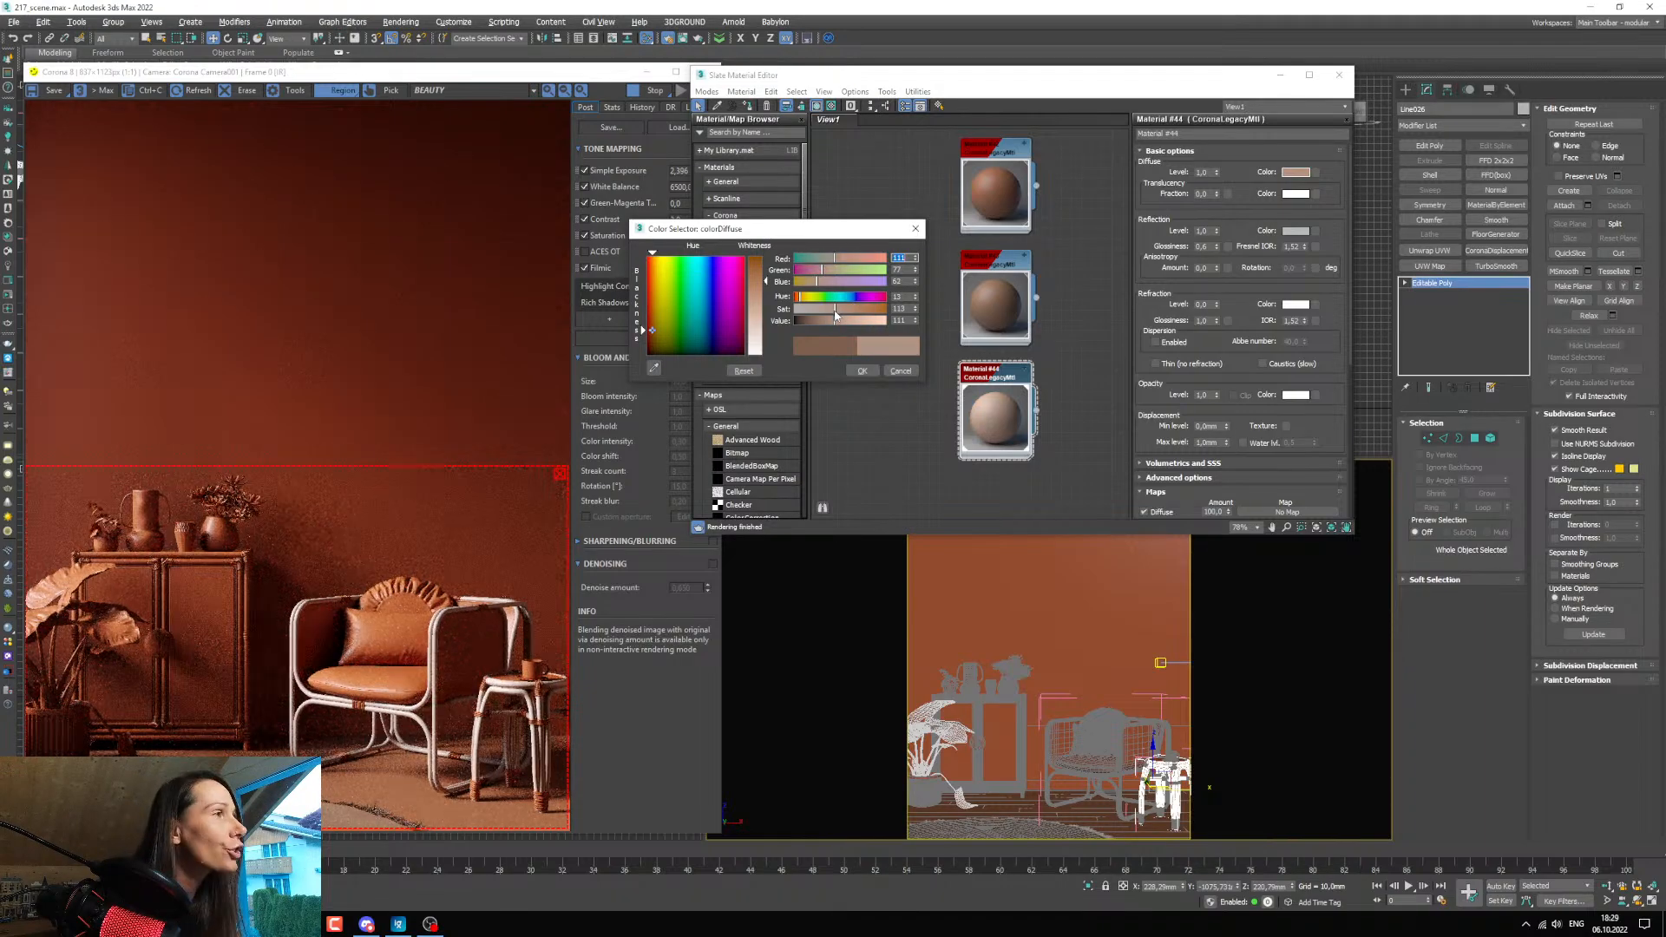
drag(837, 315, 833, 310)
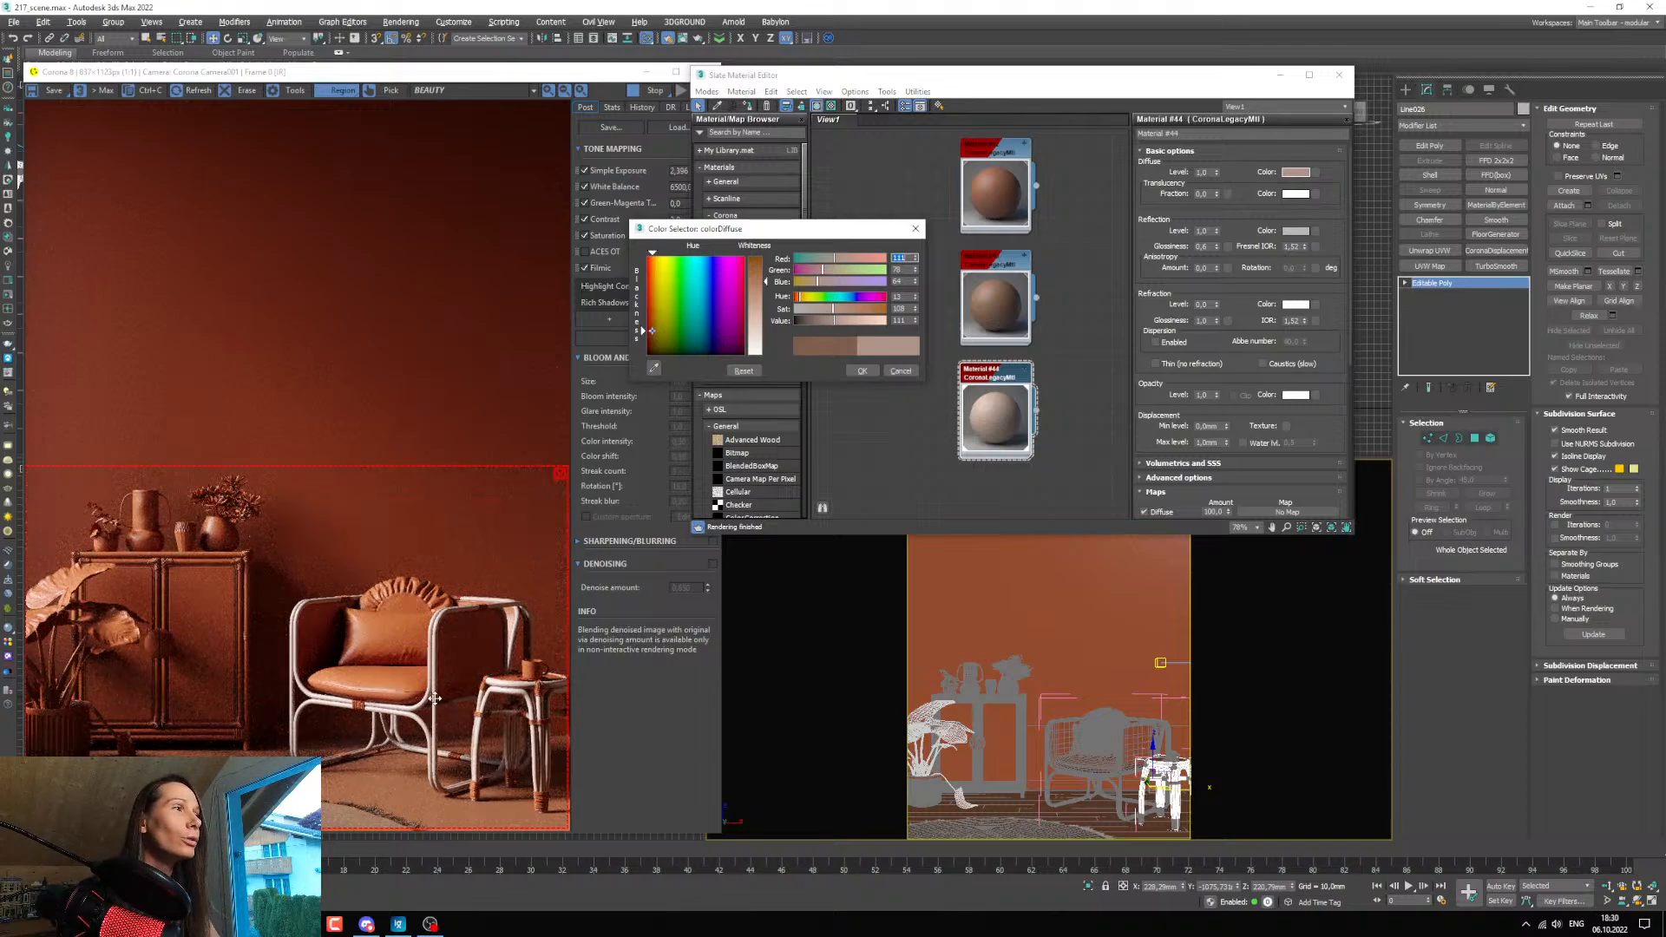
Lower the frame material's diffuse value to about 99 and fine-tune its hue.
double_click(897, 320)
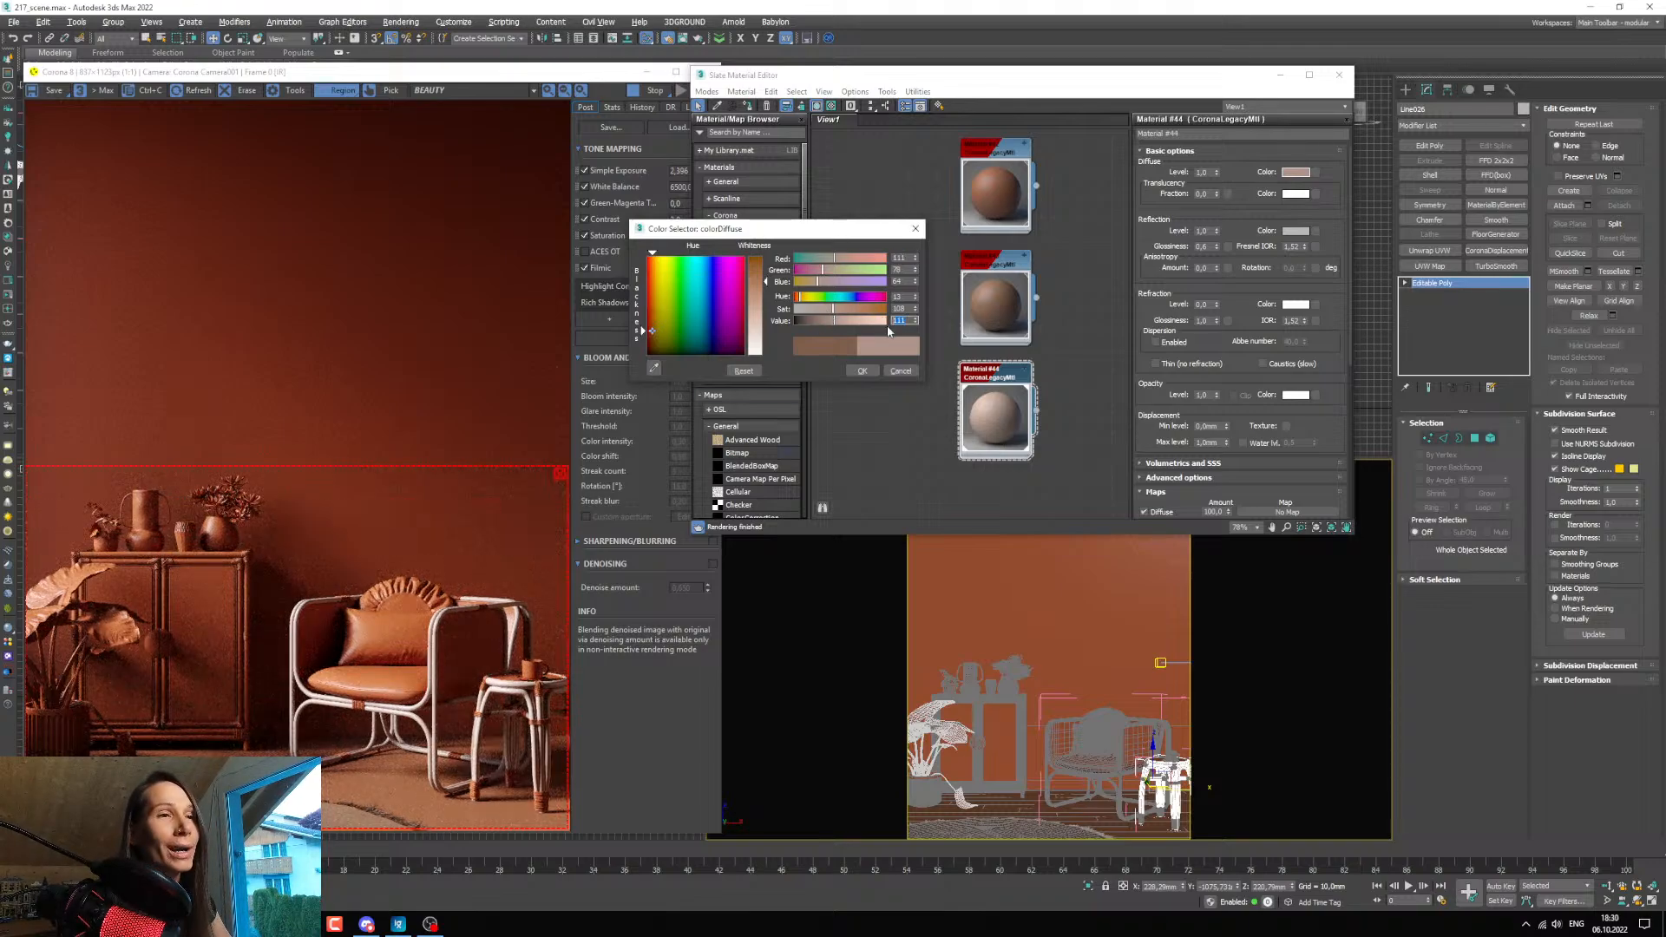
click(829, 321)
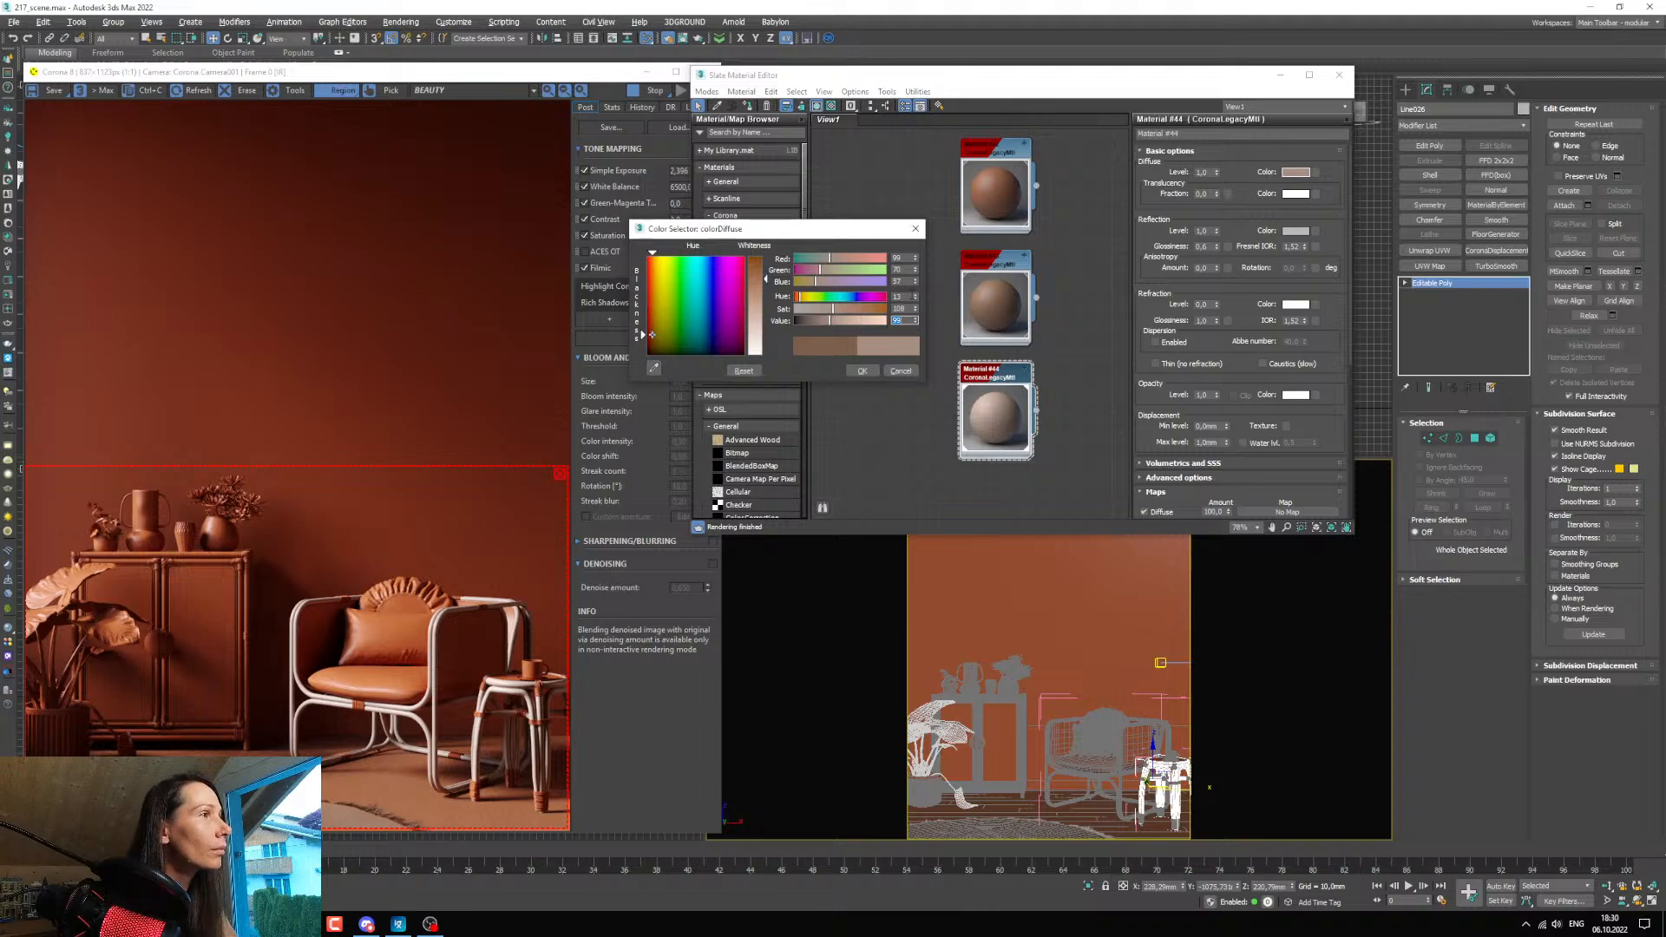
click(915, 296)
click(915, 296)
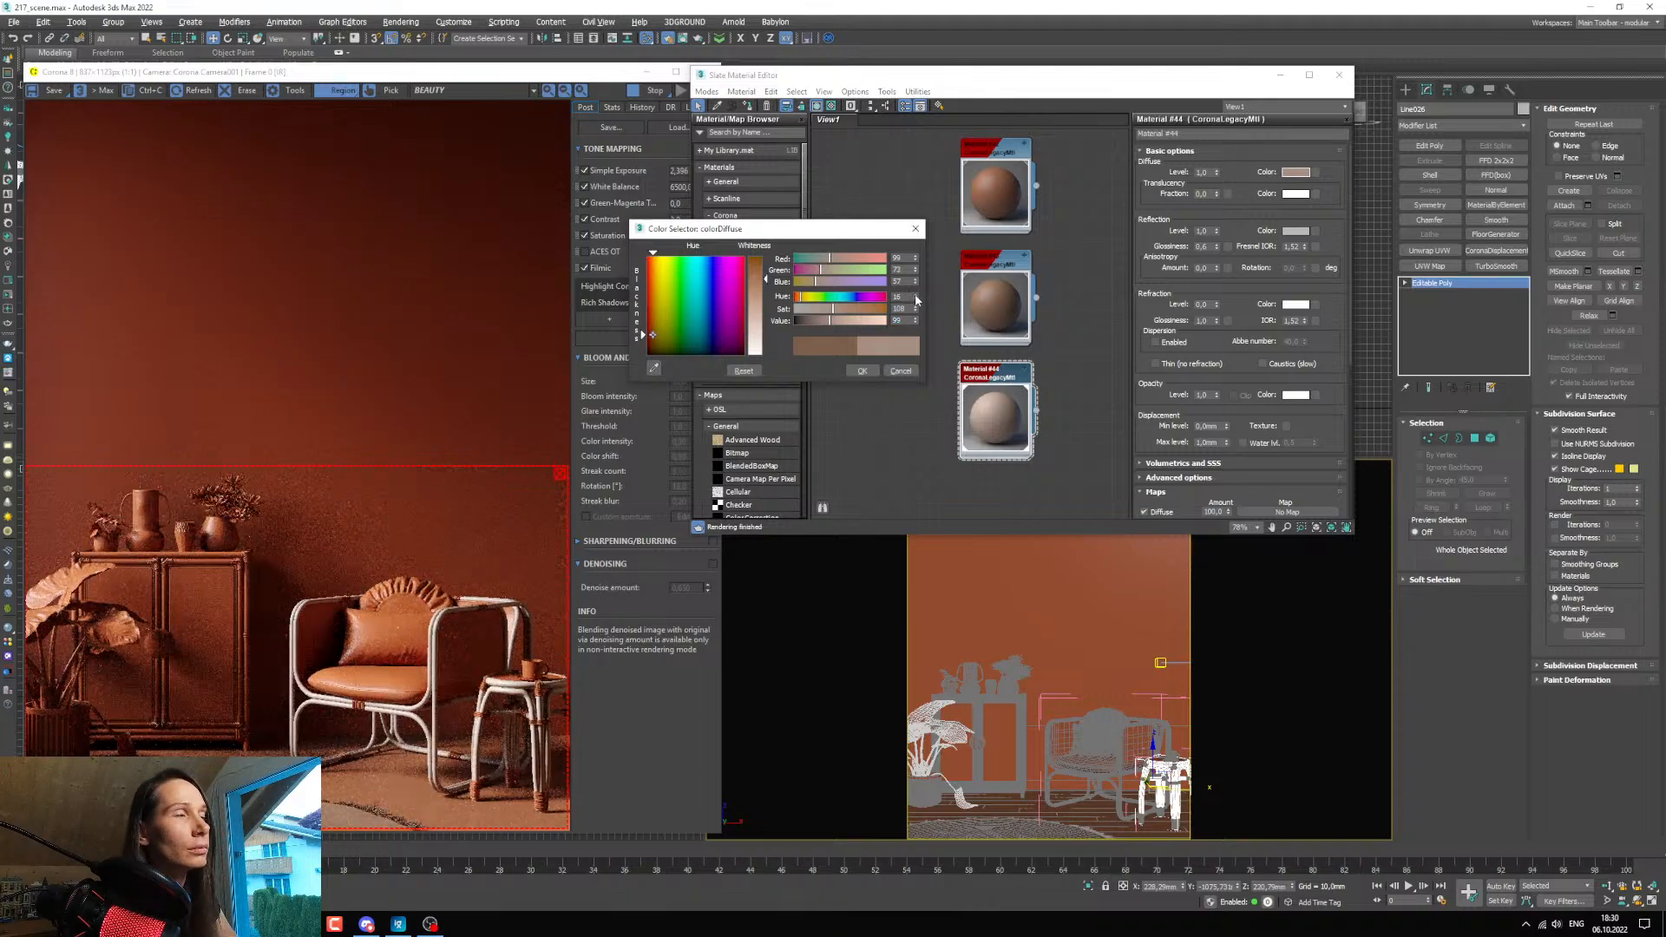
Compare the chair frame in the render and reduce its diffuse colour to a saturation of about 87 and a value of about 89.
scroll(469, 736, up, 2)
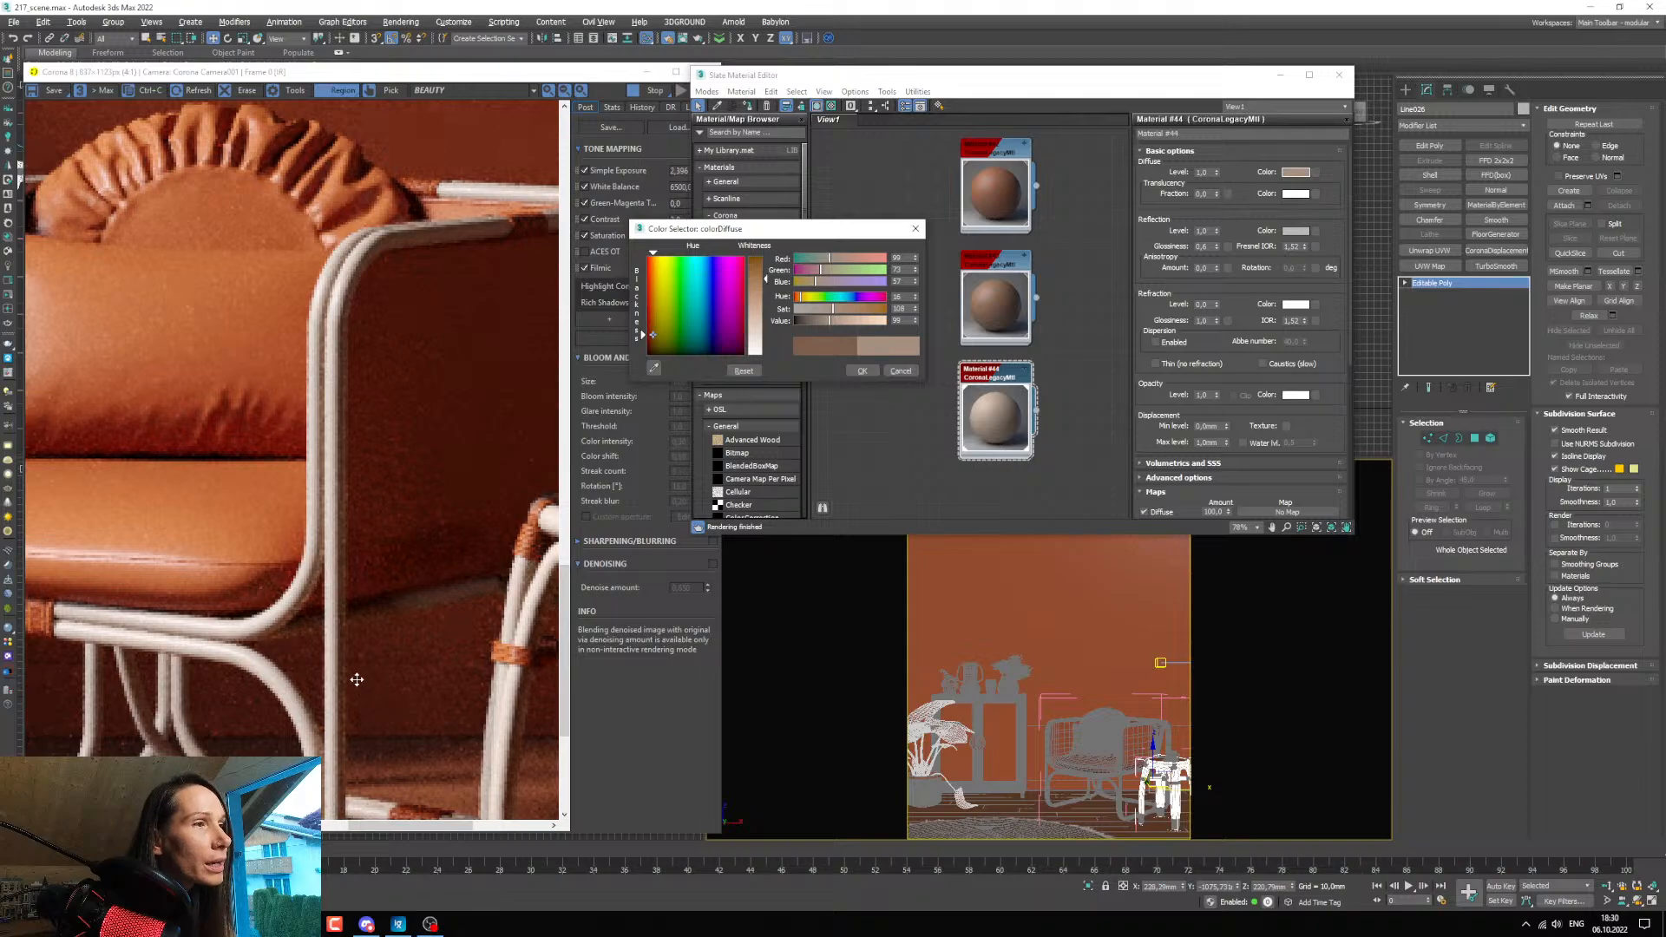
scroll(347, 676, down, 1)
scroll(311, 669, up, 2)
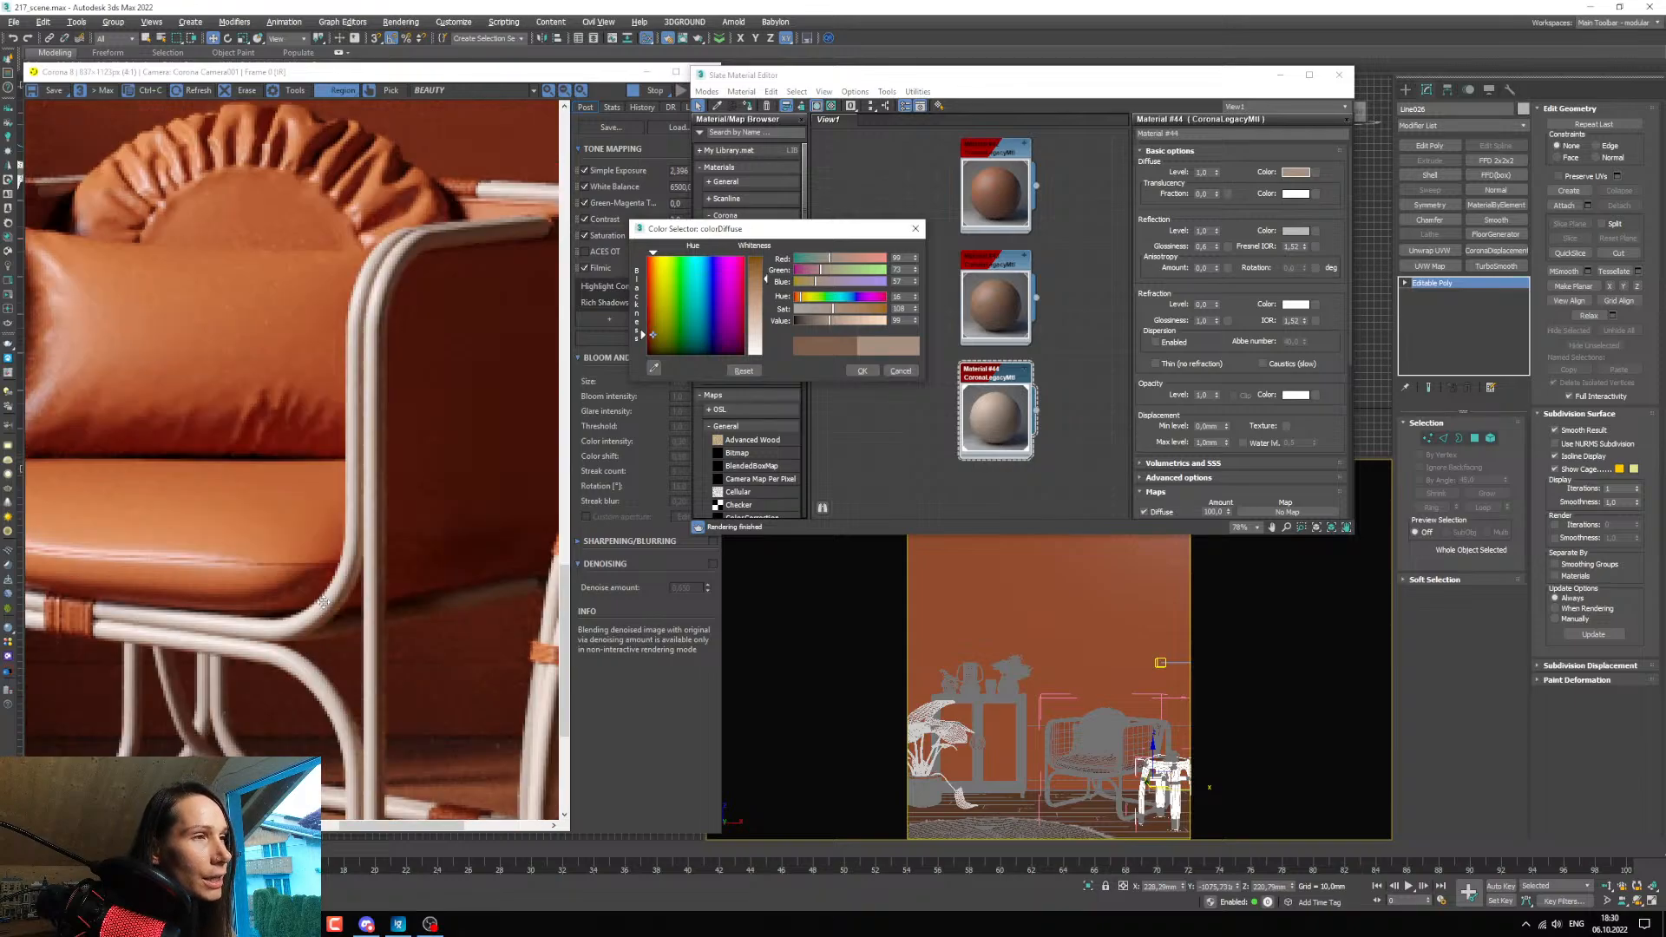
scroll(319, 626, down, 2)
scroll(319, 626, up, 1)
scroll(325, 621, down, 2)
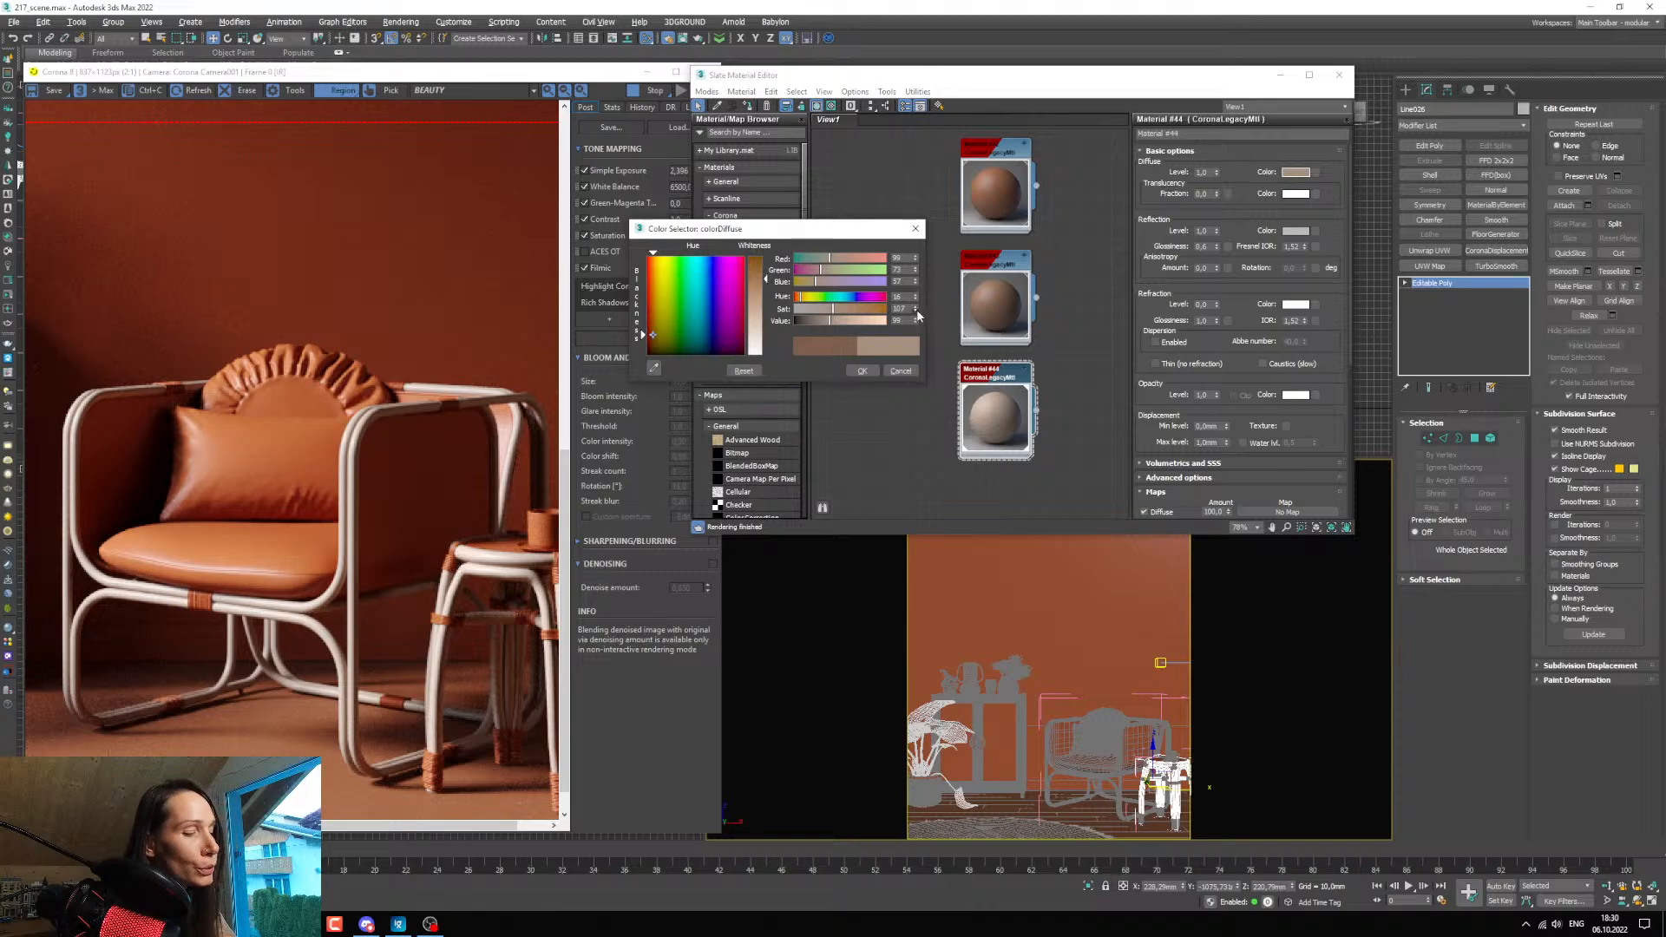
drag(918, 315, 917, 322)
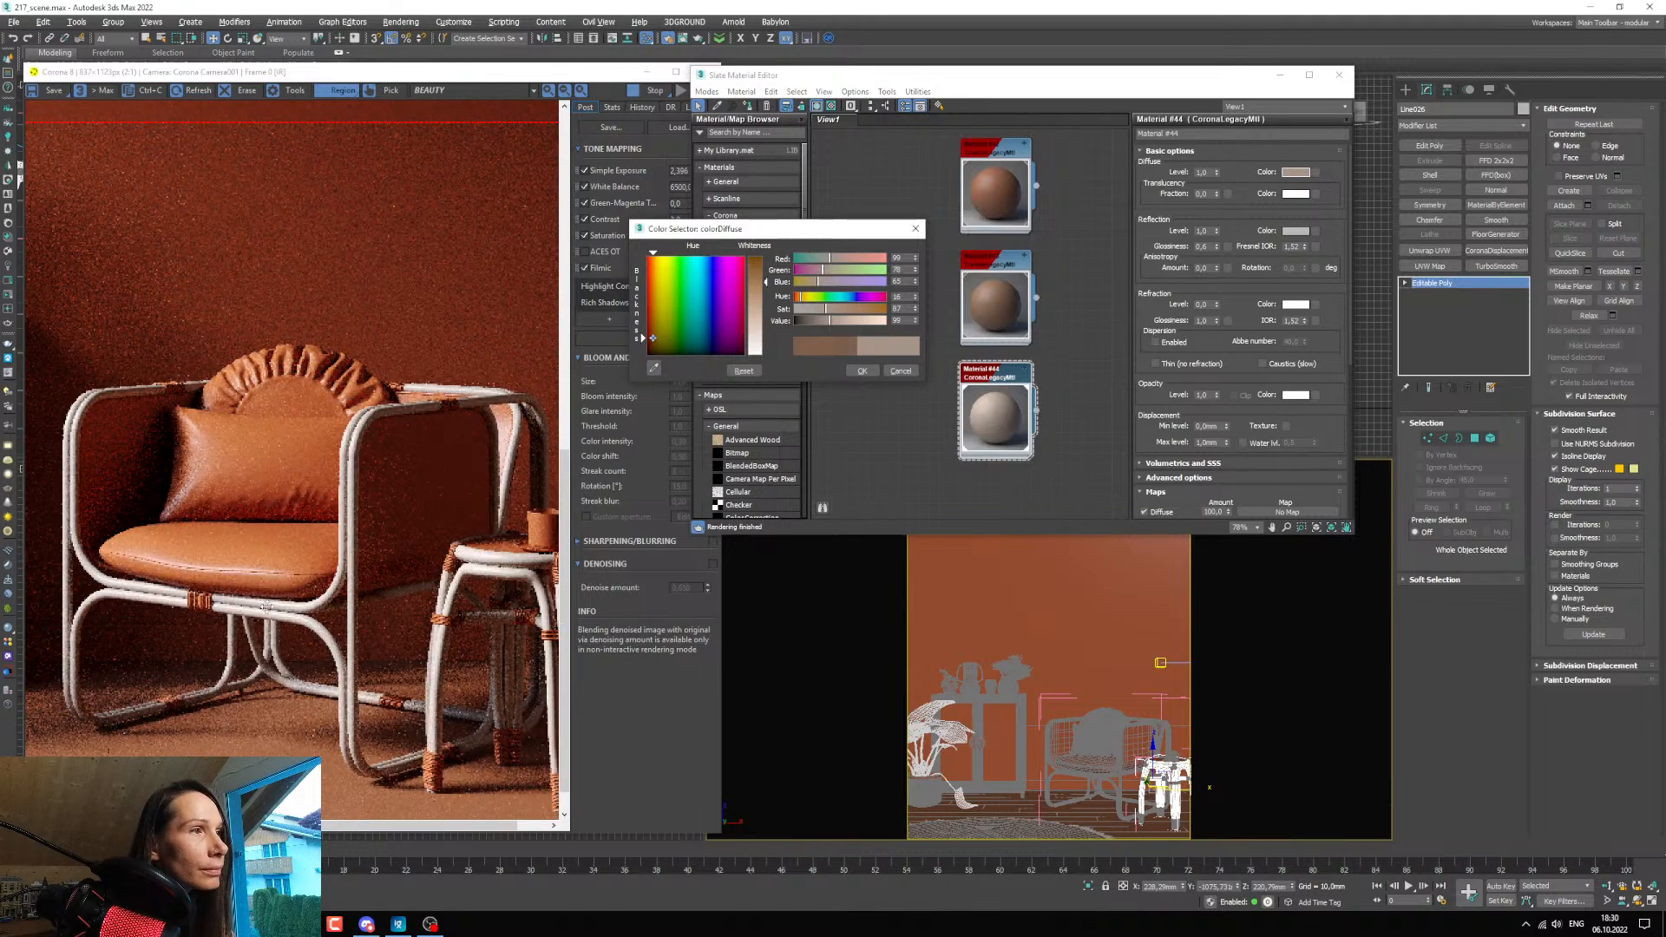
scroll(266, 608, up, 1)
scroll(135, 603, down, 2)
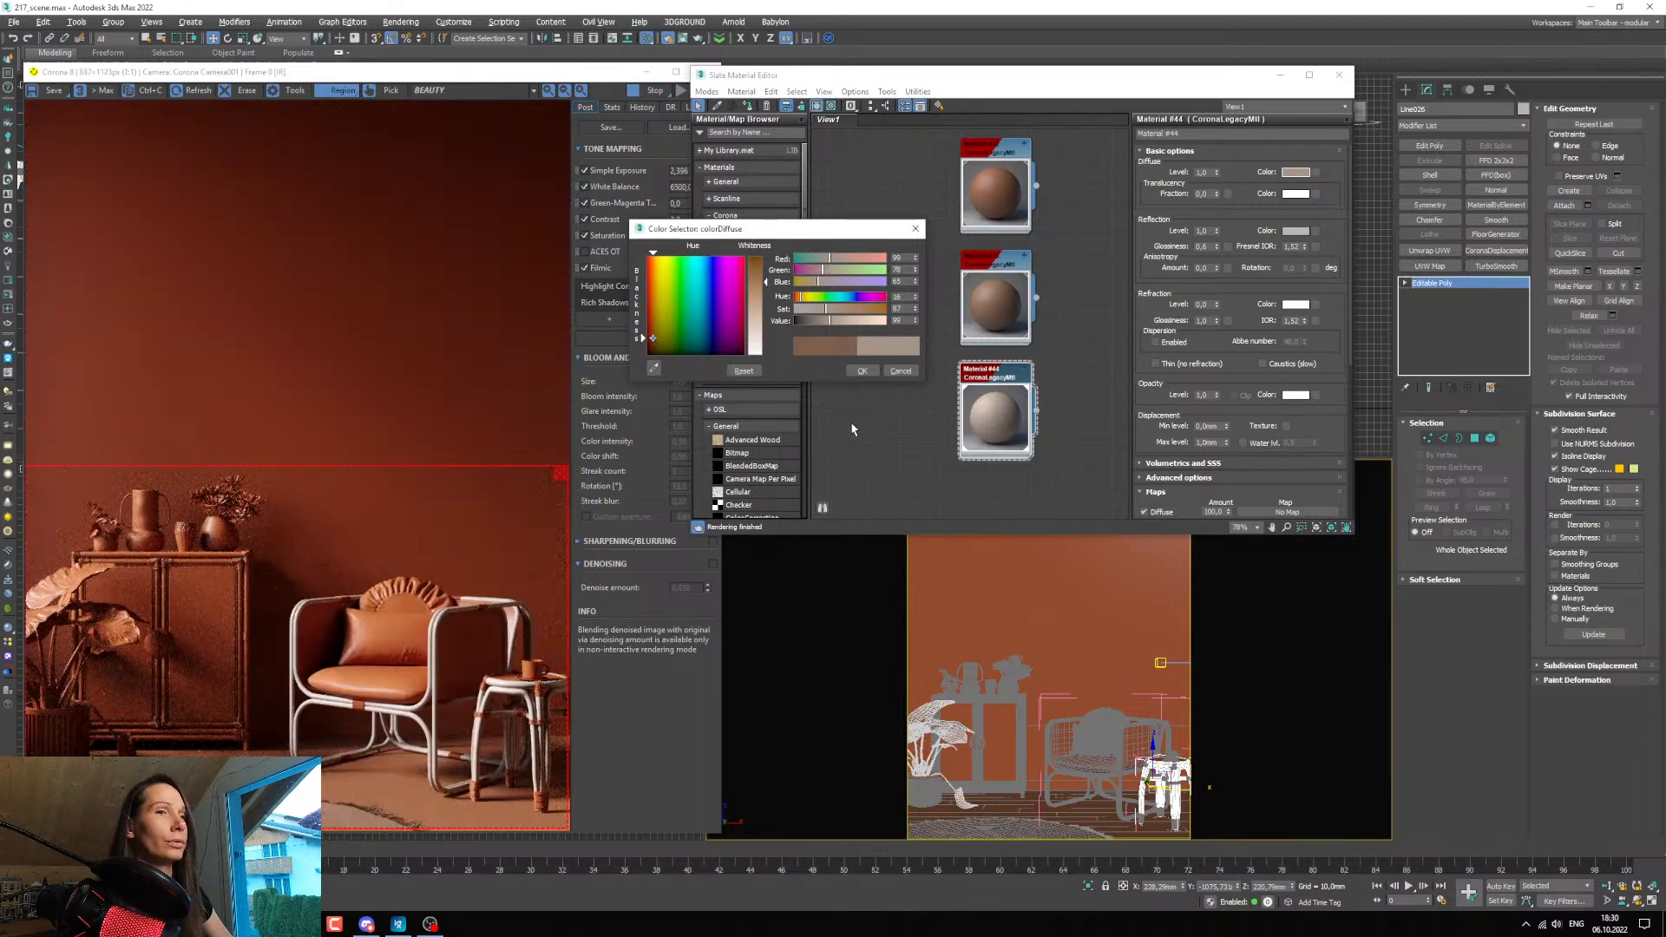
drag(0, 157, 0, 173)
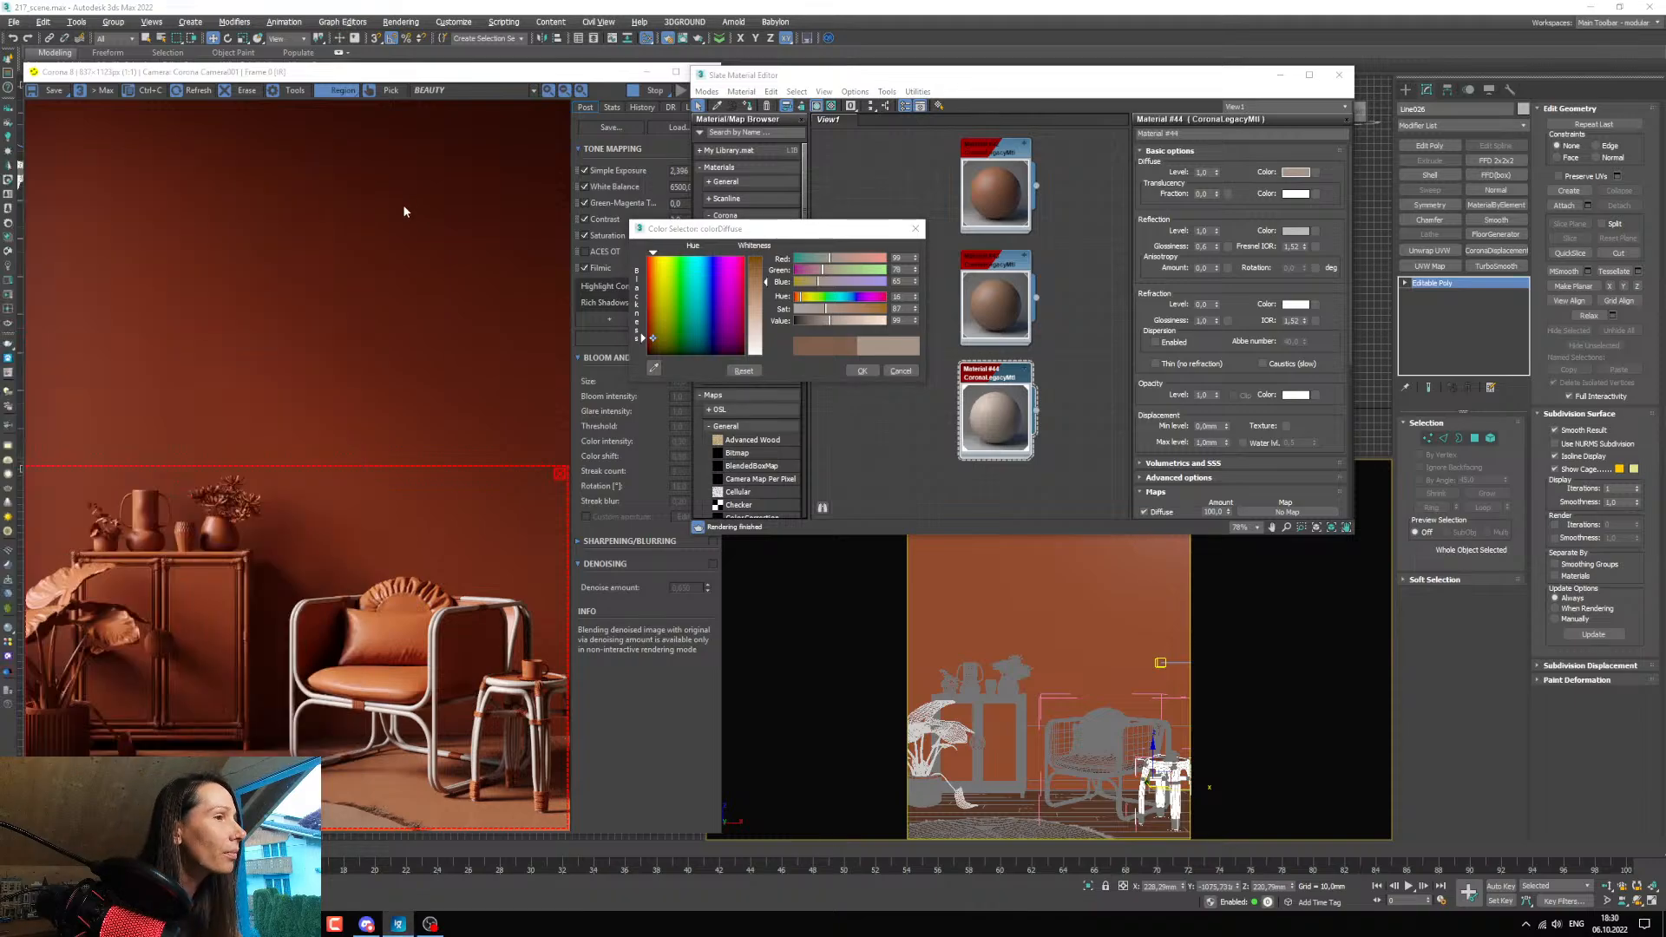
Accept the frame colour, then duplicate the frame material and assign the copy to the cabinet, using the reference image as a guide.
click(863, 370)
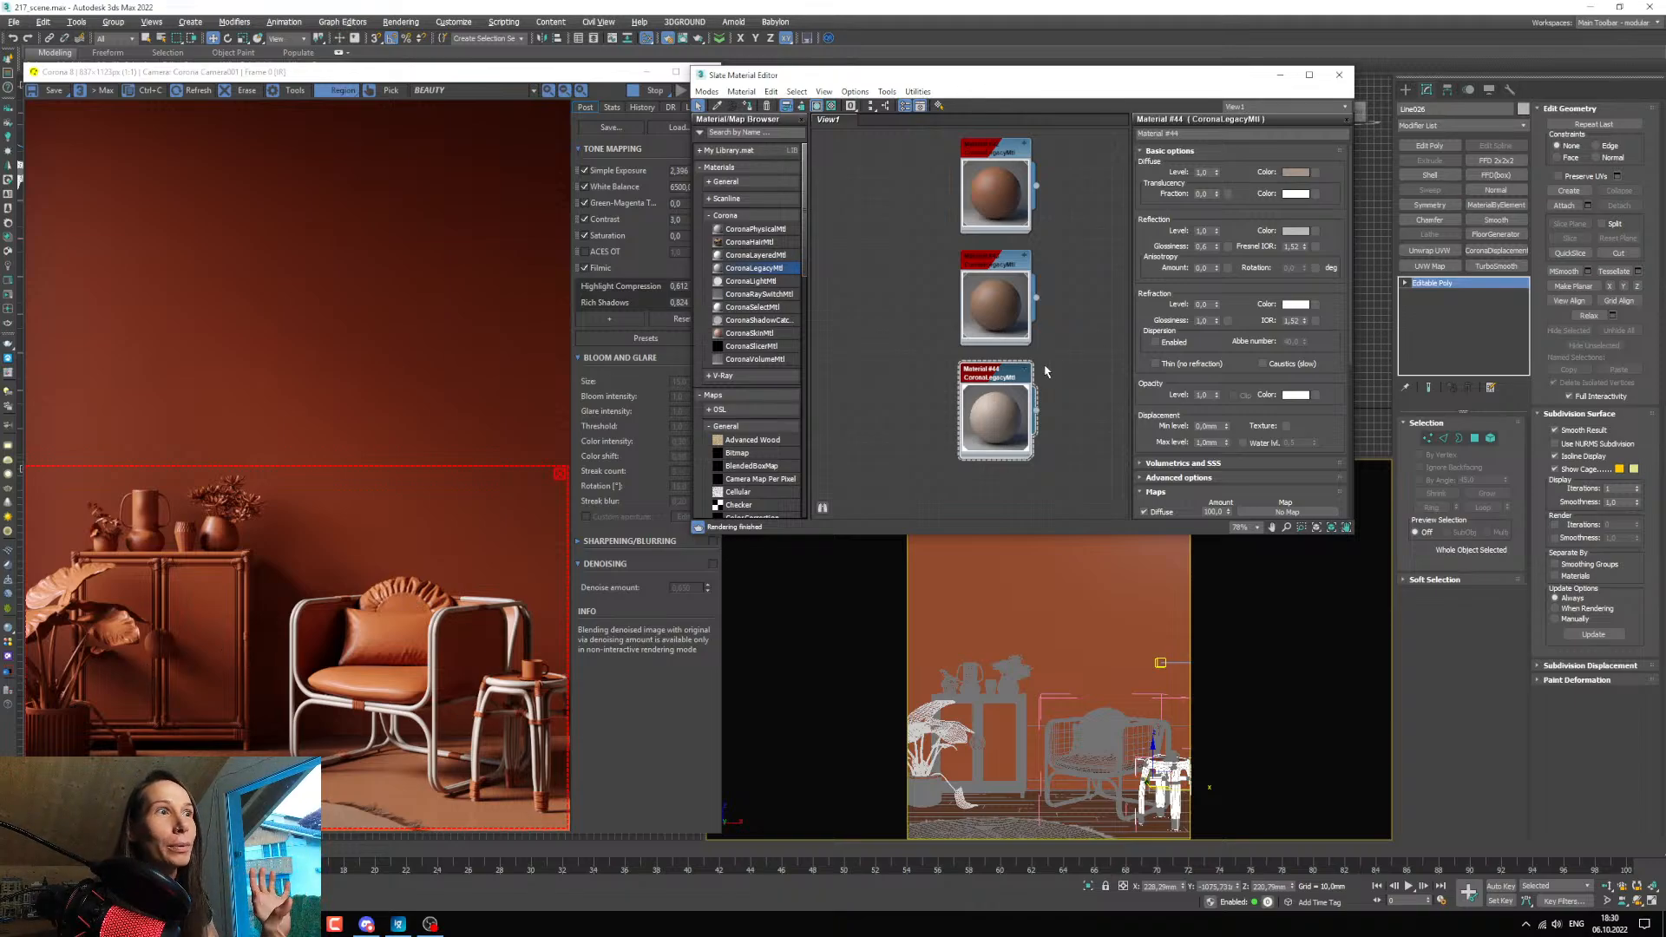
middle_drag(937, 432, 926, 358)
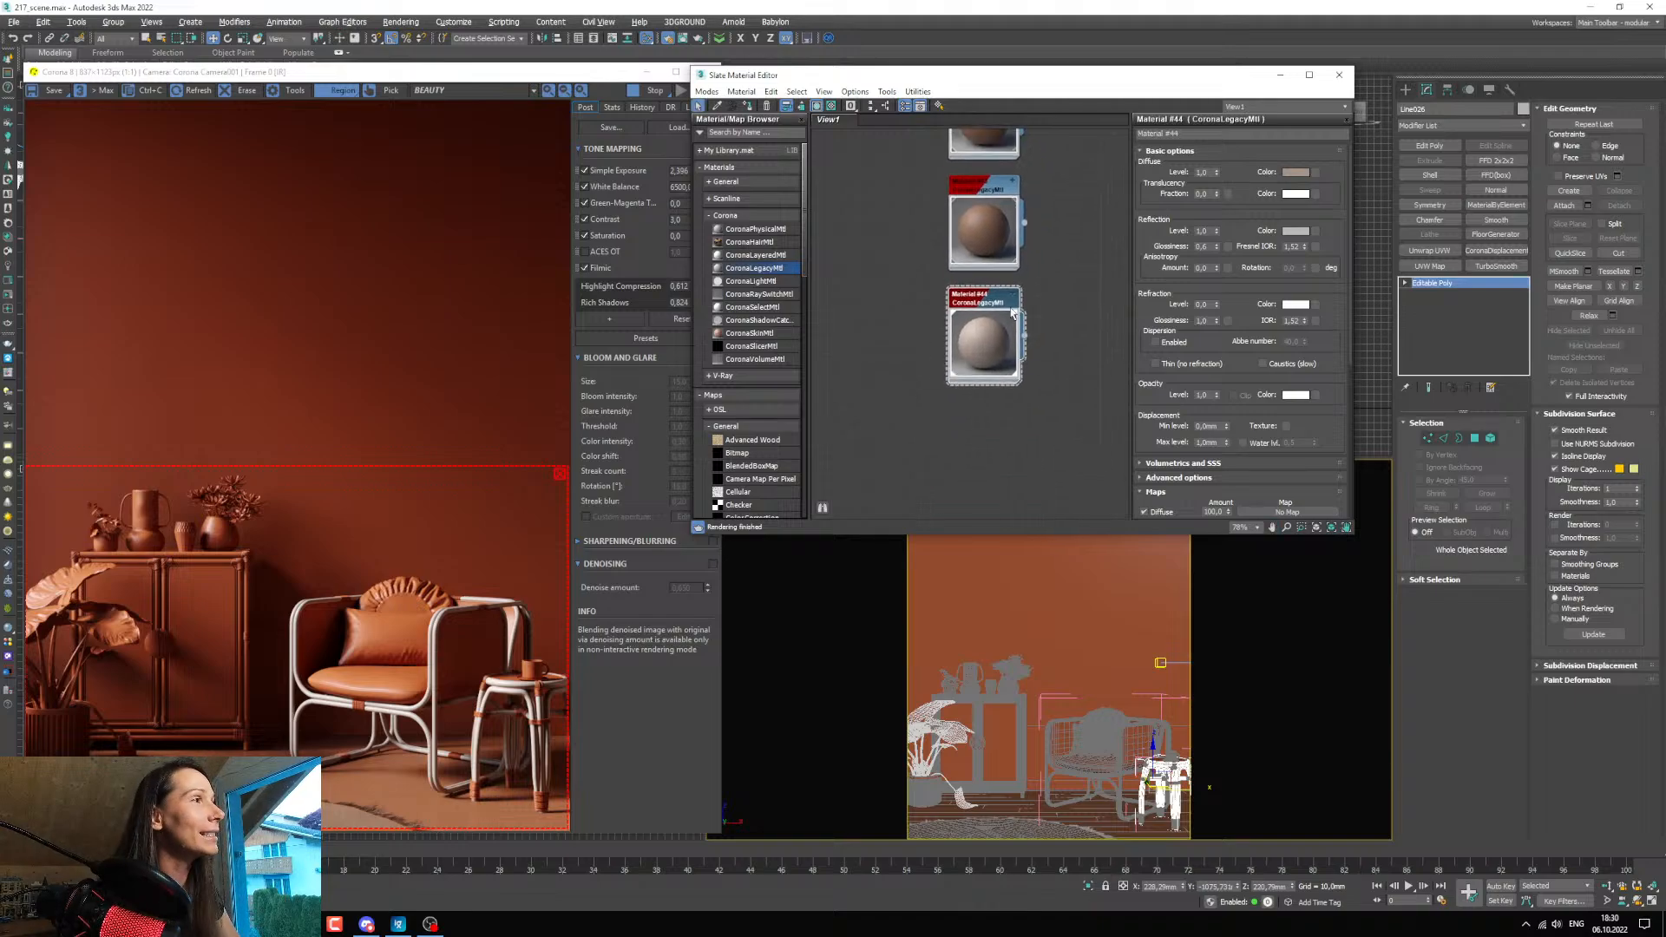
shift+drag(981, 299, 977, 404)
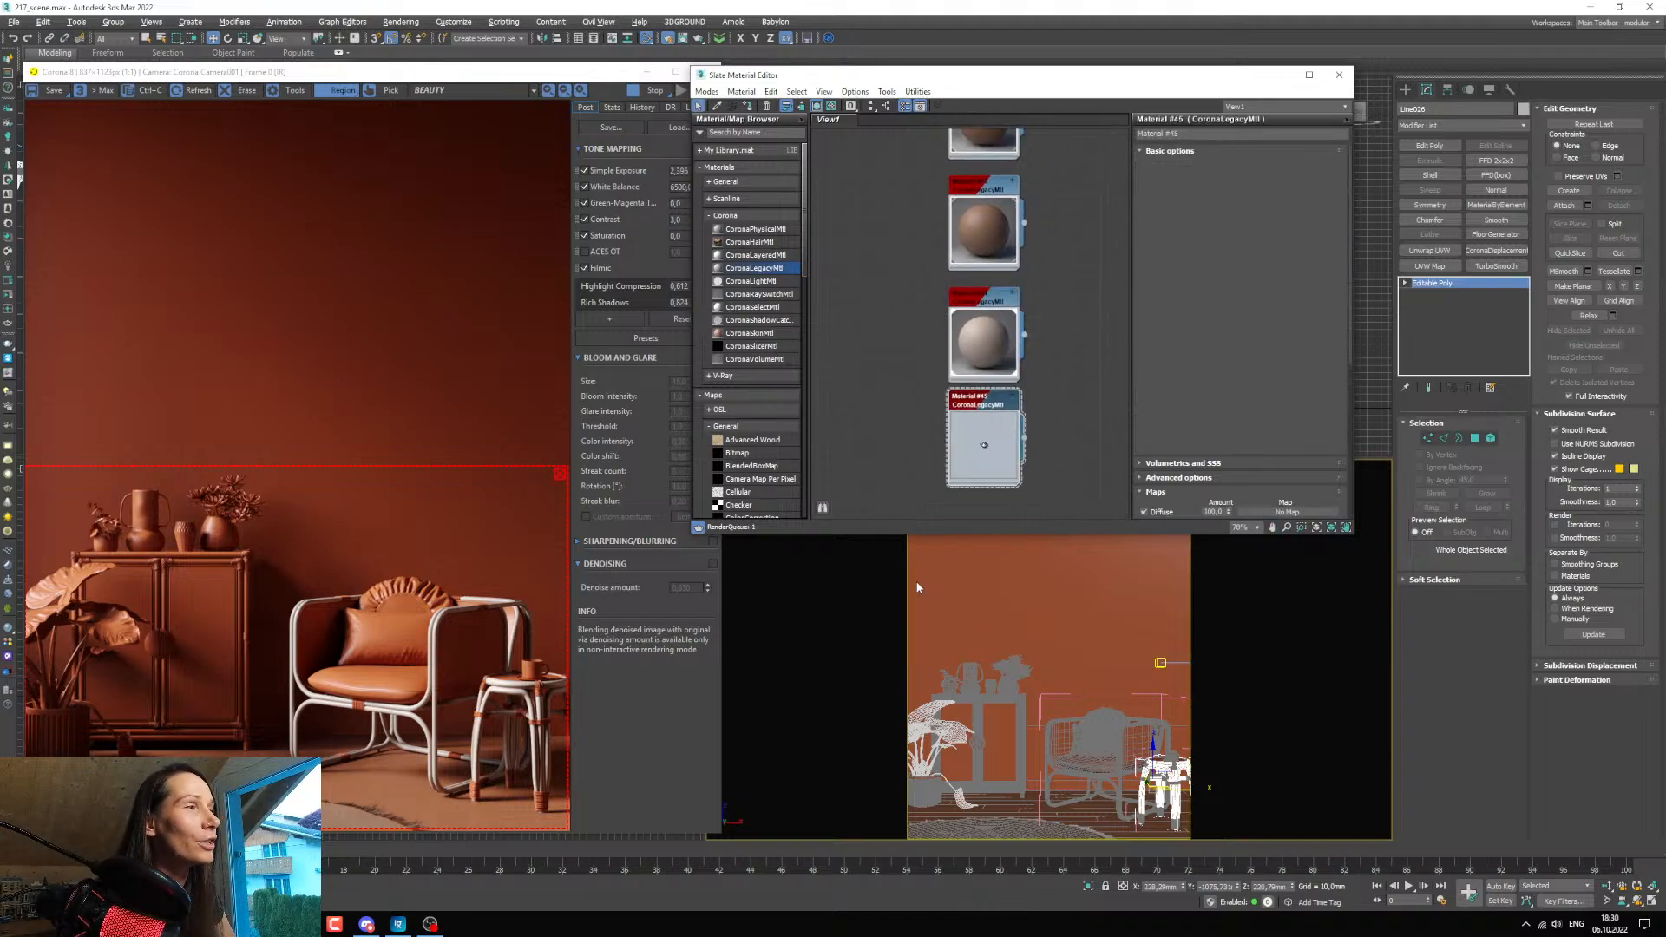
click(1002, 728)
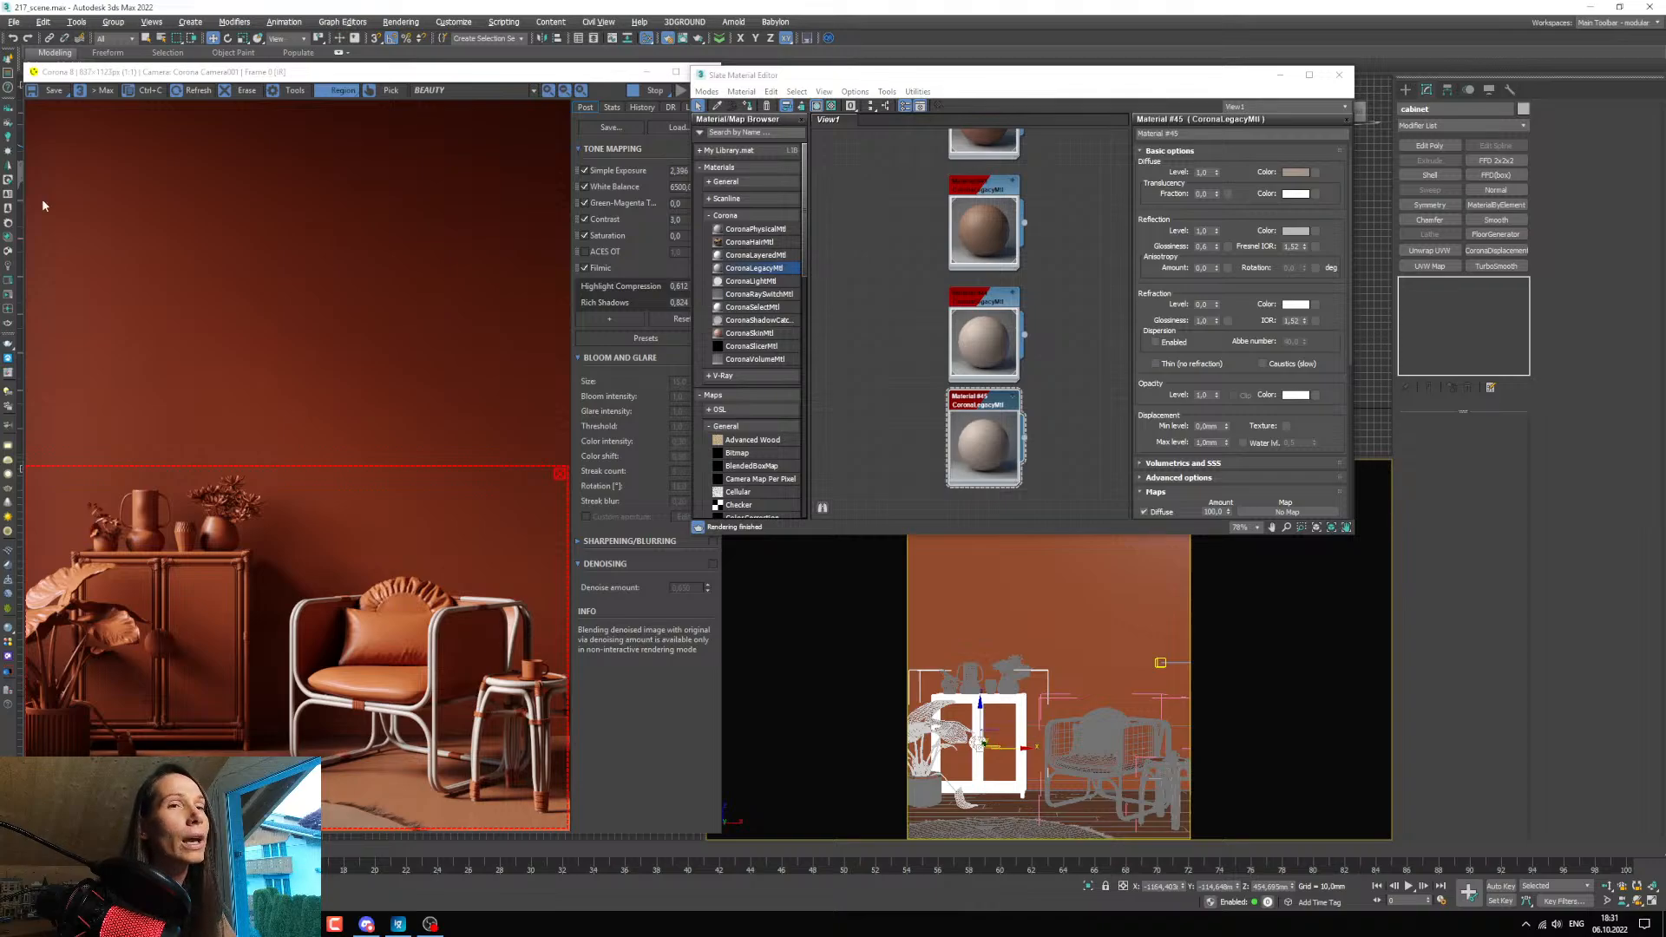
drag(0, 178, 384, 161)
scroll(260, 581, up, 4)
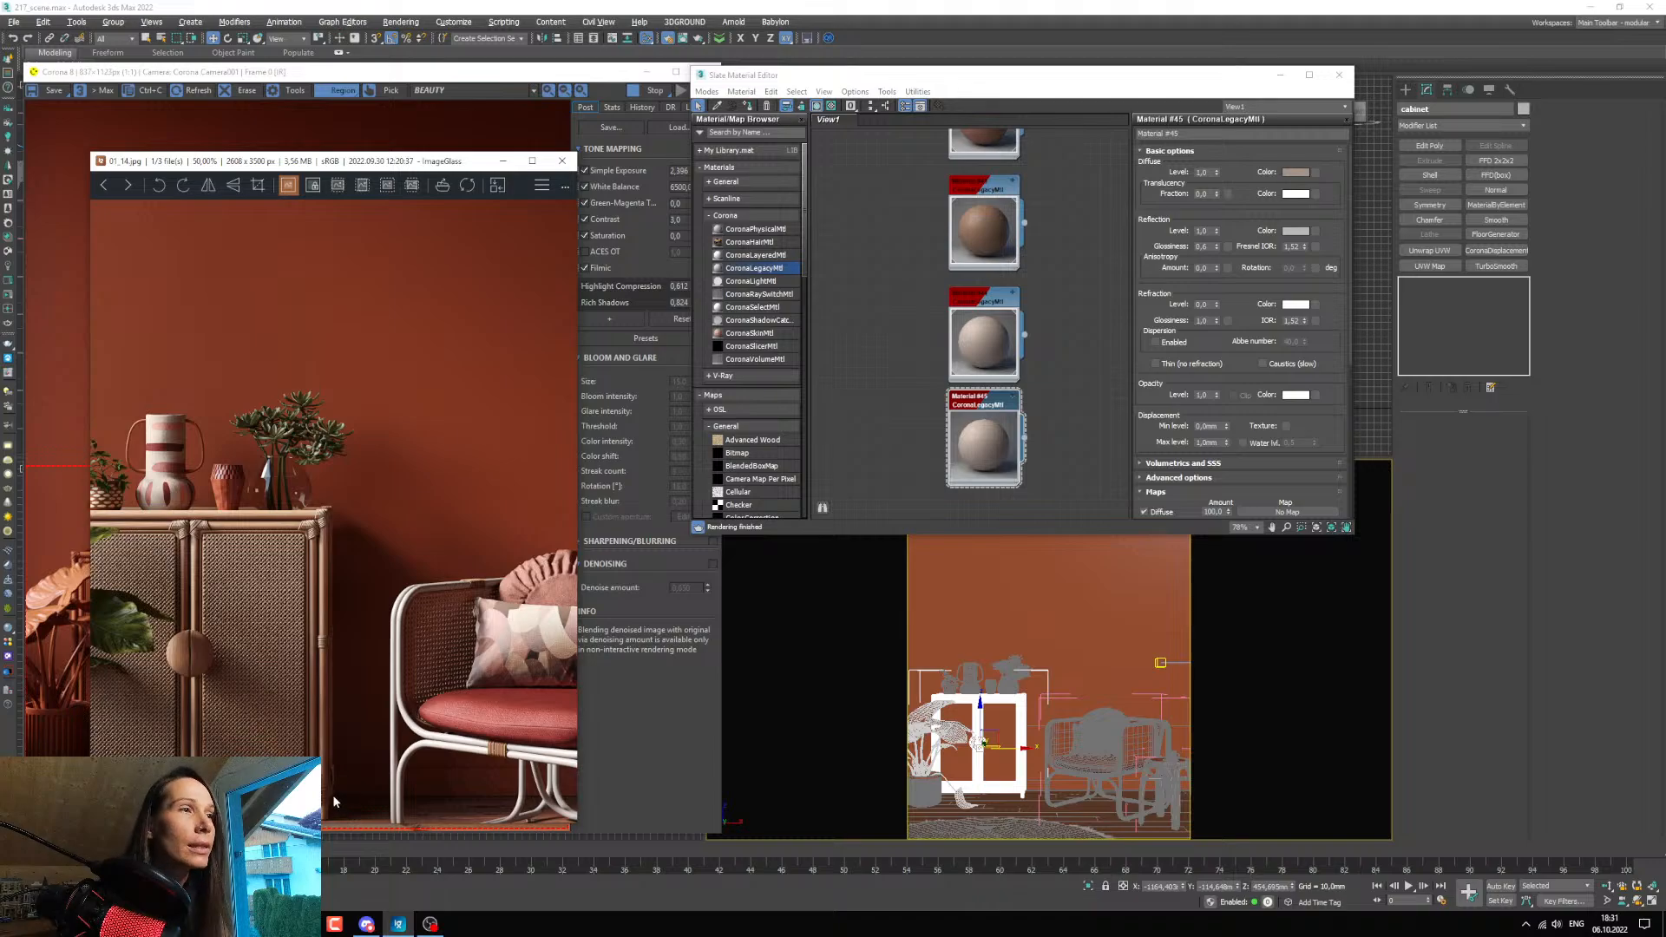
click(321, 139)
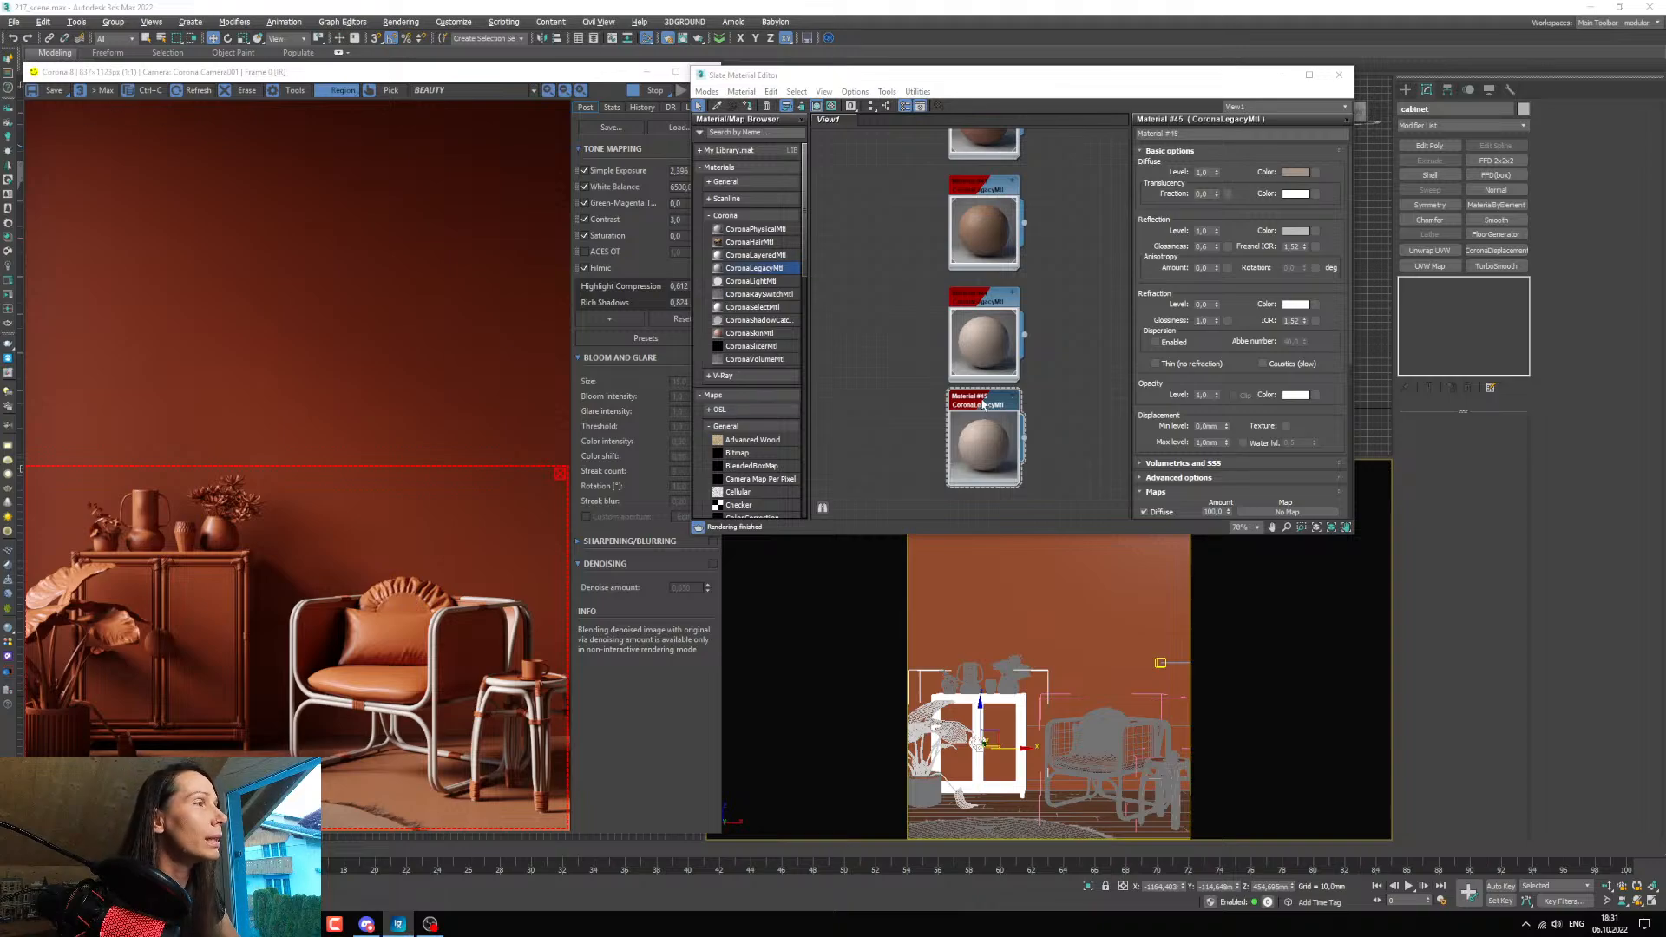
middle_drag(963, 444, 951, 387)
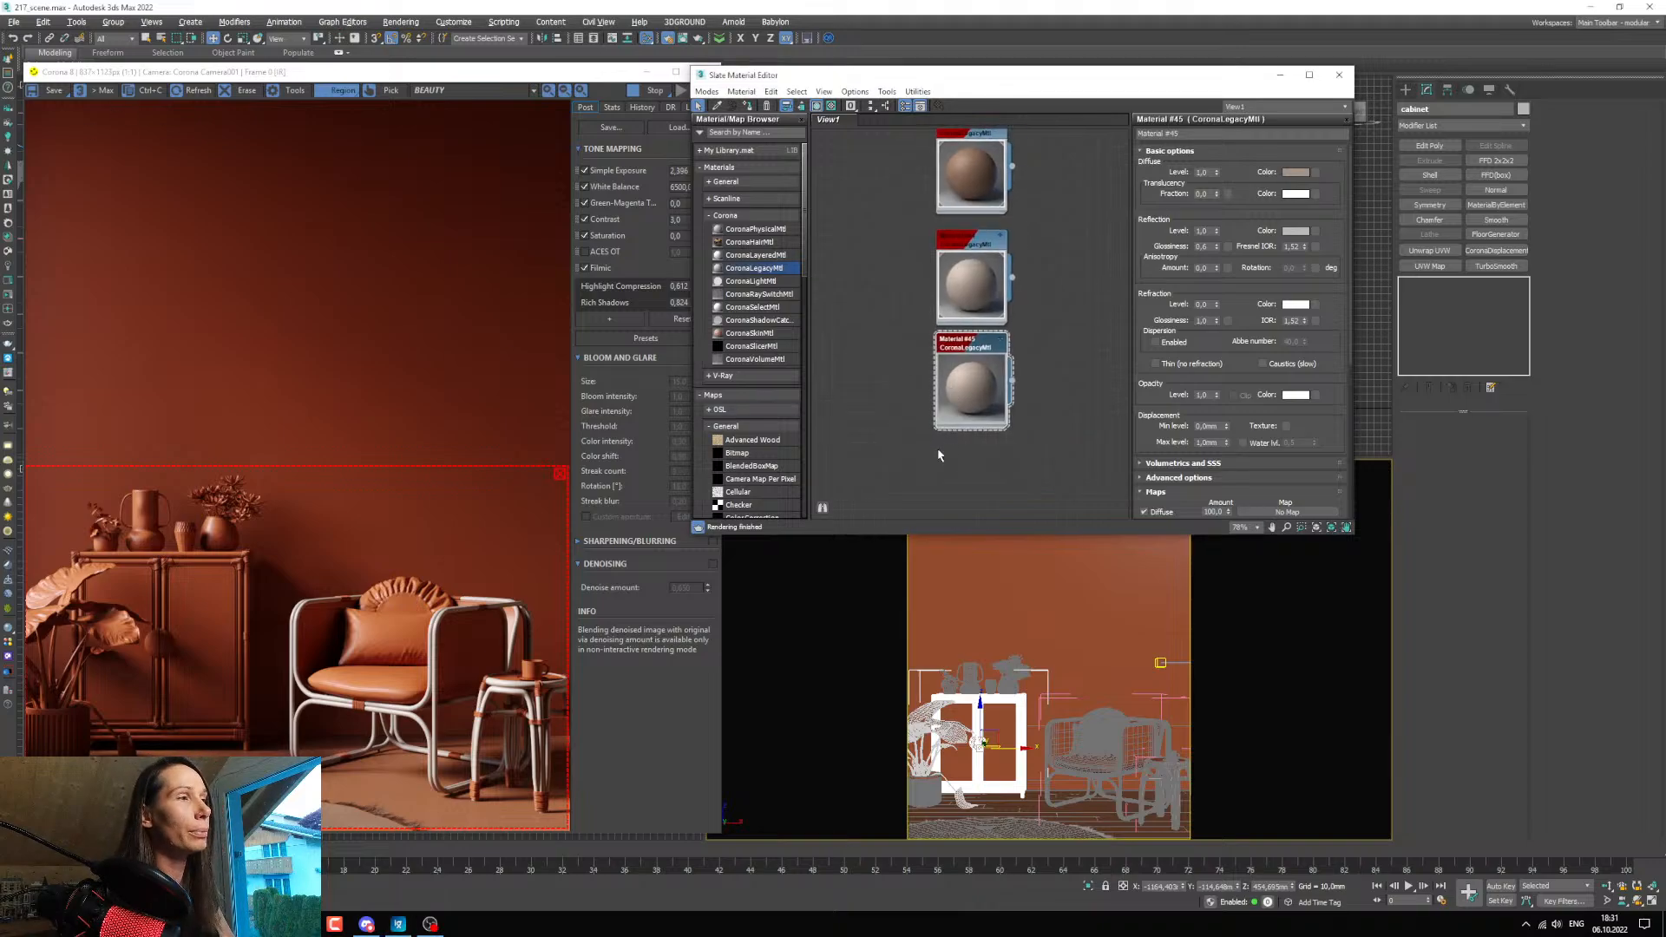
click(747, 107)
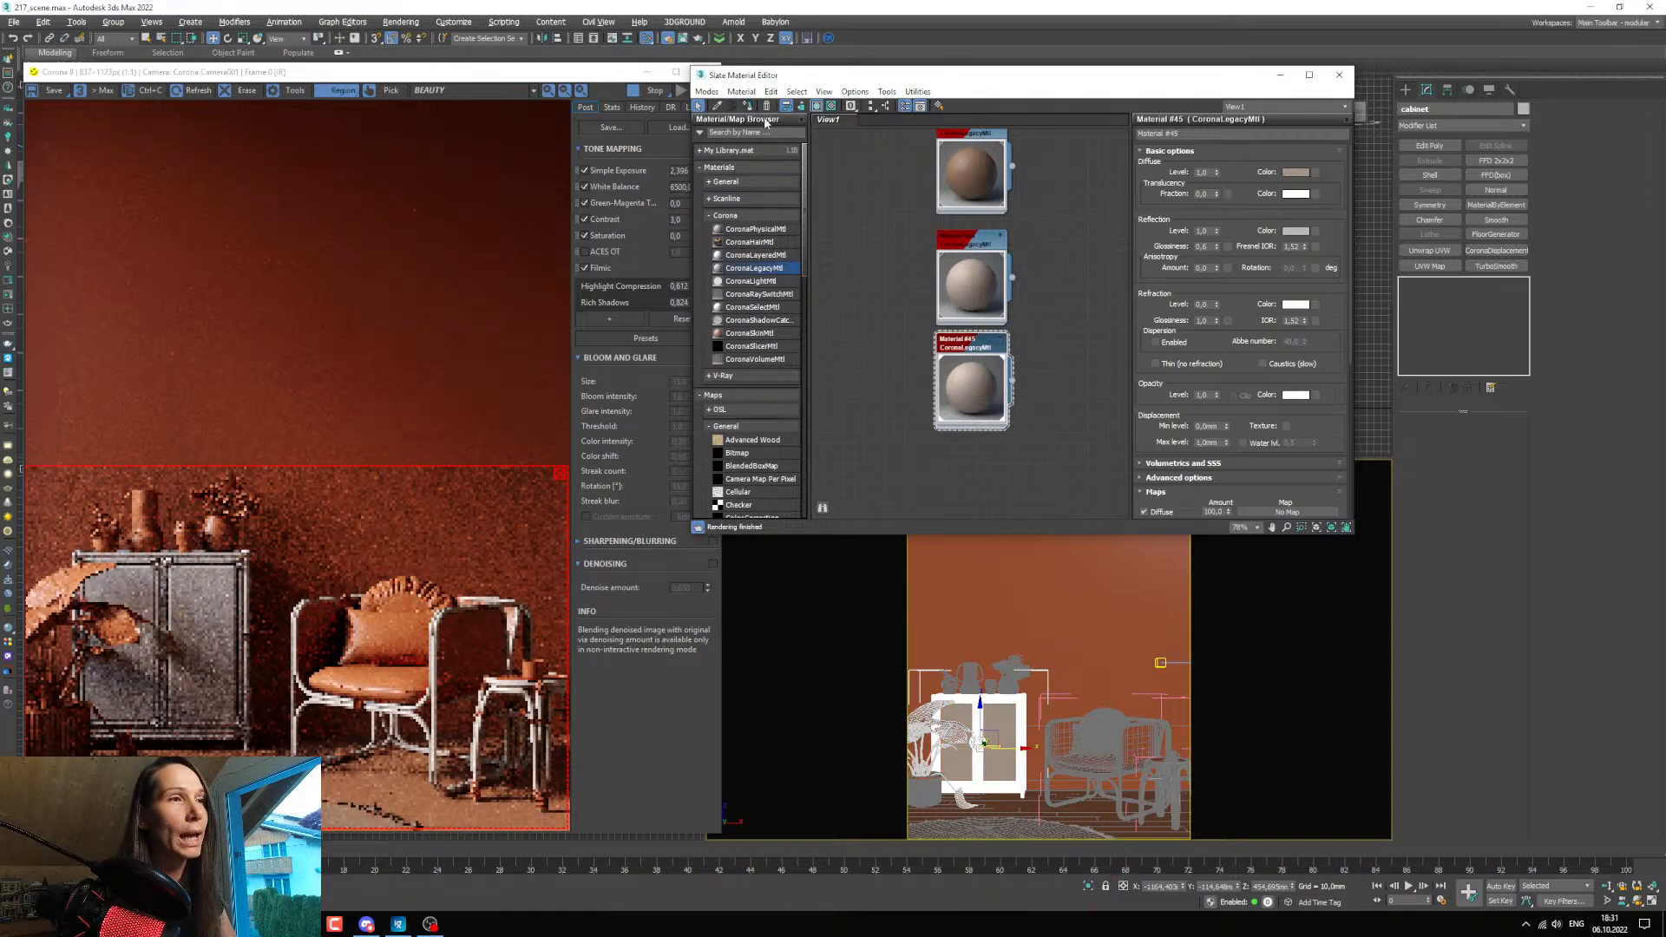
Set the cabinet material's diffuse colour to hue 14, a saturation of about 167 and a value of 111.
click(1295, 172)
mouse_move(828, 318)
mouse_down()
mouse_move(810, 323)
mouse_move(851, 315)
mouse_up()
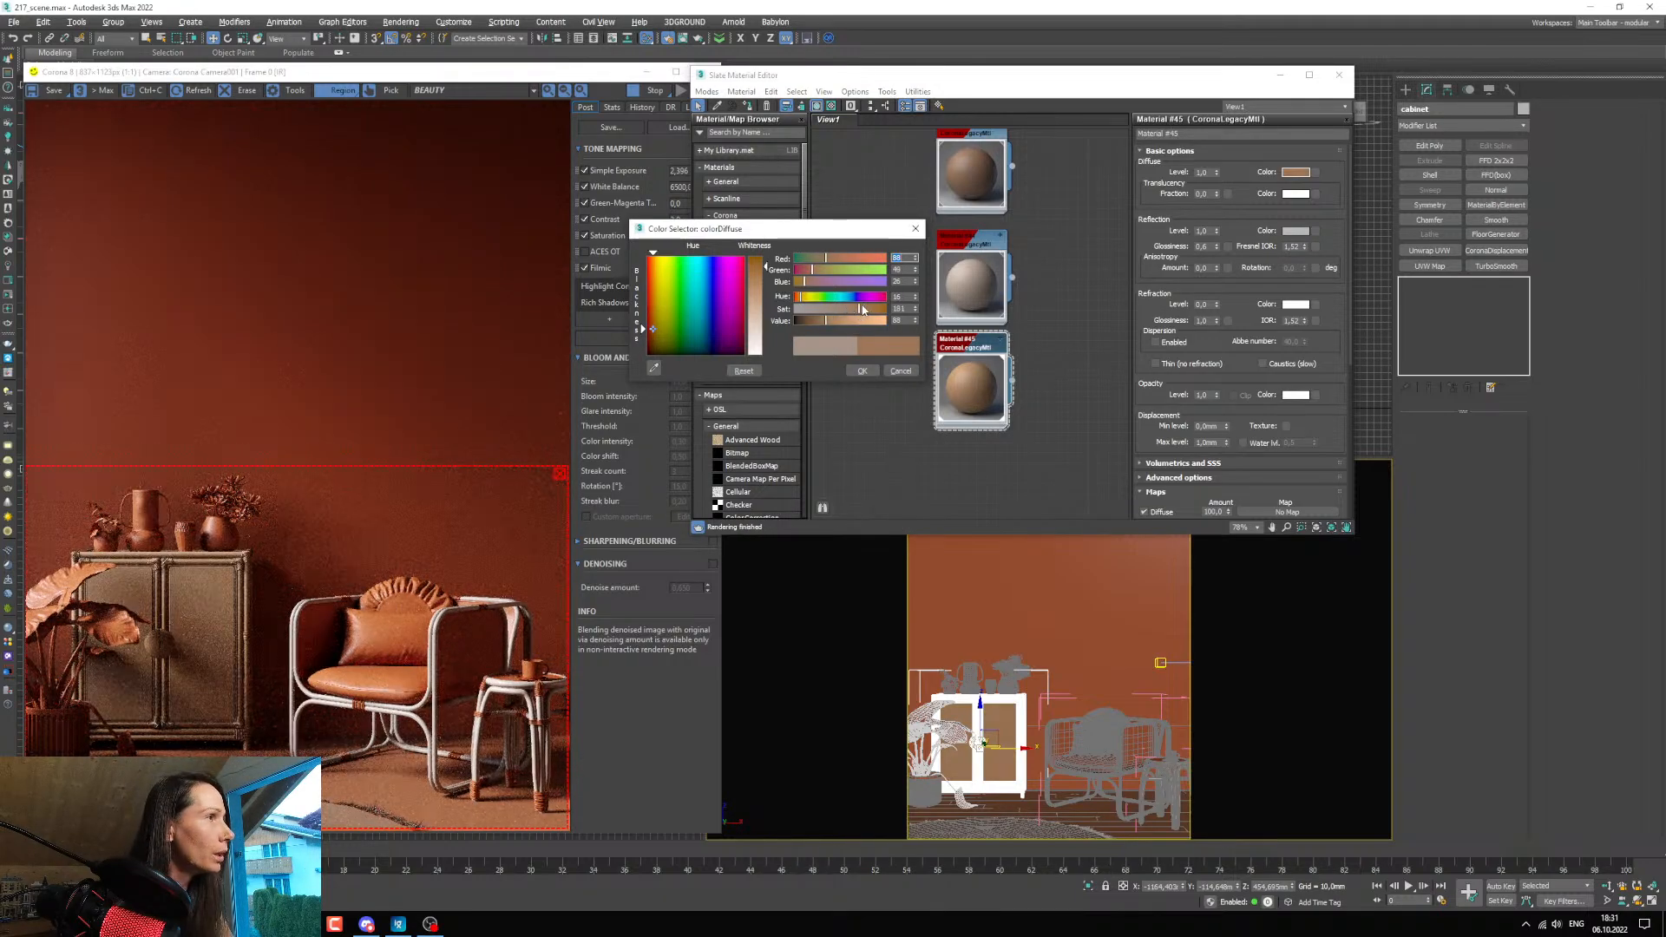
click(914, 299)
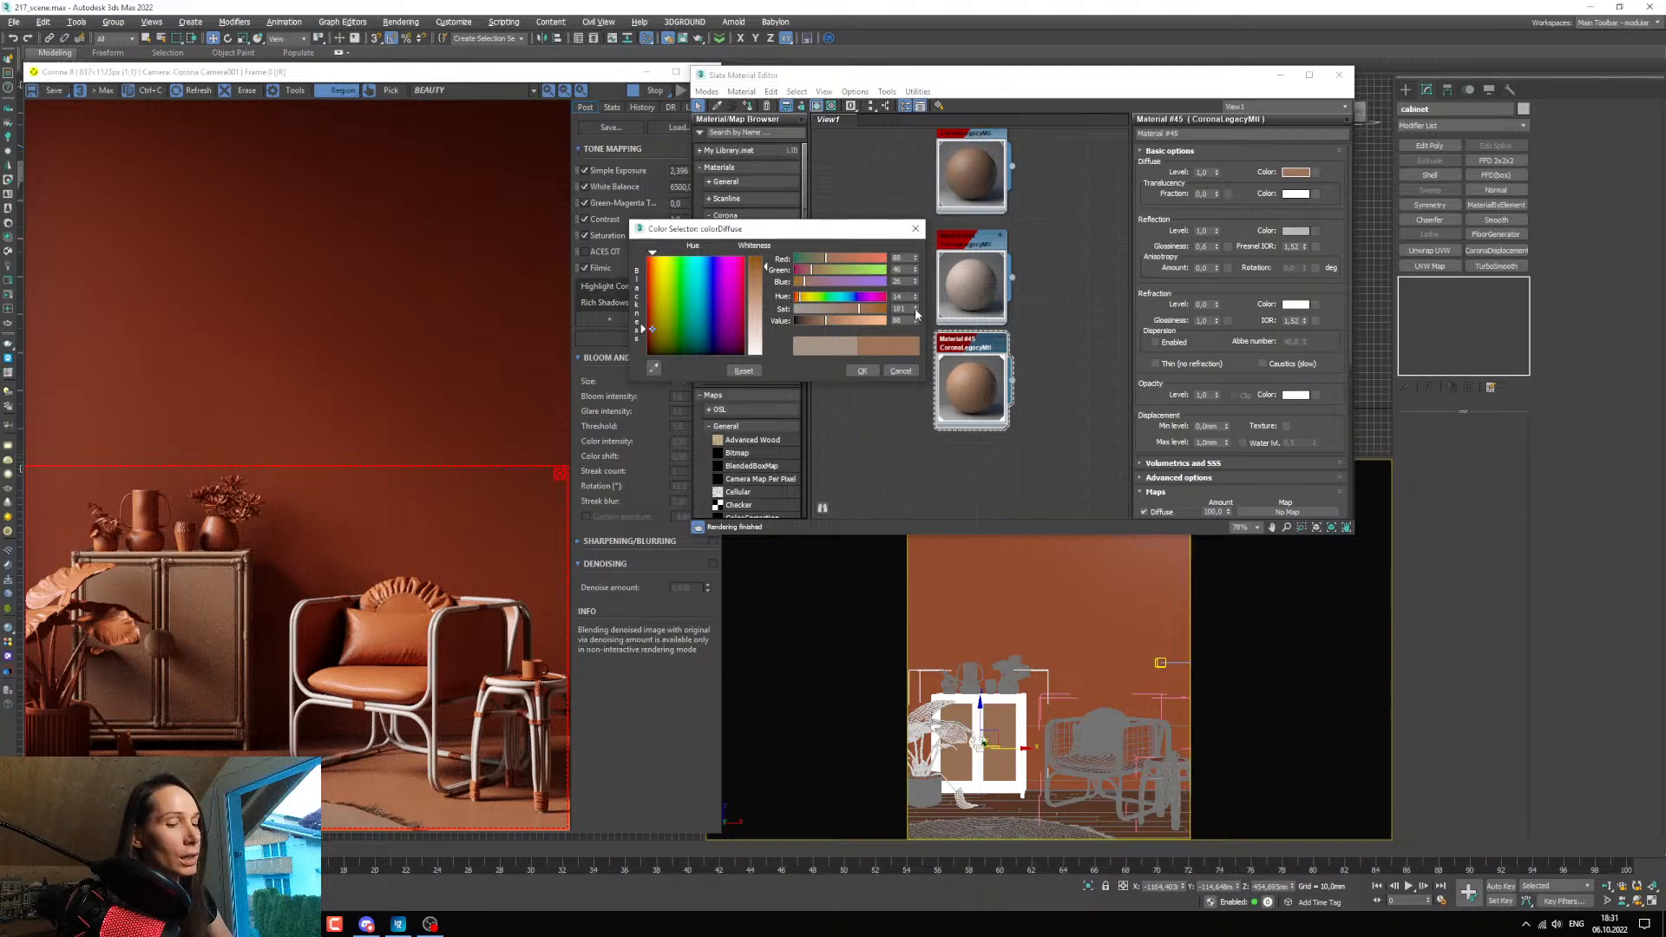
drag(915, 309, 917, 333)
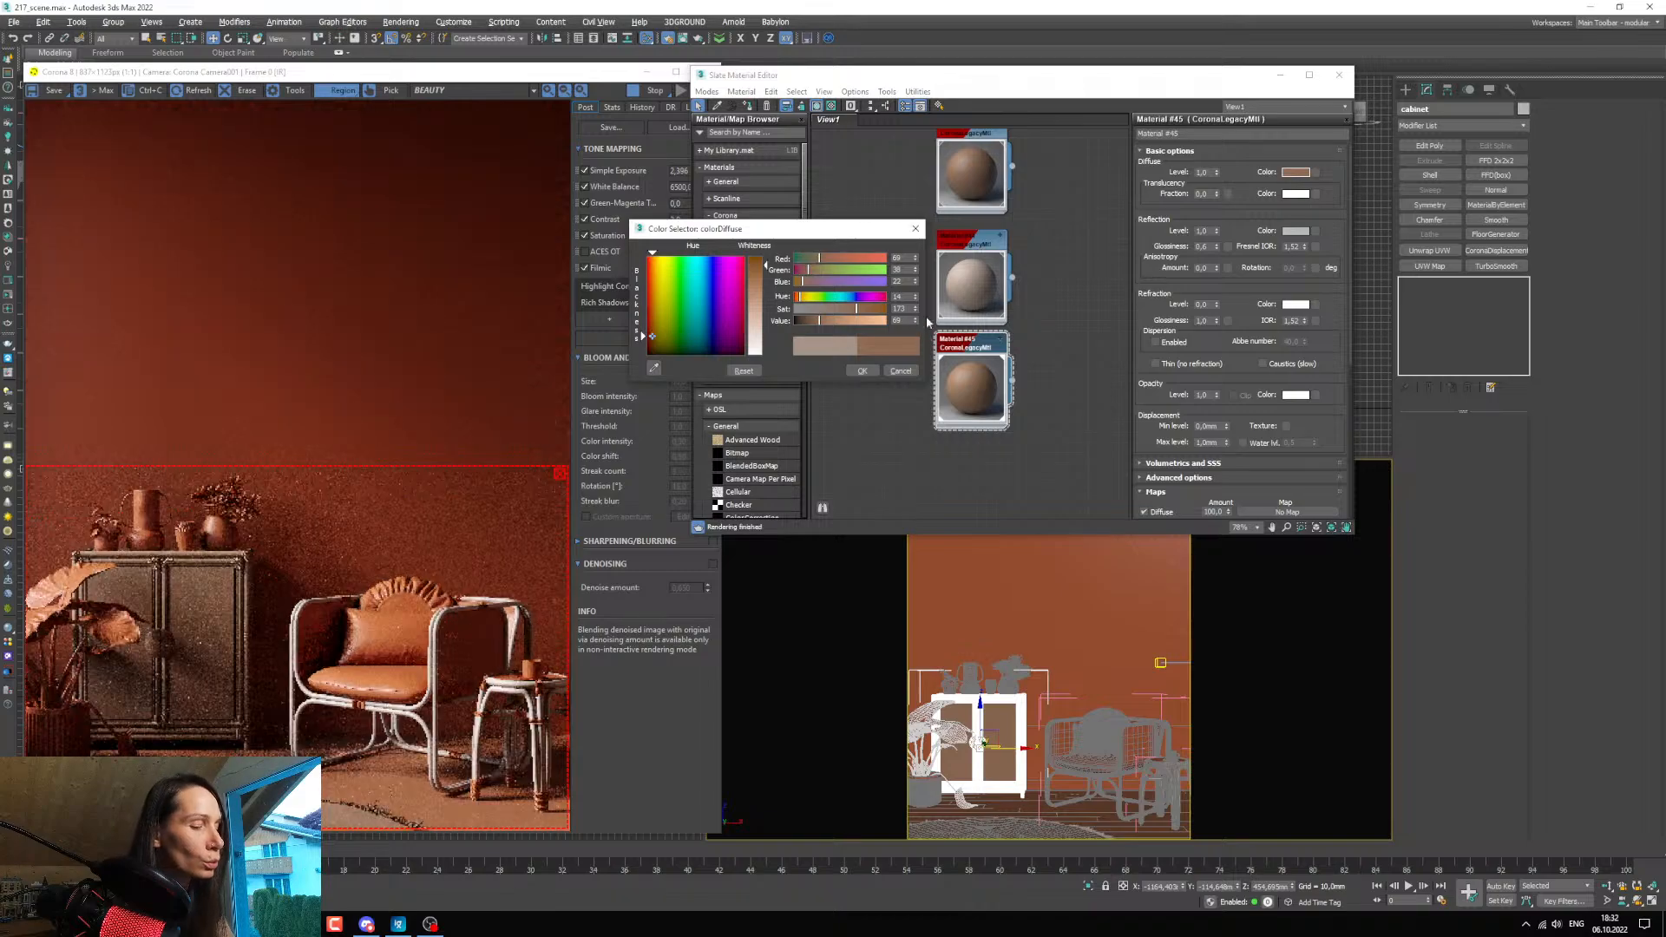
drag(918, 320, 919, 295)
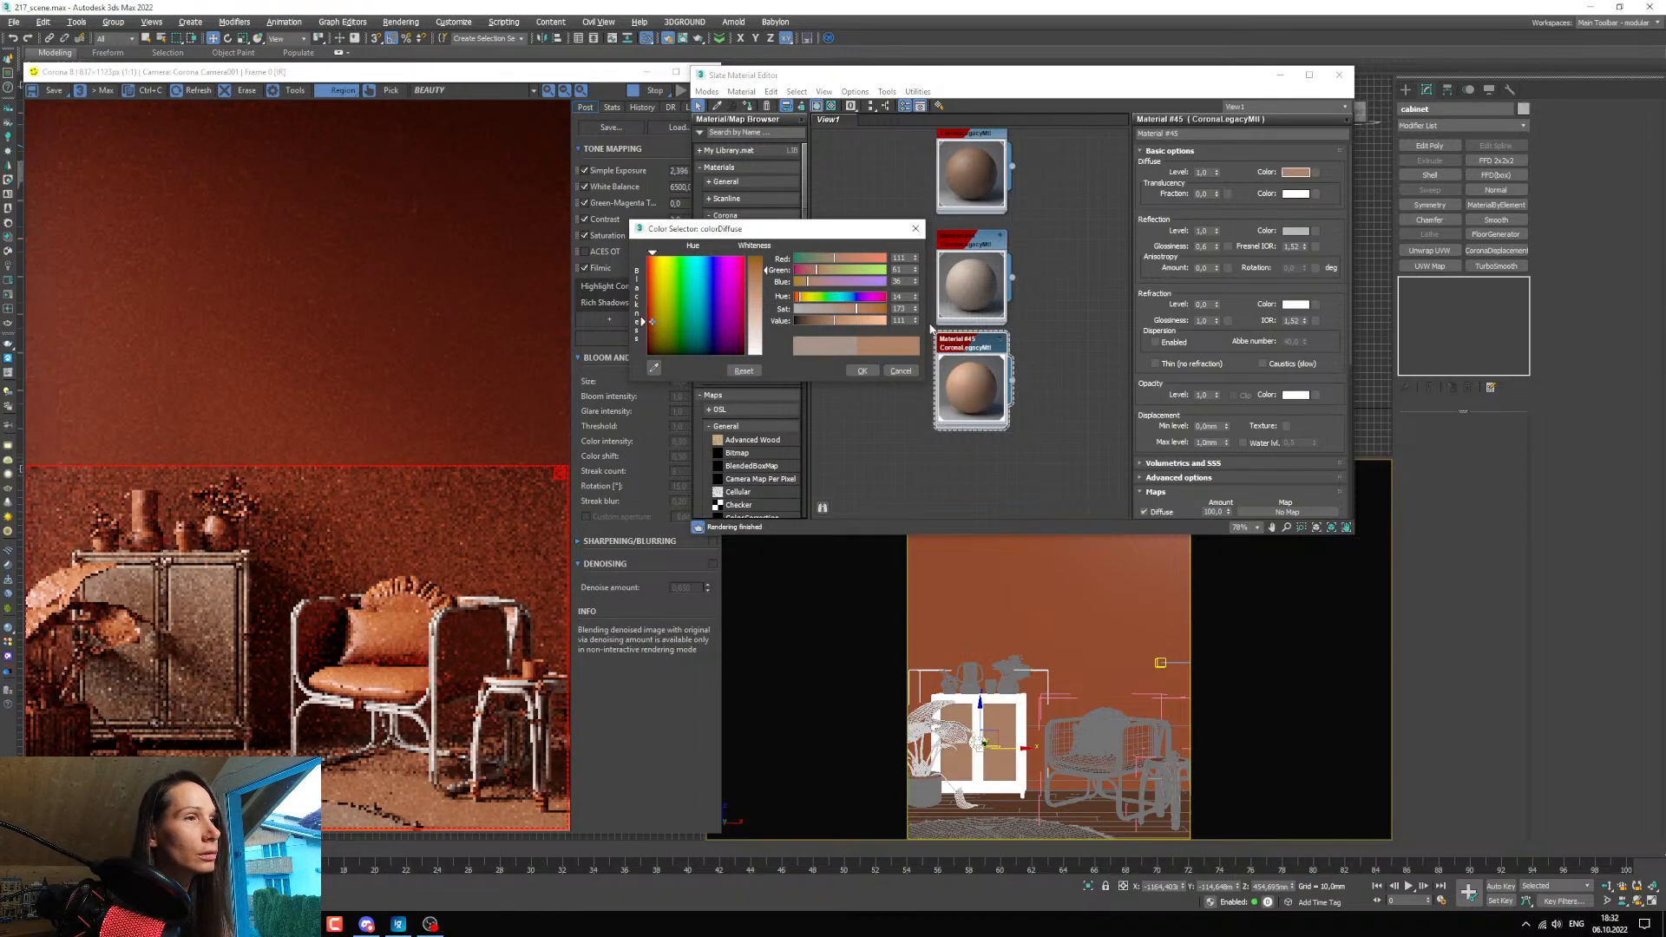
mouse_move(908, 320)
mouse_down()
mouse_move(861, 335)
mouse_move(915, 317)
mouse_up()
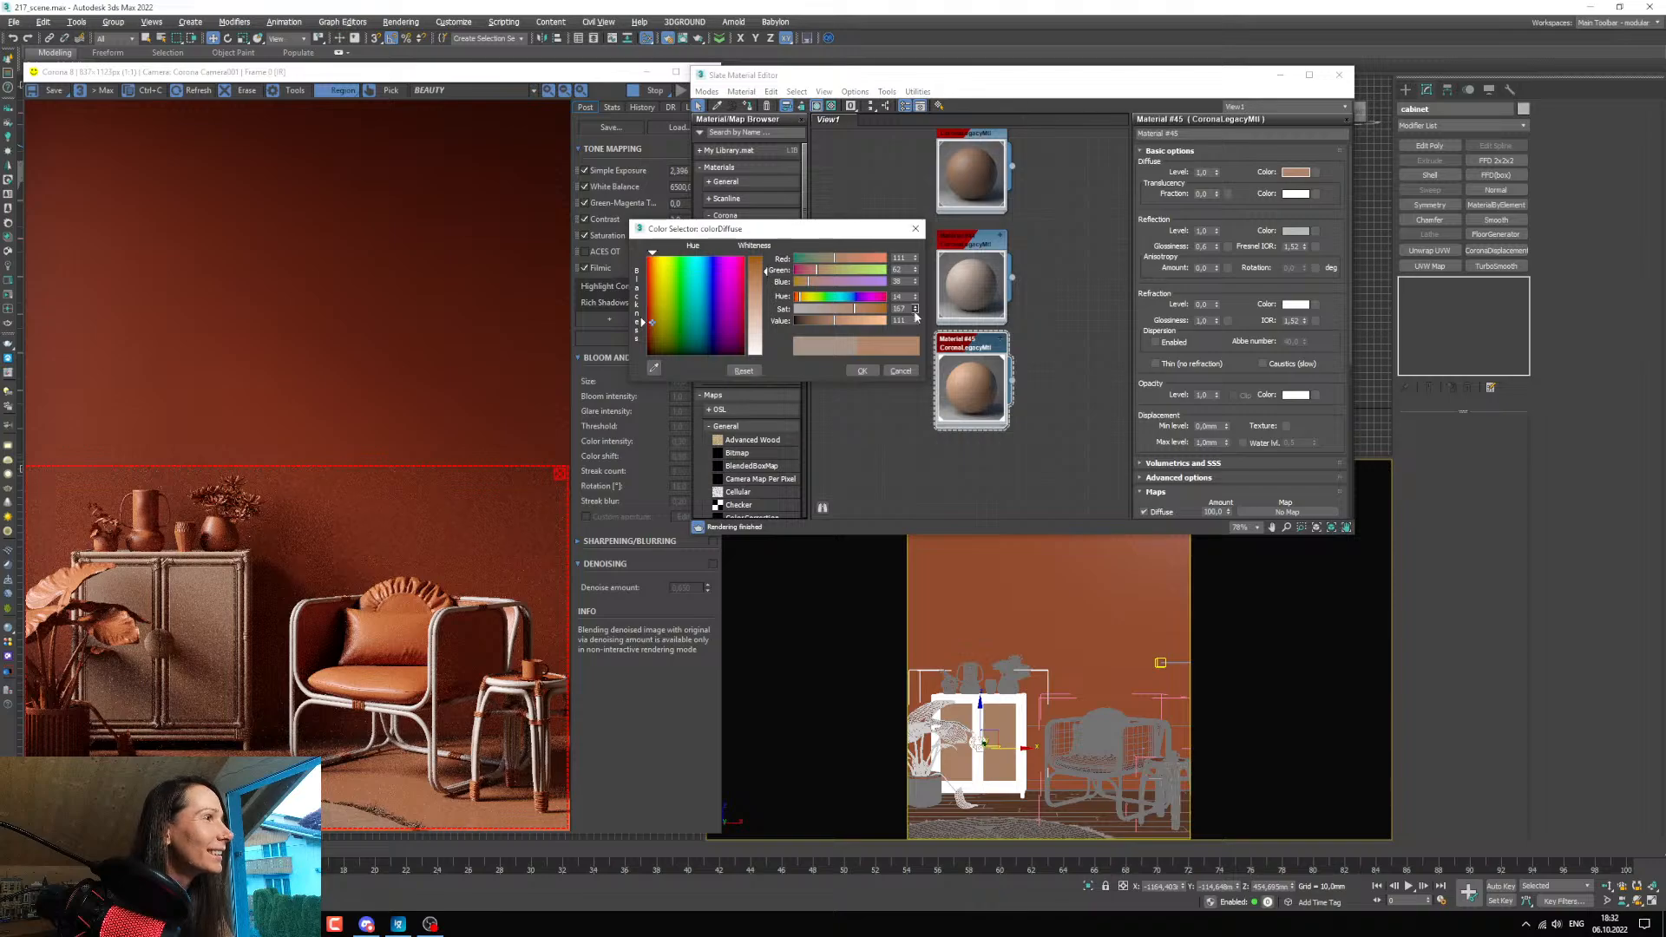
Try neighbouring hues for the cabinet's diffuse colour, settle on hue 13 and raise the saturation to about 185.
click(915, 299)
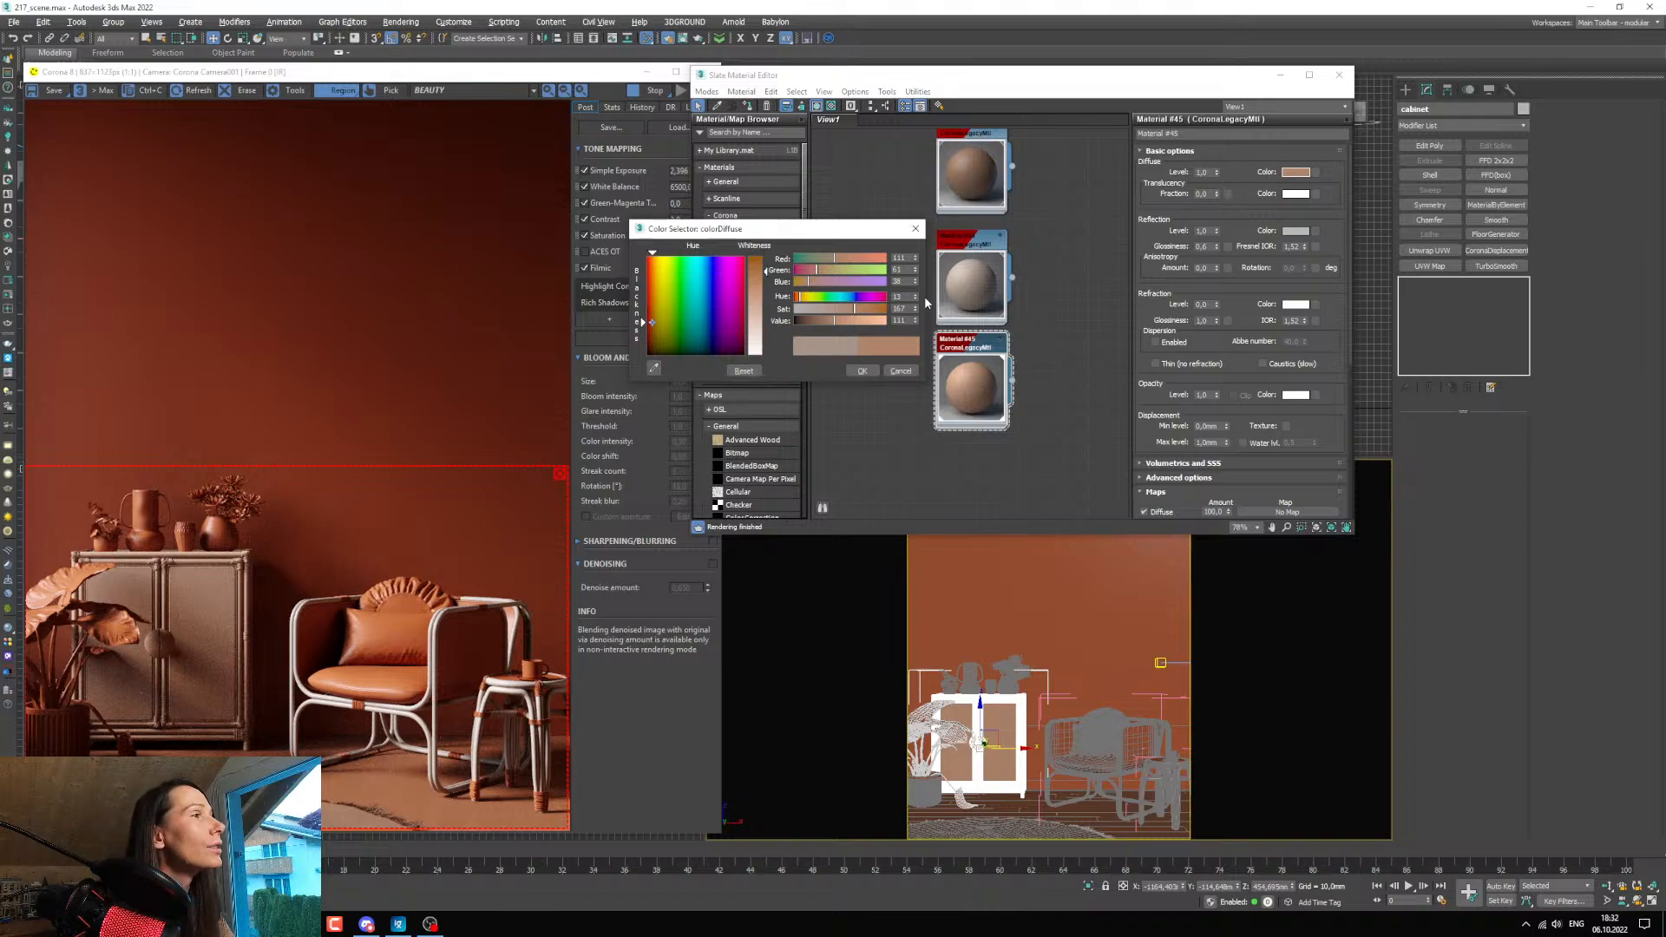
click(915, 296)
click(916, 296)
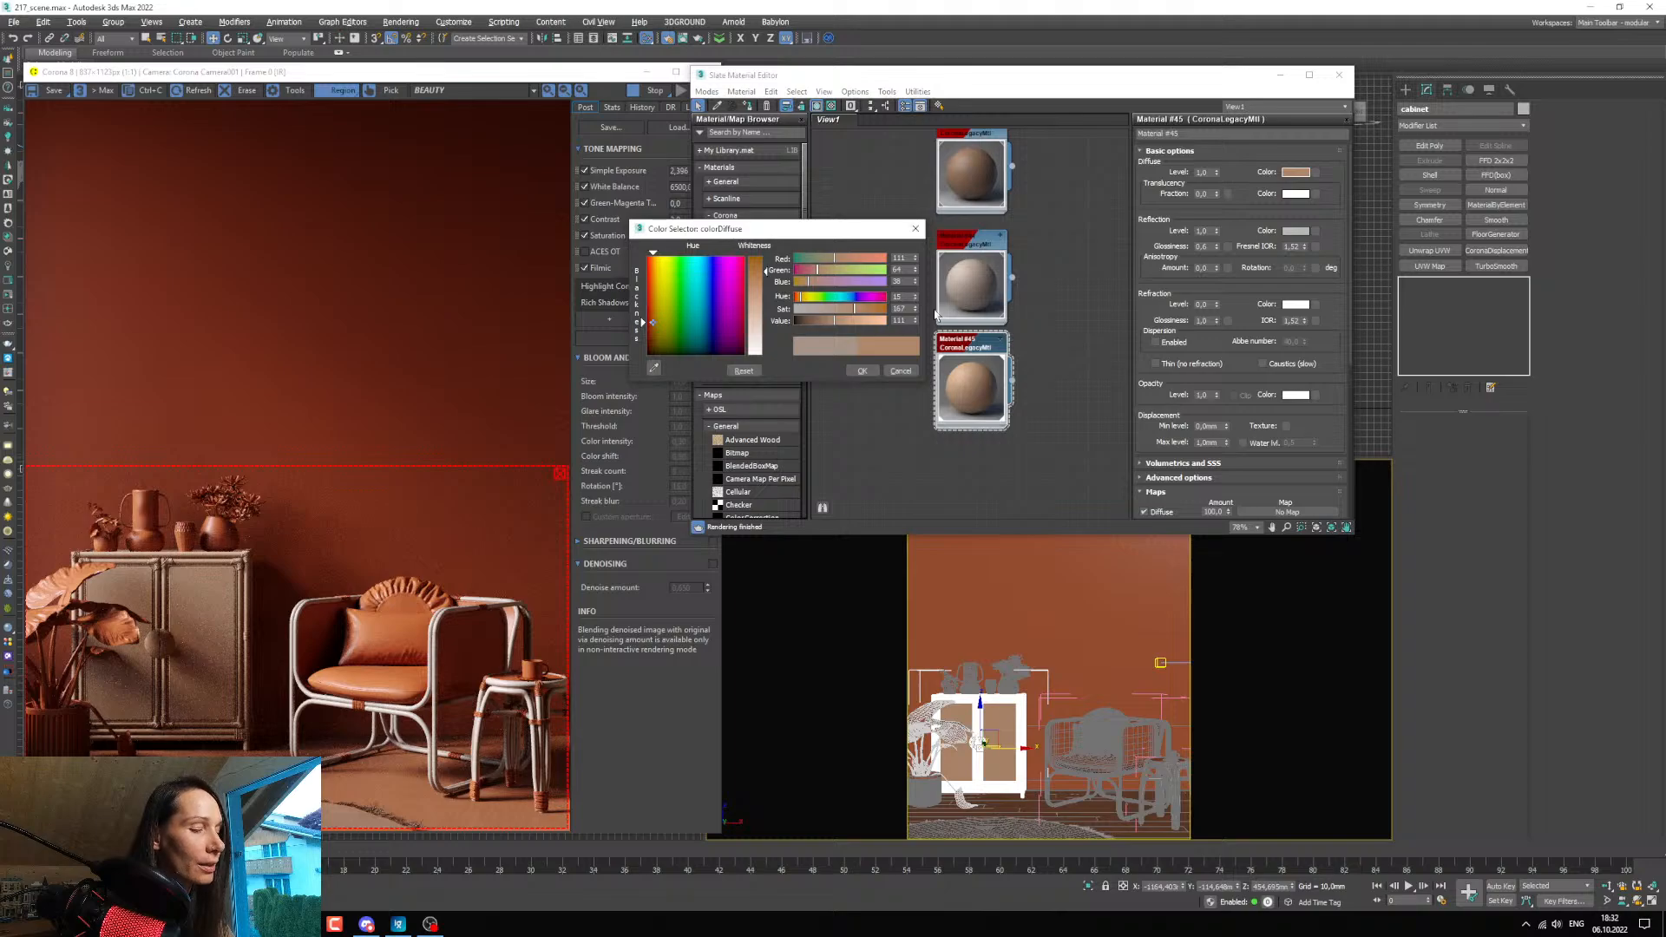
drag(915, 309, 917, 297)
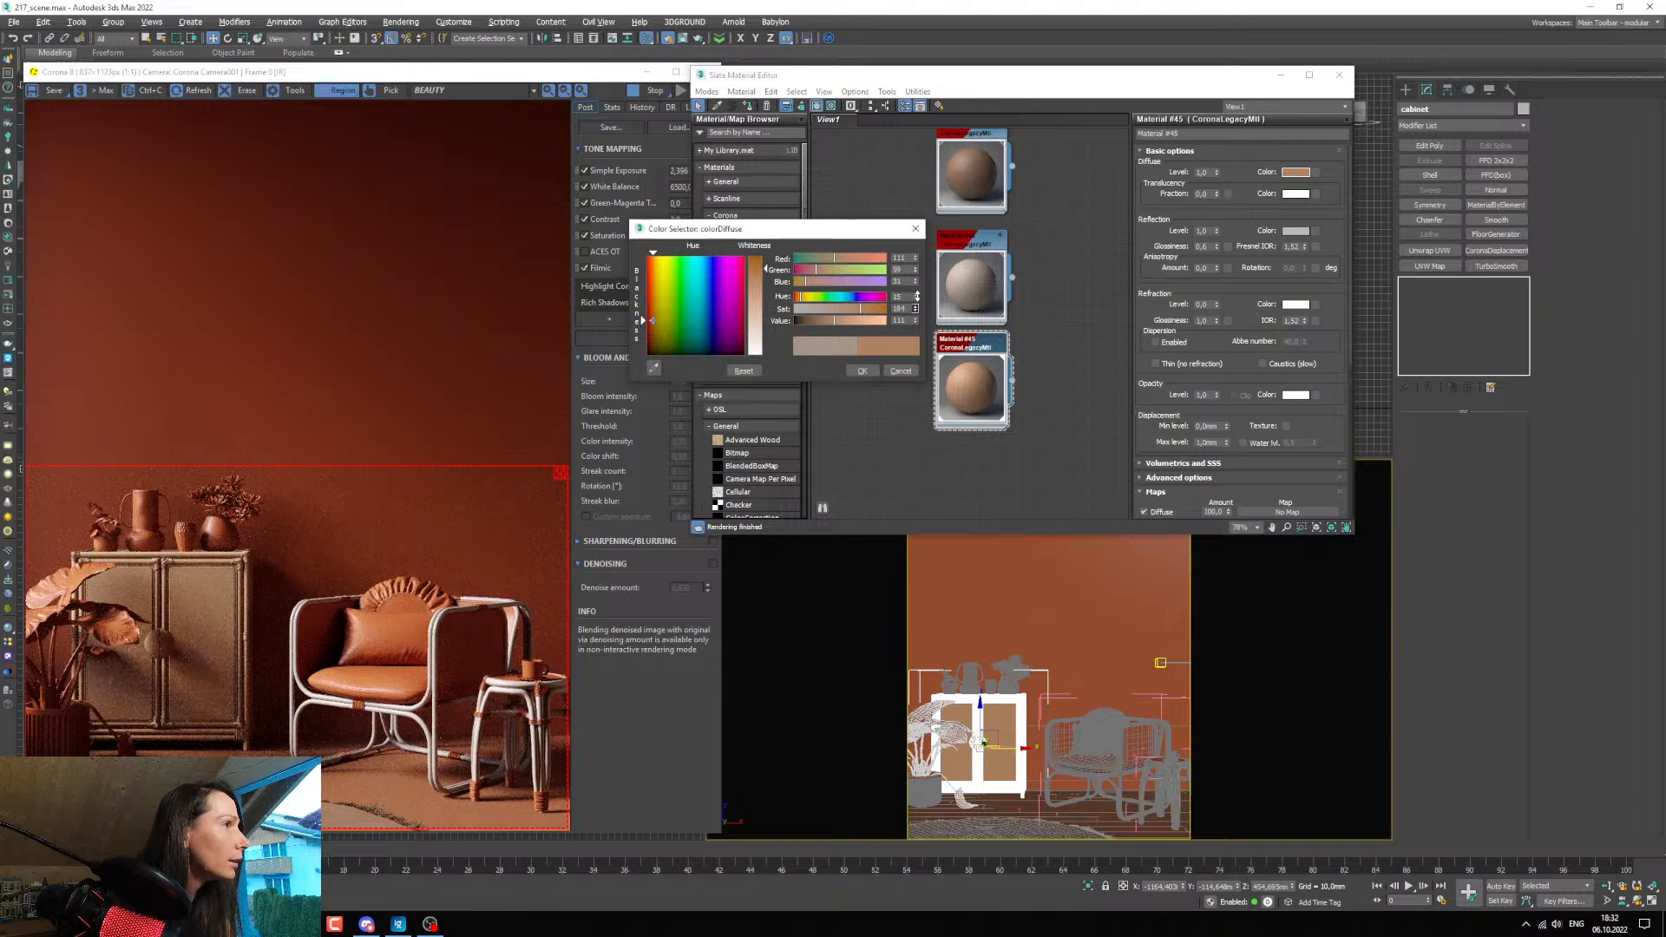
drag(917, 296, 917, 295)
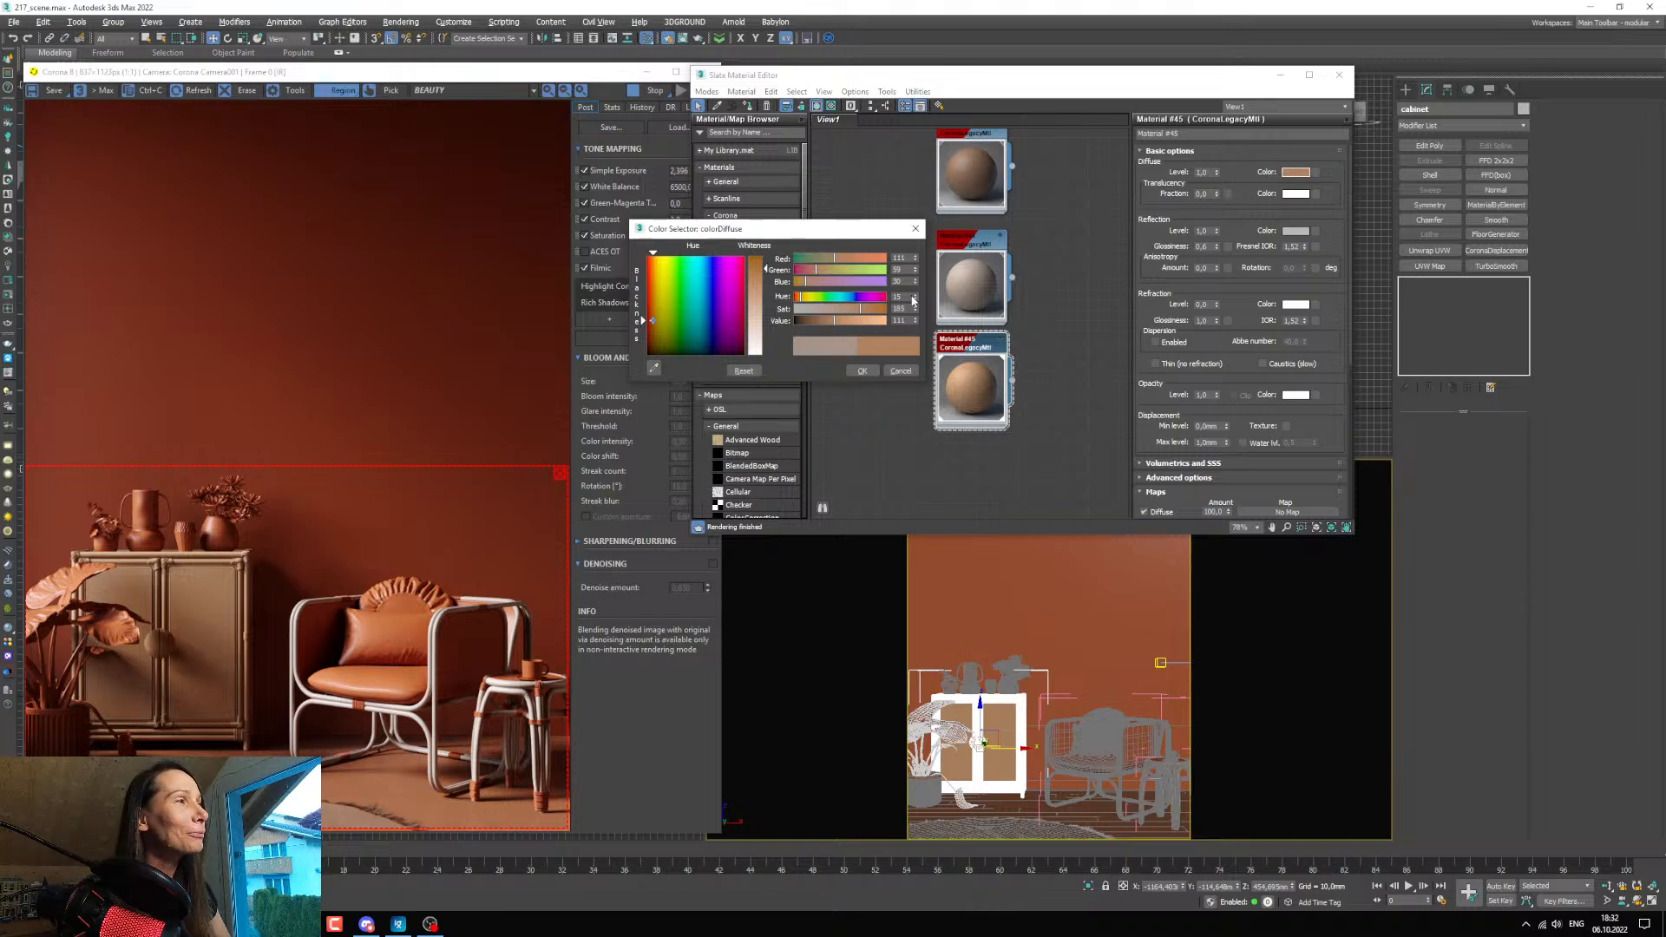
click(915, 298)
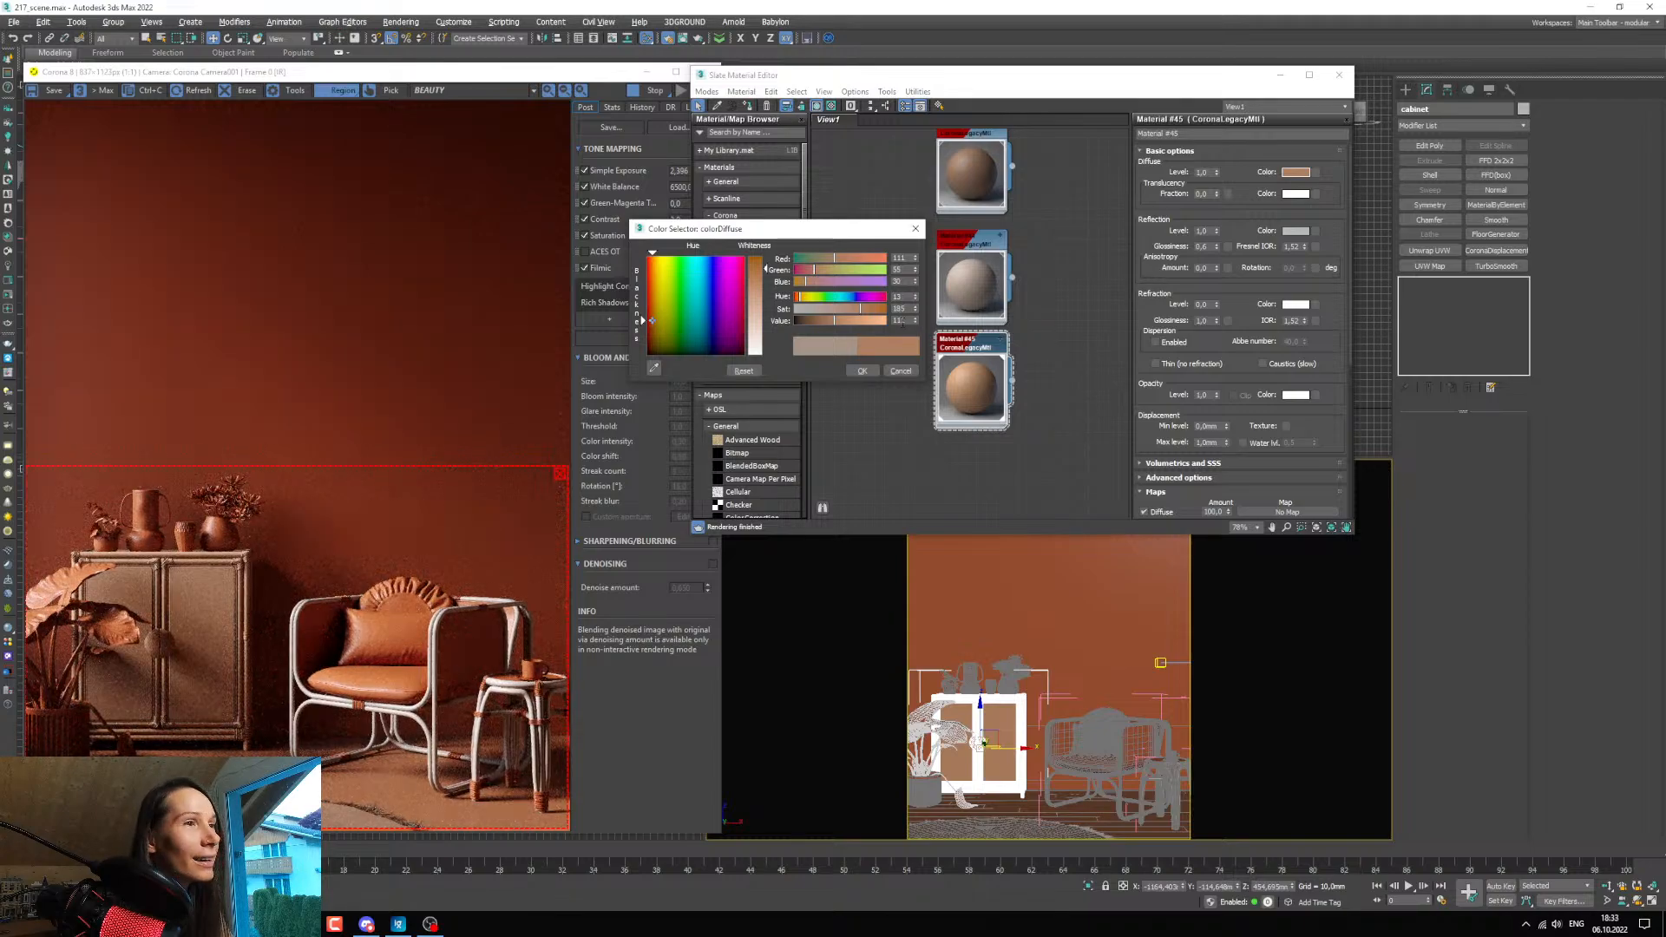
Fine-tune the cabinet's diffuse saturation to about 194 against the render and accept the colour.
click(914, 305)
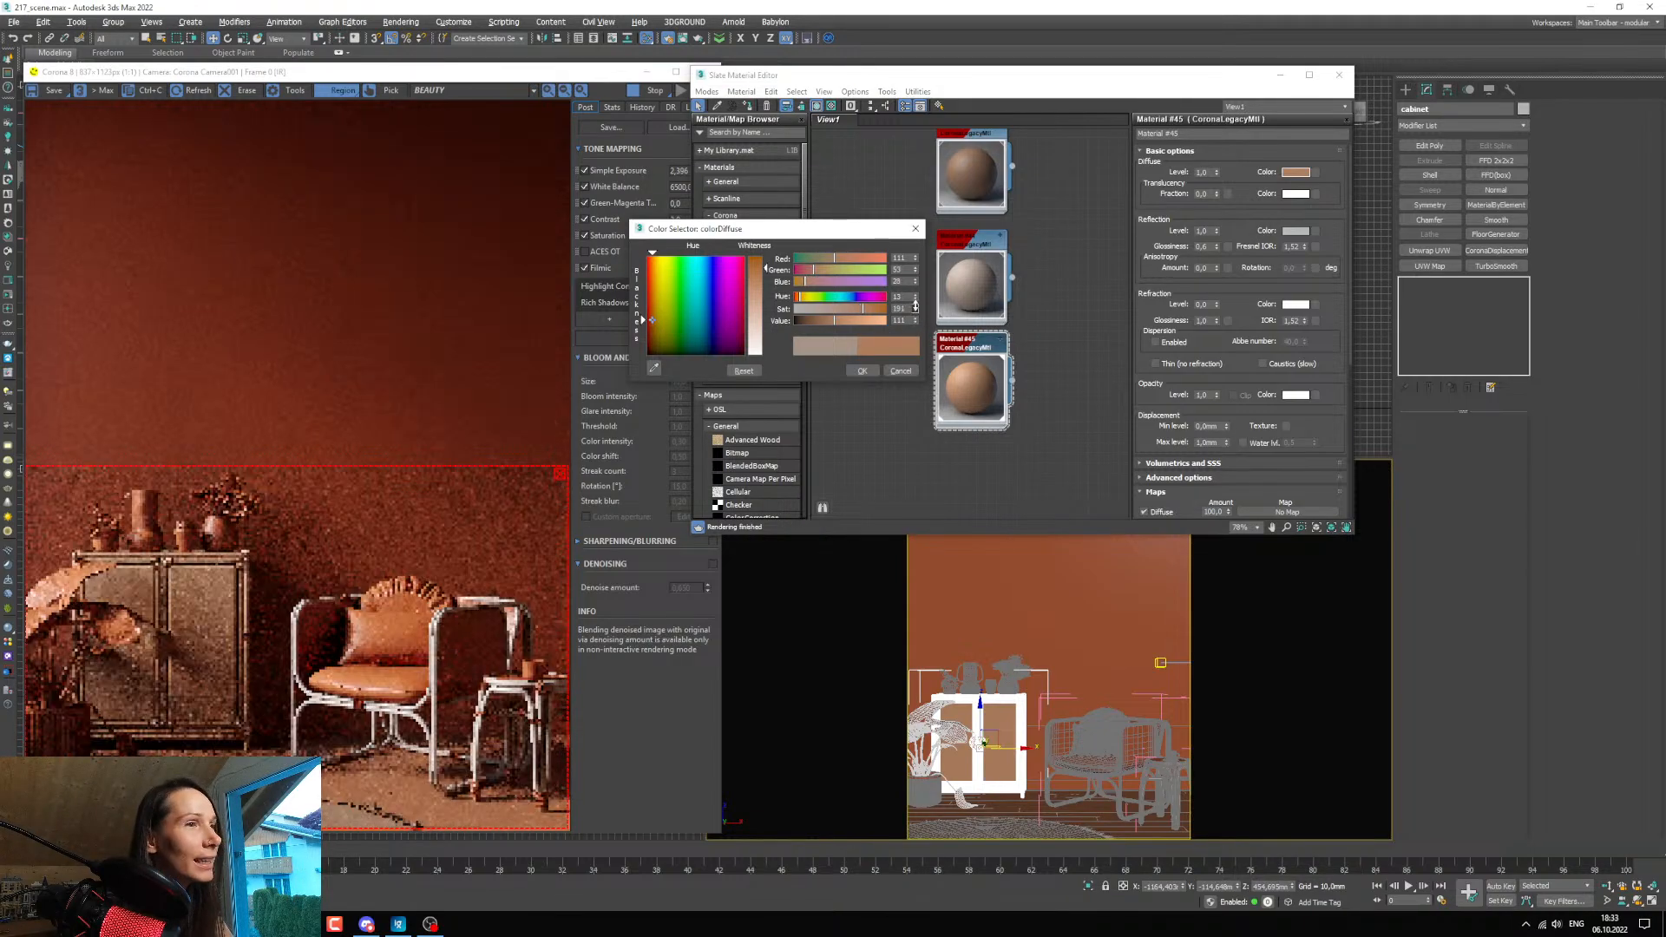
click(914, 306)
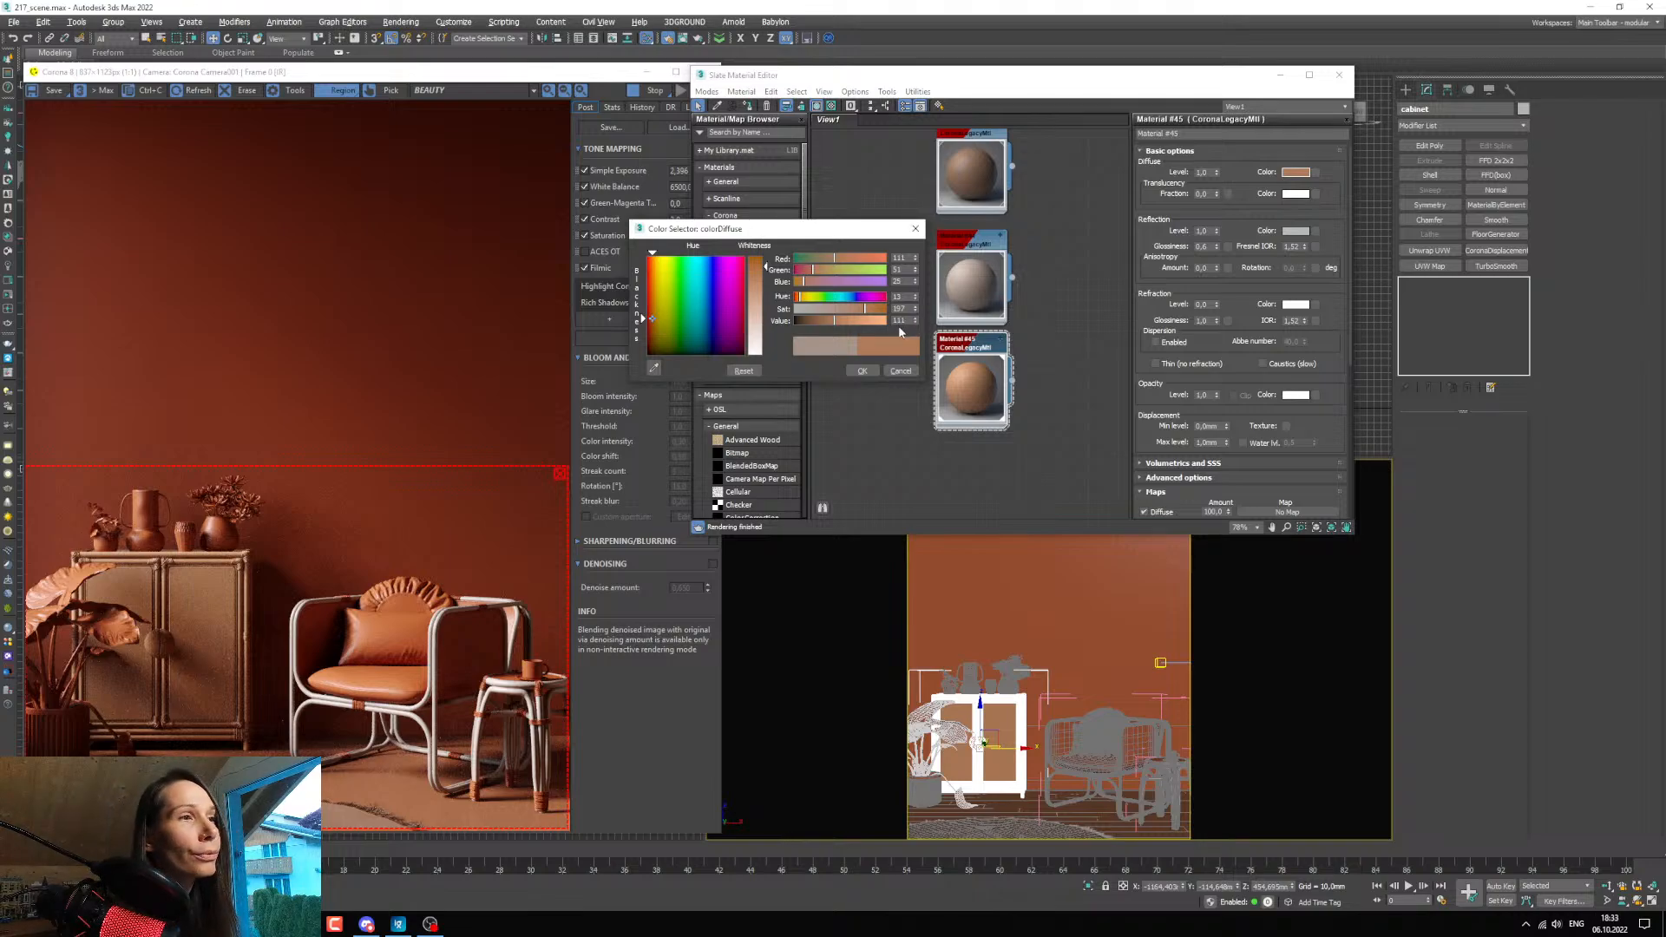
drag(0, 186, 0, 169)
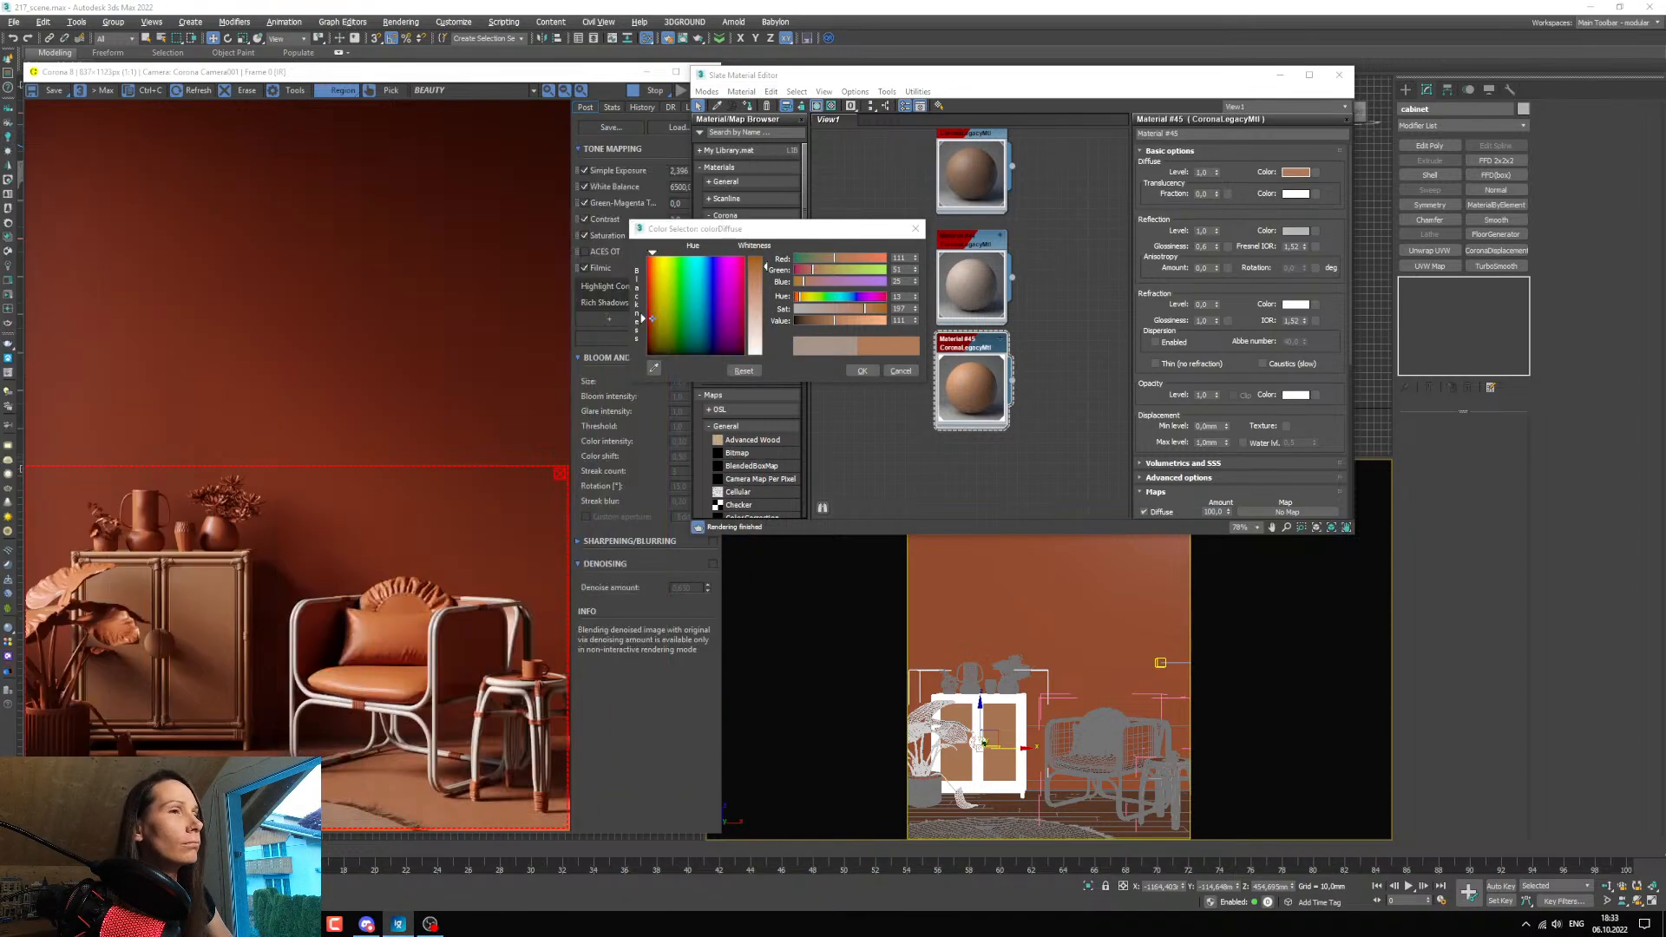
click(914, 312)
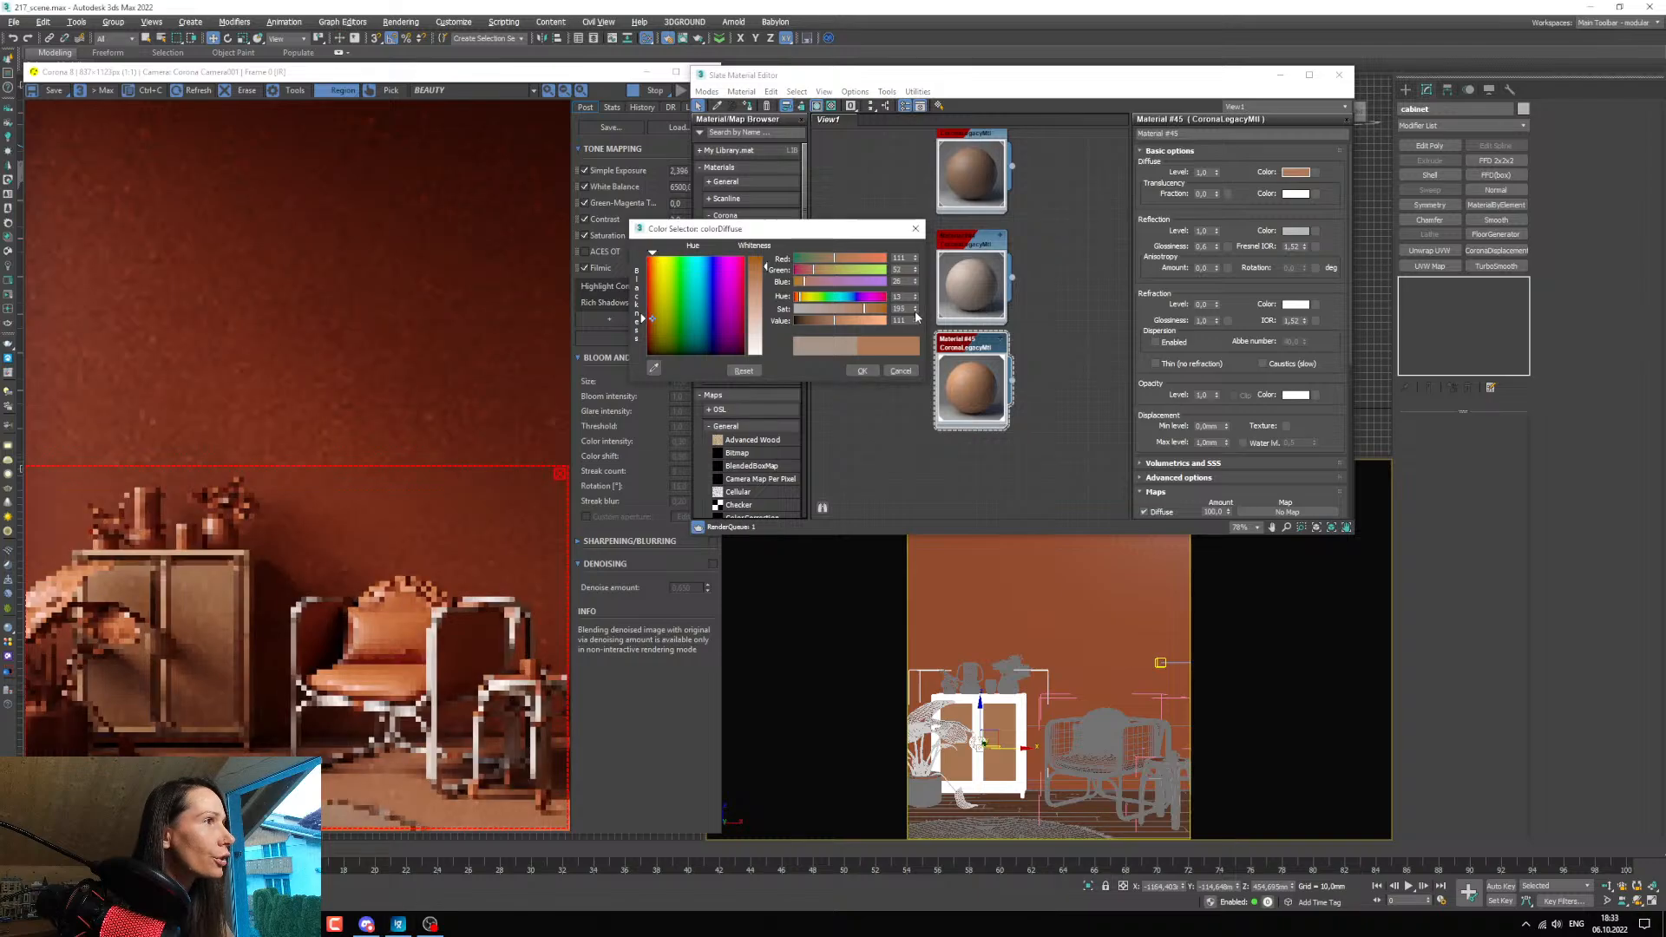
click(915, 311)
click(914, 312)
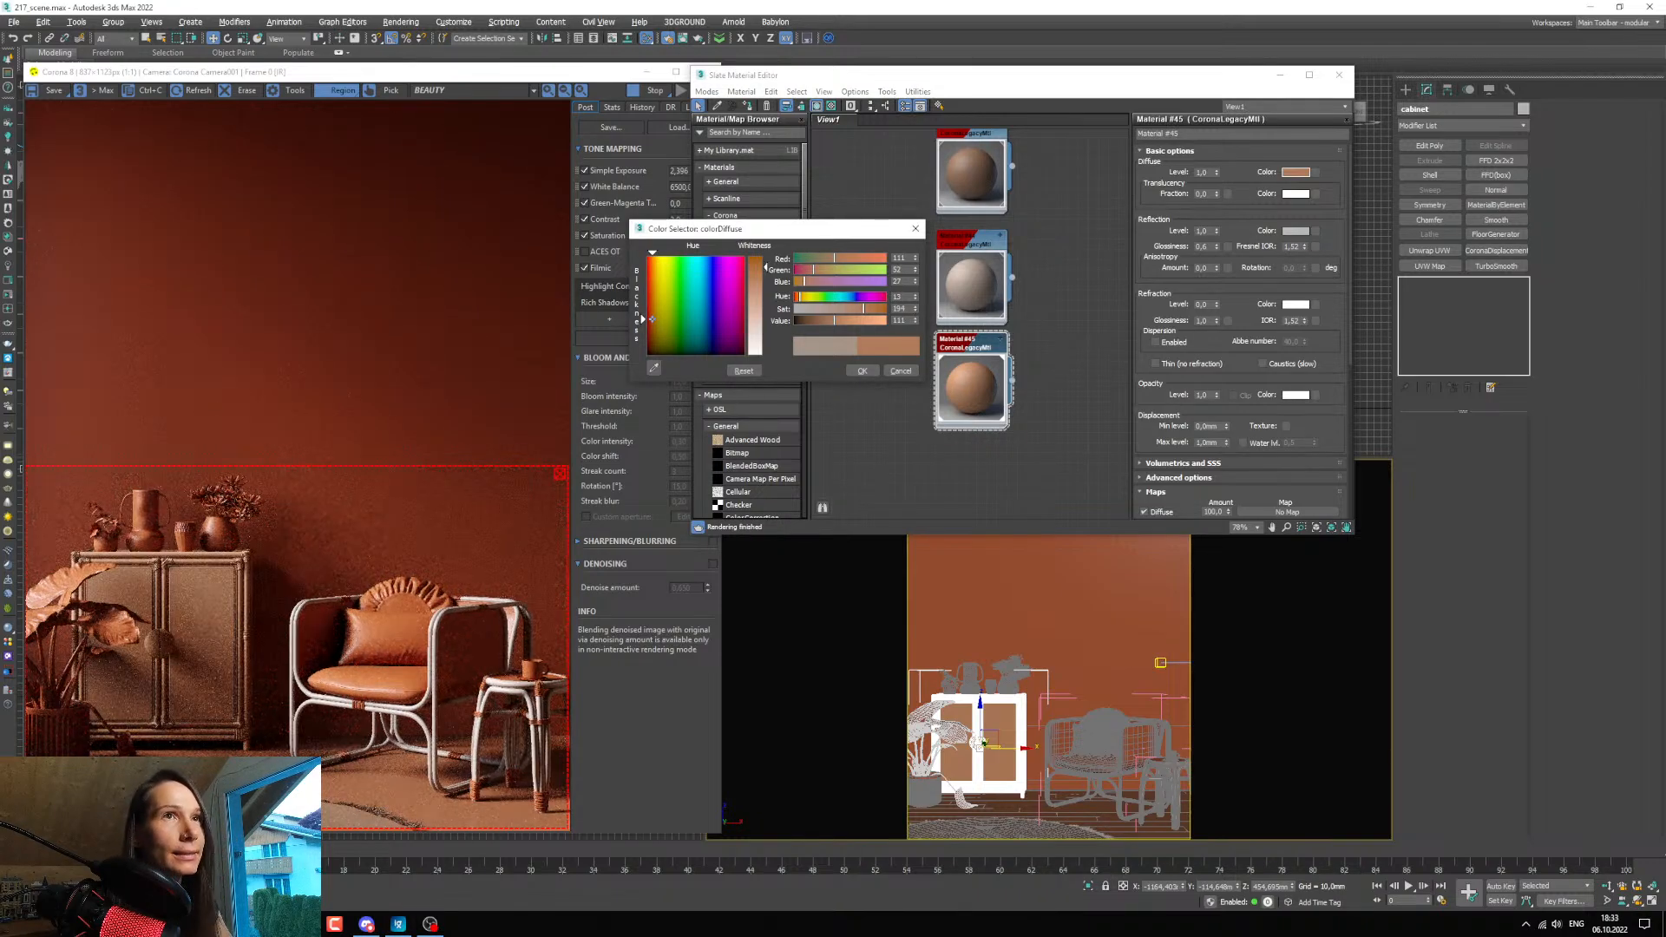
click(871, 370)
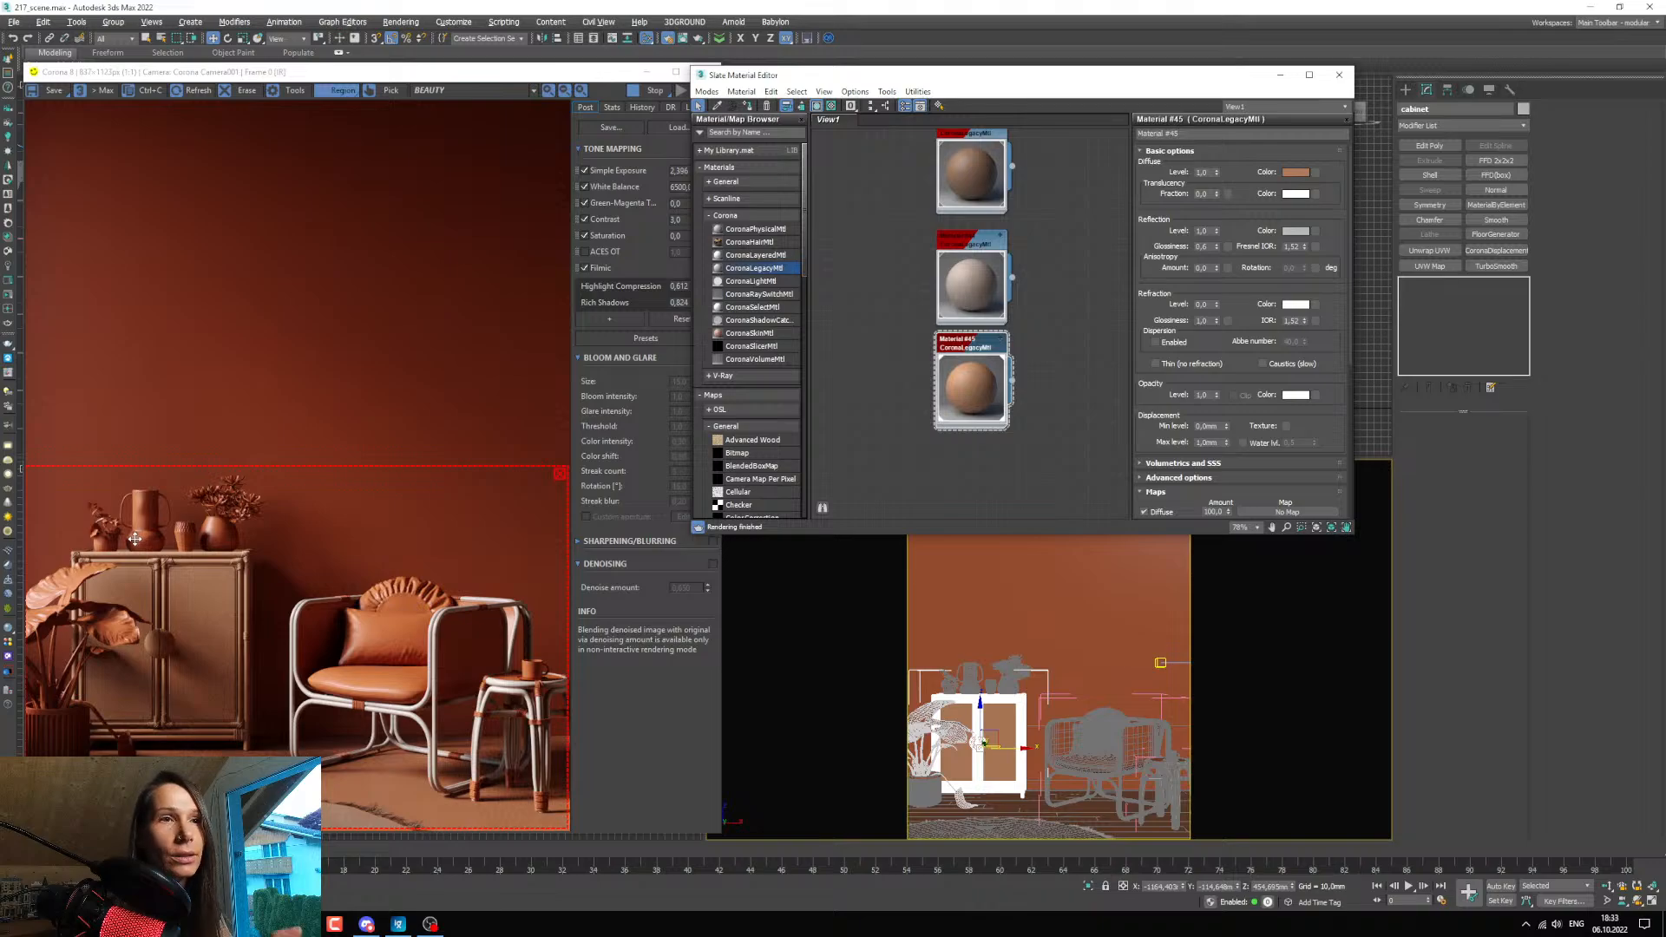
Duplicate the light frame material beside the existing material nodes and assign the copy to the tall two-handled vase on the cabinet.
drag(1157, 374, 1118, 299)
middle_drag(975, 356, 984, 385)
scroll(983, 386, down, 3)
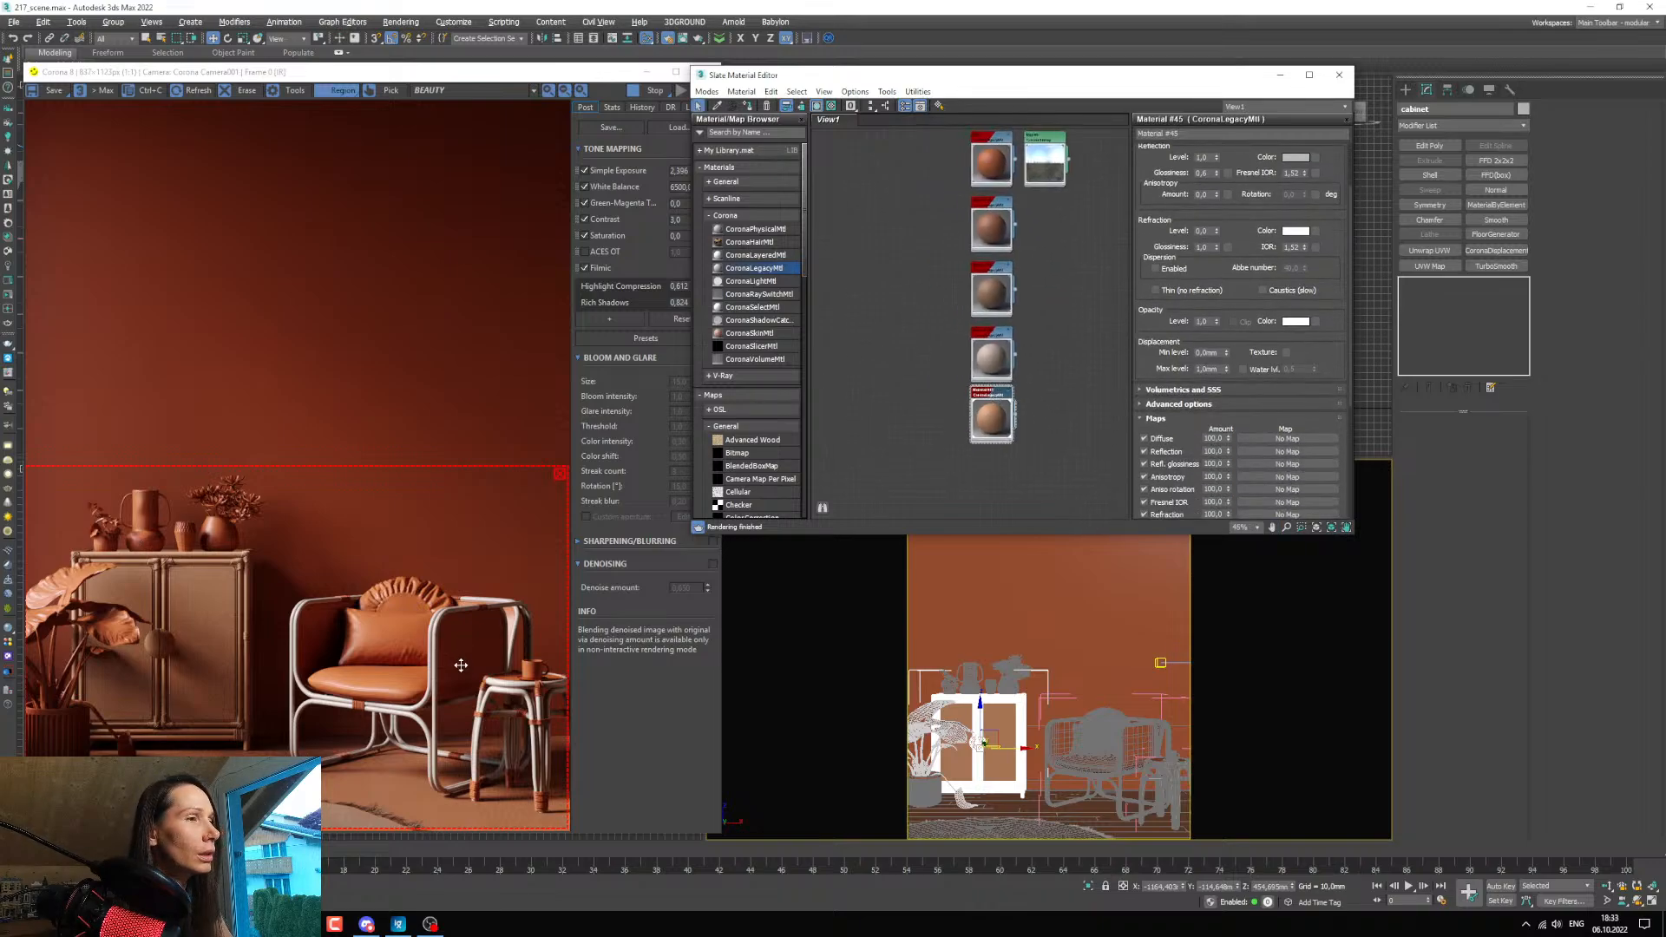
scroll(990, 375, up, 2)
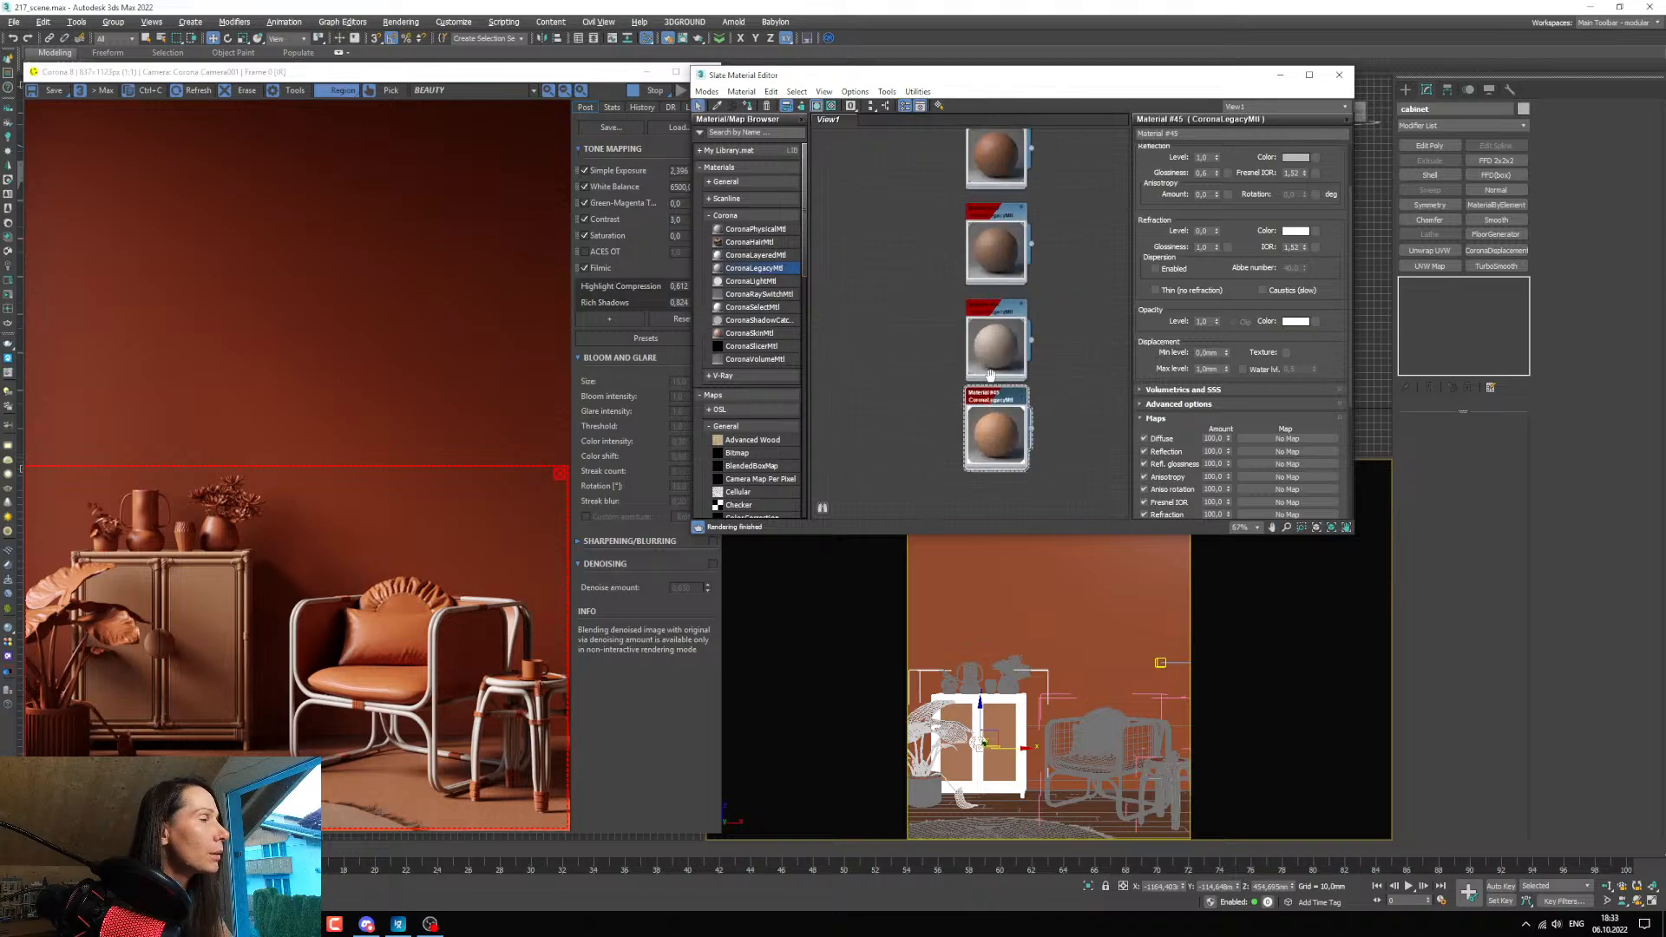
middle_drag(990, 374, 1012, 392)
shift+drag(1021, 334, 925, 333)
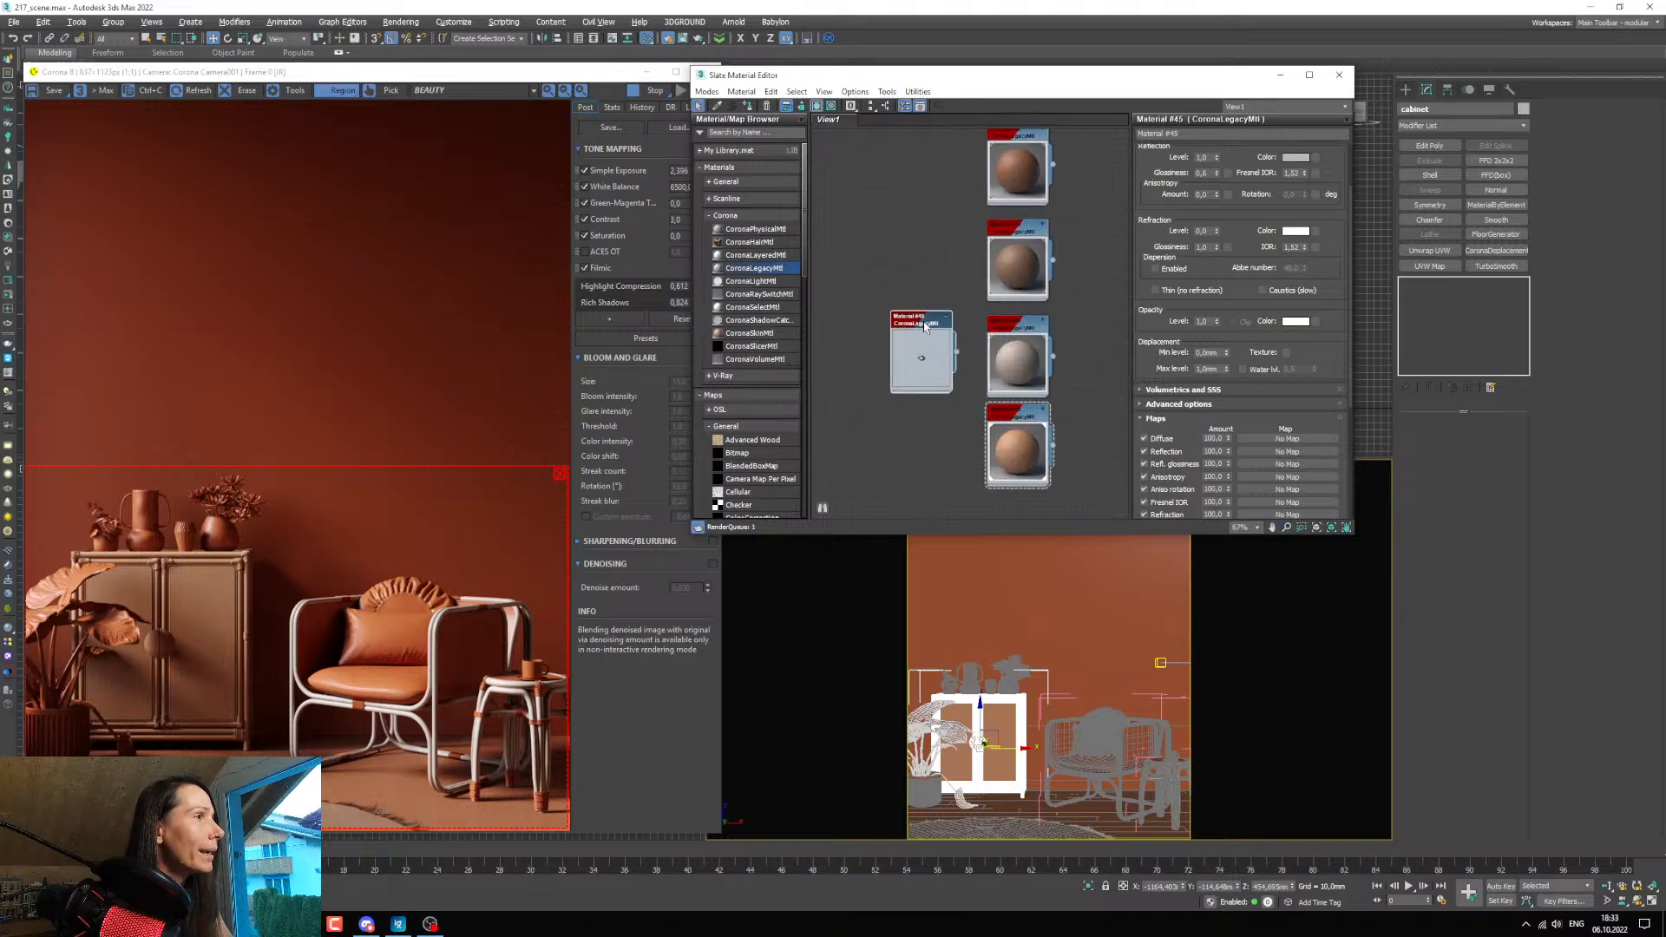
double_click(925, 333)
click(967, 674)
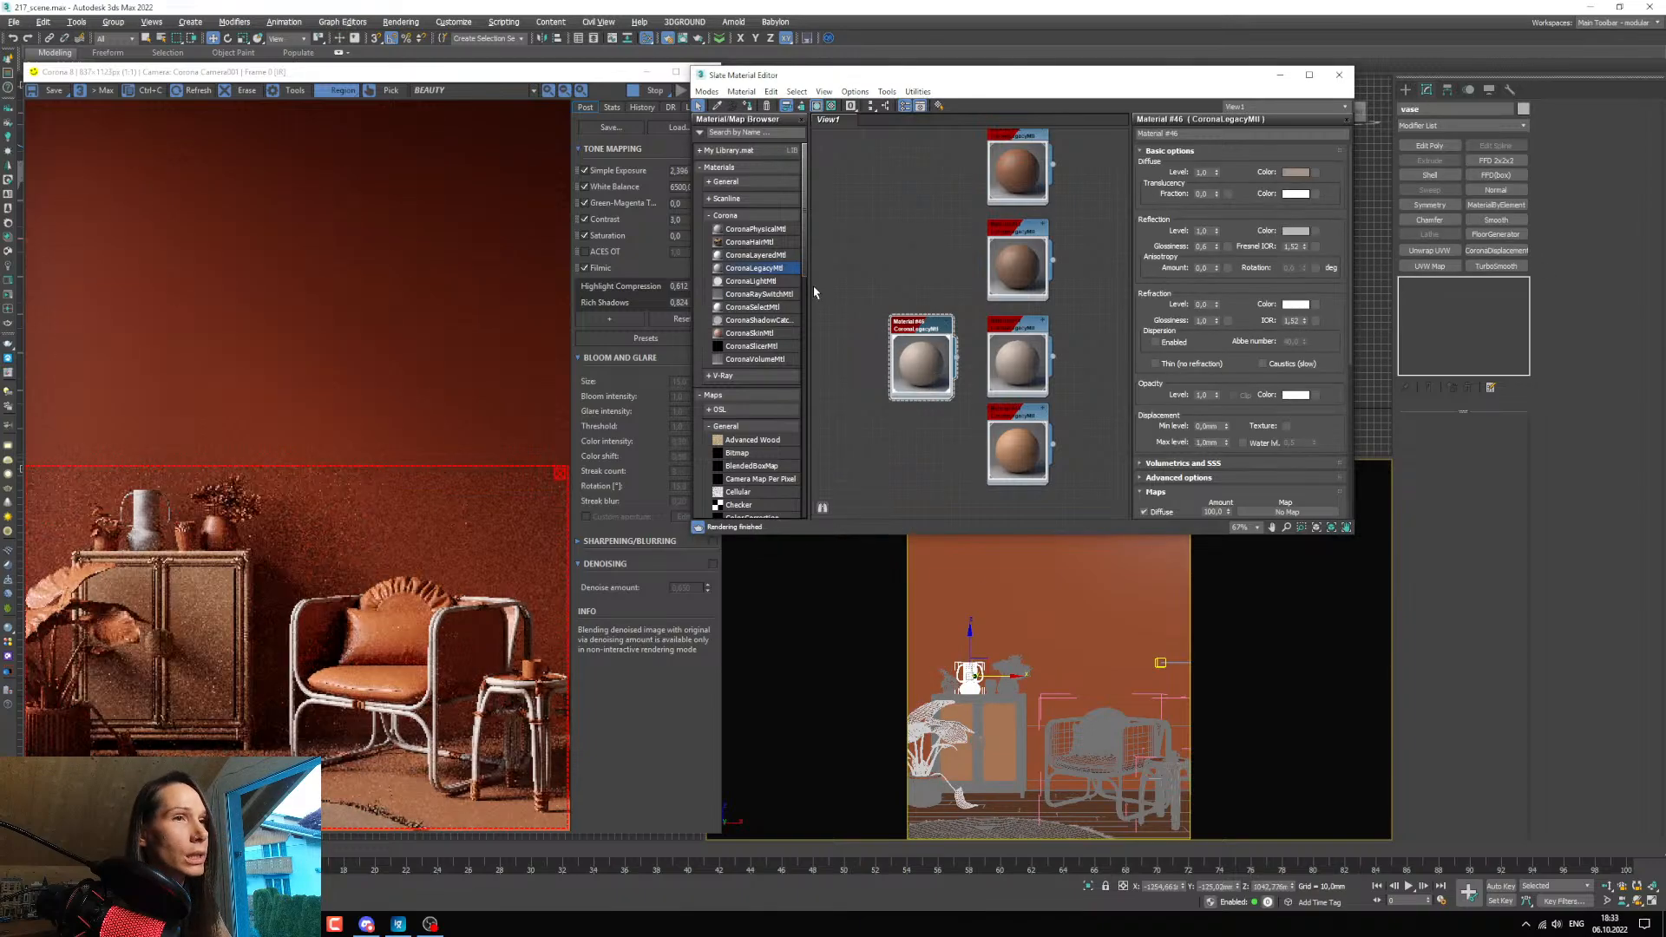
Set the vase material's diffuse colour to a saturation of about 157 and a value of 104, and inspect the vase in the render.
click(1295, 172)
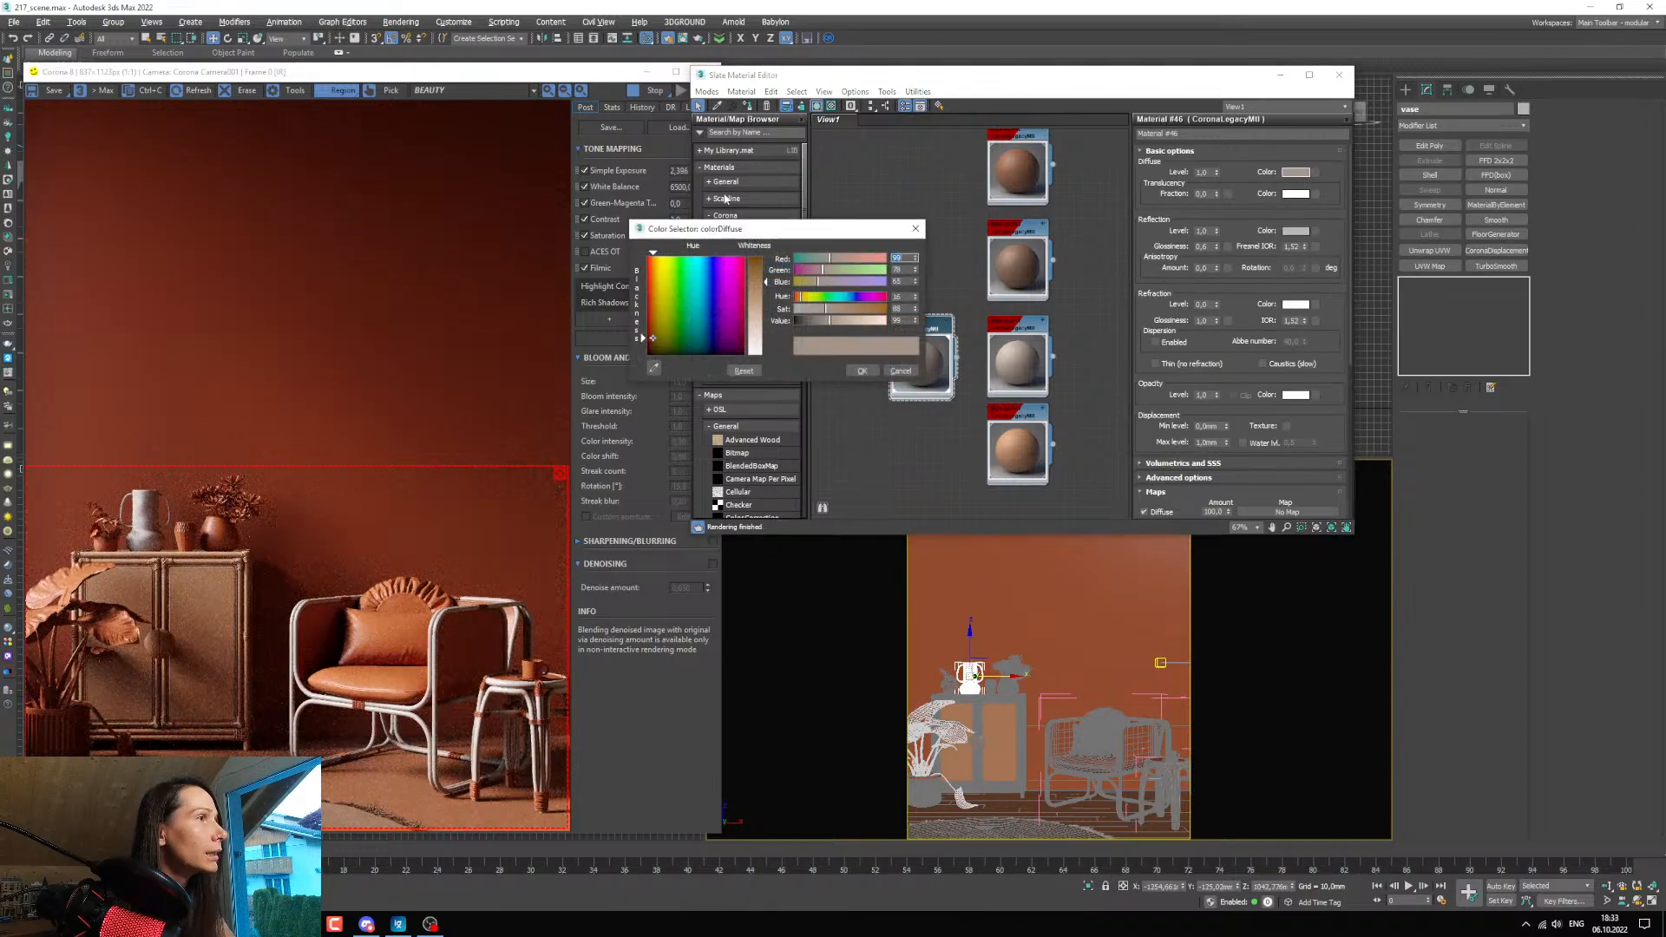
drag(829, 320, 860, 314)
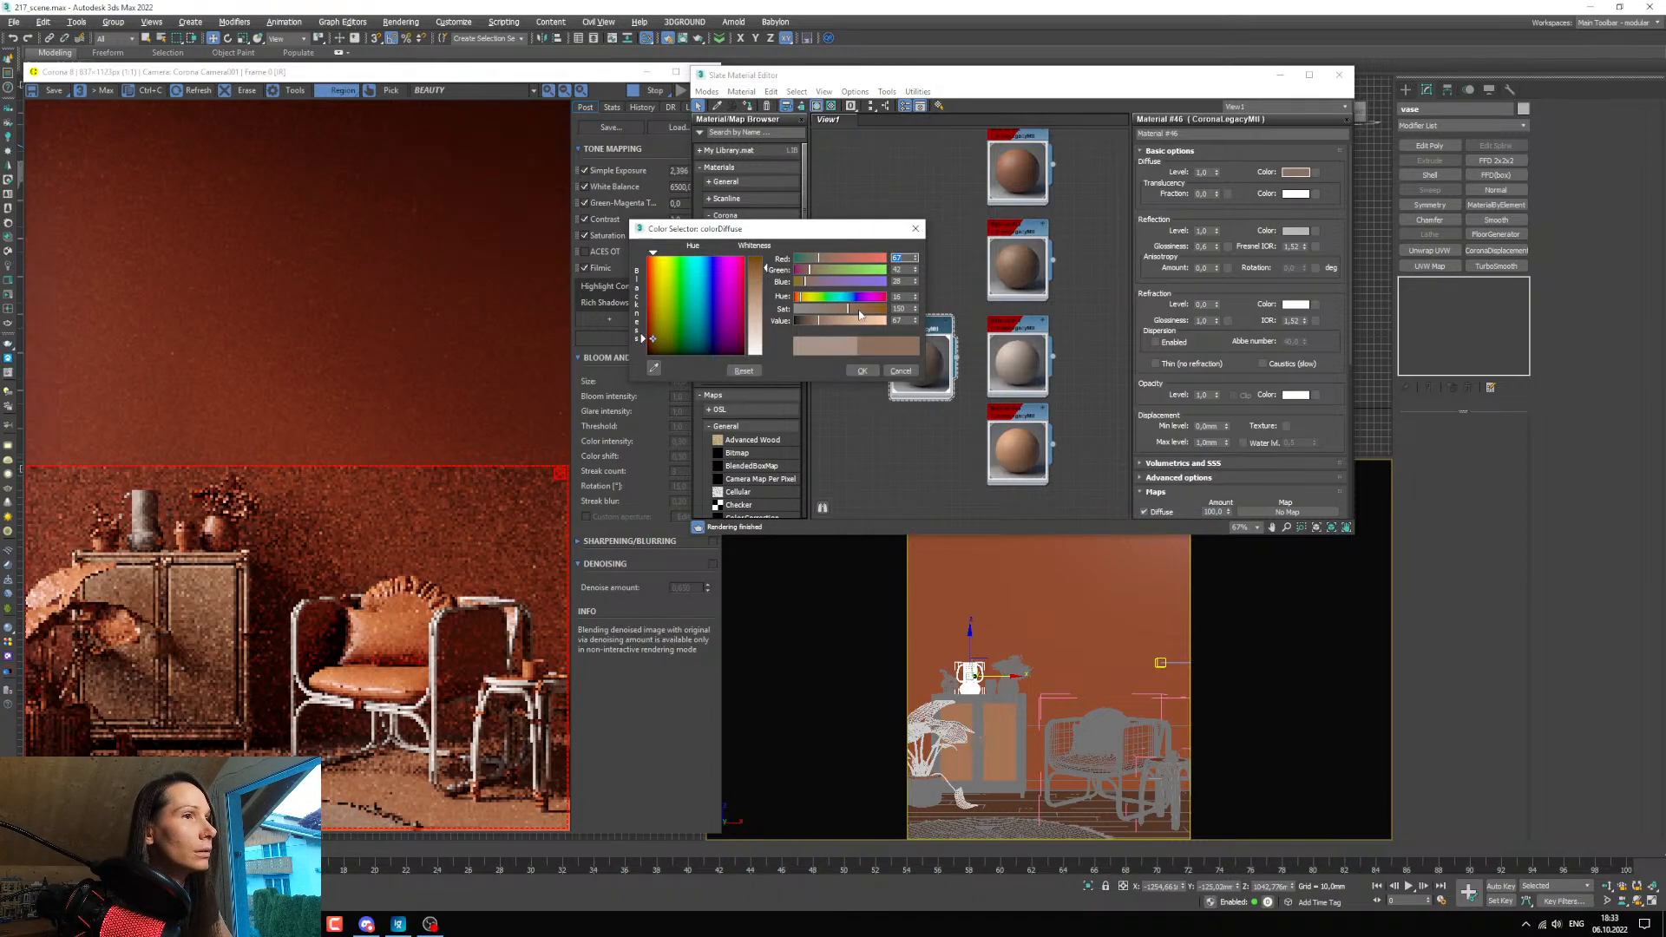
click(855, 310)
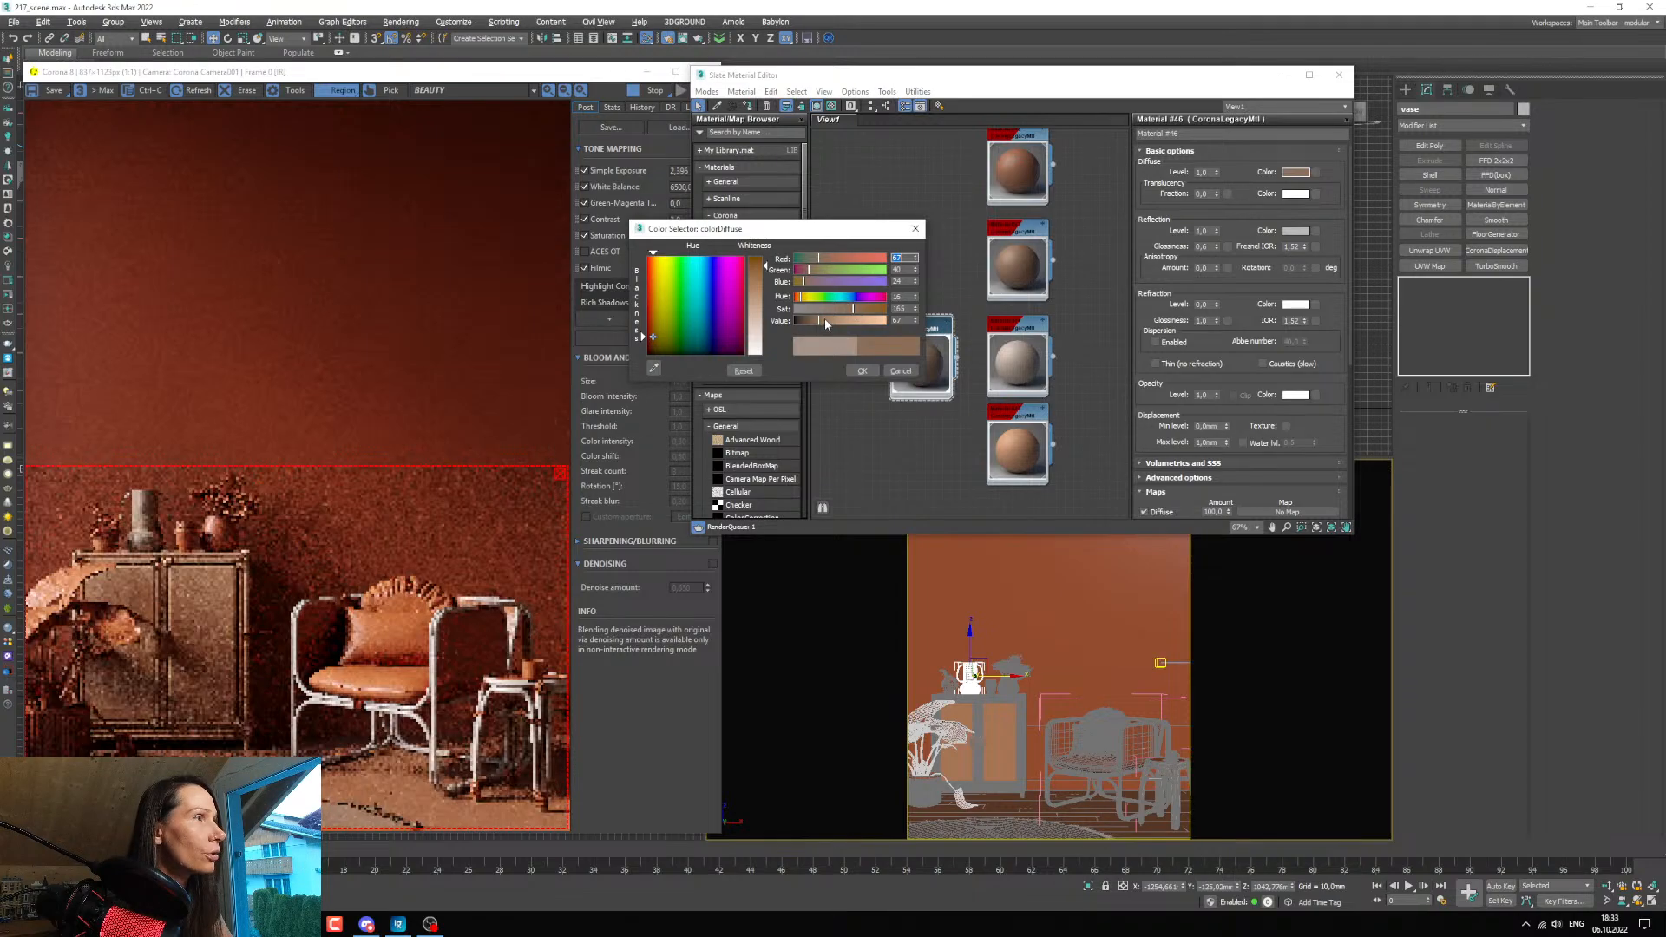
click(825, 319)
click(832, 322)
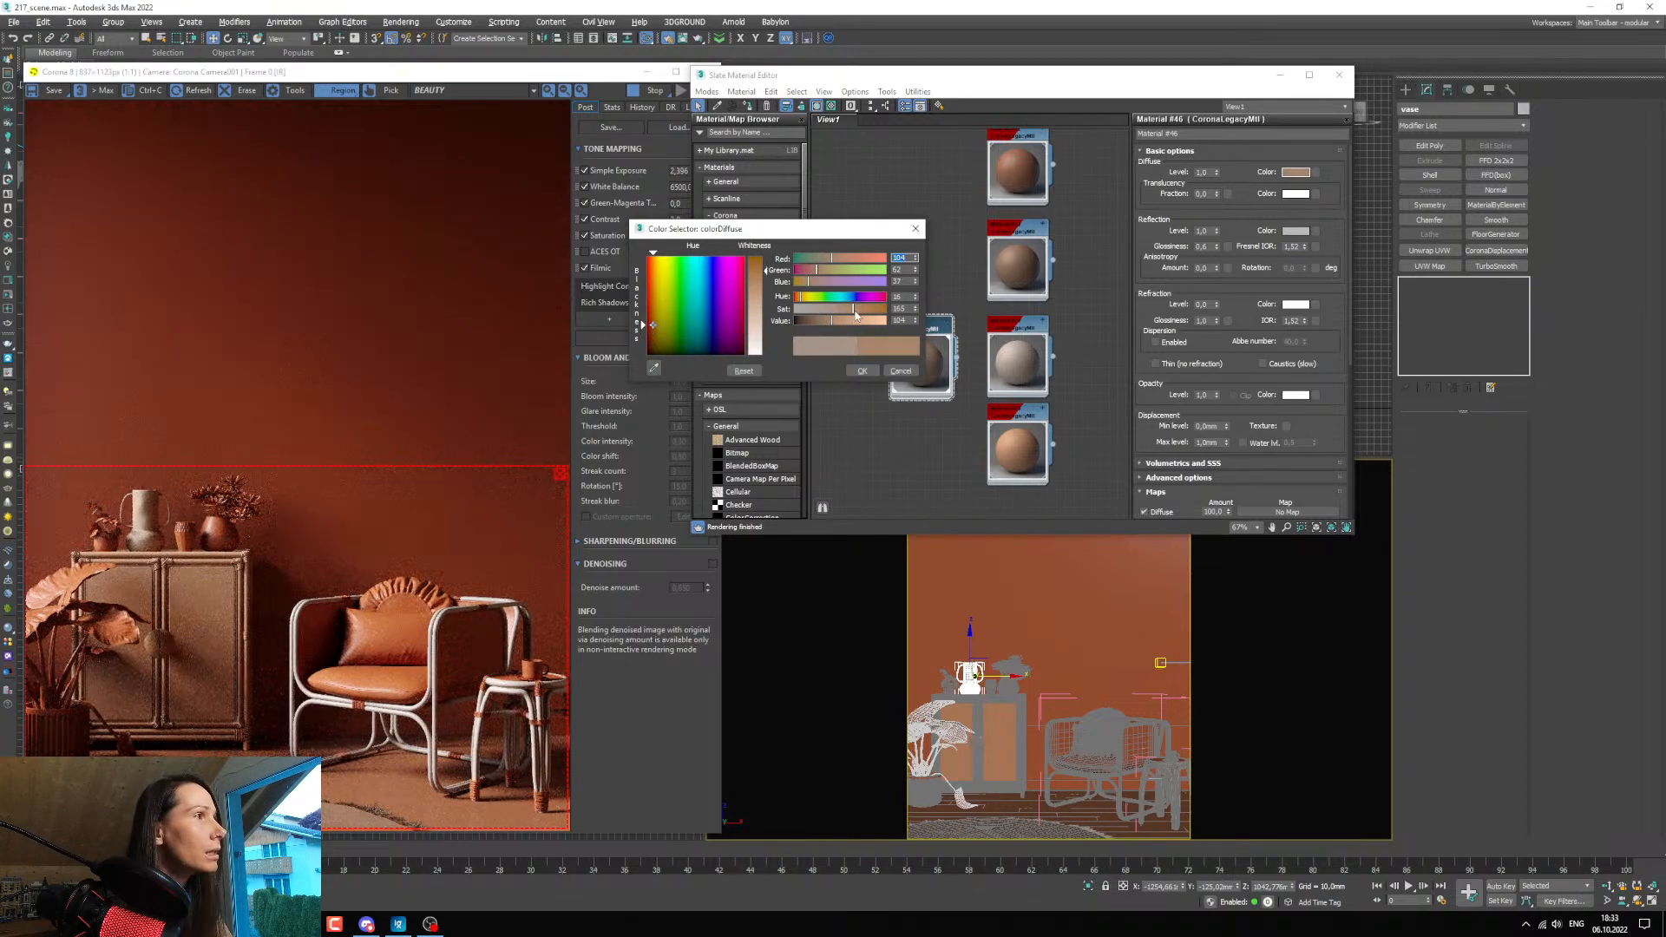
click(850, 309)
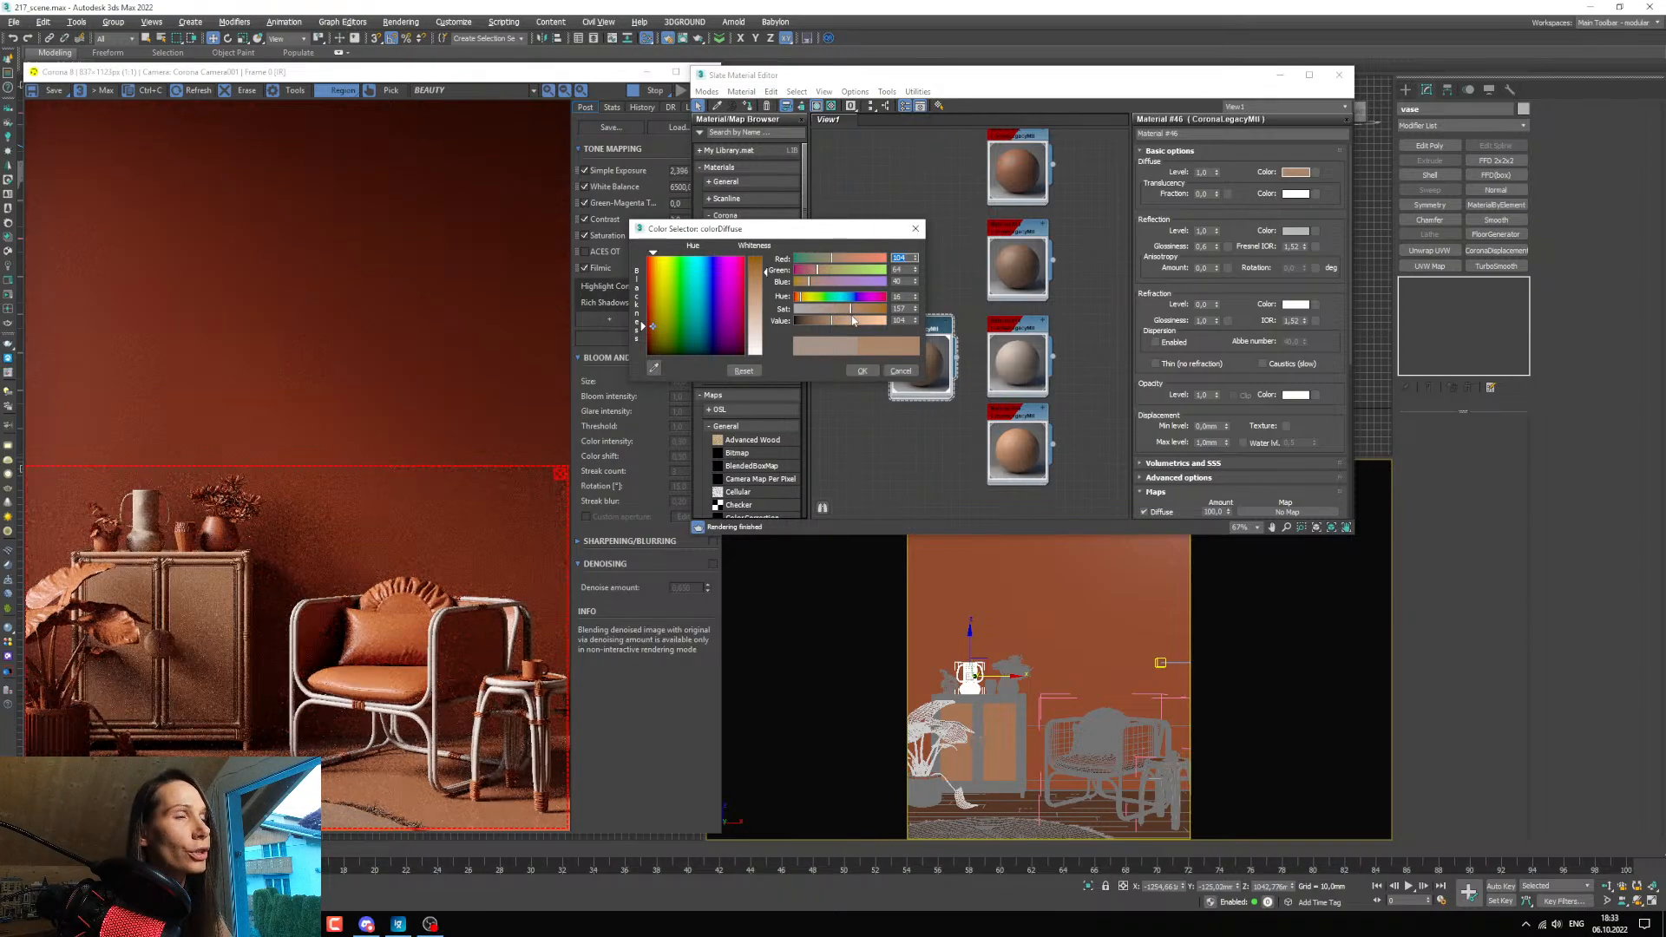
scroll(135, 512, up, 2)
scroll(155, 497, down, 1)
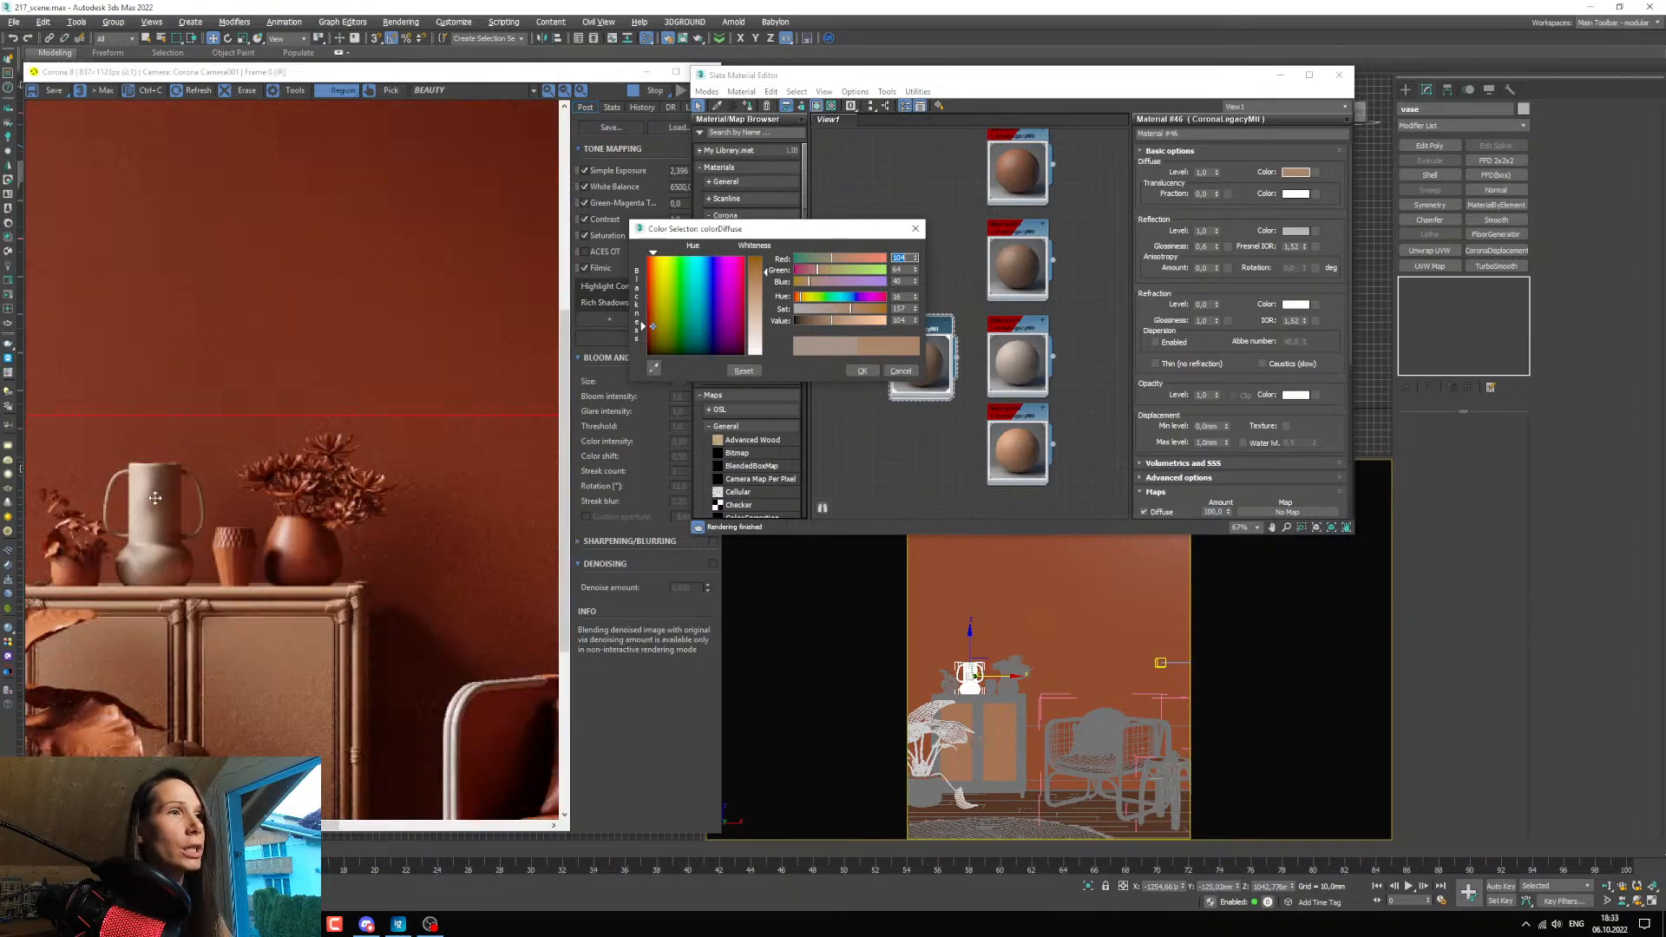
scroll(155, 497, down, 1)
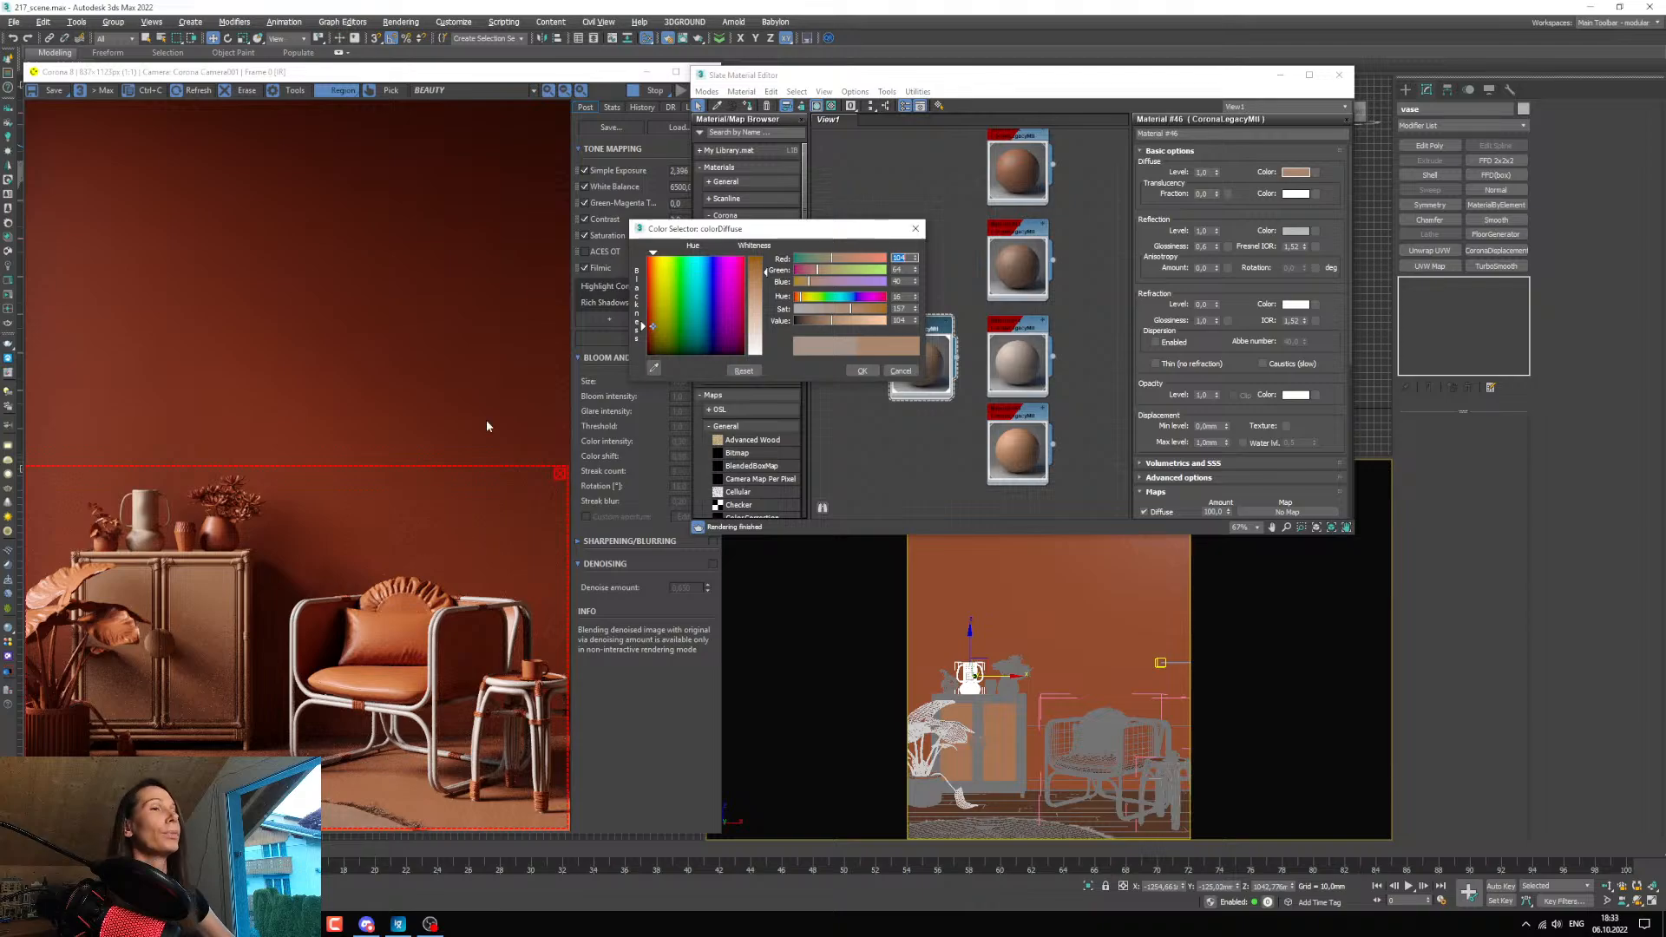
Accept the vase material's diffuse colour and inspect the vase, cabinet and leaves up close in the render.
click(861, 371)
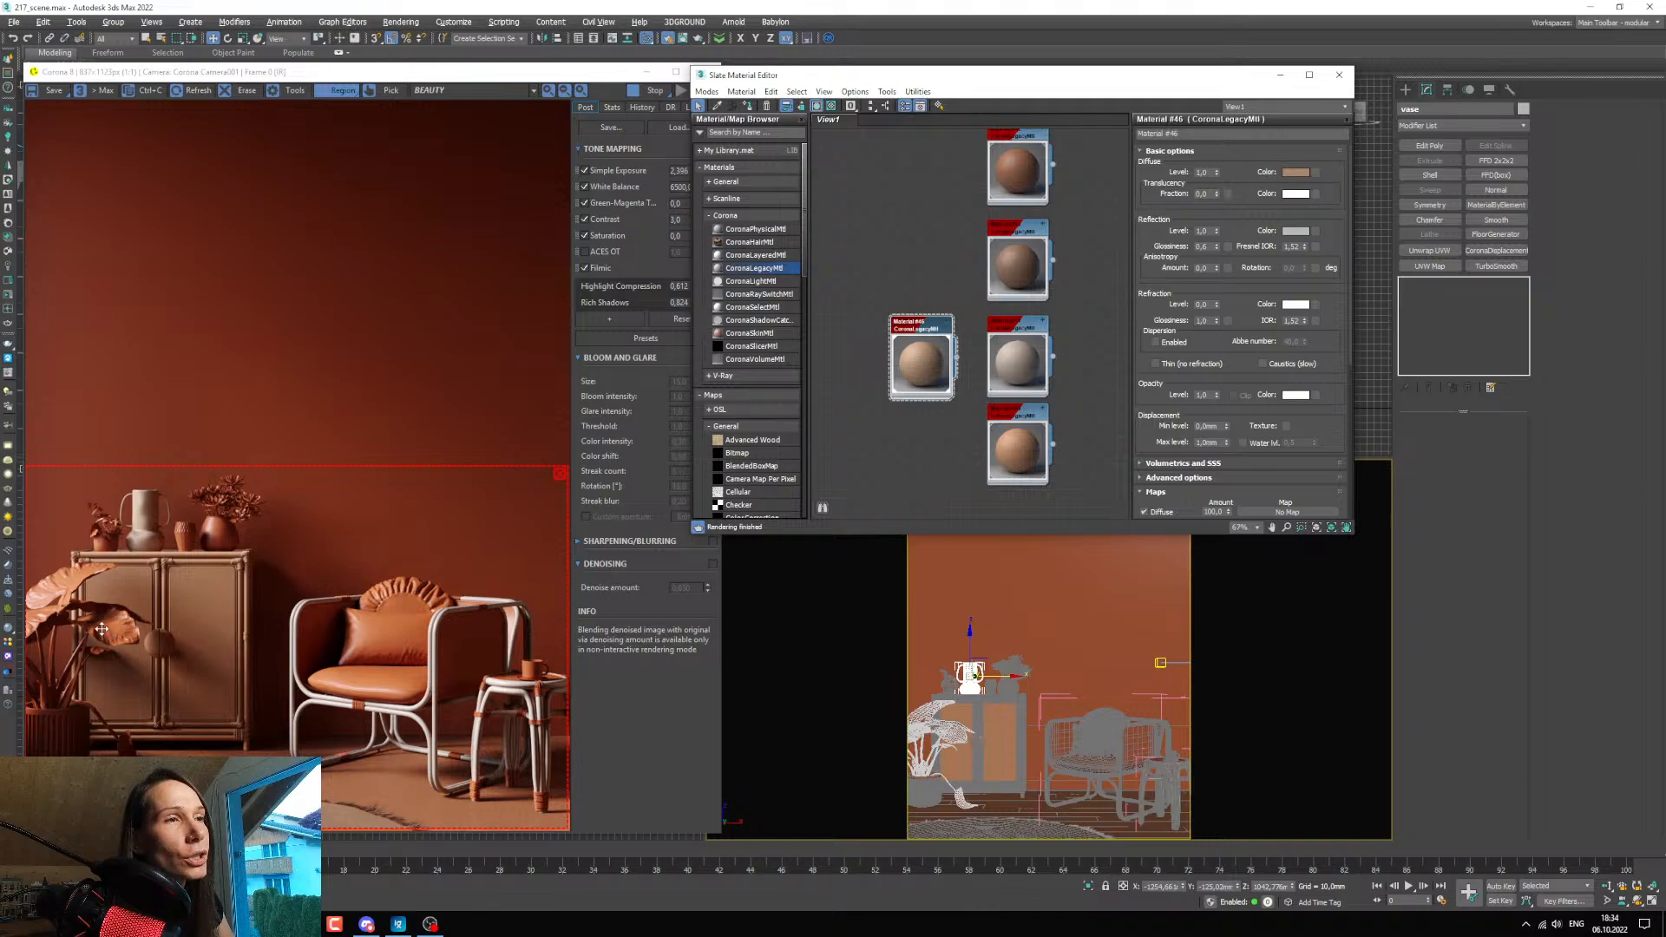
scroll(102, 629, up, 1)
scroll(101, 635, down, 1)
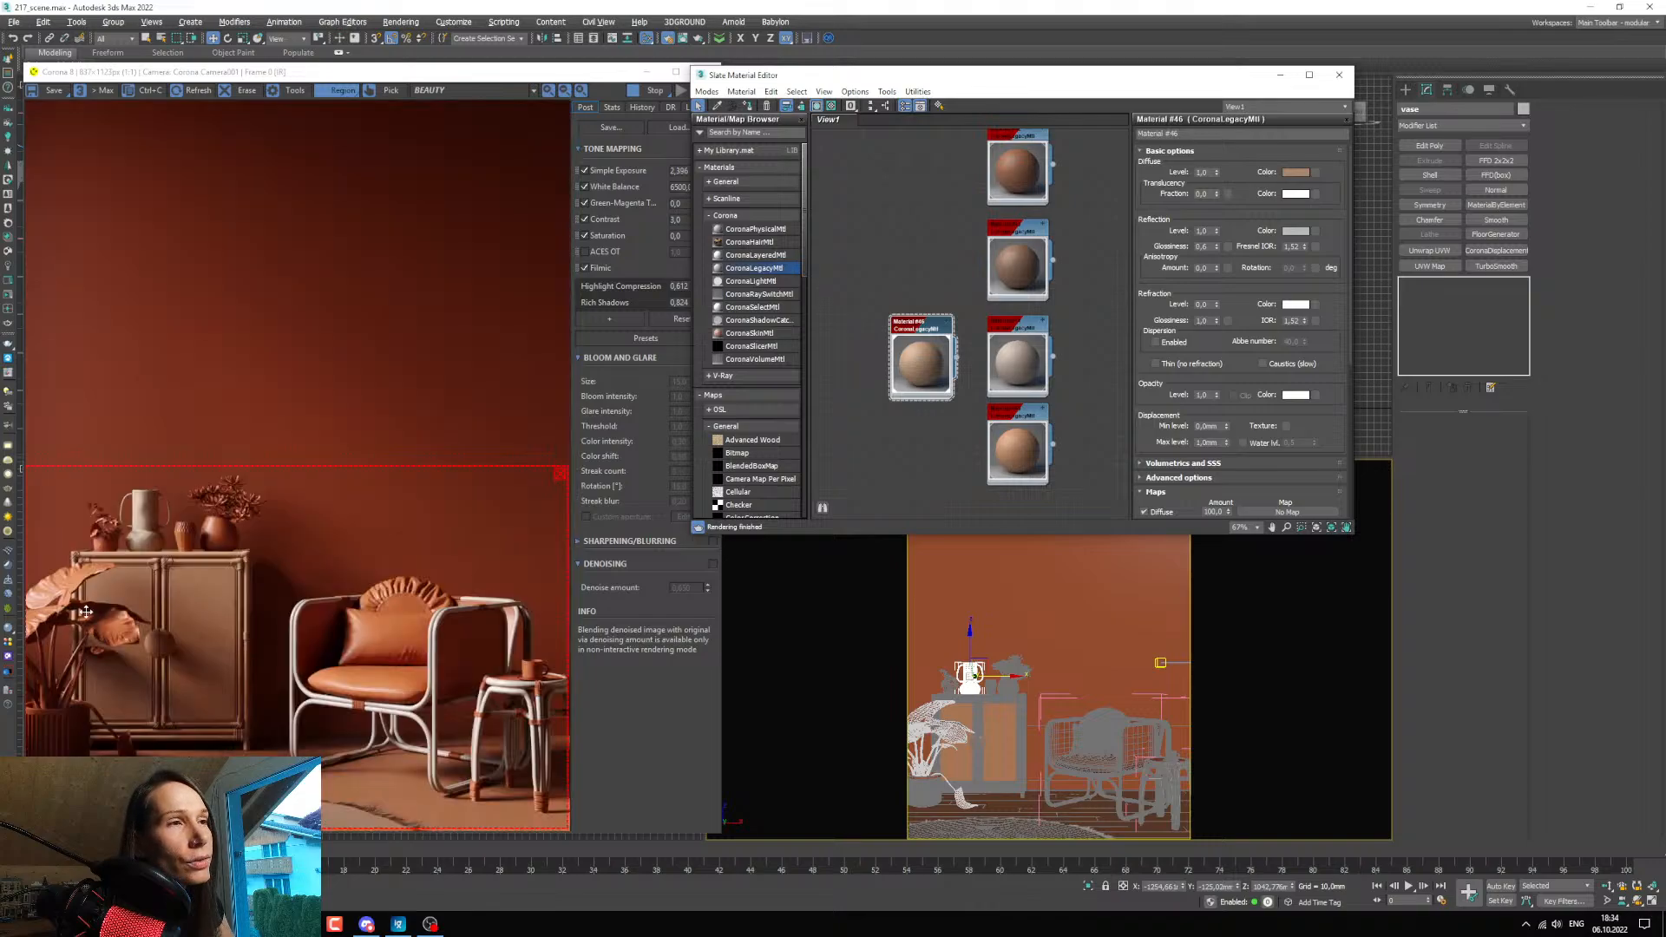
scroll(57, 608, up, 2)
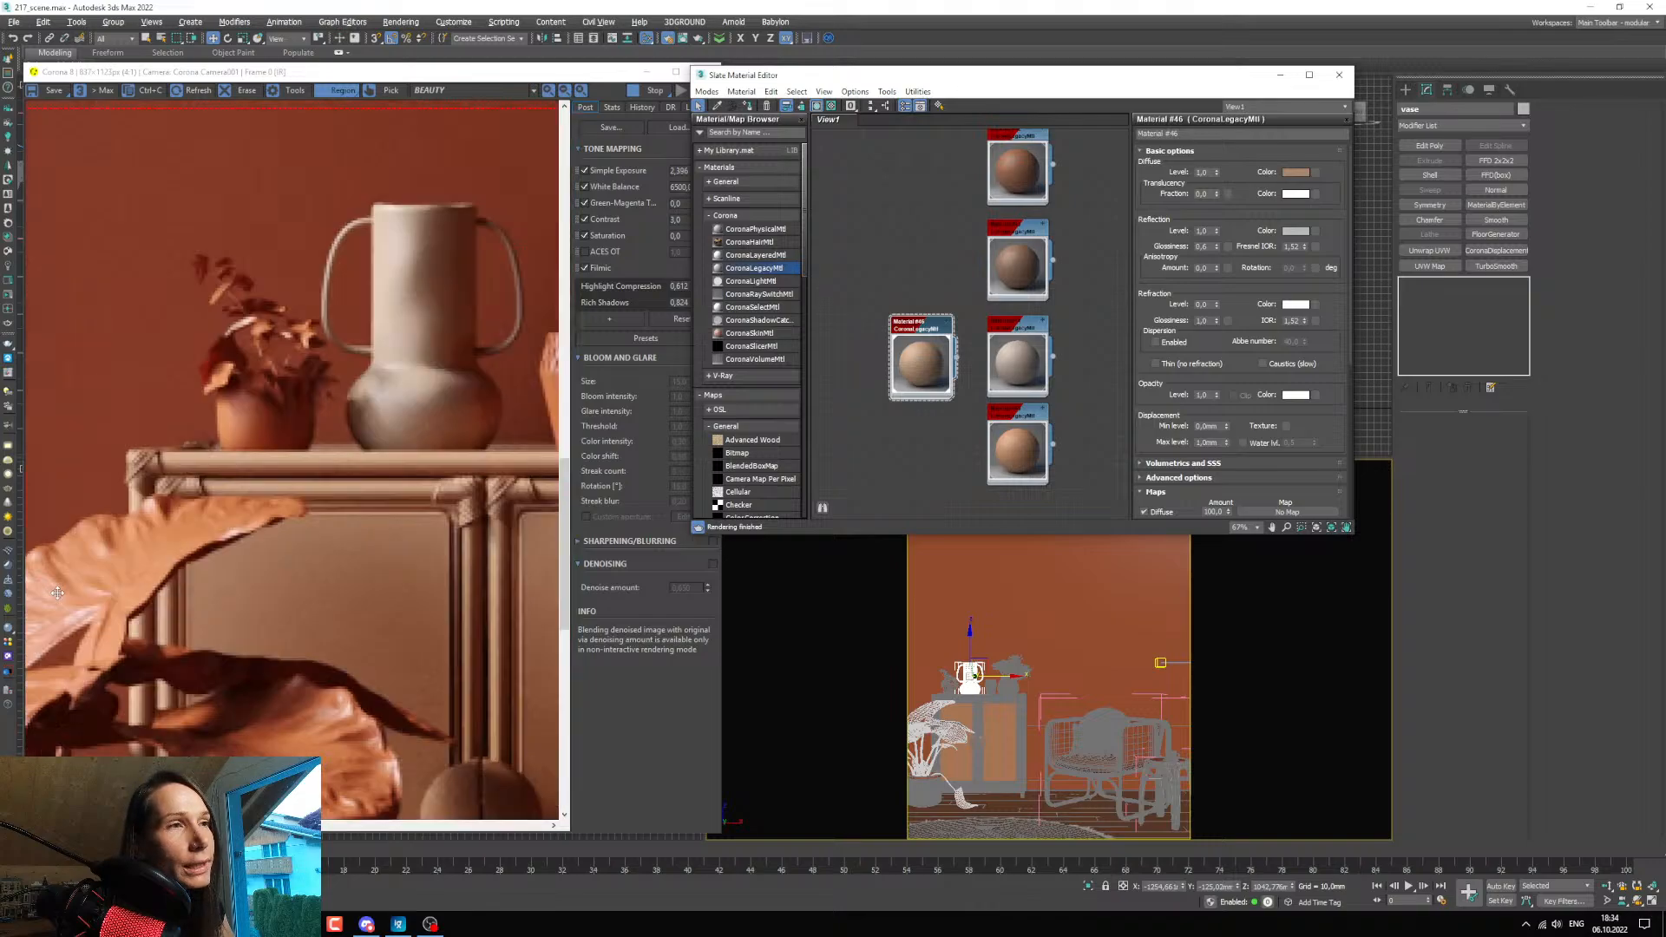
scroll(63, 595, down, 1)
scroll(62, 595, down, 1)
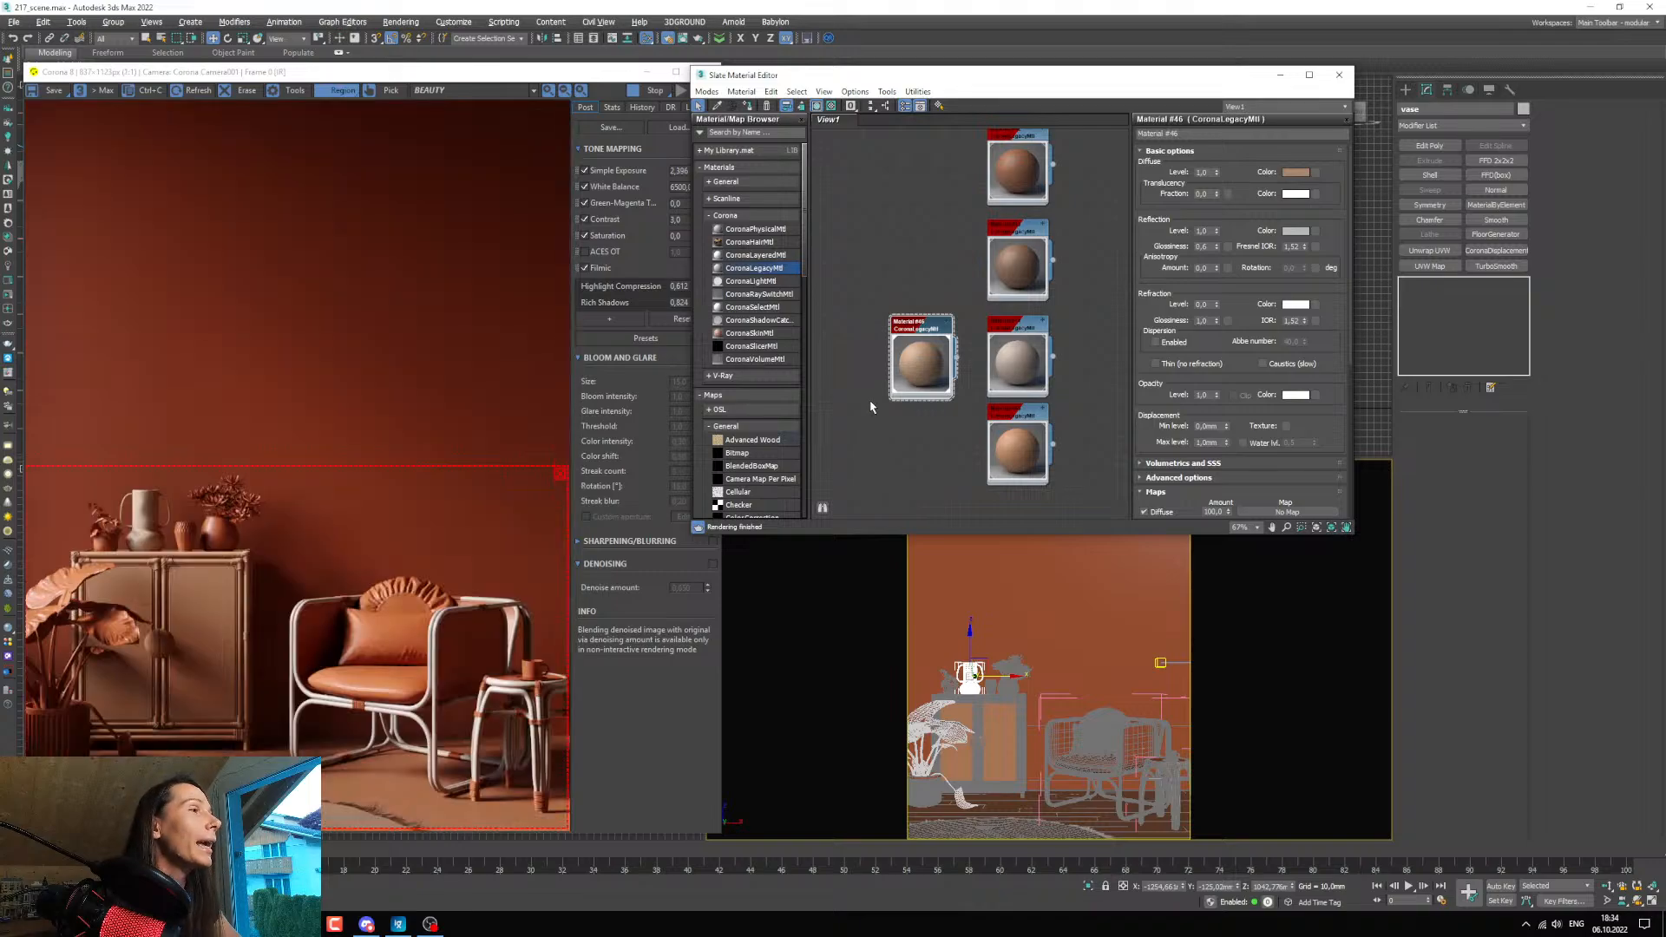
Duplicate the vase material beside the original and assign the copy to the large floor plant and the two plants on the cabinet.
scroll(887, 408, down, 4)
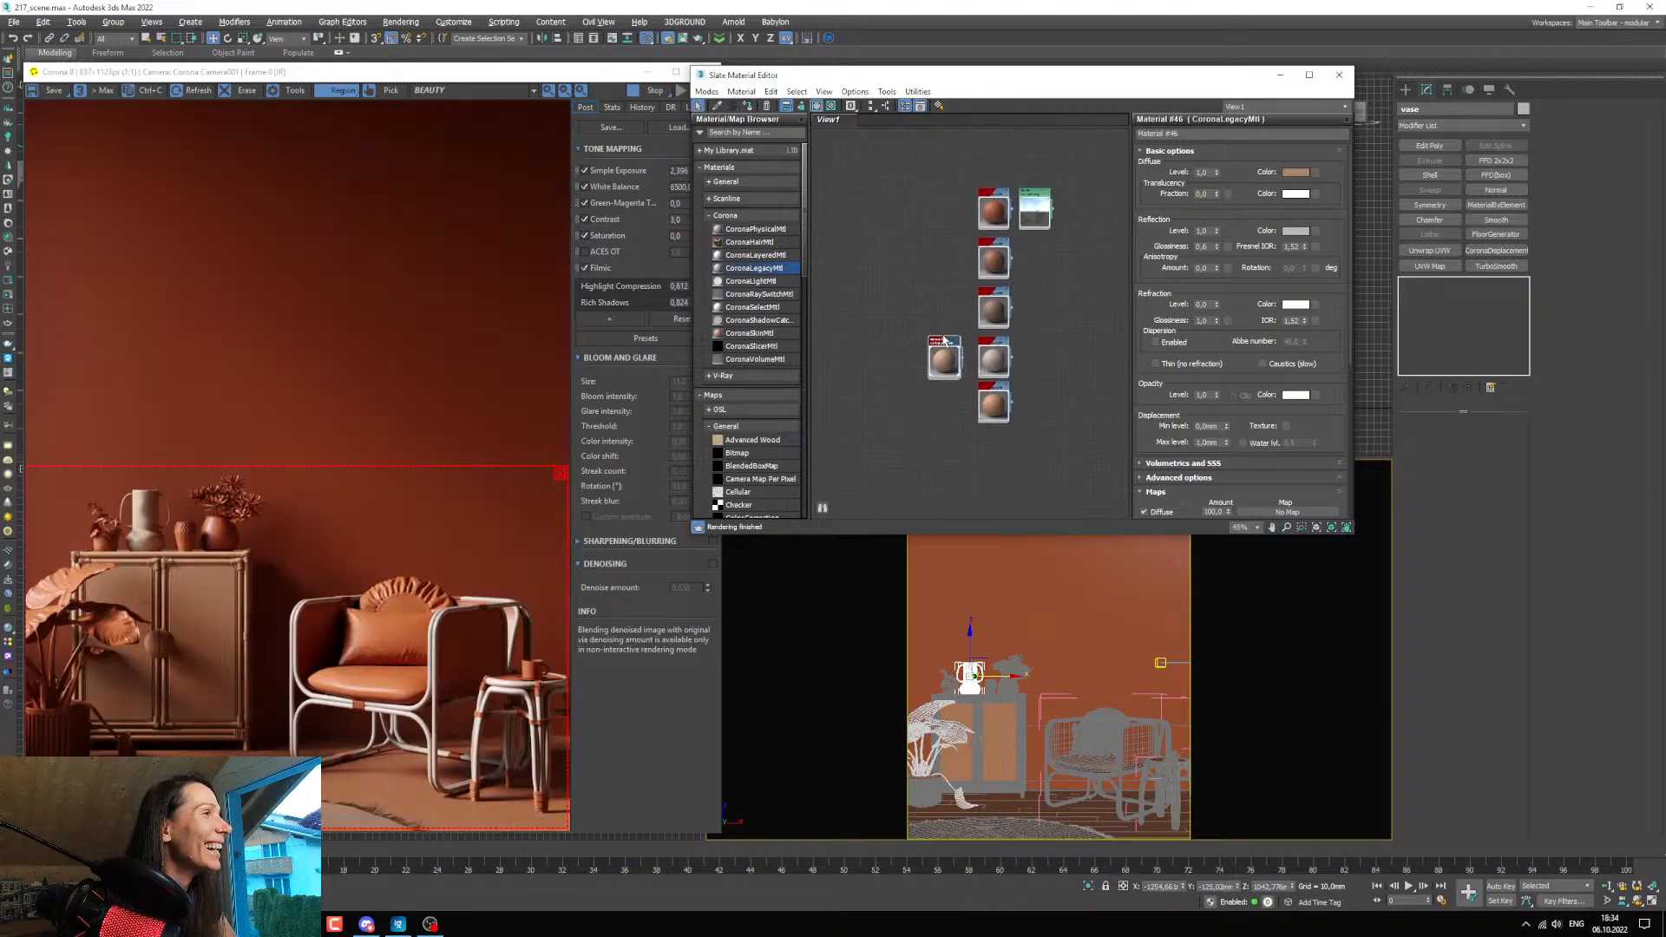
scroll(925, 381, up, 3)
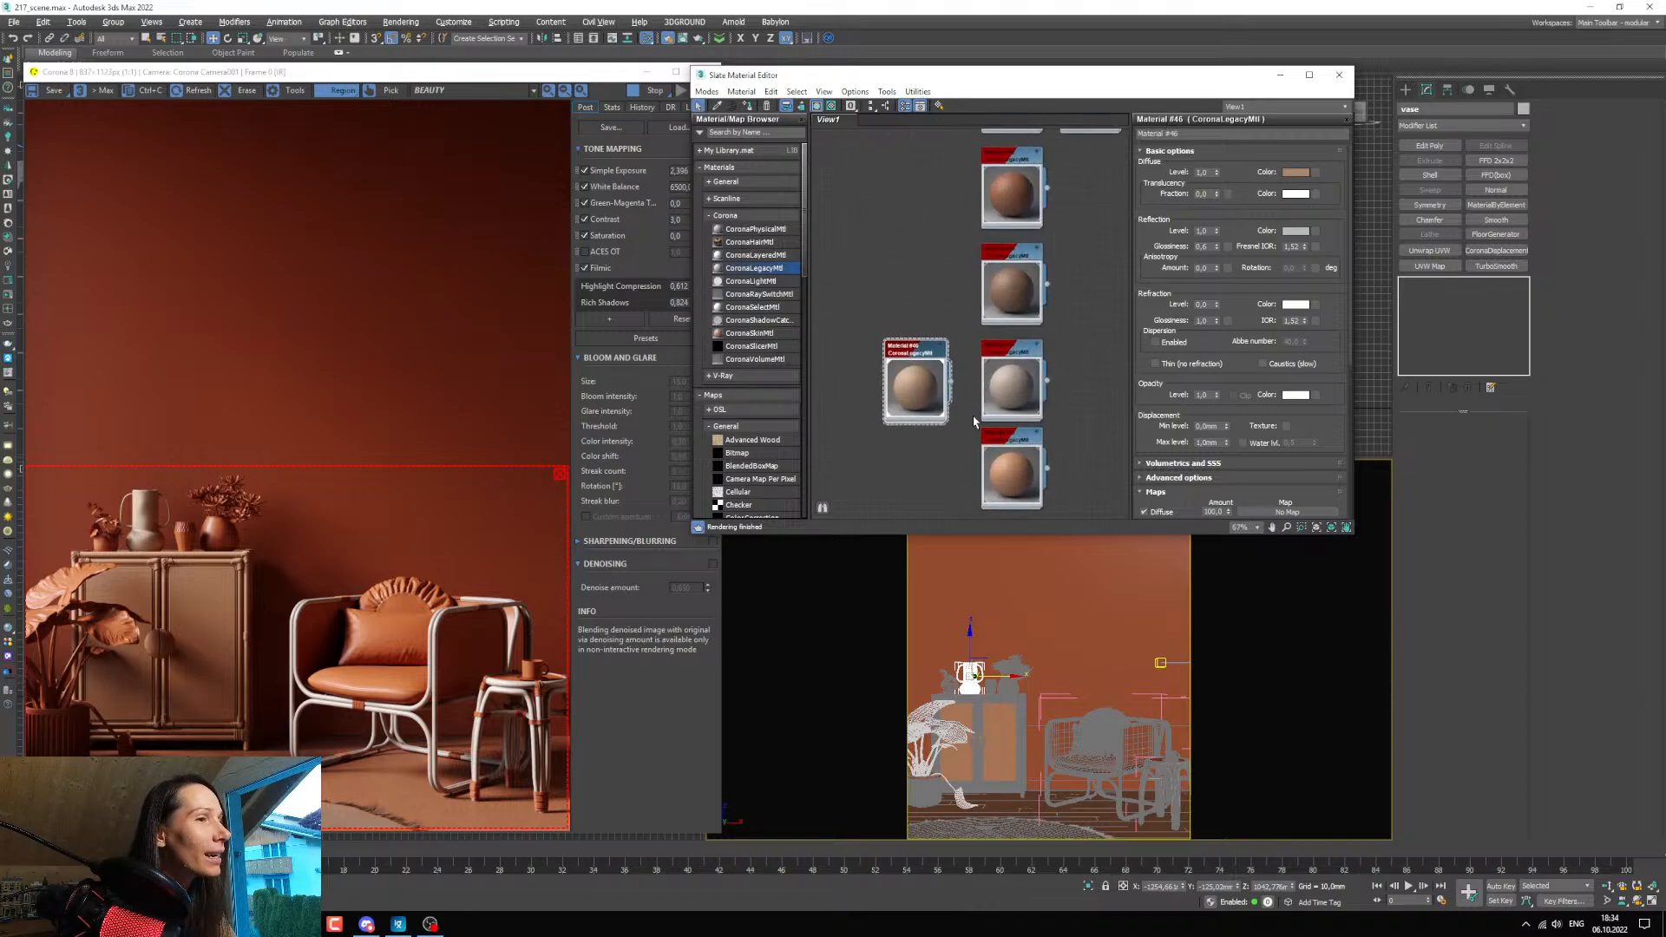
middle_drag(928, 437, 1008, 430)
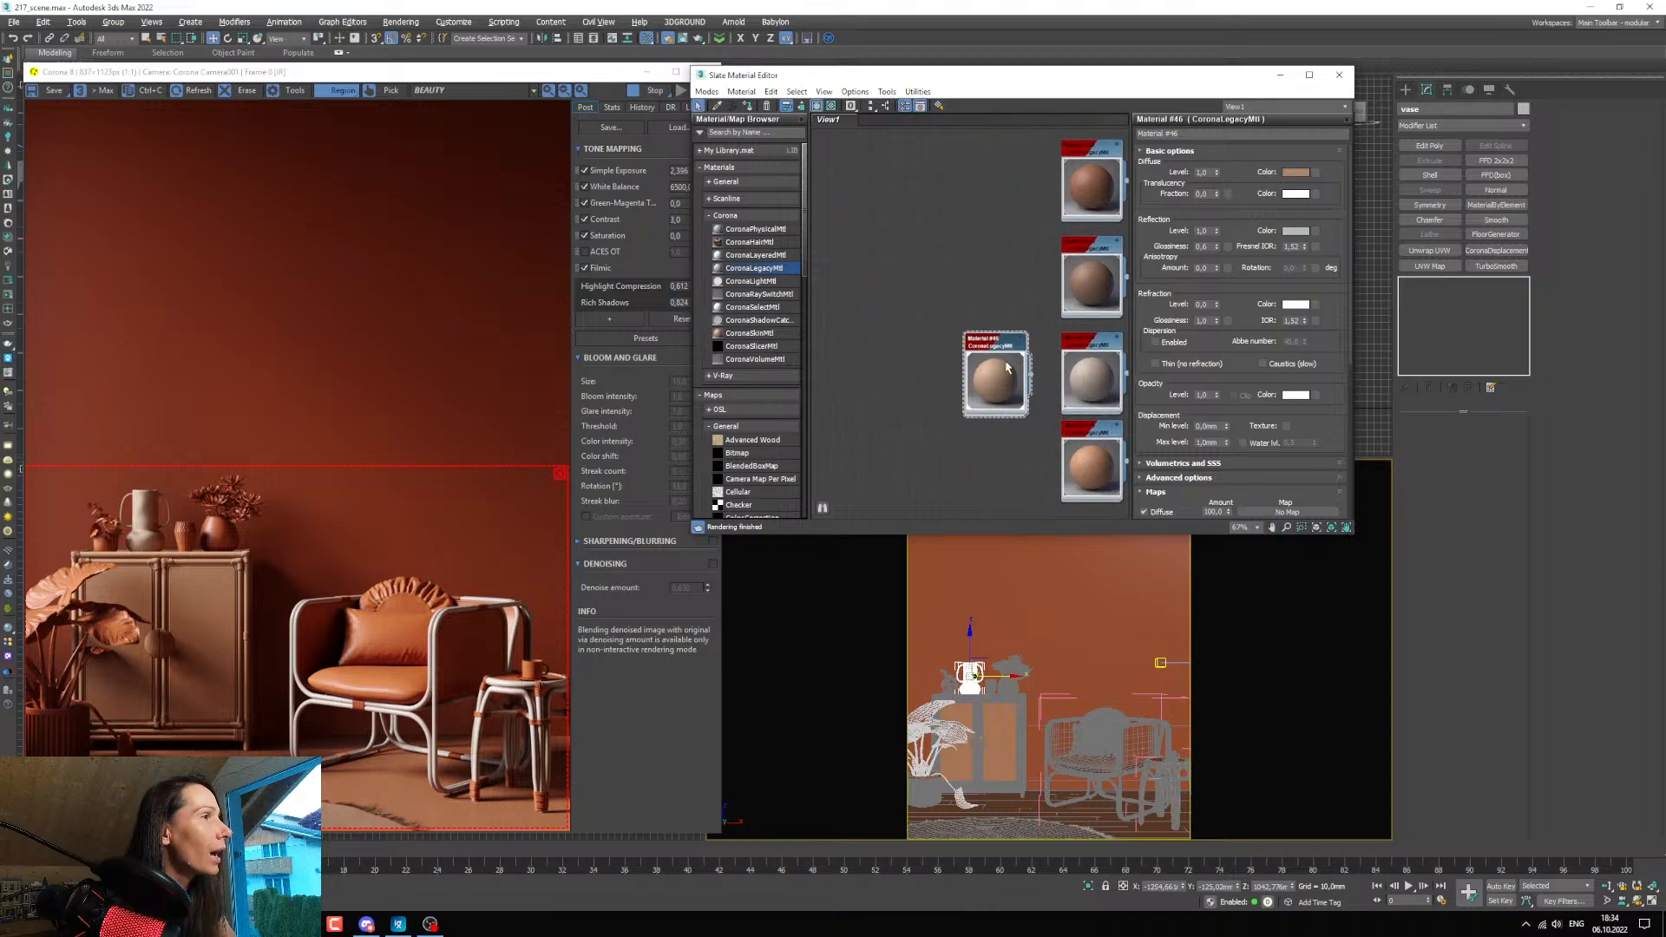
shift+drag(997, 350, 909, 351)
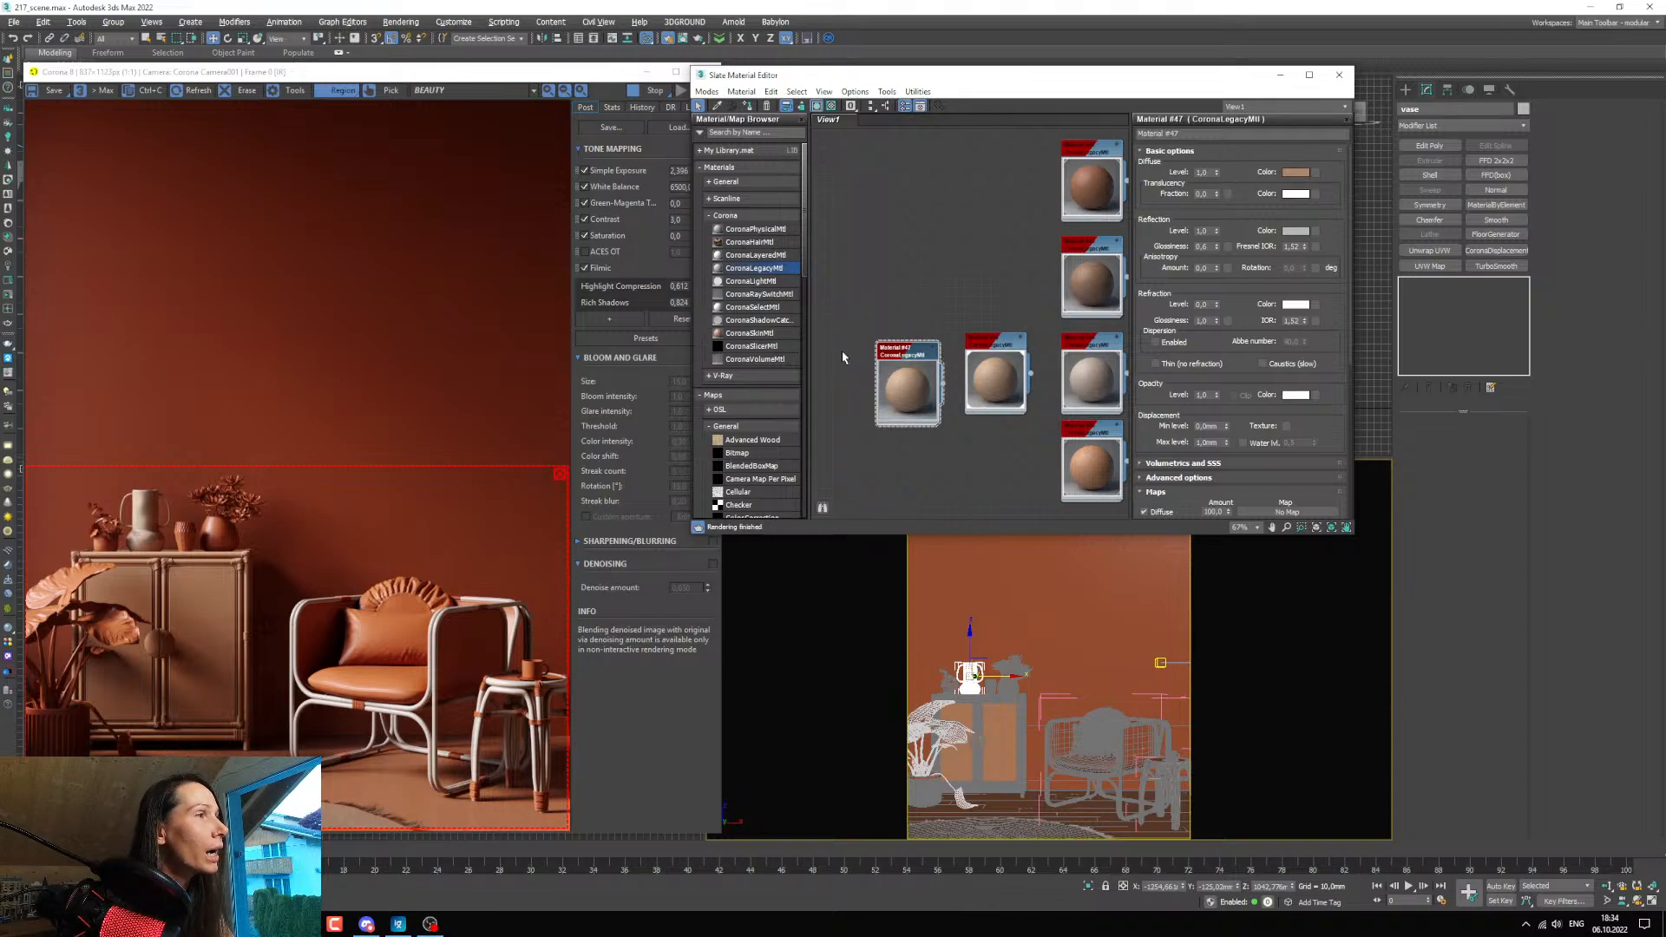
click(921, 731)
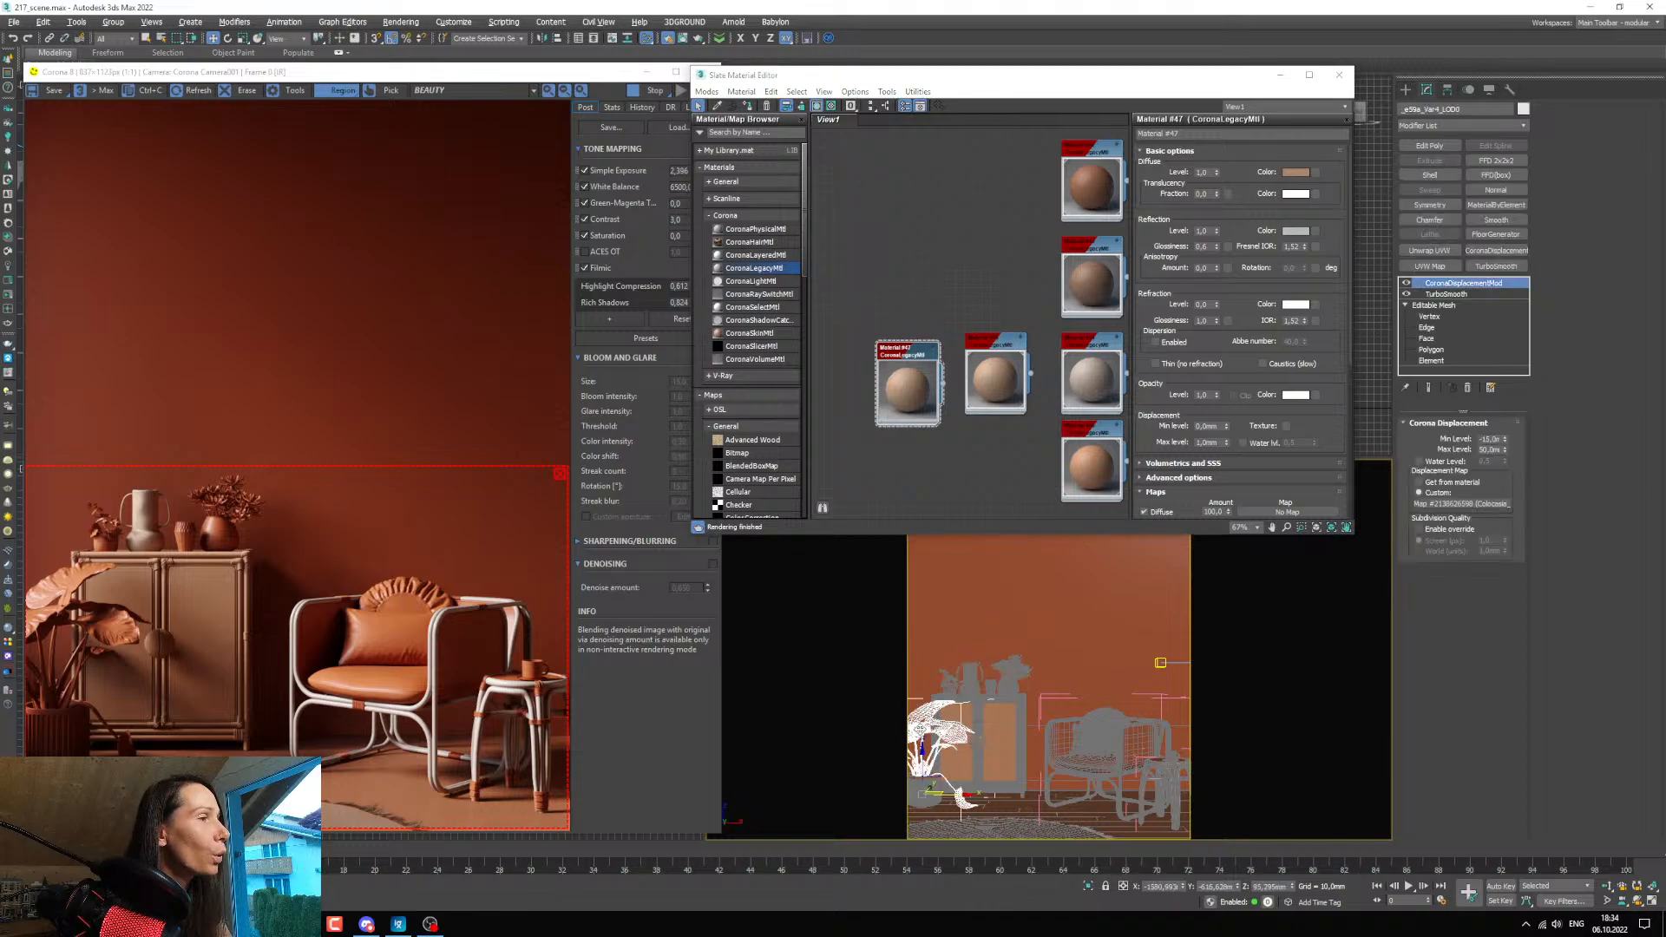
ctrl+click(944, 681)
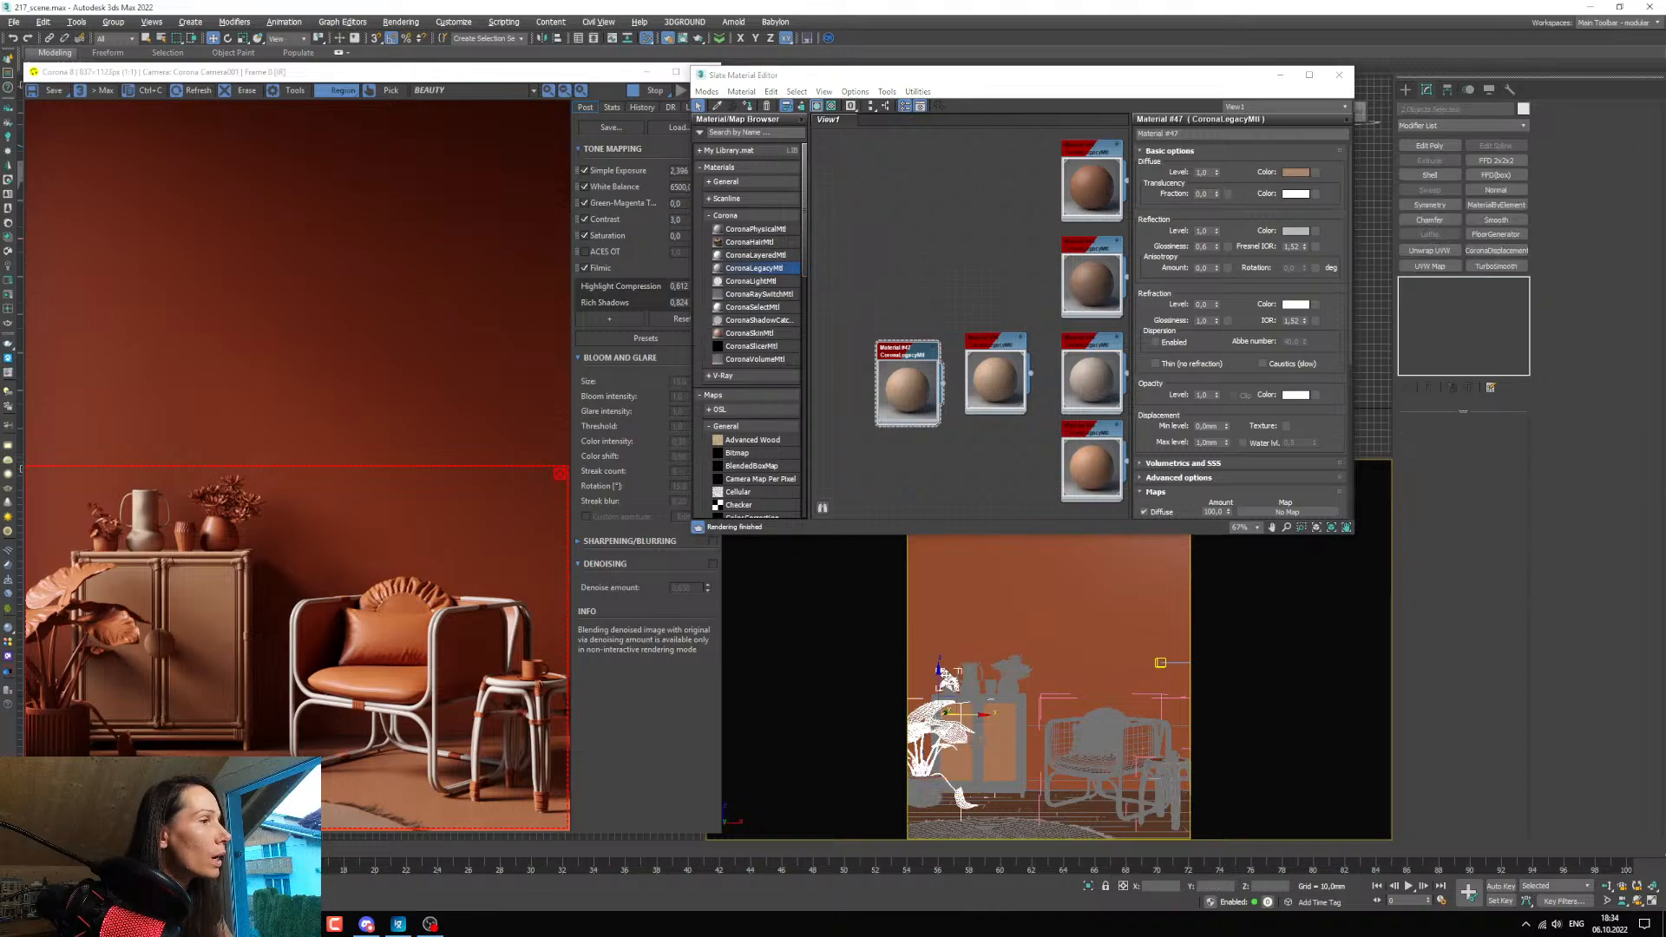
ctrl+click(1006, 664)
click(747, 106)
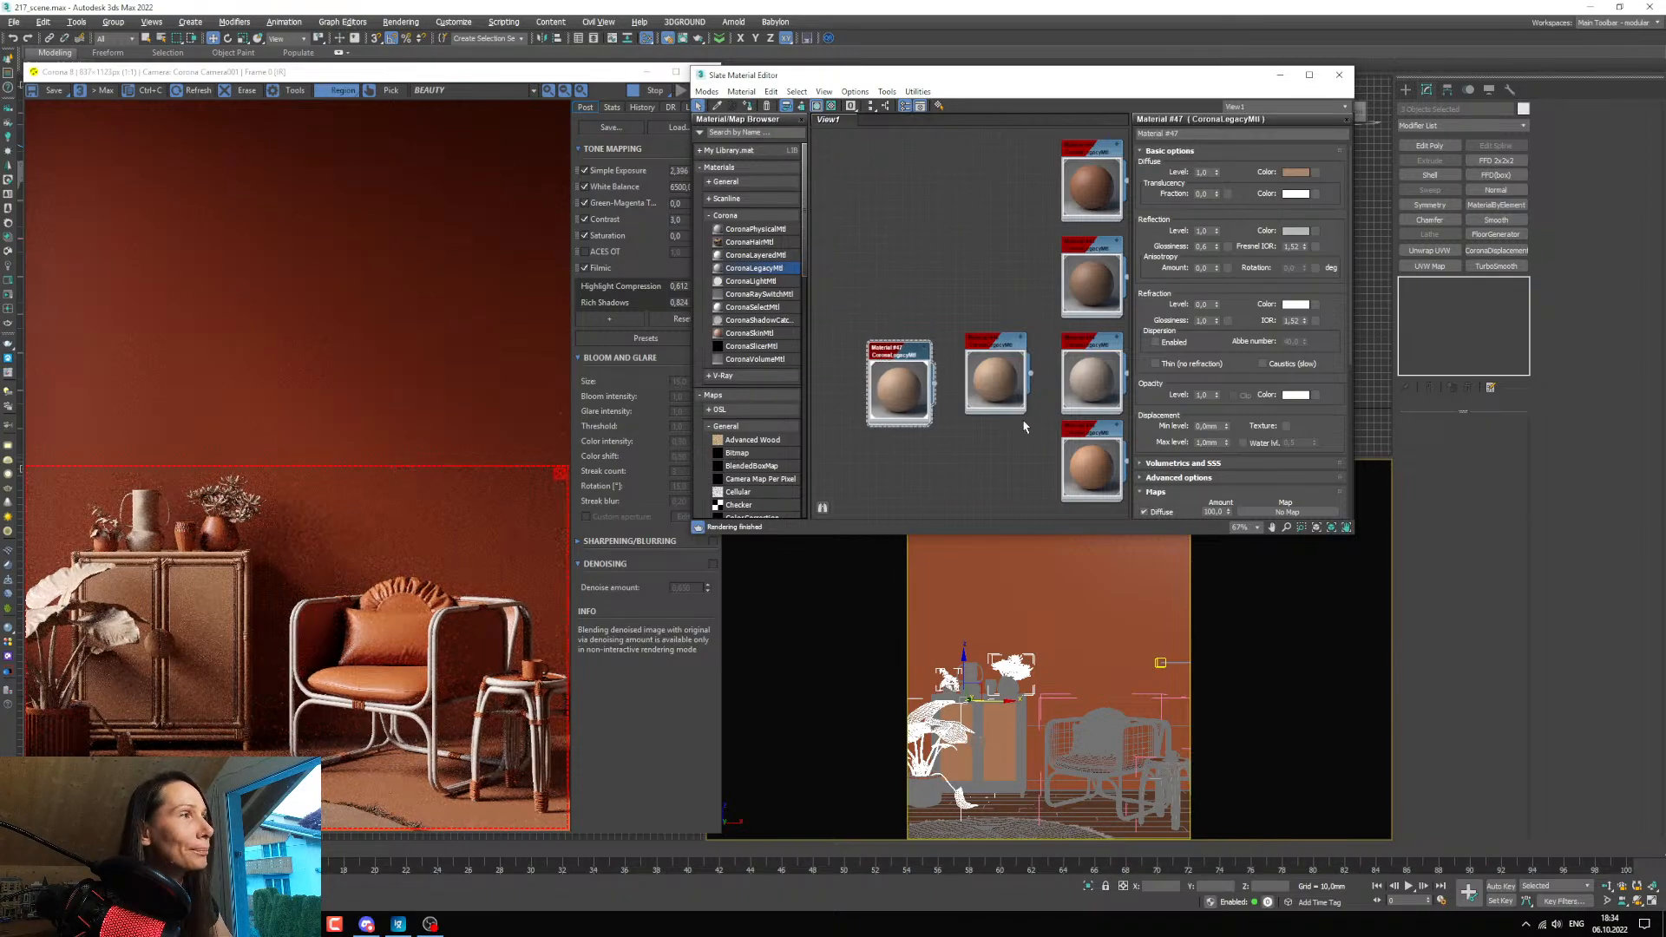
Change the plant material's diffuse colour to a muted green with hue about 62, saturation about 132 and value about 38.
middle_drag(907, 384, 919, 386)
drag(920, 386, 922, 377)
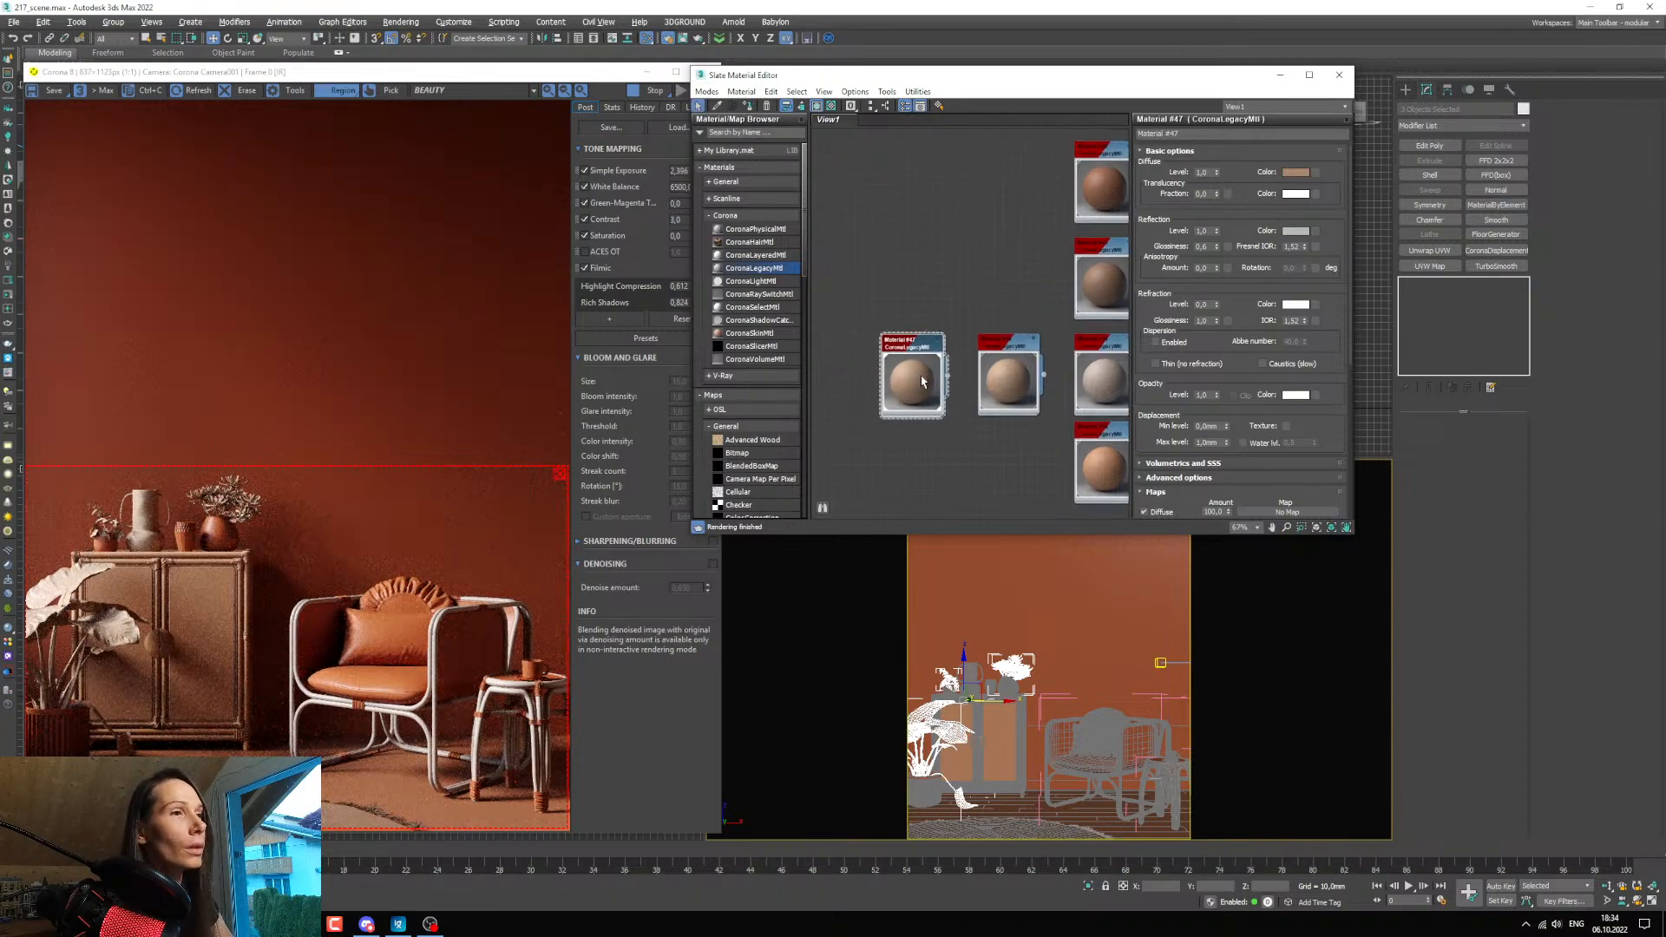
click(1295, 171)
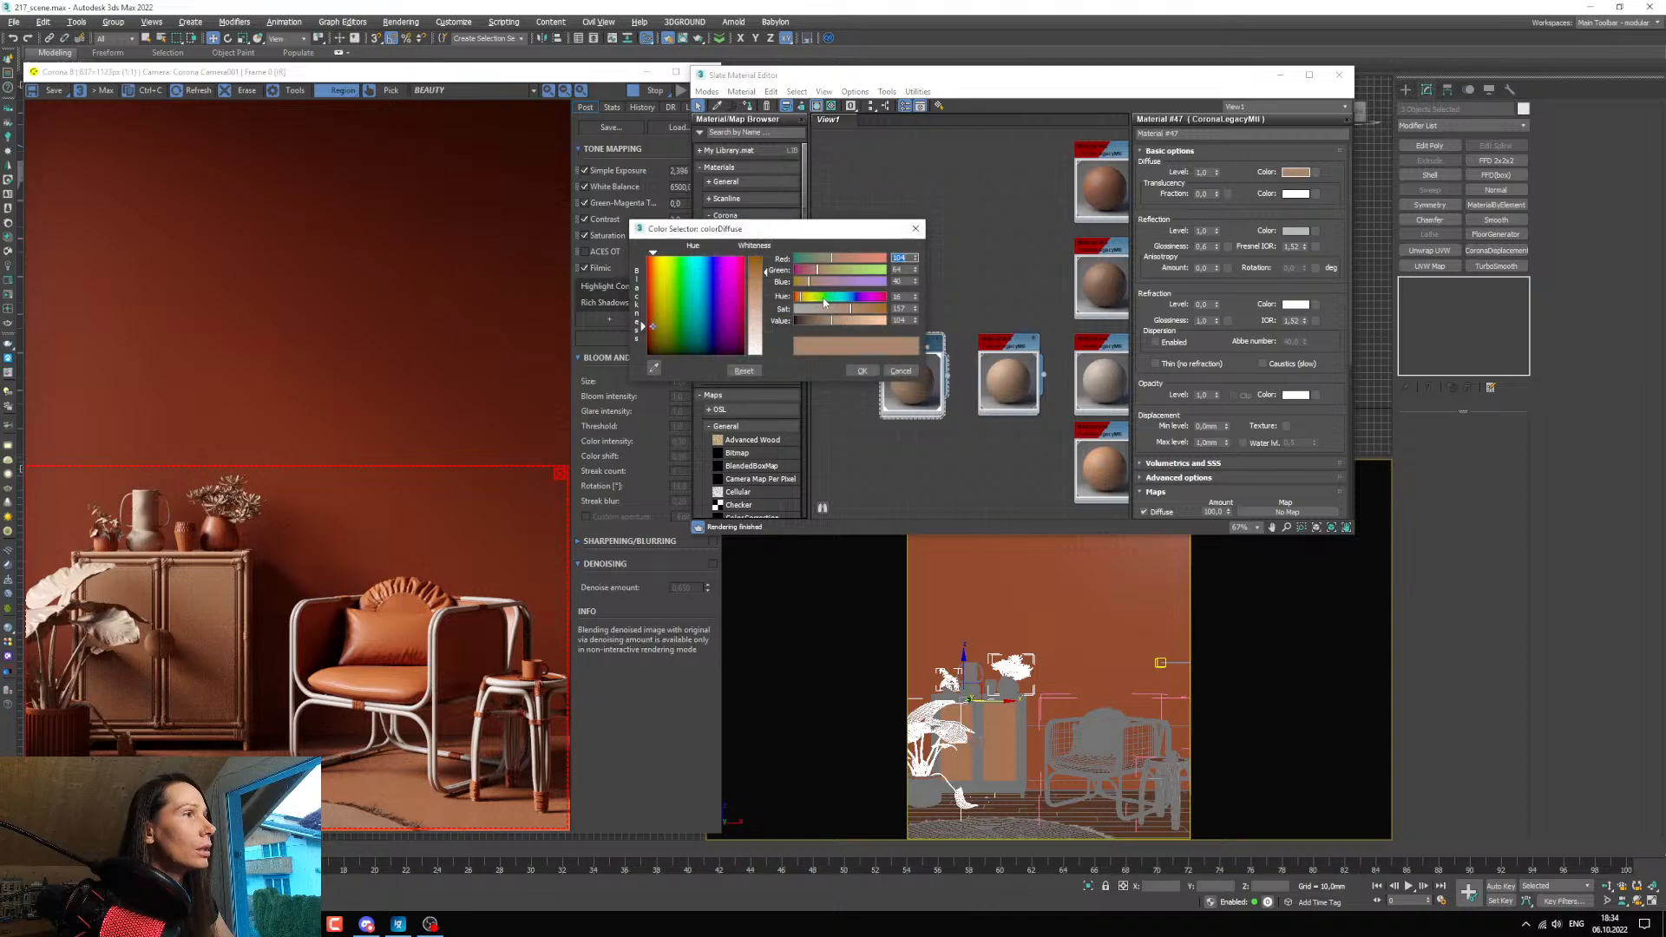
drag(819, 302, 827, 297)
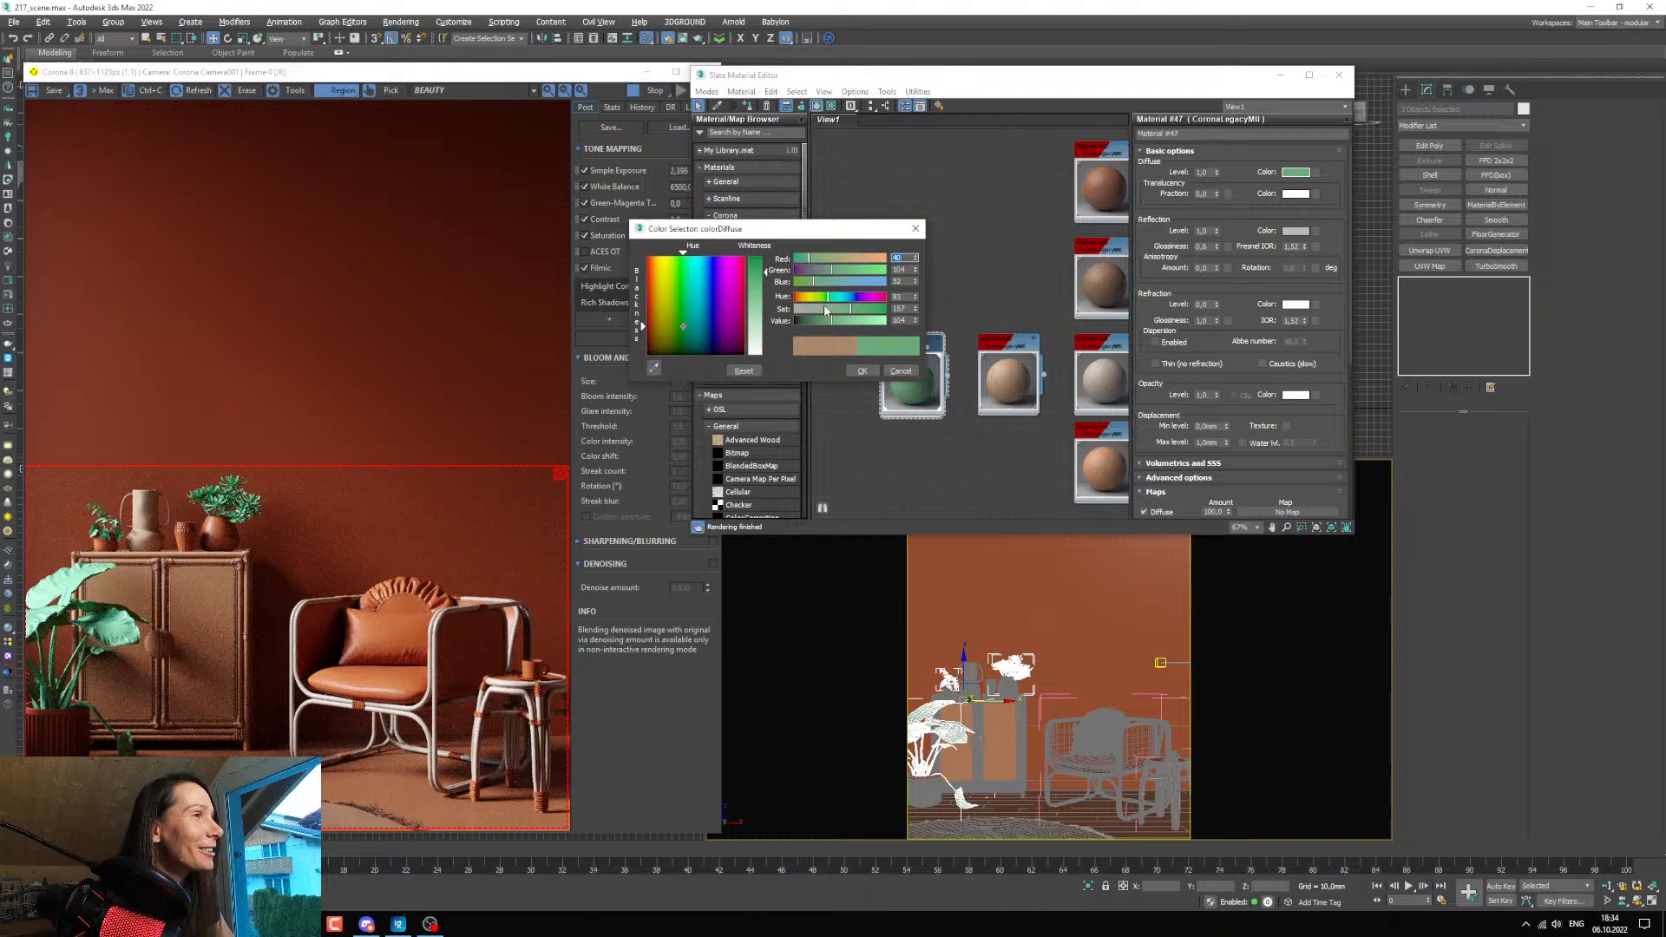
mouse_move(827, 300)
mouse_down()
mouse_move(814, 321)
mouse_move(842, 312)
mouse_move(807, 319)
mouse_up()
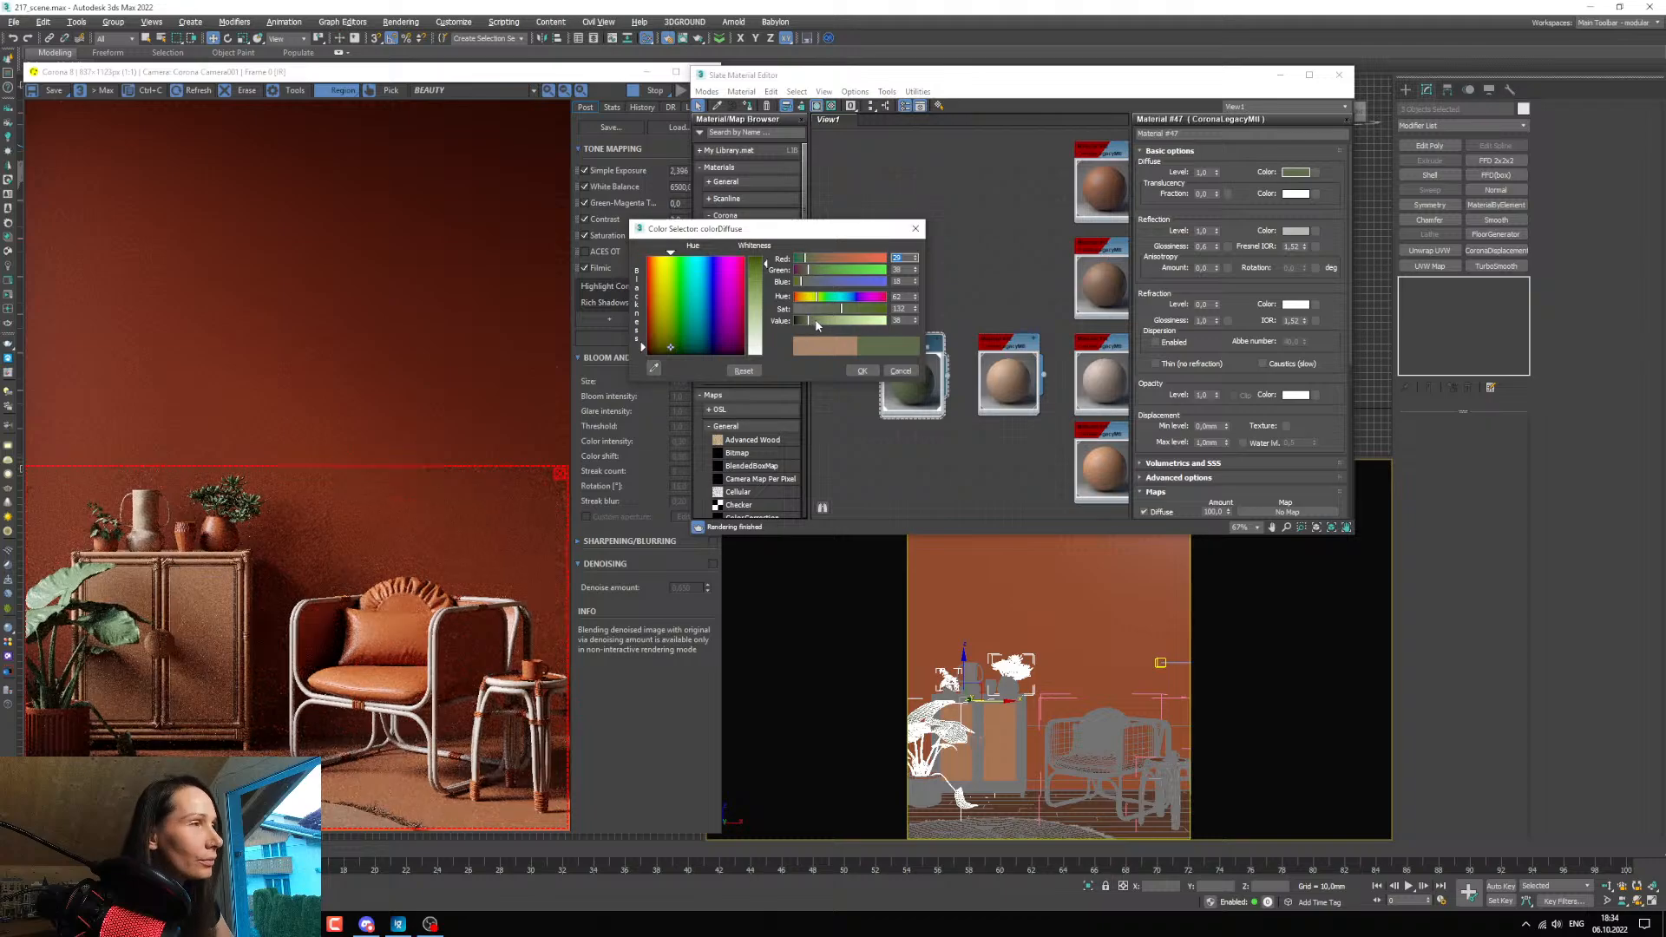
Darken the plant material's diffuse colour to value 14 with hue about 51, accept it and inspect the plants in the render.
click(804, 321)
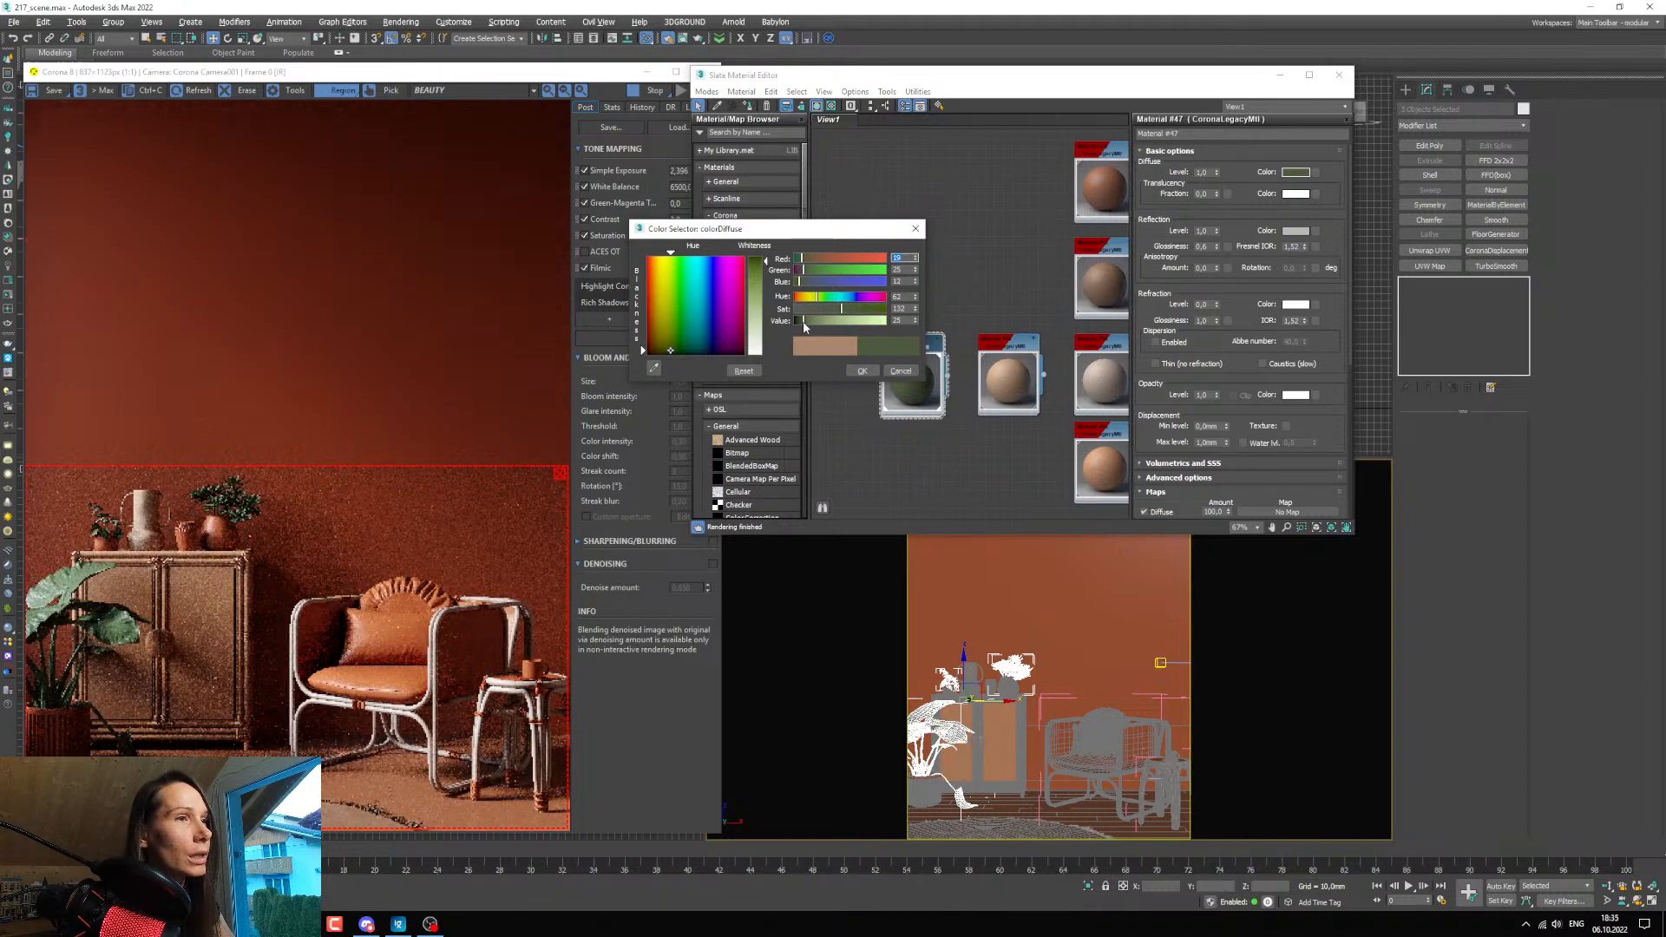
drag(803, 325, 800, 327)
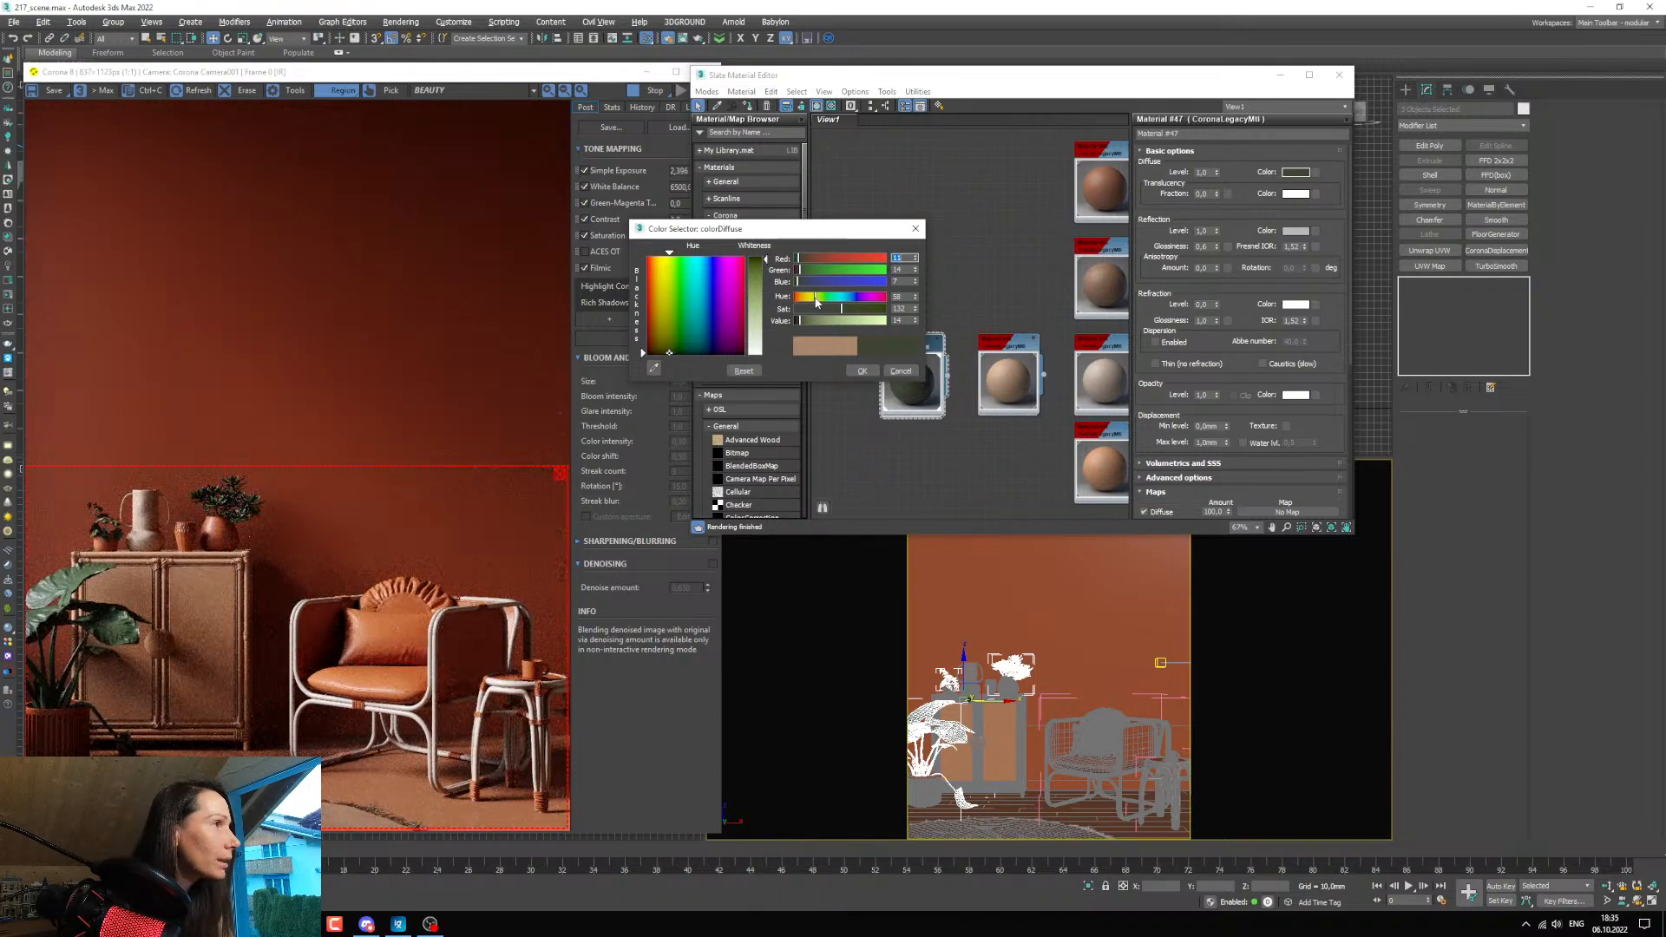
drag(814, 299, 811, 299)
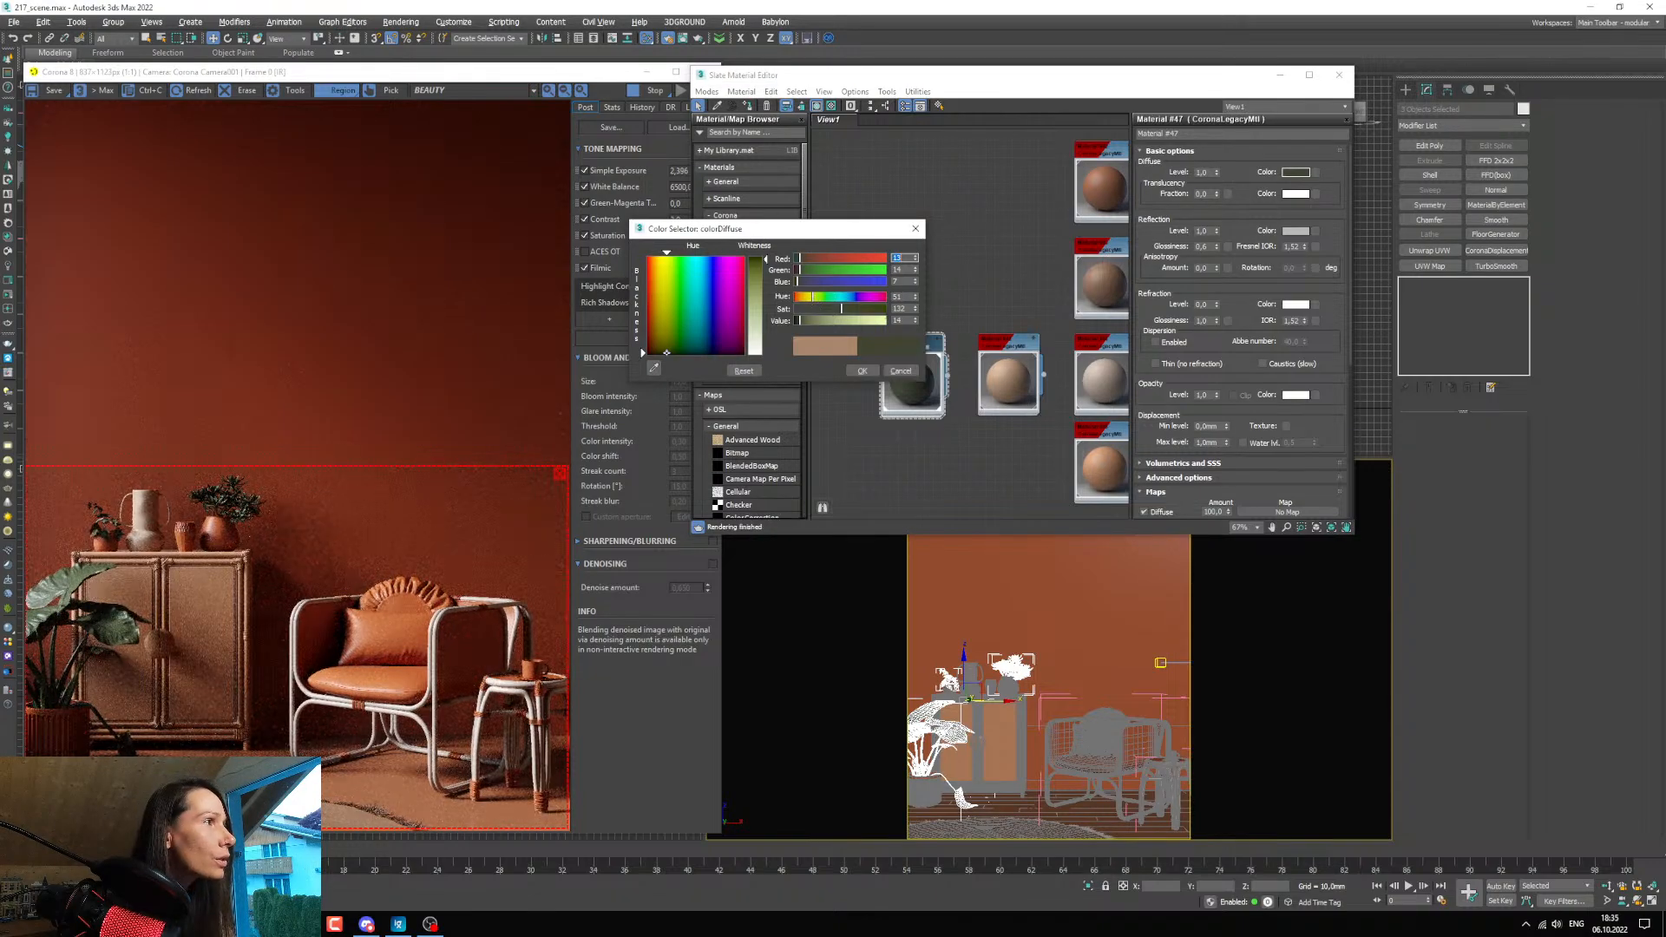
click(859, 372)
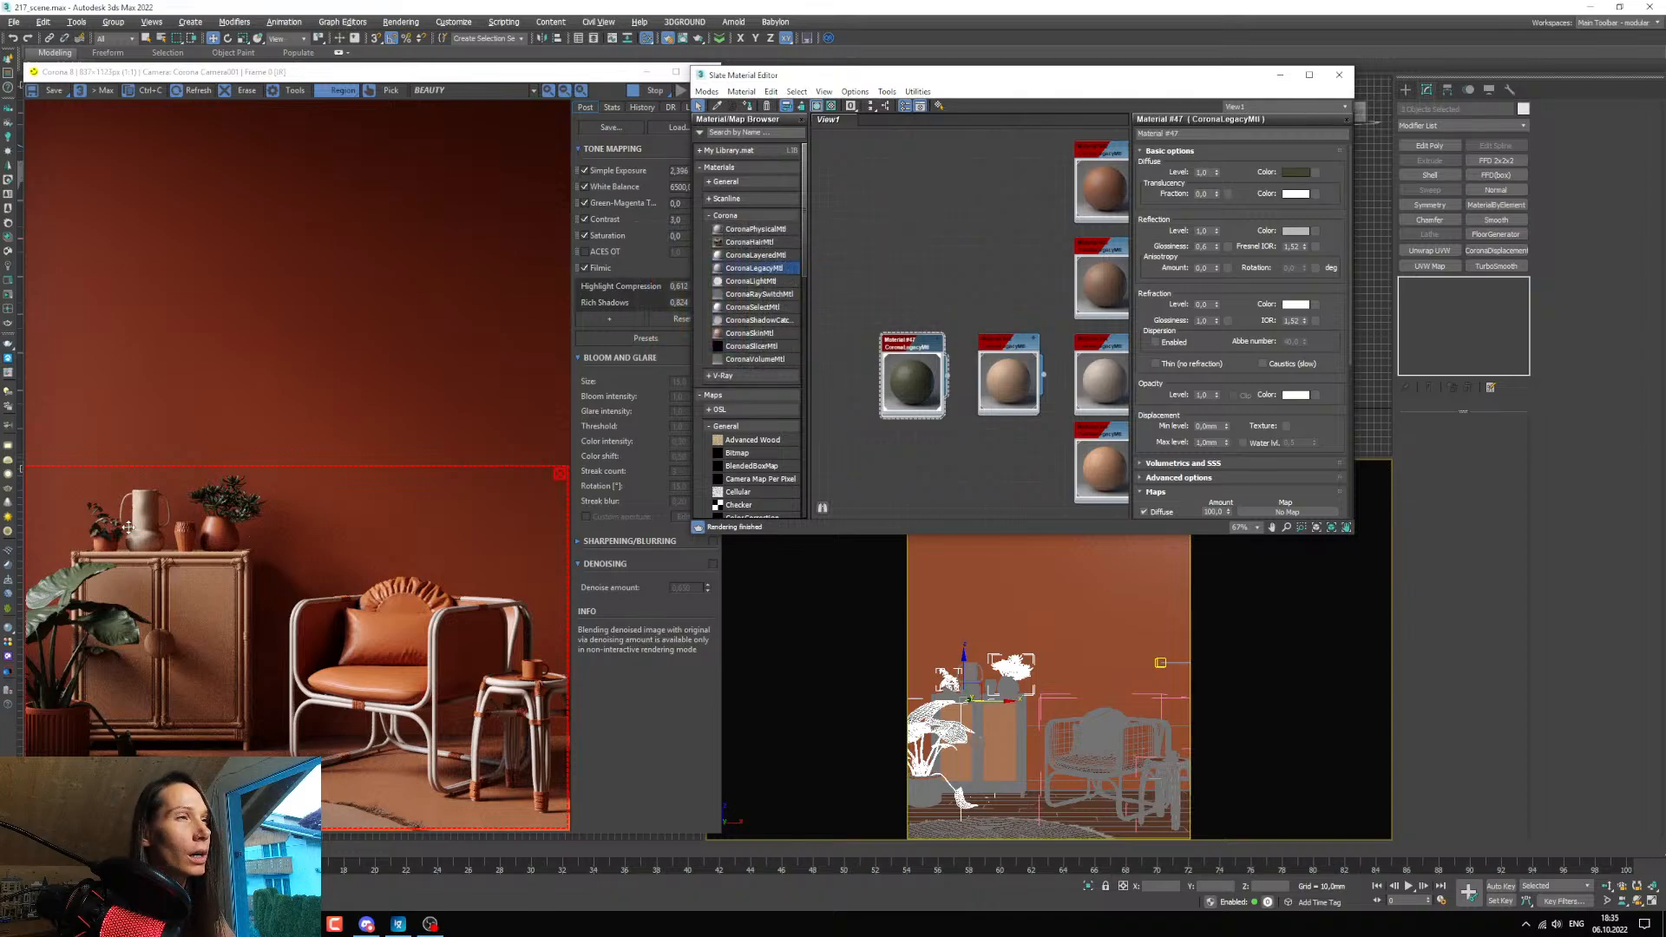
scroll(130, 526, up, 1)
scroll(266, 481, down, 1)
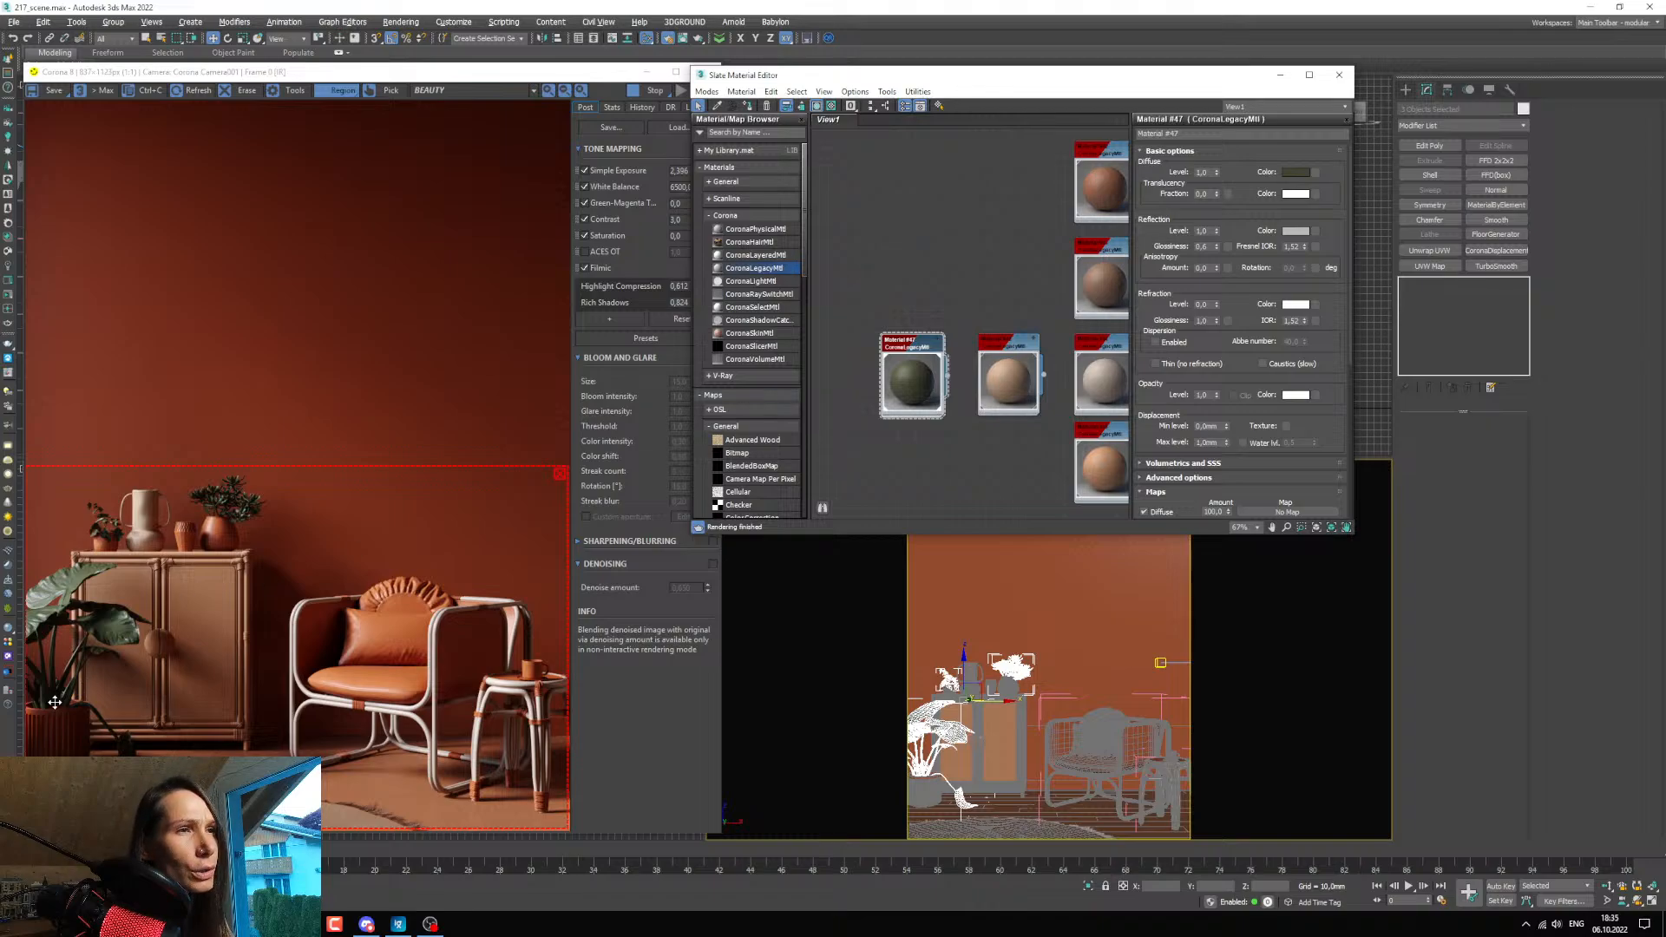
scroll(90, 707, up, 2)
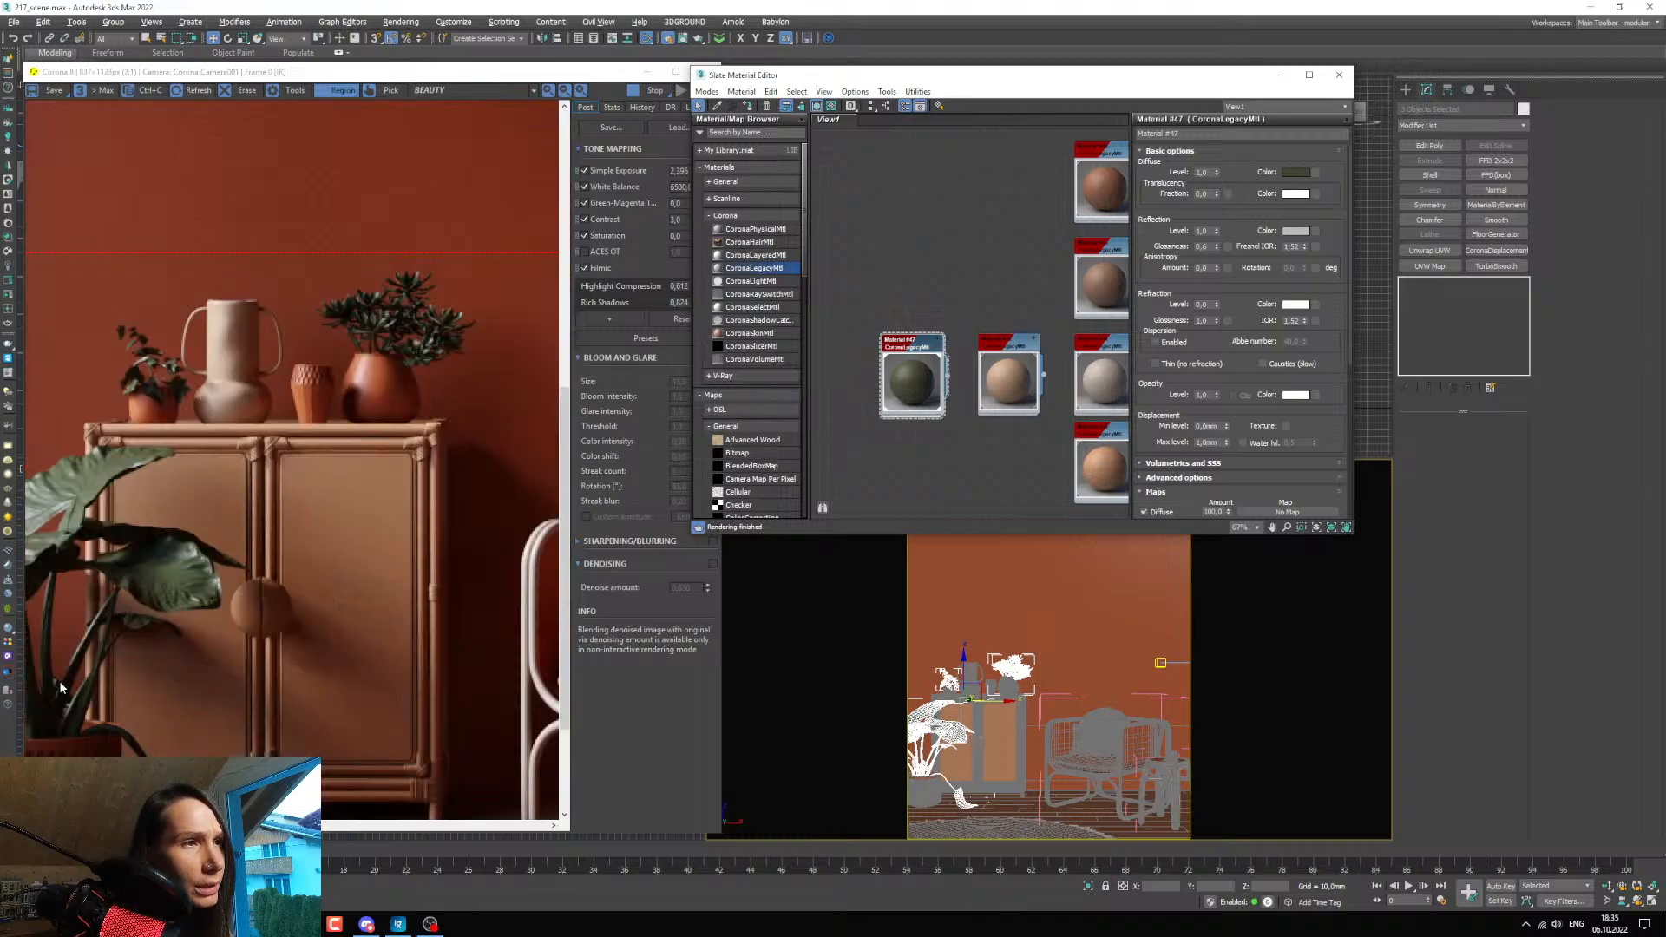
scroll(61, 669, down, 2)
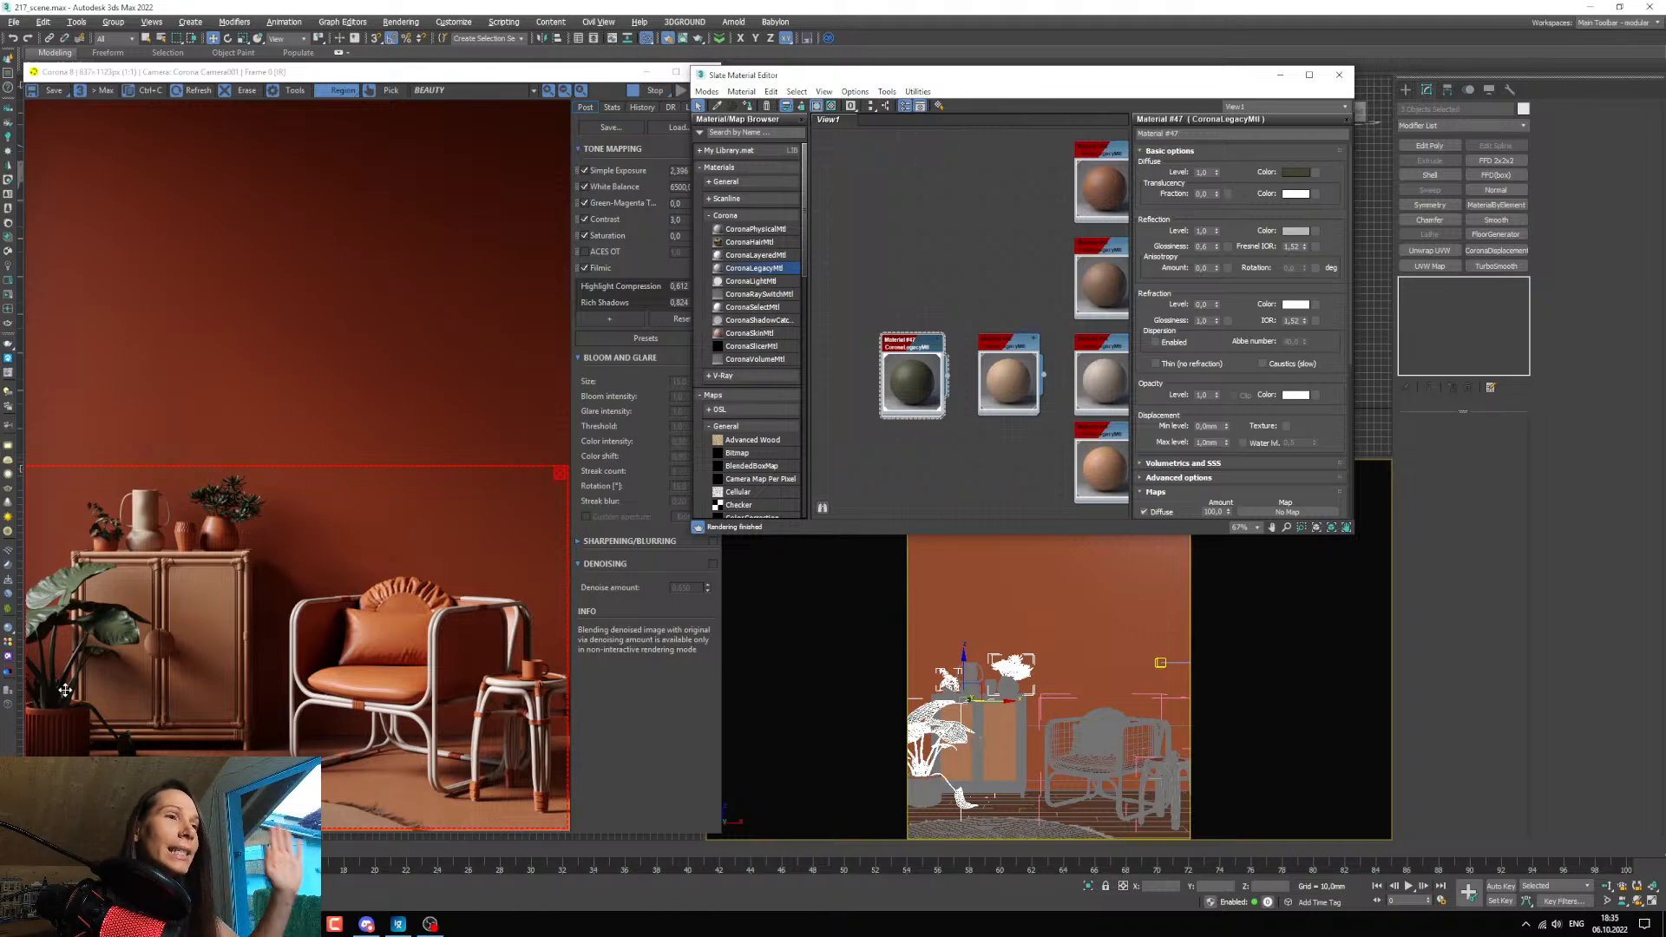
Disable and delete the Corona displacement modifier on the large floor plant.
click(917, 757)
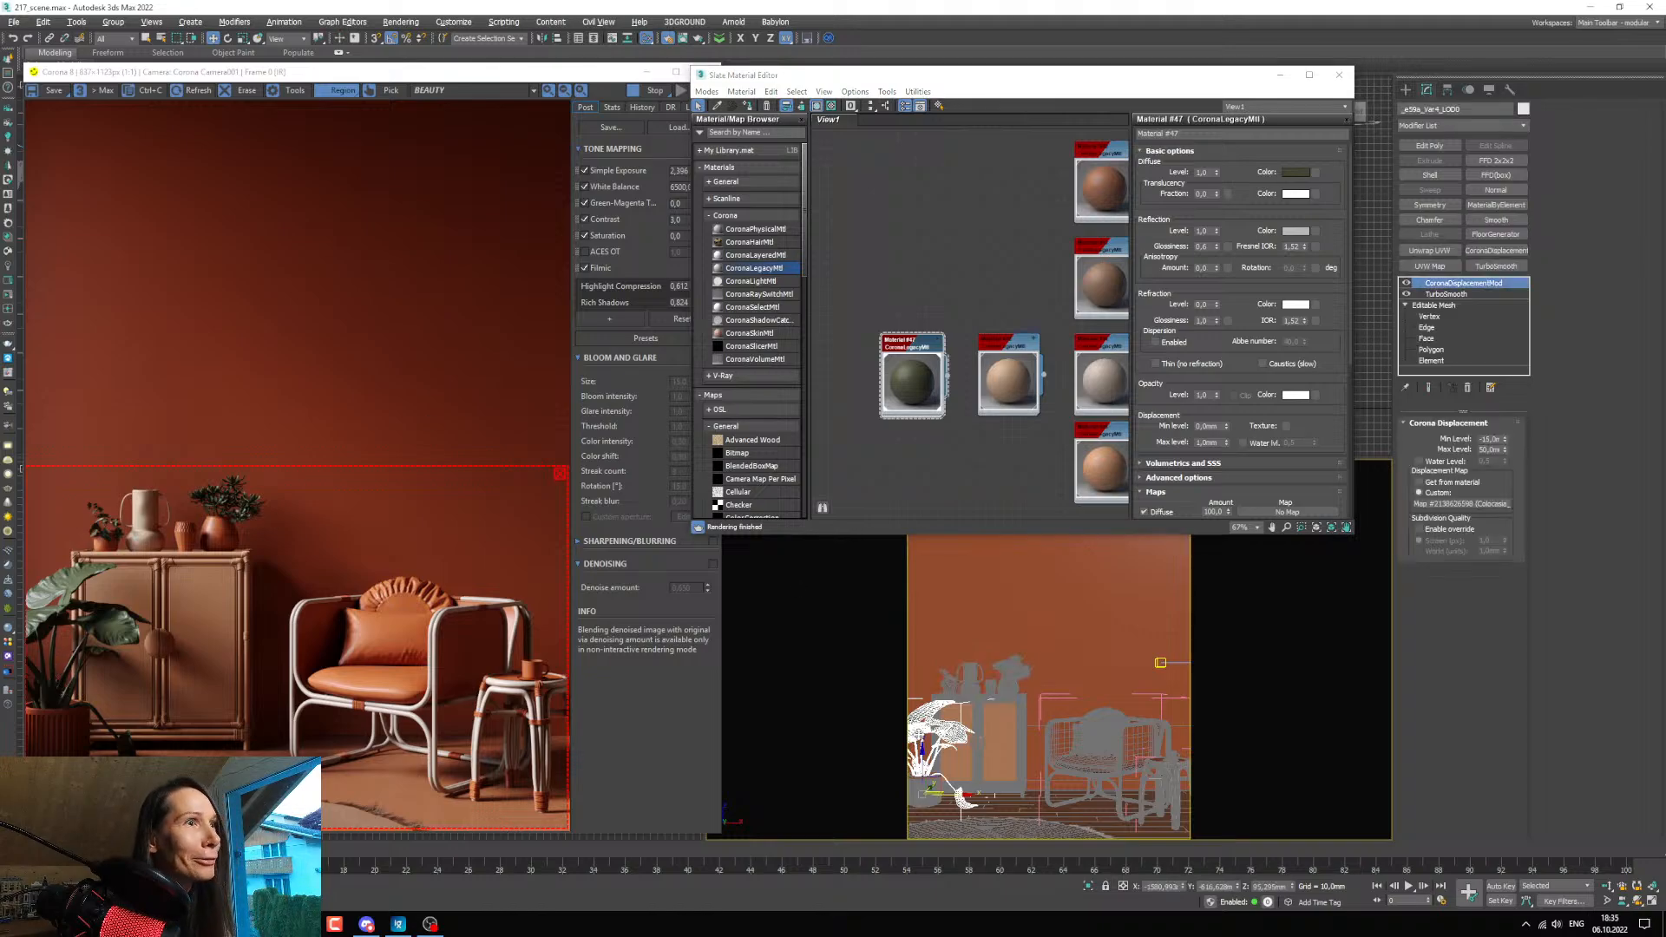
click(1407, 285)
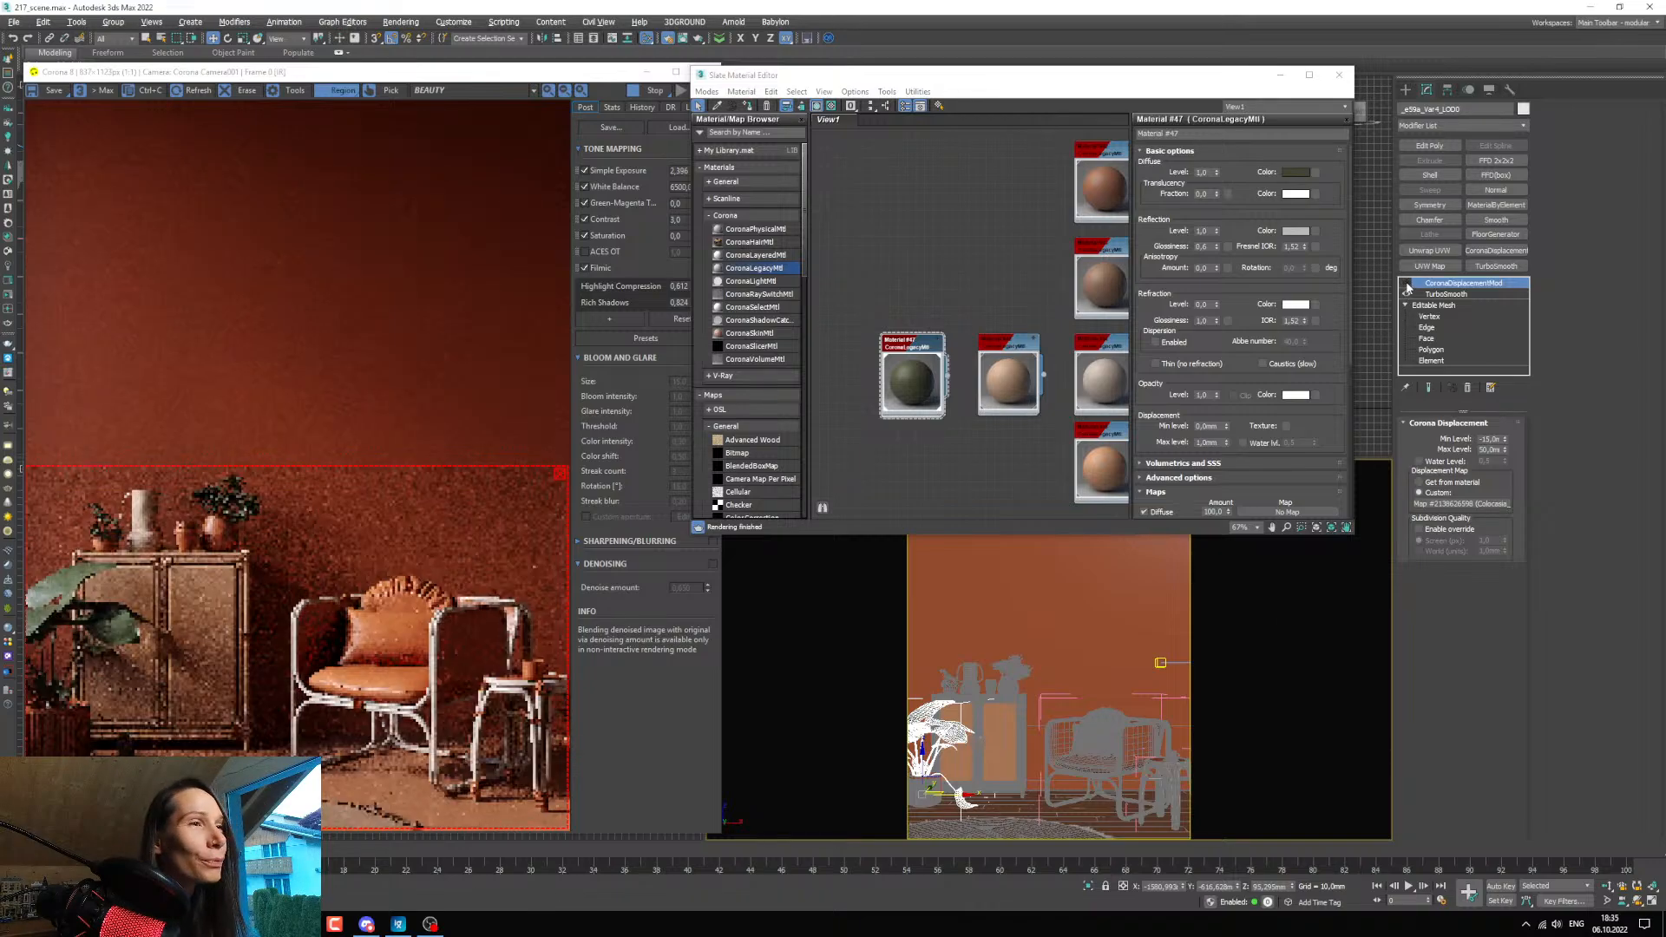
click(1468, 387)
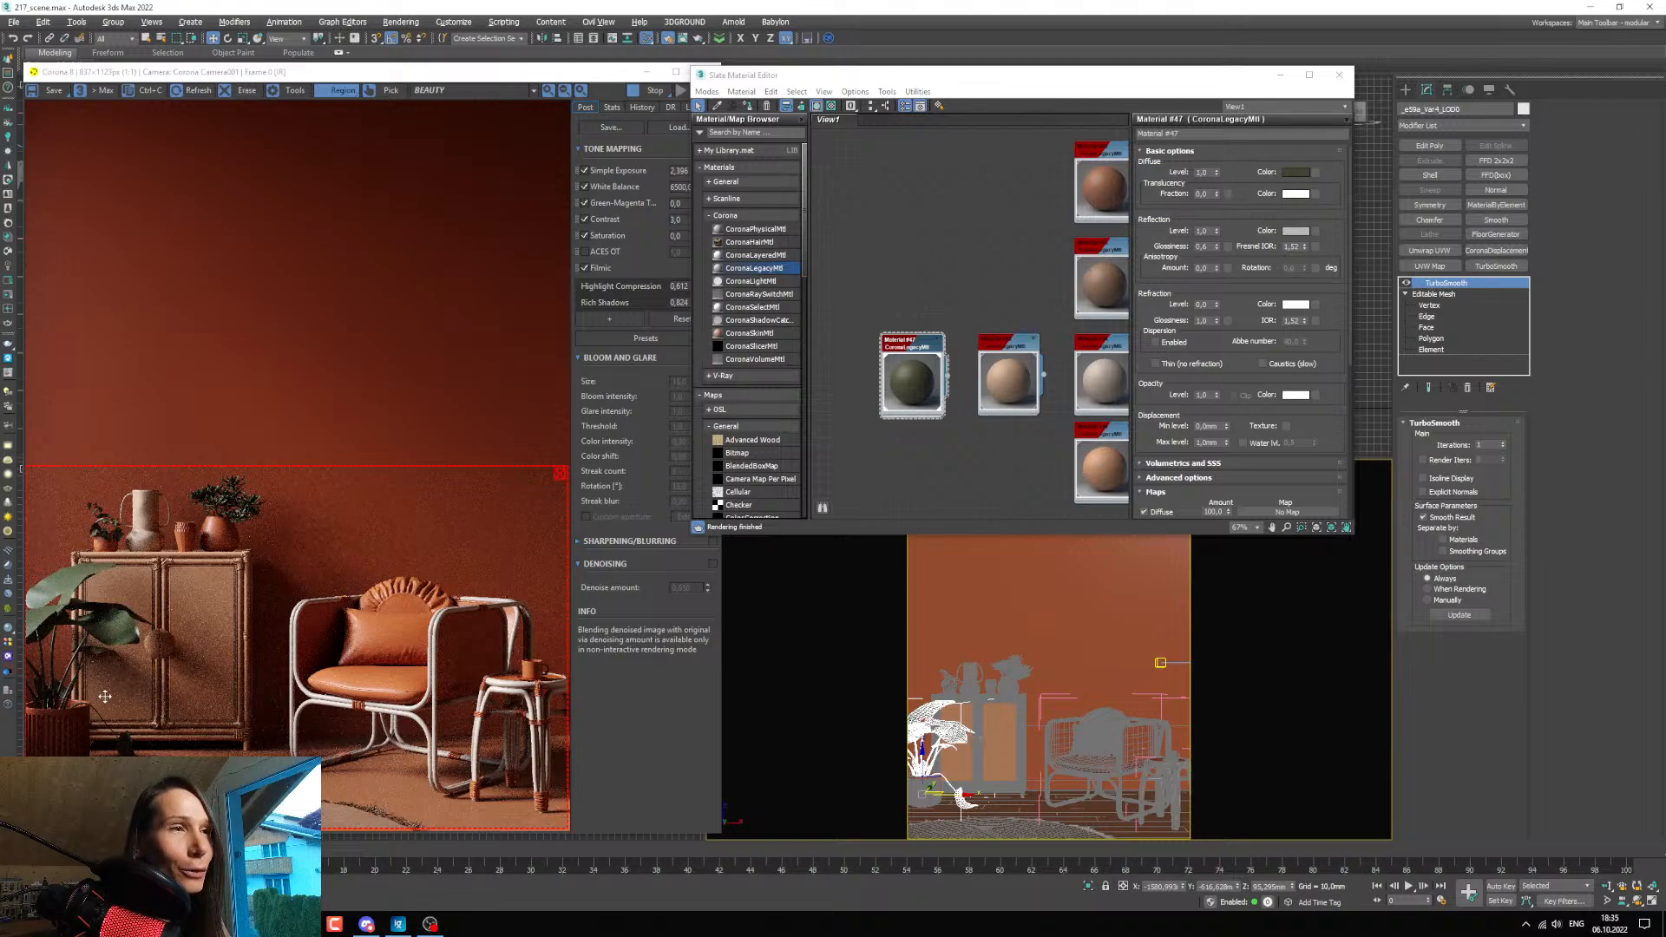
Copy the plant material's diffuse colour into its translucency colour and set the translucency fraction to 0.1.
middle_drag(934, 412, 943, 390)
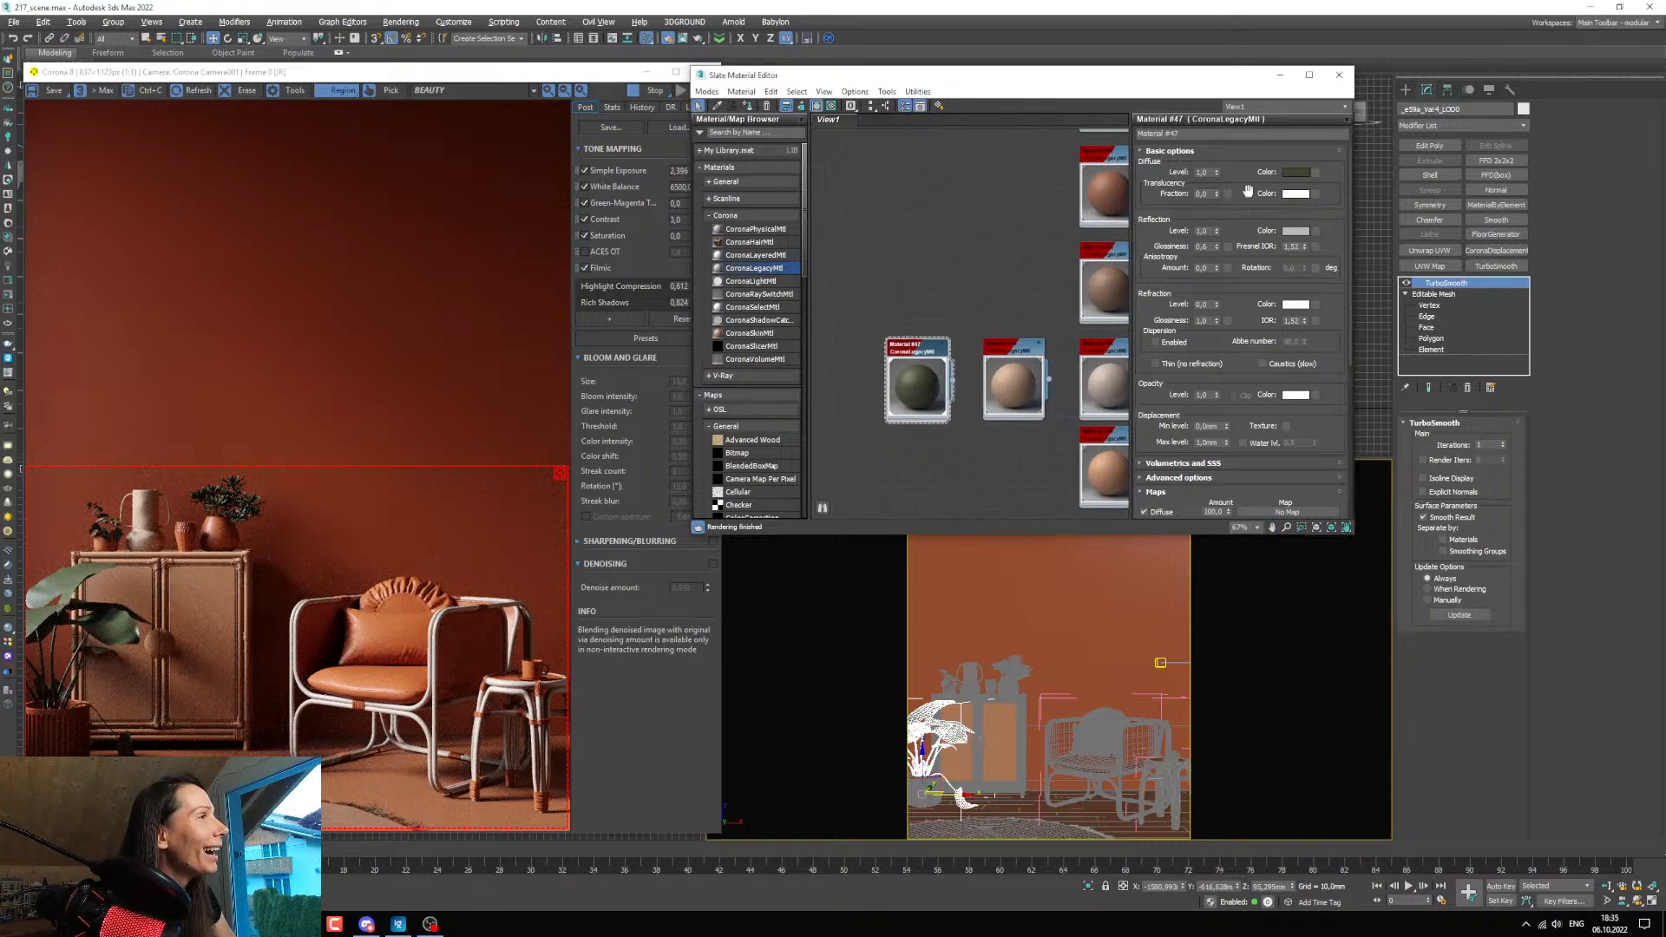
right_click(1297, 174)
click(1329, 183)
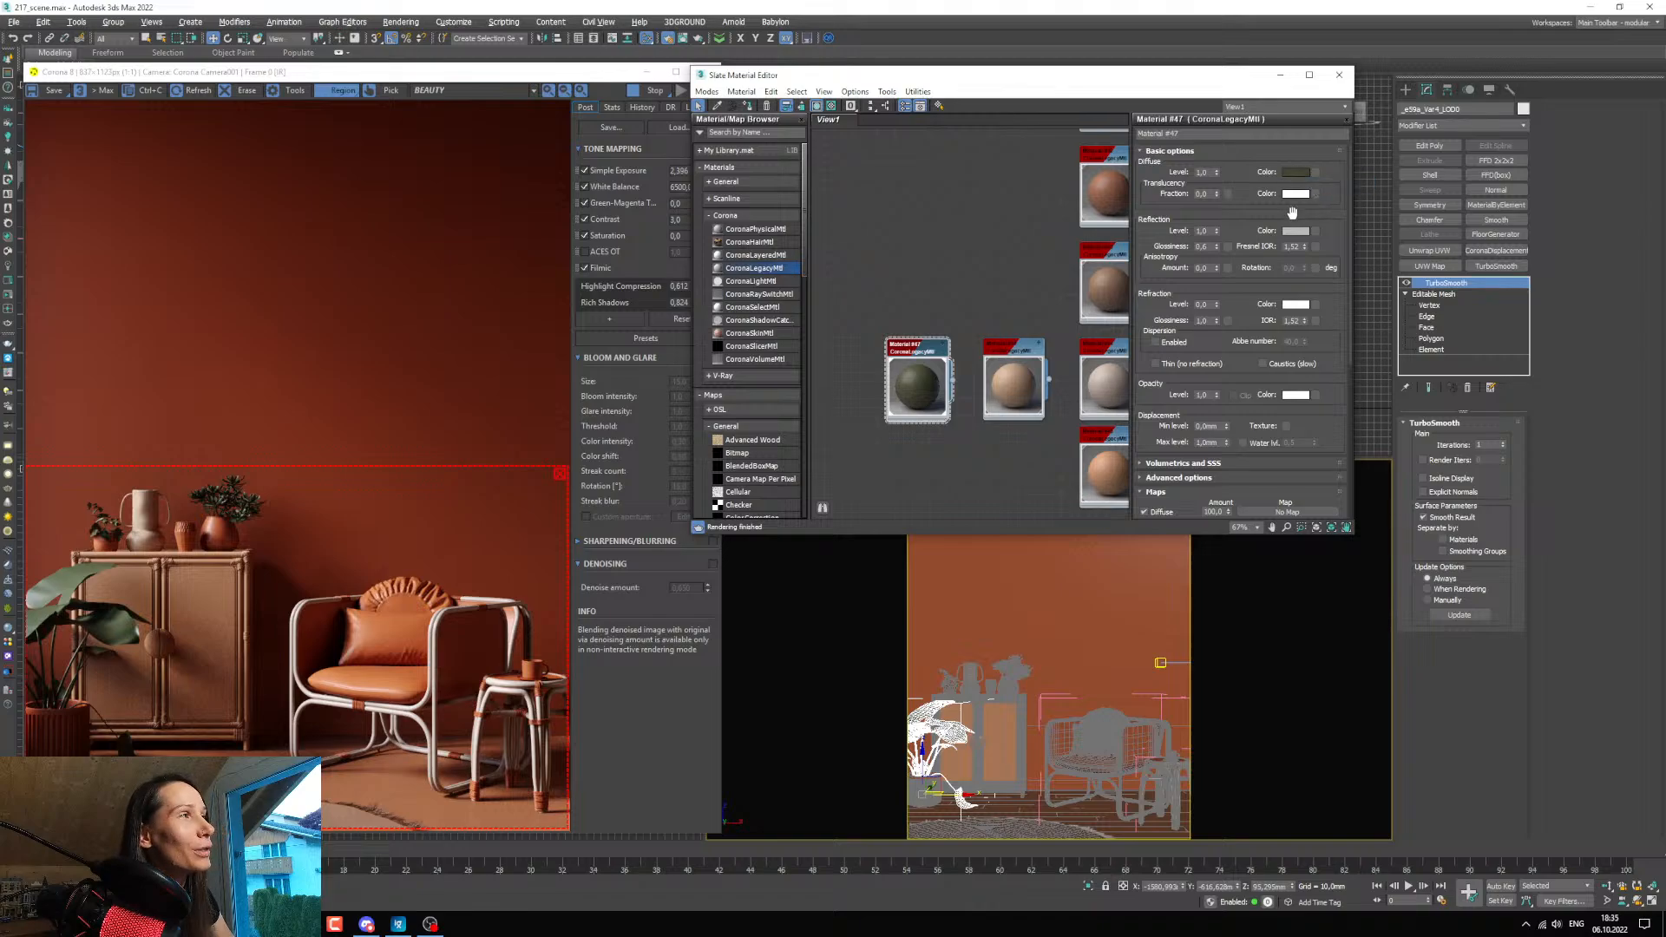
right_click(1294, 196)
click(1321, 221)
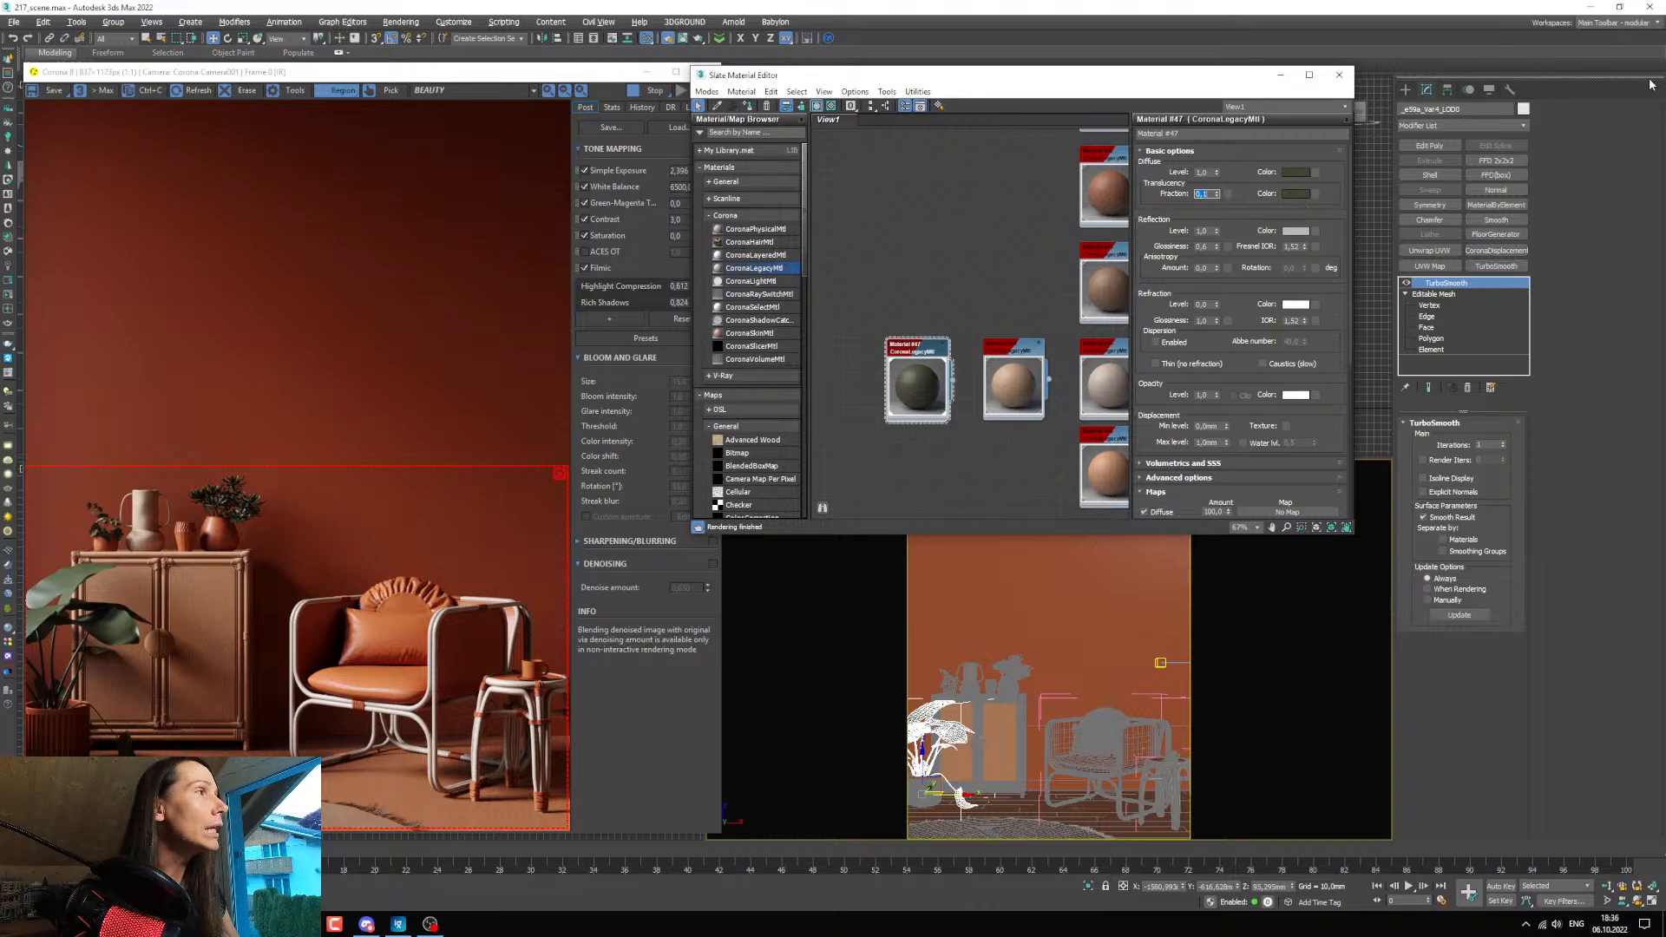
Change the plant material's translucency colour to a brighter yellow-green with saturation about 234 and value about 152, and accept it.
click(1298, 193)
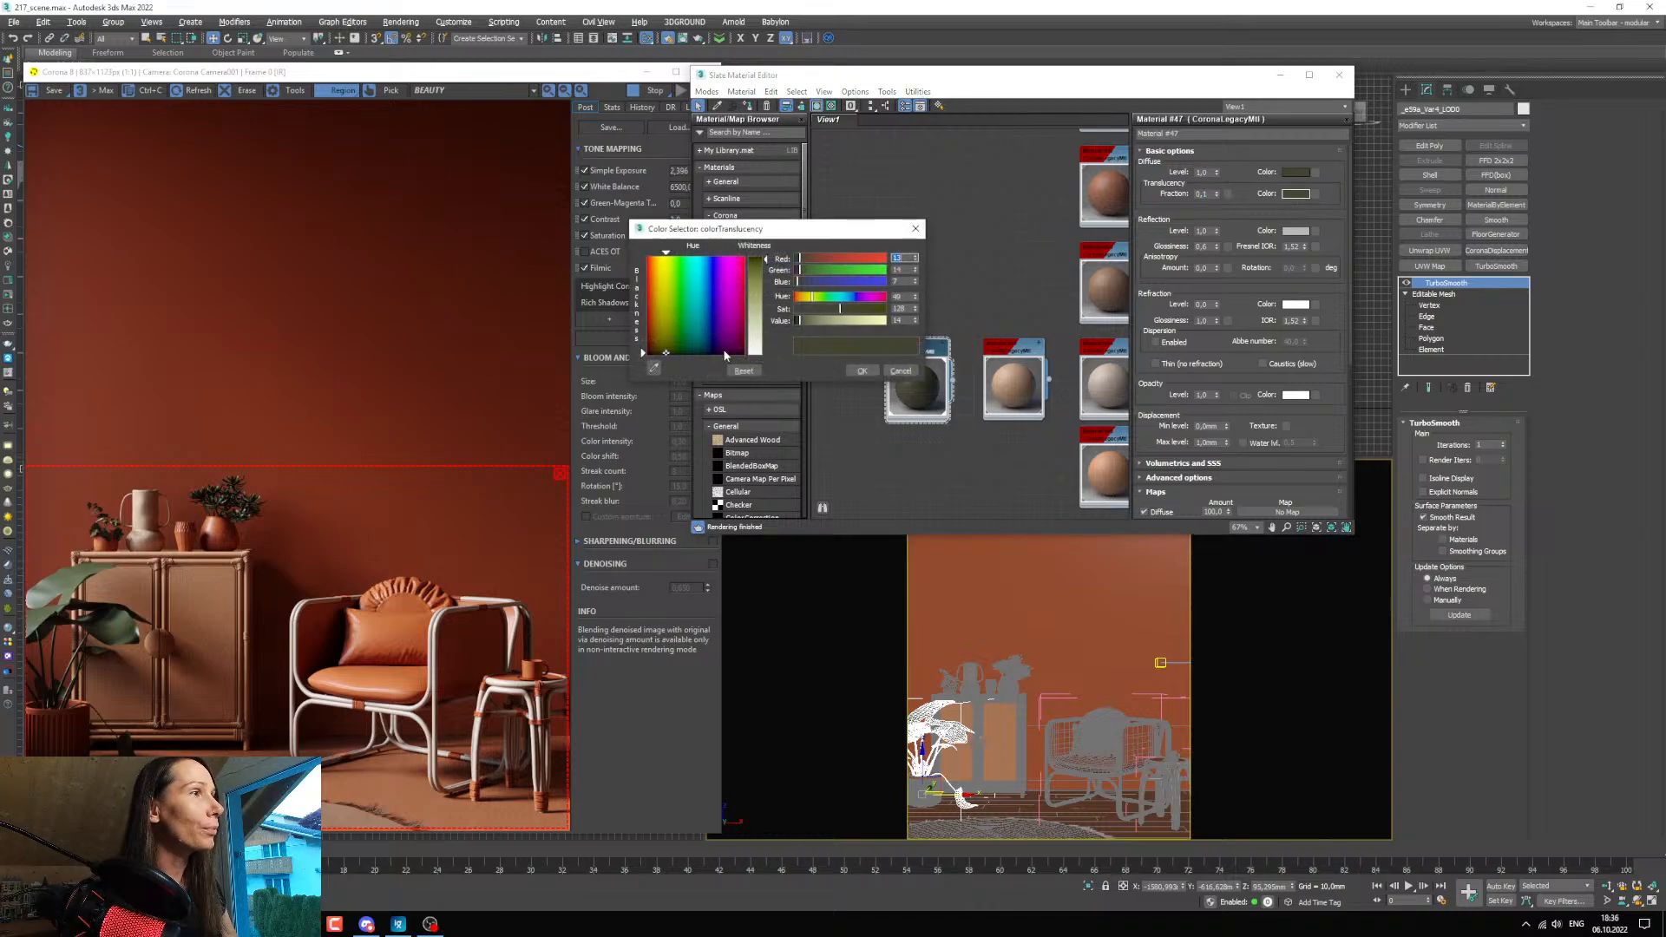
click(838, 323)
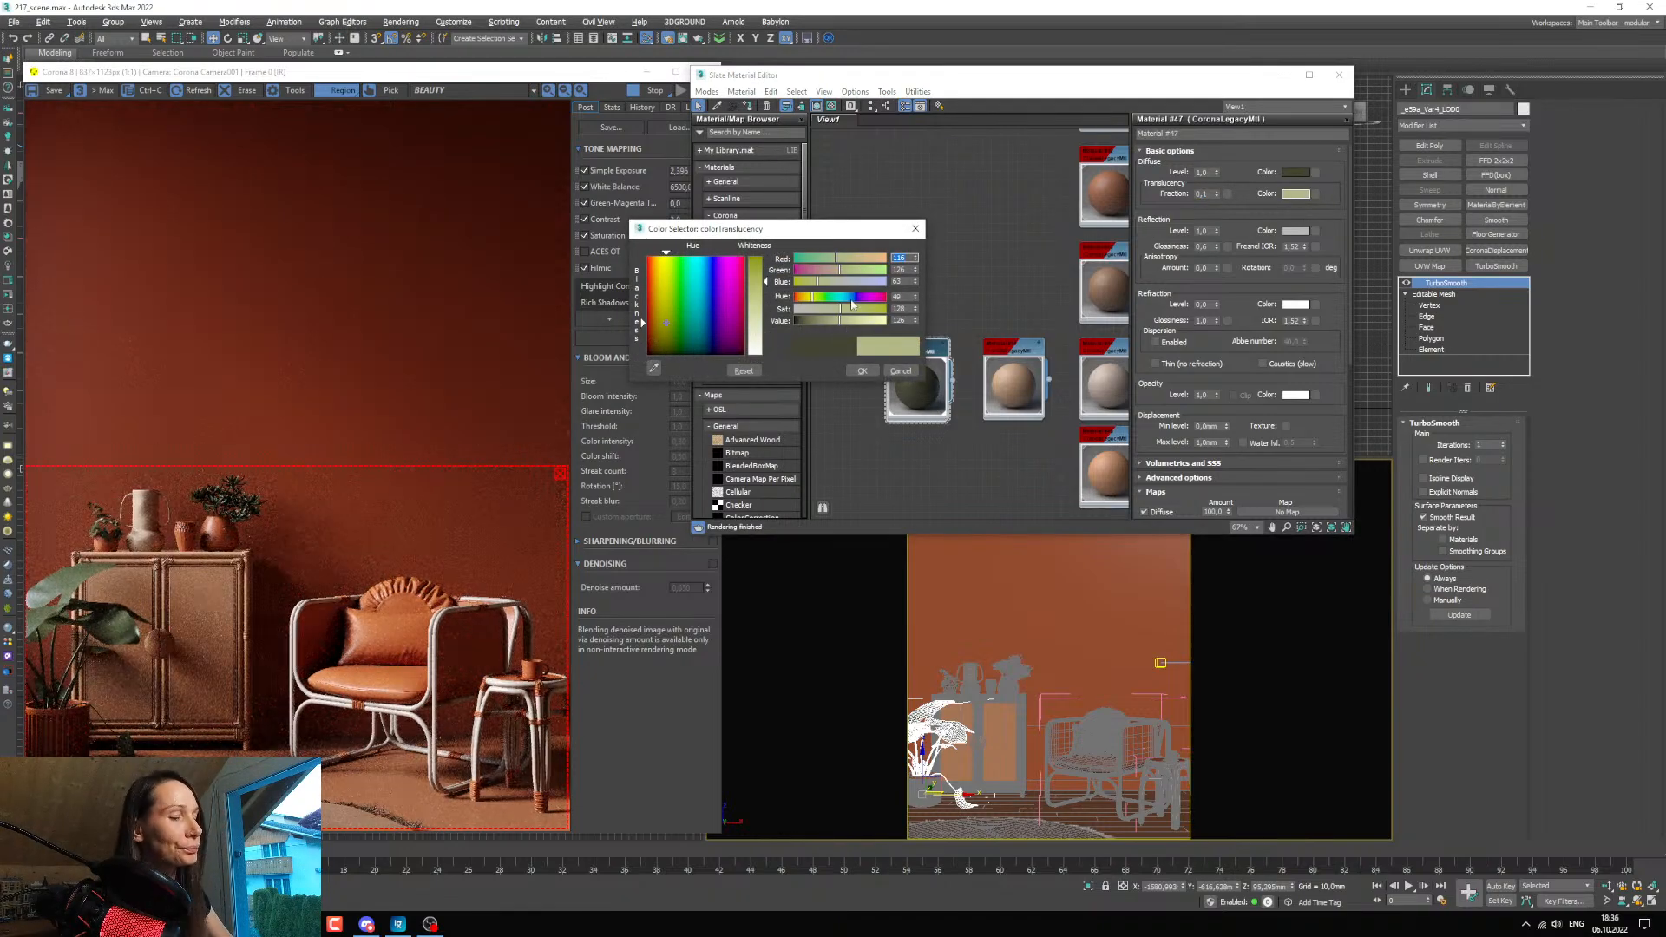
click(868, 310)
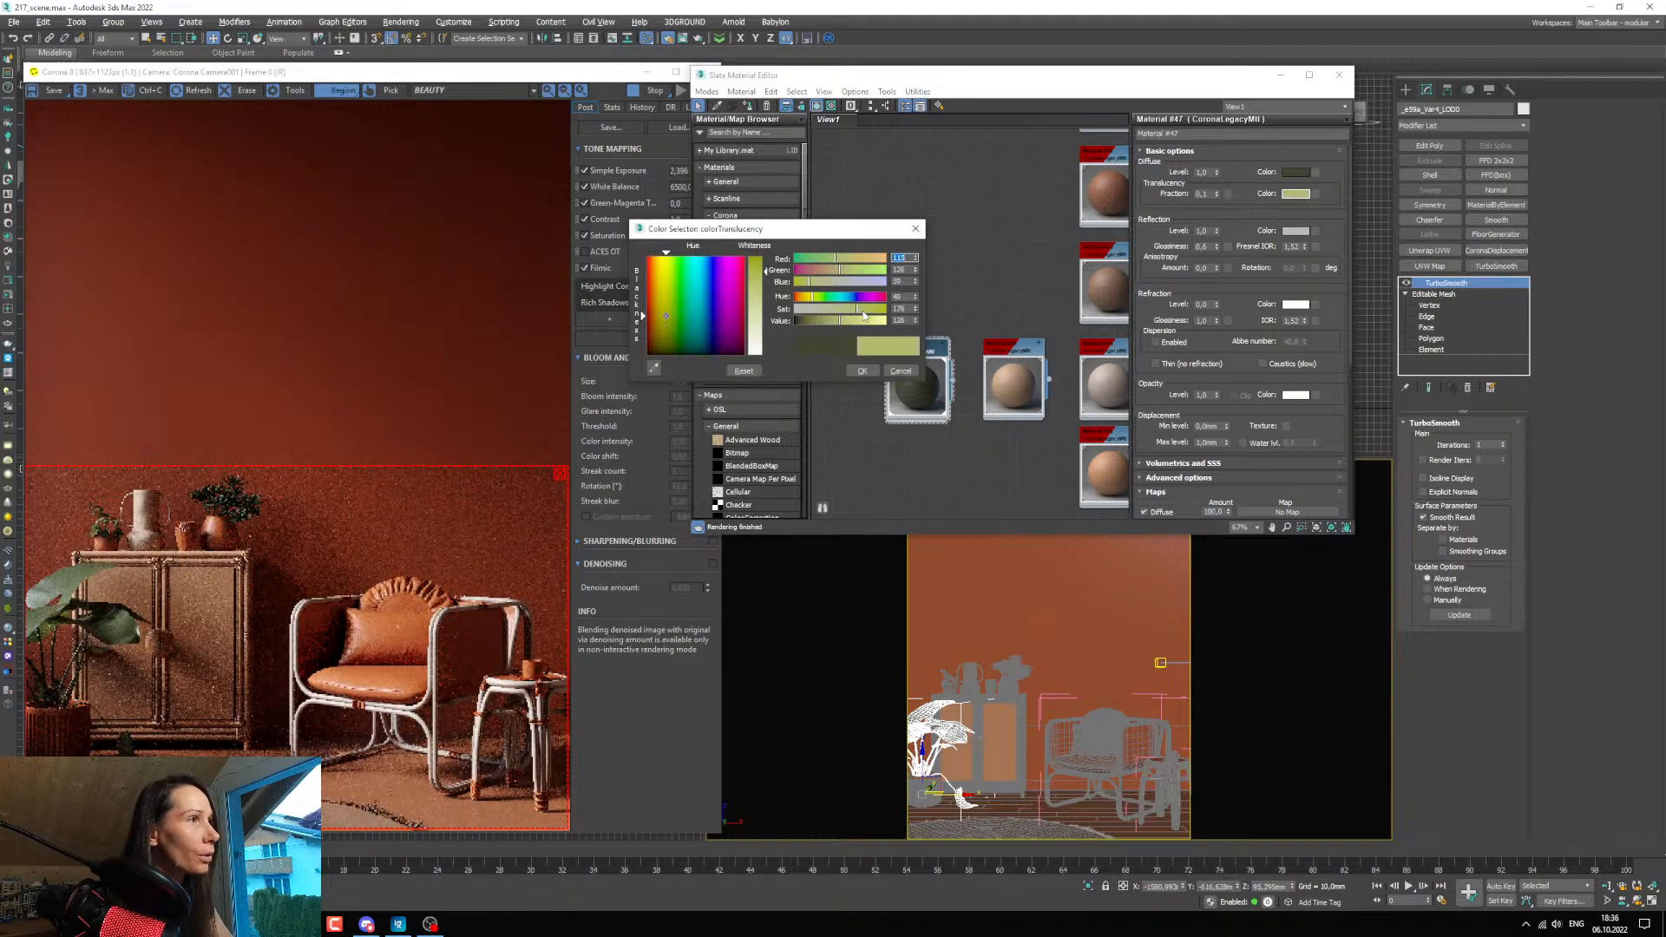
click(872, 309)
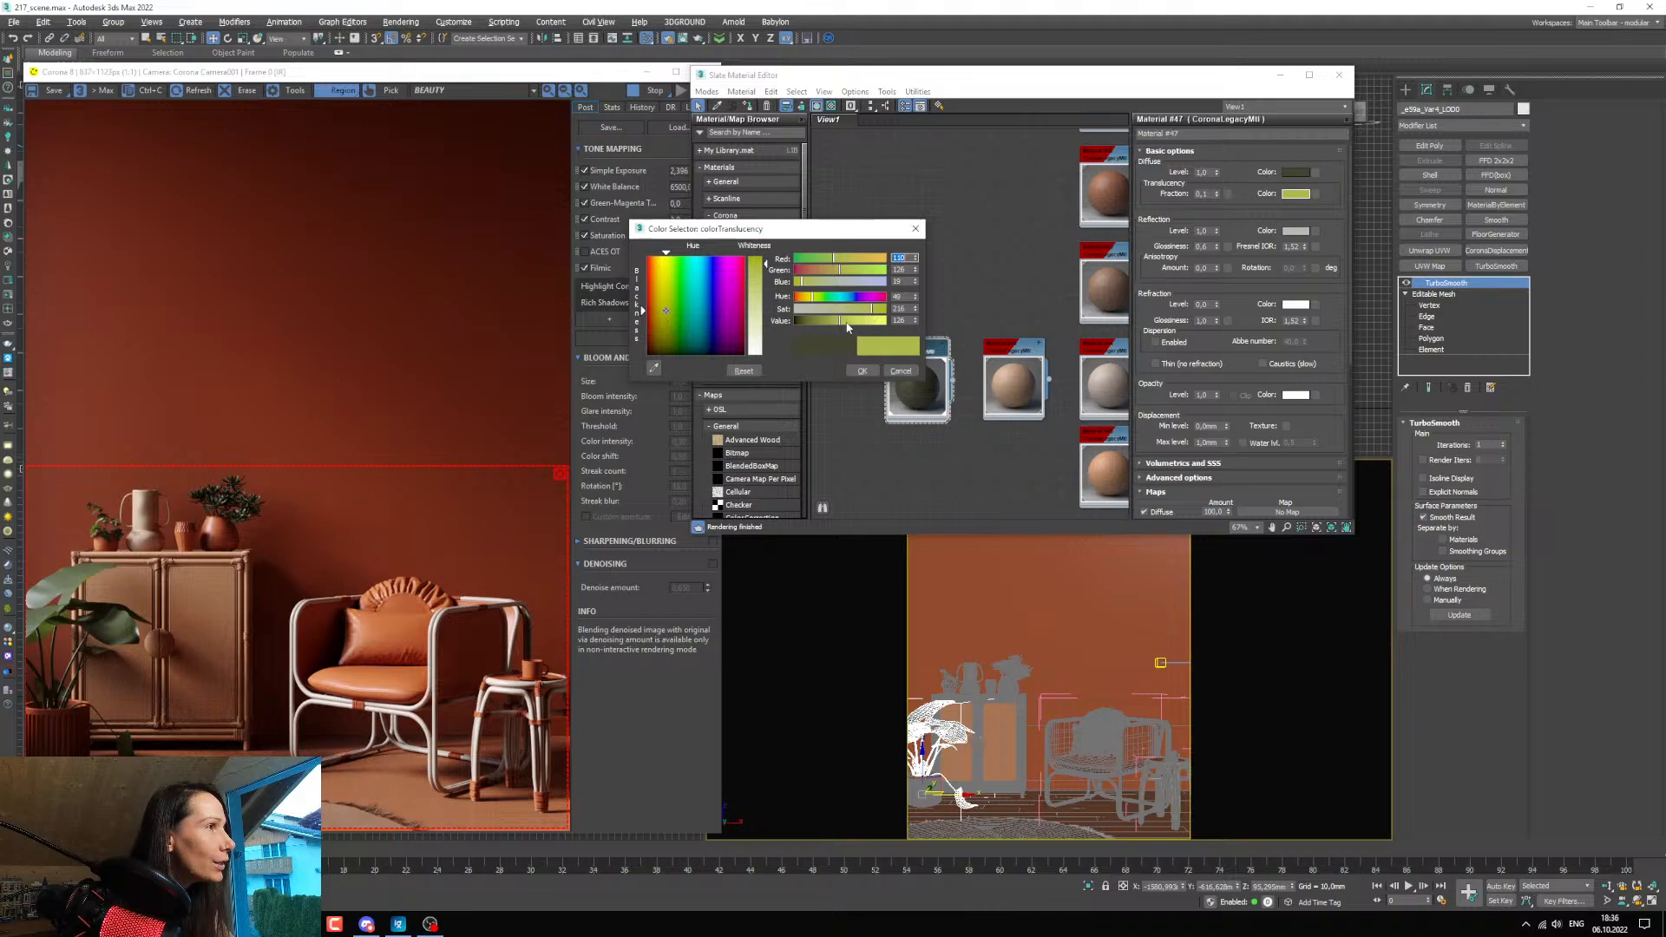
drag(850, 326, 852, 325)
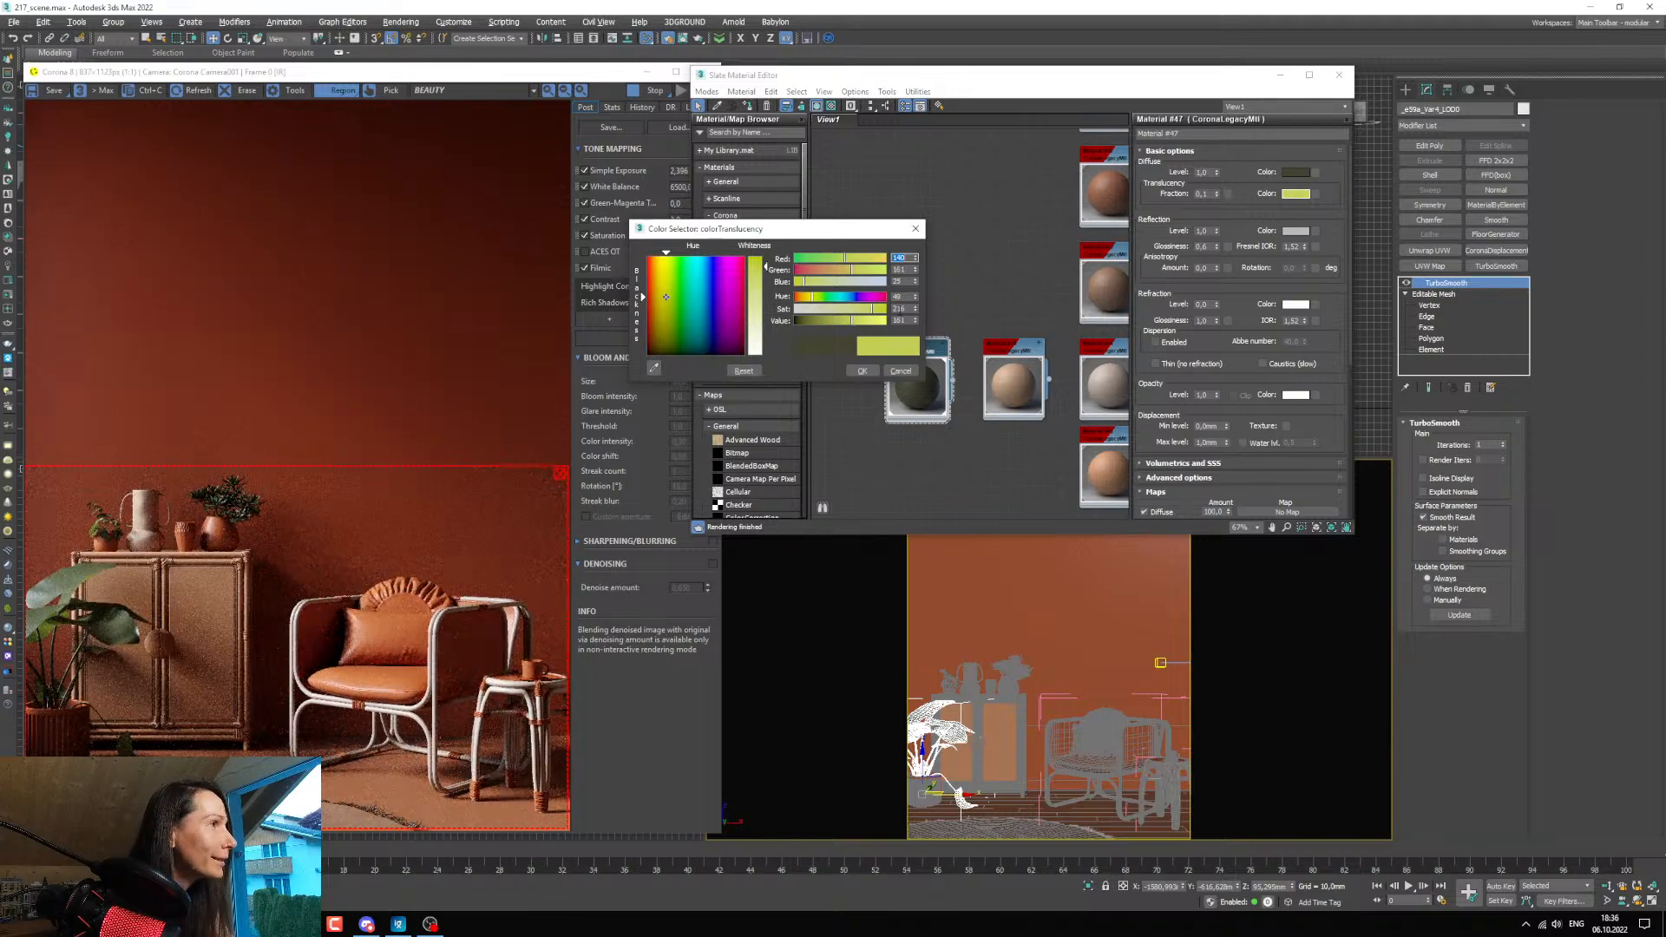
click(879, 315)
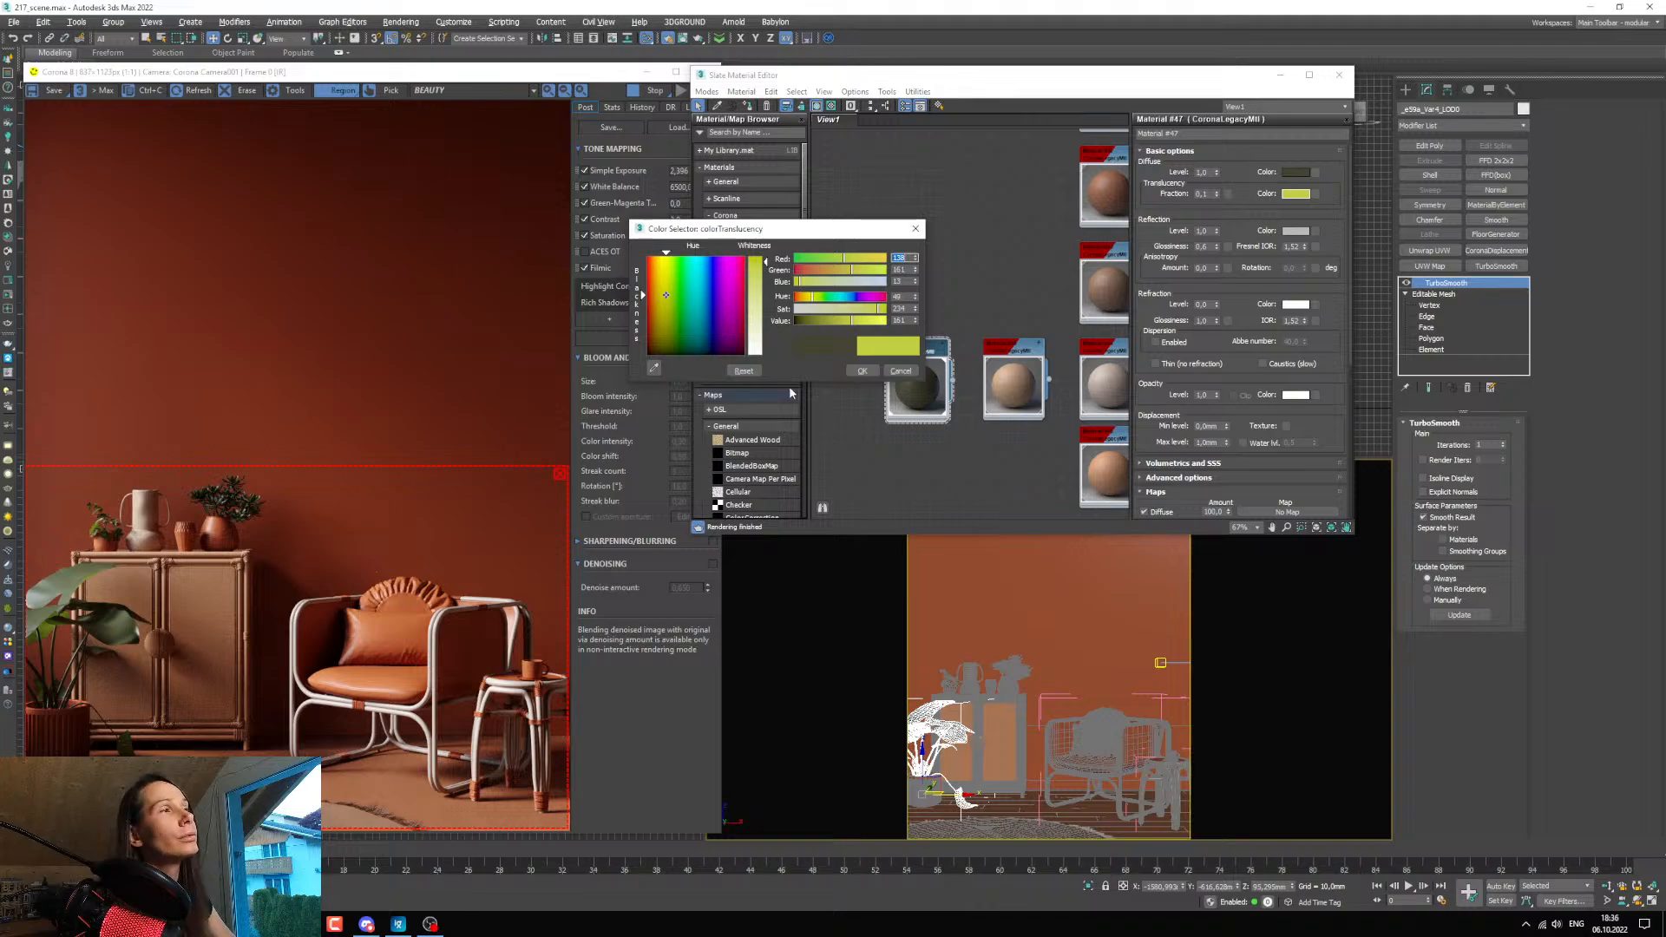
click(848, 321)
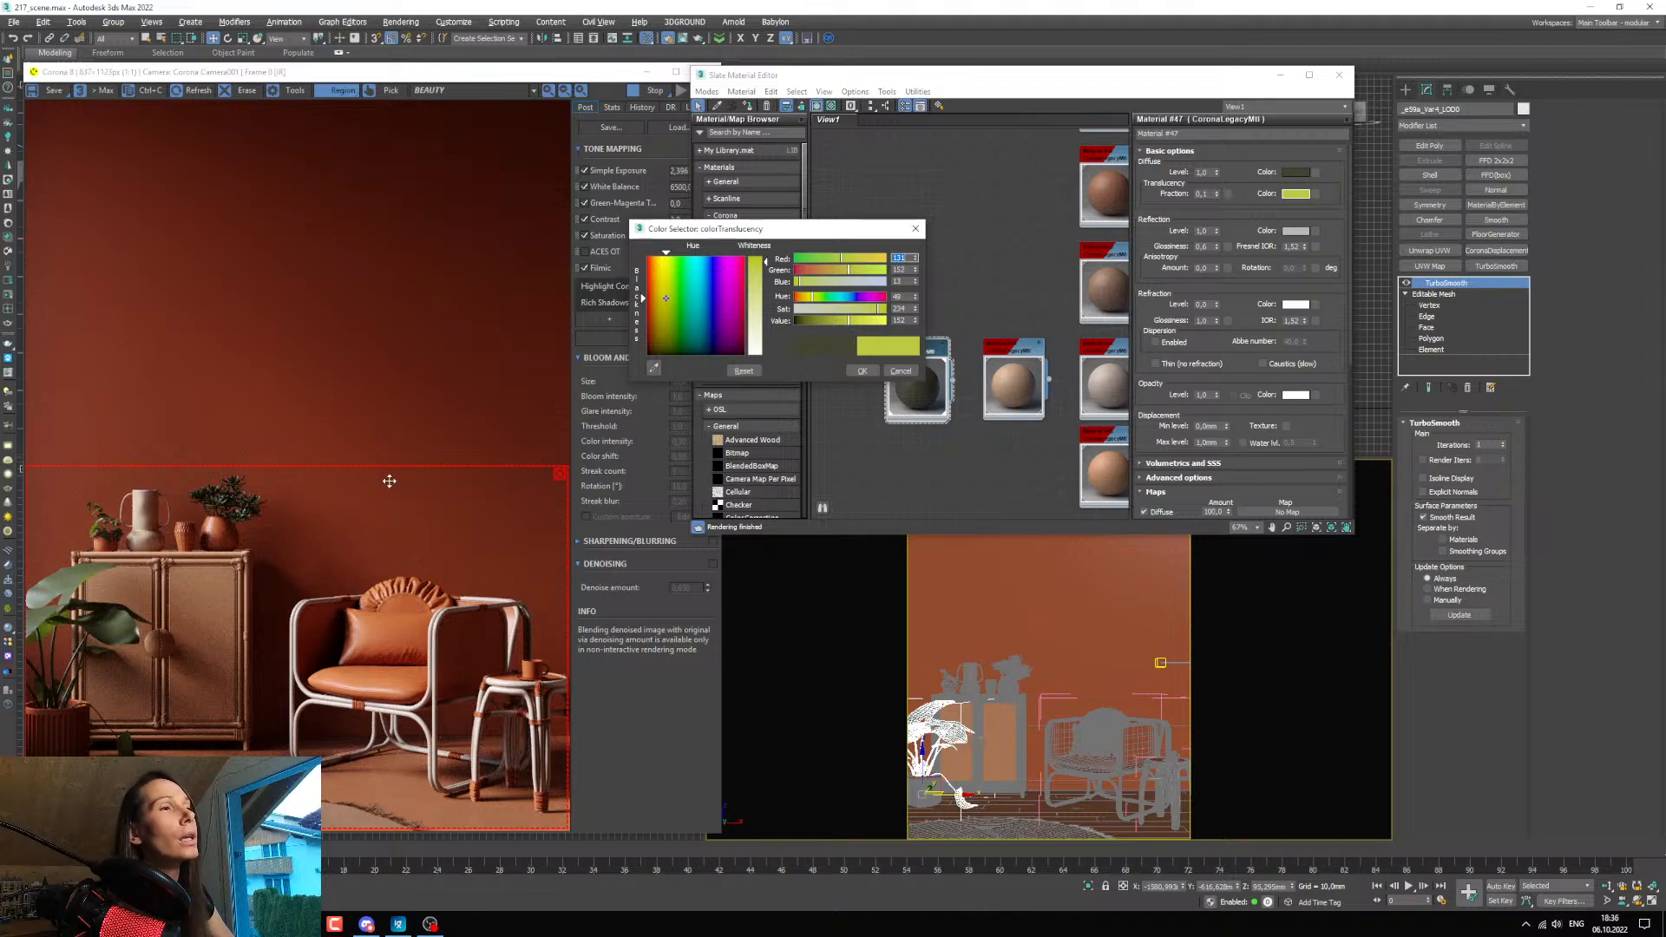
click(859, 371)
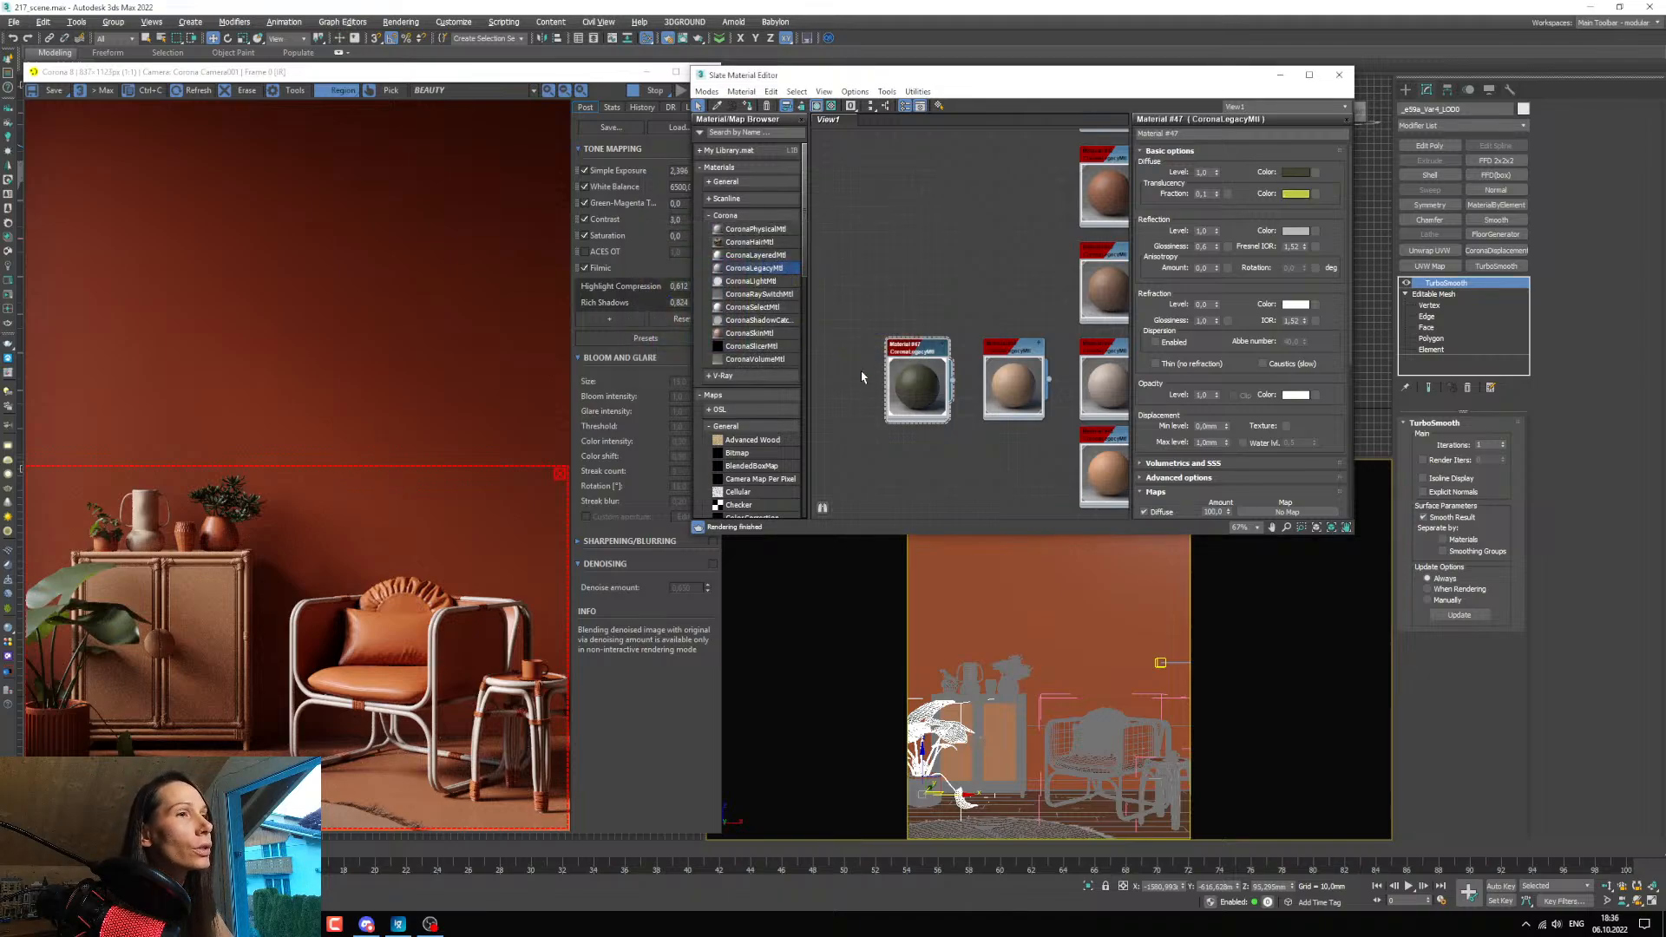
click(1215, 196)
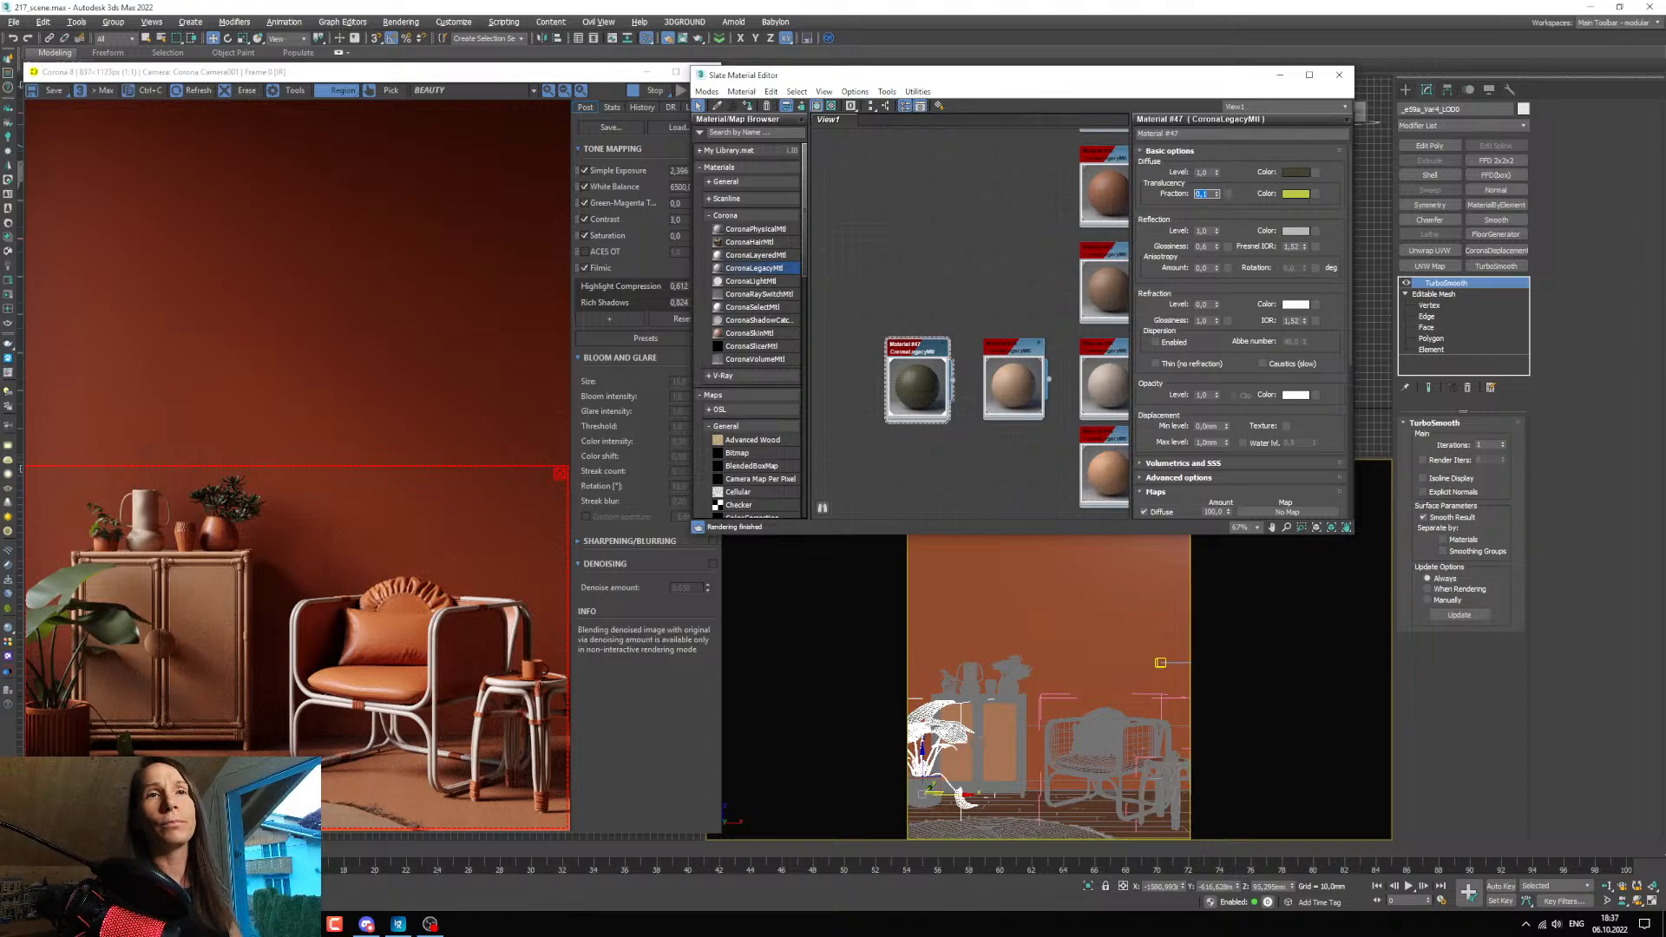
Bring up the reference image 01_14.jpg and enlarge the furniture area to compare its colours with the render.
click(398, 924)
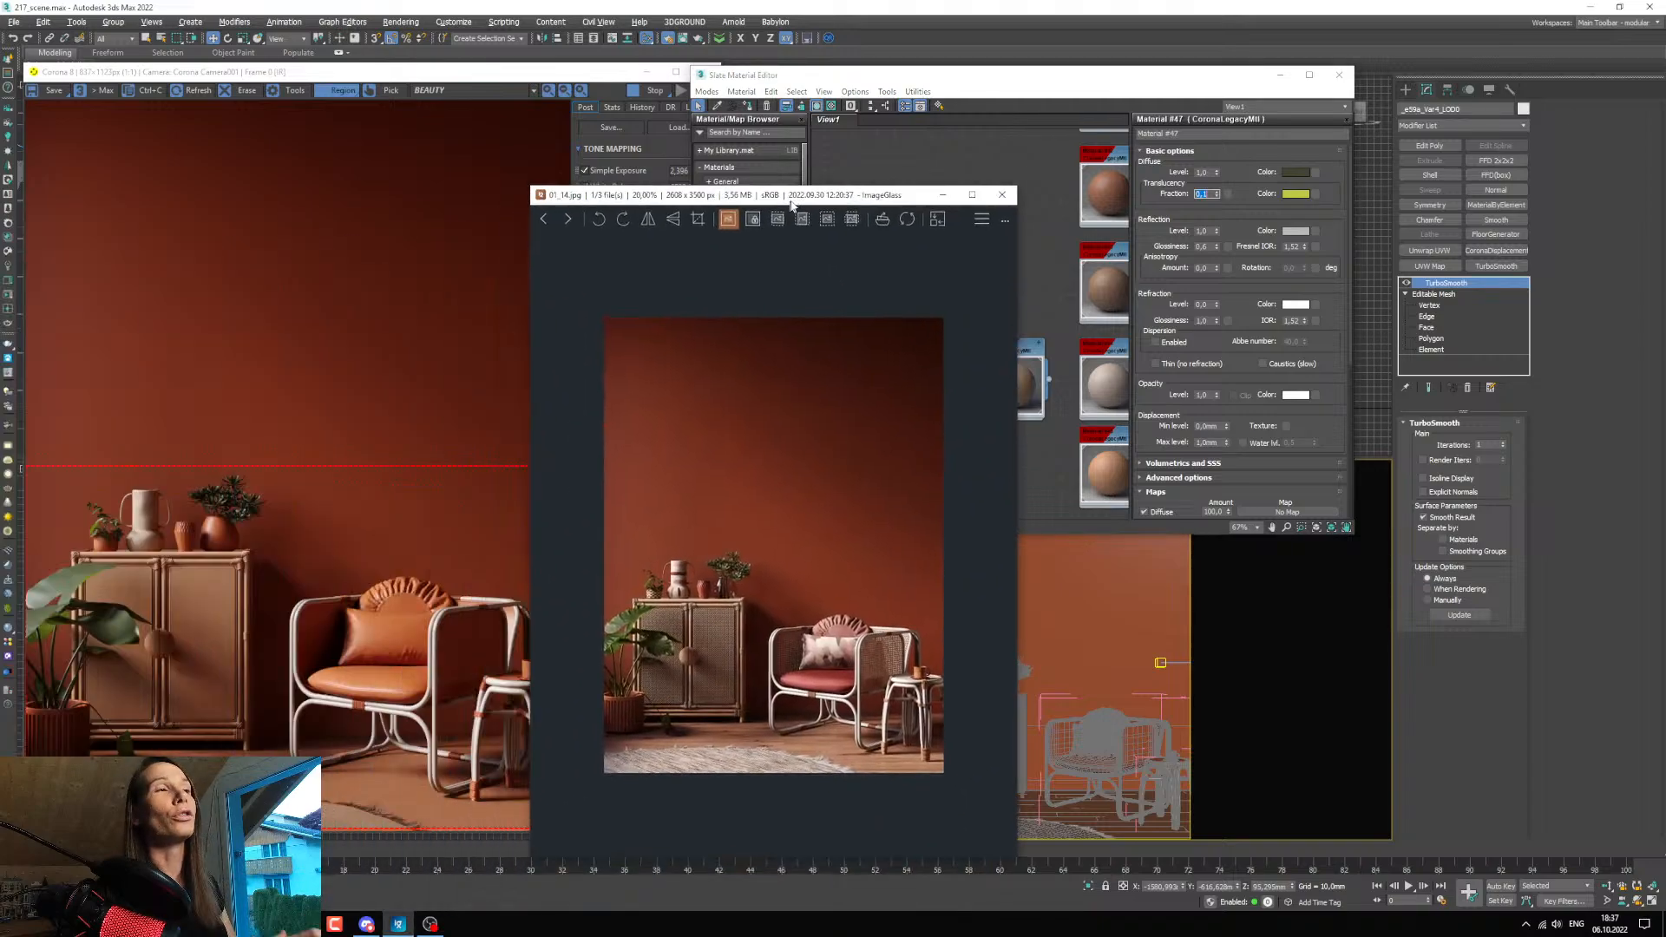
drag(792, 195, 908, 139)
scroll(896, 622, up, 3)
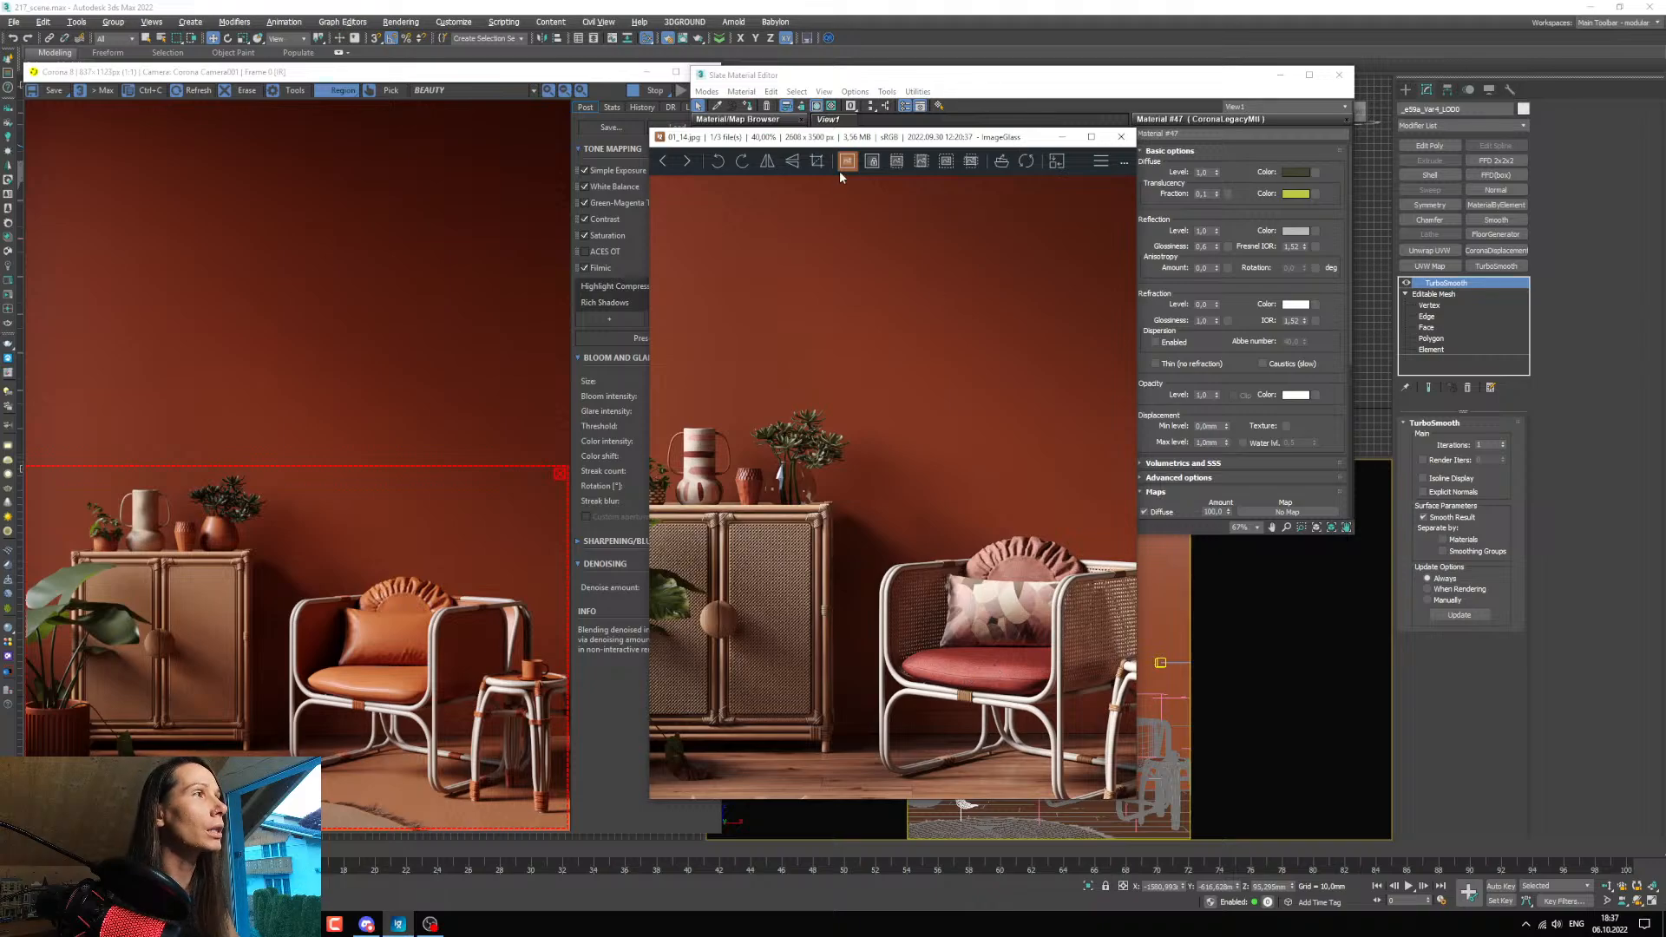
drag(855, 137, 0, 156)
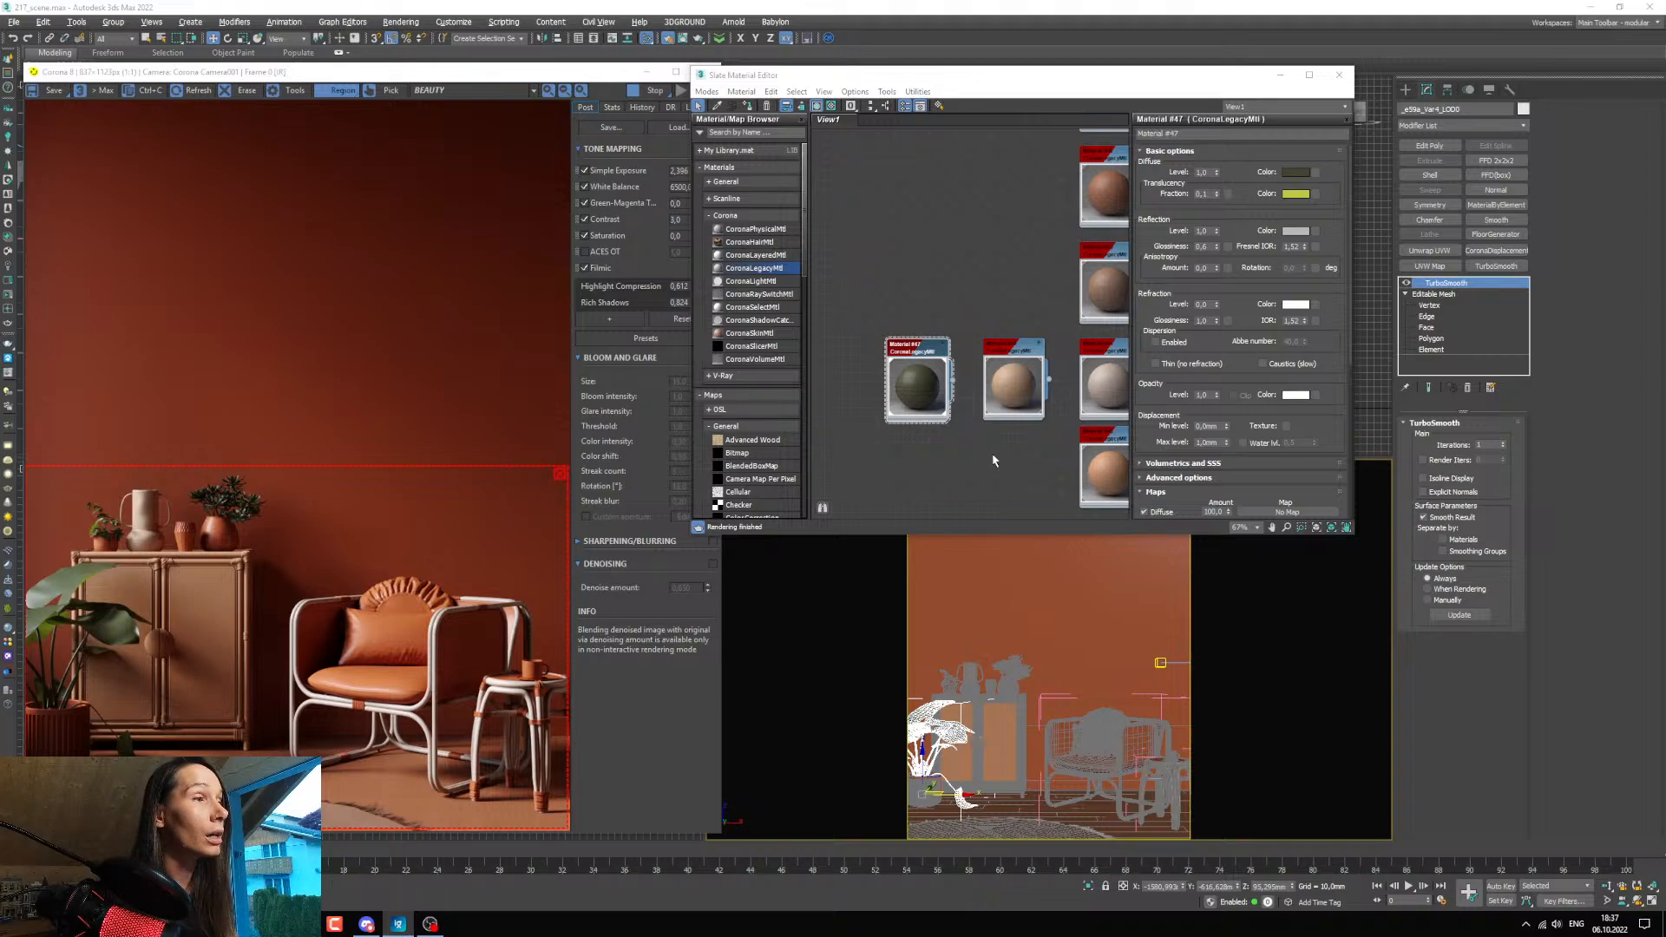
Duplicate the orange terracotta Corona material and place the copy beside the original in the material graph.
middle_drag(993, 461, 989, 371)
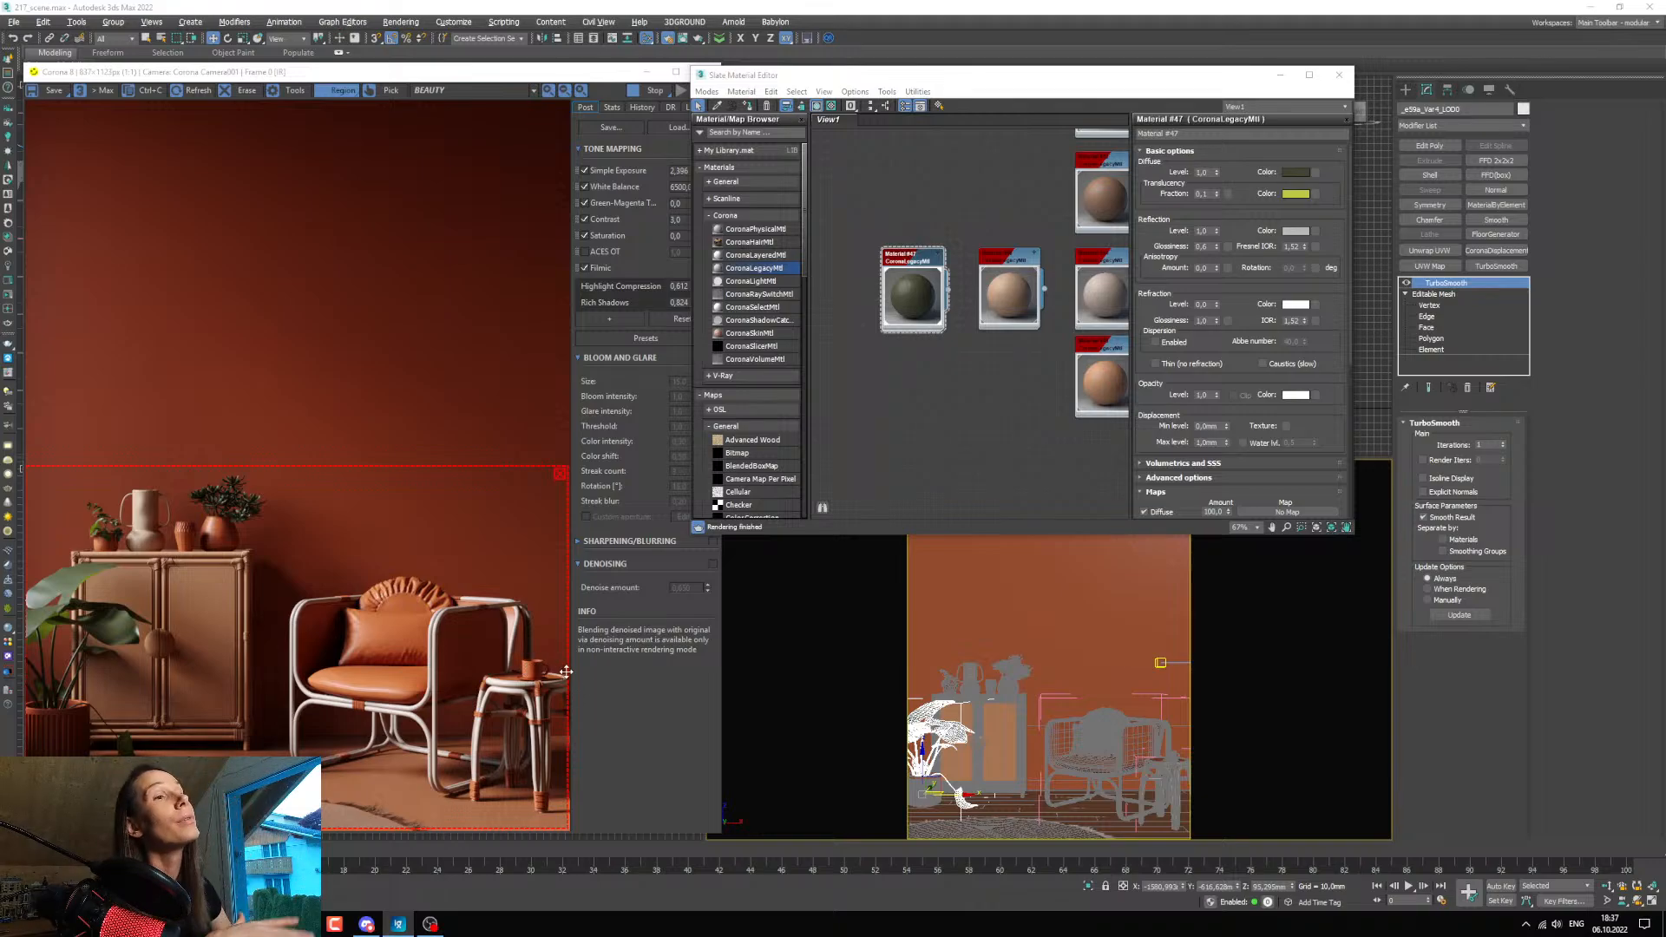
middle_drag(897, 405, 909, 415)
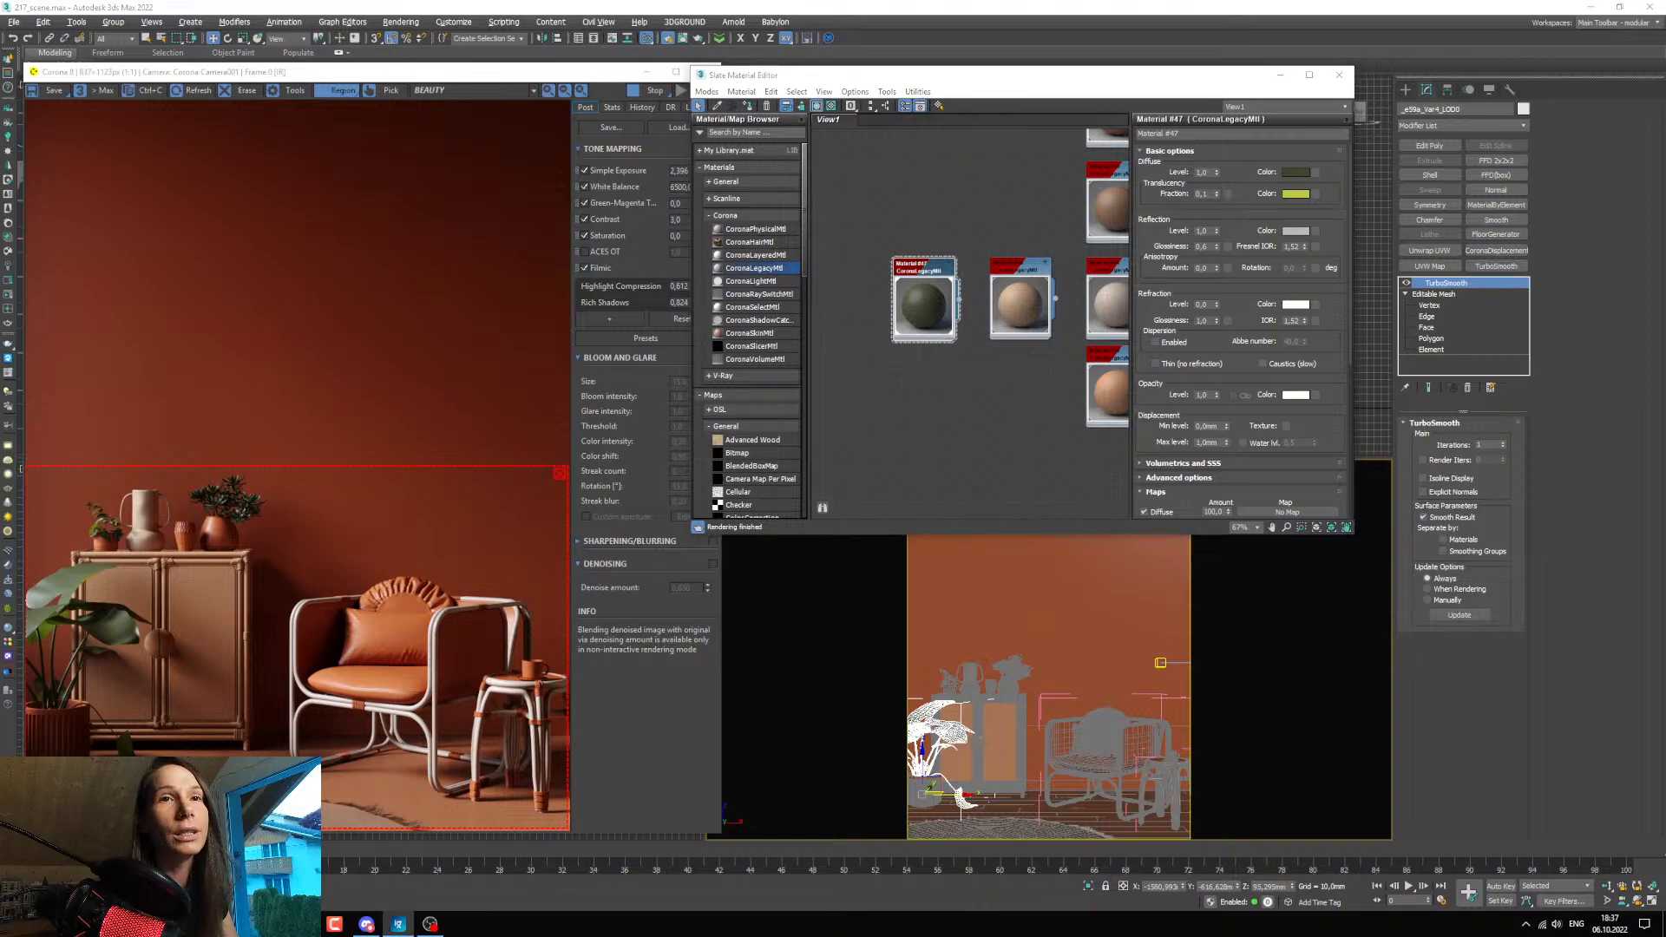
scroll(957, 325, down, 3)
mouse_move(994, 388)
middle_down()
mouse_move(956, 322)
mouse_move(952, 466)
middle_up()
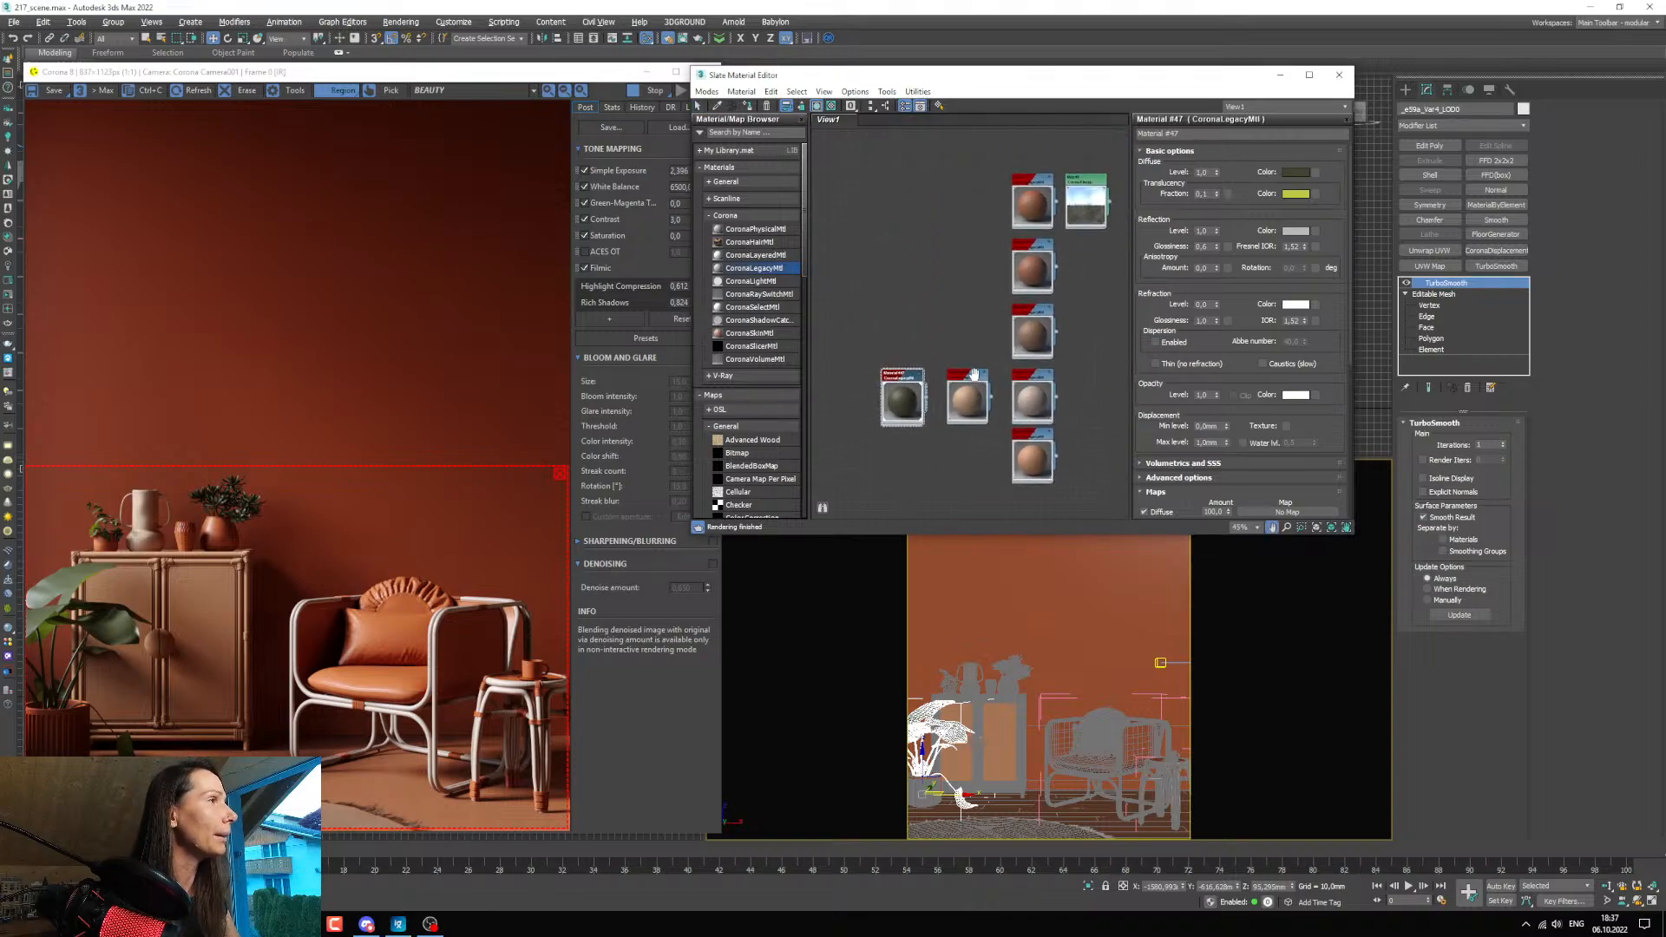
middle_drag(1002, 235, 1017, 325)
scroll(1017, 324, up, 4)
shift+drag(1066, 262, 970, 258)
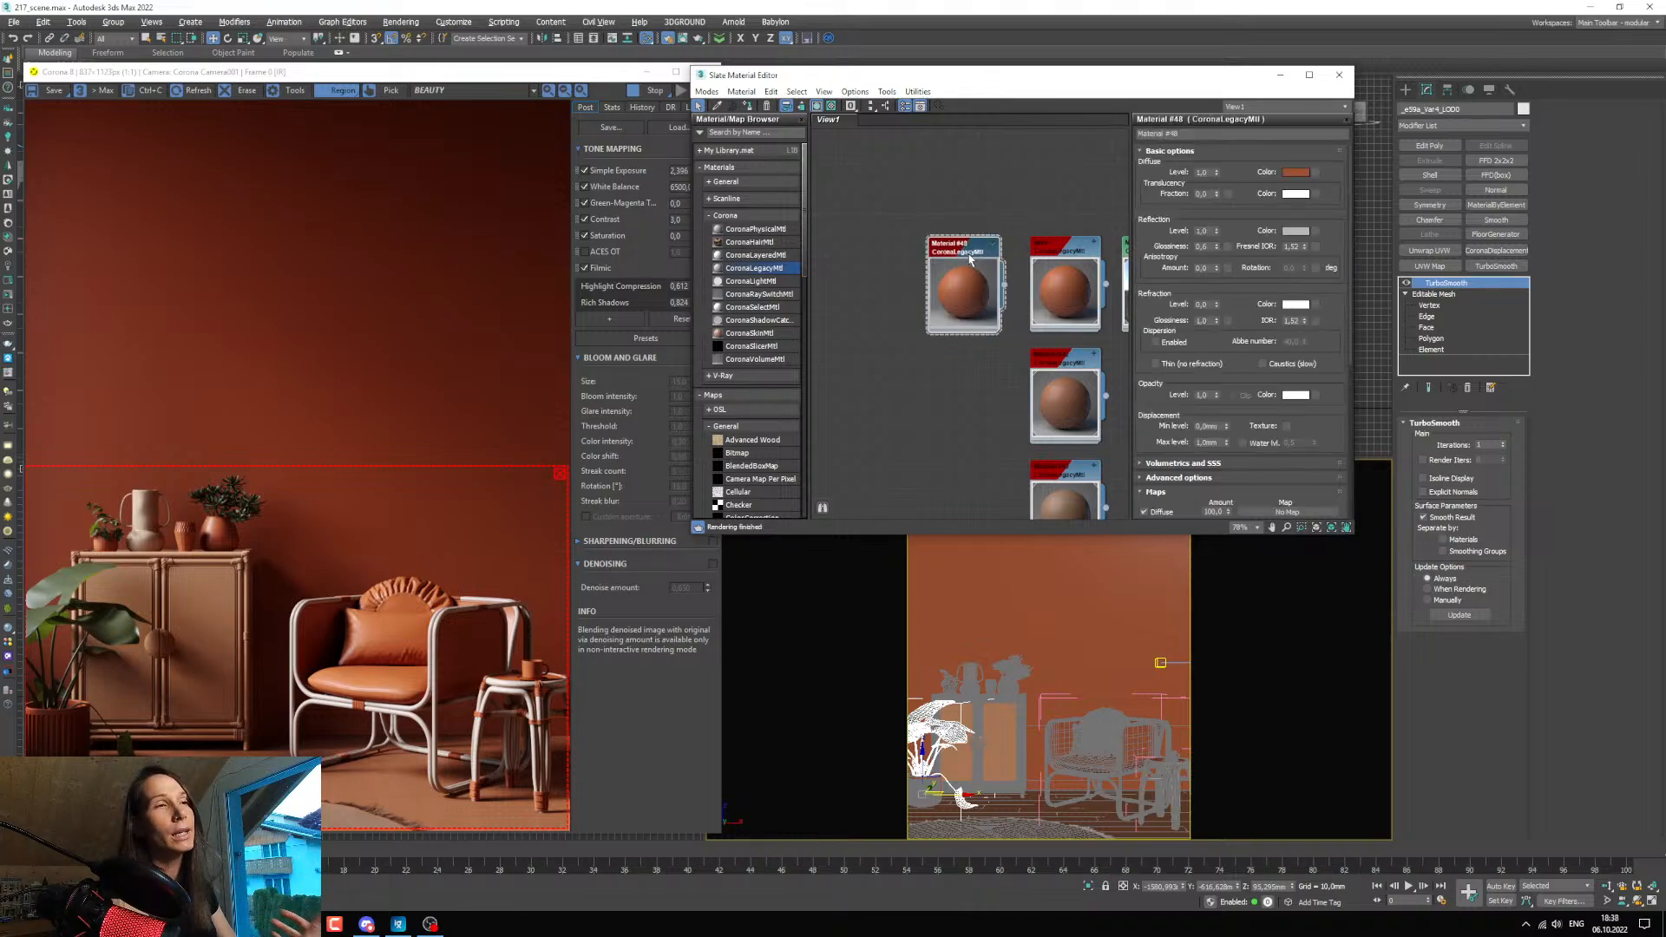
Assign the copied material to the armchair's seat cushion and the small vase in the middle of the cabinet.
click(1084, 760)
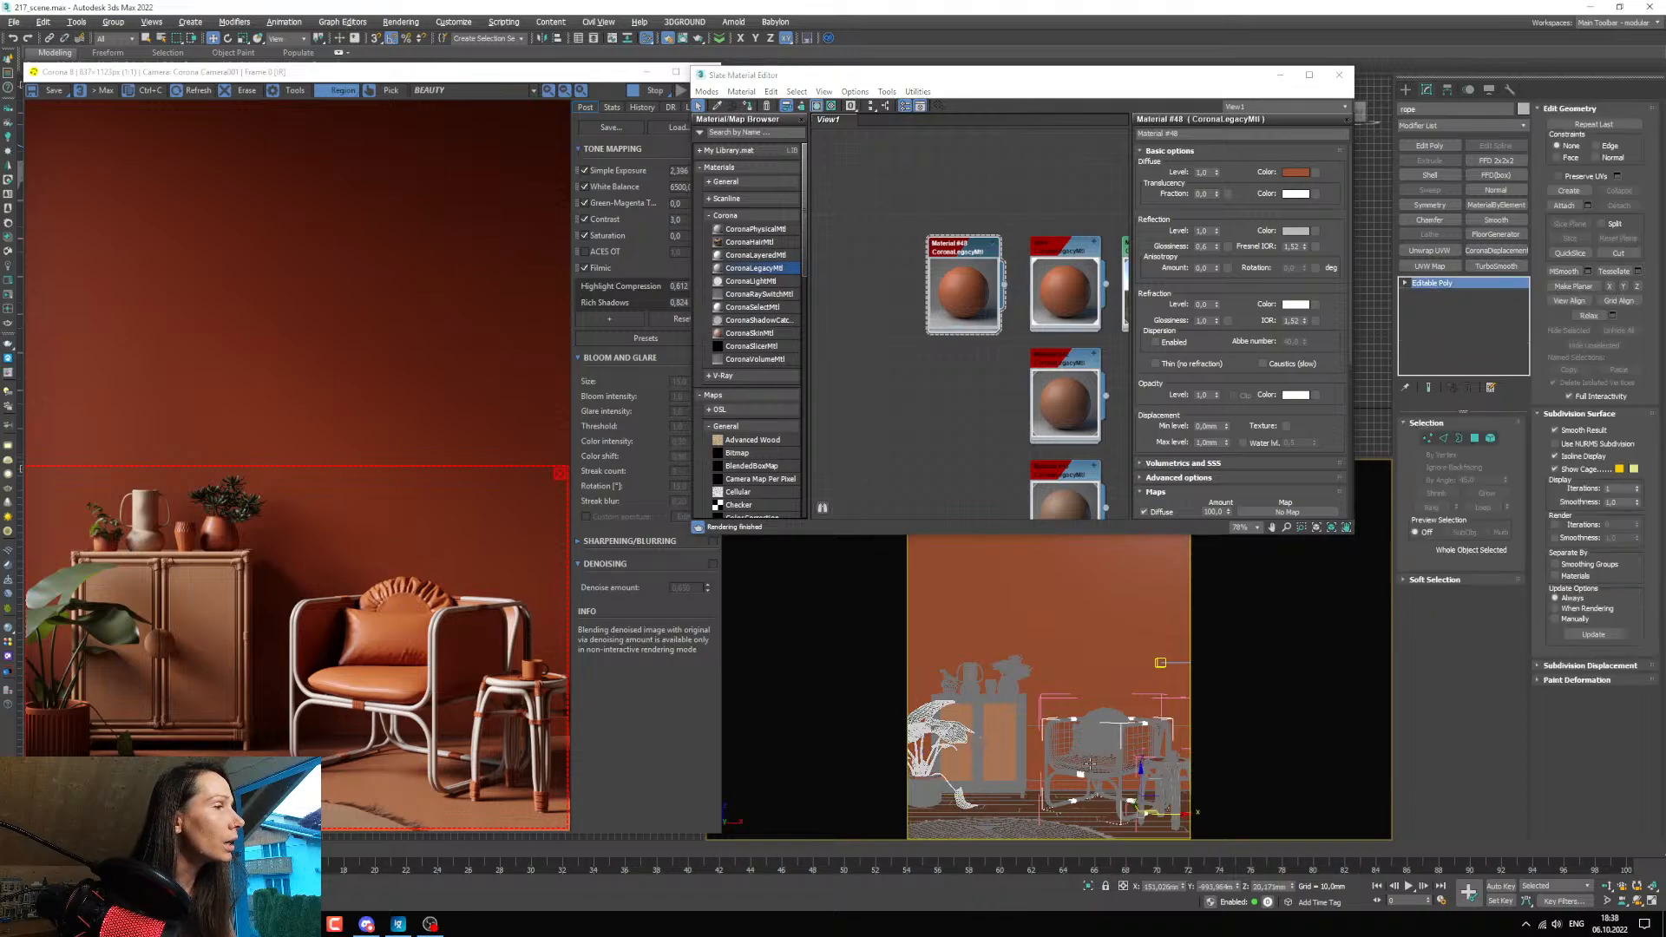
click(1077, 746)
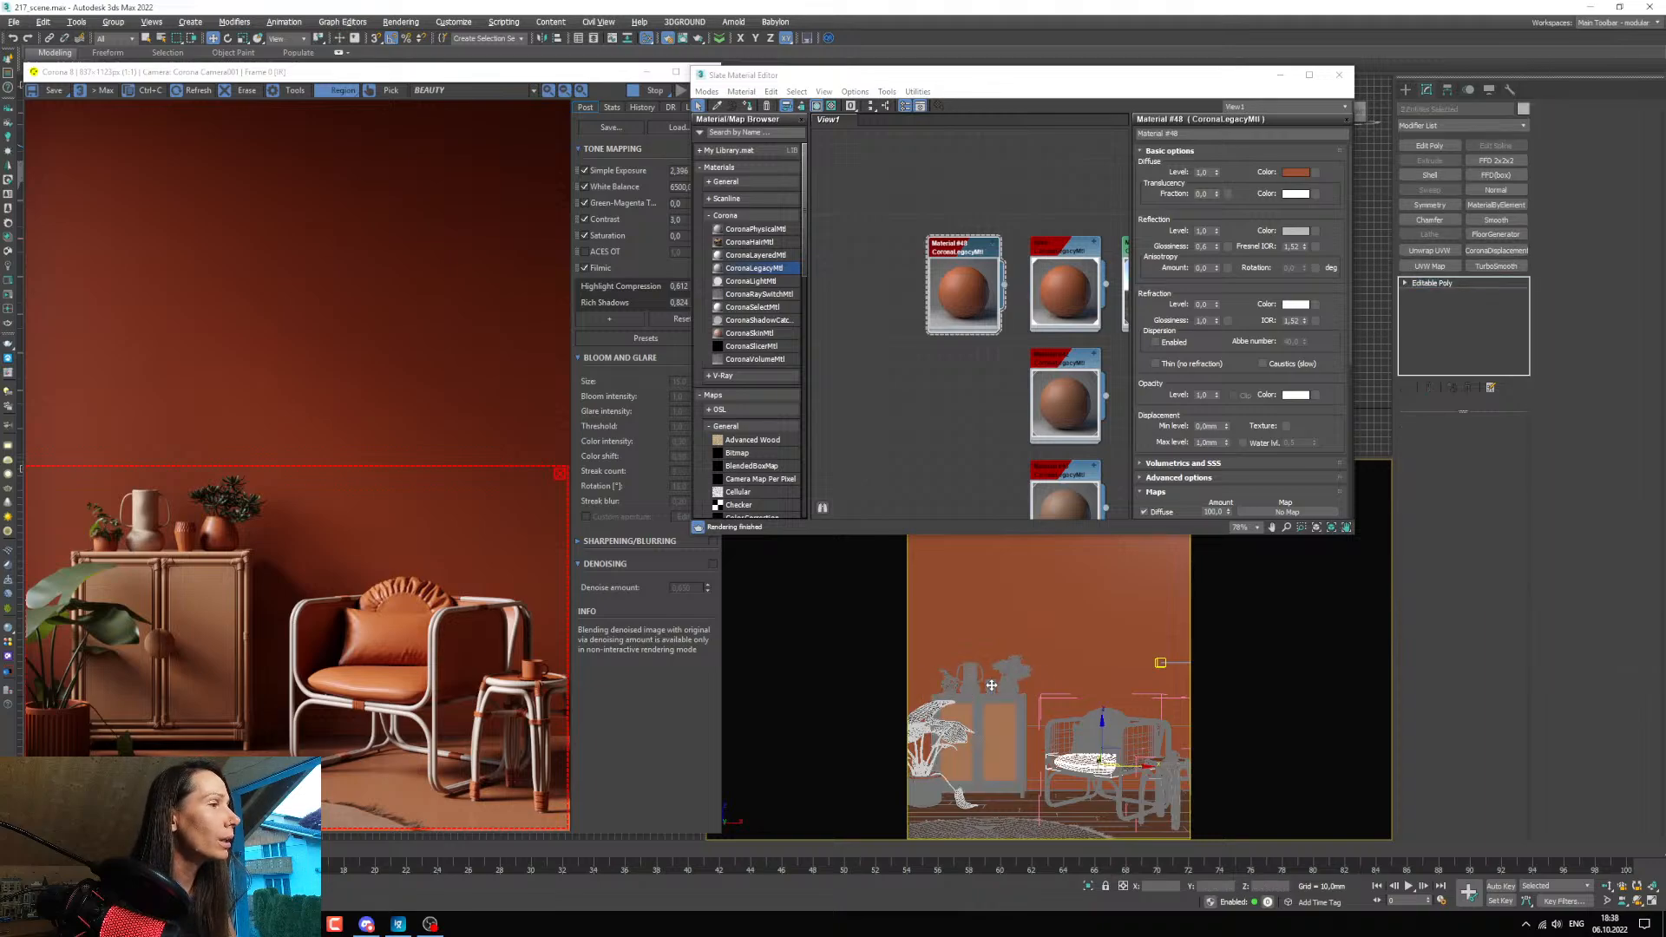
ctrl+click(990, 684)
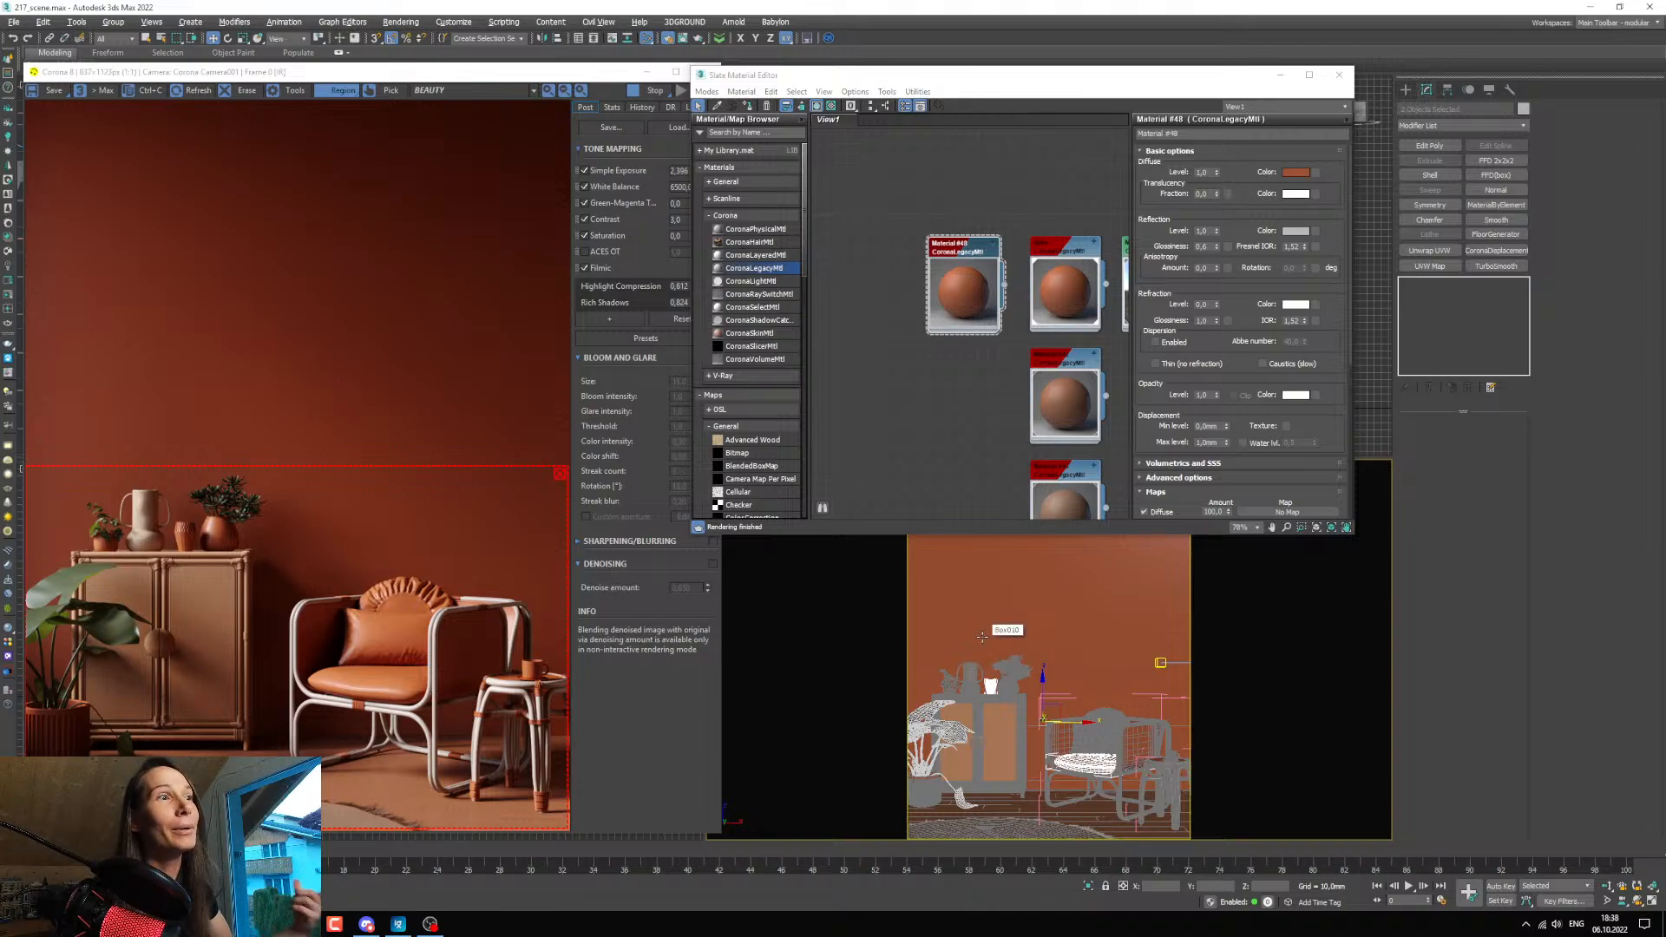
middle_drag(970, 321, 968, 328)
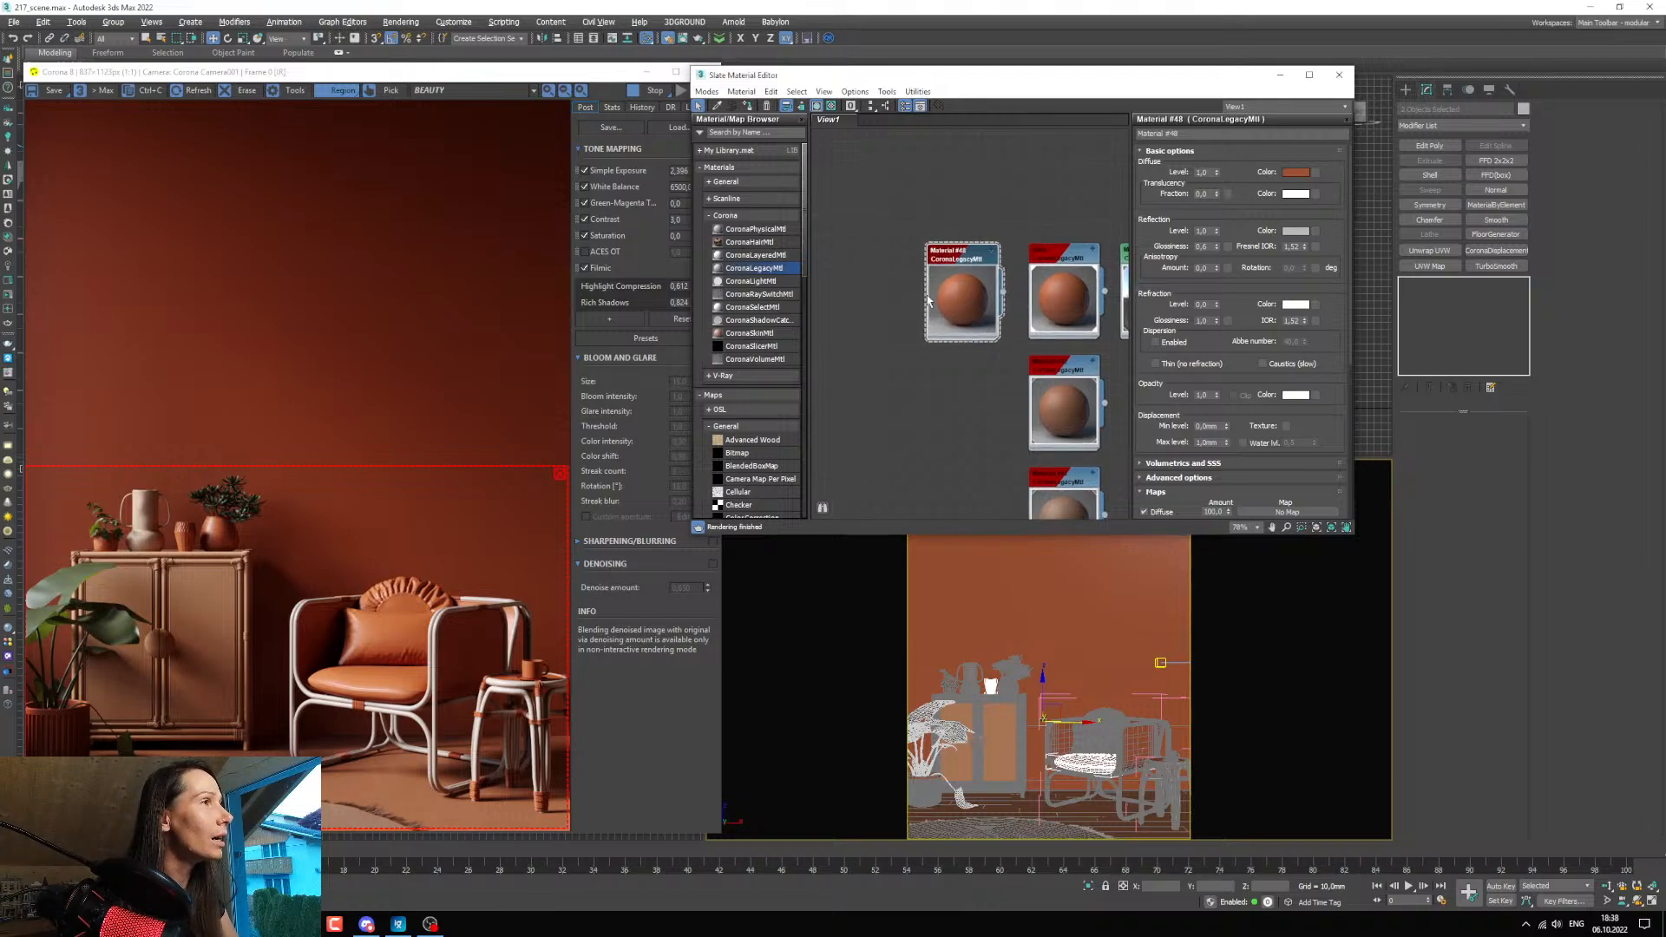
click(747, 108)
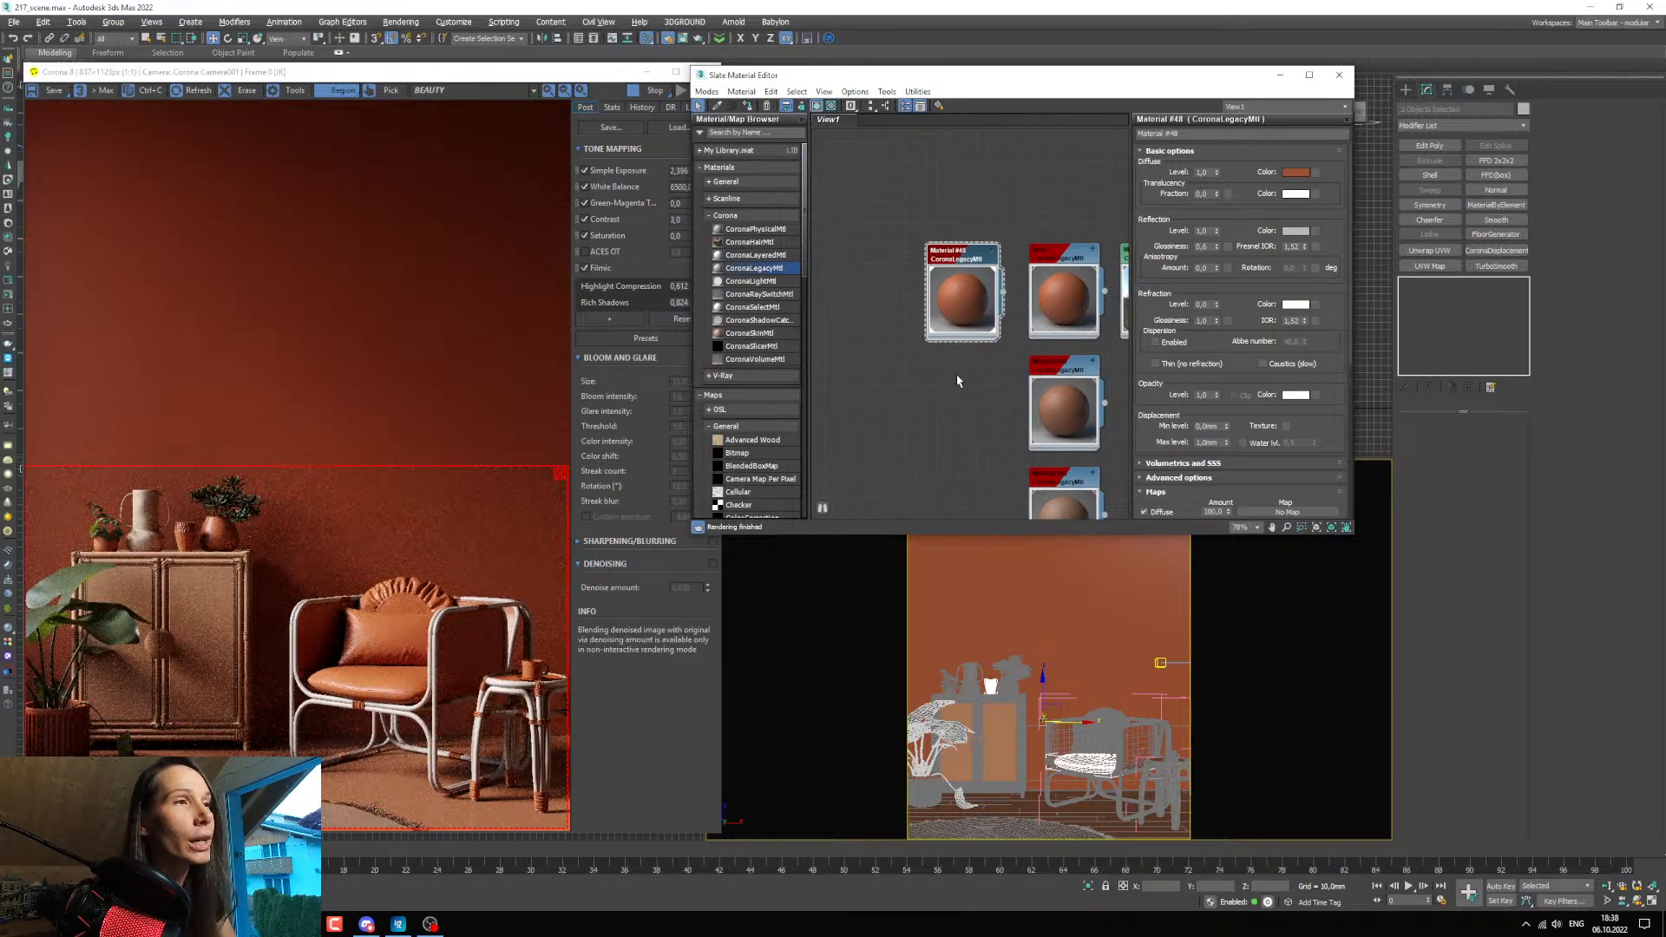
Set the copied material's diffuse colour to a dark red with hue 4, saturation about 231 and value about 53, and accept it.
middle_drag(956, 373, 957, 384)
click(1295, 171)
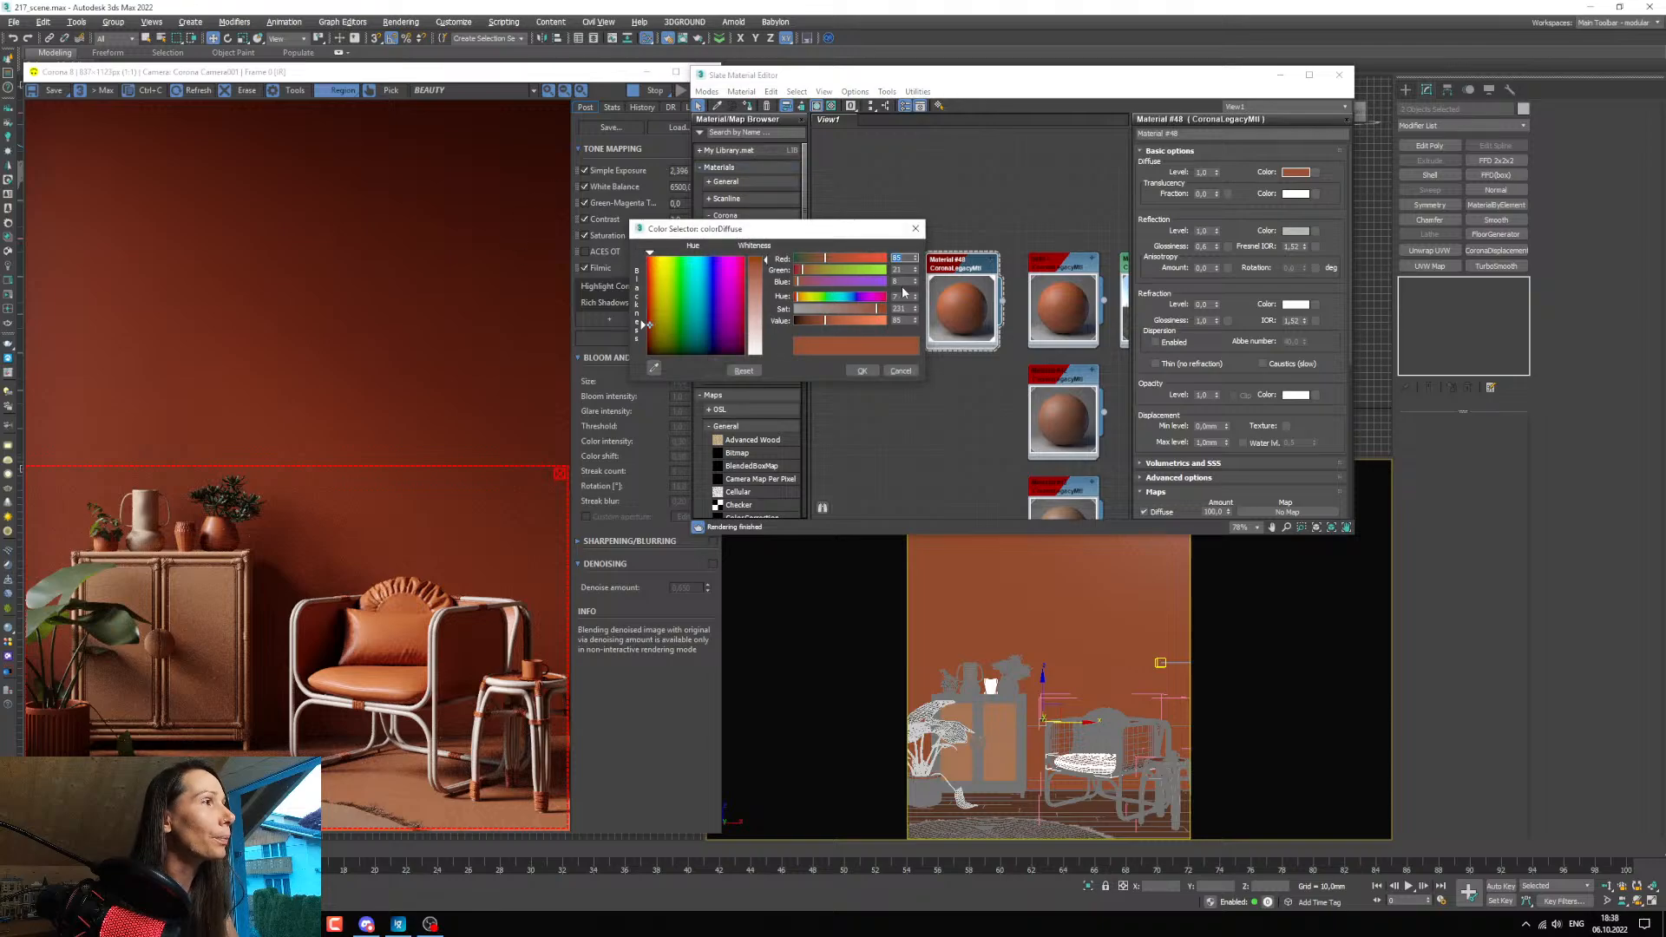
drag(916, 300, 913, 307)
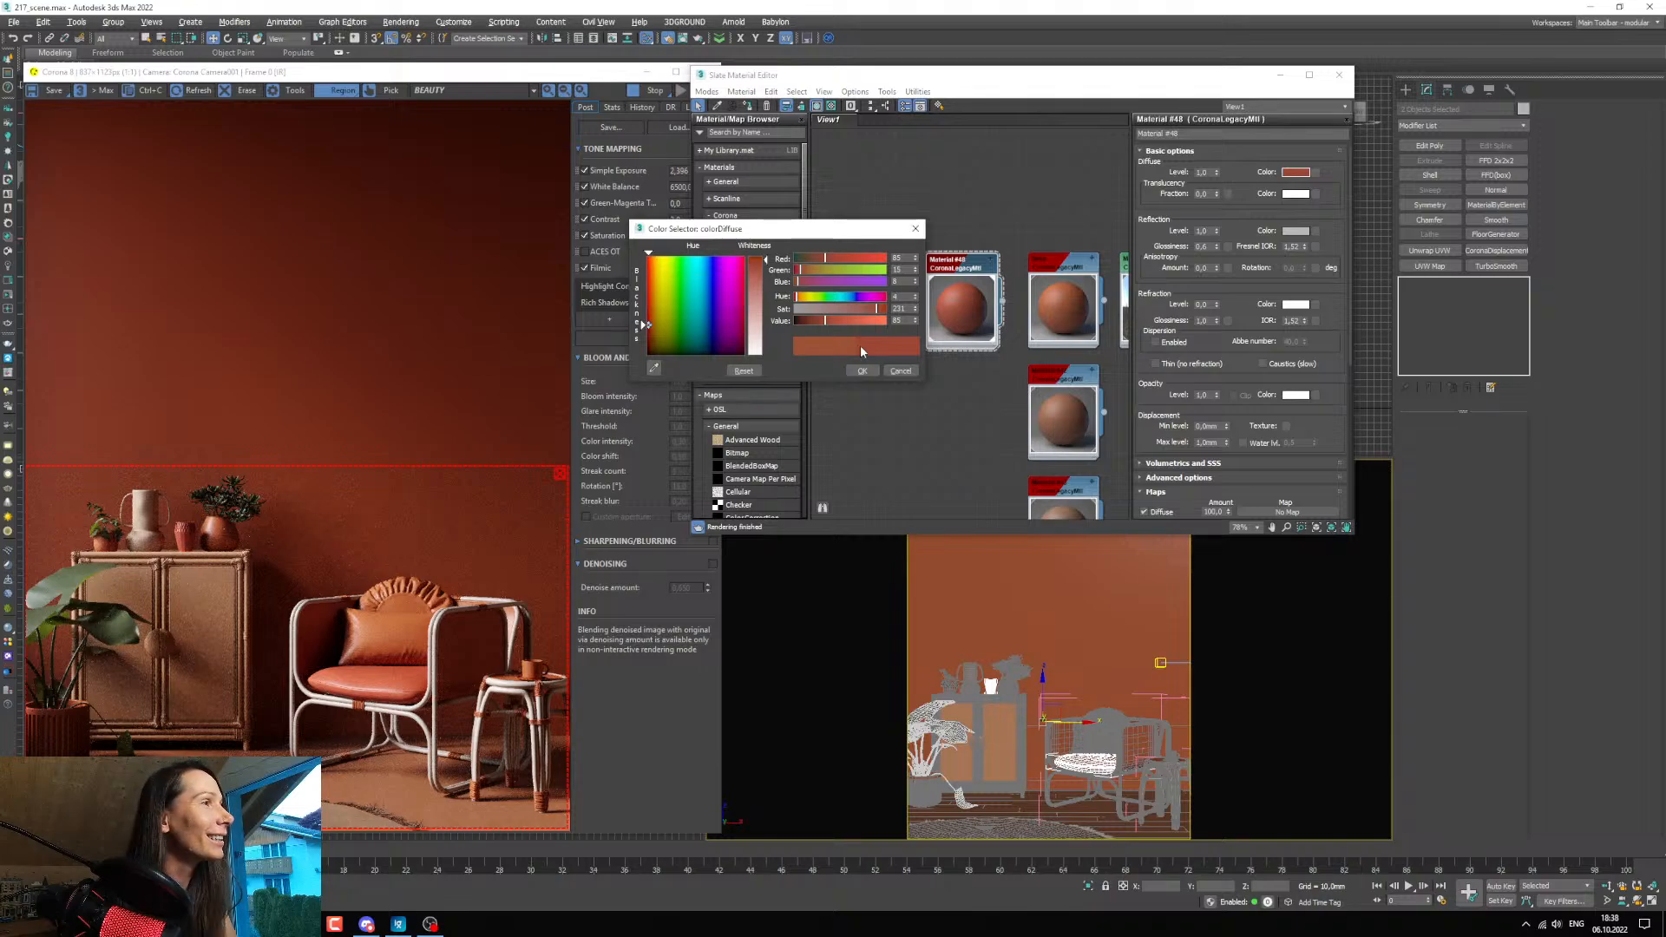
drag(824, 321, 818, 323)
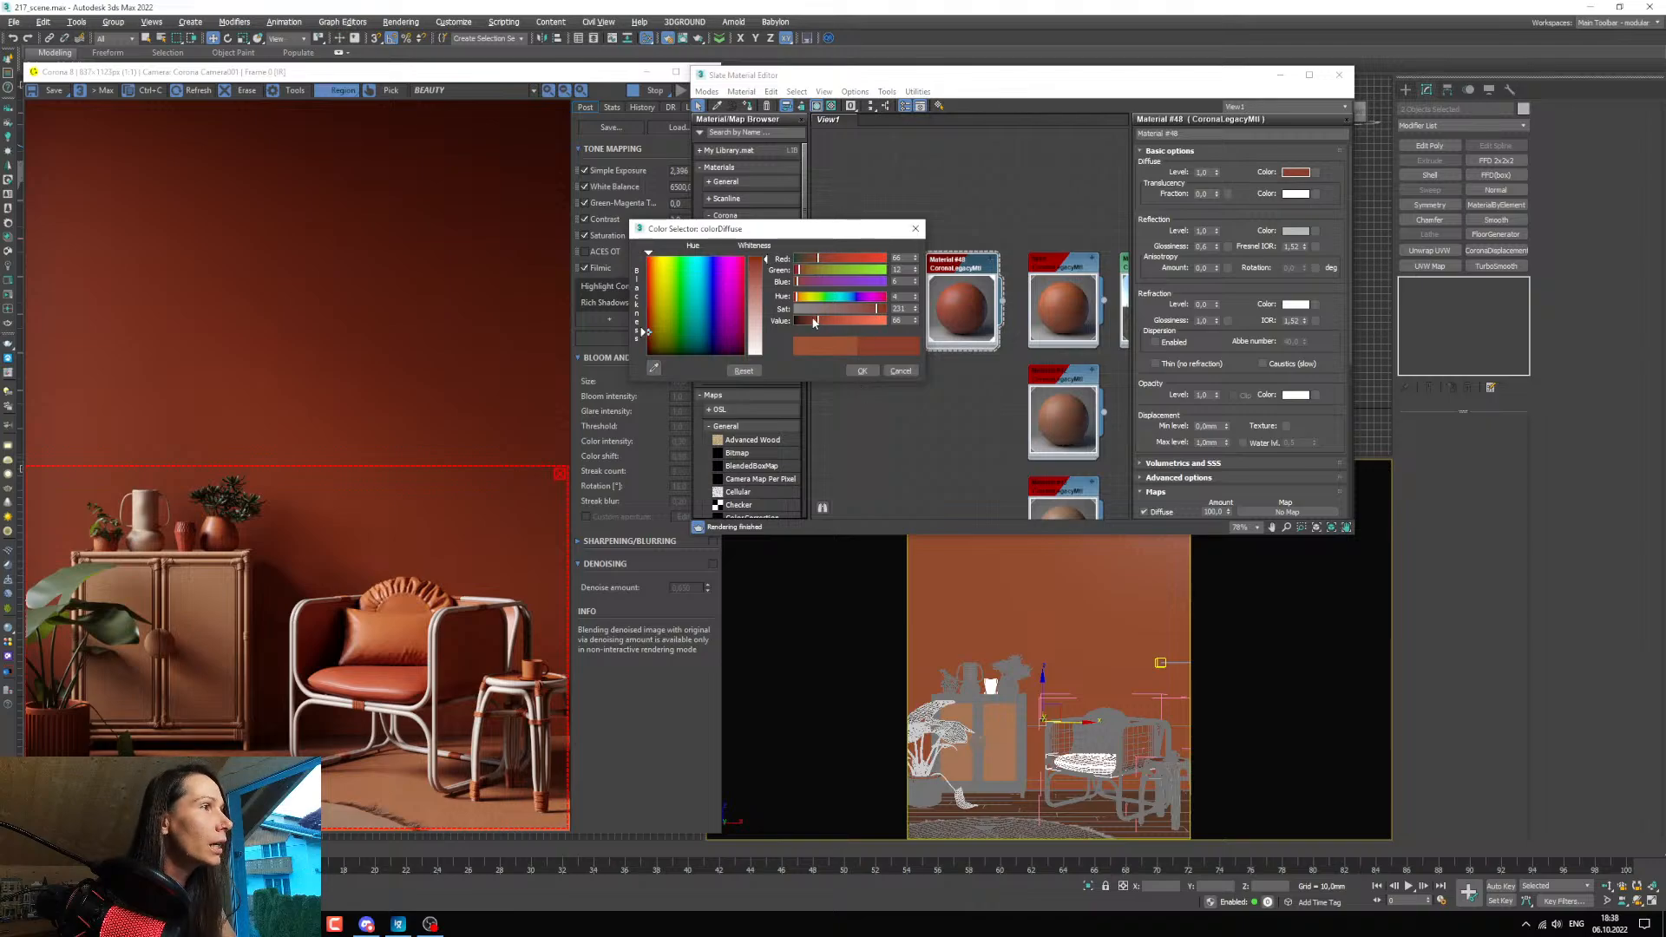
drag(814, 323, 809, 321)
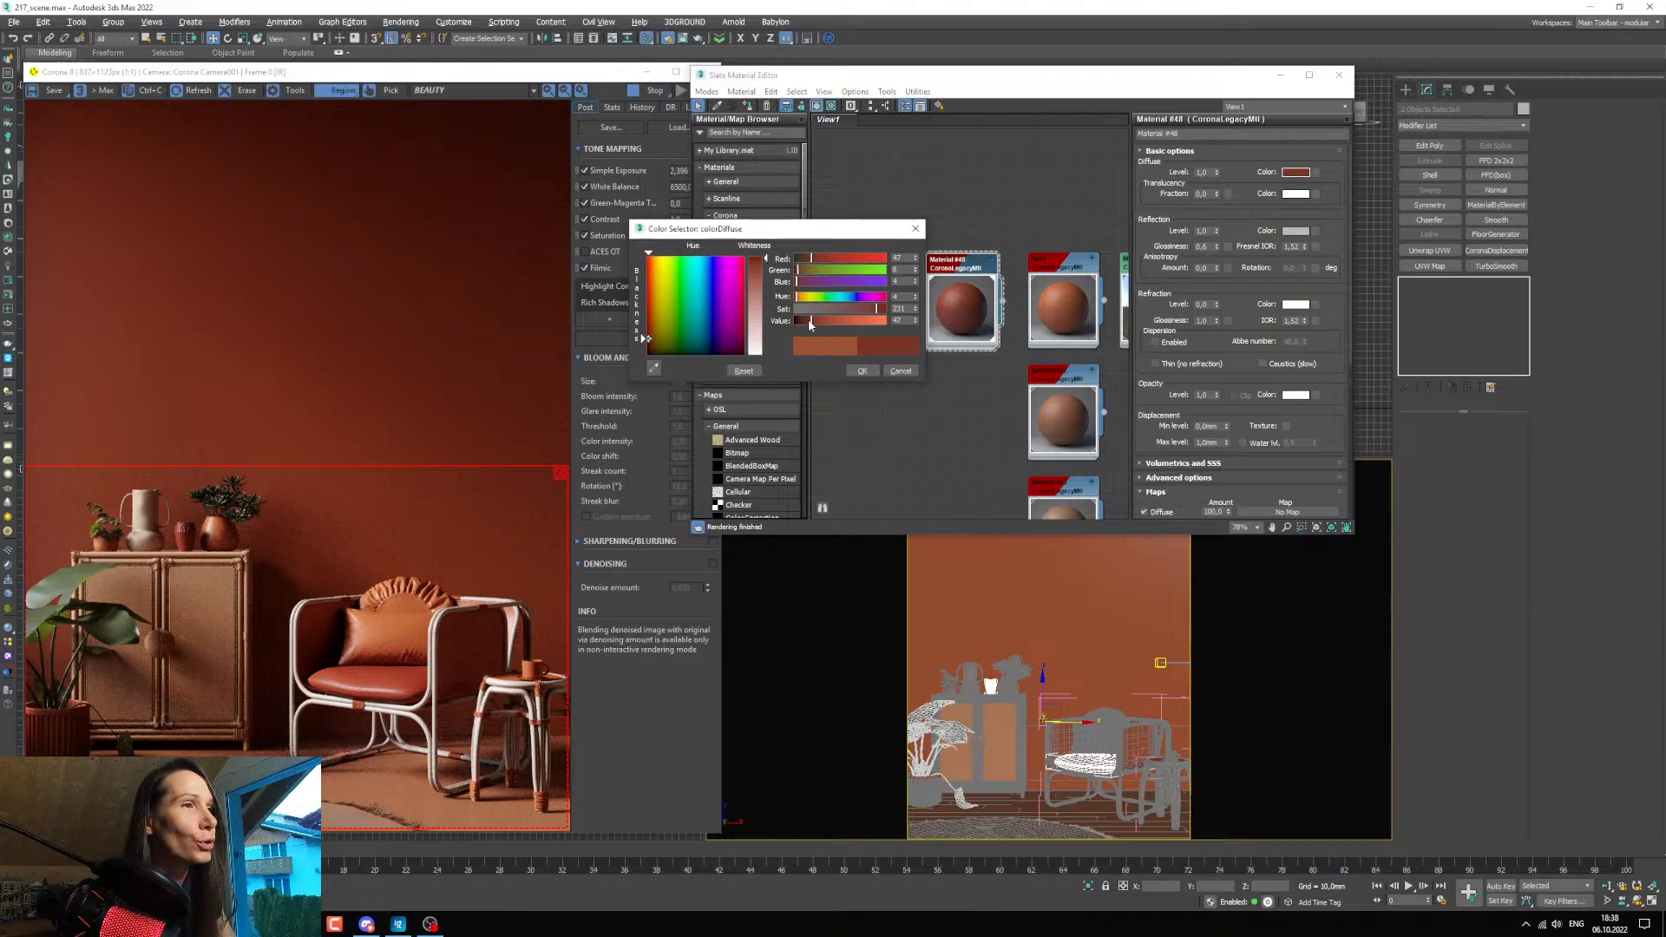
drag(812, 326, 815, 325)
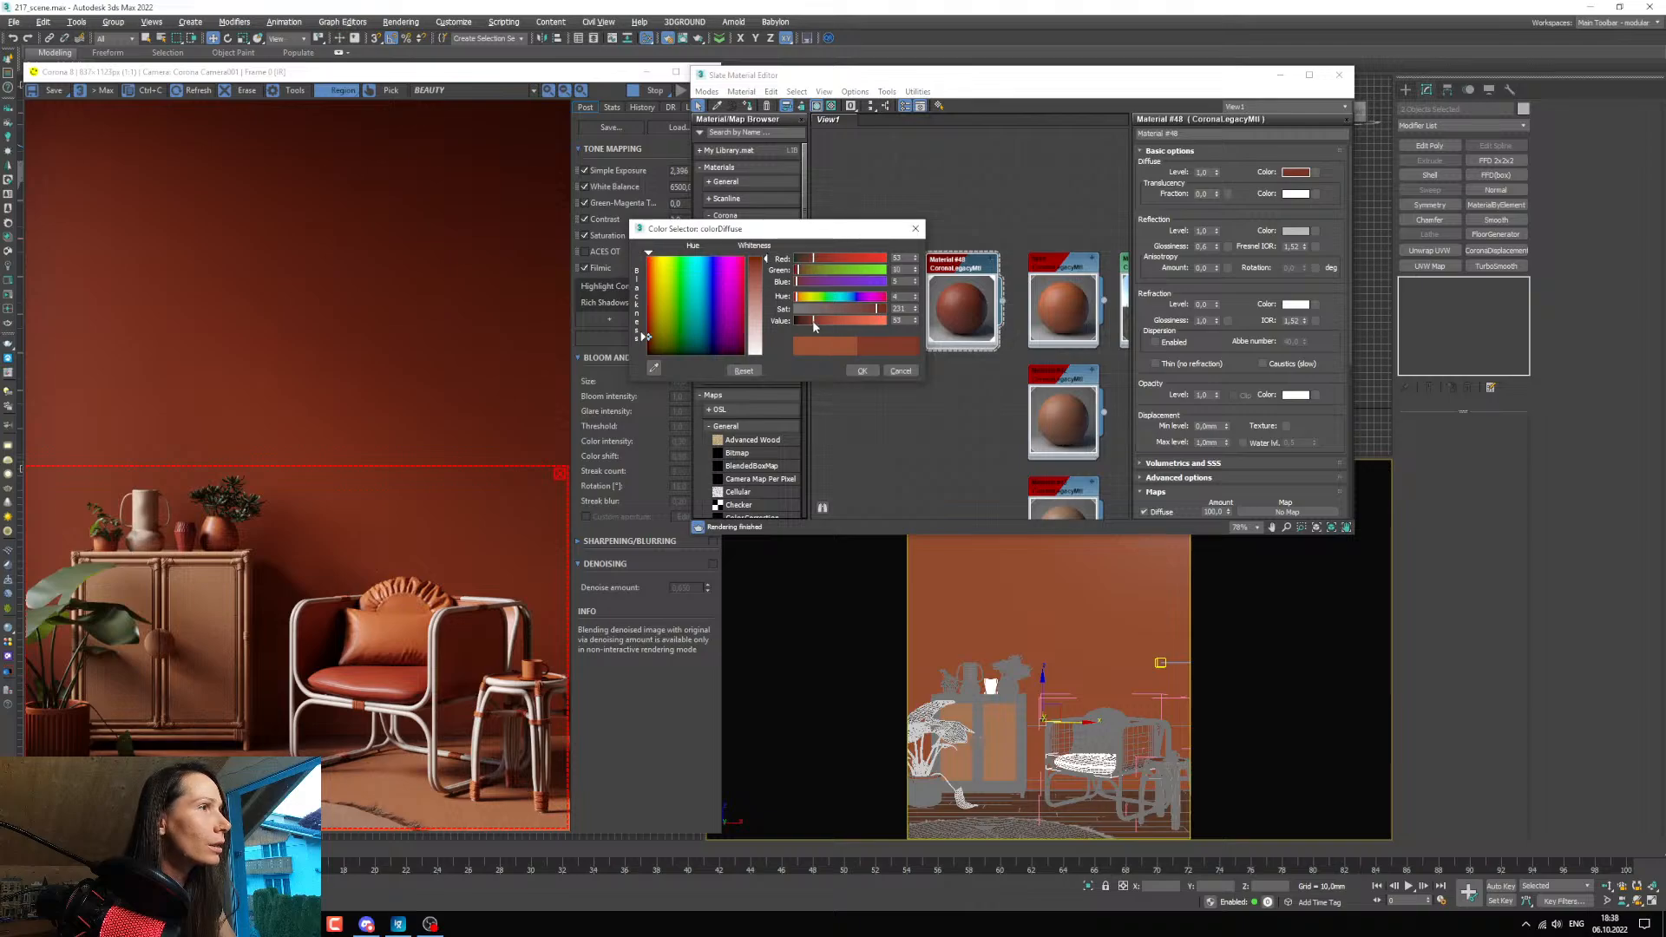
scroll(179, 537, up, 1)
scroll(178, 537, down, 1)
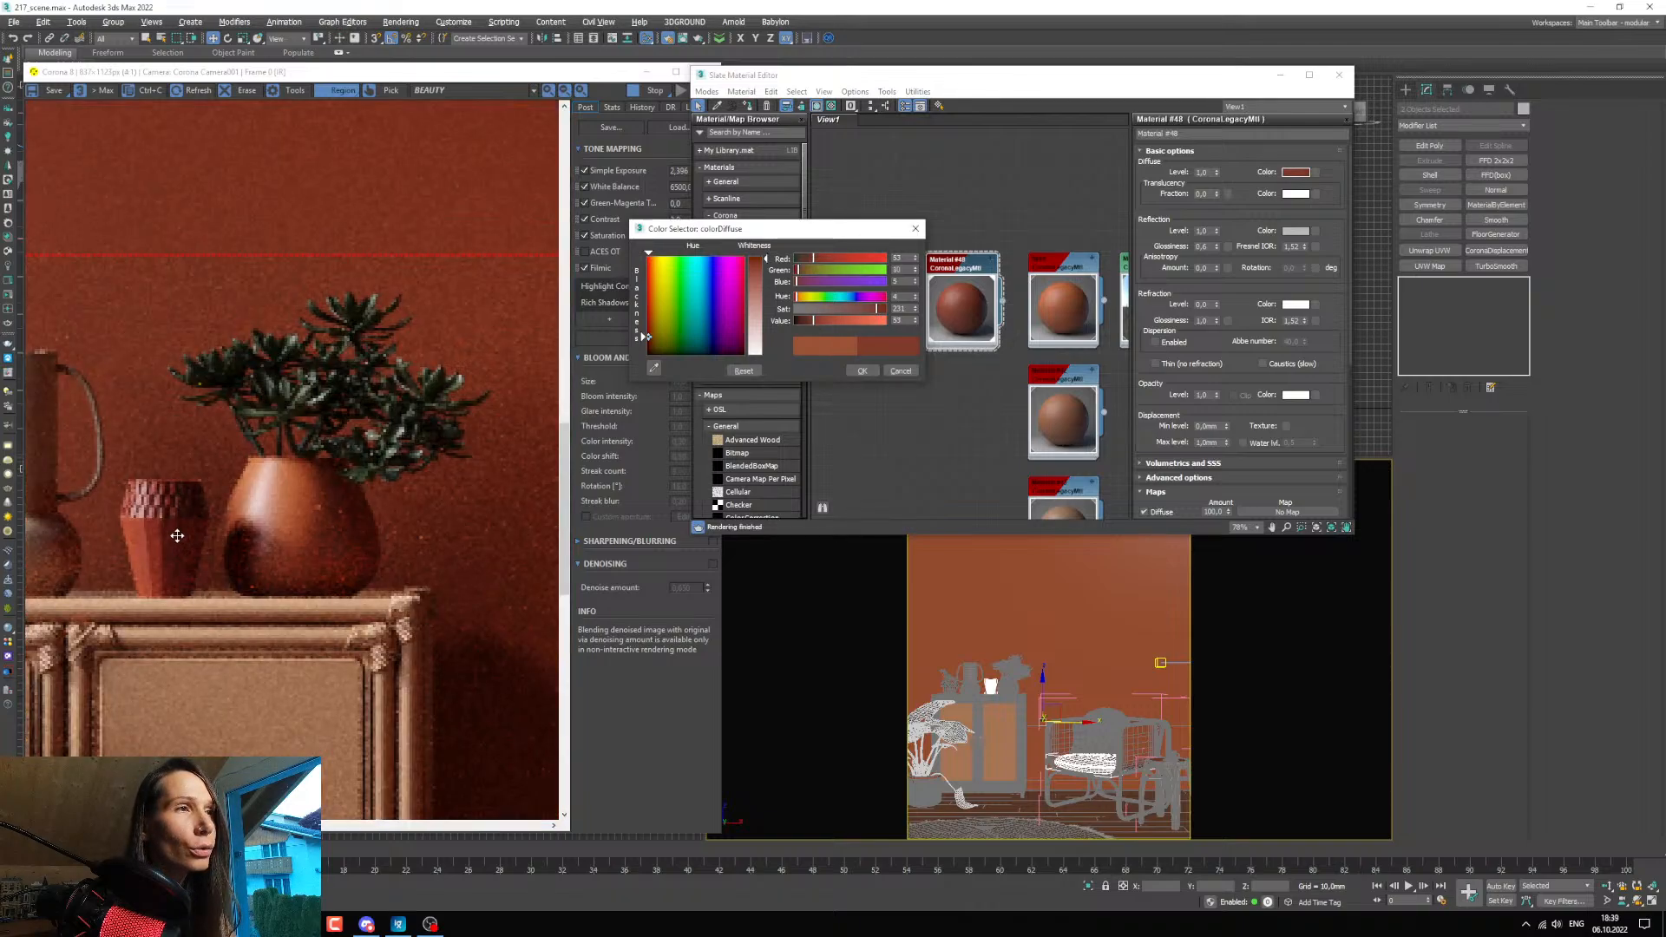
click(862, 370)
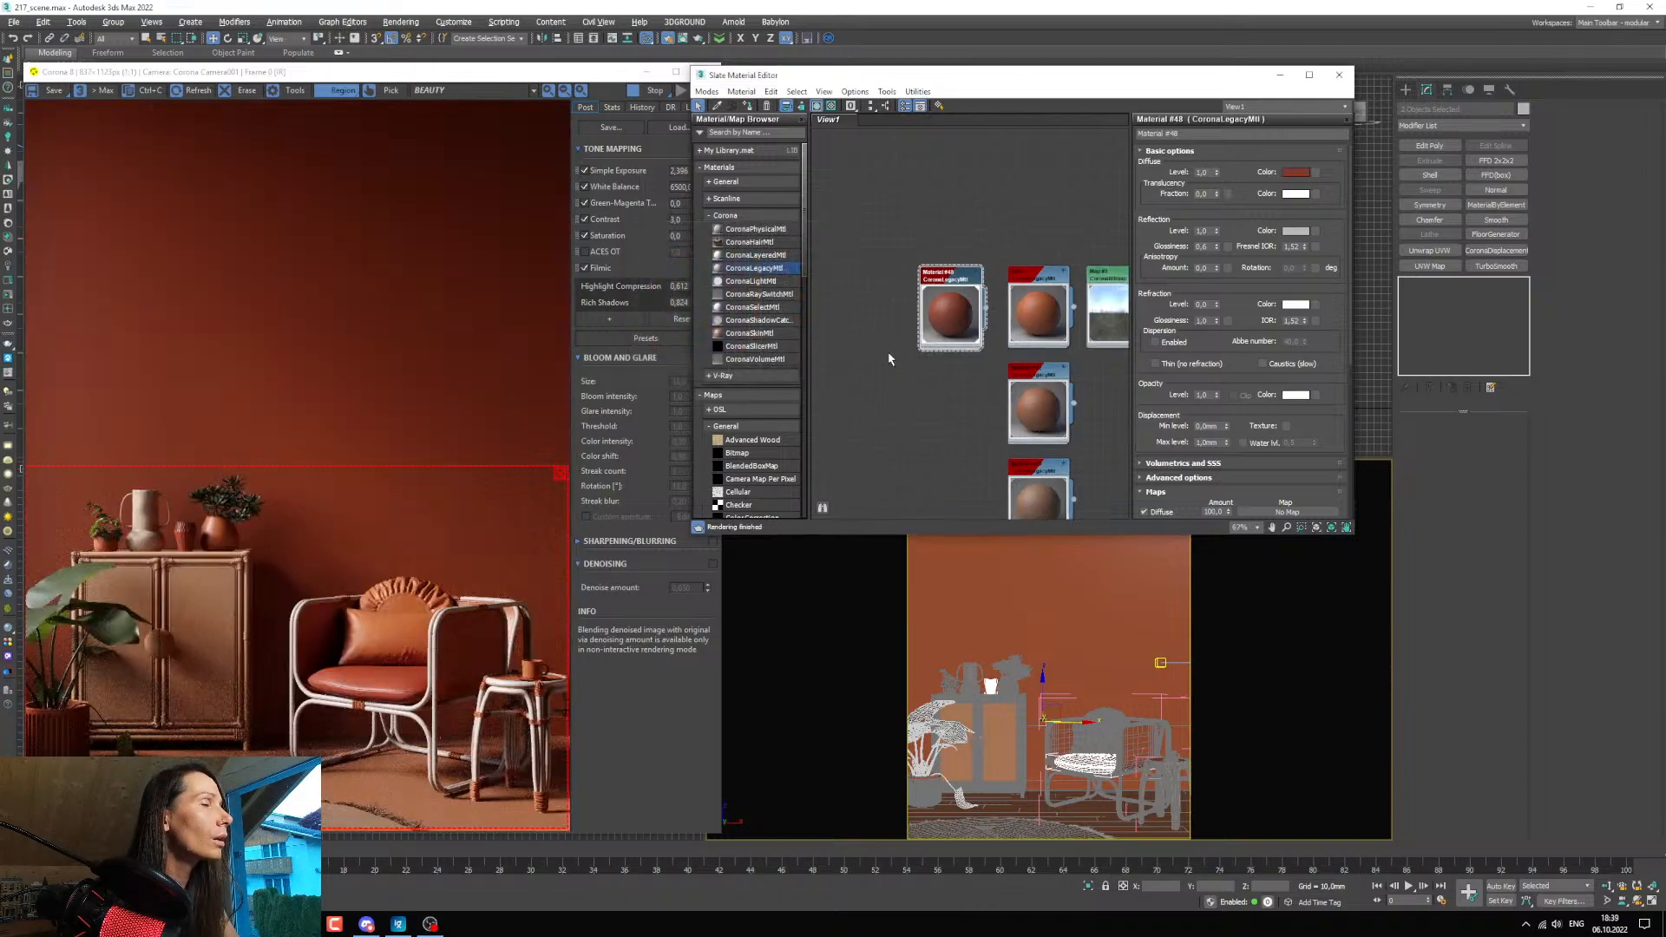
Inspect the small vase in the render and set the dark red material's reflection glossiness to 0.65.
scroll(193, 555, up, 2)
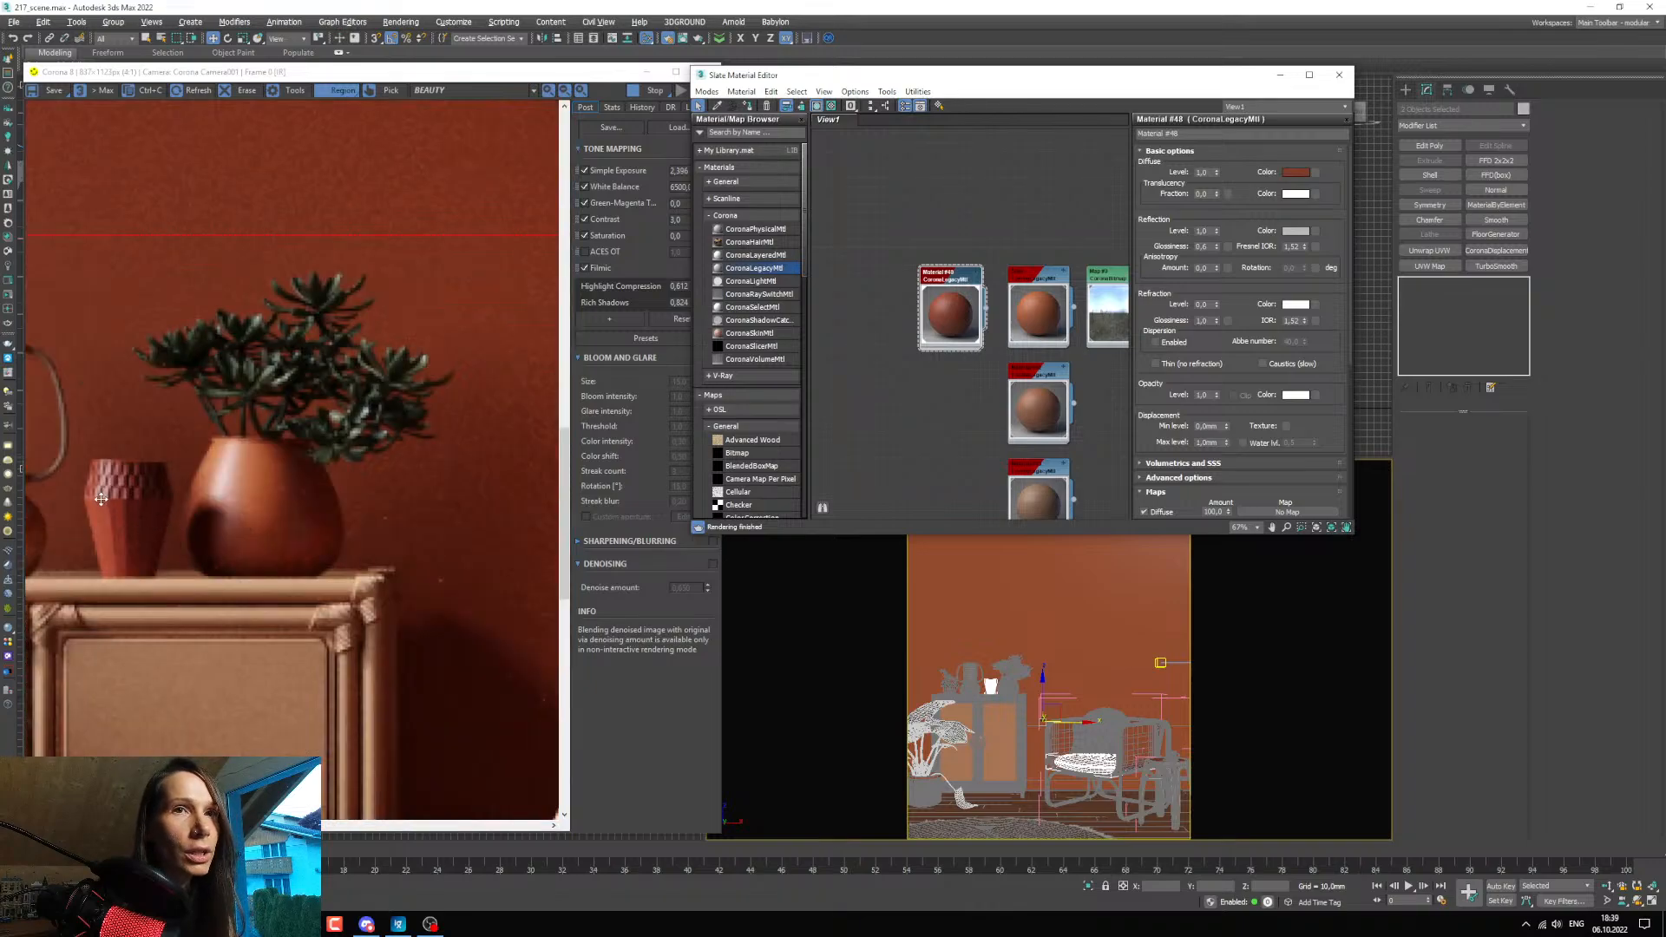
scroll(102, 499, up, 1)
scroll(102, 498, down, 1)
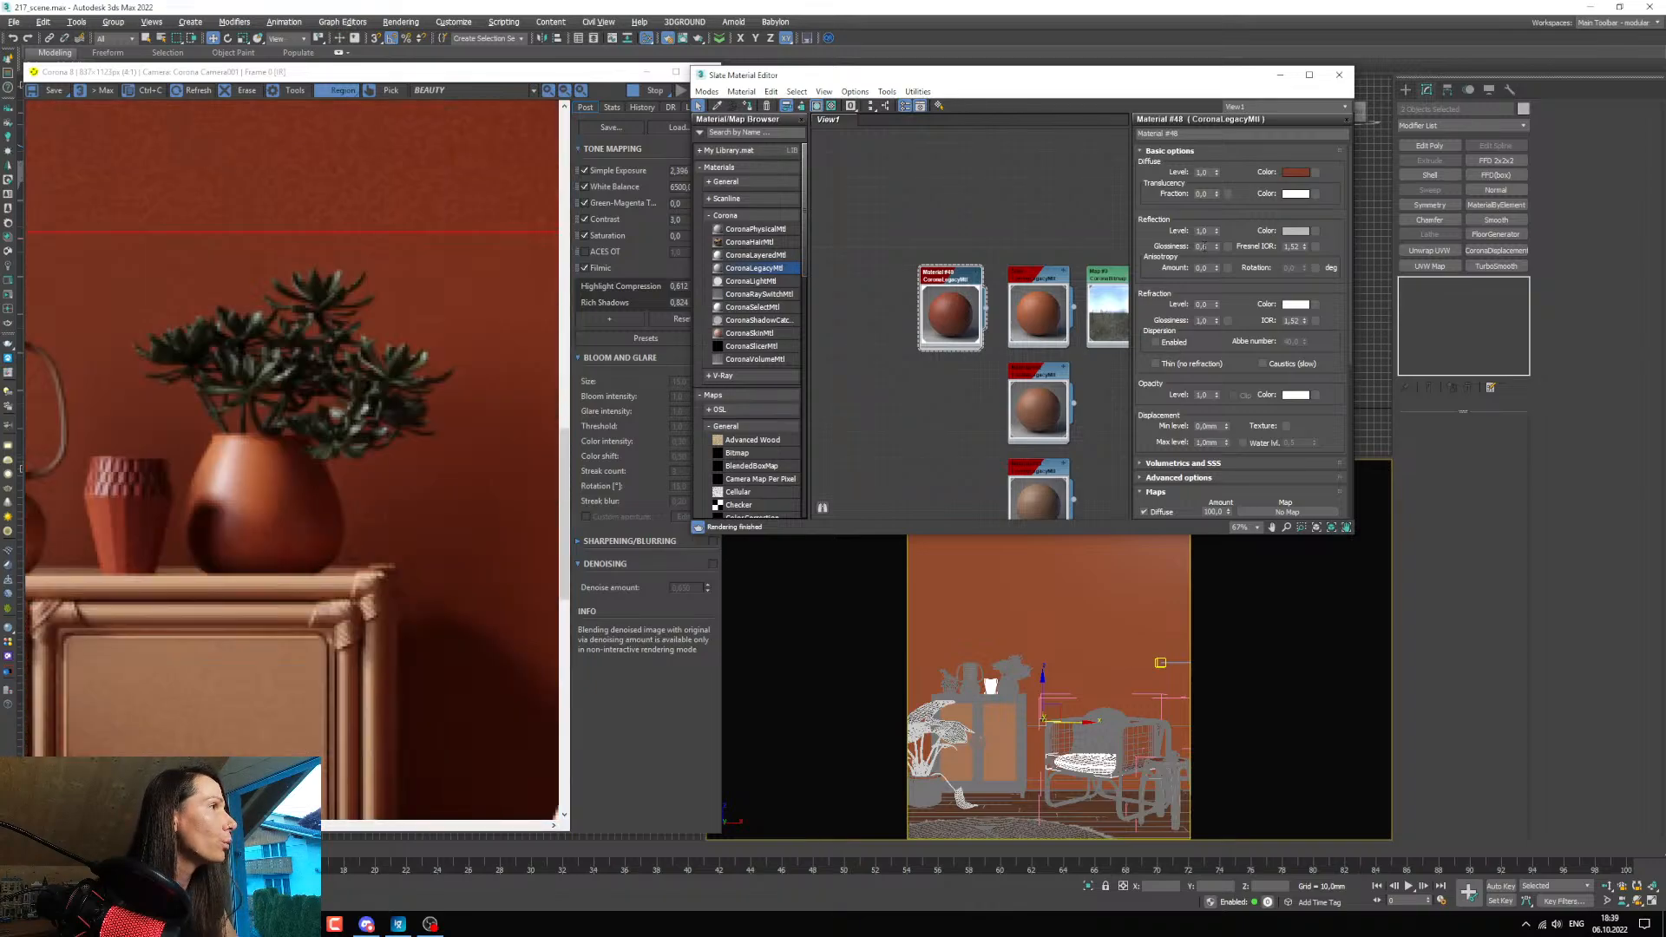
text(0,65)
key(Return)
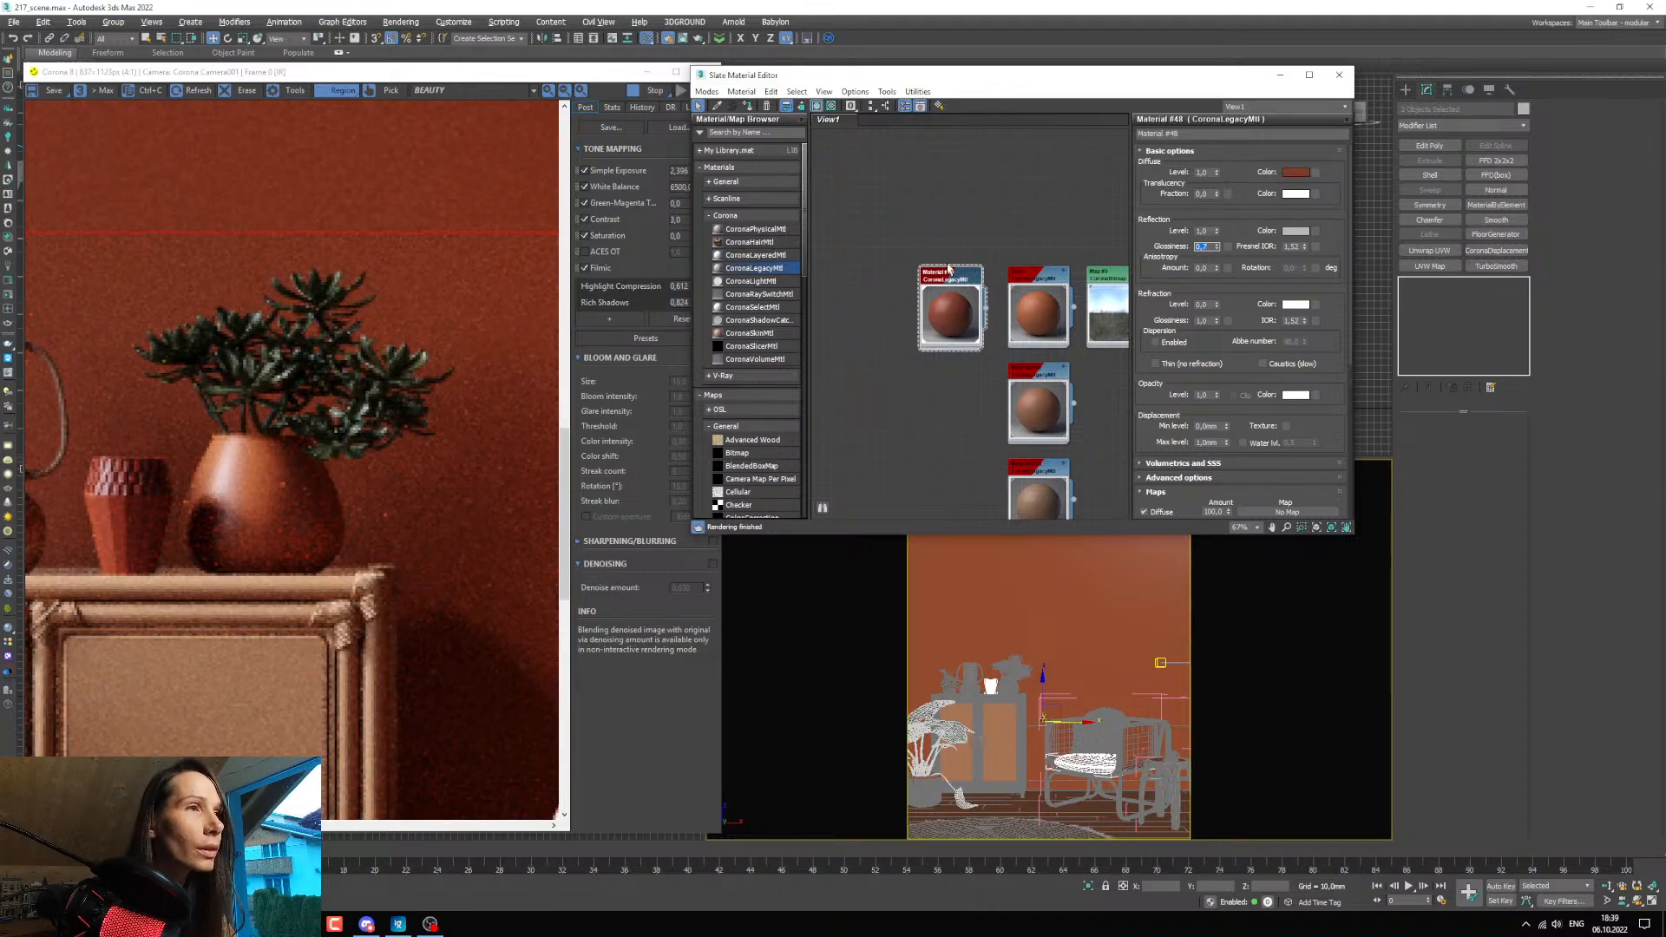
Lighten the dark red material's reflection colour to a brighter neutral grey, check the small vase in the render, and accept the colour.
click(1285, 232)
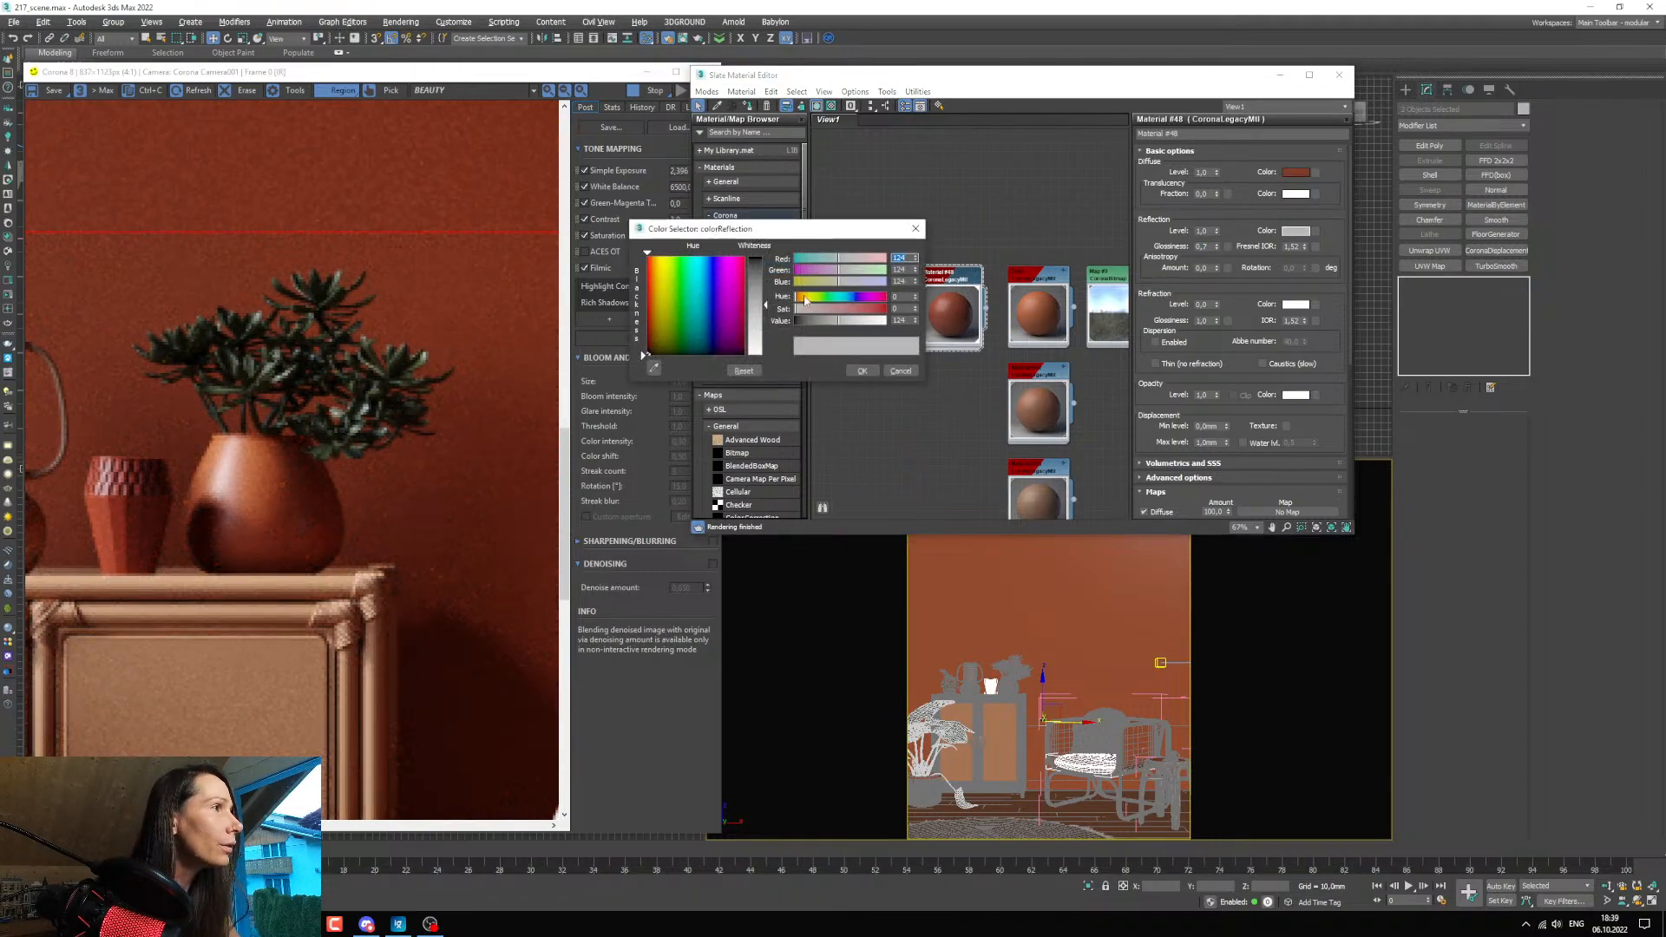
scroll(94, 492, up, 2)
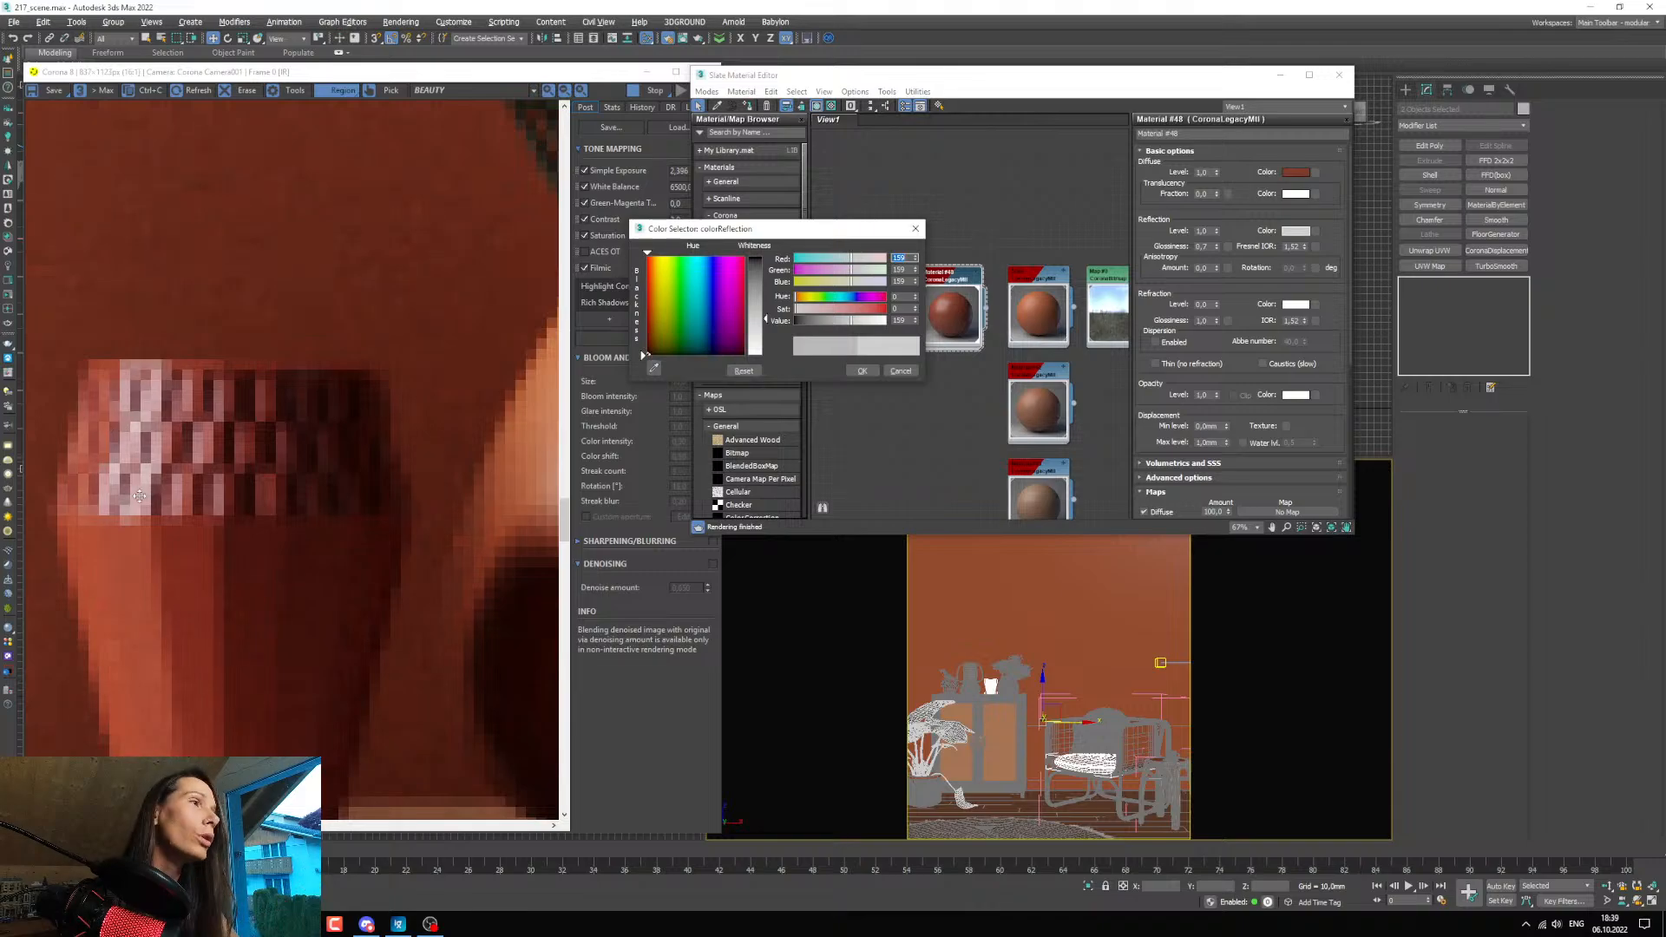
drag(854, 323, 856, 323)
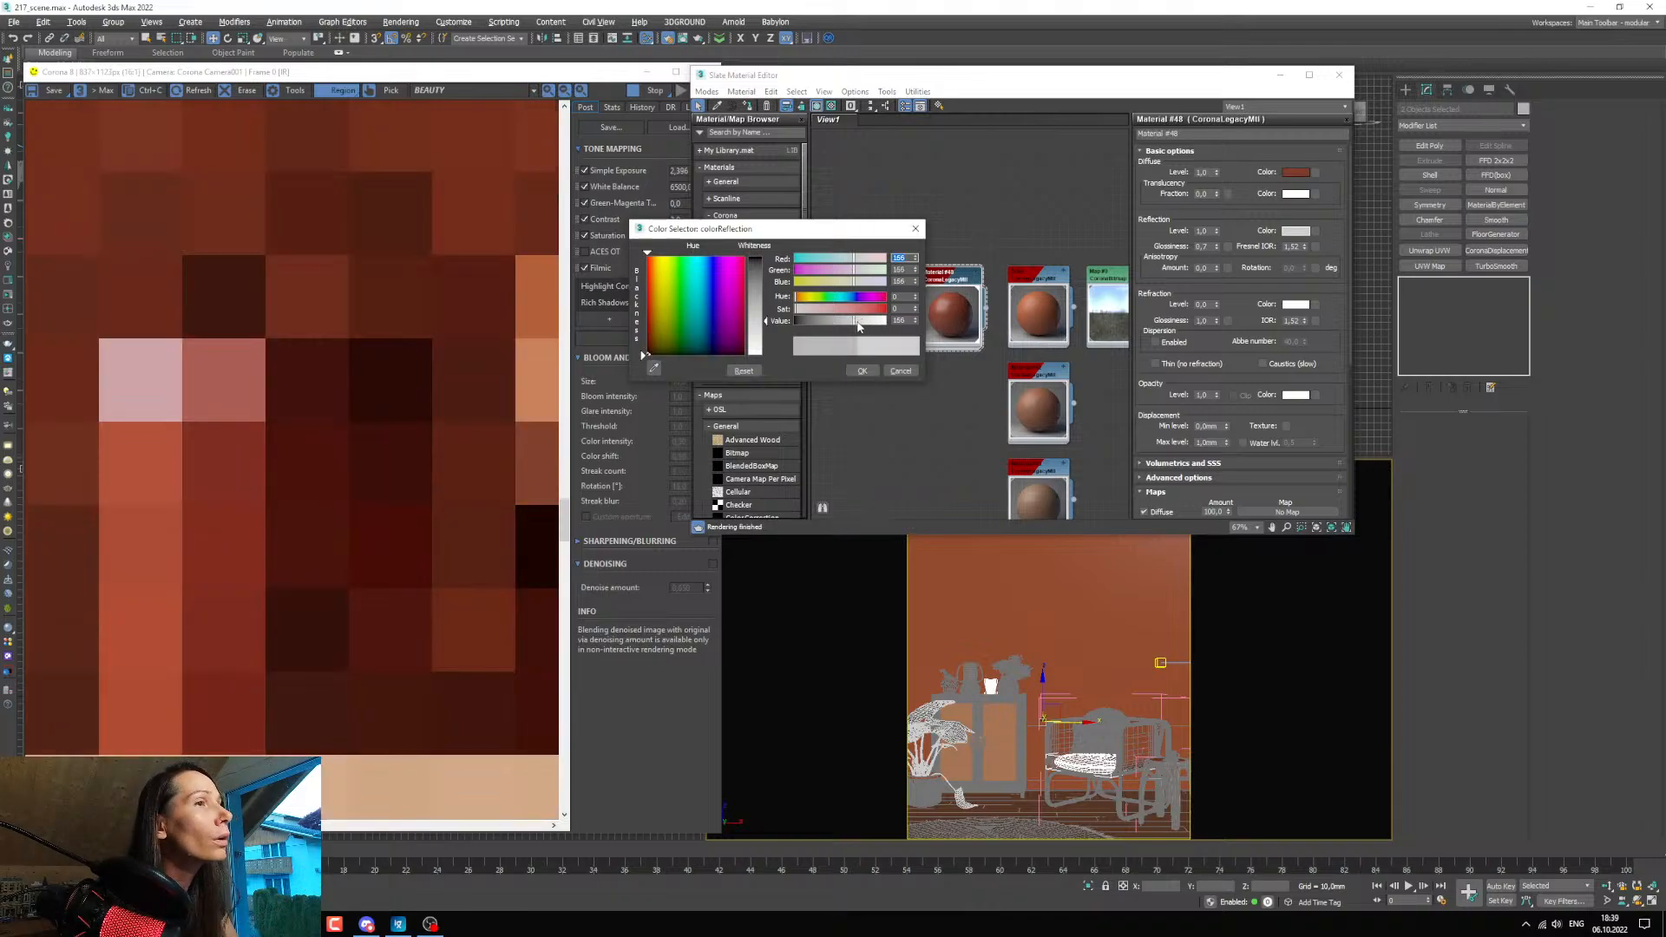
scroll(193, 436, up, 1)
scroll(193, 436, down, 3)
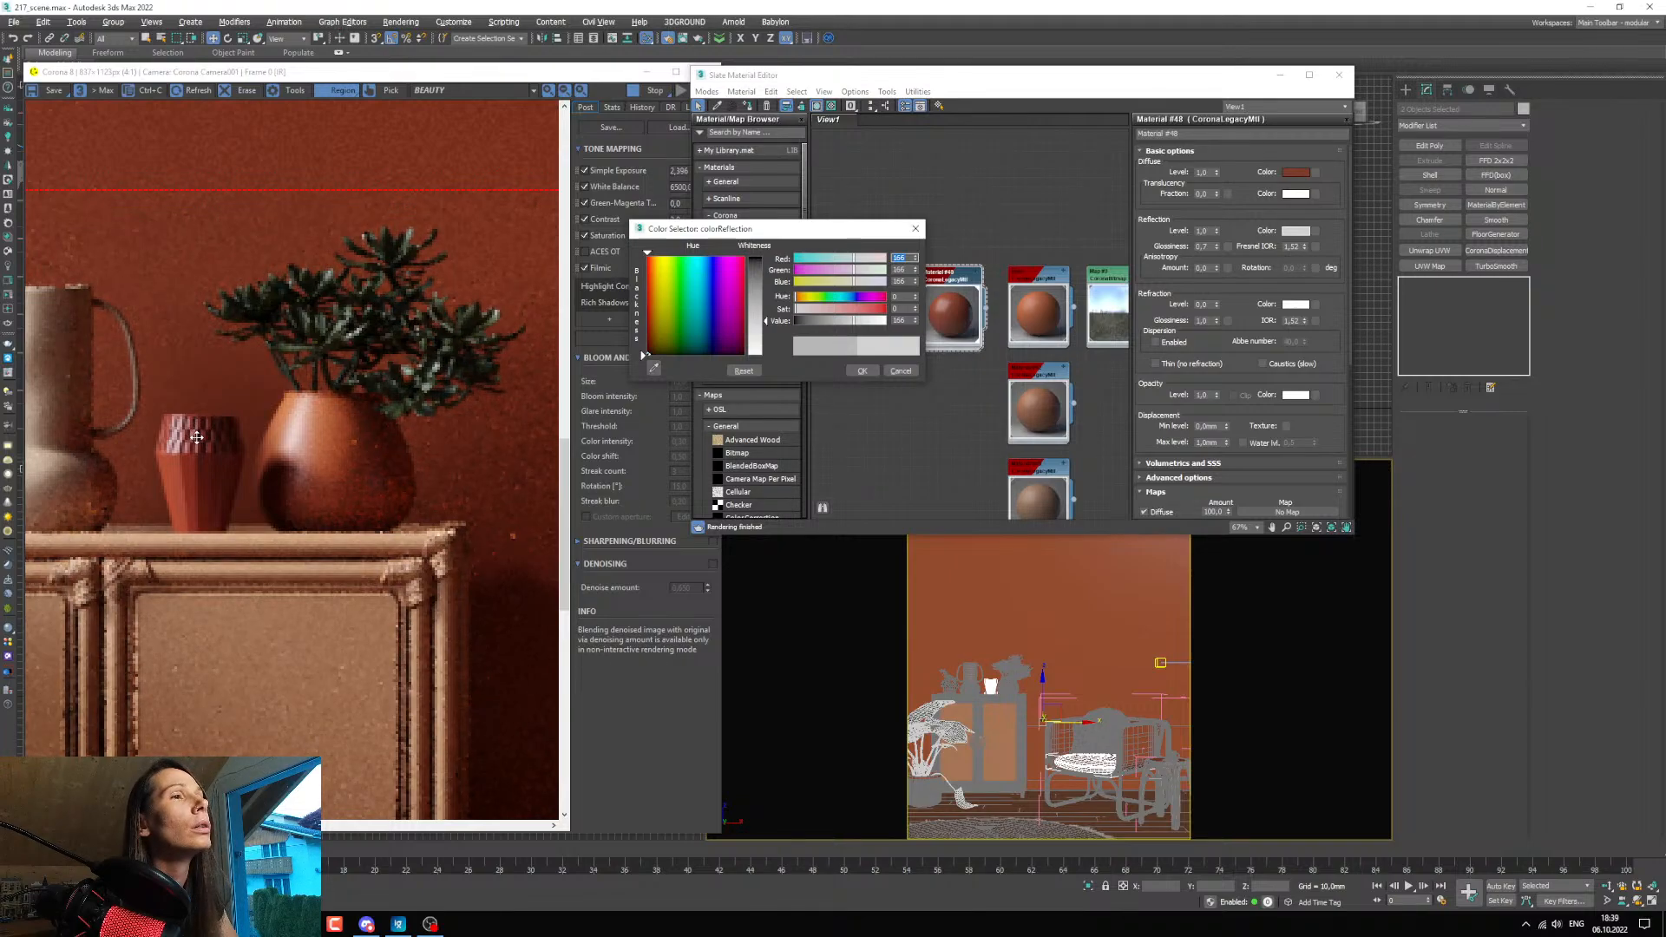
scroll(194, 435, down, 1)
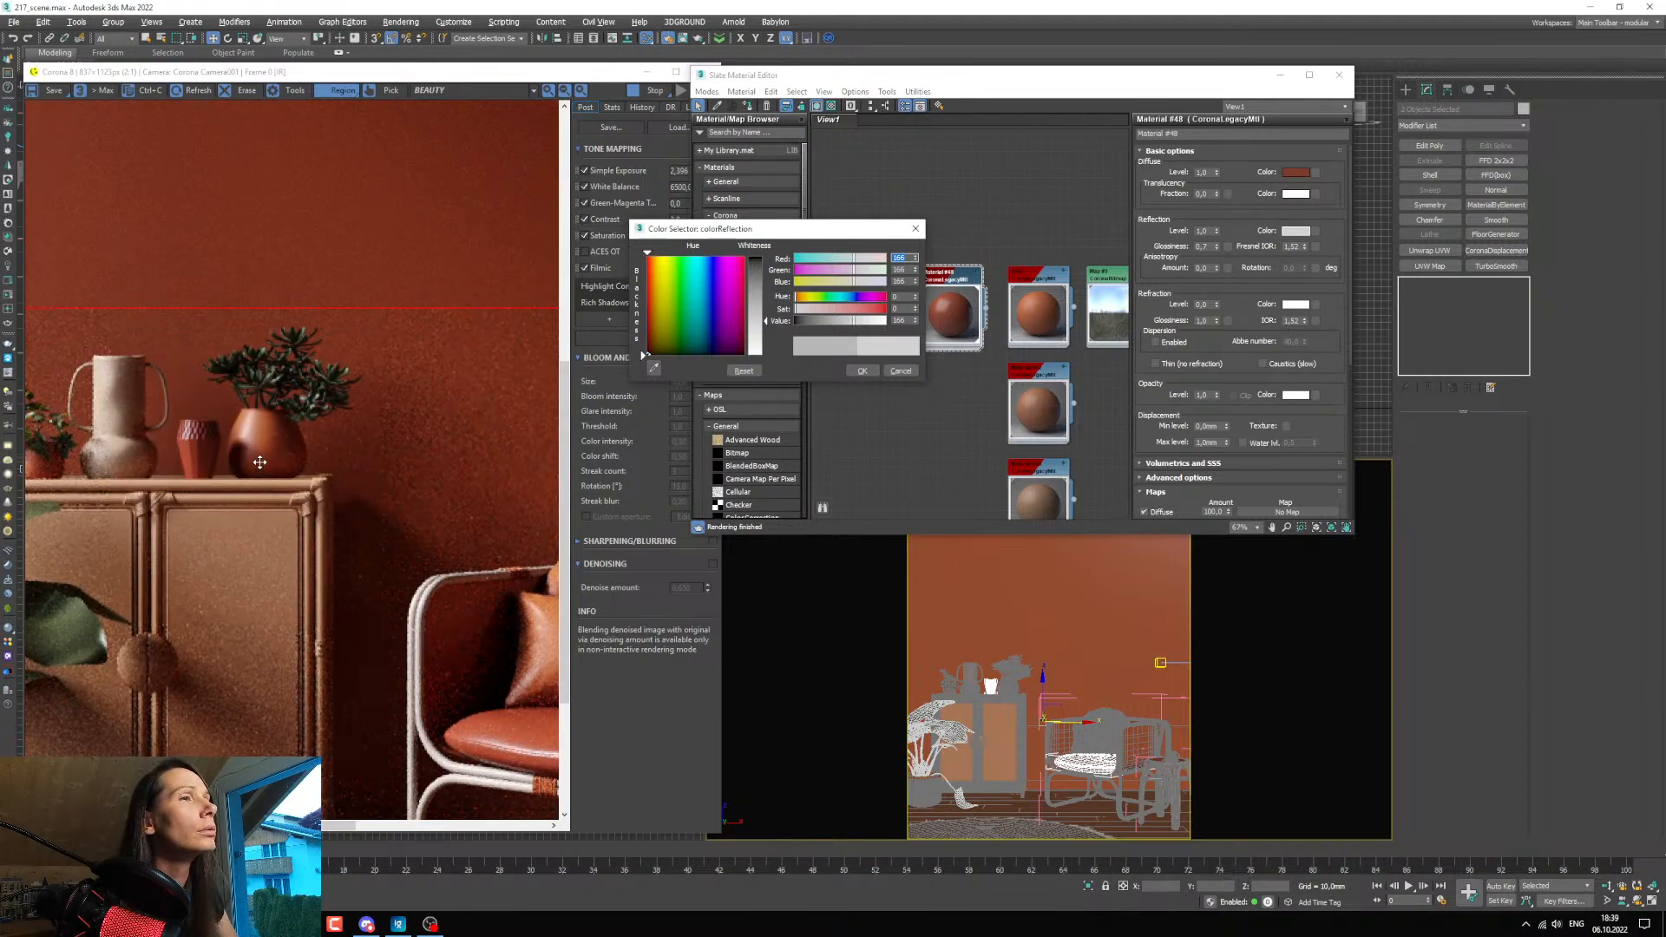
click(861, 370)
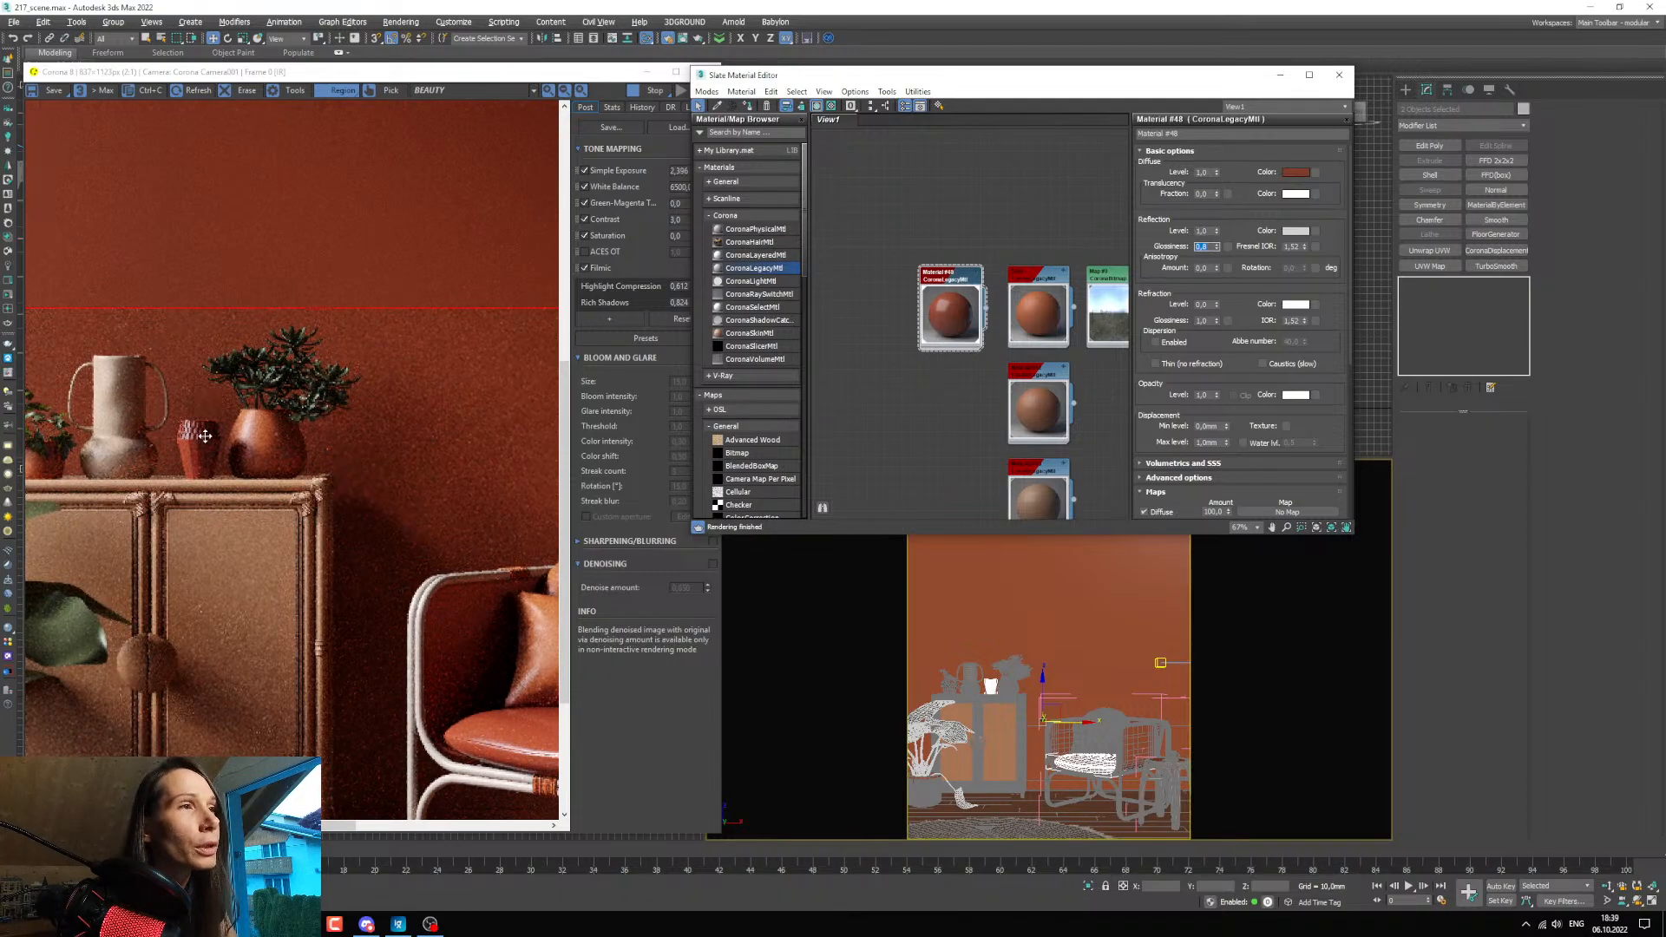
Set the dark red material's reflection glossiness to 0.8 and check the small vase and armchair in the render.
scroll(187, 432, up, 2)
scroll(187, 432, down, 1)
scroll(188, 432, down, 2)
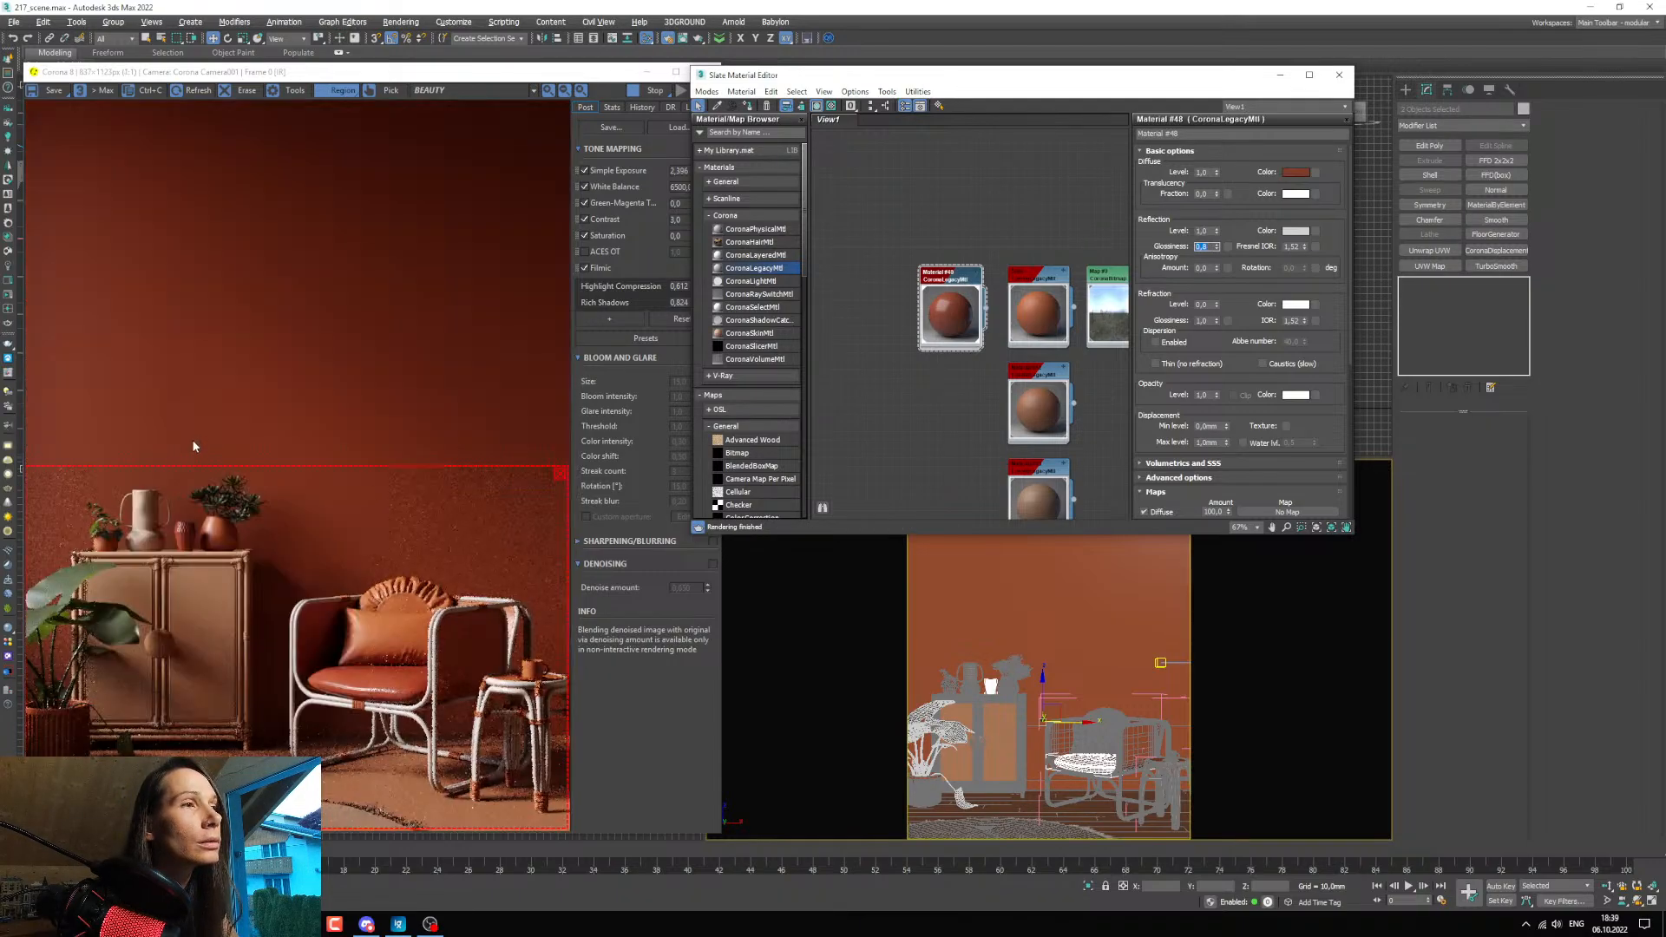
scroll(181, 557, up, 1)
scroll(181, 557, down, 1)
Duplicate the dark red material beside the original and assign the copy to the armchair's seat cushion.
middle_drag(903, 425, 925, 373)
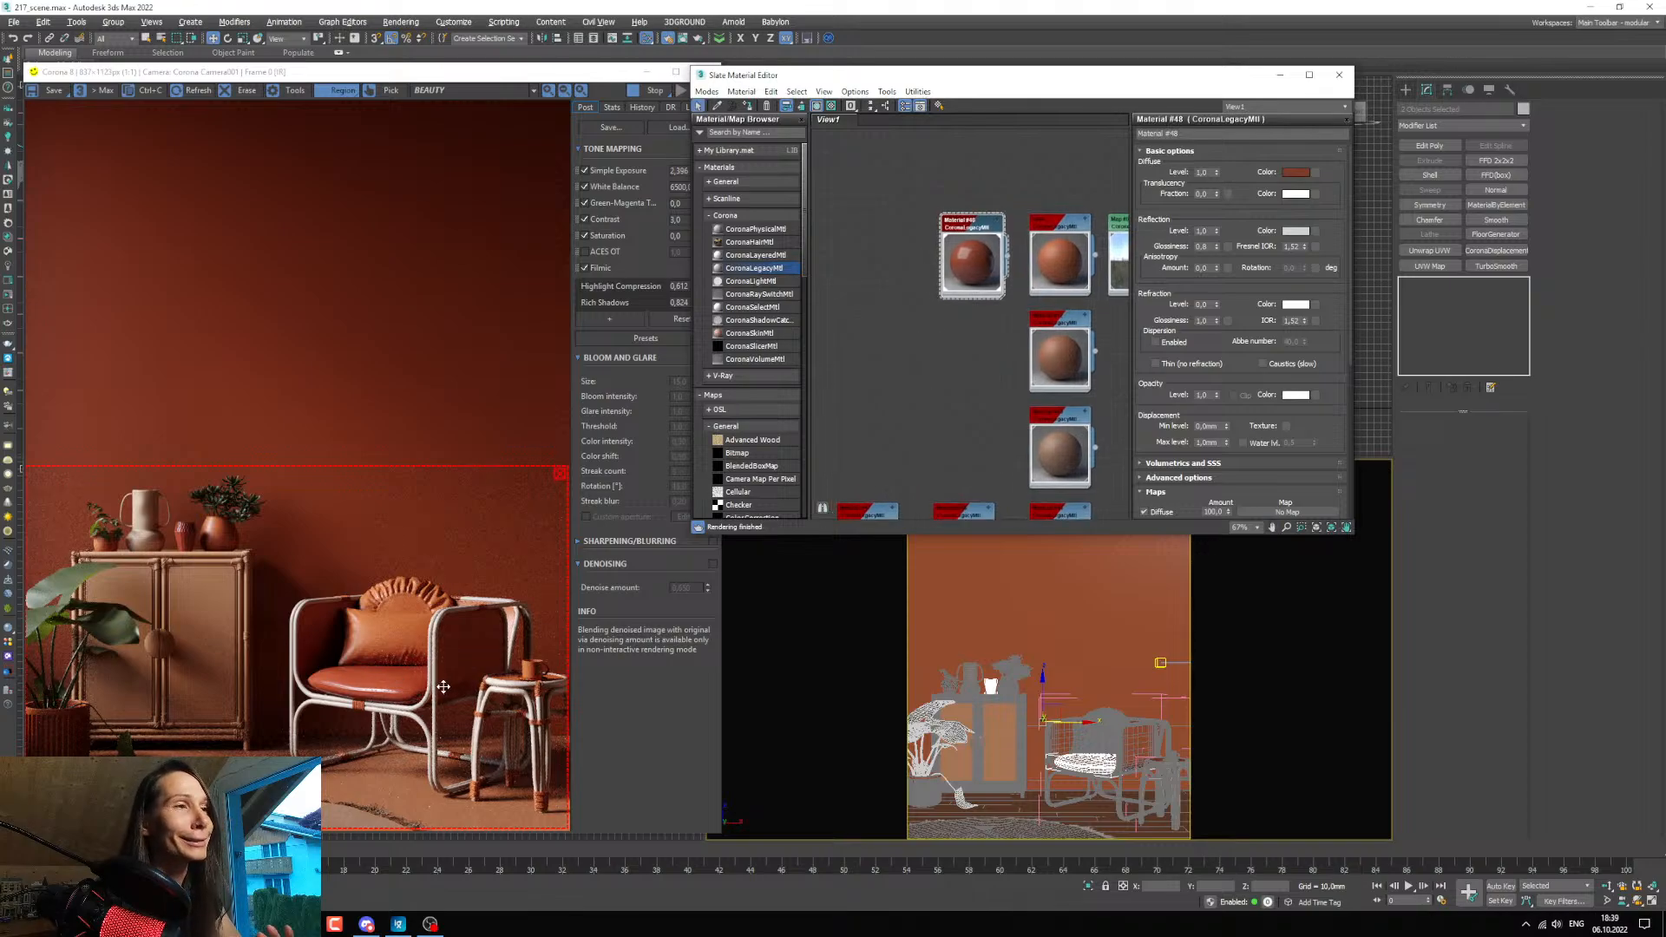
middle_drag(957, 305, 959, 331)
shift+drag(975, 261, 879, 261)
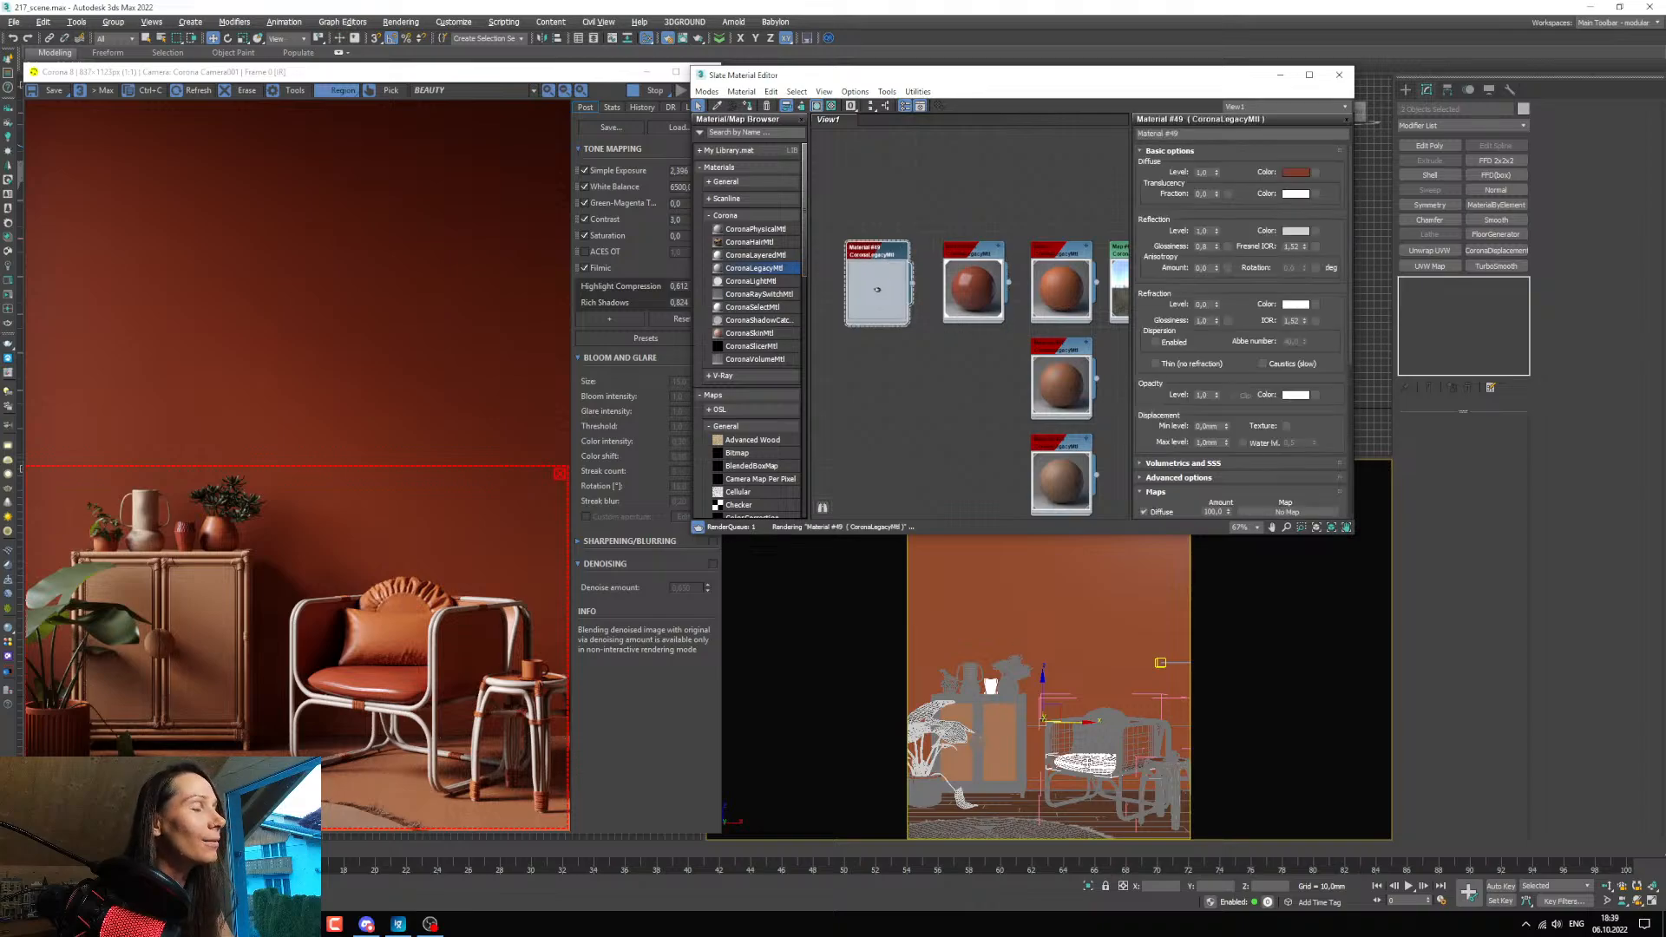
scroll(909, 324, up, 3)
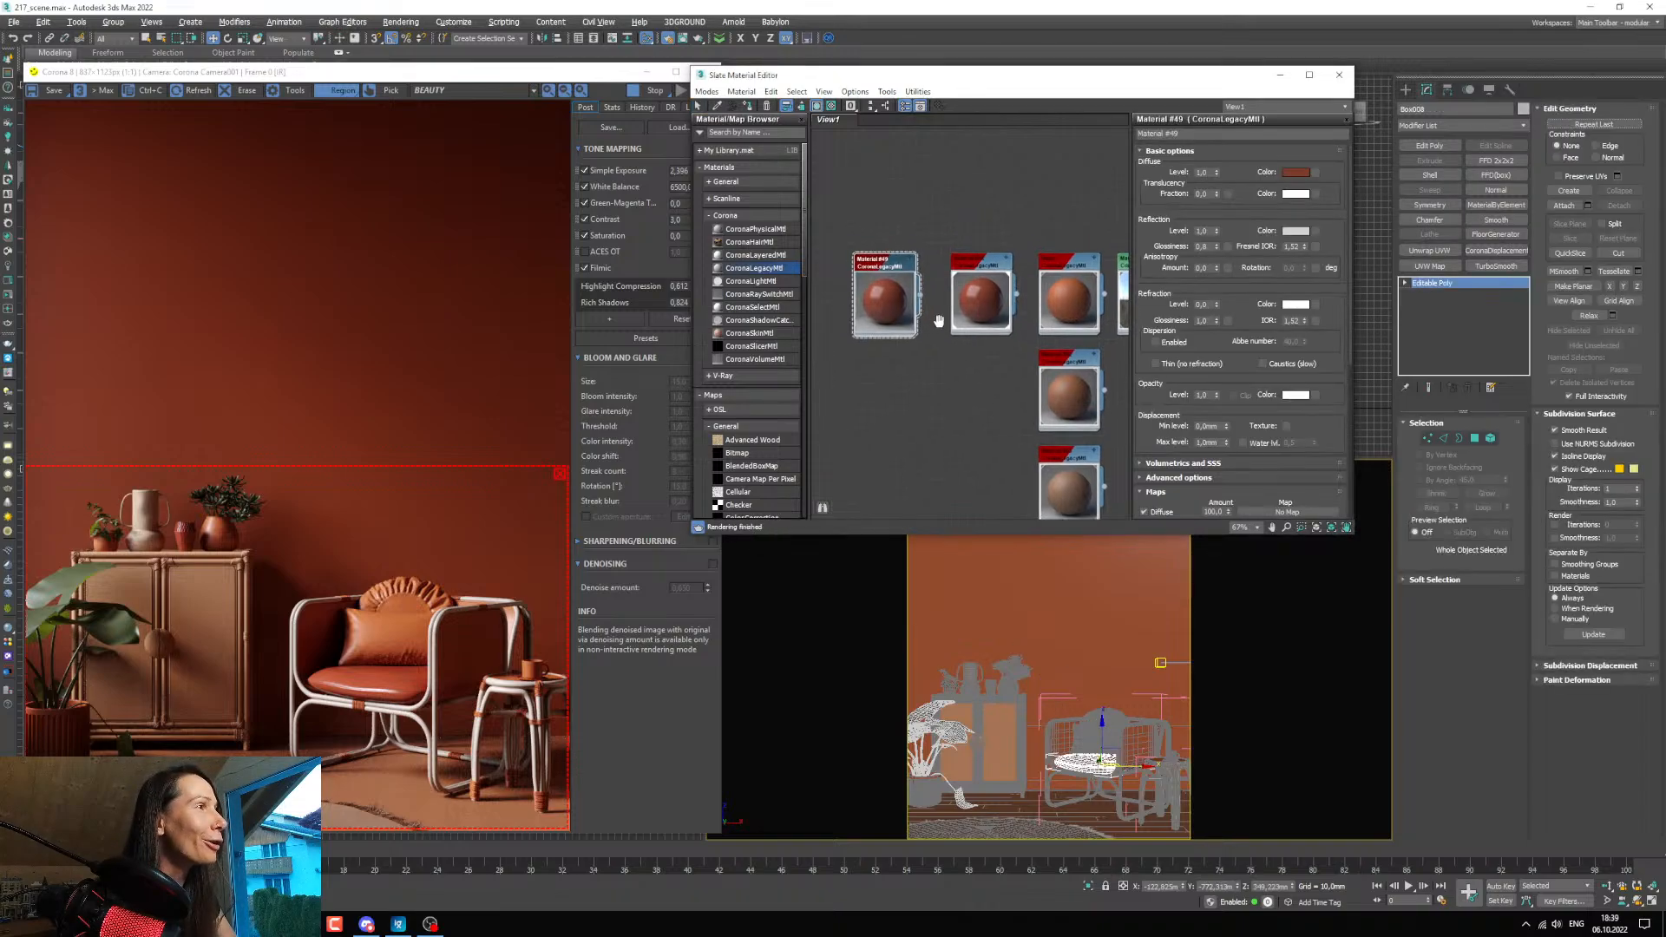
middle_drag(909, 325, 967, 358)
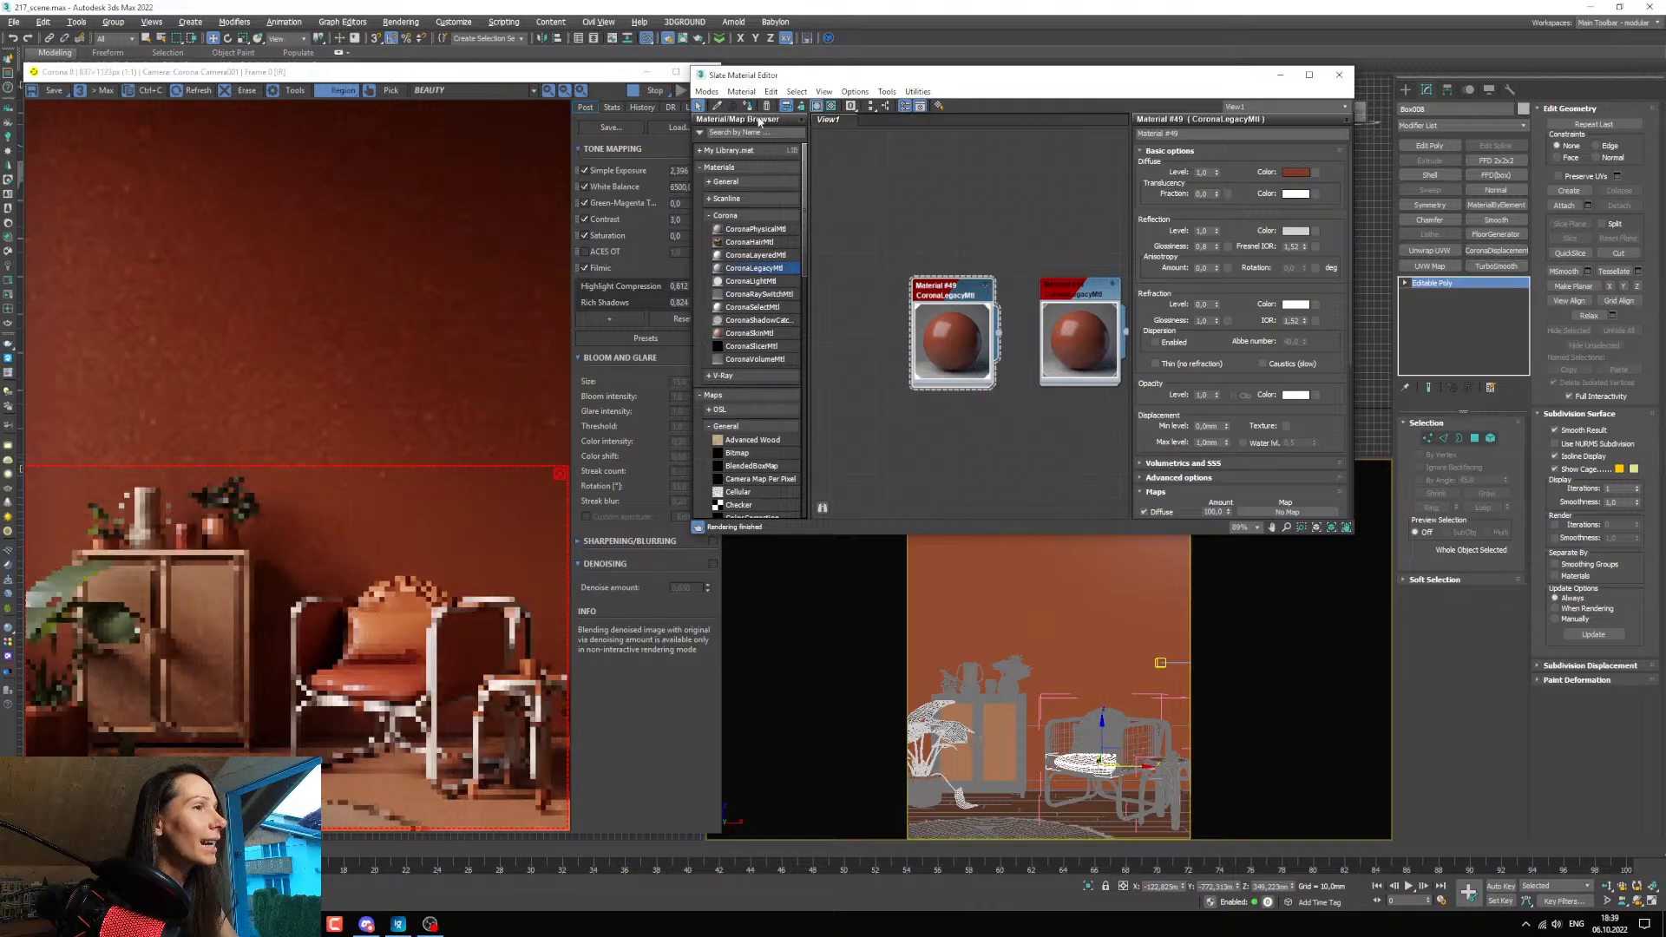
Set the seat cushion material's reflection level to 0 and its diffuse colour to a deep red with hue 1, saturation 234 and value 27.
right_click(1217, 232)
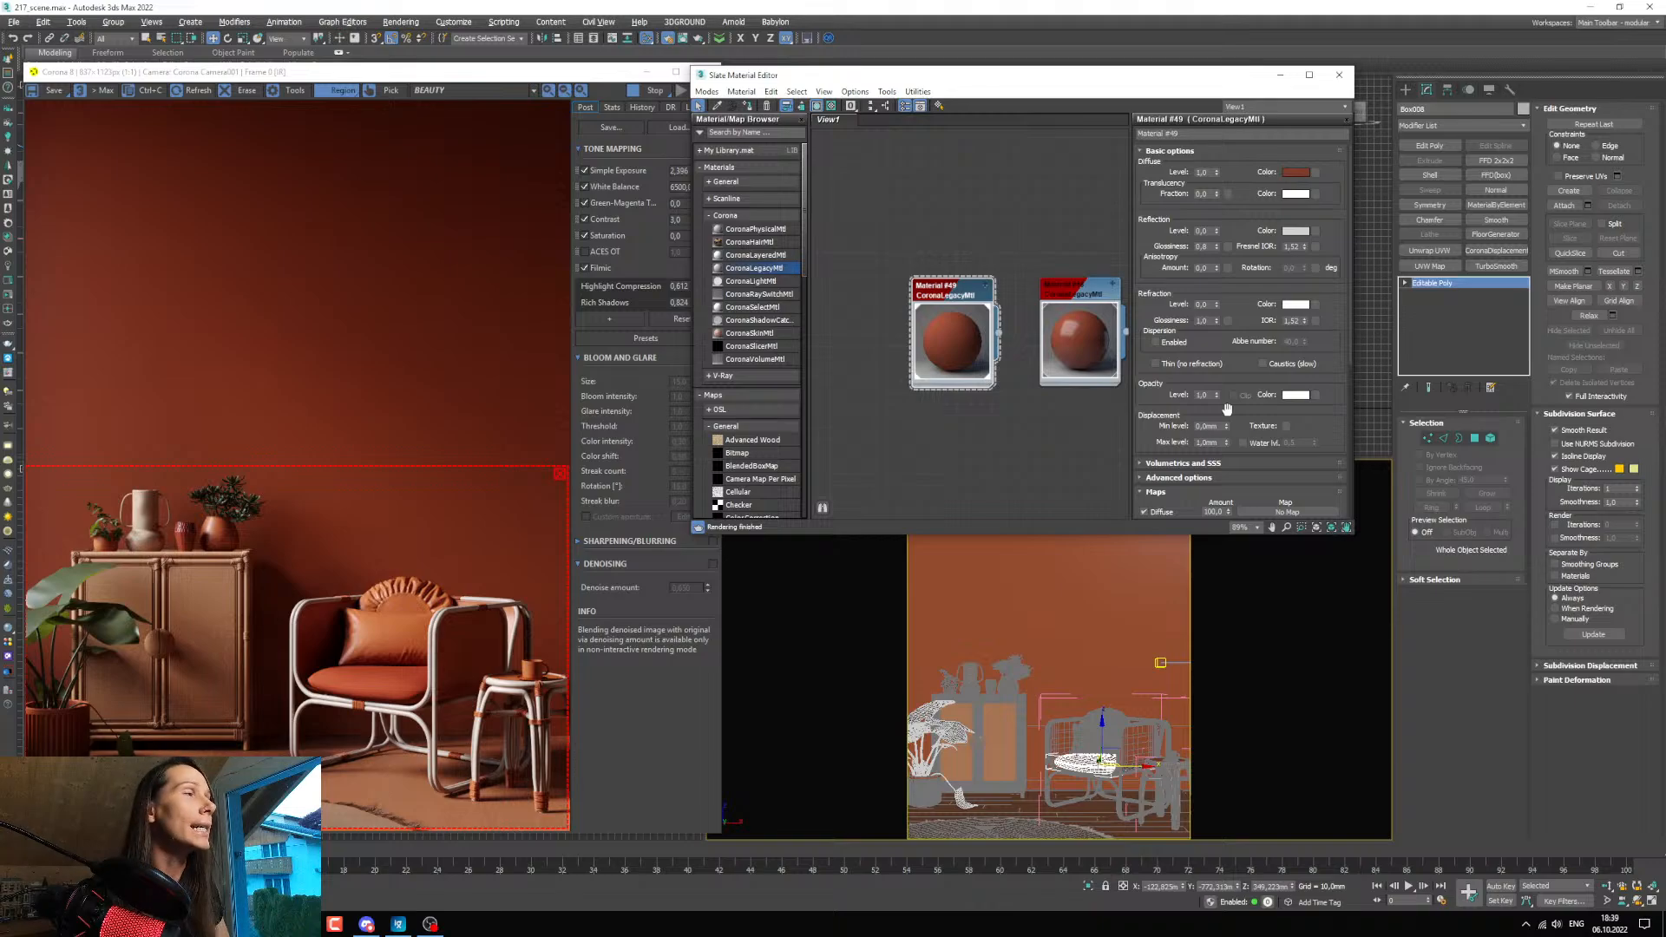
middle_drag(983, 328, 989, 348)
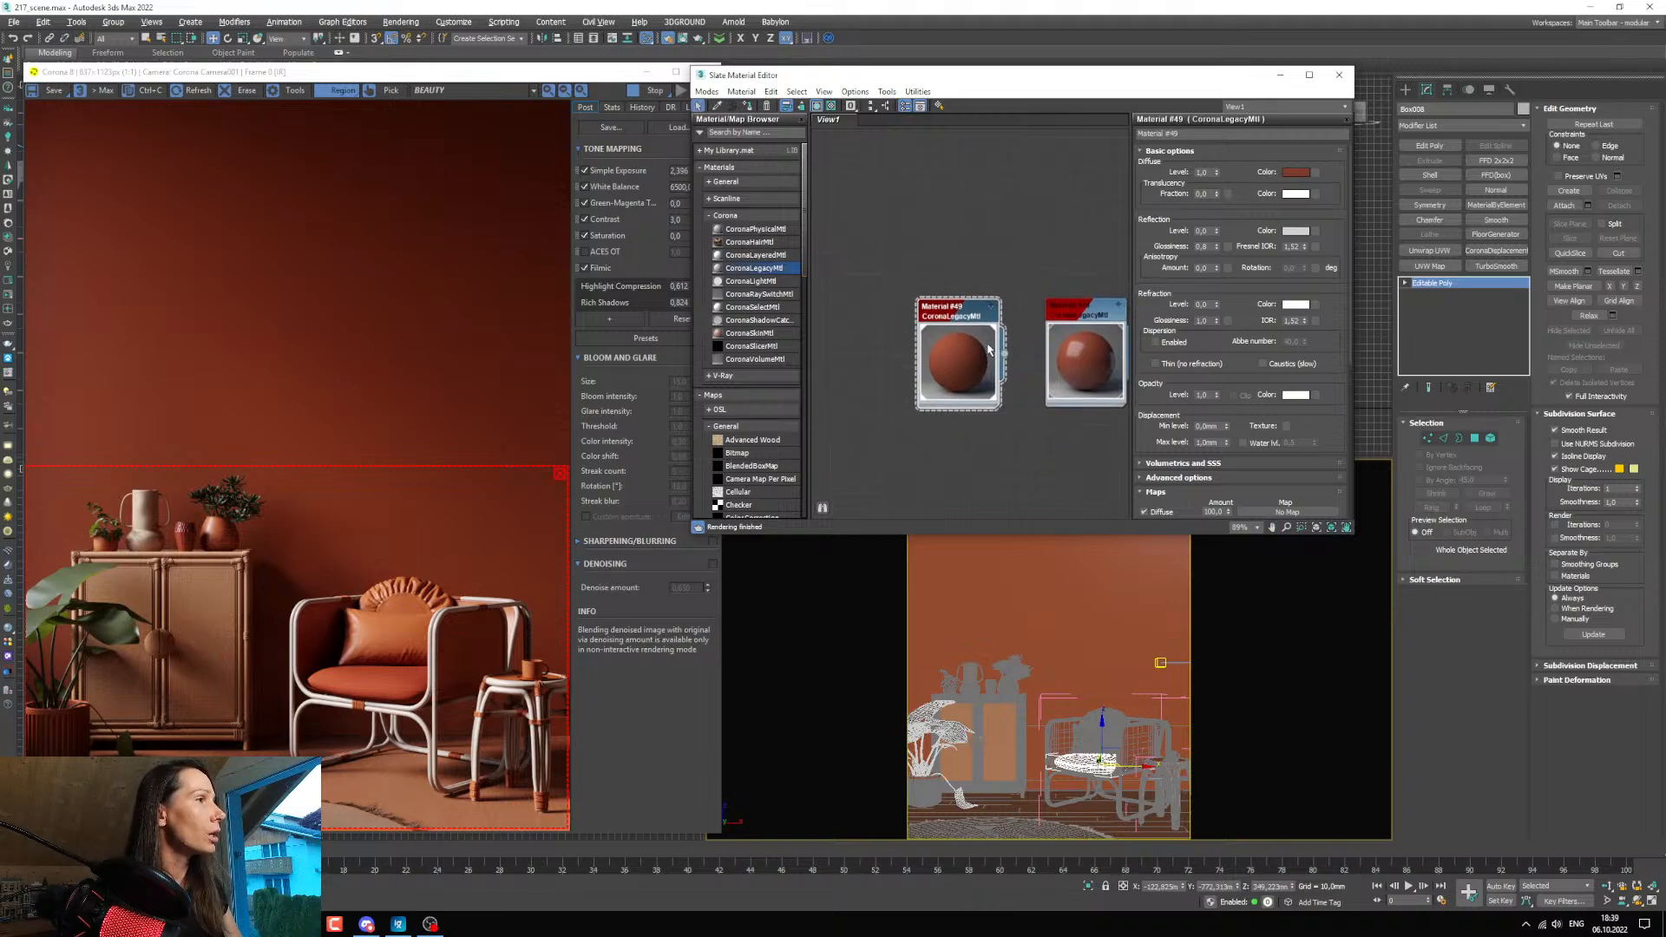
click(1293, 171)
drag(883, 311, 914, 302)
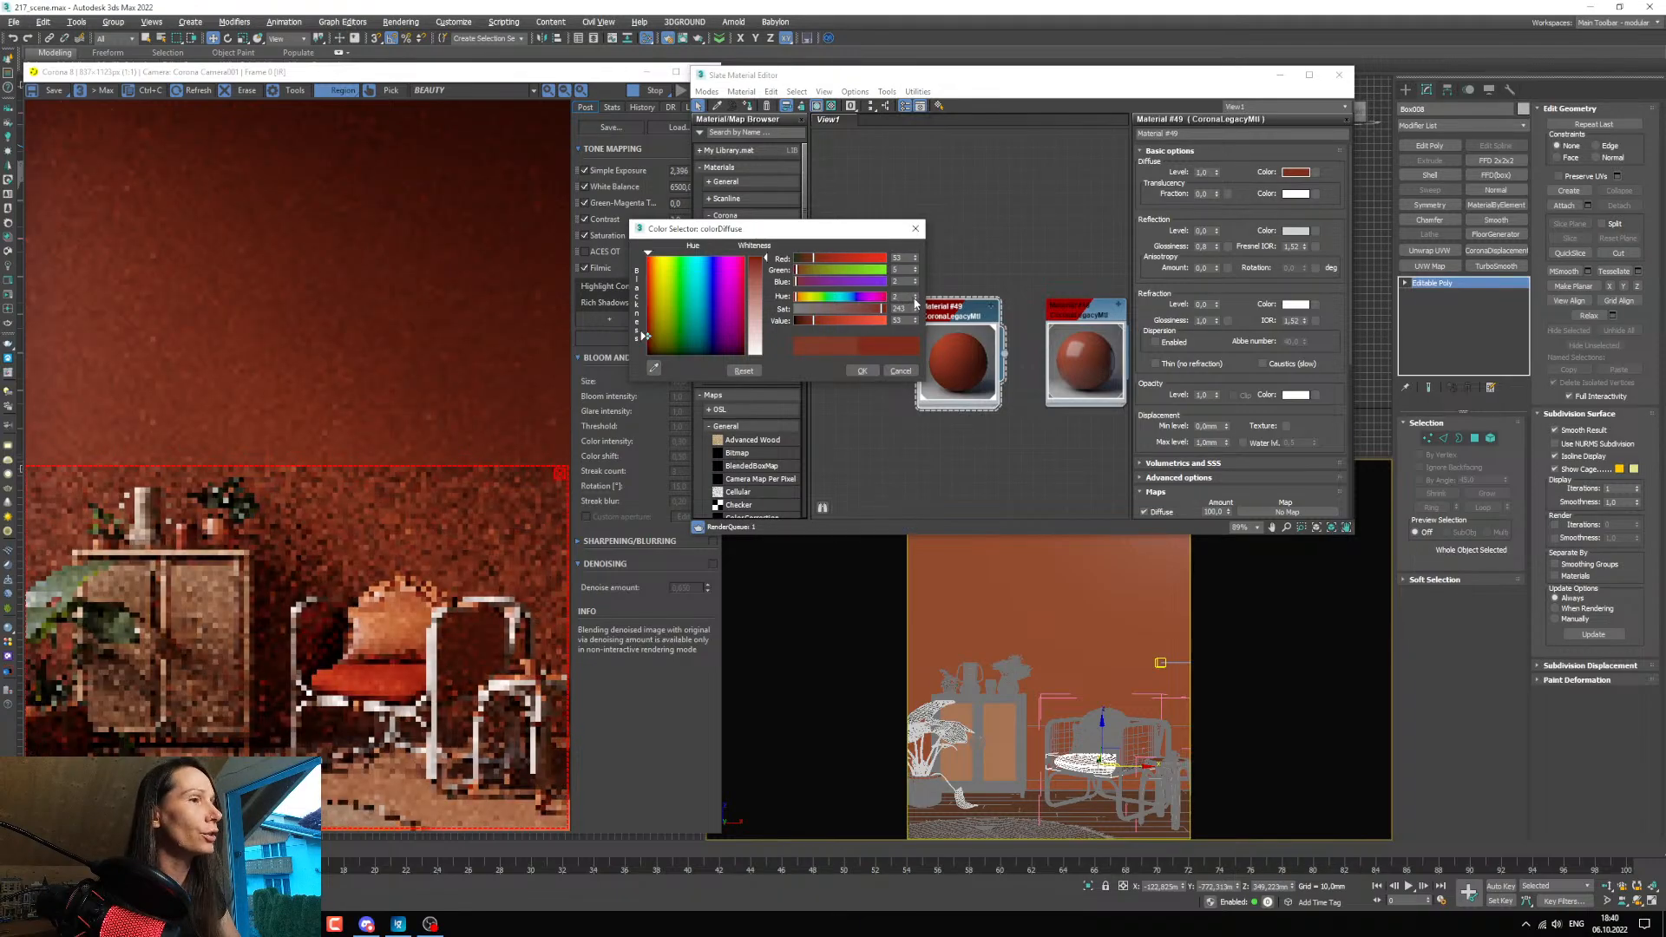
drag(813, 320, 805, 327)
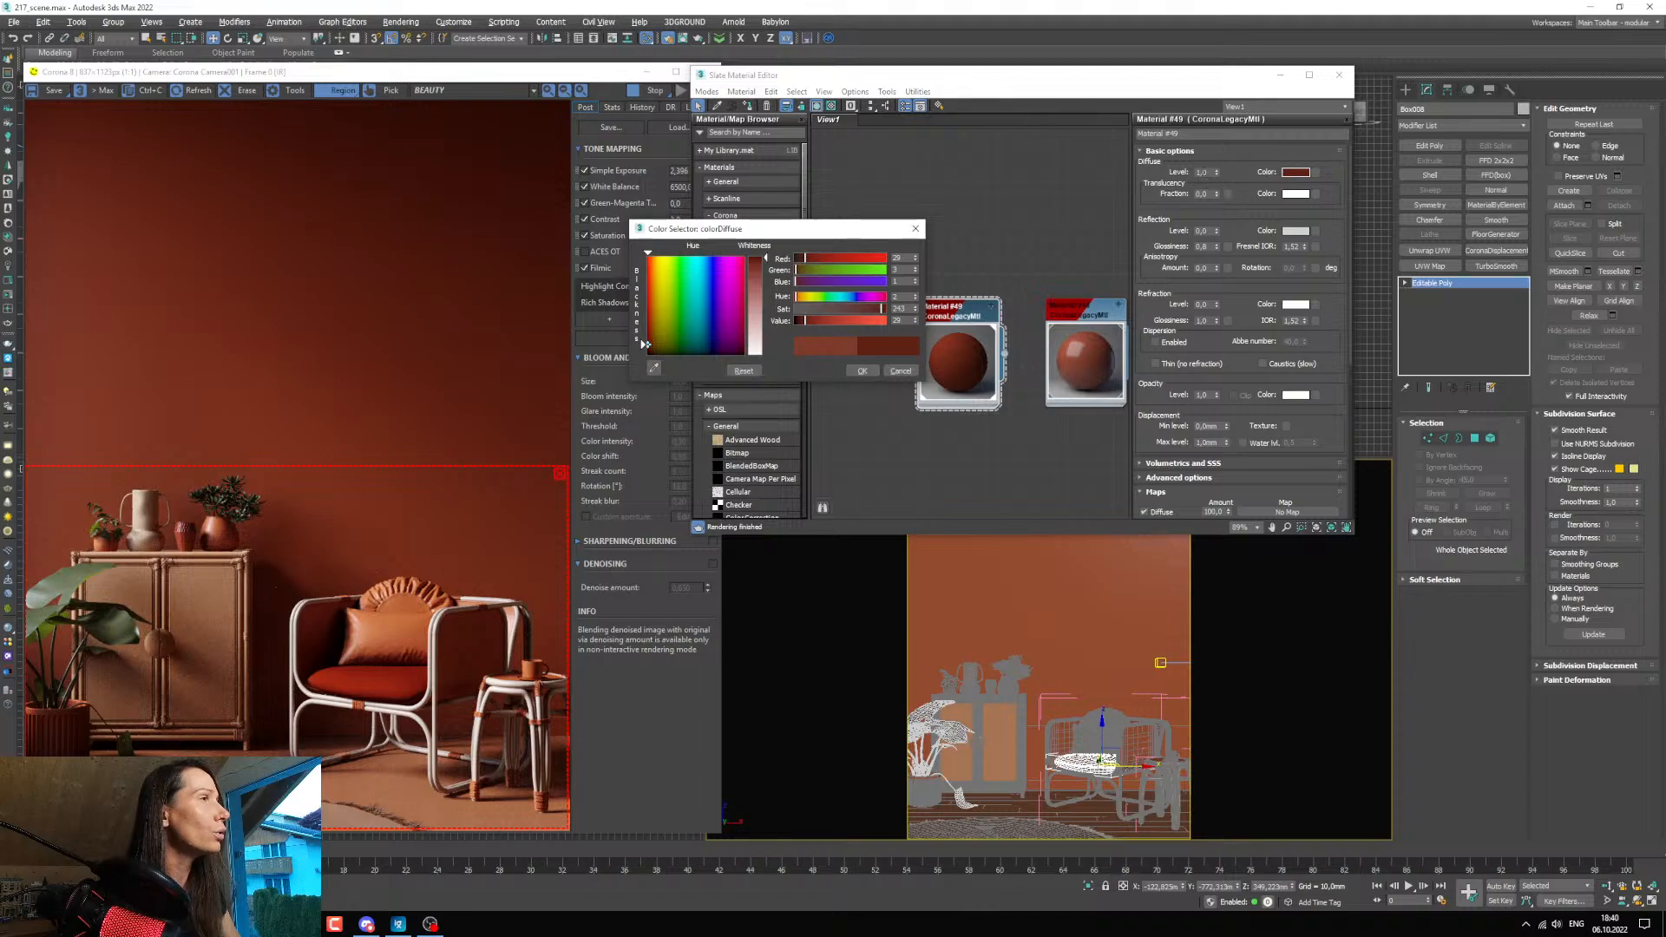
drag(803, 326, 800, 325)
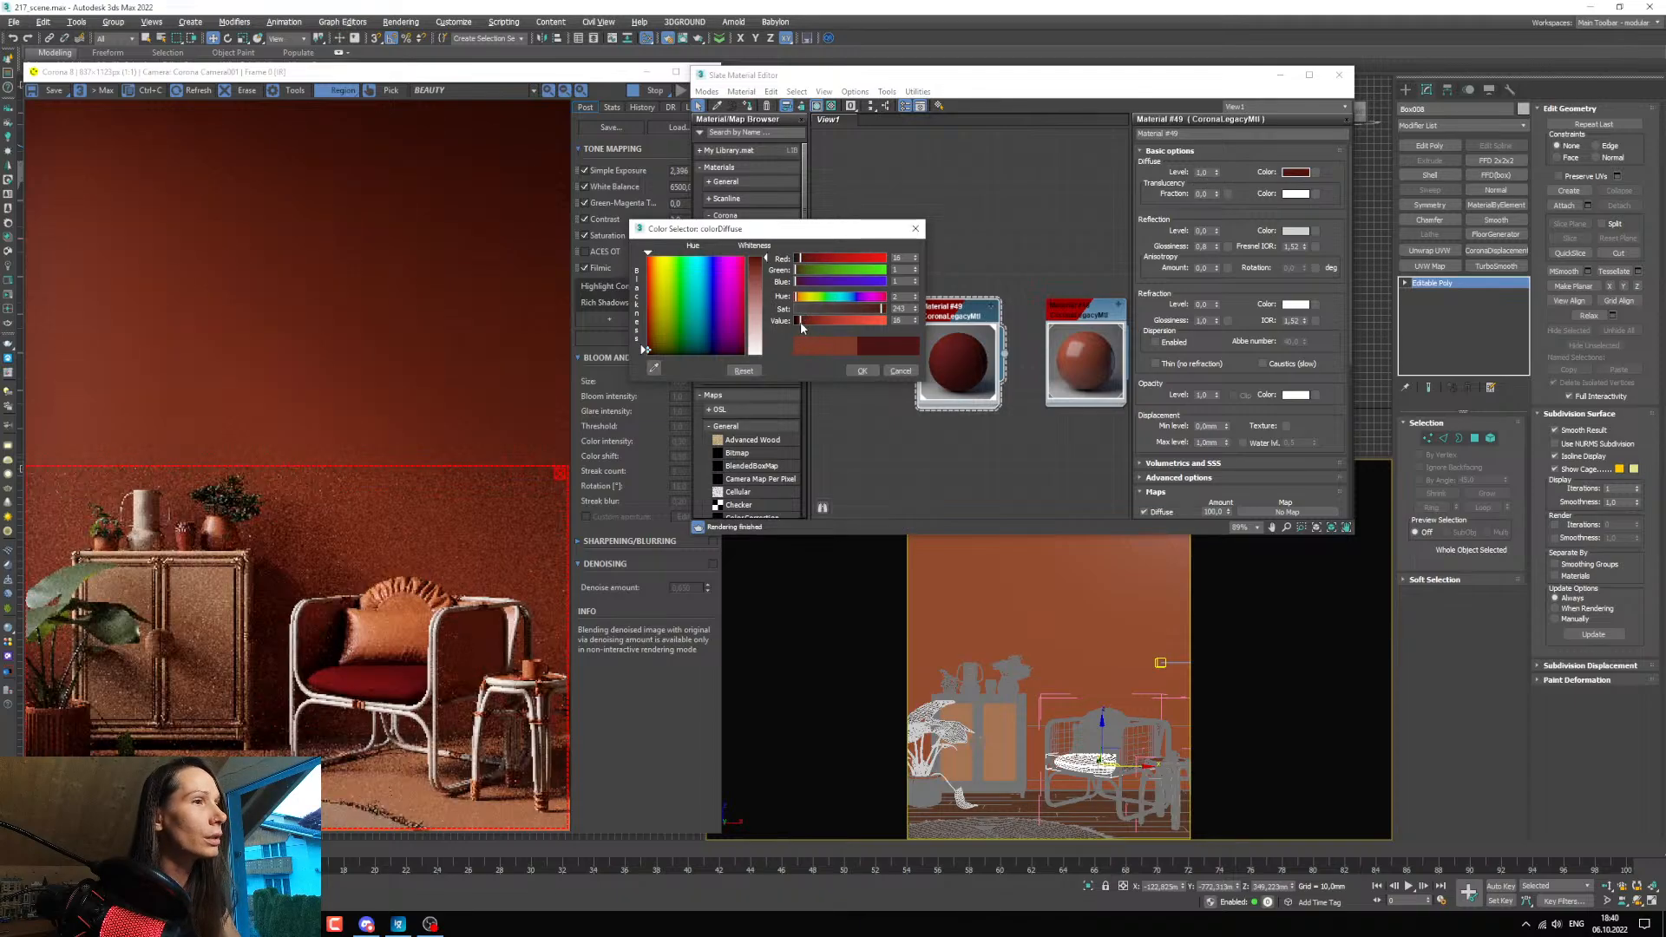
click(803, 326)
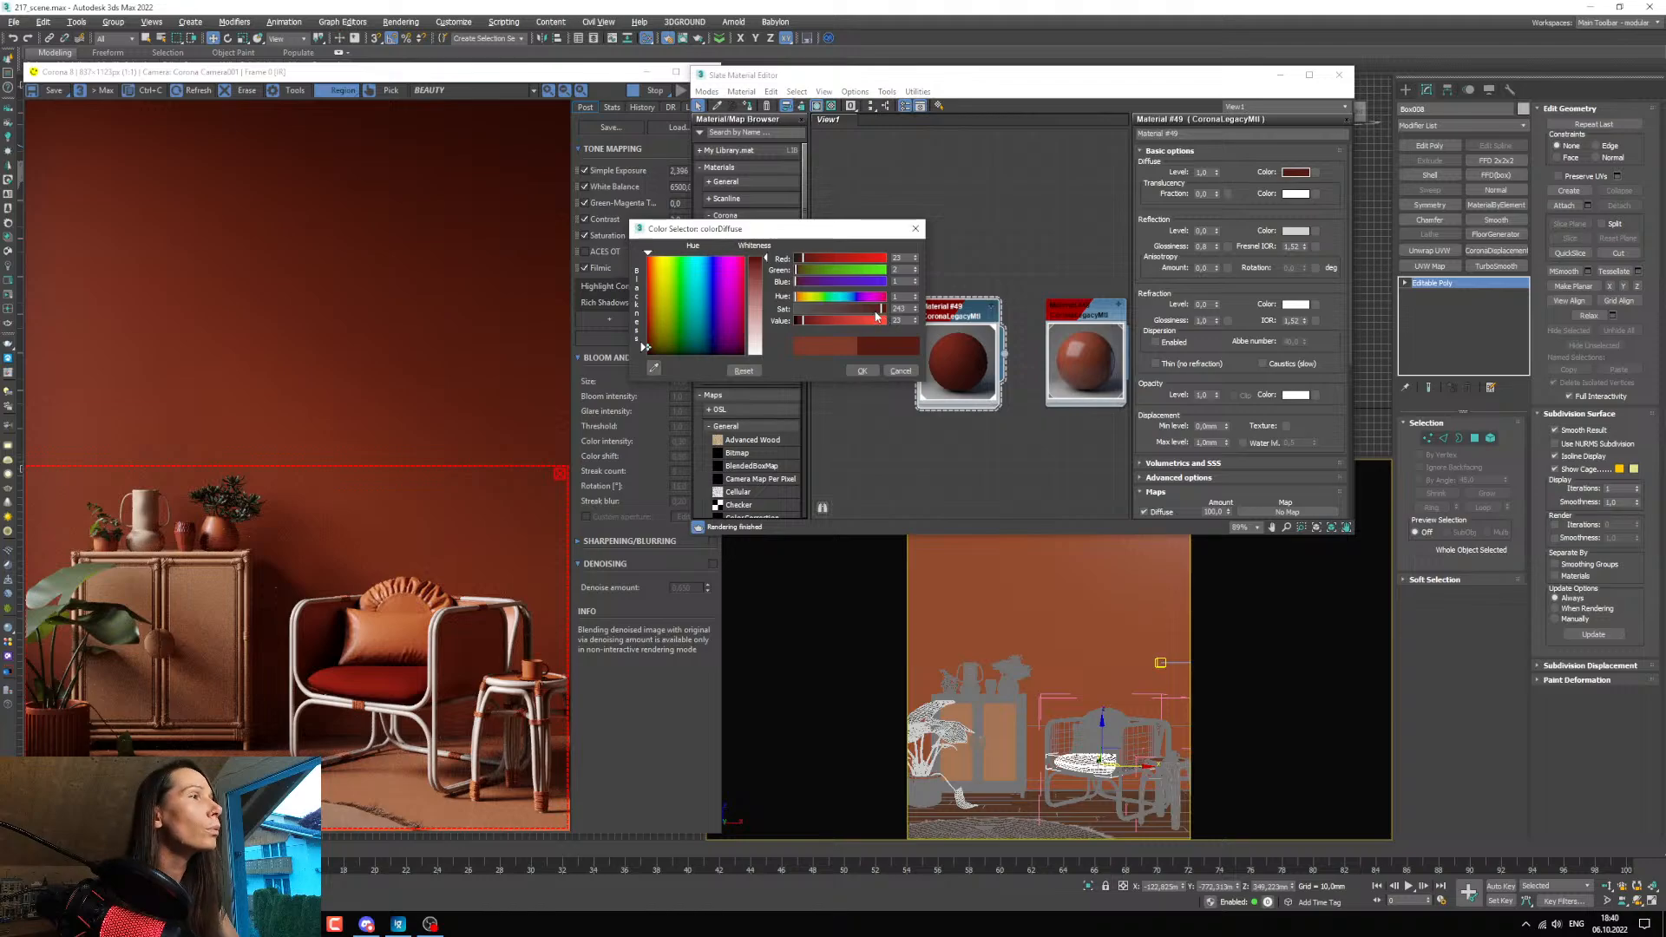
click(878, 313)
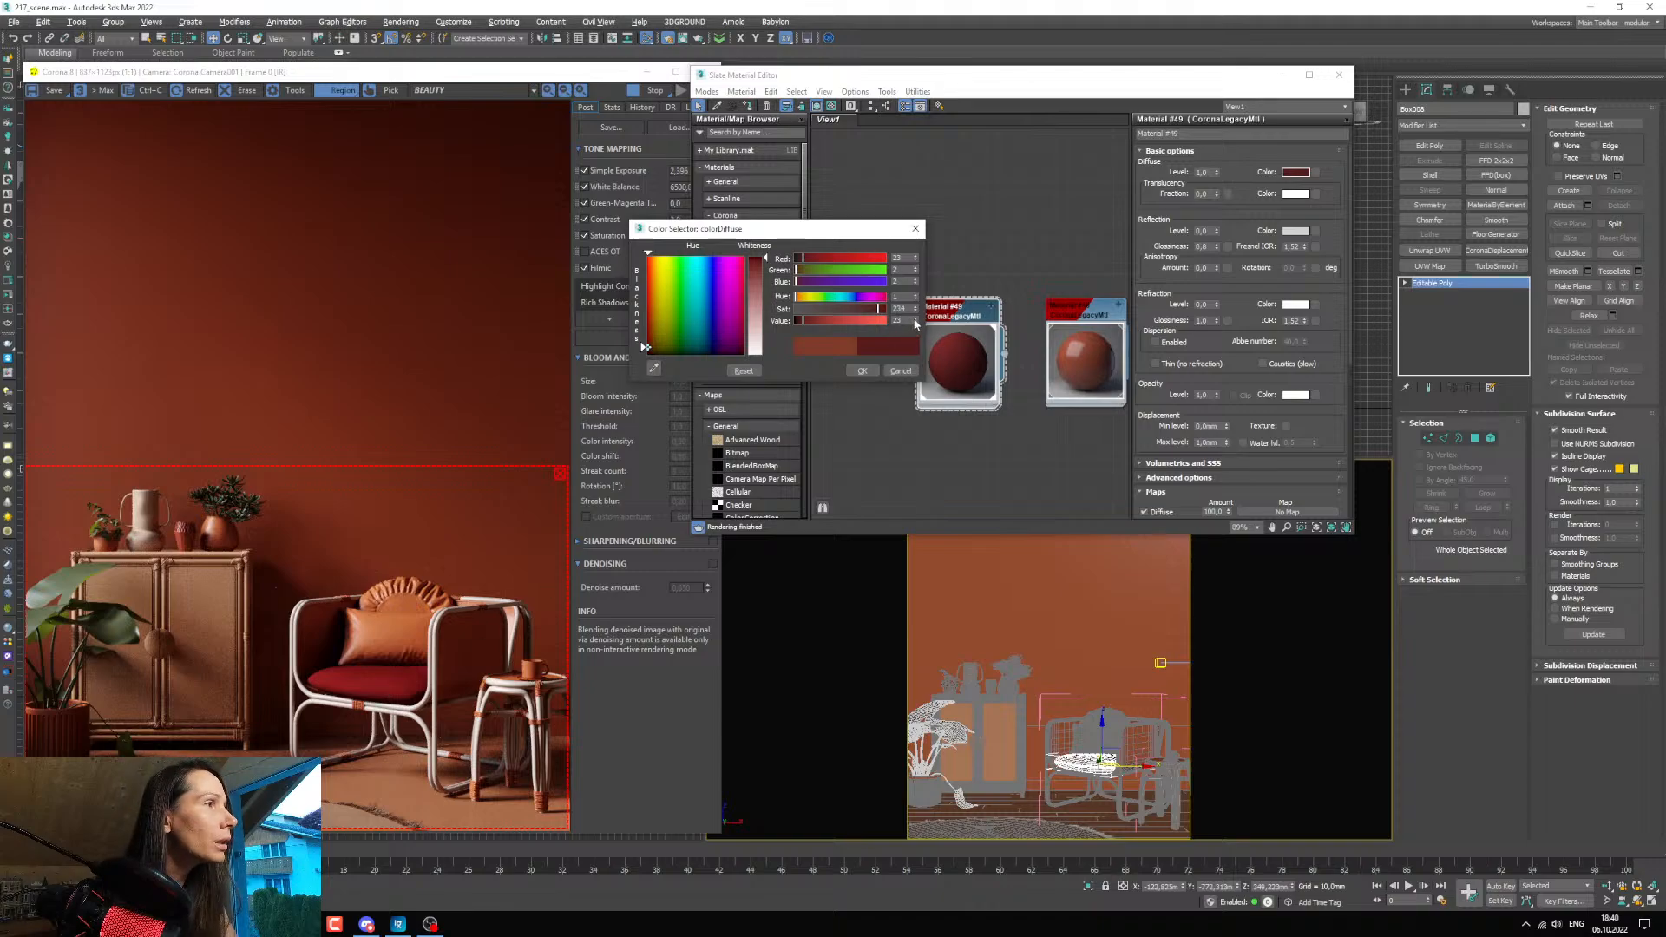
drag(916, 323, 914, 318)
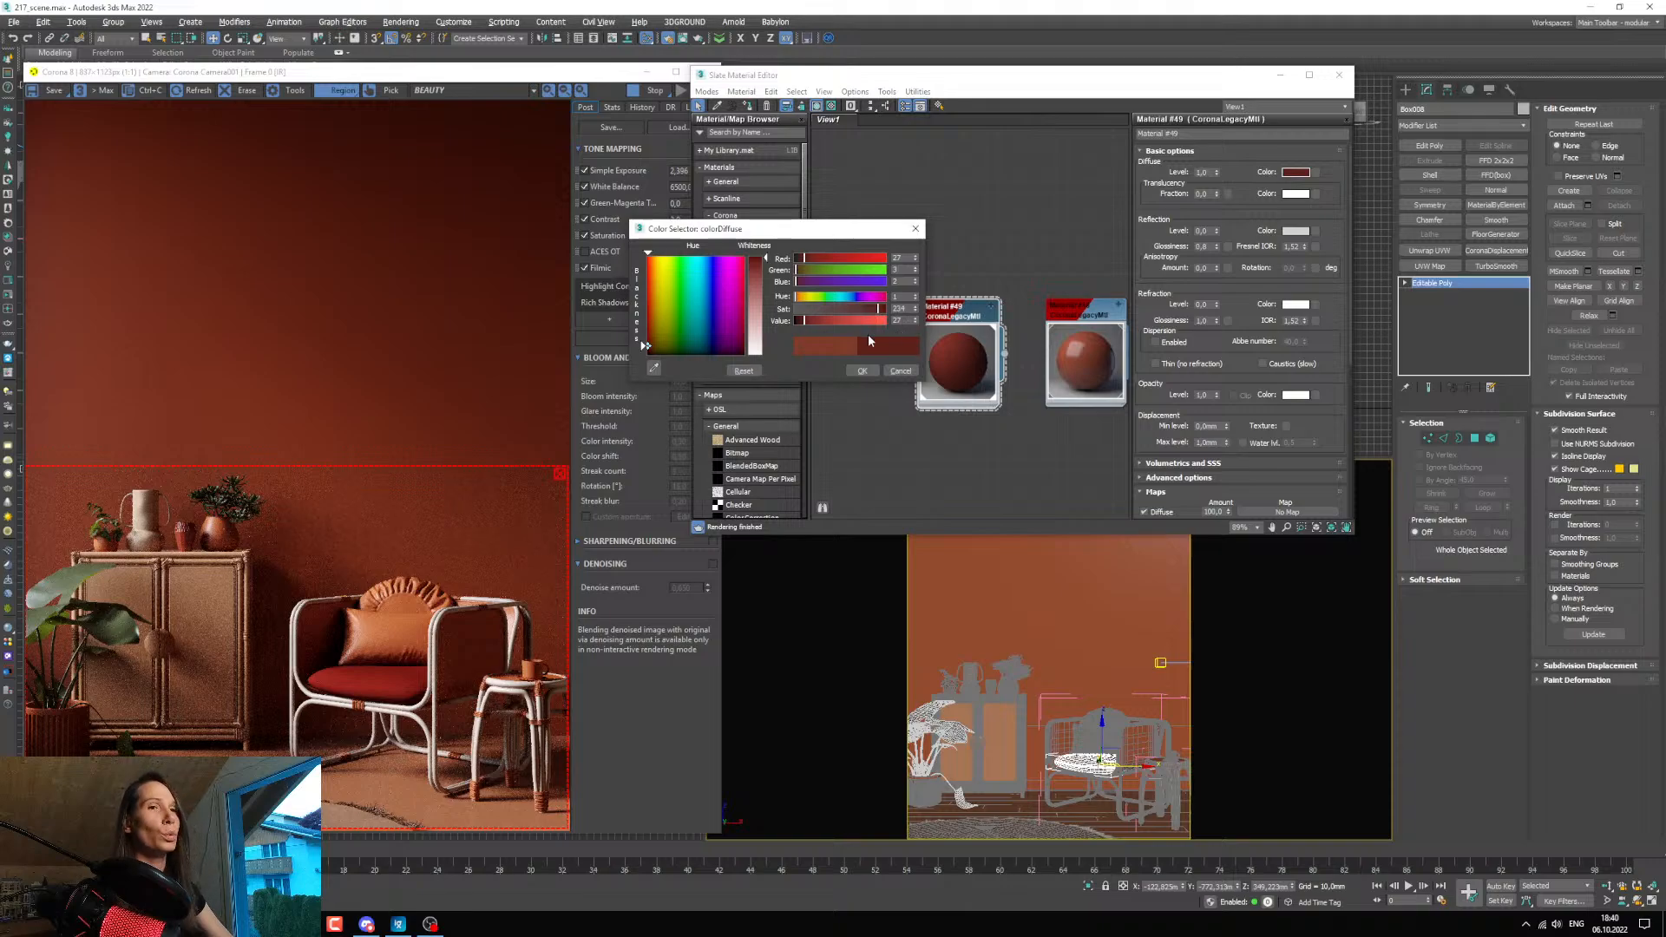
click(858, 372)
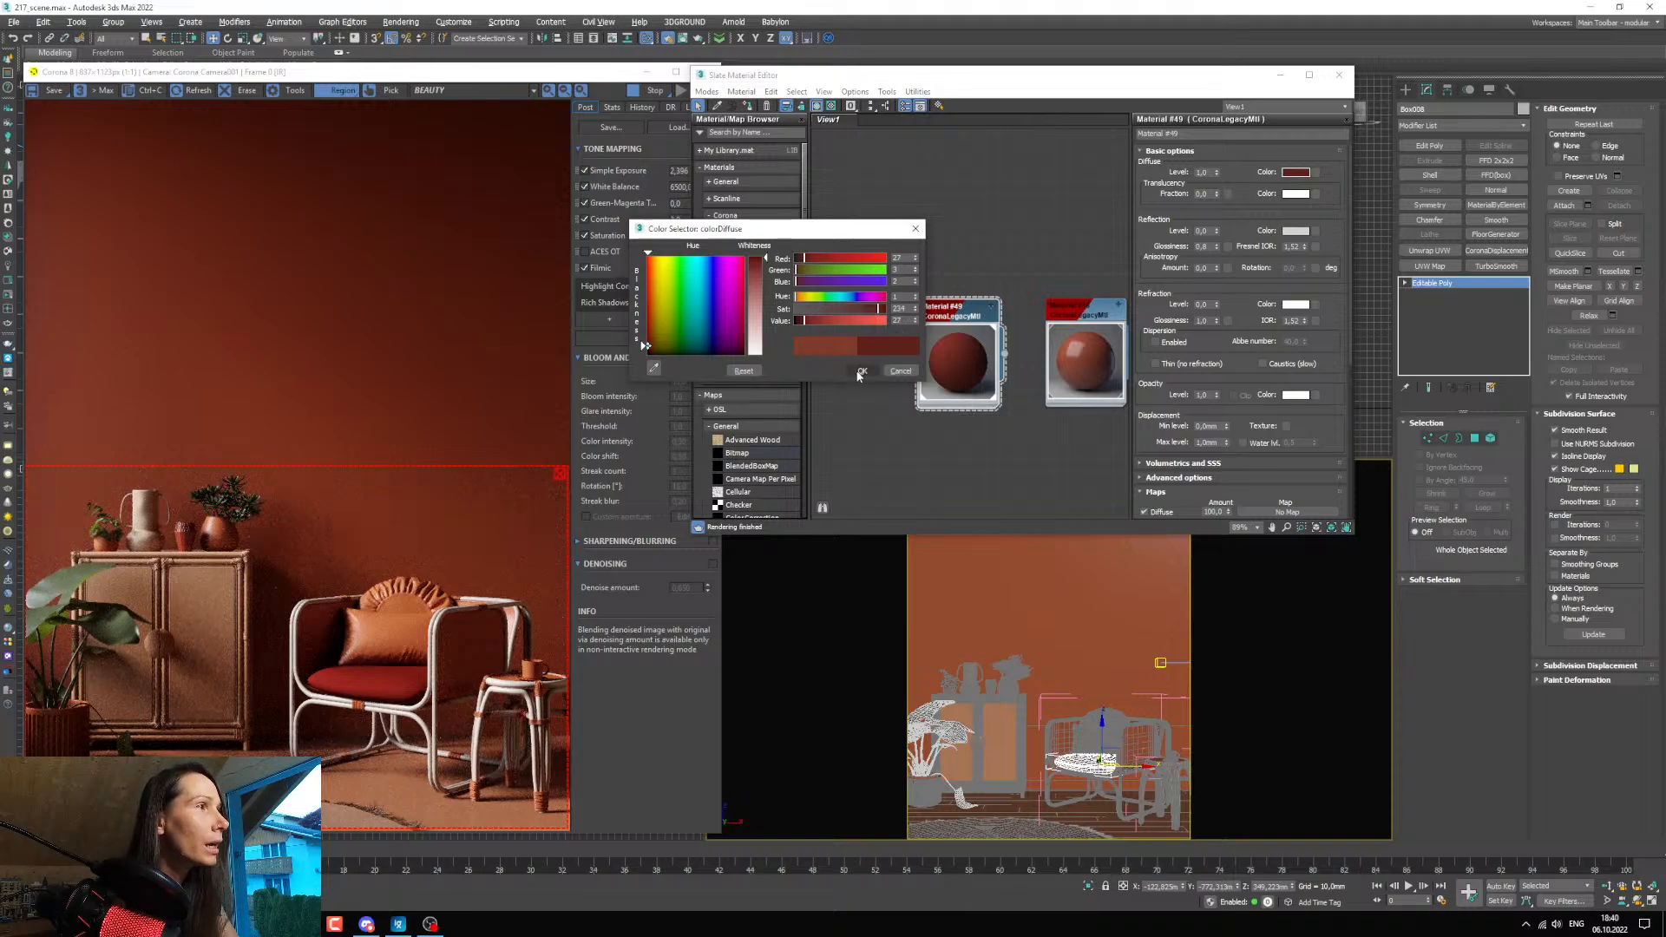
Pick the floor's material from the scene, duplicate it in the material graph, and assign the copy to the round pillow on the armchair.
scroll(929, 453, down, 6)
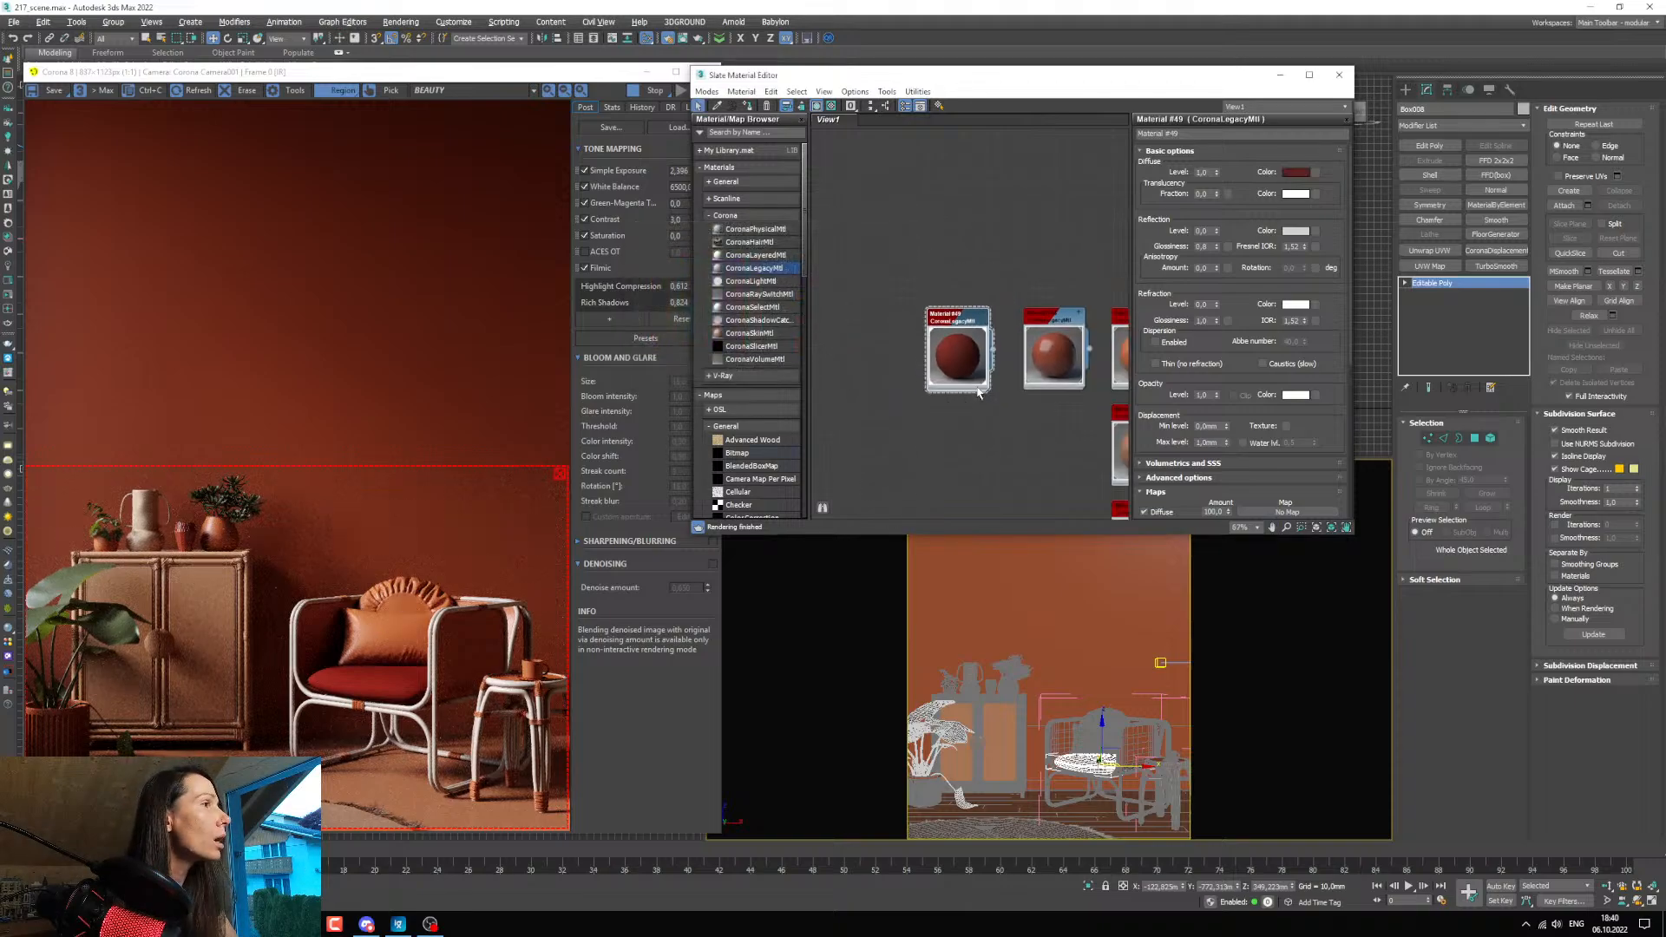
middle_drag(1030, 425, 956, 340)
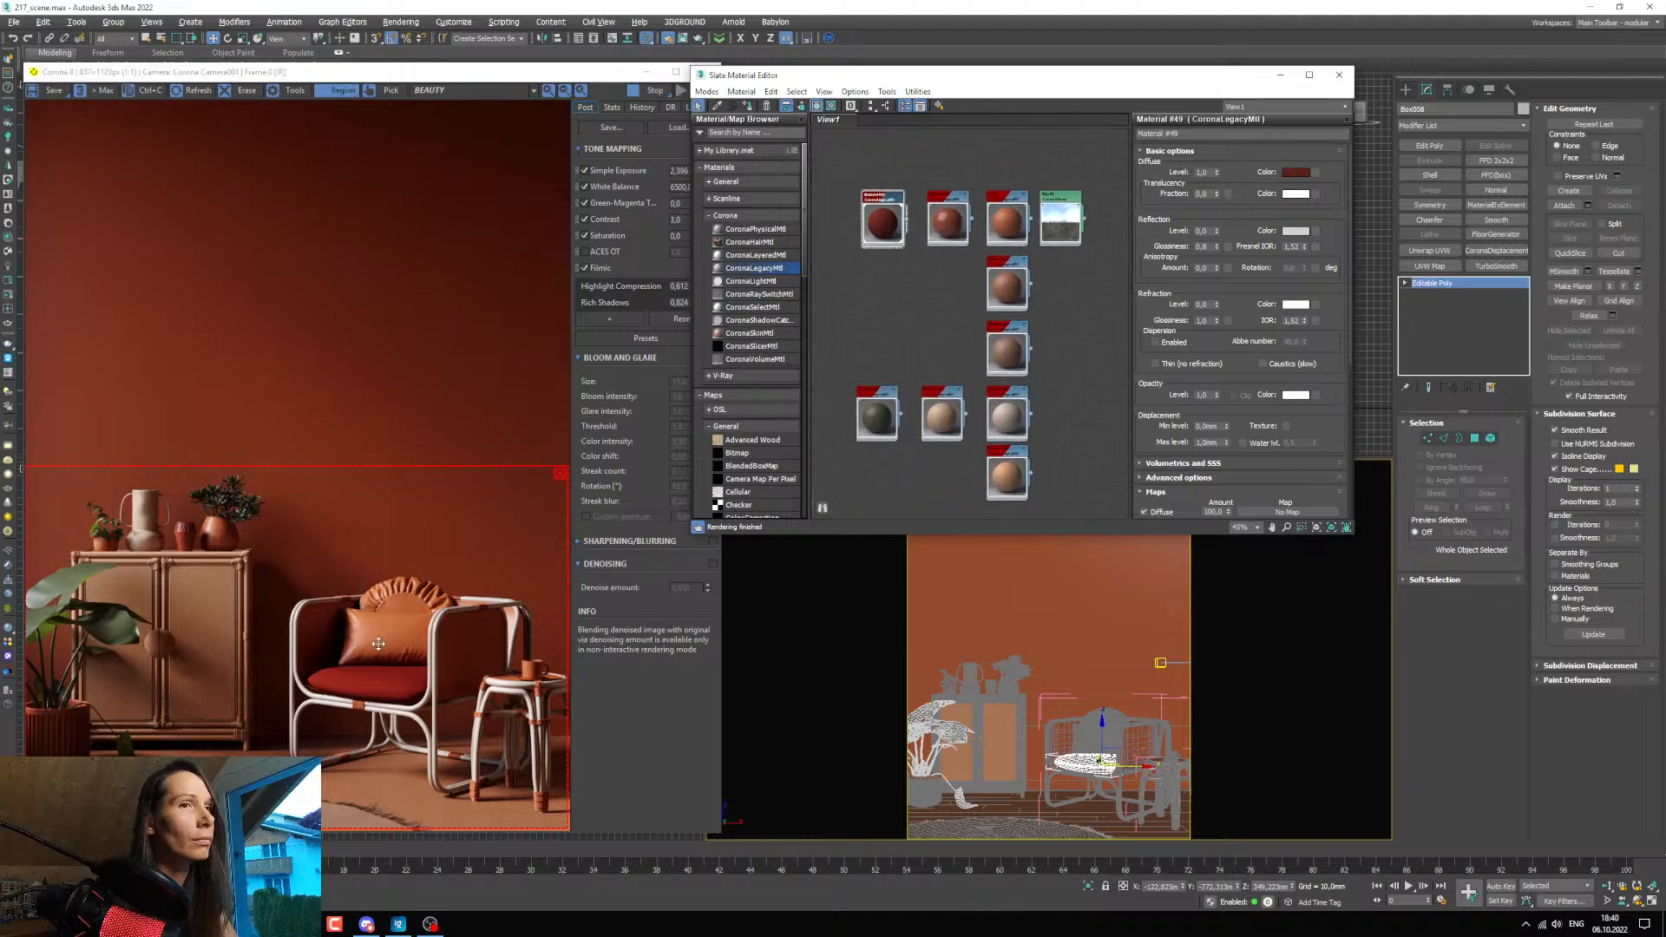
scroll(850, 484, up, 2)
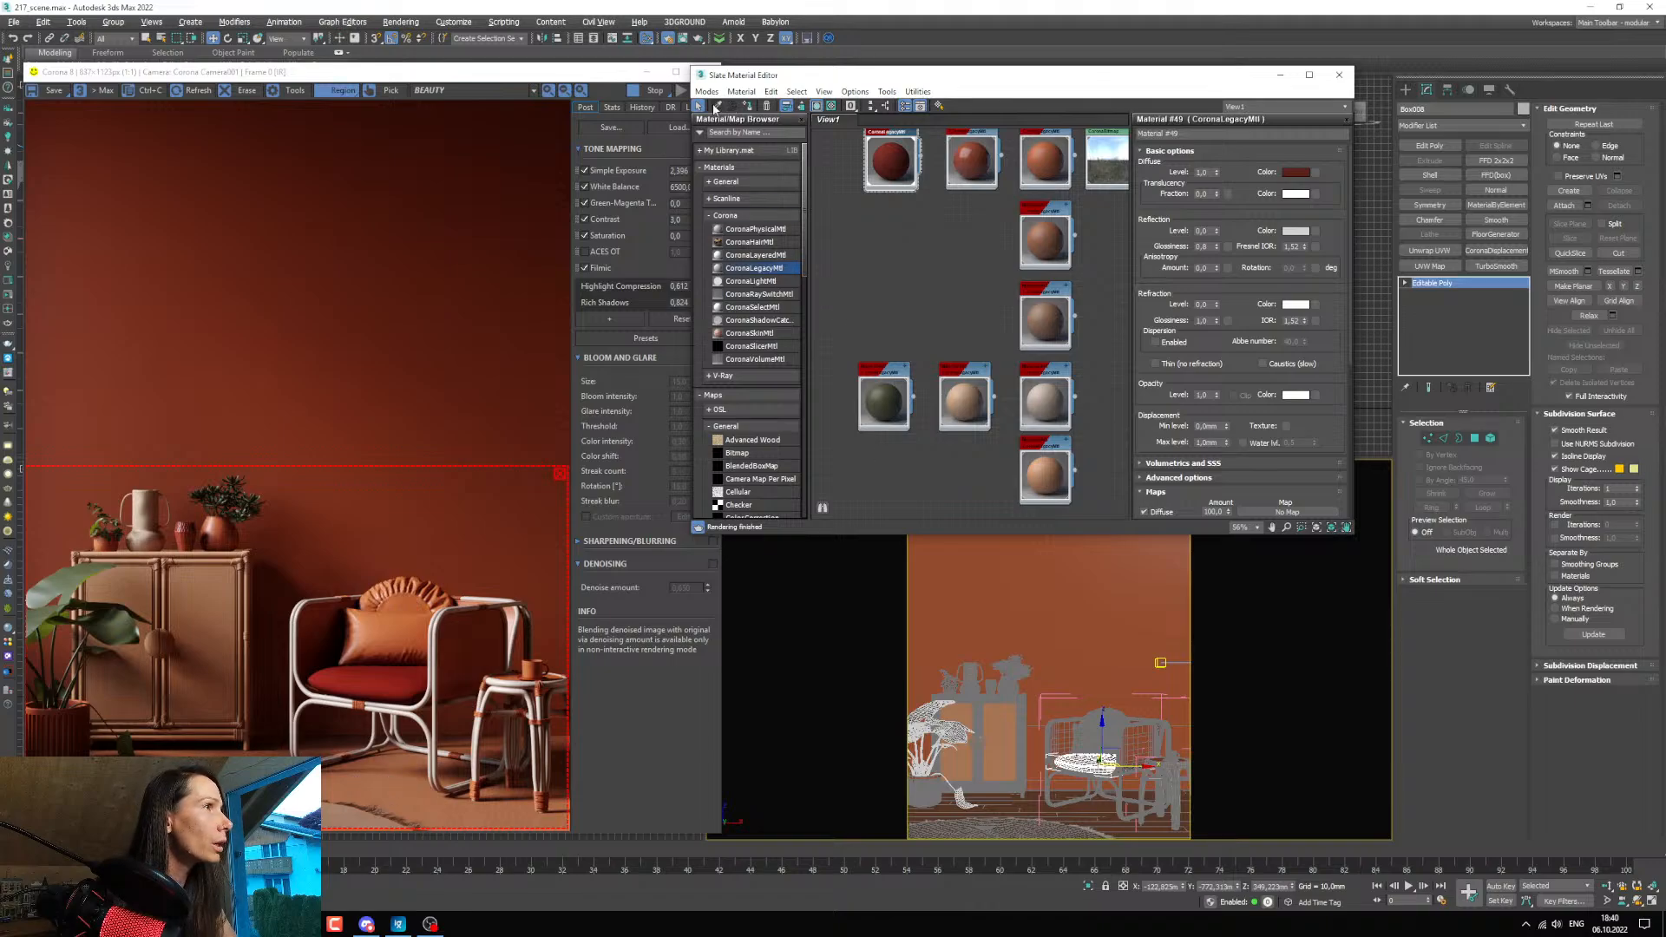
click(716, 106)
click(1024, 805)
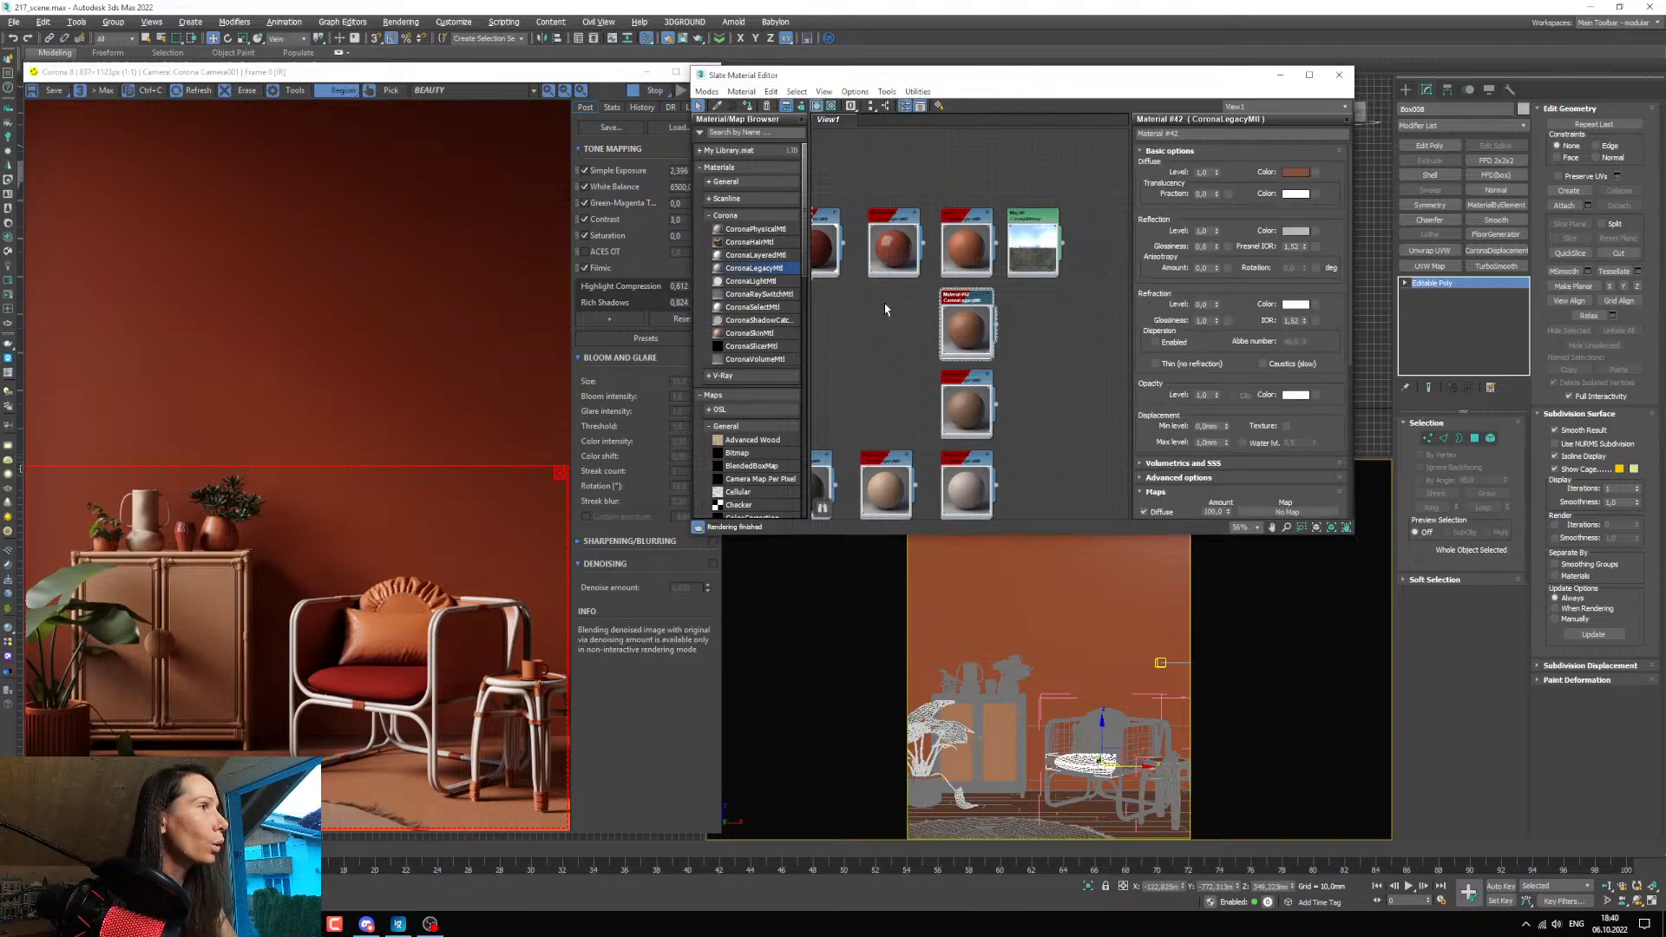
shift+drag(968, 308, 895, 317)
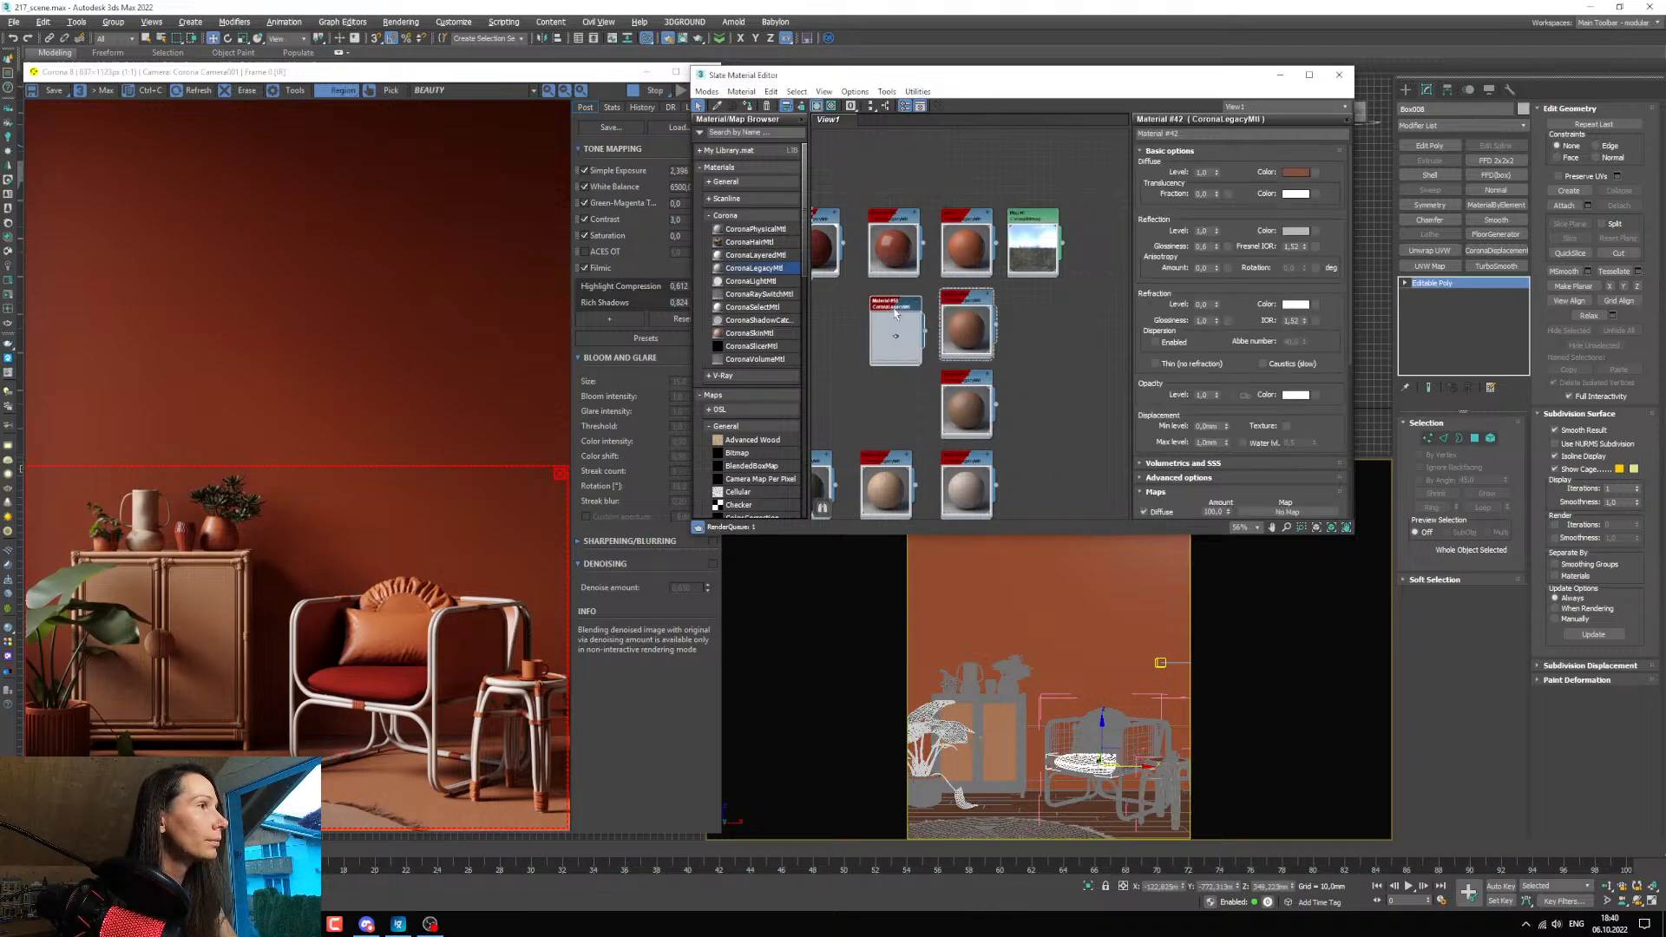
click(1103, 718)
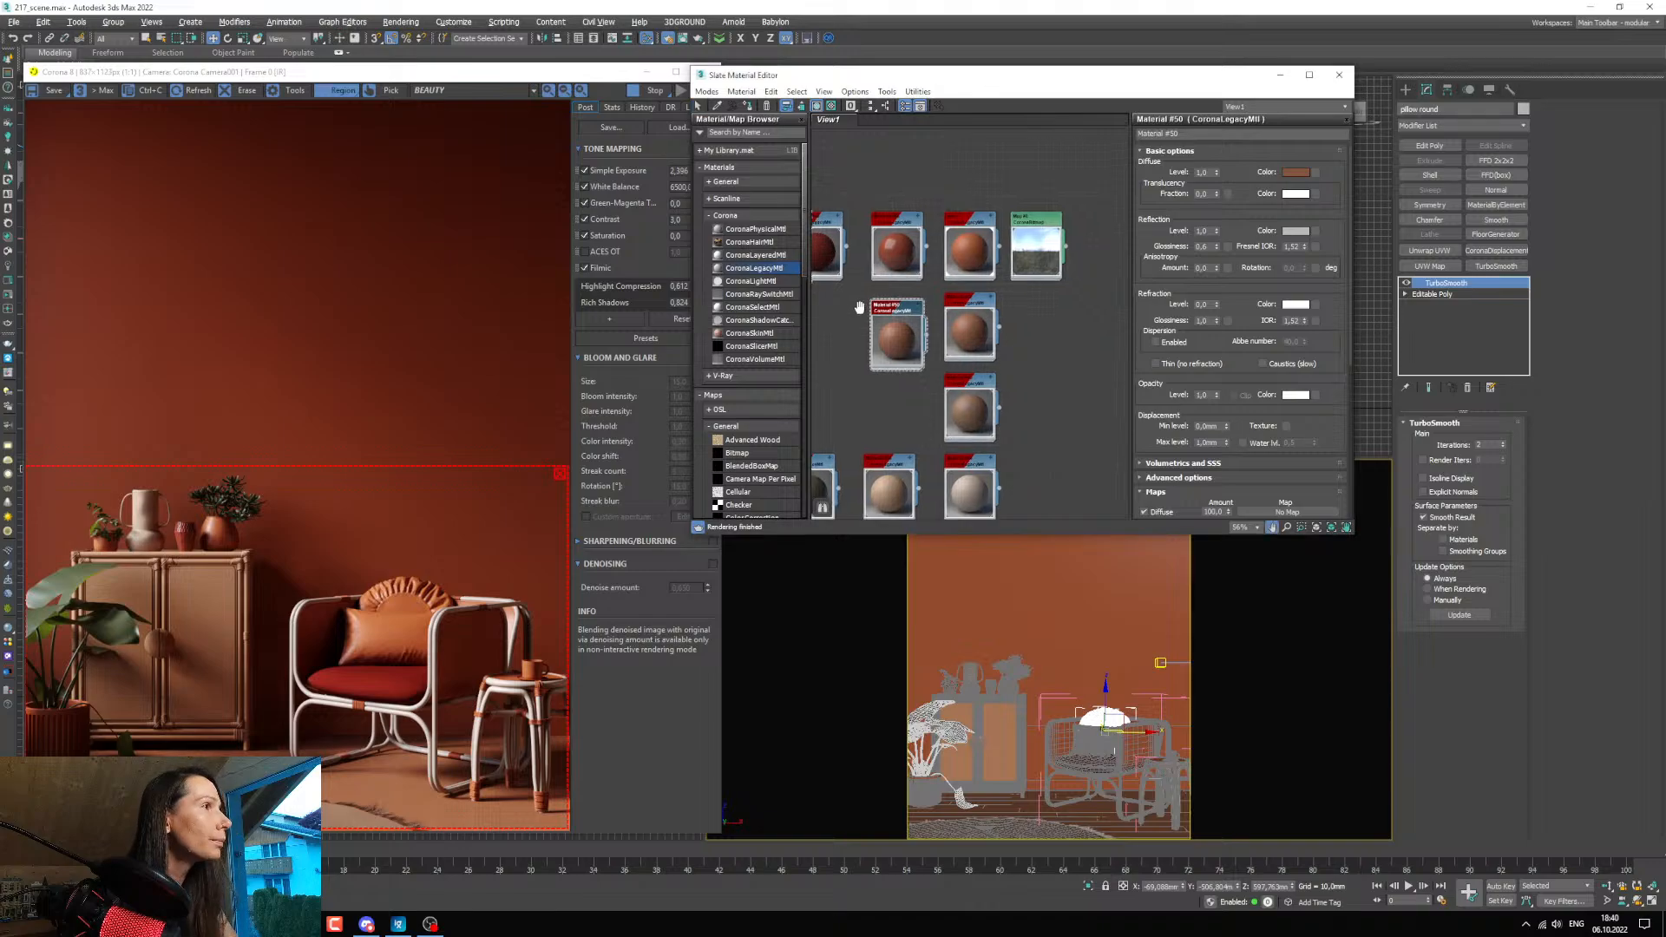
click(748, 105)
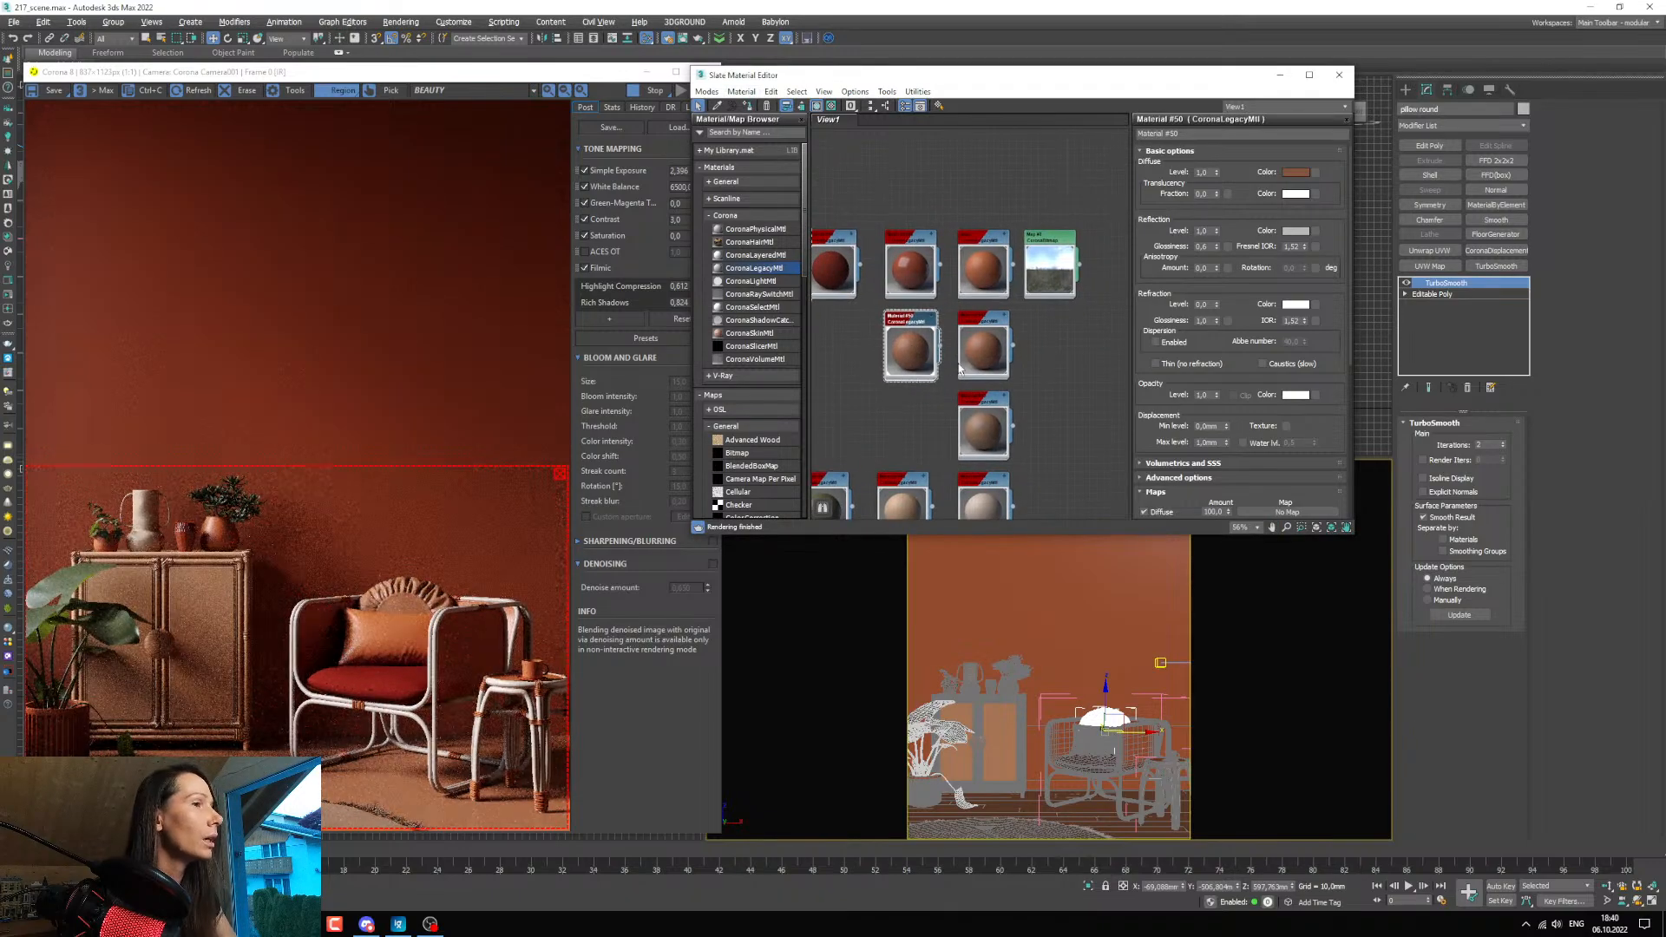
Set the round pillow material's reflection level to 0 and its diffuse colour to hue 8, saturation about 195 and value about 55.
right_click(1214, 236)
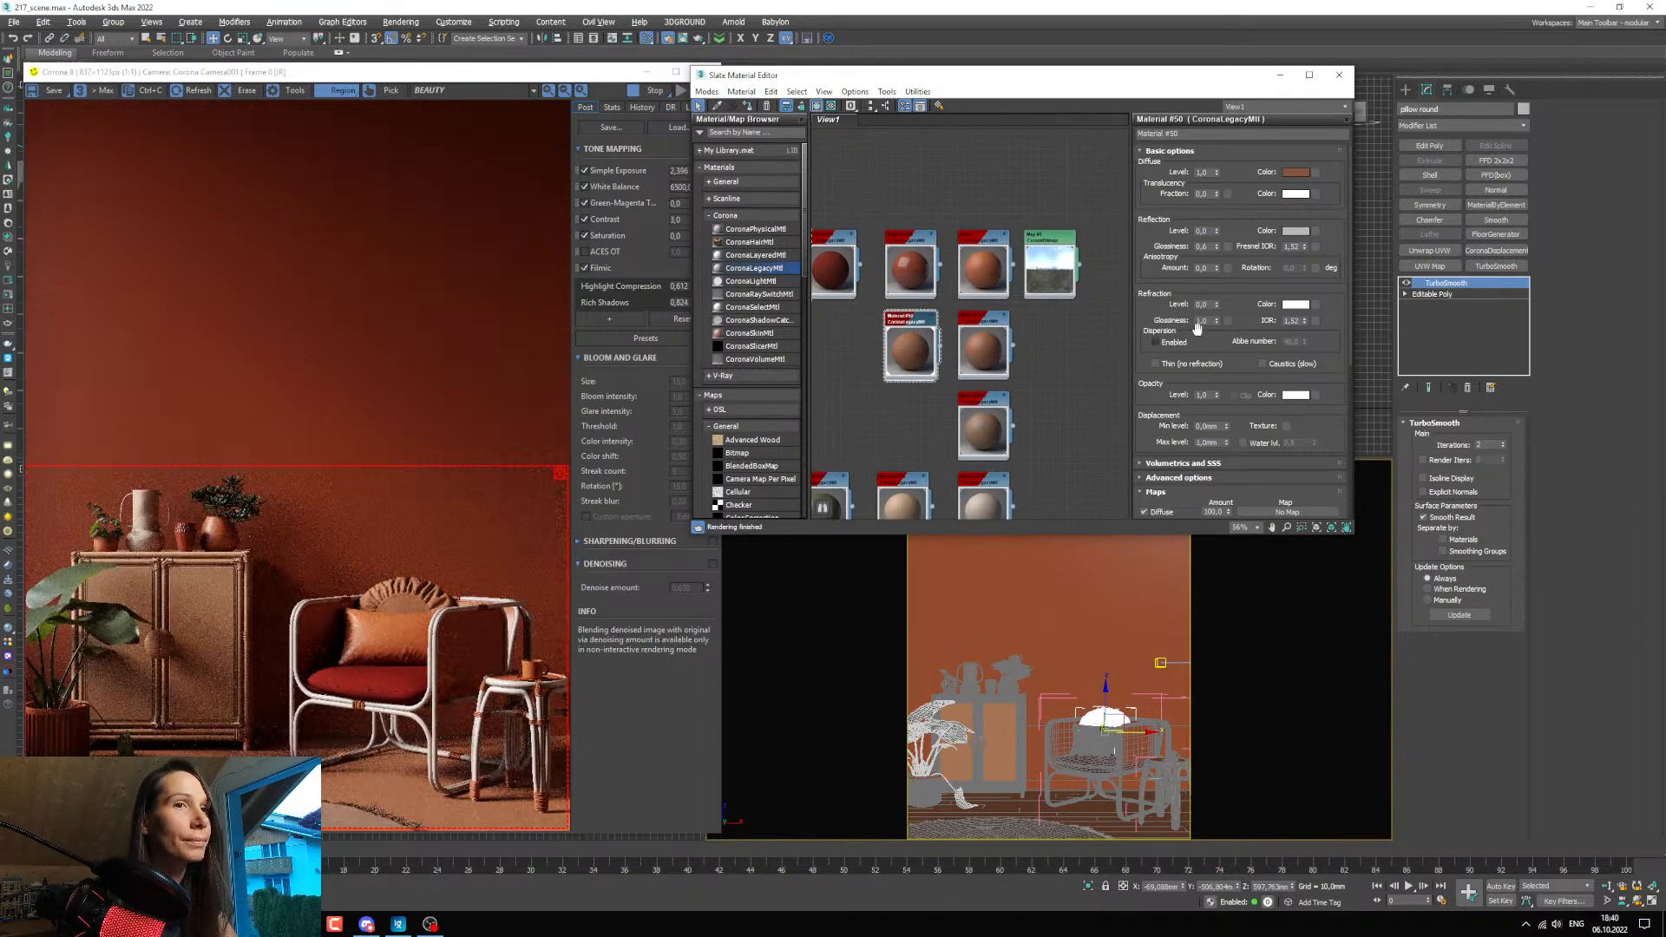
click(1296, 172)
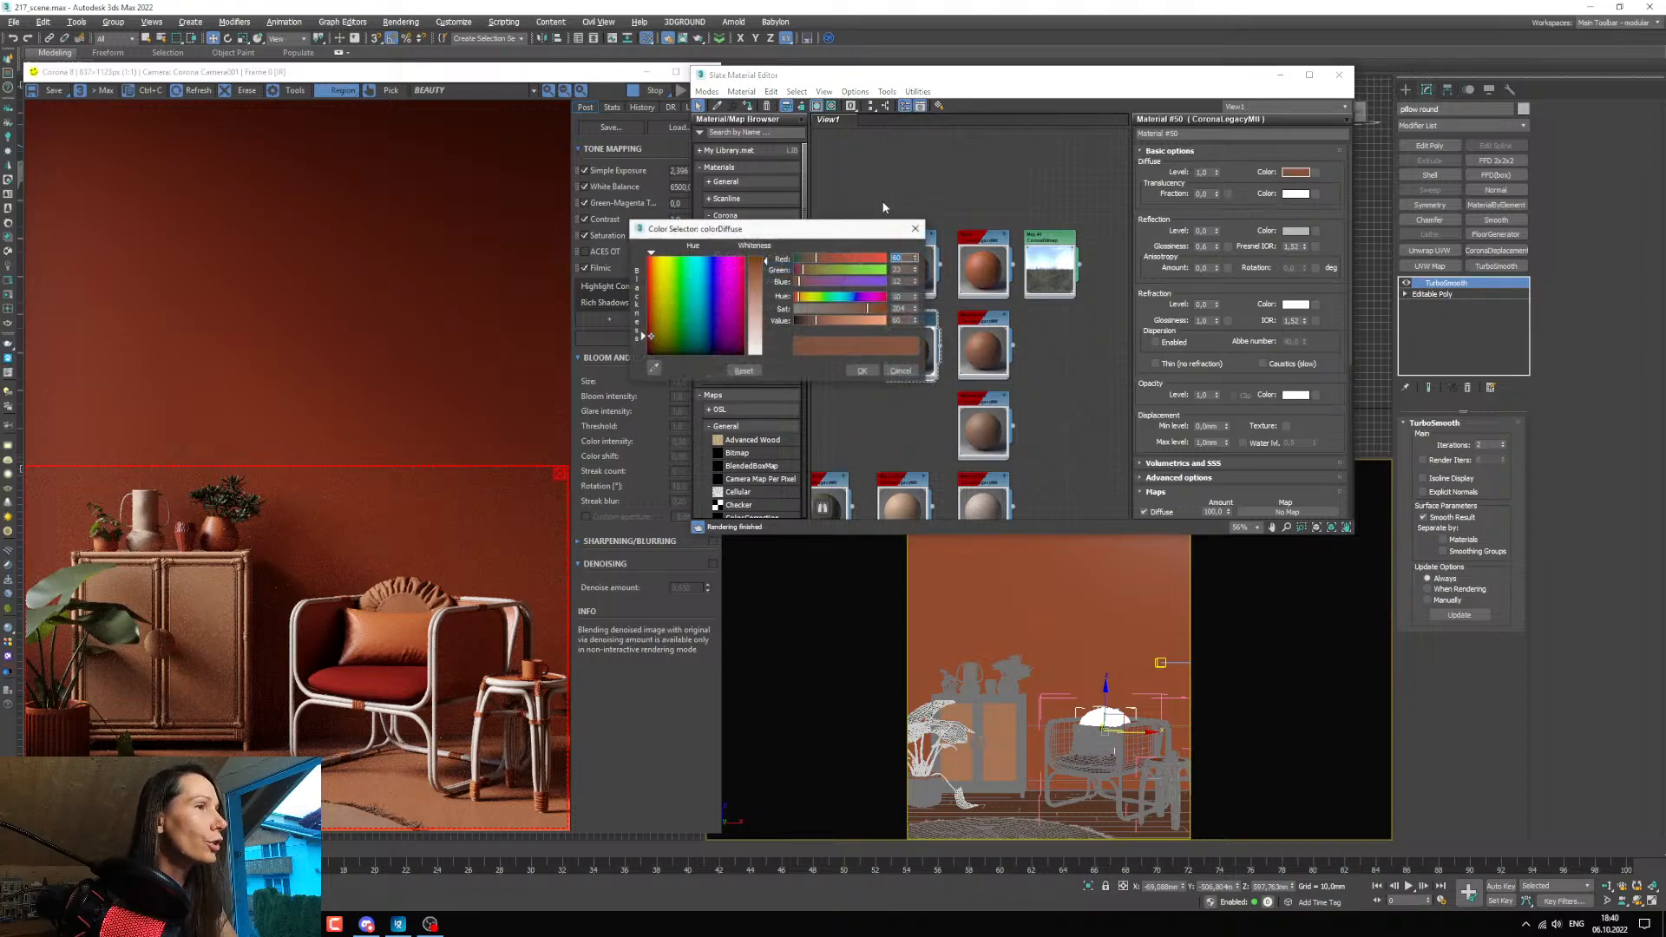
click(915, 299)
click(916, 299)
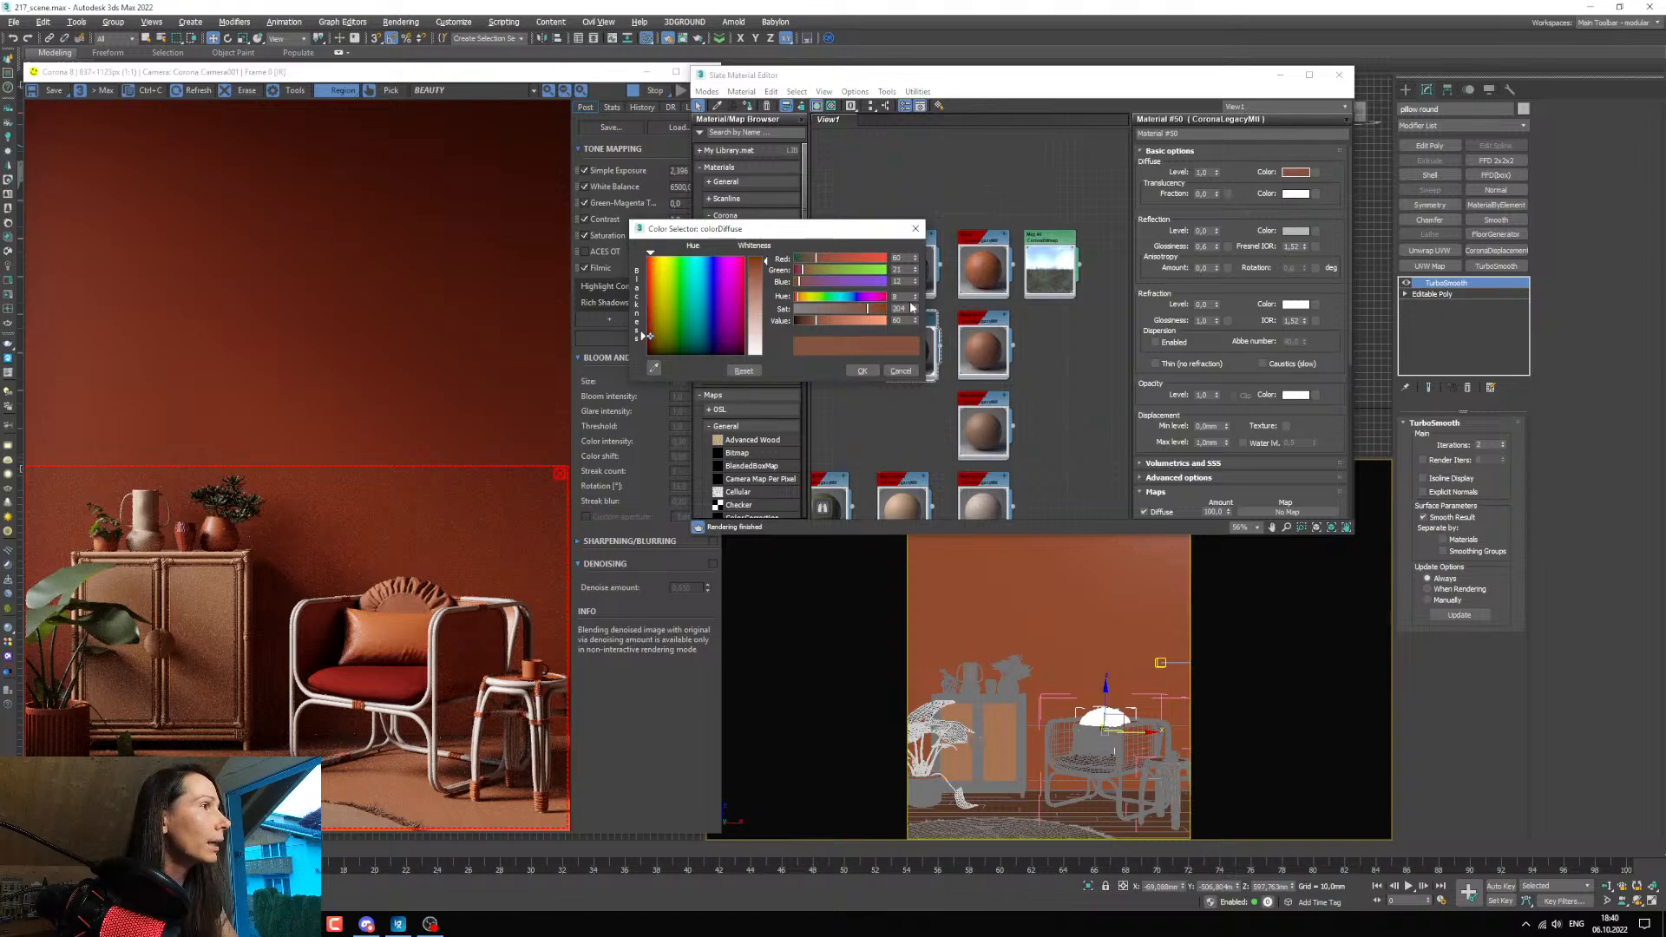
drag(866, 319, 864, 315)
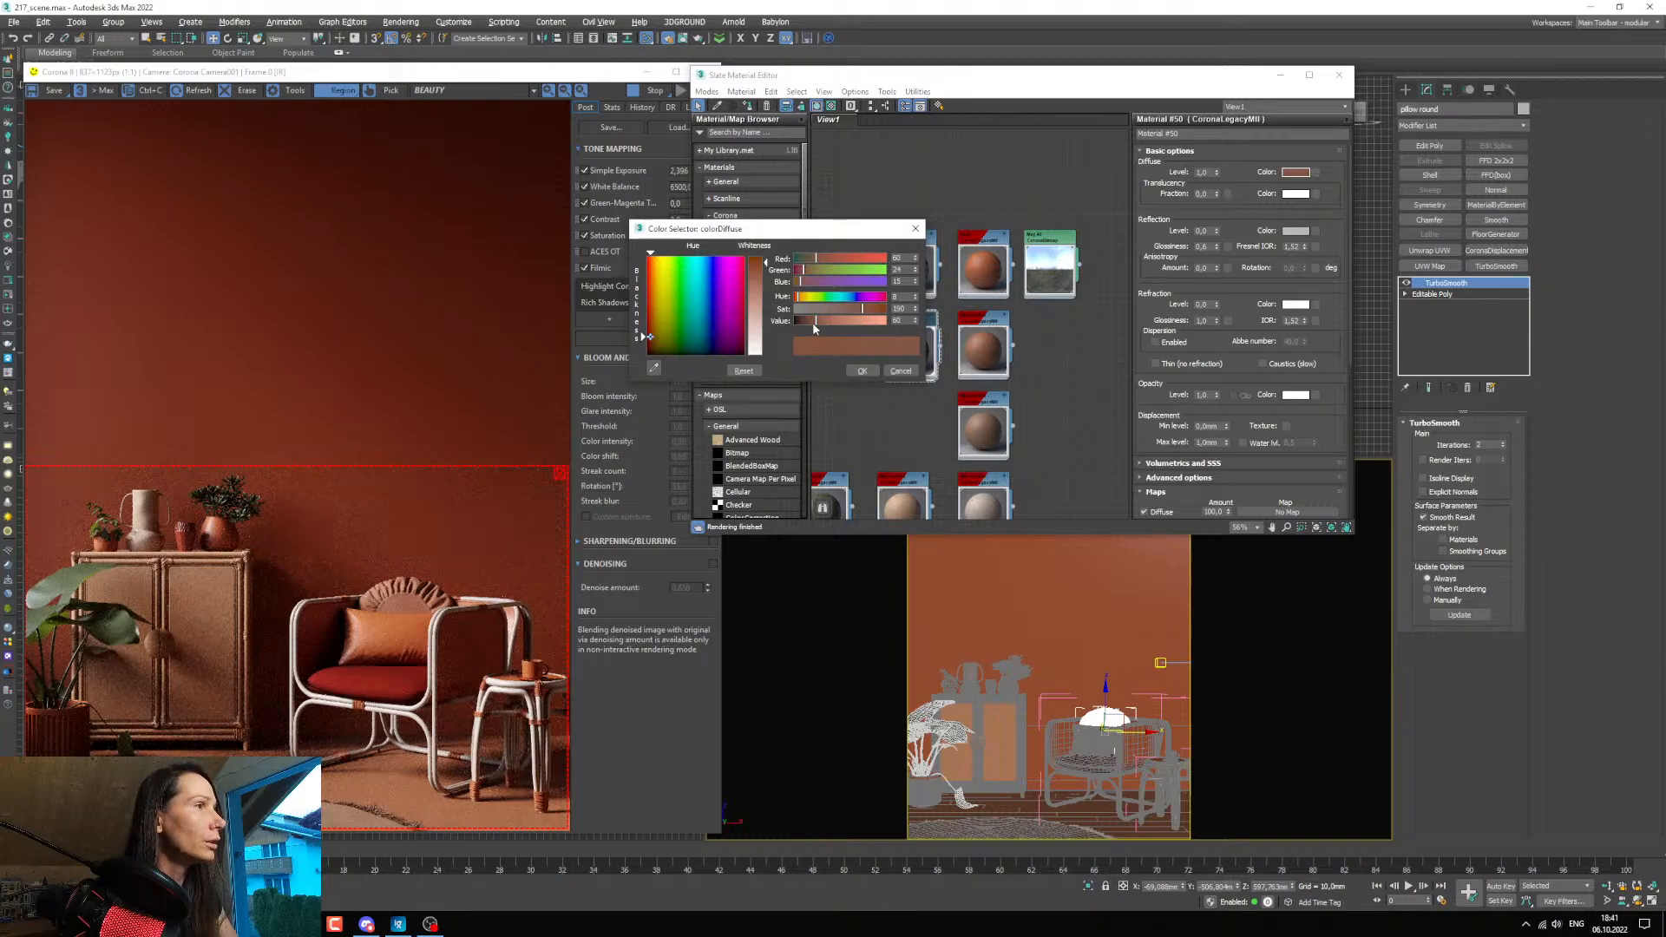
drag(812, 321, 813, 321)
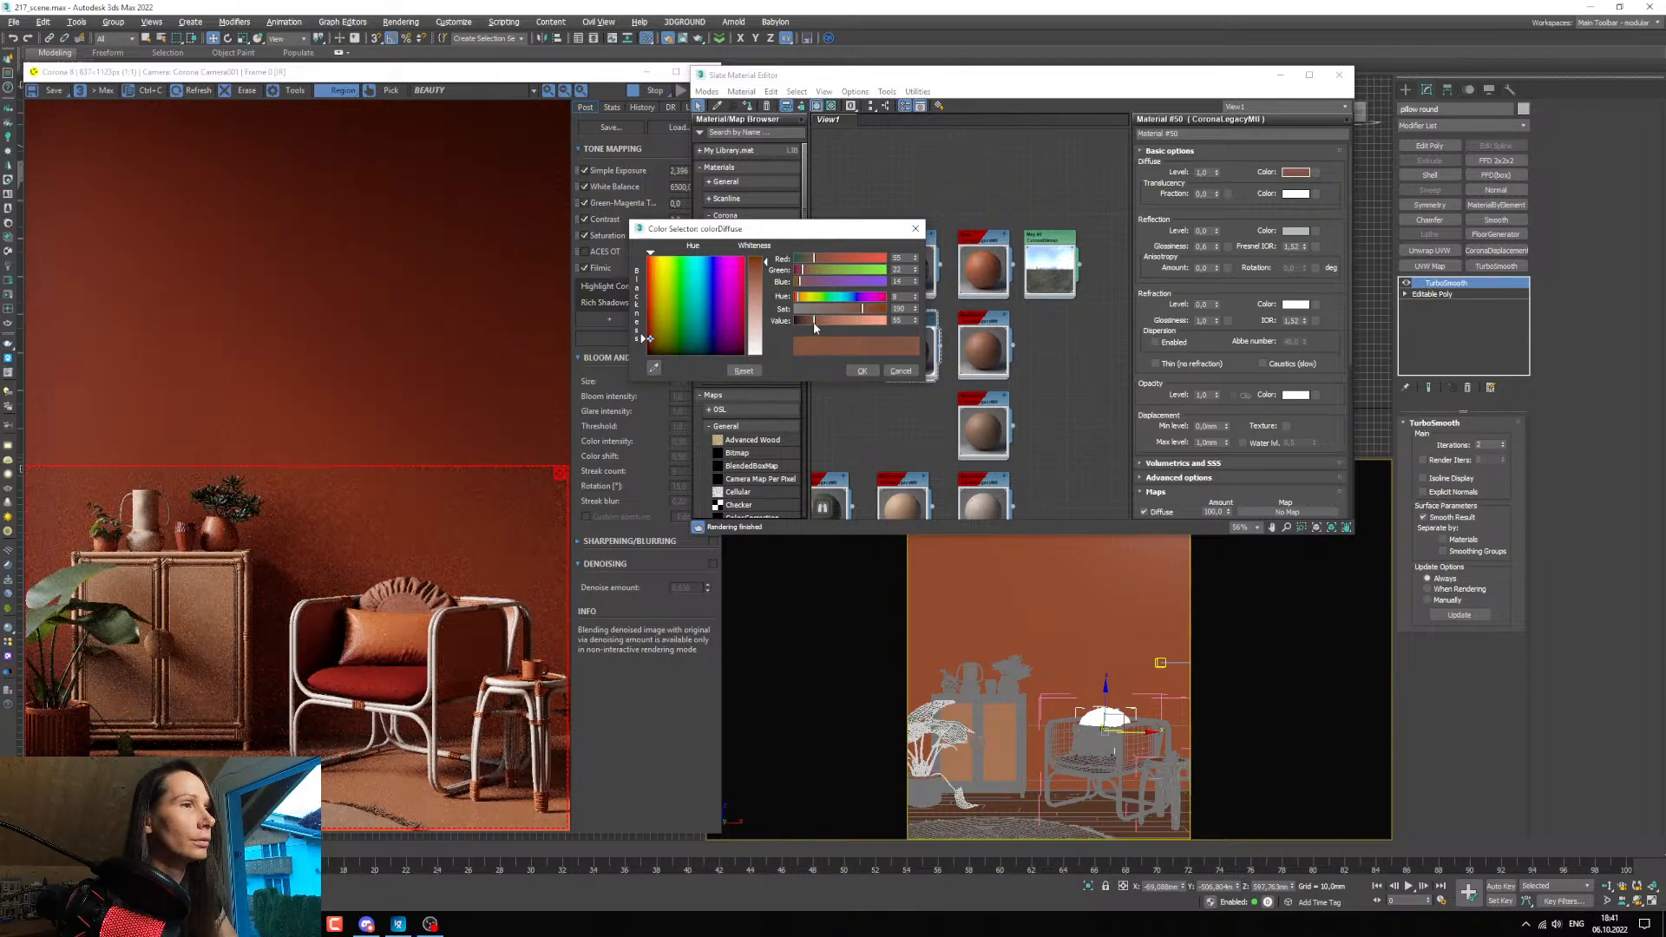
drag(863, 310, 865, 311)
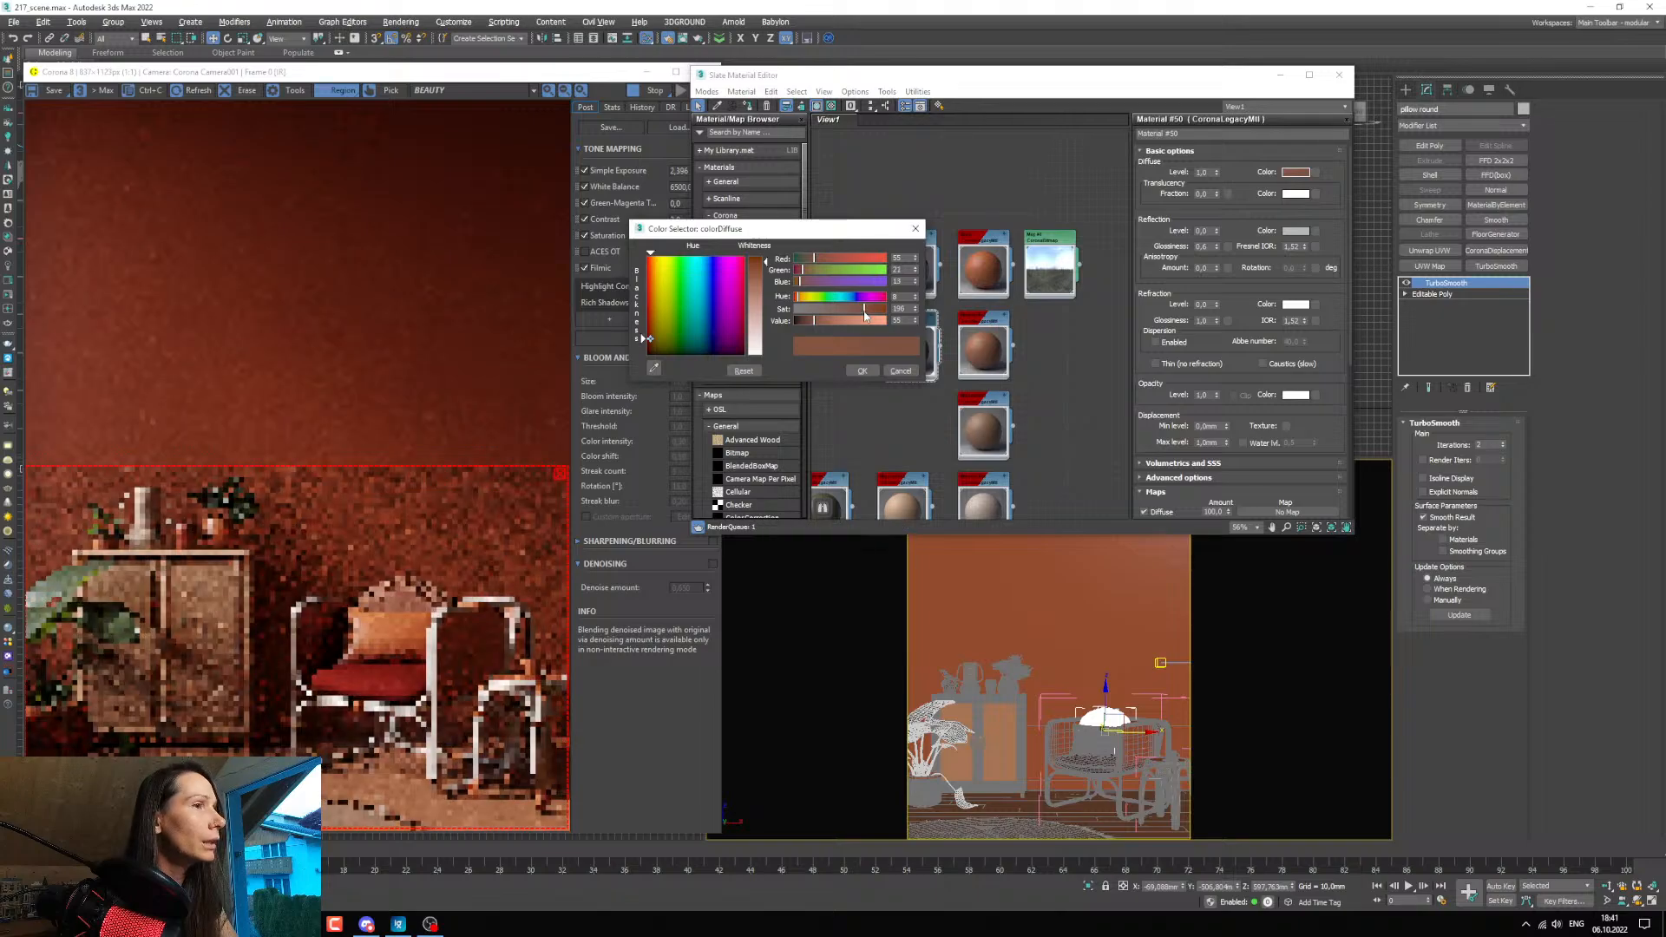
click(872, 371)
Duplicate the round pillow's material beside the original and assign the copy to the rectangular pillow on the armchair.
middle_drag(923, 416, 977, 416)
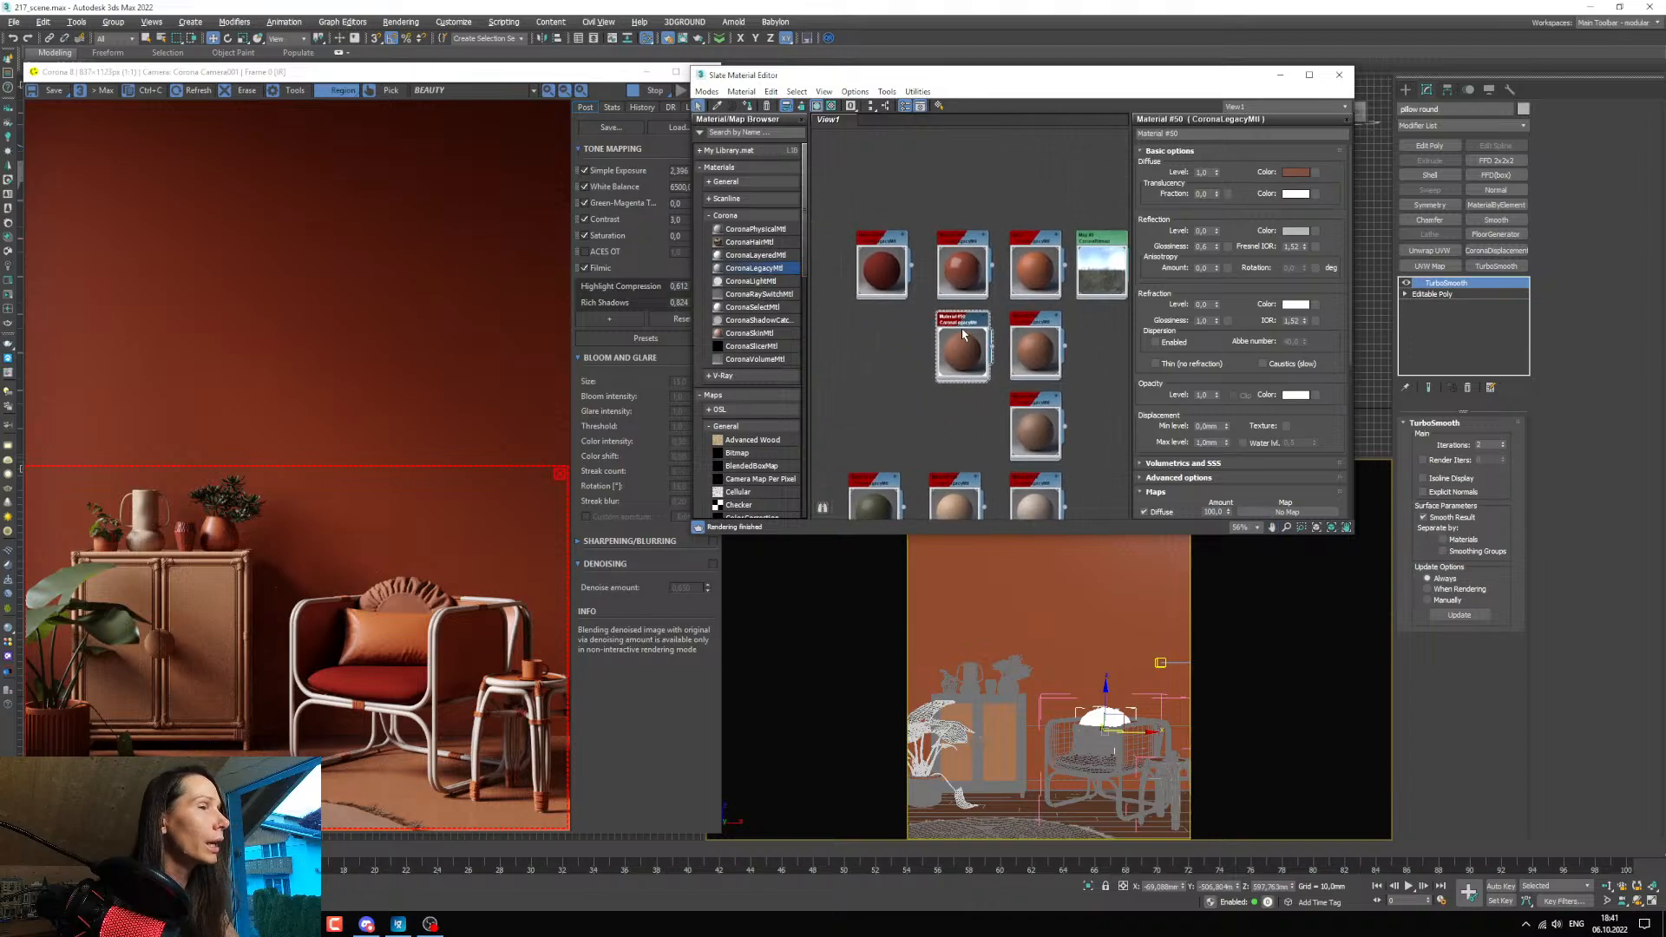
shift+drag(966, 328, 887, 334)
click(1086, 738)
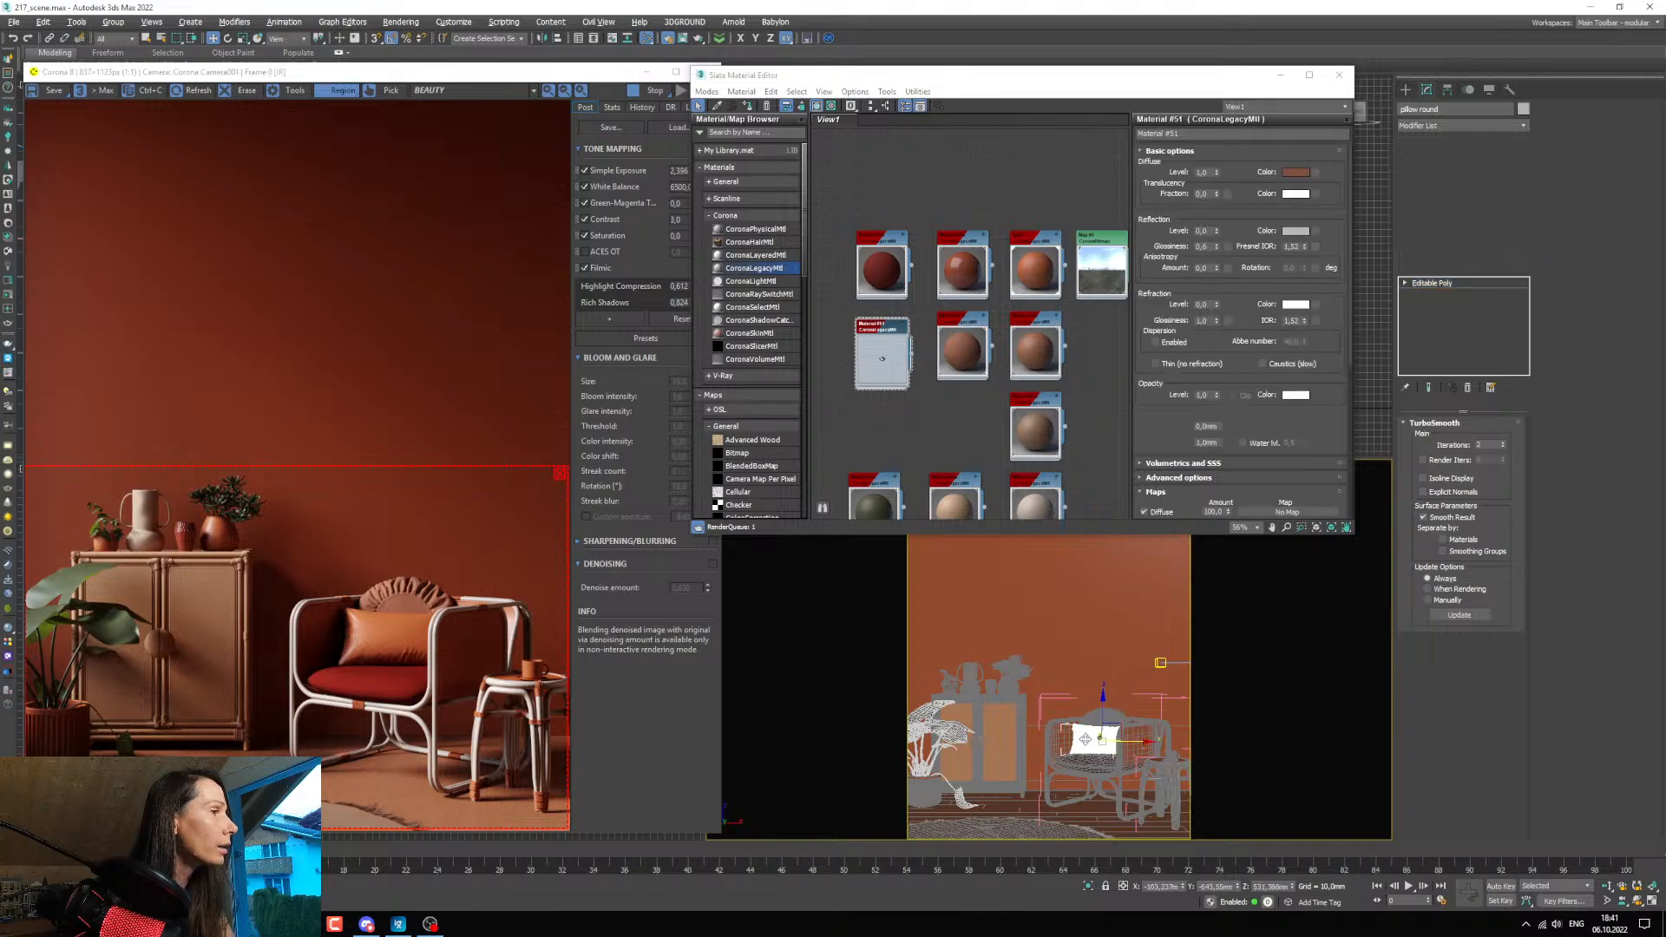
scroll(906, 359, up, 3)
drag(906, 359, 917, 359)
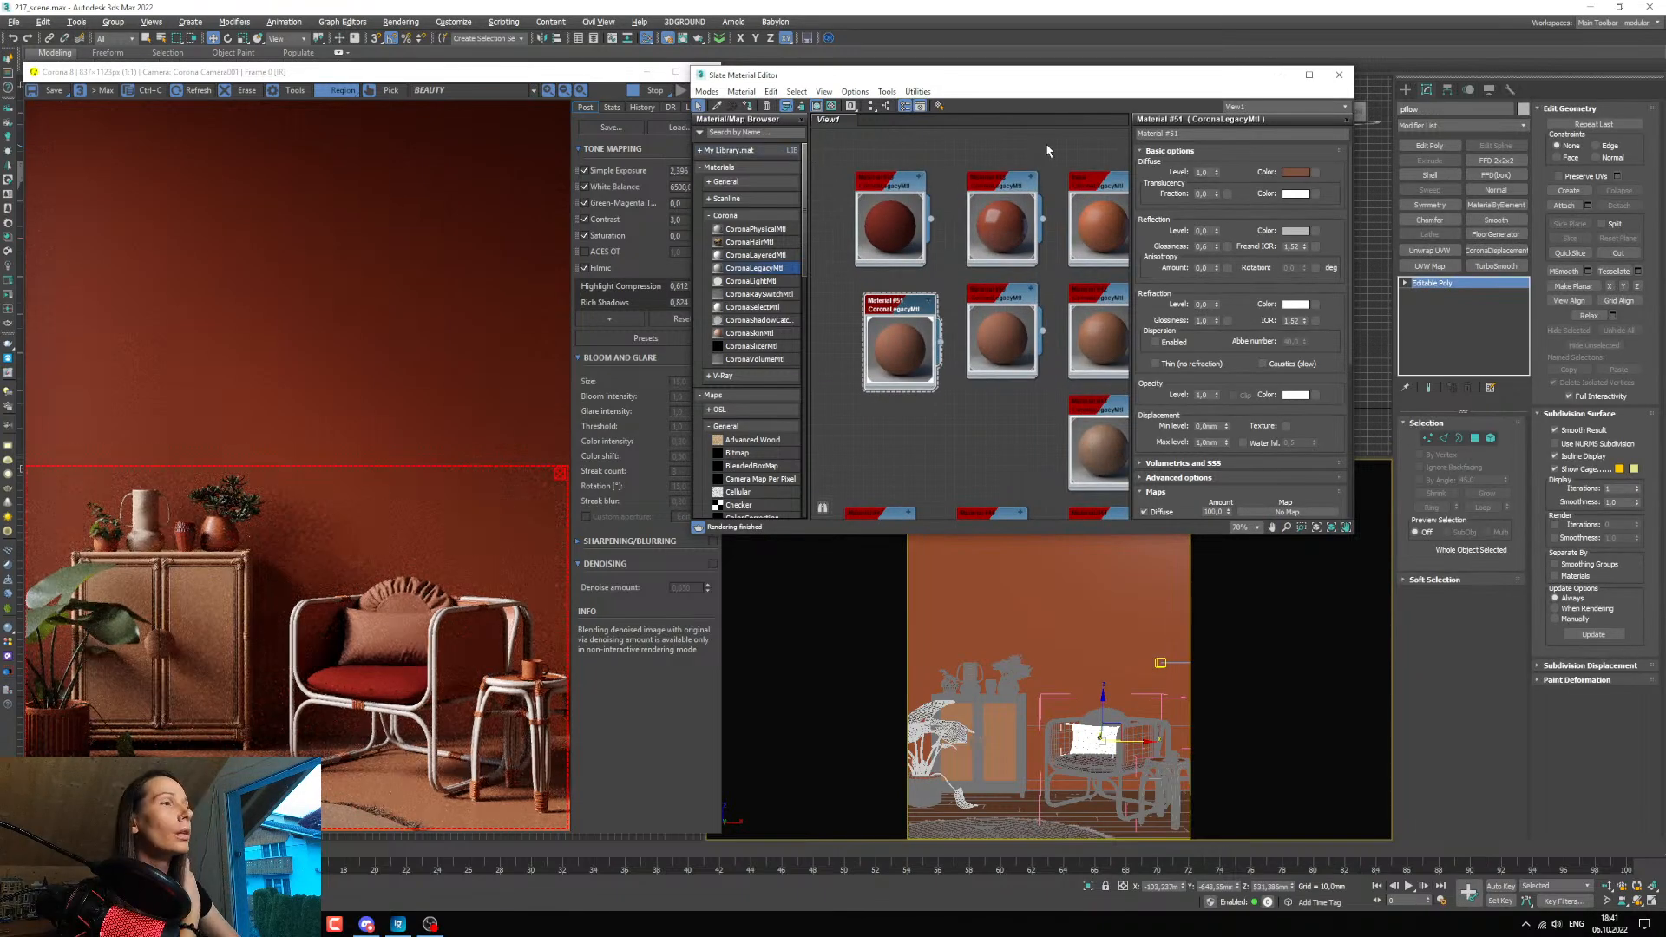
Lighten the rectangular pillow material's diffuse colour by setting its value to about 99.
click(1290, 173)
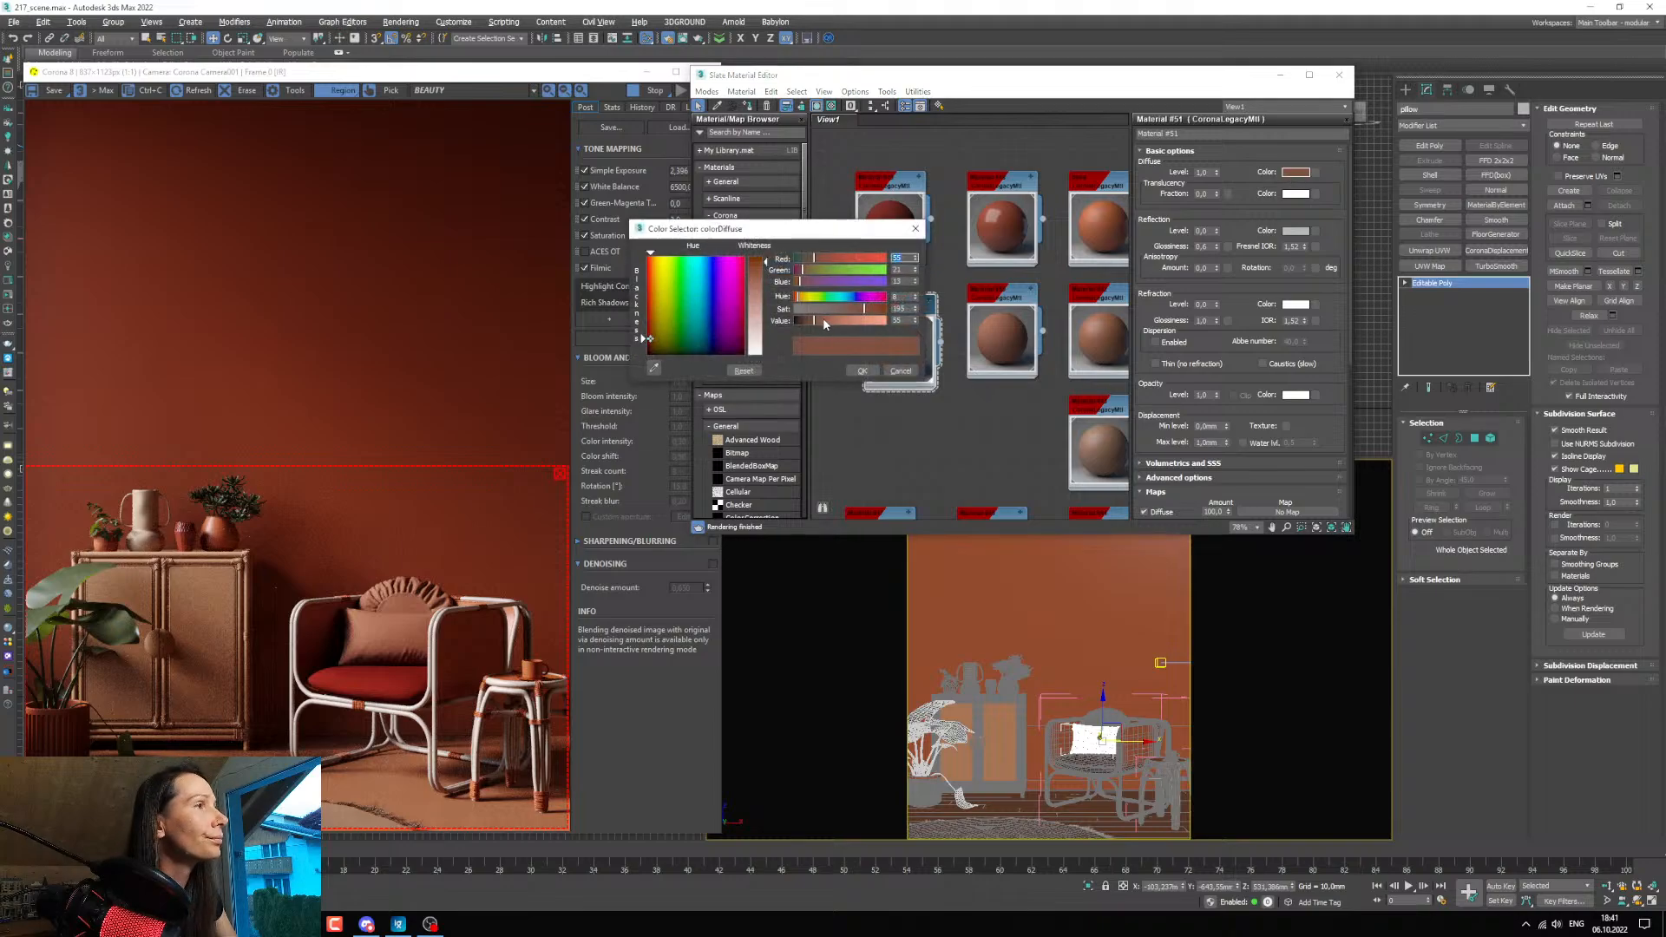
drag(823, 321, 833, 324)
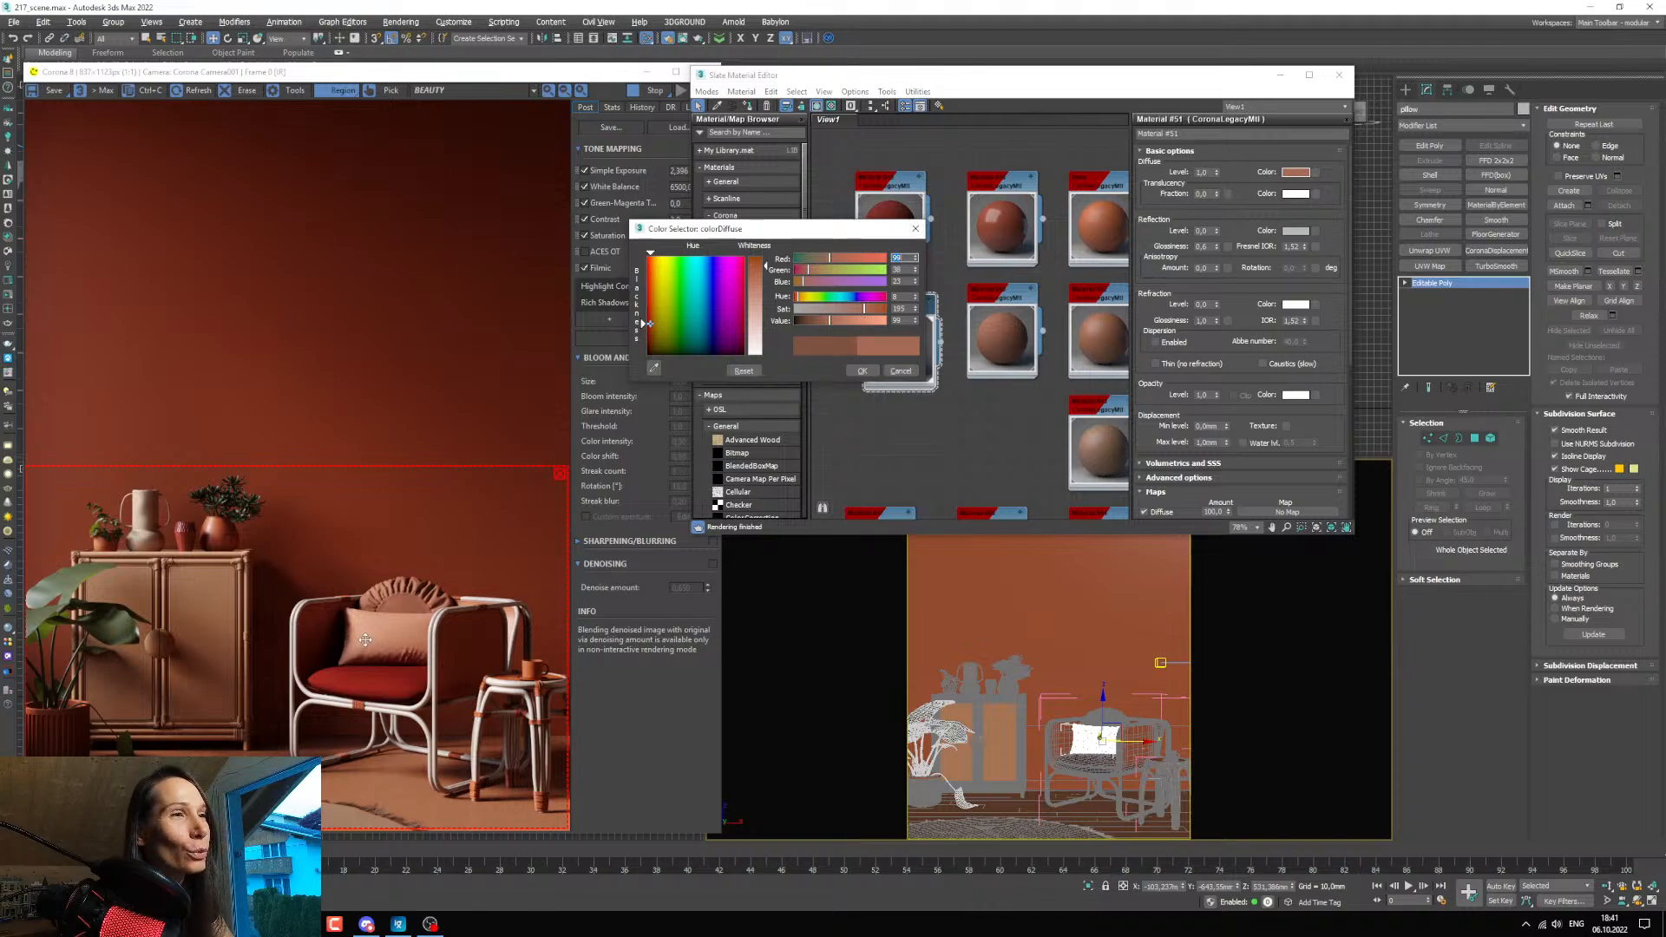
click(861, 370)
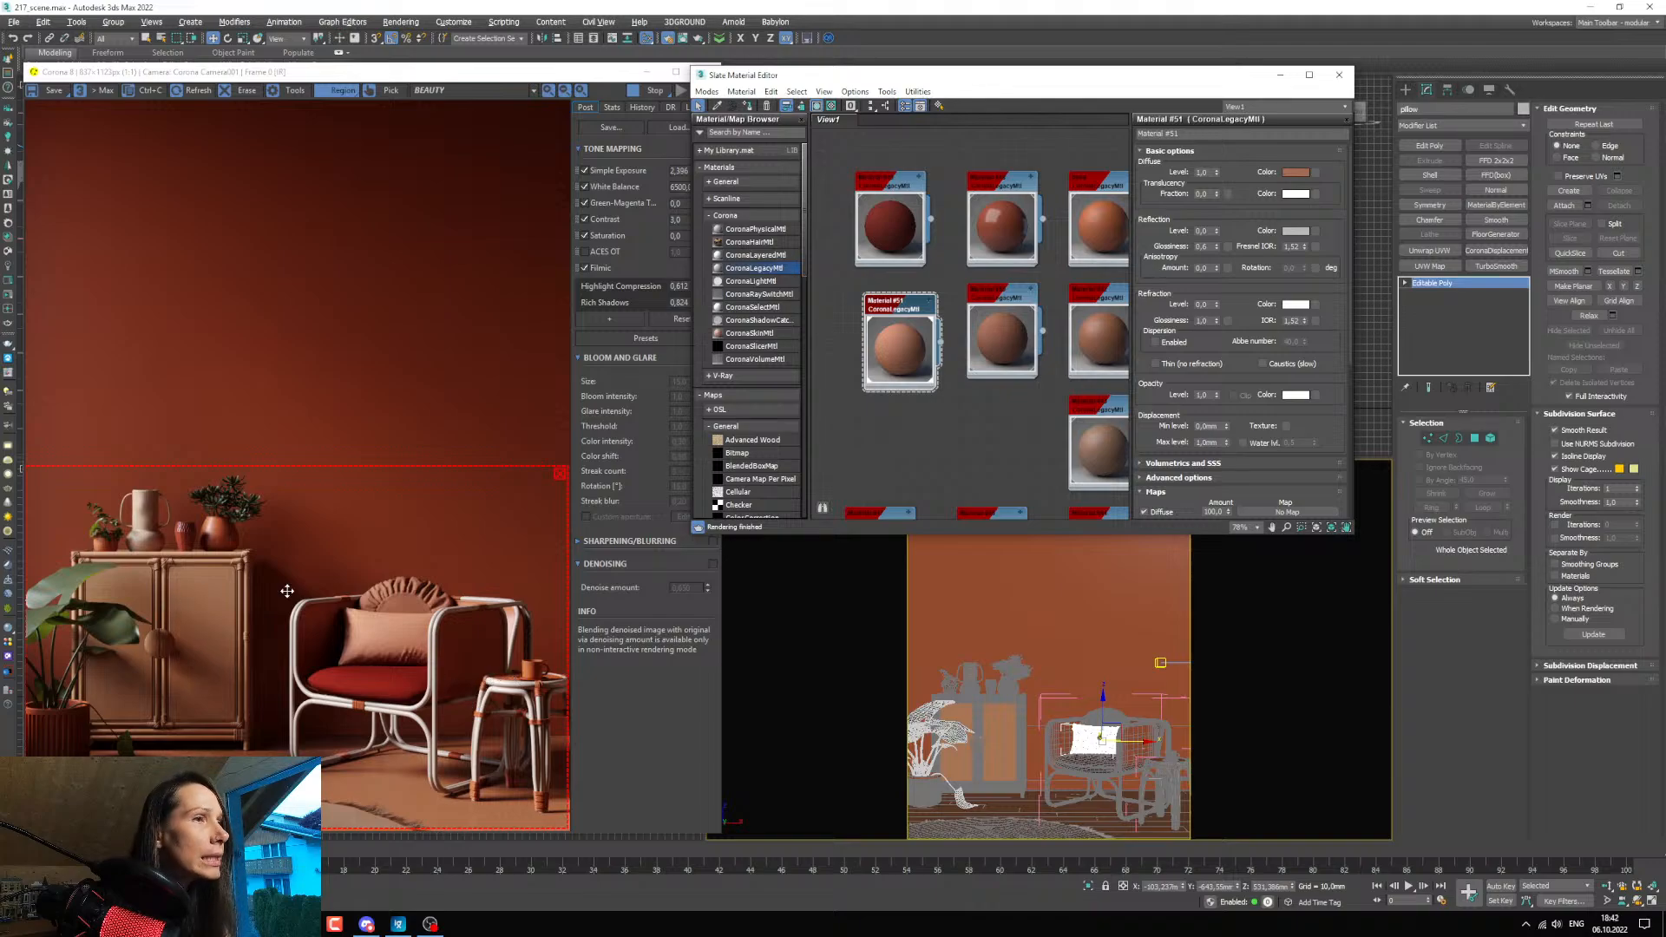
Pick the cabinet's material from the scene and duplicate it below the original in the material graph.
scroll(955, 369, down, 4)
click(716, 105)
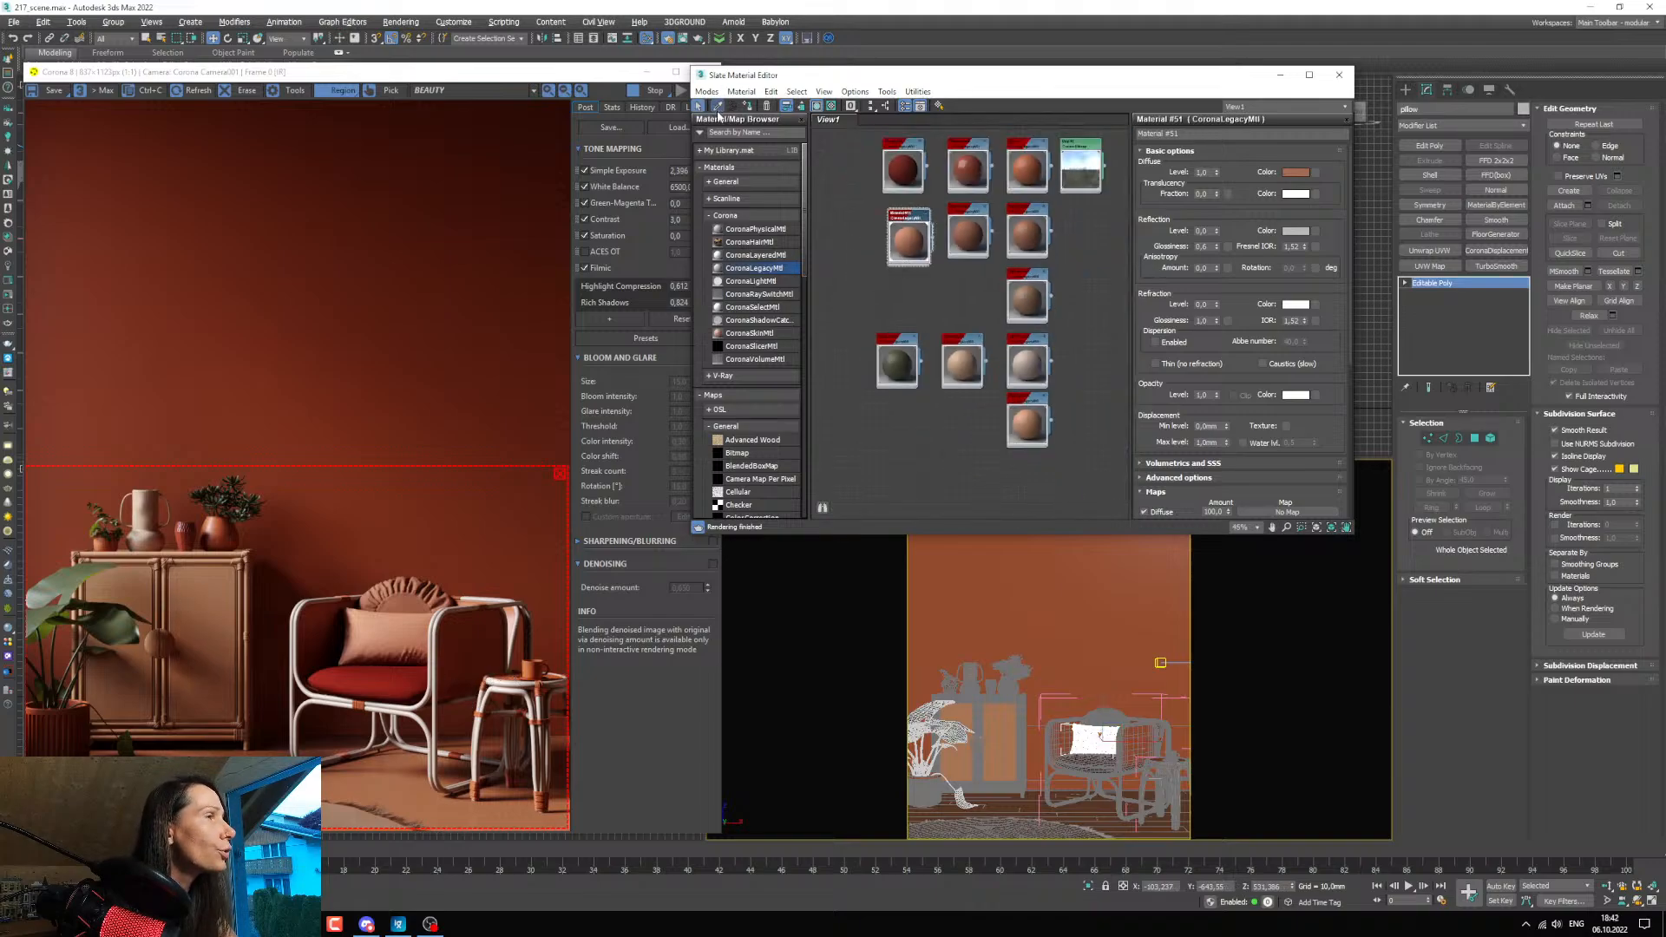
click(978, 701)
double_click(985, 340)
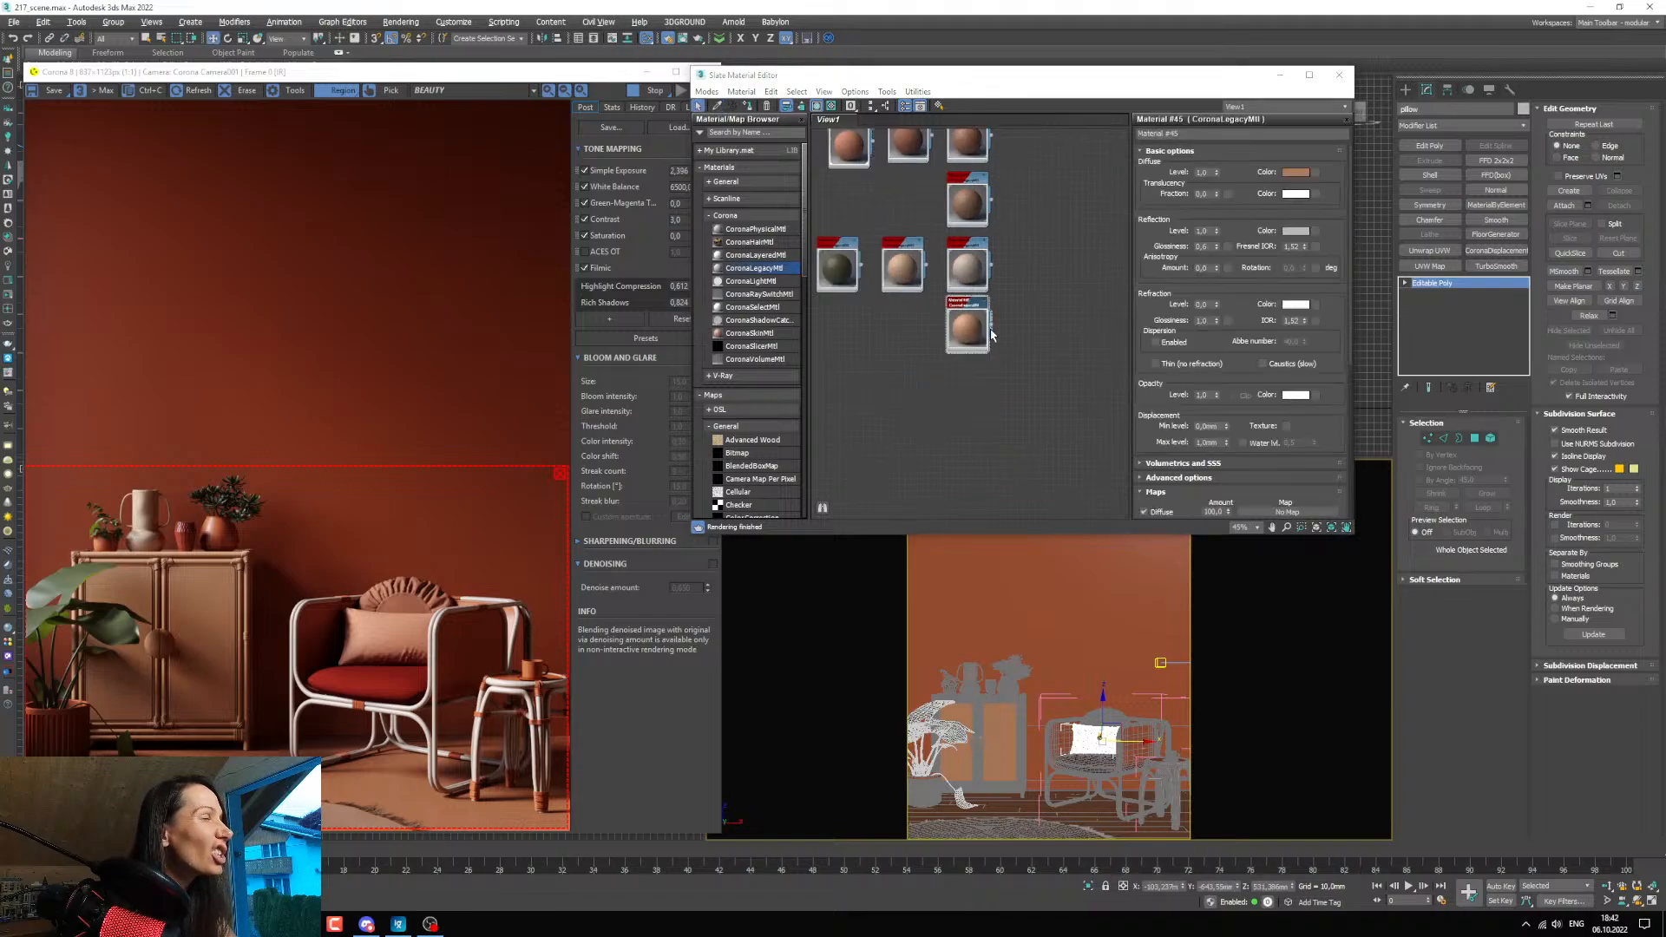
middle_drag(960, 351, 957, 348)
scroll(954, 346, up, 2)
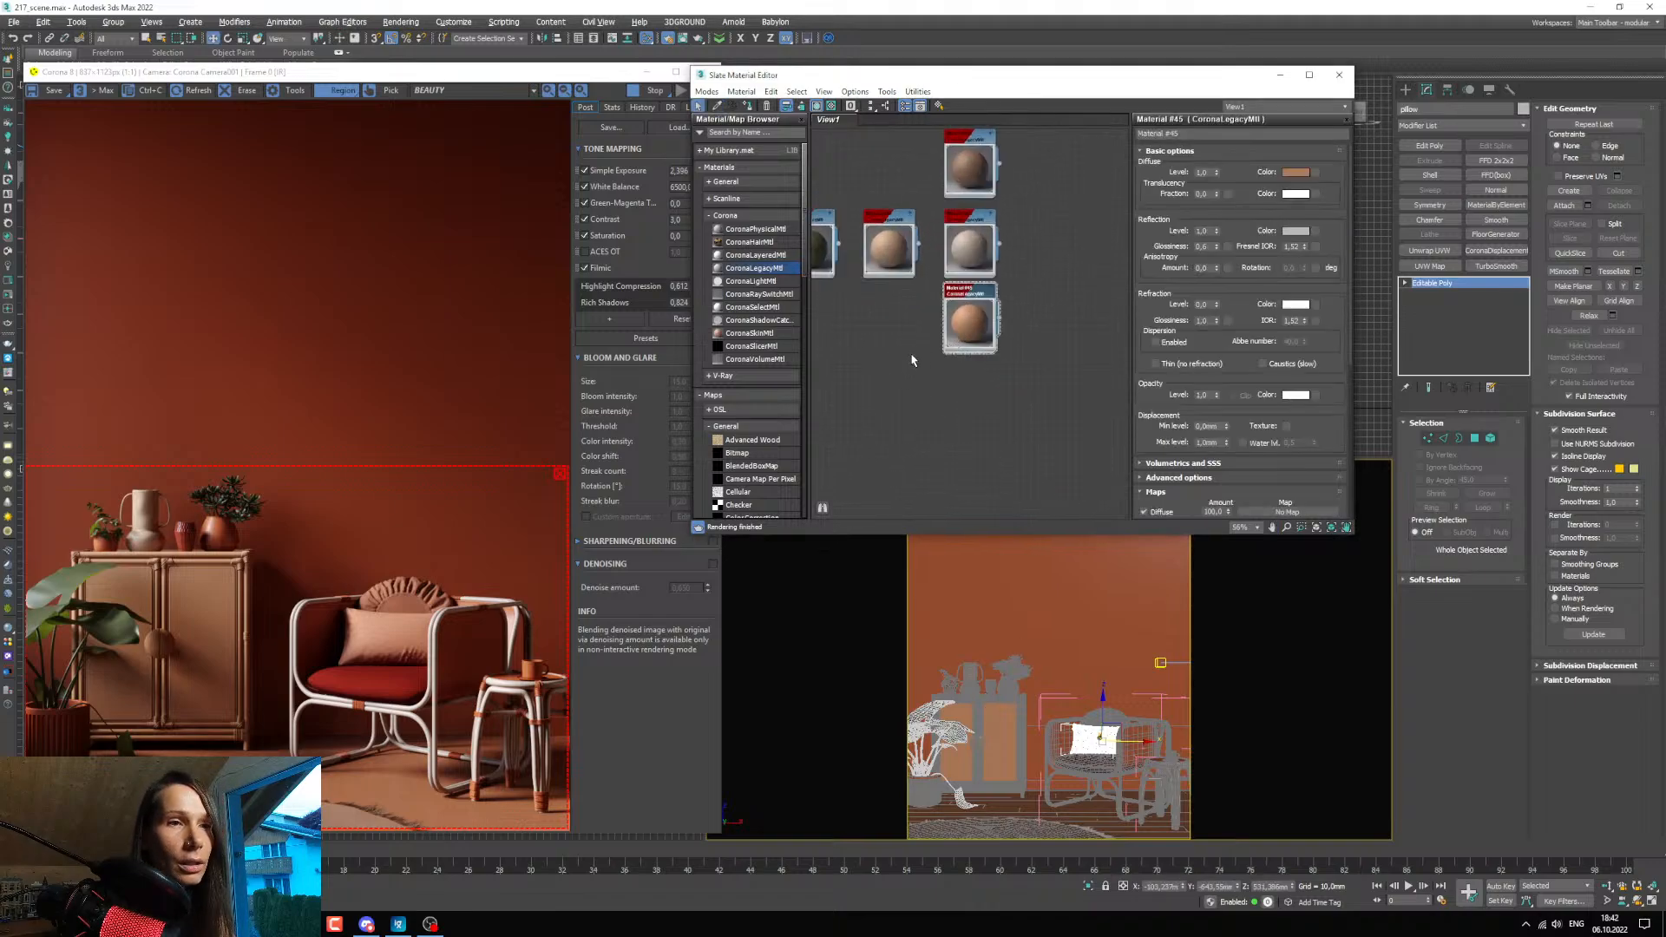
scroll(972, 326, up, 4)
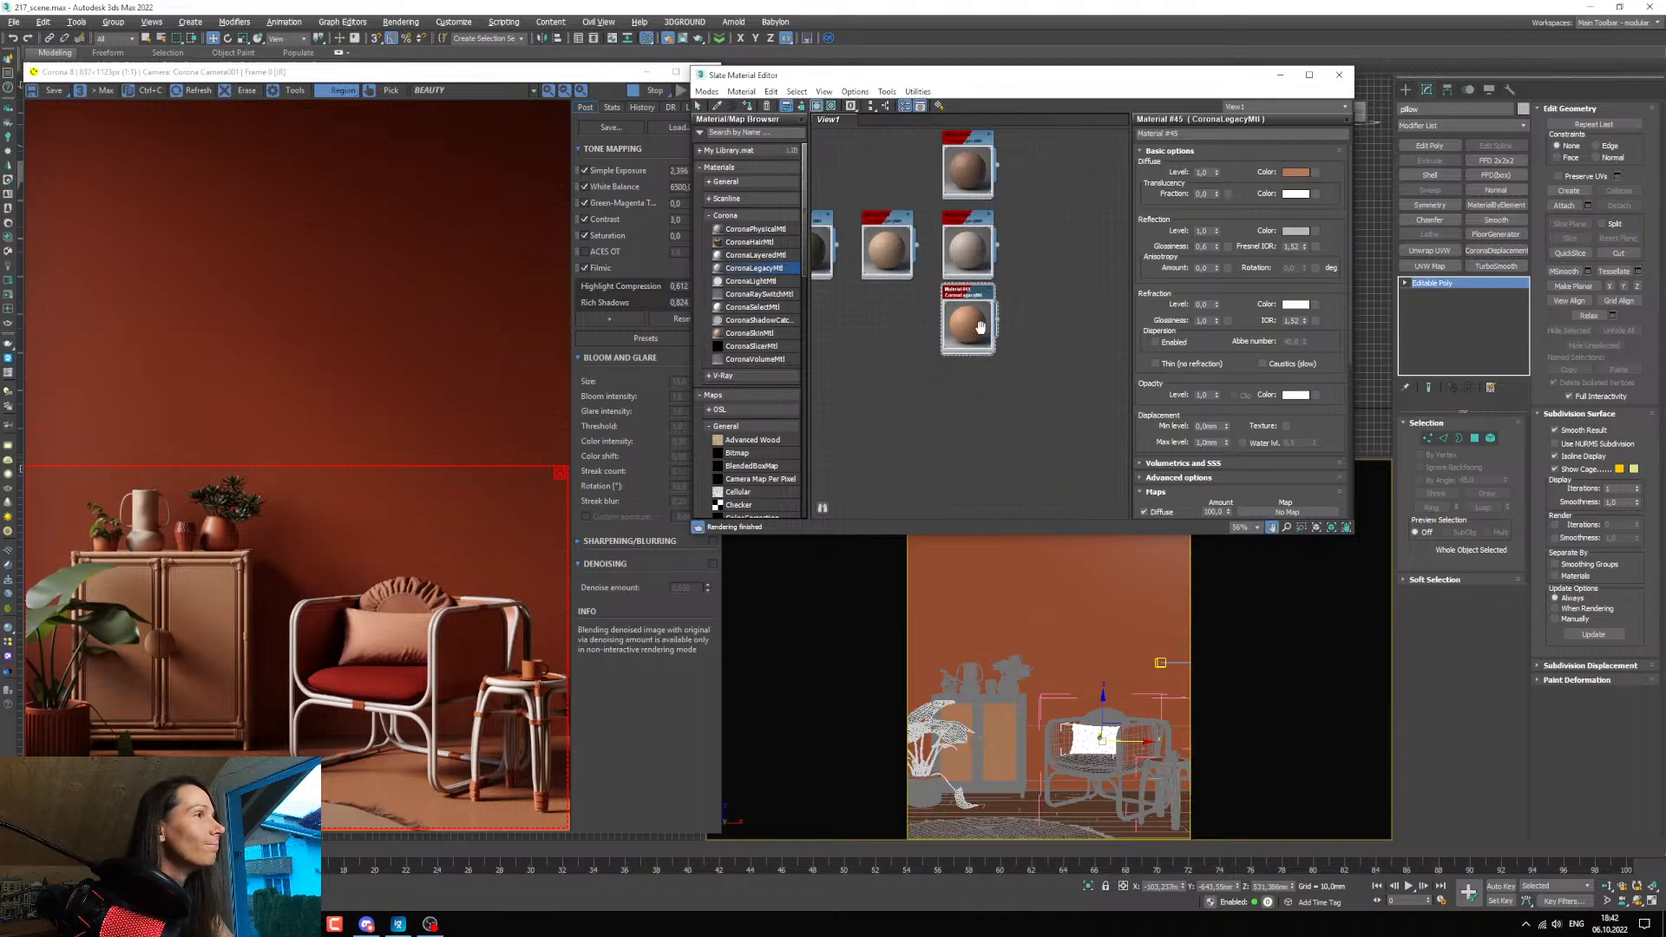
shift+drag(961, 280, 960, 392)
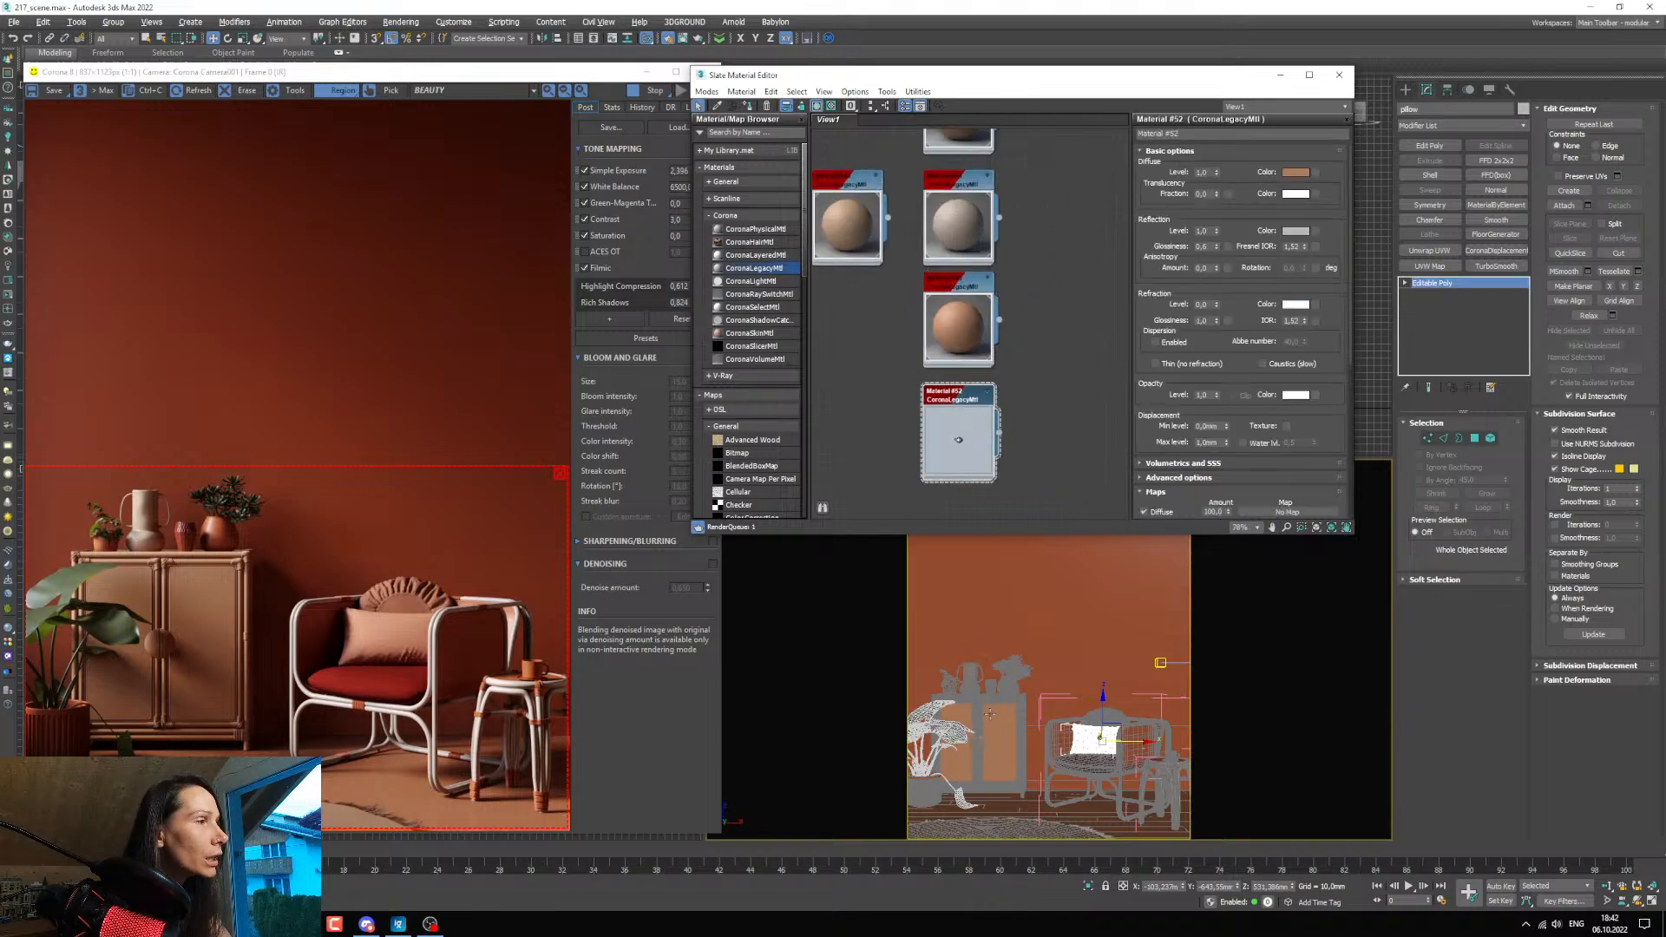
Select the armchair's rope bindings and minimize the render window and material editor to clear the viewports.
click(1089, 774)
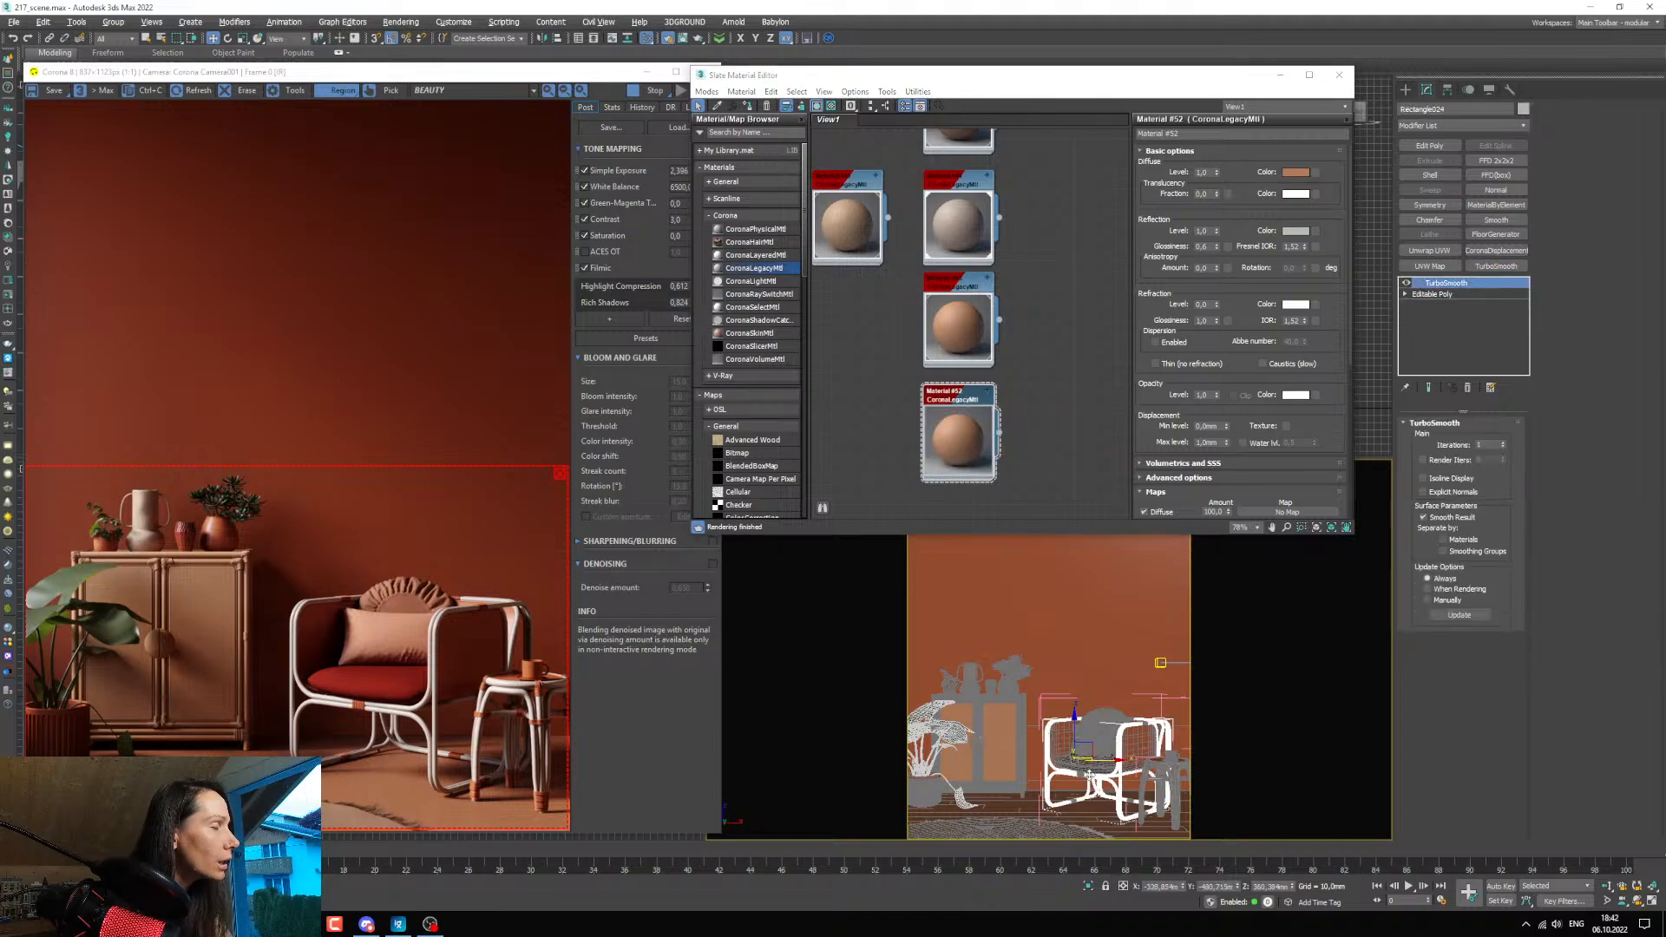
click(1083, 774)
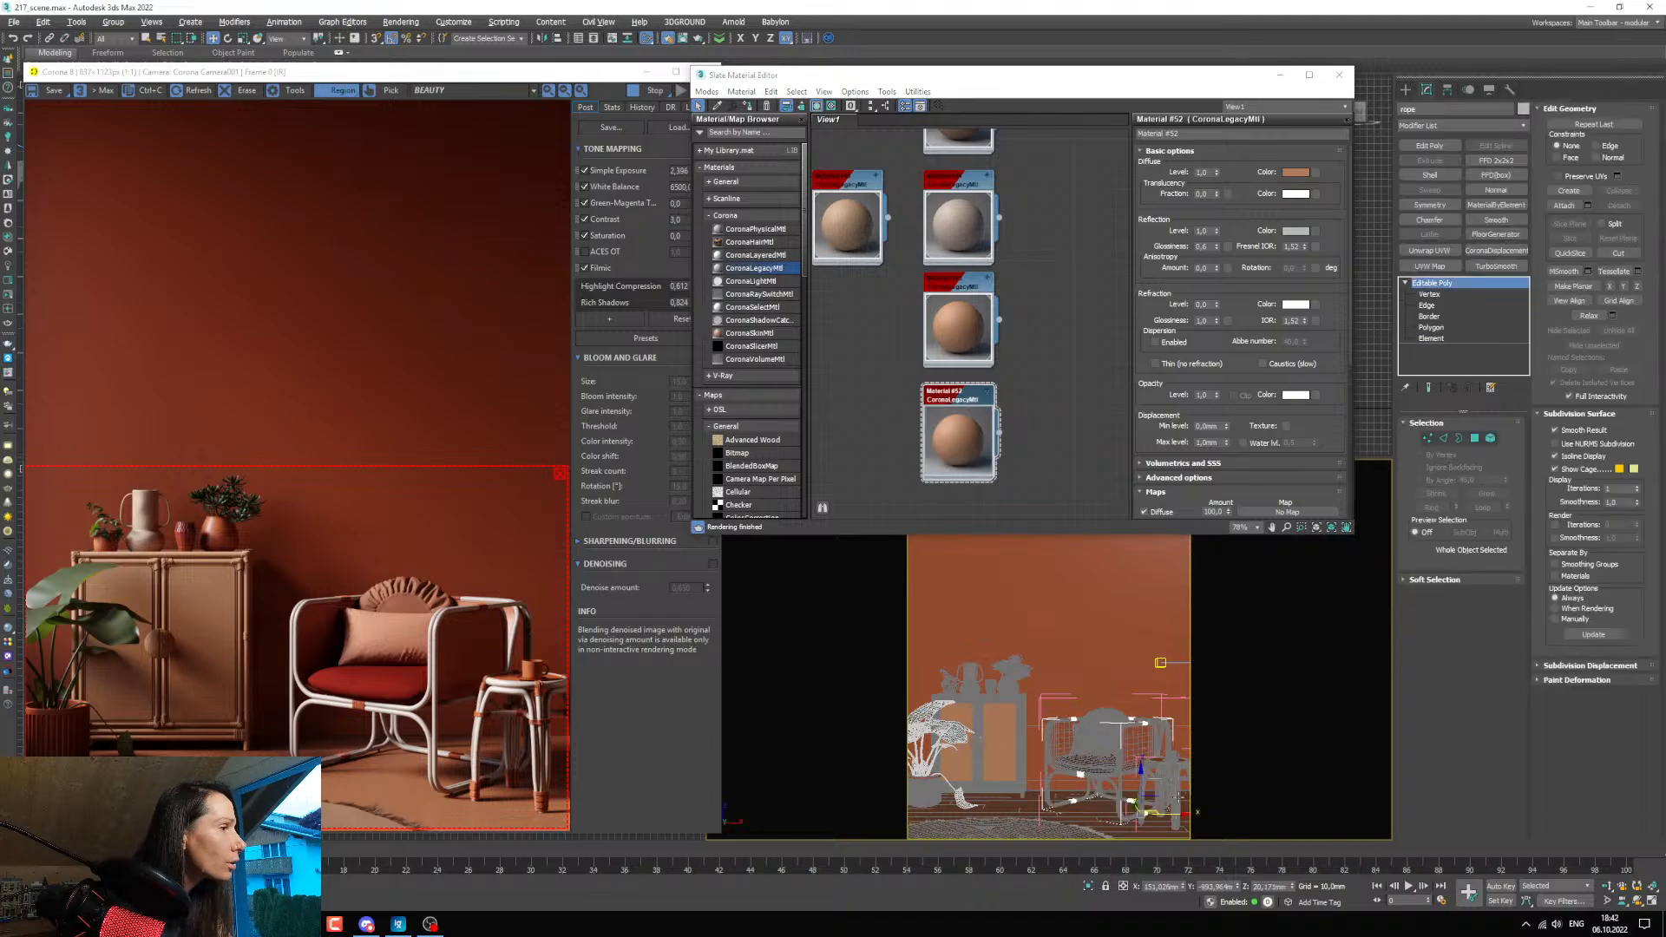
scroll(1149, 786, up, 10)
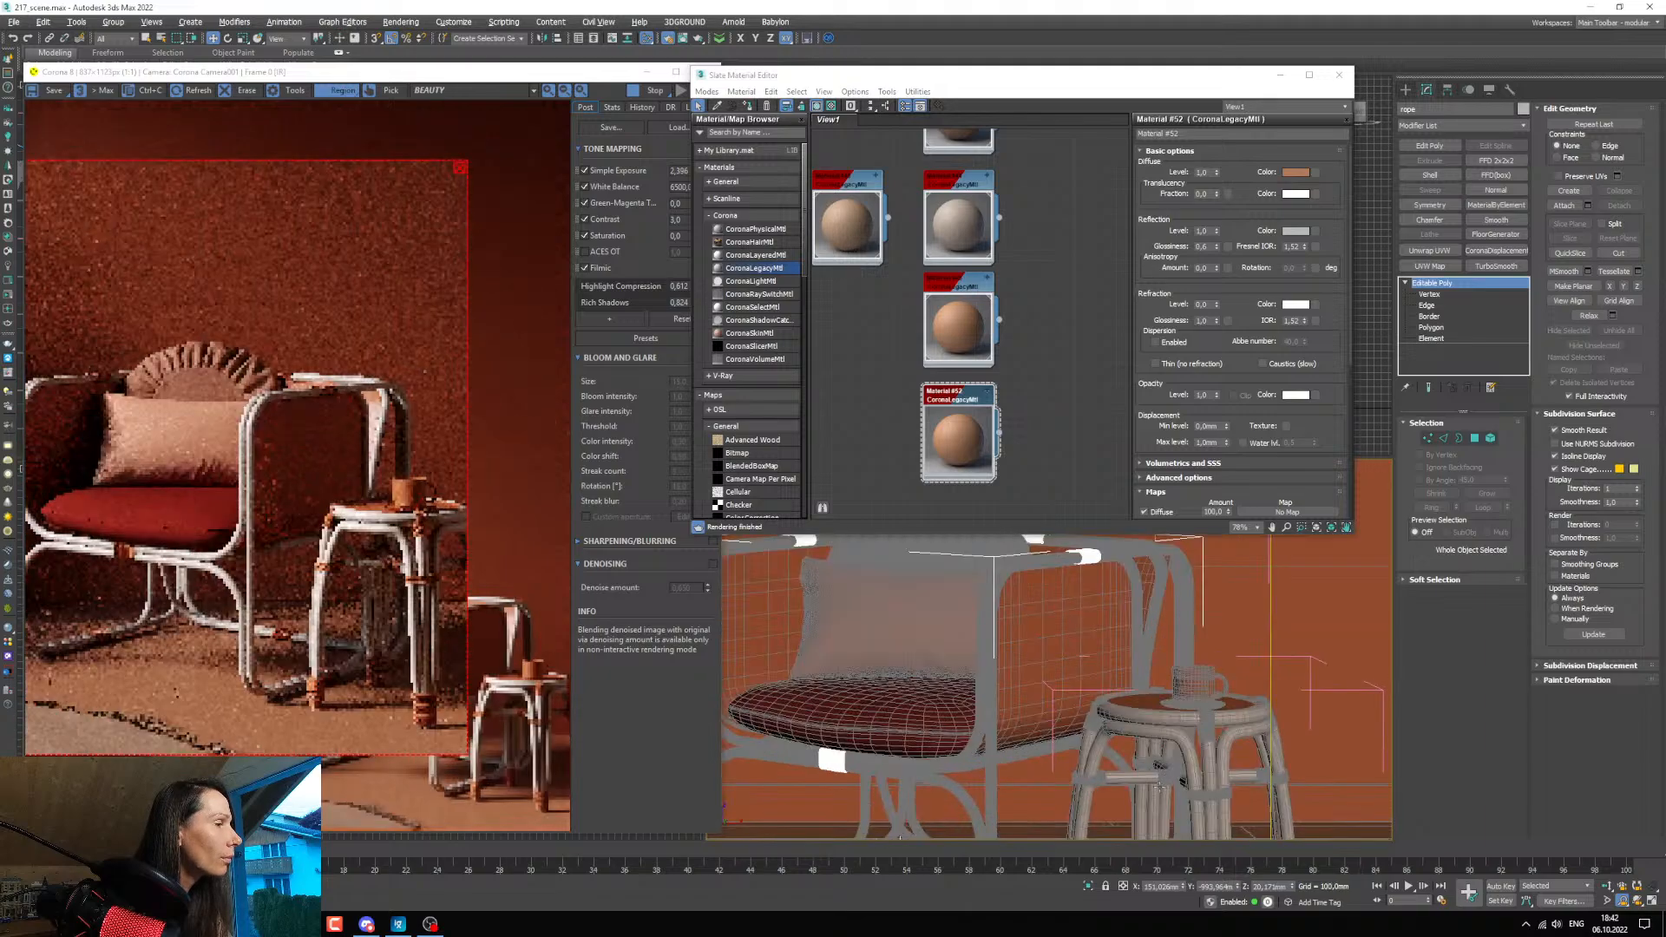
scroll(1116, 718, up, 2)
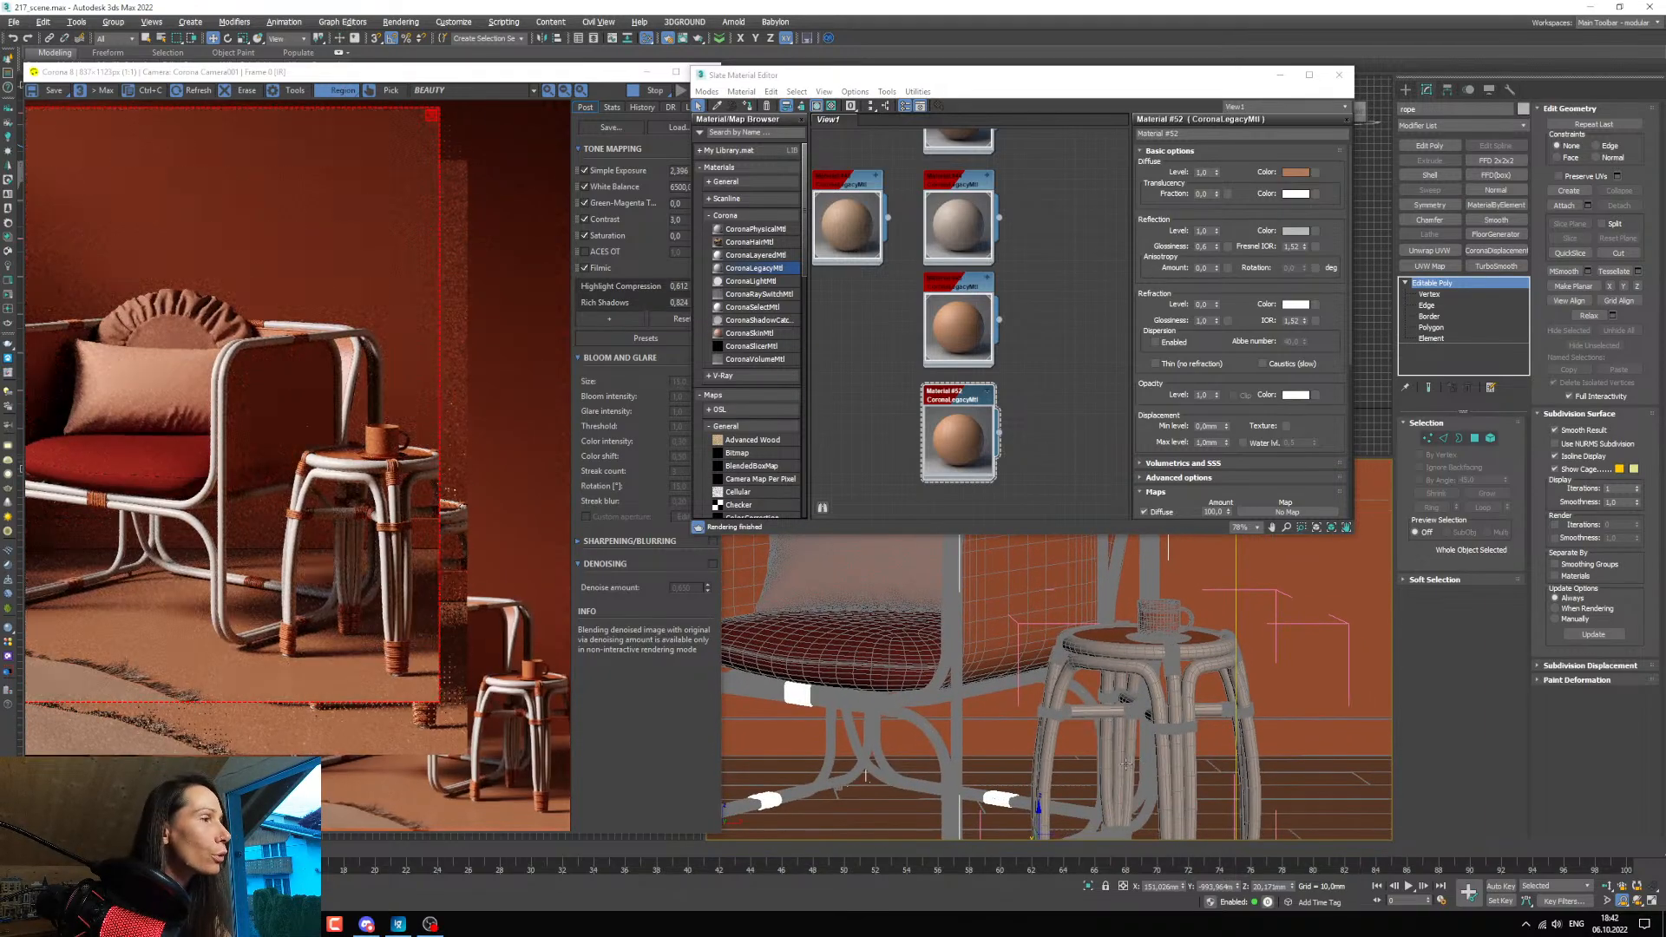
click(647, 71)
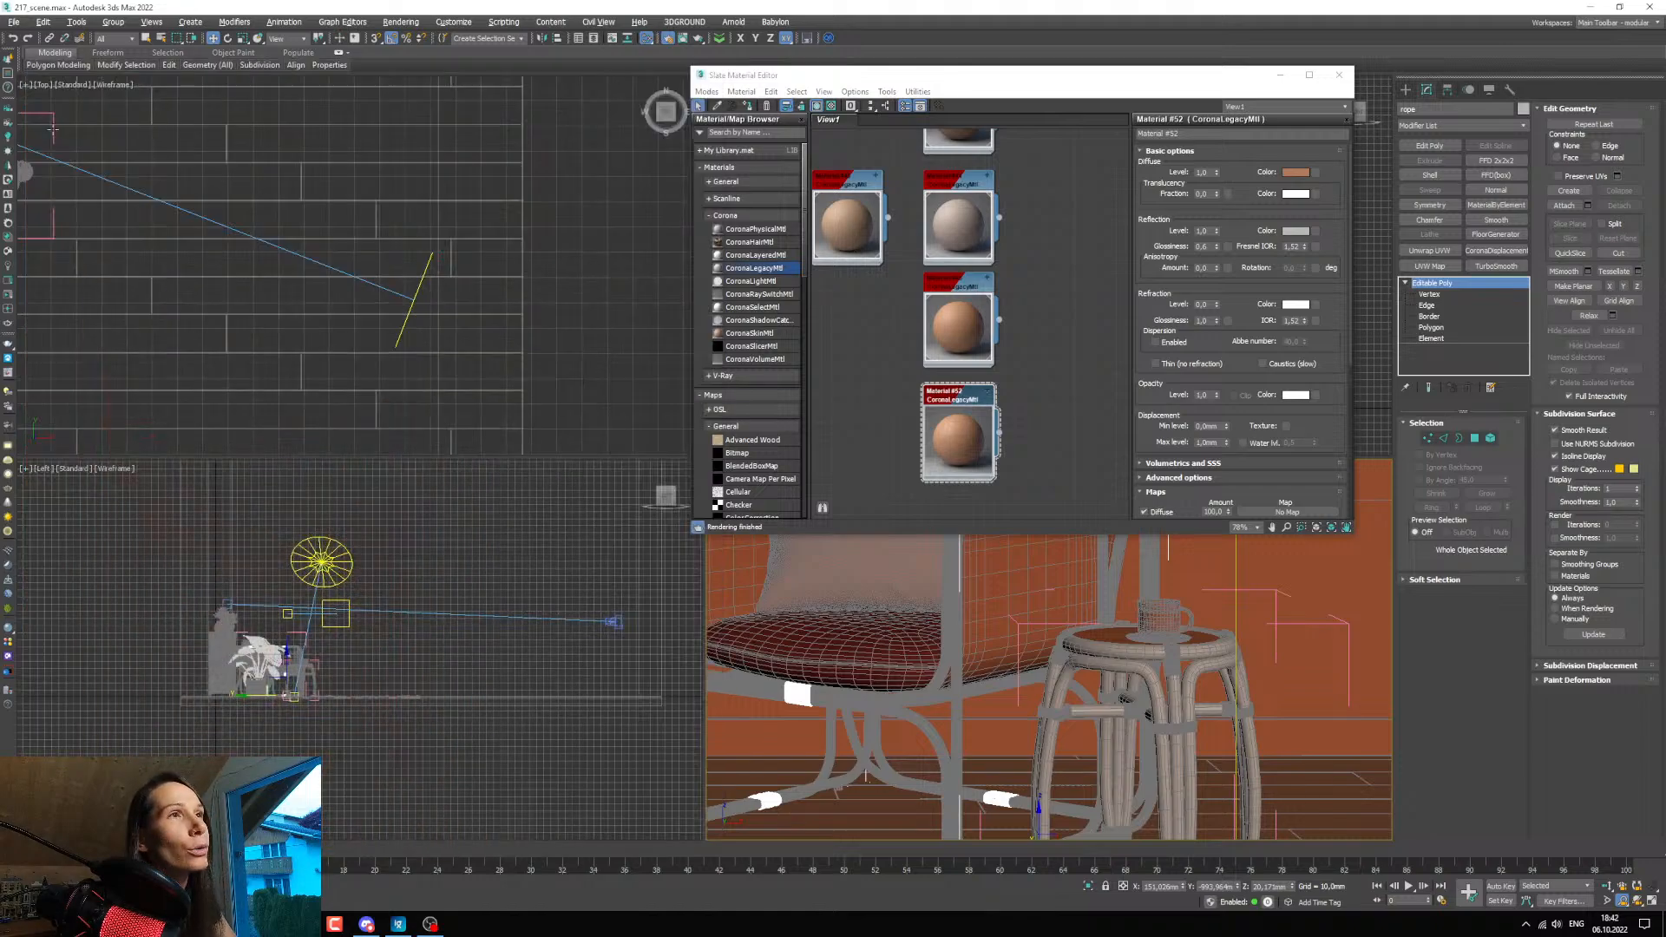
drag(1105, 82, 501, 224)
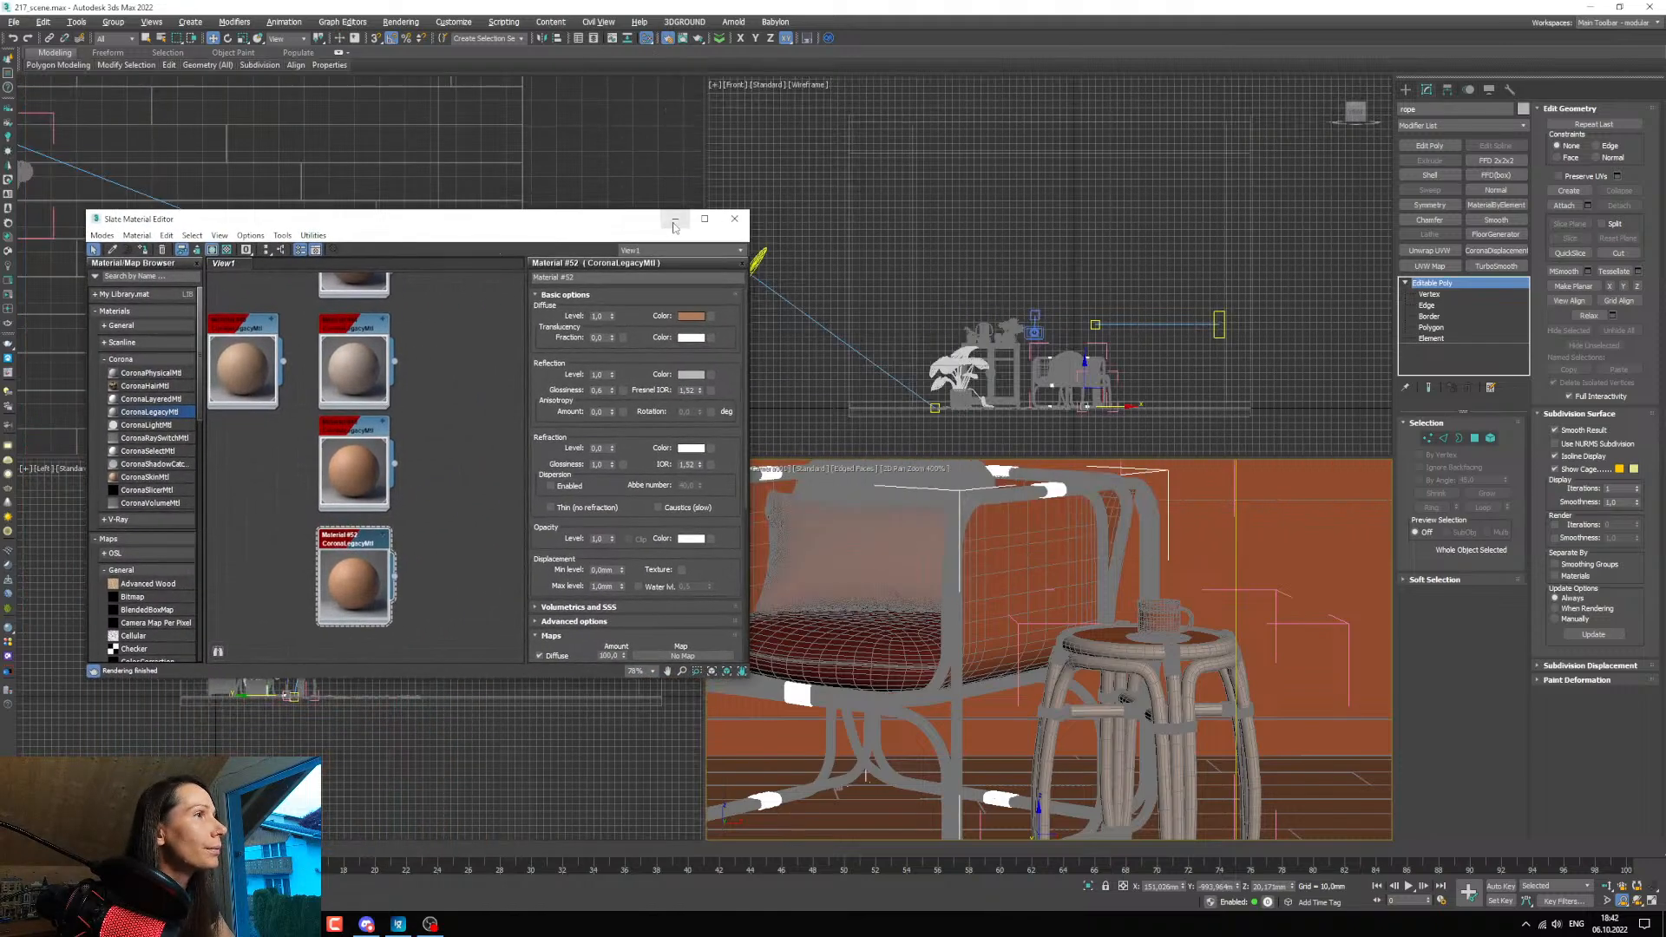
click(676, 219)
Use 2D Pan Zoom Mode in the camera view to add the side table's rope bindings to the selection.
click(717, 472)
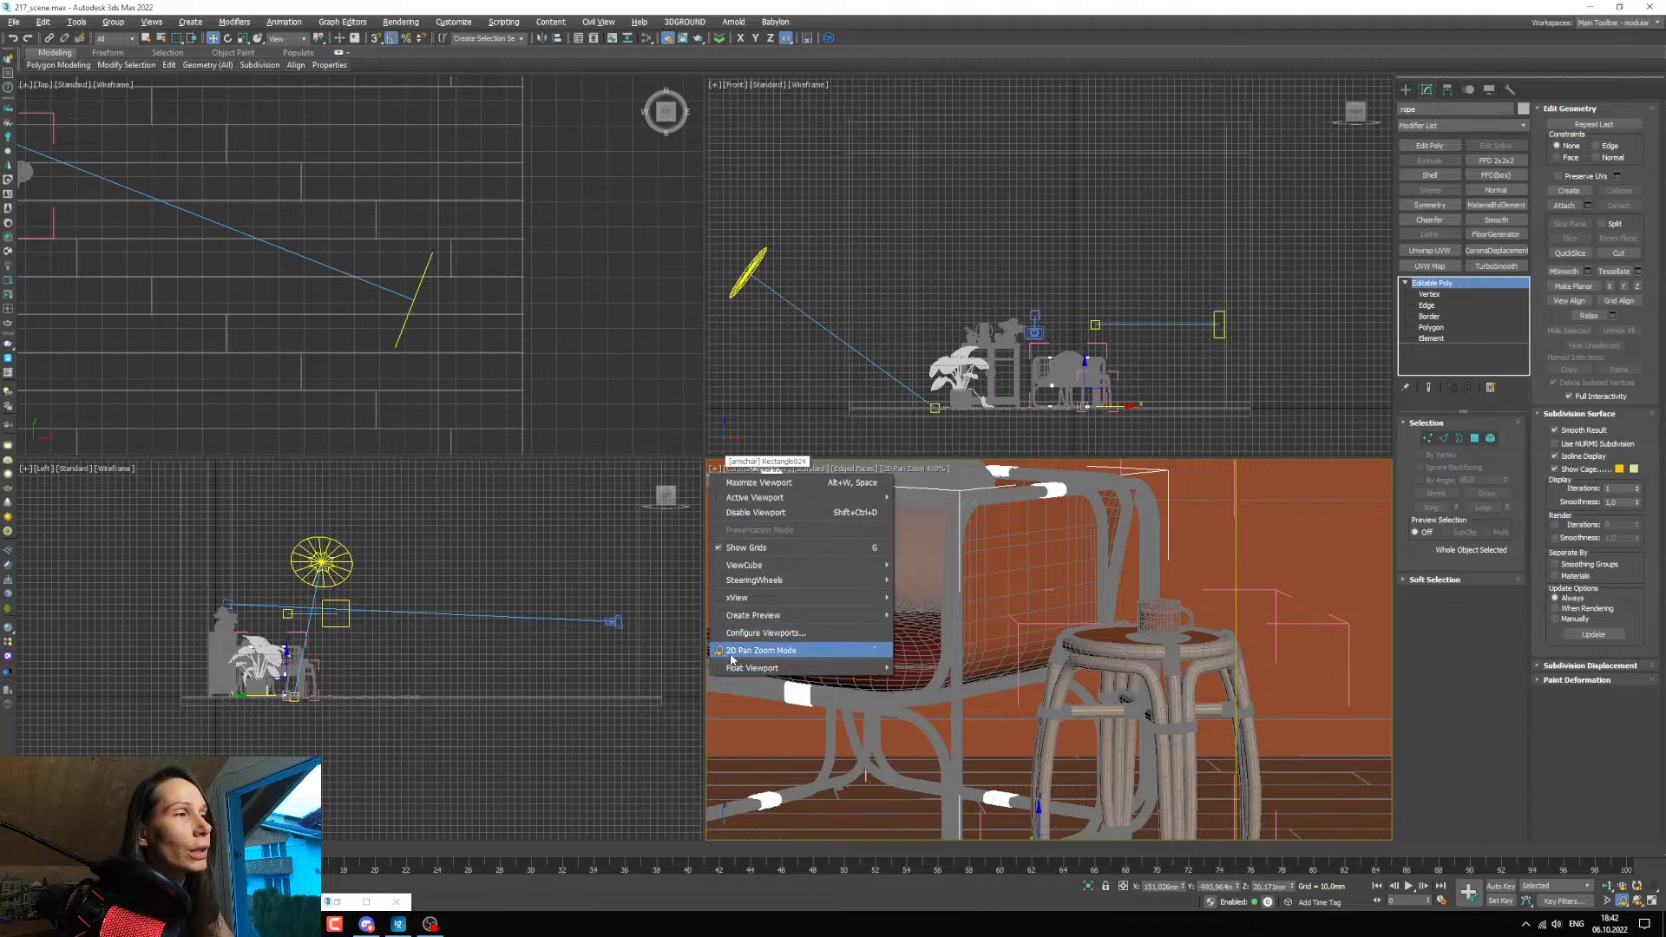
click(840, 650)
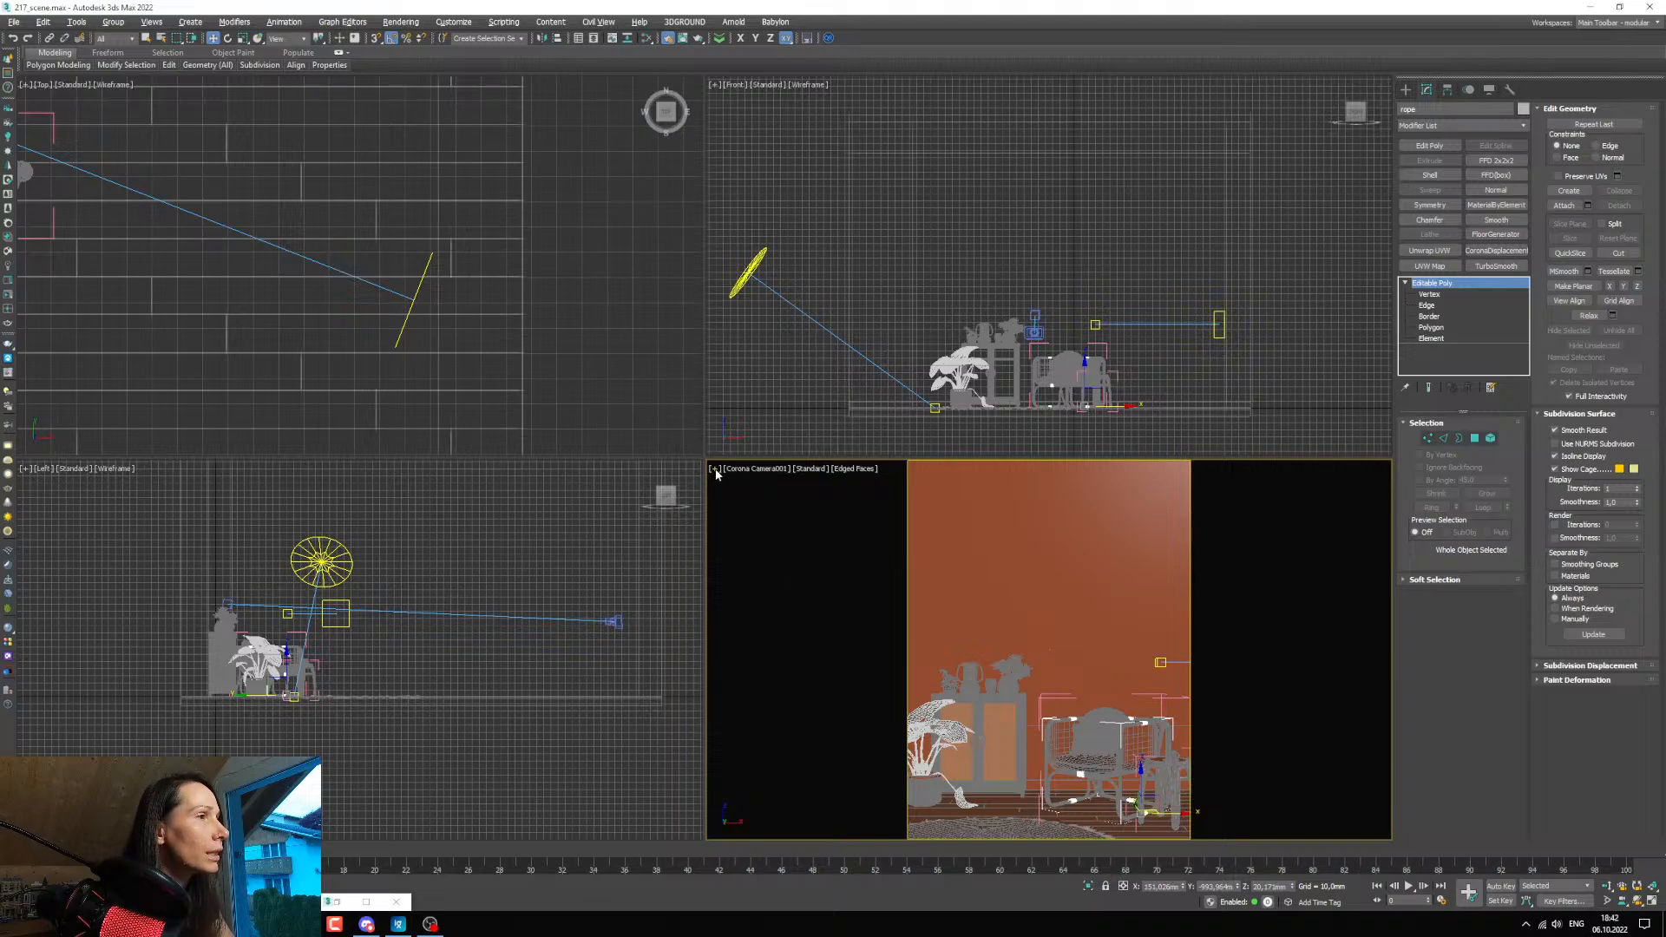
scroll(978, 683, up, 10)
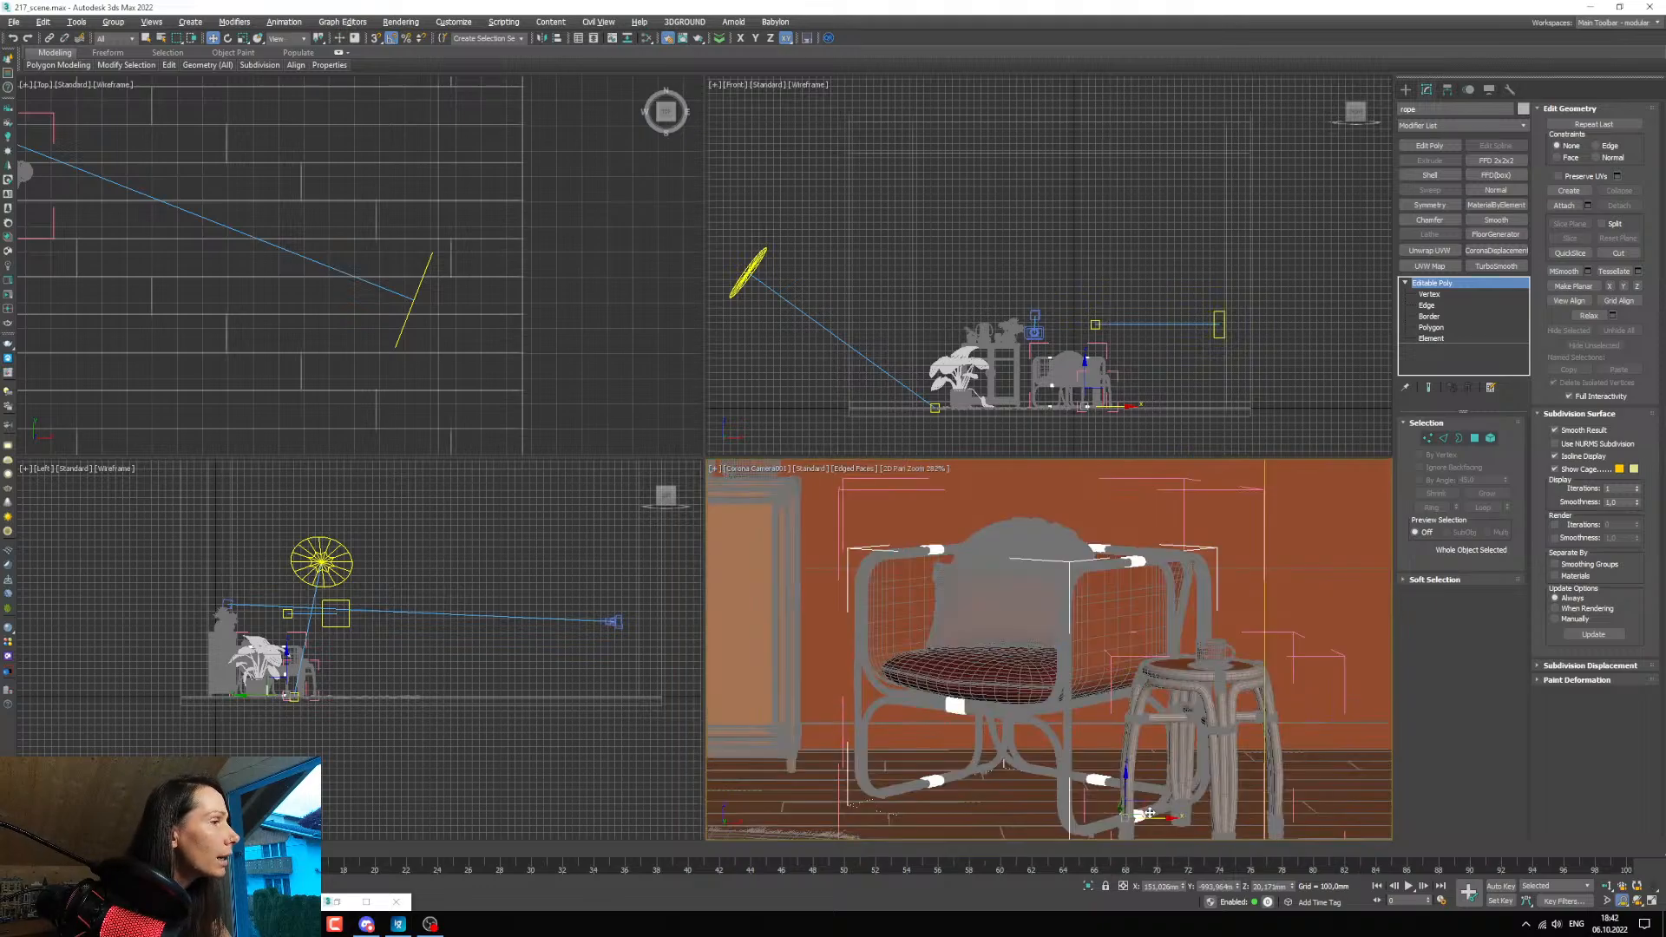
scroll(978, 683, down, 2)
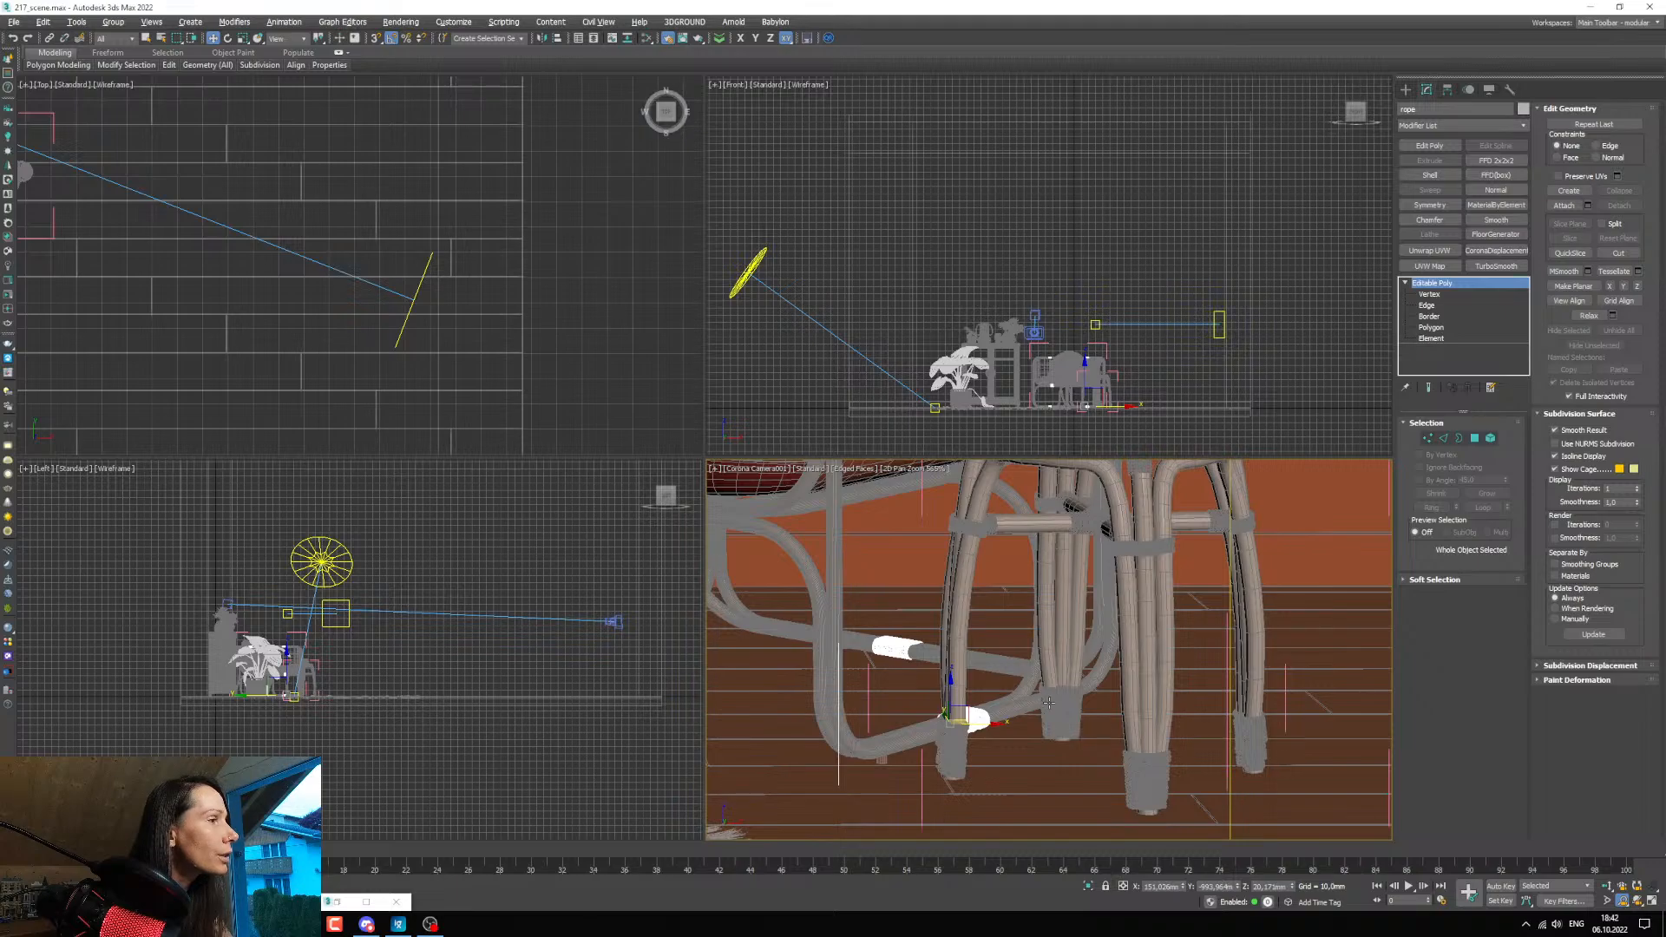
ctrl+click(1060, 731)
scroll(1064, 699, down, 5)
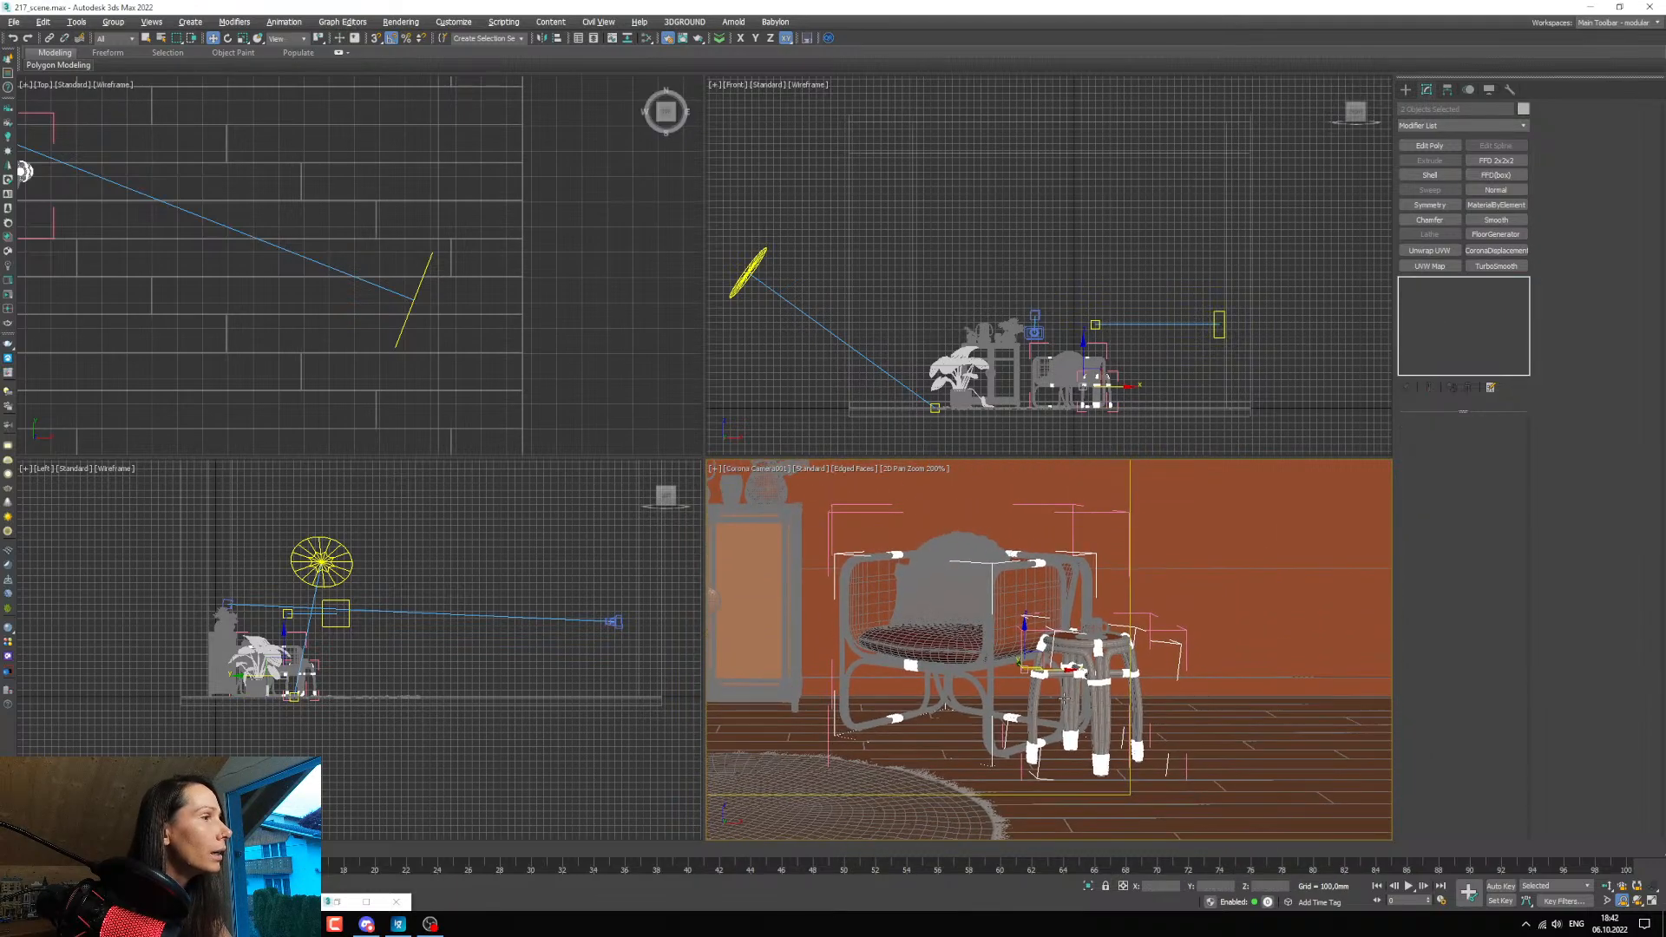
scroll(1064, 699, down, 6)
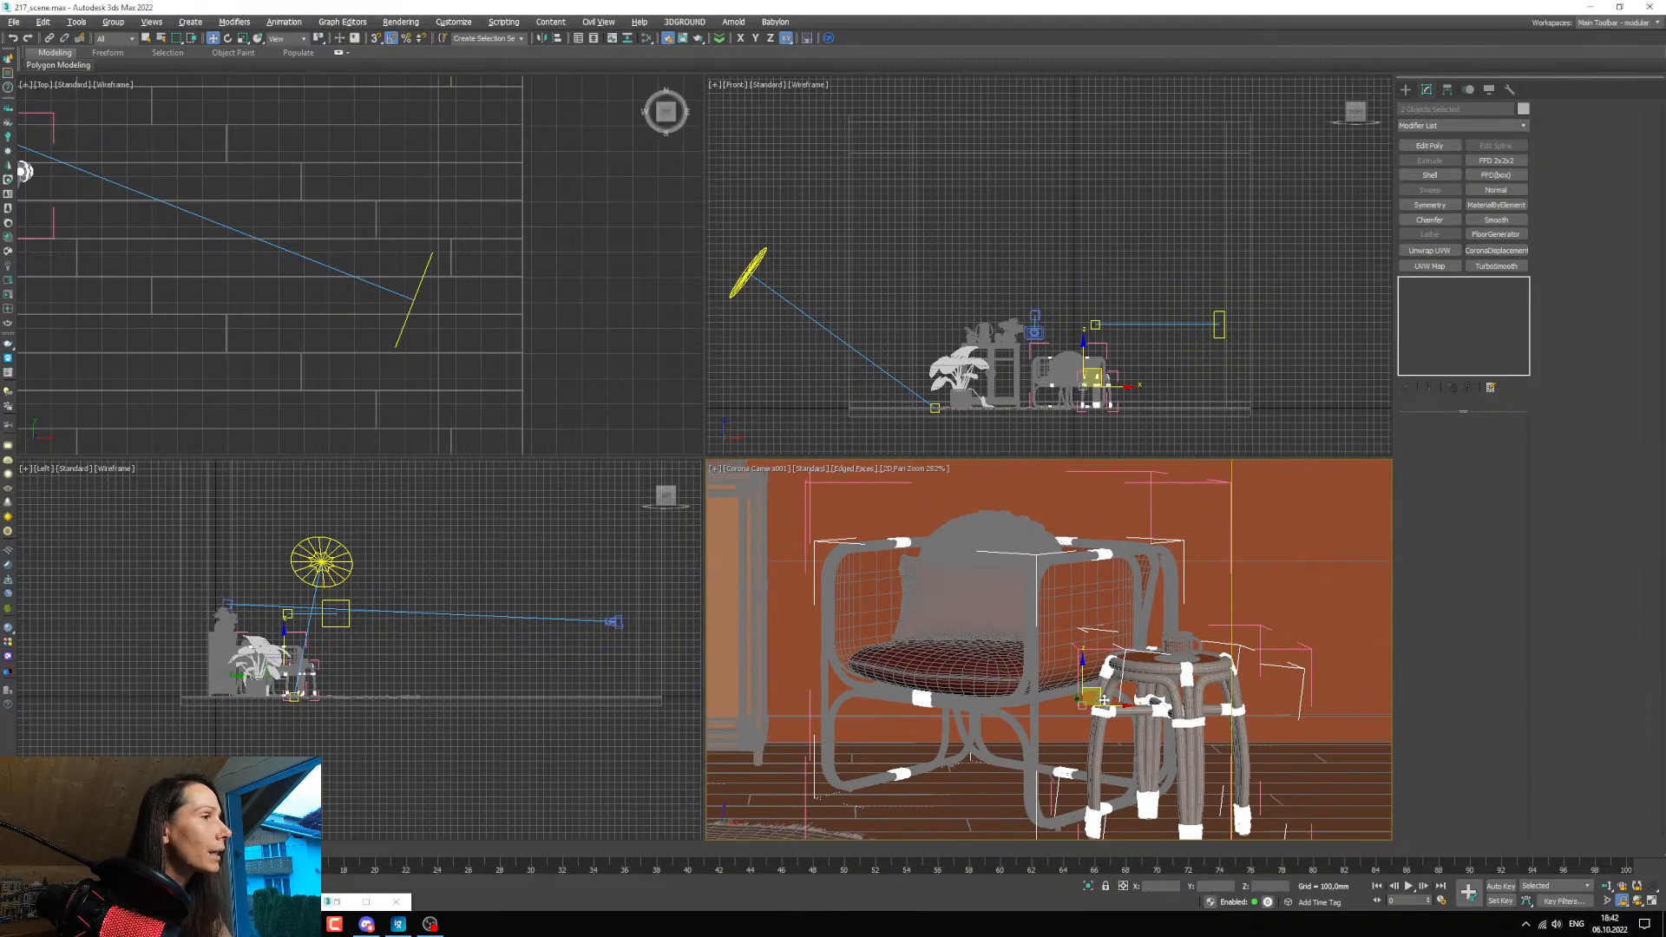
Bring back the render window and material editor and assign the copied cabinet material to the selected rope bindings.
click(217, 902)
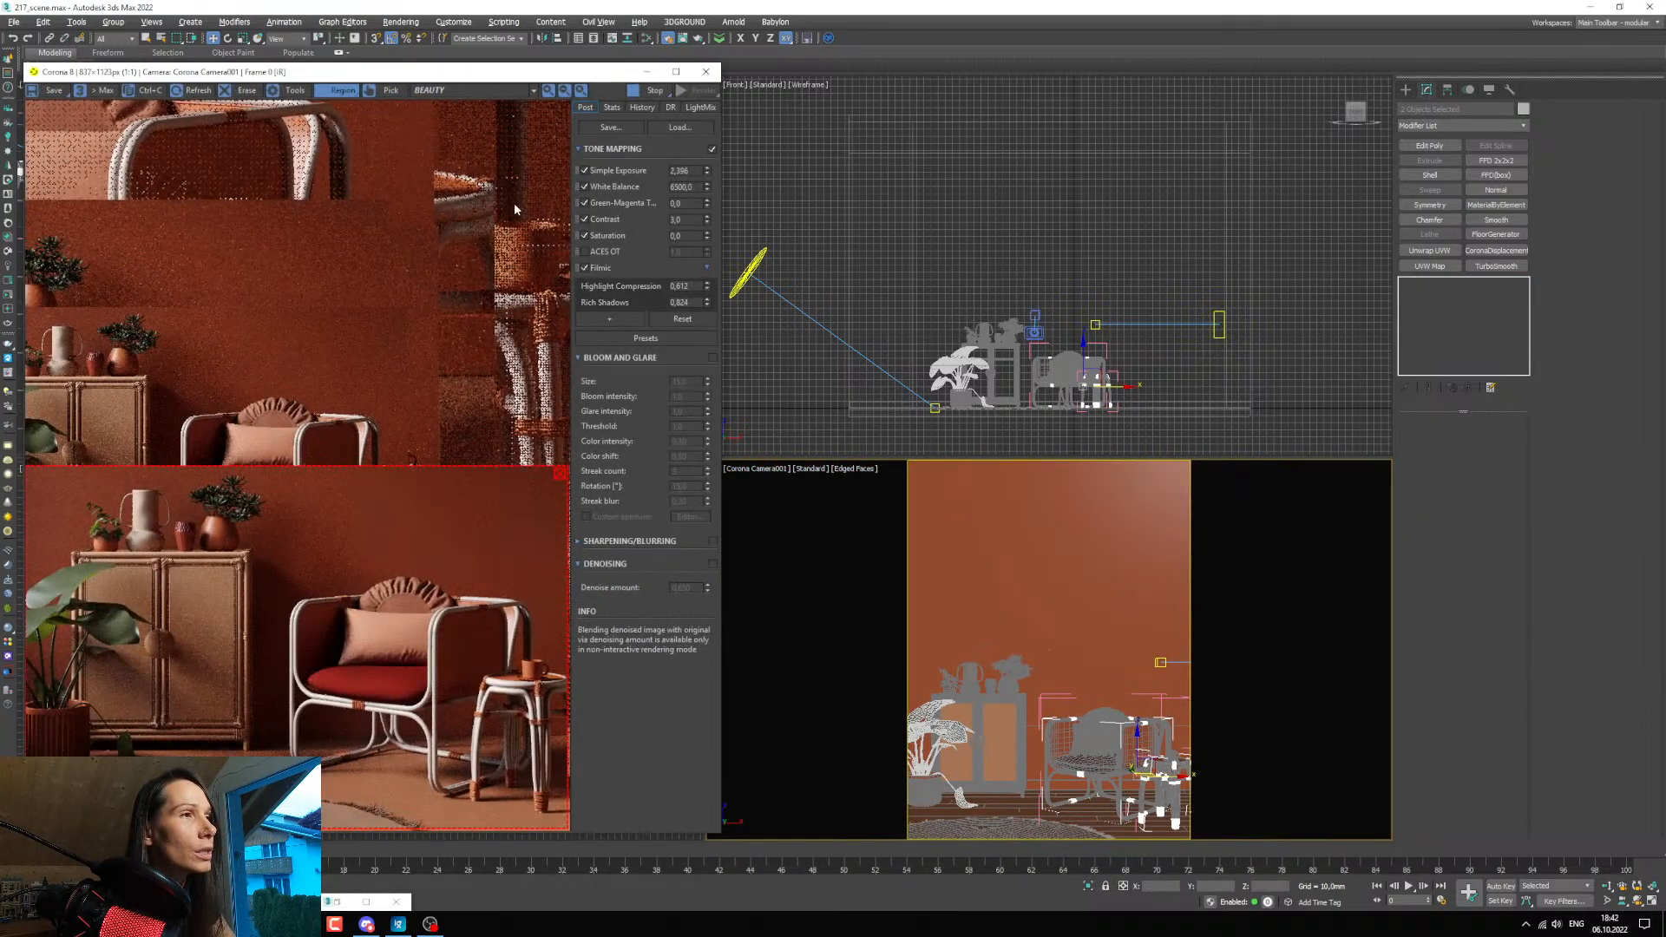
key(m)
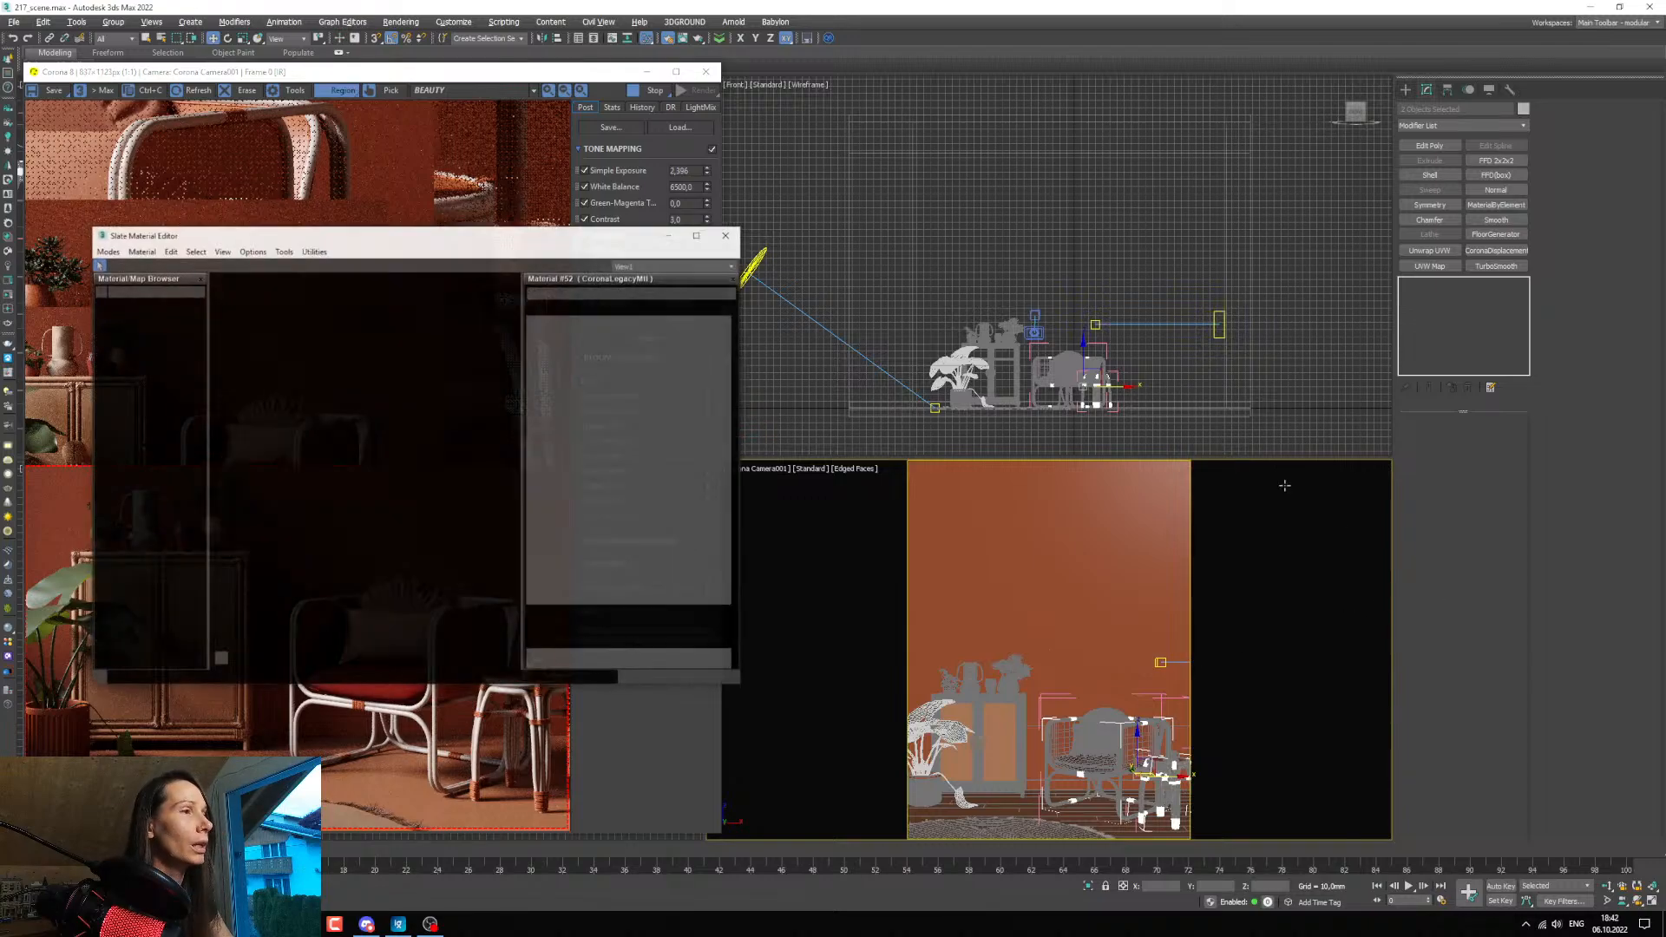
drag(467, 231, 1062, 252)
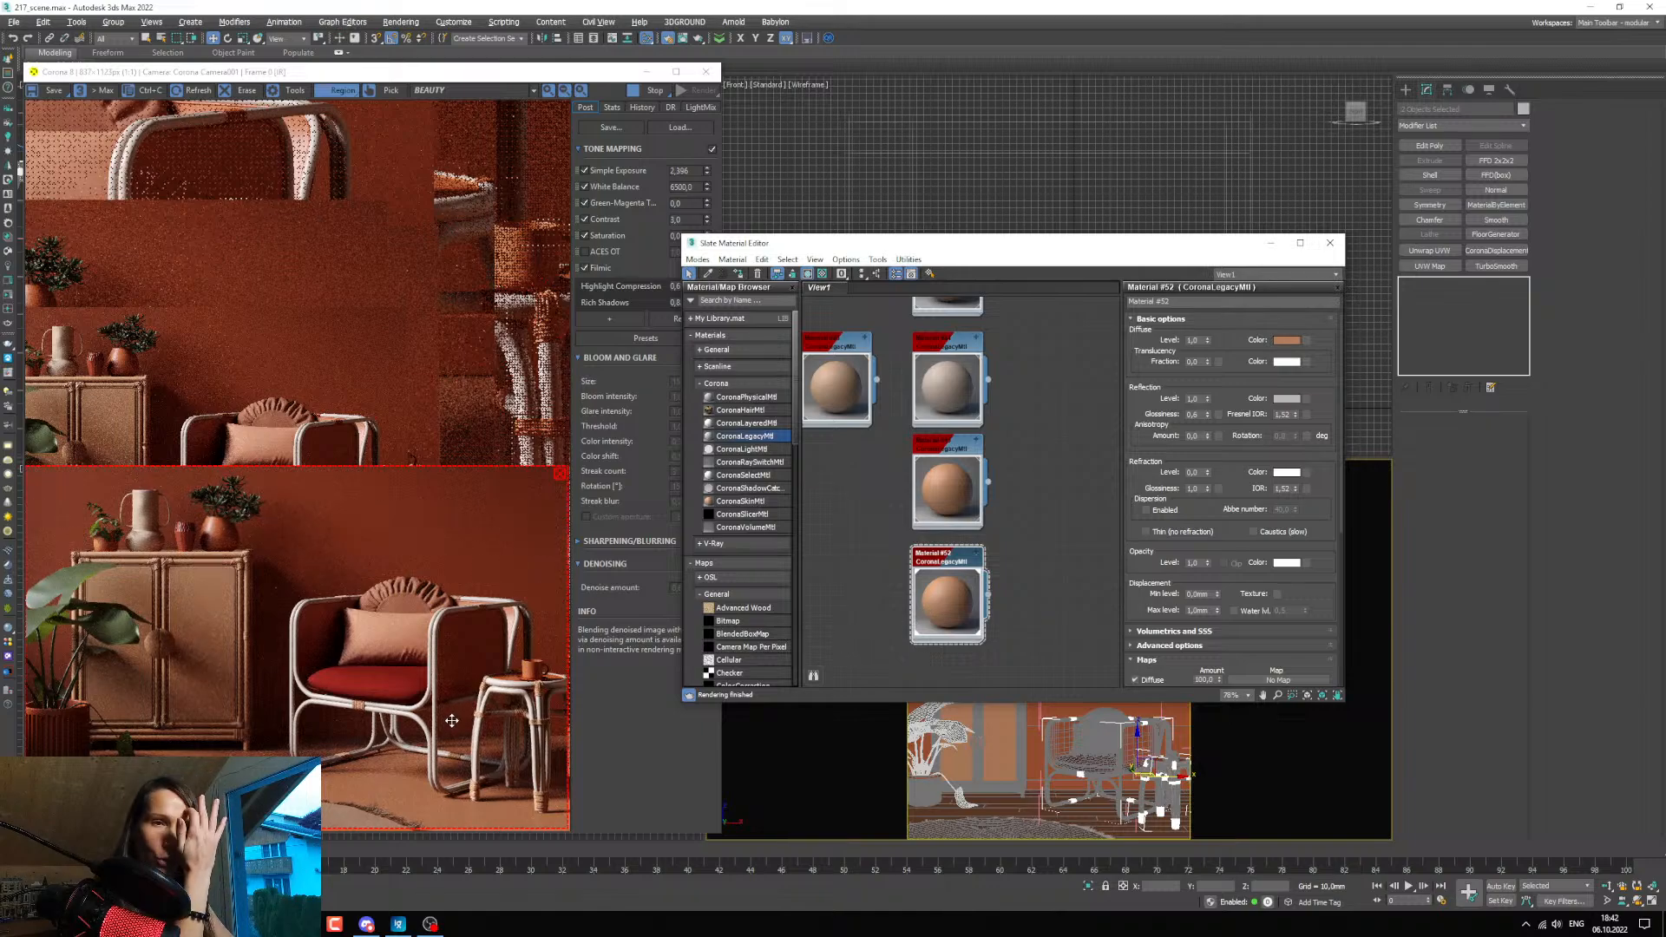
middle_drag(1051, 566, 1023, 465)
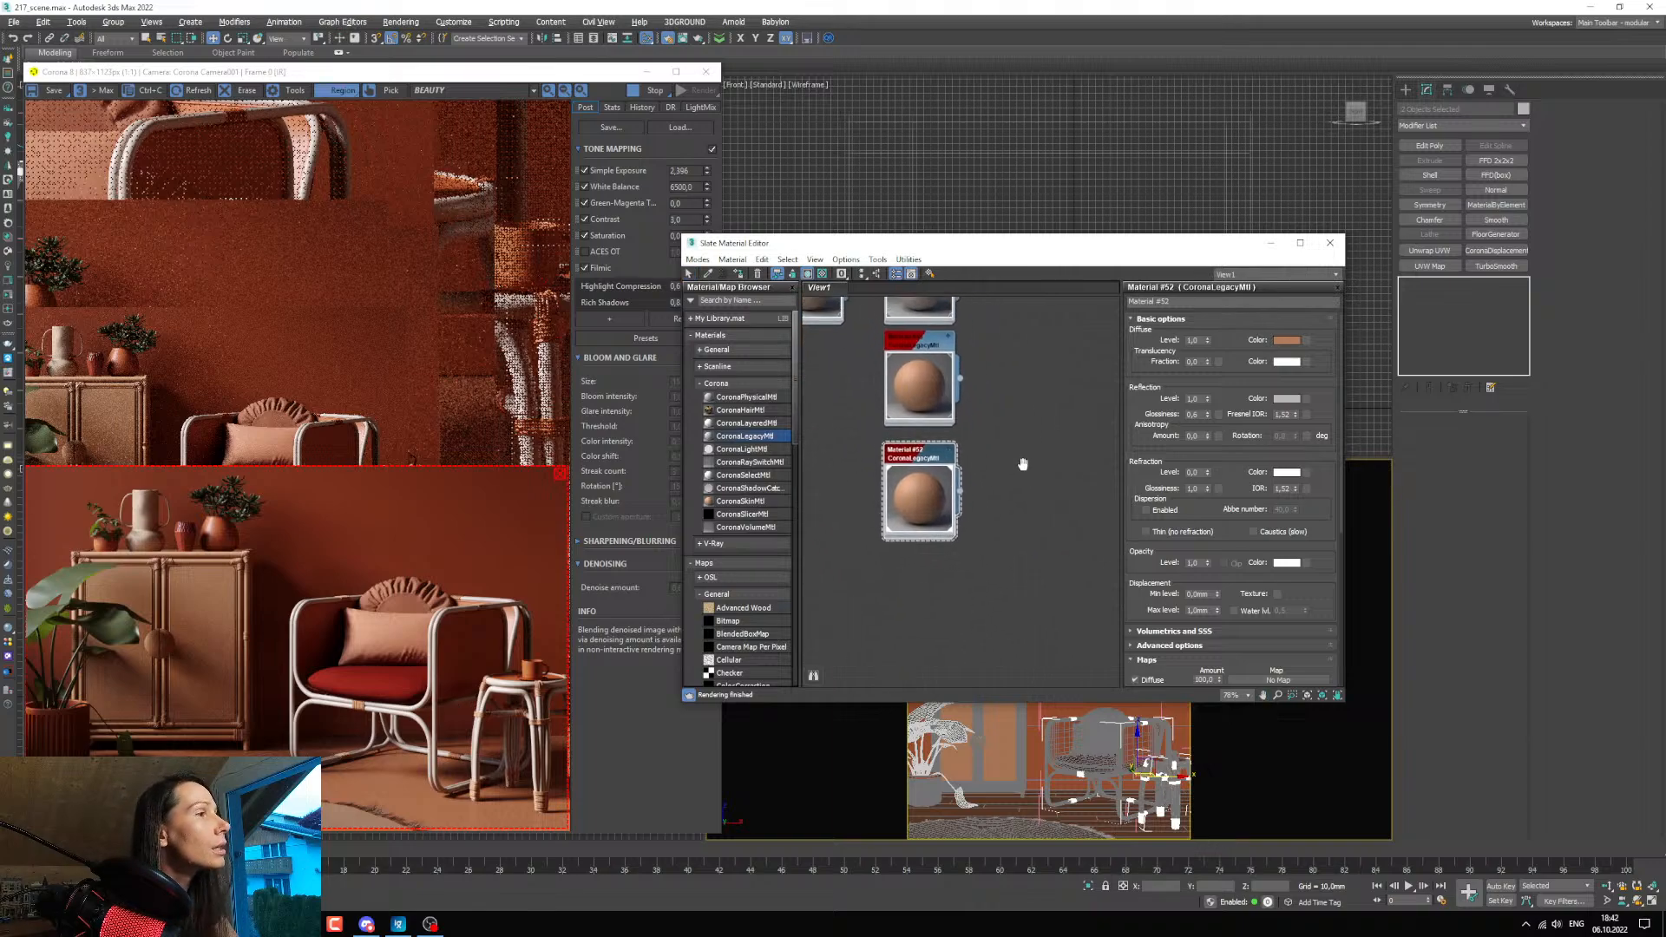
scroll(1026, 469, up, 1)
Darken the rope material's diffuse colour to hue about 13, saturation 194 and value 58, checking it in the render.
click(1290, 341)
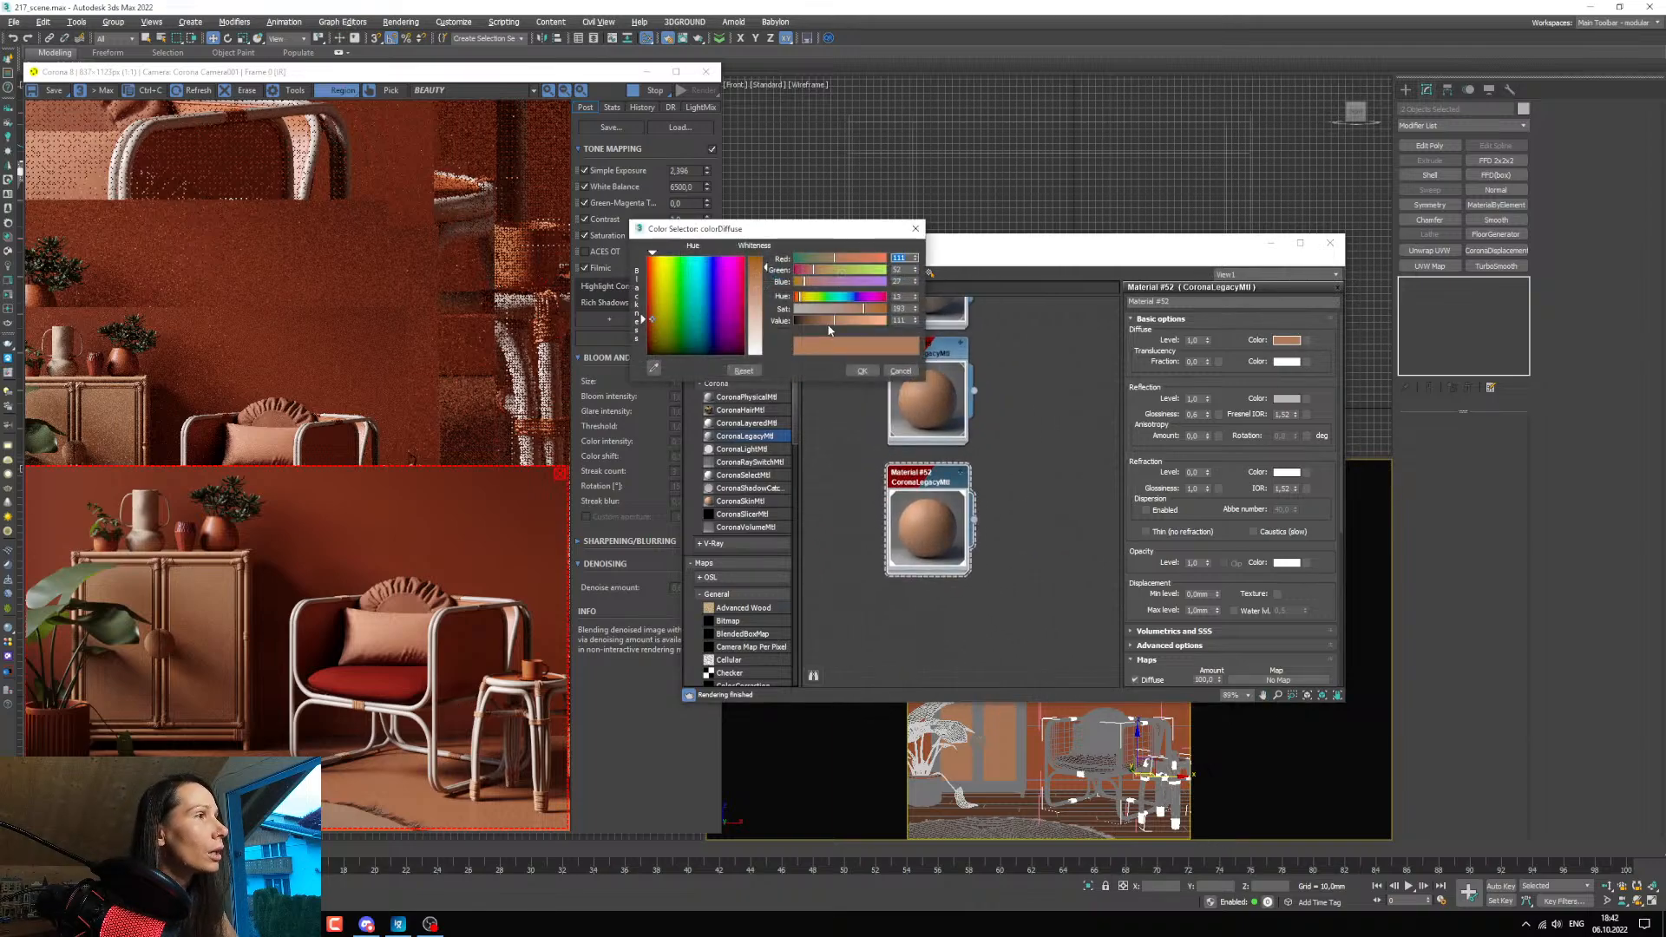
drag(829, 330, 867, 309)
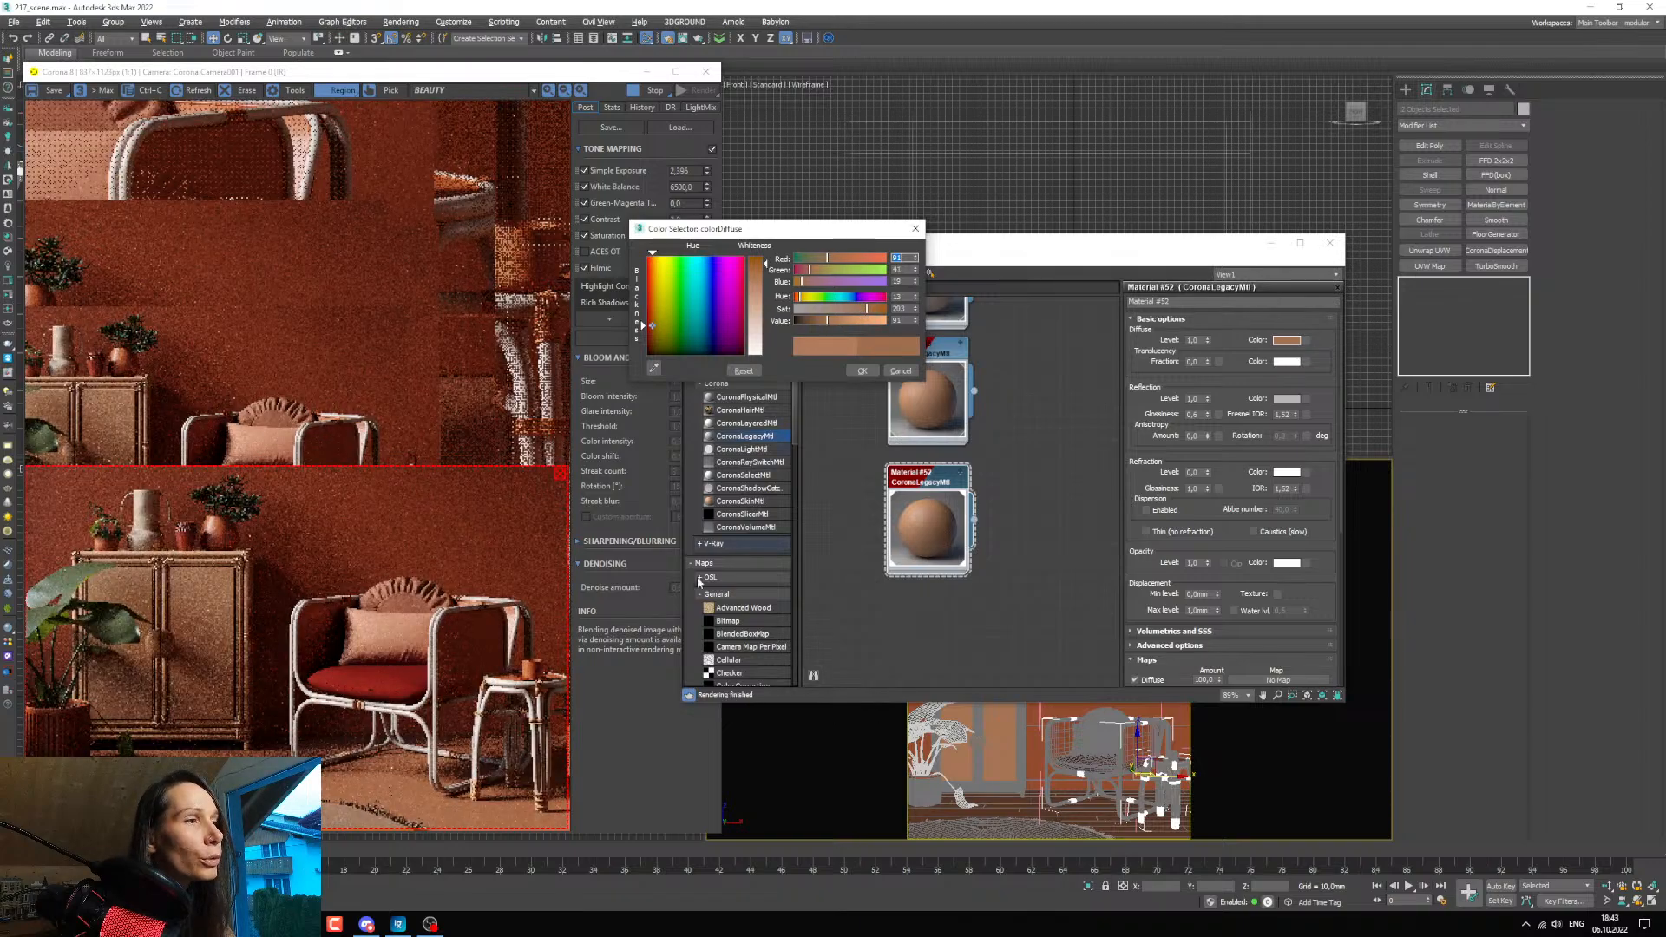
scroll(370, 710, up, 2)
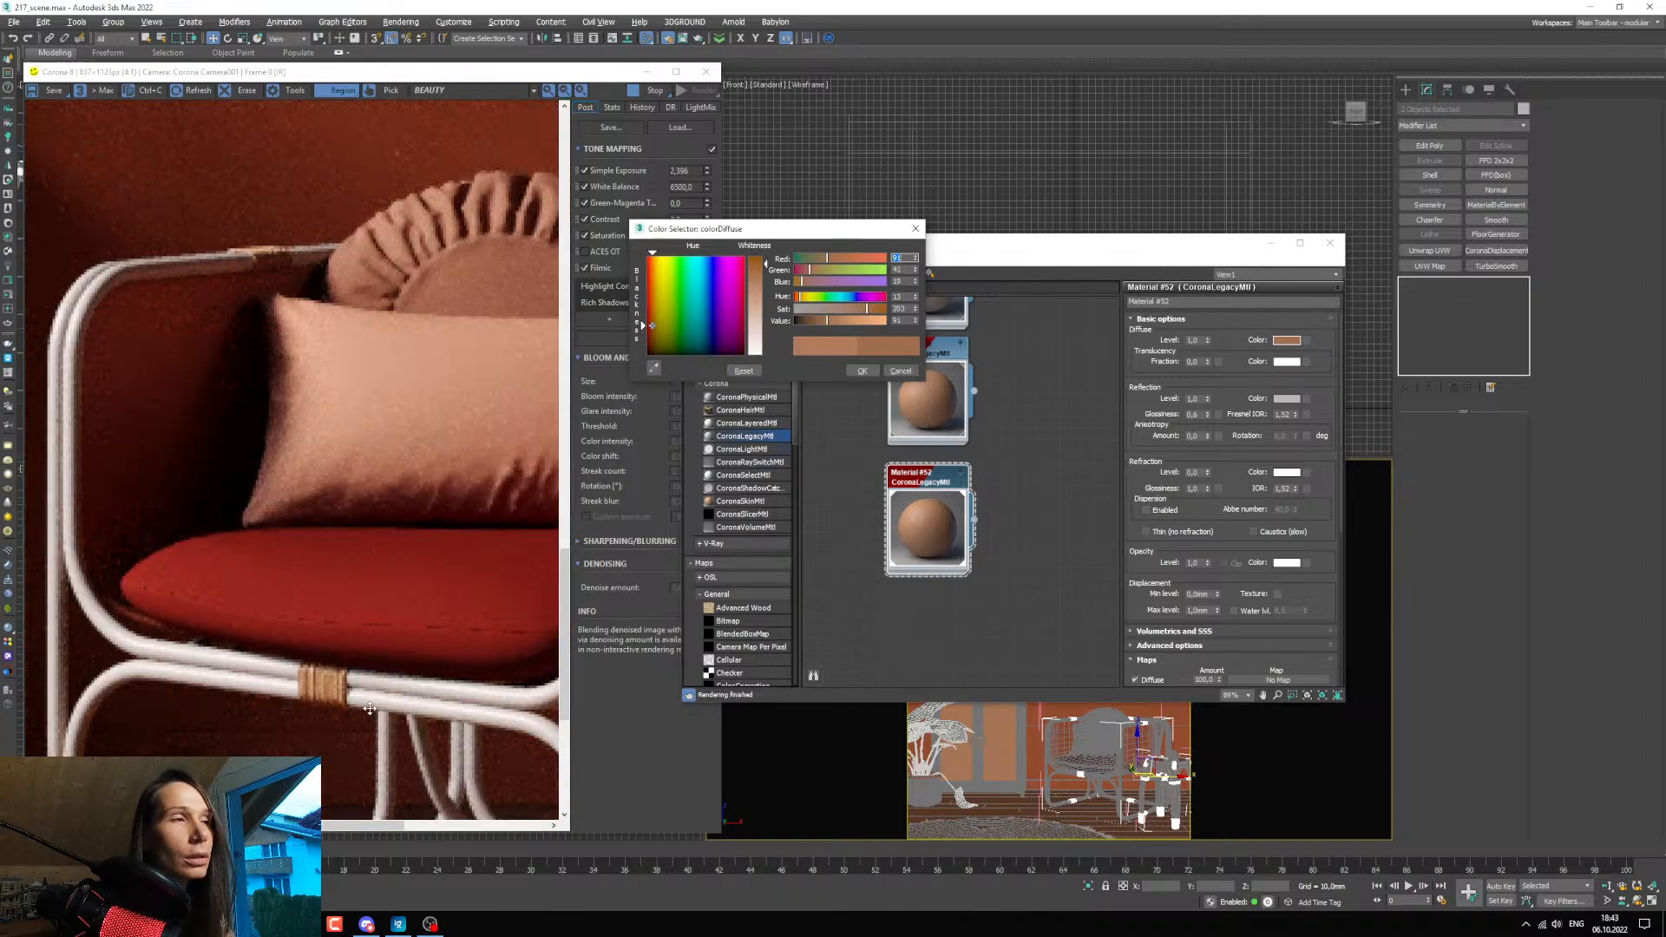
scroll(370, 709, down, 1)
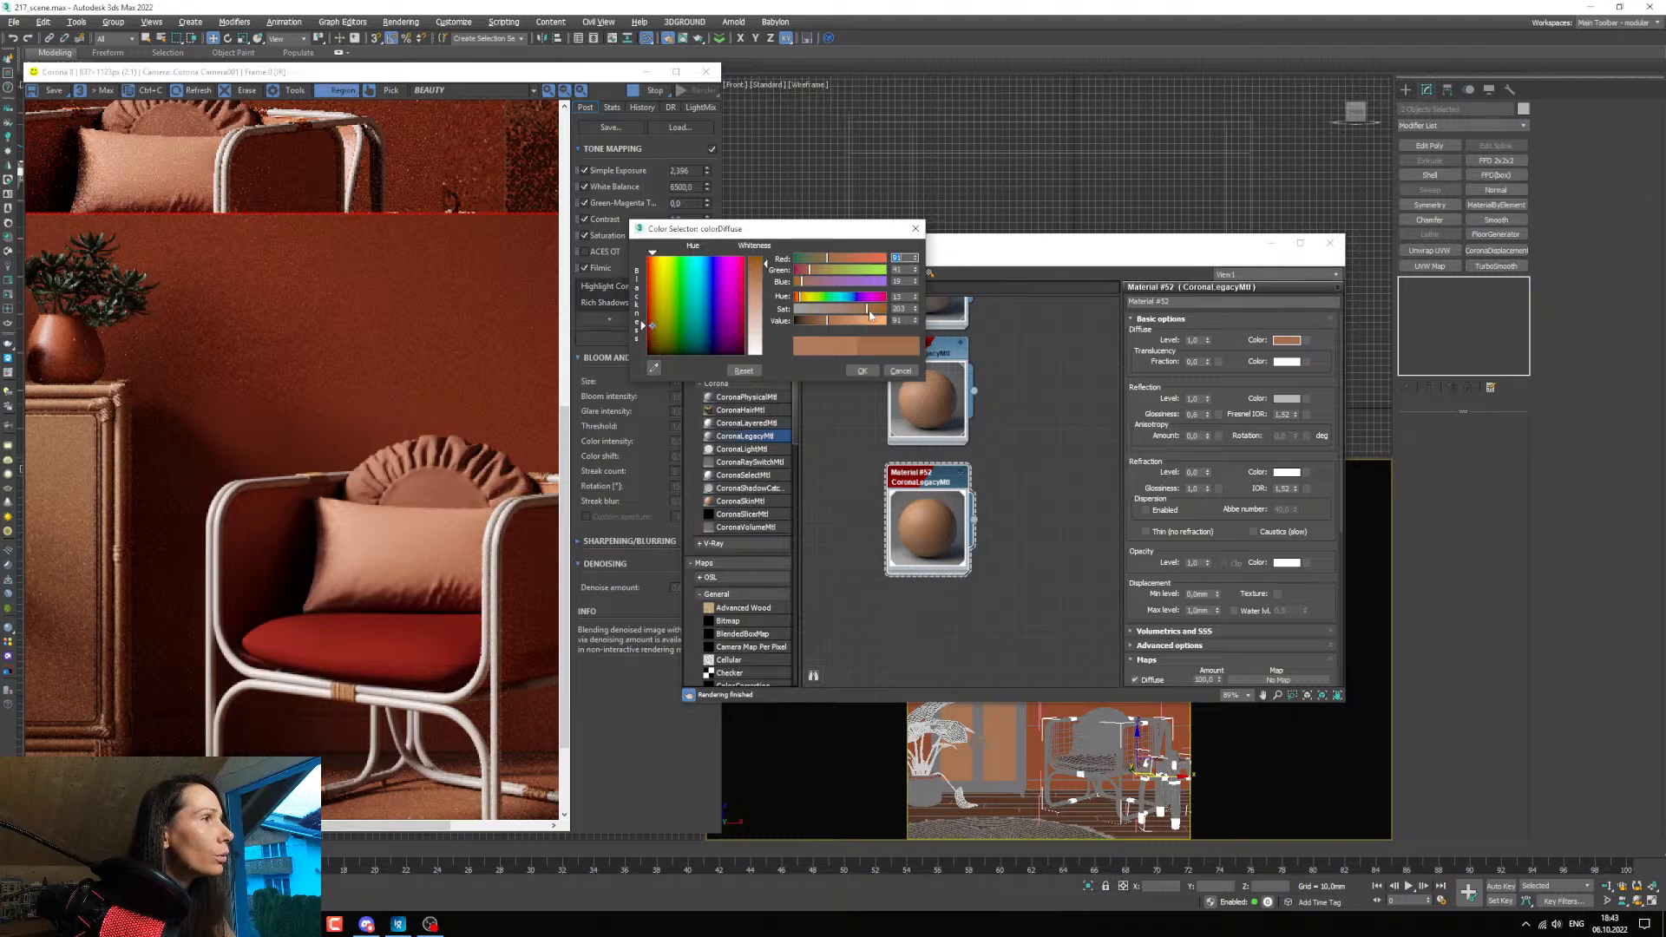
drag(825, 320, 816, 322)
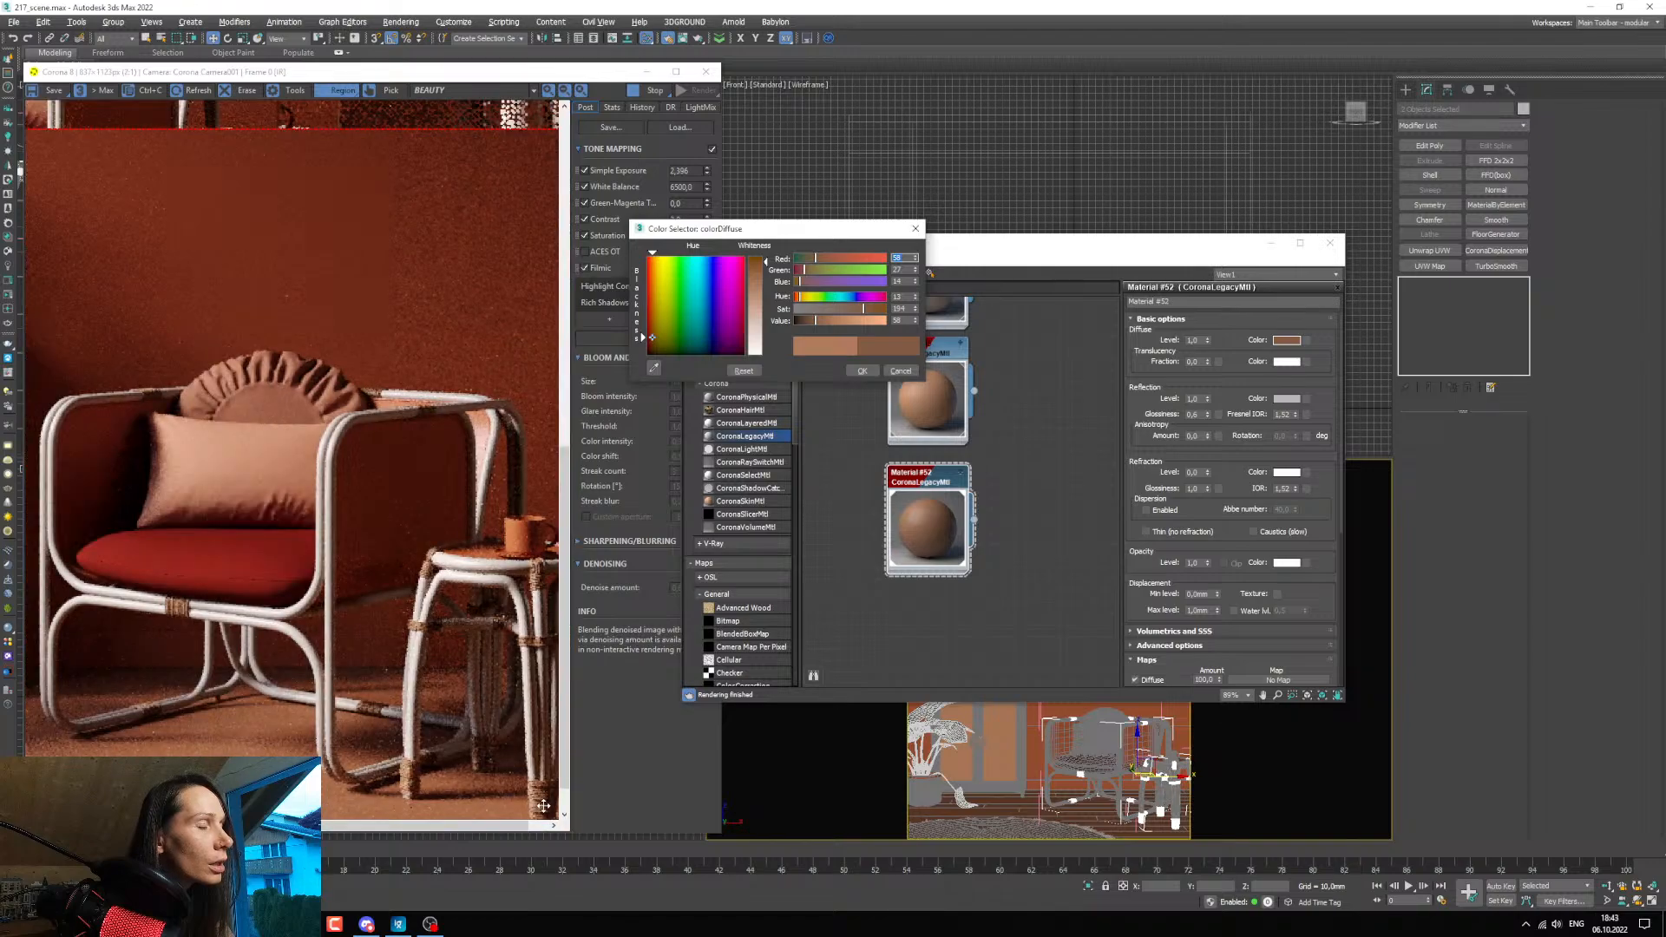
drag(544, 806, 497, 746)
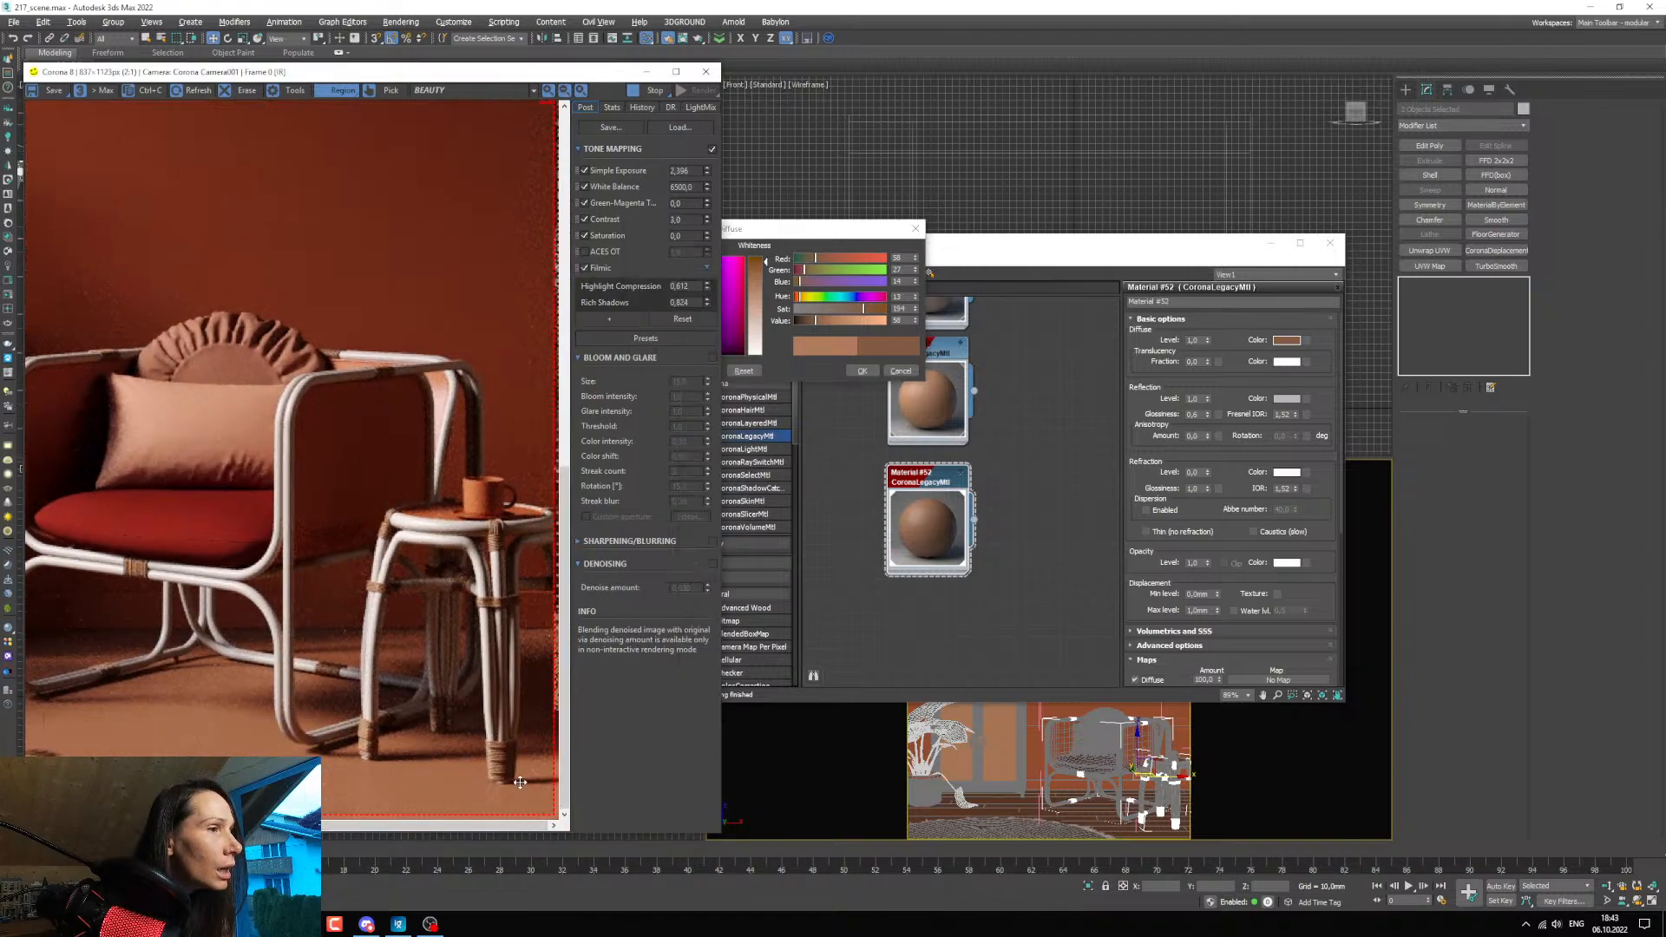
scroll(520, 781, up, 1)
scroll(522, 771, down, 1)
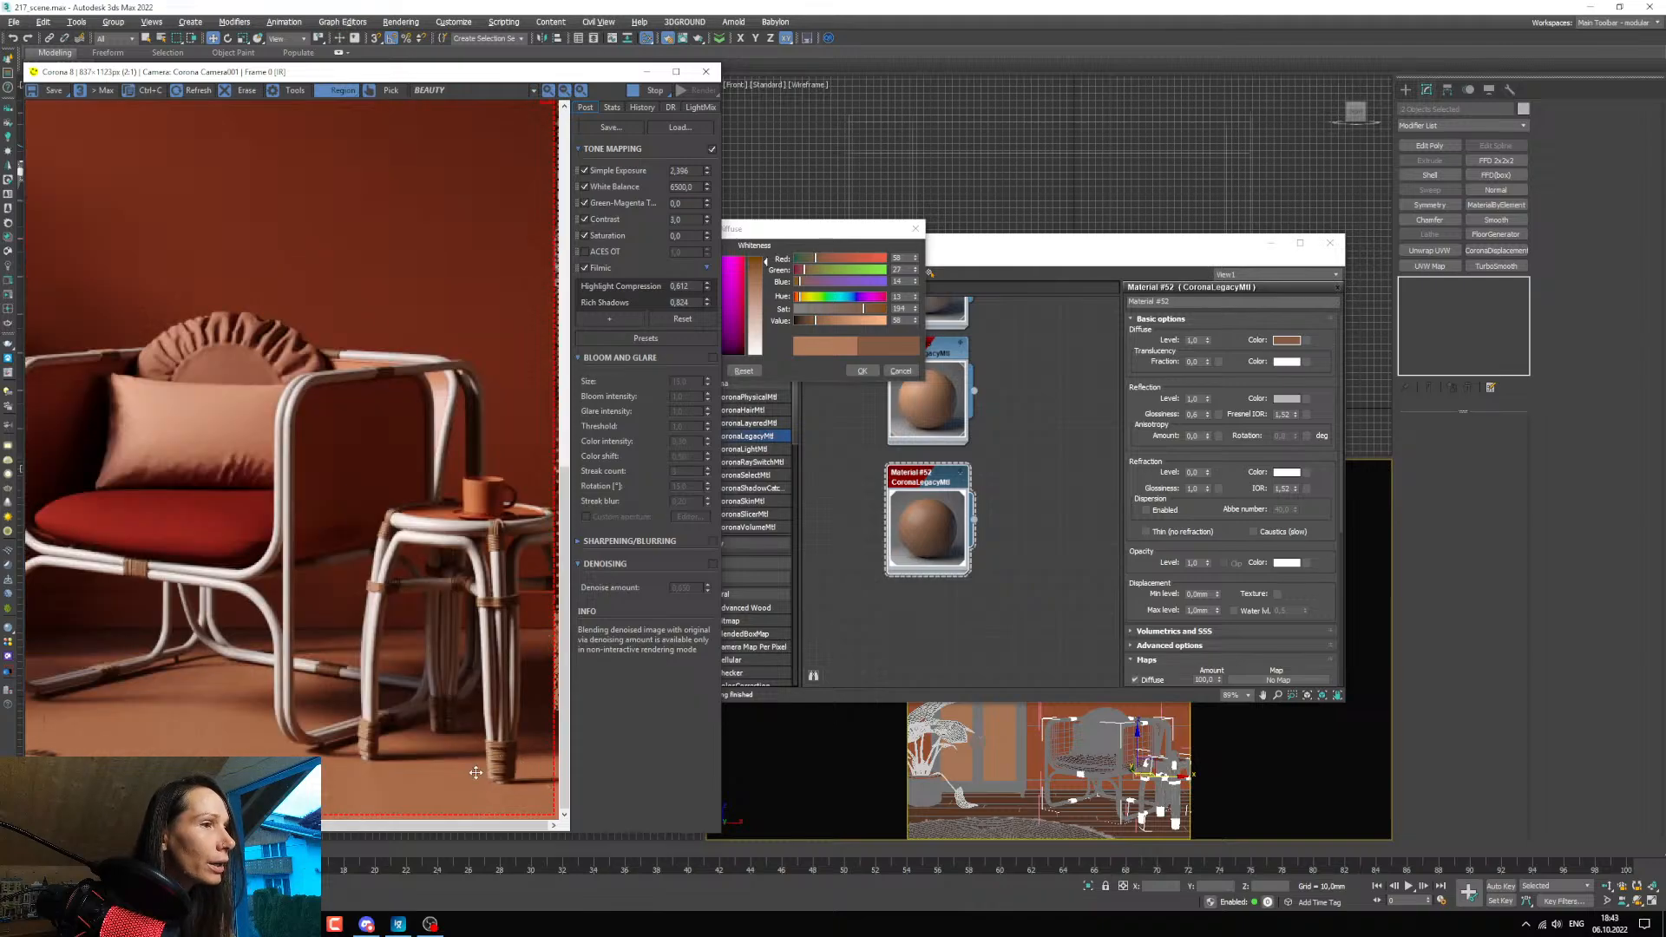
click(866, 370)
Set the rope material's reflection glossiness to 0,5.
double_click(1193, 414)
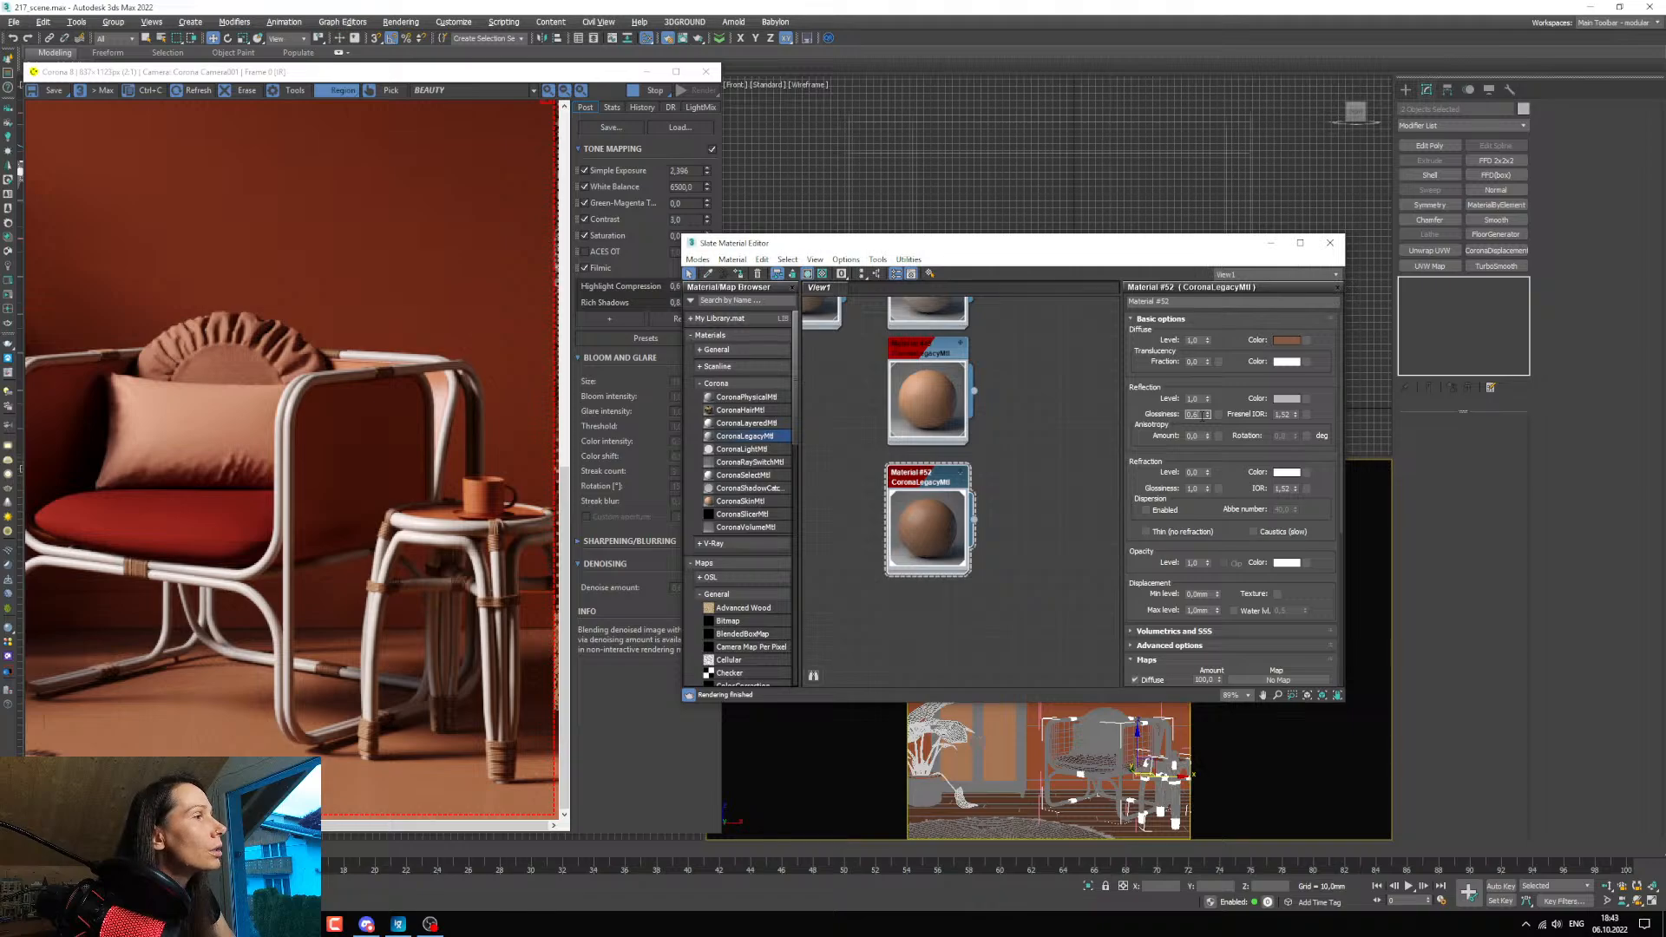
text(0,5)
key(Return)
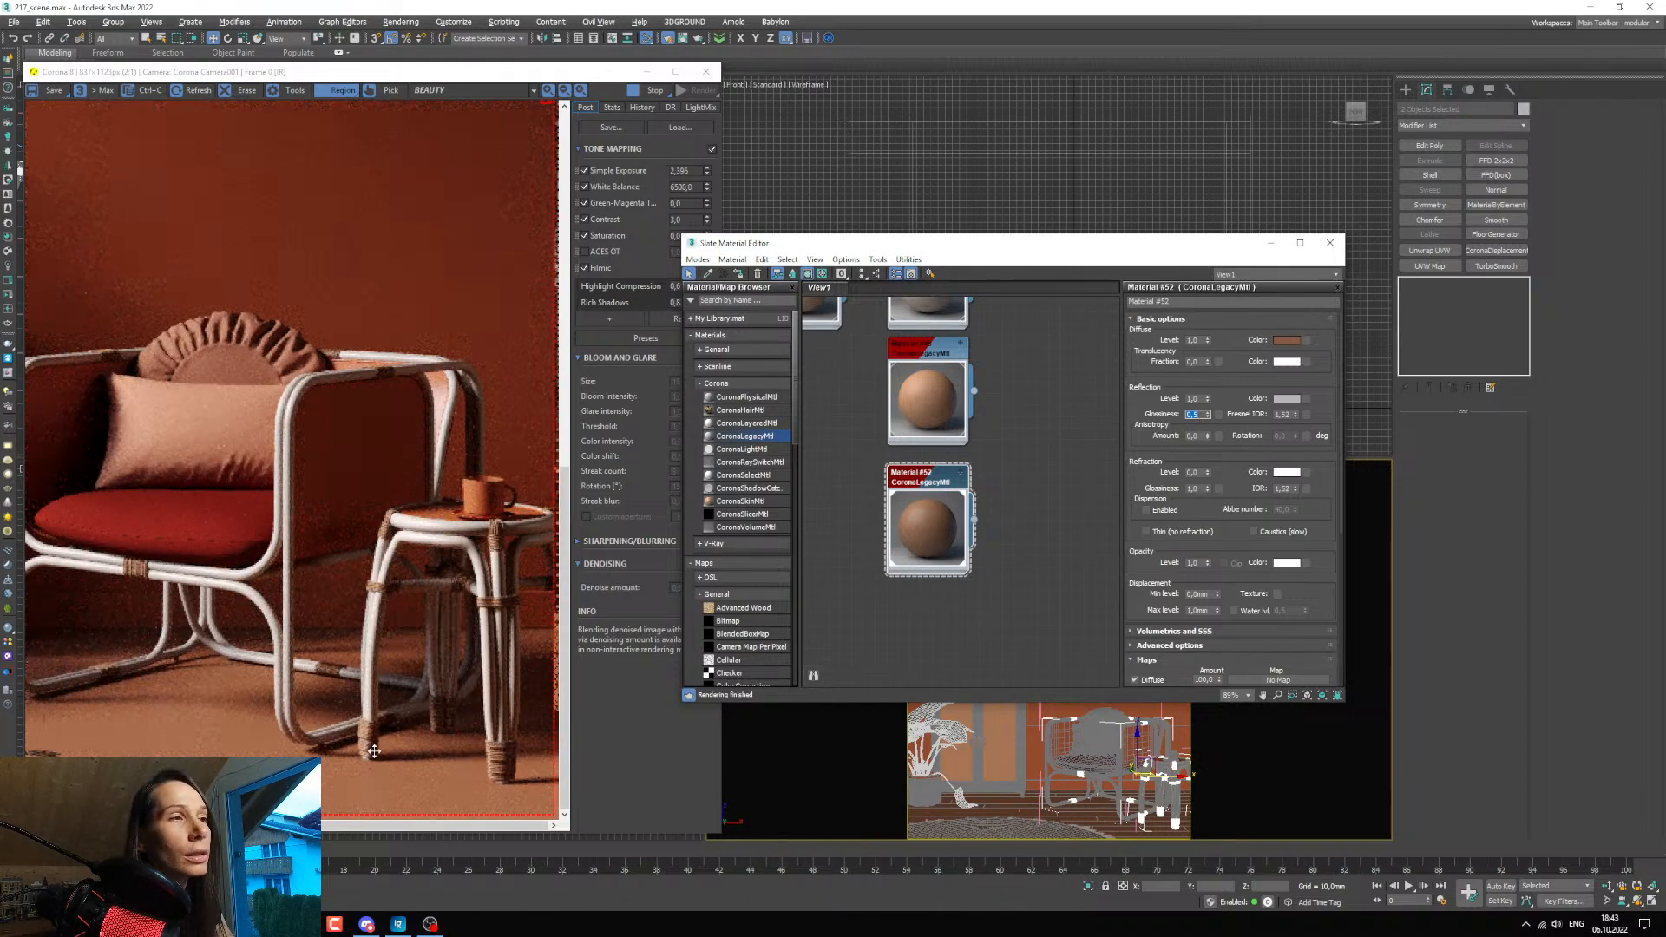
Set the rope material's reflection colour to a grey with value 90, checking the effect in the render.
click(1285, 398)
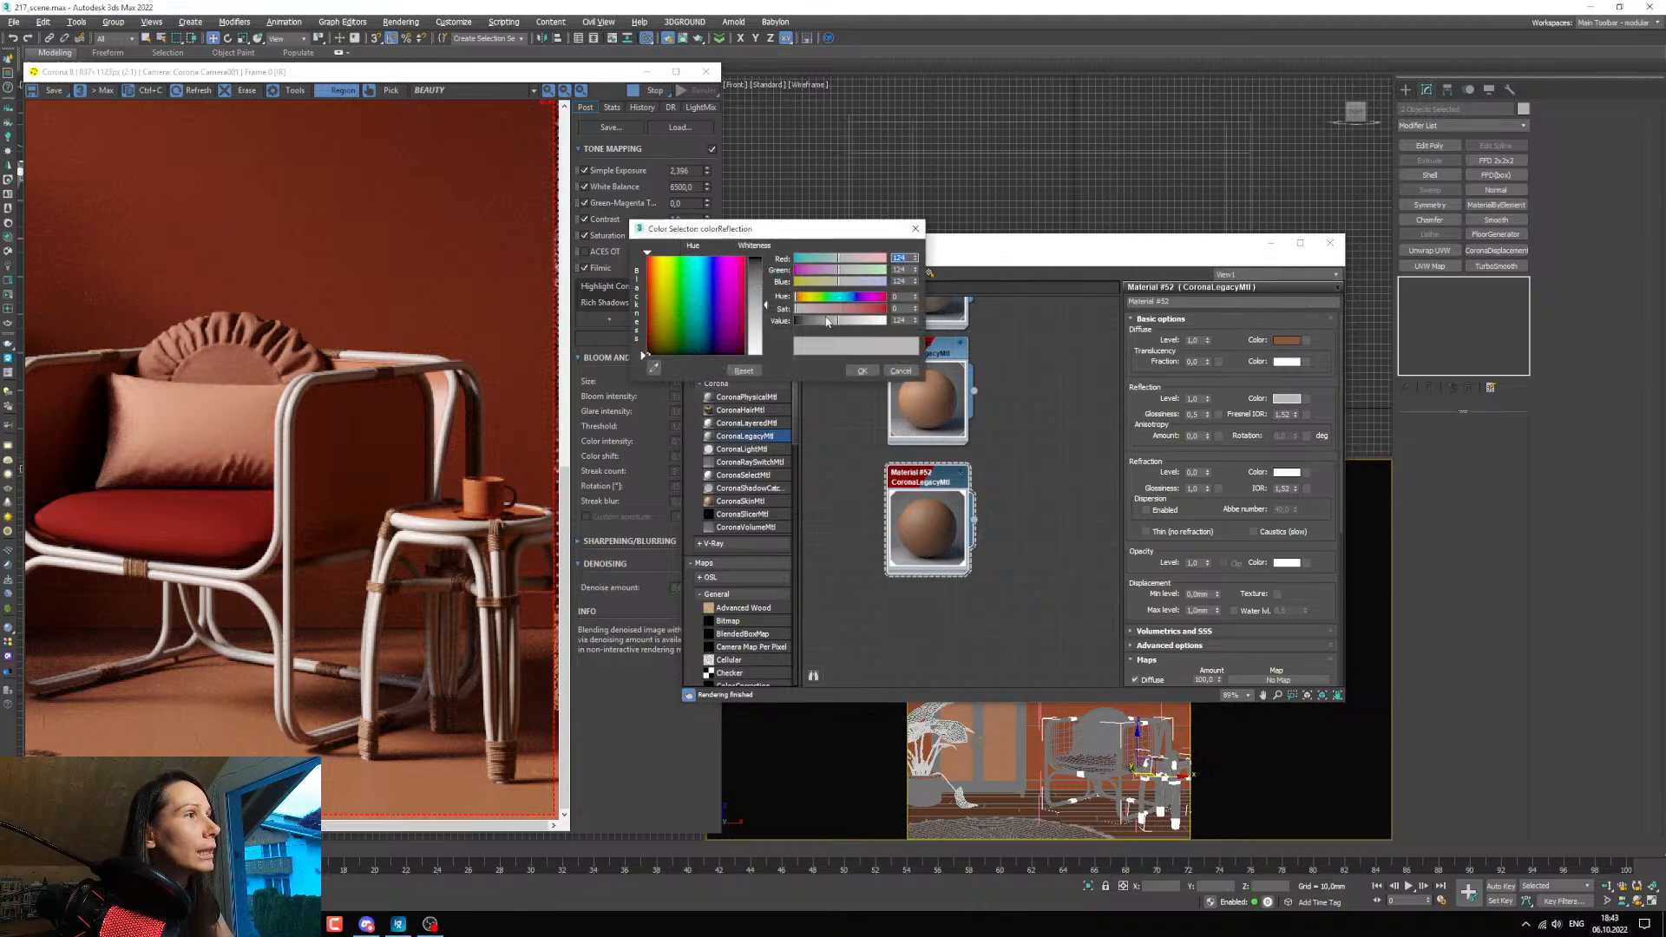
drag(827, 321, 823, 324)
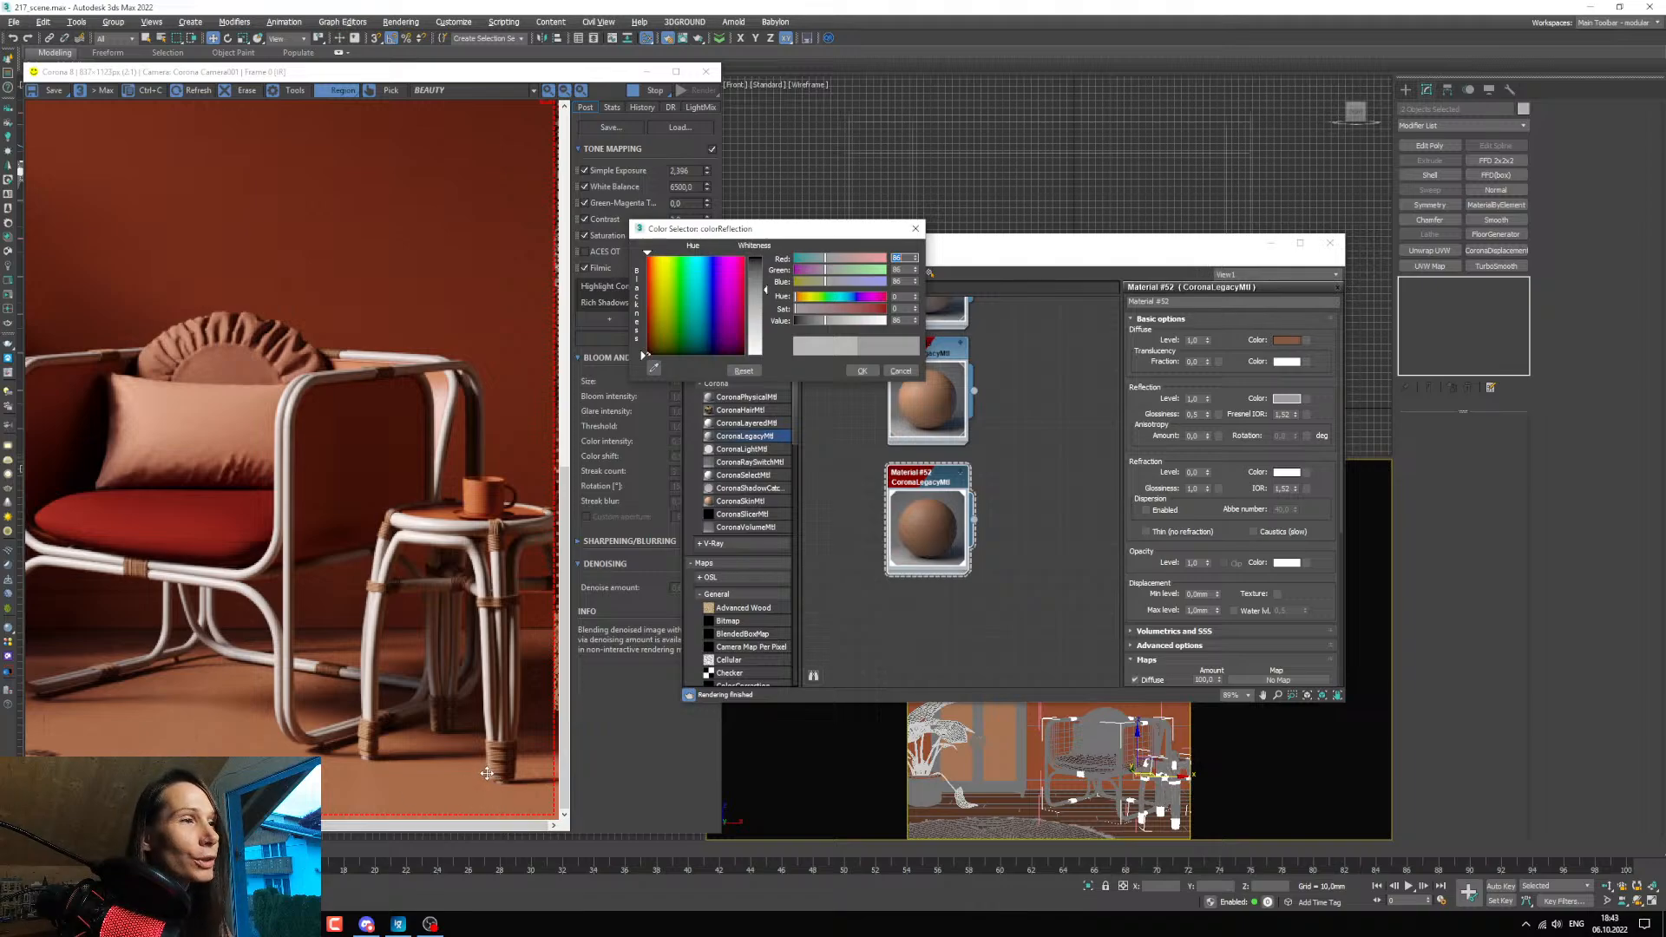
scroll(486, 773, down, 1)
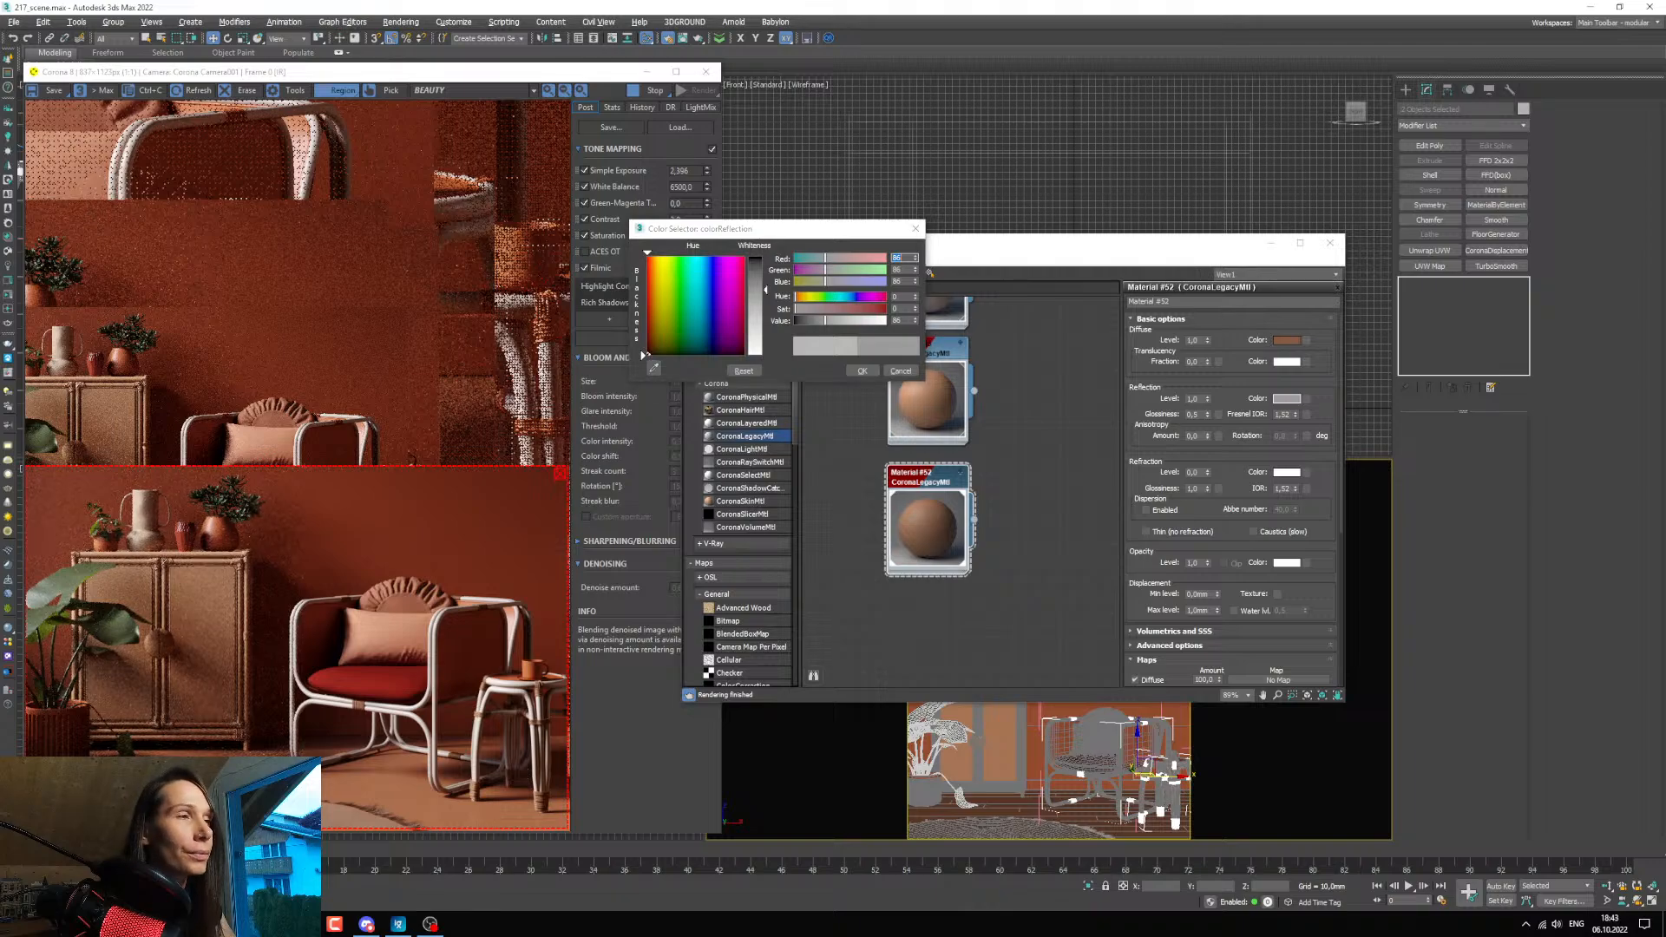
drag(0, 130, 0, 139)
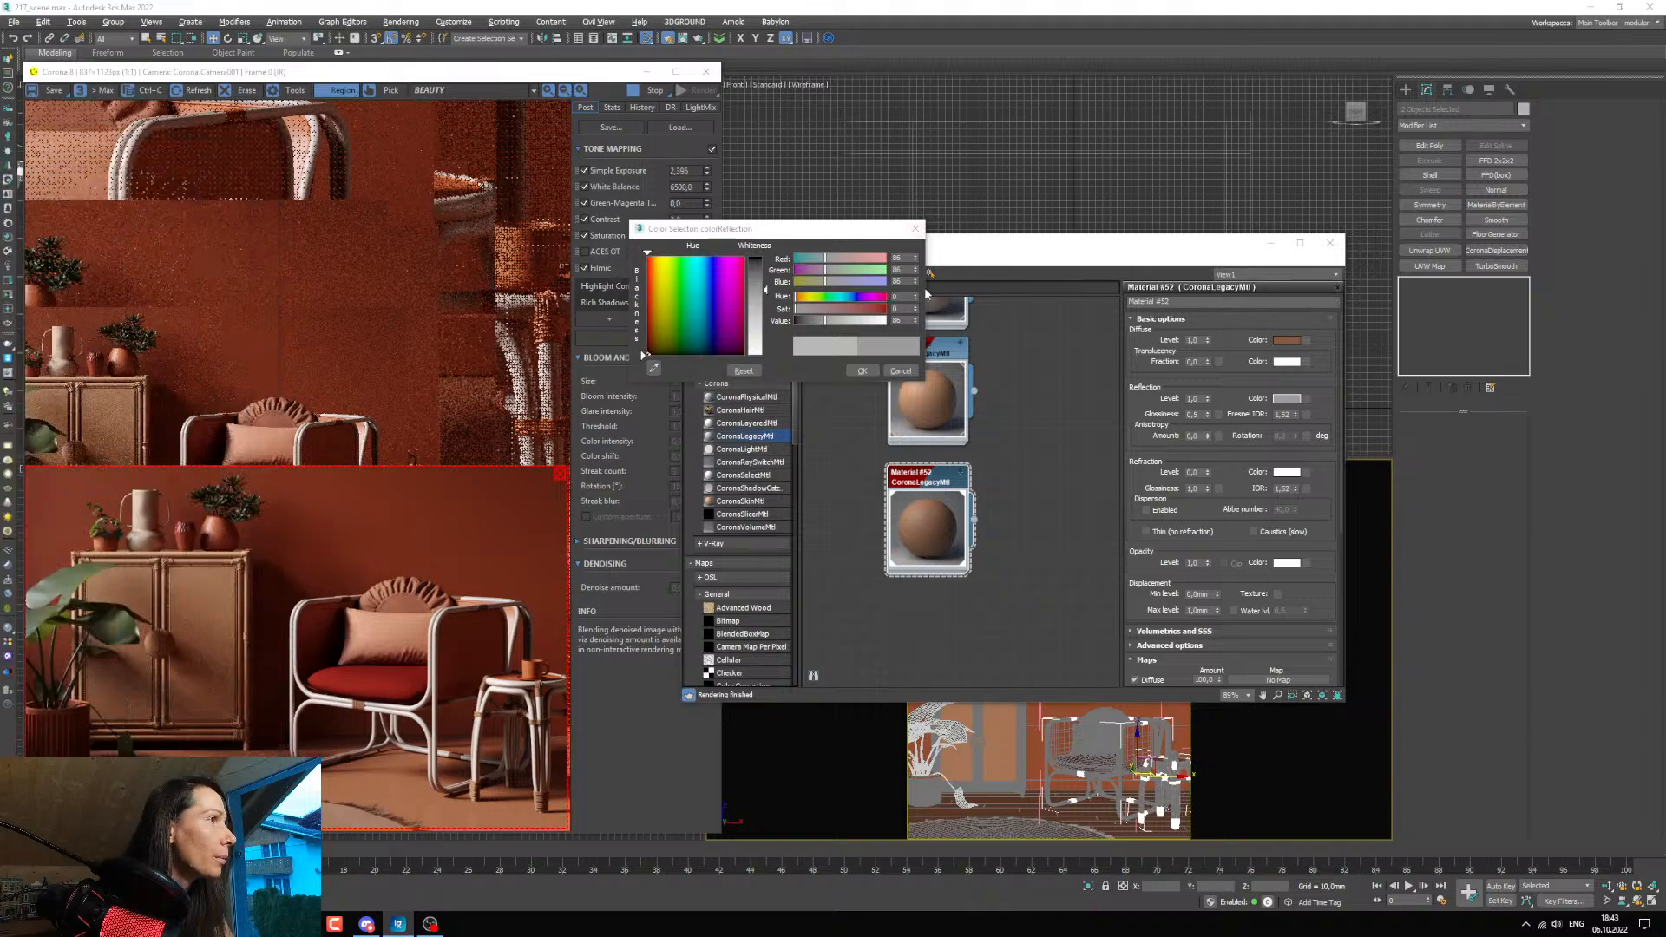
double_click(898, 320)
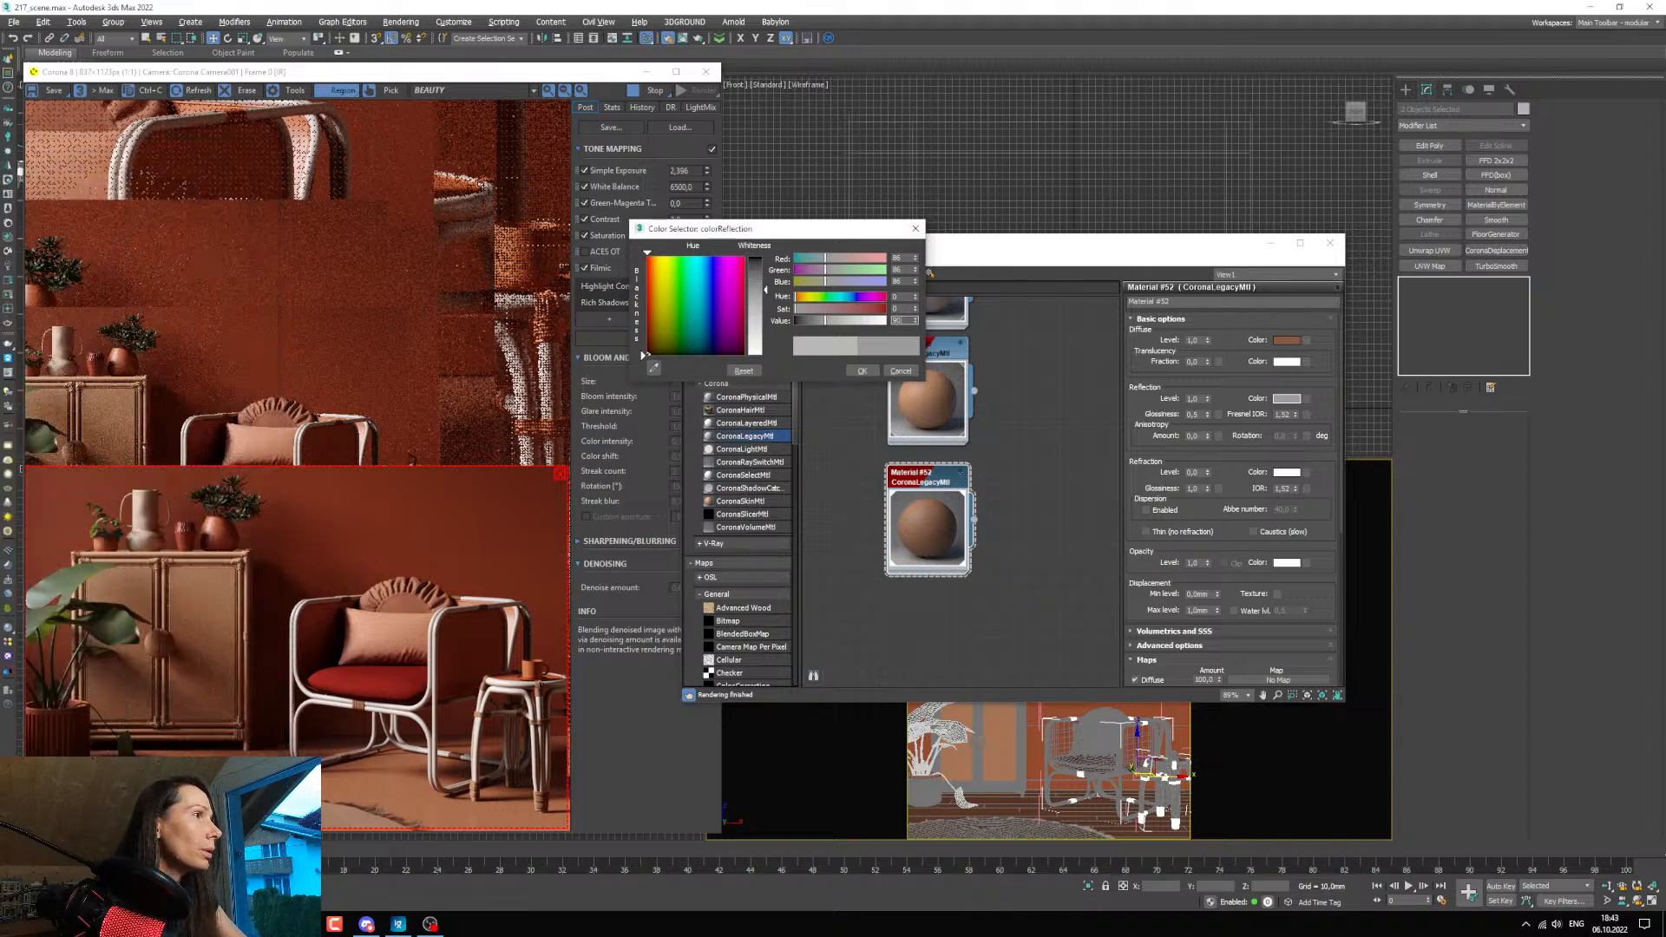
text(90)
key(Return)
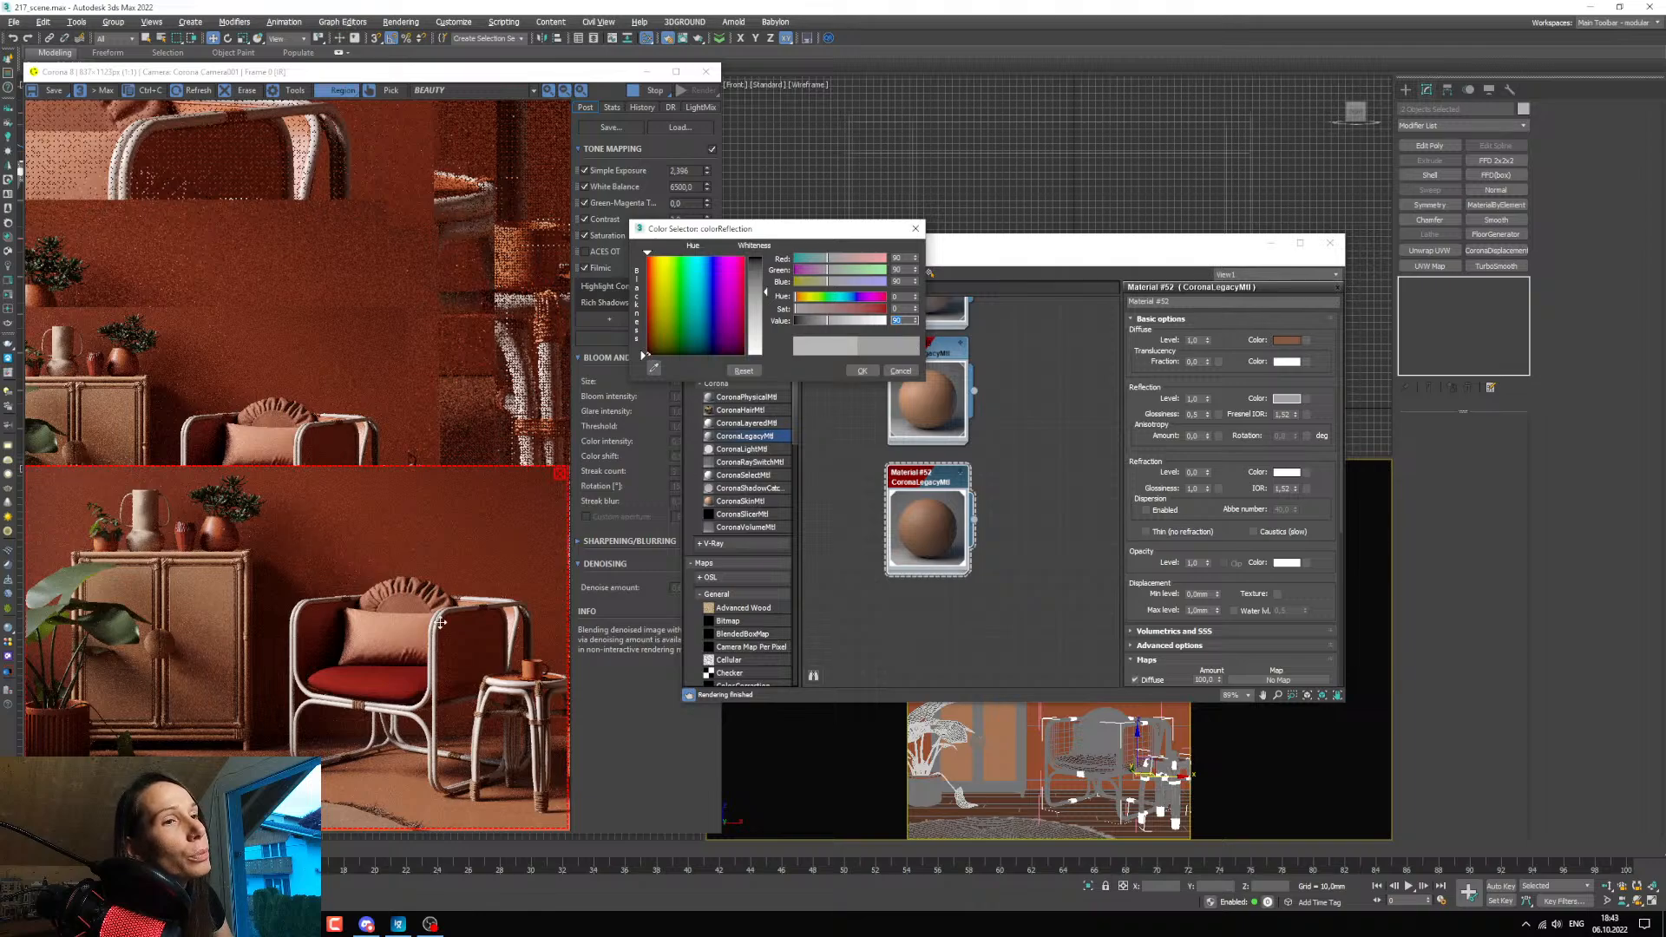
click(856, 371)
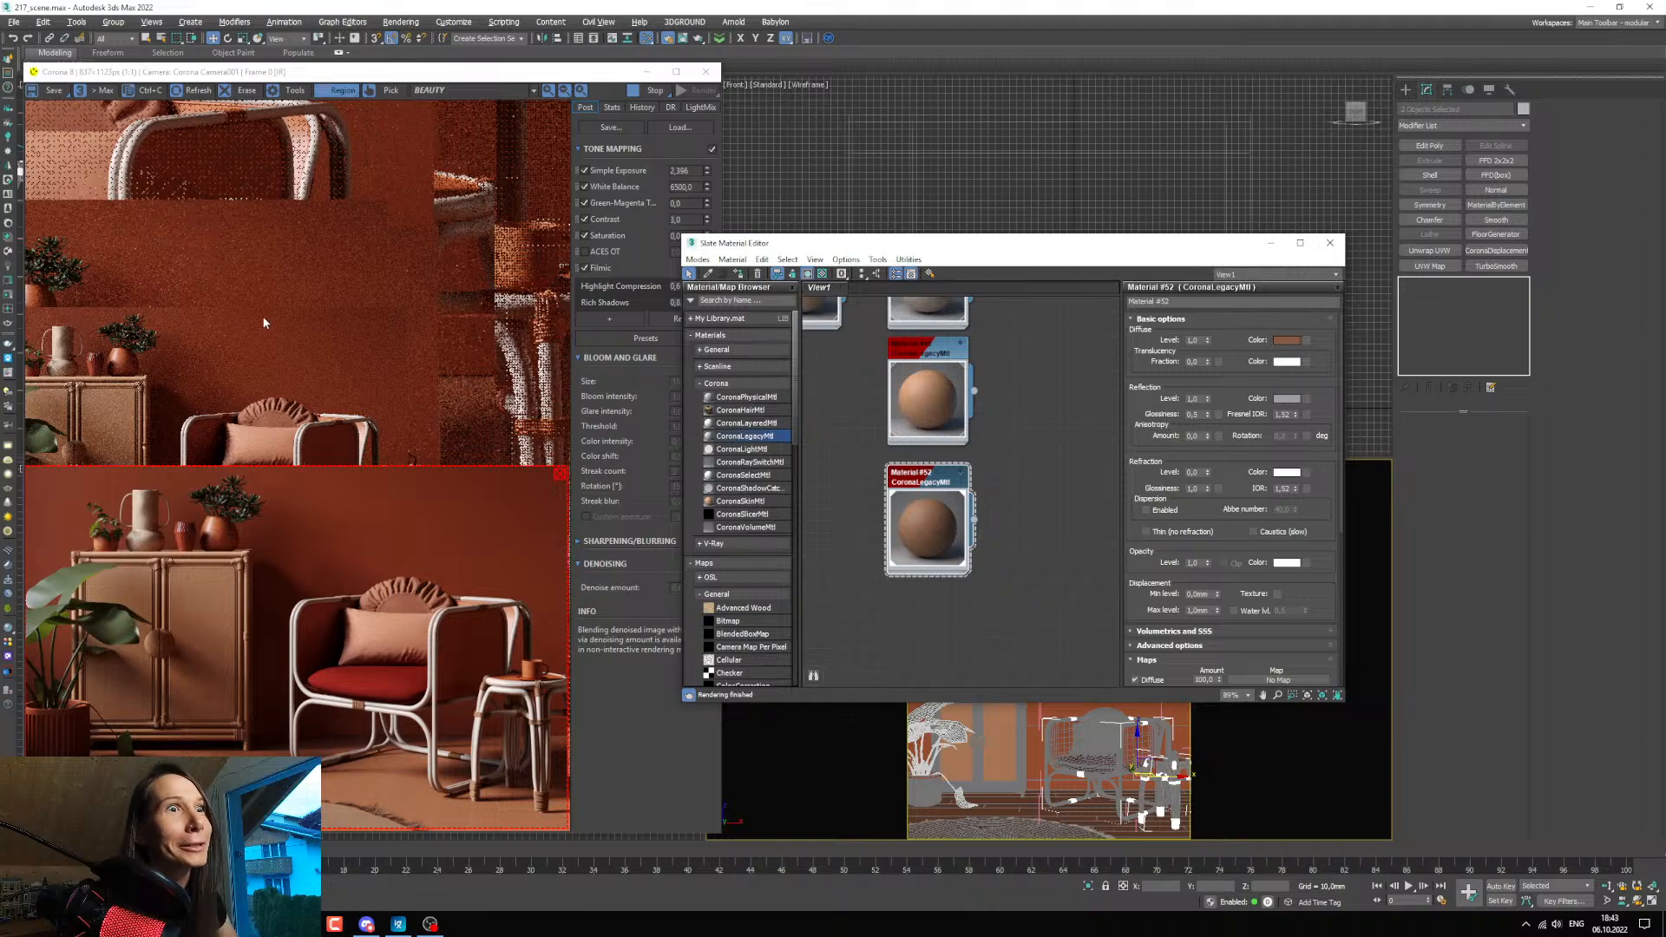
Select the rope binding on the cabinet leg nearest the armchair, moving the material editor up to clear the camera view.
middle_drag(986, 527, 983, 480)
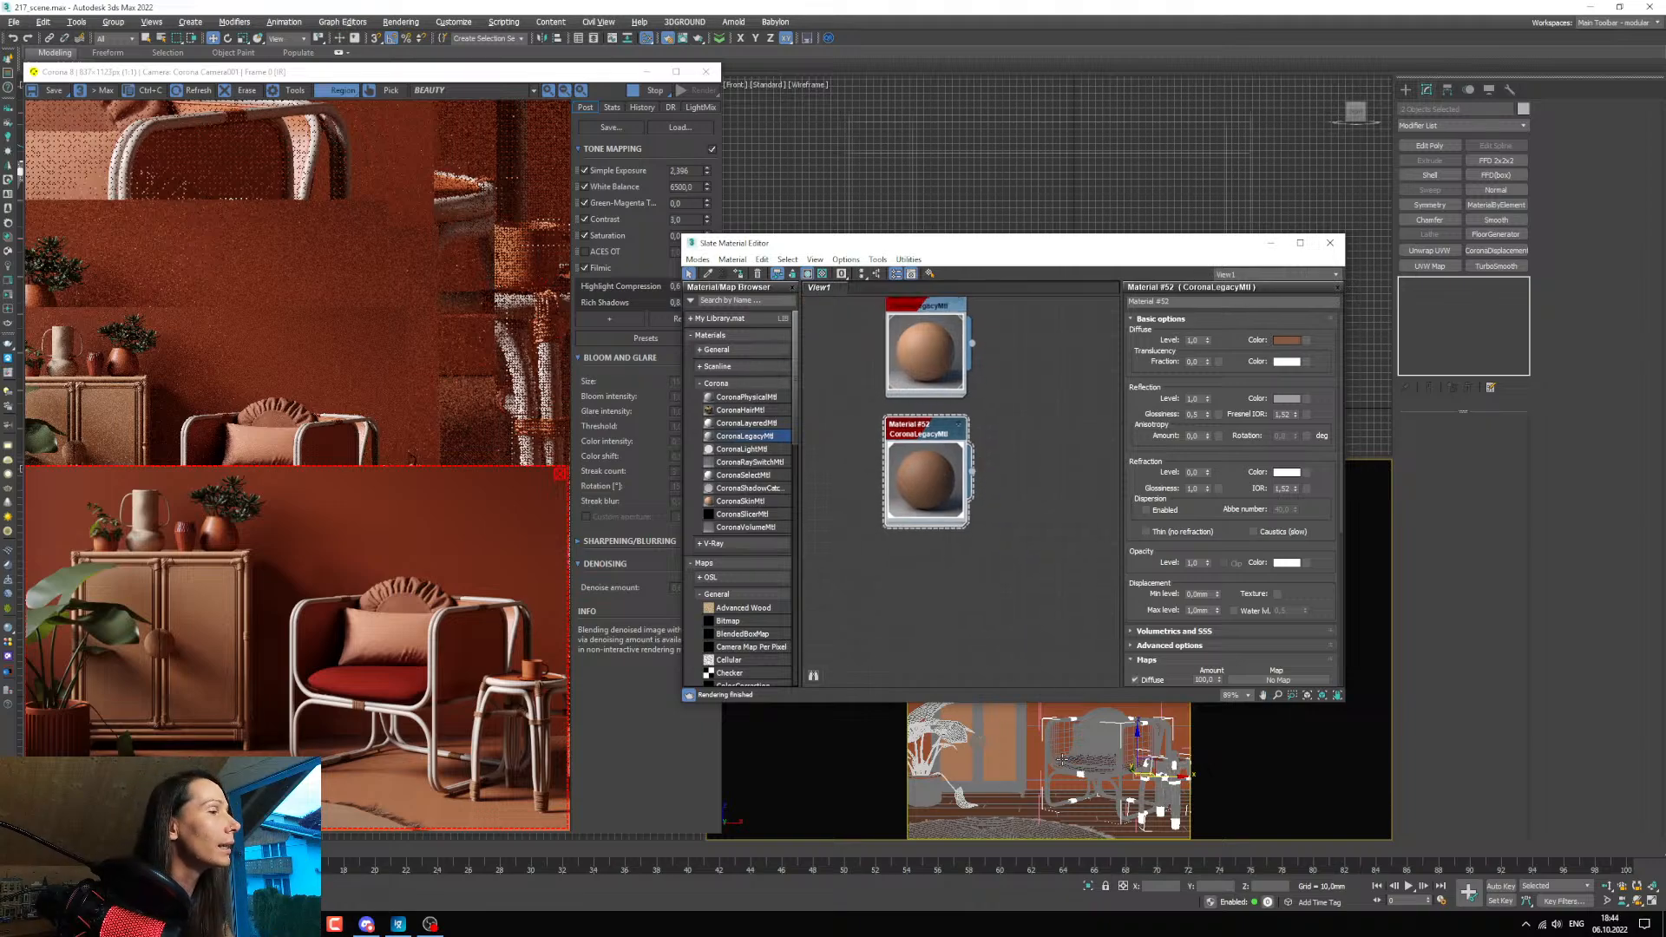
click(1015, 786)
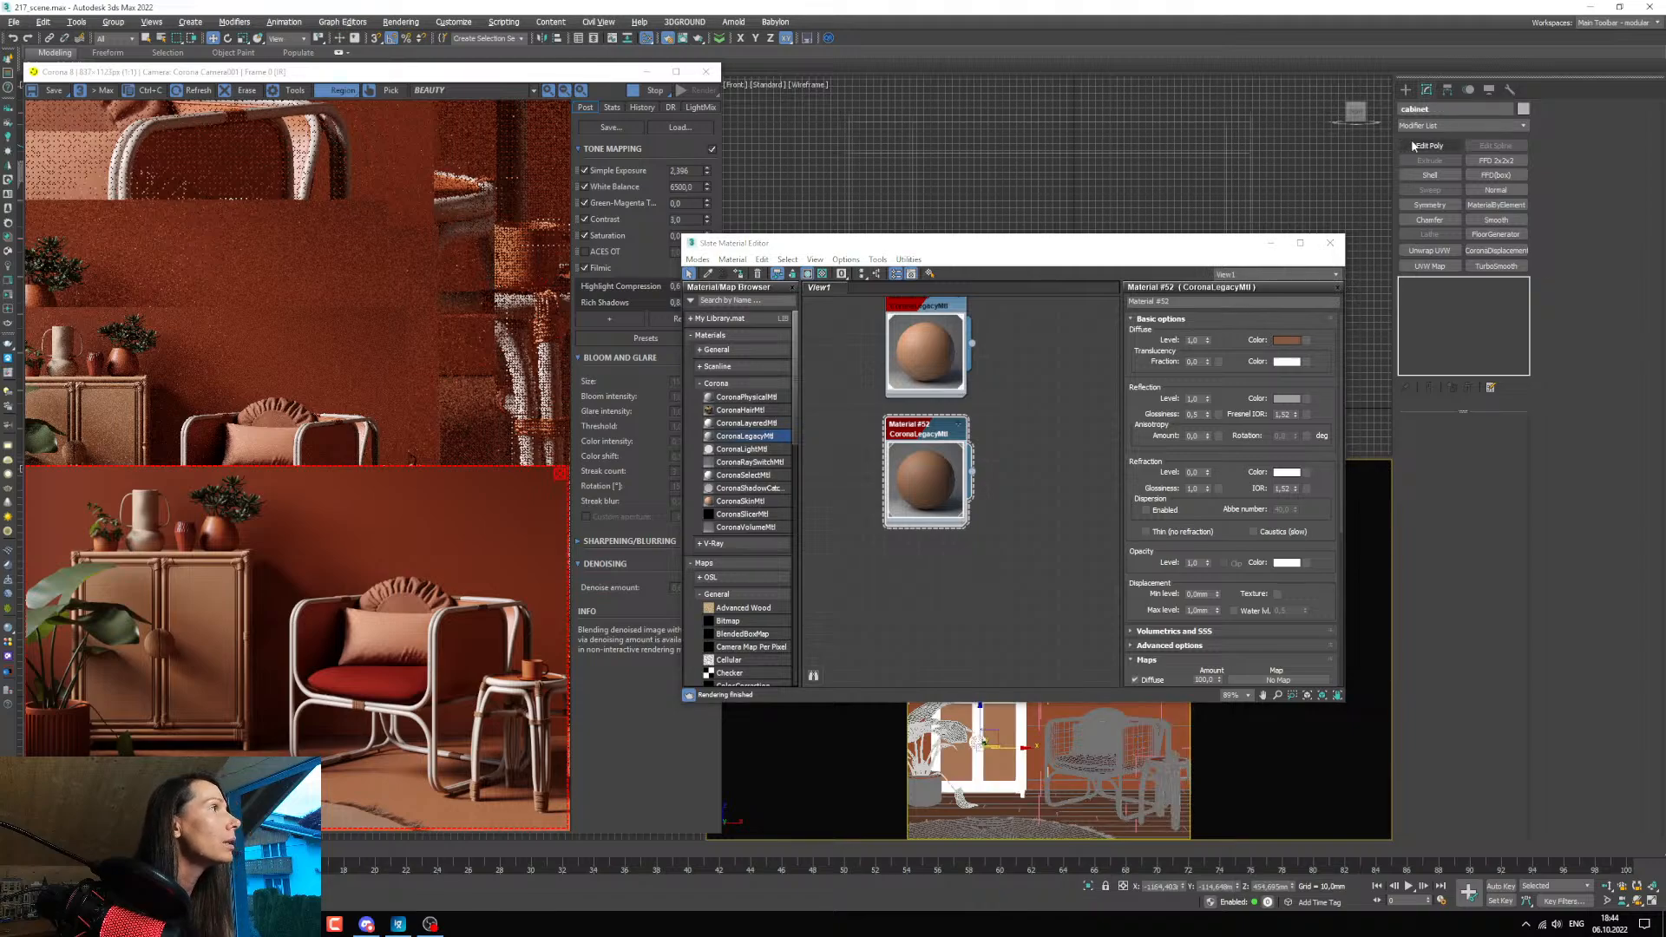
key(ctrl+d)
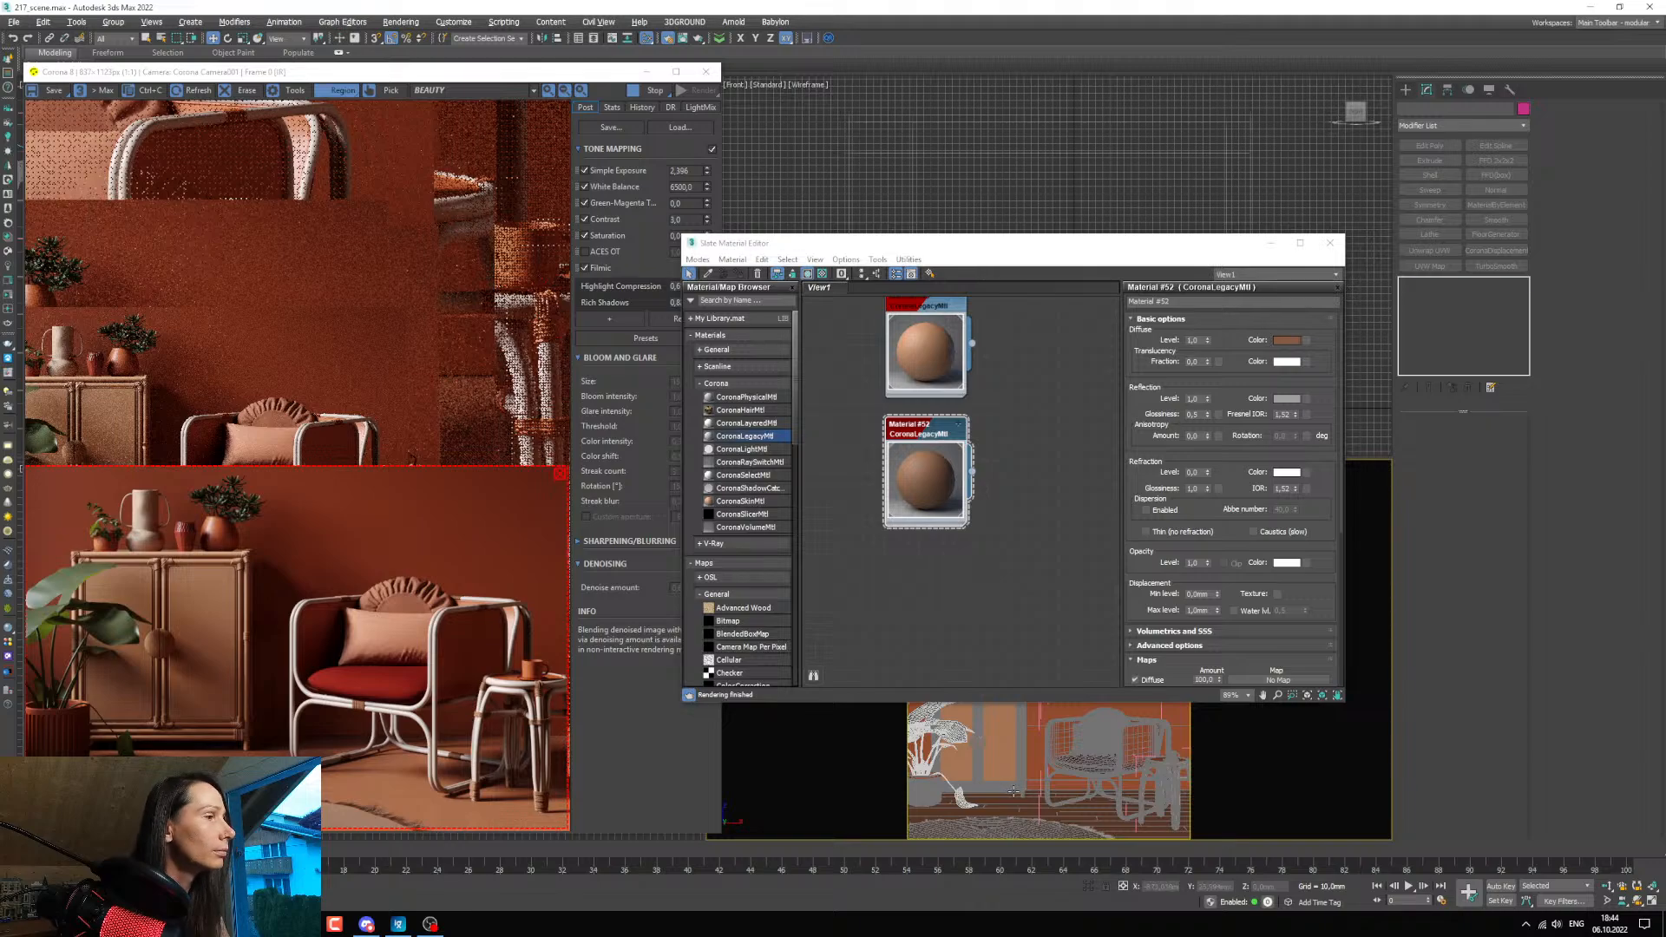
click(1013, 791)
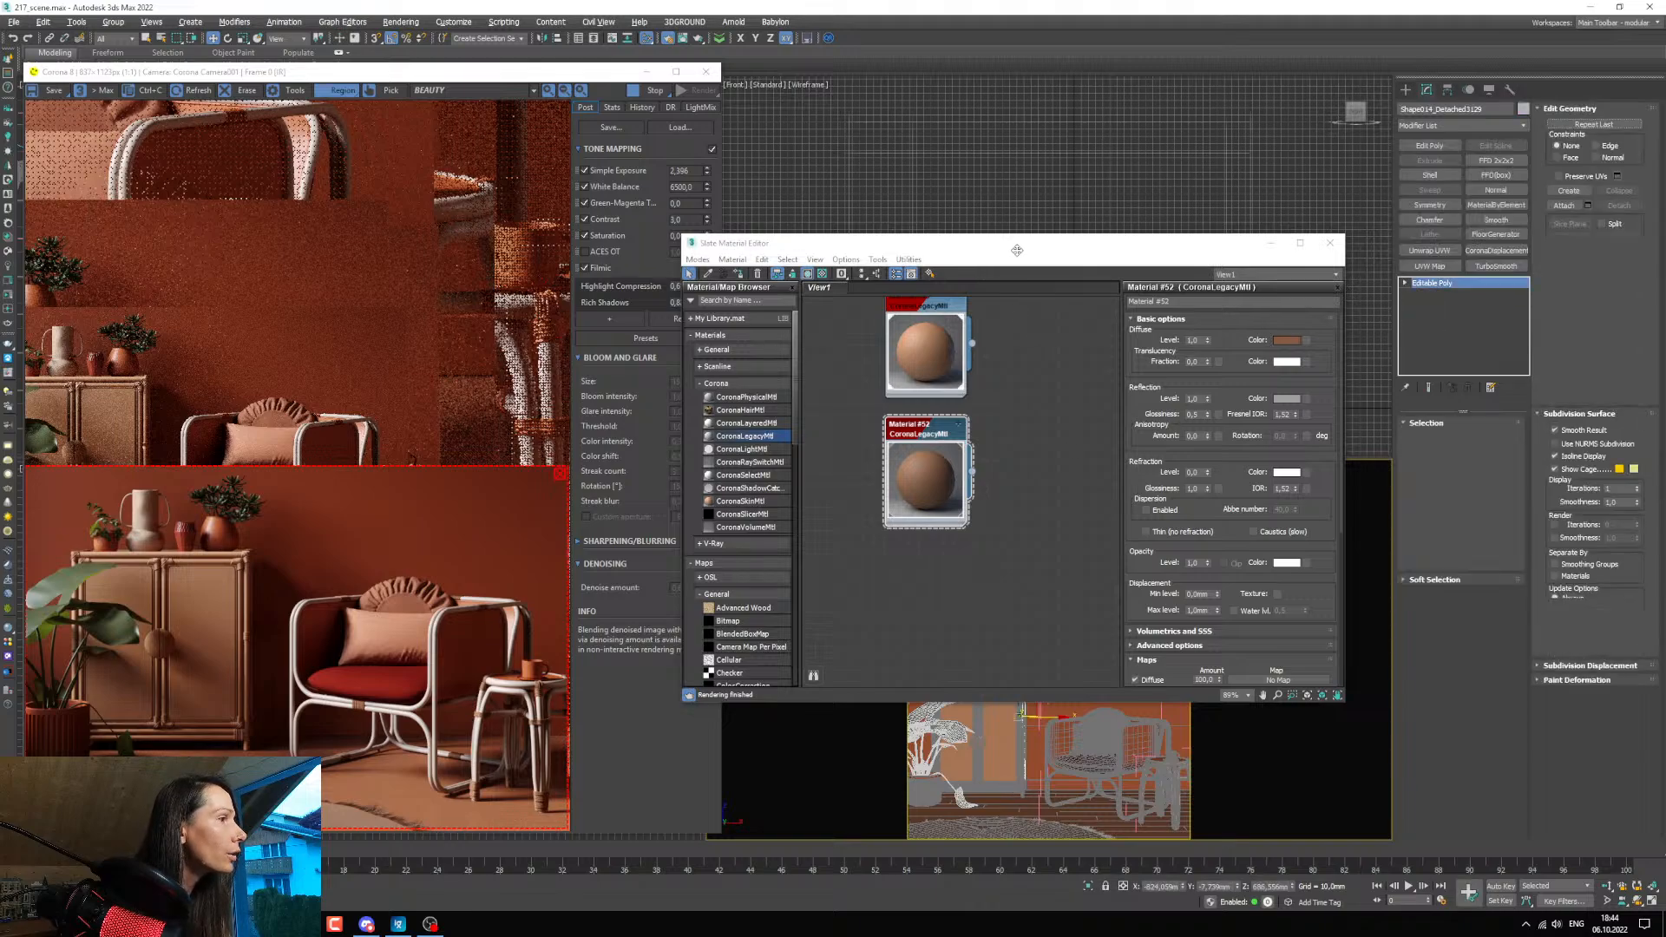
key(ctrl+z)
drag(1003, 249, 931, 132)
scroll(999, 751, up, 8)
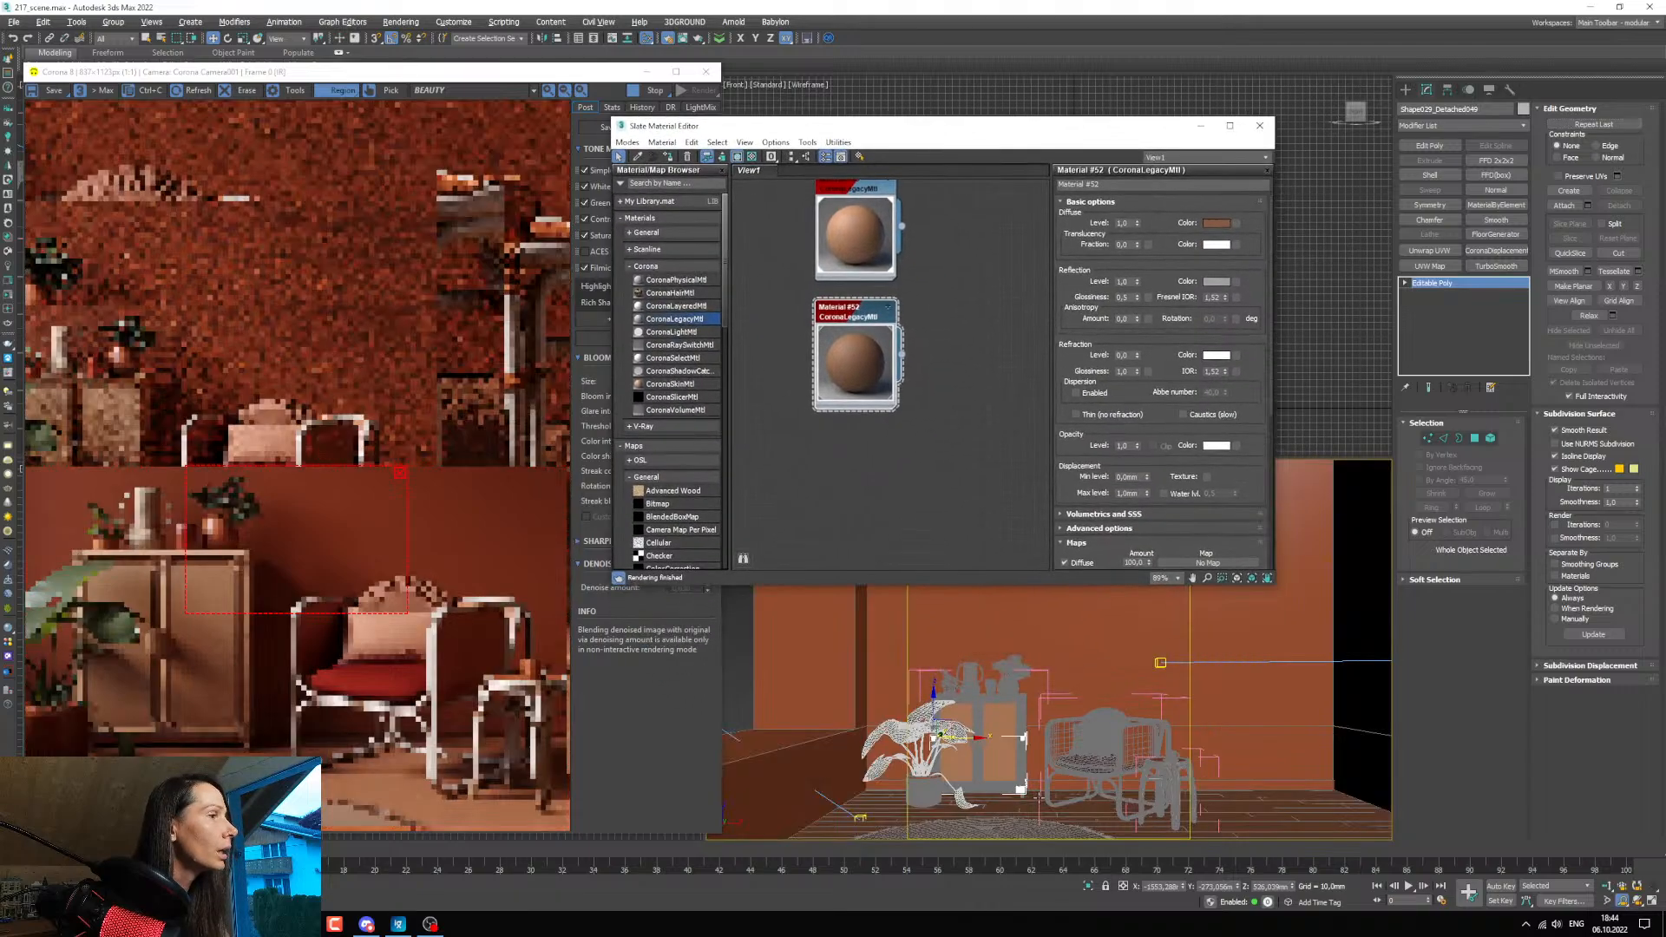
scroll(999, 752, down, 5)
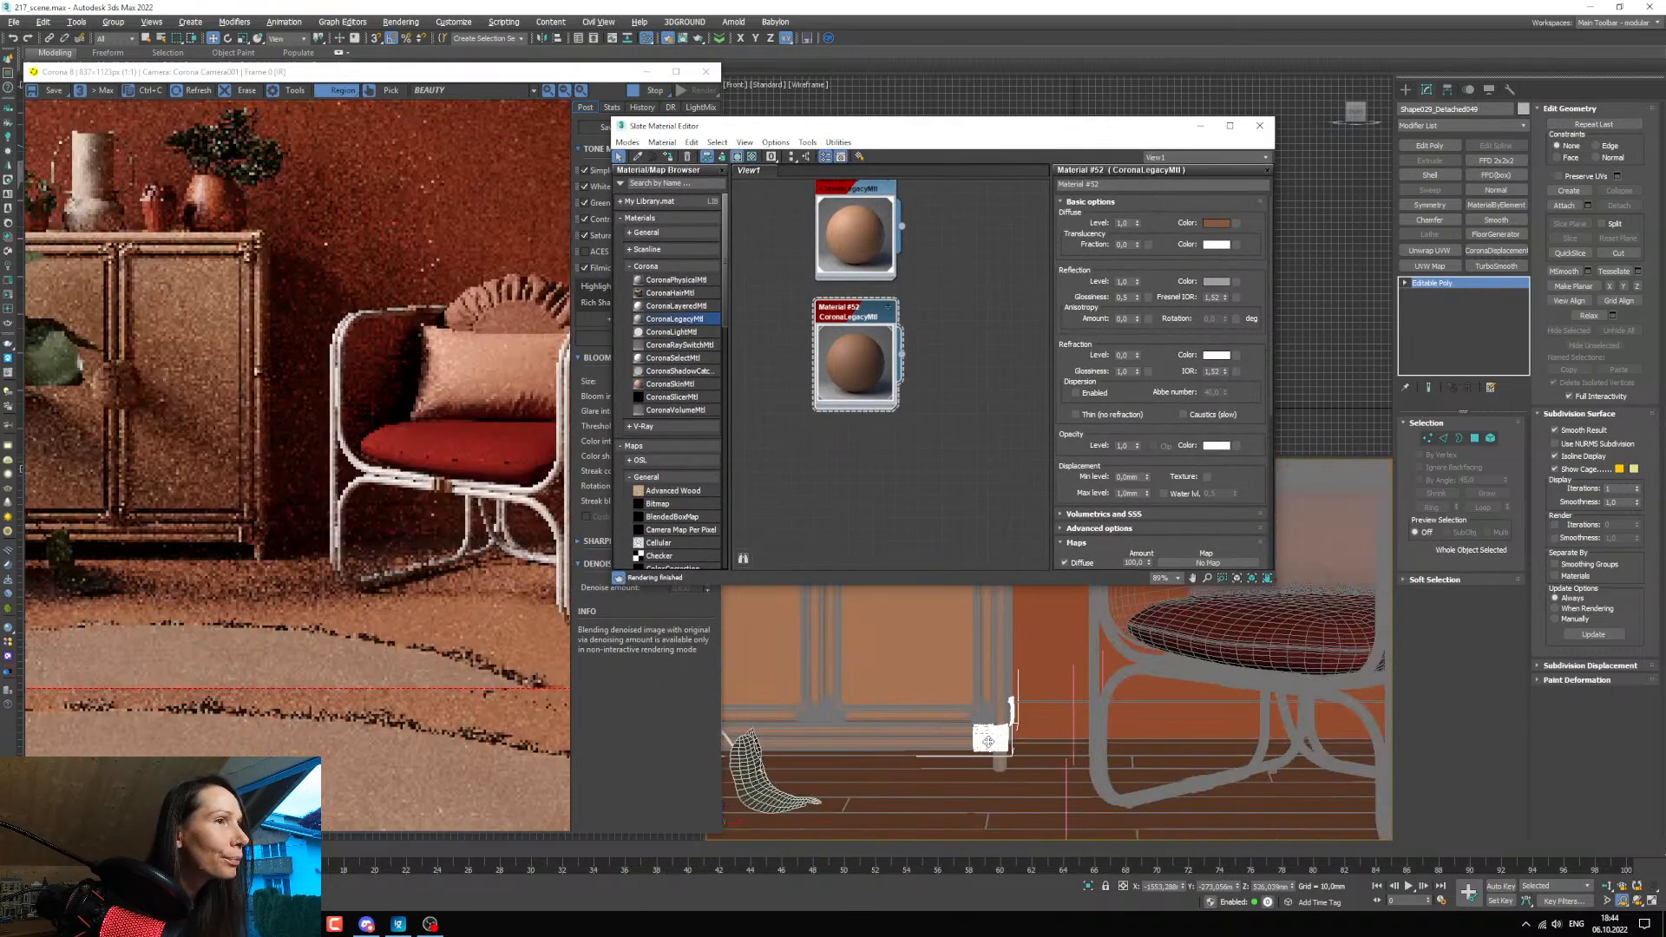
scroll(984, 721, up, 4)
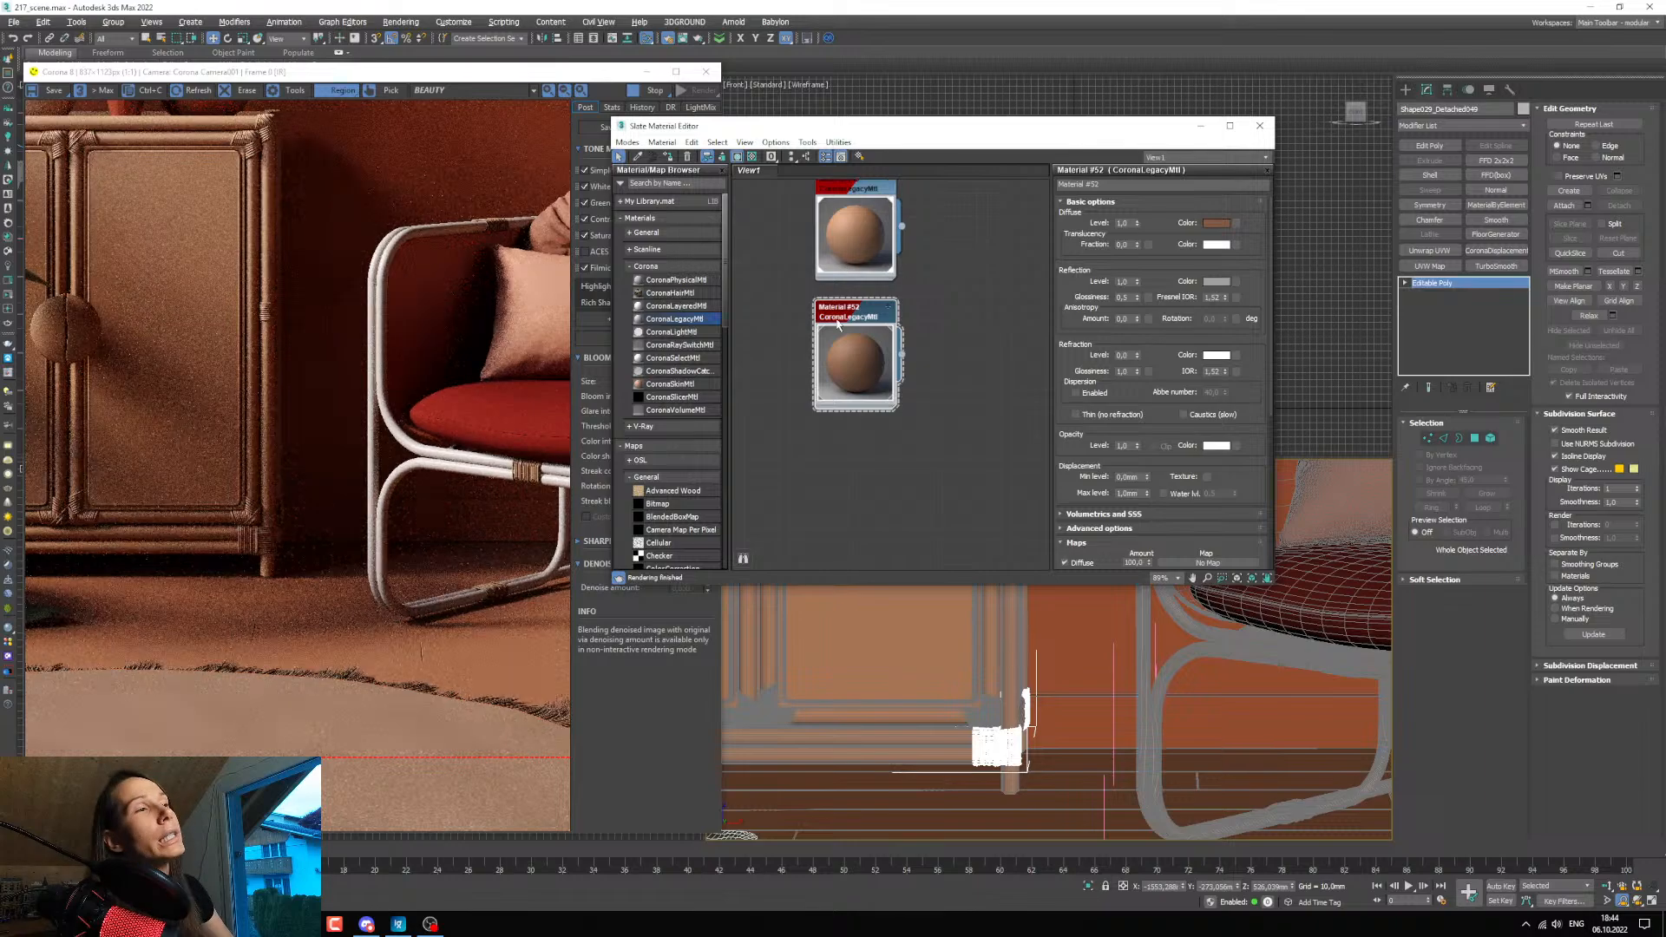
scroll(876, 354, up, 1)
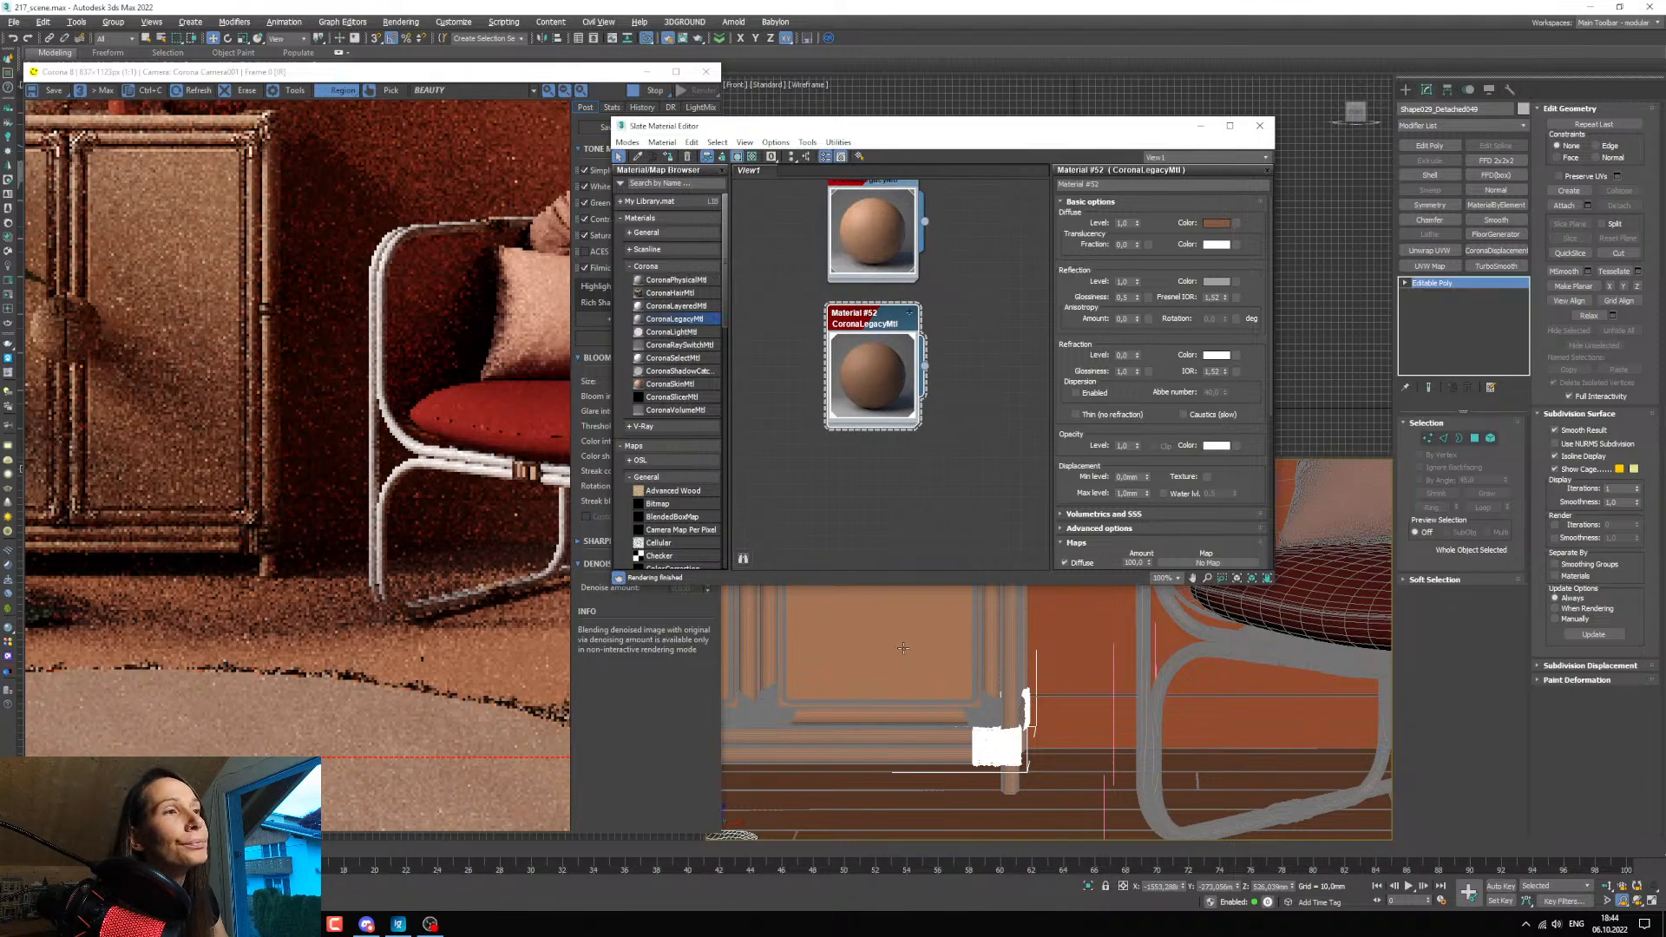
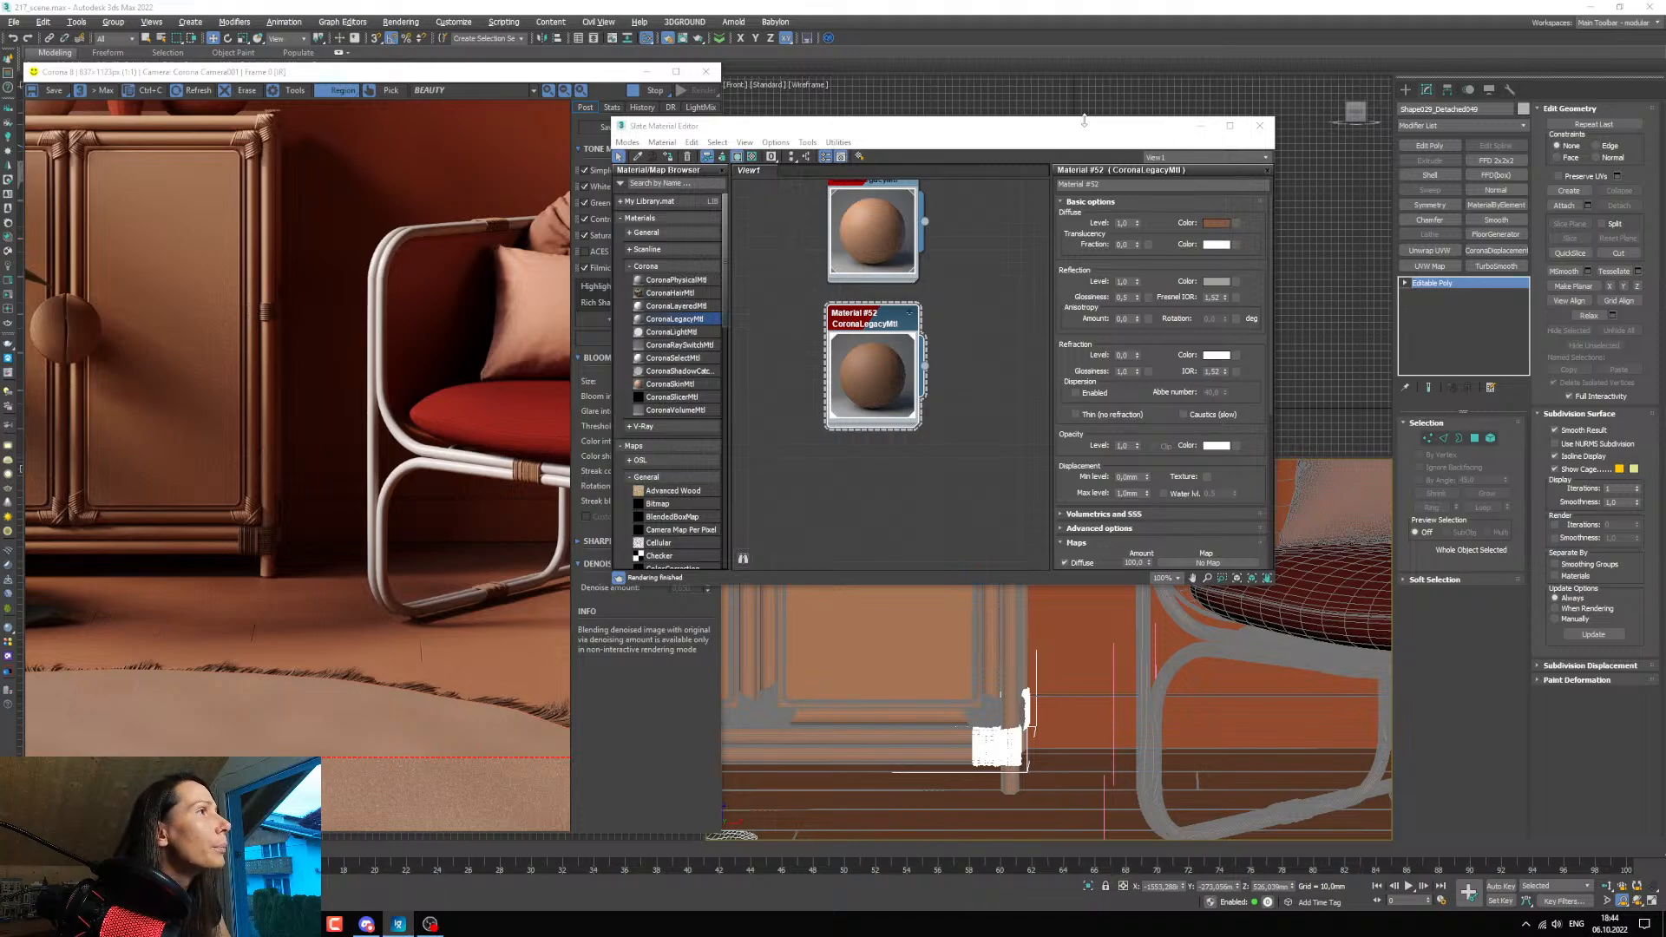
Stop the render, enlarge the camera view, and select and isolate the cabinet's rope bindings.
drag(992, 125, 375, 202)
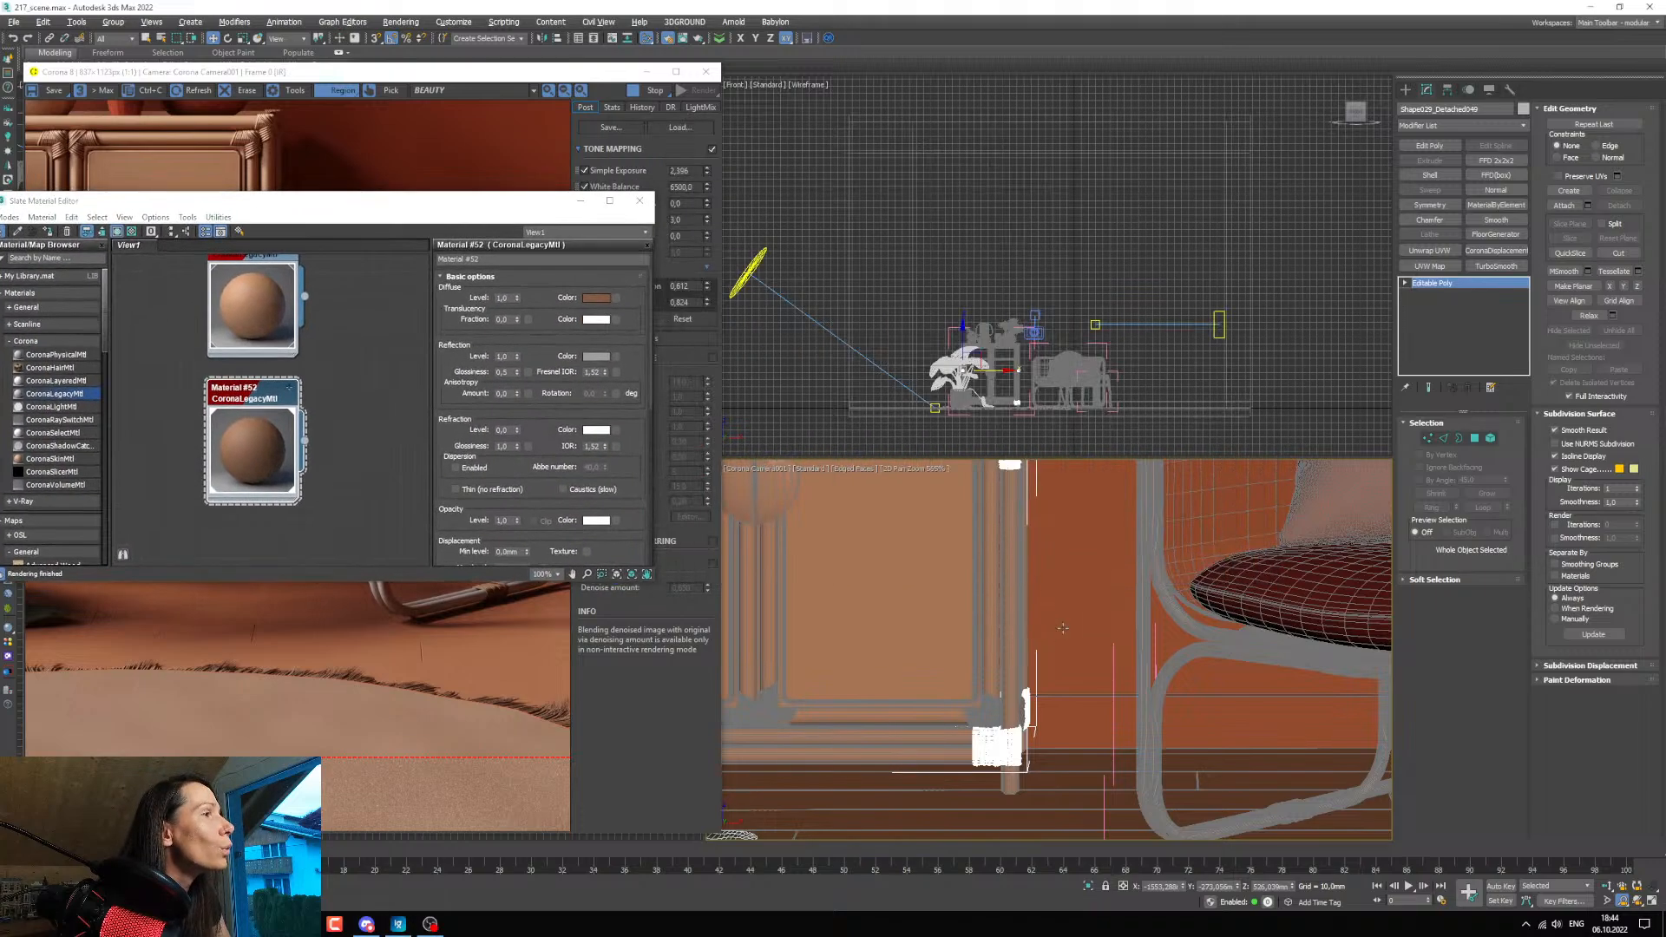
scroll(1103, 674, up, 2)
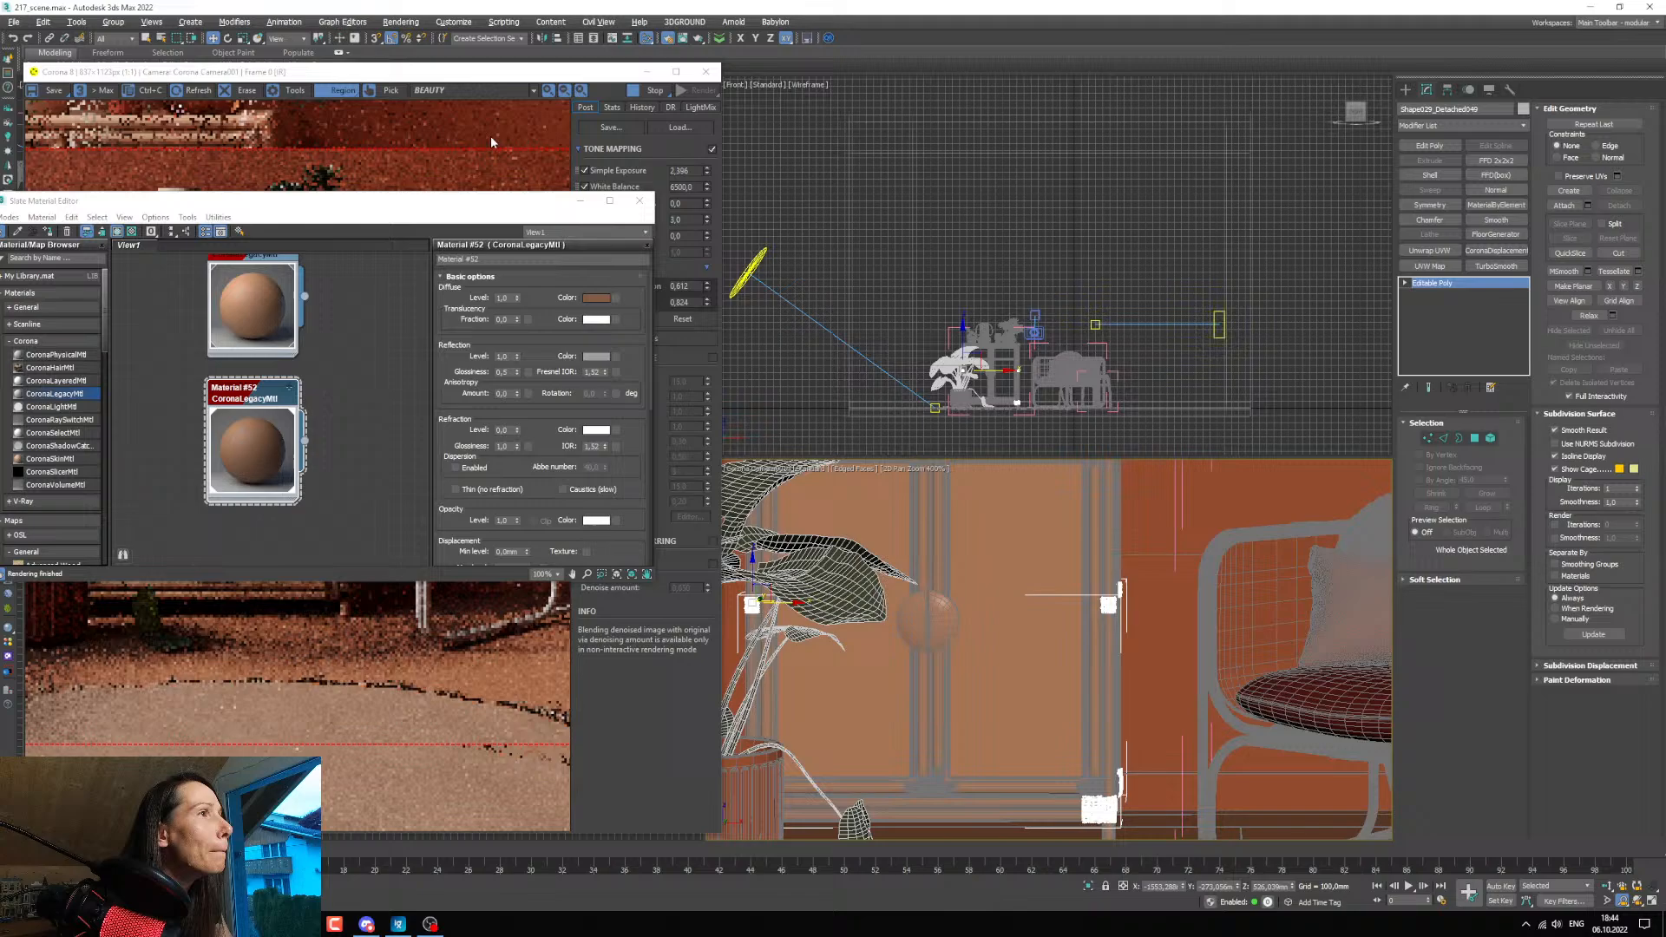
click(580, 200)
click(646, 91)
click(647, 75)
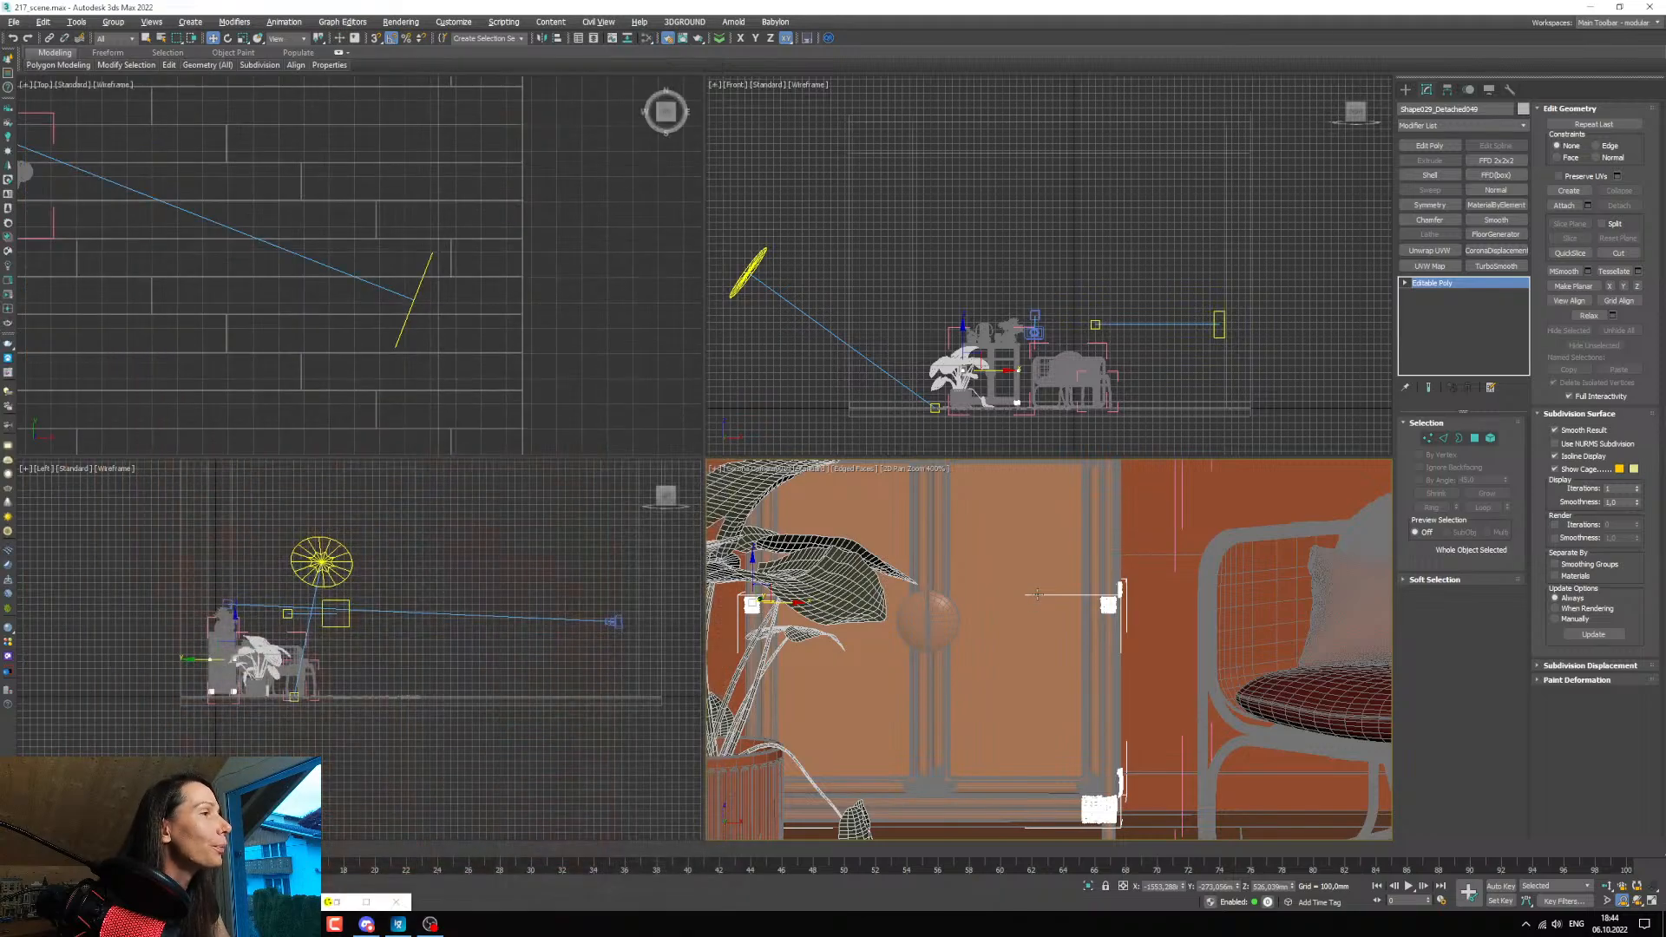
key(alt+w)
middle_drag(785, 108, 792, 347)
ctrl+click(788, 319)
right_click(796, 298)
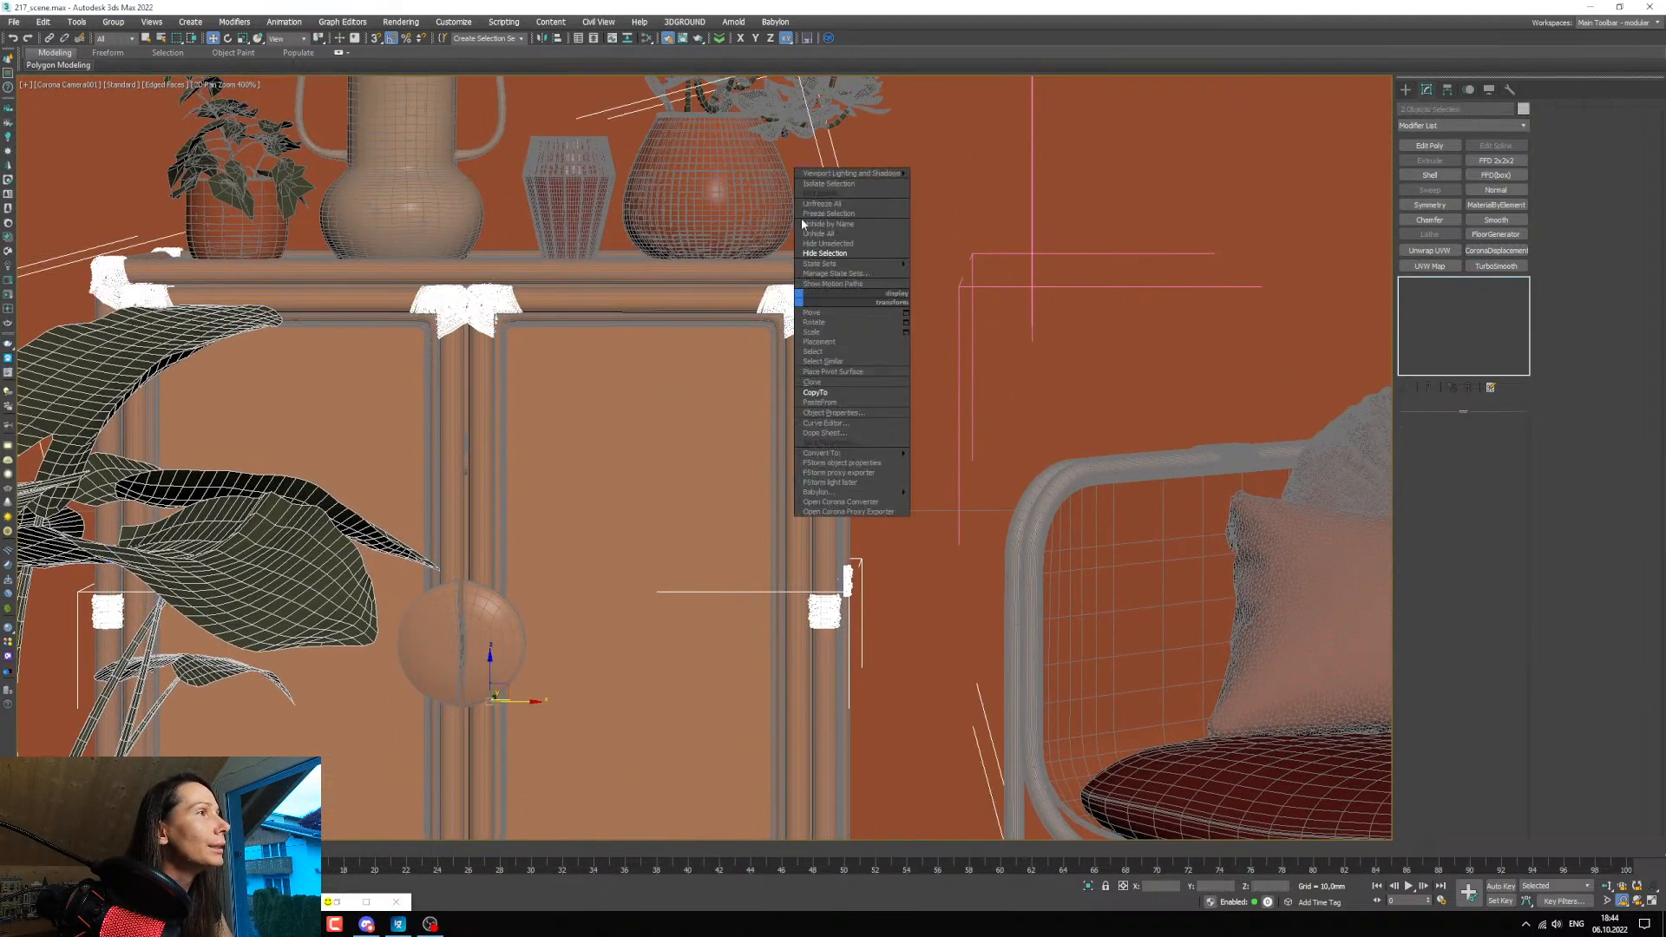
click(824, 183)
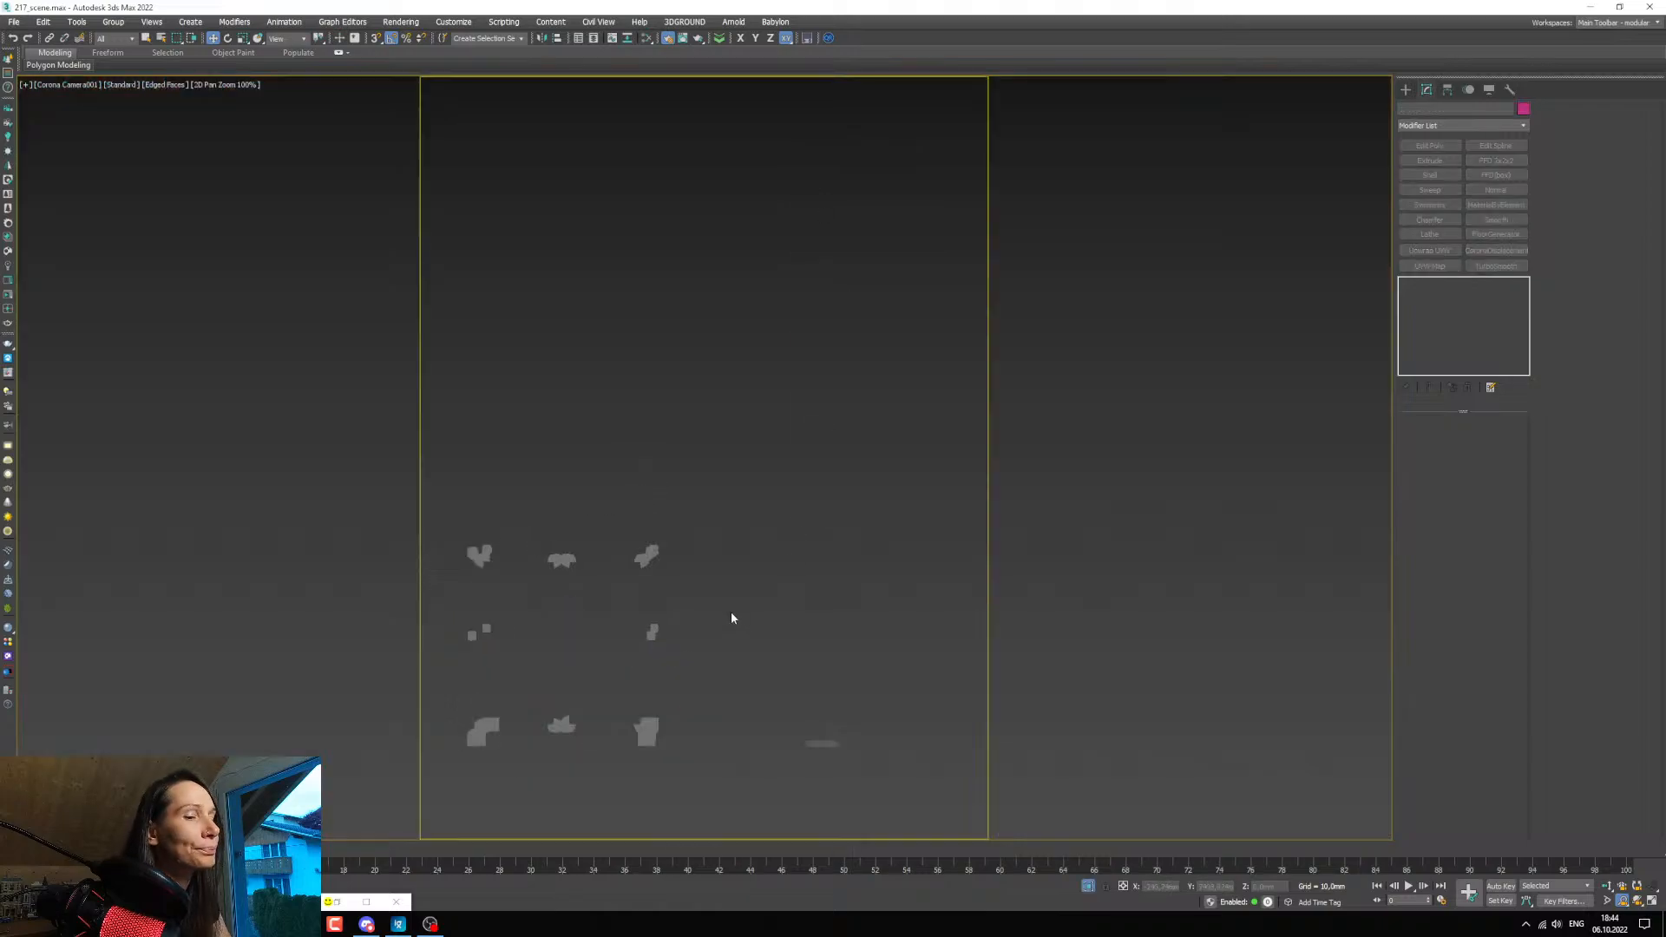
Hide the safe frame and edge display to examine how the isolated rope bindings are grouped.
key(shift+f)
middle_drag(529, 588, 618, 475)
scroll(616, 483, down, 5)
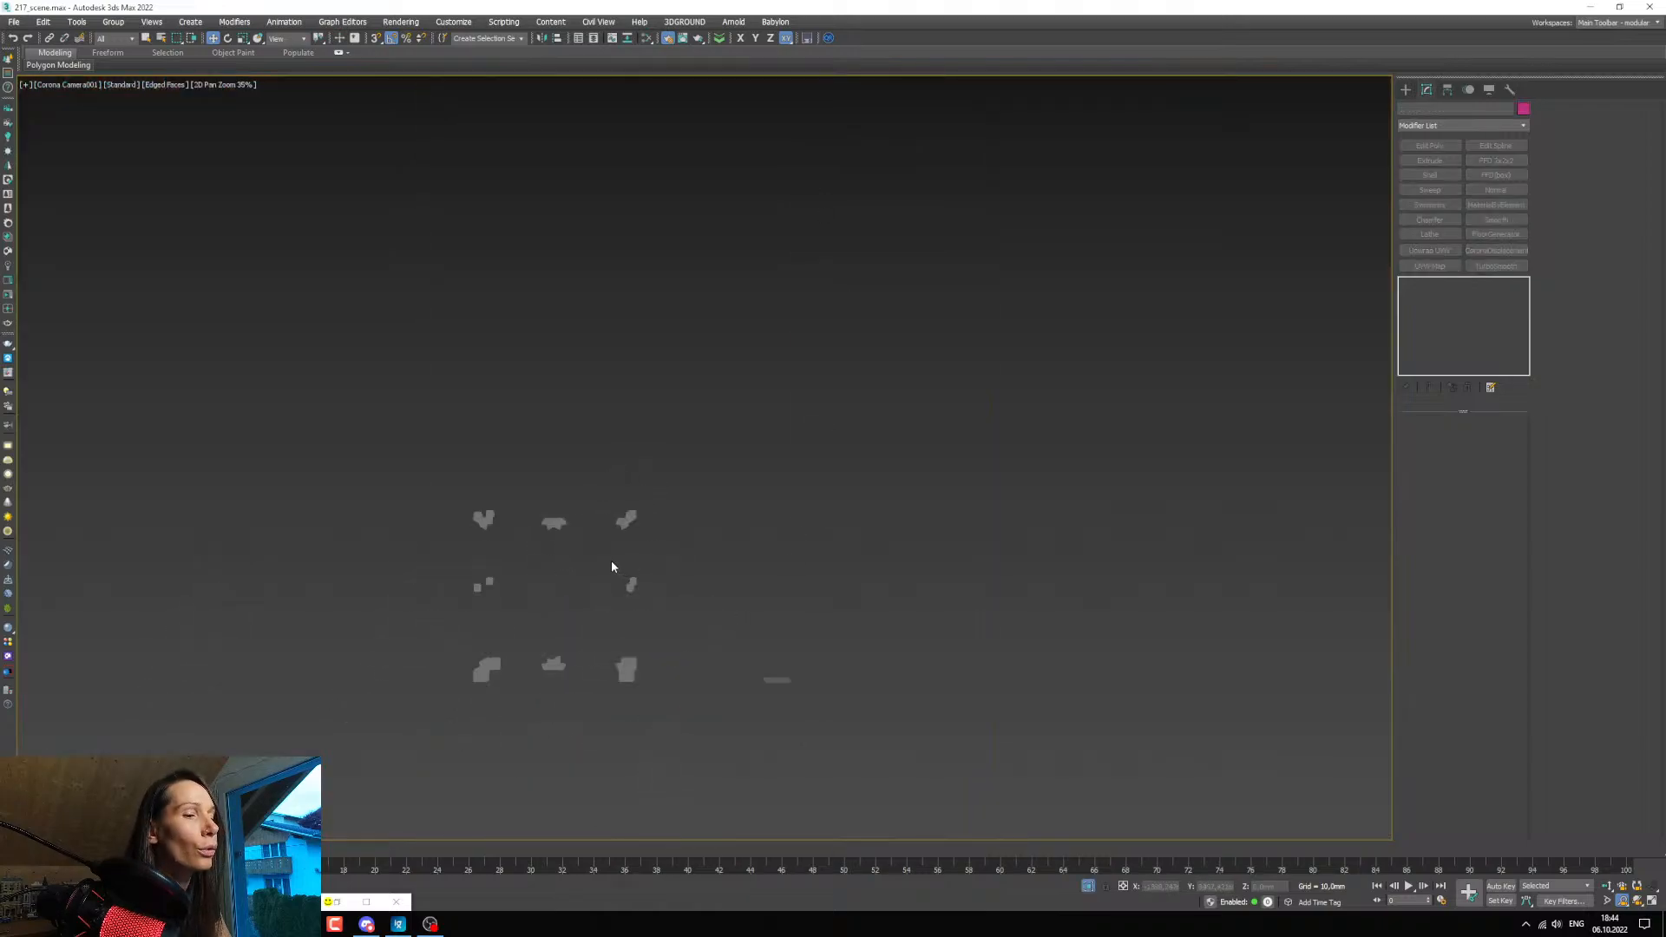
key(F4)
middle_drag(633, 607, 659, 540)
scroll(660, 542, down, 1)
scroll(633, 558, up, 3)
key(alt+space)
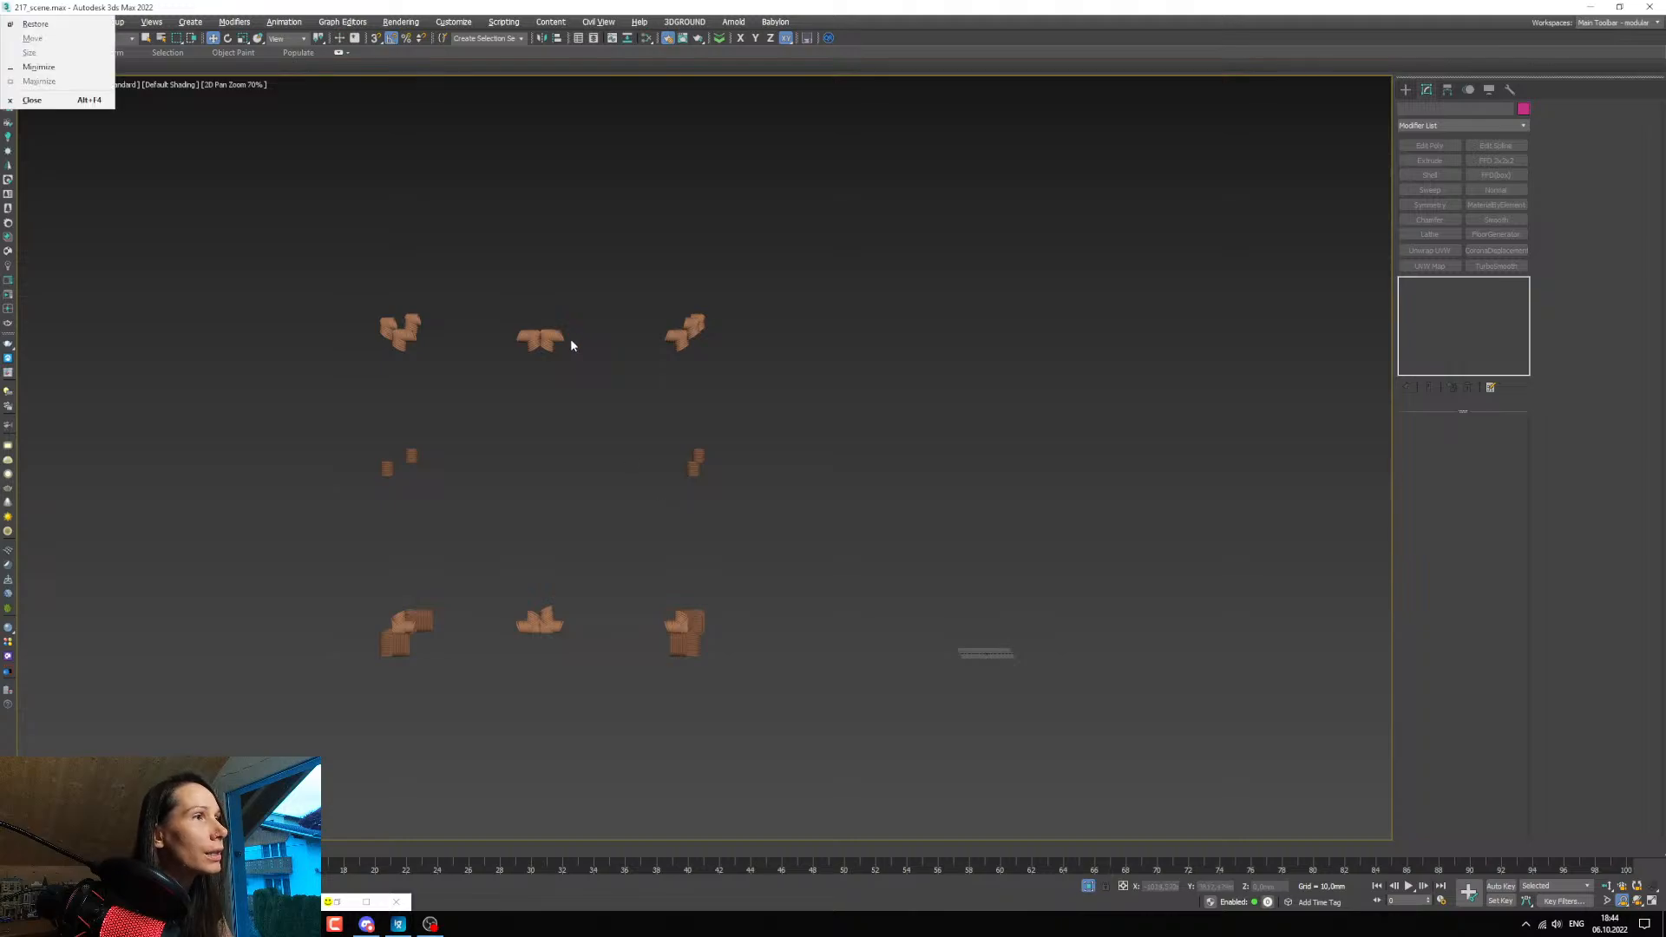
click(556, 341)
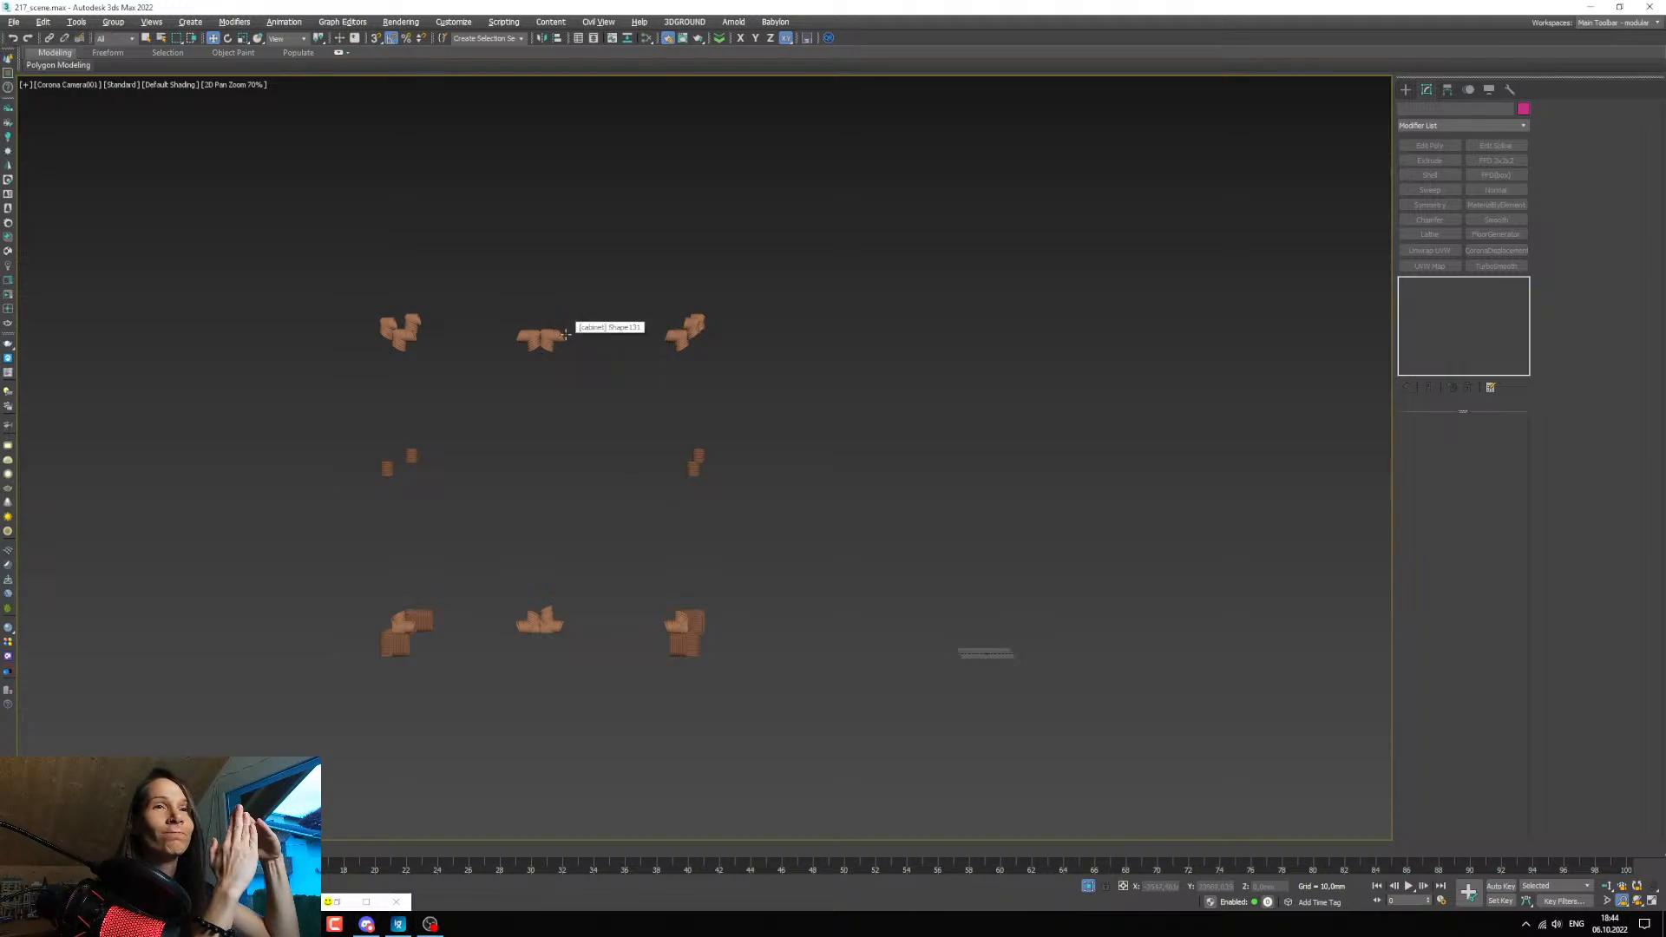
scroll(572, 370, up, 2)
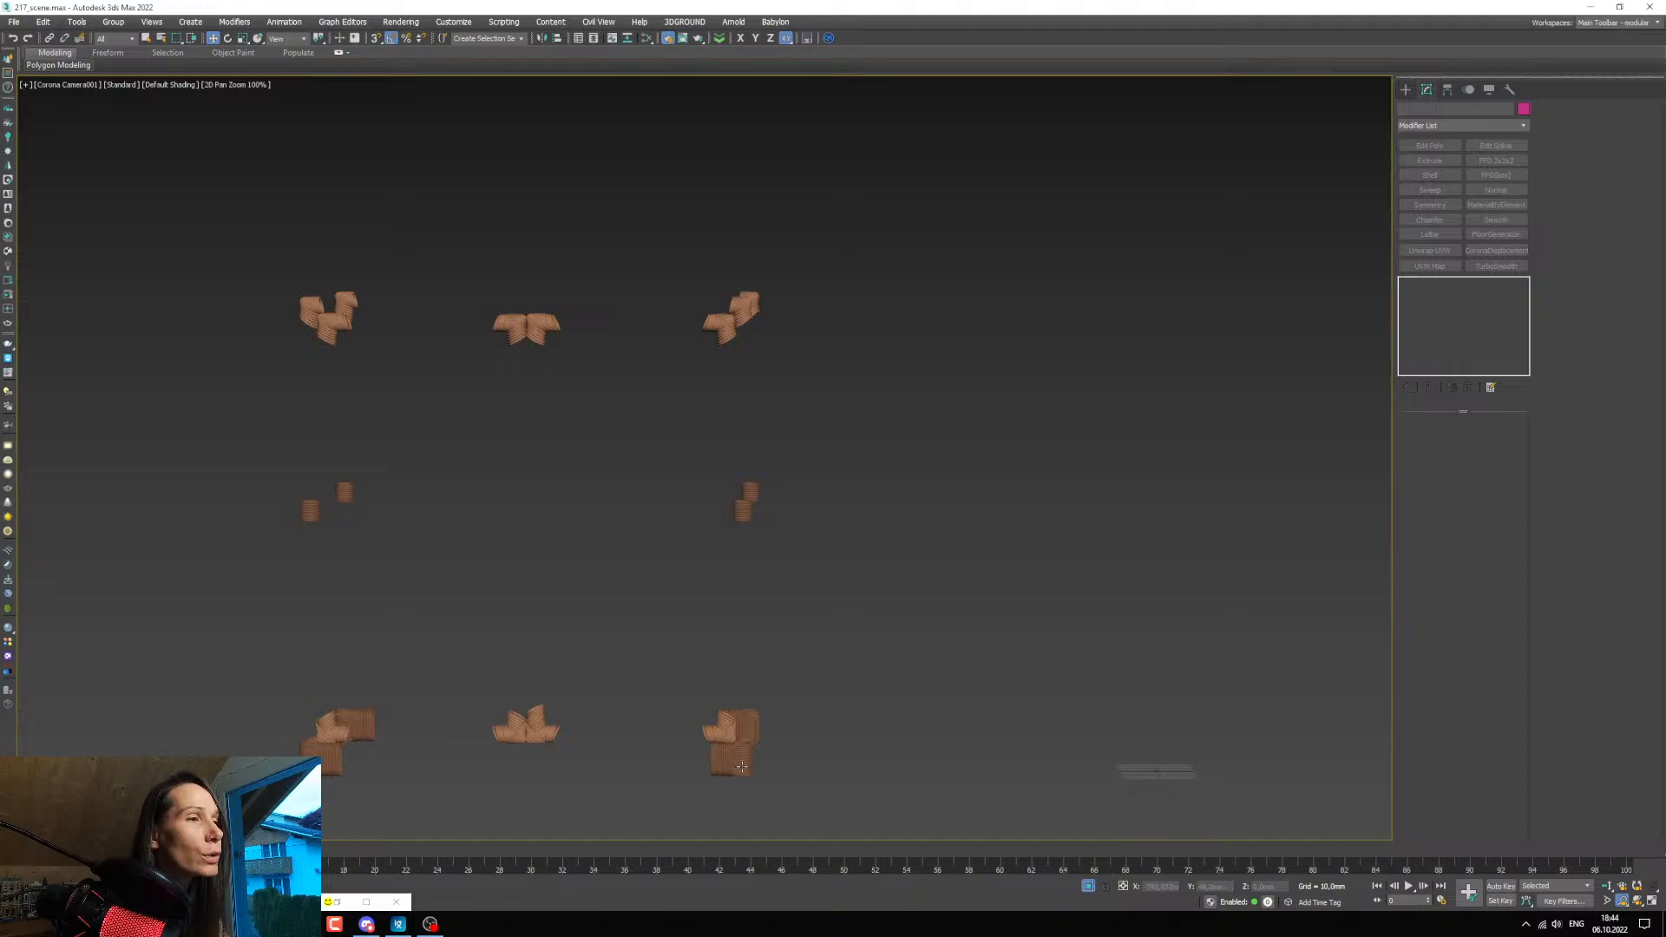
Detach the mid-height leg bindings from the lower leg bindings as a separate object.
click(727, 505)
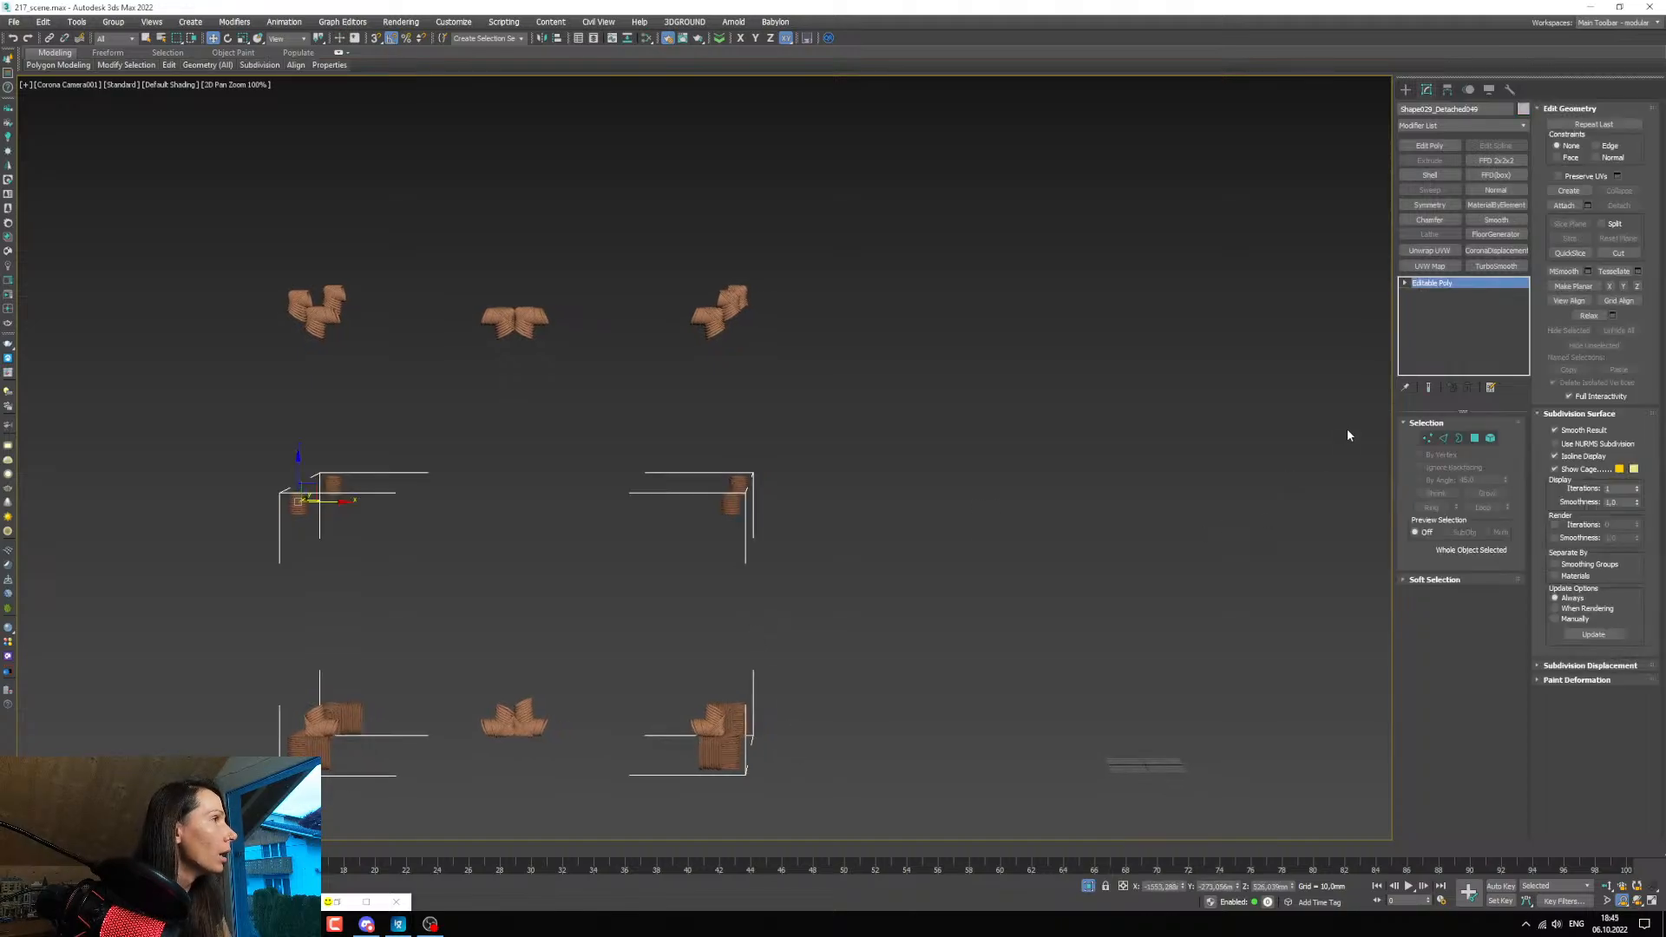
click(1405, 283)
click(1431, 339)
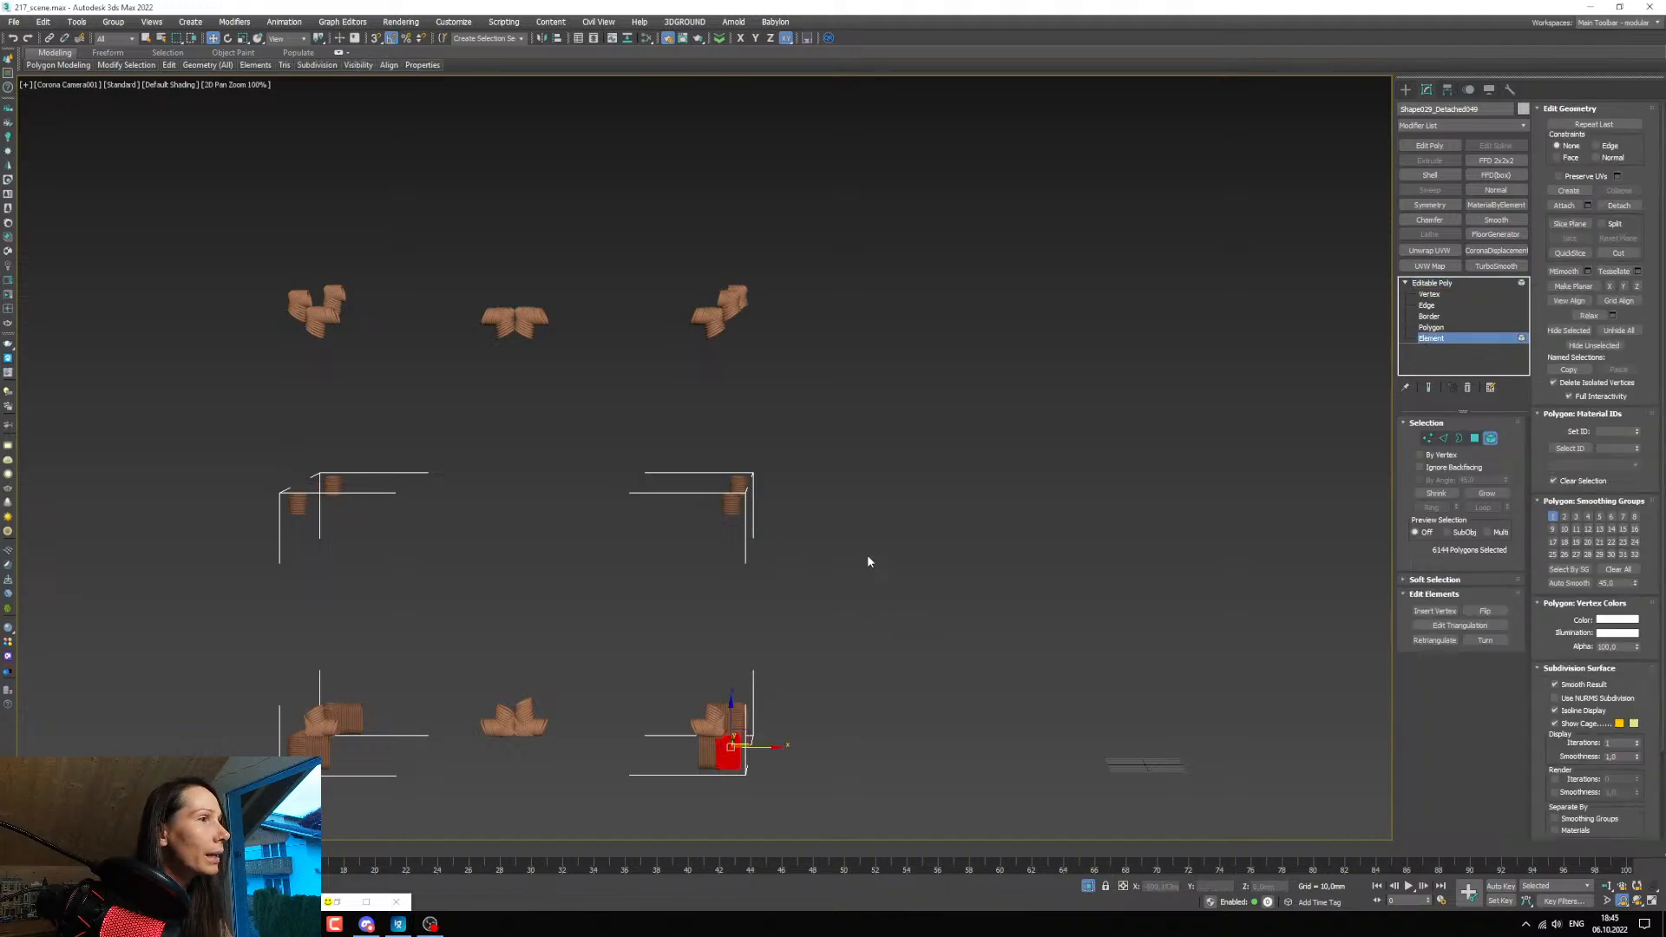
drag(866, 554, 119, 420)
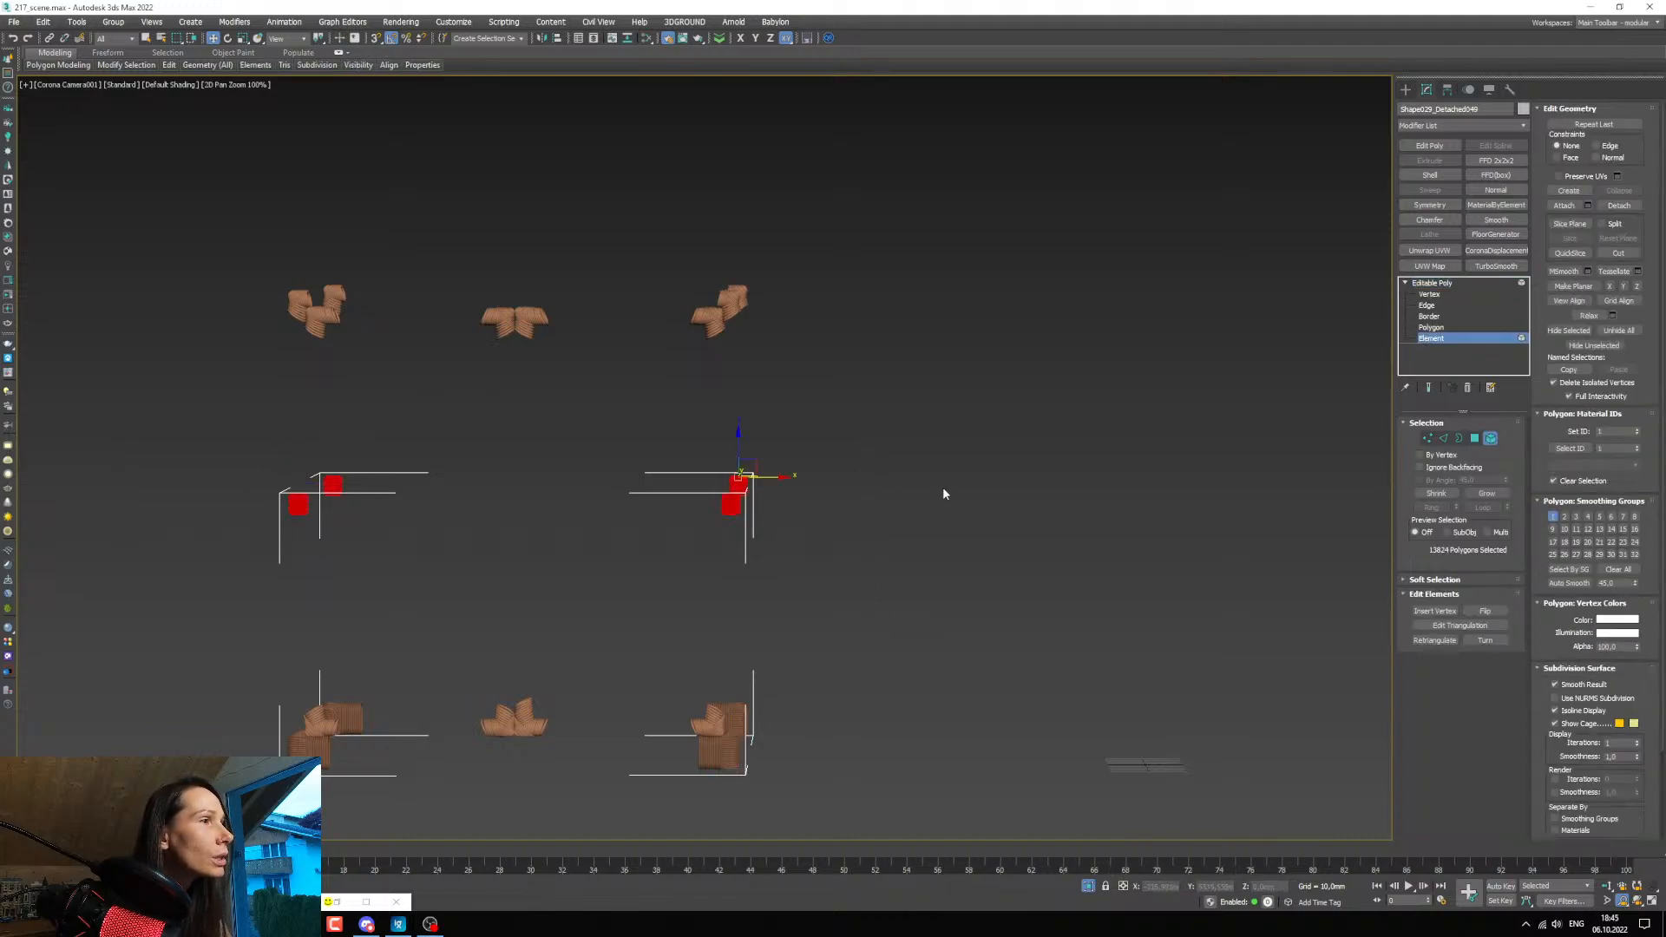
click(1615, 205)
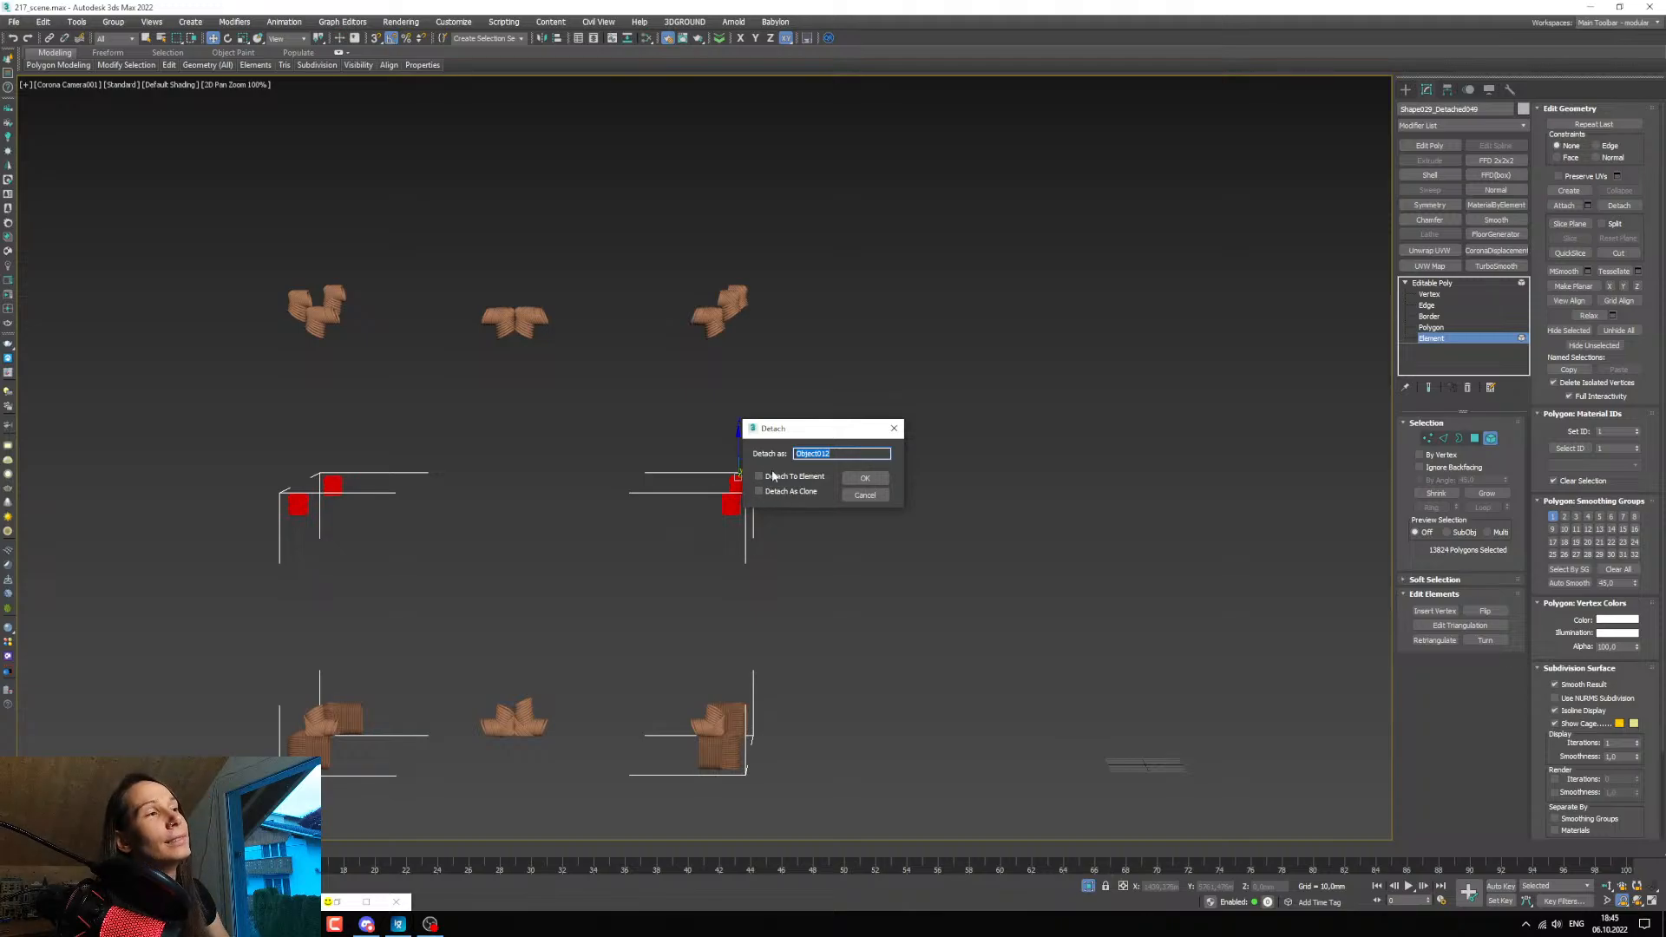
click(869, 479)
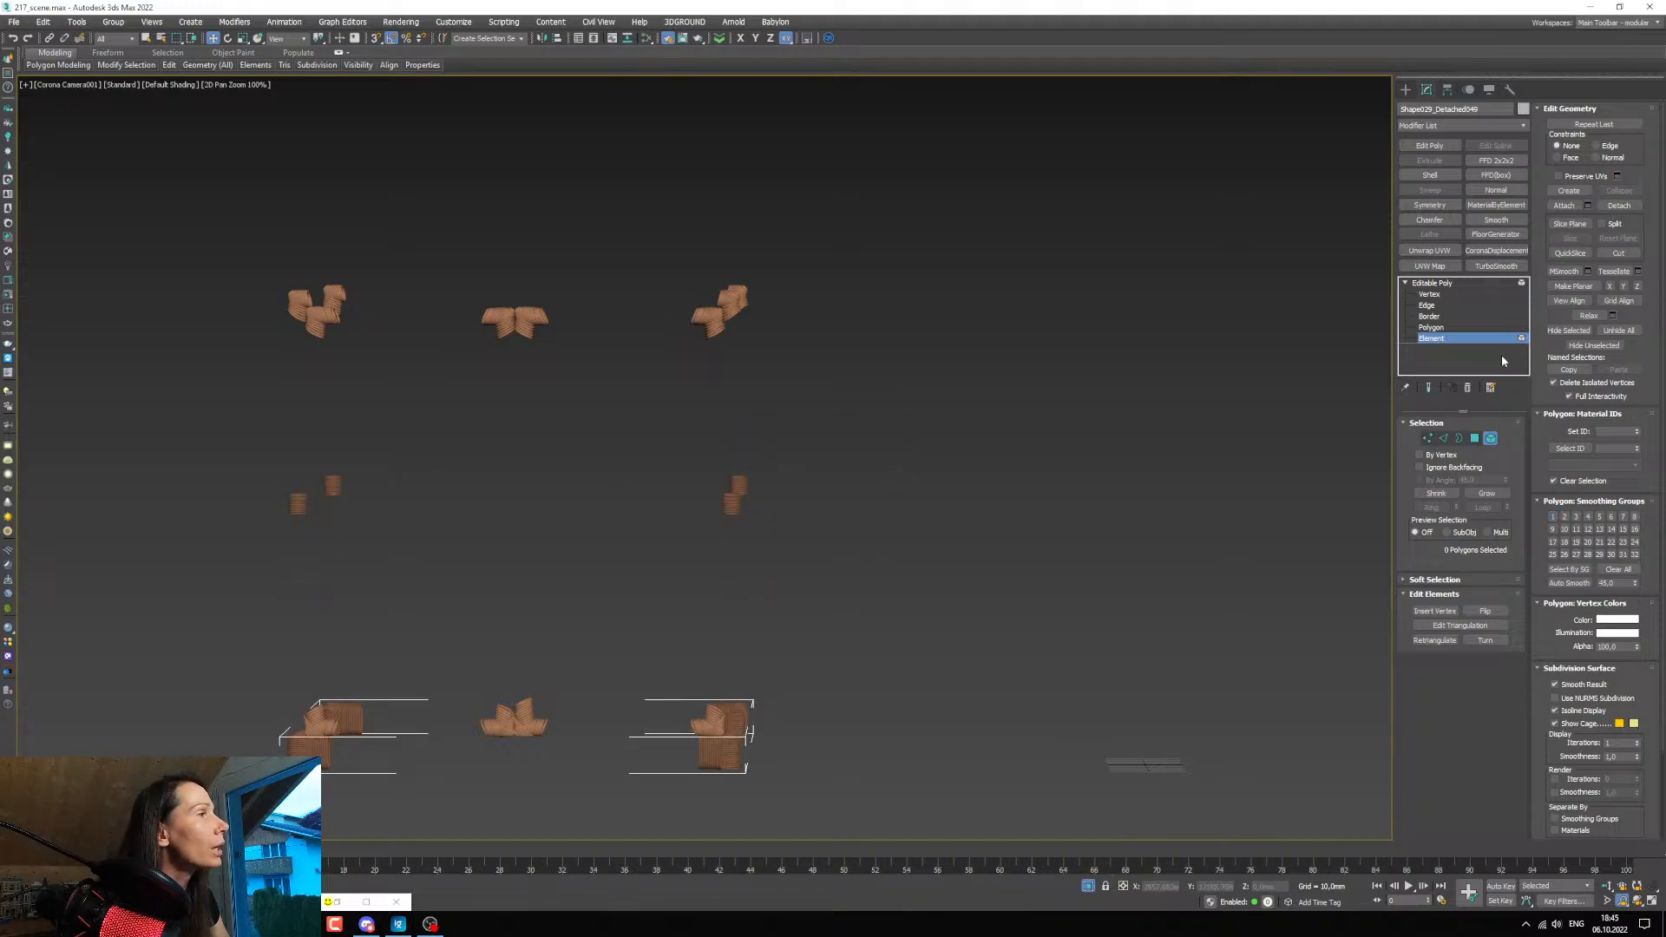
click(1427, 284)
Attach the detached mid-height bindings to the corner rope bindings, matching material IDs to material.
click(727, 308)
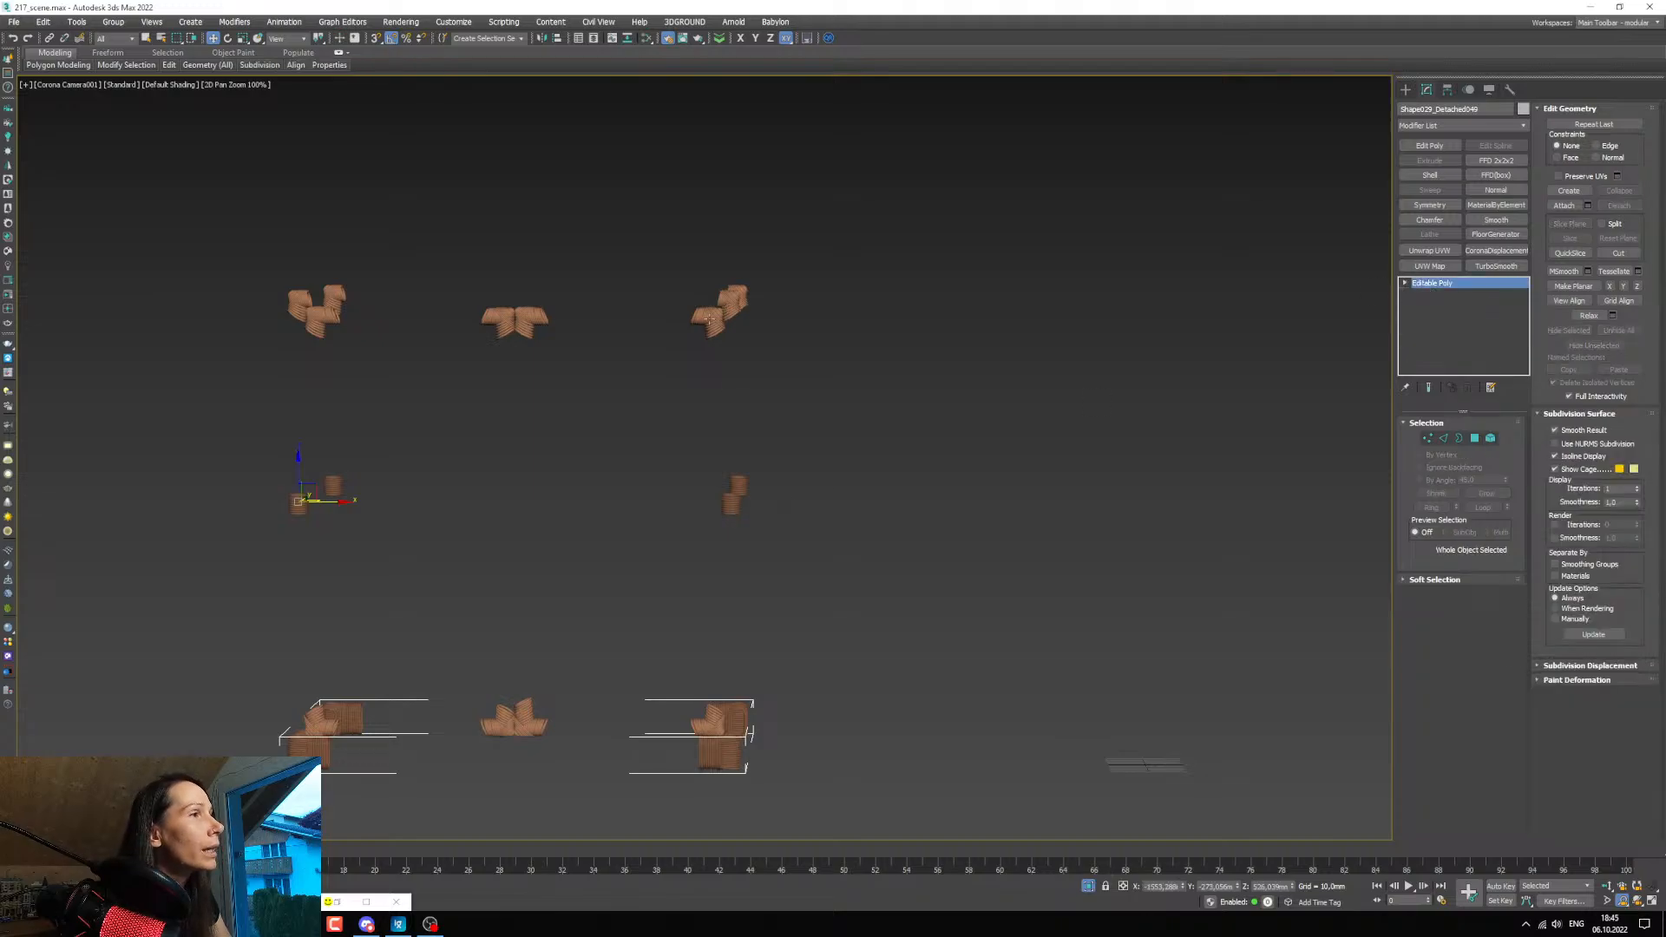
key(F4)
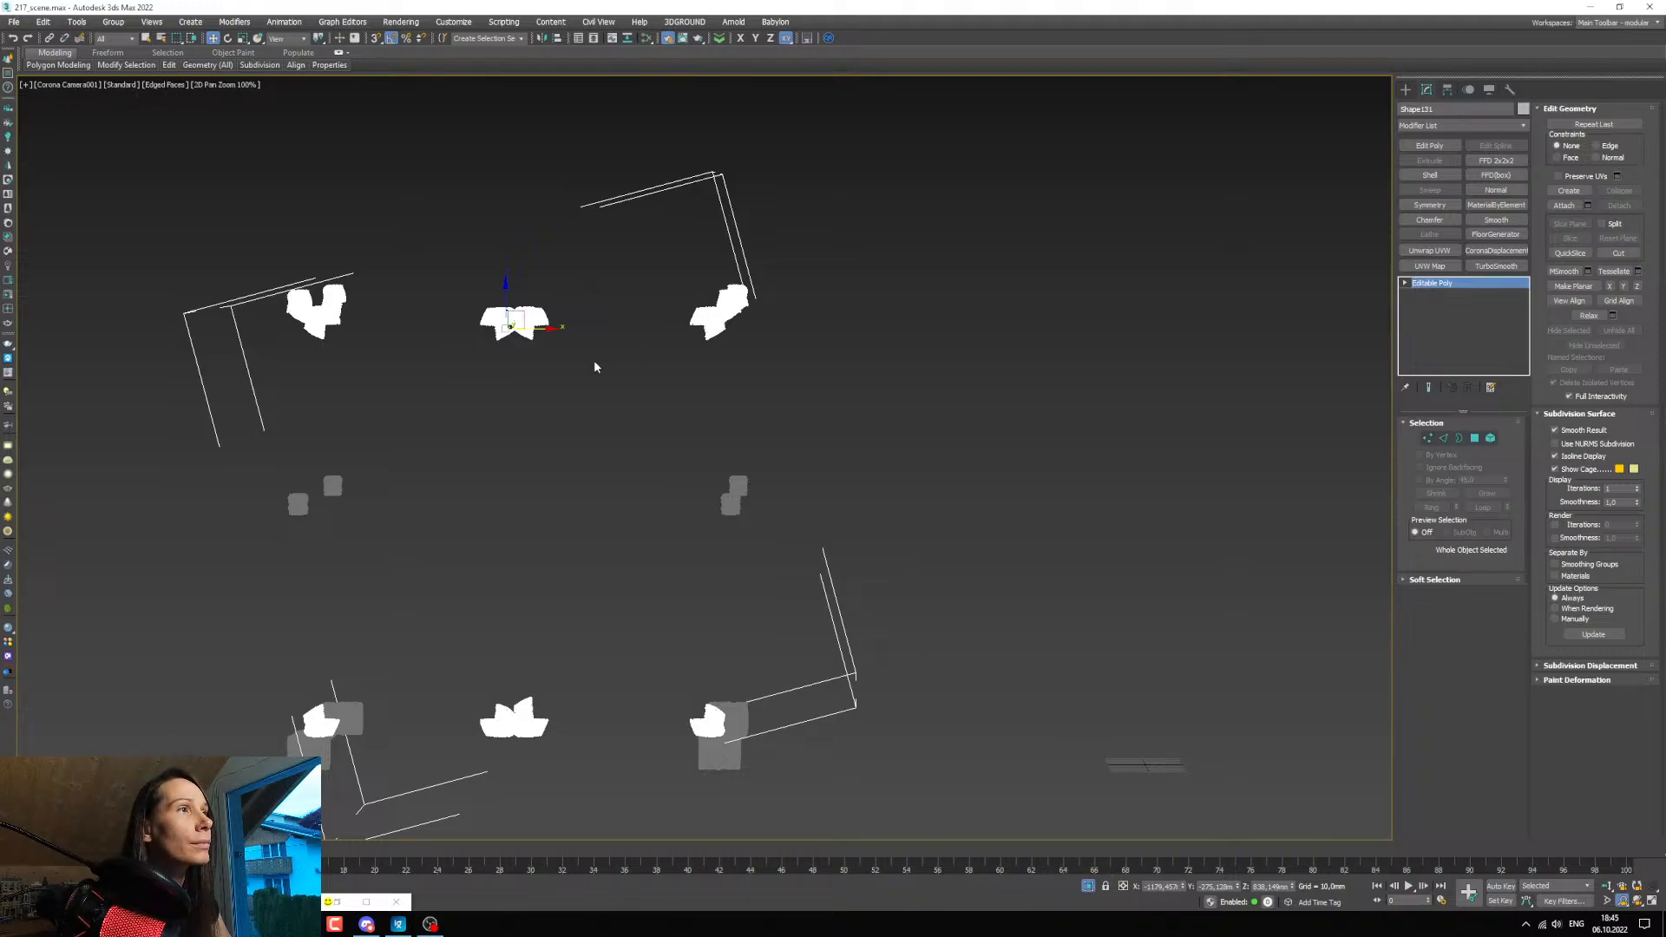
scroll(503, 319, up, 7)
scroll(512, 334, down, 7)
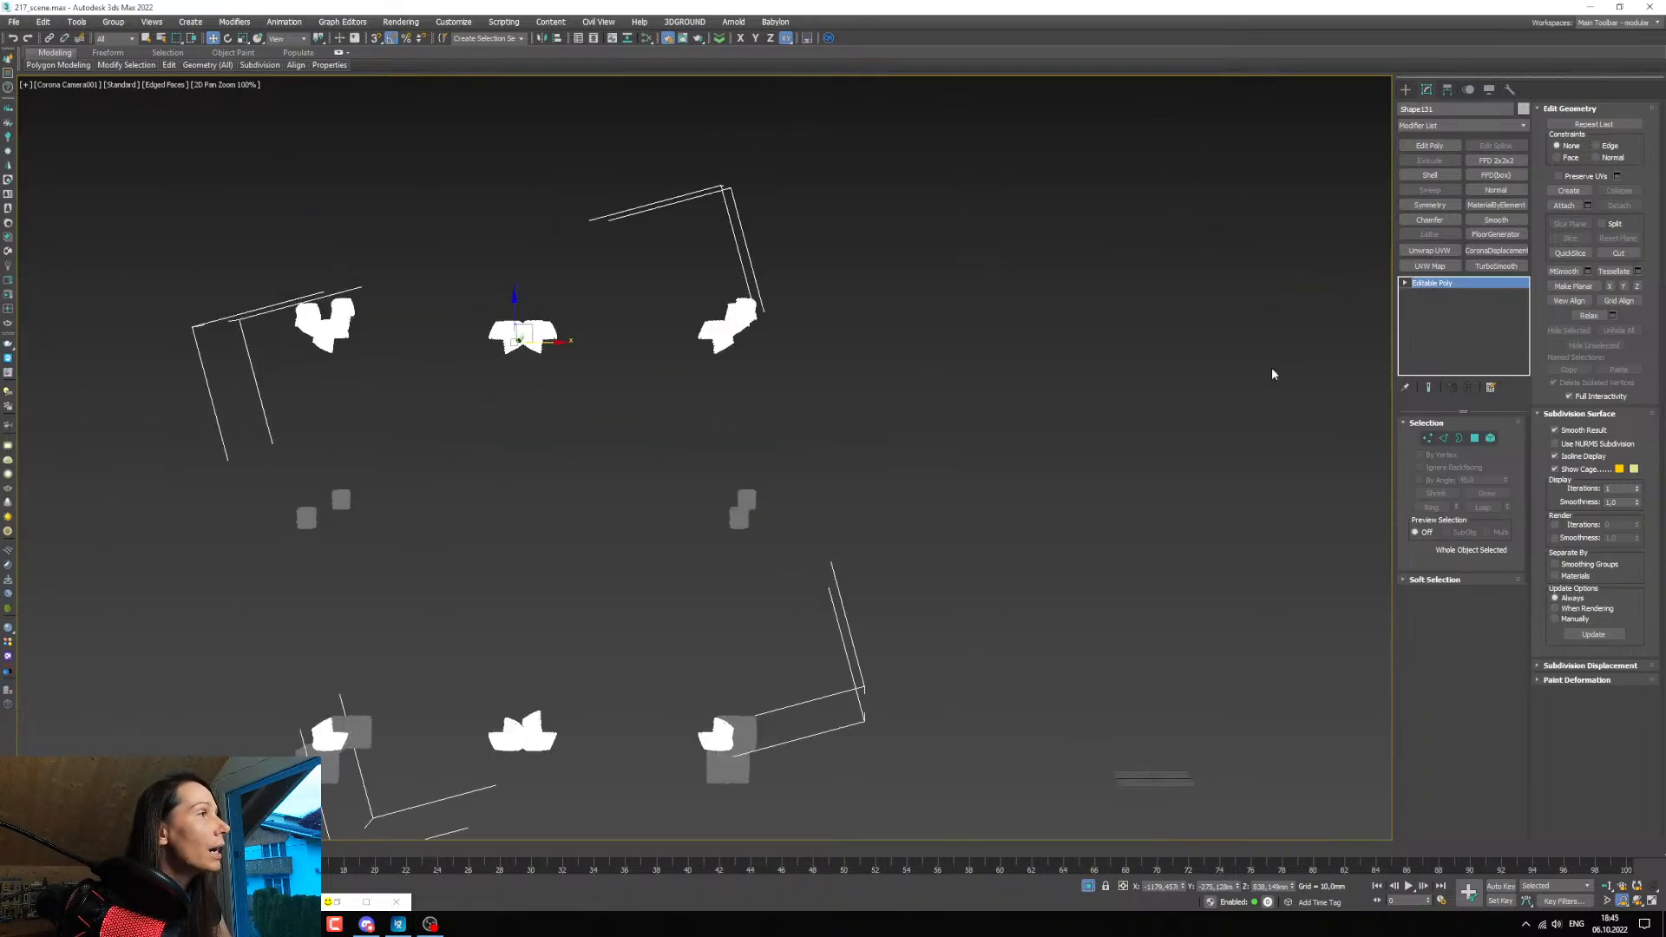
click(1563, 205)
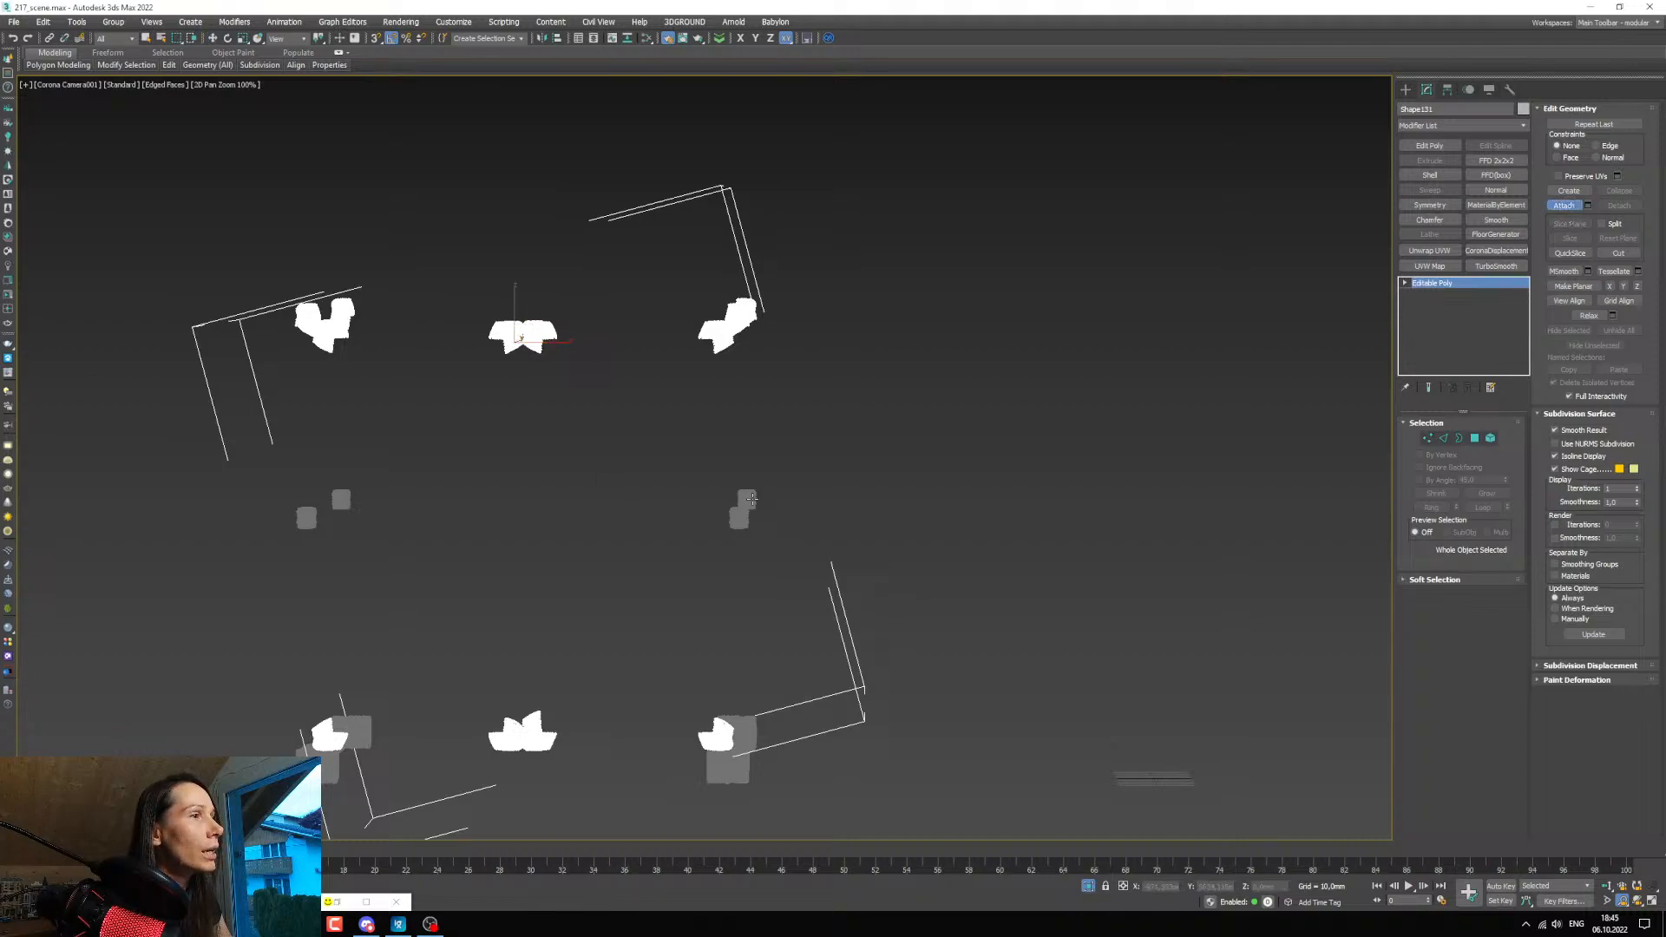
click(752, 498)
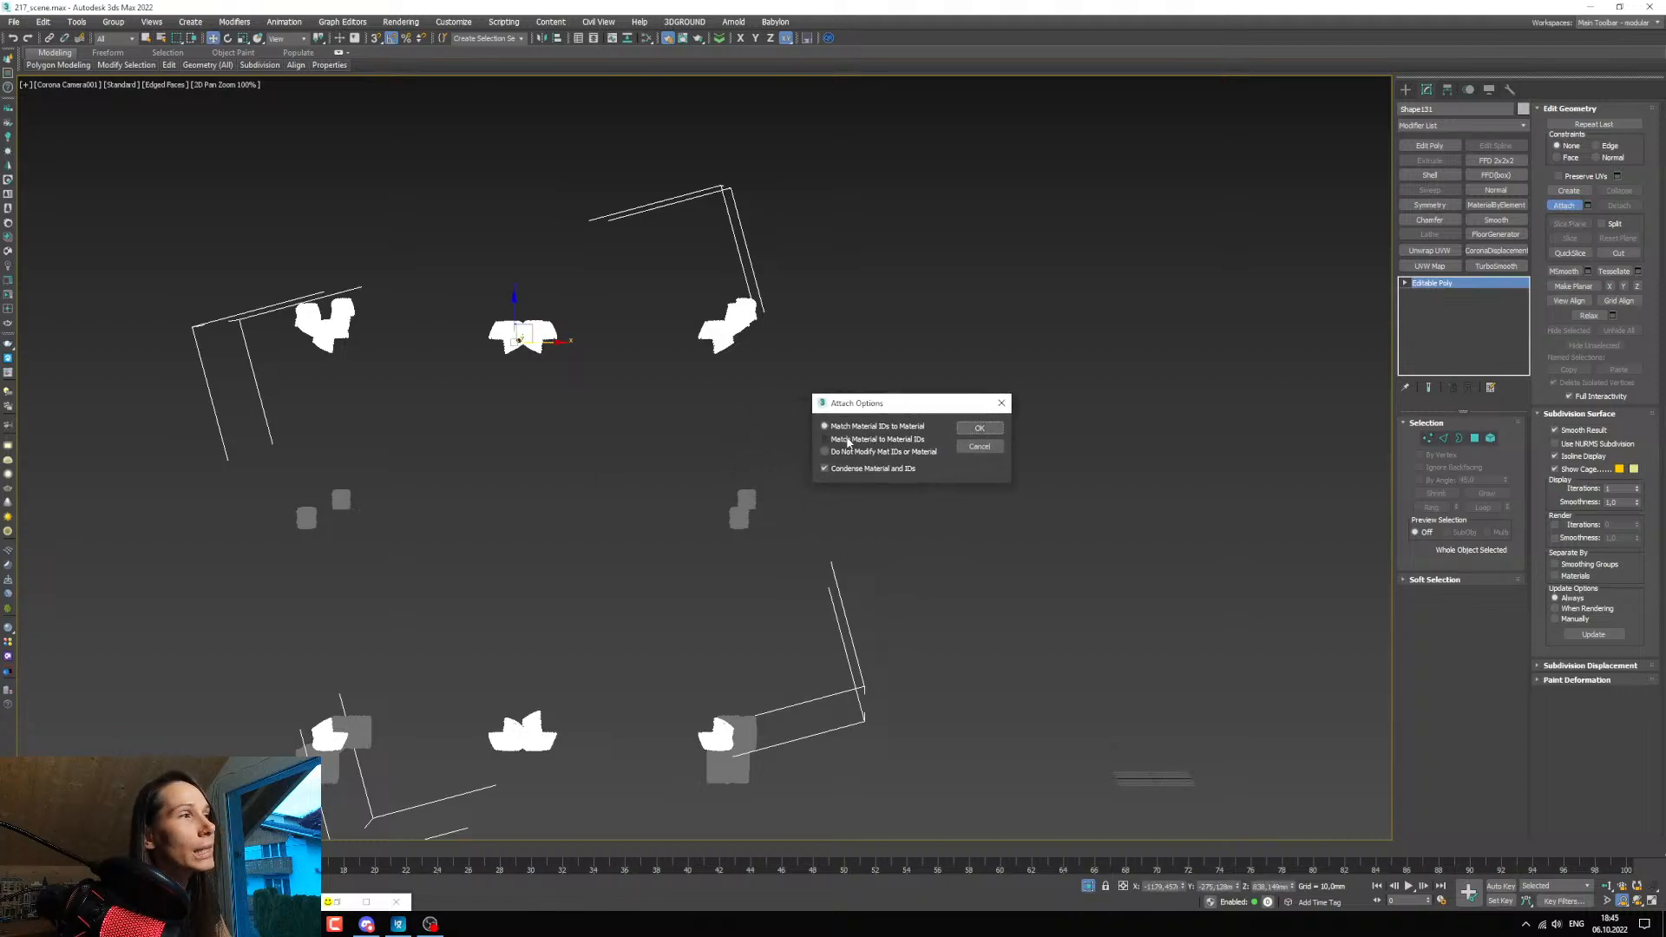
click(974, 430)
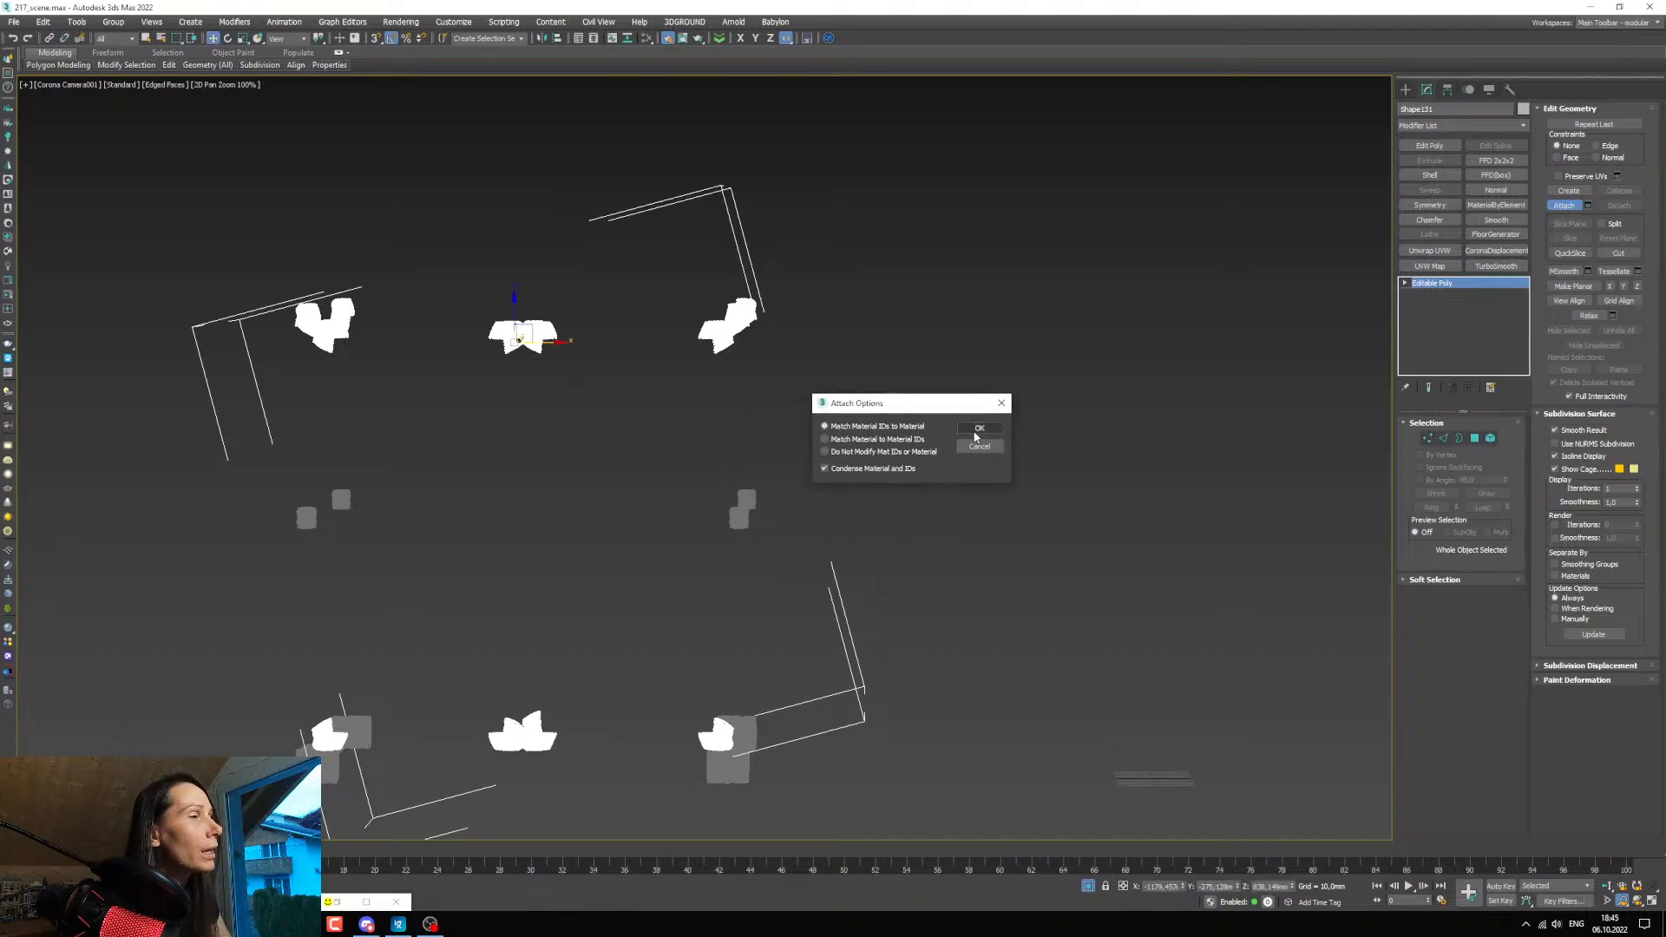
click(1566, 206)
mouse_move(547, 341)
mouse_down()
mouse_move(638, 340)
mouse_move(540, 341)
mouse_up()
key(ctrl+z)
Select the lower leg bindings, end isolation, and restore the full camera framing with its safe frame.
middle_drag(678, 654, 685, 549)
scroll(675, 529, down, 2)
click(694, 573)
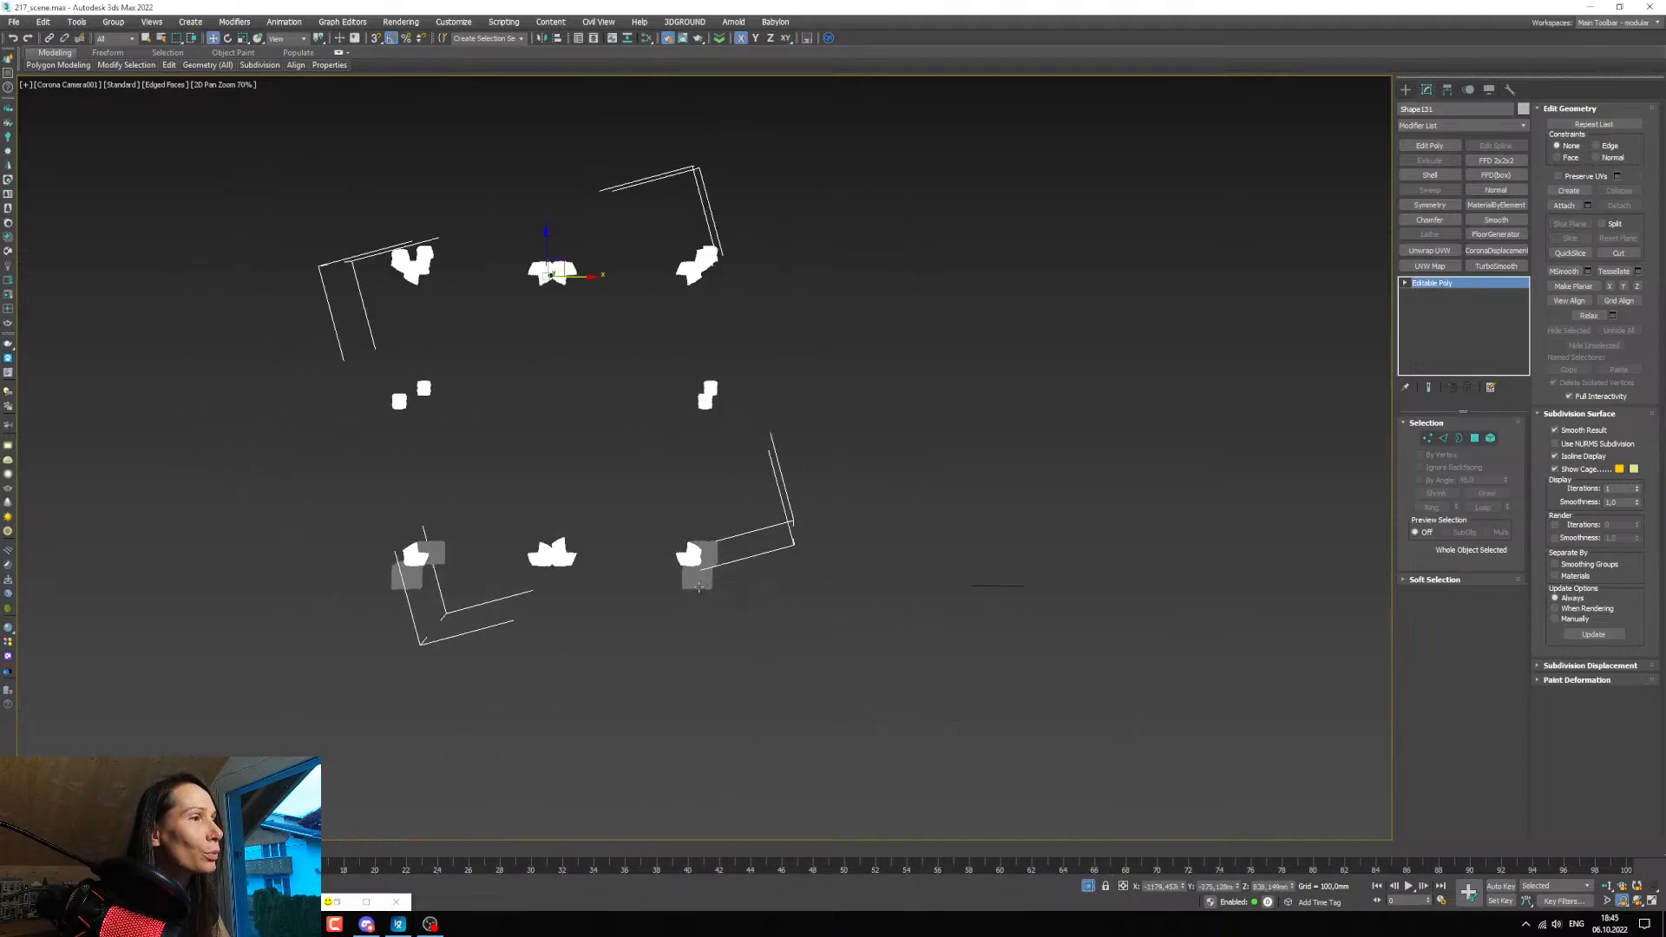
scroll(696, 577, up, 2)
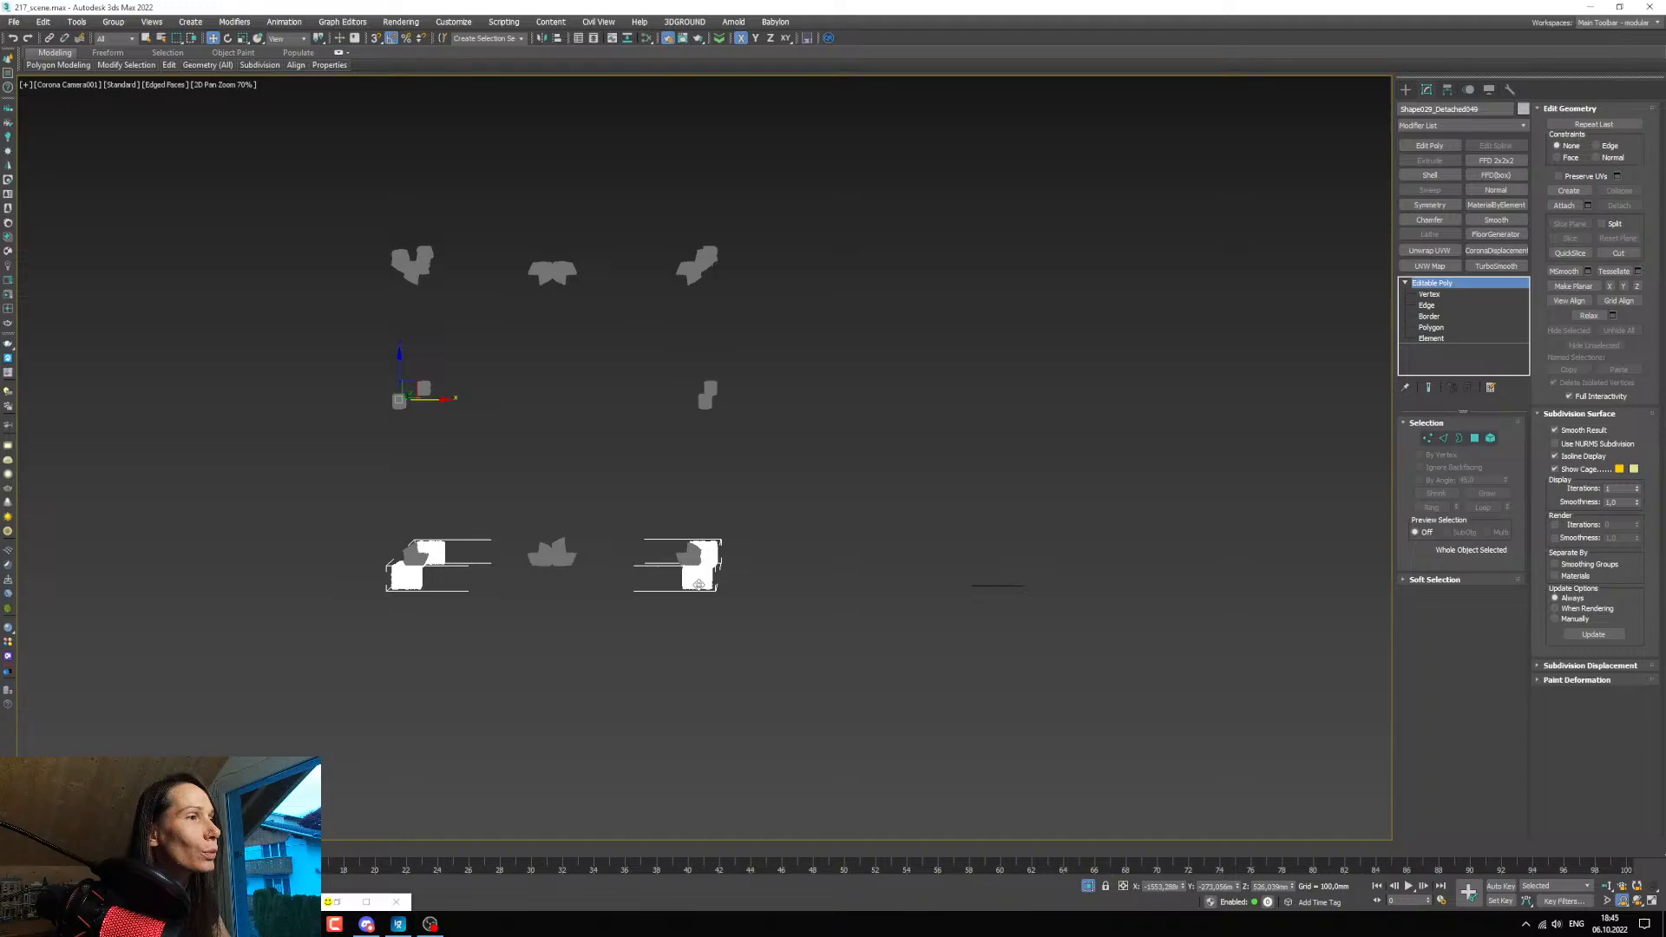
right_click(783, 359)
click(835, 257)
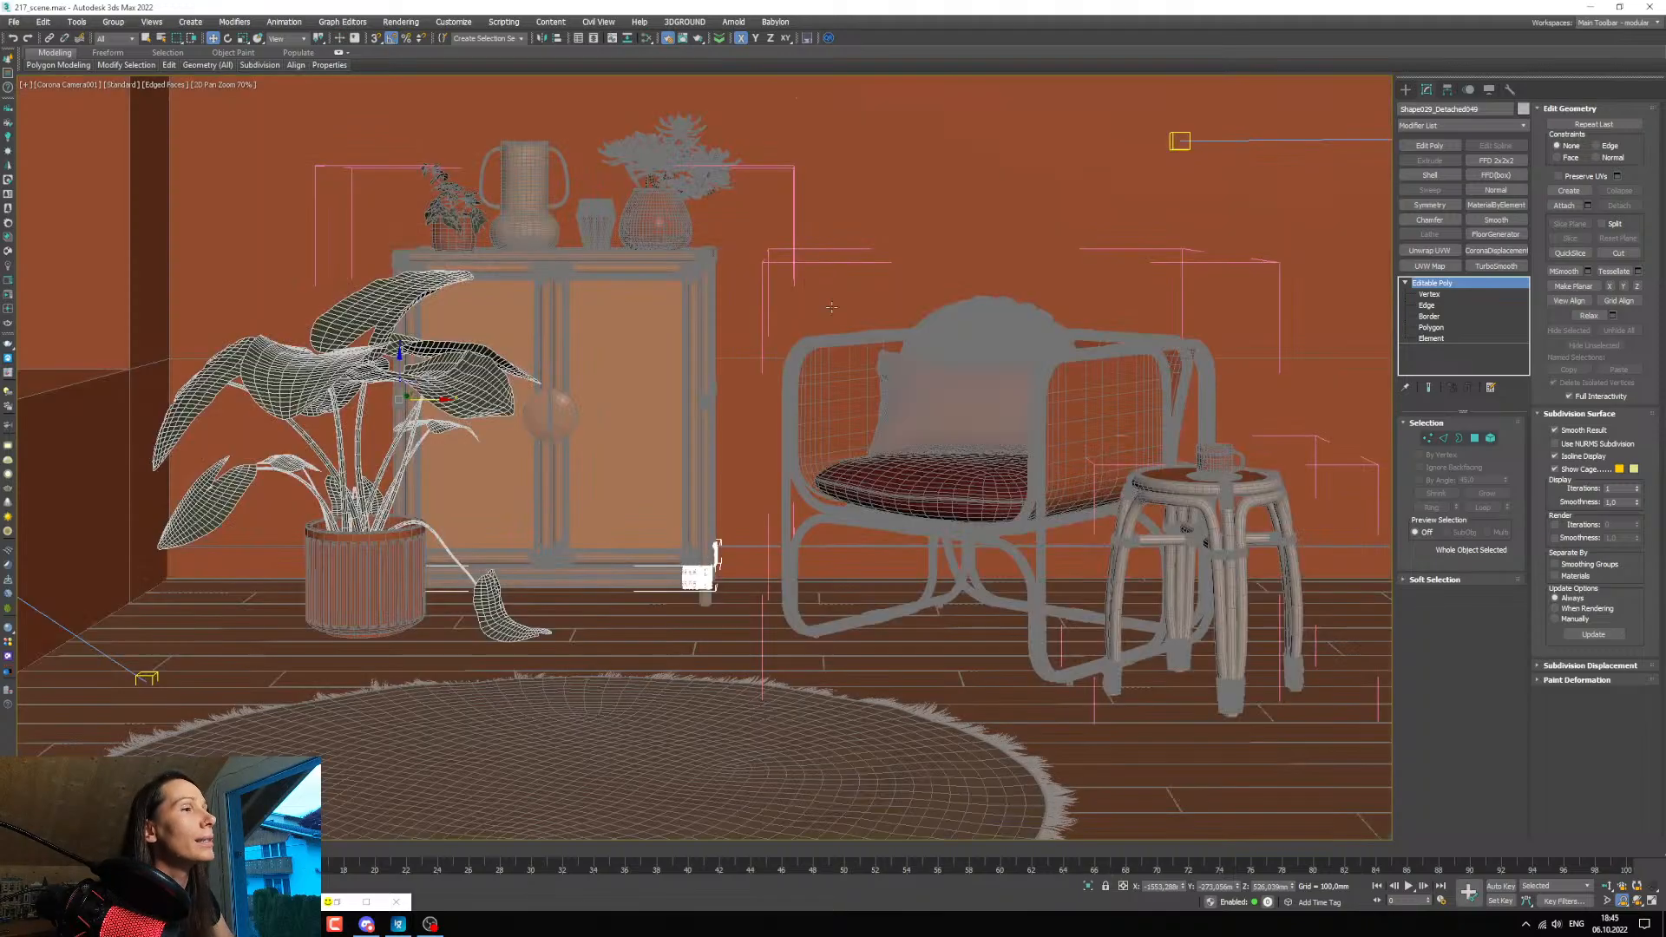
key(c)
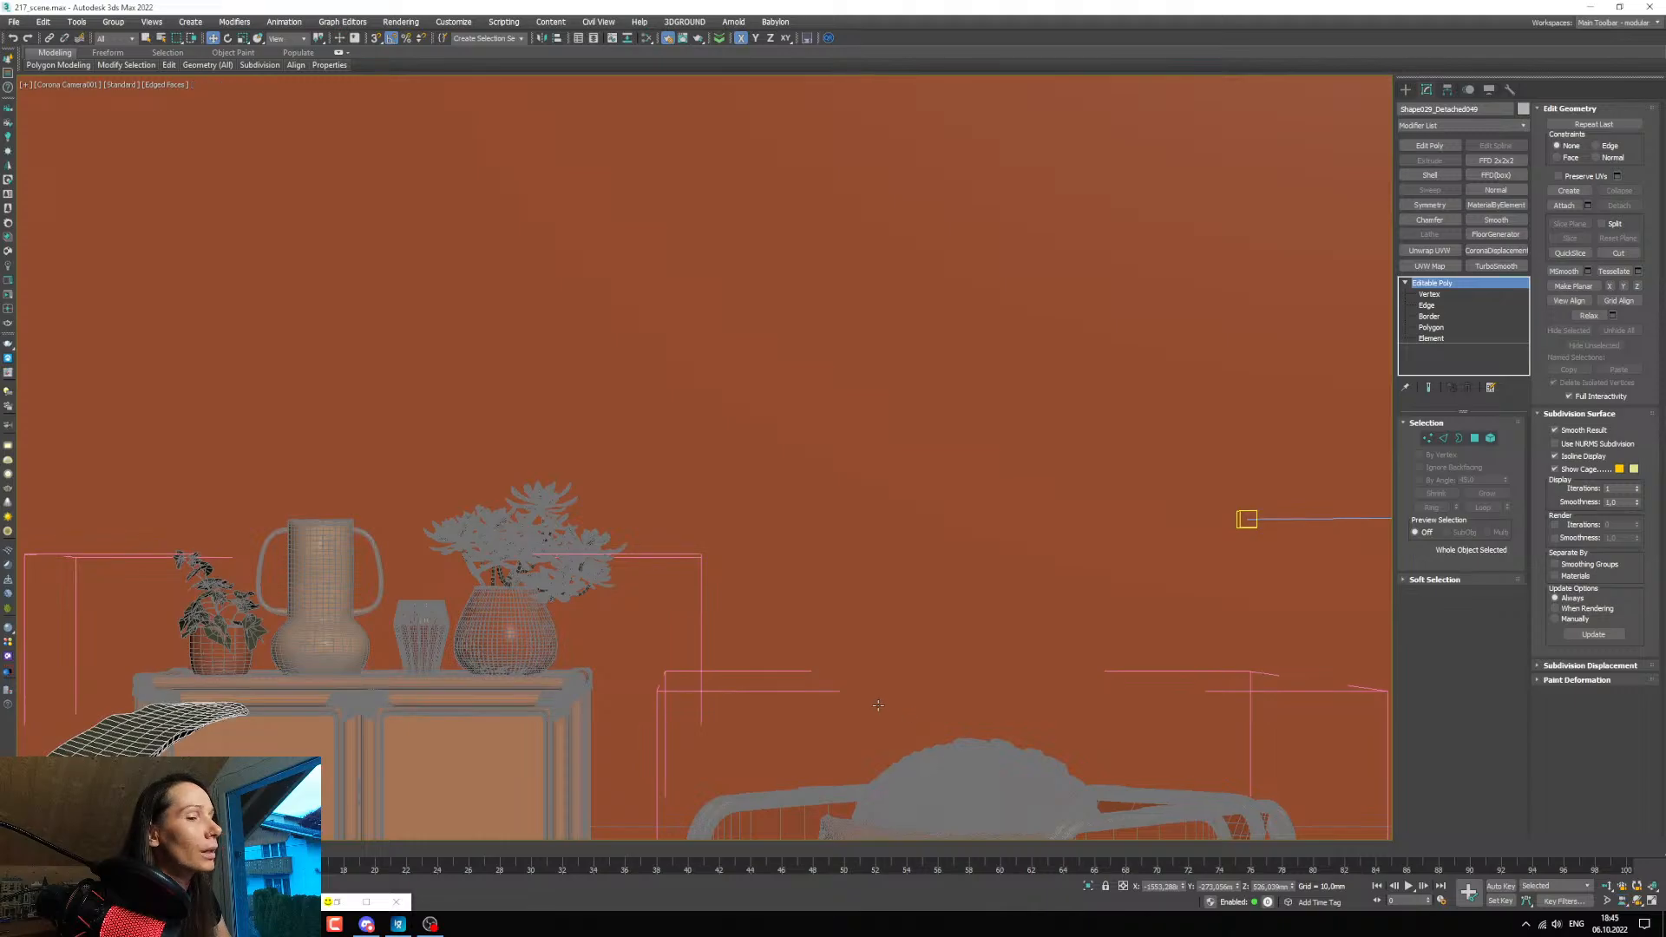
key(shift+f)
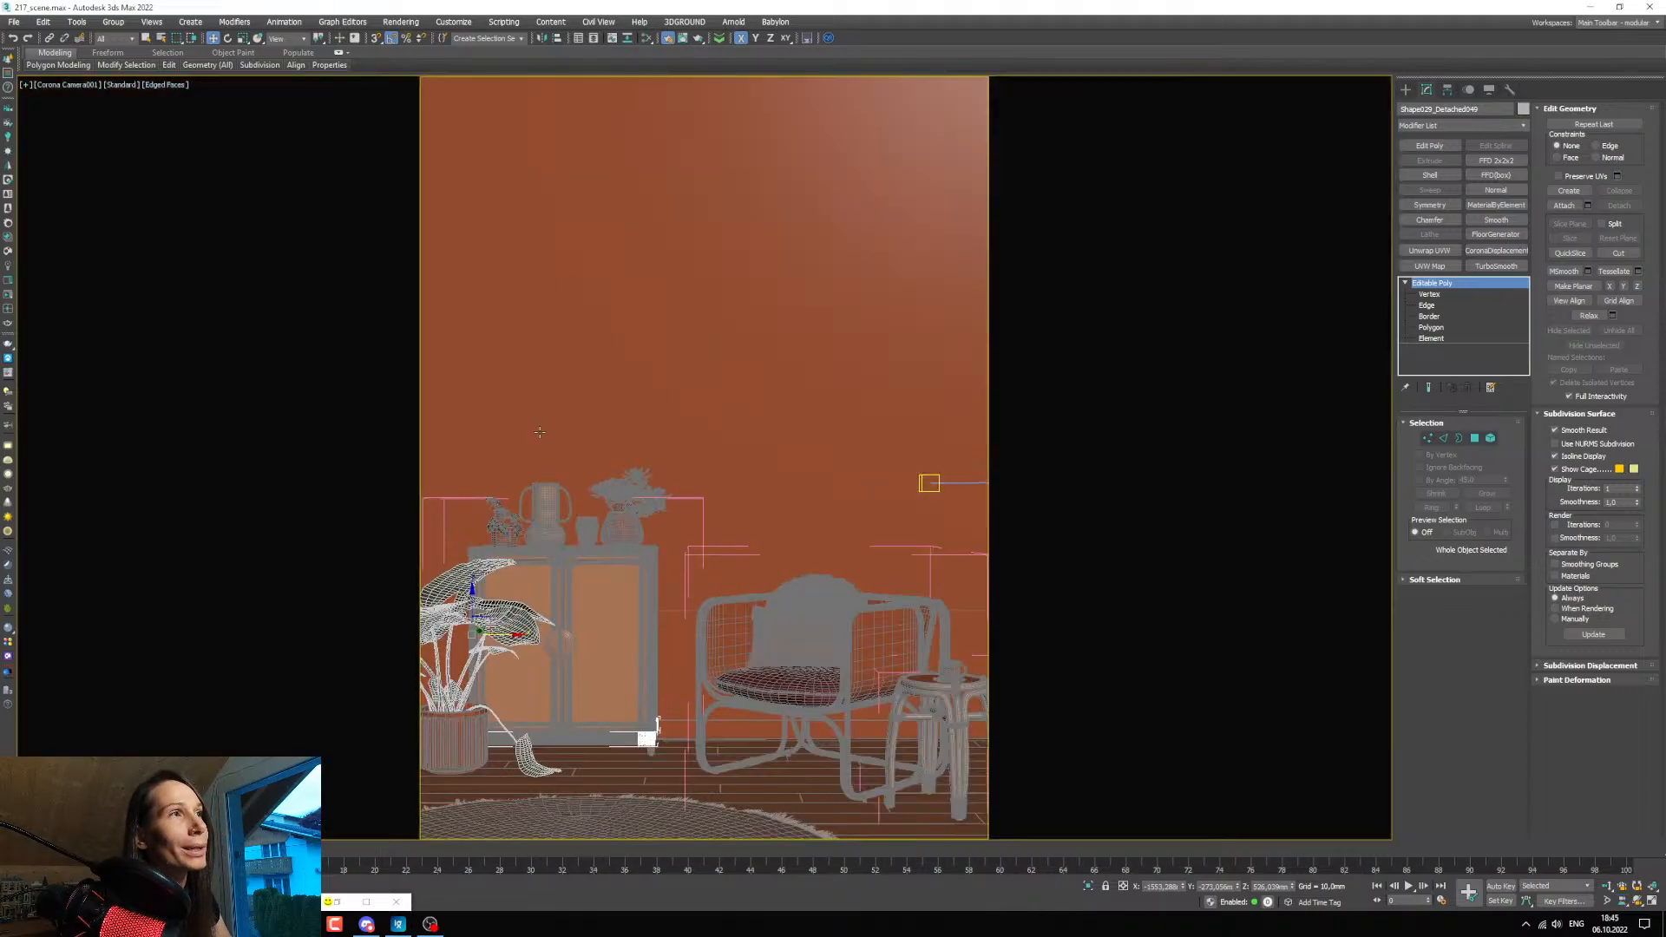
Restart the interactive render and limit the render region to the cabinet.
click(337, 902)
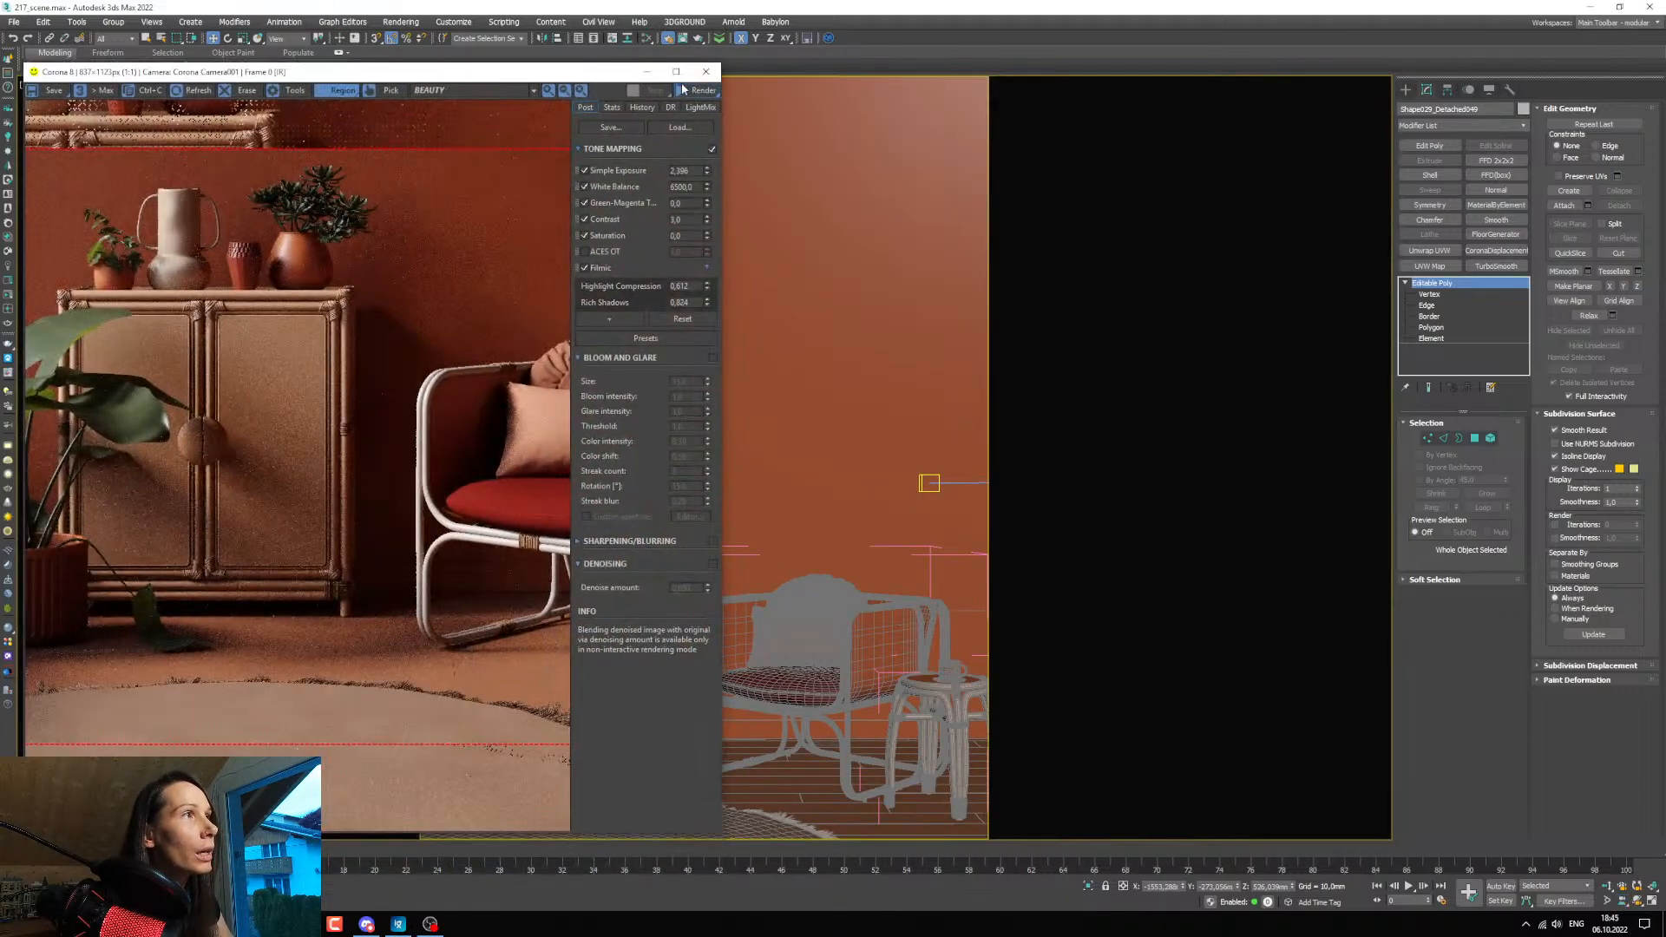
drag(697, 93, 704, 106)
click(704, 105)
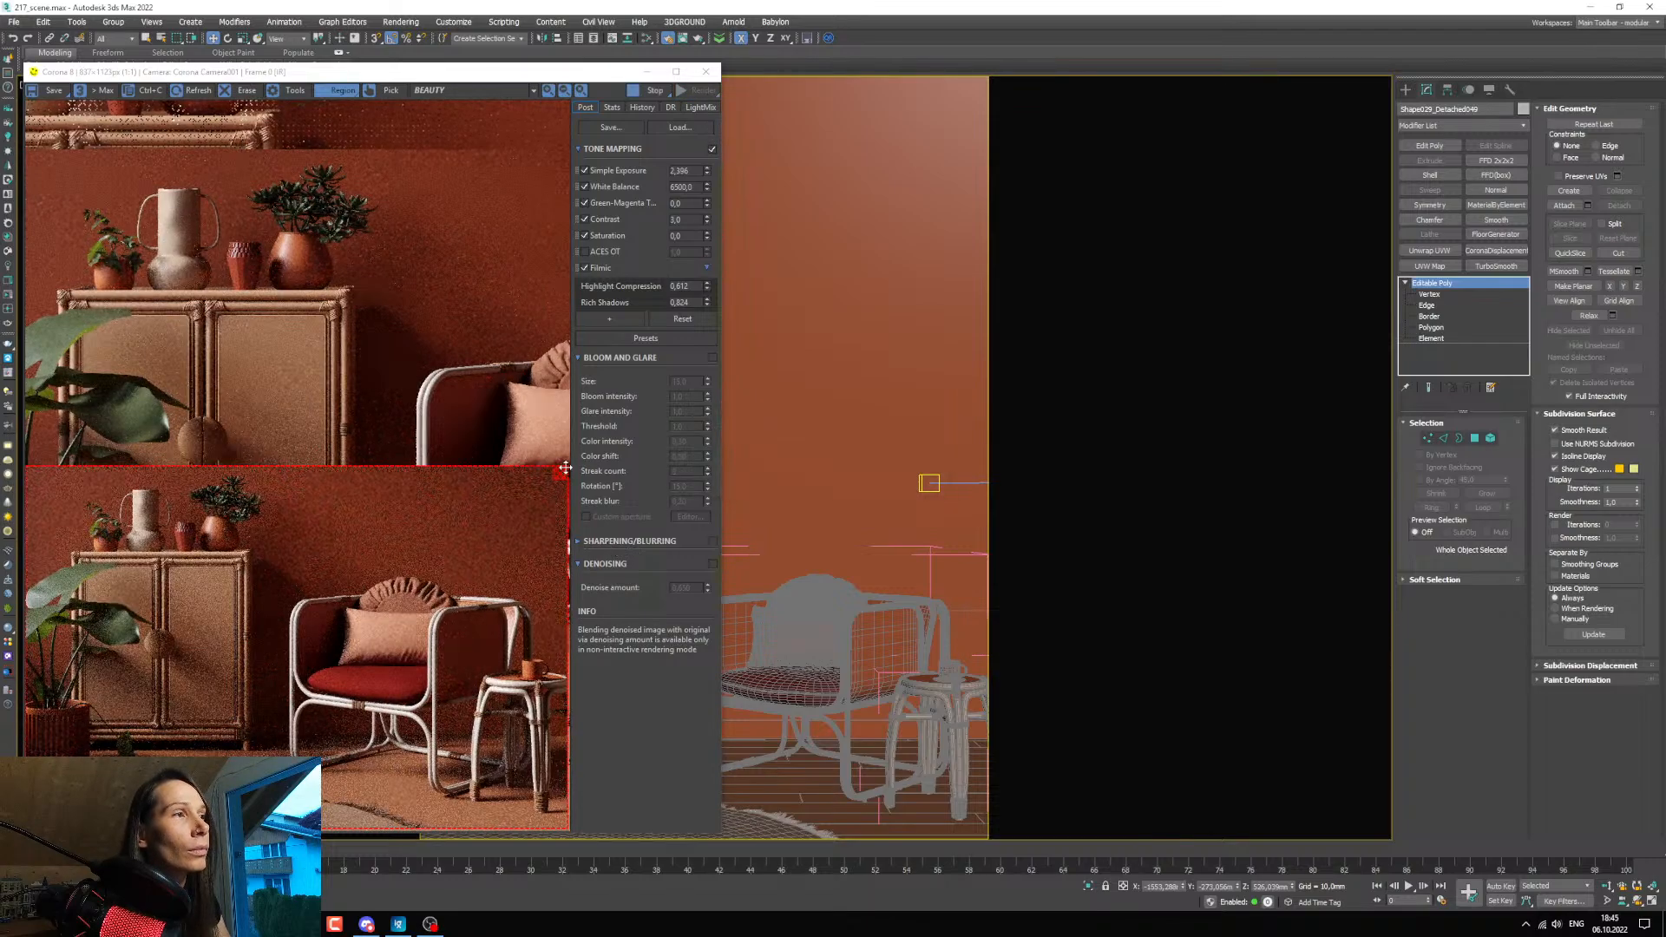
click(560, 474)
drag(50, 535, 277, 781)
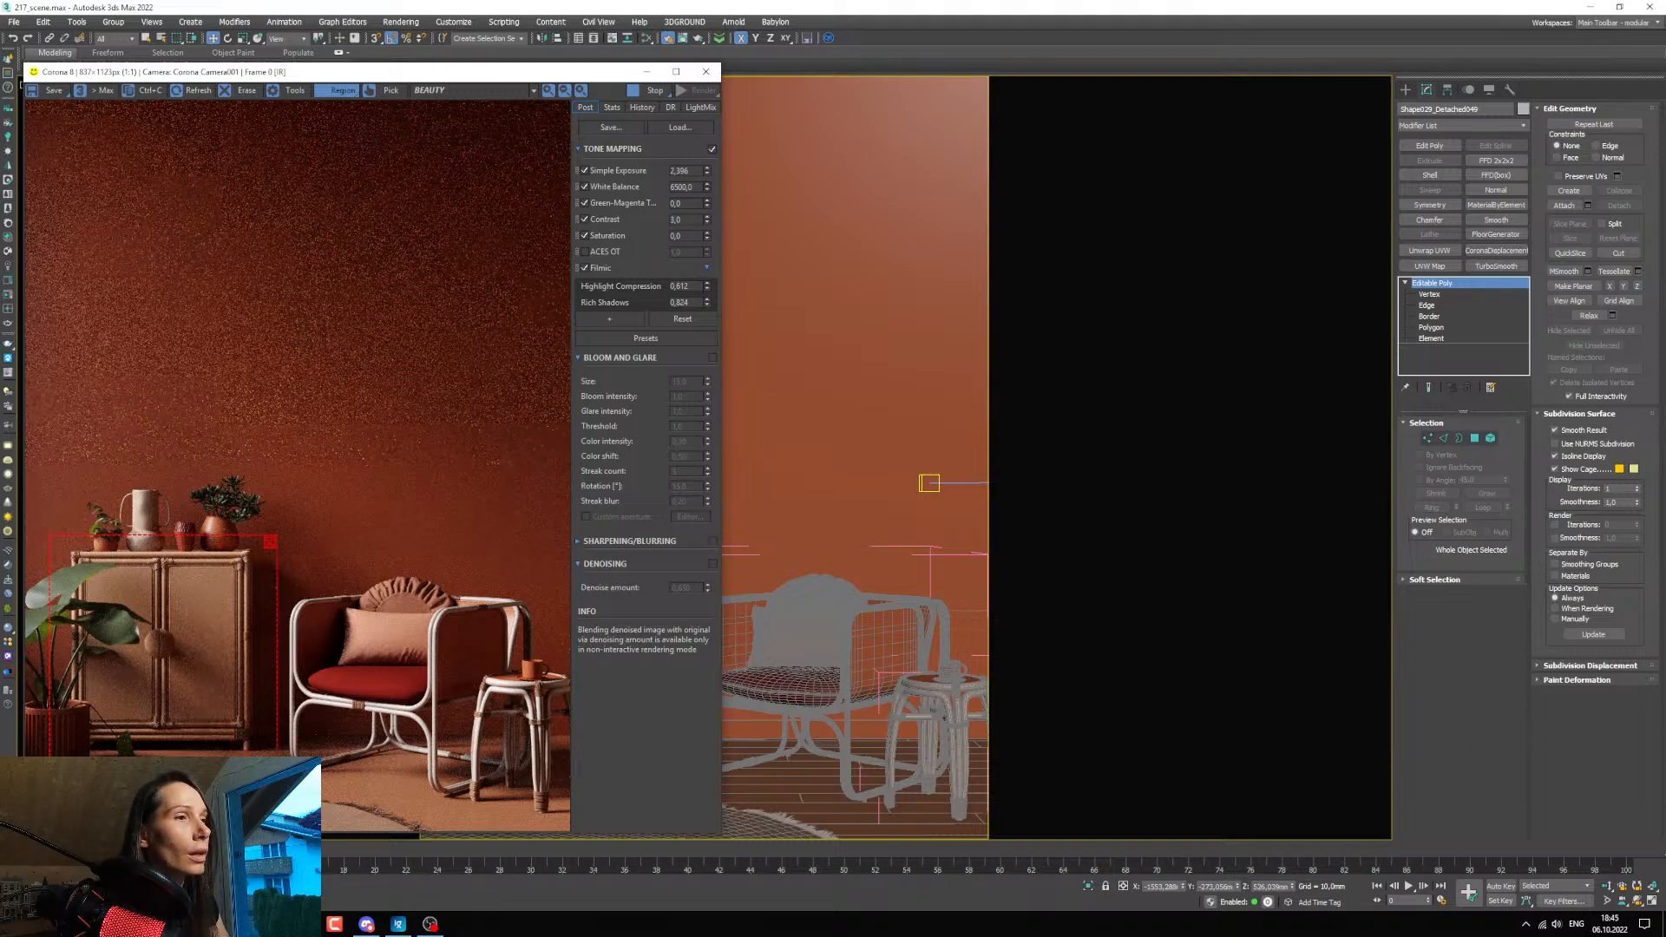
scroll(238, 747, up, 2)
scroll(304, 700, down, 1)
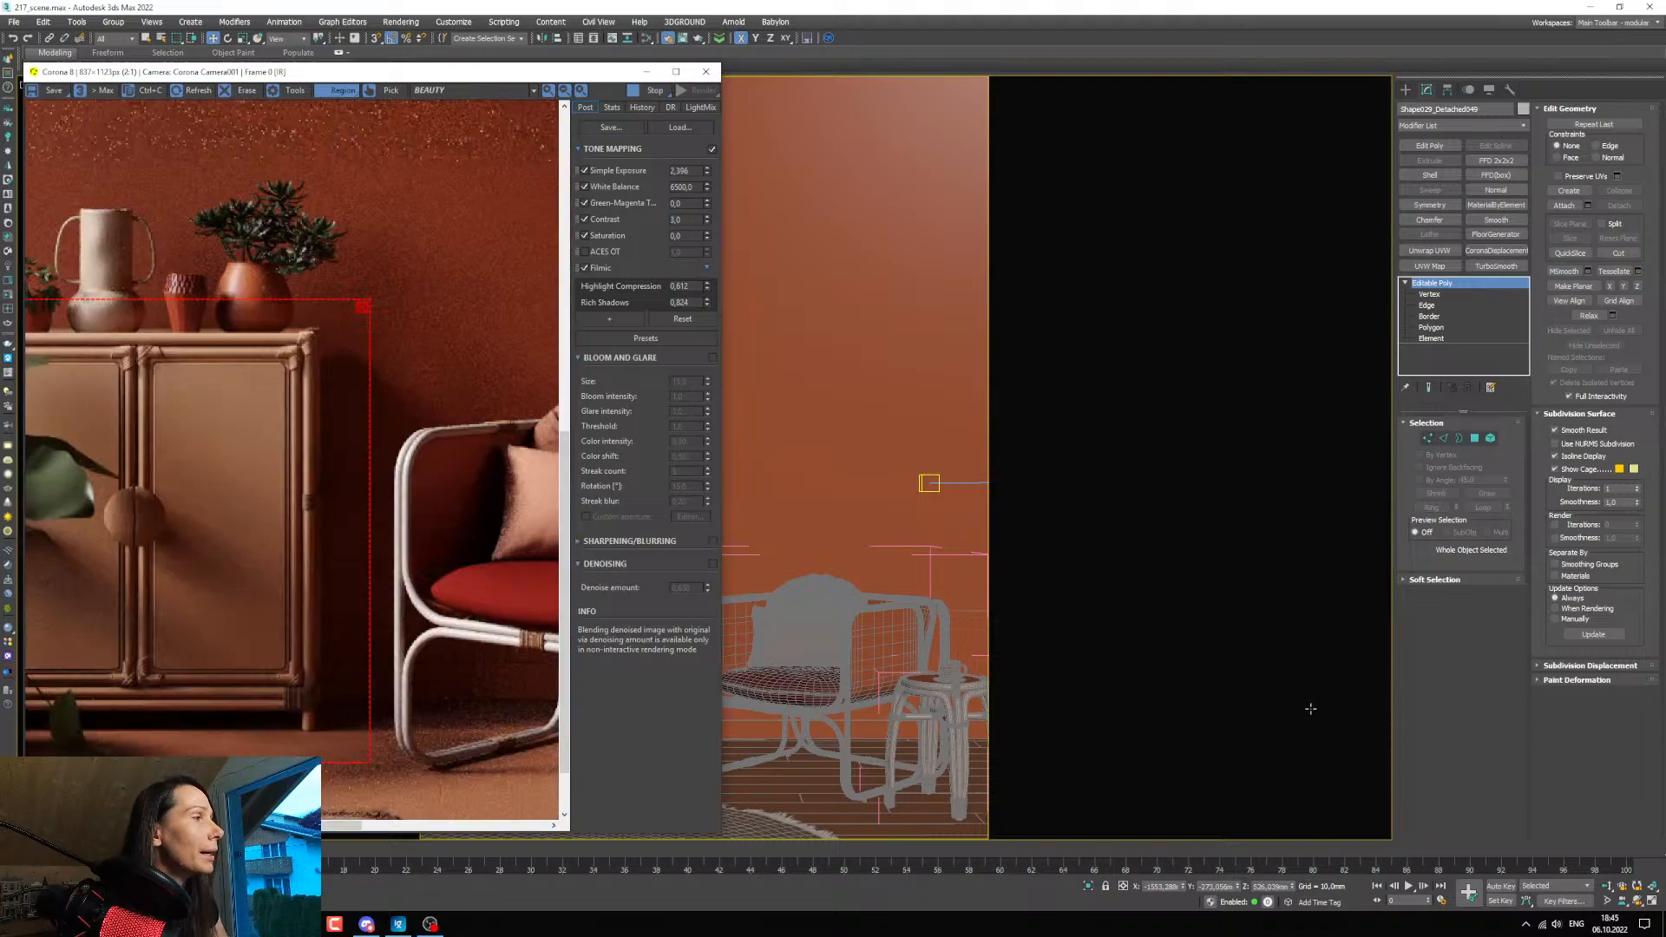
Duplicate the brown rope material in the material editor and open the copy's parameters.
click(1430, 694)
key(m)
drag(210, 196, 809, 191)
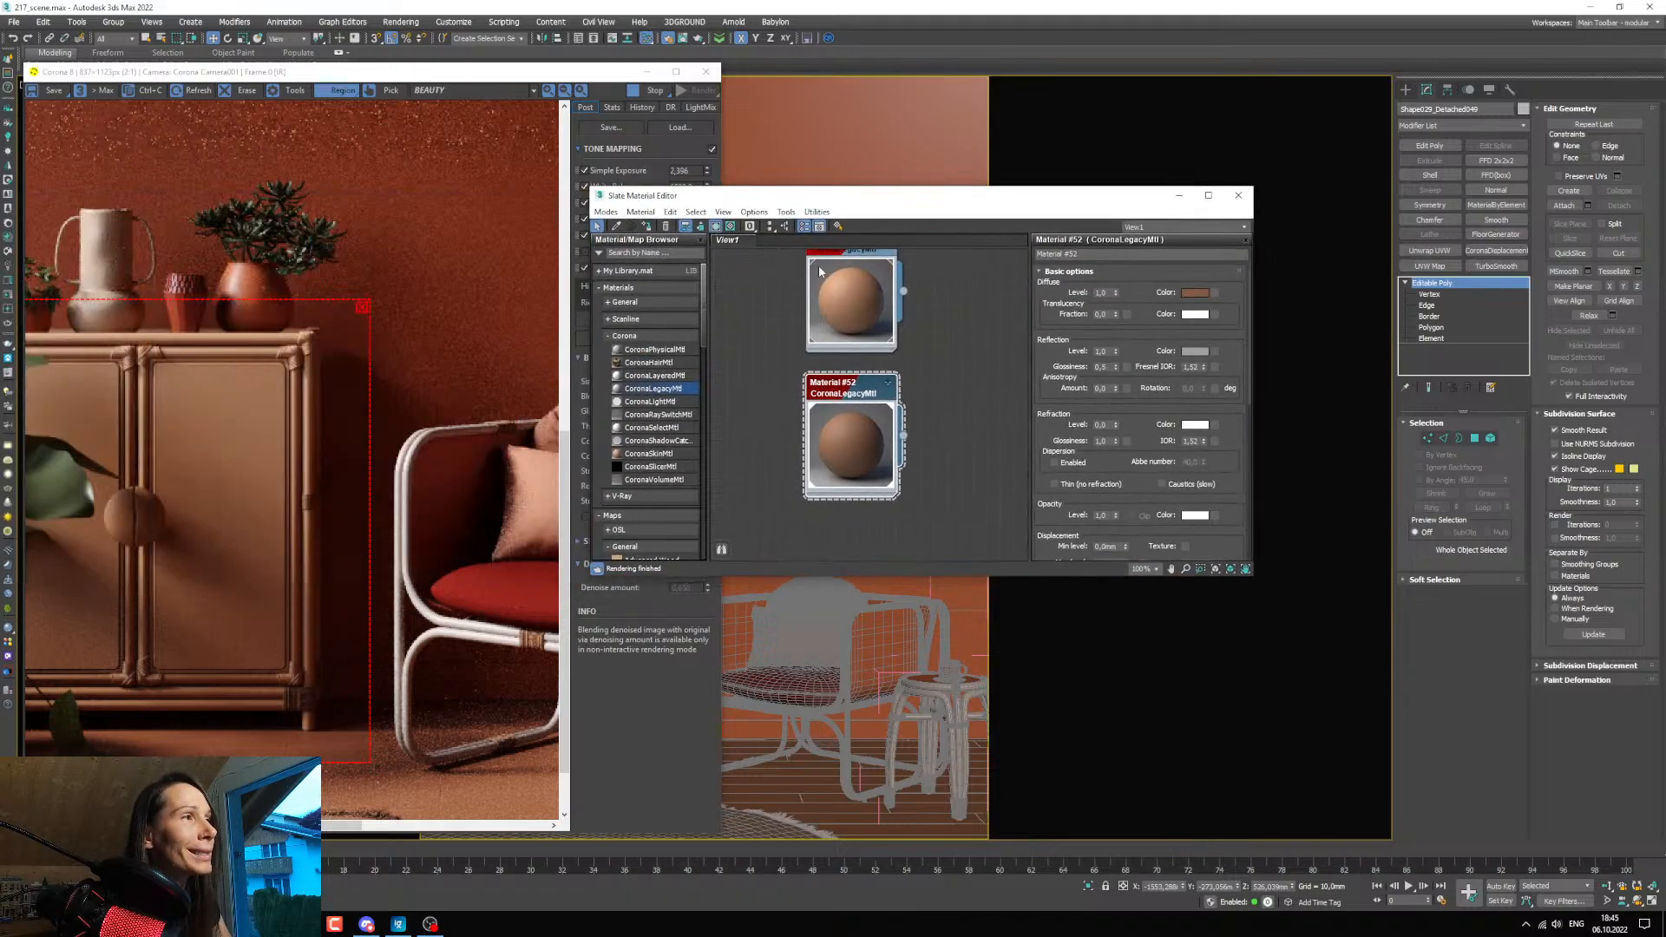
scroll(877, 375, down, 4)
middle_drag(876, 377, 876, 357)
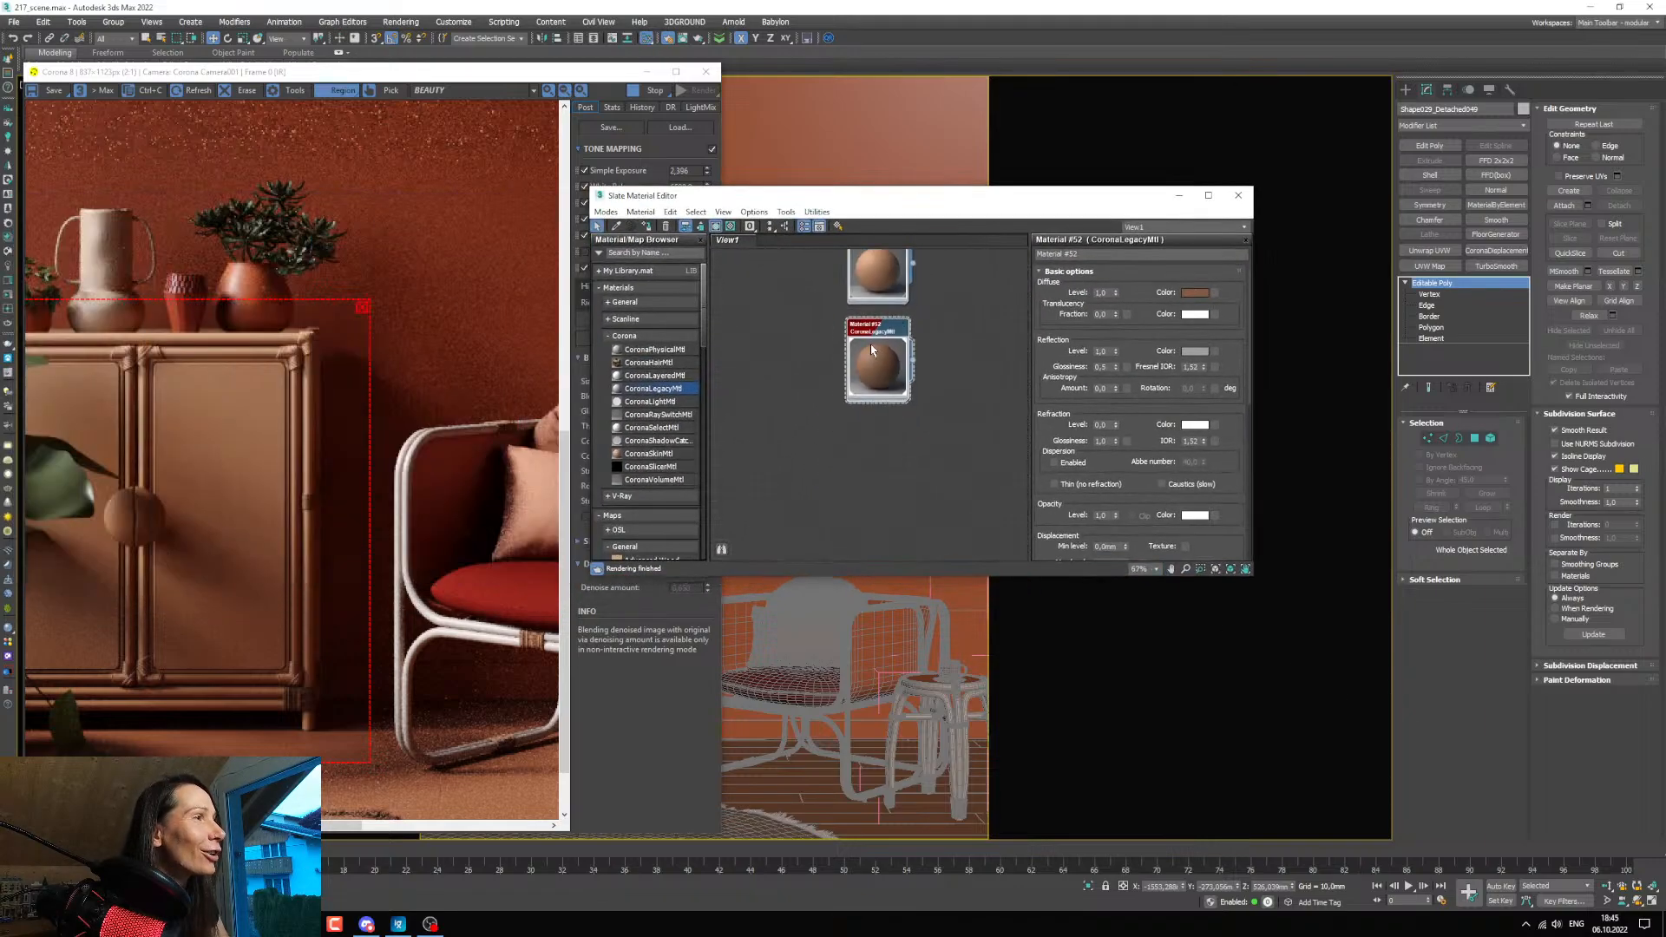
shift+drag(870, 335, 868, 431)
double_click(870, 430)
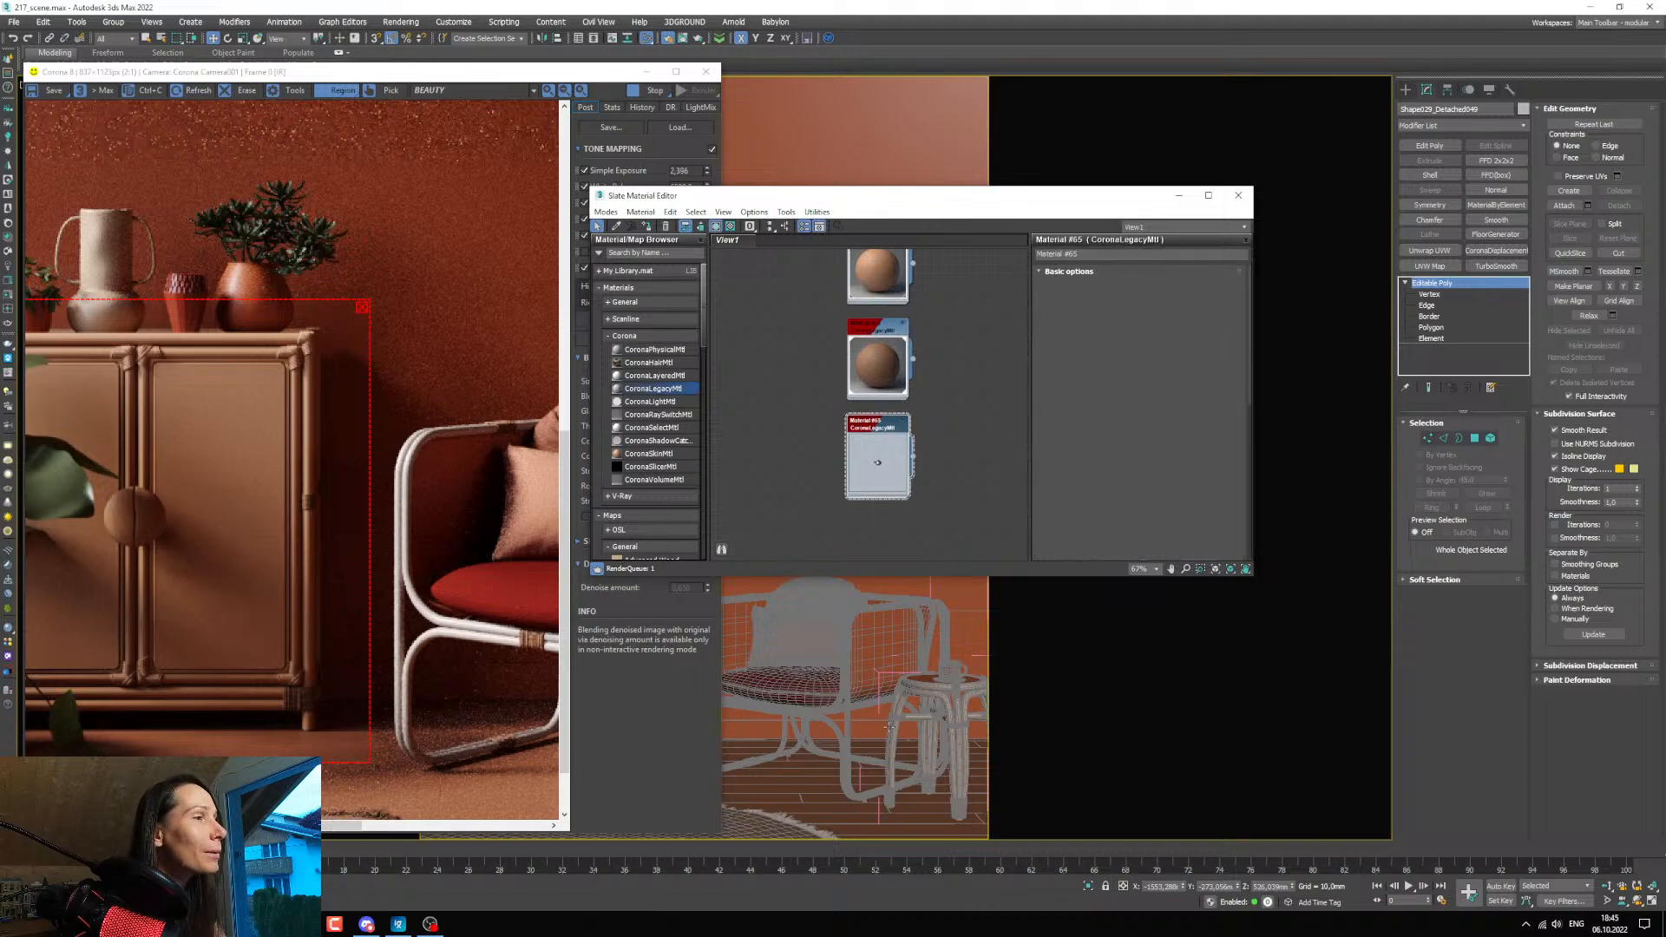
scroll(867, 425, up, 2)
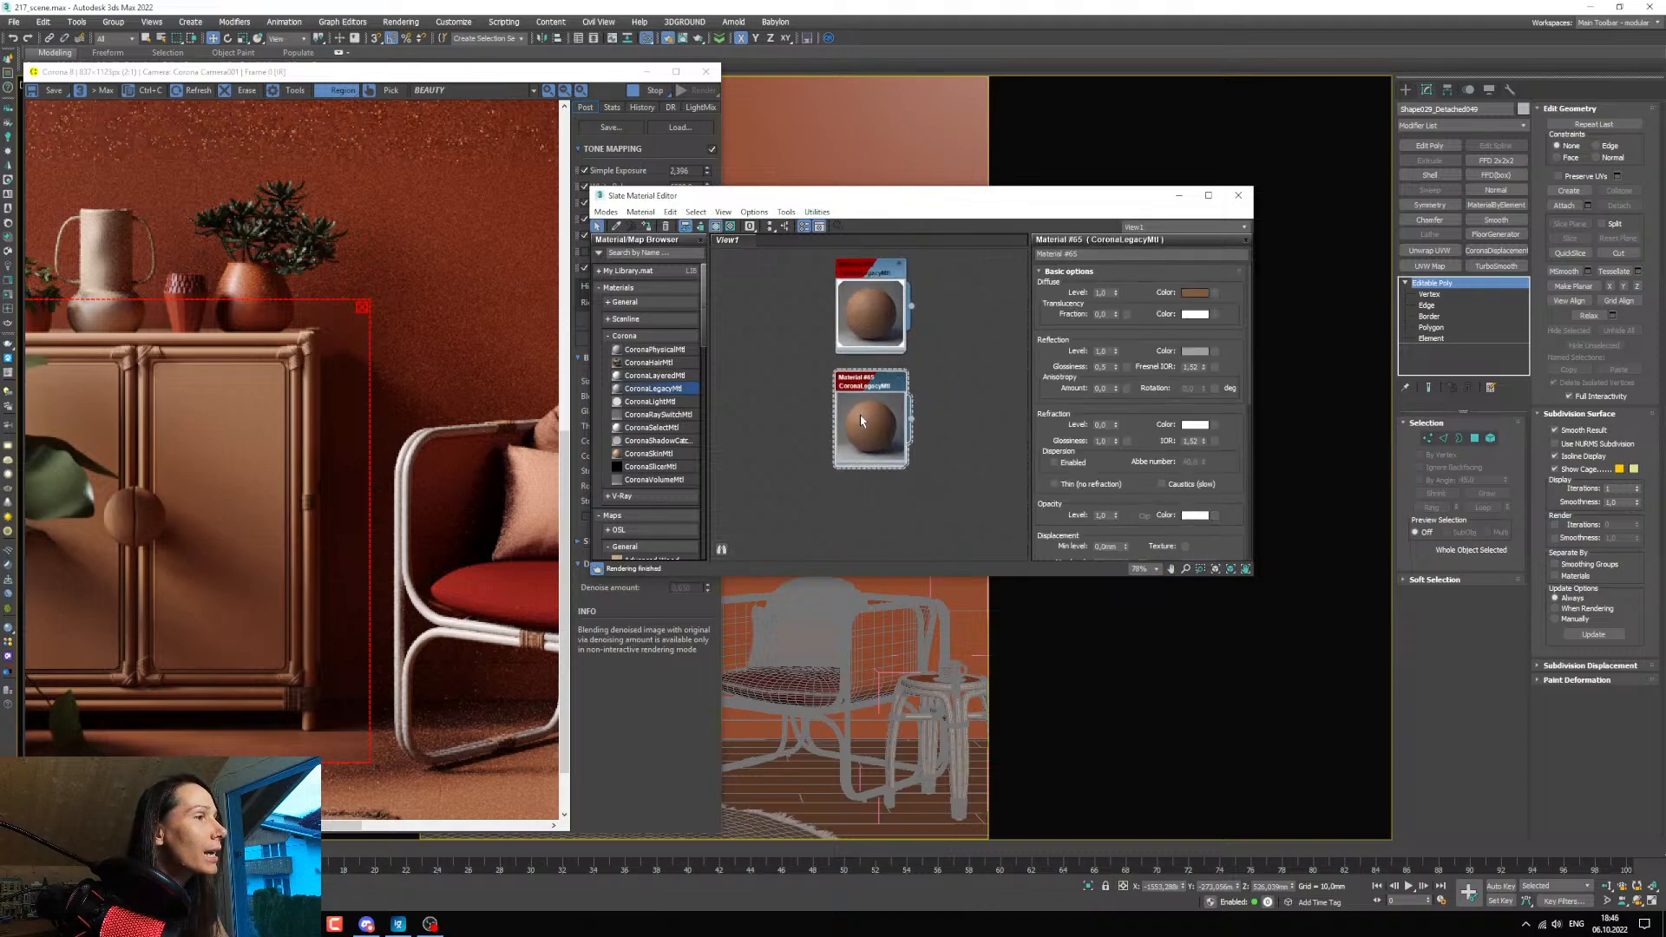
Arrange the render window and material editor side by side so the cabinet and the copied material are both visible.
drag(807, 199, 998, 210)
drag(598, 75, 654, 80)
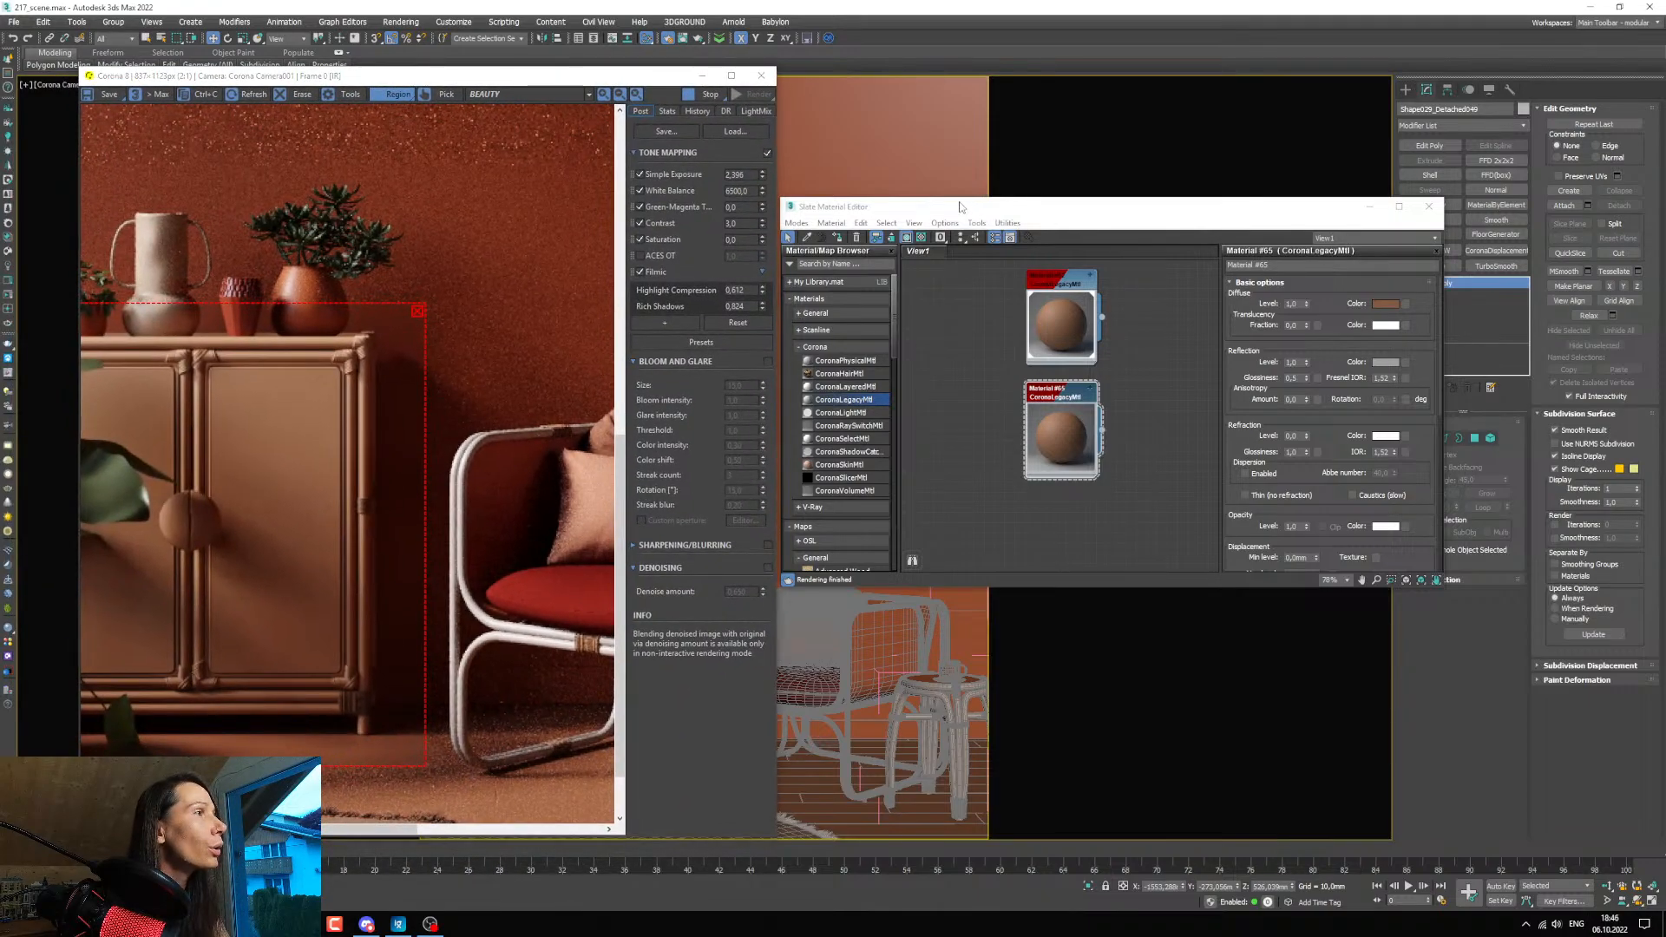
drag(867, 206, 811, 188)
click(782, 223)
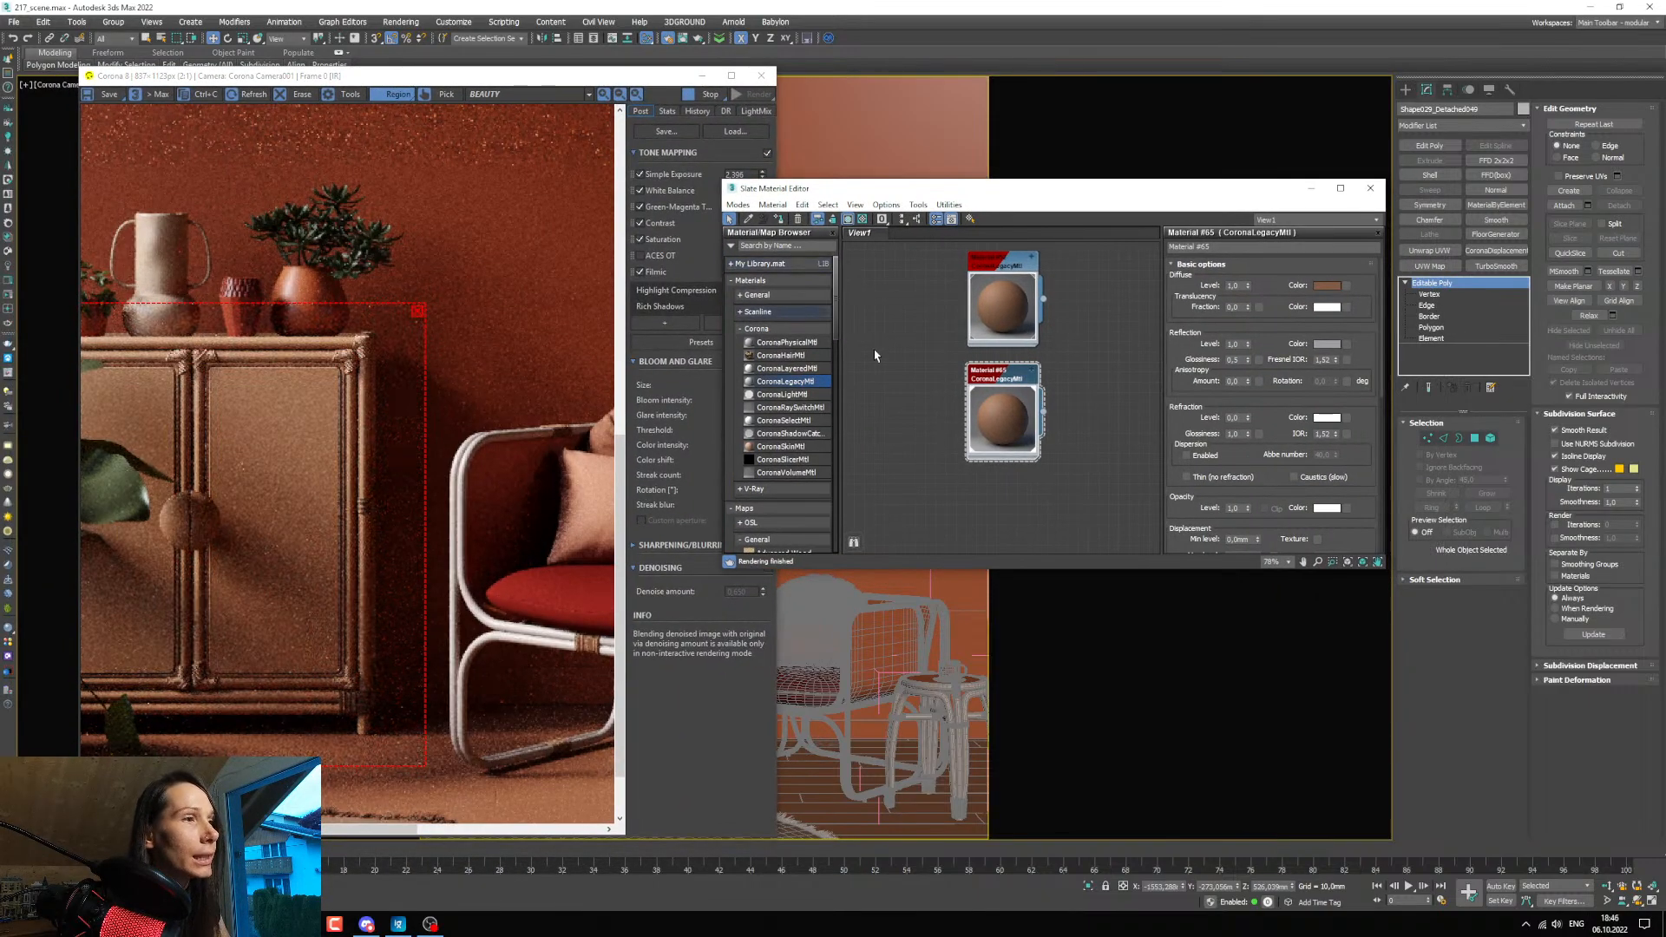
Brighten the copied rope material's diffuse colour to a value of 99 and accept it.
middle_drag(932, 317, 909, 313)
click(1326, 286)
drag(816, 321, 829, 323)
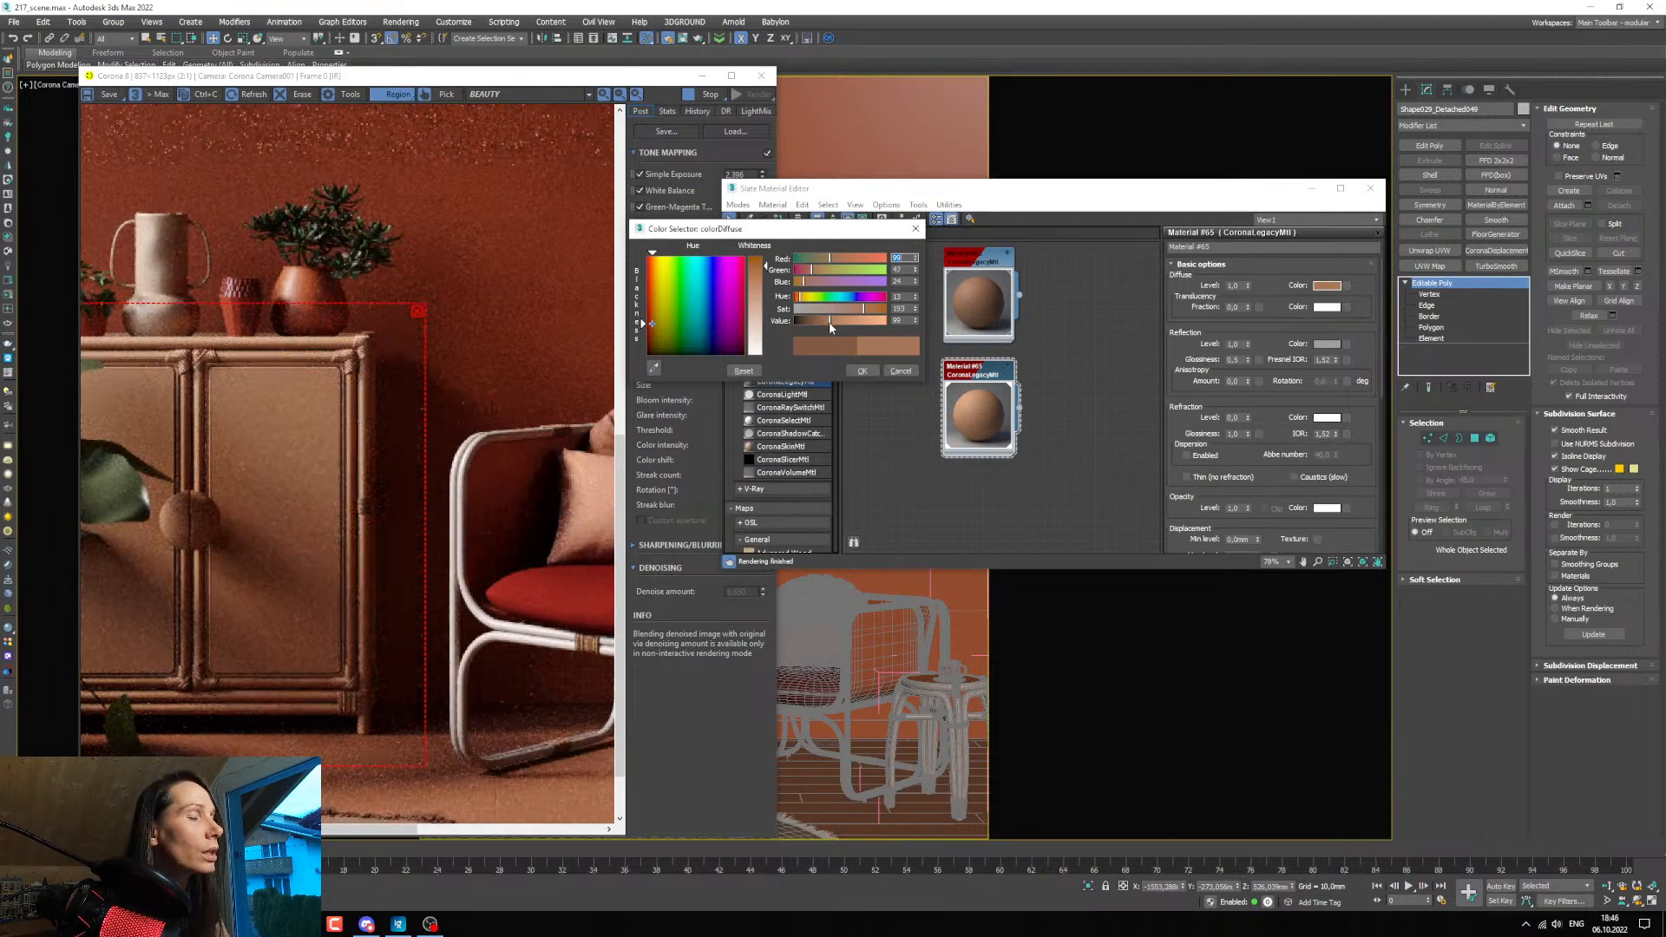
click(861, 370)
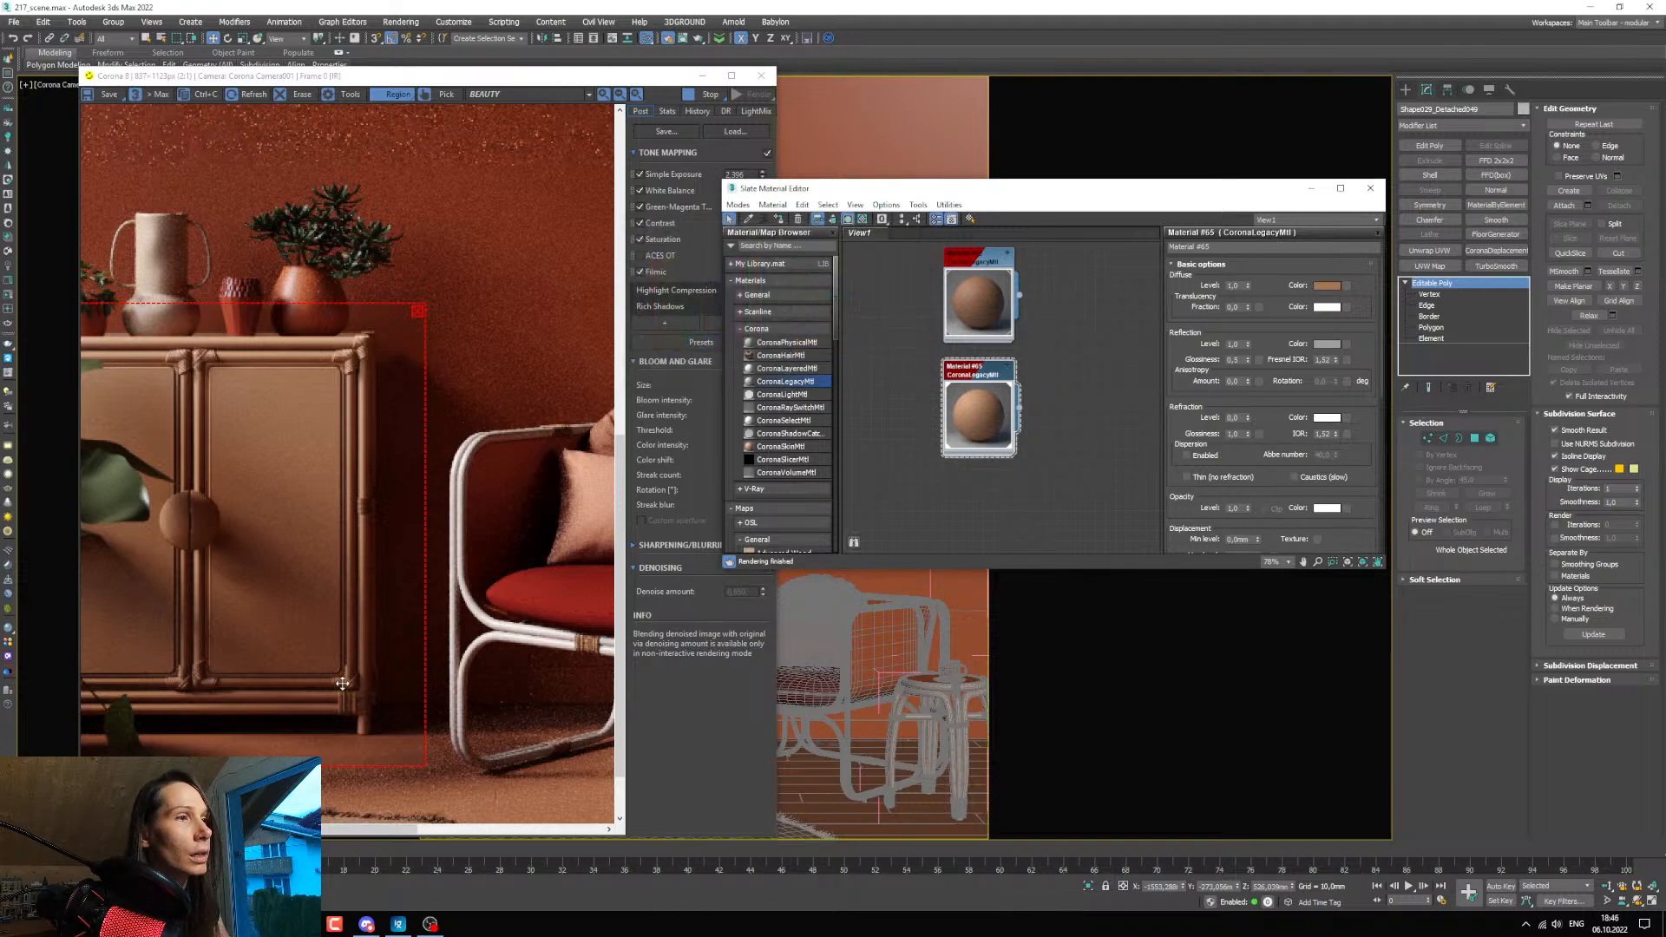
Duplicate the lightened brown material and apply the copy to the cabinet frame's corner rope bindings.
middle_drag(965, 409, 937, 337)
shift+drag(955, 336, 948, 473)
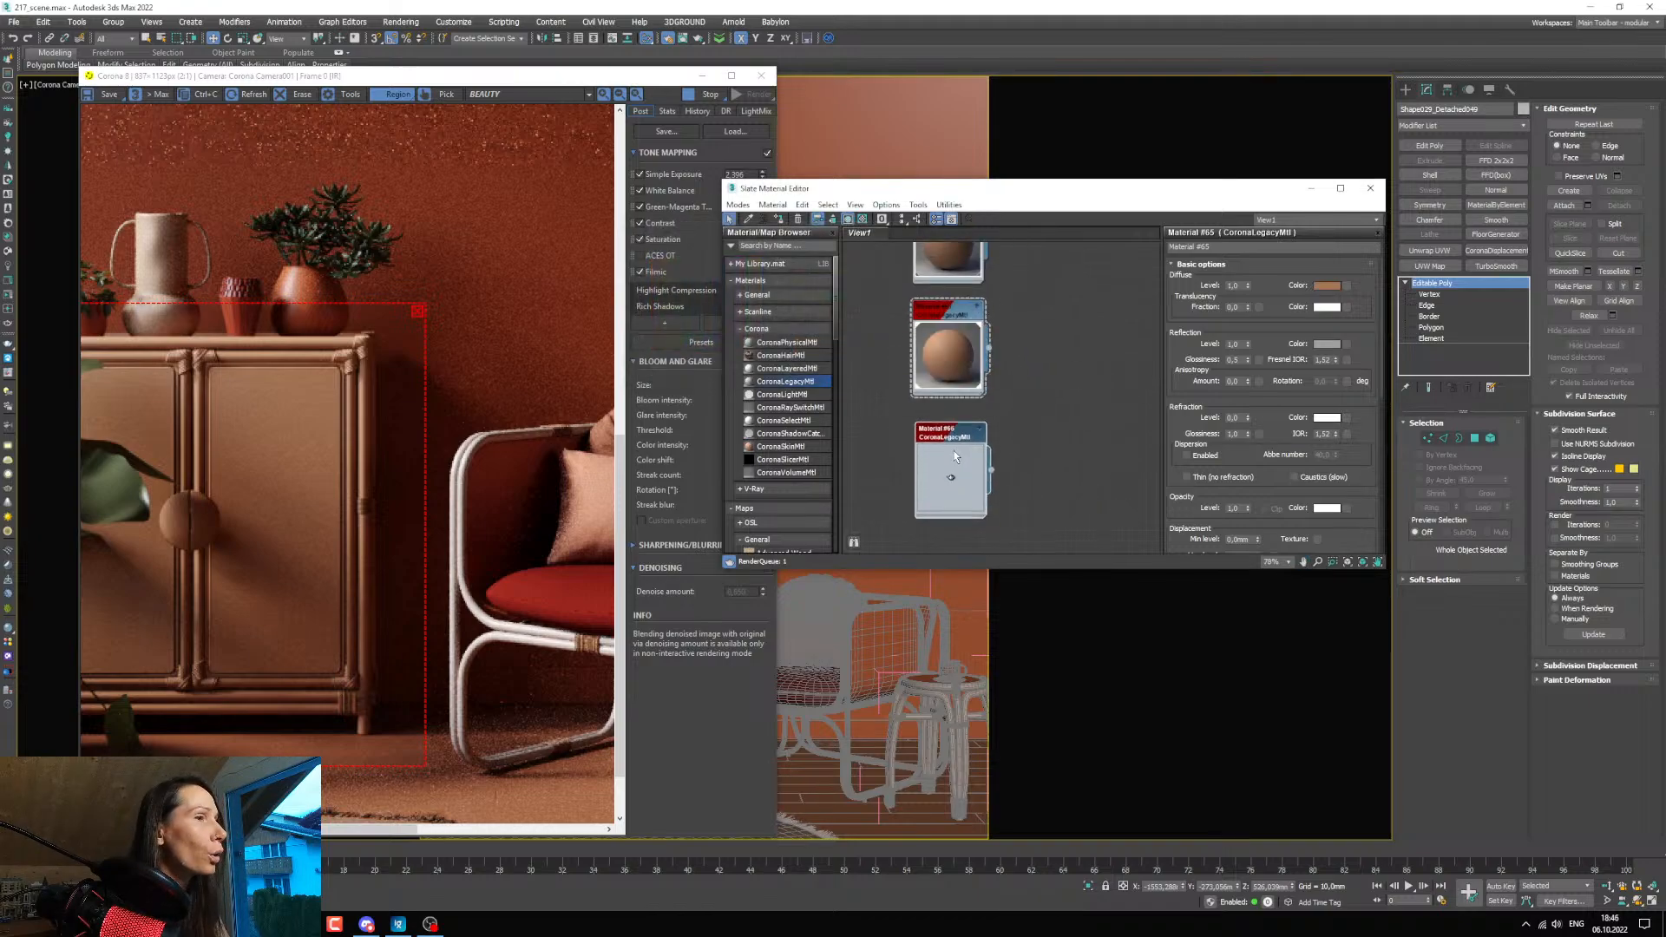
click(705, 77)
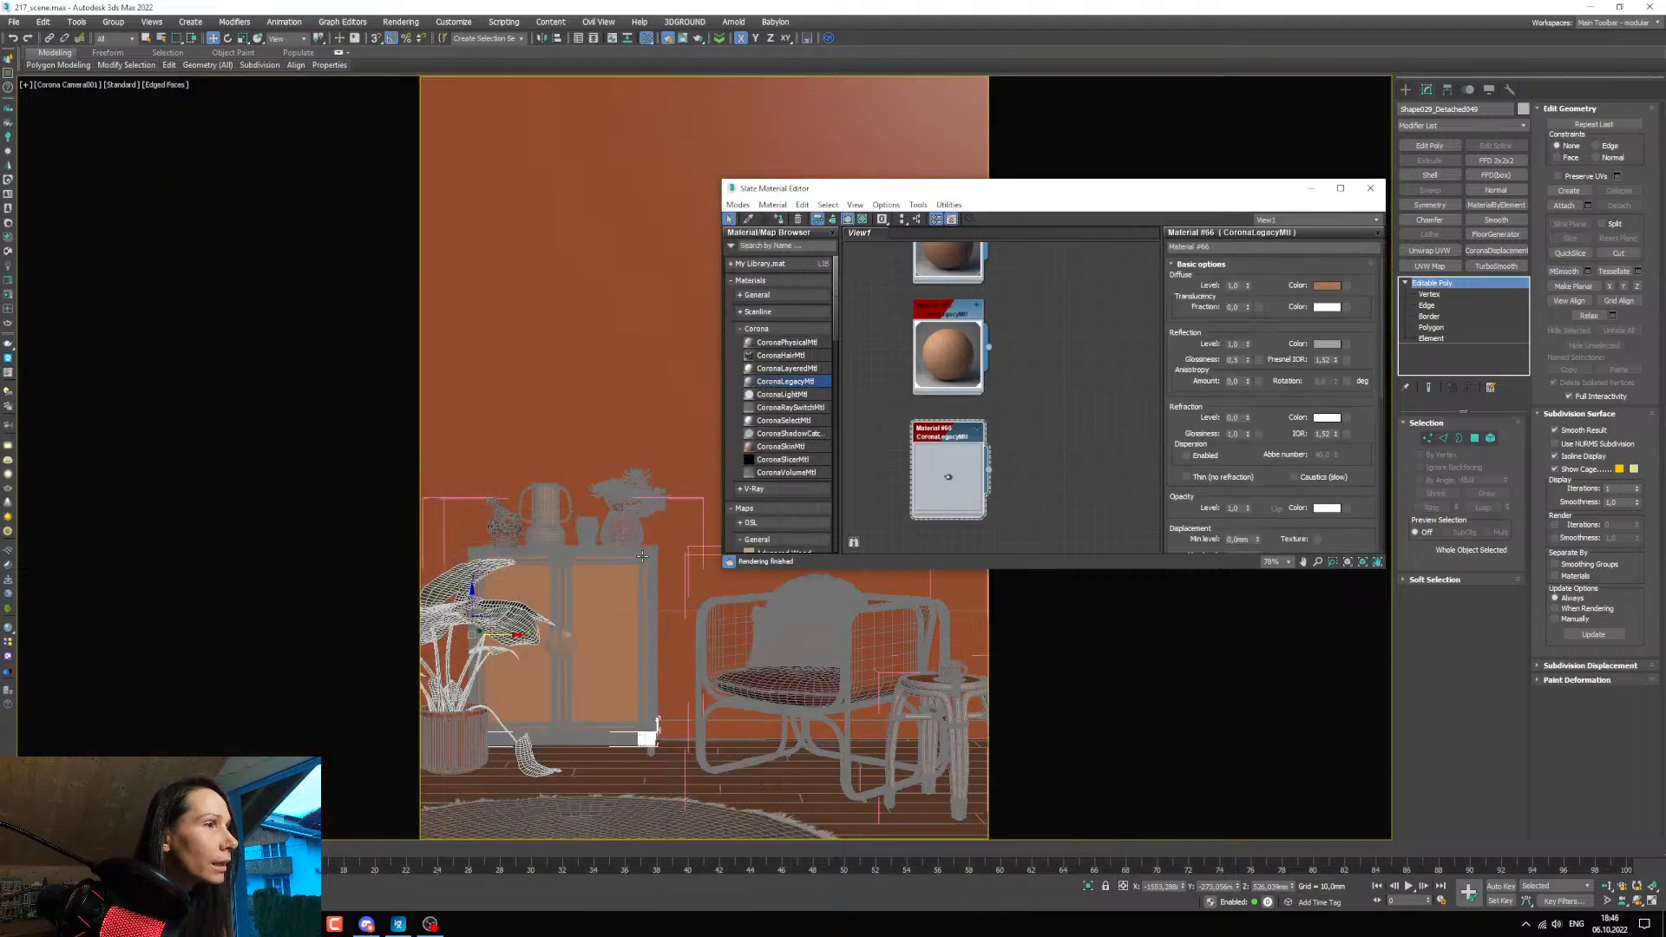
scroll(642, 560, up, 5)
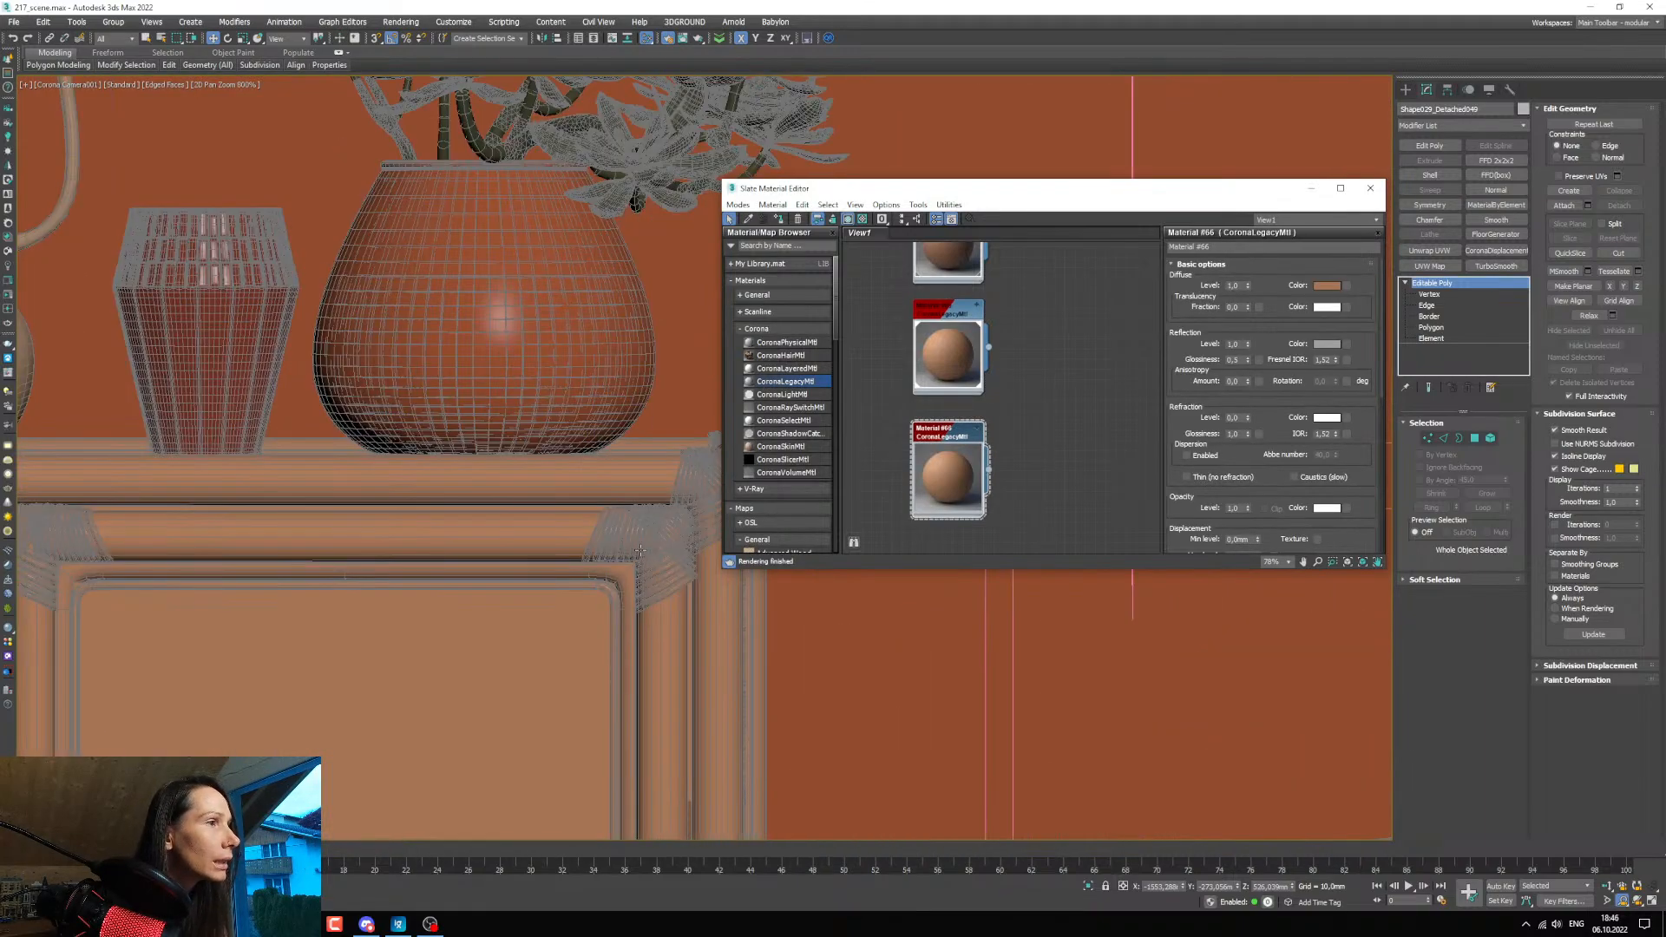
click(642, 545)
key(Escape)
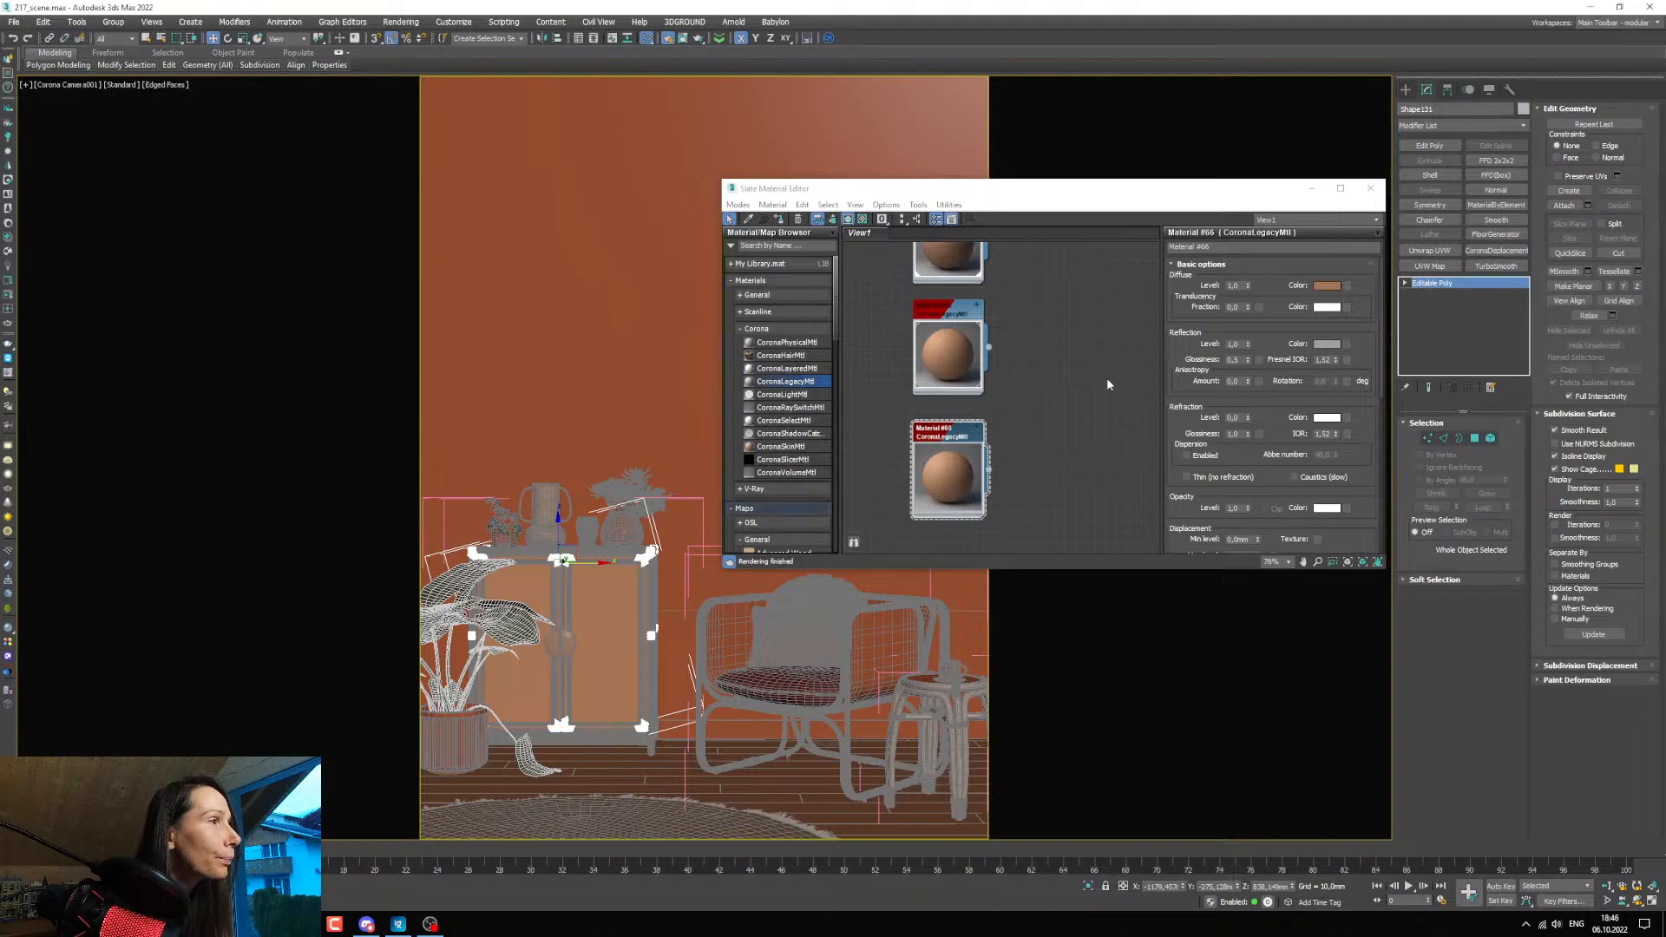
Bring back the render window, clear the render region to show the full image, and place the material editor beside it.
click(291, 854)
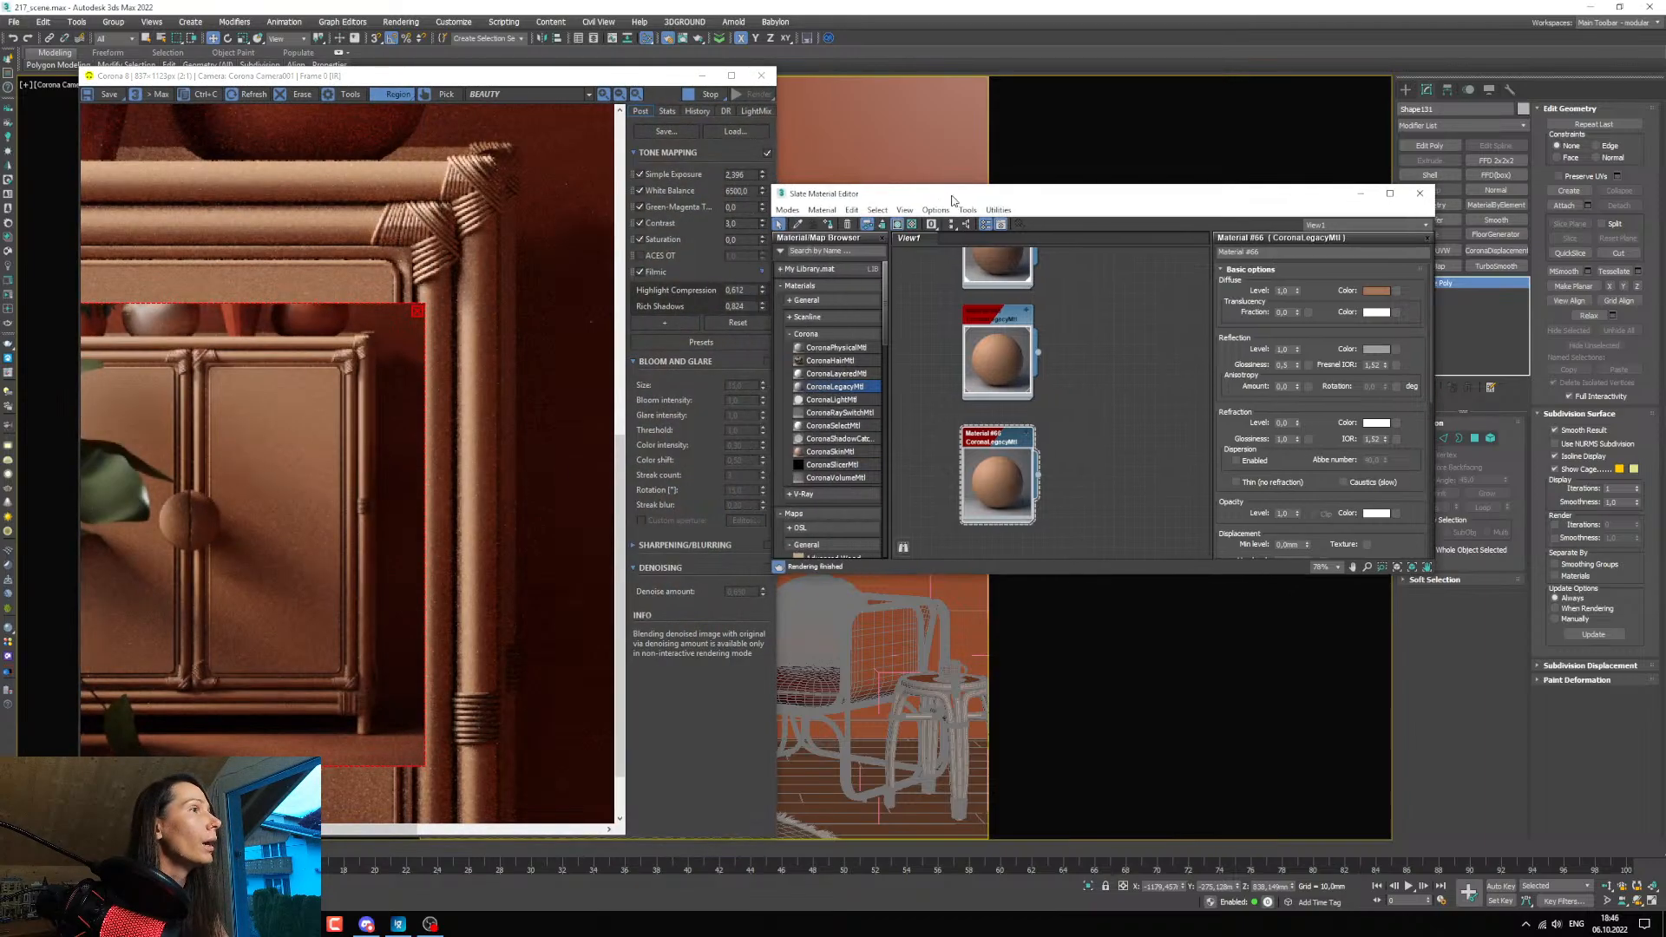
click(874, 232)
drag(868, 193, 793, 200)
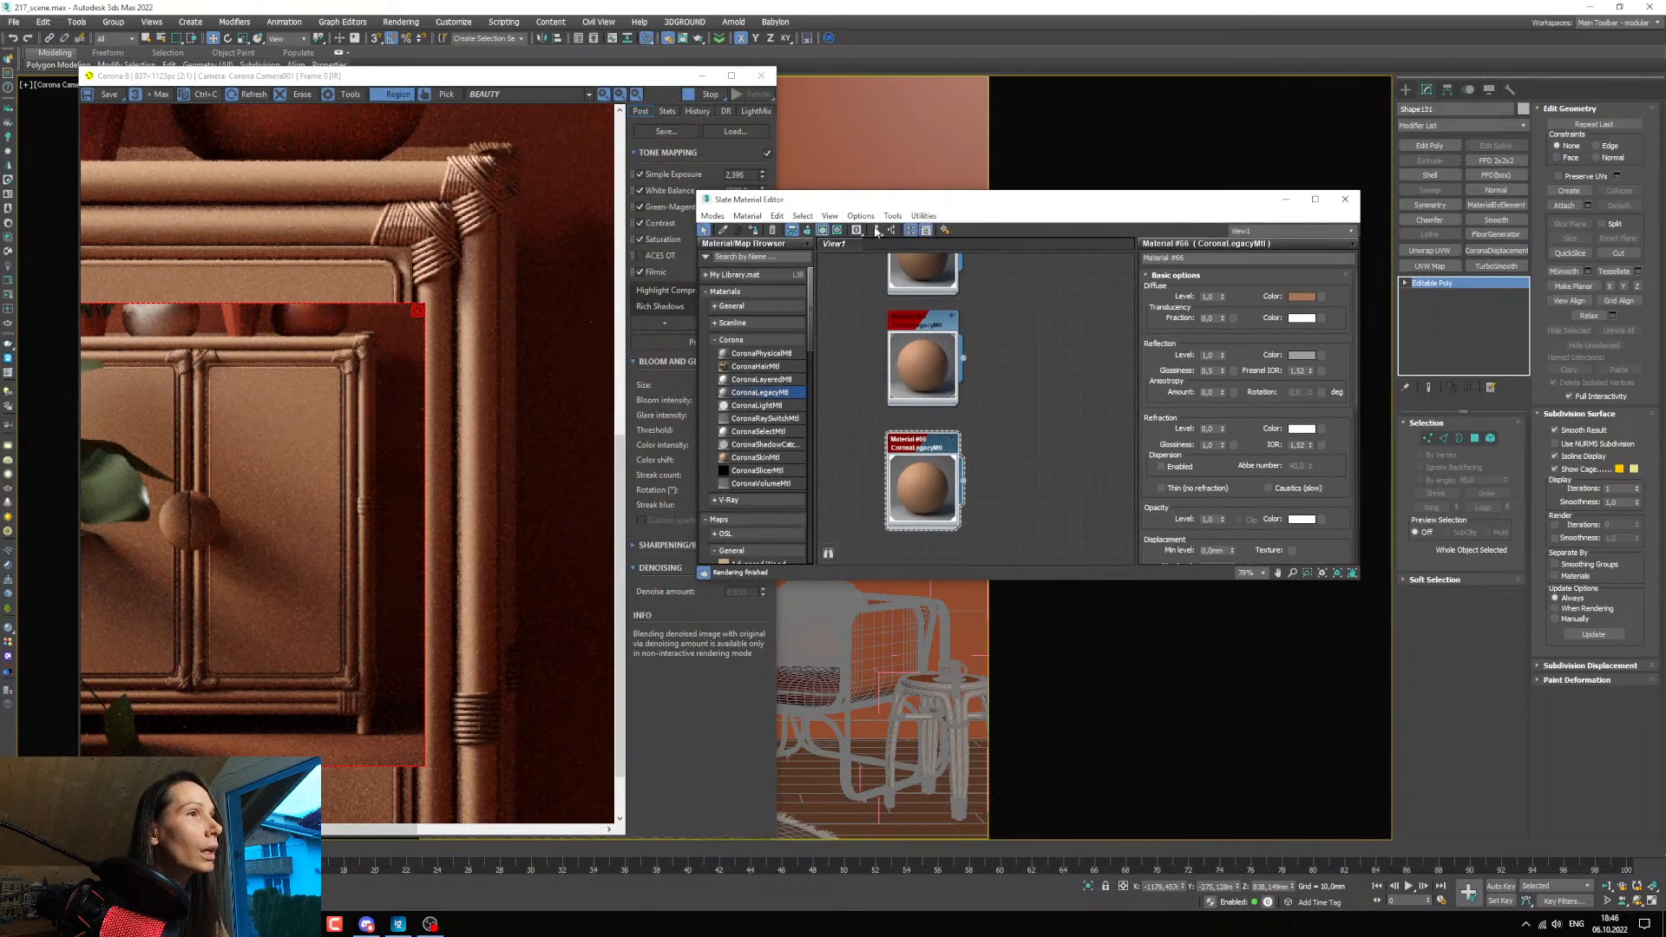
scroll(387, 561, down, 1)
click(387, 562)
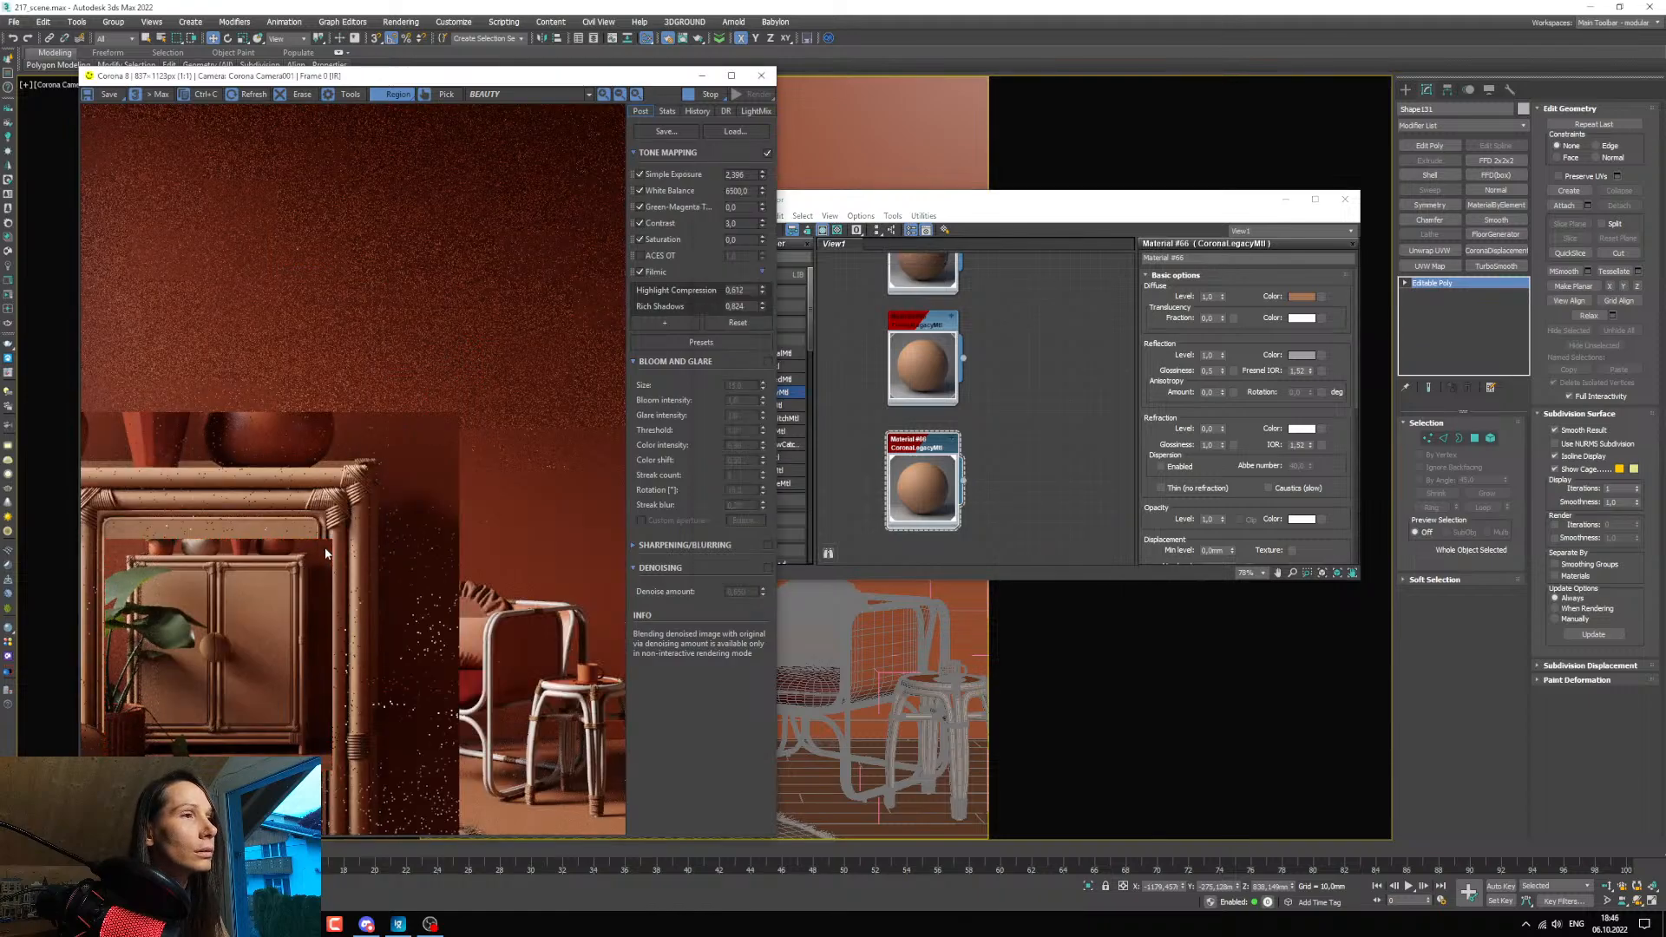
drag(1026, 205, 956, 208)
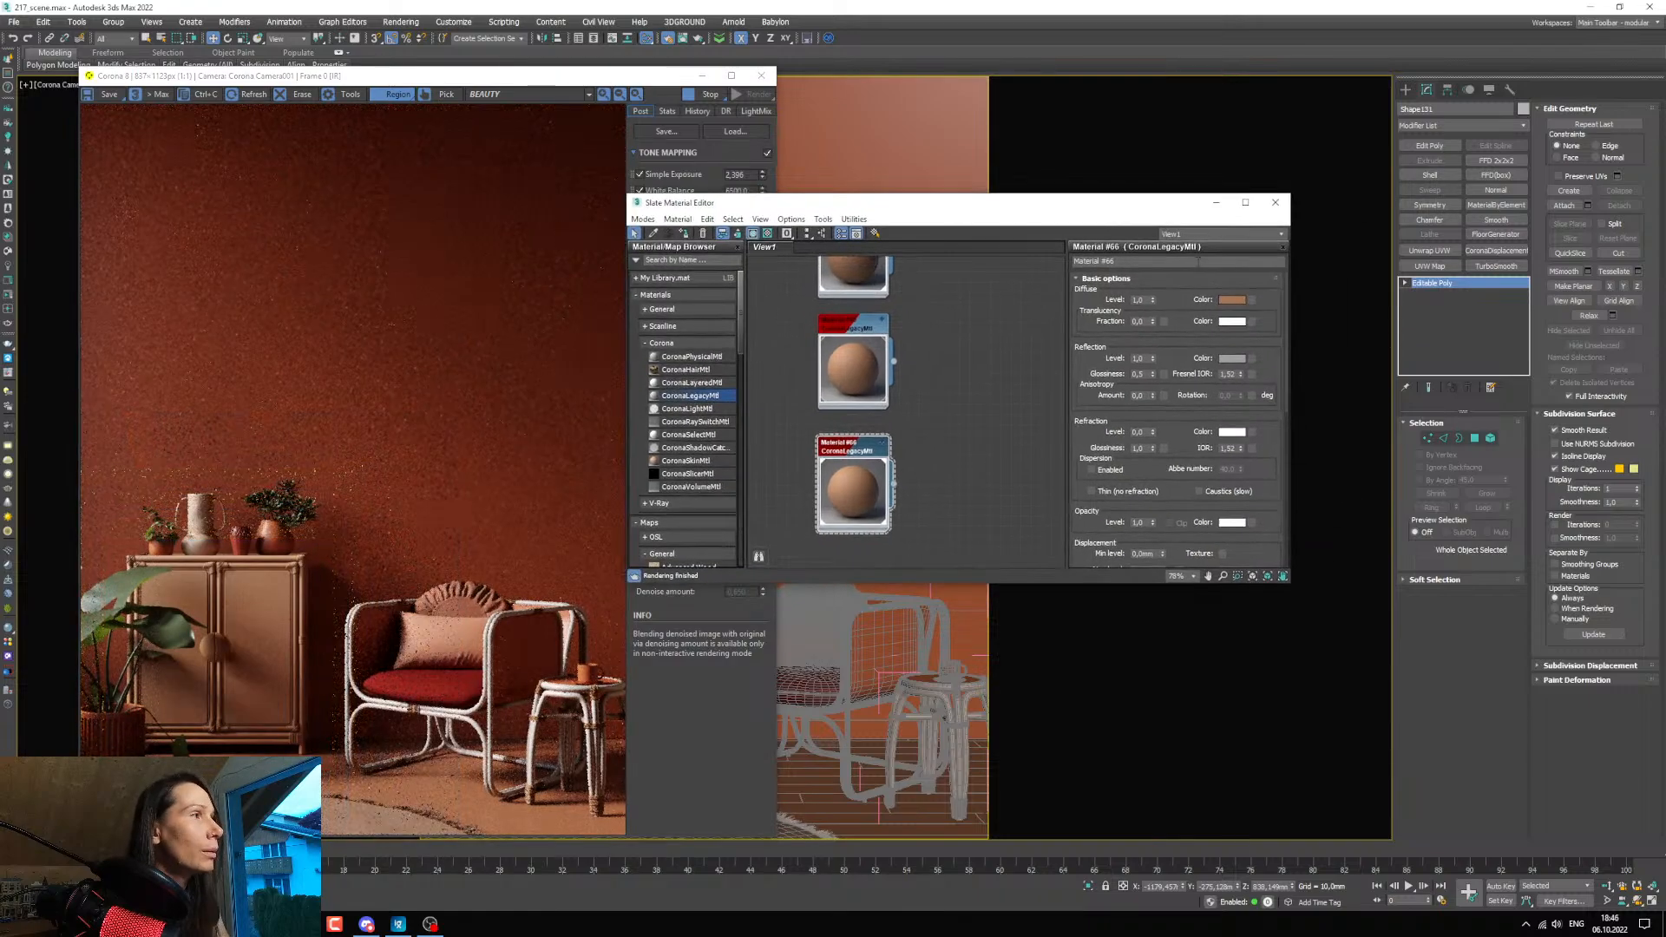
Set the binding material's diffuse colour to value 128 and saturation 163, checking the cabinet corners in the render.
click(1232, 299)
drag(829, 320, 840, 320)
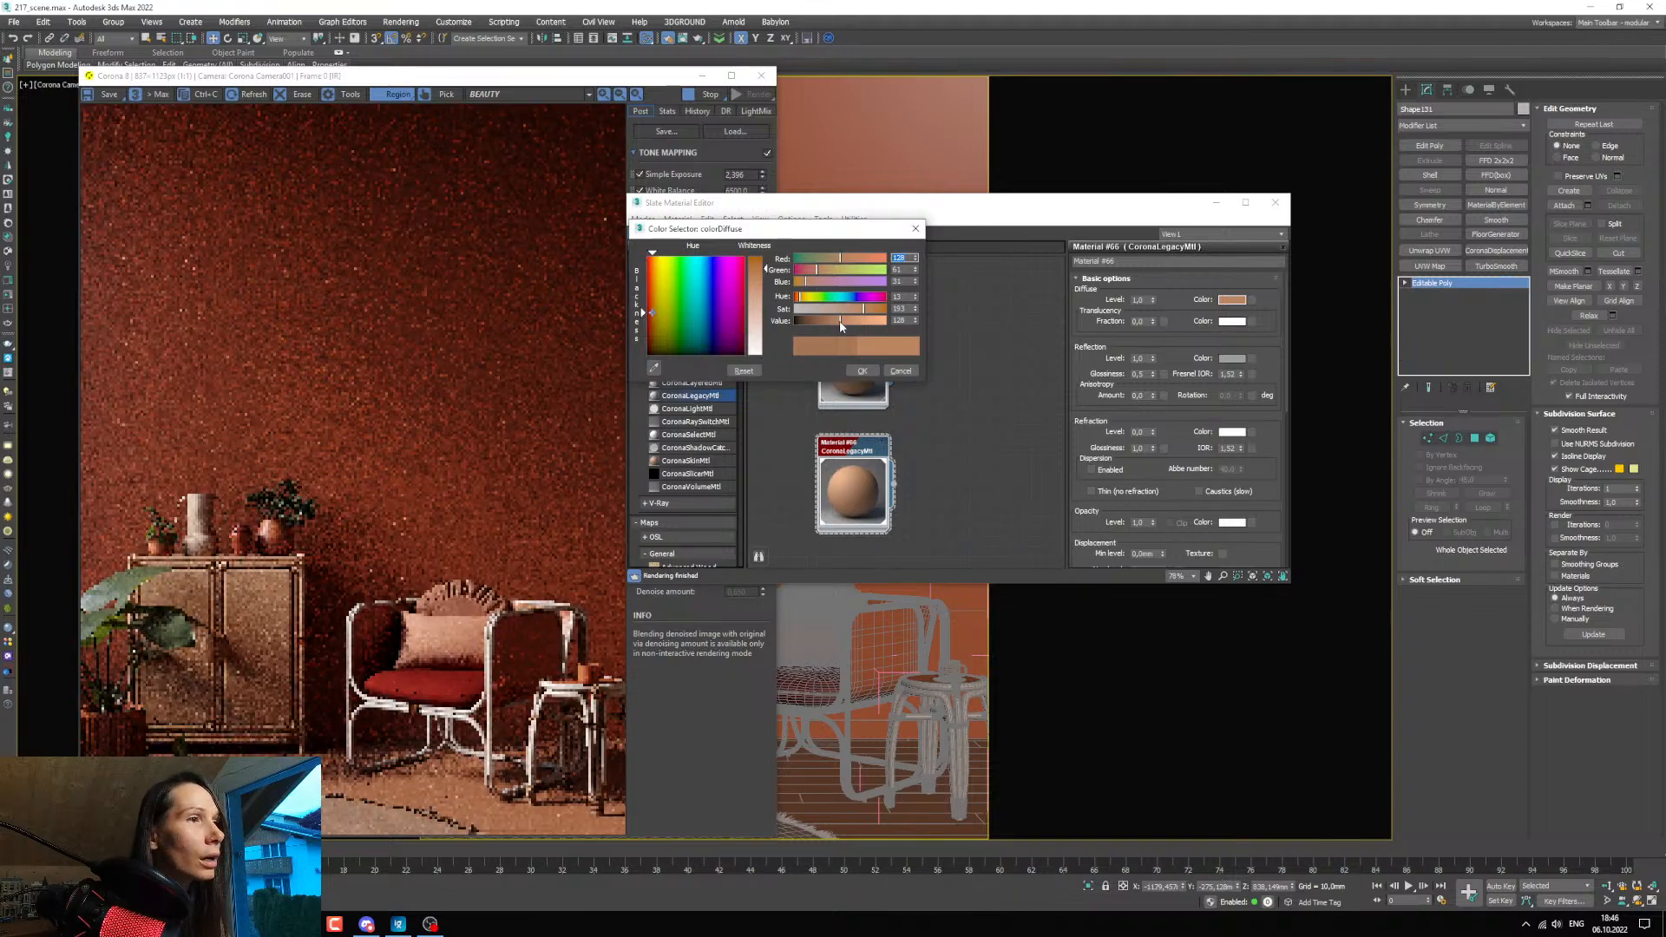
scroll(283, 571, up, 1)
scroll(283, 571, up, 1)
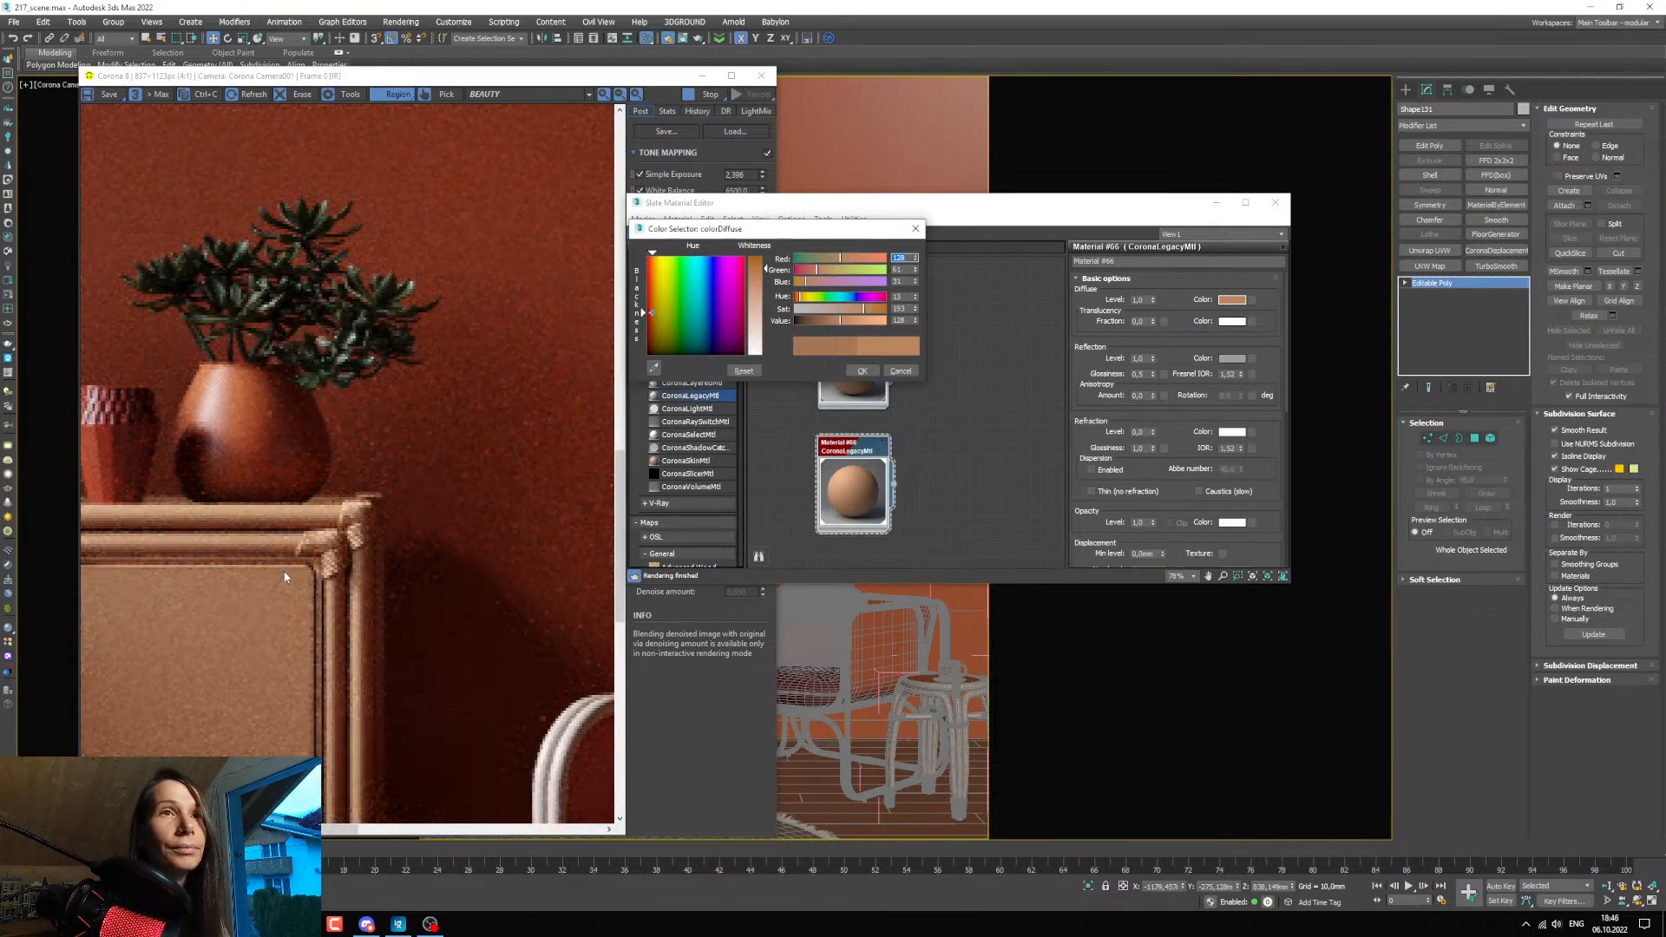
click(852, 311)
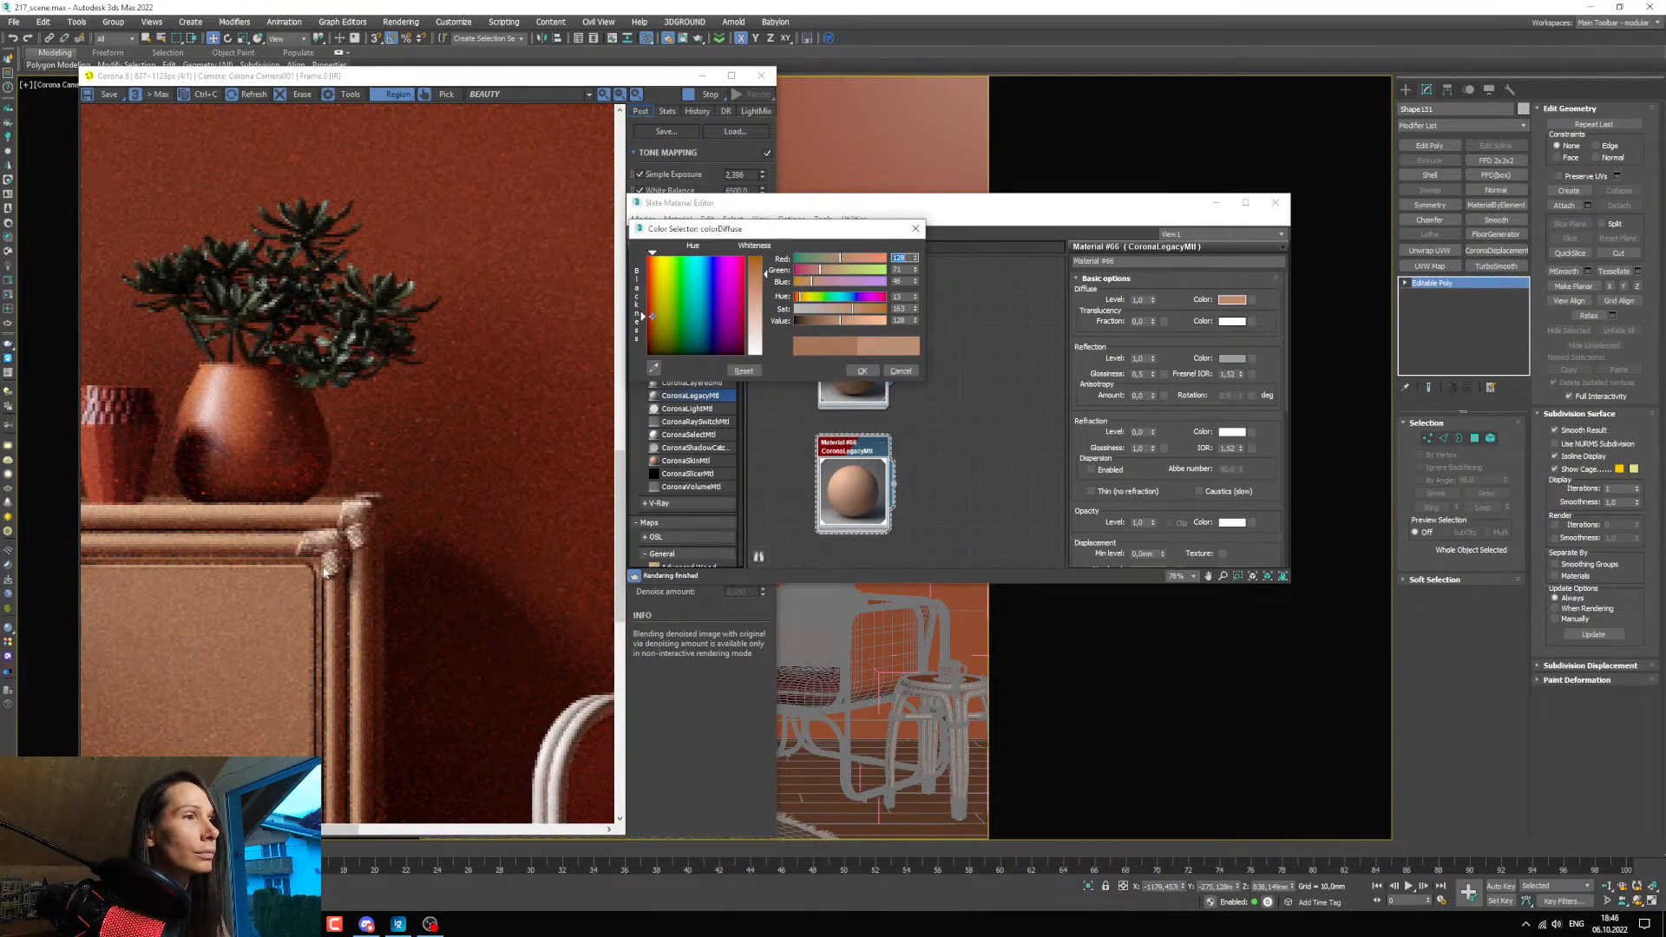
scroll(371, 543, down, 2)
scroll(242, 684, up, 1)
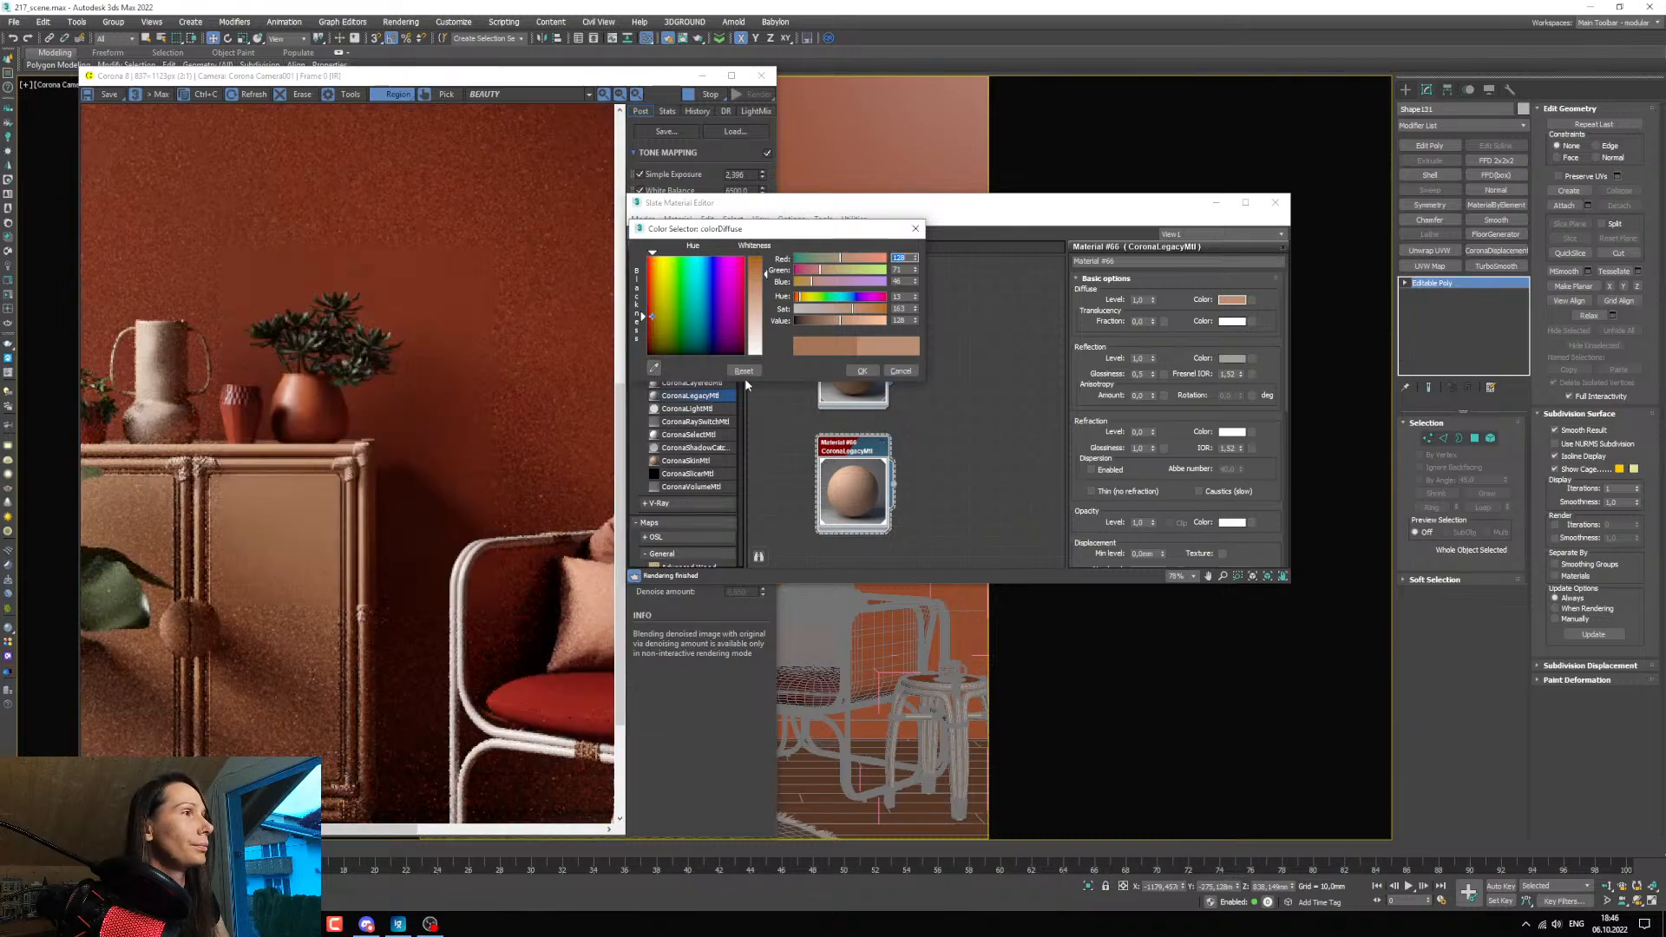
Darken the binding material's diffuse colour to a value of 117 and check it against the whole render.
click(836, 322)
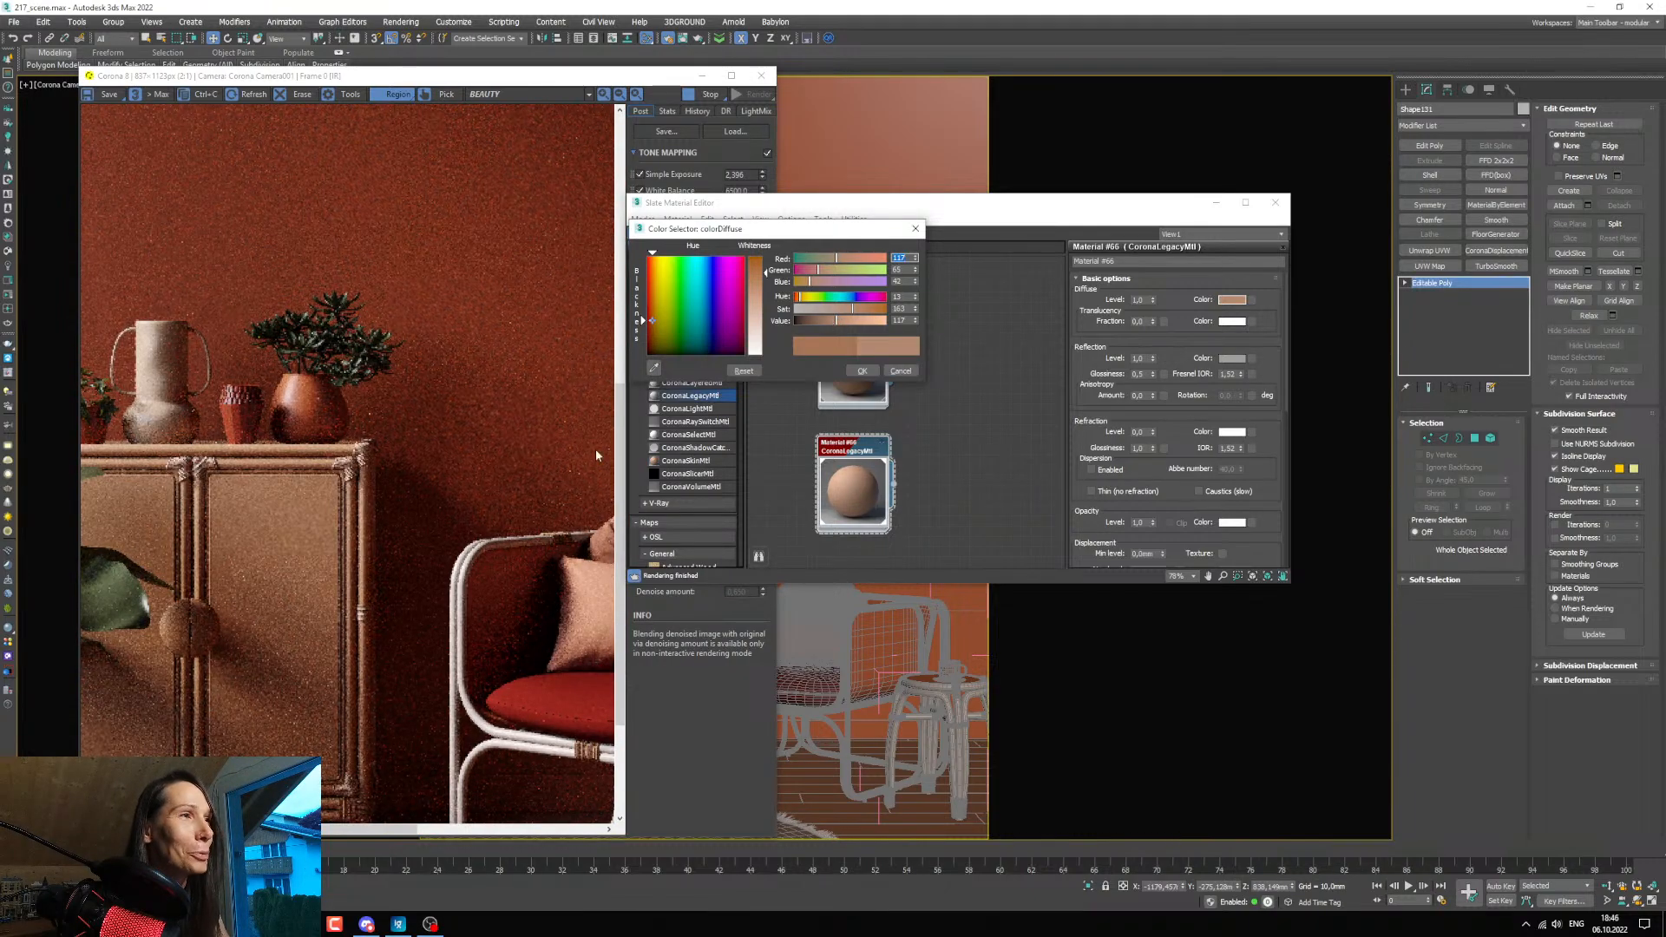
scroll(329, 638, down, 1)
scroll(347, 650, up, 1)
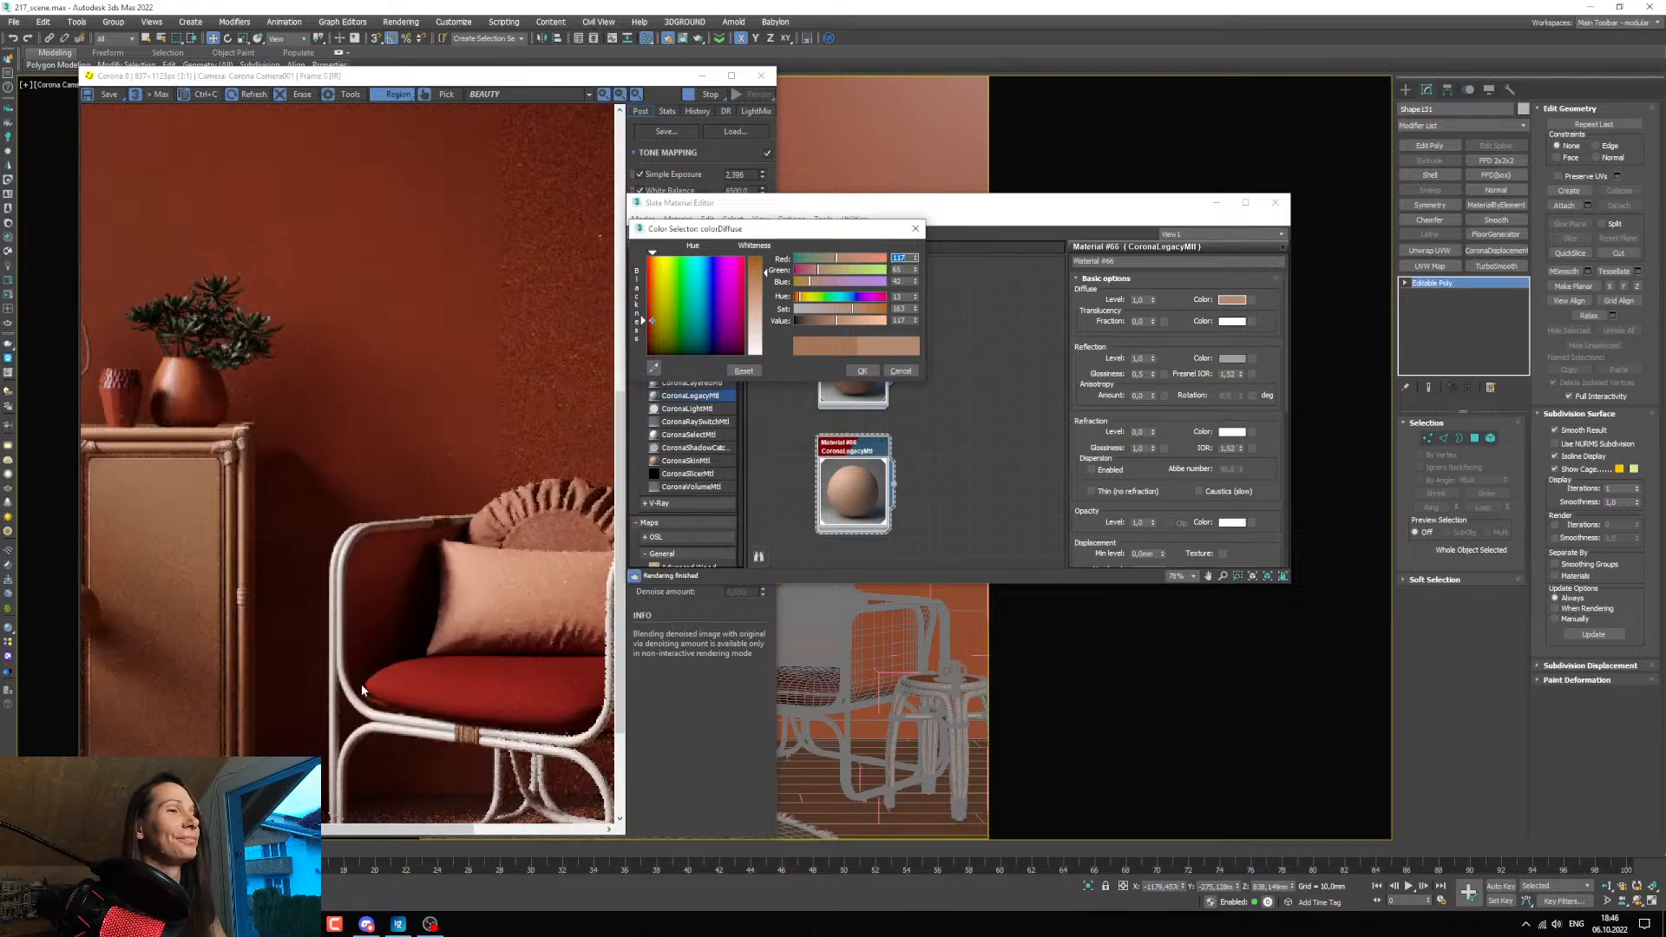
scroll(293, 460, down, 1)
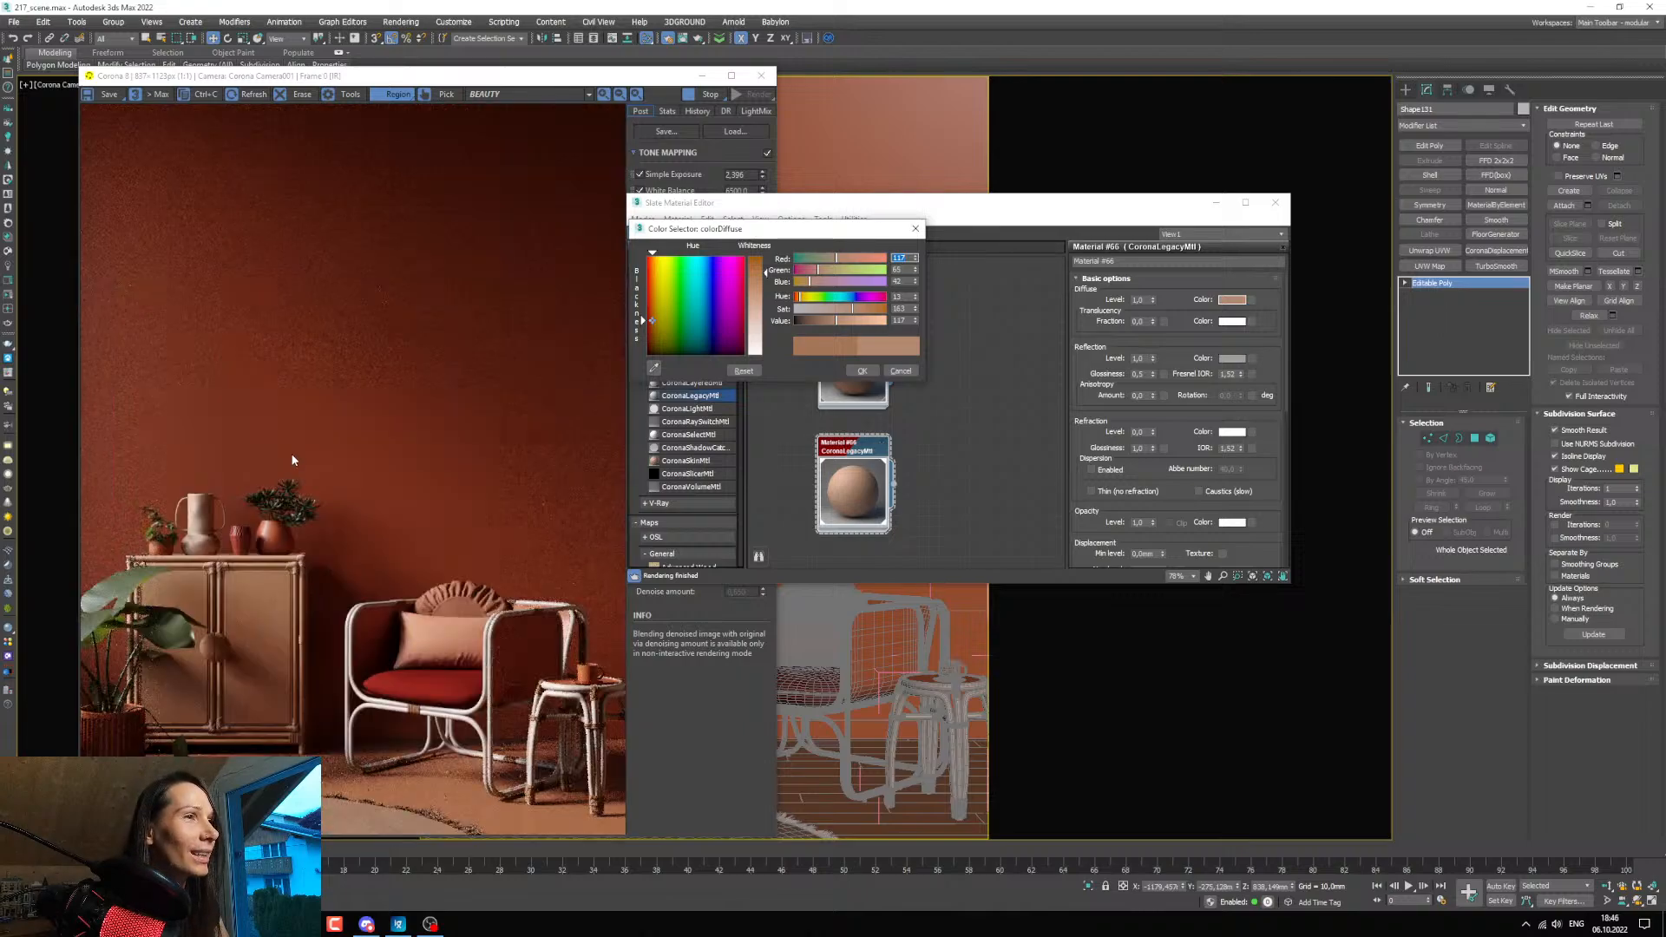
Set the binding material's diffuse hue to 15 and inspect the cabinet bindings up close and in the full render.
click(915, 295)
click(915, 295)
scroll(207, 544, up, 3)
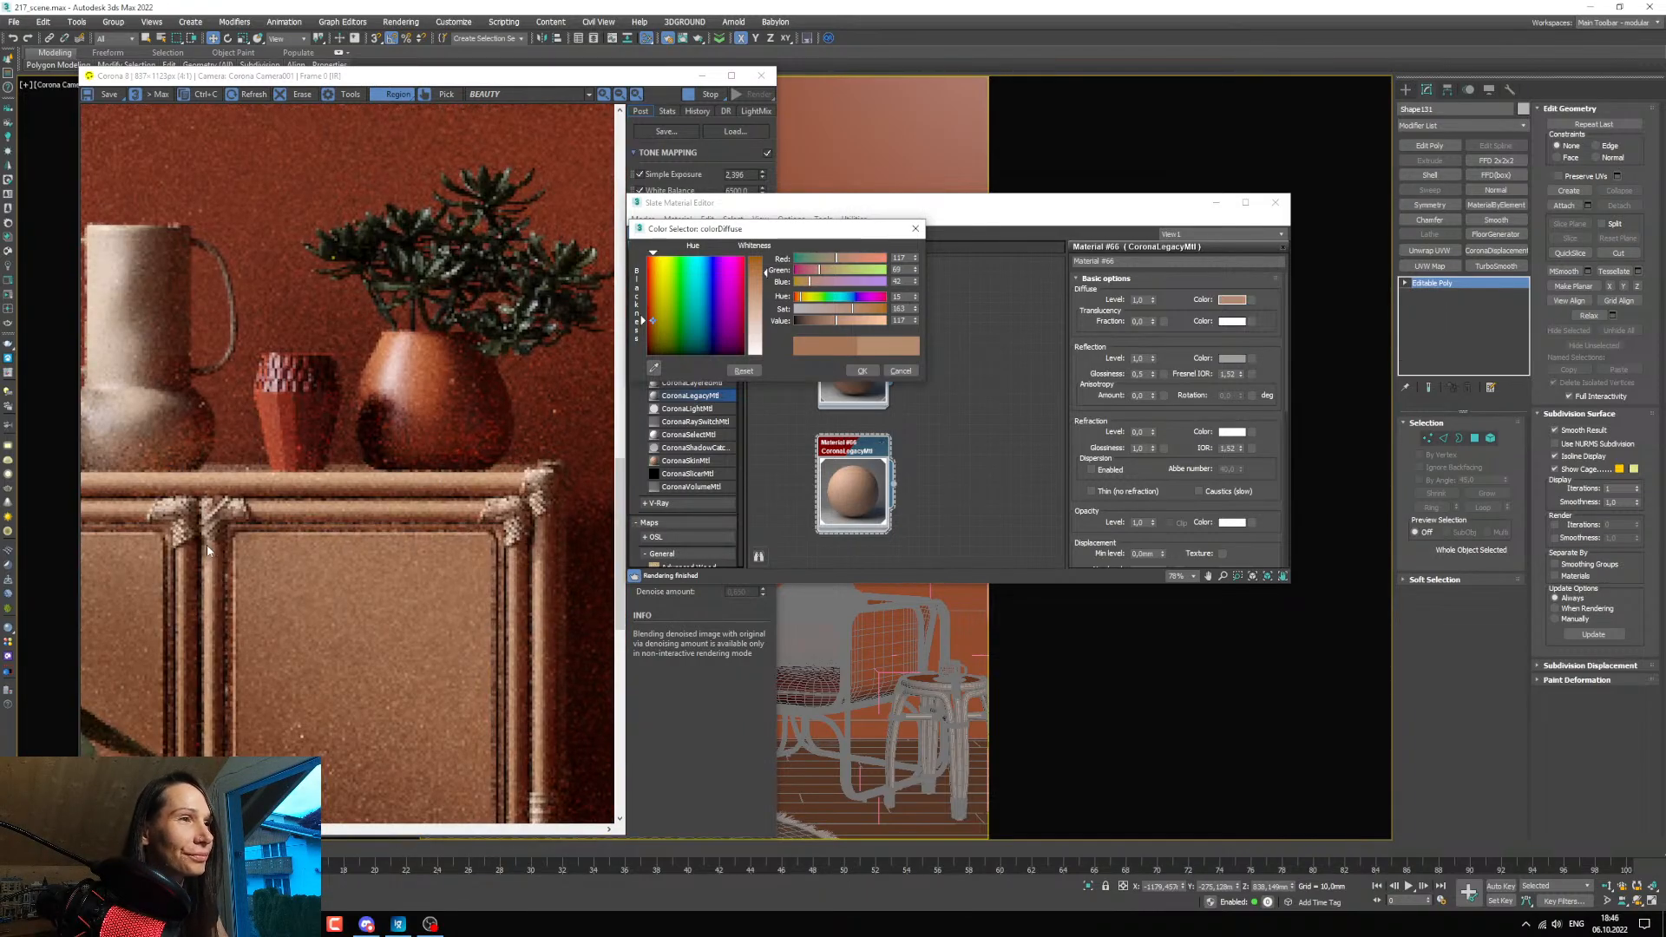
scroll(224, 529, down, 1)
scroll(228, 545, down, 2)
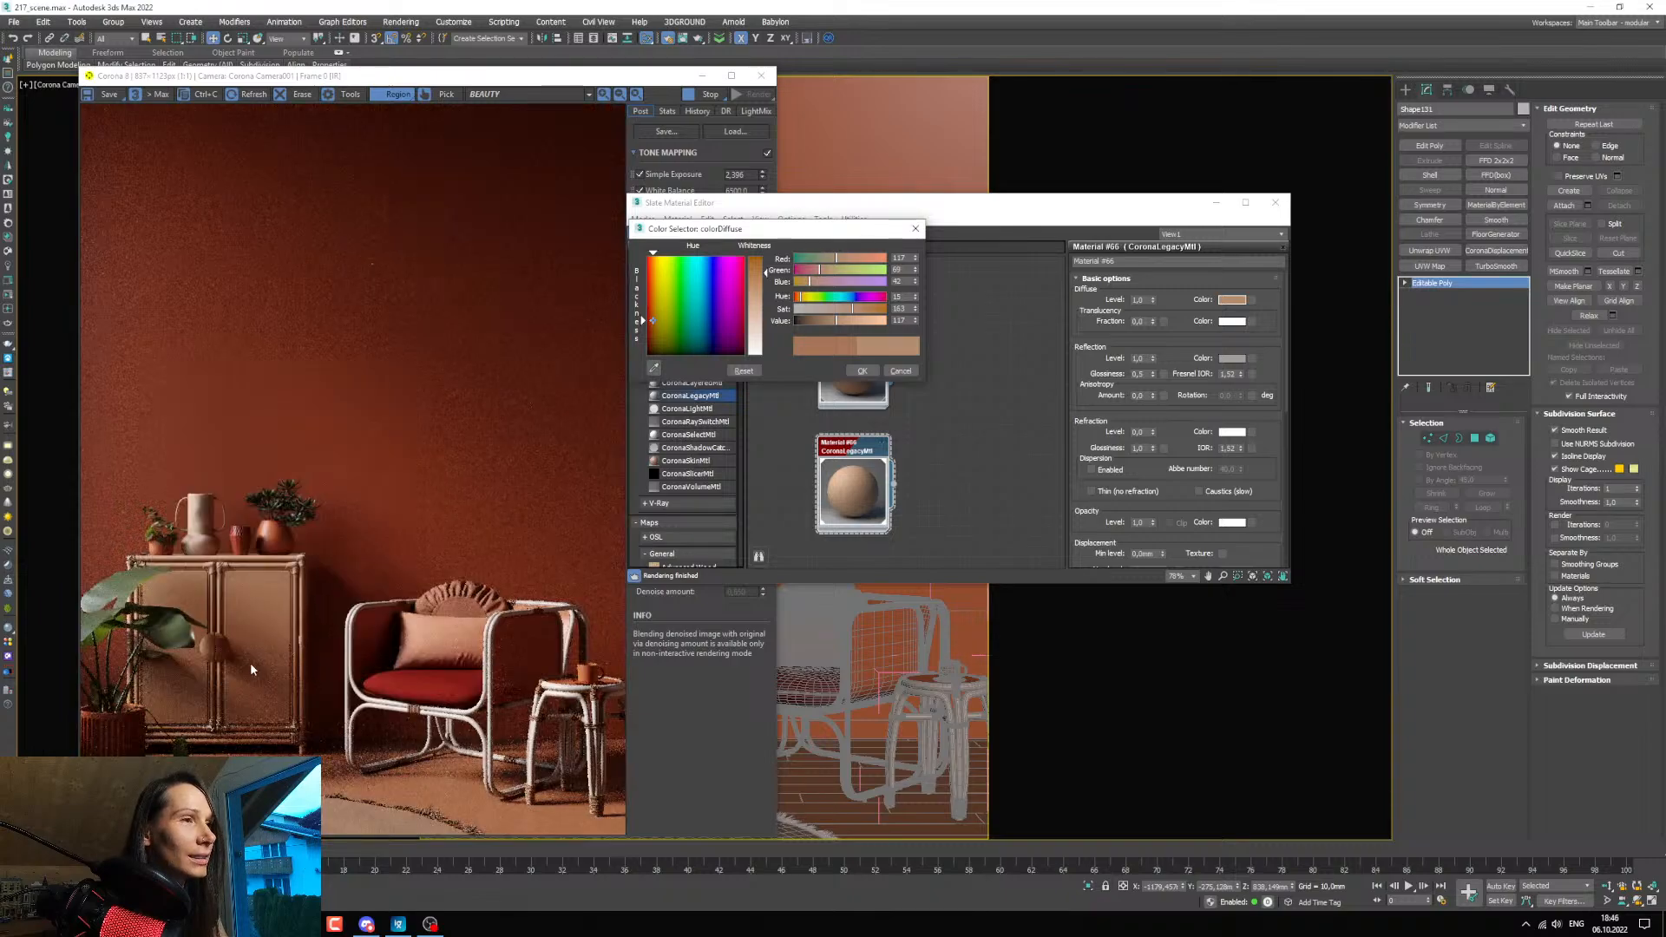
scroll(287, 718, up, 1)
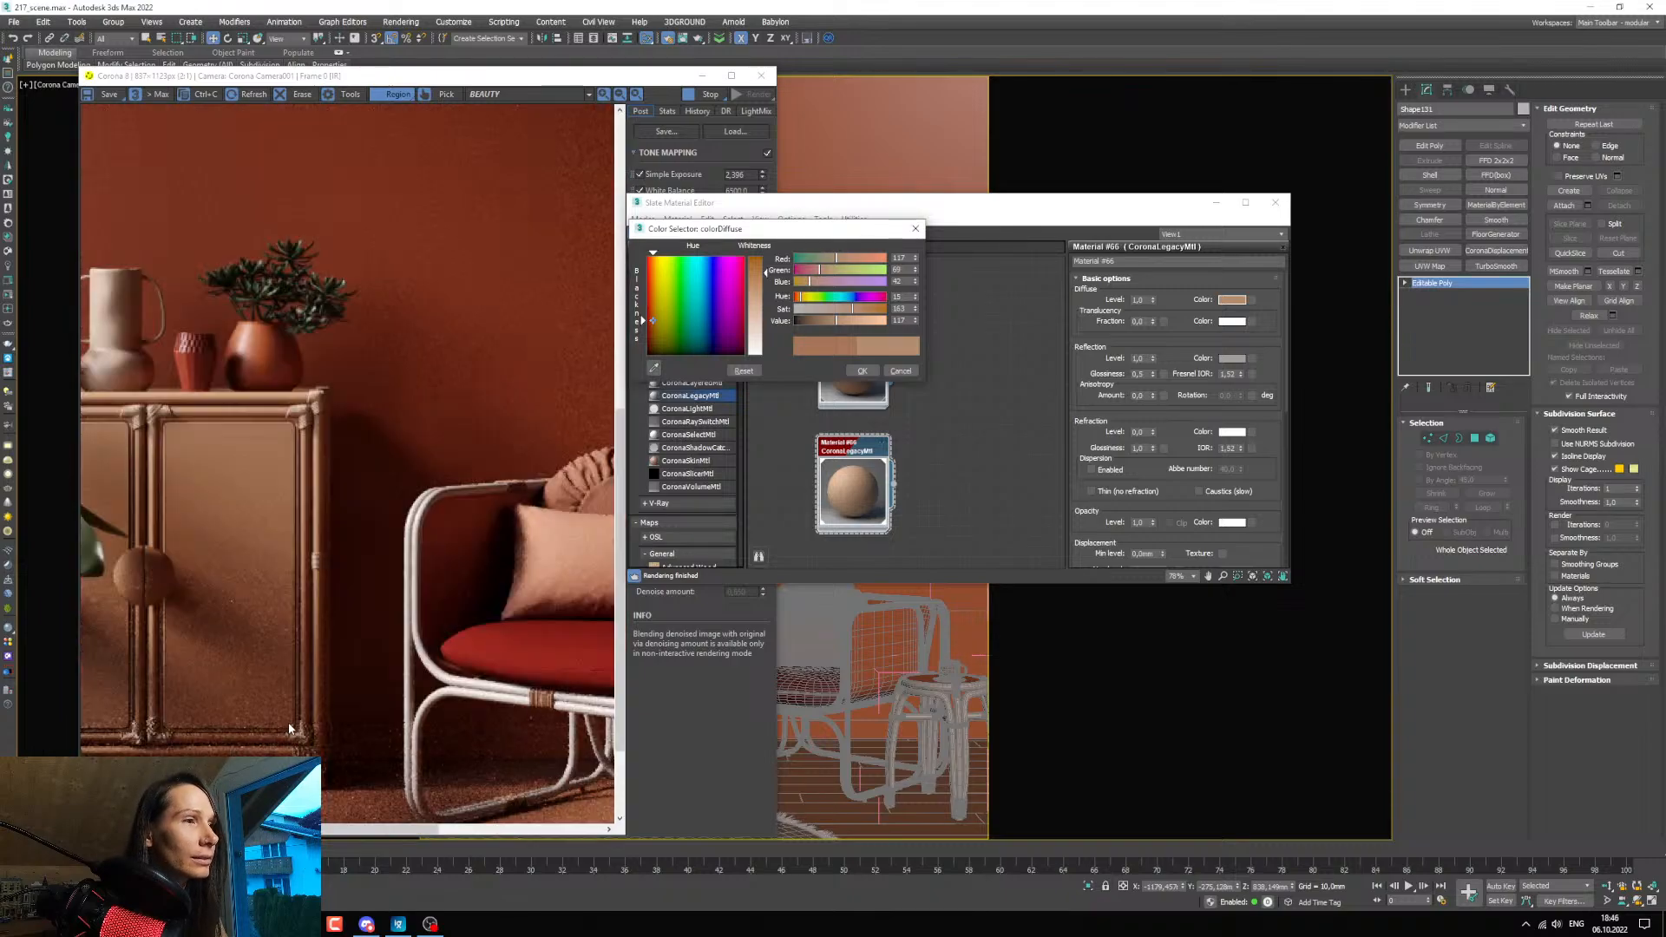
scroll(291, 725, up, 1)
scroll(295, 729, down, 2)
scroll(303, 734, down, 1)
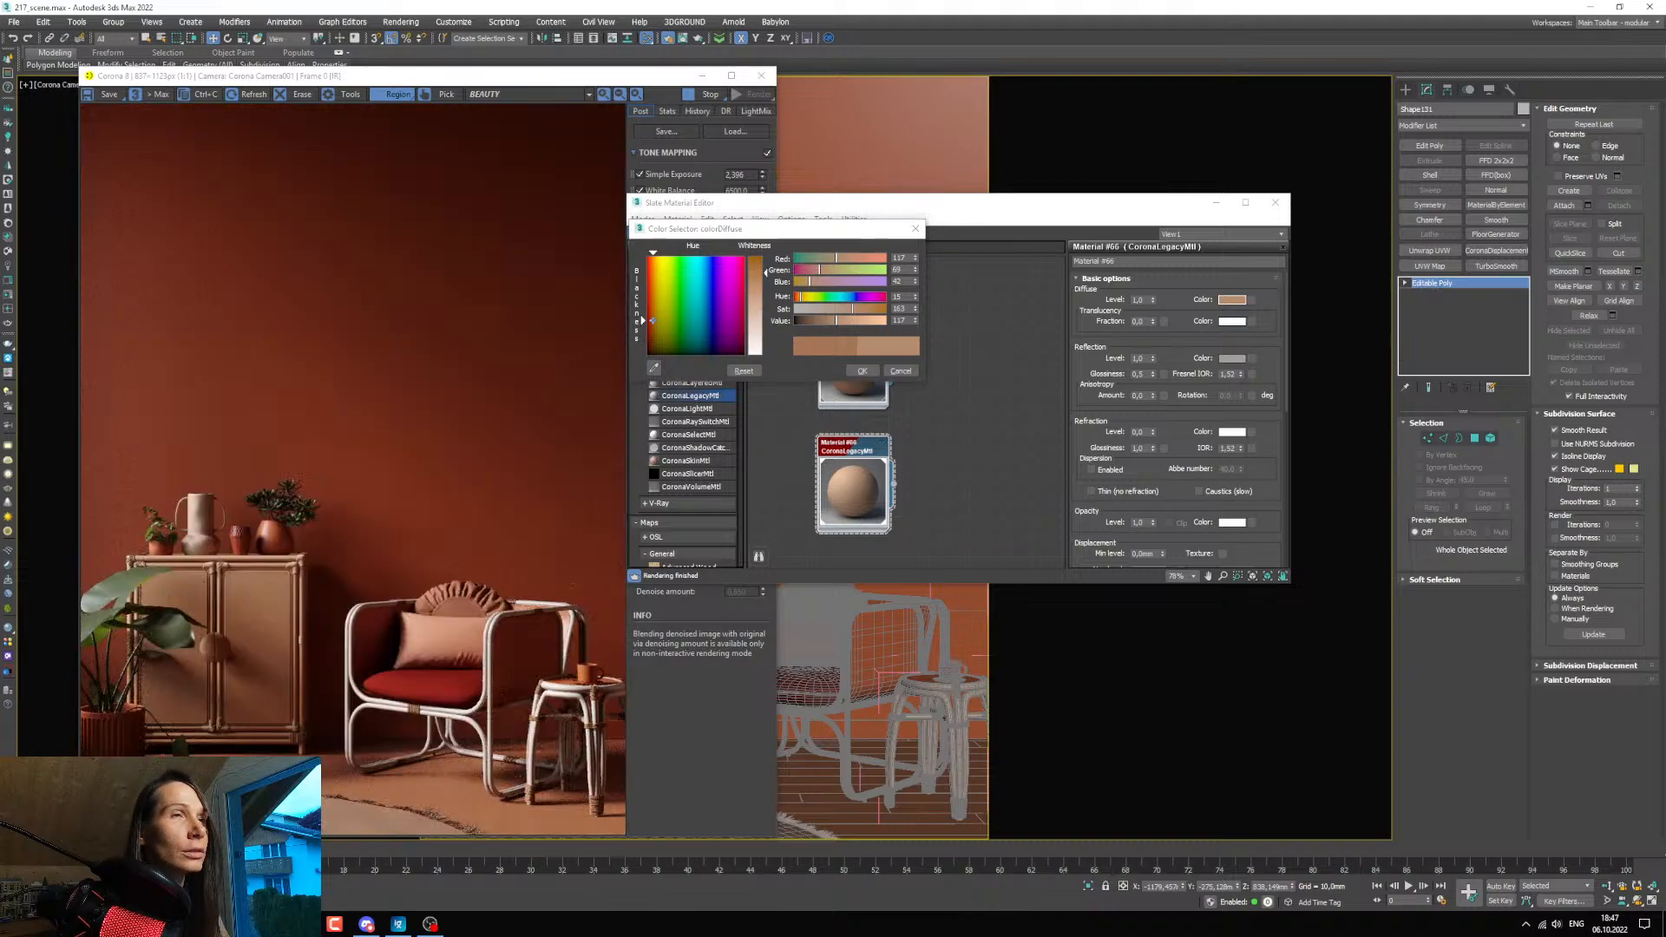
Compare the cabinet with the reference image, set the binding material's diffuse value to 110, and accept the colour.
drag(0, 232, 692, 312)
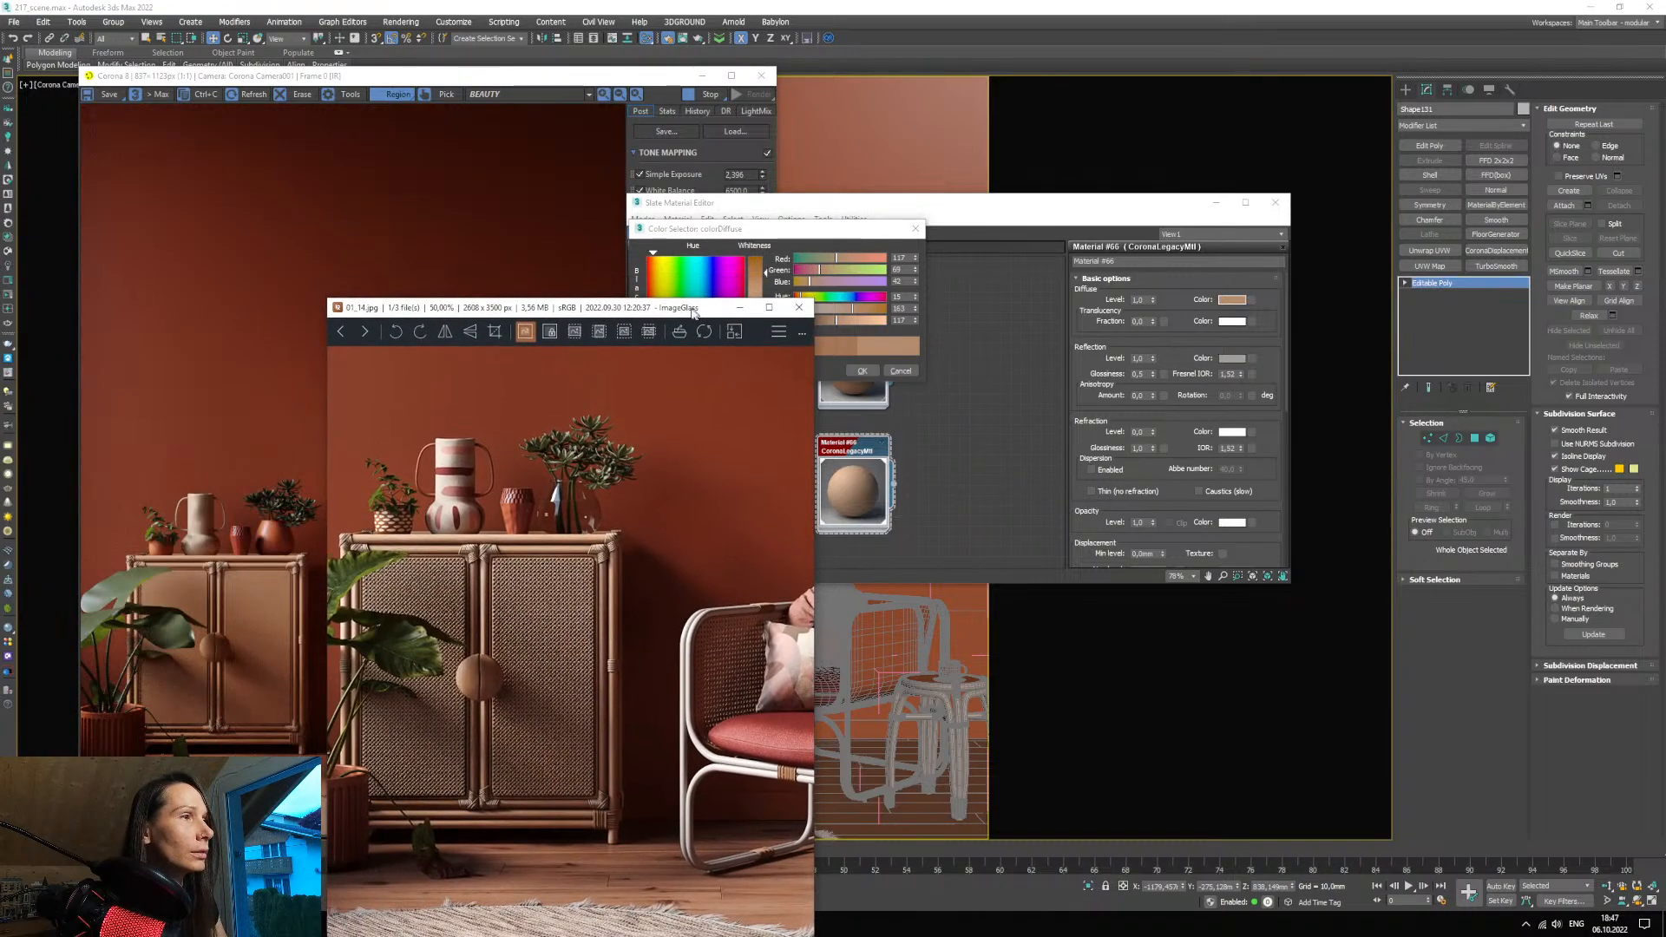
click(739, 308)
click(836, 324)
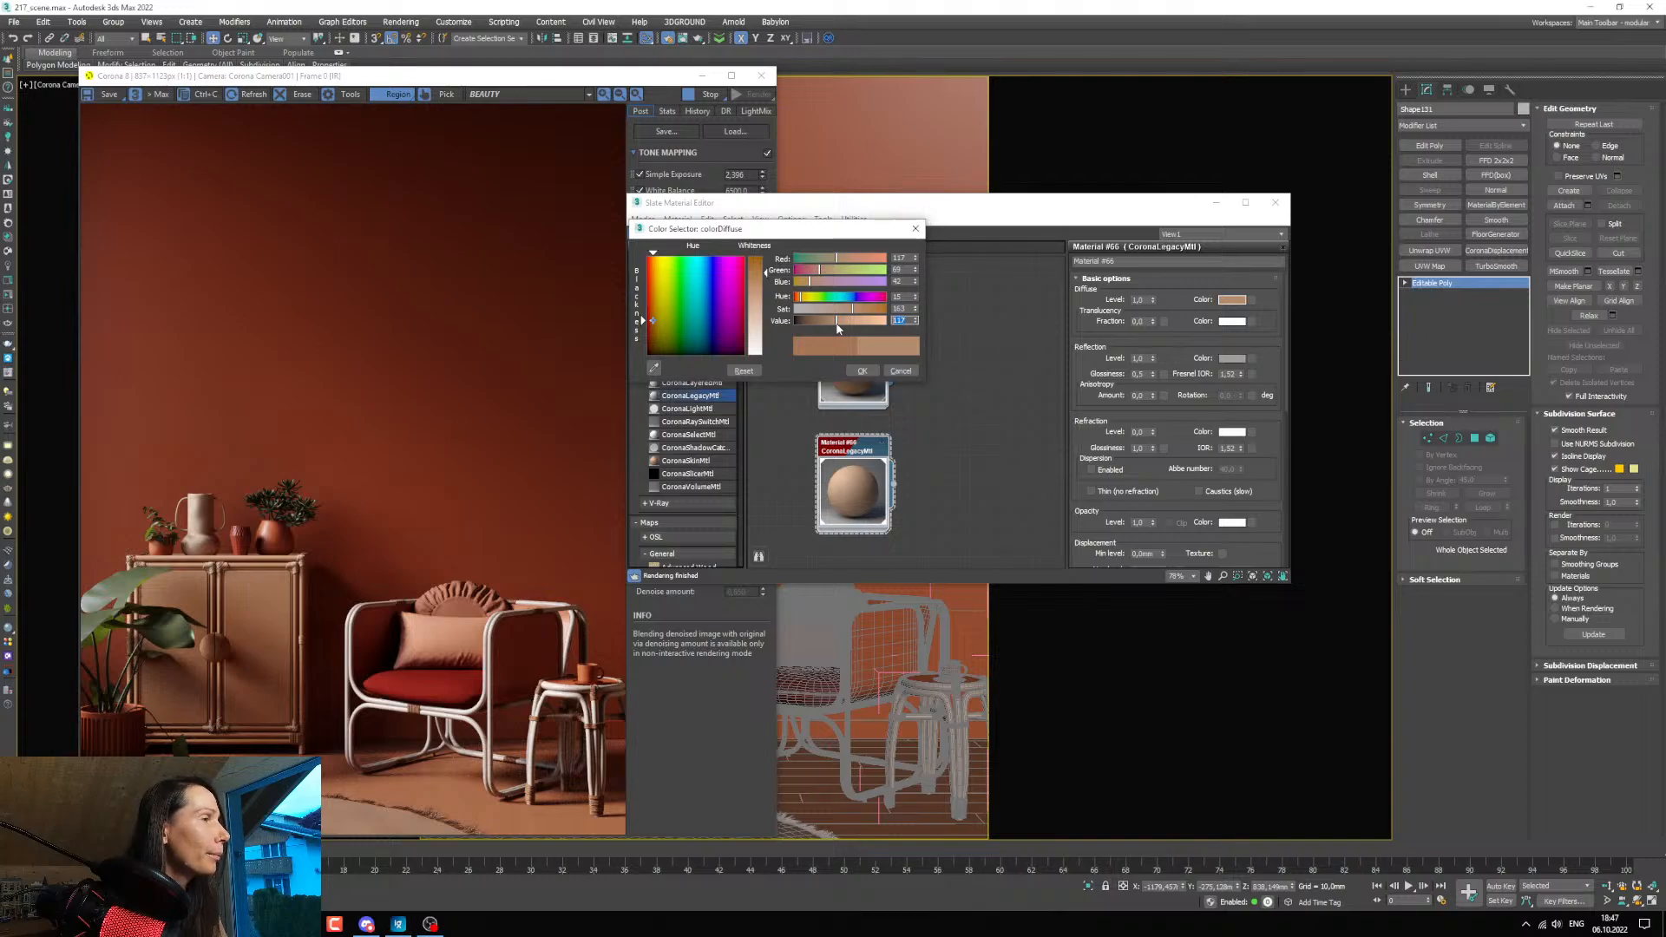
click(835, 323)
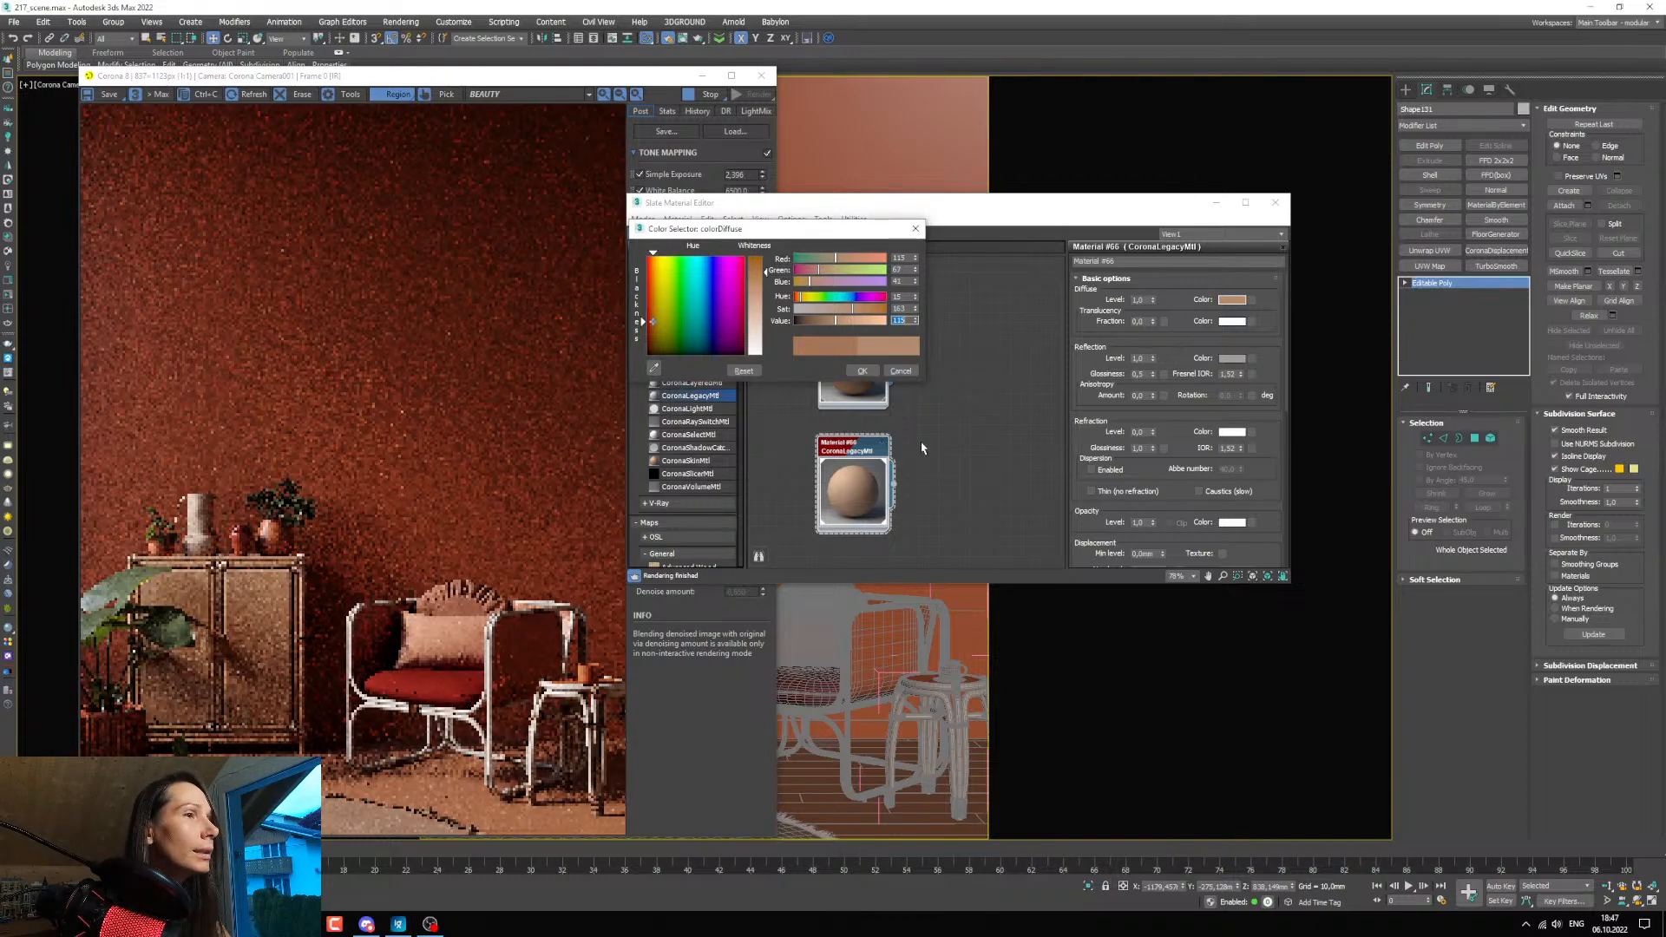
double_click(907, 322)
text(110)
key(Return)
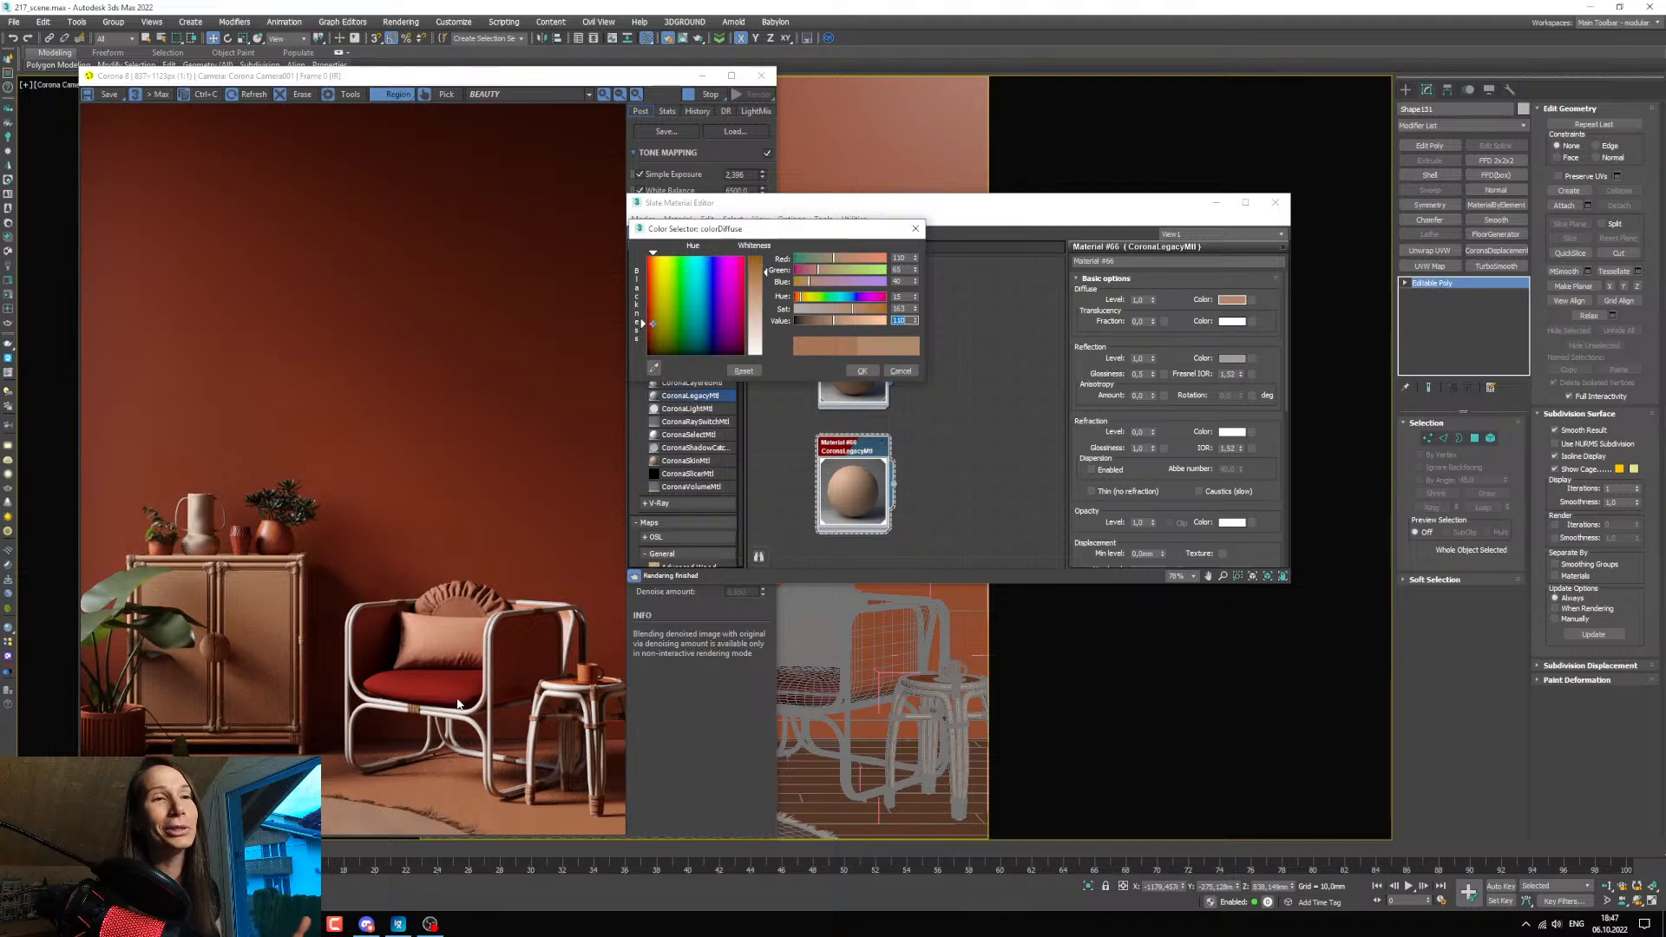
click(859, 372)
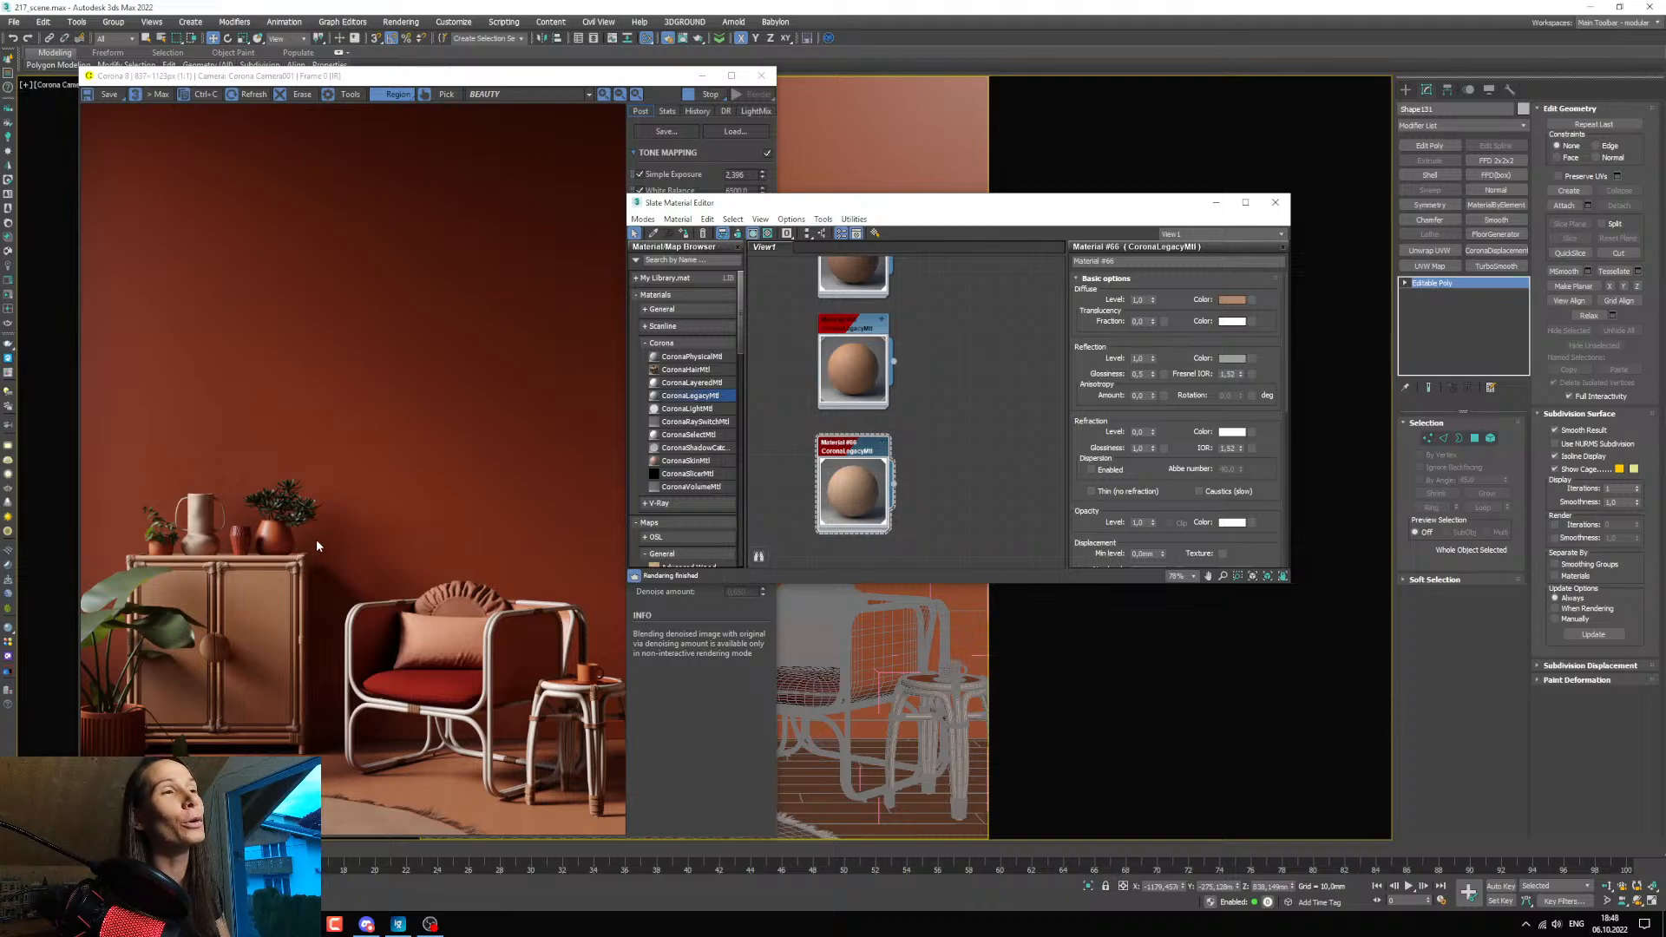
Add a new CoronaLegacyMtl below the existing rope materials and open its parameters.
drag(883, 193, 885, 172)
scroll(975, 366, down, 5)
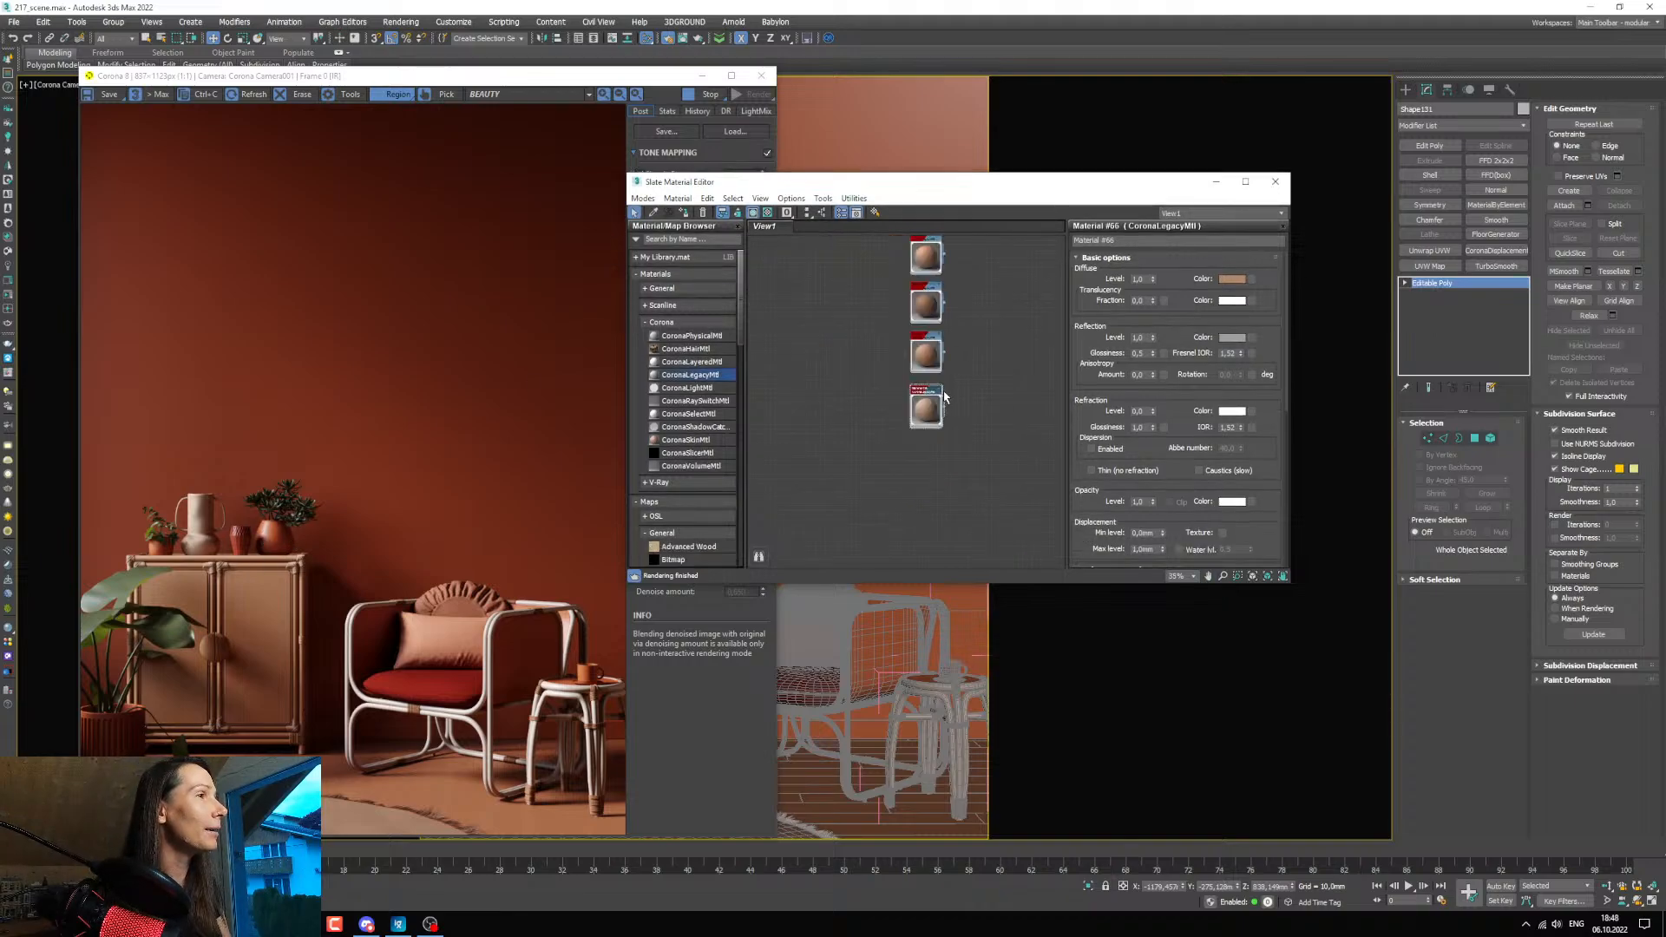
scroll(944, 397, up, 3)
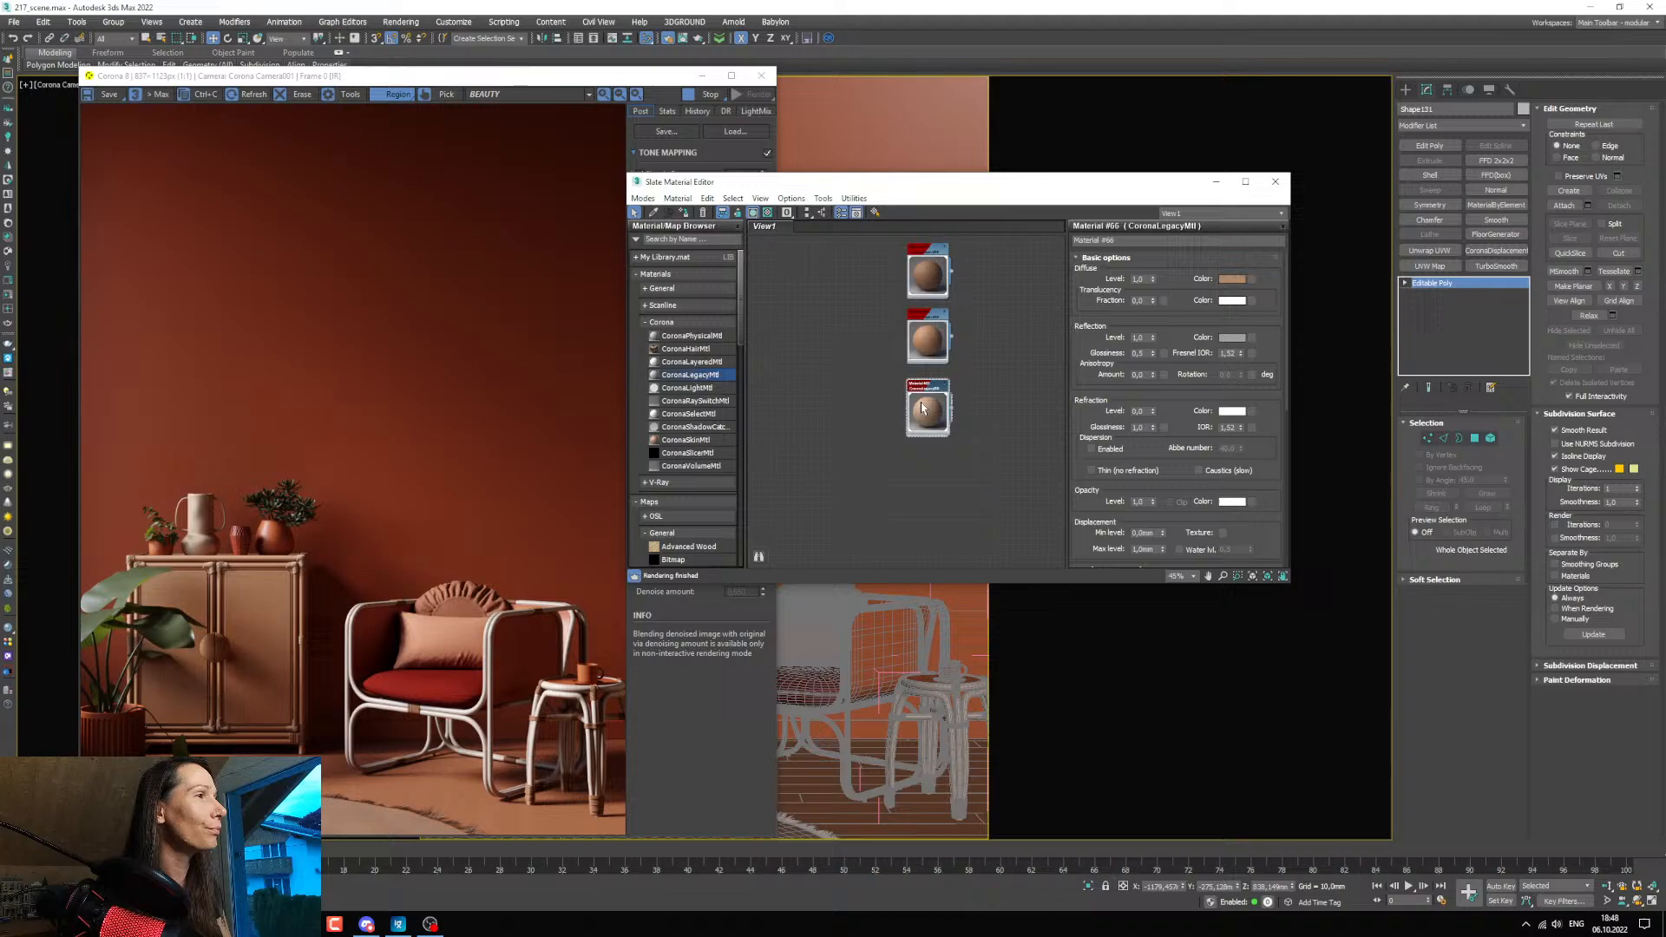
drag(906, 468, 902, 462)
double_click(902, 463)
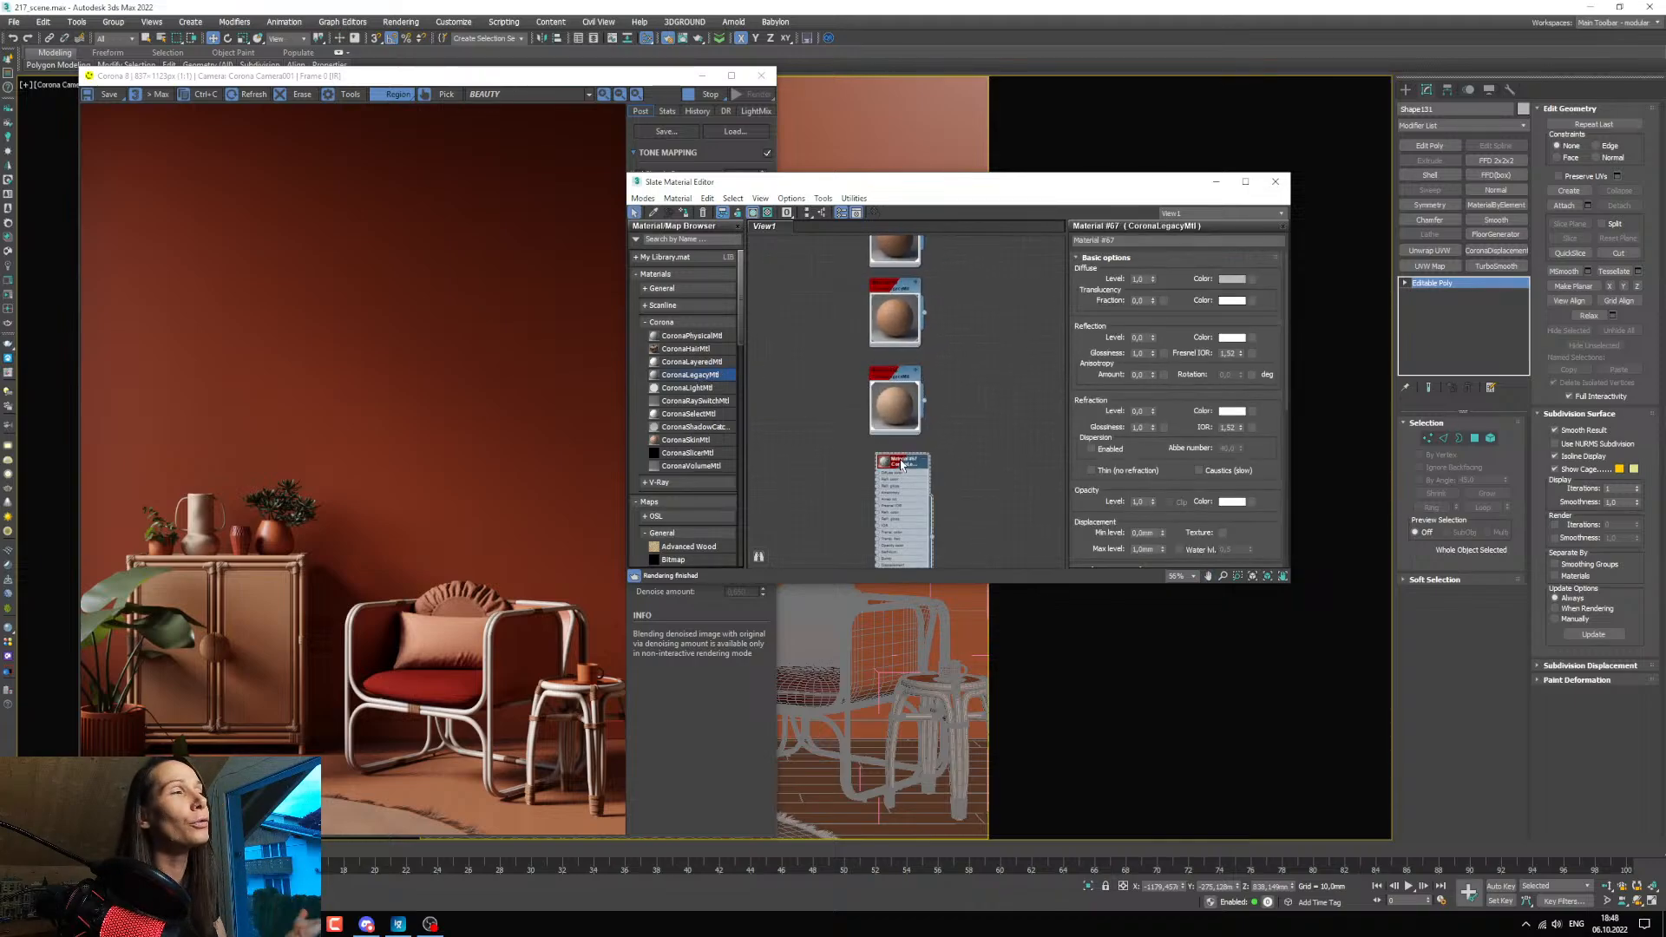
Hide the render window and assign the new material to the round vase holding the succulent on the cabinet.
click(702, 76)
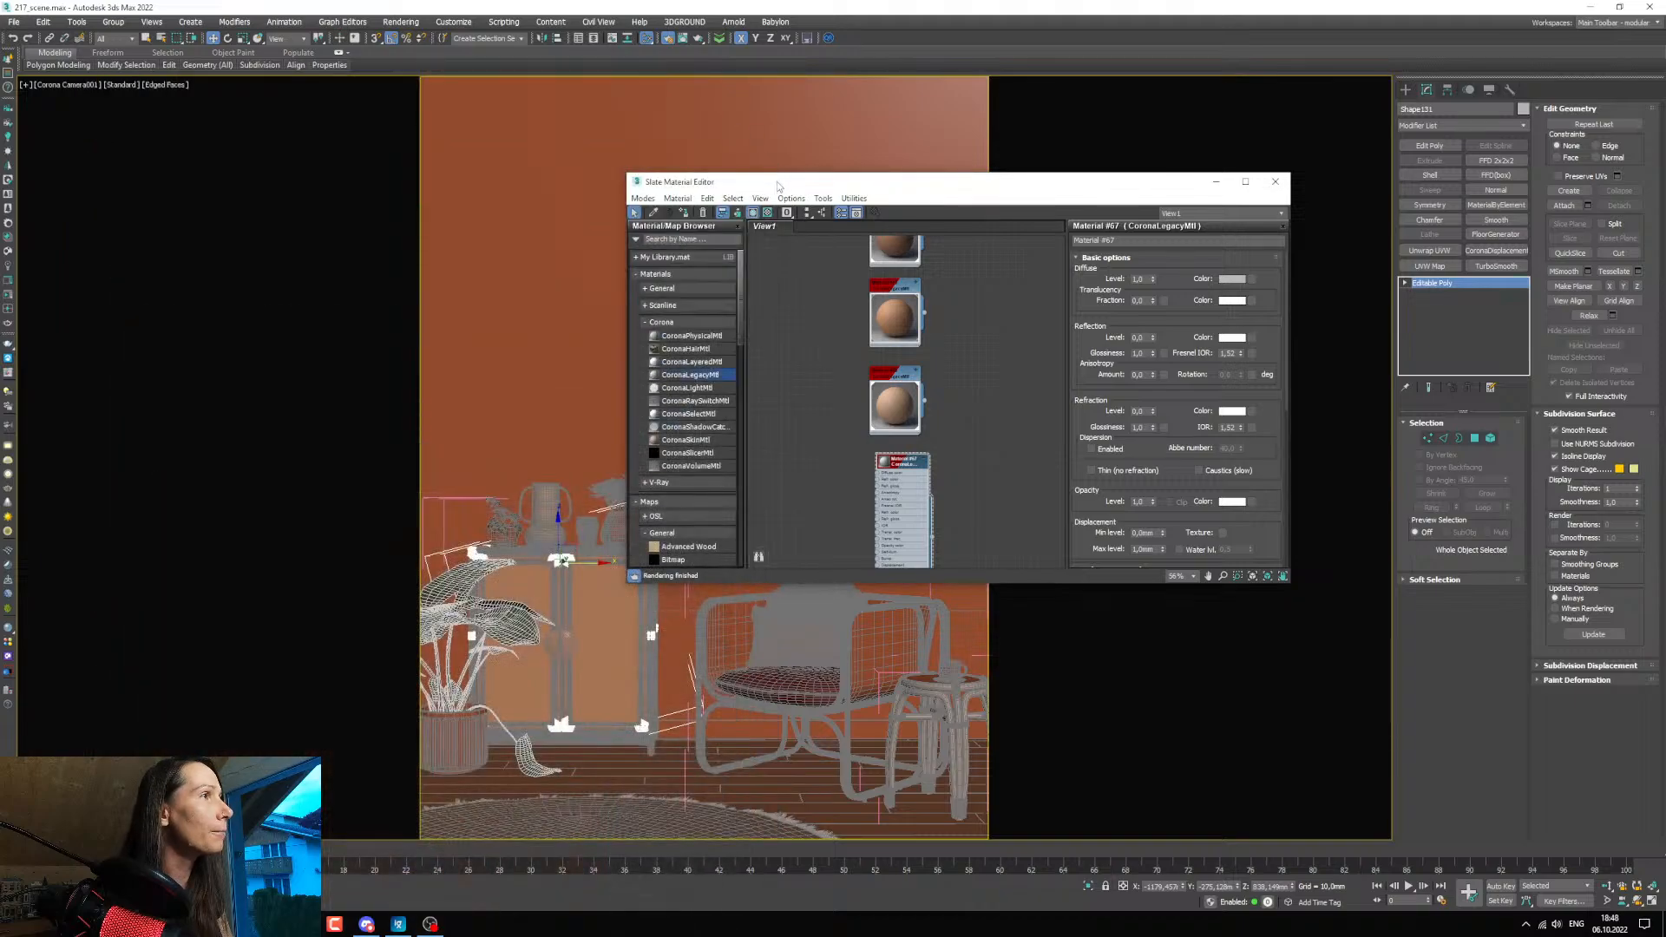
drag(778, 186, 918, 204)
click(624, 528)
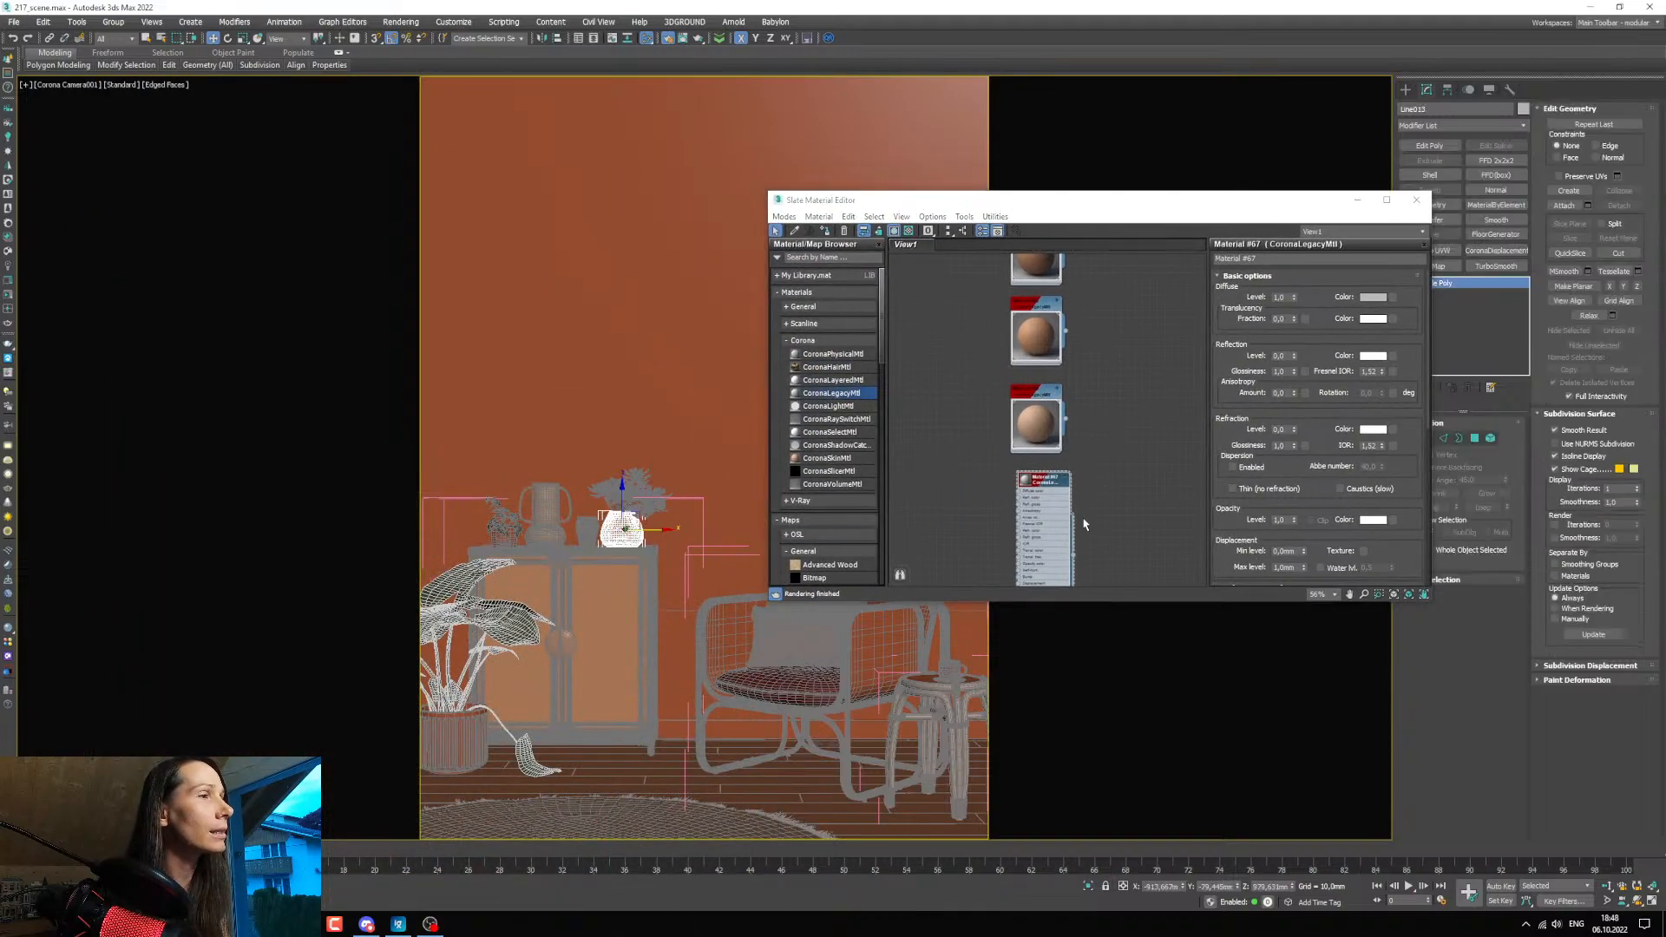
mouse_move(1084, 526)
middle_down()
mouse_move(1074, 479)
mouse_move(1068, 514)
middle_up()
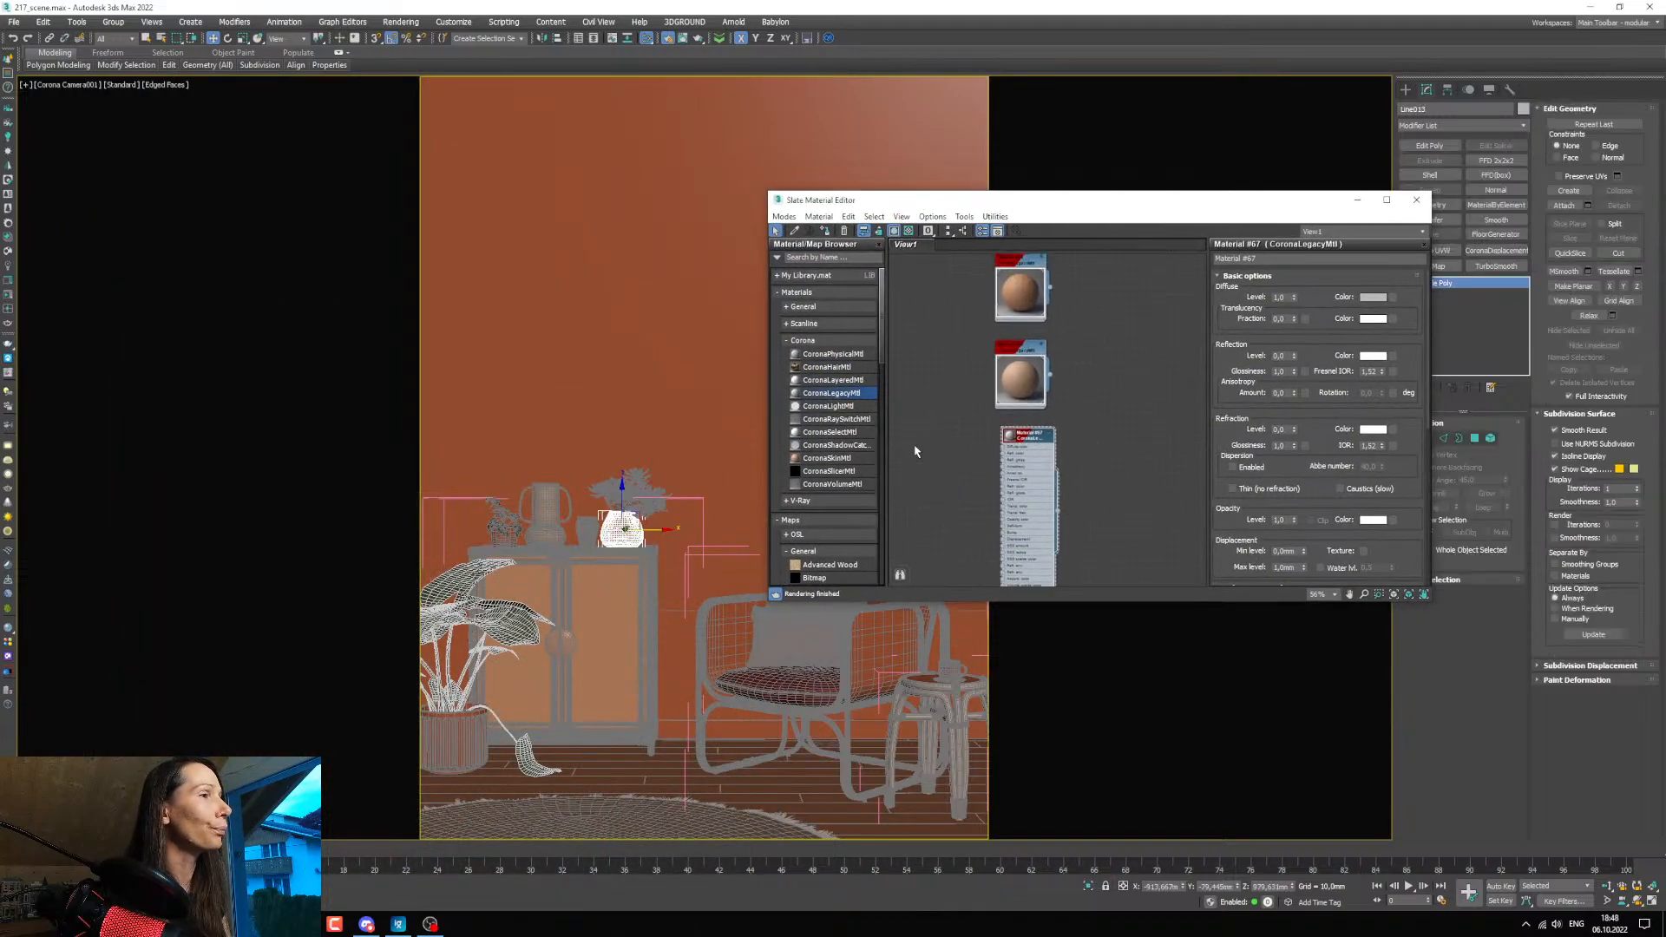
click(819, 232)
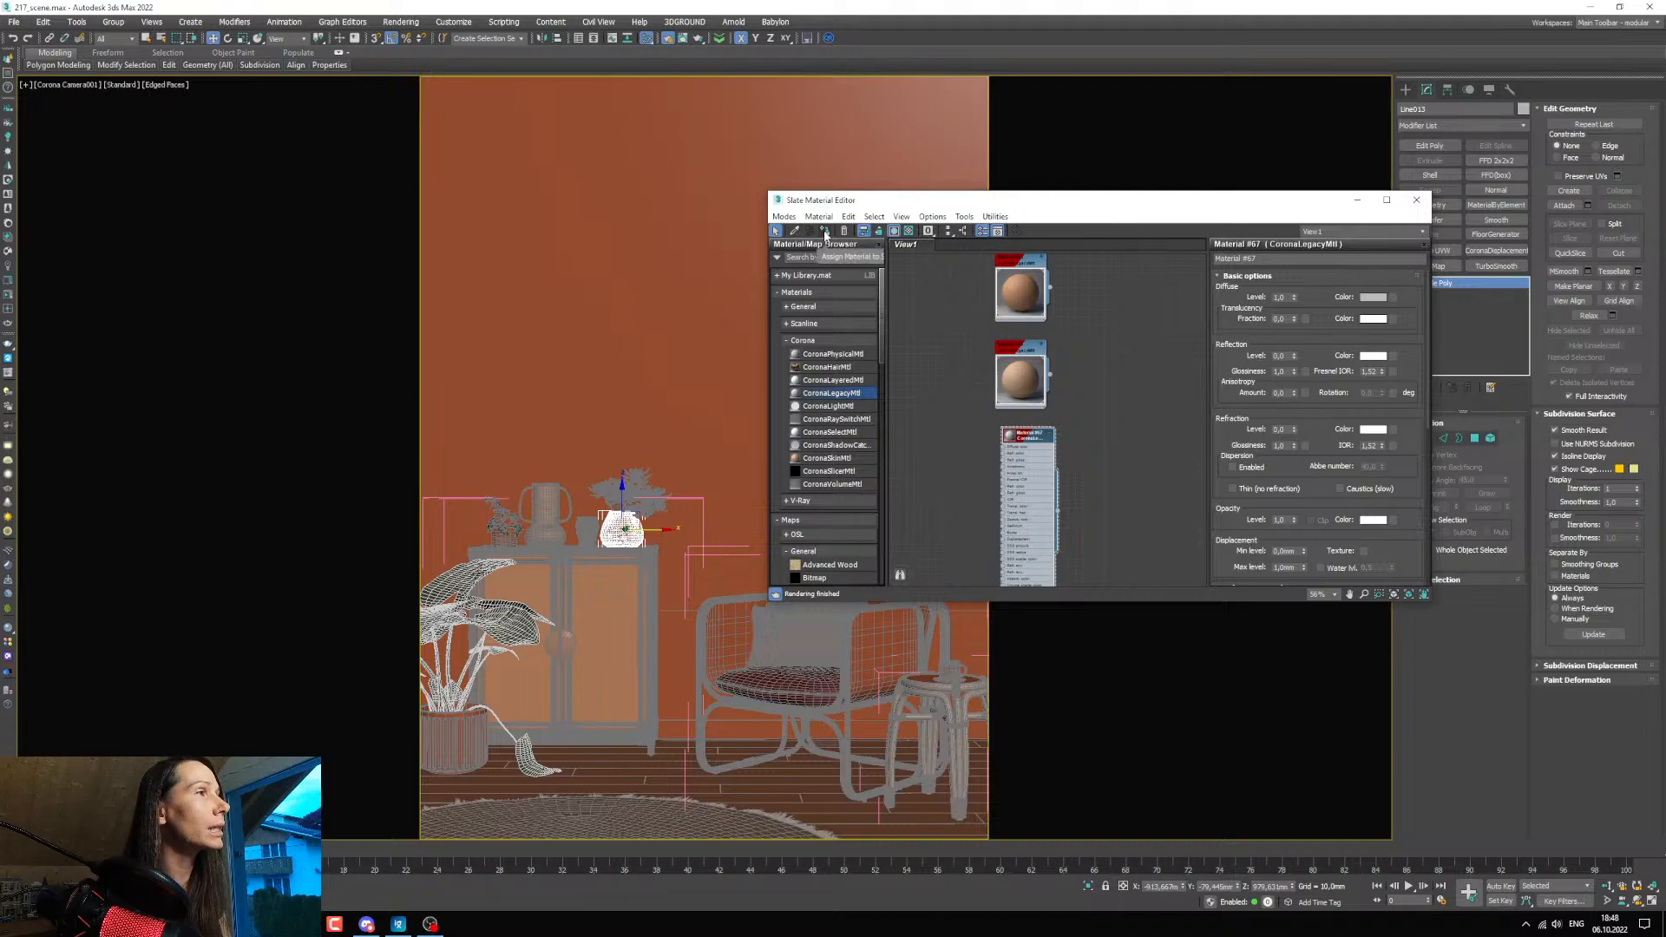
Set the vase material's diffuse colour to black and accept it.
click(1370, 298)
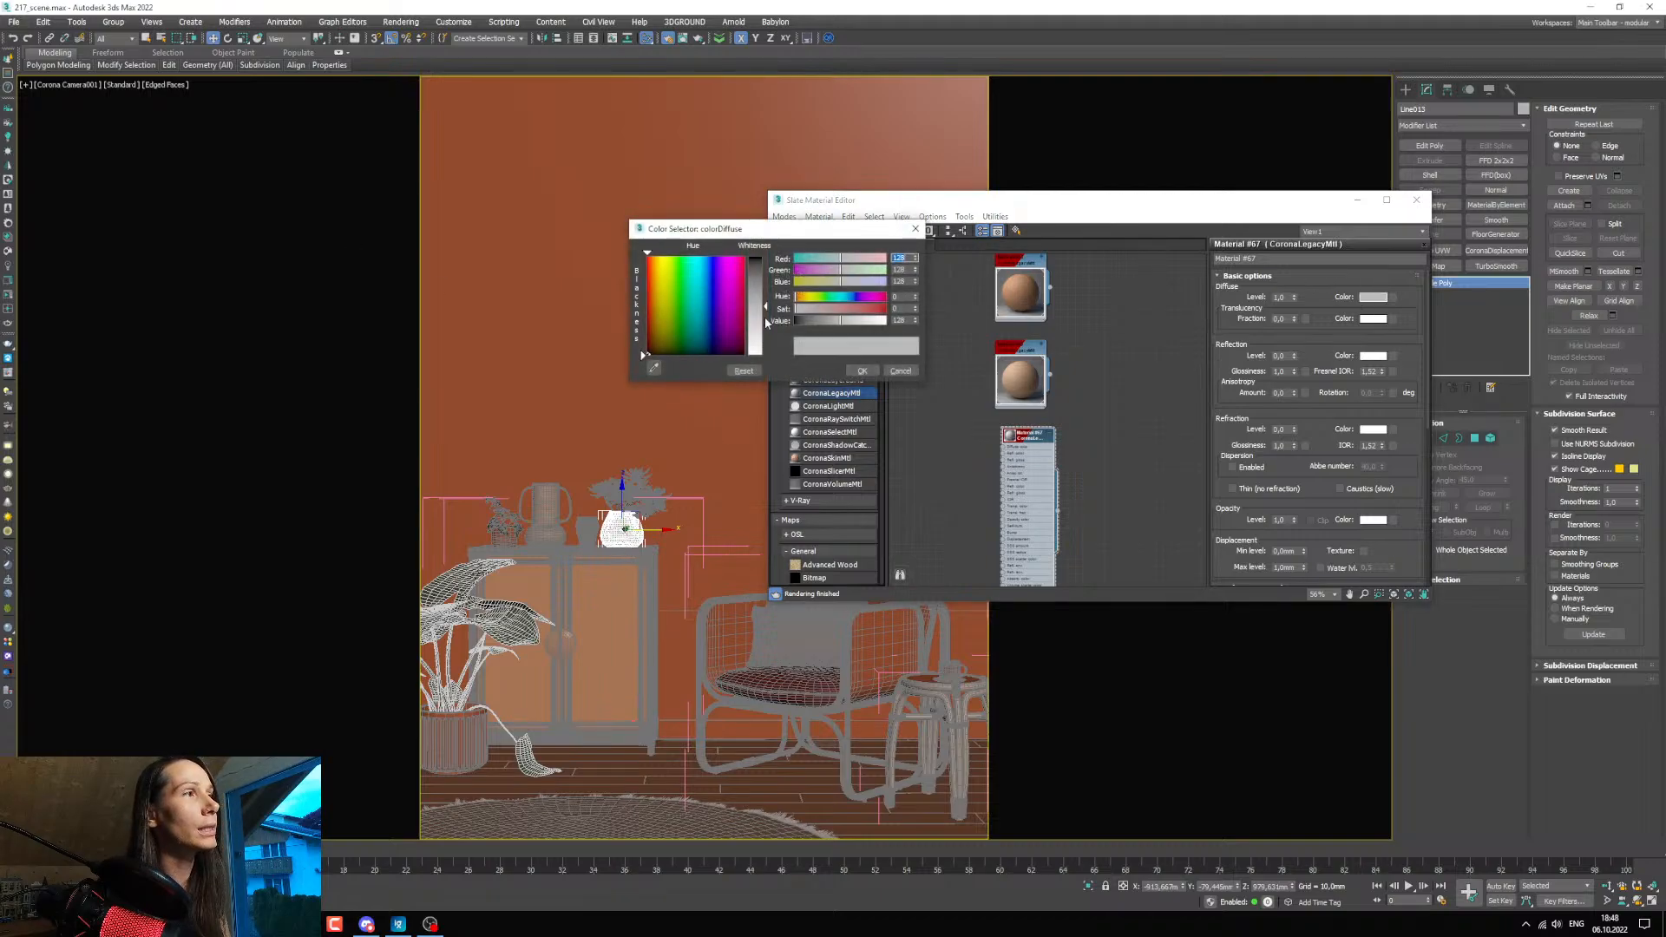
drag(823, 321, 709, 316)
click(860, 371)
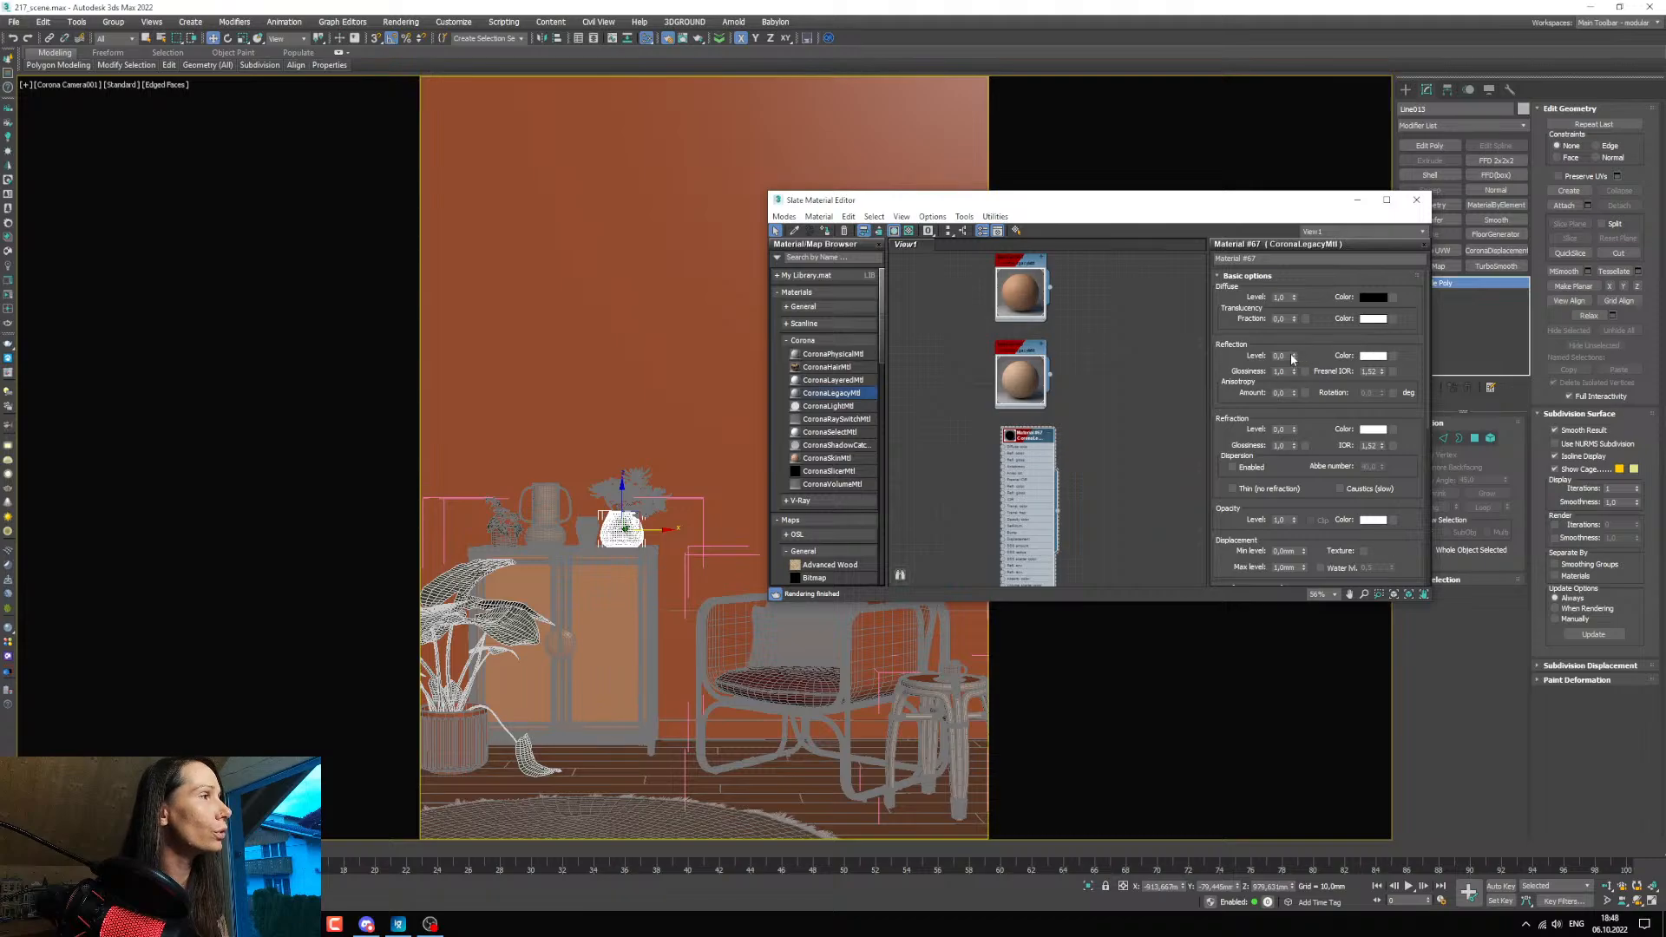
Raise the vase material's reflection and refraction levels to 1 and render a region around the glass vase on the cabinet.
drag(1293, 357, 1238, 179)
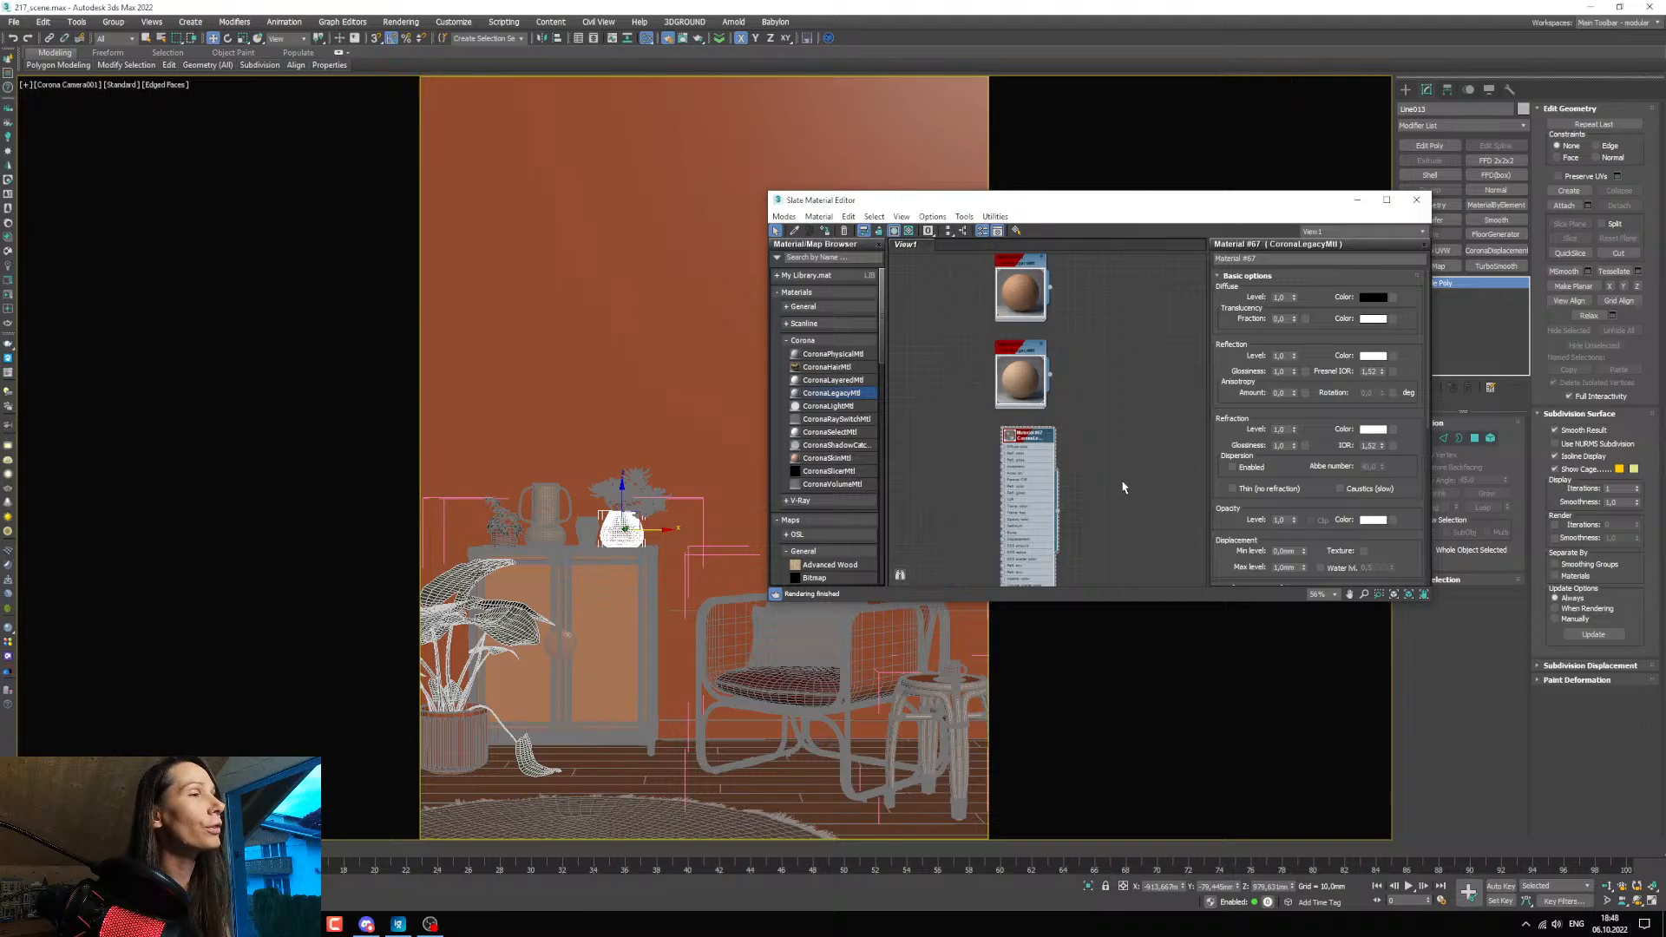
click(303, 923)
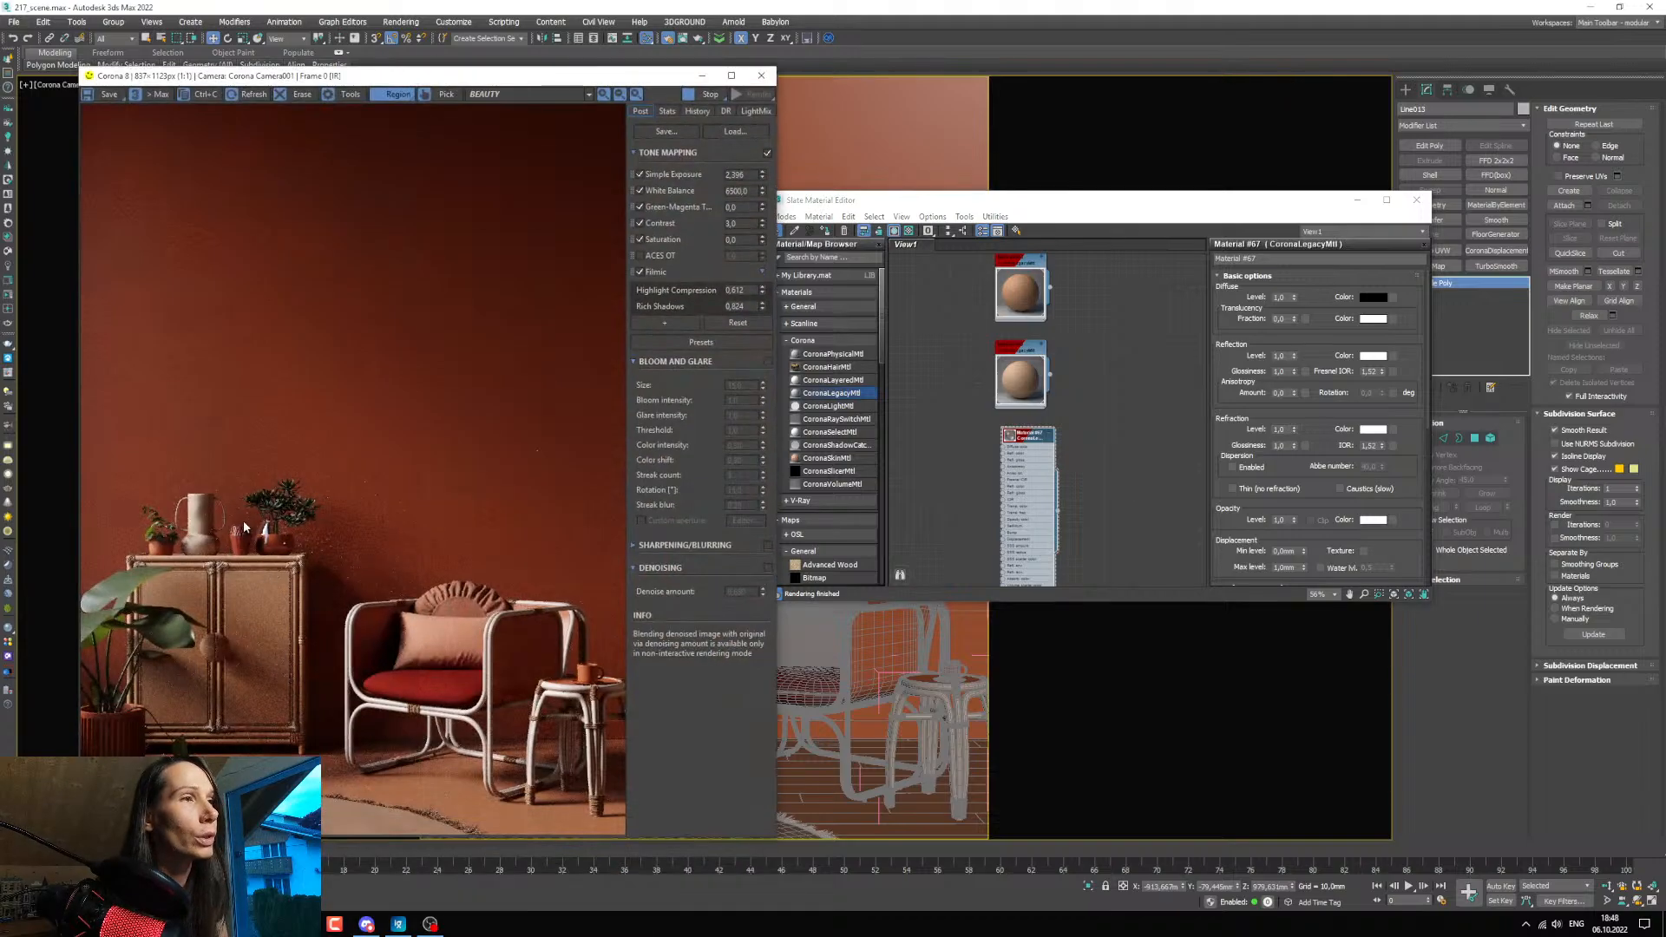
drag(234, 493, 328, 583)
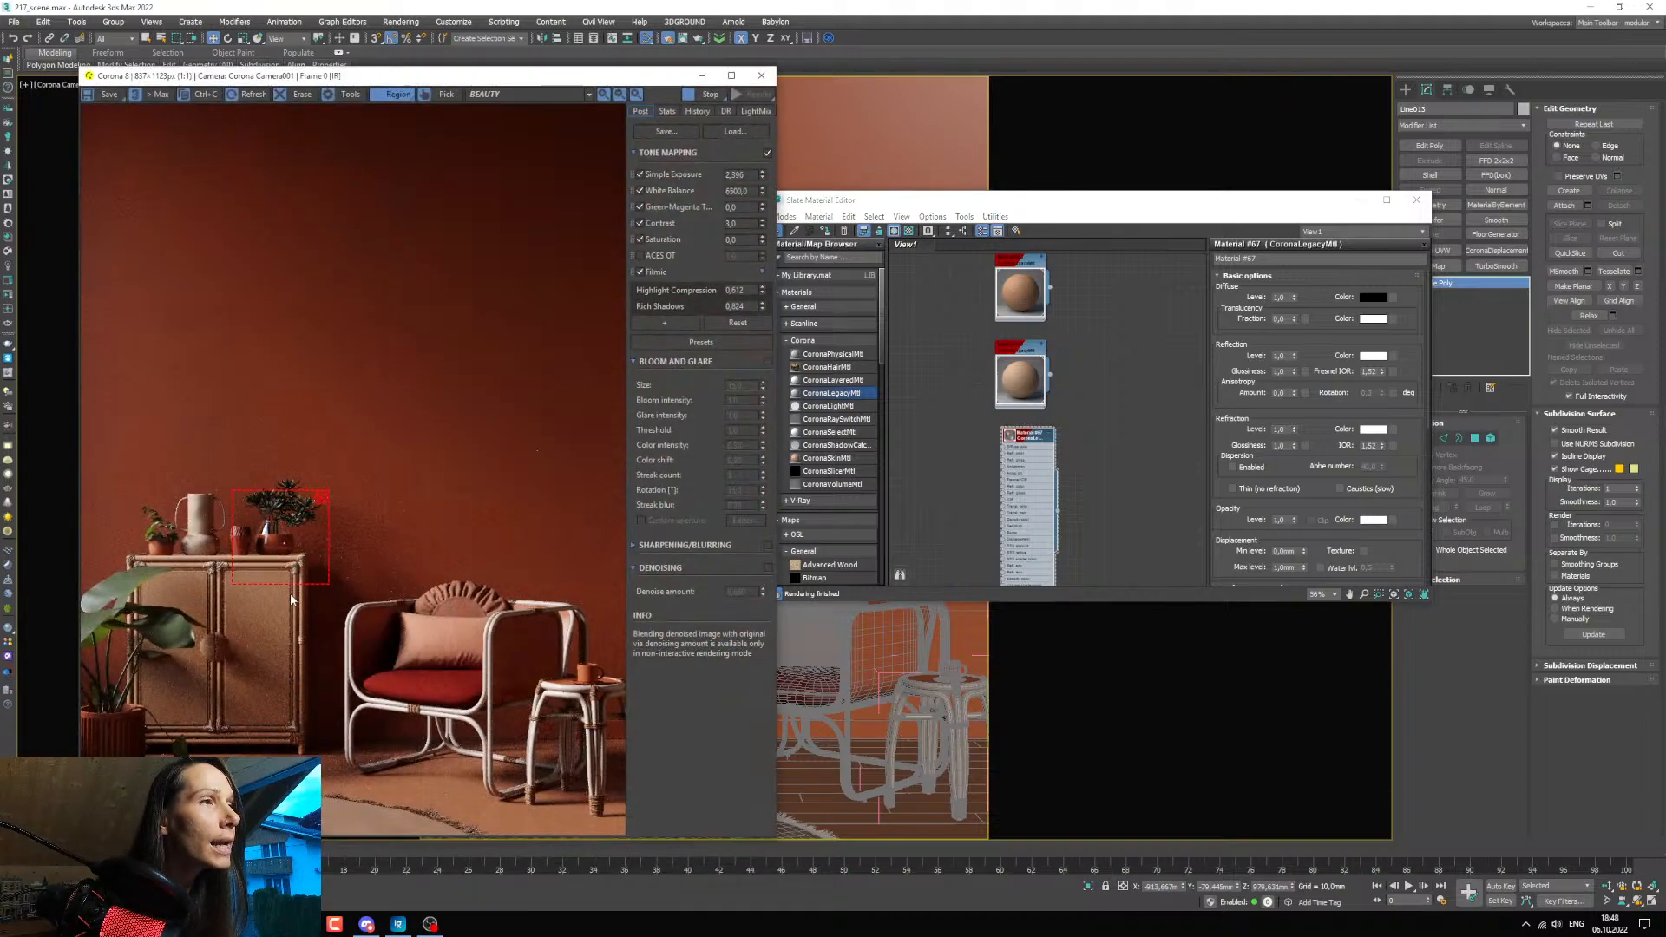
click(703, 76)
Duplicate the glass vase material beside the original and assign the copy to the water volume inside the vase.
scroll(662, 501, up, 10)
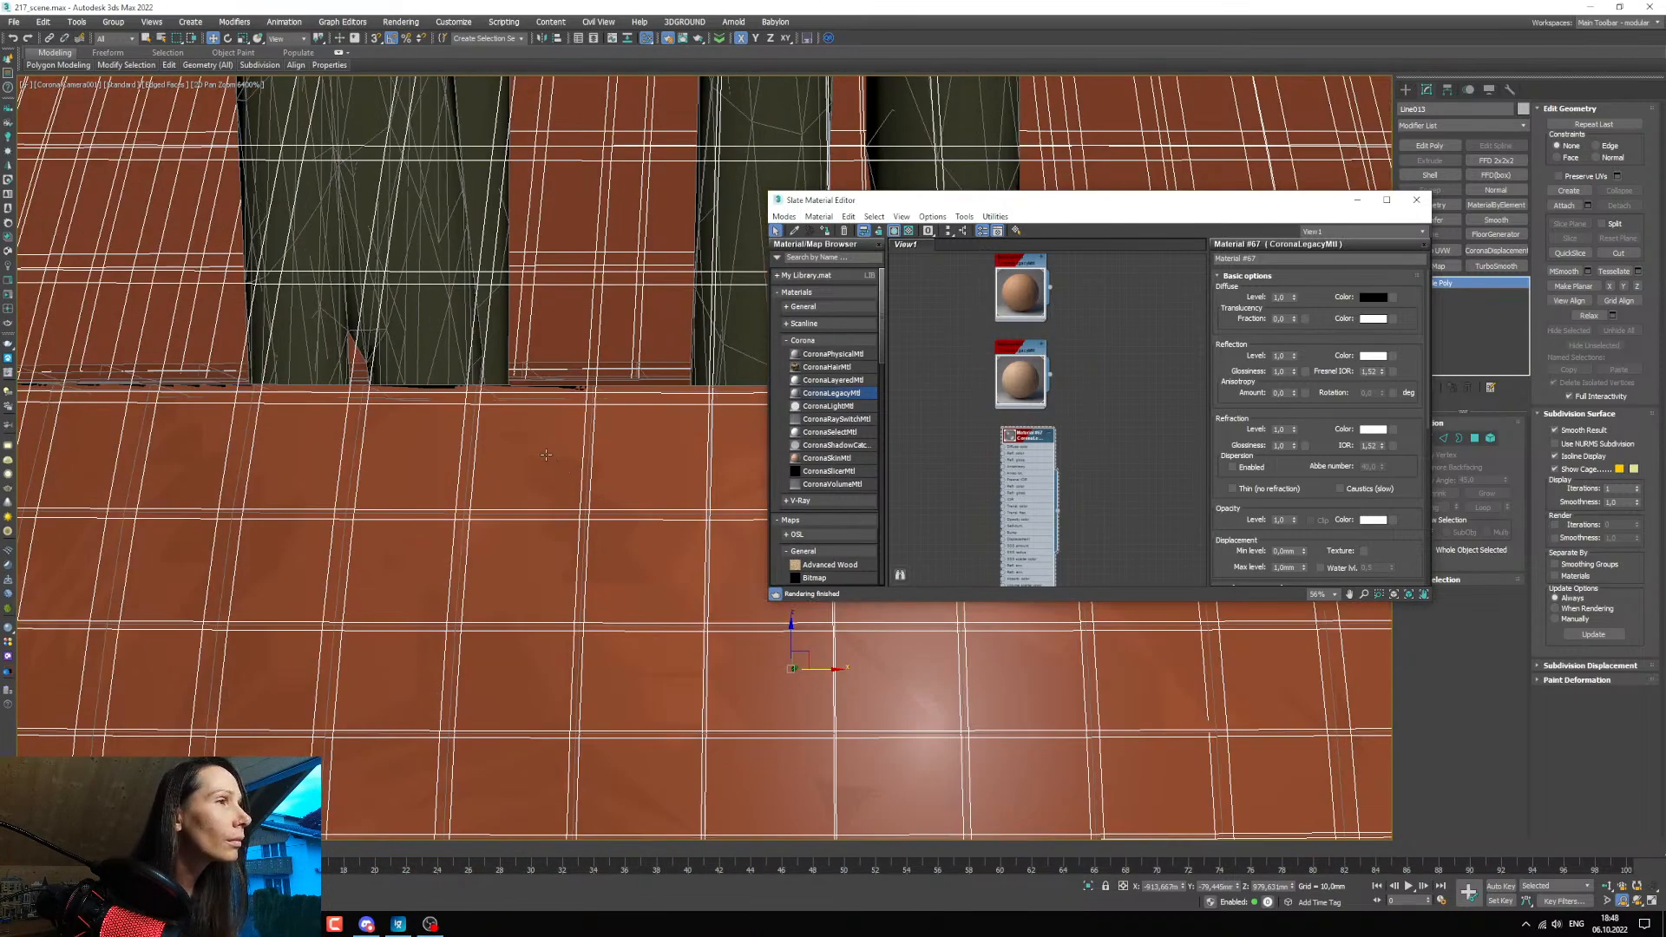
click(545, 455)
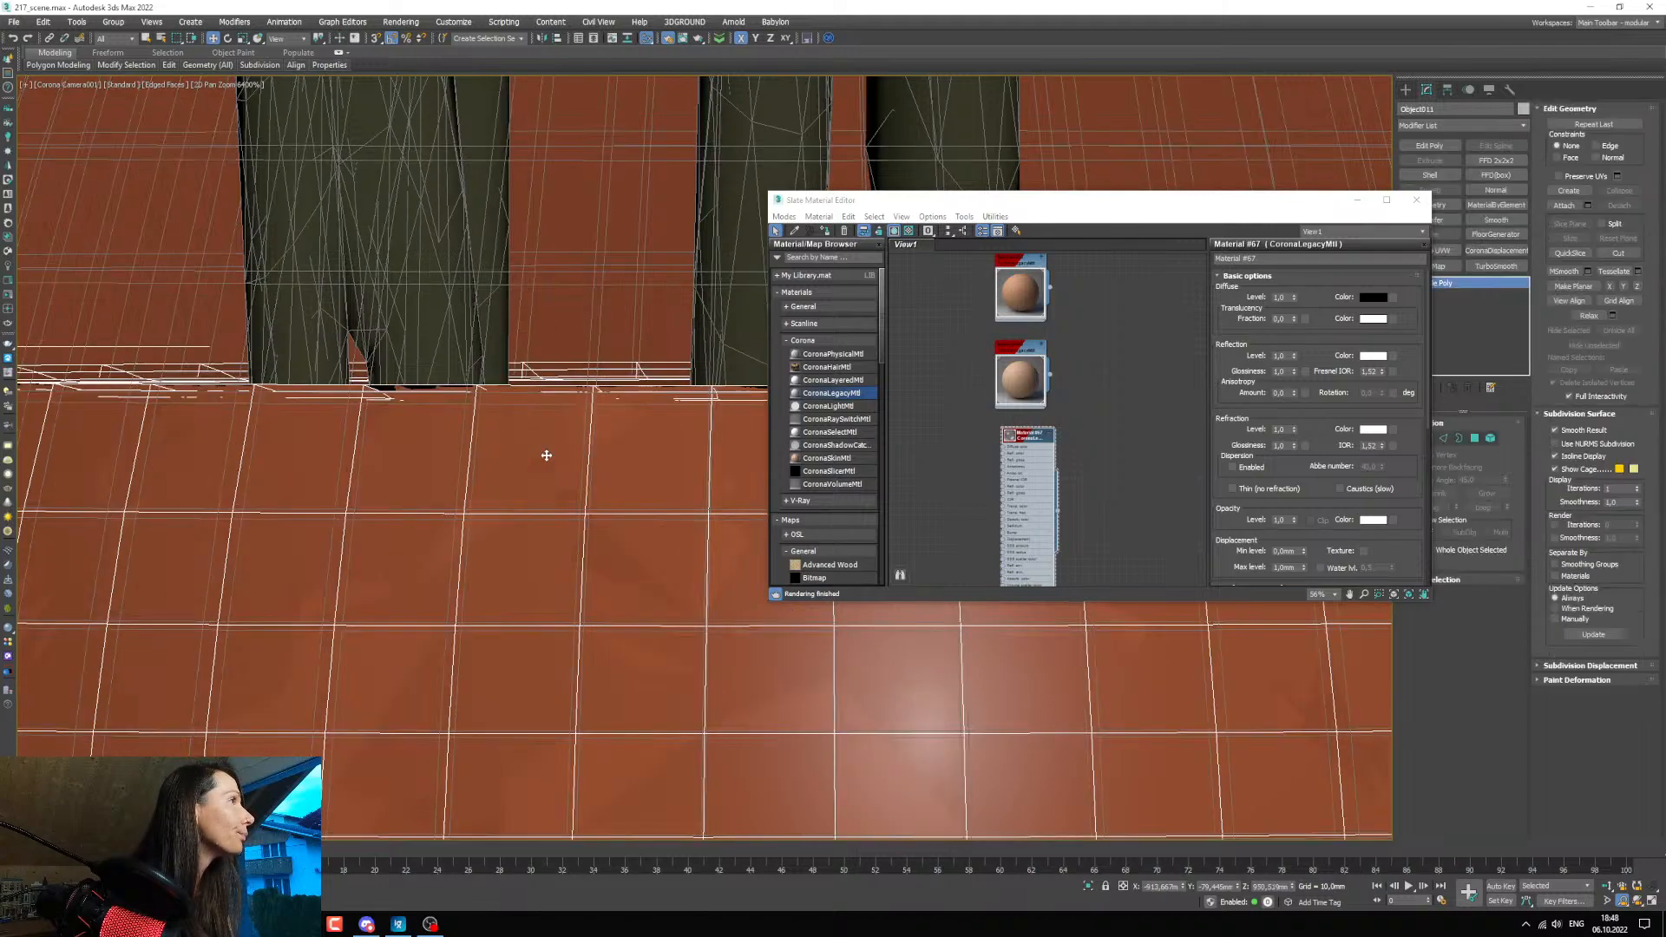
scroll(546, 455, down, 5)
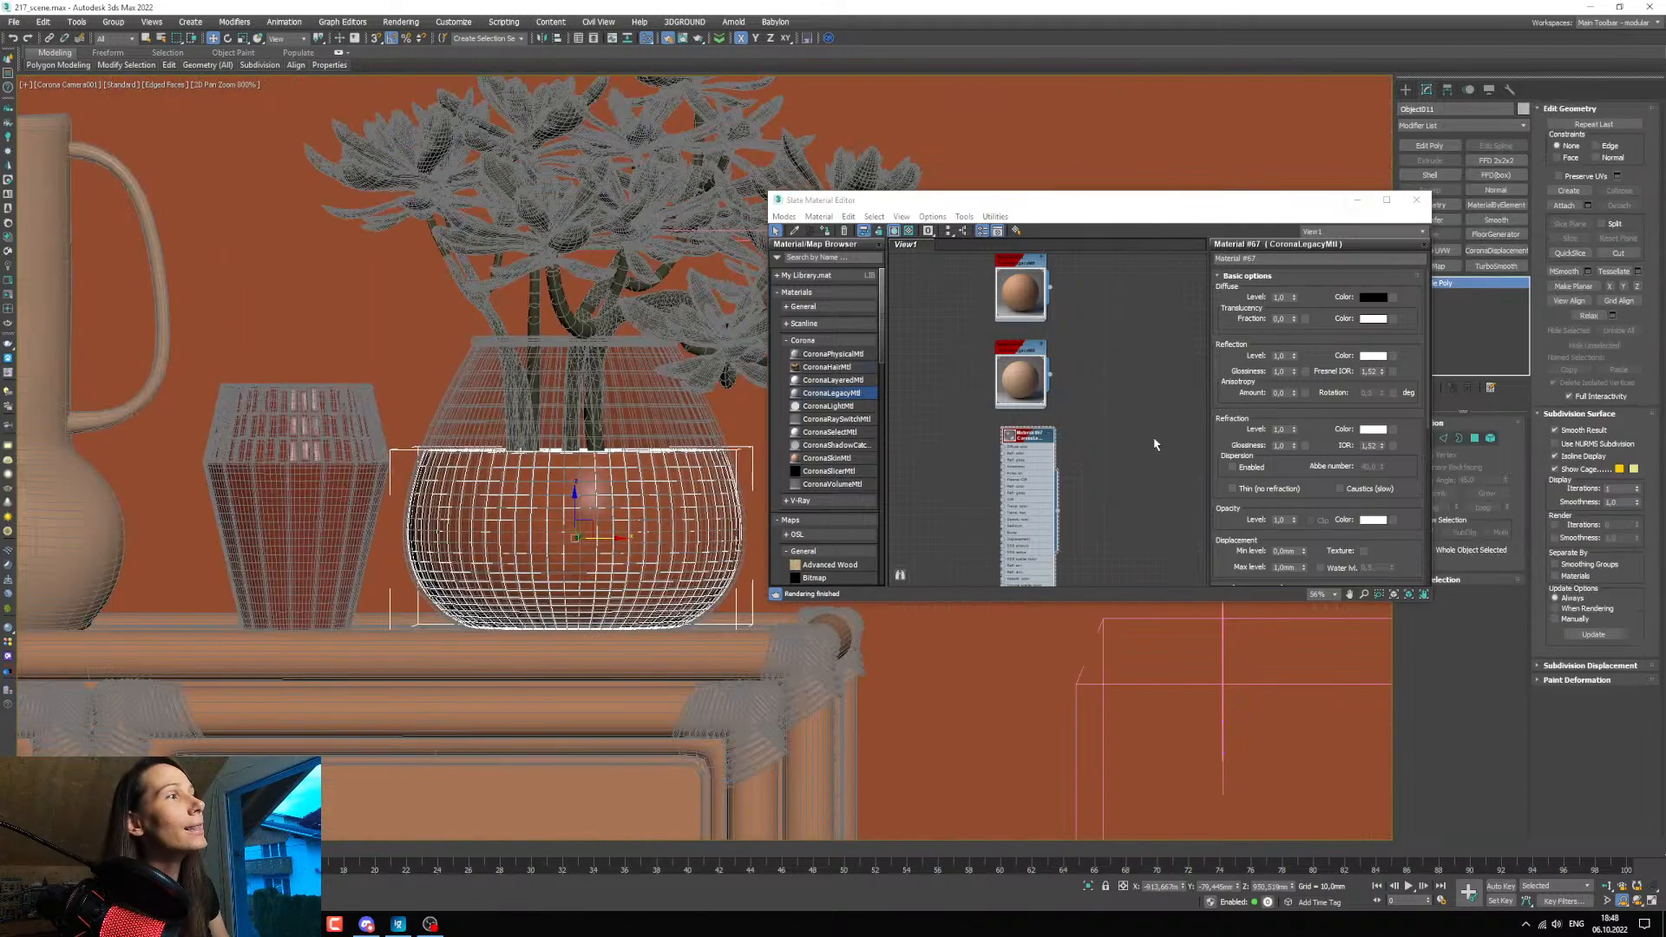
scroll(1027, 407, up, 4)
click(1036, 370)
double_click(974, 377)
drag(994, 377, 983, 364)
middle_drag(1005, 414, 1038, 430)
shift+drag(1029, 383, 926, 384)
double_click(928, 383)
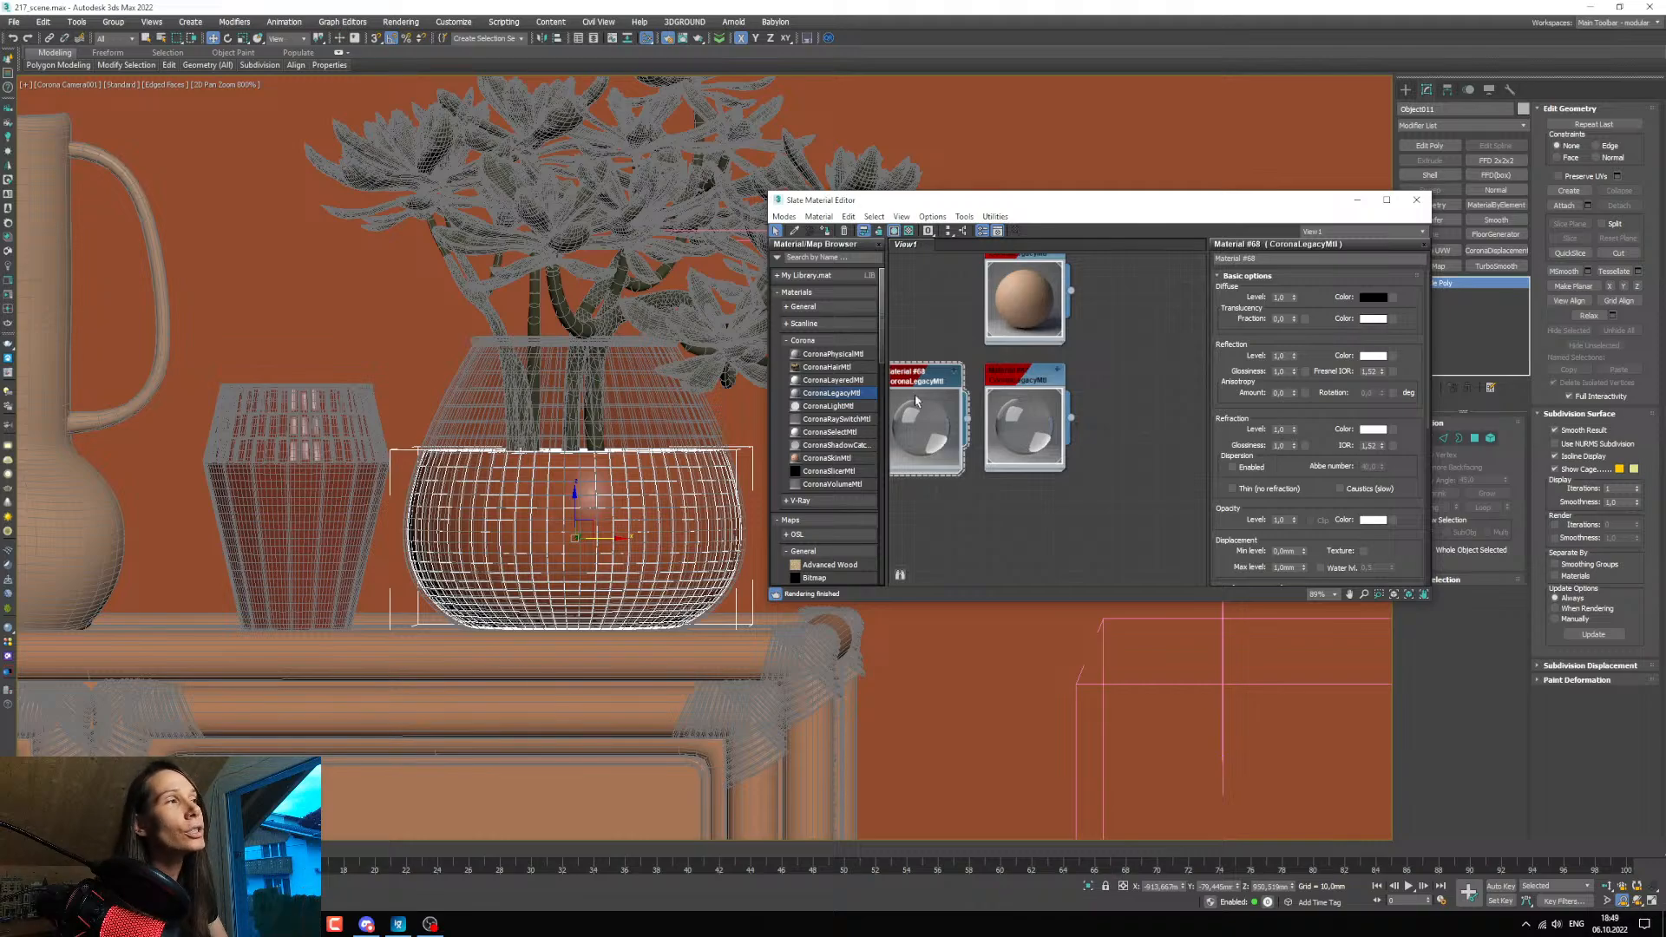
middle_drag(925, 299, 957, 298)
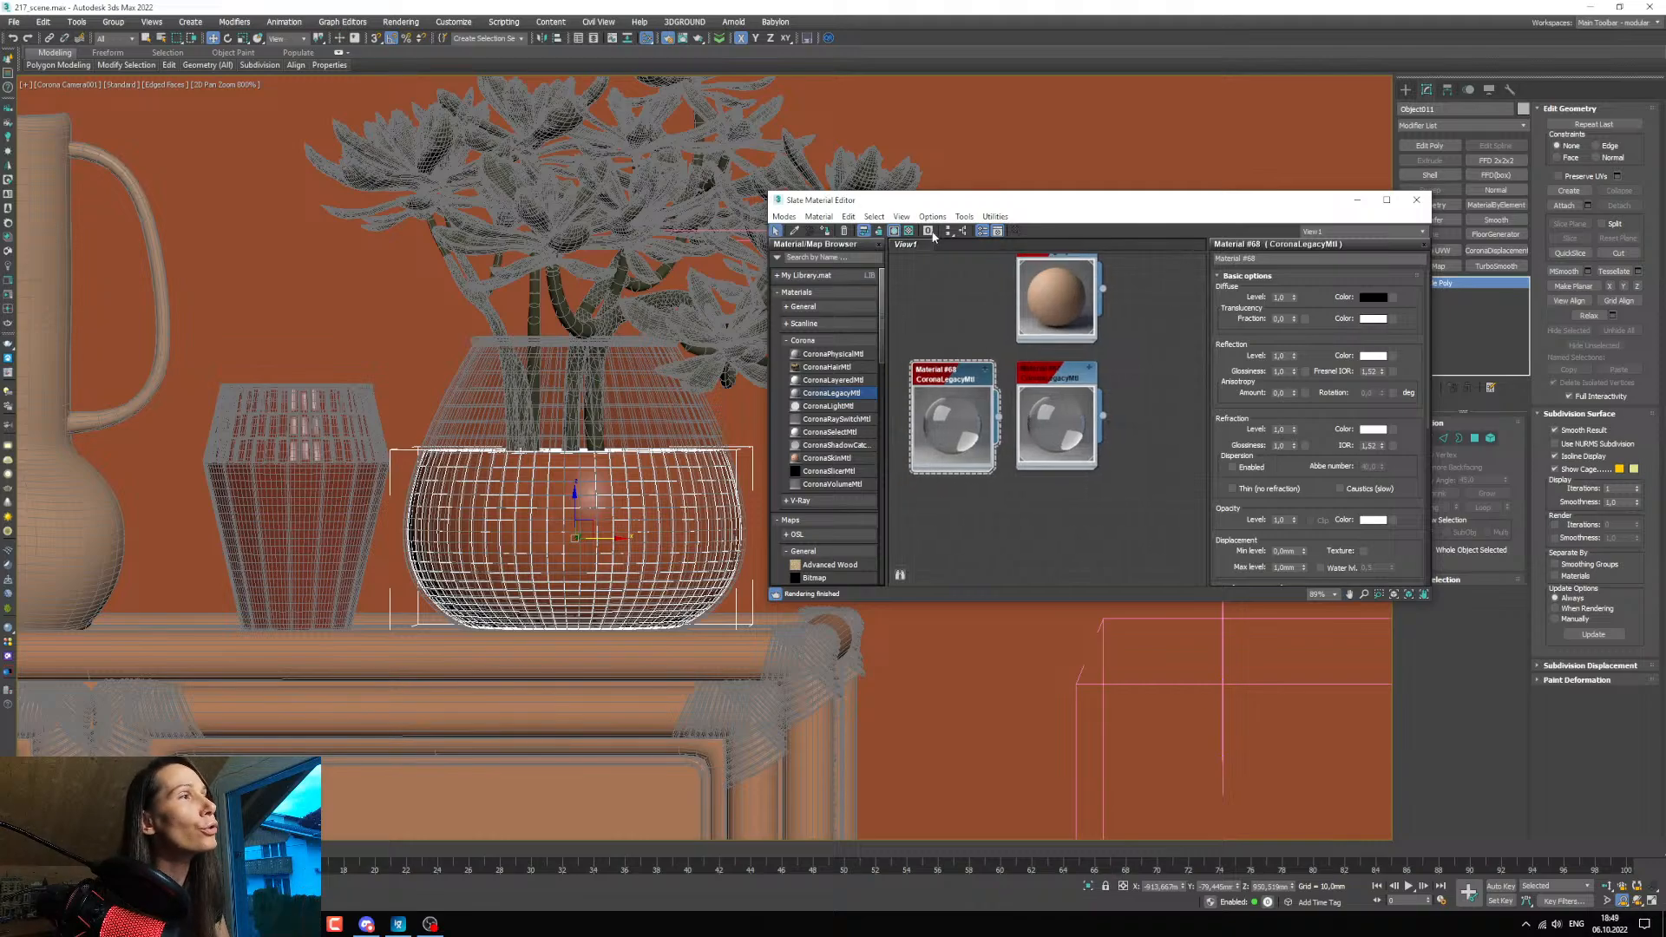
click(825, 231)
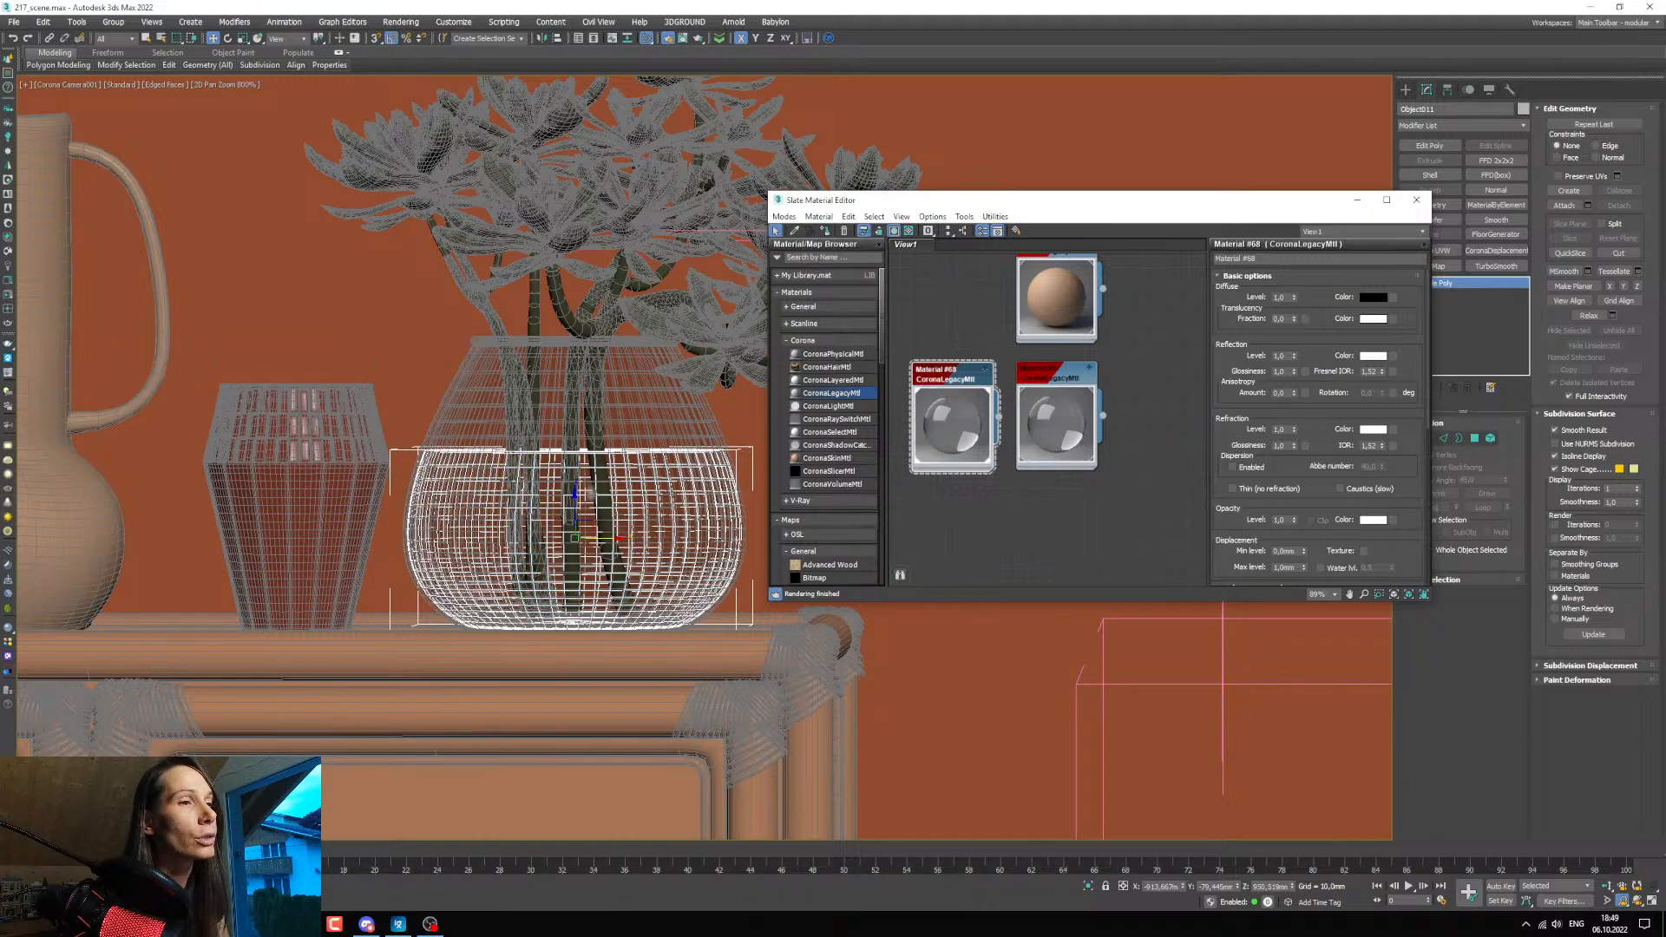
Show the render window again, enlarge the render region around the vase, and move the material editor alongside it.
click(251, 859)
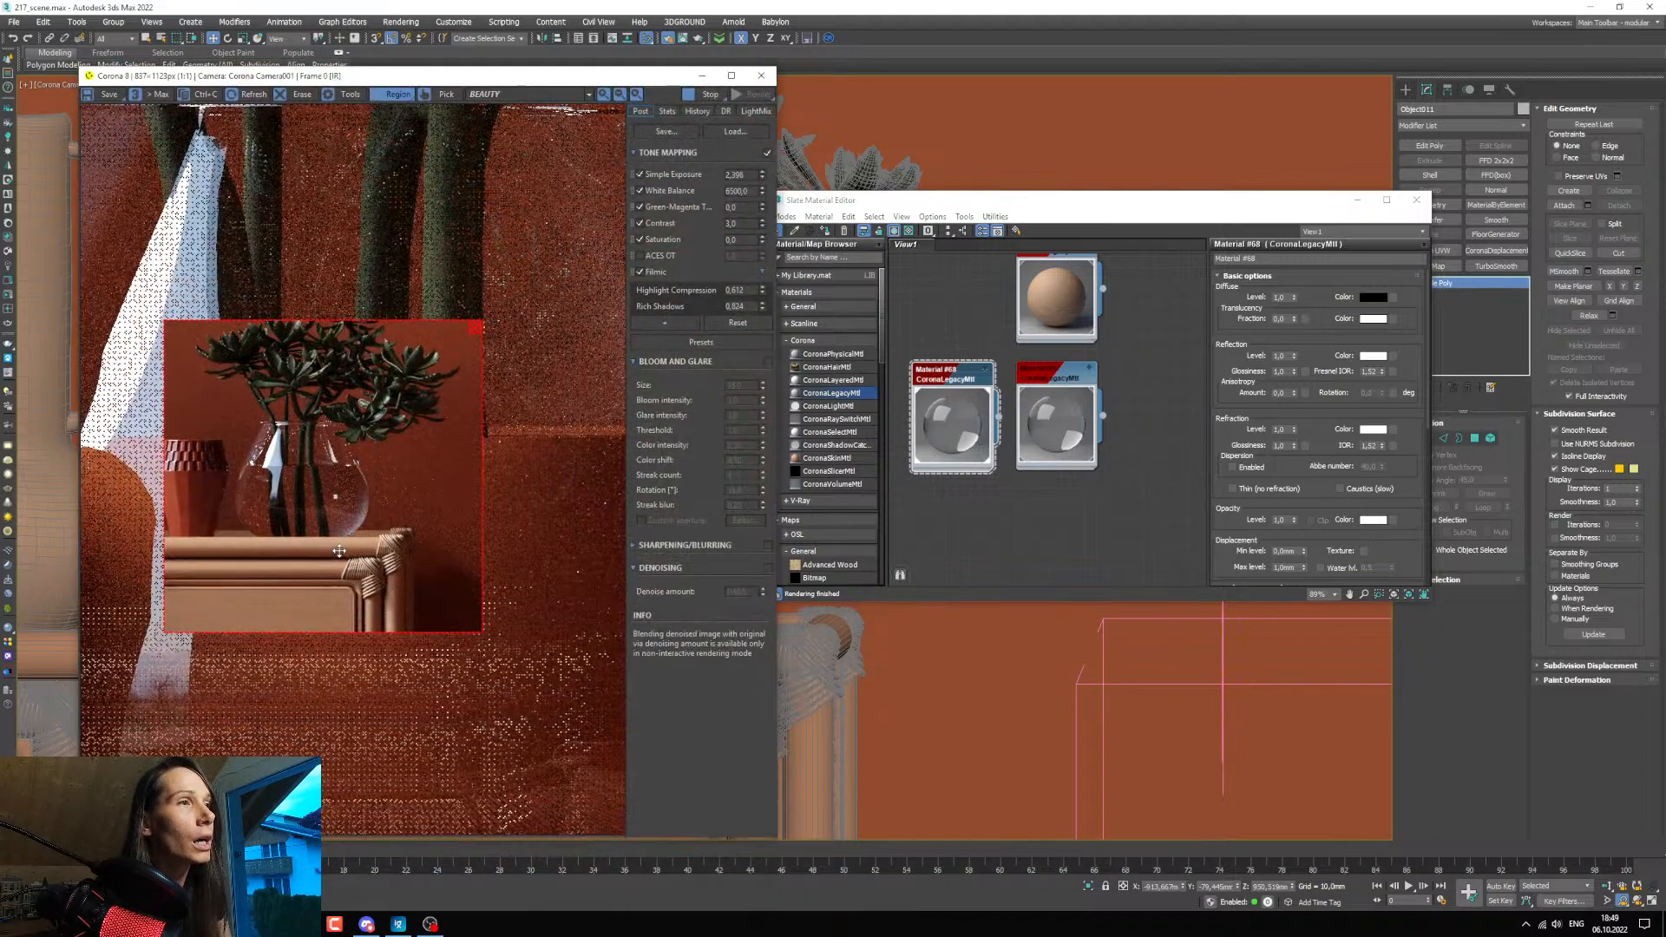
drag(343, 538, 356, 555)
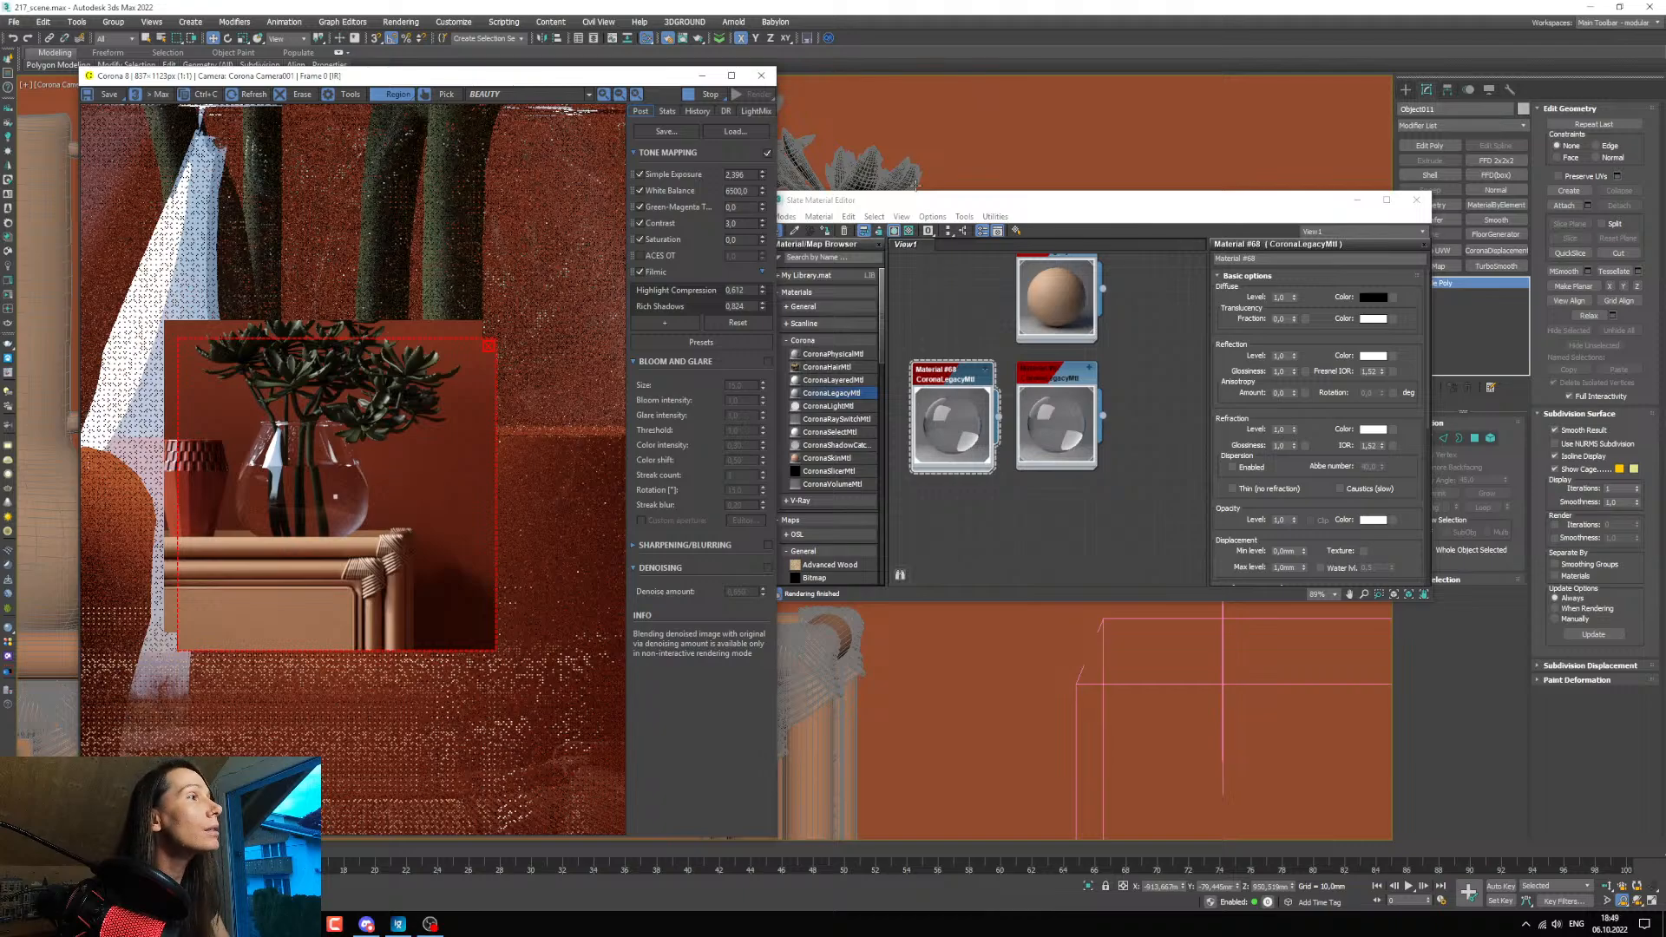
drag(921, 206, 884, 208)
middle_drag(1094, 479, 1060, 500)
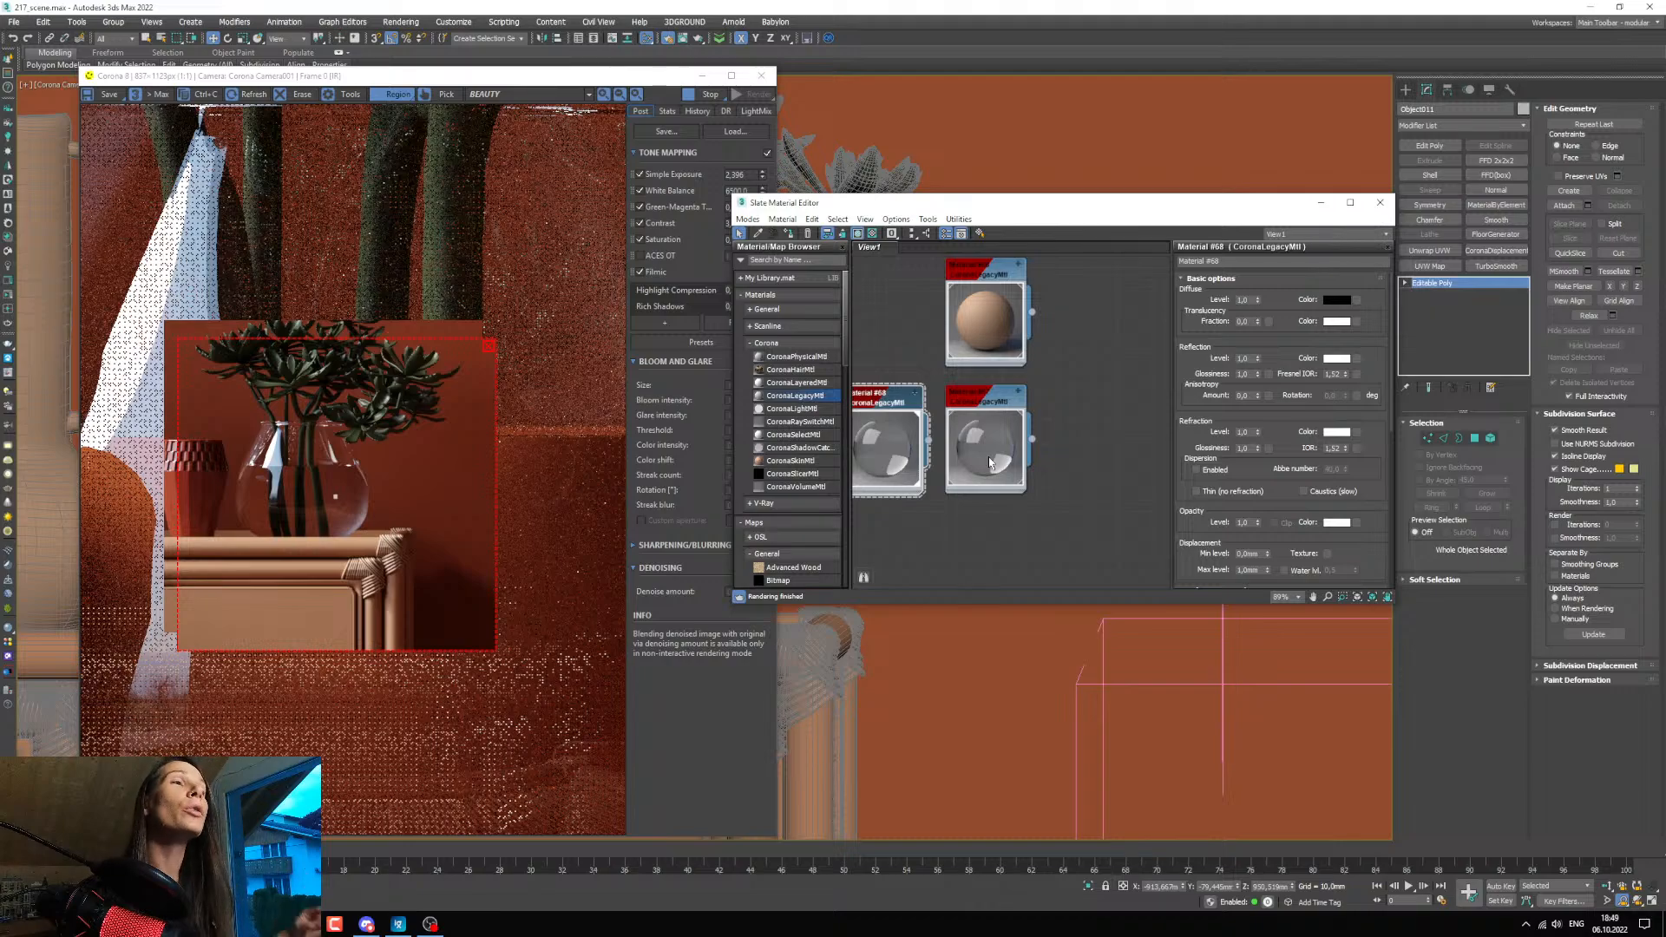
mouse_move(980, 414)
middle_down()
mouse_move(954, 413)
mouse_move(999, 409)
middle_up()
scroll(999, 410, down, 1)
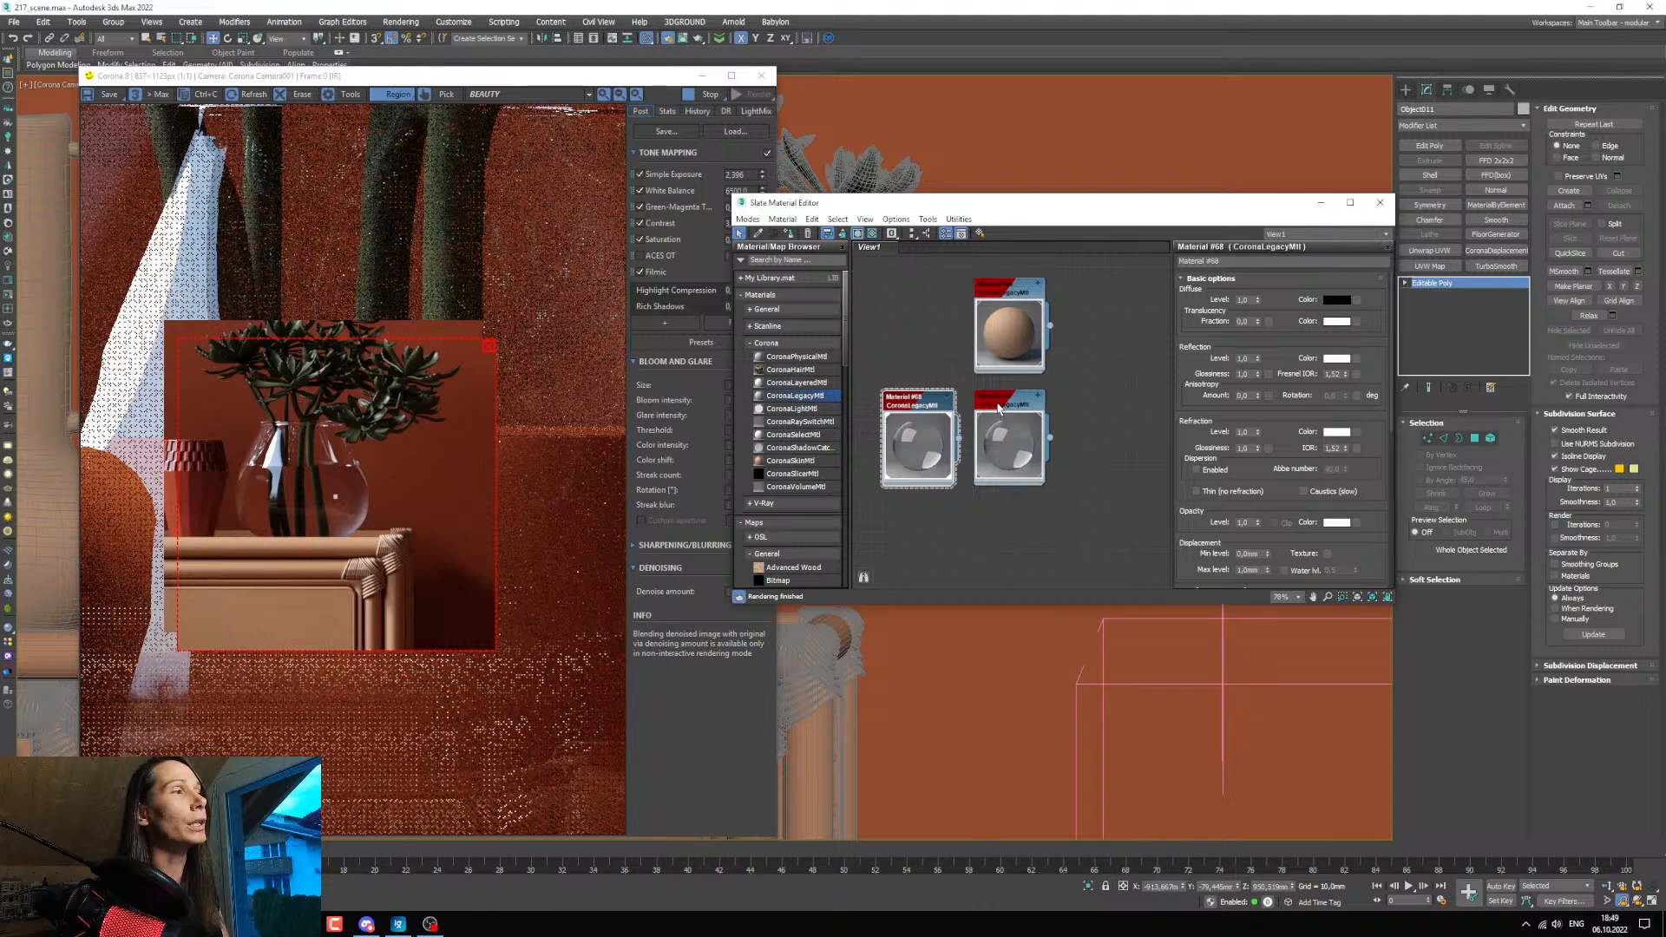
Open the original glass material's Volumetrics and SSS settings and give it a light beige absorption colour with saturation 100 and value 211.
double_click(999, 406)
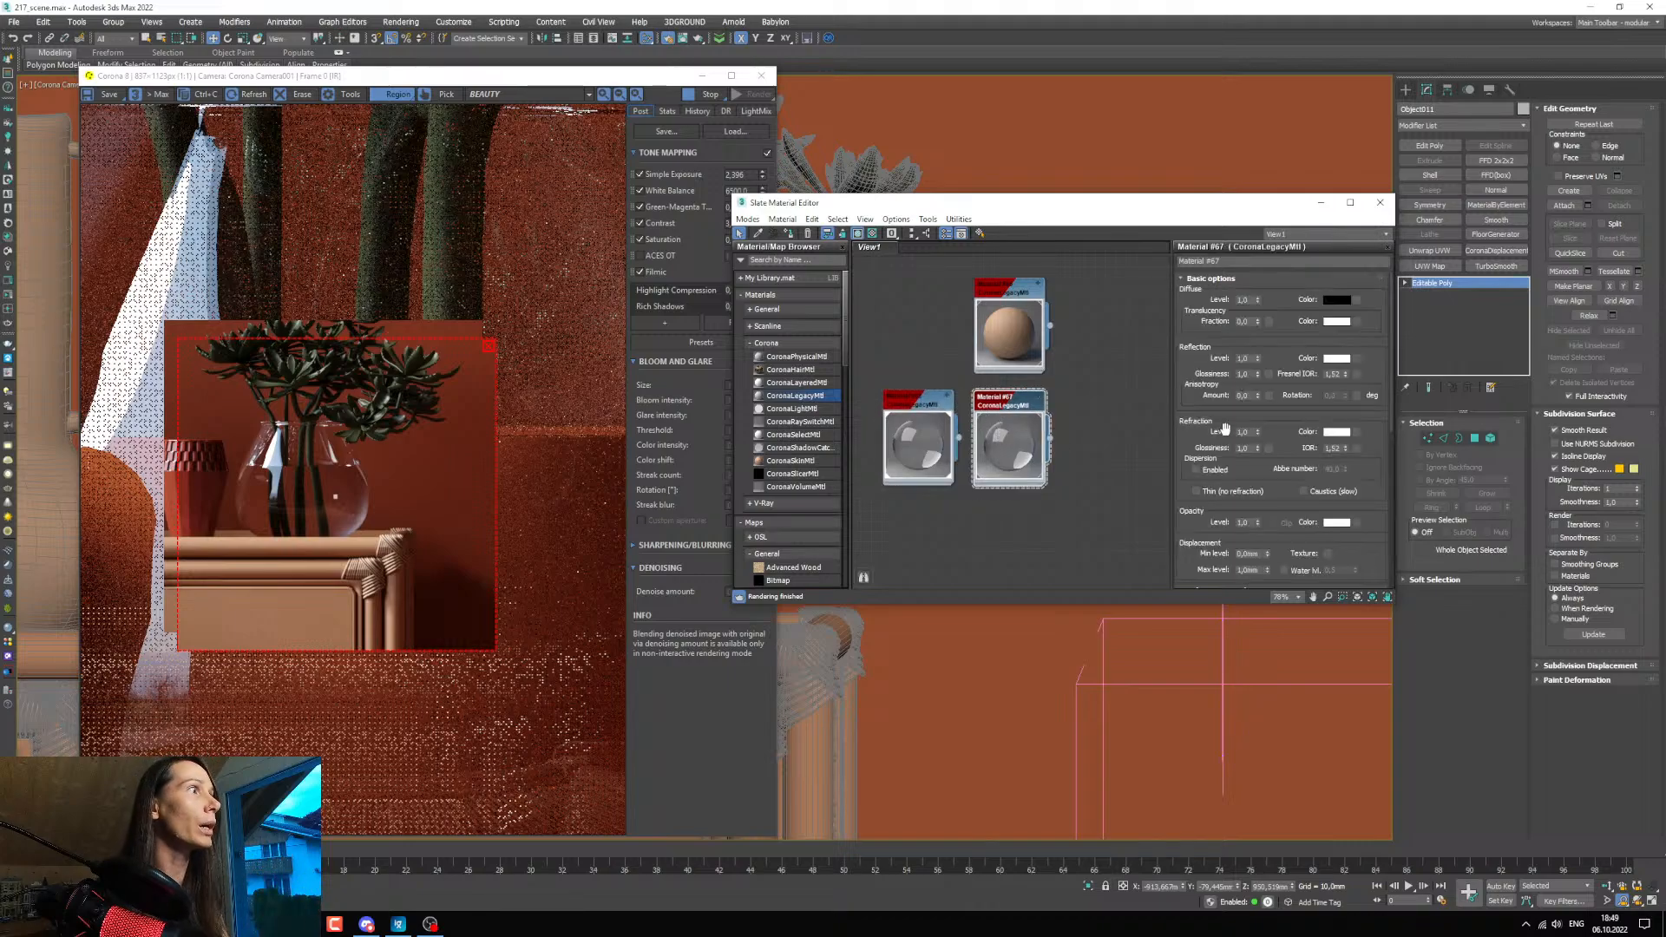
scroll(1224, 428, down, 3)
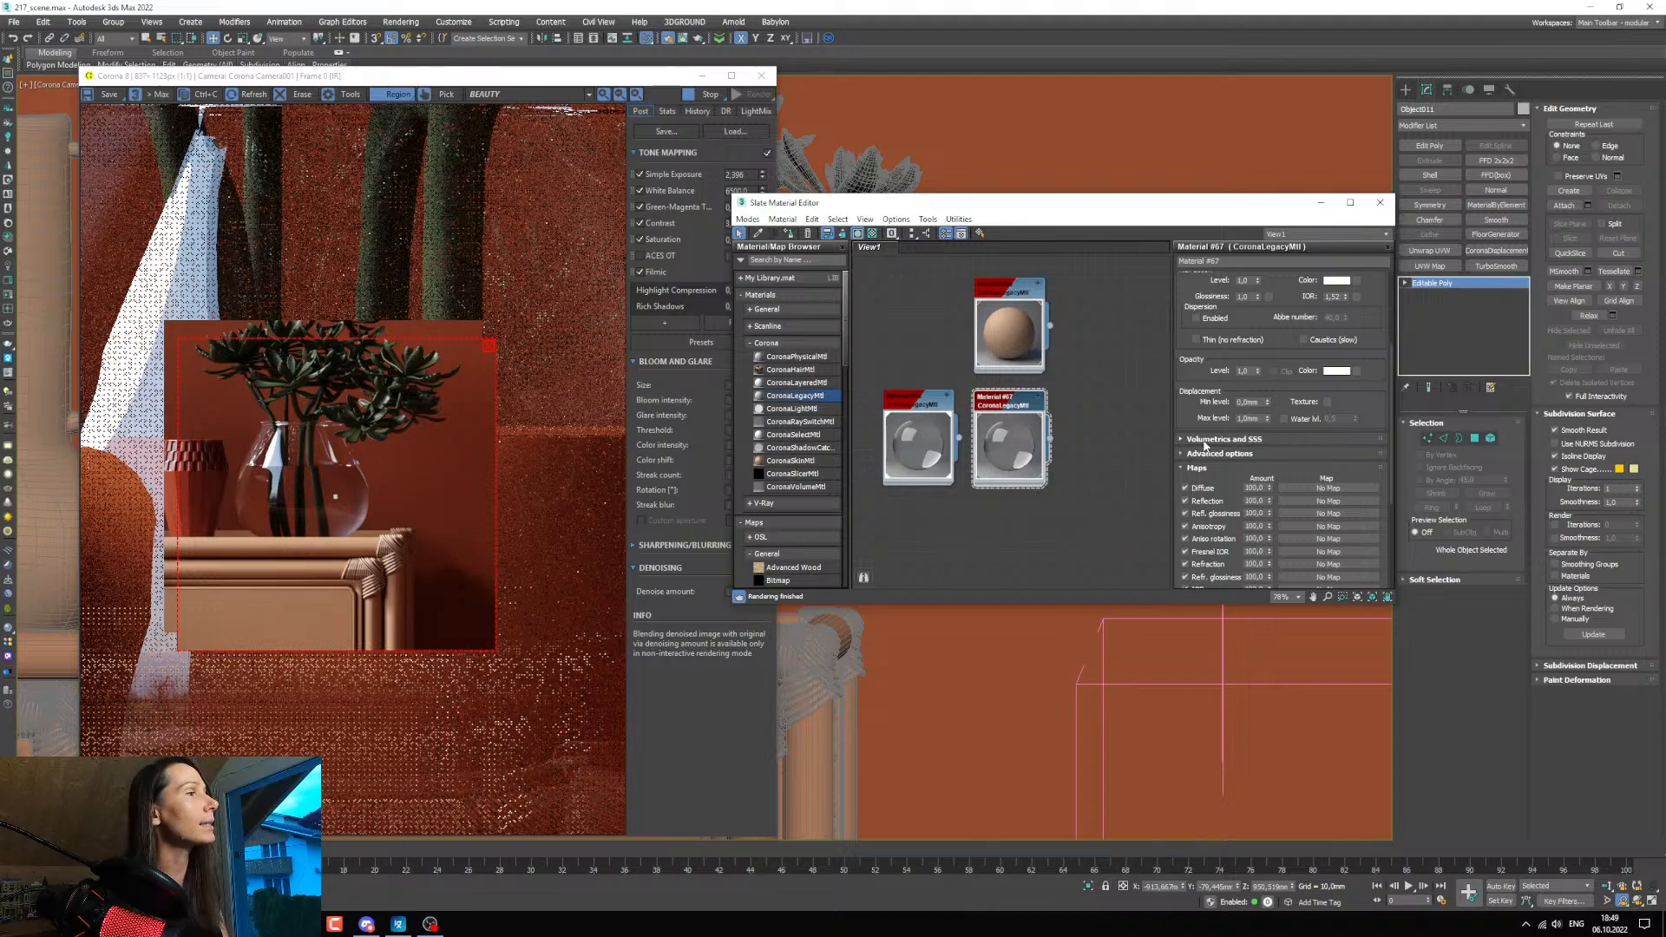
click(1200, 443)
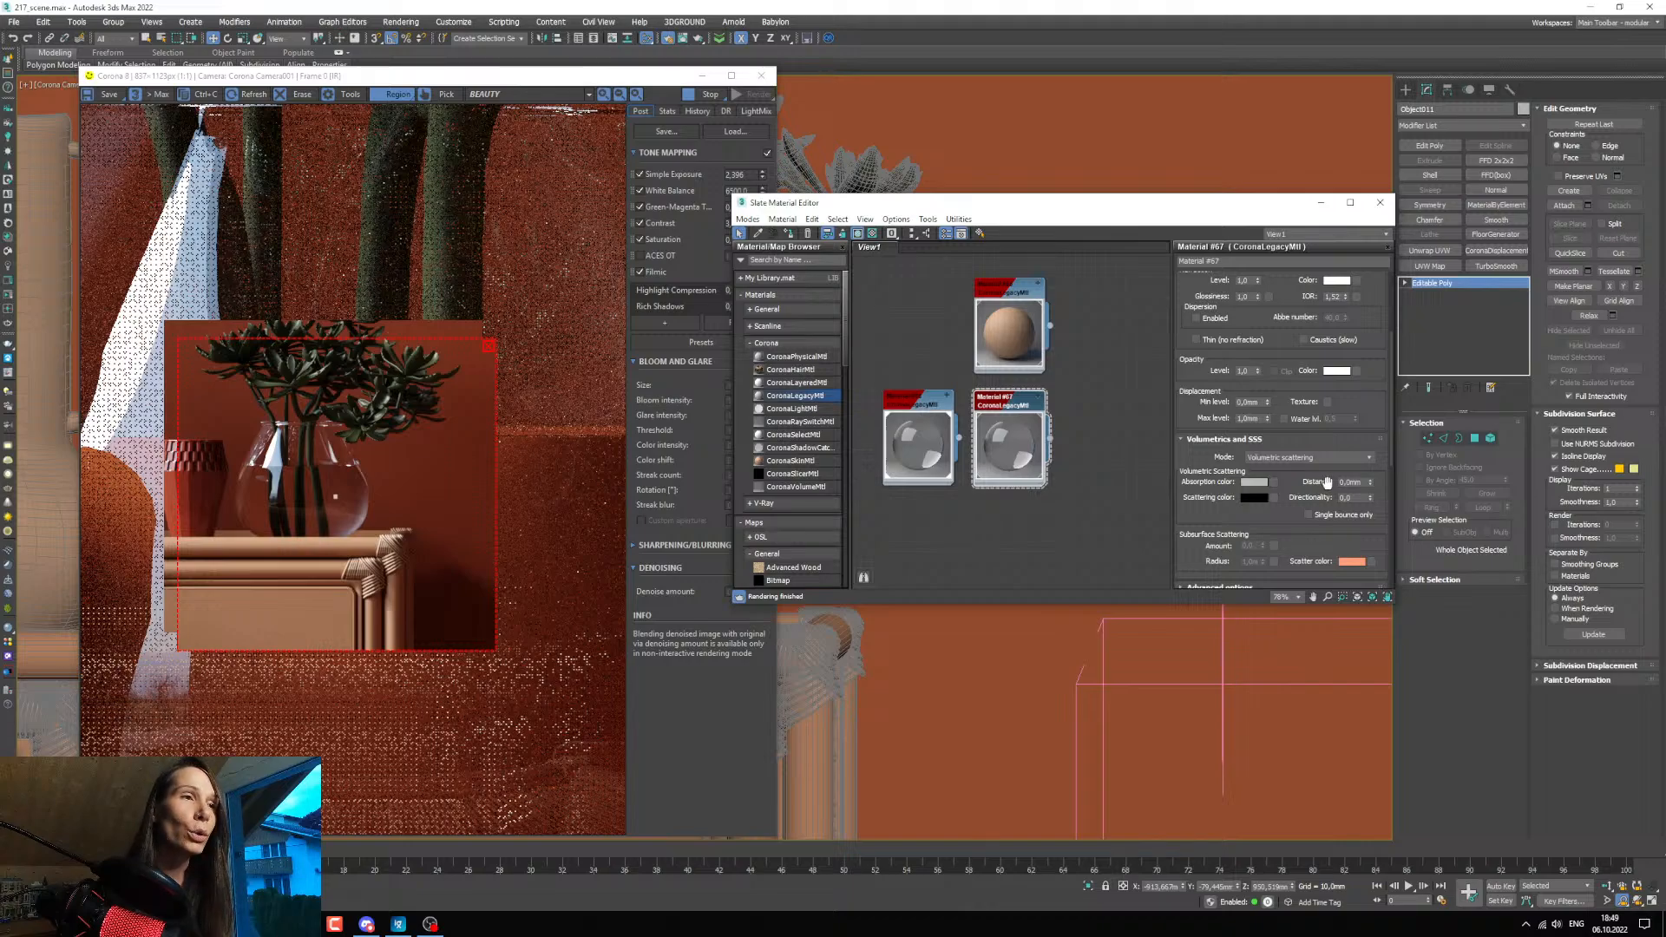
click(1251, 484)
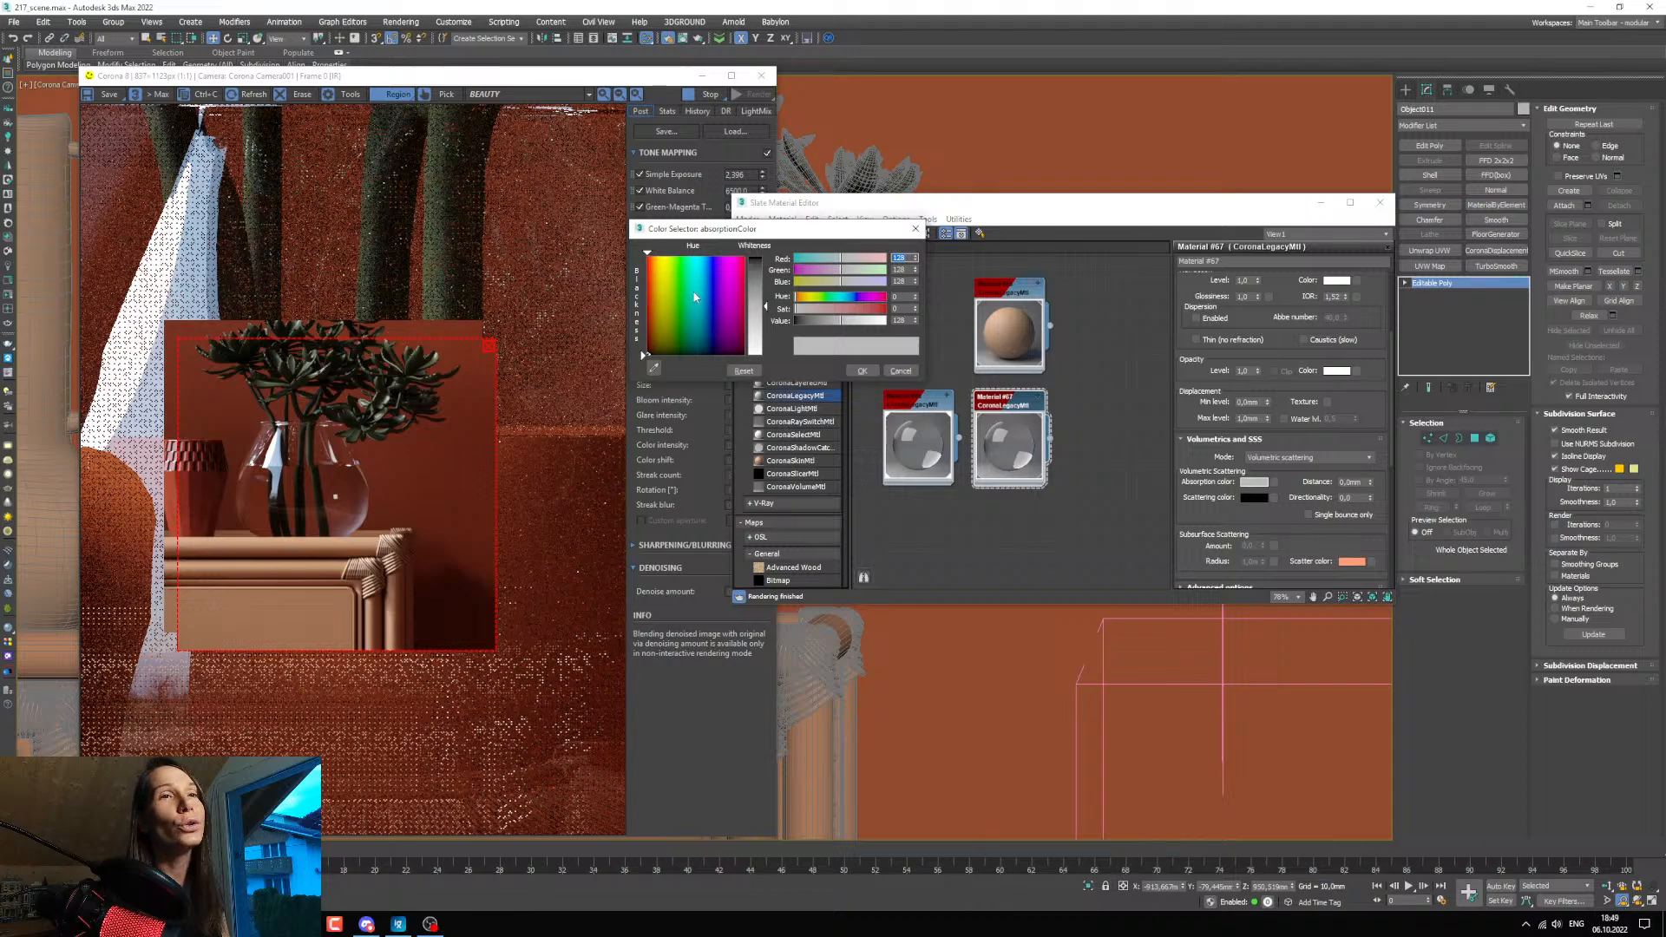
click(657, 291)
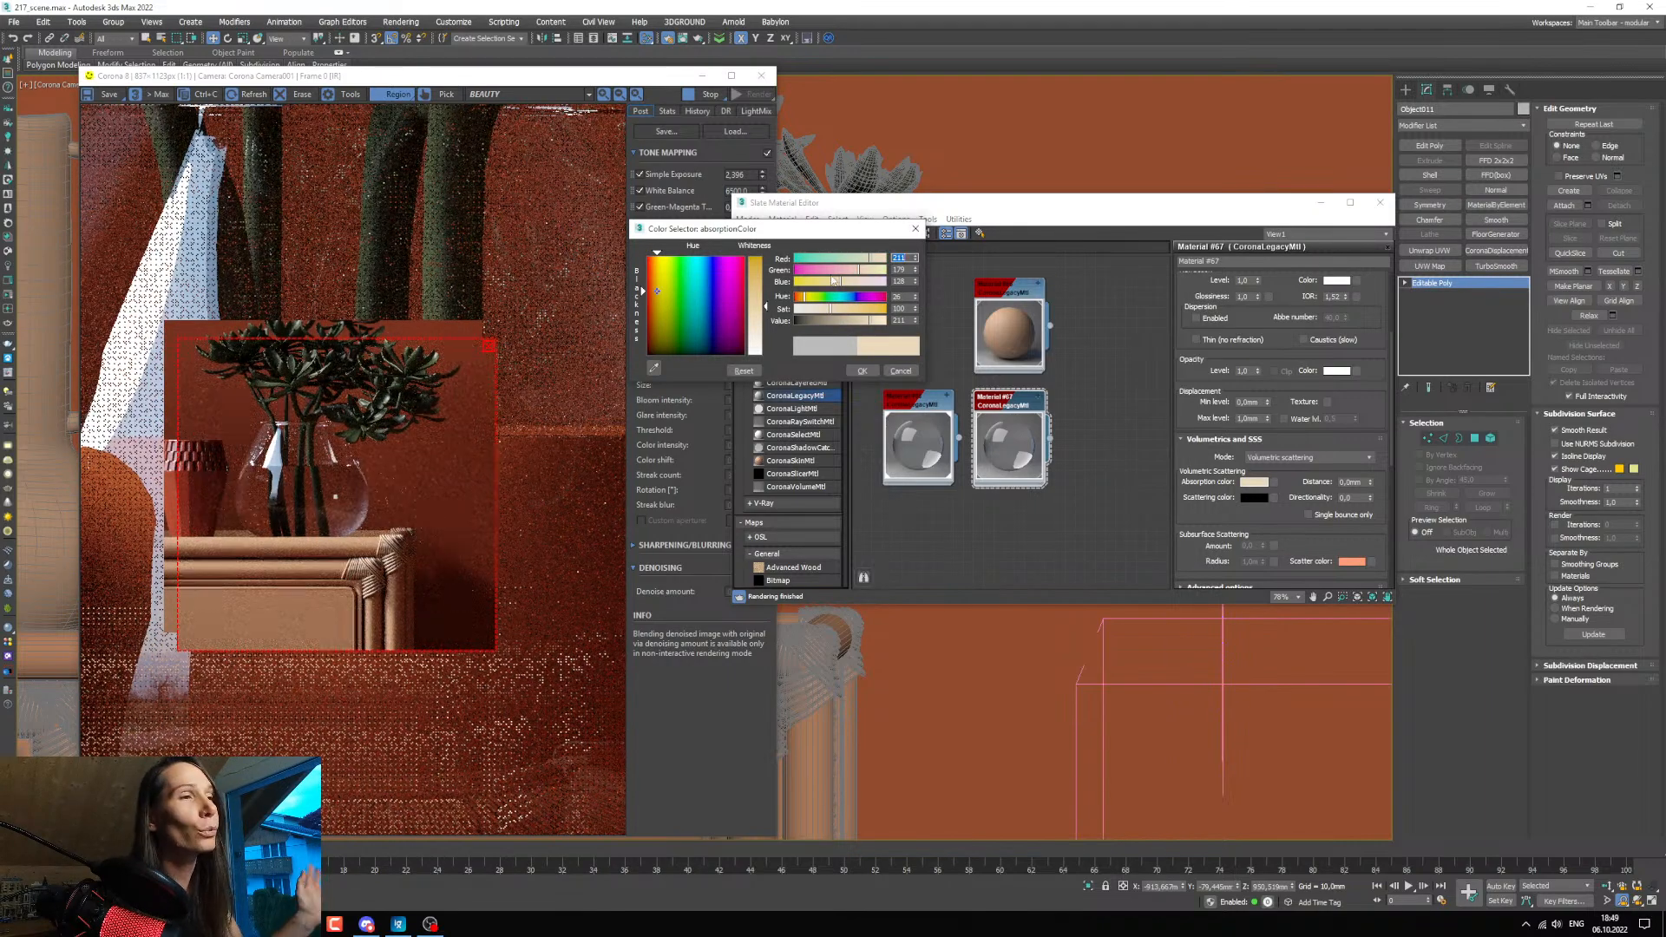
click(862, 370)
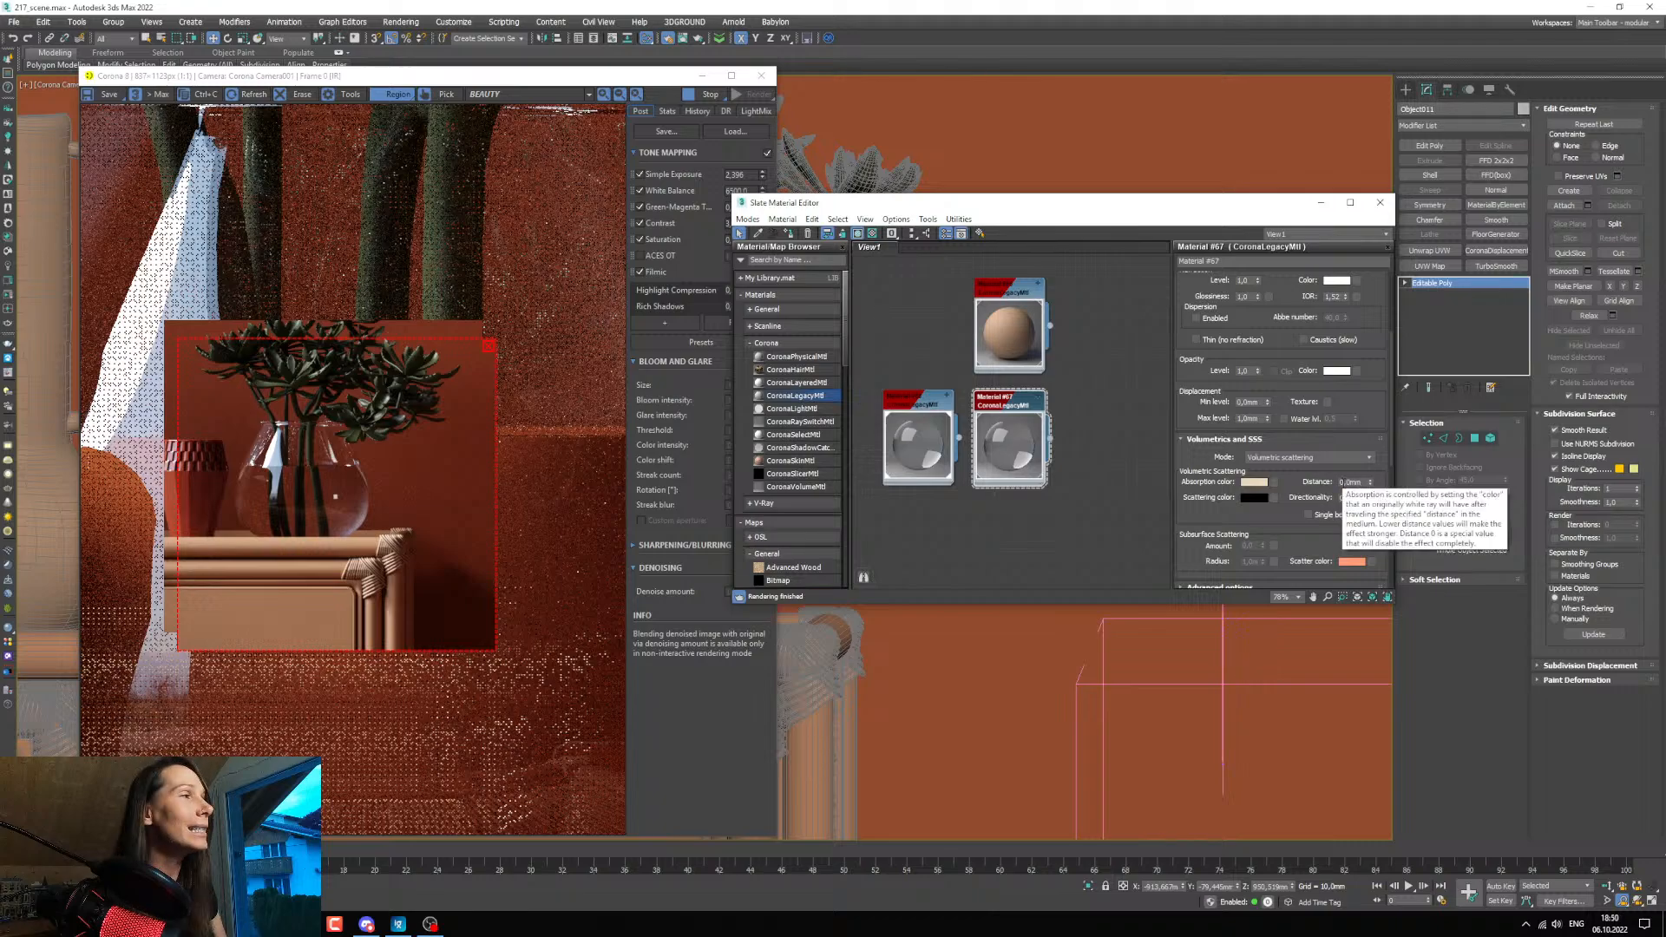
Try absorption distances of 1 mm and 5 mm for the glass material and settle on 6 mm.
click(1350, 481)
text(1)
key(Return)
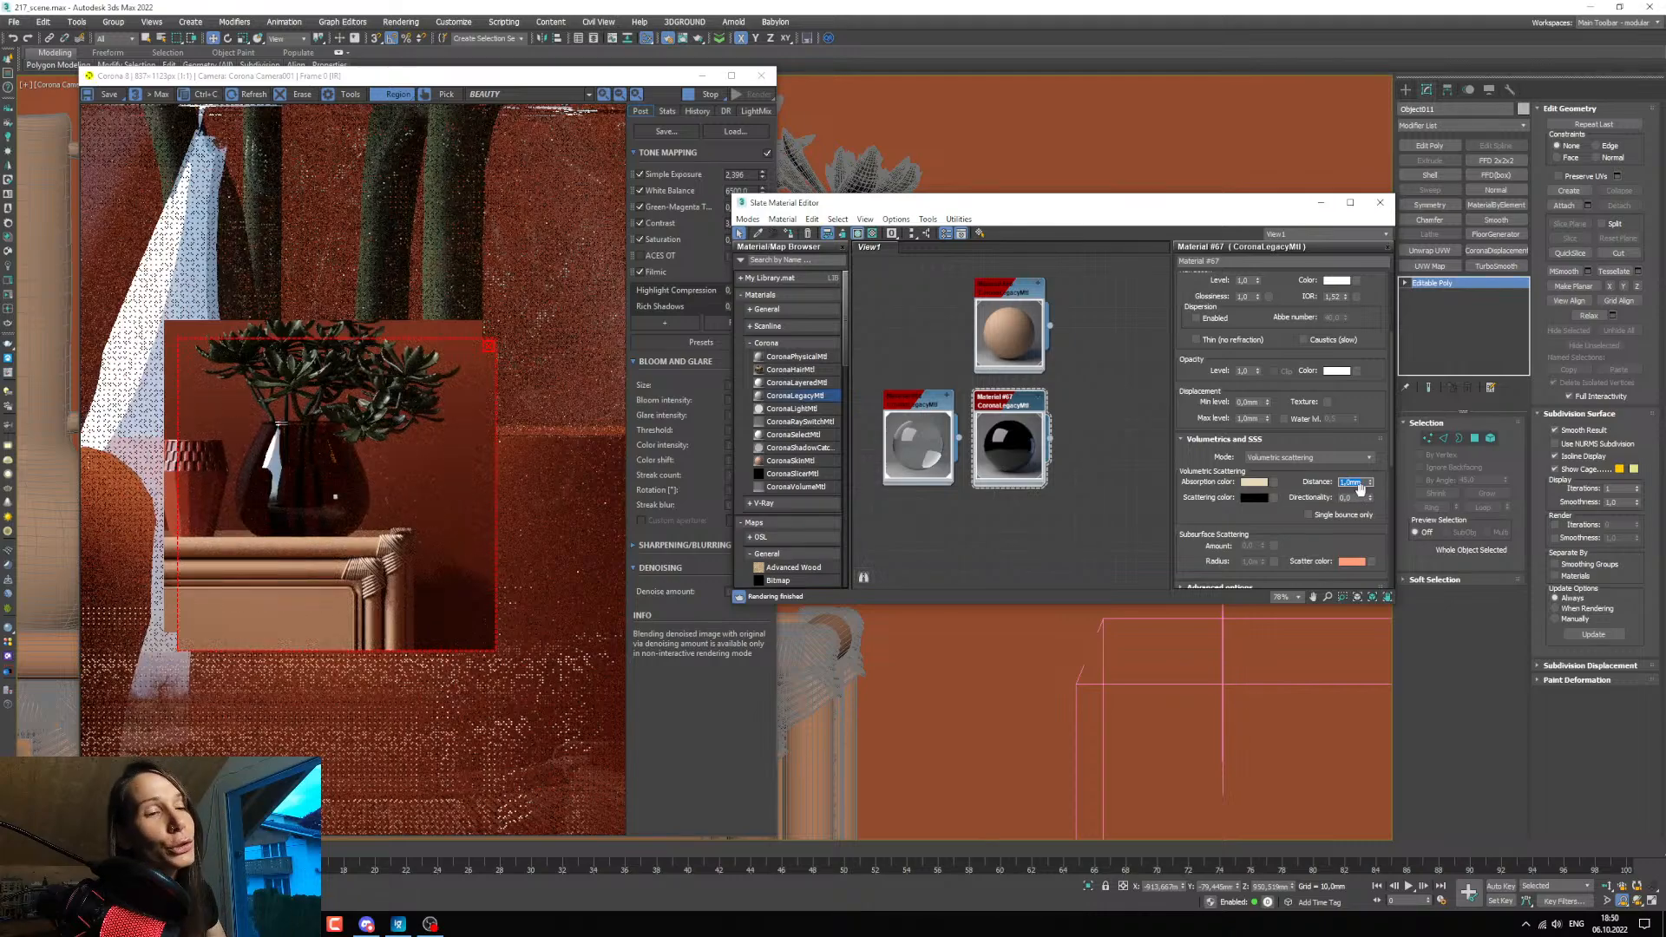
text(5)
key(Return)
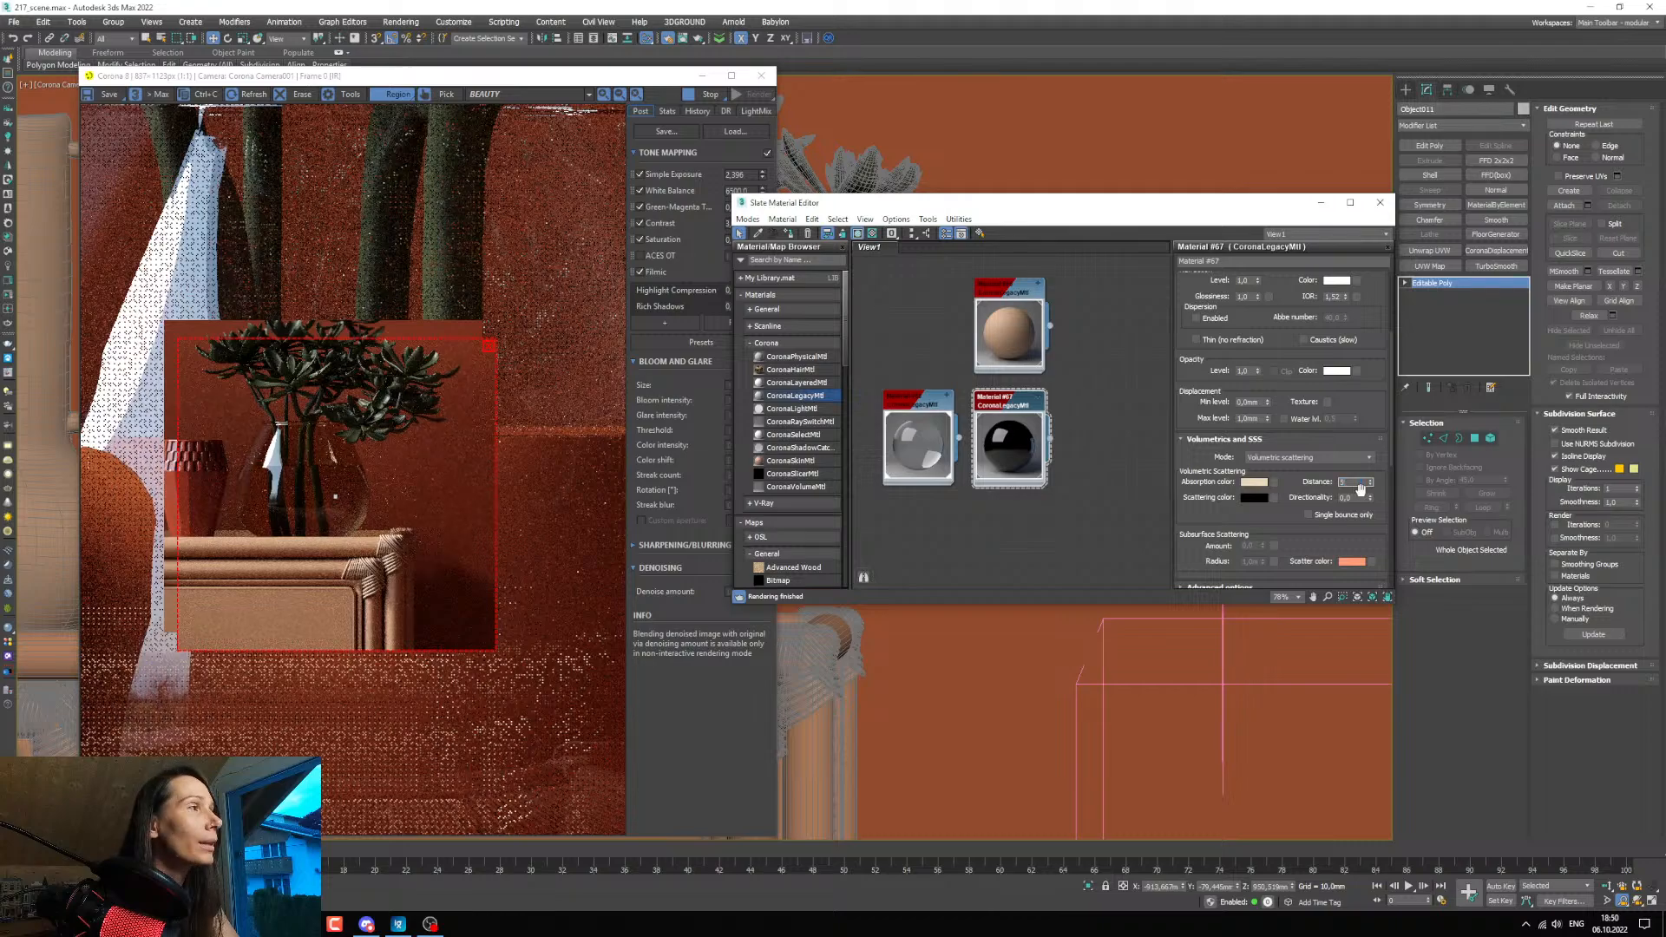
key(Return)
text(6)
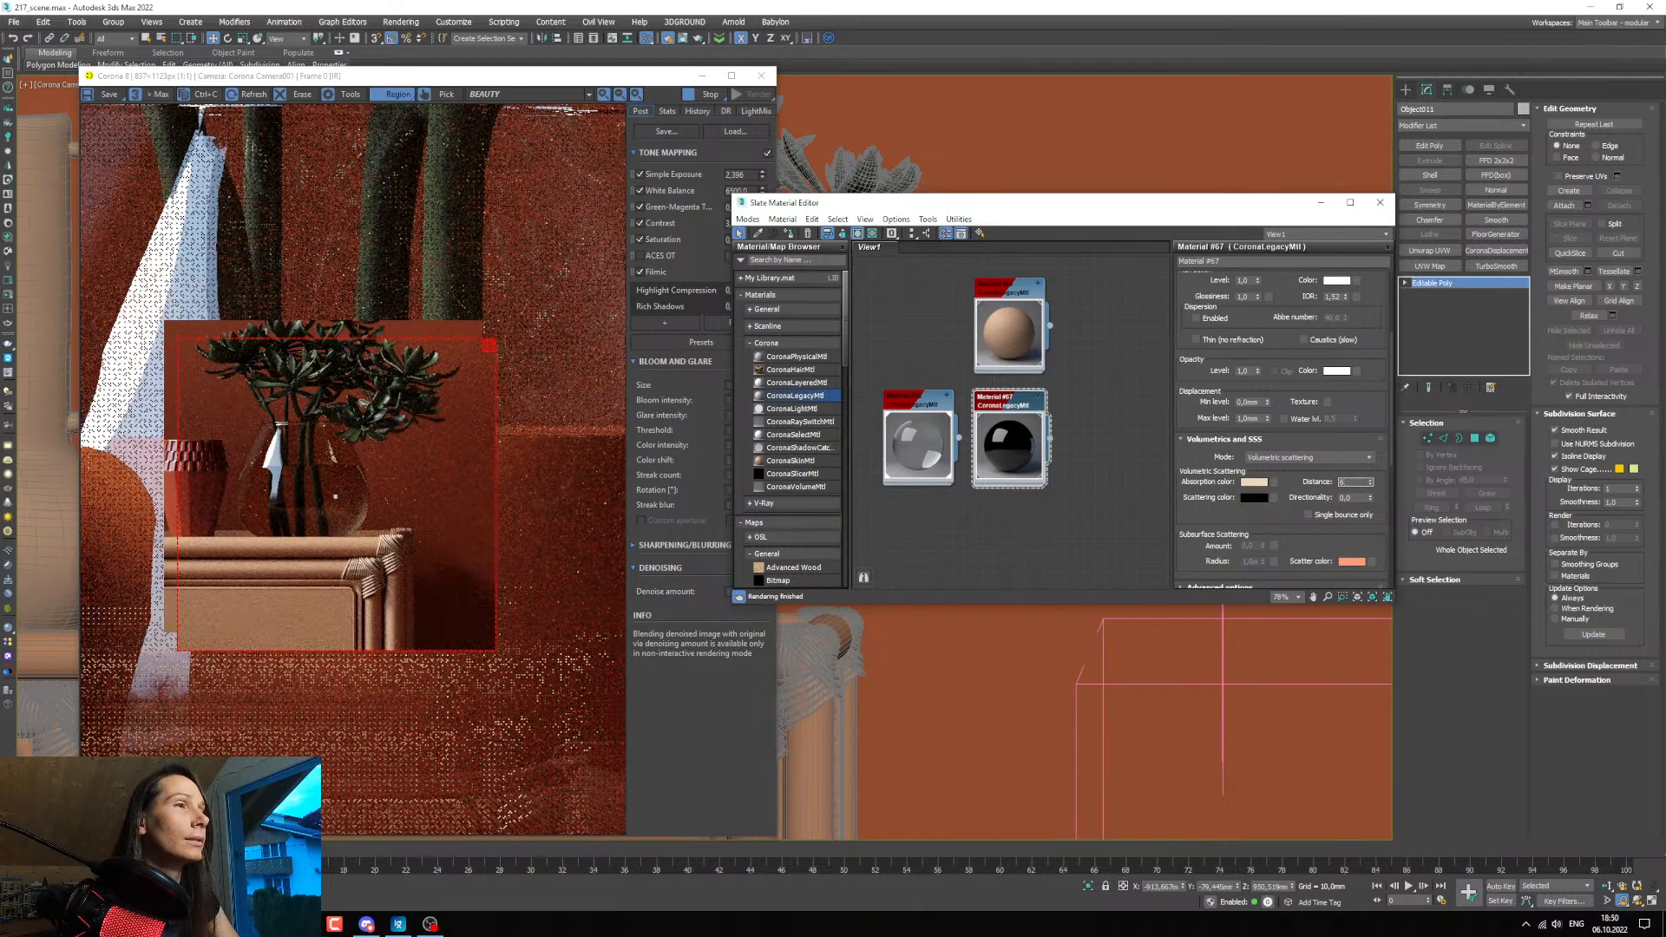
key(Return)
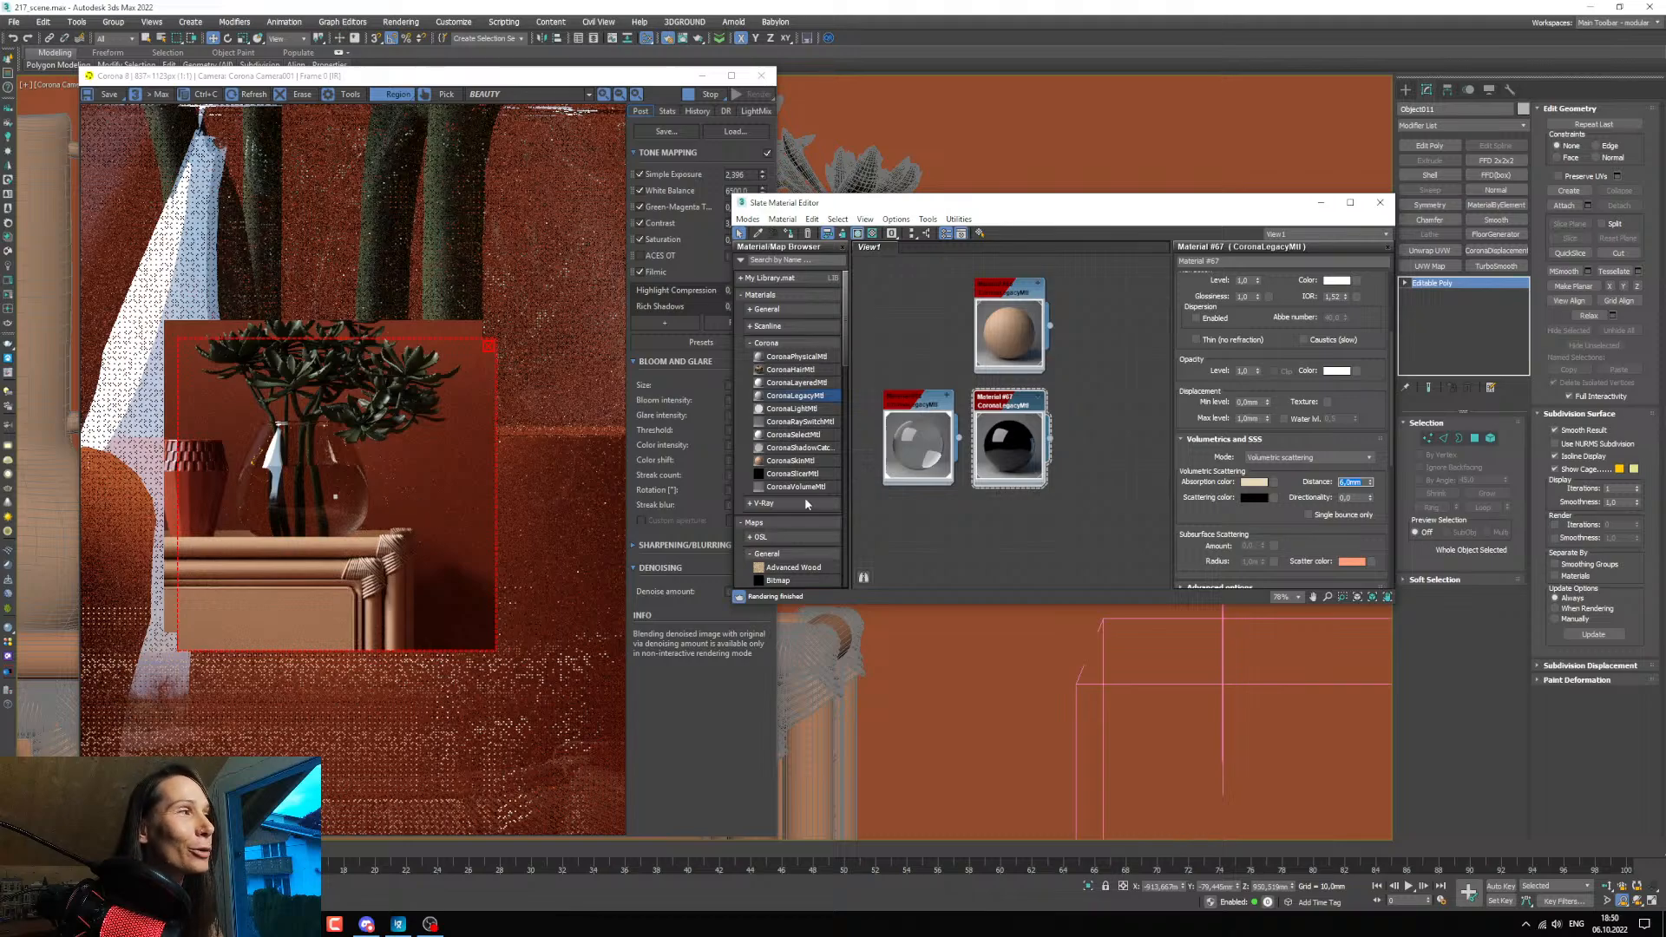
Reduce the saturation of the glass material's absorption colour to 64 and accept it.
click(1254, 483)
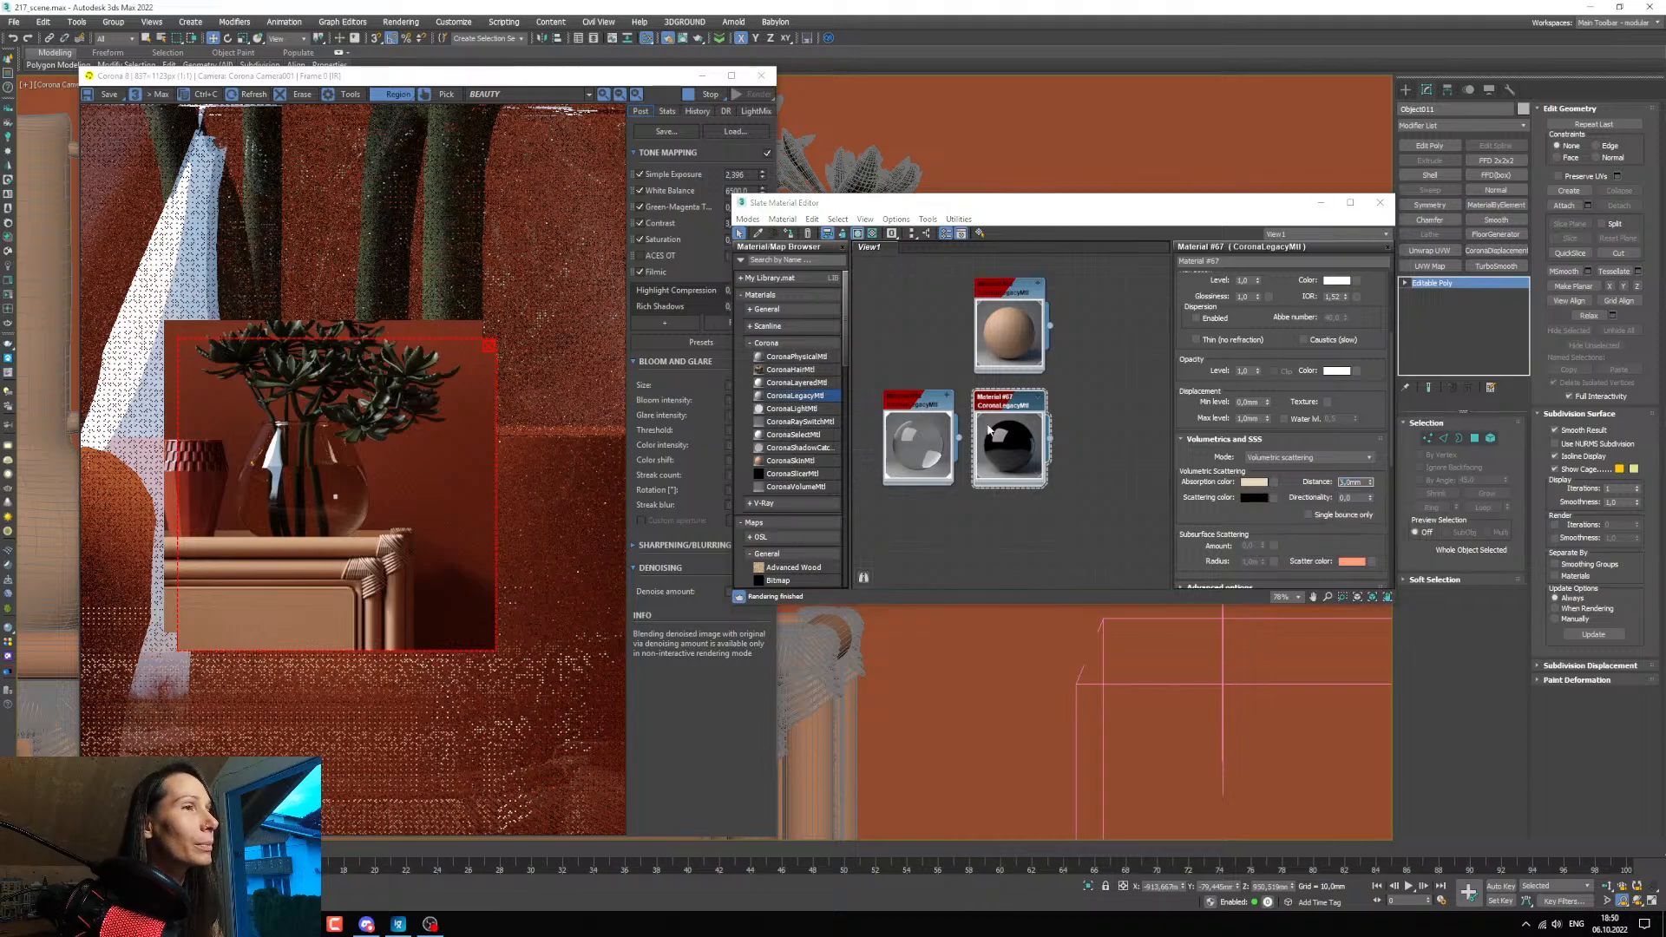
drag(745, 236, 721, 239)
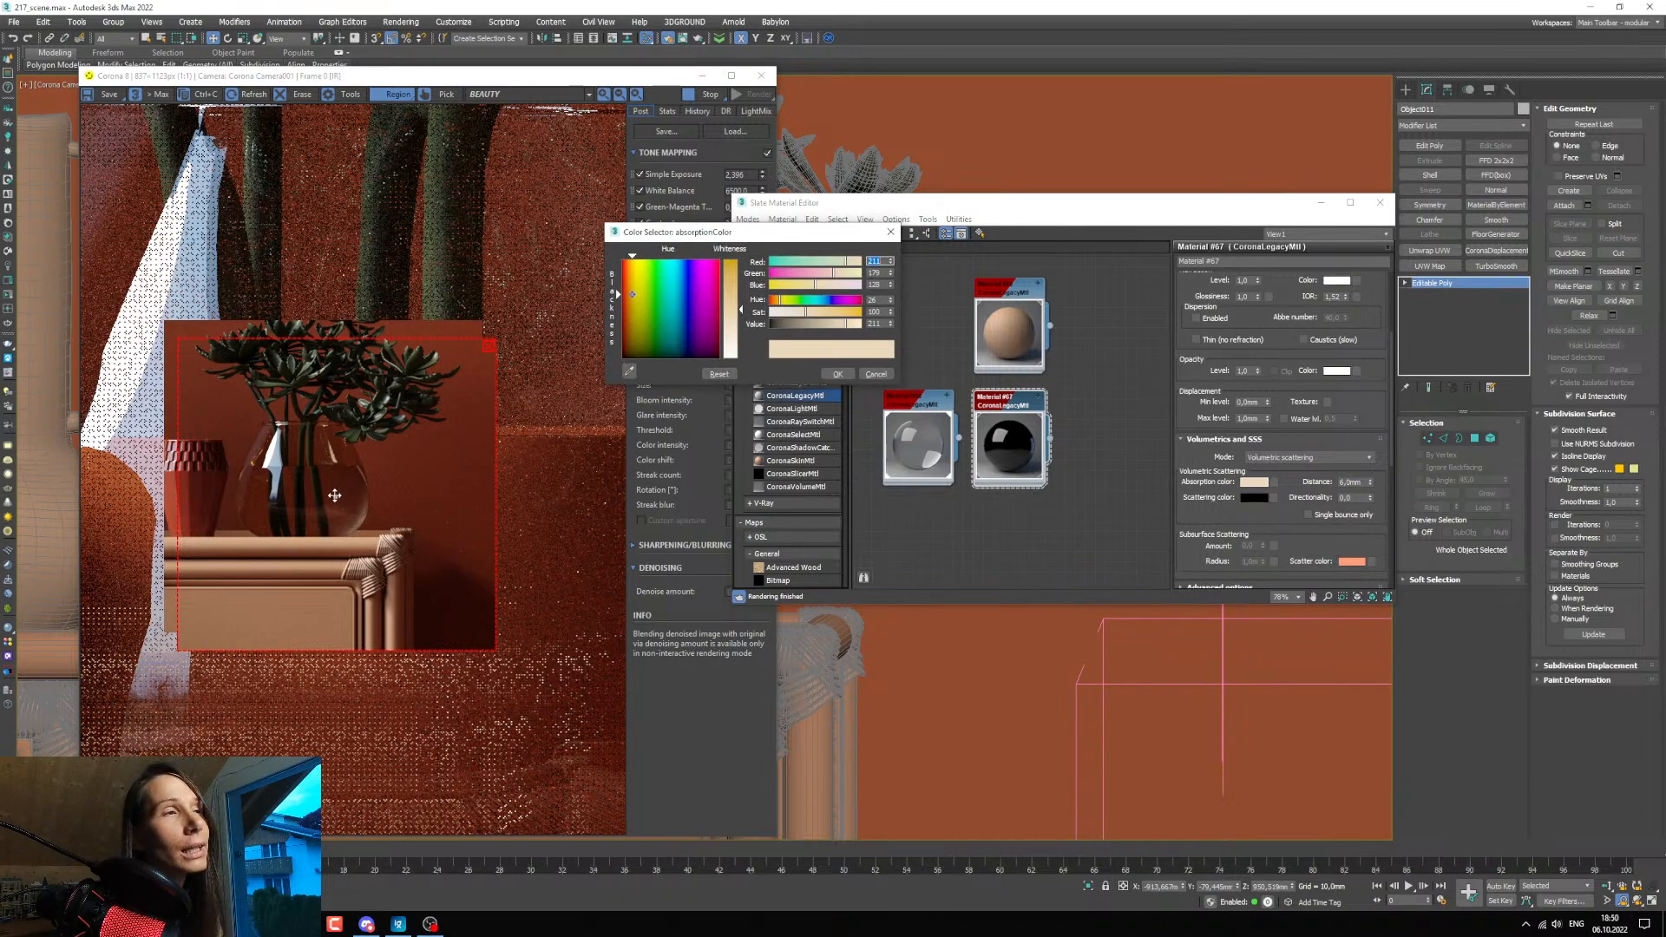
click(784, 313)
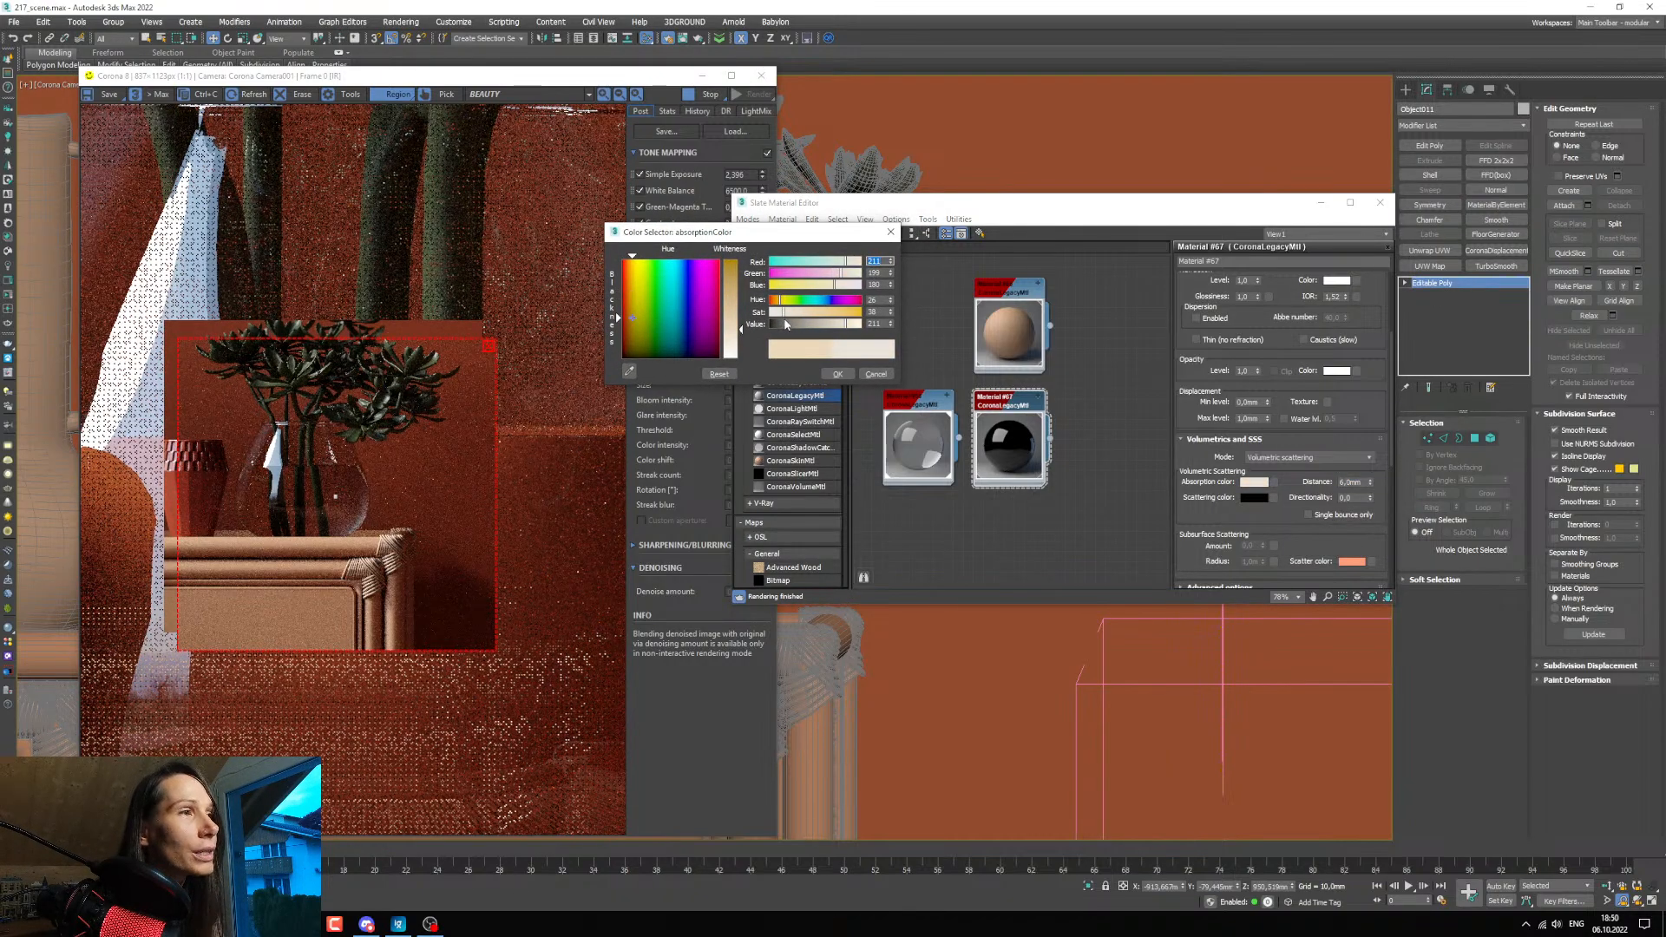
click(789, 315)
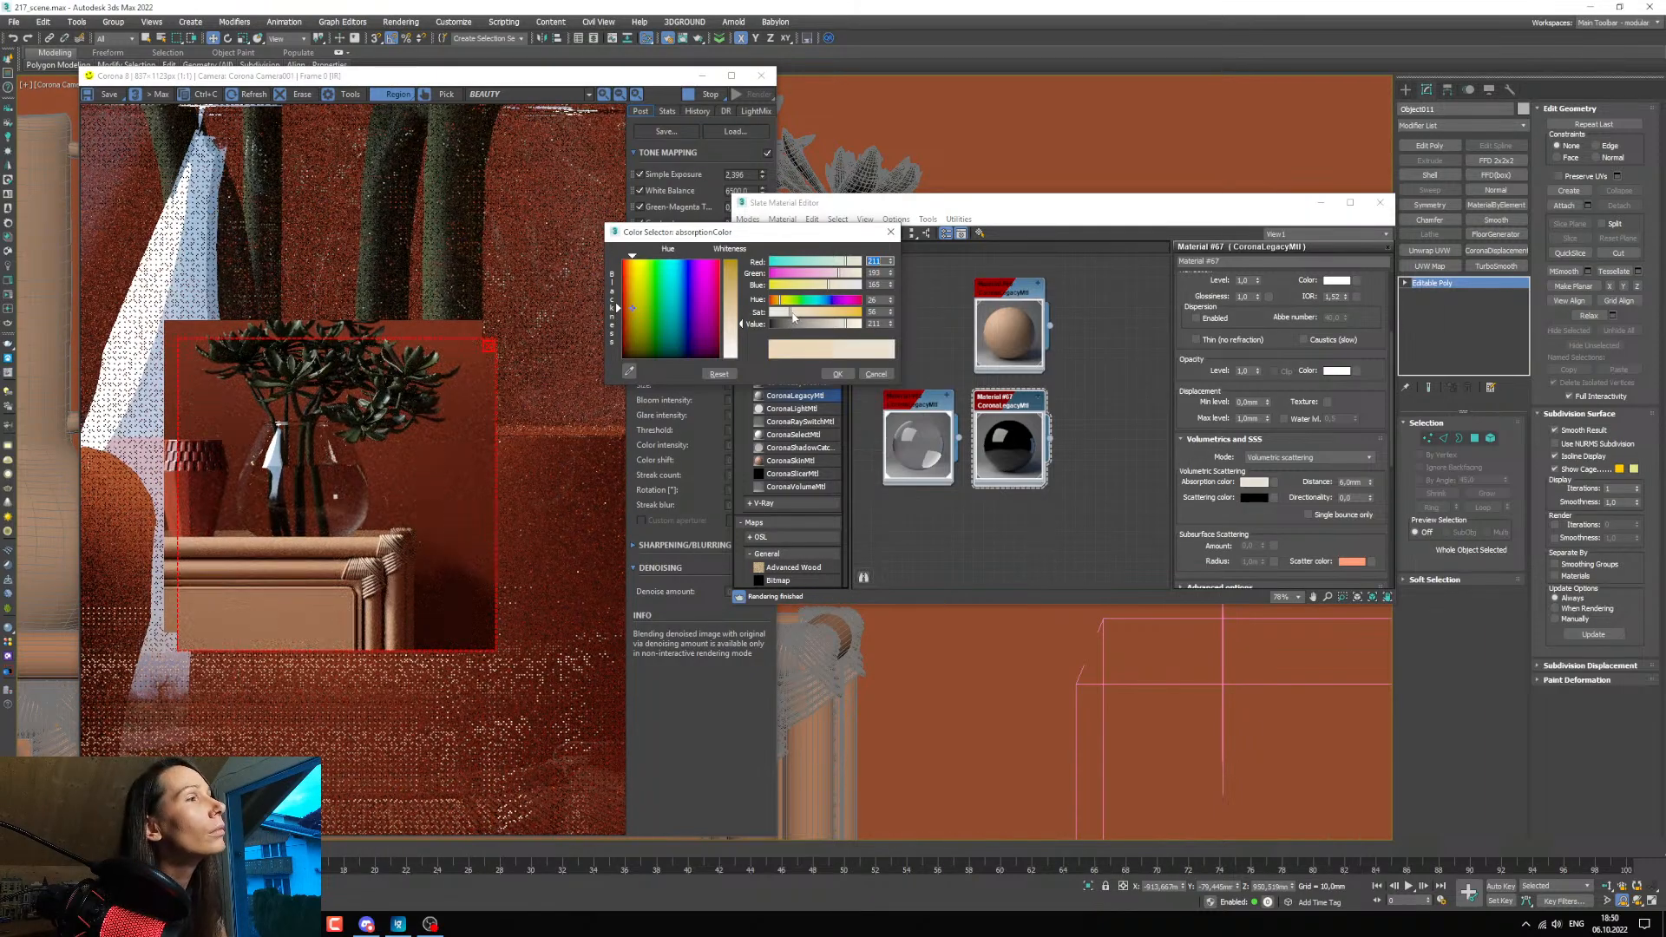
click(793, 314)
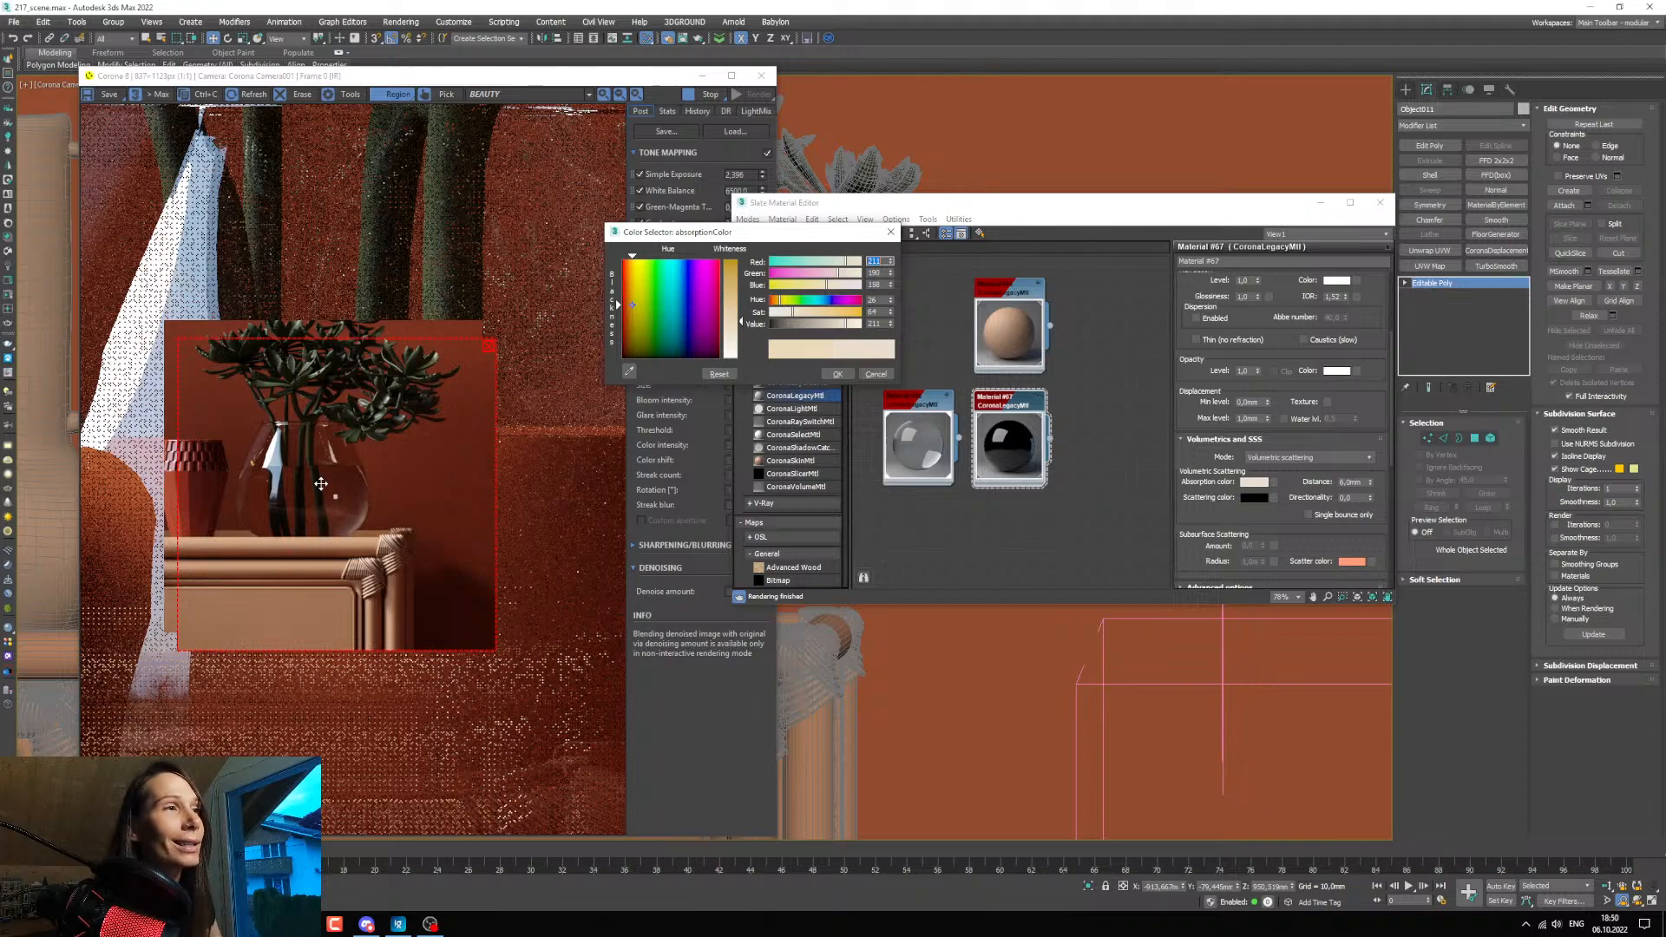
click(838, 374)
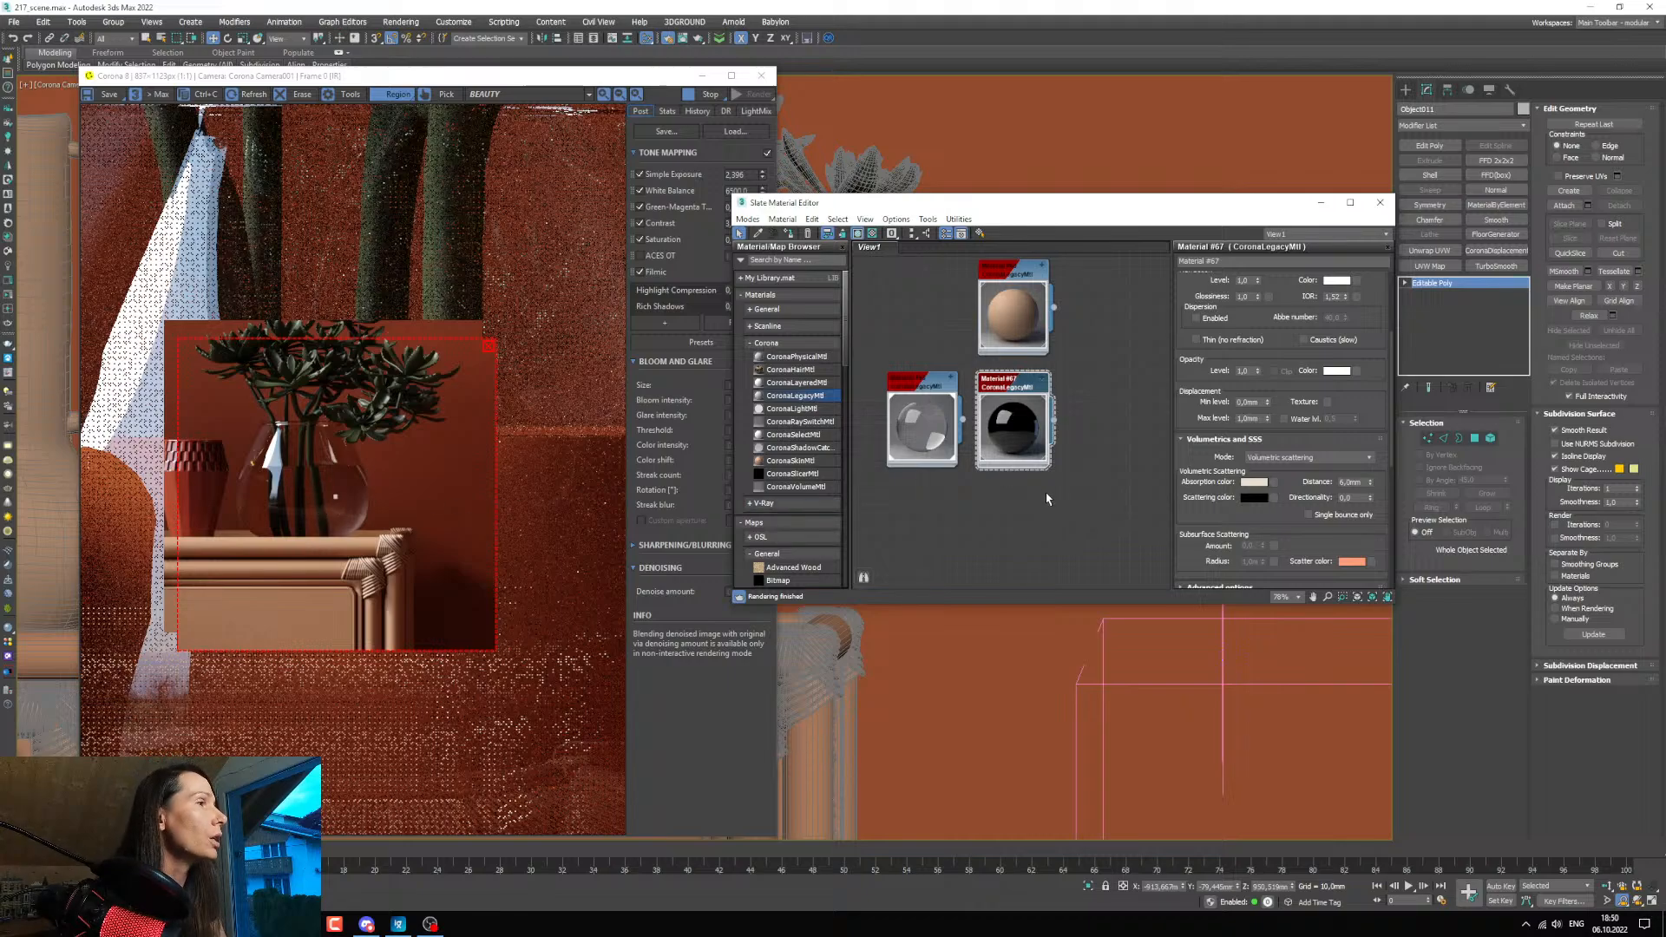
Copy the glass material's absorption colour and paste it as the absorption colour of the duplicated water material.
right_click(1249, 483)
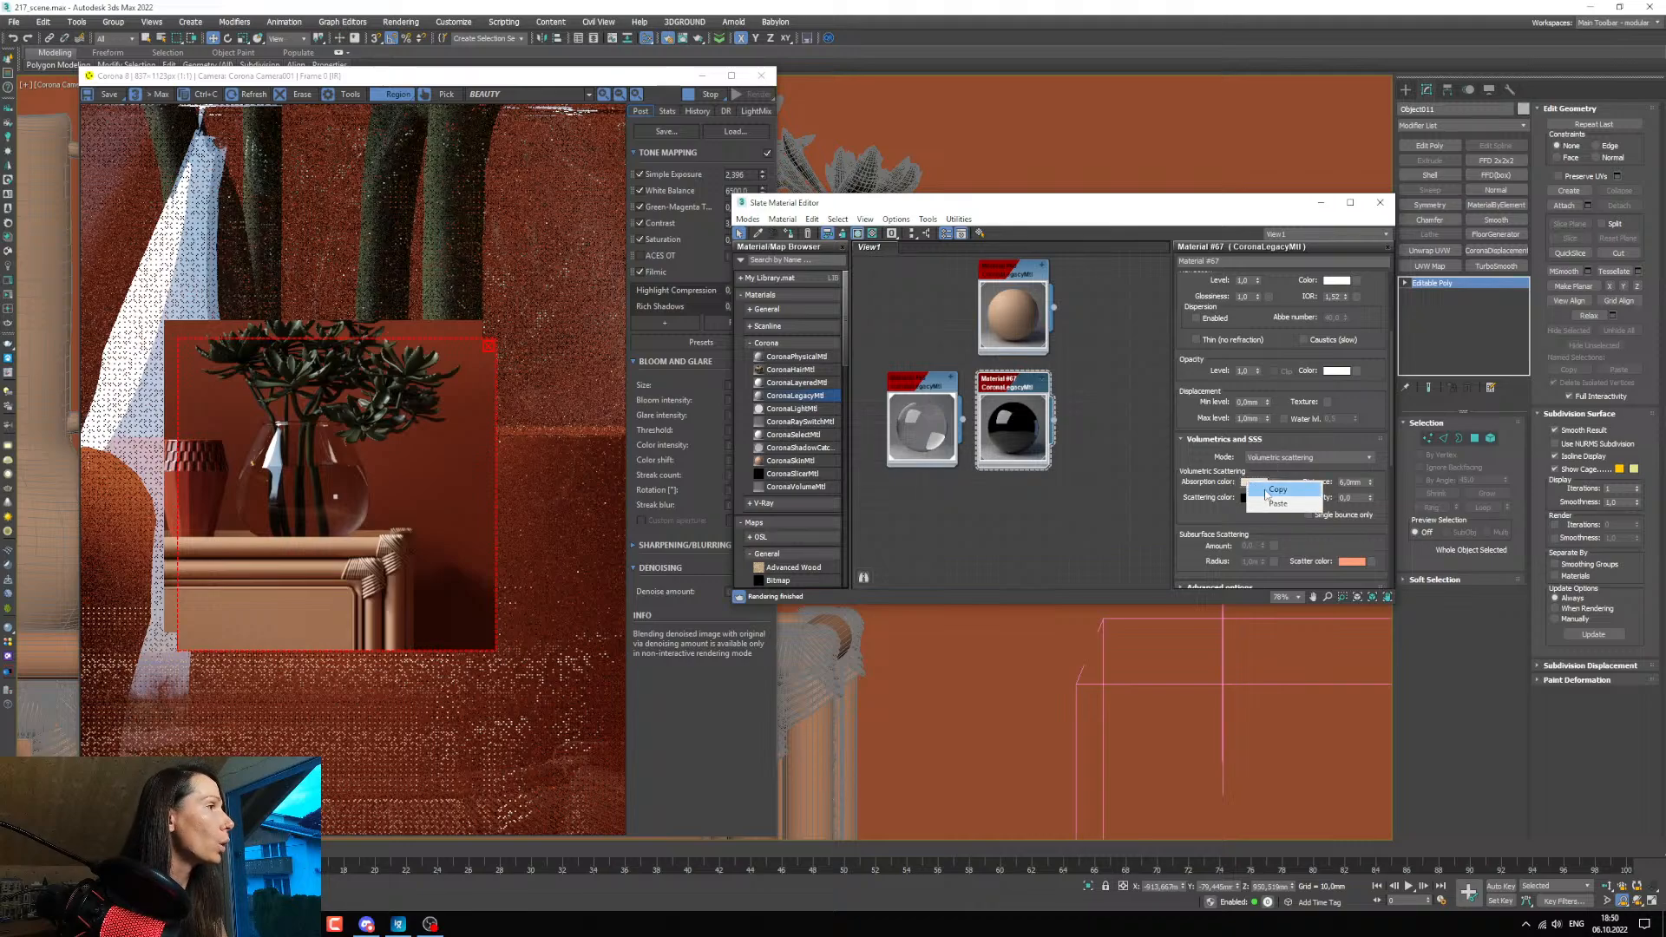
click(1267, 491)
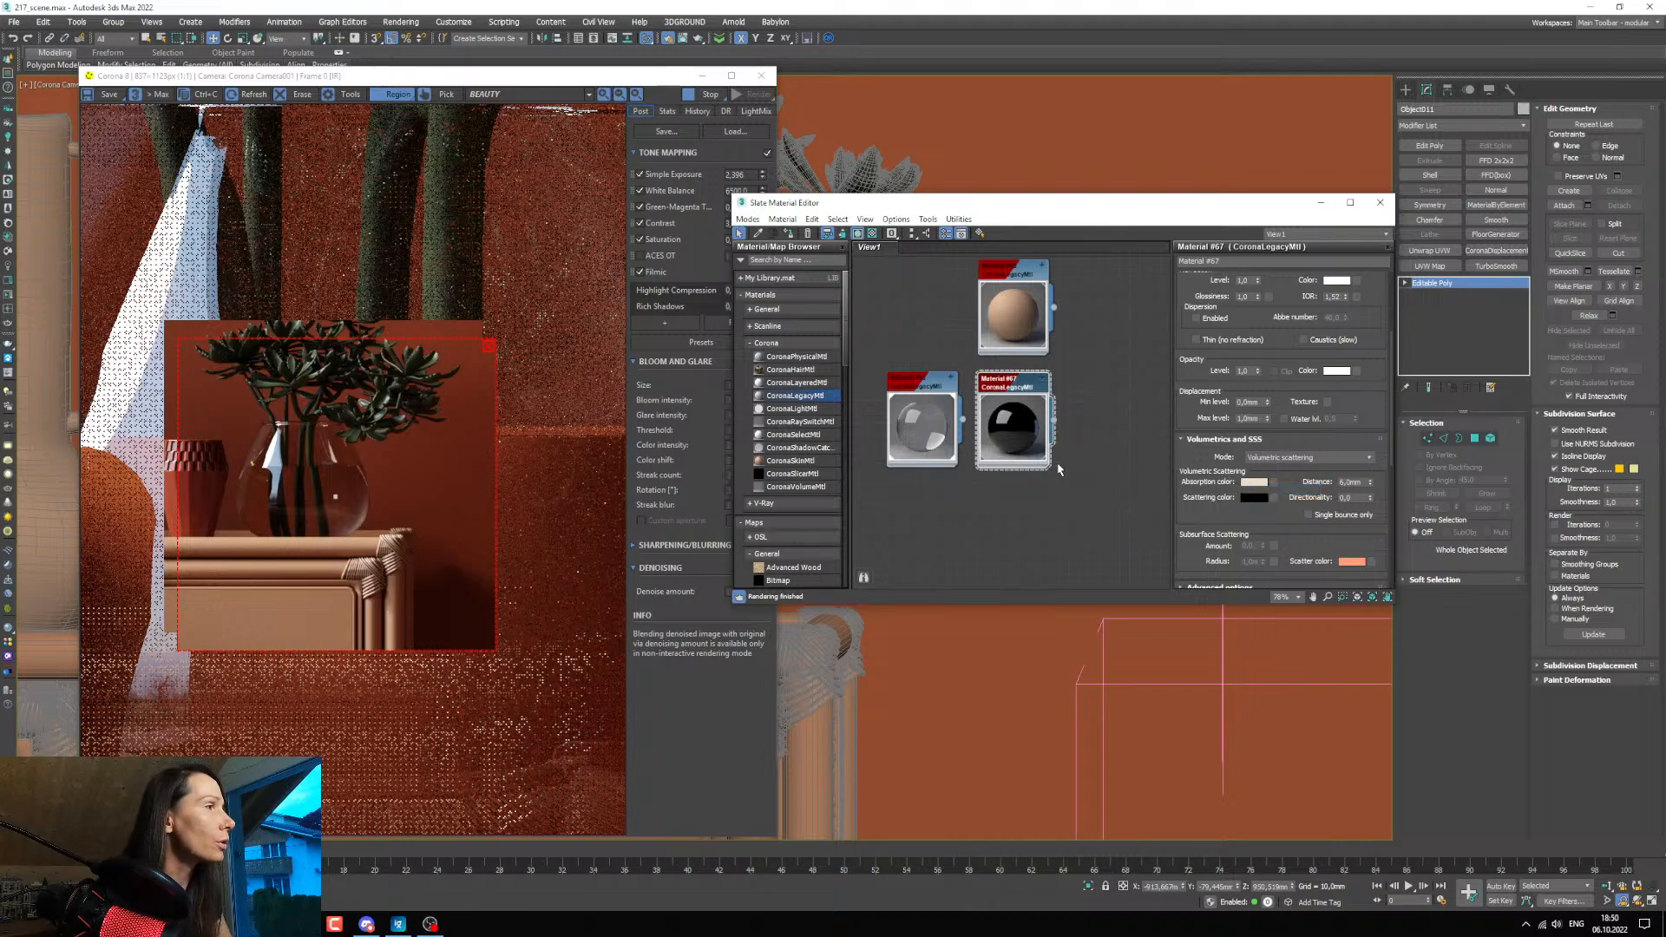
middle_drag(968, 470, 983, 478)
double_click(925, 396)
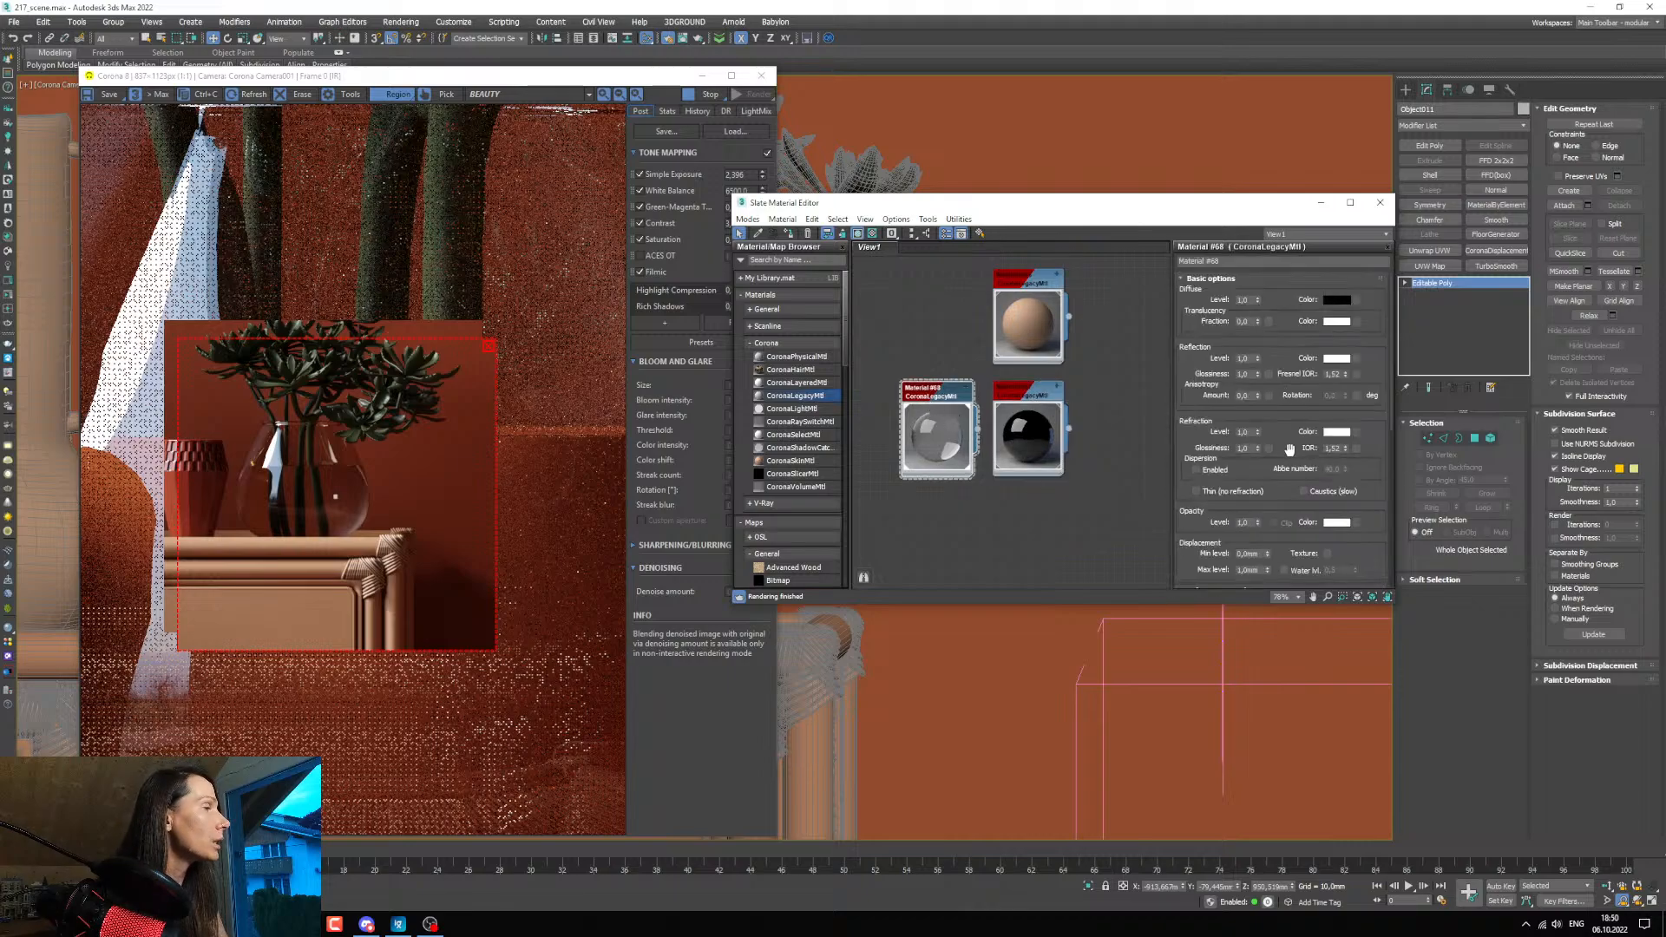
scroll(1282, 451, down, 5)
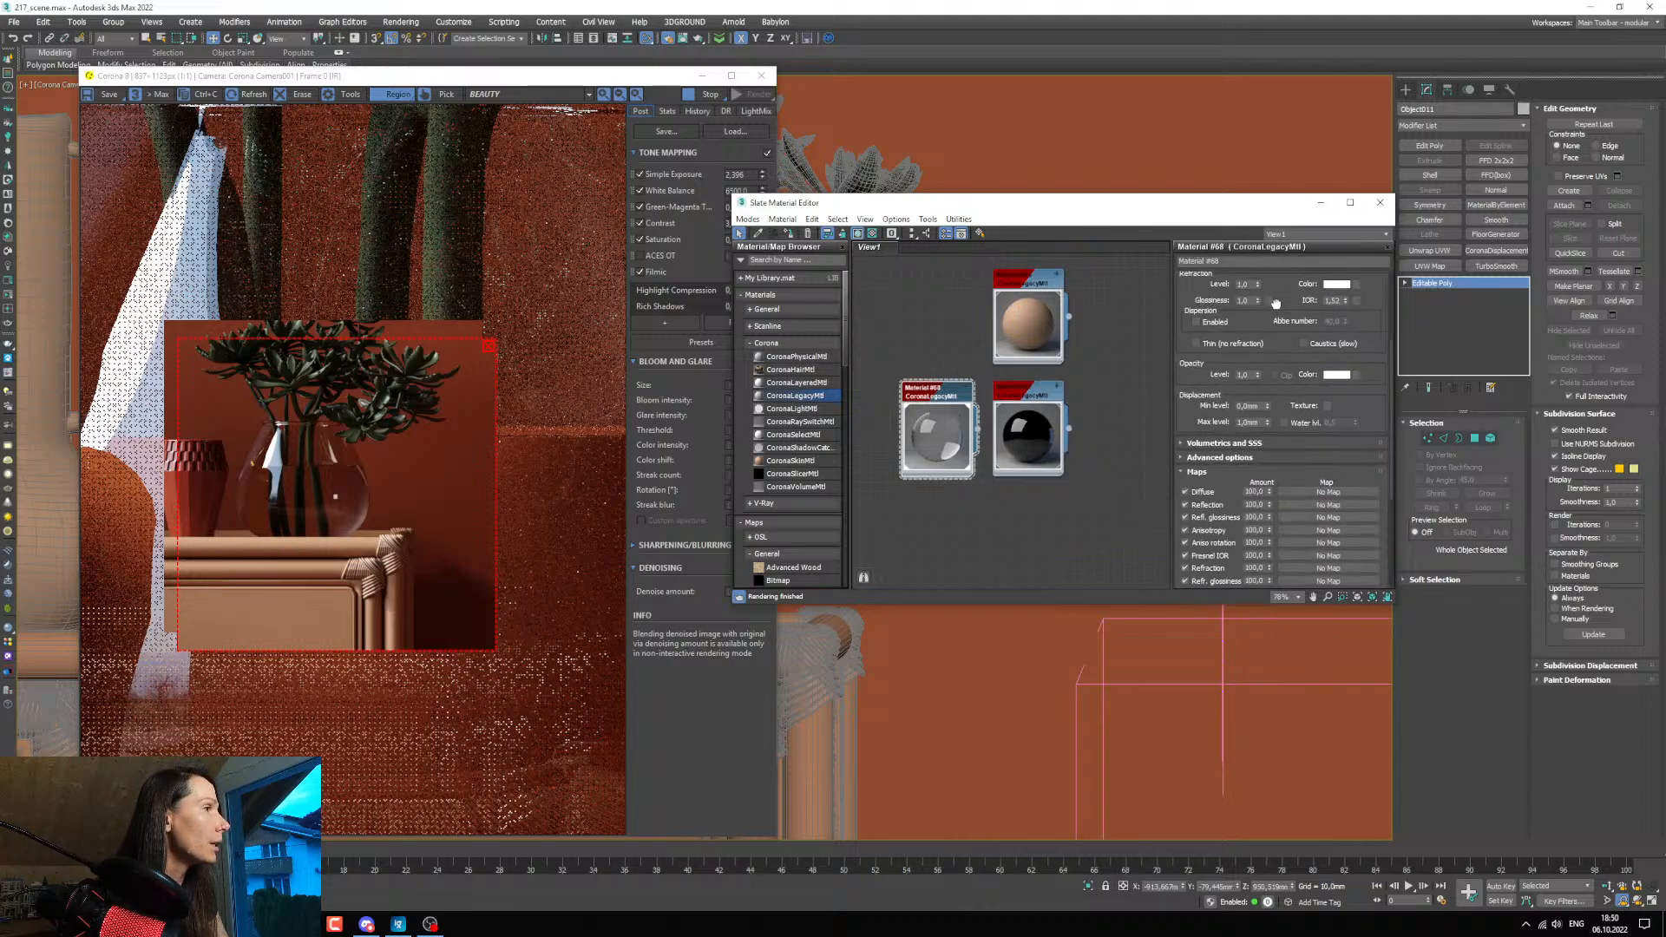
click(1199, 442)
right_click(1255, 482)
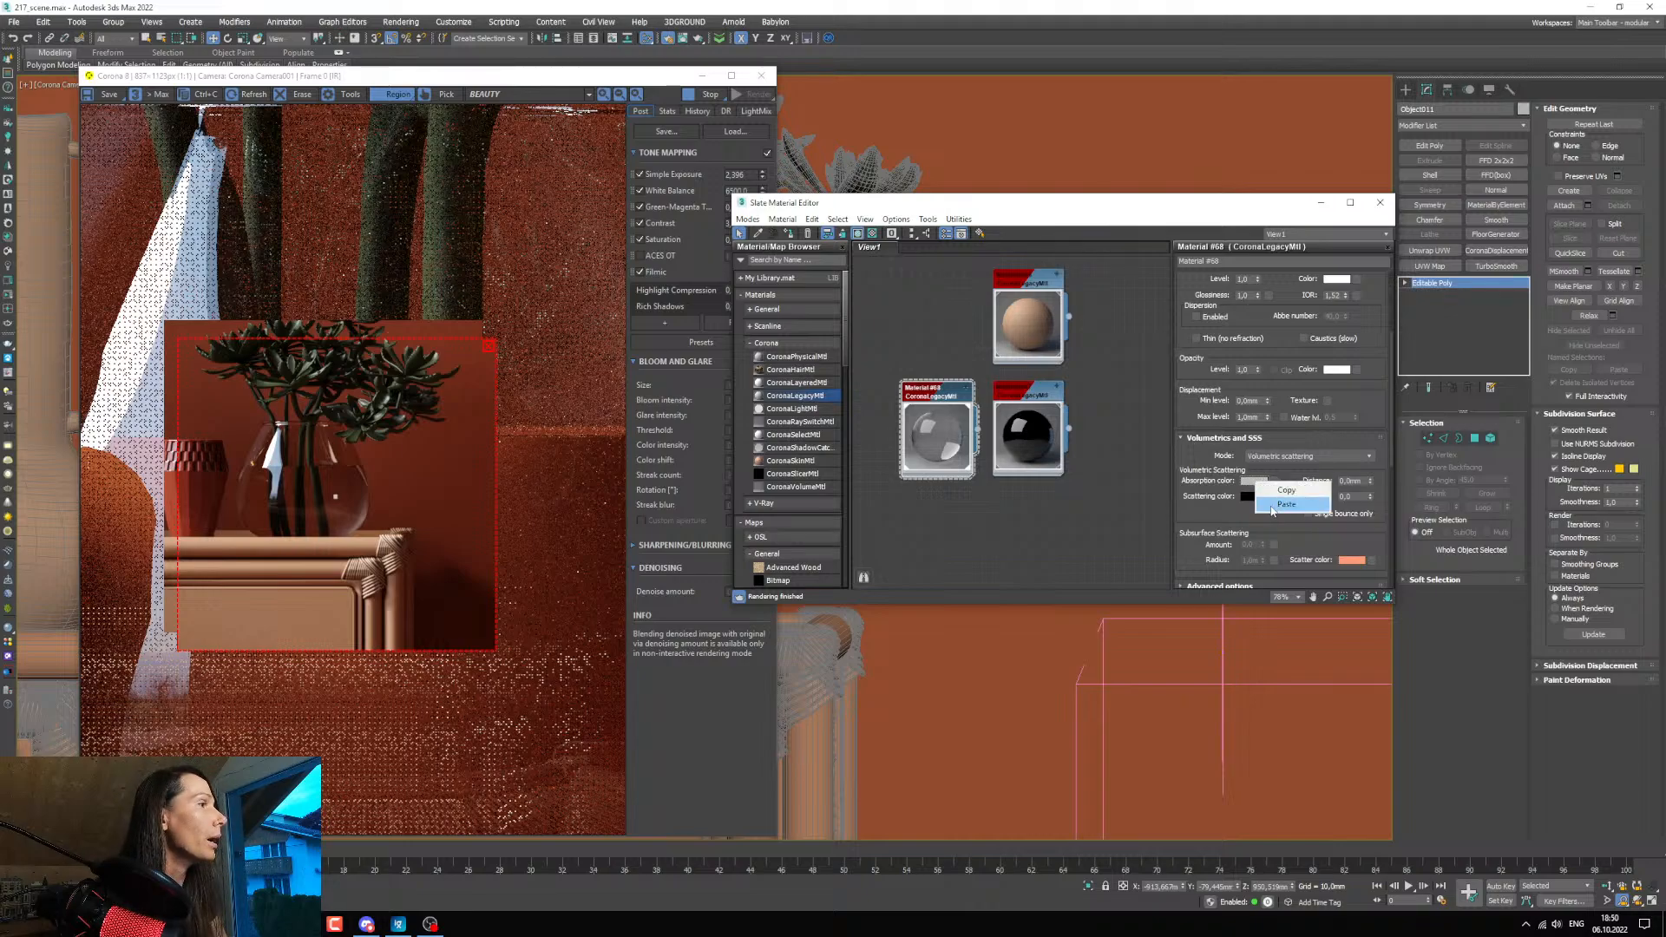
click(1274, 508)
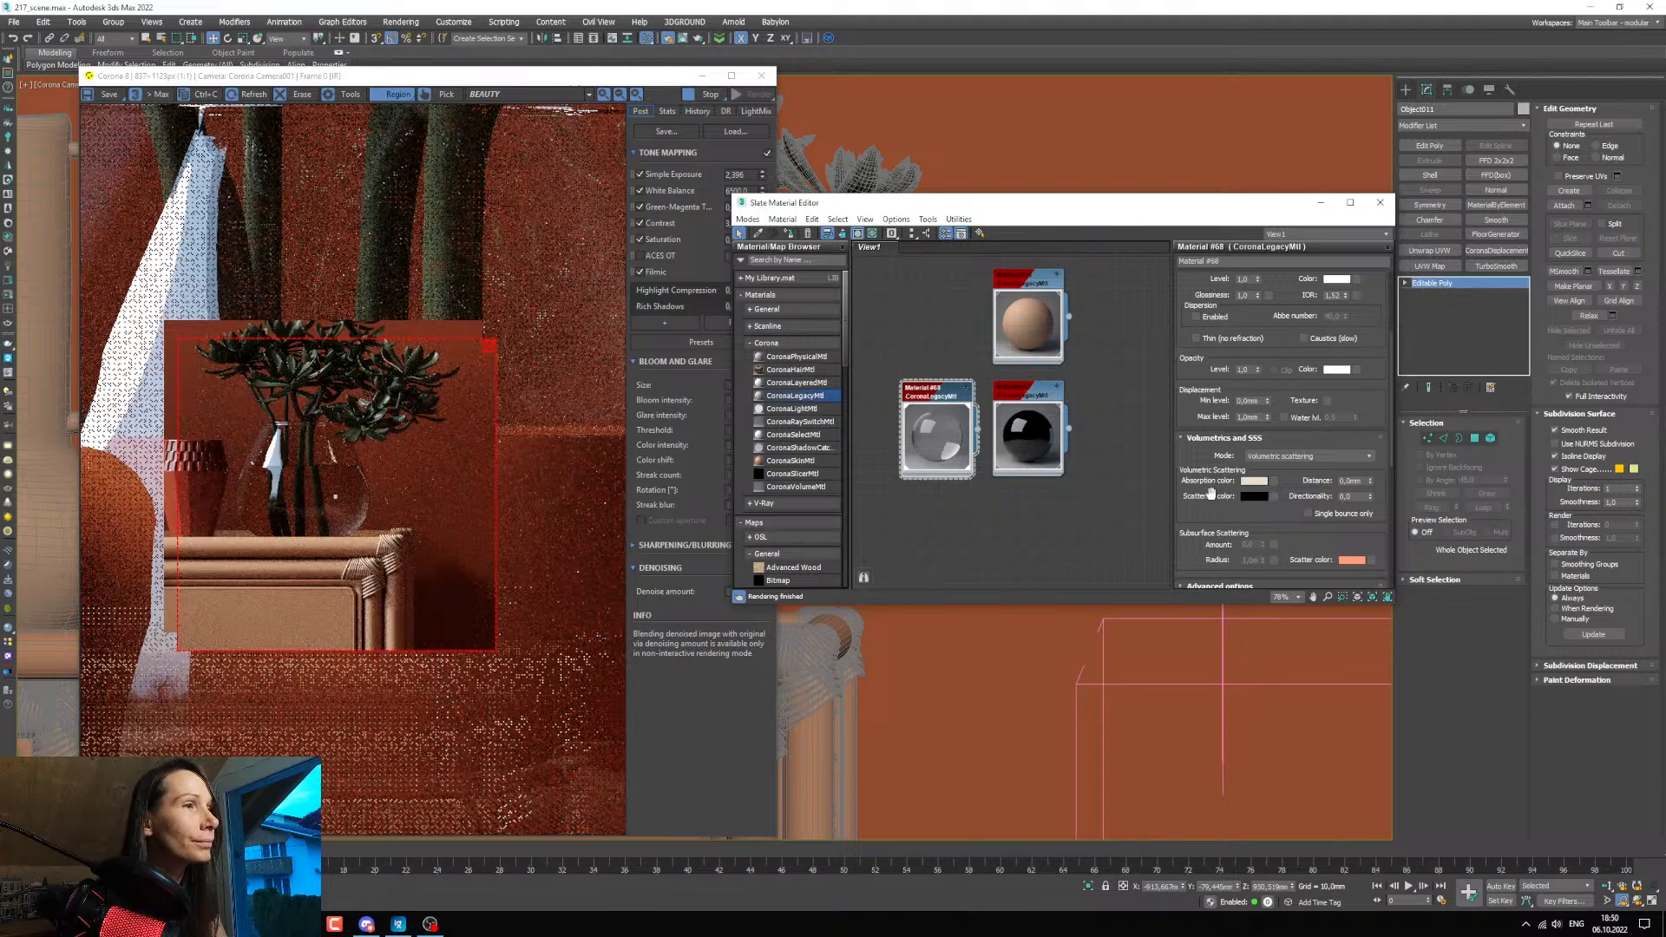
Try absorption distances of 1, 5 and 6 mm for the duplicated water material.
double_click(1350, 481)
text(1)
key(Return)
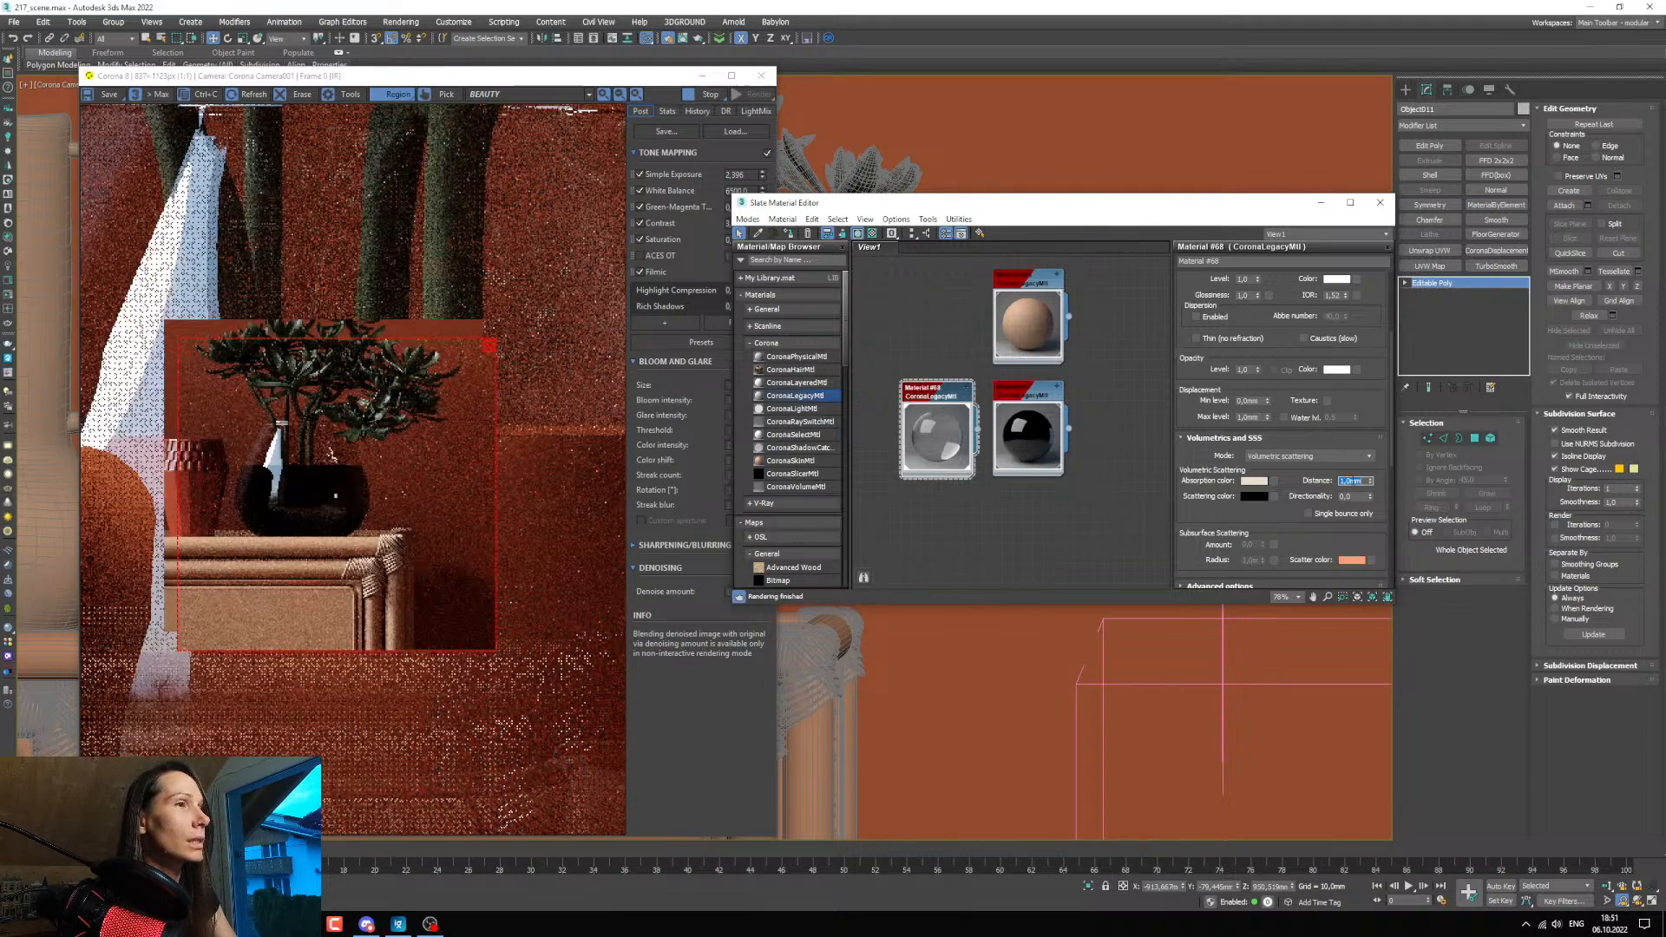
text(5)
key(Return)
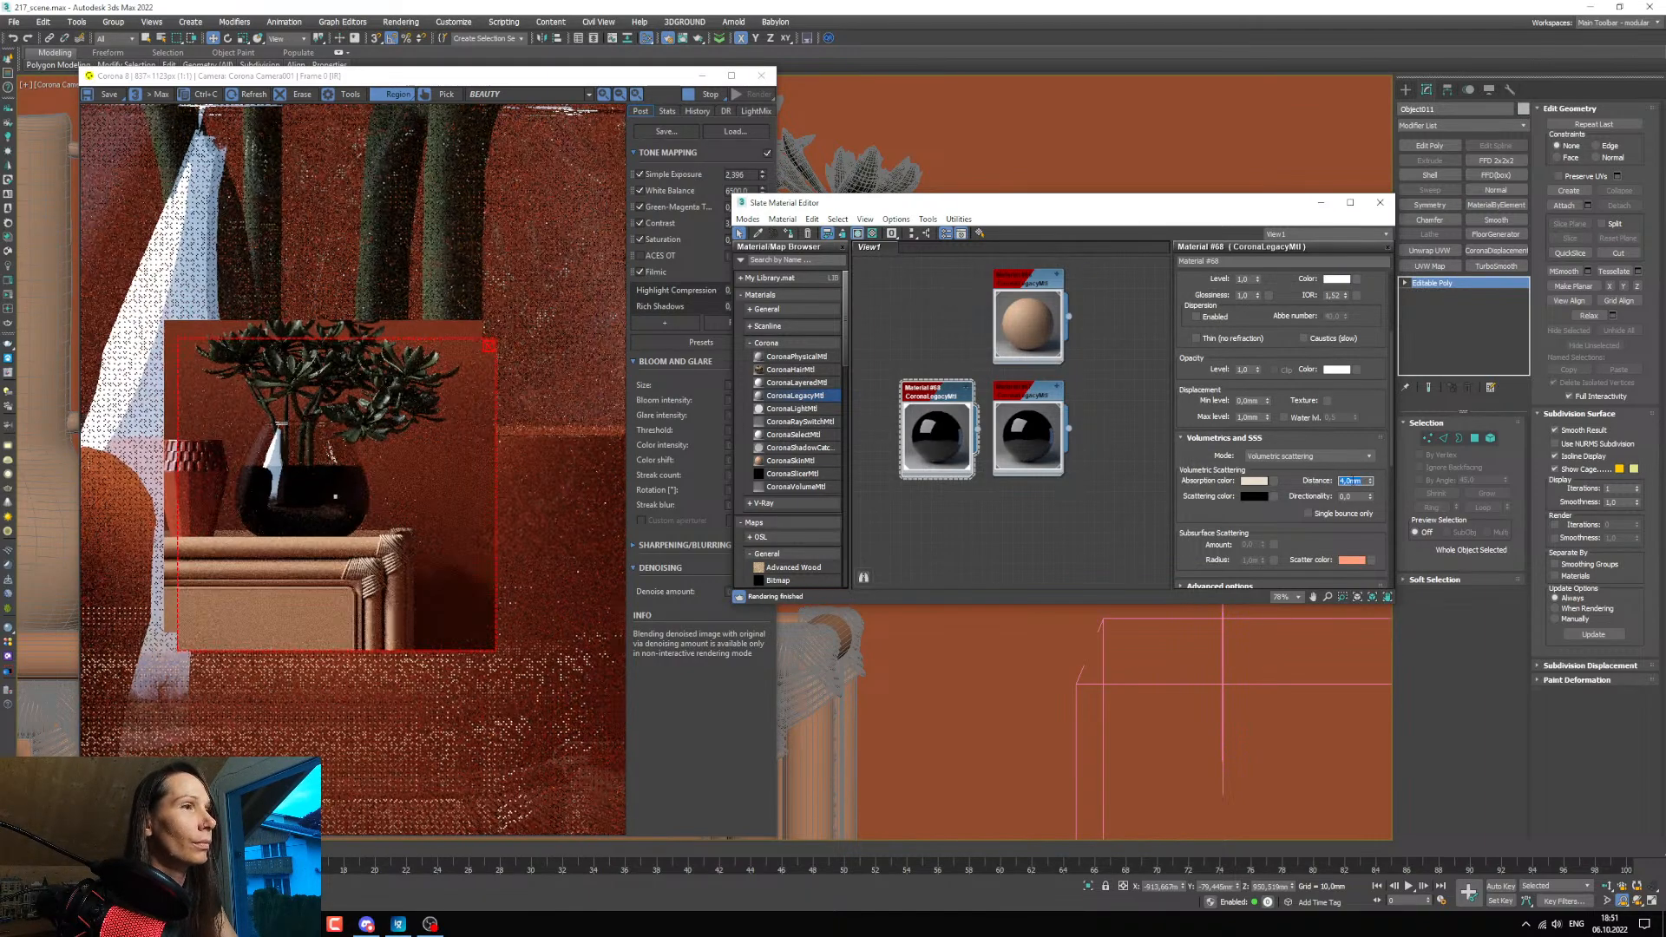
text(6)
key(Return)
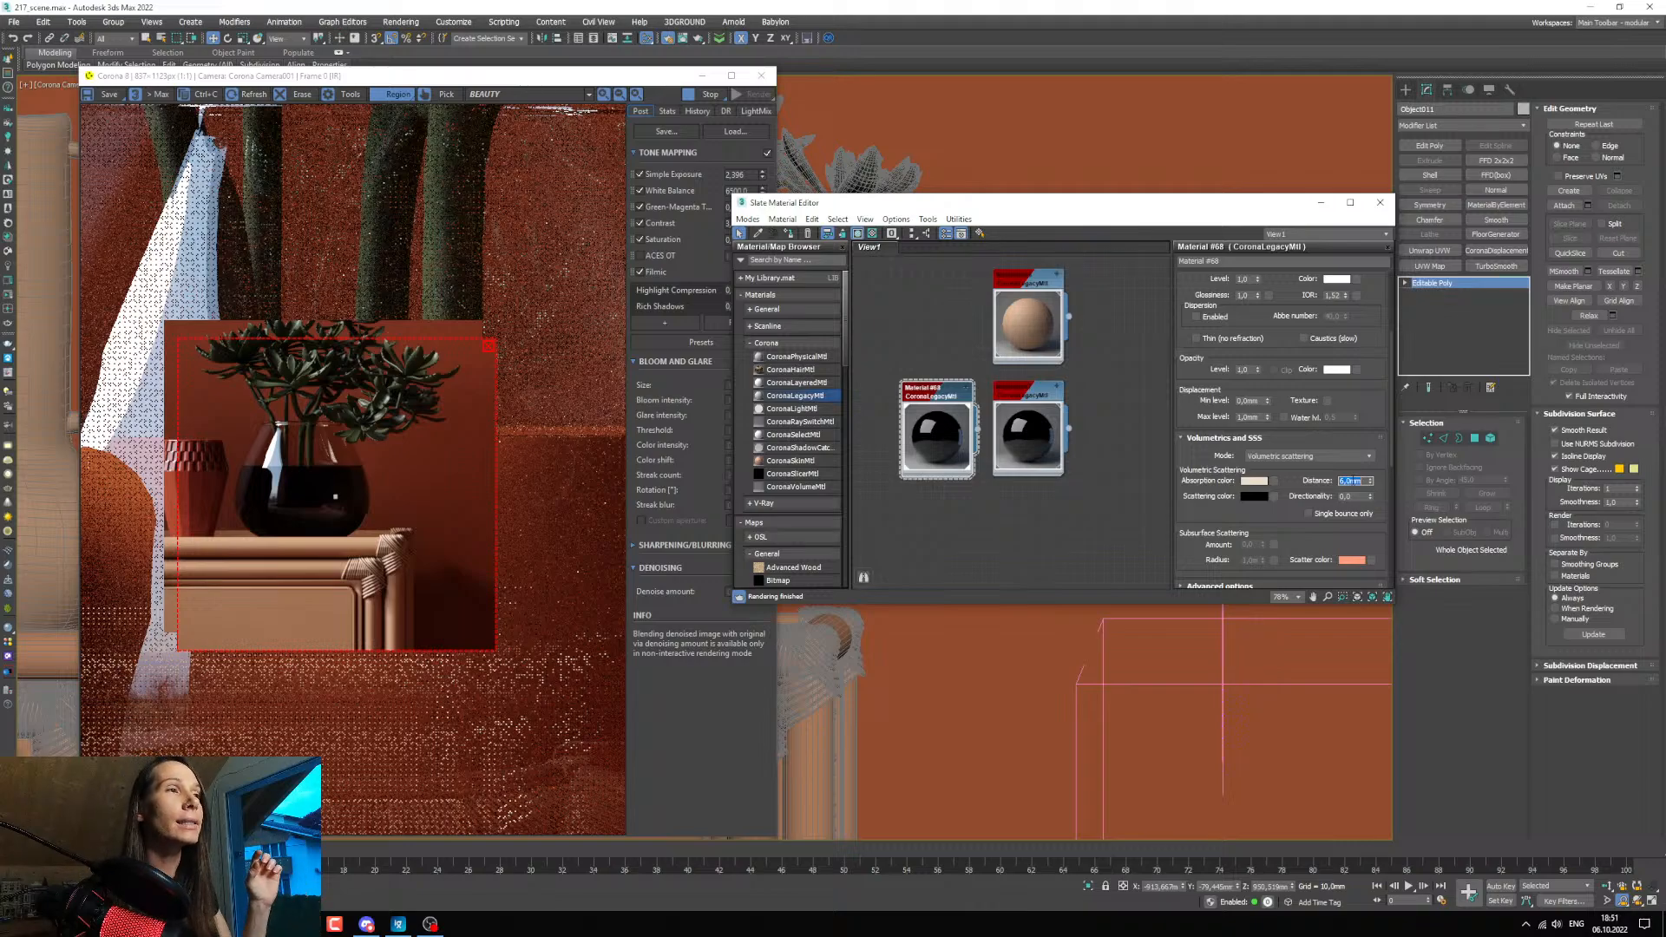
Inspect the vase and water meshes up close in the camera view, and bring the material editor and render window back.
click(702, 76)
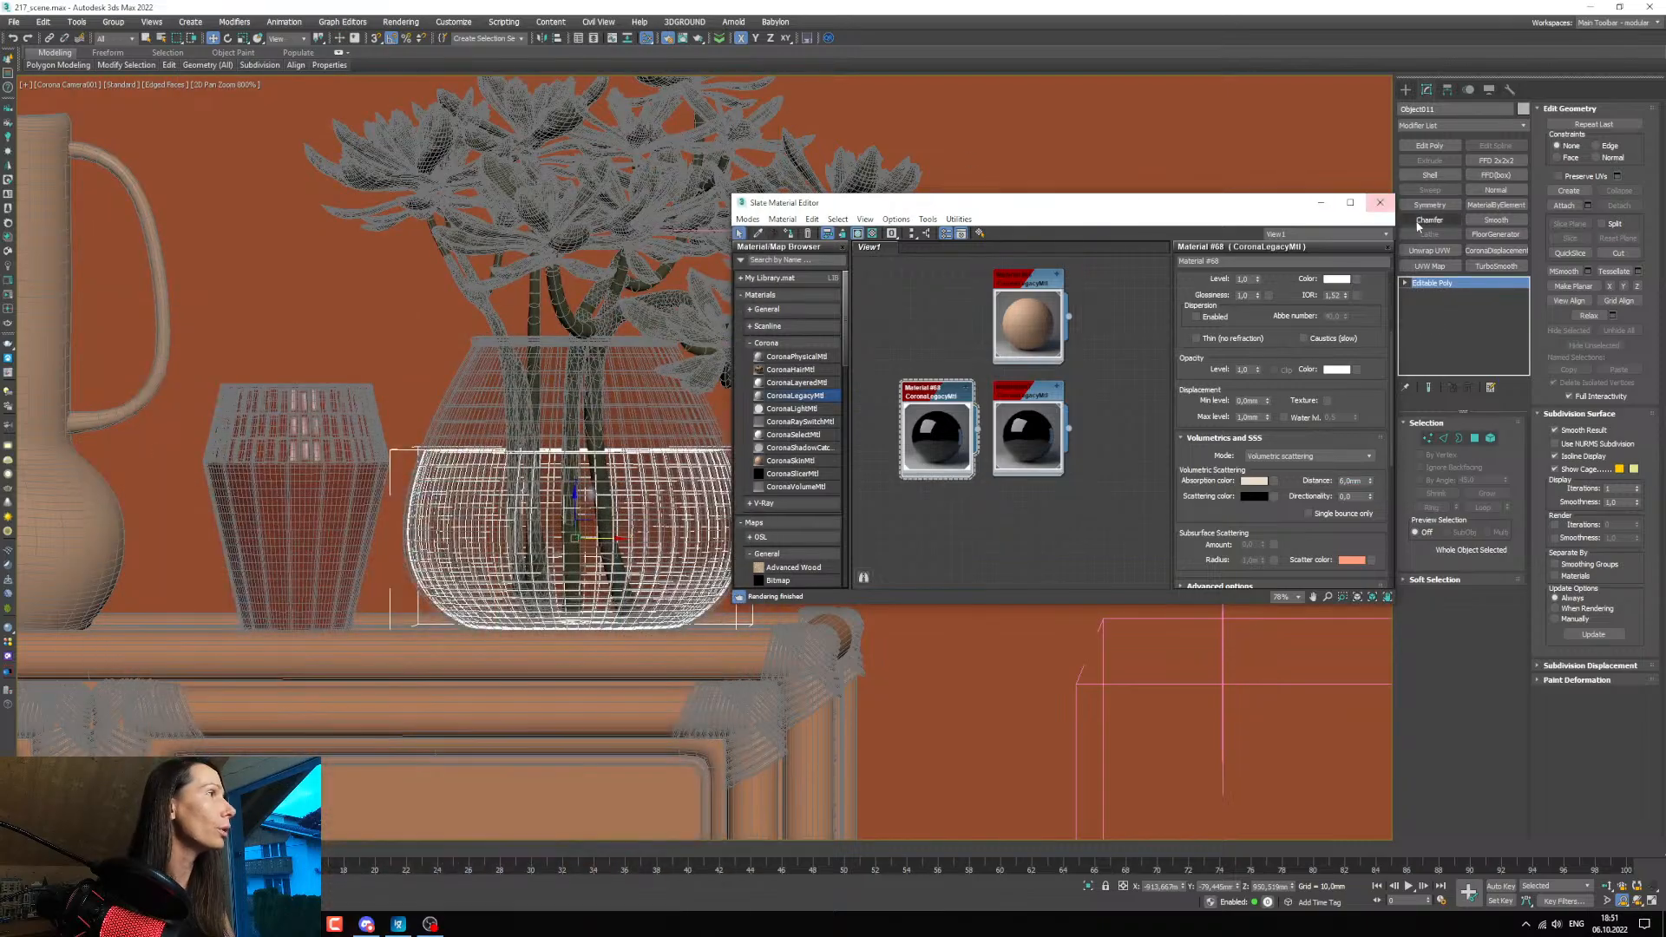
click(1320, 203)
scroll(424, 205, up, 15)
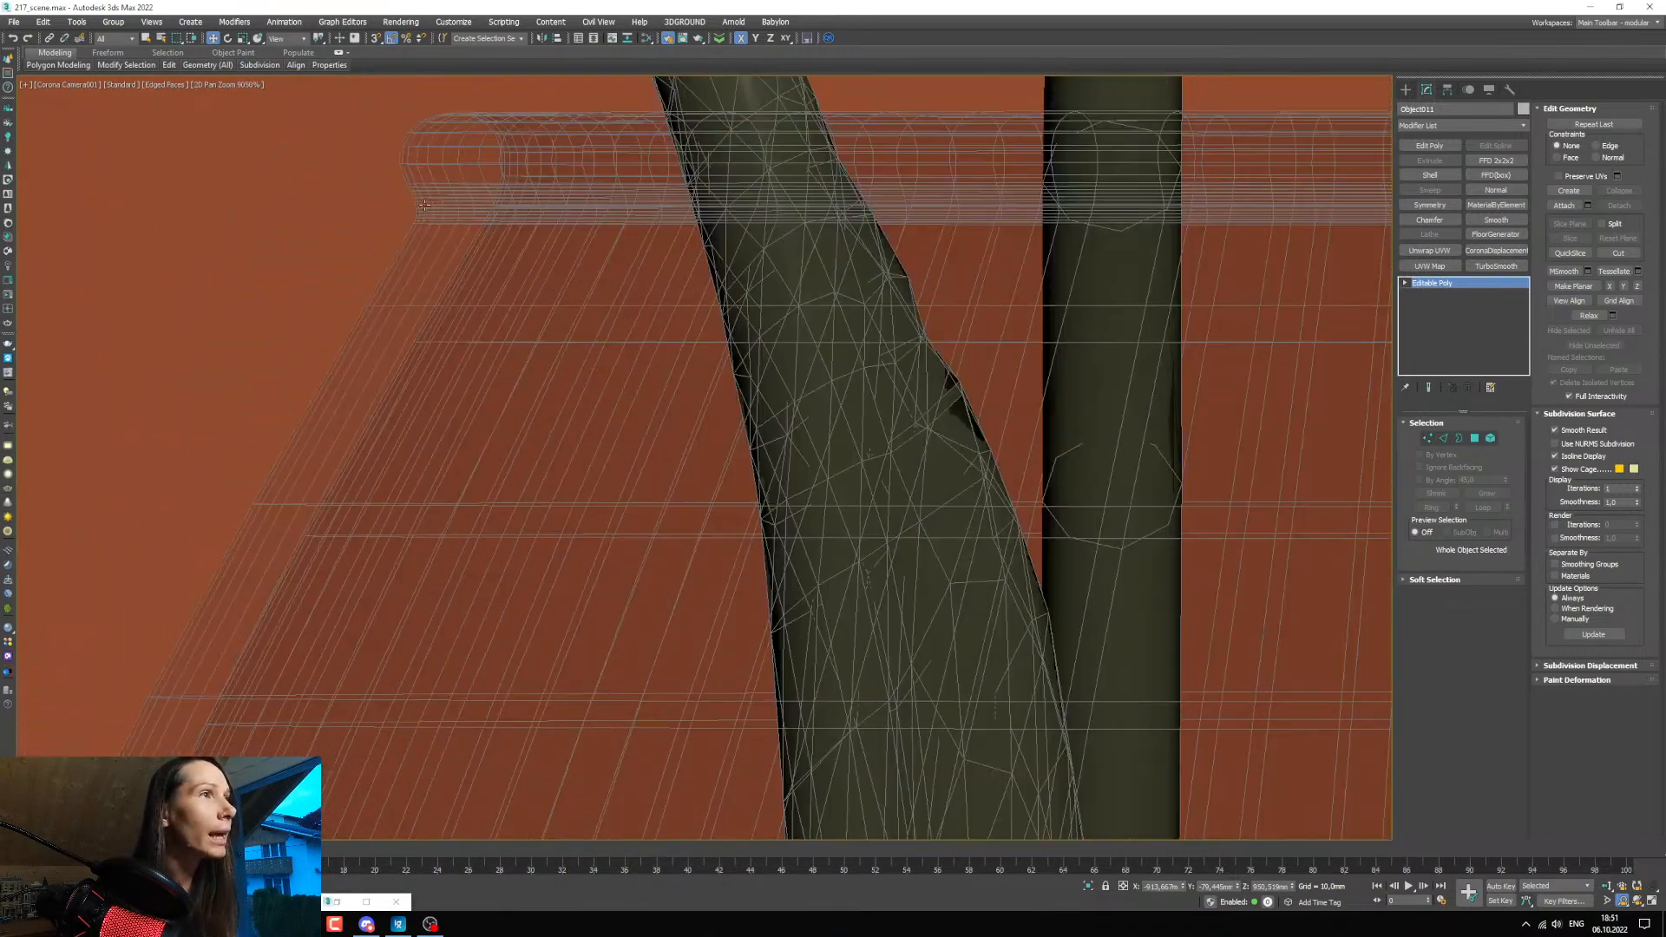
scroll(438, 261, down, 15)
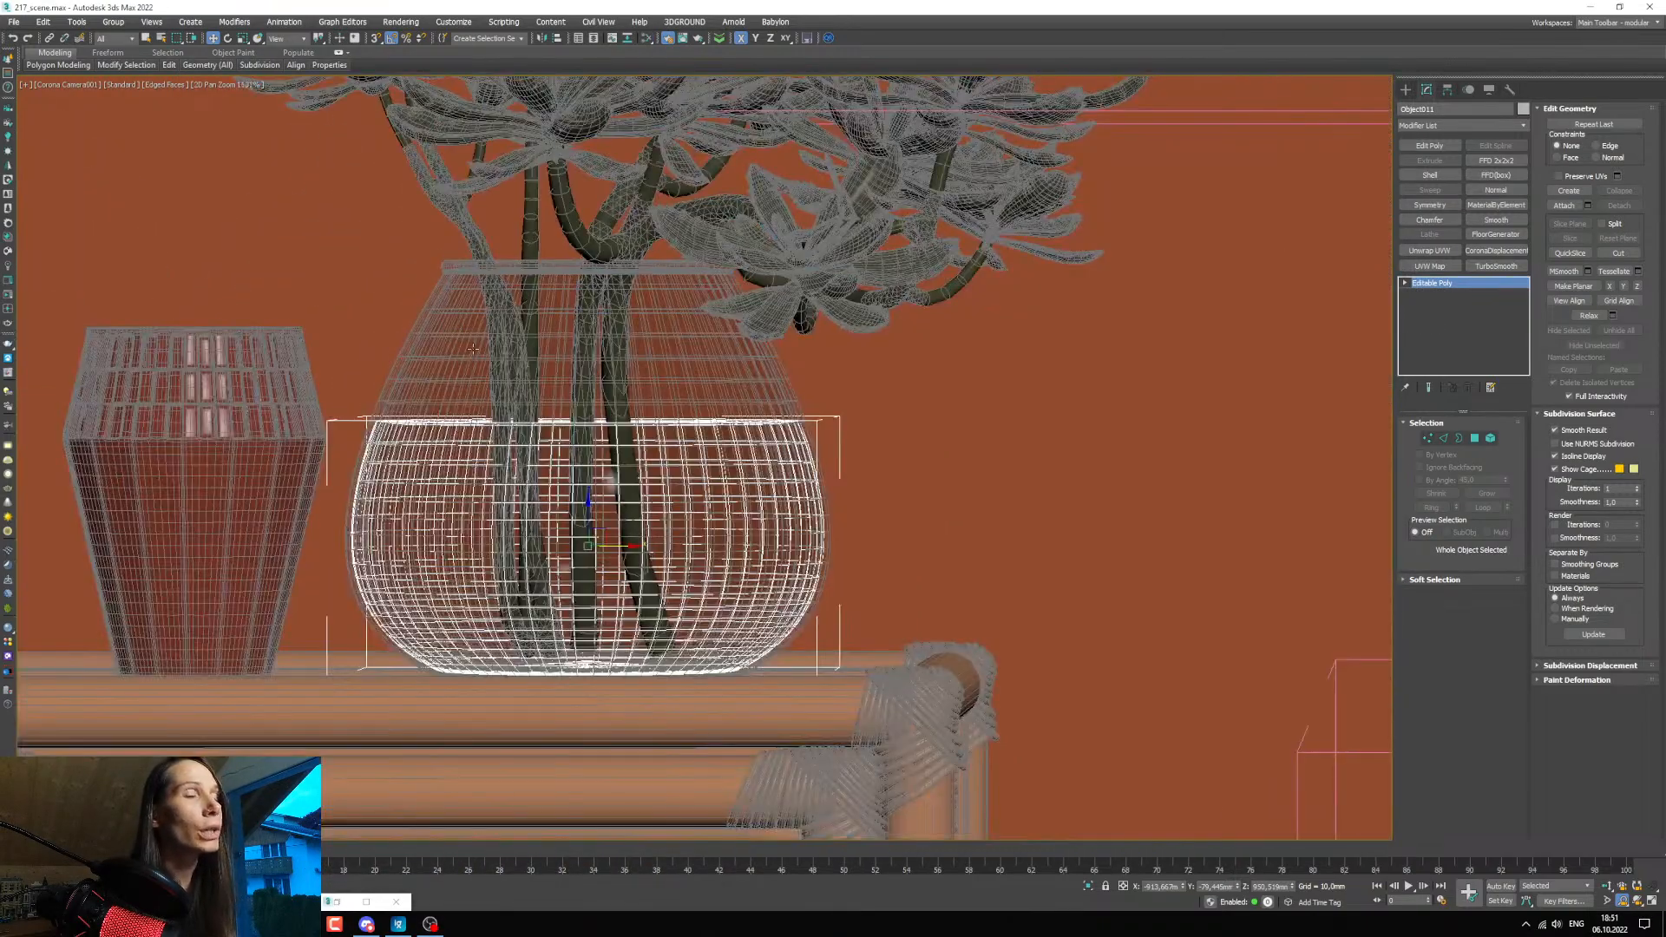
click(366, 902)
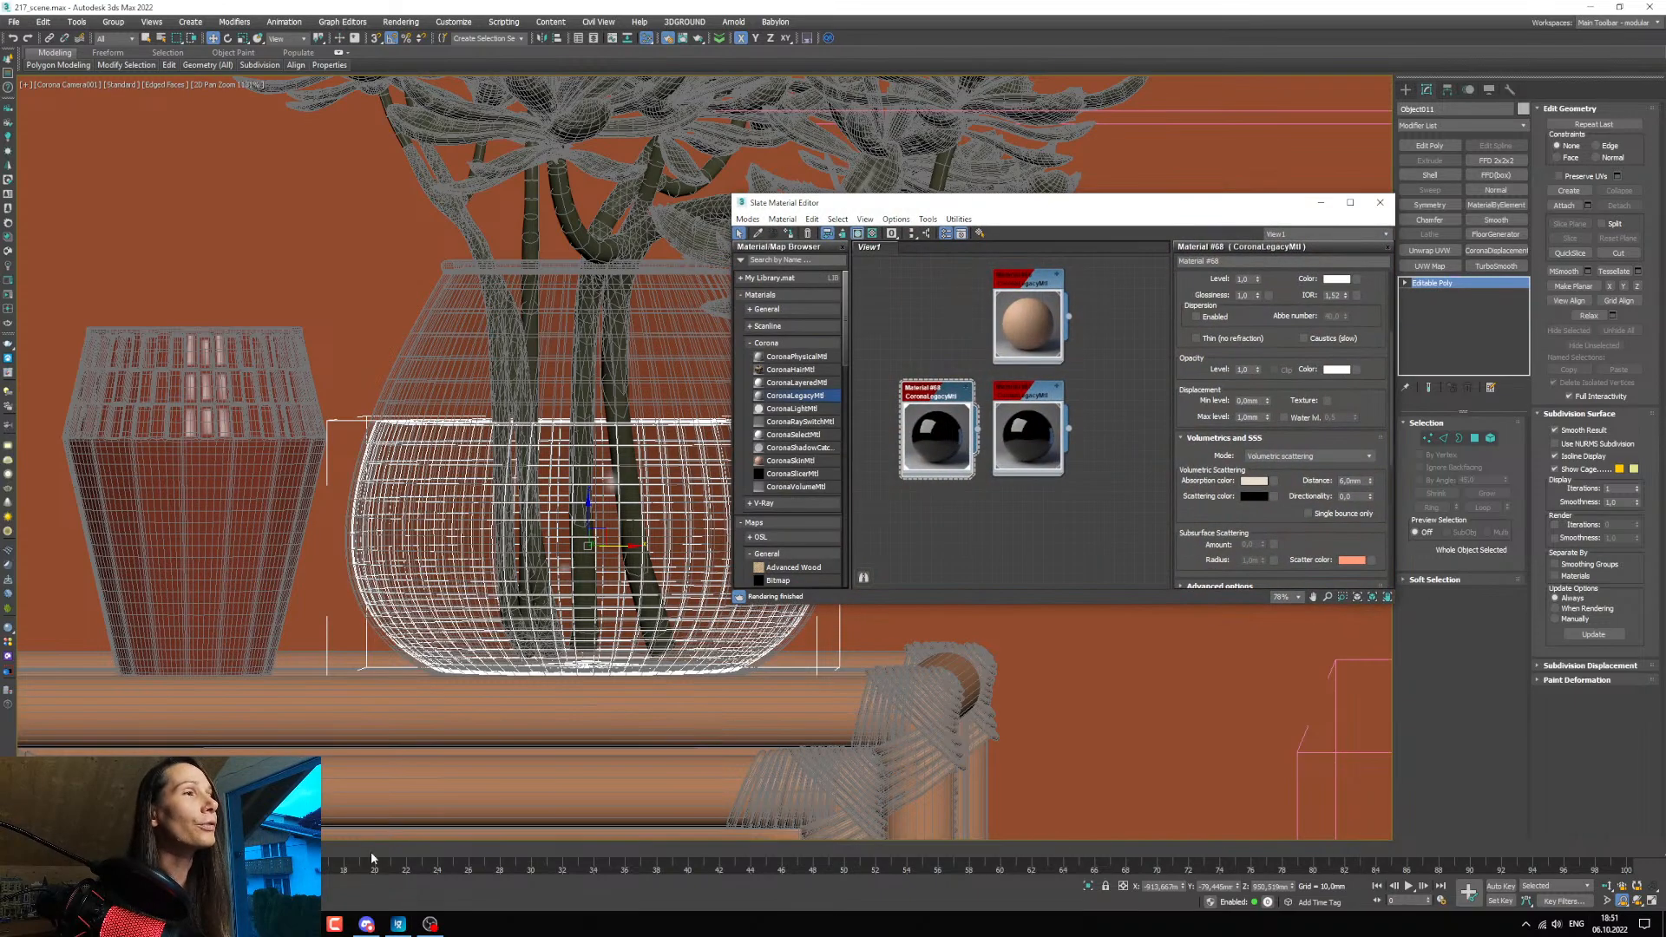
click(227, 902)
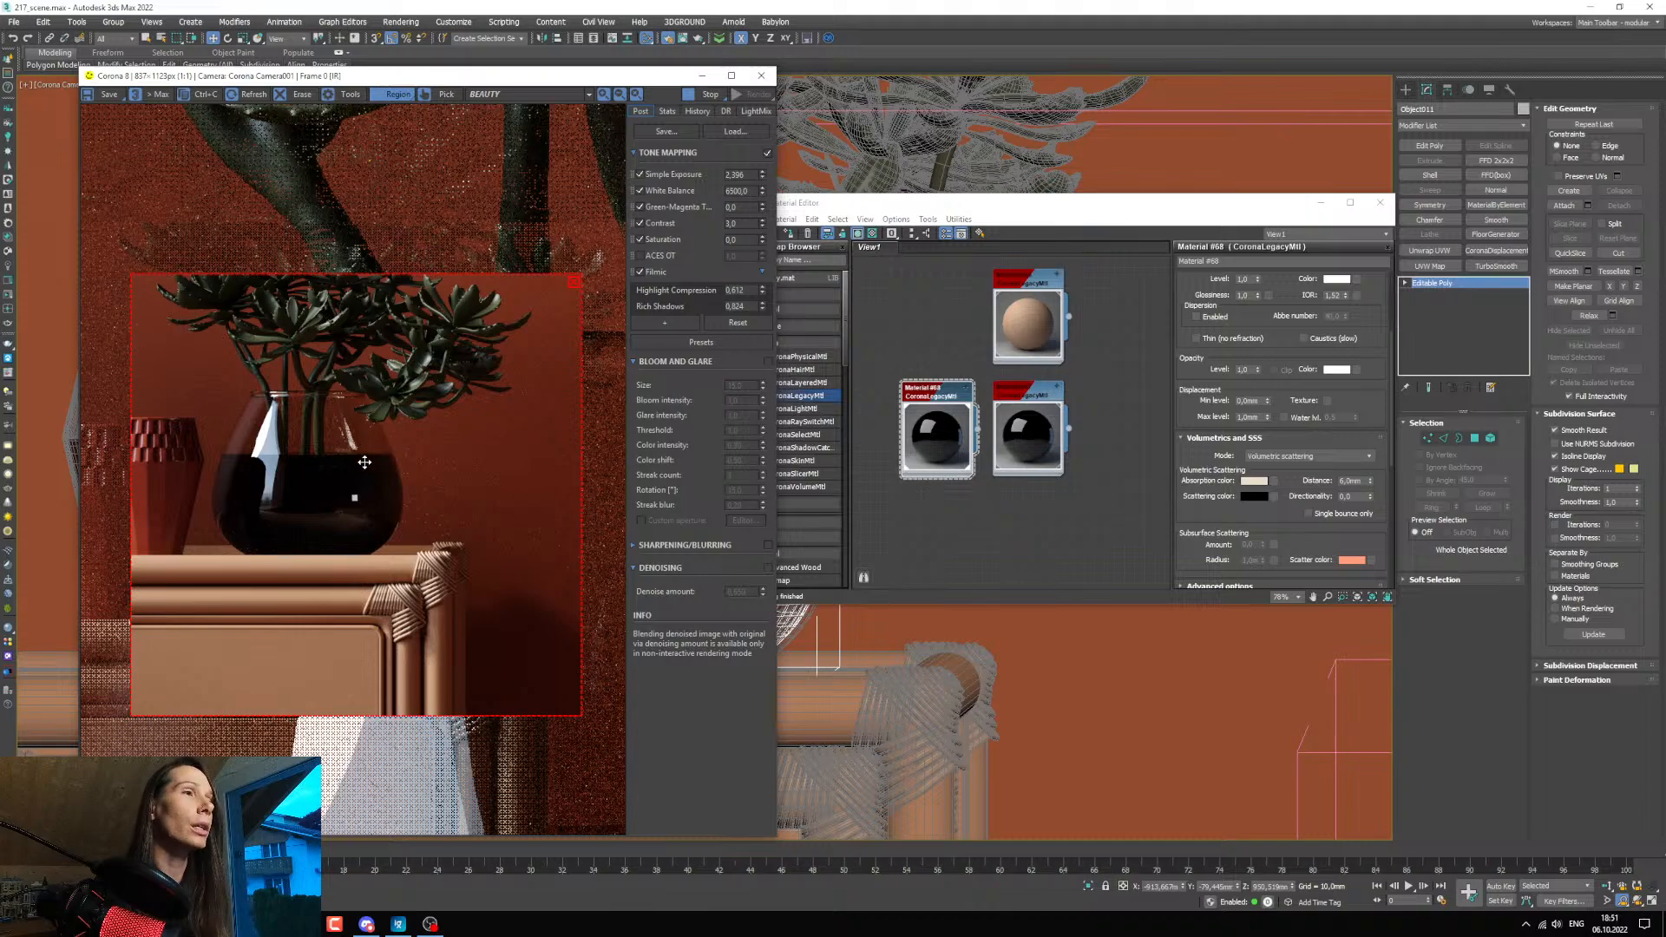
Try absorption distances of 20 and 200 mm for the water material and settle on 500 mm.
drag(932, 201, 981, 235)
double_click(1395, 517)
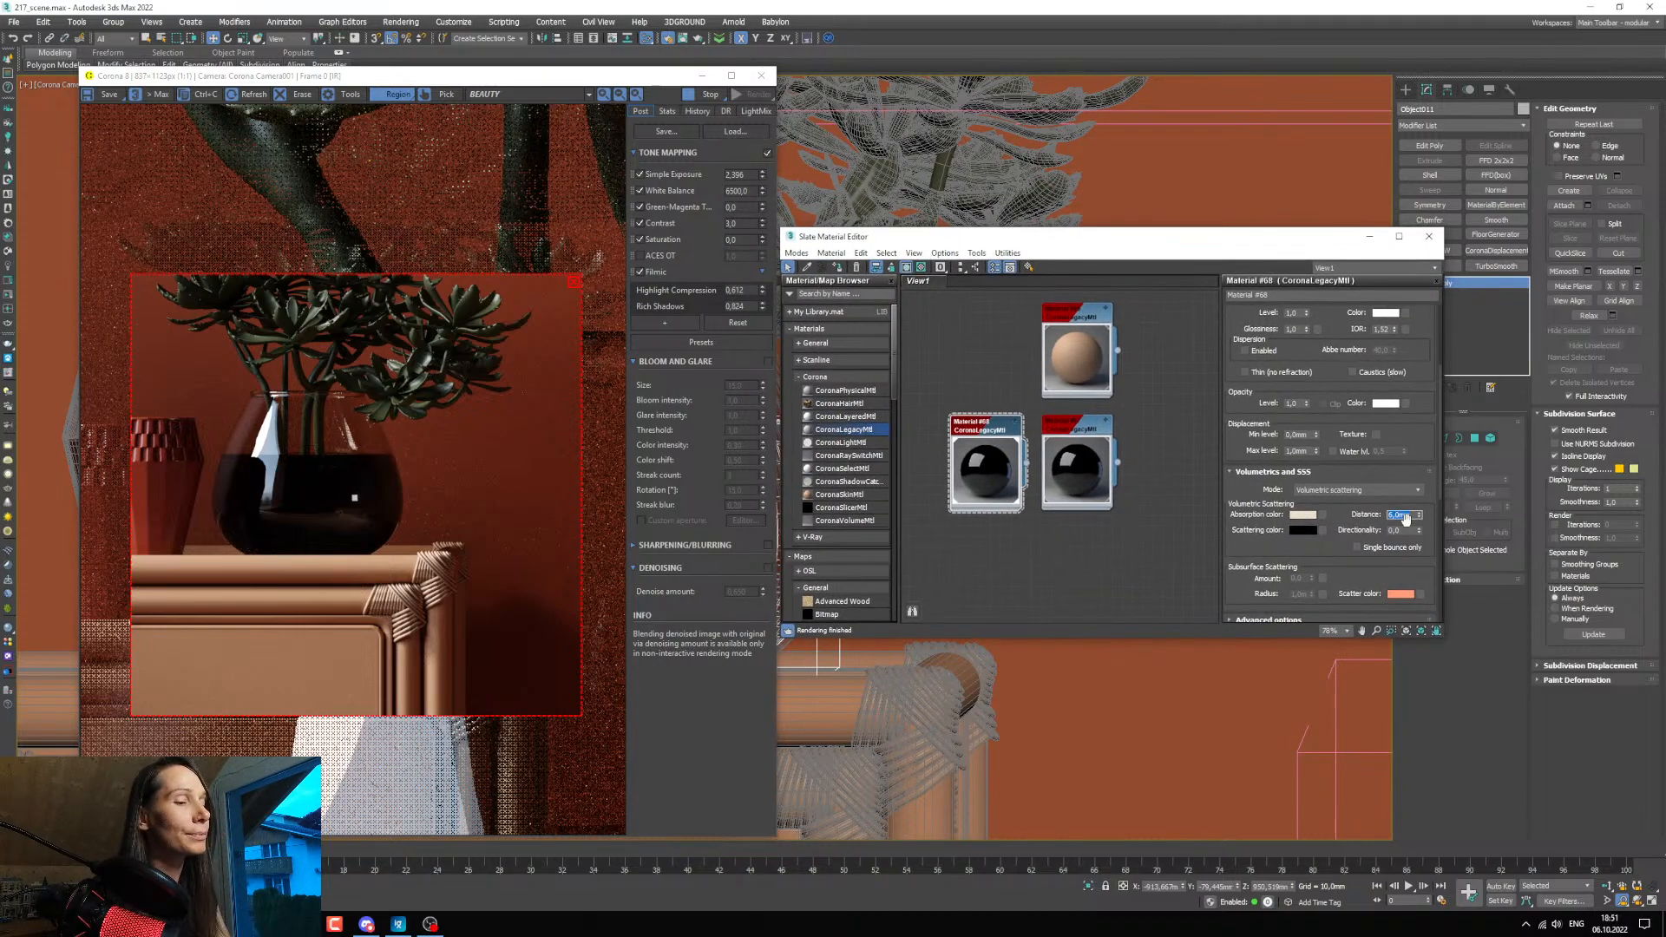
text(20)
key(Return)
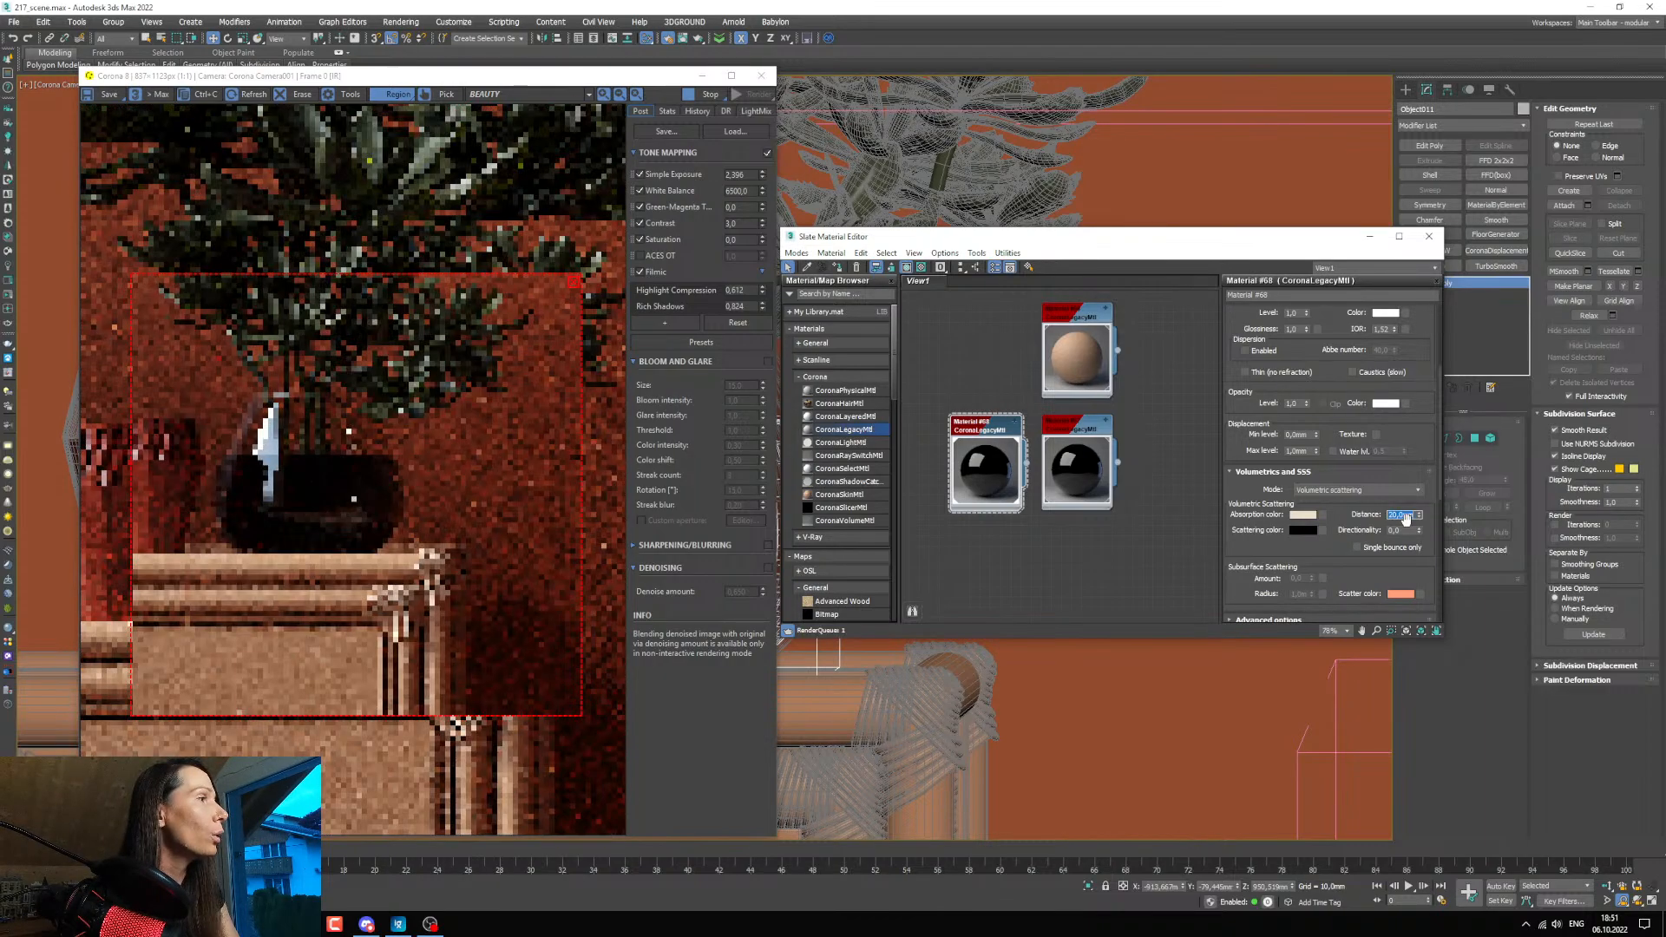
text(200)
key(Return)
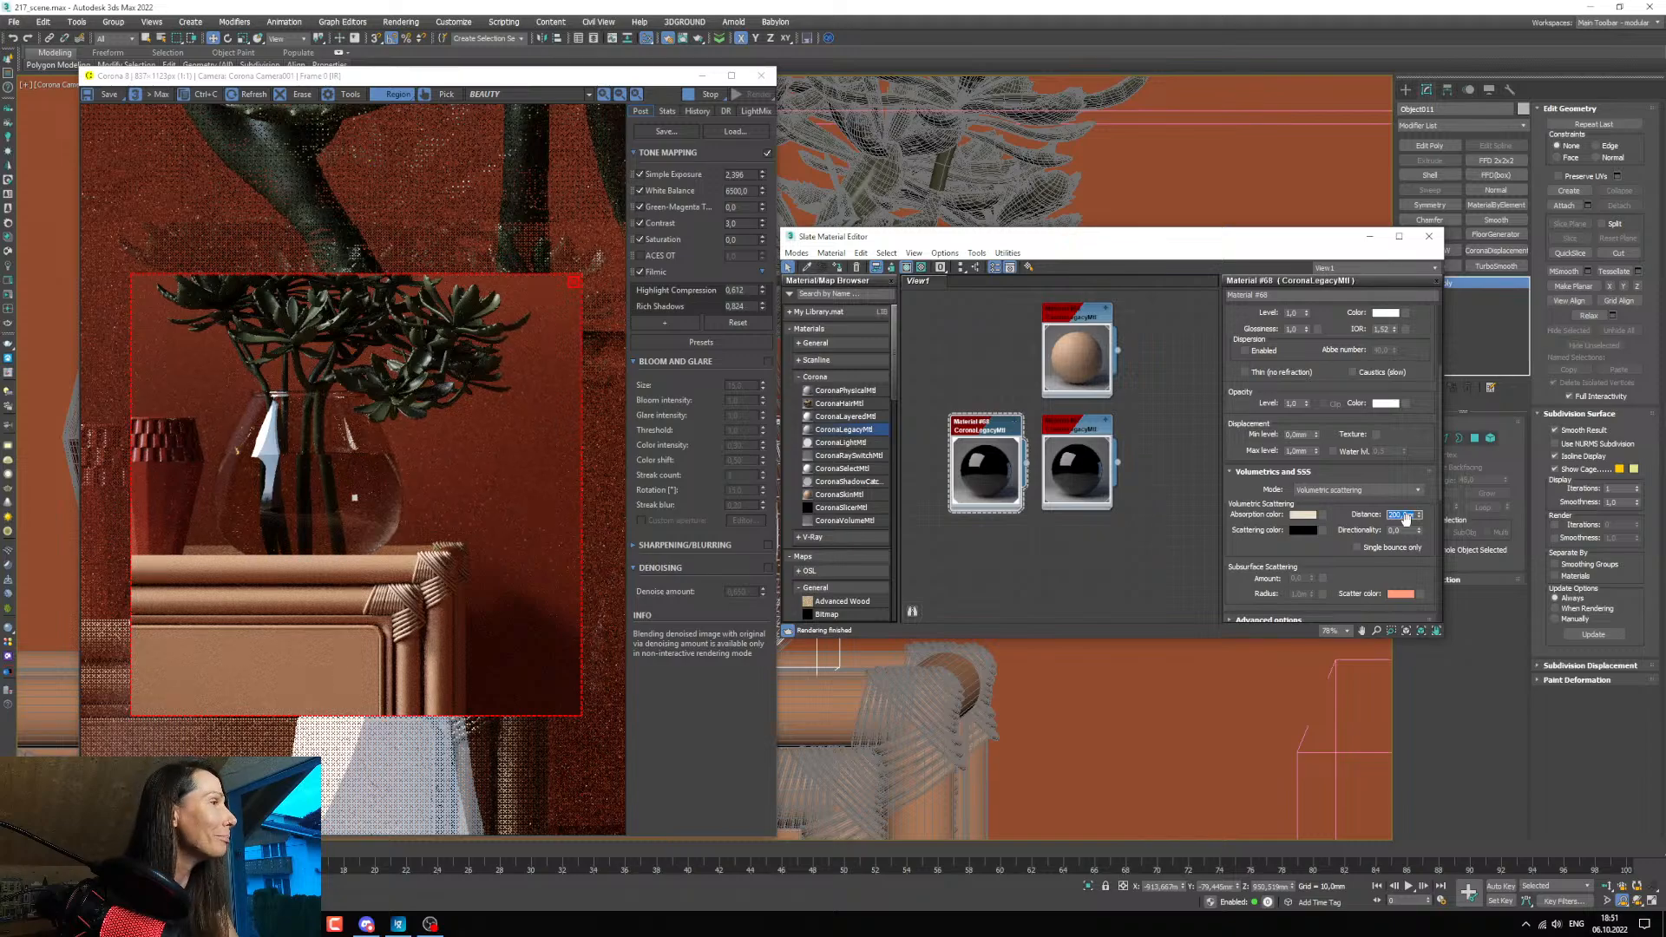
text(500)
key(Return)
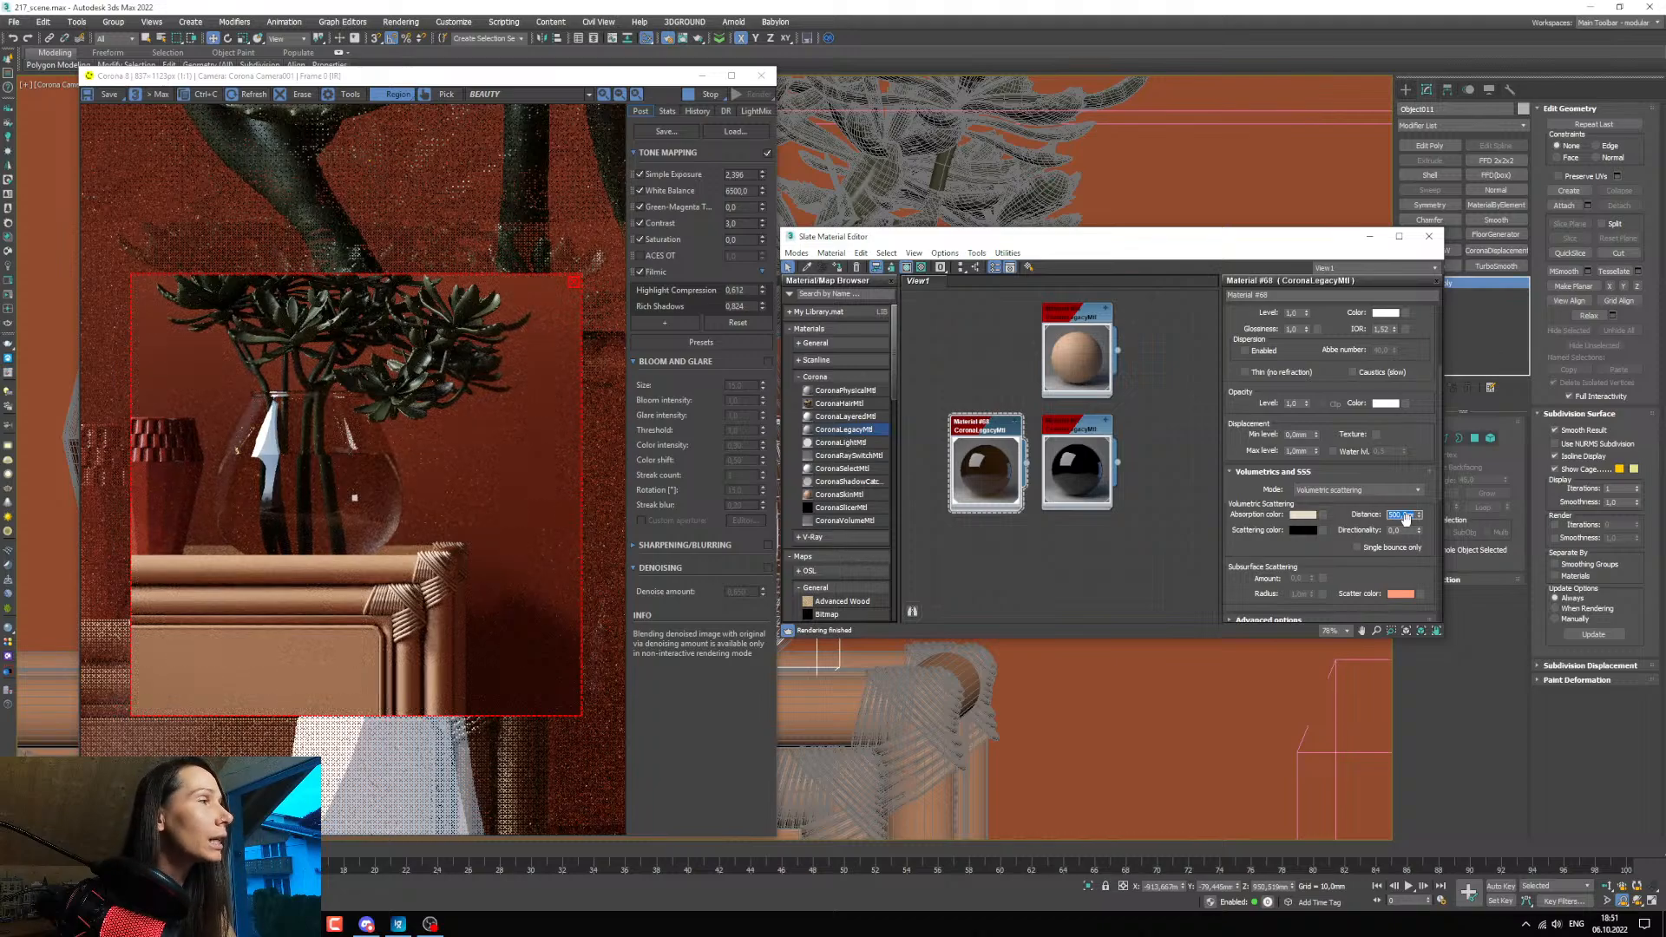
Set the water material's refraction IOR to 1.2.
scroll(1332, 321, up, 3)
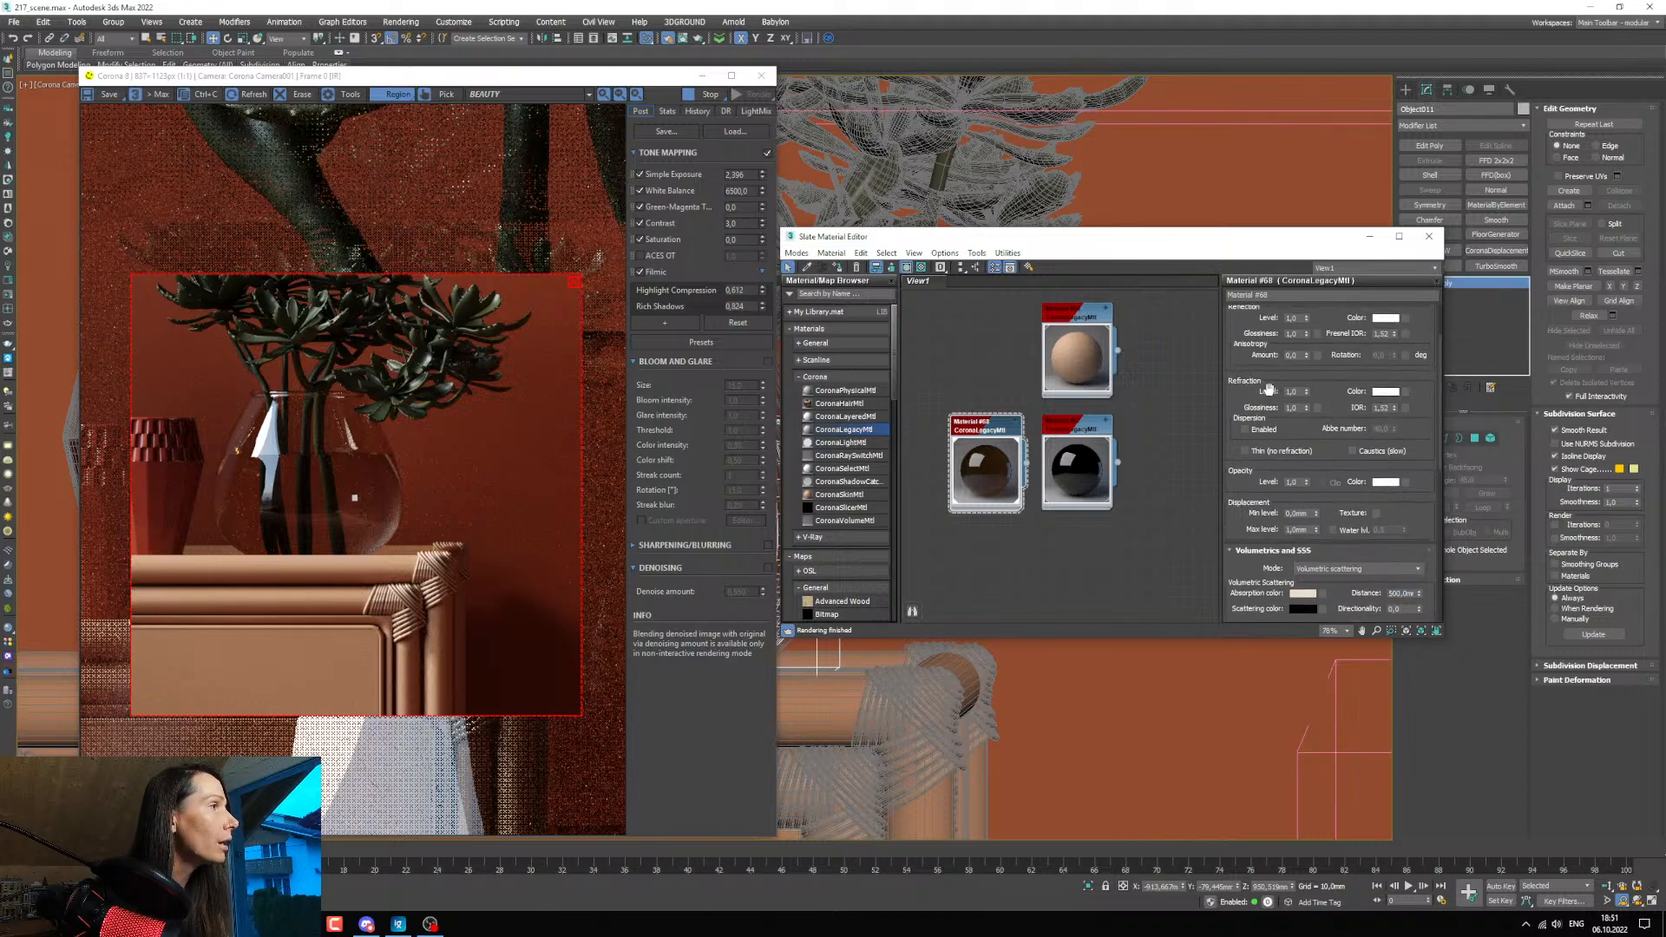
double_click(1382, 408)
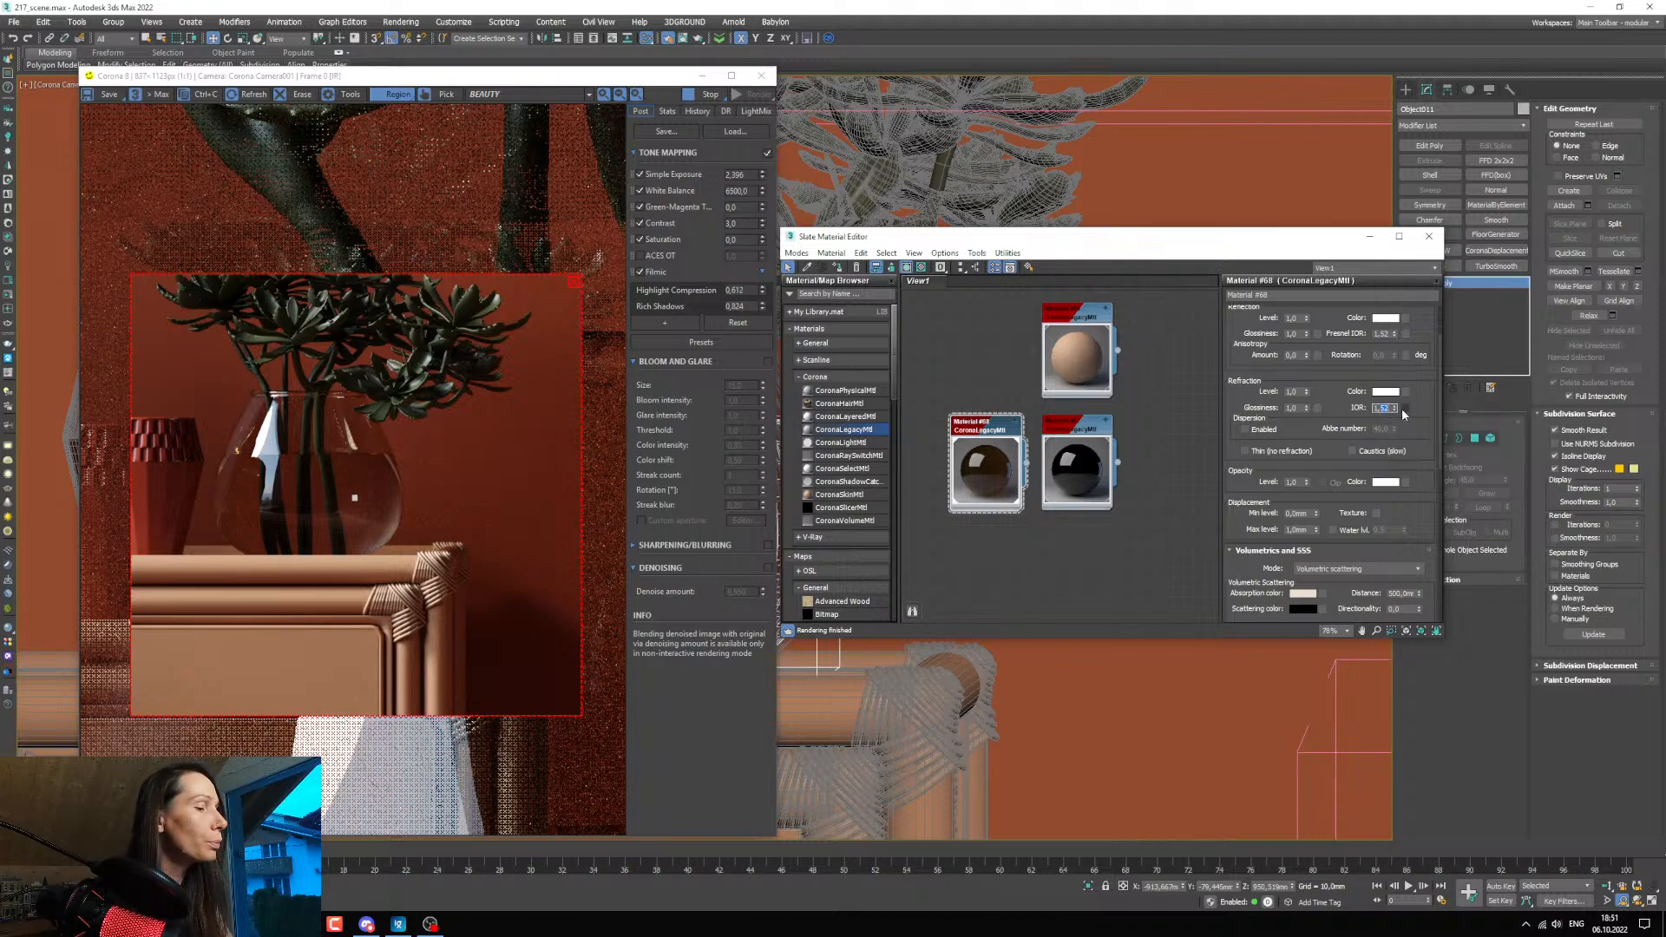
text(1,2)
key(Return)
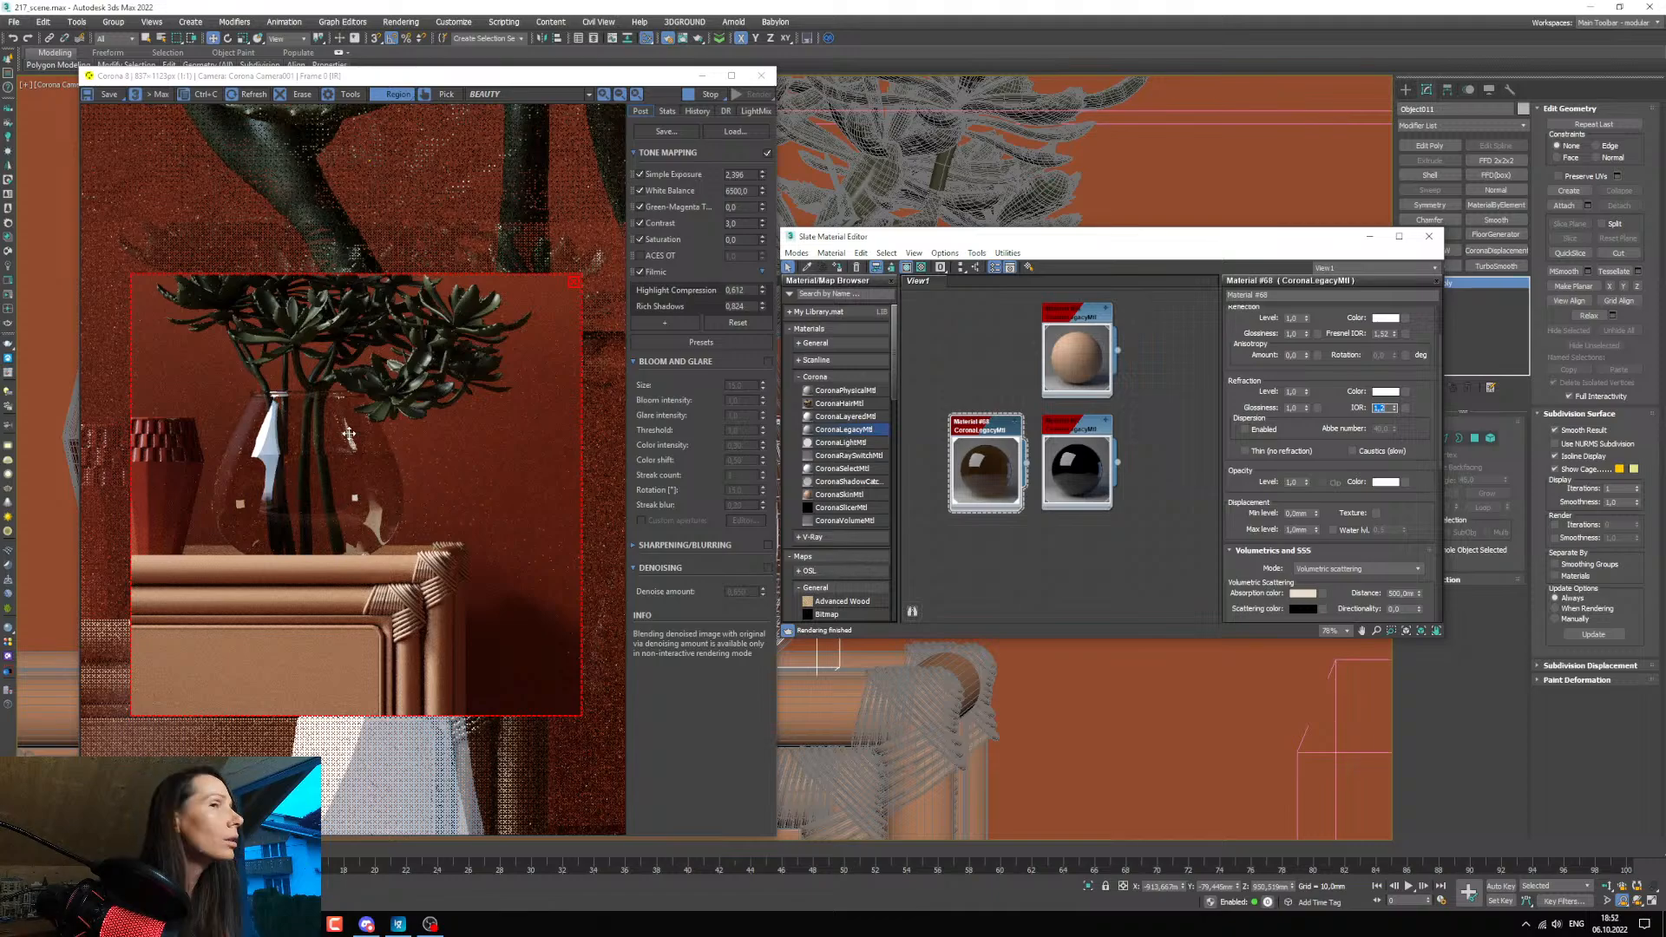
Remove the render region around the vase and restore the full camera framing so the whole scene renders.
scroll(278, 476, up, 3)
scroll(300, 471, down, 3)
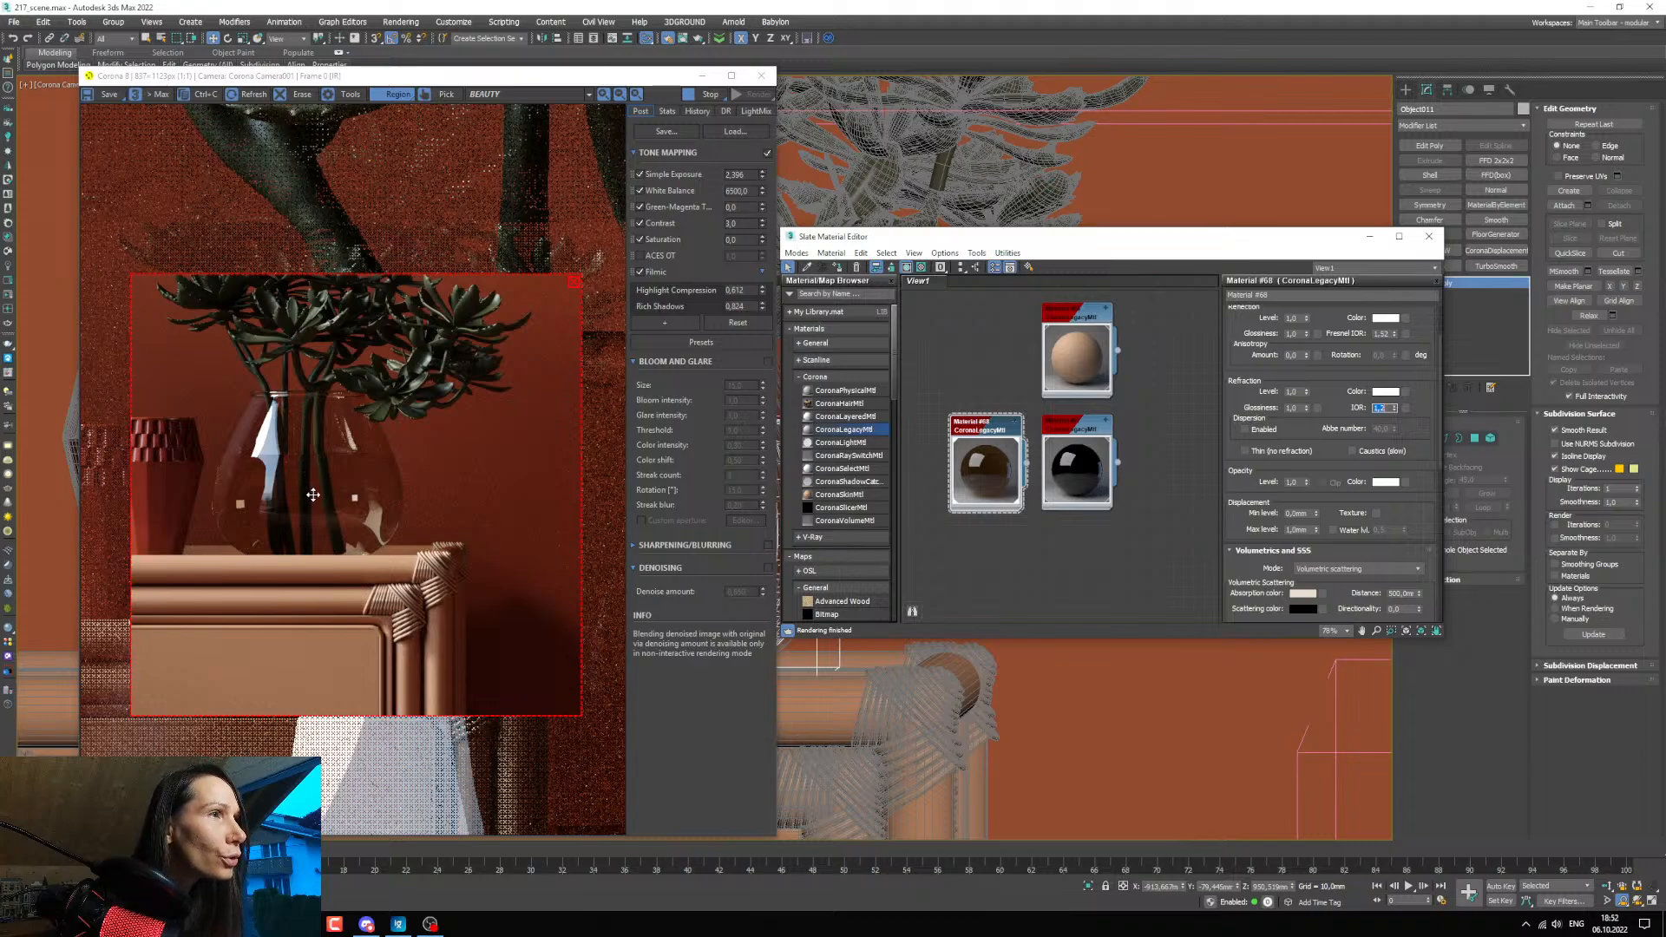
drag(316, 514, 332, 556)
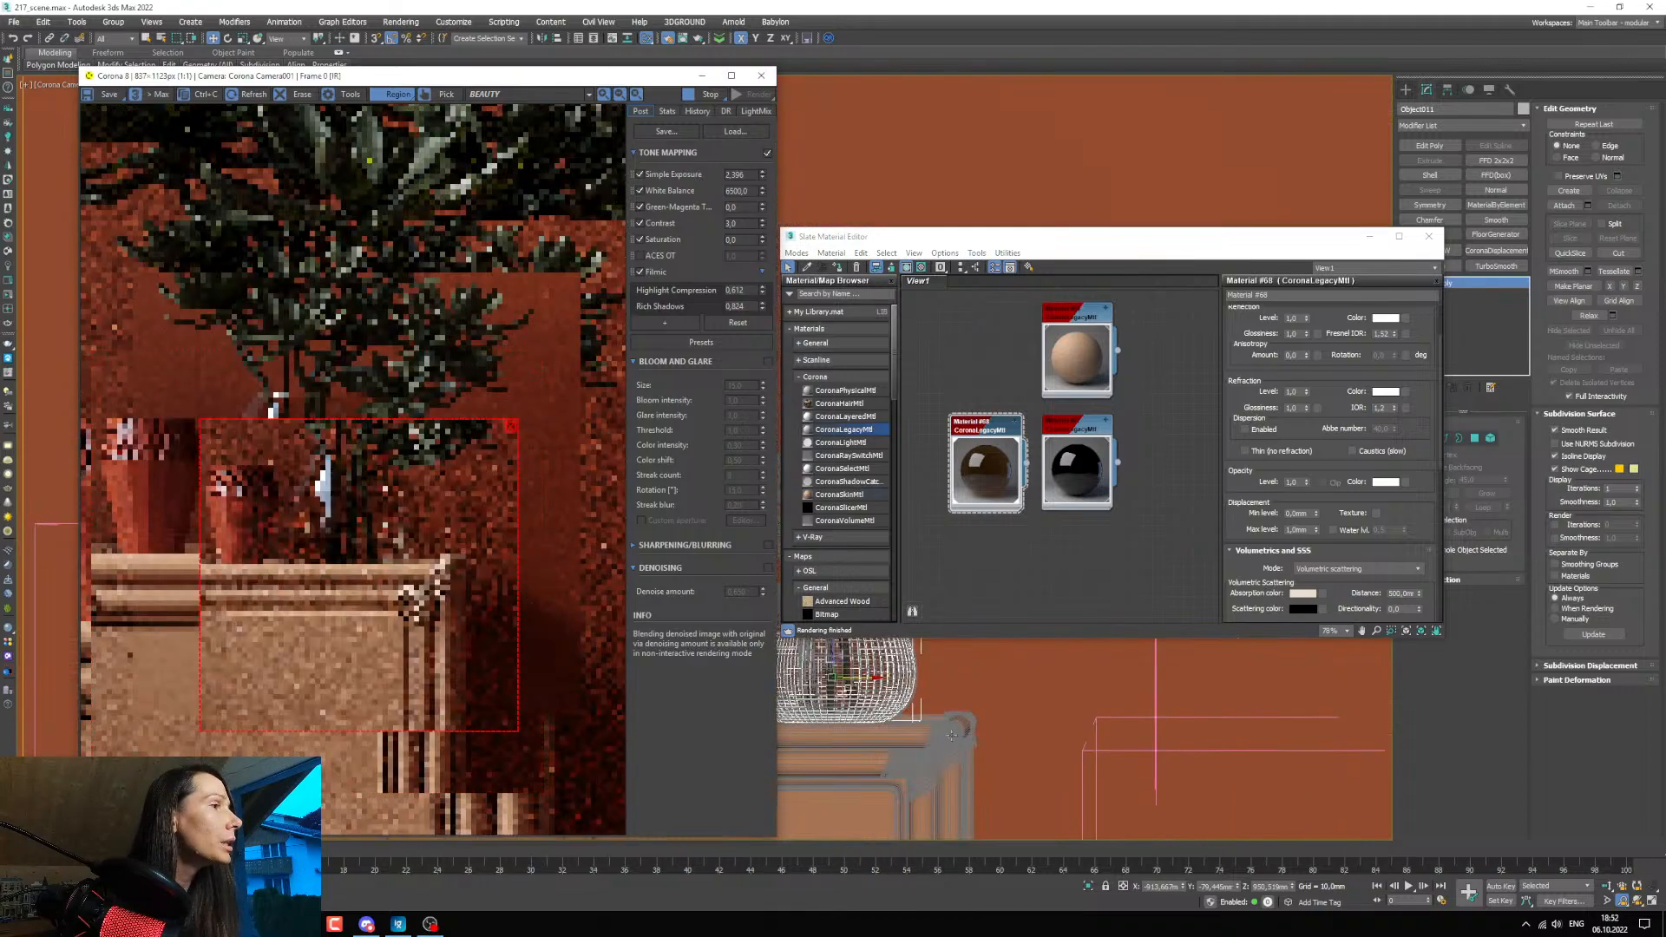
scroll(451, 564, down, 1)
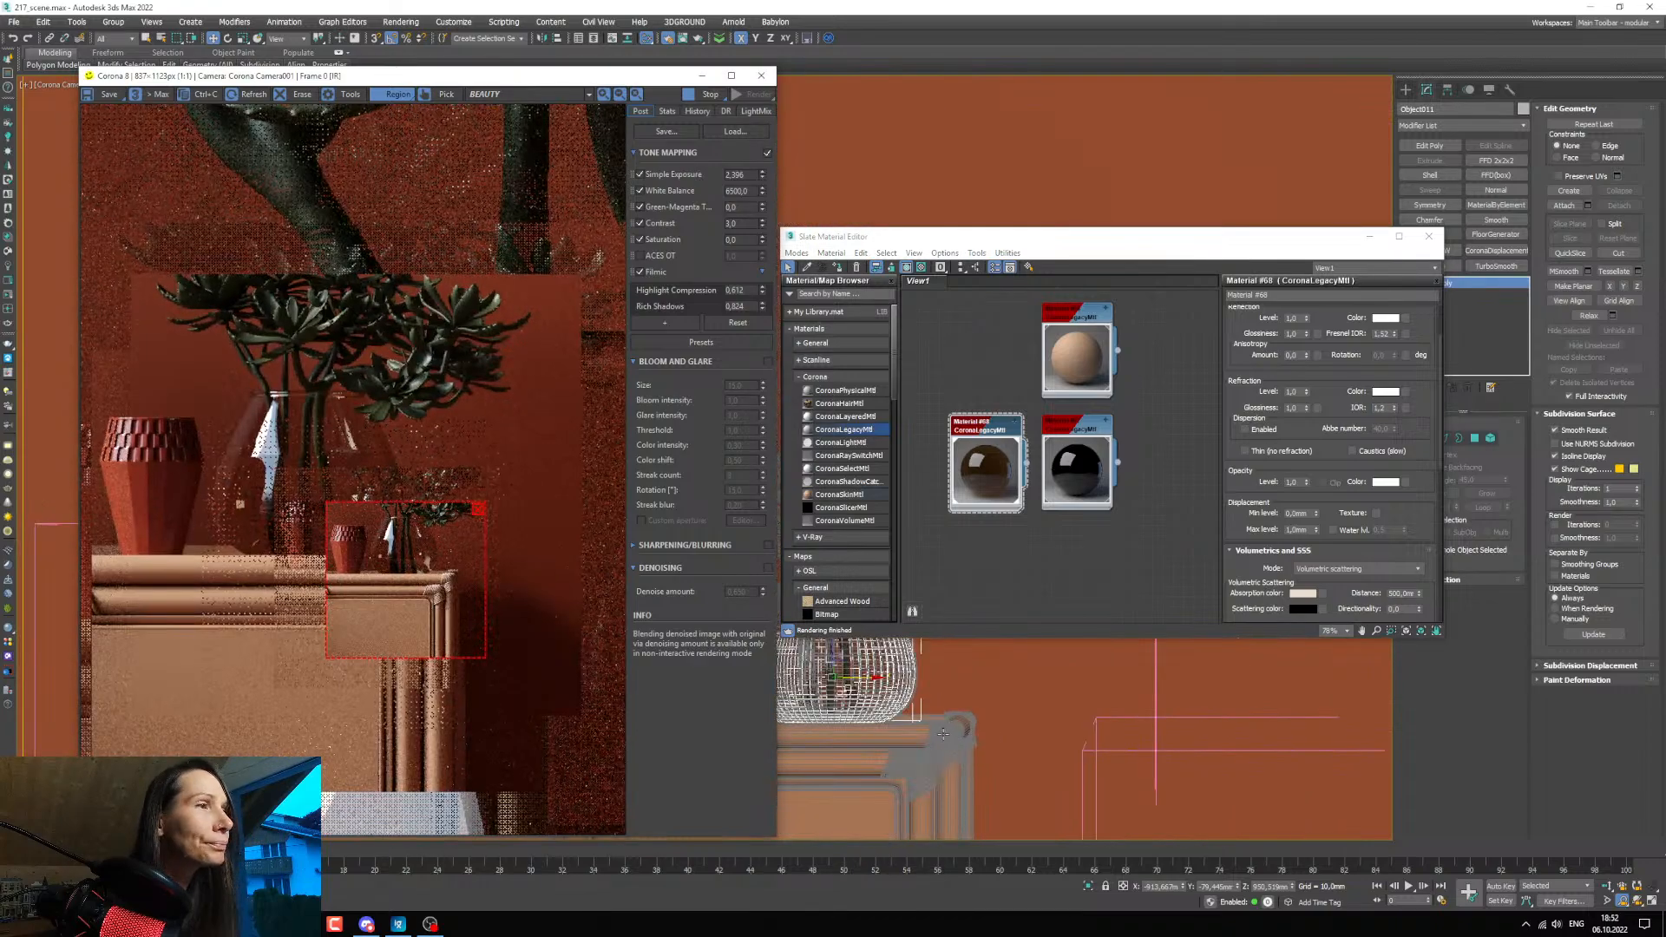
click(482, 509)
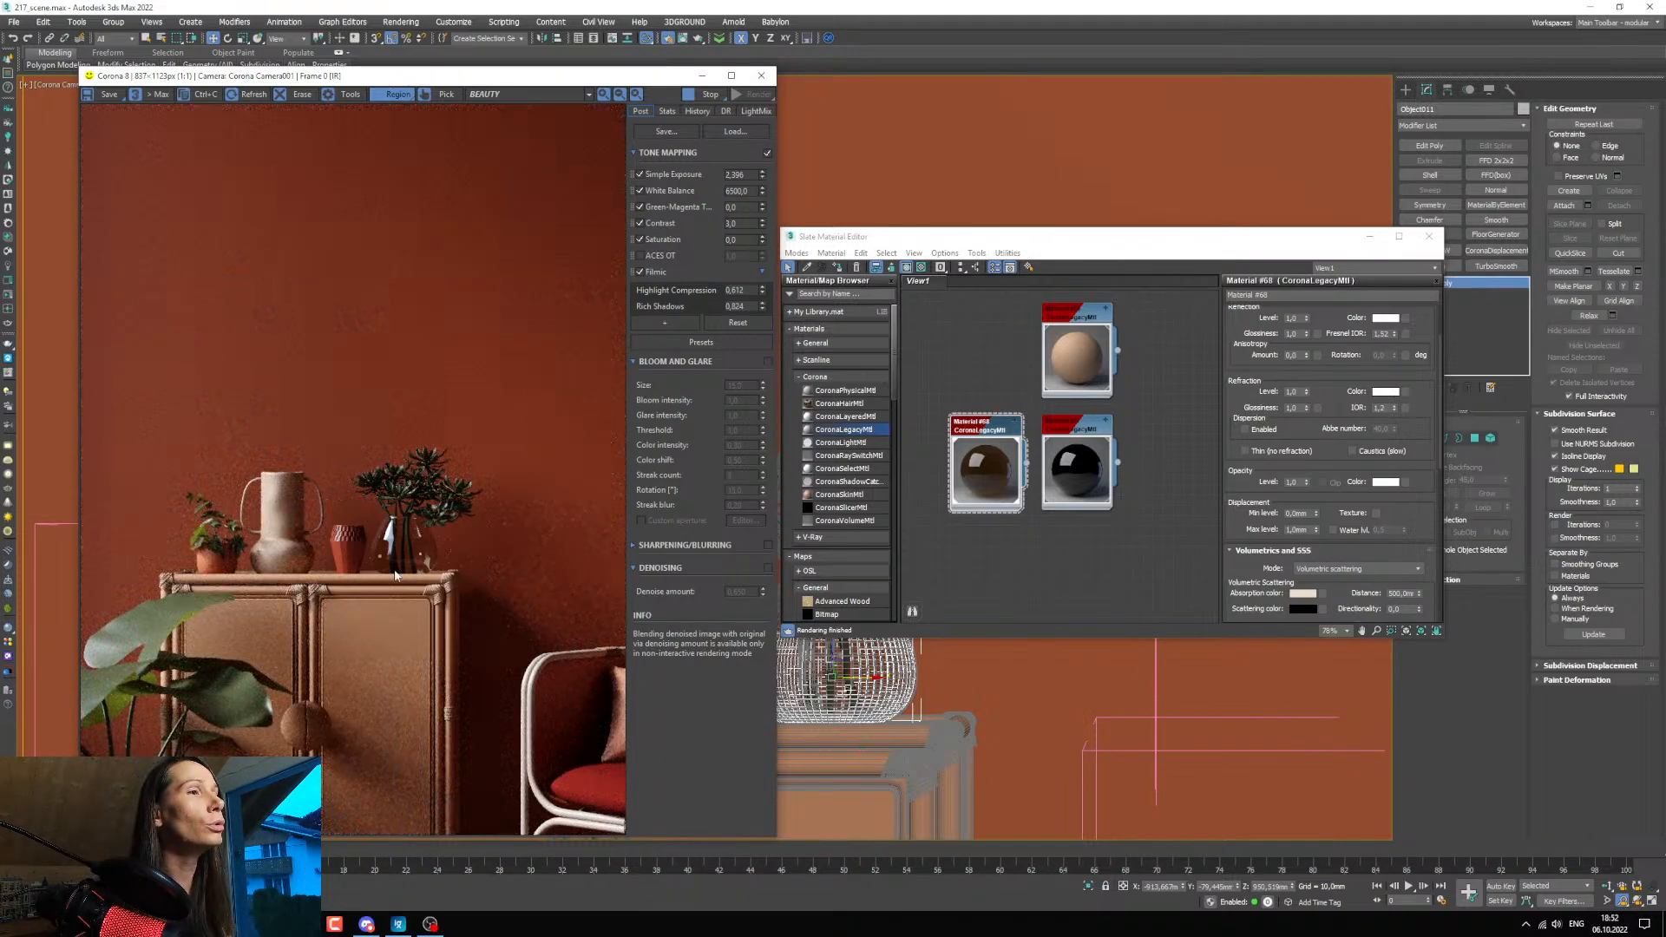
key(c)
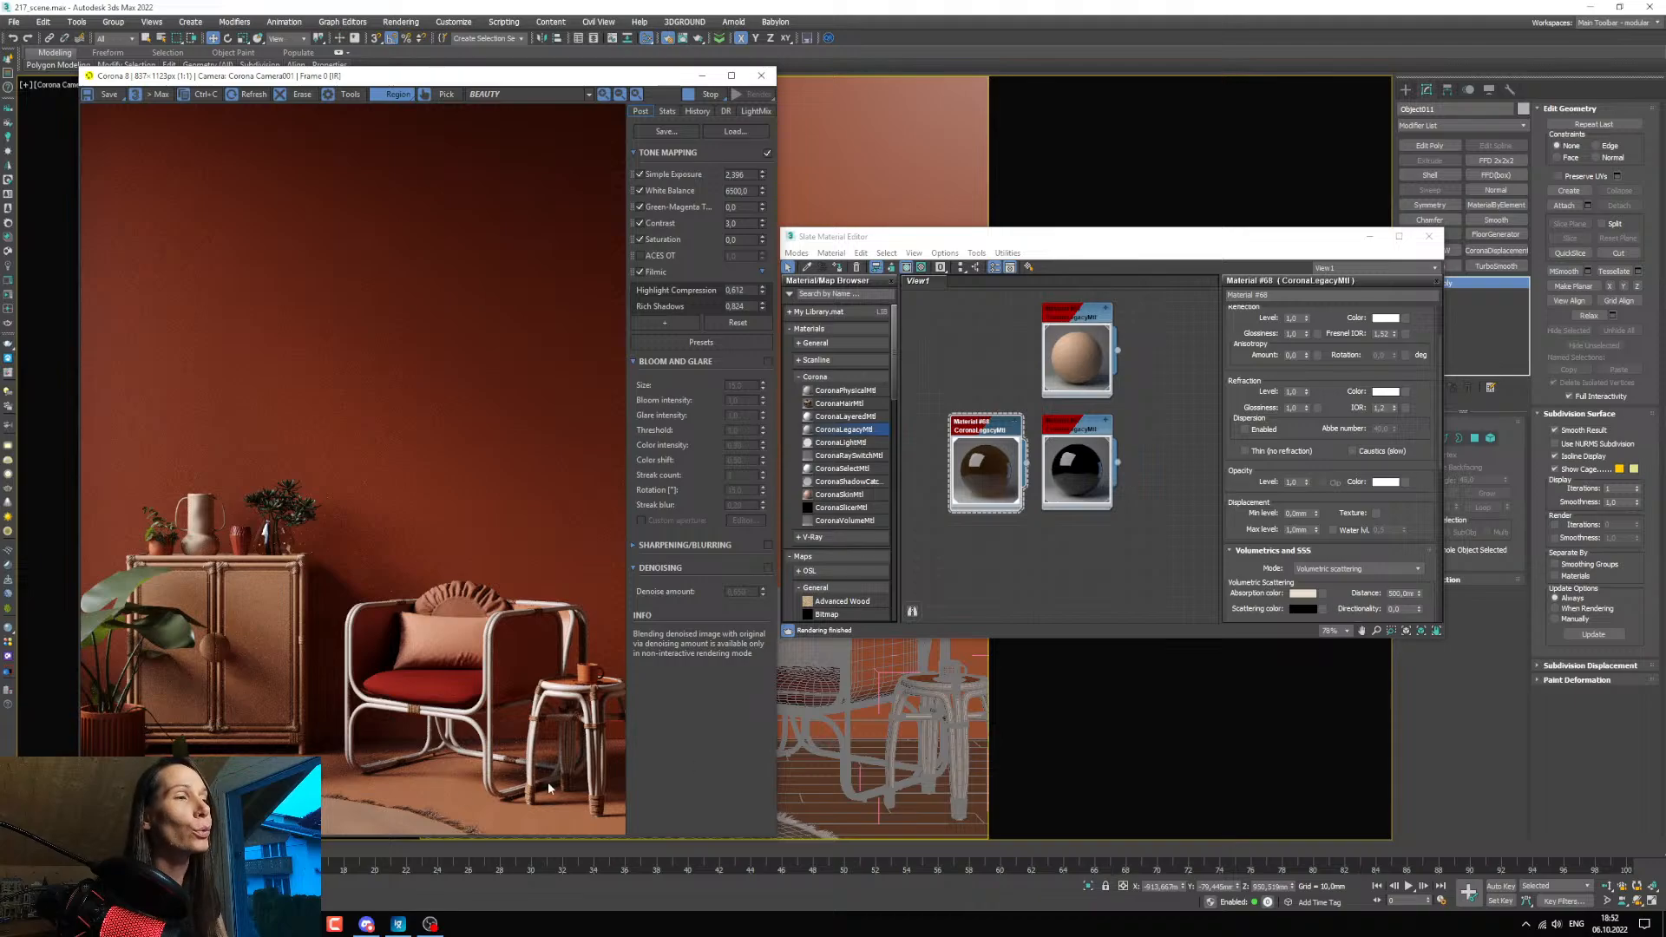
Pick the floor's material from the scene into the material editor and rename it as floor.
drag(937, 237, 975, 219)
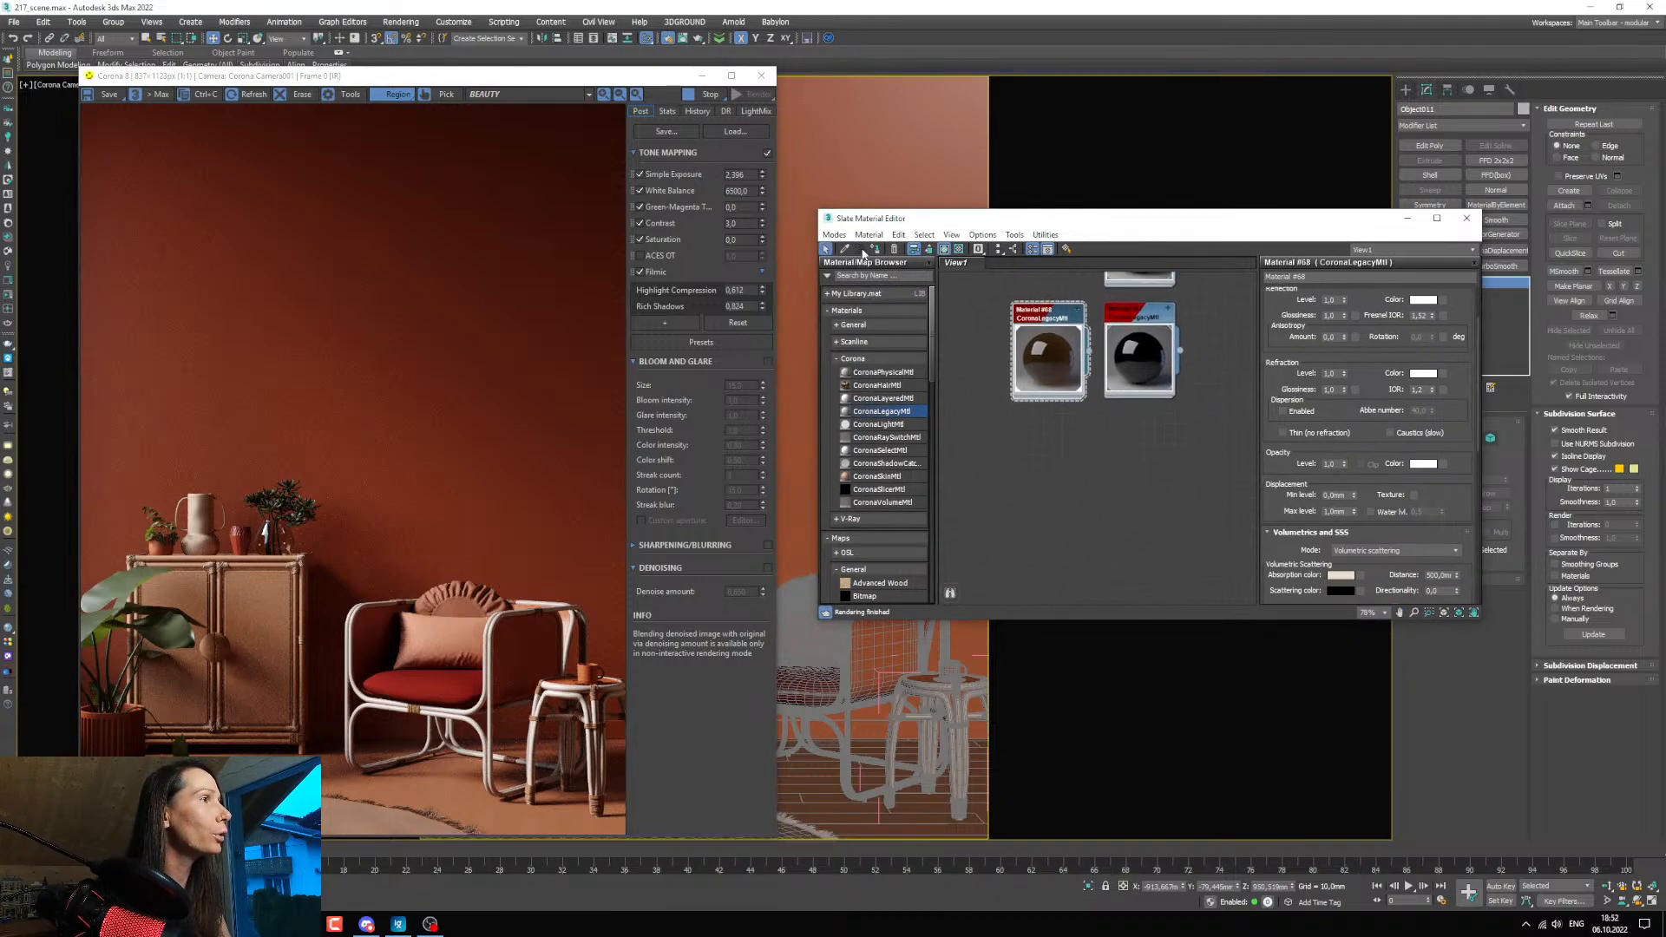
click(845, 249)
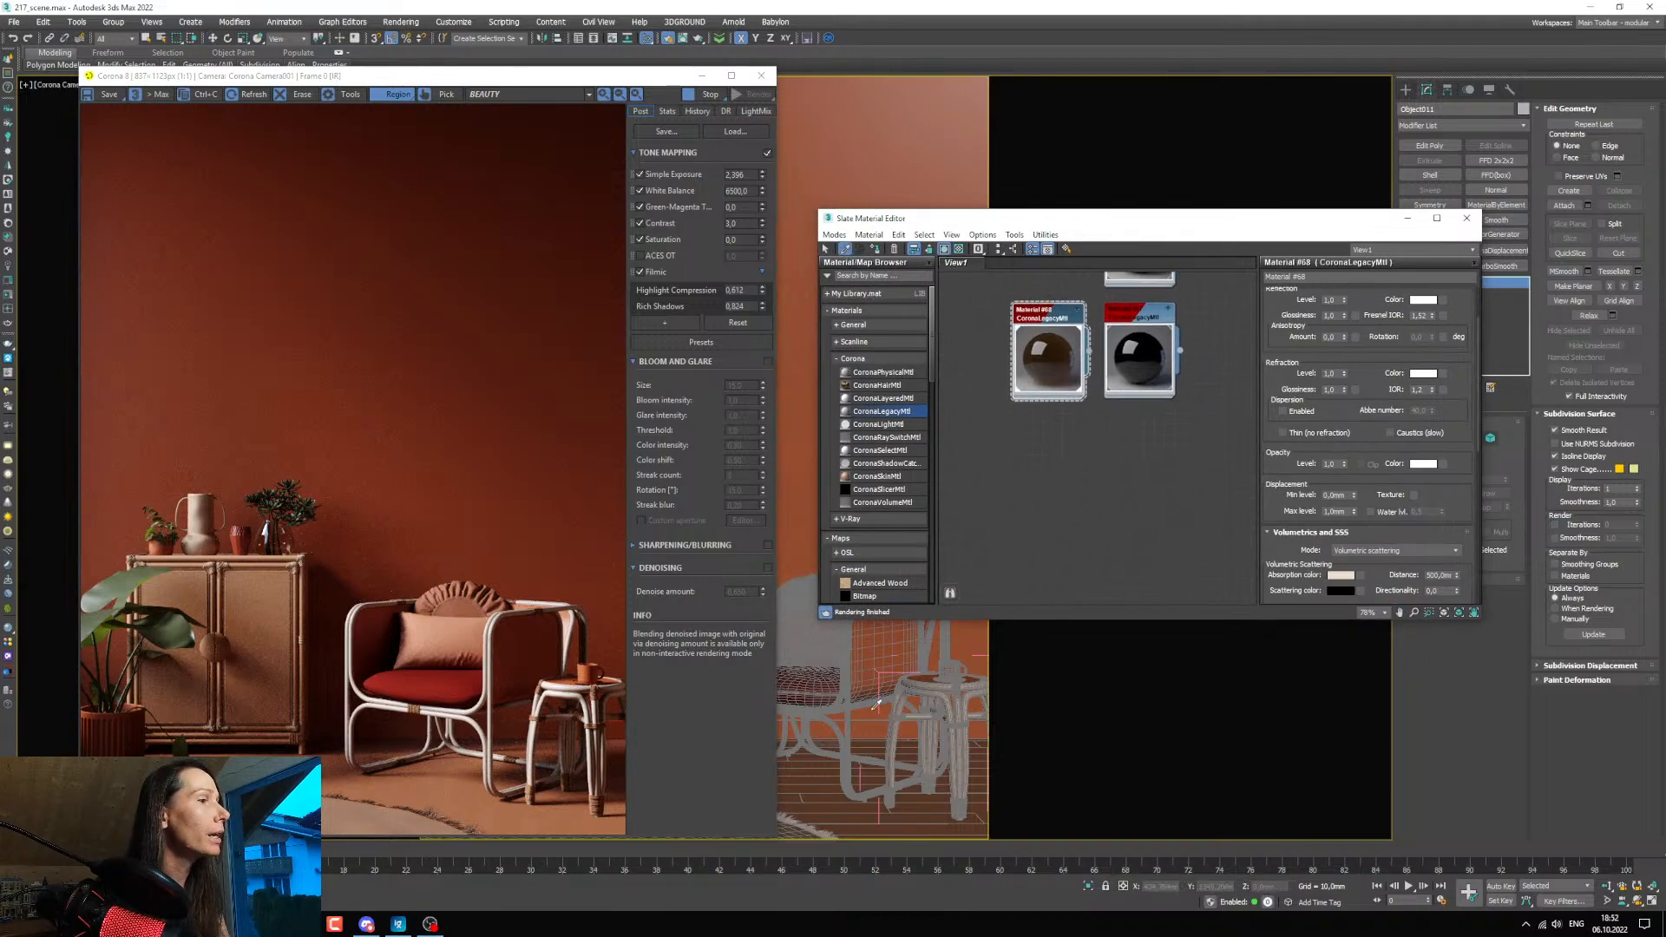
middle_drag(1053, 552, 1063, 434)
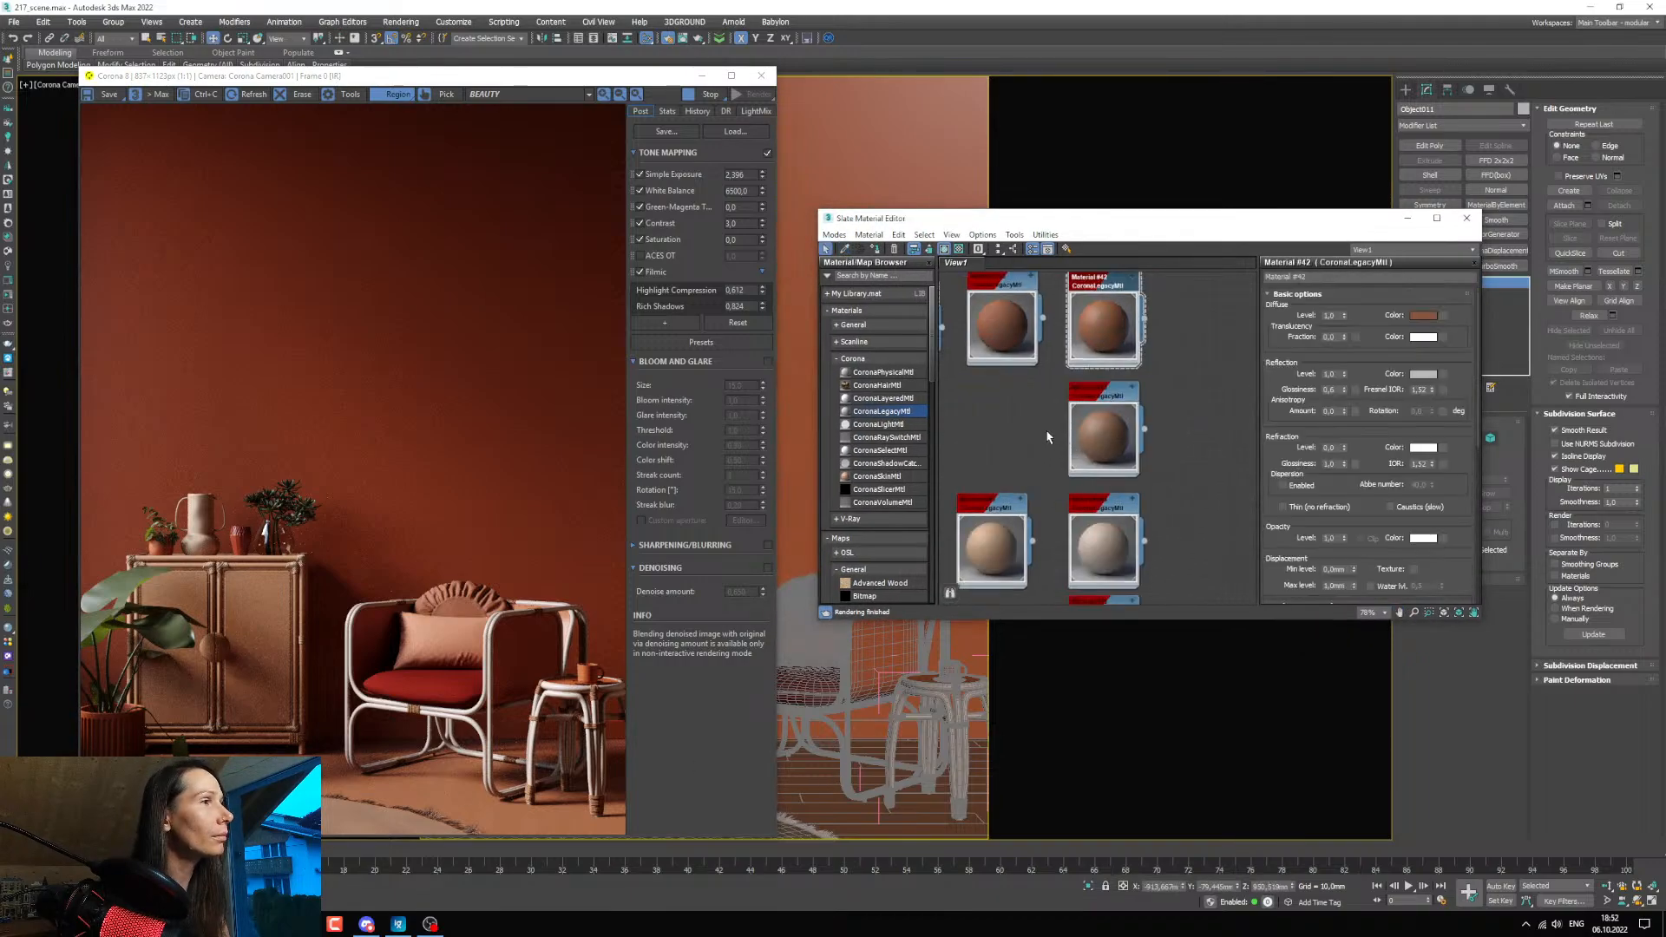
middle_drag(1108, 366, 1109, 484)
scroll(1077, 405, up, 1)
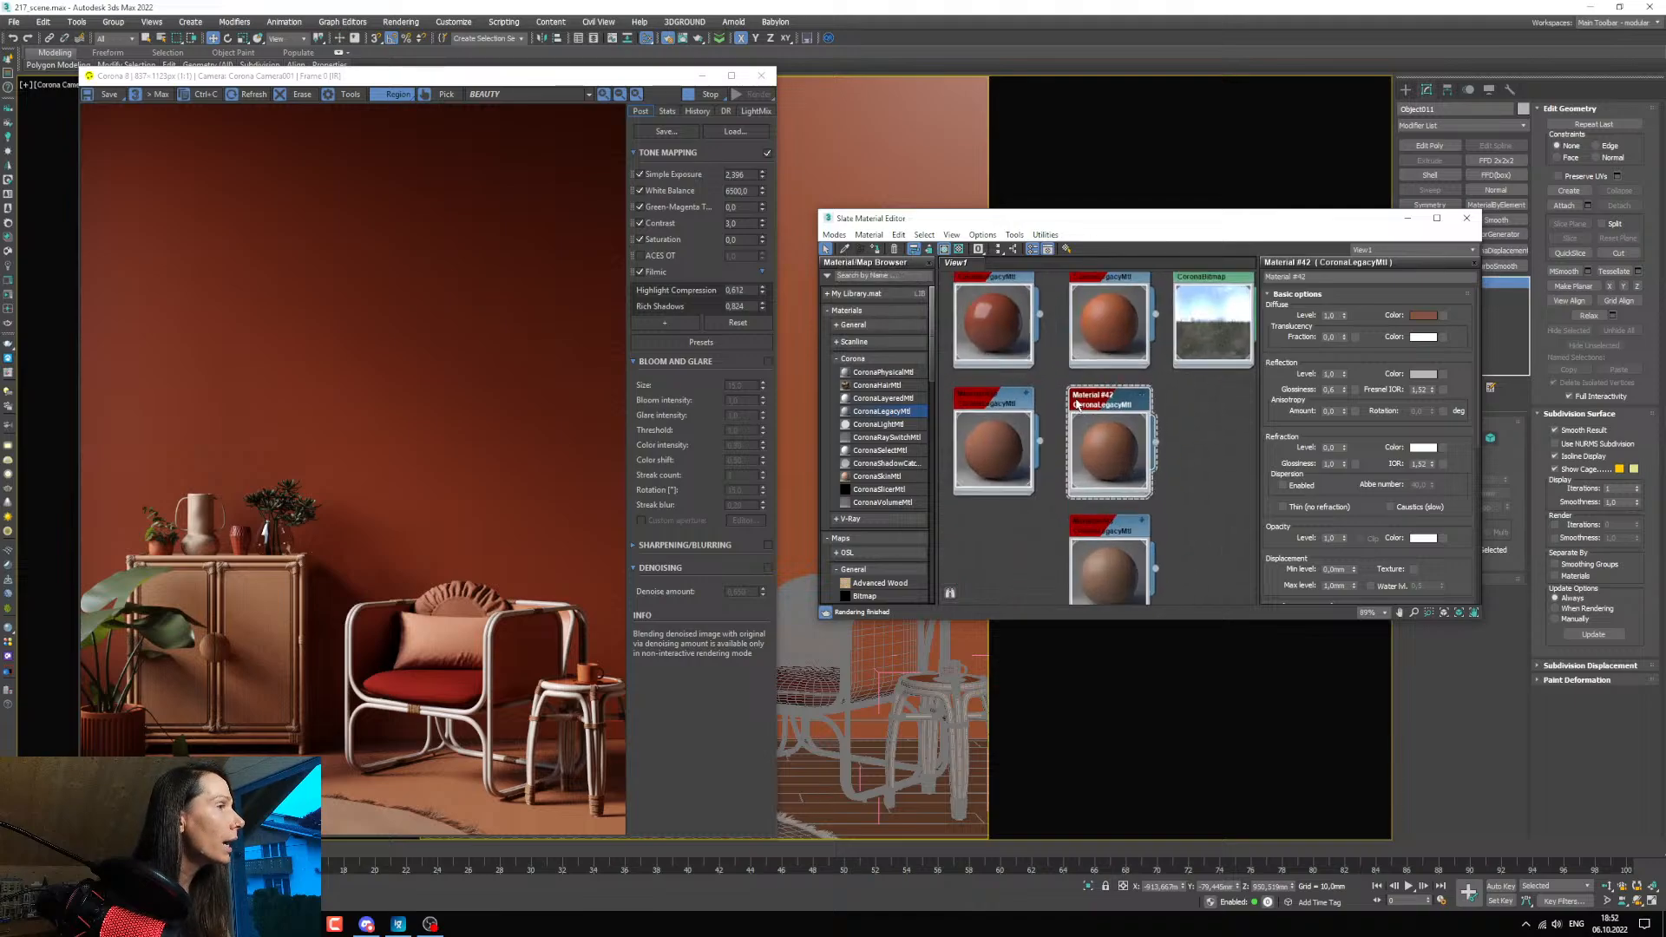
scroll(1133, 402, down, 3)
middle_drag(1129, 382, 1140, 450)
click(1319, 276)
text(f)
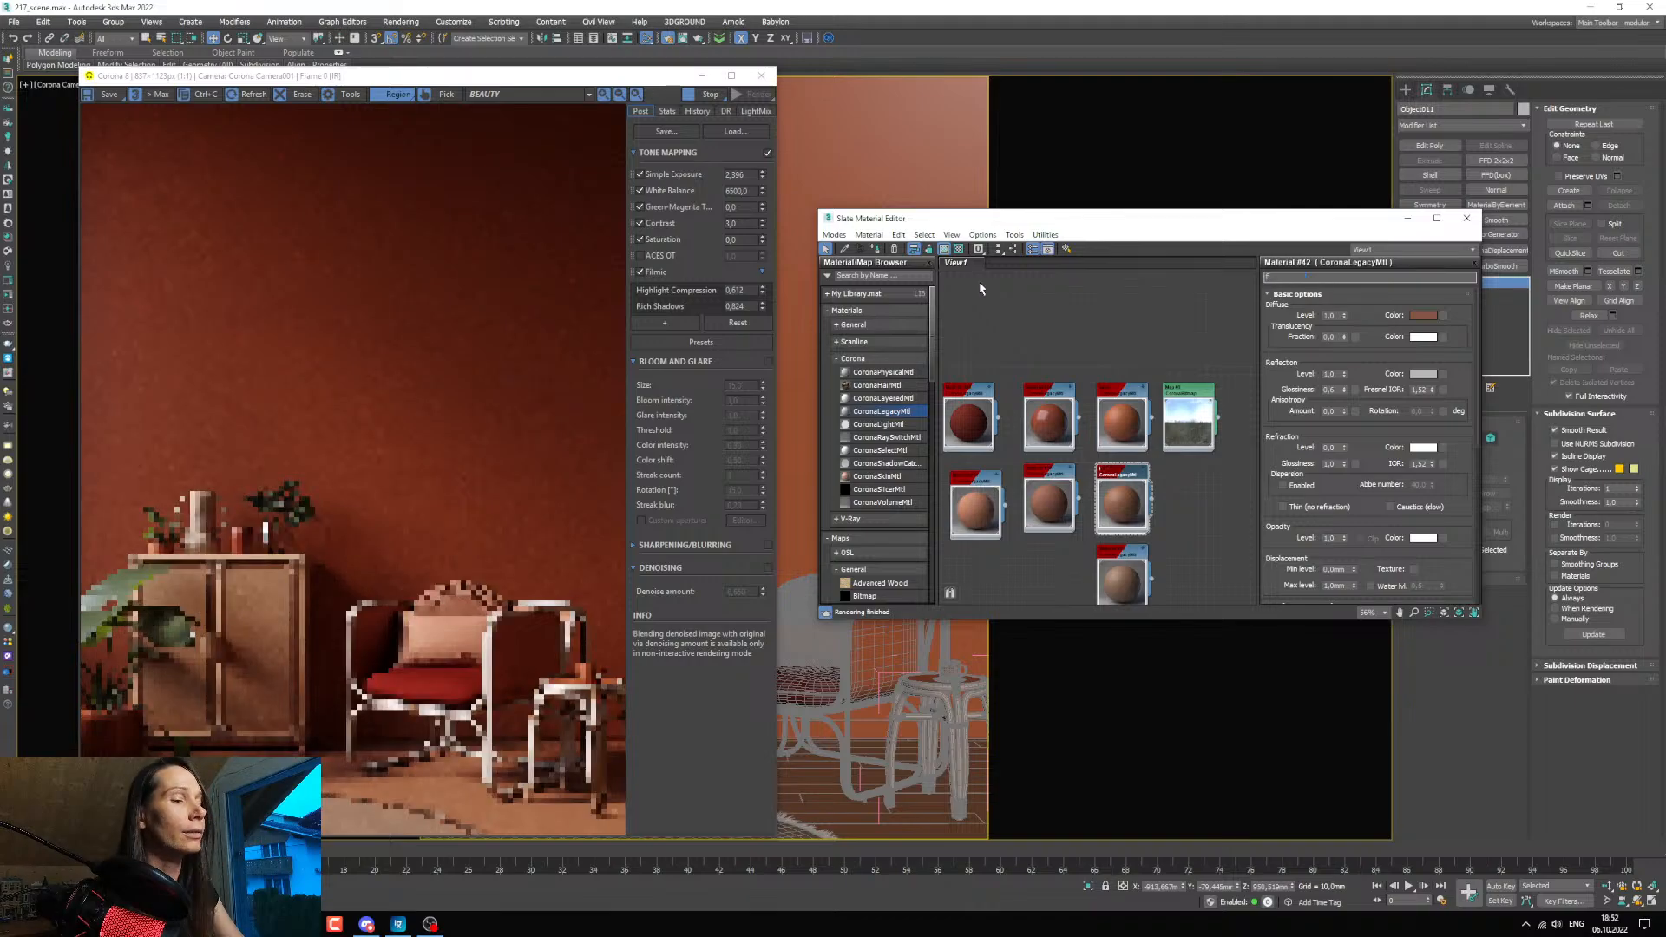
text(loor)
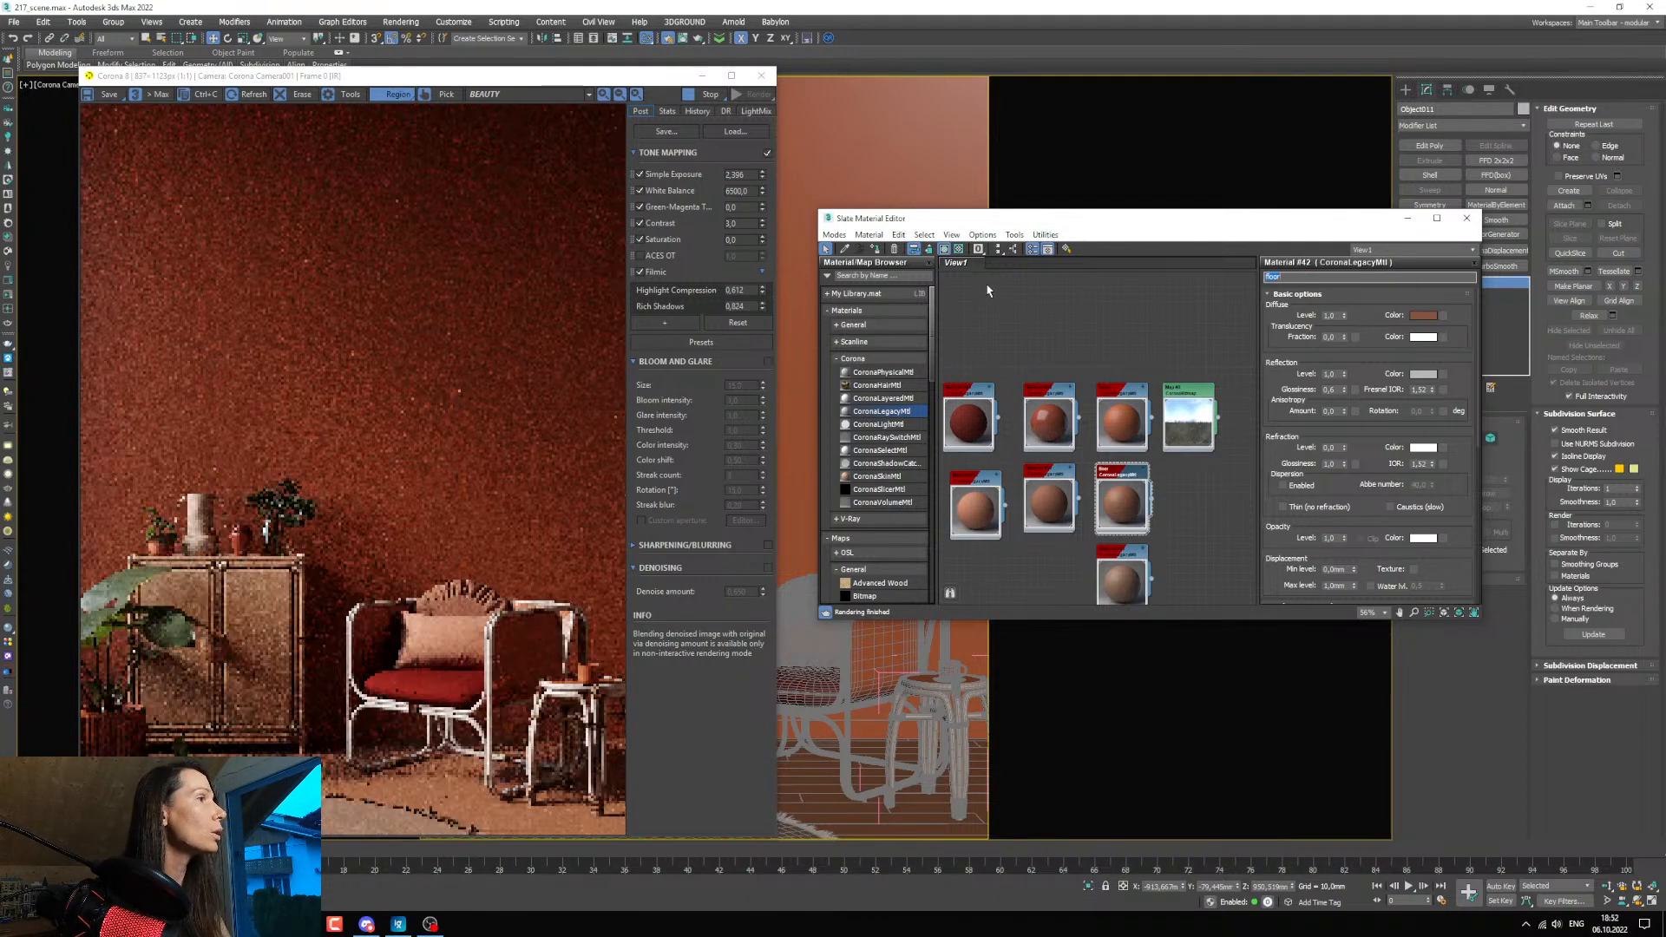
Move the floor material node away from the other materials into an empty area of the node view.
middle_drag(1109, 382, 1122, 456)
drag(1140, 563, 1018, 310)
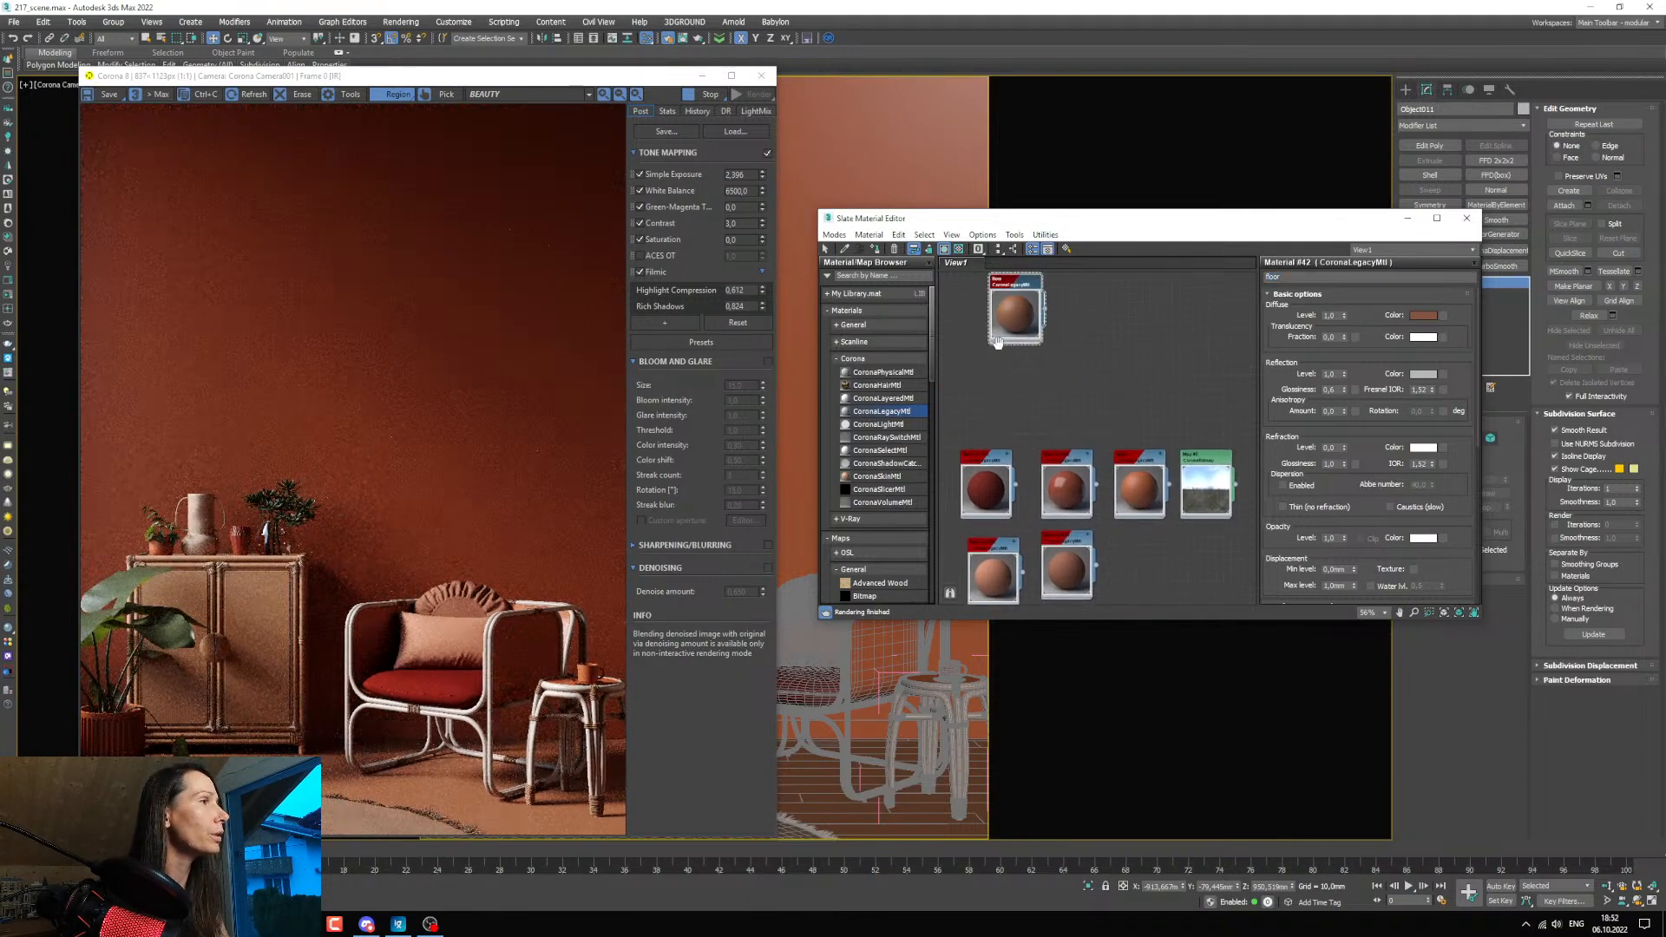
middle_drag(1018, 311, 1104, 478)
drag(1088, 476, 1059, 439)
middle_drag(1054, 485, 1067, 483)
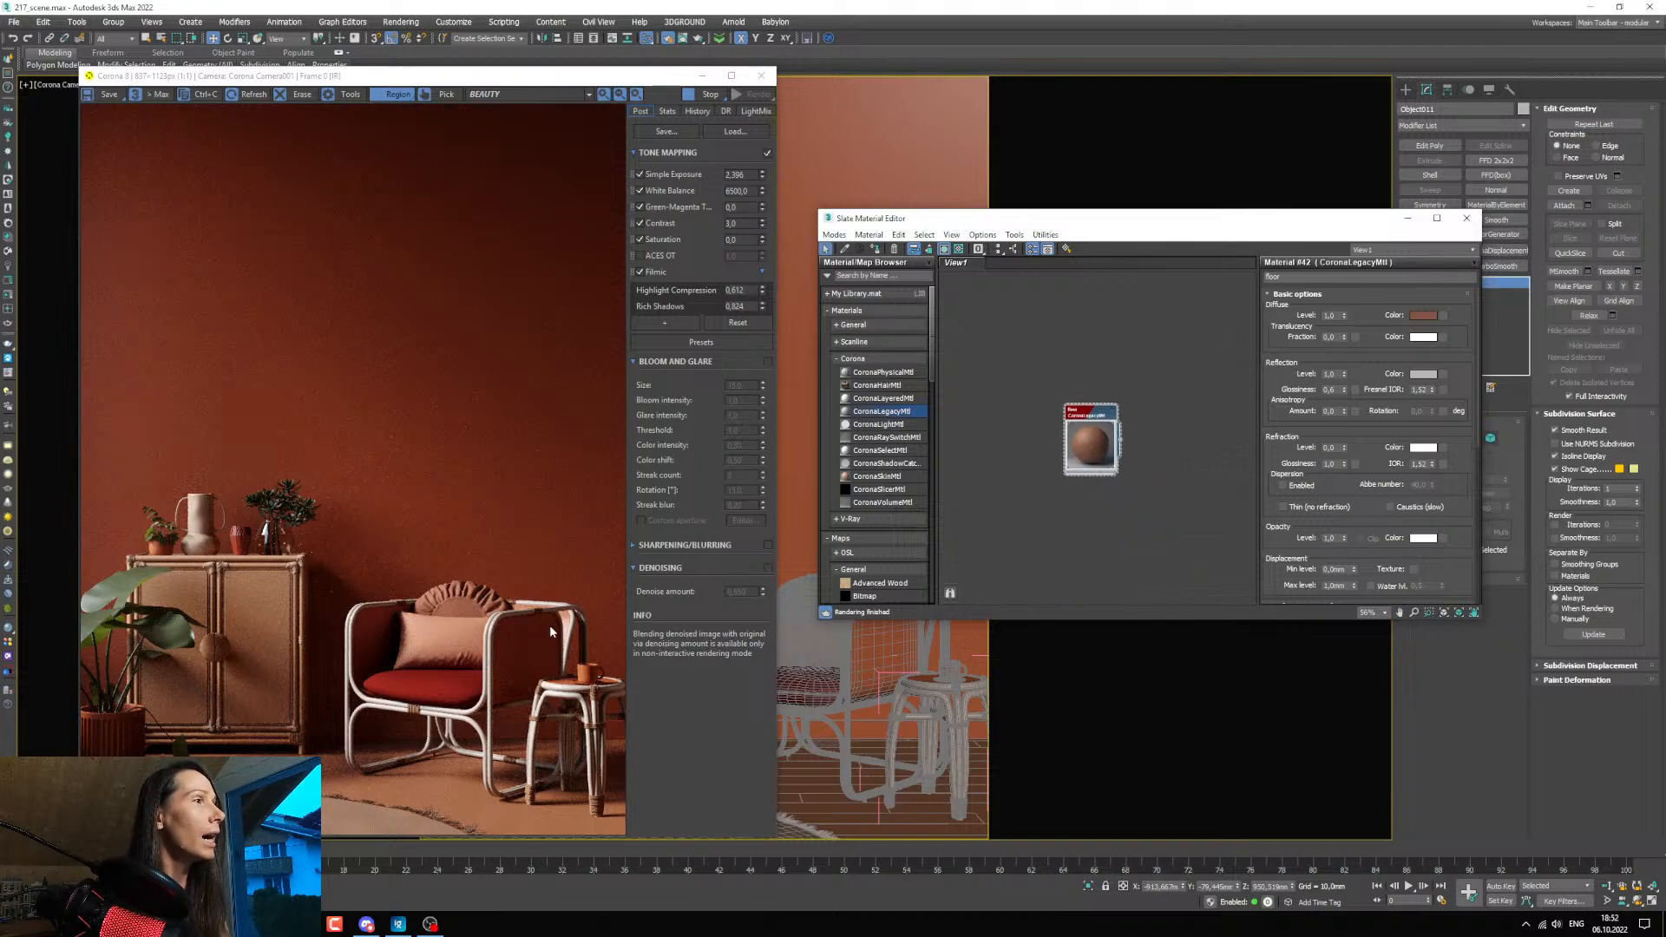
Select the plank floor object and add a MultiTexture map beside the floor material.
click(816, 733)
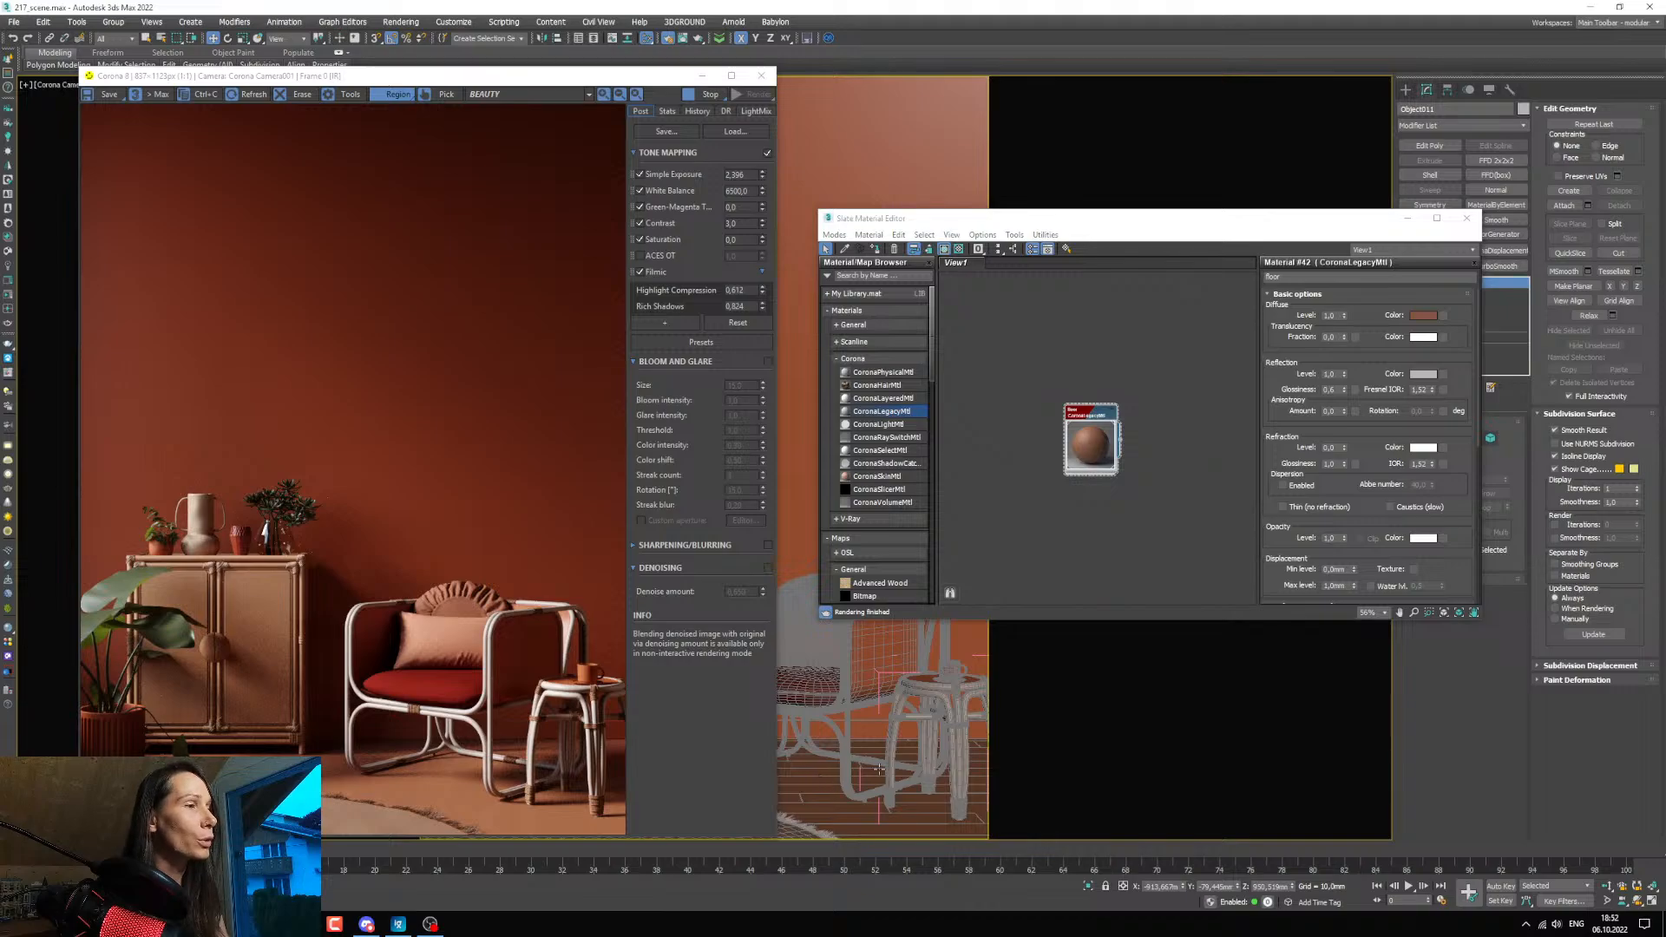
drag(1192, 226, 857, 201)
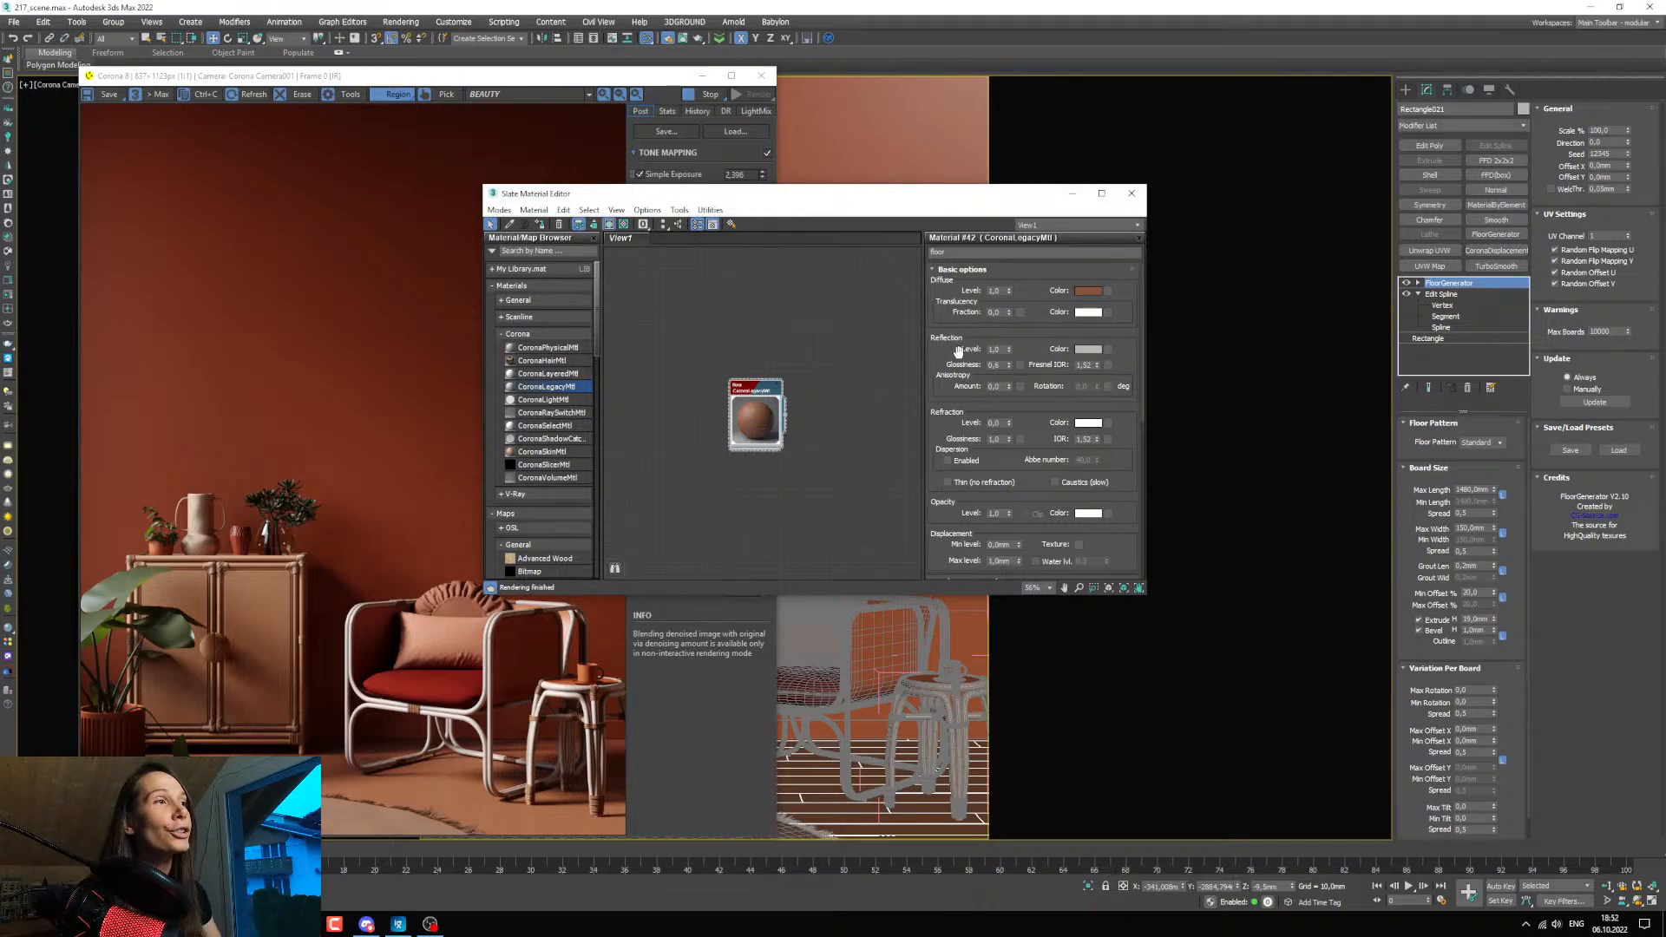
scroll(555, 408, down, 3)
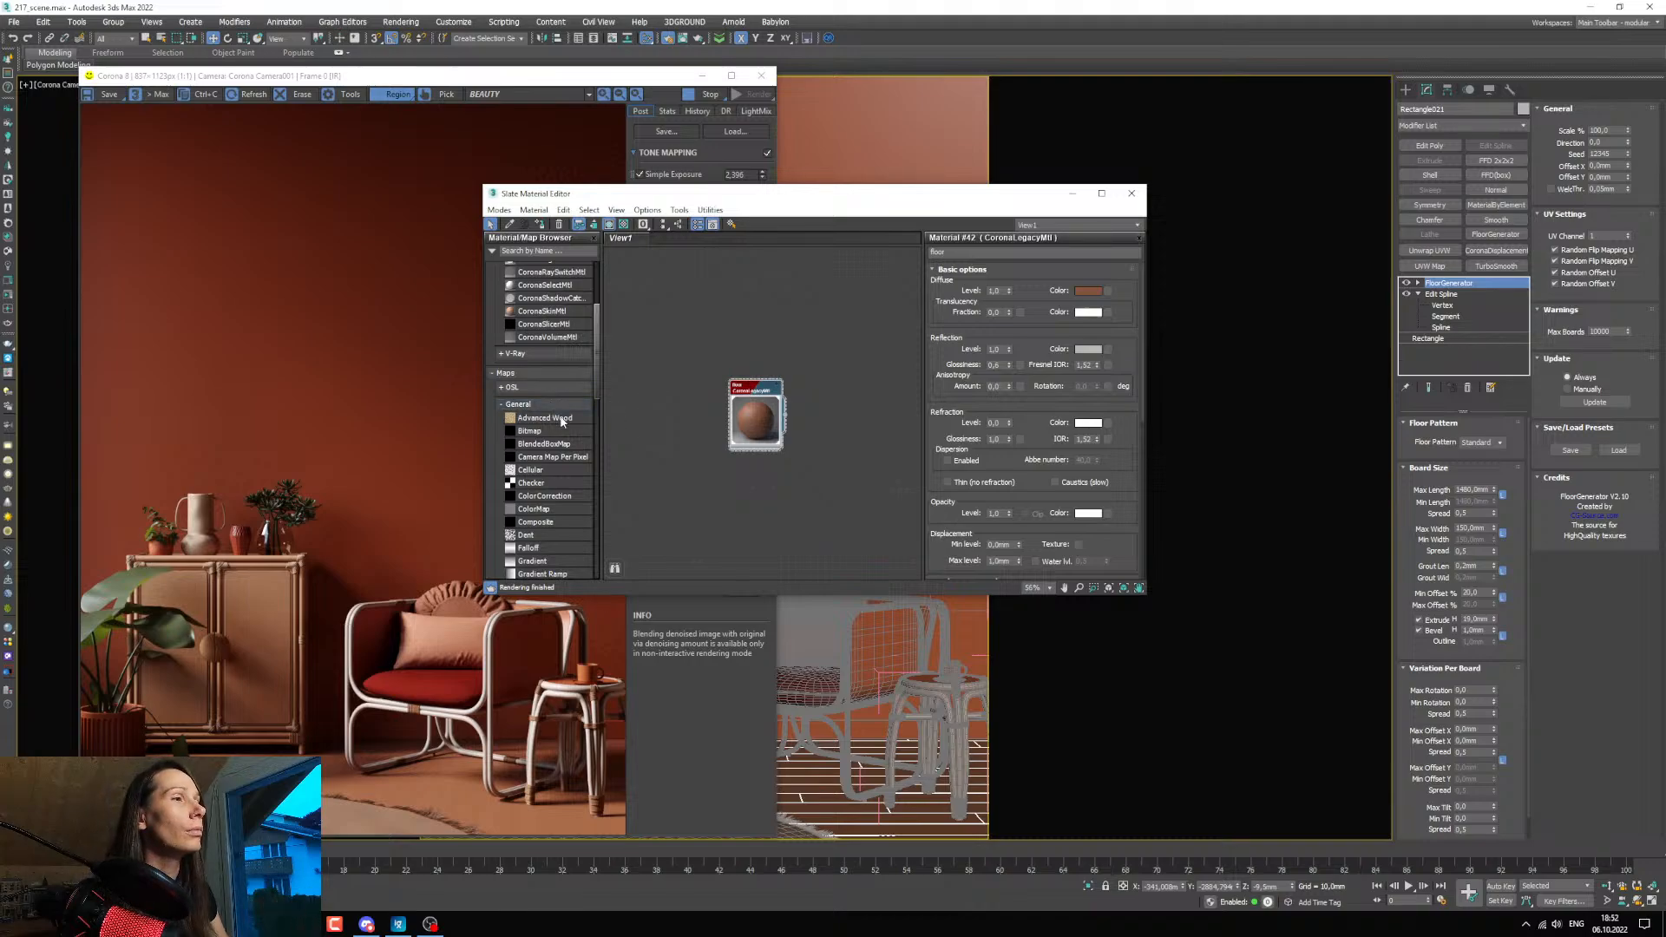
scroll(561, 420, down, 4)
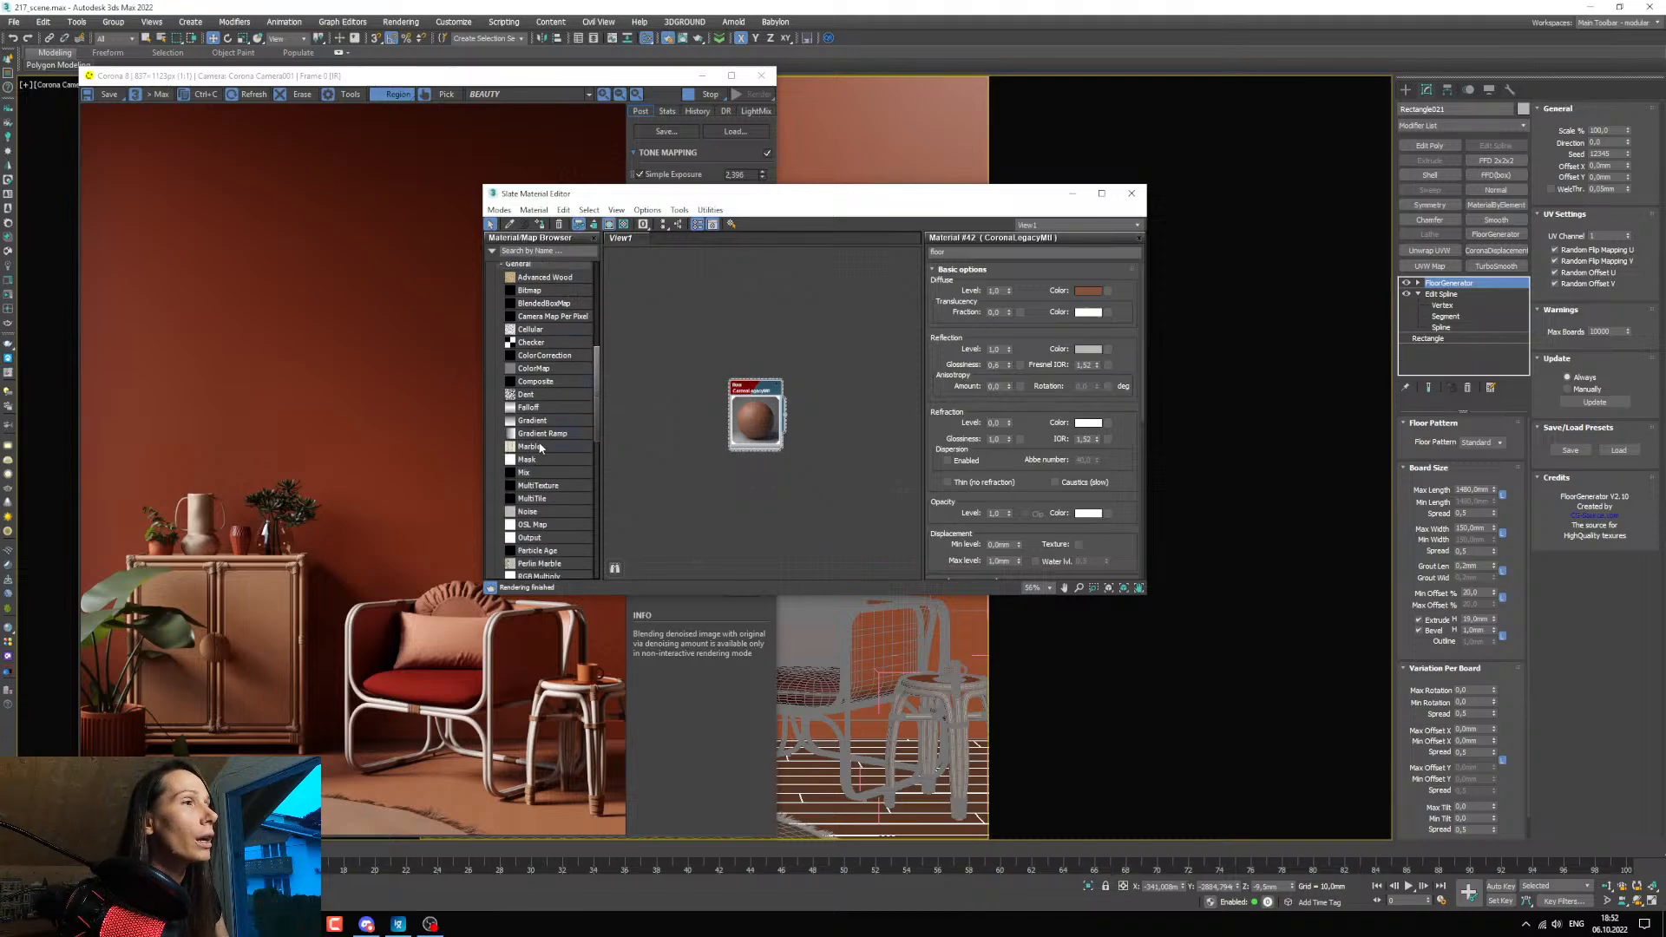
drag(539, 485, 672, 434)
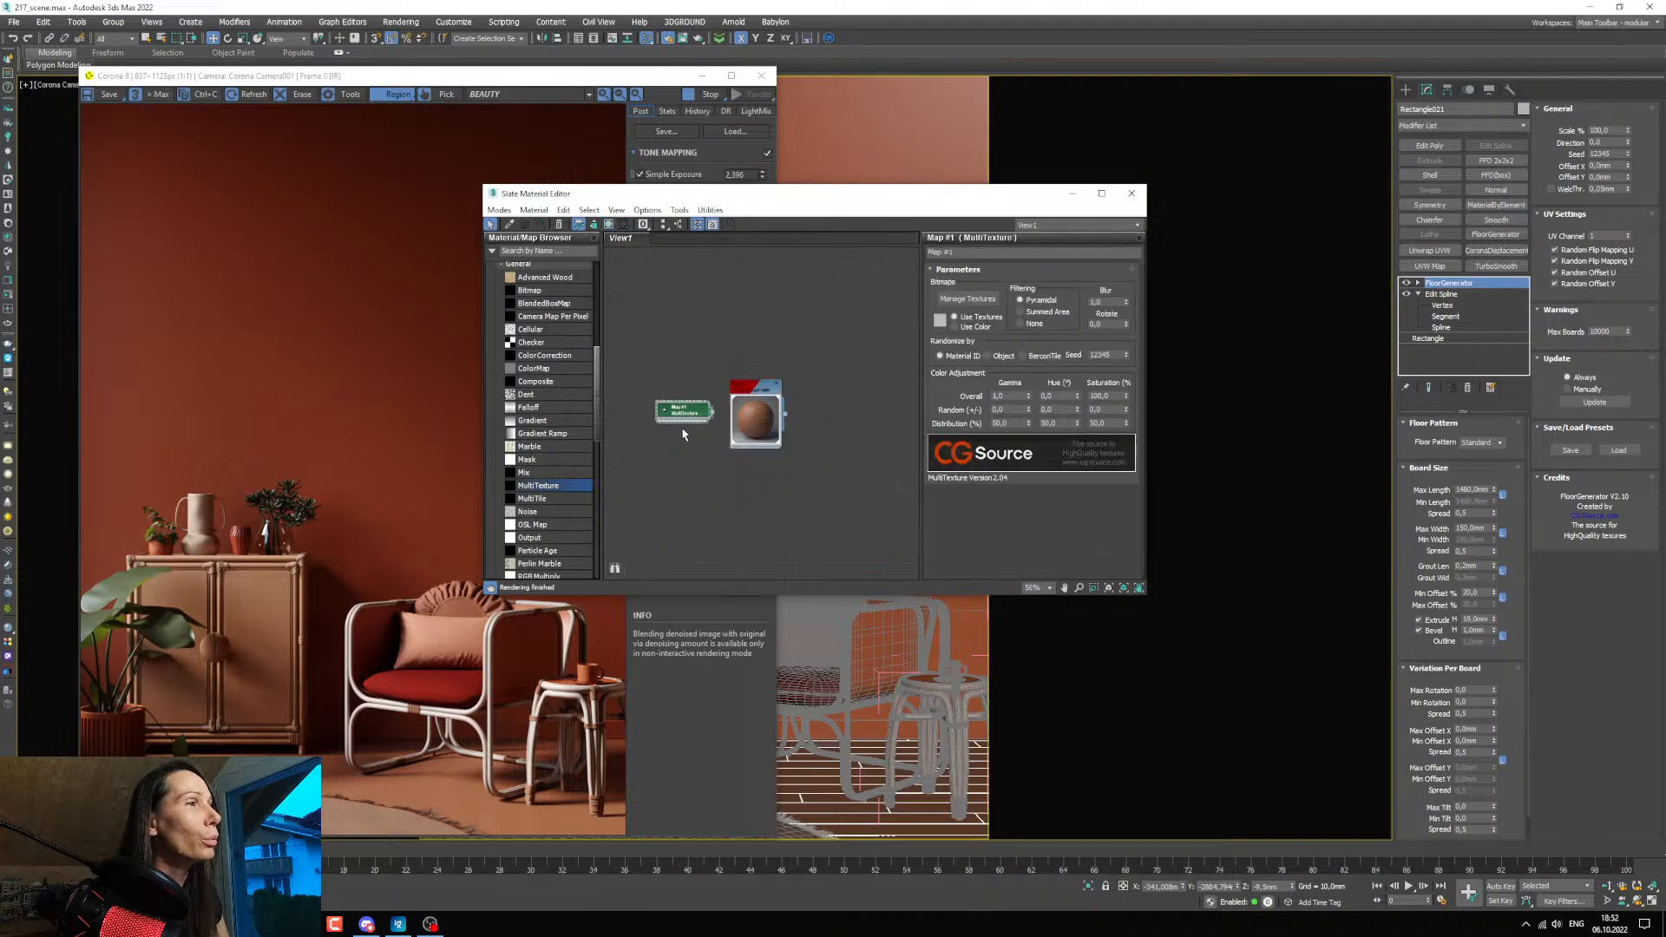
middle_drag(681, 427, 676, 448)
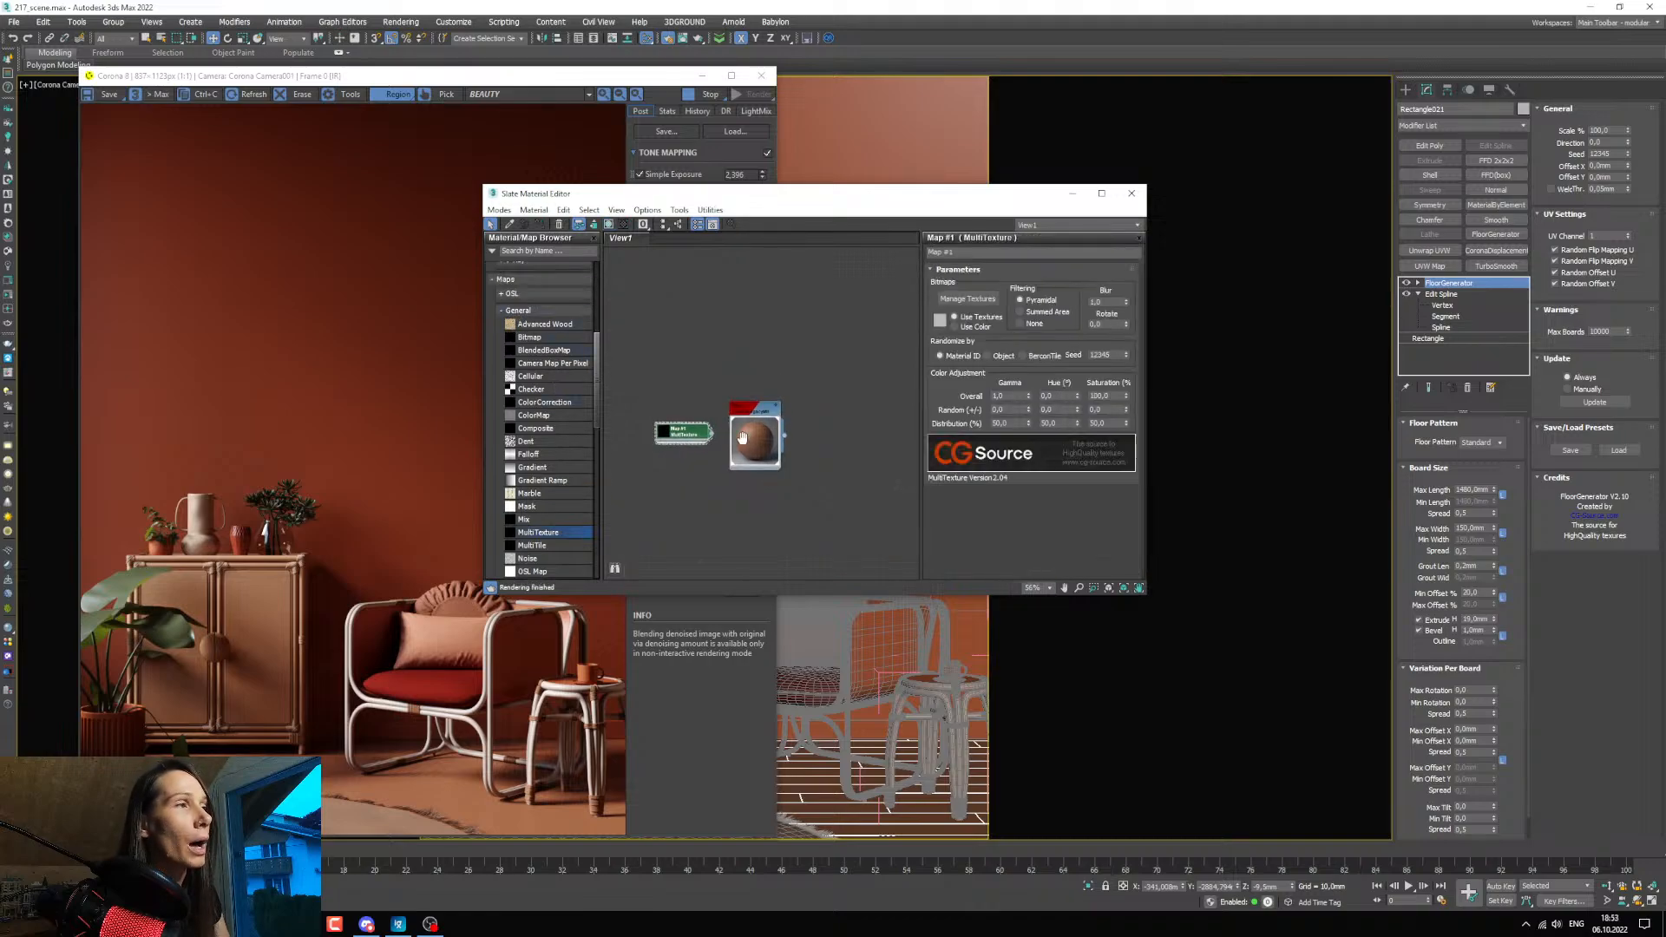
Open the MultiTexture map's parameters and load all the wood-floorboards-oak_0126-01 plank textures from the texture folder into it.
scroll(675, 448, up, 2)
double_click(672, 449)
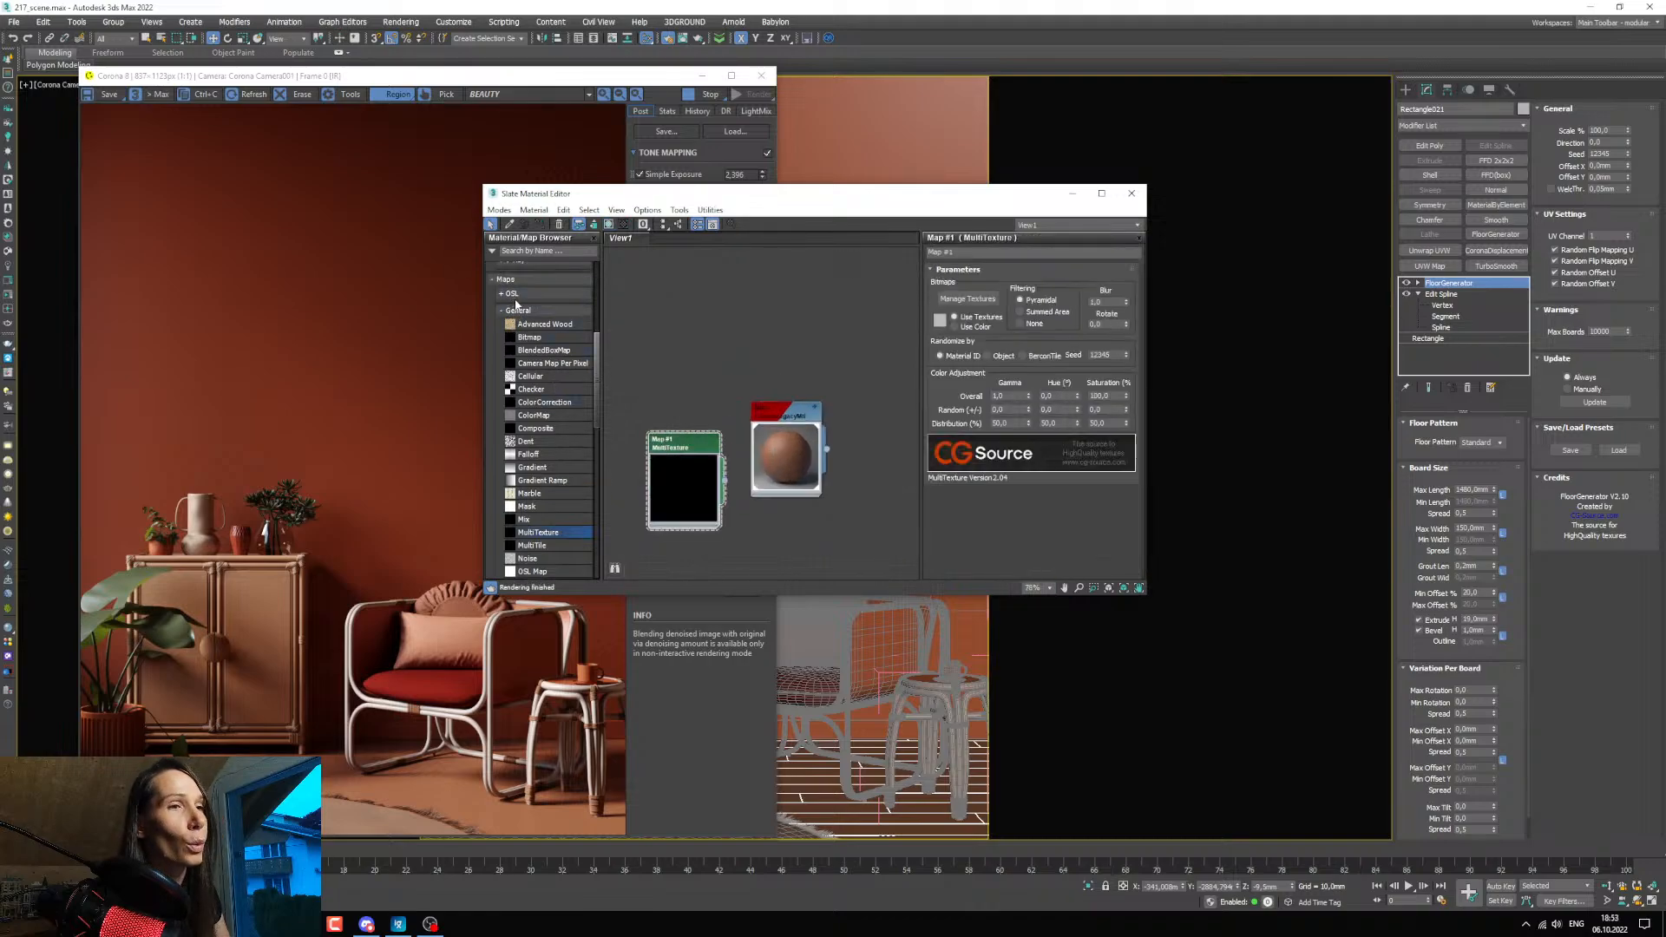
drag(690, 465, 640, 444)
middle_drag(686, 474, 705, 469)
click(968, 298)
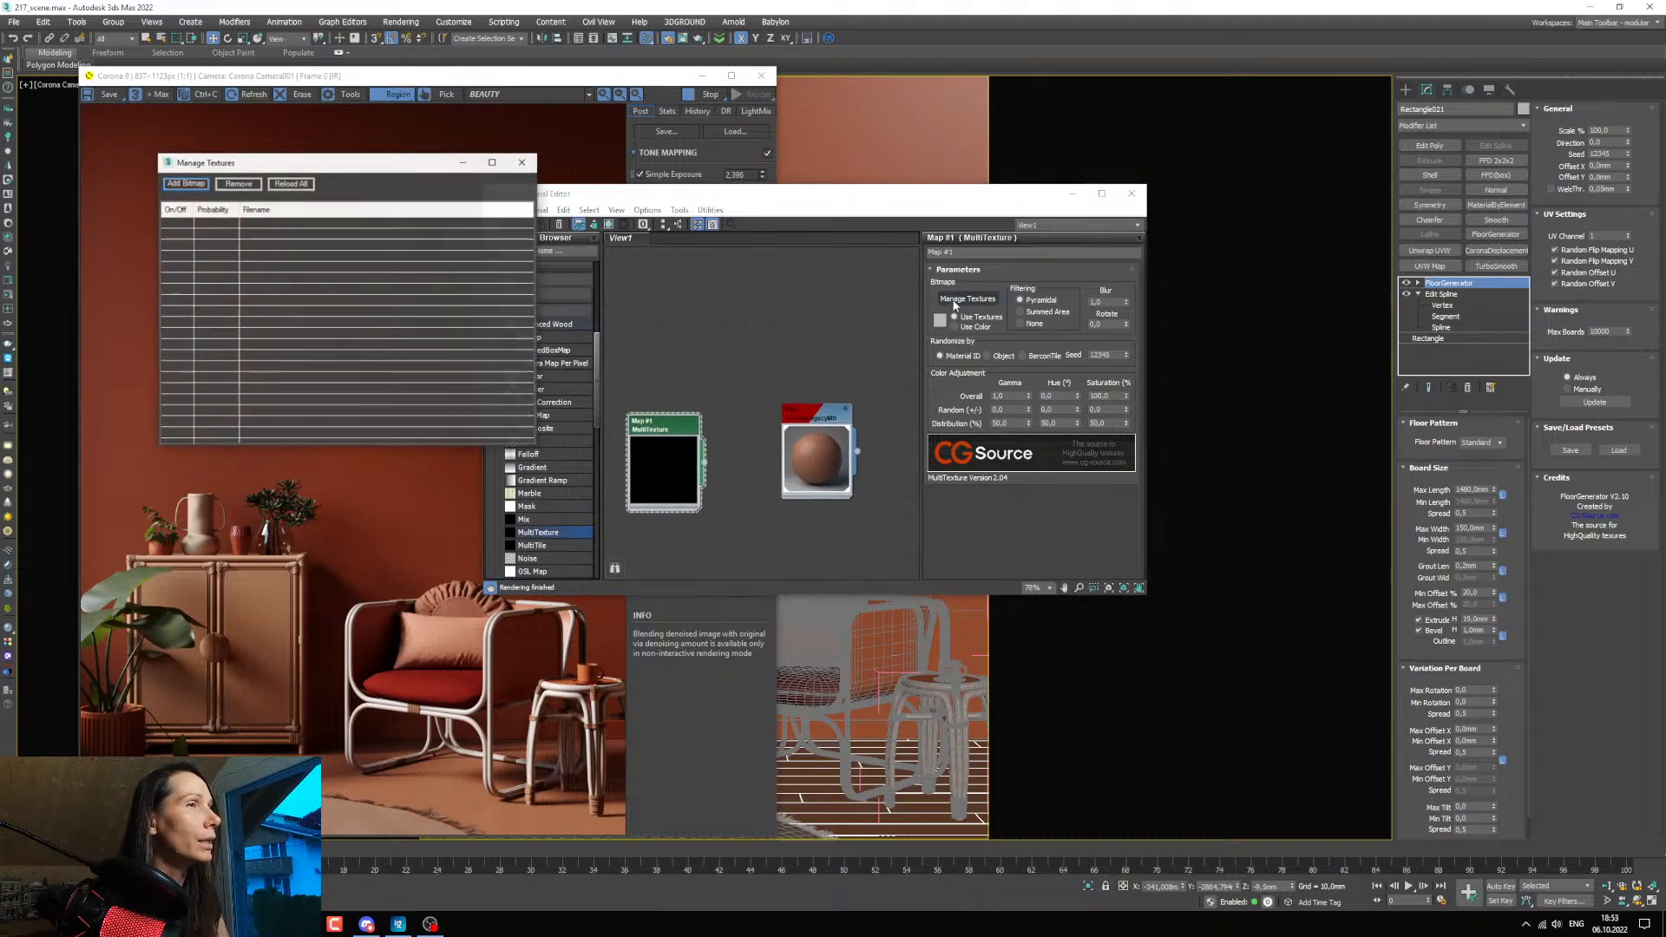
click(201, 188)
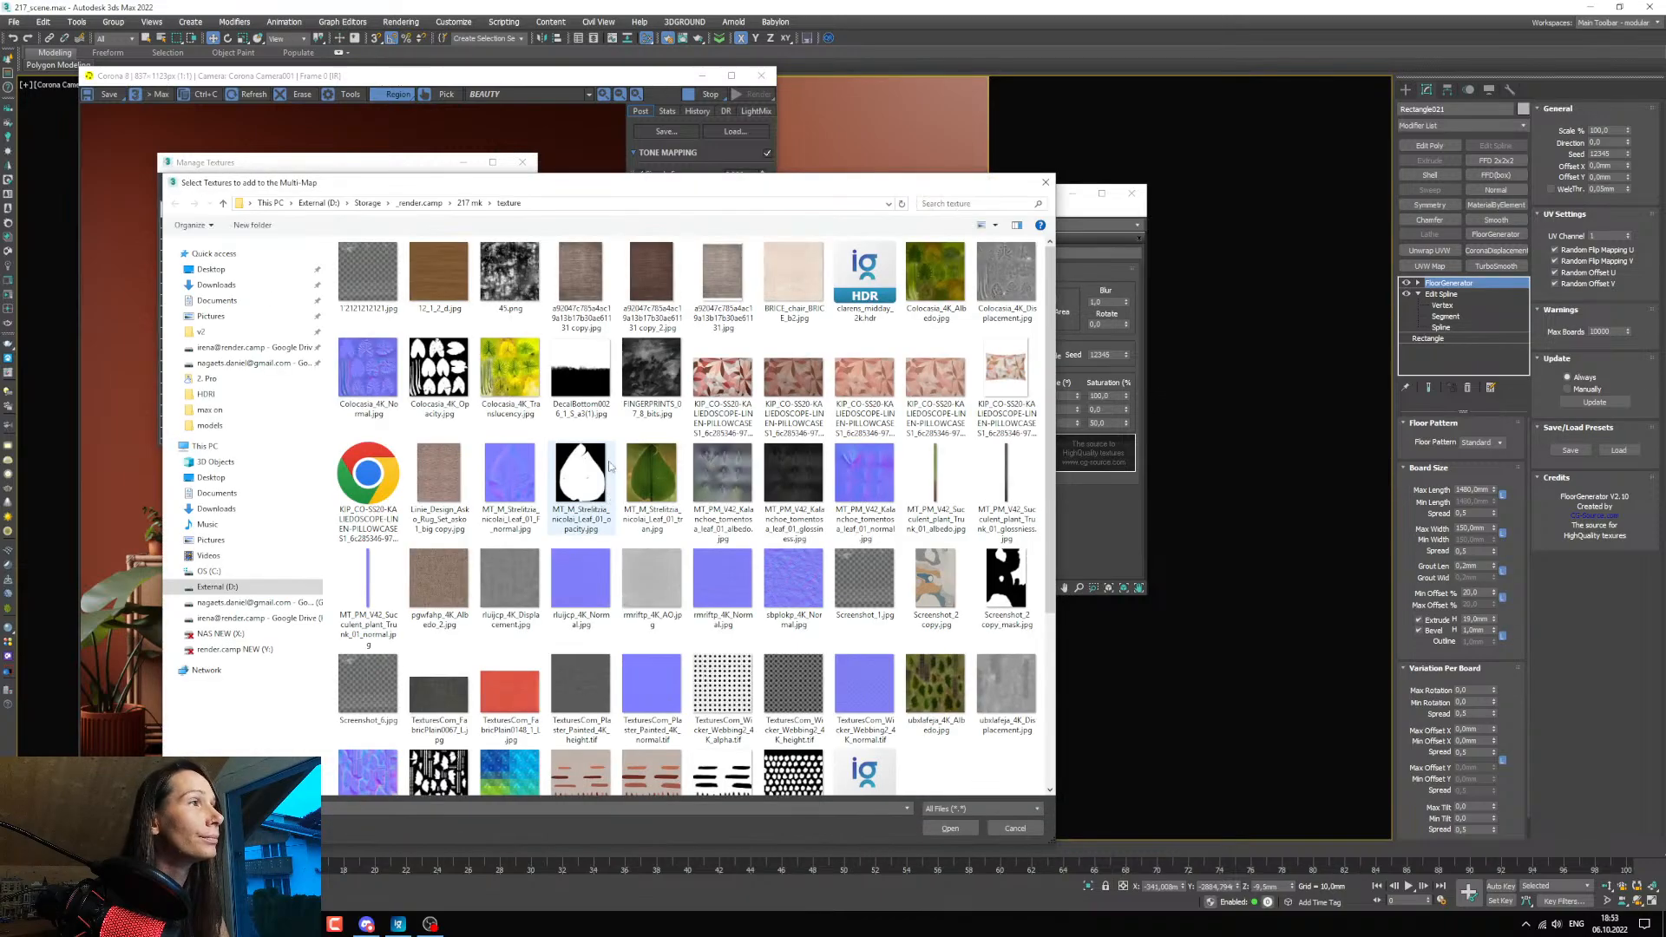
click(935, 638)
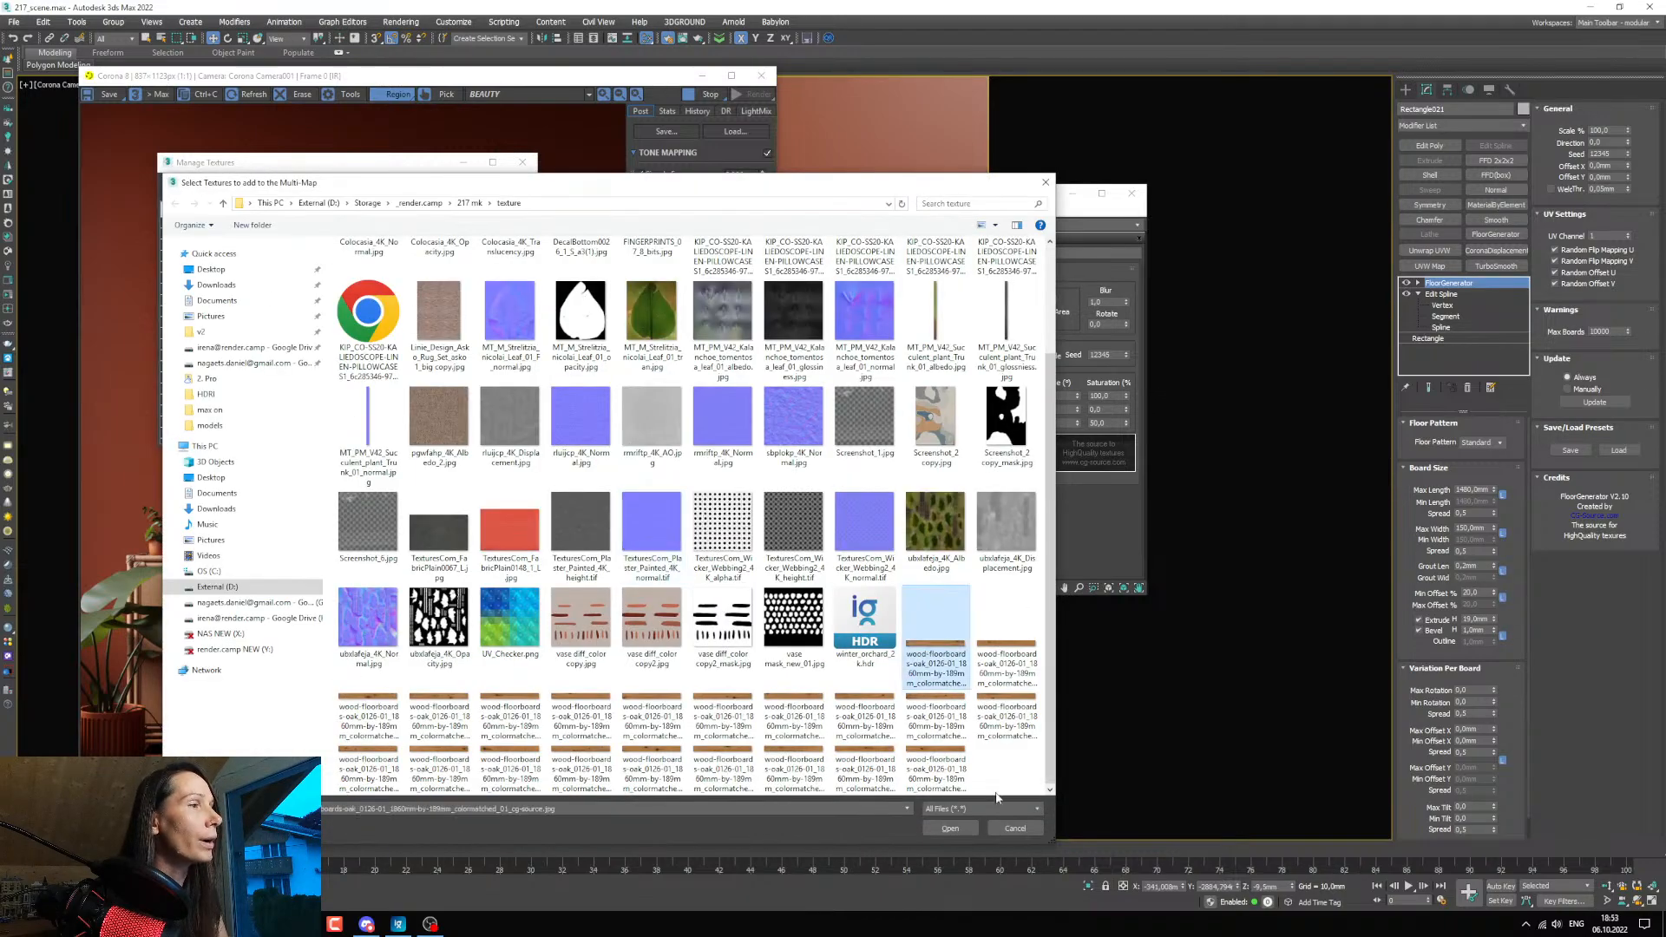
shift+click(944, 772)
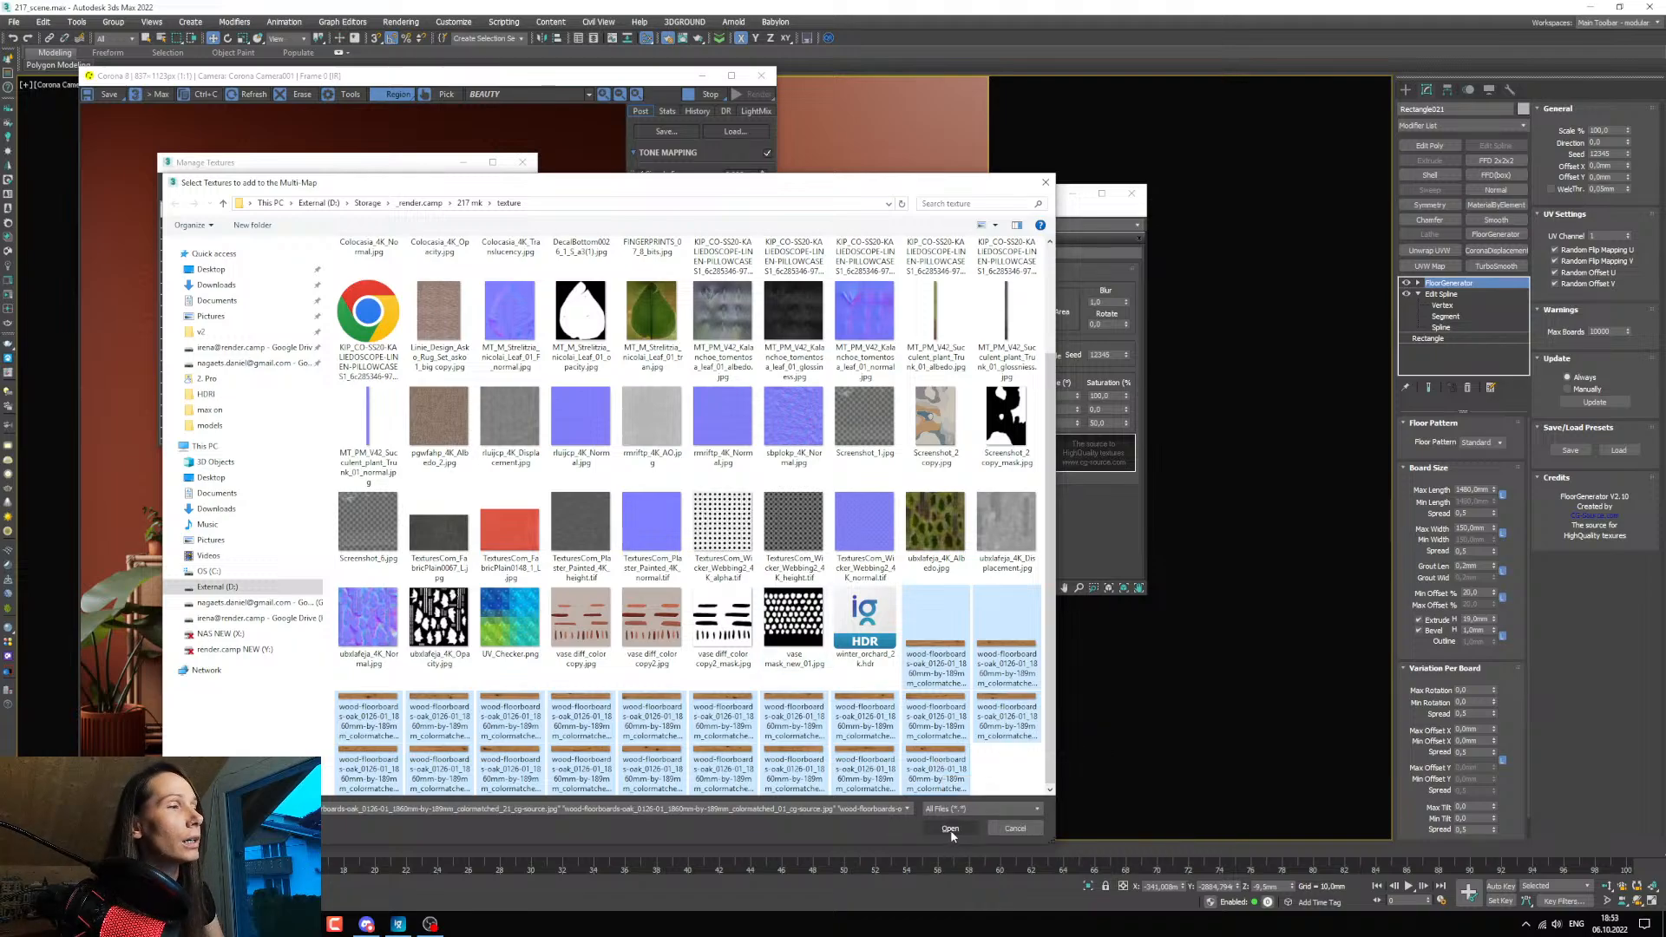
click(950, 828)
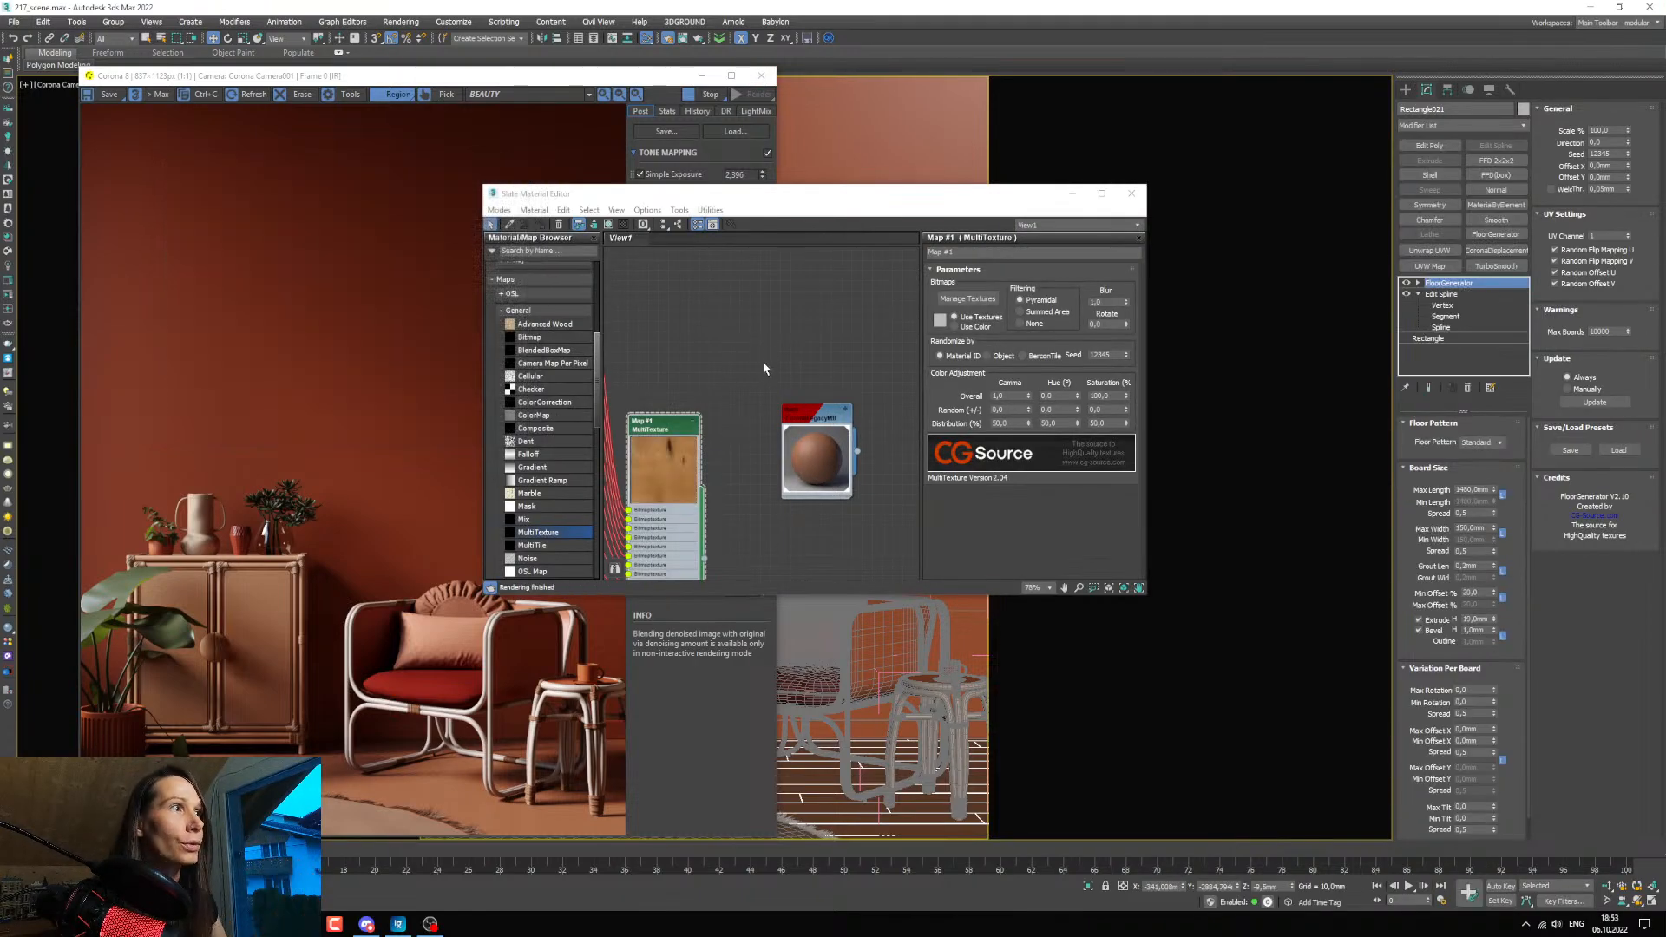
Arrange the MultiTexture and floor material nodes side by side and connect the MultiTexture to the floor material's diffuse color.
scroll(769, 430, down, 1)
middle_drag(763, 449, 755, 505)
scroll(788, 416, down, 2)
scroll(740, 423, up, 1)
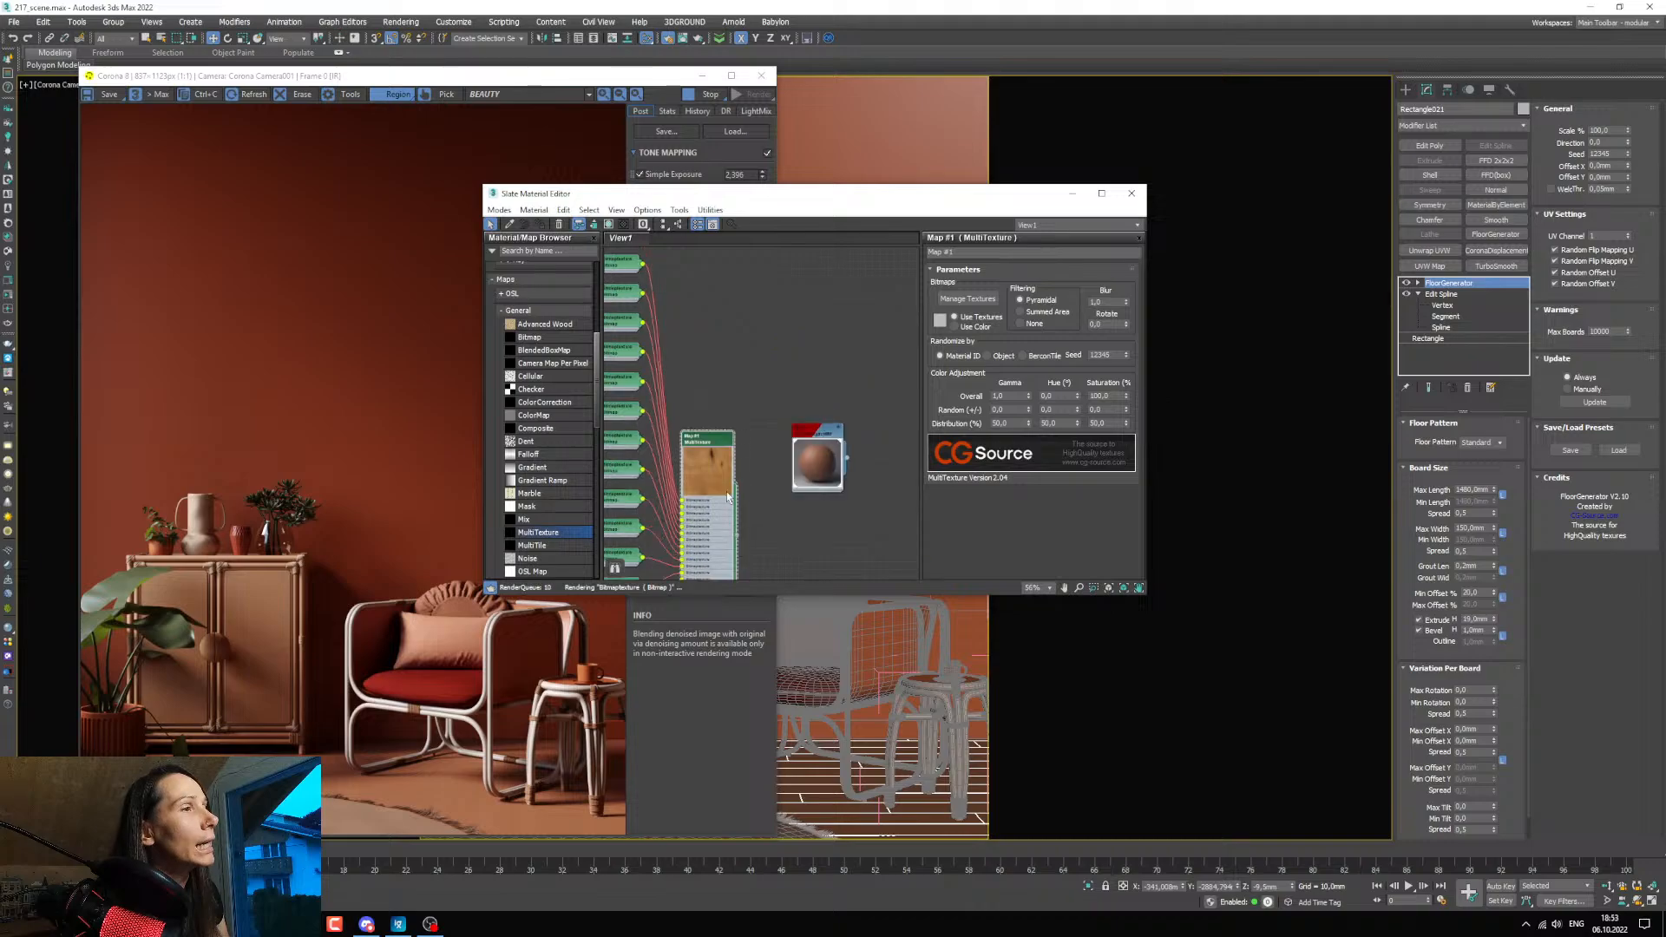
drag(727, 495, 719, 418)
drag(820, 467, 821, 384)
drag(715, 393, 708, 371)
scroll(763, 399, up, 2)
middle_drag(763, 399, 751, 449)
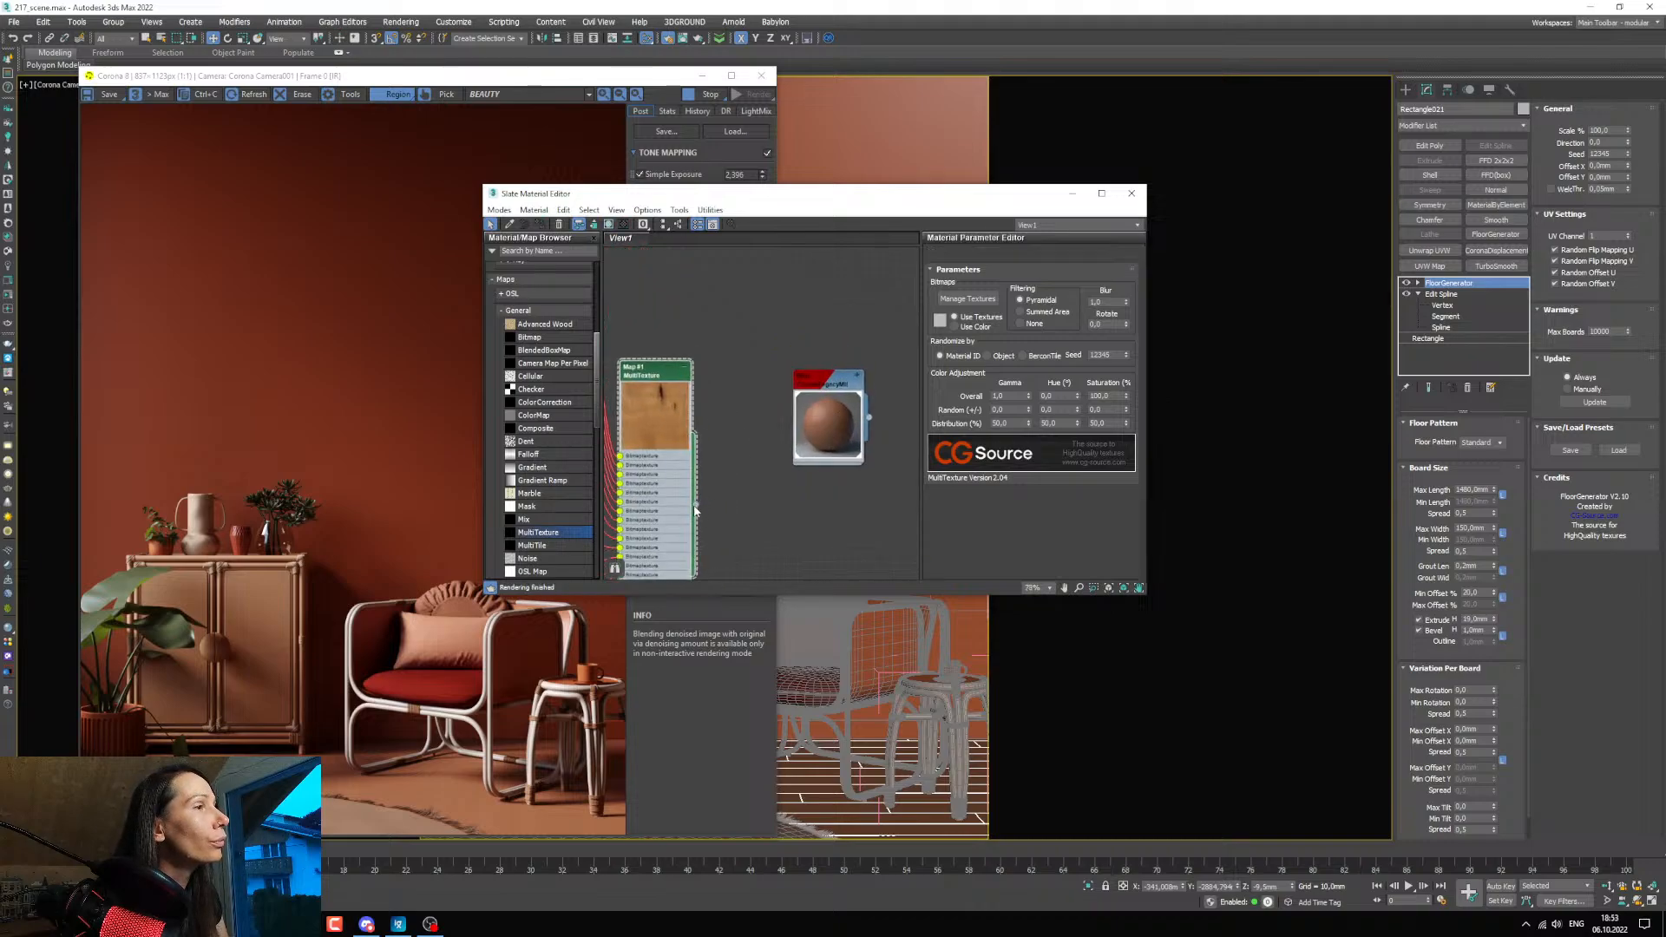
double_click(813, 444)
drag(695, 505, 794, 467)
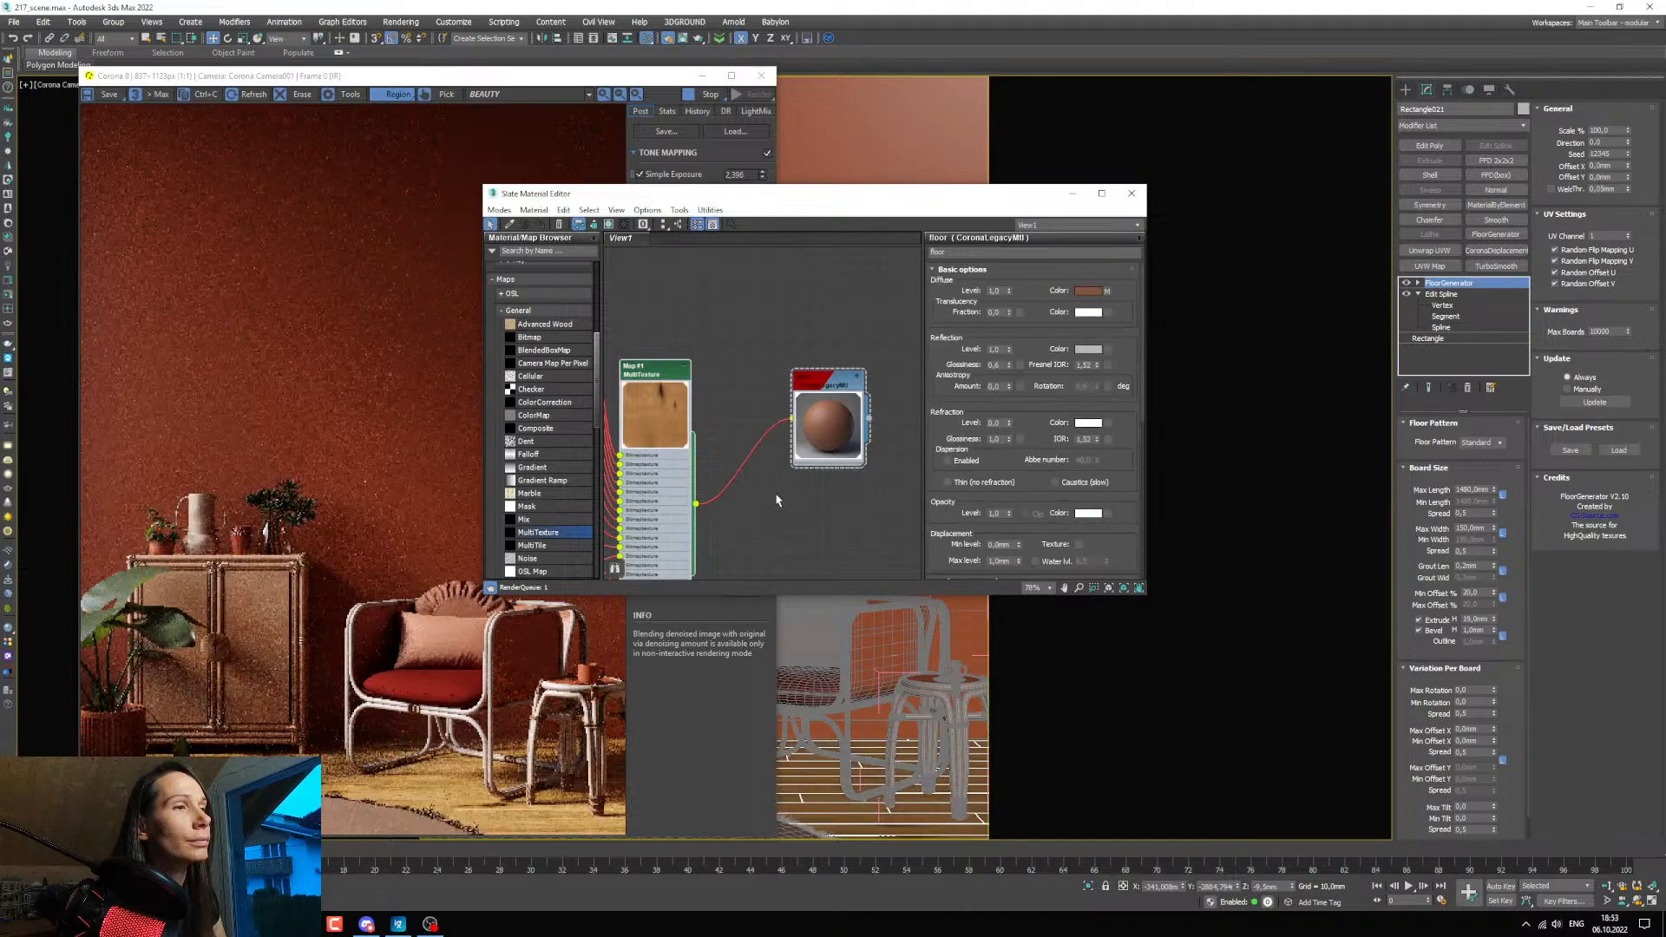
Move the material editor clear of the render and insert a ColorCorrection map between the MultiTexture and the floor material.
scroll(822, 299, down, 3)
click(440, 77)
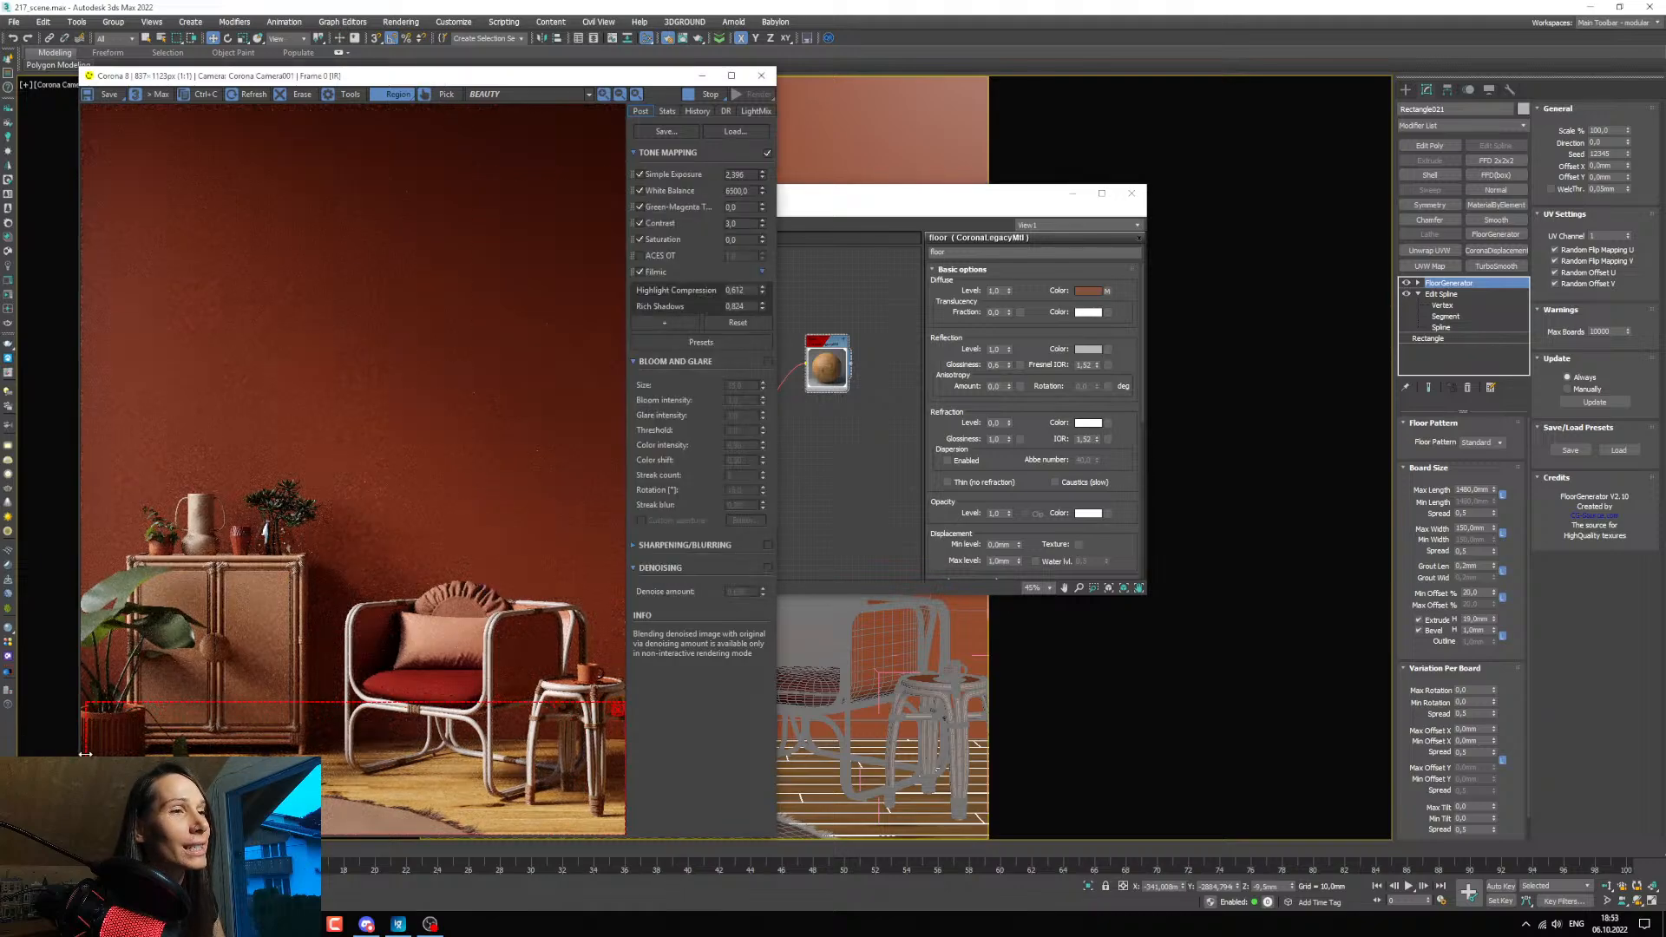
drag(807, 192, 959, 217)
scroll(946, 503, up, 2)
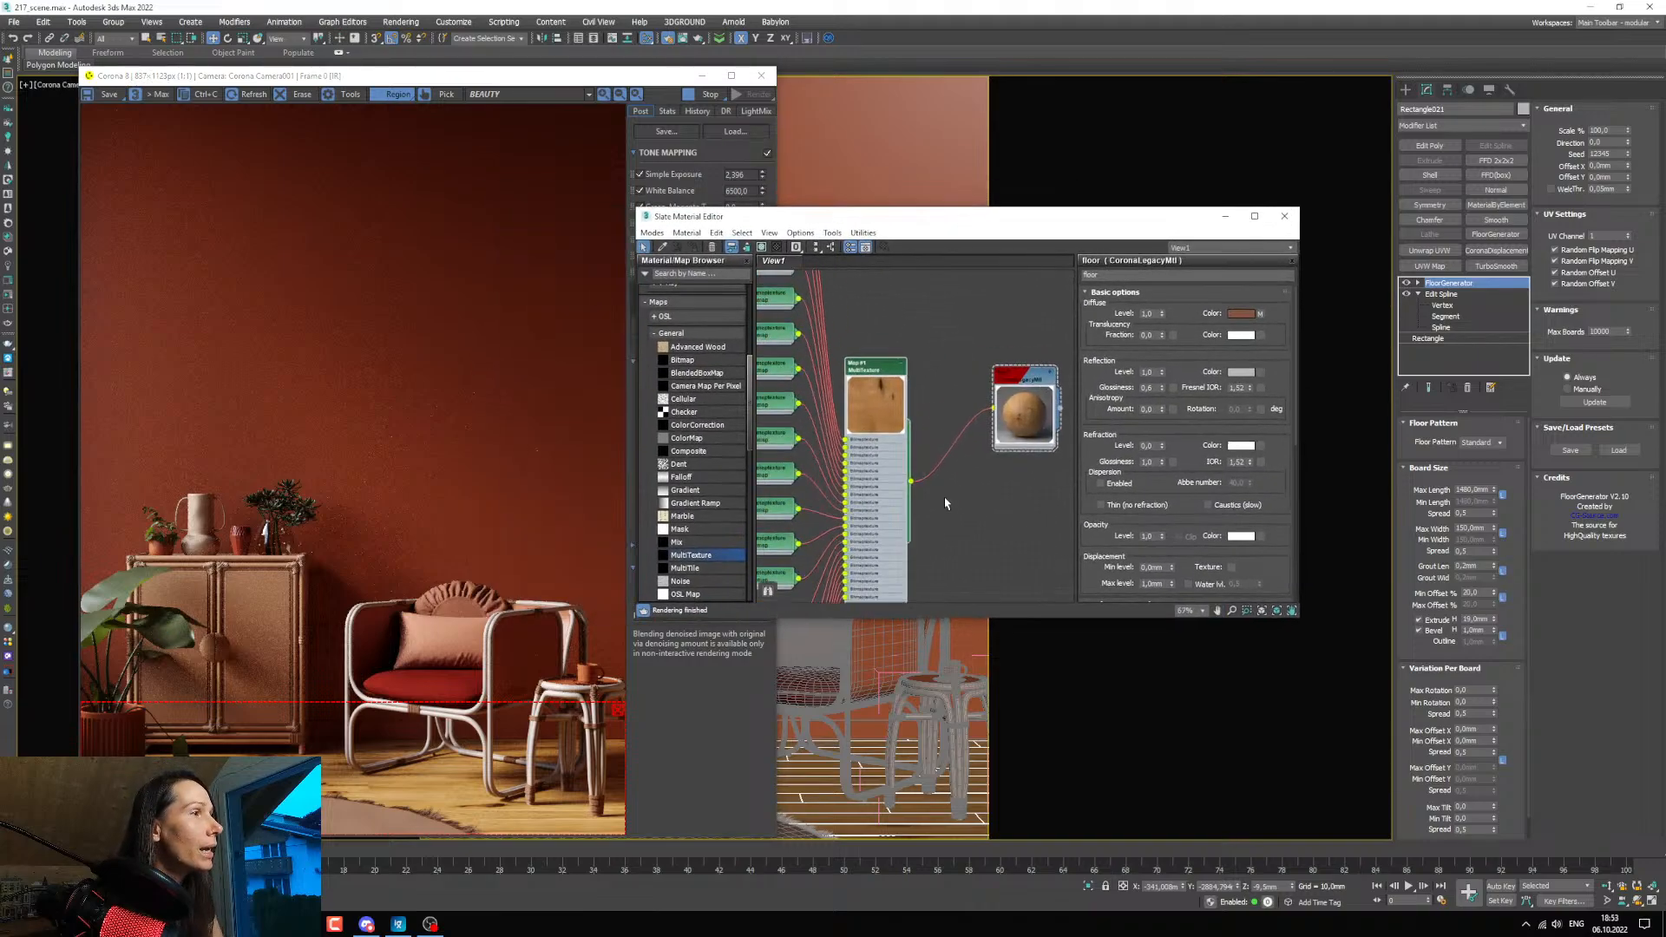
drag(878, 472, 834, 437)
drag(697, 424, 924, 427)
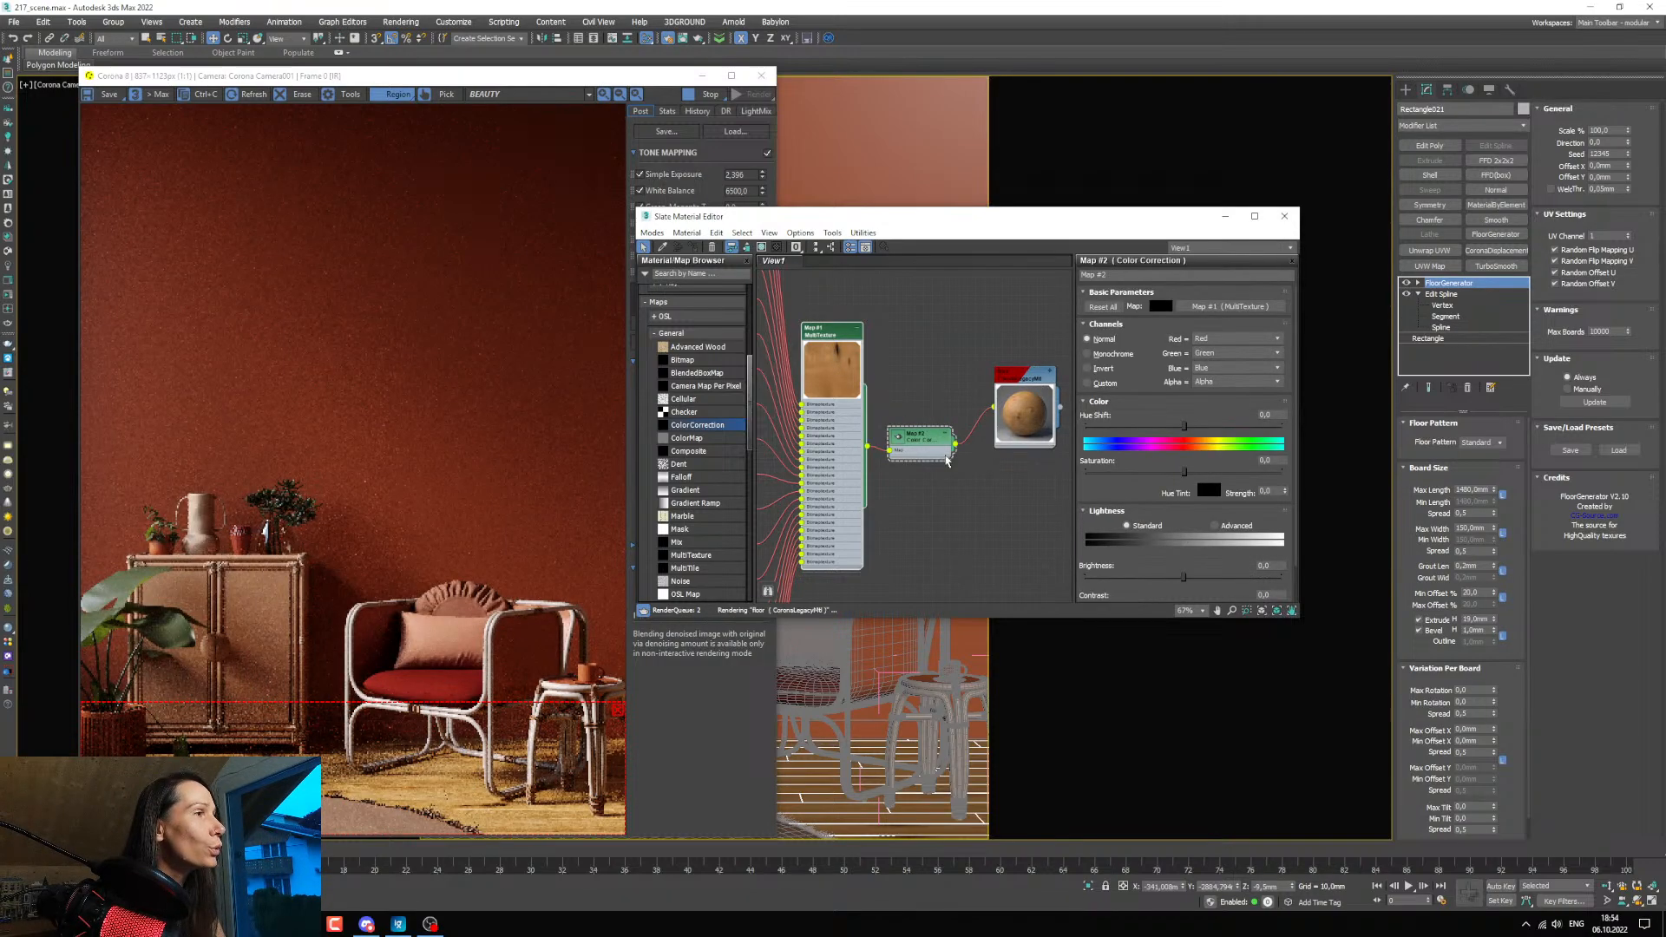
Lower the floor ColorCorrection's saturation to about -38 and switch its lightness mode to Advanced.
click(1169, 471)
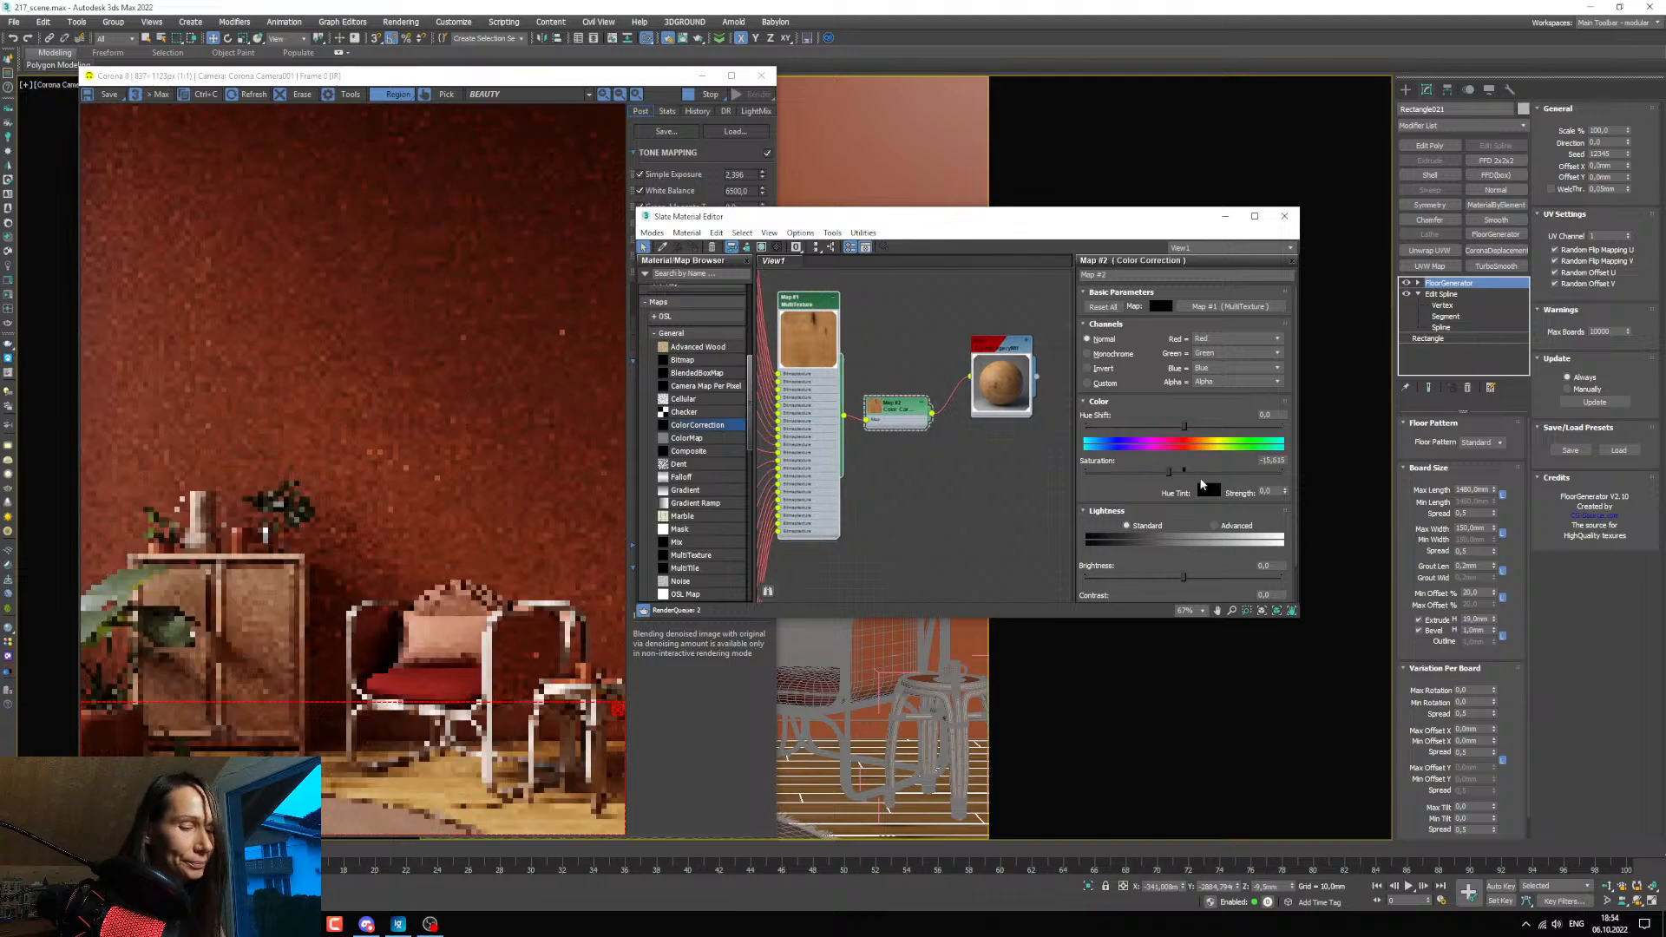
click(1146, 471)
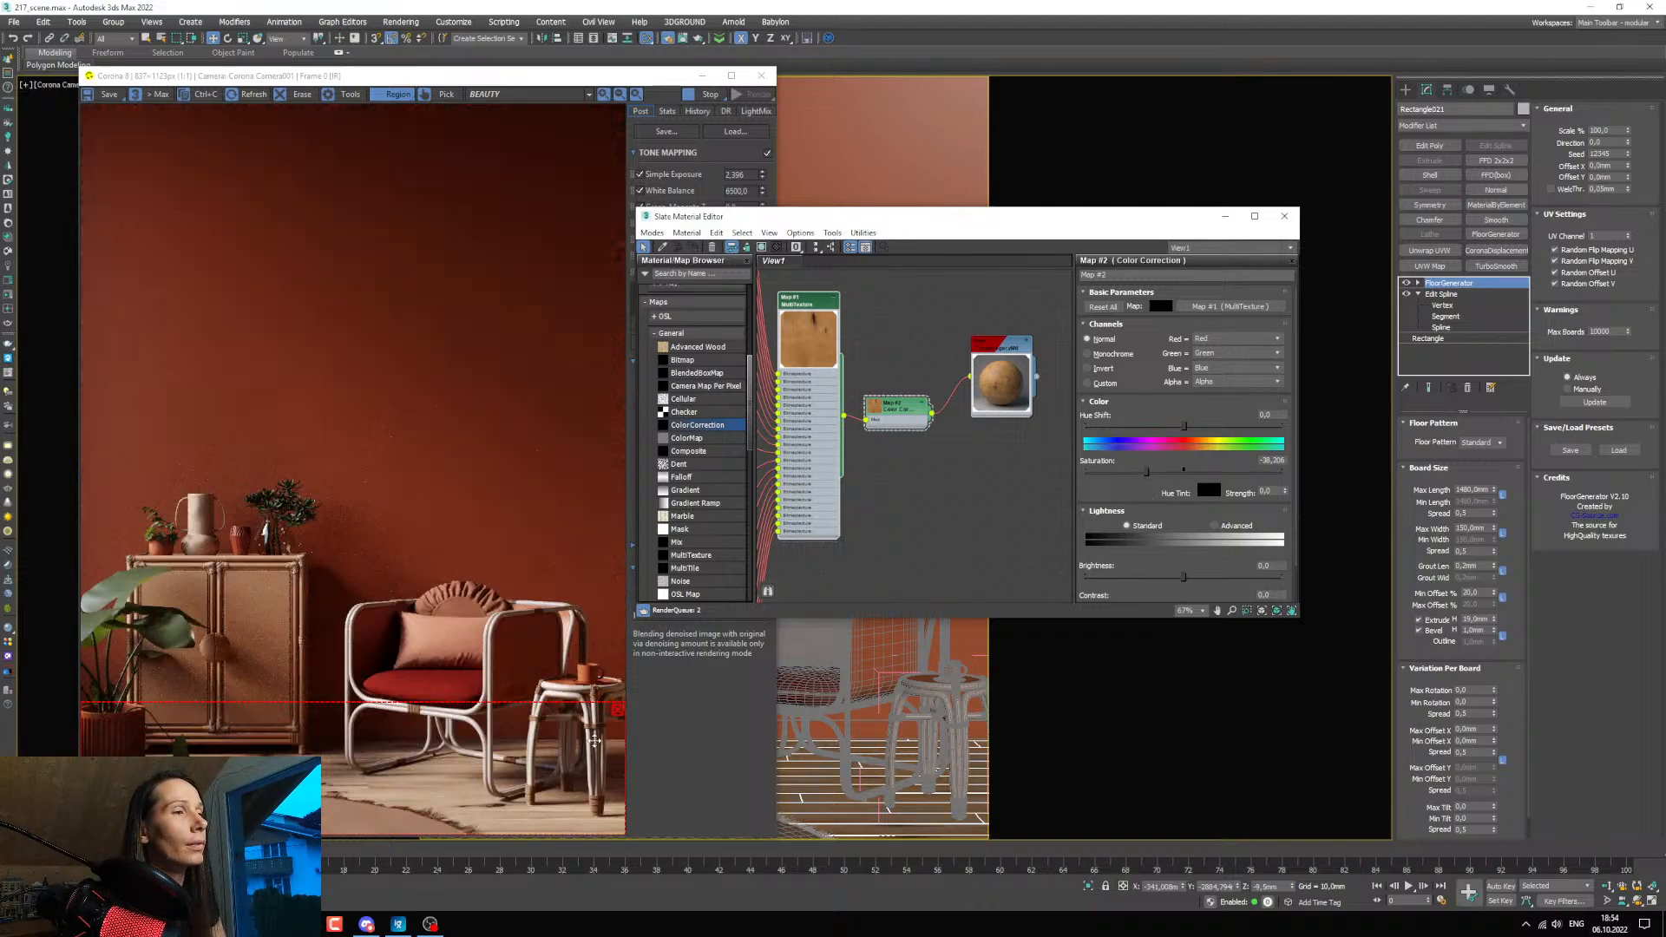
click(1214, 526)
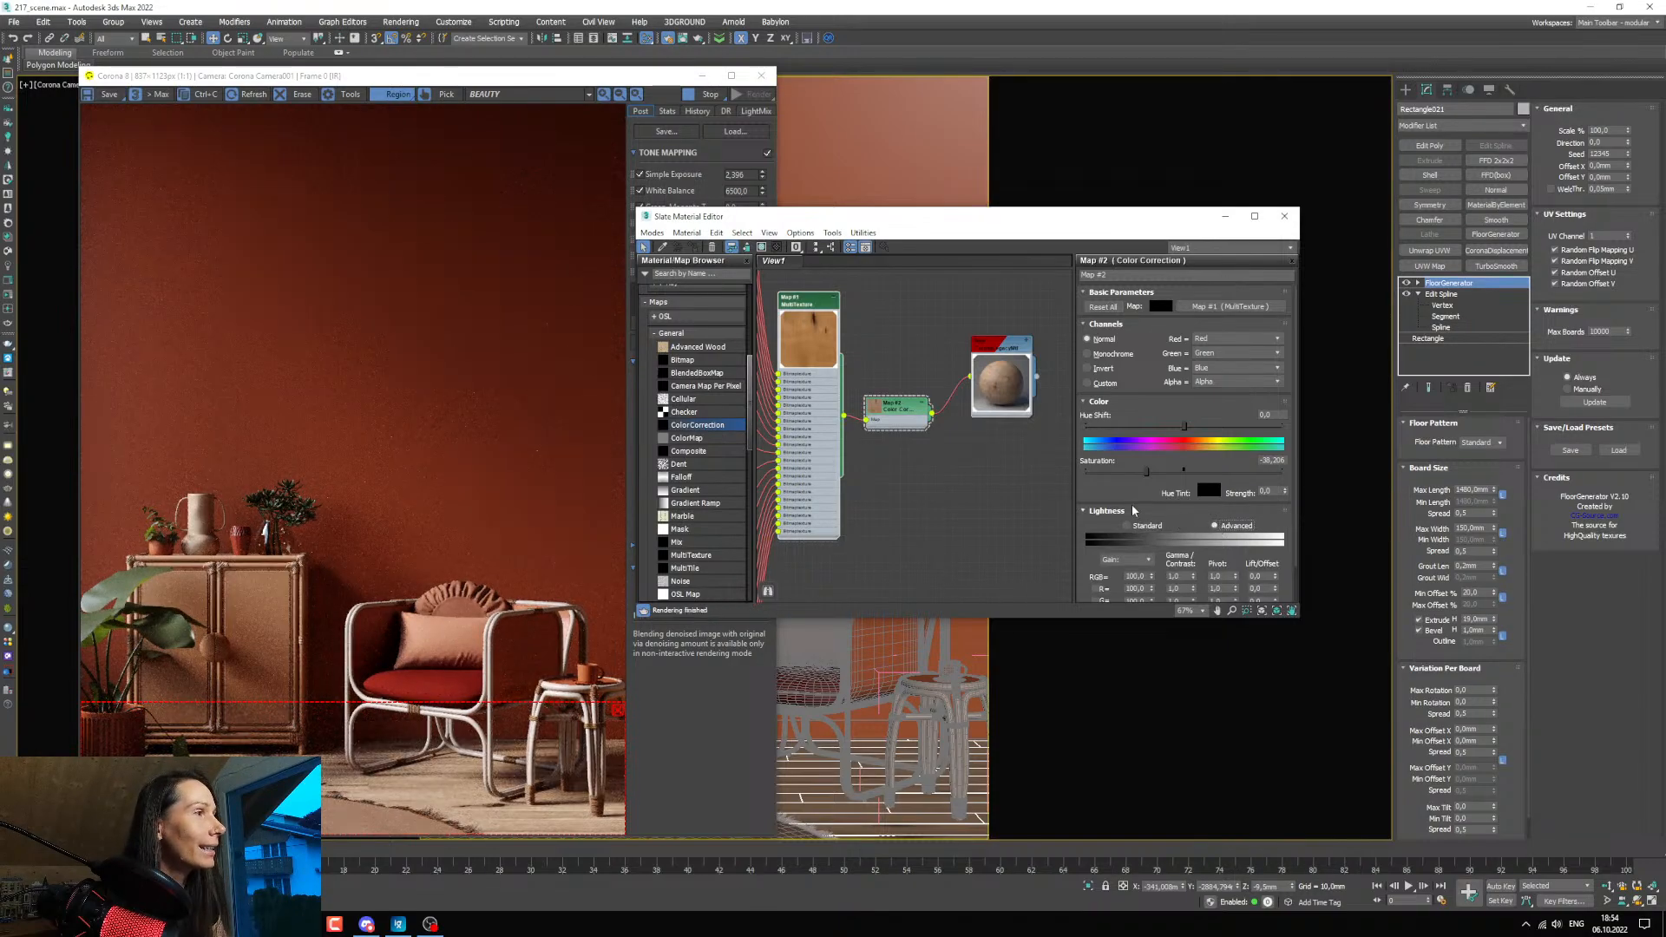
drag(1143, 494, 1145, 461)
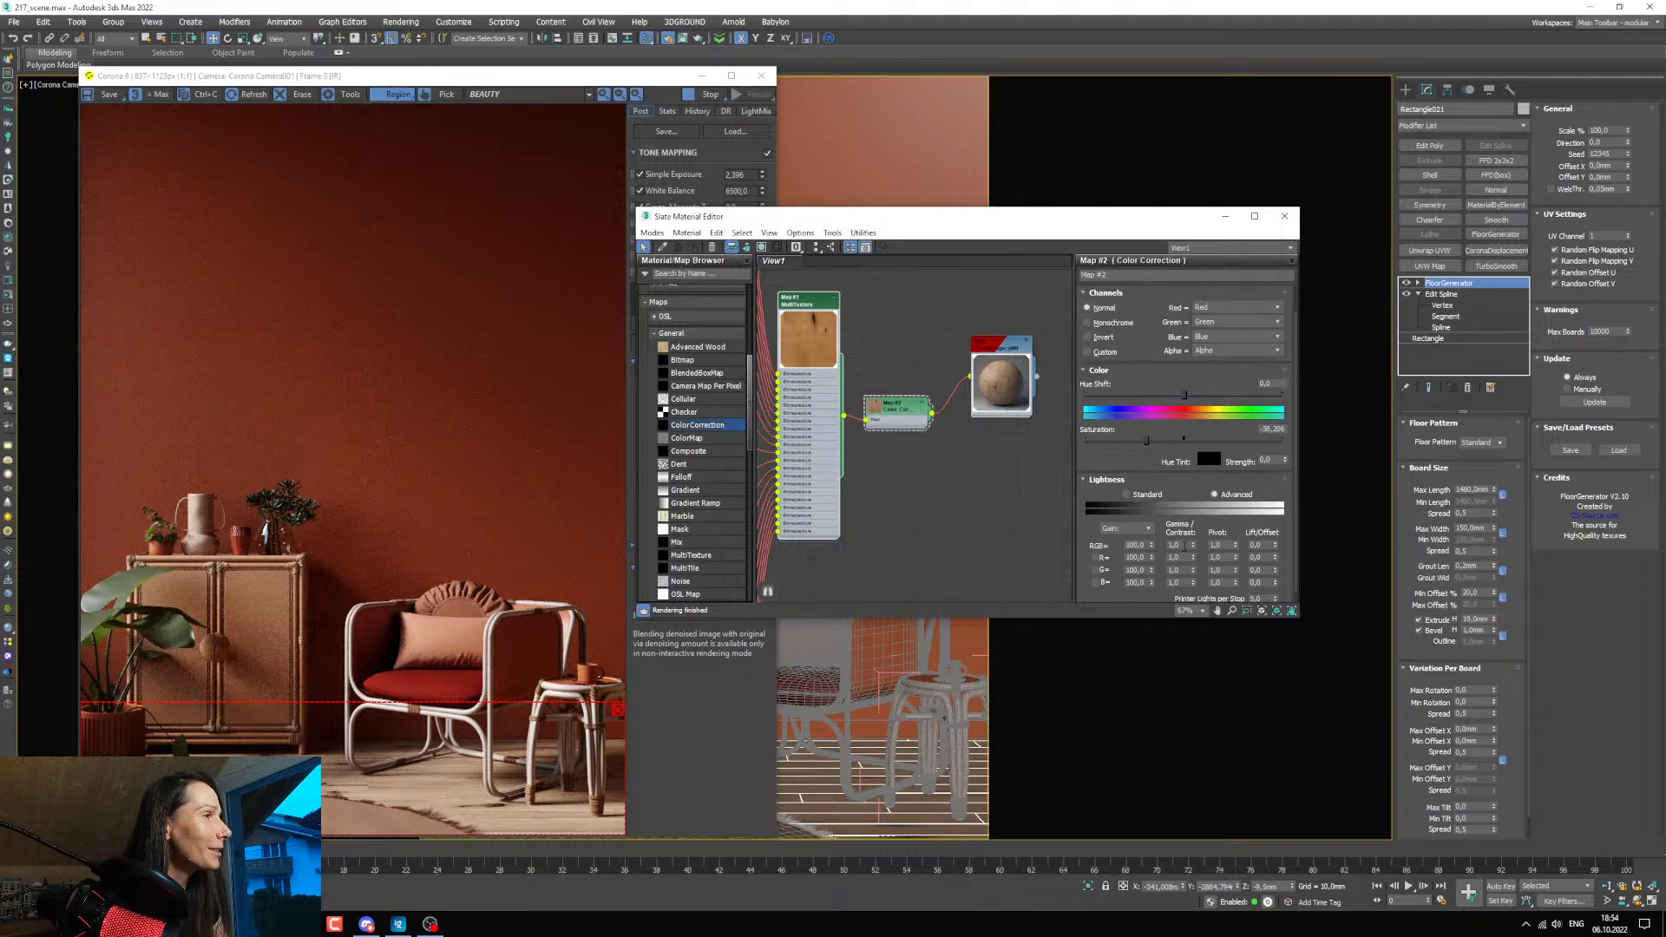
Set the ColorCorrection's RGB gamma to 0.7, lower its saturation to about -42, and check the planks in the render.
drag(1181, 545, 1077, 543)
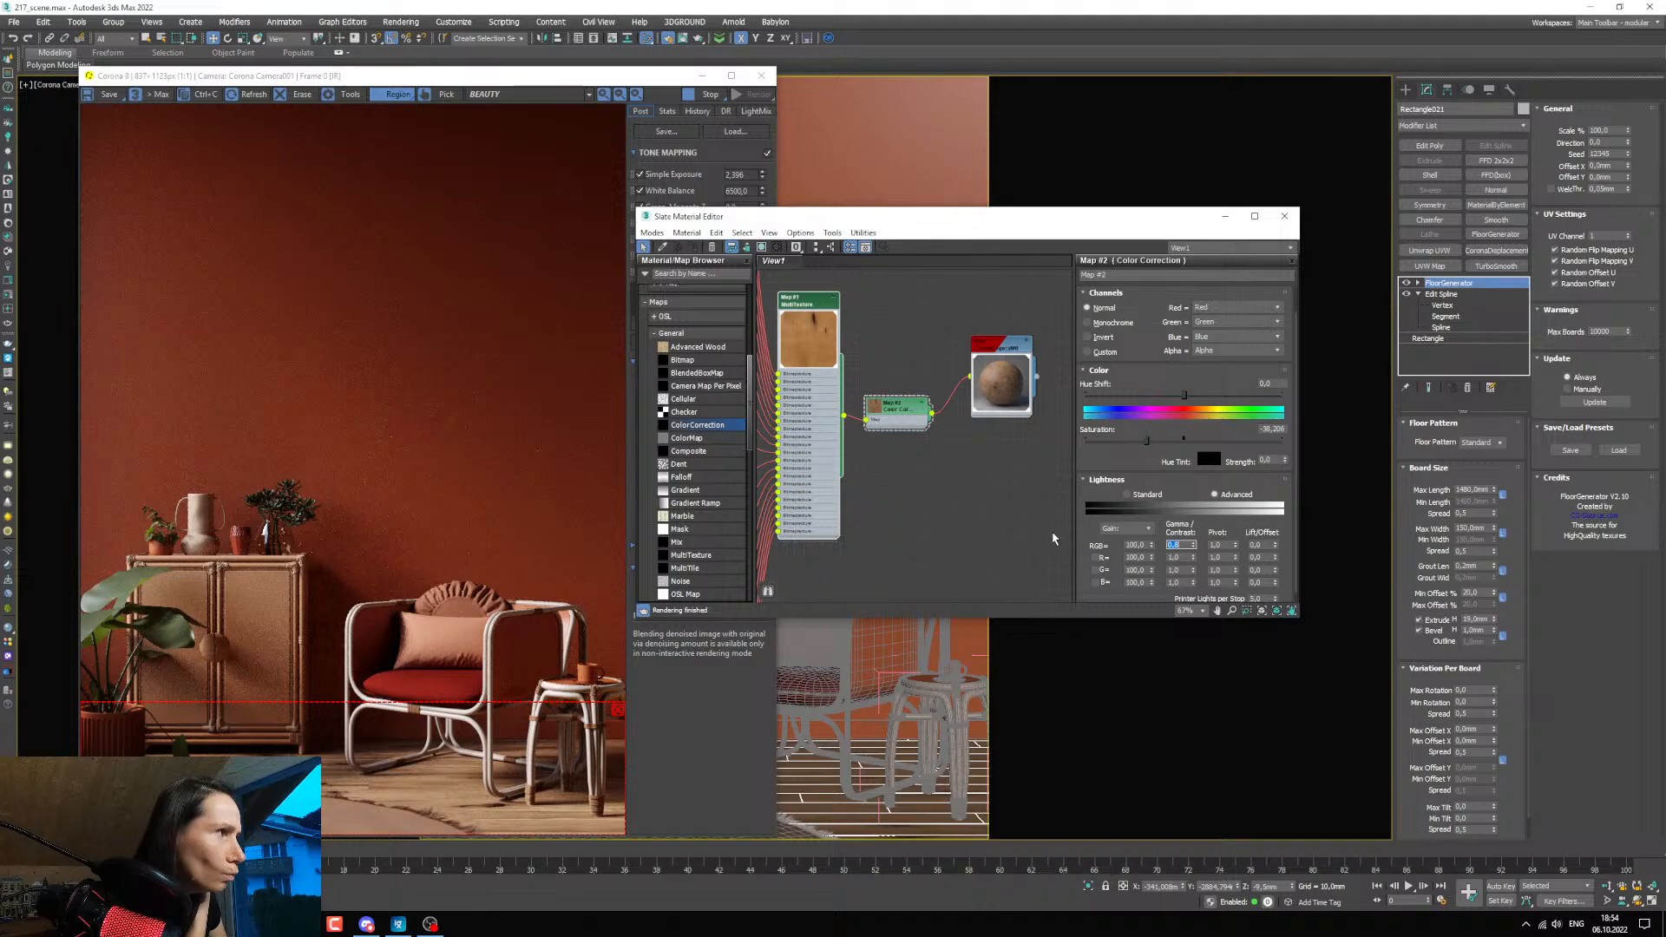
drag(1146, 443, 1144, 446)
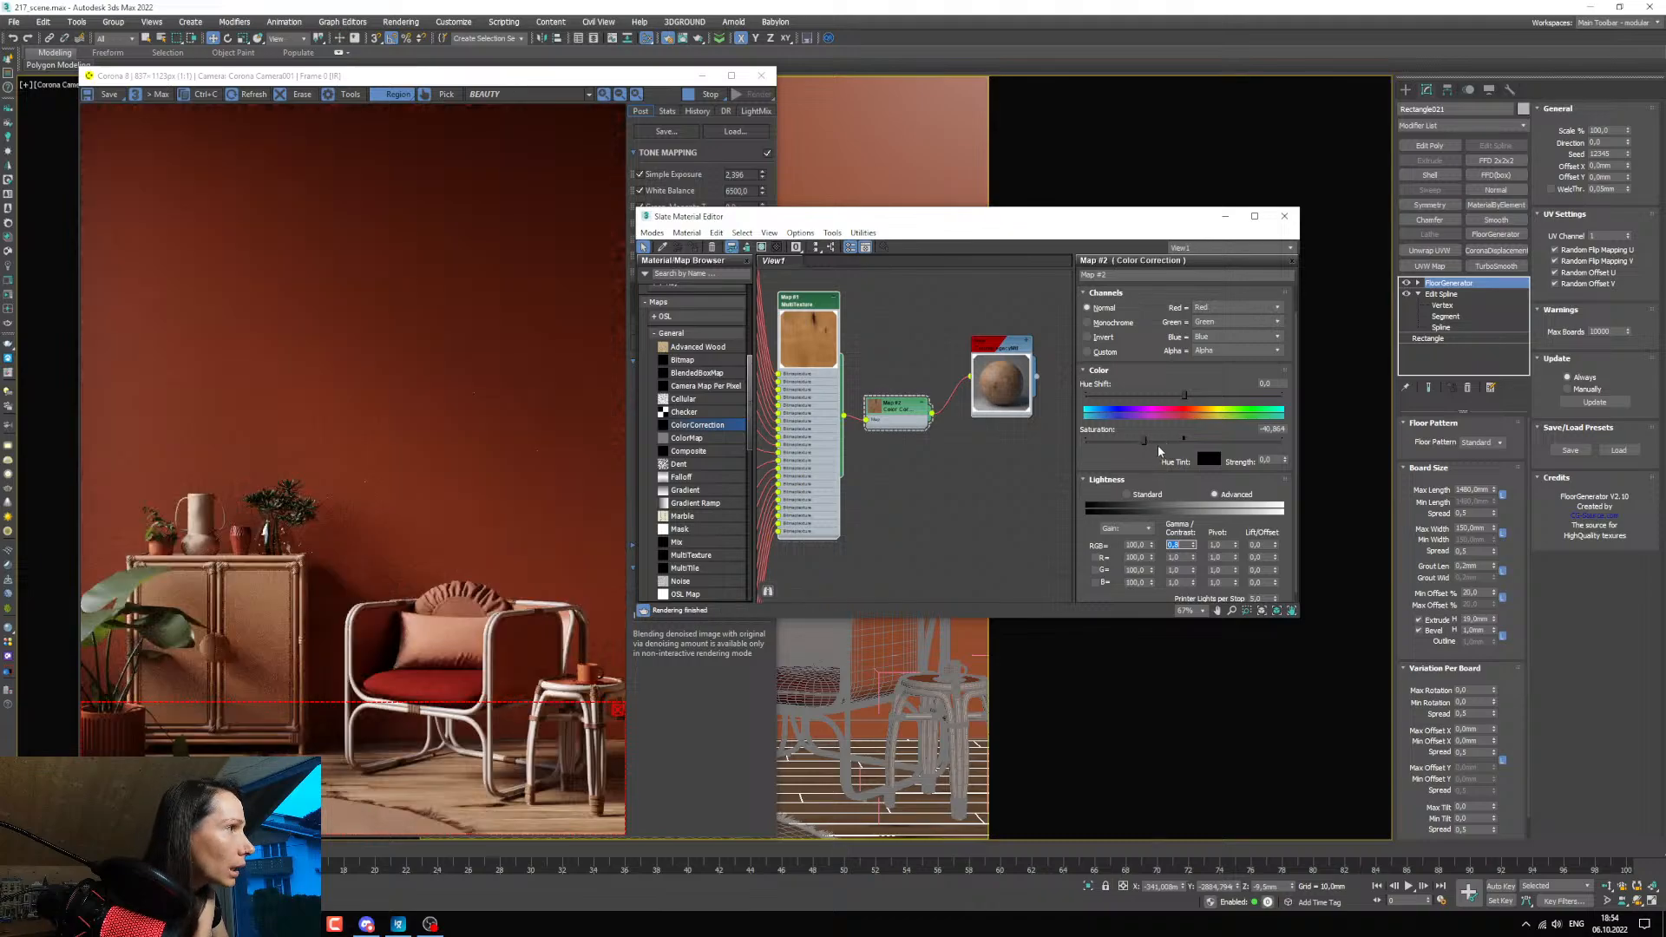
drag(1142, 441, 1143, 444)
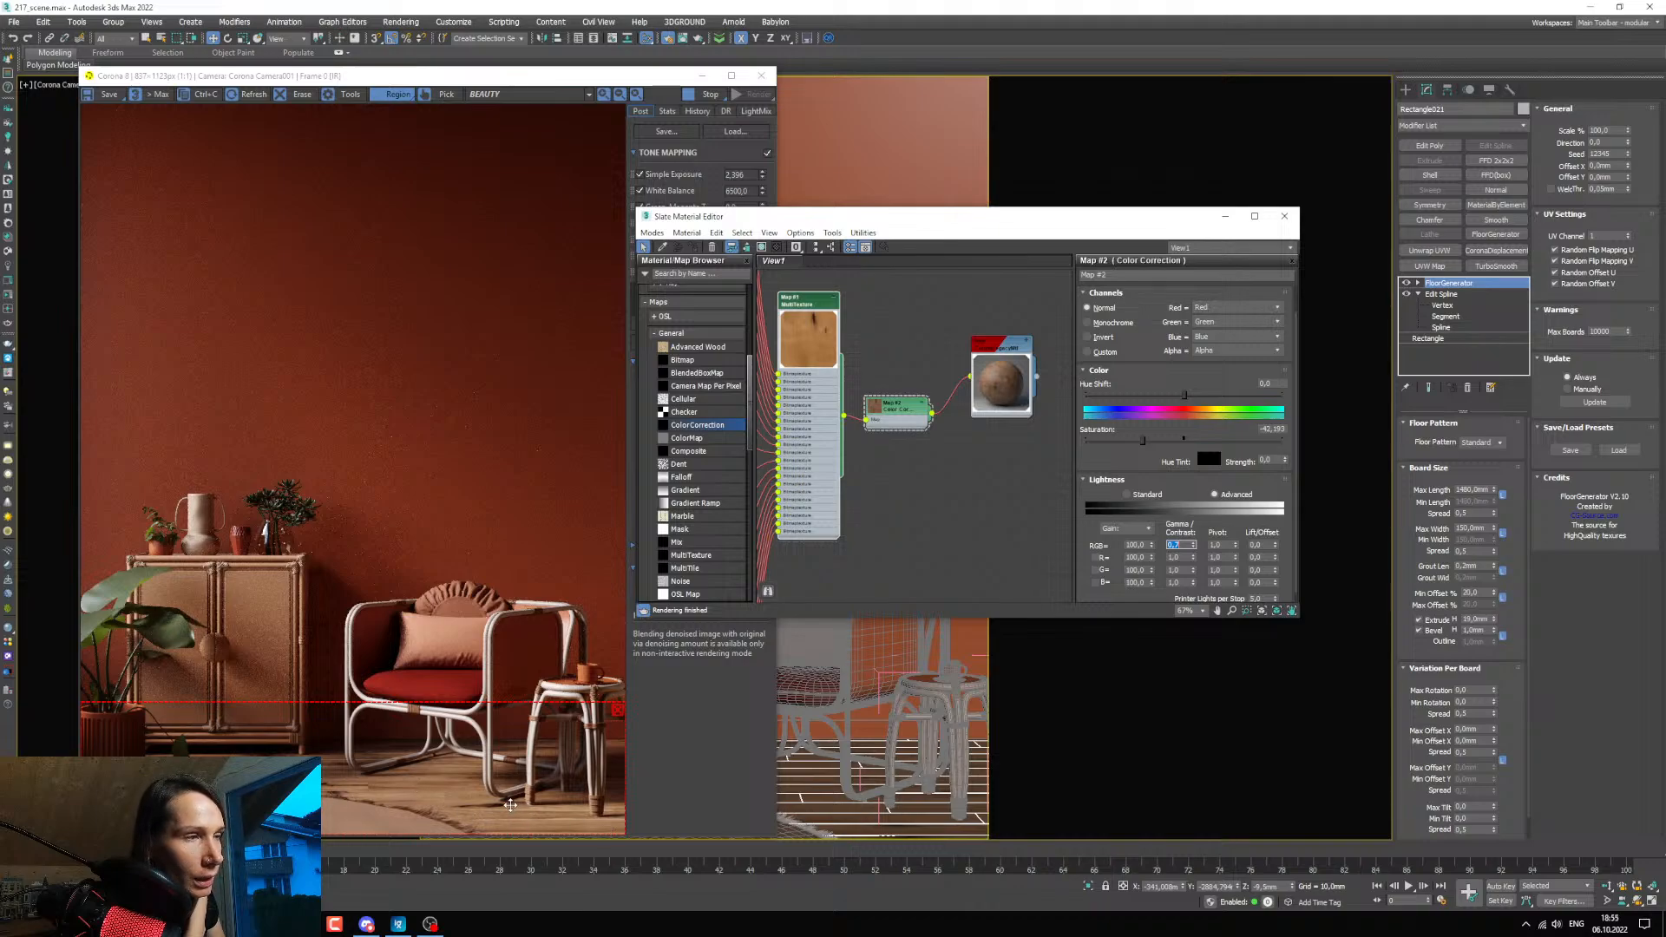
scroll(466, 805, up, 2)
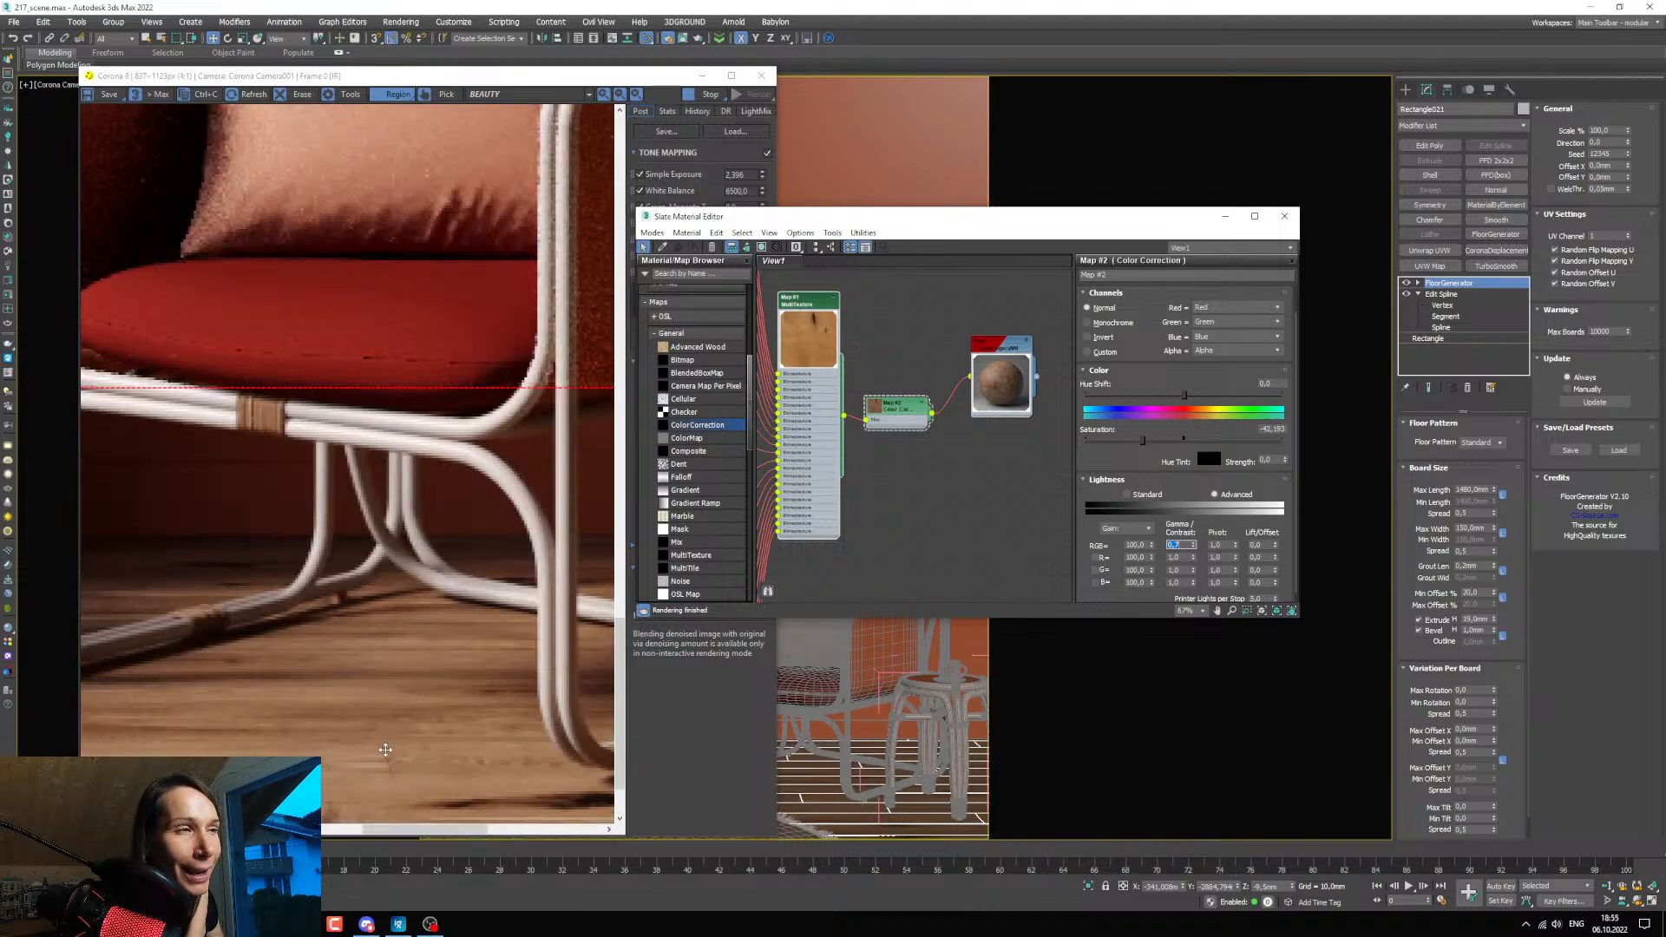
scroll(382, 751, down, 1)
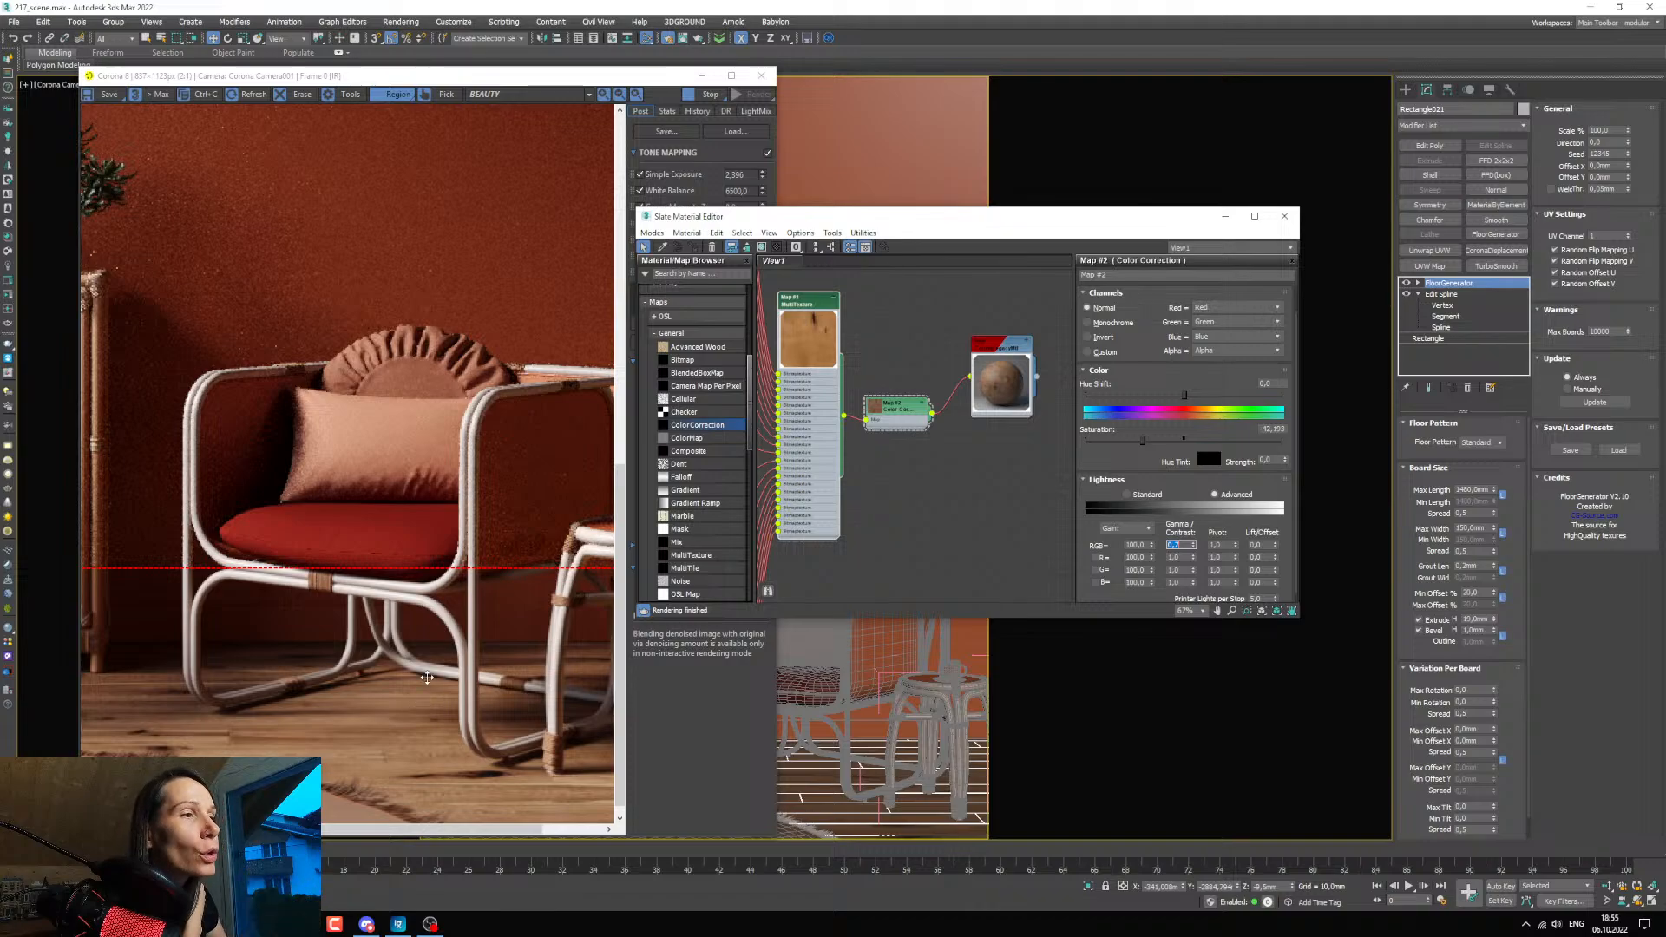
scroll(427, 677, down, 2)
scroll(458, 805, up, 2)
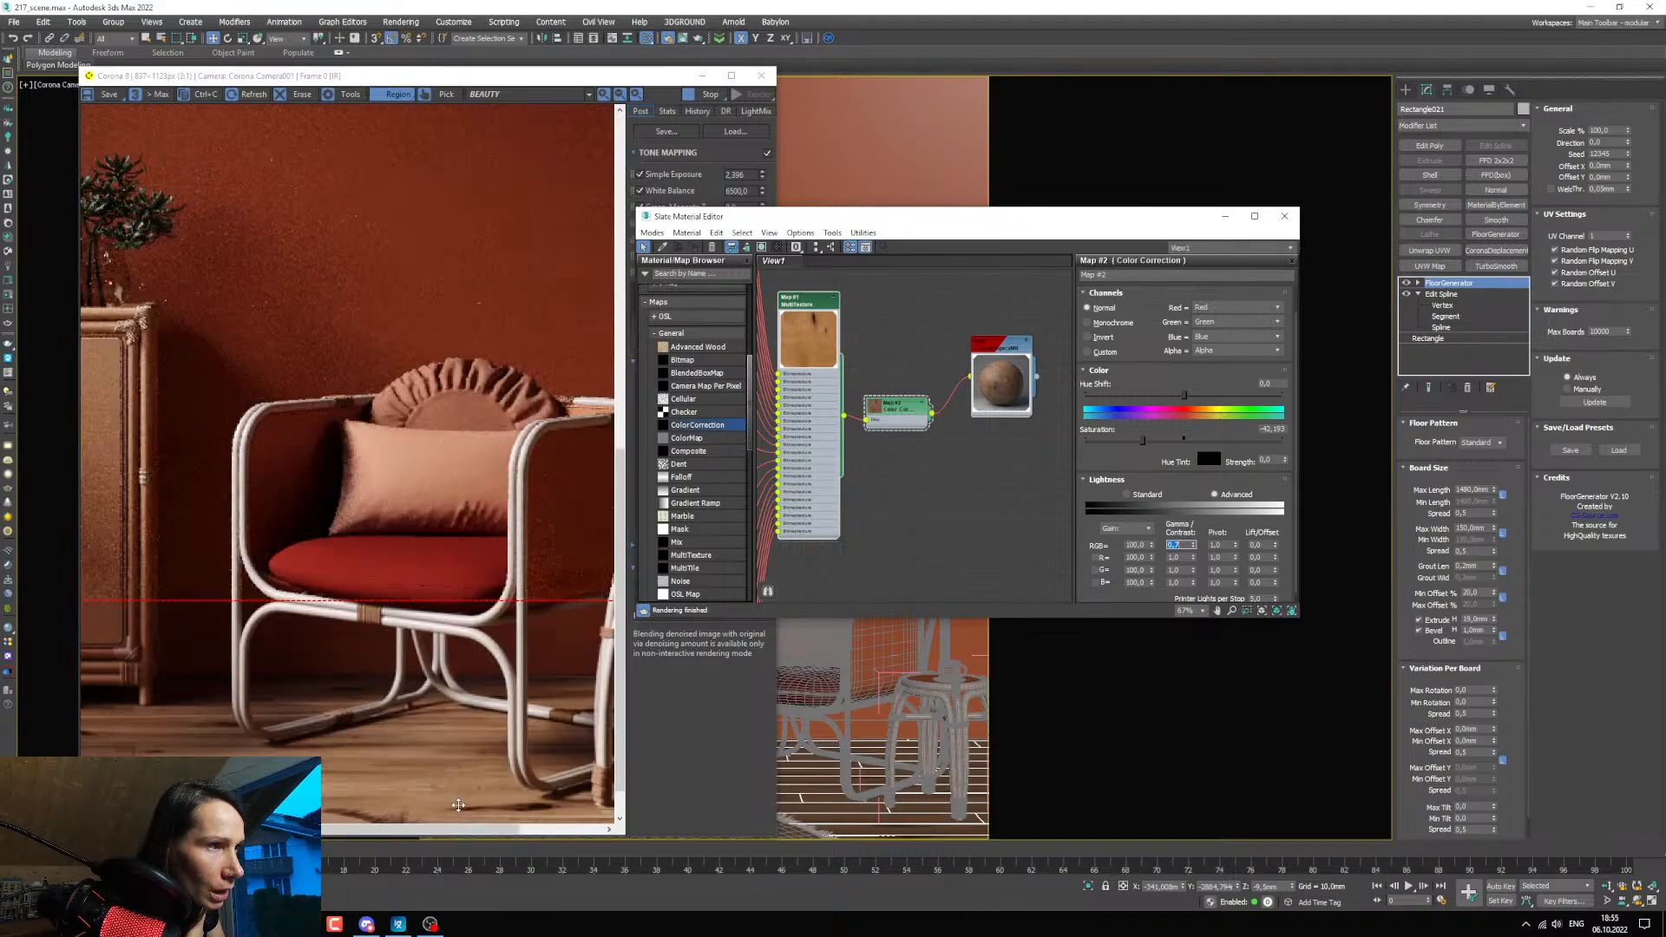
scroll(458, 805, down, 1)
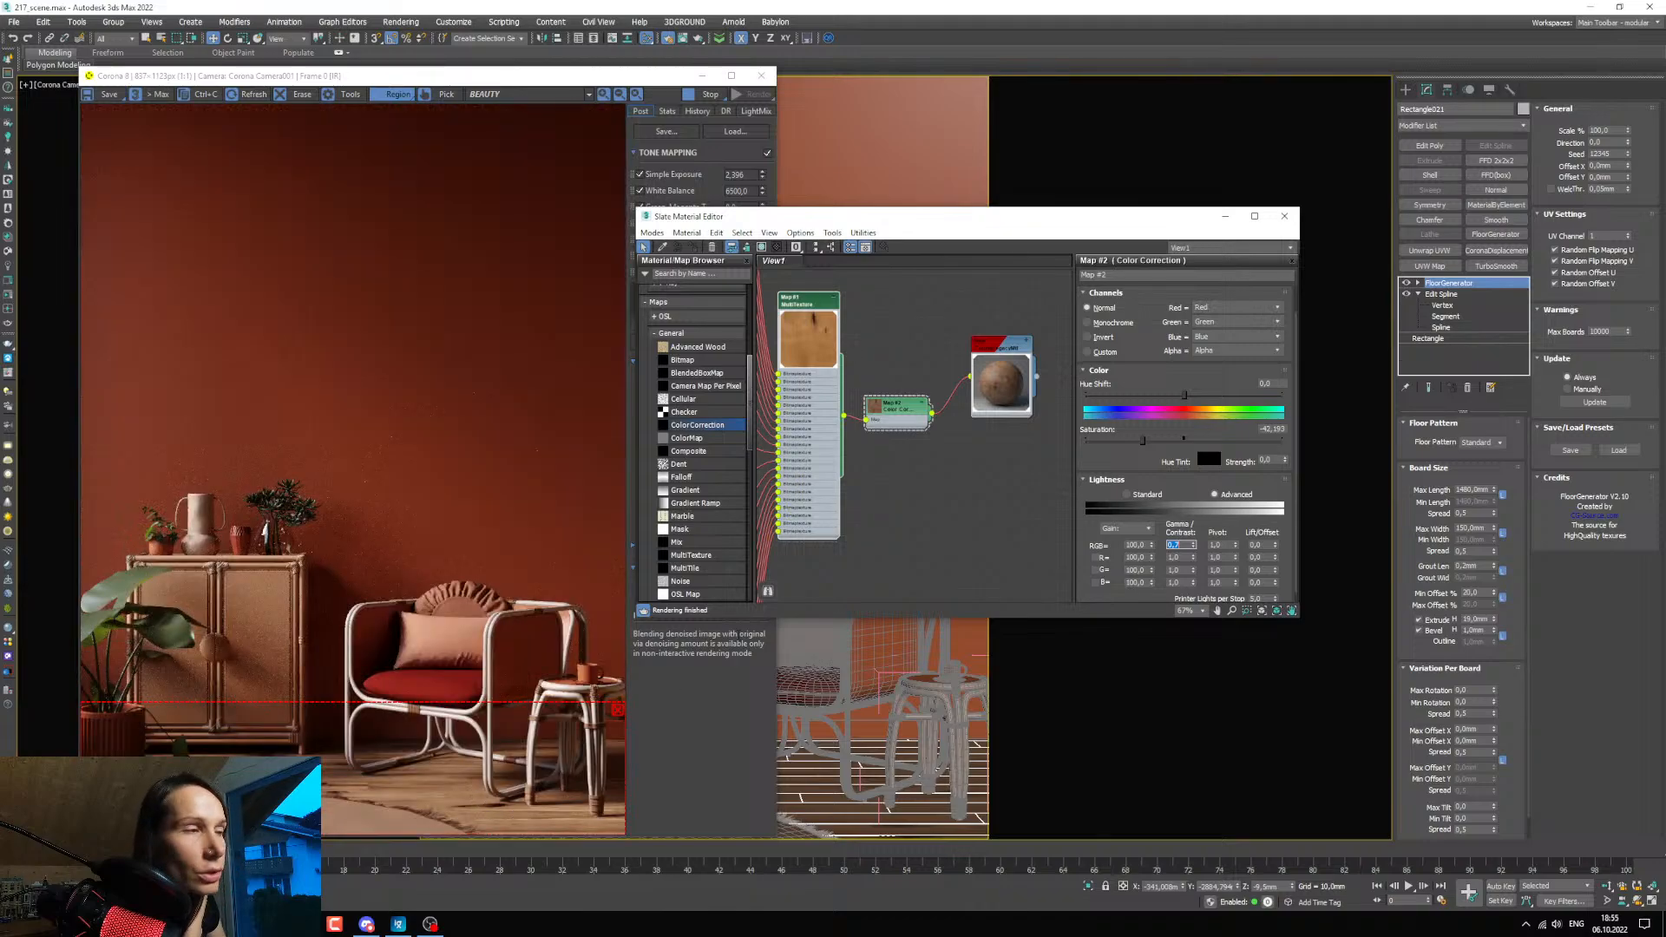
Open the floor material's map settings and set the diffuse map amount to 50.
middle_drag(955, 370, 906, 345)
scroll(918, 344, up, 3)
double_click(956, 345)
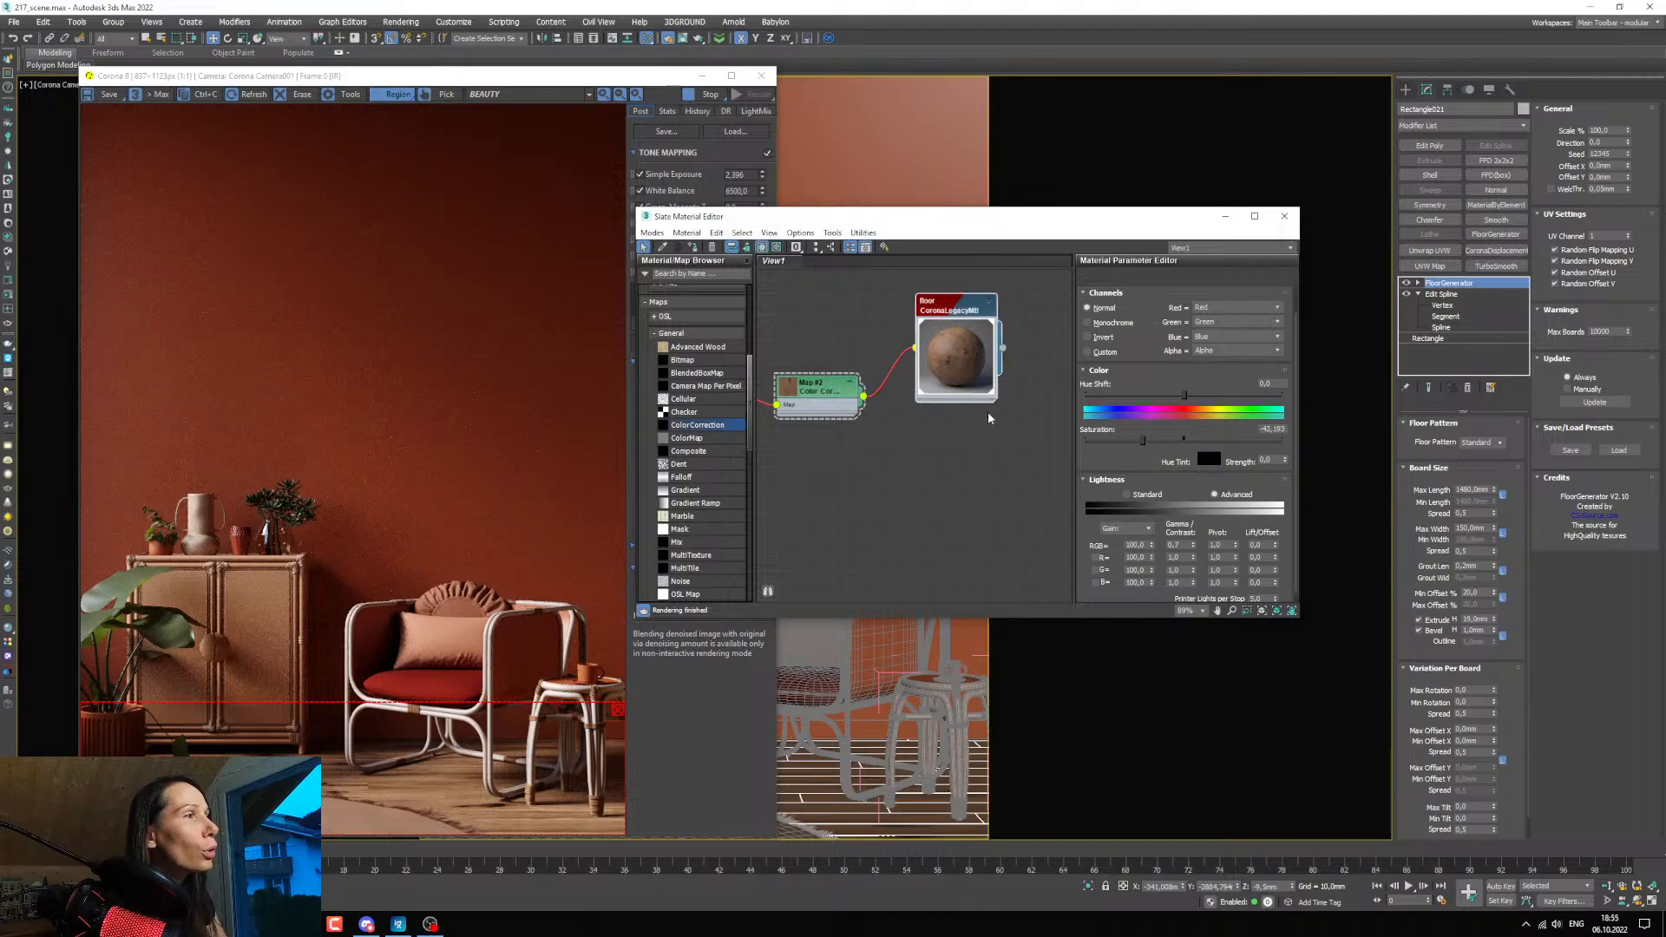
scroll(1157, 476, down, 10)
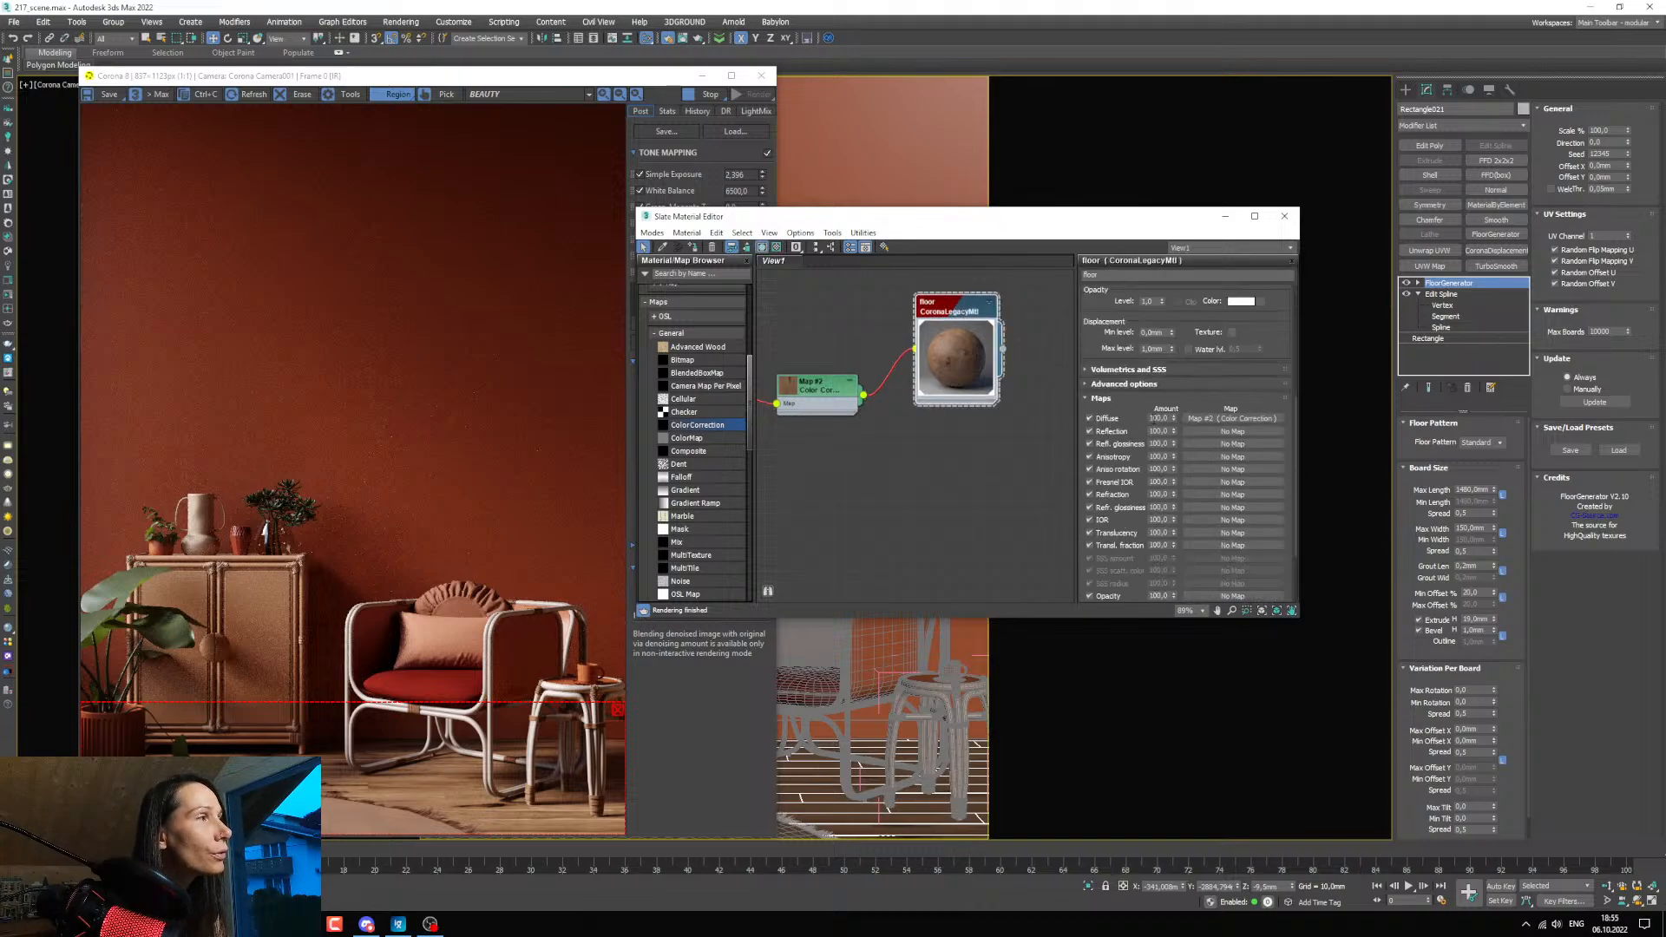
double_click(1158, 418)
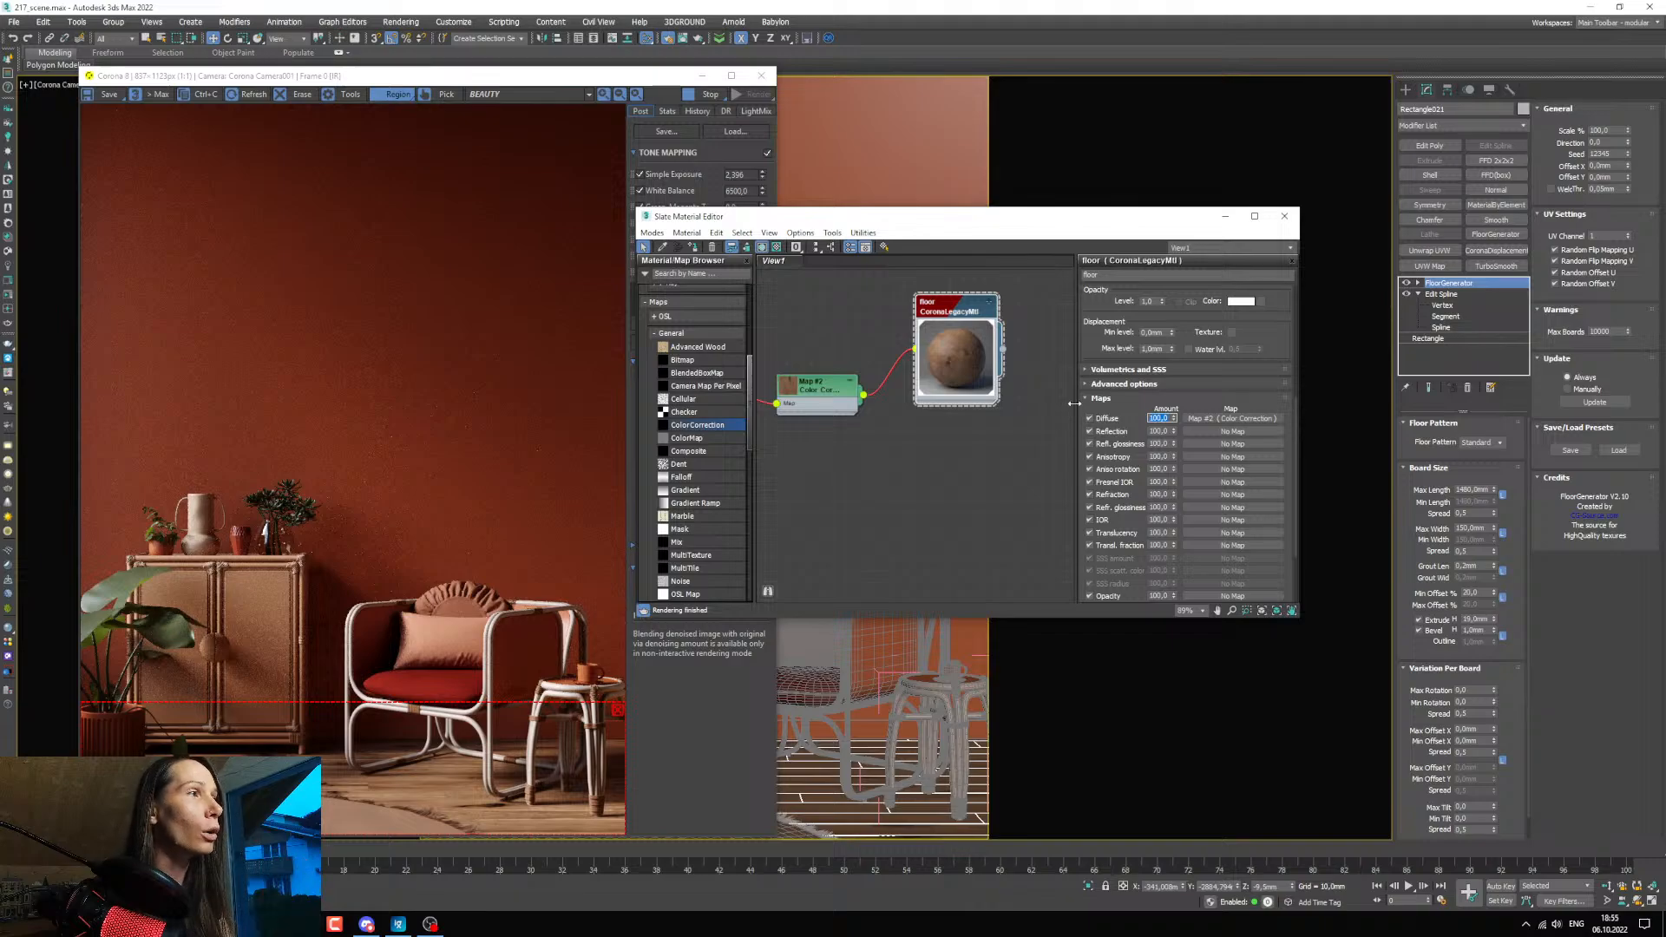
middle_drag(851, 402, 898, 435)
drag(849, 439, 849, 429)
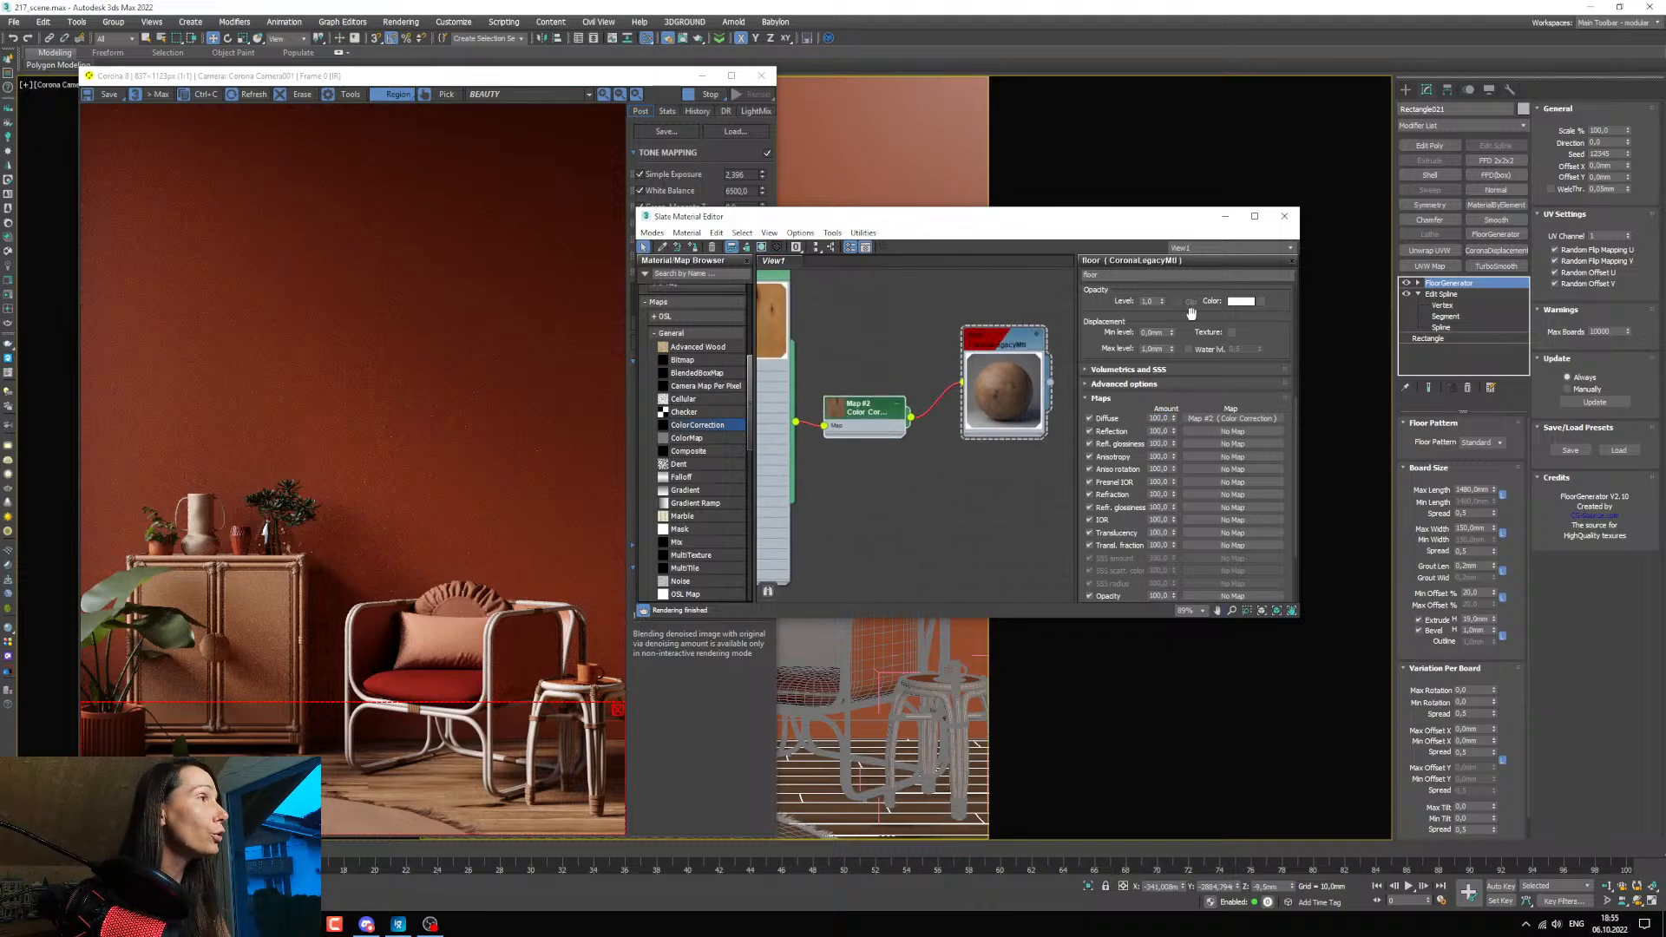
scroll(1190, 313, up, 5)
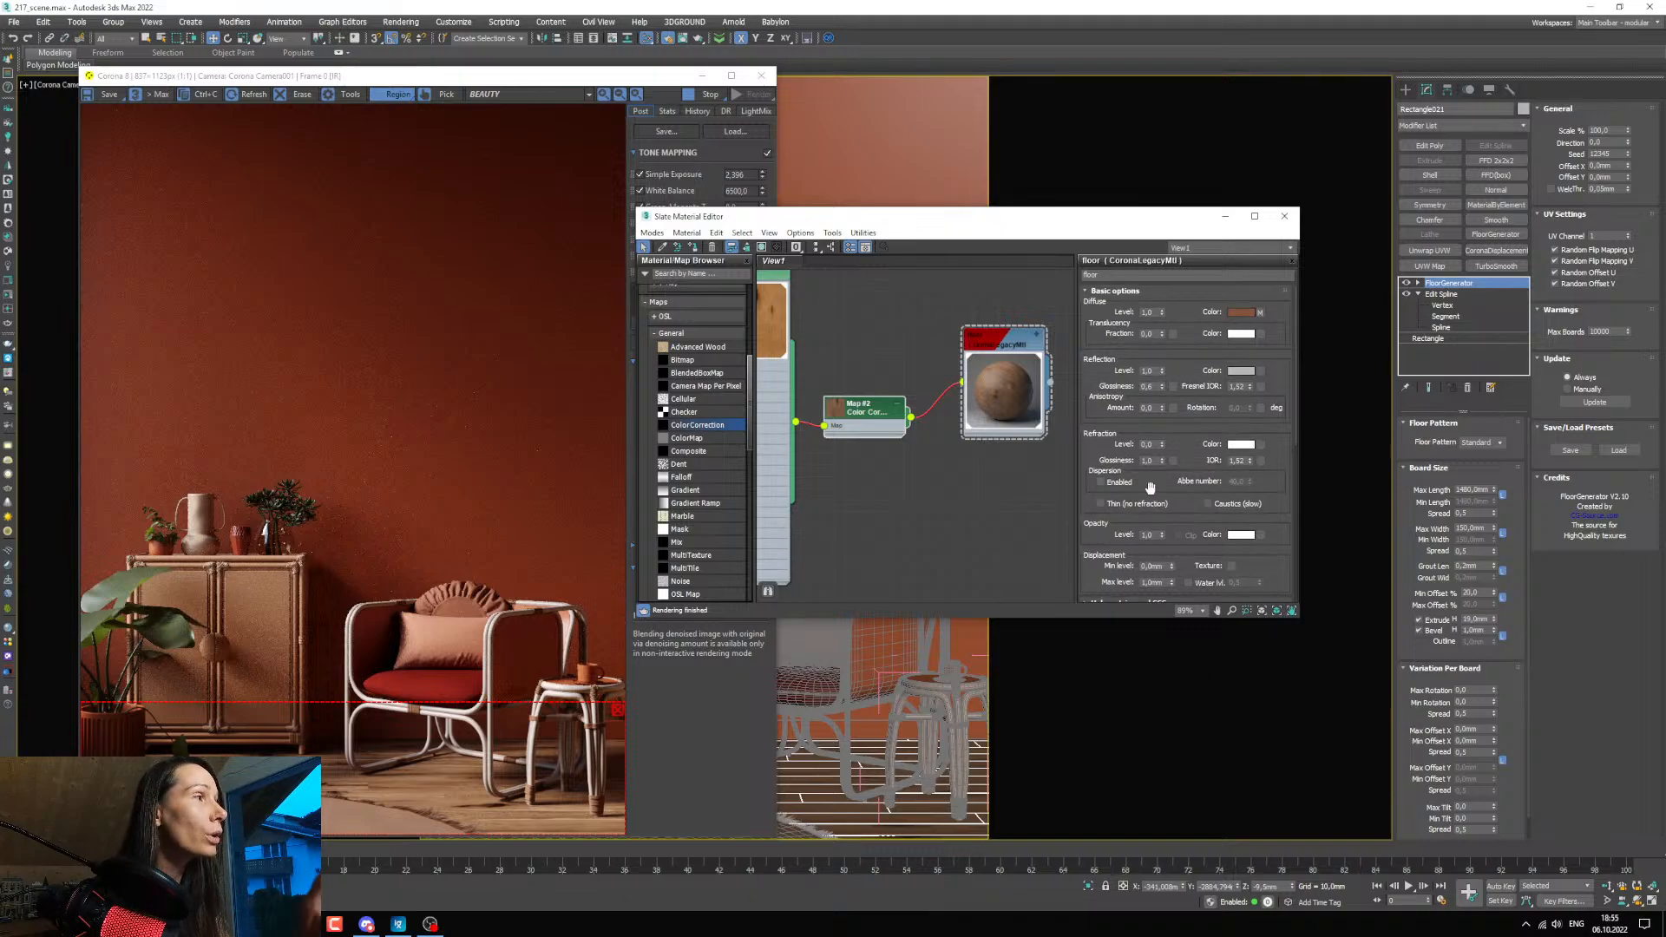
scroll(1150, 487, down, 5)
double_click(1160, 427)
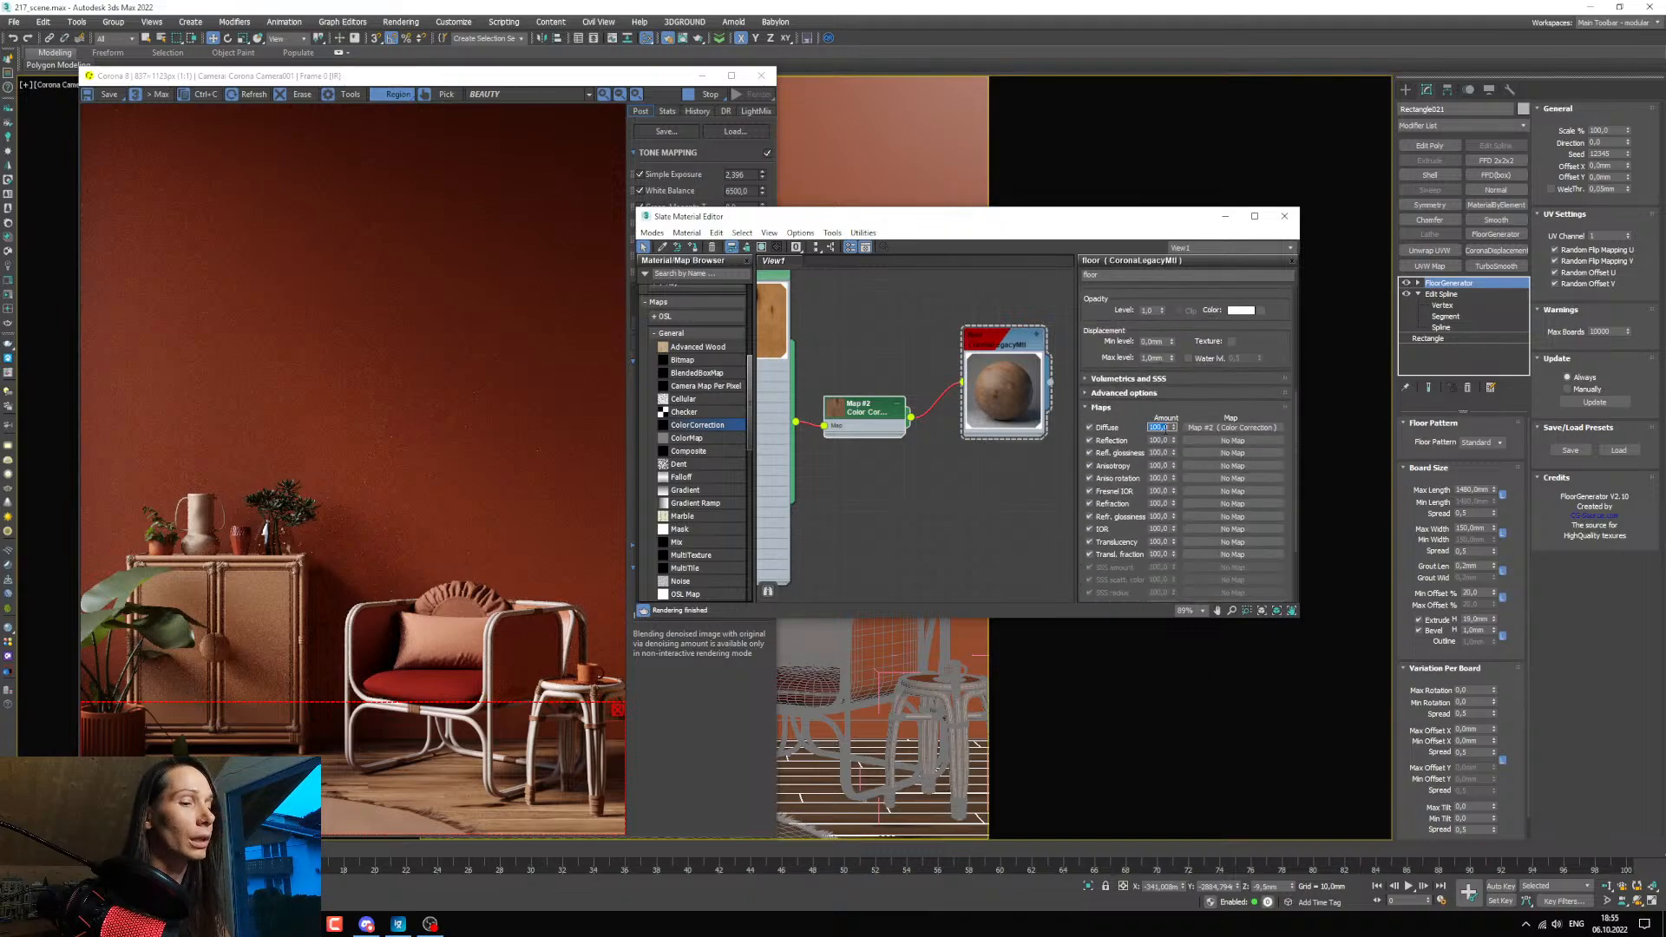
text(50)
key(Return)
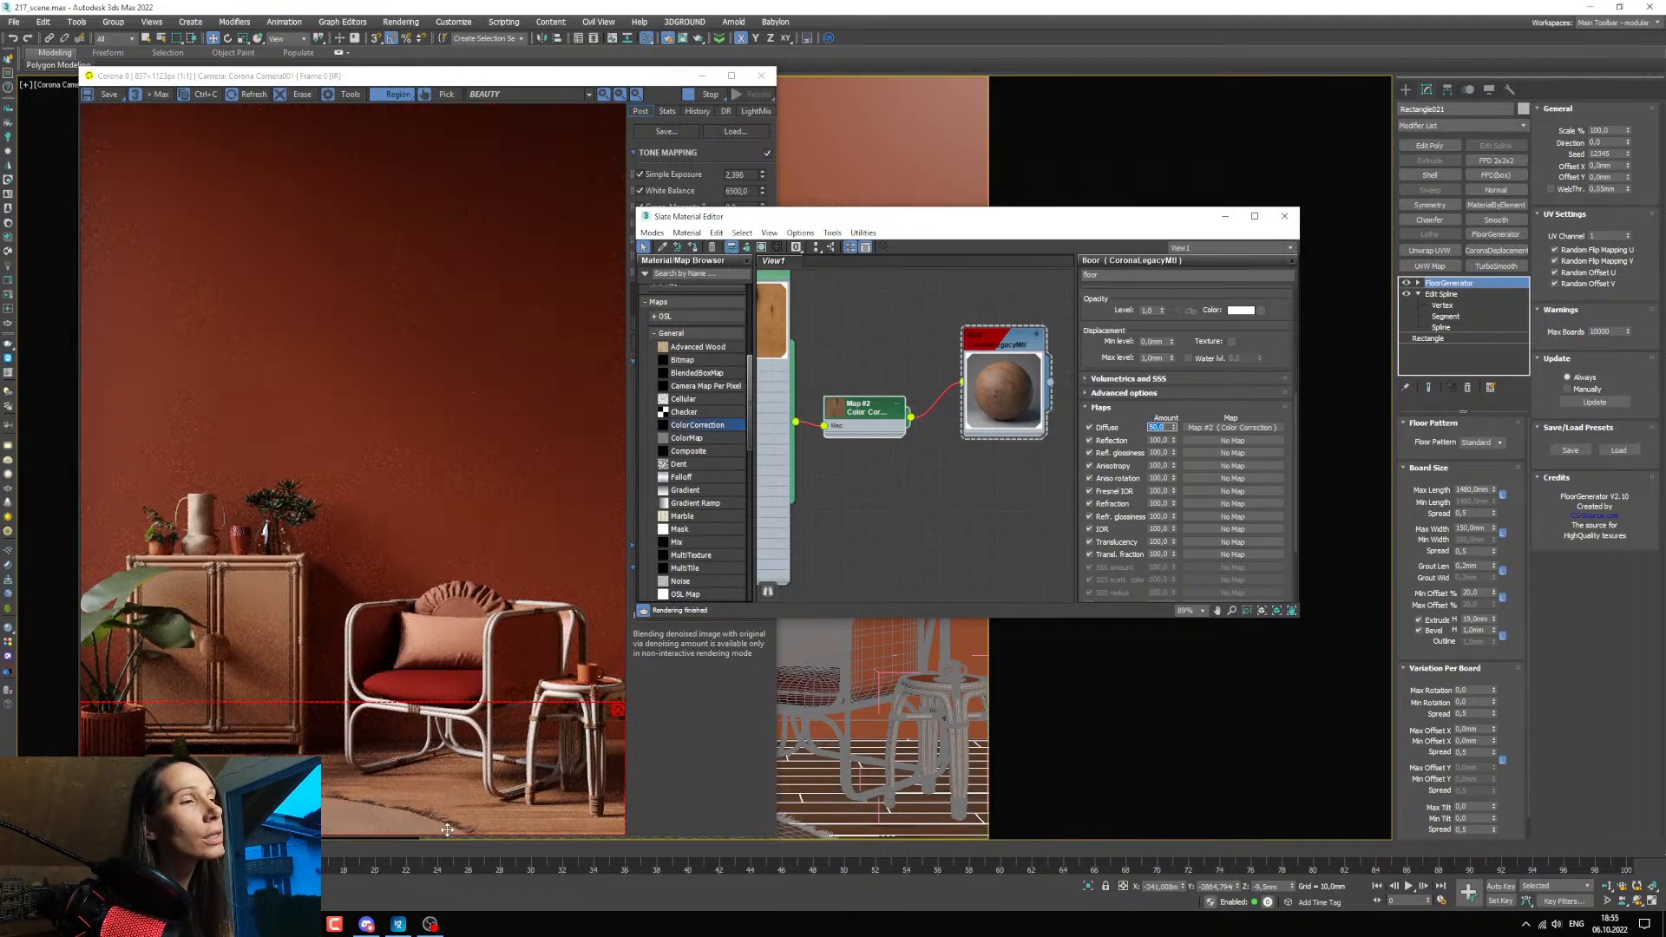
Compare diffuse map amounts of 70 and 80 on the floor in the render, and settle on 70.
scroll(451, 825, up, 1)
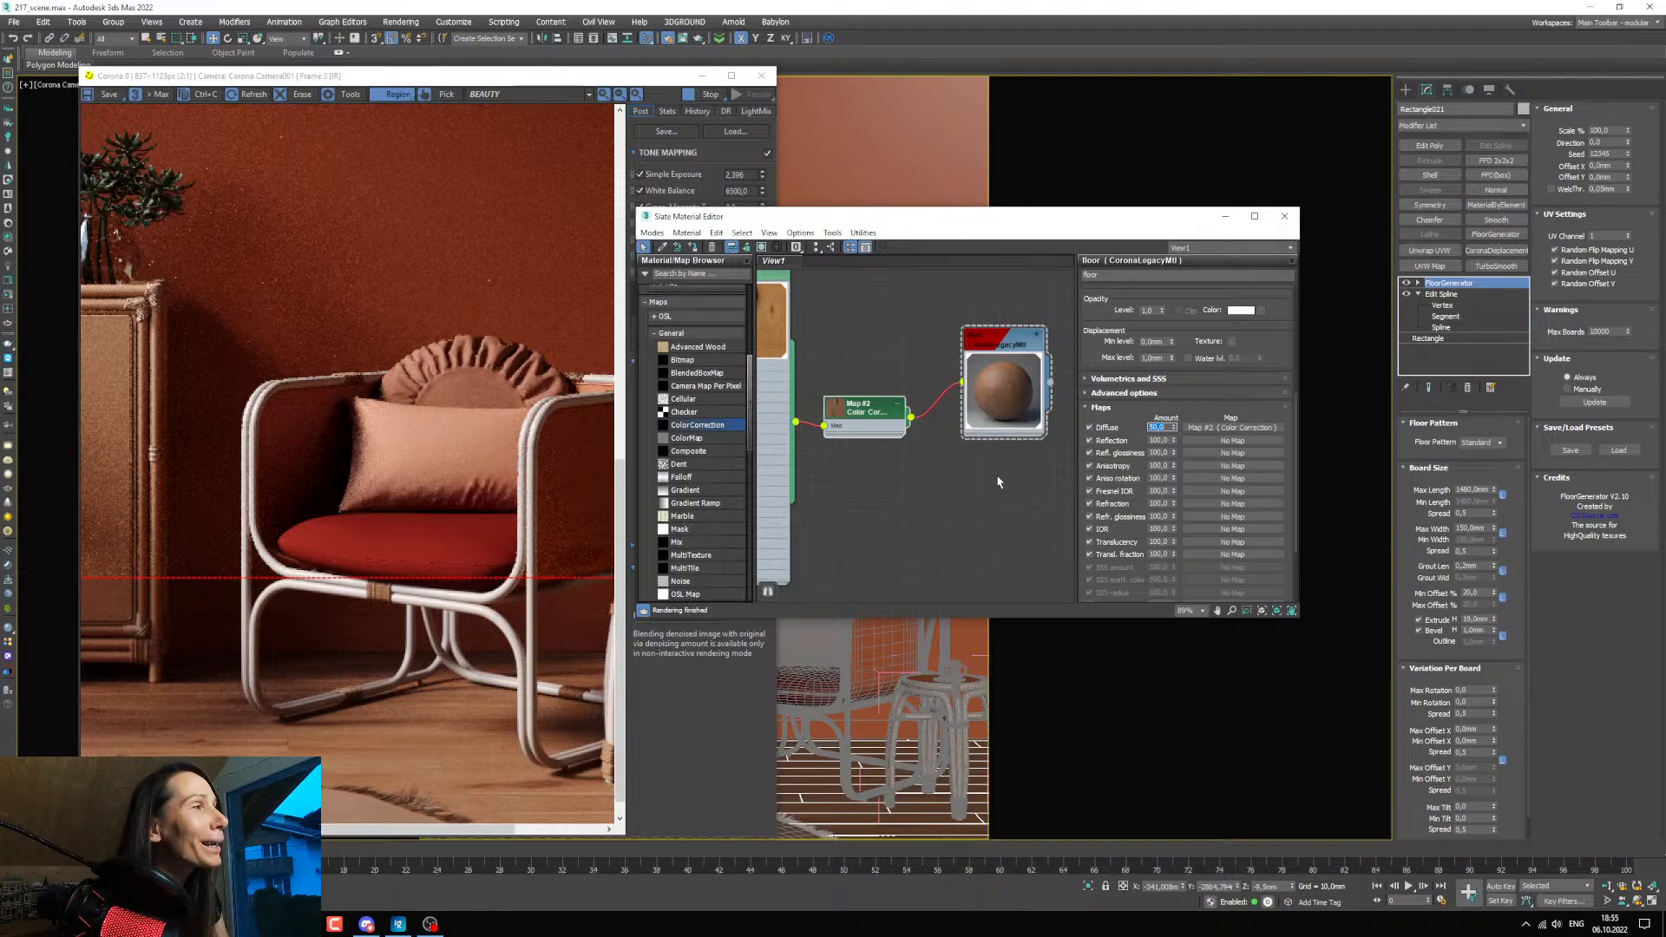
text(70)
key(Return)
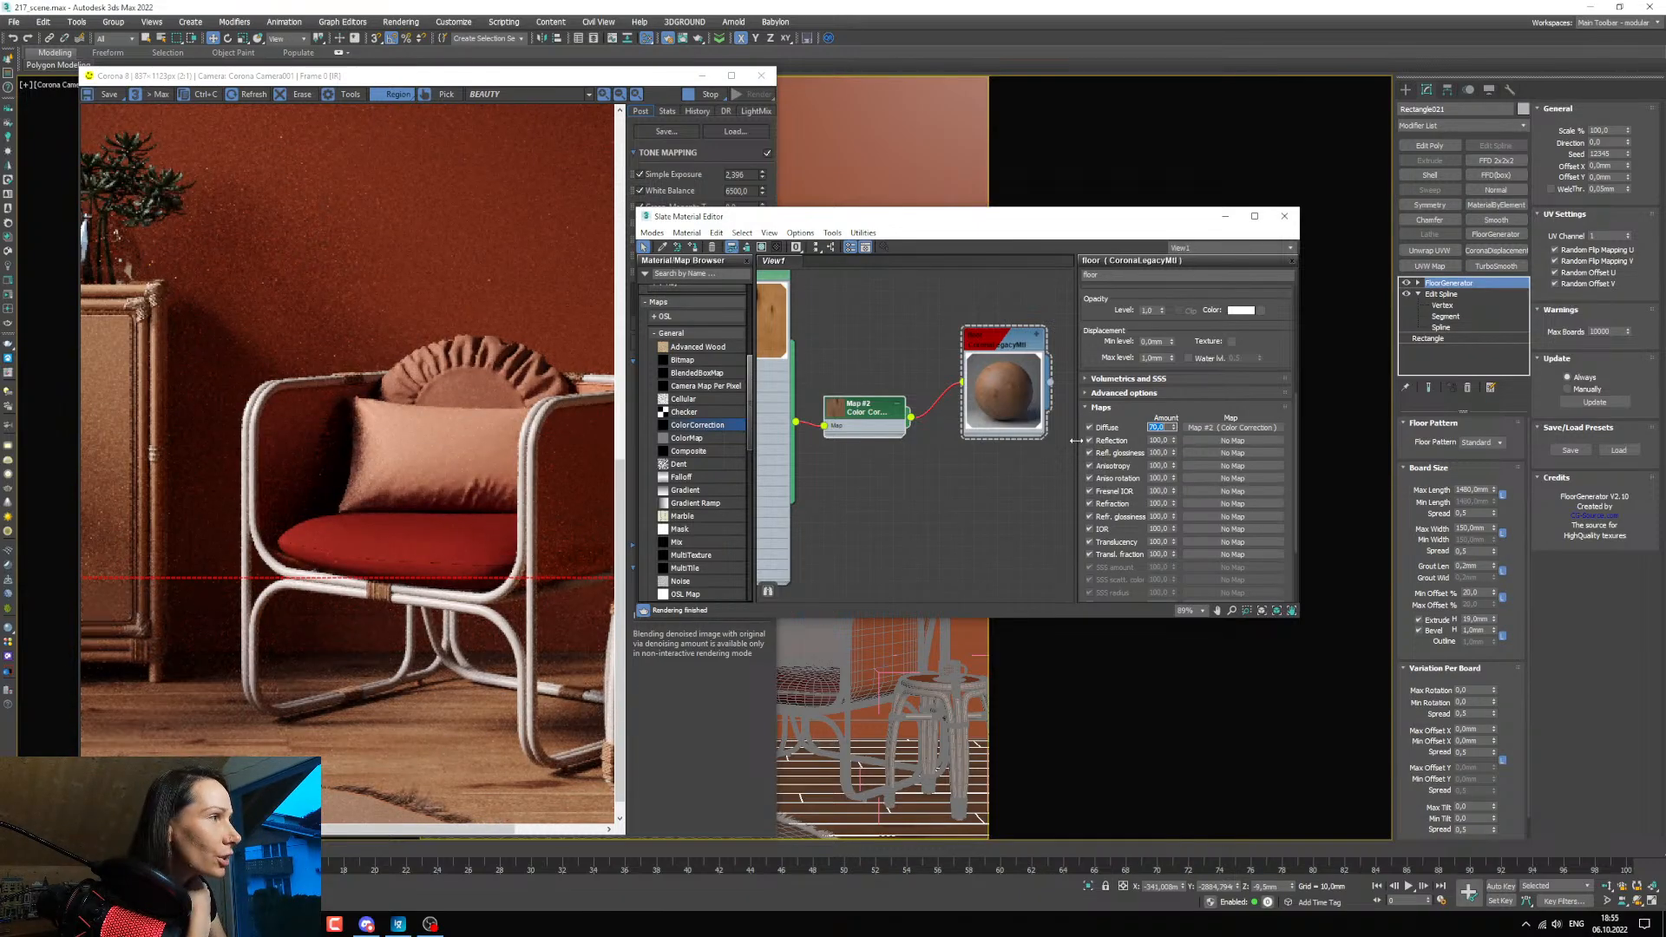
text(80)
key(Return)
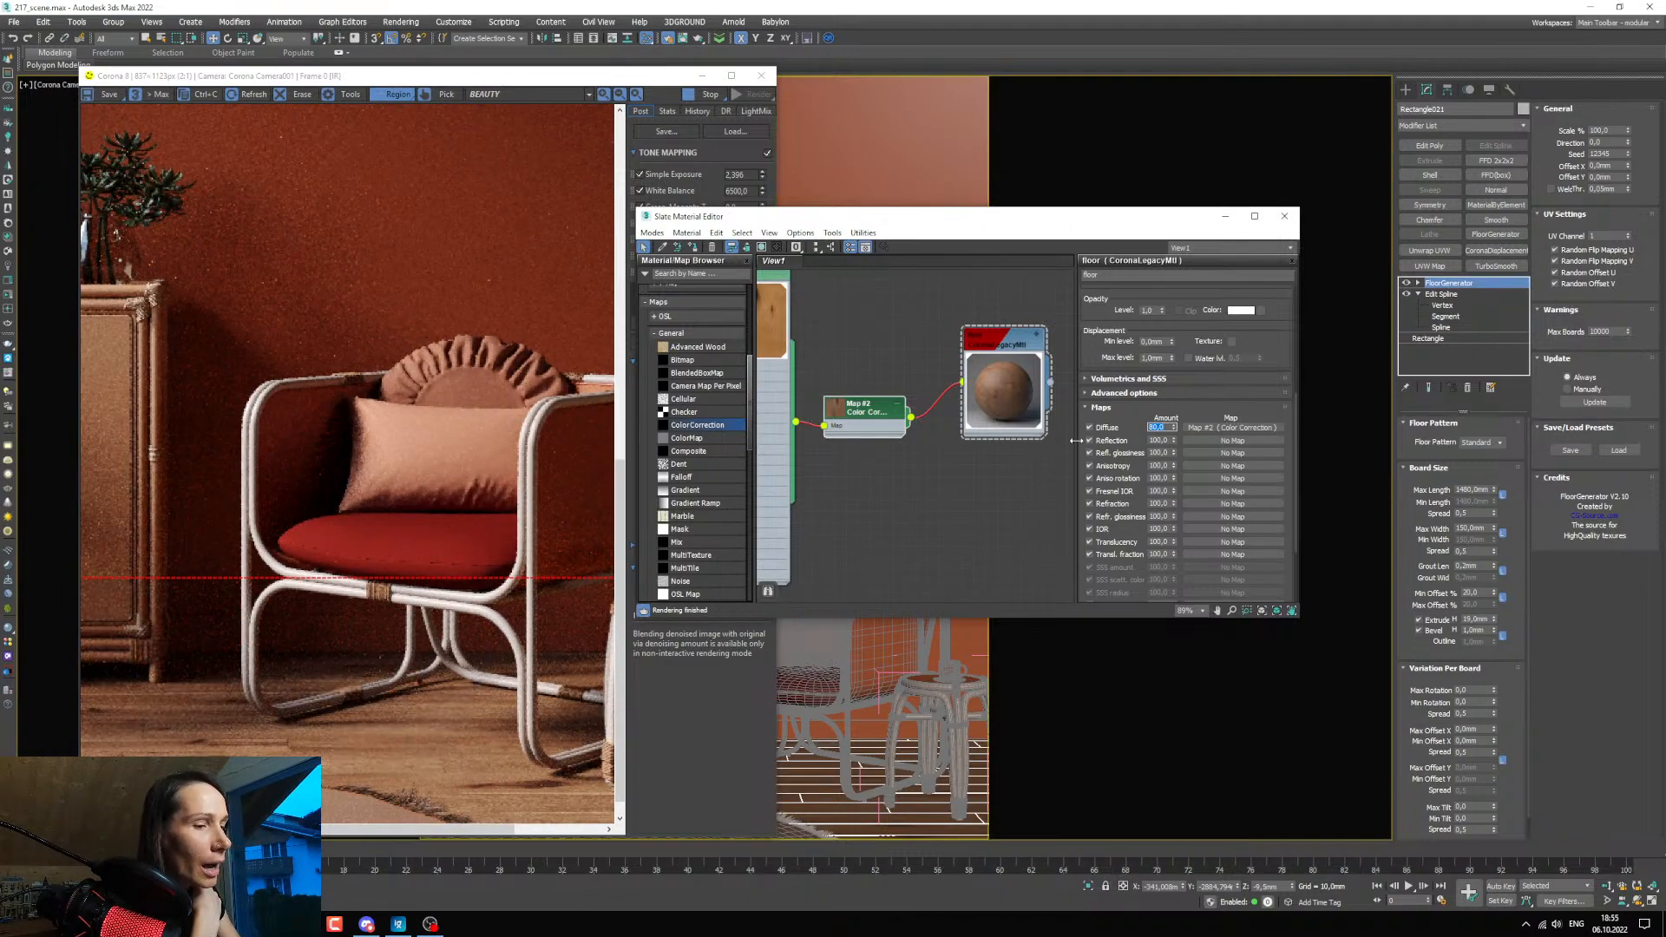
text(70)
key(Return)
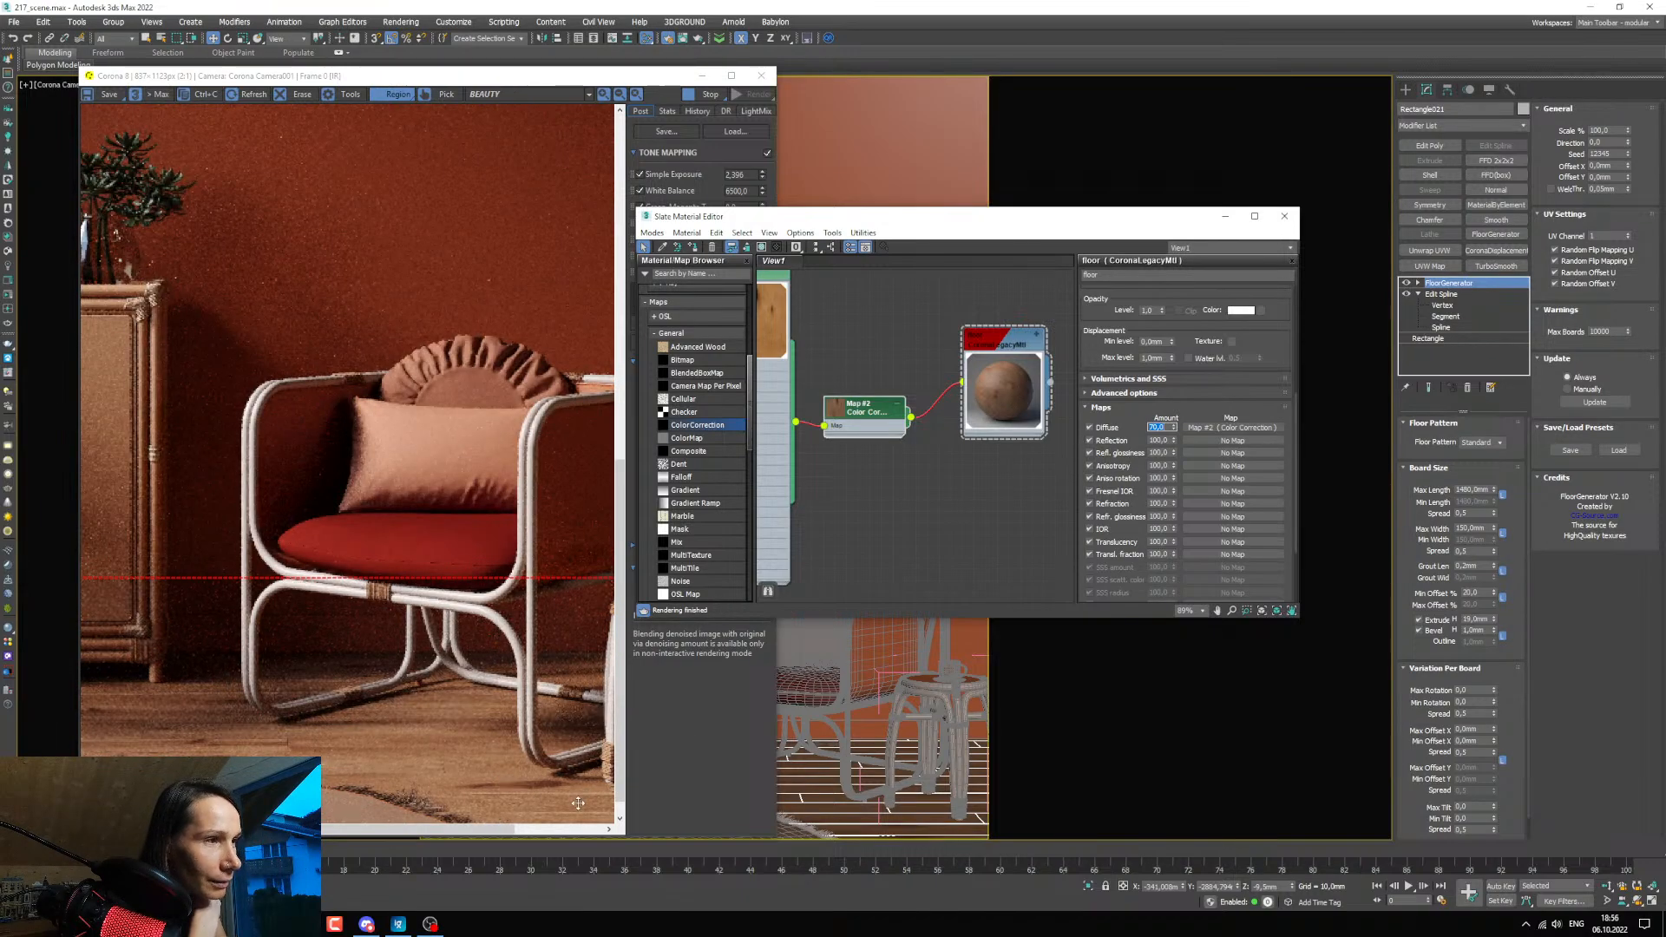
scroll(546, 786, down, 1)
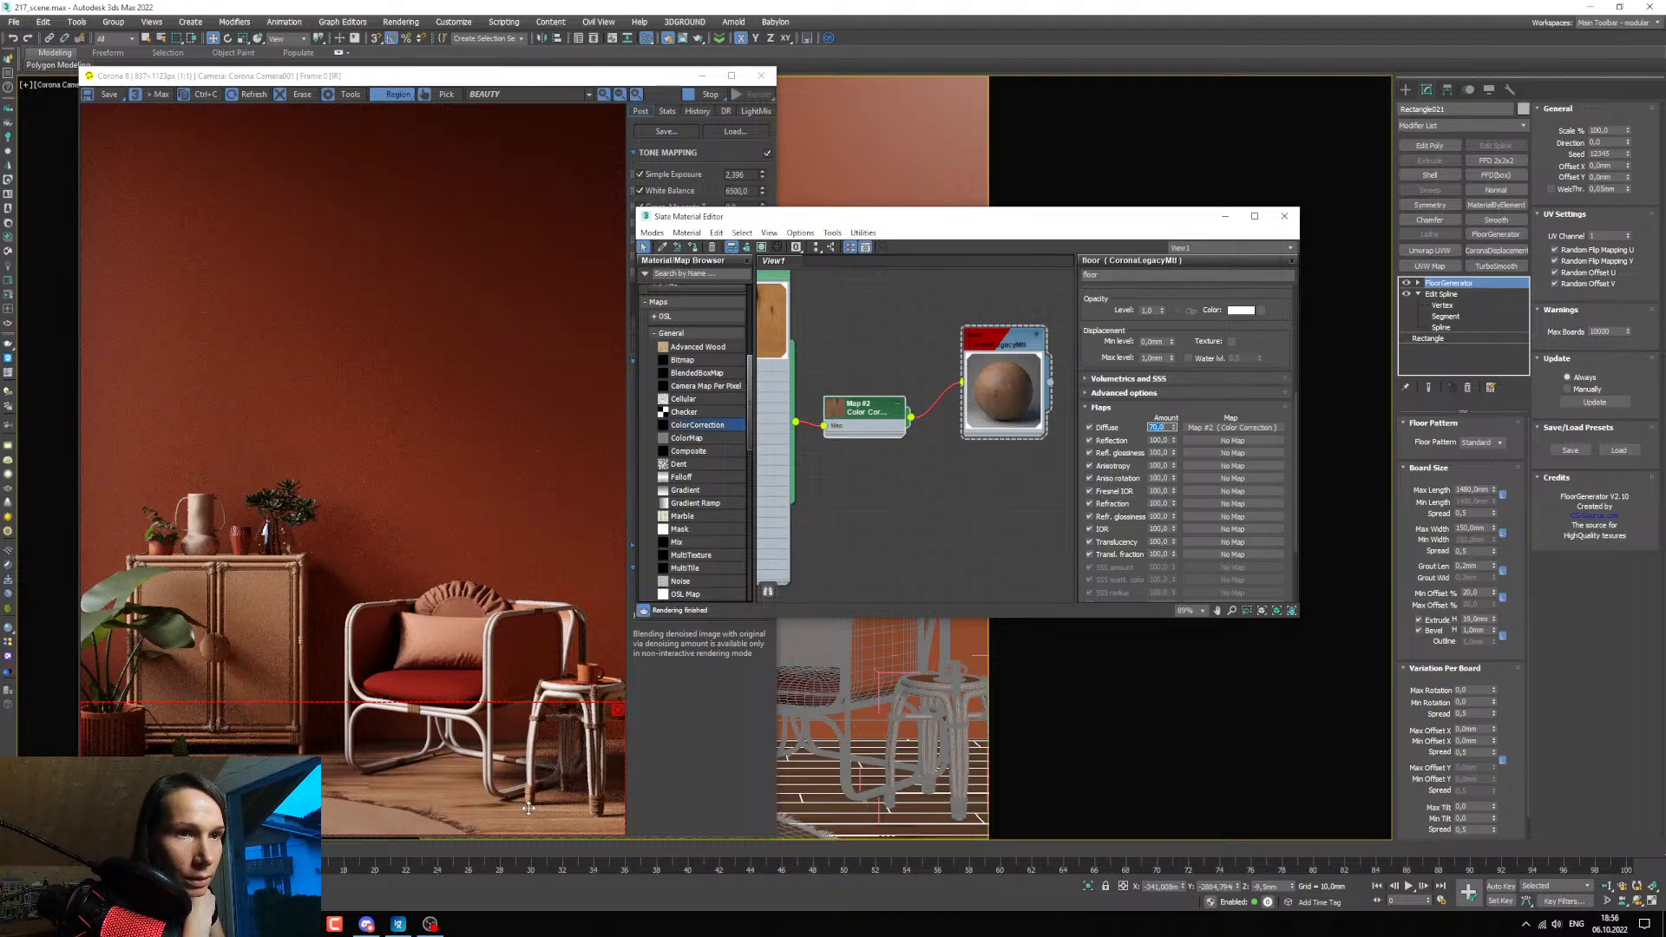
Set the floor ColorCorrection's hue shift to -5 and lower its saturation to about -46.
drag(0, 171, 5, 217)
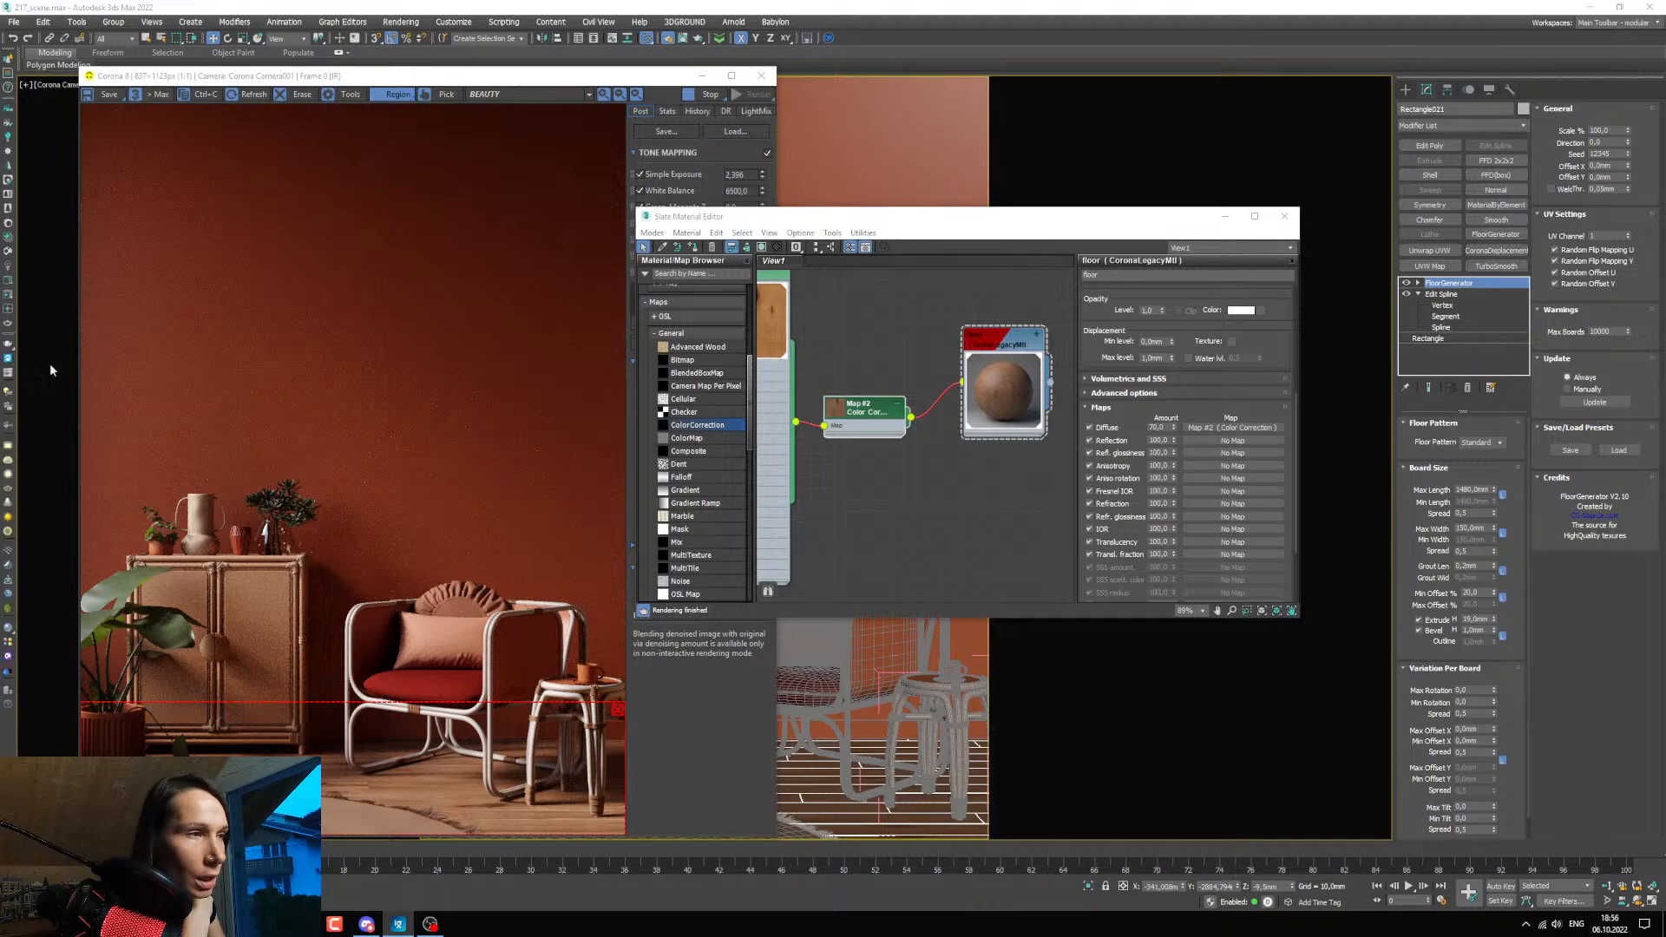
scroll(859, 456, up, 2)
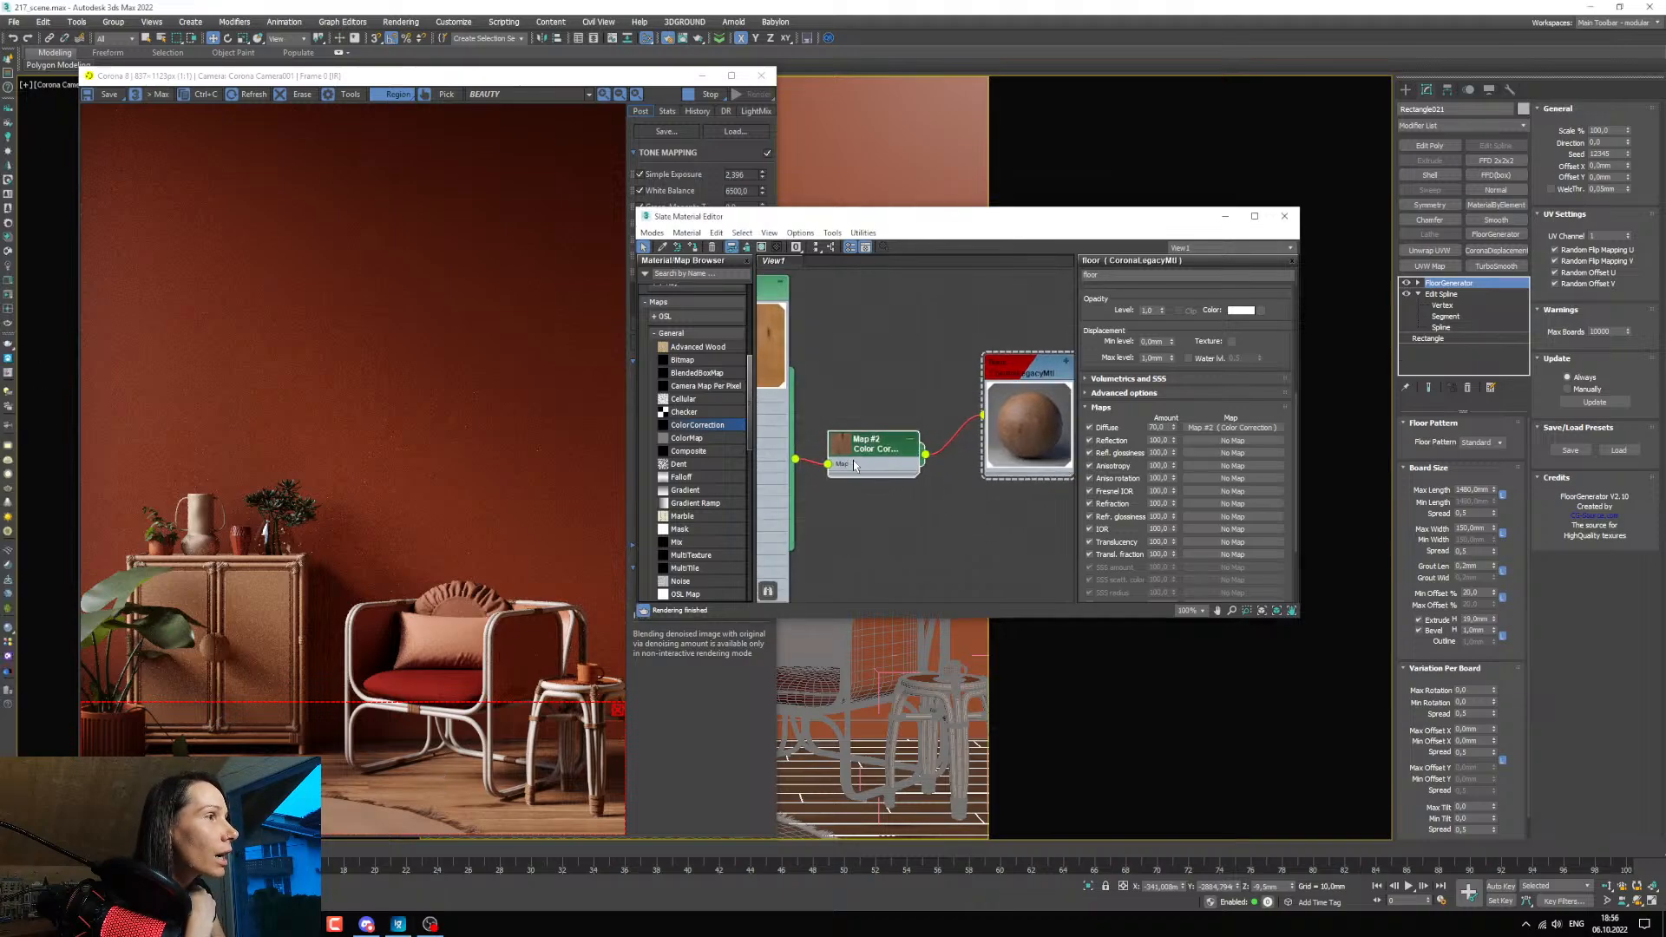
double_click(853, 471)
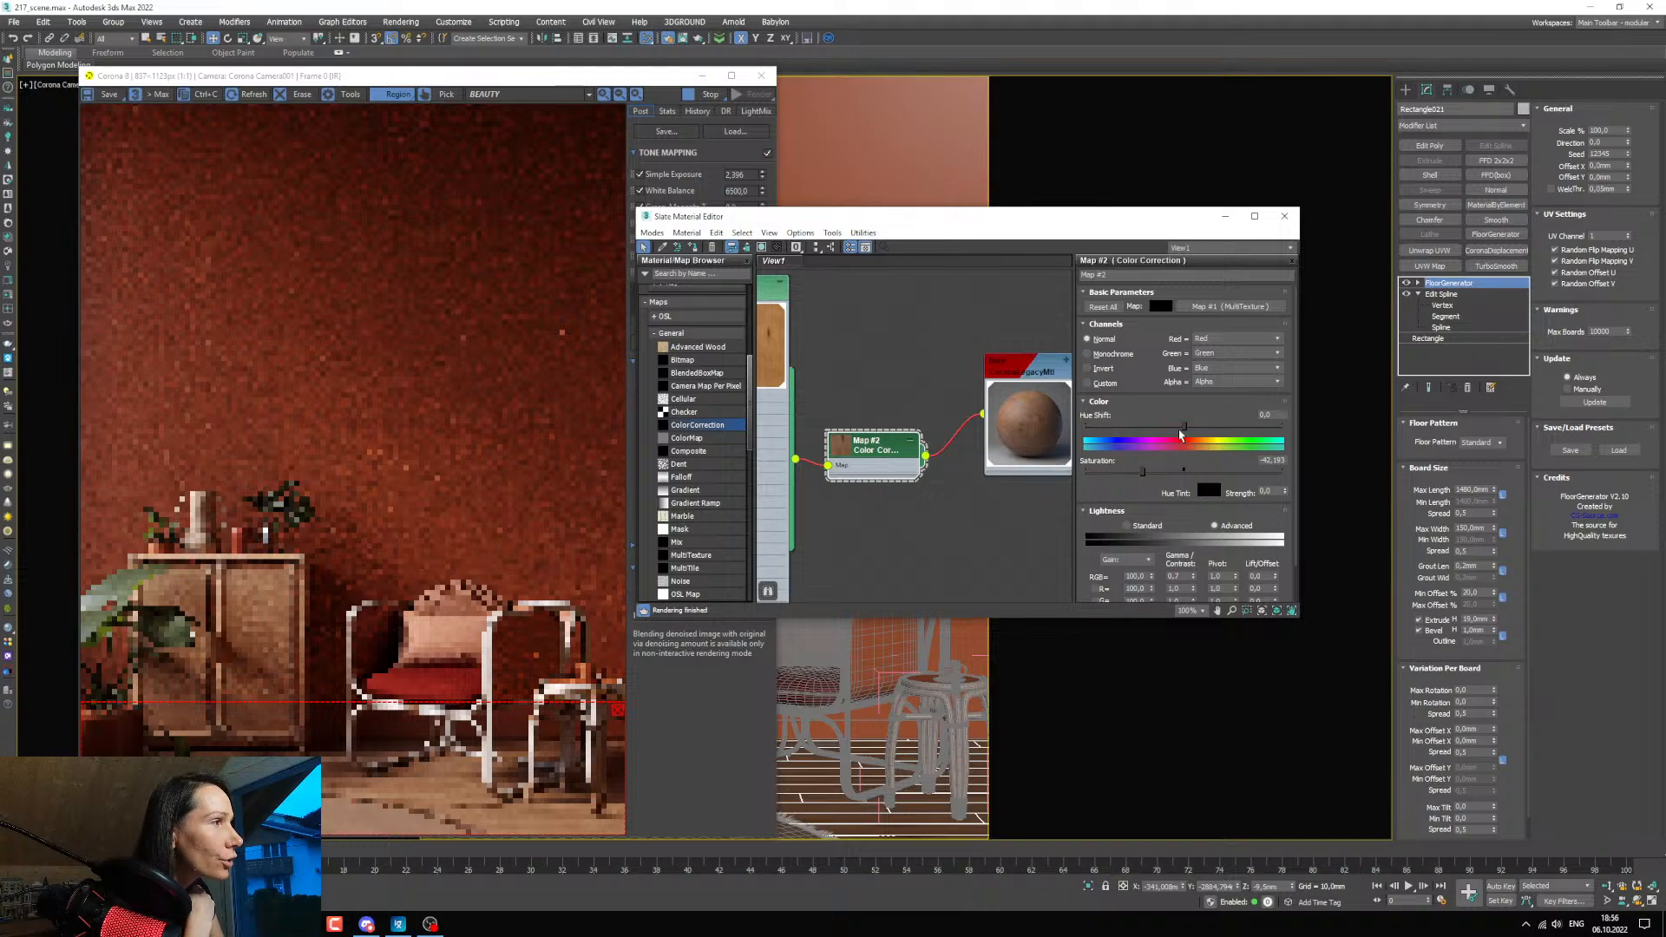
drag(1181, 436, 1188, 432)
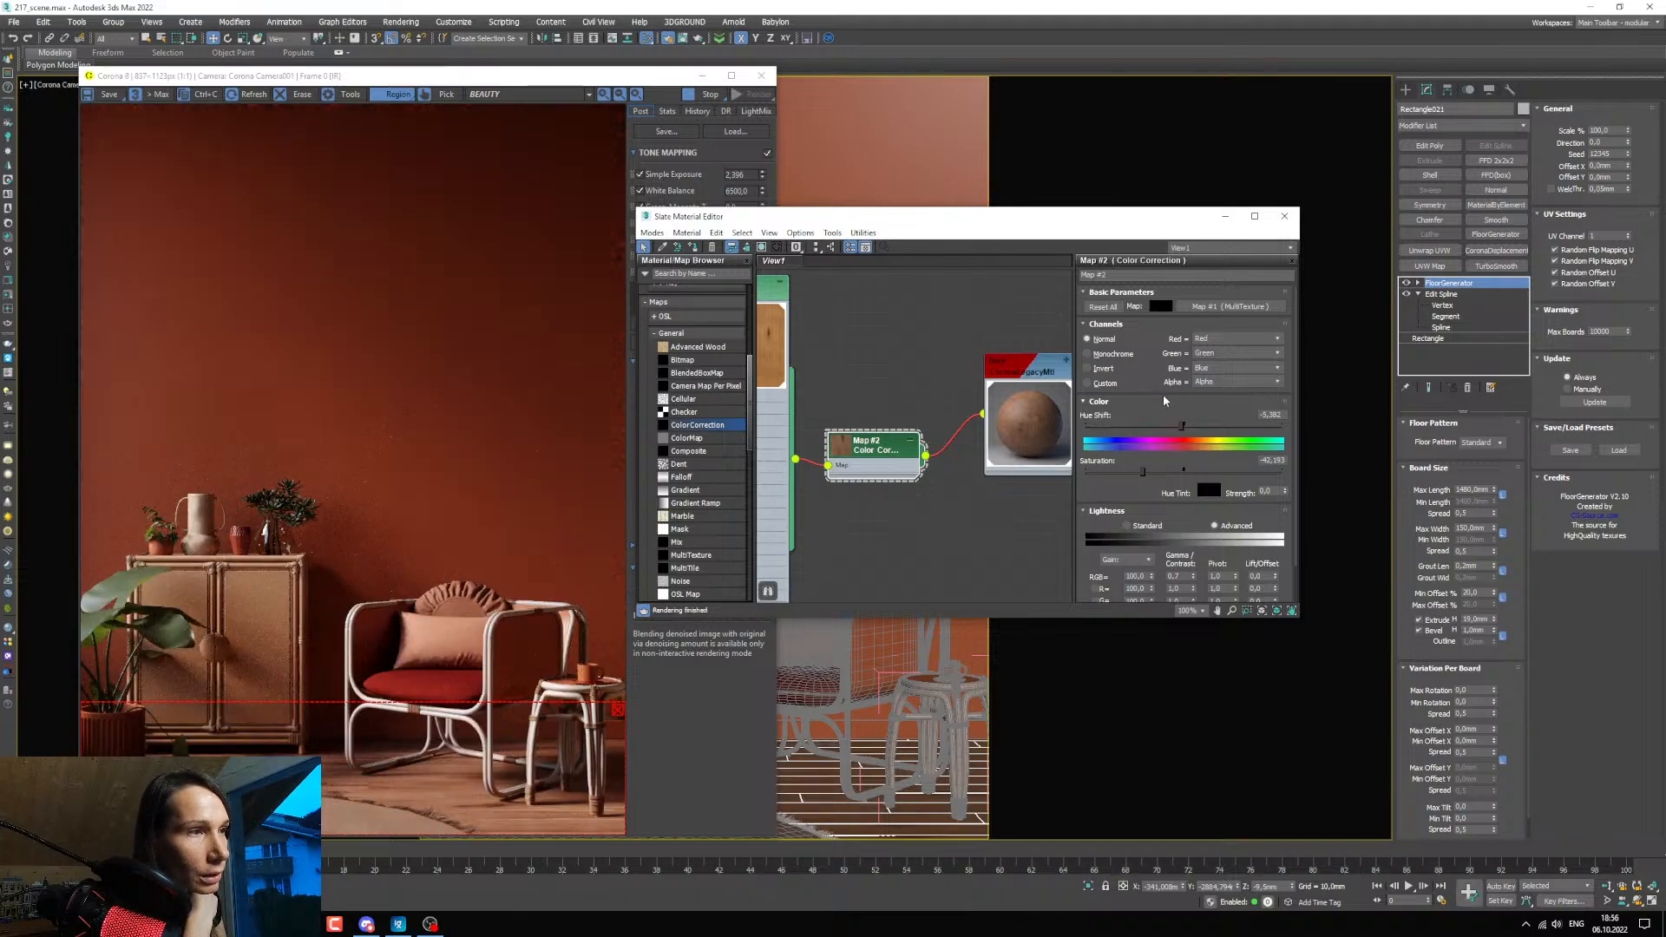
drag(1284, 416, 1269, 415)
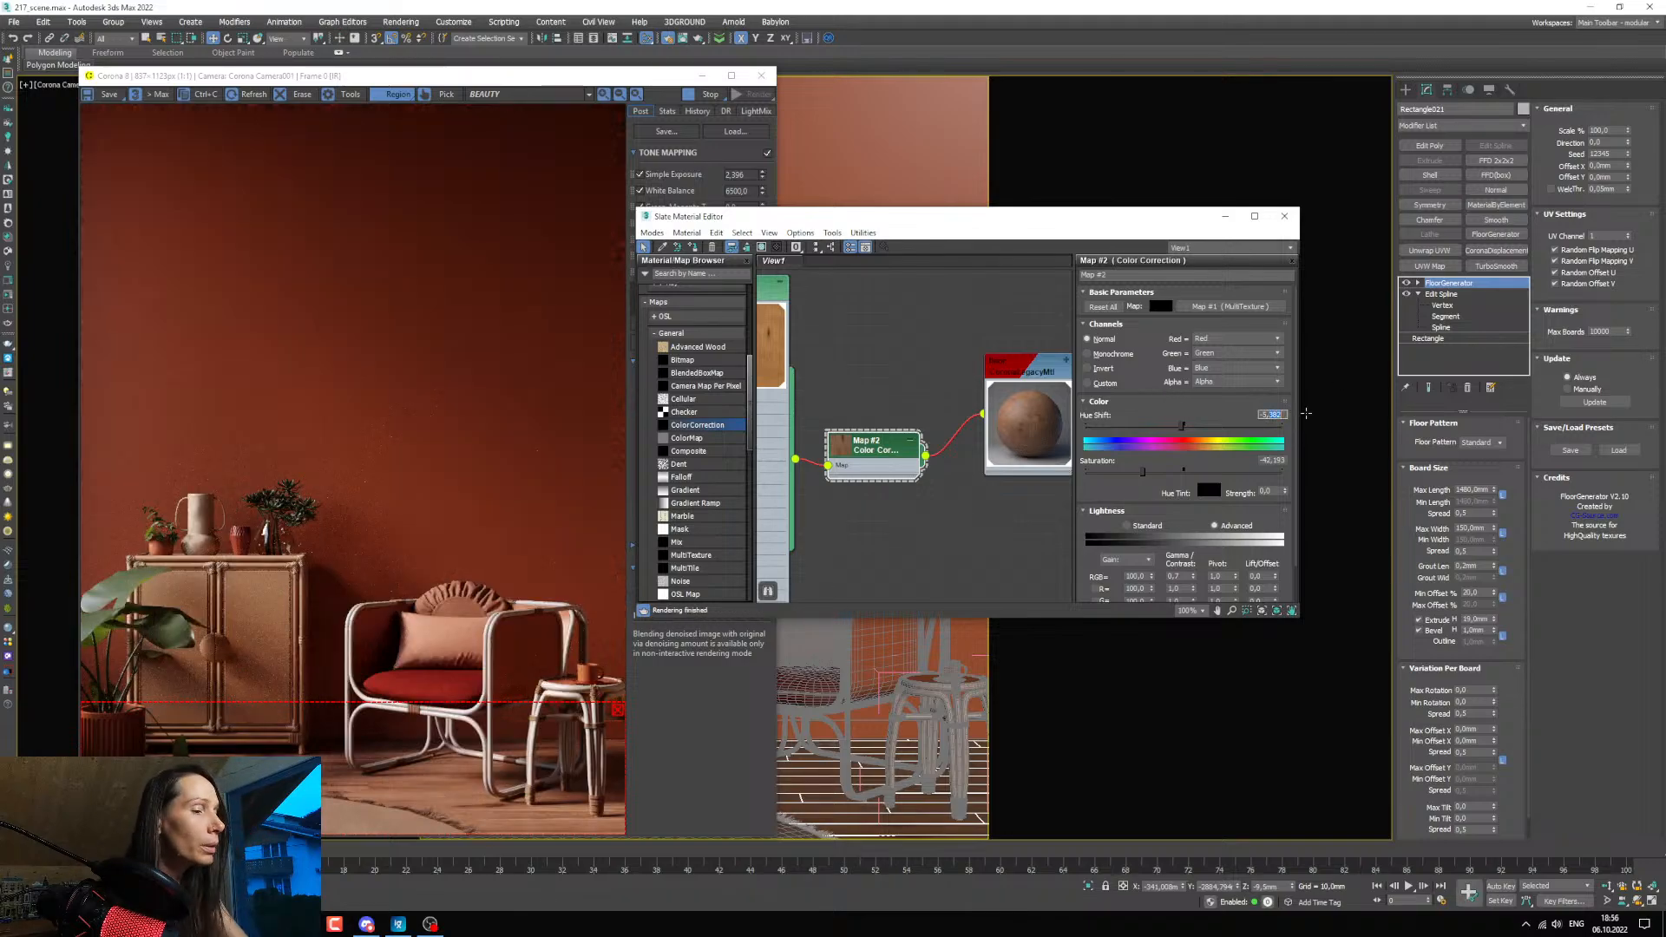
text(0)
key(Return)
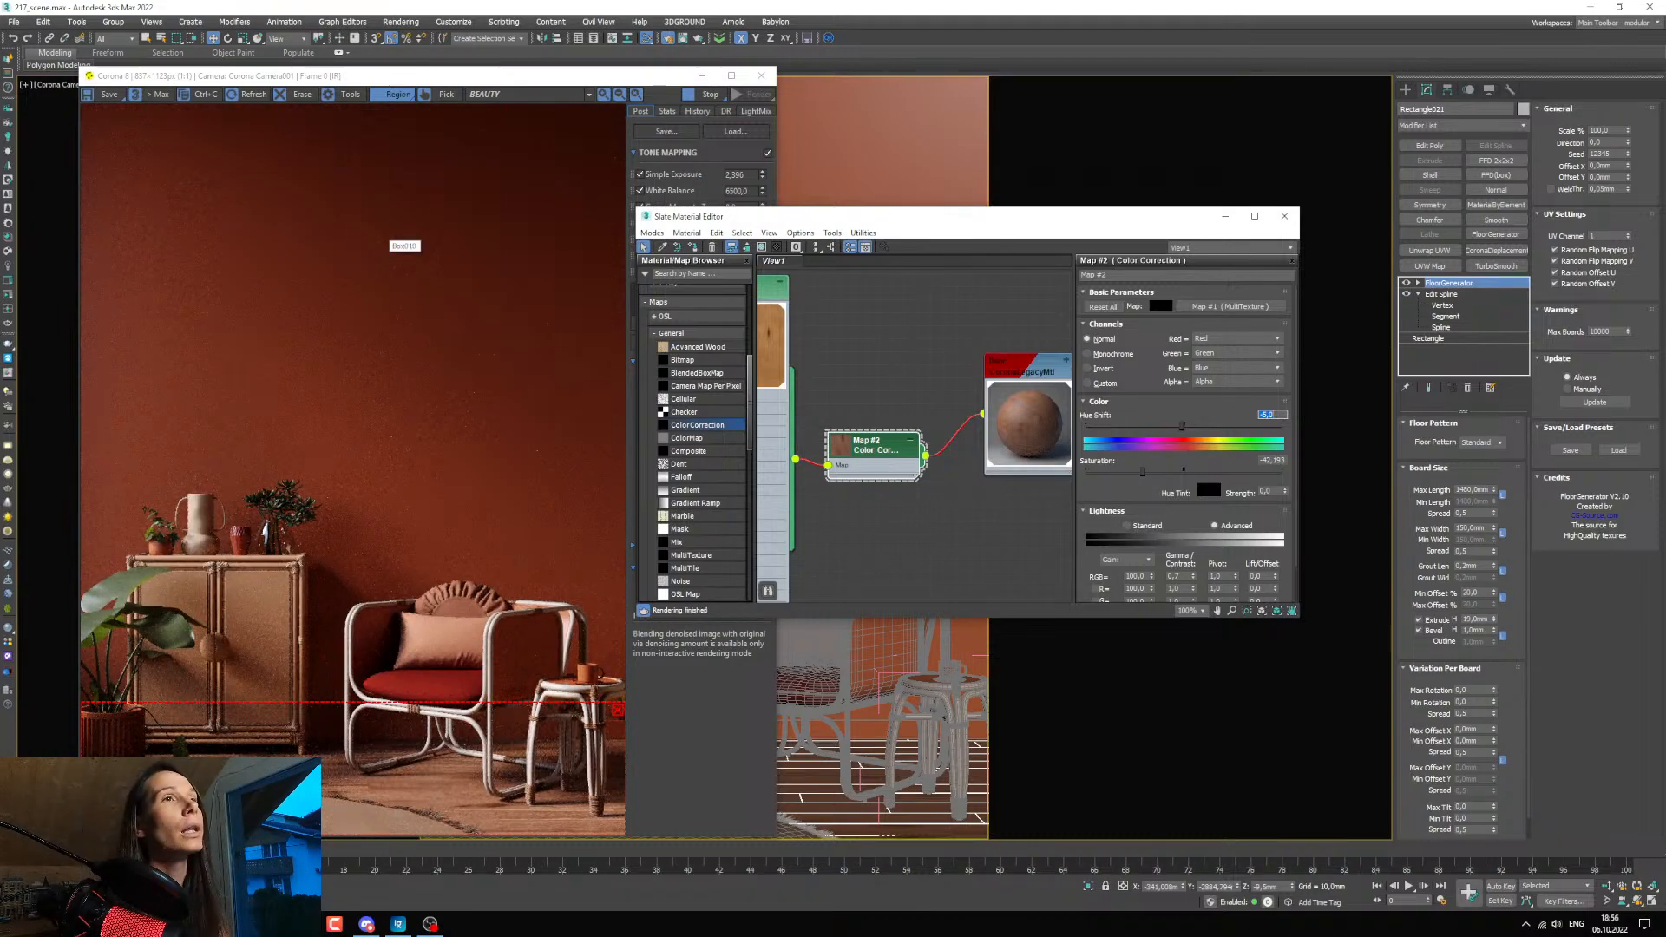
drag(0, 170, 0, 217)
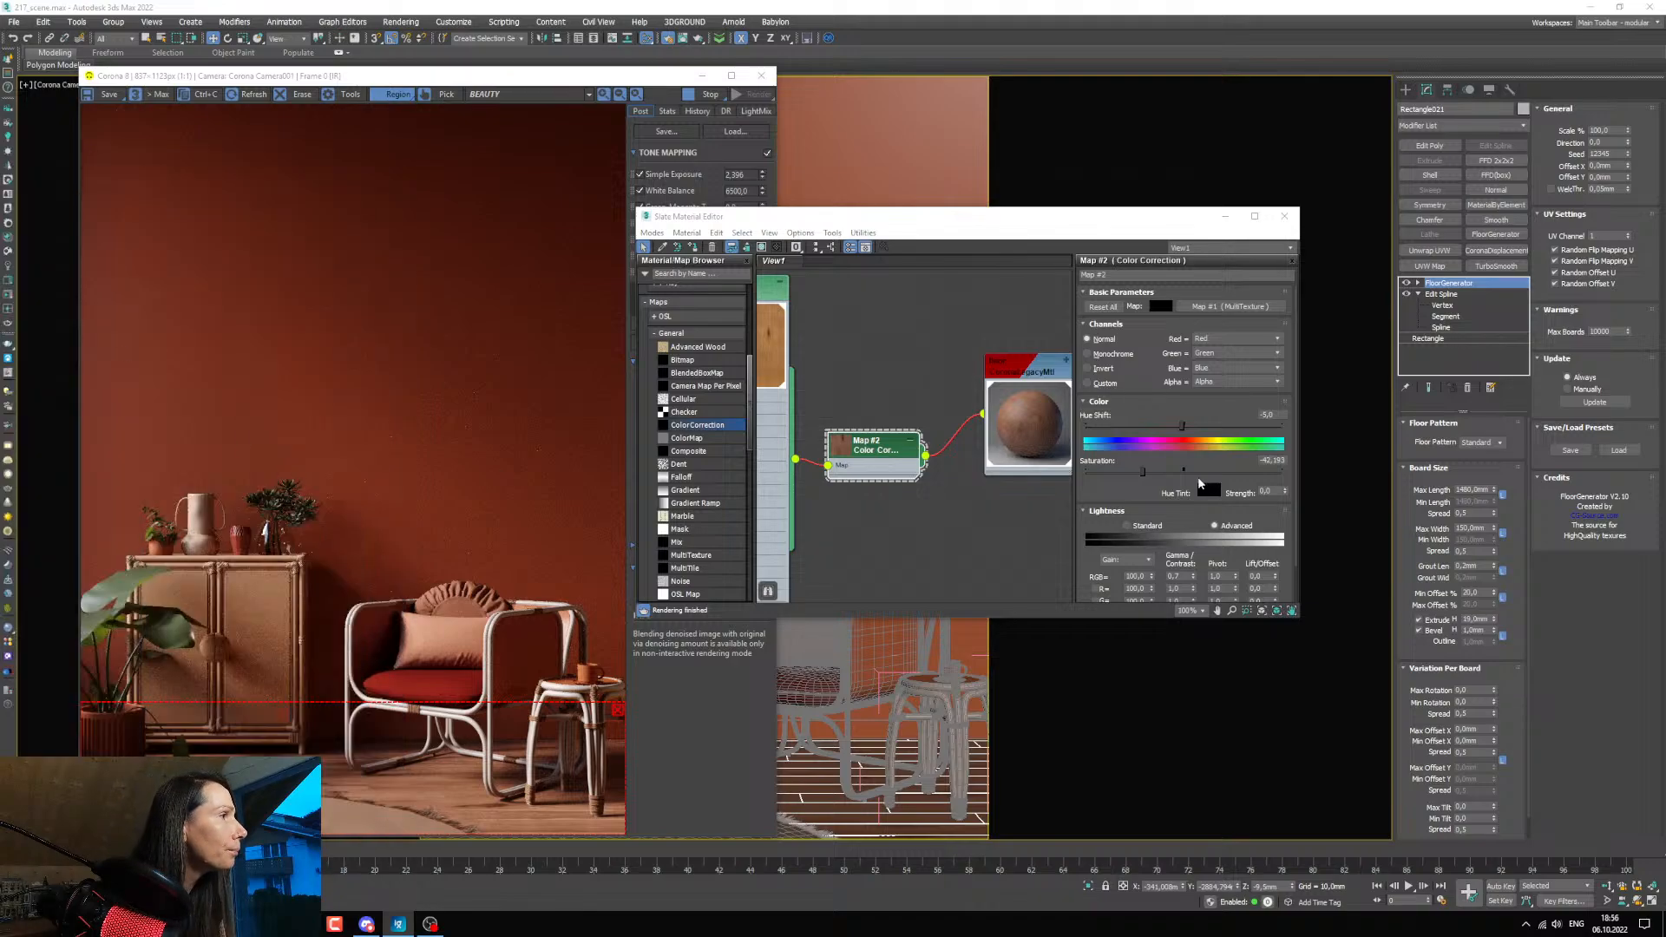
drag(1142, 472, 1139, 470)
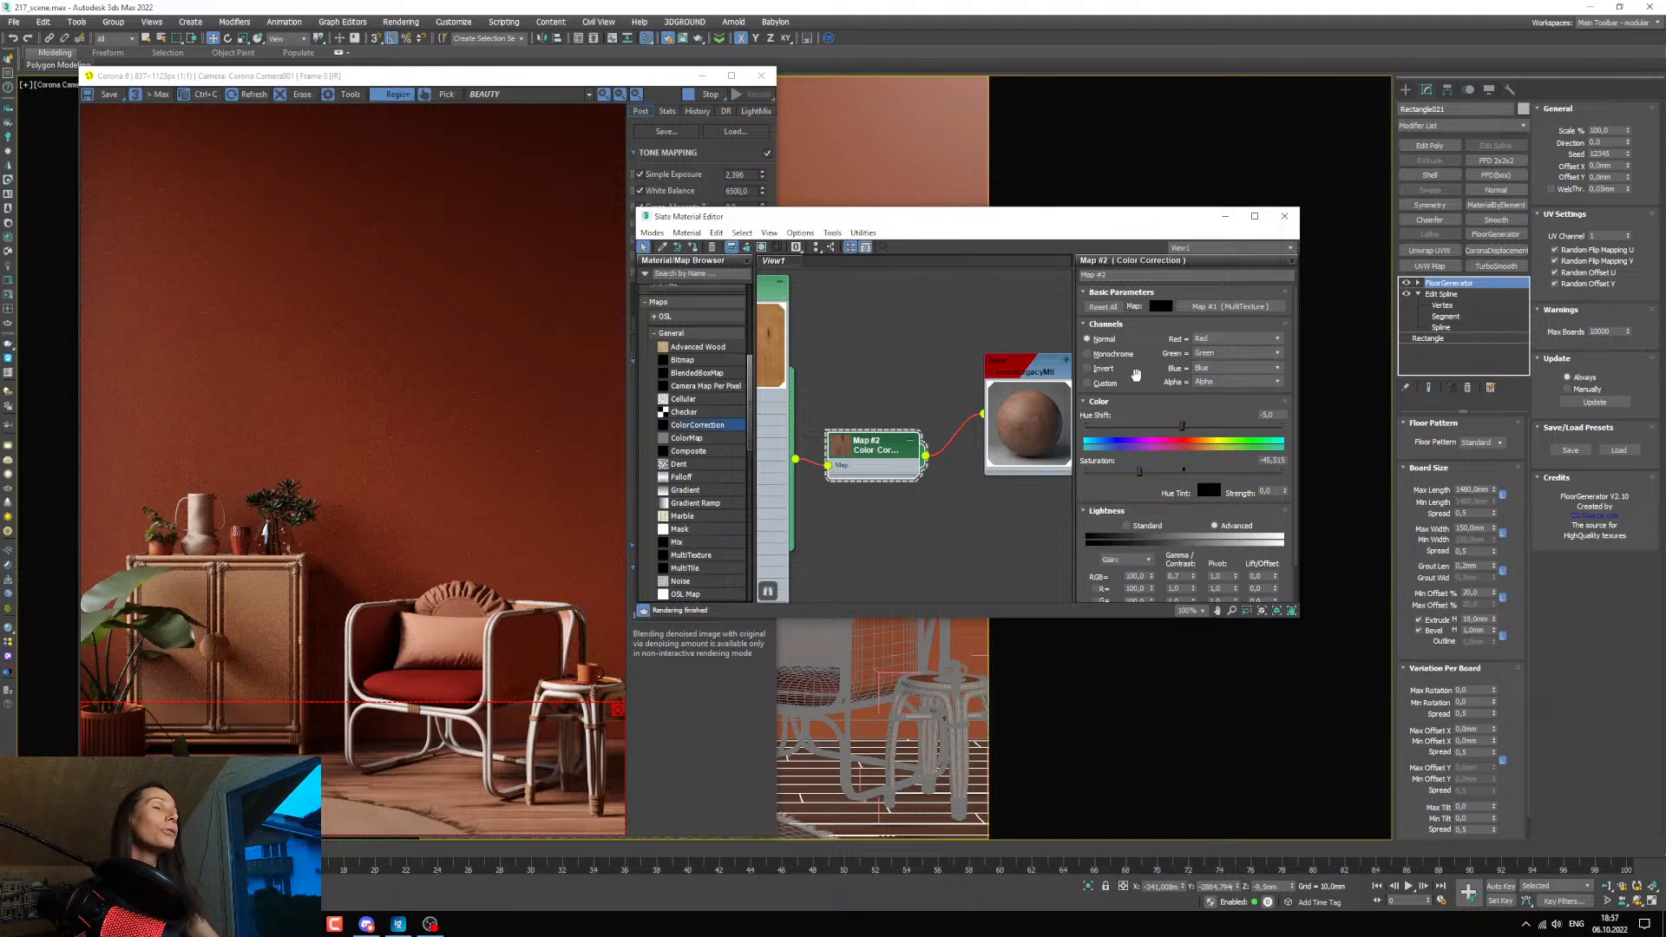
Duplicate the floor's ColorCorrection with the copy fully desaturated at -100, and connect that copy to the floor material as a second map.
middle_drag(897, 450, 871, 390)
shift+drag(871, 389, 871, 468)
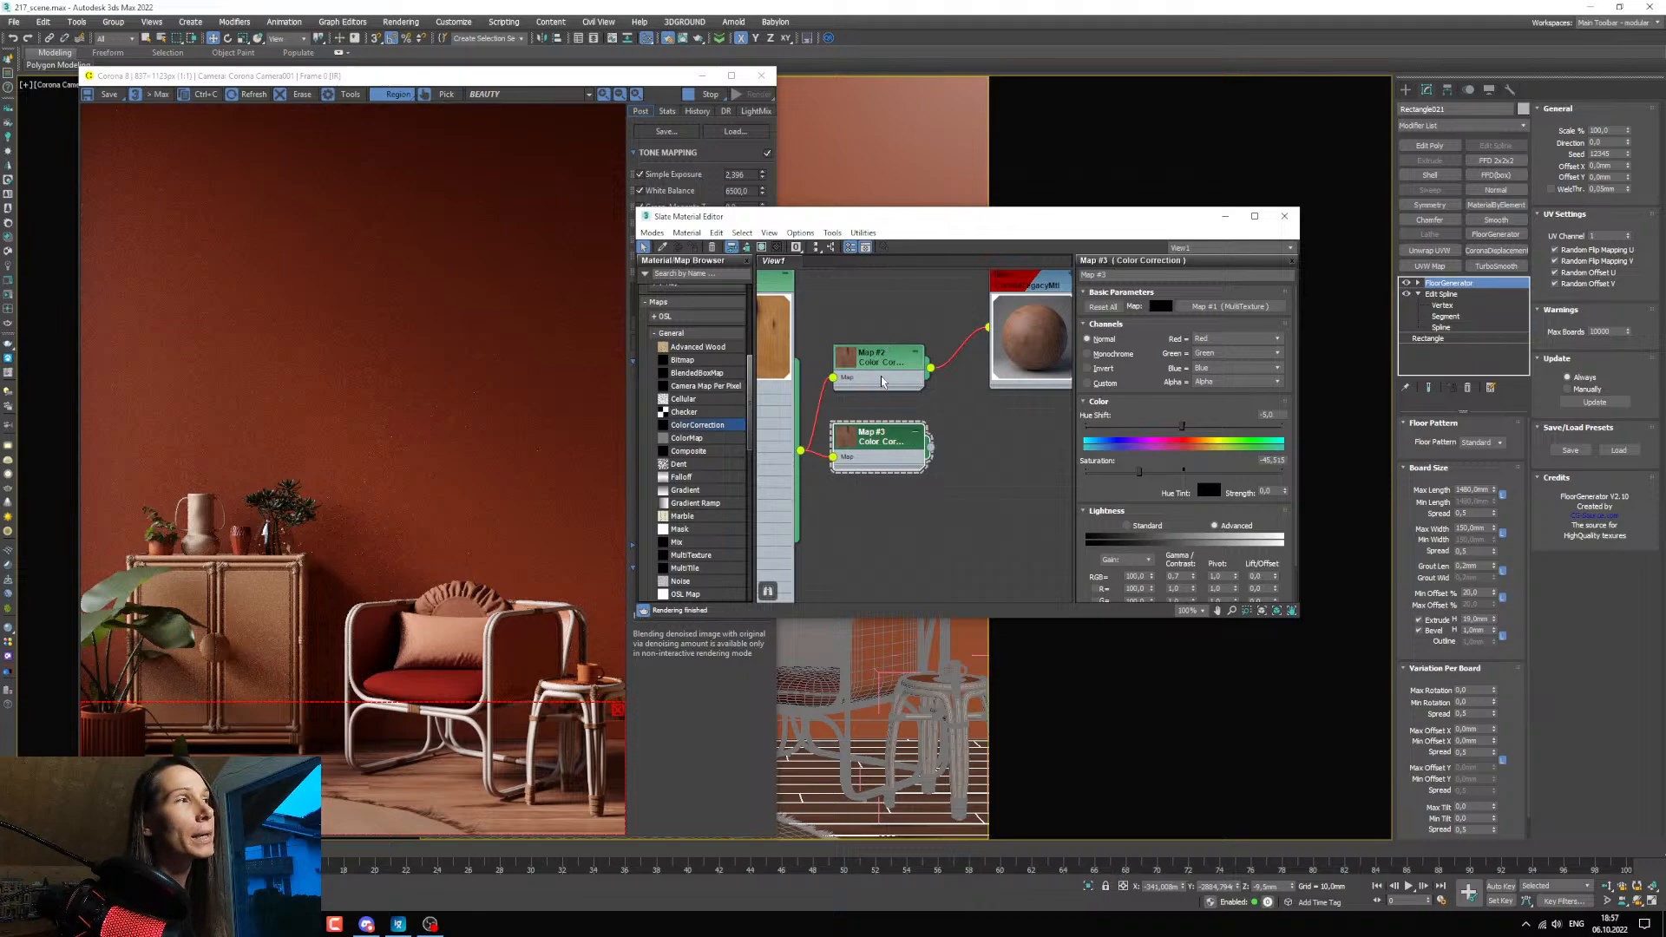
drag(1138, 477, 1031, 485)
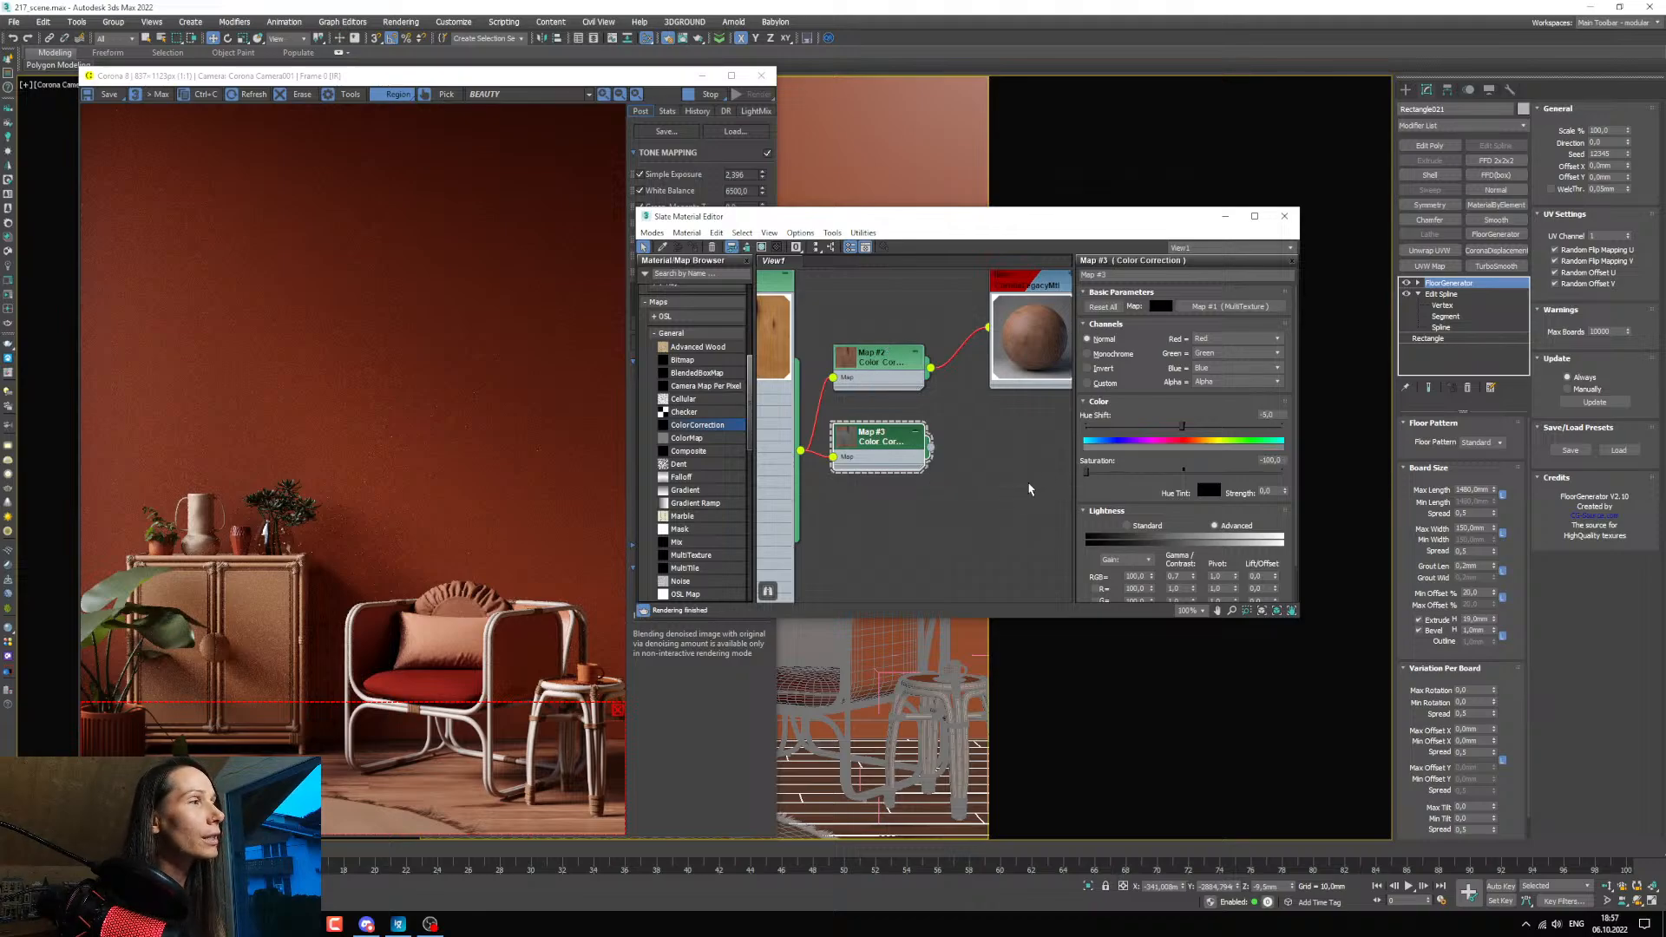
scroll(885, 458, up, 3)
middle_drag(881, 457, 845, 485)
scroll(845, 485, down, 2)
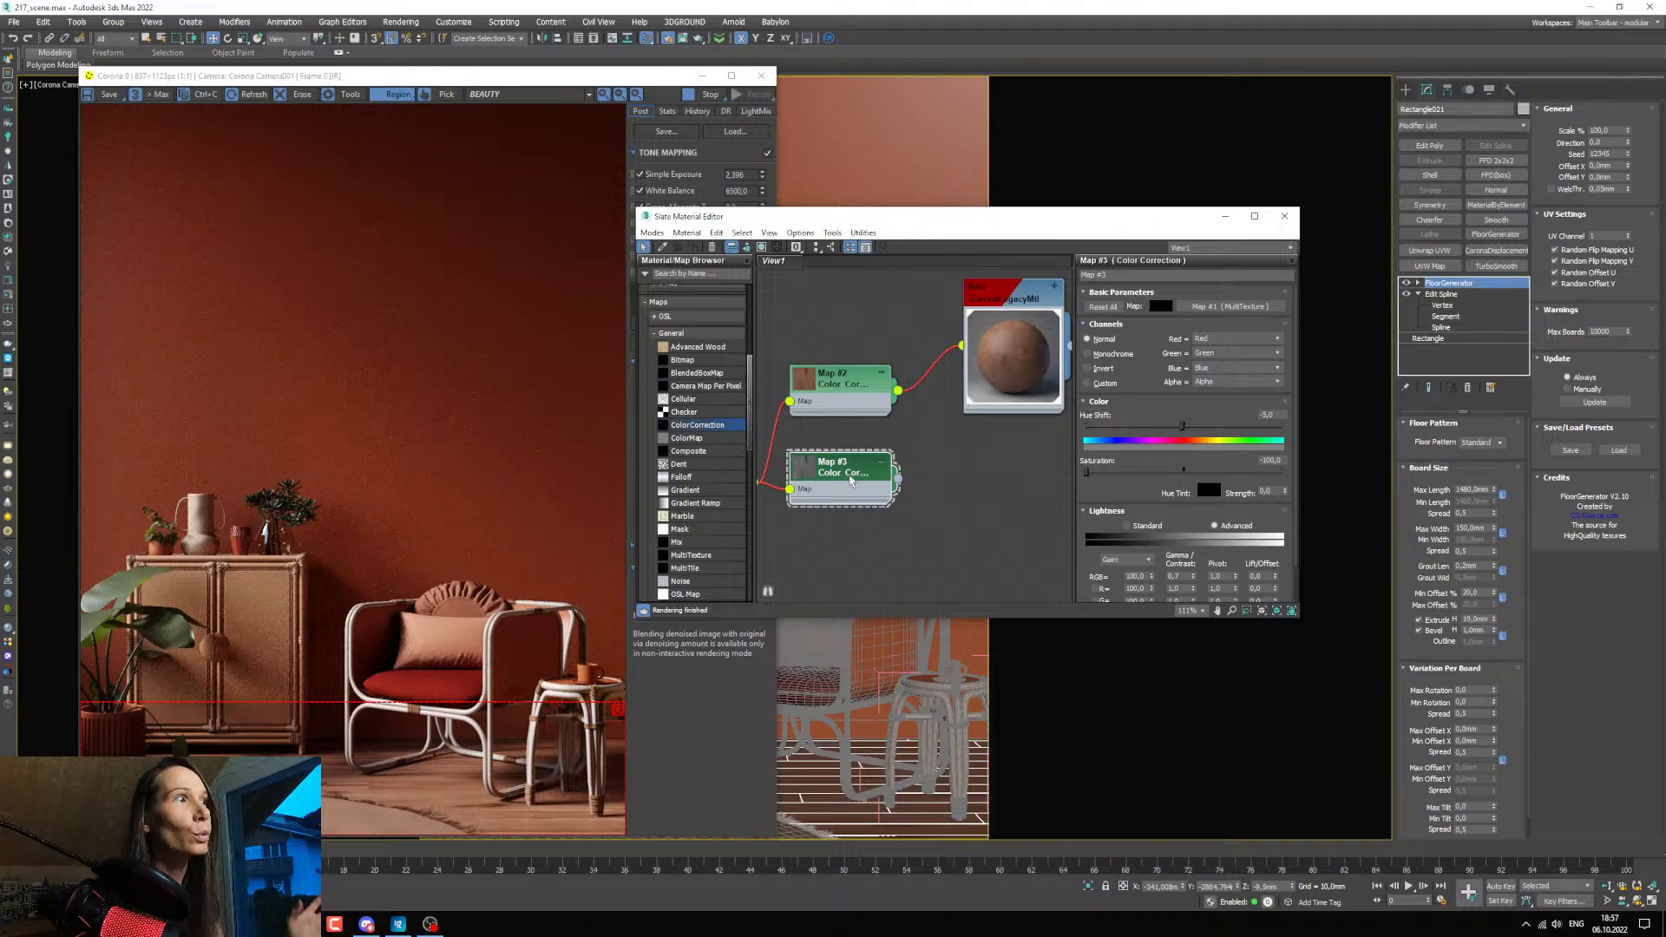
drag(899, 482, 967, 432)
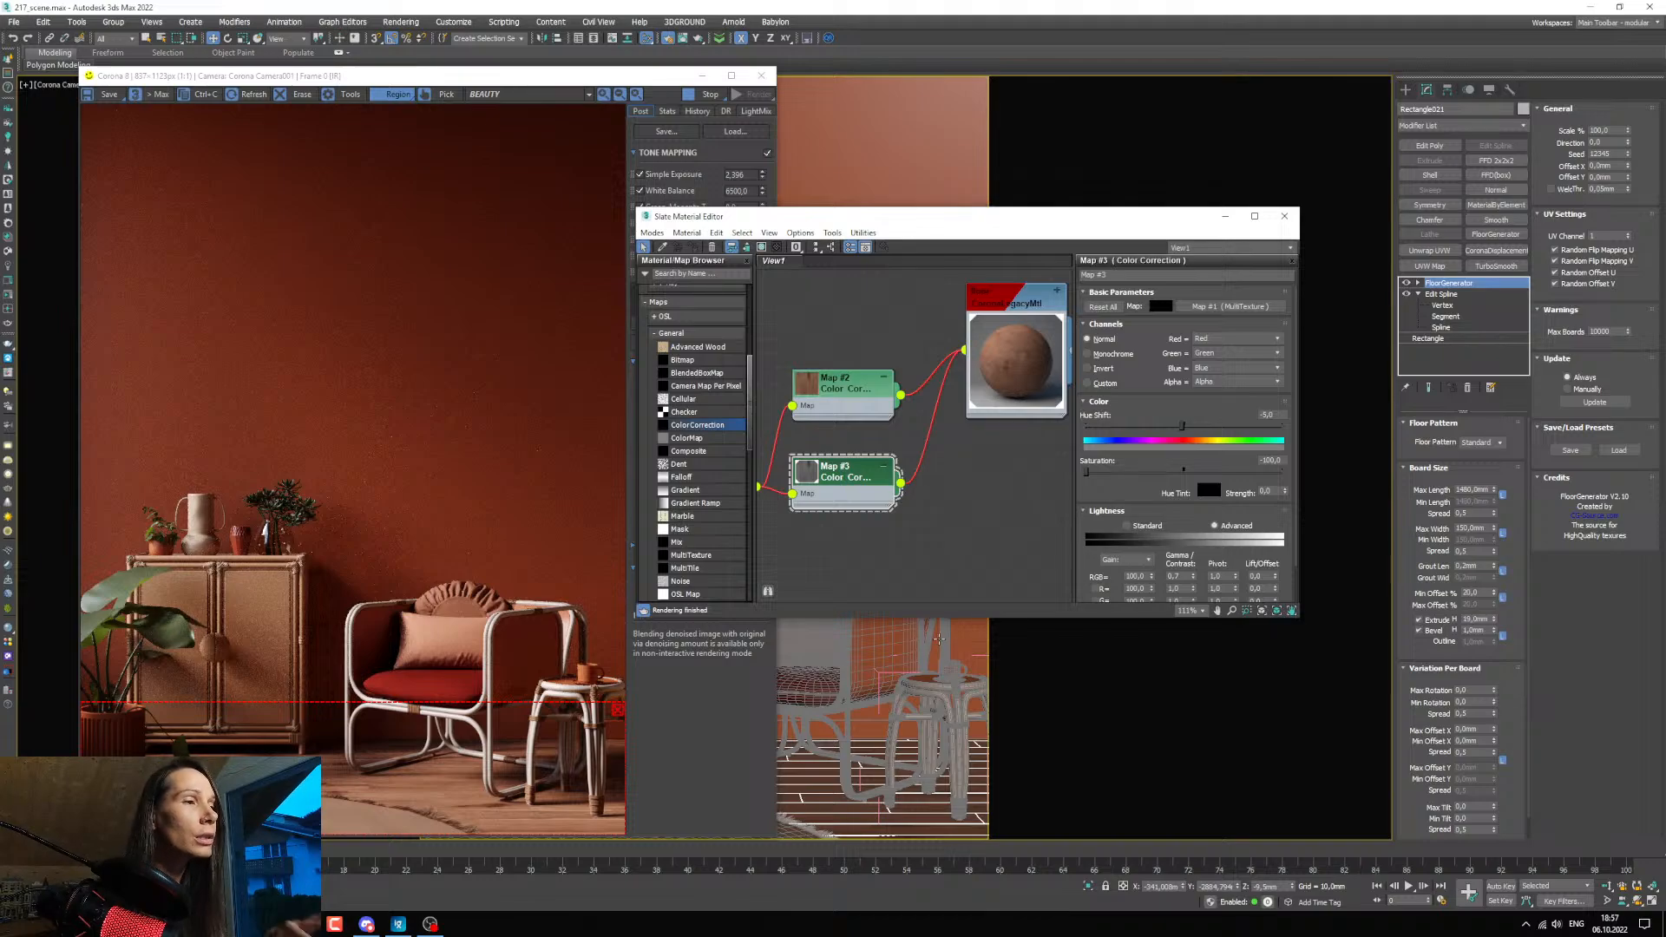
Set the floor material's diffuse level to 0.
click(1010, 305)
double_click(1010, 305)
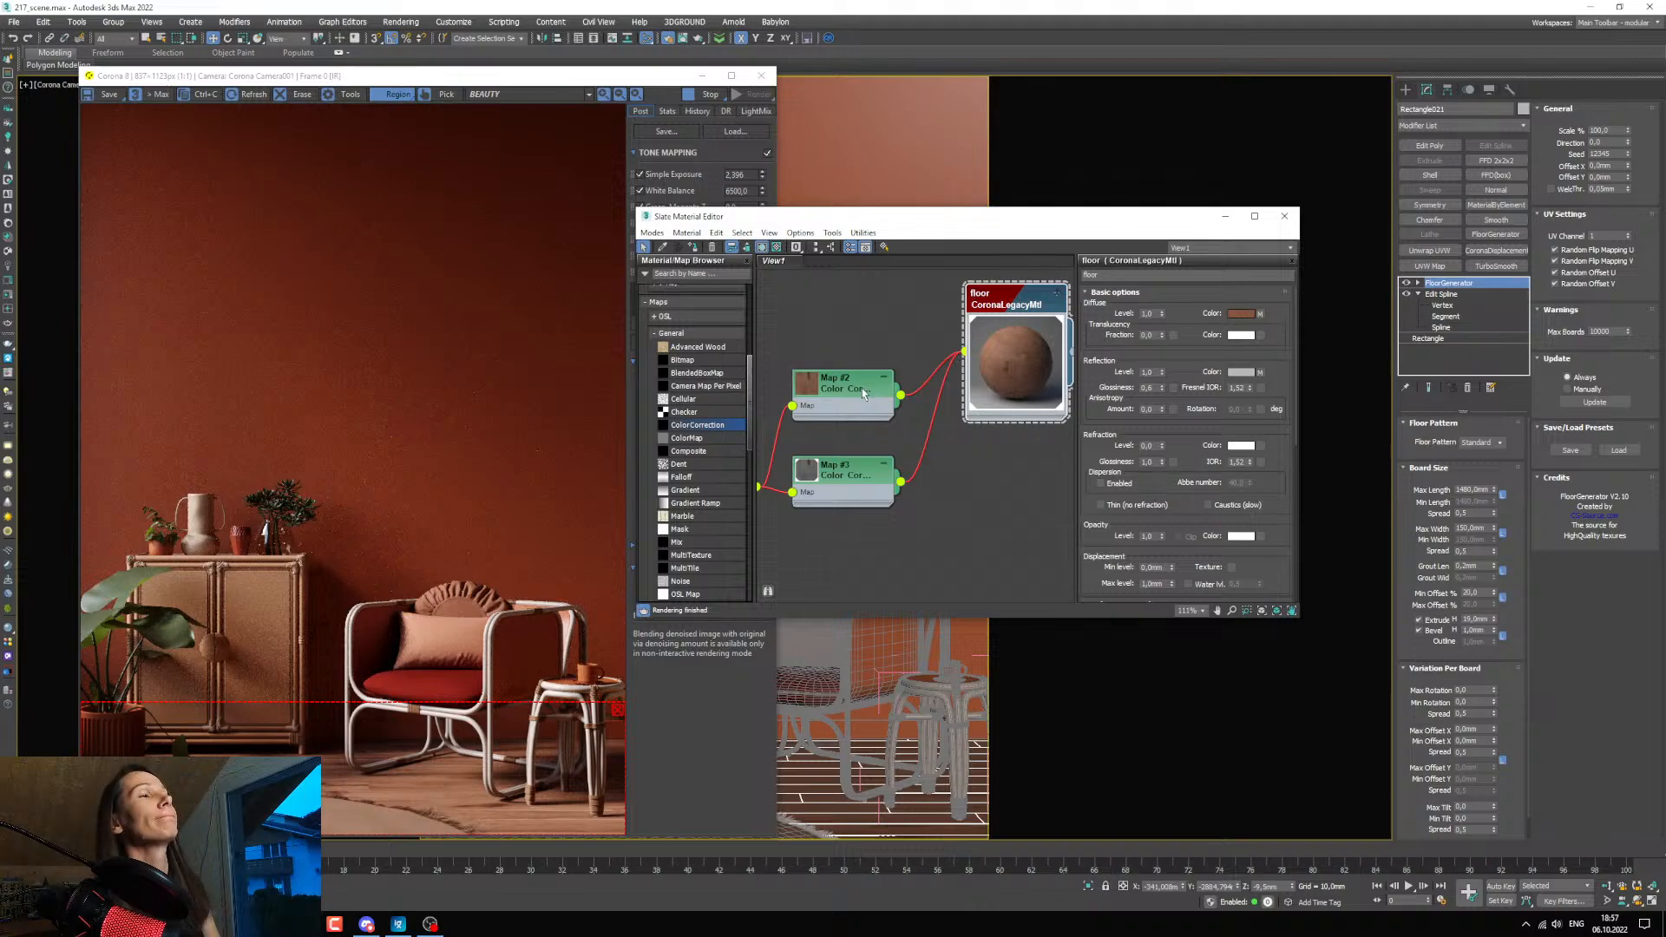
drag(861, 388, 848, 388)
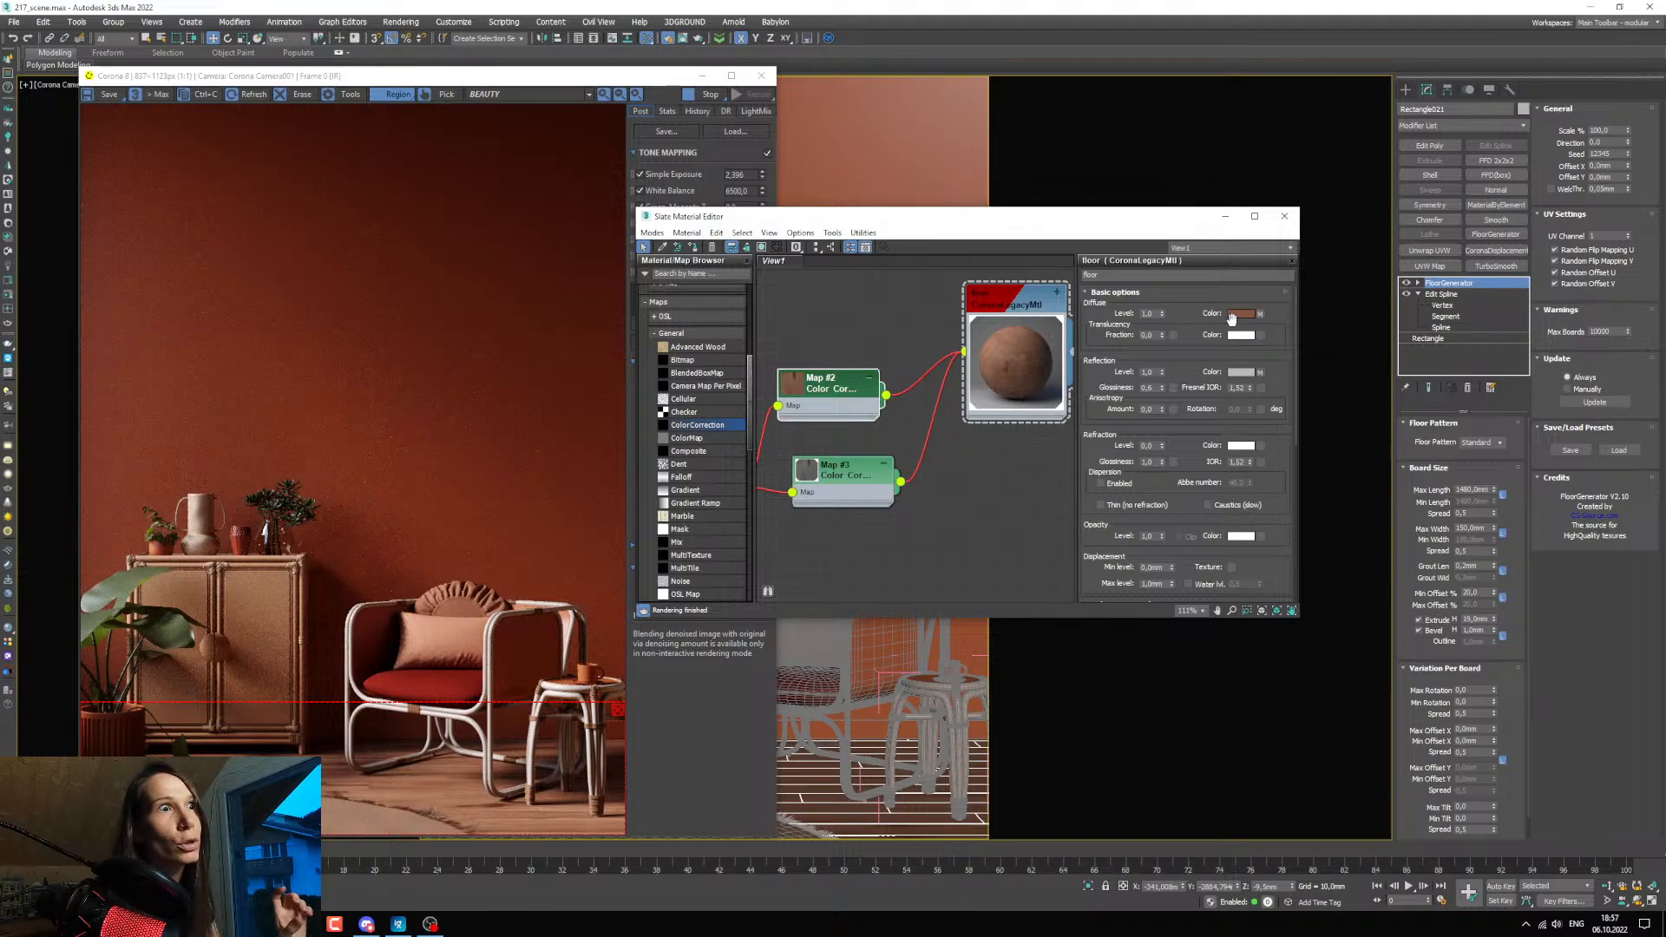
double_click(1147, 313)
text(0)
key(Return)
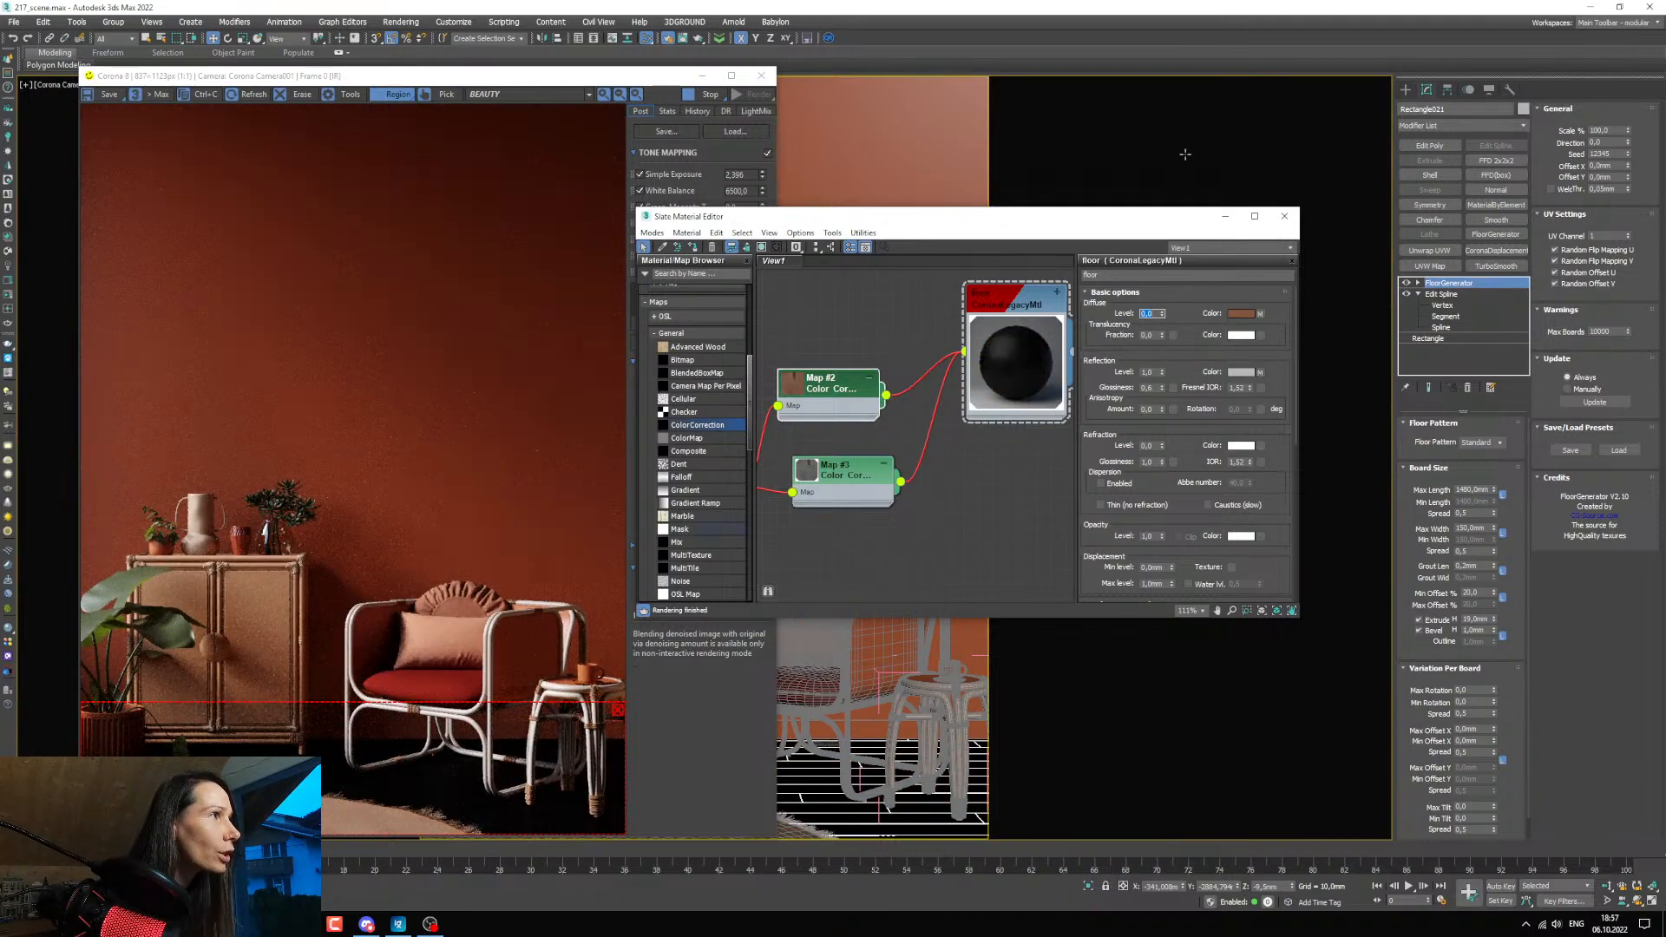
Zoom the camera view in on the armchair and stool legs and examine the floor's reflections in the render.
click(1225, 217)
scroll(868, 780, up, 5)
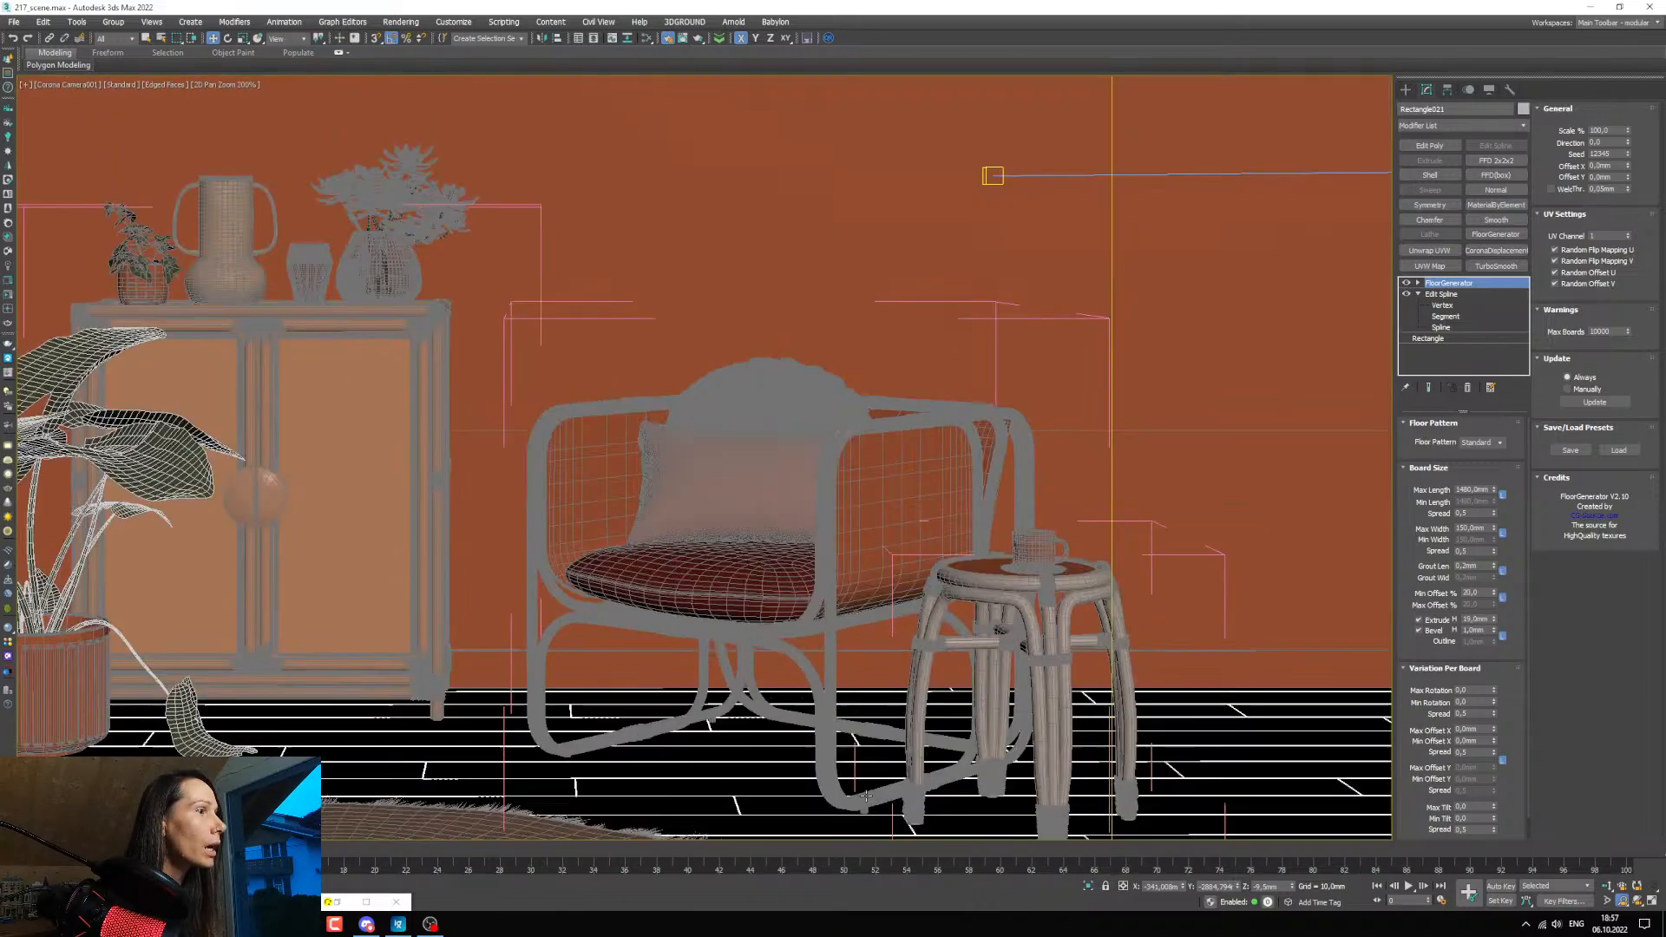
middle_drag(846, 781, 849, 656)
scroll(799, 658, up, 1)
scroll(850, 656, down, 4)
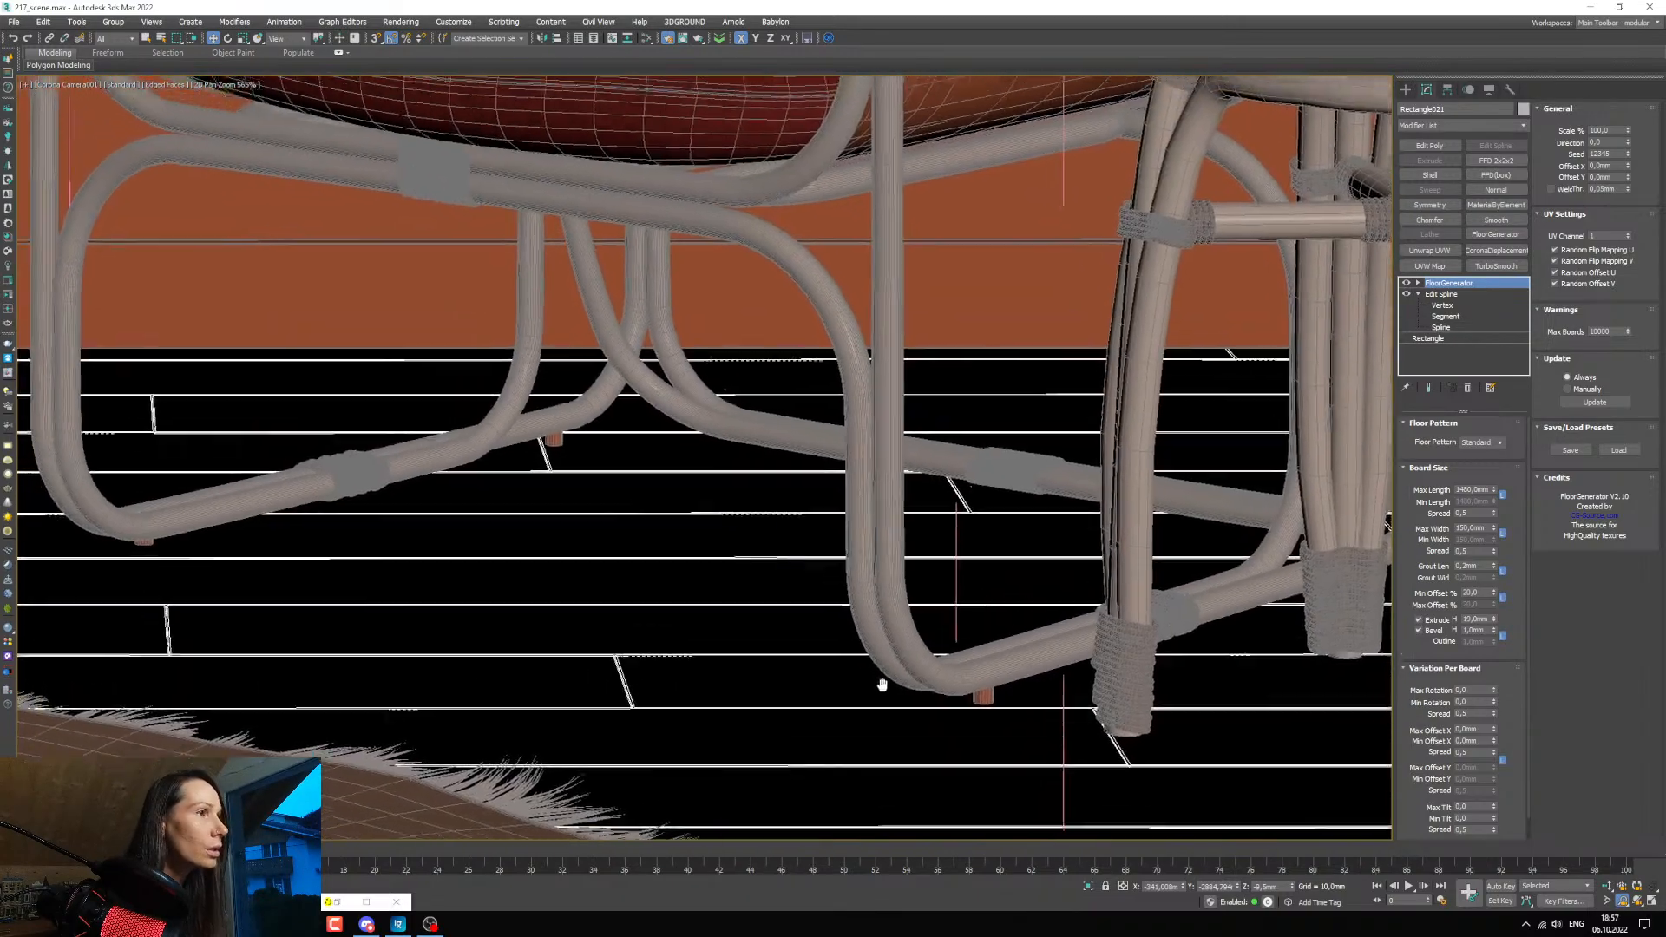
click(360, 919)
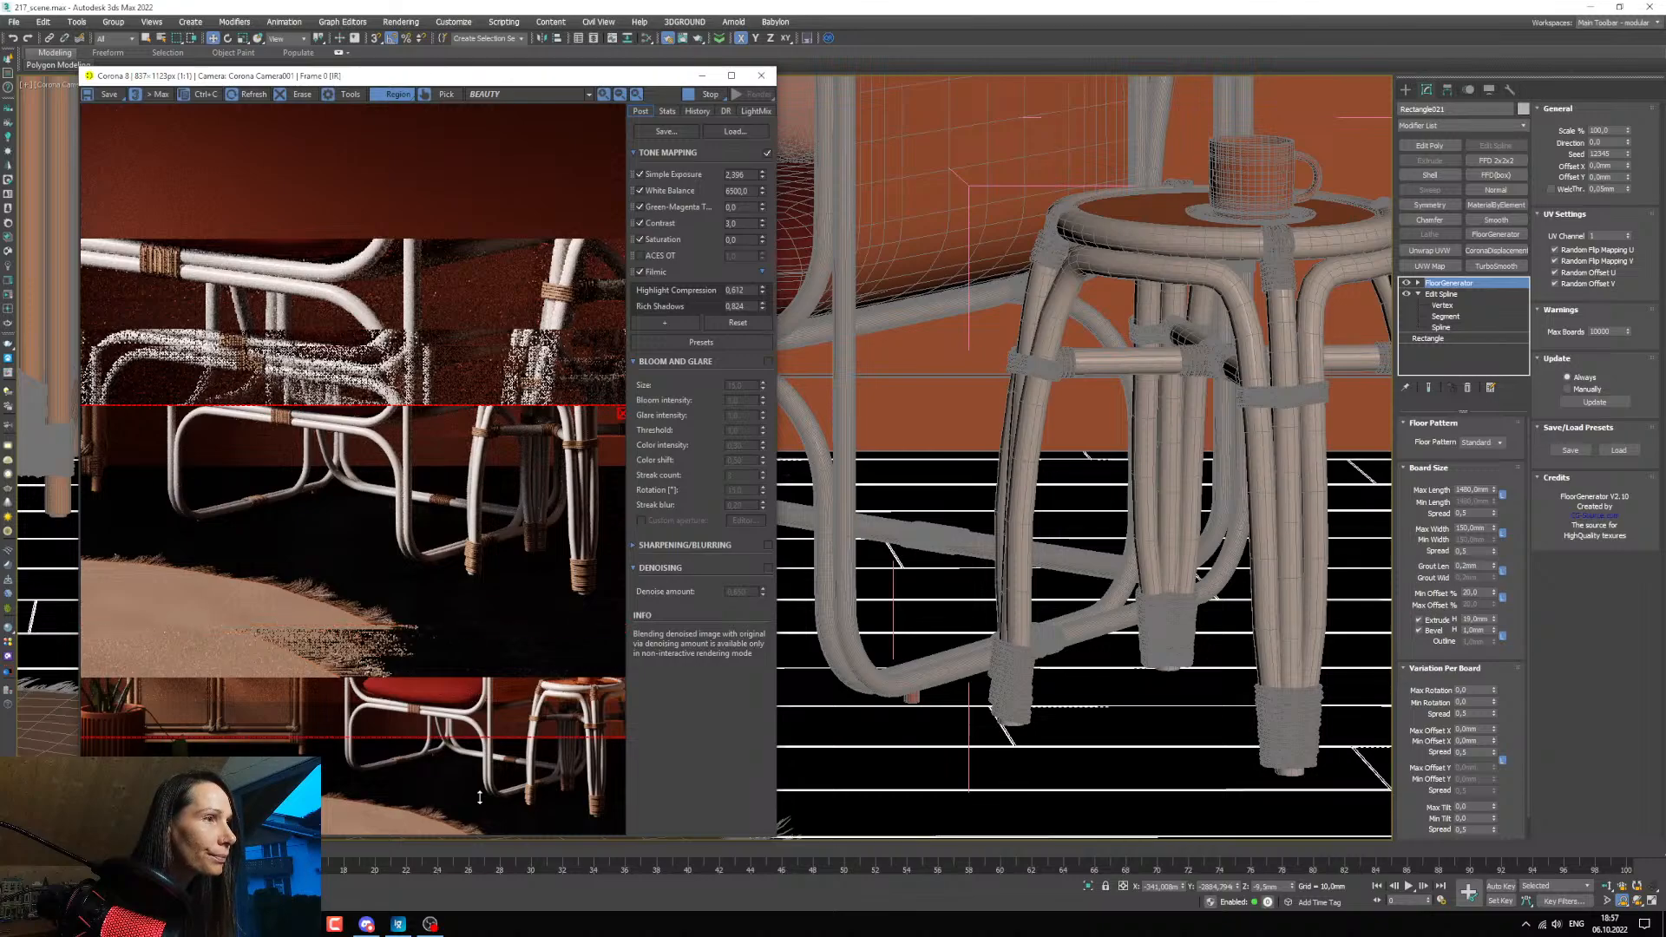
scroll(538, 595, up, 1)
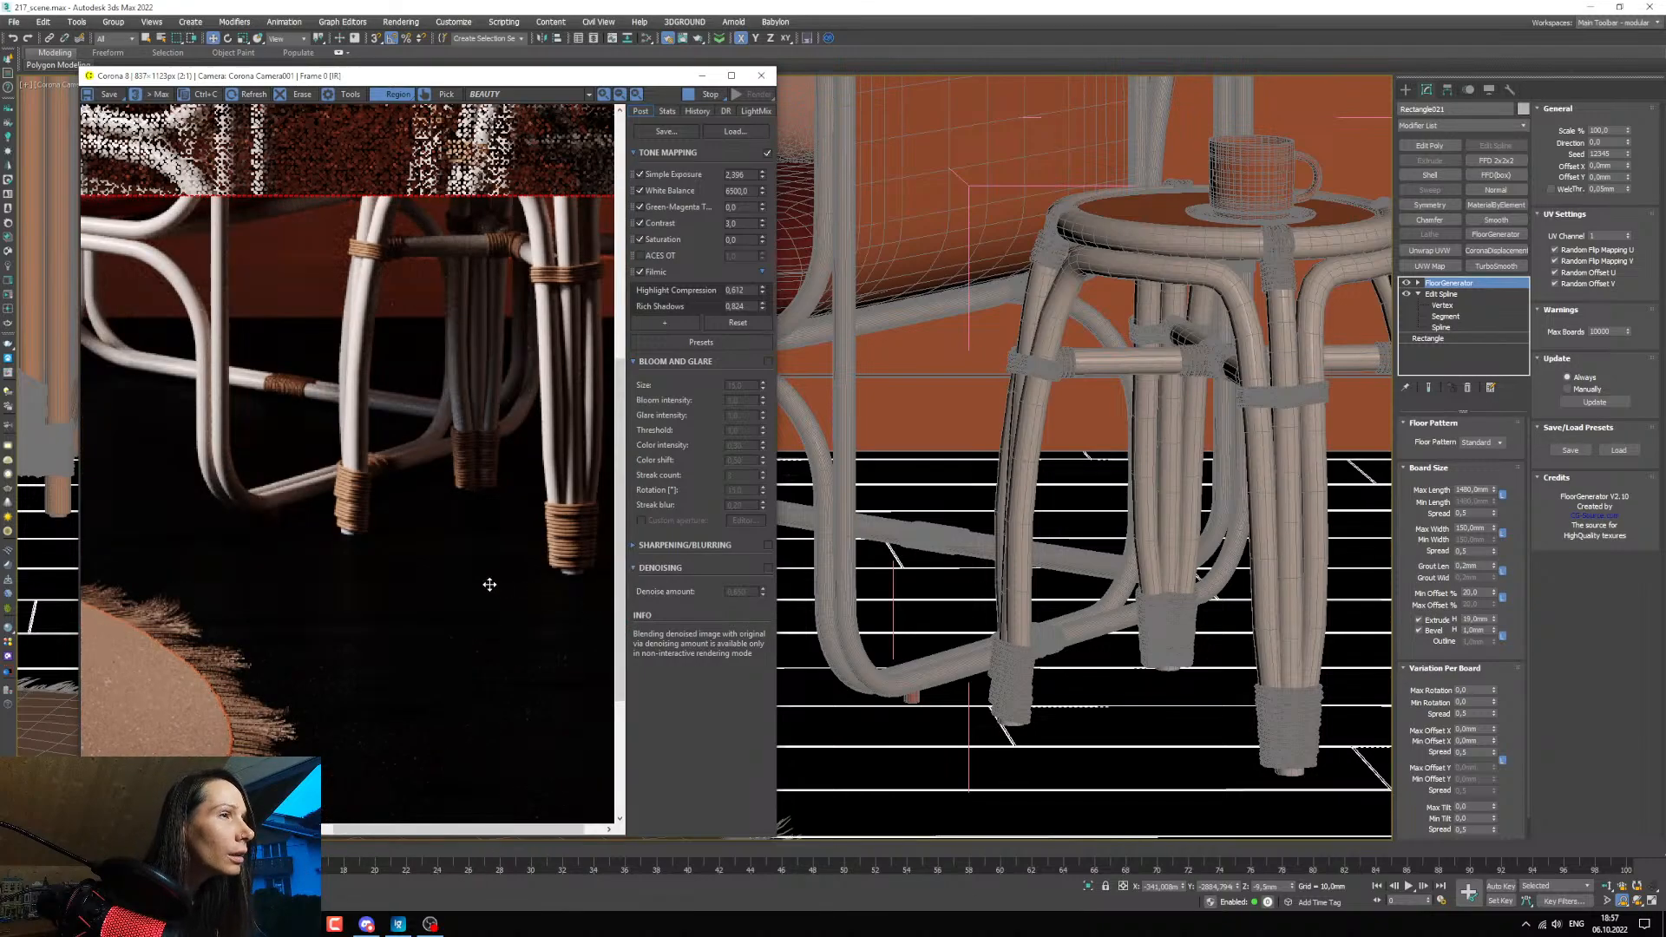
scroll(372, 565, up, 1)
scroll(365, 569, down, 1)
scroll(368, 572, down, 1)
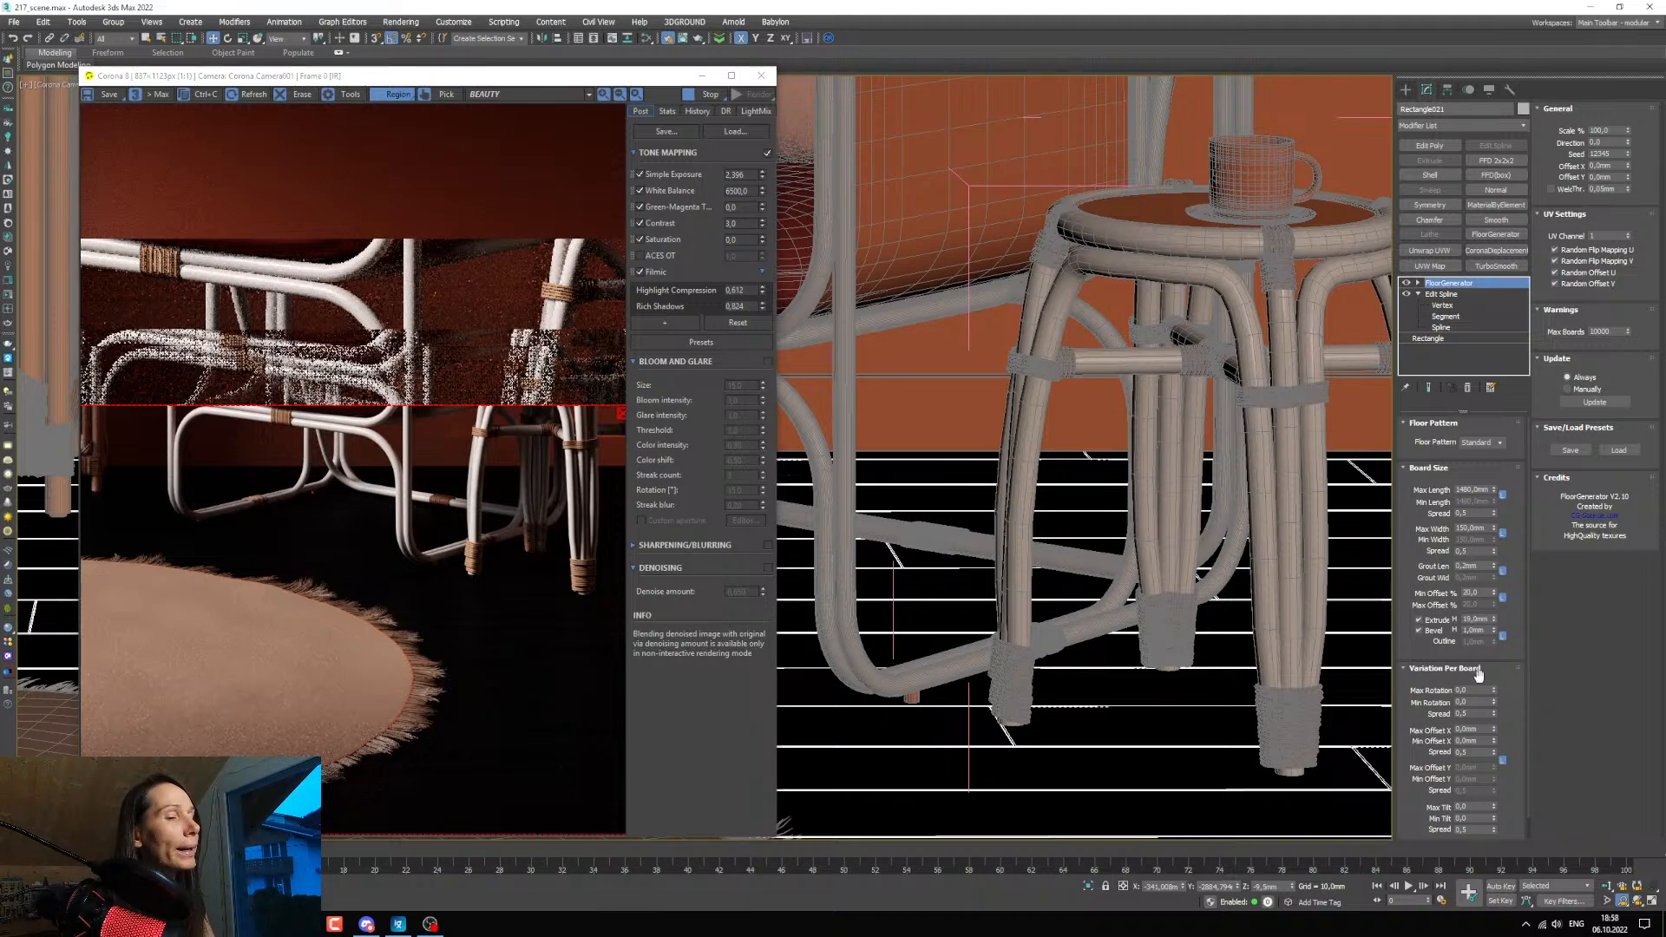
Insert an Output map between the desaturated ColorCorrection and the floor material.
key(m)
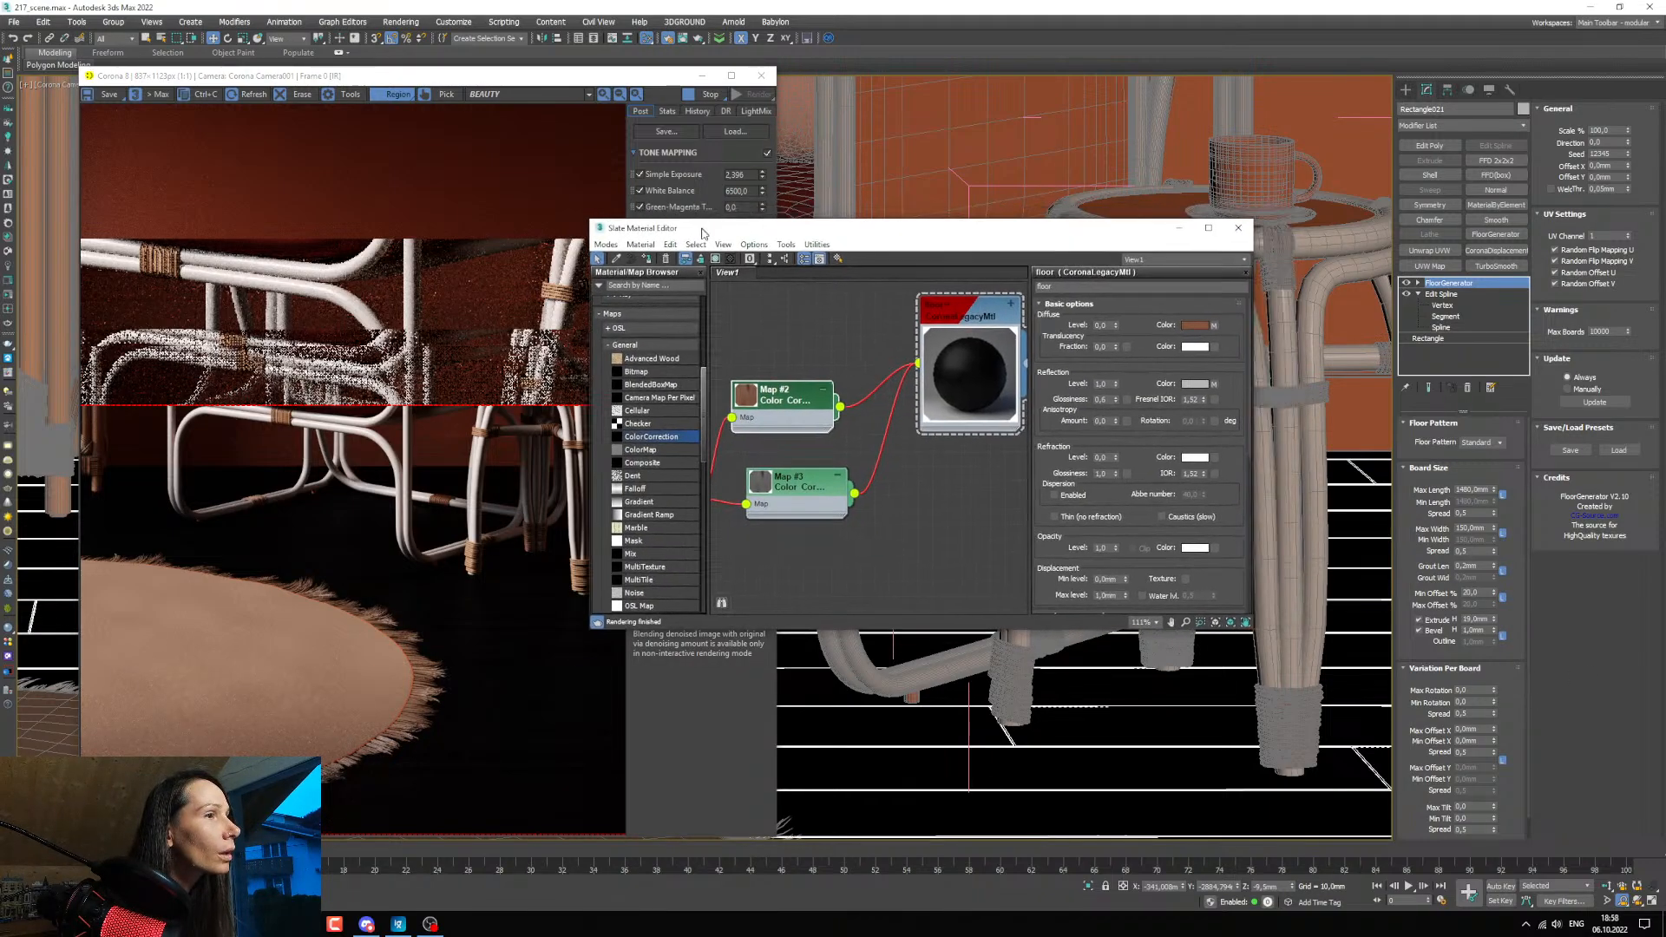
scroll(473, 595, up, 2)
scroll(550, 505, up, 1)
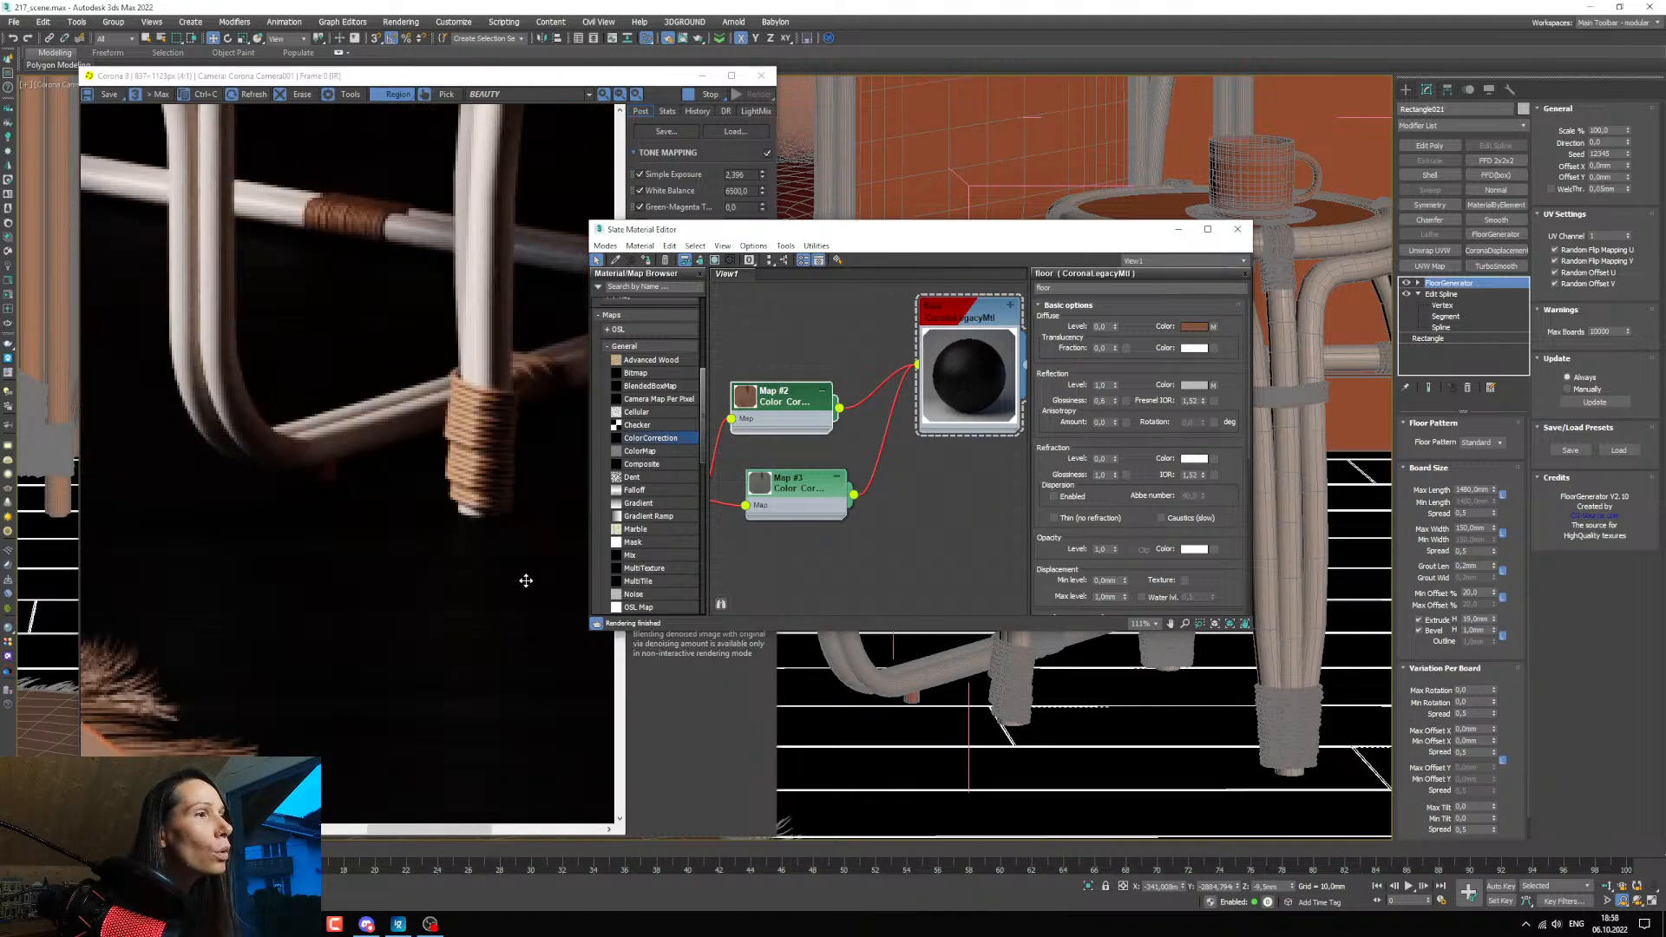
scroll(943, 475, down, 5)
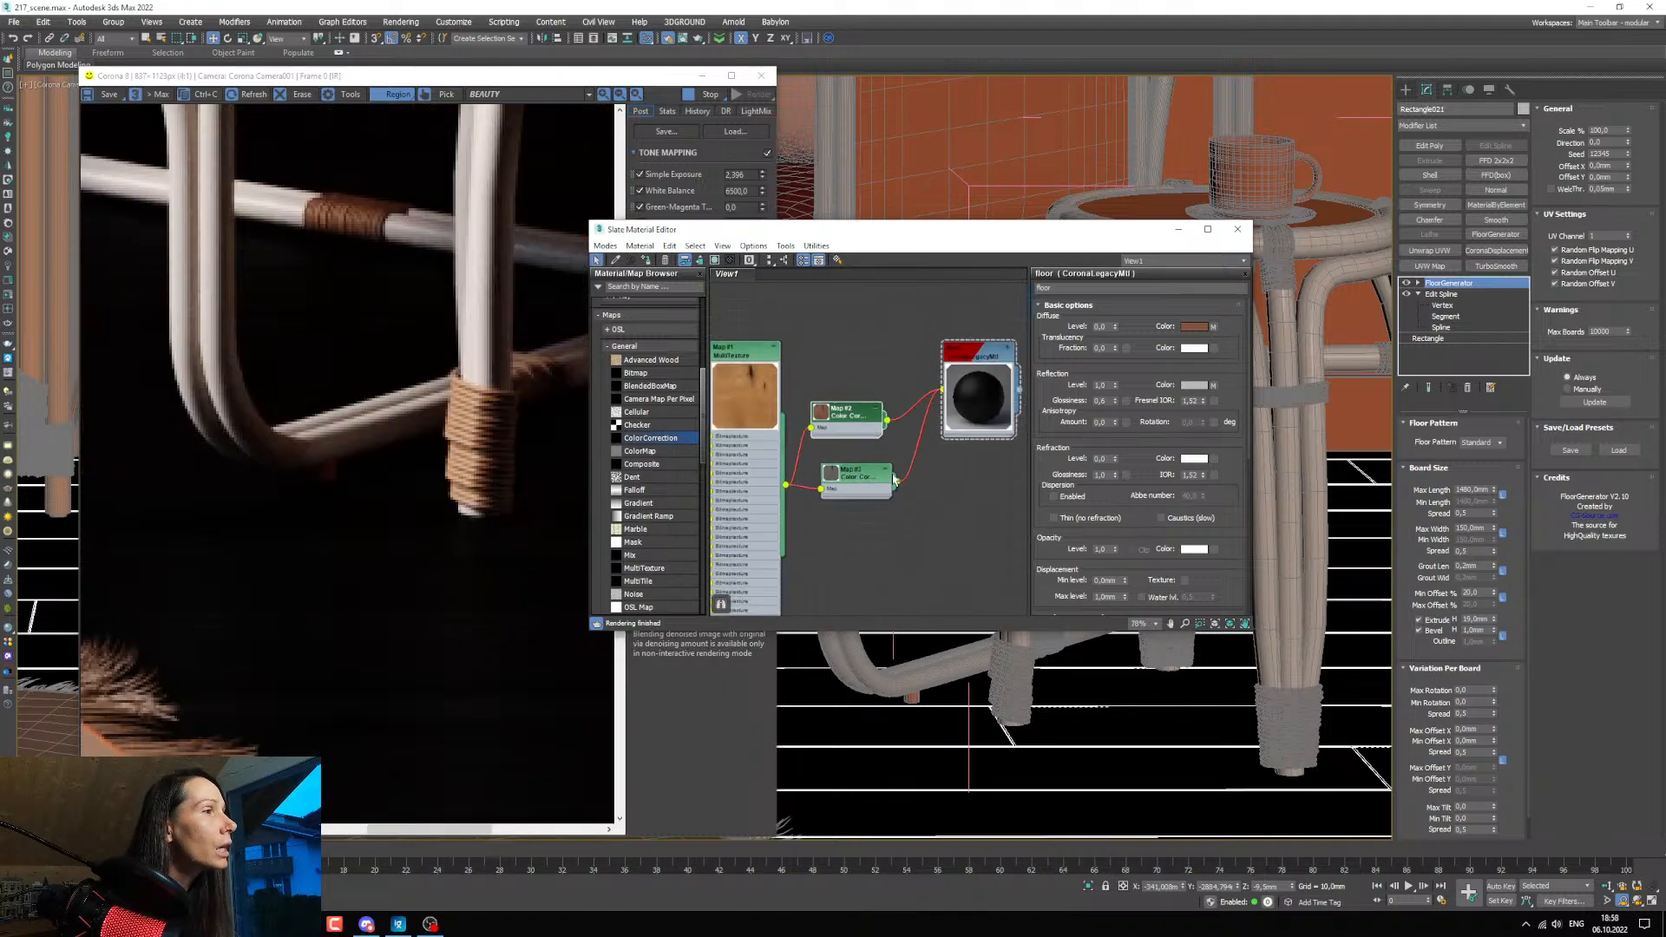
drag(790, 488, 762, 473)
drag(868, 474, 853, 473)
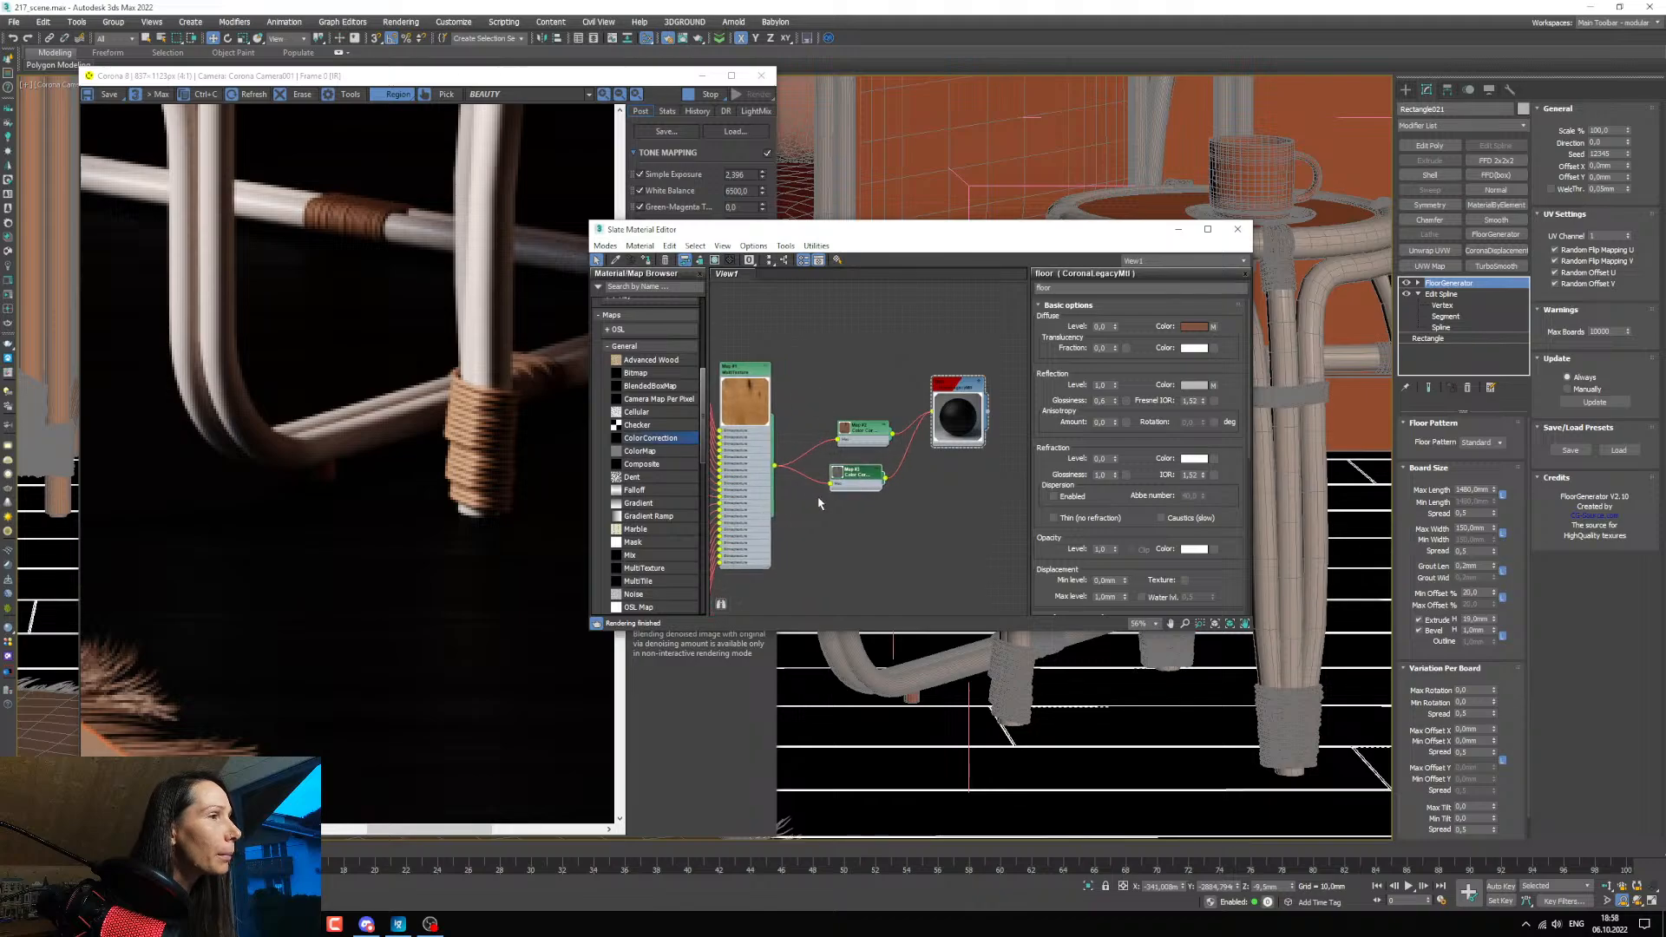
scroll(648, 529, down, 3)
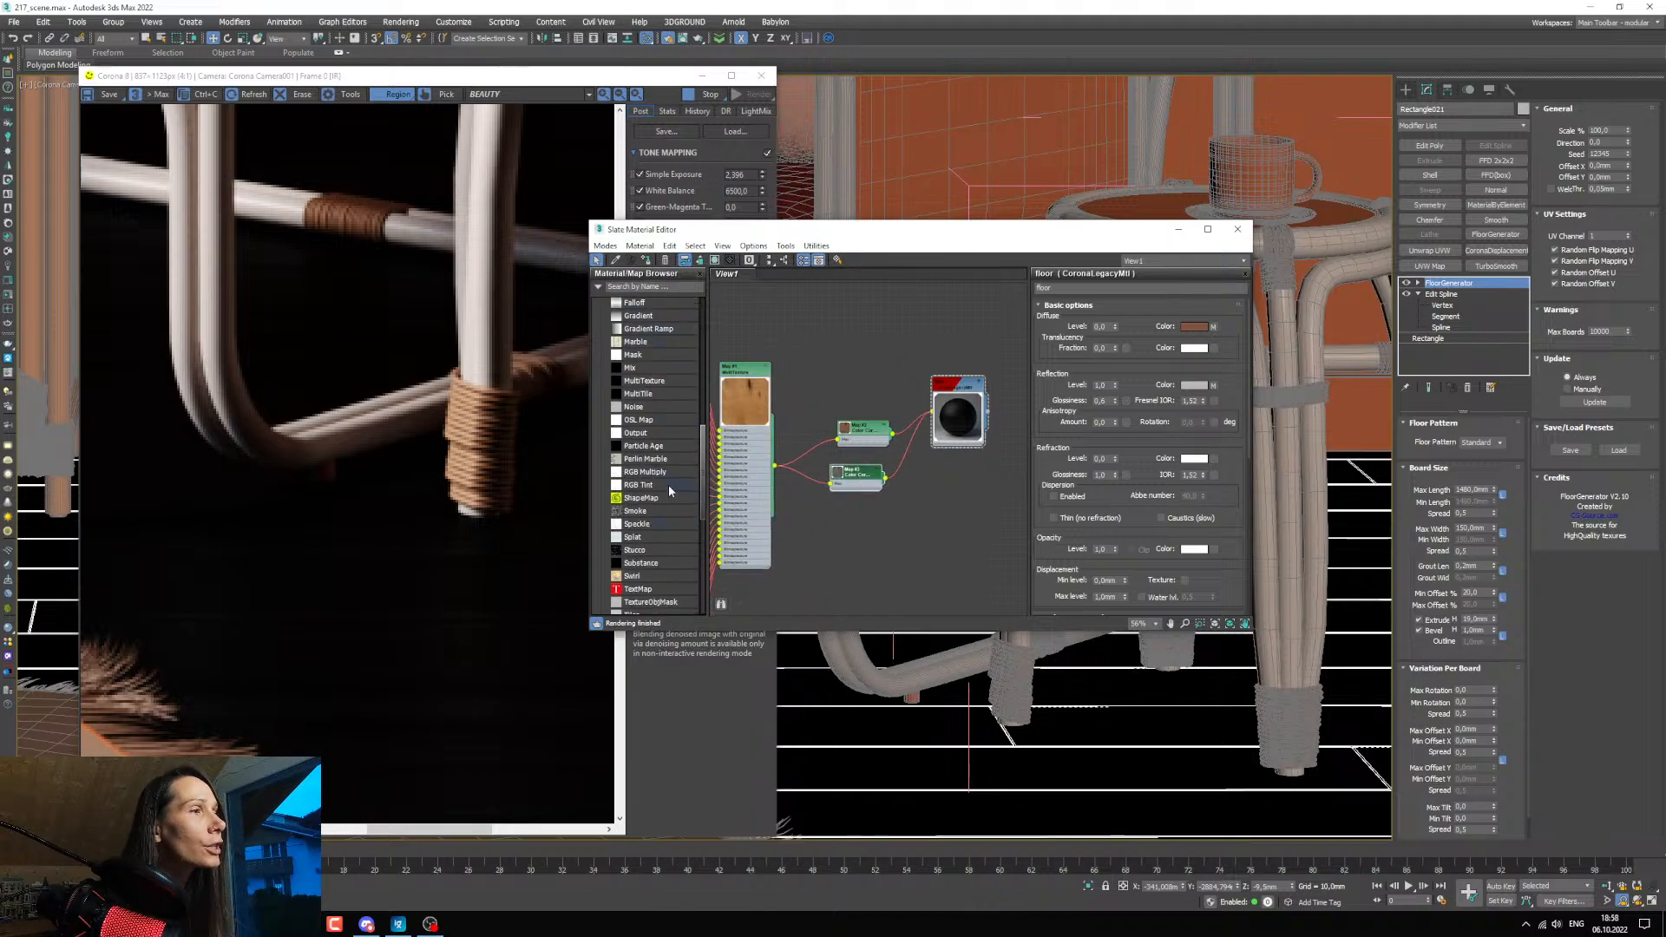
scroll(668, 484, down, 2)
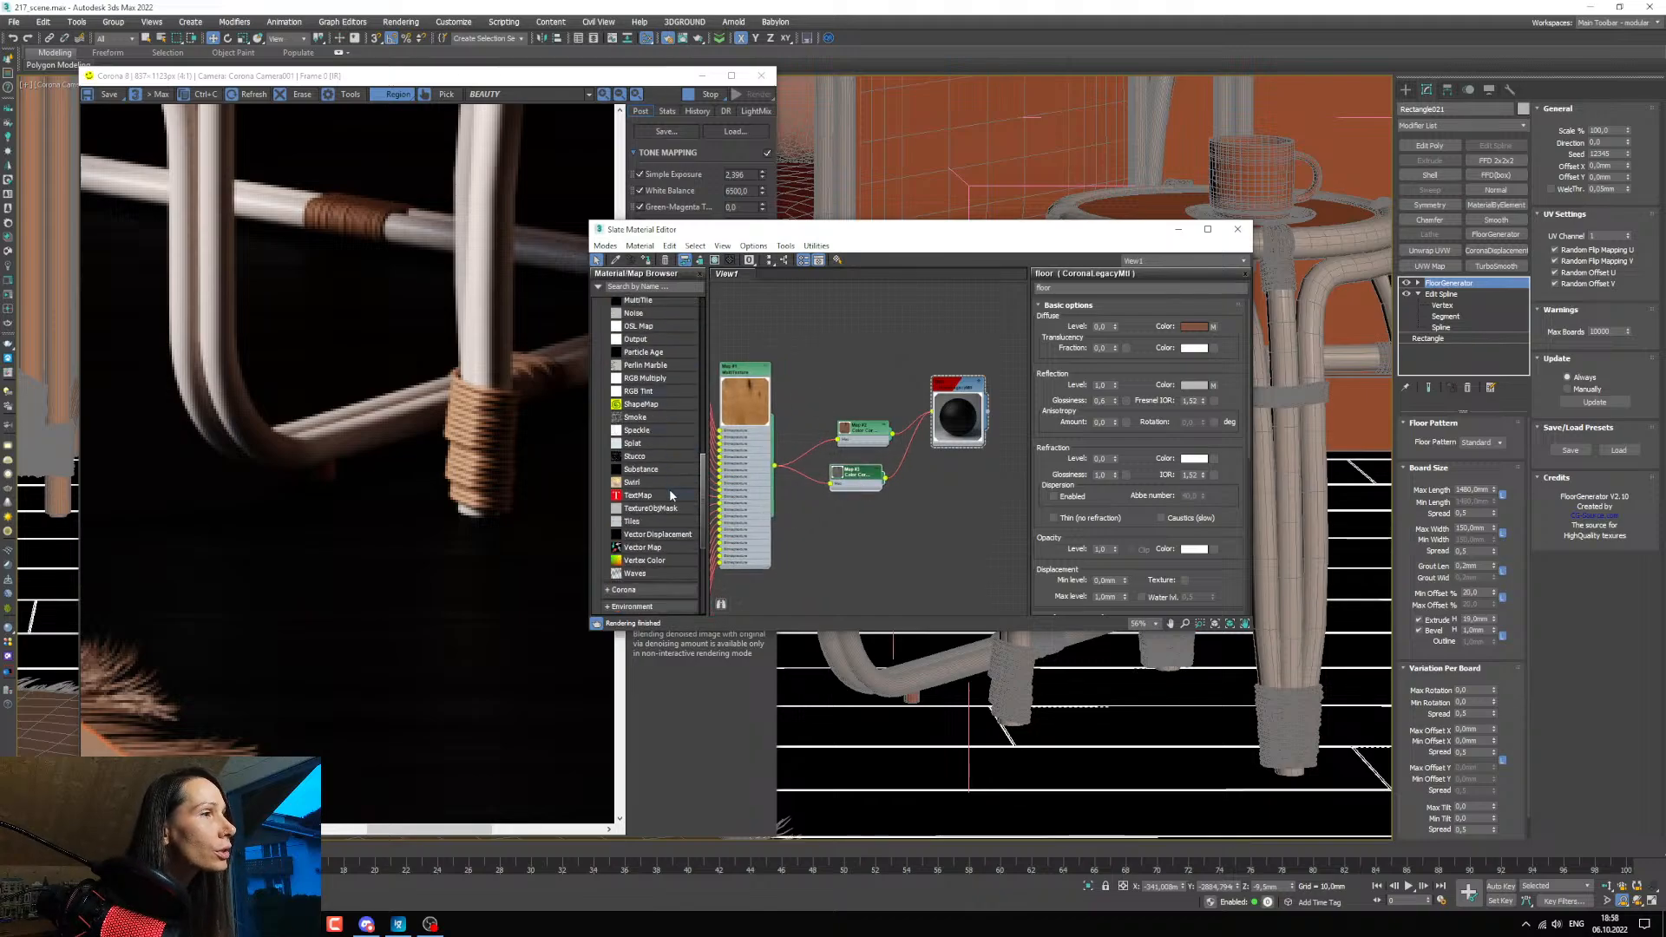
scroll(660, 477, up, 2)
drag(649, 435, 907, 452)
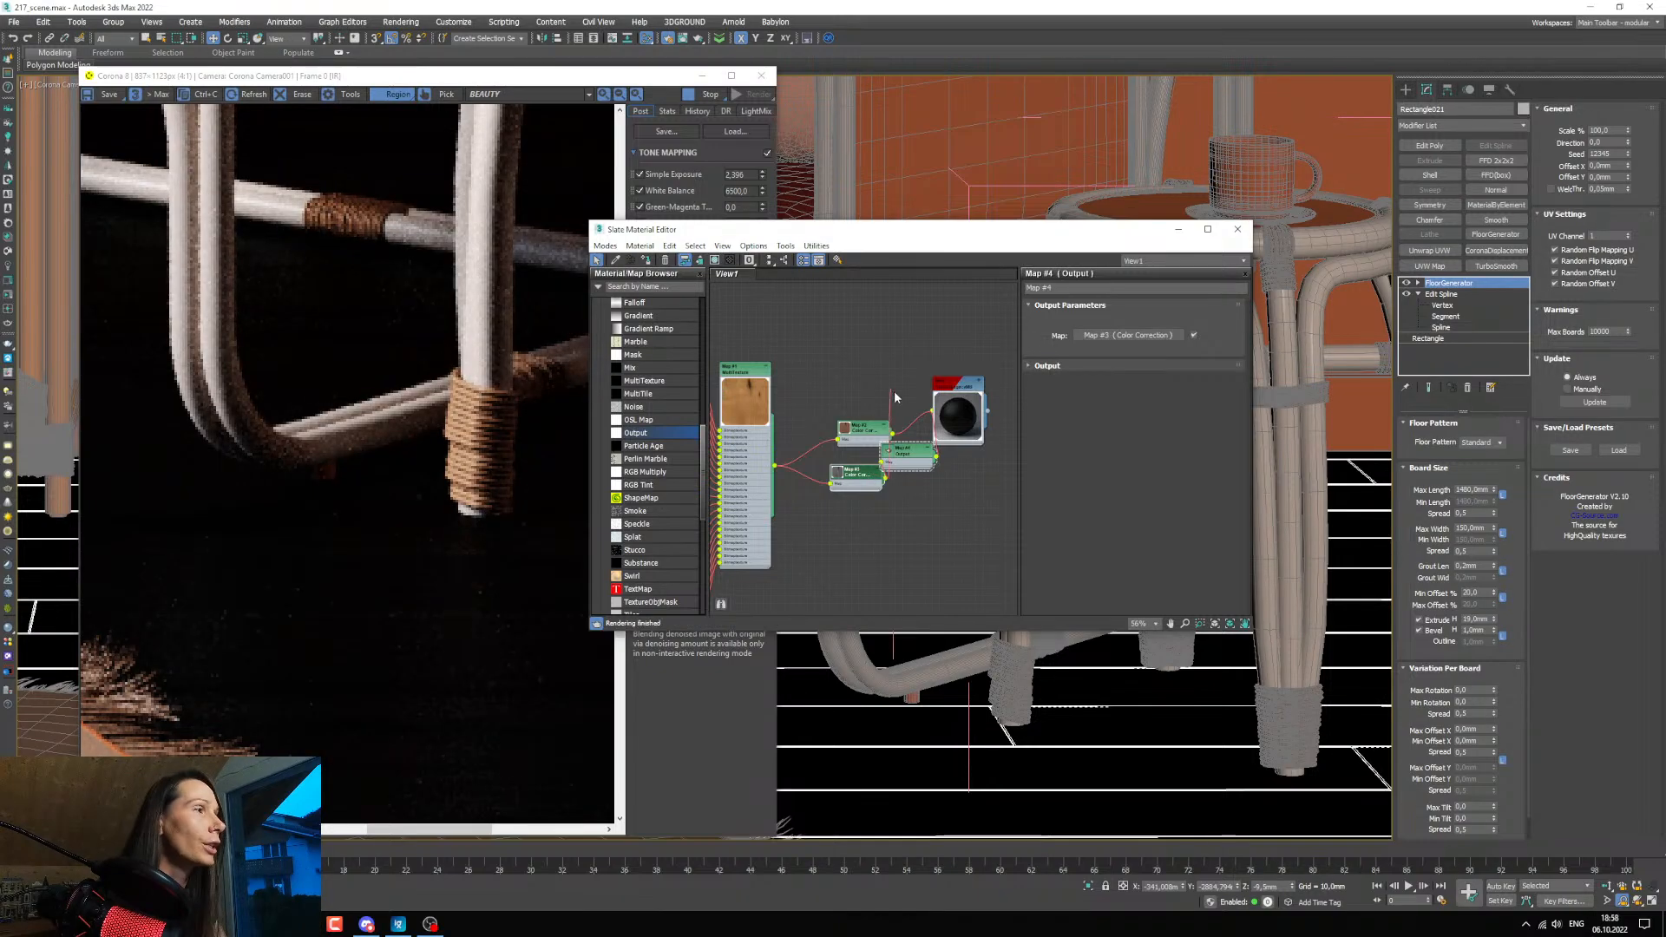
Enable the Output map's color map, add a point midway along its curve and make it Bezier-Smooth.
mouse_move(858, 473)
mouse_down()
mouse_move(819, 474)
mouse_move(880, 476)
mouse_move(852, 474)
mouse_up()
double_click(839, 475)
click(1033, 368)
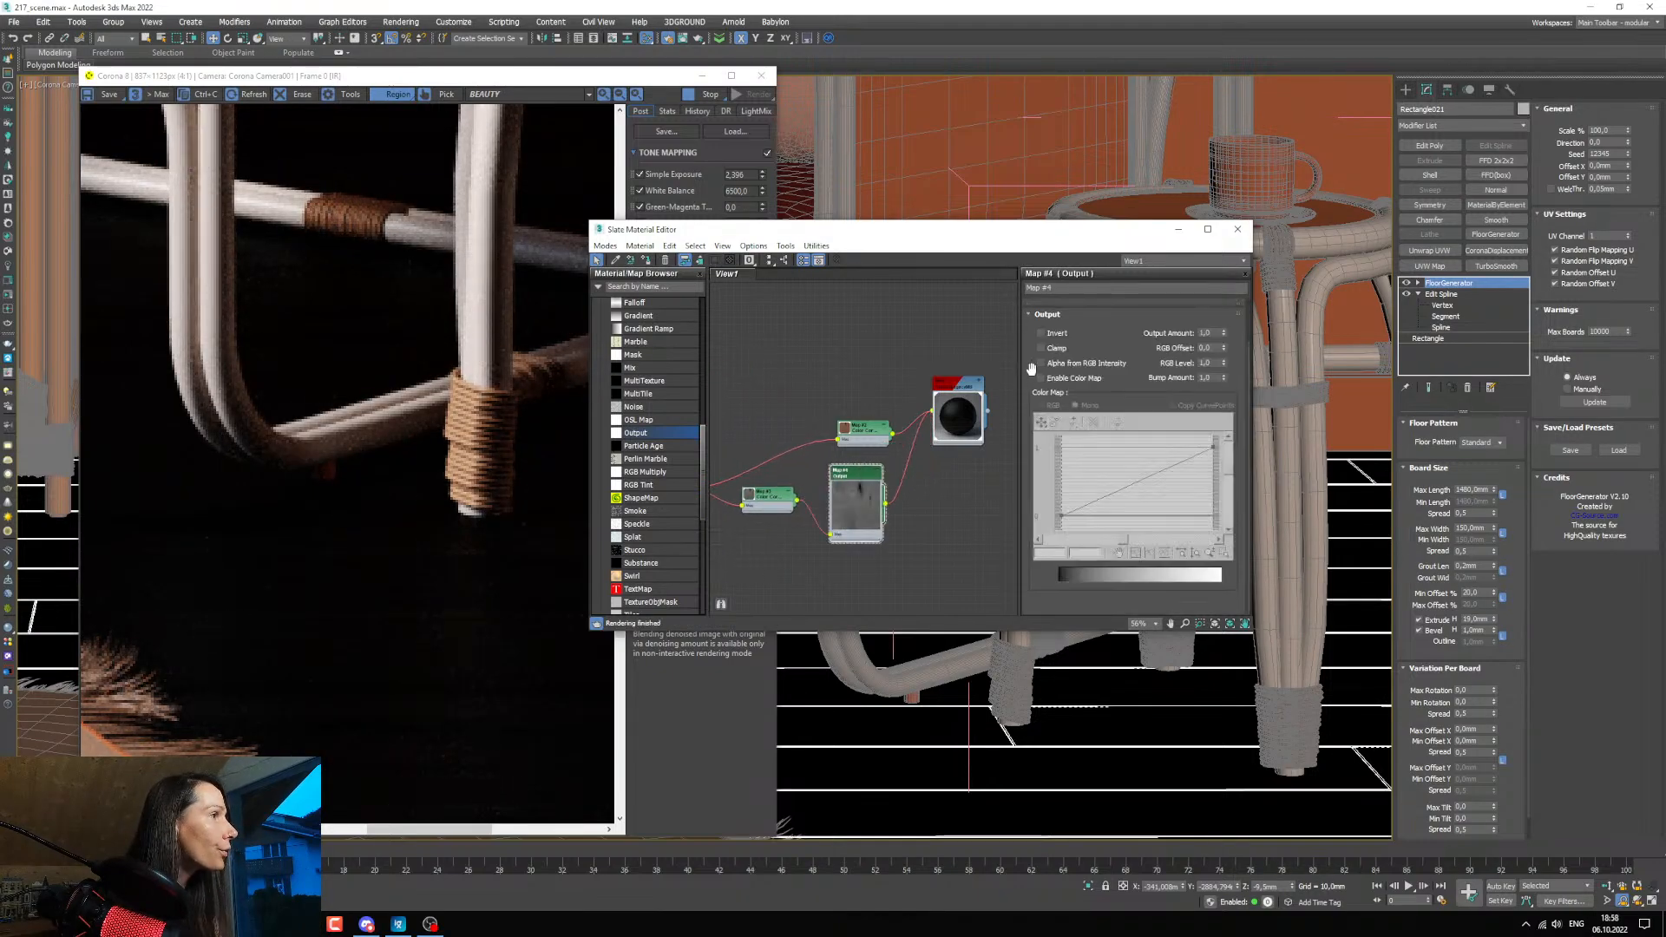
click(1041, 378)
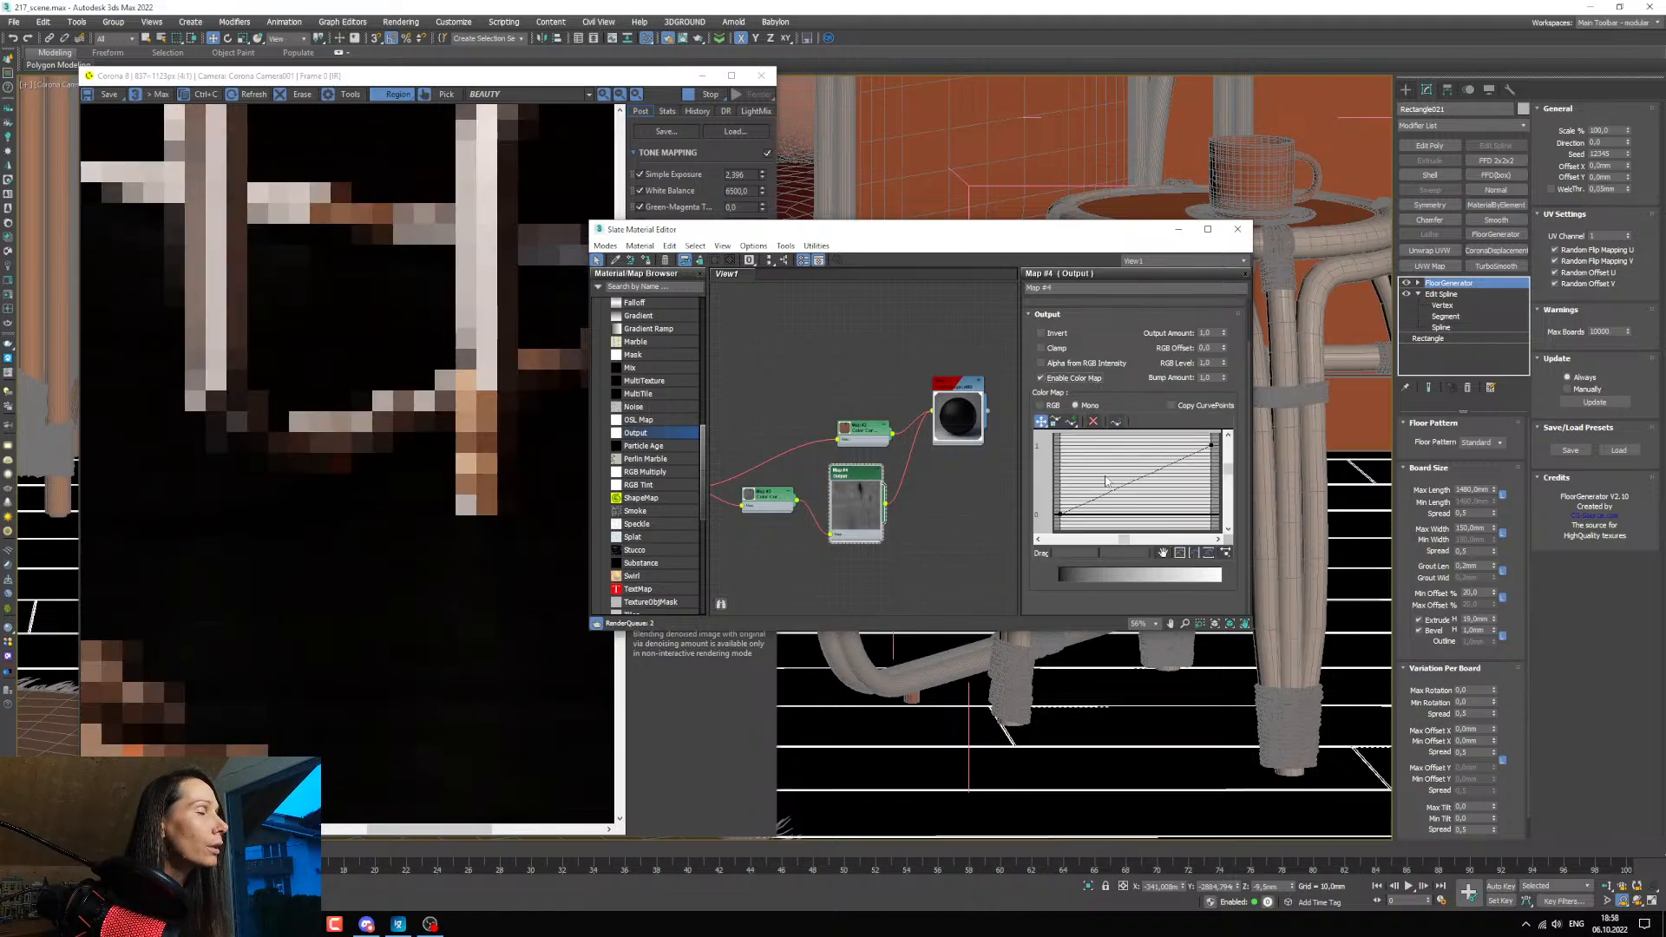
click(1129, 479)
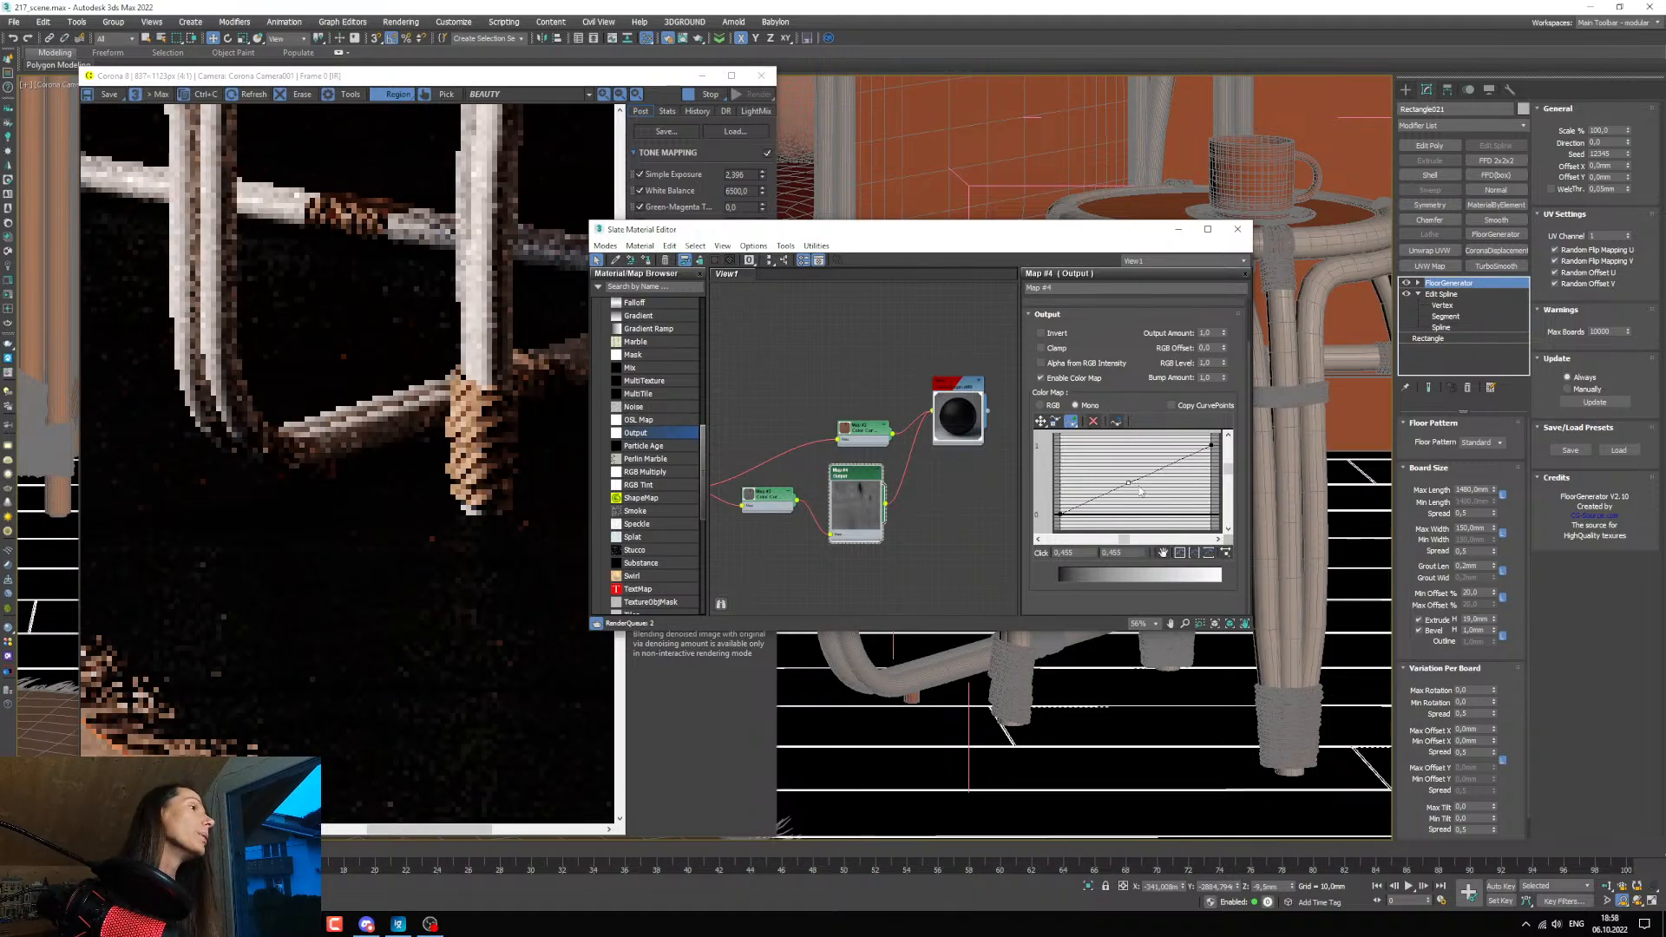
right_click(1129, 484)
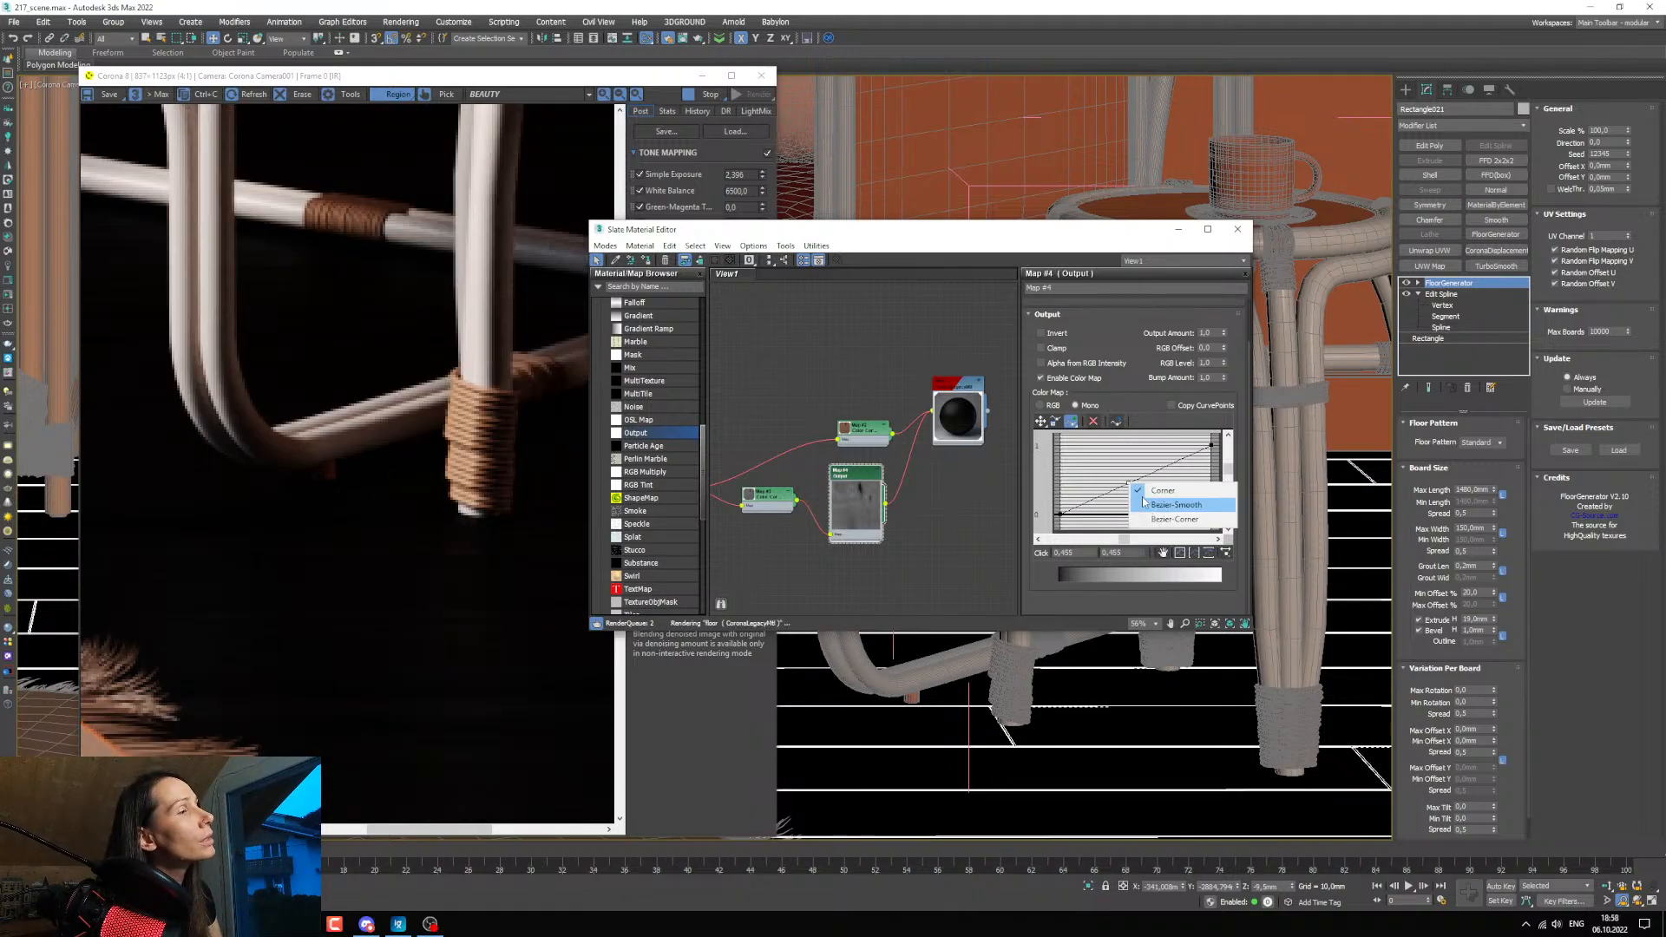
click(1143, 502)
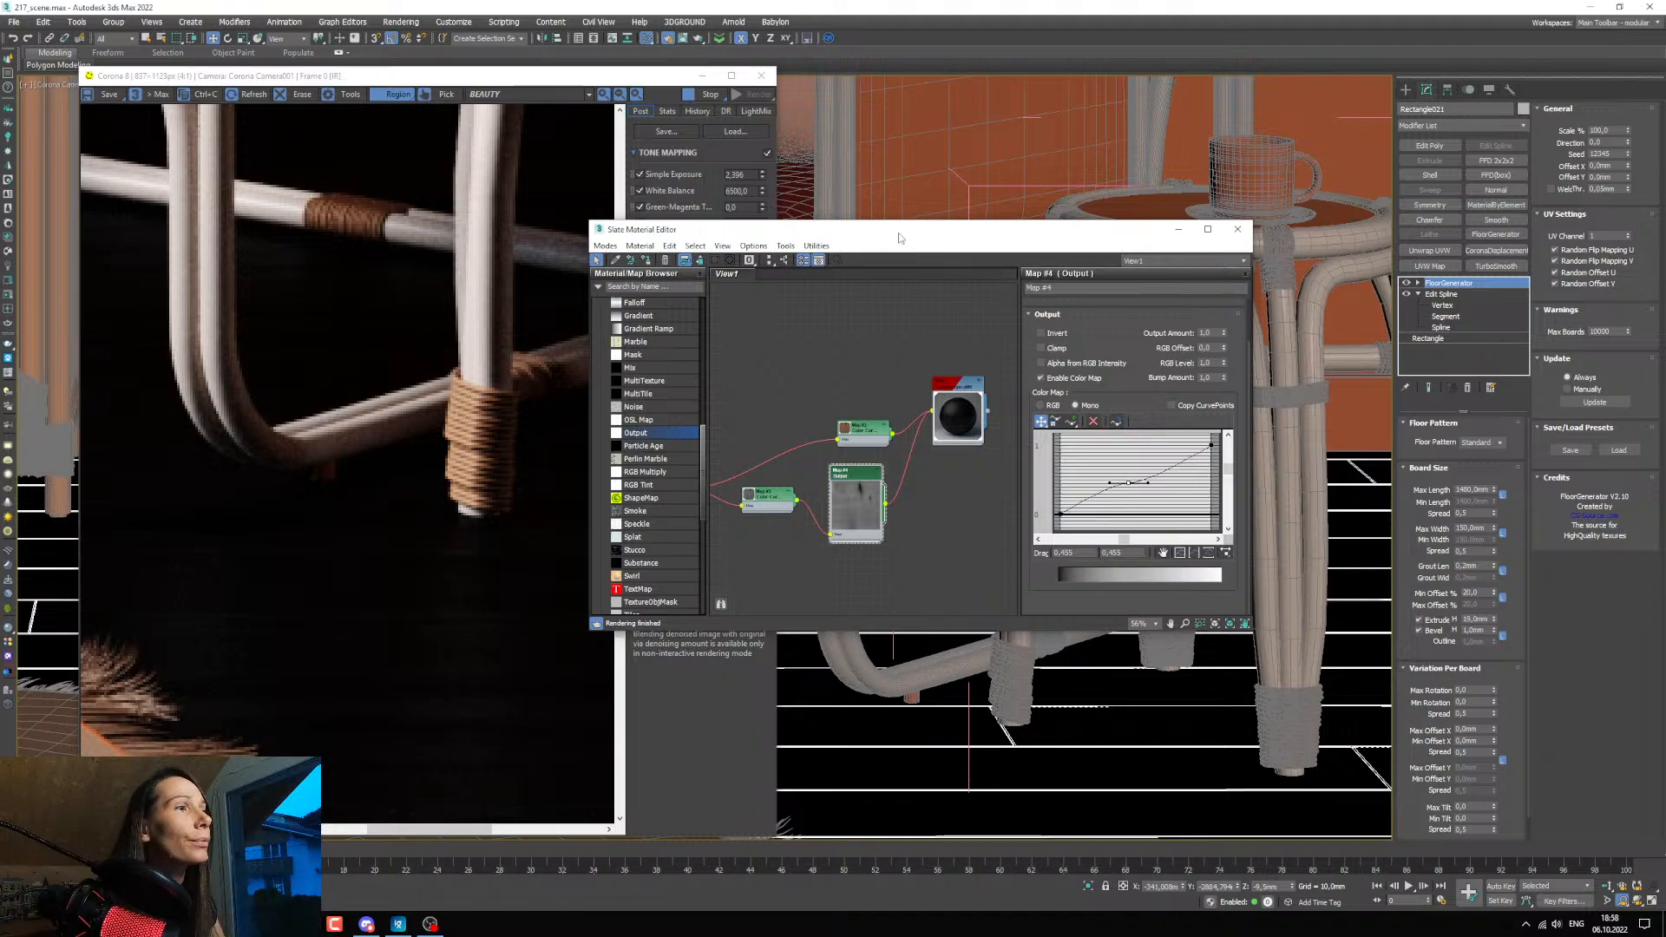
Bend the Output curve upward by raising its middle point to about 0.7, and check the floor in the render.
drag(840, 246, 897, 270)
click(1206, 498)
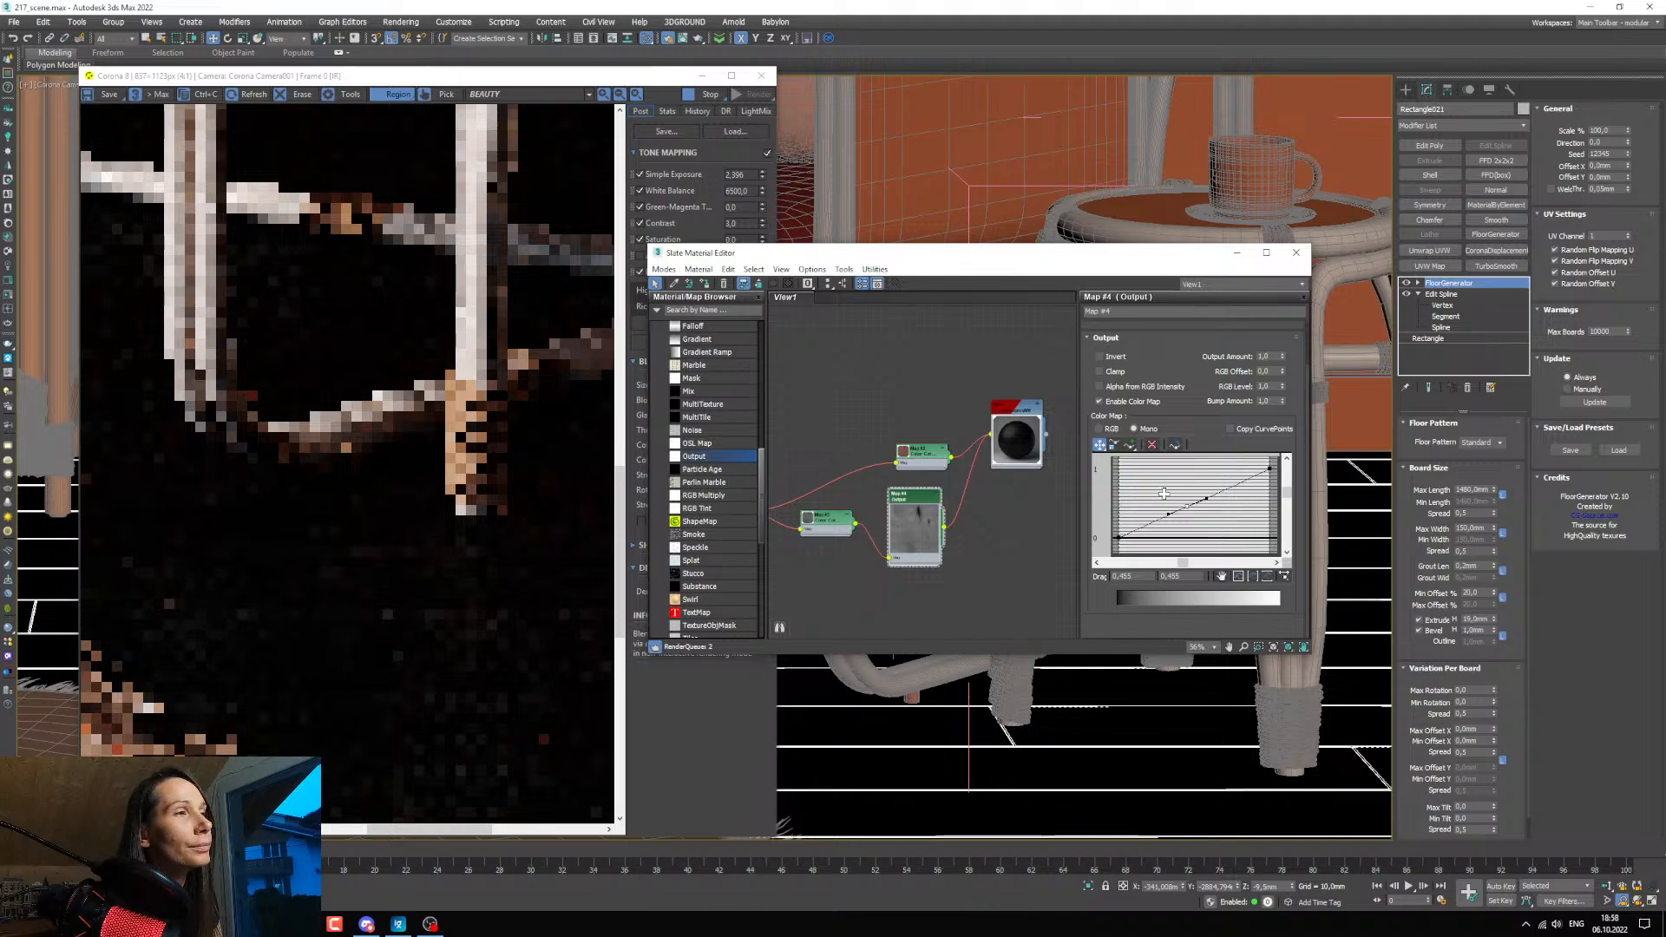
drag(1161, 494, 1161, 492)
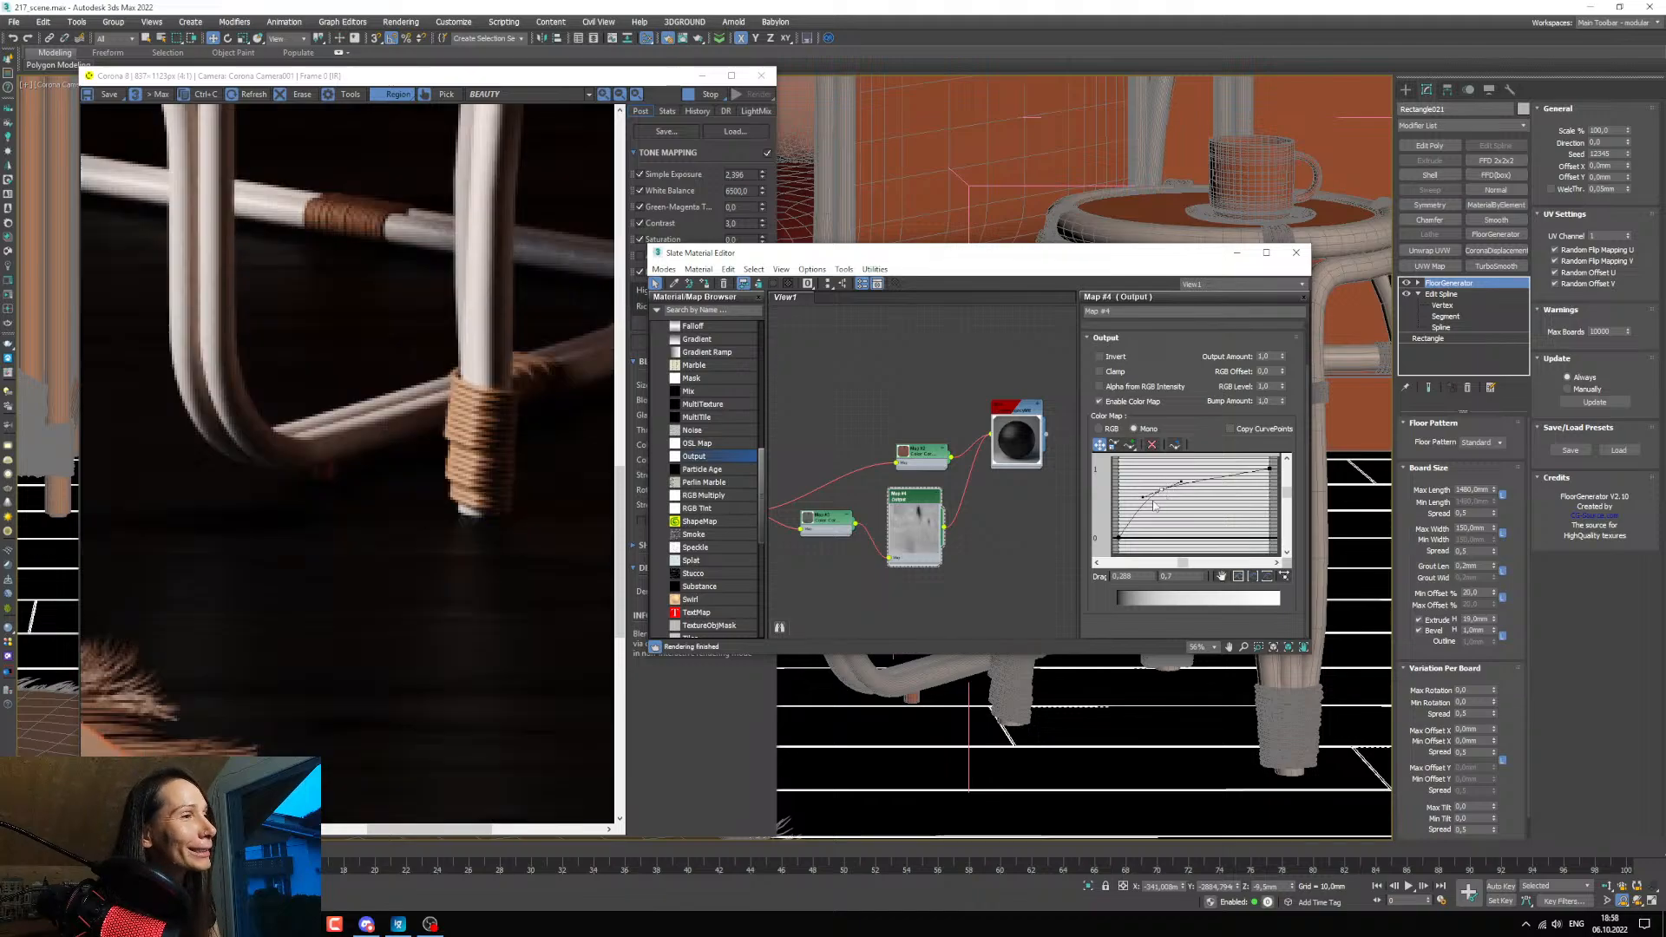
scroll(450, 677, down, 1)
scroll(361, 614, up, 1)
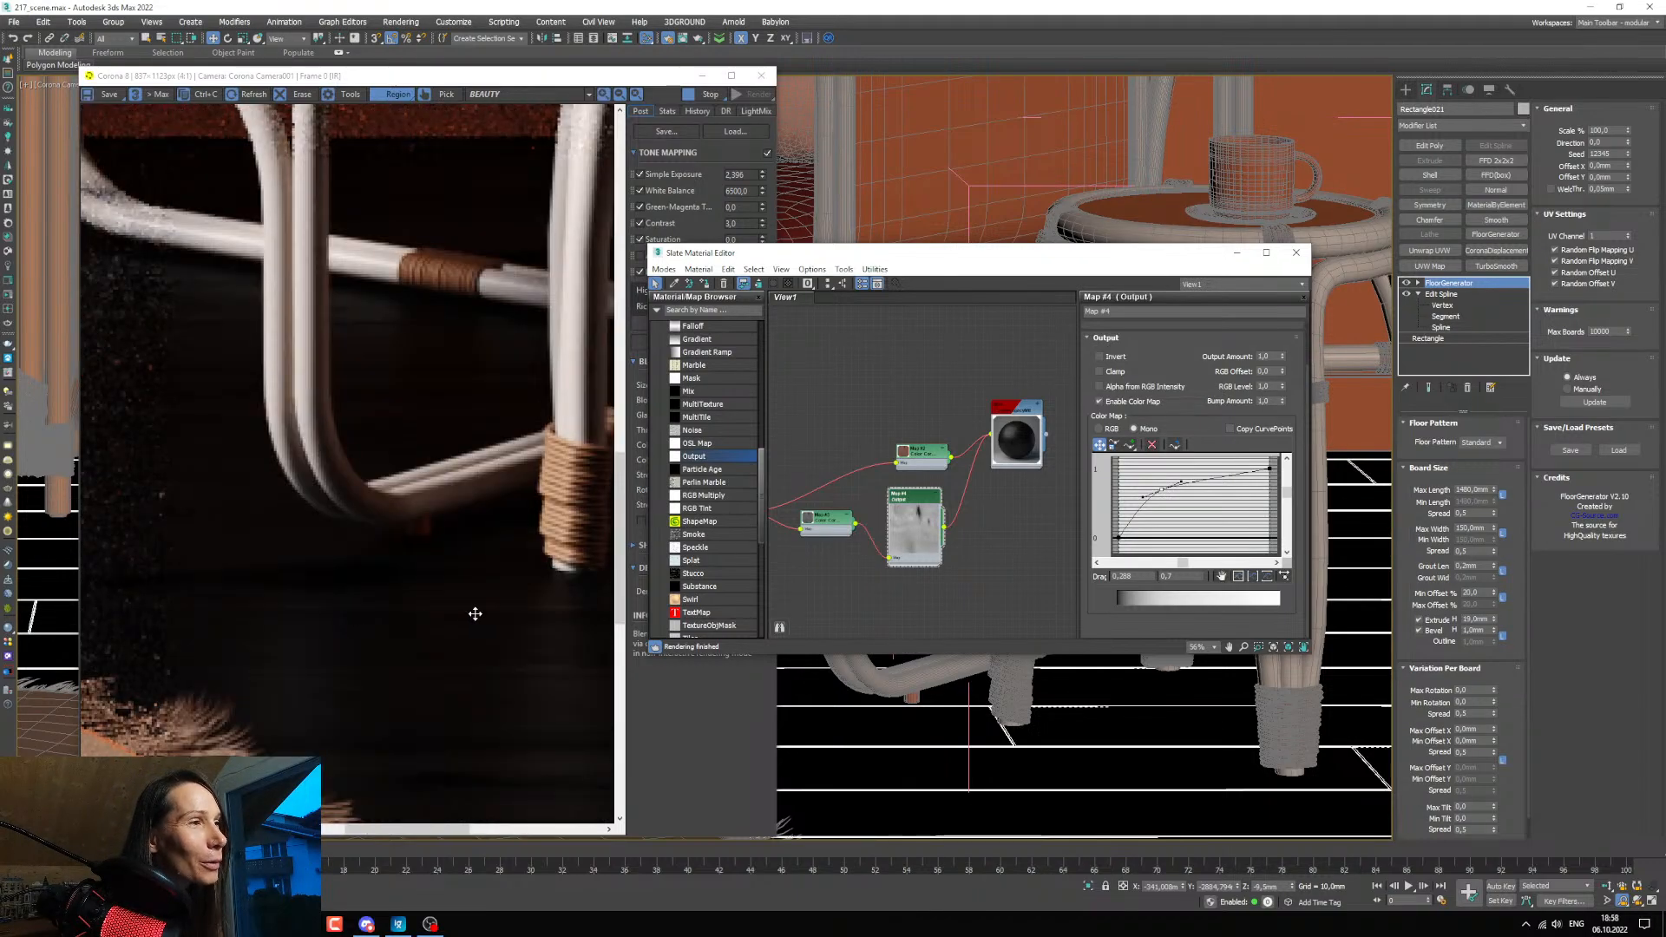
Raise the middle point of the Output map's color curve to about 0.79 at horizontal position 0.22.
scroll(554, 618, up, 1)
scroll(560, 612, down, 1)
drag(453, 831, 591, 767)
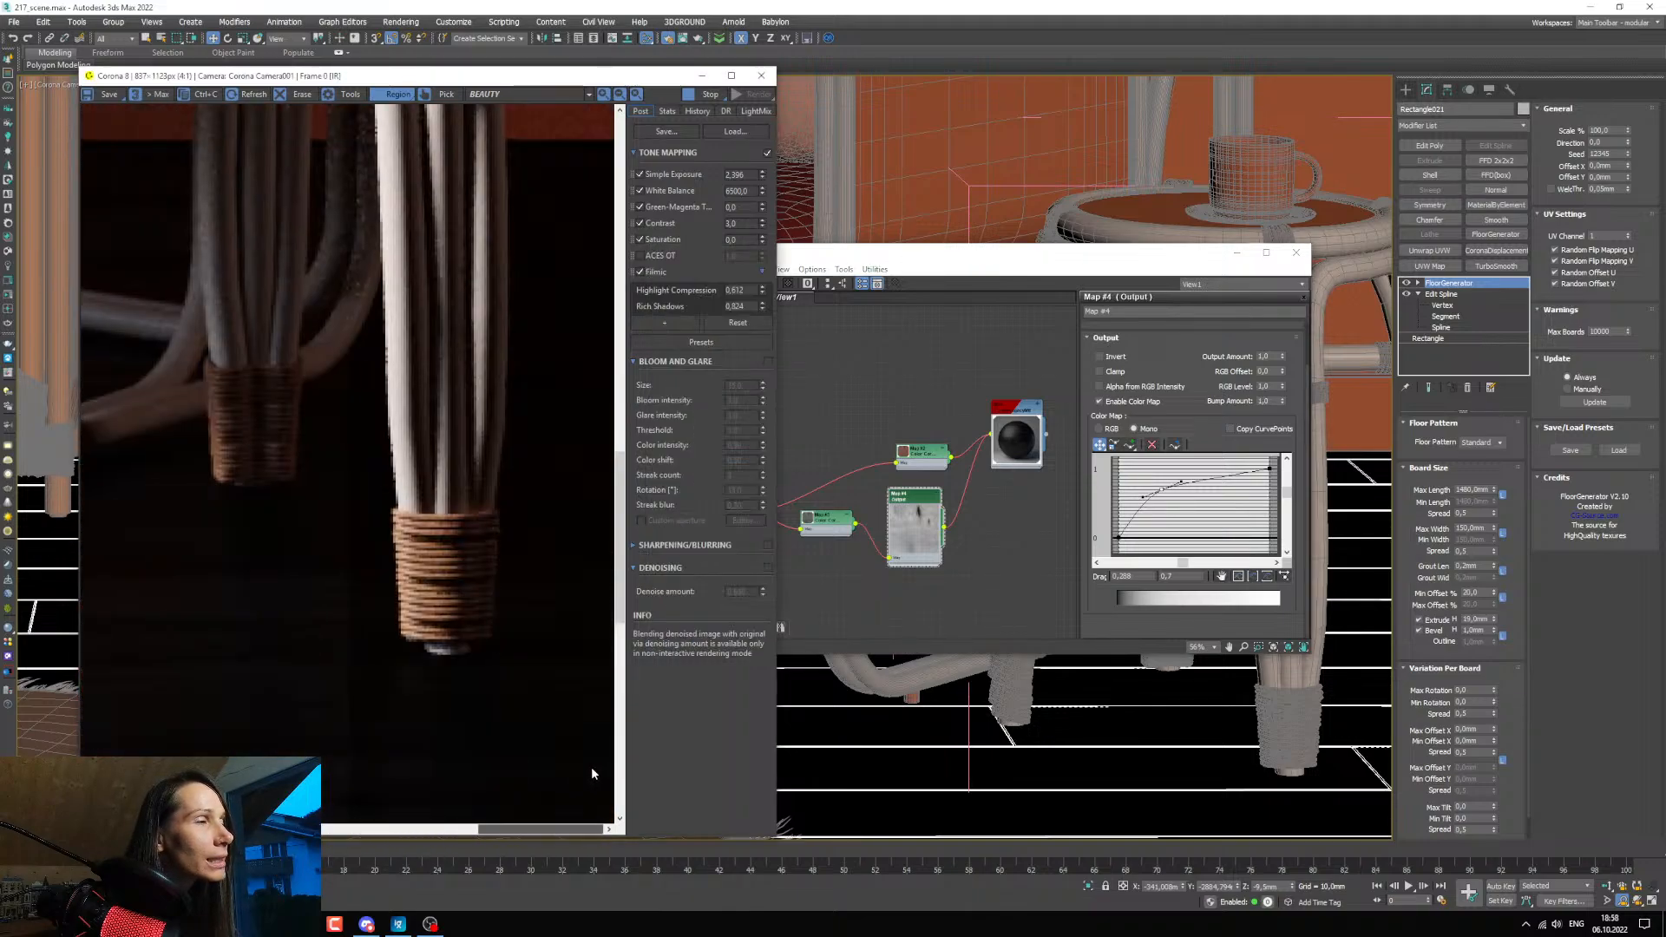
drag(621, 611, 625, 639)
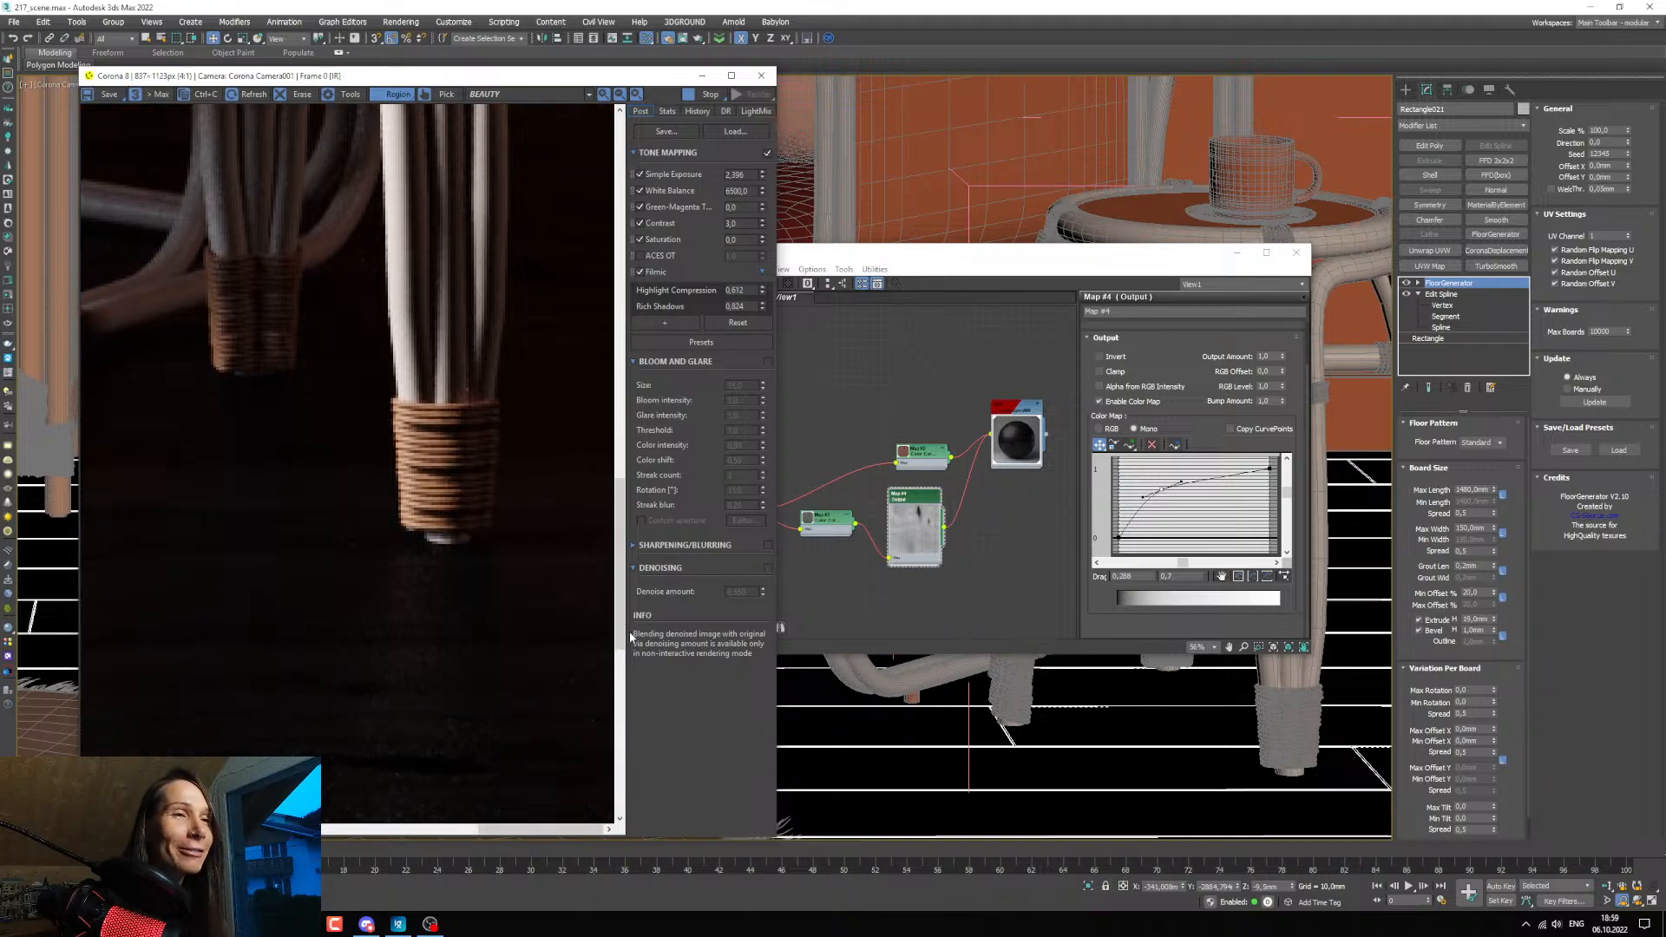
drag(838, 257, 879, 265)
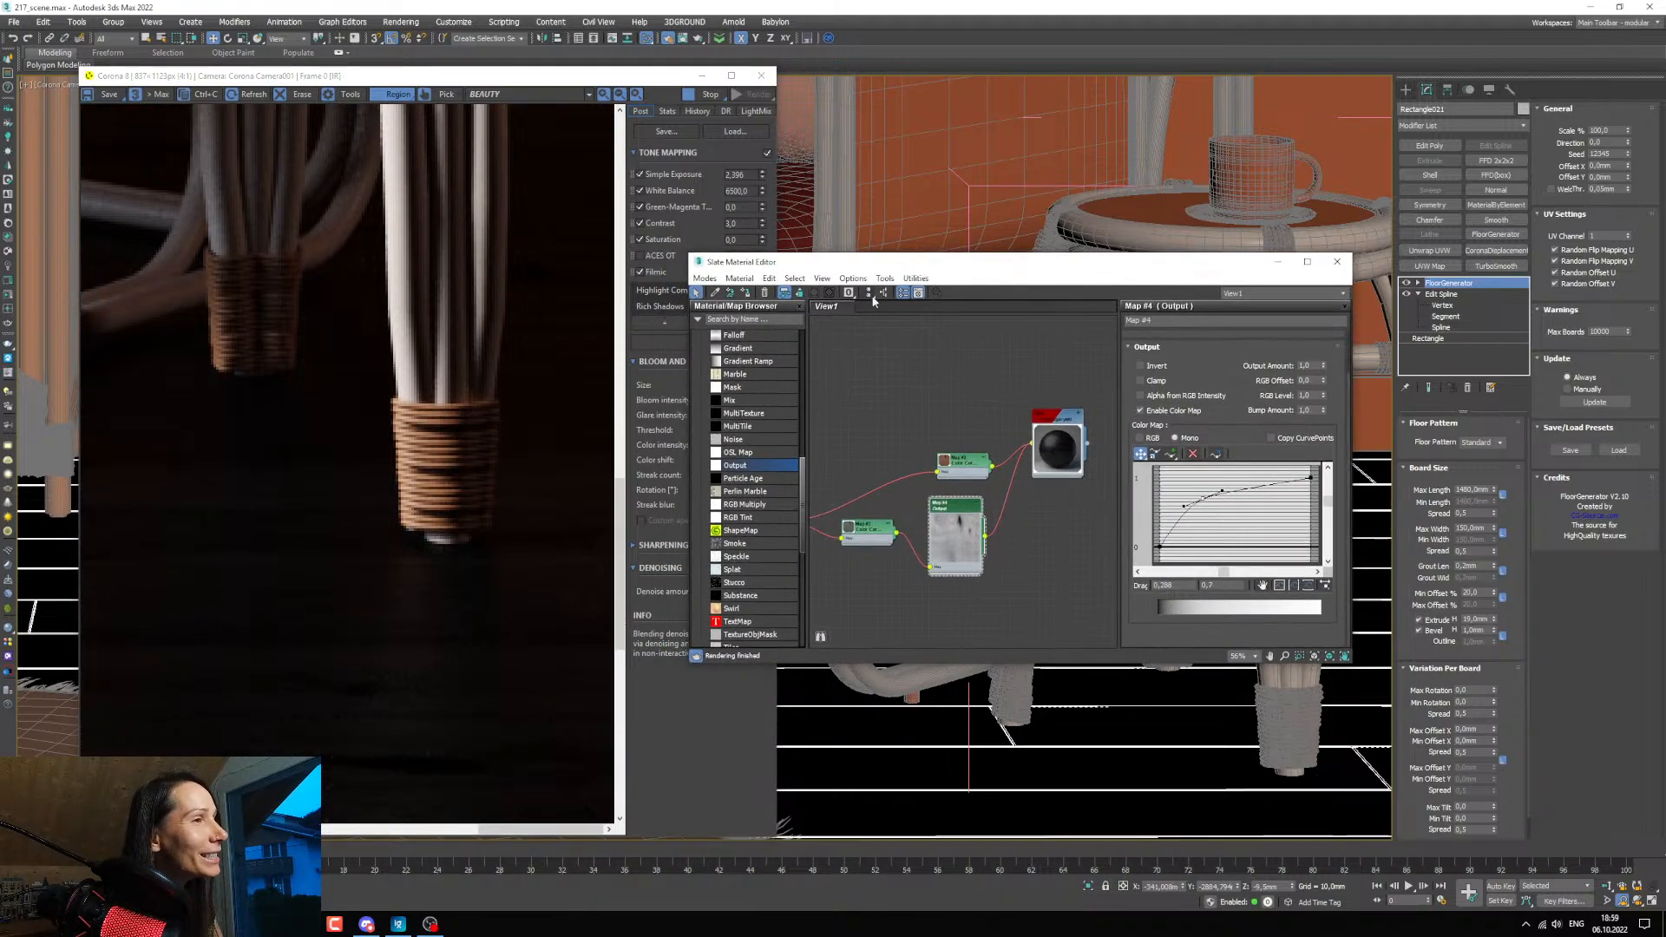
scroll(954, 512, up, 2)
scroll(955, 511, up, 3)
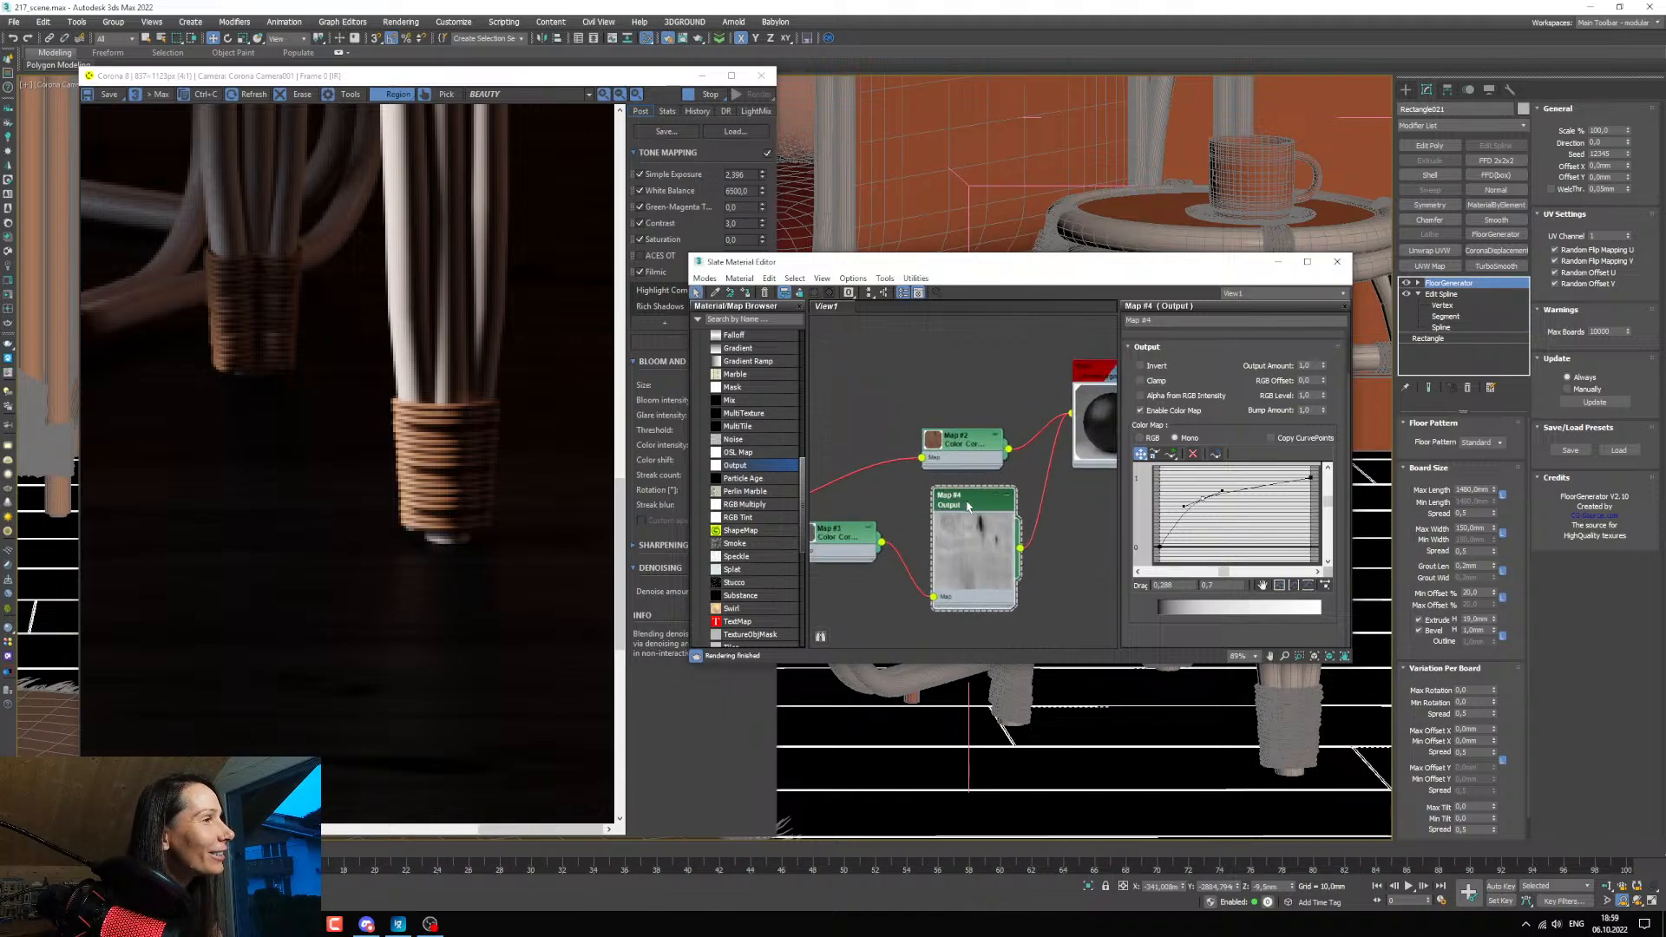
scroll(972, 517, up, 2)
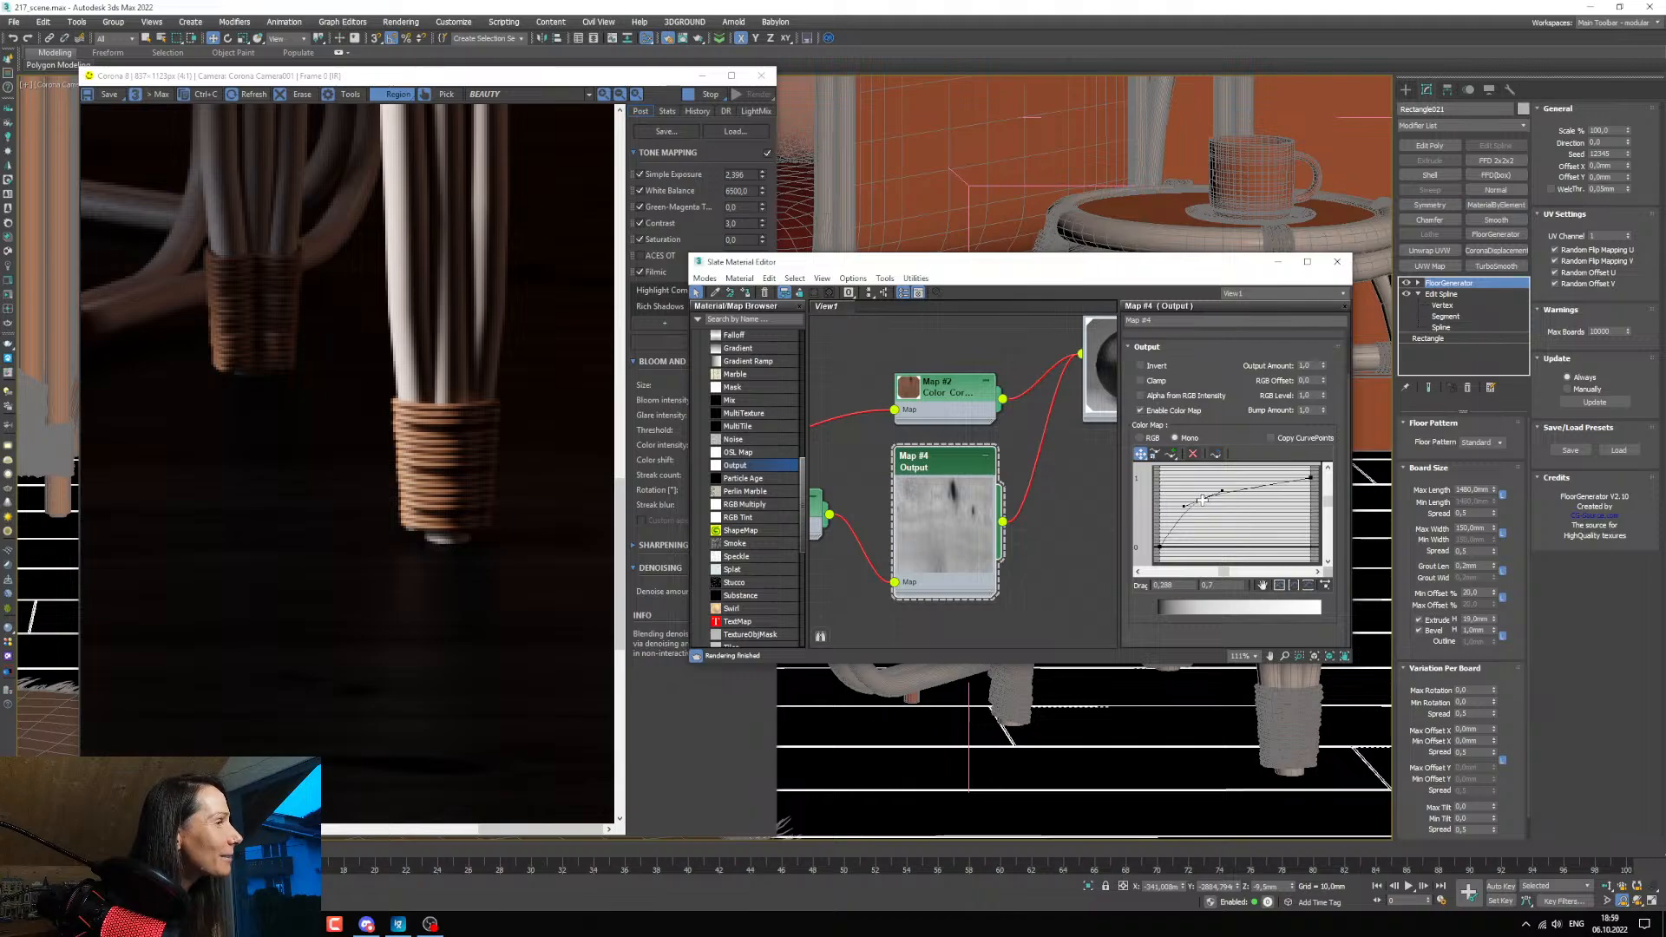
drag(1203, 499, 1192, 492)
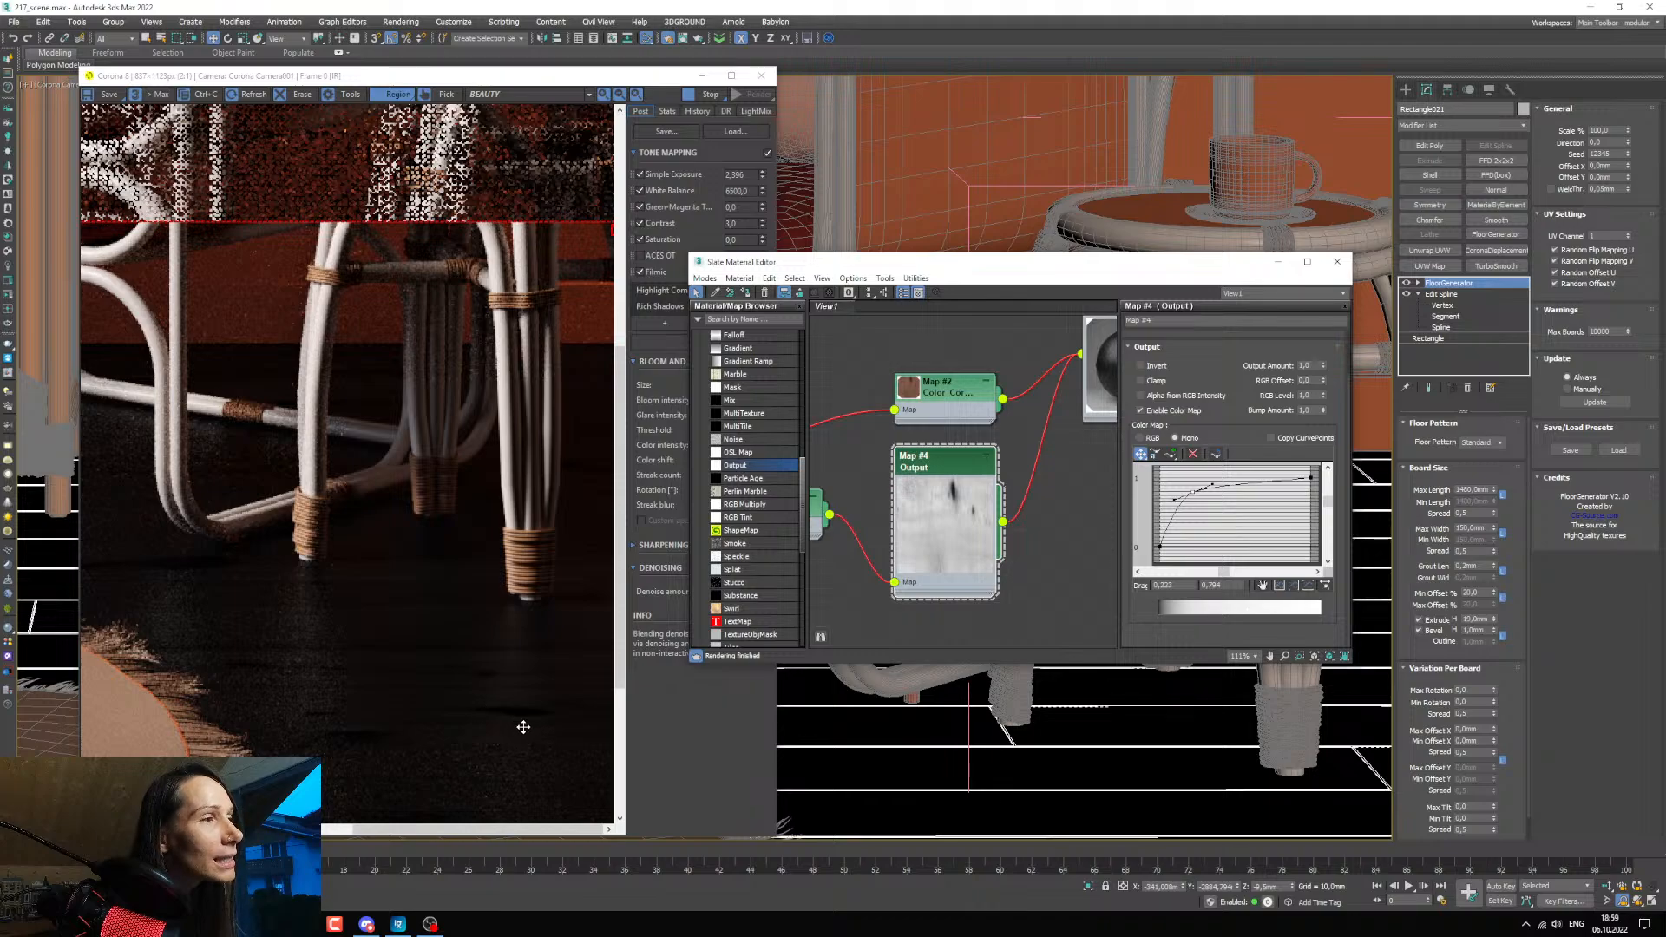
Examine the floor around the armchair legs and rug in the render, and open the floor material's settings.
scroll(524, 720, up, 1)
scroll(524, 718, down, 2)
scroll(564, 707, up, 1)
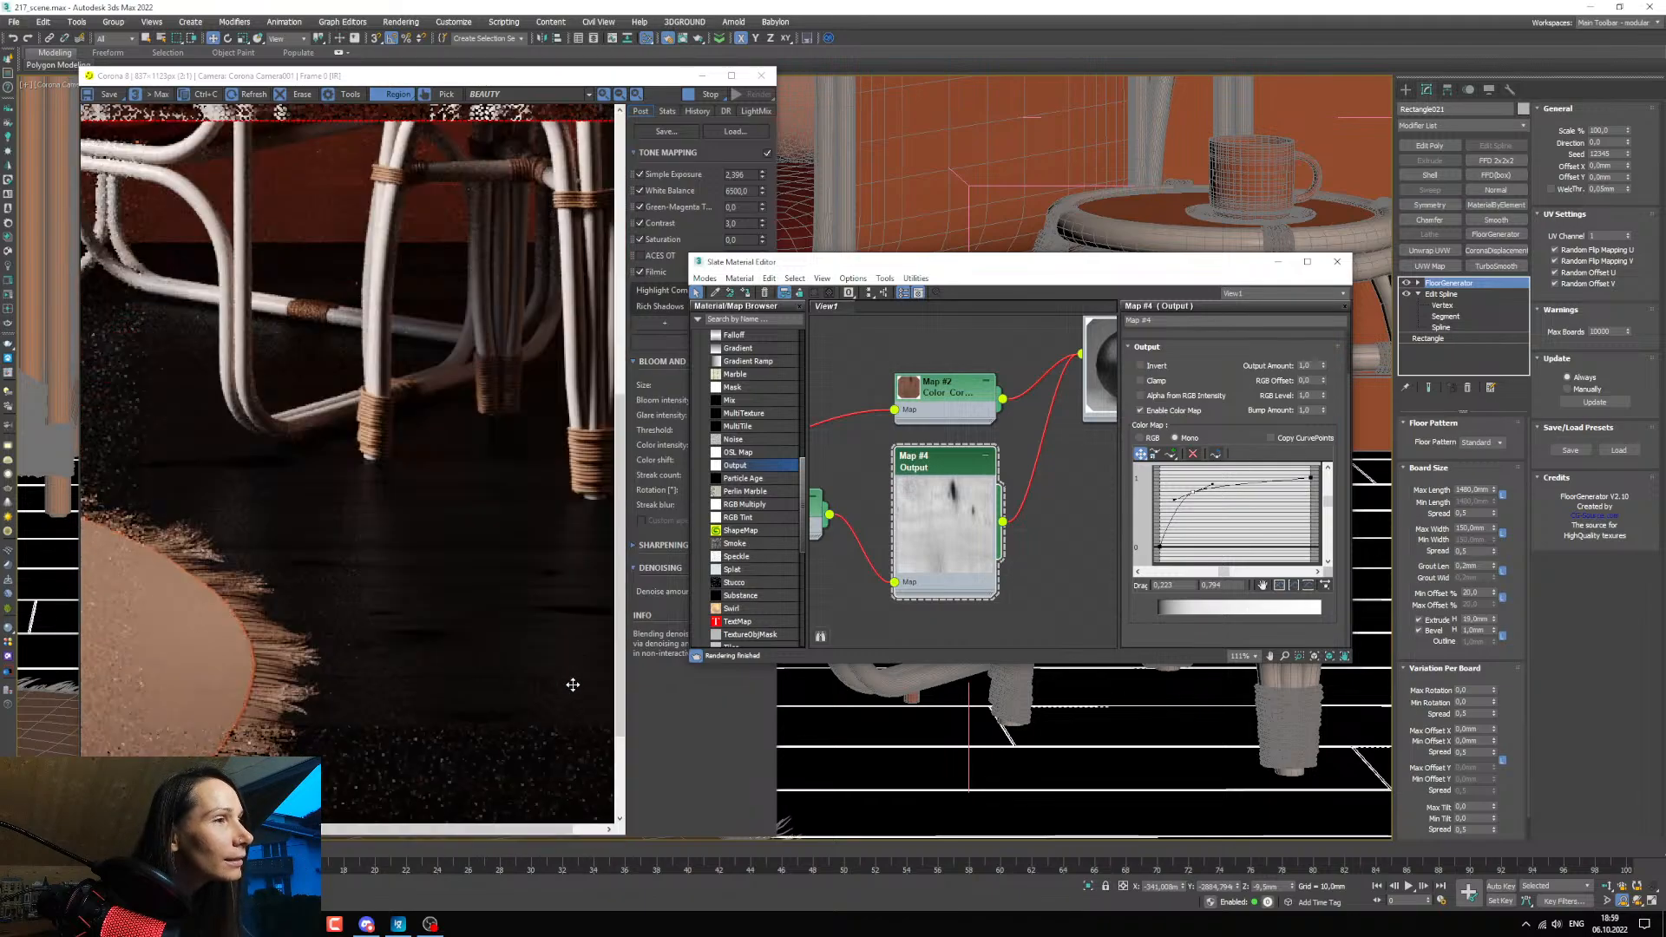
scroll(232, 467, up, 1)
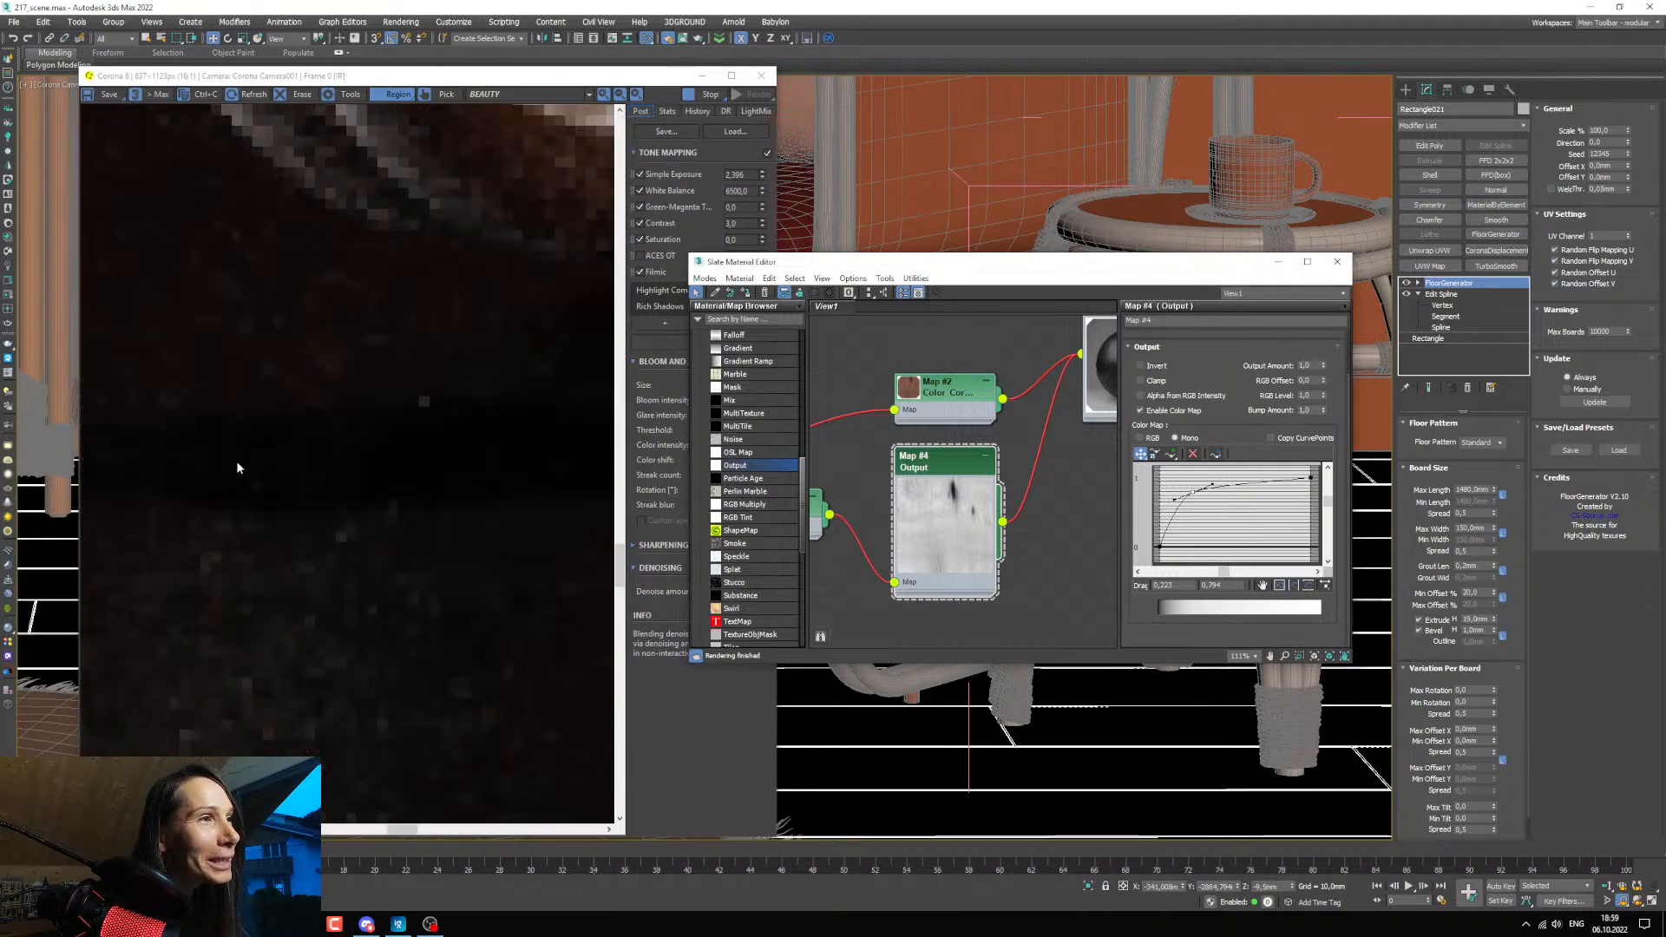
scroll(238, 469, down, 2)
scroll(547, 698, up, 1)
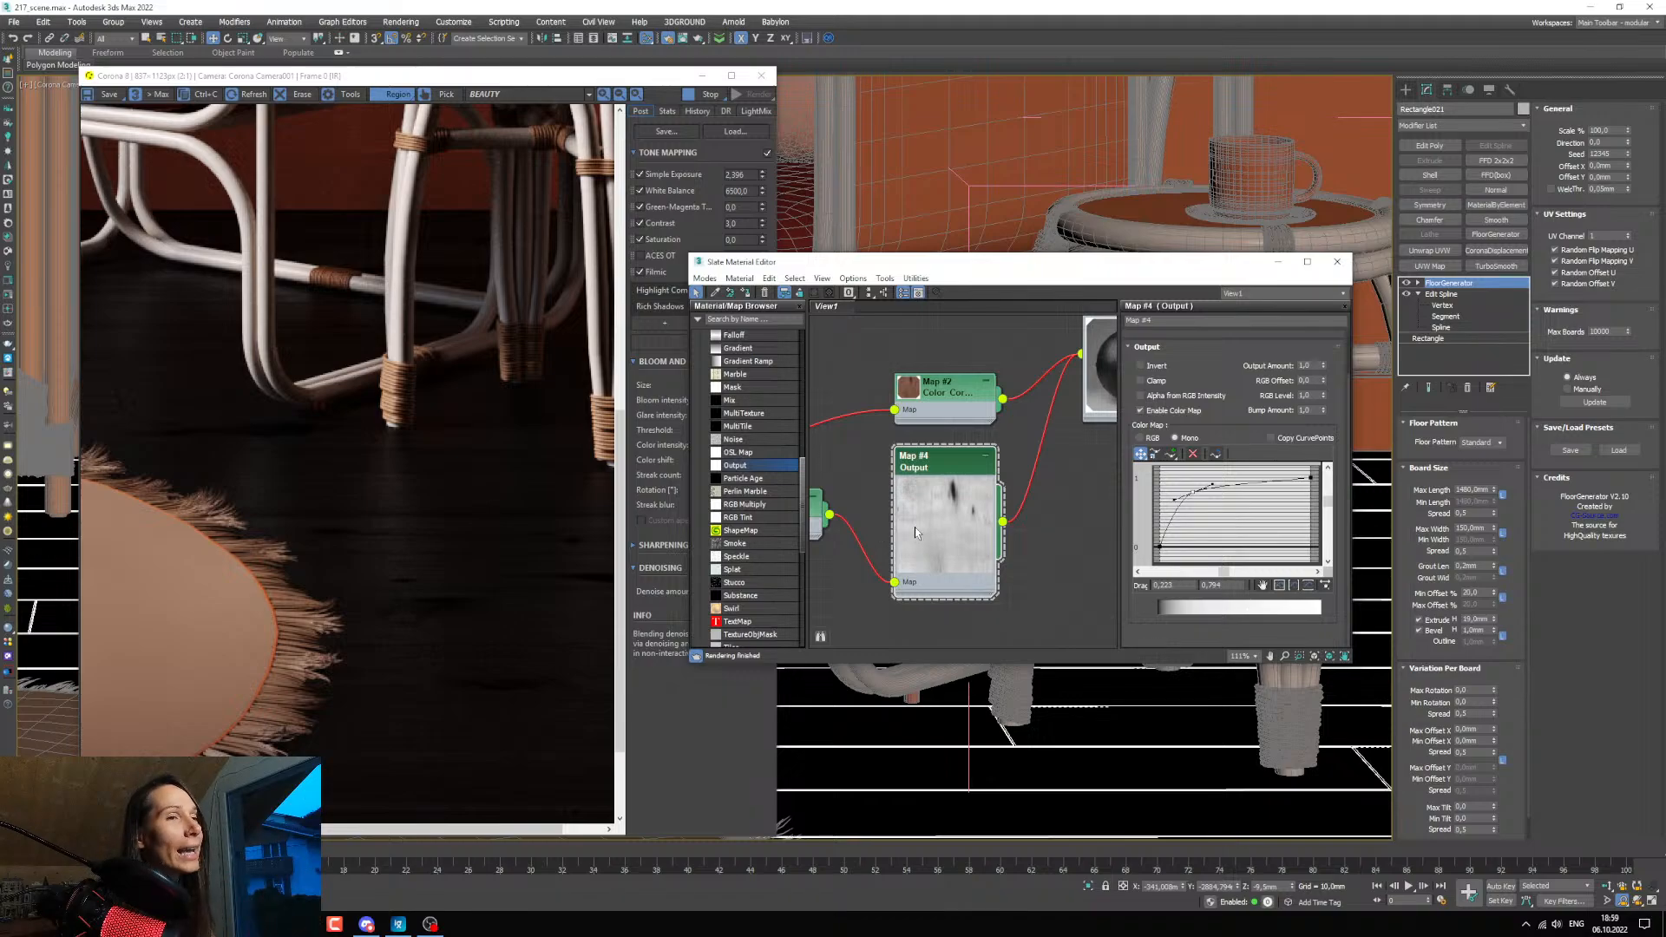
middle_drag(1064, 429, 1002, 433)
scroll(1002, 432, down, 3)
double_click(1006, 412)
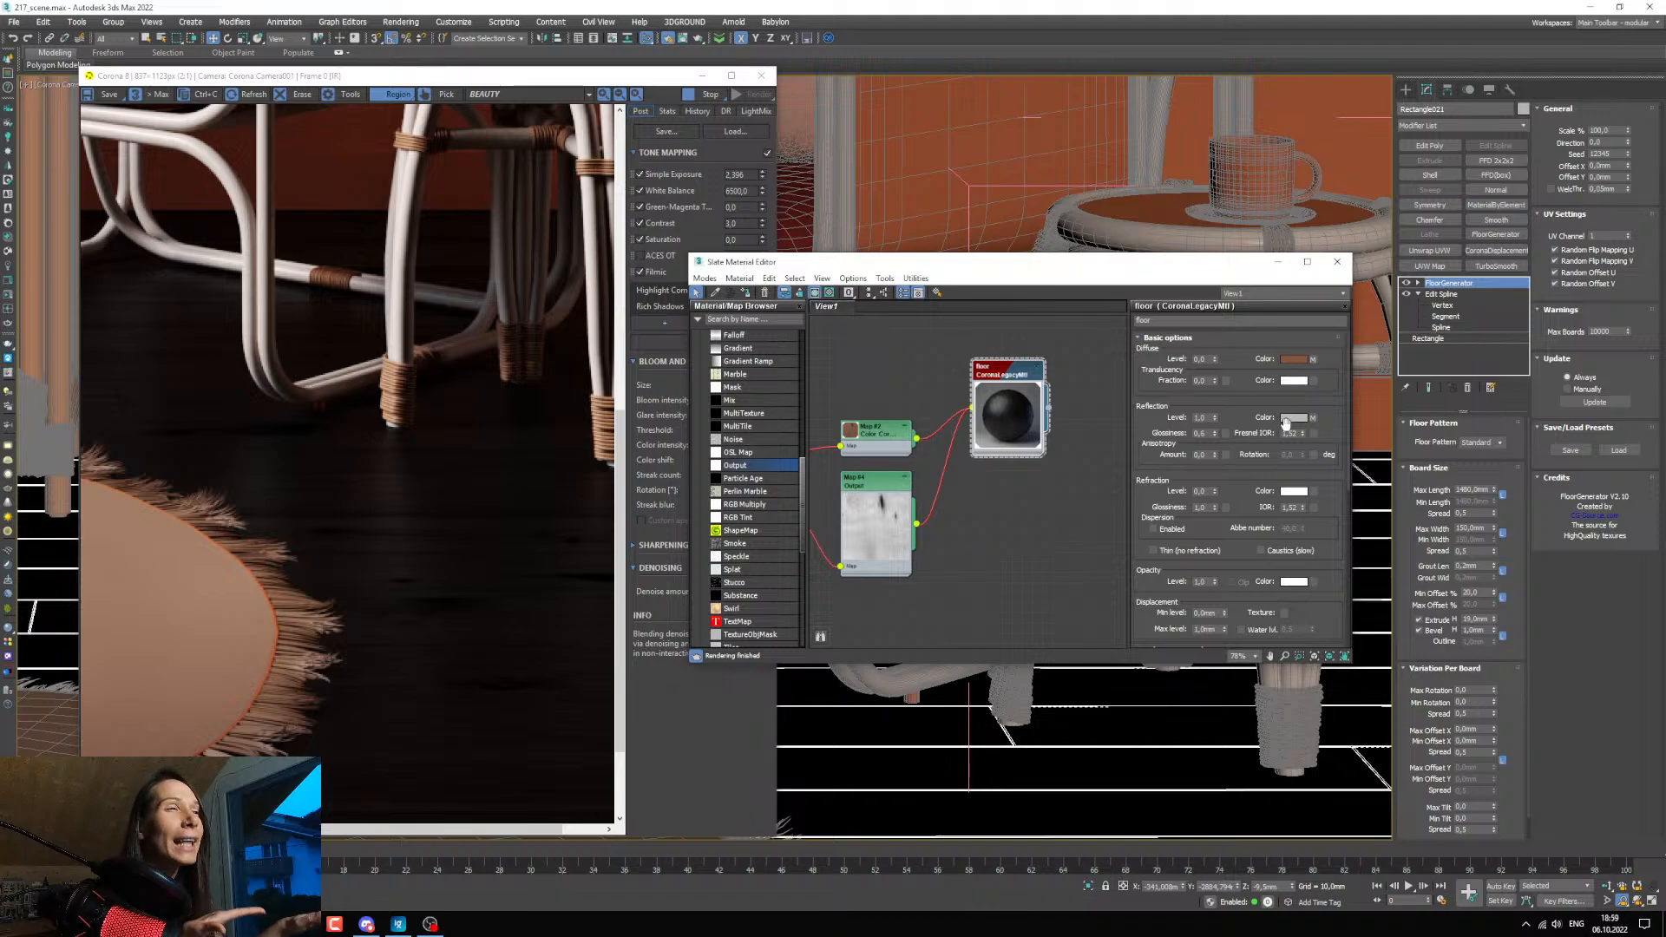
Compare the Output map's preview with the floor's reflections beneath the armchair legs in the render.
scroll(840, 498, up, 5)
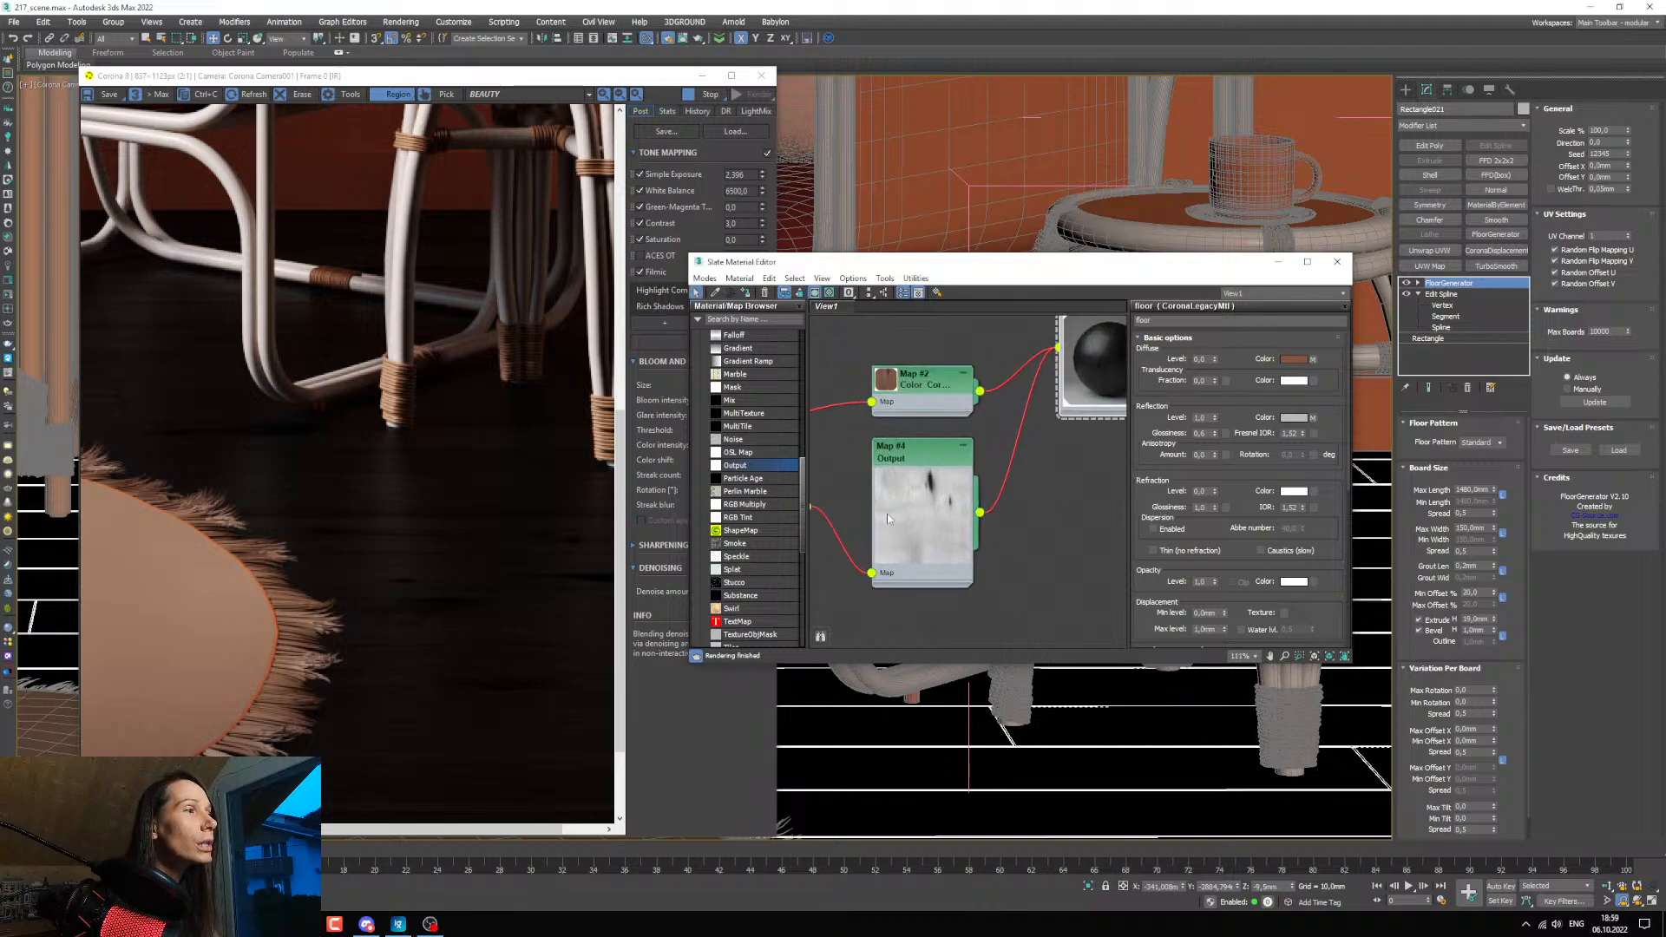
scroll(930, 525, up, 2)
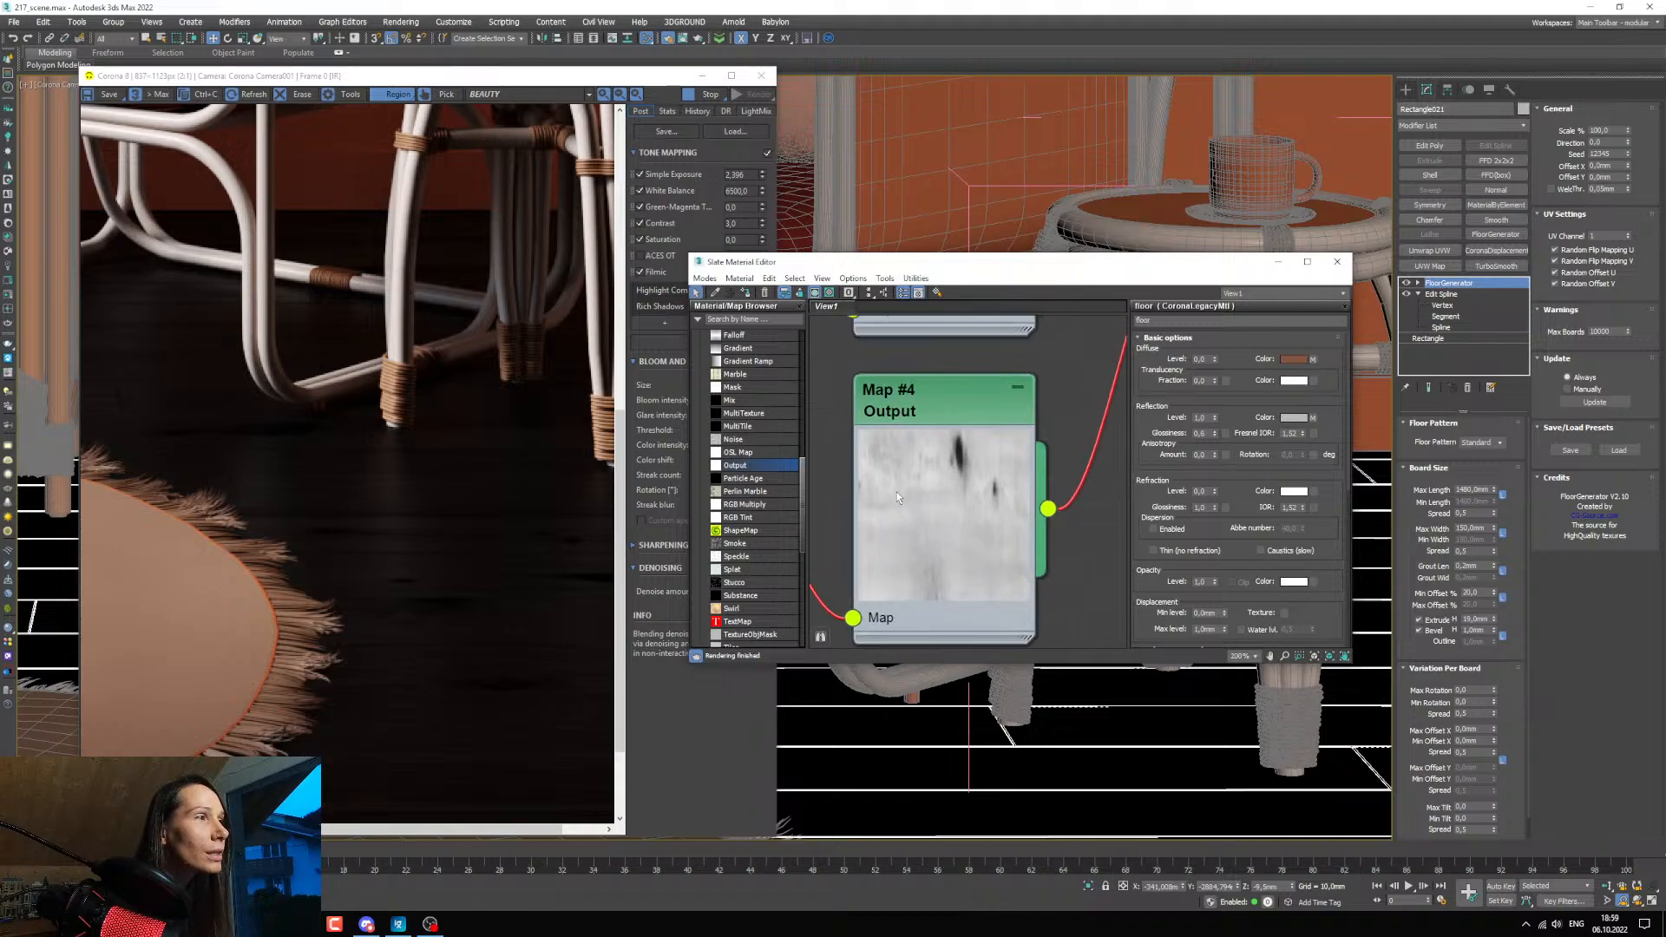
scroll(395, 505, up, 1)
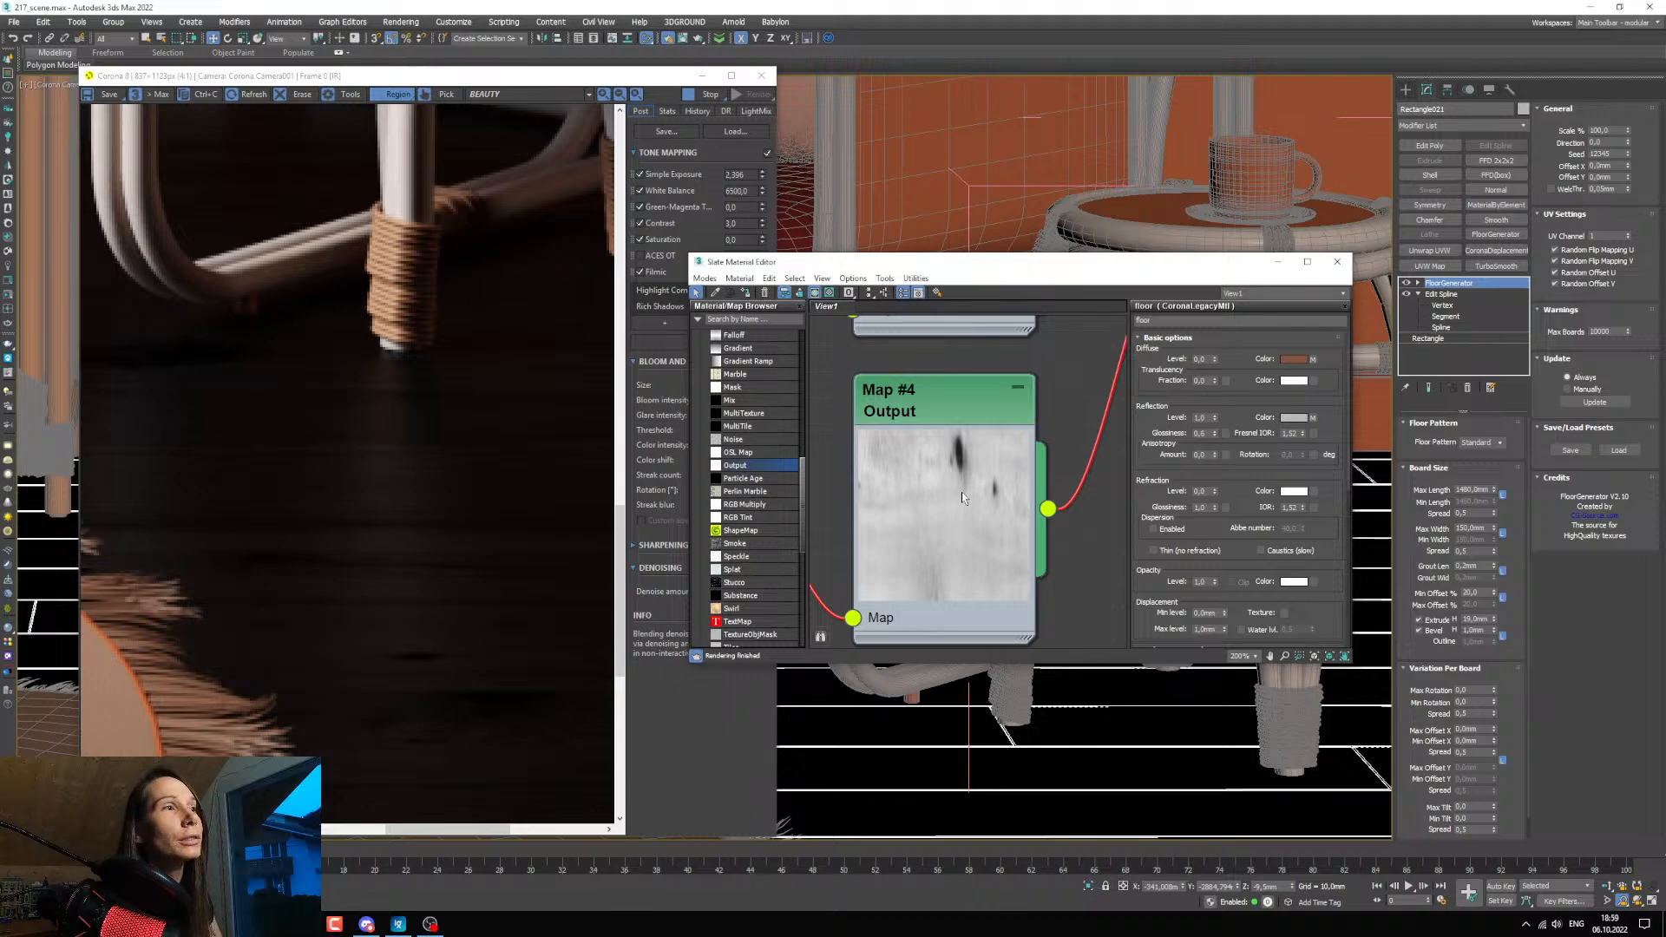
scroll(524, 479, down, 2)
scroll(456, 547, up, 1)
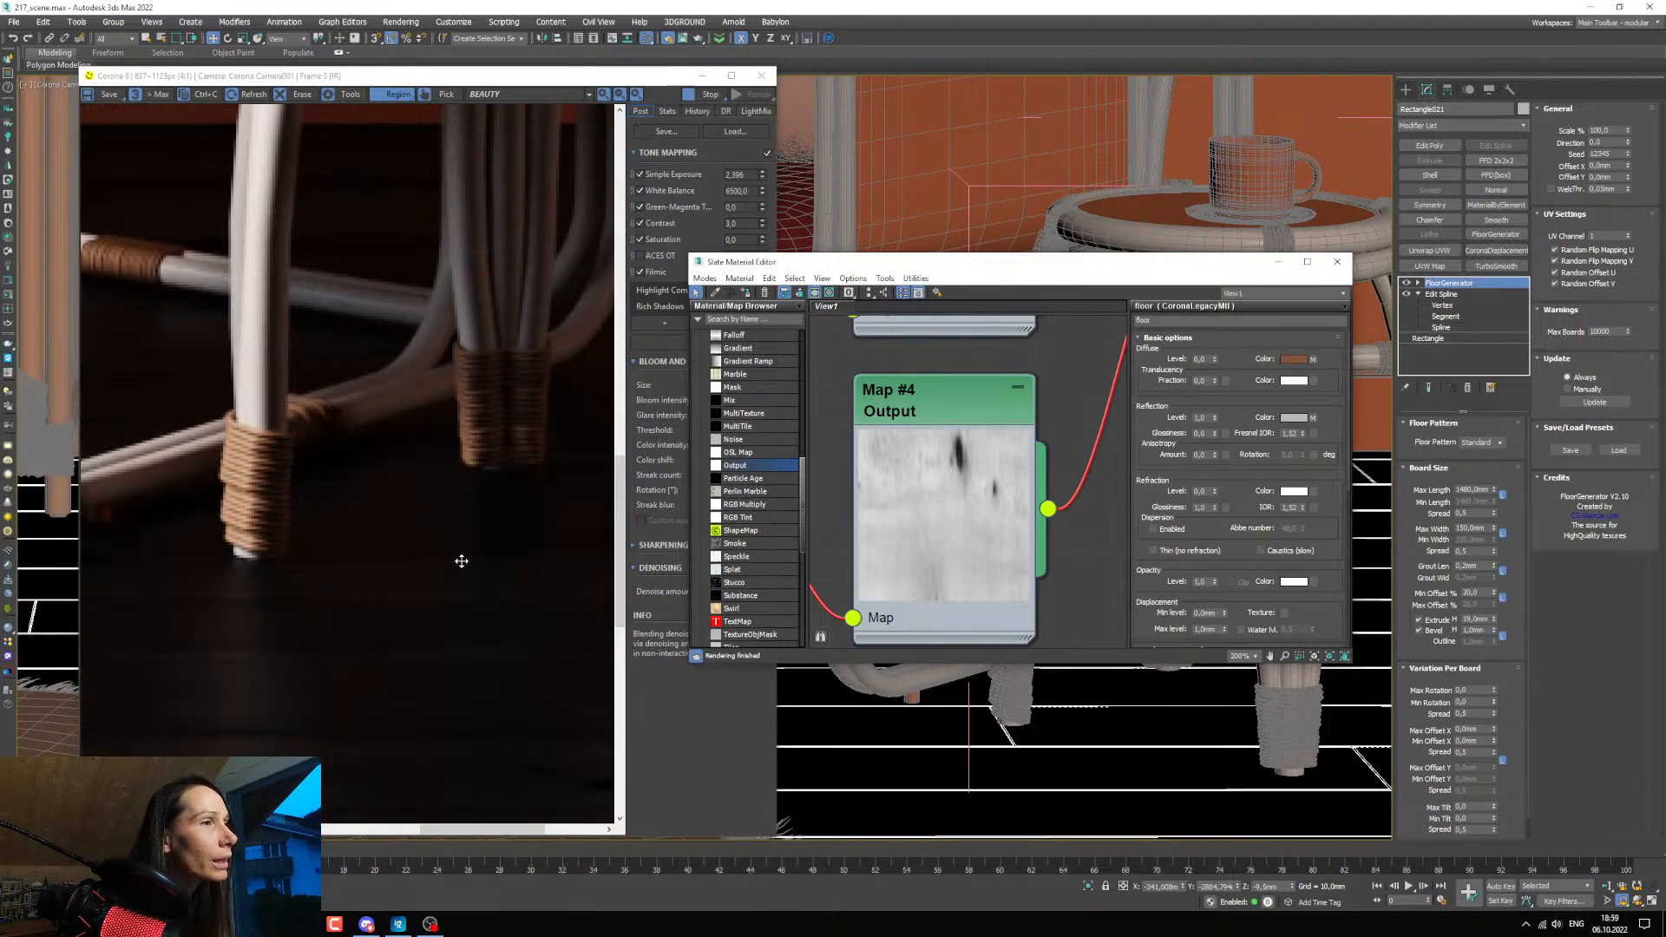
scroll(364, 557, up, 1)
scroll(372, 557, down, 2)
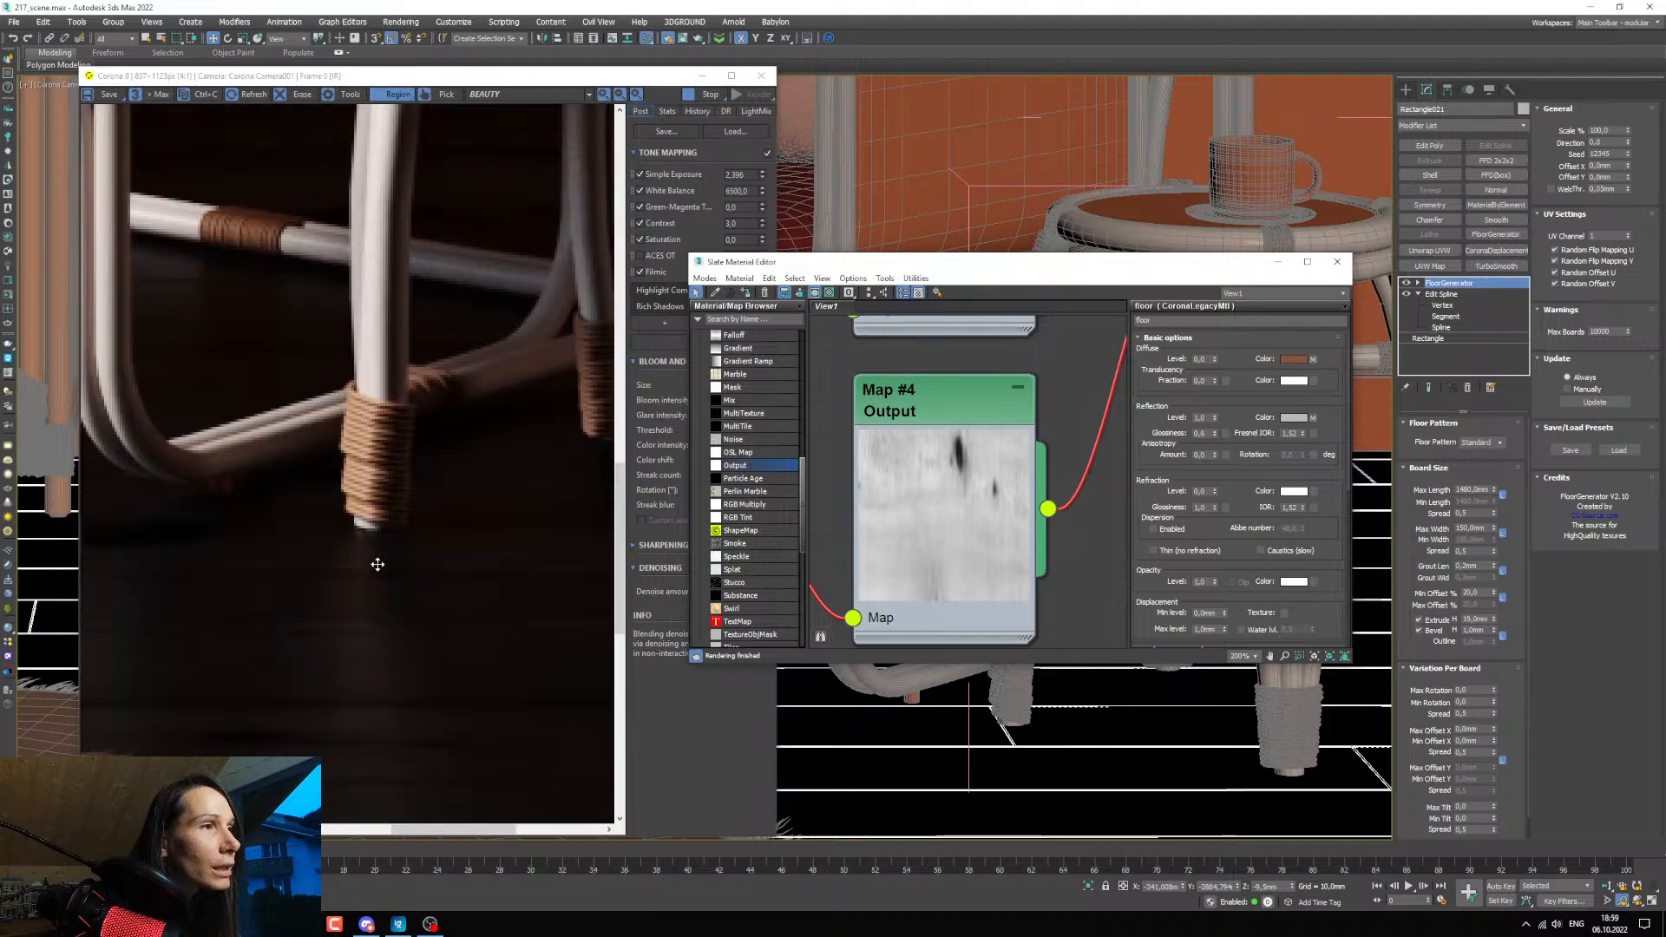
scroll(489, 576, up, 1)
scroll(925, 555, down, 5)
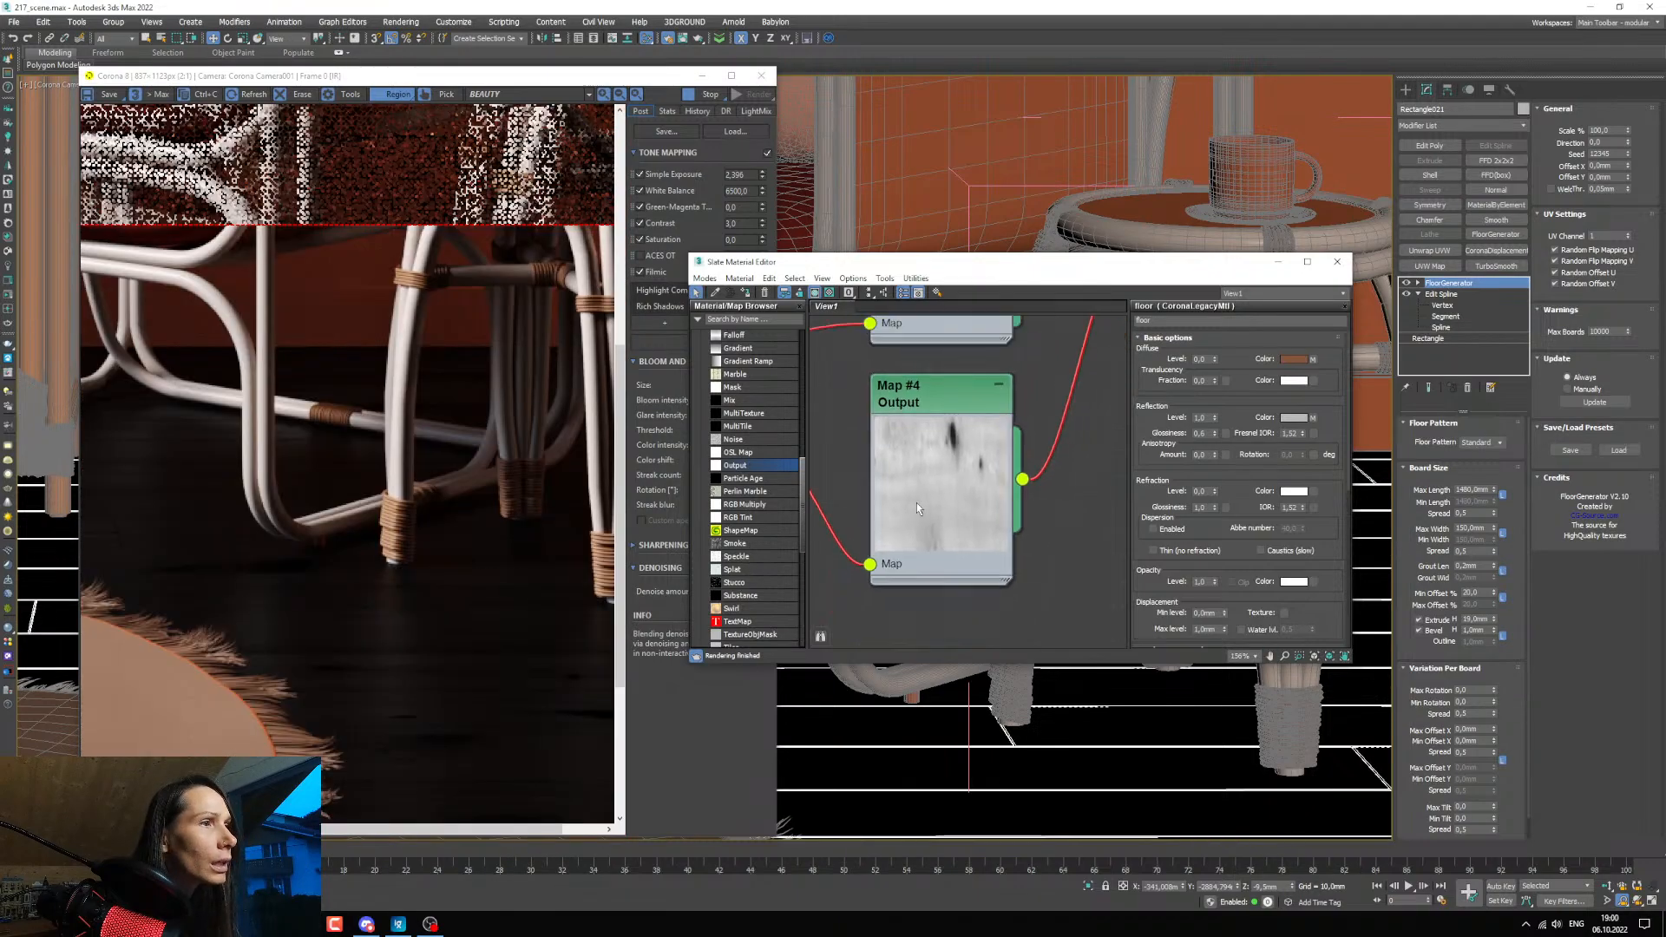
Duplicate the Output map below the original and connect the copy to the floor material's reflection glossiness.
shift+drag(943, 460, 944, 589)
double_click(944, 589)
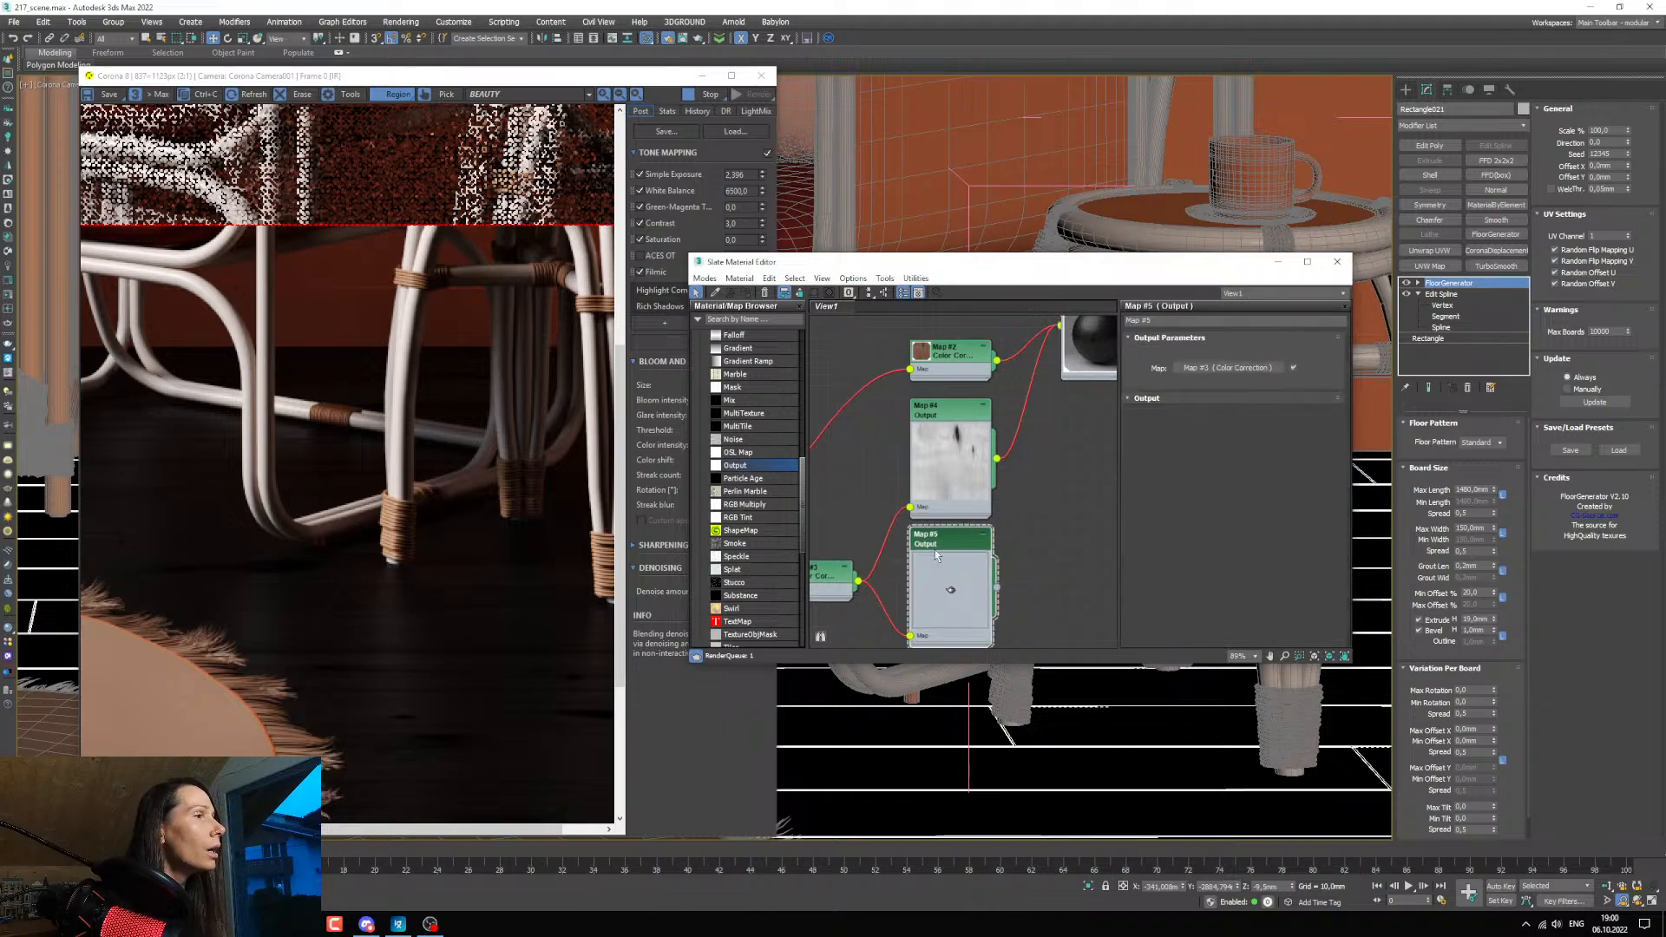
click(1133, 399)
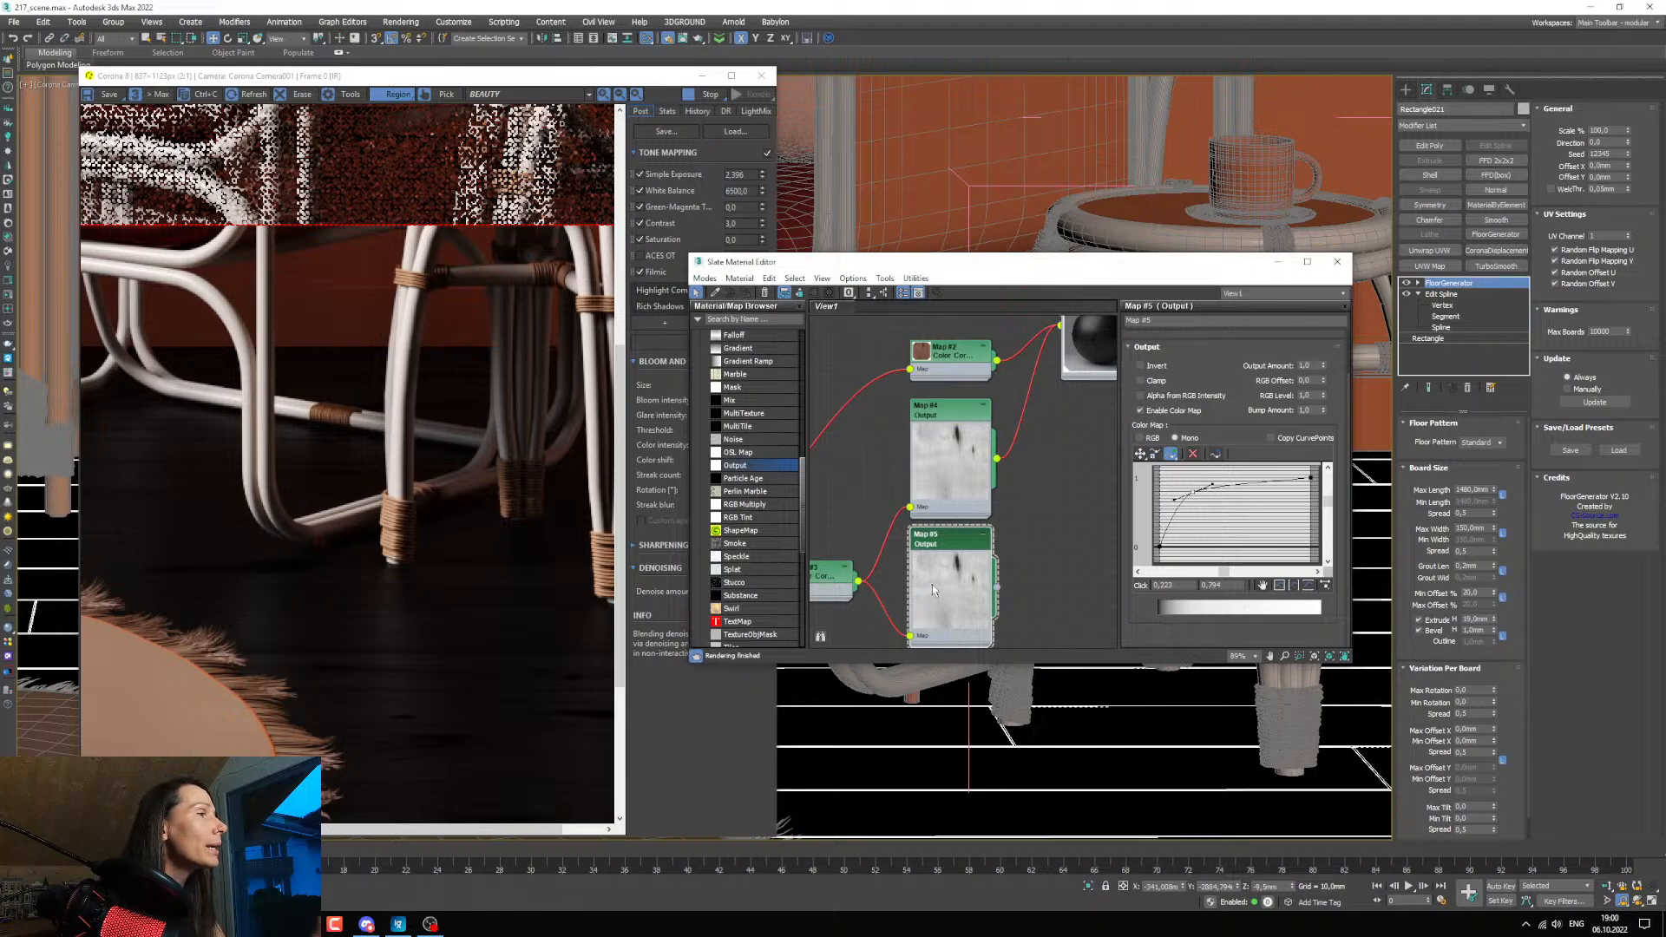
middle_drag(1032, 539, 975, 554)
drag(919, 611, 1016, 430)
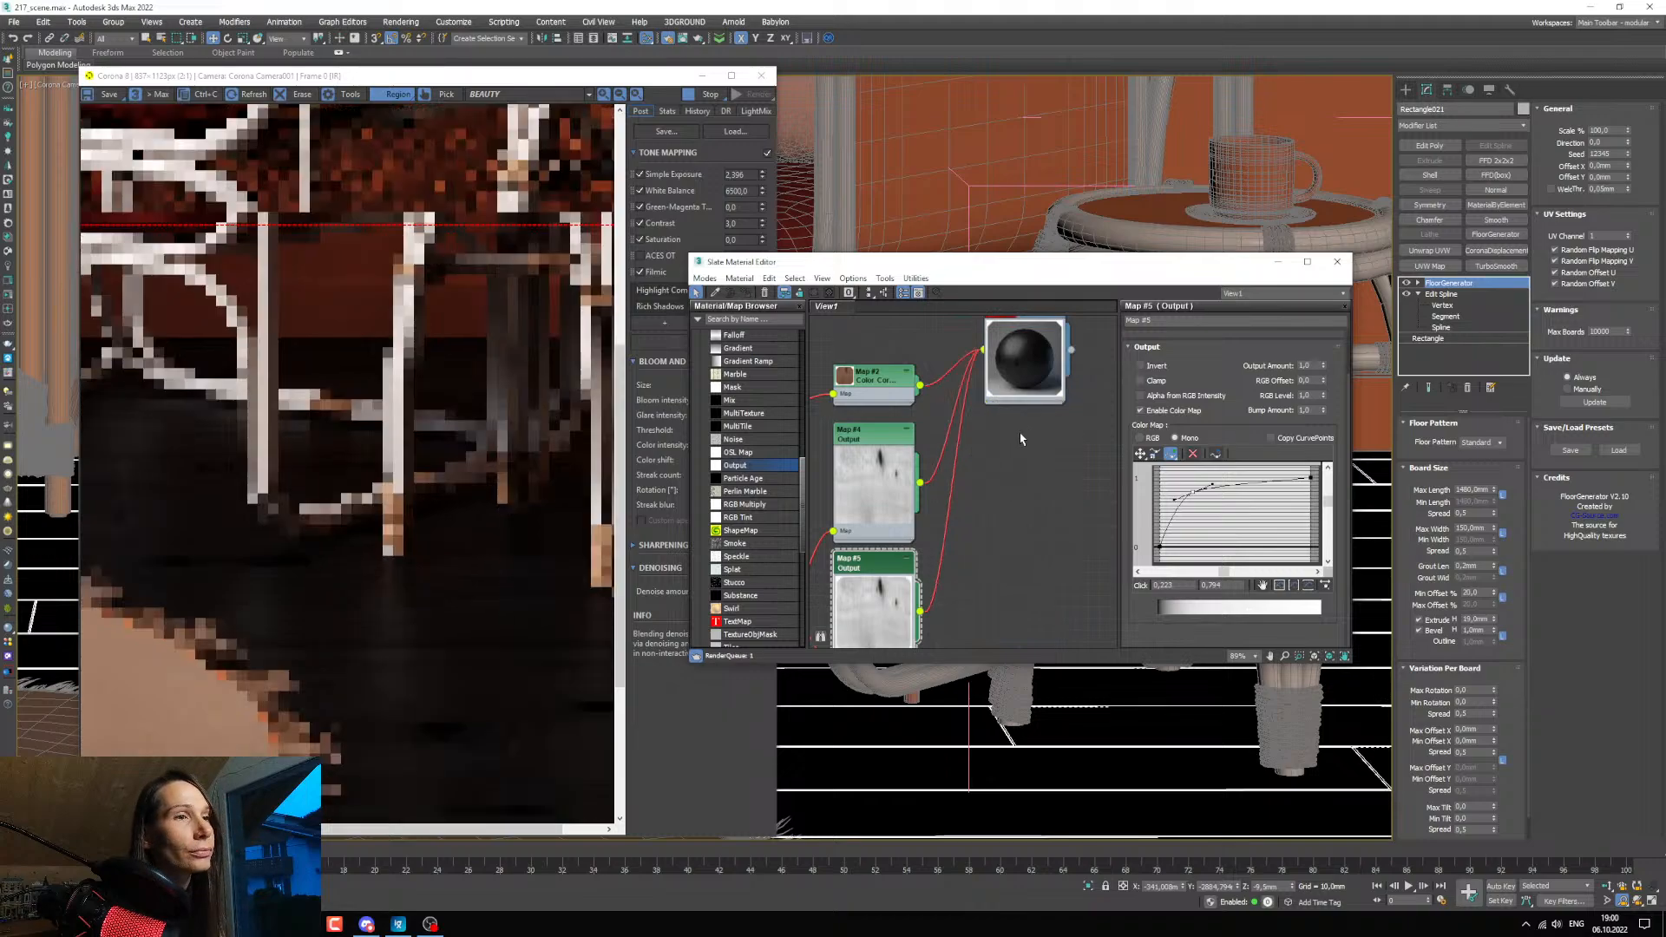
Expand the floor material node's input slots and hide the unused ones.
scroll(1017, 431, down, 3)
middle_drag(1022, 403, 1031, 434)
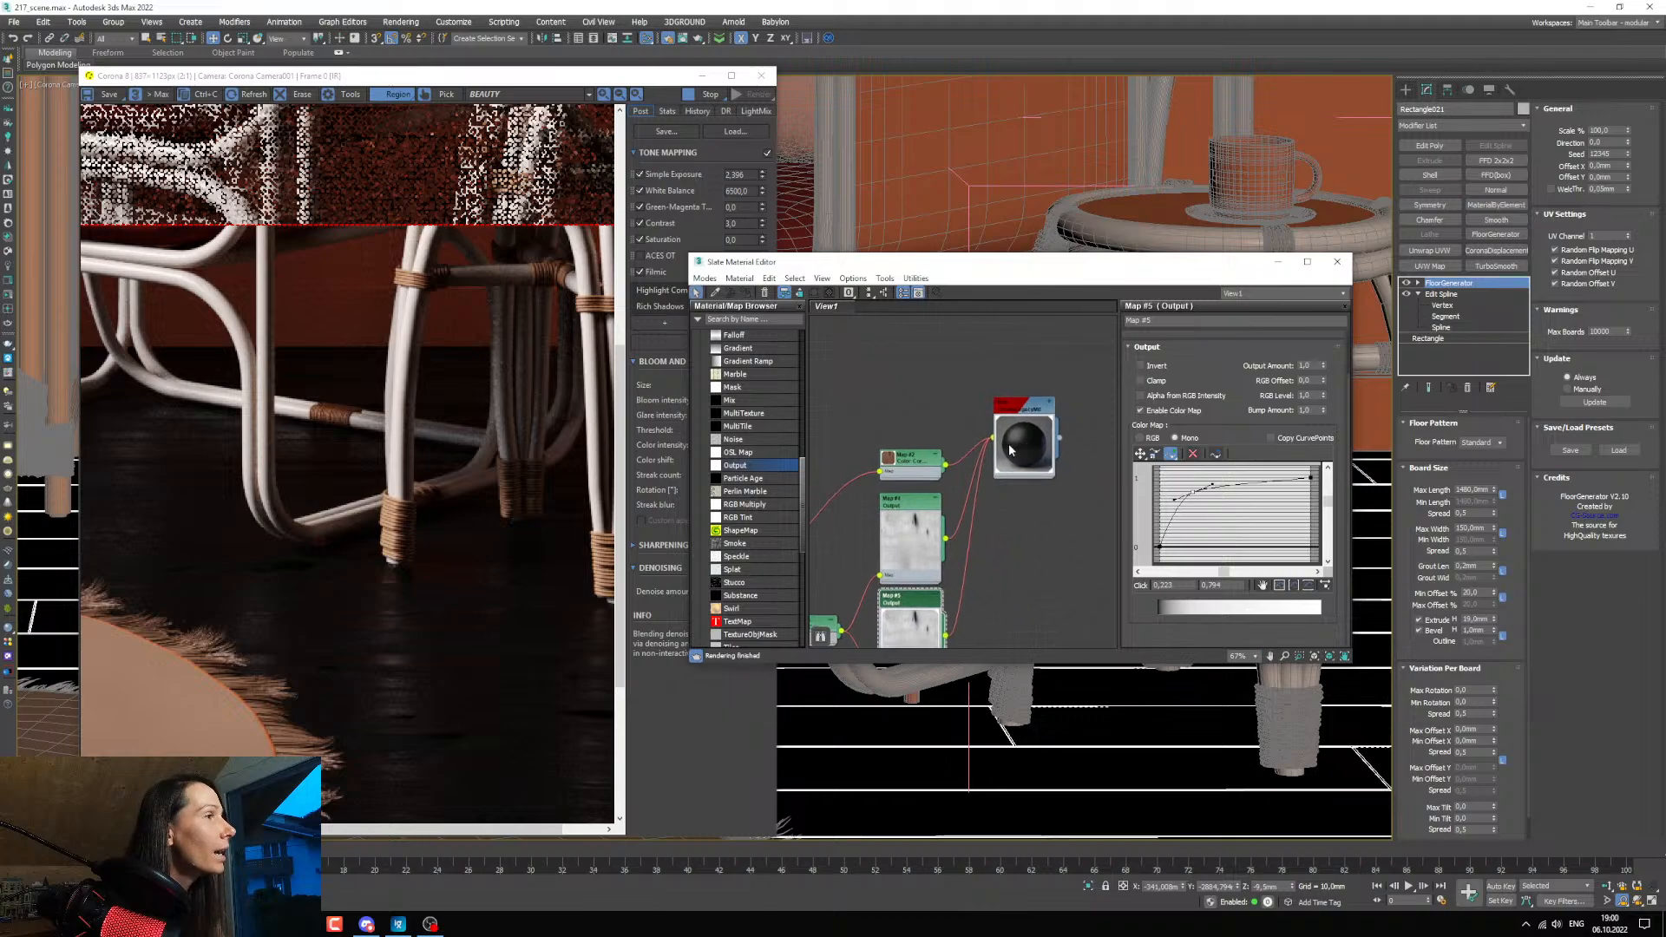
scroll(1032, 432, up, 3)
double_click(1032, 399)
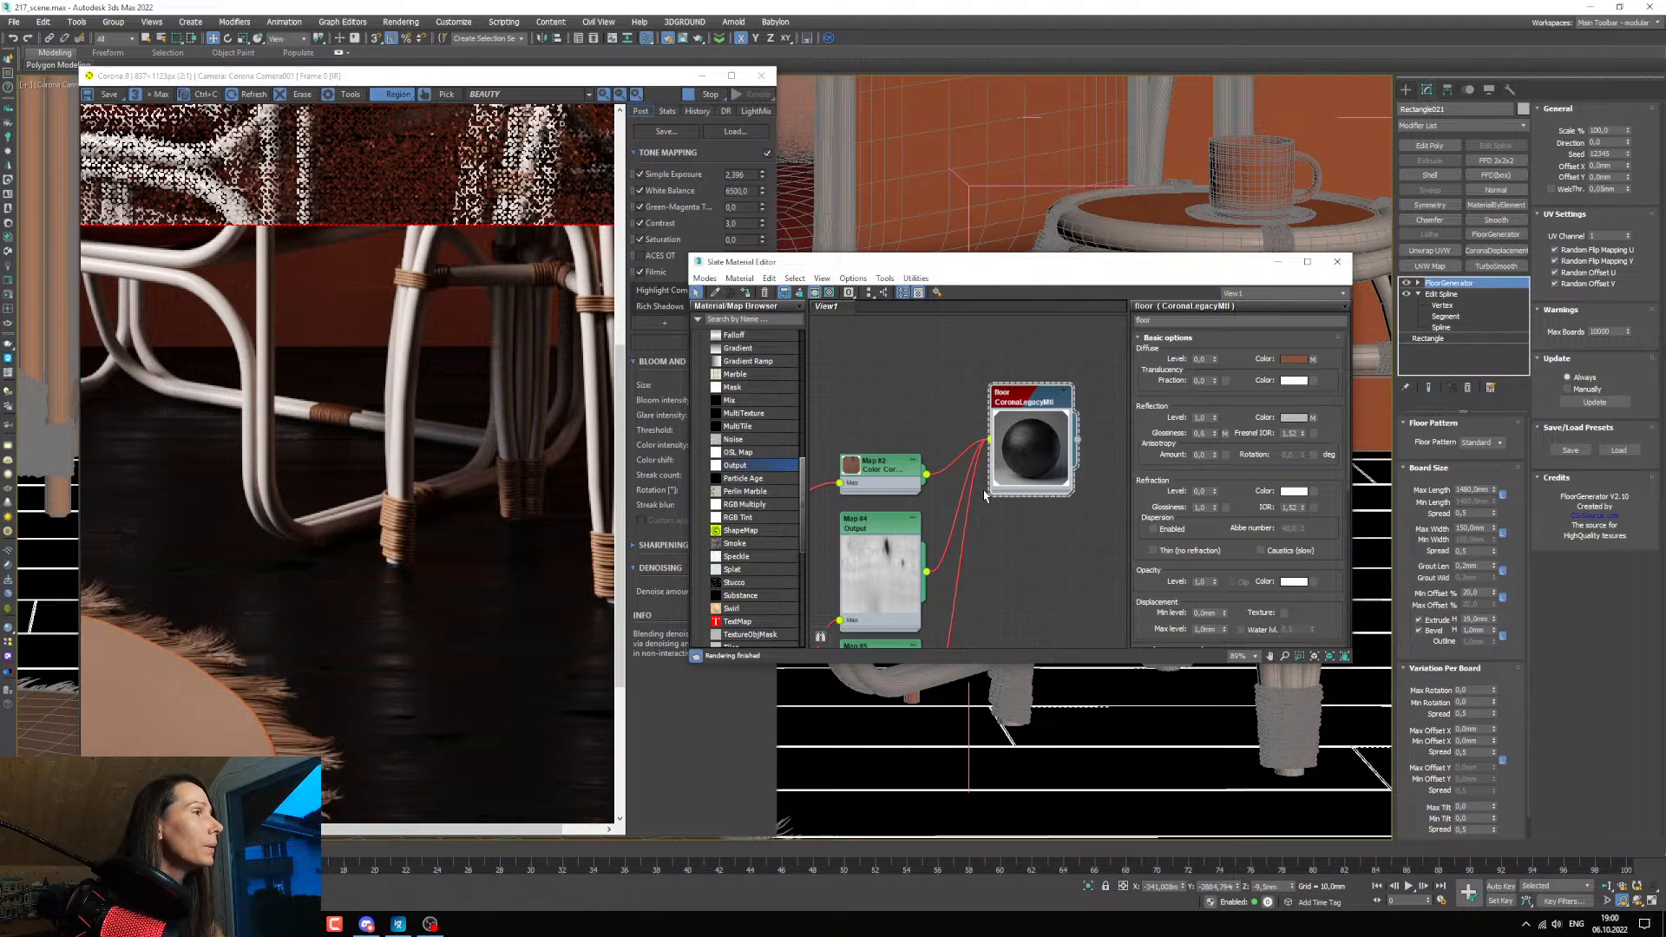
click(1066, 396)
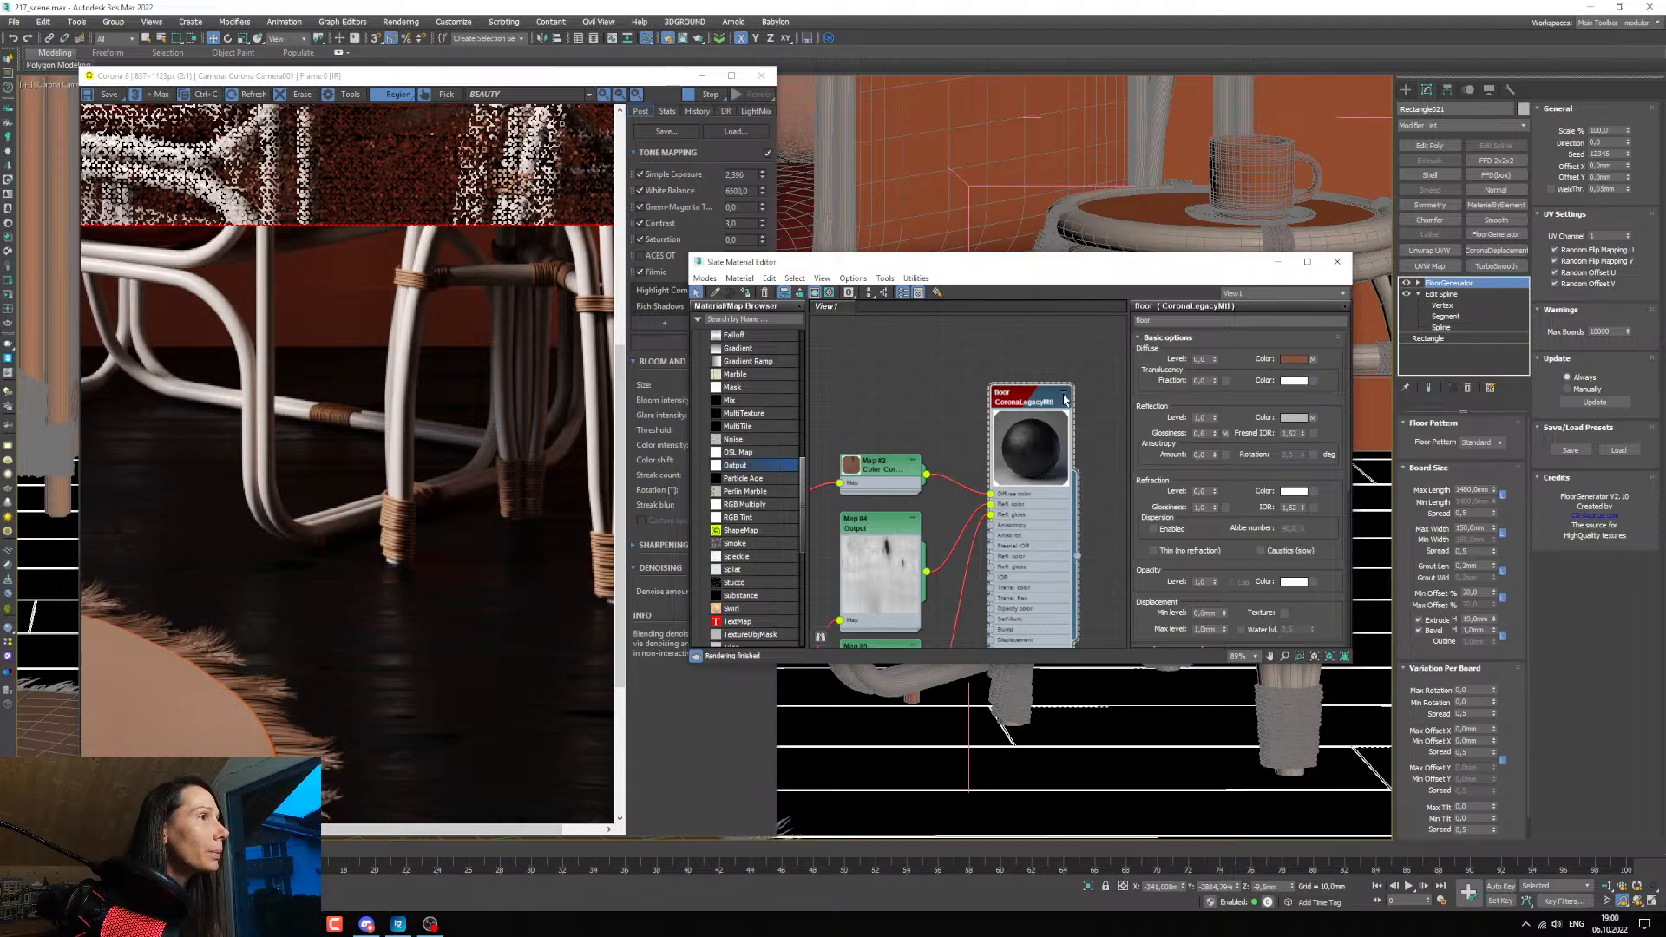
click(800, 295)
middle_drag(959, 488, 972, 422)
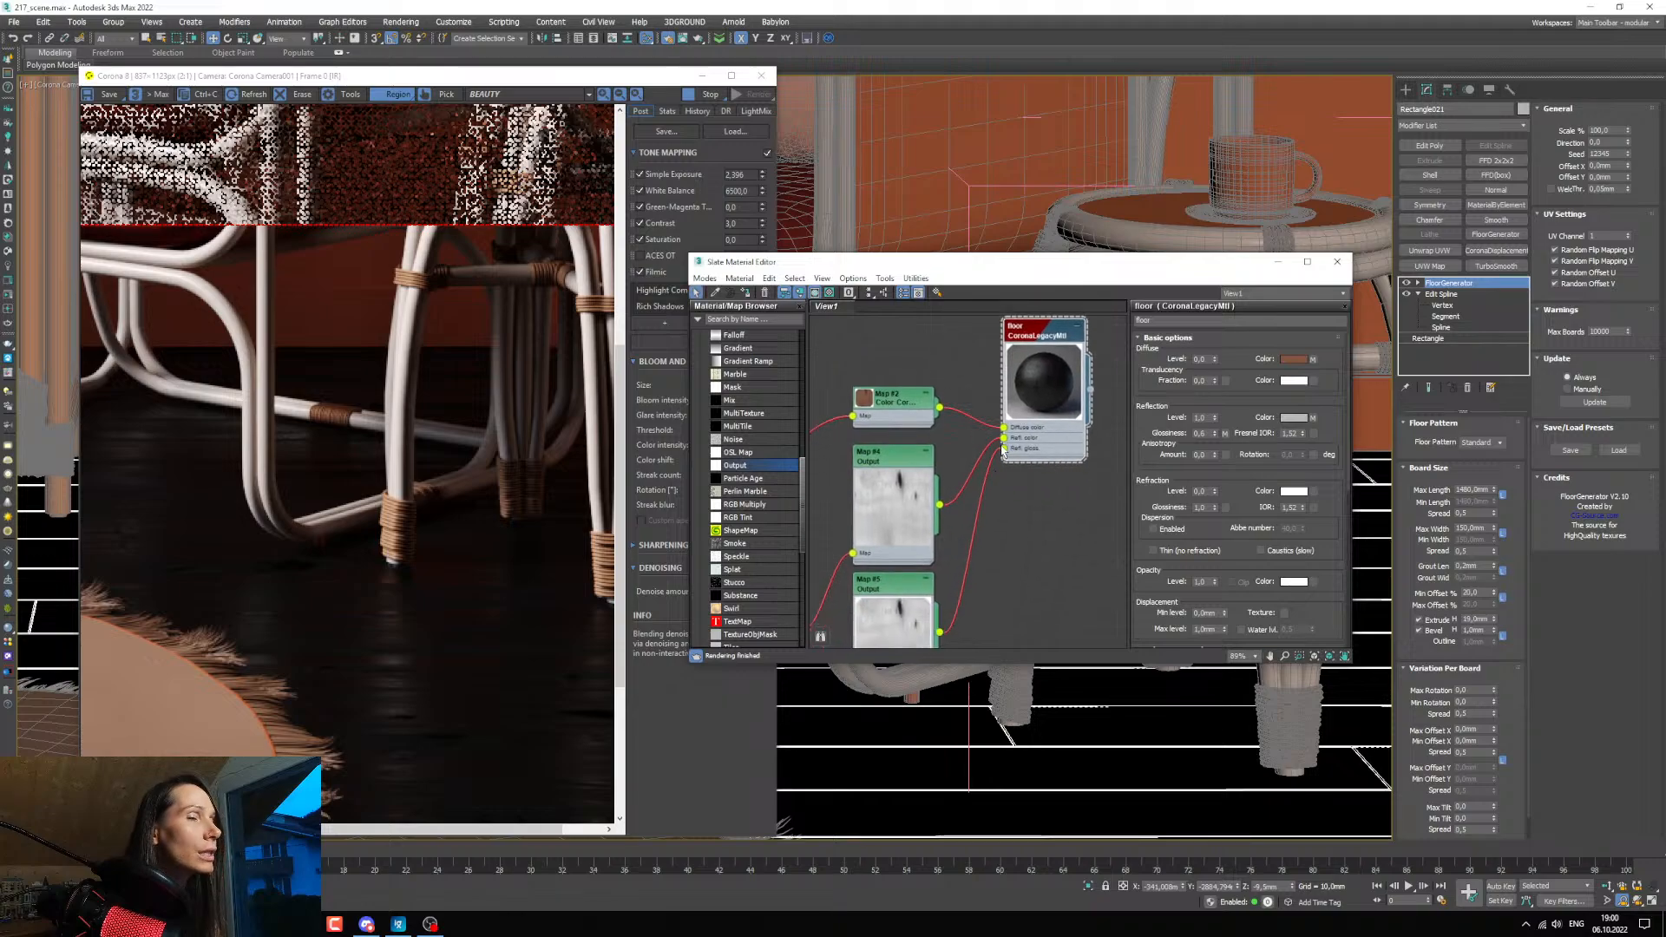
Open the duplicated Output map's settings and examine the floor's glossiness around the armchair legs in the render.
scroll(982, 498, down, 2)
middle_drag(984, 500, 1028, 505)
scroll(1005, 549, up, 1)
double_click(978, 521)
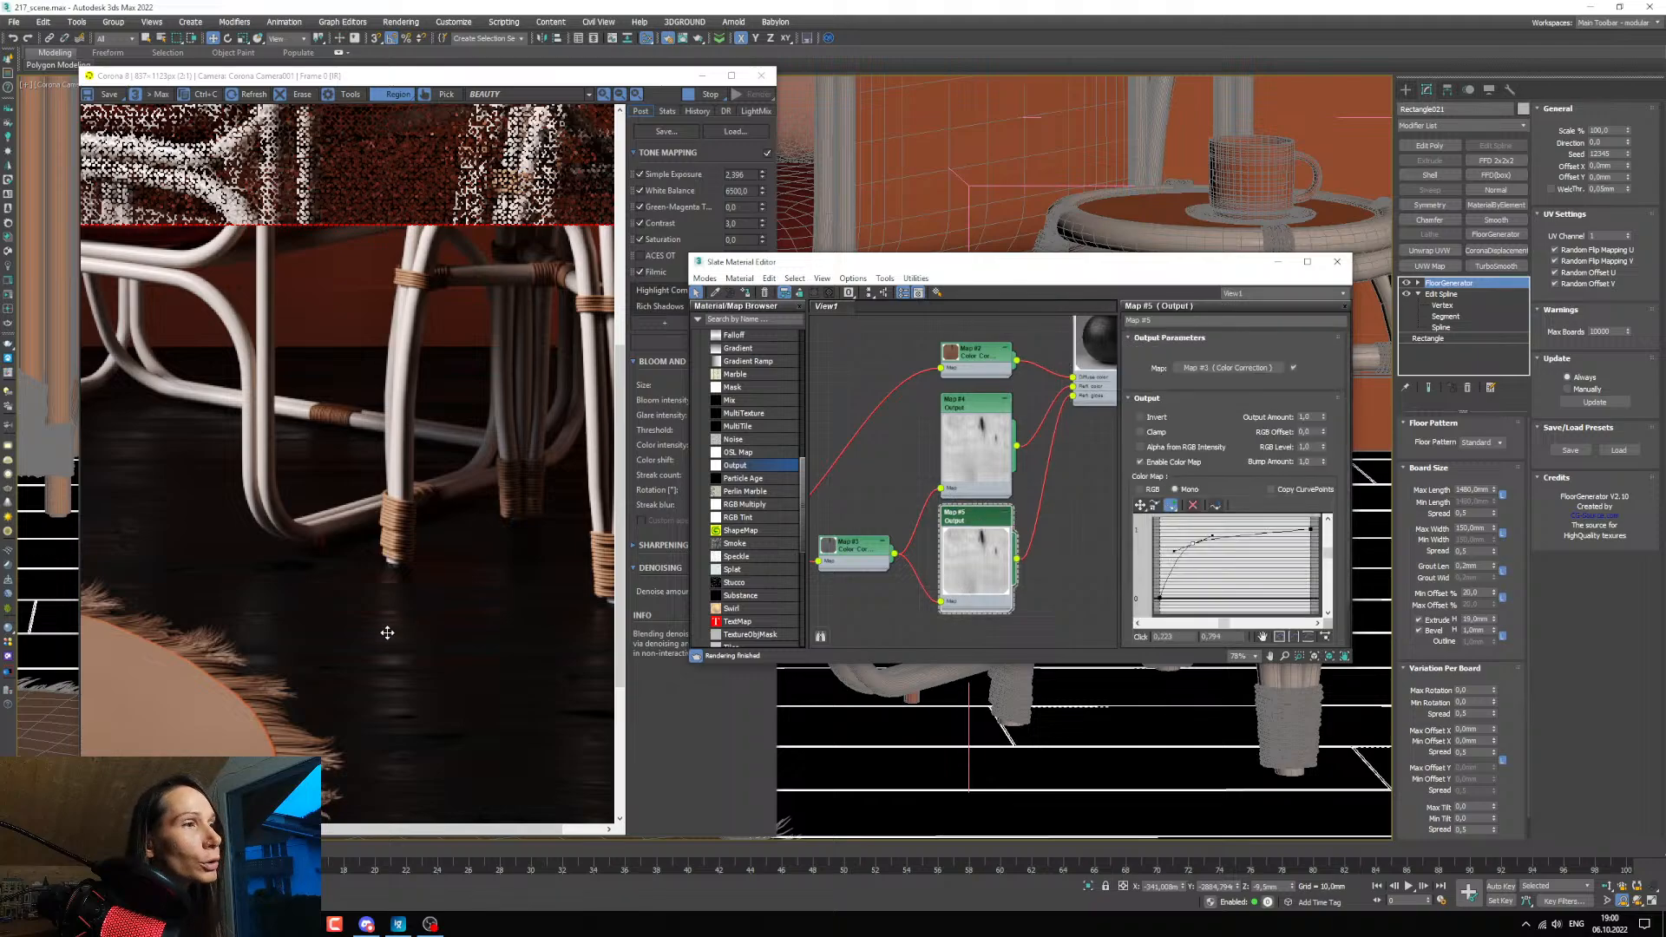
scroll(387, 633, up, 1)
scroll(399, 599, down, 1)
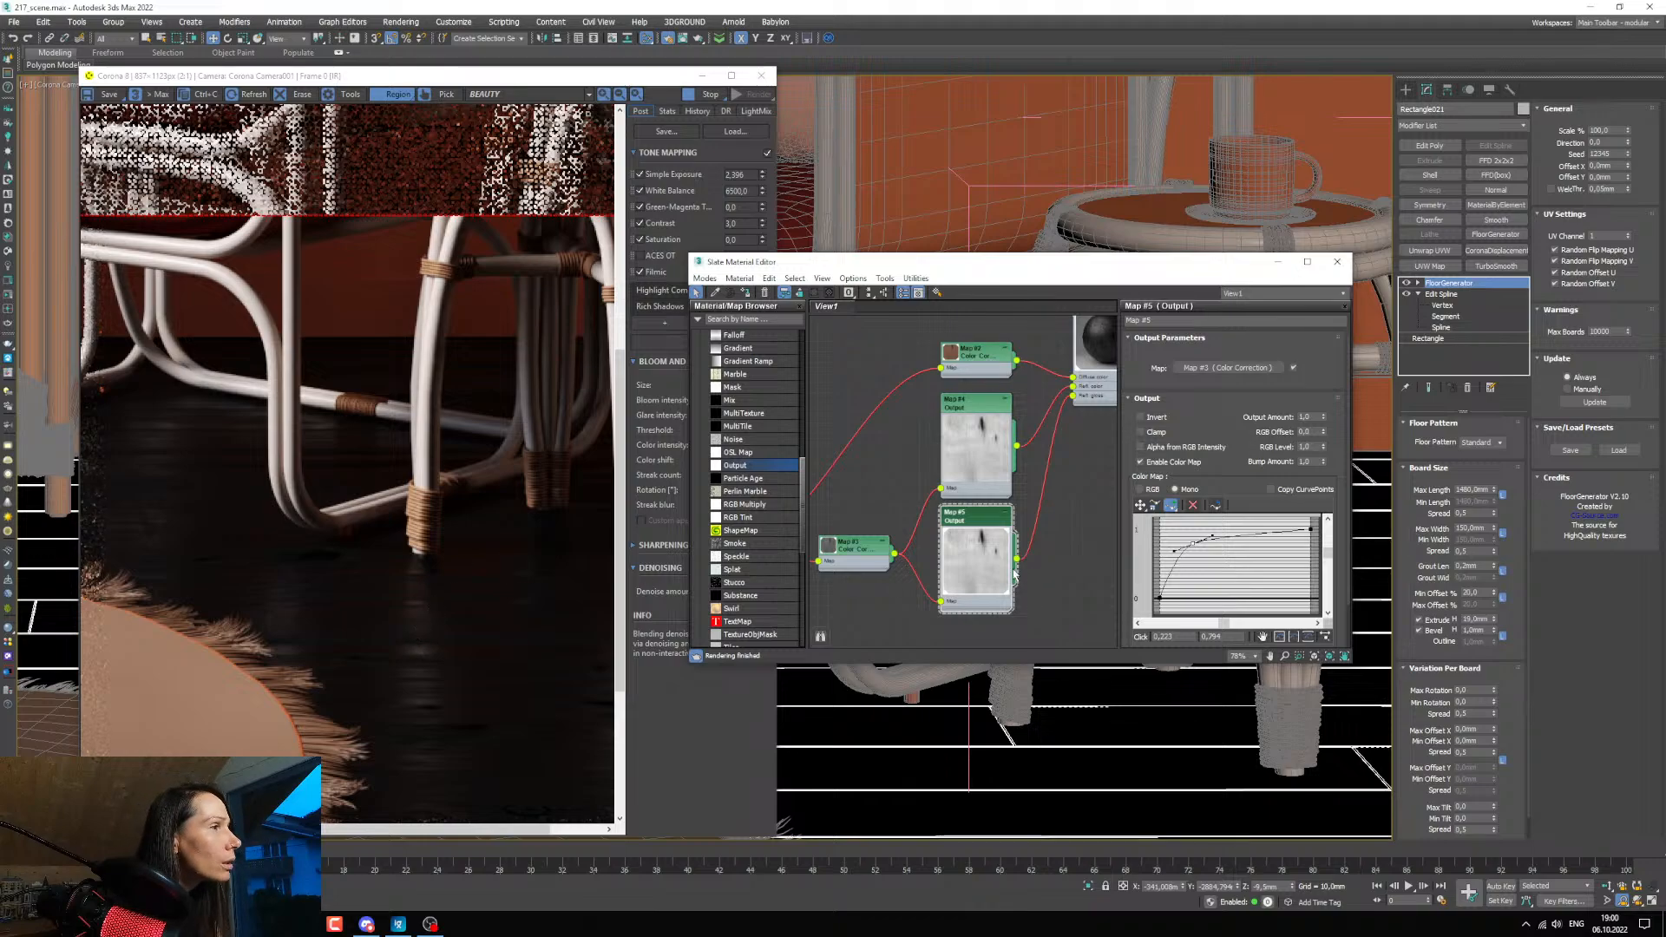
mouse_move(998, 567)
middle_down()
mouse_move(977, 565)
mouse_move(976, 582)
middle_up()
middle_drag(1024, 436, 1001, 452)
middle_drag(997, 512, 987, 494)
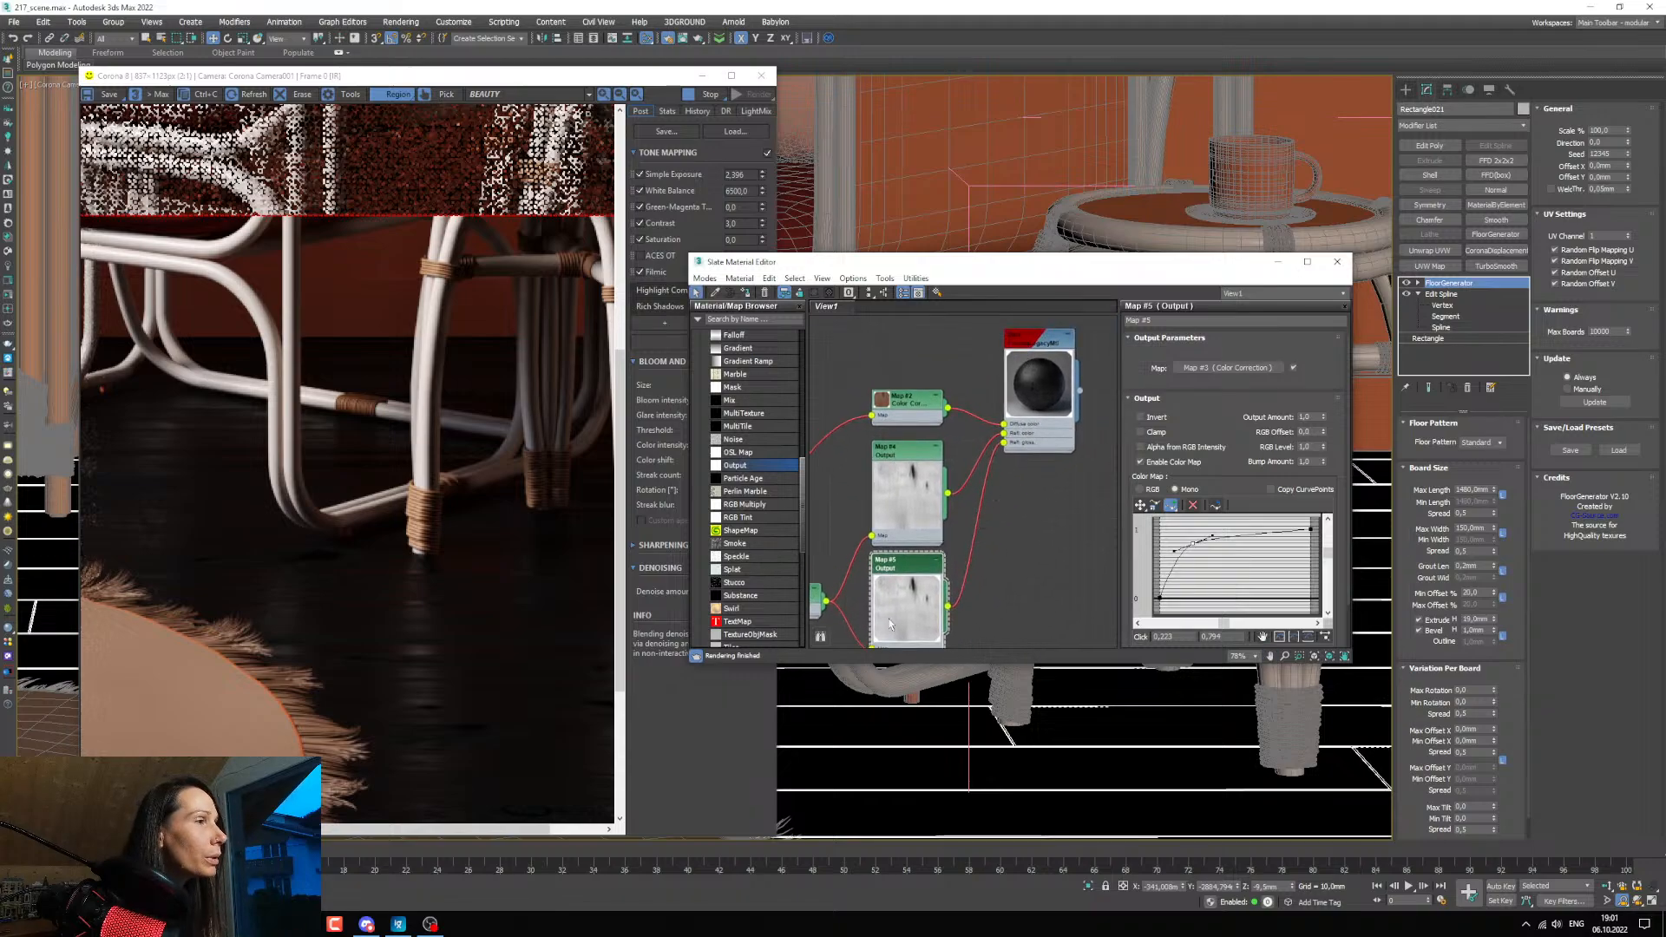
middle_drag(889, 624, 892, 552)
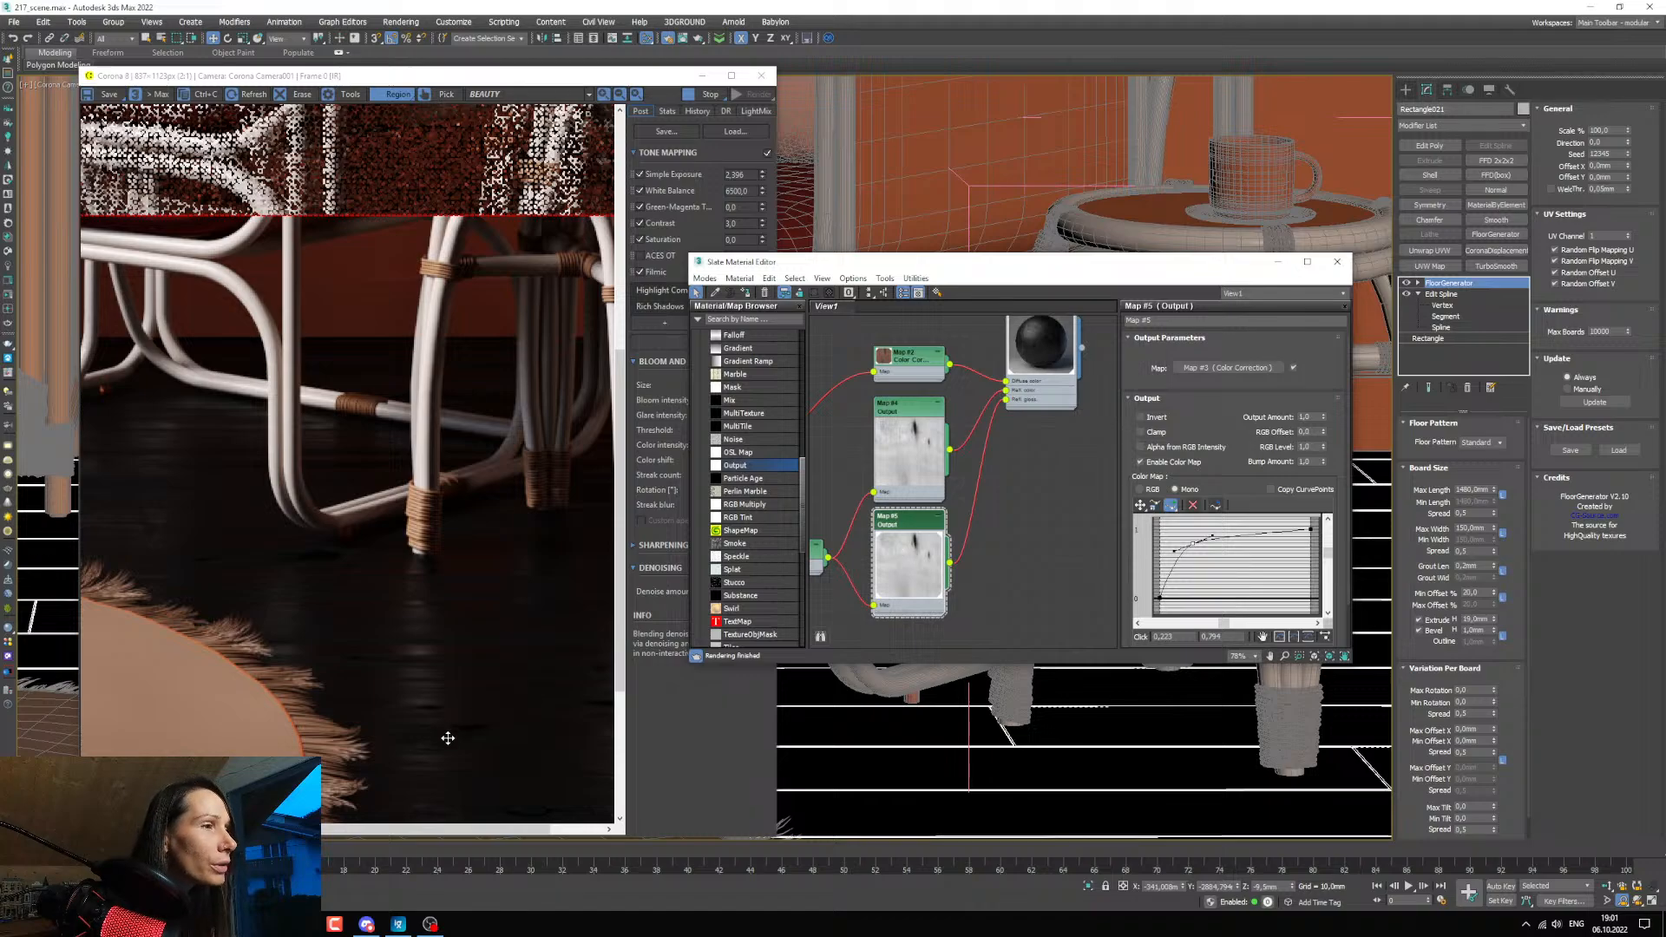
scroll(447, 737, up, 2)
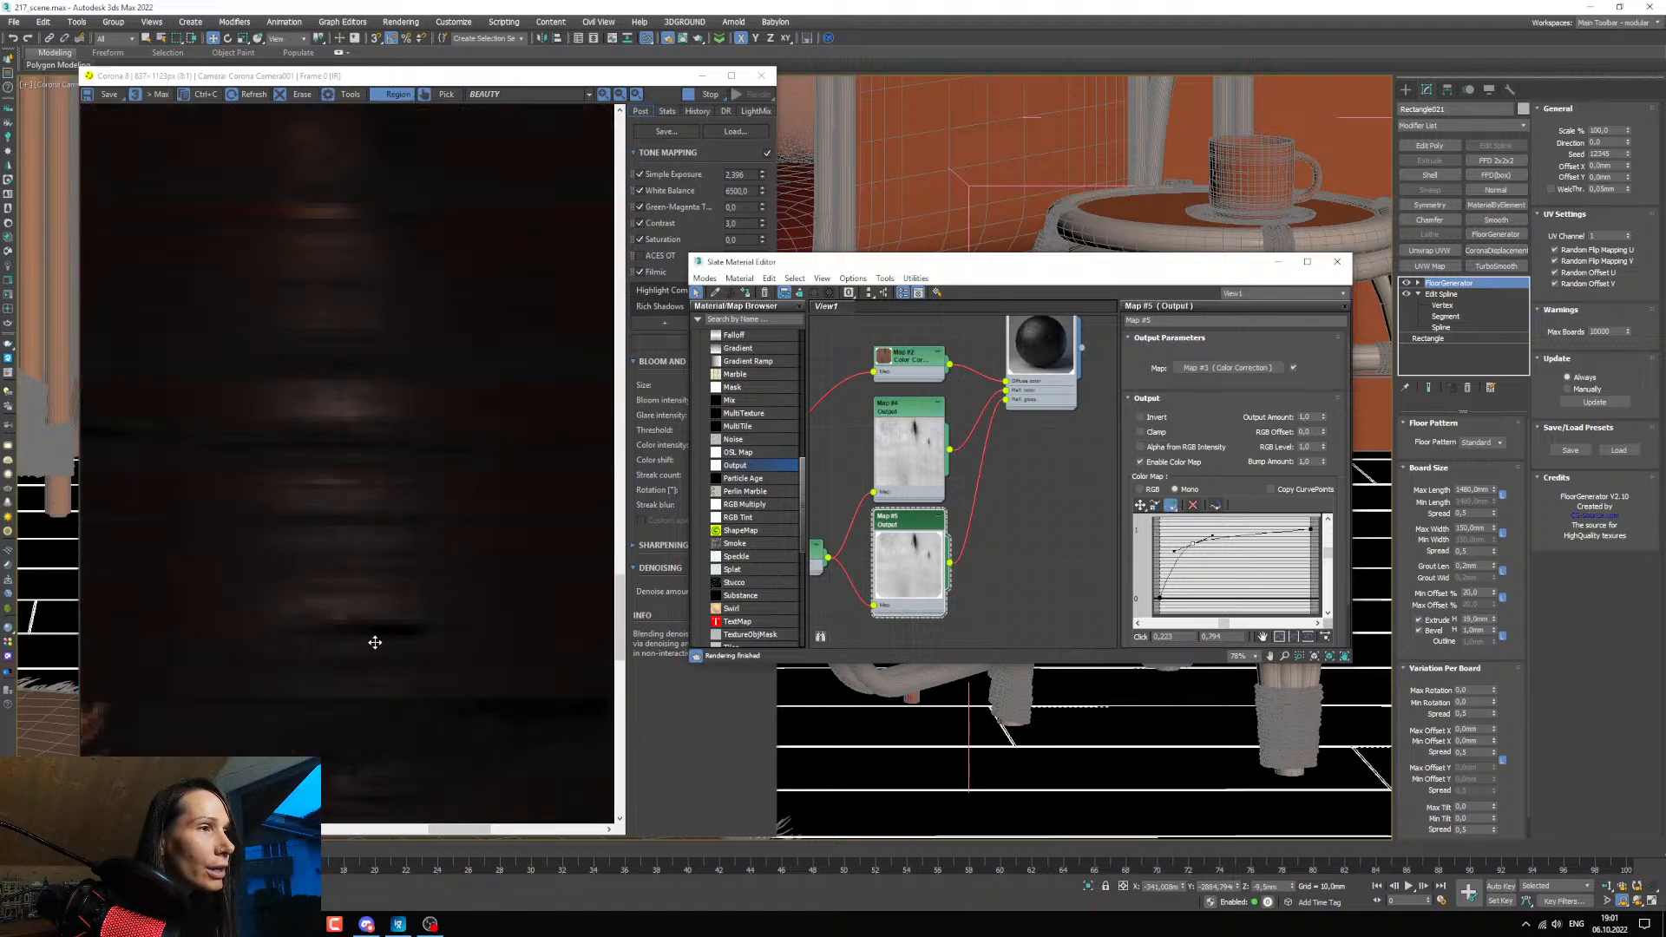
scroll(387, 647, down, 1)
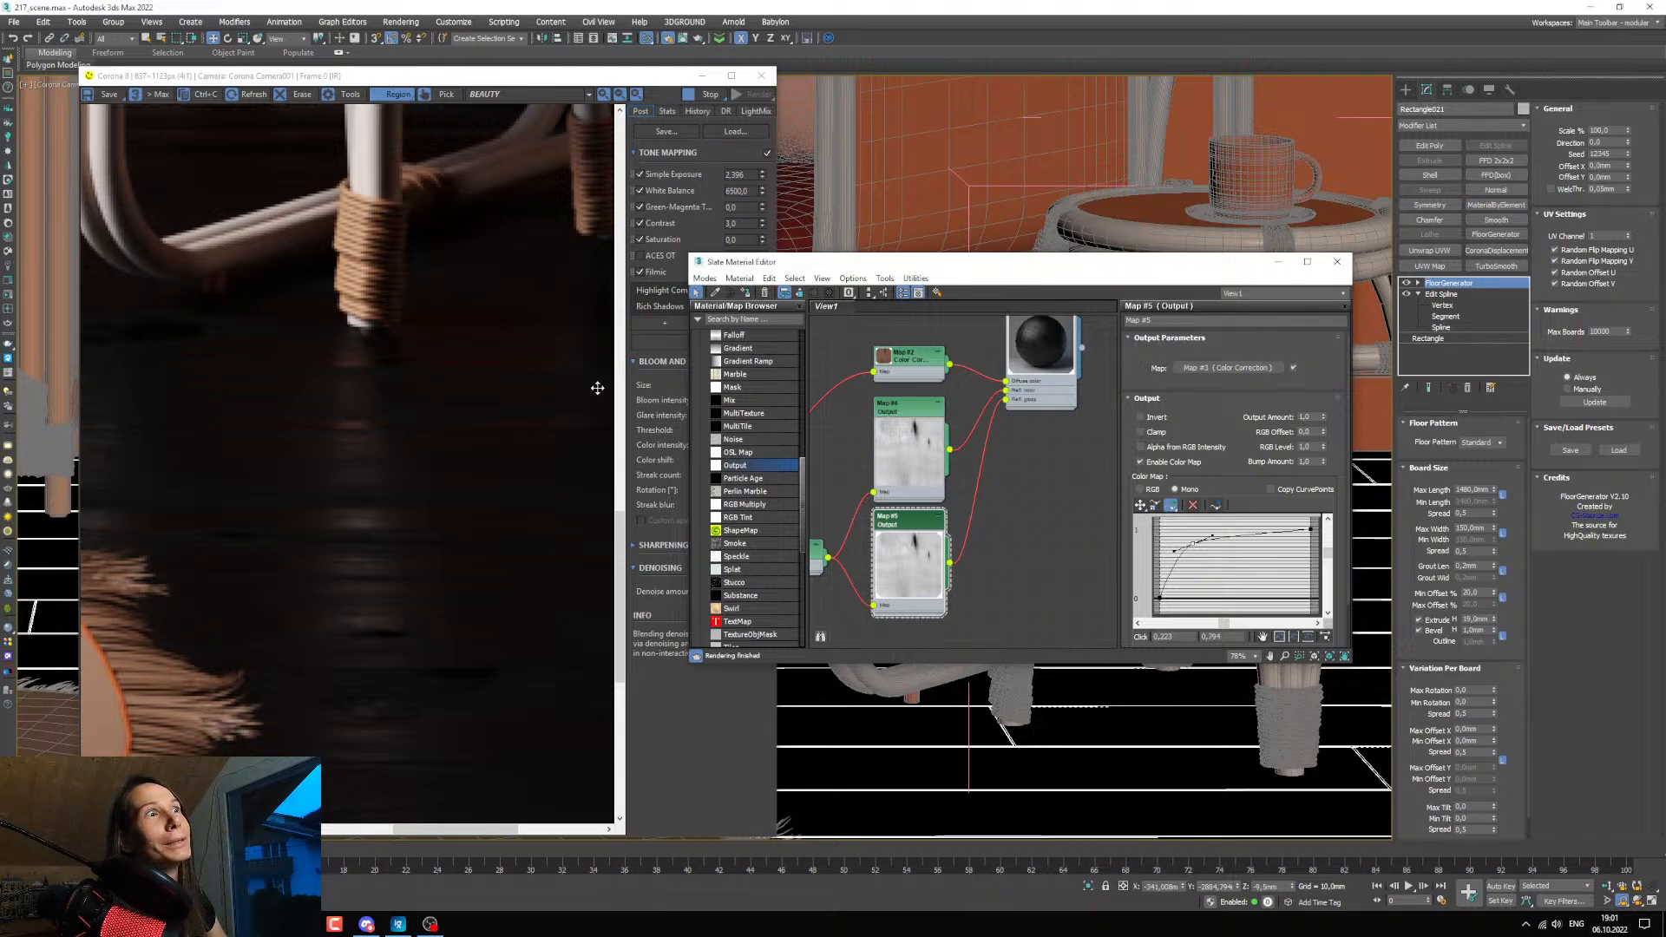
Set the floor material's reflection glossiness map amount to 90 and check the reflection beneath the armchair leg.
scroll(1023, 439, down, 3)
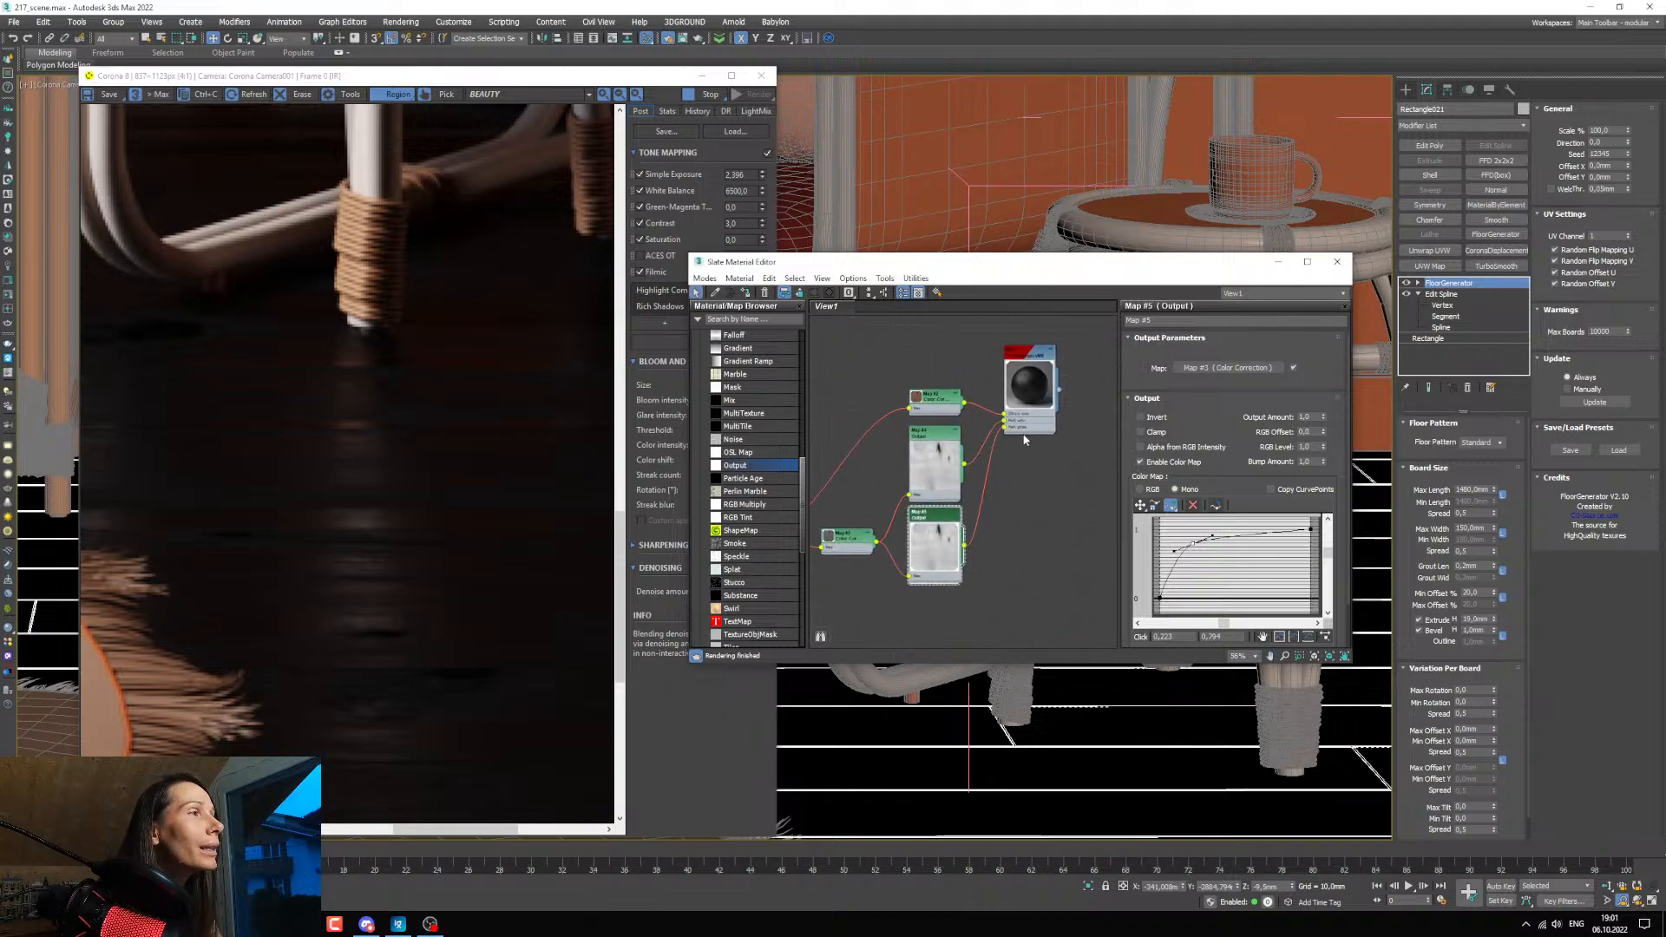
double_click(1028, 361)
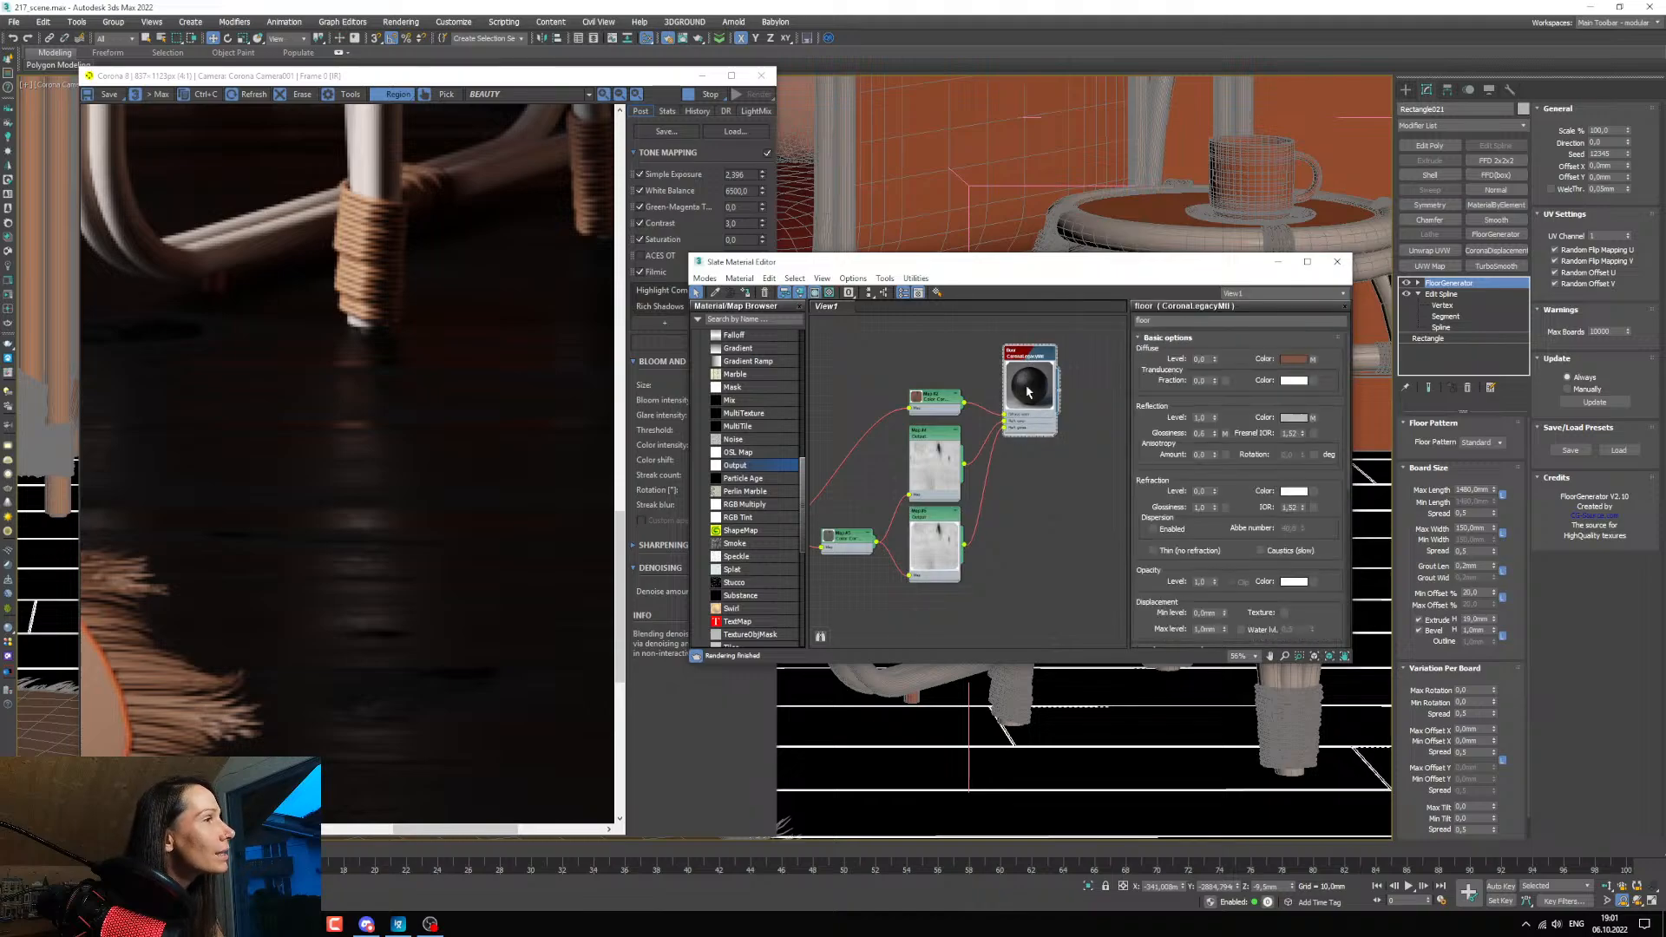
scroll(1232, 323, down, 2)
scroll(1231, 324, down, 4)
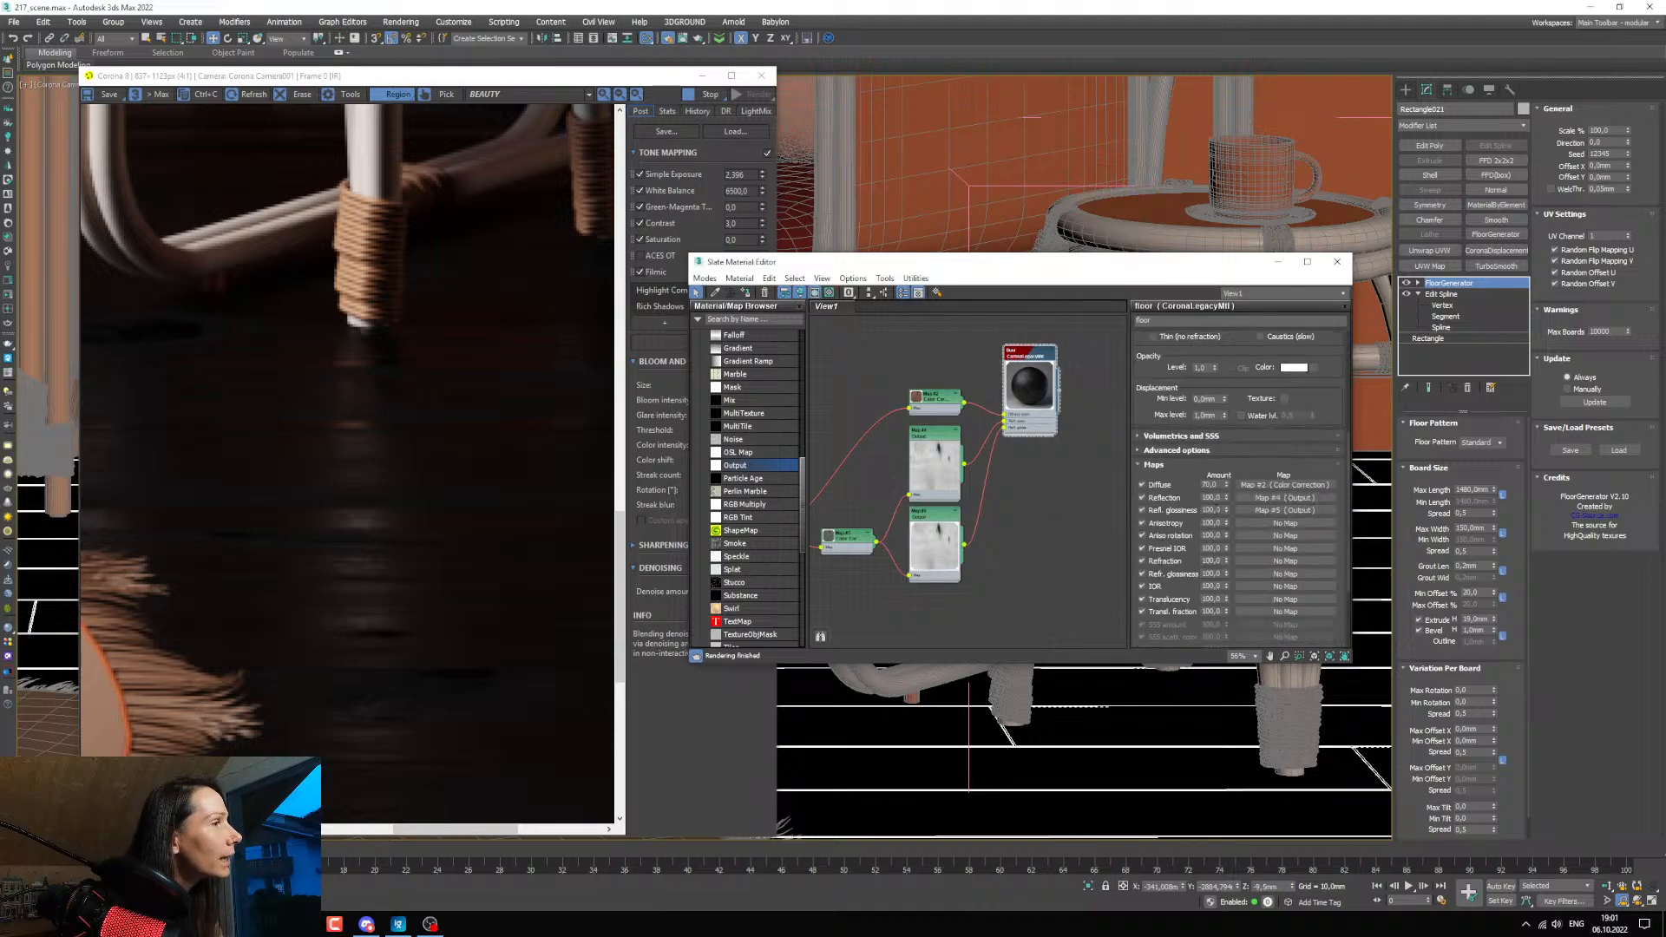
text(90)
key(Return)
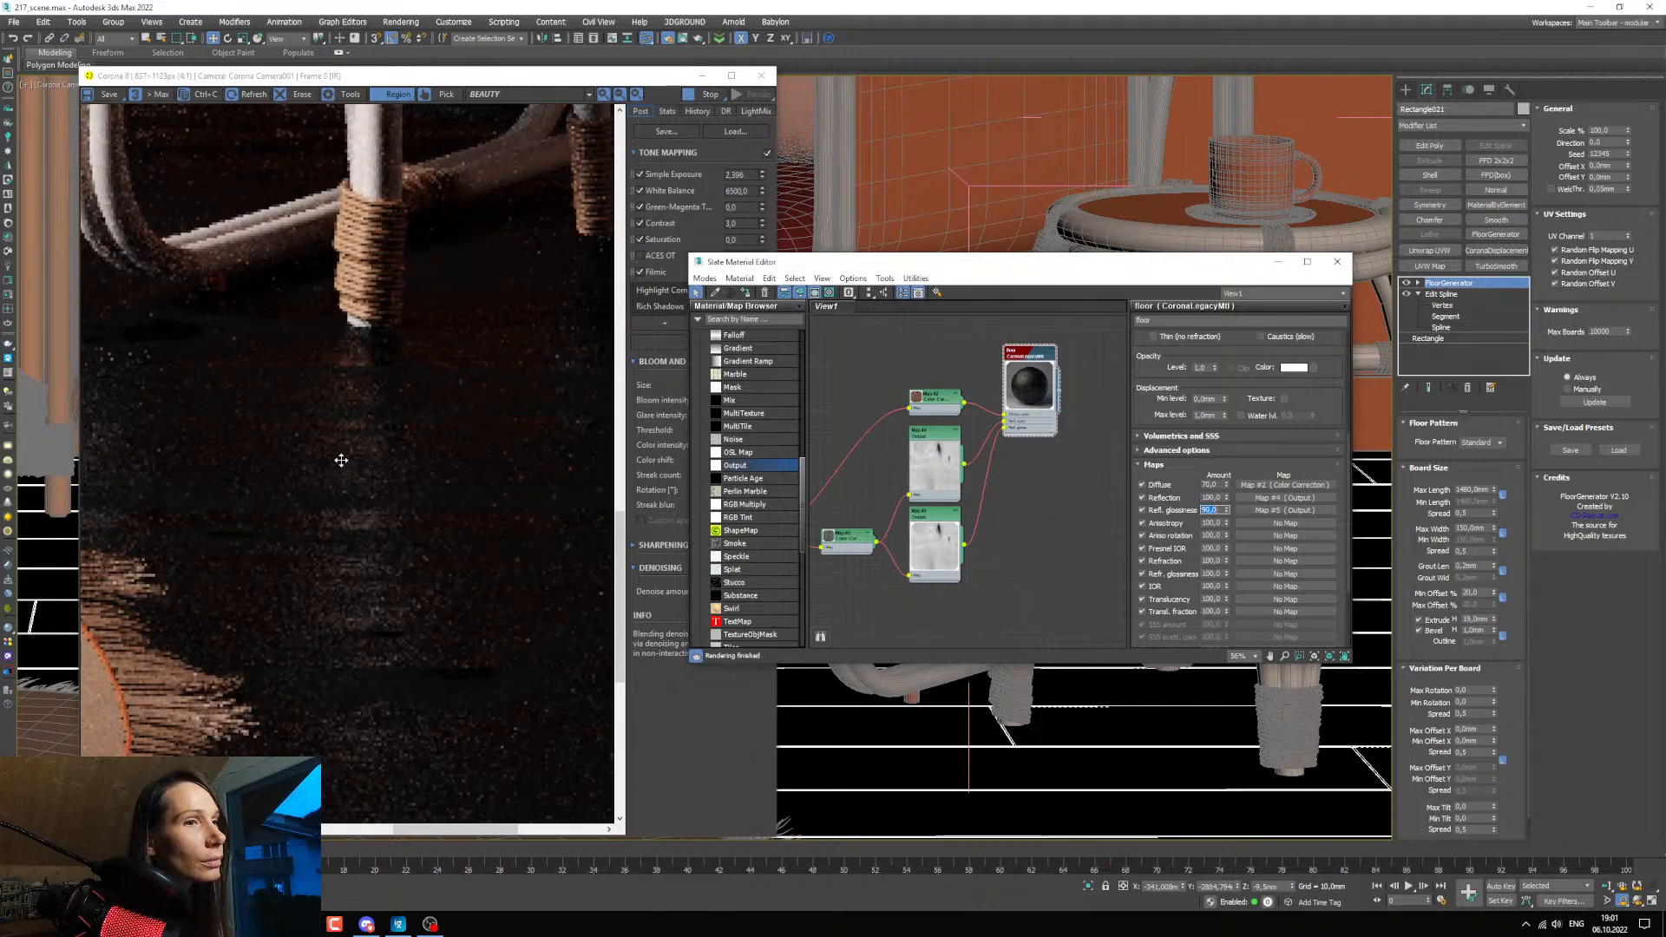
scroll(335, 439, up, 1)
scroll(380, 374, down, 1)
scroll(381, 374, down, 1)
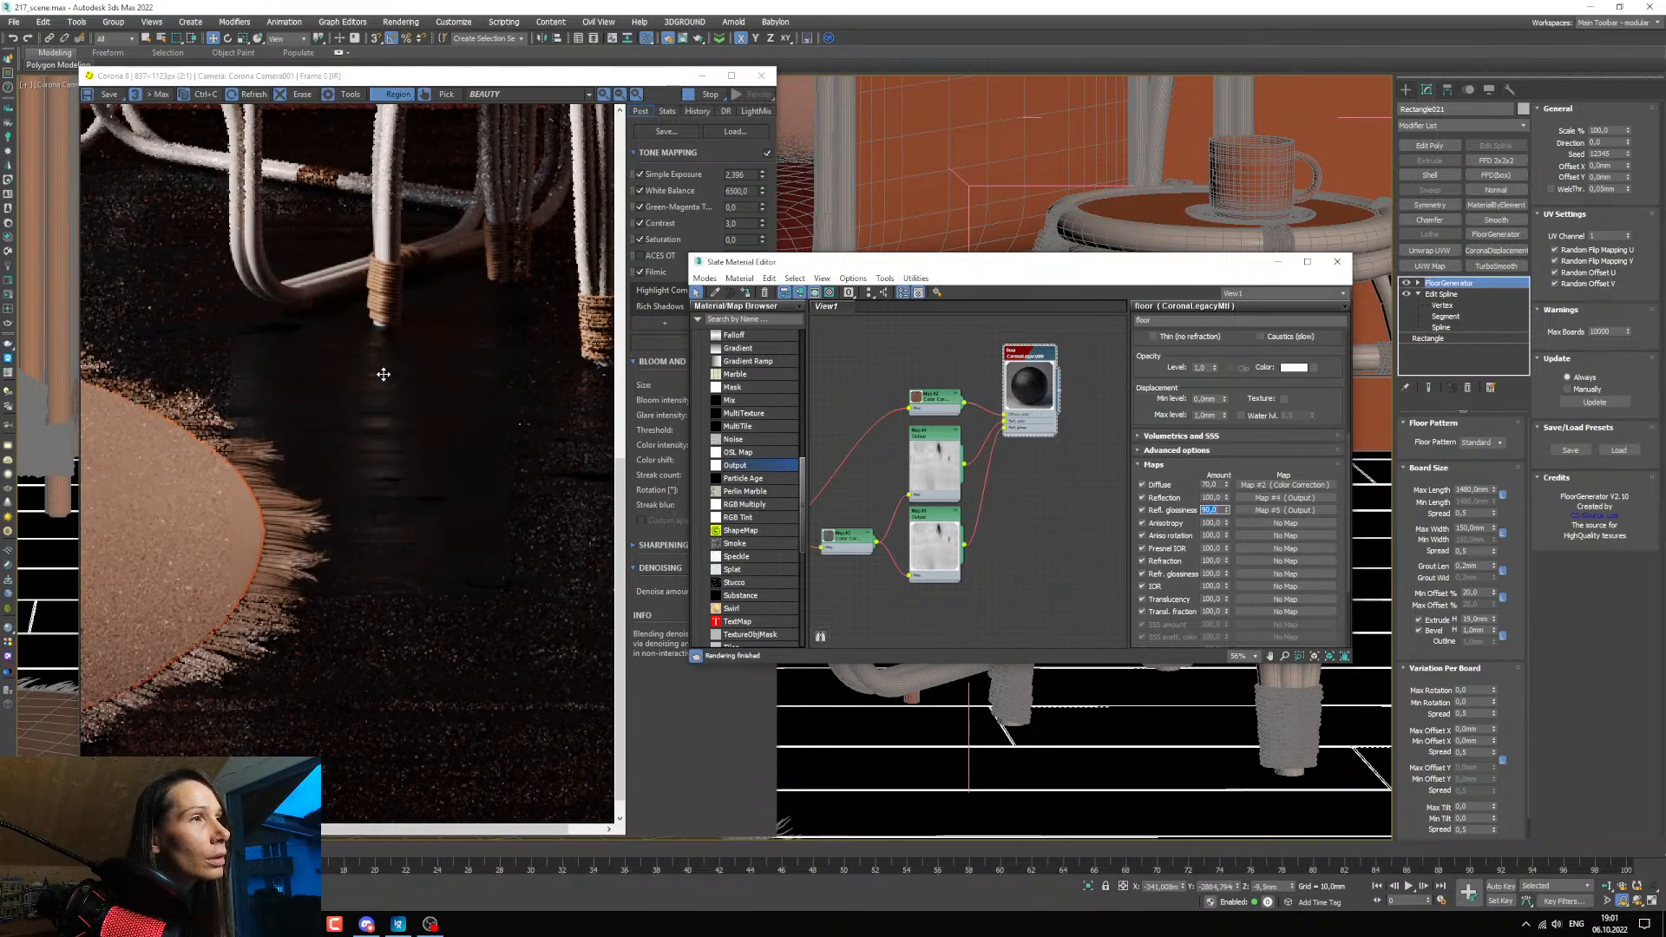
scroll(407, 338, up, 2)
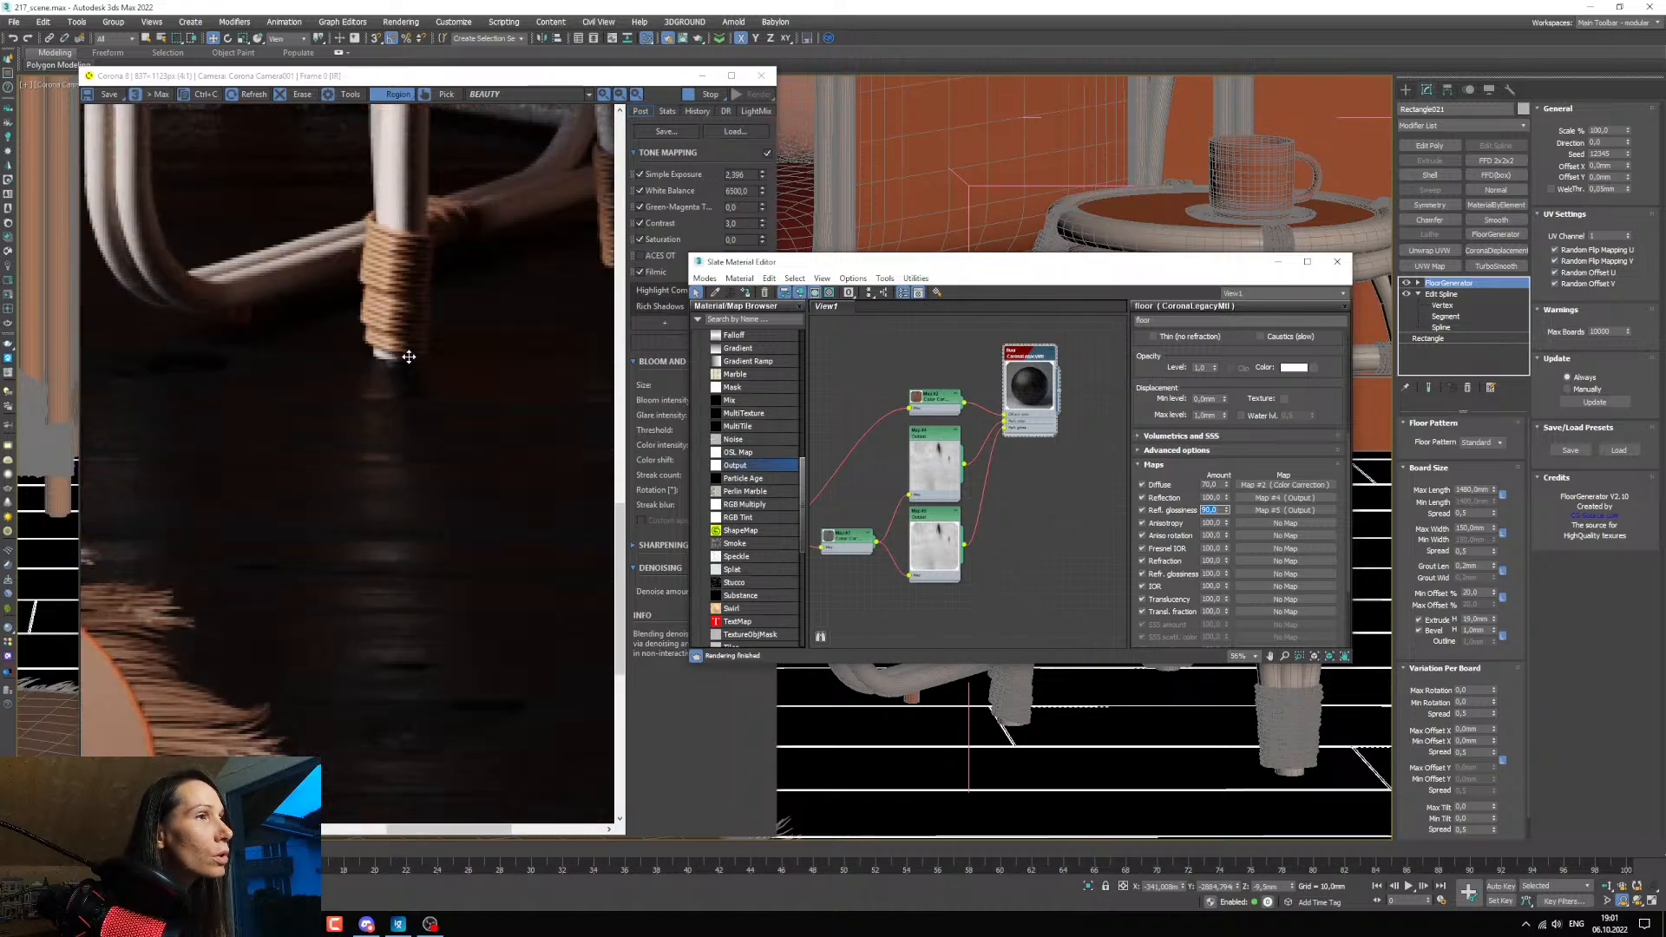
Shift the middle curve point of the floor's glossiness Output map (Map #5) left and slightly up, comparing the reflection beneath the armchair leg.
scroll(402, 352, down, 1)
scroll(417, 387, down, 1)
scroll(958, 433, up, 3)
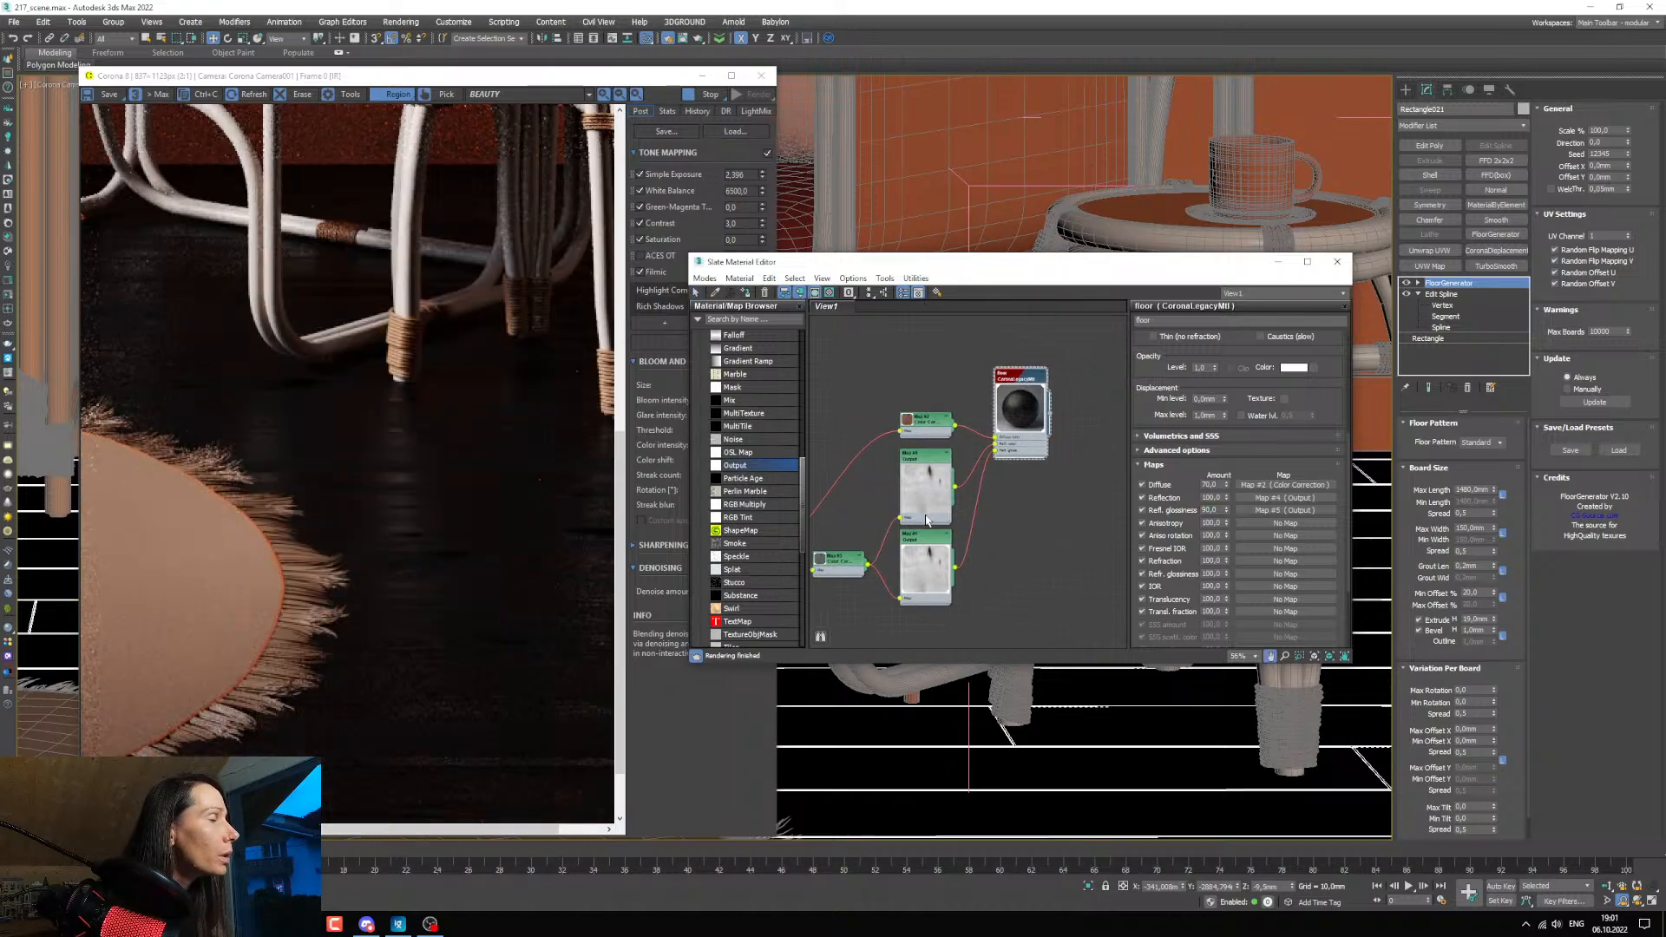
double_click(925, 577)
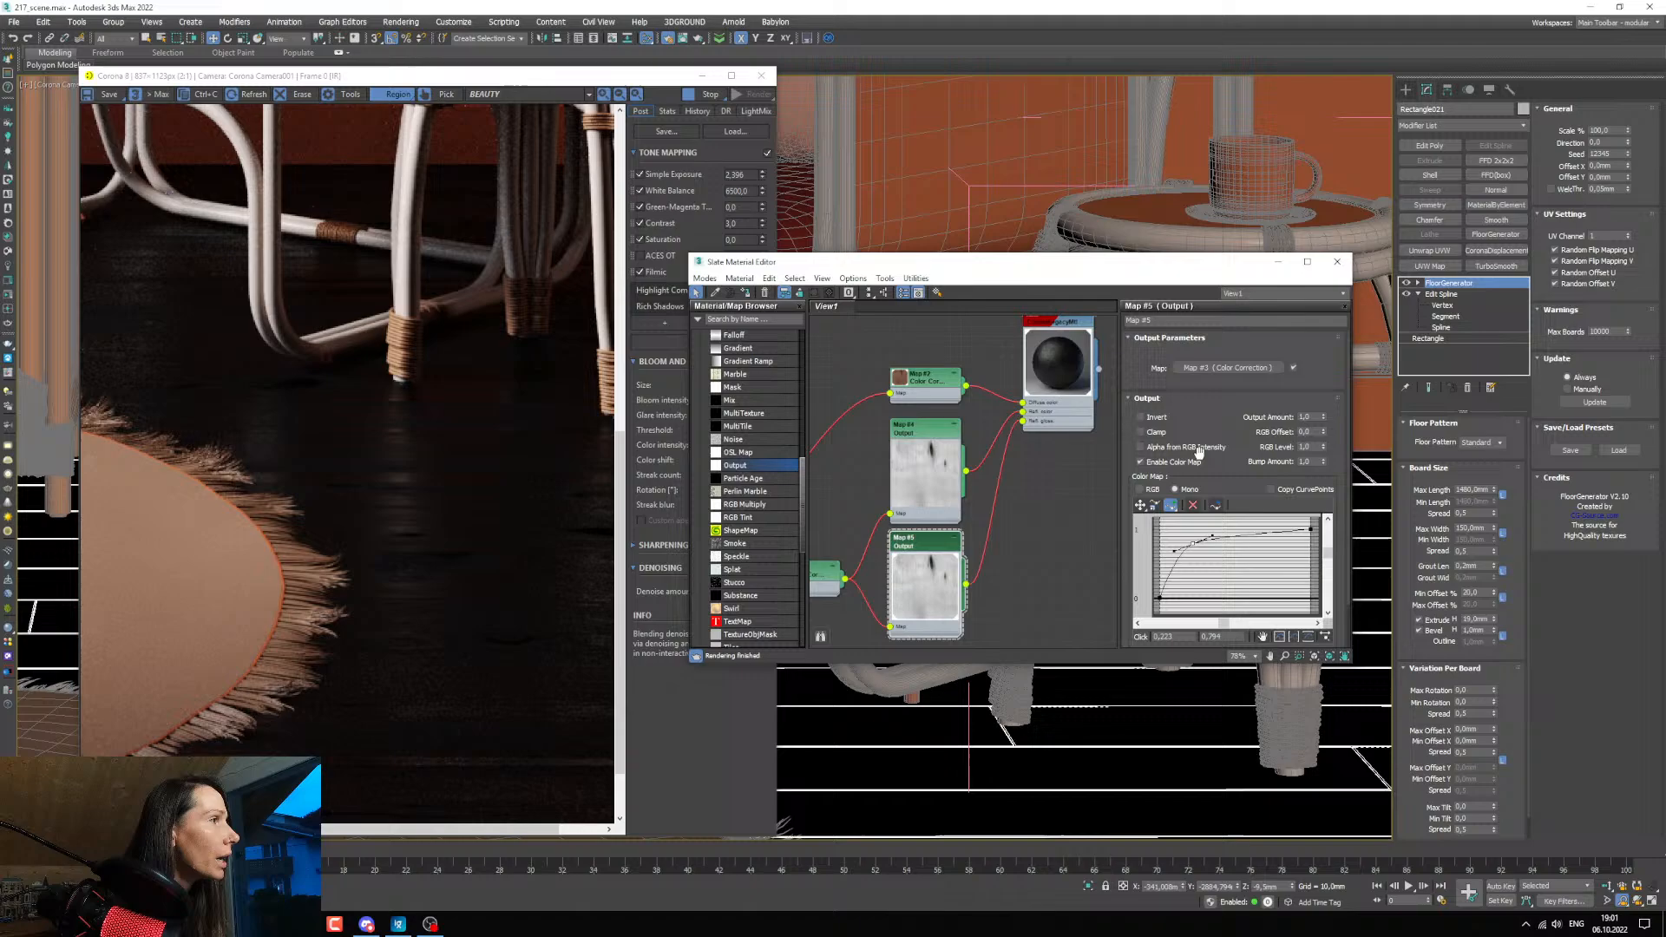
click(1141, 506)
drag(1193, 543, 1182, 538)
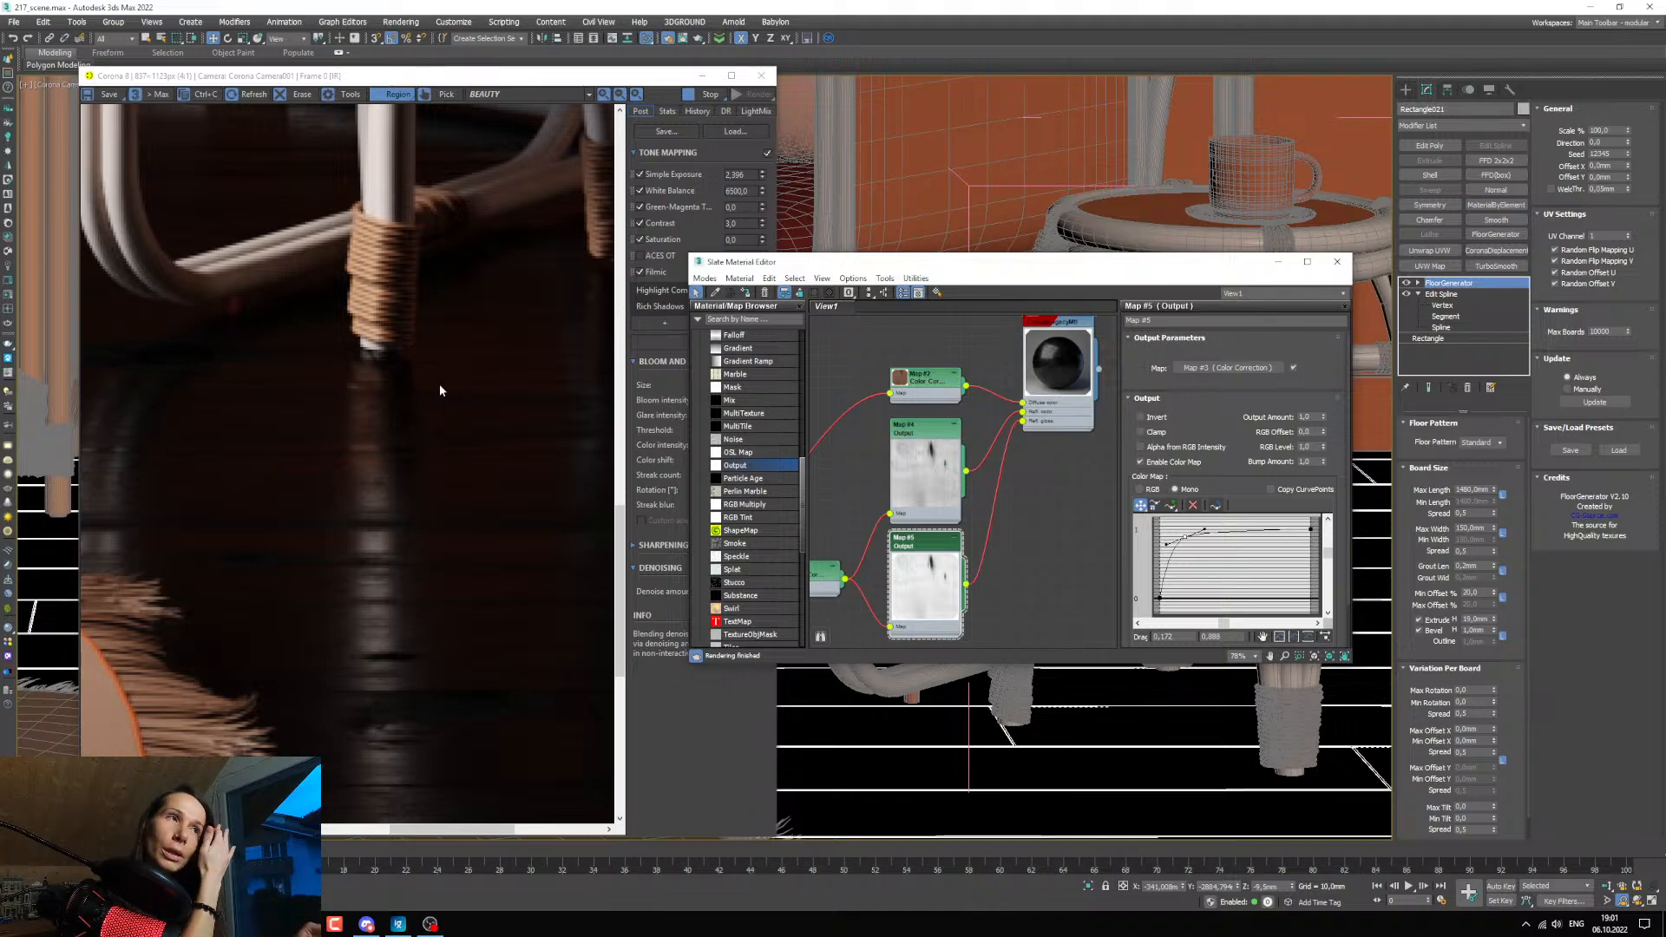
scroll(424, 468, down, 1)
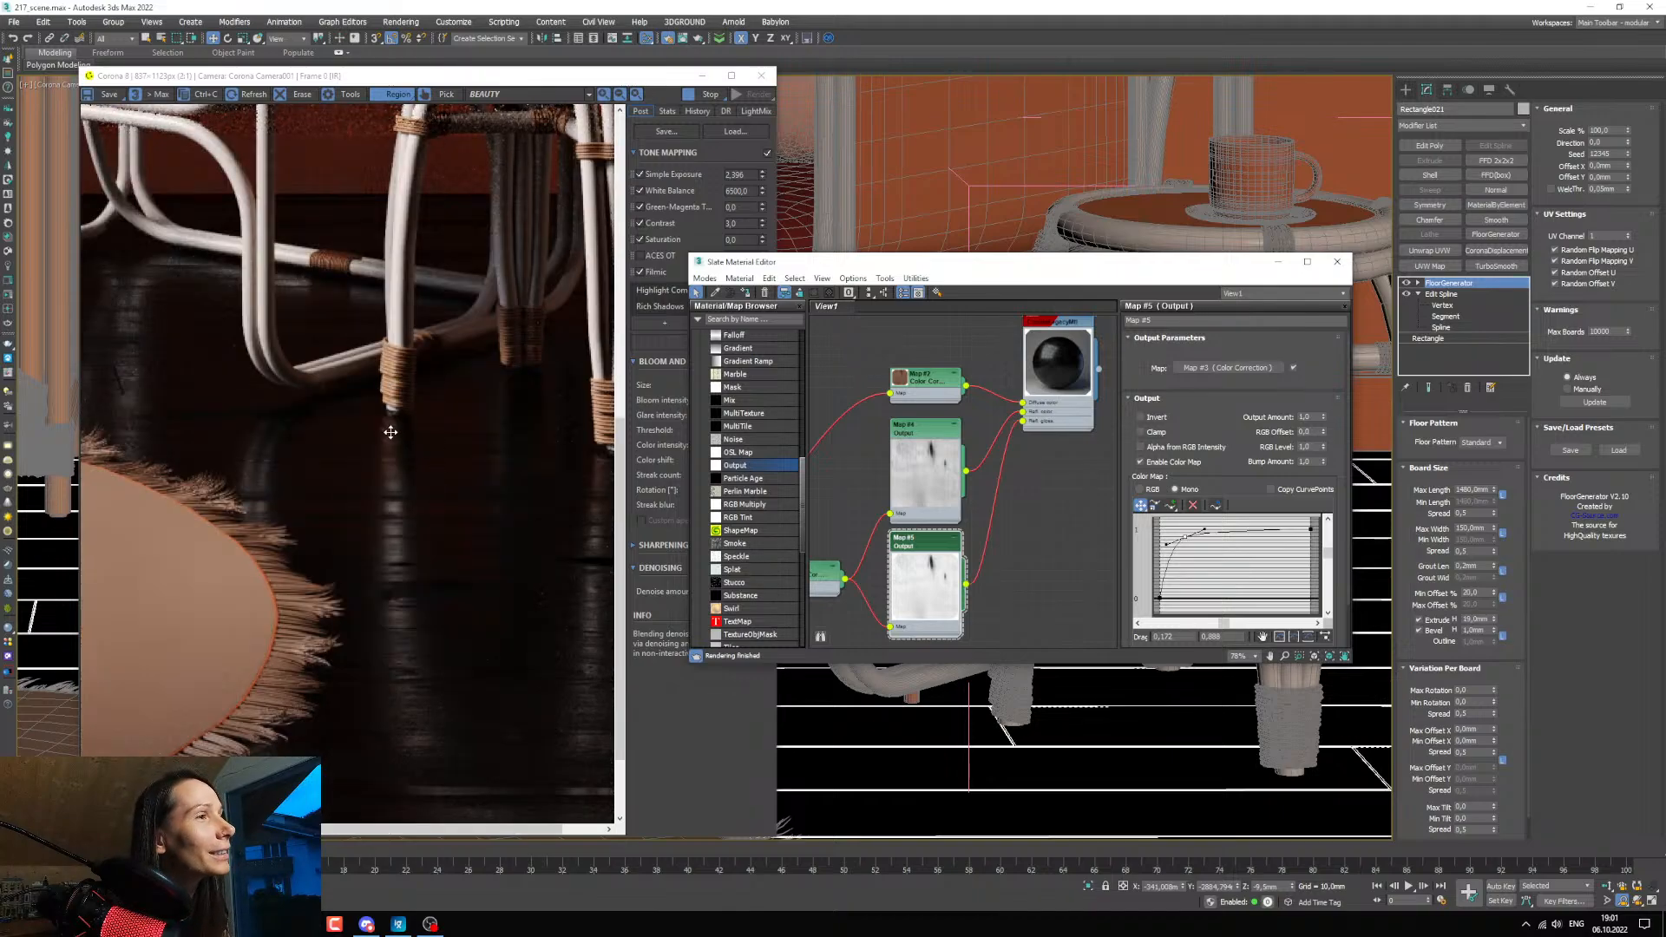
scroll(391, 431, up, 1)
scroll(927, 508, down, 1)
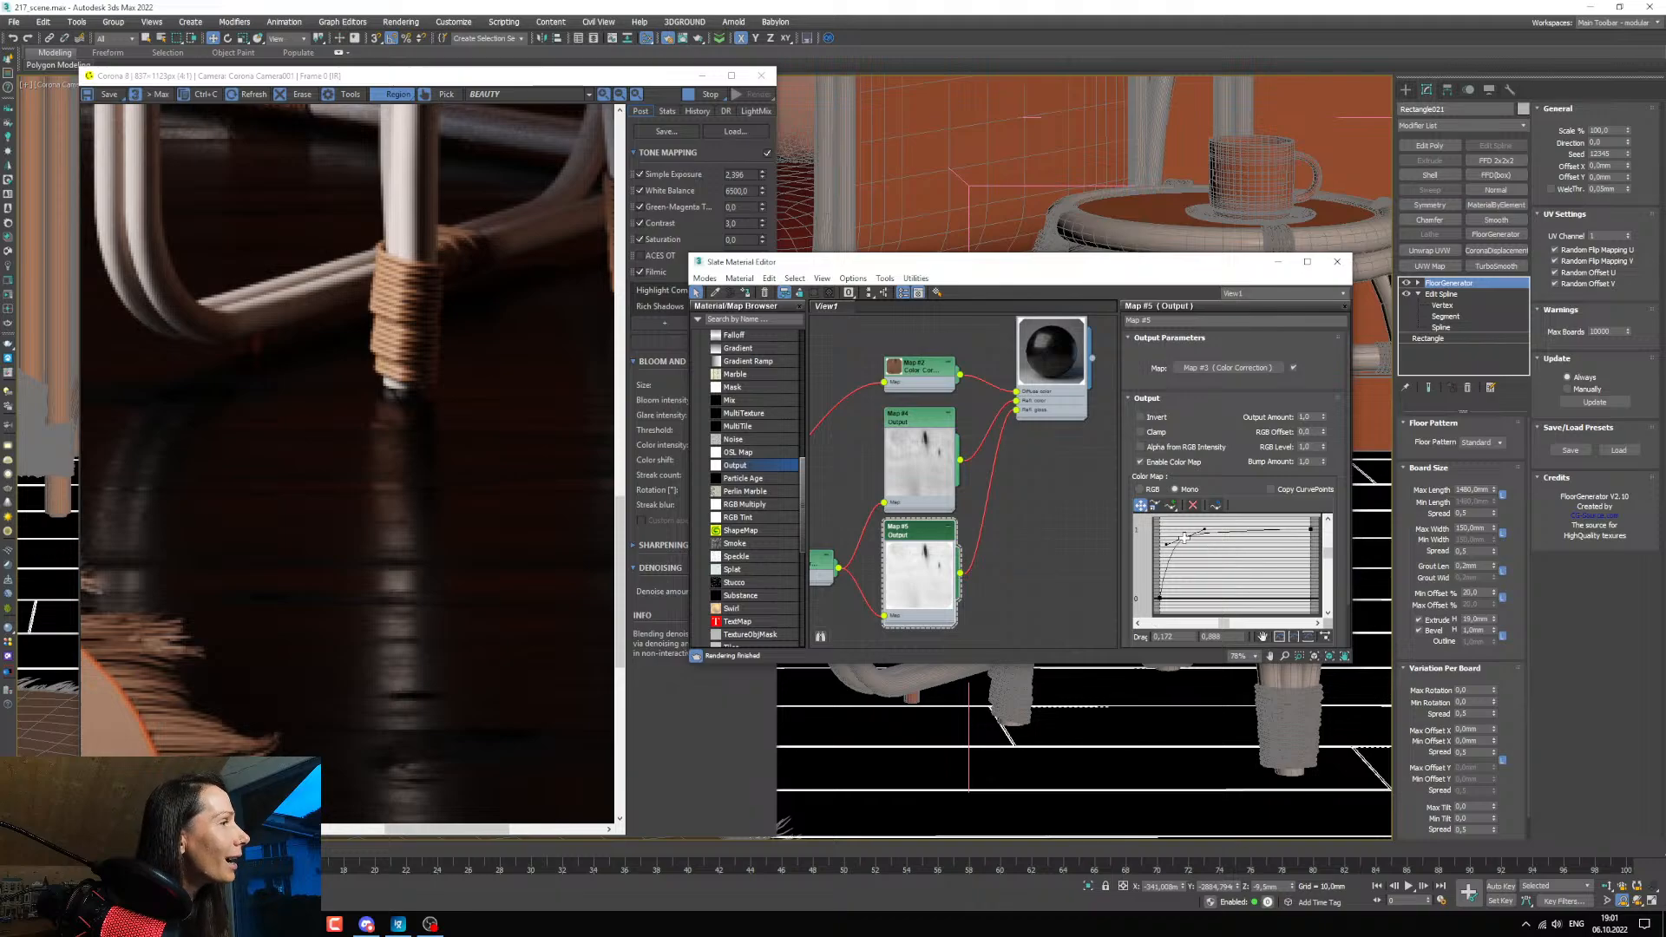
drag(1184, 538, 1174, 545)
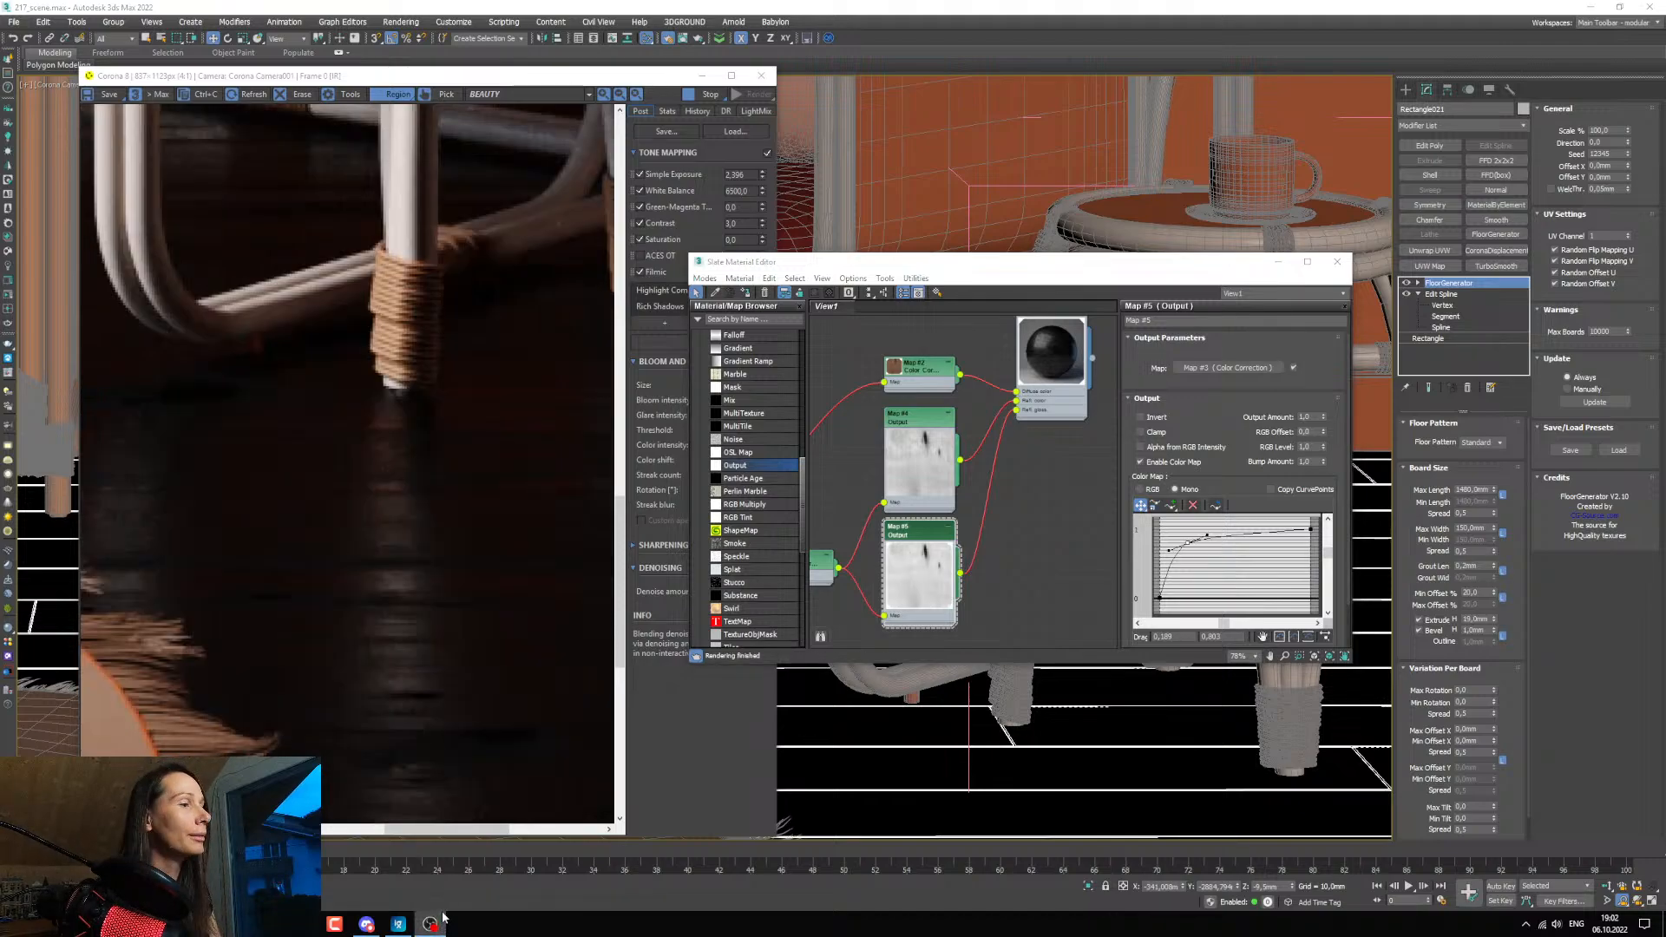
Lower the middle curve point of the floor's reflection Output map (Map #4) and check the floor's reflections in the render.
click(916, 423)
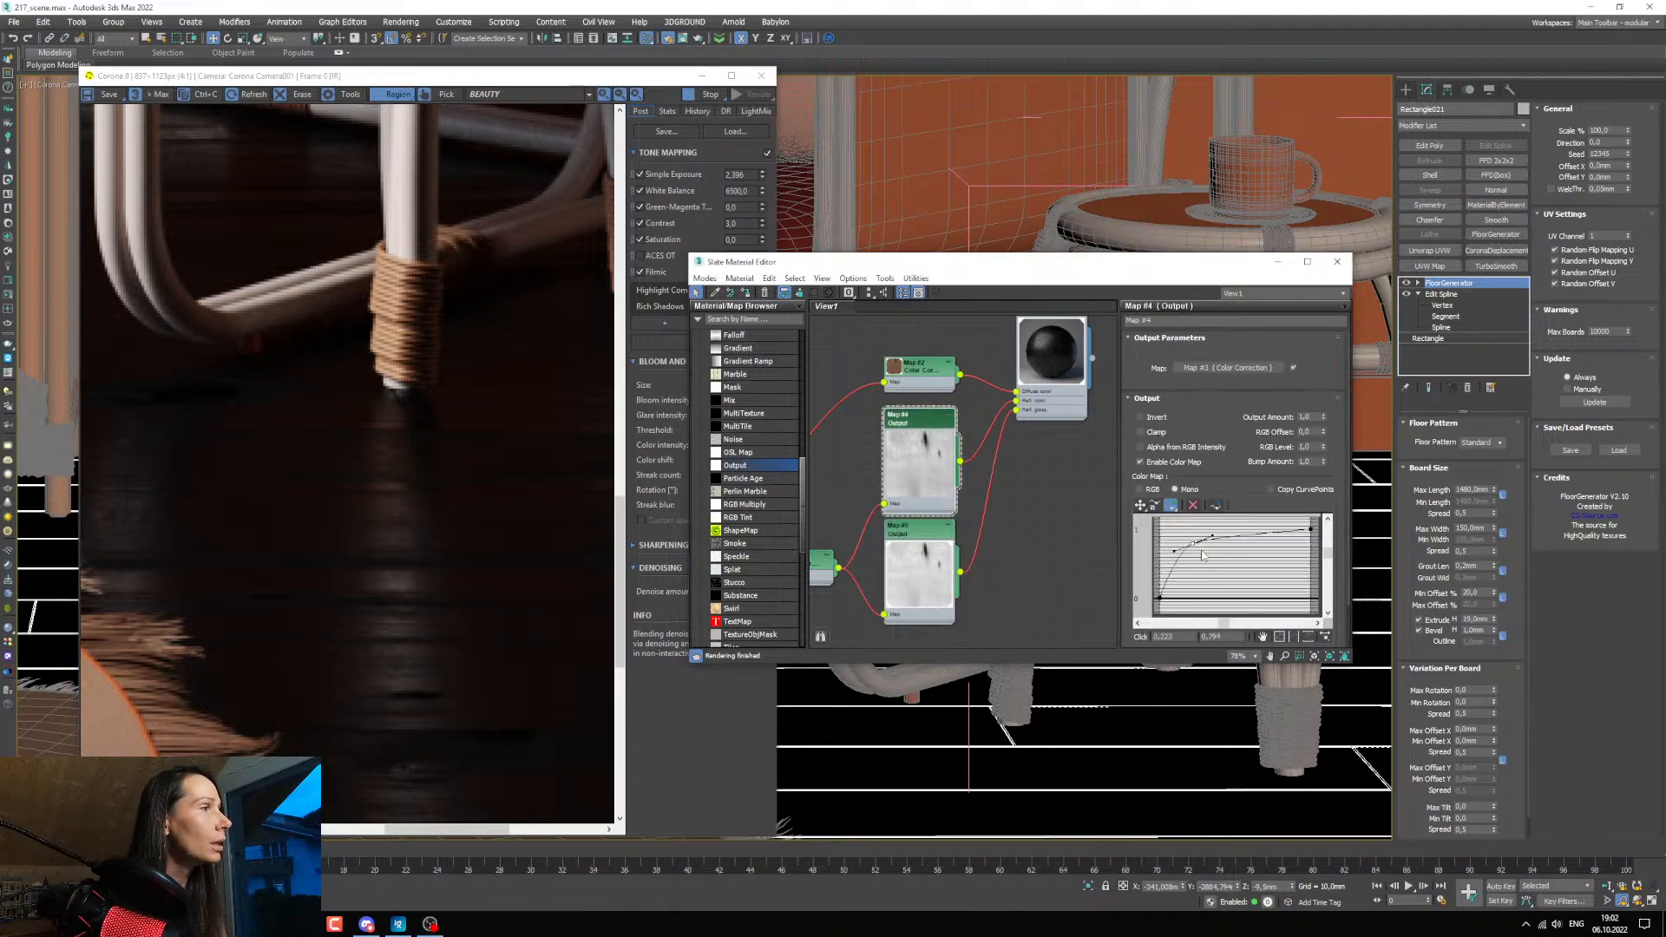
click(1140, 505)
drag(1174, 550, 1179, 557)
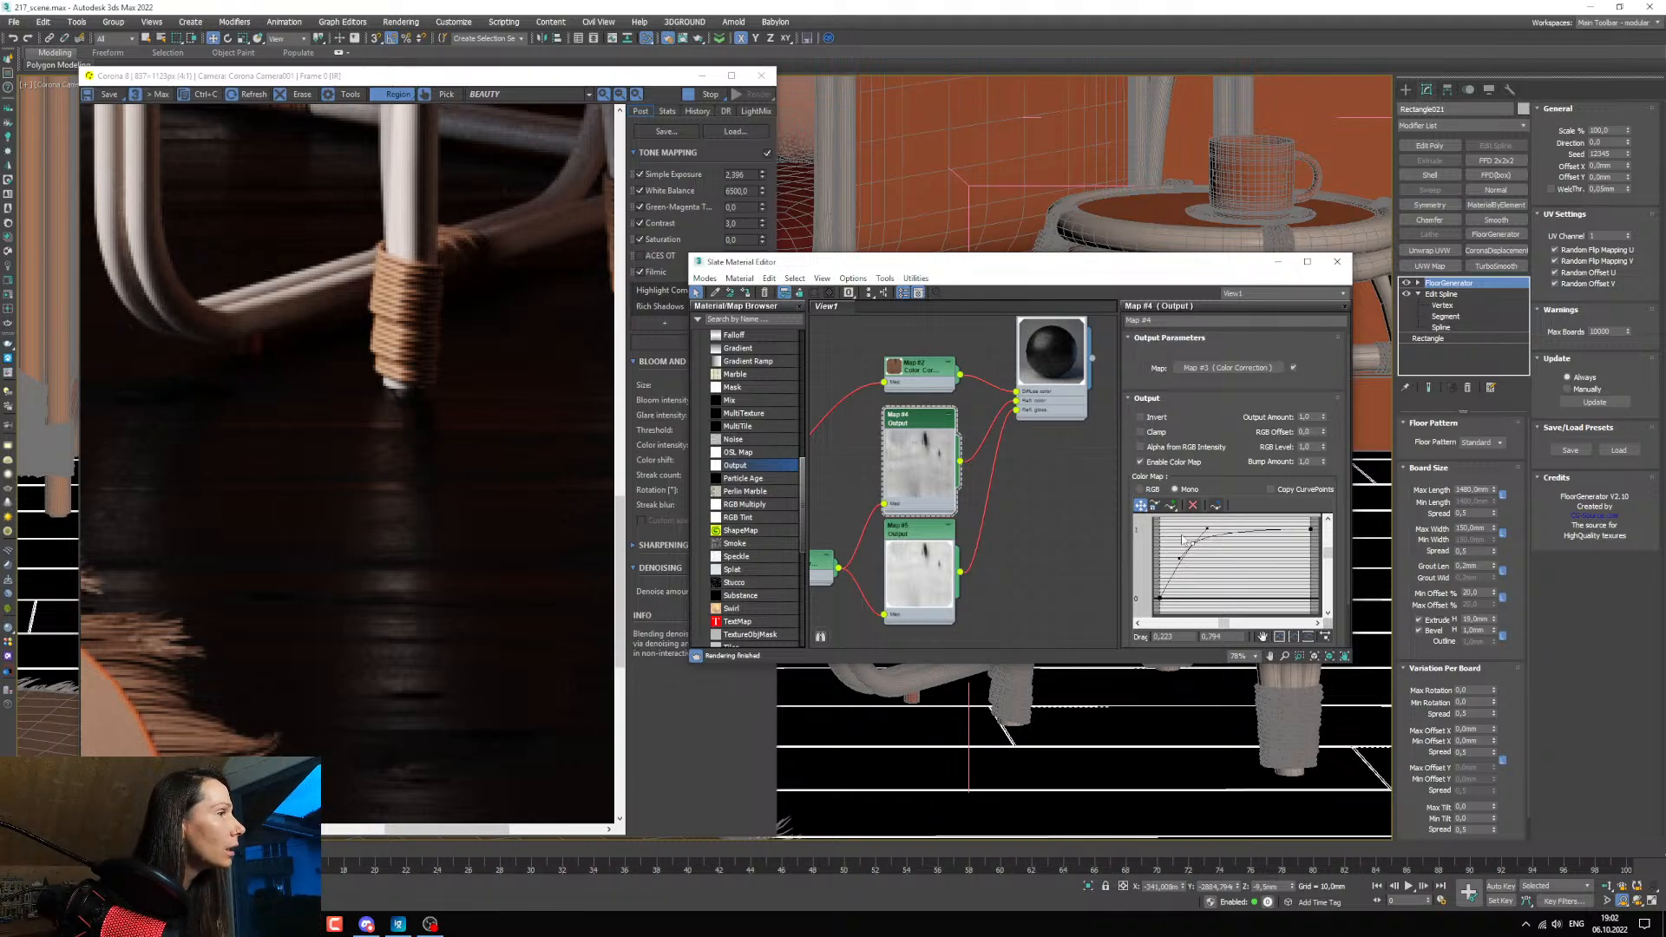
drag(1190, 544, 1189, 548)
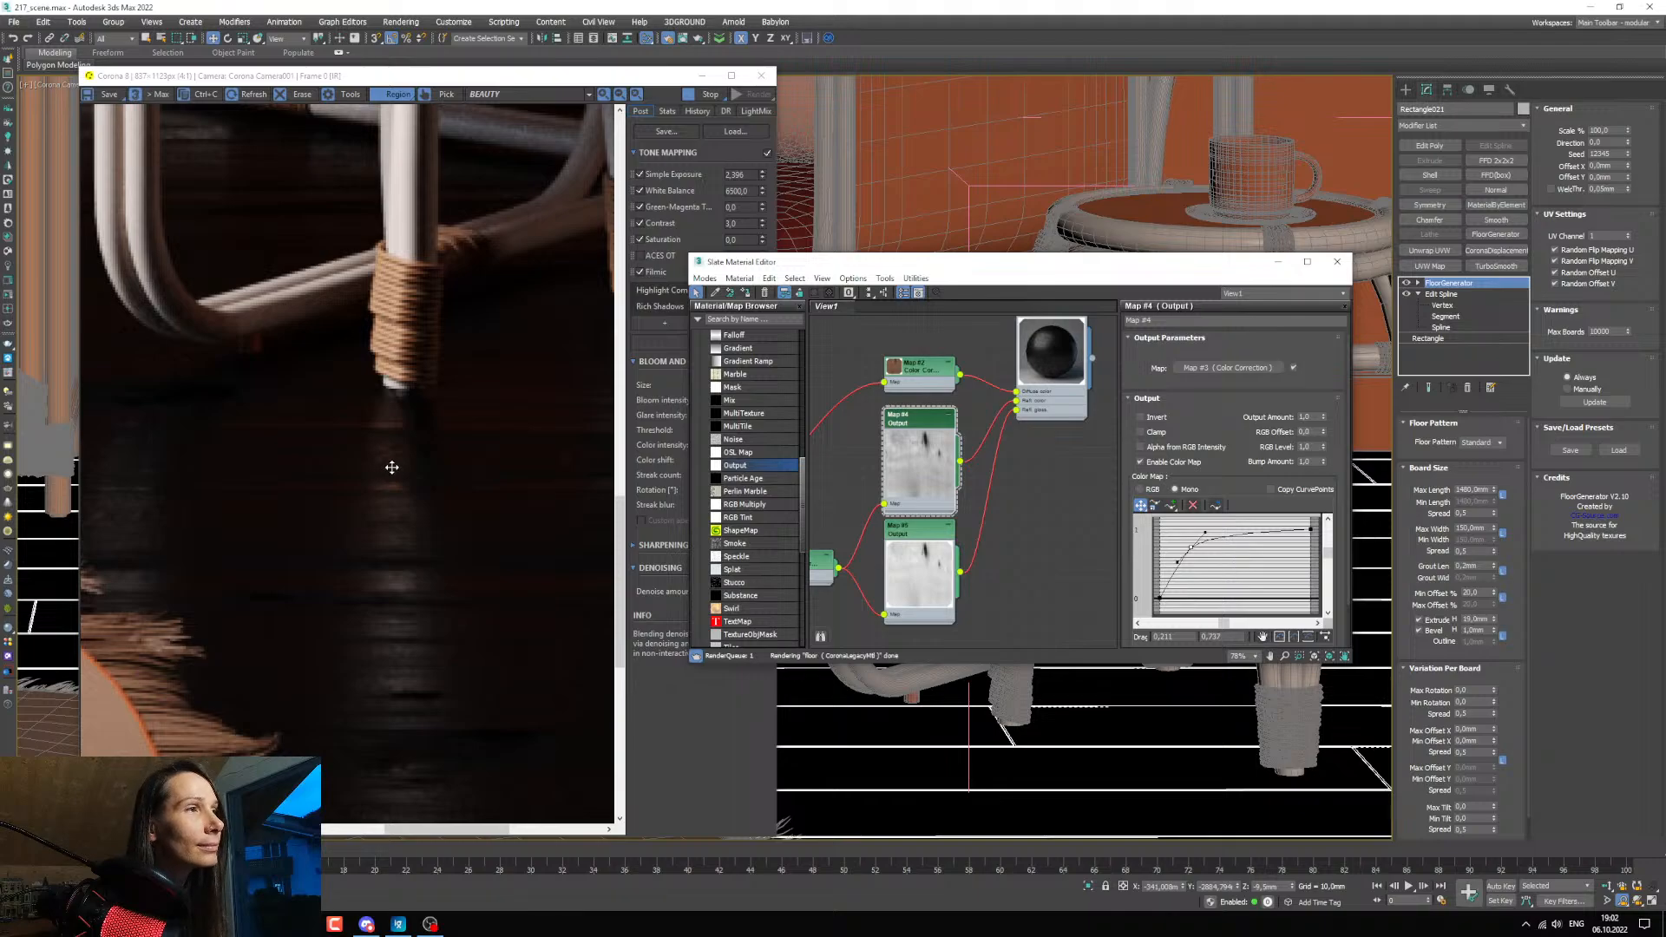
scroll(403, 459, down, 1)
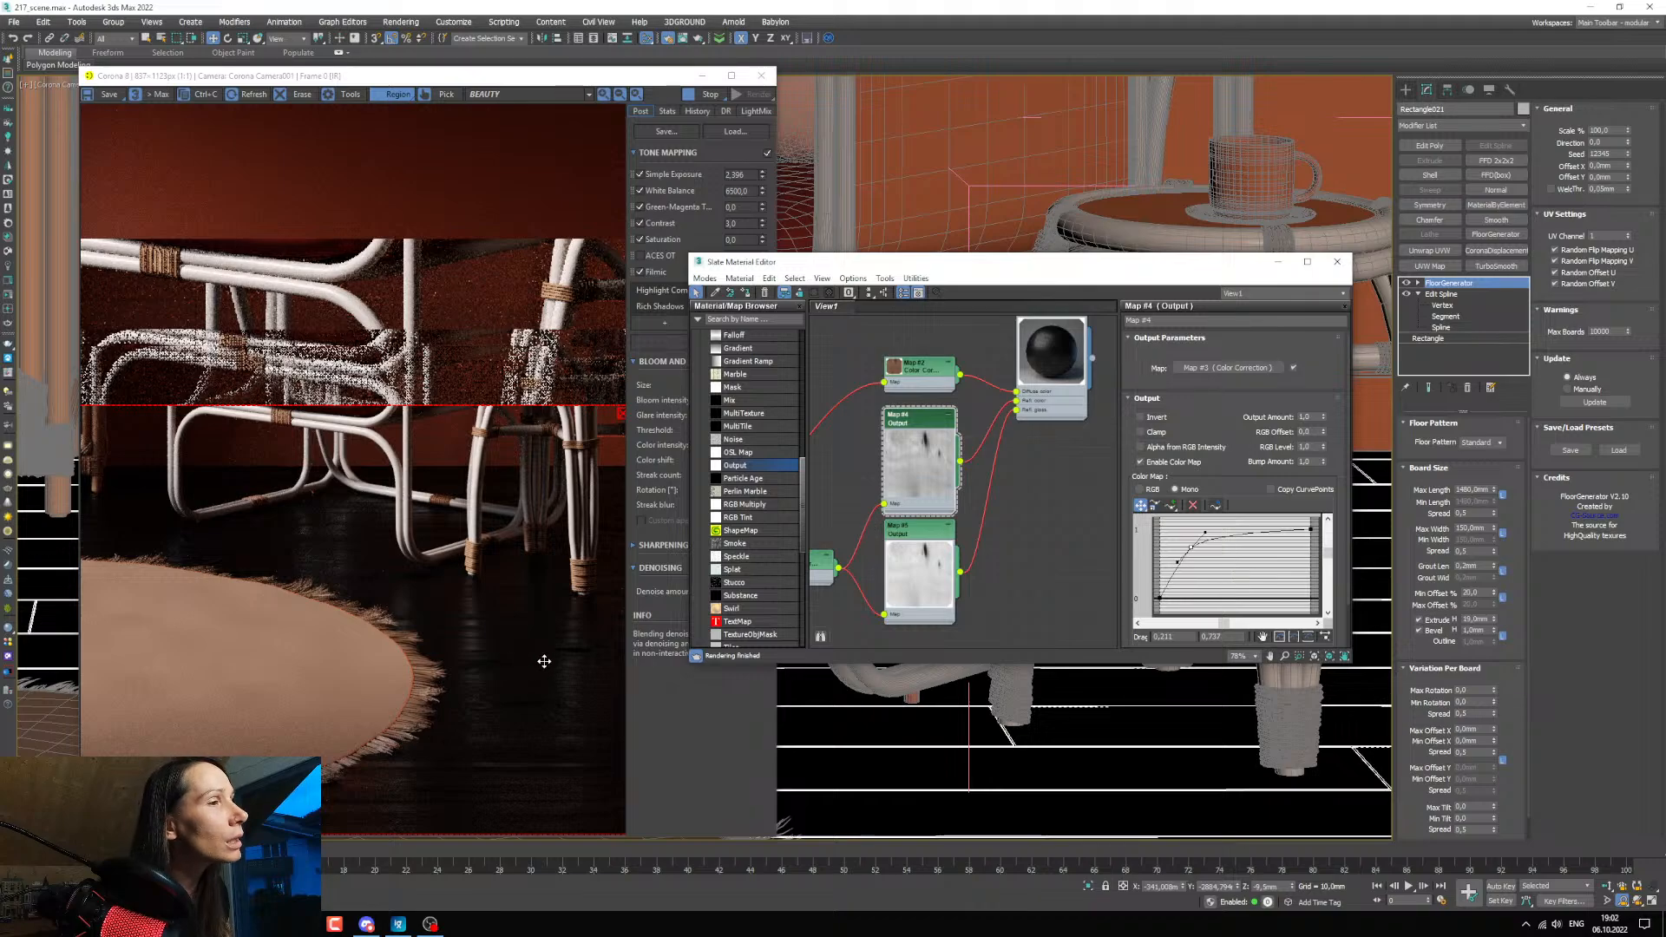
Open the floor material's basic options and set its diffuse level to 1.
middle_drag(974, 415, 948, 456)
middle_drag(1024, 347, 1032, 361)
double_click(1030, 360)
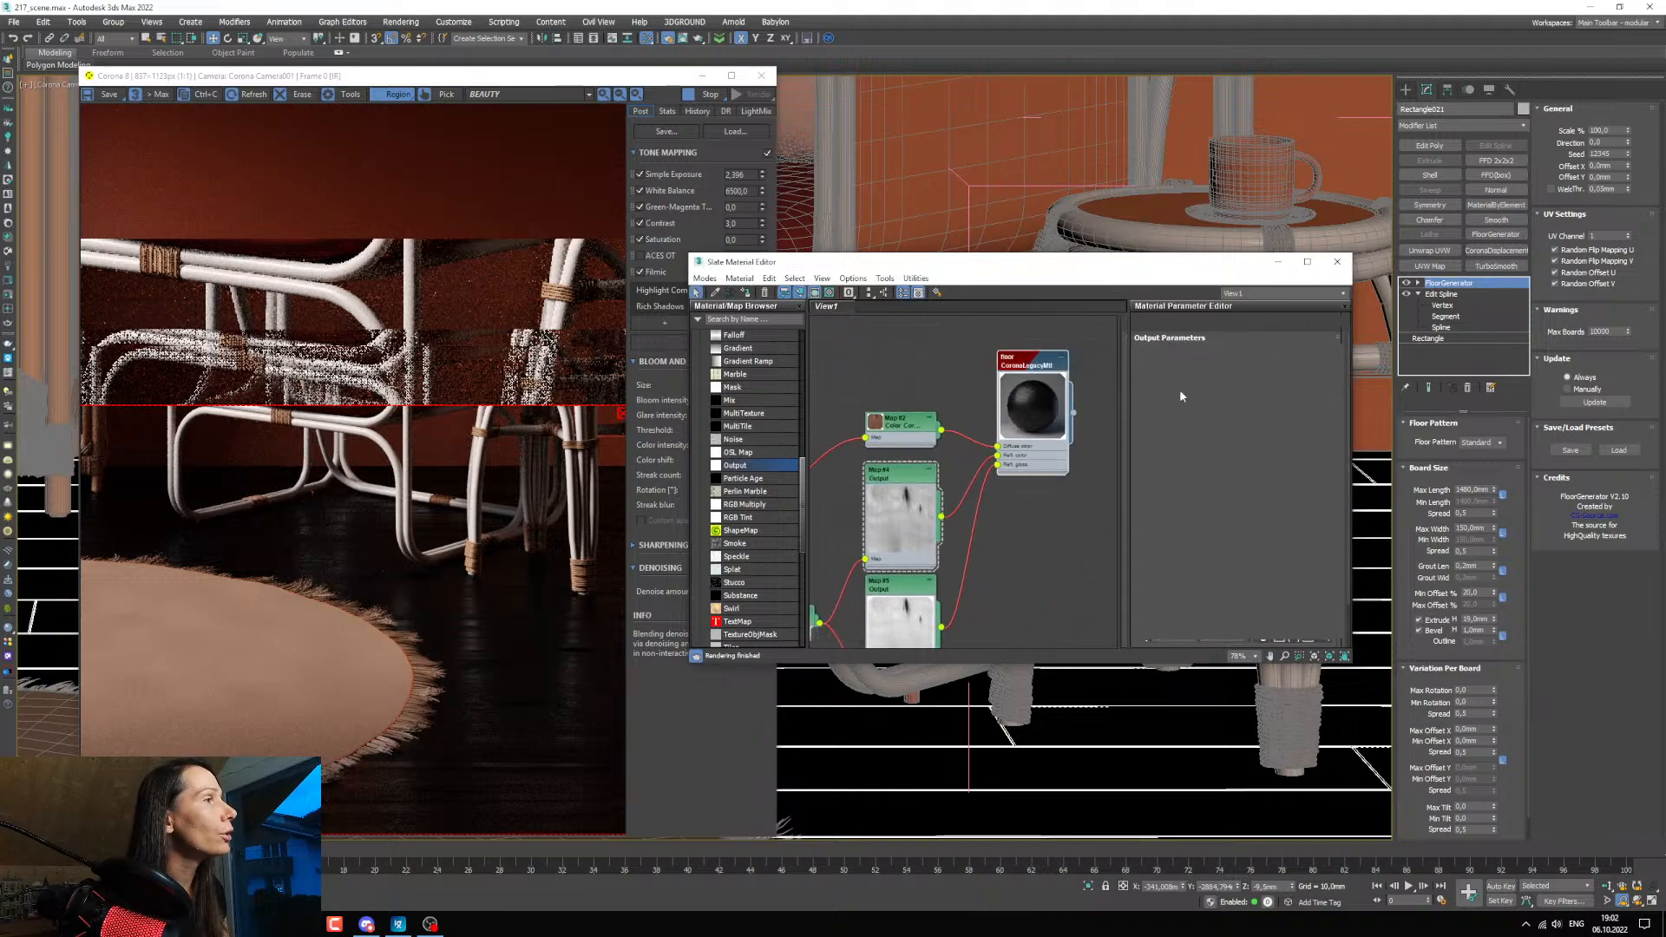
text(1)
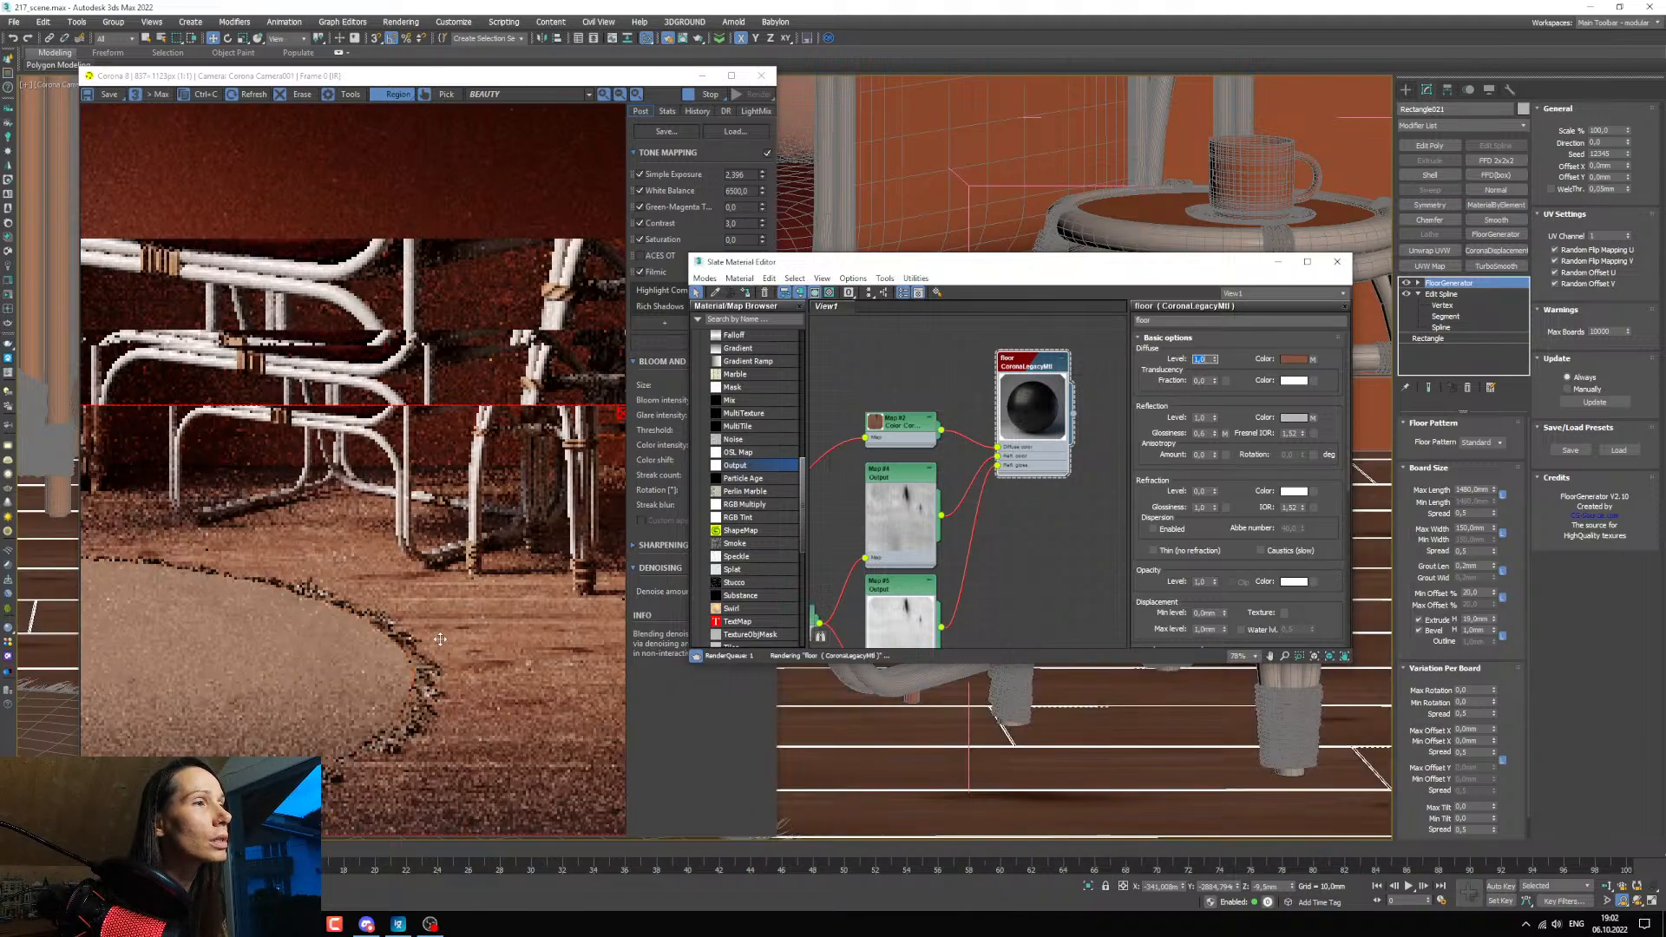
Examine the rendered floor's wood colour and reflections around the armchair legs and the rug's edge.
scroll(451, 567, up, 3)
scroll(451, 566, down, 3)
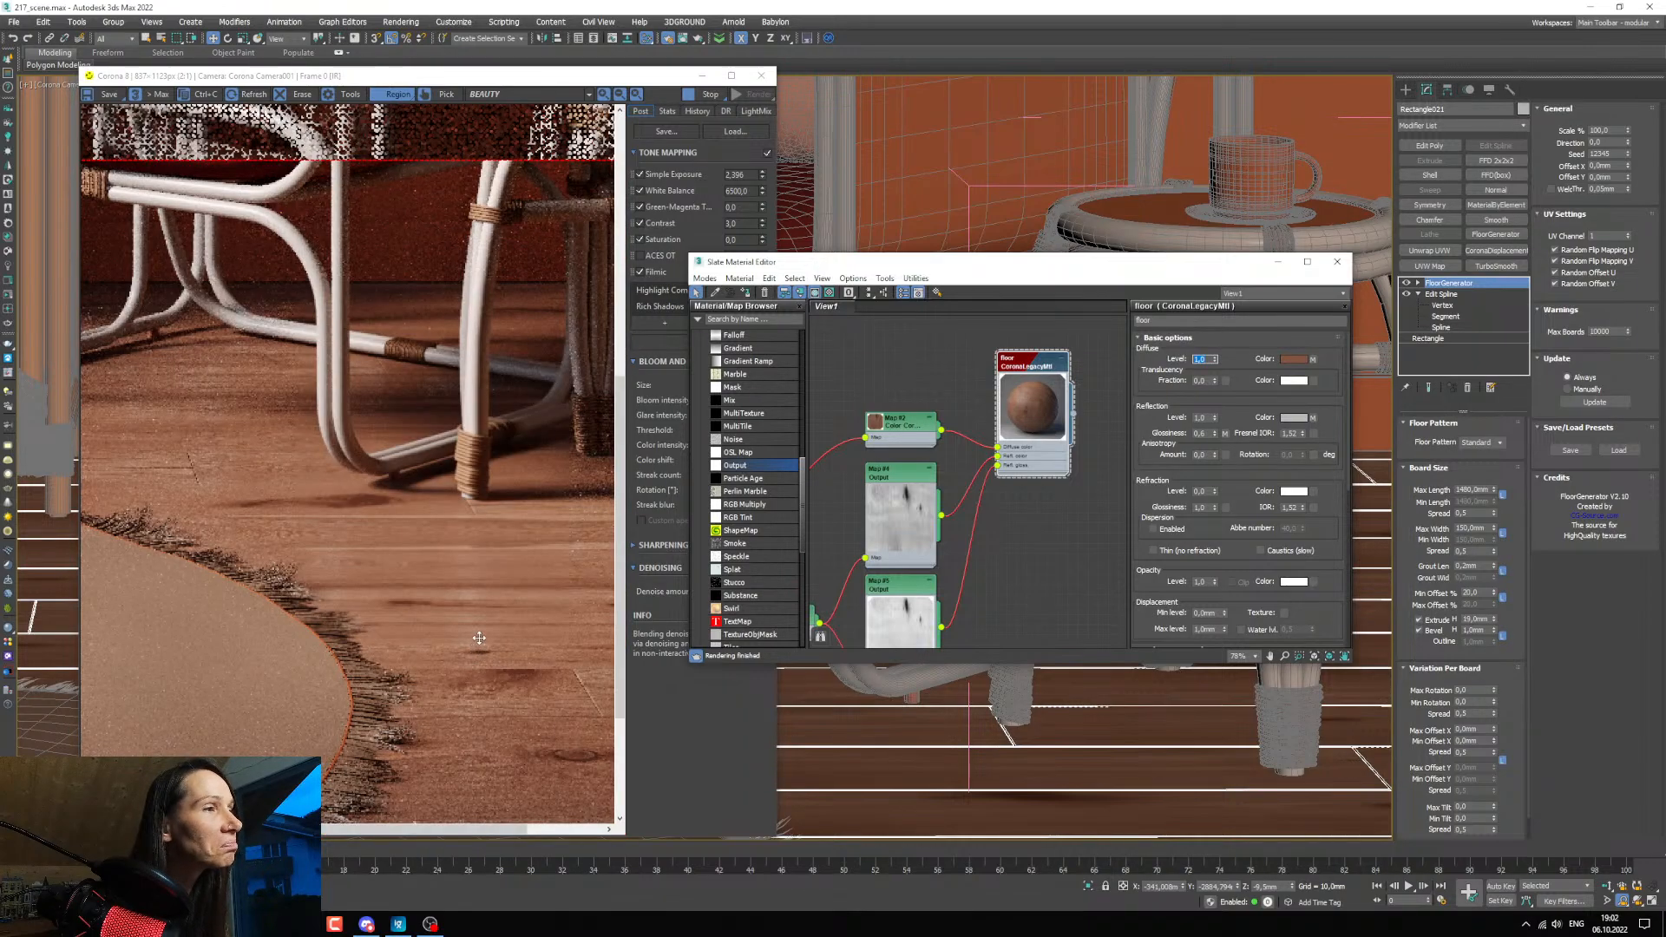
scroll(462, 573, up, 3)
scroll(460, 570, down, 3)
scroll(460, 570, up, 1)
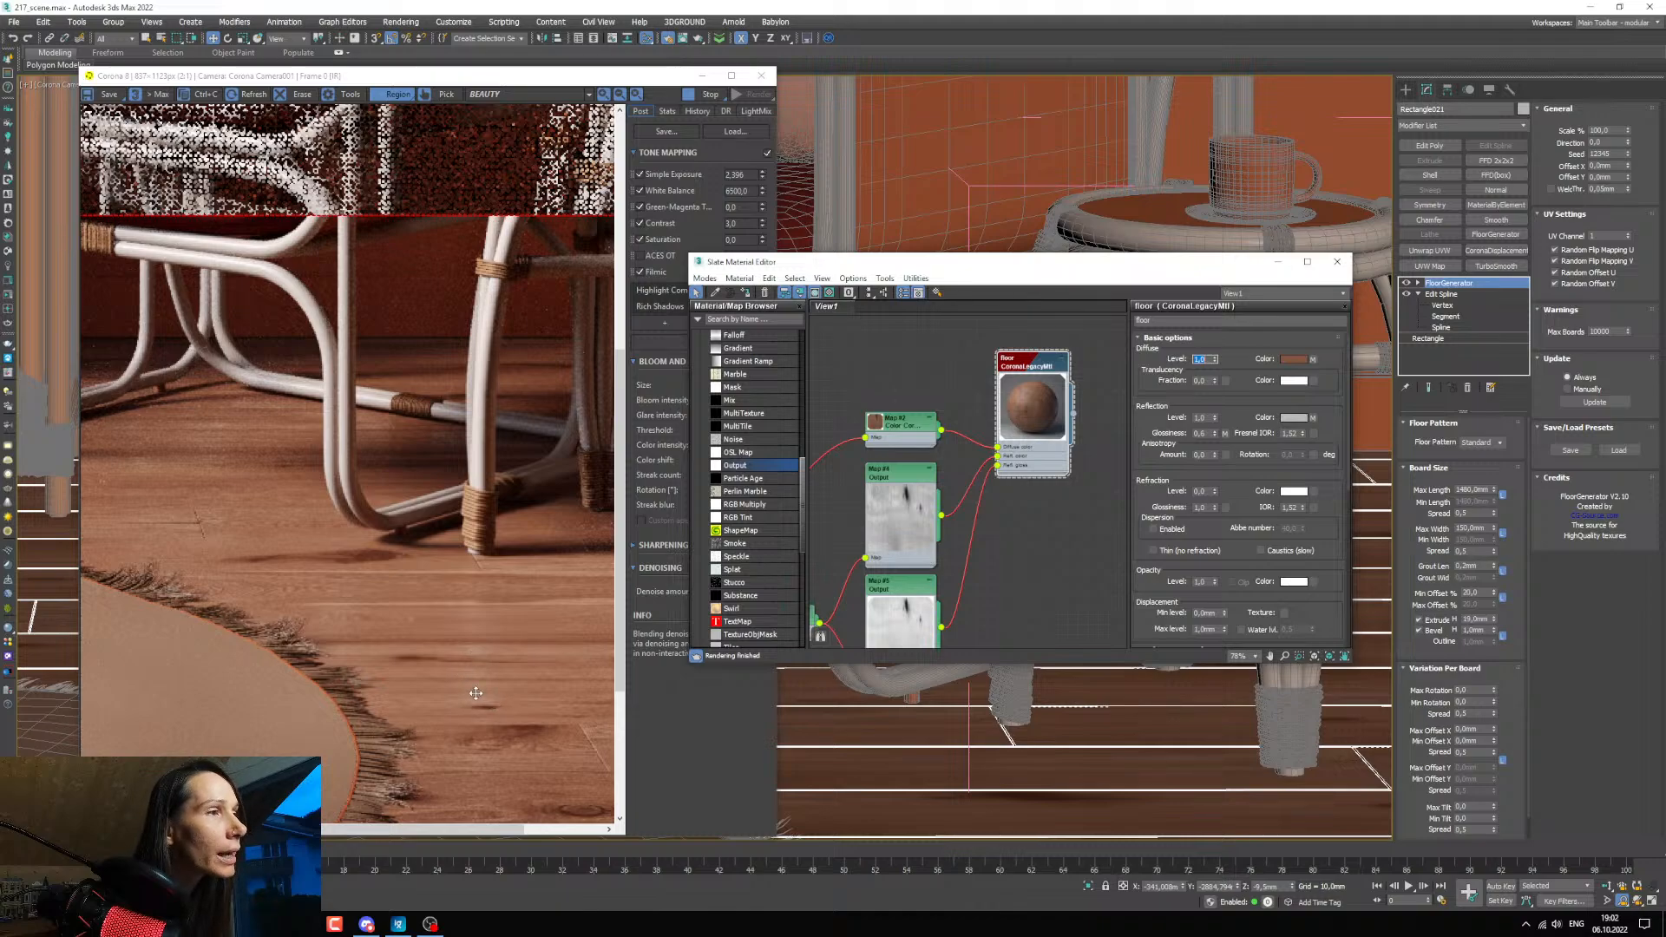
scroll(476, 692, down, 1)
scroll(478, 682, up, 1)
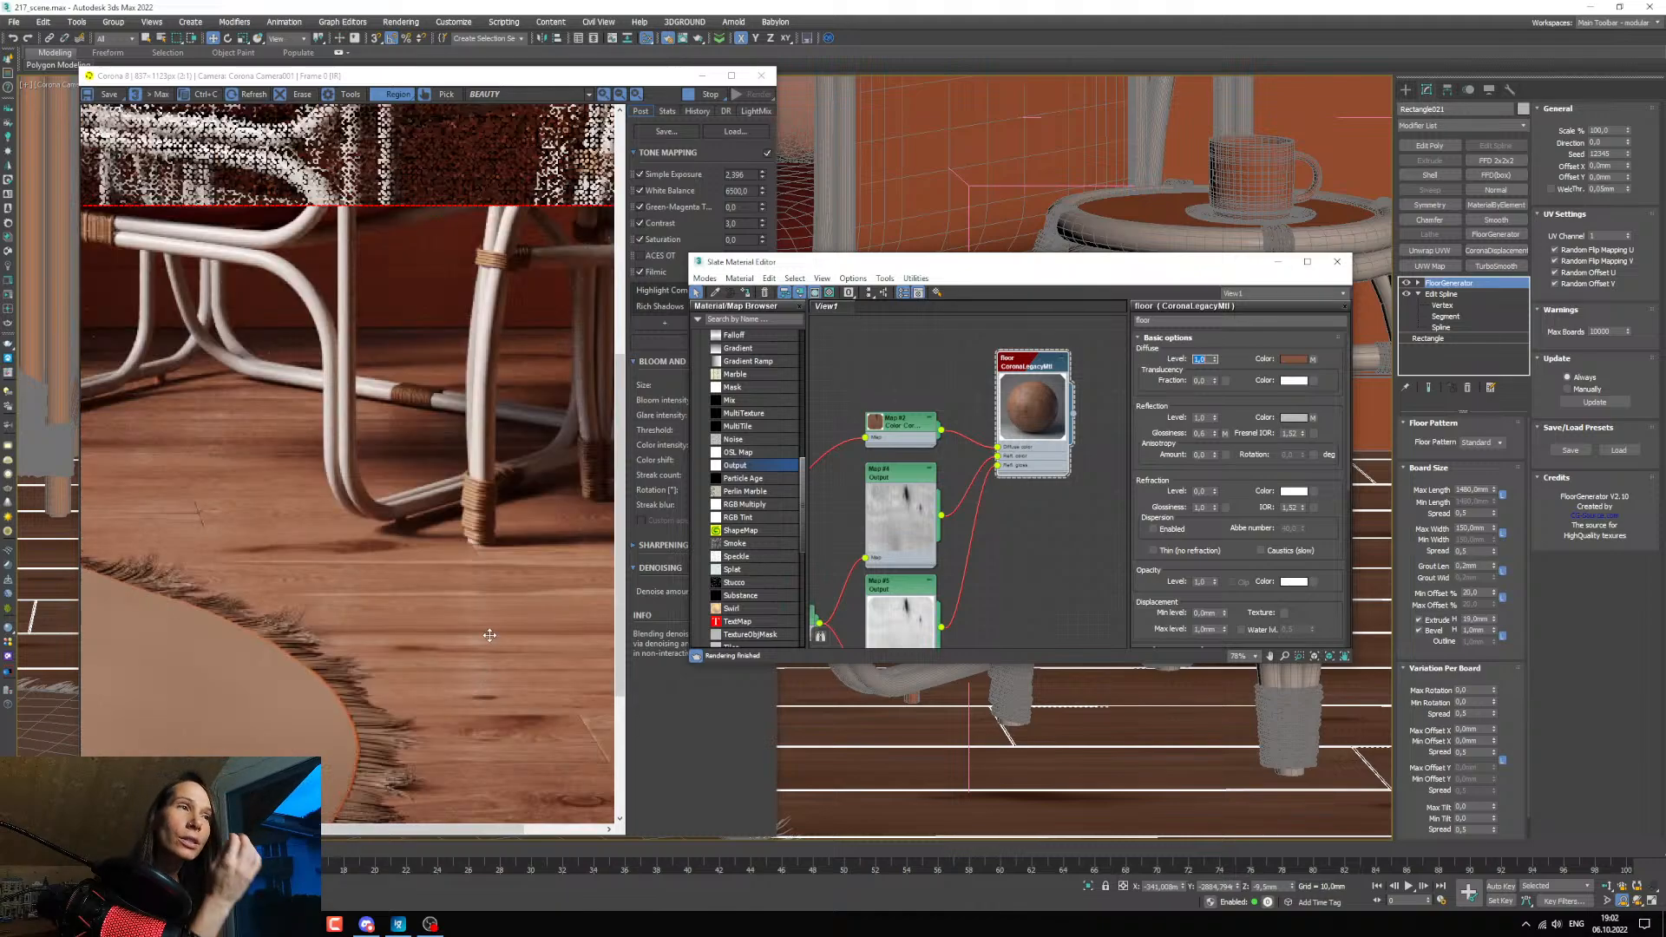
scroll(178, 436, up, 1)
scroll(217, 438, up, 1)
scroll(229, 440, down, 1)
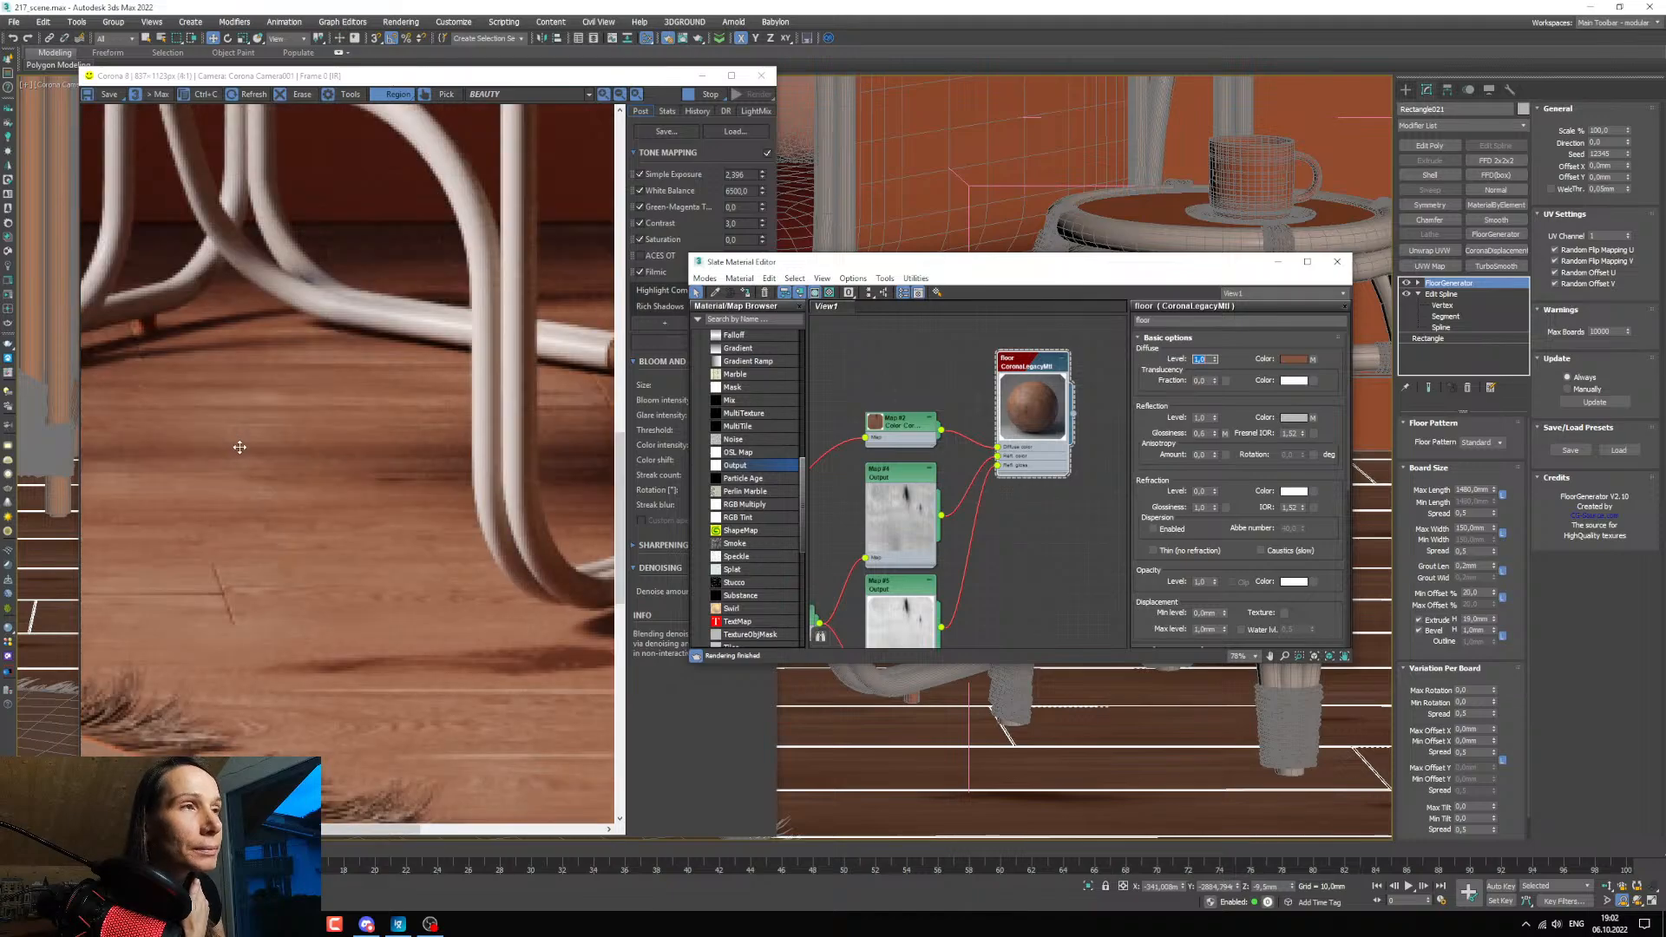
scroll(240, 447, down, 1)
scroll(180, 449, down, 1)
scroll(490, 605, up, 1)
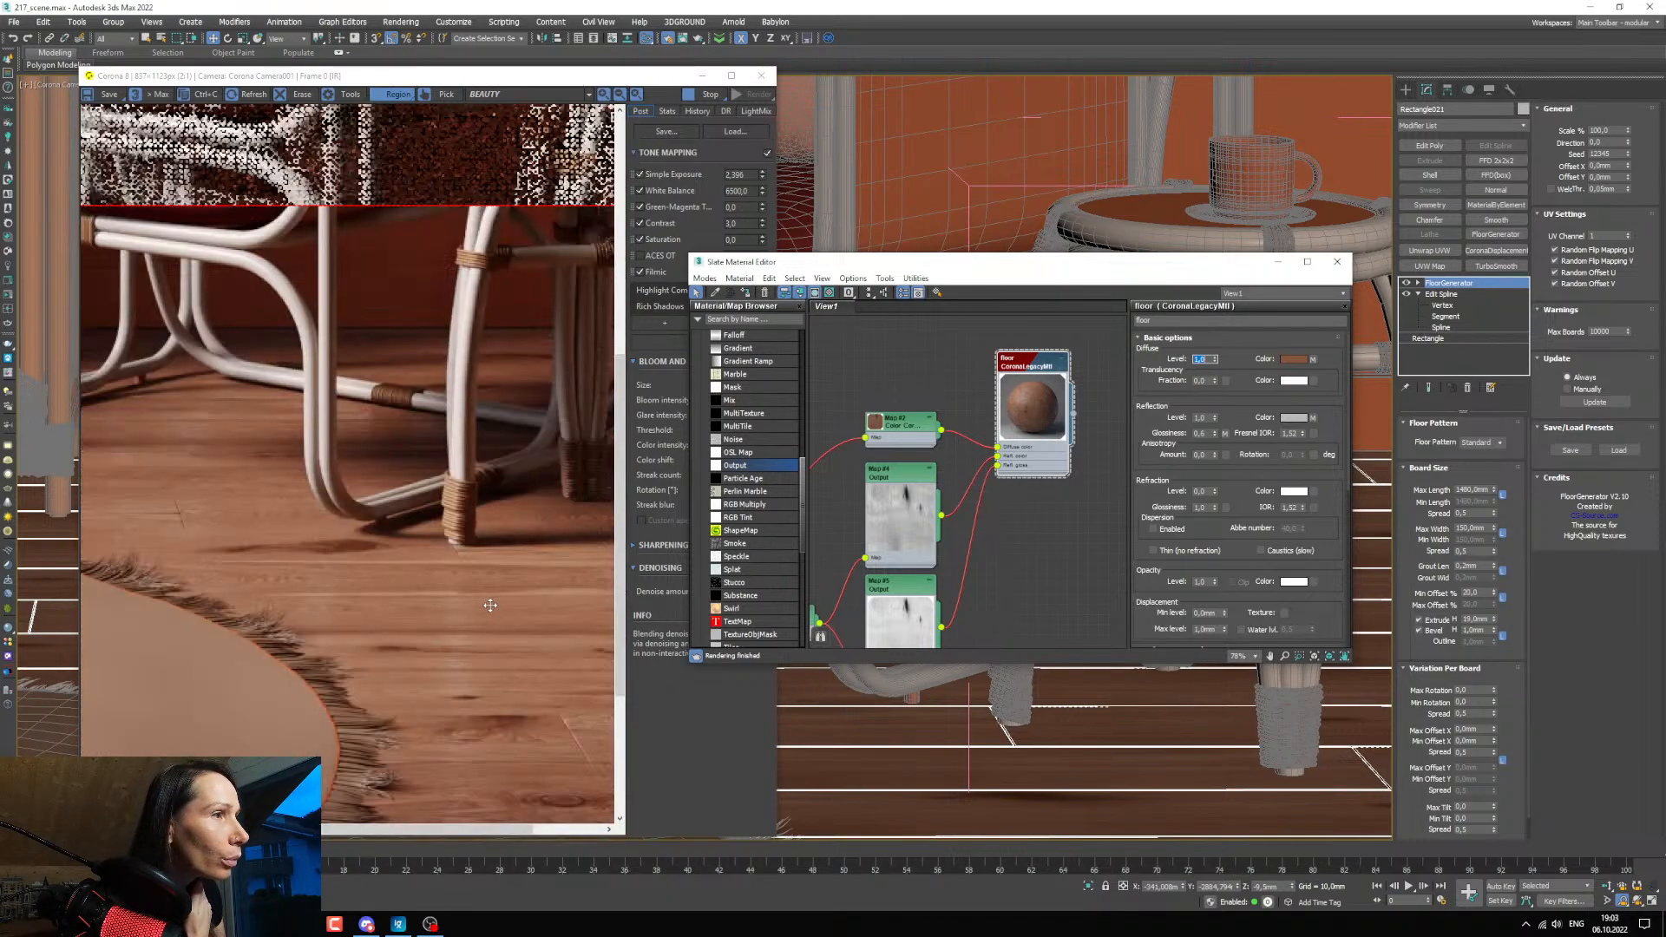
scroll(489, 602, up, 1)
scroll(486, 596, down, 2)
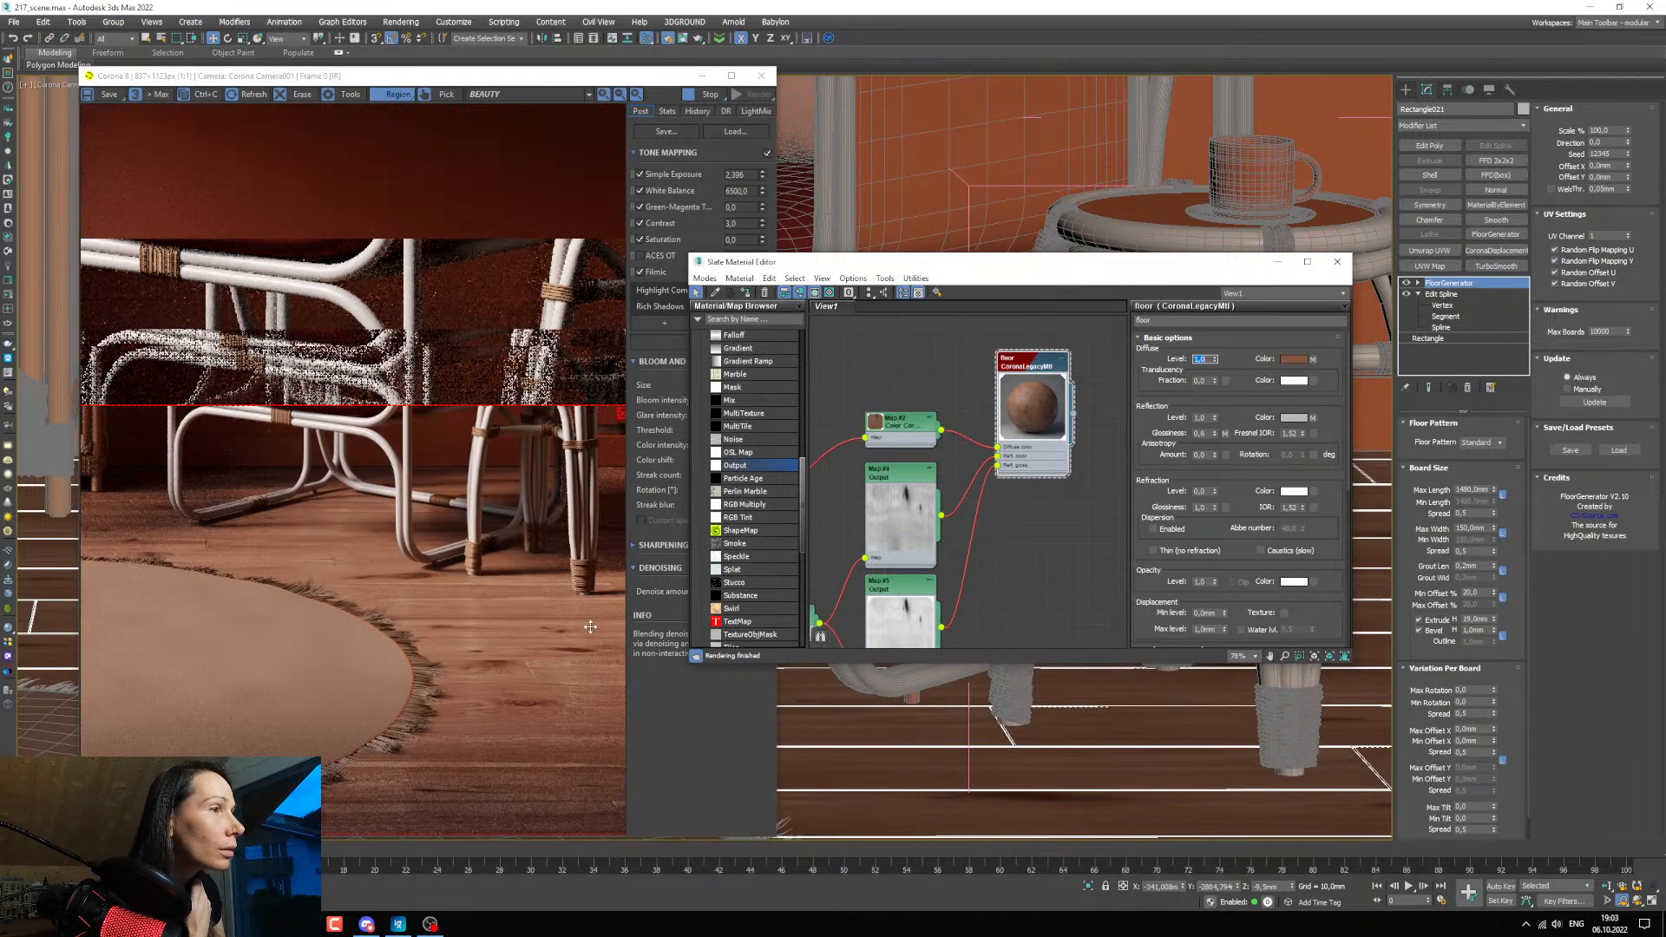
scroll(587, 608, up, 2)
scroll(575, 586, down, 1)
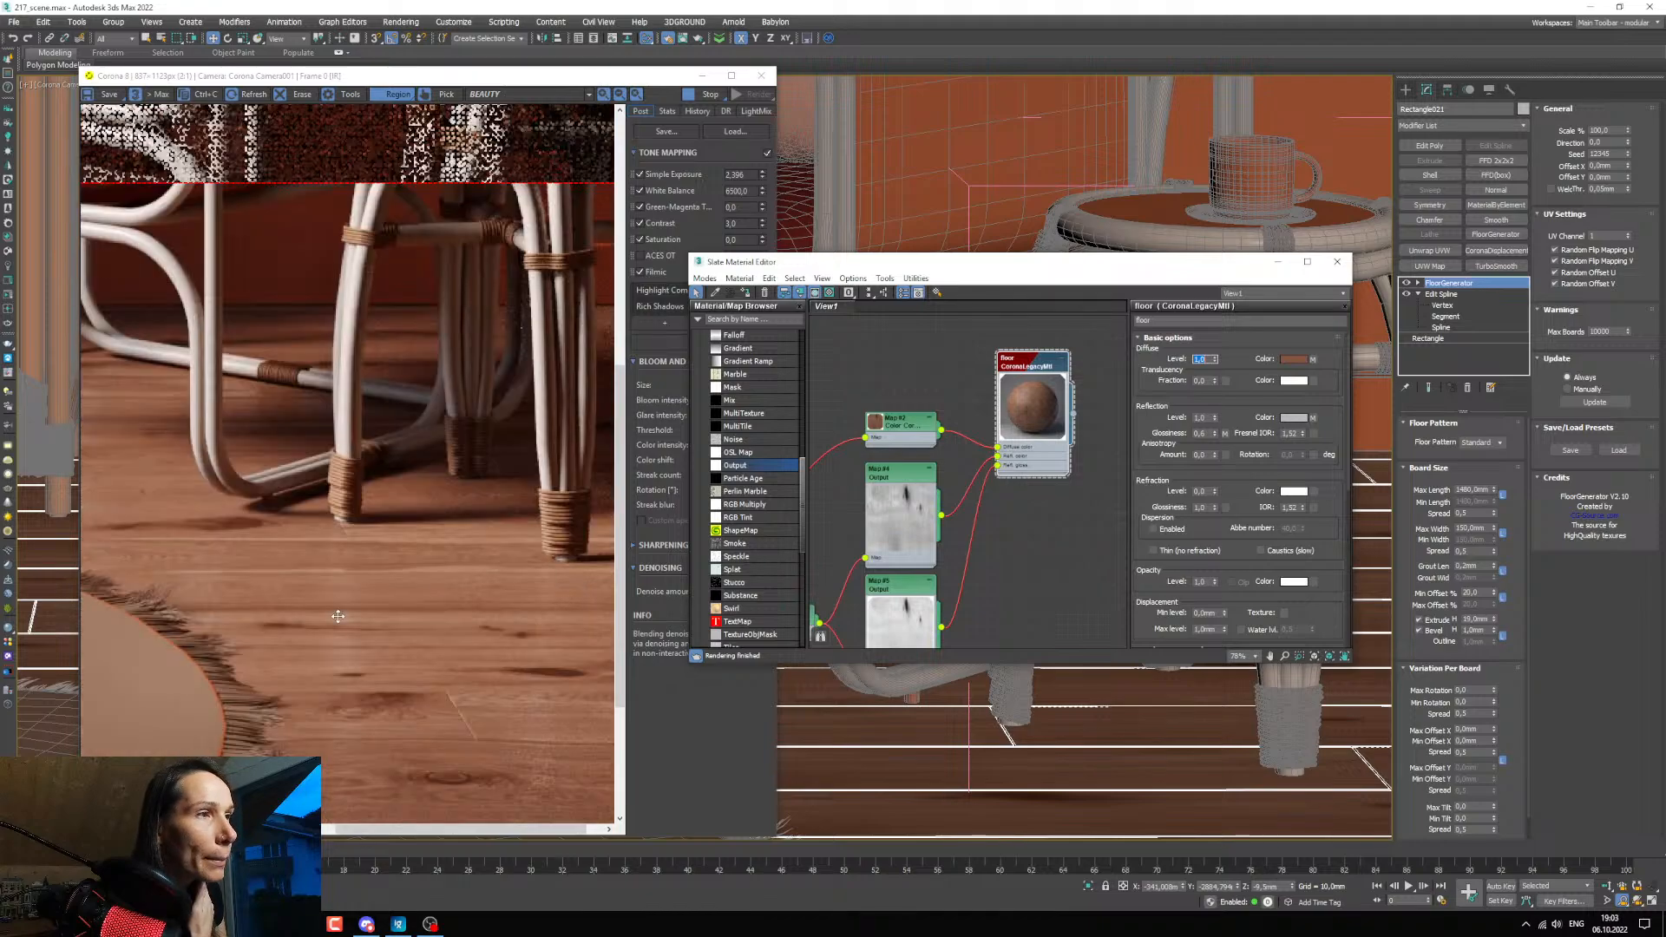
Slightly lower the middle curve point of the floor's glossiness Output map (Map #5).
middle_drag(968, 610, 1005, 510)
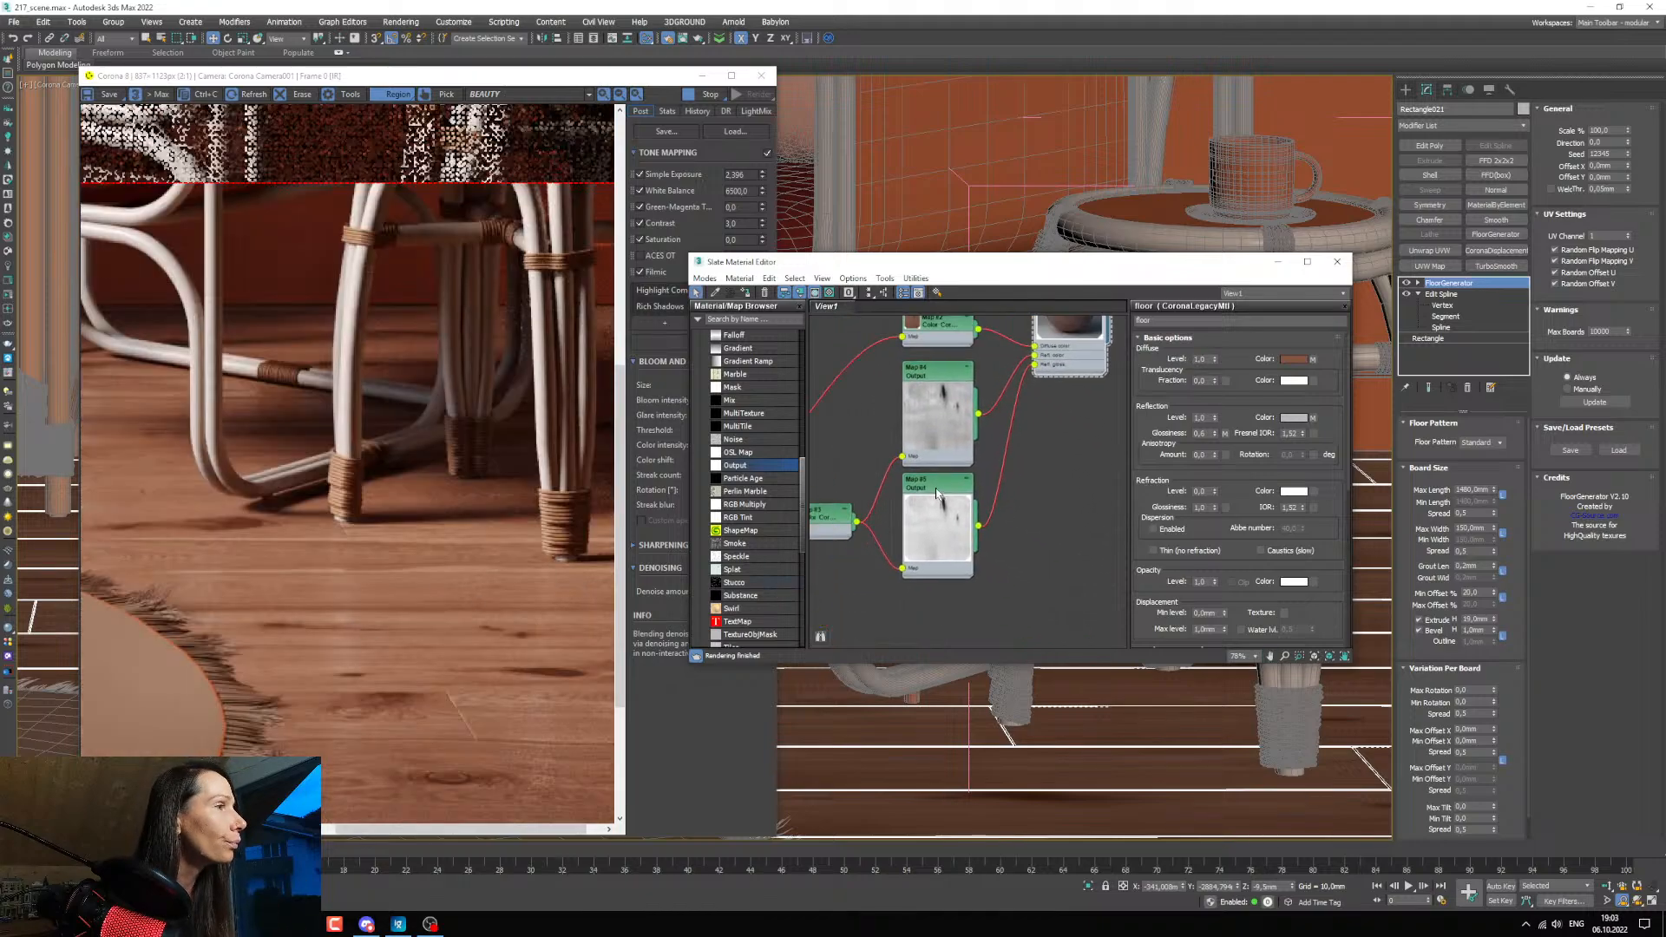
double_click(931, 489)
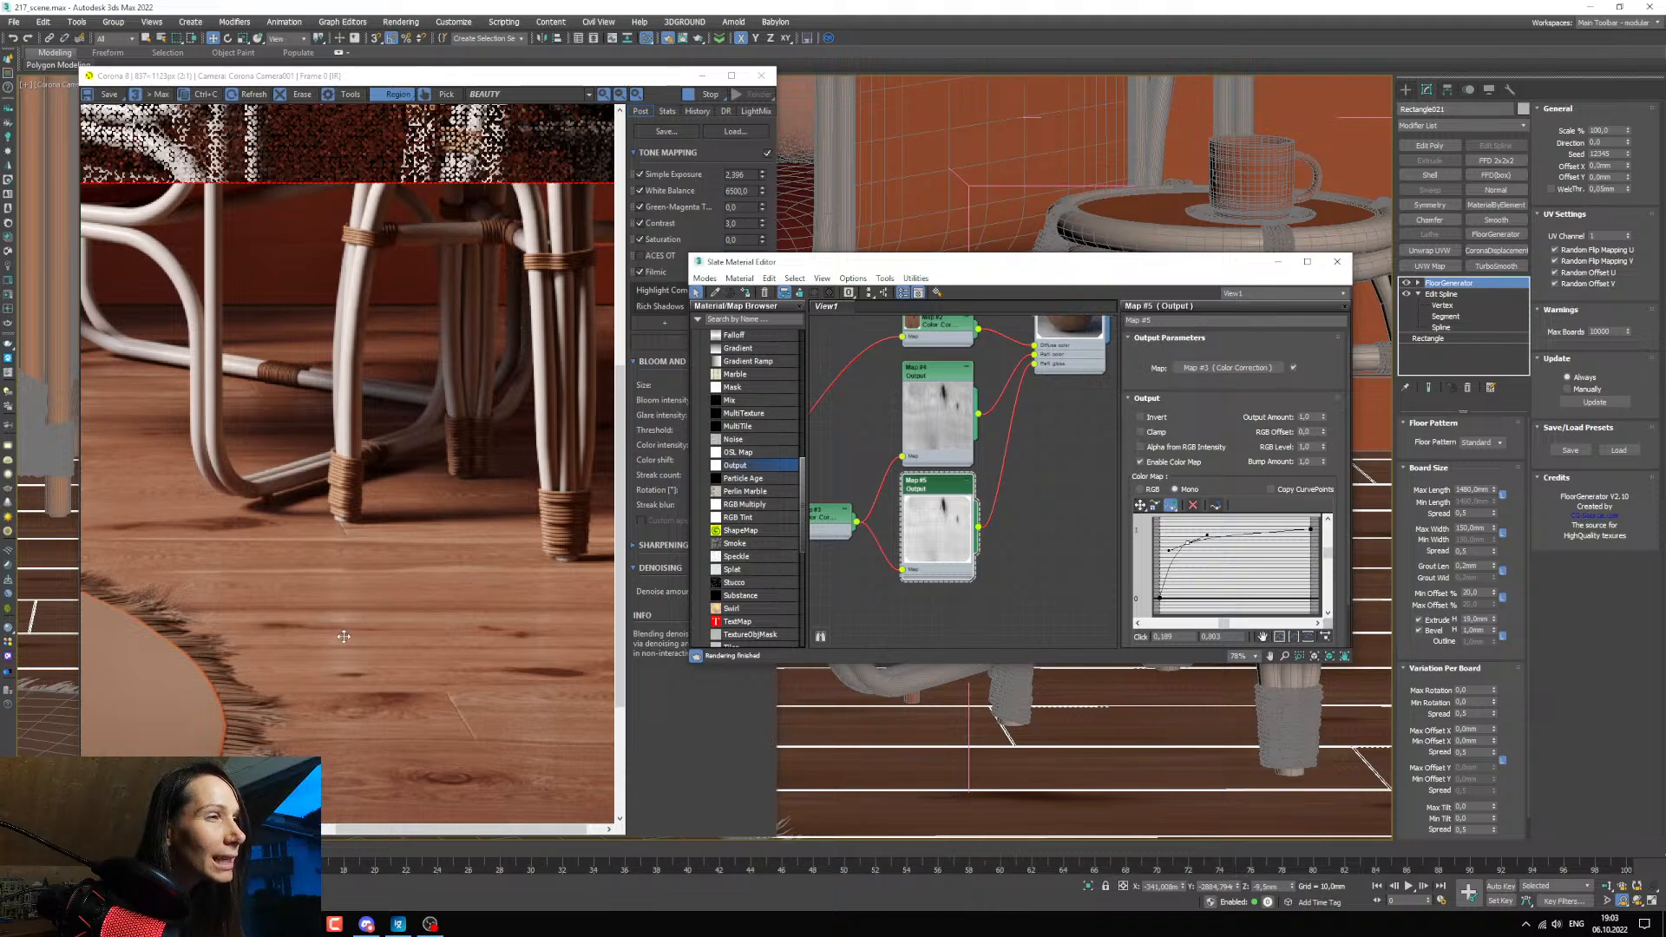
click(1140, 505)
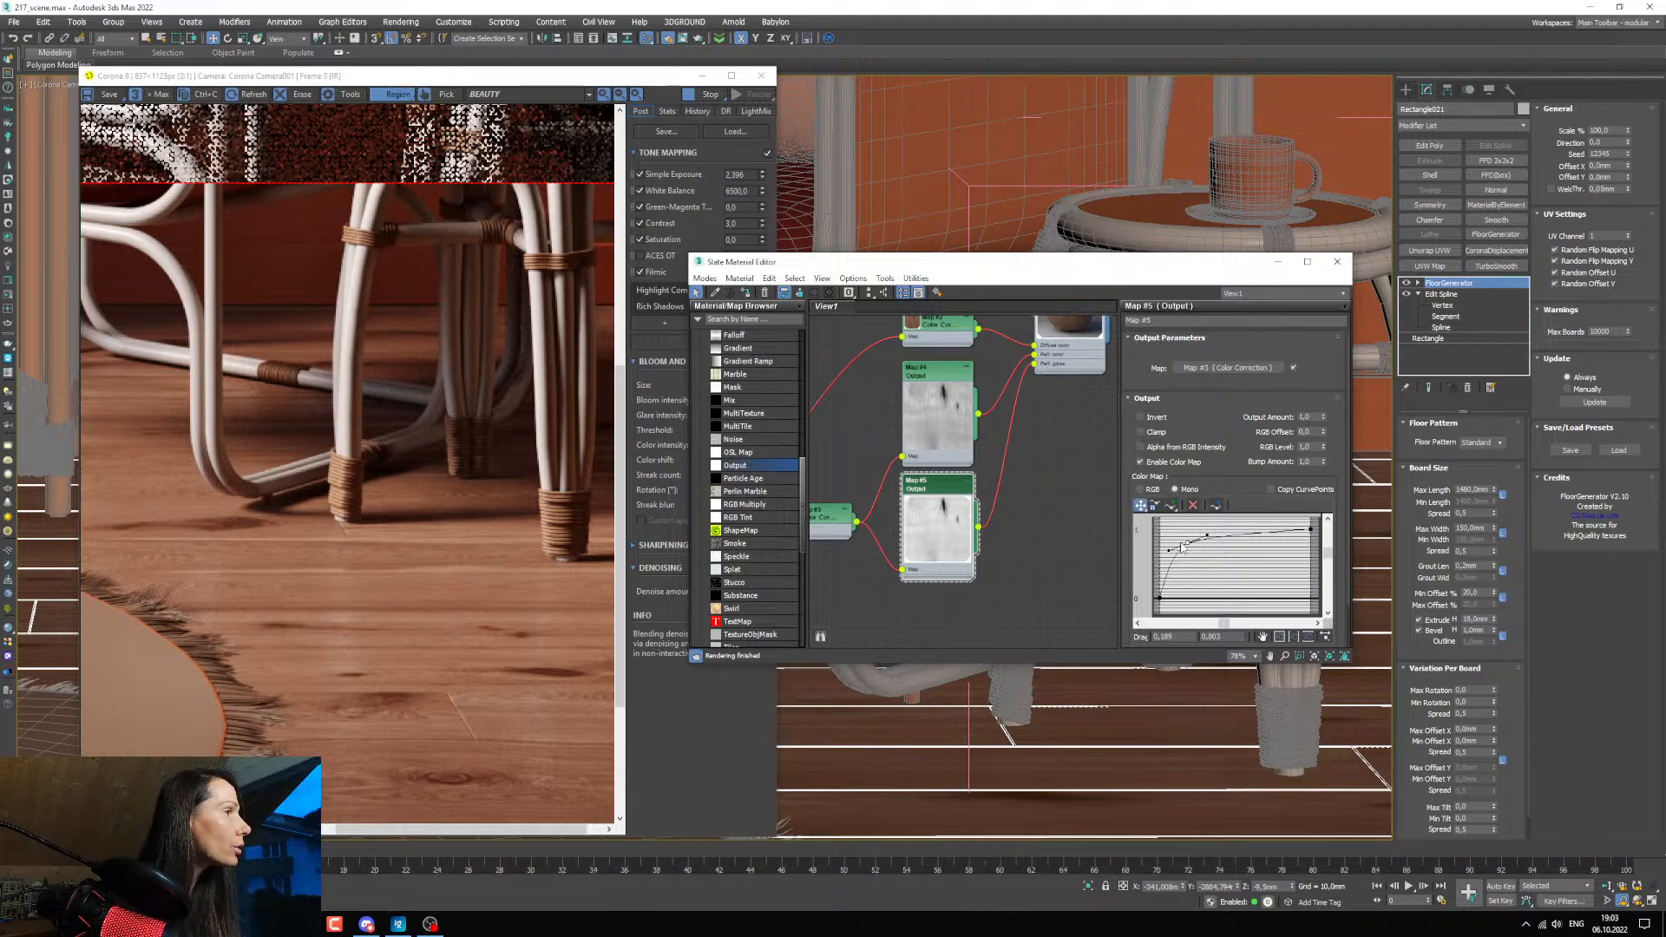
drag(1187, 541, 1185, 545)
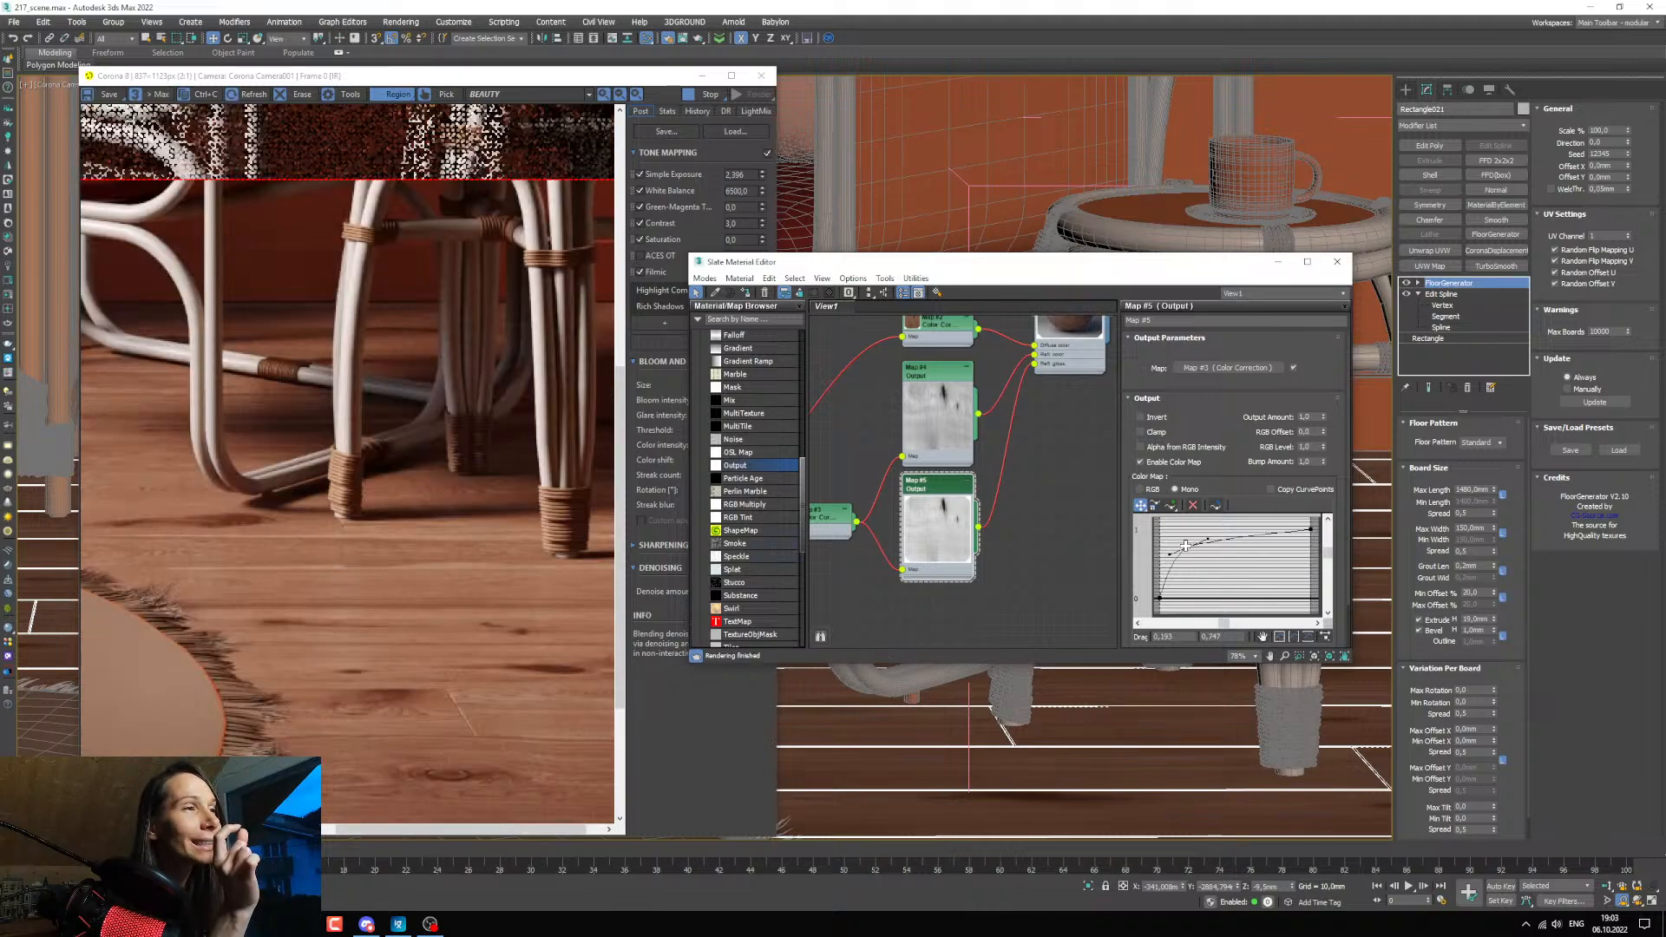
drag(1185, 546, 1185, 538)
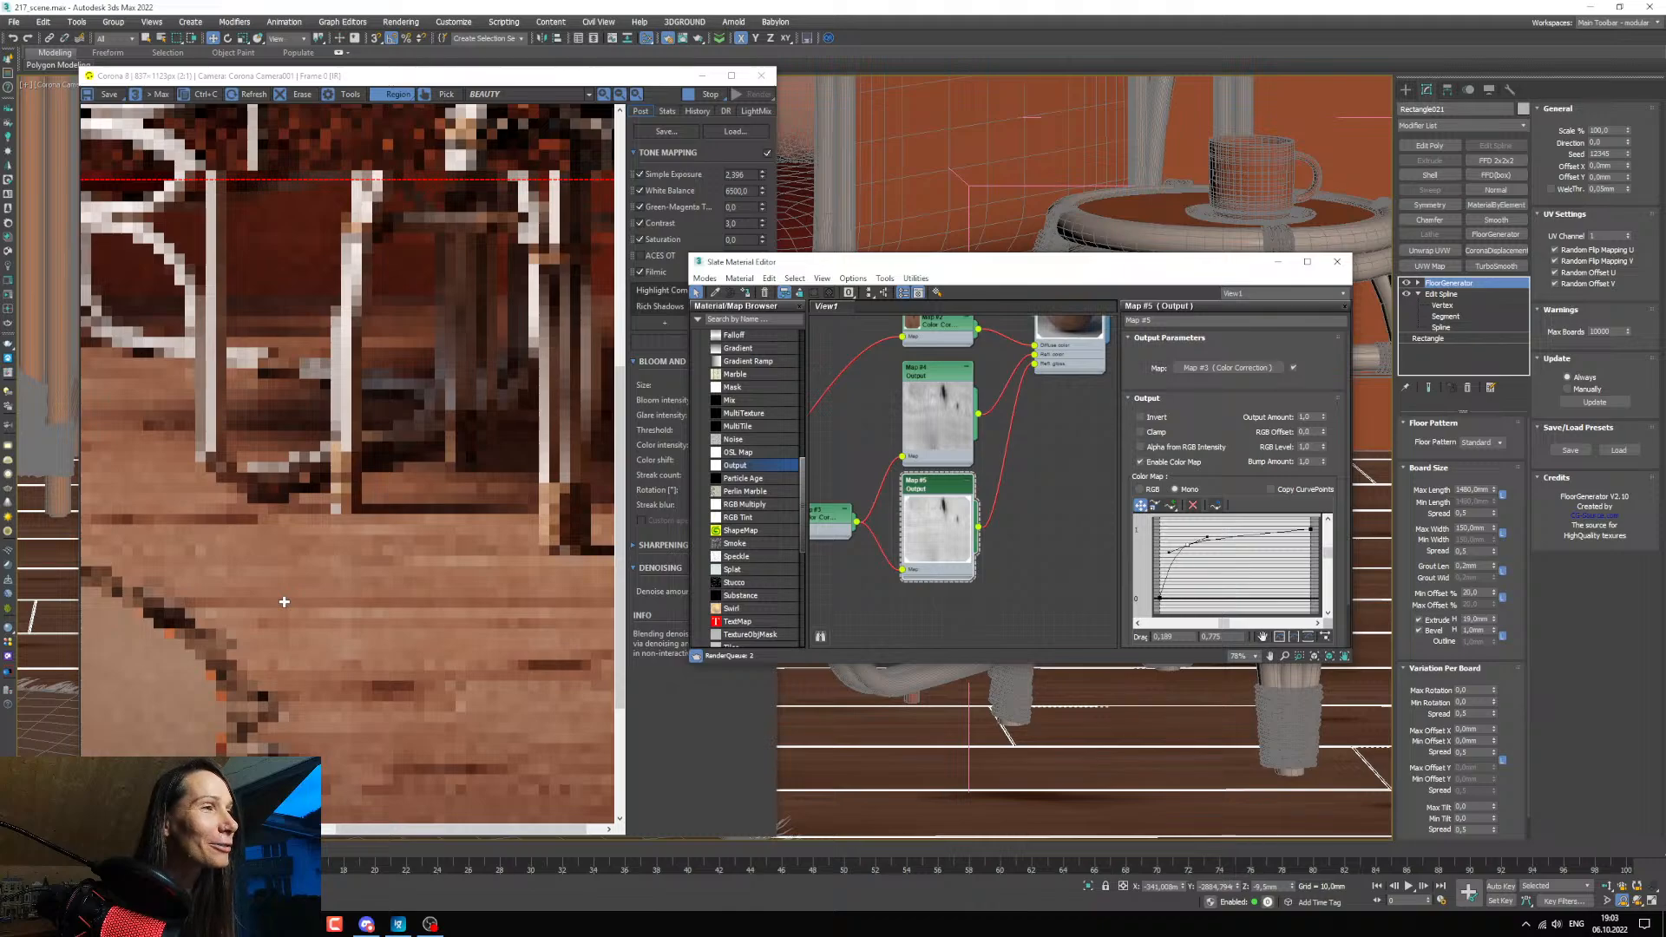
Inspect the updated floor render up close, from the armchair's front leg to the contact shadow under its curved frame.
scroll(312, 599, up, 2)
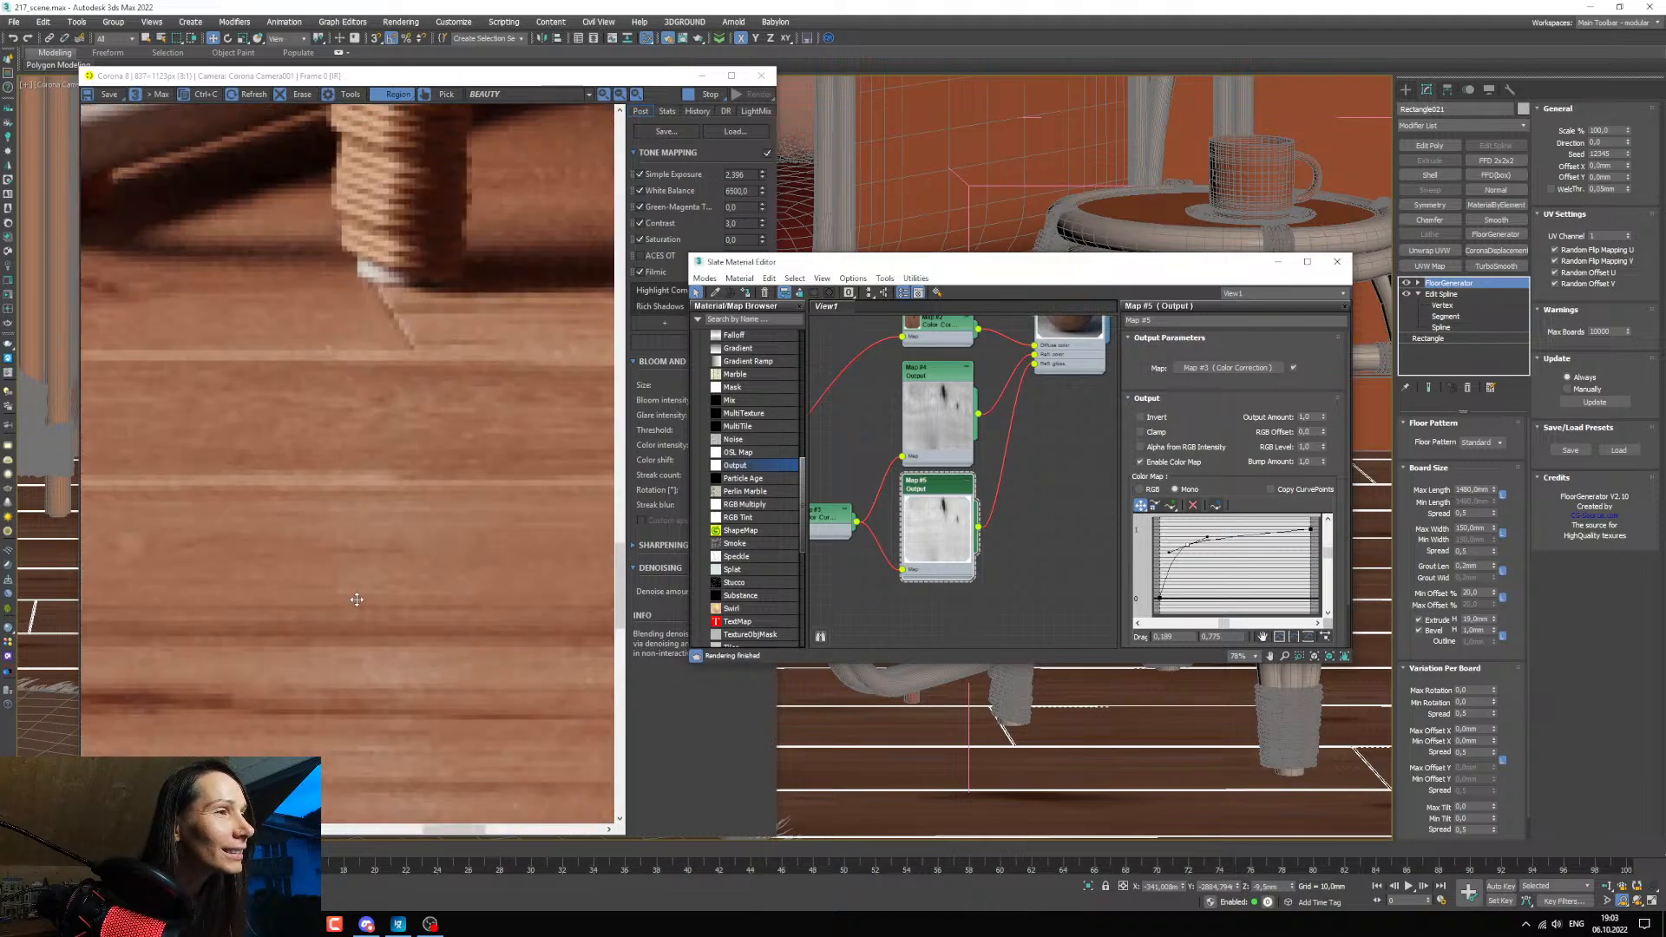
scroll(357, 599, down, 1)
scroll(364, 596, down, 2)
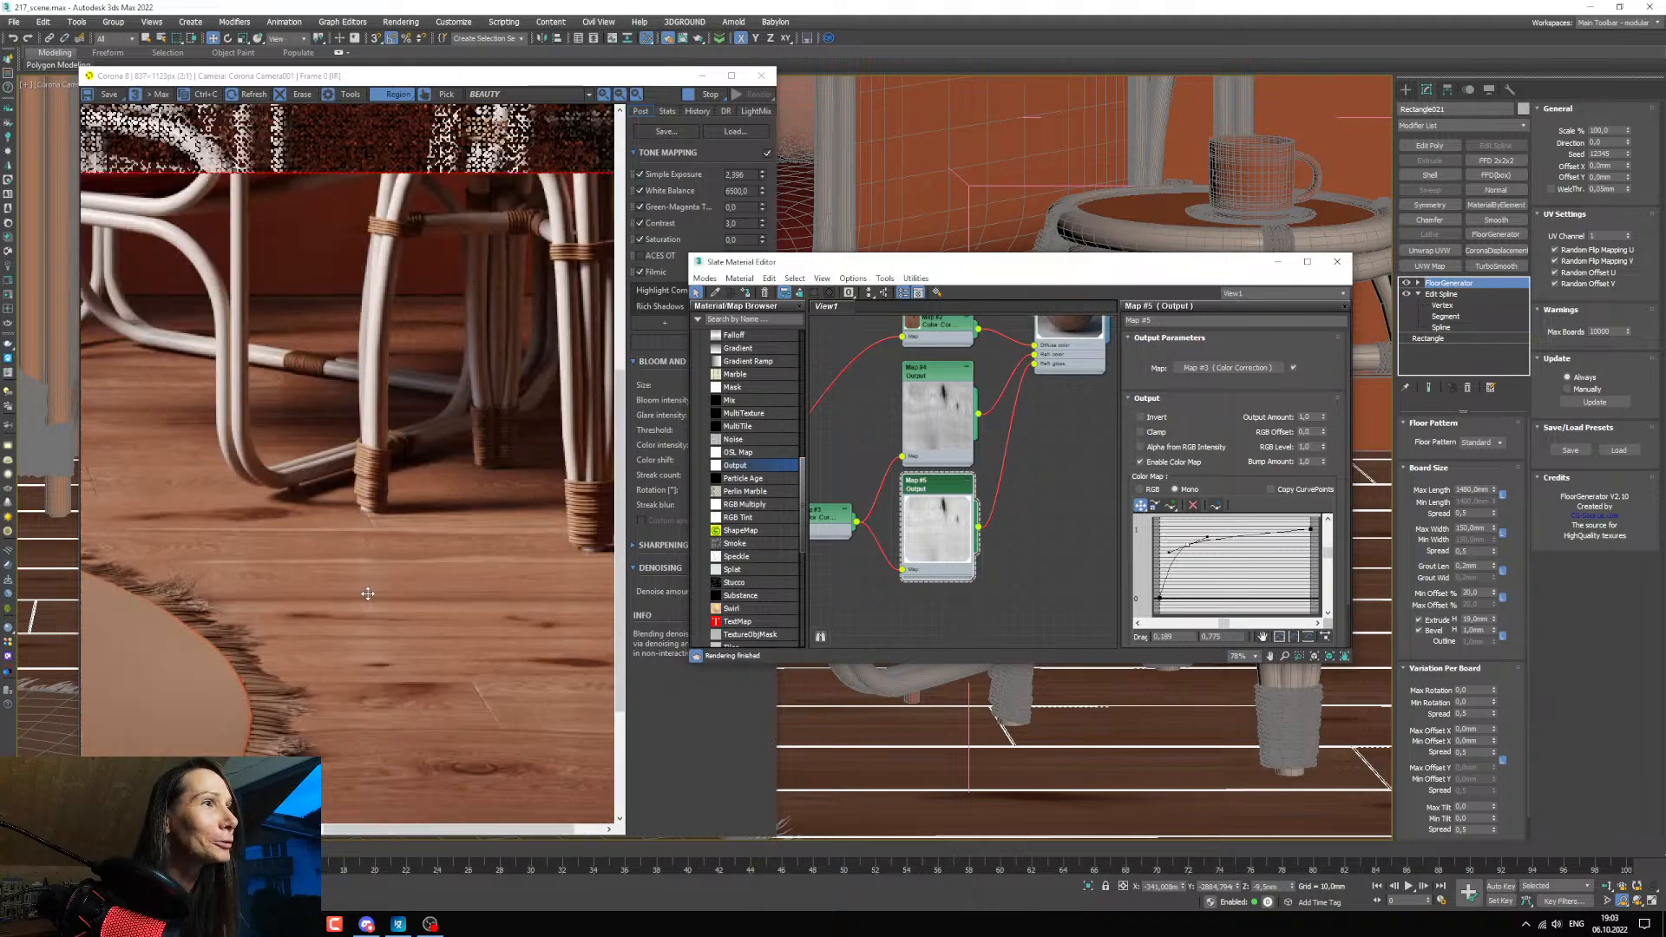
scroll(444, 598, up, 1)
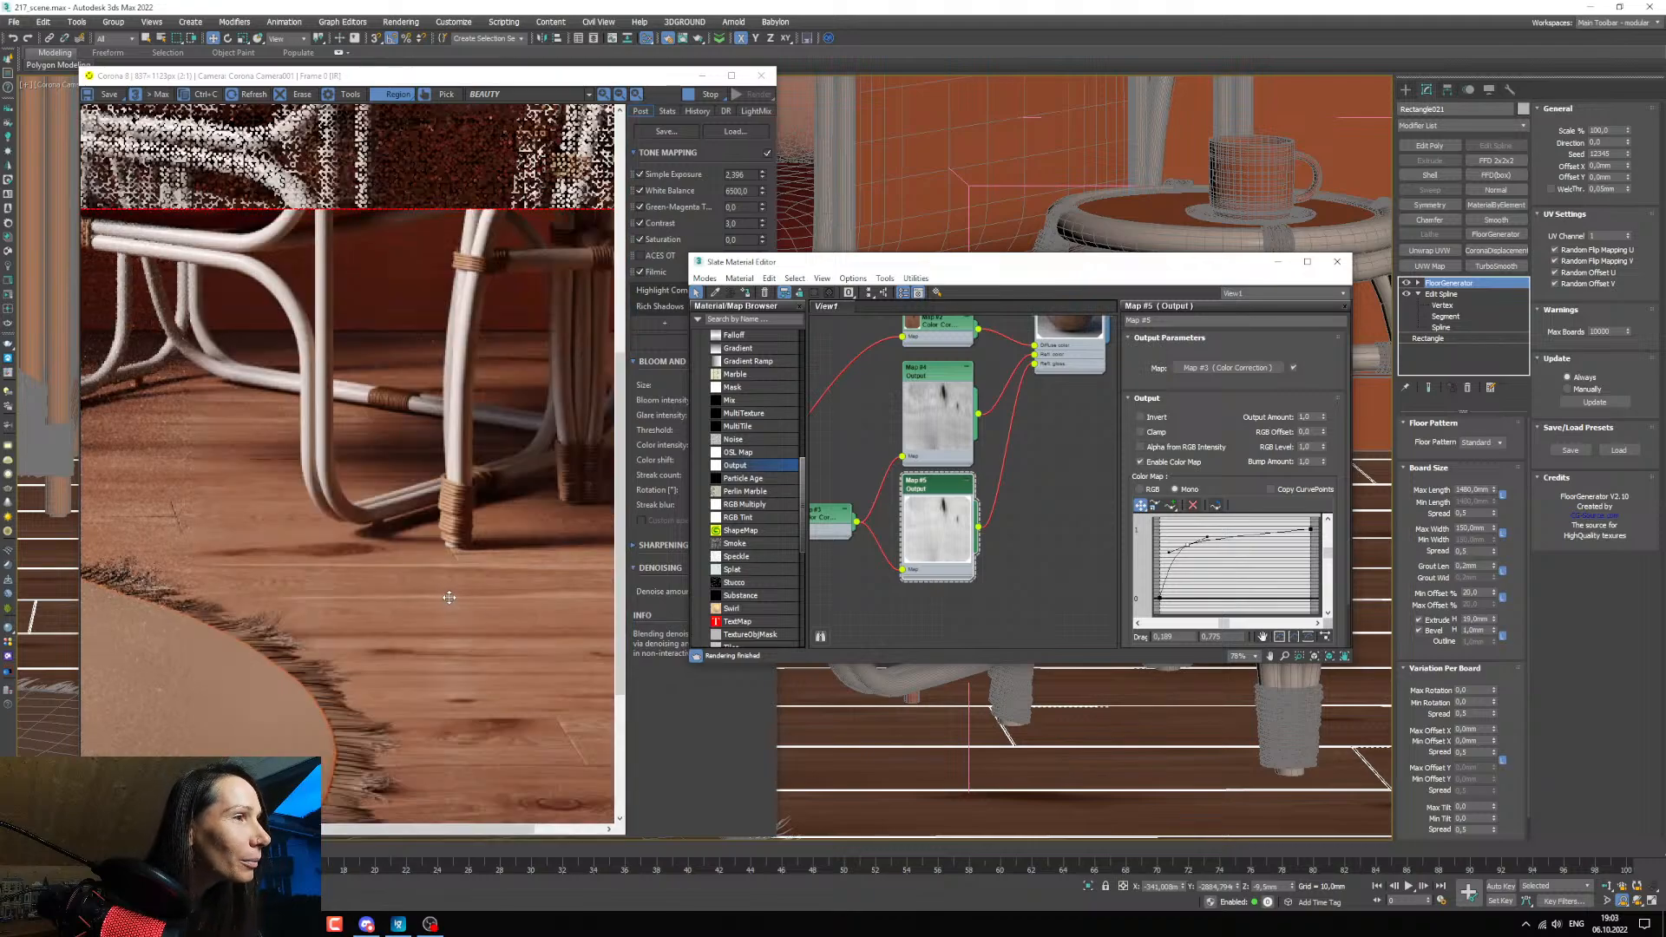
scroll(444, 598, down, 1)
scroll(595, 678, up, 1)
scroll(595, 676, down, 1)
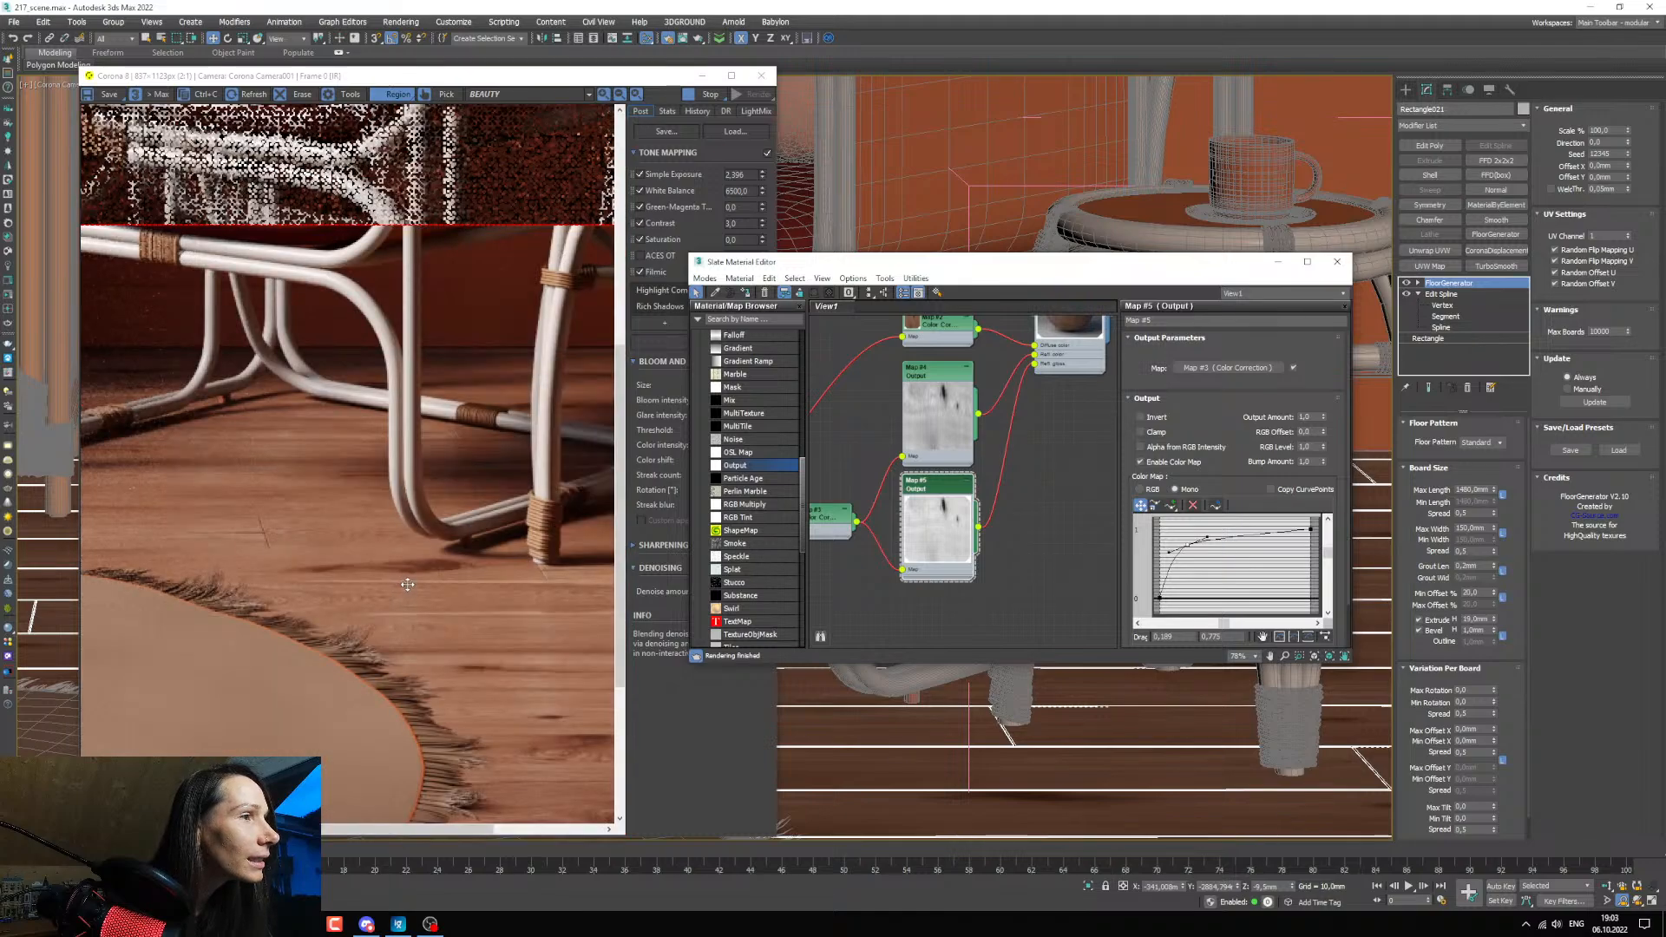
scroll(407, 590, up, 1)
scroll(178, 519, up, 1)
scroll(183, 521, down, 1)
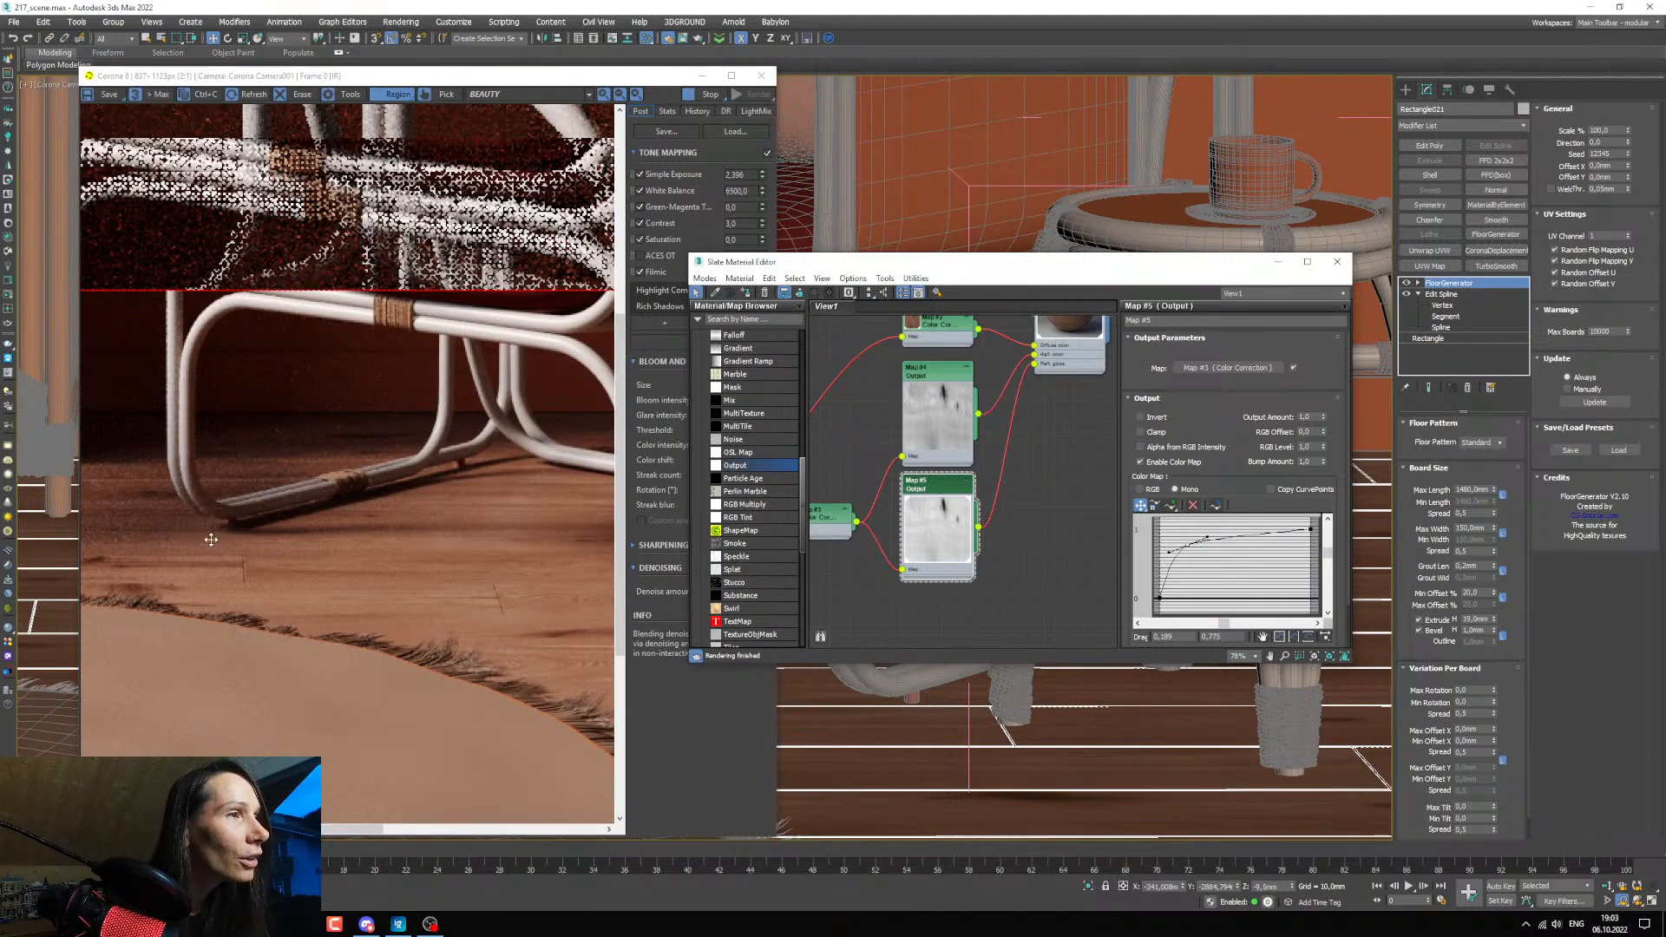
scroll(249, 490, up, 2)
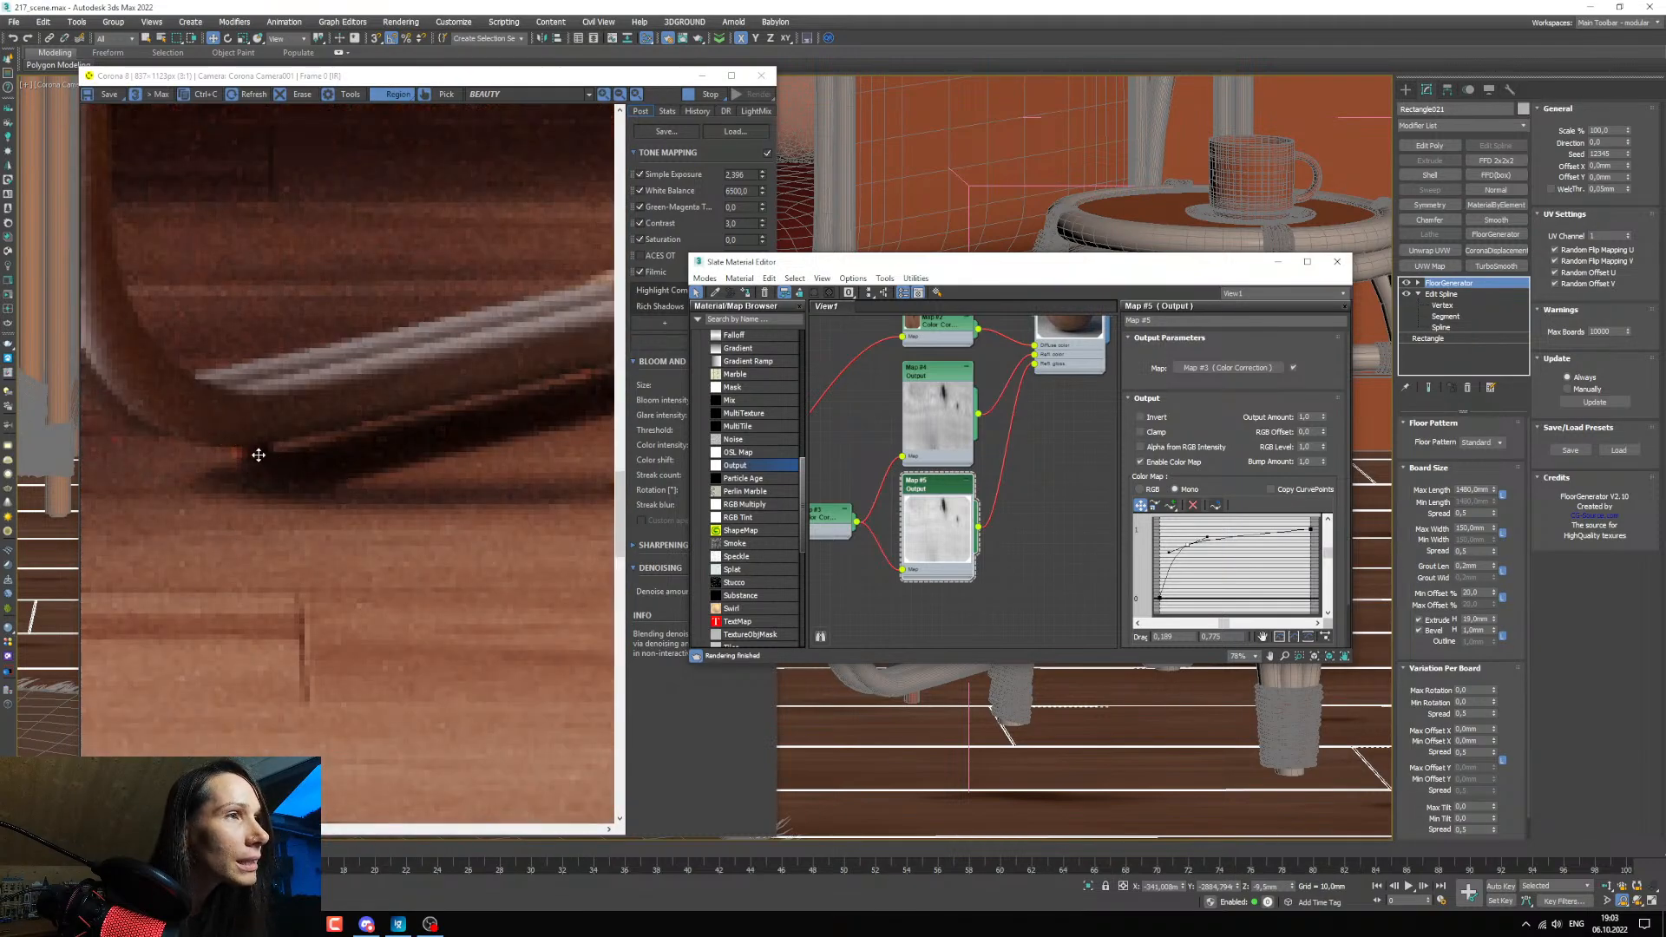
scroll(255, 462, down, 1)
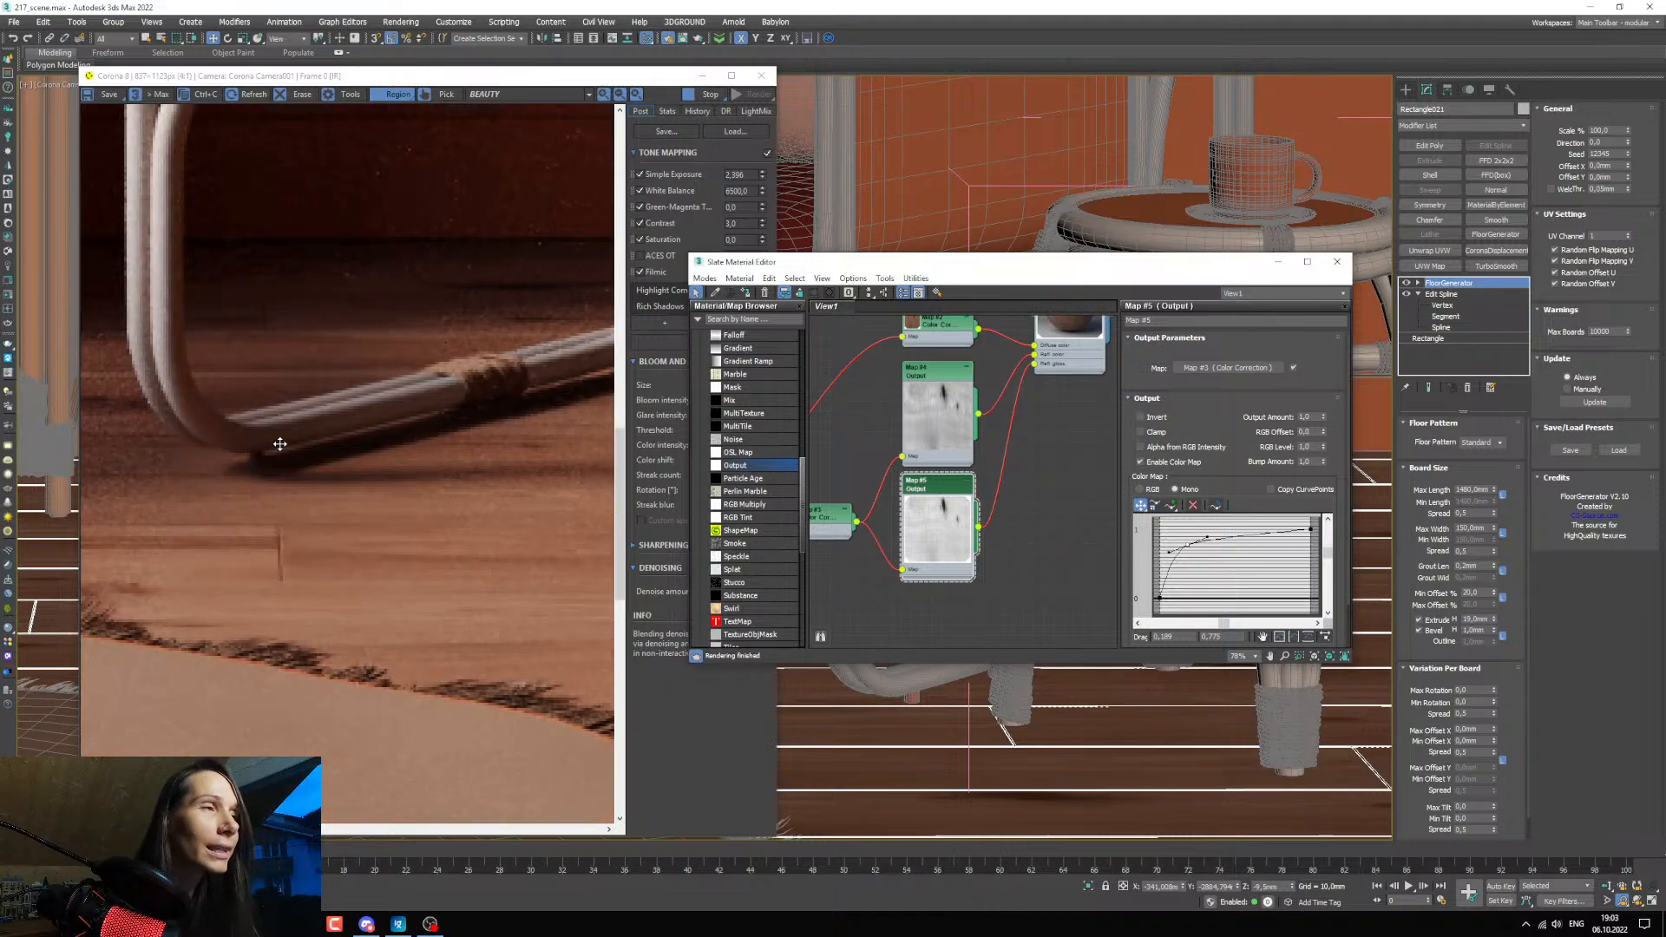
Minimize the Slate Material Editor and select the small foot piece beneath the armchair's curved frame in the viewport.
scroll(857, 535, down, 6)
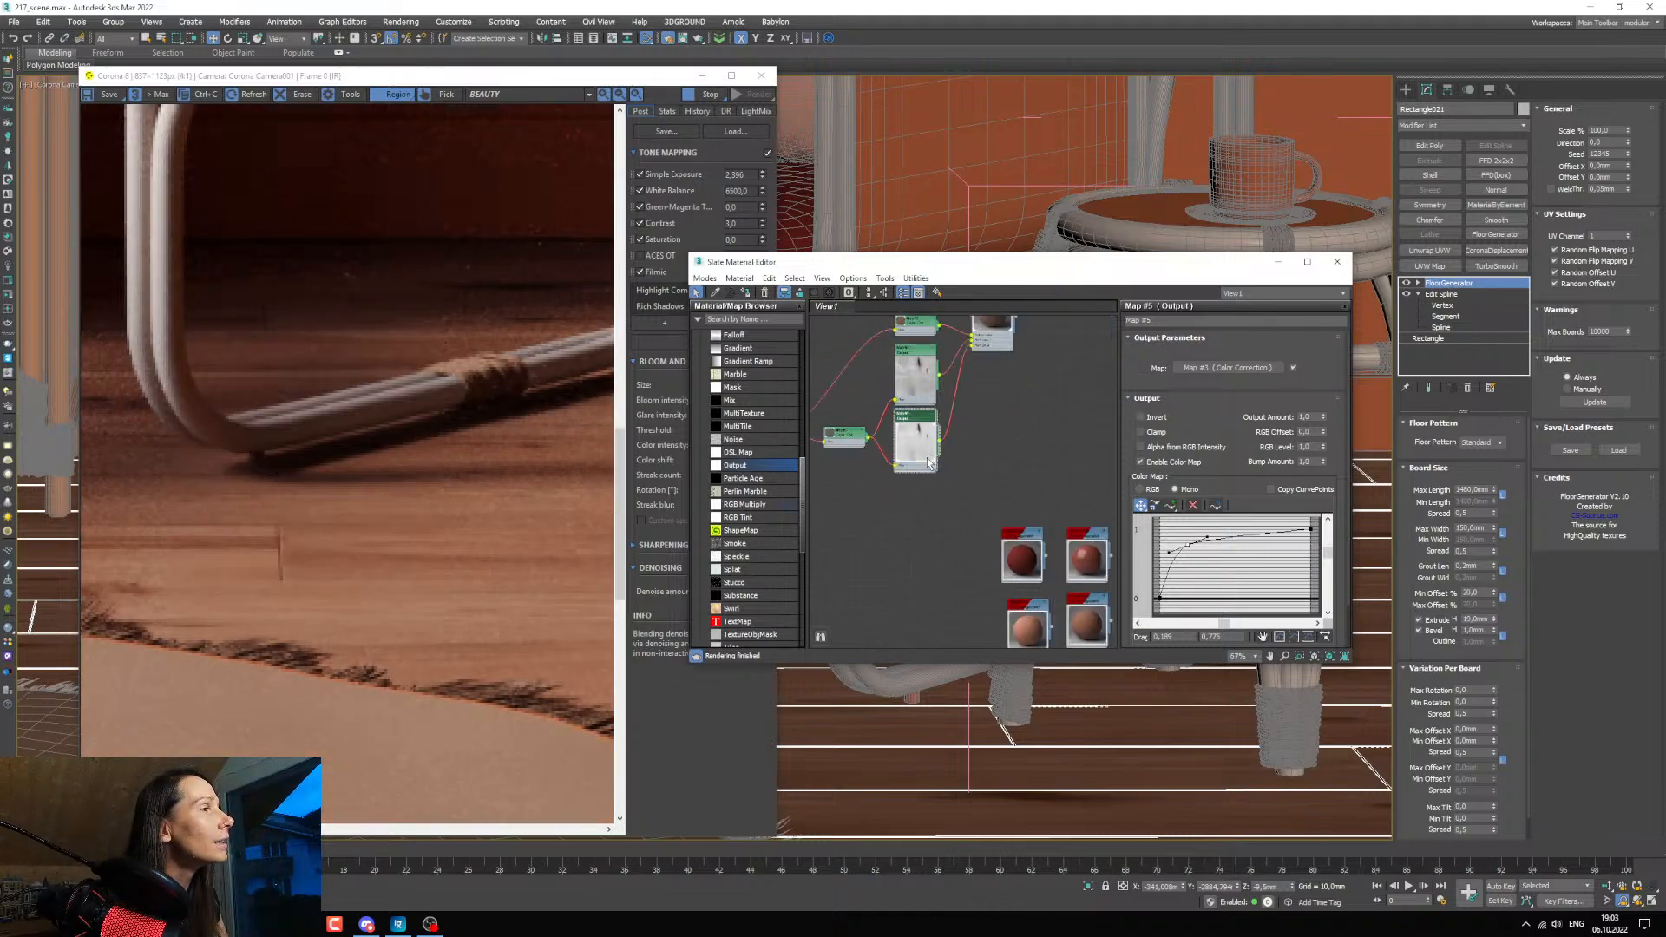
drag(787, 265, 338, 256)
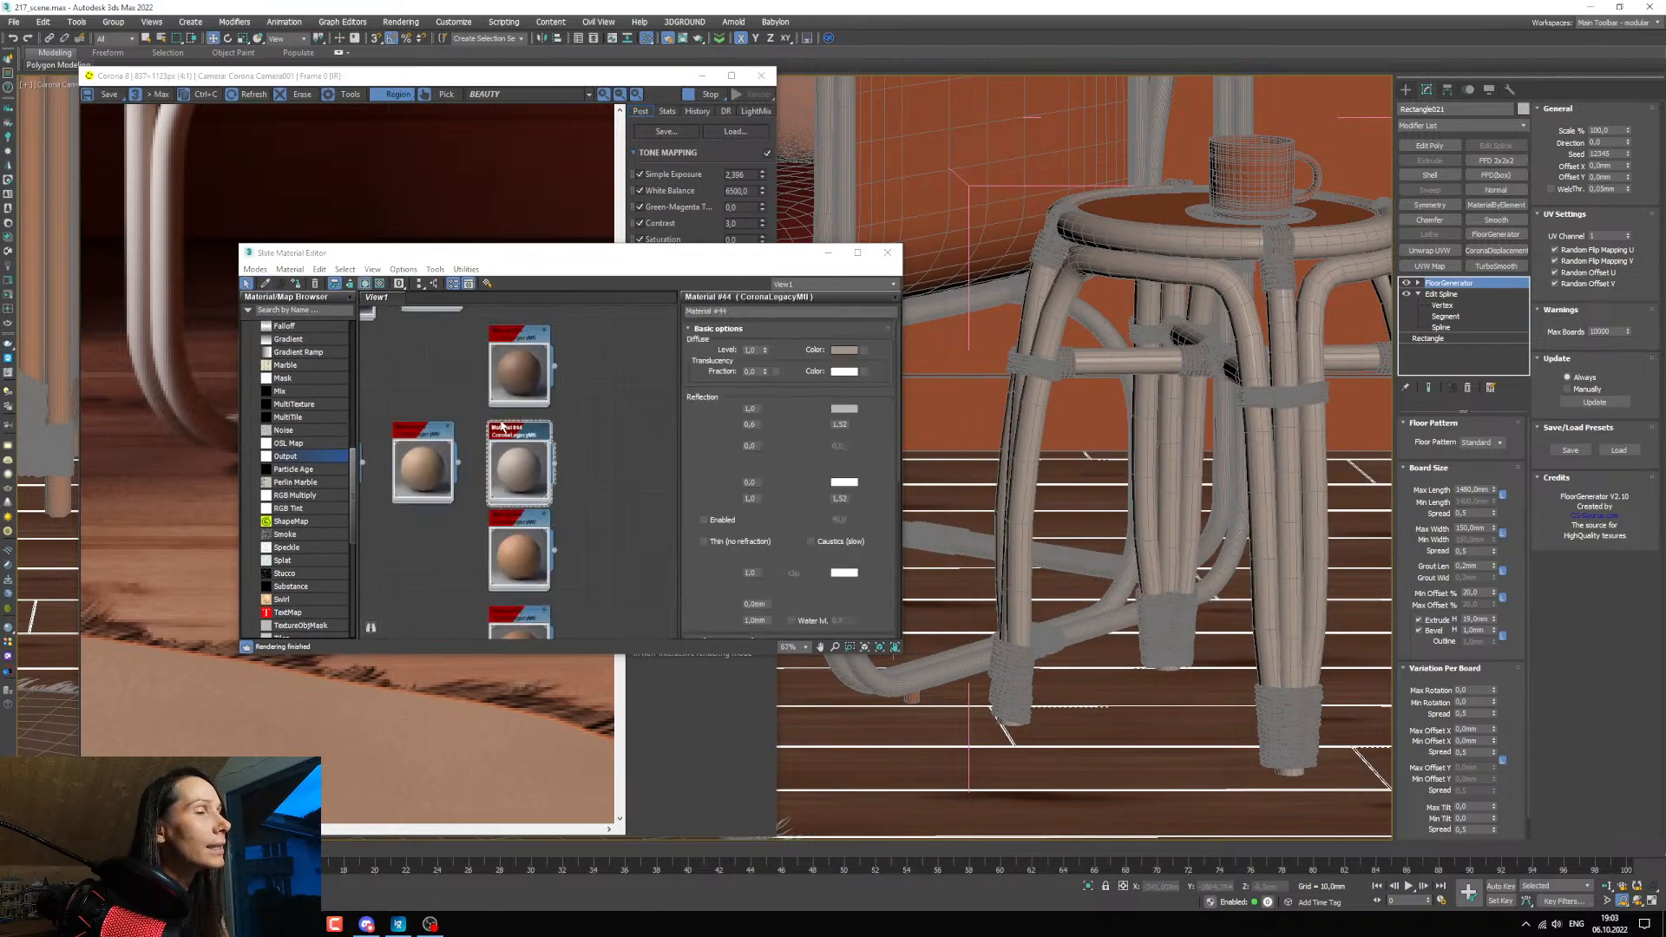
click(828, 252)
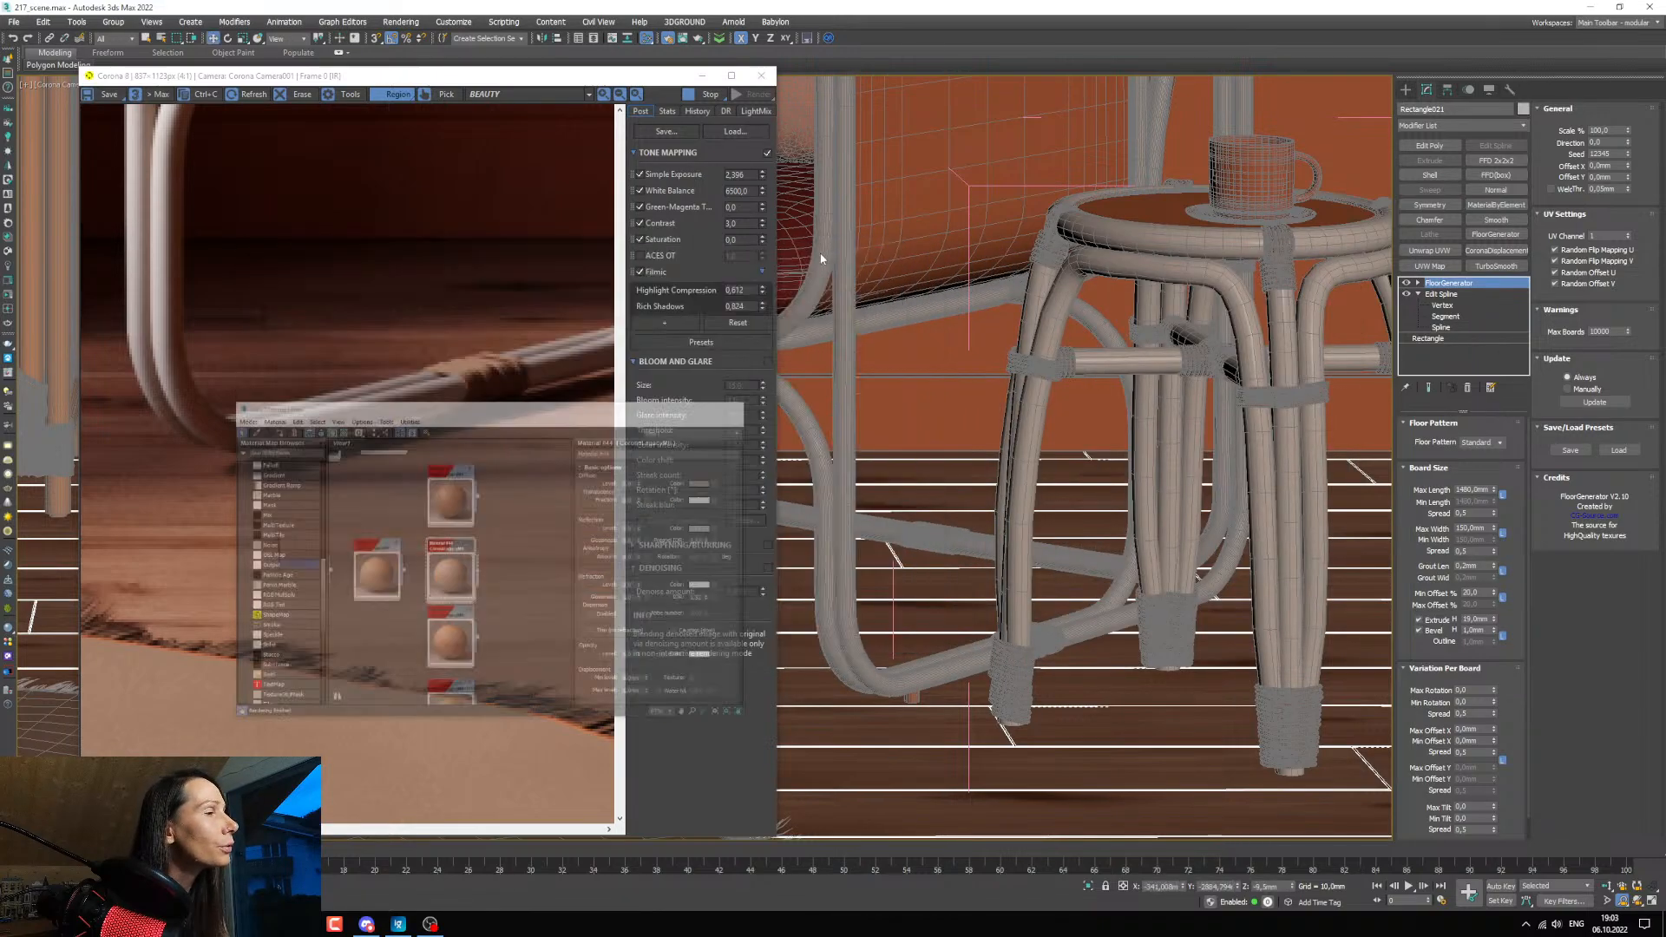
click(913, 698)
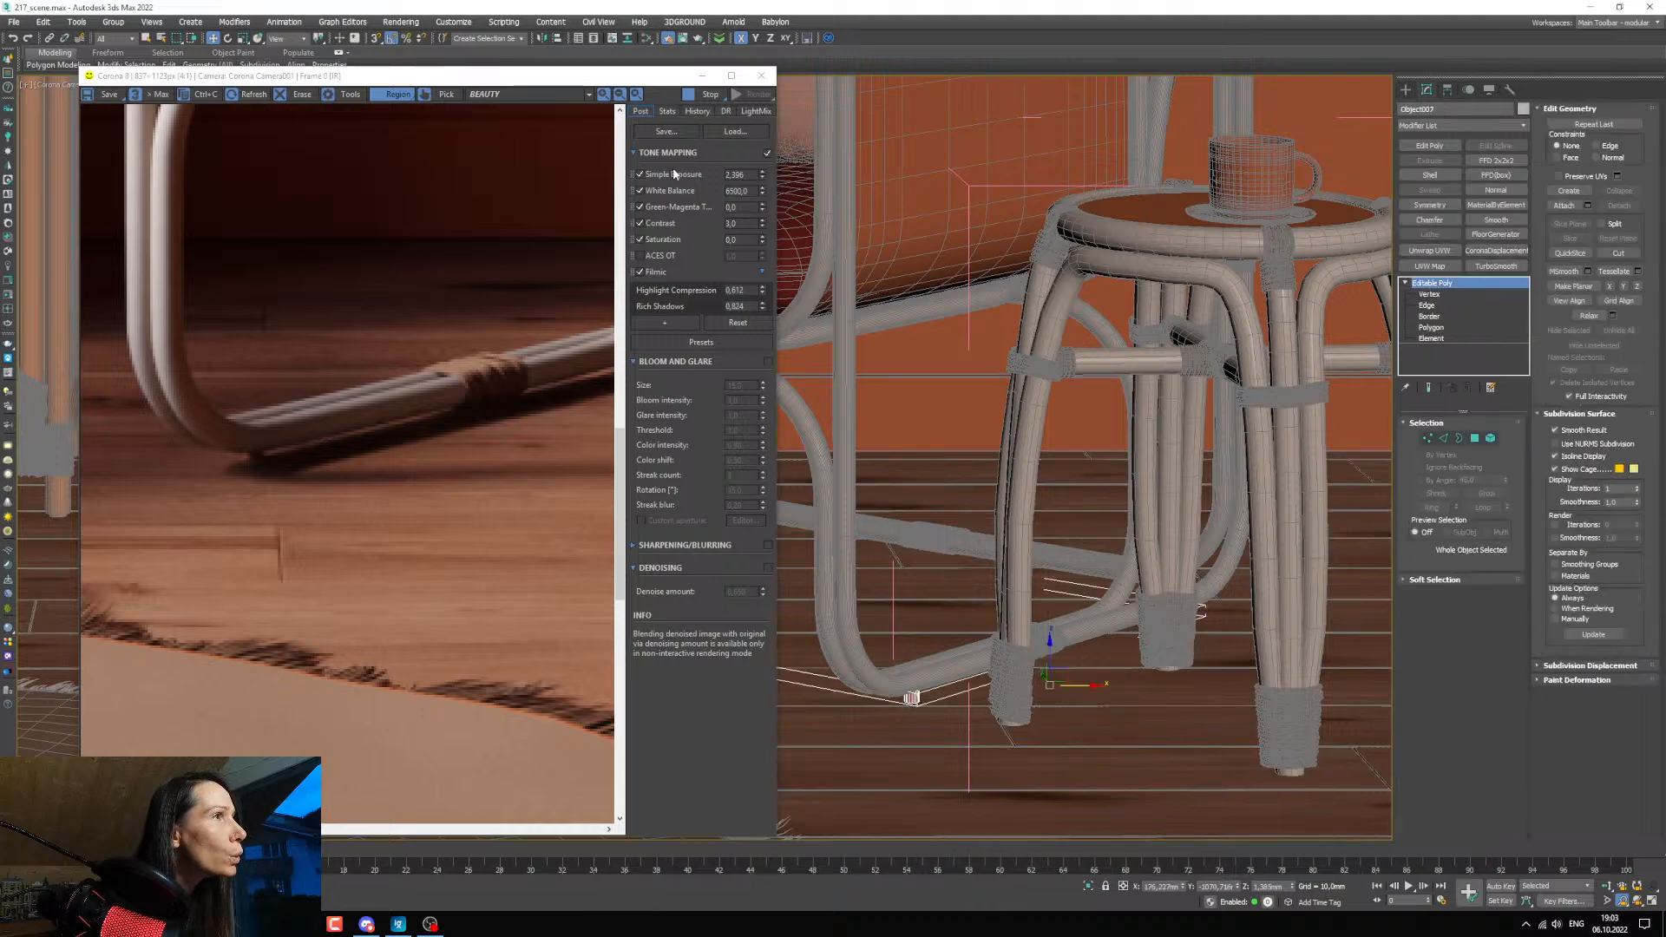
Return the viewport to the Corona camera and place the zoomed-out render window beside it, with the Slate Material Editor minimized.
drag(624, 80, 844, 118)
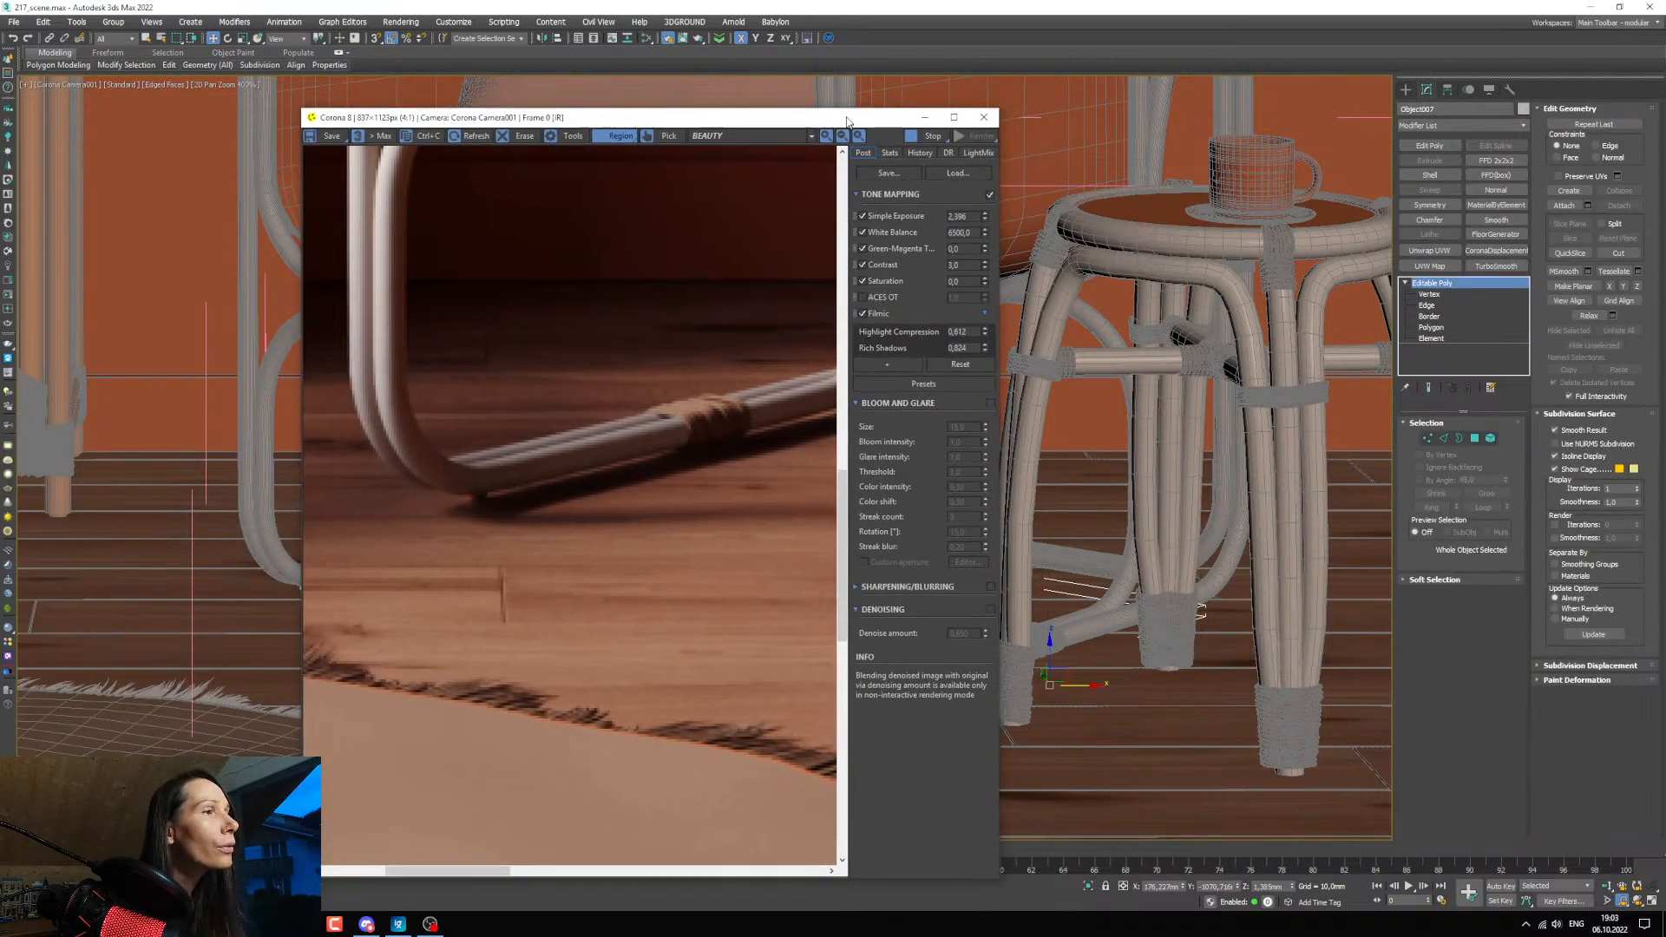
key(m)
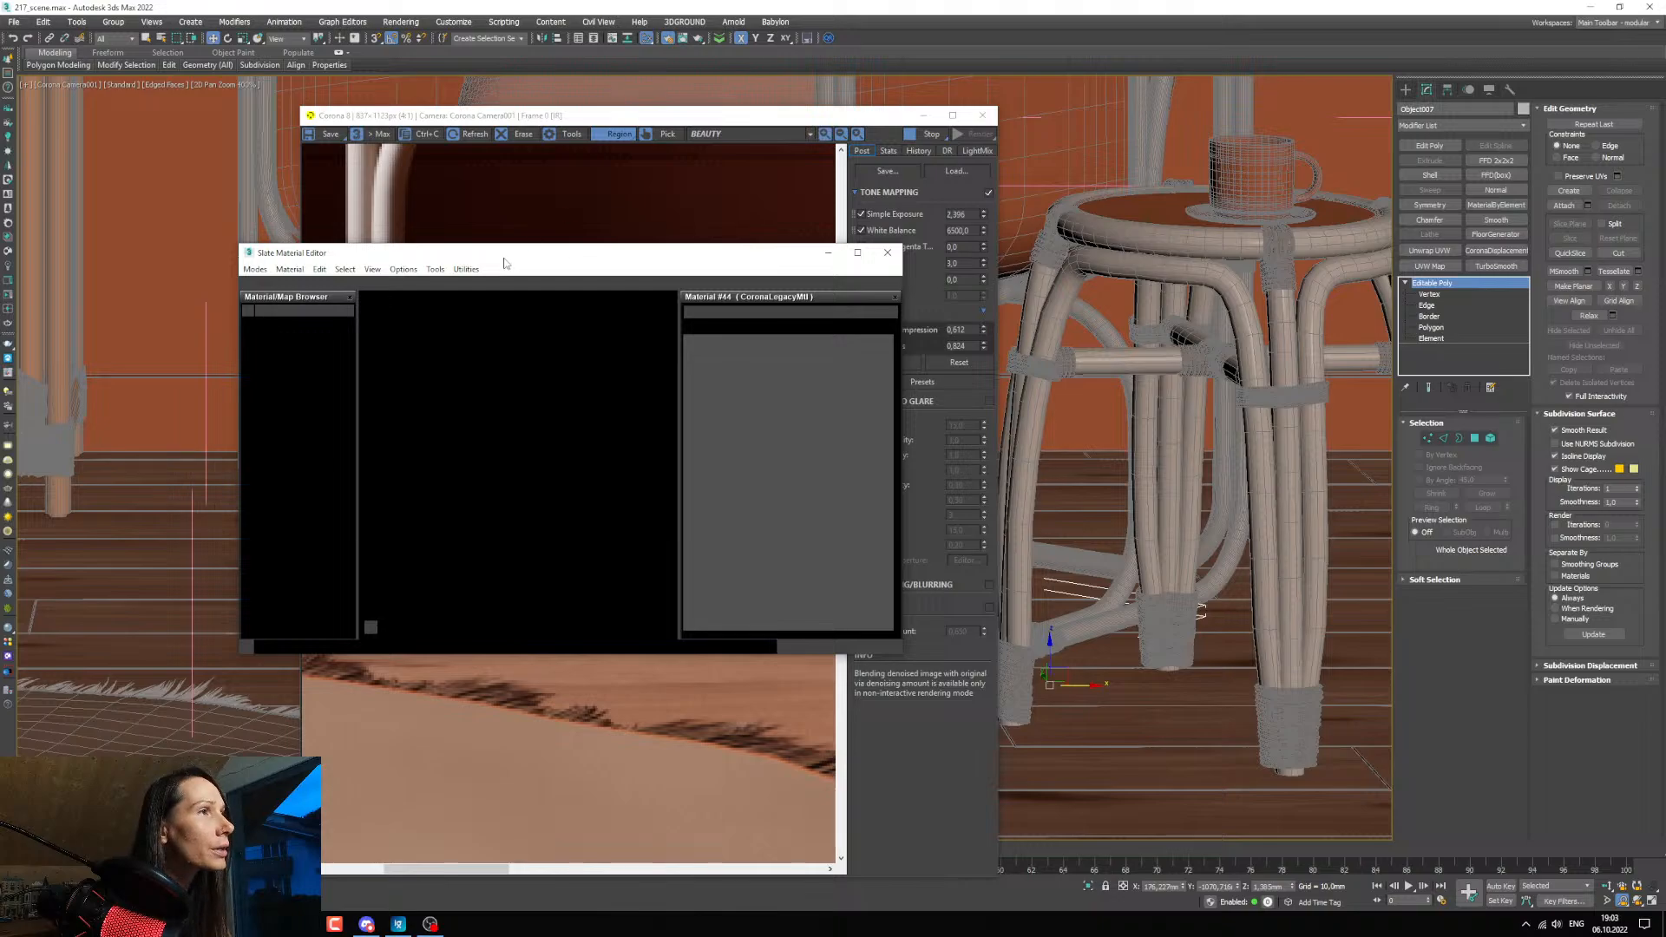
drag(504, 263, 1135, 351)
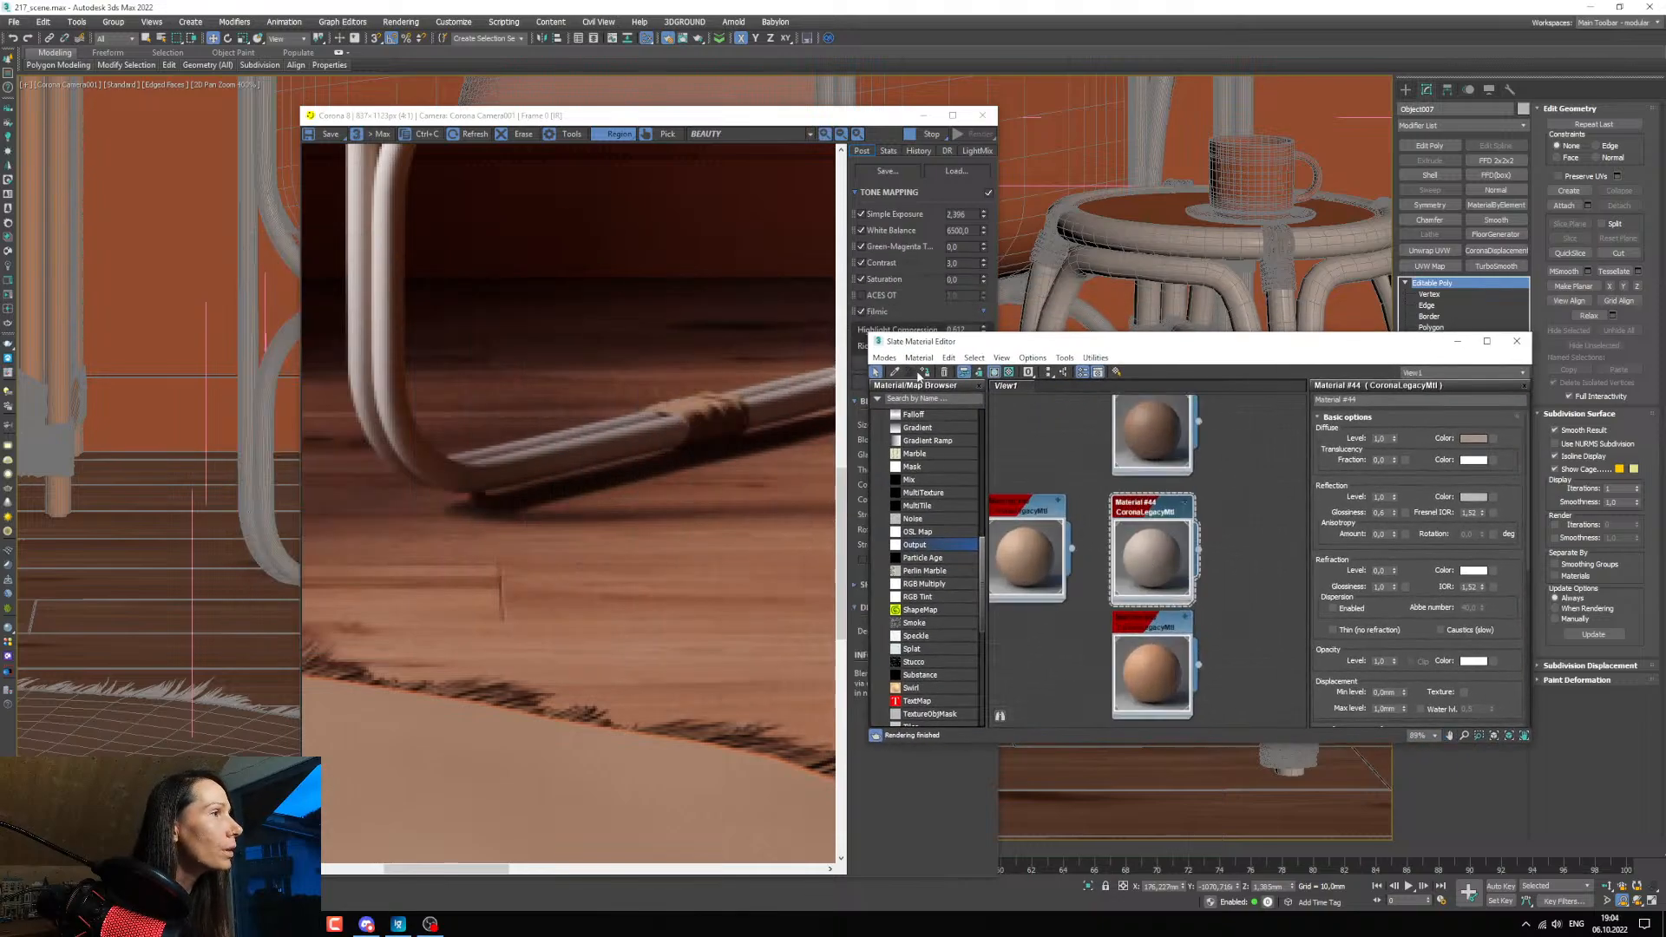
scroll(495, 494, down, 4)
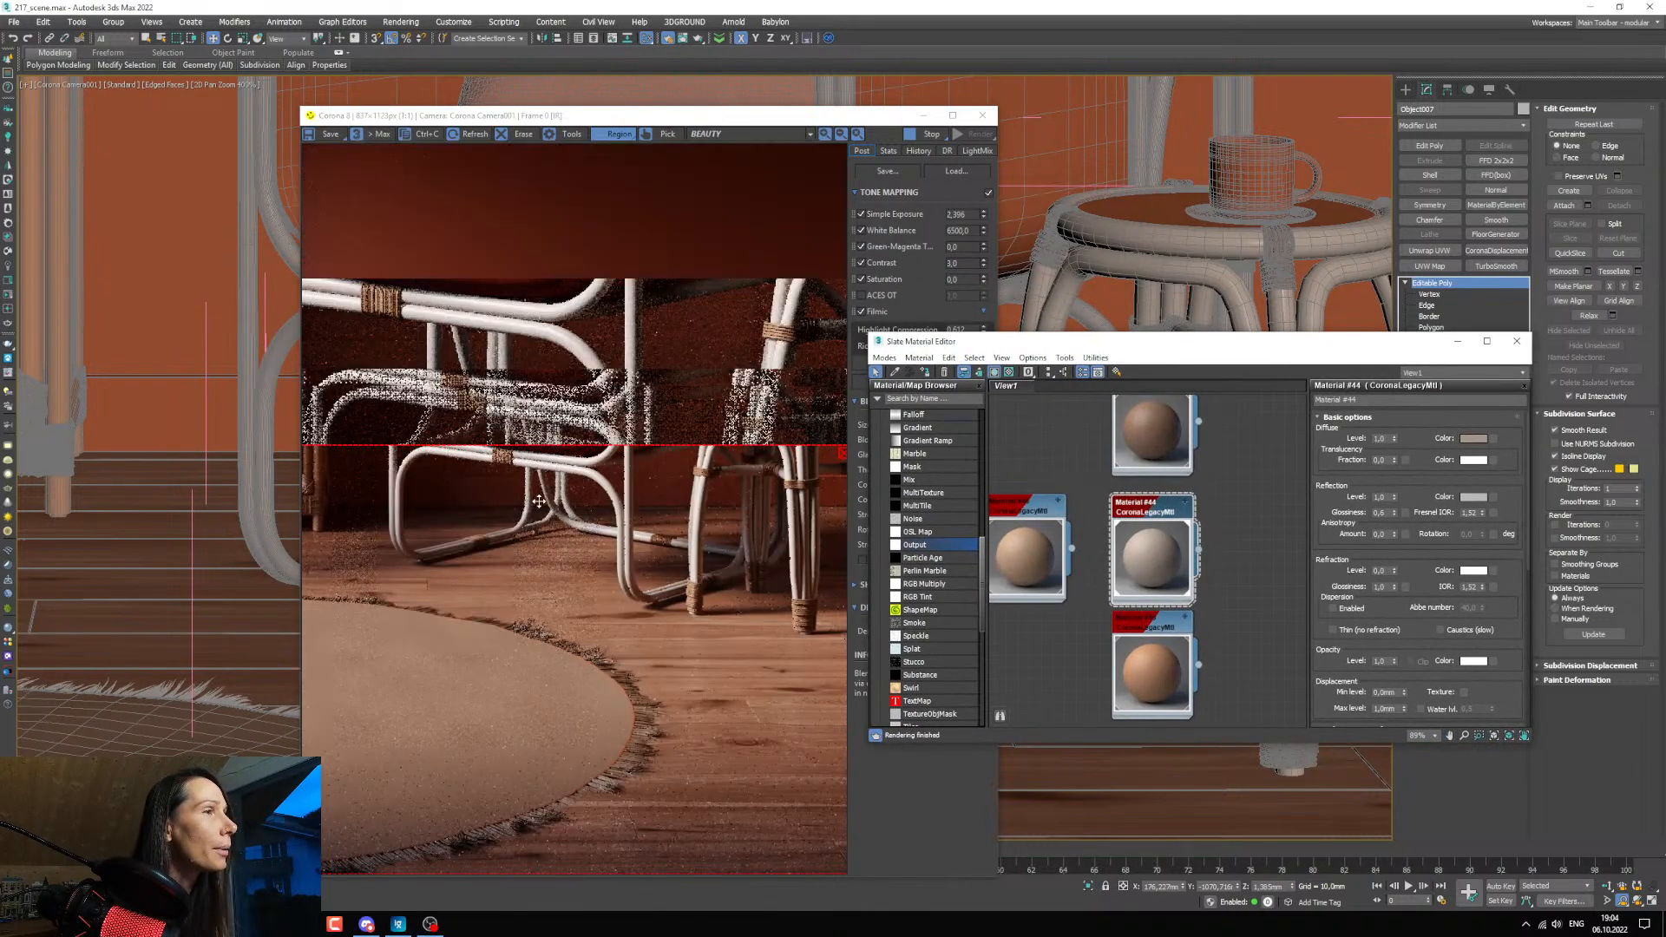
click(1458, 341)
key(c)
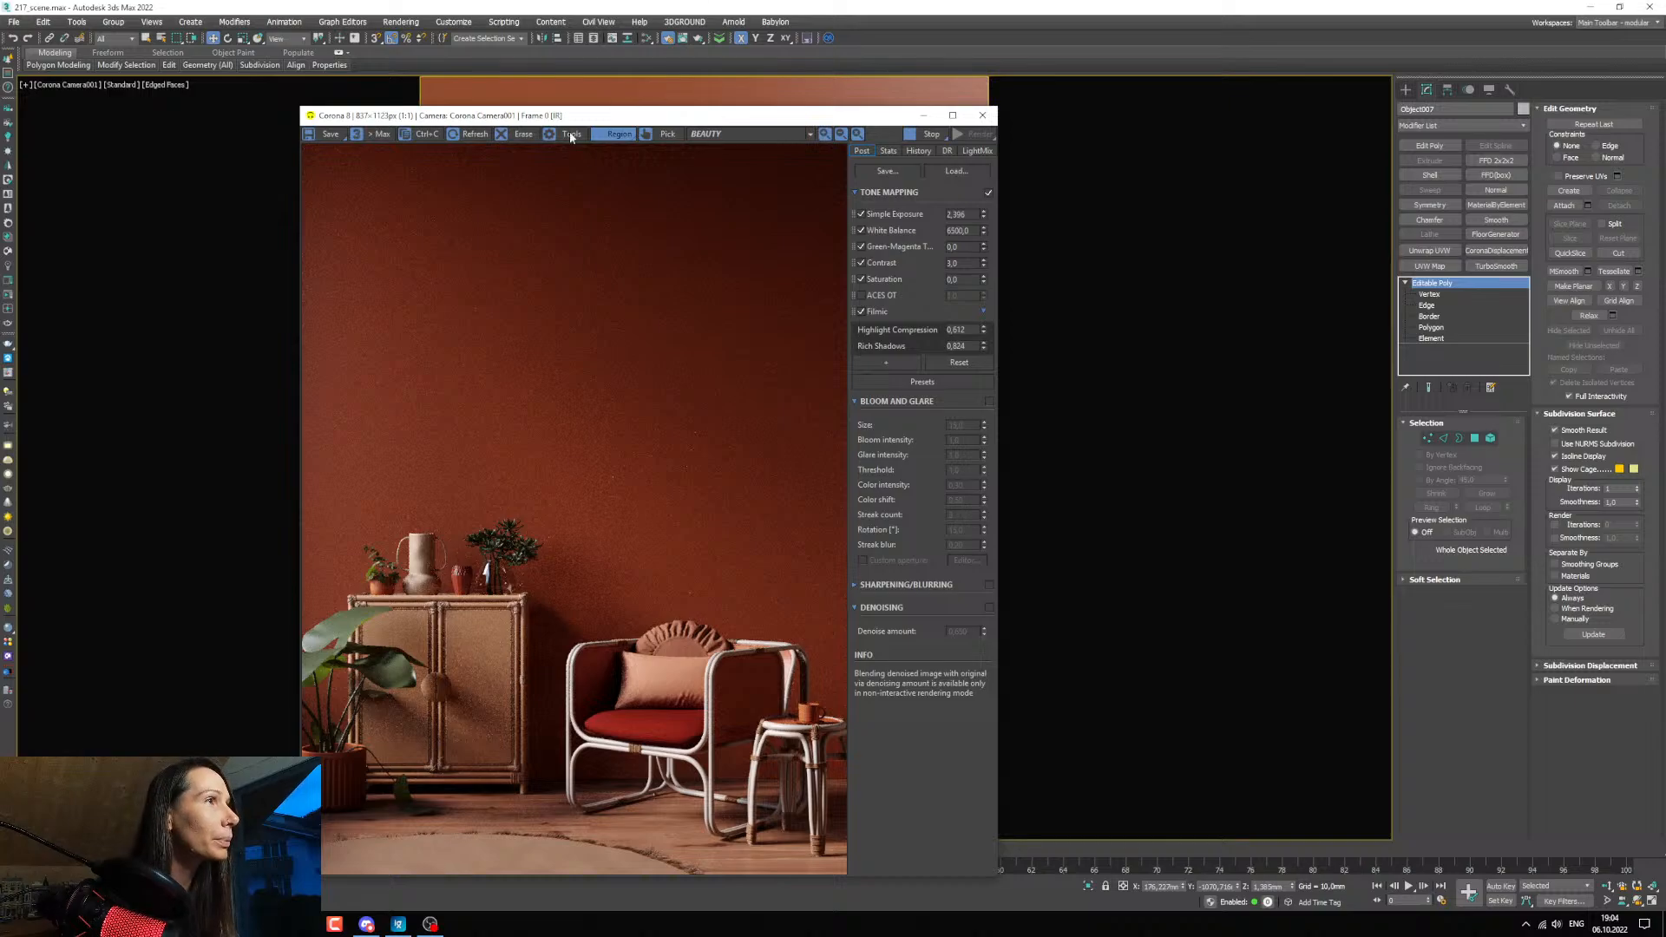
drag(571, 116, 294, 74)
Reopen the Slate Material Editor and move the brown Material #43 node to an empty area beside the other materials.
key(m)
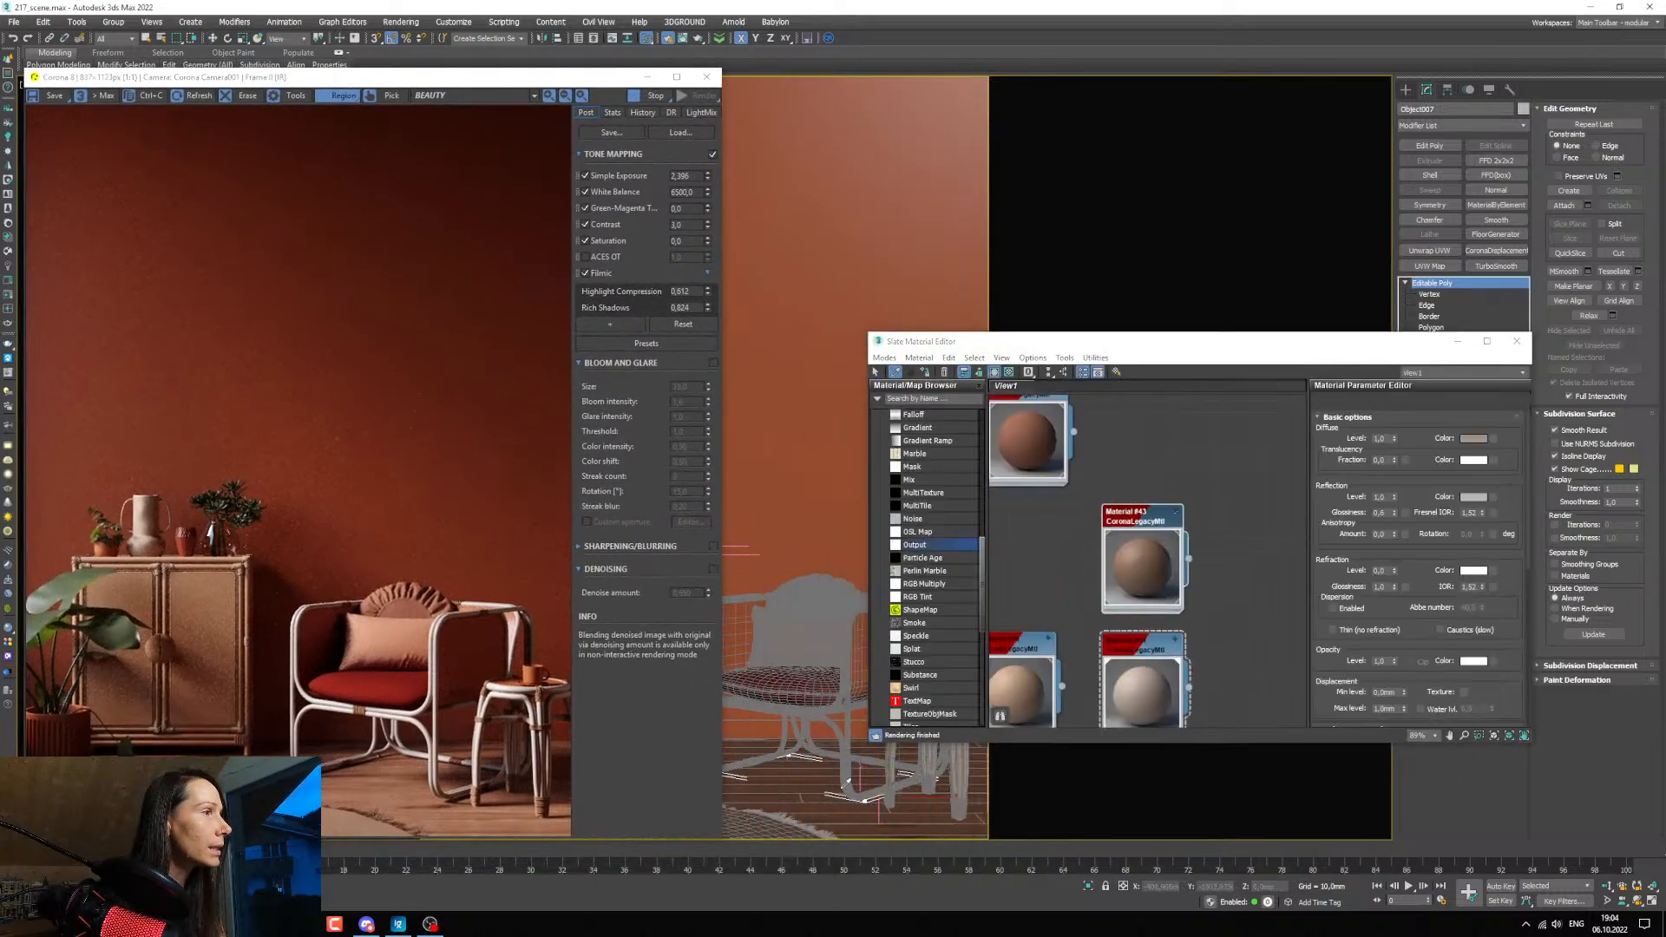
click(1174, 540)
middle_drag(1210, 581, 1183, 533)
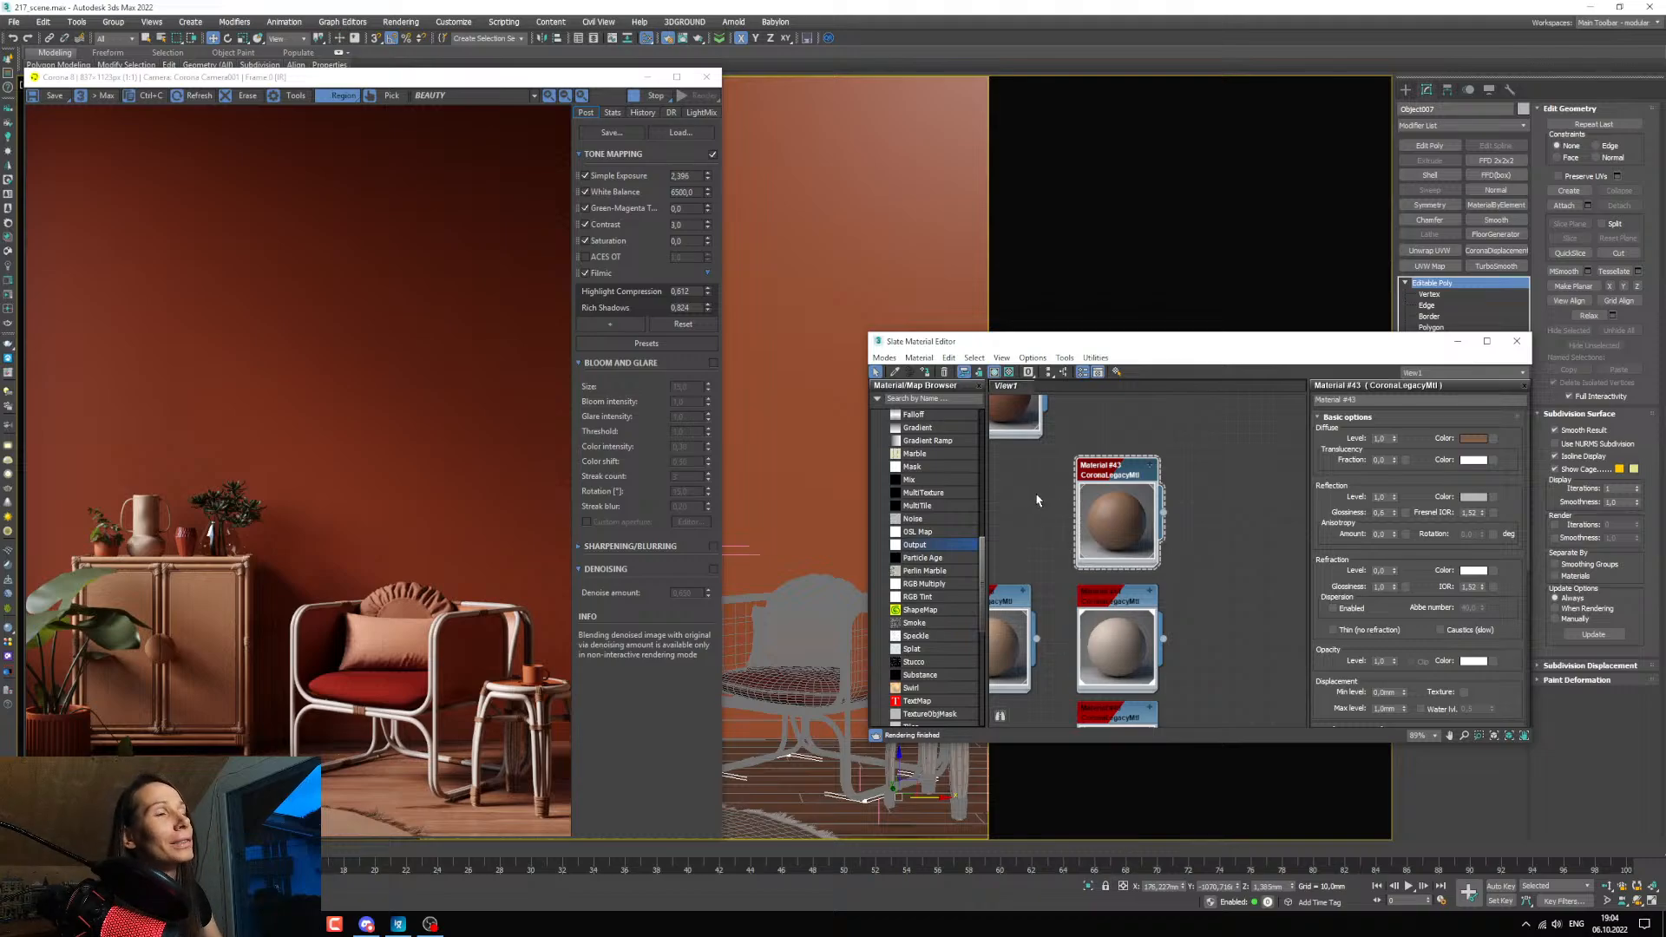
scroll(1084, 526, down, 8)
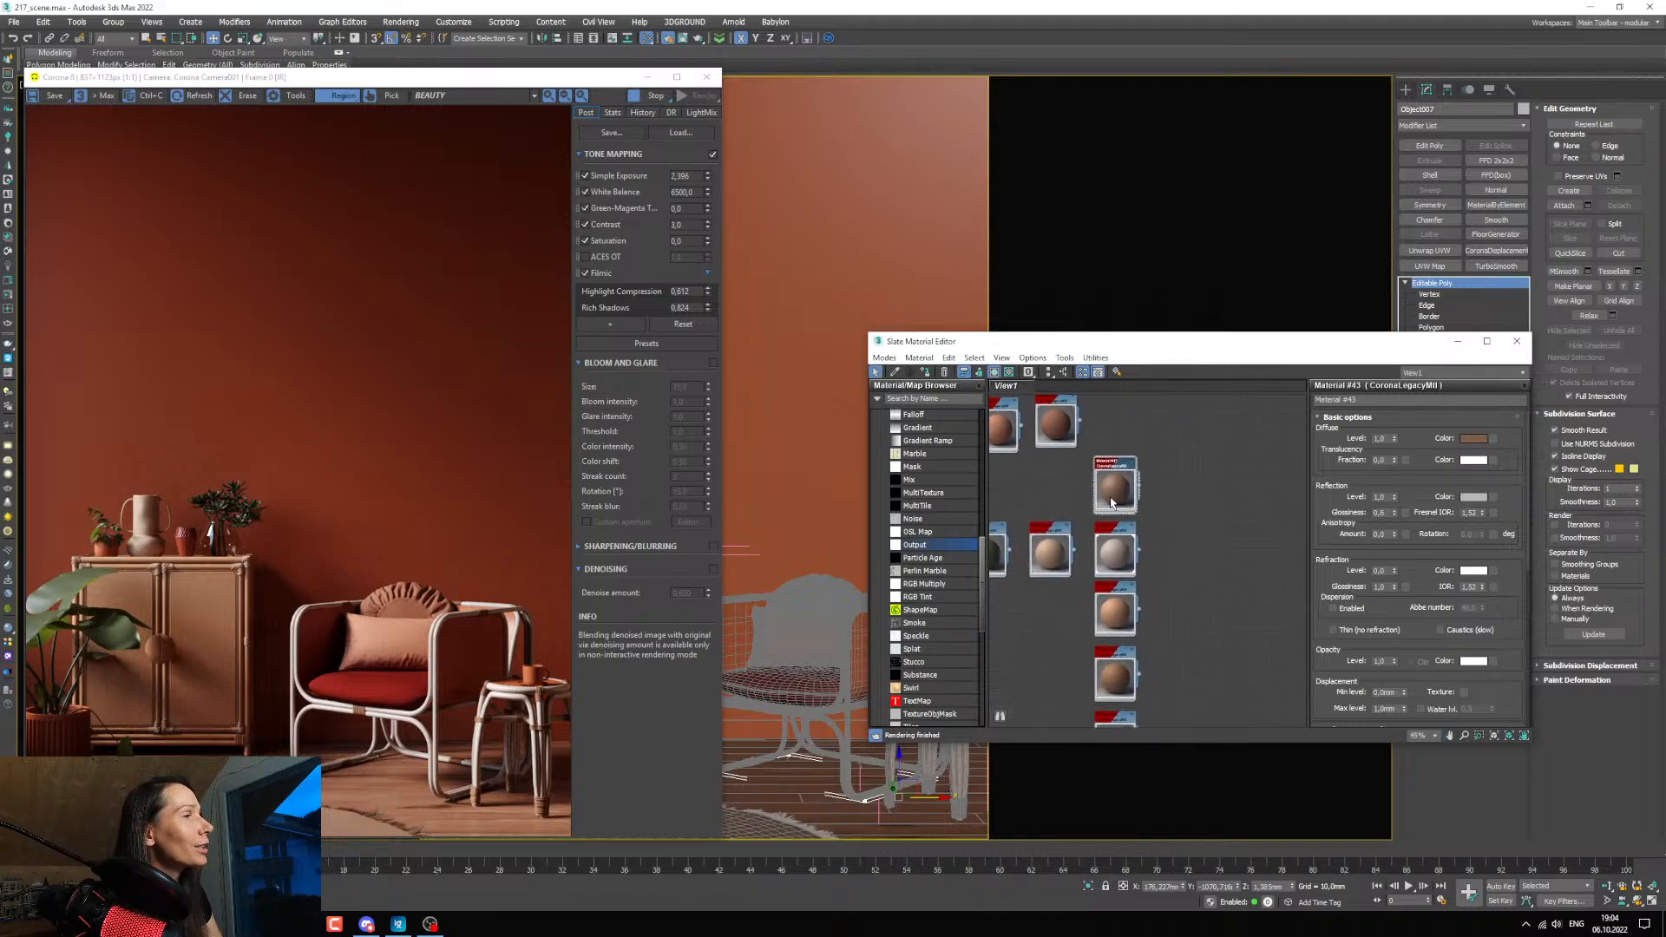
scroll(1117, 526, up, 2)
middle_drag(1141, 515, 1248, 590)
scroll(1237, 615, up, 4)
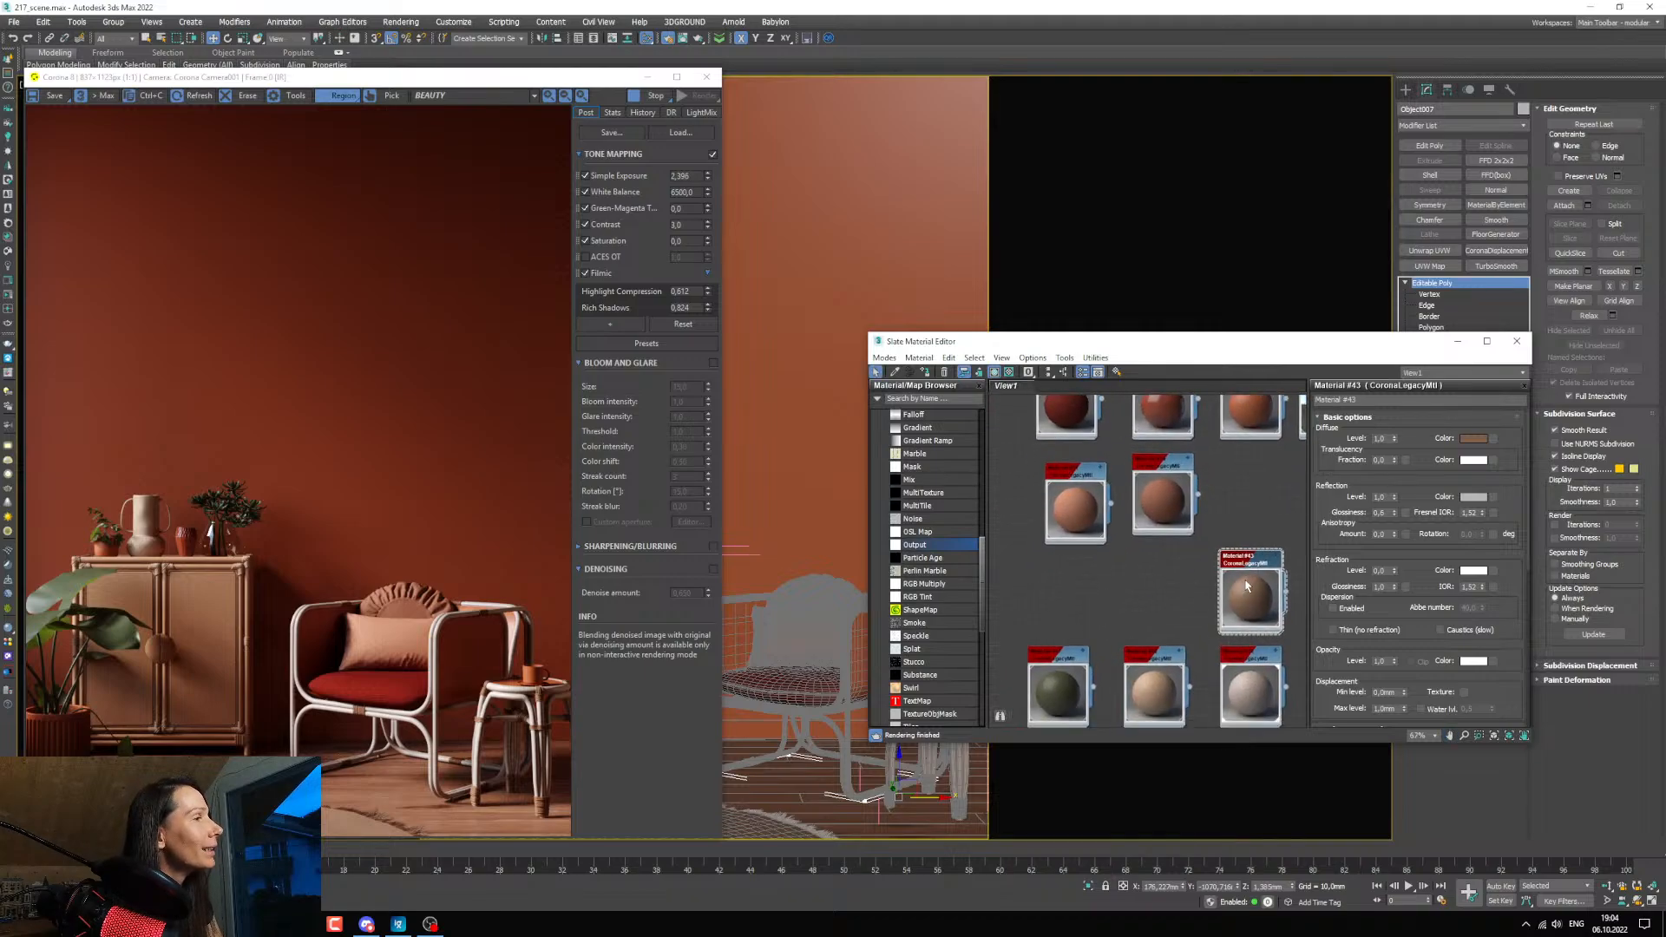
scroll(1250, 590, down, 2)
drag(1254, 589, 1070, 577)
scroll(1121, 569, up, 3)
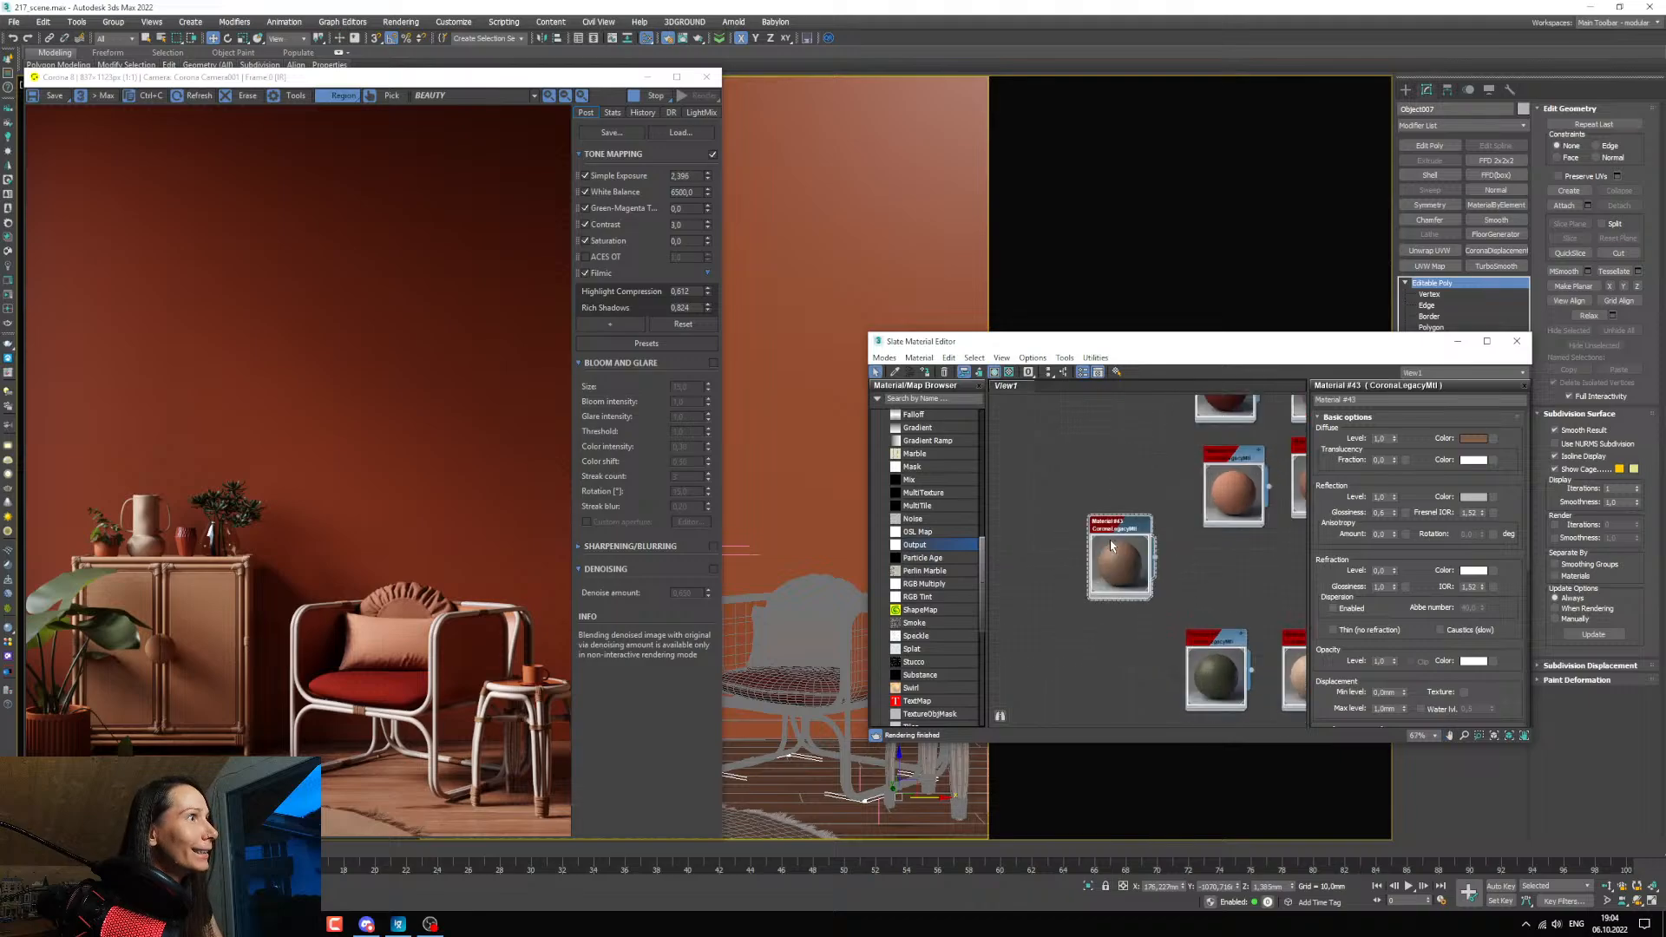
Switch to File Explorer, open the texture folder inside 217 mk, and enlarge the window to show more thumbnails.
mouse_move(303, 923)
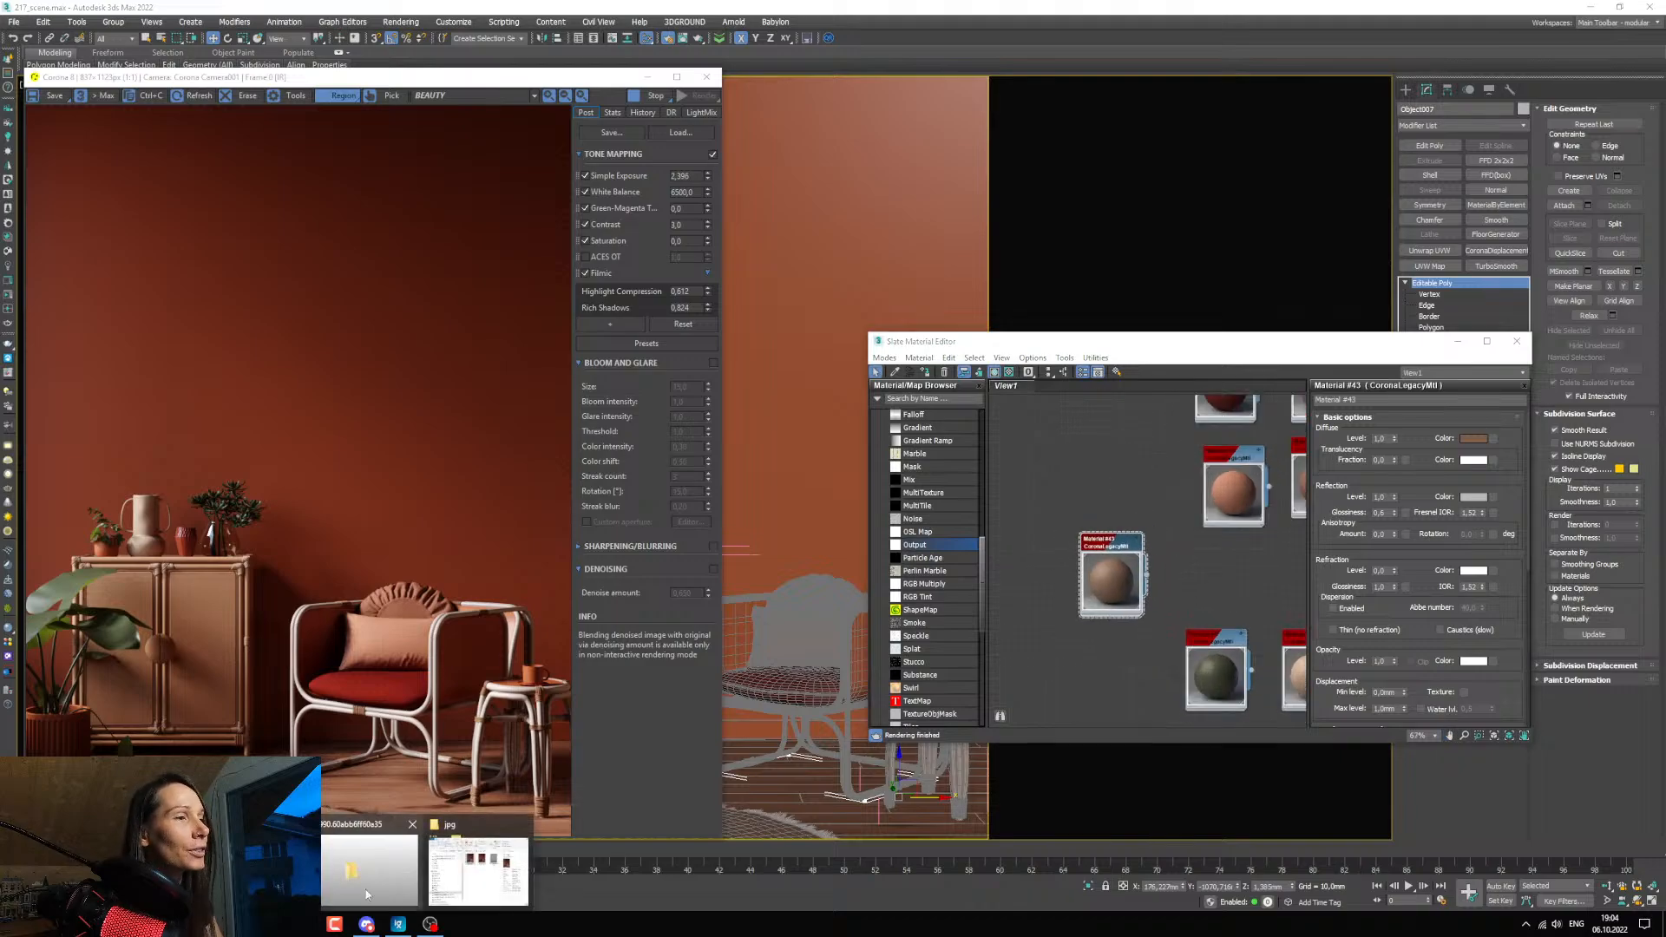
click(469, 868)
click(345, 107)
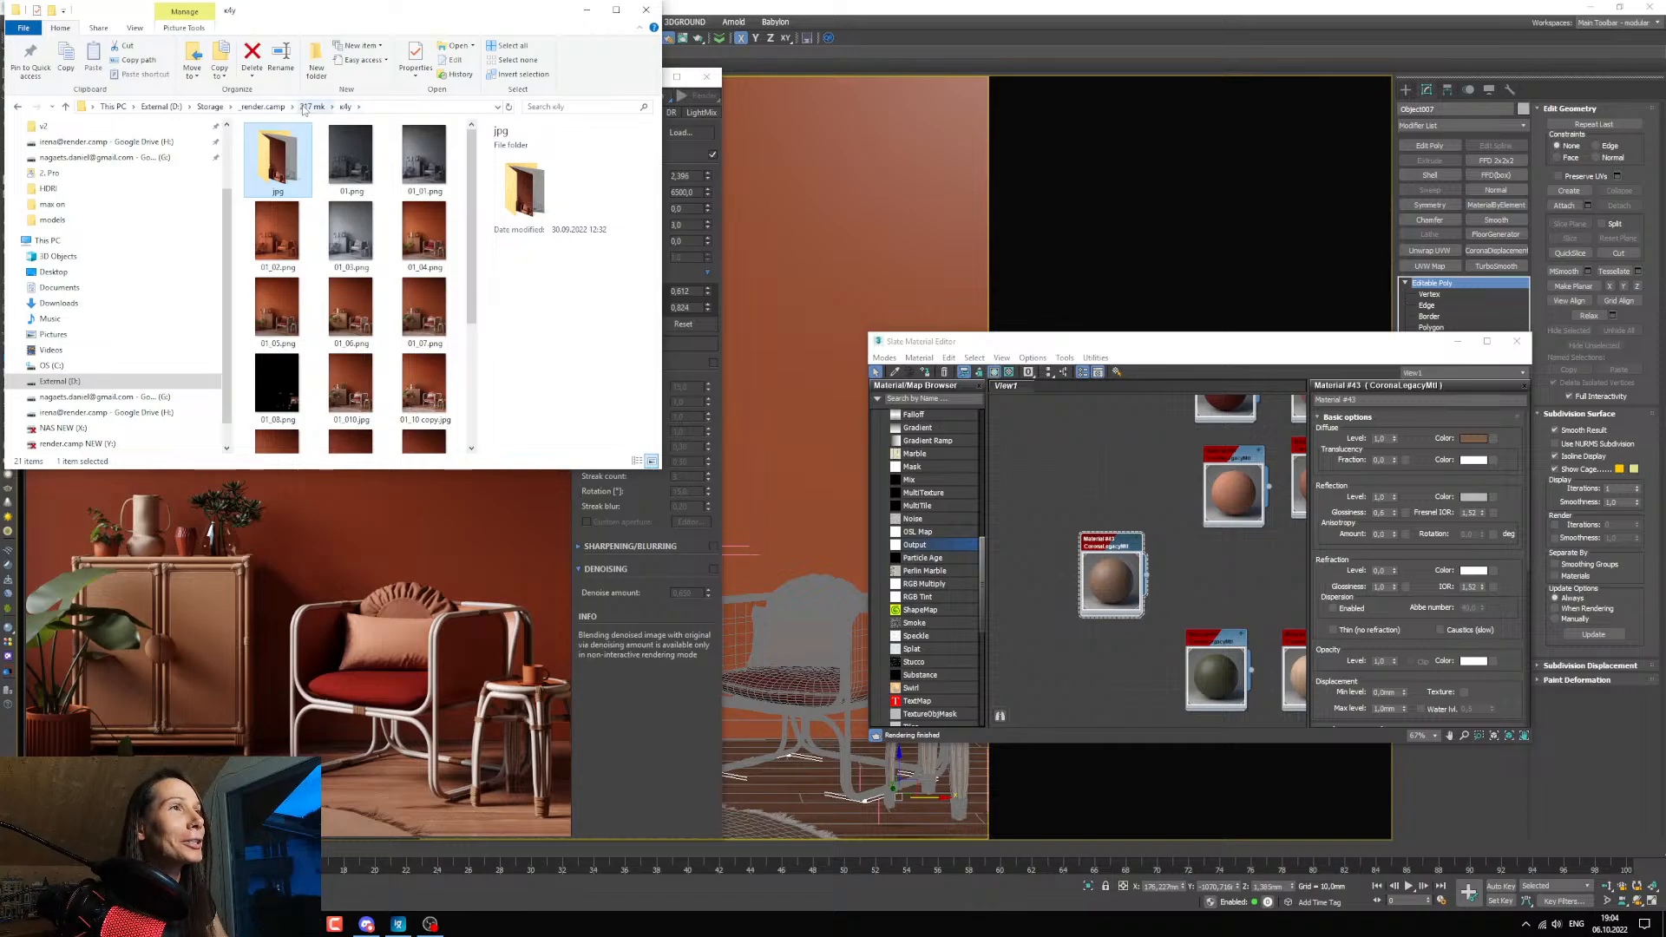
click(312, 106)
double_click(279, 236)
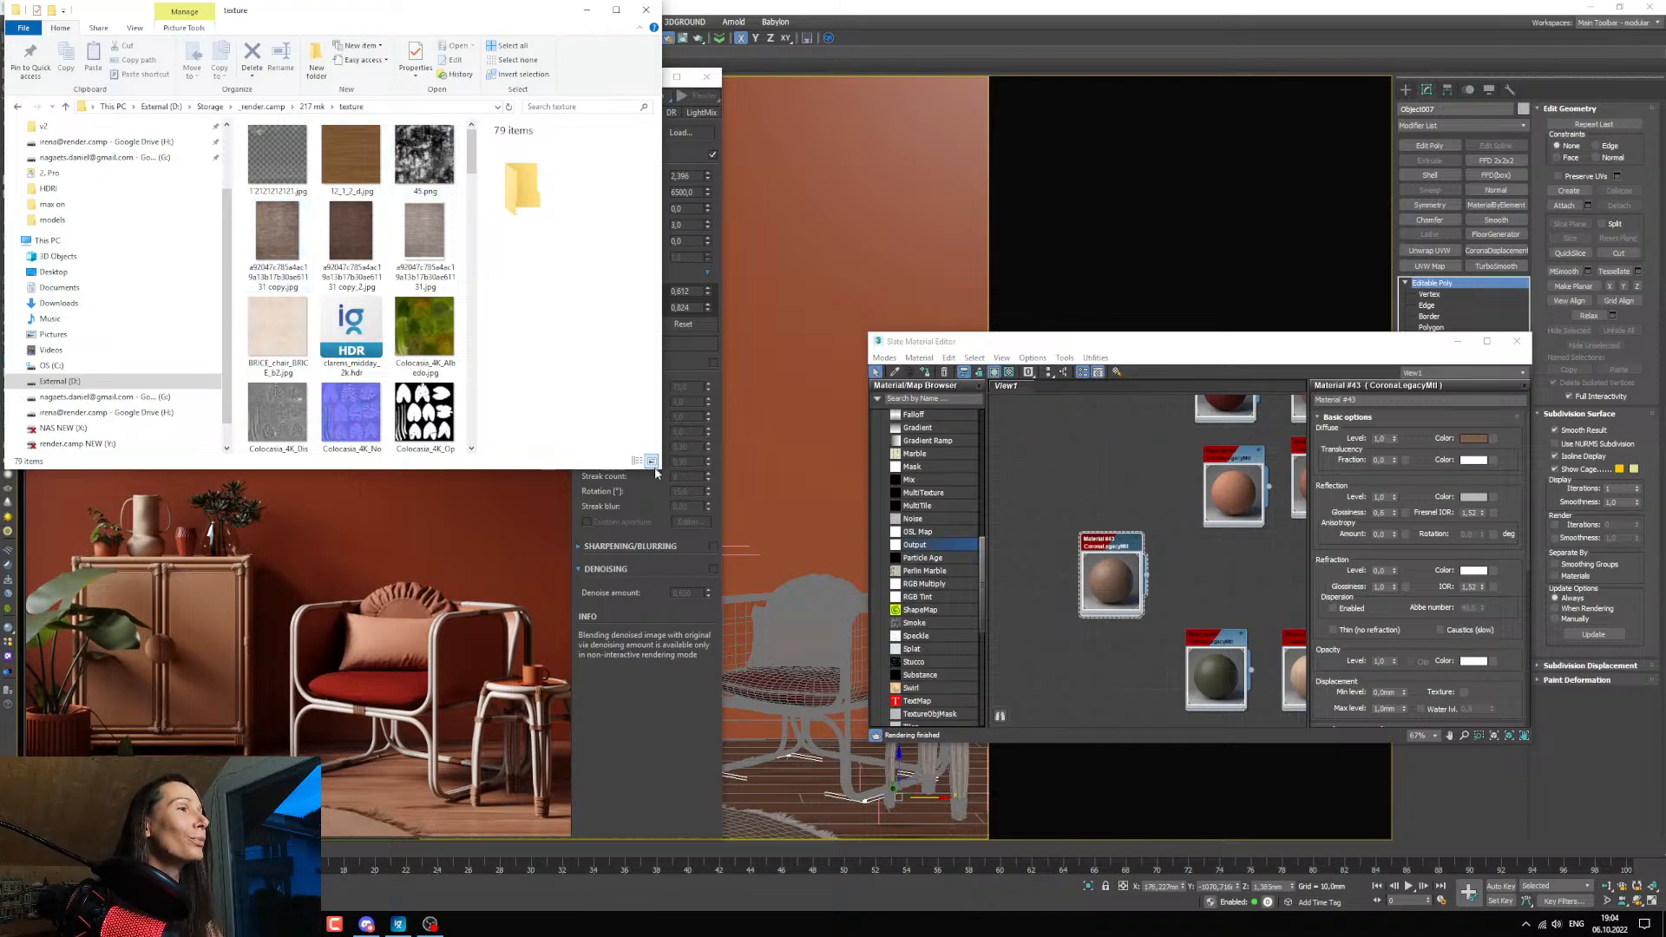
drag(662, 470, 833, 689)
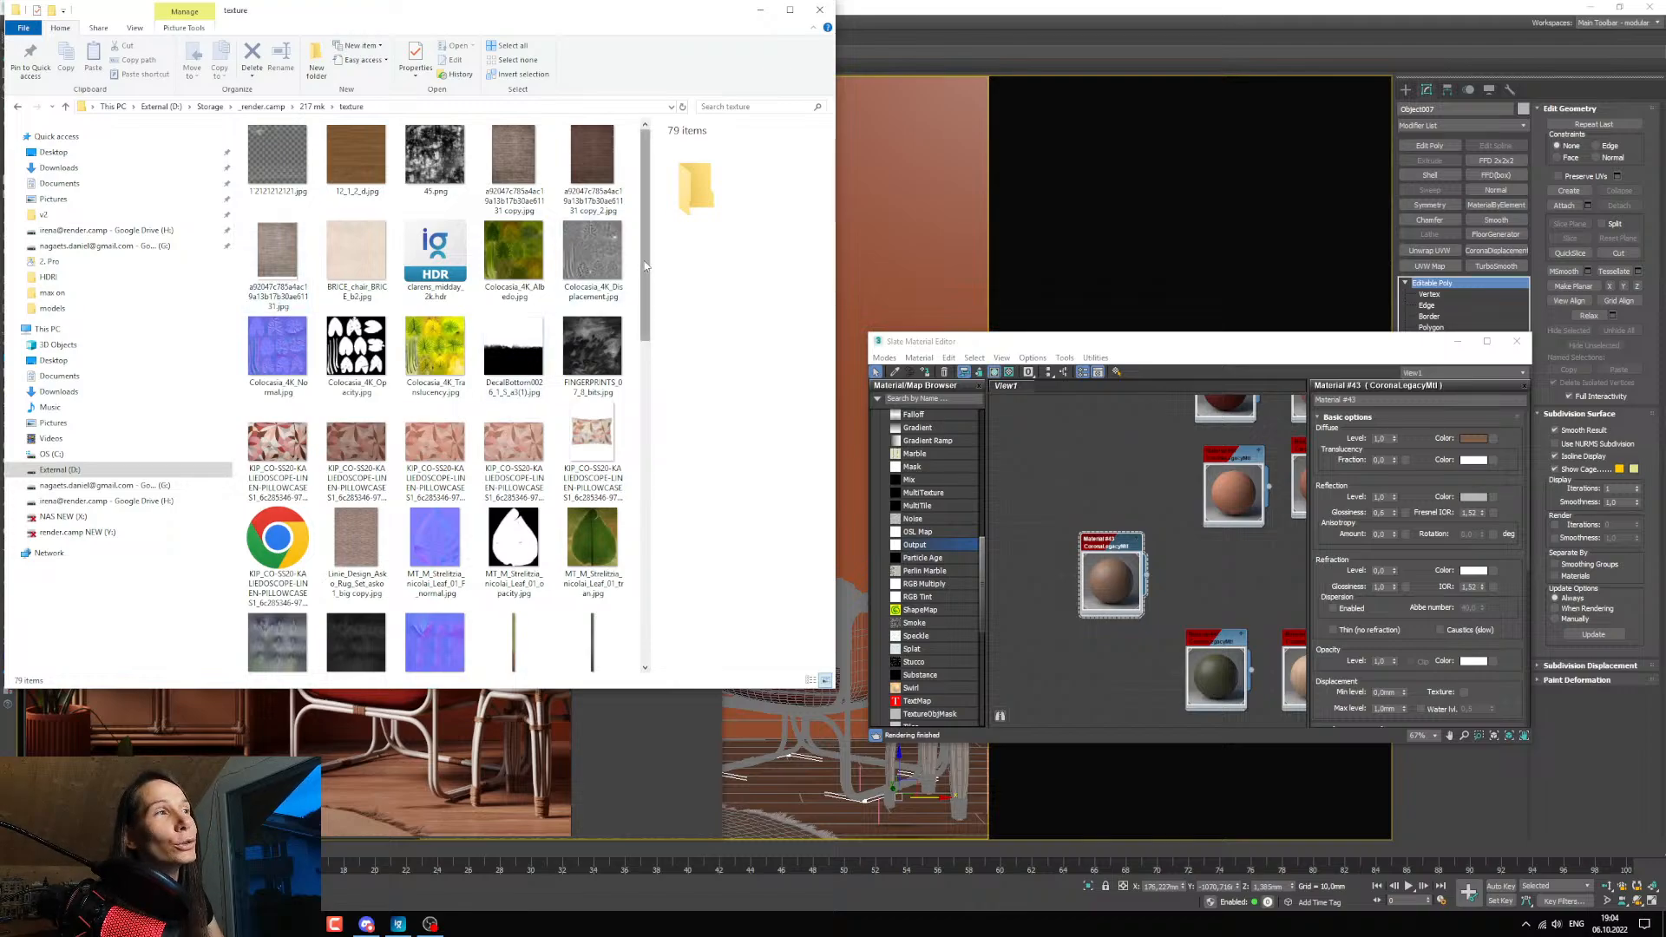
Inspect the weave of the Linie_Design_Asko_Rug_Set texture image up close and as a whole, and close the image viewer.
double_click(379, 540)
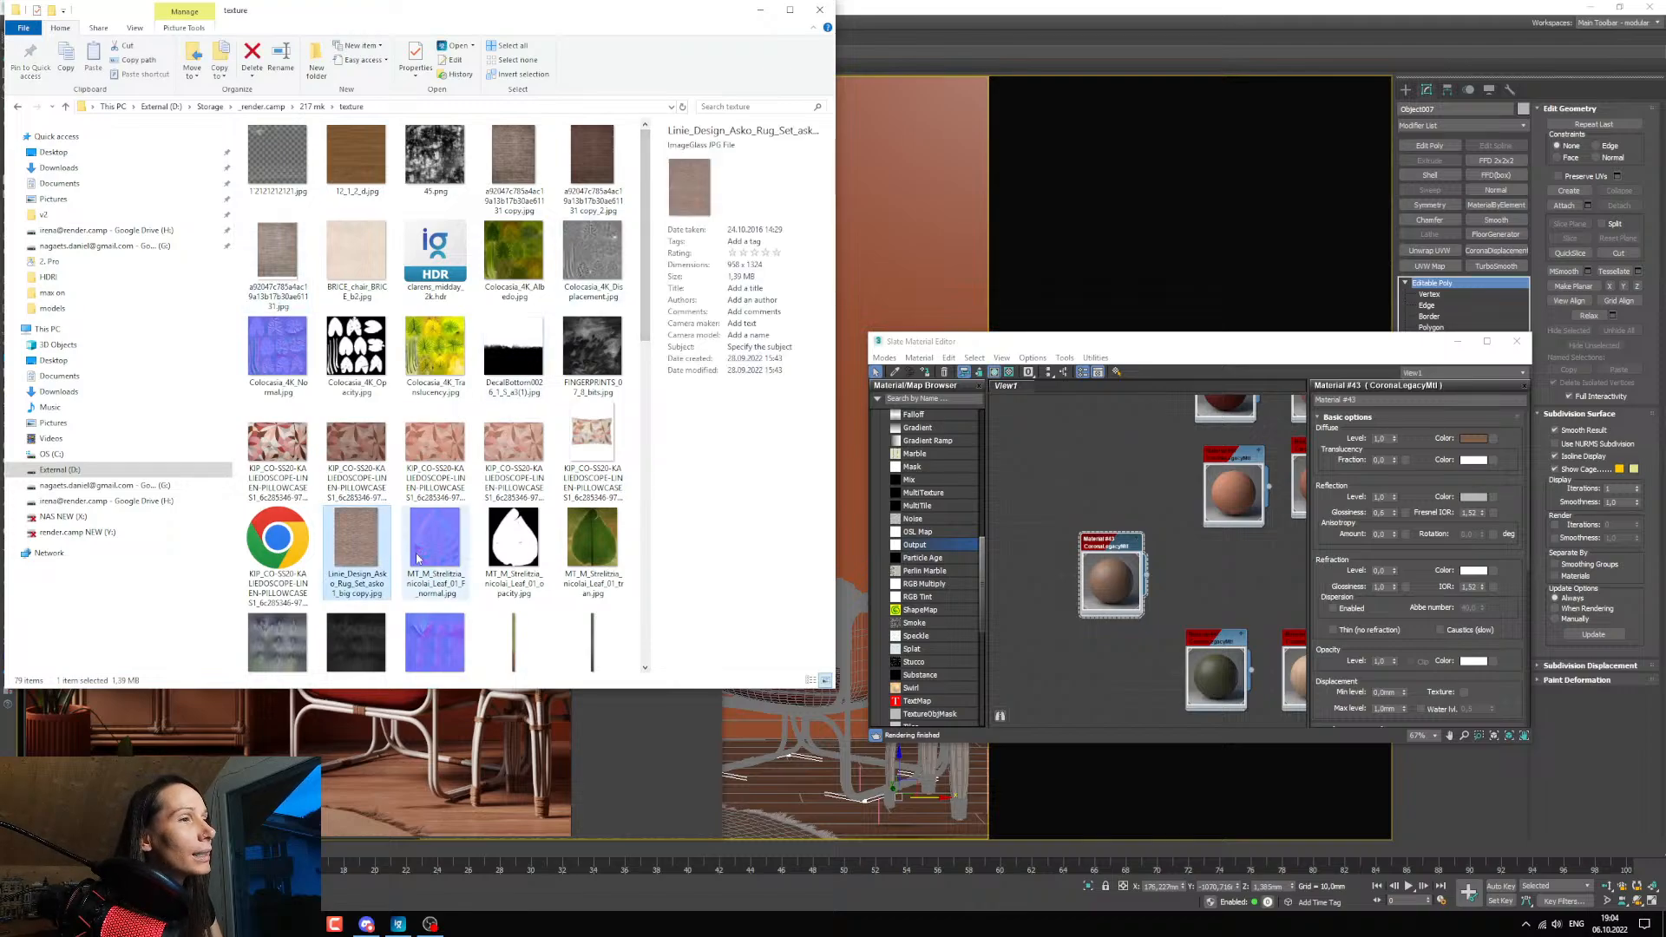
scroll(323, 479, up, 2)
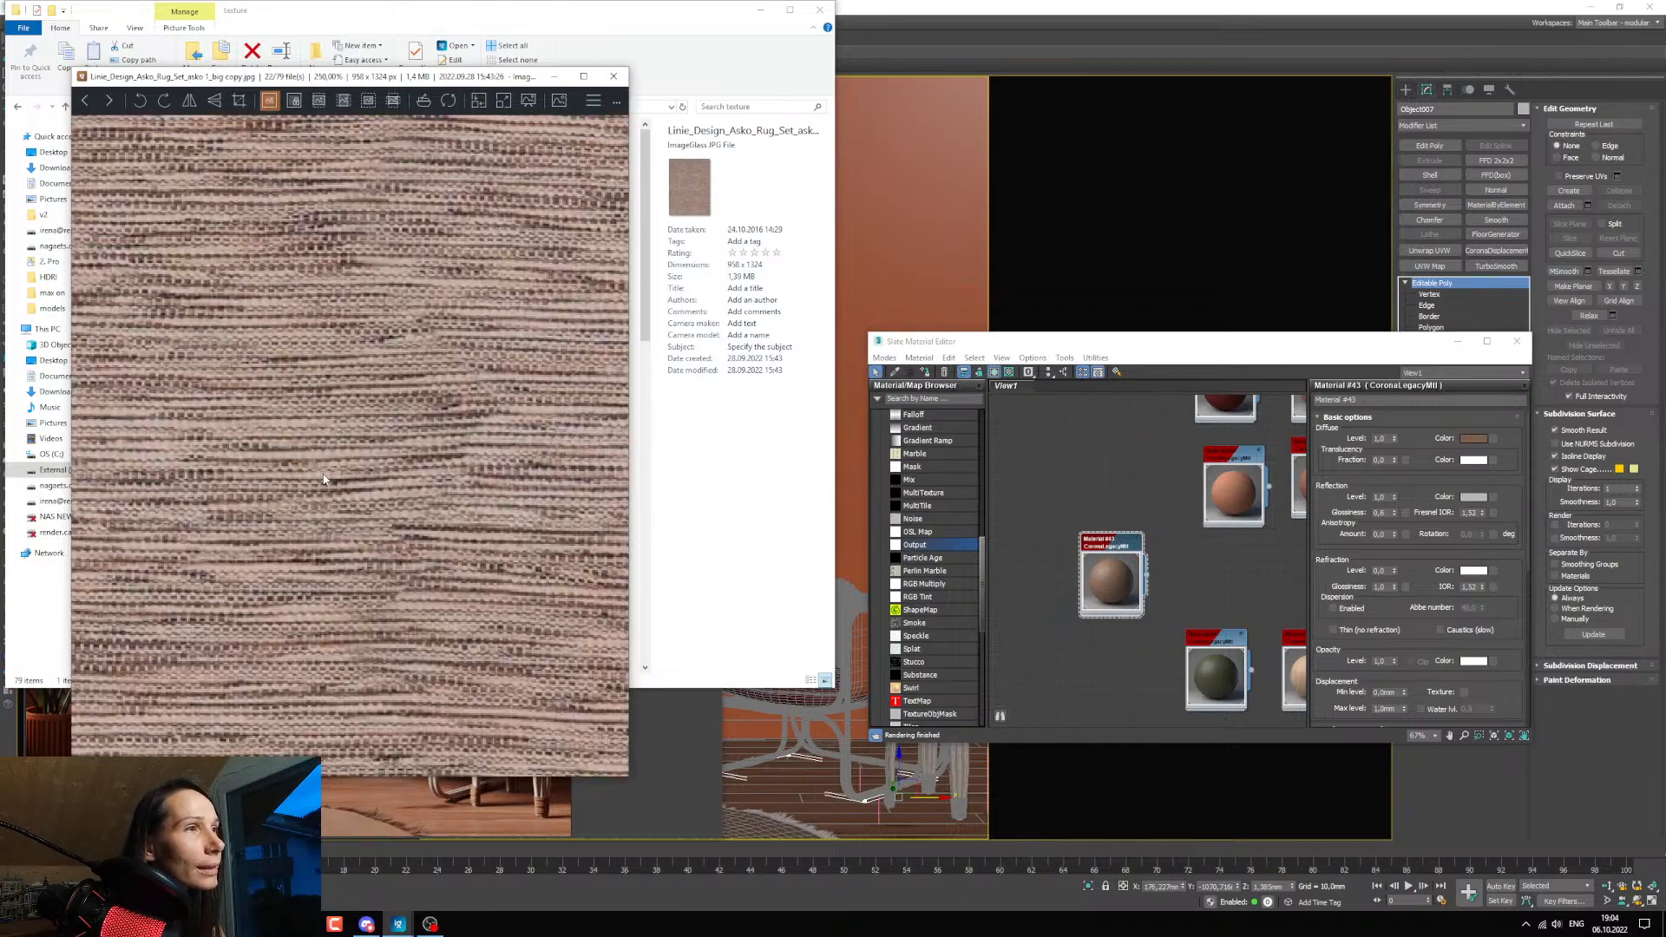
scroll(324, 479, down, 1)
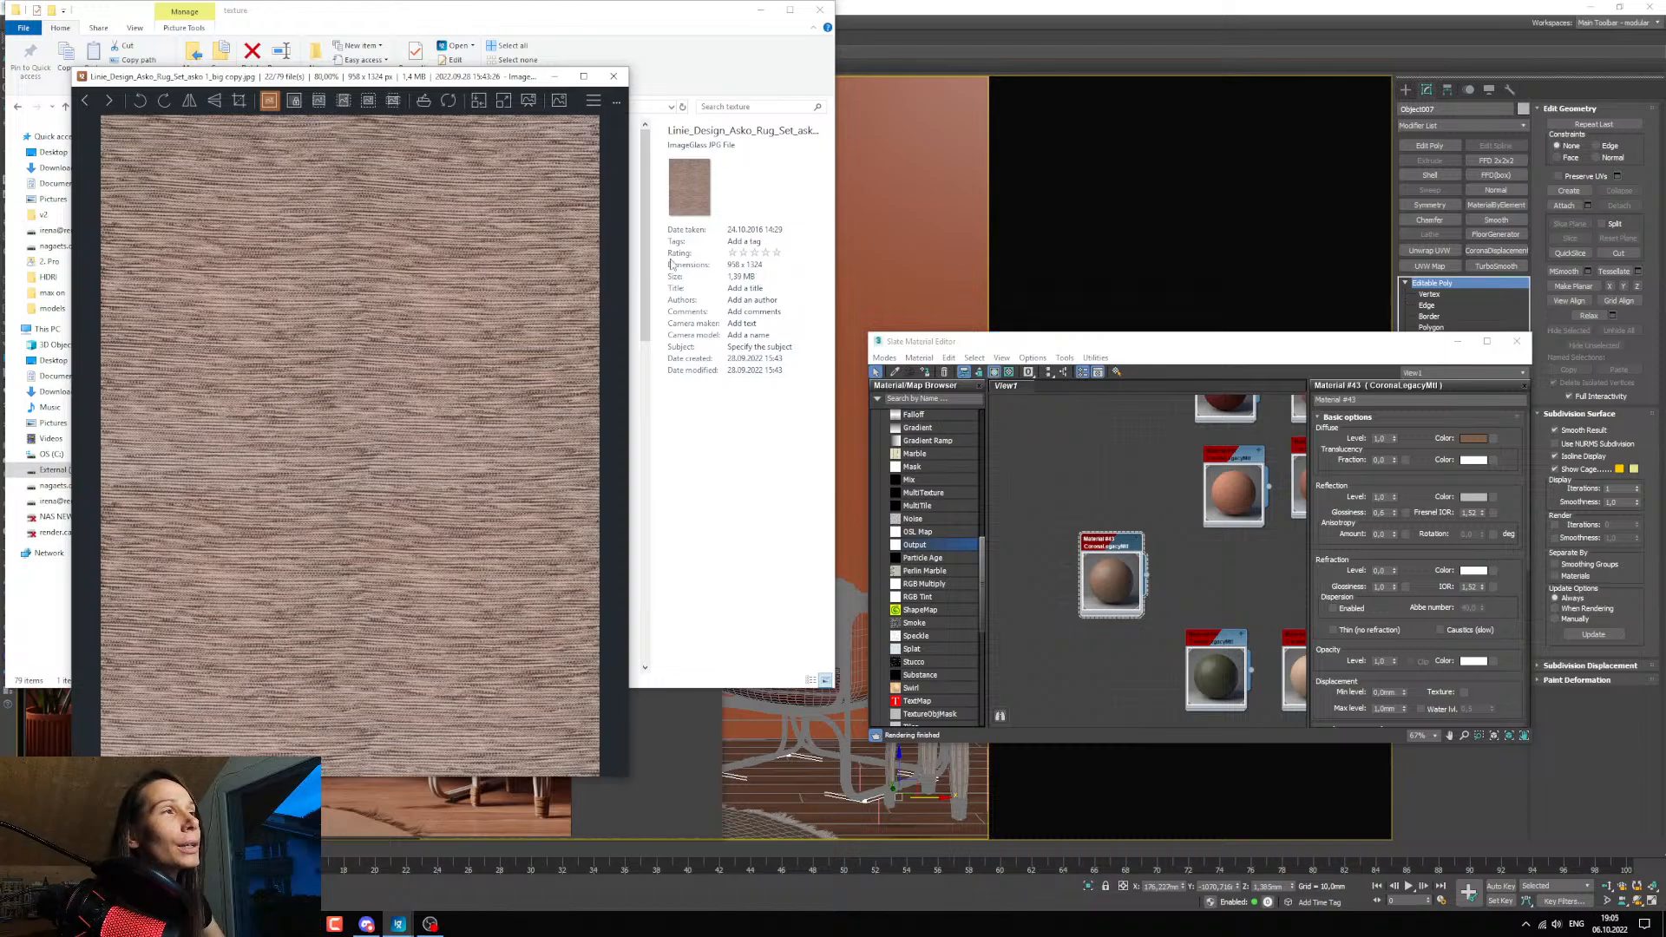
click(613, 77)
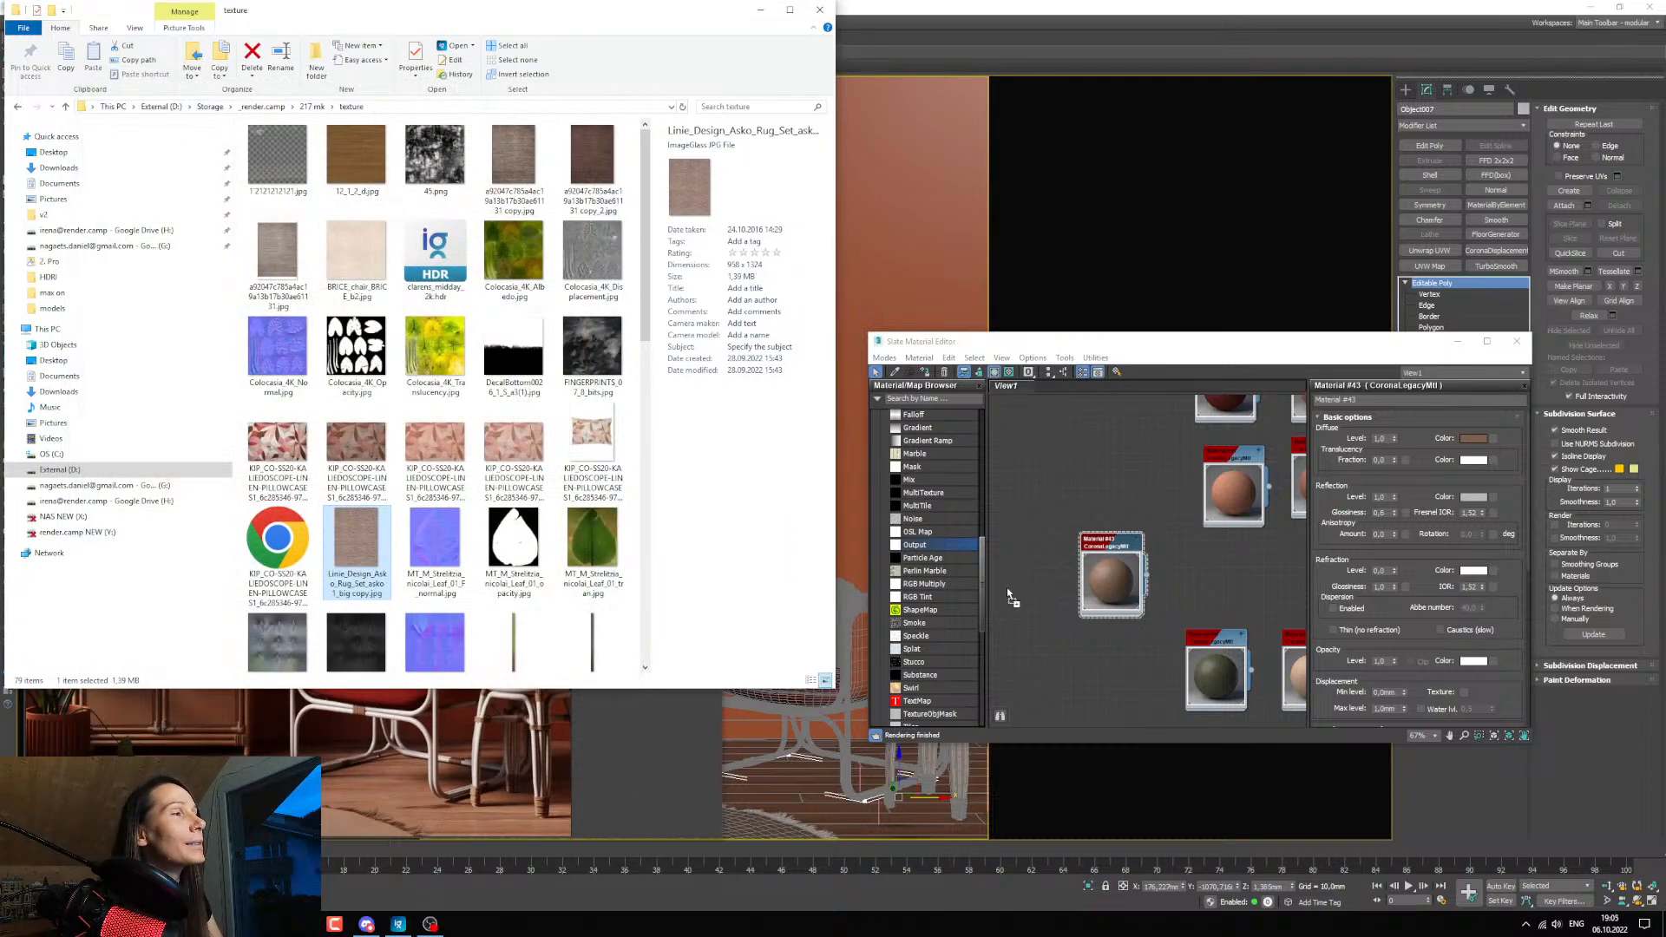
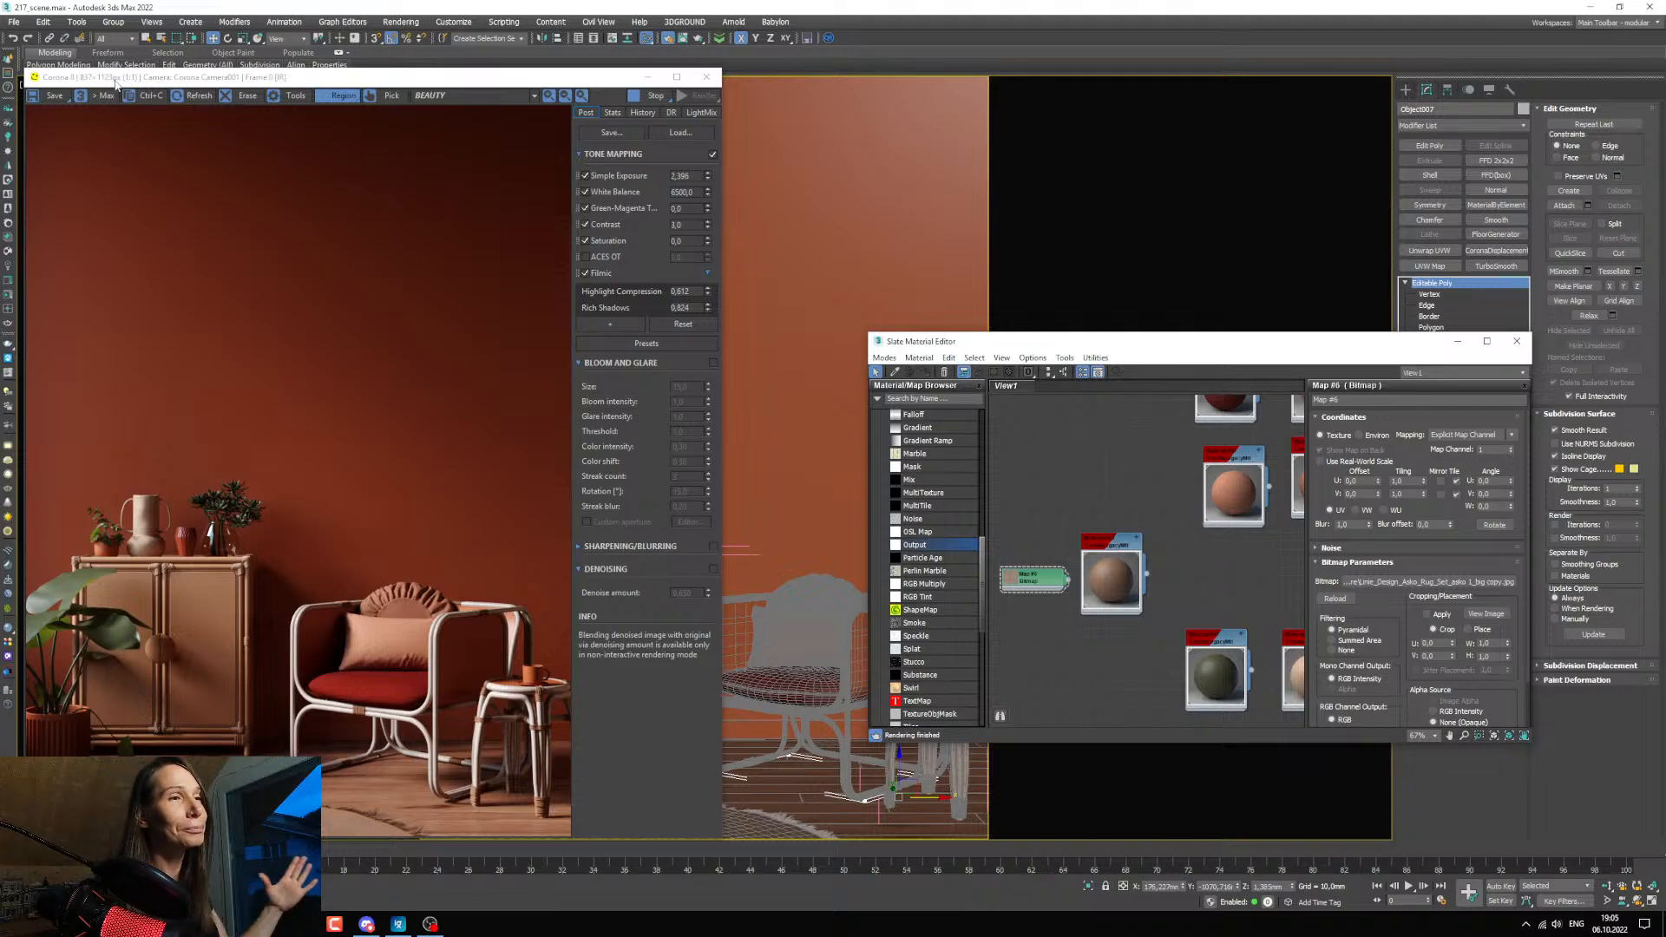
Move the Slate Material Editor beside the render window and connect the expanded Map #6 rug bitmap to Material #43's diffuse color.
mouse_move(137, 68)
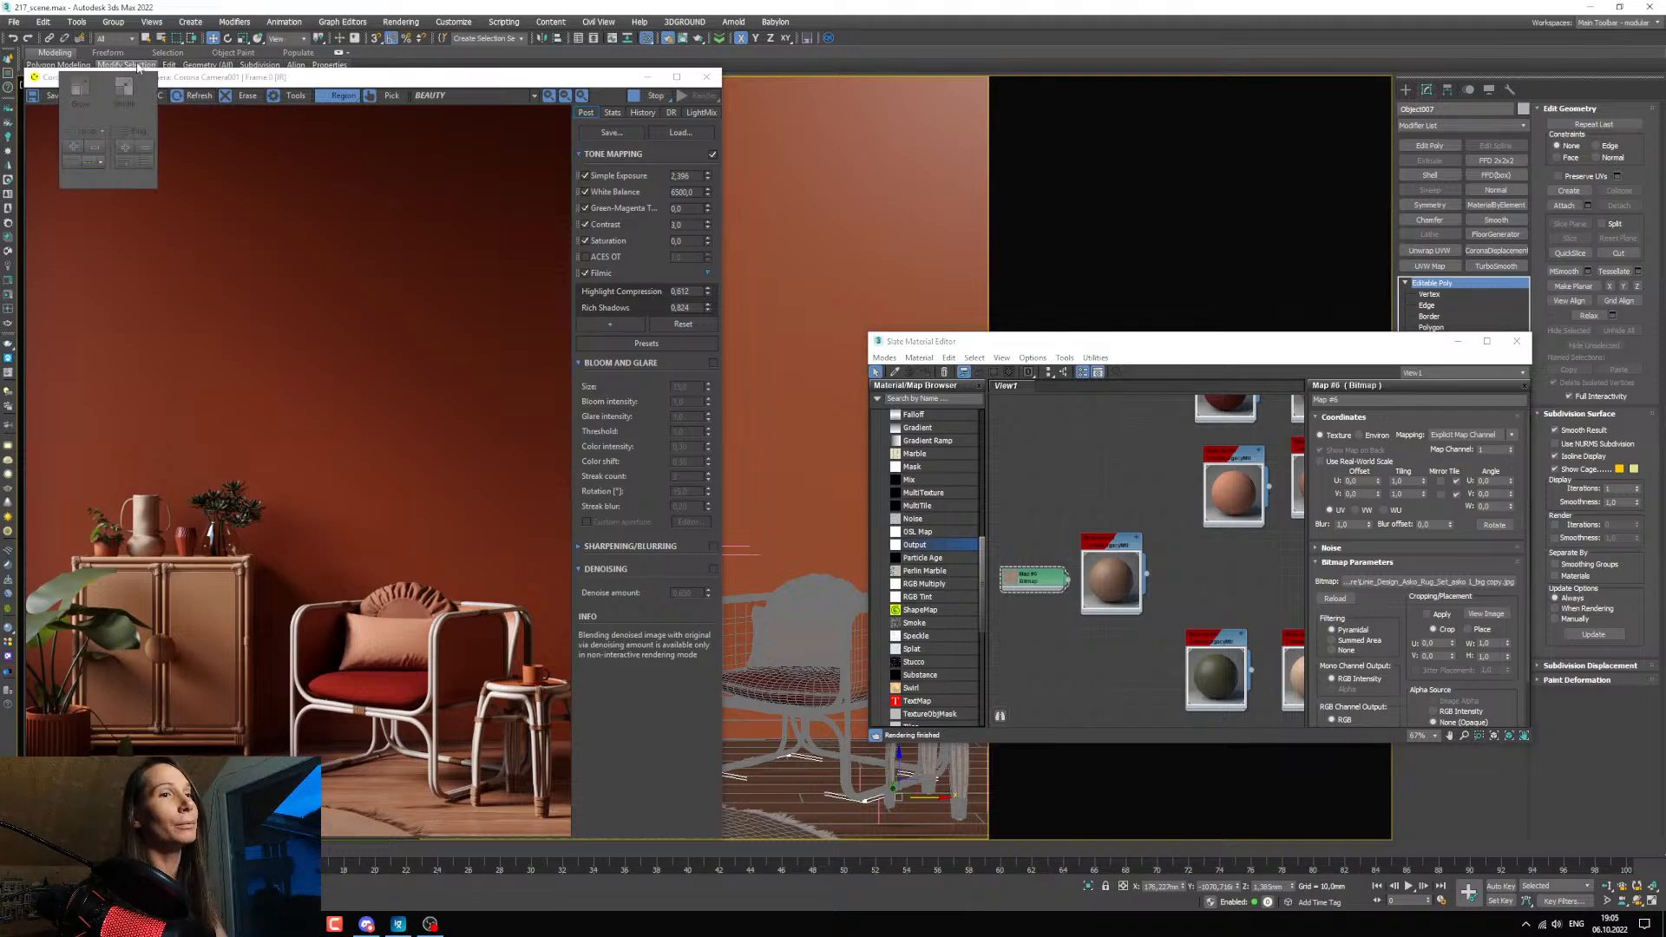
drag(1128, 341, 969, 249)
scroll(846, 533, up, 5)
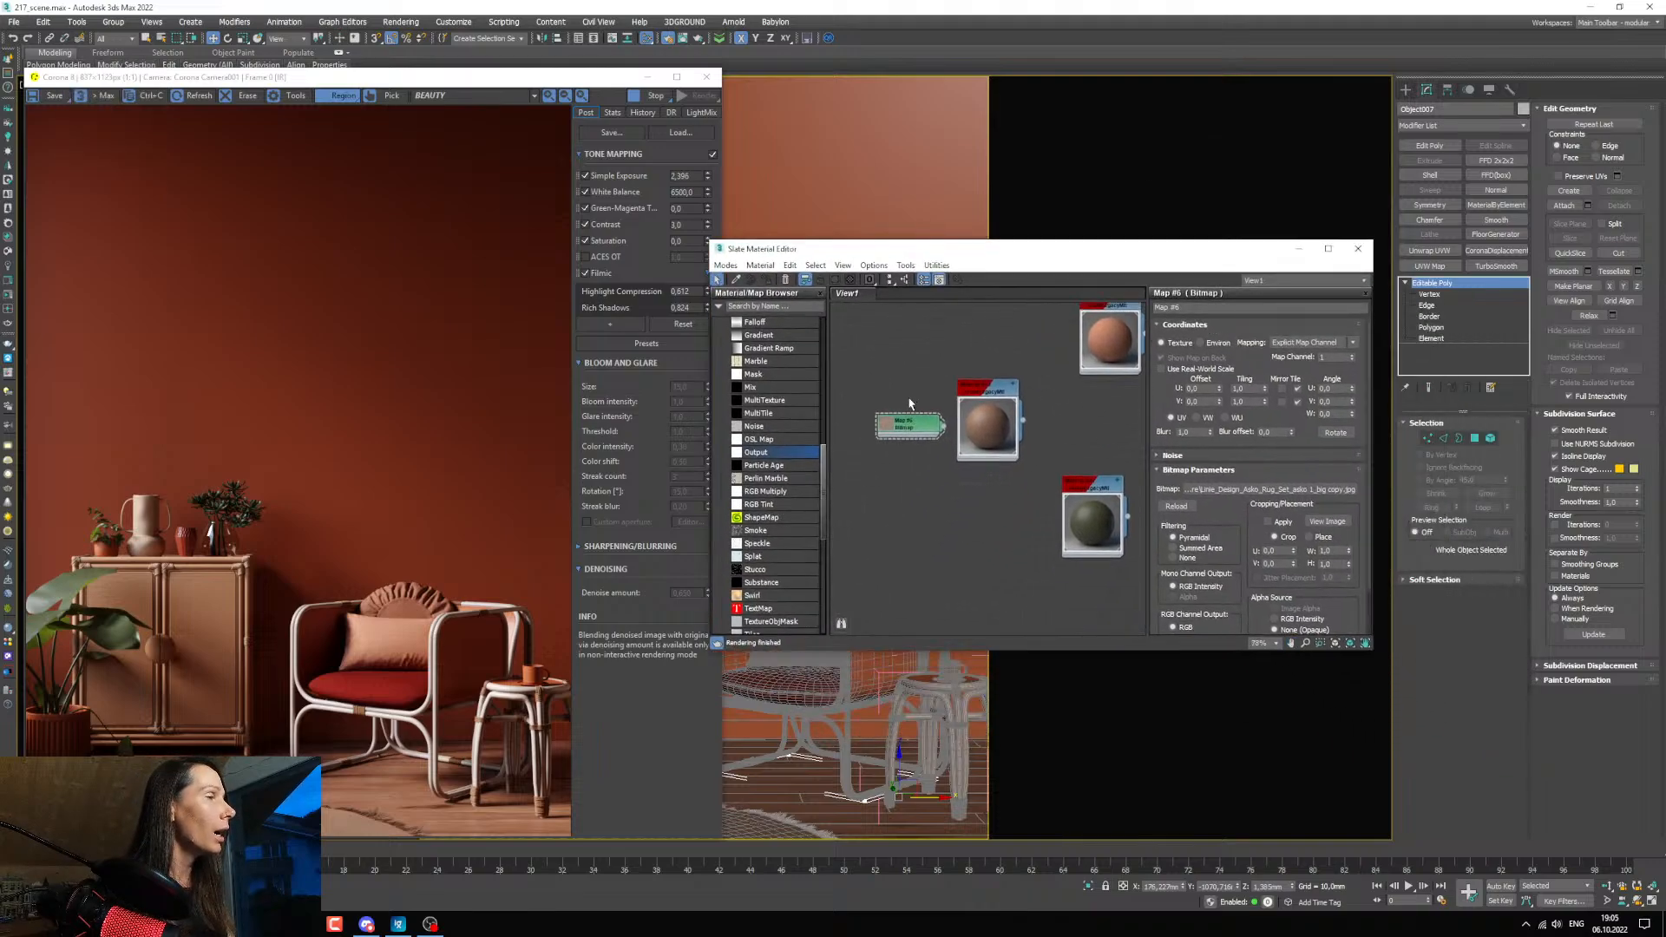
scroll(920, 471, up, 1)
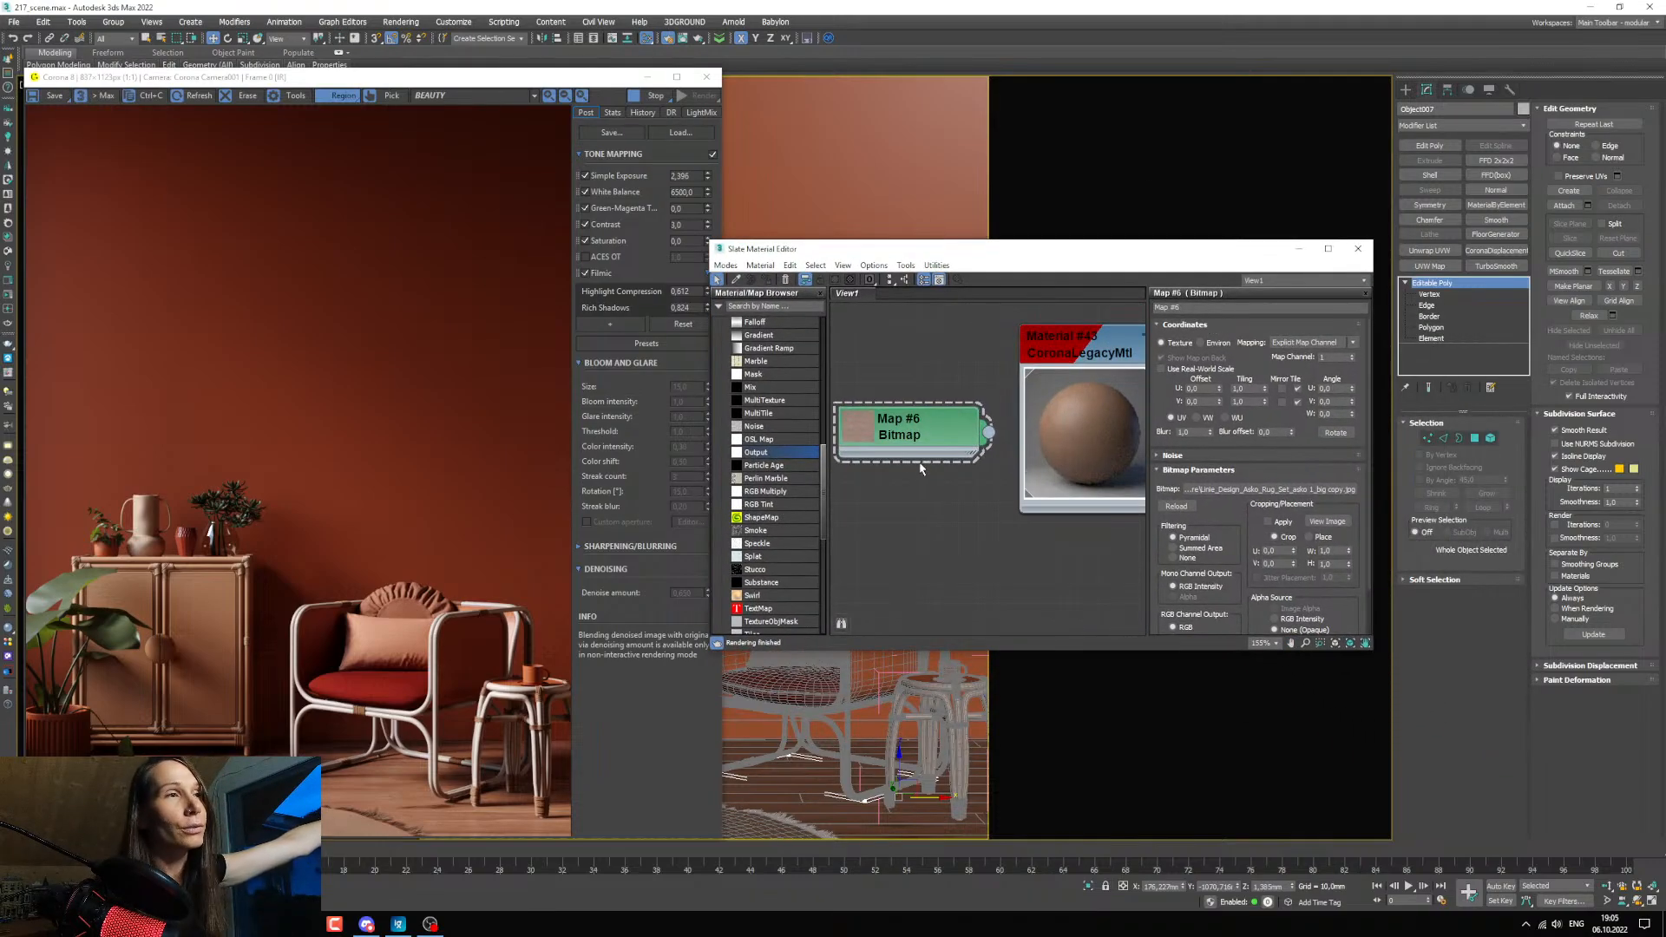
scroll(920, 470, down, 3)
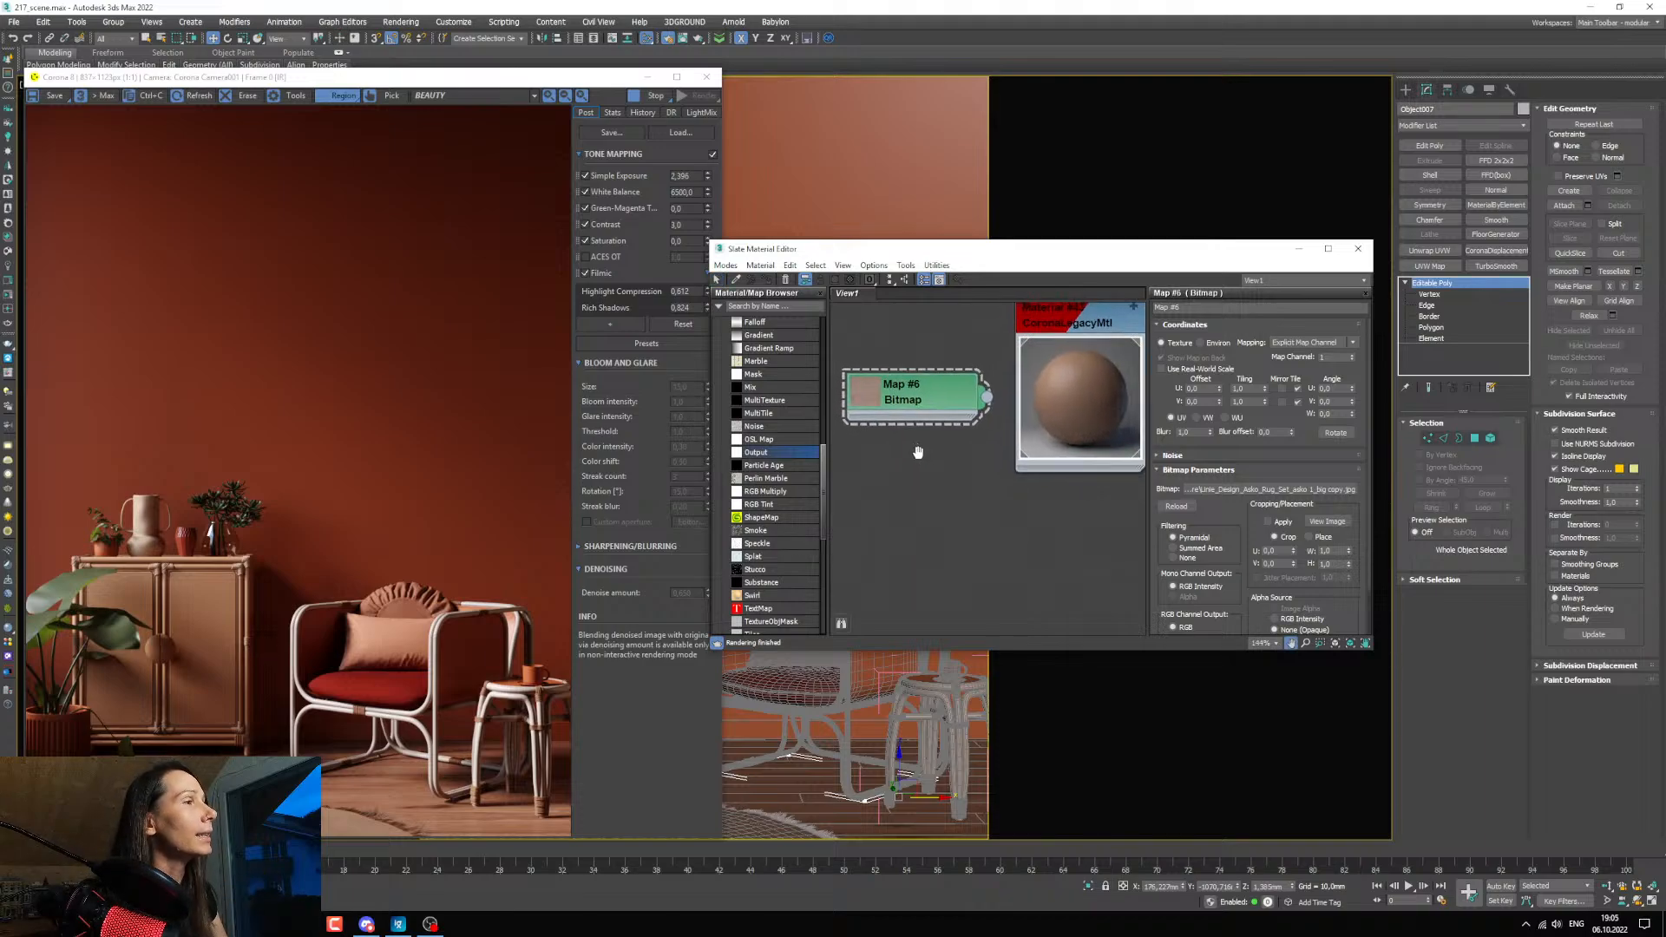
scroll(927, 460, down, 3)
scroll(887, 406, up, 2)
double_click(888, 406)
drag(922, 414, 1037, 464)
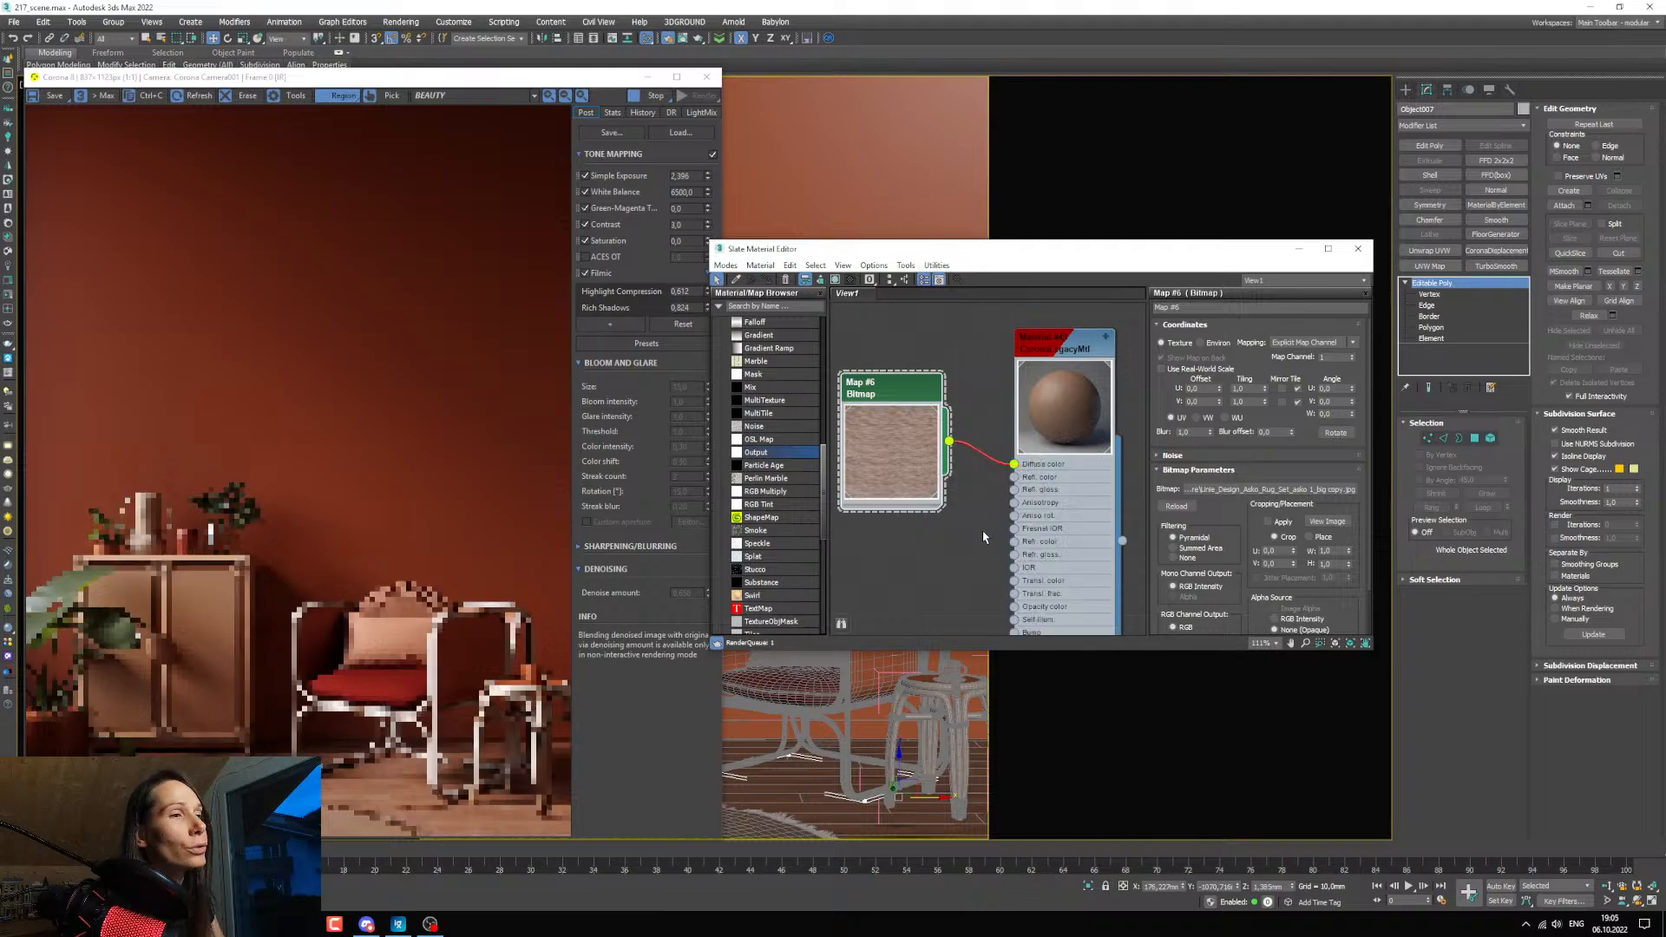
Reposition the Map #6 node and try toggling its shaded display in the viewport while checking the rug up close in the render.
middle_drag(949, 524, 981, 512)
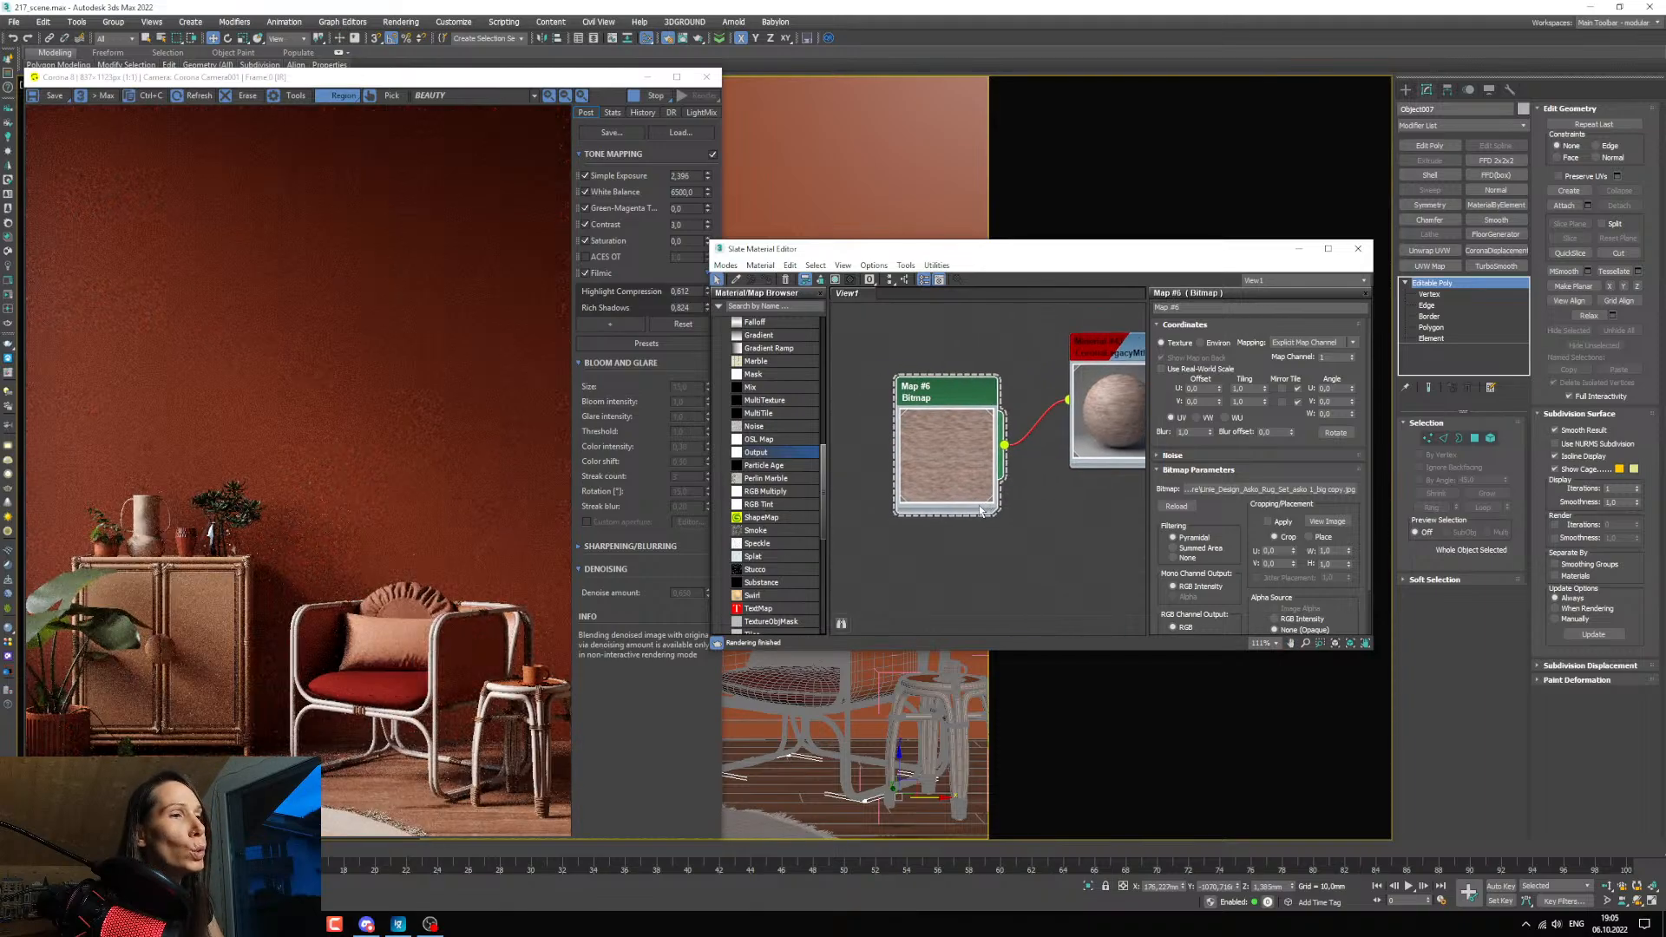
drag(979, 510, 964, 496)
right_click(943, 458)
click(978, 466)
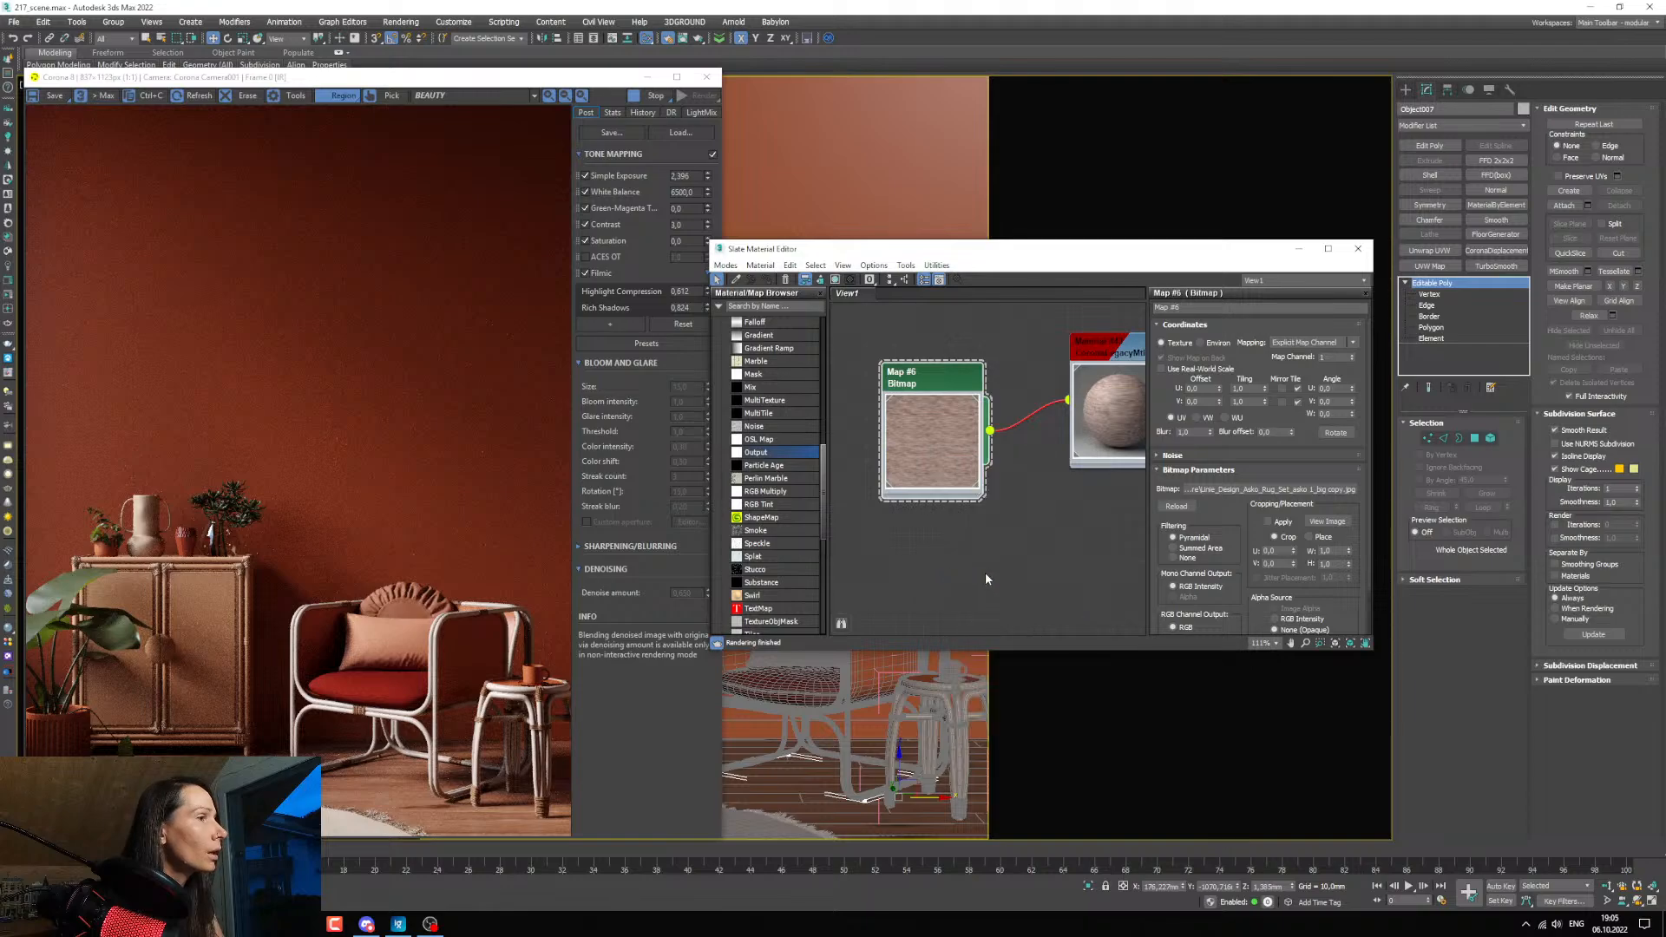
scroll(188, 813, up, 2)
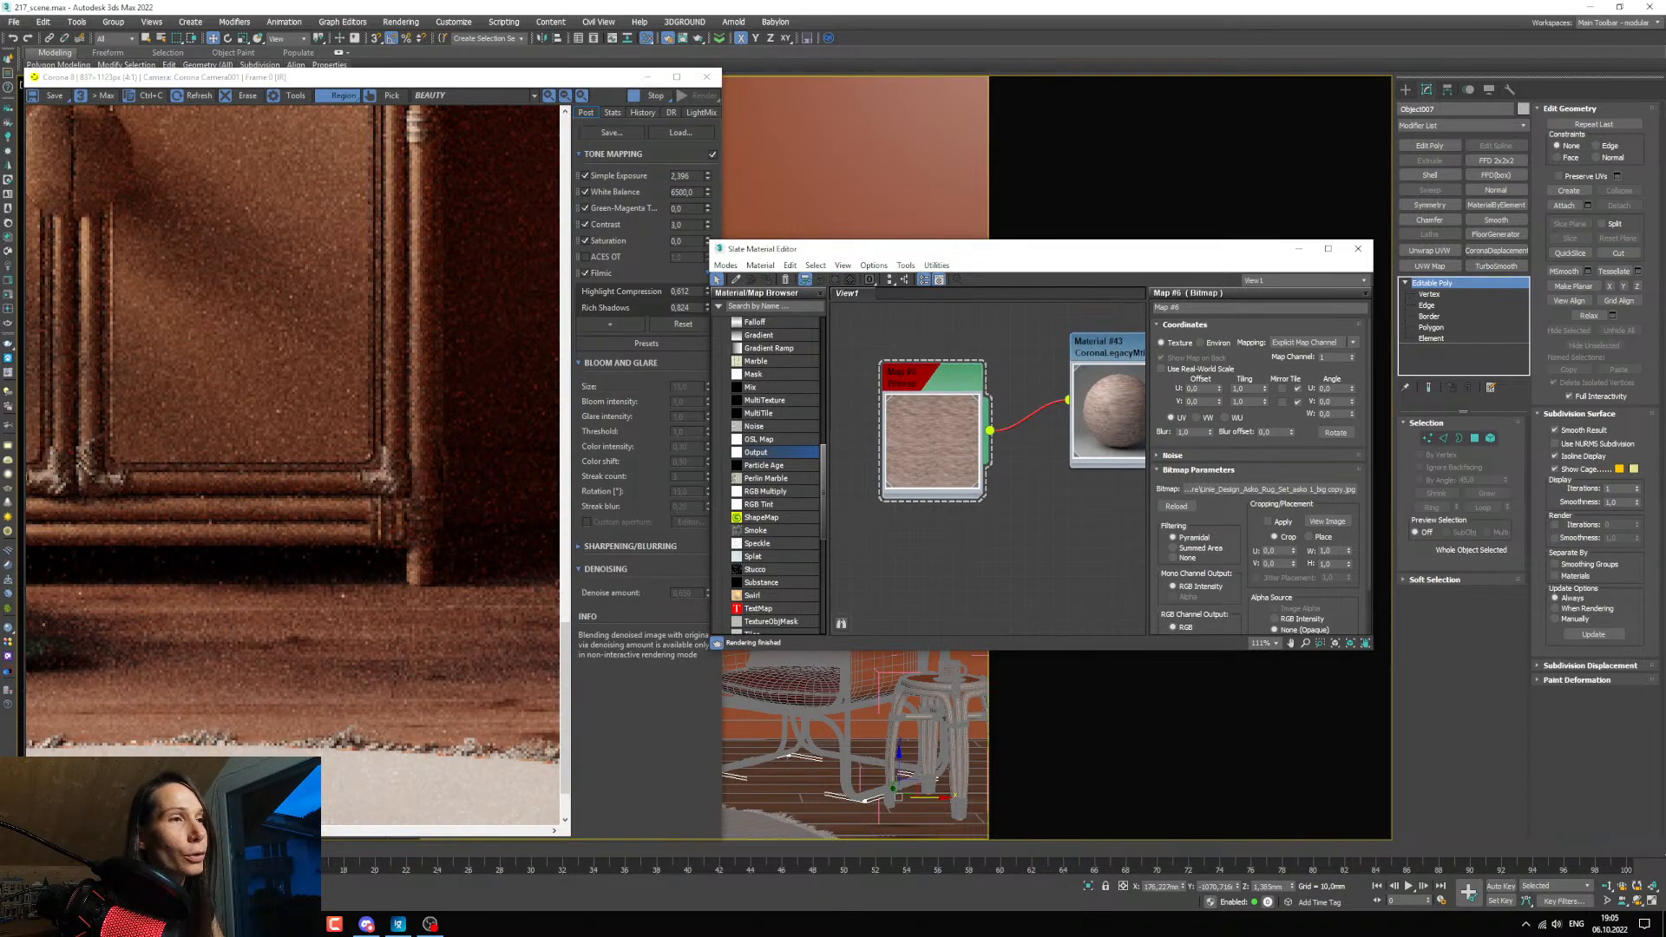
drag(937, 451, 922, 450)
right_click(907, 407)
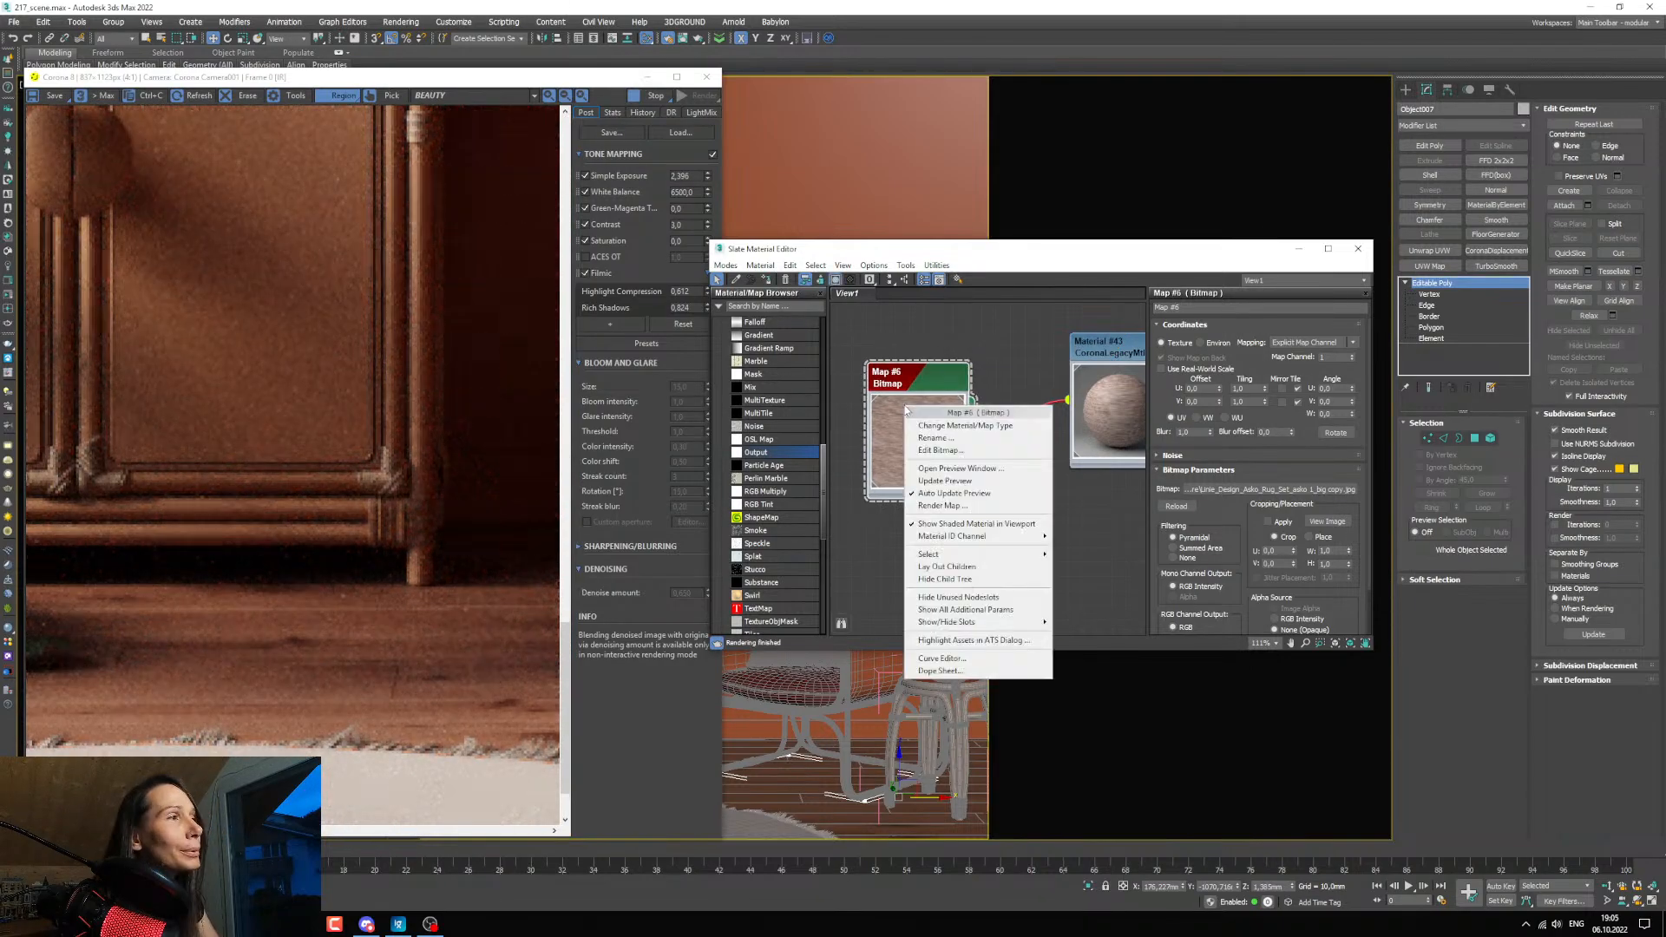
click(953, 525)
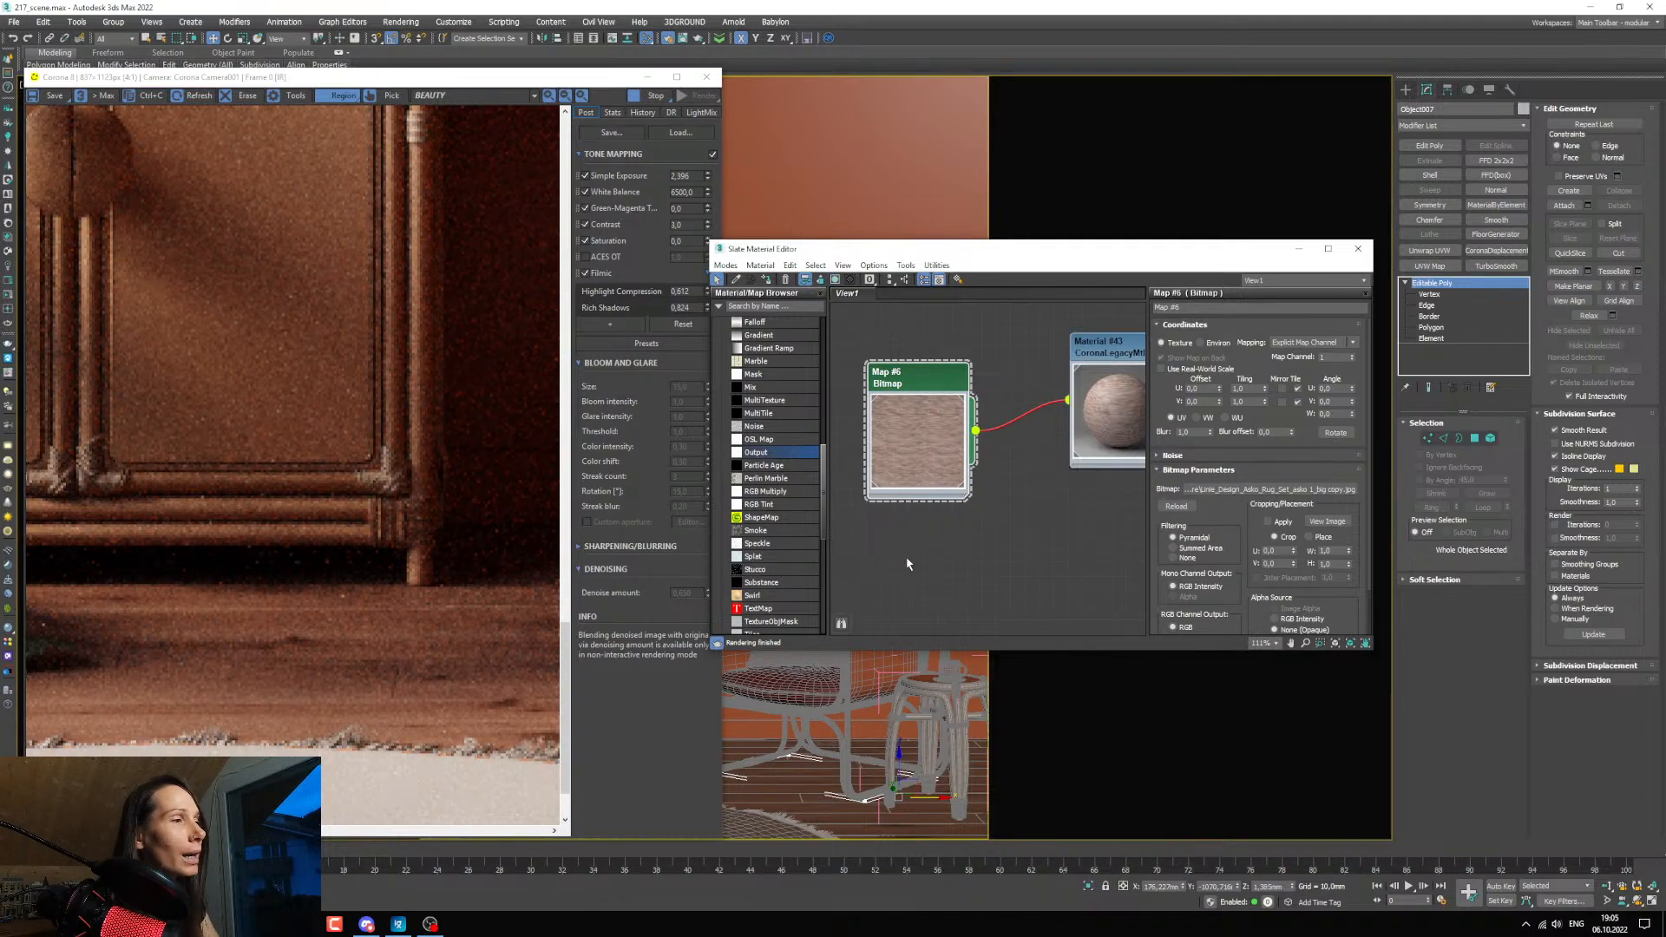
Minimize the render and material editor windows, select the carpet, and add a UVW Map modifier with Box mapping.
click(646, 76)
scroll(647, 808, up, 8)
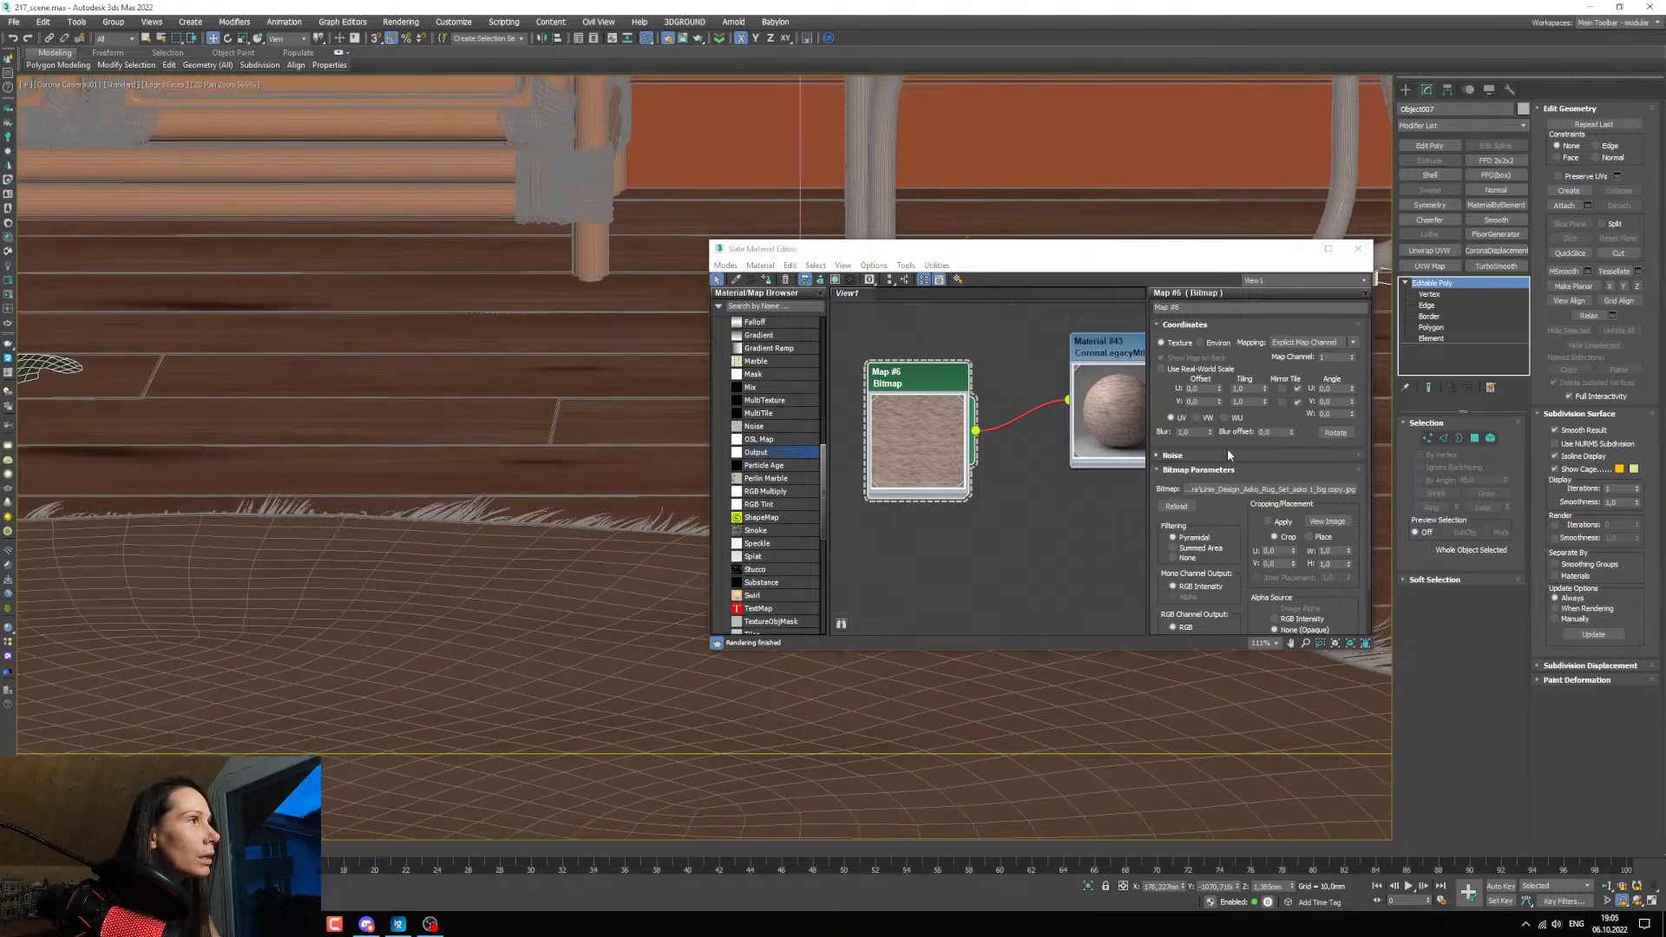
click(1298, 252)
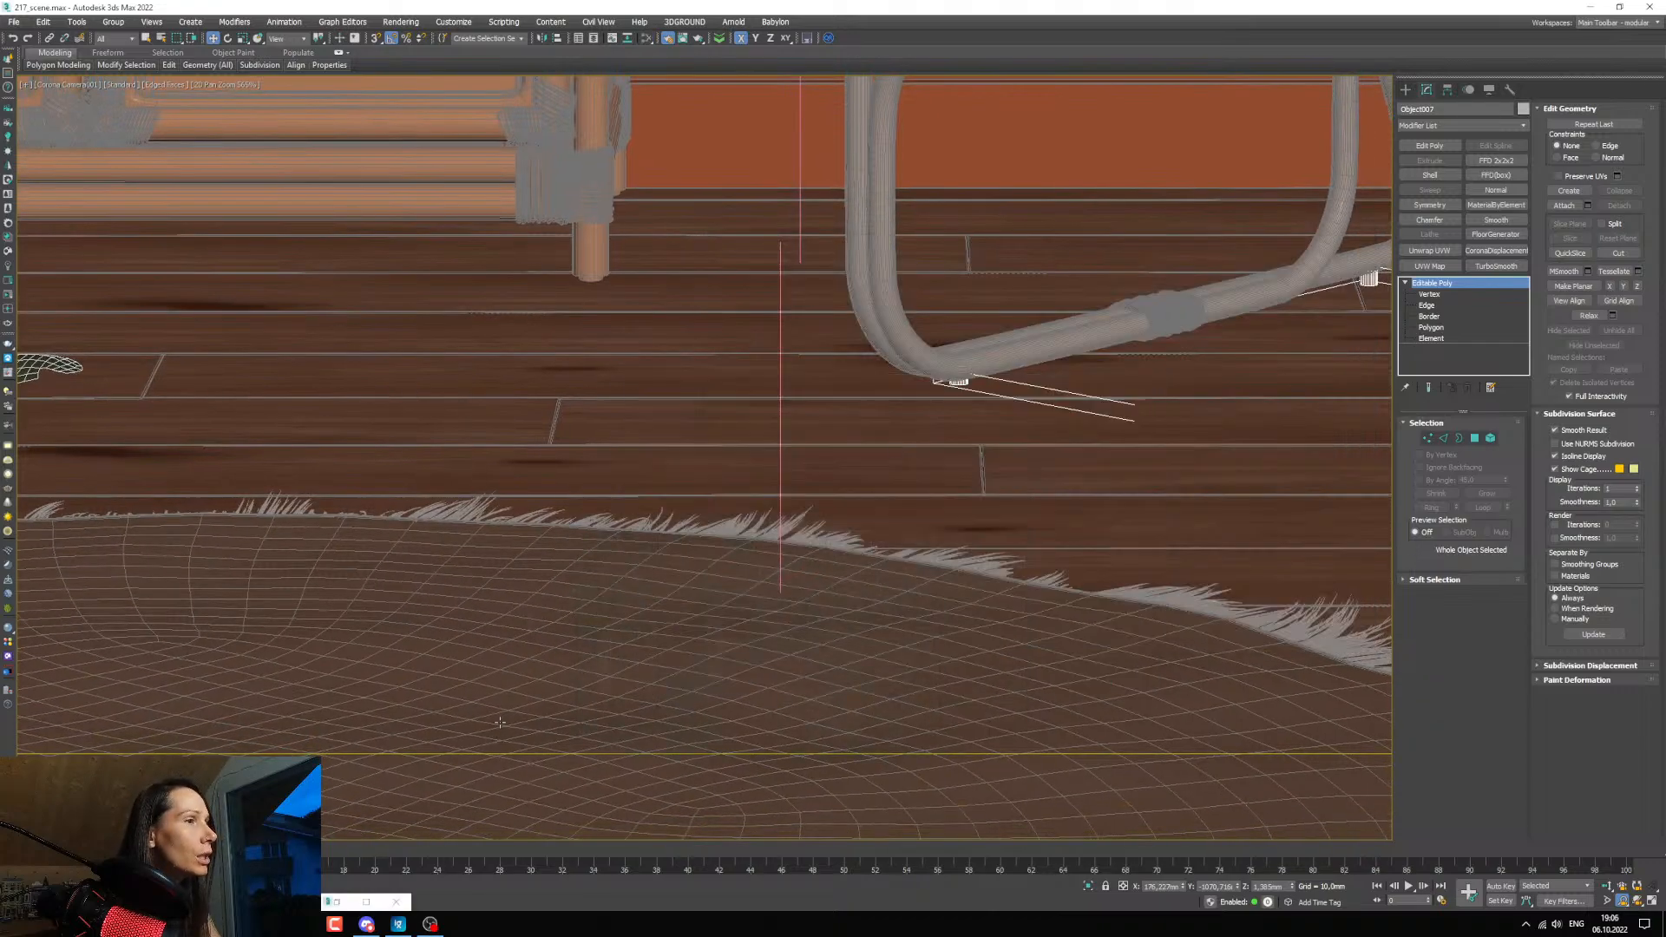
click(526, 662)
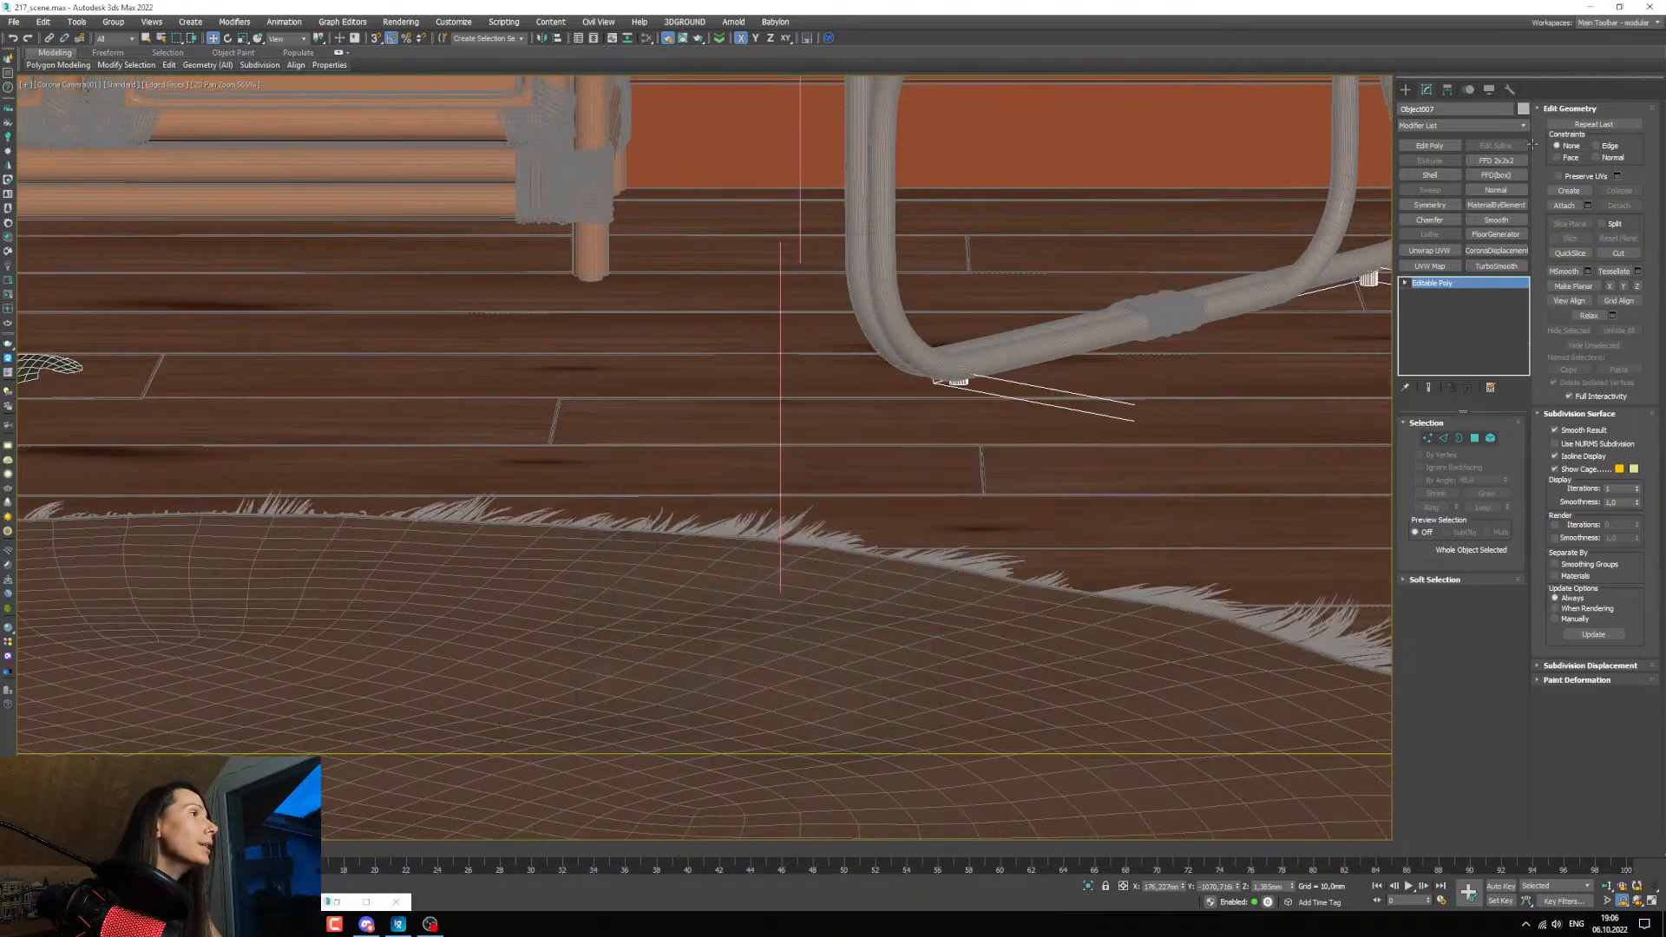
click(1431, 266)
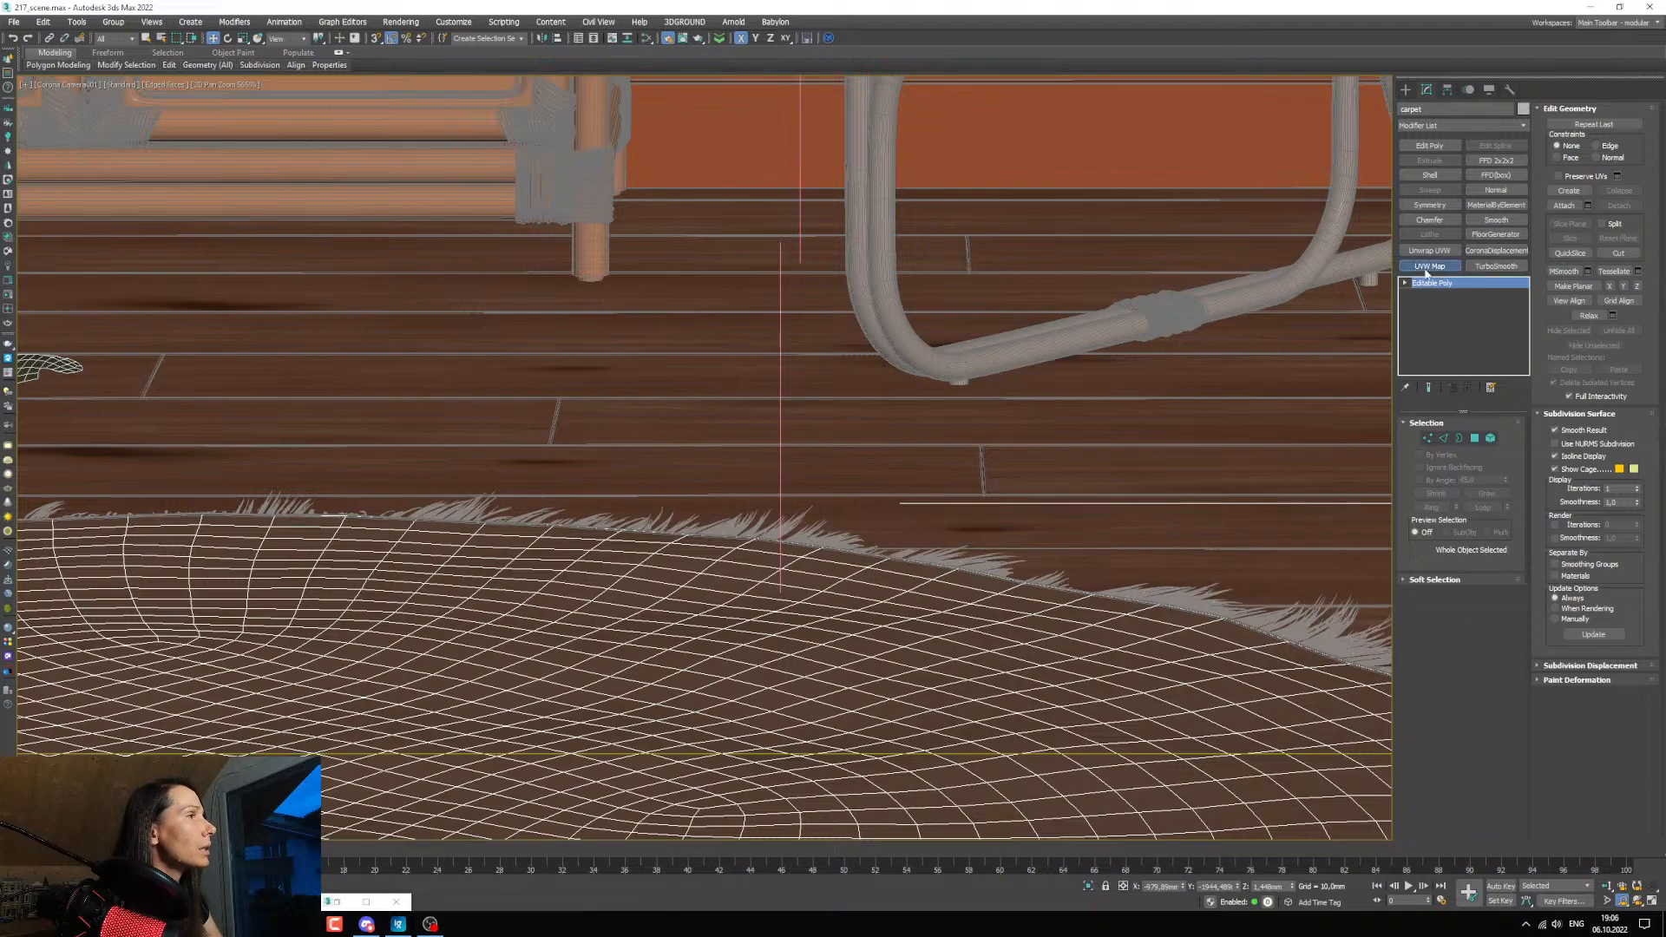
click(1451, 500)
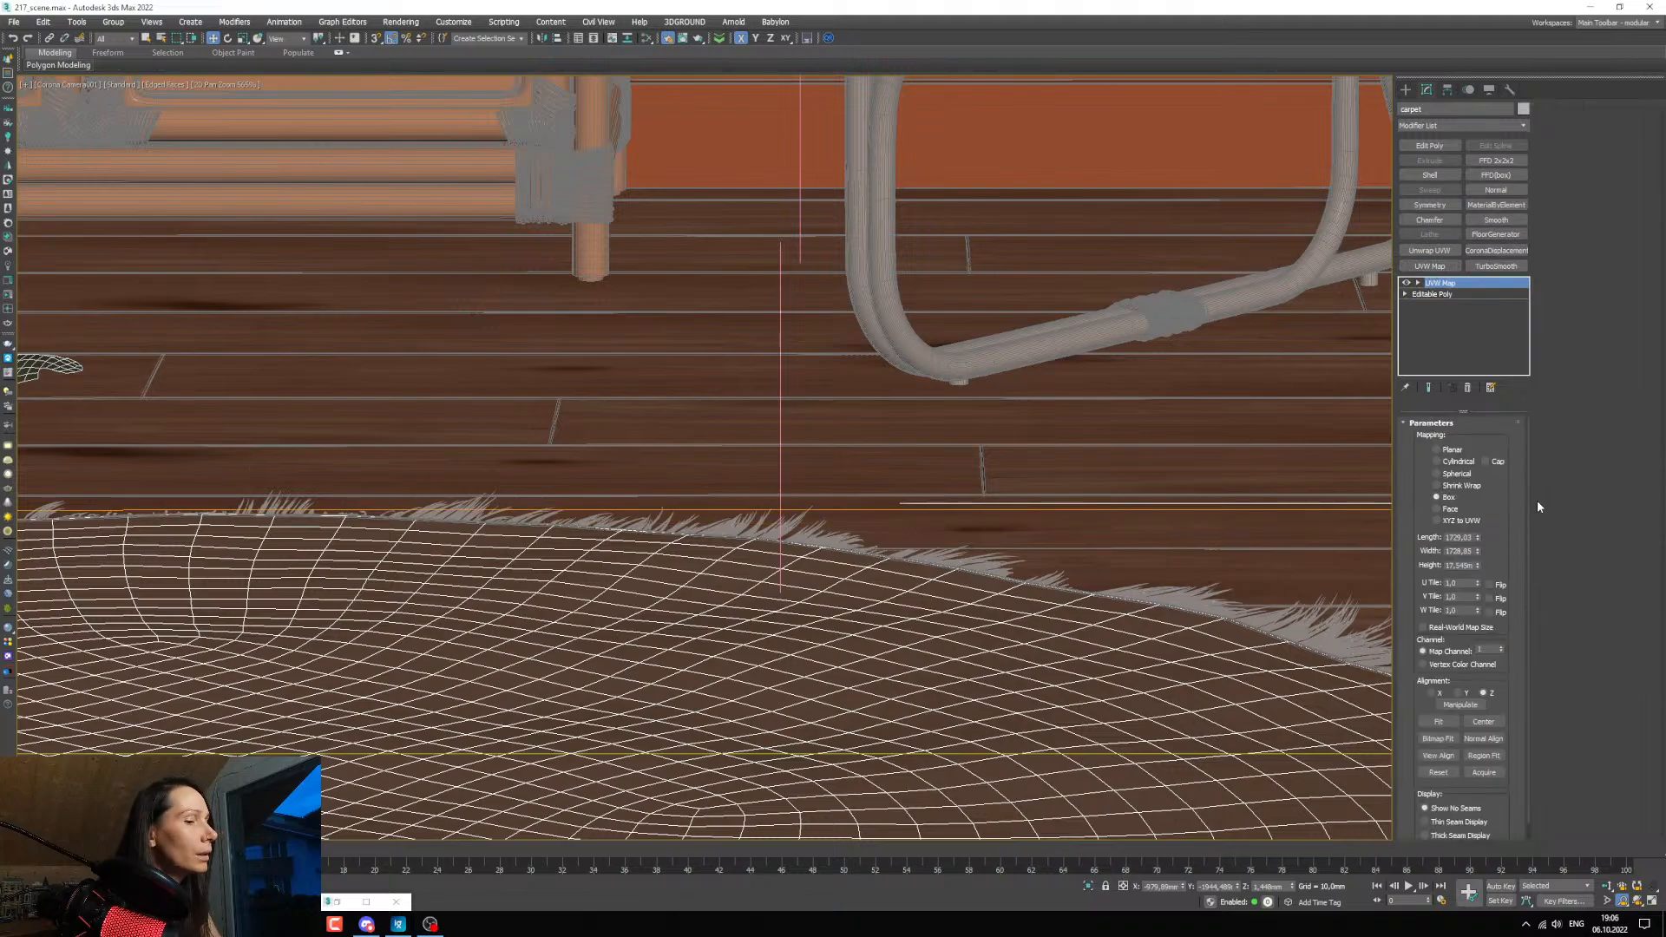
Show the Map #6 rug texture shaded in the viewport and turn off the edged-faces display.
key(m)
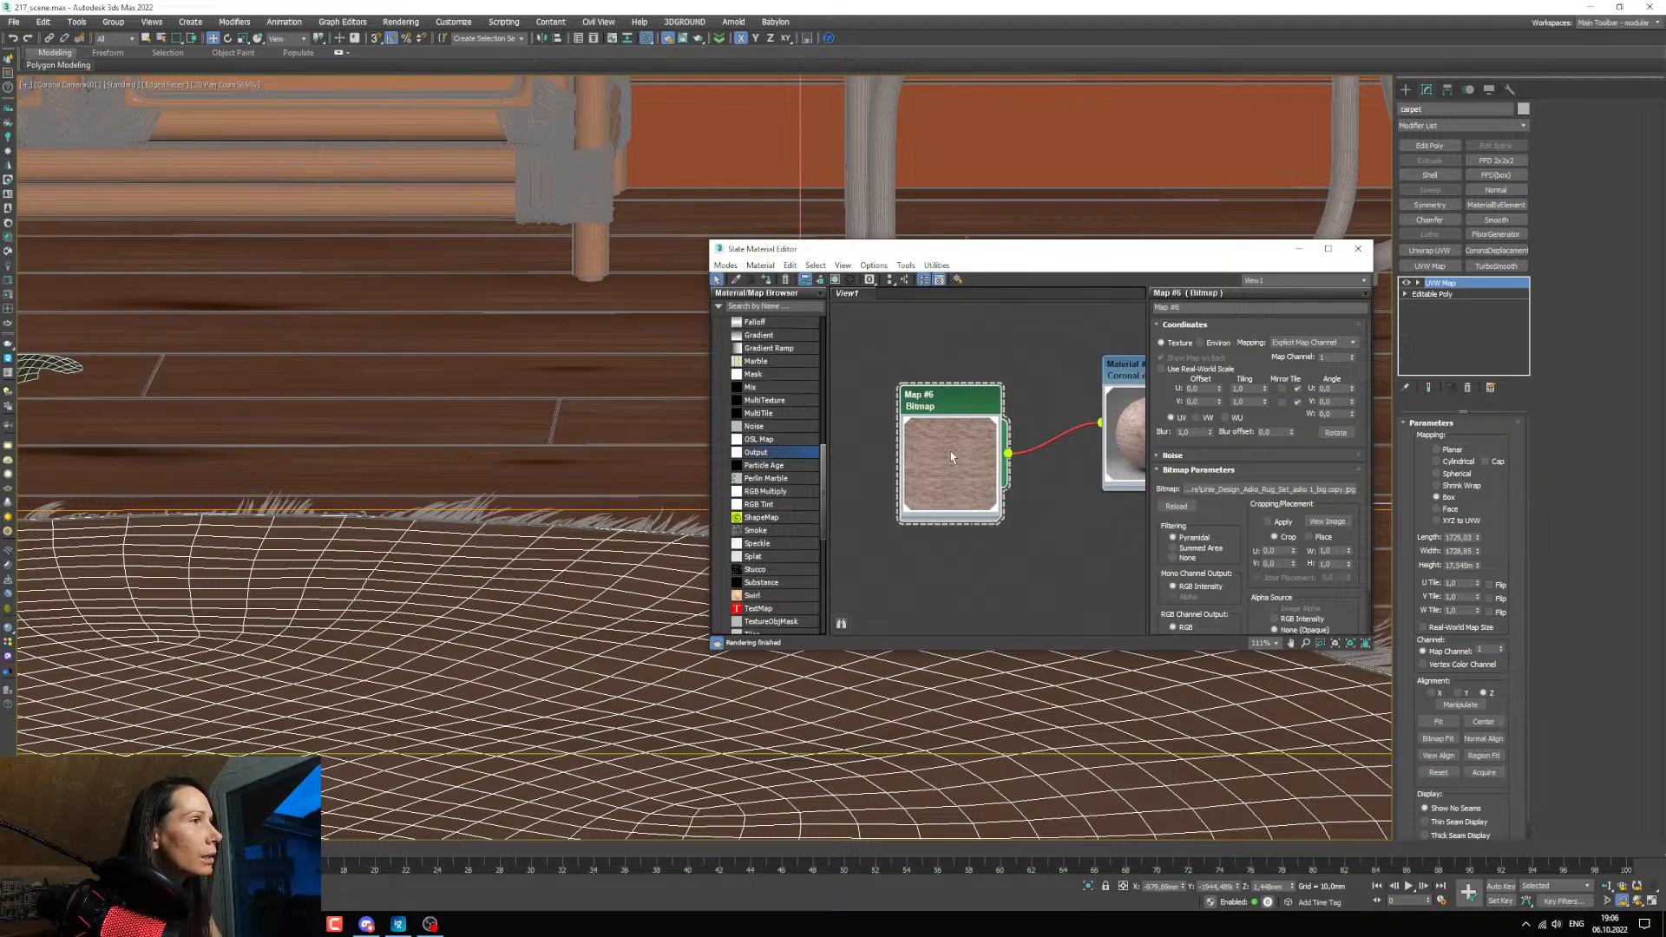
right_click(950, 452)
click(1004, 570)
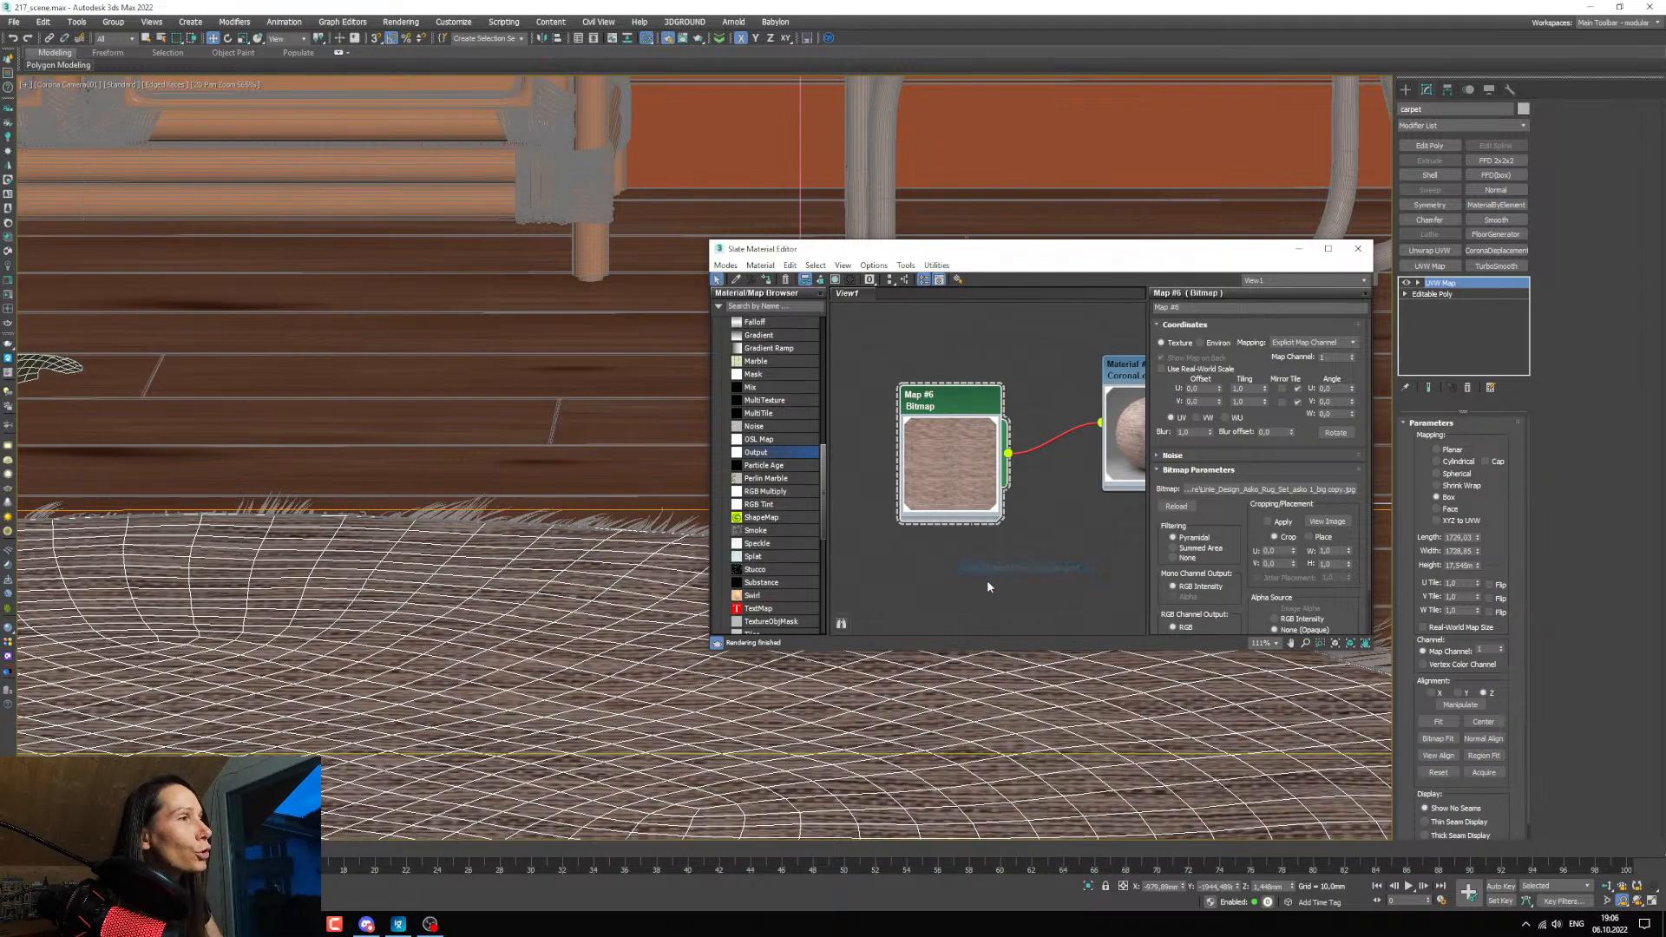
key(F4)
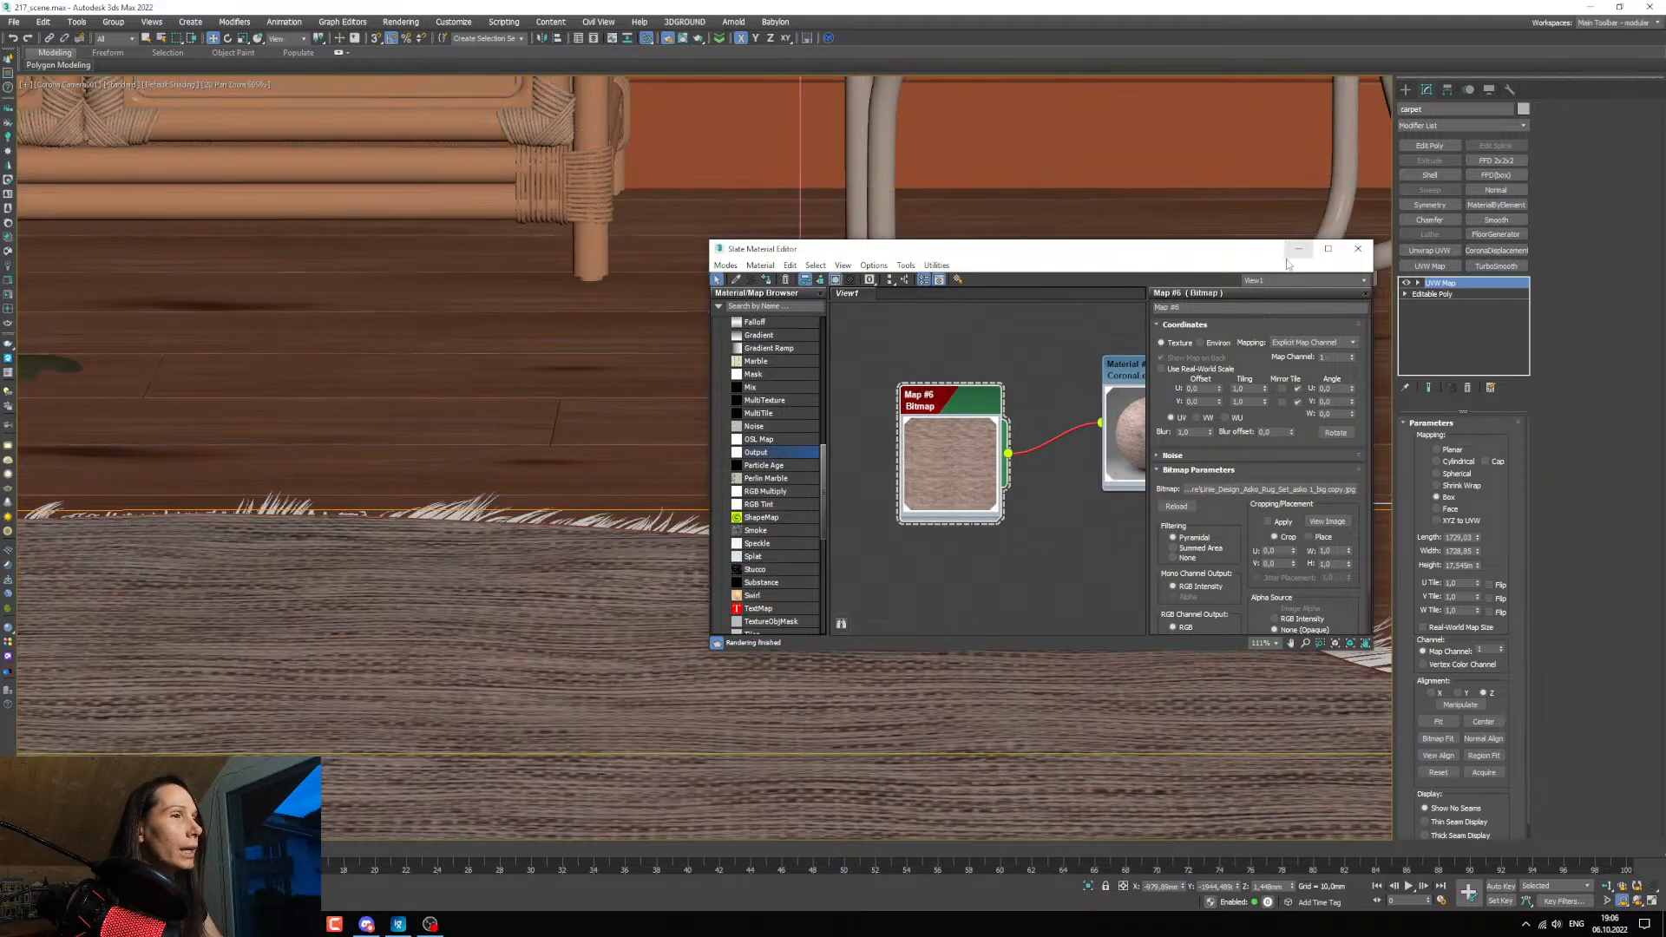
Minimize the material editor and examine the scale and direction of the weave across the carpet in the viewport.
click(1295, 251)
scroll(859, 592, up, 1)
middle_drag(851, 595, 1107, 585)
scroll(907, 591, down, 1)
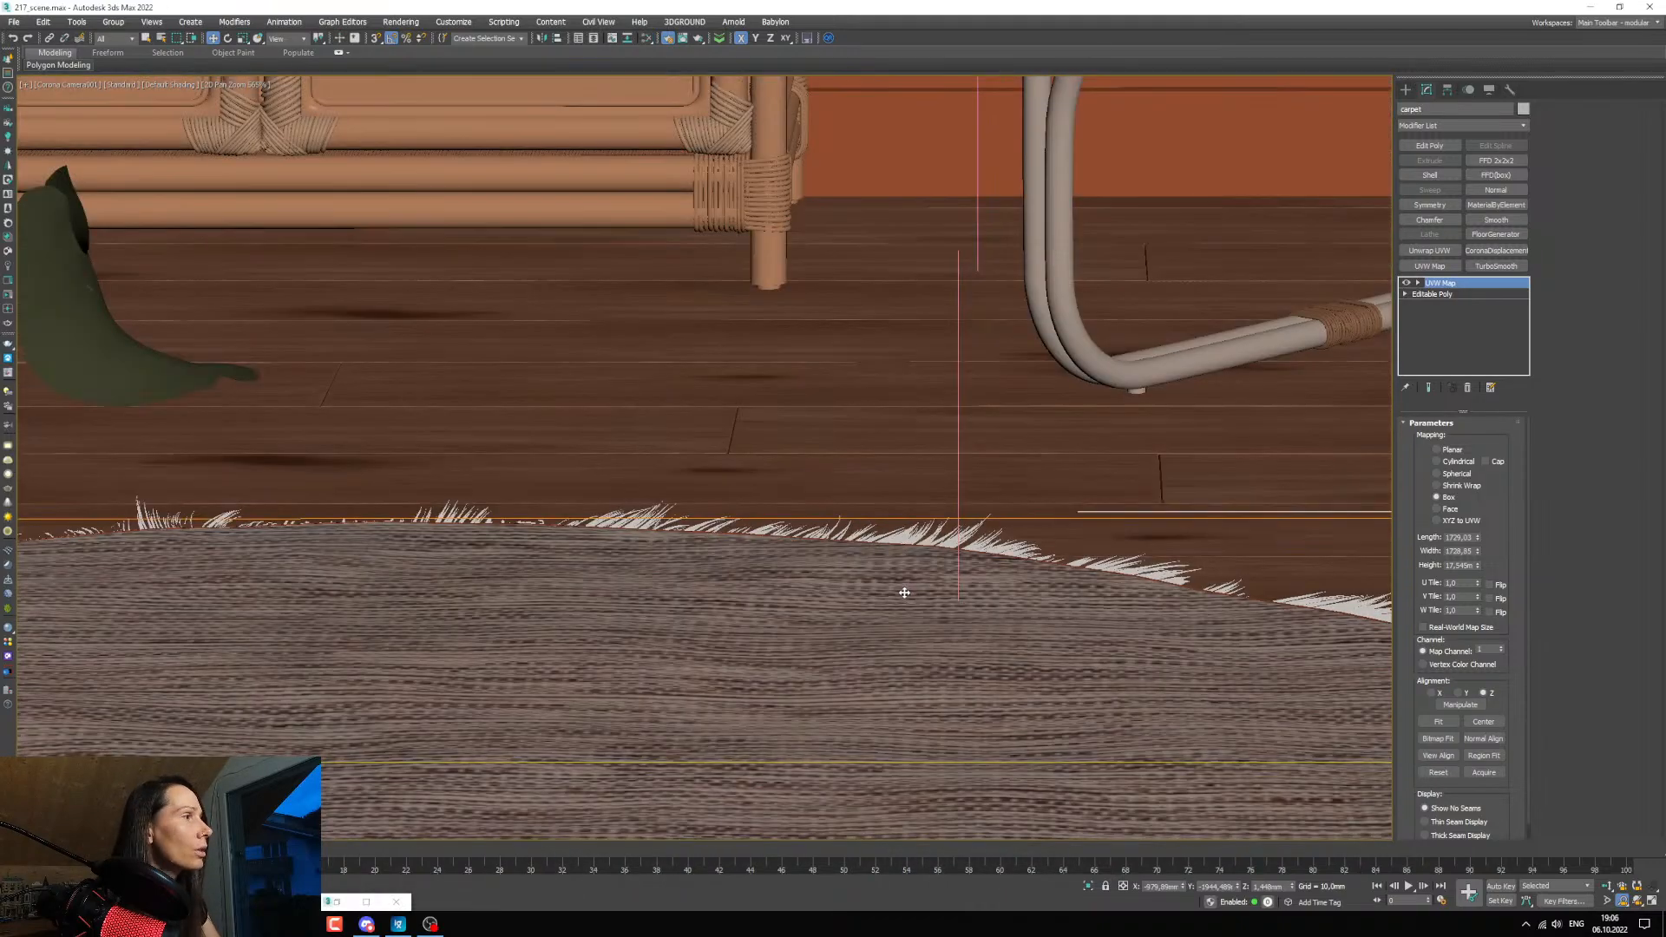
middle_drag(900, 591, 964, 578)
mouse_move(636, 616)
middle_down()
mouse_move(816, 614)
mouse_move(618, 617)
middle_up()
scroll(816, 615, down, 1)
mouse_move(461, 616)
middle_down()
mouse_move(695, 602)
mouse_move(476, 598)
middle_up()
middle_drag(1037, 620, 875, 604)
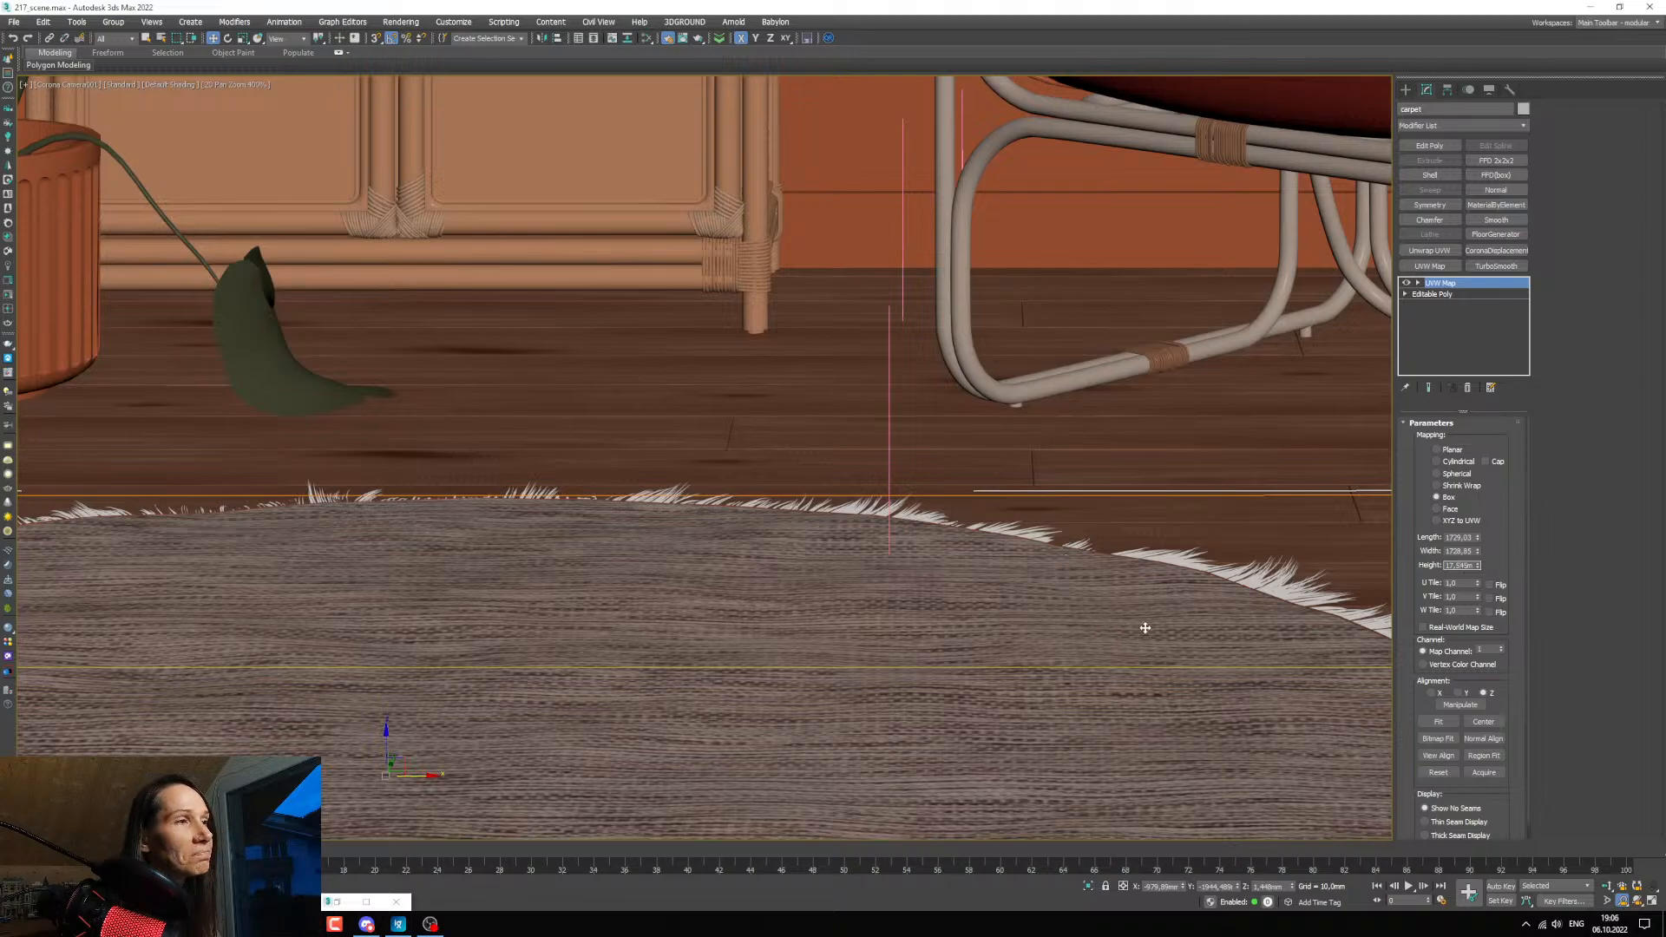
middle_drag(1051, 609, 1044, 628)
Return the viewport to the full camera view, bring up the reference photo, and move it off this screen.
key(c)
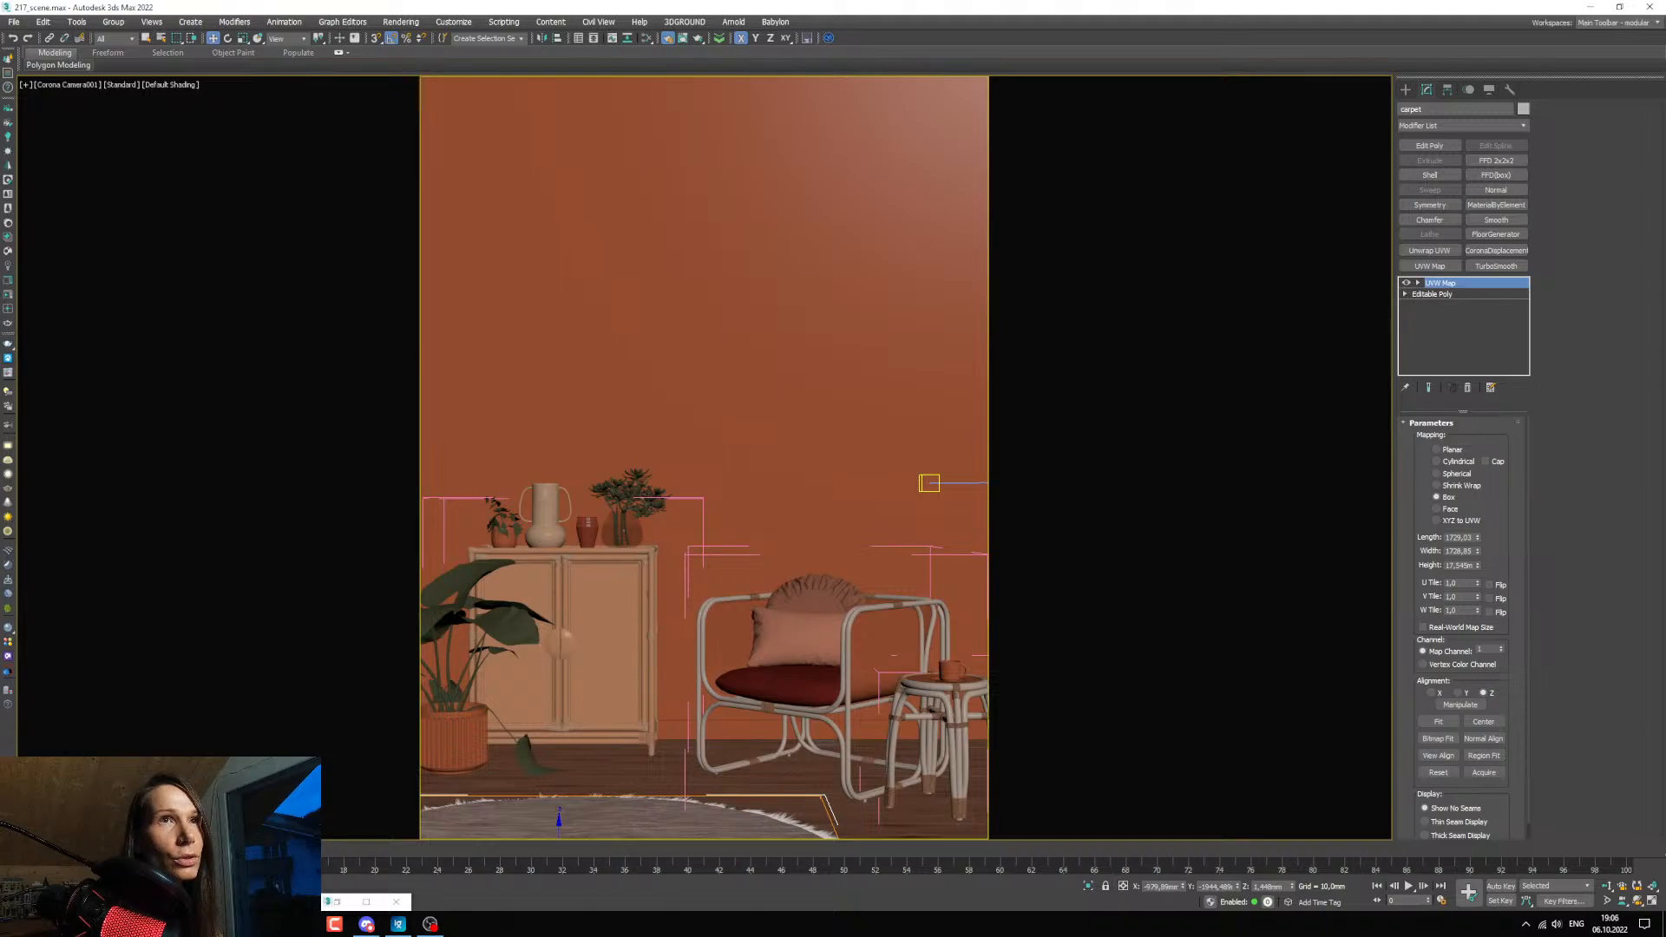
click(398, 924)
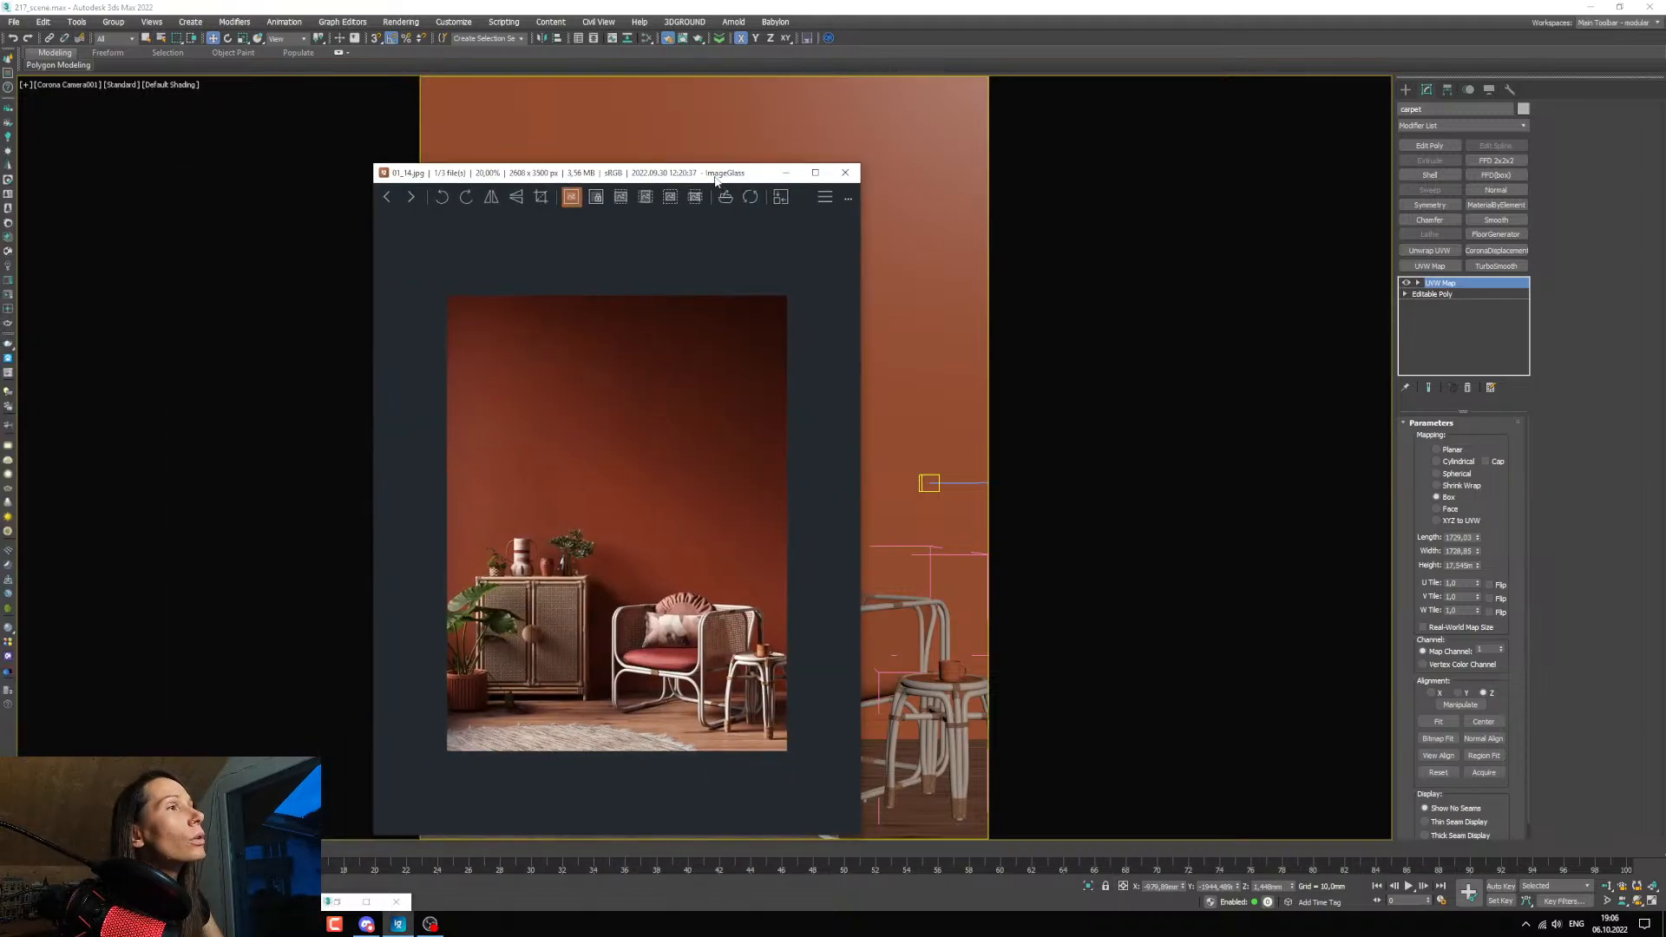
drag(714, 175, 720, 0)
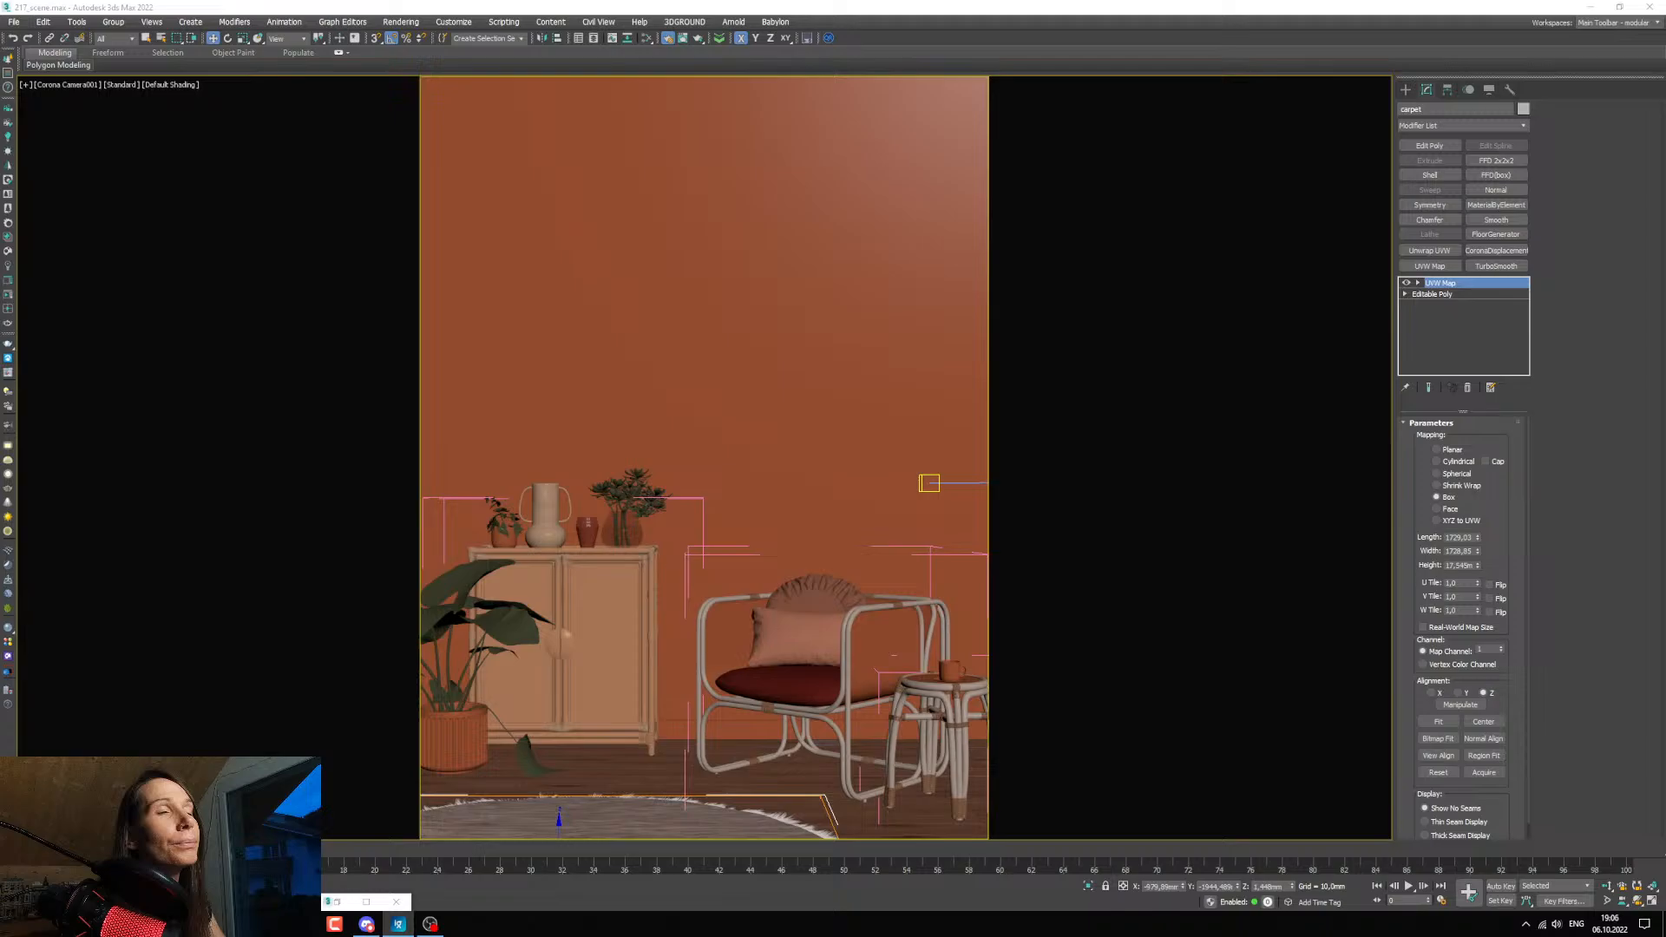
Rotate the carpet's UVW Map gizmo in the Top view so the weave runs diagonally across the rug.
click(1418, 283)
click(1440, 294)
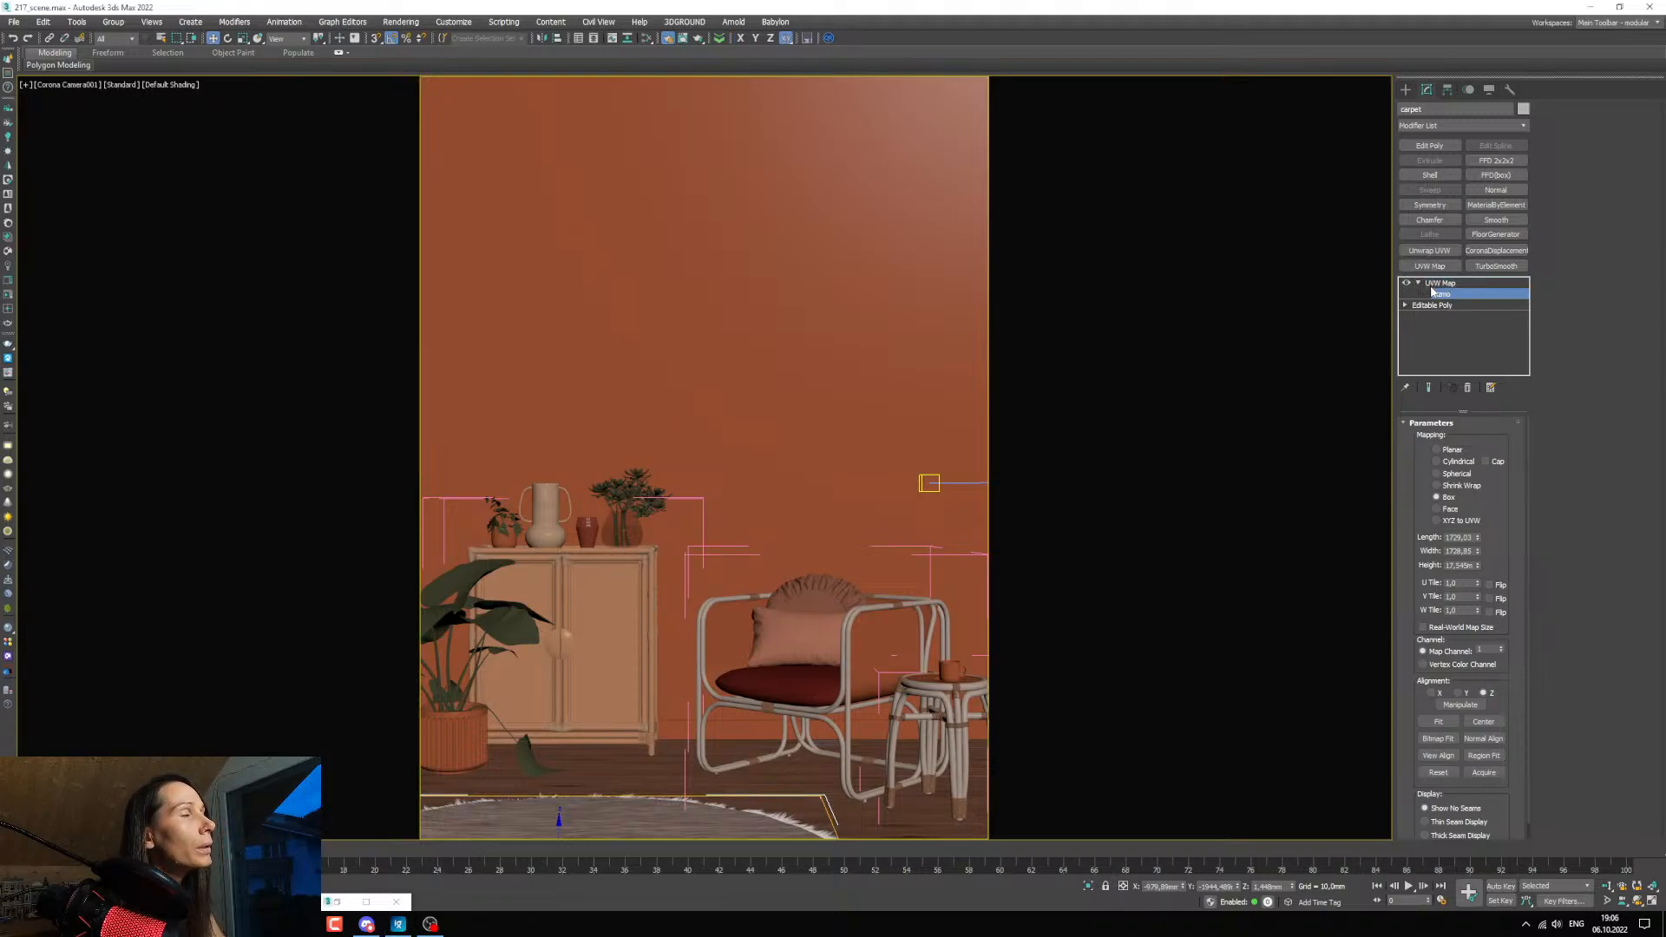
click(228, 39)
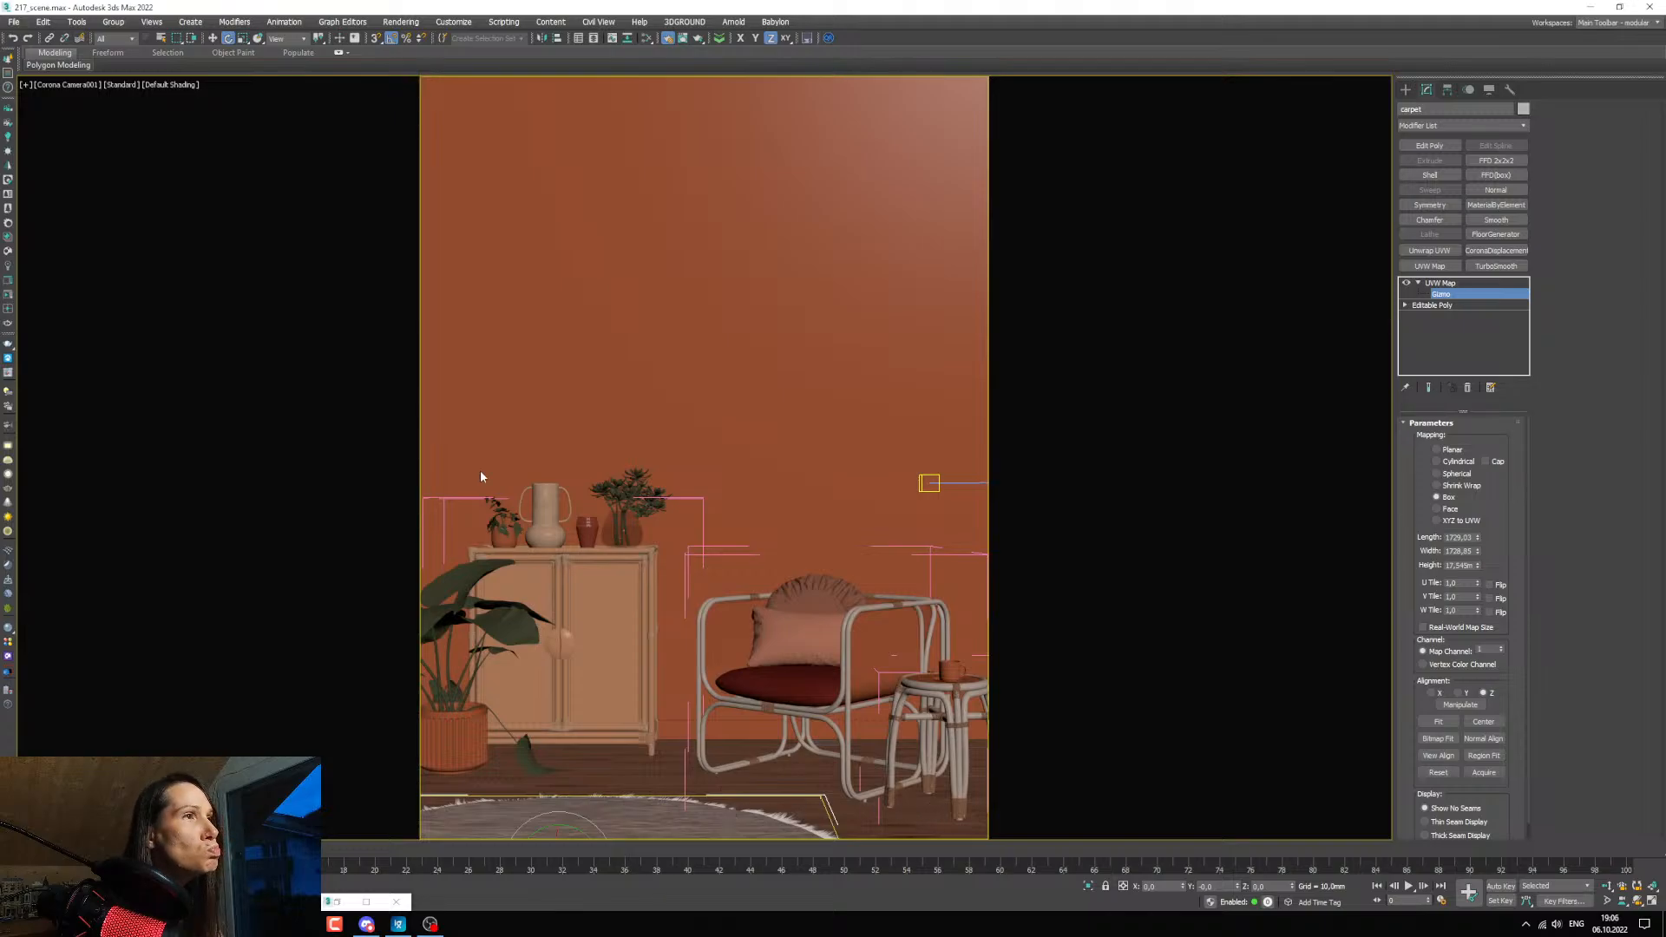
key(alt+w)
scroll(312, 262, down, 7)
middle_drag(140, 276, 397, 278)
scroll(327, 277, up, 3)
scroll(382, 288, up, 2)
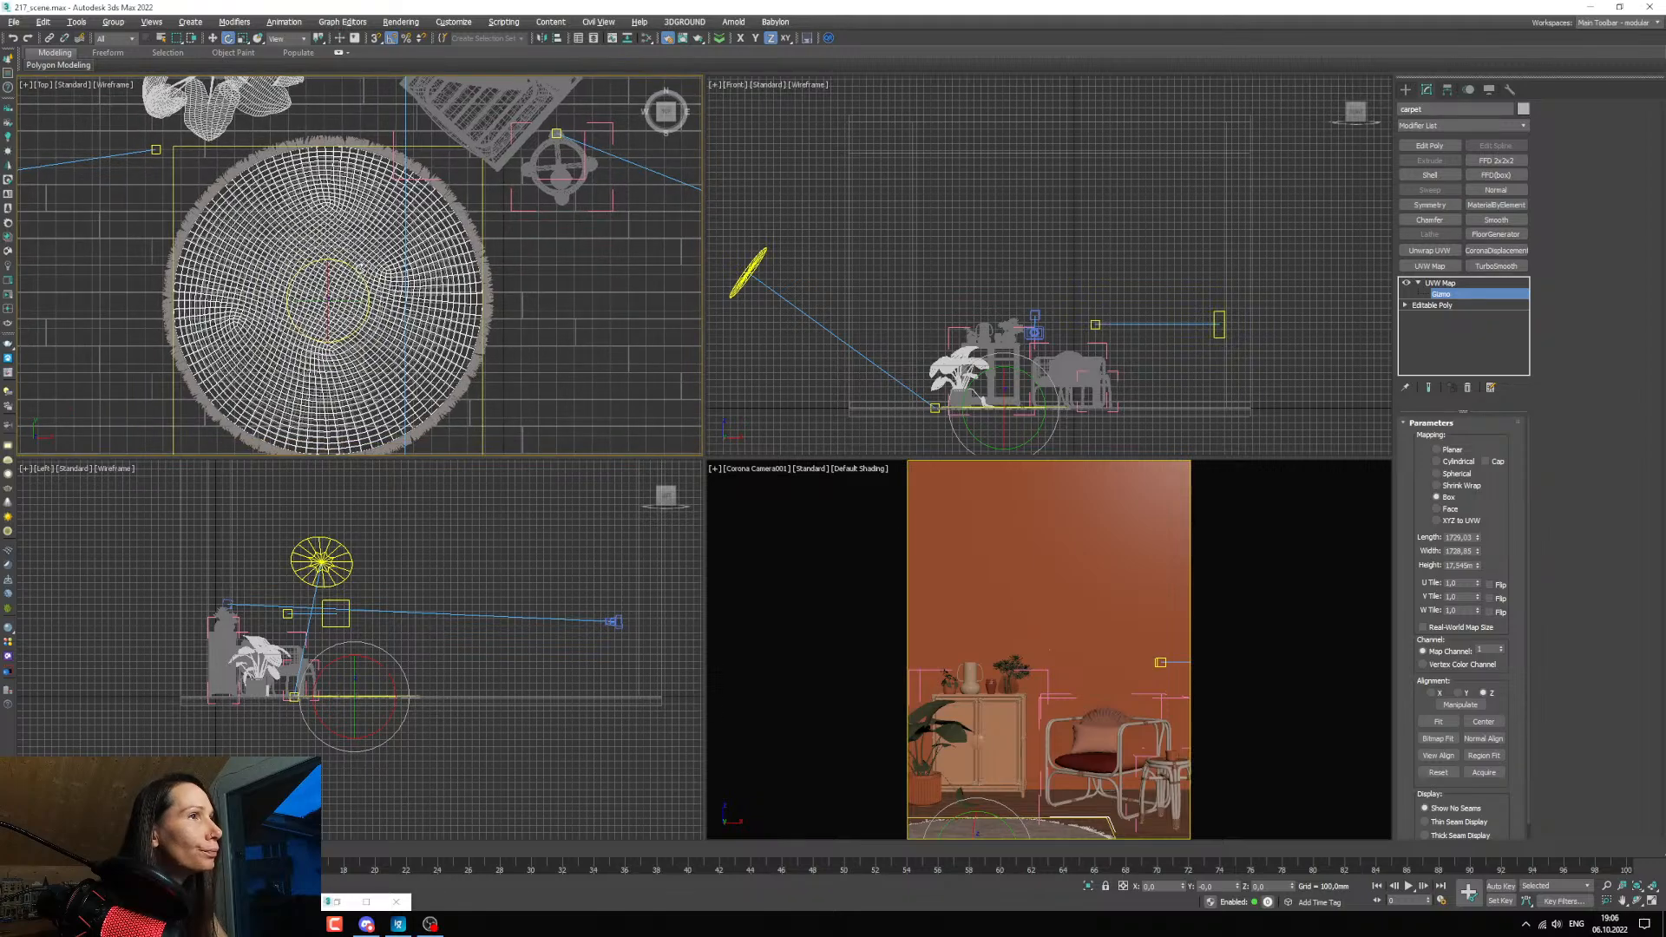
drag(357, 269, 367, 282)
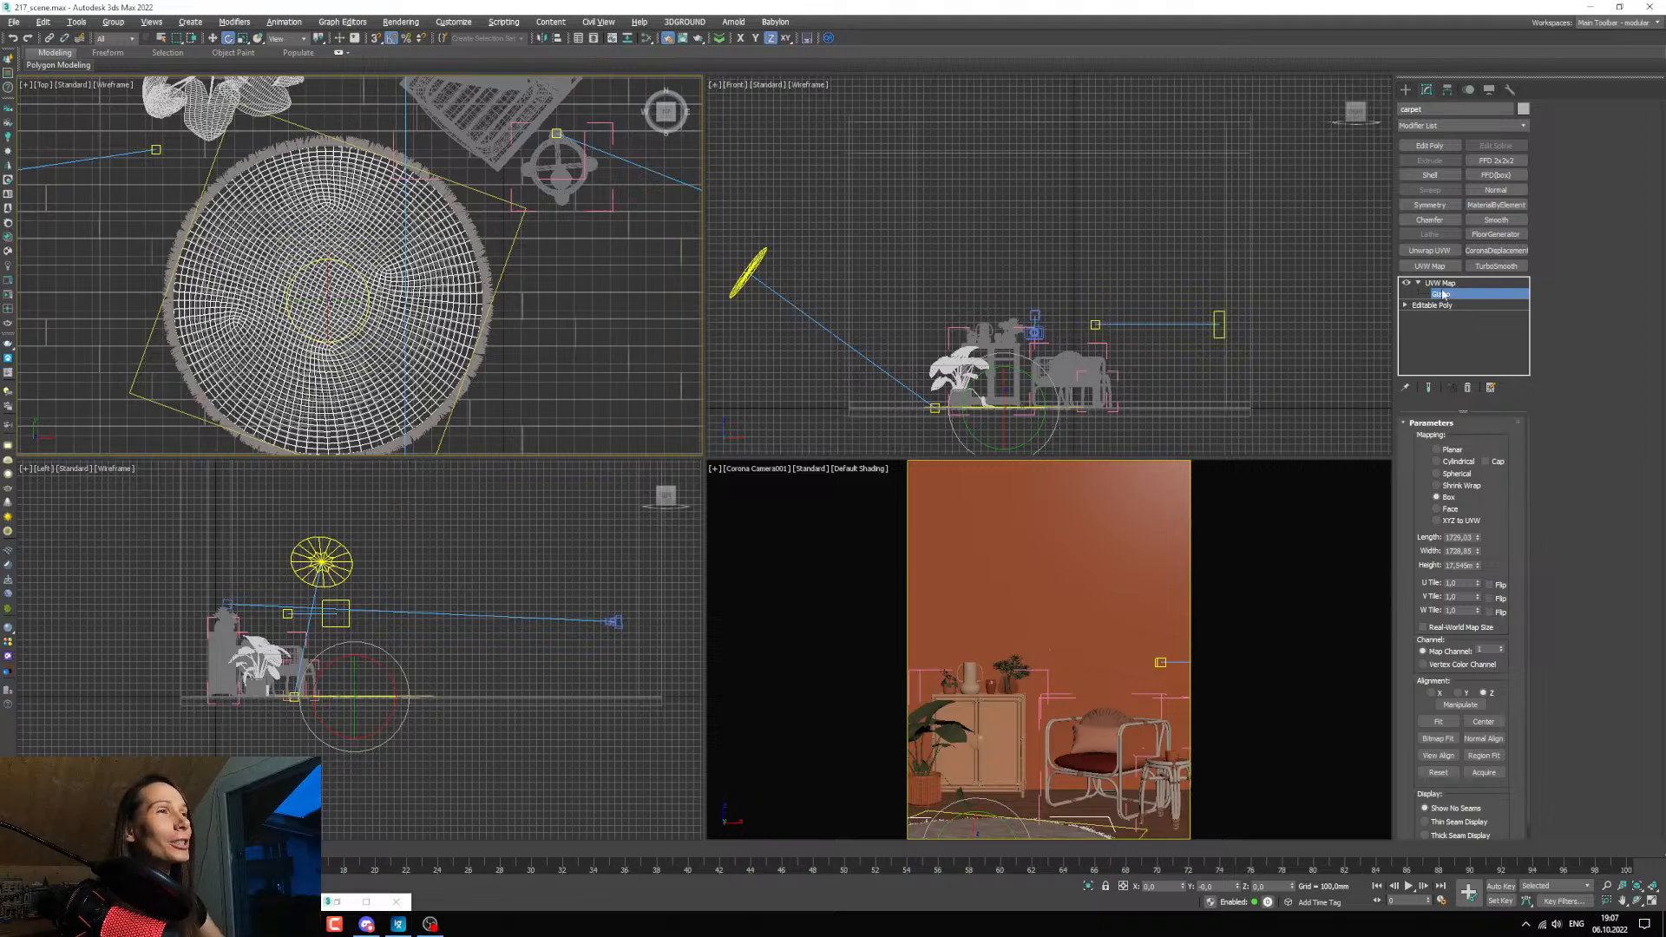
scroll(352, 287, up, 3)
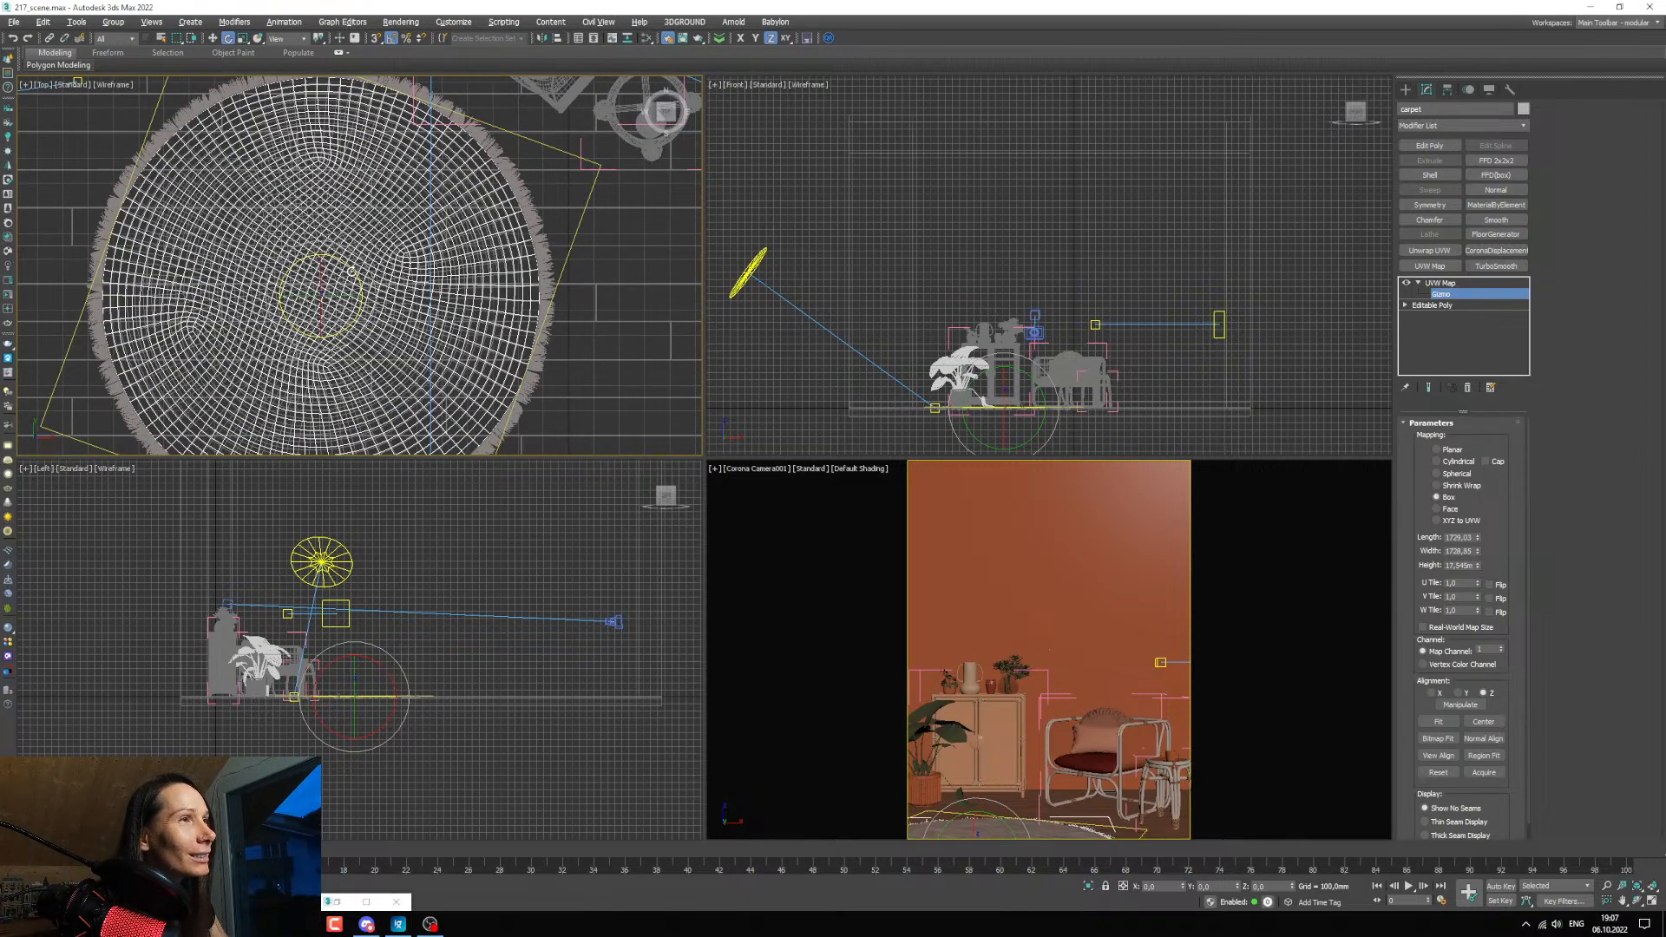
drag(352, 270, 355, 279)
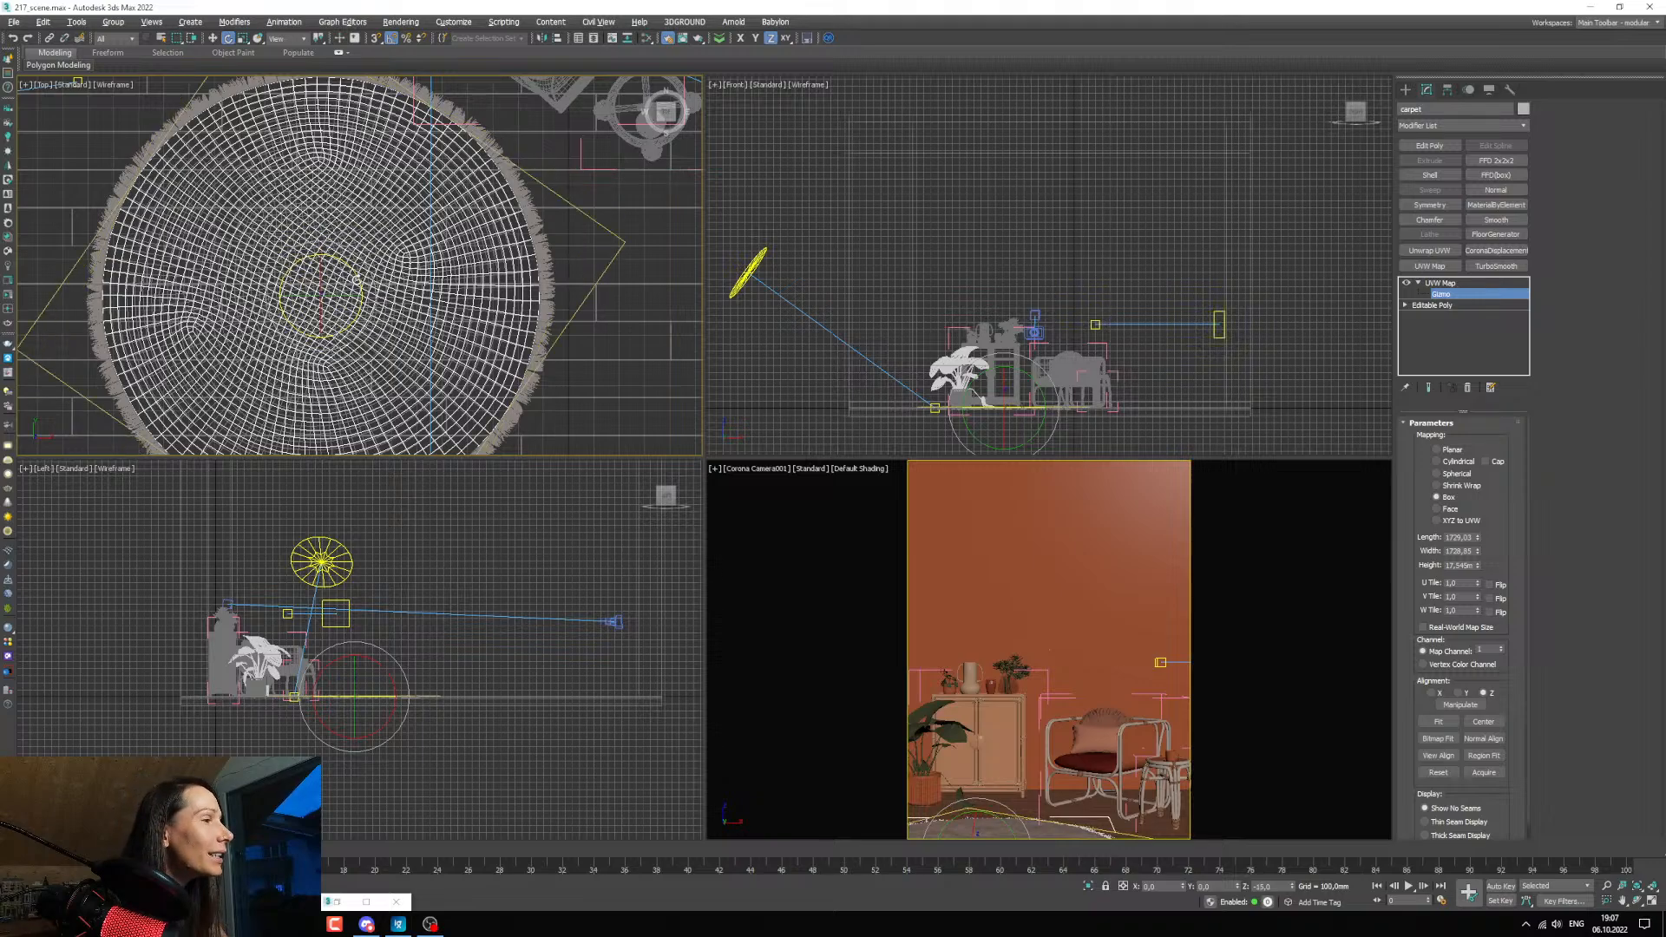
Maximize the camera viewport, leave the gizmo level of the UVW Map, and restore the render window zoomed out to the whole frame.
right_click(809, 590)
key(alt+w)
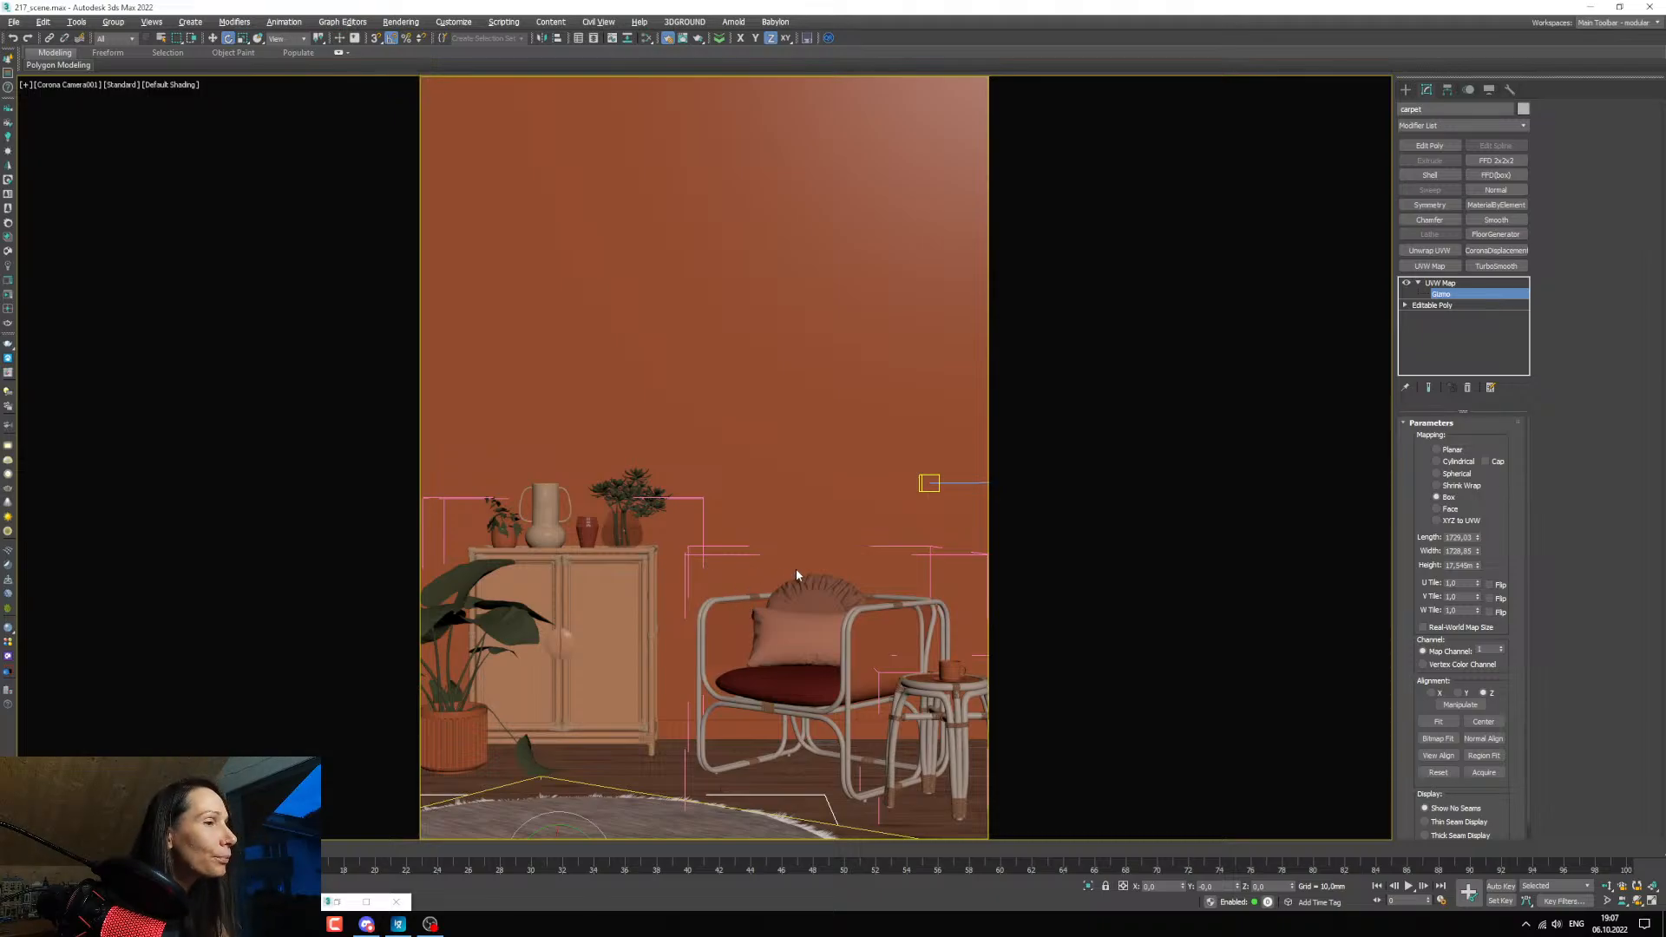
click(1442, 282)
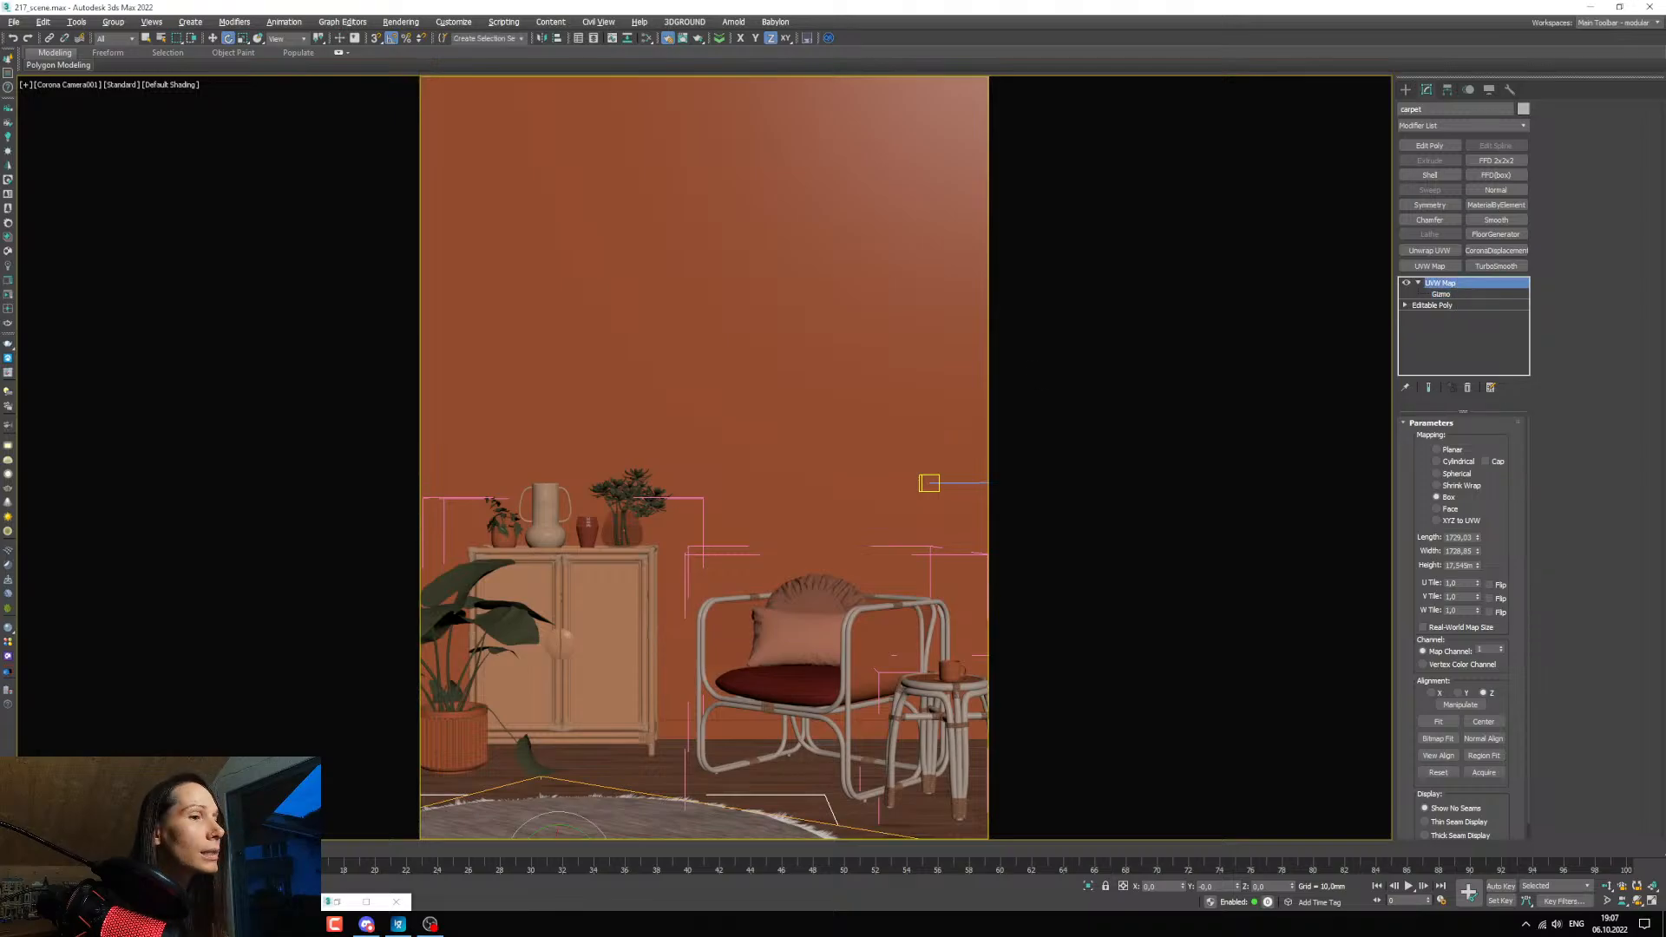
click(201, 902)
scroll(372, 621, down, 2)
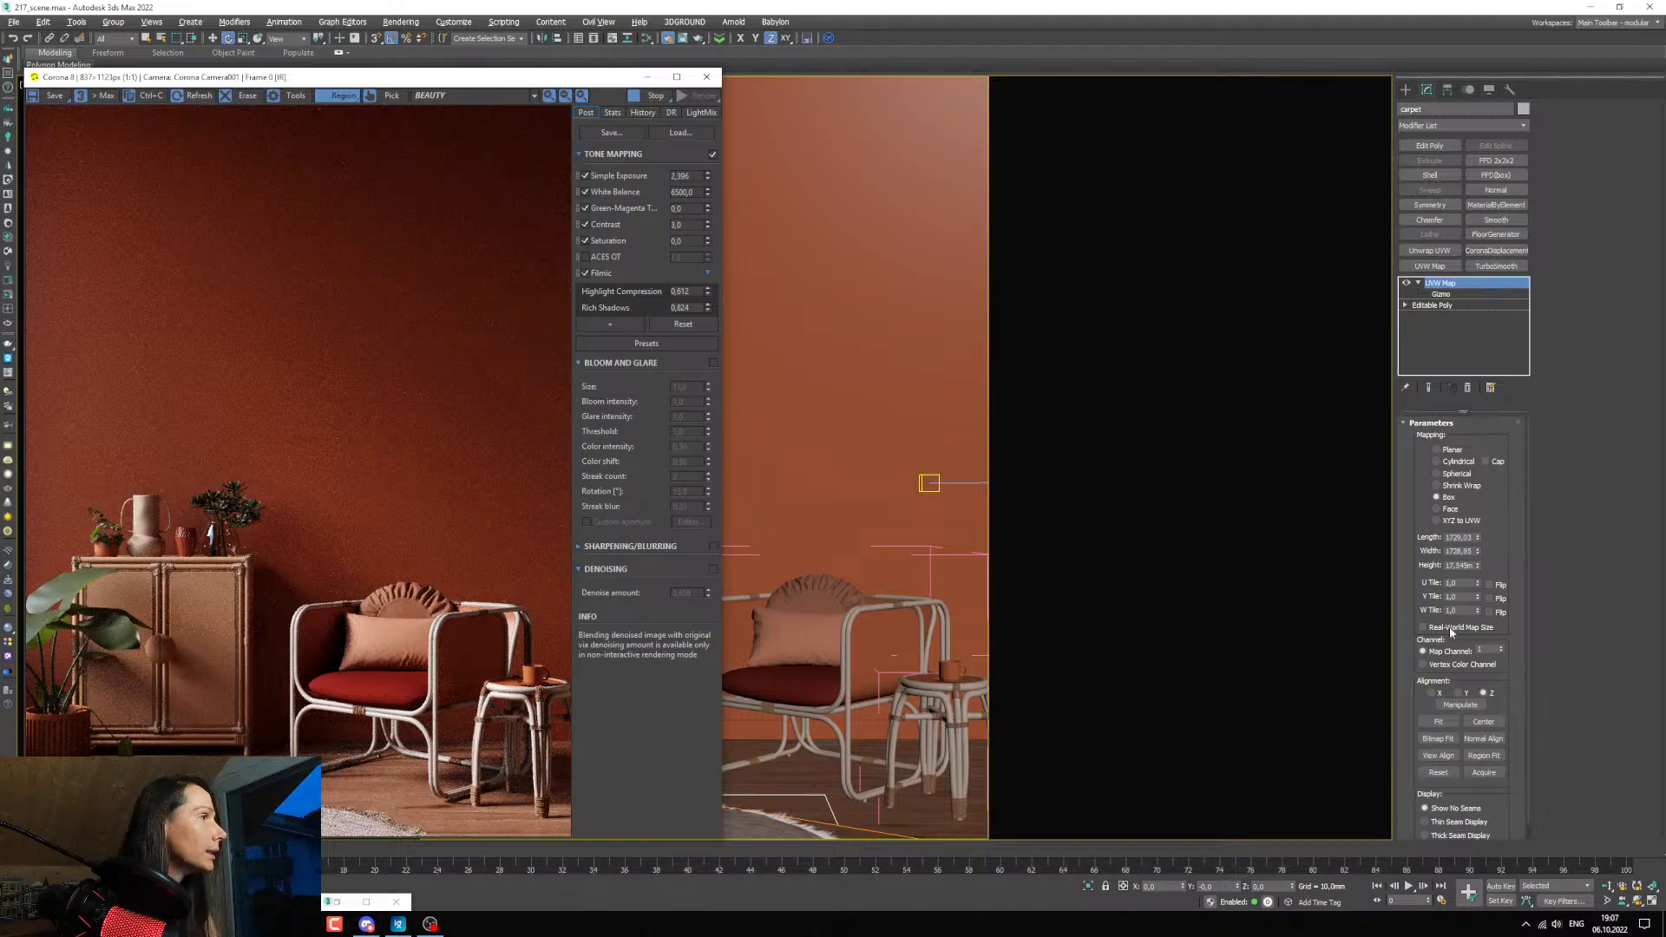
Reopen the material editor and insert a Color Correction map between the Map #6 bitmap and Material #43.
key(m)
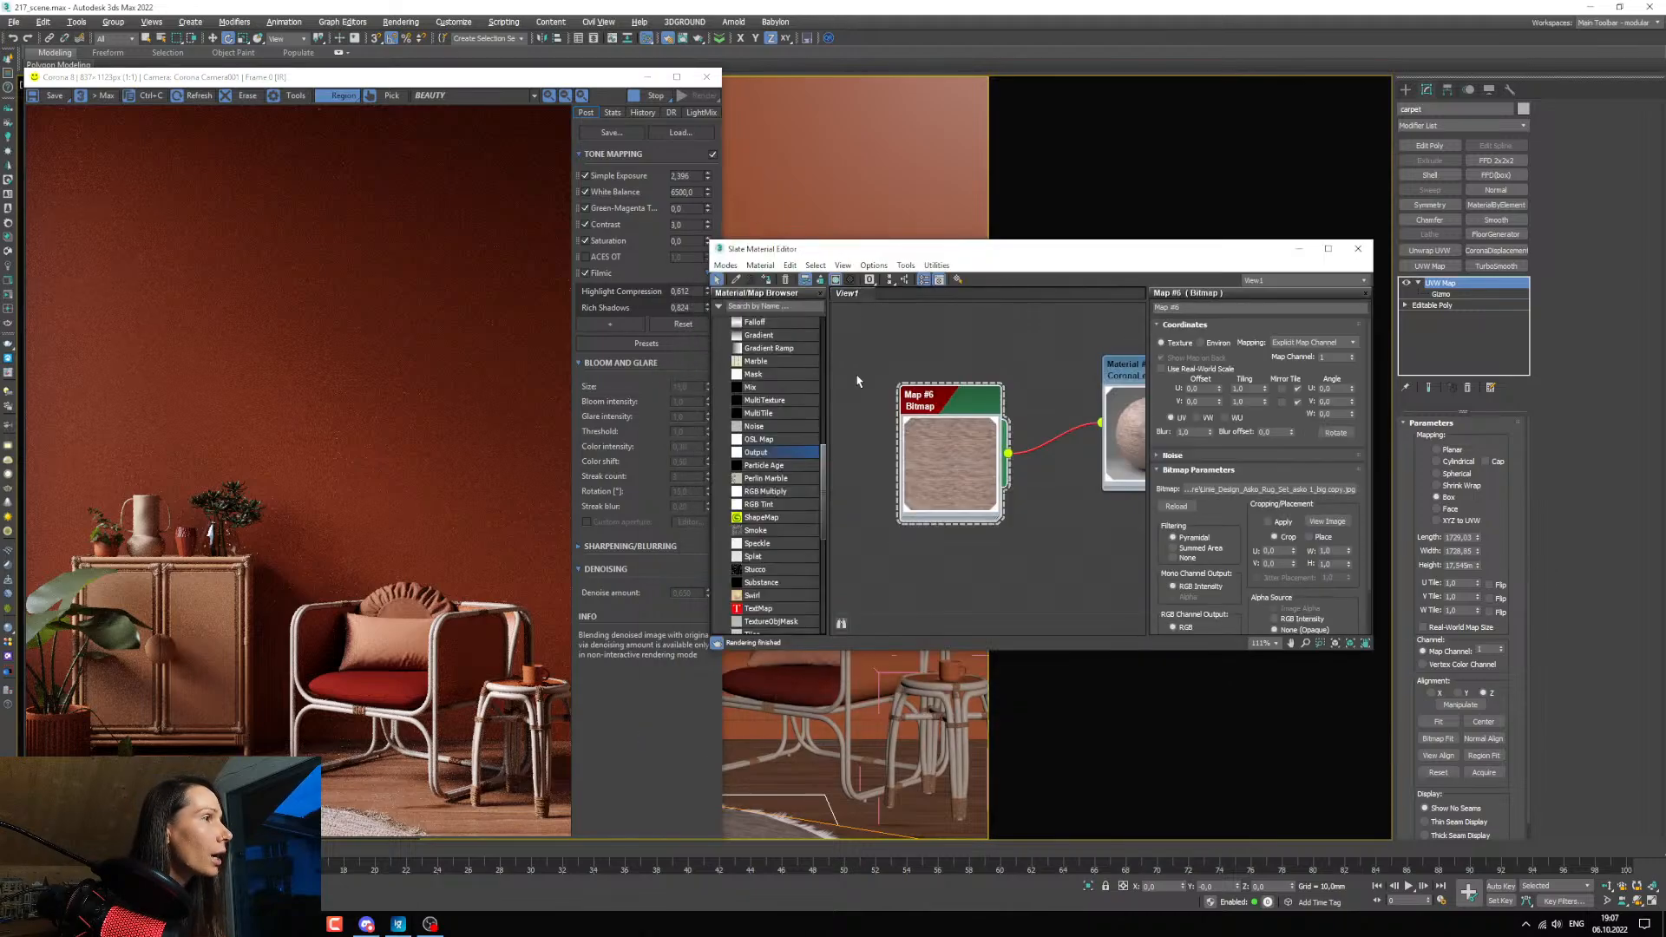
scroll(857, 380, down, 4)
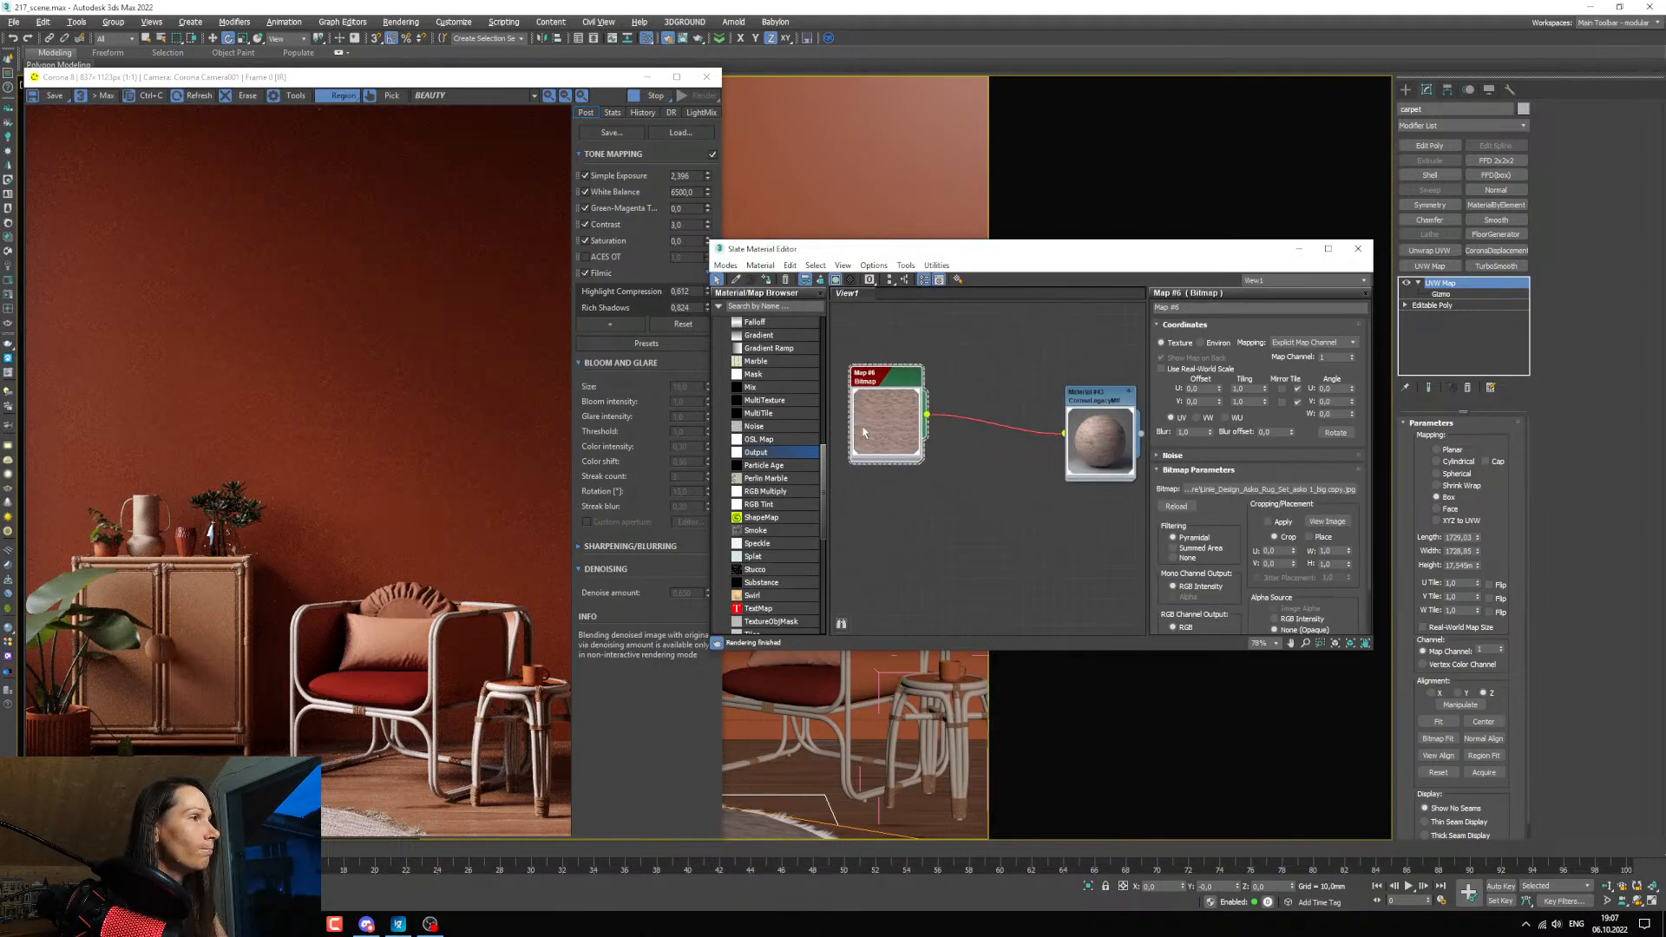
scroll(799, 434, up, 3)
drag(794, 411, 983, 421)
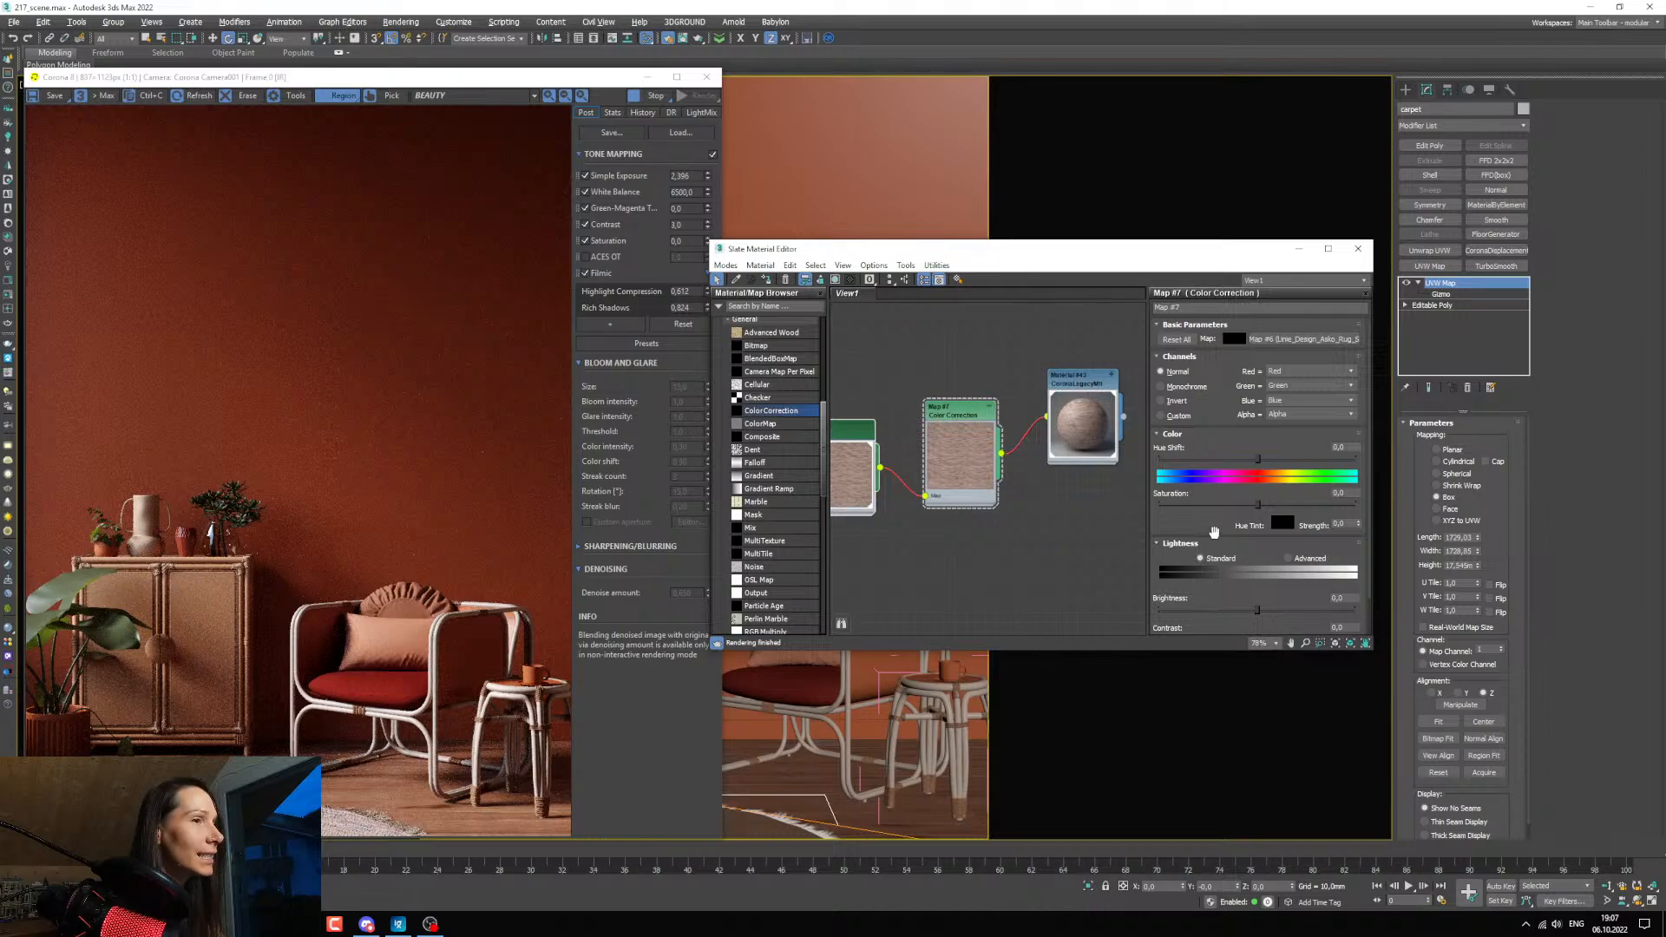
Switch the Color Correction map's lightness to Advanced and lower its RGB gamma to about 0.81.
scroll(1210, 530, down, 1)
click(1288, 516)
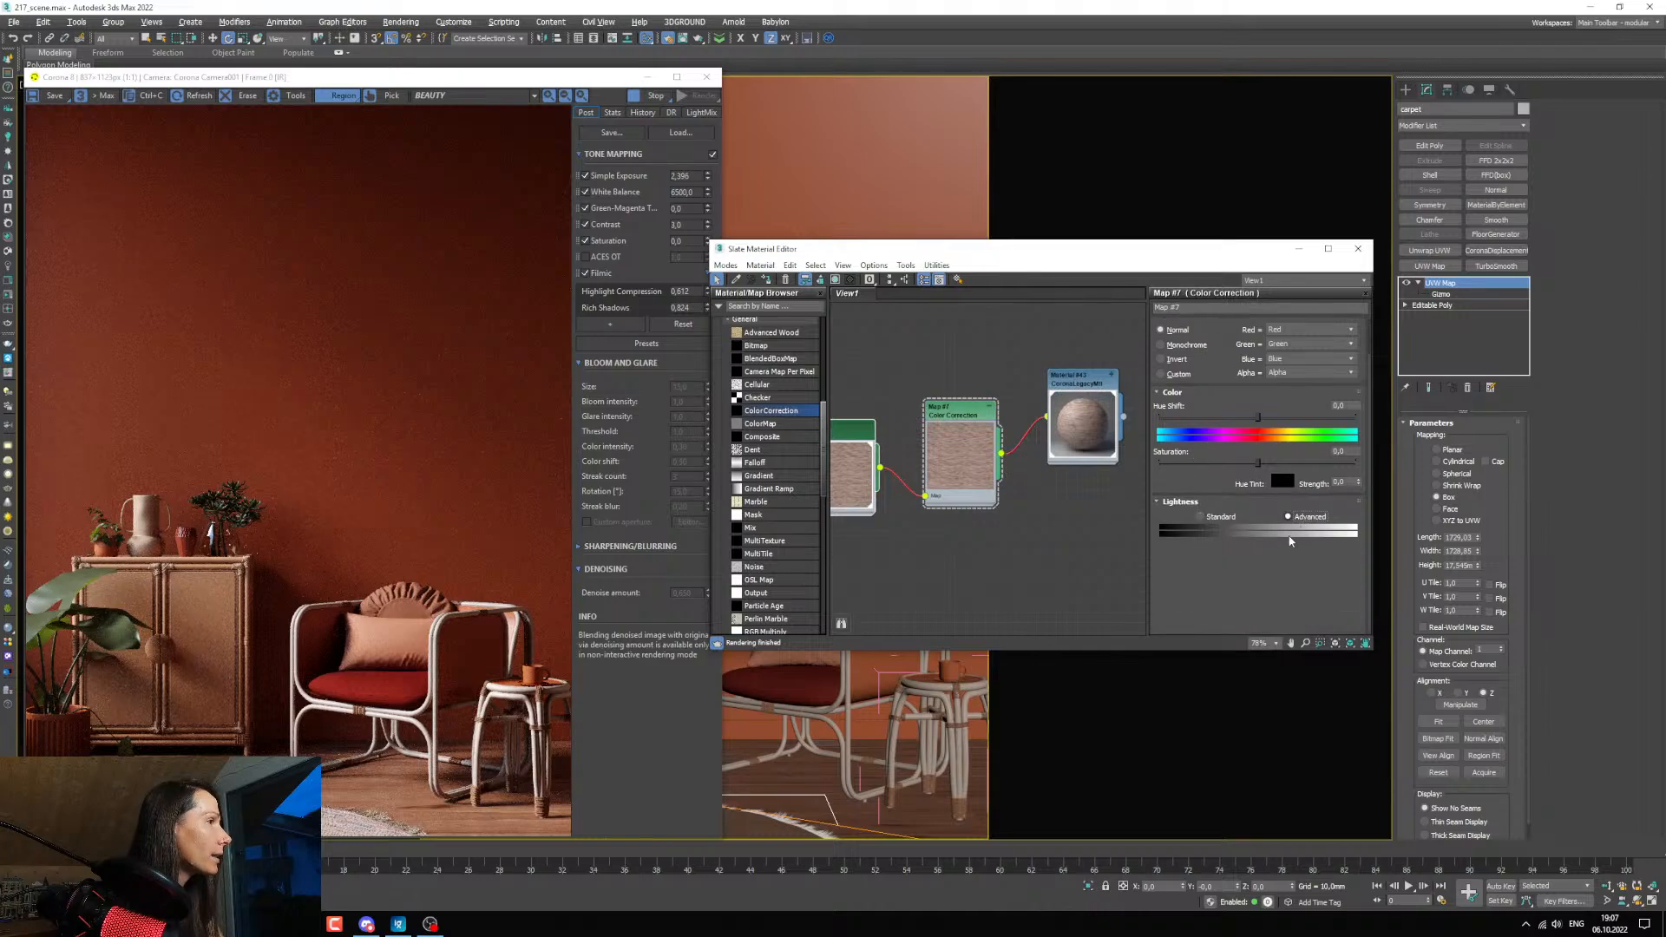
drag(1267, 569, 1266, 584)
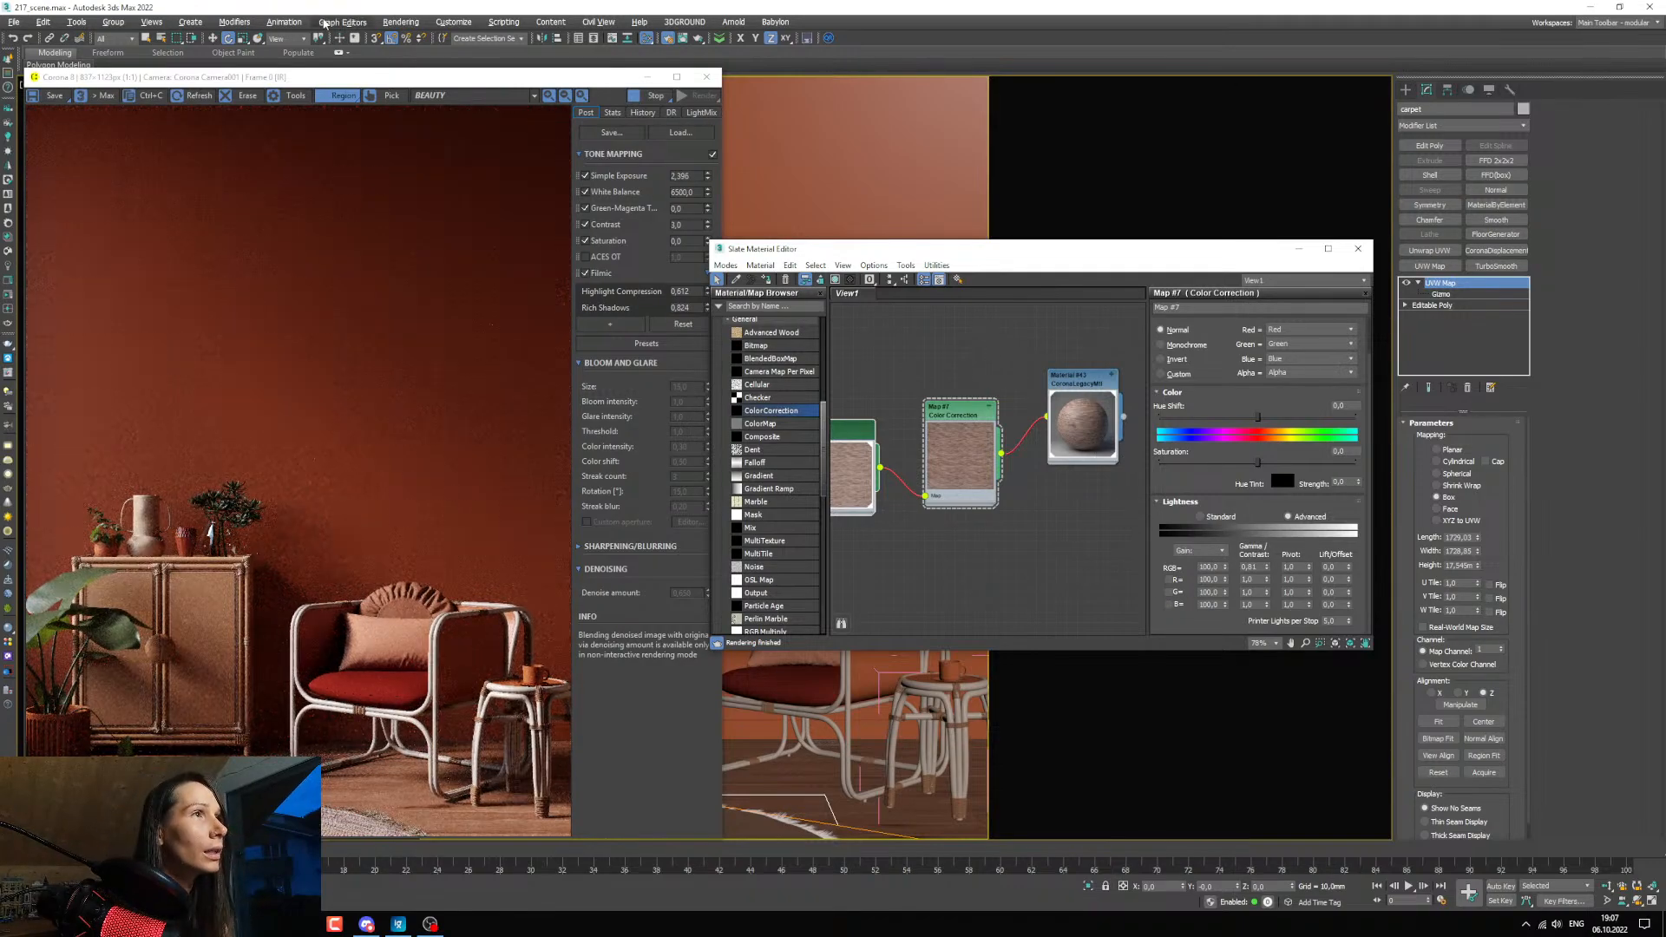
Place the render region tightly around the carpet and floor area below the armchair.
click(390, 814)
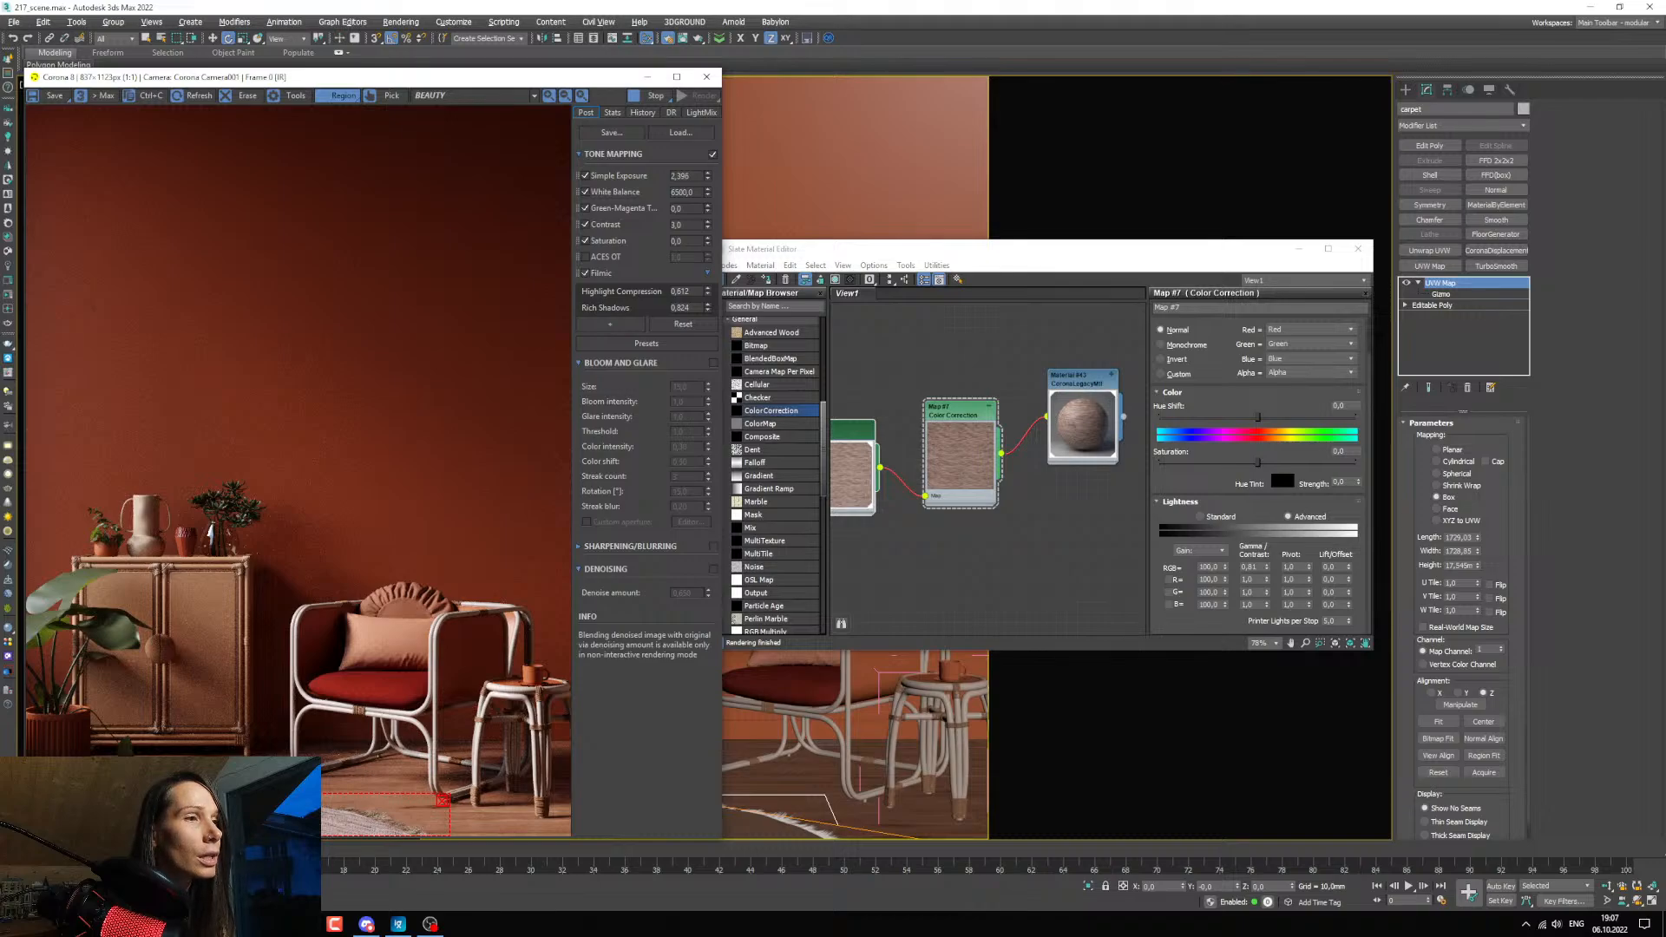
drag(442, 799, 443, 796)
drag(308, 811, 346, 785)
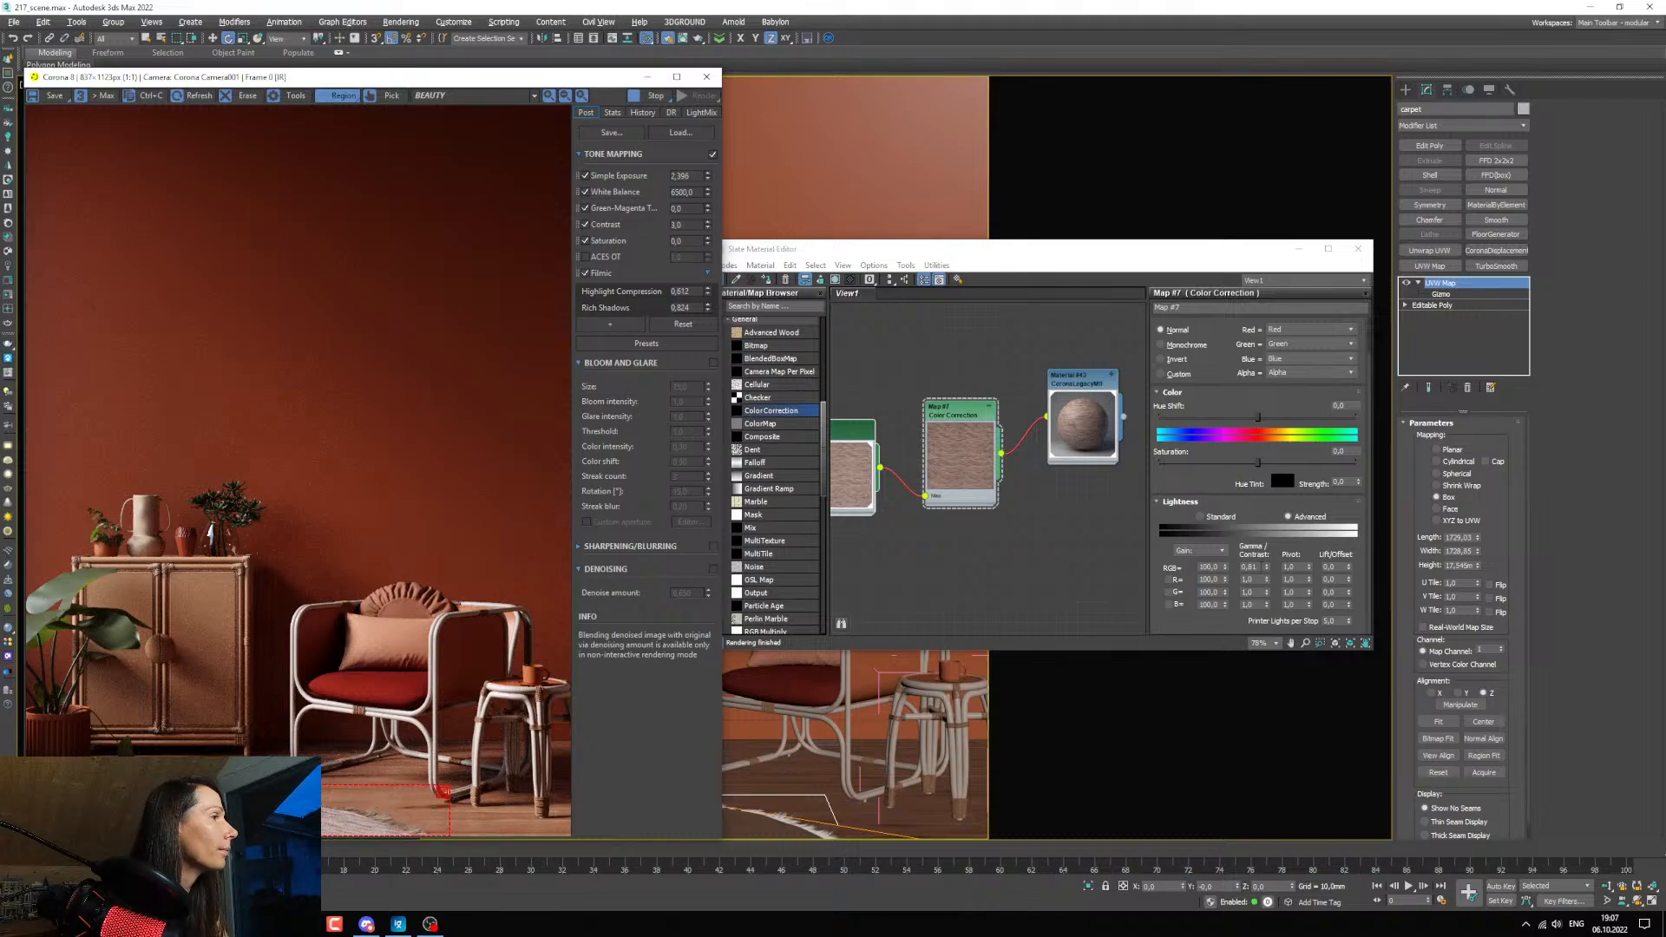
Lower the Color Correction's RGB gamma to 0.64 and saturation to about -16.3, and shift the hue slightly toward yellow.
drag(1267, 568, 1266, 578)
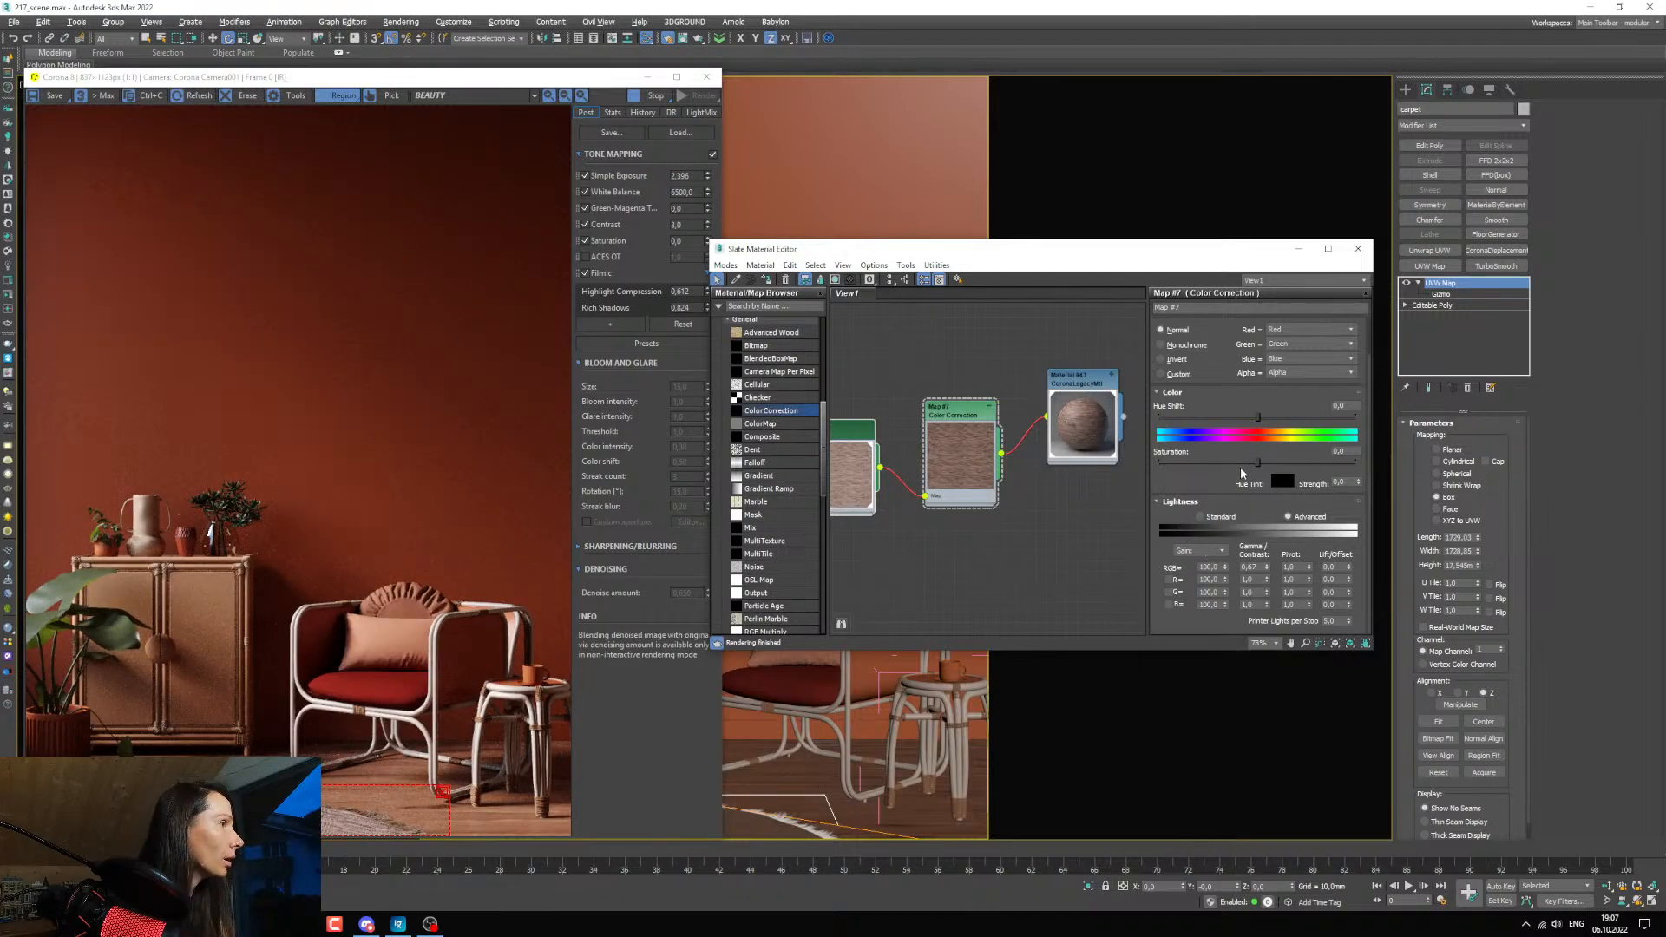
drag(1257, 462, 1242, 463)
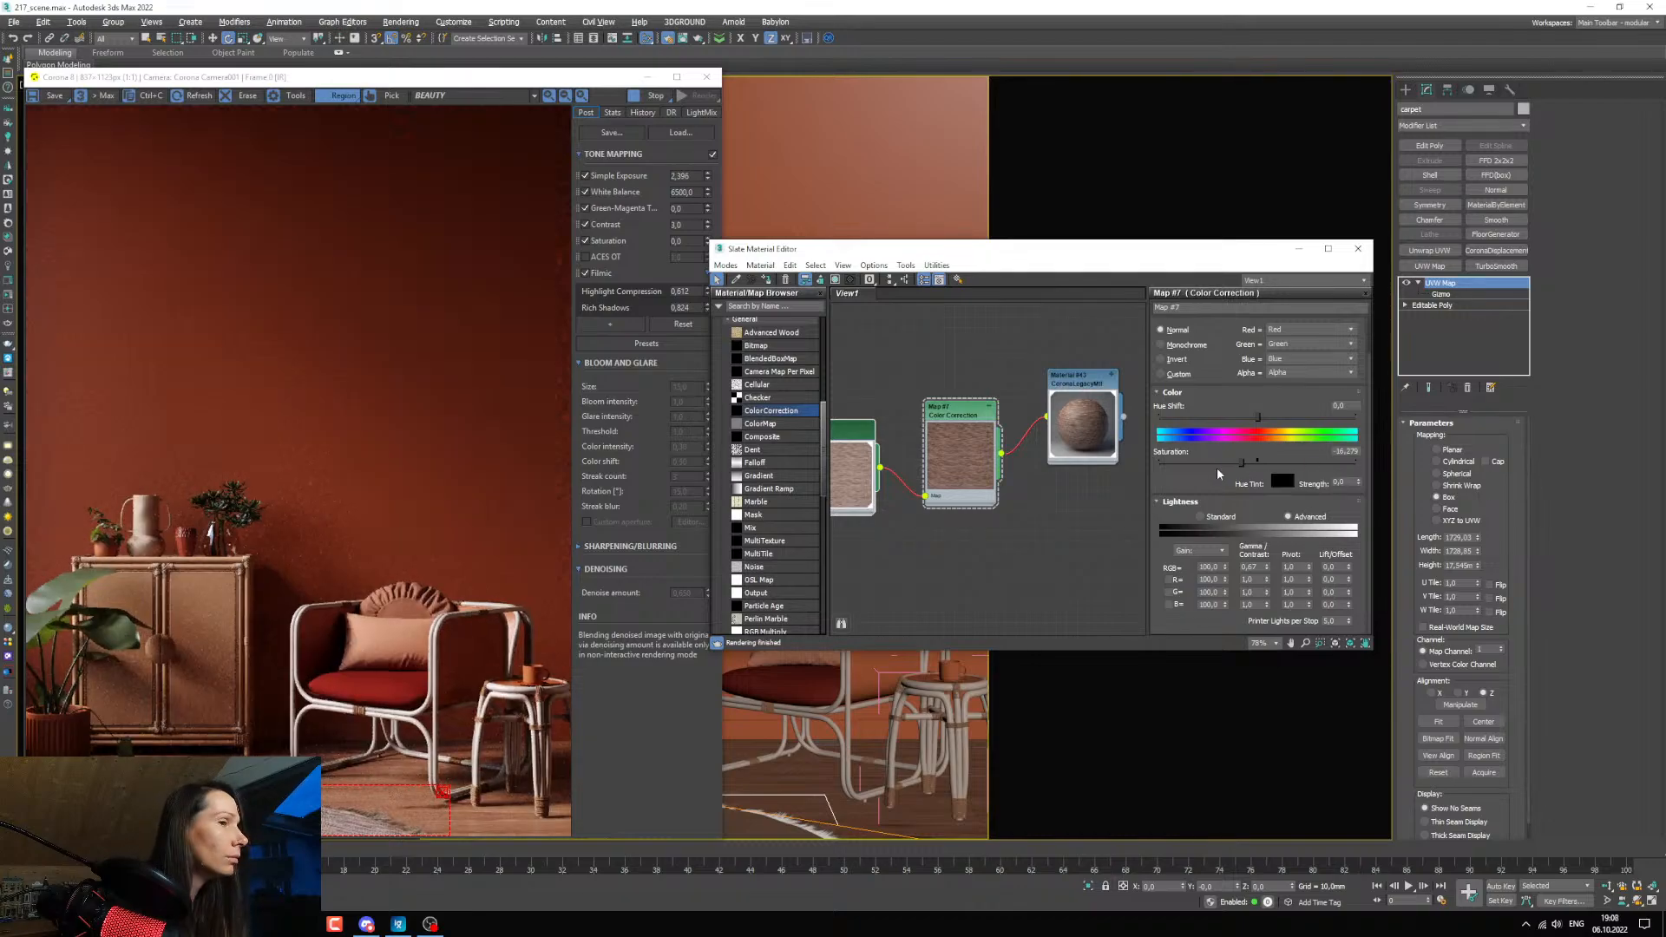
drag(1257, 417, 1262, 418)
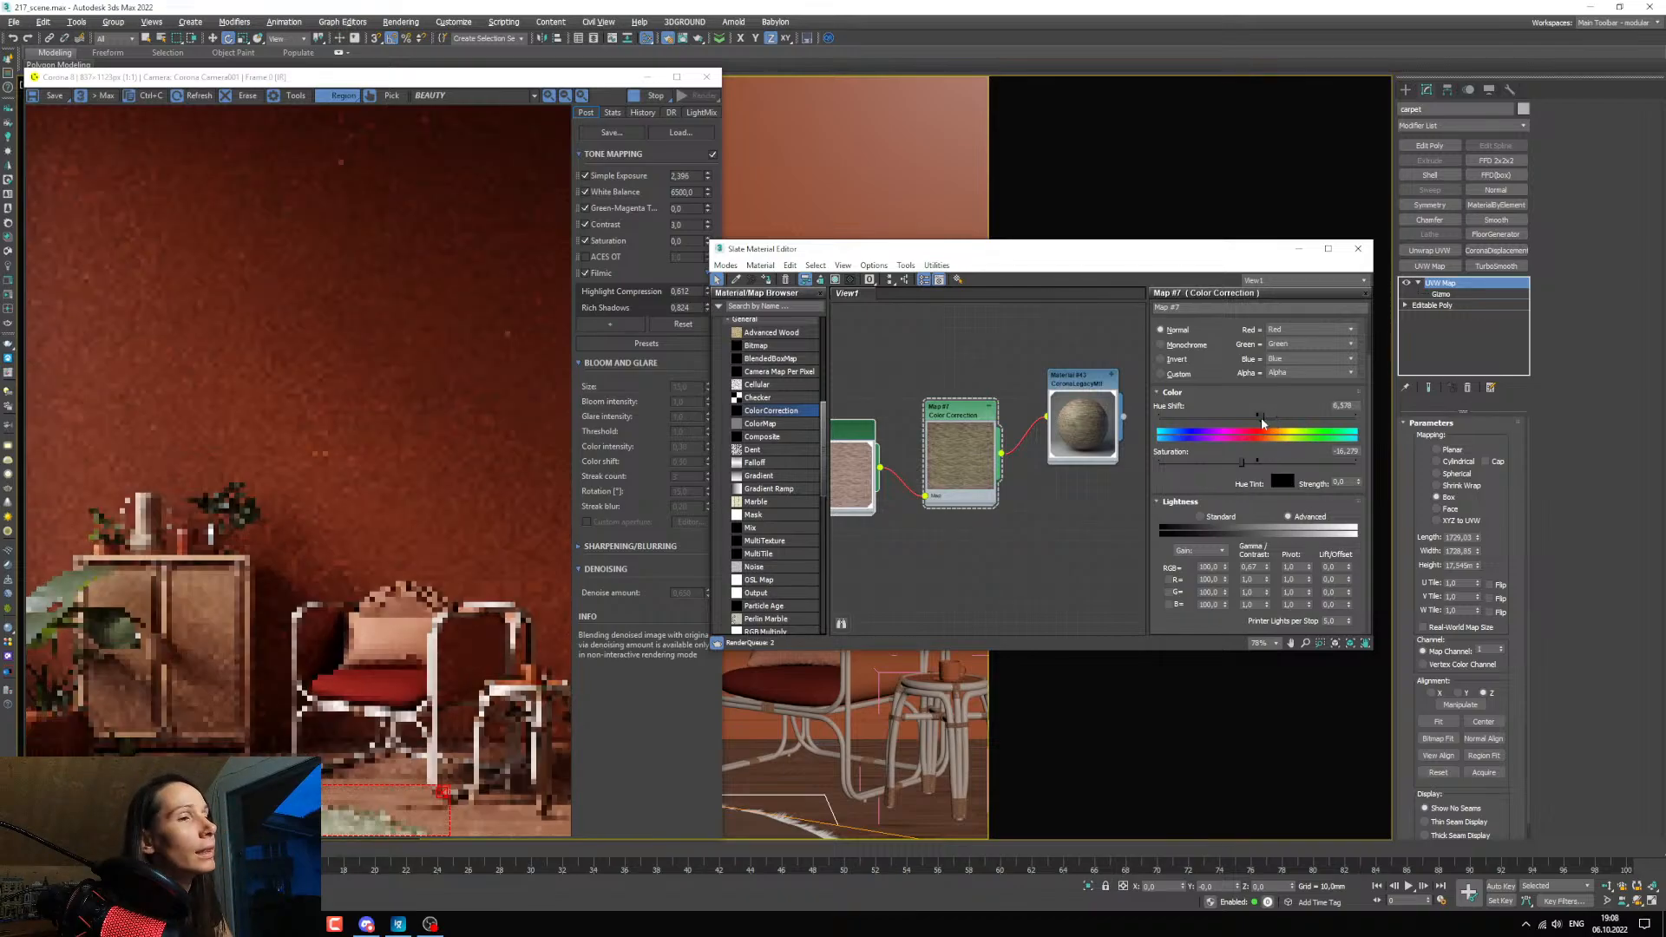
click(1266, 570)
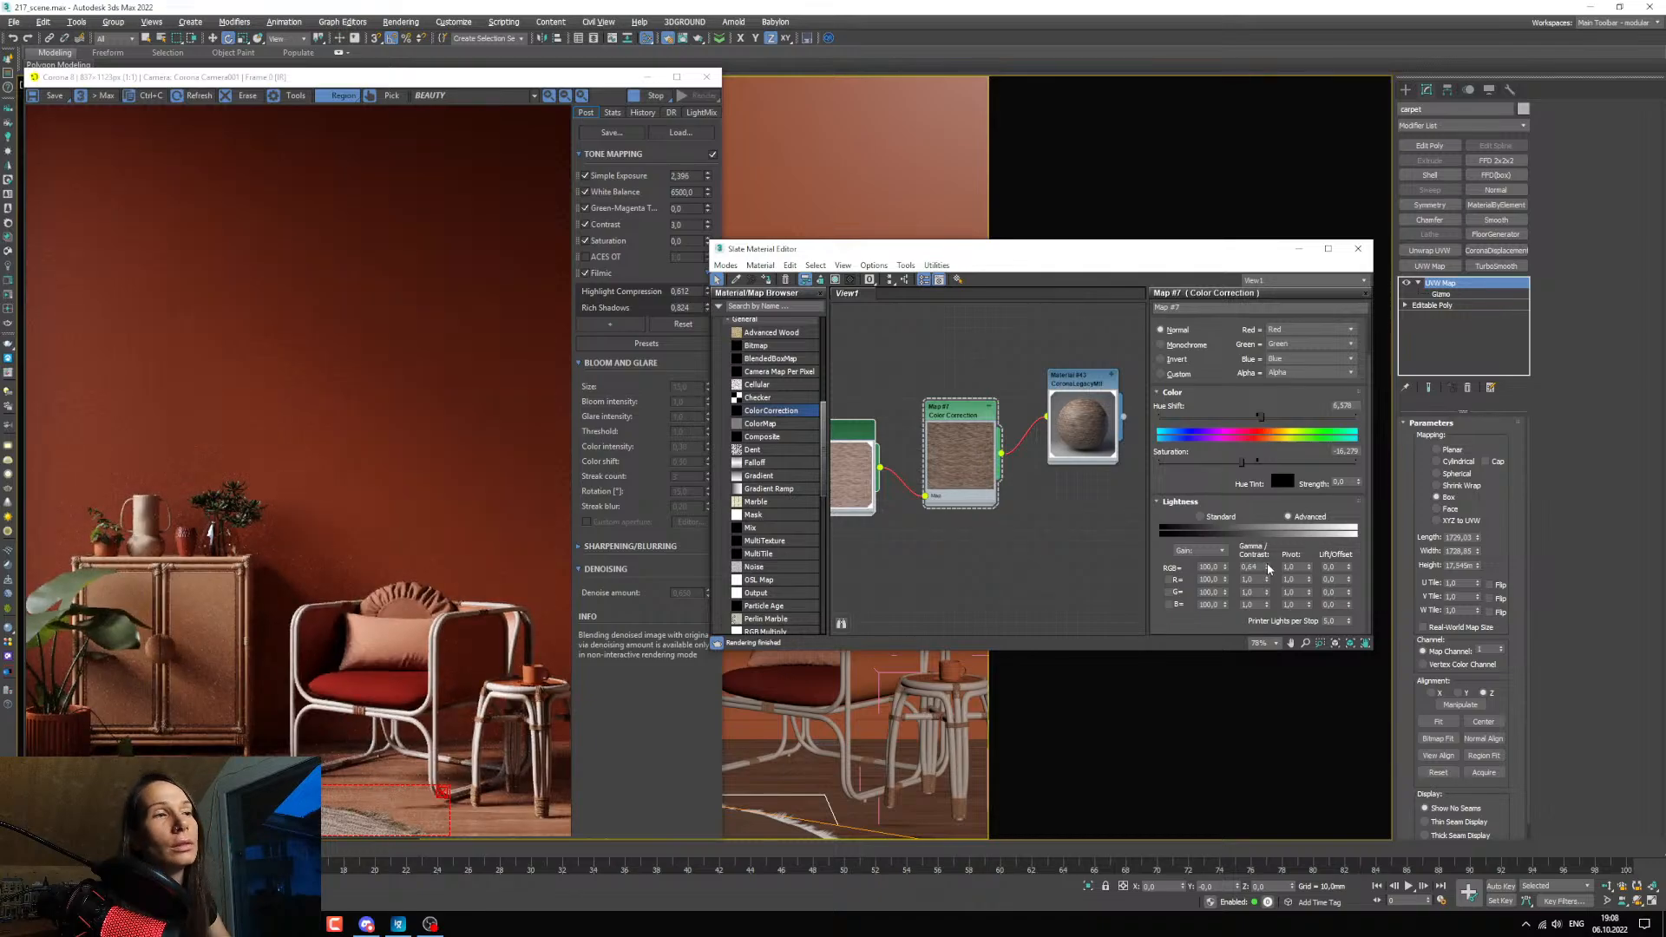
Raise the saturation to about 0.9, set the RGB gamma to 0.7, and check the carpet against the reference photo.
drag(1240, 461, 1264, 468)
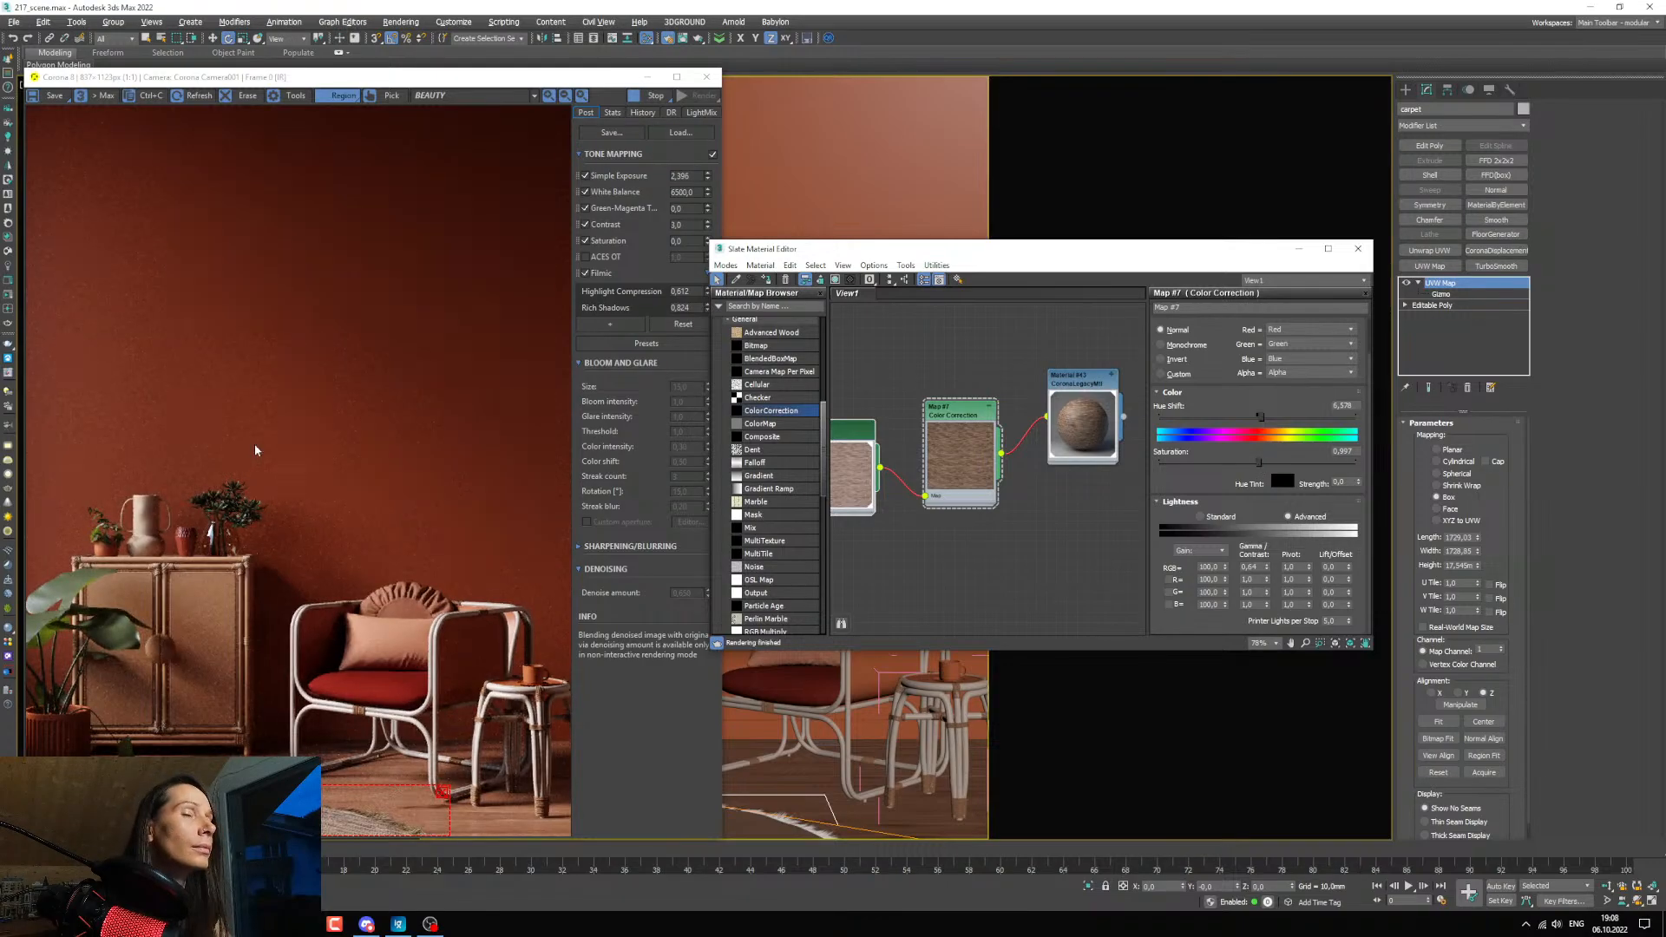
drag(0, 208, 0, 214)
click(1261, 566)
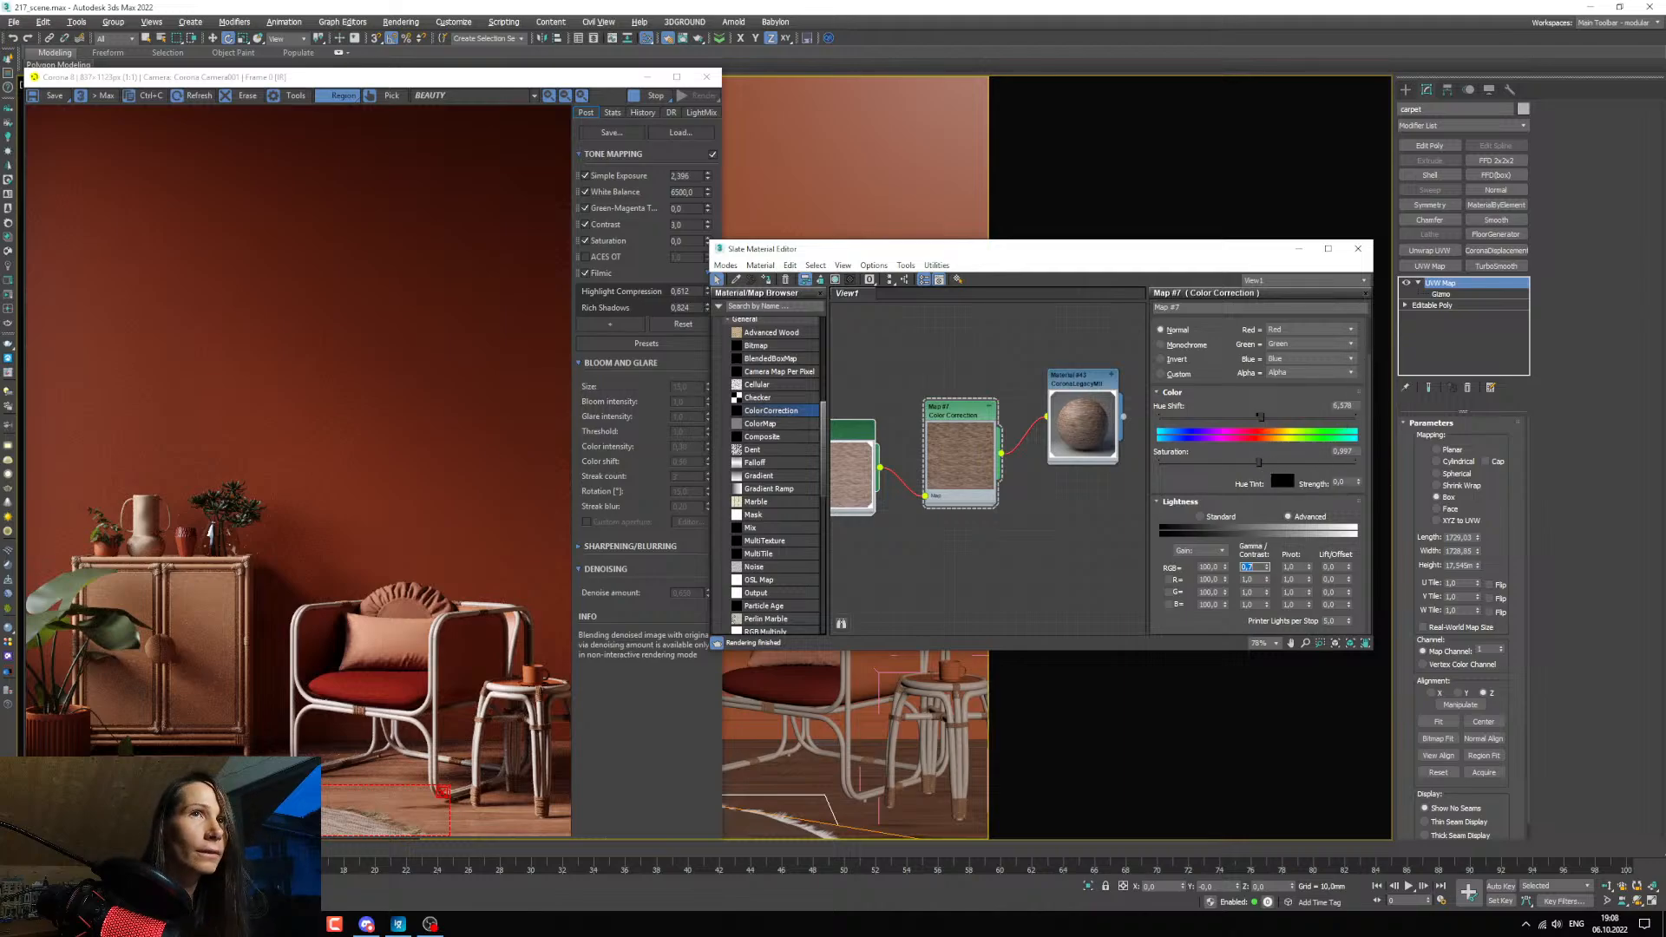
click(398, 924)
drag(533, 253, 0, 217)
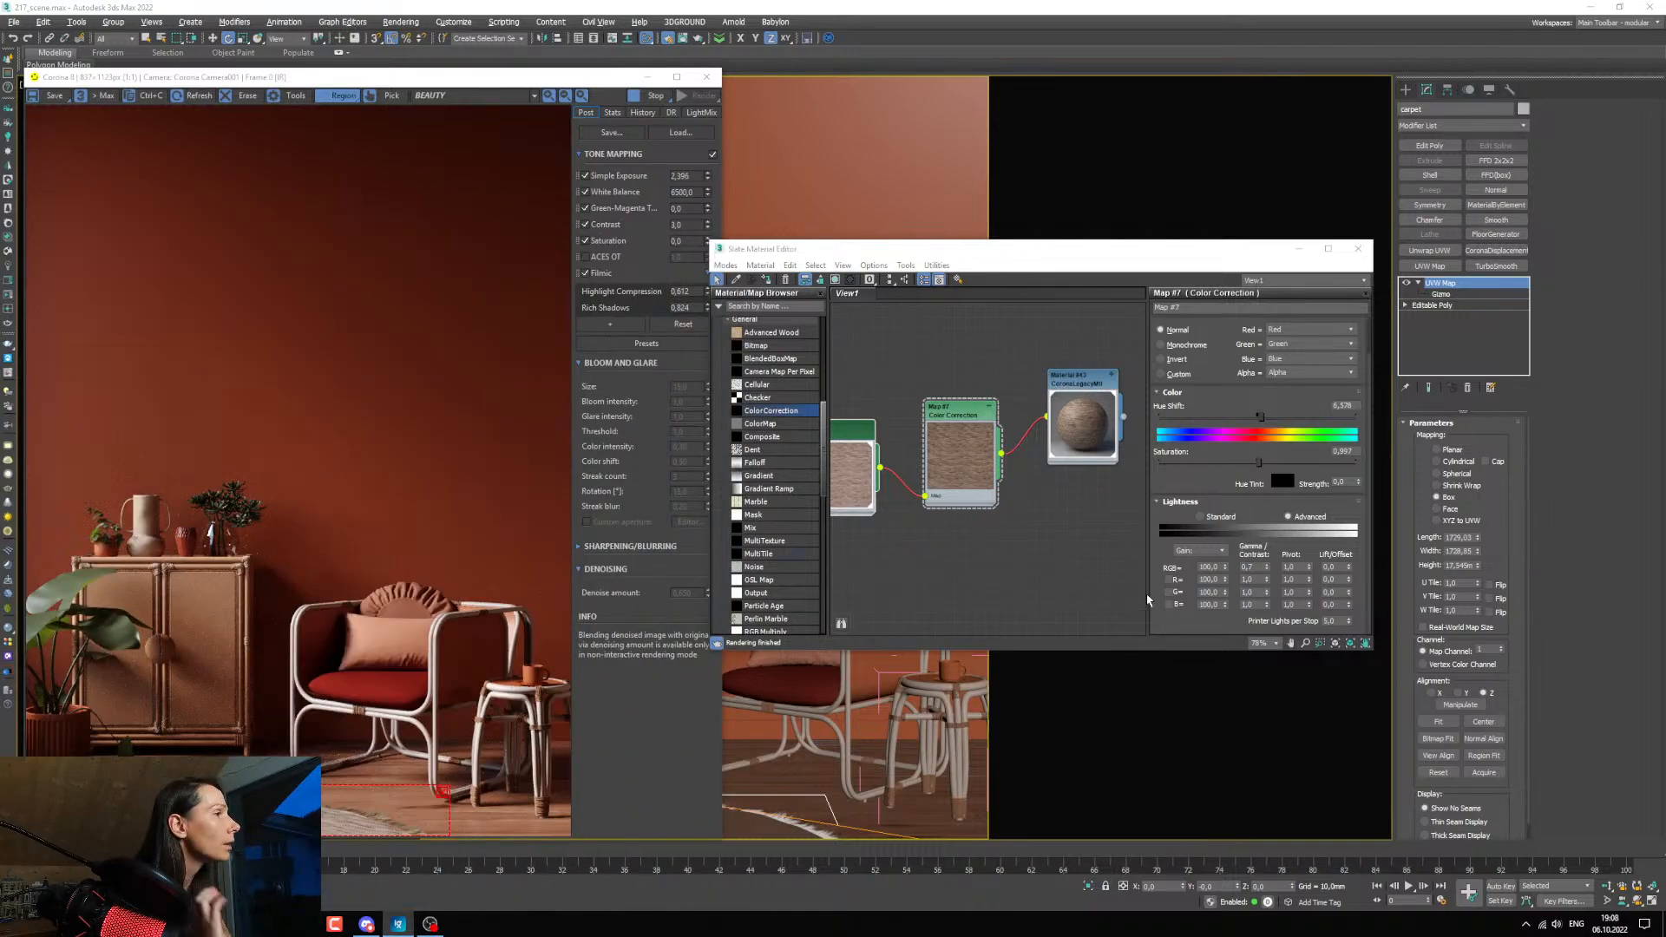
Set the Color Correction's RGB gamma to 0.72 and its saturation to 0.
double_click(1247, 566)
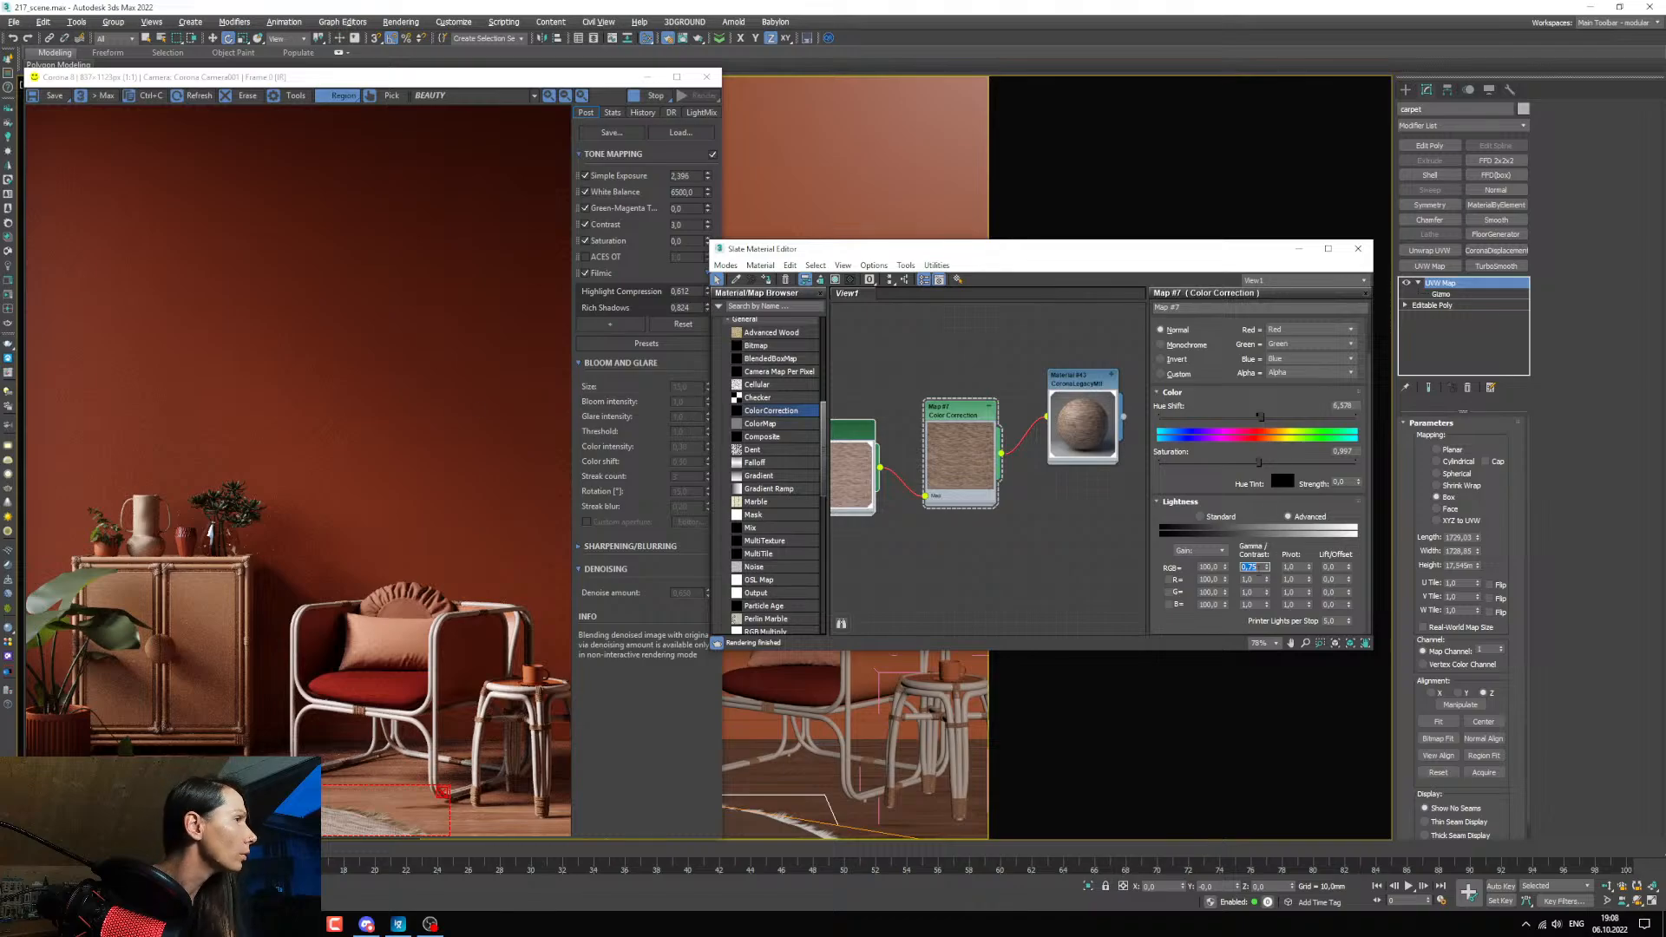
text(0,7)
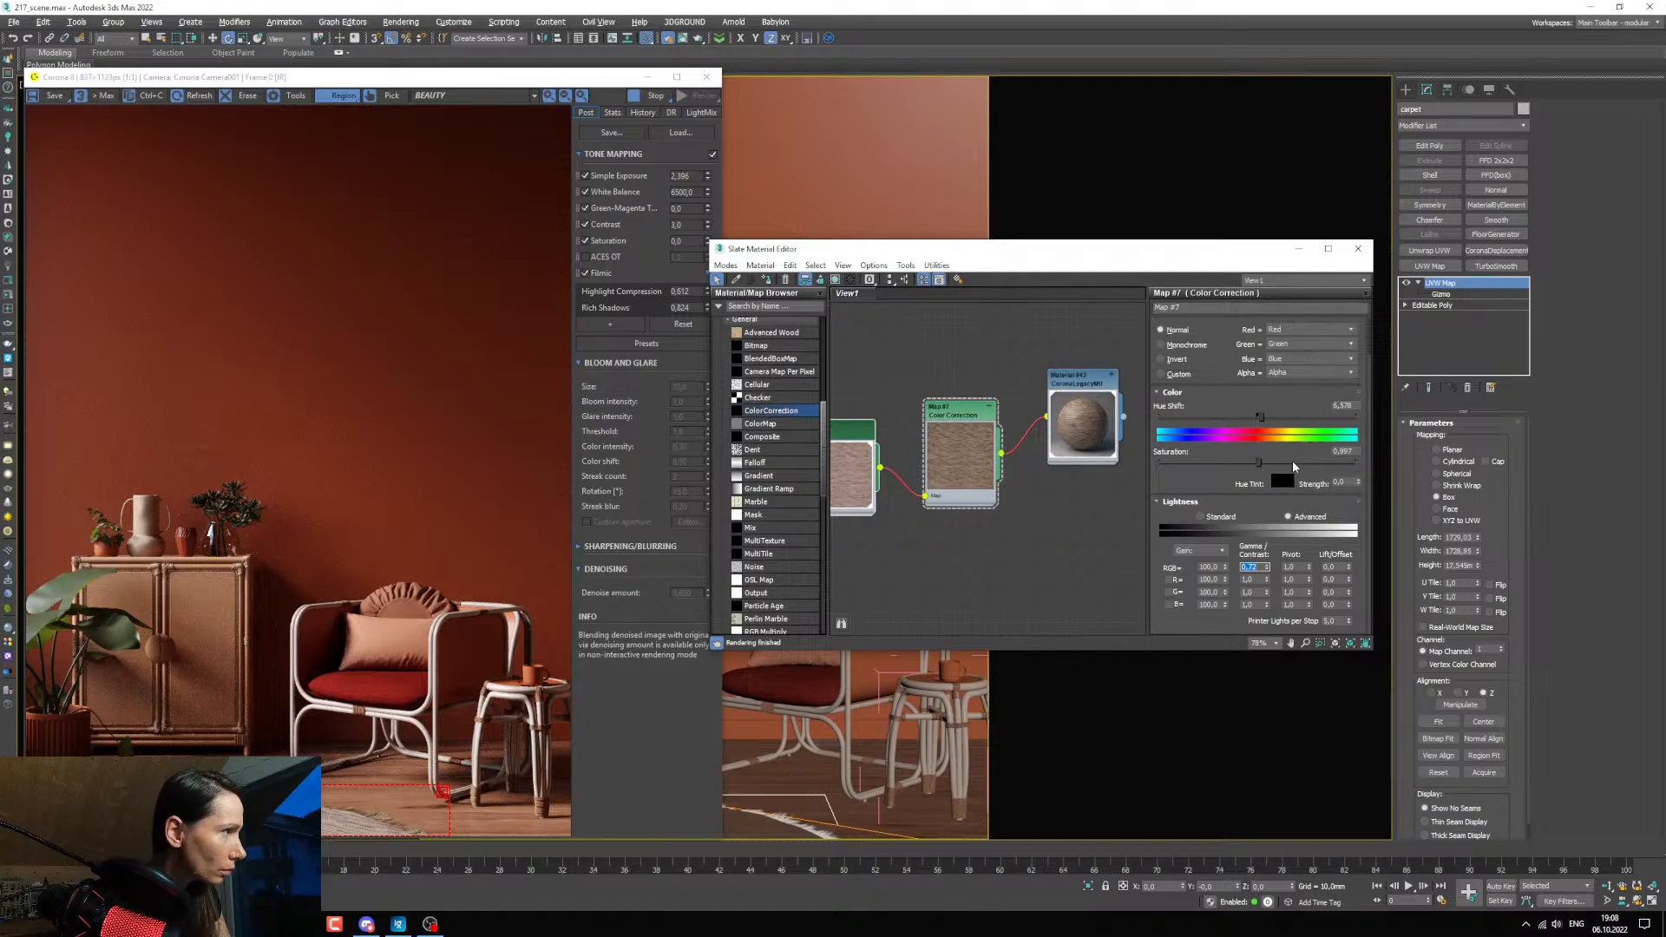
double_click(1338, 451)
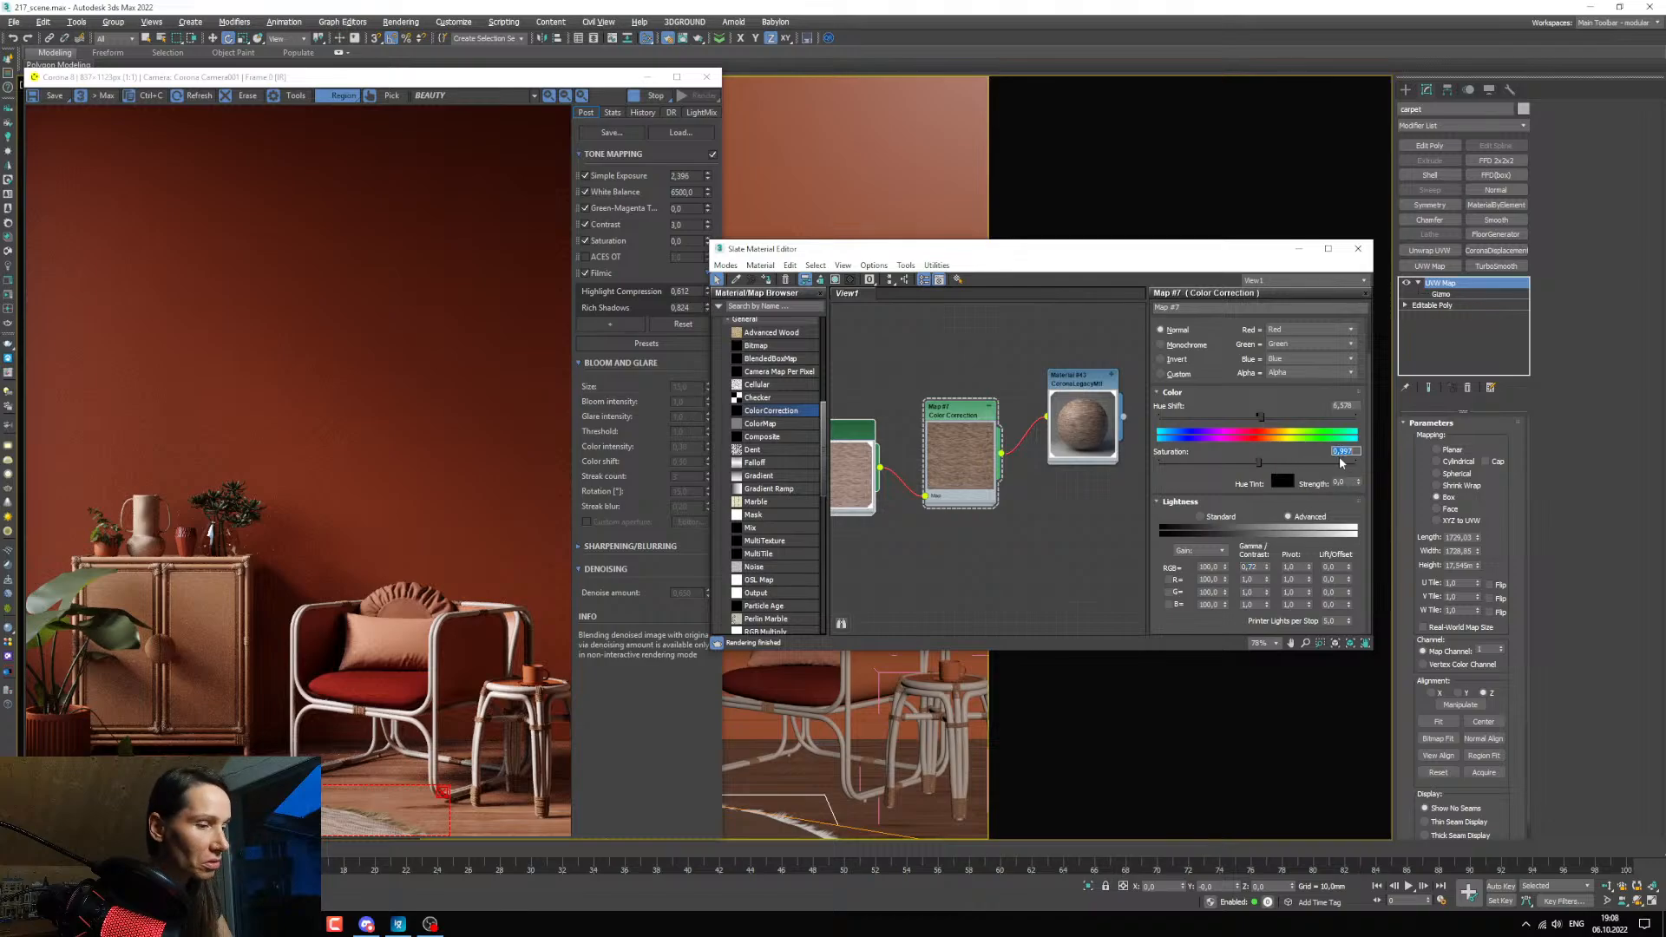
text(0)
key(Return)
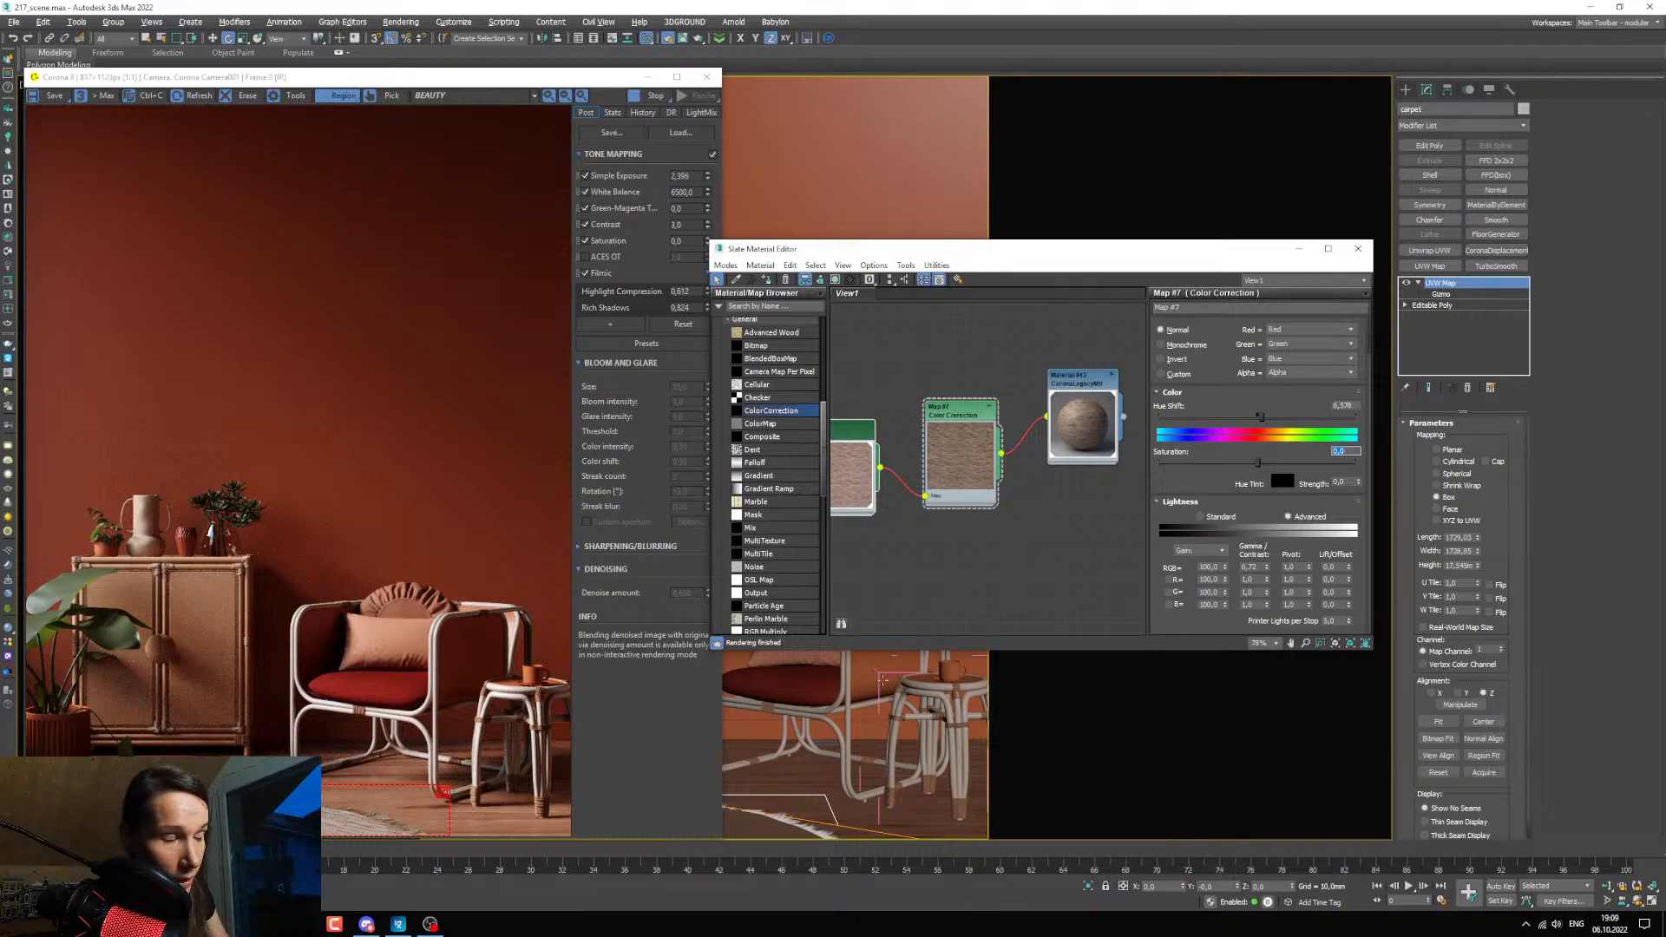
Inspect the carpet's fringe up close in the render, and minimize the render window and the material editor.
scroll(399, 825, up, 1)
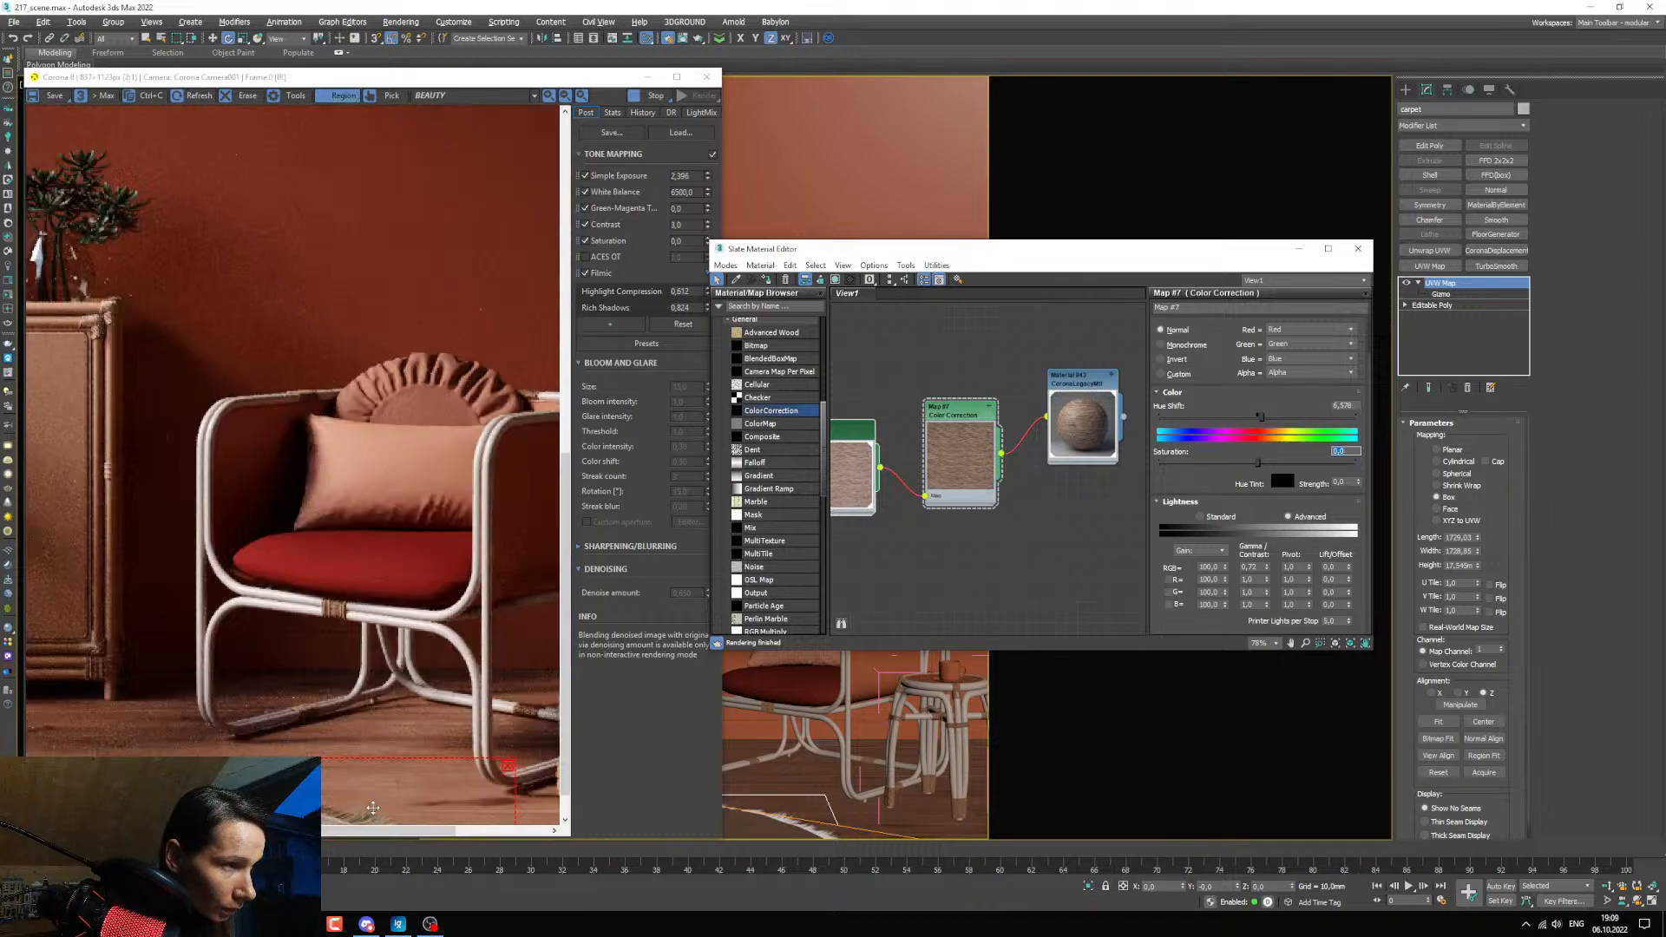
drag(568, 685, 569, 721)
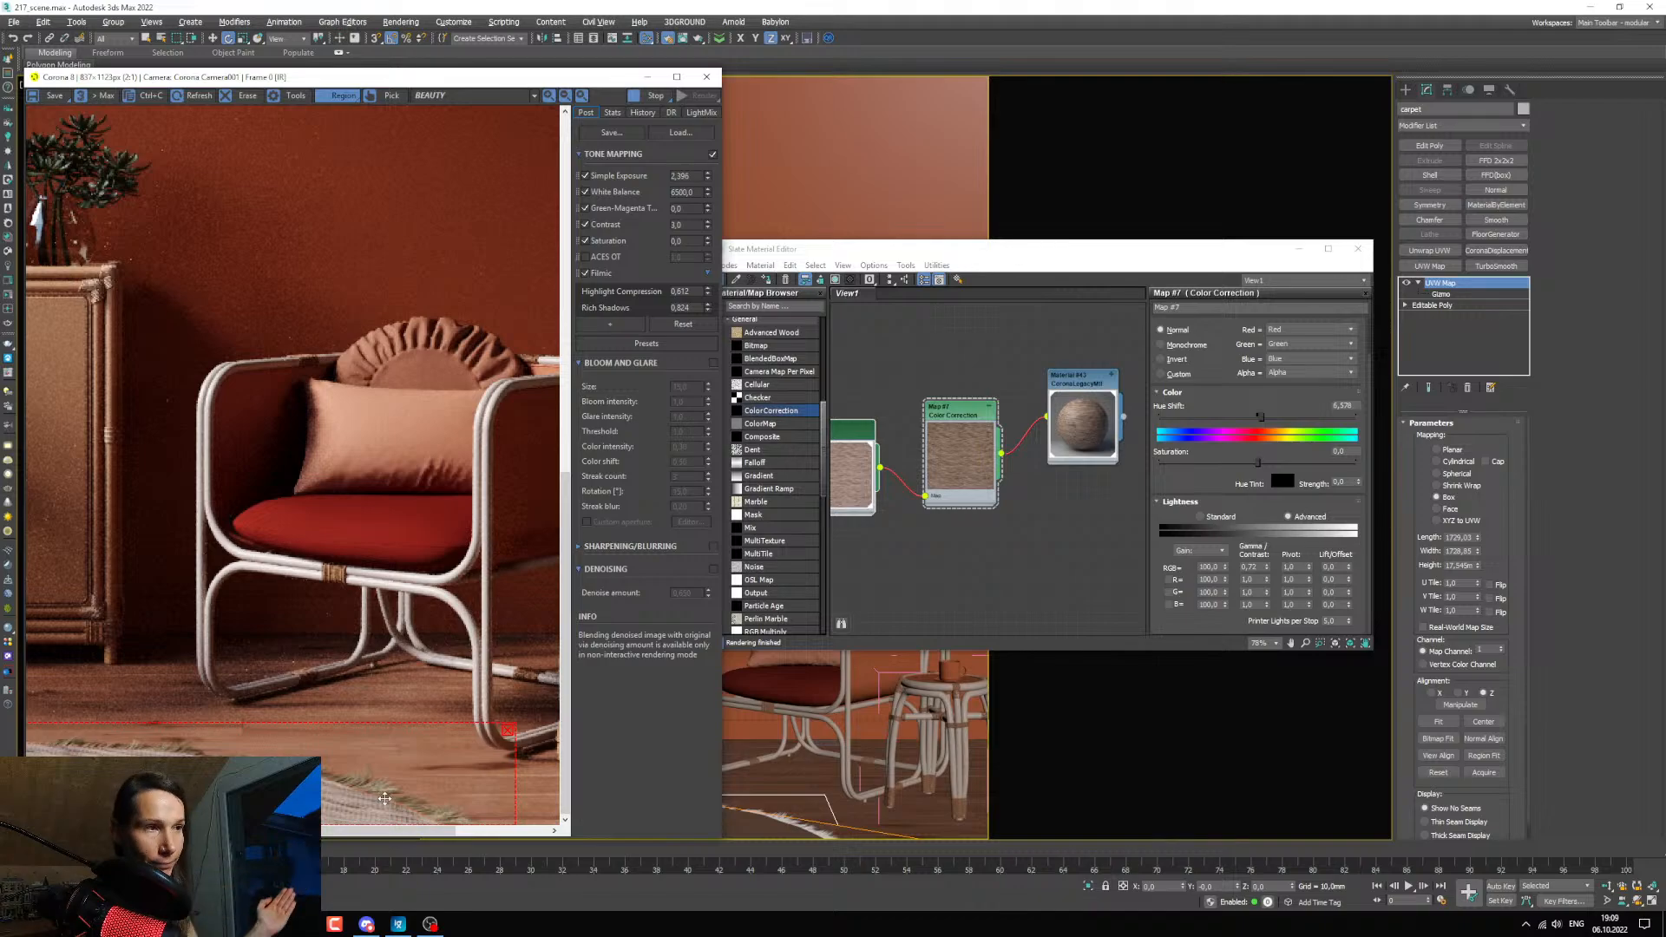
click(649, 78)
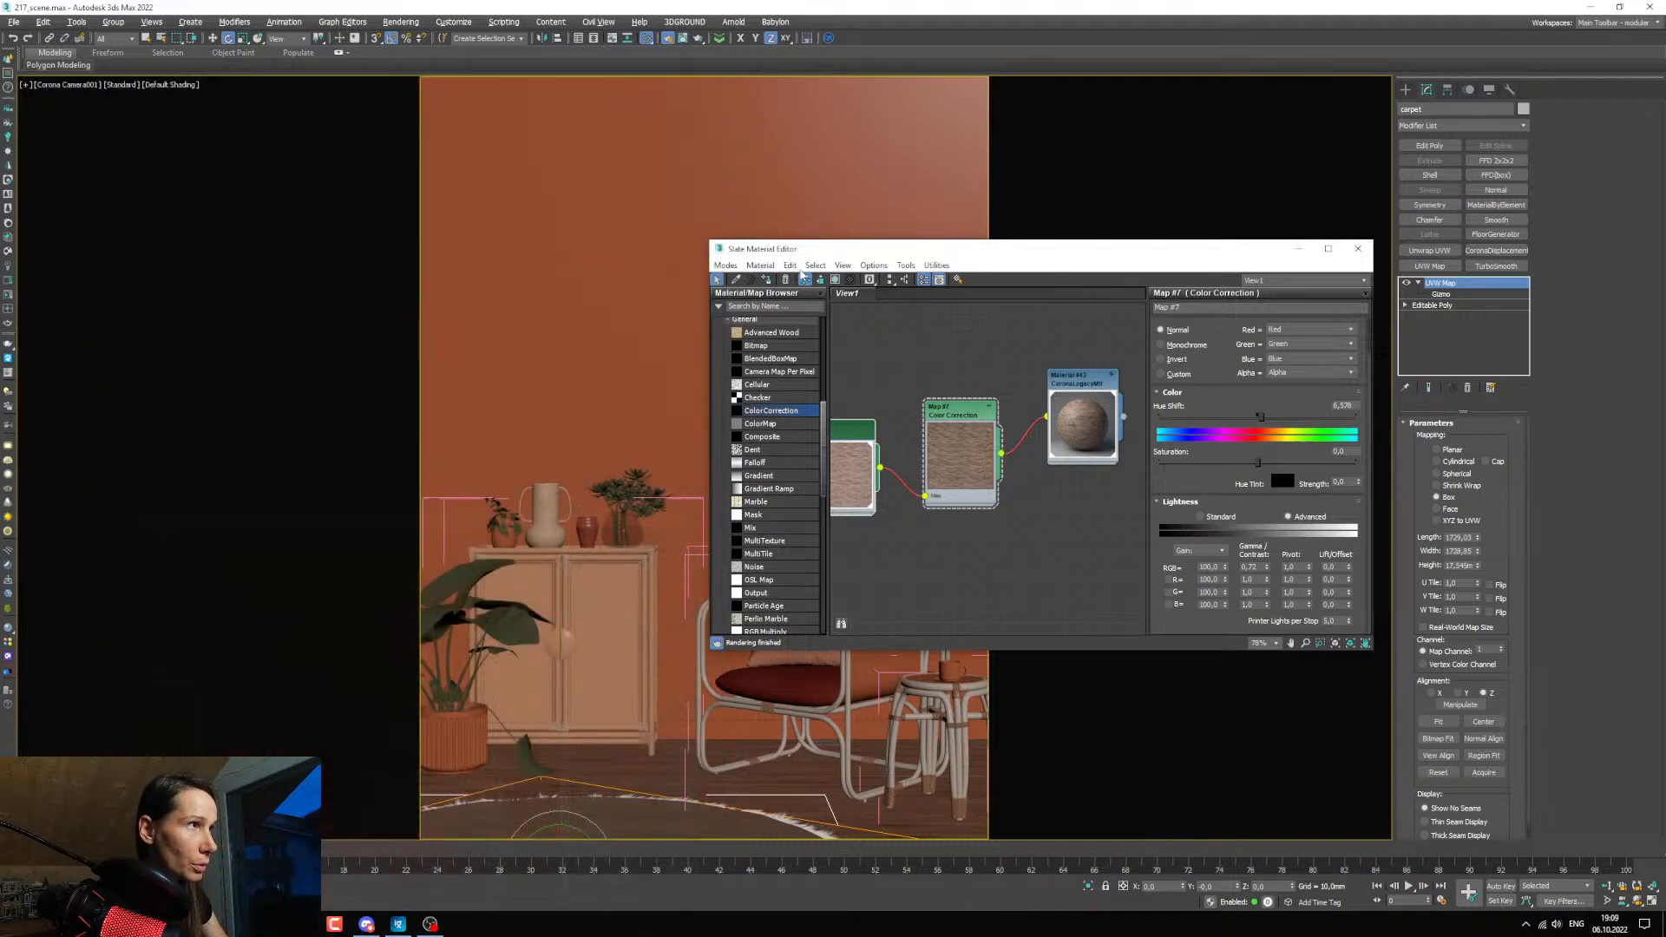
click(1299, 249)
Select the carpet's edge trim in the maximized Top view, return to the camera view, and reopen the material editor.
key(alt+w)
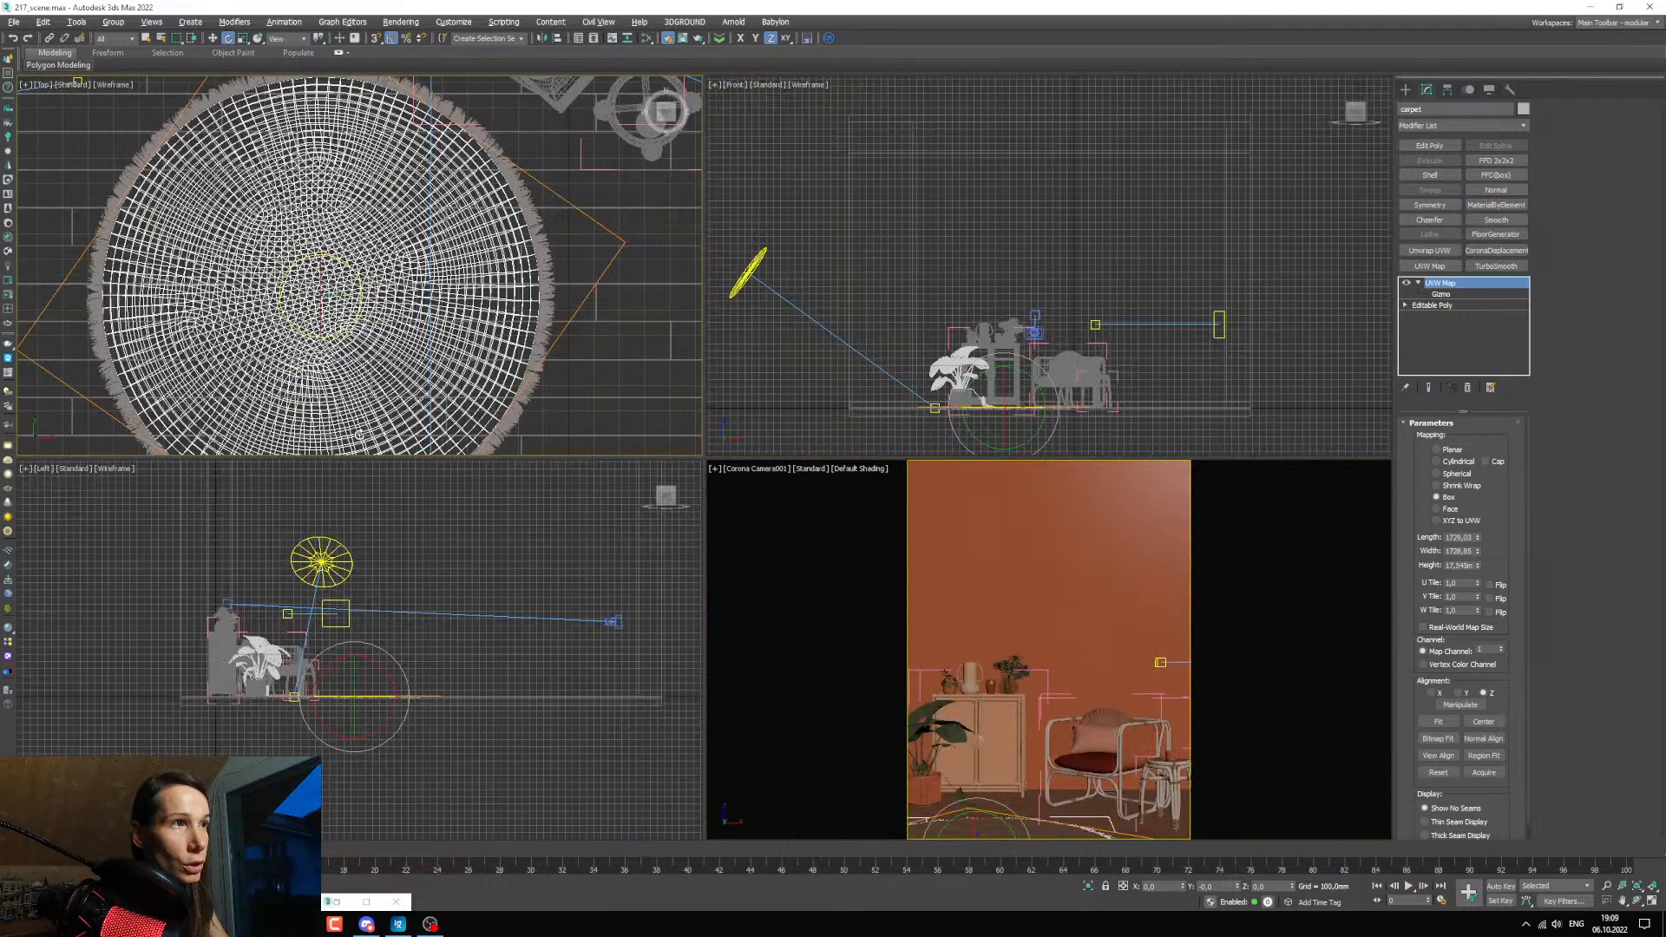
middle_click(599, 314)
key(alt+w)
middle_drag(694, 234, 517, 509)
scroll(529, 460, up, 8)
scroll(508, 399, up, 8)
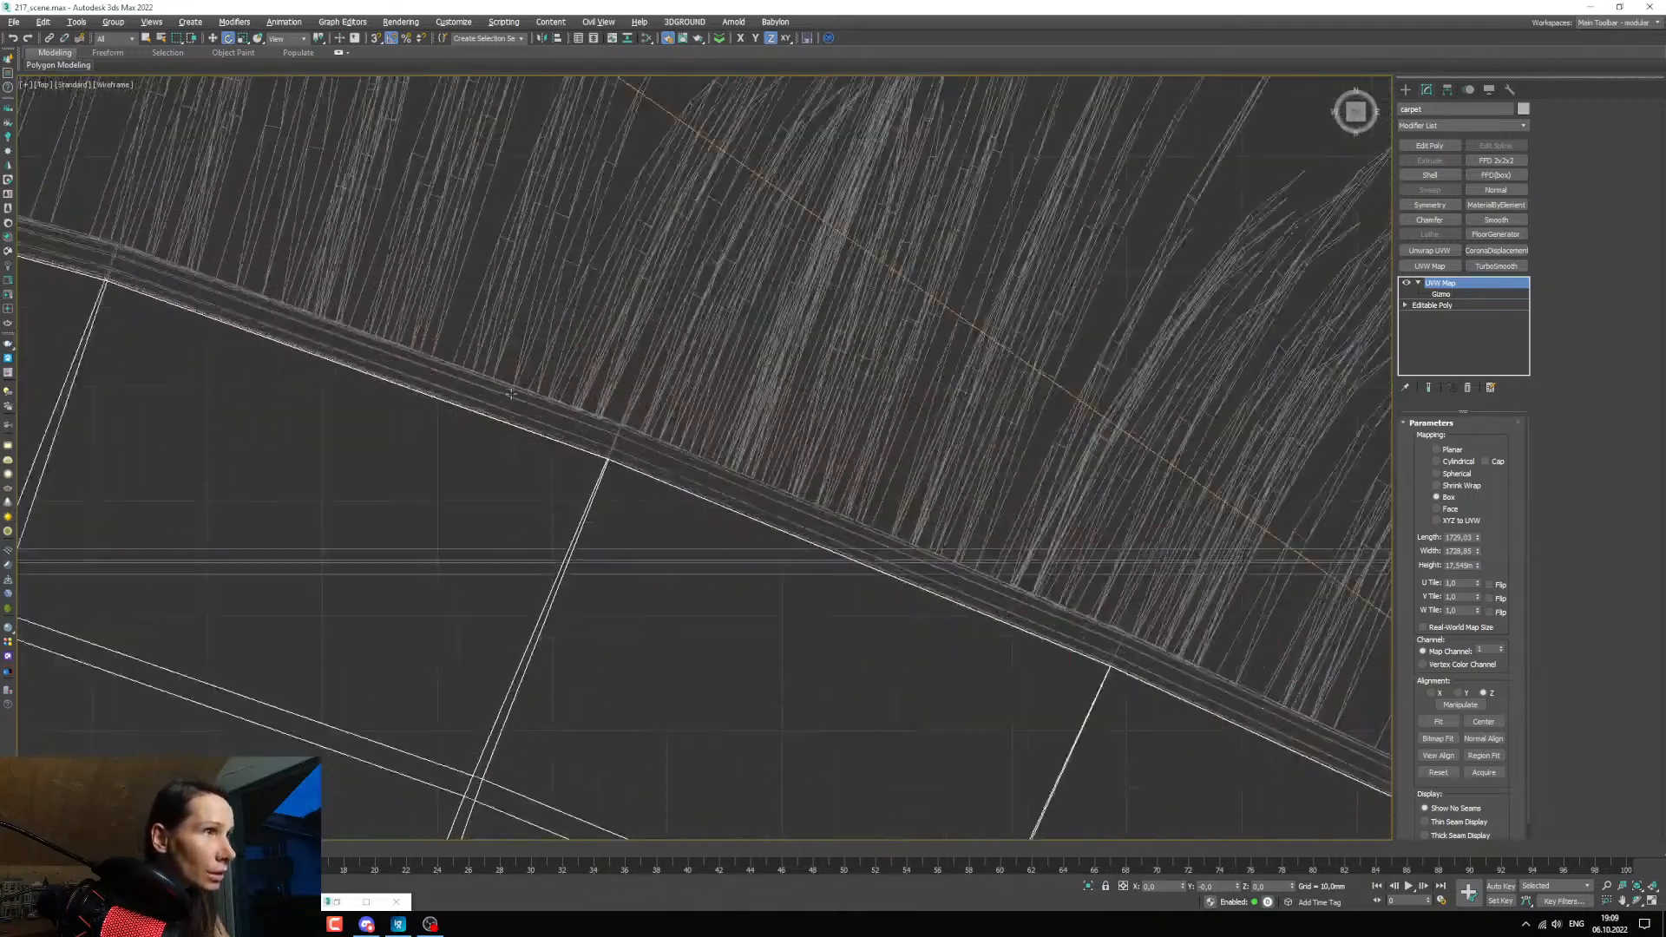
click(507, 399)
scroll(511, 417, down, 10)
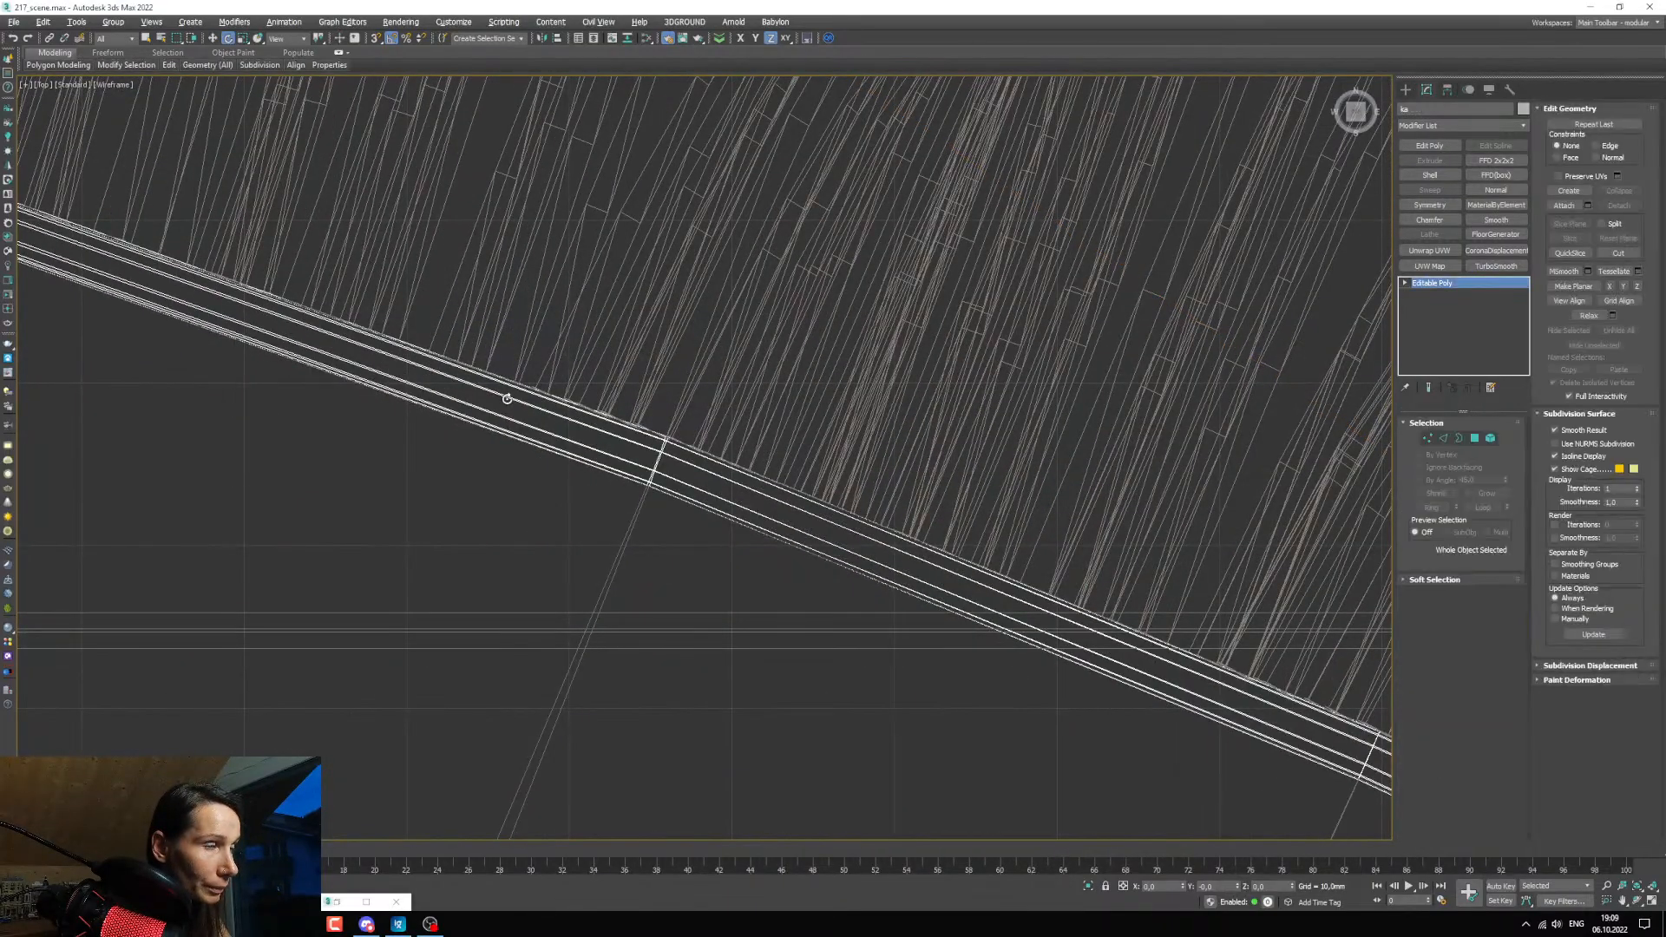
key(c)
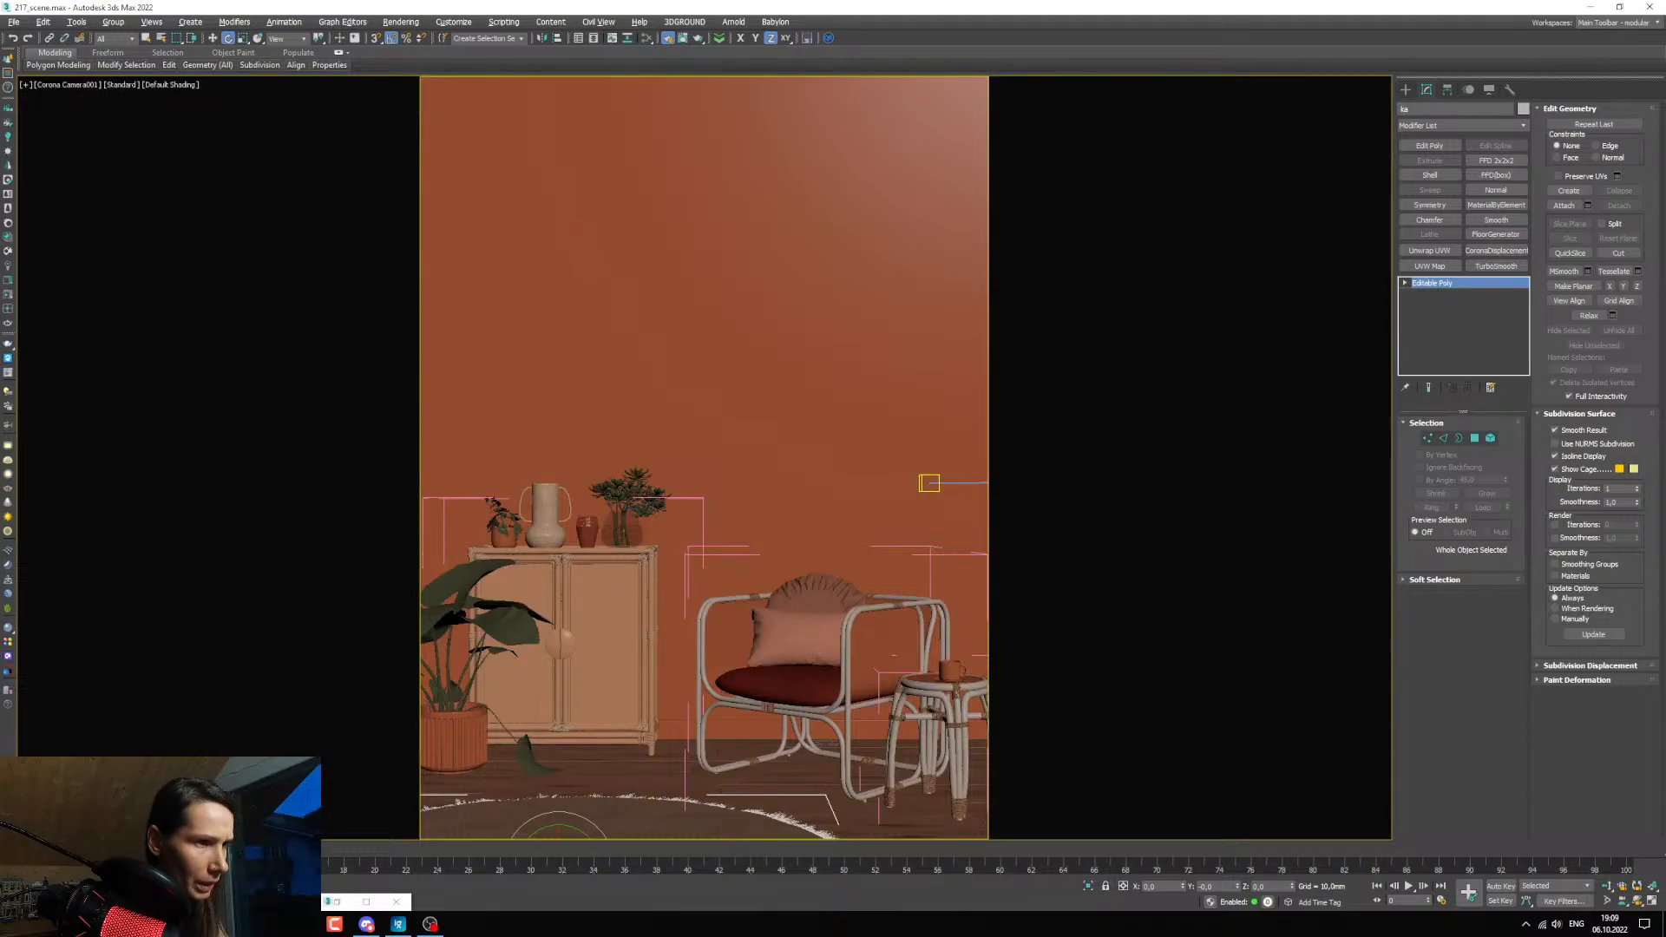
key(m)
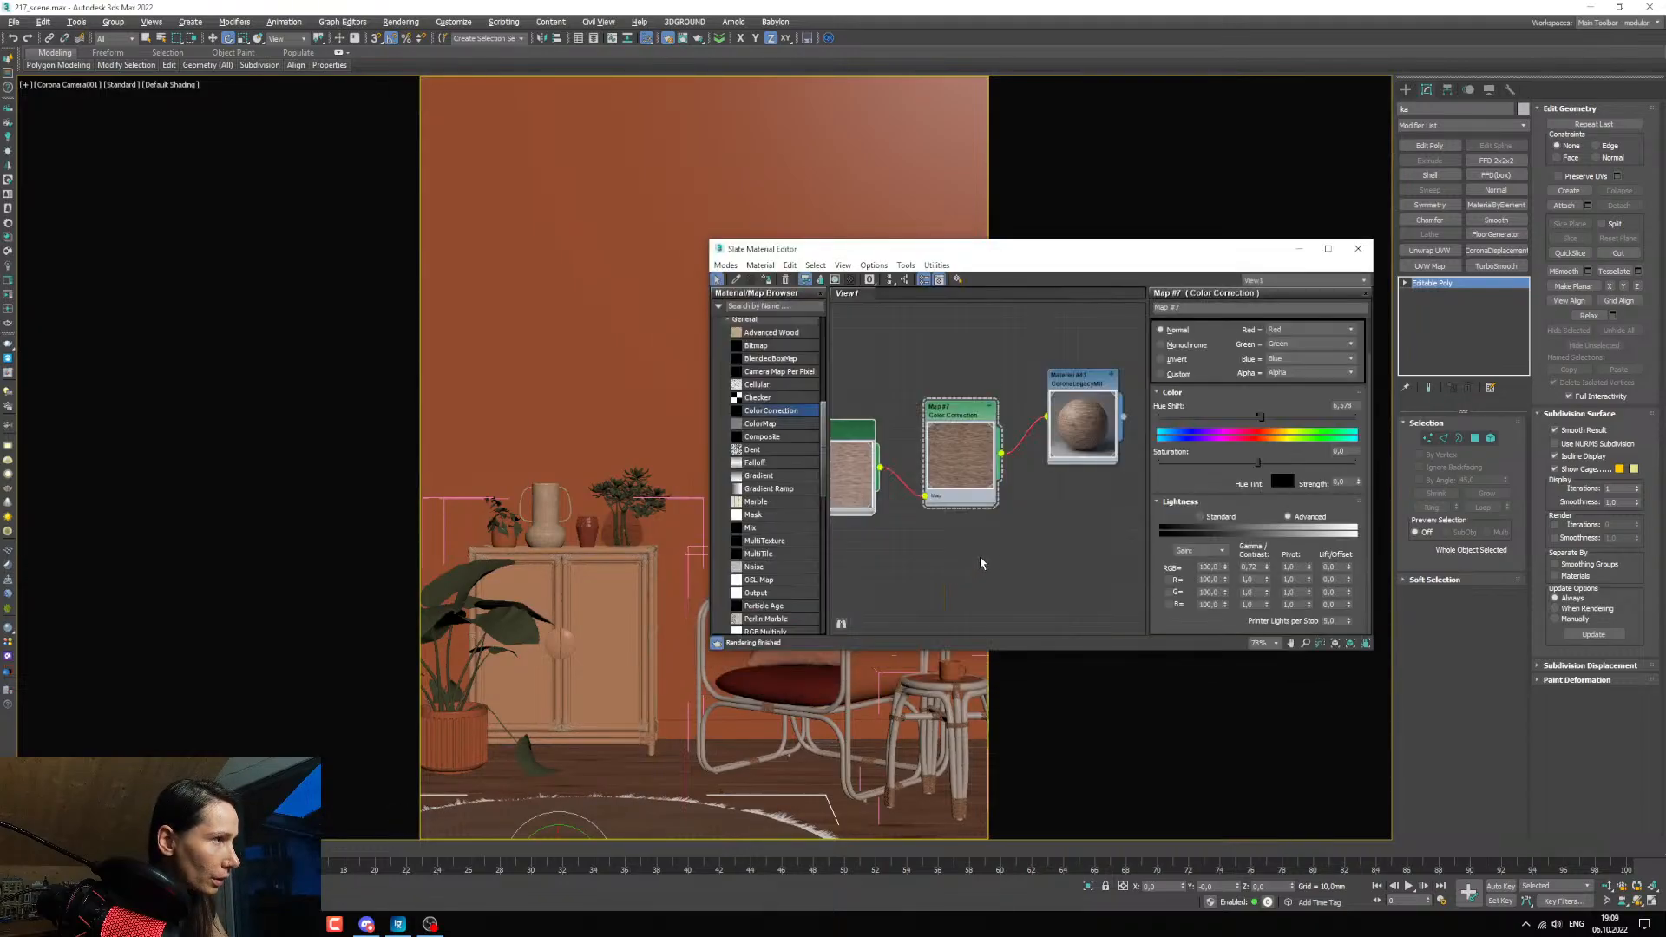
click(1089, 357)
key(Delete)
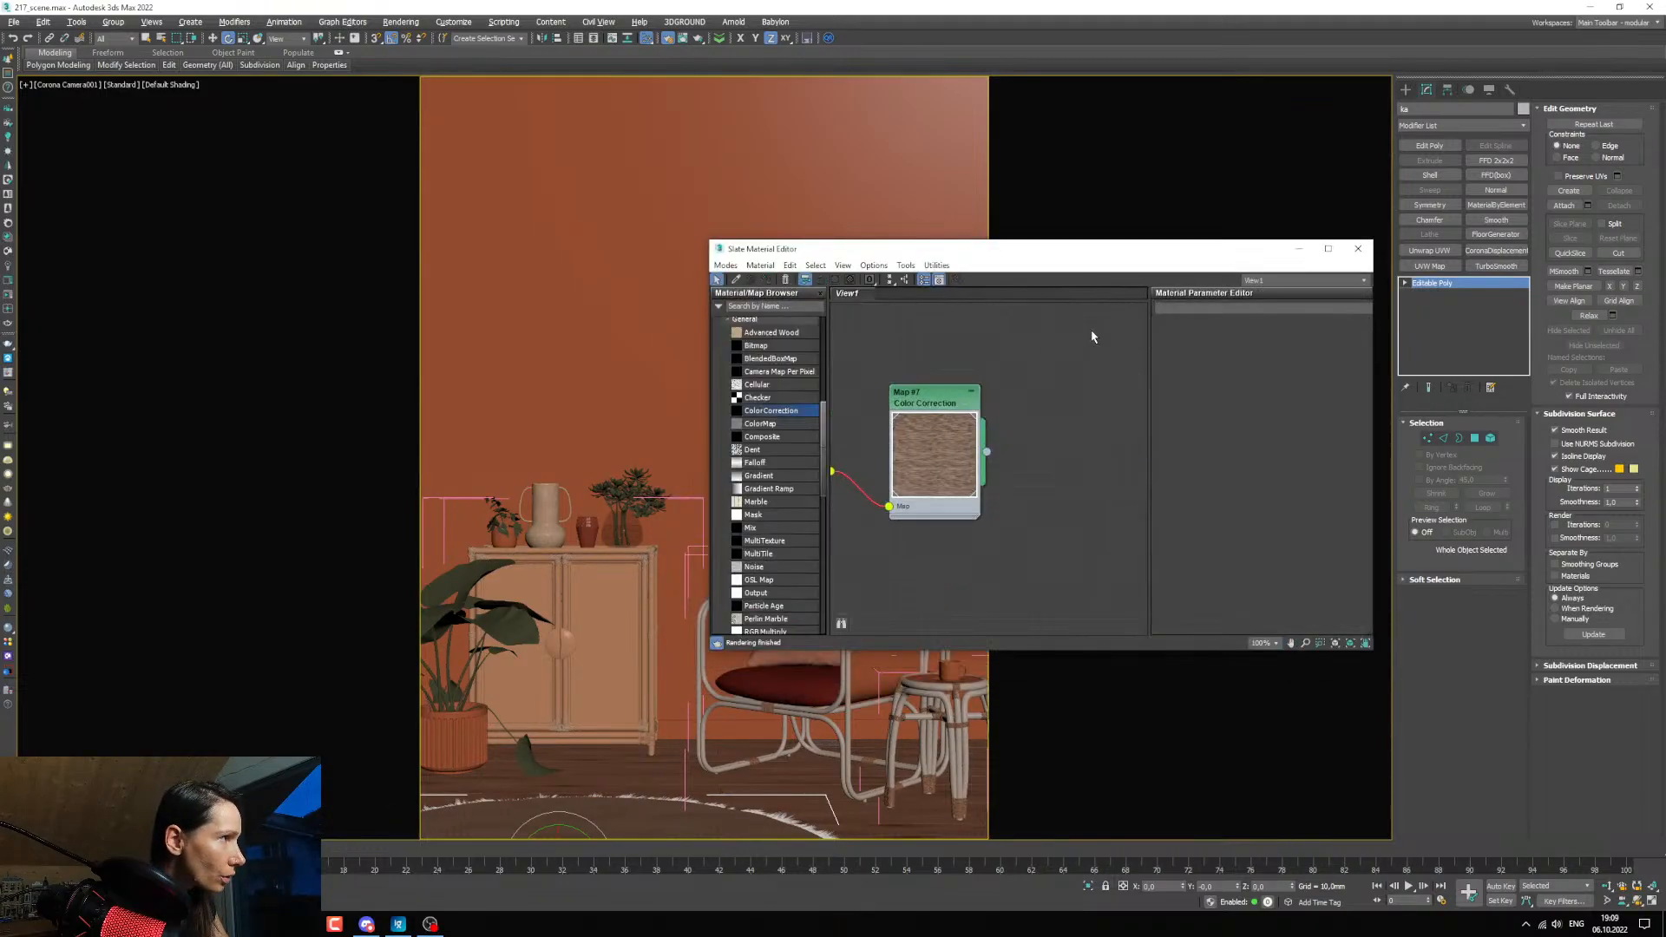
middle_drag(1036, 378, 1022, 383)
key(ctrl+z)
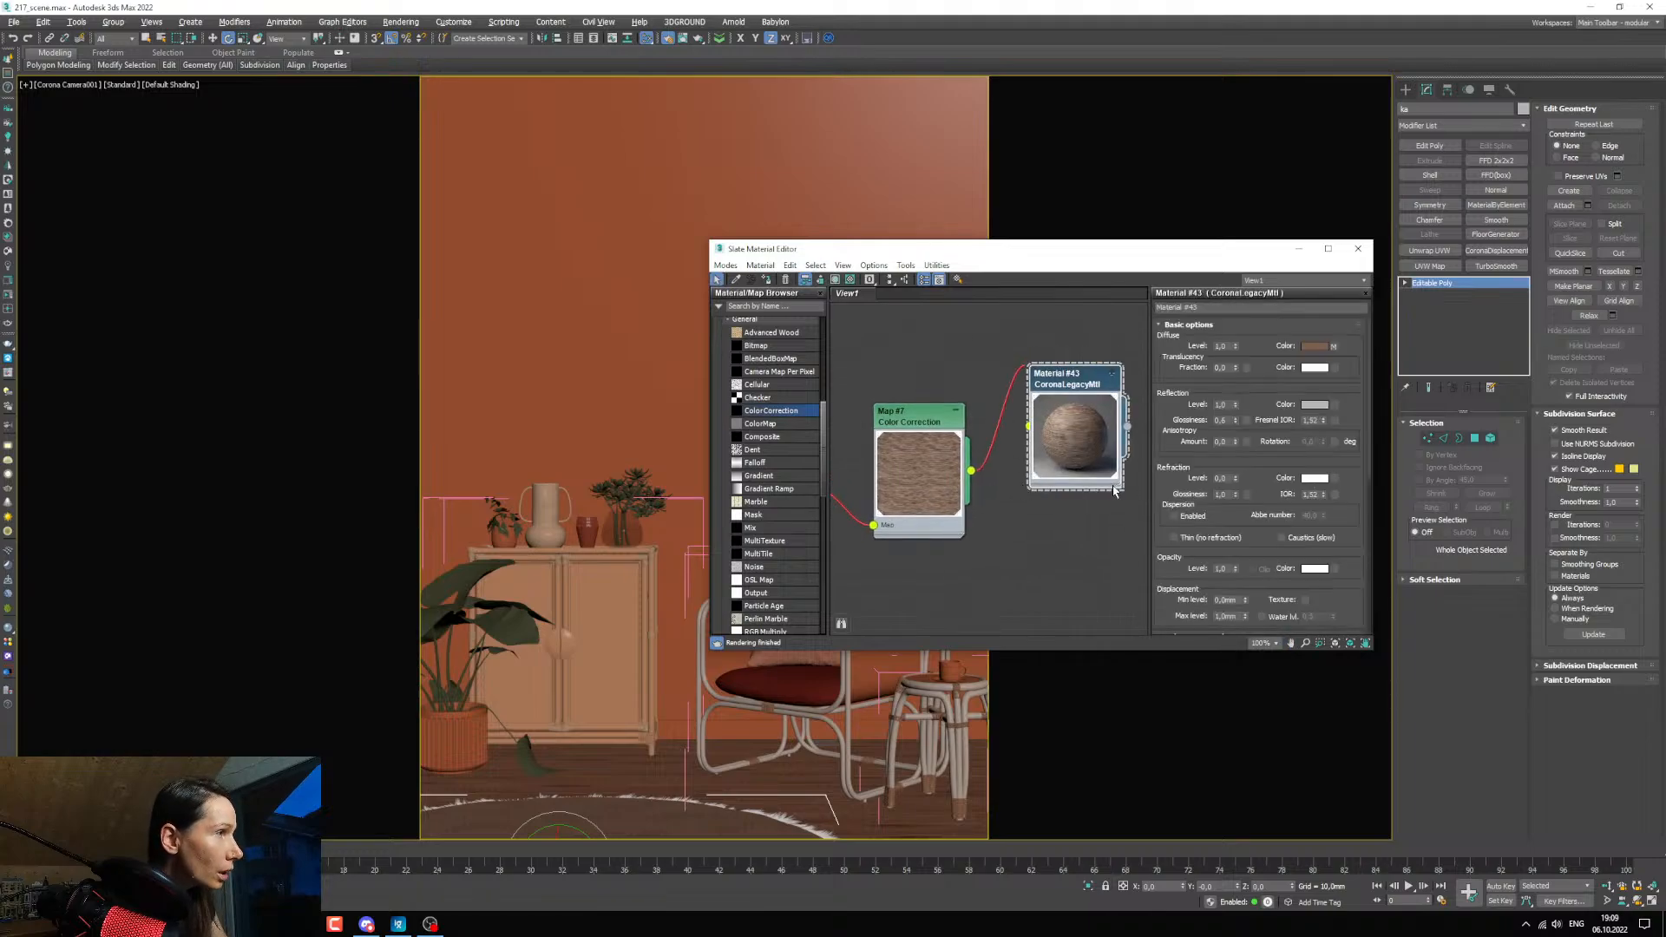
Bring back the render window beside the Material #43 node and examine the carpet's edge in the render.
middle_drag(1062, 495, 1062, 476)
key(alt+Tab)
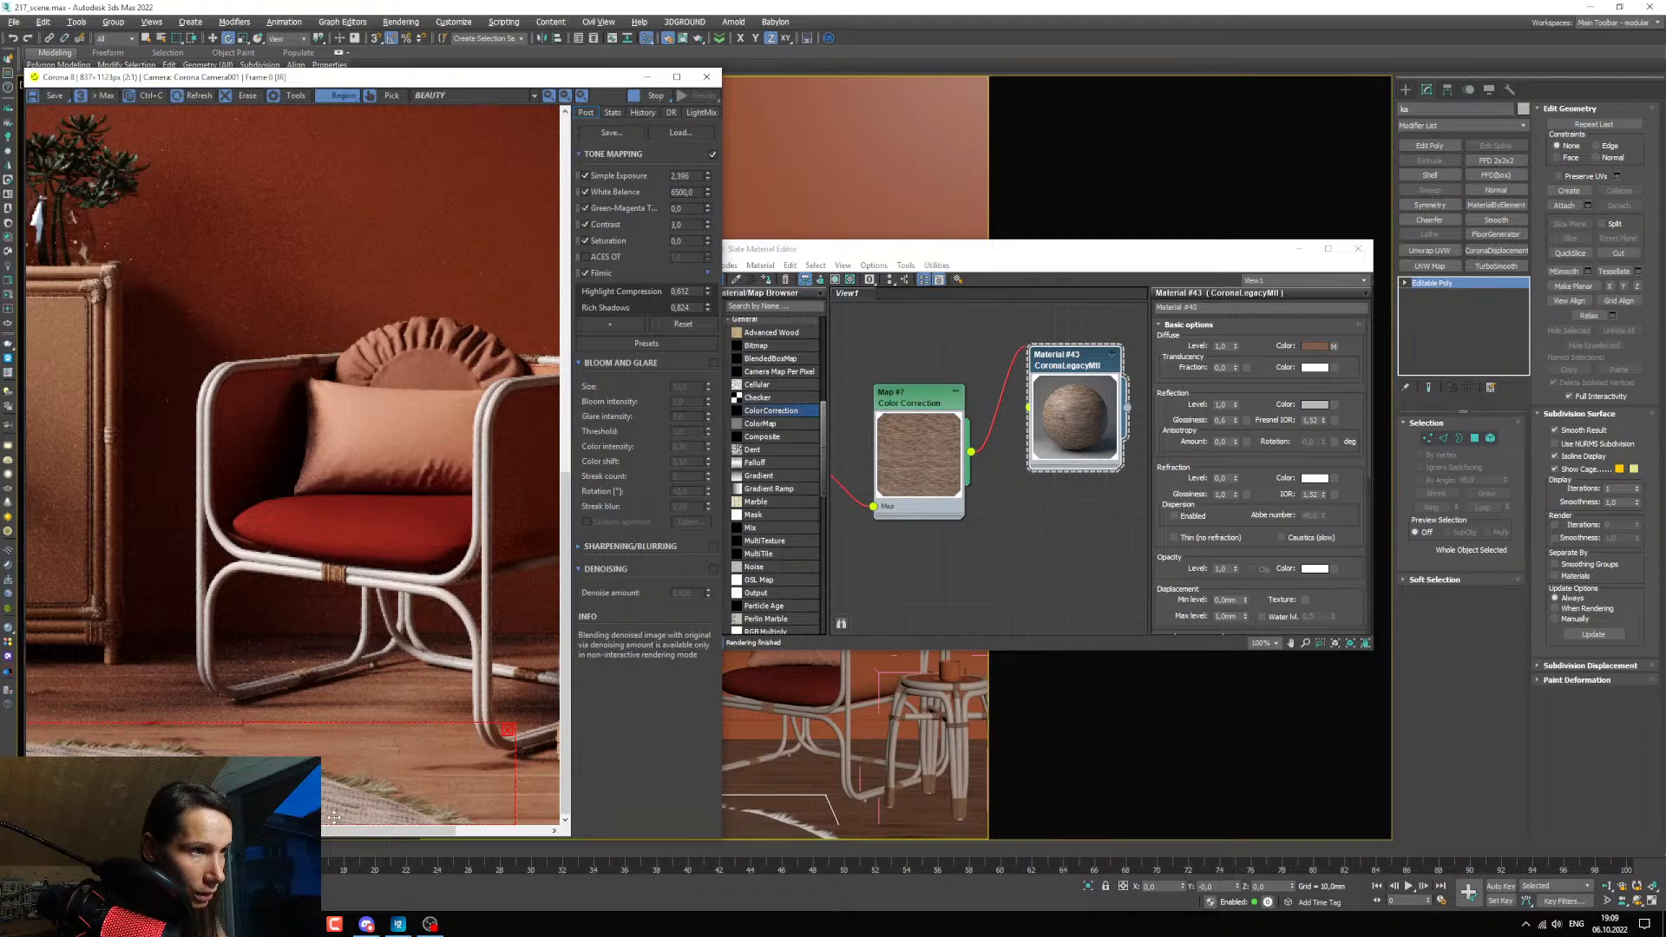
scroll(351, 803, up, 1)
scroll(349, 800, down, 1)
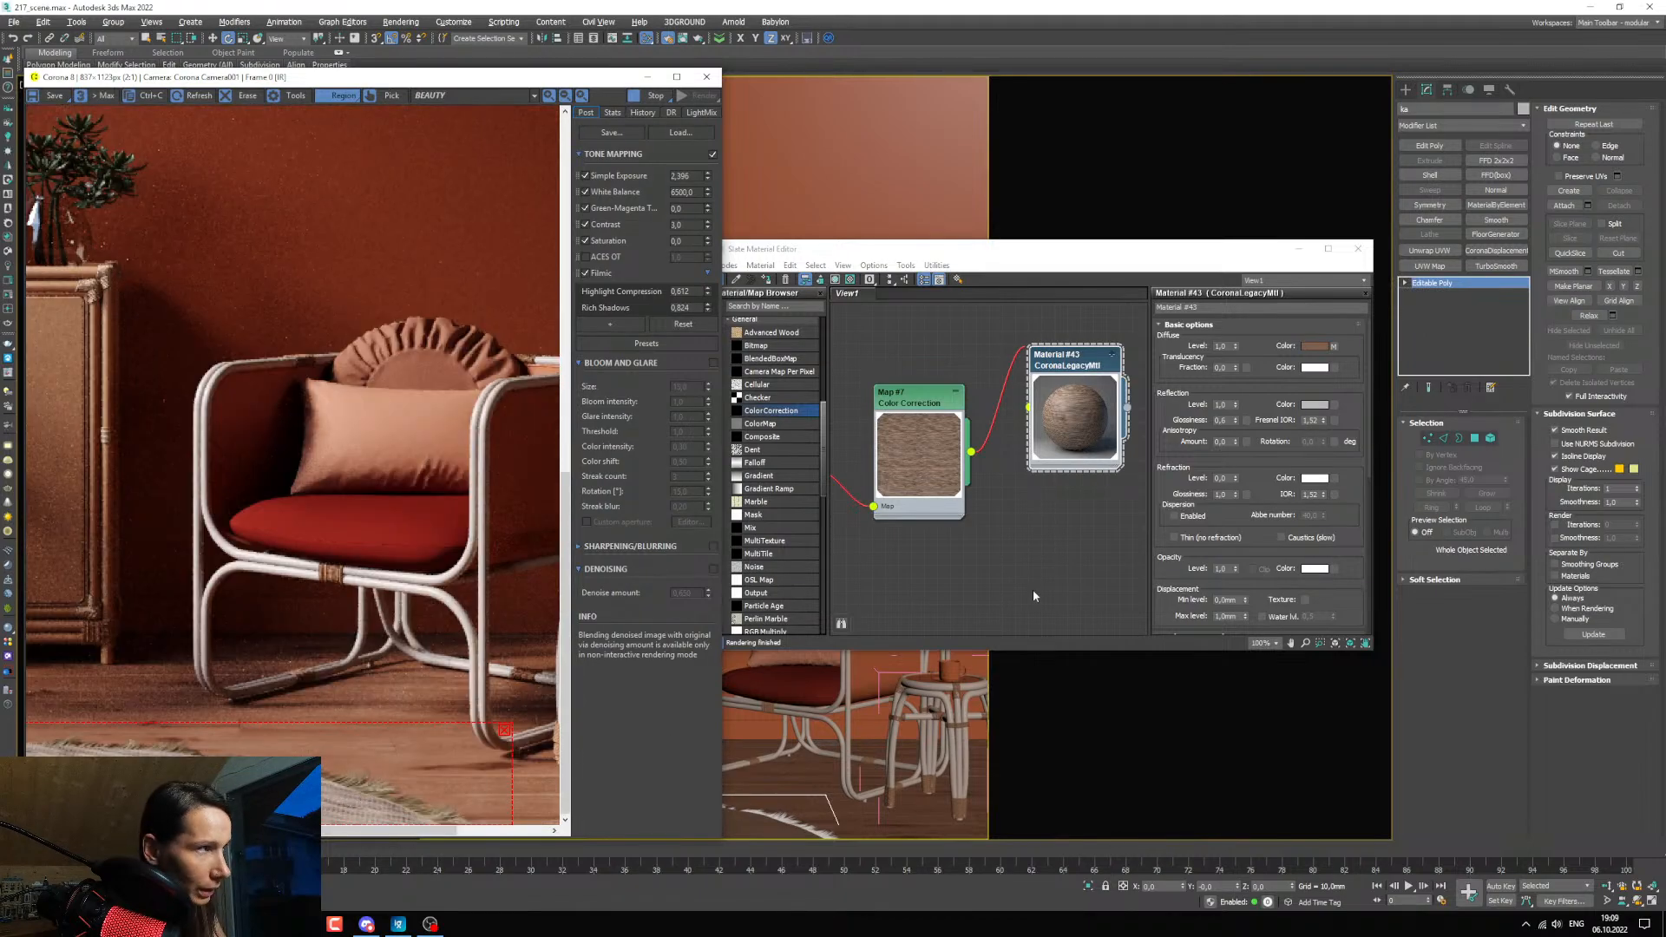
Duplicate Material #43 below the original in the node view to make a separate material.
middle_drag(970, 529, 953, 452)
scroll(953, 451, down, 2)
shift+drag(1024, 358, 1014, 493)
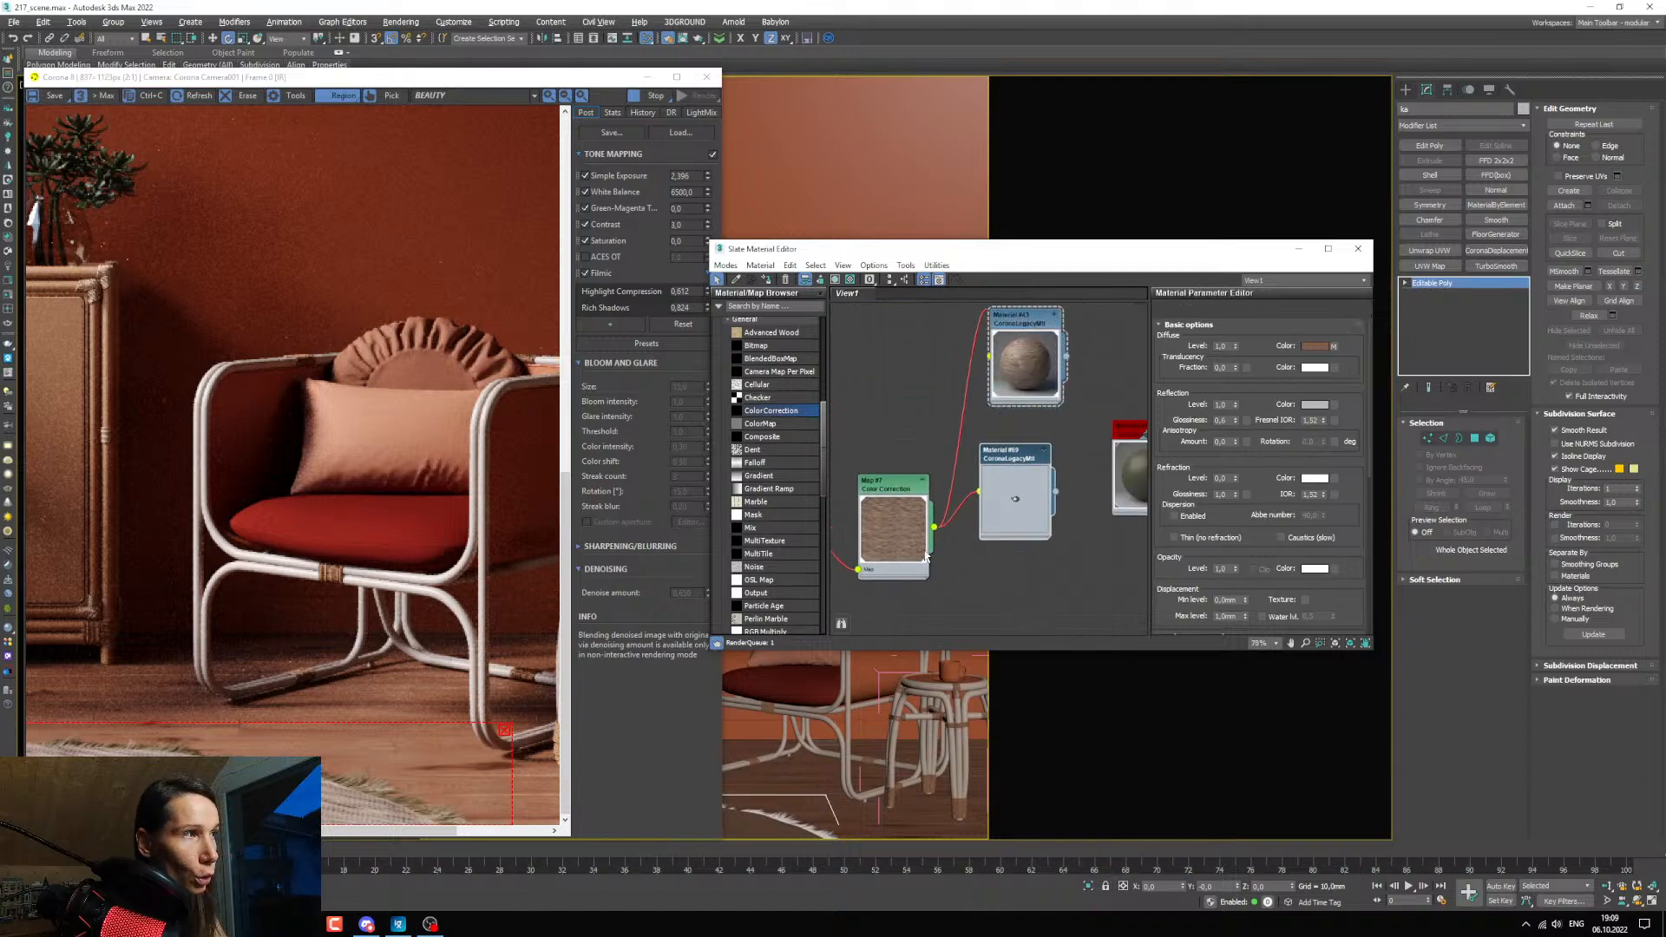
drag(912, 555, 929, 509)
scroll(975, 487, up, 2)
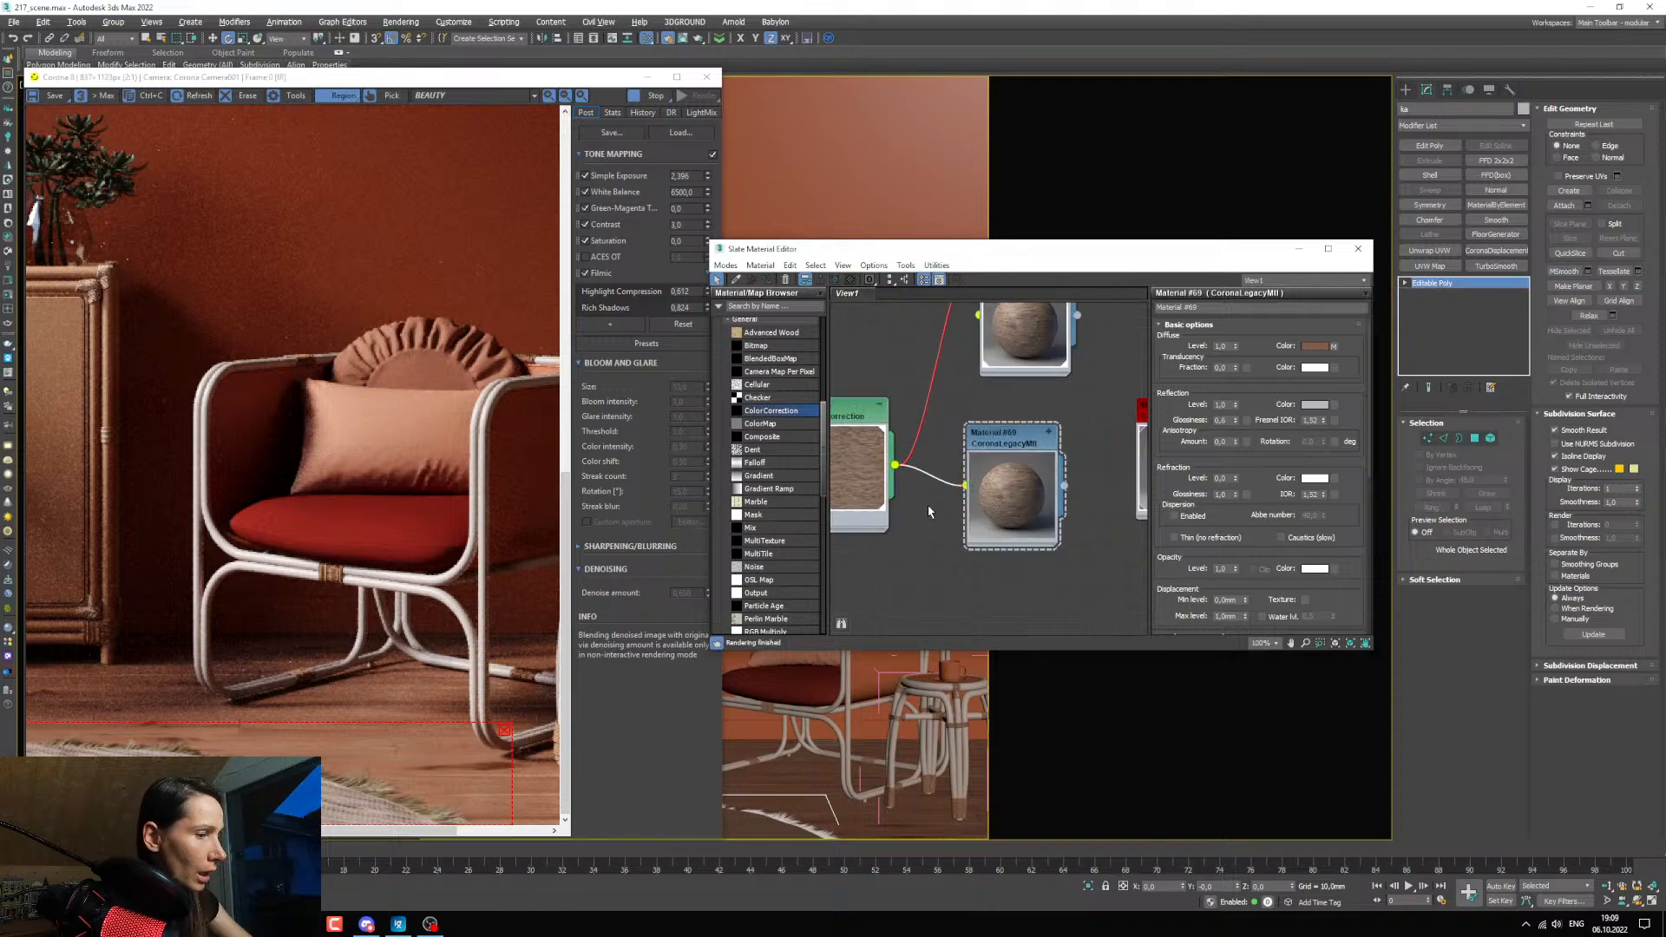
Disconnect the Color Correction map from the copied Material #69 and open that material's parameters.
key(Delete)
middle_drag(961, 514, 984, 563)
drag(876, 521, 864, 429)
middle_drag(1006, 569, 996, 566)
click(1012, 544)
Lighten Material #69's brown diffuse color to a value of about 115.
click(1313, 345)
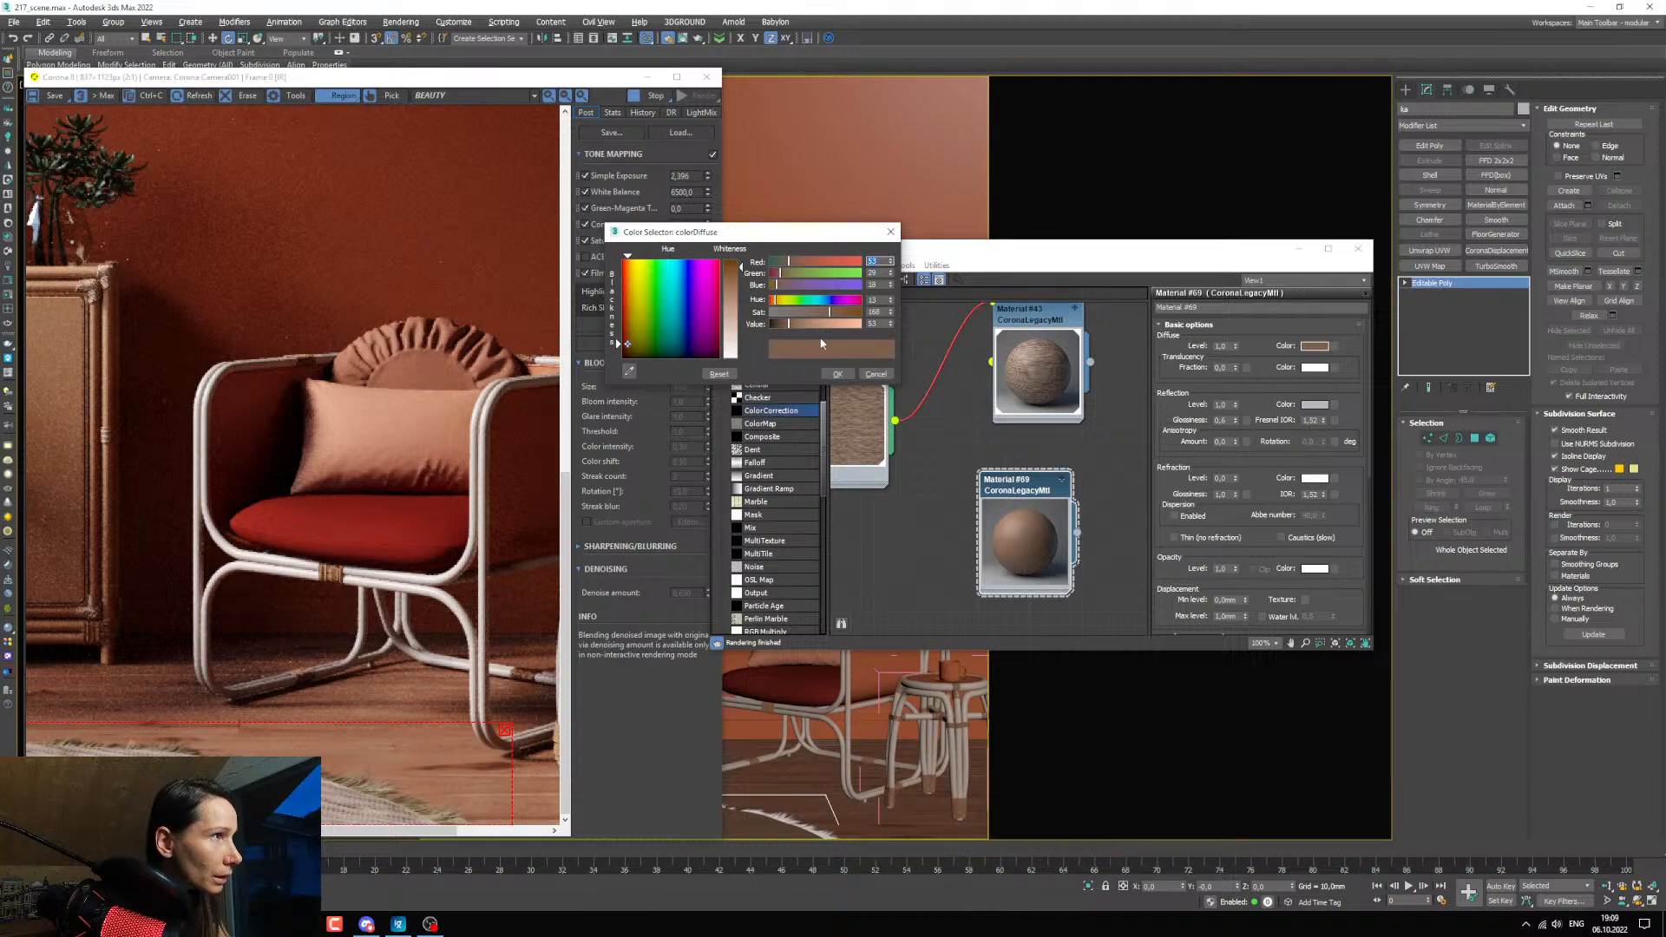
drag(788, 324, 793, 323)
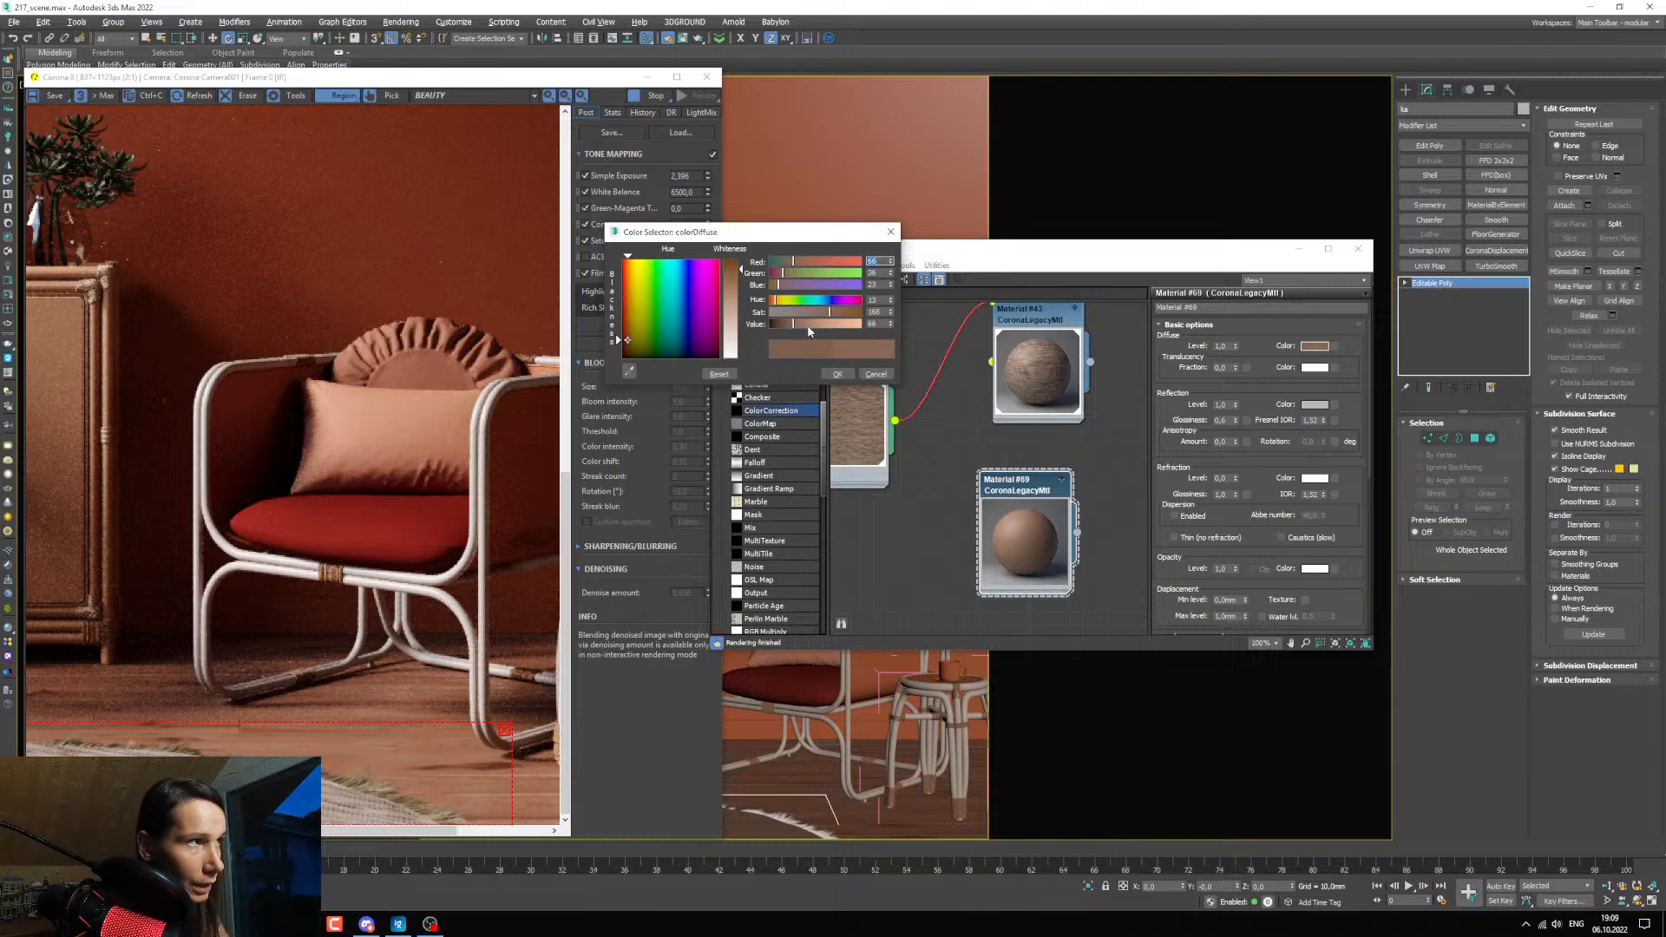
click(807, 325)
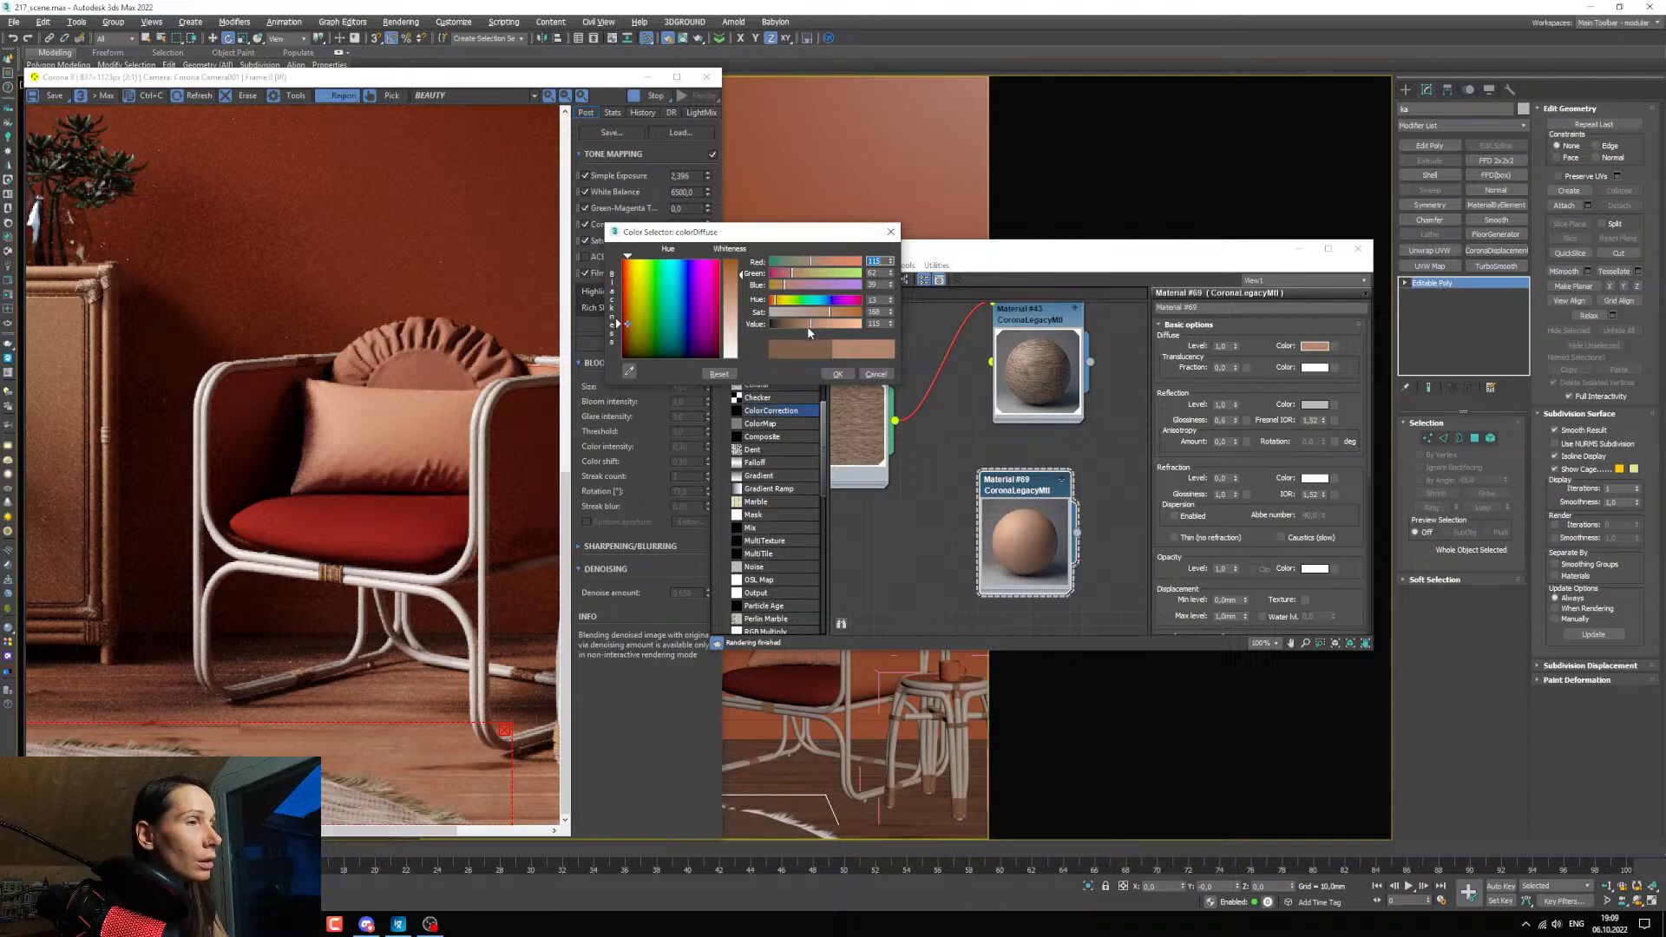
Examine the carpet's fringe up close in the render window and the viewport.
scroll(354, 759, up, 1)
scroll(353, 760, down, 1)
scroll(353, 760, down, 1)
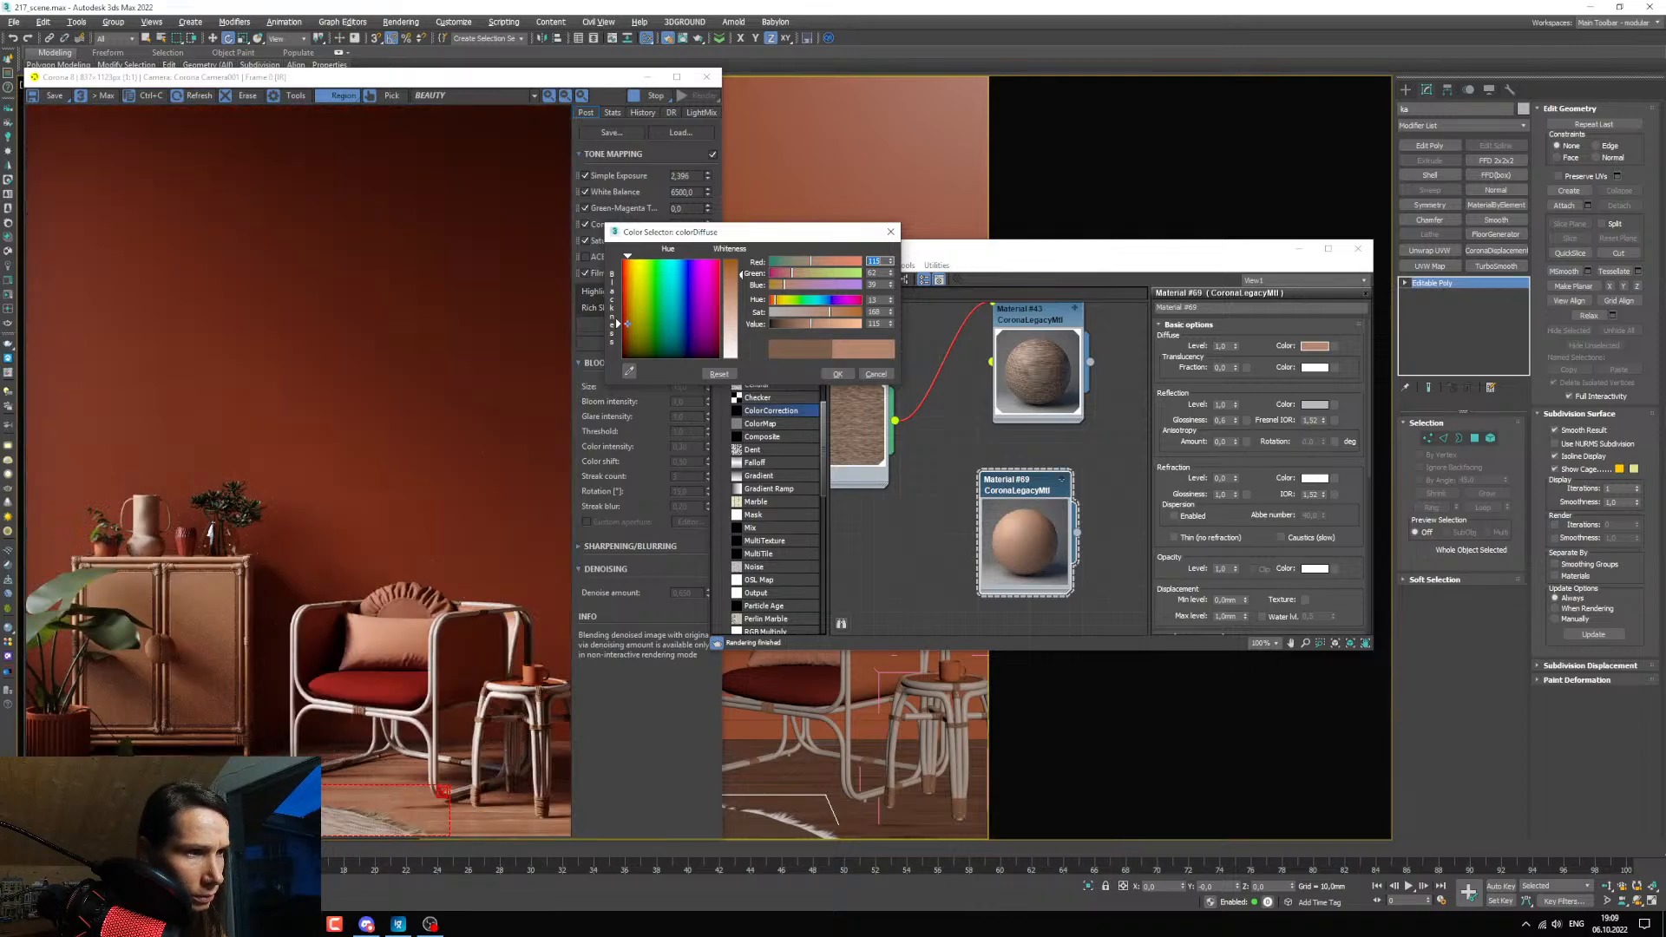
scroll(174, 738, up, 2)
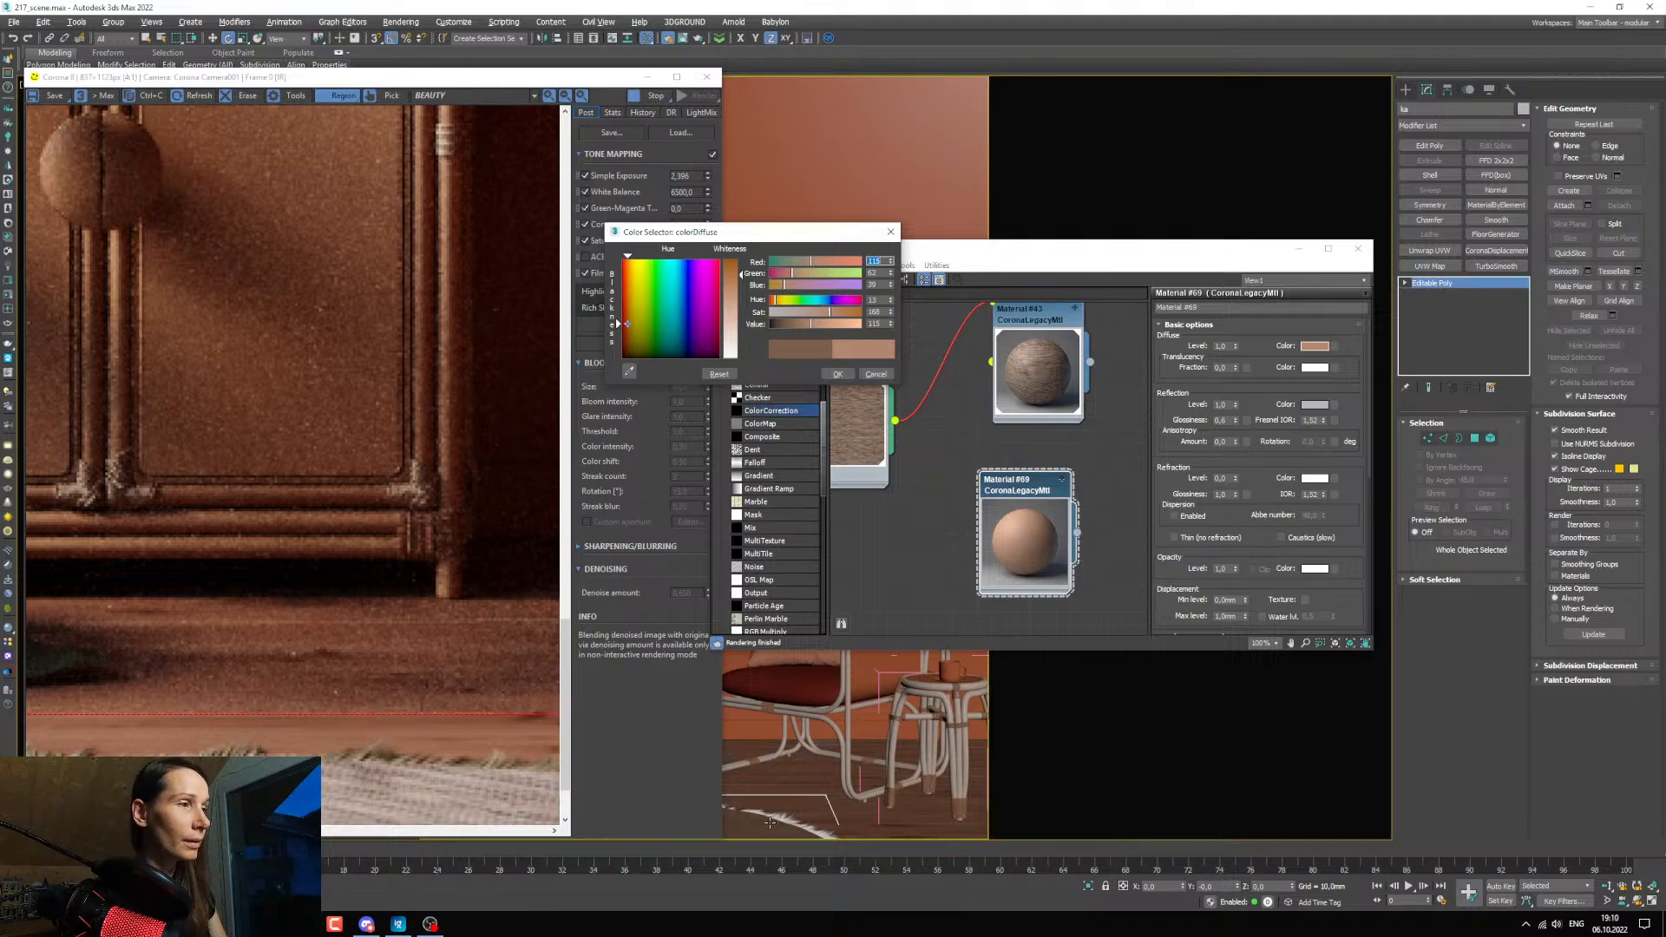
click(887, 795)
scroll(868, 799, up, 8)
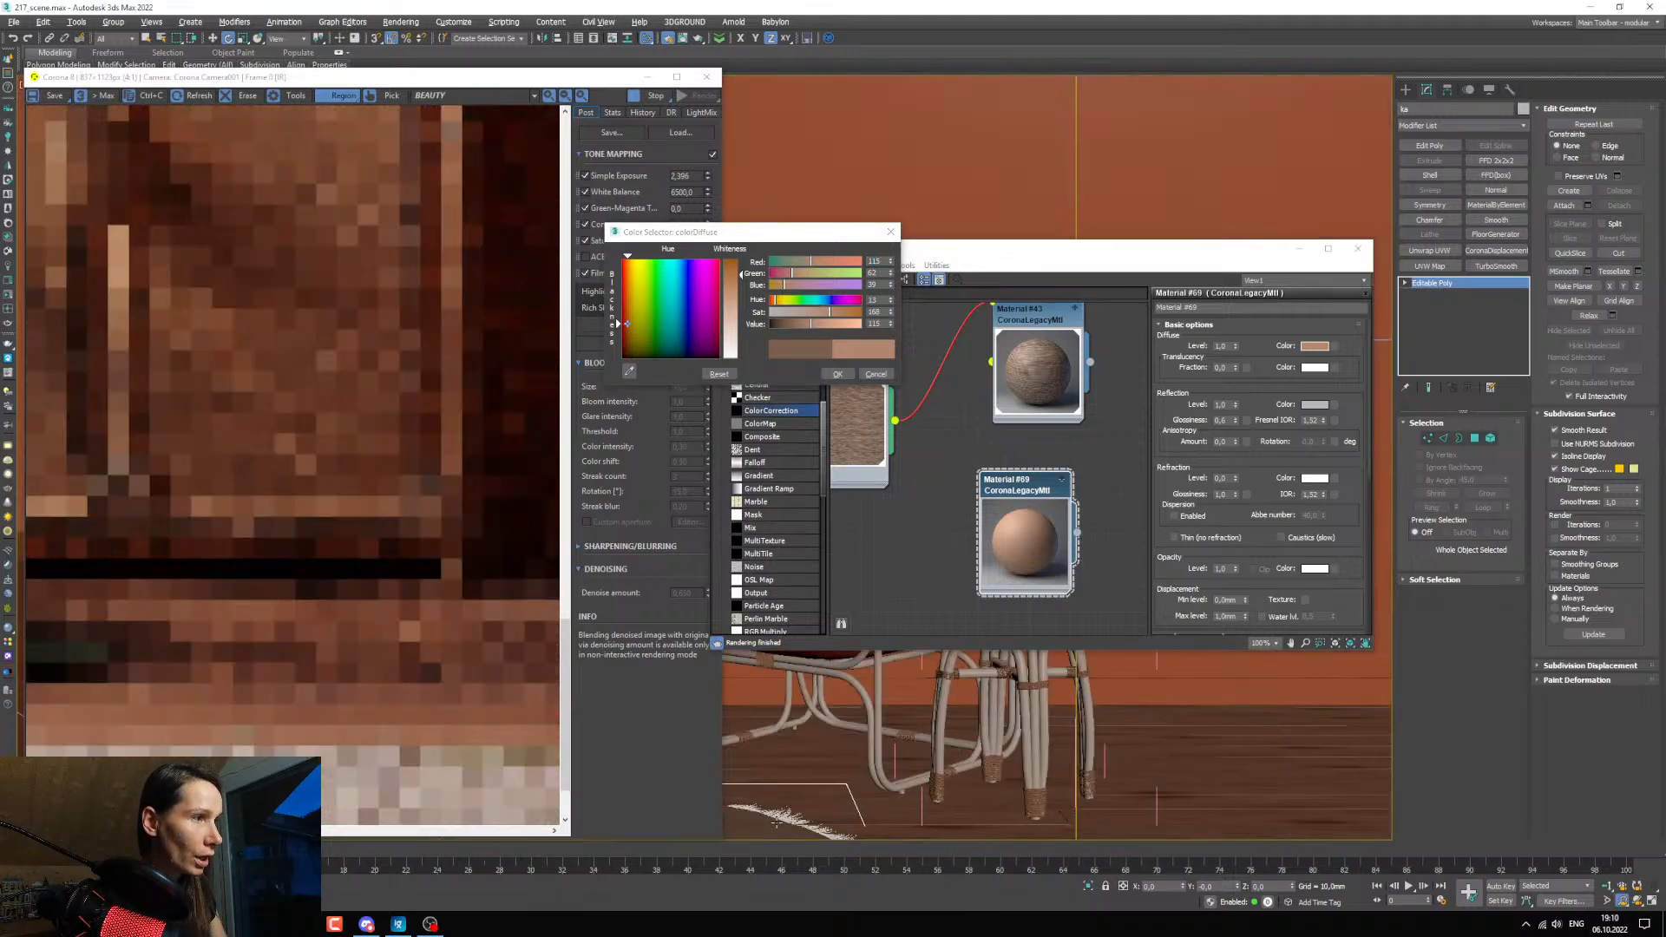
scroll(470, 798, down, 2)
scroll(322, 794, up, 2)
scroll(324, 790, down, 2)
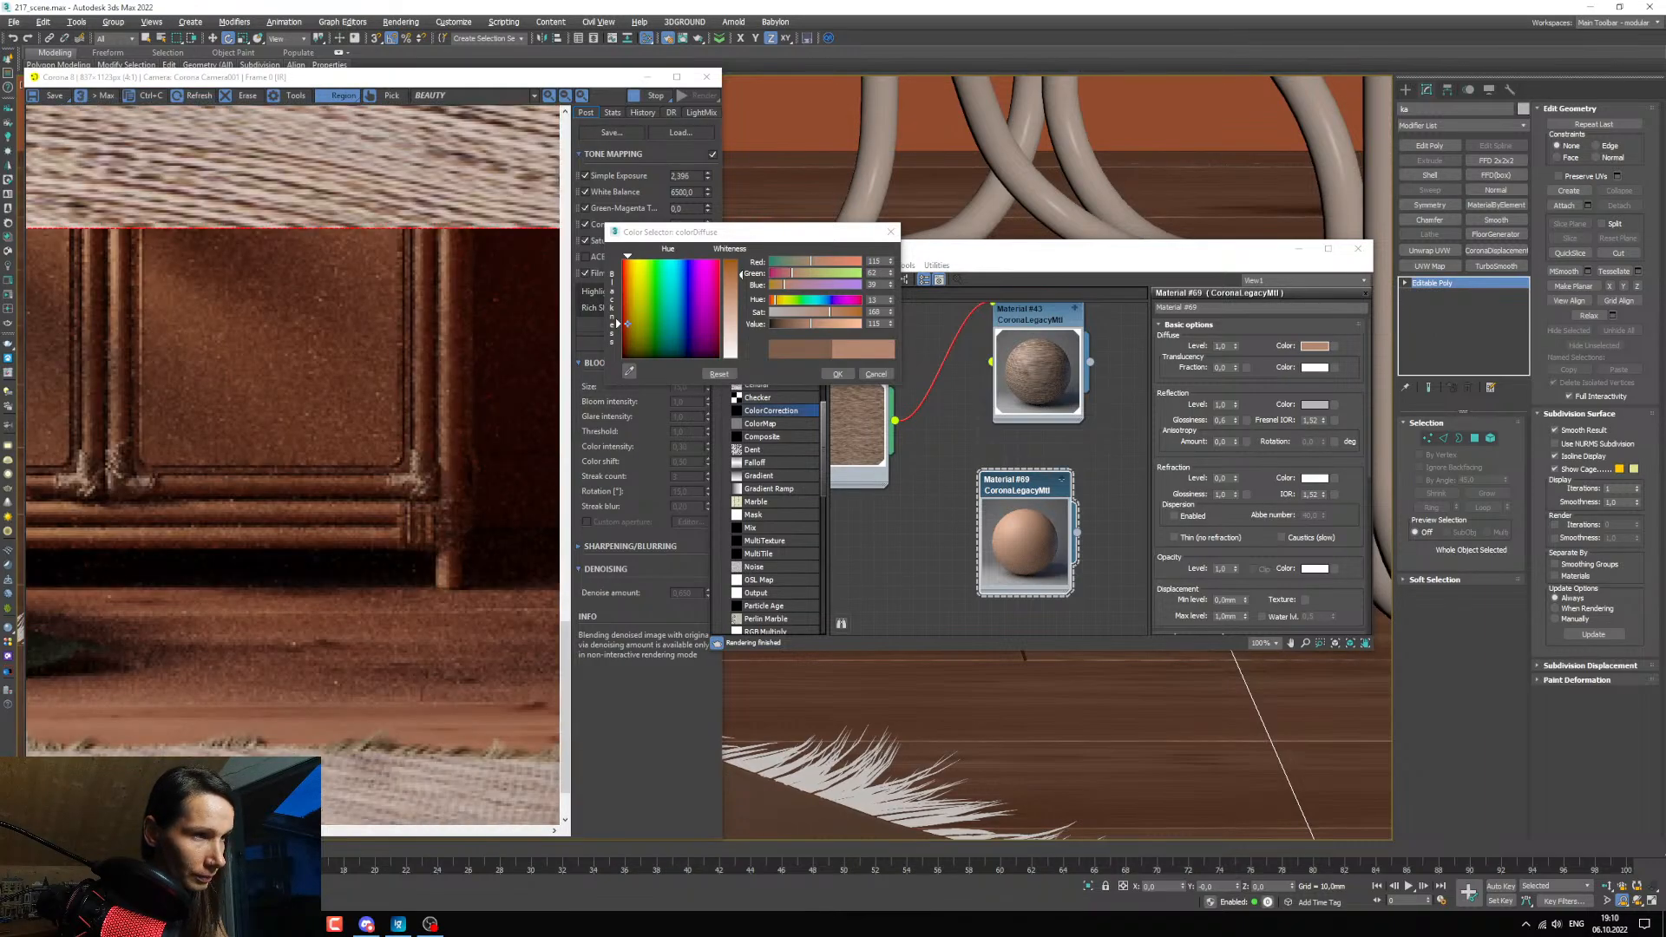
drag(251, 832, 362, 831)
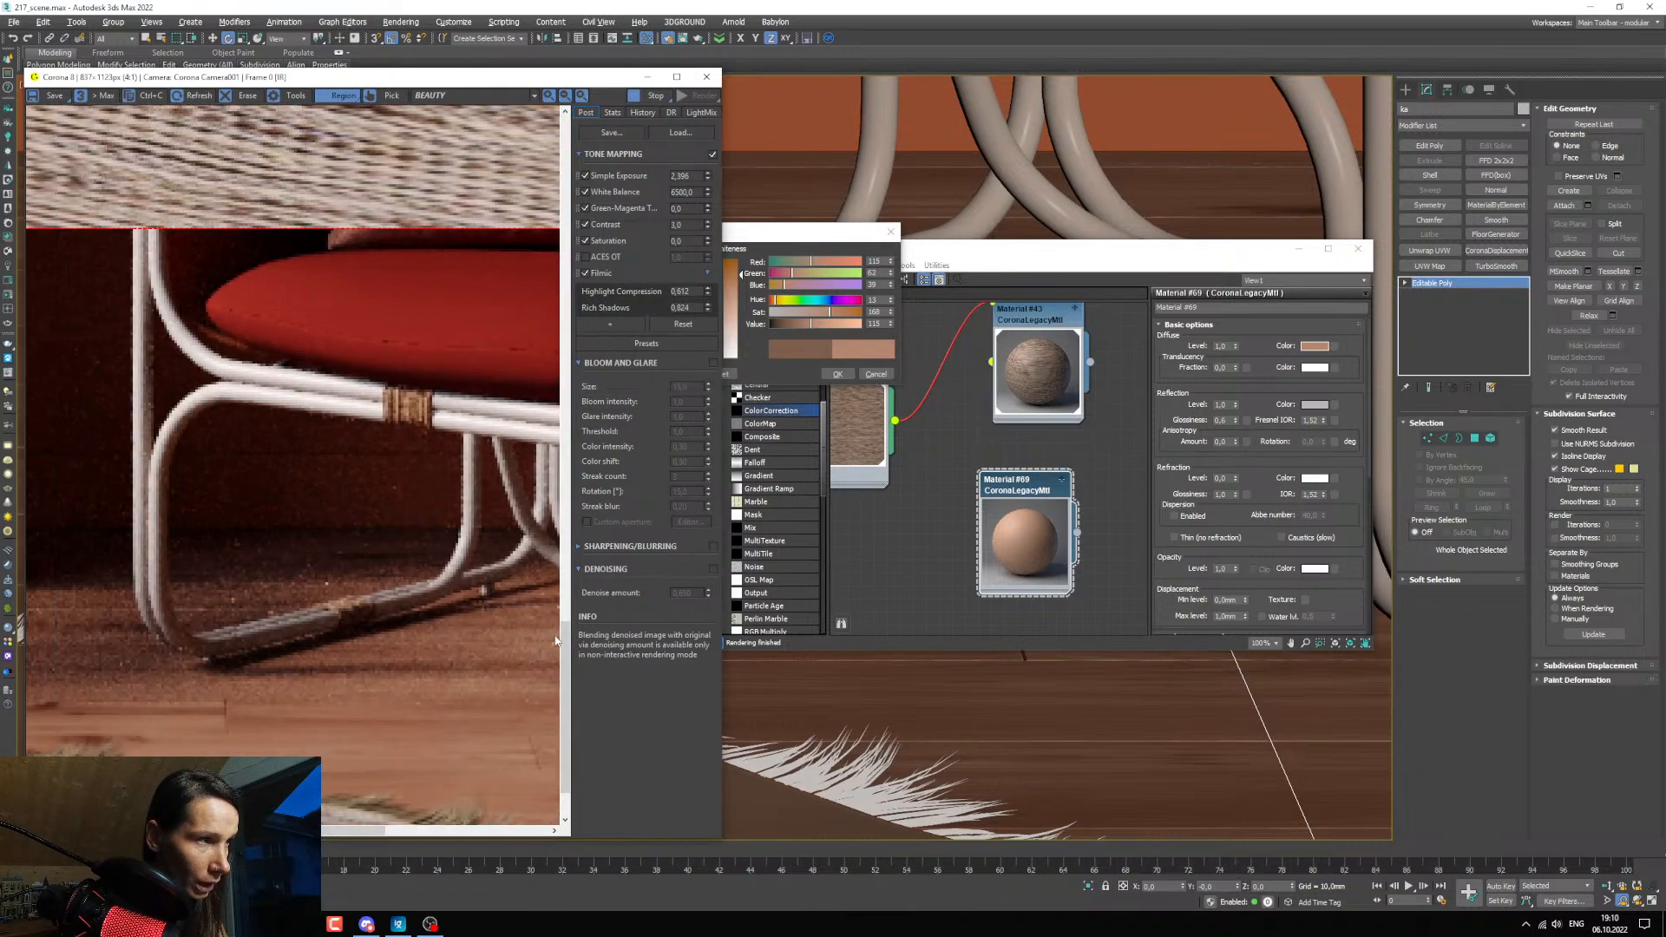
drag(565, 734, 565, 755)
Set the saturation of Material #69's diffuse color to about 115, check it against the carpet fringe in the render, and accept the color.
drag(820, 232, 946, 249)
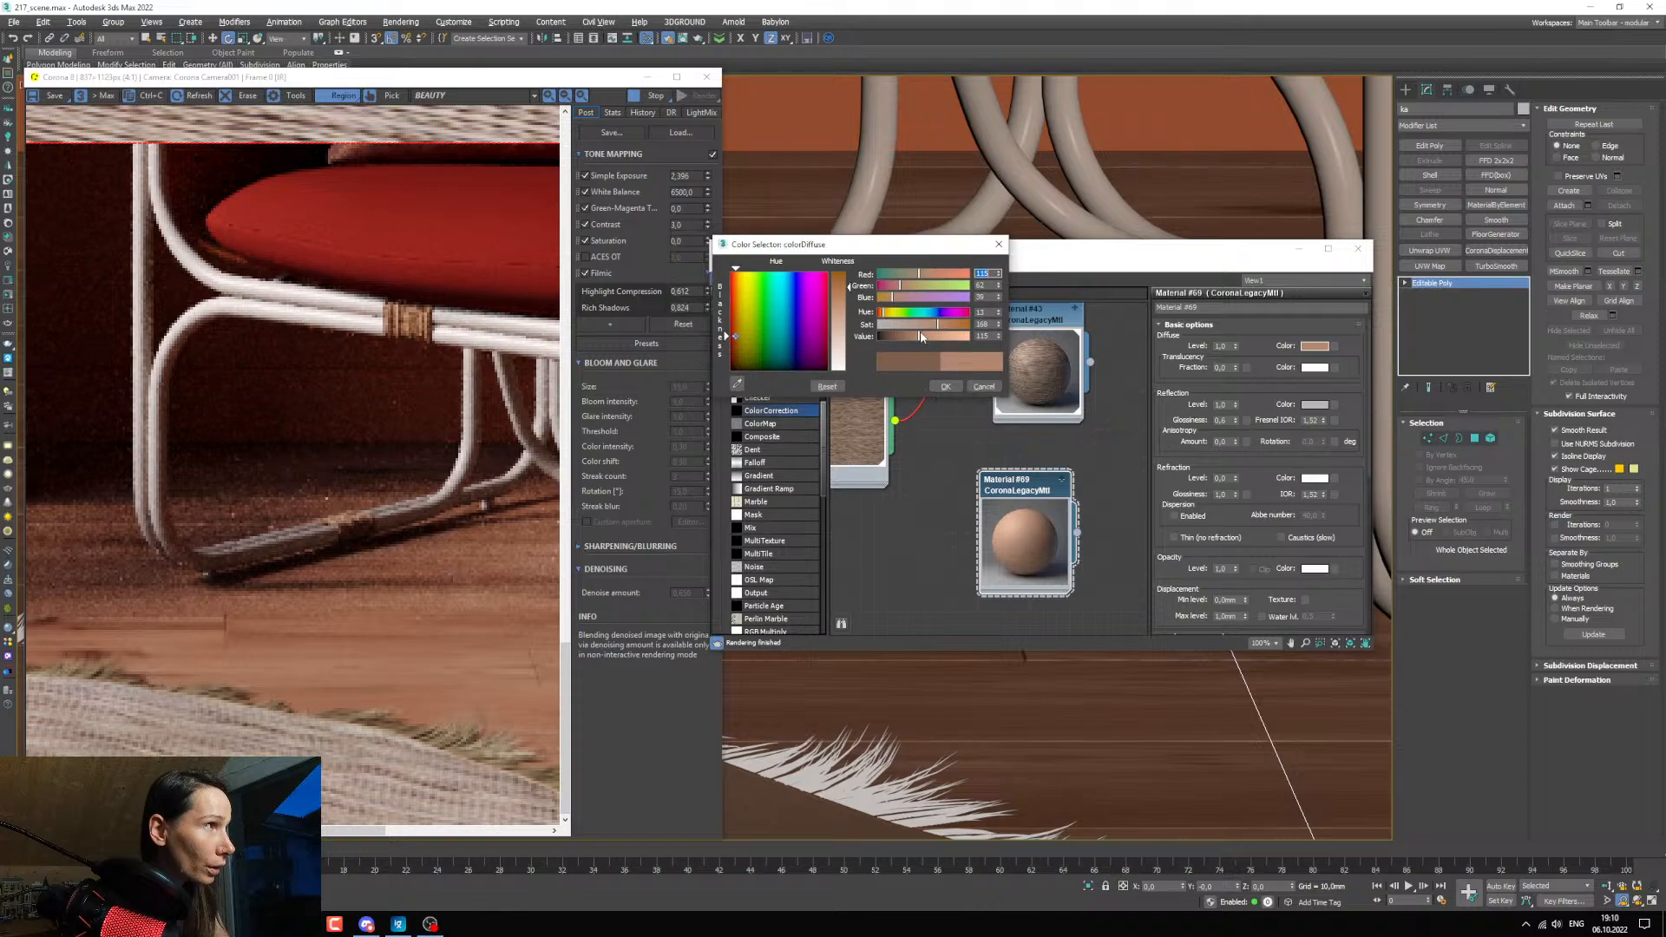
click(918, 324)
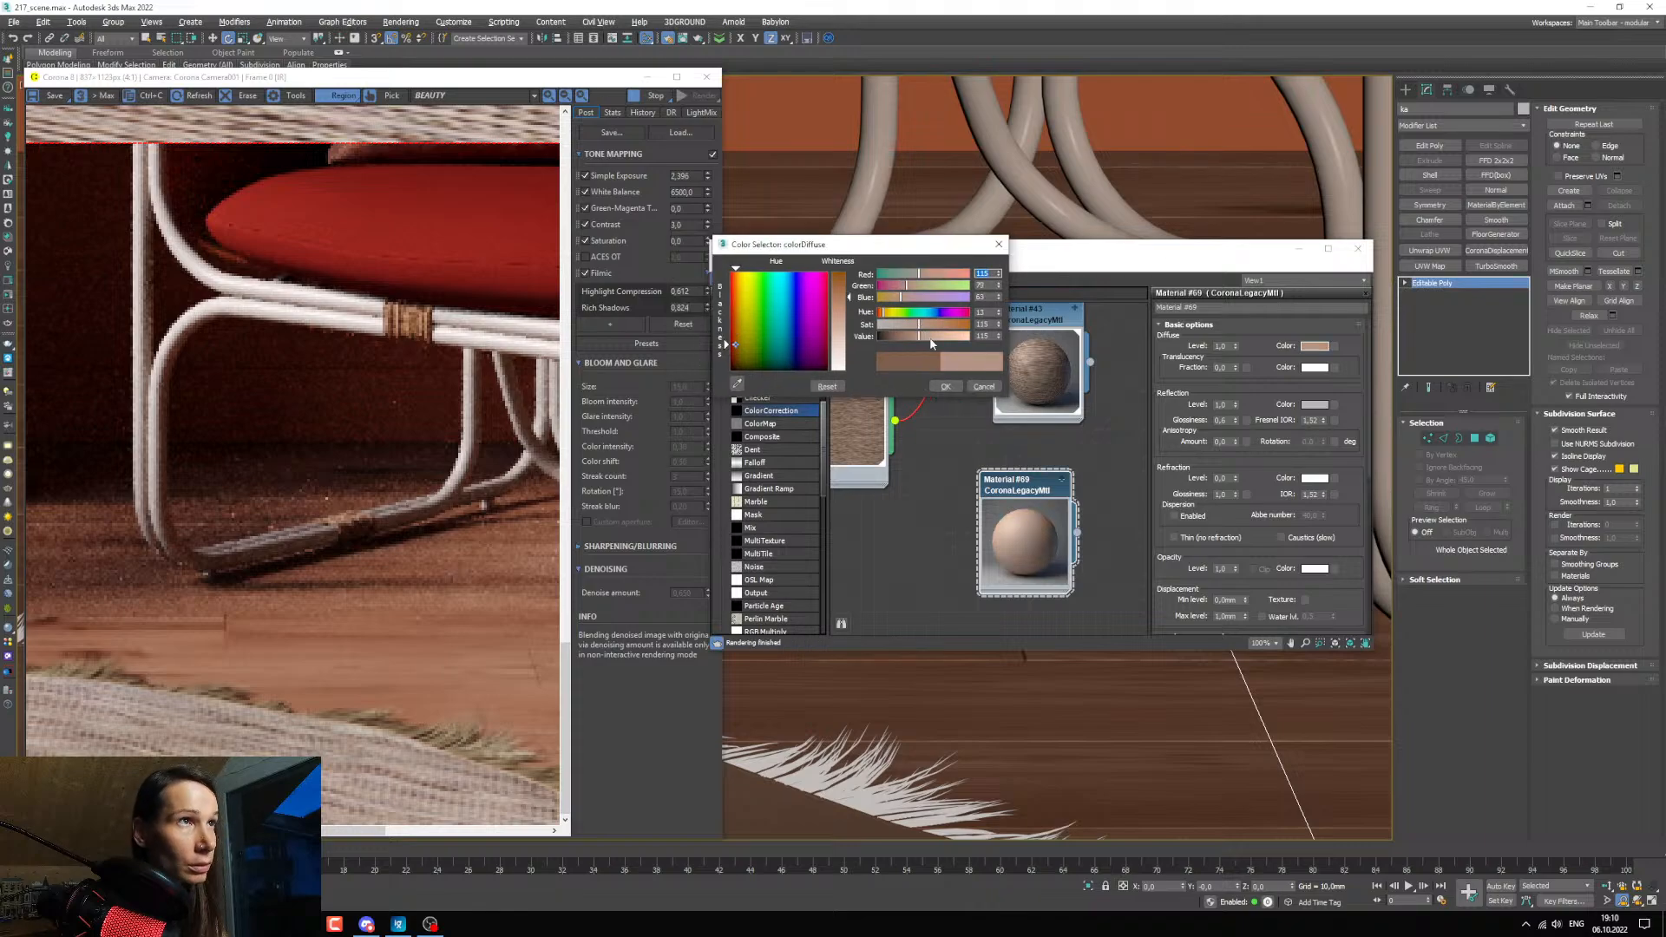
scroll(400, 531, down, 2)
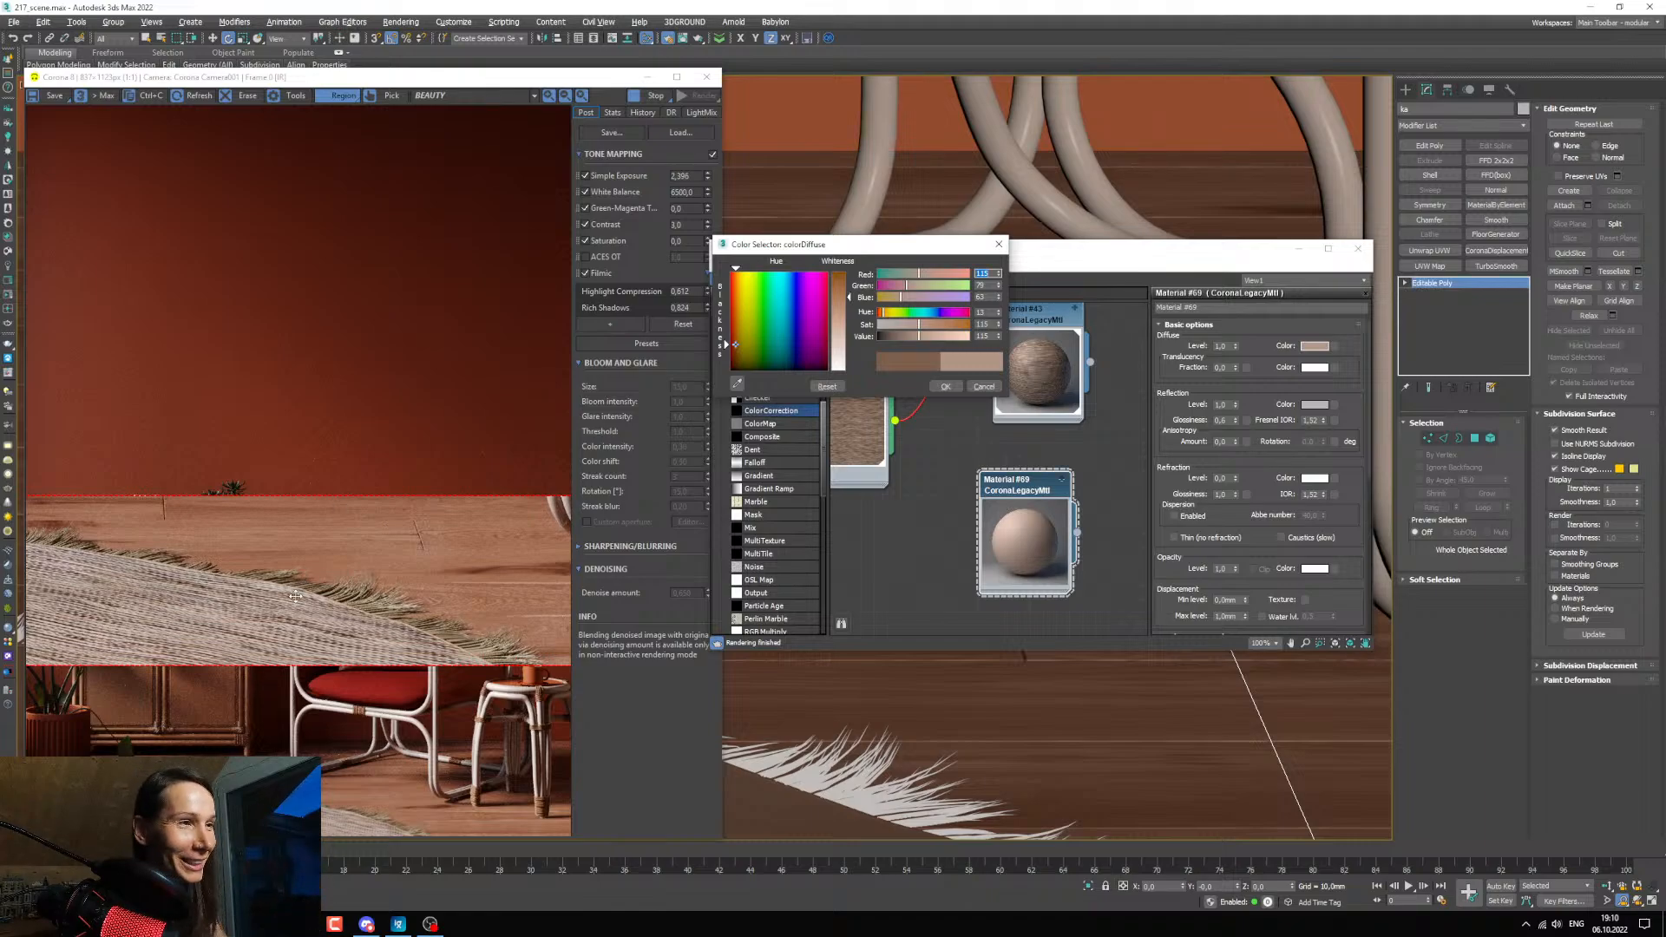
scroll(327, 611, up, 1)
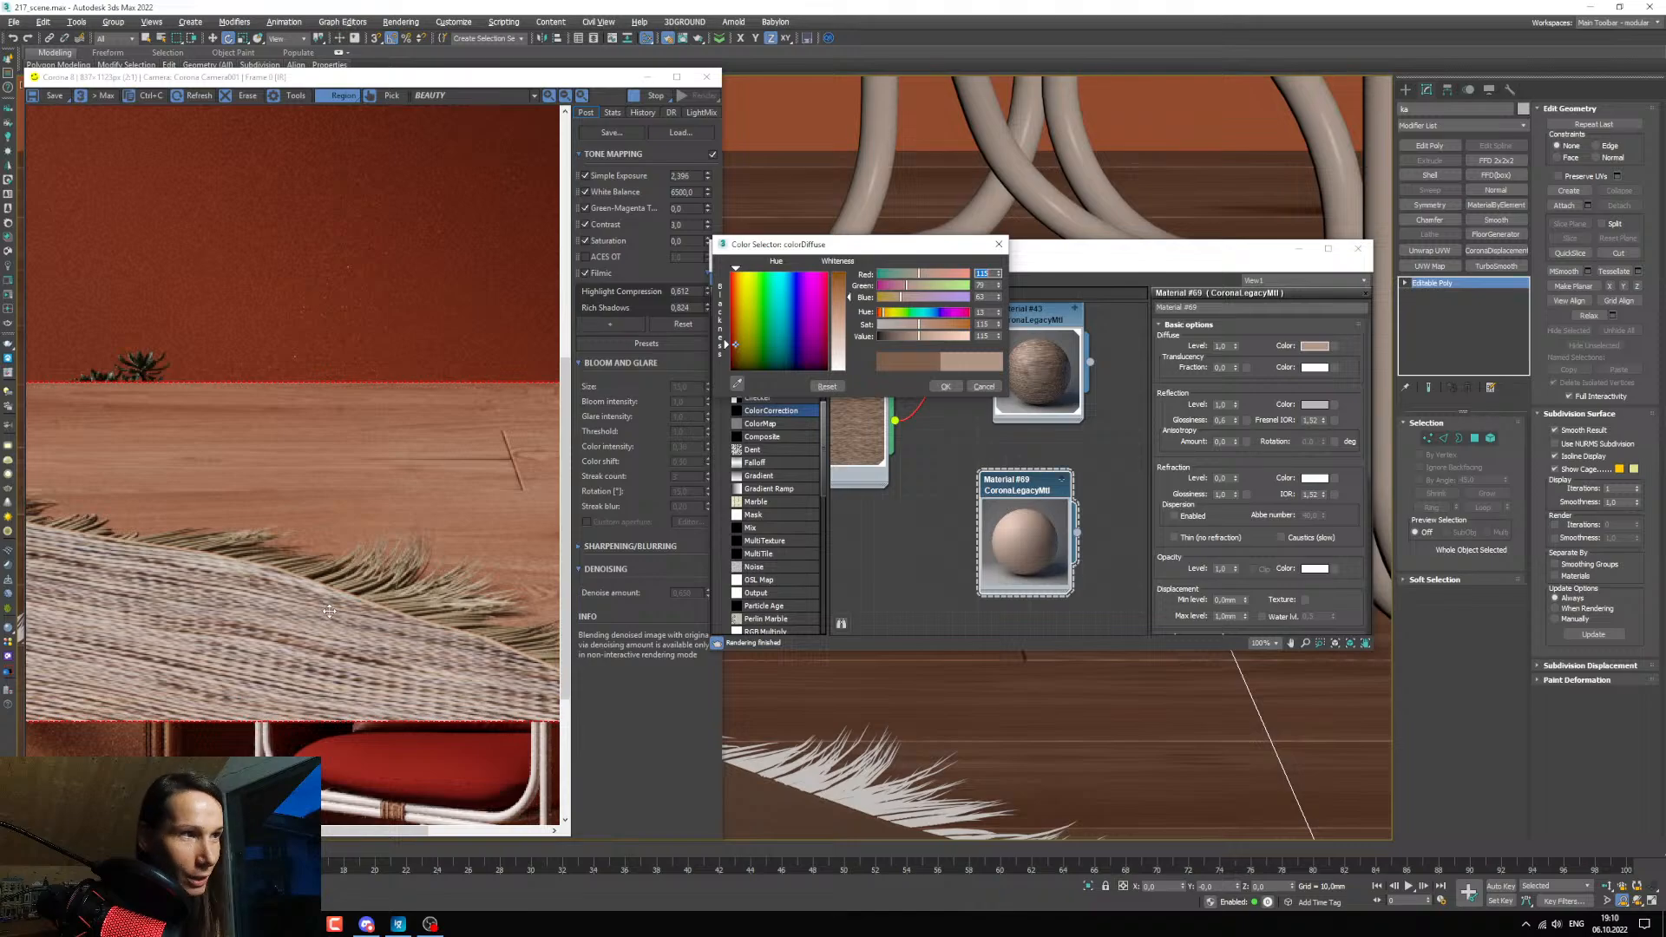
scroll(336, 611, up, 1)
scroll(338, 585, down, 1)
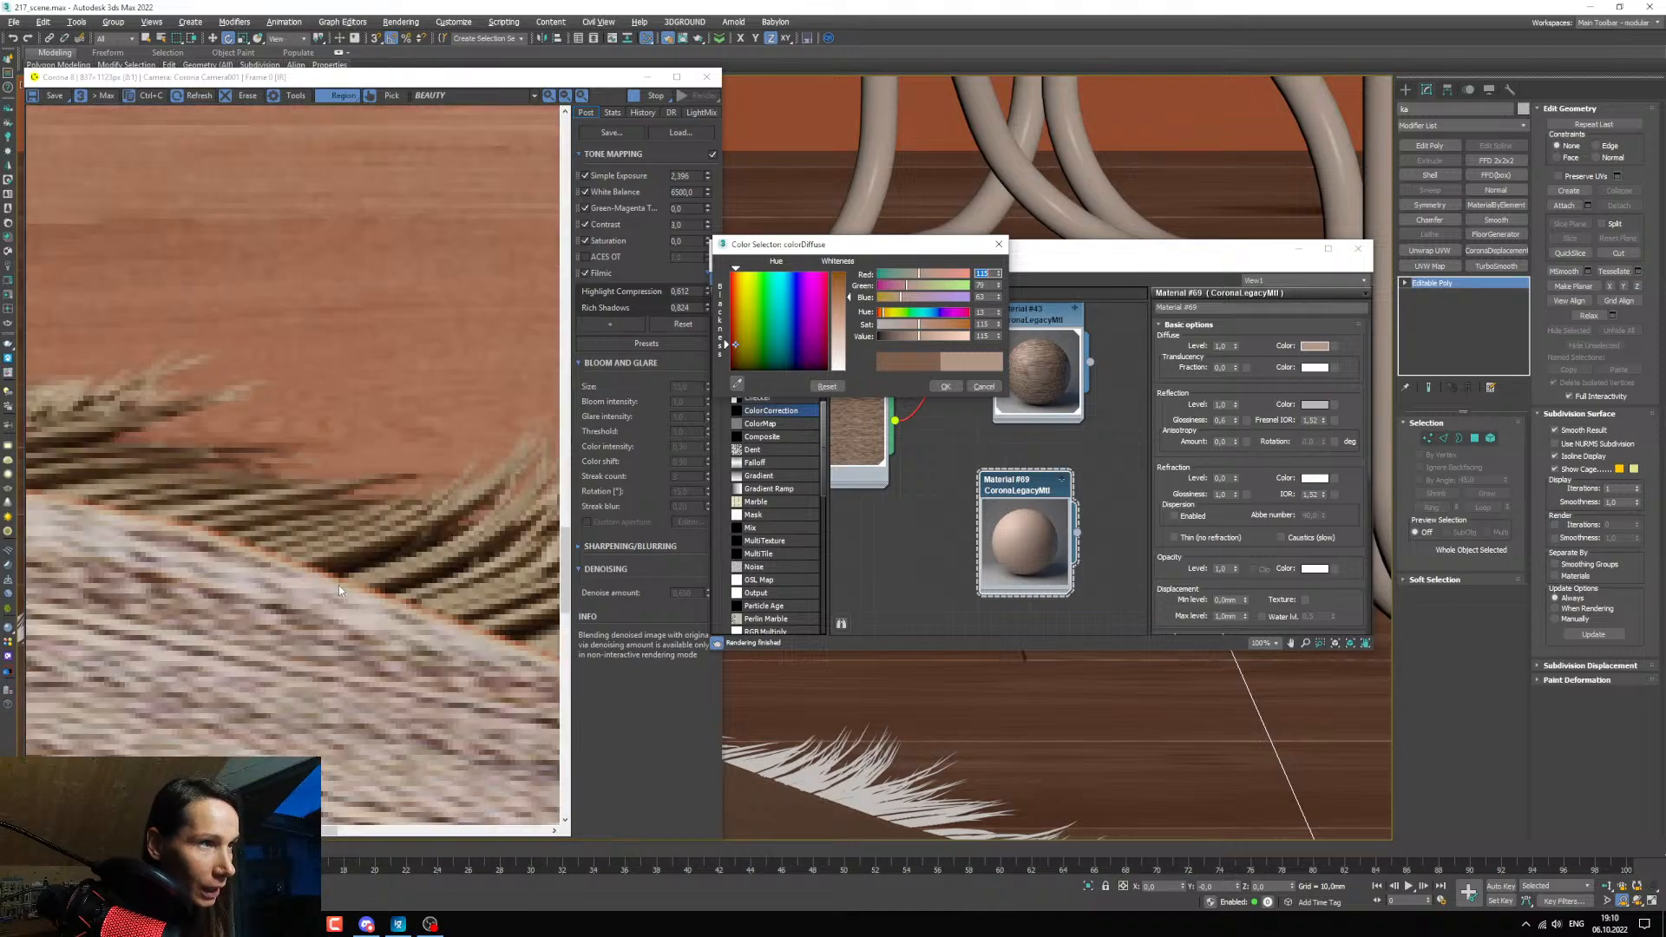
scroll(362, 593, up, 1)
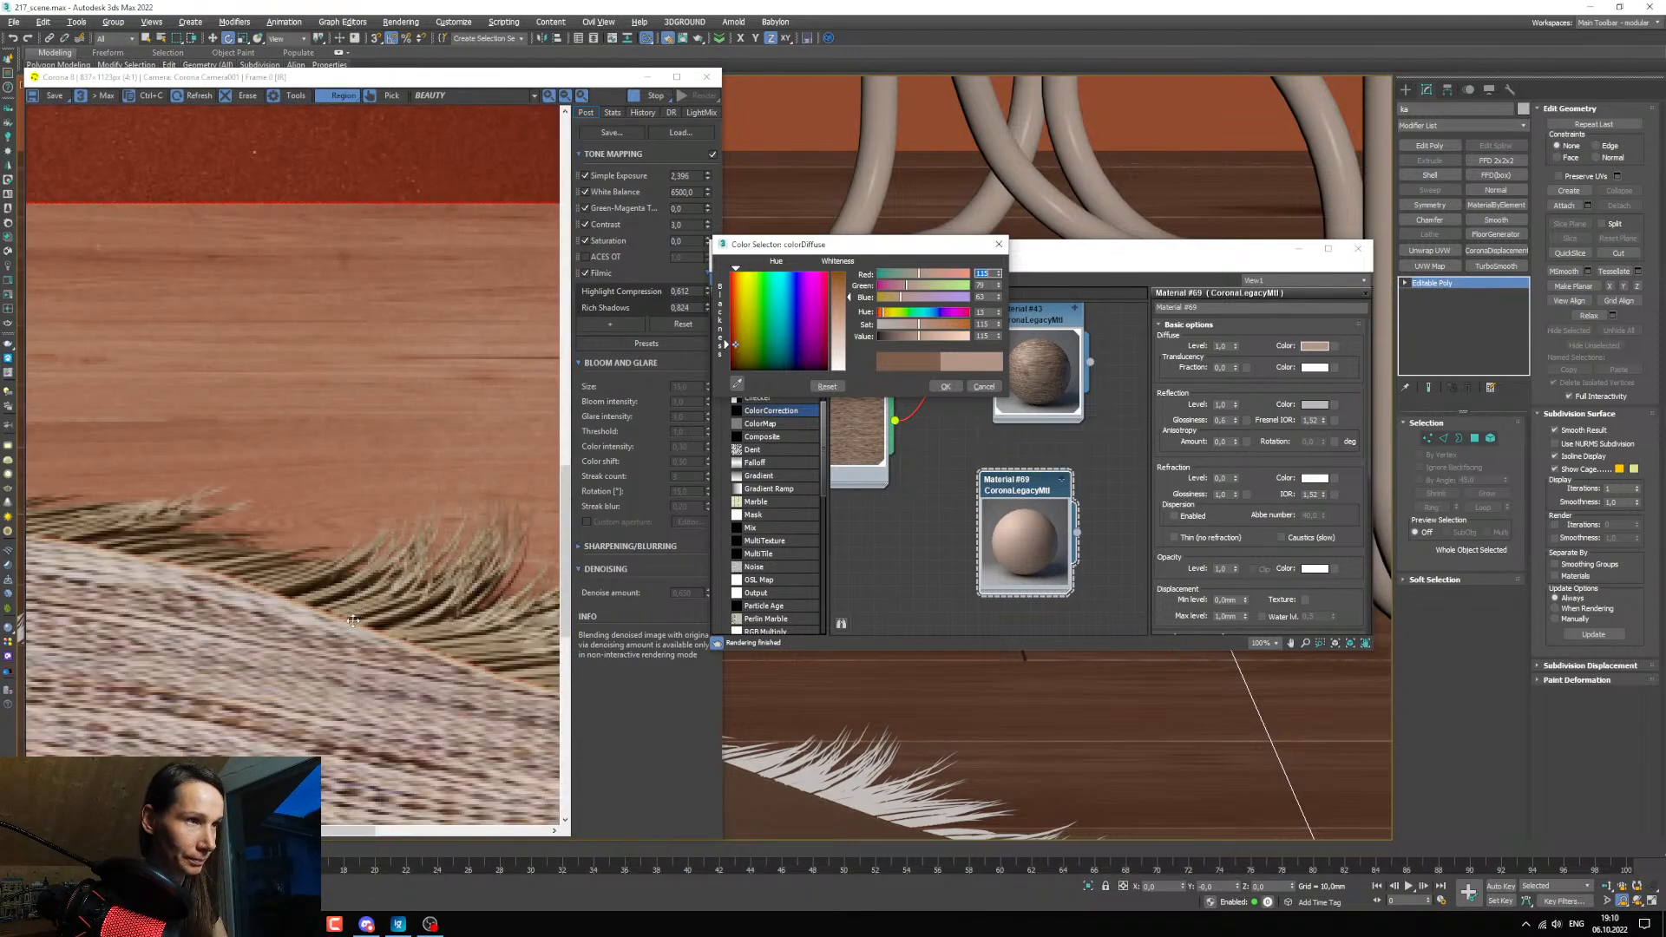
scroll(372, 653, down, 2)
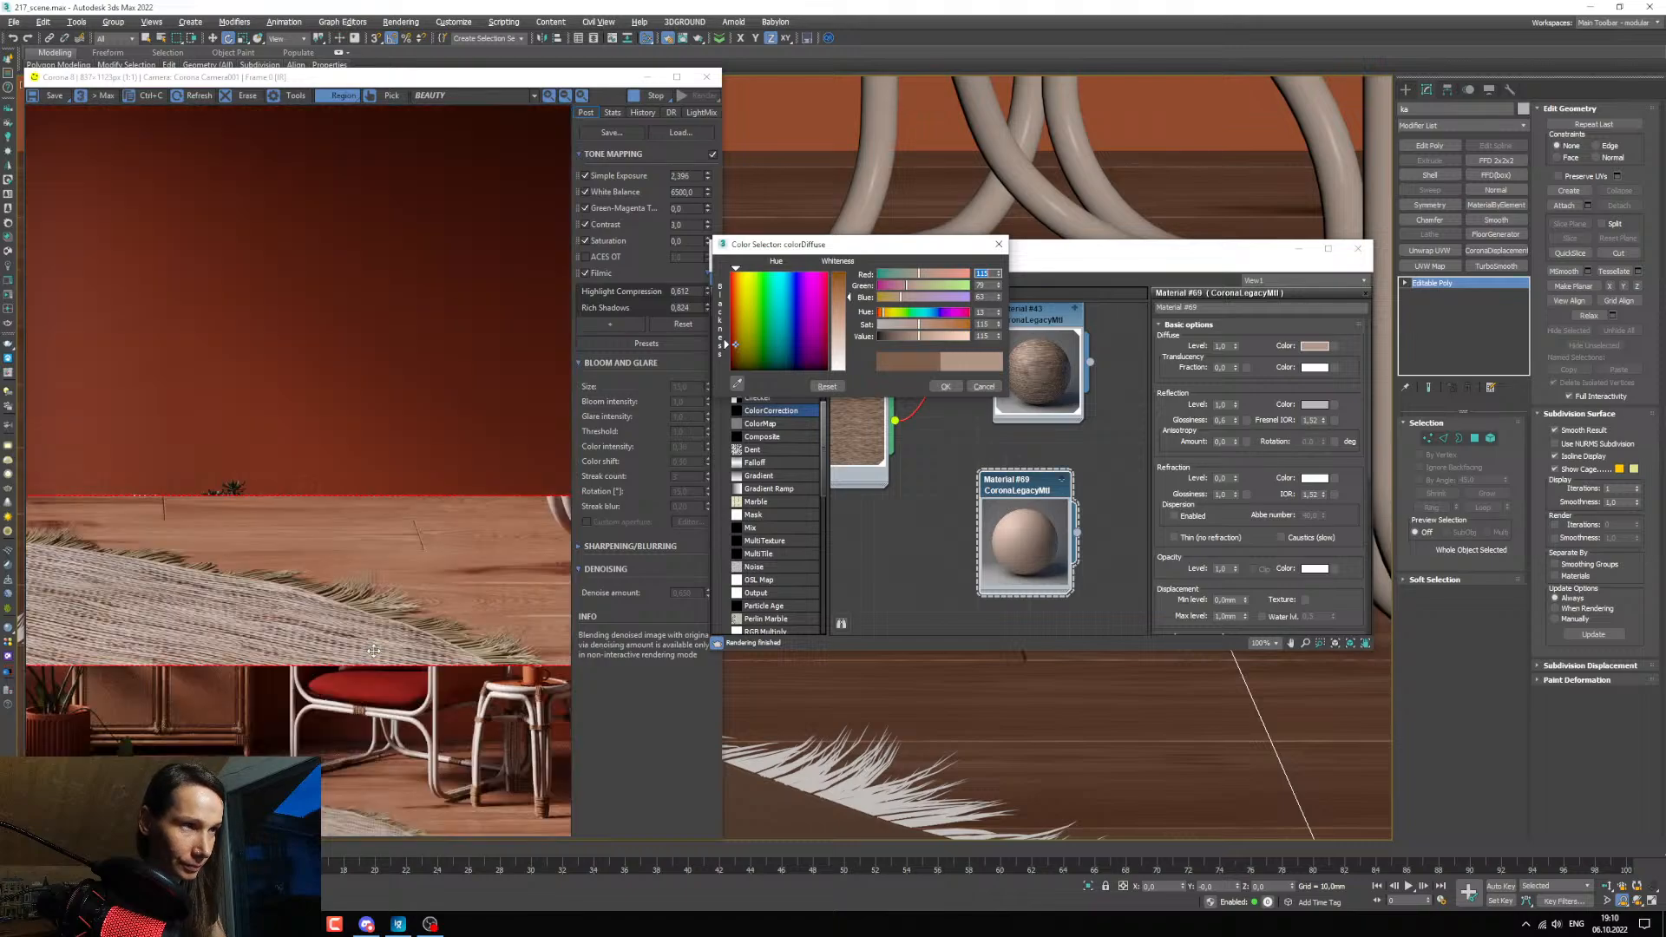
scroll(407, 647, up, 1)
scroll(423, 640, up, 2)
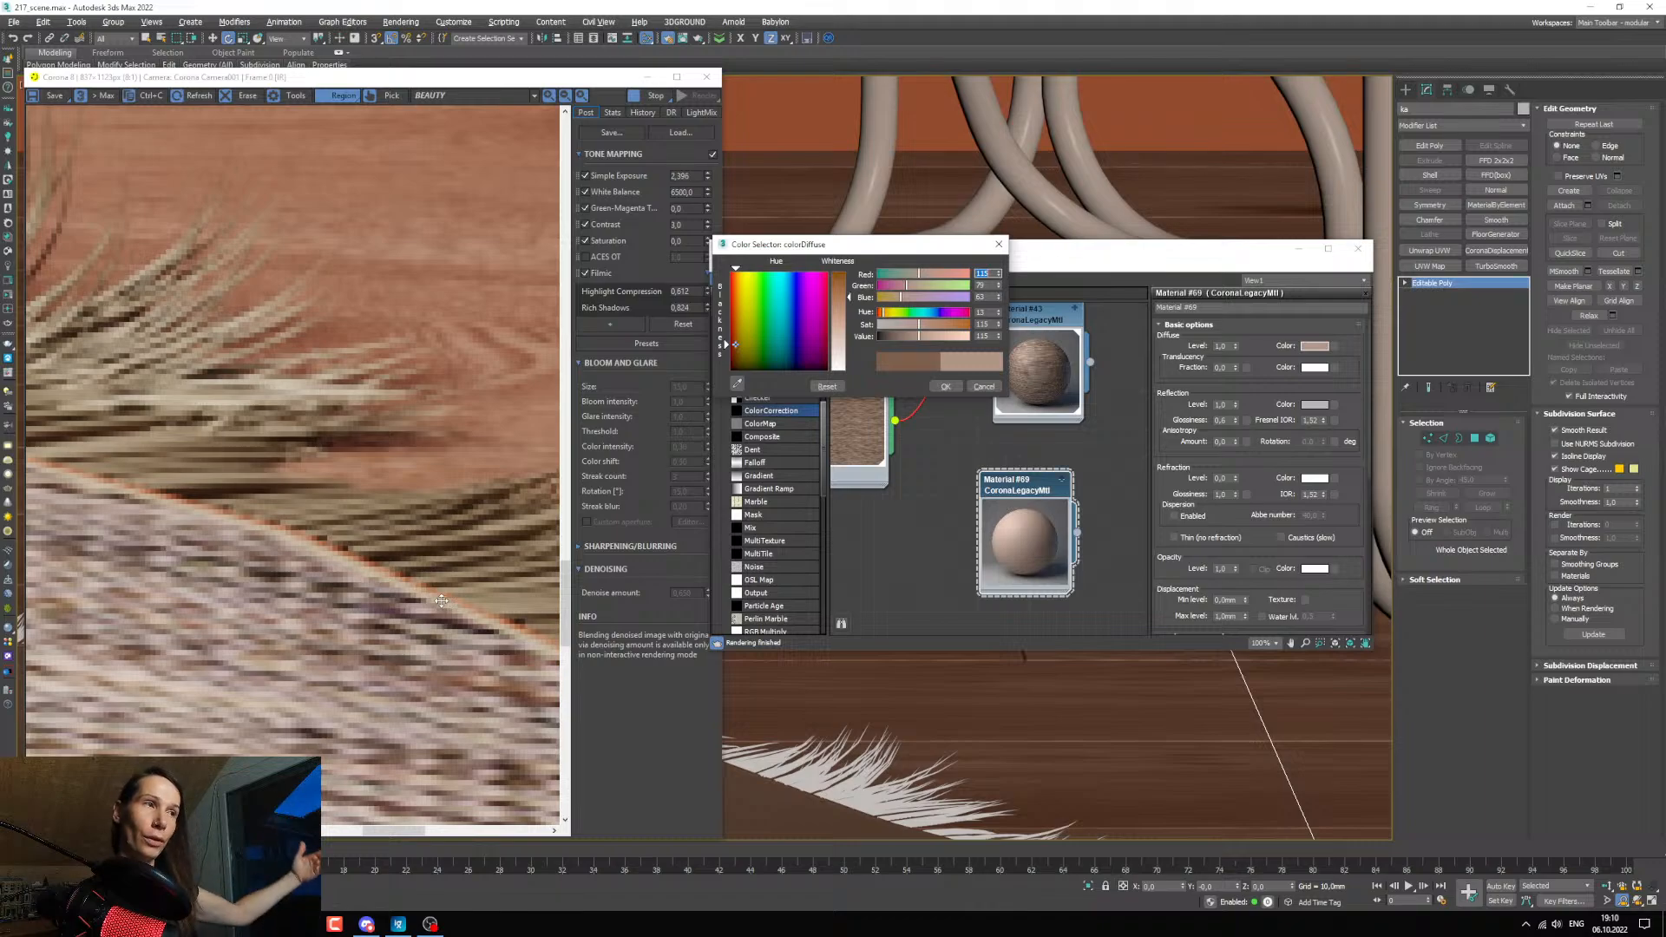
click(946, 385)
scroll(957, 494, down, 3)
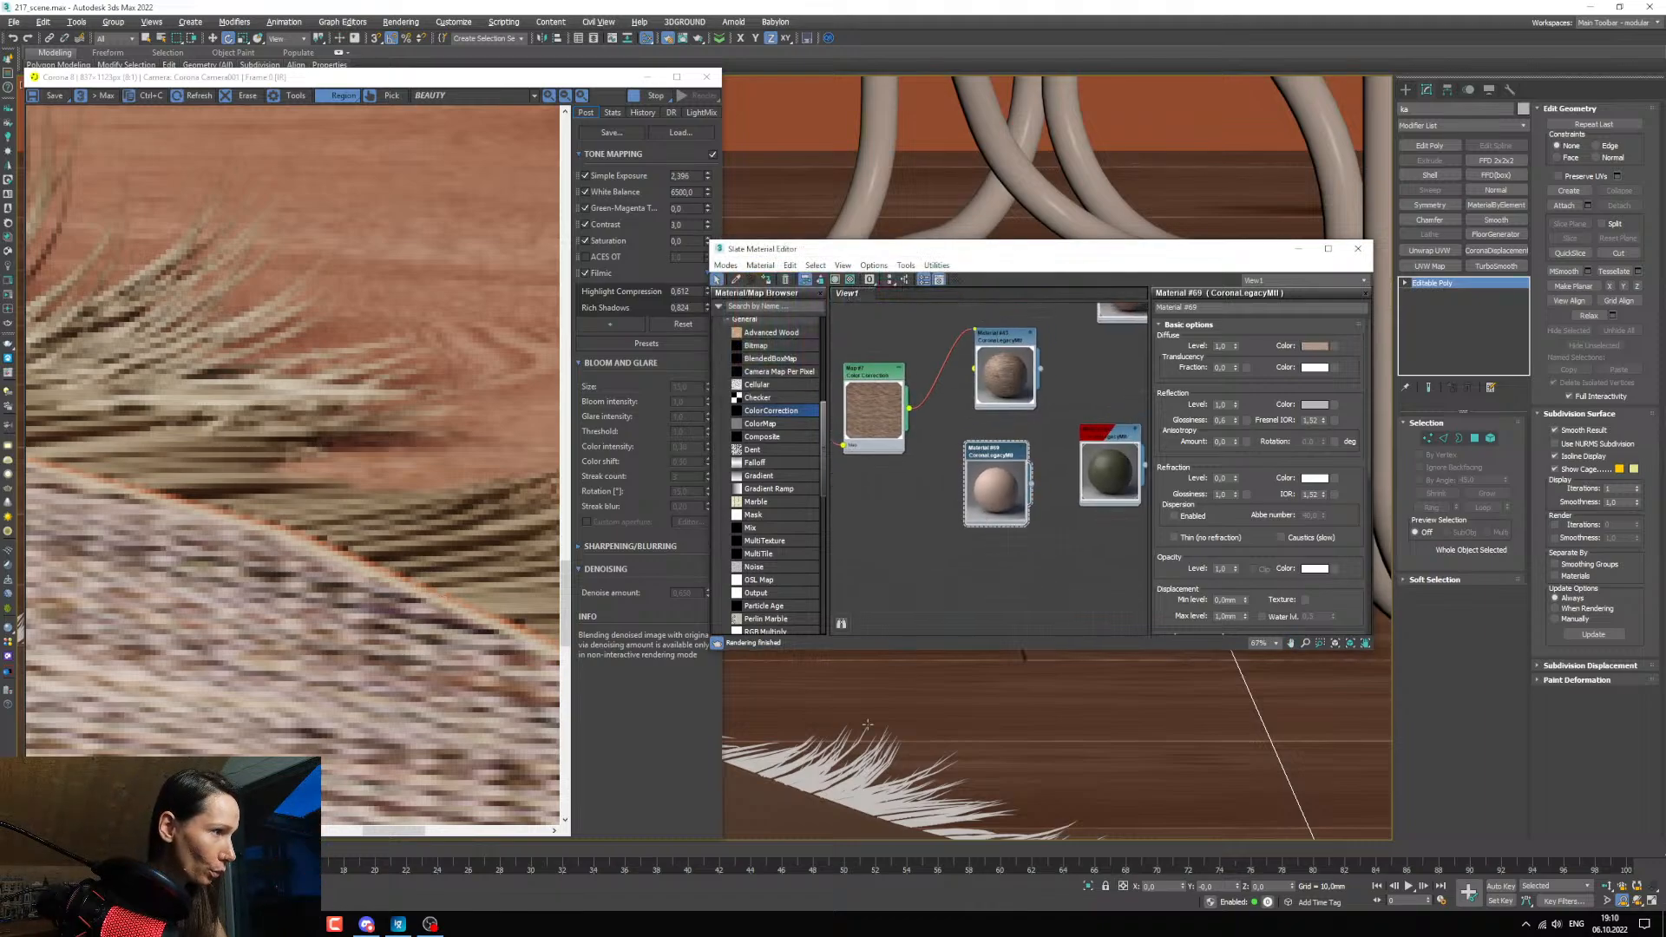
Select the fur object by name from the scene's object list and assign Material #69 to it.
click(792, 785)
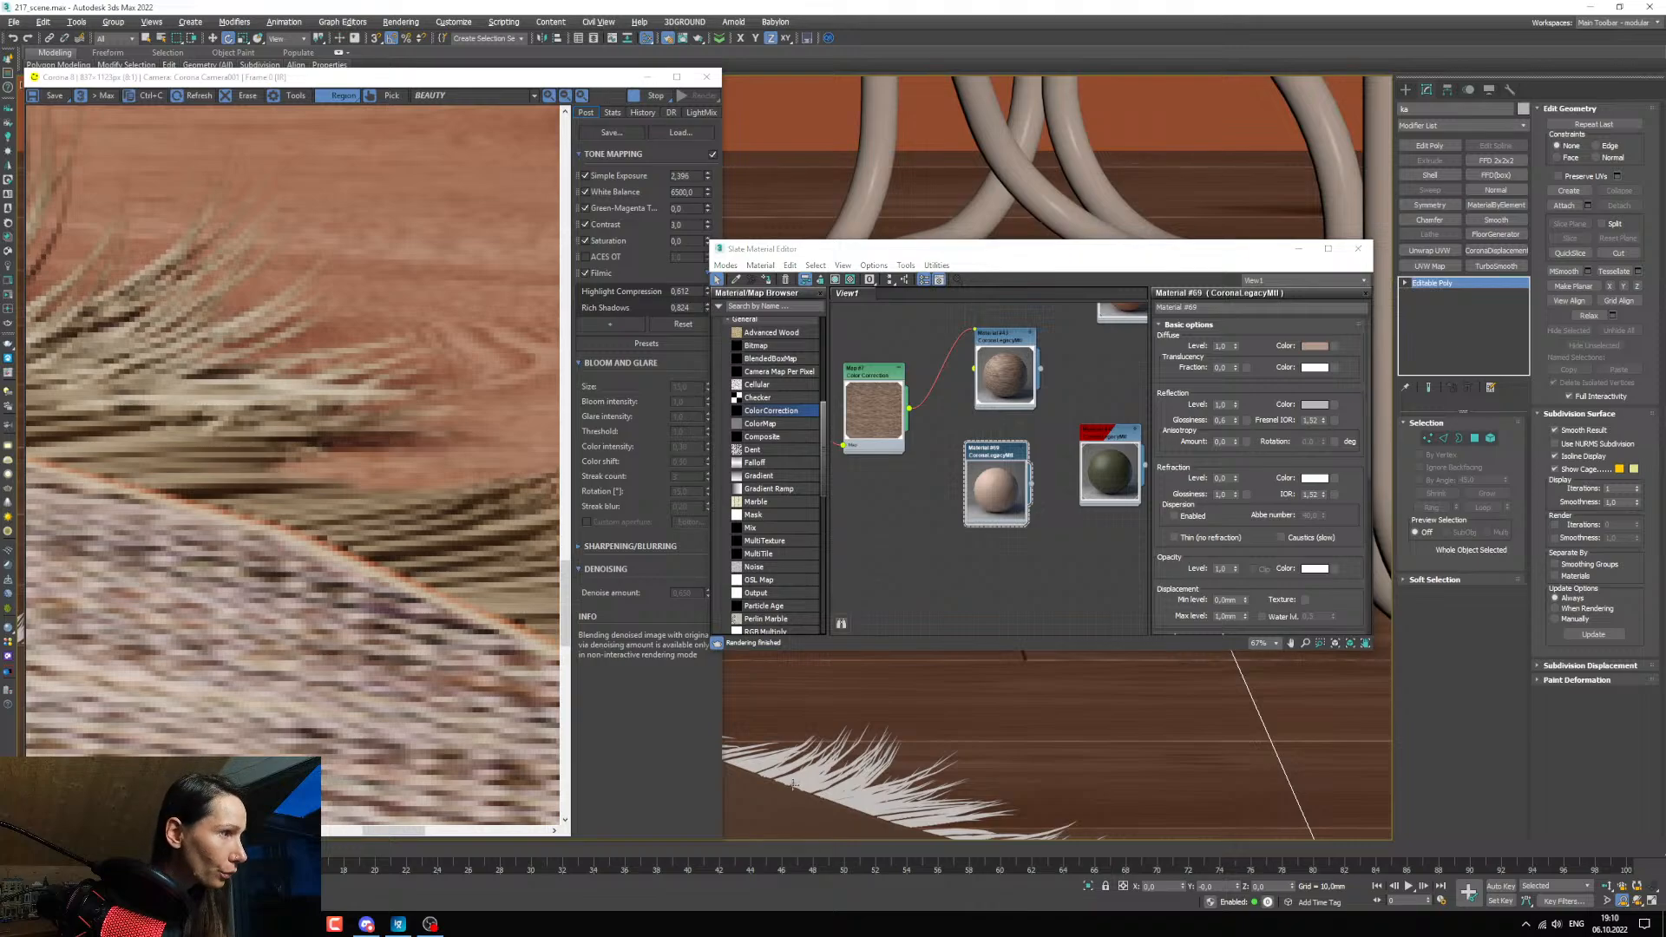
click(167, 41)
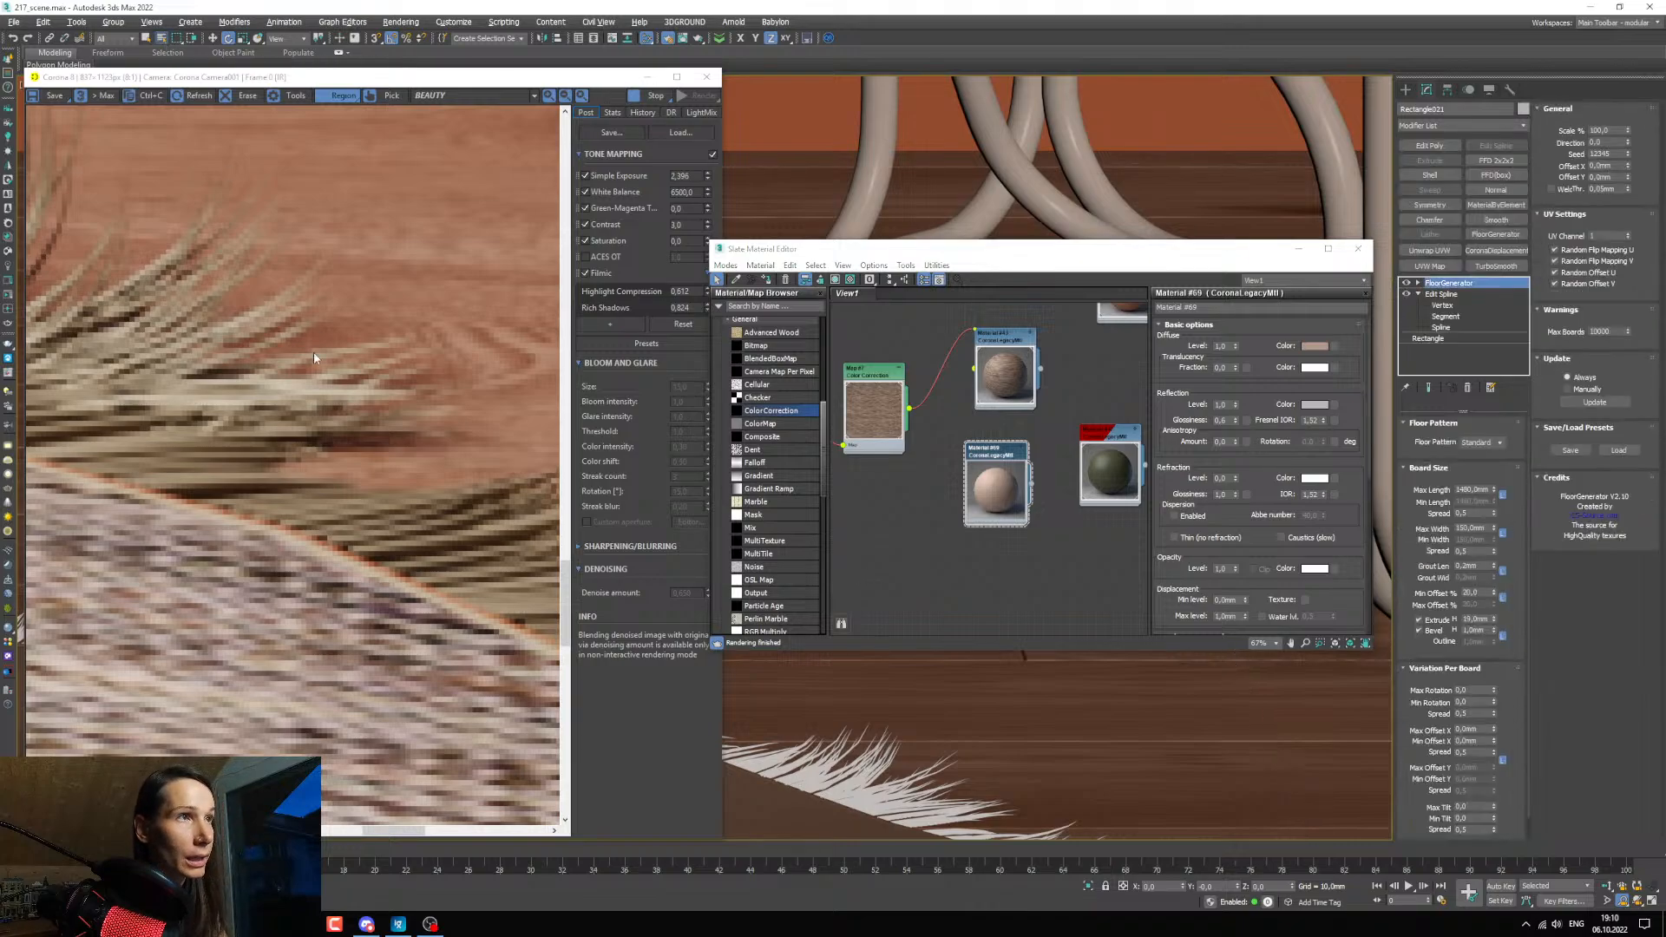
click(52, 267)
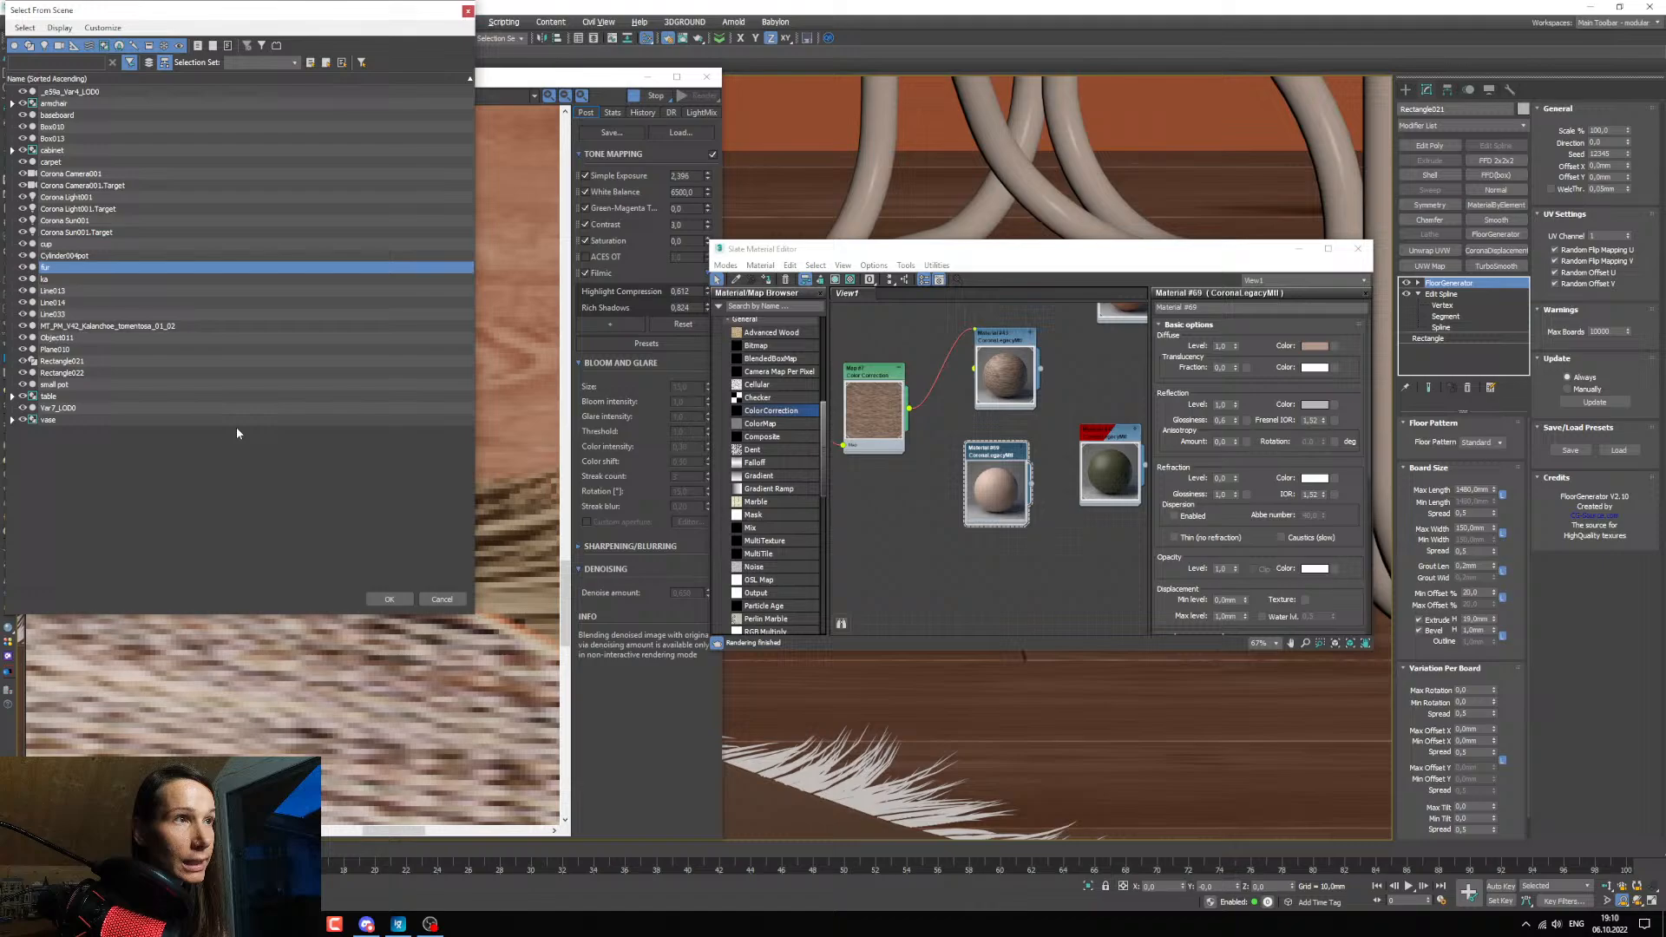
click(396, 600)
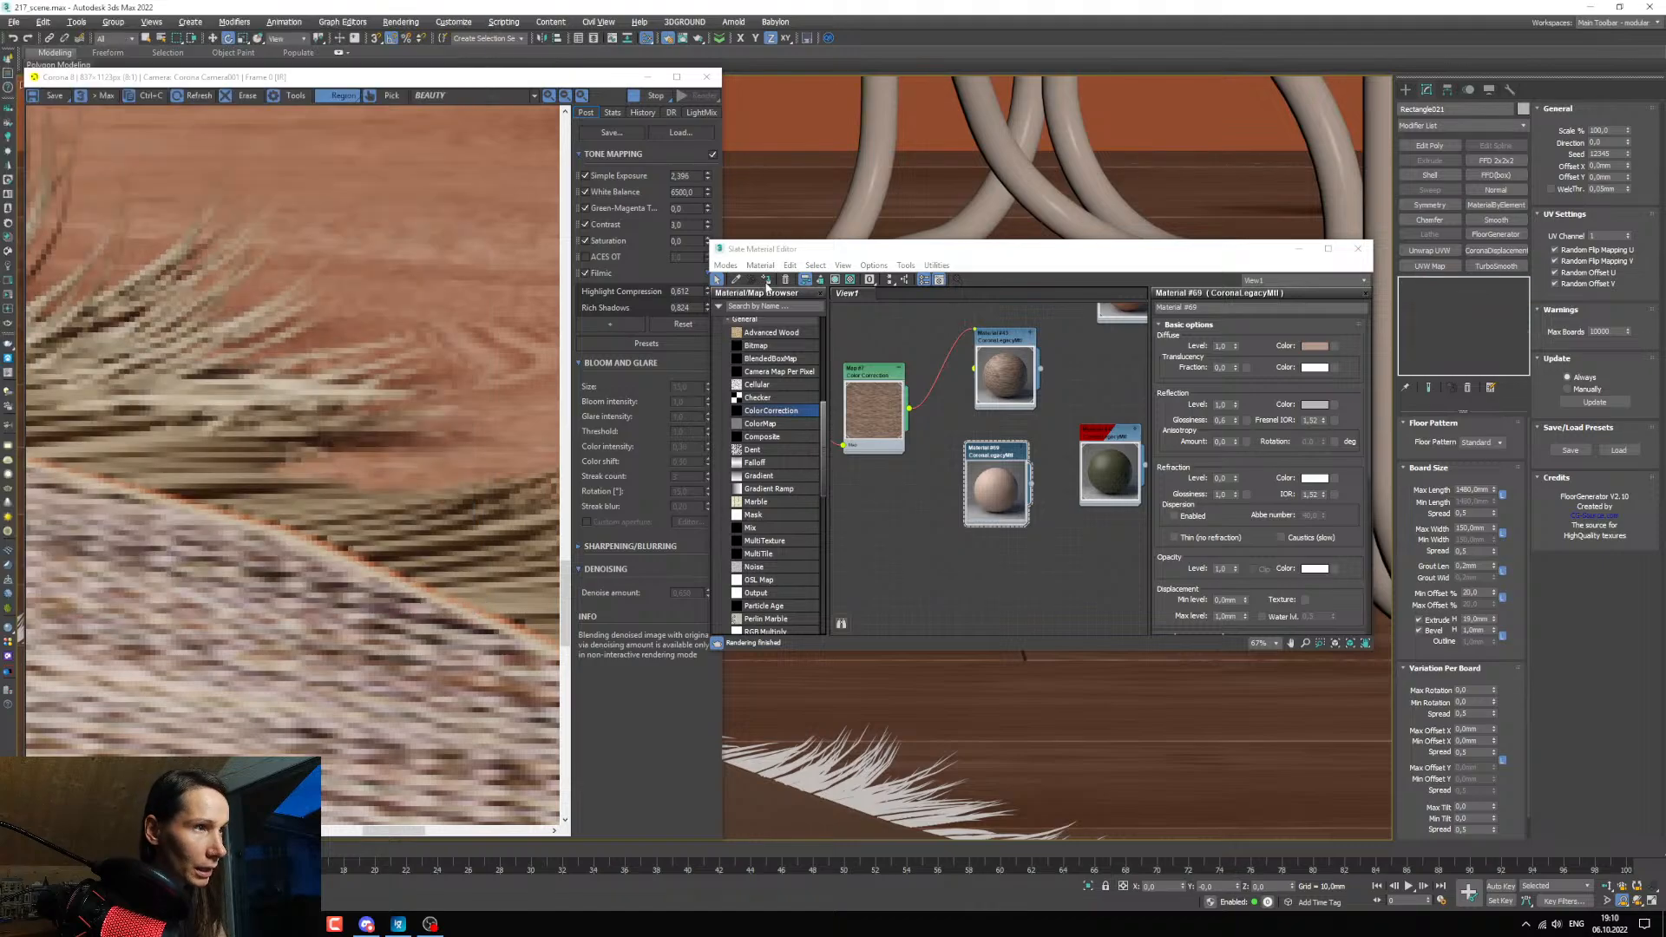
click(767, 281)
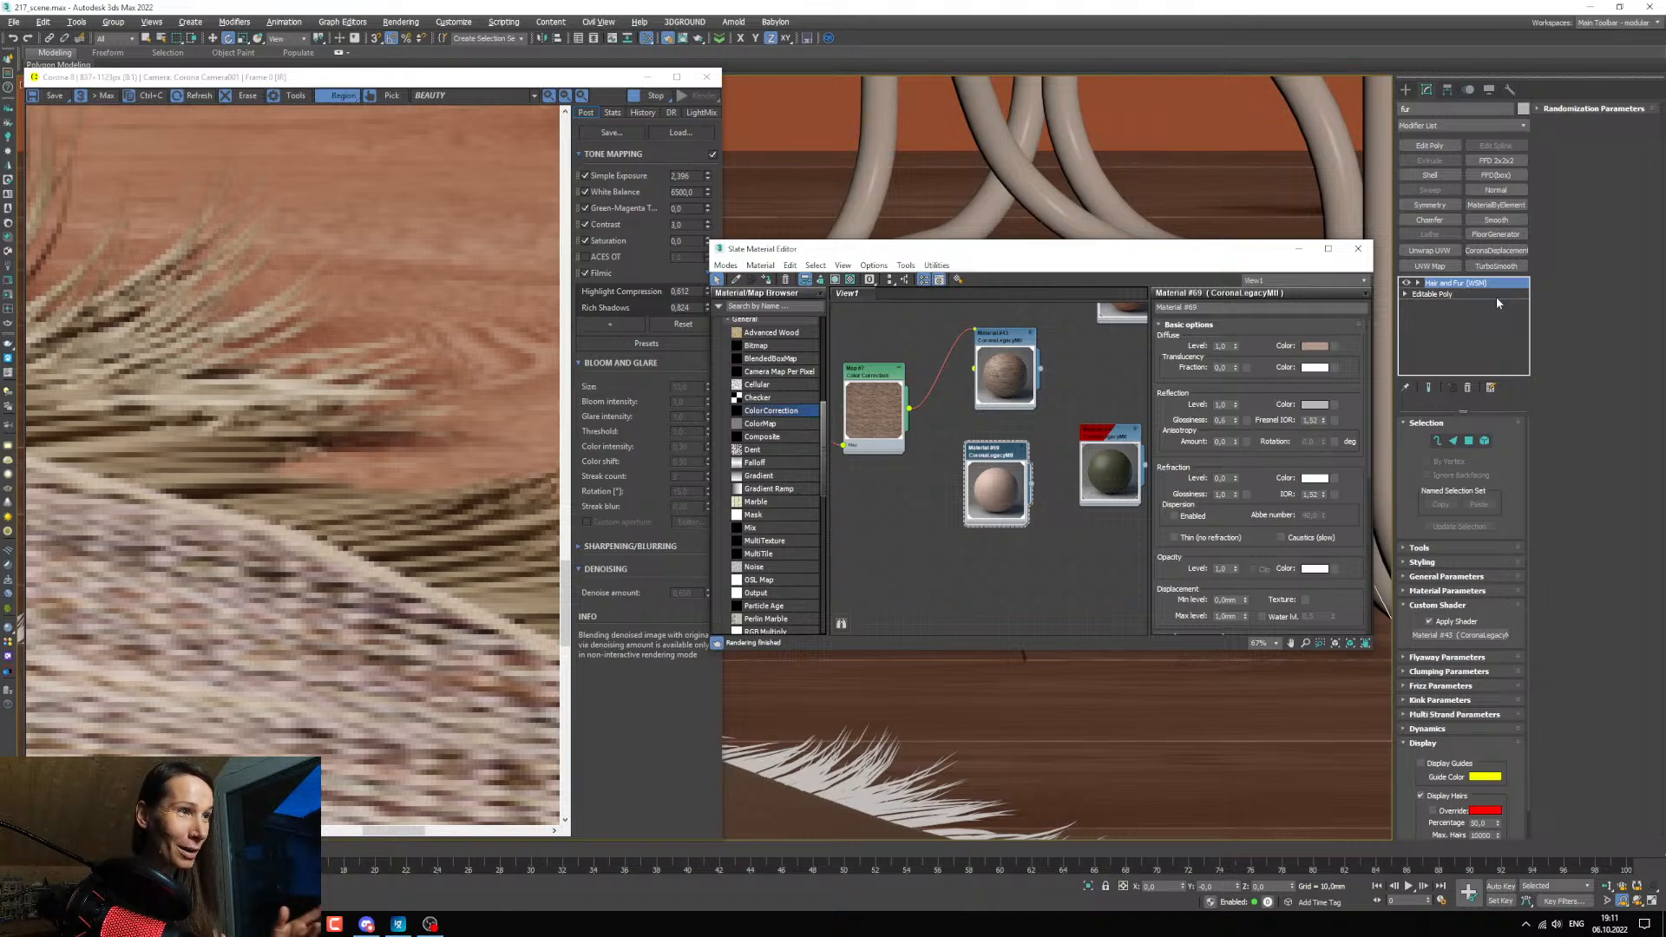
Close the material editor and disable the custom shader in the fur's Hair and Fur modifier.
scroll(314, 567, down, 3)
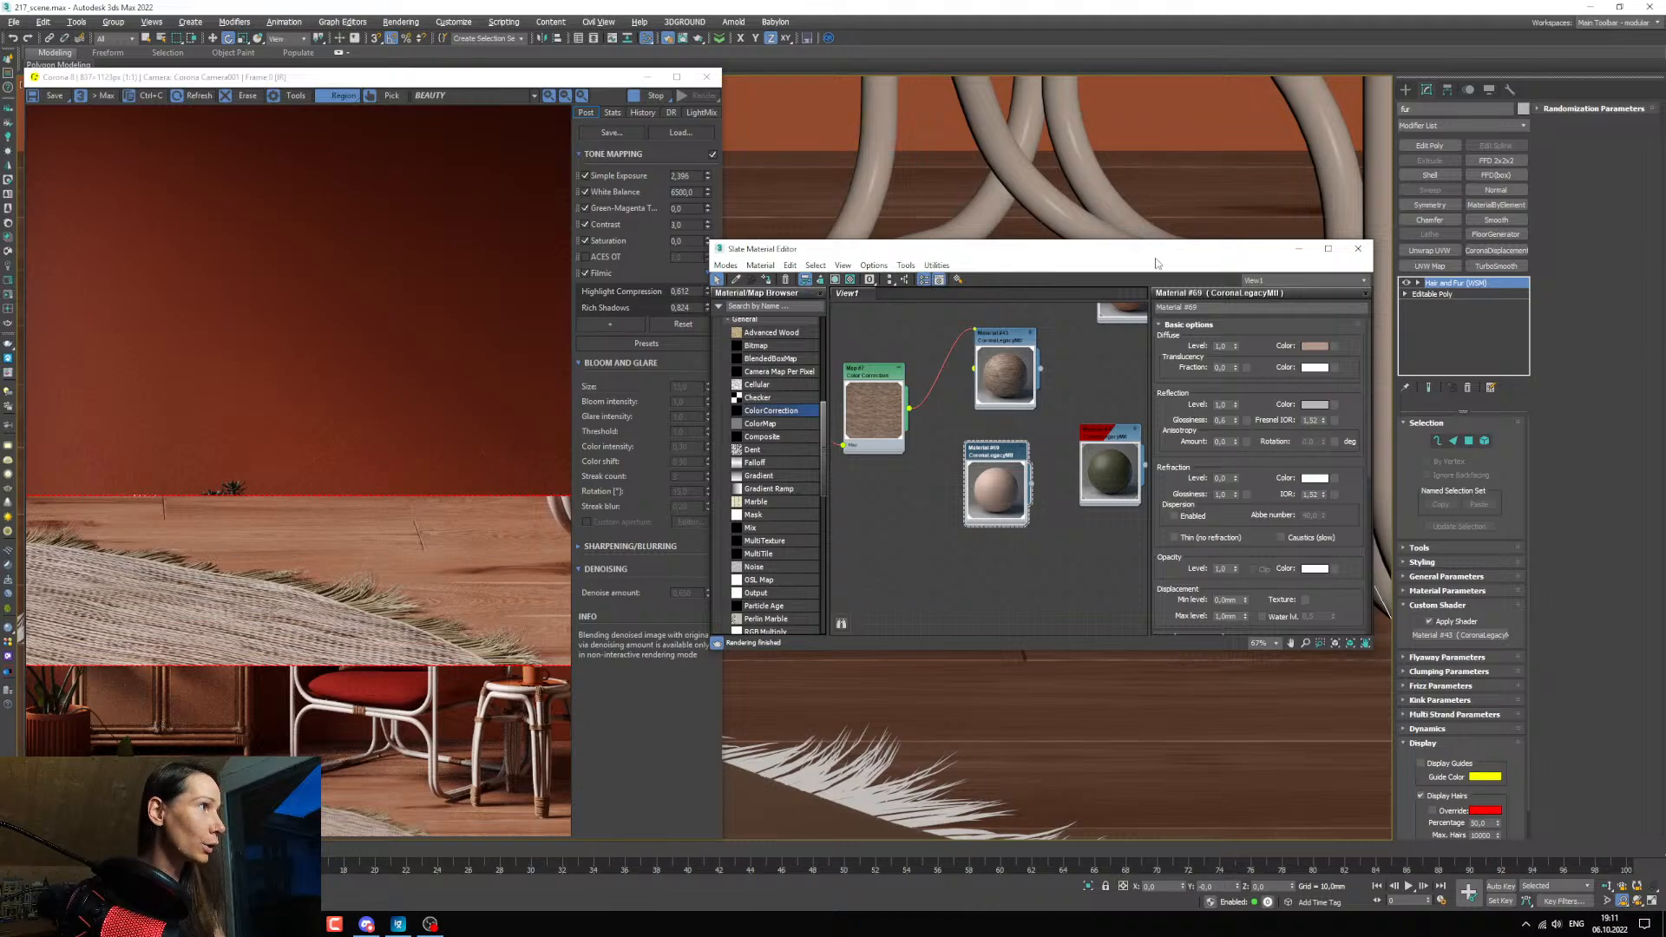
drag(1152, 252, 1071, 228)
click(1217, 227)
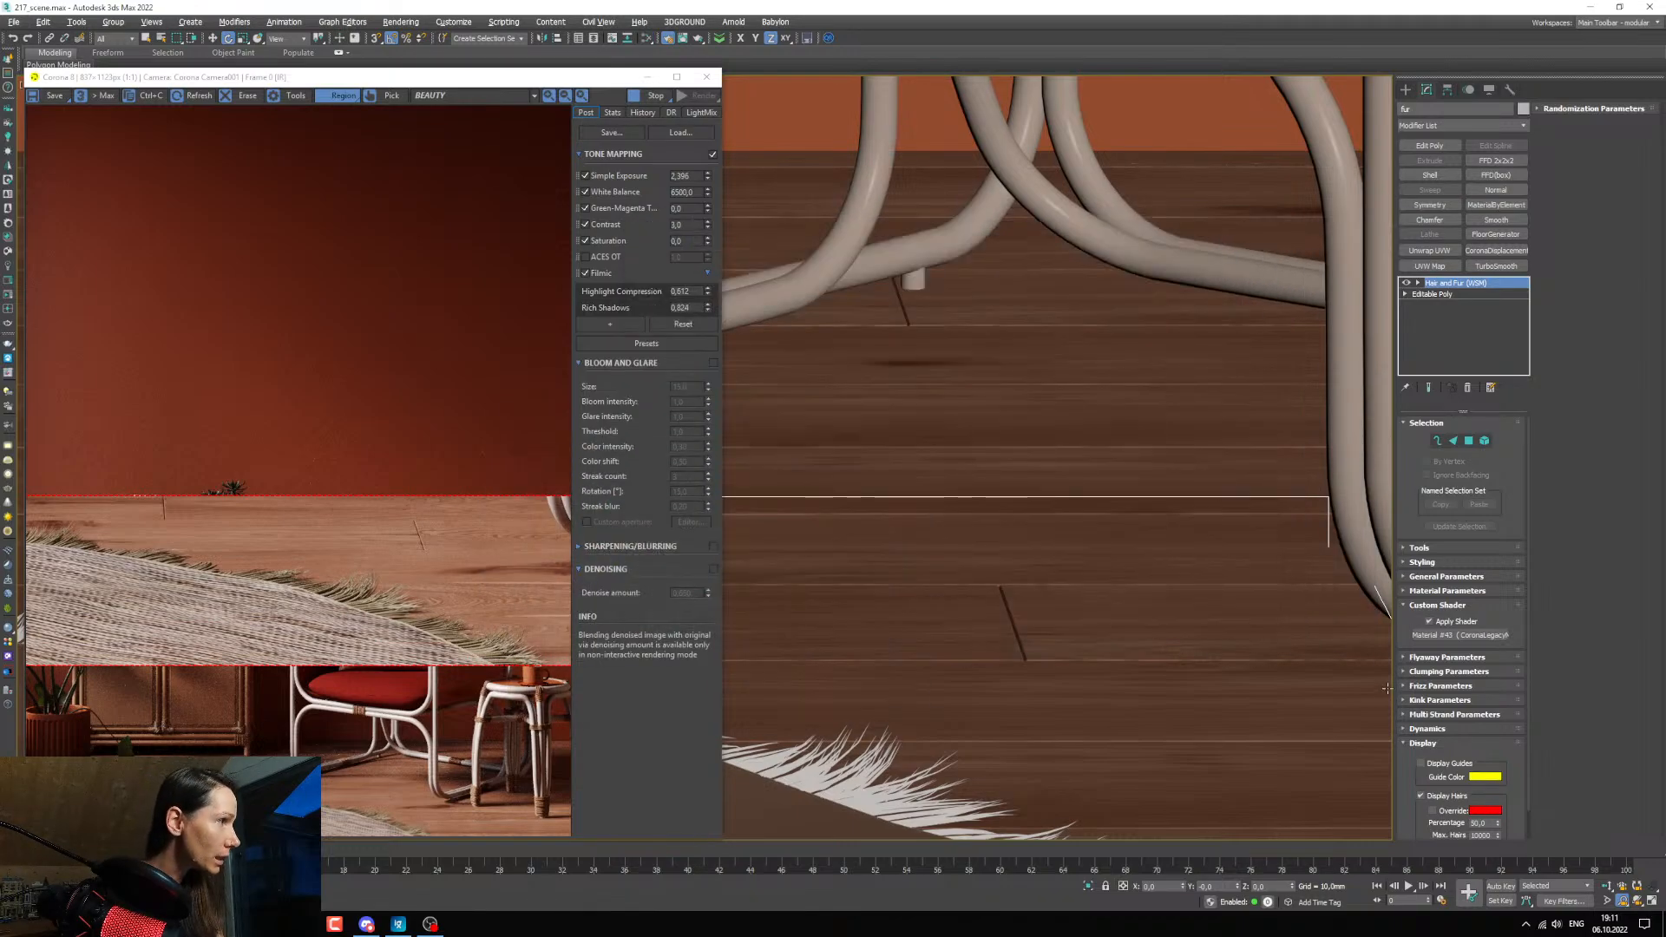
click(1423, 622)
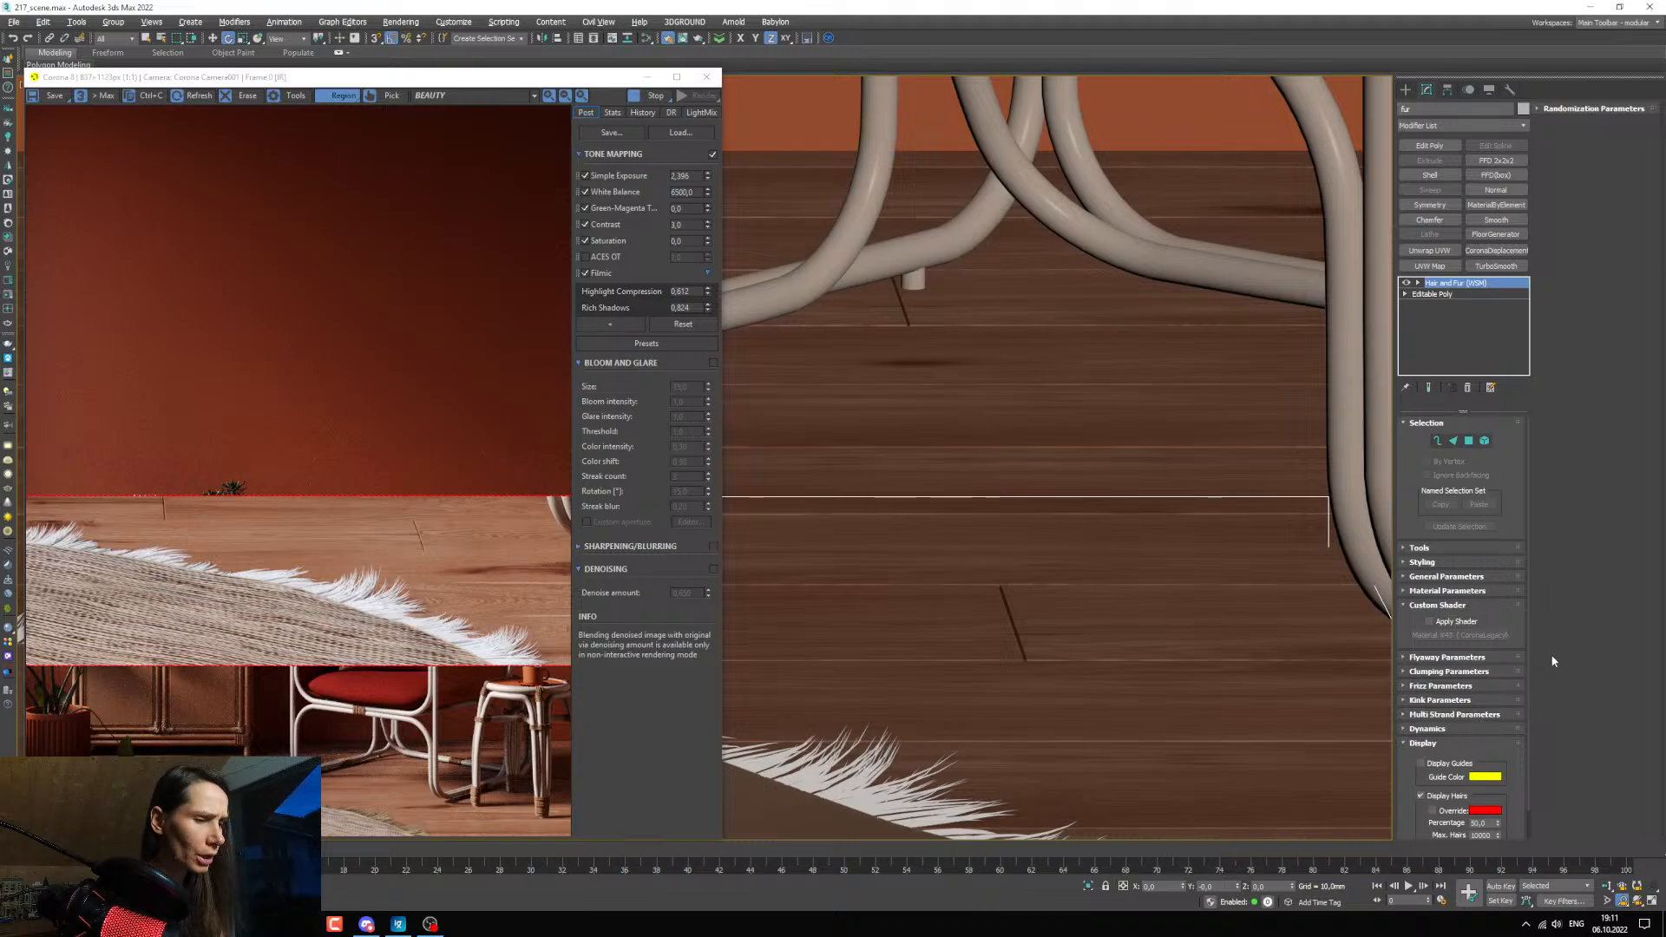
Reopen the material editor, re-enable the fur's custom shader and place Material #69 in its material slot.
key(m)
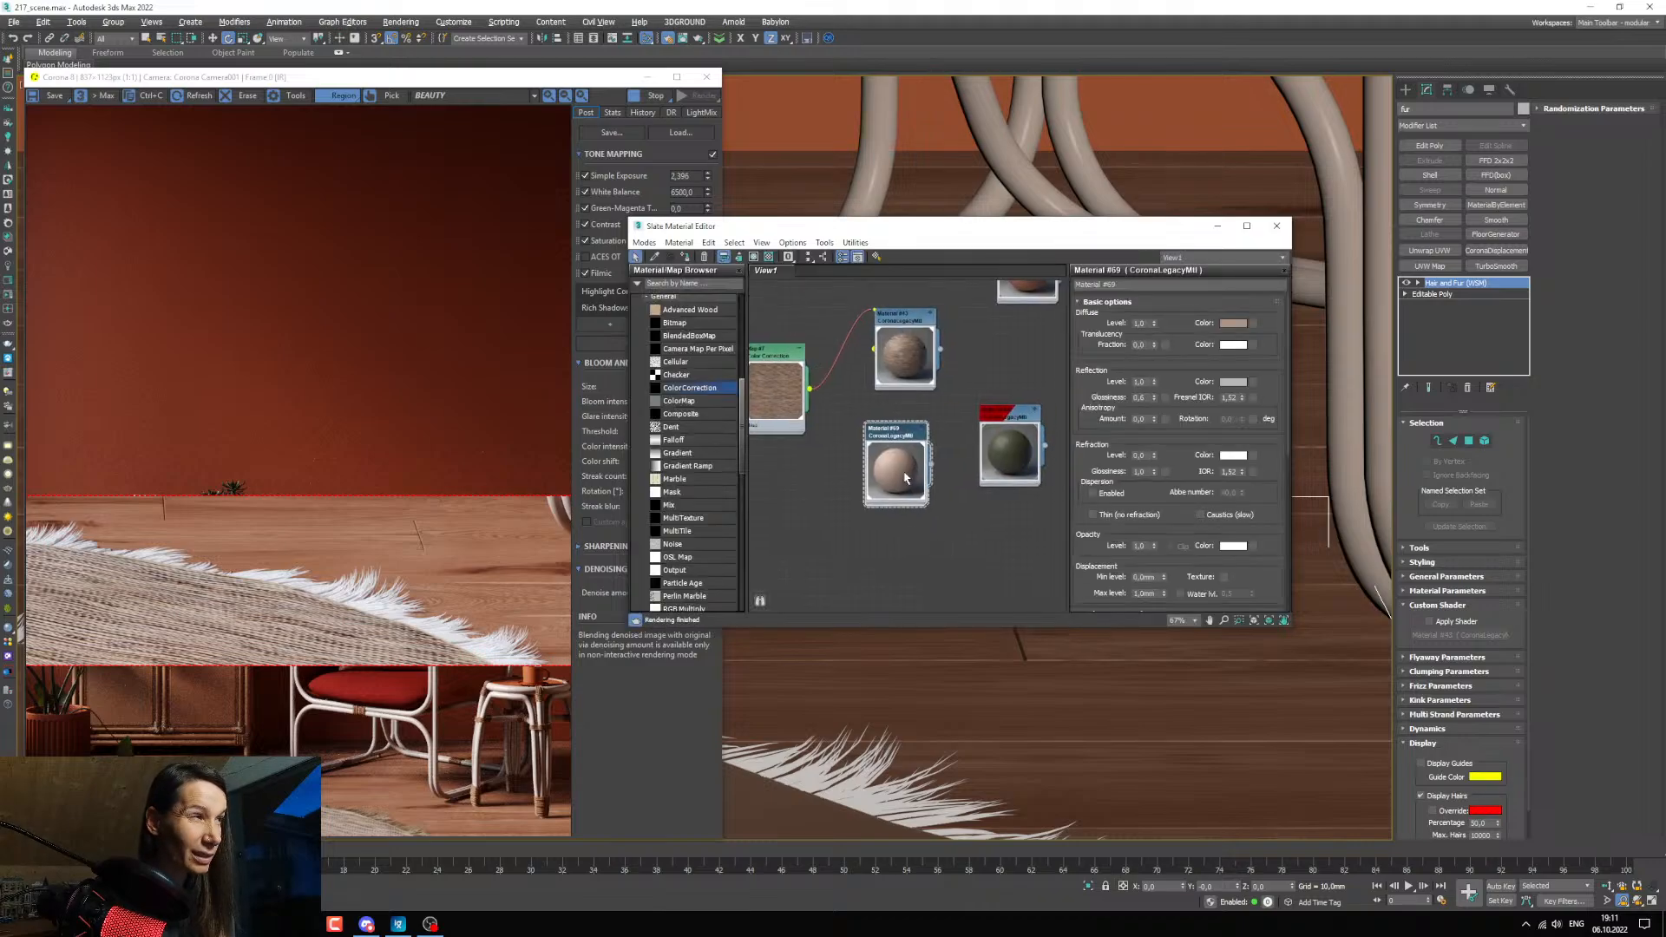
click(1450, 622)
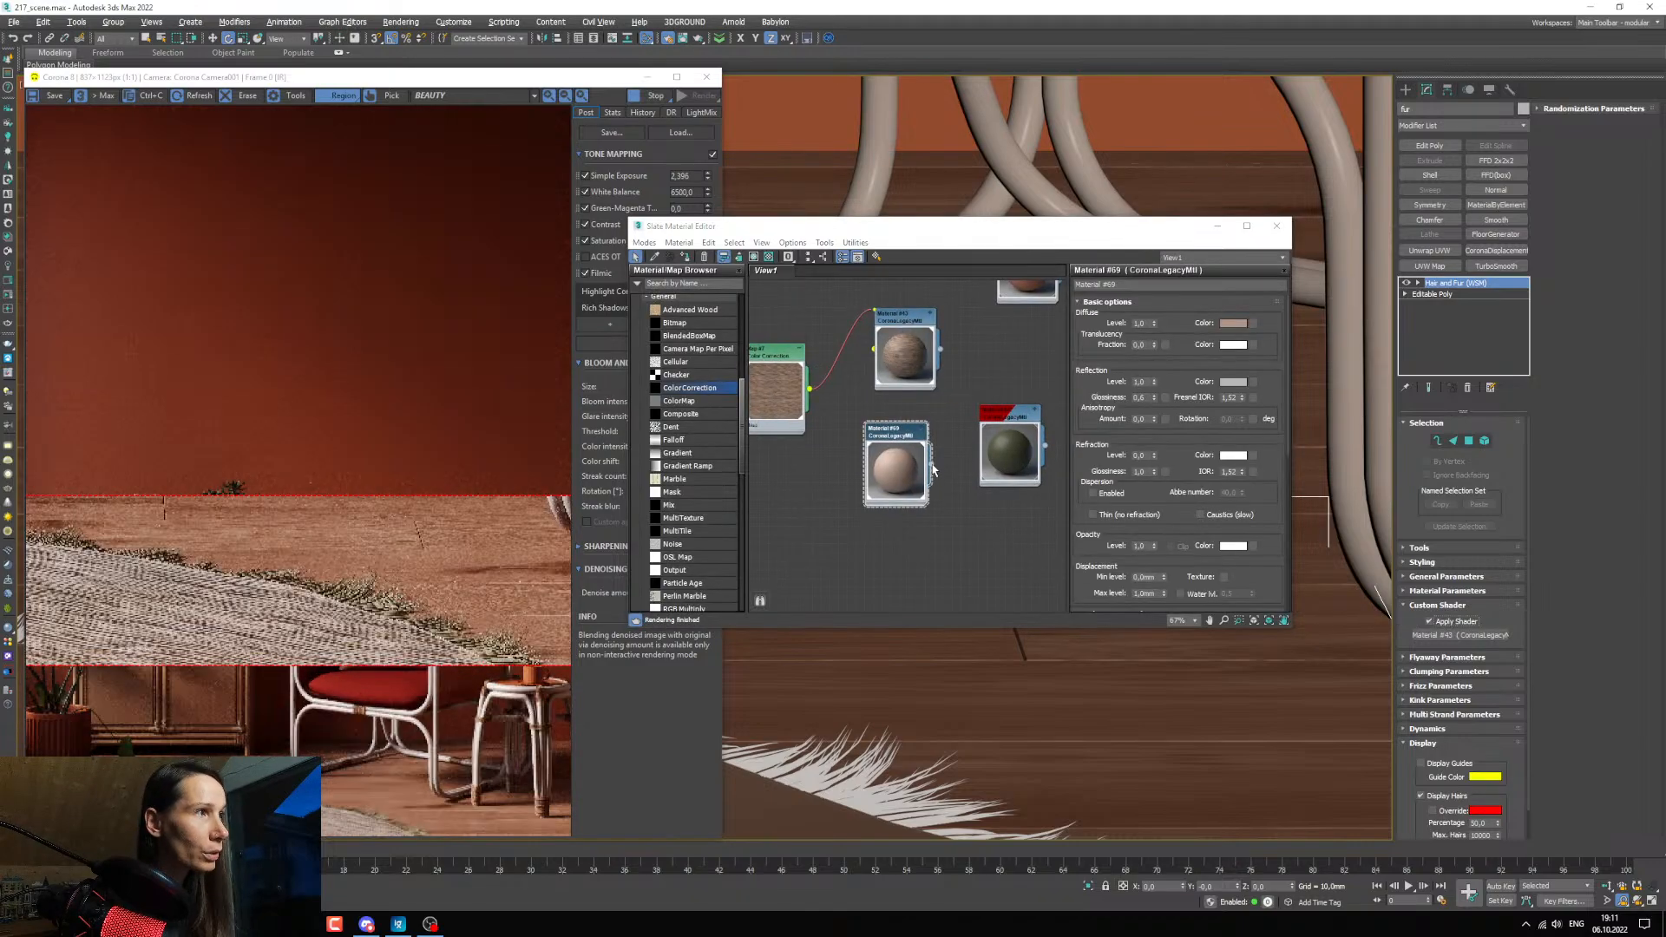
drag(930, 466, 1427, 635)
click(797, 499)
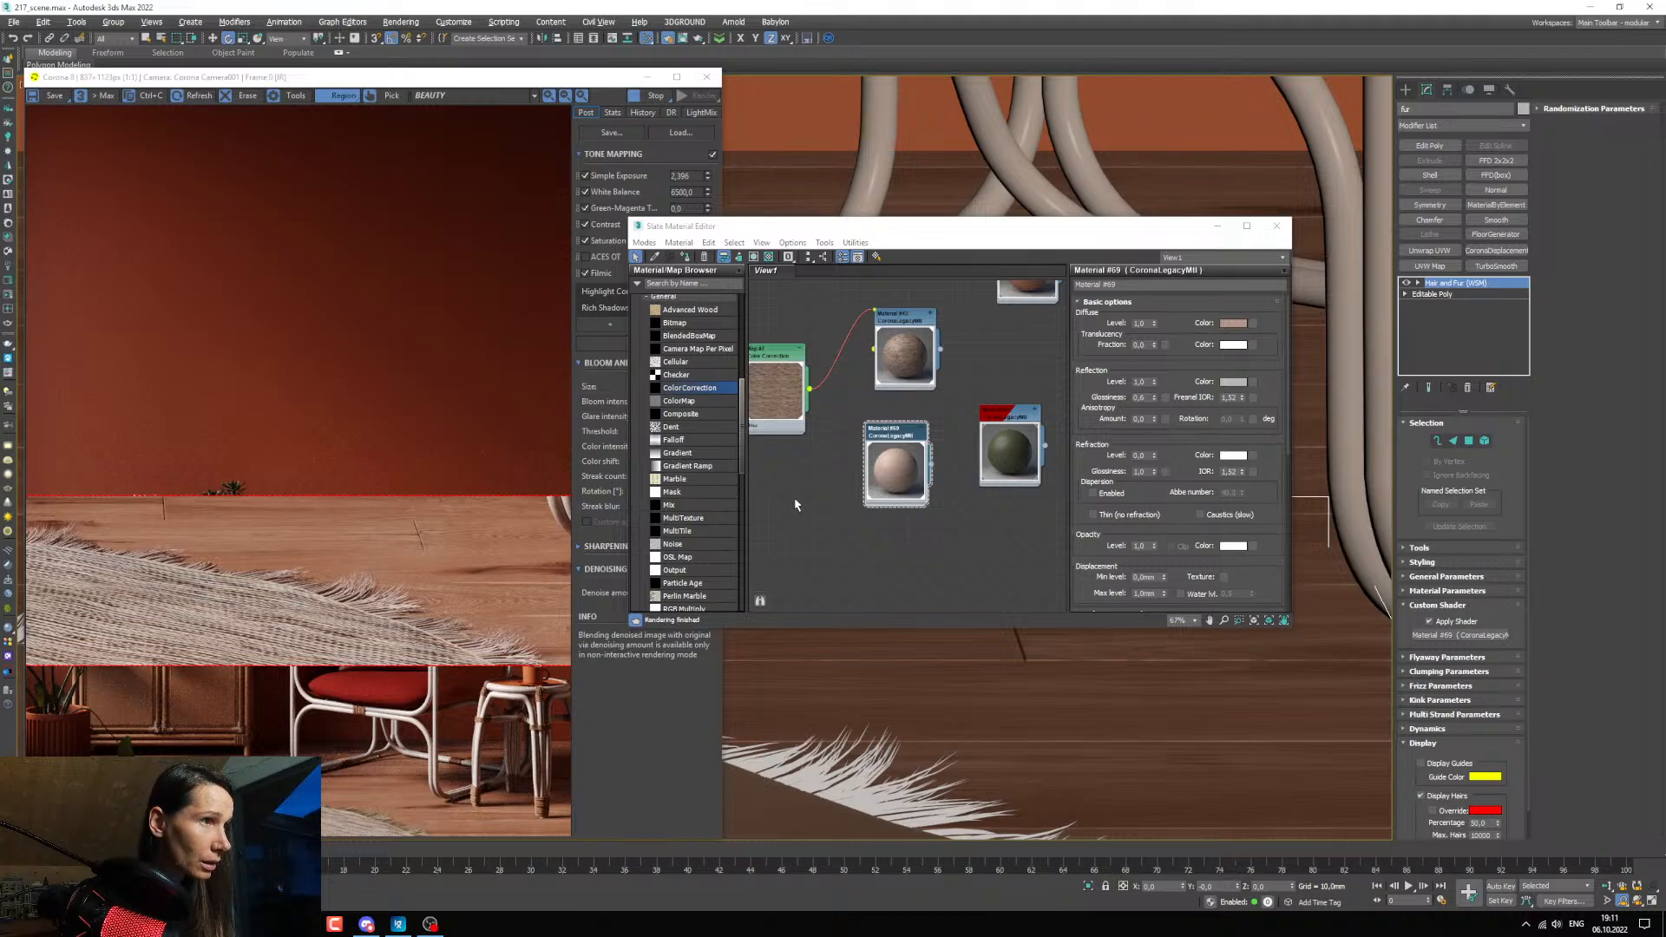
Turn off the fur's custom shader, show its Material Parameters, and enlarge the render region to cover the furniture and carpet.
click(1459, 622)
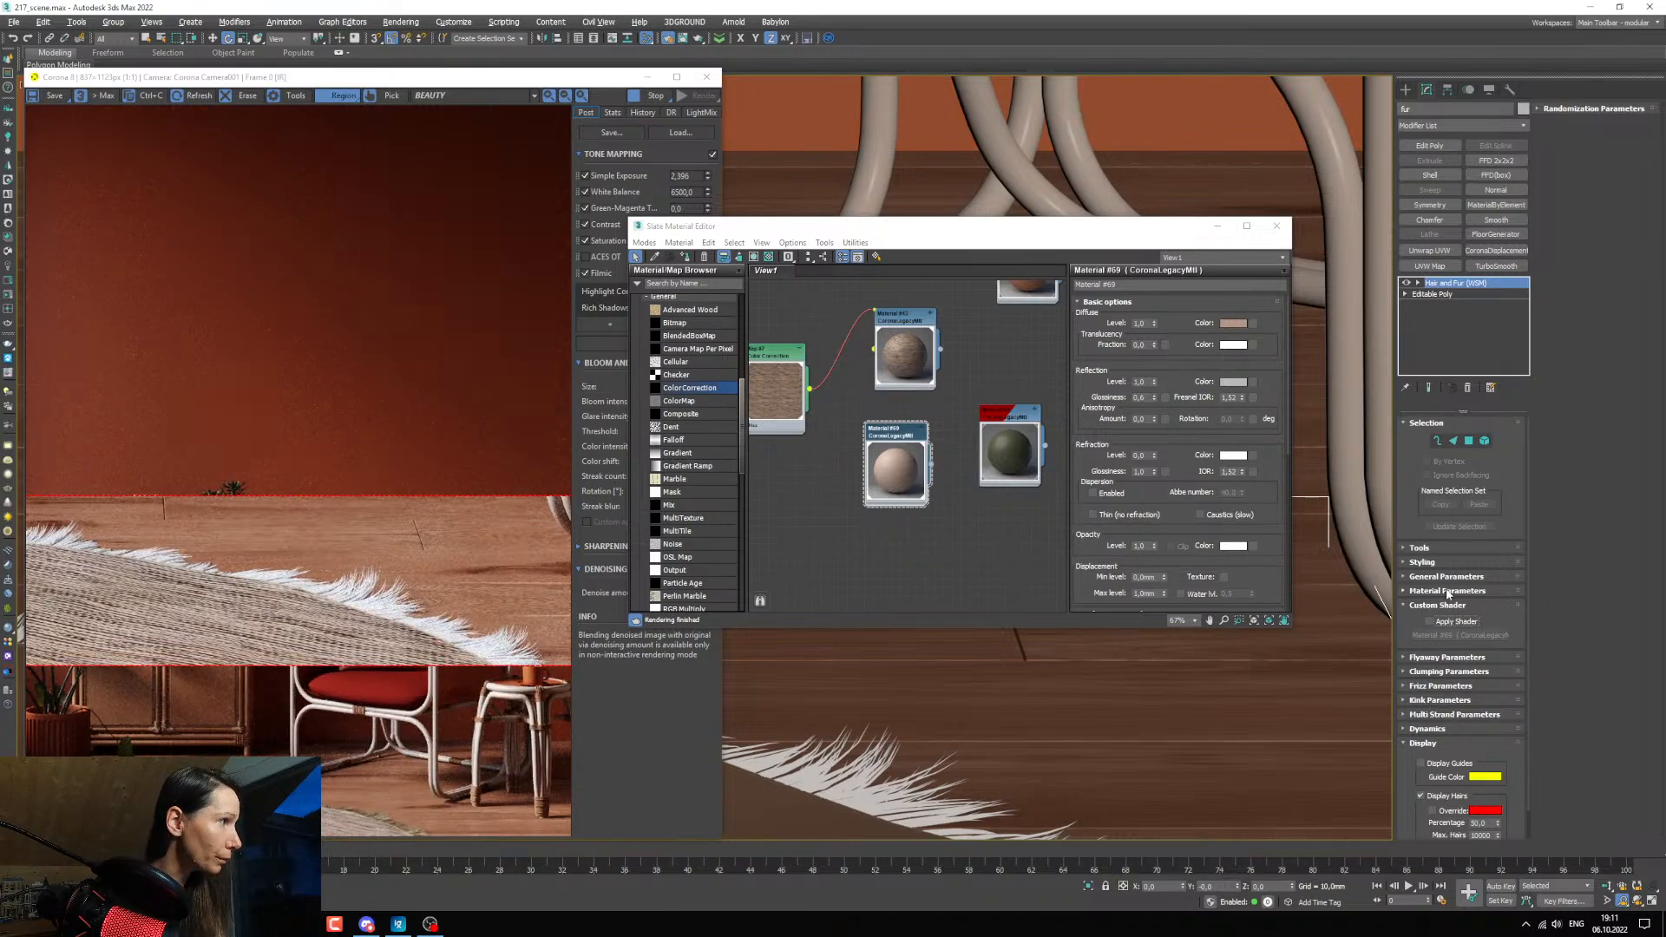
click(1447, 592)
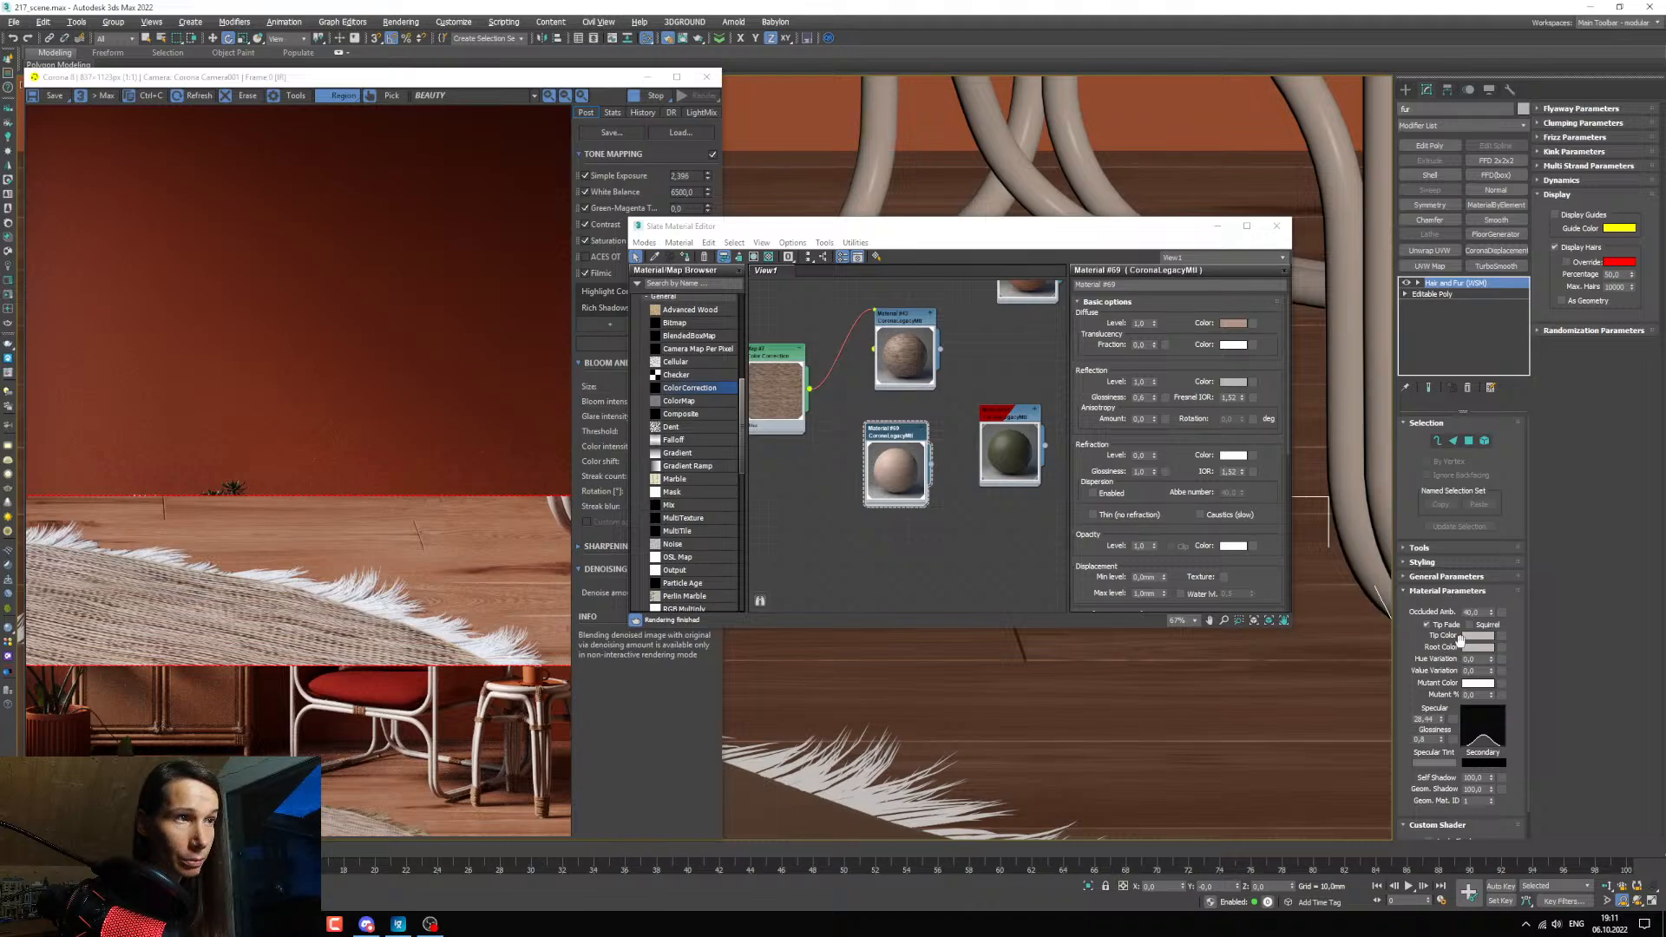
scroll(898, 797, down, 5)
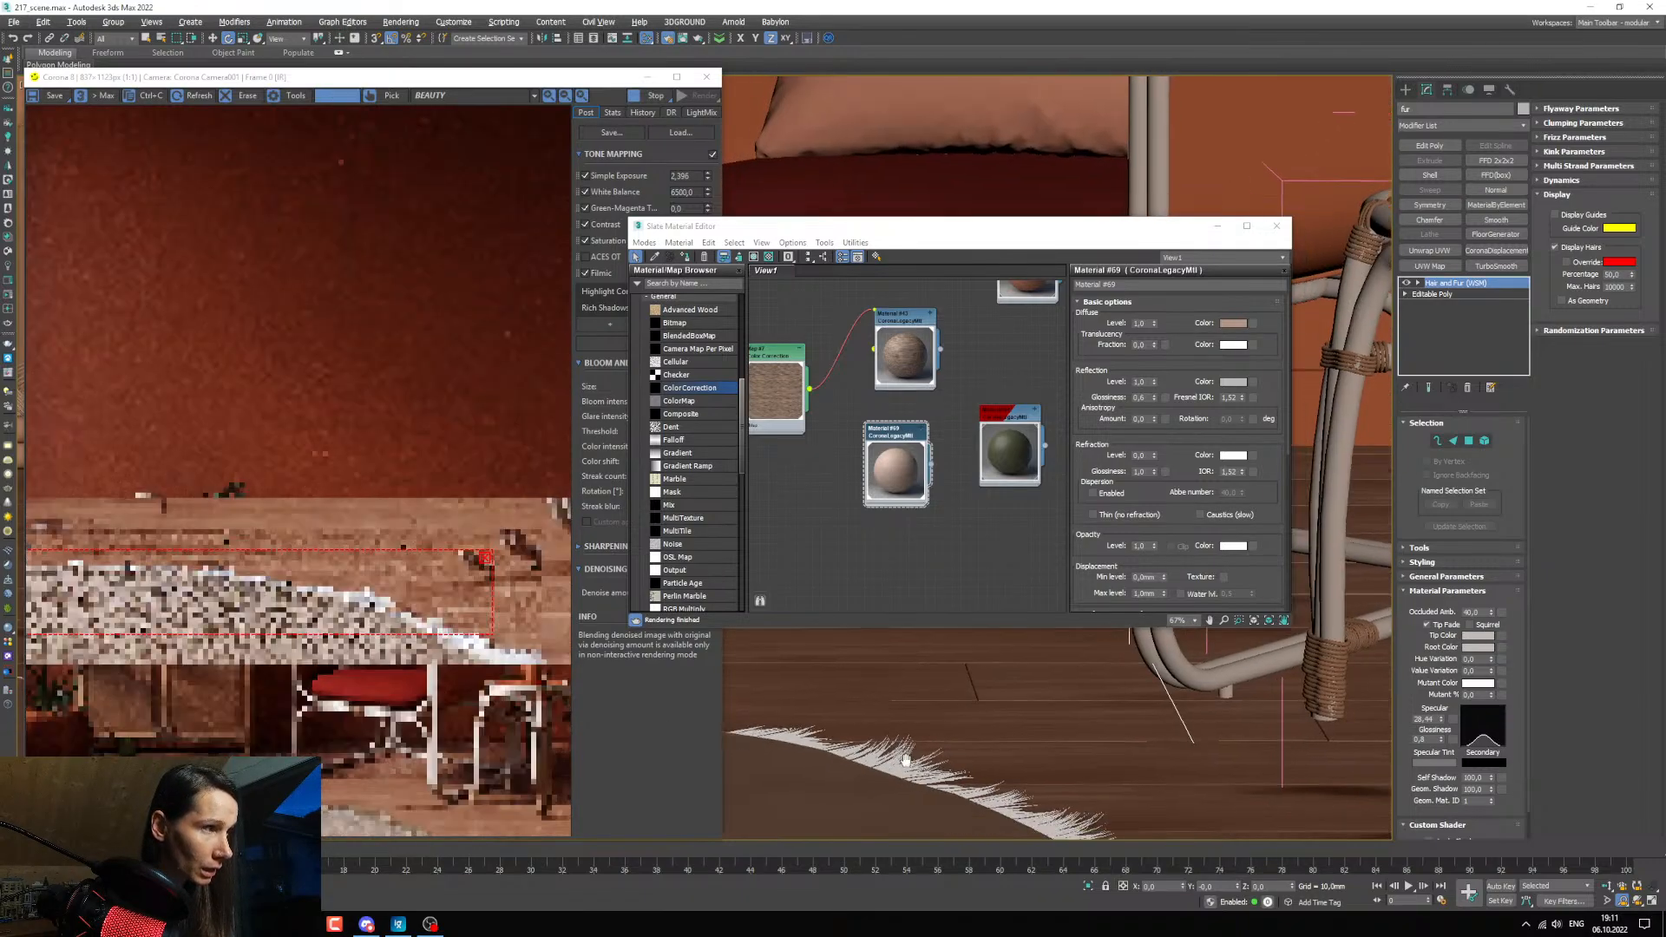
middle_drag(955, 764, 1053, 792)
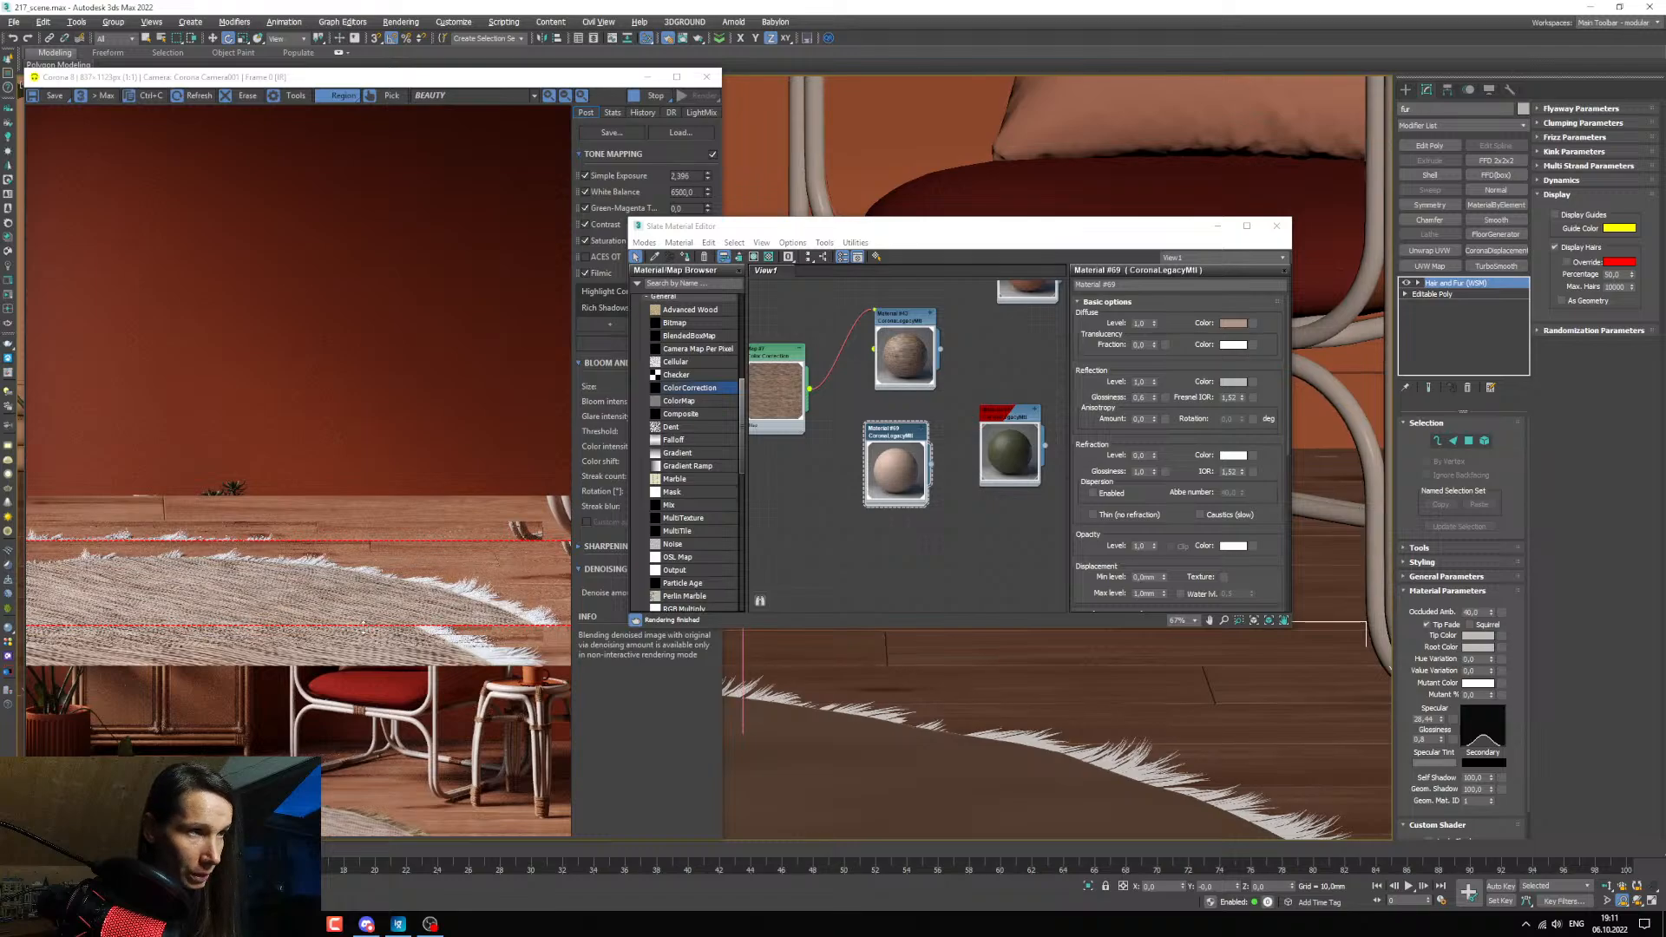
click(417, 710)
middle_drag(904, 757, 1042, 806)
key(c)
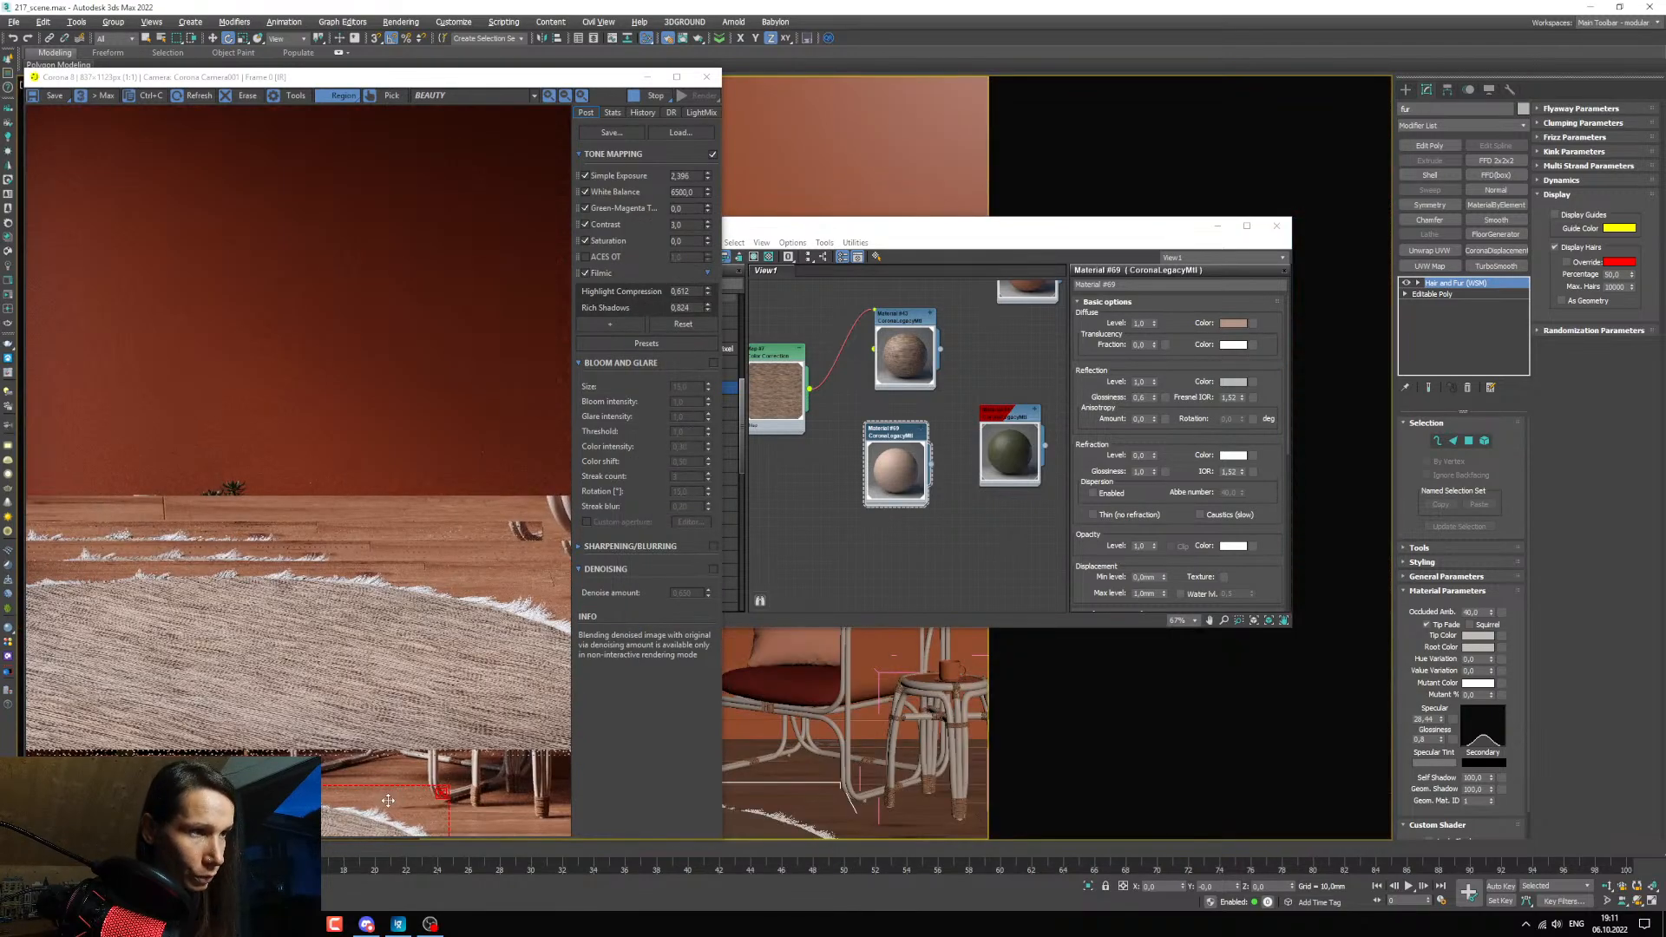
drag(449, 783, 621, 486)
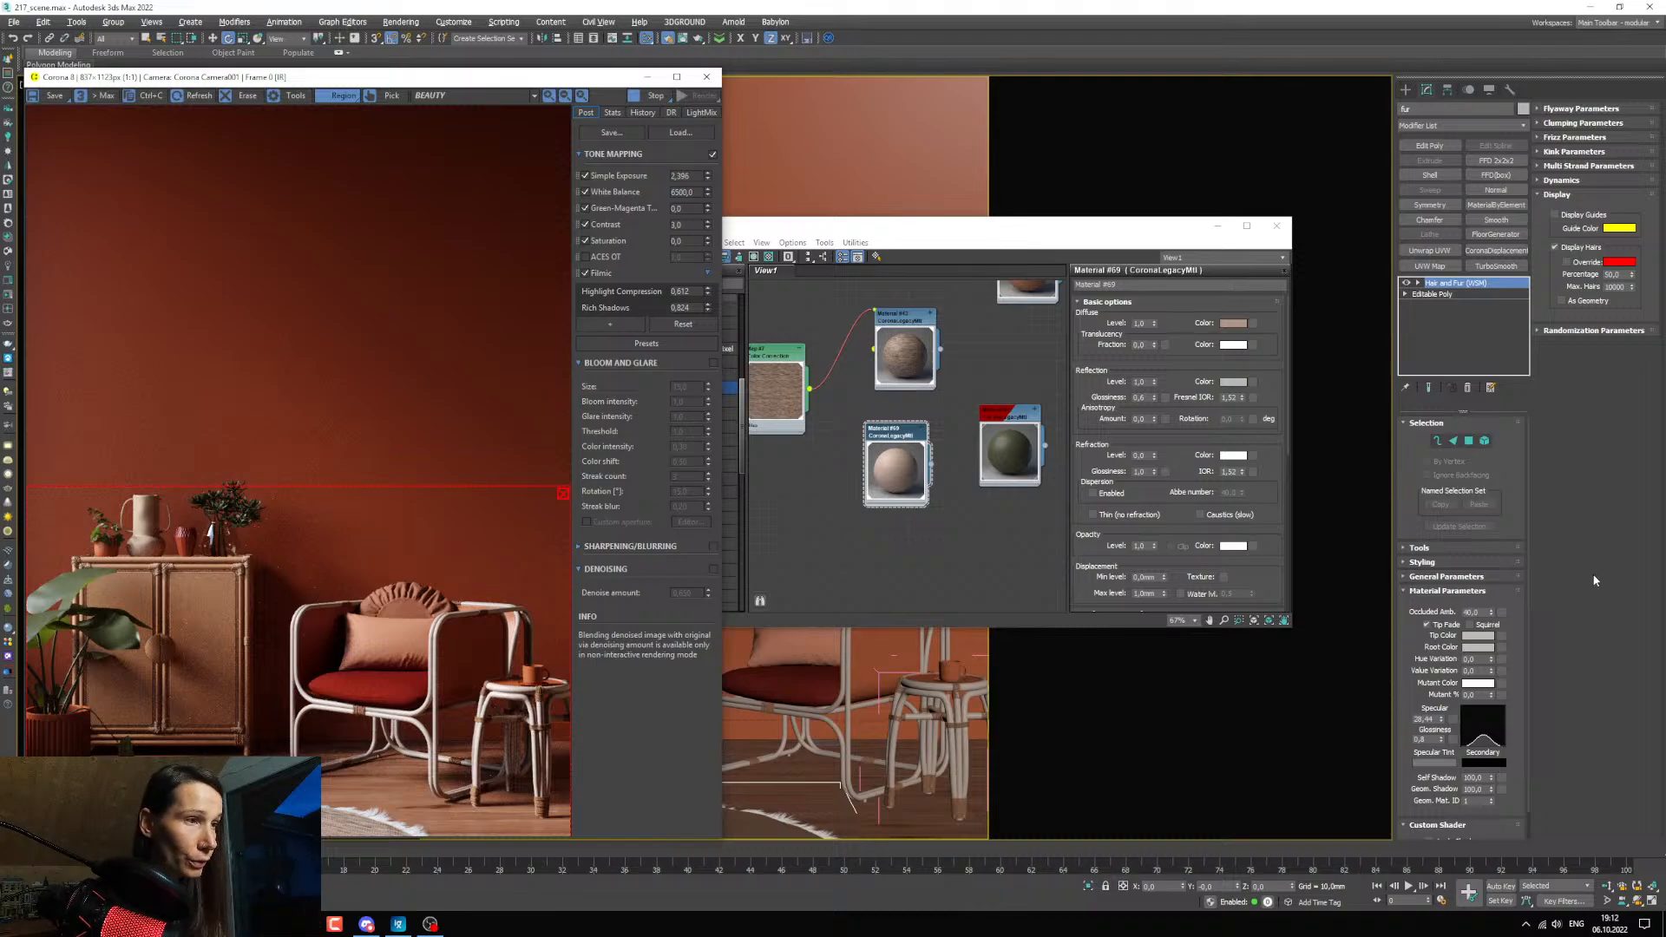
Change the fur's tip color to a dark saturated brown by raising its saturation and lowering its value.
click(1482, 640)
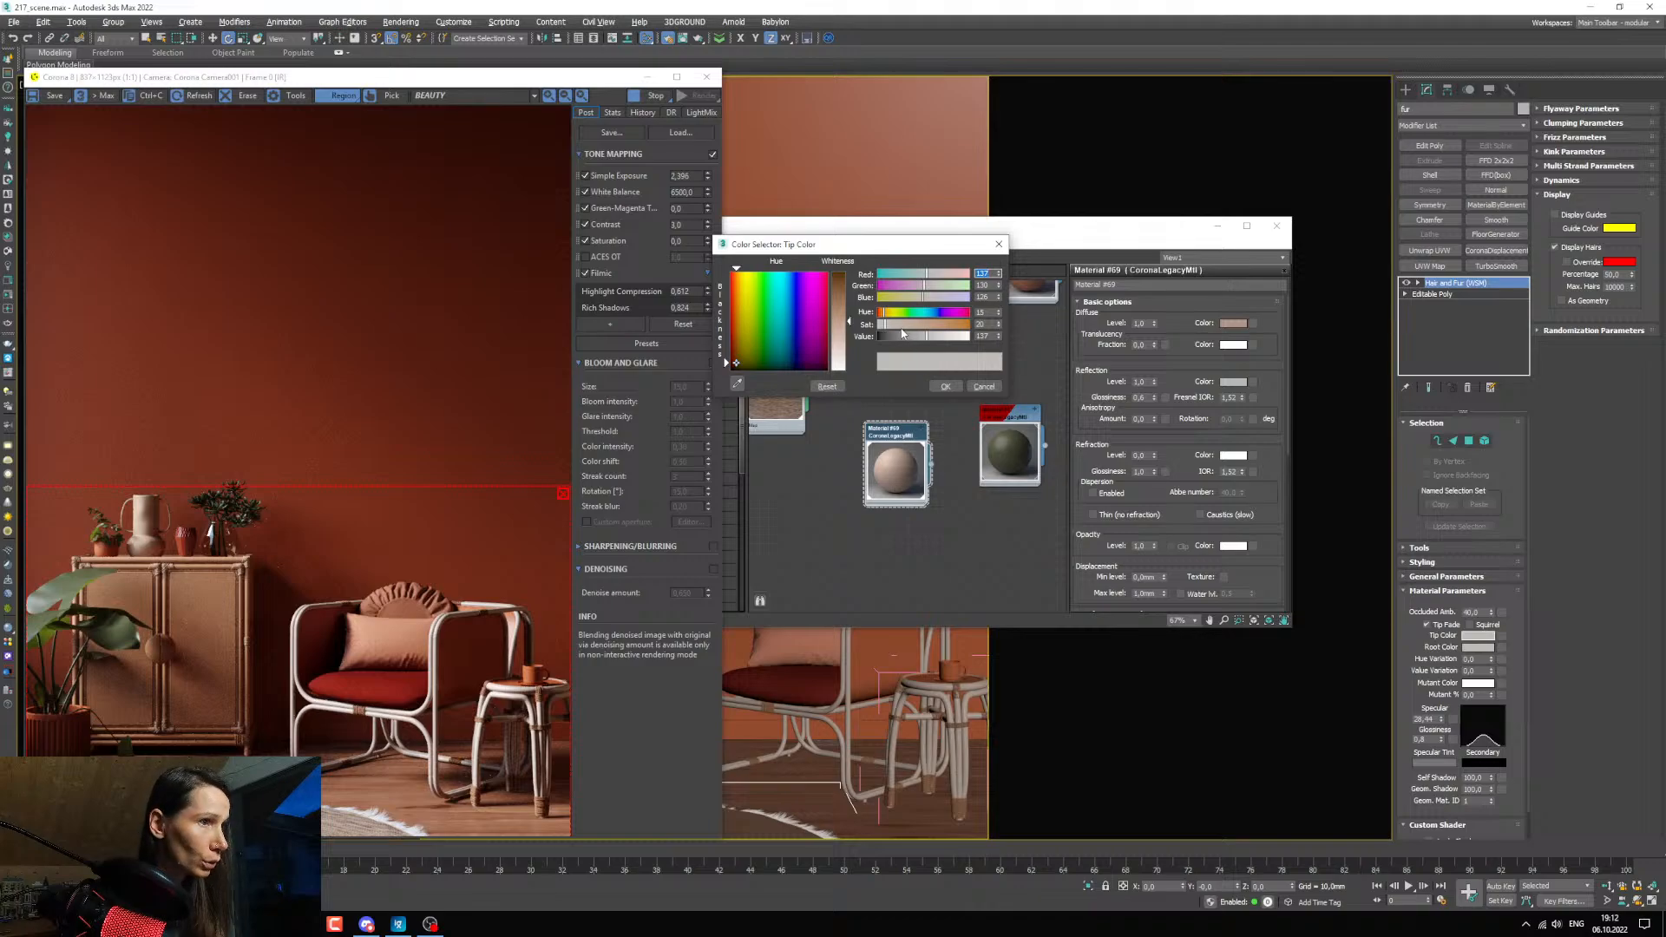
click(902, 336)
click(907, 325)
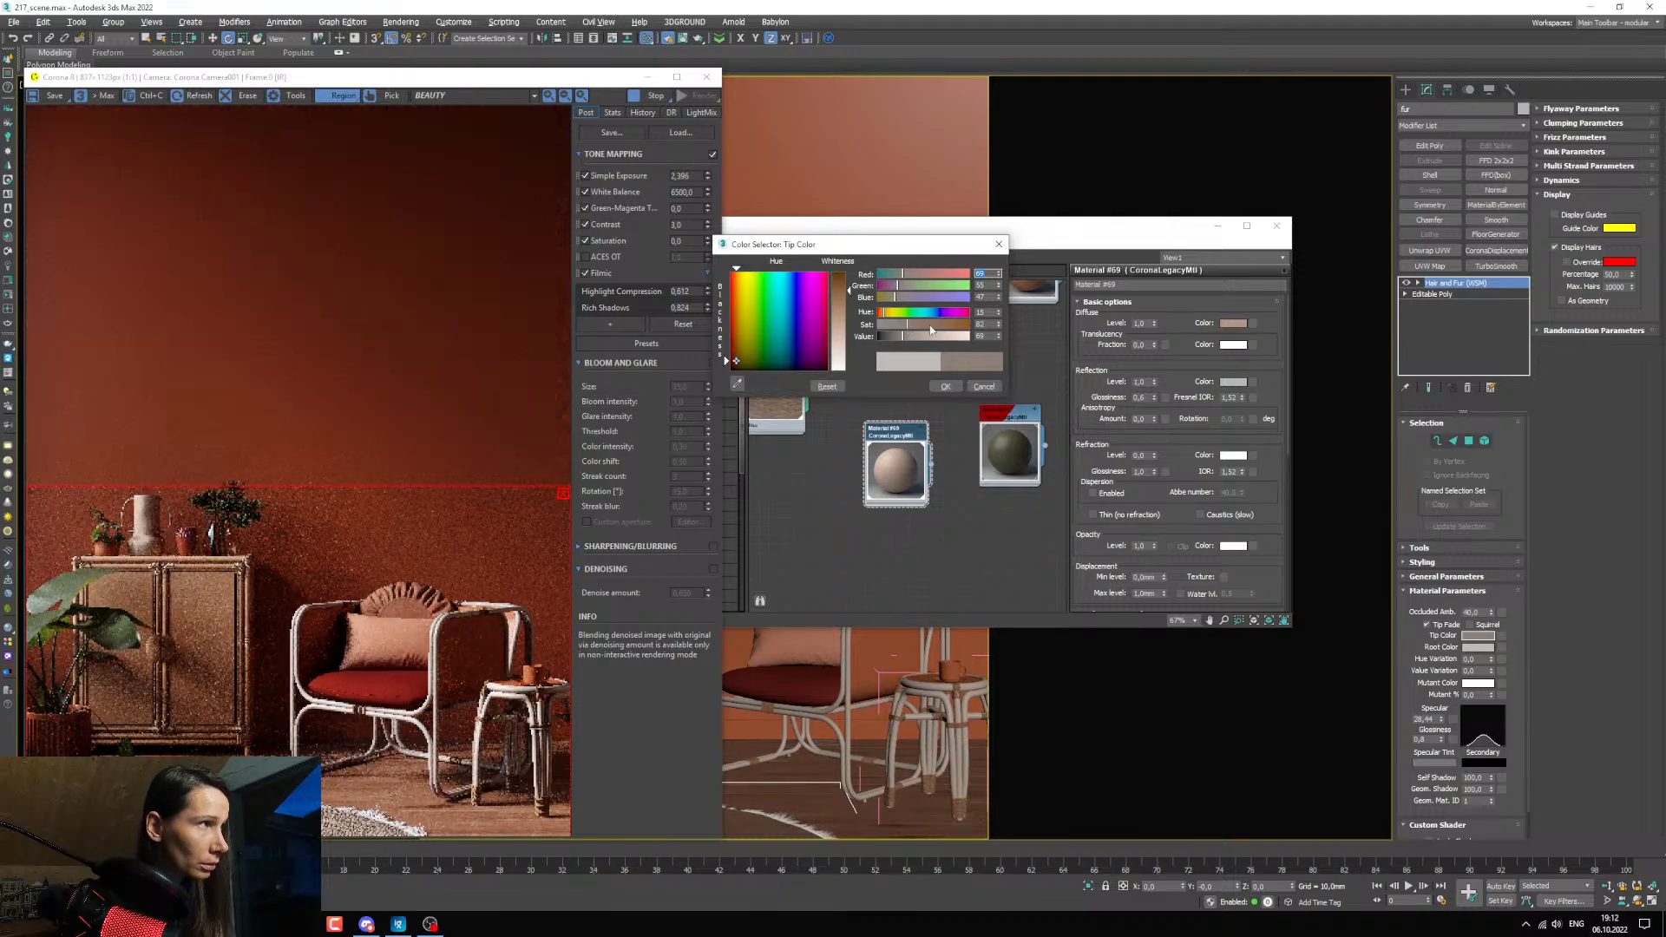
click(930, 326)
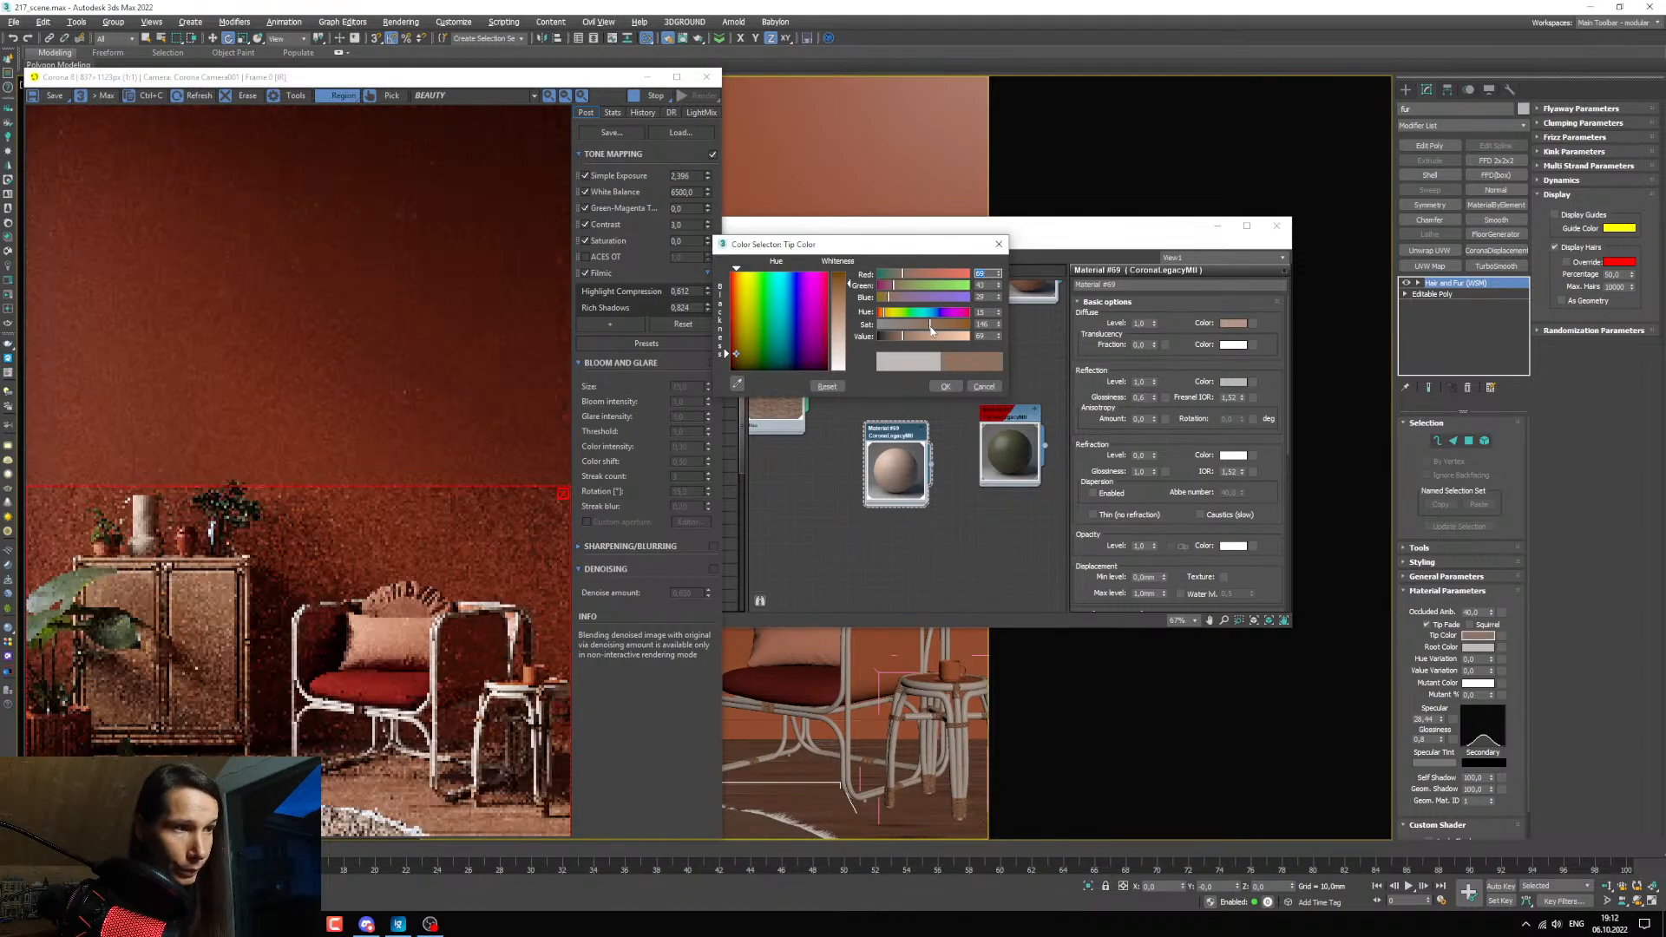
click(942, 325)
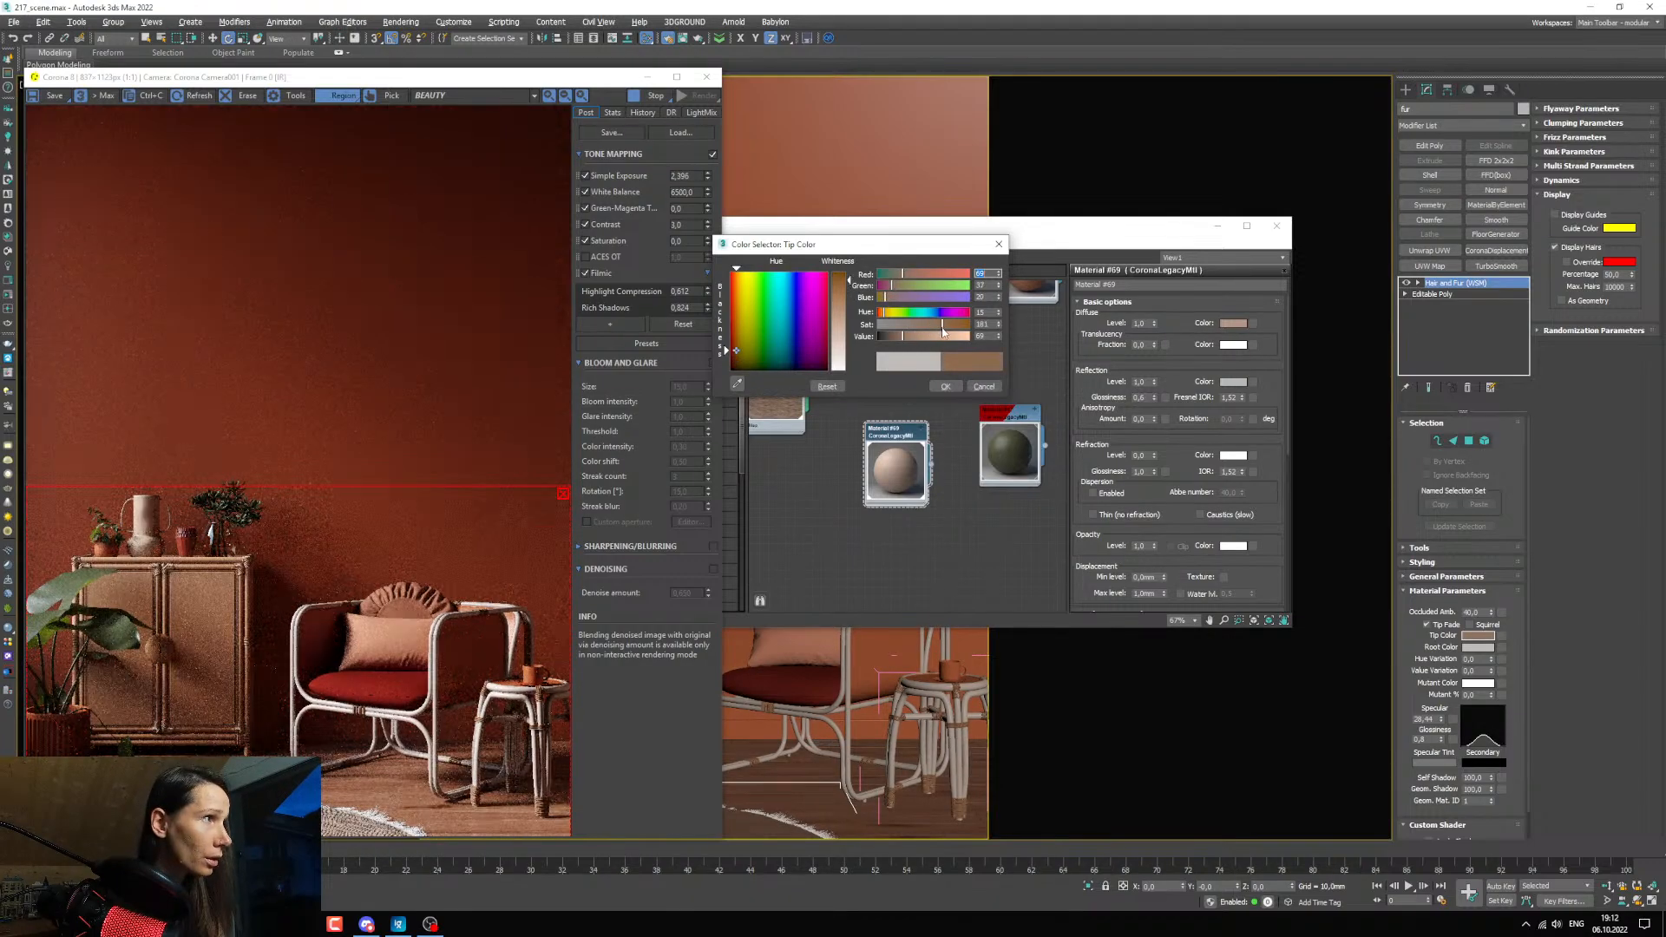
click(886, 336)
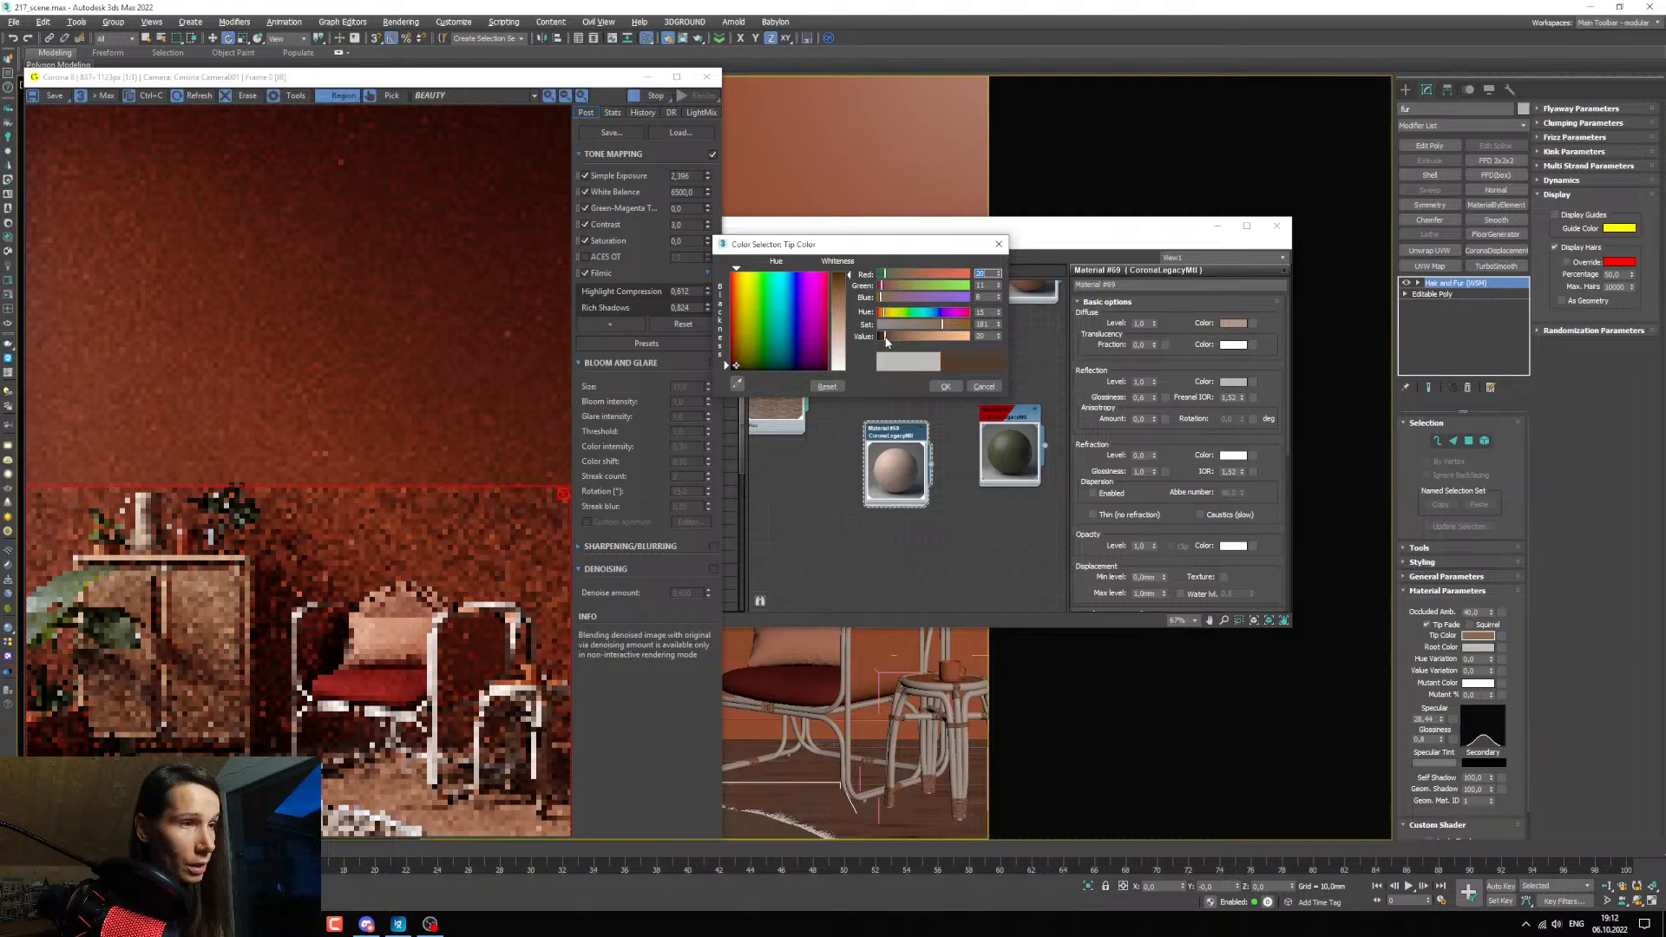
click(946, 386)
Copy the fur's tip color to its root color and inspect the carpet fringe up close in the render.
right_click(1474, 637)
click(1491, 646)
right_click(1479, 649)
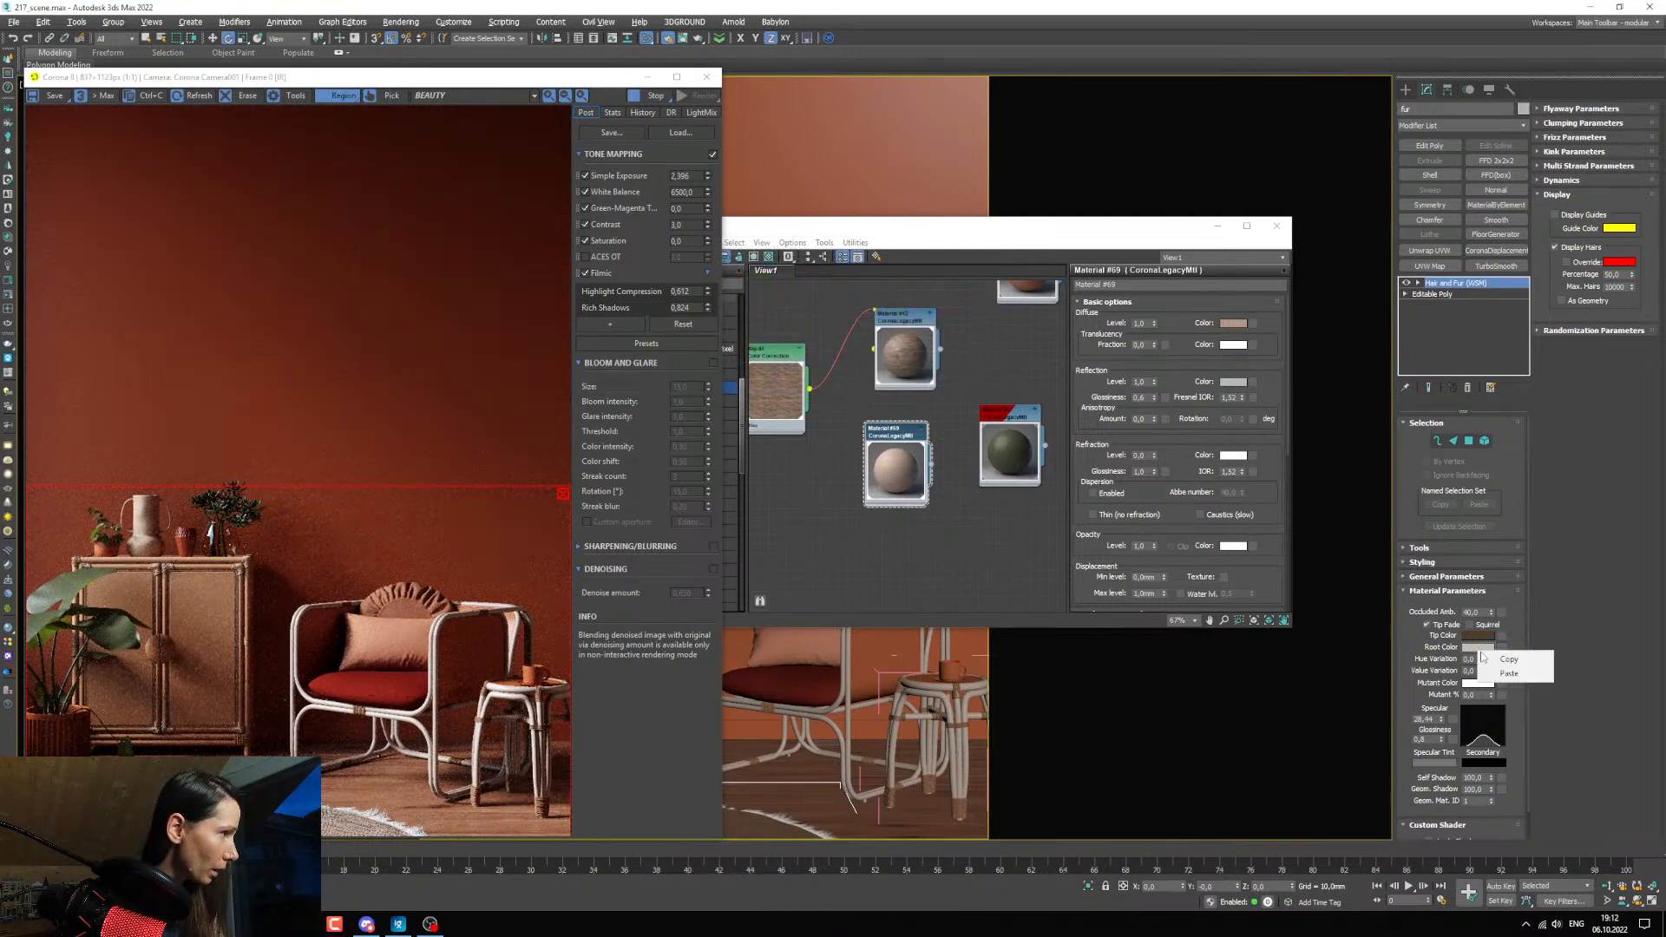
click(1495, 678)
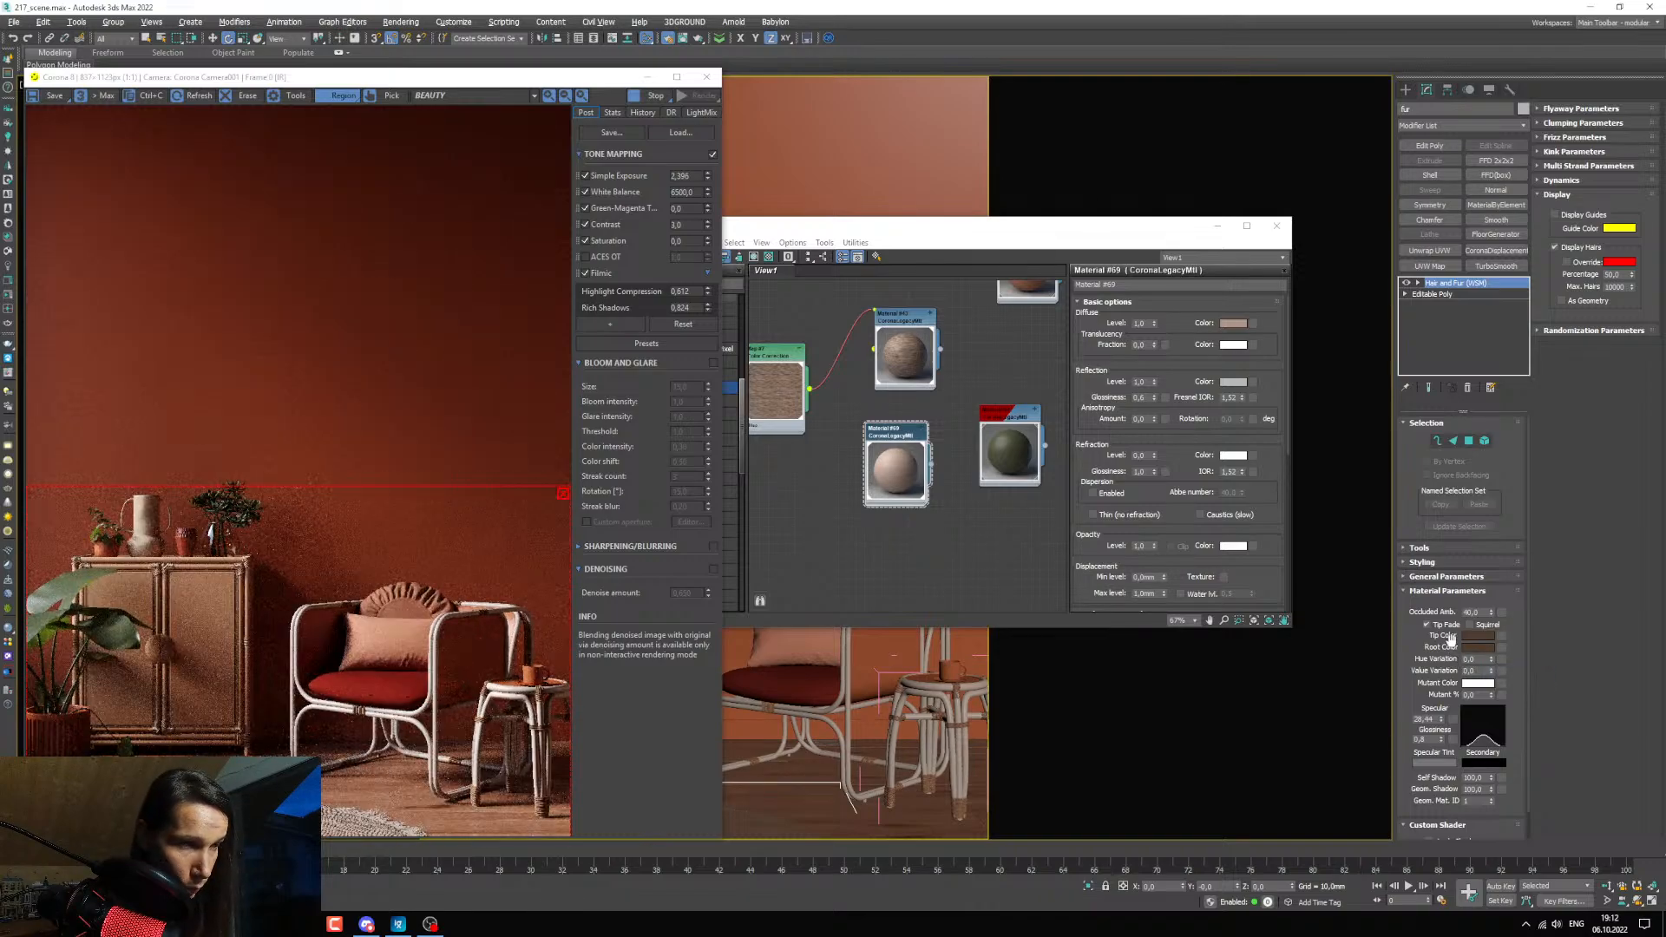
scroll(356, 816, up, 2)
scroll(360, 810, down, 1)
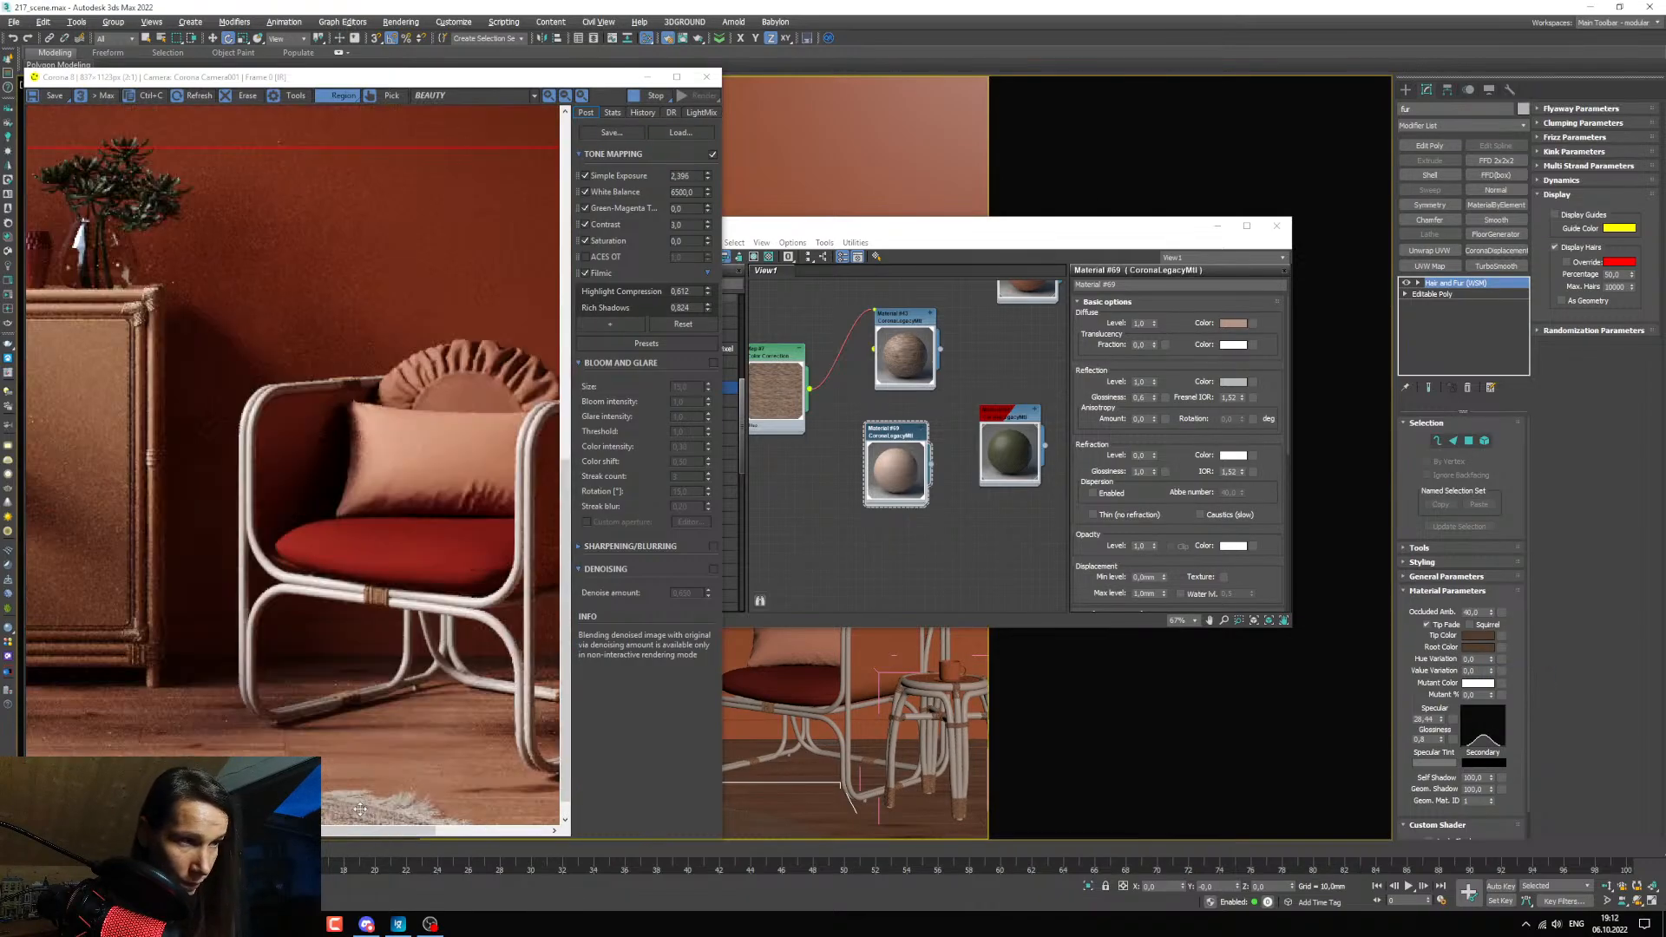
scroll(363, 803, down, 1)
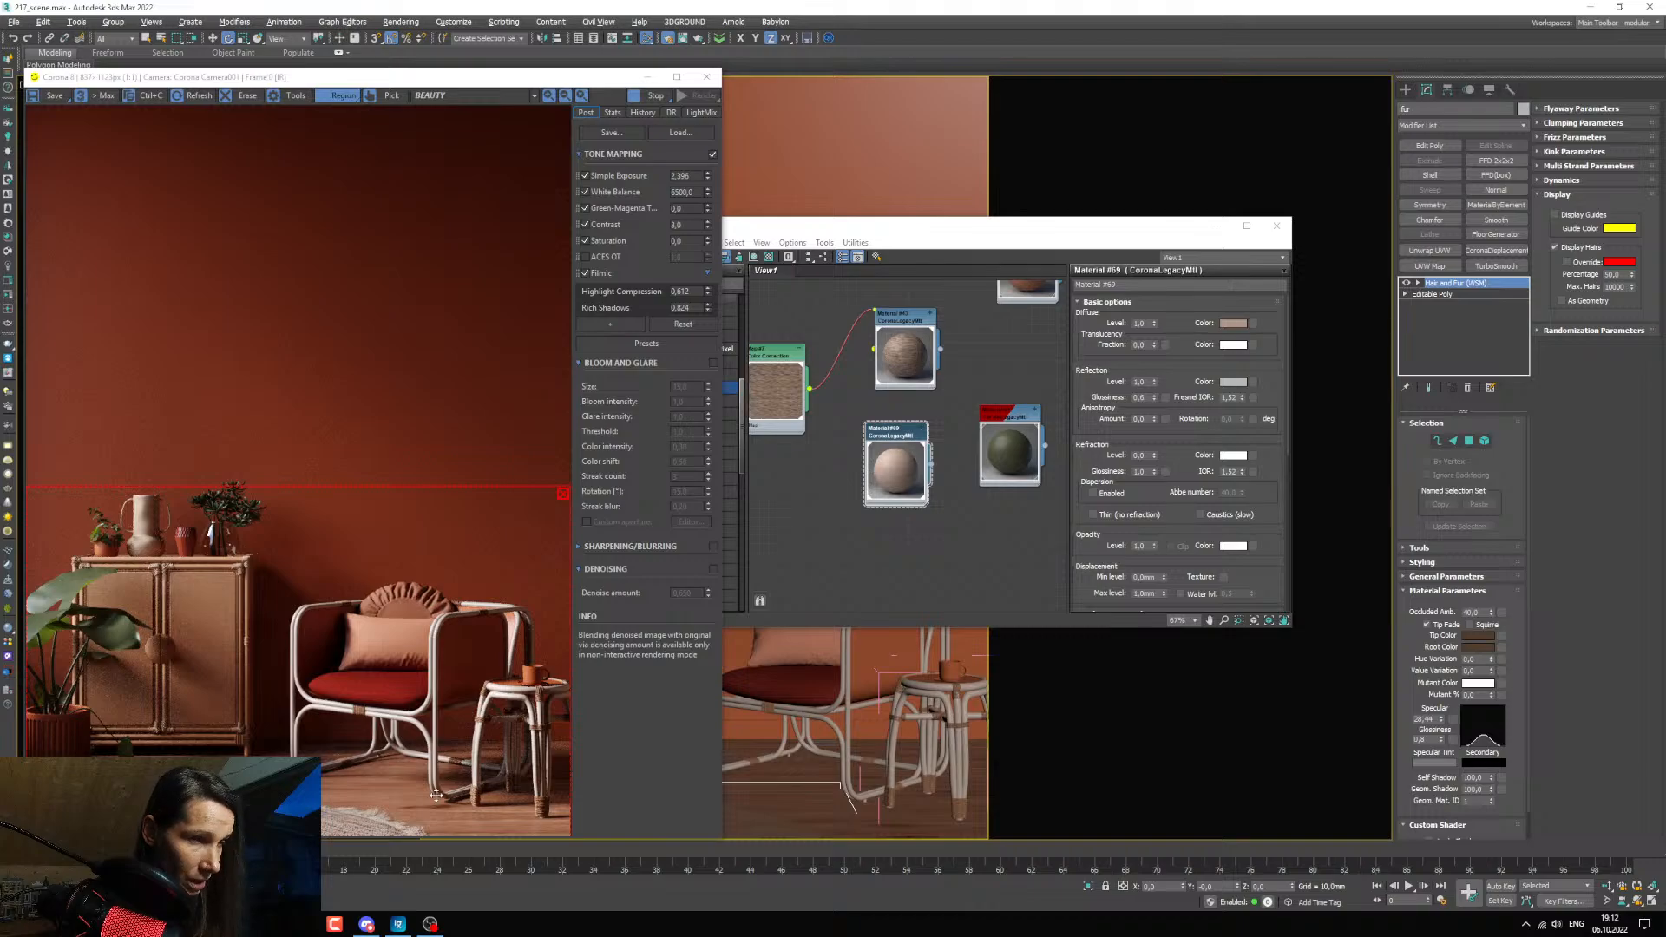
drag(1665, 195, 0, 235)
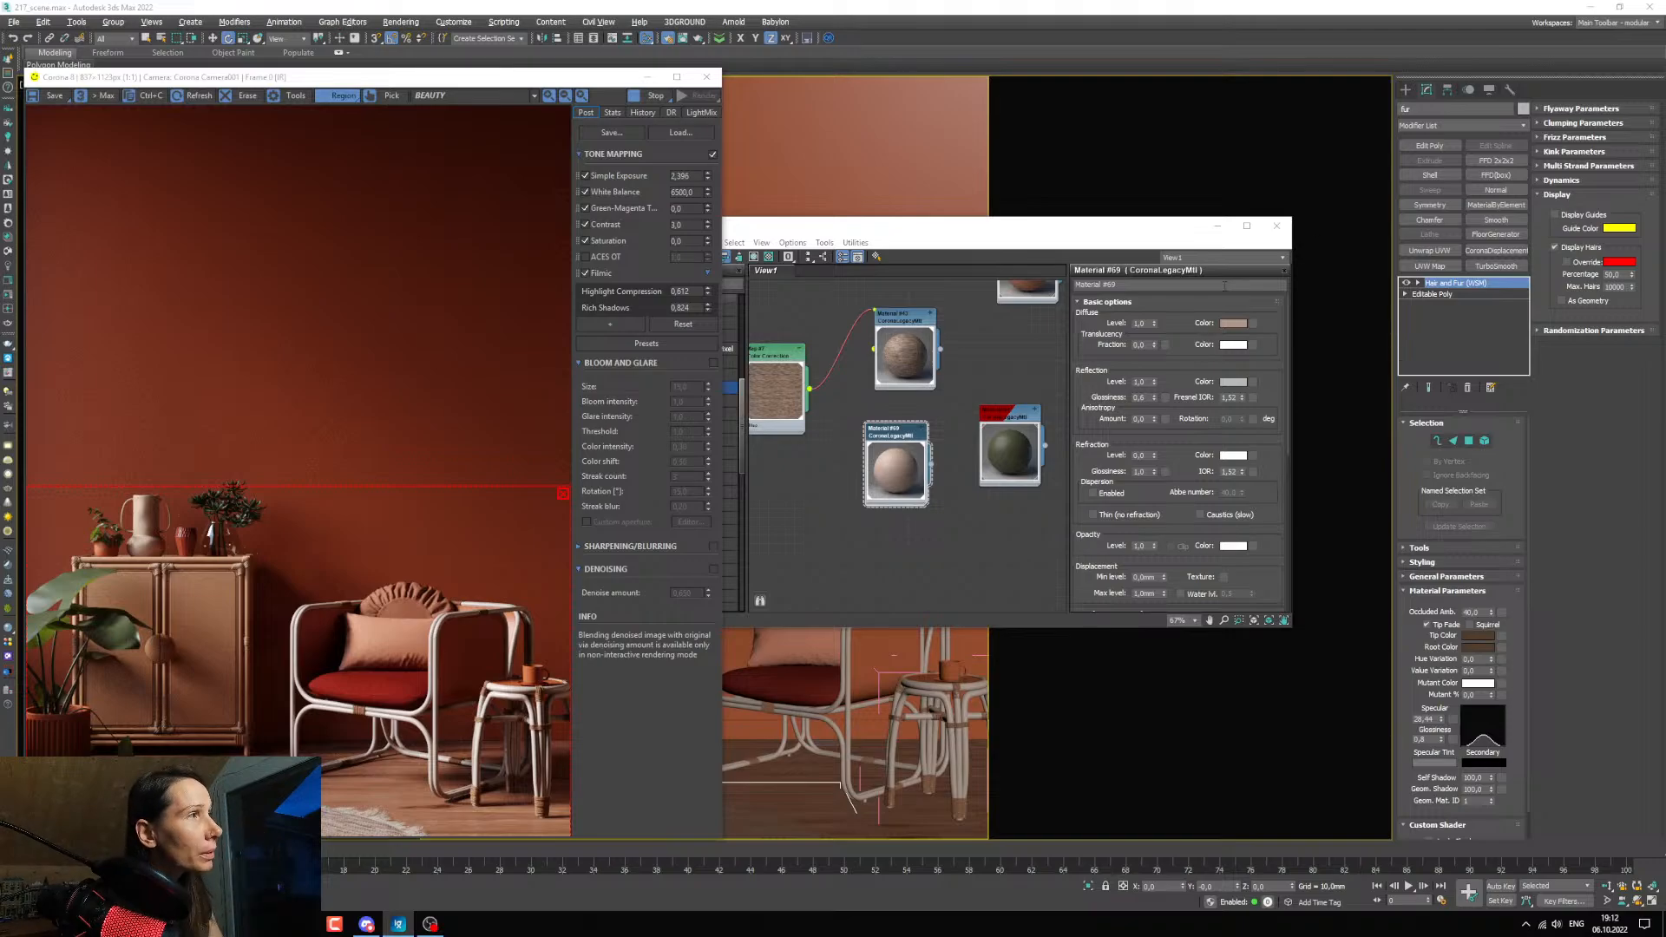
click(1217, 226)
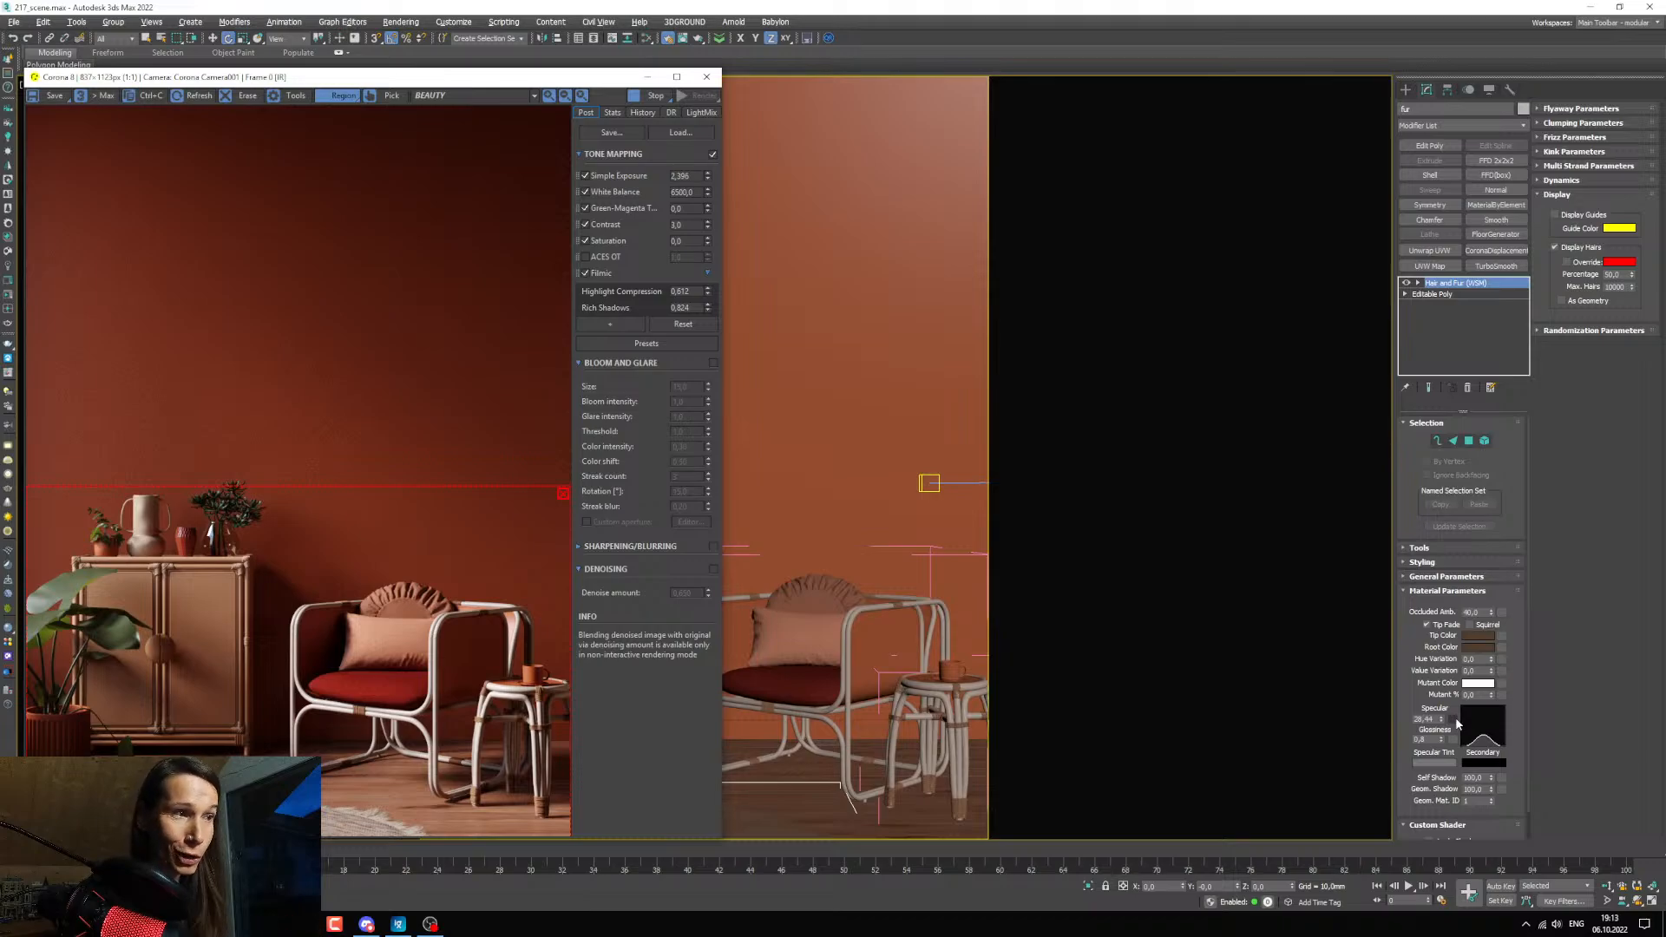
scroll(343, 802, up, 1)
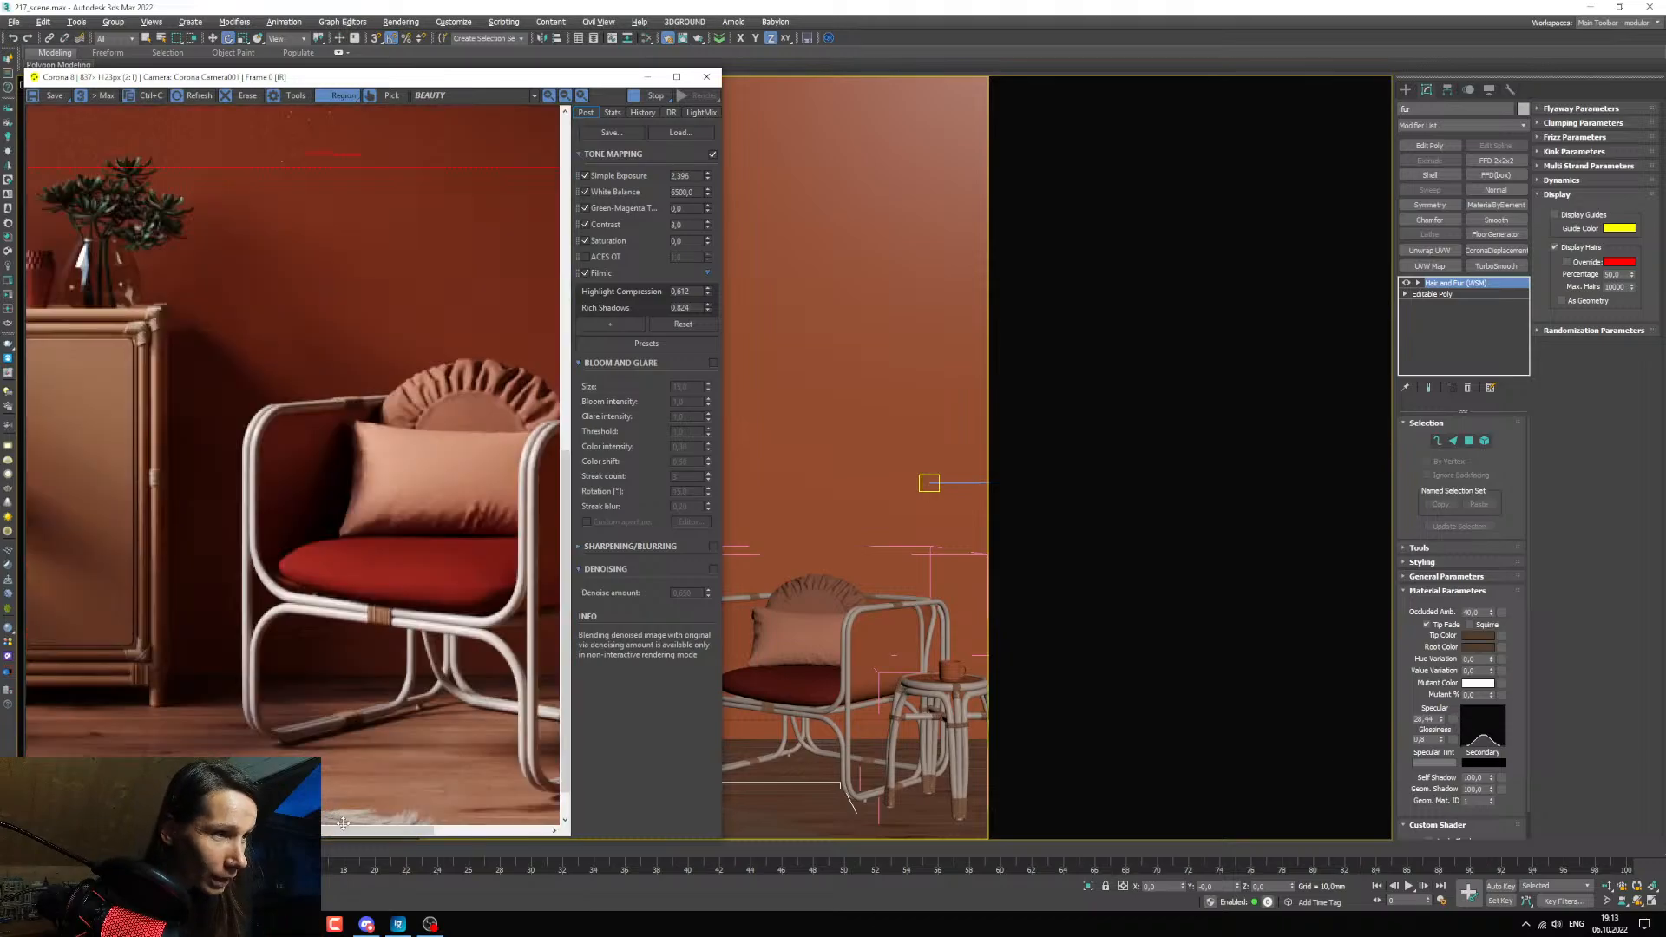
scroll(357, 810, down, 1)
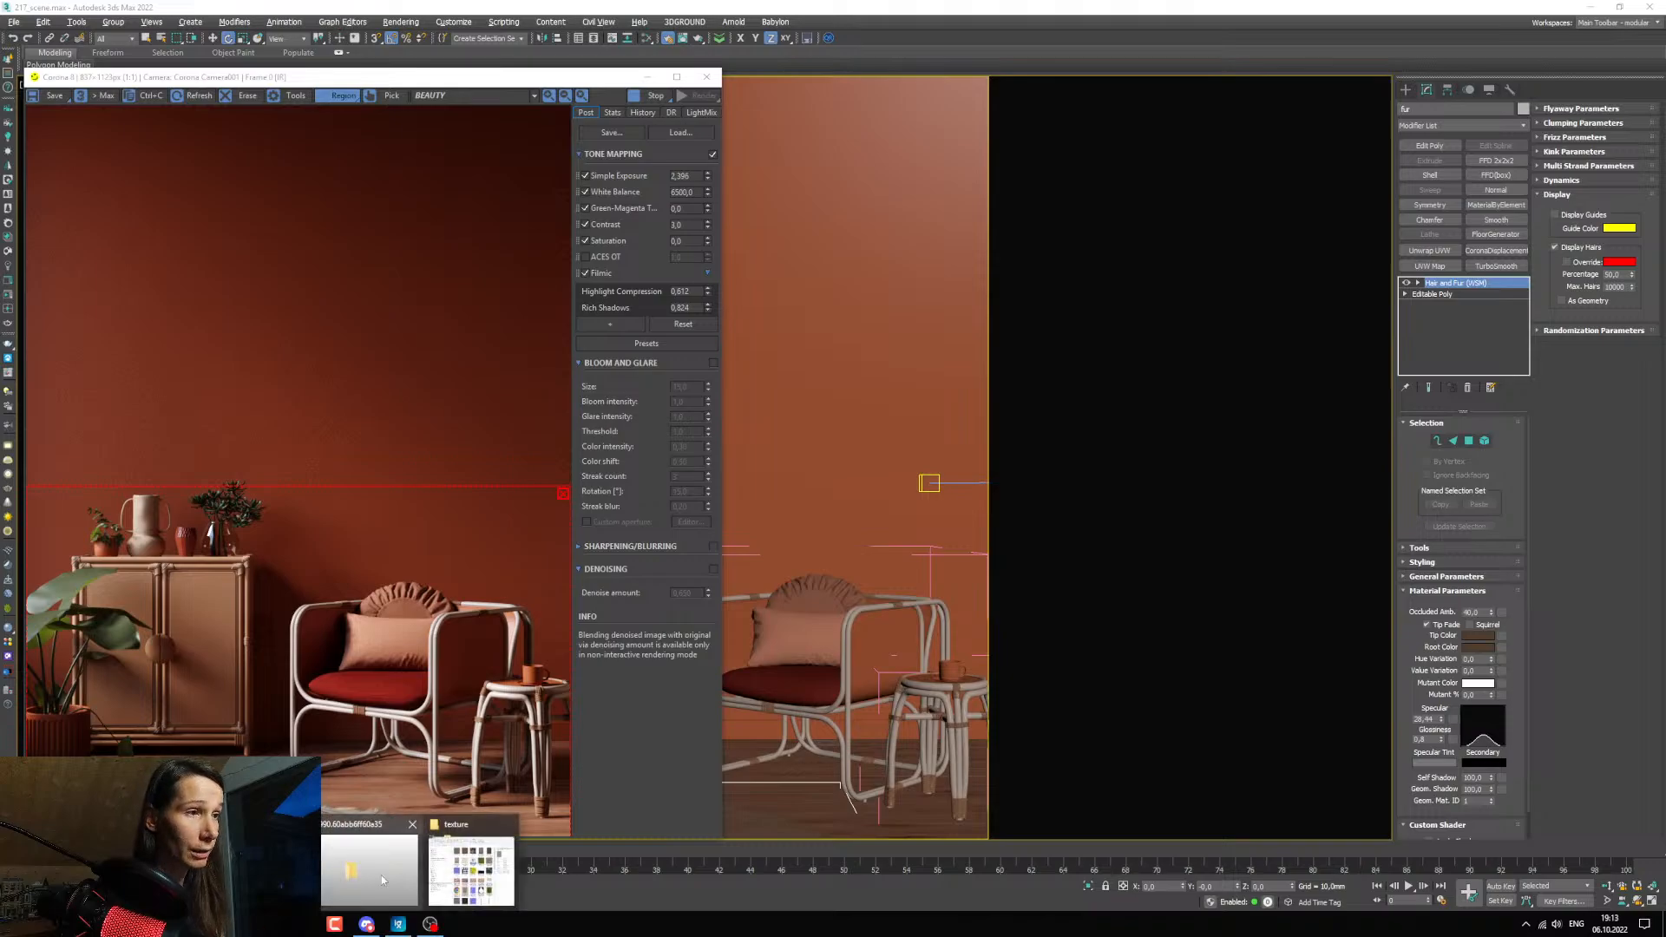
Look through the project's texture folder for the TexturesCom wicker webbing maps.
click(473, 864)
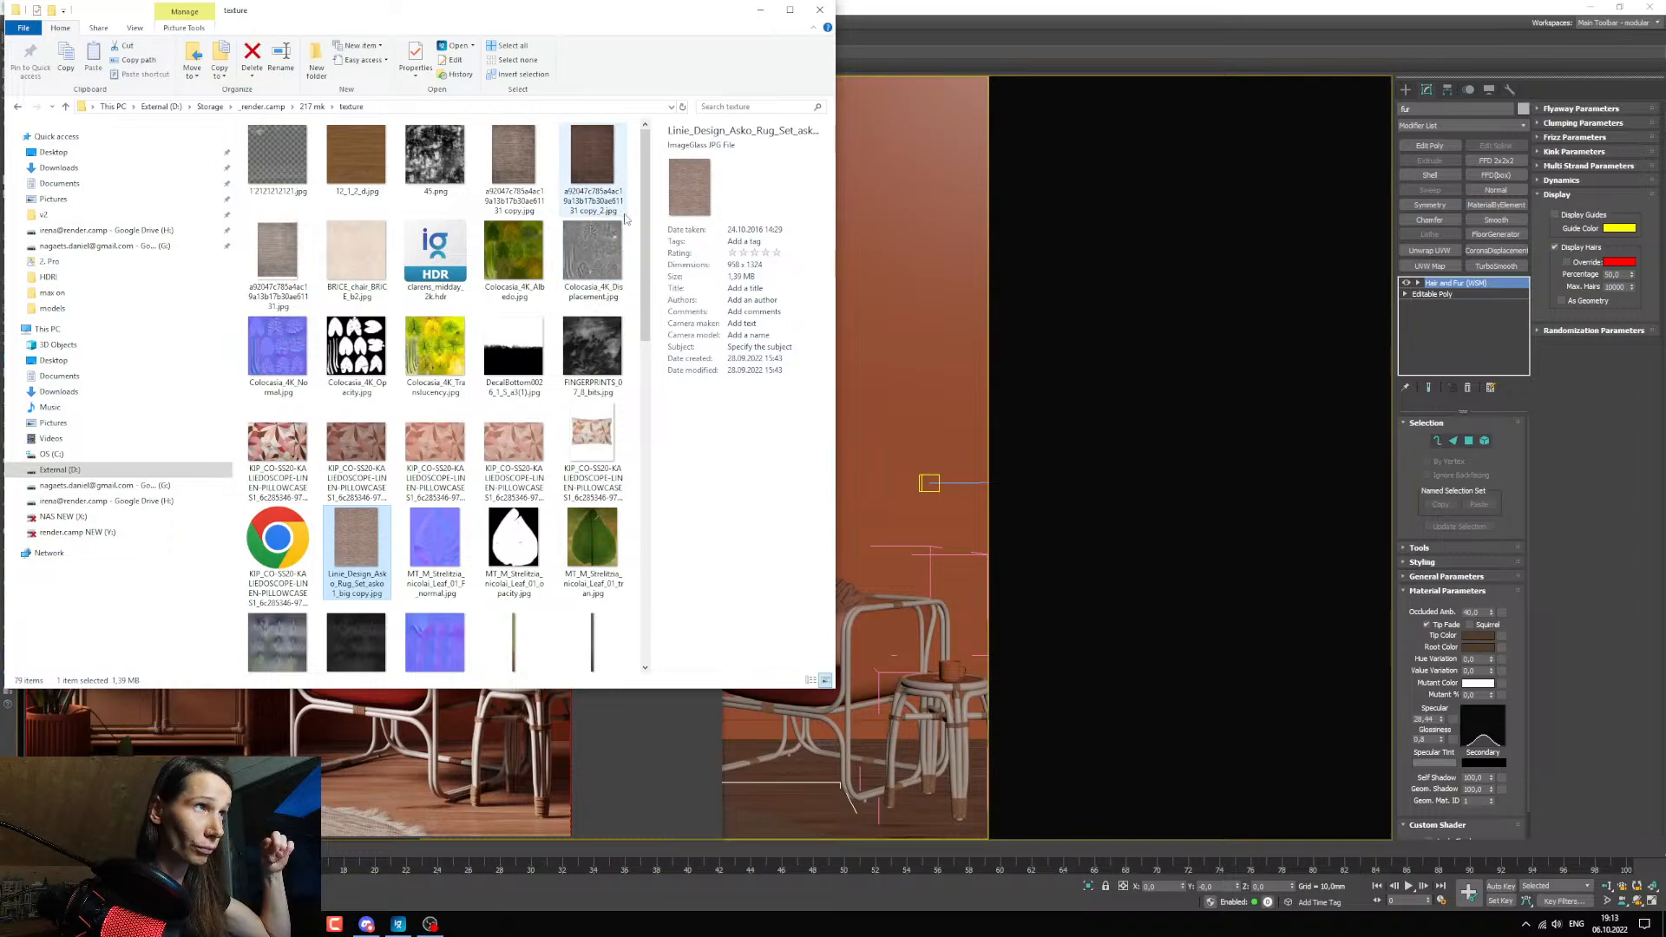
drag(644, 201, 644, 488)
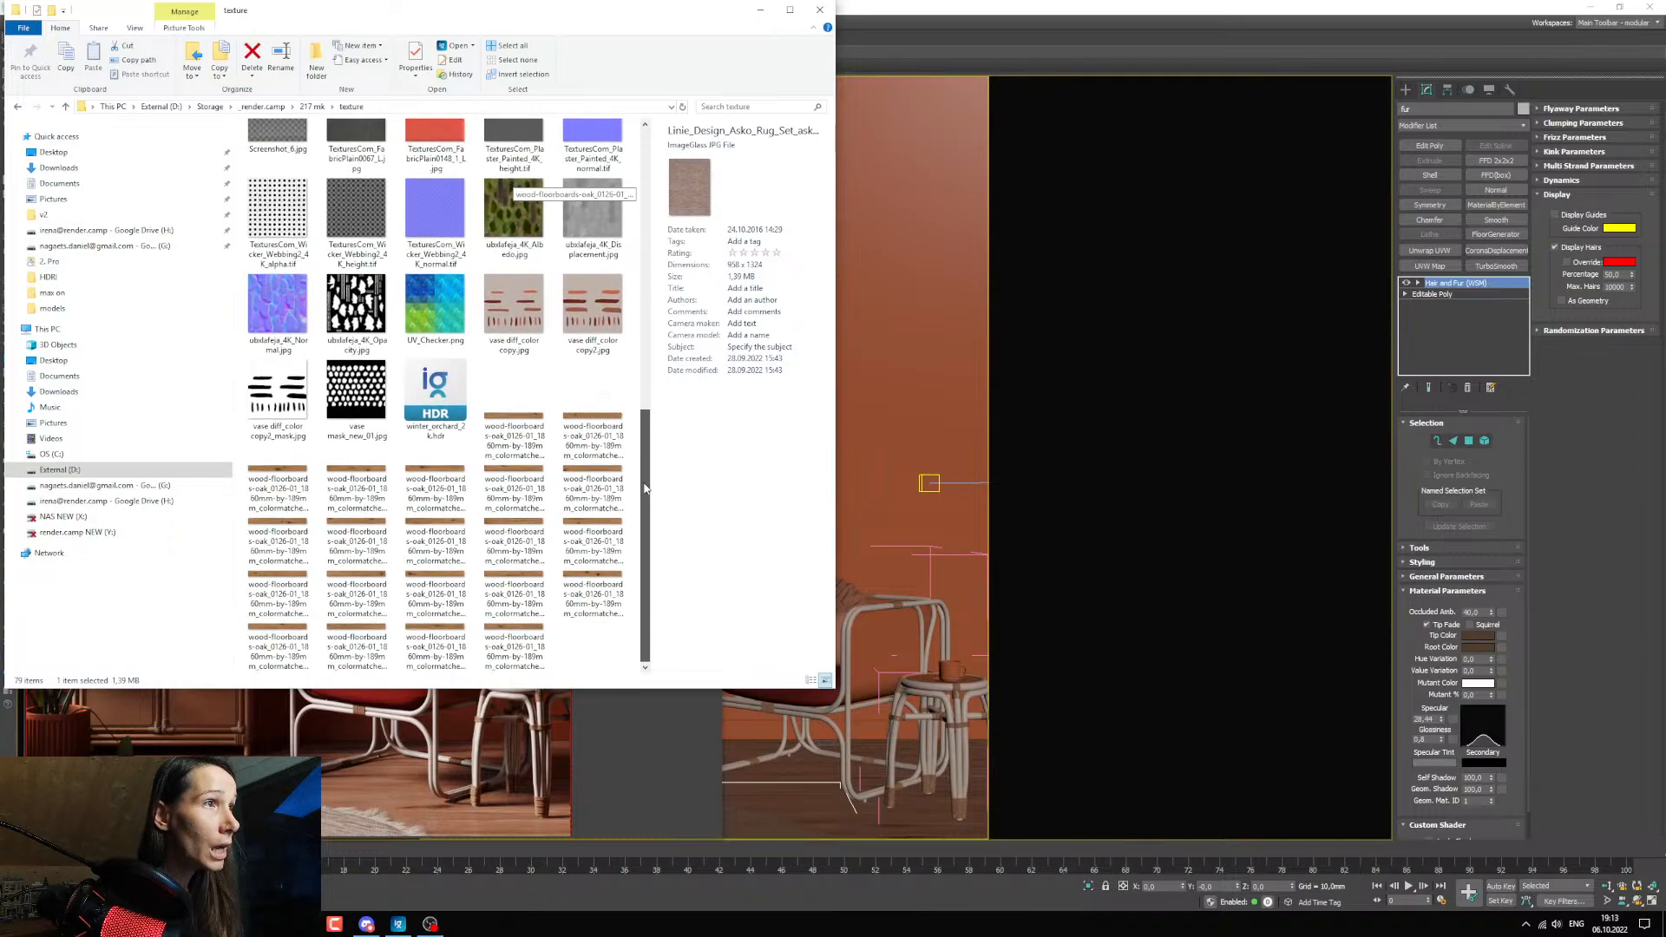
scroll(645, 488, up, 2)
click(358, 409)
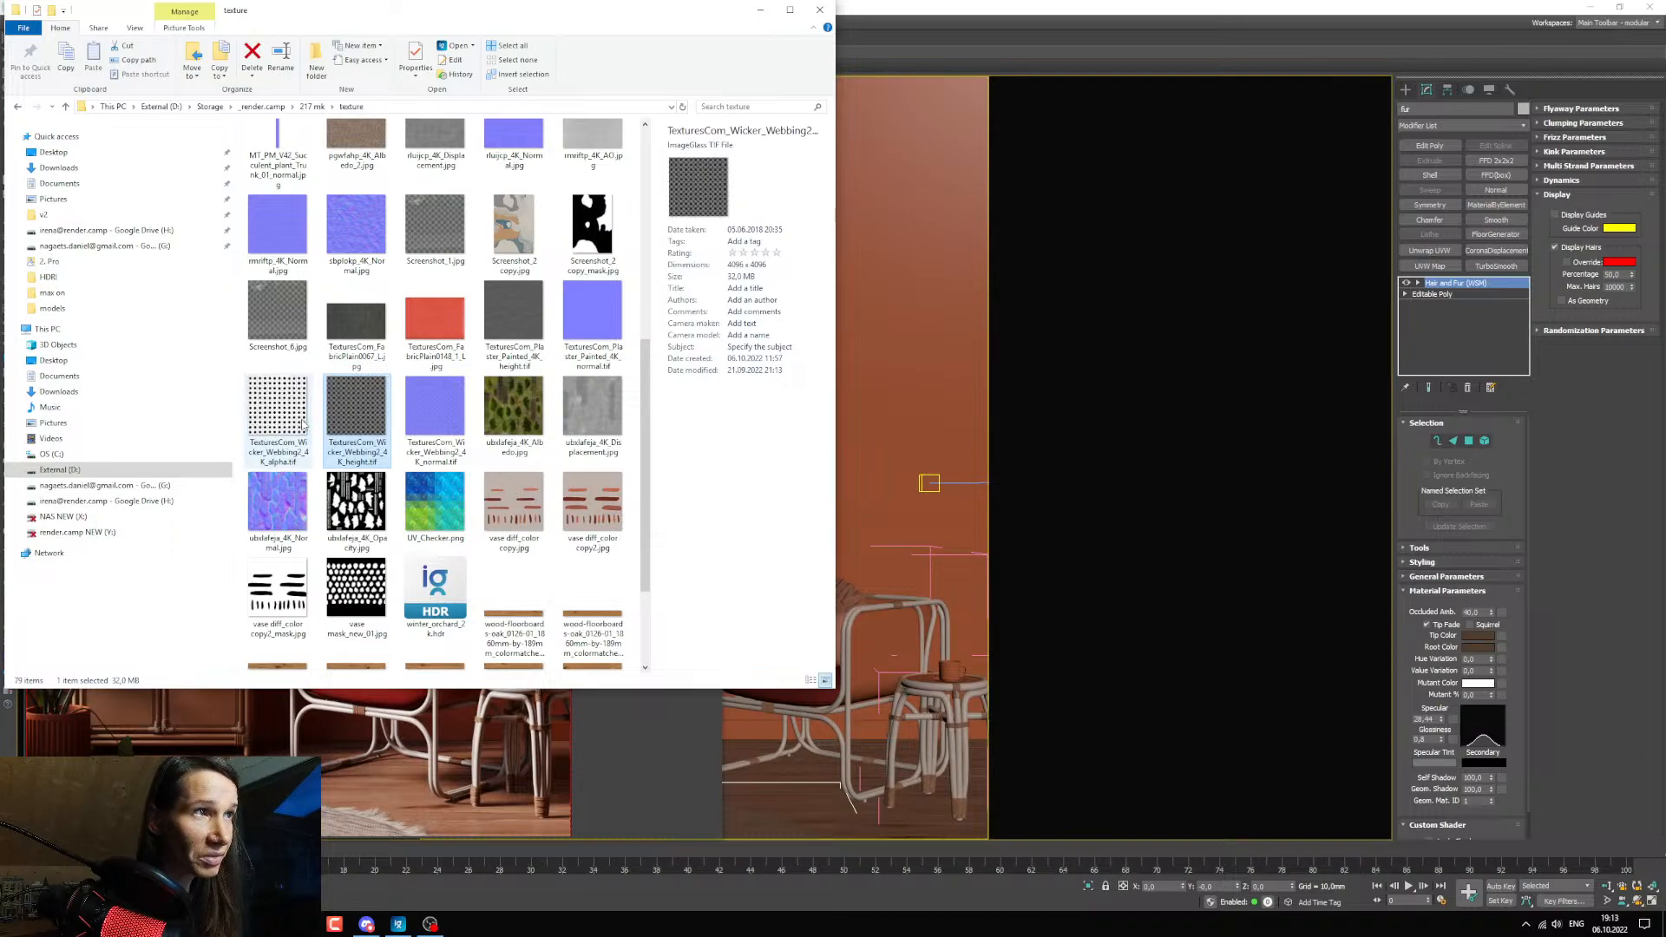
click(760, 9)
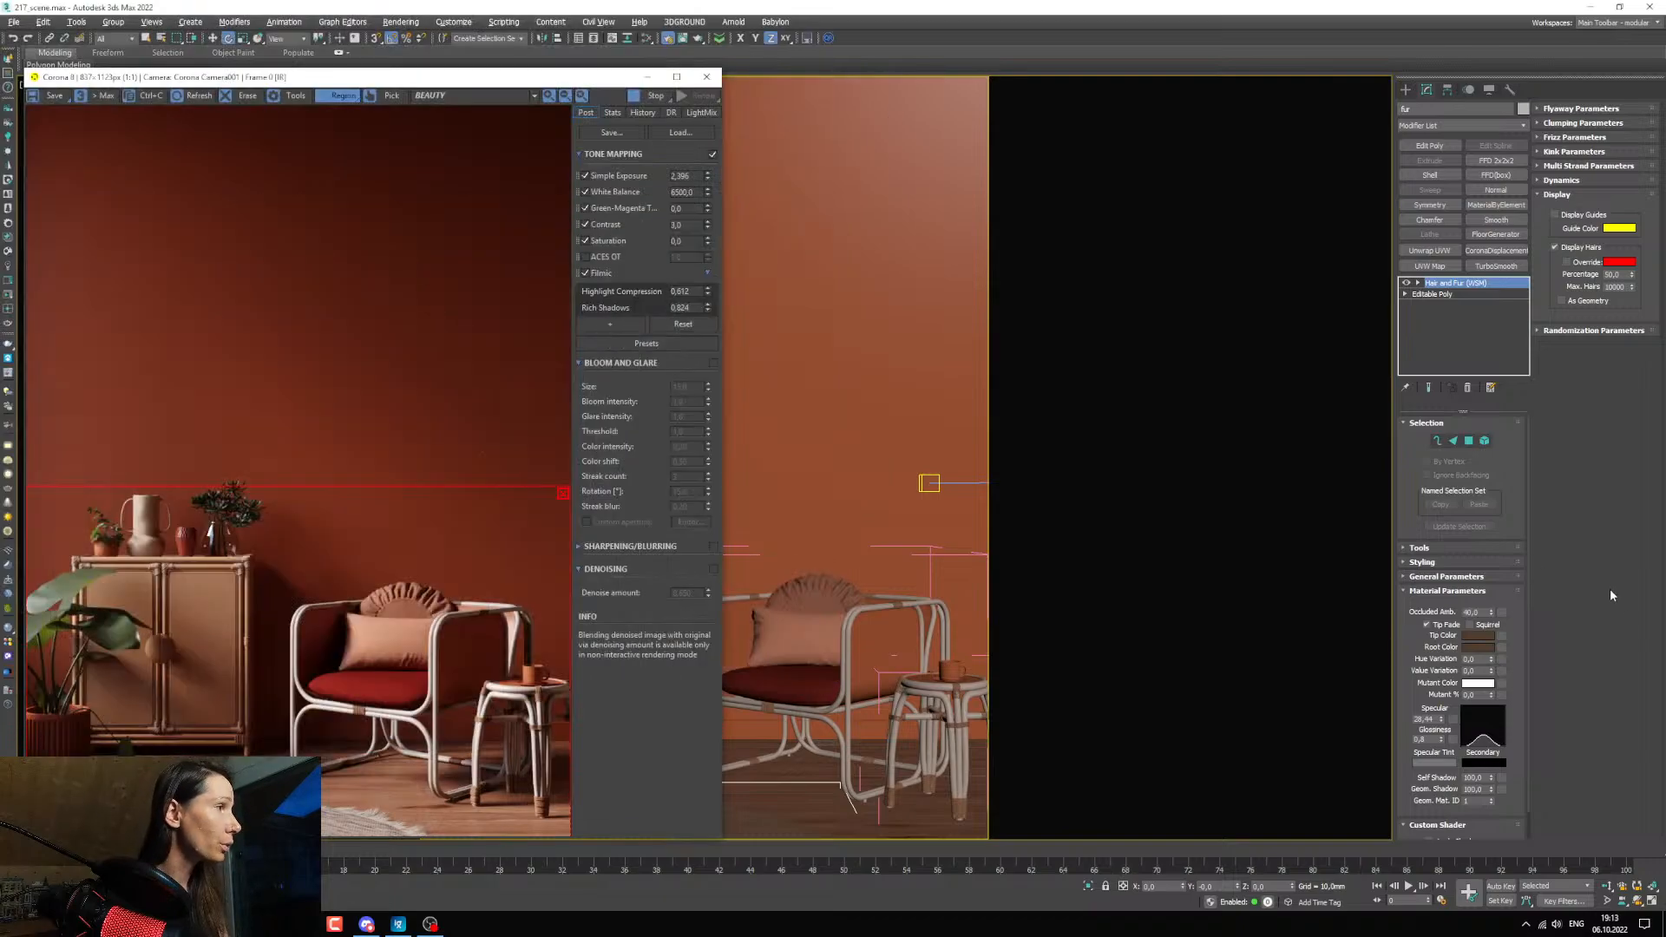
Pick the cabinet's material from the scene into the material editor and place a duplicate of it beside the original.
click(647, 76)
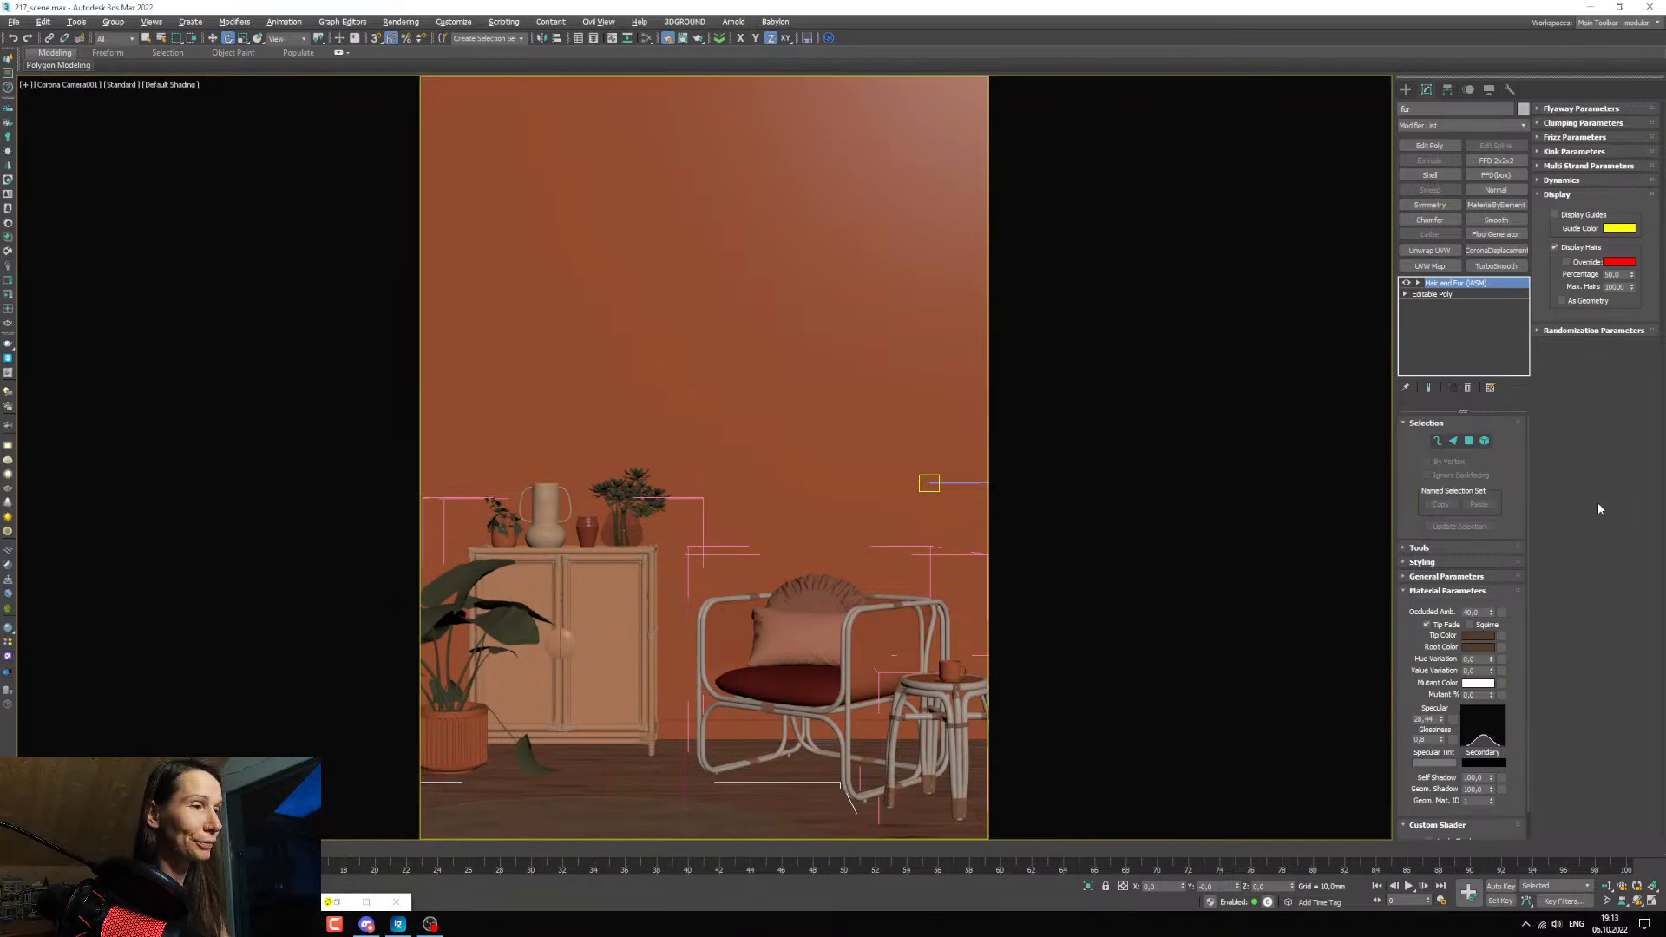
key(m)
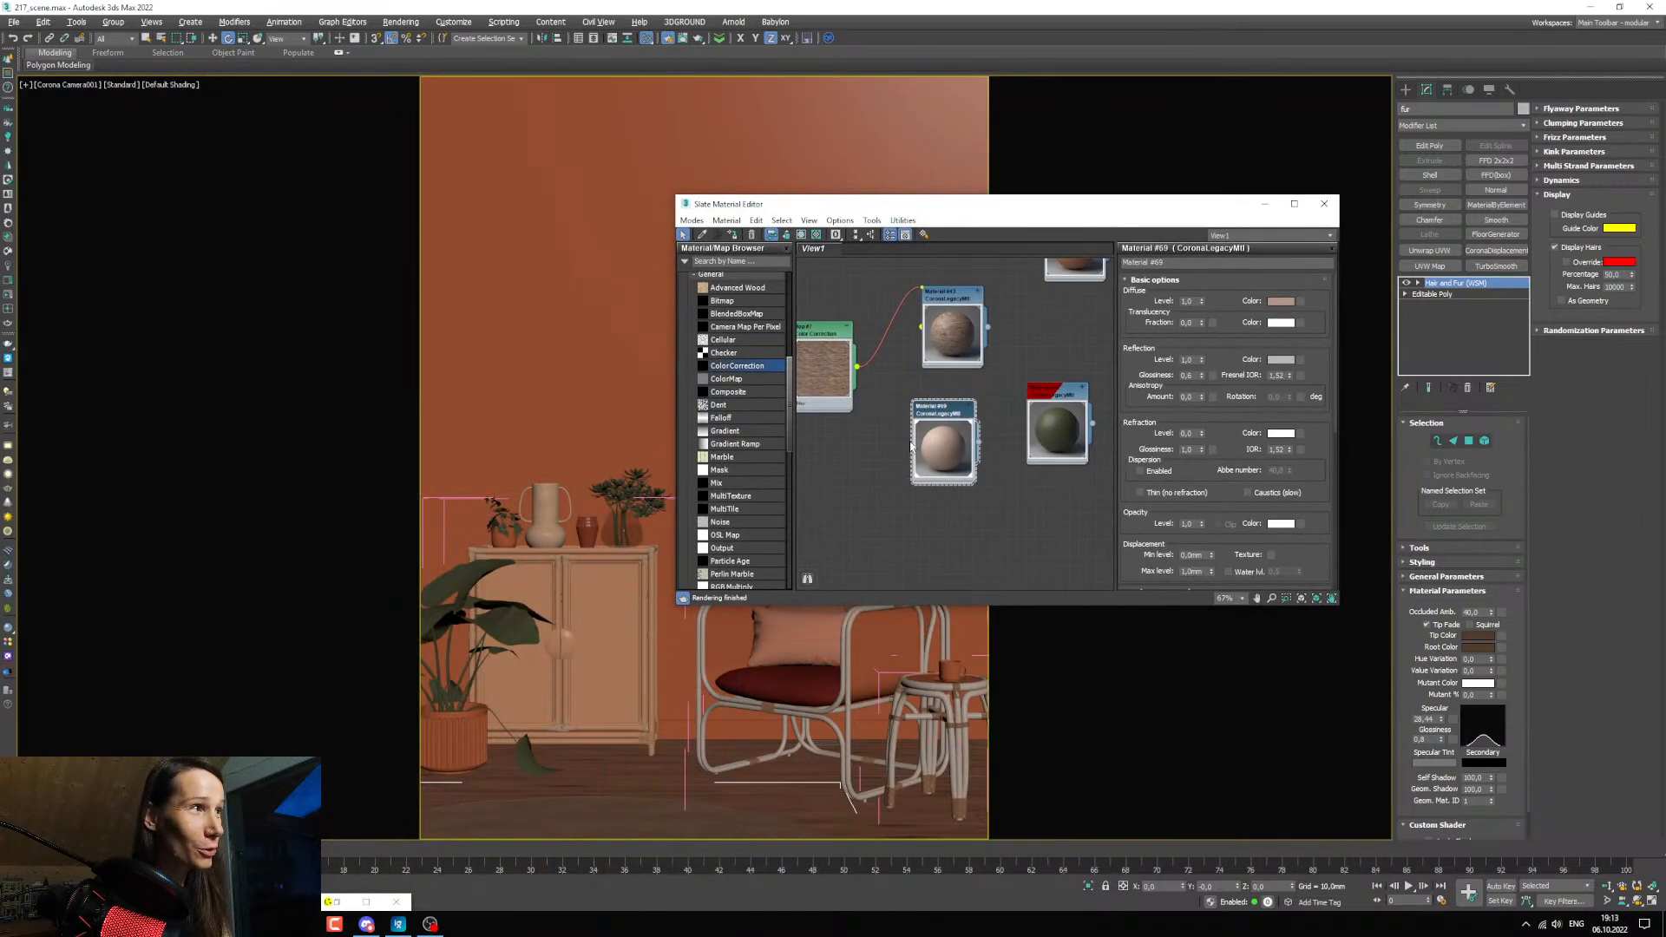
click(650, 574)
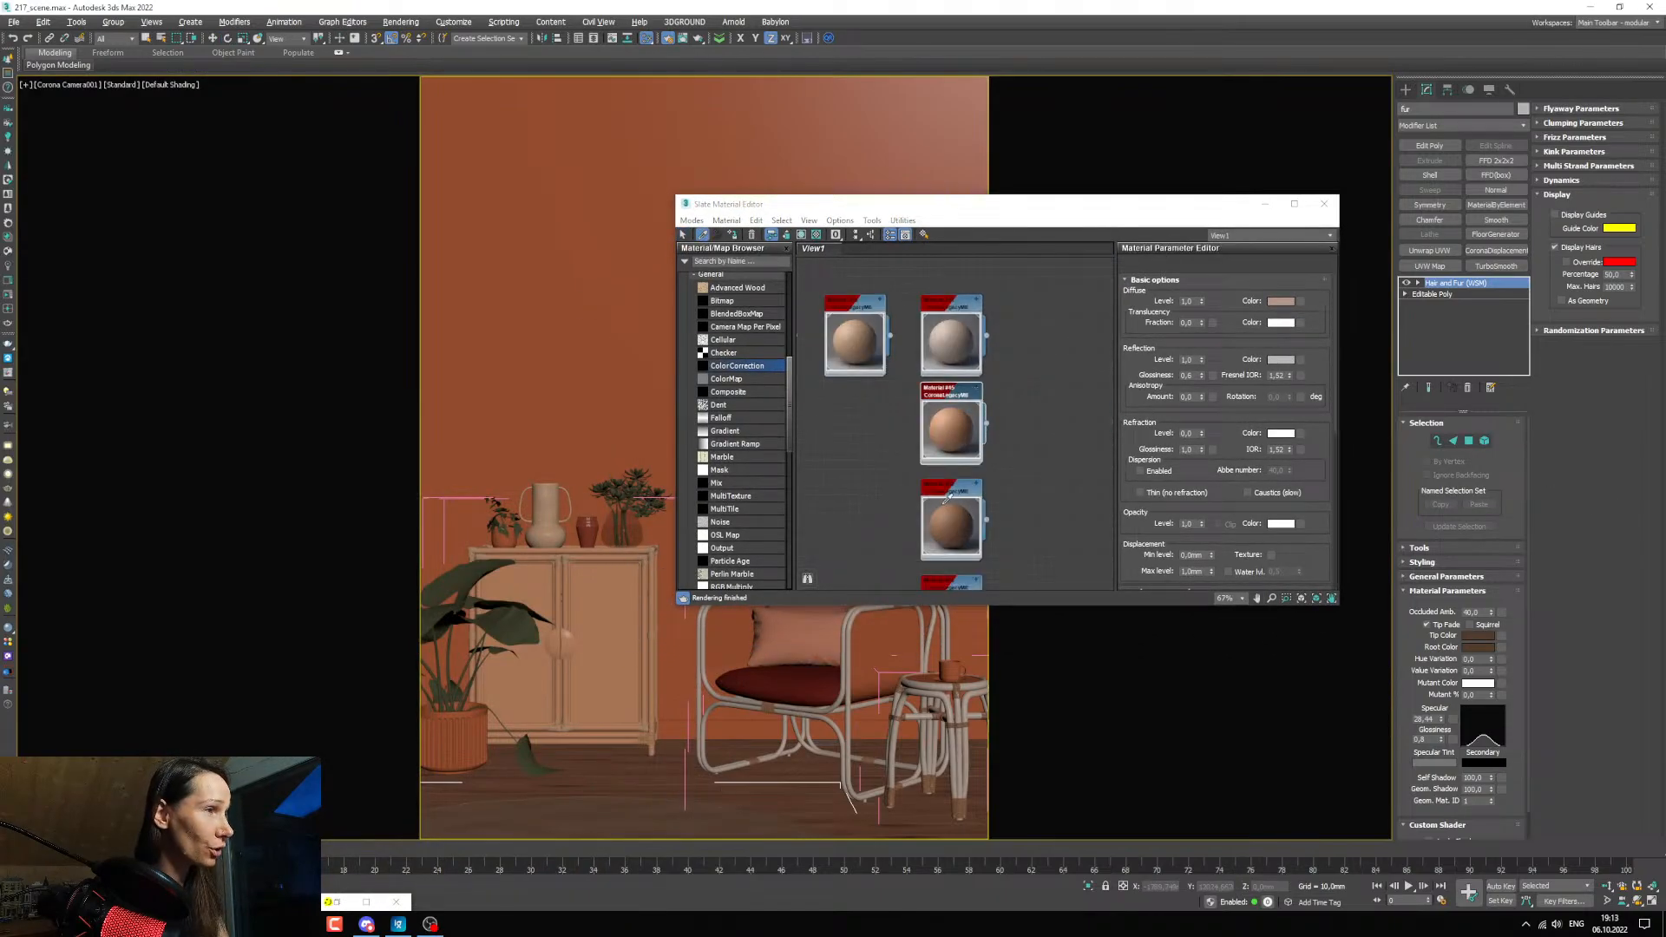
scroll(913, 476, up, 5)
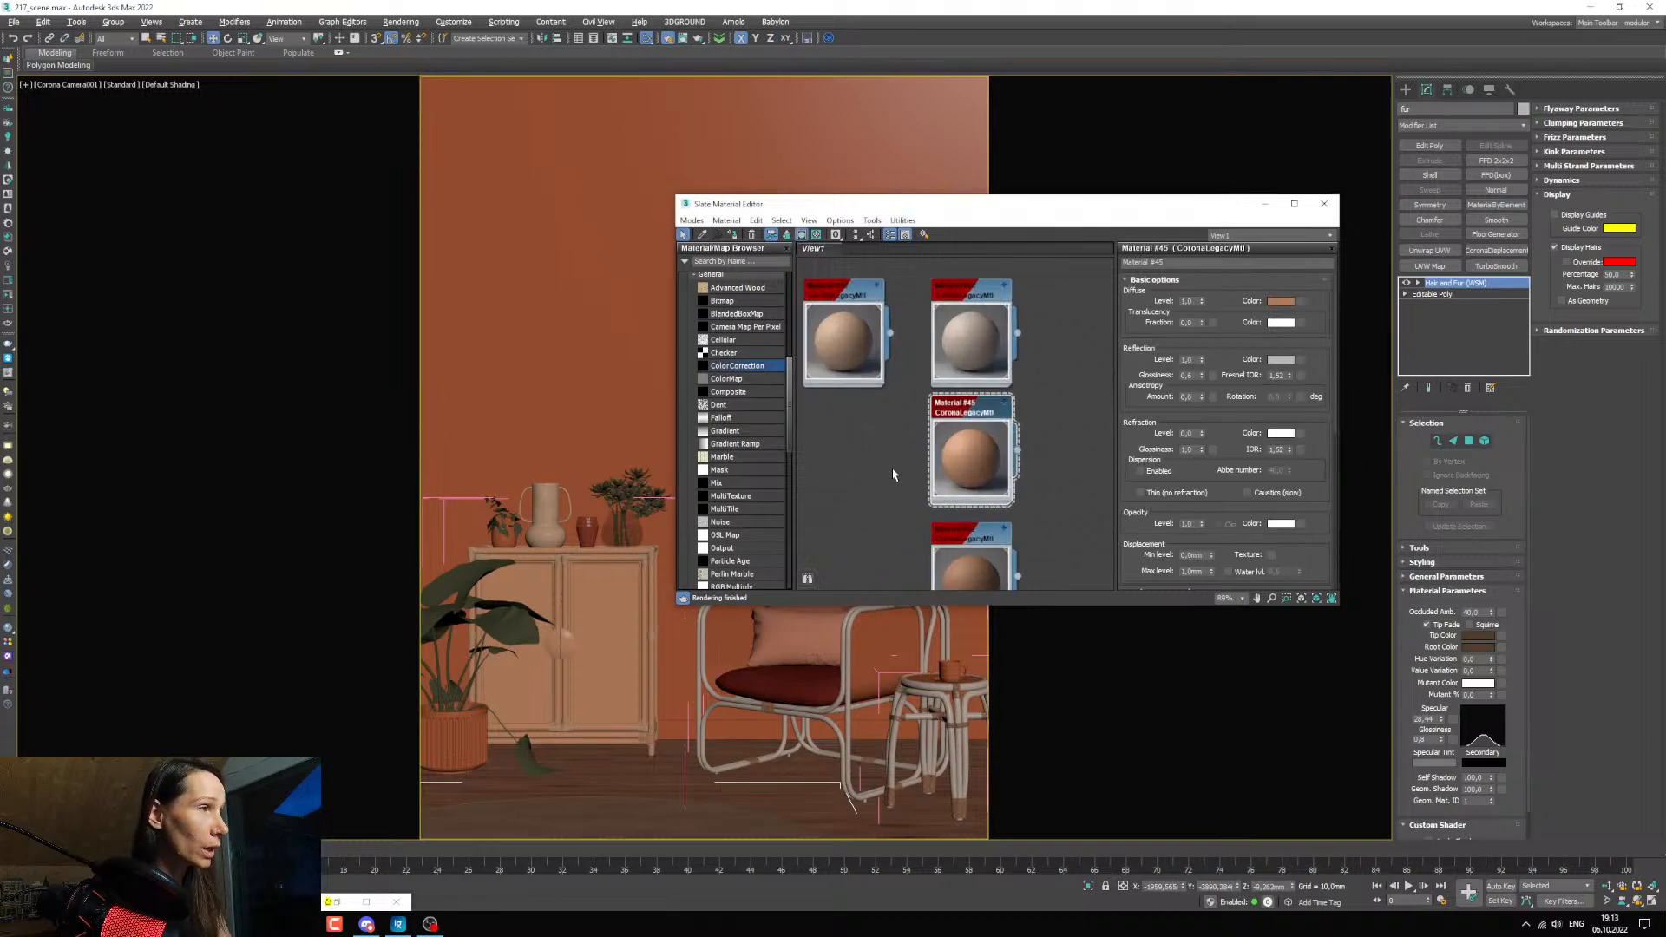
scroll(1075, 408, down, 1)
mouse_move(1102, 422)
middle_down()
mouse_move(1040, 422)
mouse_move(1071, 412)
middle_up()
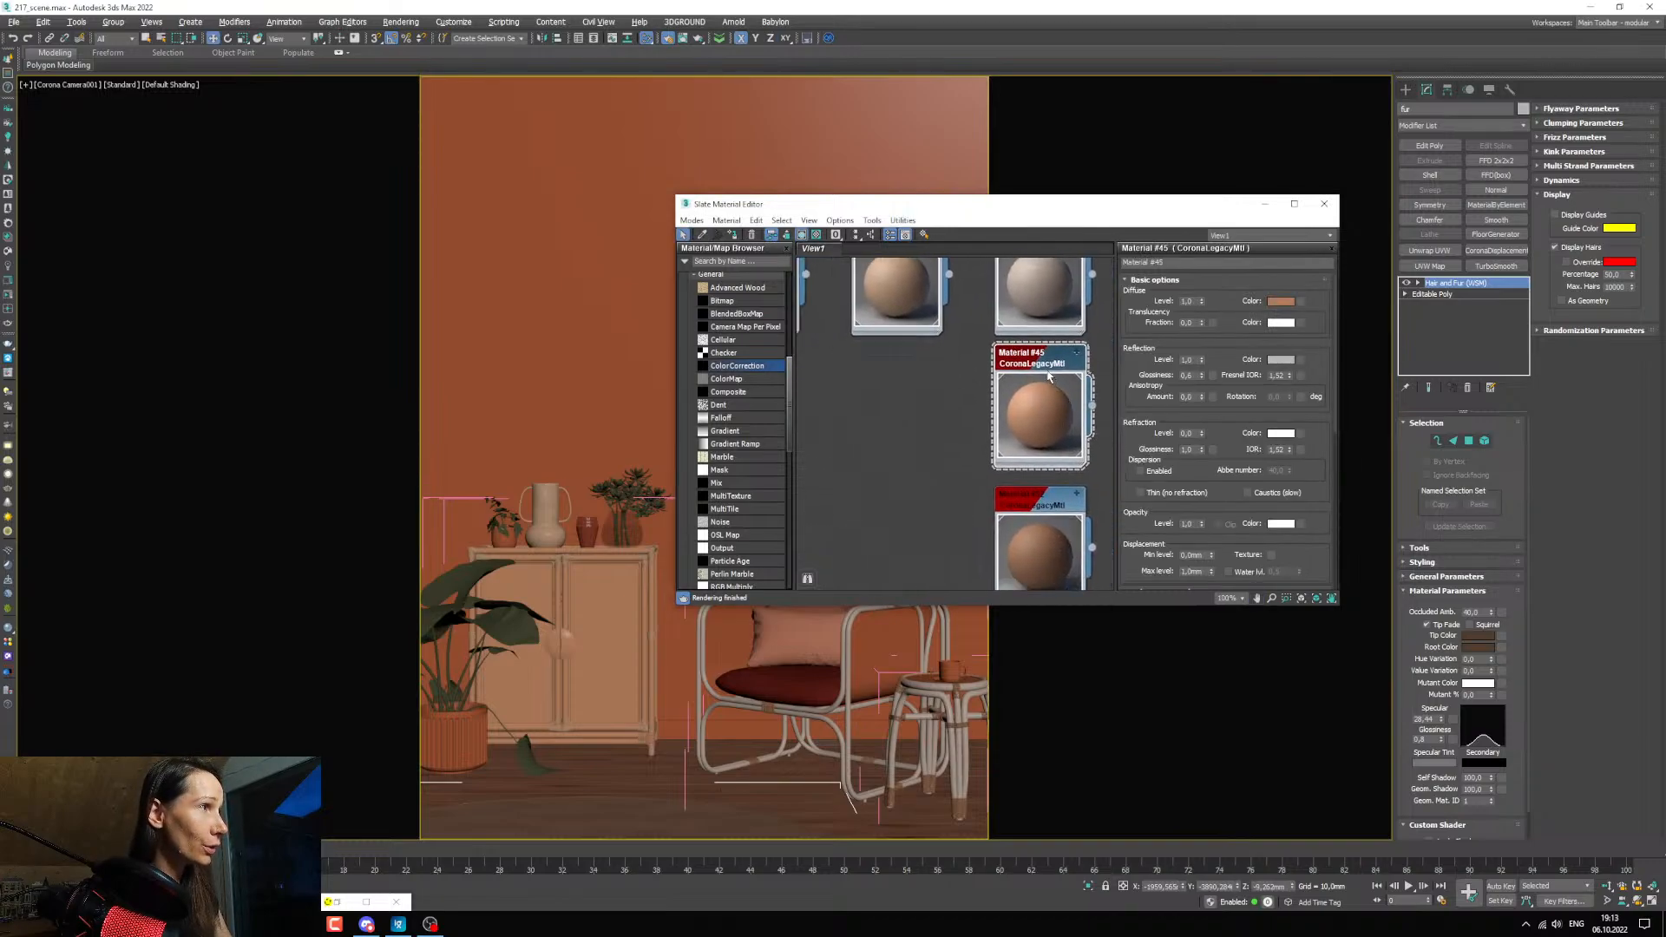
mouse_move(1051, 373)
shift+mouse_down()
mouse_move(884, 375)
mouse_move(960, 407)
shift+mouse_up()
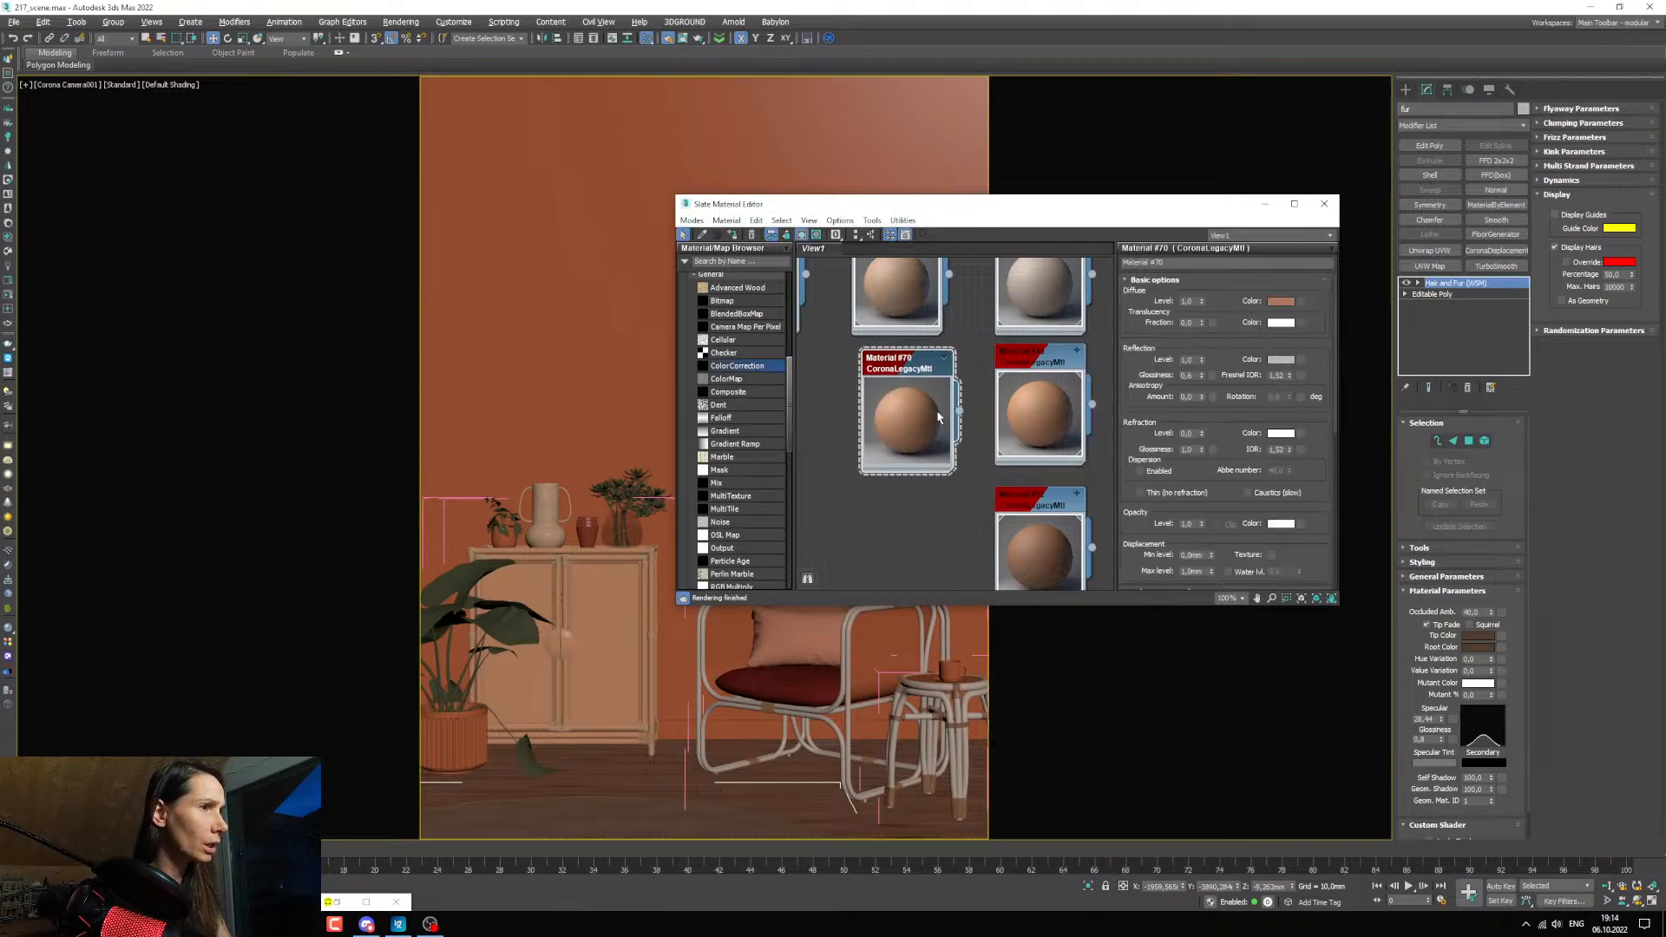
drag(938, 421, 925, 421)
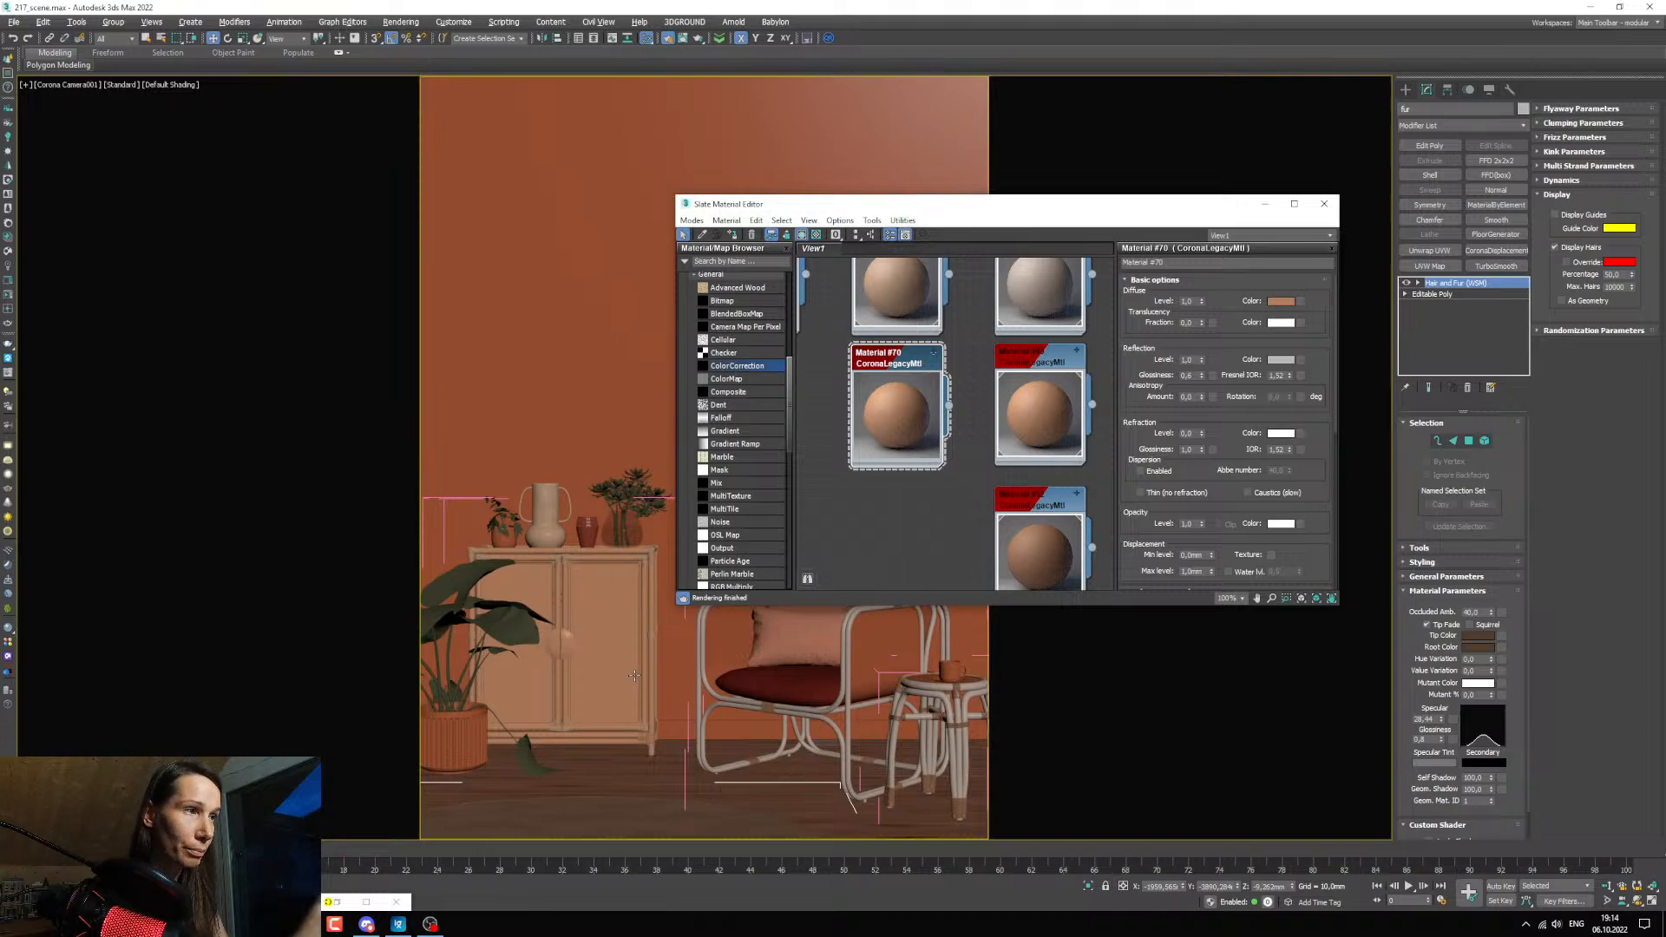
Select the cabinet's door panels, show edged faces in the viewport, and assign the duplicated material to the panels.
click(616, 622)
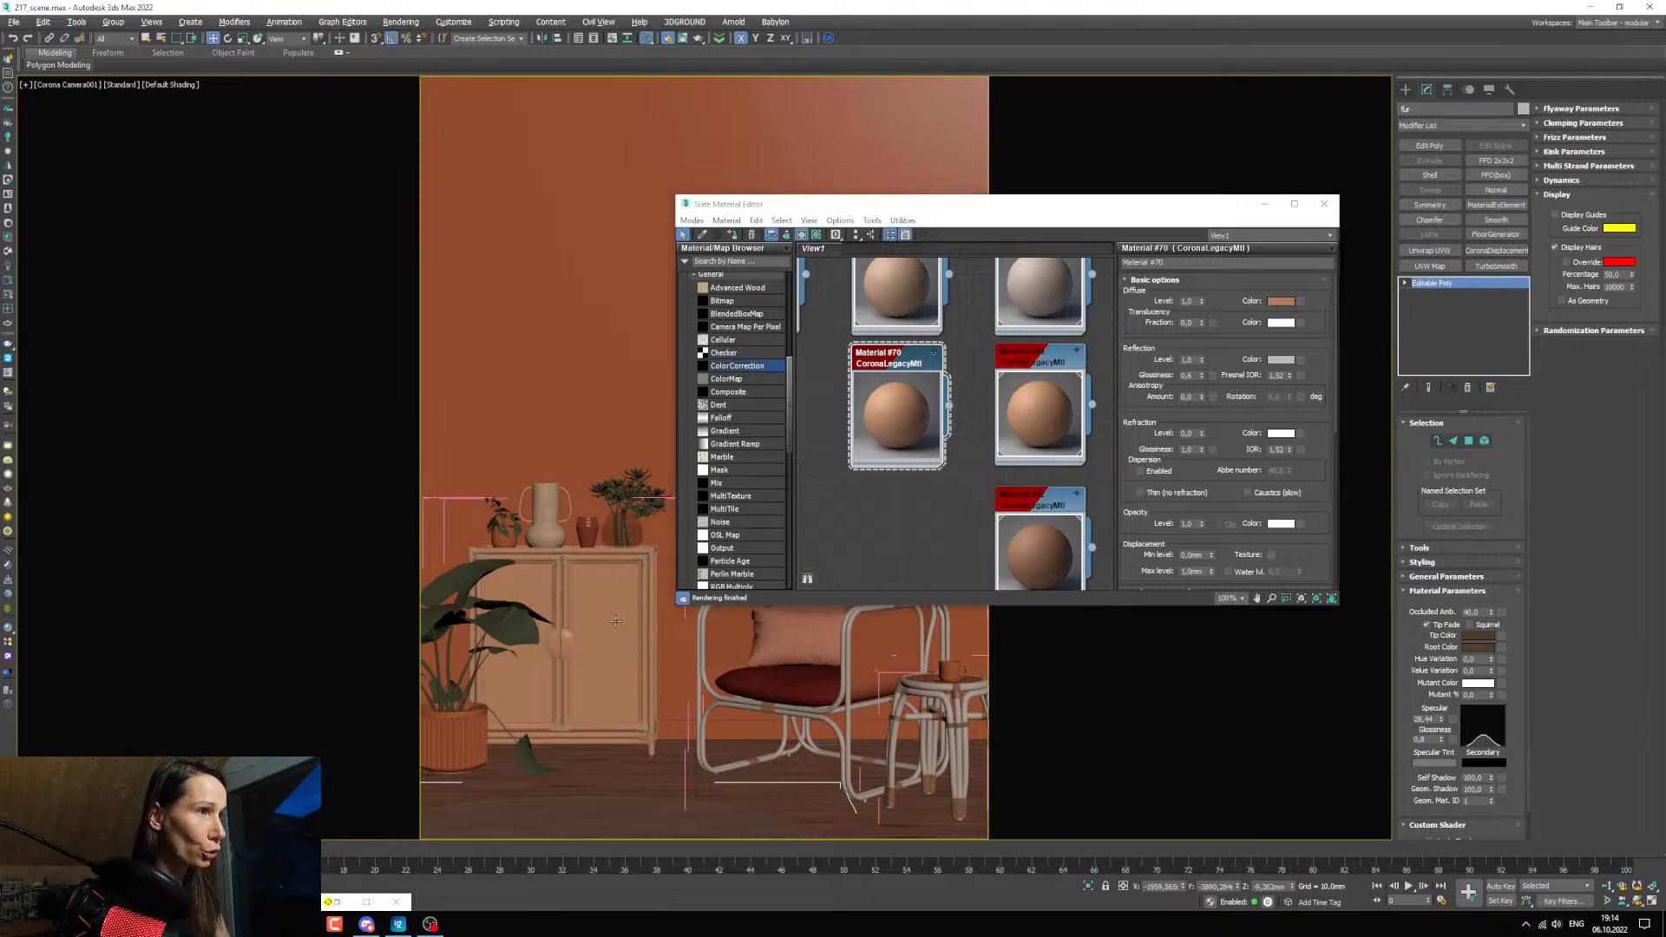
key(F4)
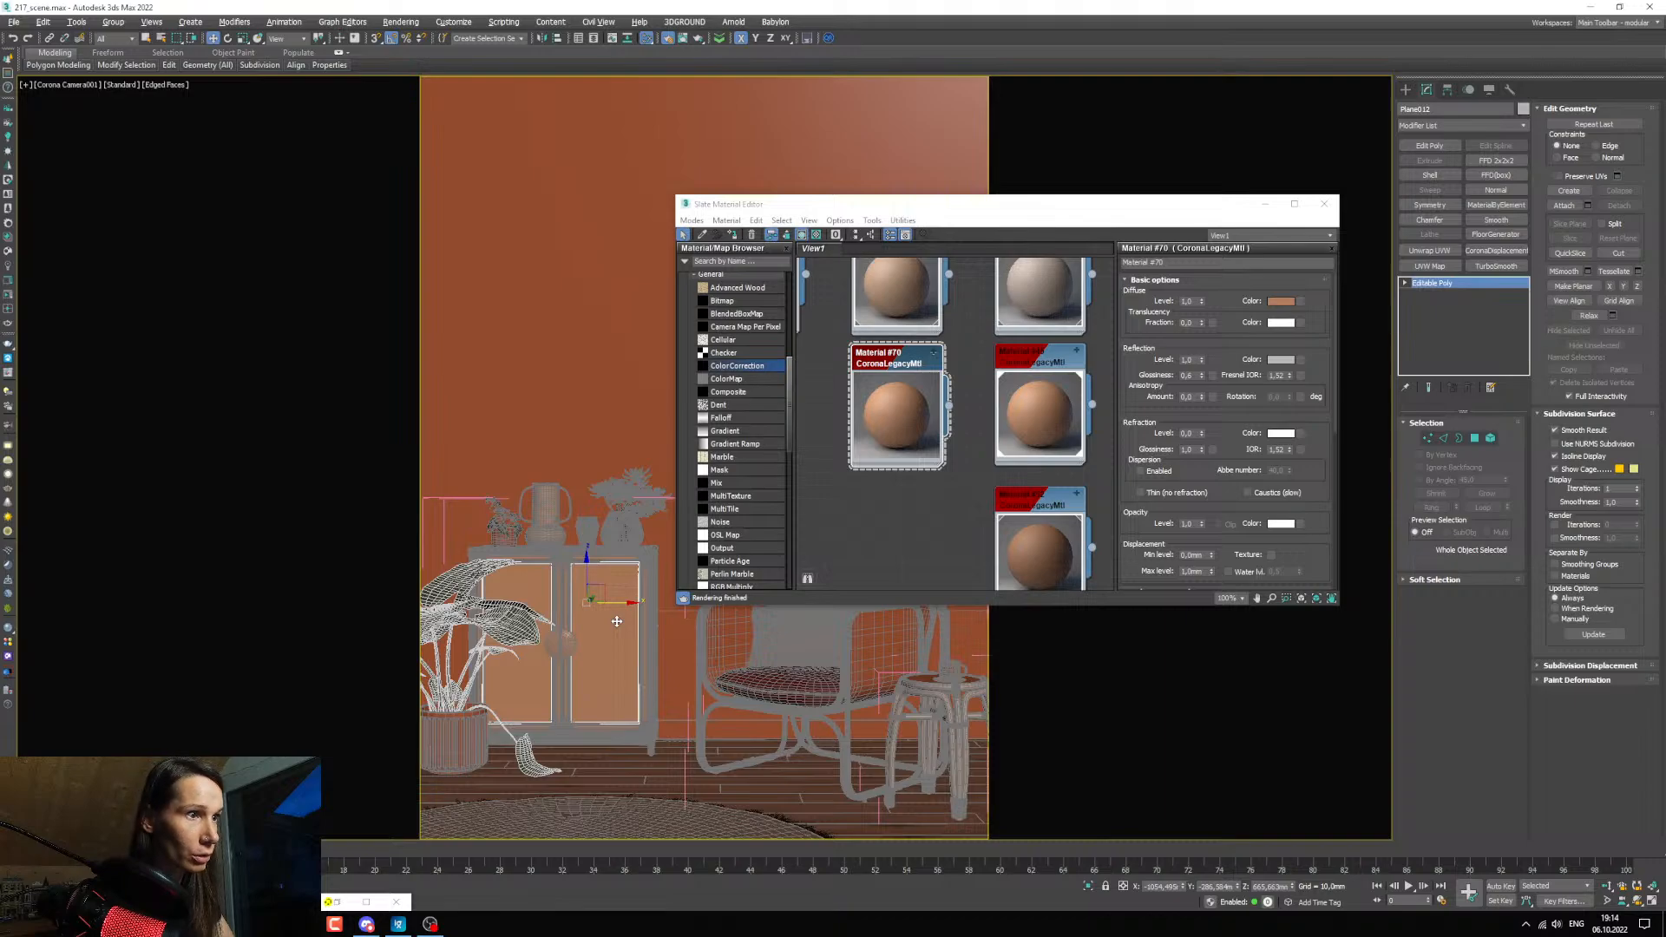
middle_drag(875, 383, 911, 408)
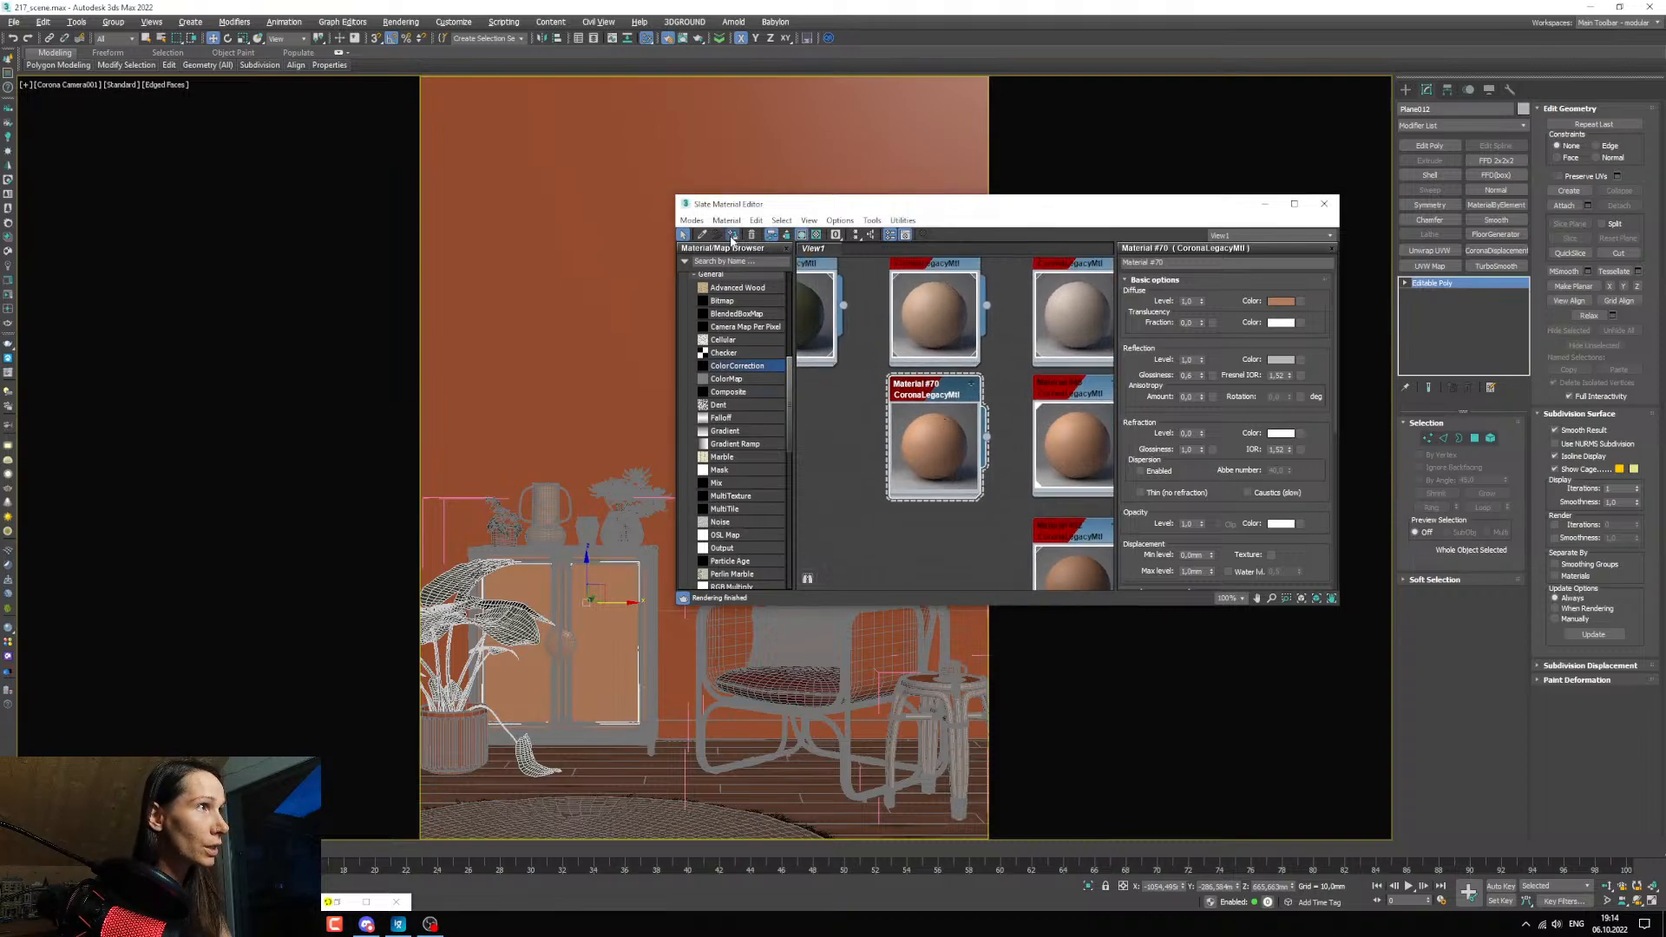
scroll(1024, 399, down, 5)
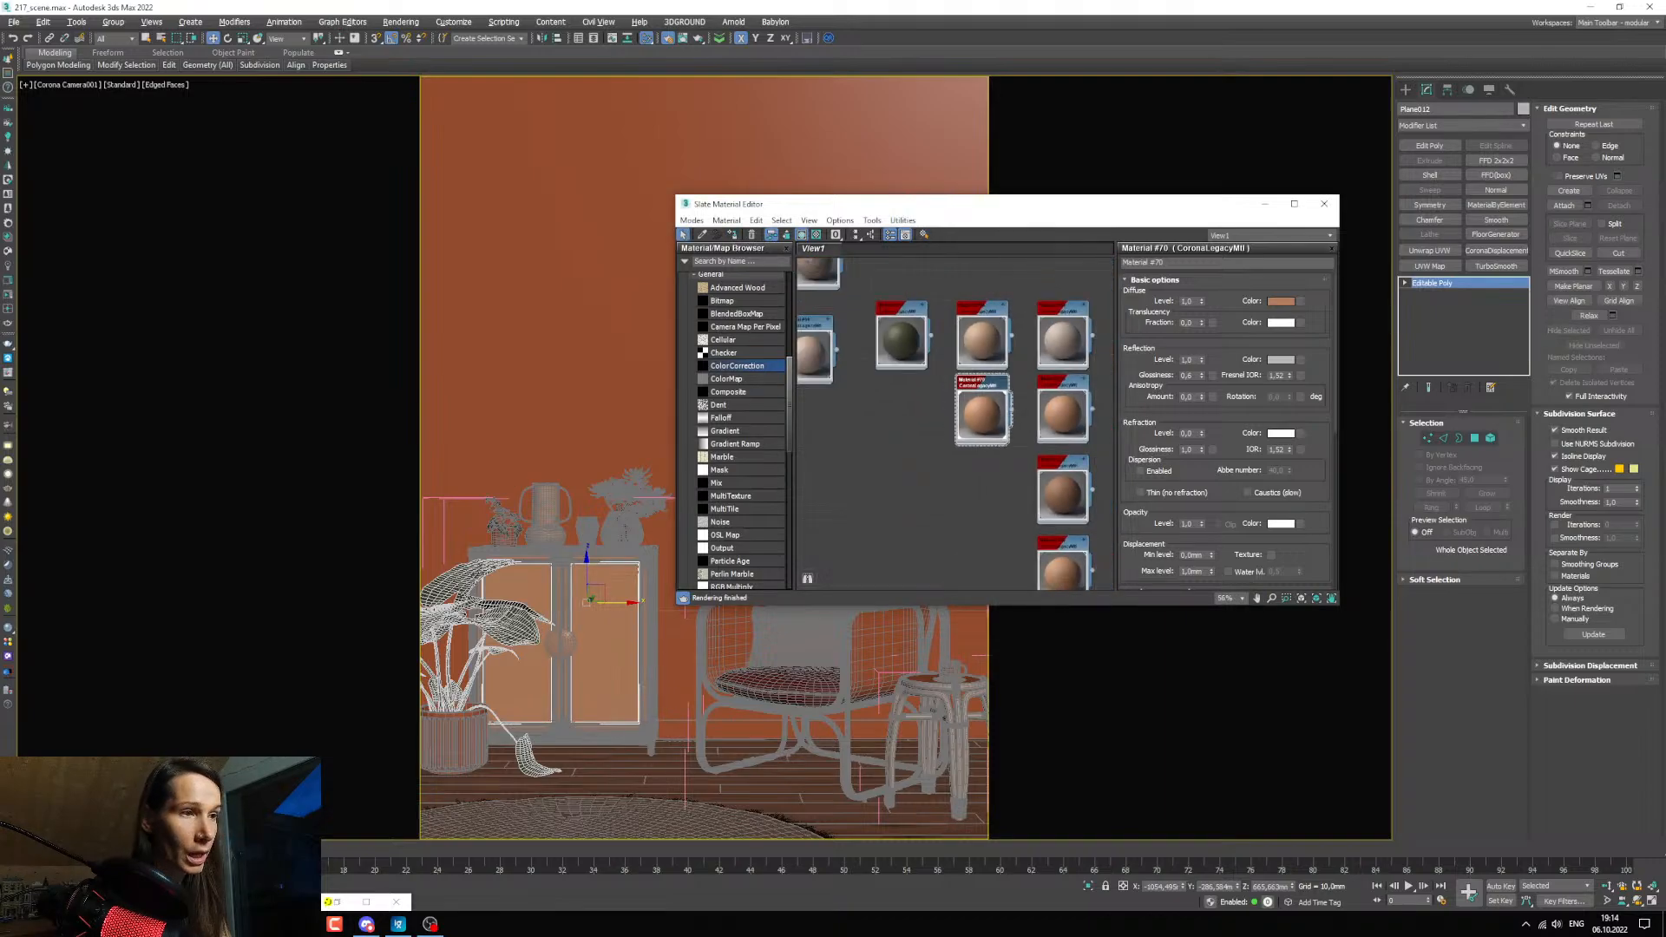
Preview TexturesCom_Wicker_Webbing2_4K_alpha.tif in the texture folder and bring it into the material editor as a bitmap.
click(302, 924)
click(507, 859)
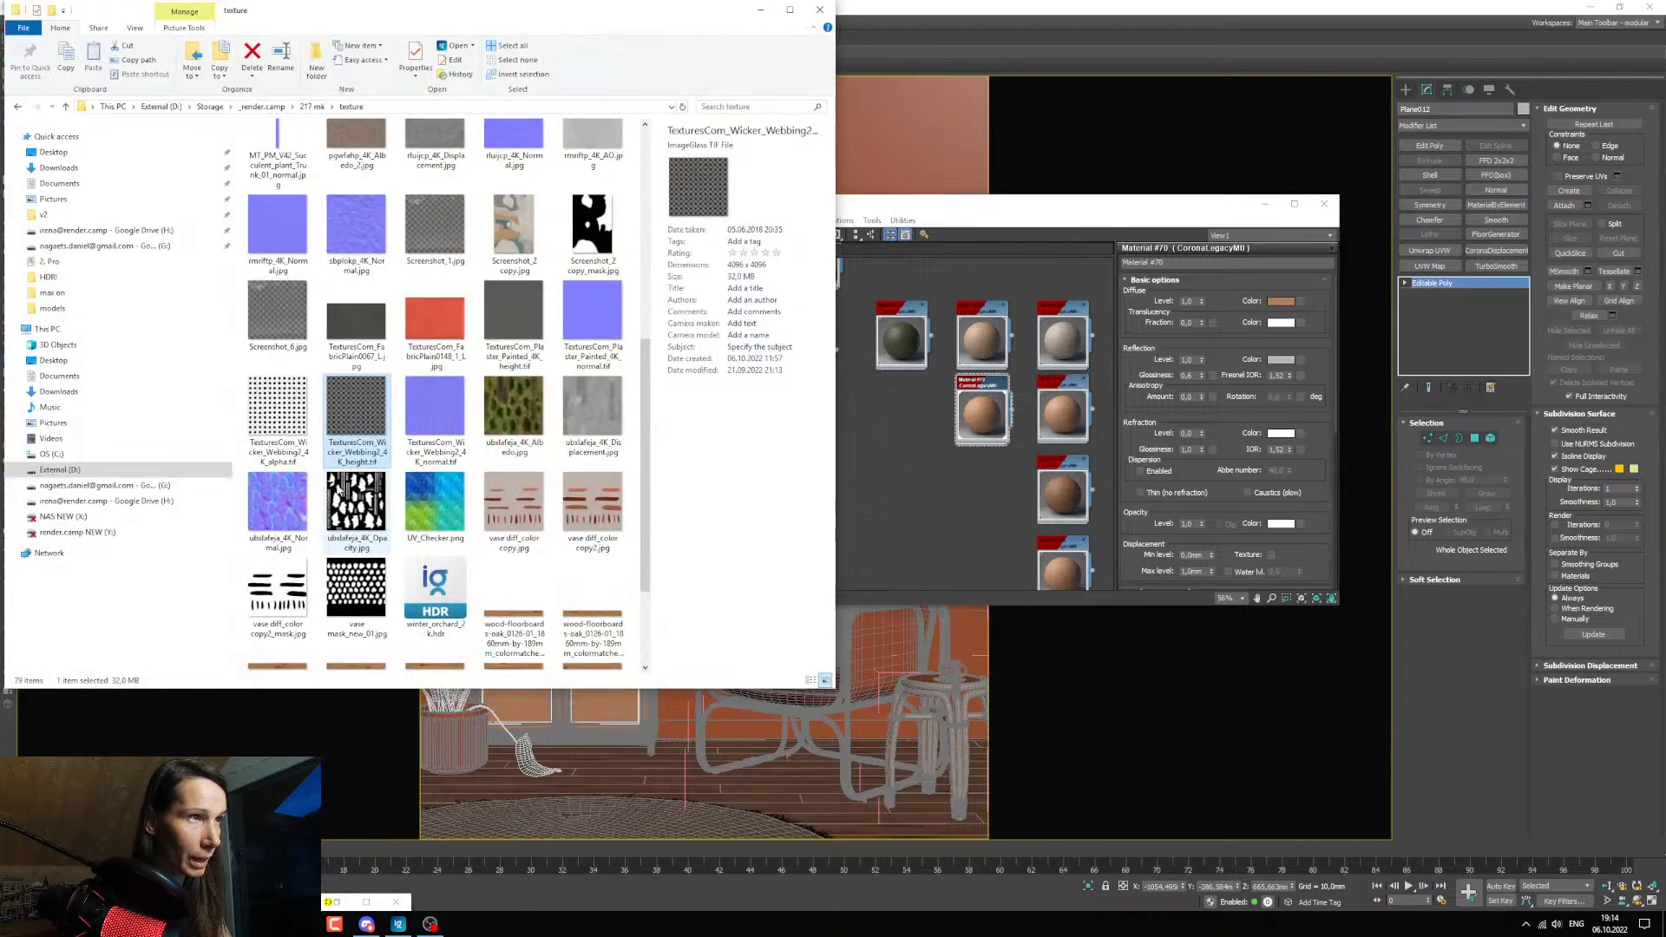
click(291, 425)
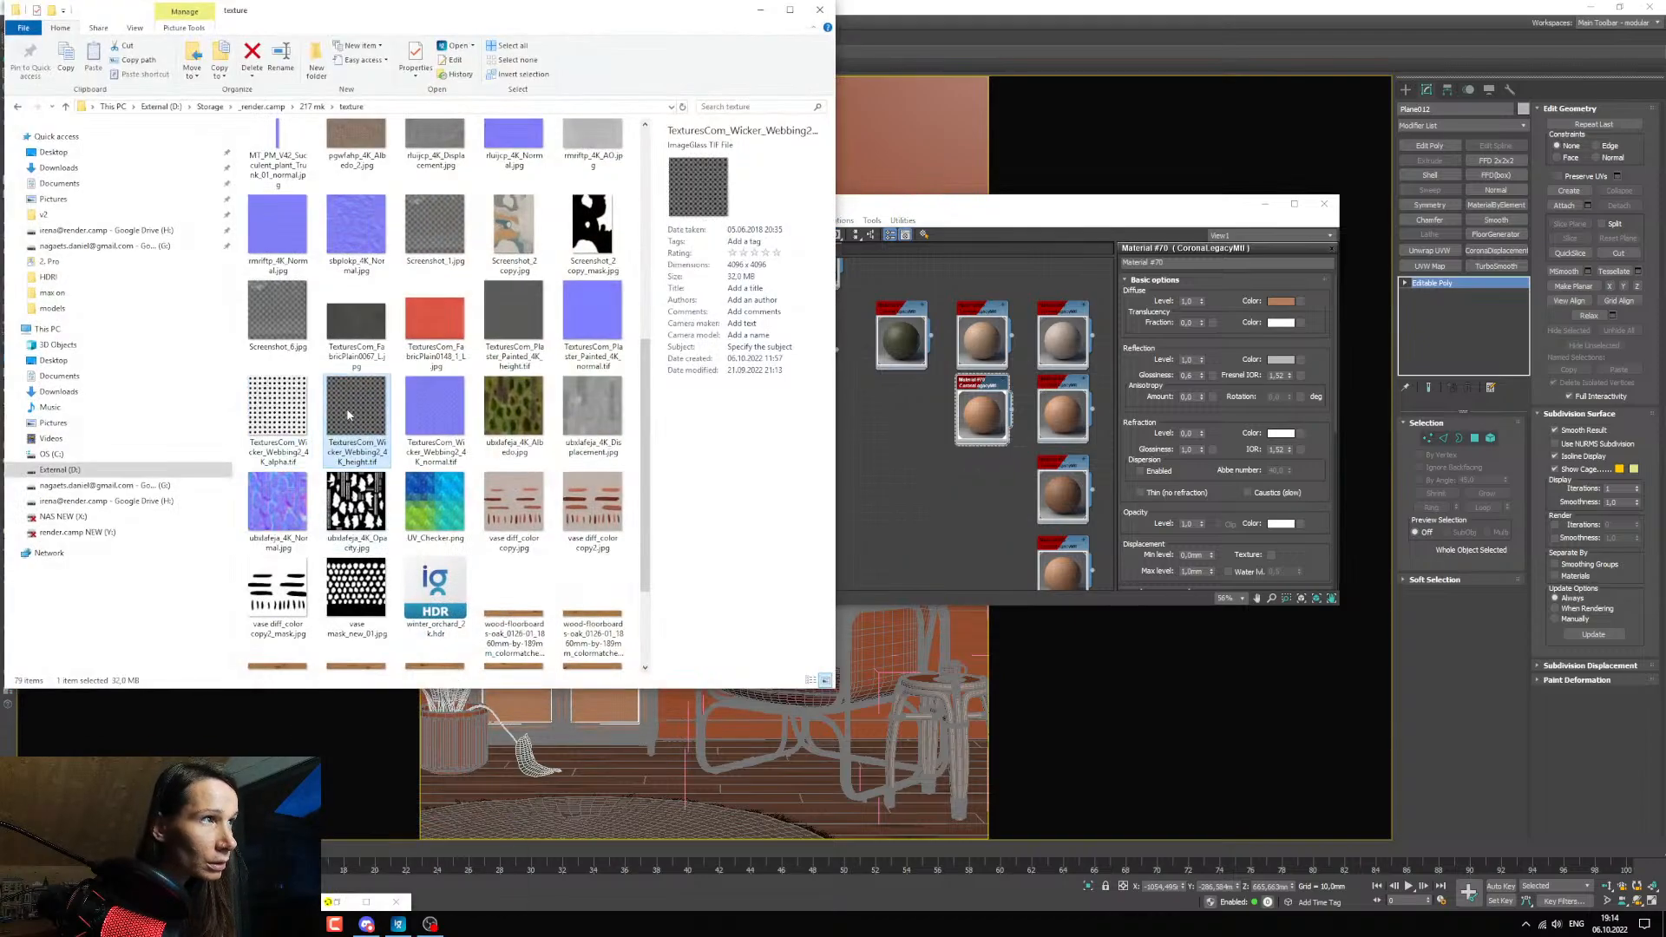
double_click(289, 411)
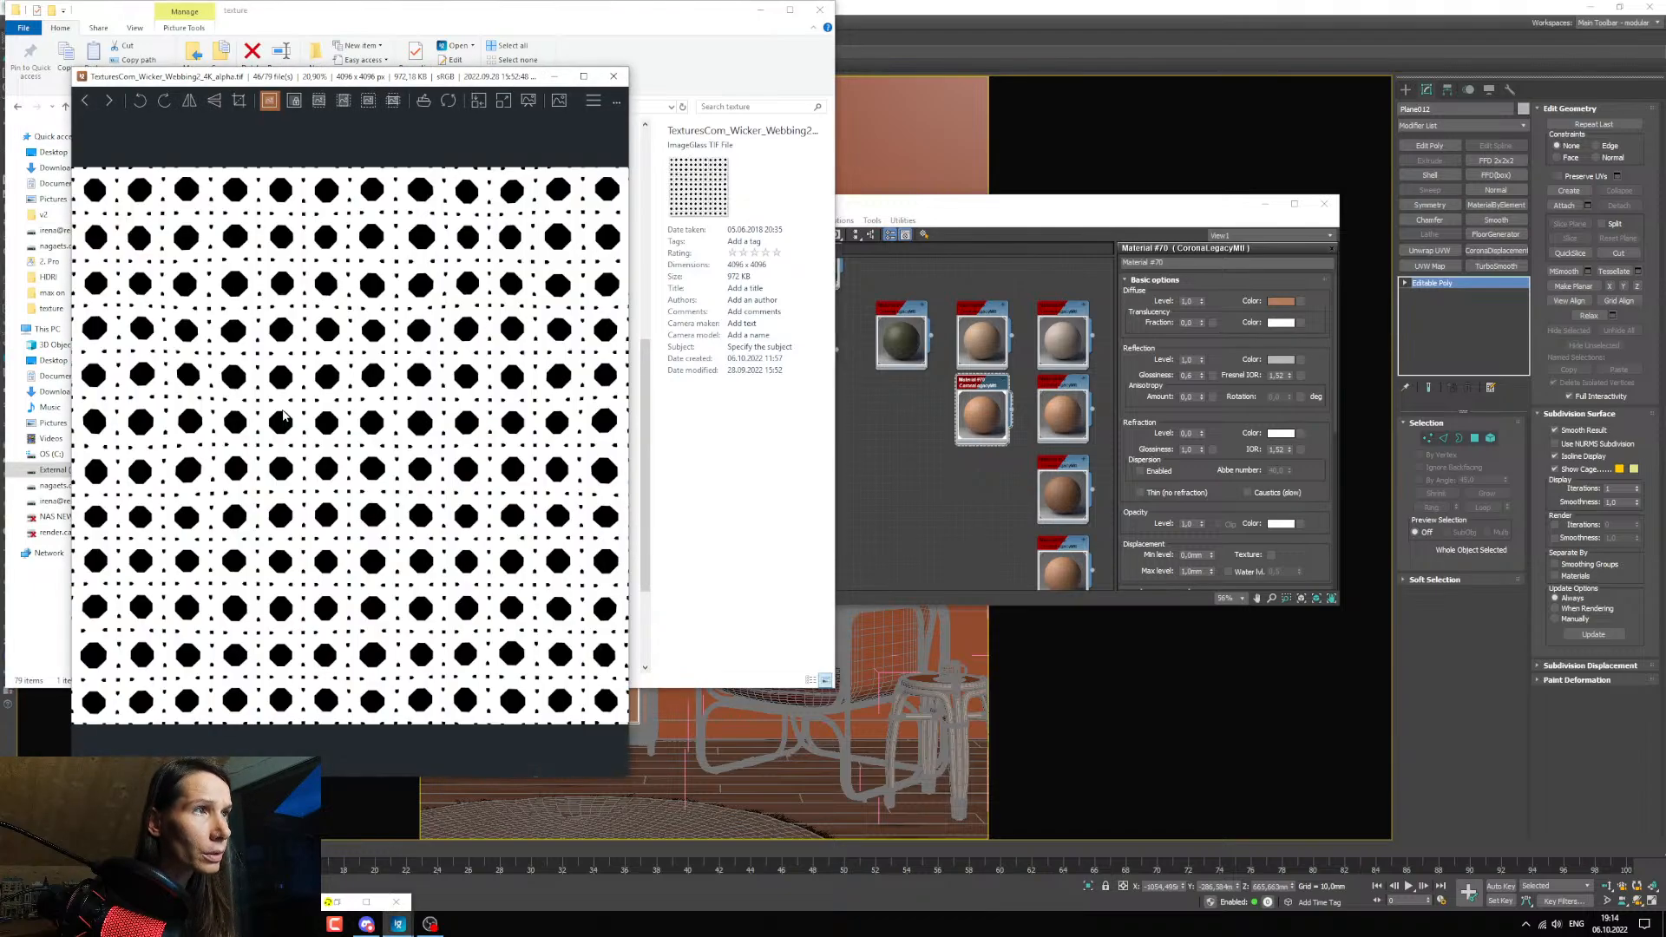
click(614, 76)
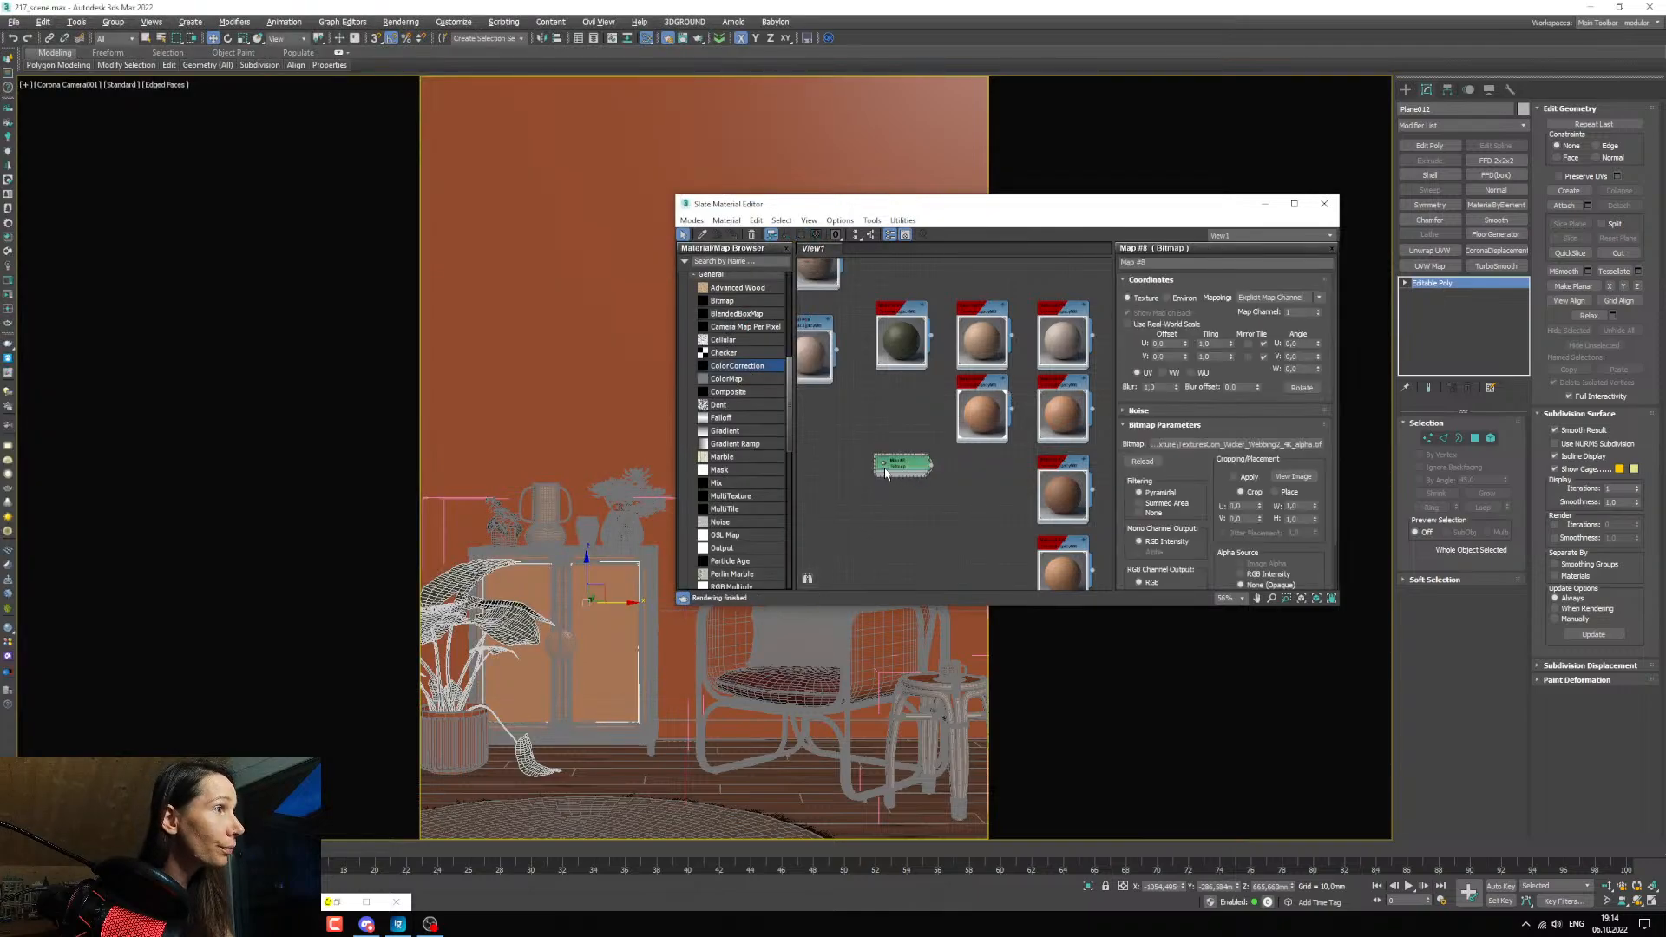
Connect the wicker alpha bitmap to the duplicated material's opacity and display the map on the door panels in the viewport.
scroll(891, 458, up, 4)
drag(910, 420, 997, 387)
mouse_move(986, 540)
mouse_down()
mouse_move(966, 560)
mouse_move(954, 516)
mouse_move(969, 518)
mouse_up()
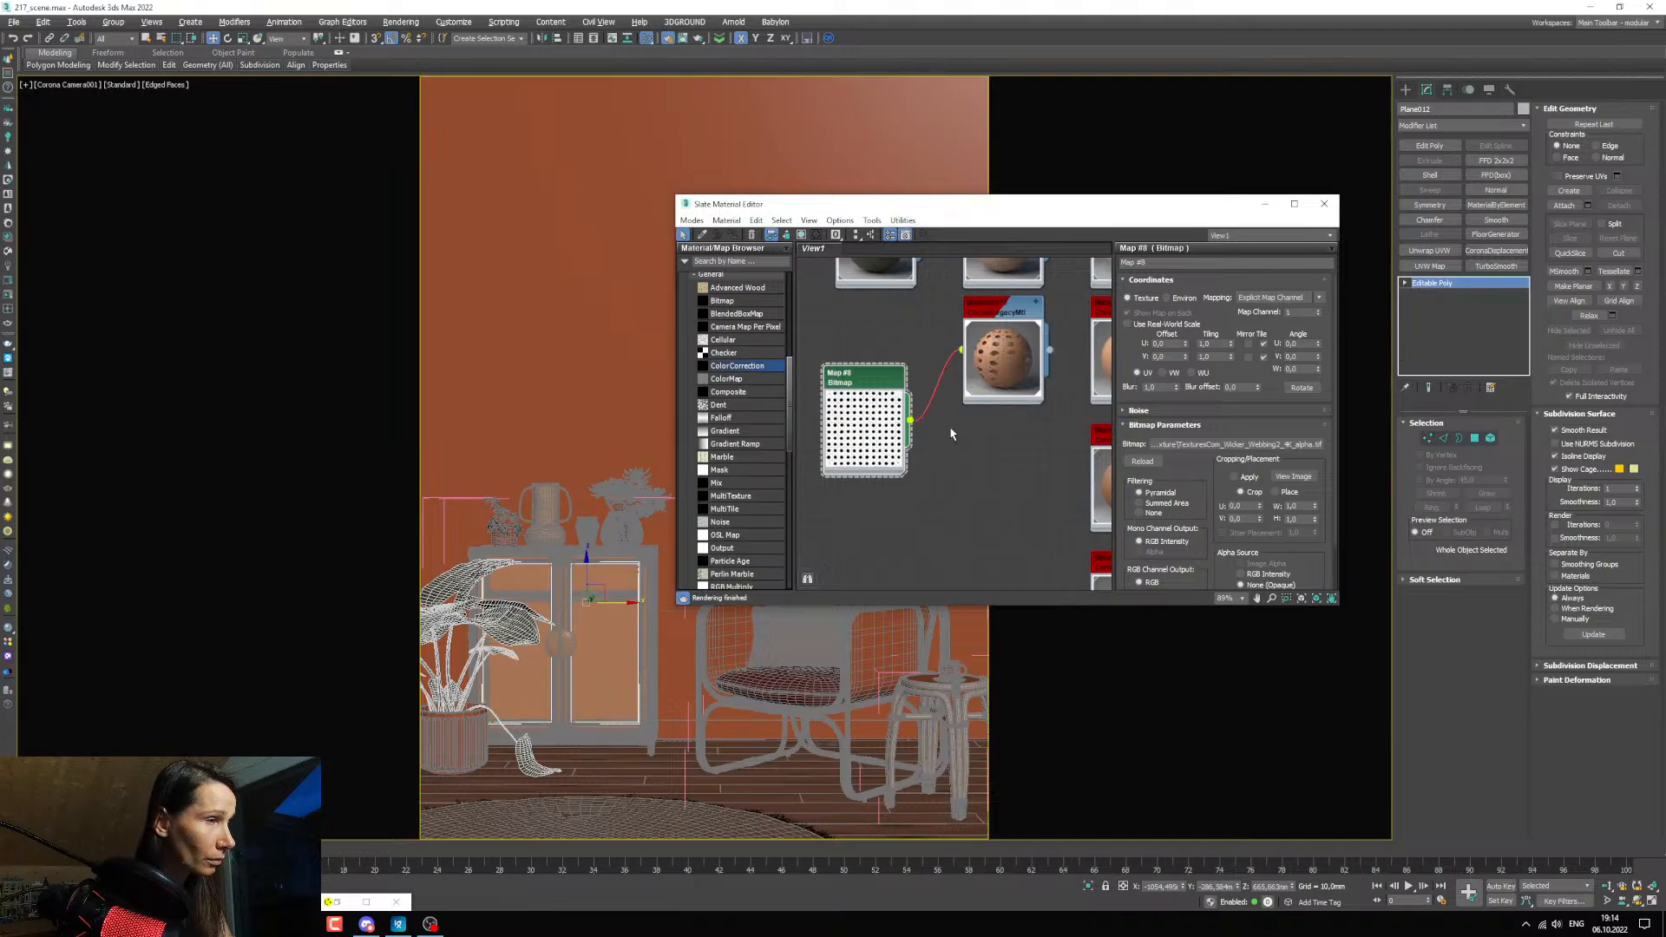
right_click(859, 459)
click(910, 577)
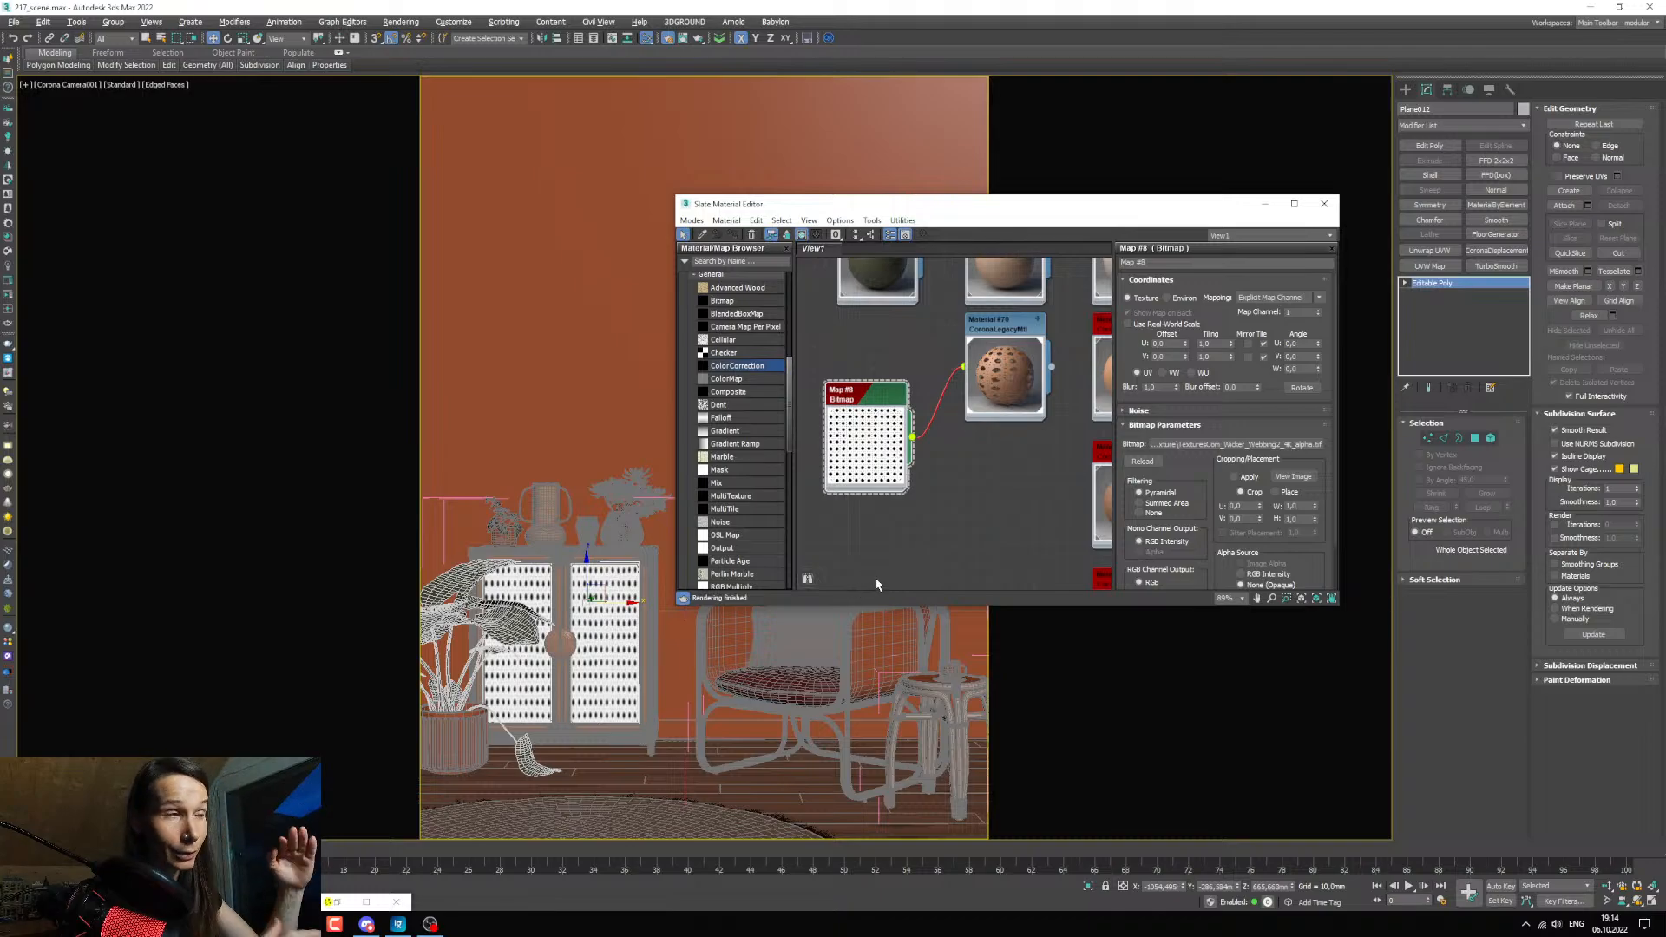
click(1265, 203)
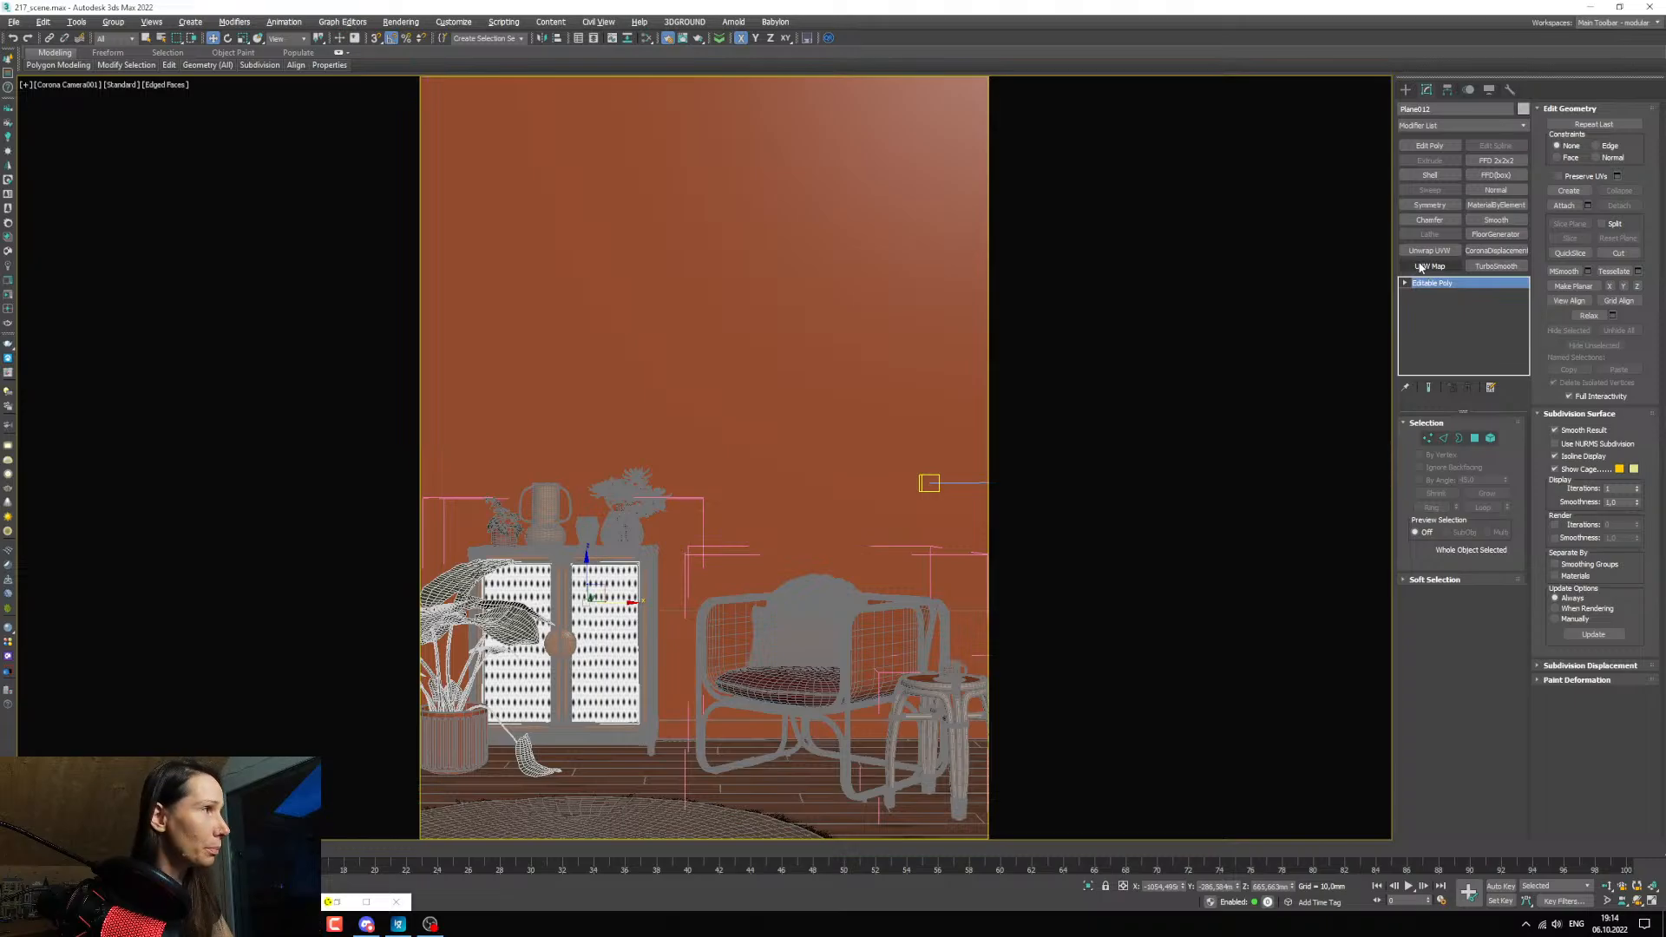
Apply a UVW Map modifier to the cabinet's door panels and set its length and width to 300 mm.
click(1428, 266)
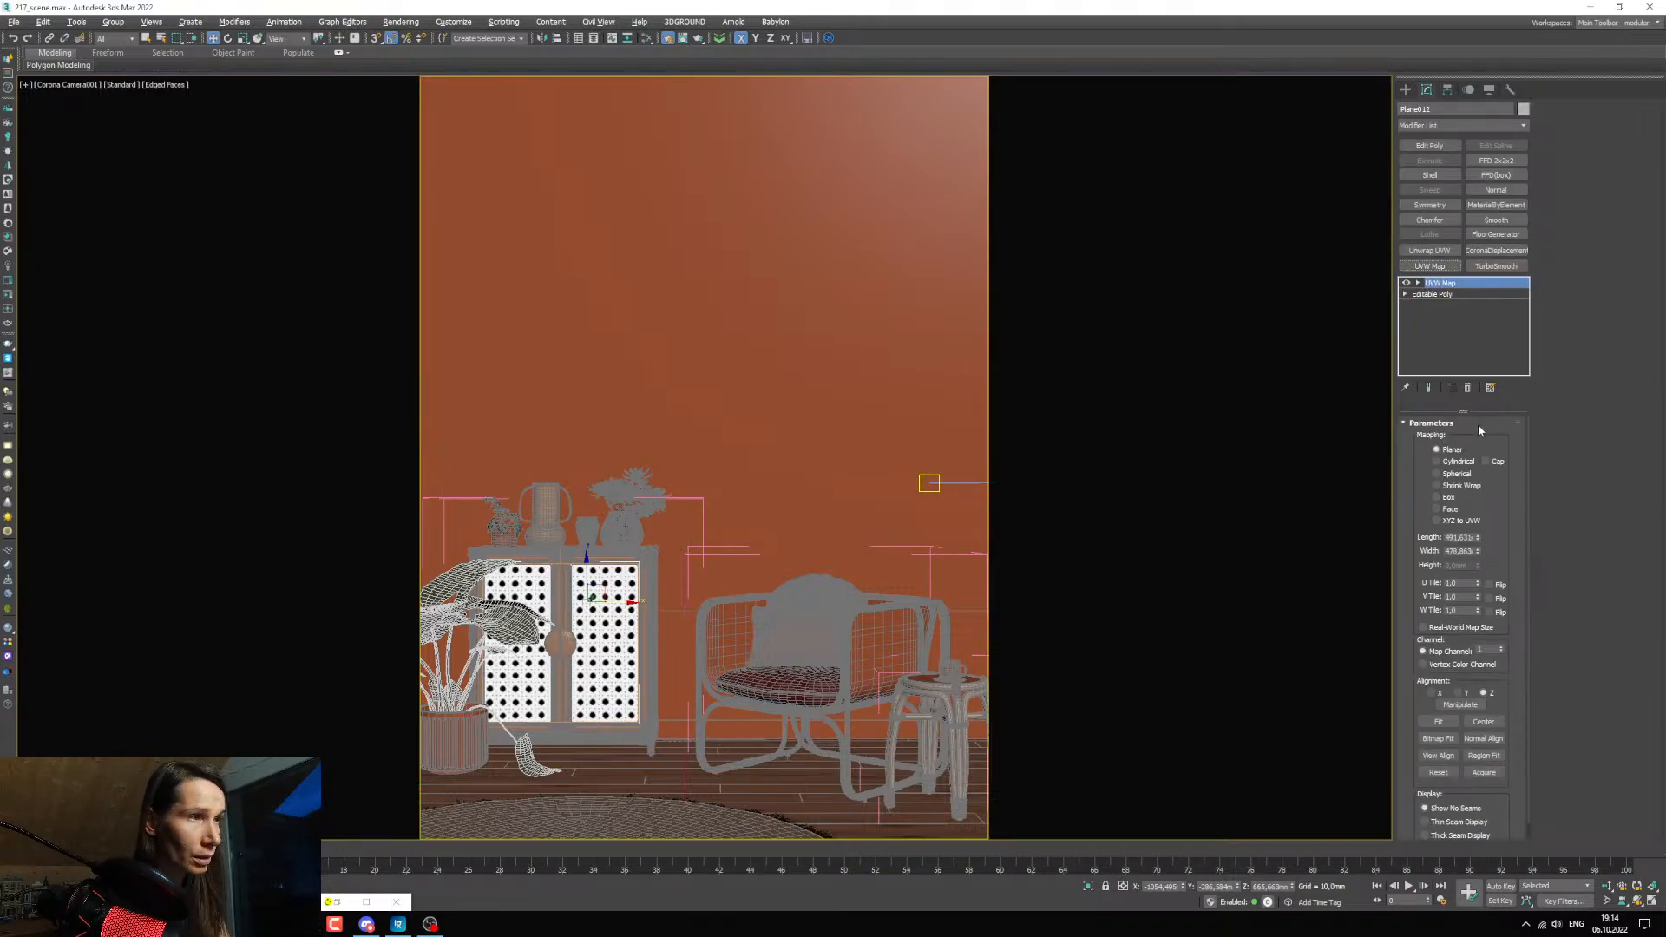
double_click(1461, 538)
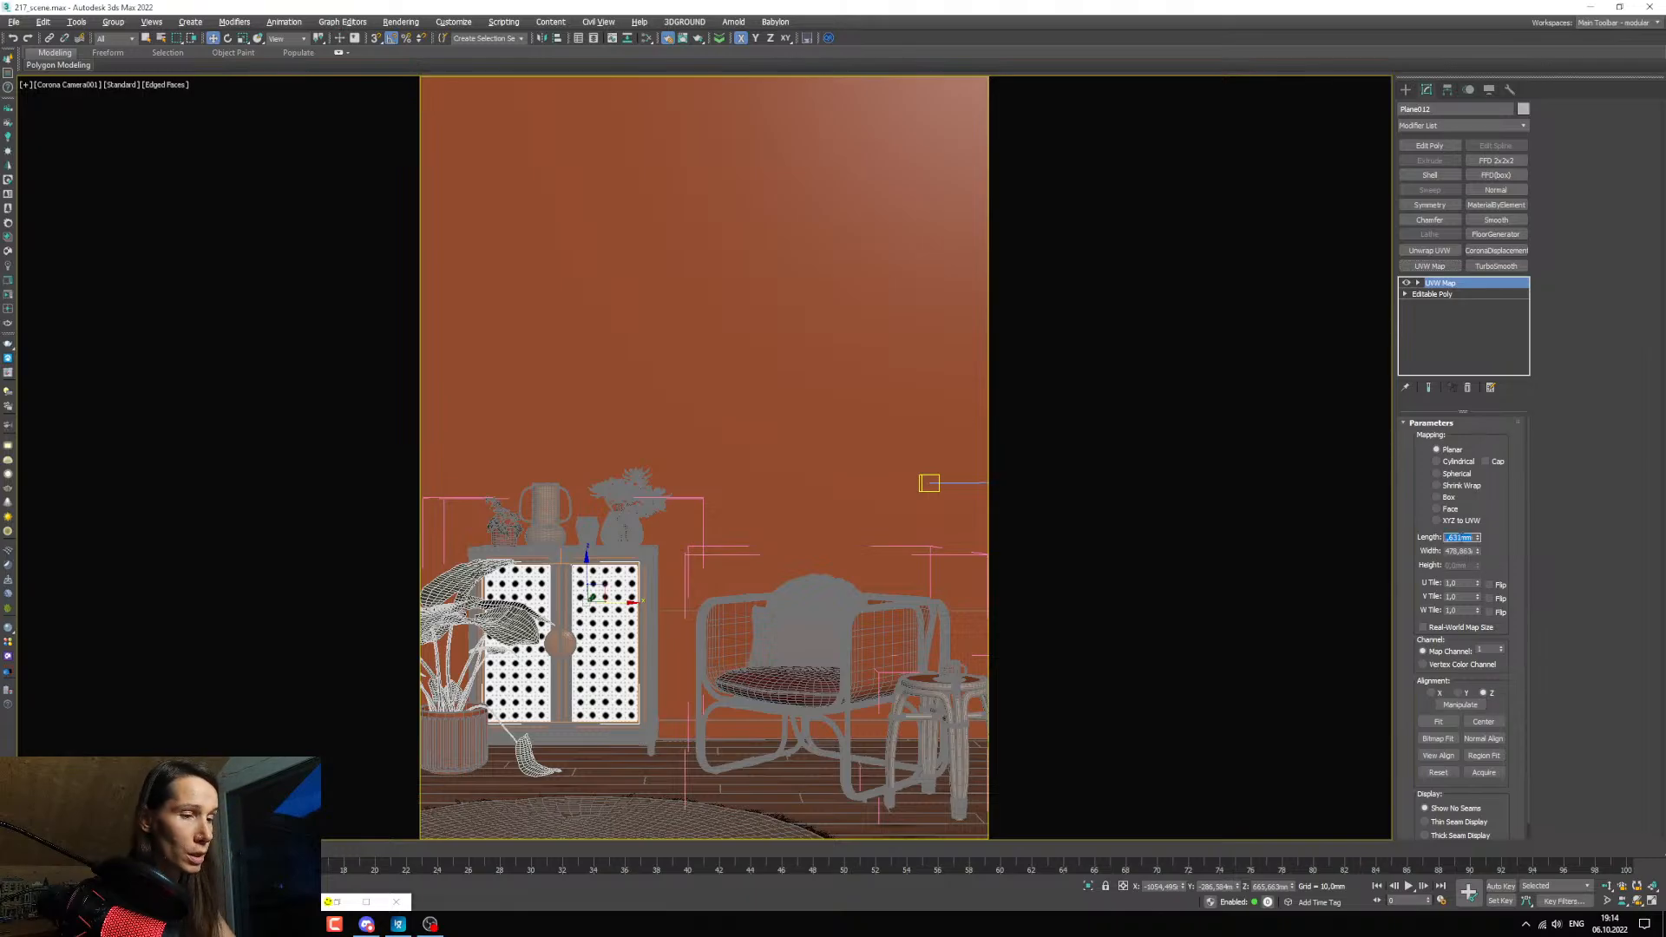
text(300)
key(Tab)
text(300)
key(Return)
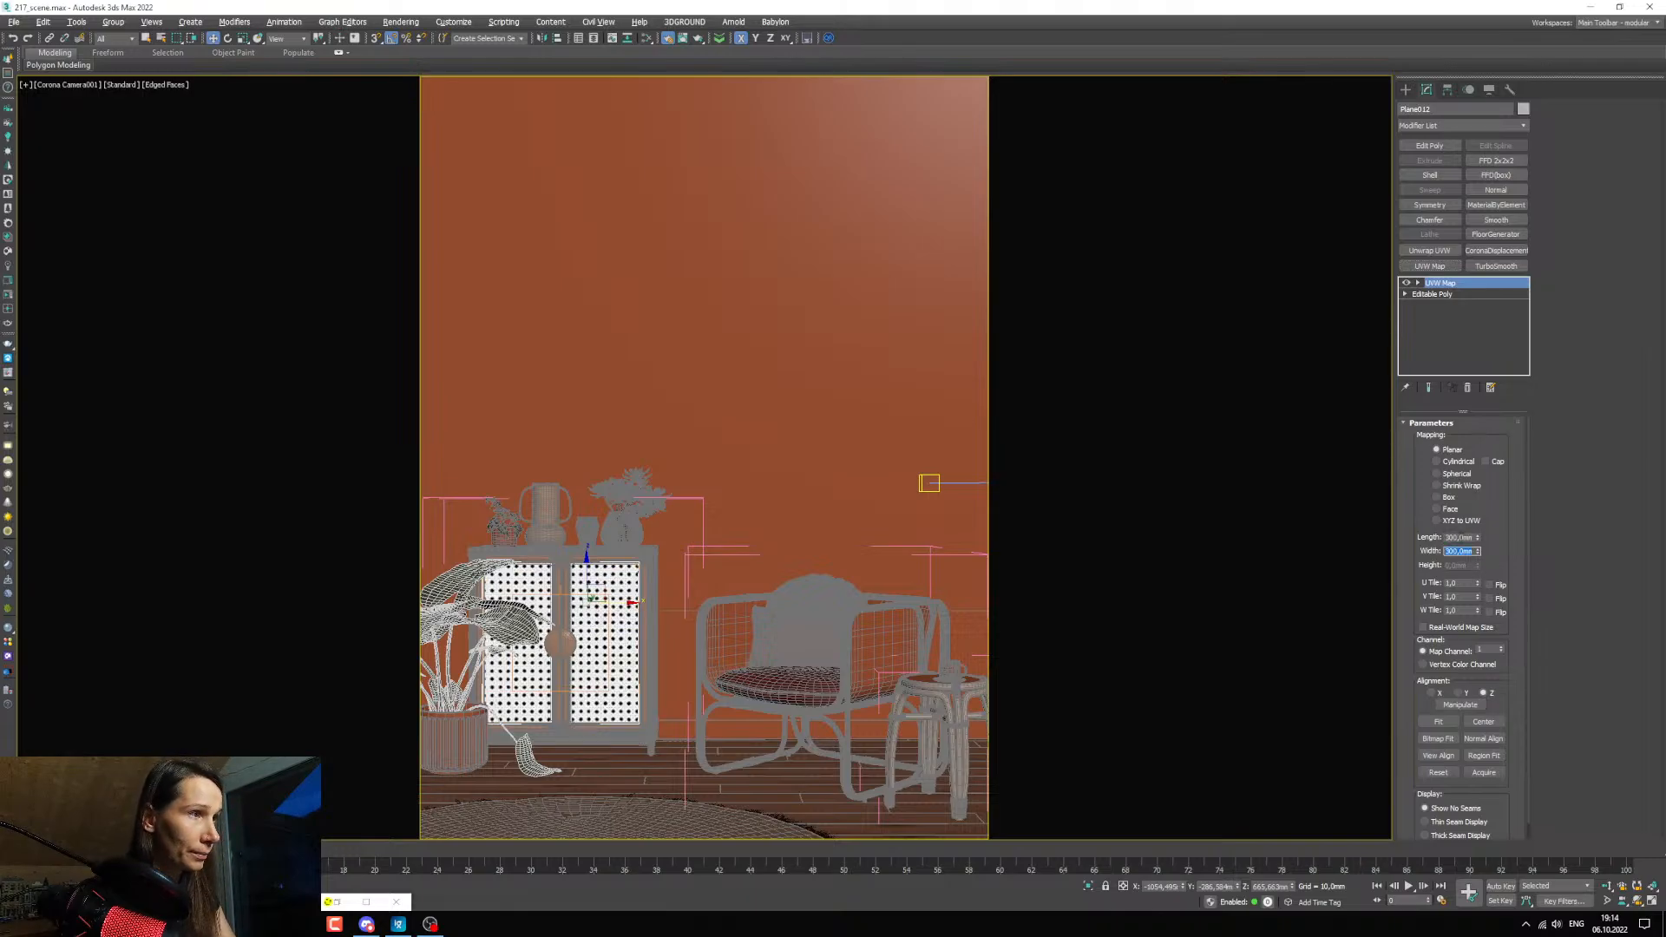
Try a length and width of 200 mm for the door panels' UVW mapping.
double_click(1471, 537)
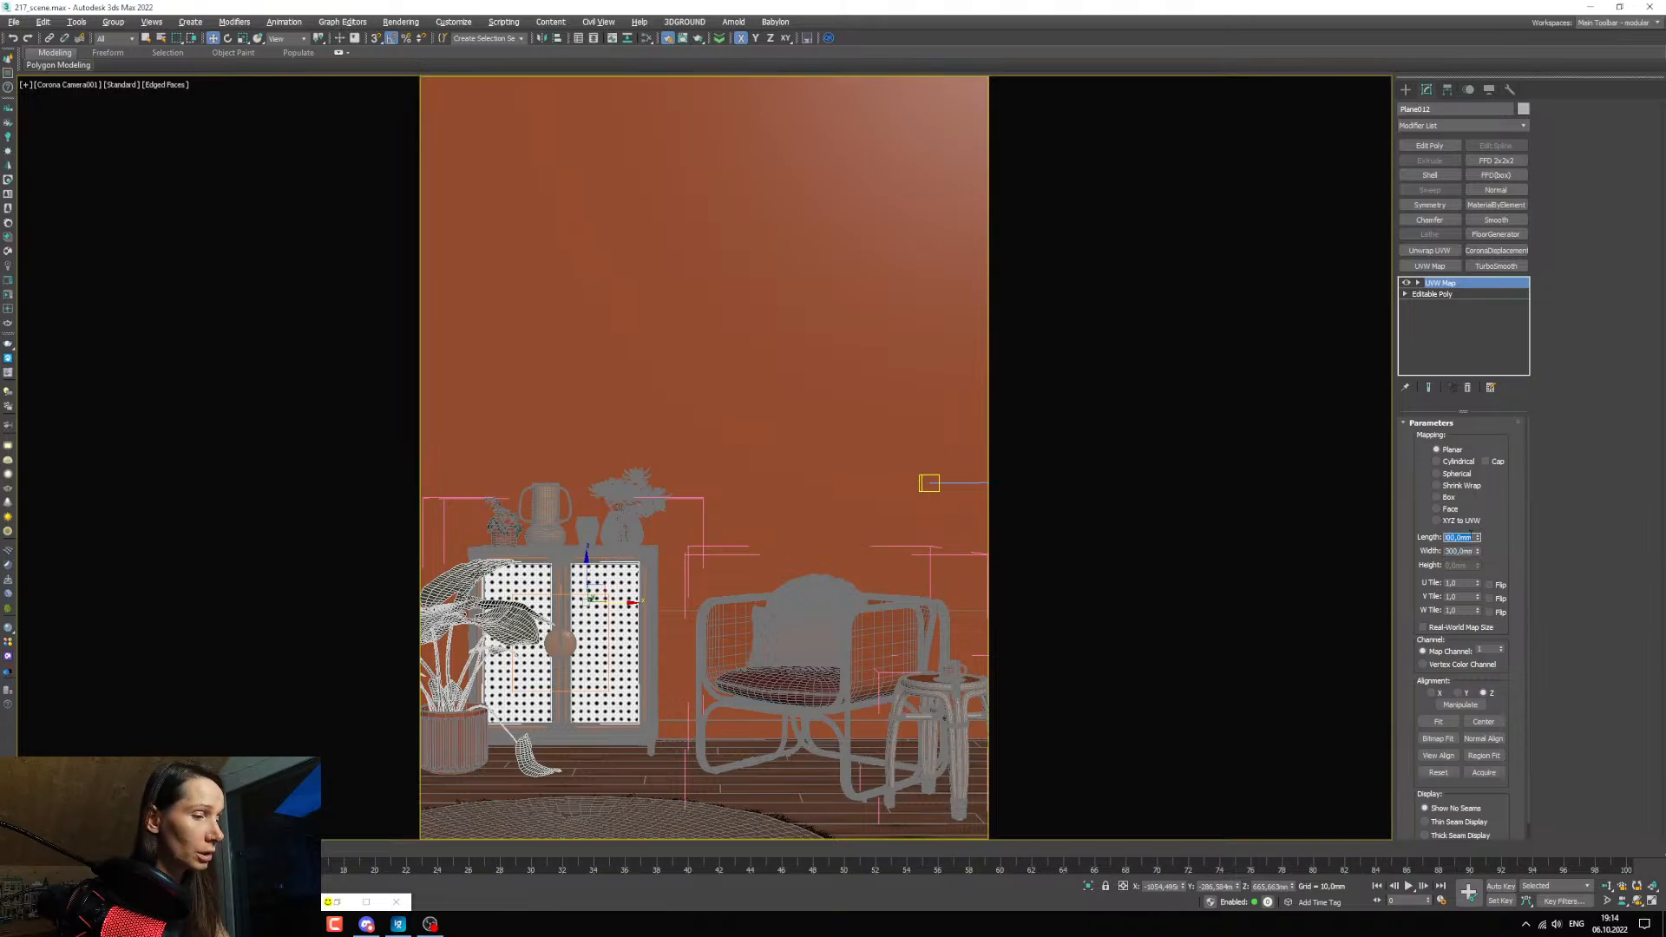
text(200)
key(Tab)
text(300)
key(Return)
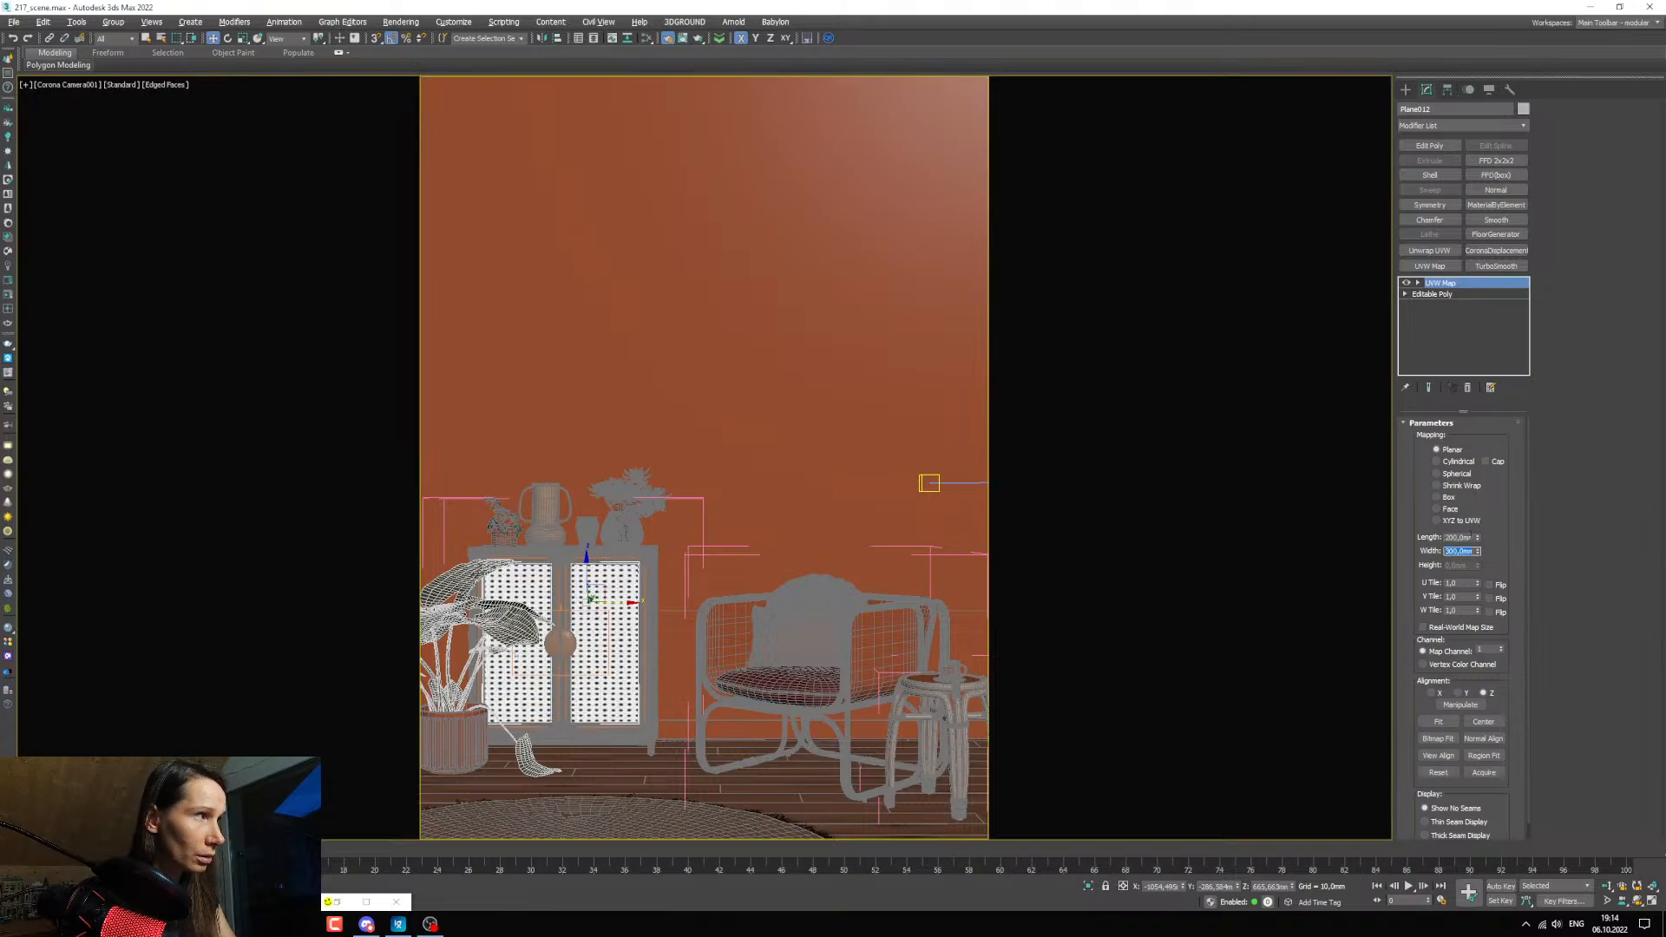
text(200)
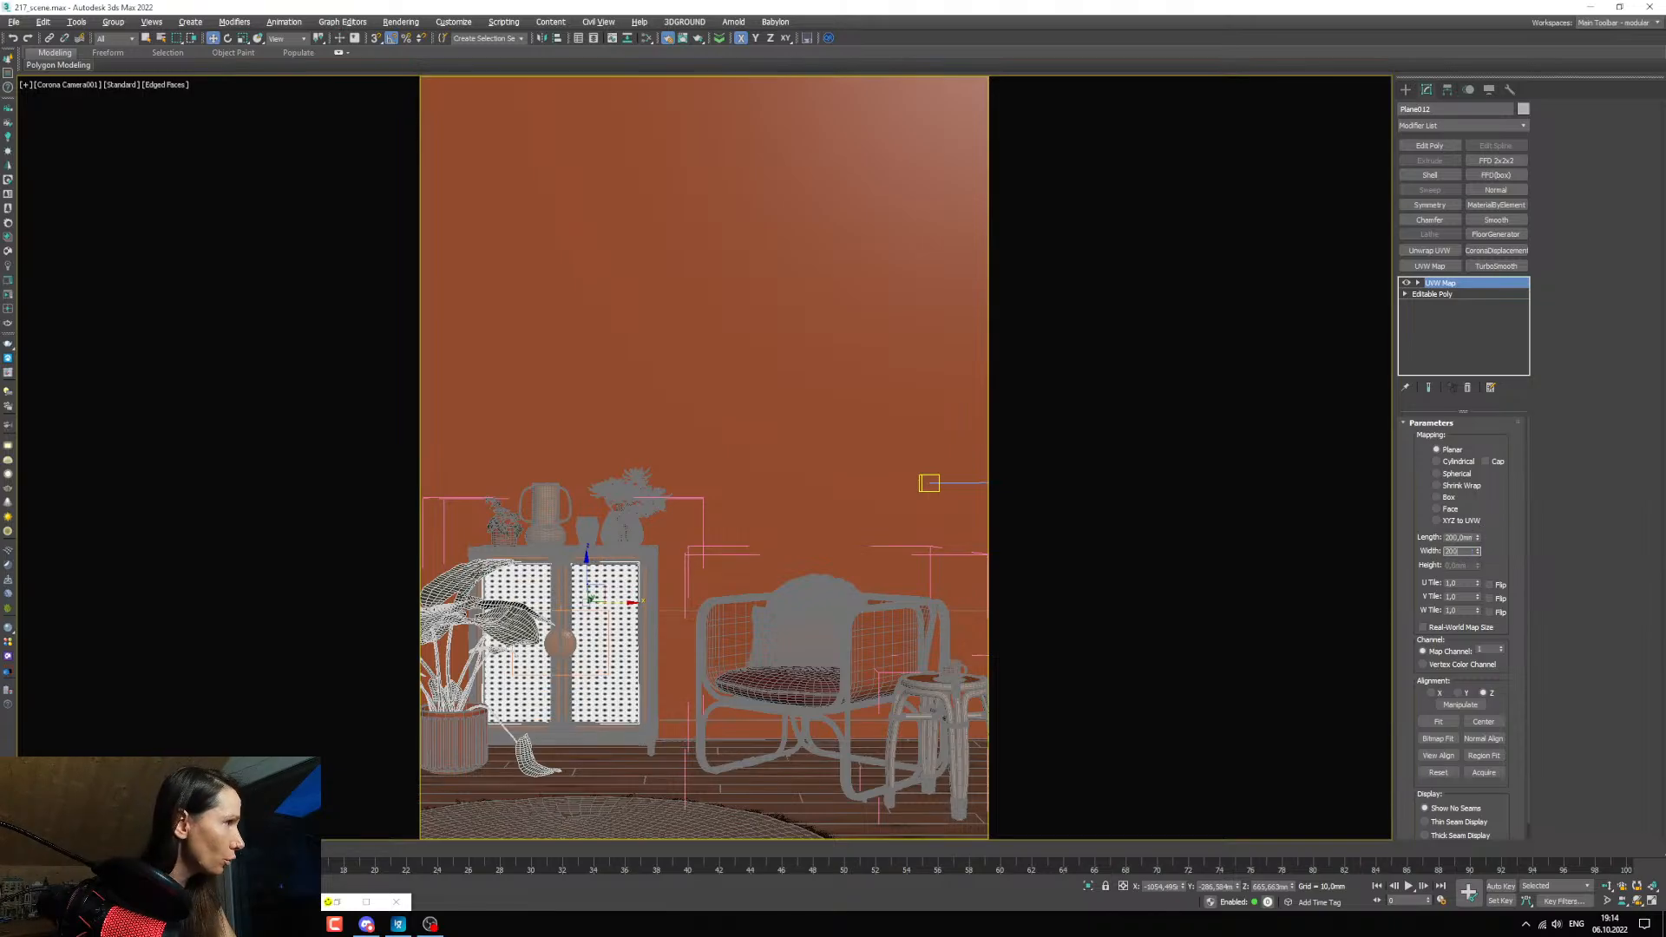
key(Return)
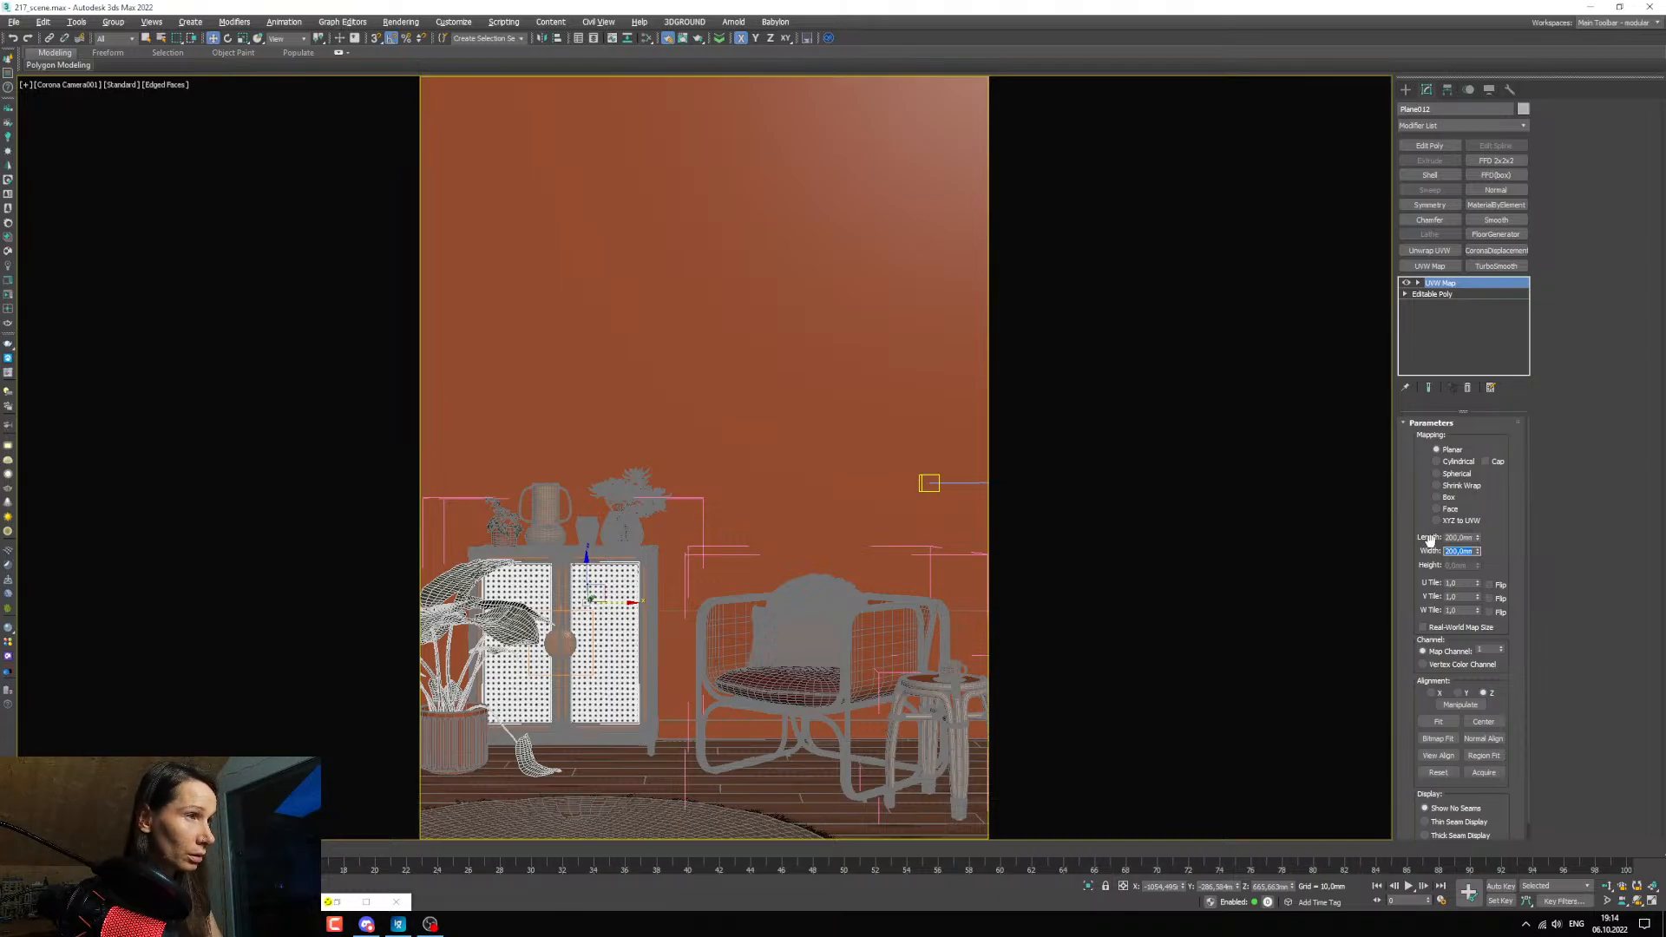
Set the length and width of the door panels' UVW mapping to 100 mm.
double_click(1460, 537)
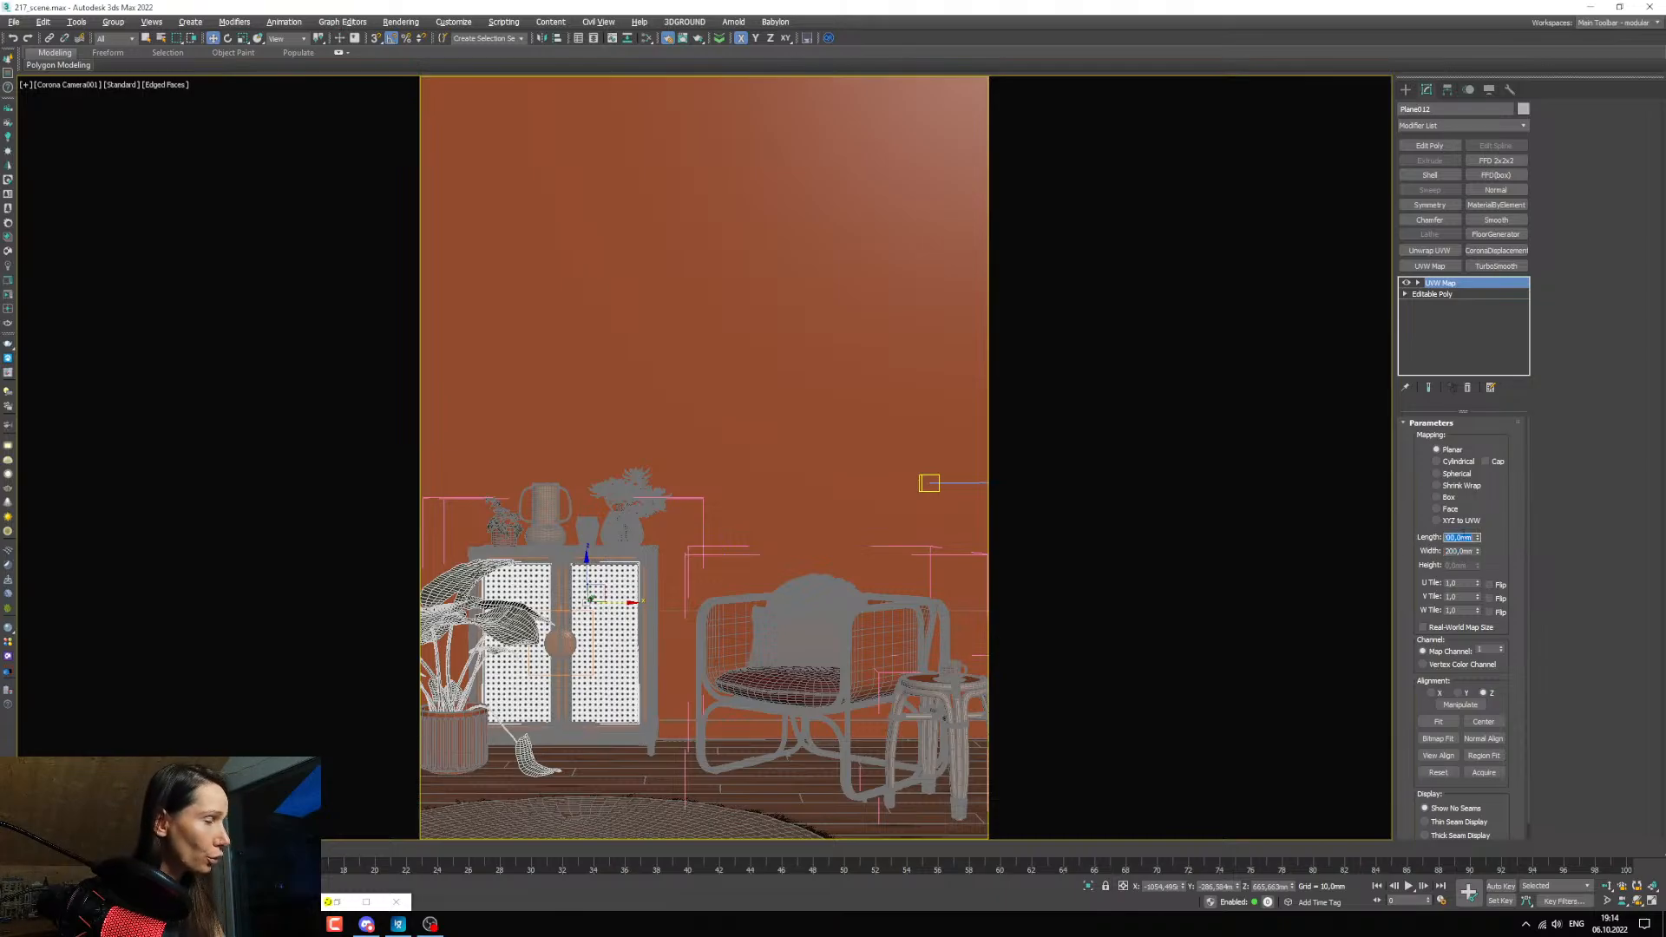
text(100)
key(Tab)
text(100)
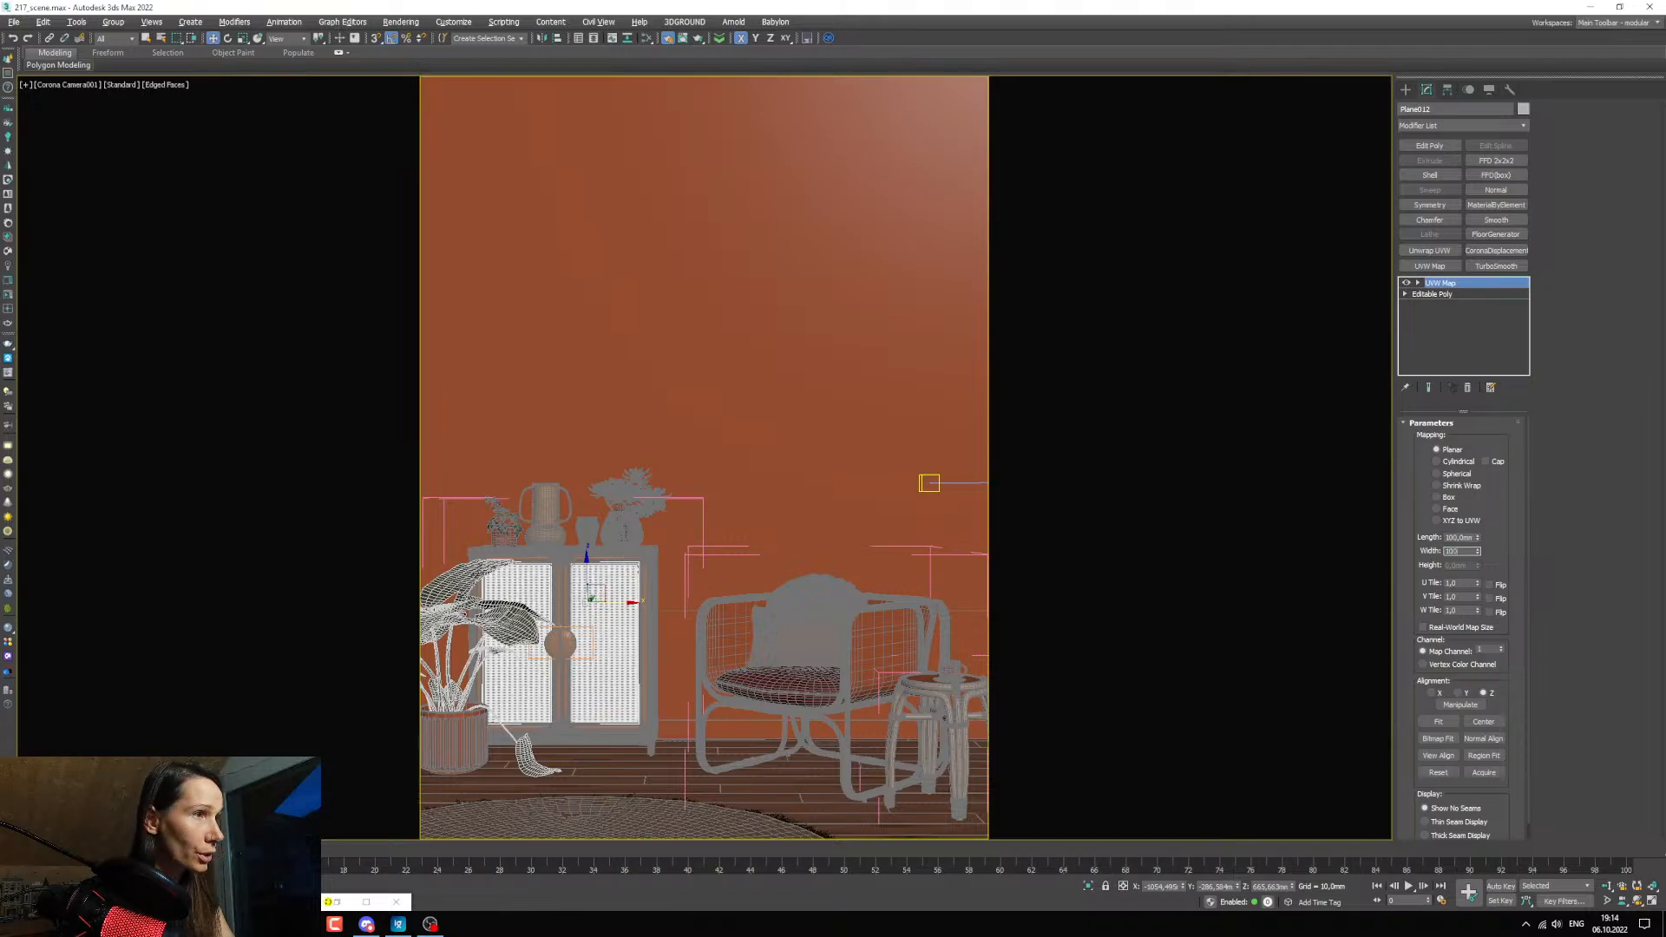
key(Return)
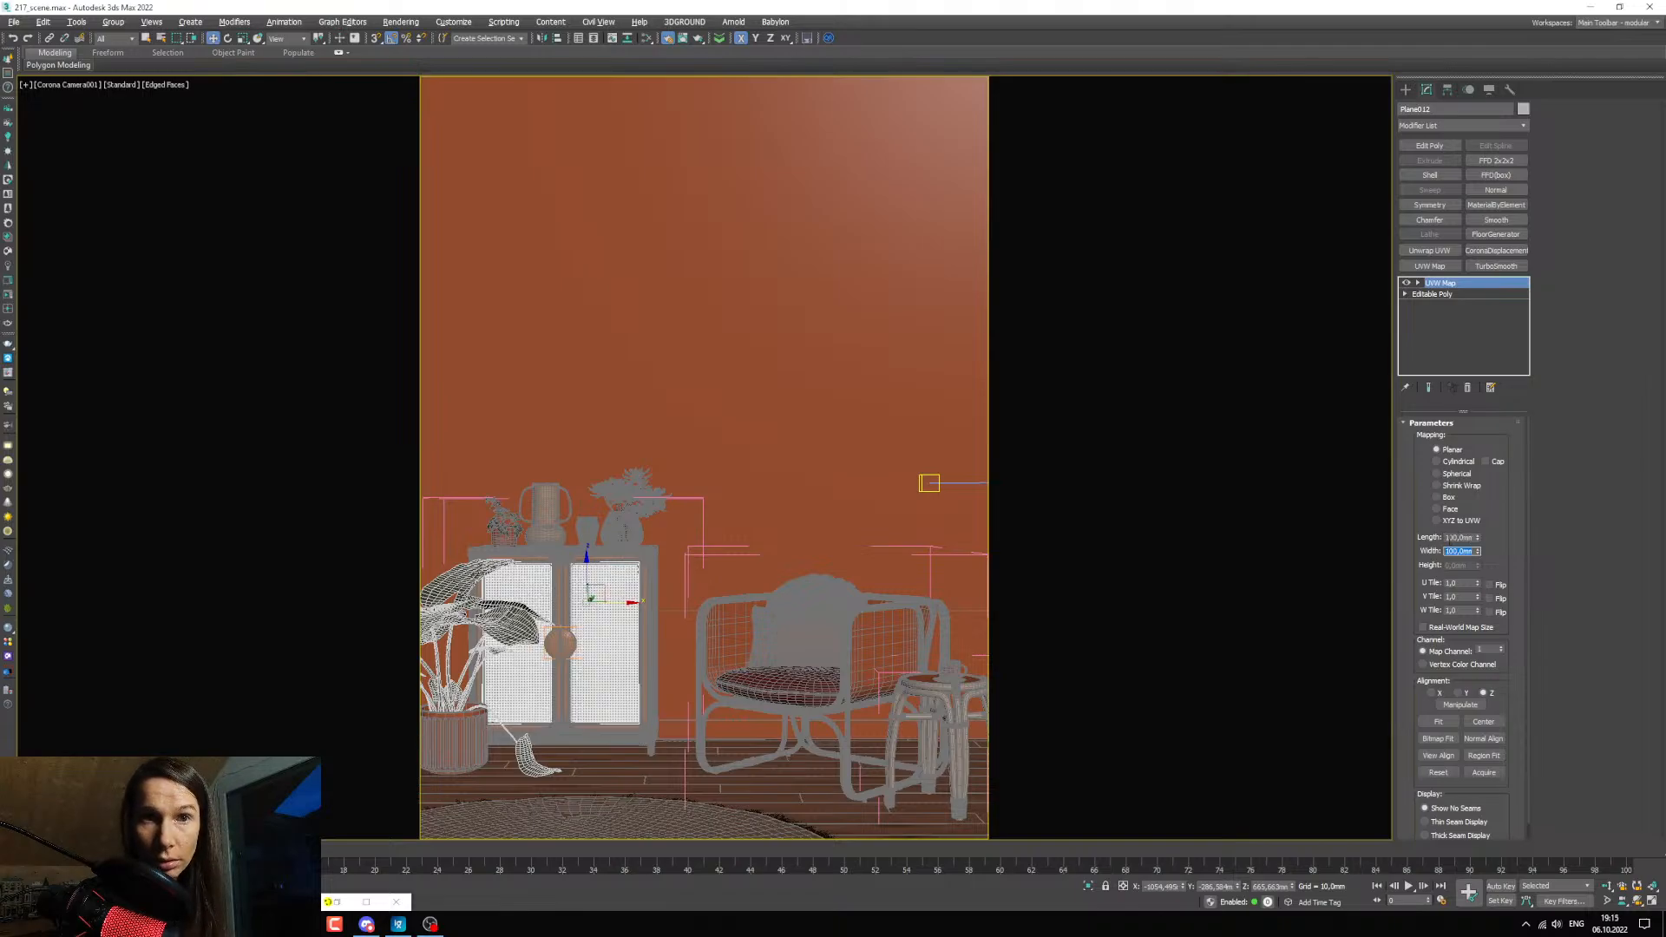
click(1649, 699)
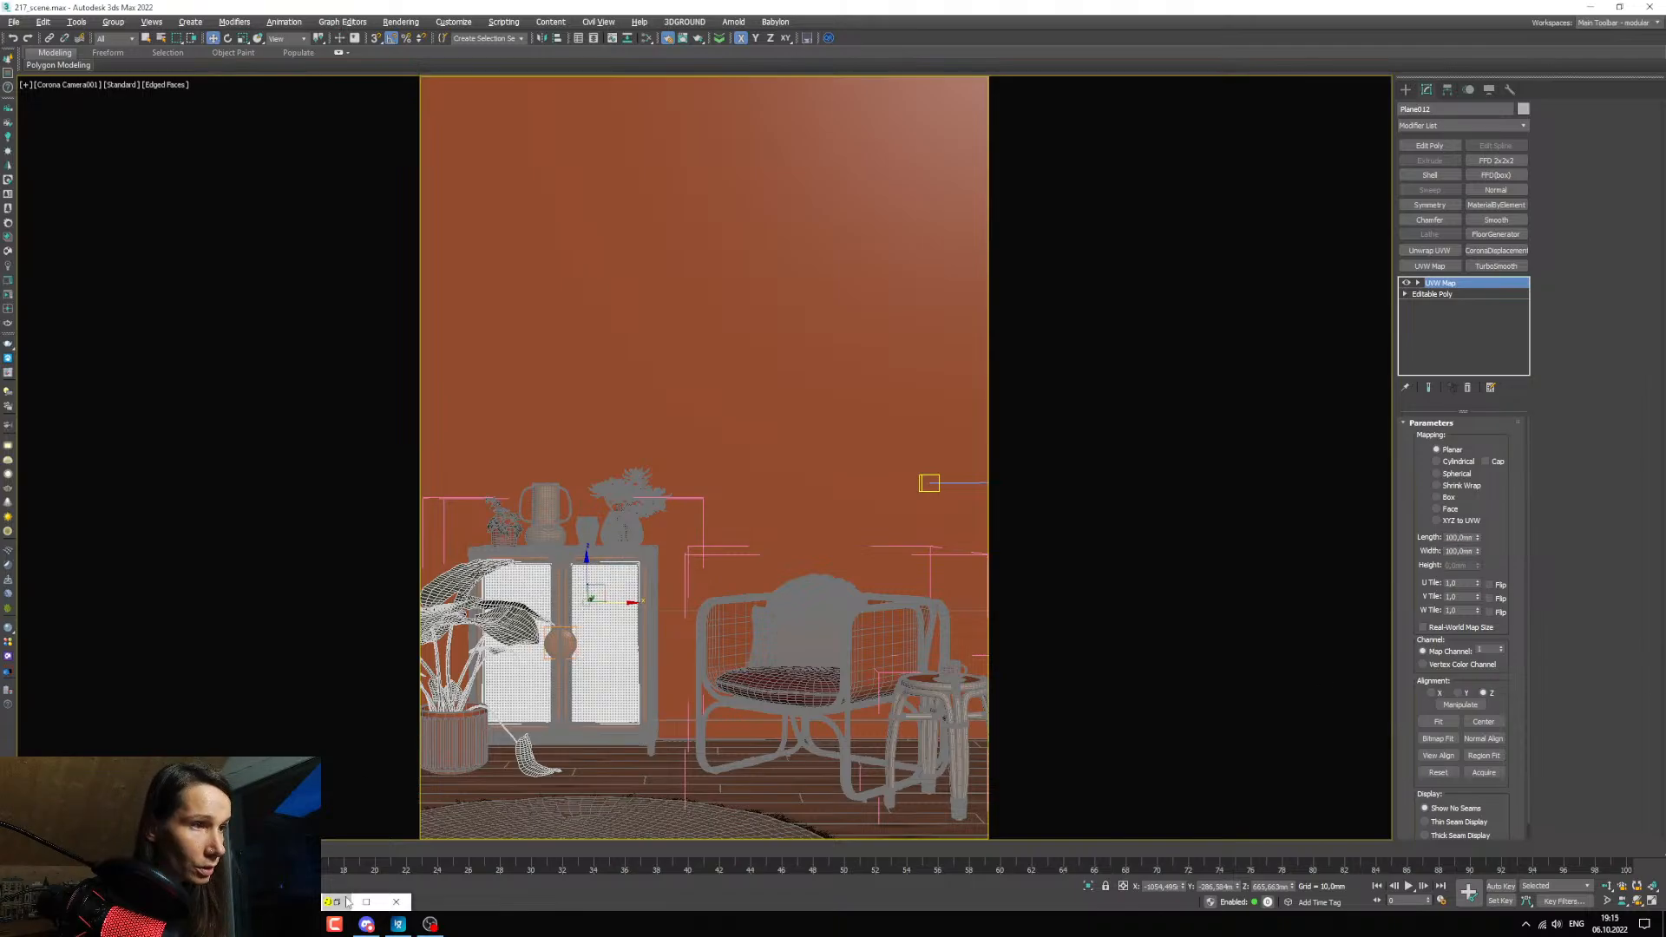
Restore the Corona frame buffer, replace the render region with one tightly around the cabinet, and open the material editor.
click(336, 902)
scroll(201, 640, up, 1)
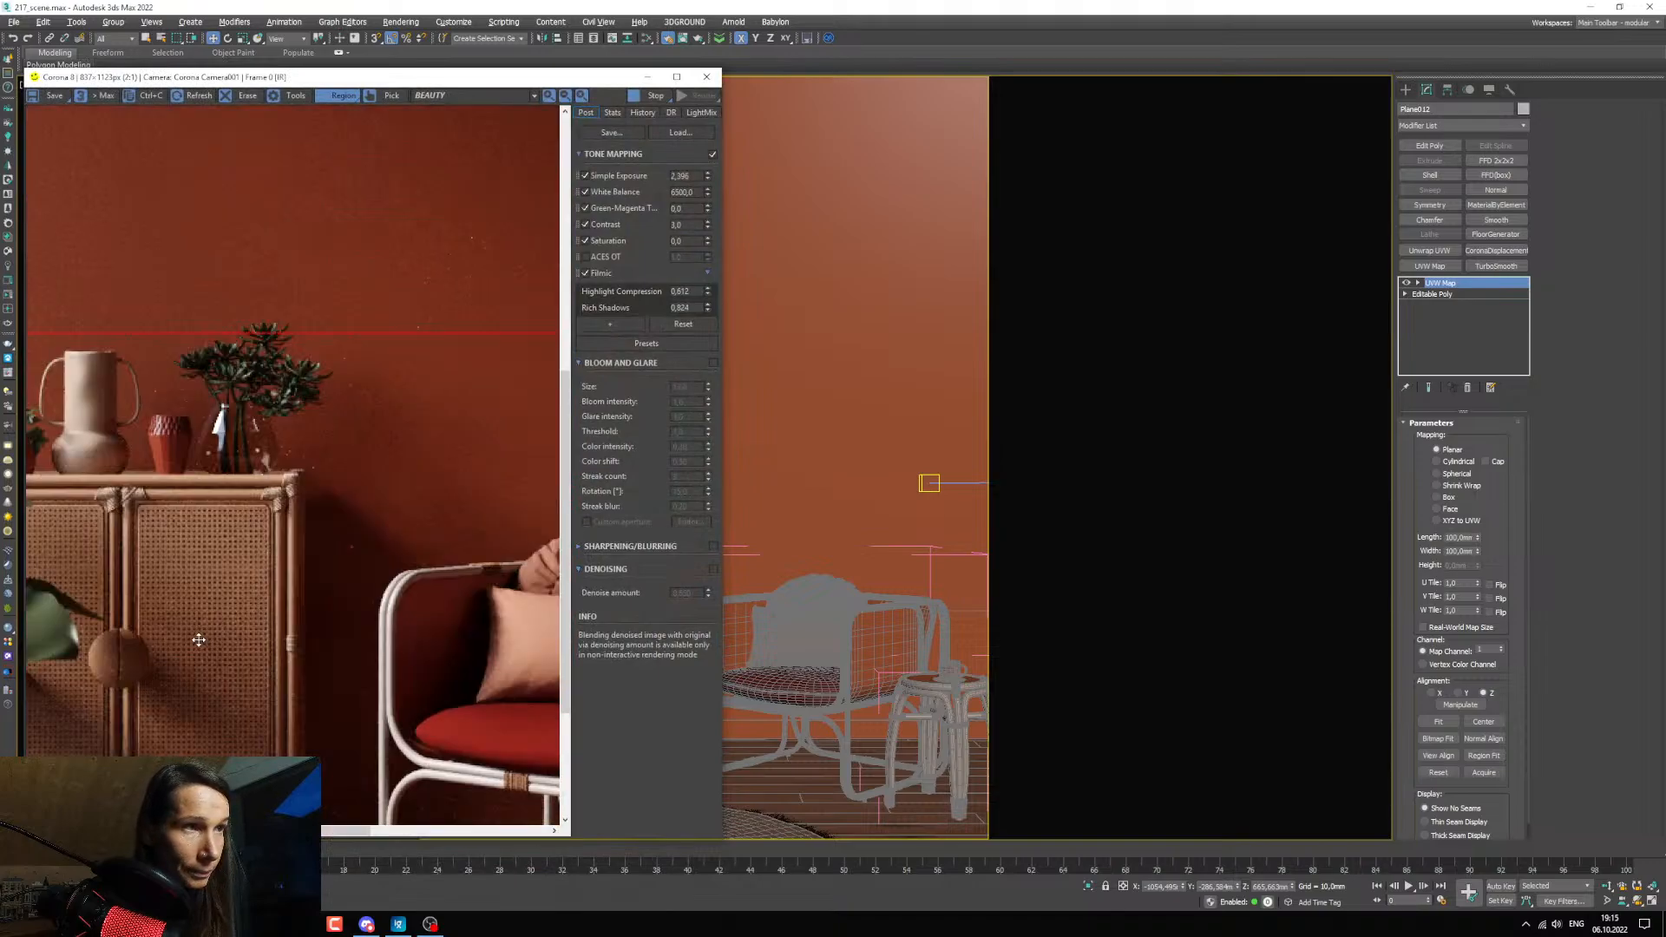
scroll(204, 641, down, 1)
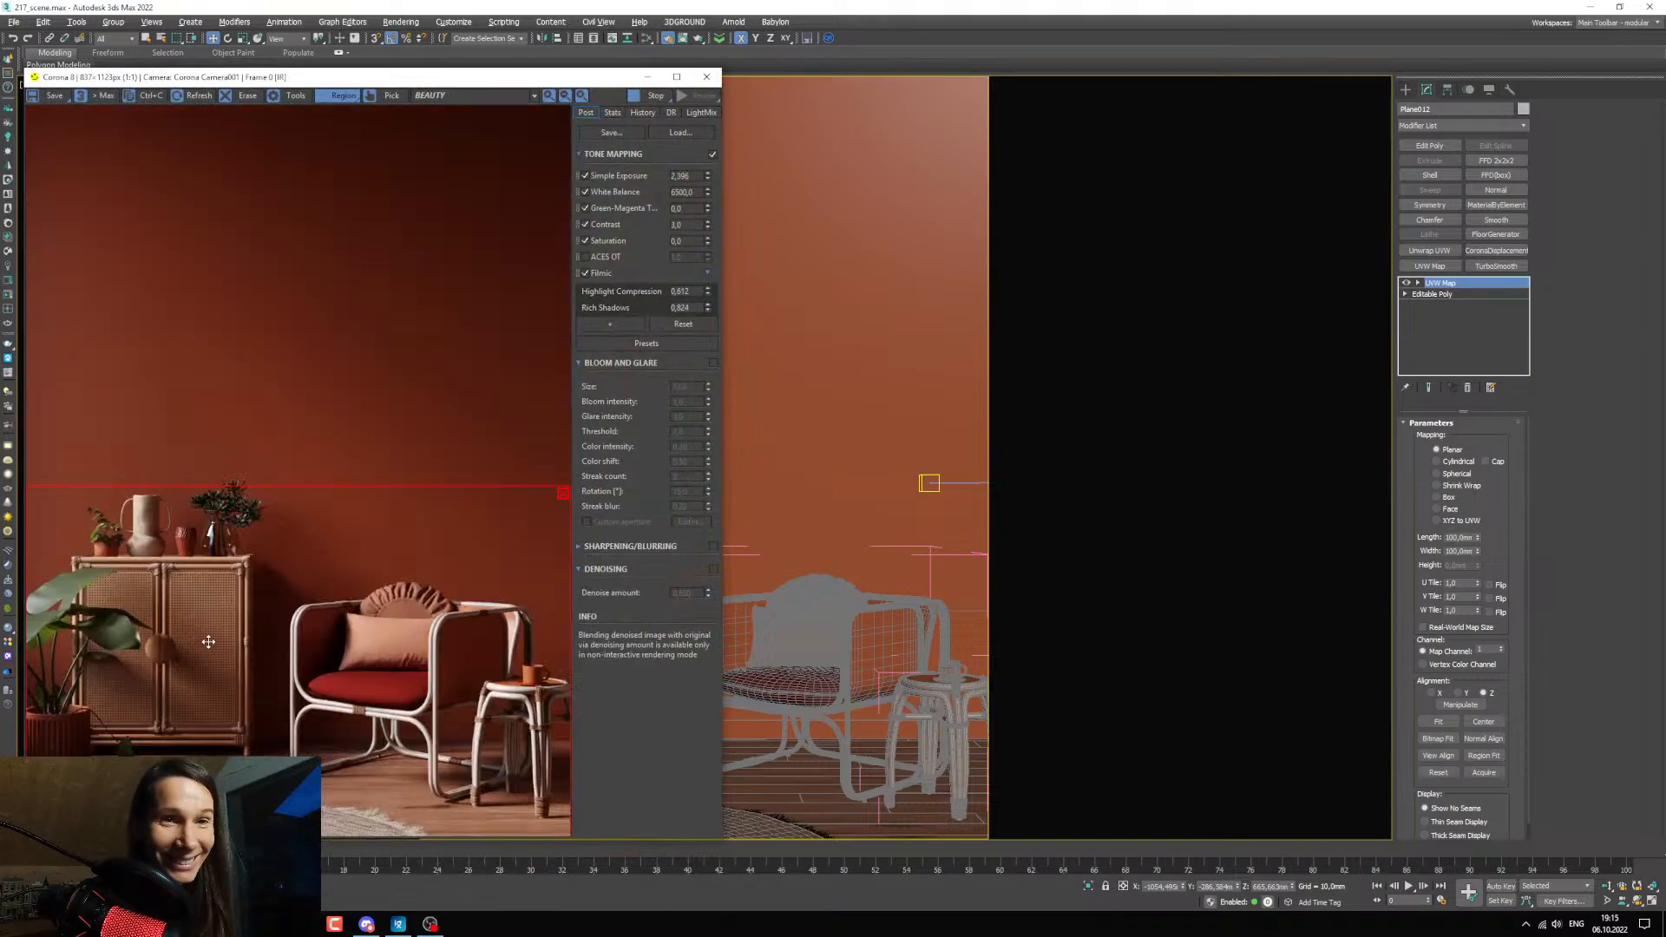
click(562, 493)
drag(66, 546, 267, 752)
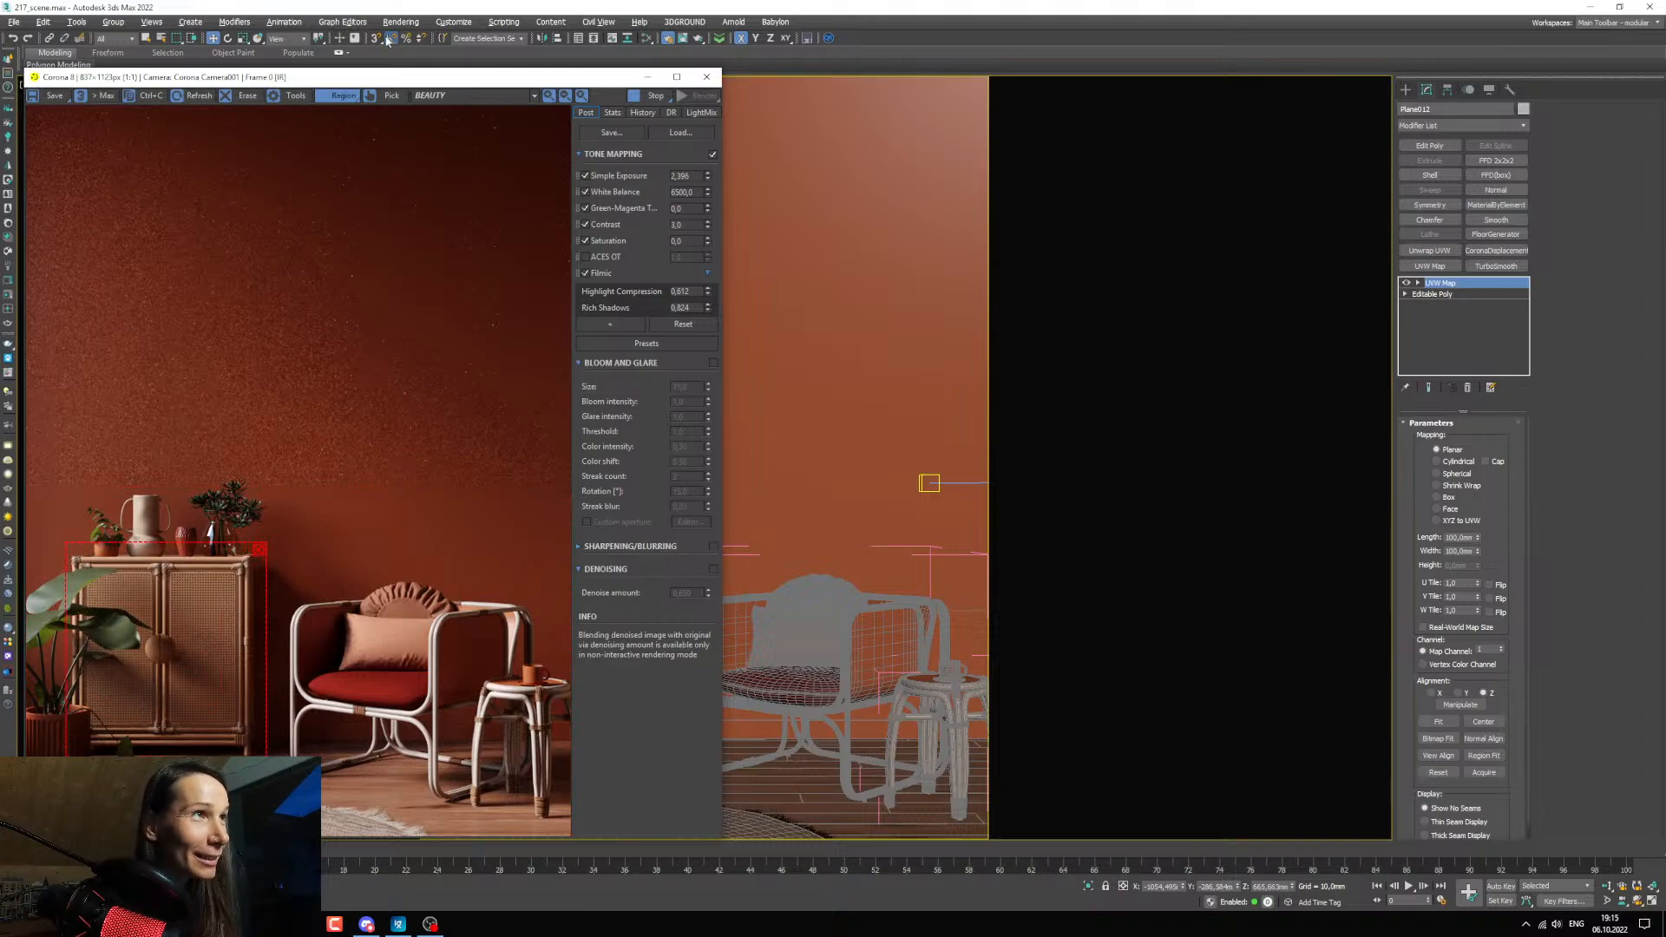
key(m)
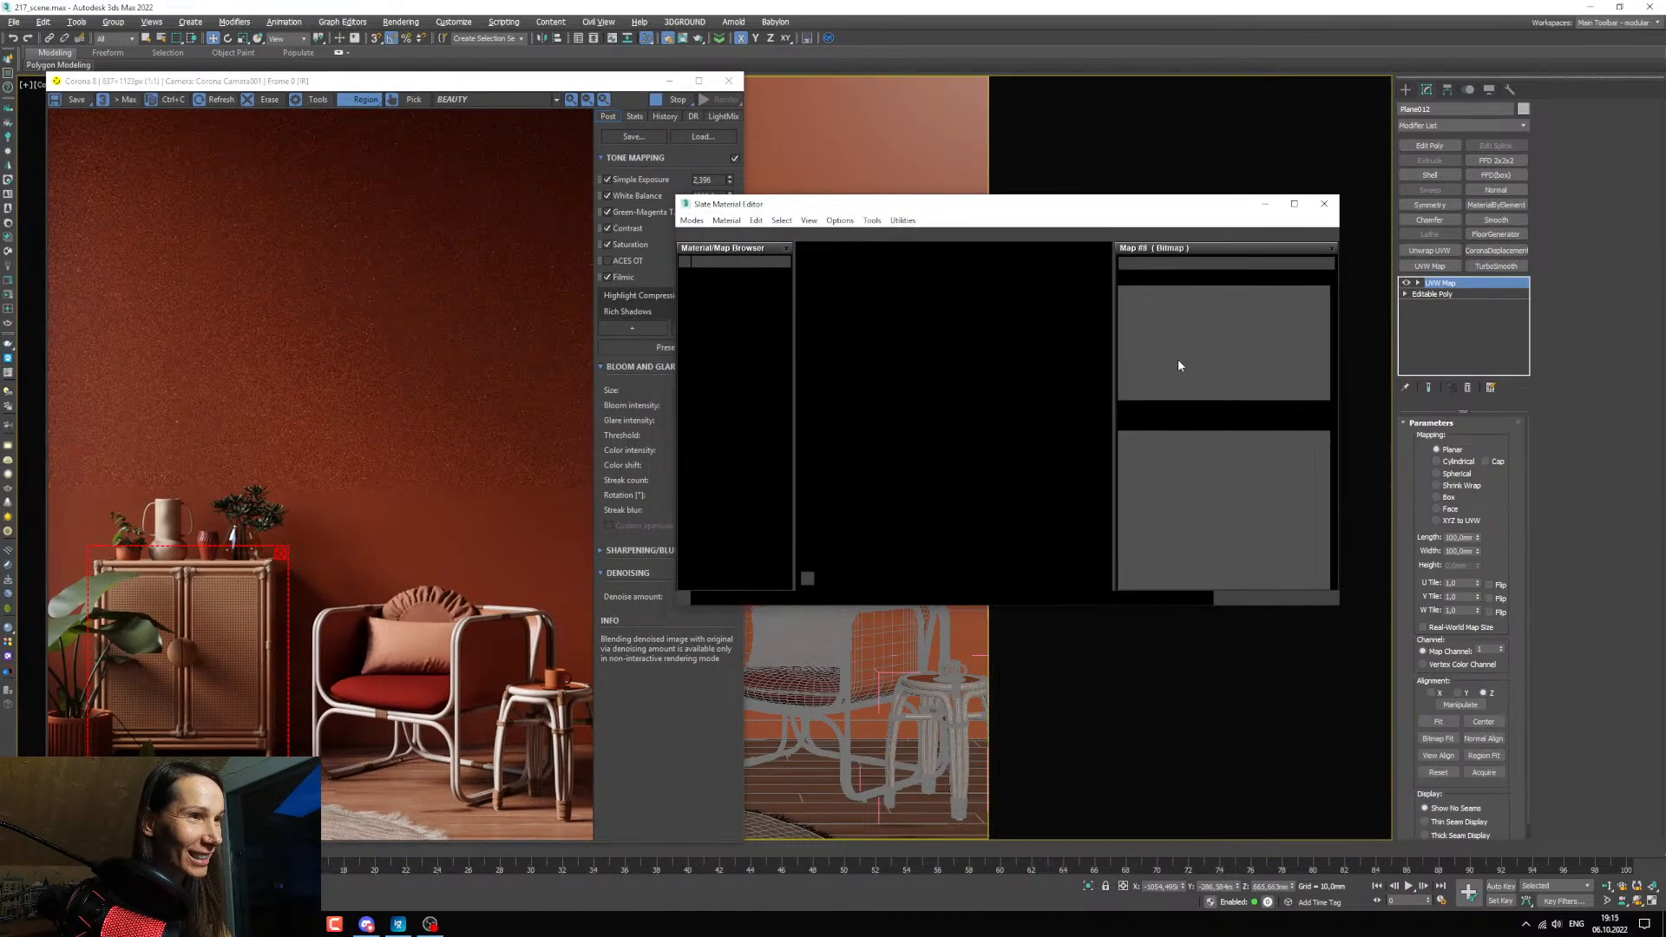
scroll(197, 666, up, 1)
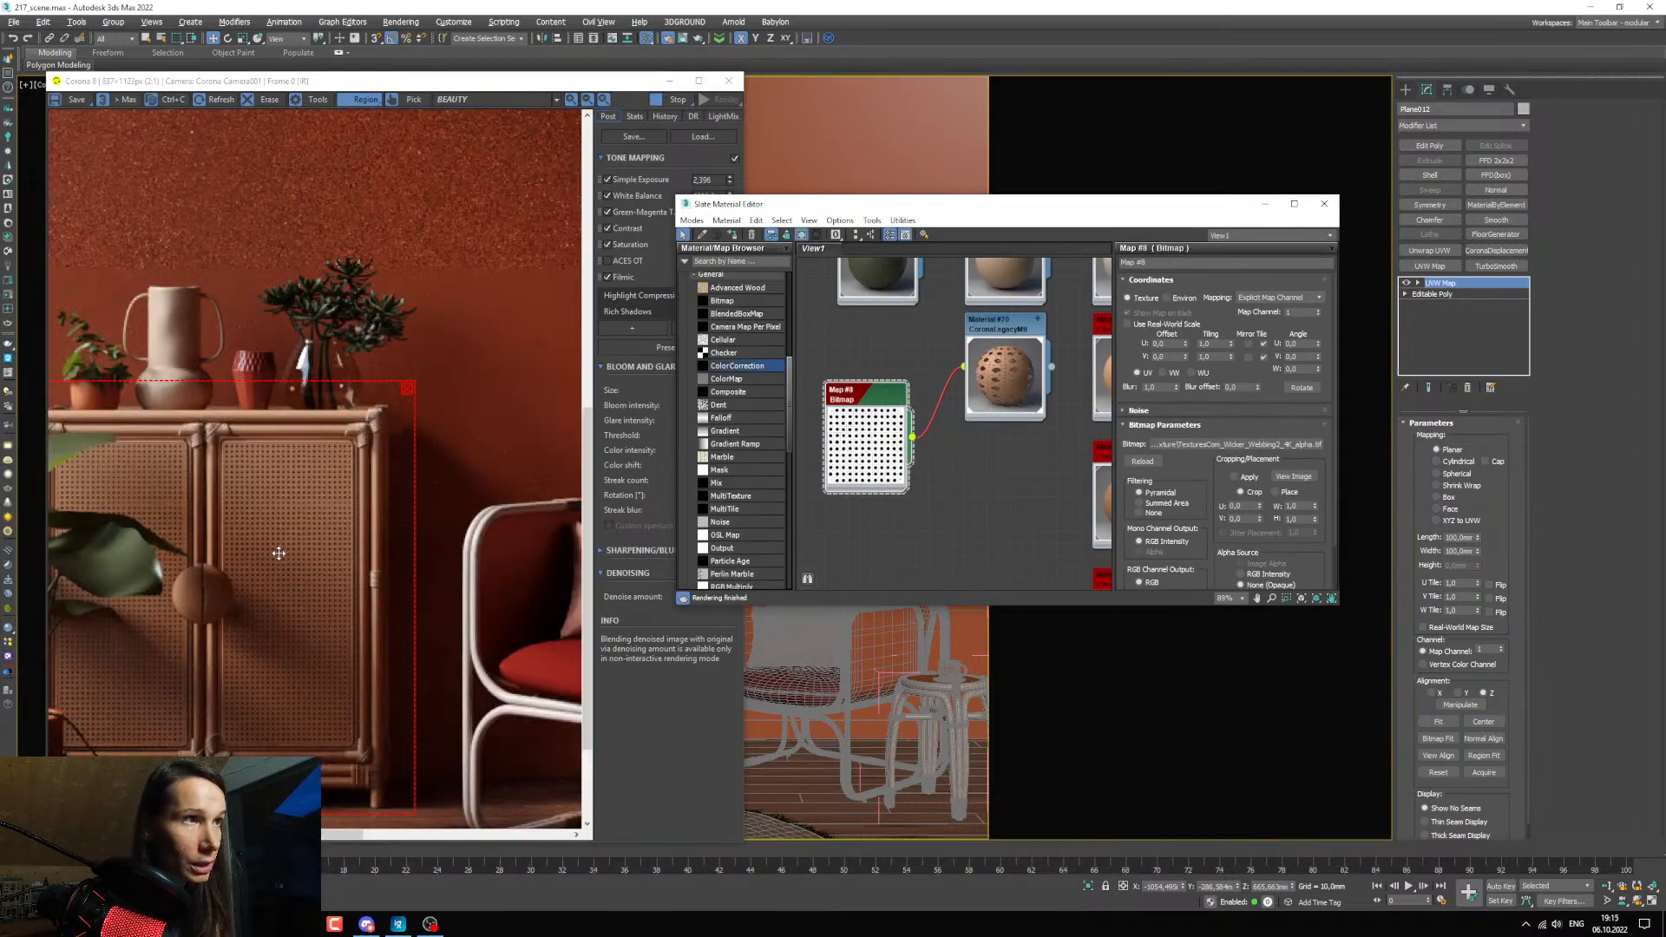
click(398, 924)
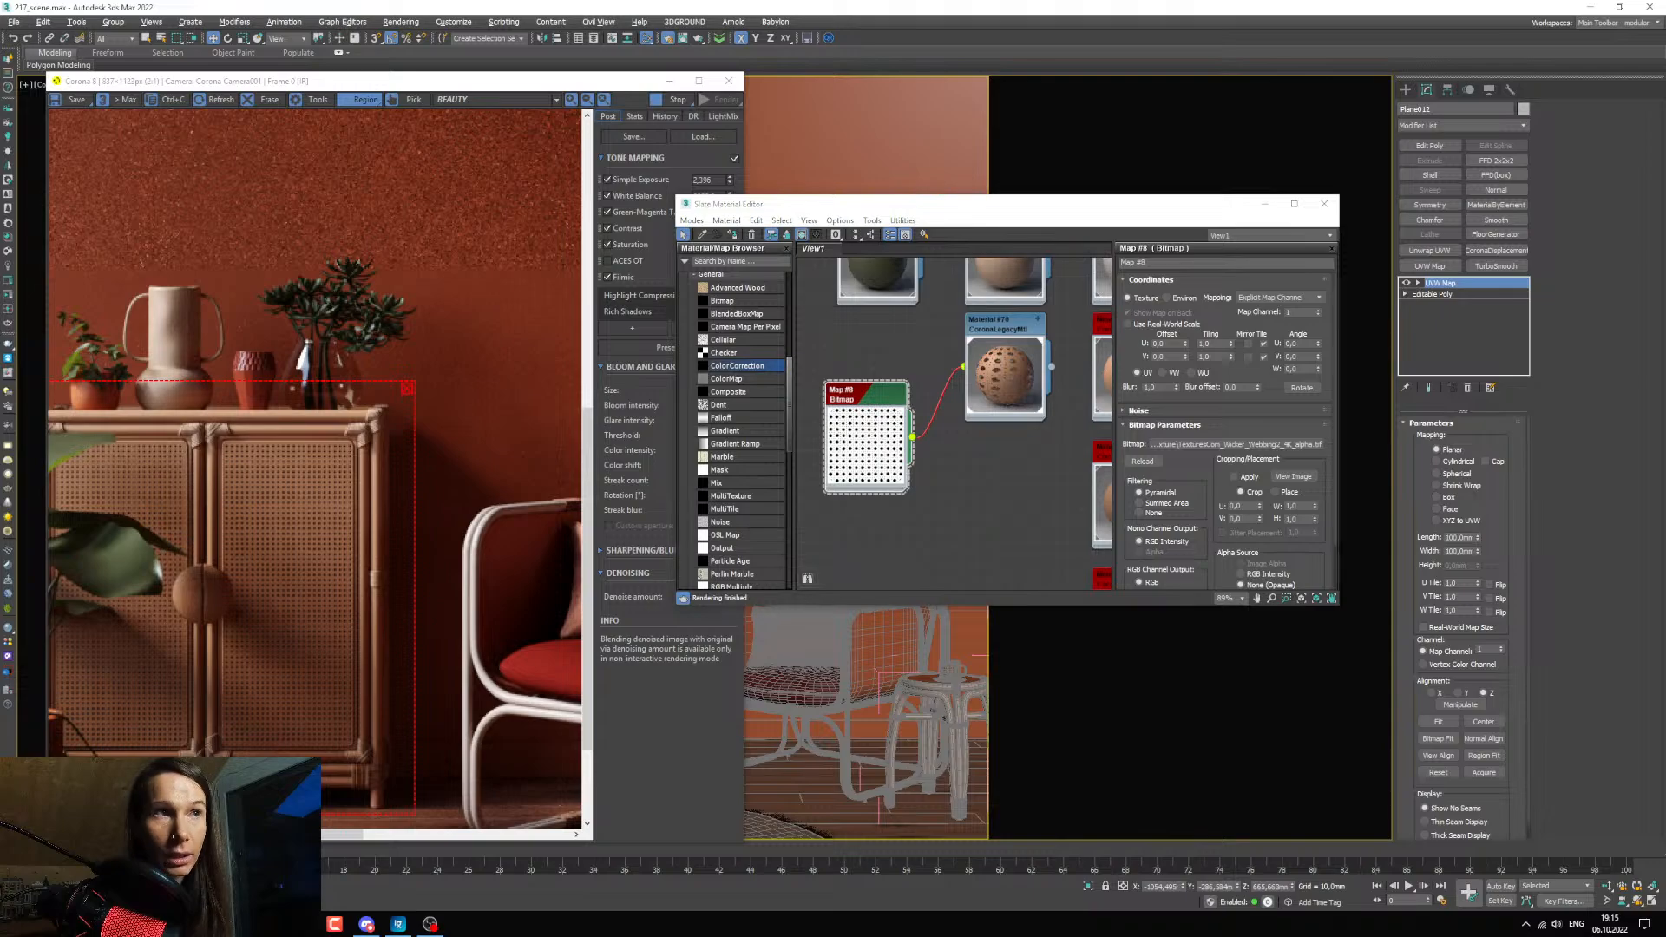
drag(586, 190, 531, 195)
click(728, 189)
scroll(920, 461, down, 4)
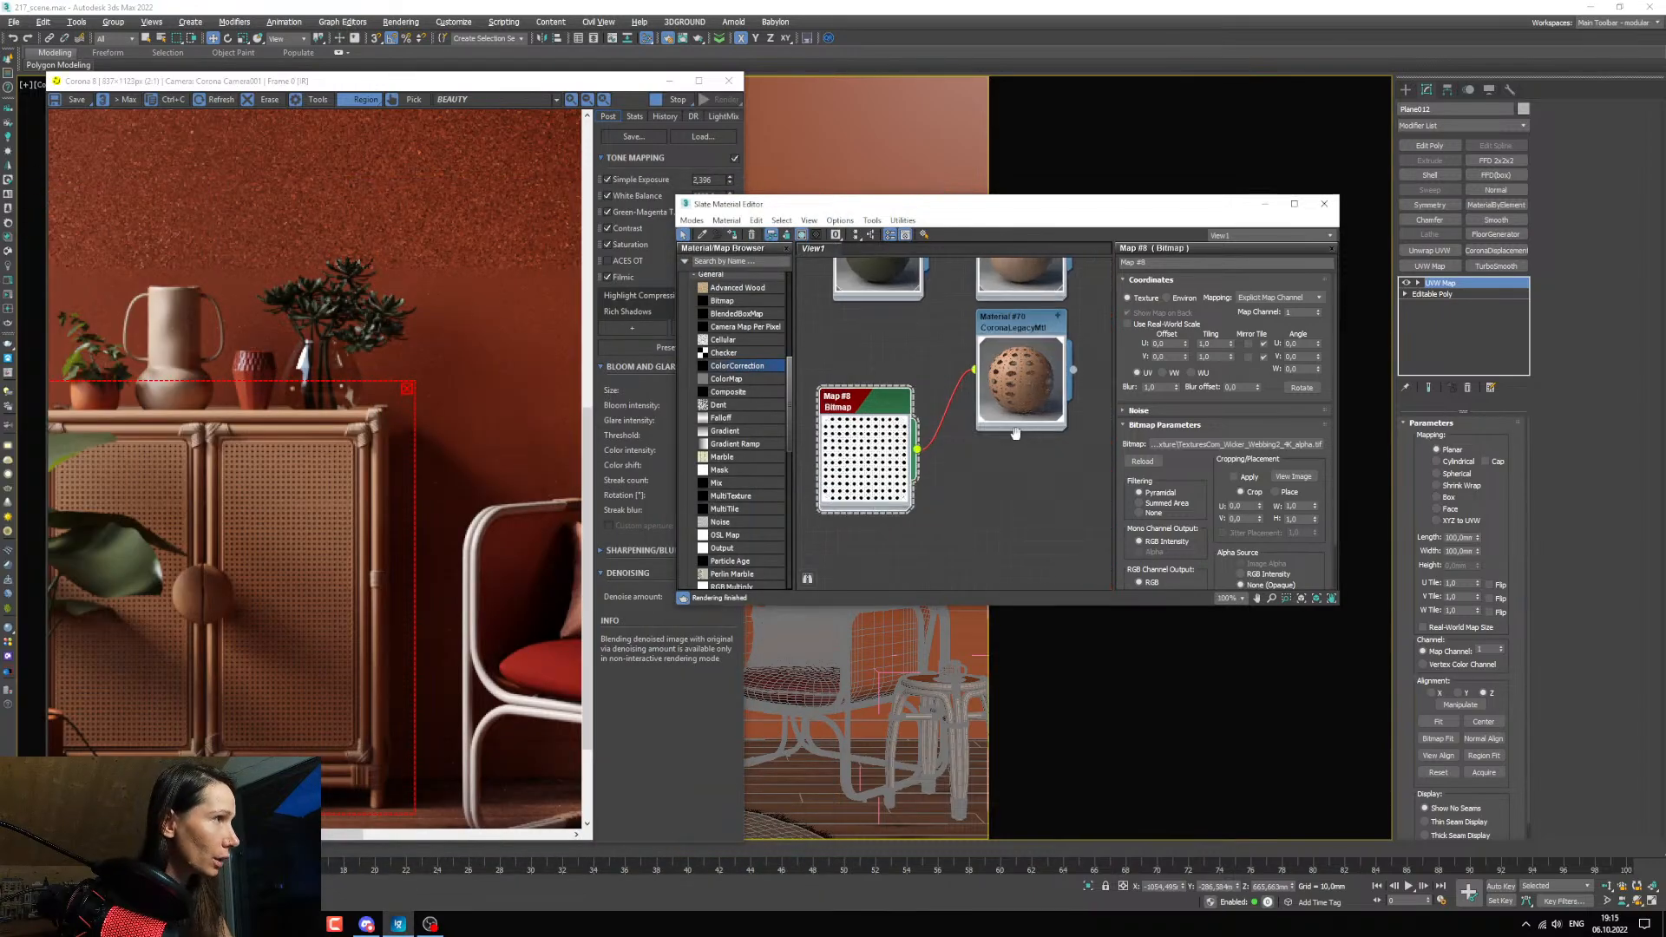
scroll(920, 462, up, 2)
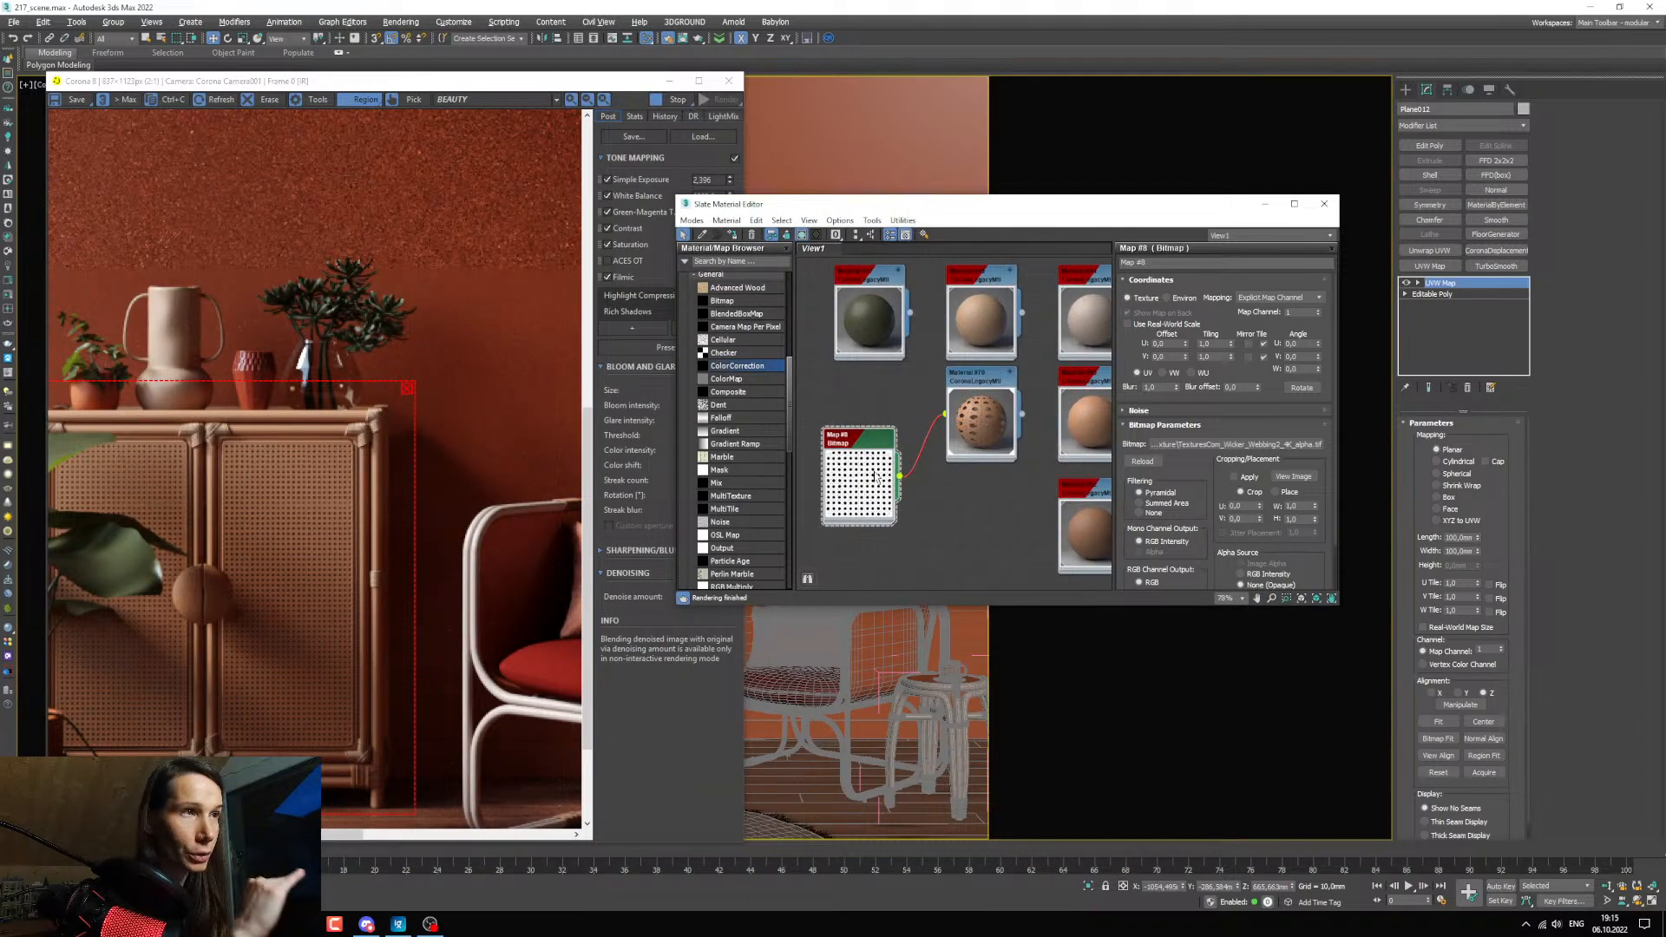
Adjust the perforated door panel material's diffuse colour to hue 15, saturation 172 and value about 100.
click(981, 379)
double_click(982, 379)
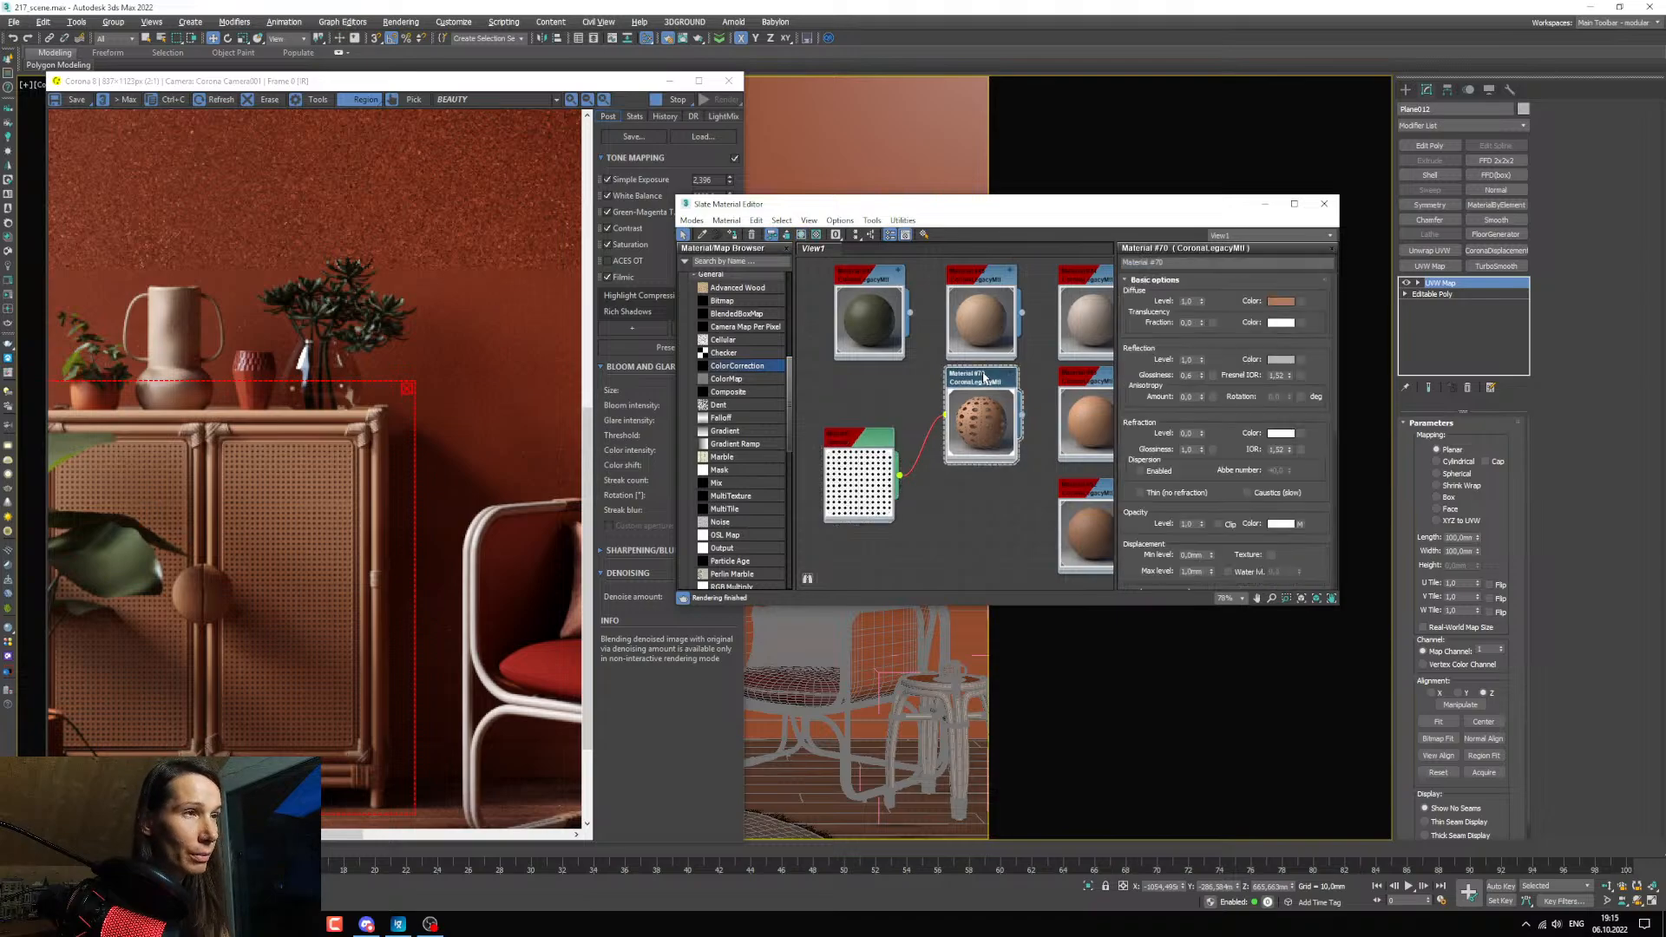
click(1282, 304)
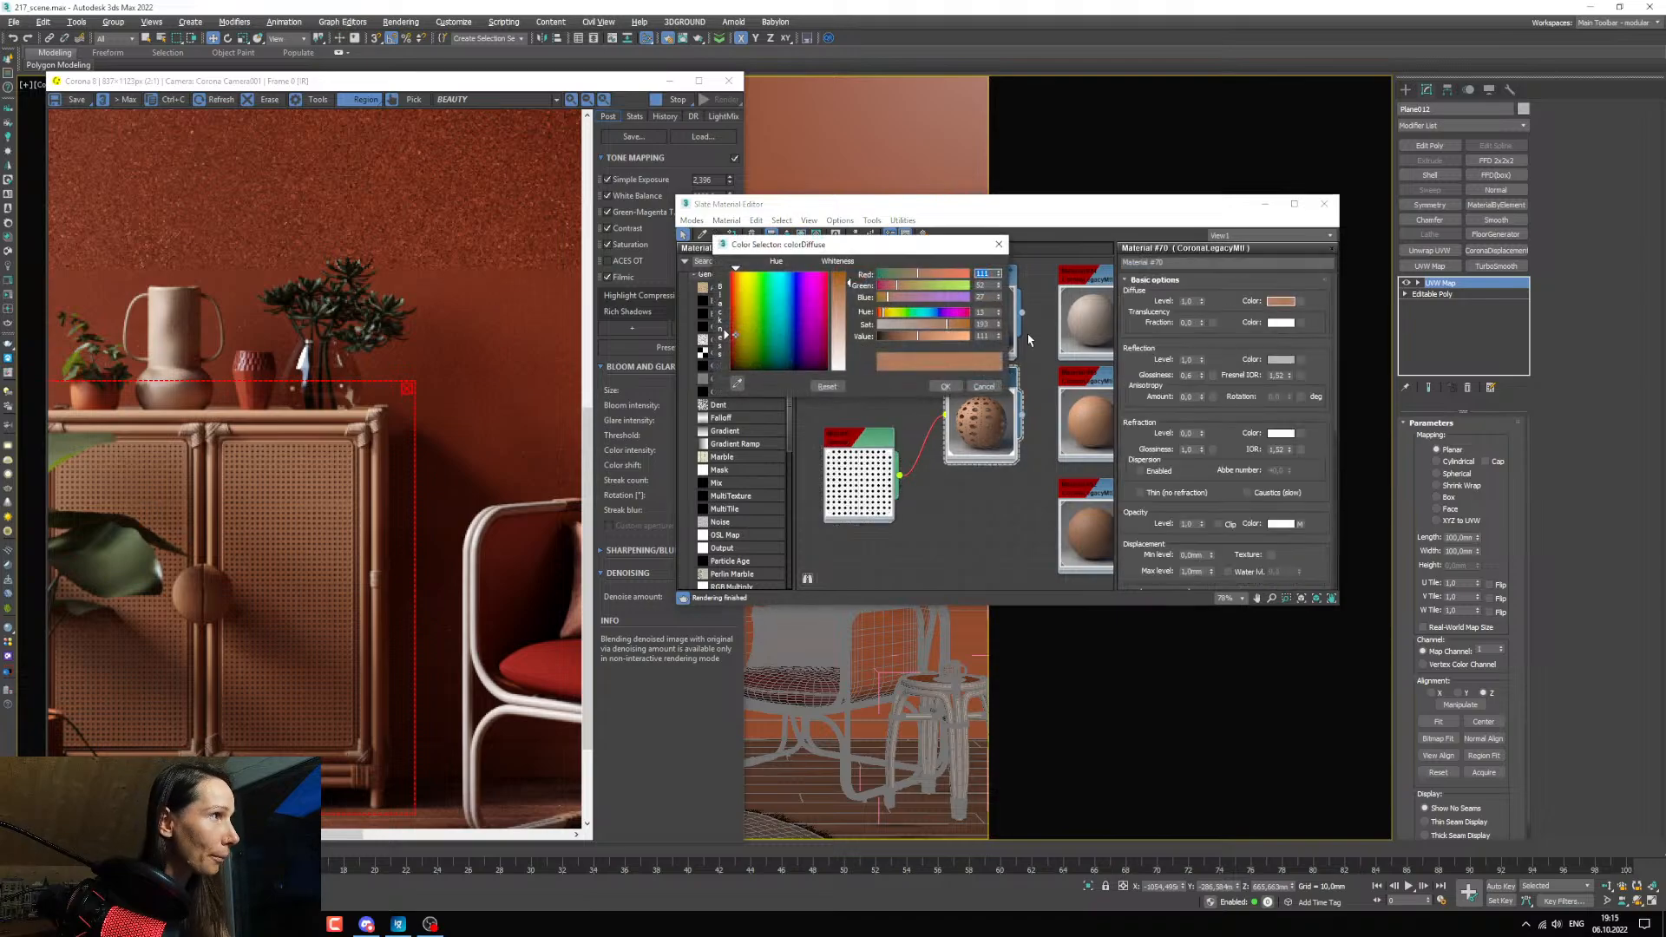
drag(943, 326, 935, 330)
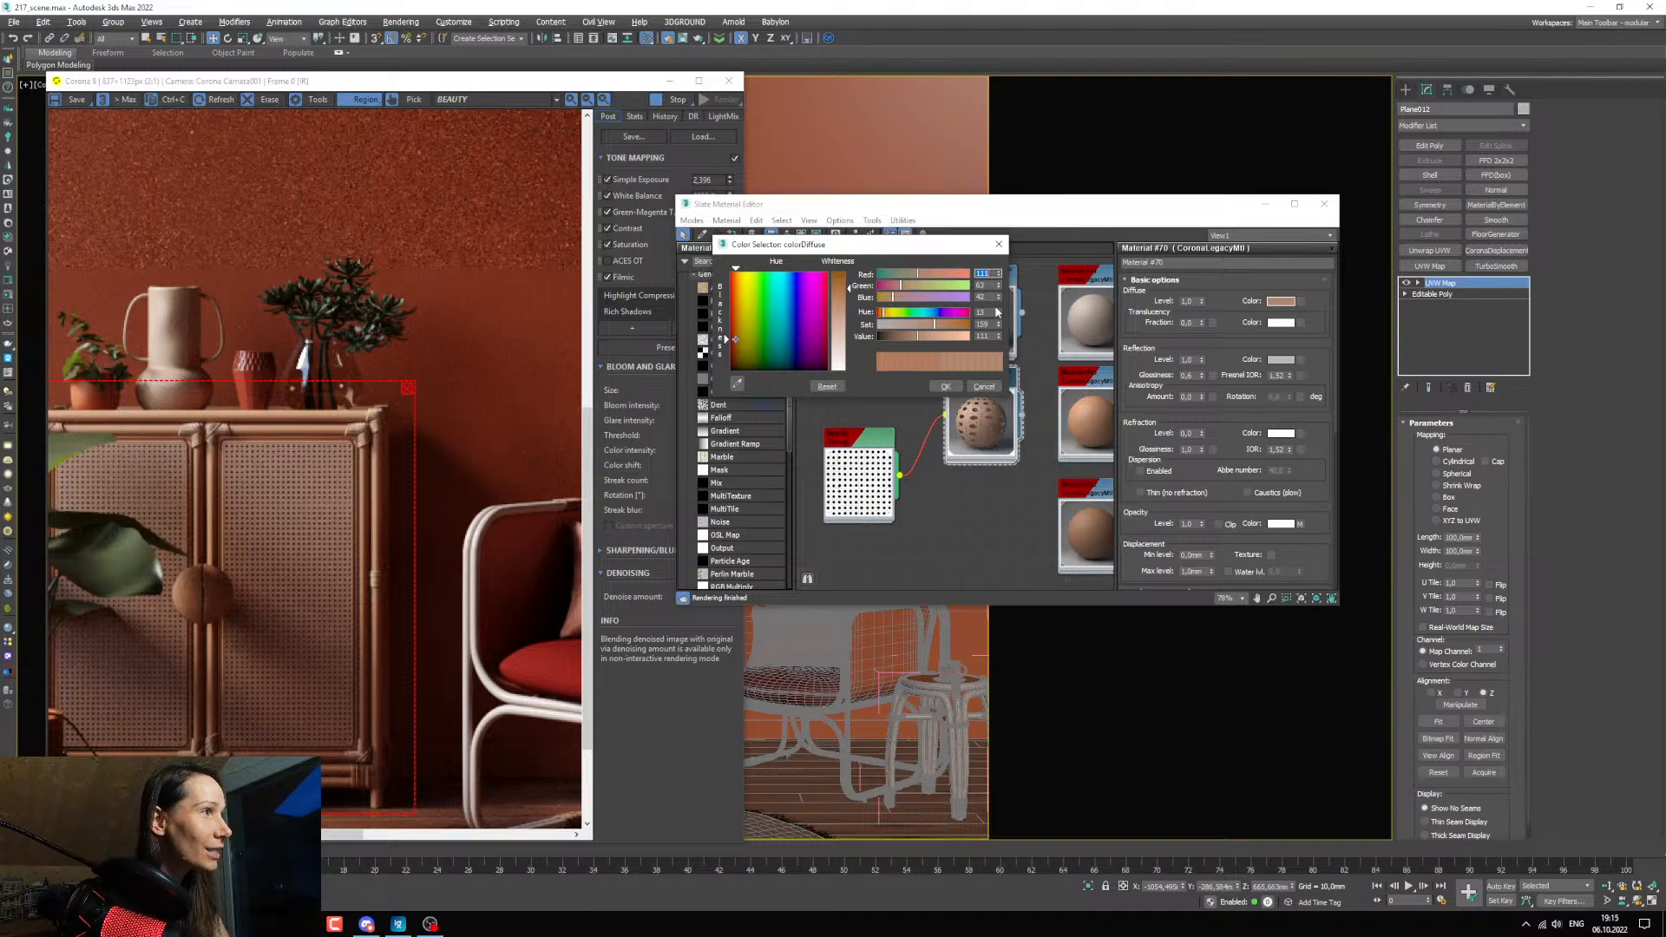
click(998, 309)
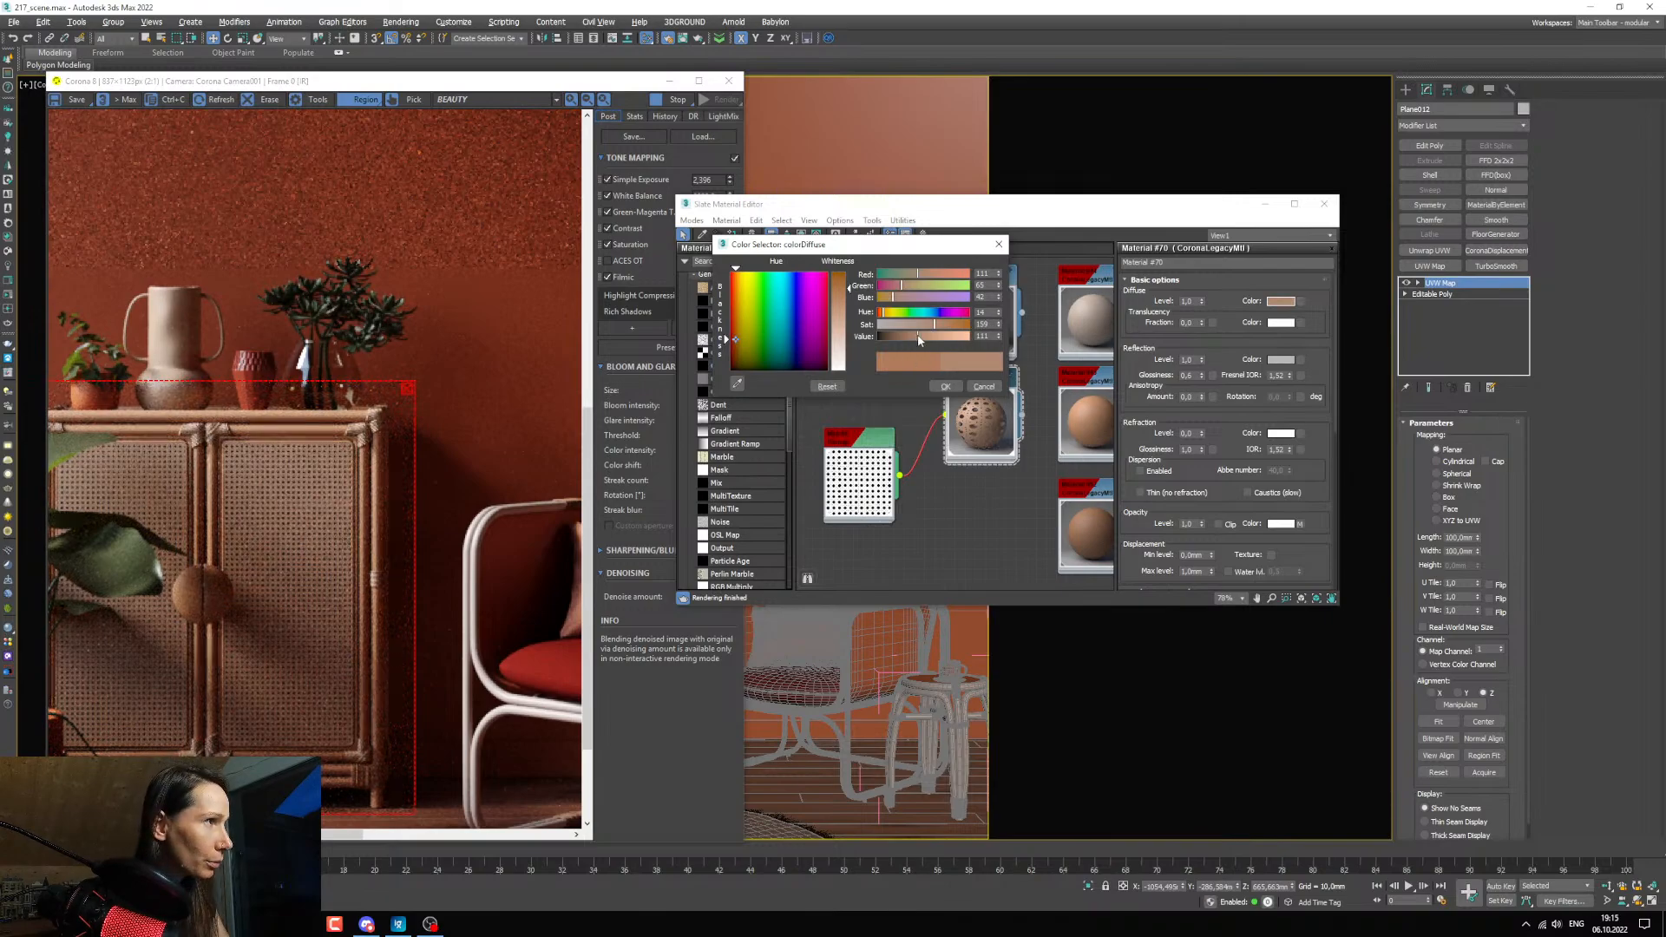
drag(919, 339, 926, 340)
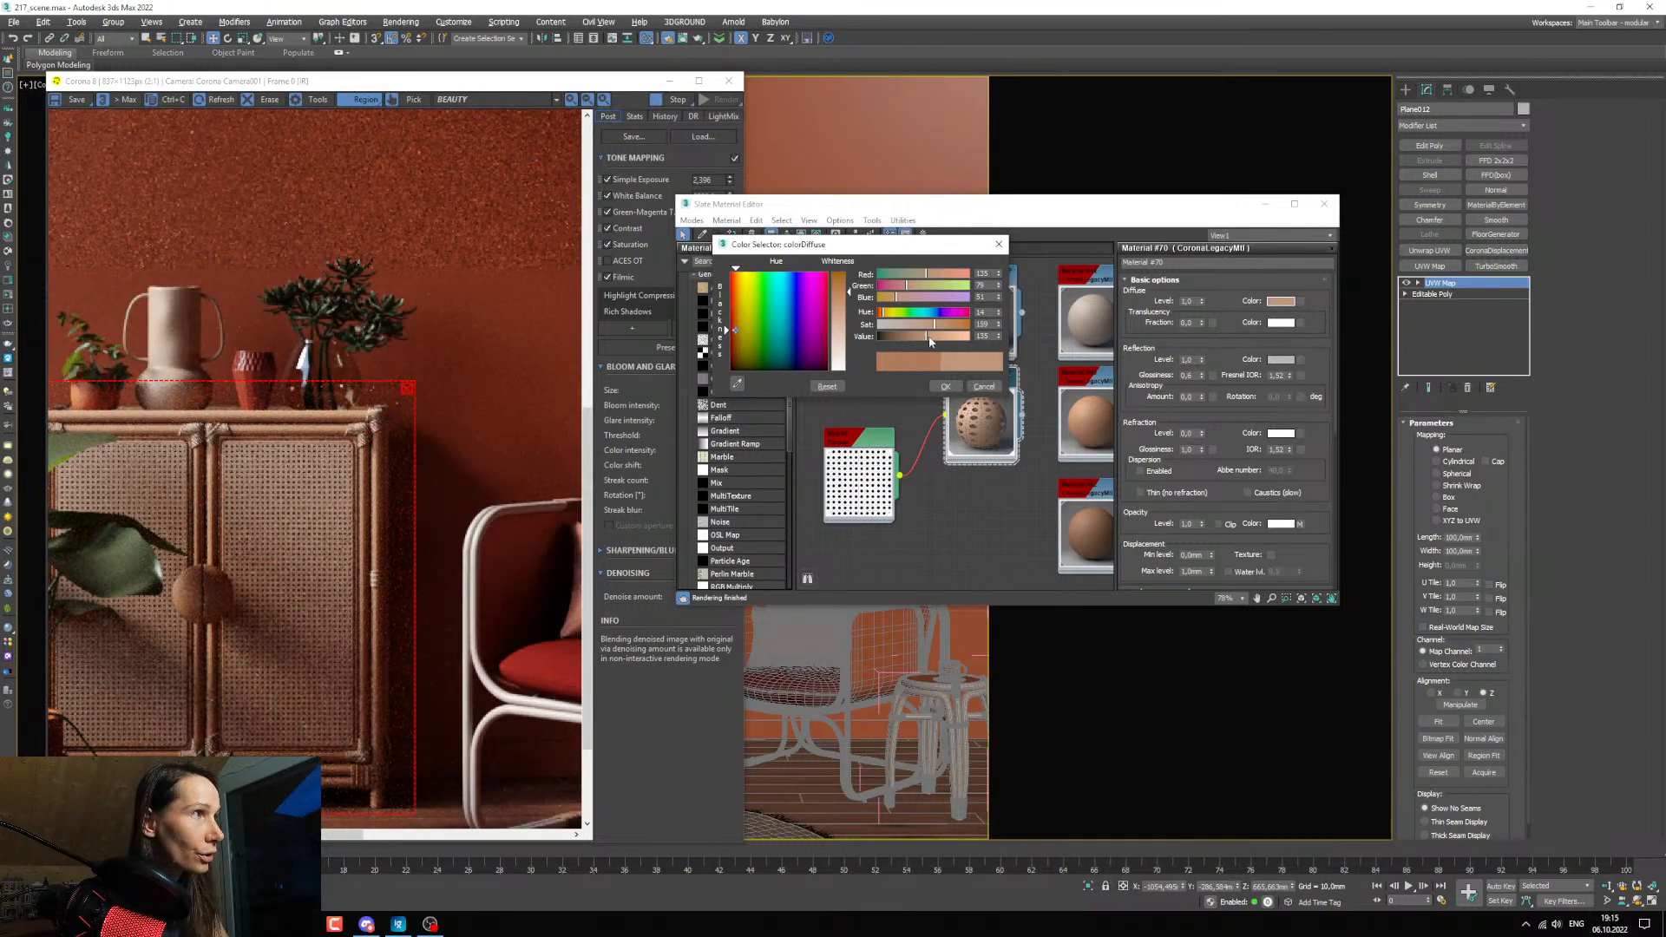
drag(930, 340, 909, 341)
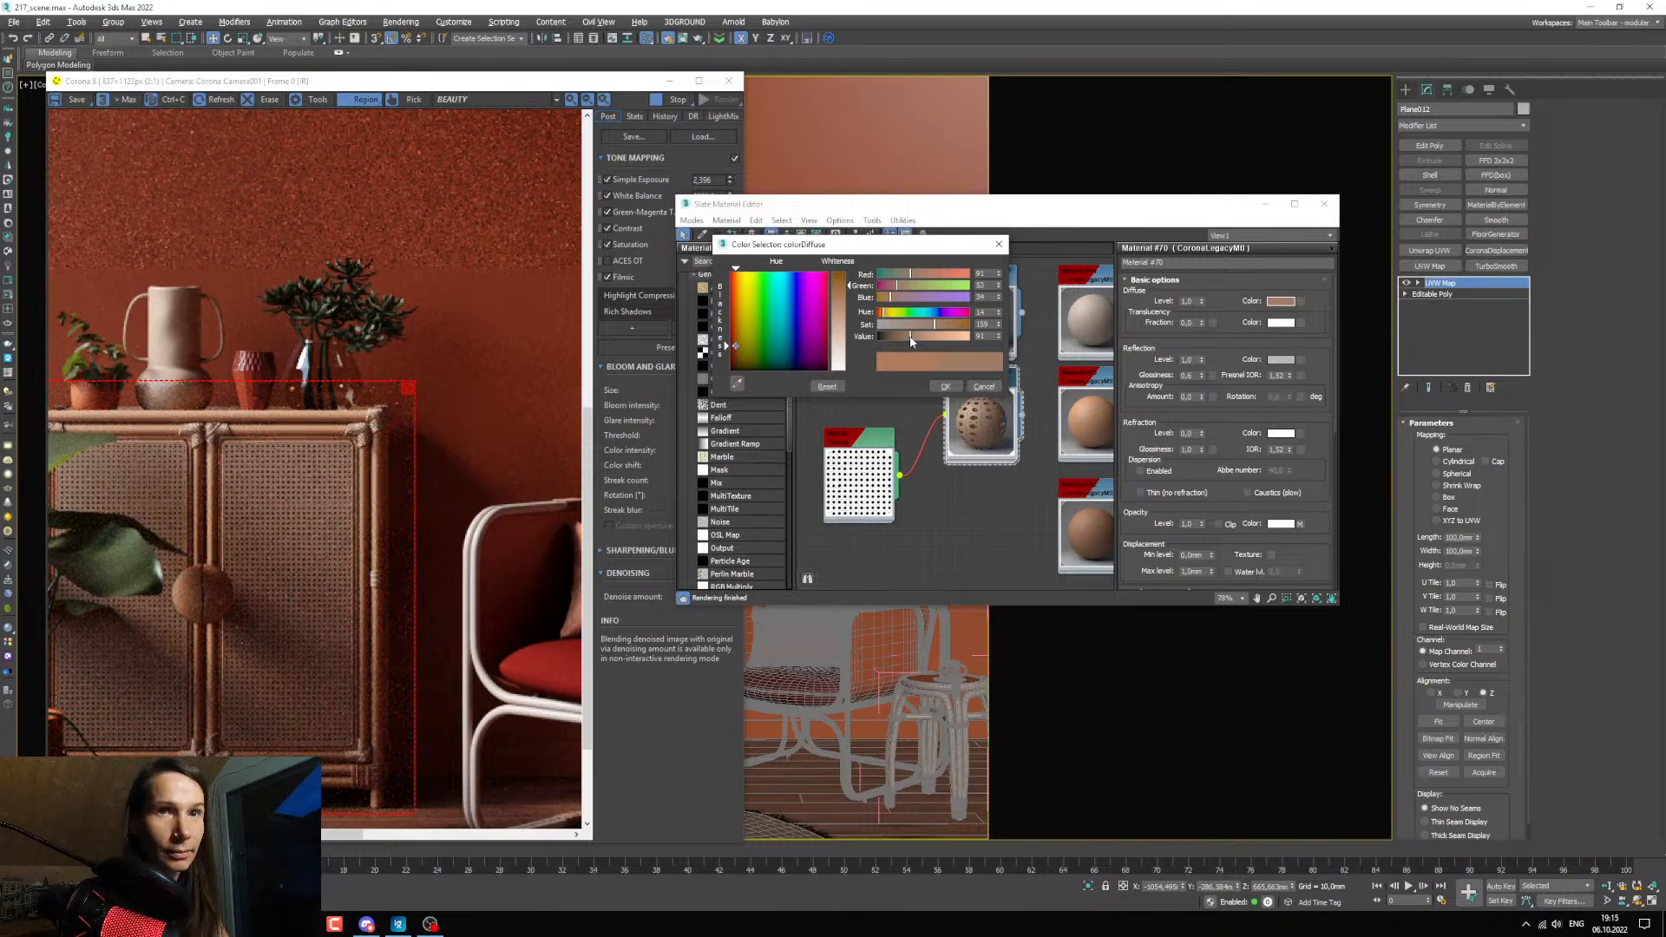
drag(937, 330, 916, 338)
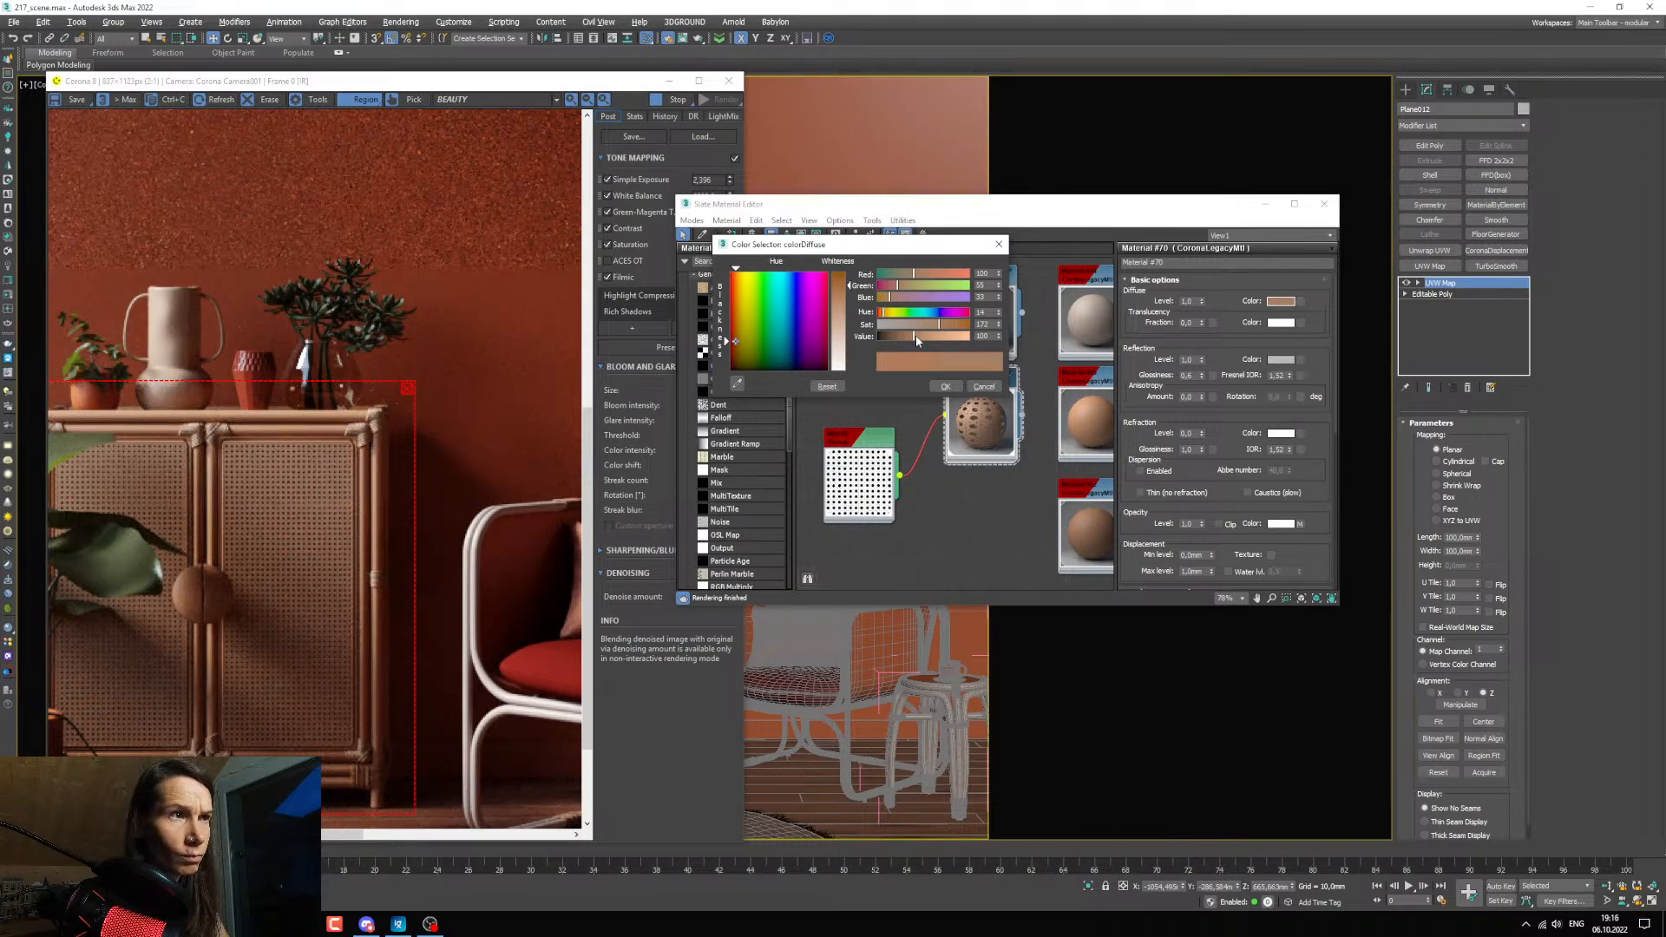
click(998, 309)
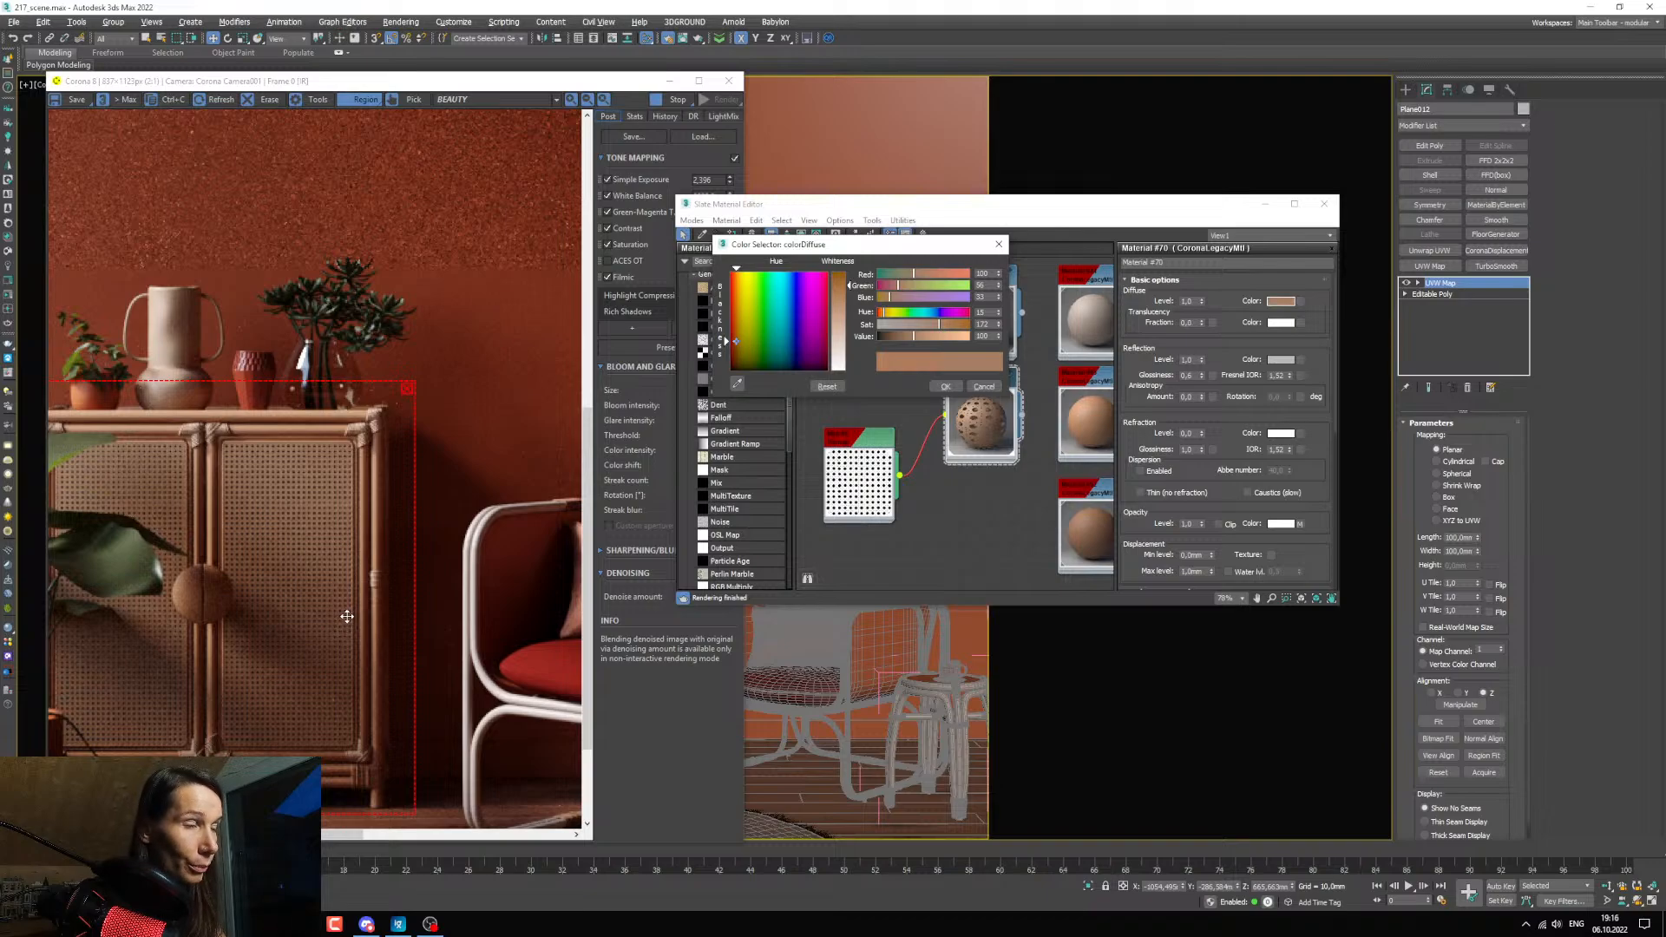
click(945, 386)
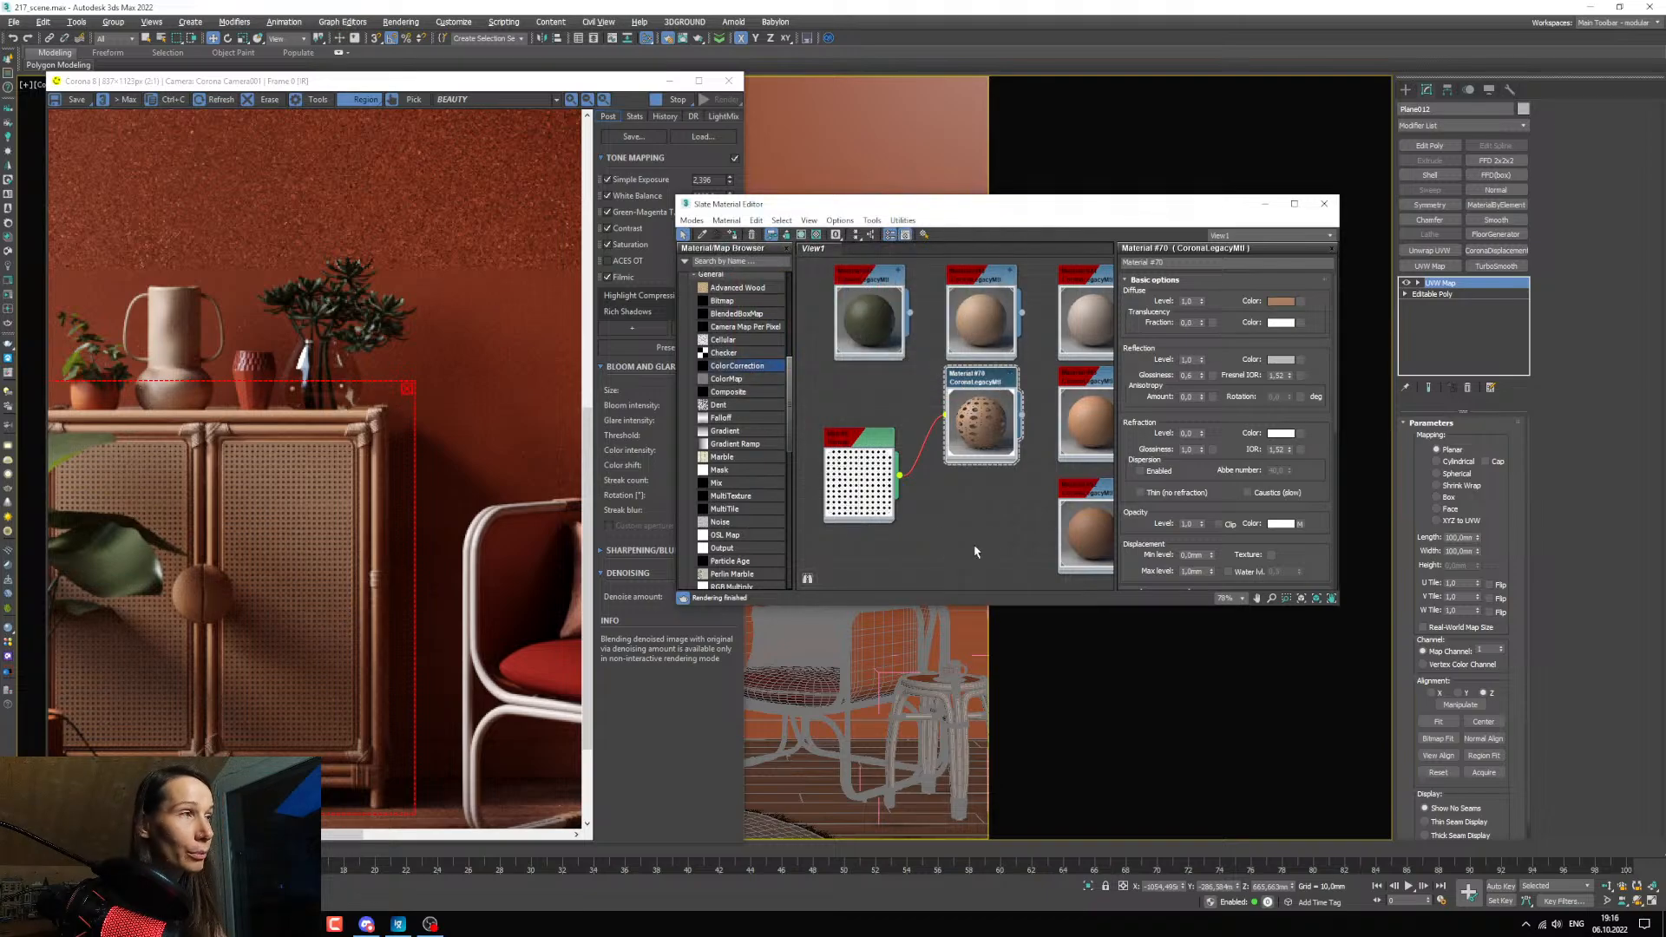
Bring TexturesCom_Wicker_Webbing2_4K_height.tif from the texture folder into the material editor as a bitmap below the alpha map.
middle_drag(975, 551, 958, 538)
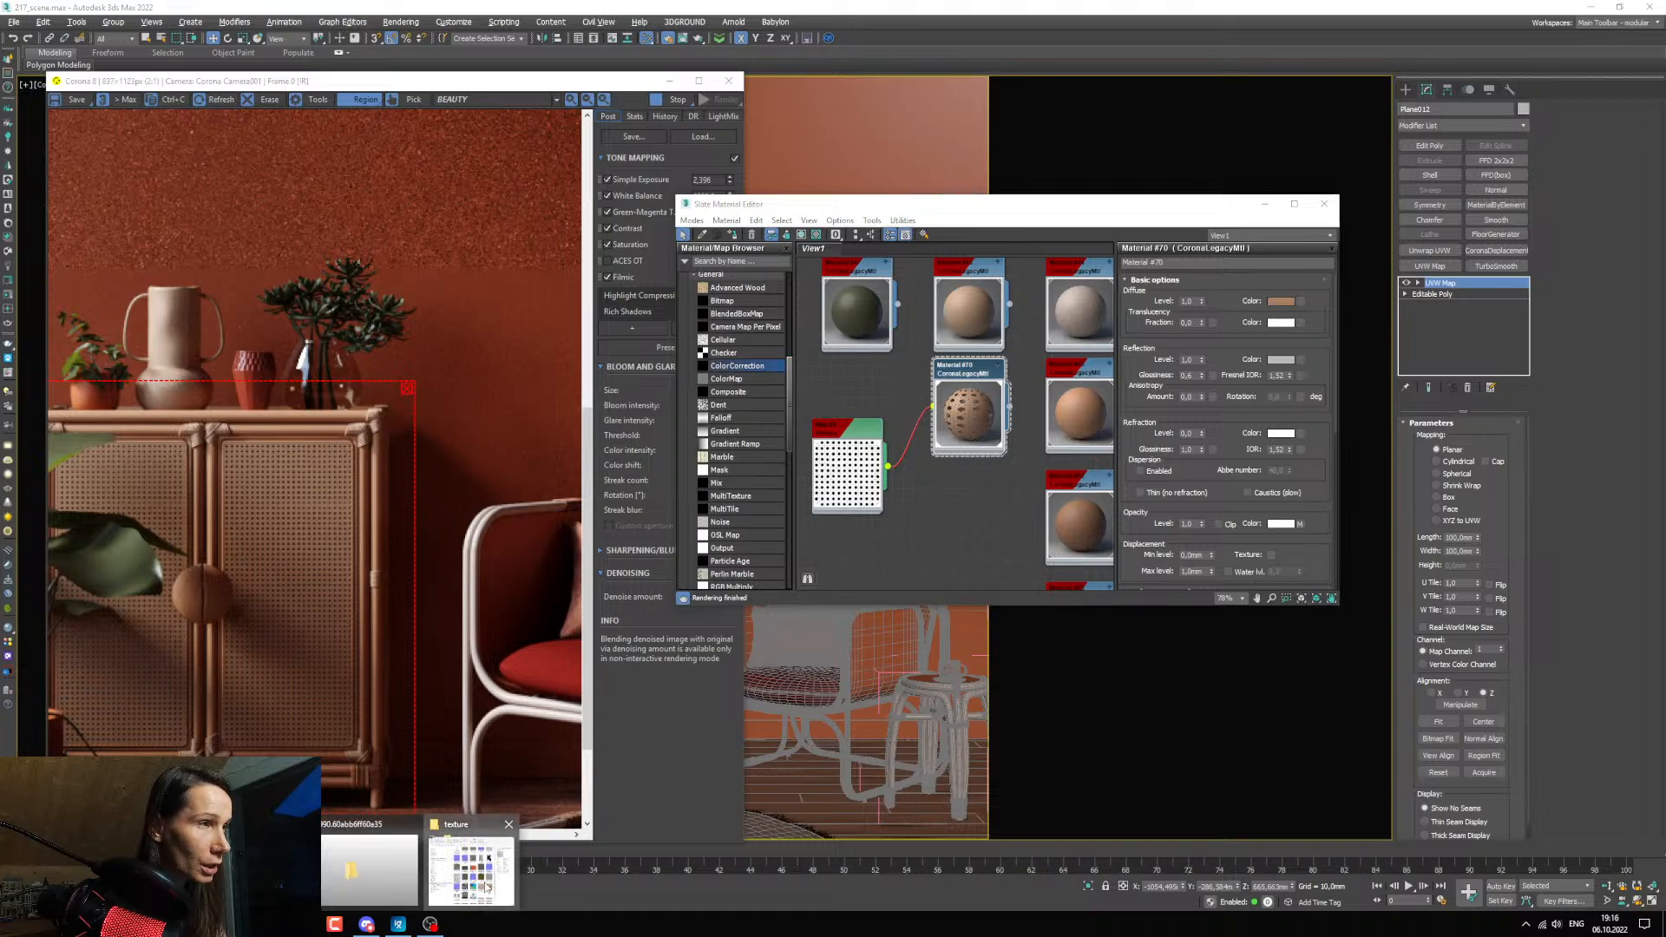
click(486, 887)
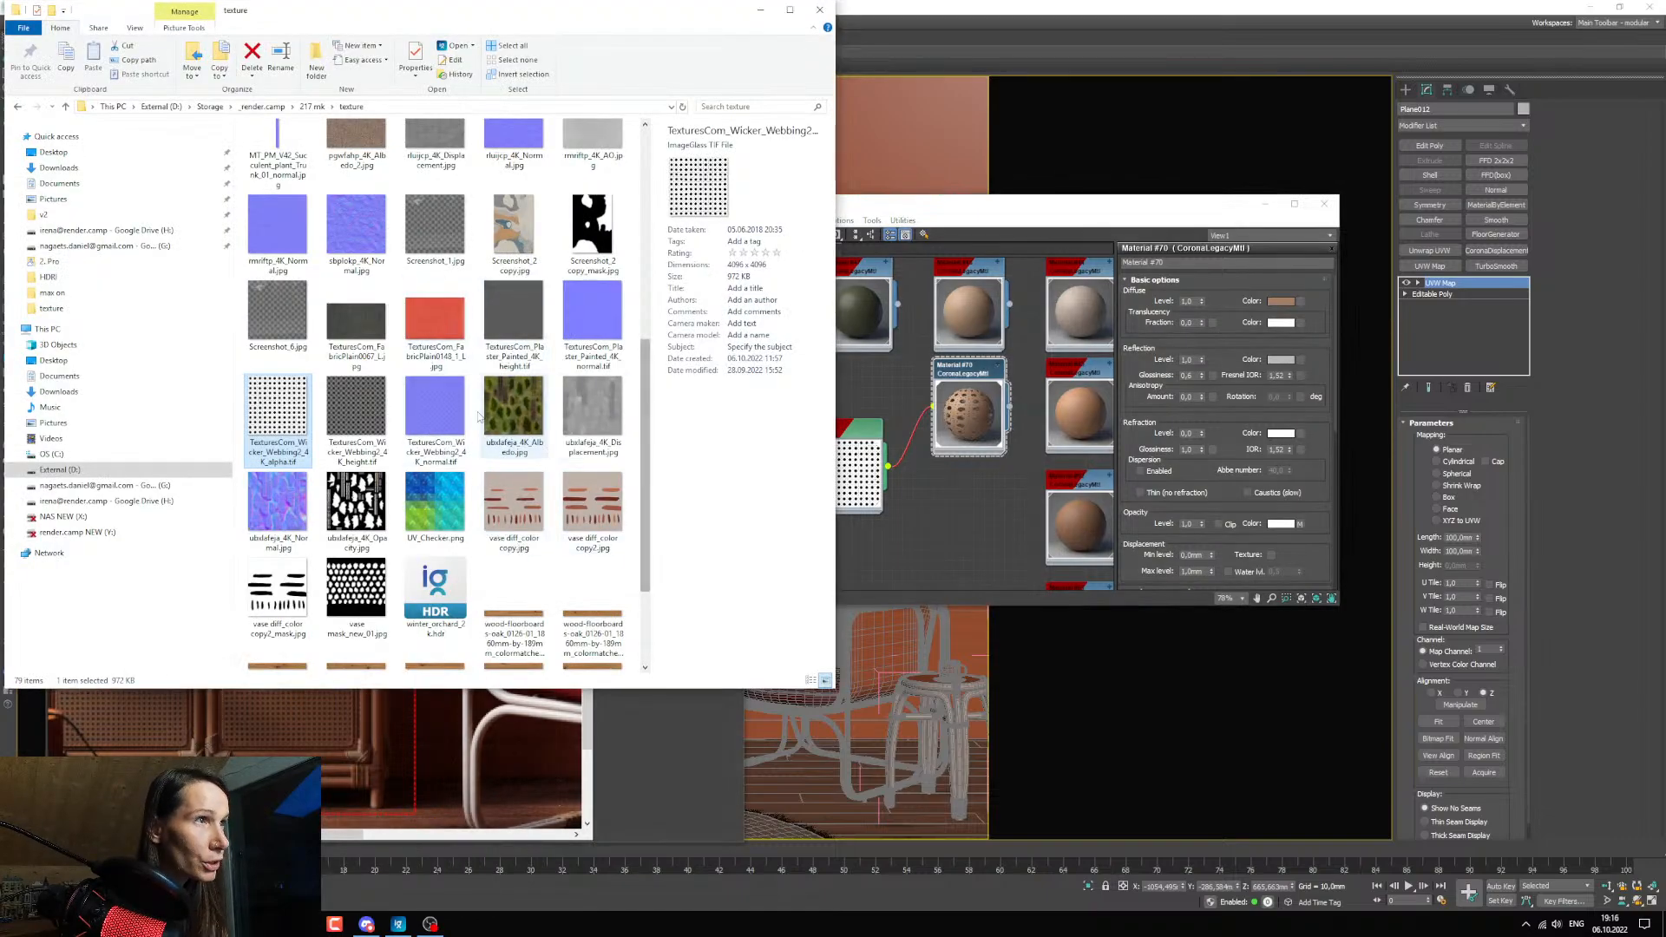
click(356, 408)
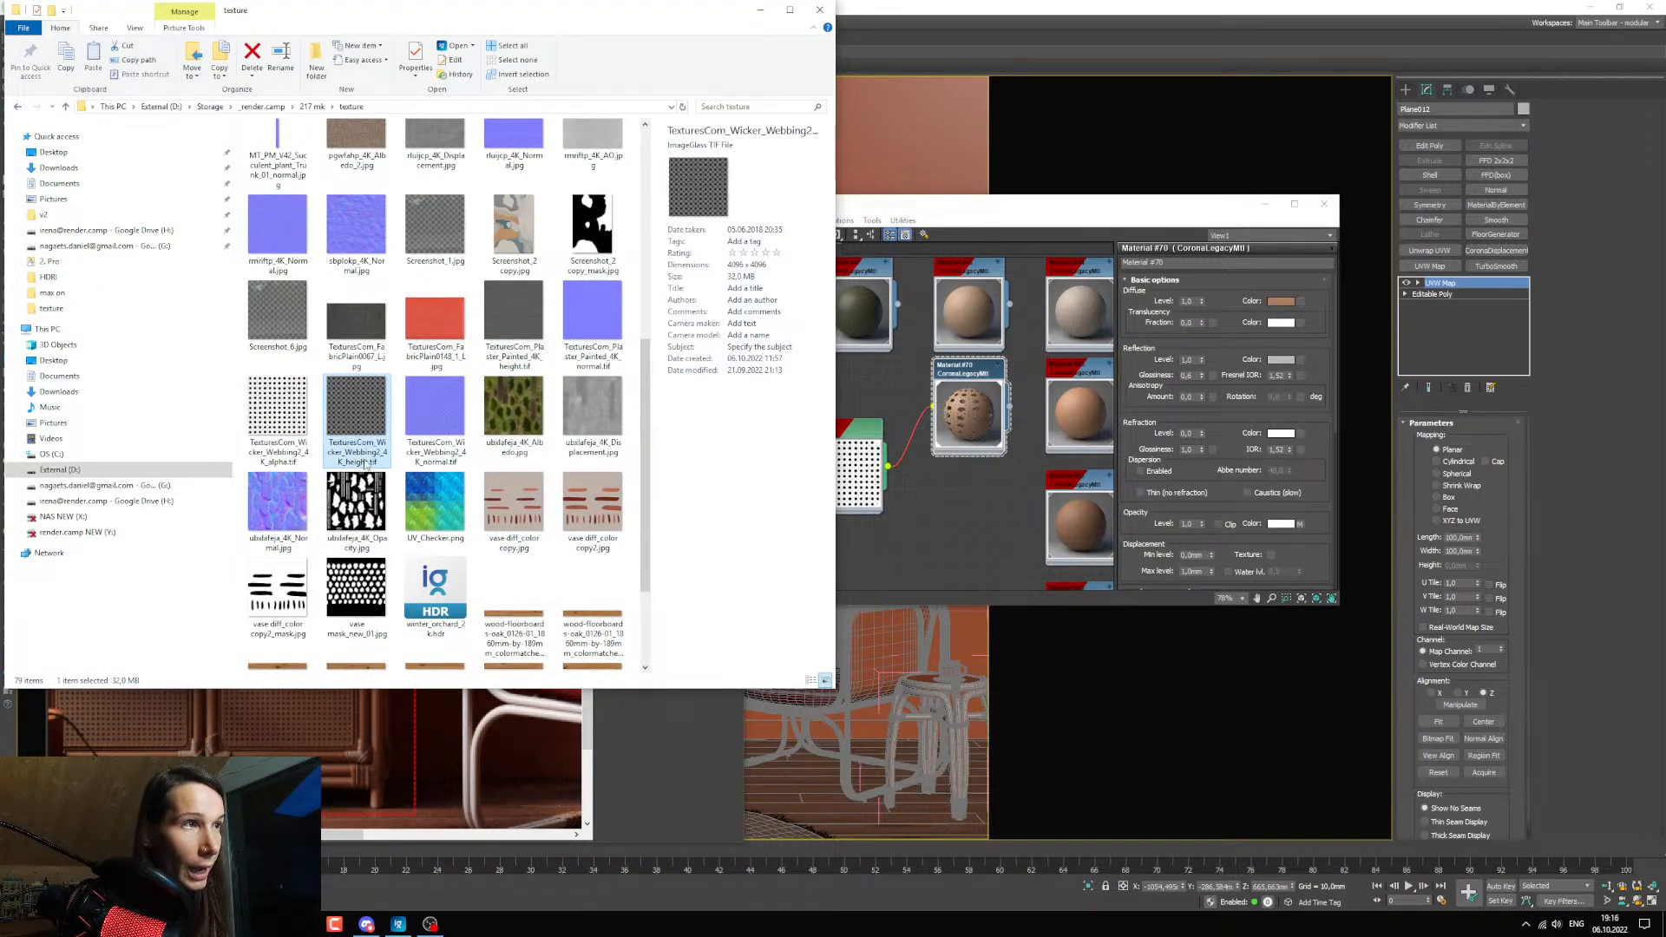
drag(358, 407, 903, 592)
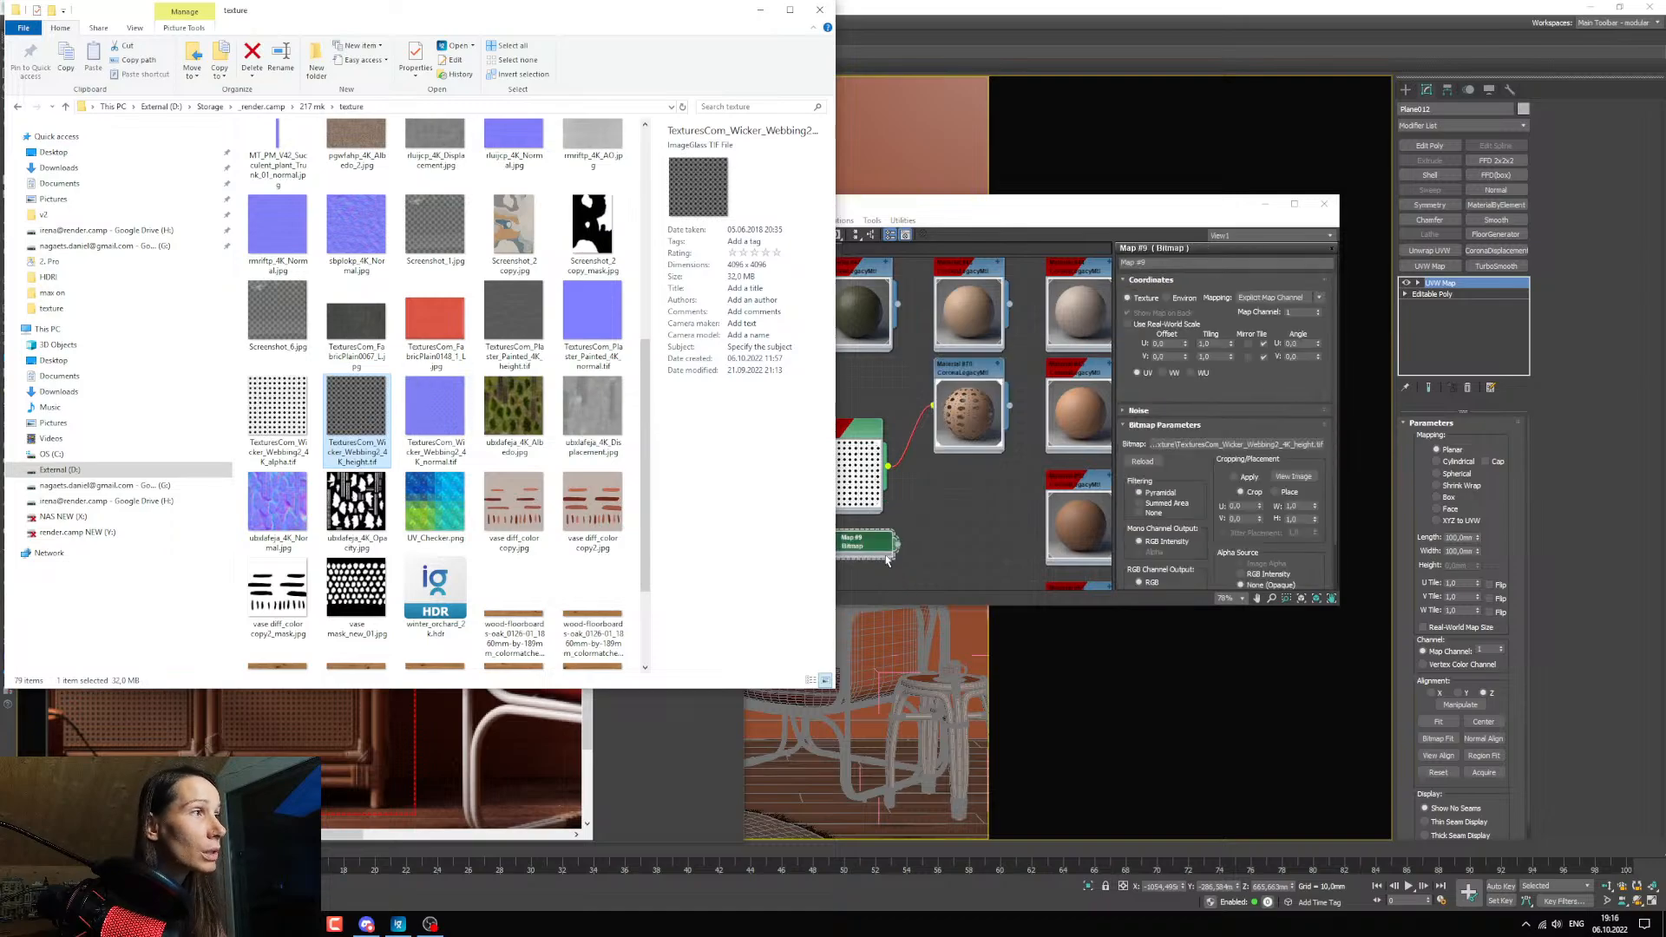
click(941, 539)
middle_drag(914, 507, 972, 449)
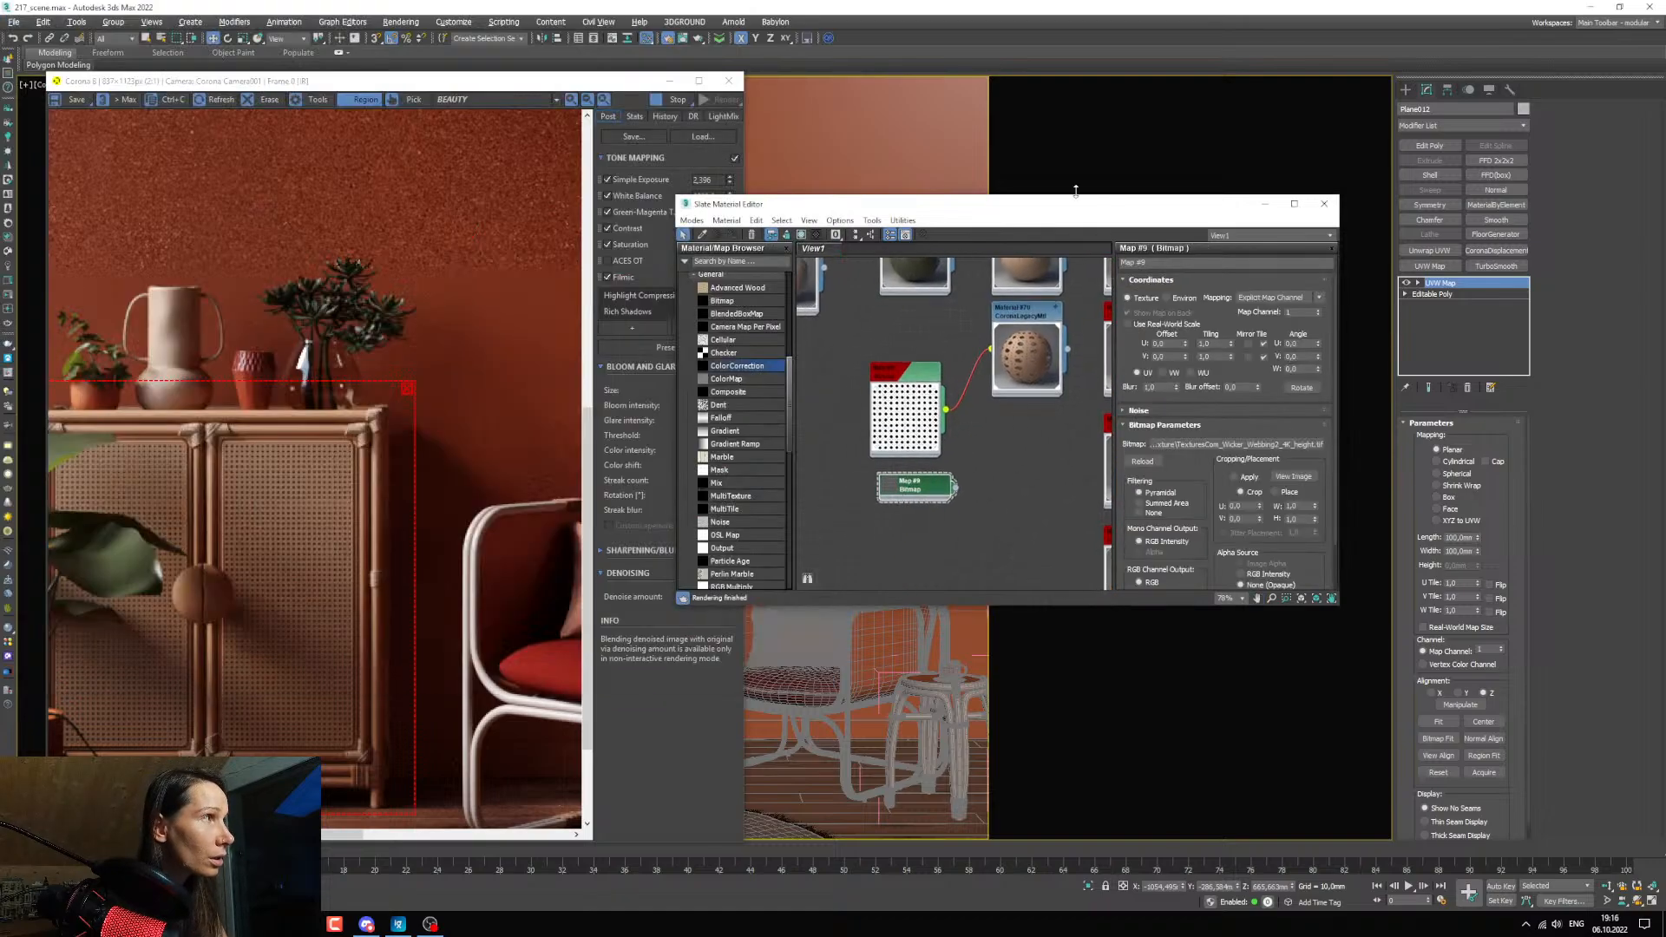
Add a Corona Displacement modifier to the door panels and assign the wicker height bitmap as its custom map, as an instance.
click(669, 80)
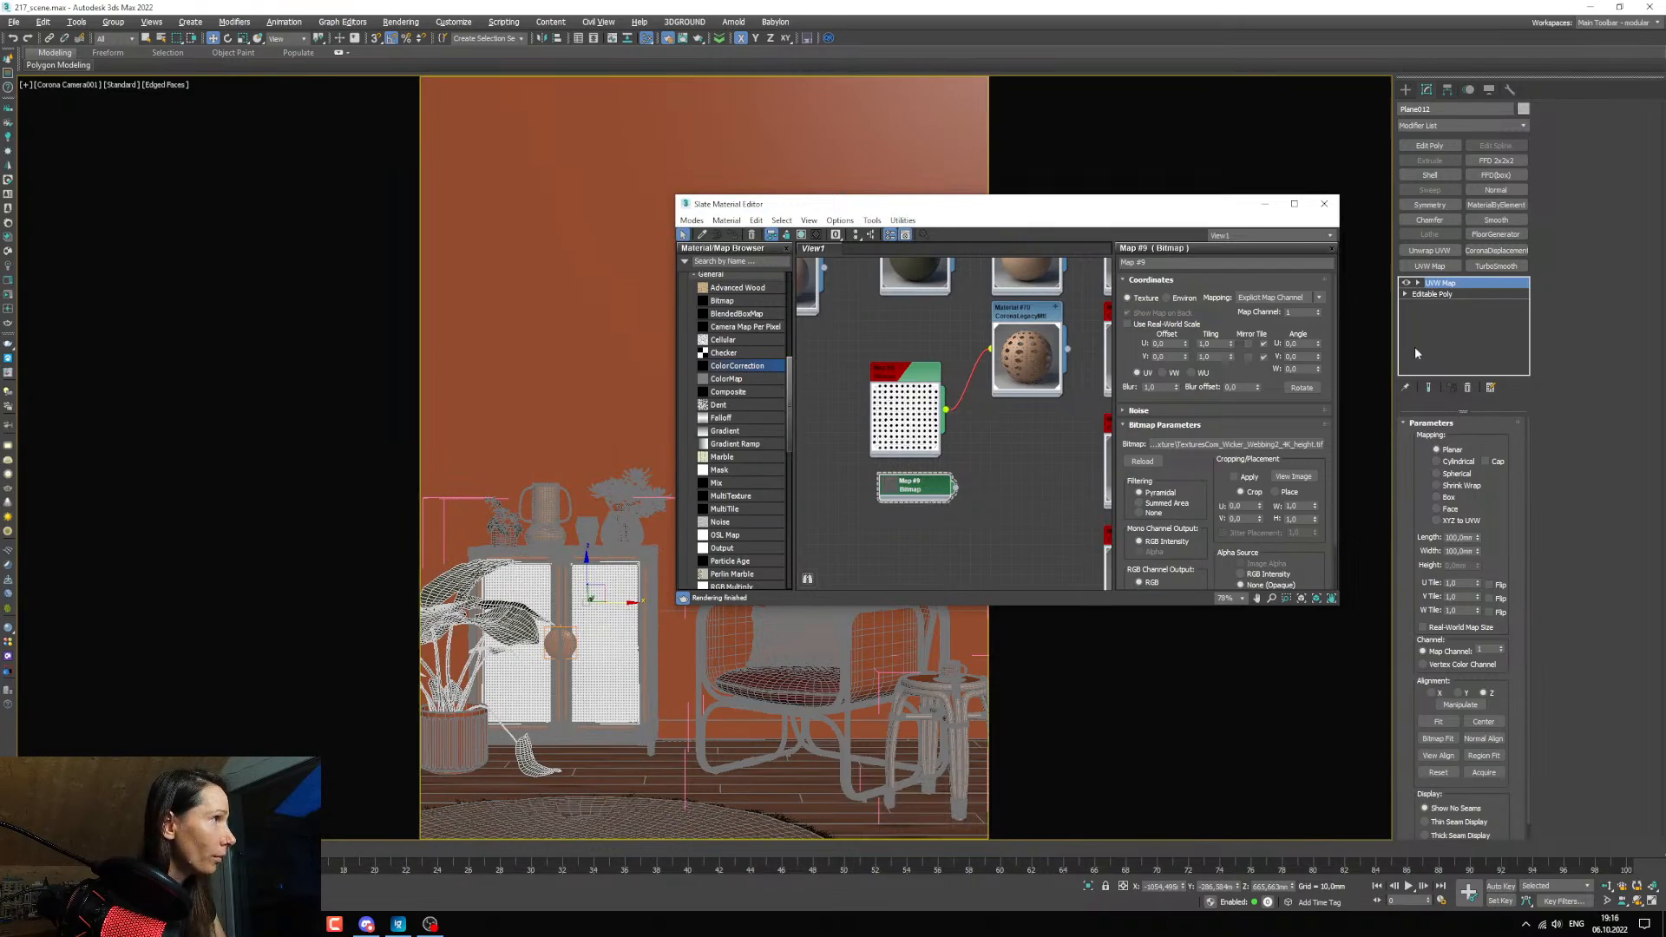
click(1496, 249)
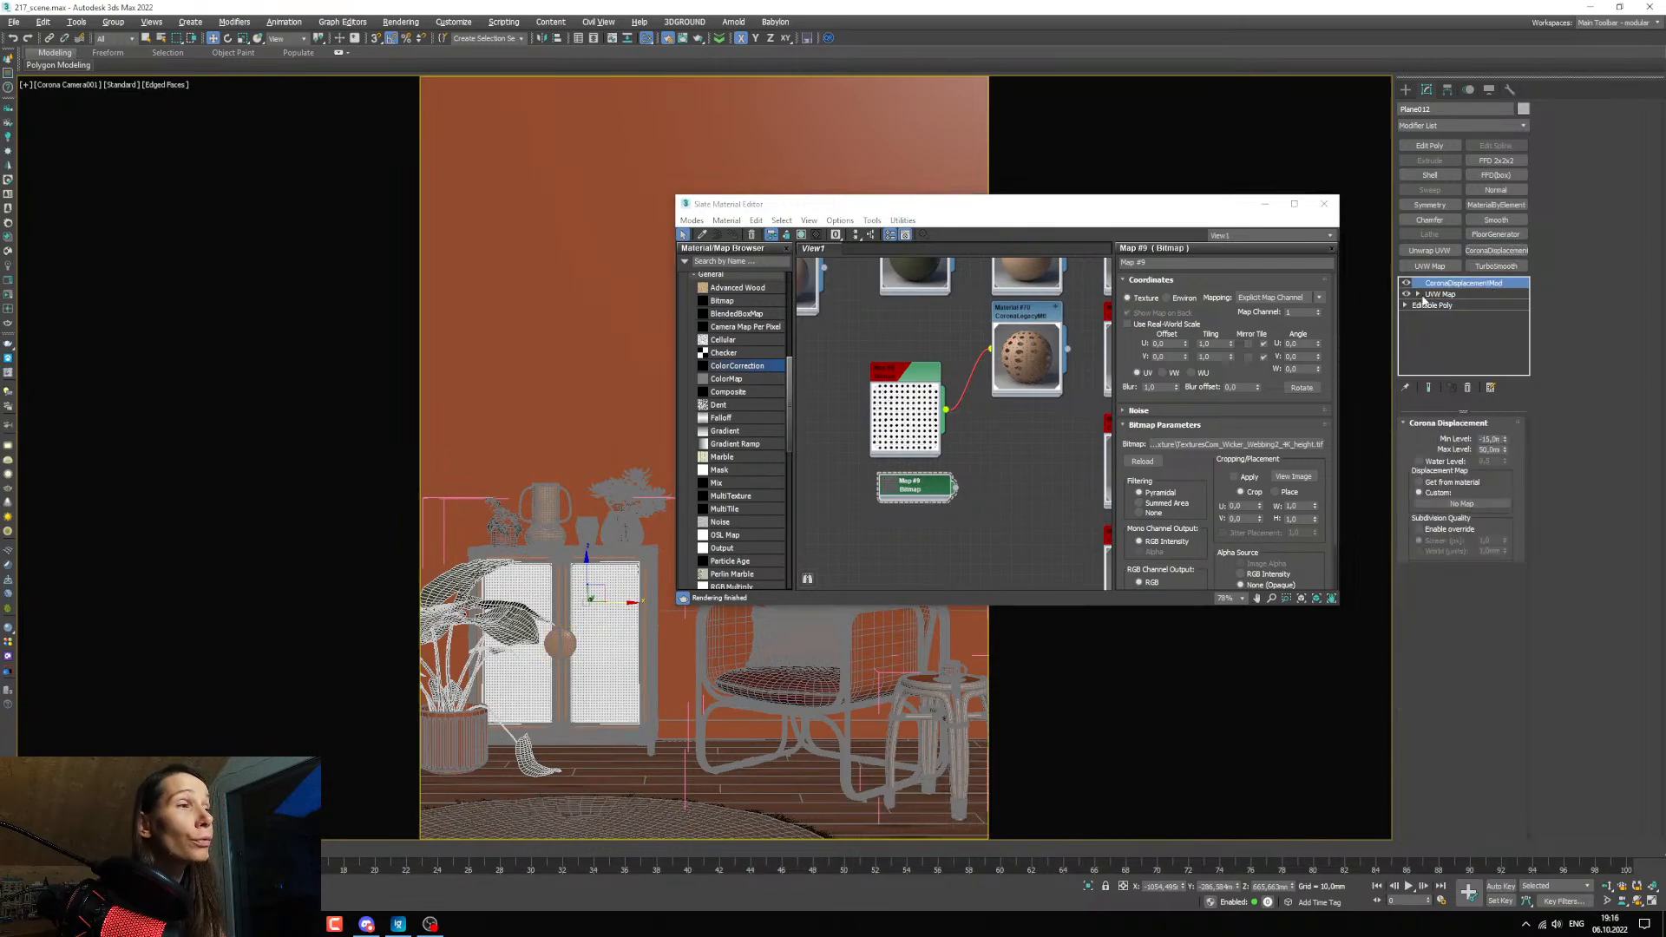
scroll(926, 517, up, 2)
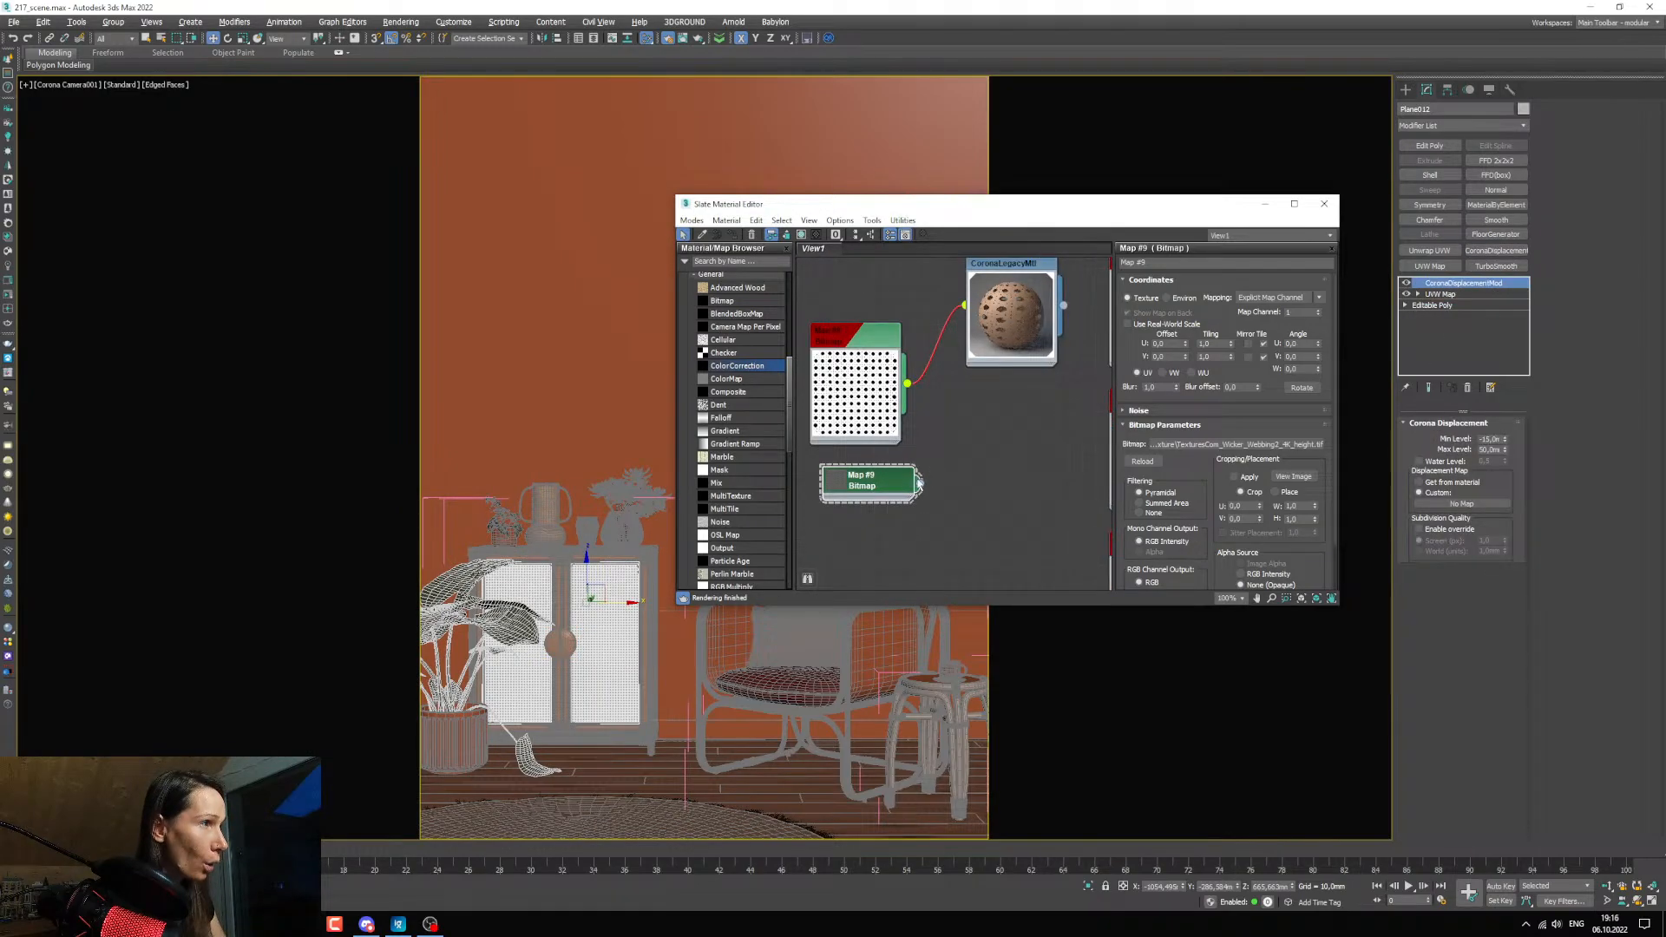
mouse_move(921, 488)
mouse_down()
mouse_move(1509, 548)
mouse_move(1497, 517)
mouse_move(1465, 505)
mouse_up()
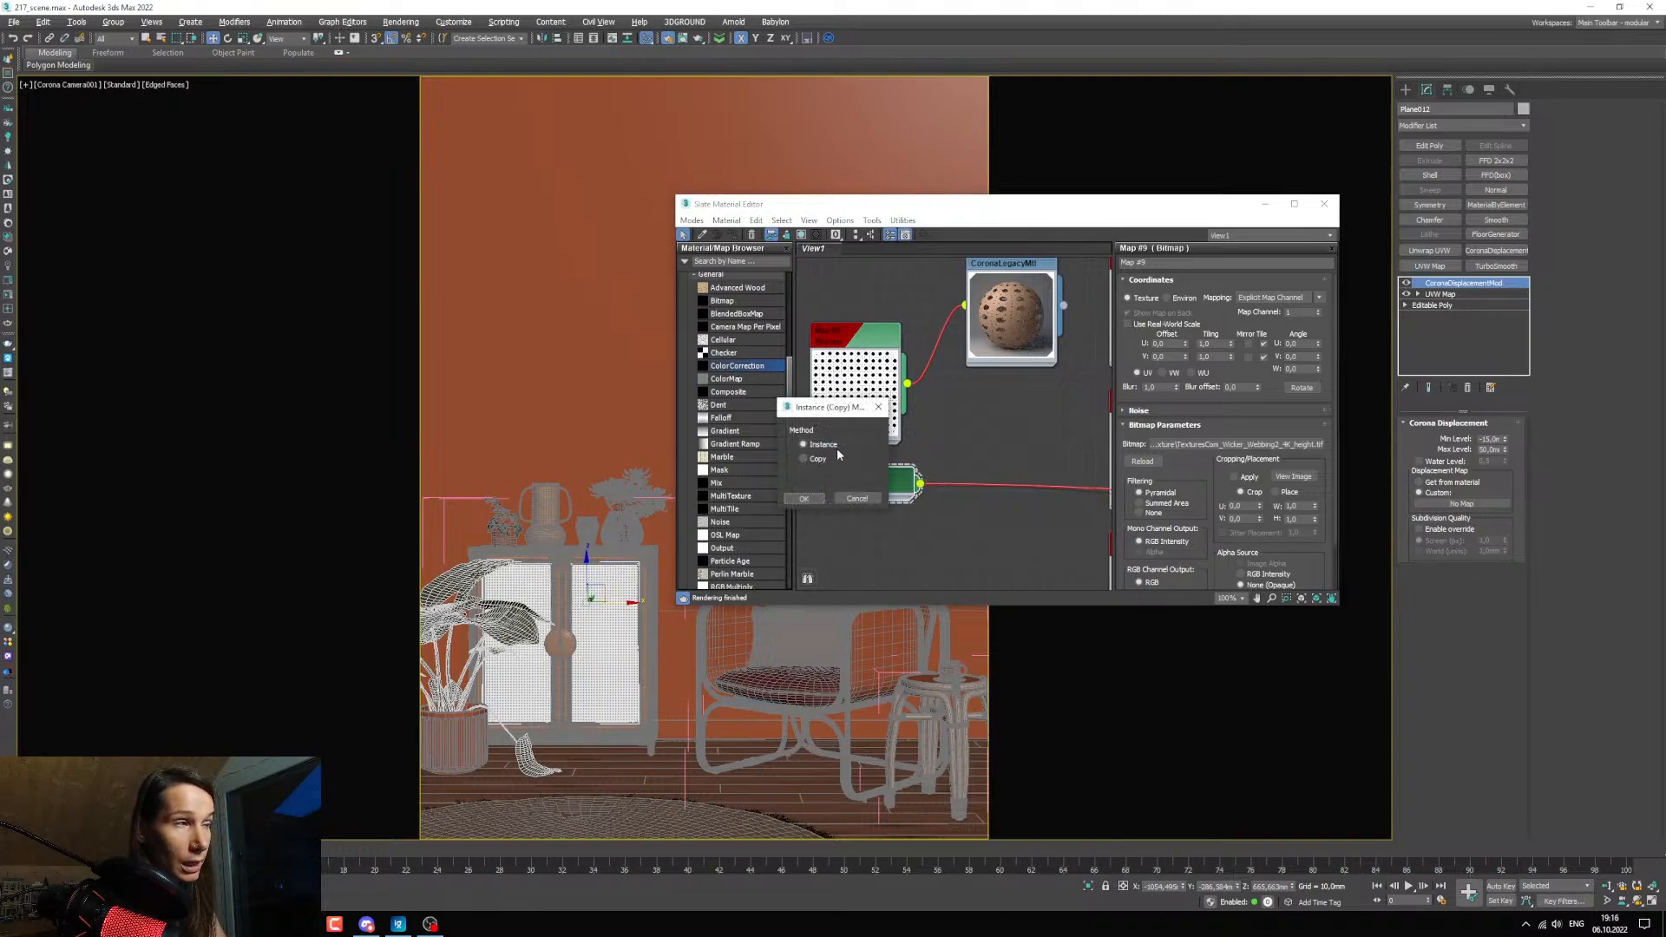
click(801, 498)
Restore the frame buffer, close the material editor, and set the displacement's minimum level to 0 mm and maximum level to 10 mm.
click(240, 924)
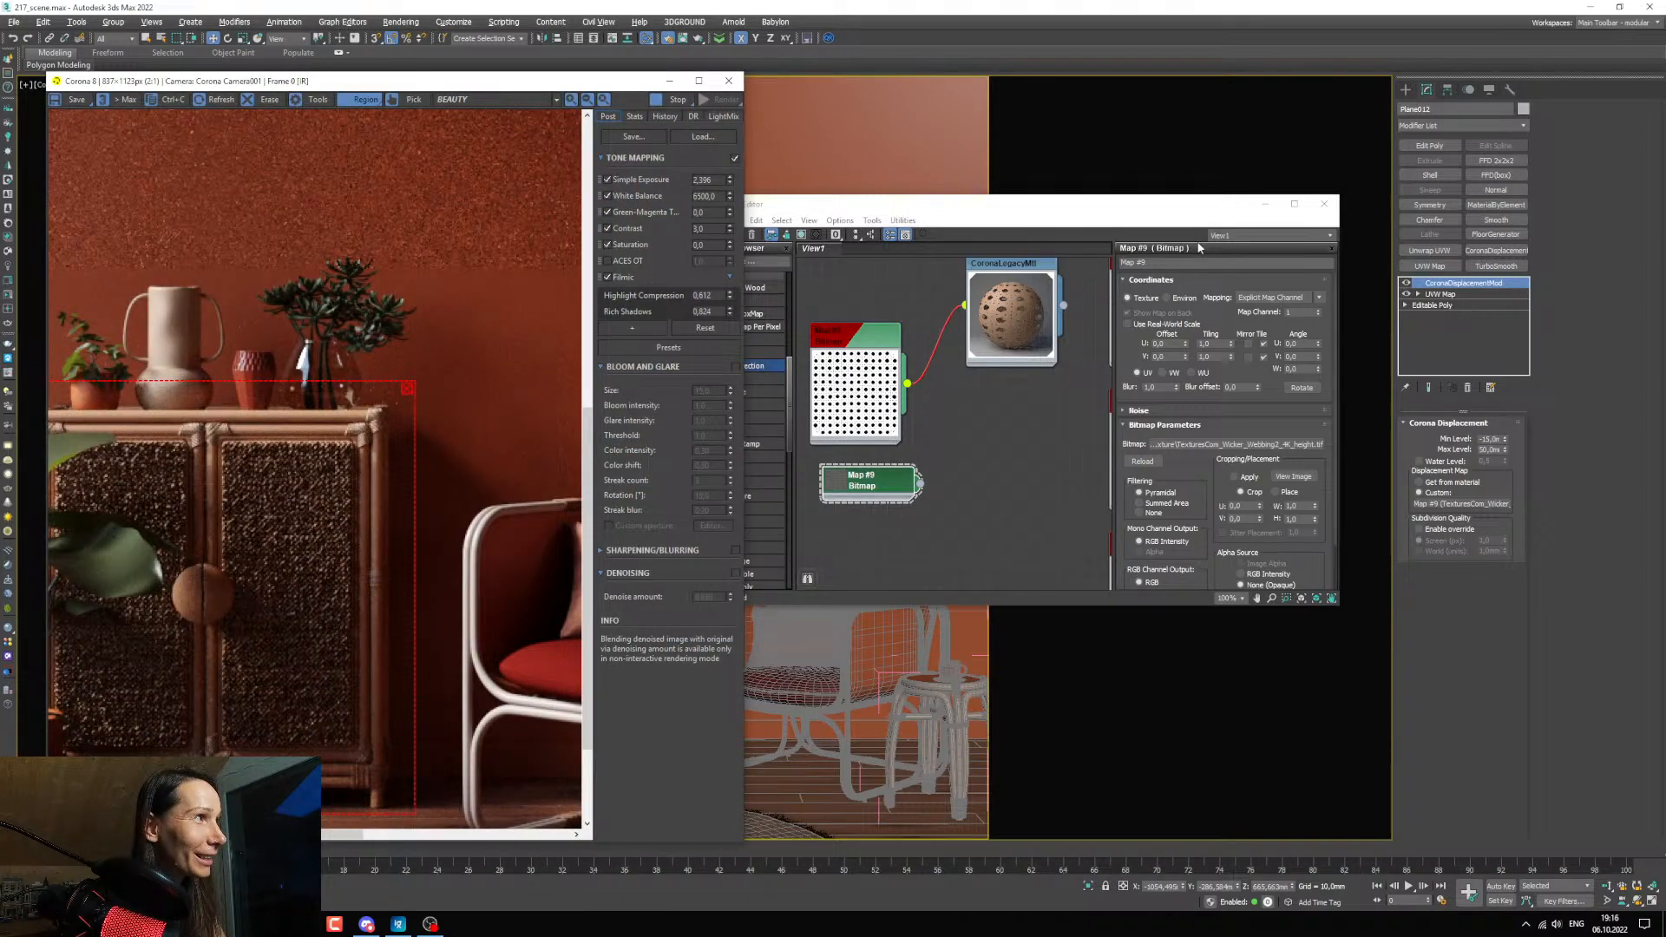
click(1324, 204)
double_click(1490, 439)
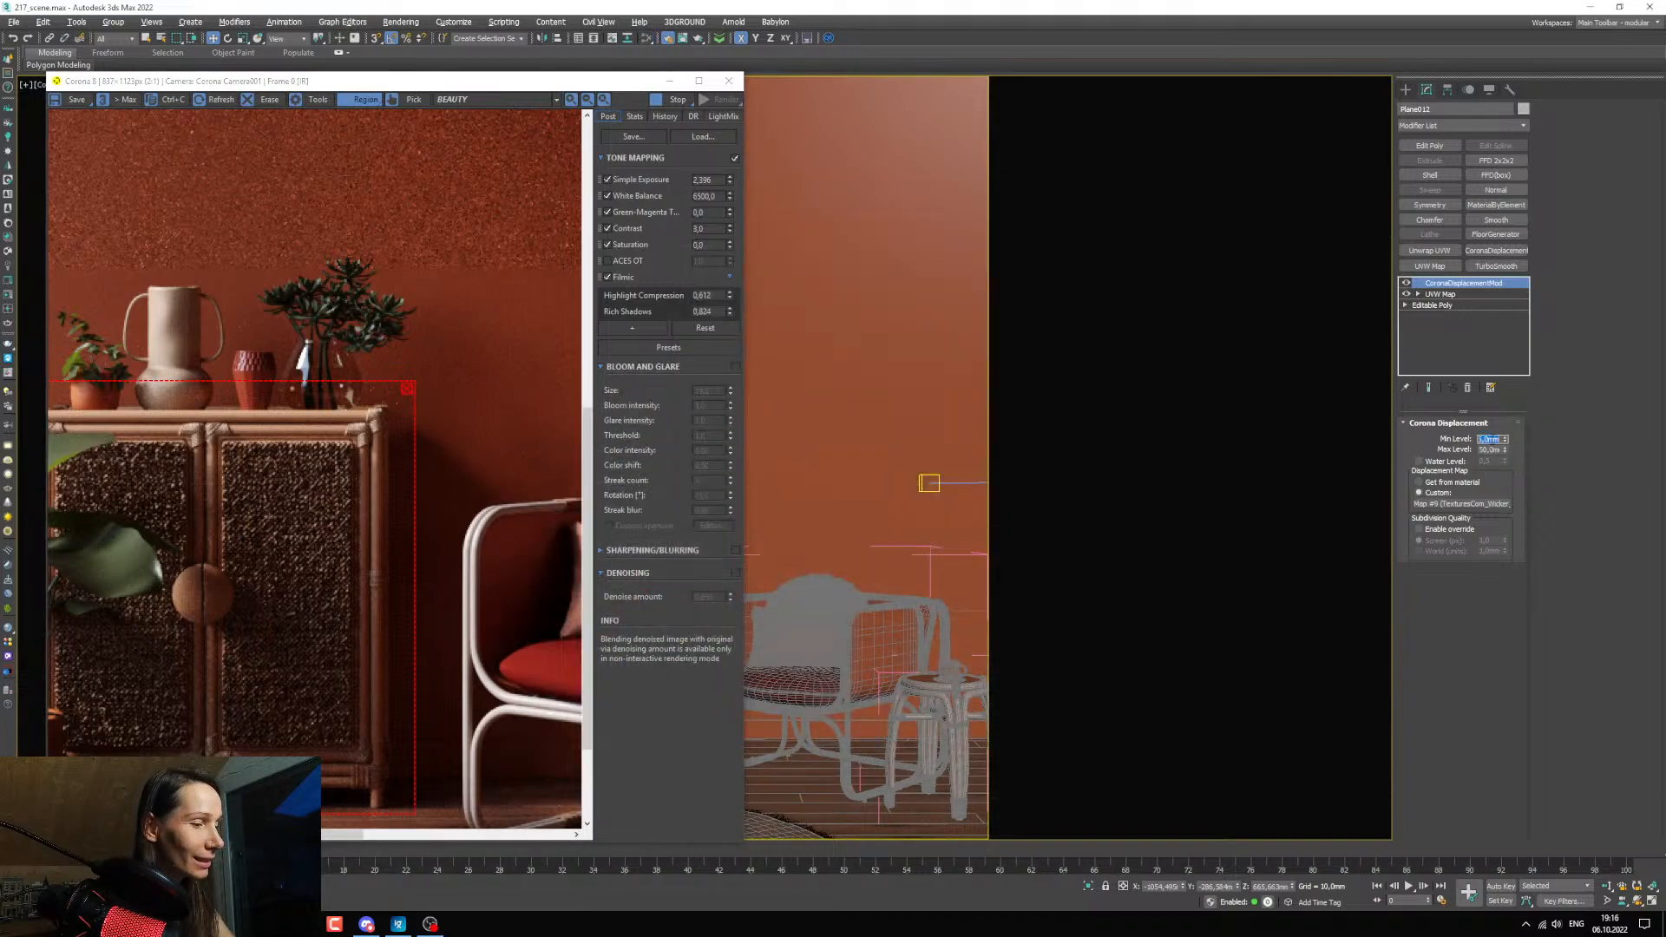
text(0)
key(Return)
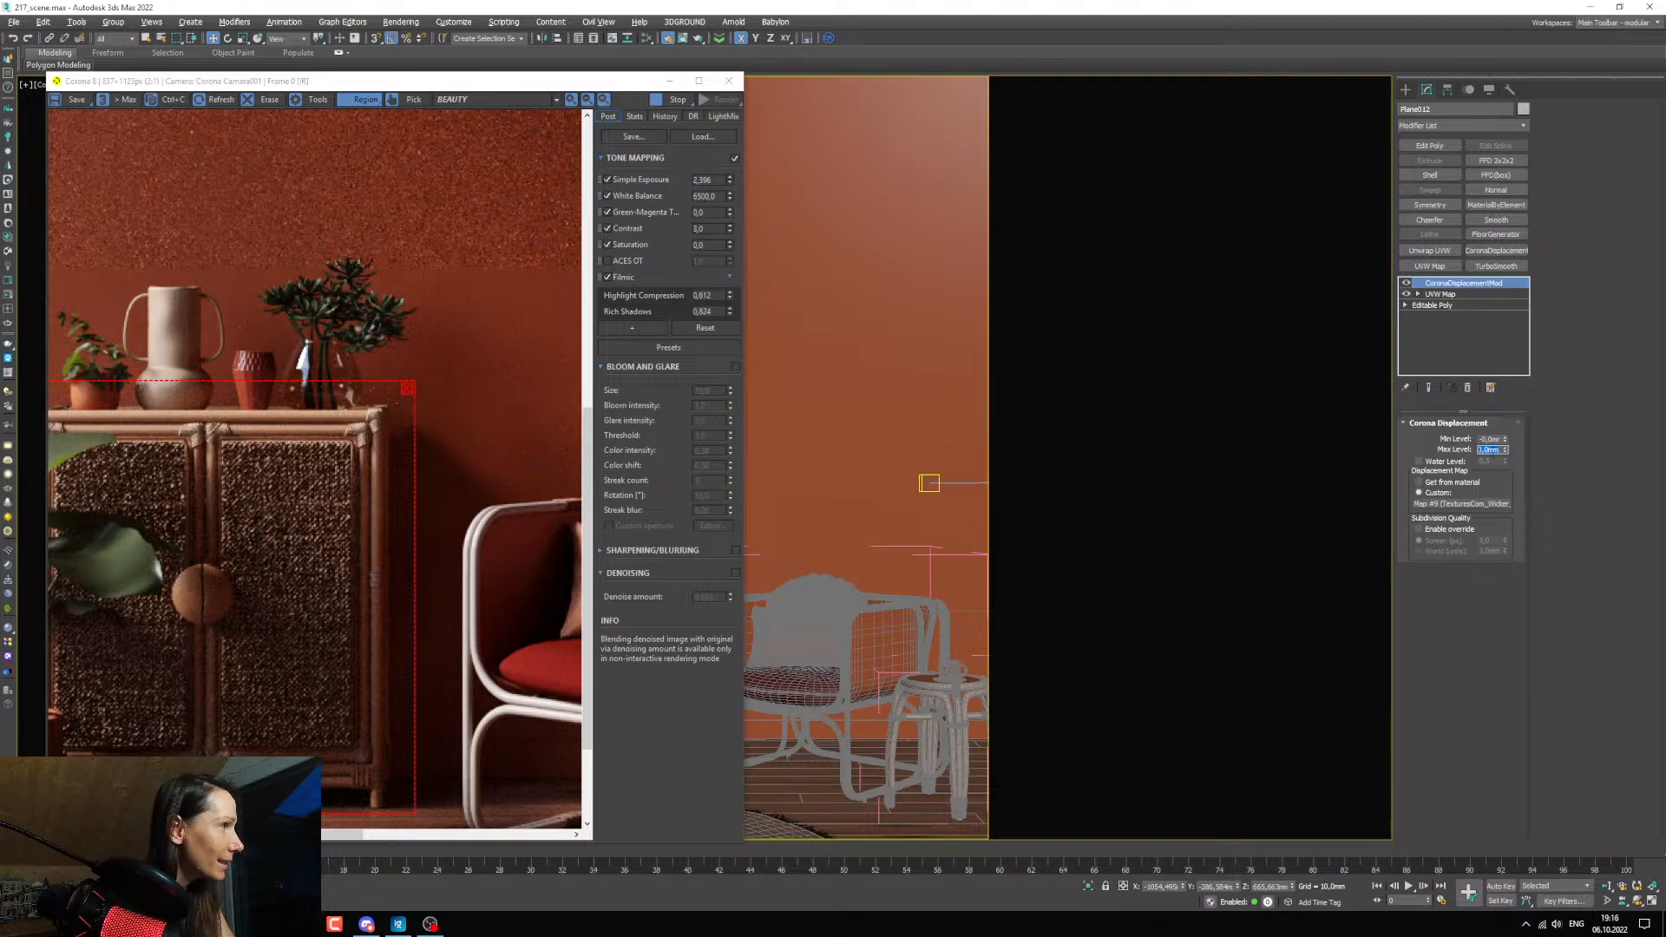
text(1)
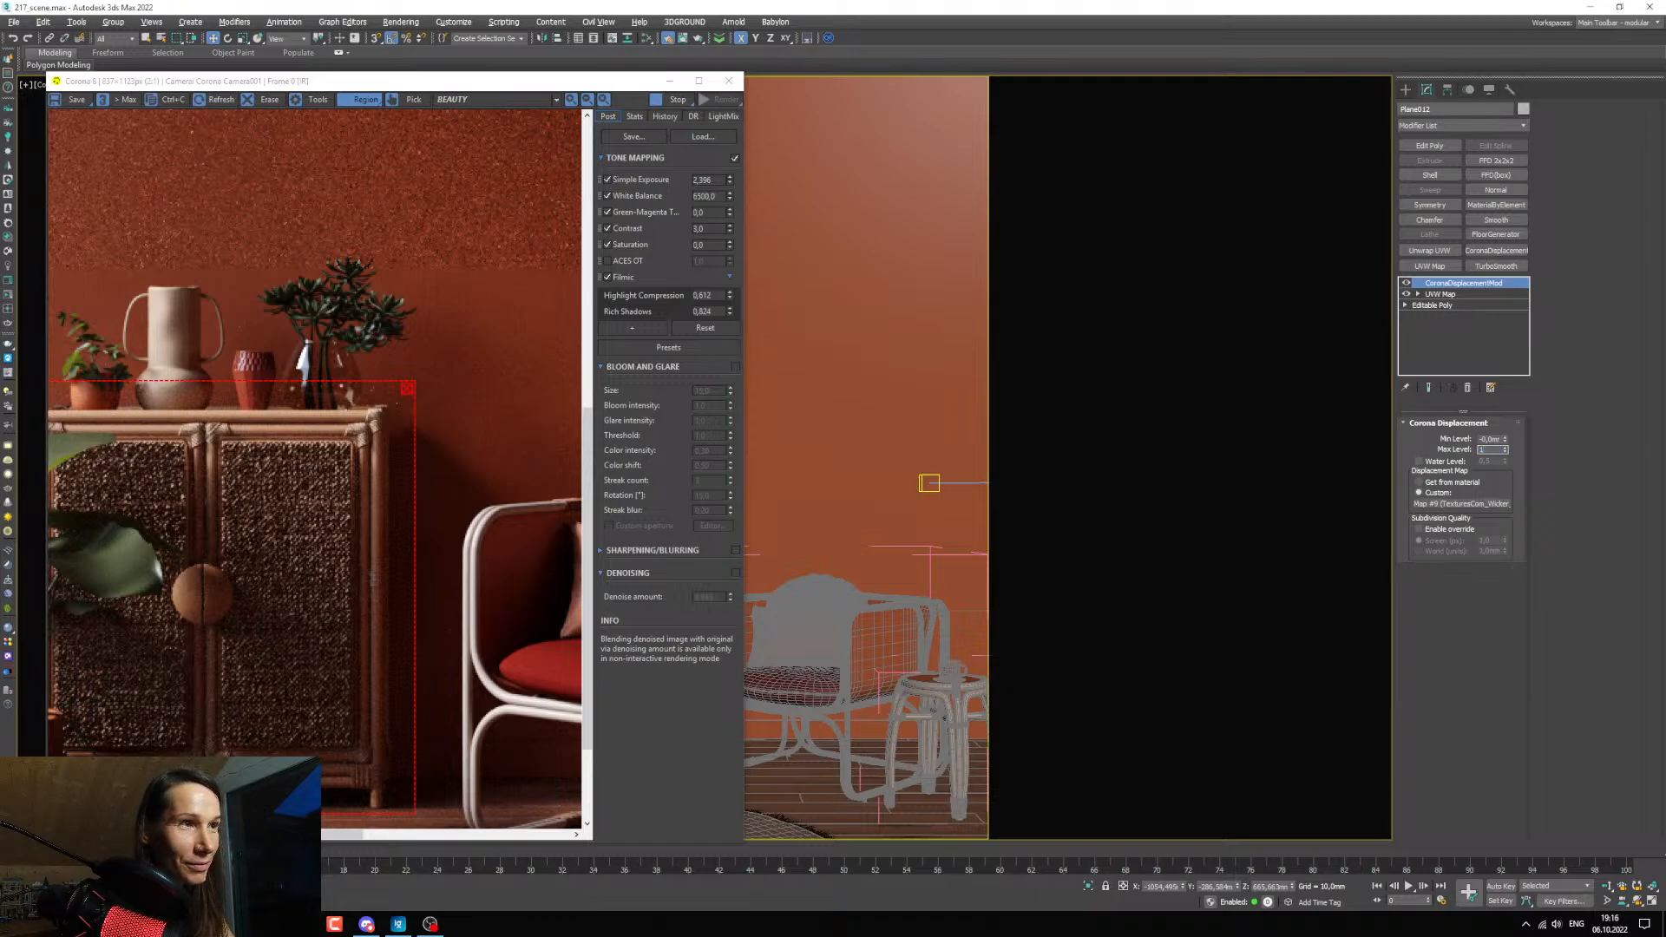
text(0)
key(Return)
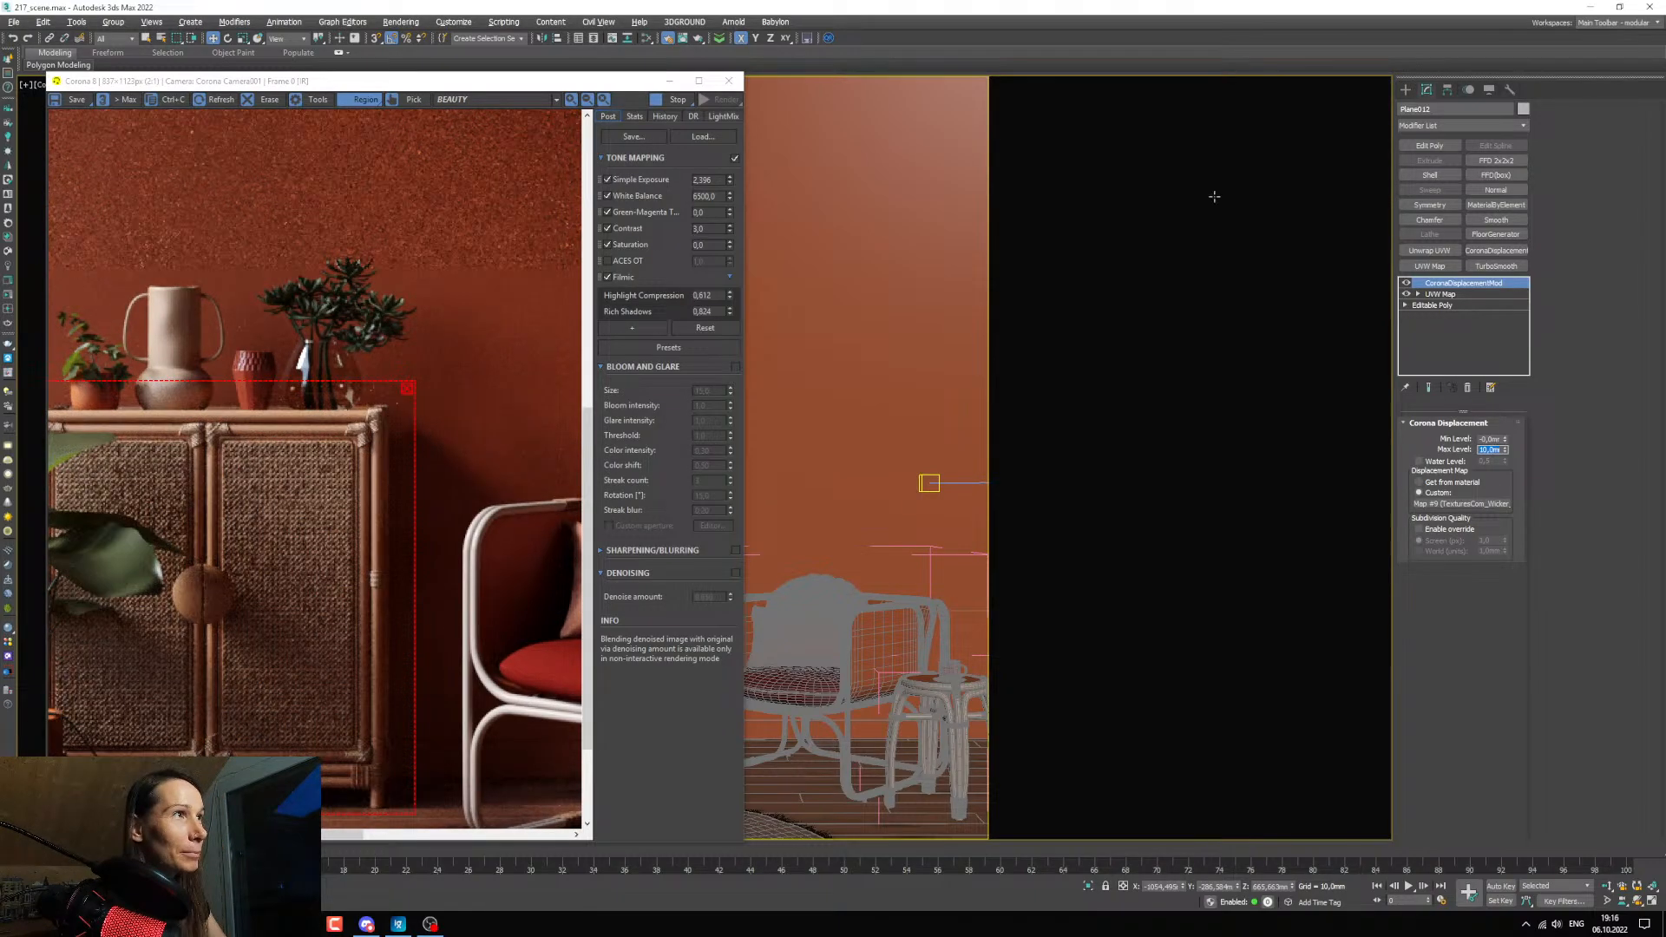
Bring the cabinet closer in the camera view and the render, and set the displacement's maximum level to 5 mm.
click(669, 81)
scroll(538, 579, up, 6)
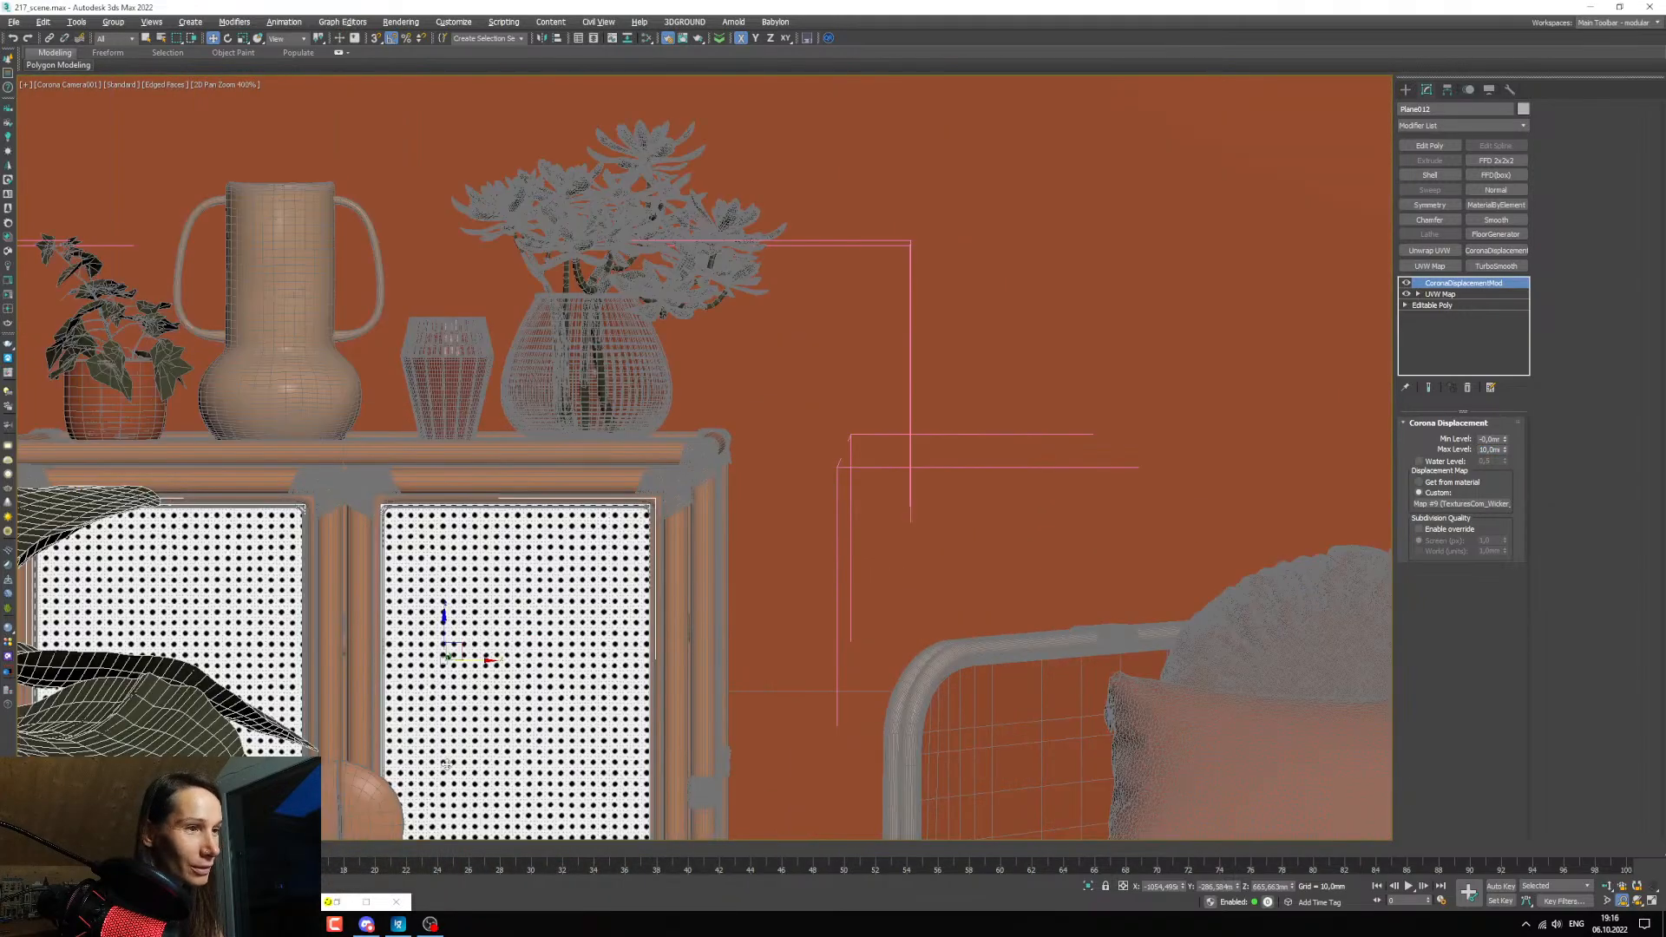
double_click(341, 902)
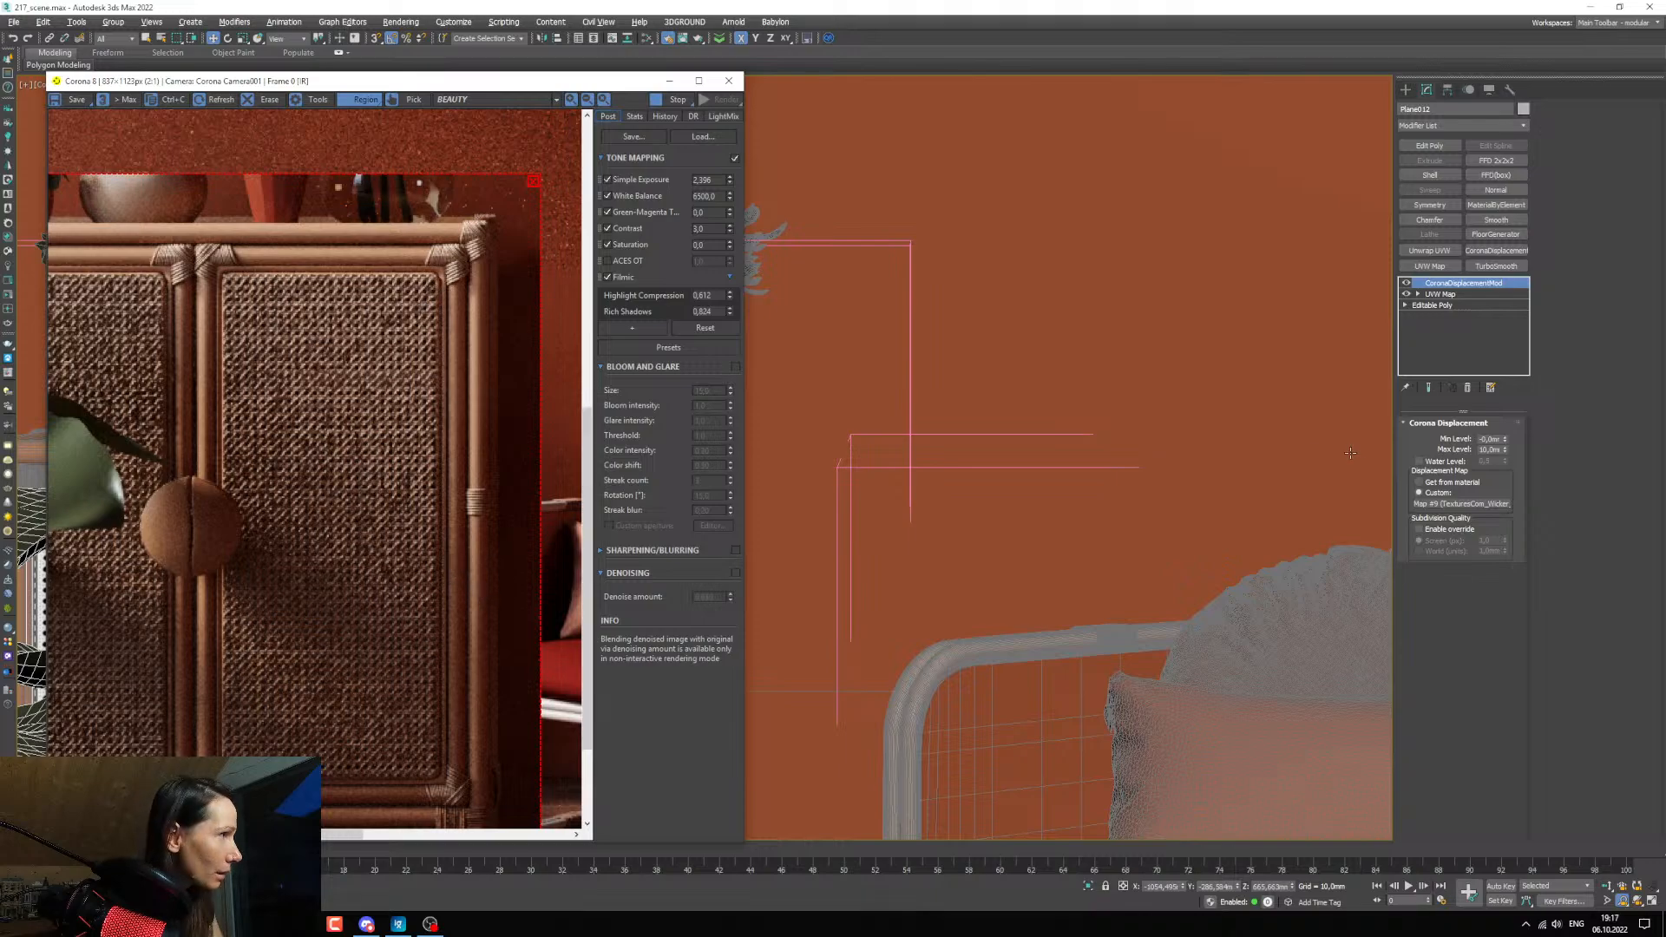
double_click(1500, 451)
text(5)
key(Return)
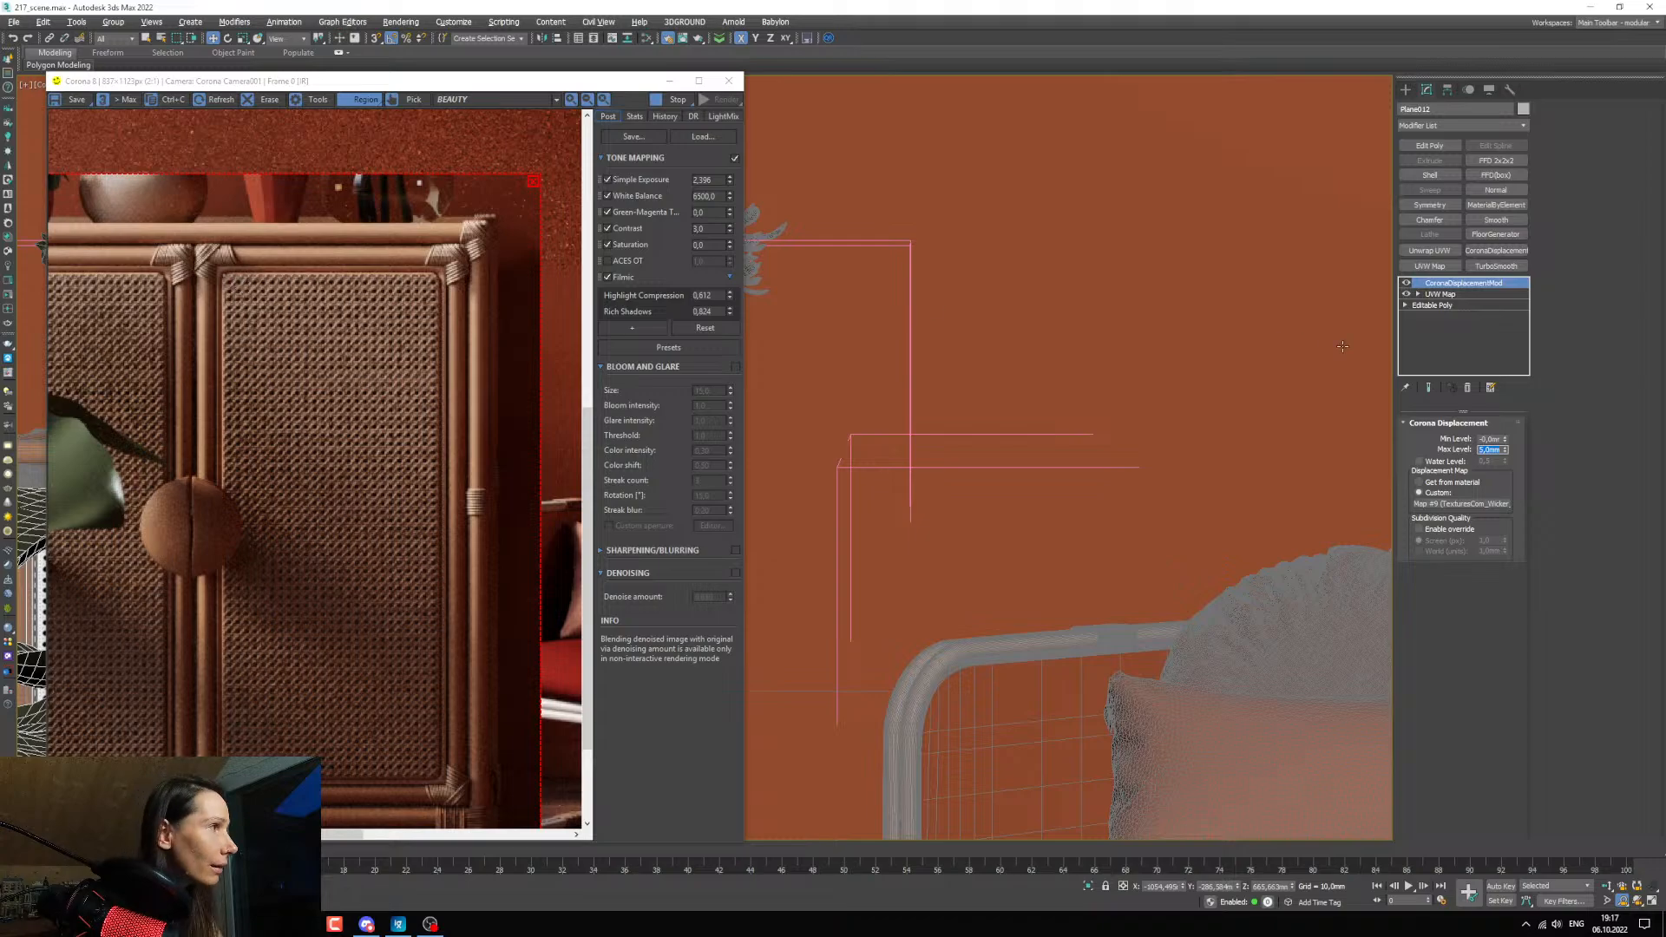
Set the displacement's minimum level to -2 mm and its maximum level to 2 mm, checking the webbing up close.
scroll(260, 386, up, 1)
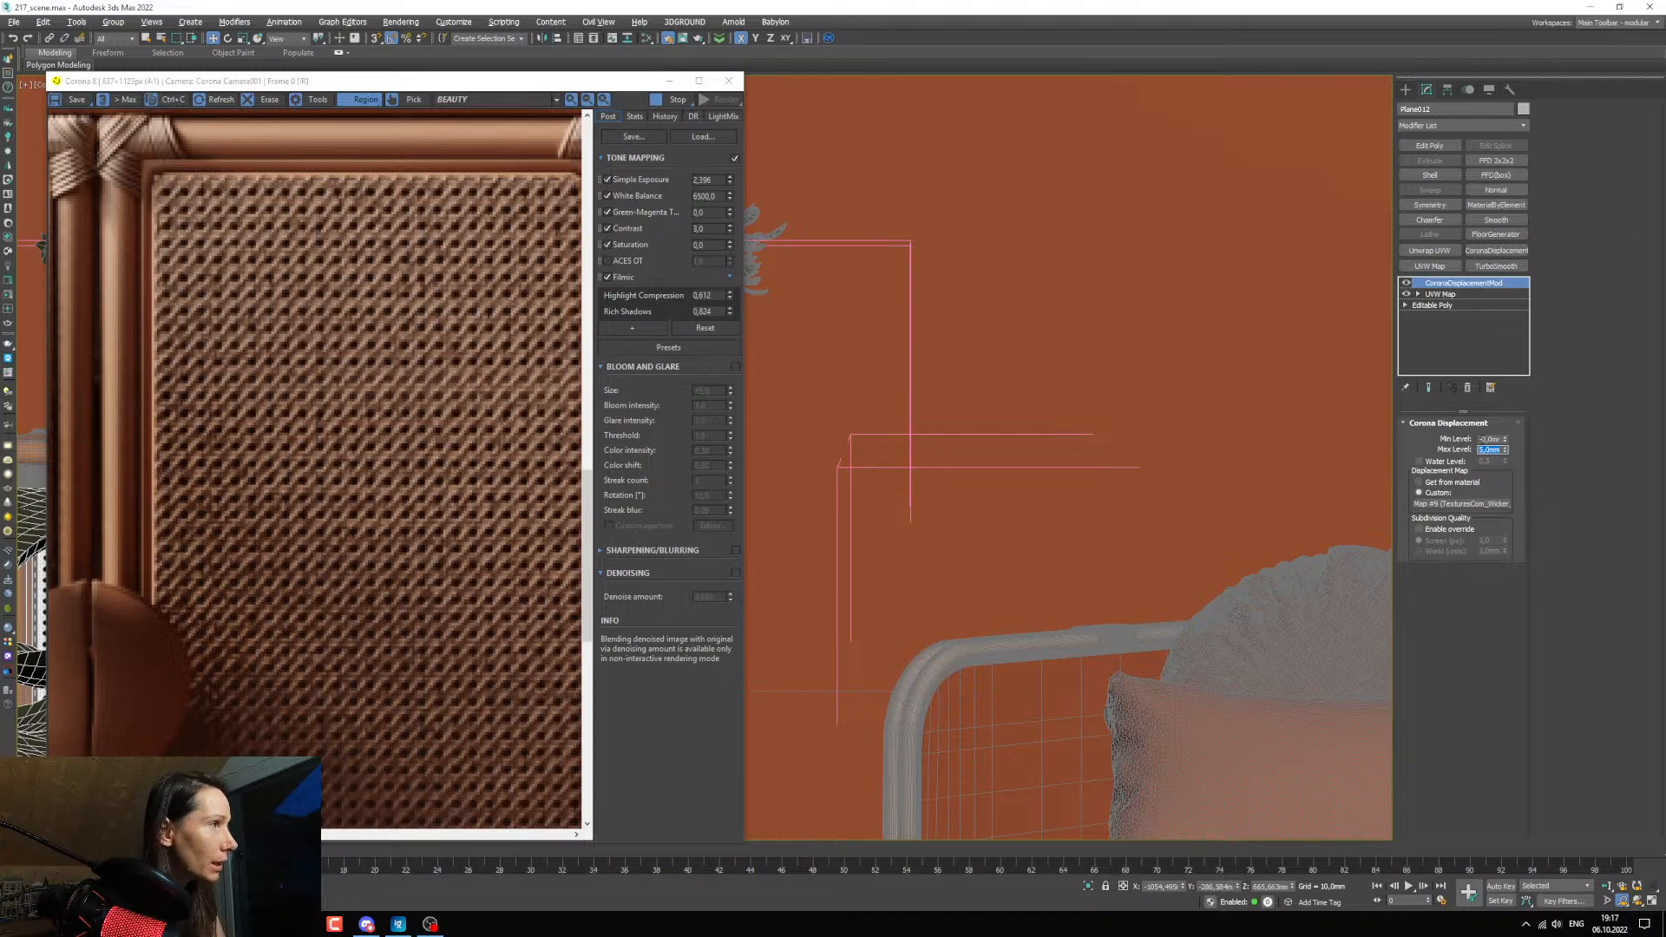
click(1484, 439)
text(-)
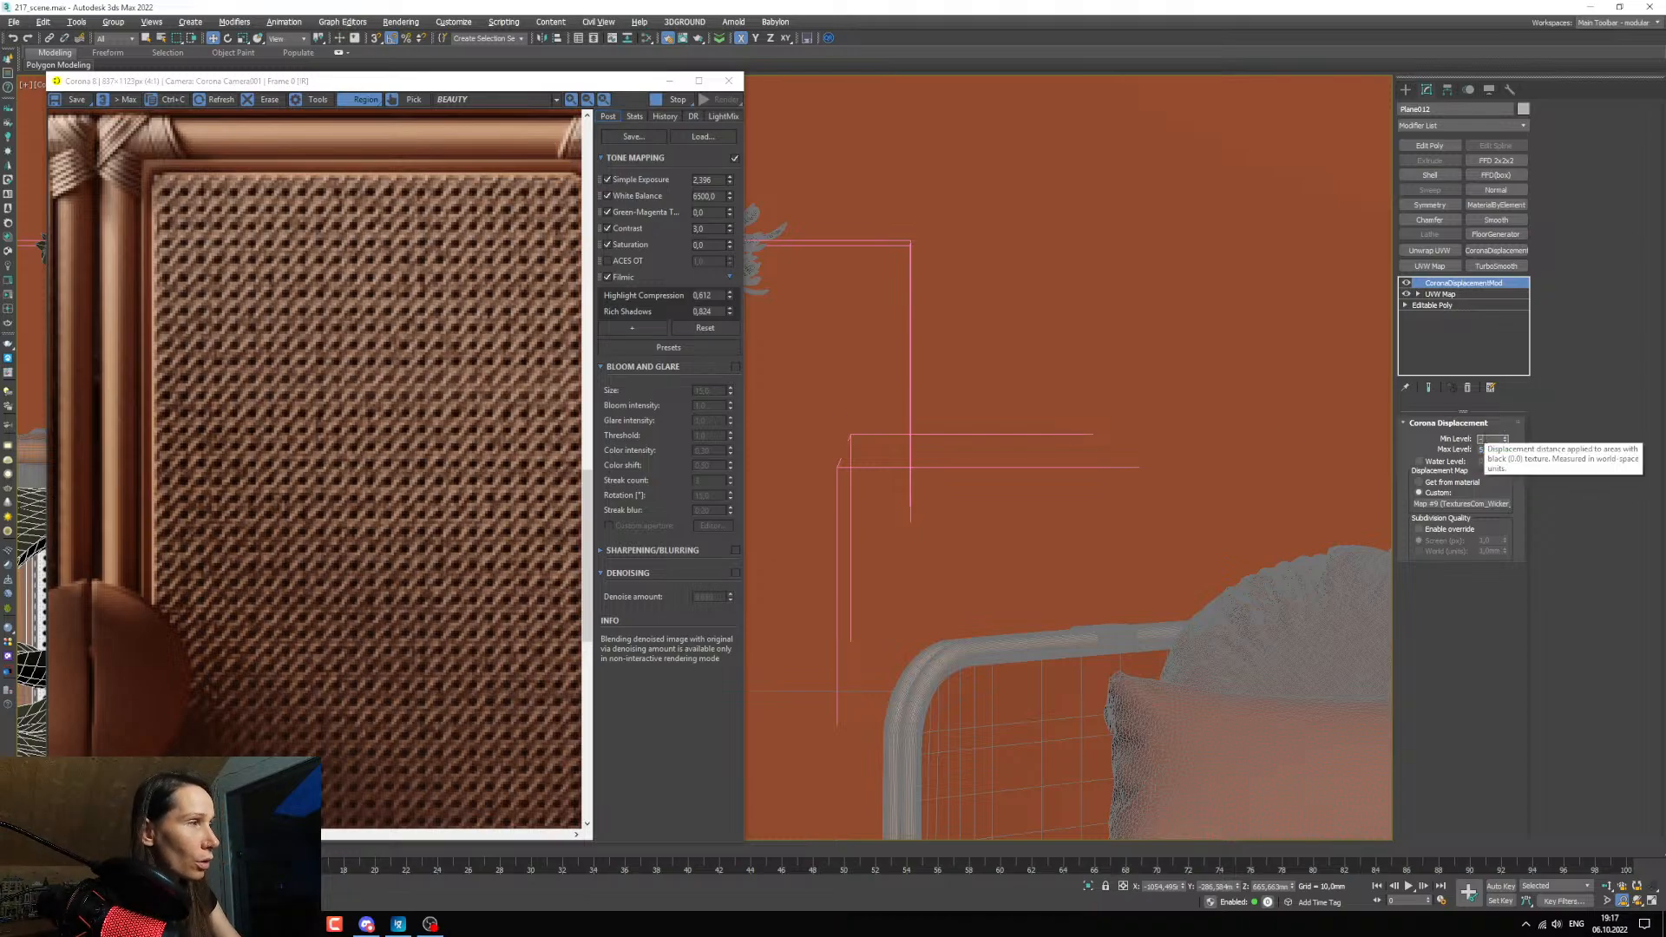
text(5)
key(Return)
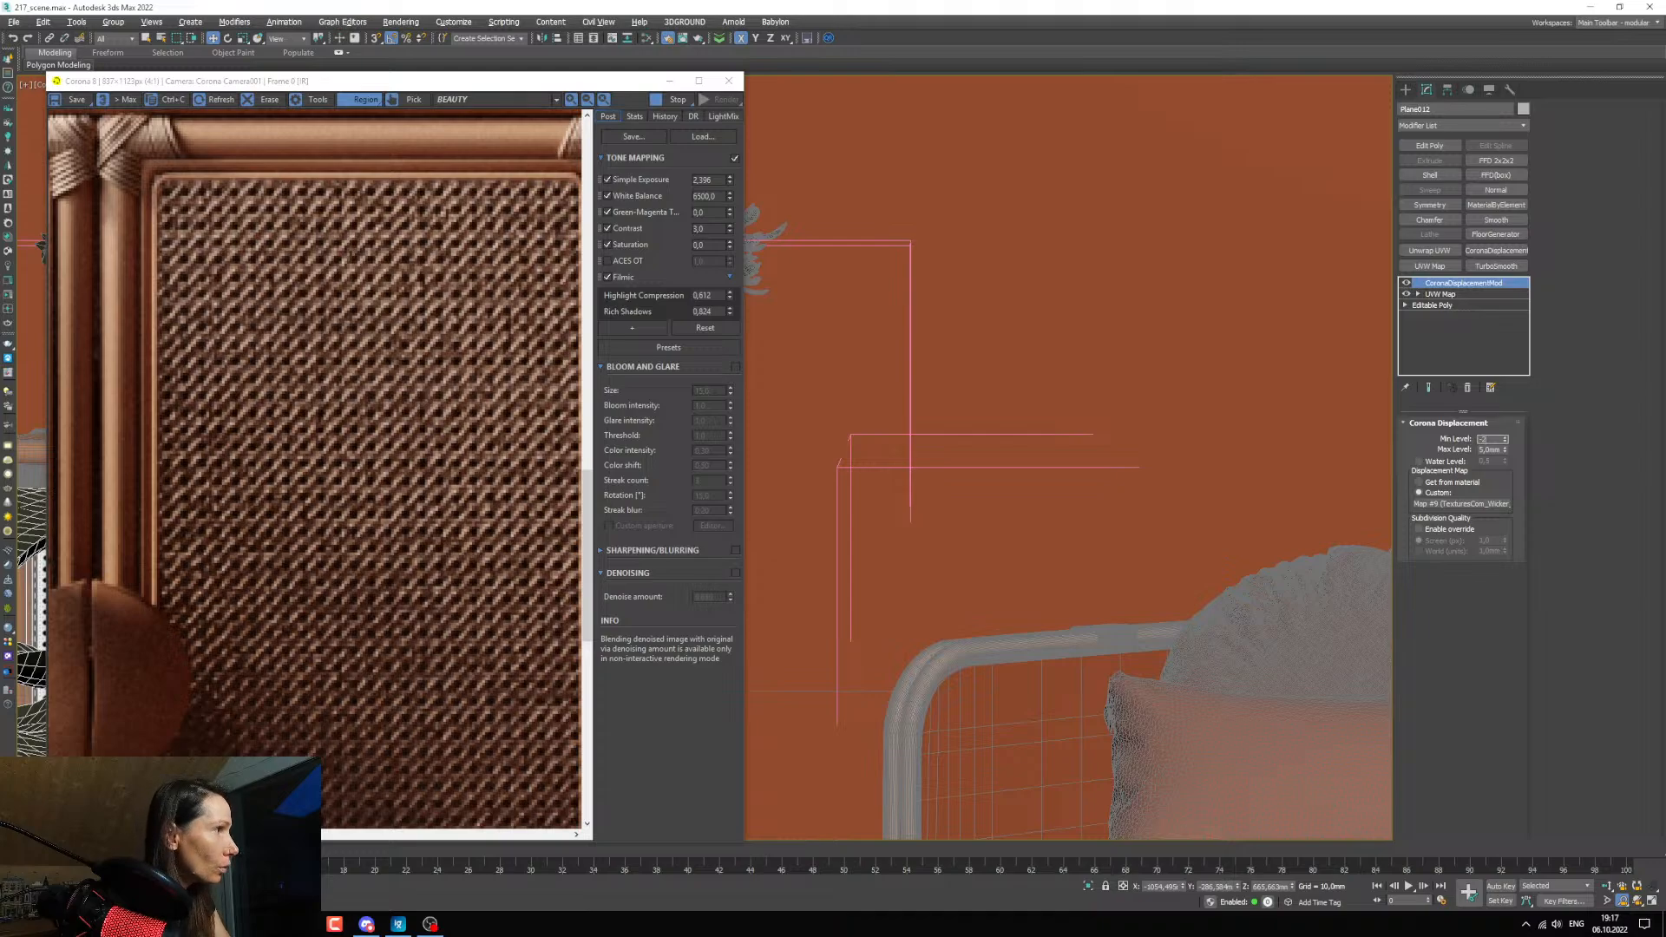
key(Return)
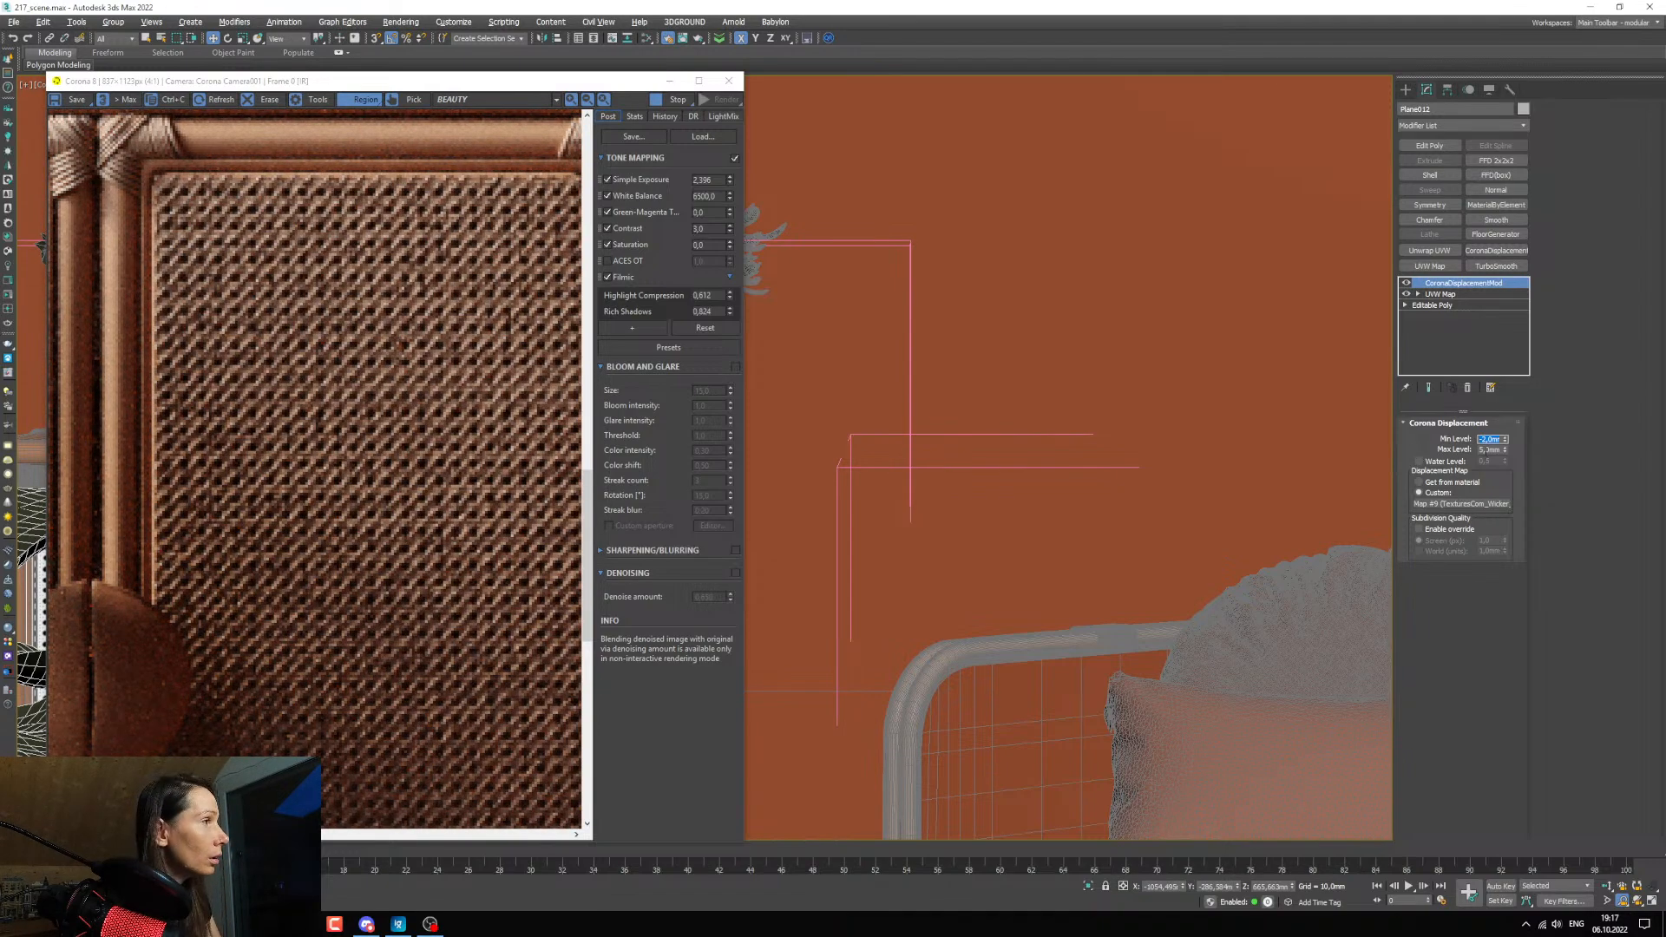
key(Tab)
text(2)
key(Return)
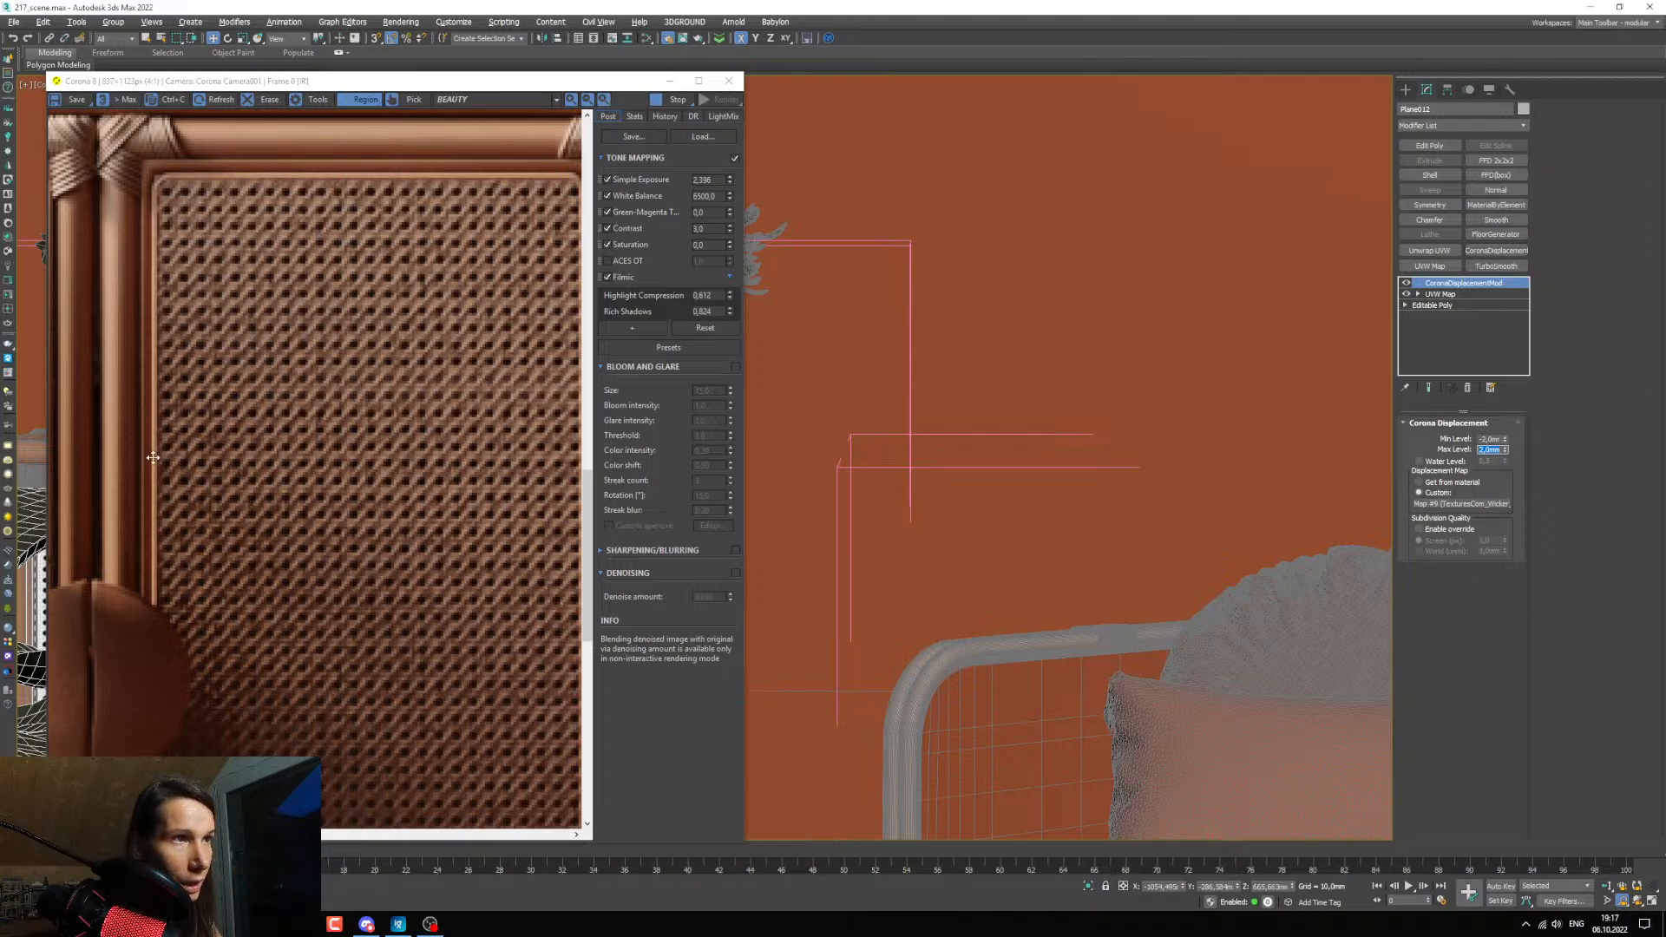
Select the cabinet's door frame and examine how the perforated panel meets it at the corner in the viewport and the render.
click(669, 81)
scroll(398, 499, up, 6)
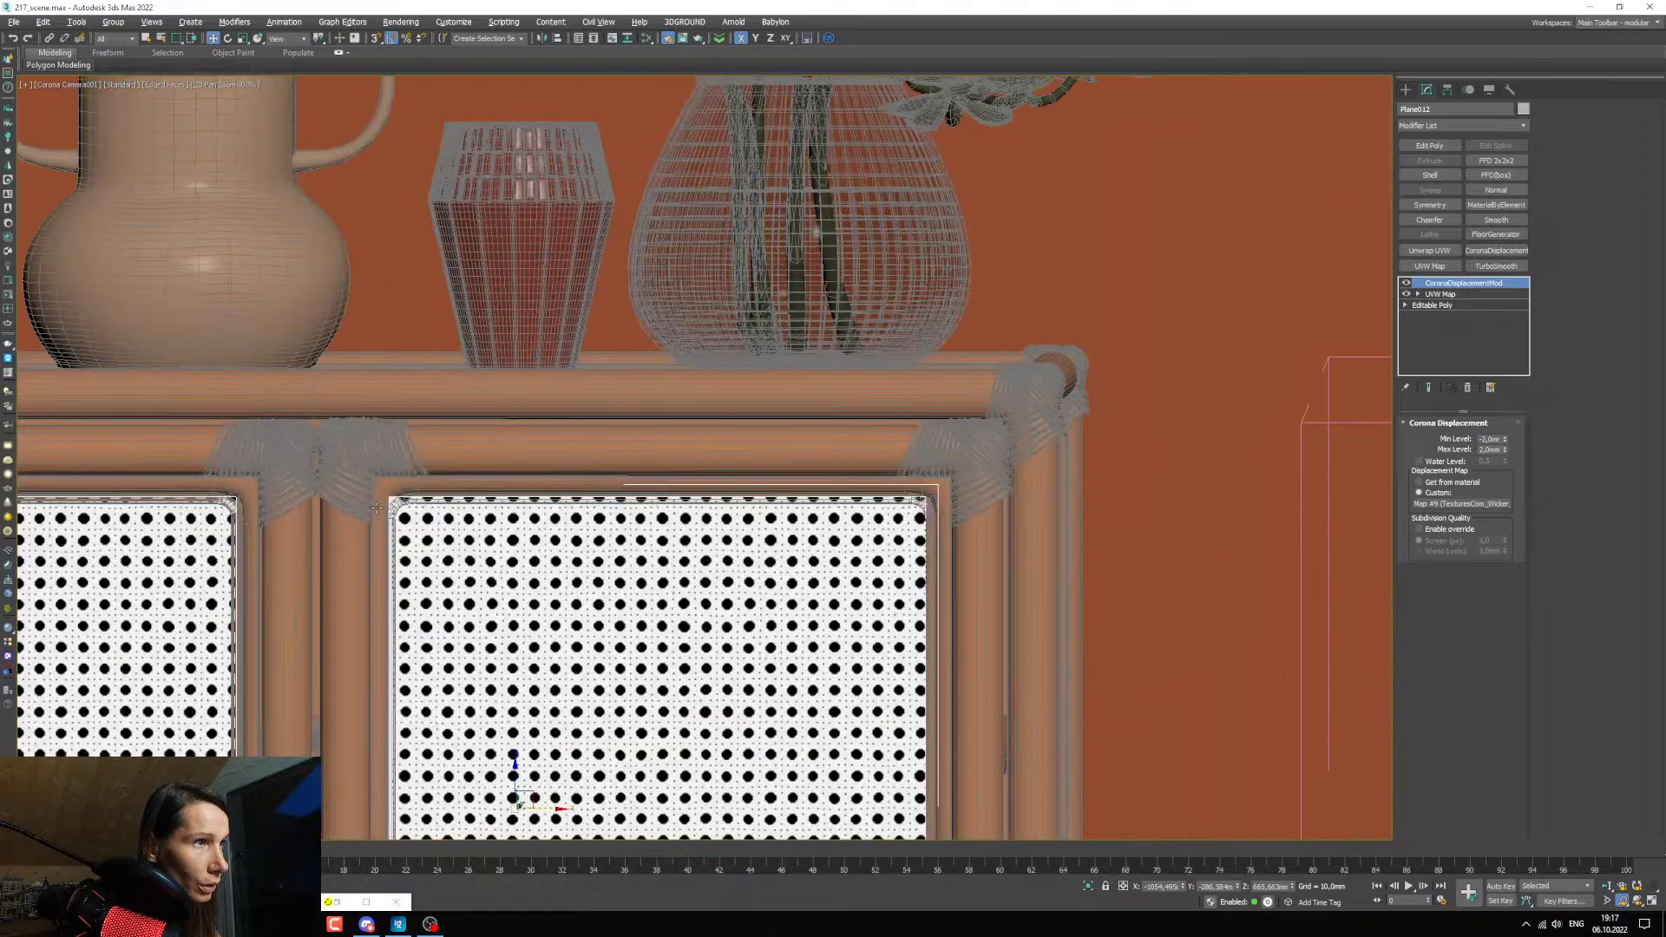
click(431, 495)
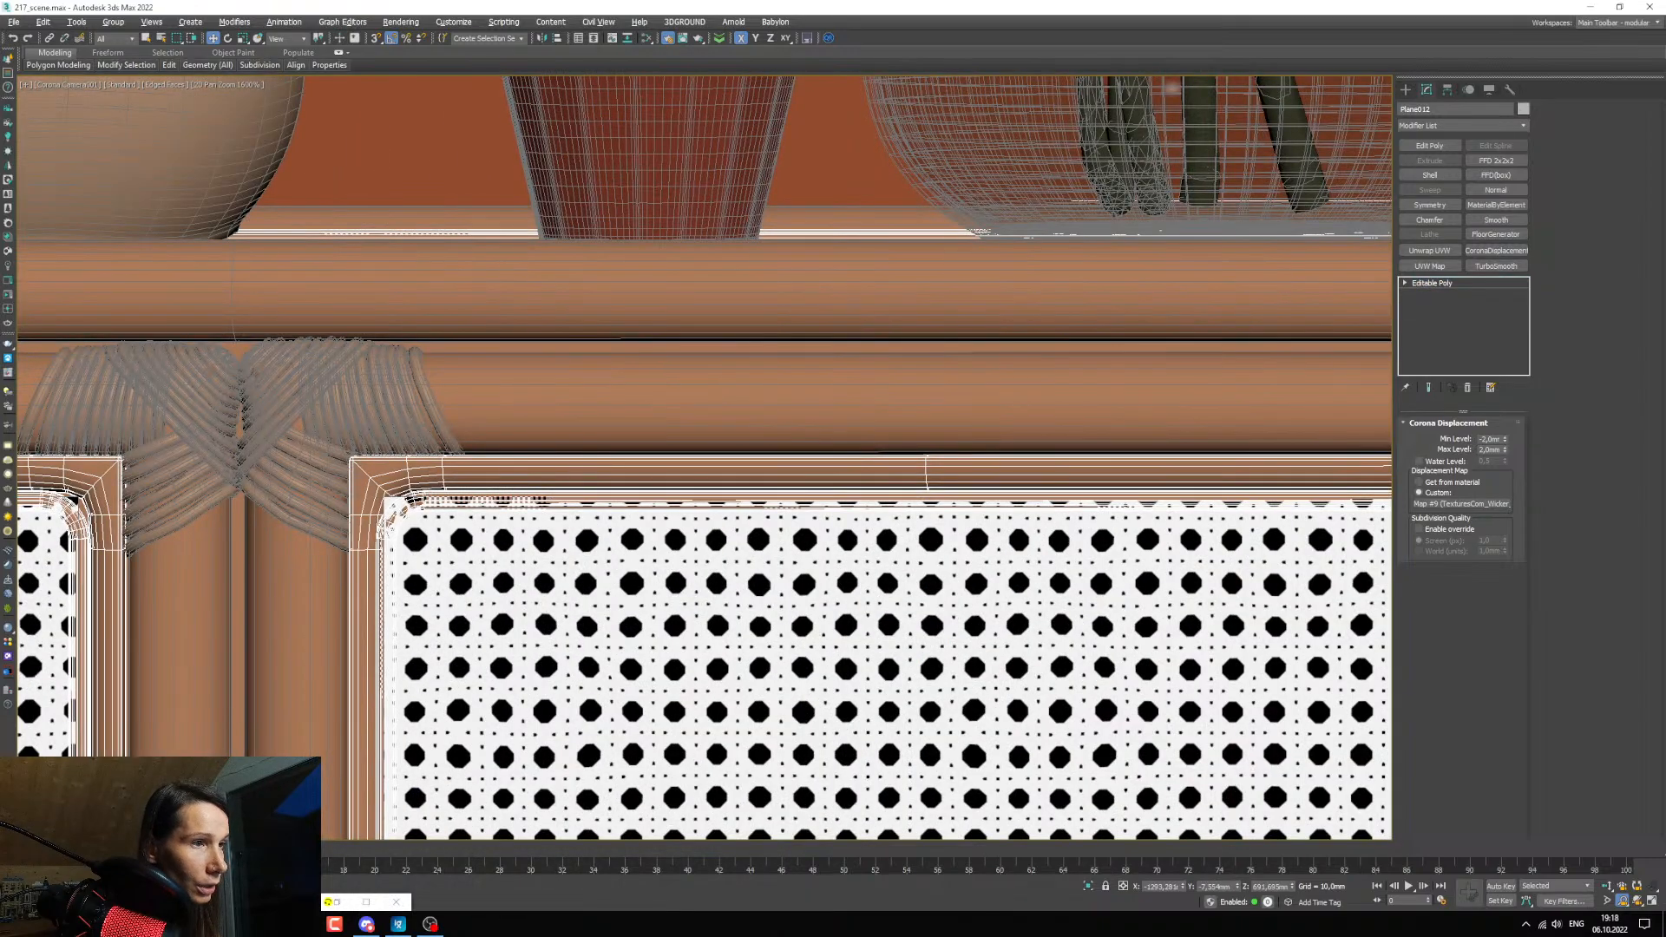
click(336, 901)
scroll(342, 417, down, 1)
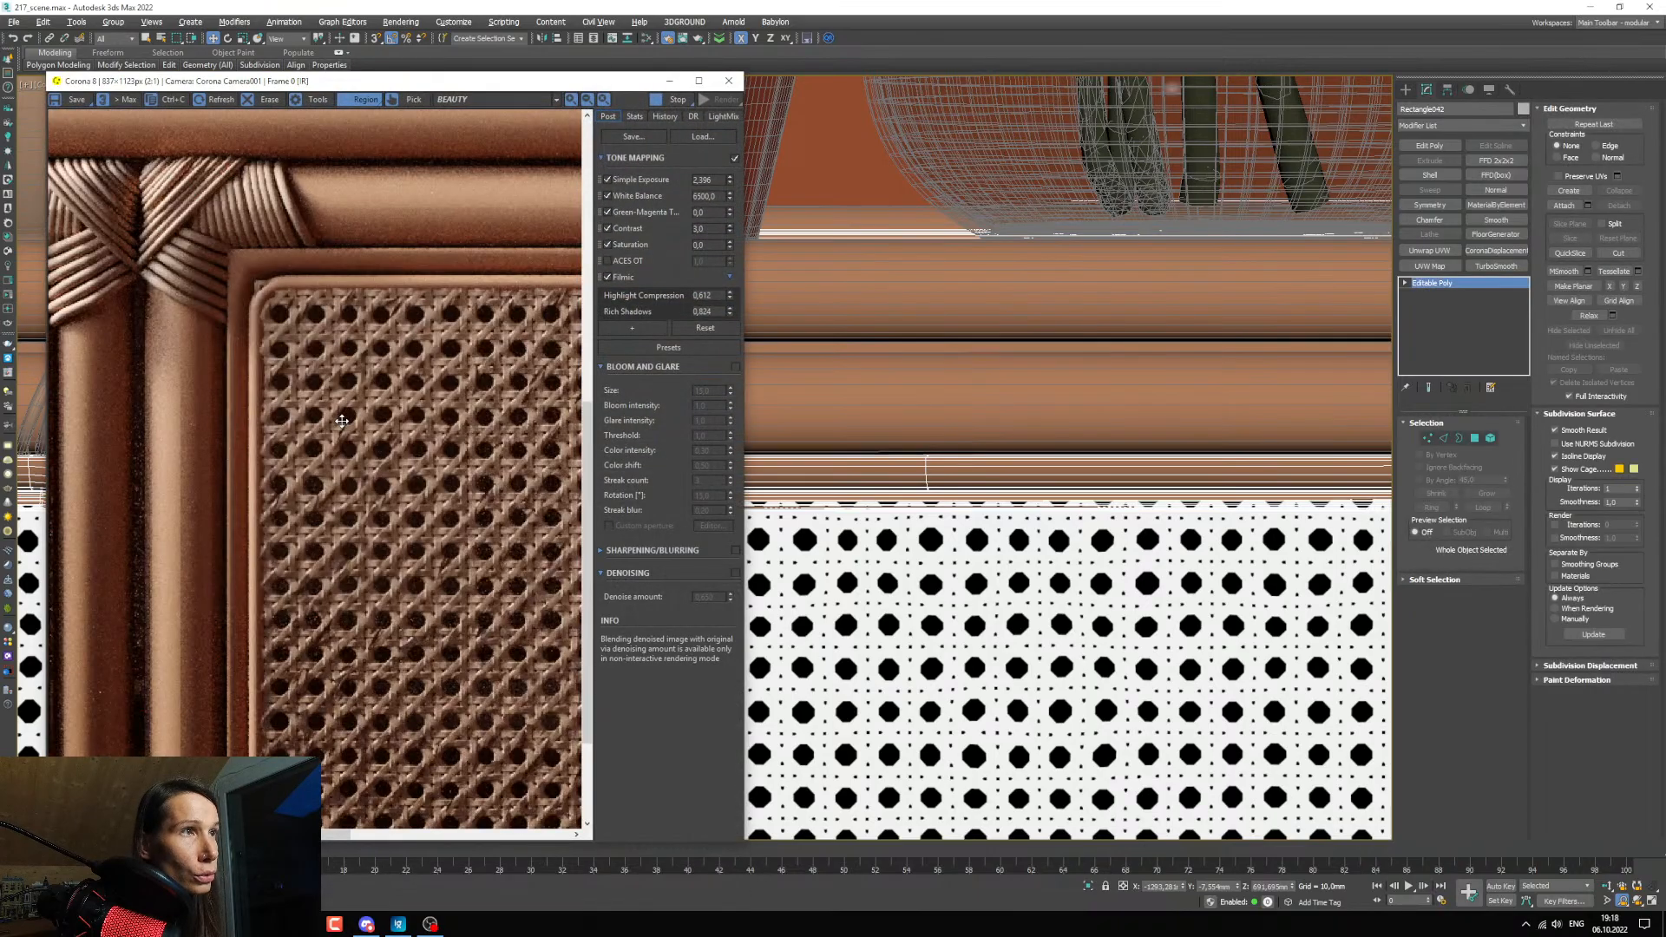
scroll(905, 555, down, 4)
scroll(929, 604, down, 2)
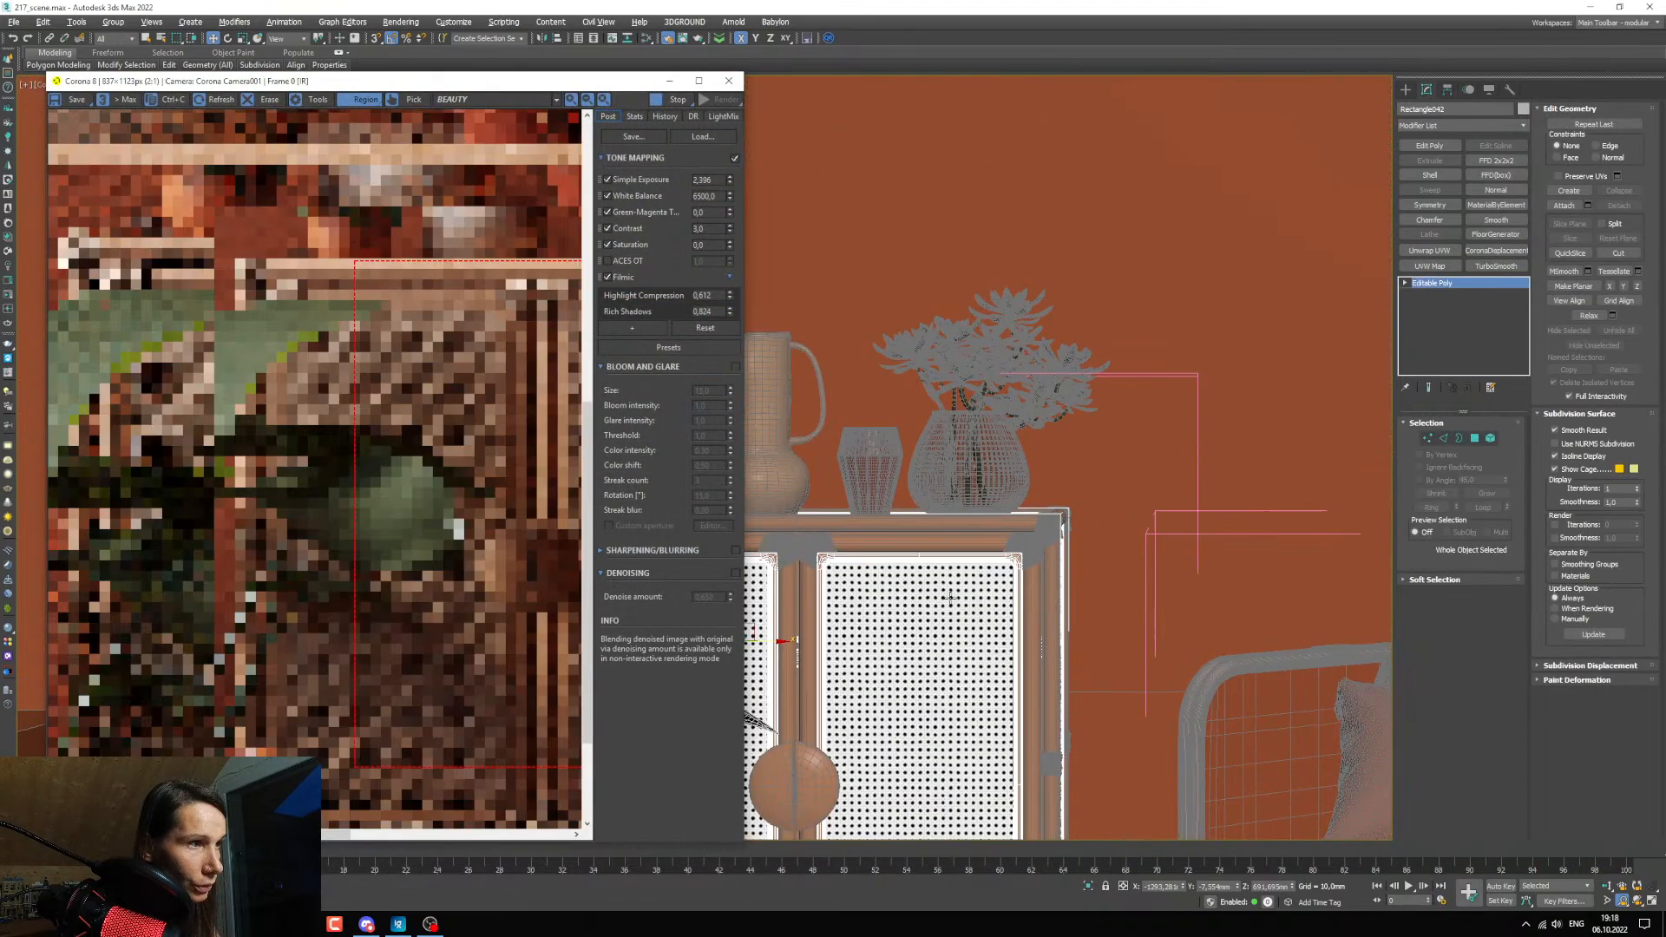
scroll(898, 565, up, 2)
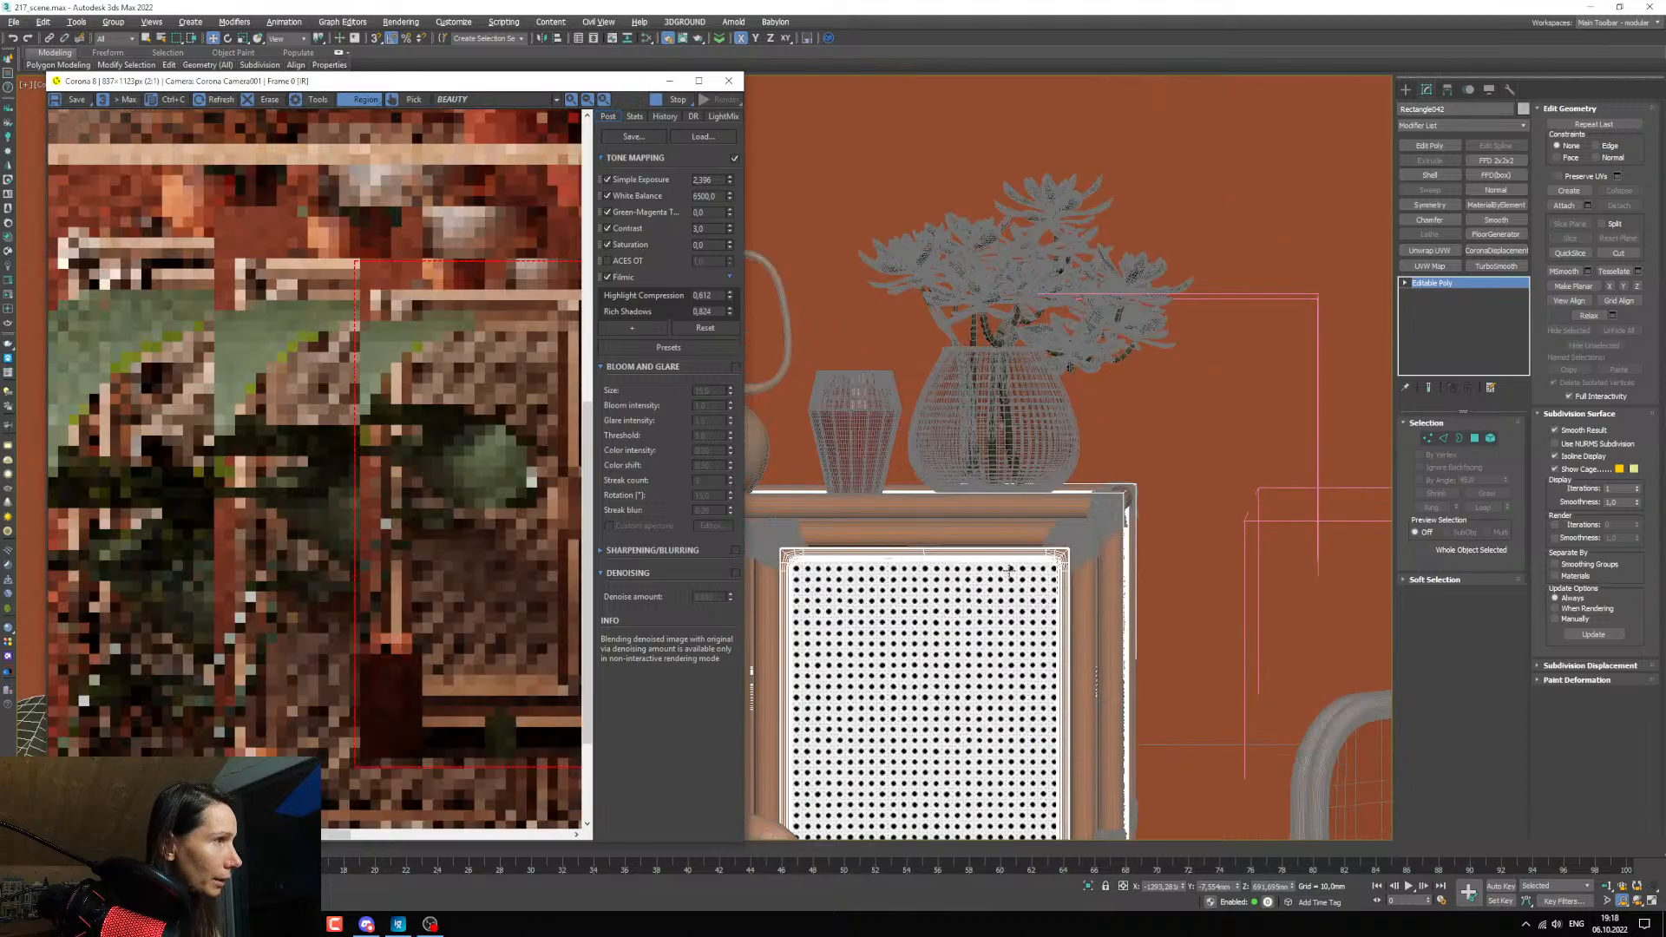
scroll(899, 565, down, 2)
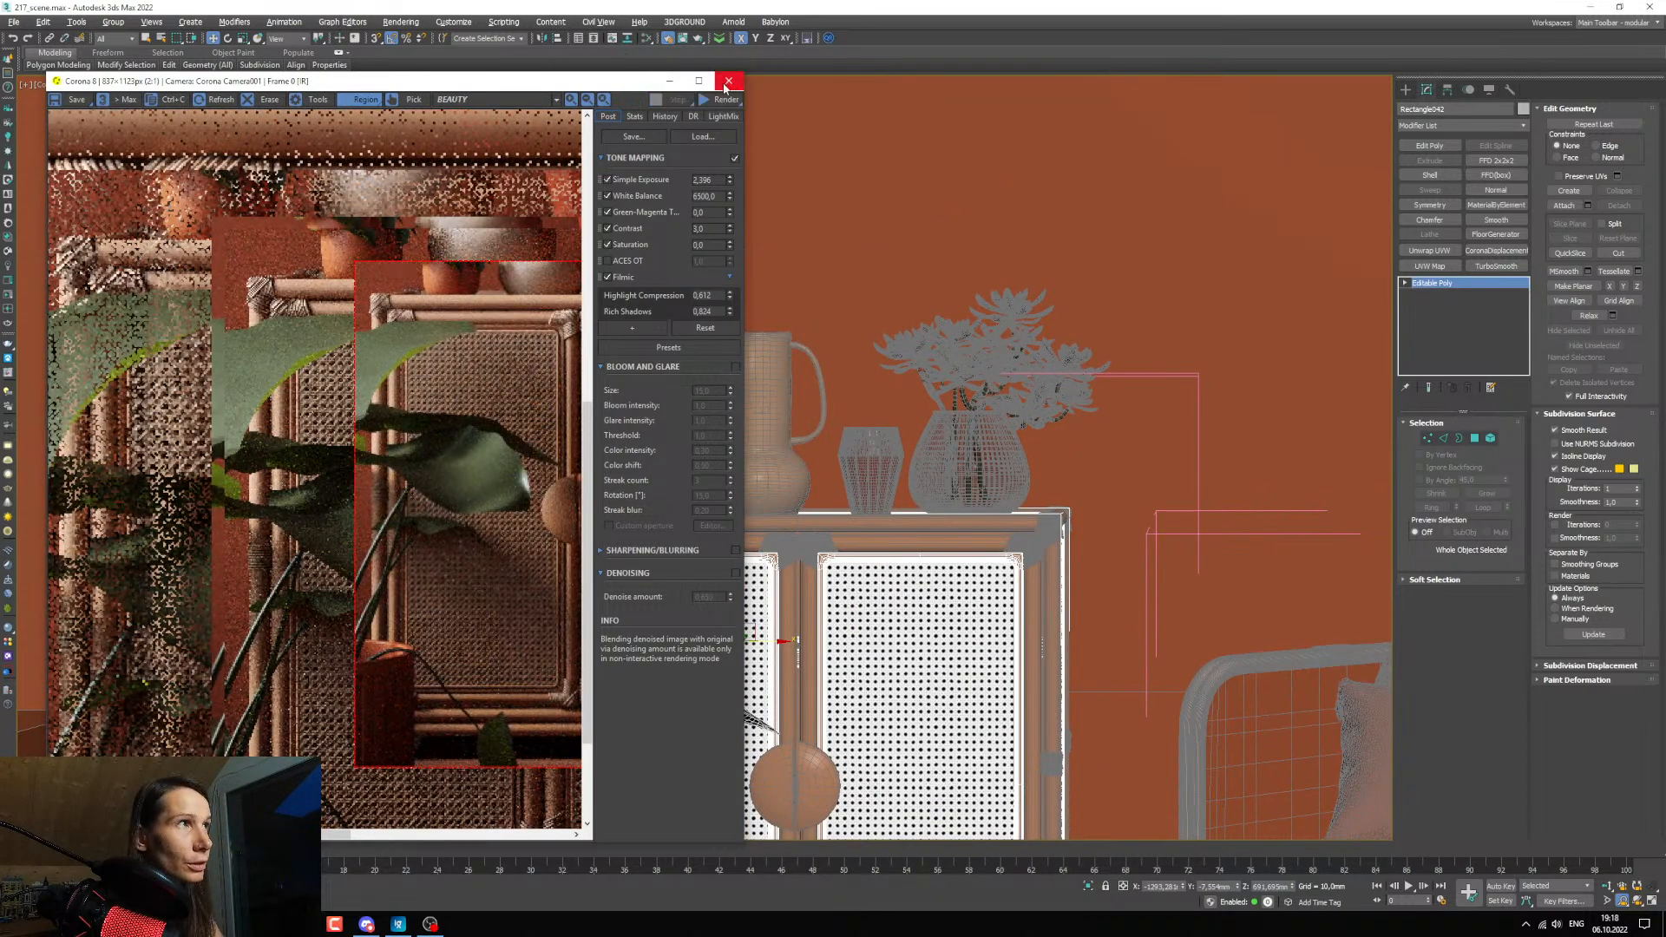
Close the frame buffer, restart the interactive render, and examine the displaced webbing on both cabinet doors.
click(727, 80)
click(6, 307)
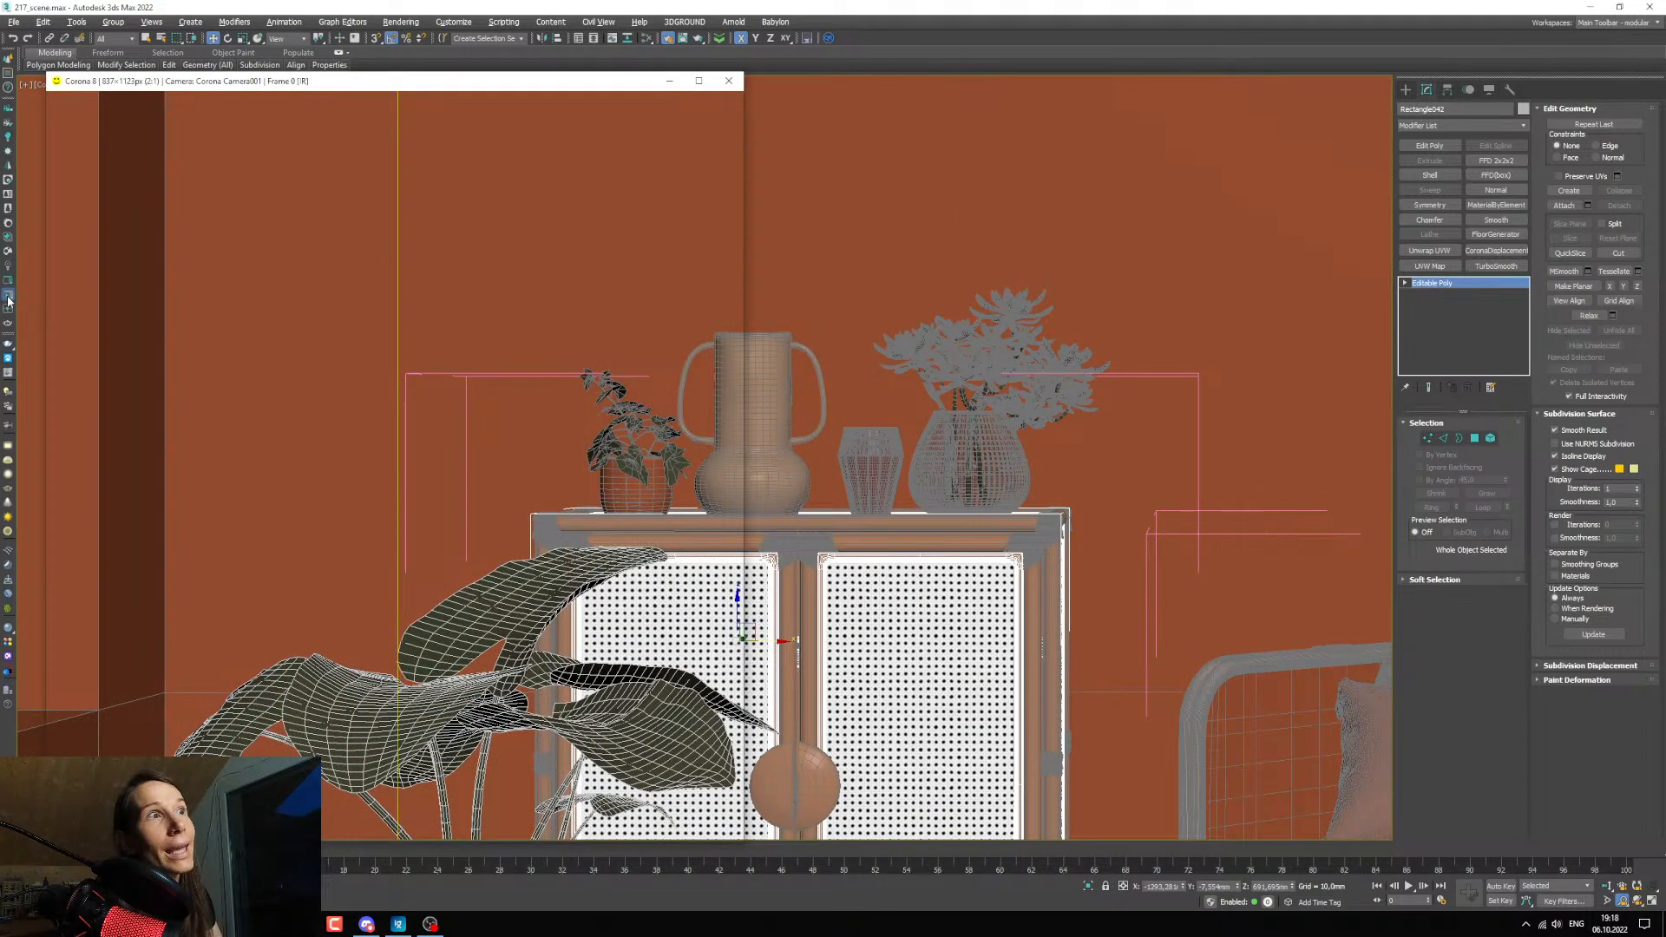
scroll(413, 593, up, 1)
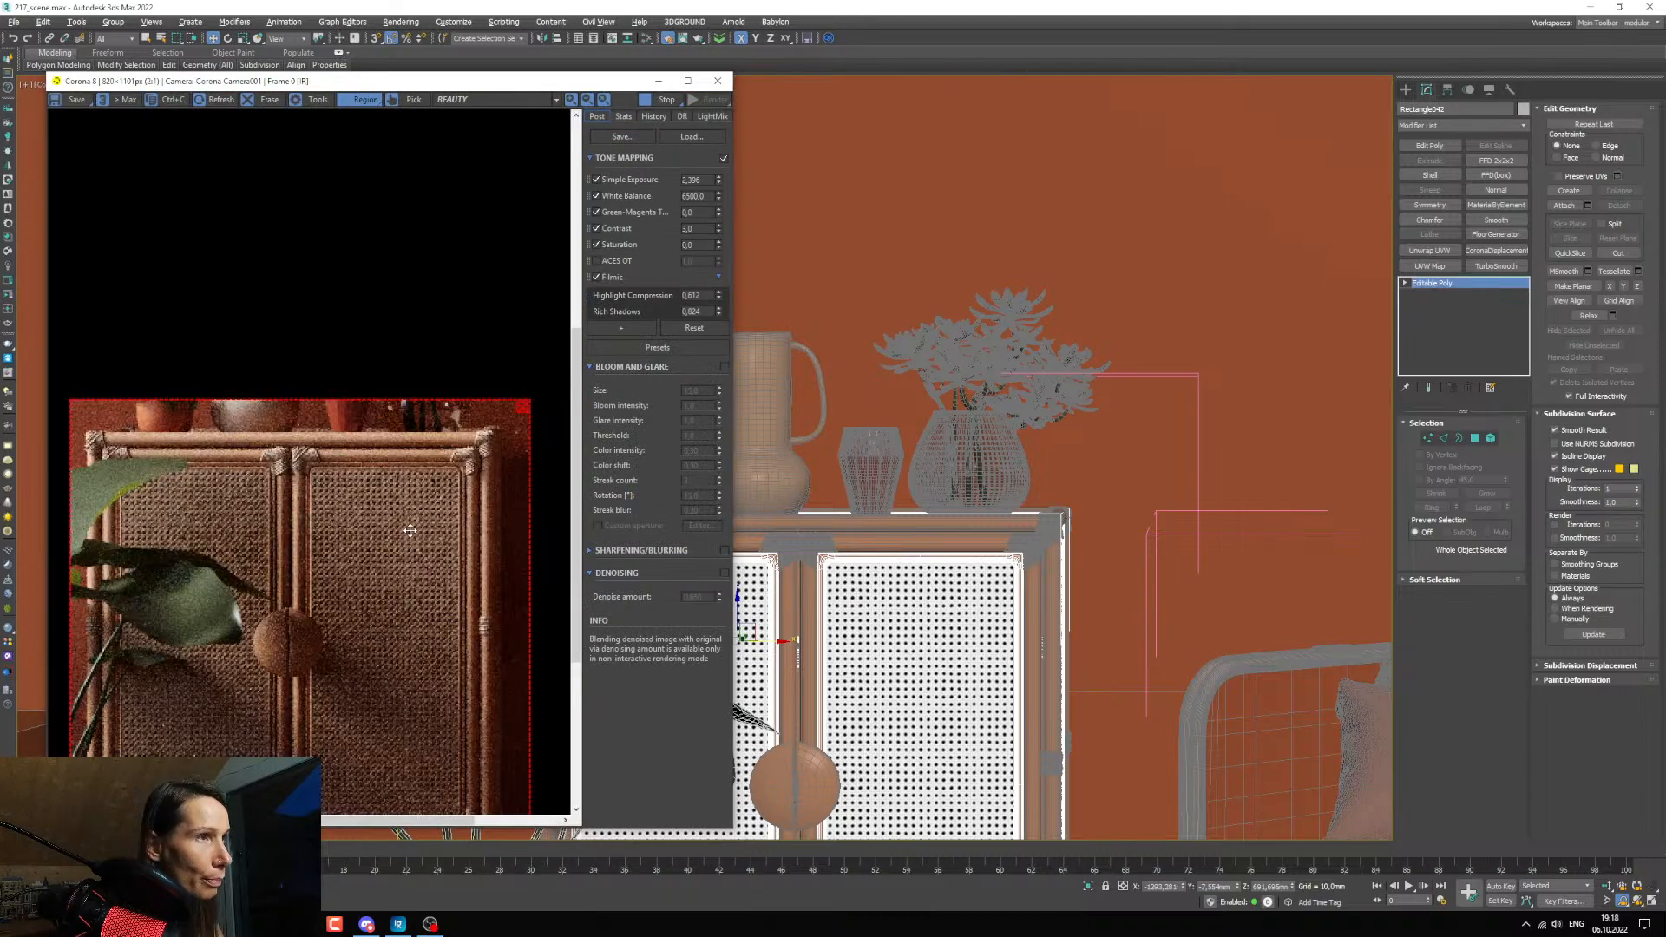
scroll(874, 587, up, 4)
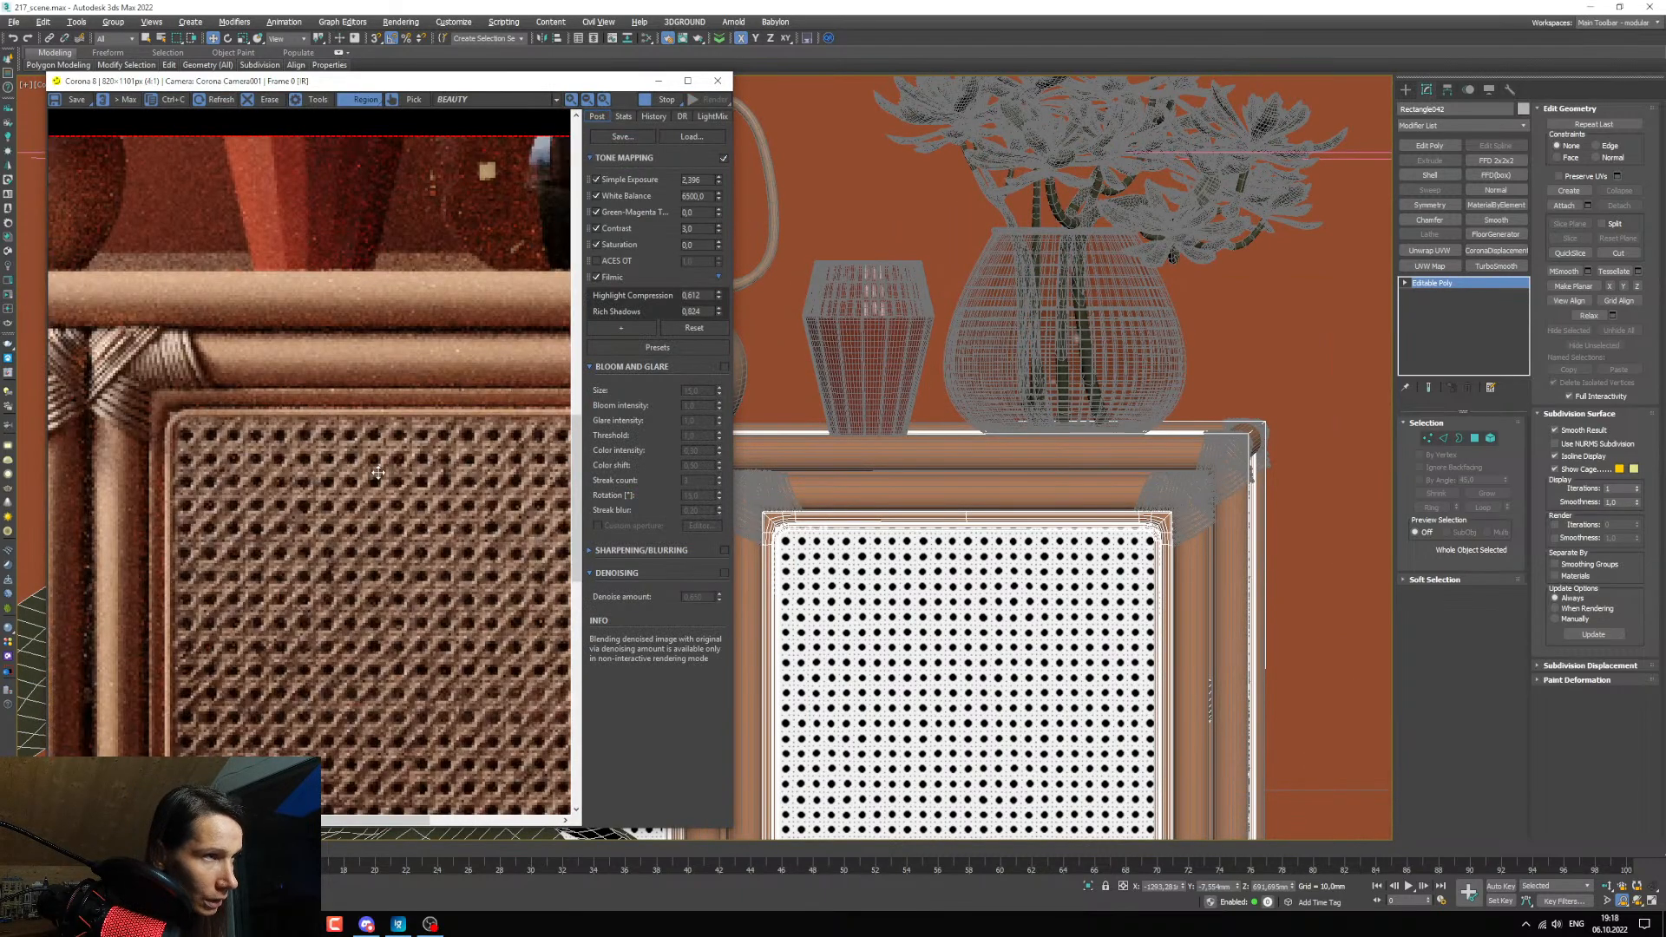
scroll(442, 643, down, 1)
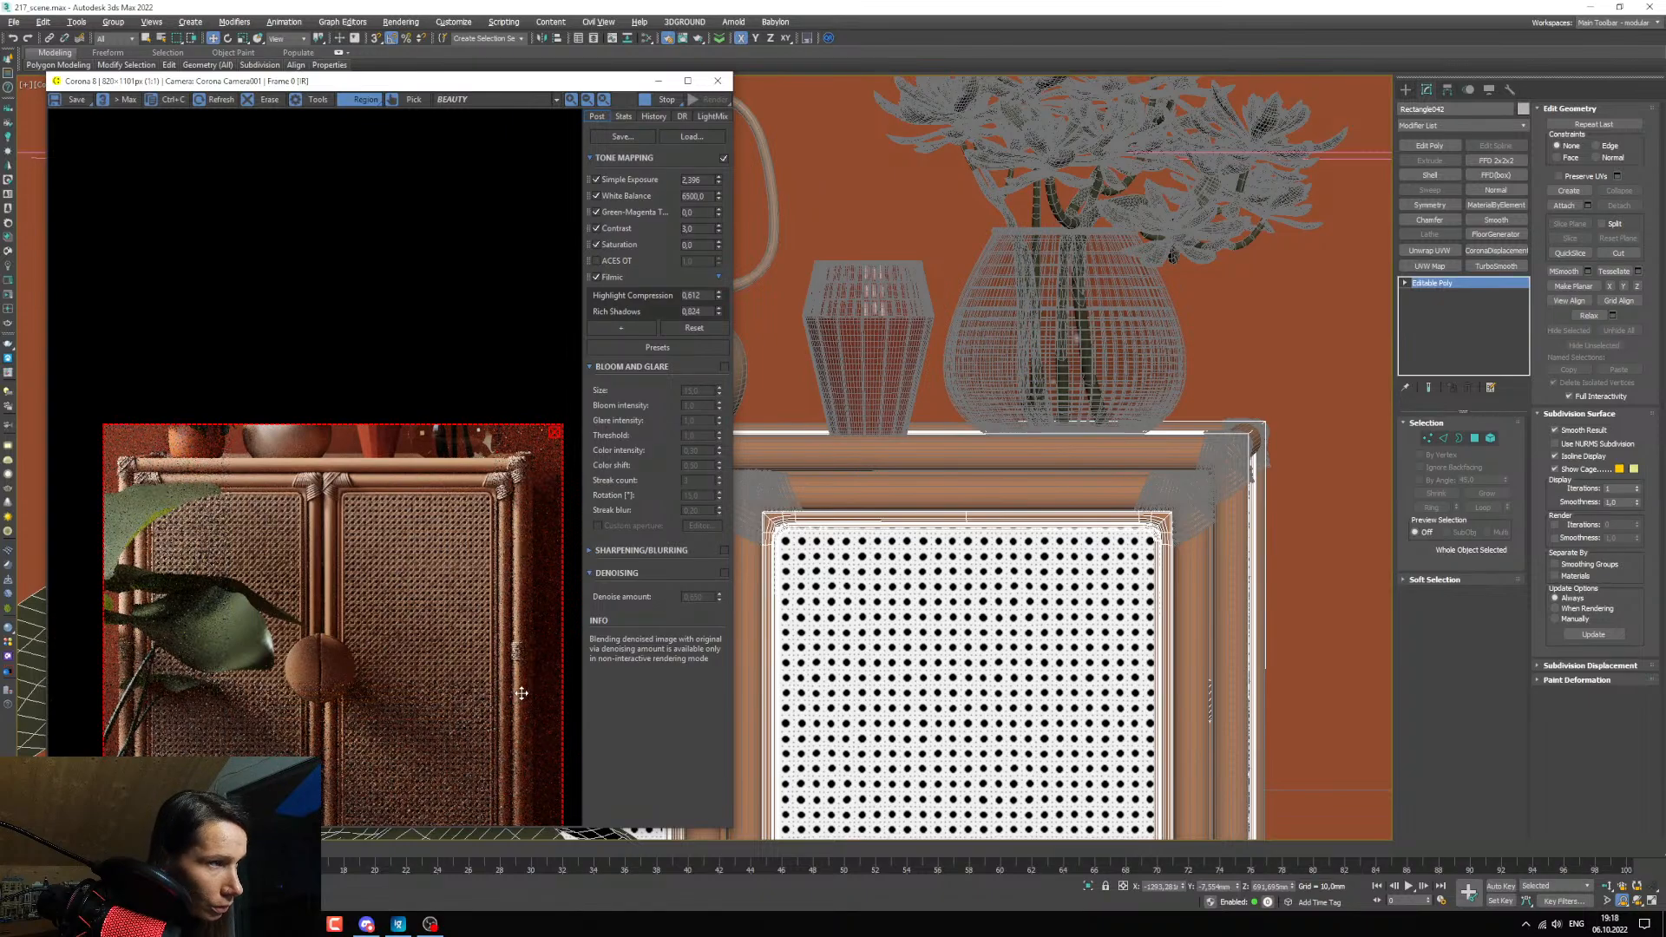
scroll(486, 637, up, 1)
scroll(496, 634, down, 1)
scroll(209, 578, up, 1)
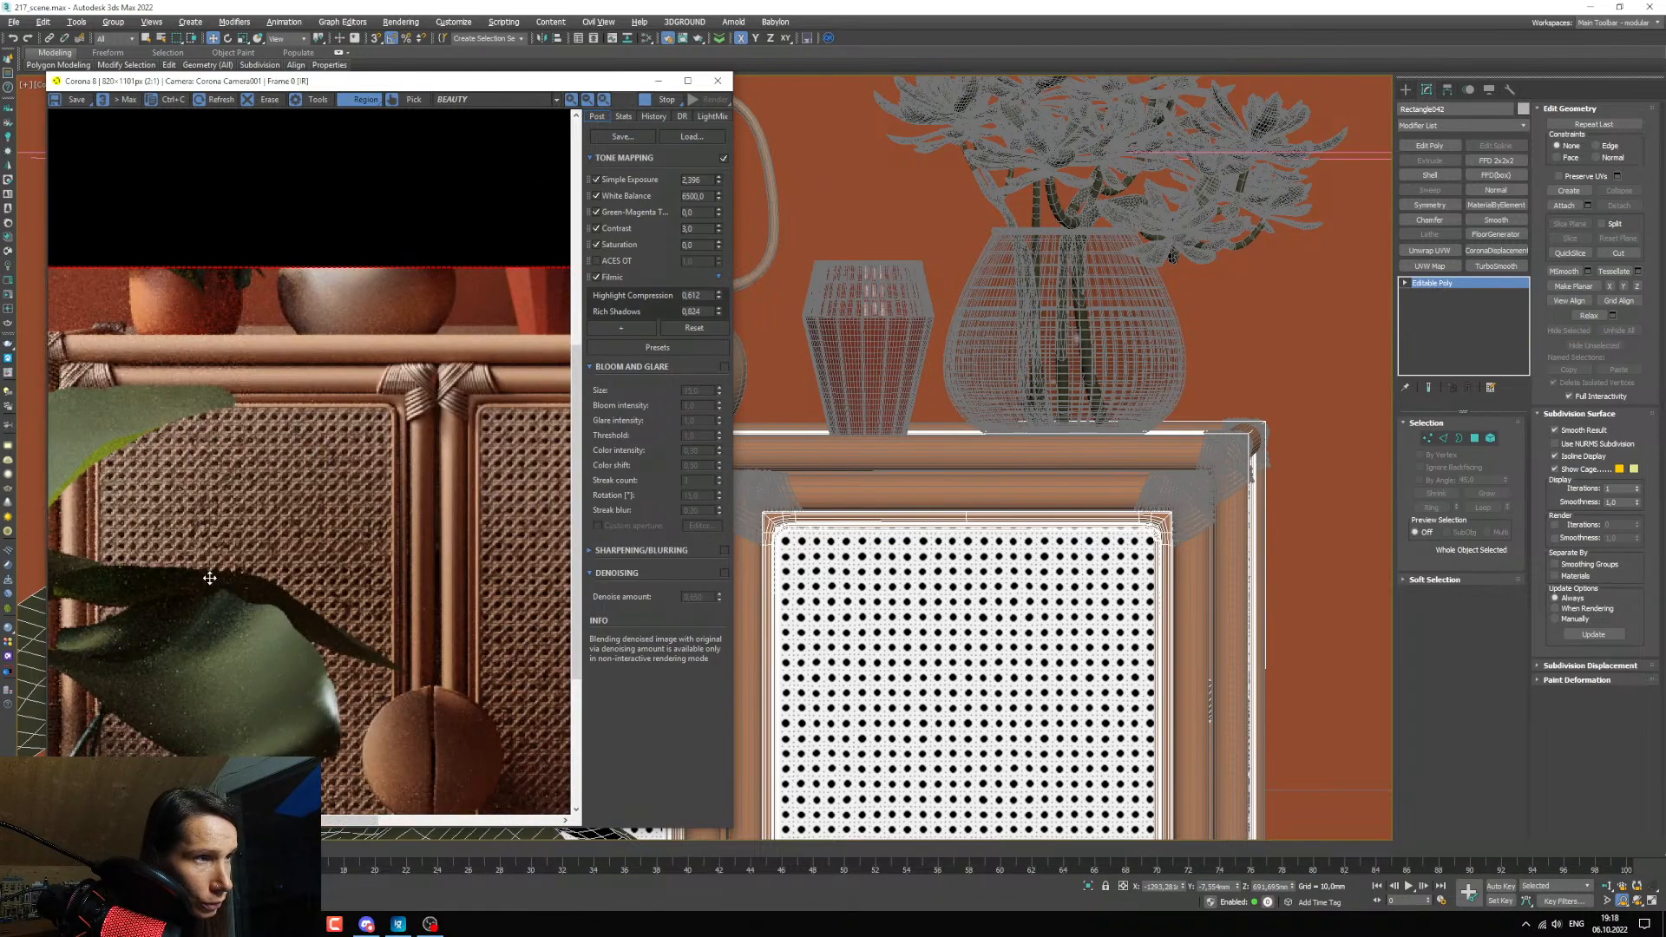
scroll(209, 578, down, 1)
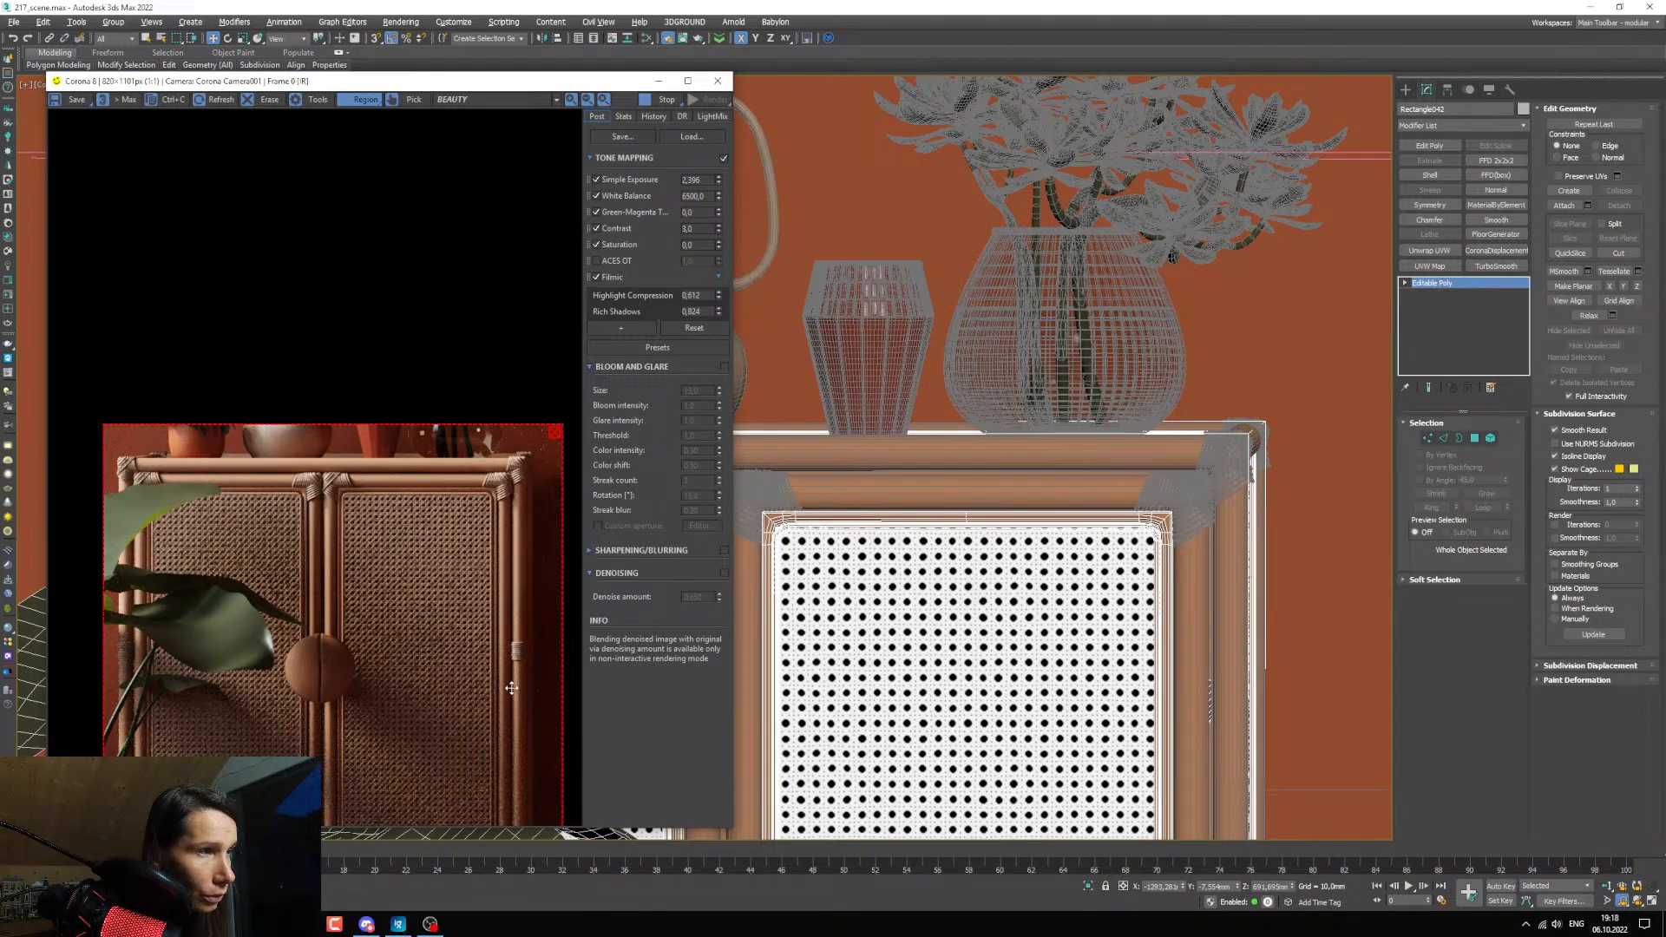
Reframe the camera view to include the vases and the cabinet's base, and resize the render region around the whole cabinet.
drag(484, 587, 497, 491)
middle_drag(968, 738, 963, 542)
scroll(960, 627, down, 3)
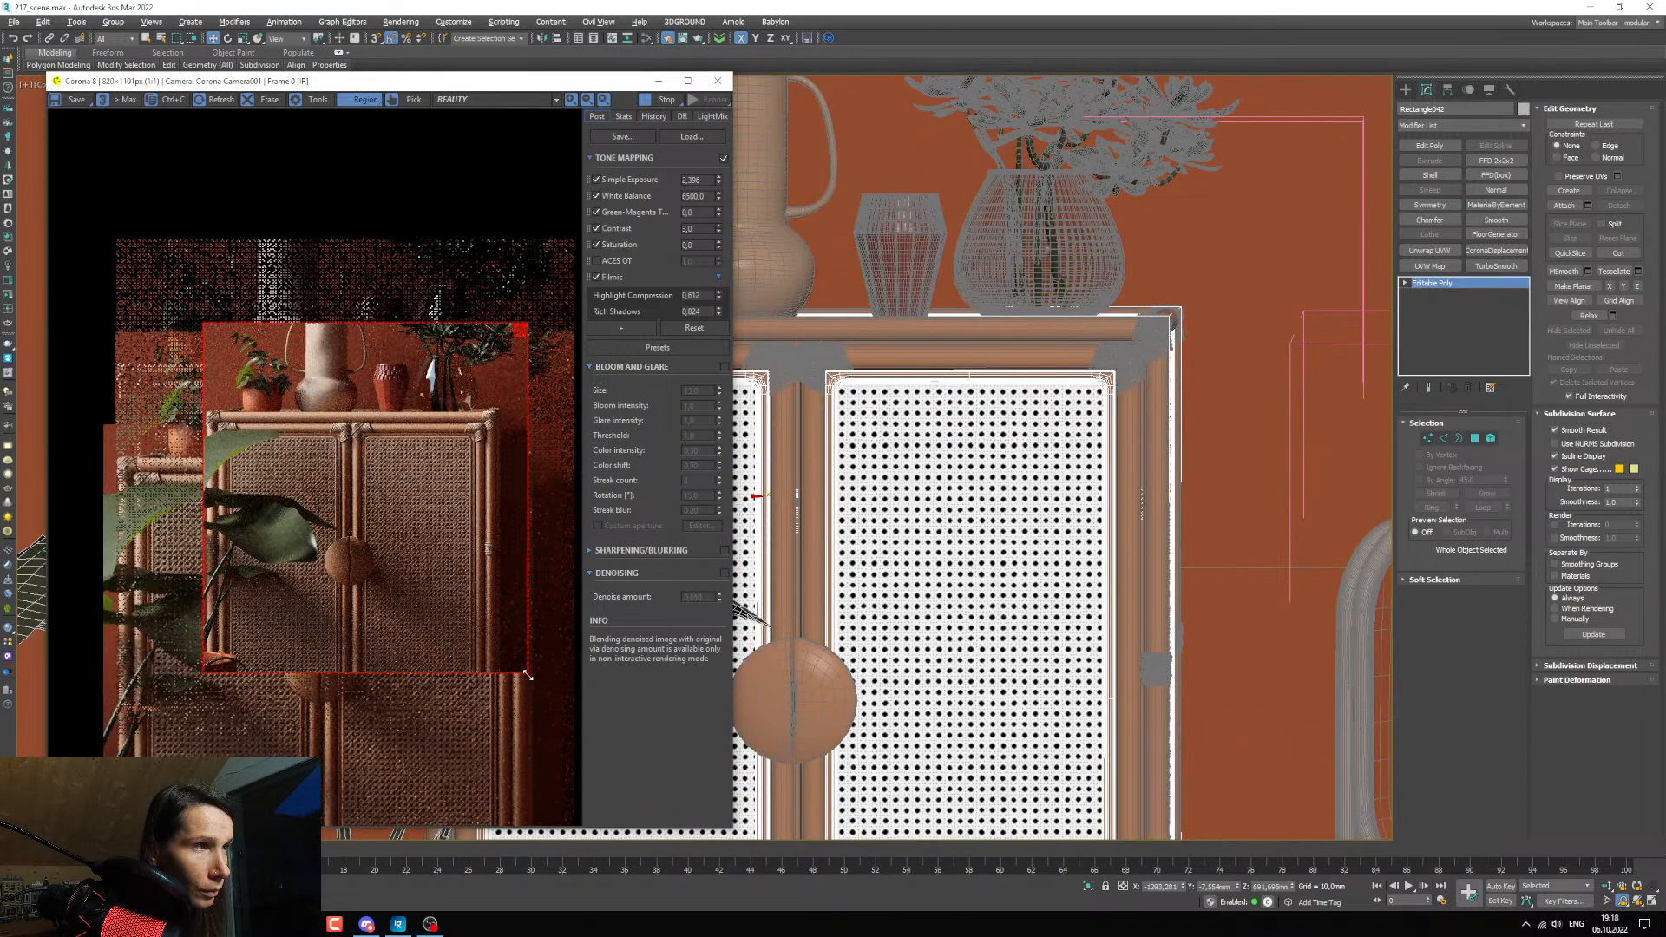
drag(527, 672, 510, 763)
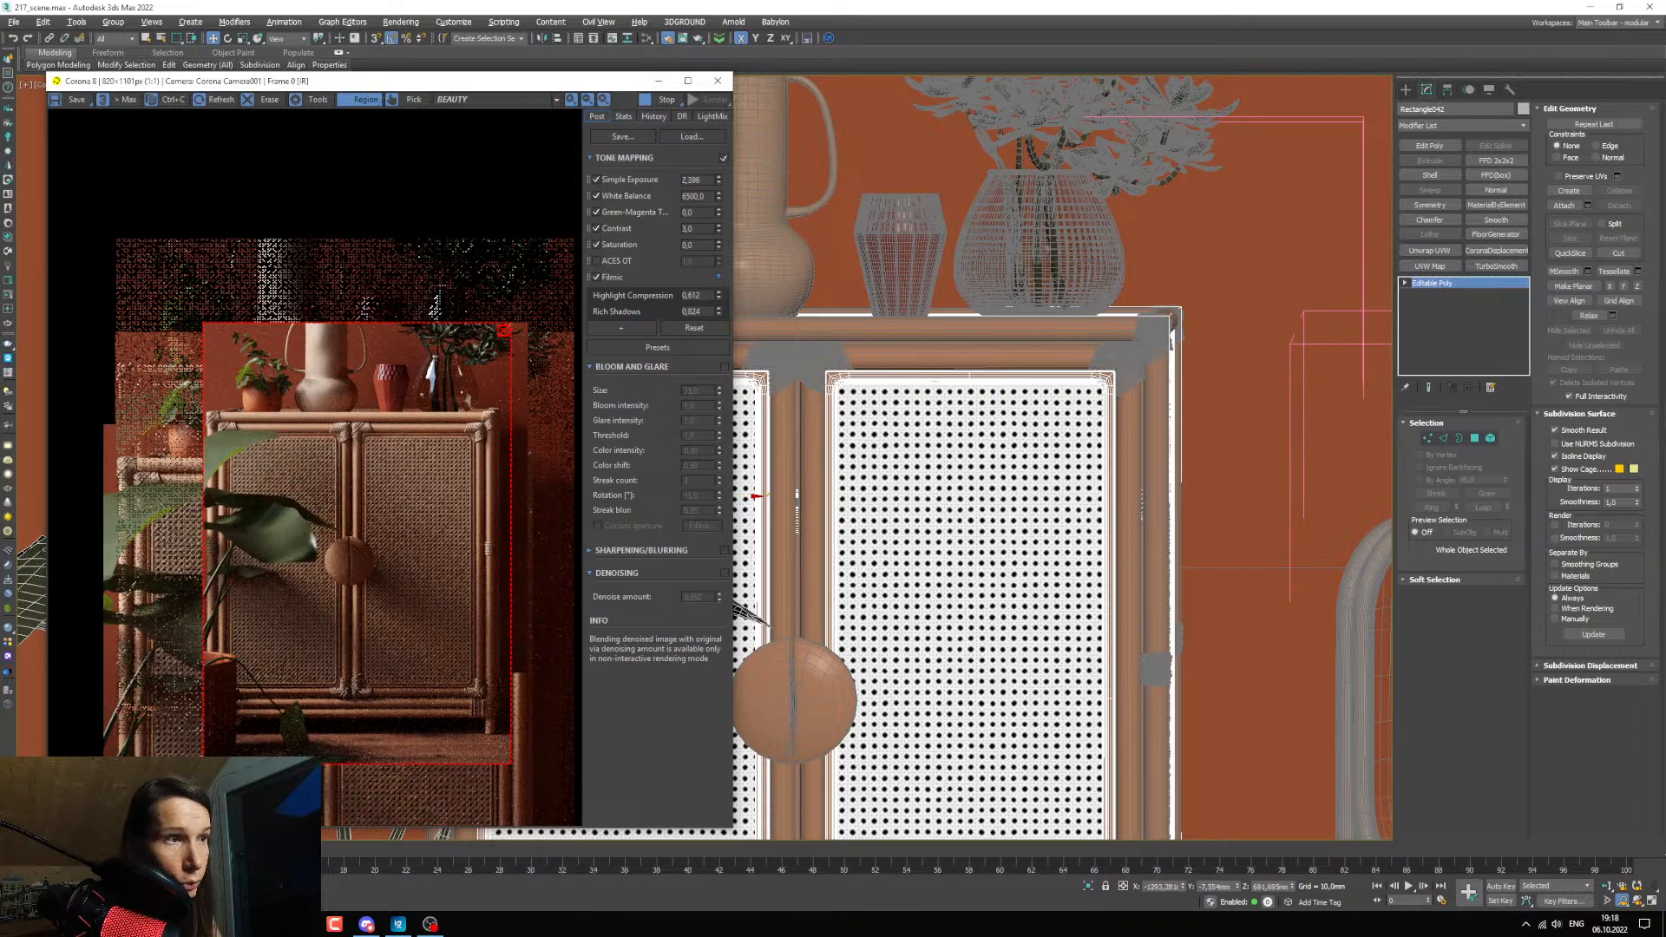
drag(207, 762, 174, 763)
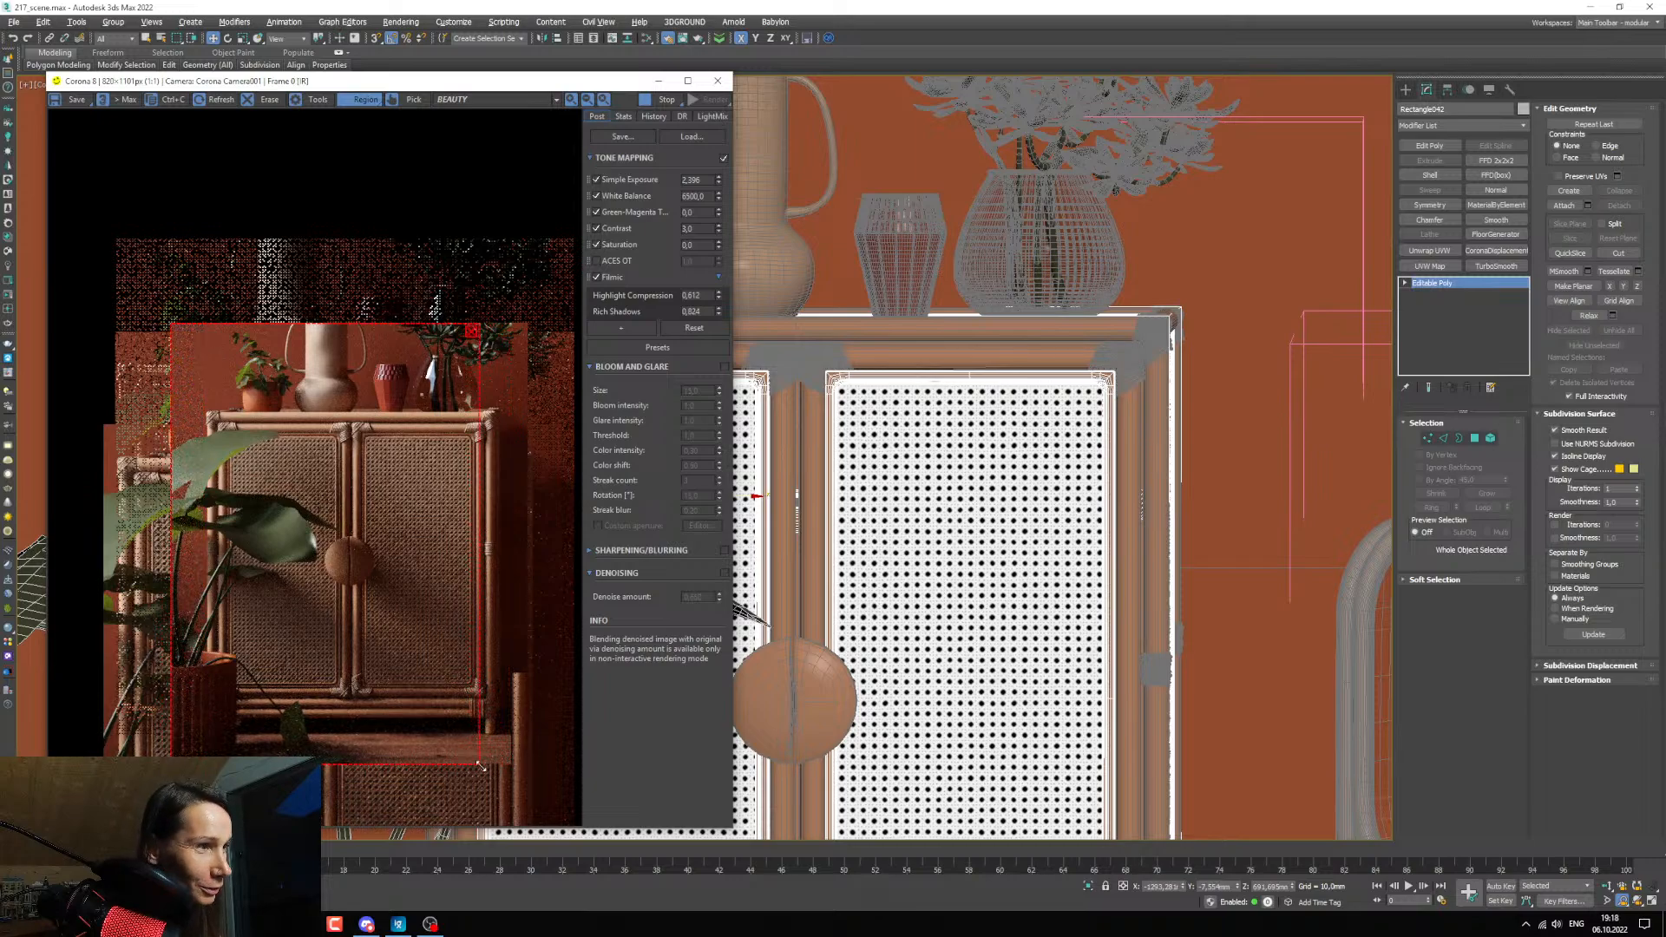
drag(478, 763, 500, 766)
scroll(422, 509, up, 1)
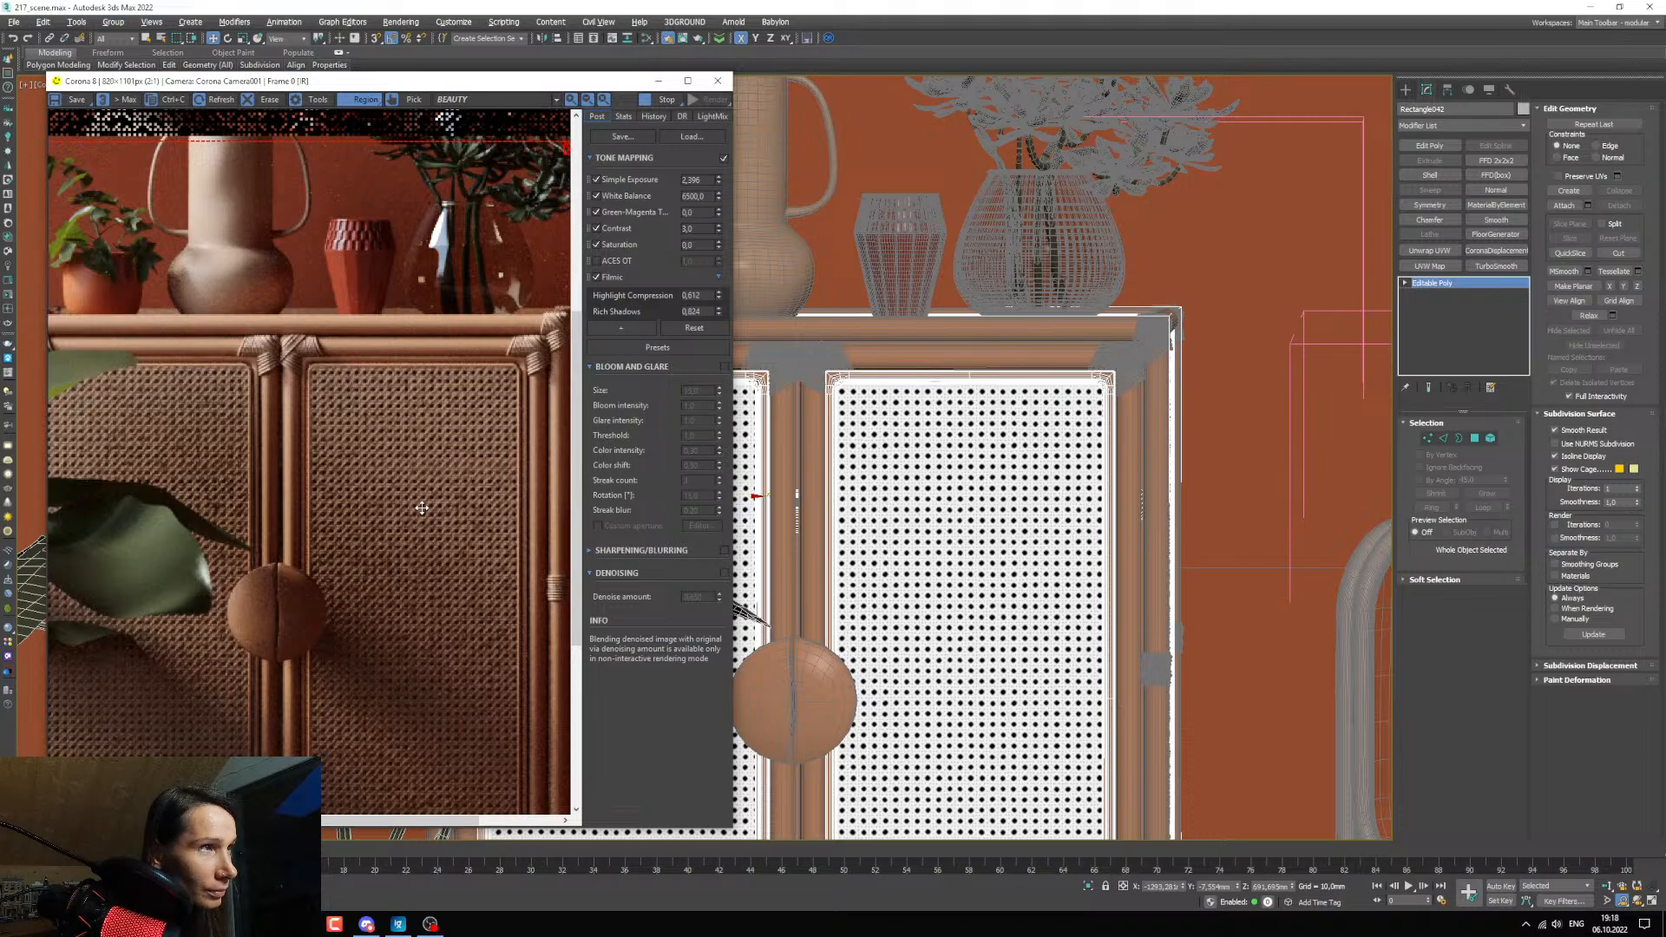
scroll(422, 508, down, 1)
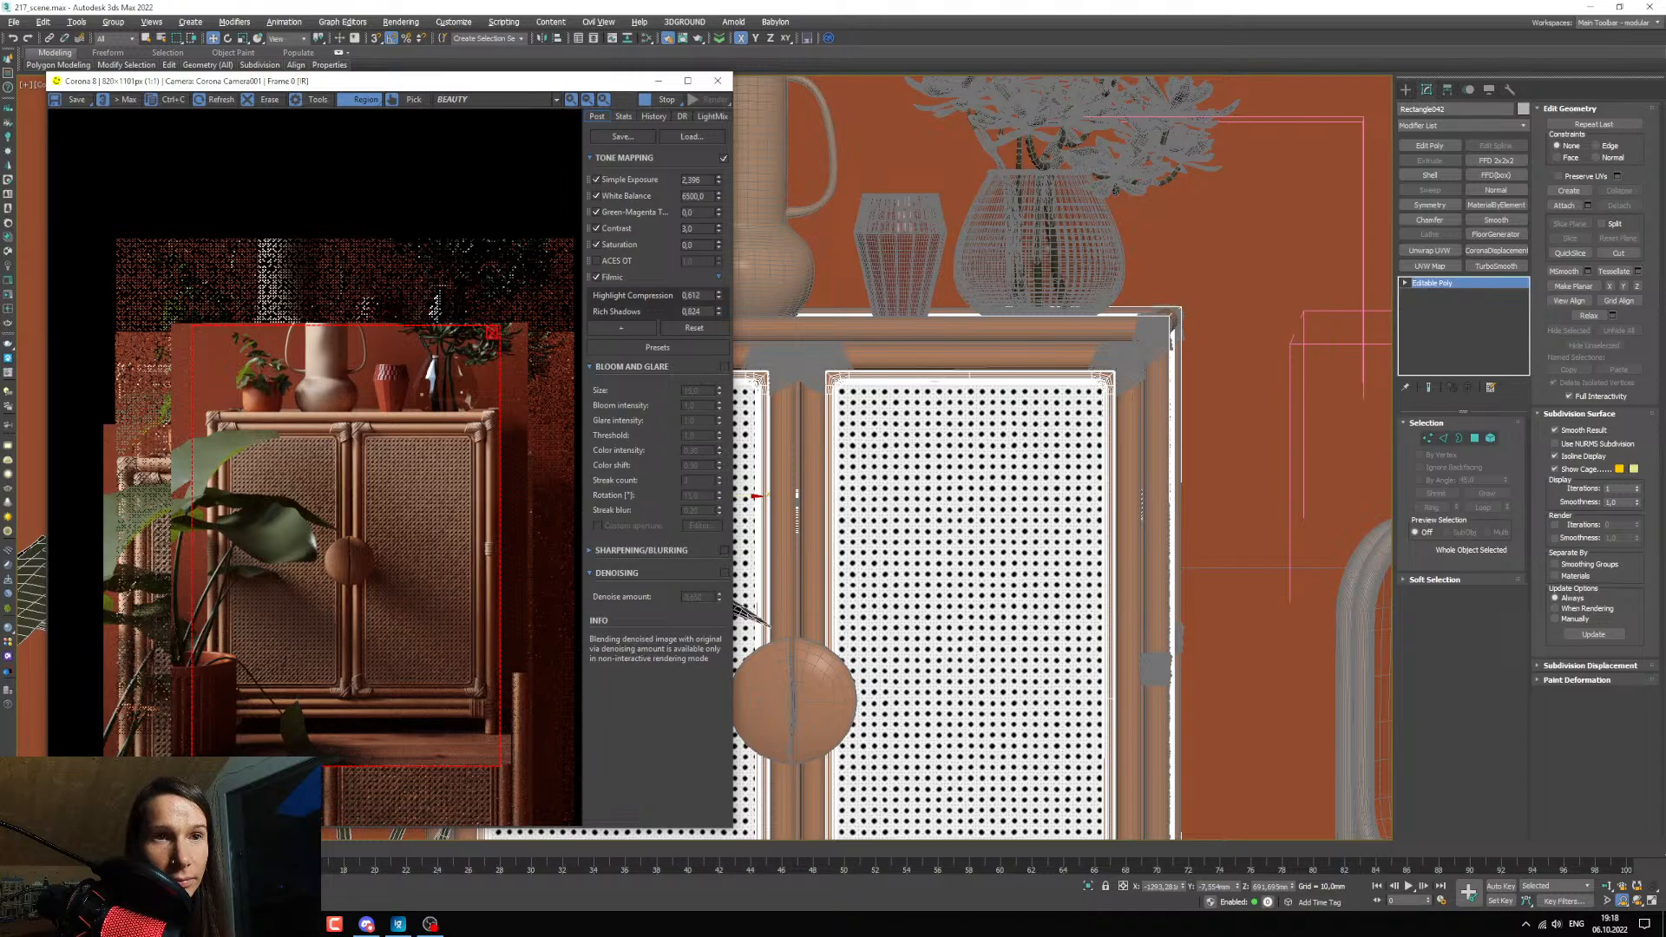
scroll(461, 485, up, 1)
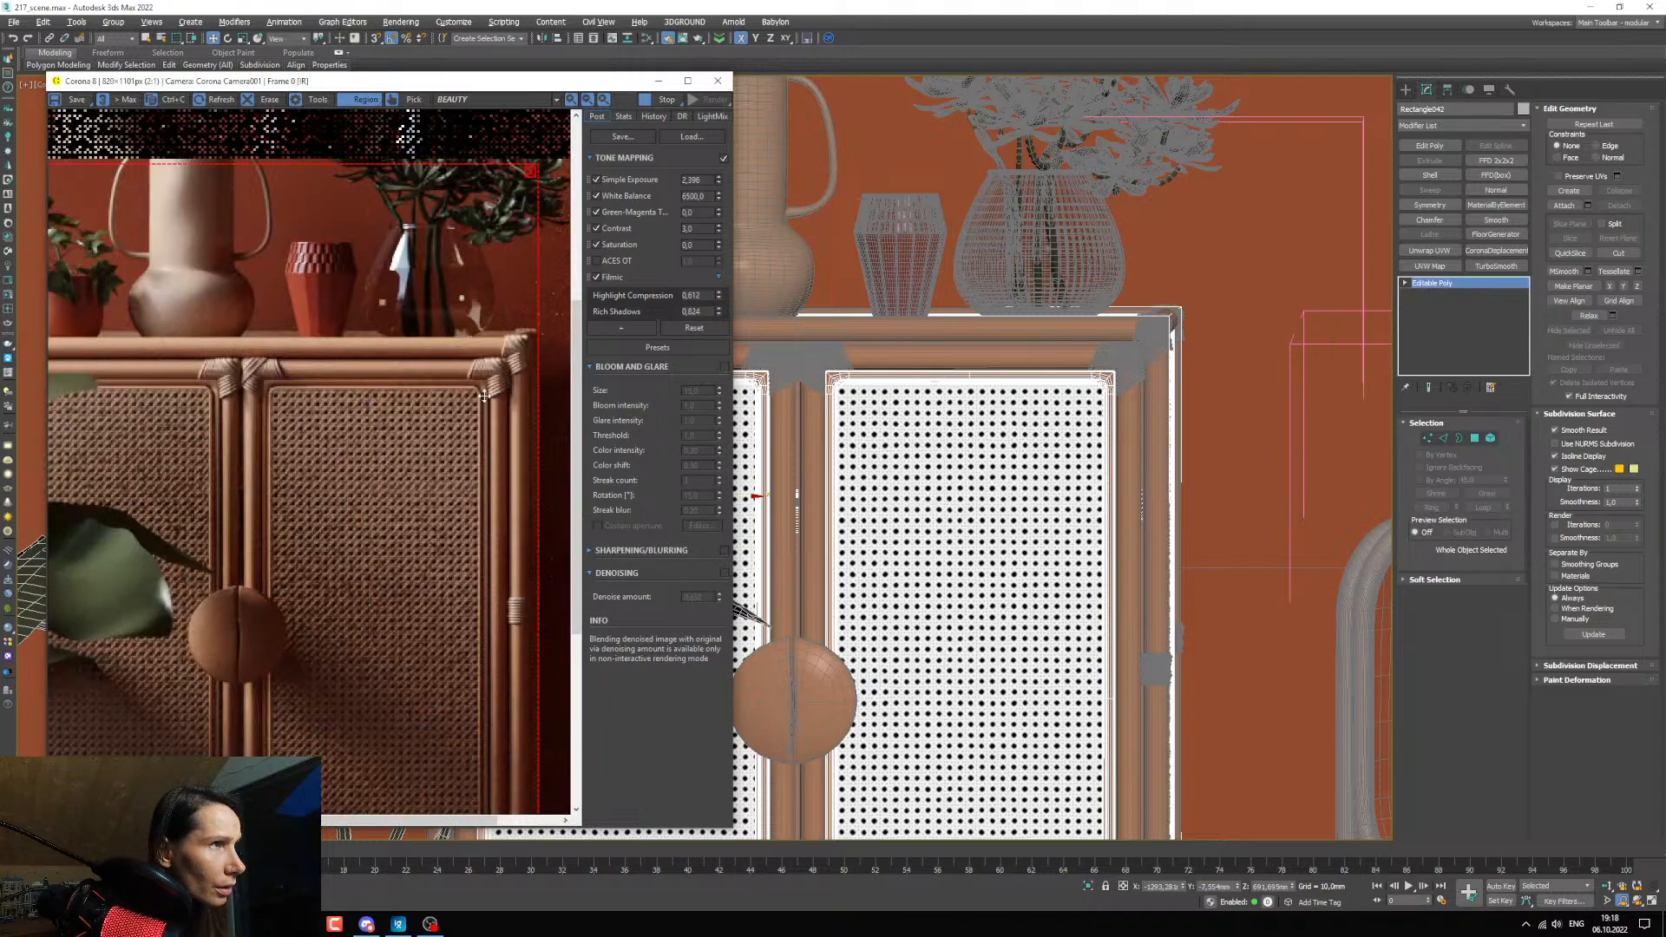
Select the right cabinet door's webbing plane and examine its depth inside the door frame in the Top view.
click(659, 83)
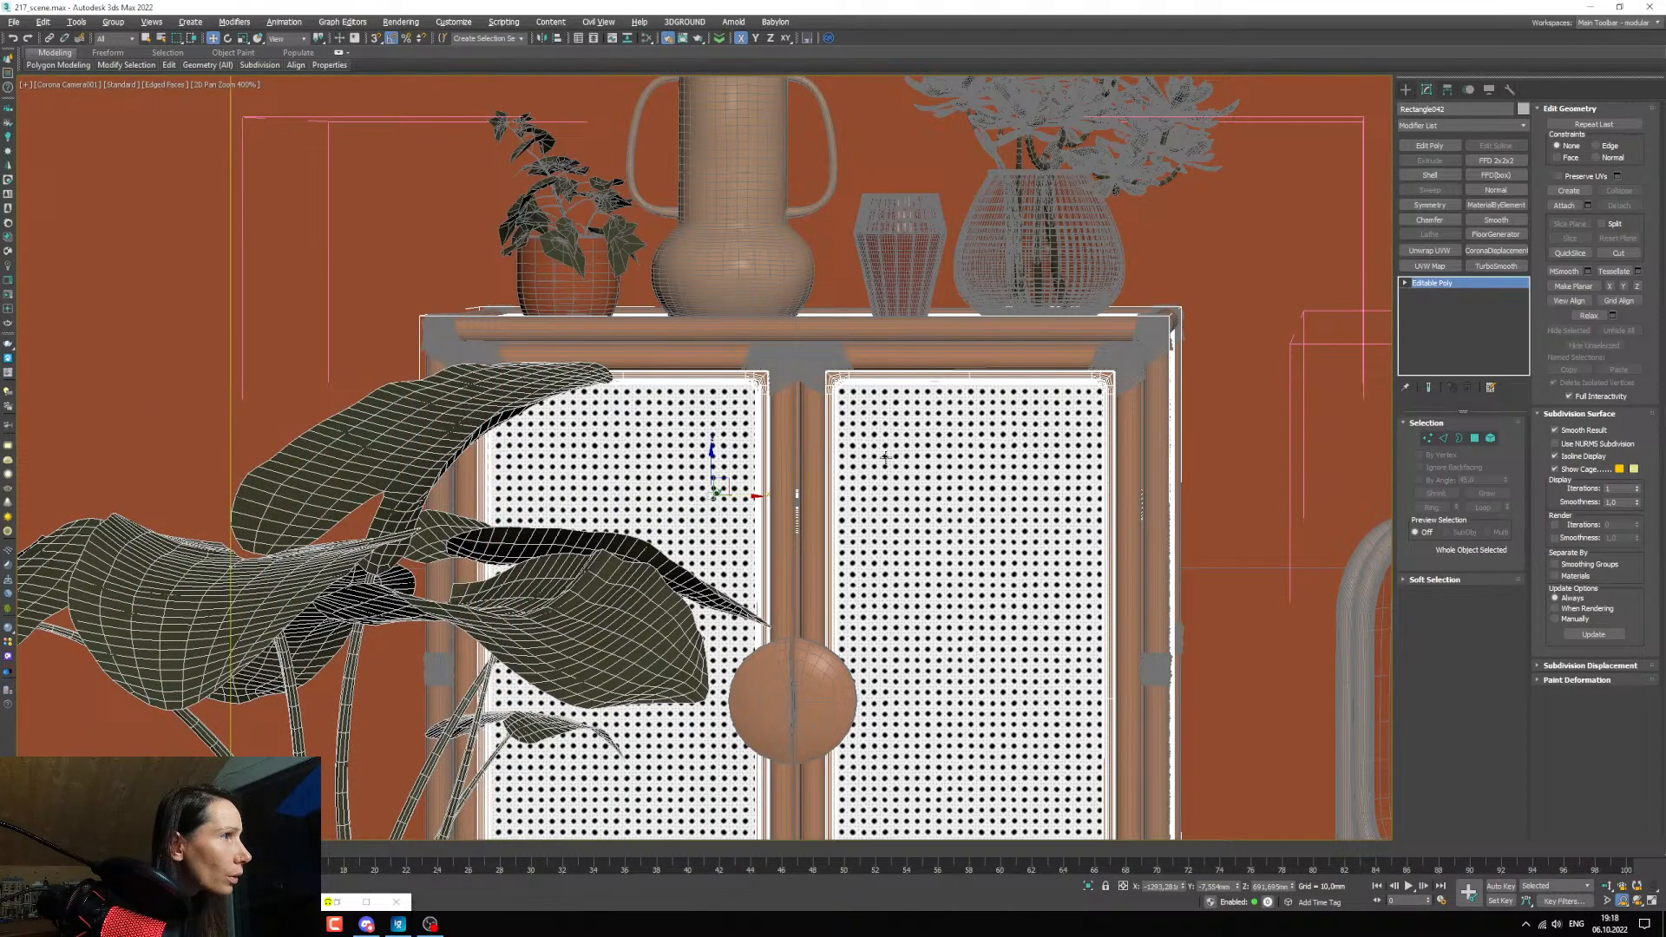
click(878, 458)
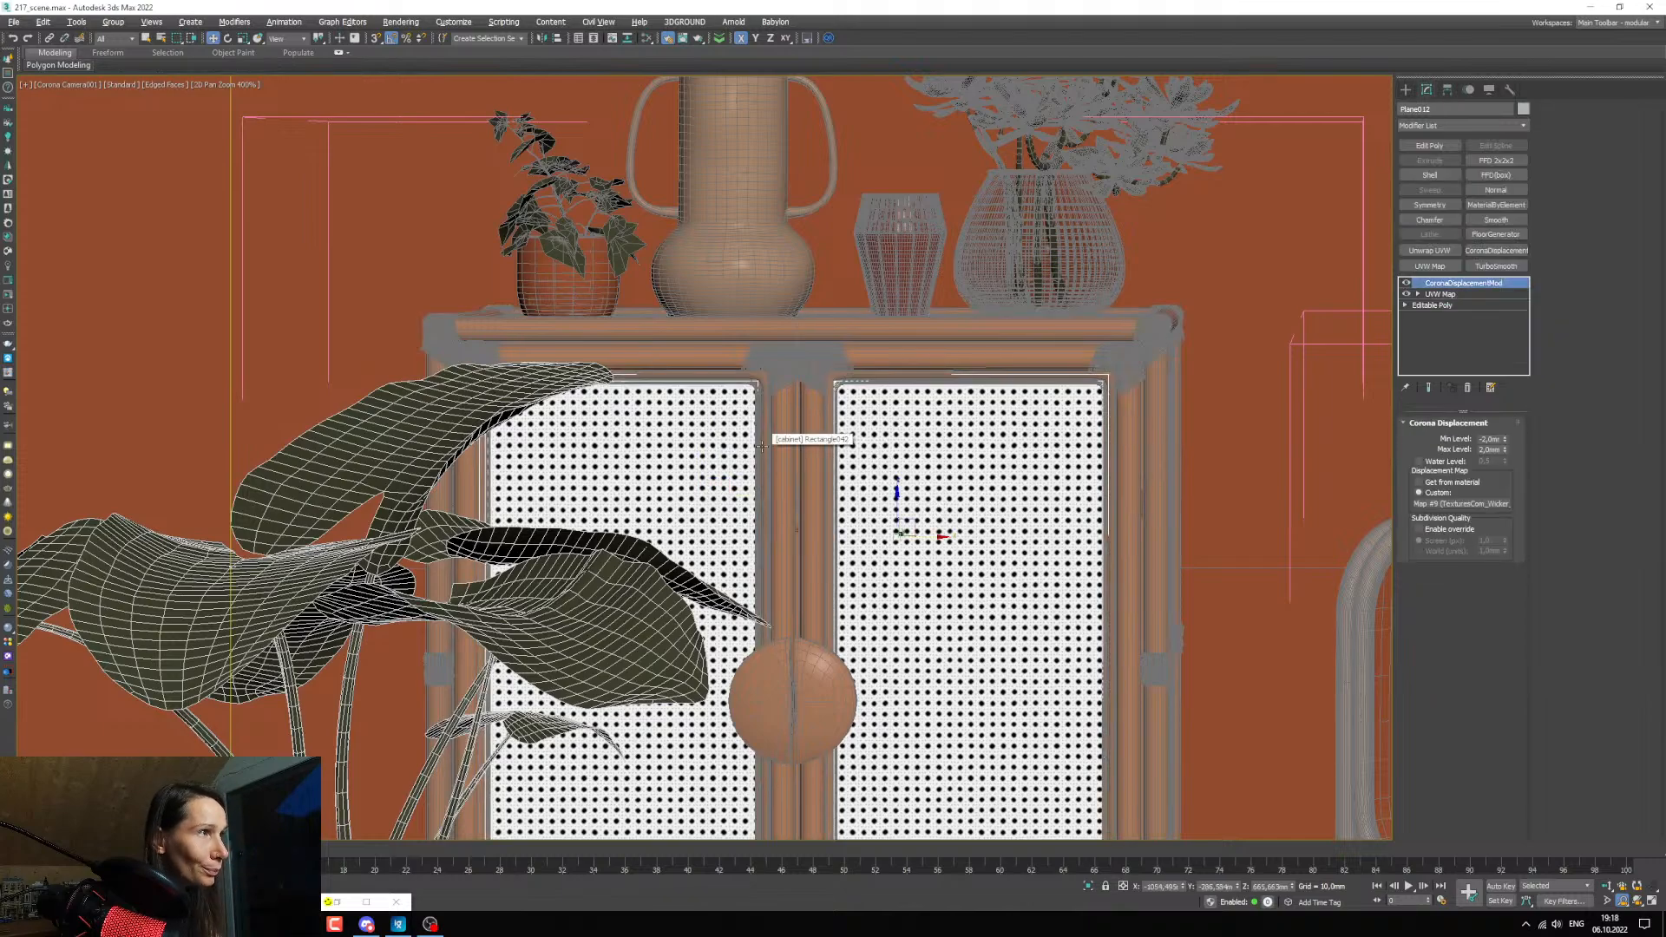
key(alt+w)
right_click(399, 293)
key(z)
key(alt+w)
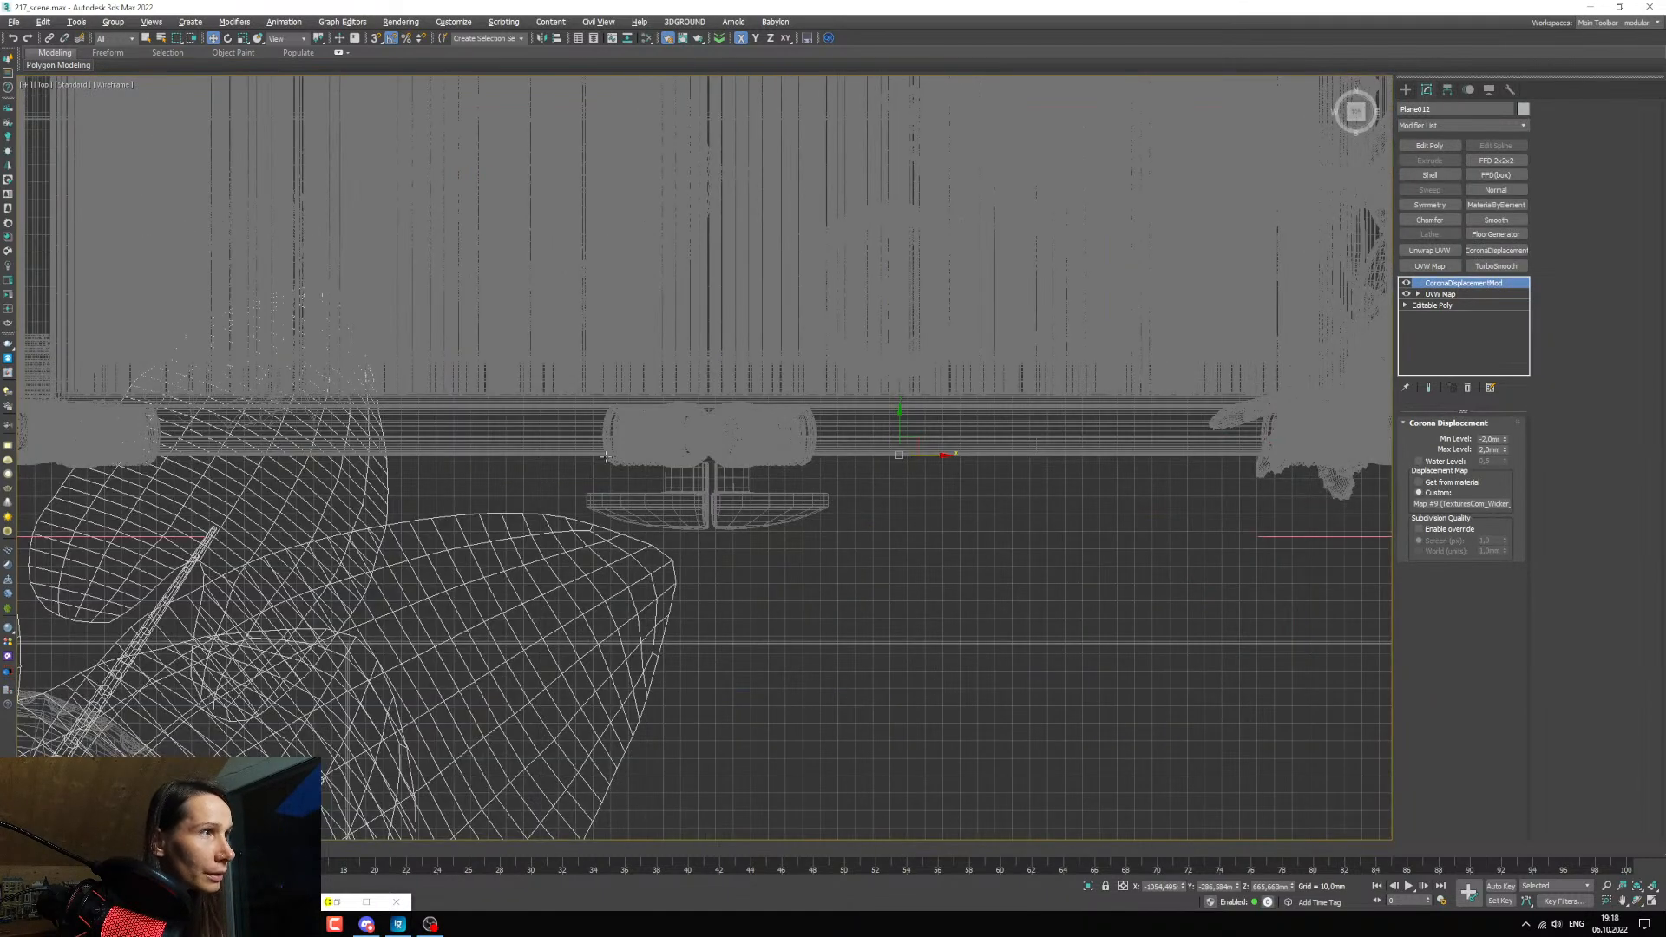
scroll(868, 454, up, 4)
scroll(857, 459, up, 5)
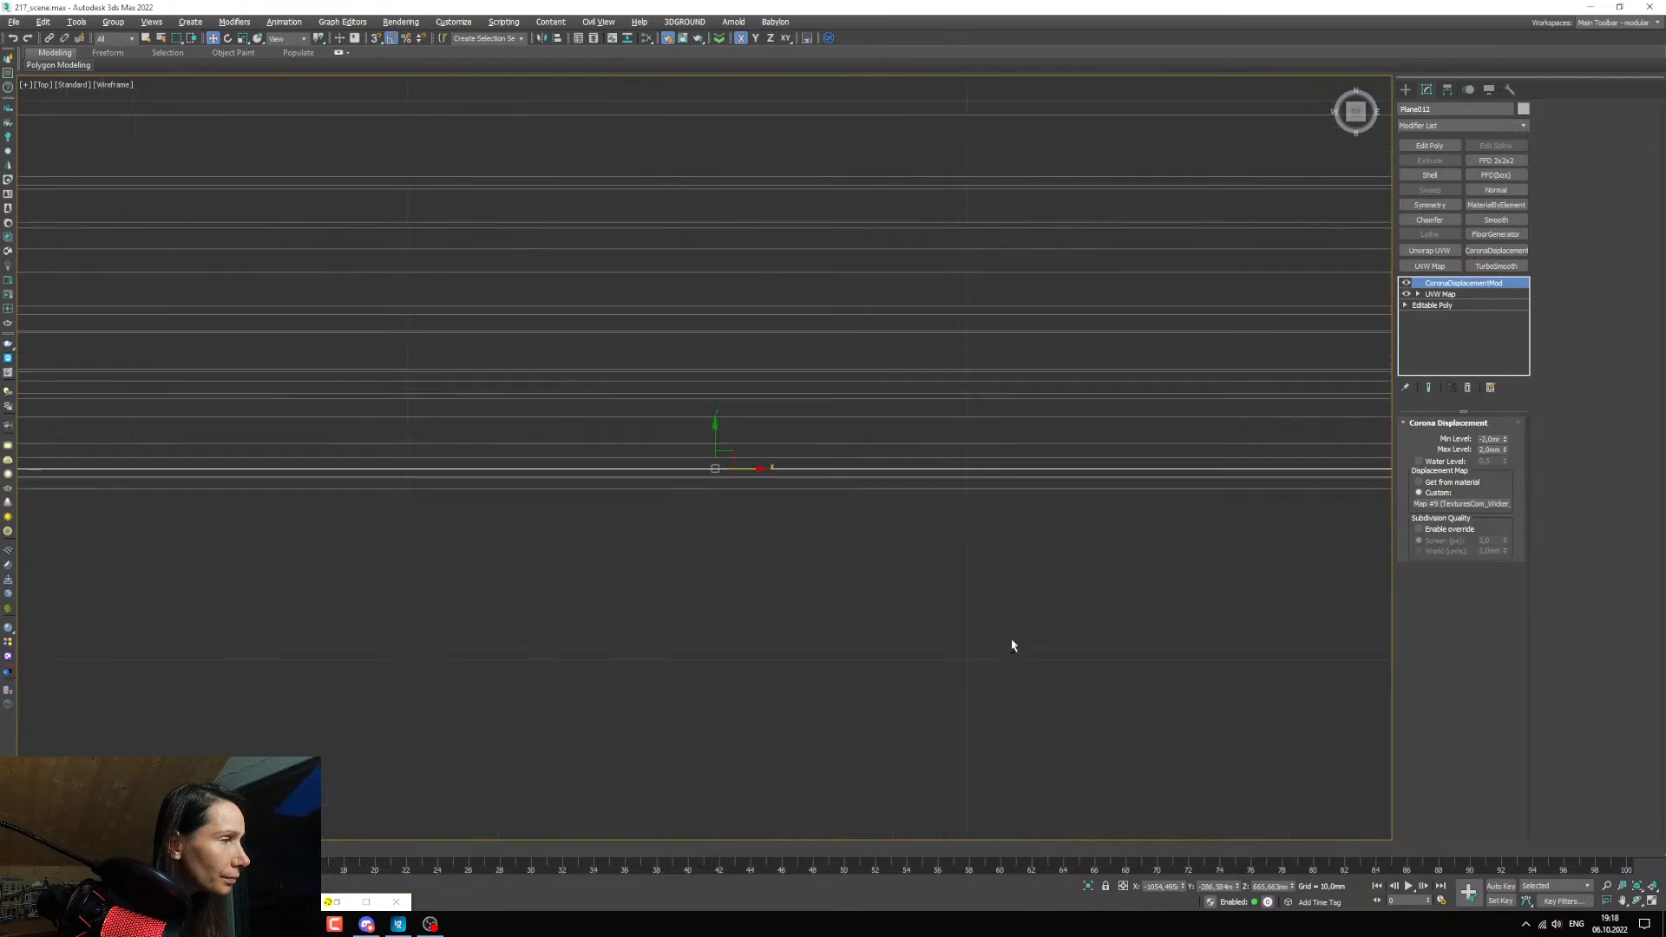
Bring the selected webbing plane into a shaded perspective view and examine the cabinet doors from an angle.
key(c)
key(alt+w)
scroll(998, 291, up, 4)
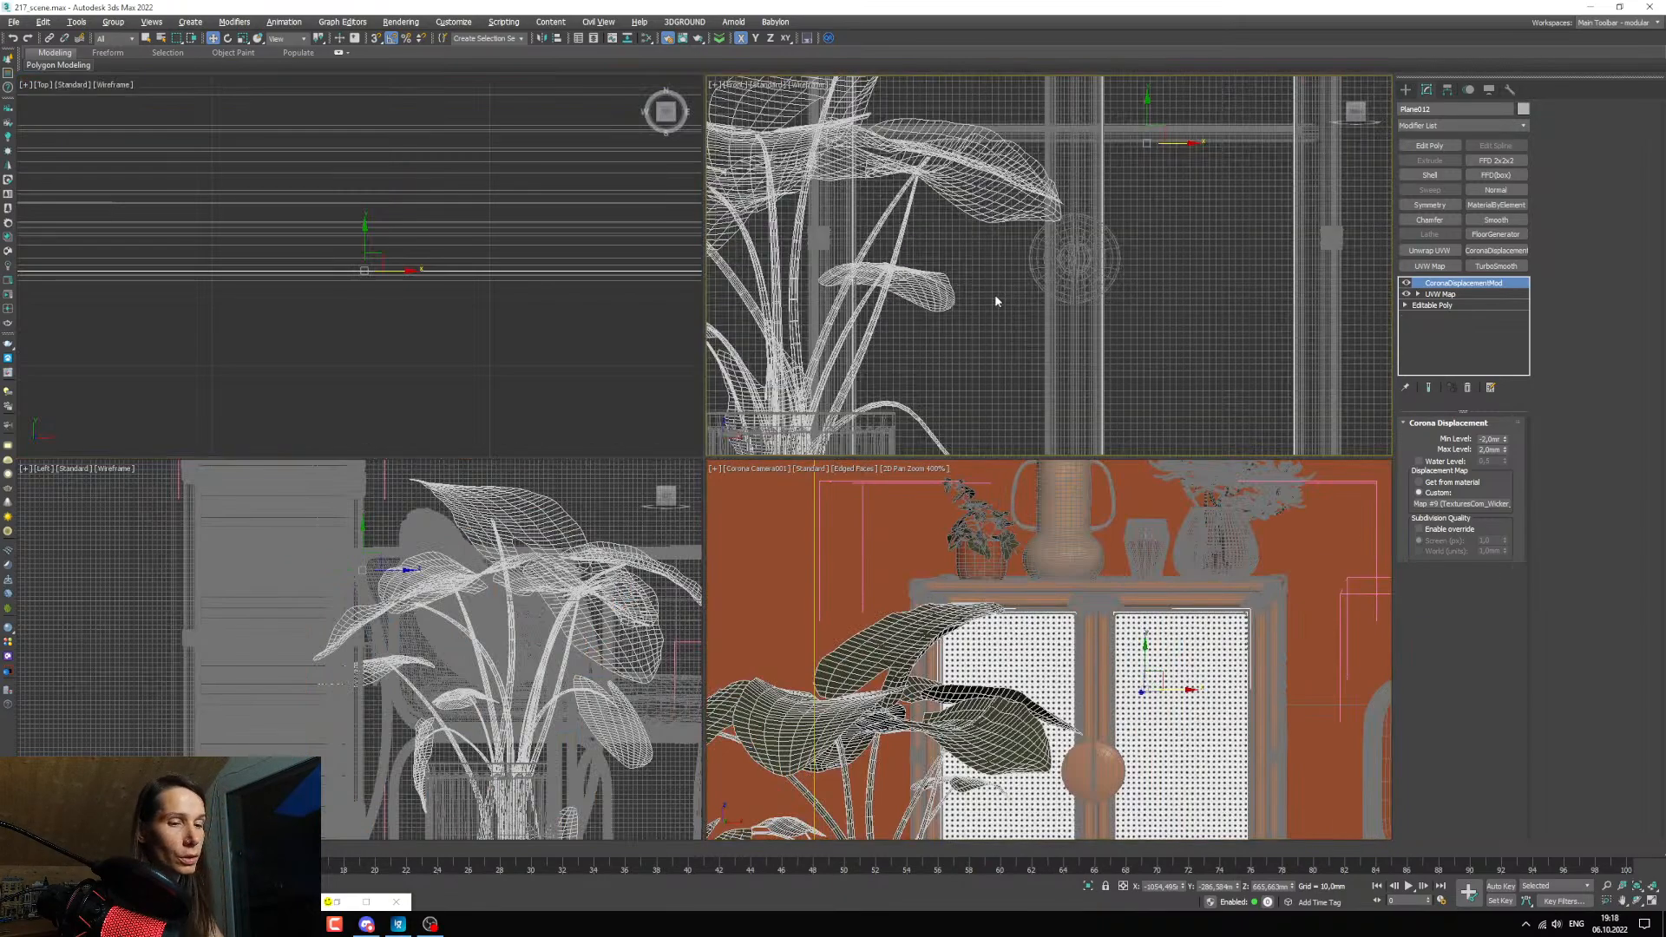
key(z)
alt+middle_drag(1108, 284, 1048, 292)
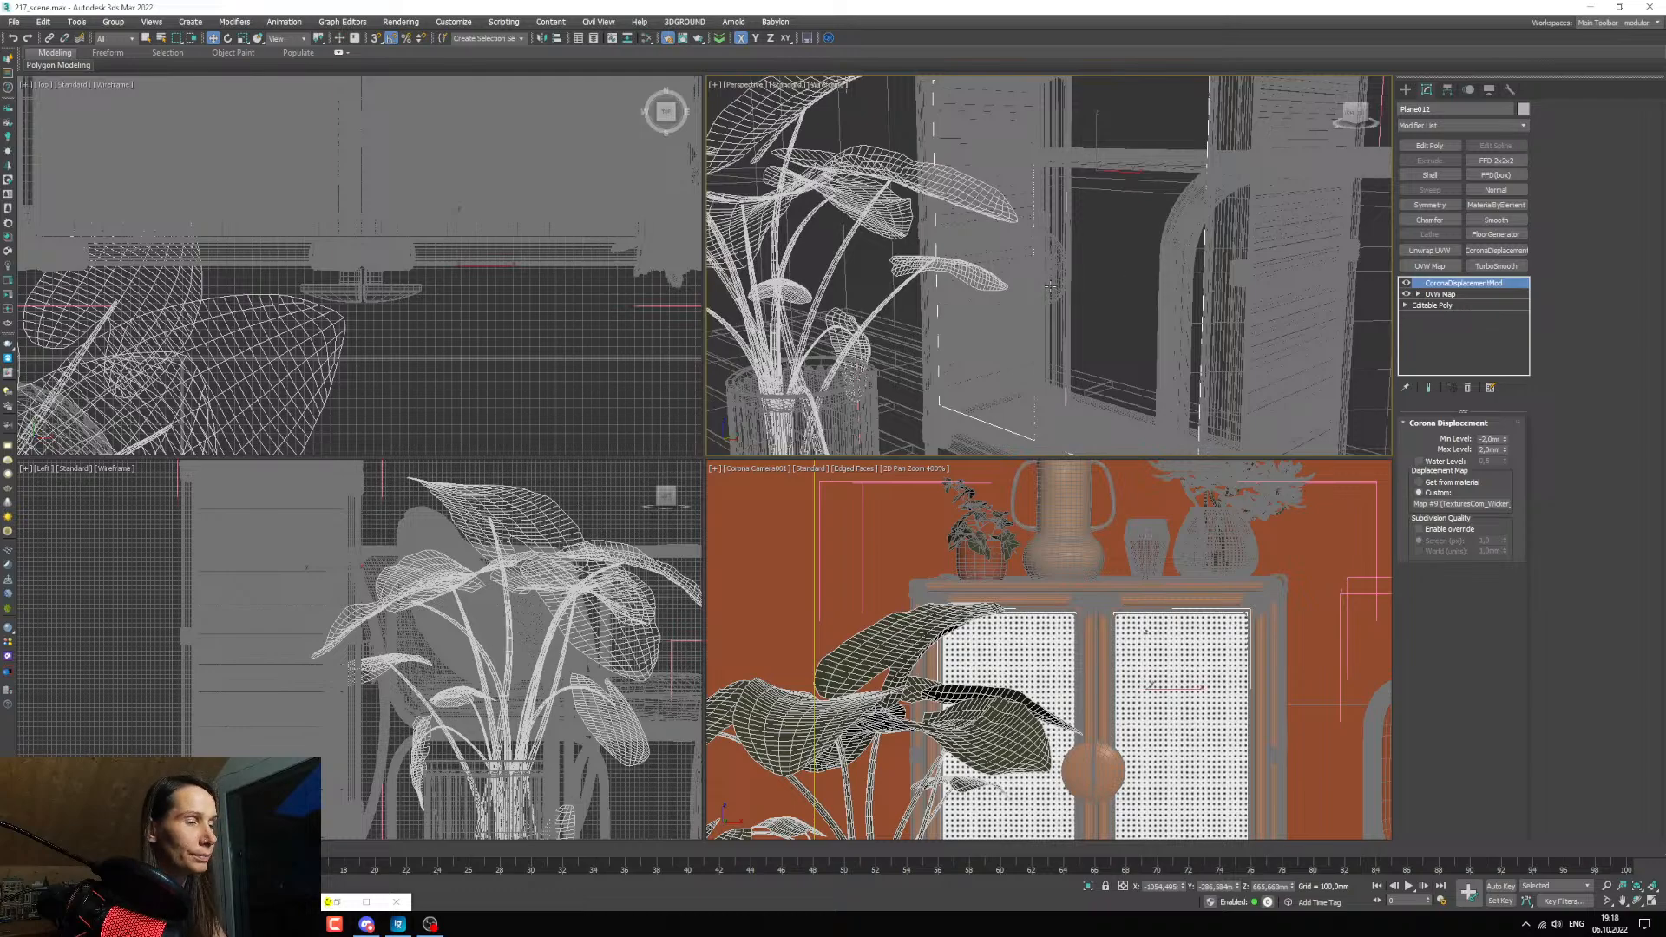
key(F3)
alt+middle_drag(1051, 286, 985, 280)
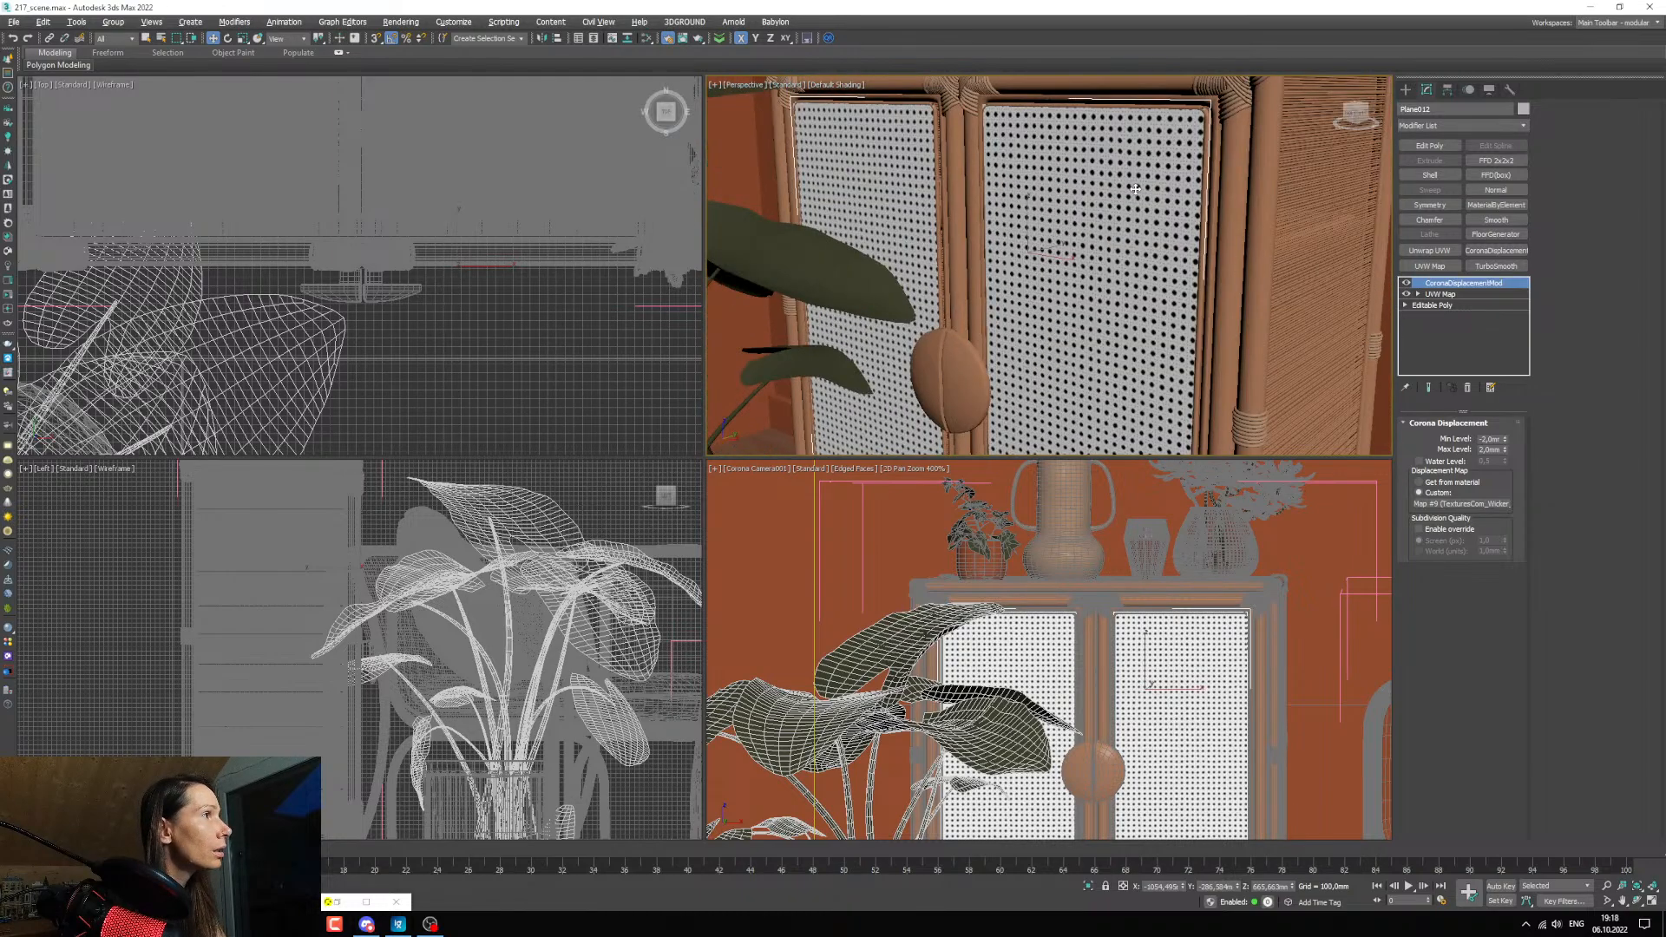
Inspect the corner where the webbing meets the door frame up close and compare it with the render.
scroll(1050, 208, up, 3)
middle_drag(1063, 165, 1077, 275)
scroll(963, 165, up, 5)
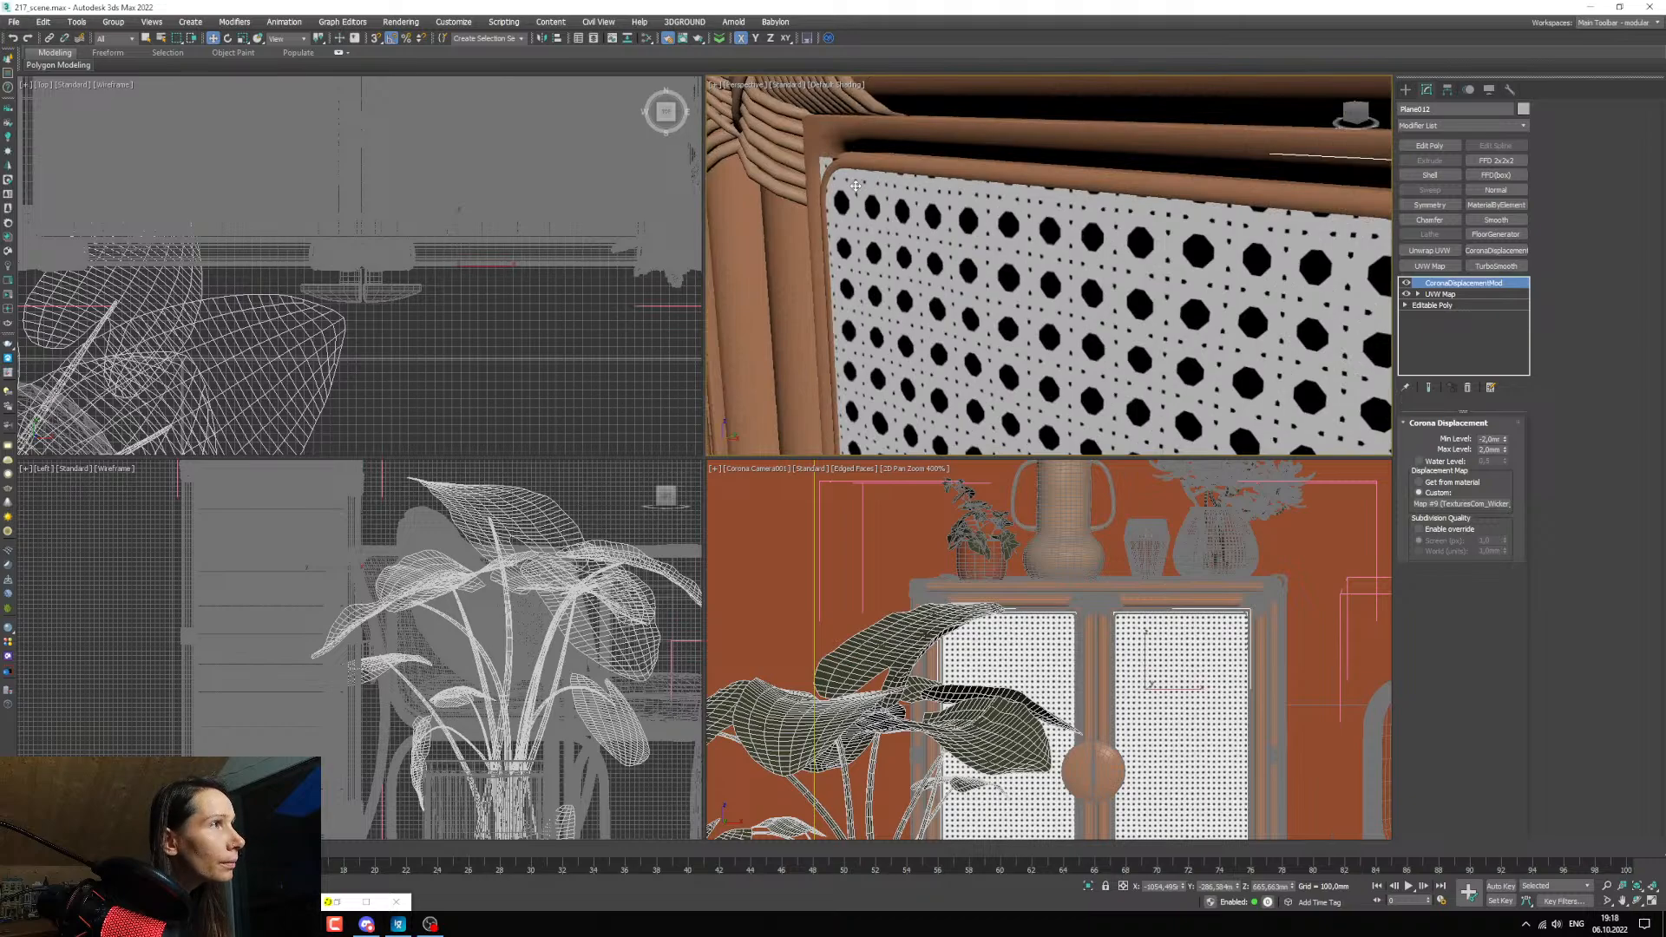
scroll(752, 717, up, 4)
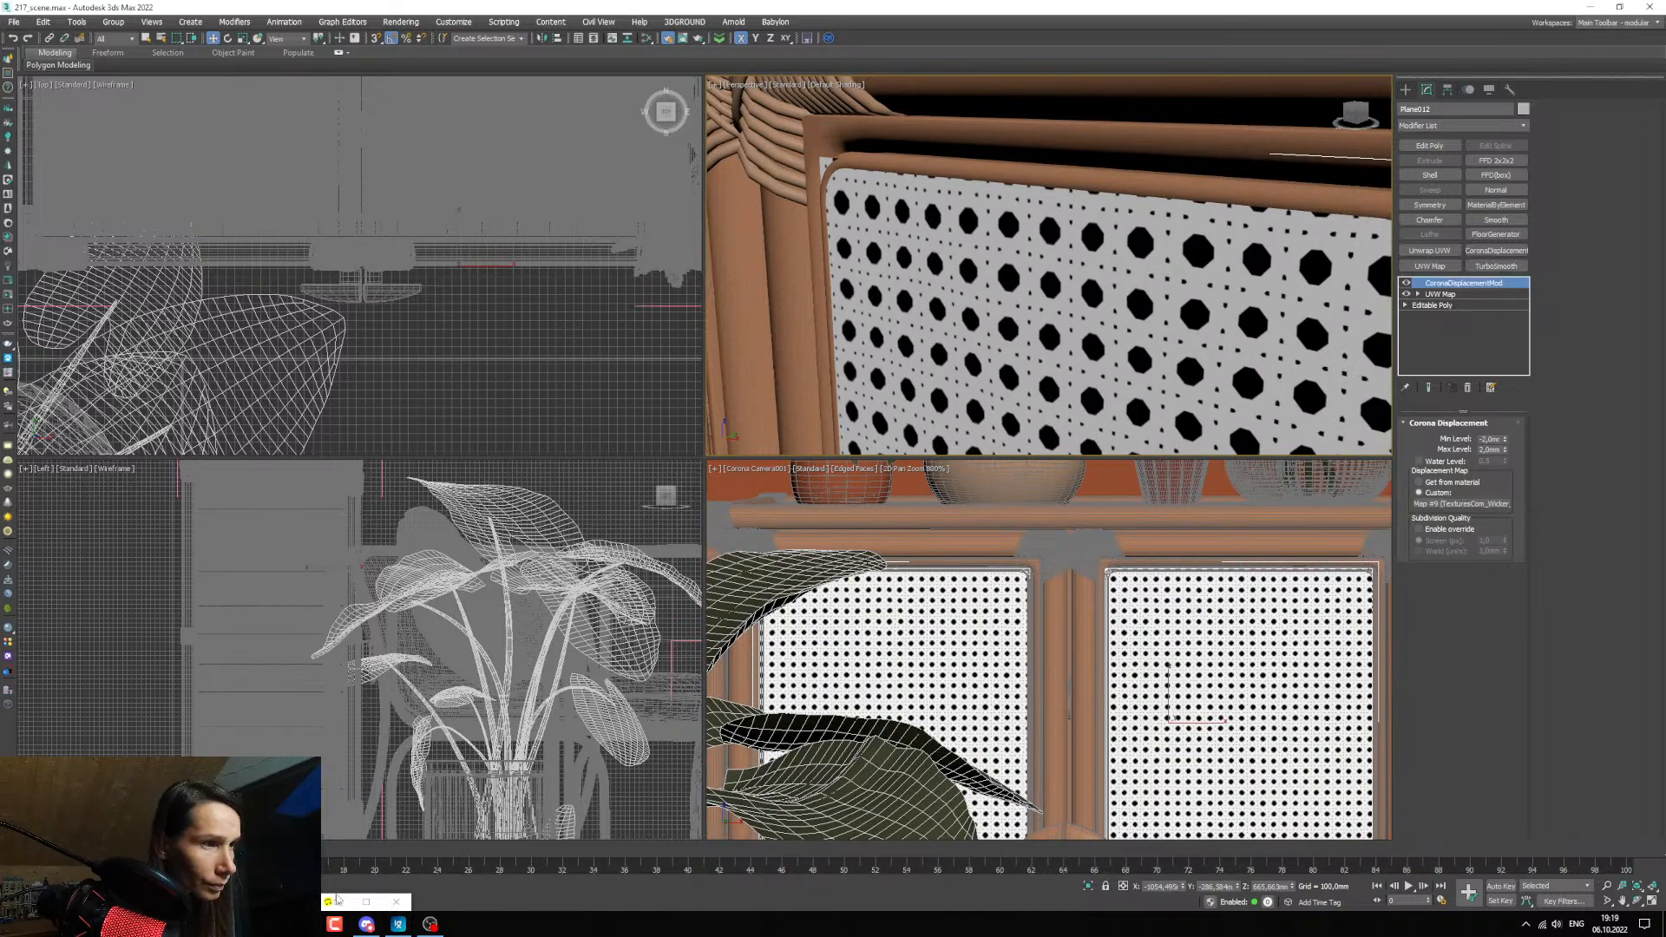
double_click(337, 900)
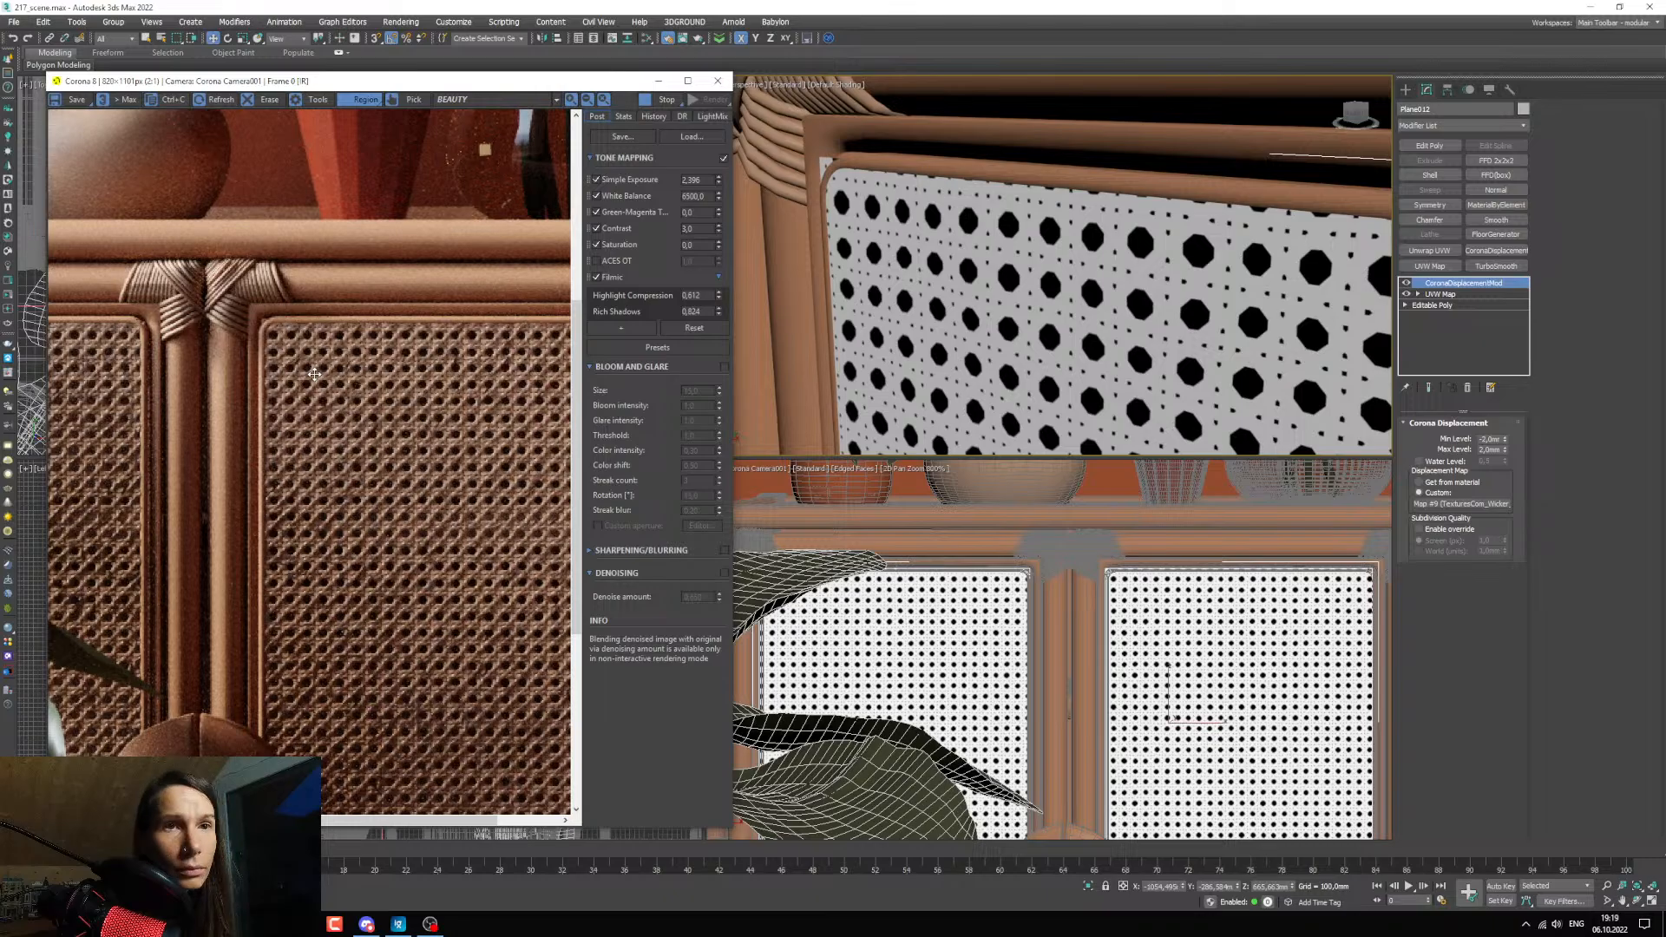
scroll(314, 374, down, 3)
click(659, 80)
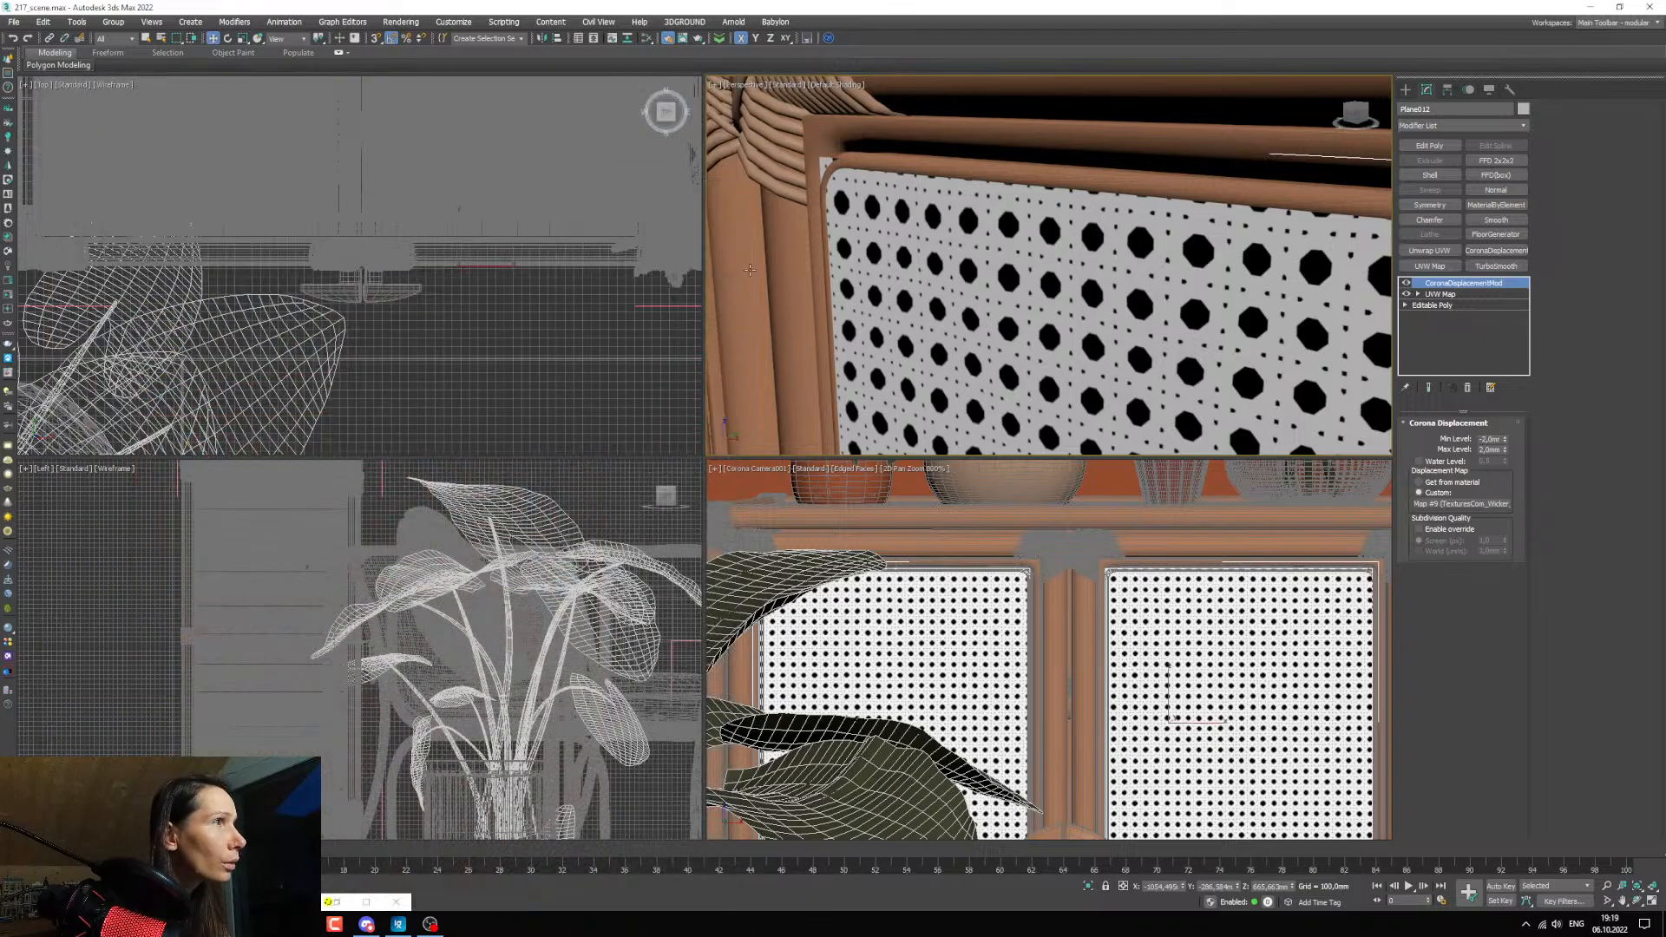
Move the right door's webbing plane very slightly along the Y axis, working in the Top view.
scroll(460, 236, down, 3)
middle_drag(460, 236, 416, 324)
scroll(447, 258, up, 8)
click(218, 42)
scroll(423, 331, up, 5)
click(416, 325)
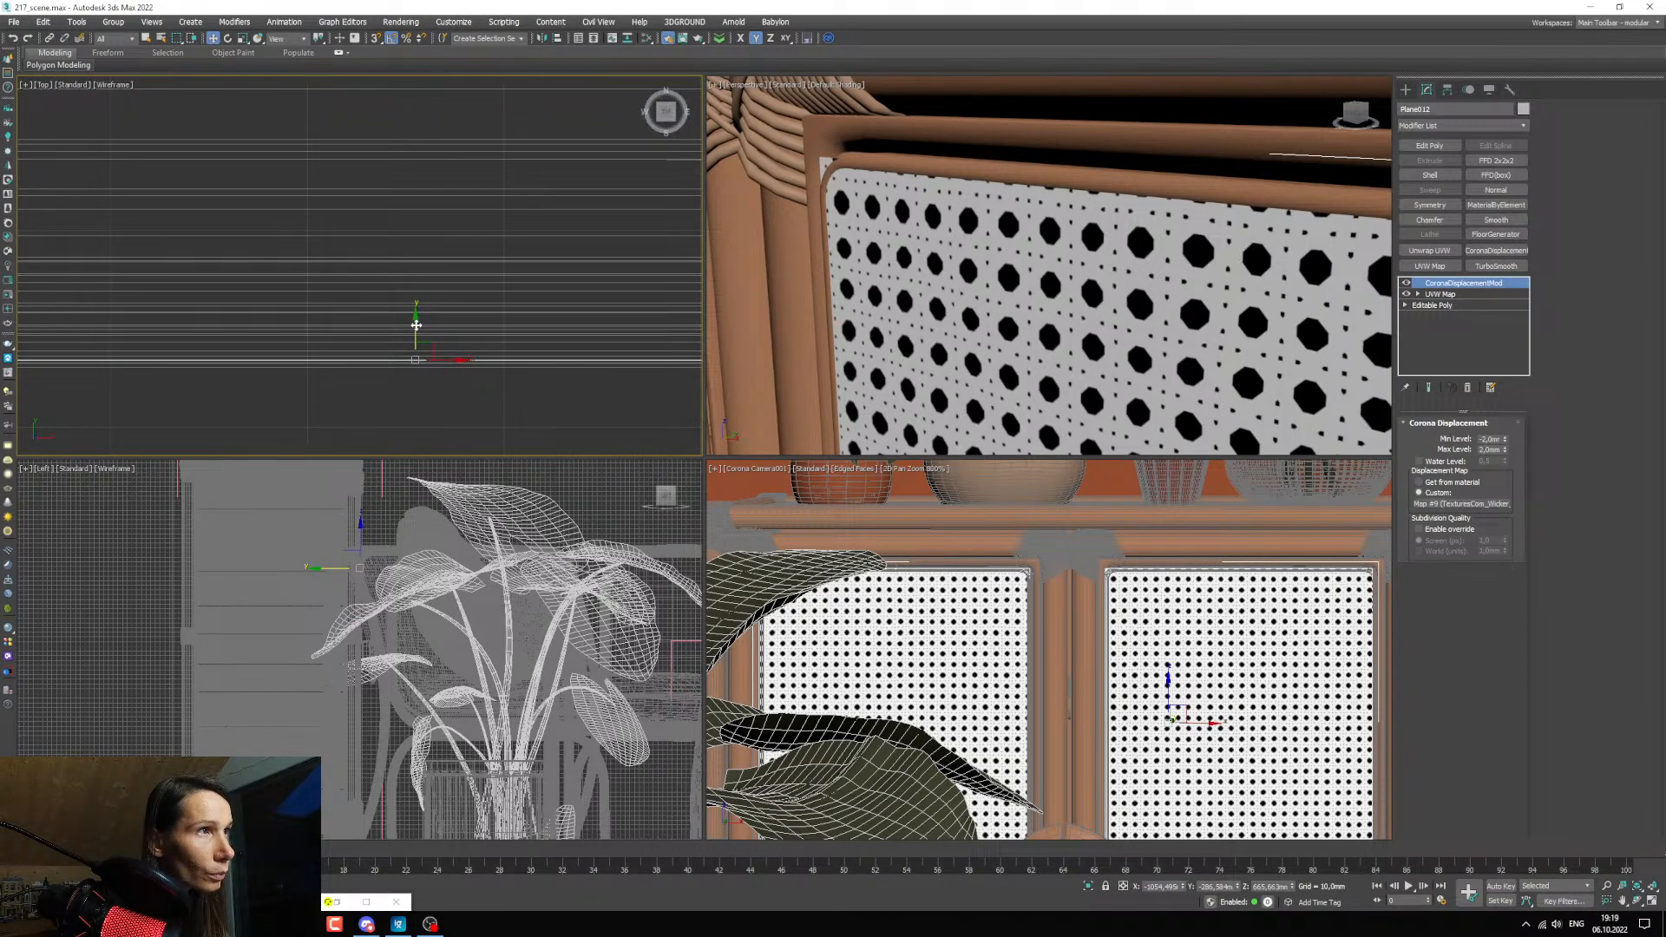
drag(416, 325, 416, 329)
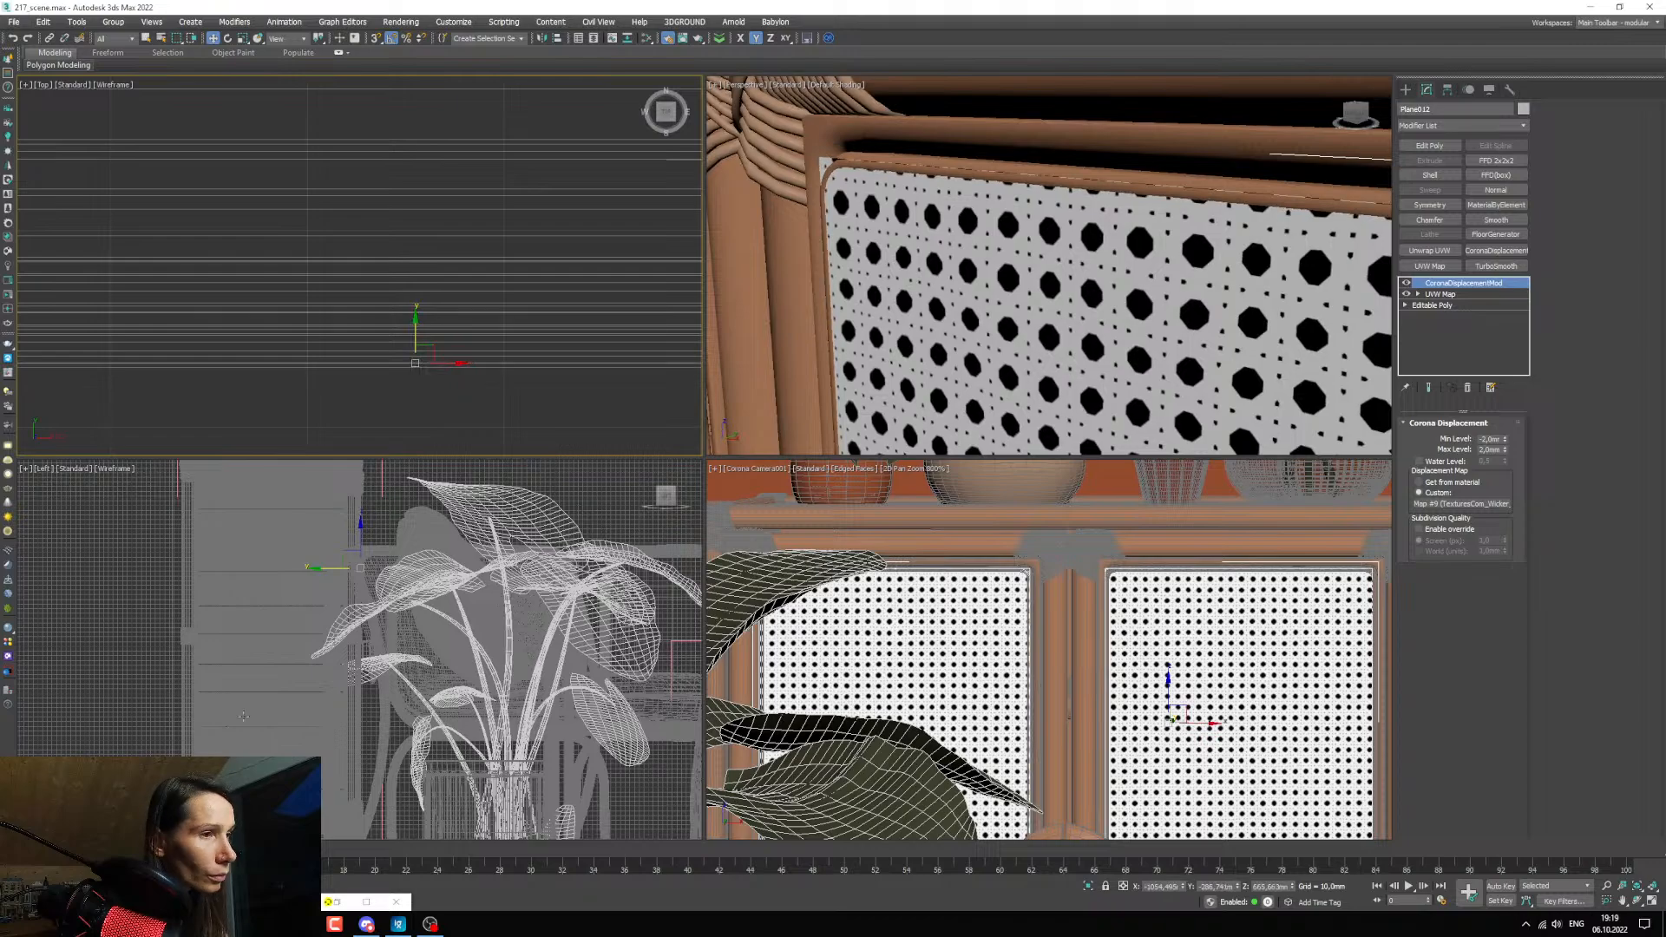
Examine the webbing's edges and displacement on both cabinet doors in the interactive render.
click(358, 897)
scroll(414, 420, up, 3)
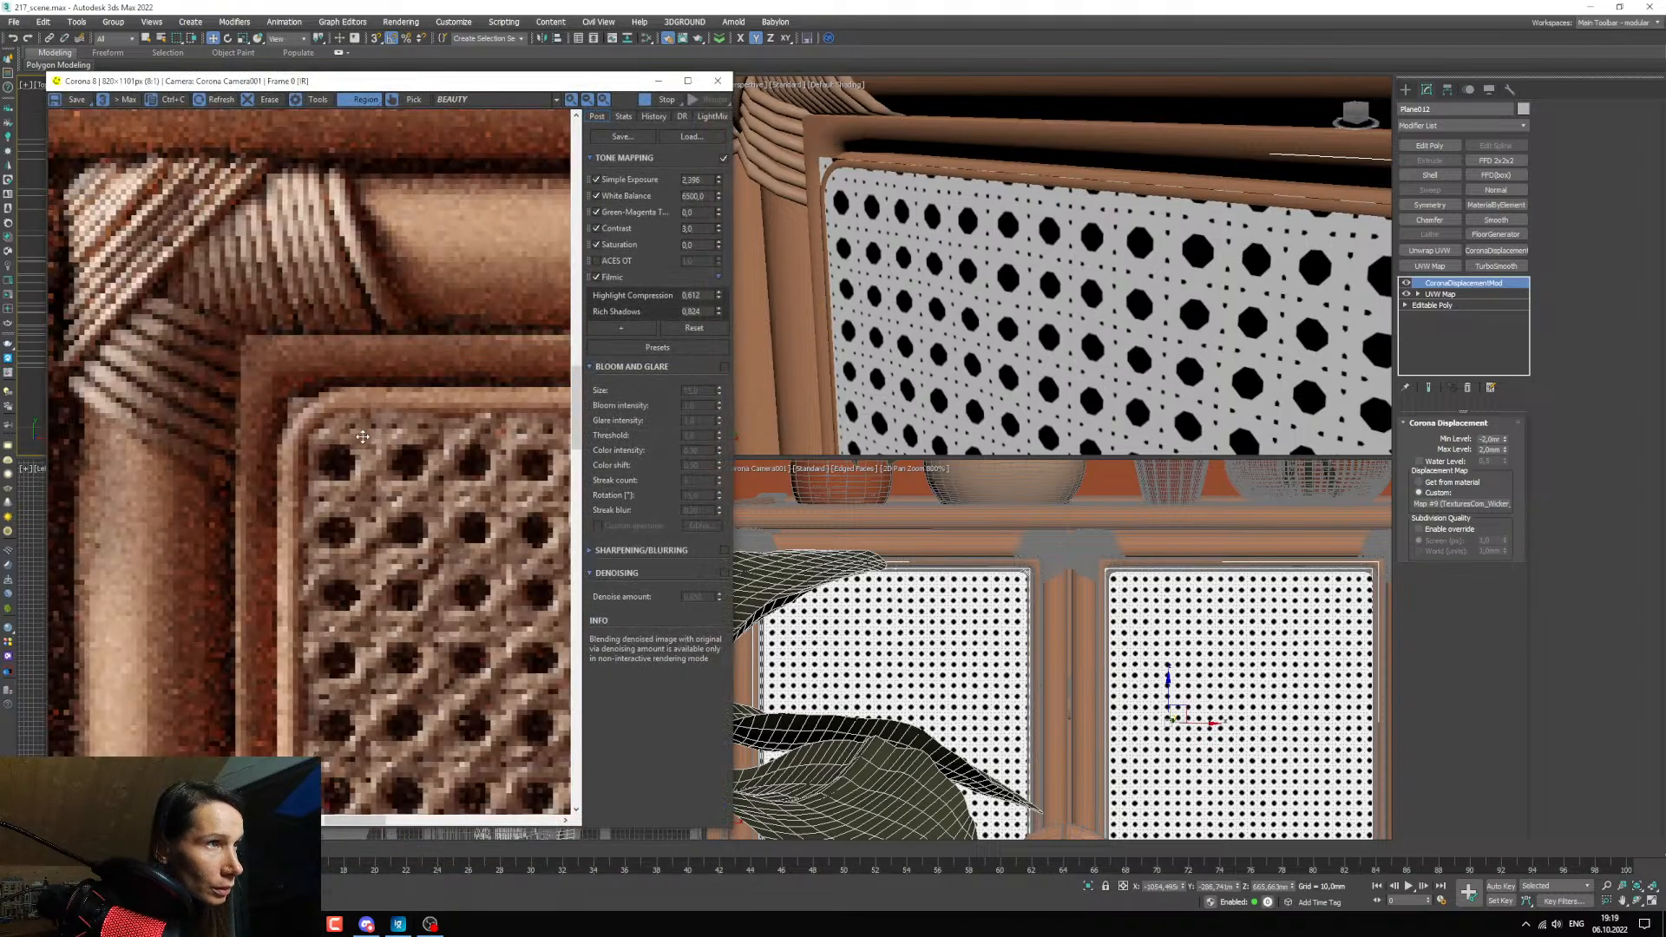
scroll(414, 420, down, 2)
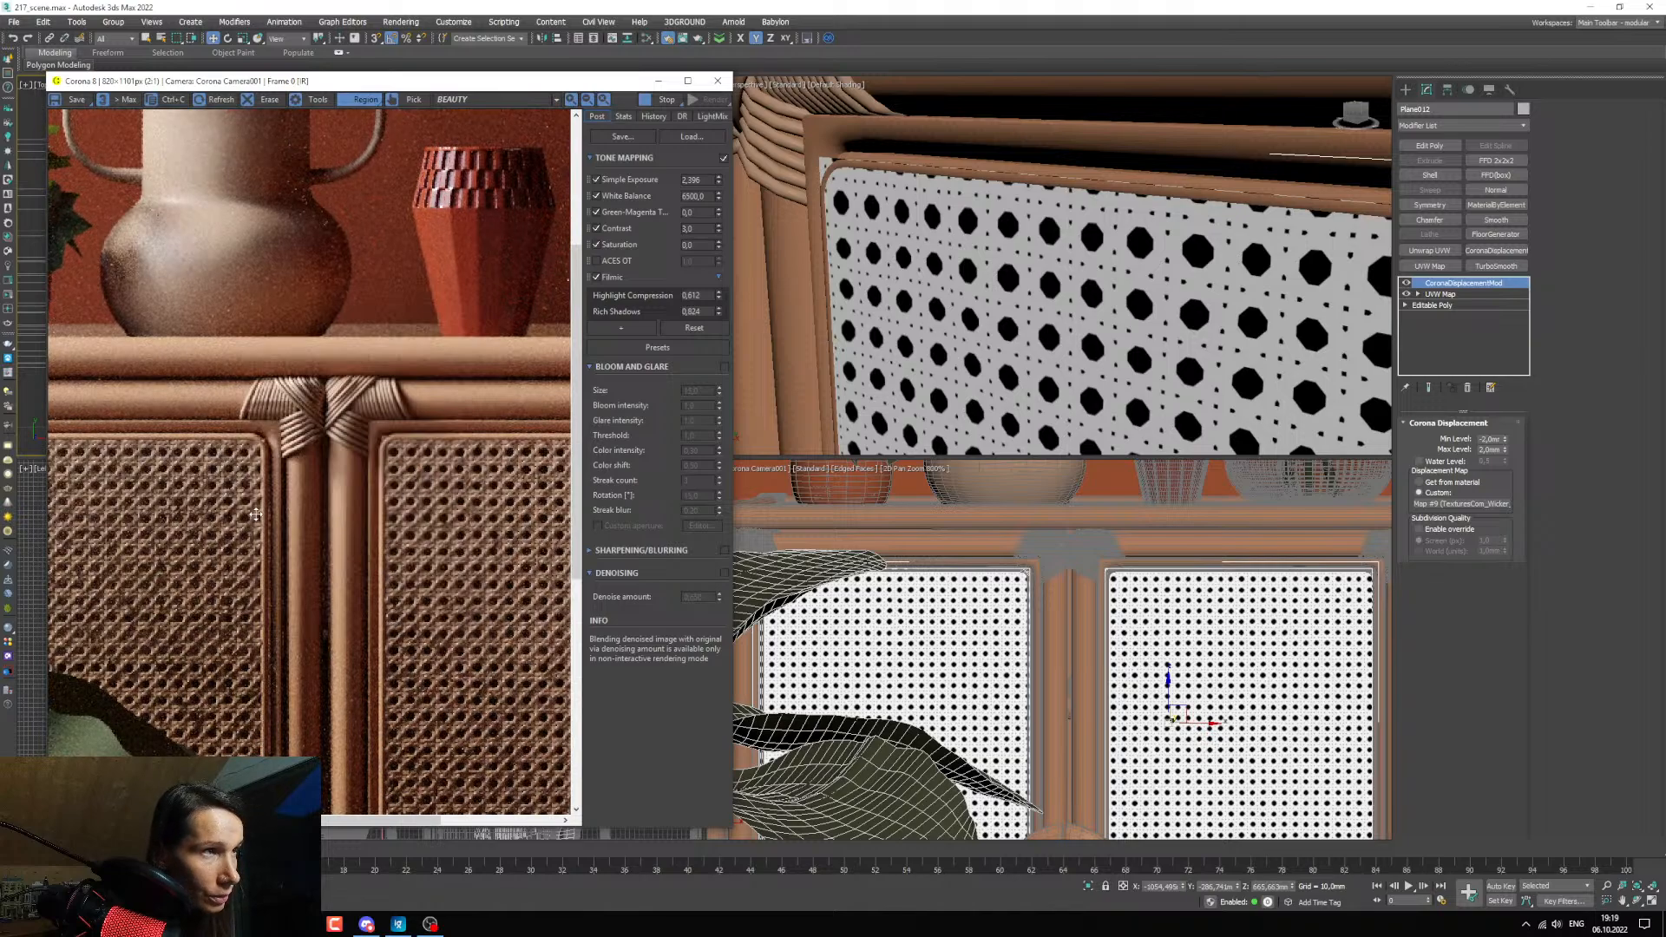
scroll(263, 533, down, 1)
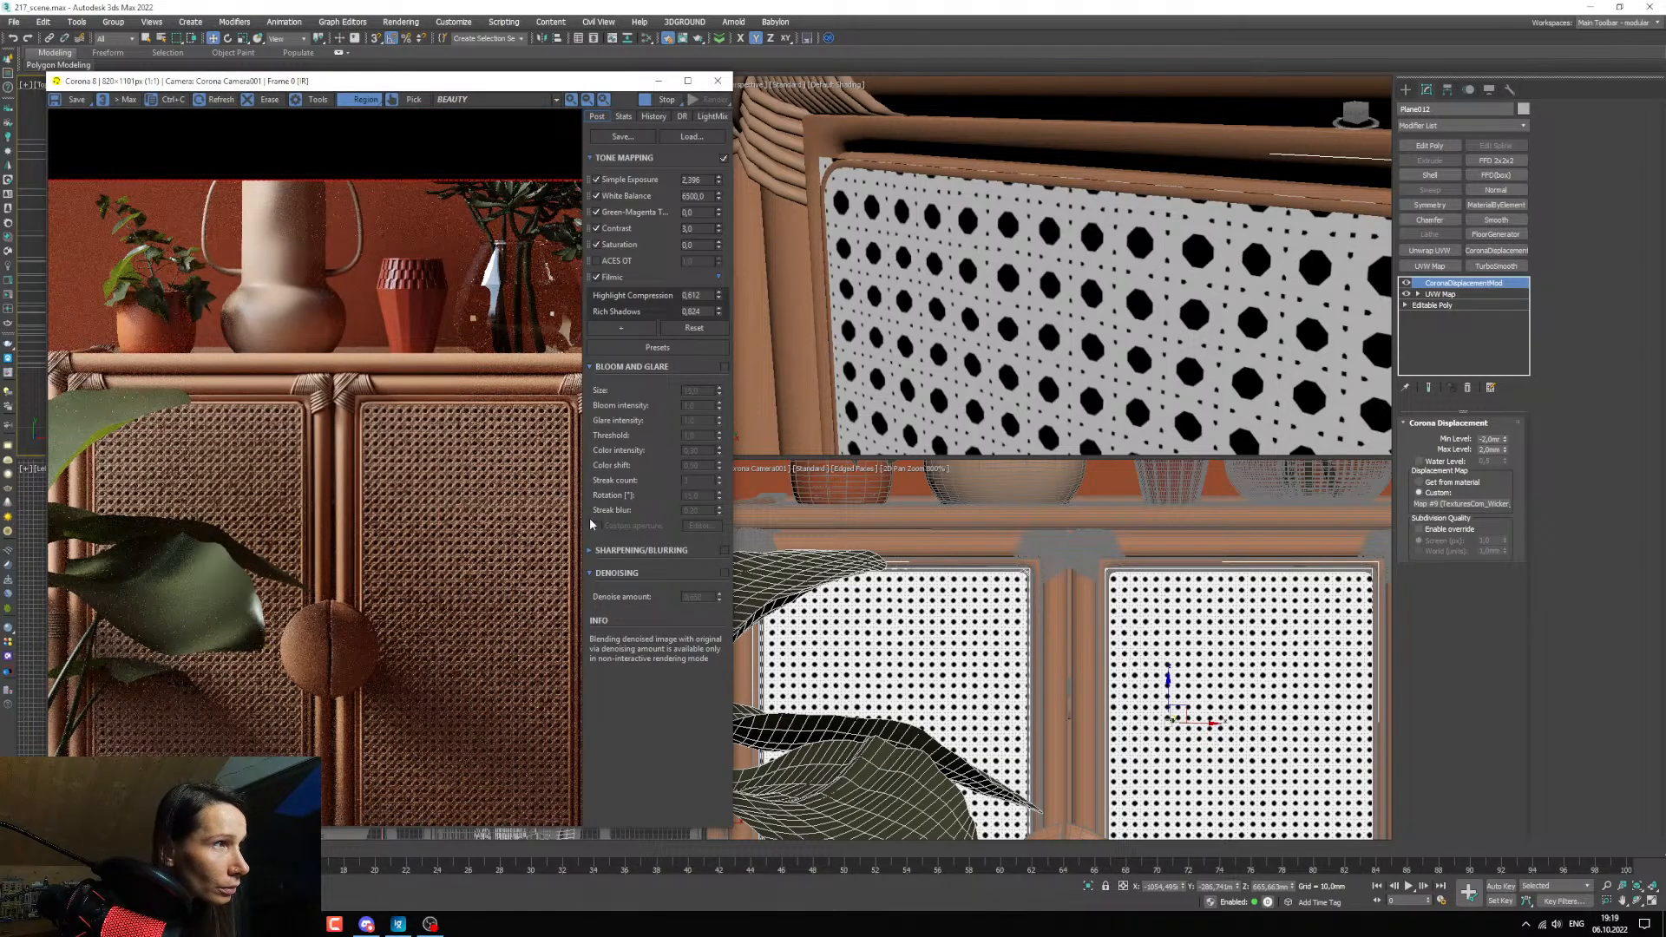
scroll(570, 462, up, 1)
drag(452, 820, 475, 821)
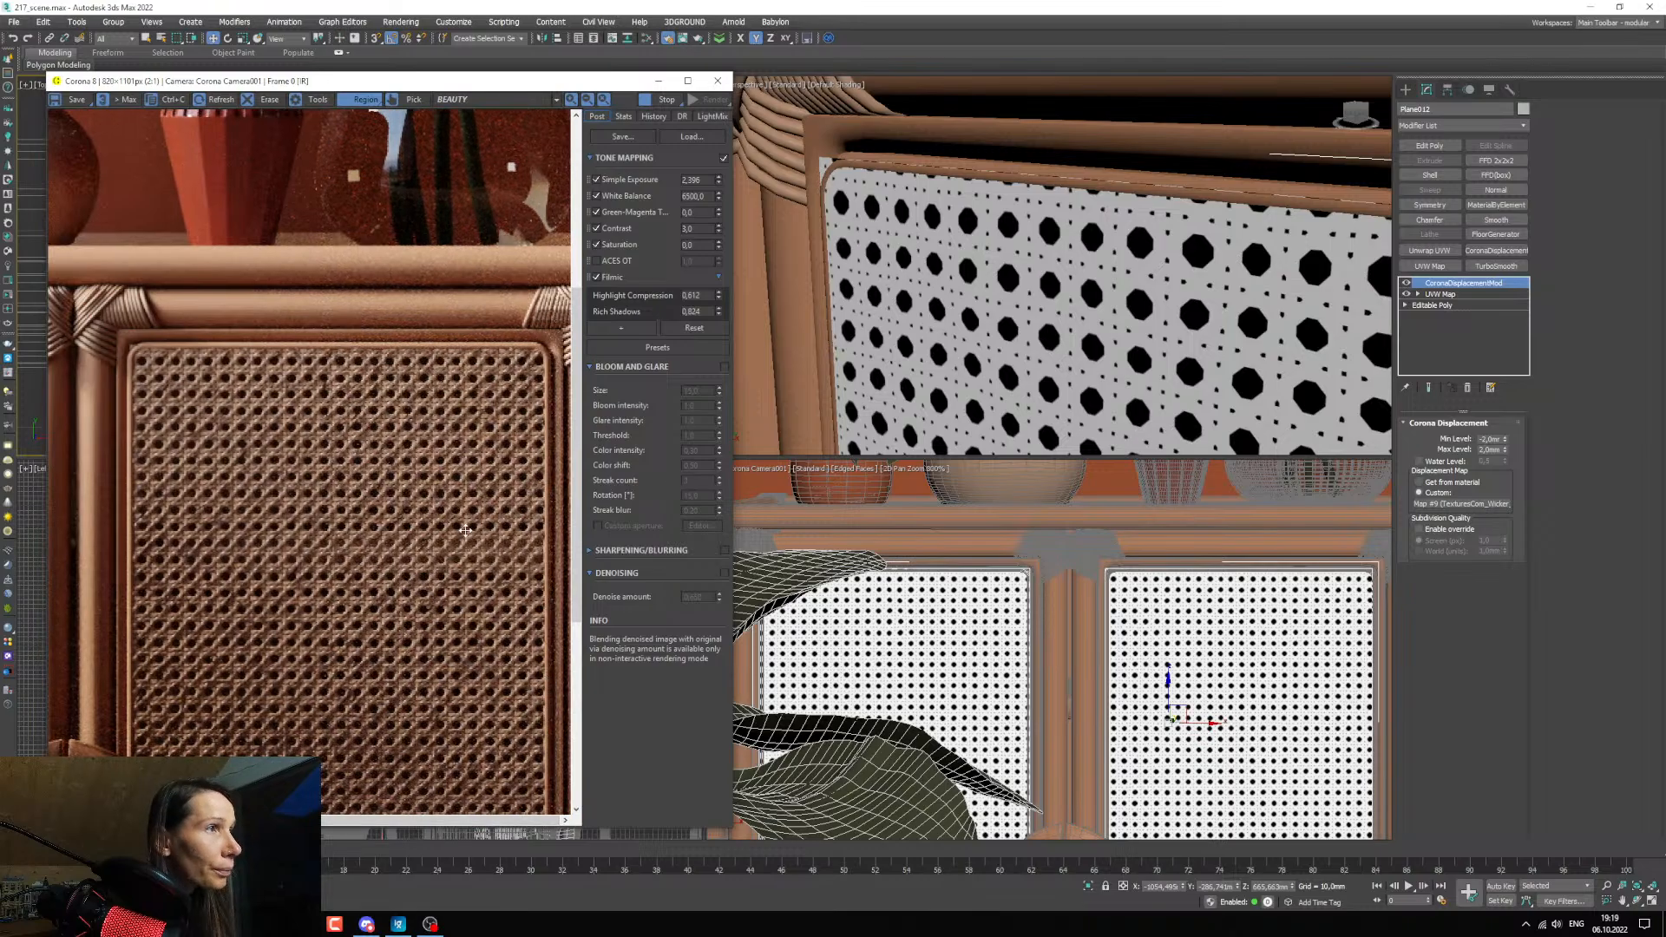
scroll(466, 531, down, 1)
Restore the full camera view and select the armchair's two side webbing panels together with its back panel.
click(660, 81)
middle_click(970, 654)
key(c)
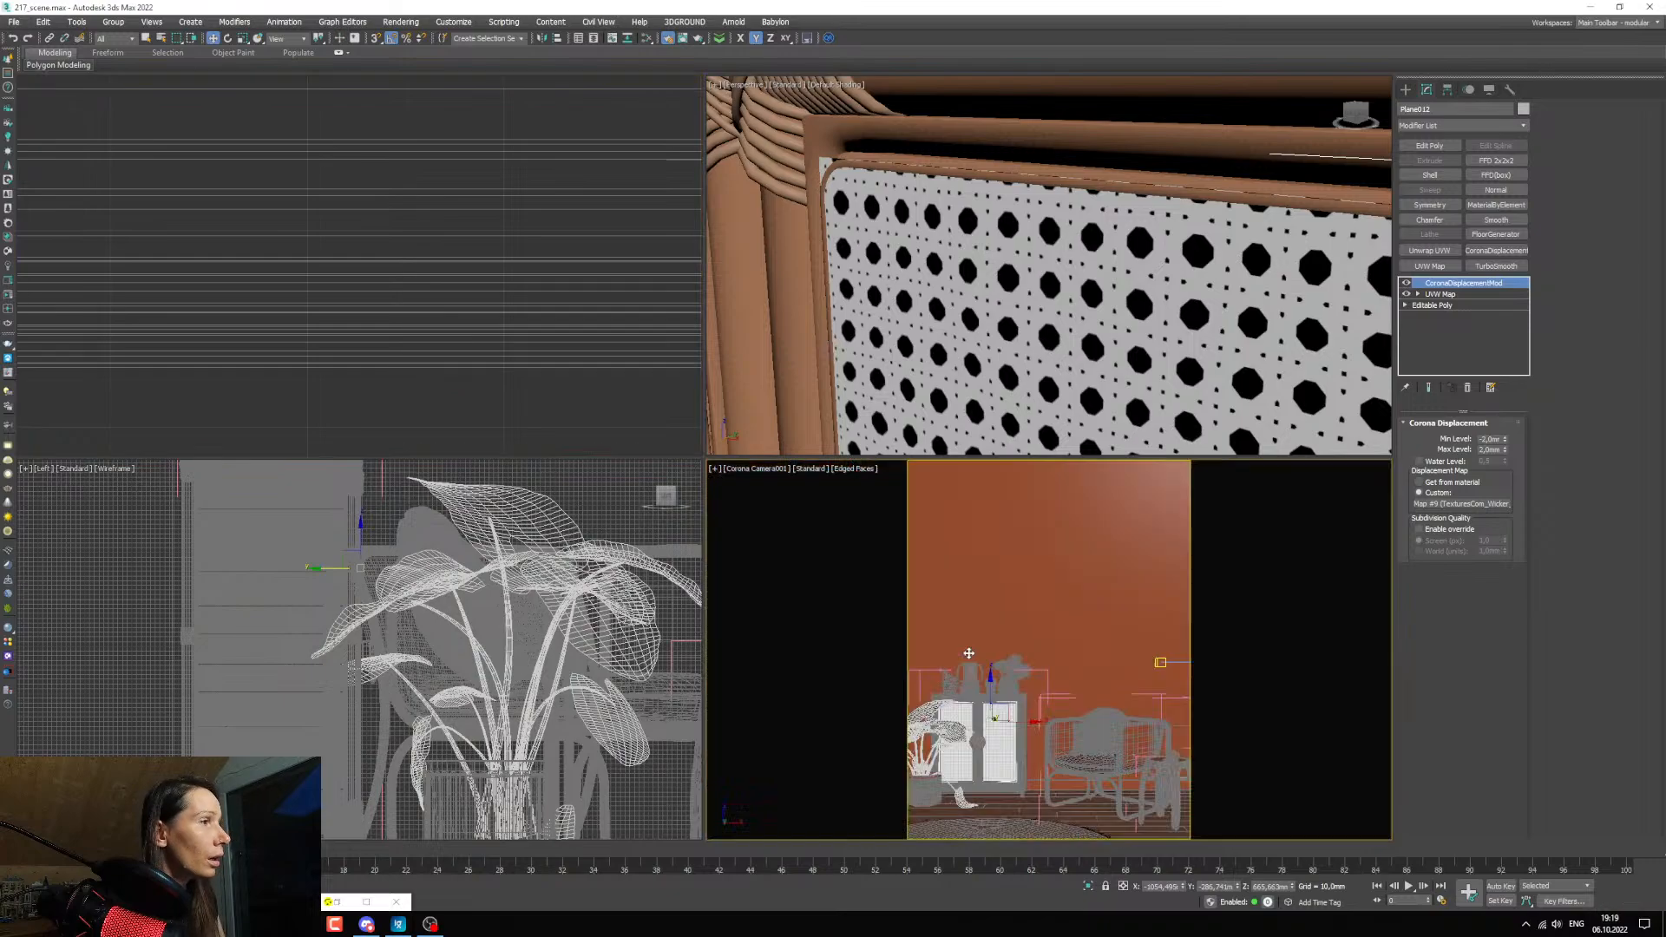
key(ctrl+p)
key(c)
key(alt+w)
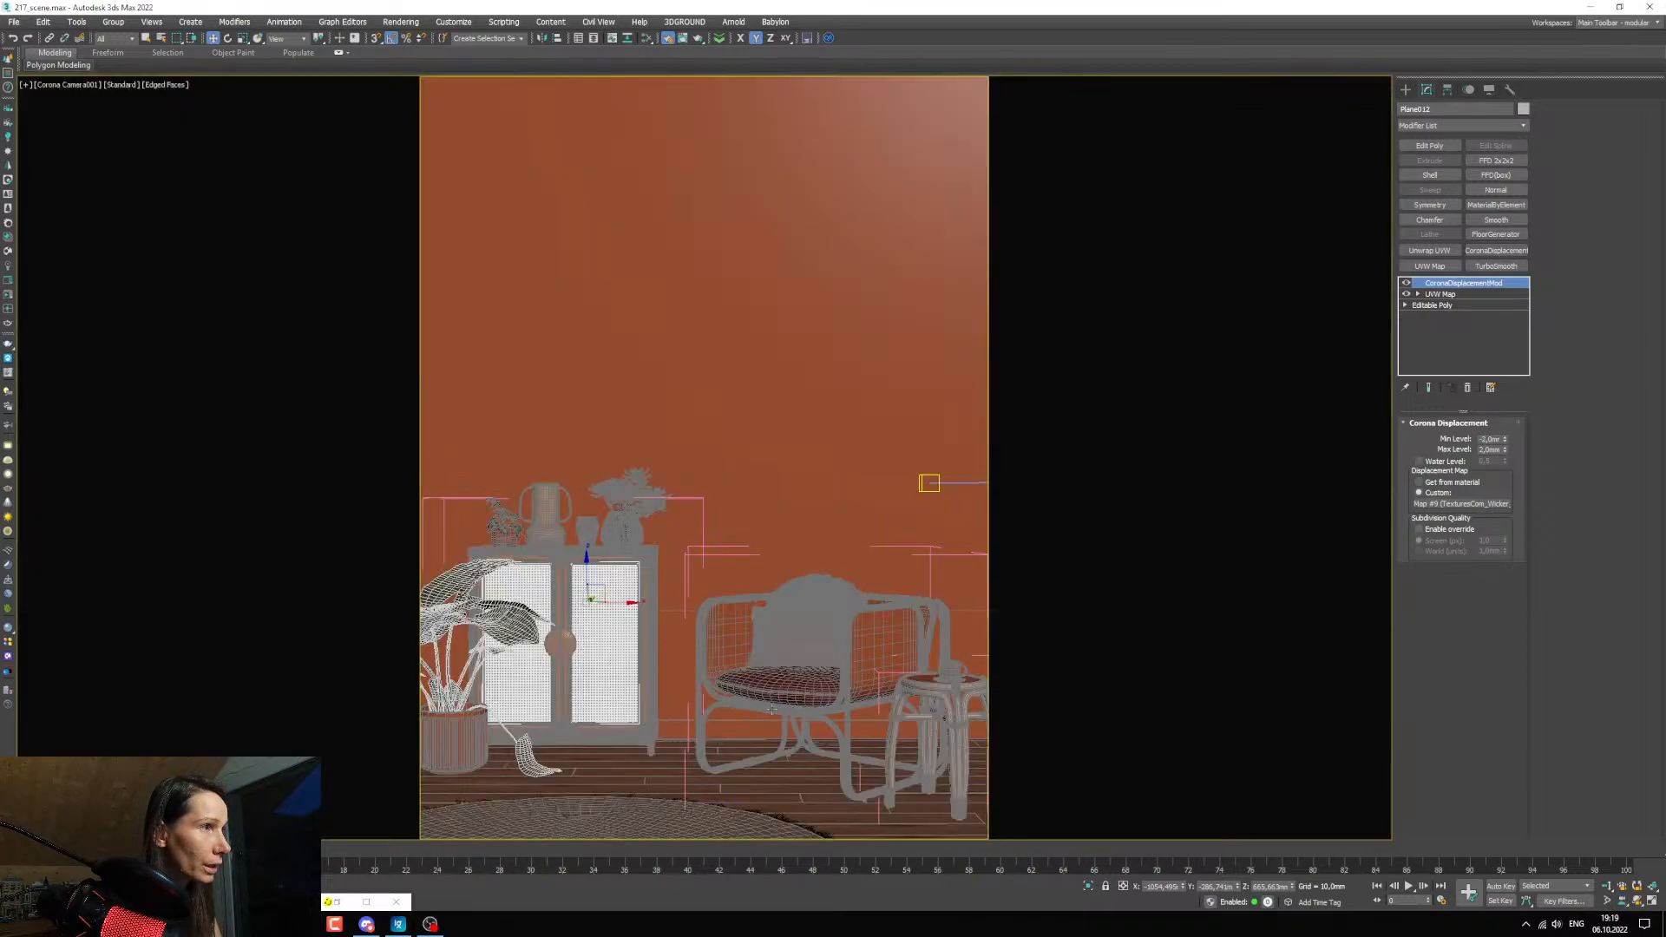
click(870, 663)
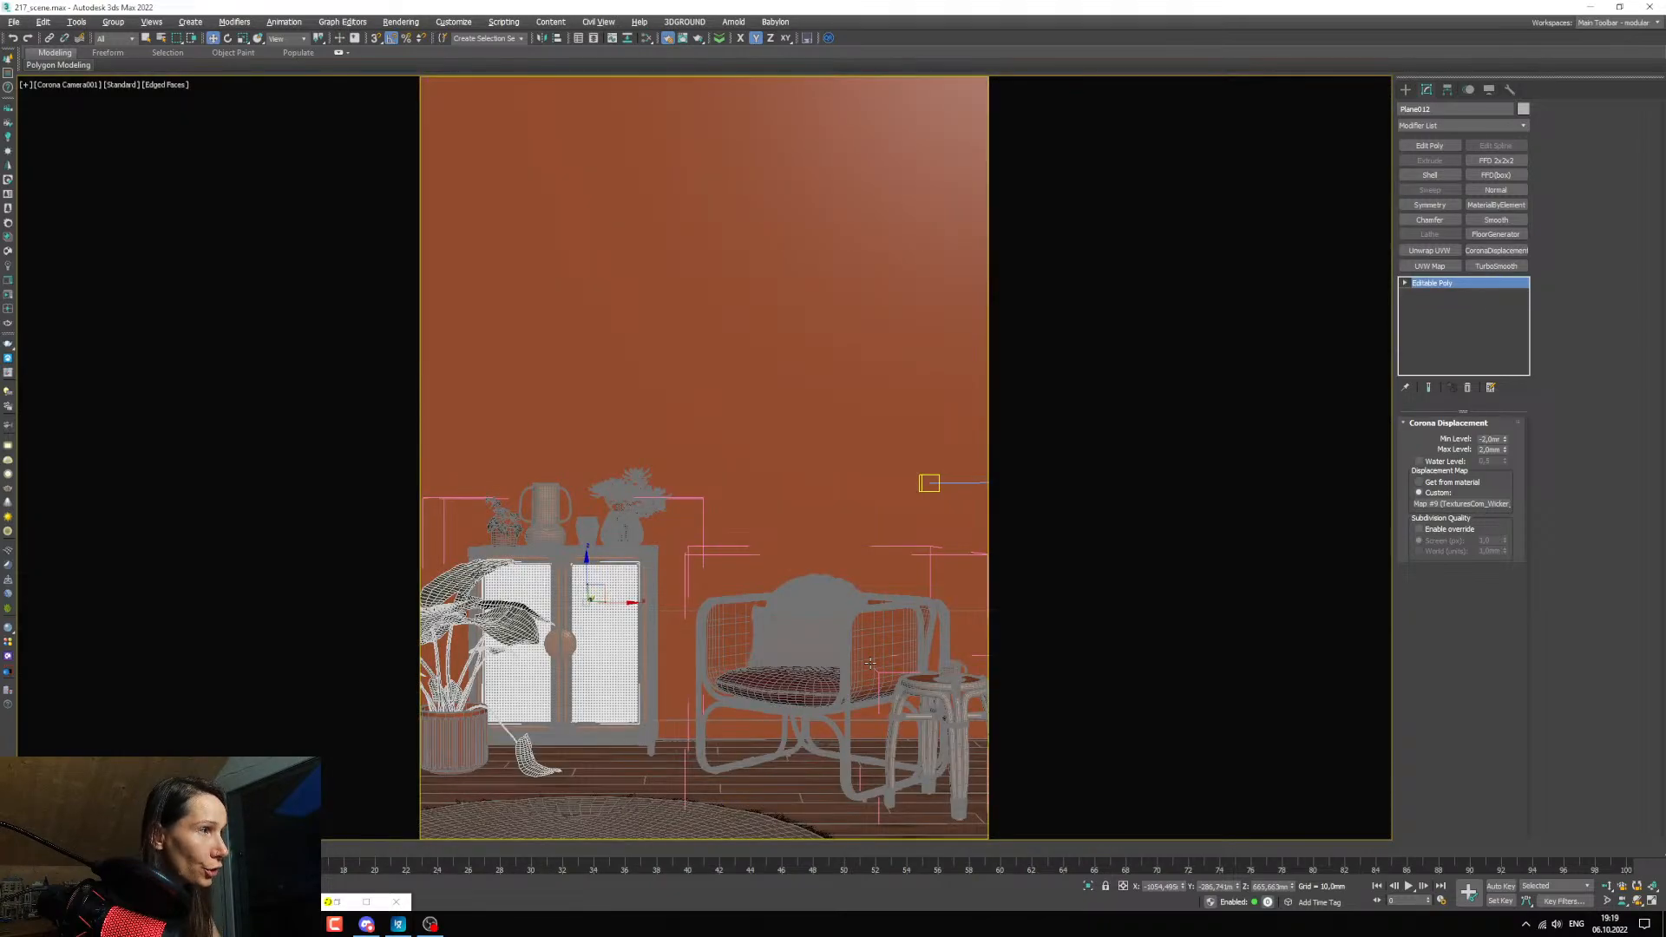
ctrl+click(730, 643)
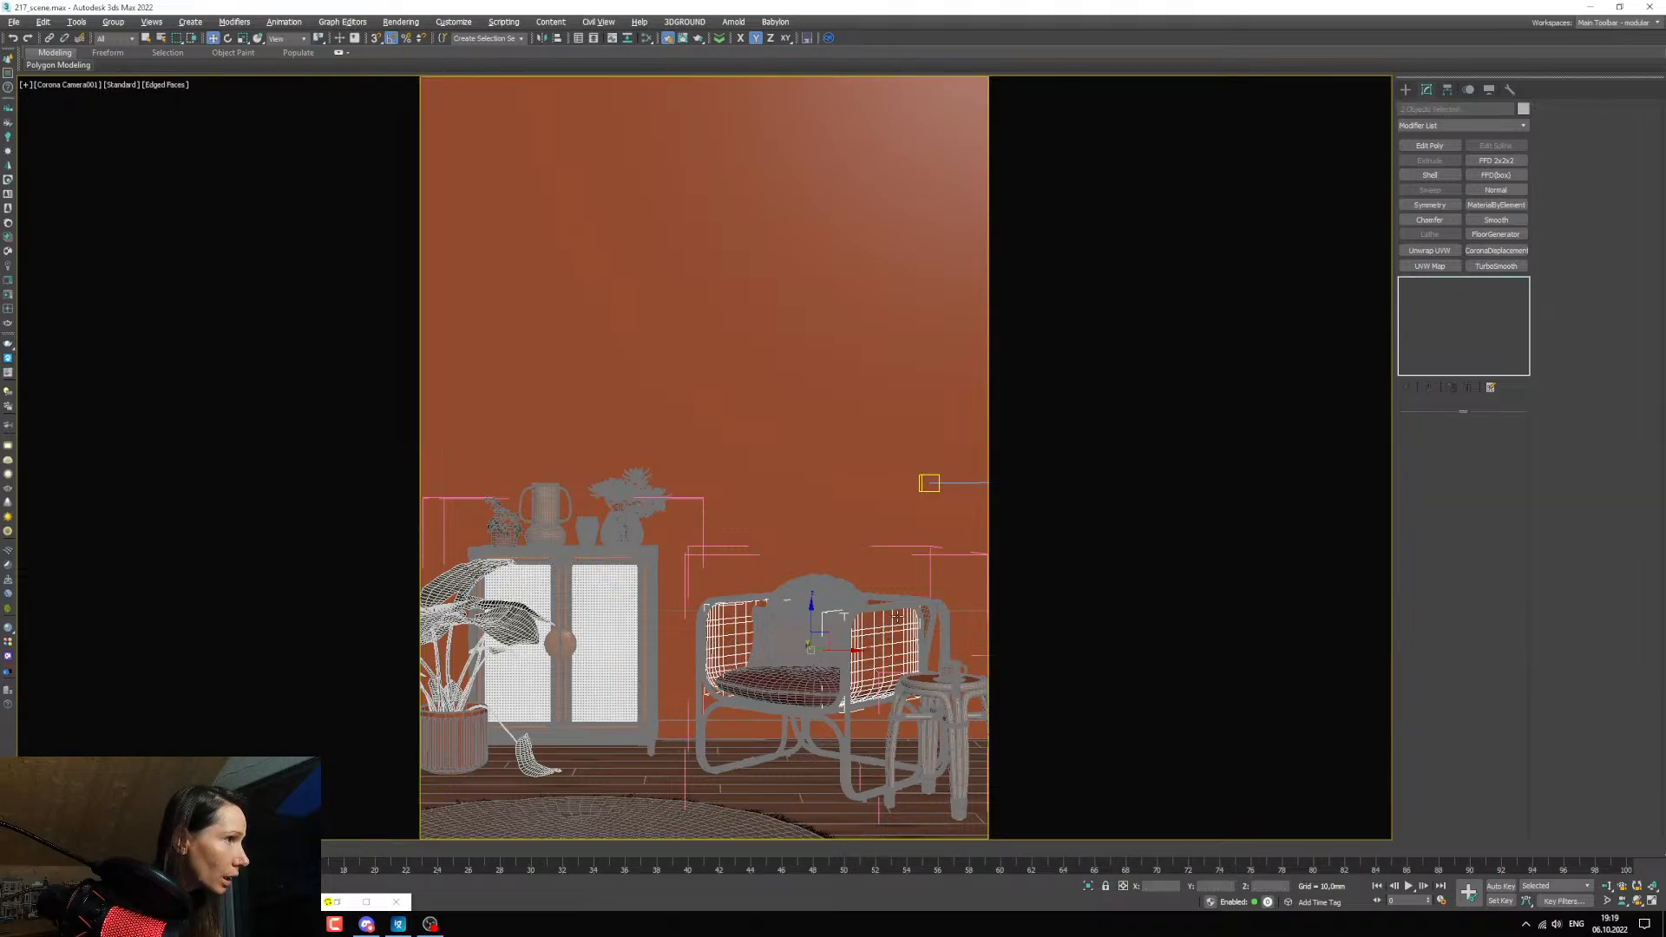
scroll(877, 600, up, 8)
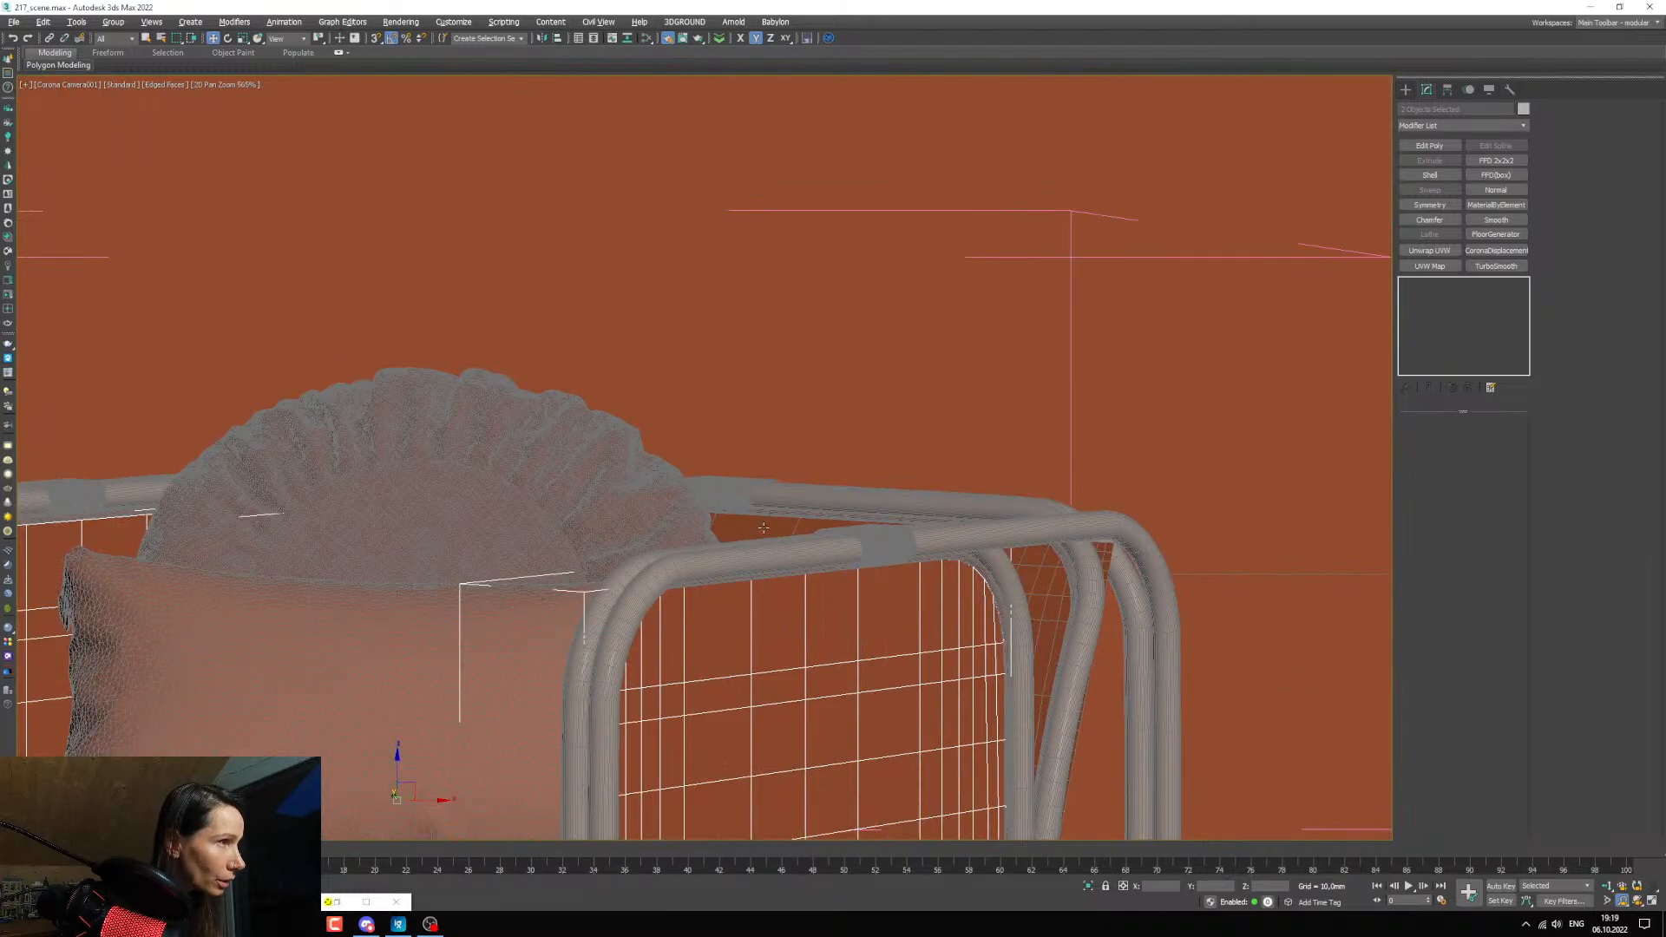
ctrl+click(764, 528)
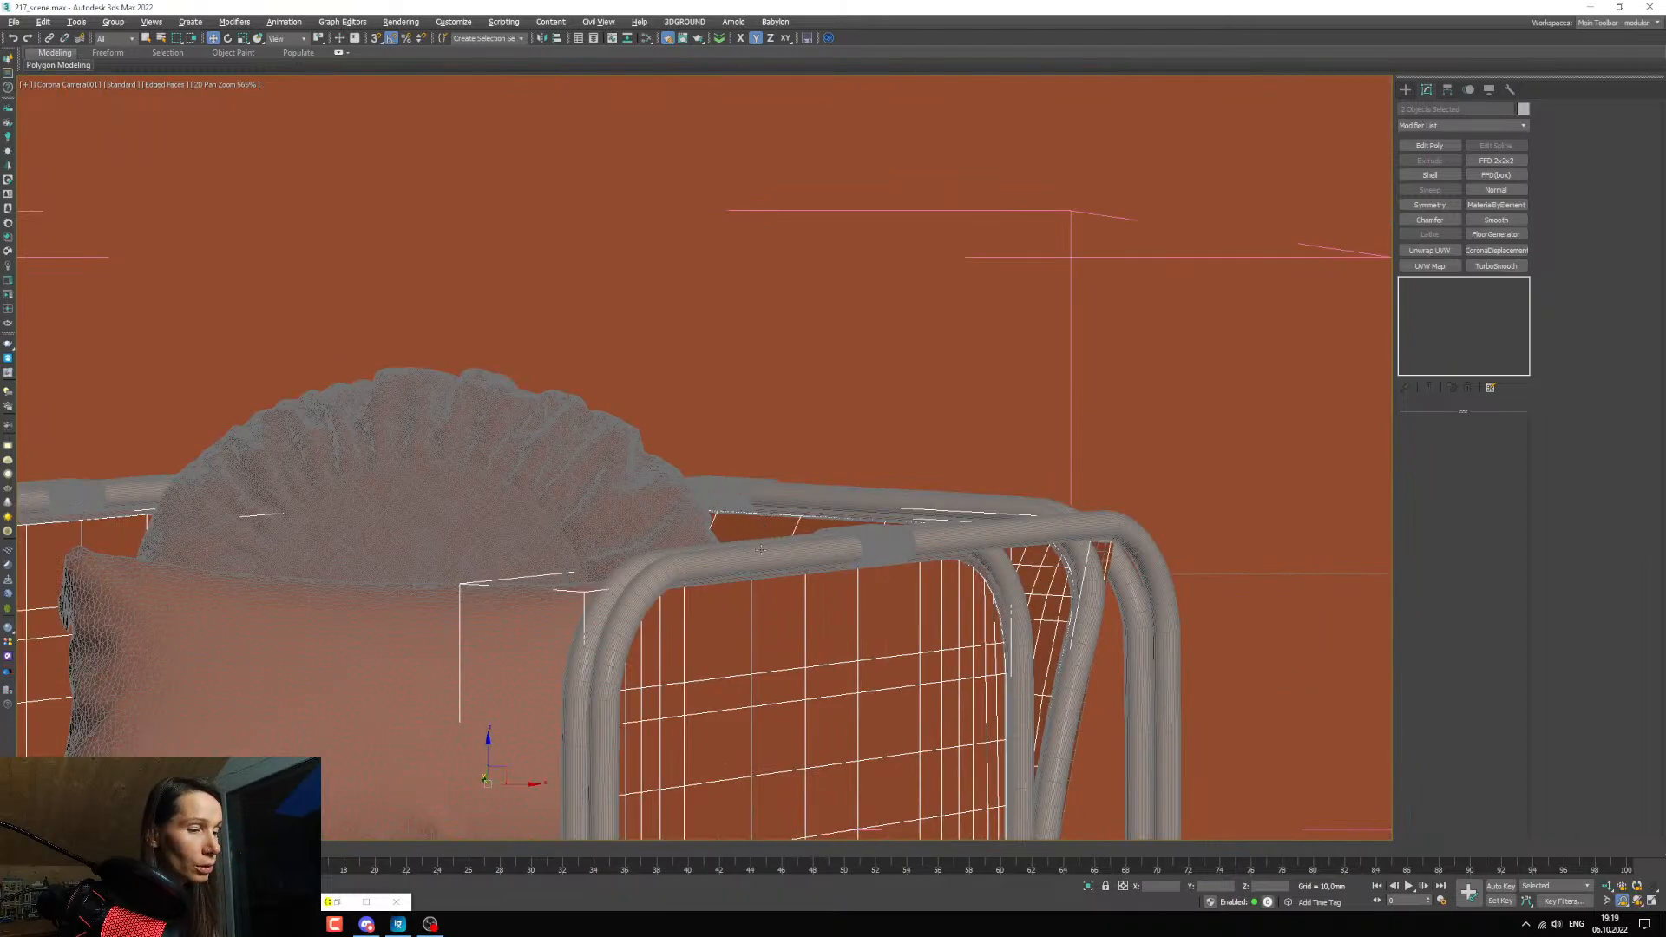
Assign the perforated wicker material, Material #70, to the selected armchair panels and put the material editor away.
key(m)
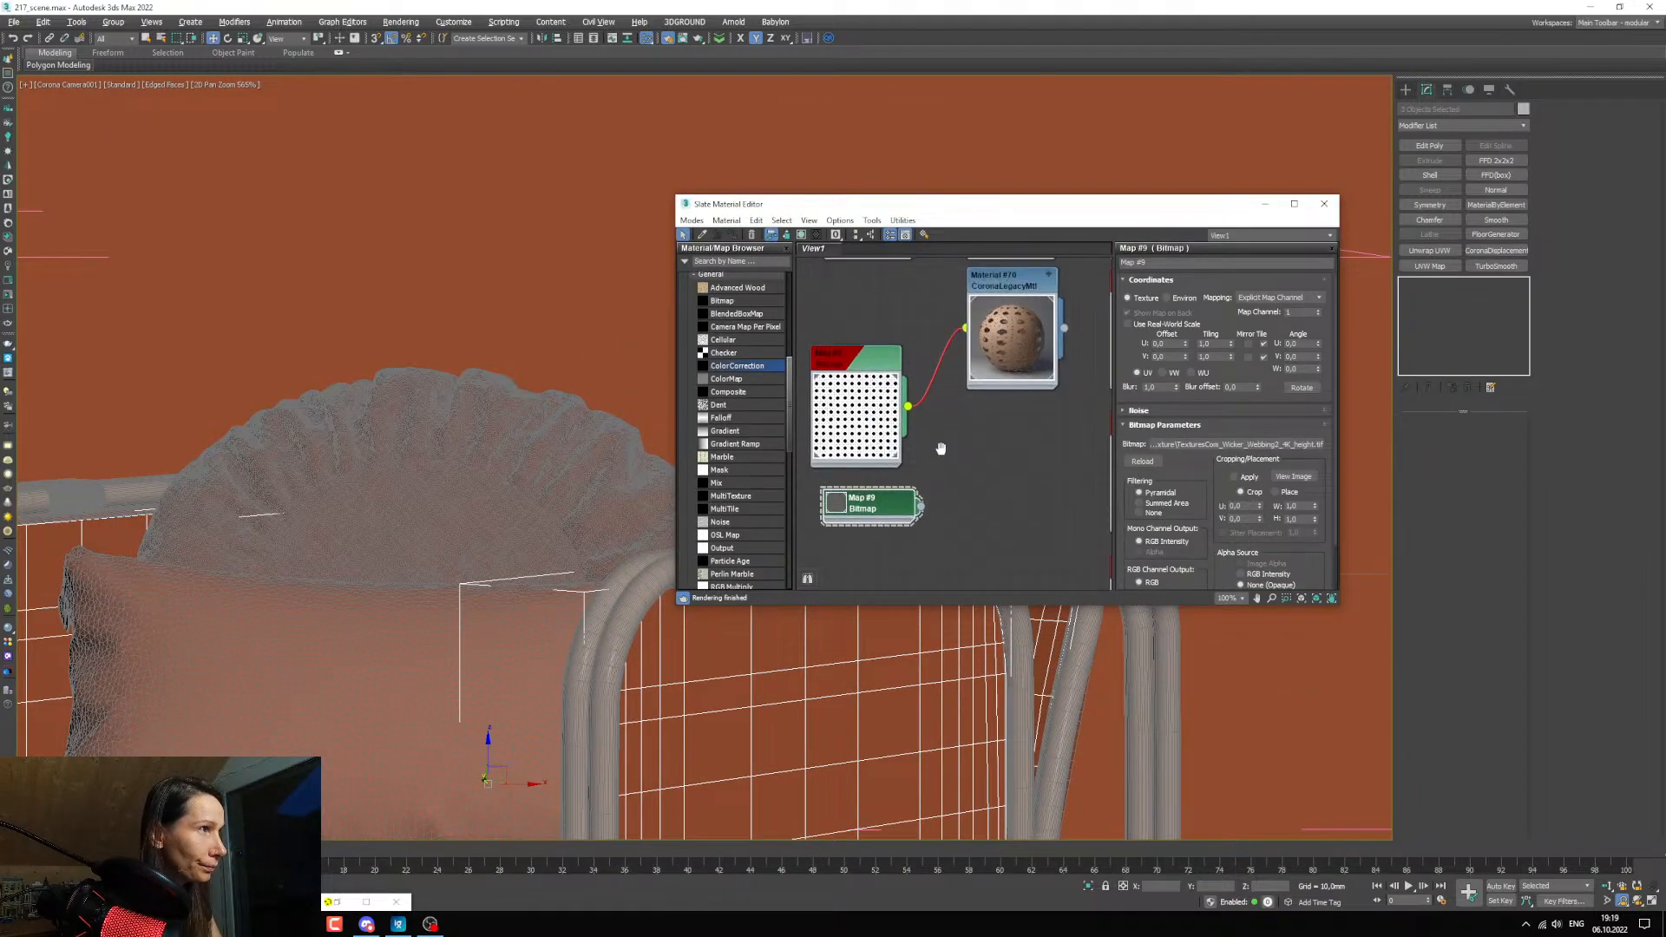
middle_drag(941, 448, 939, 483)
double_click(1002, 316)
click(733, 235)
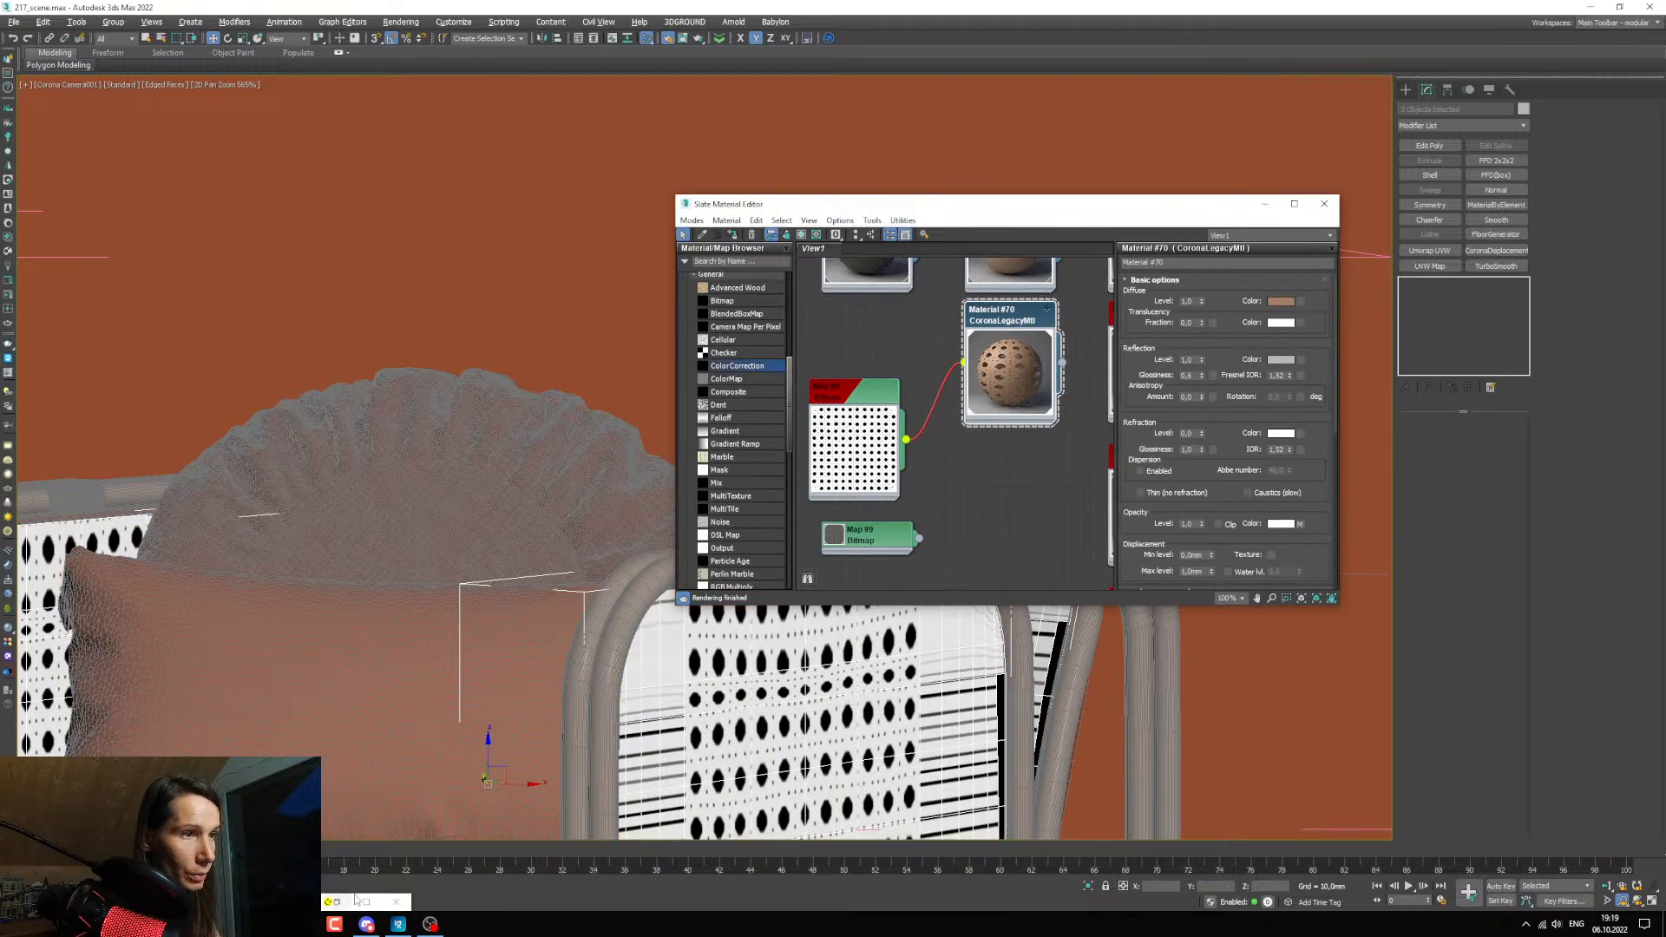
click(1292, 205)
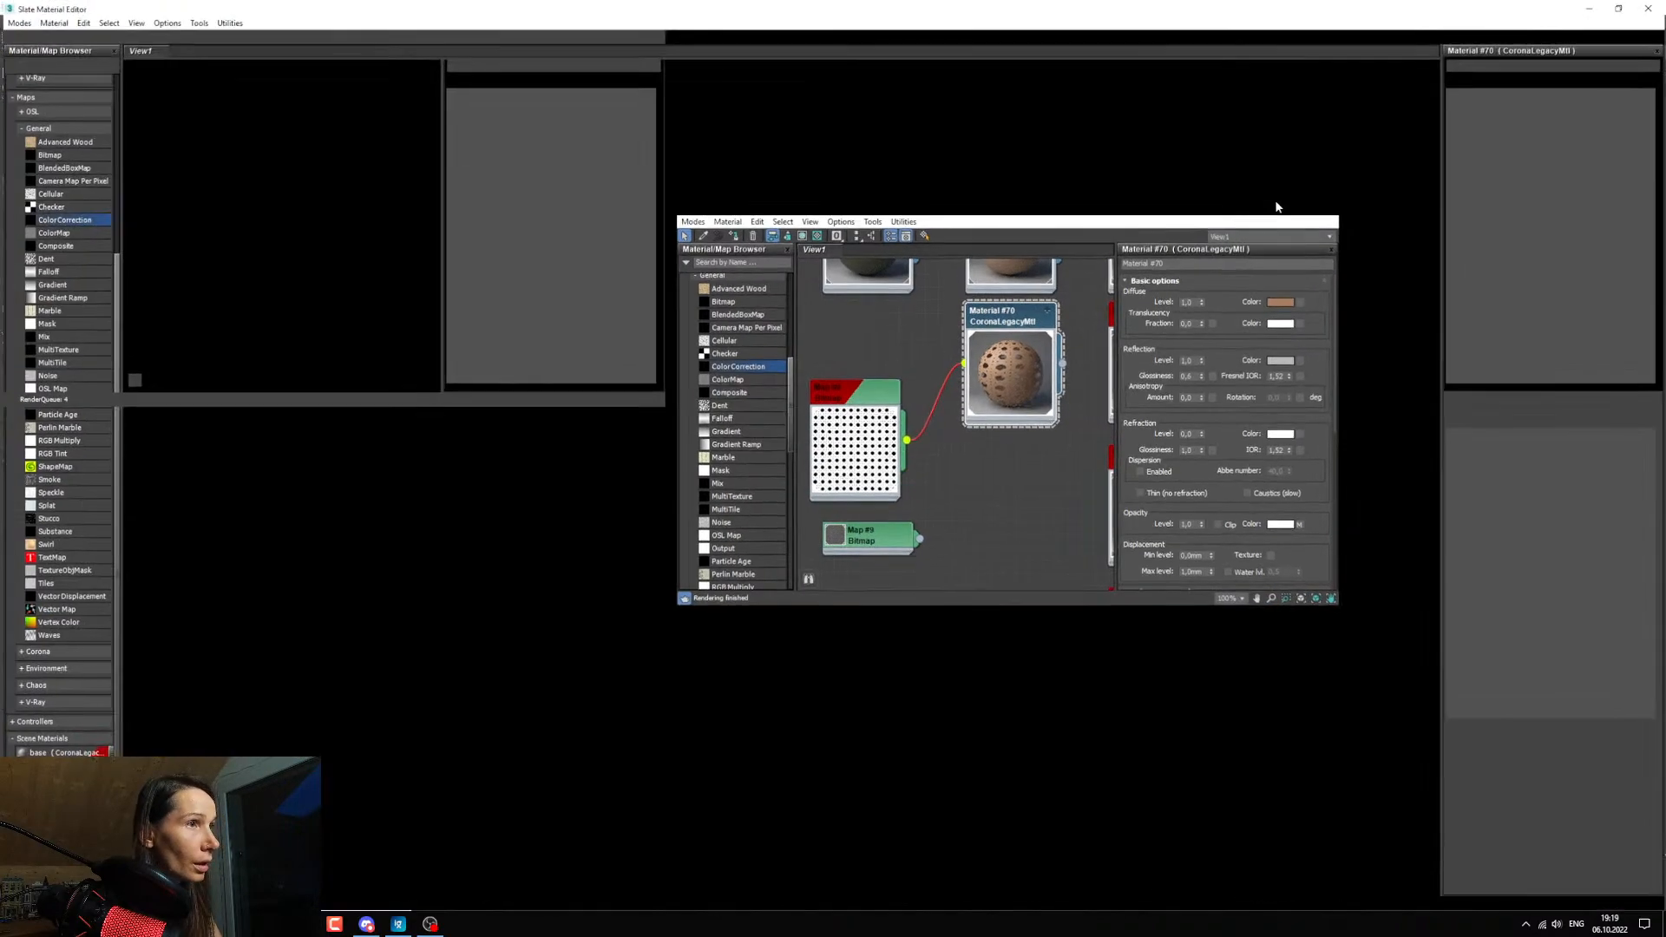
click(1620, 8)
click(1268, 208)
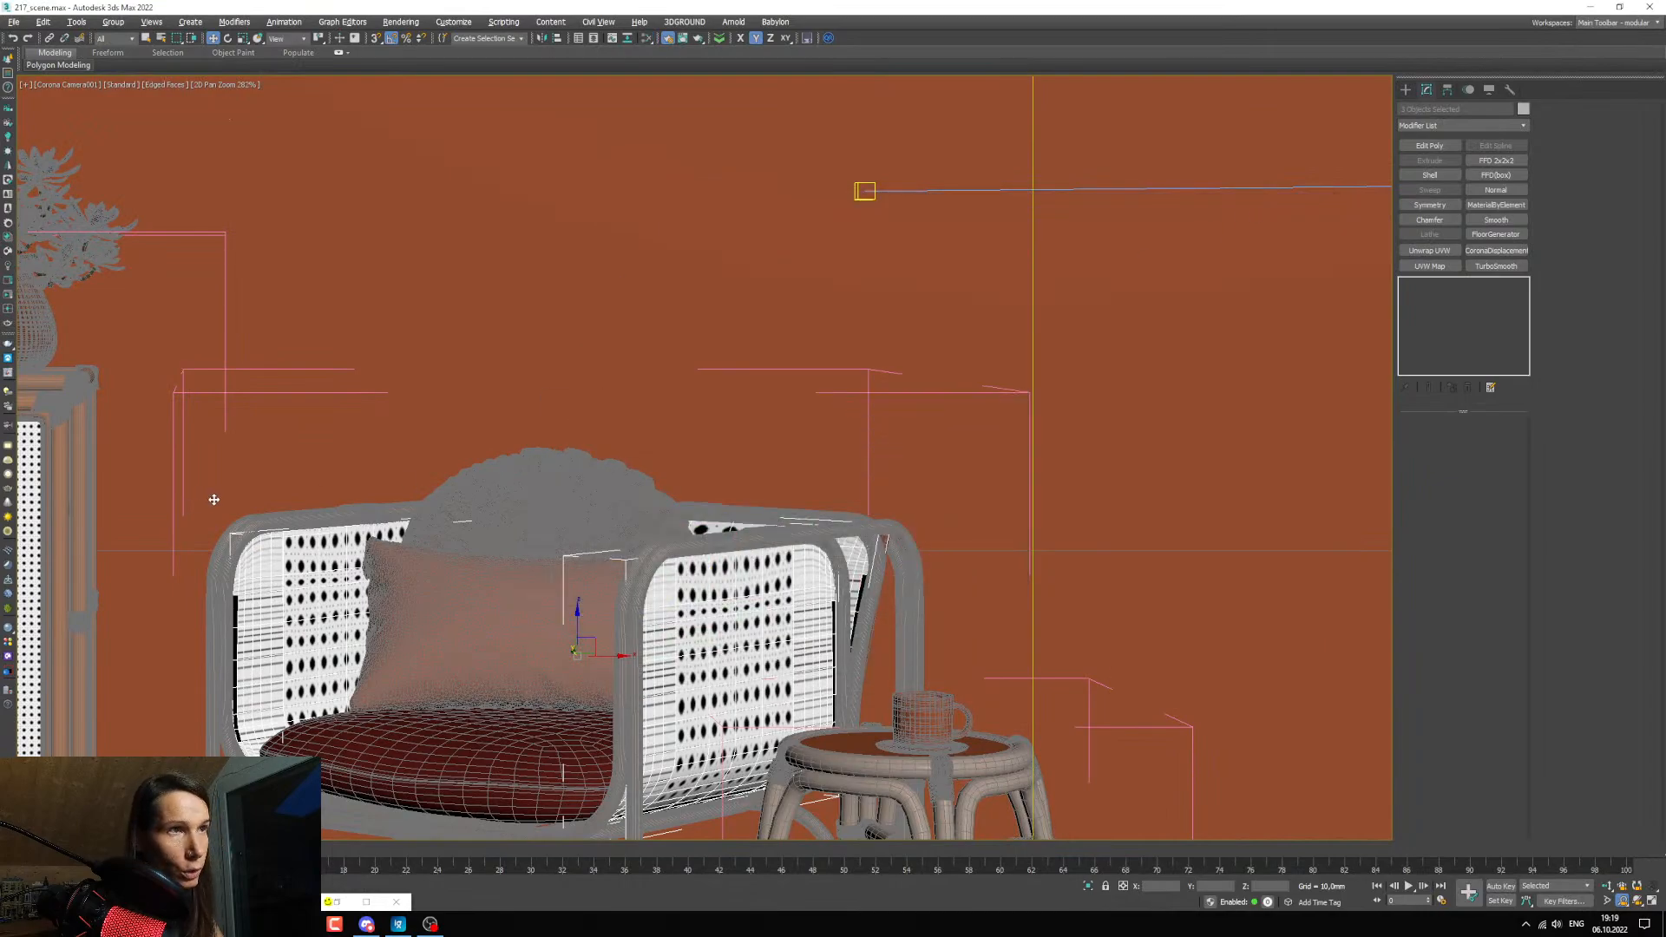
Copy the UVW Map modifier from the cabinet's right door webbing and paste it onto the armchair's left side panel.
click(247, 545)
middle_drag(188, 500, 752, 464)
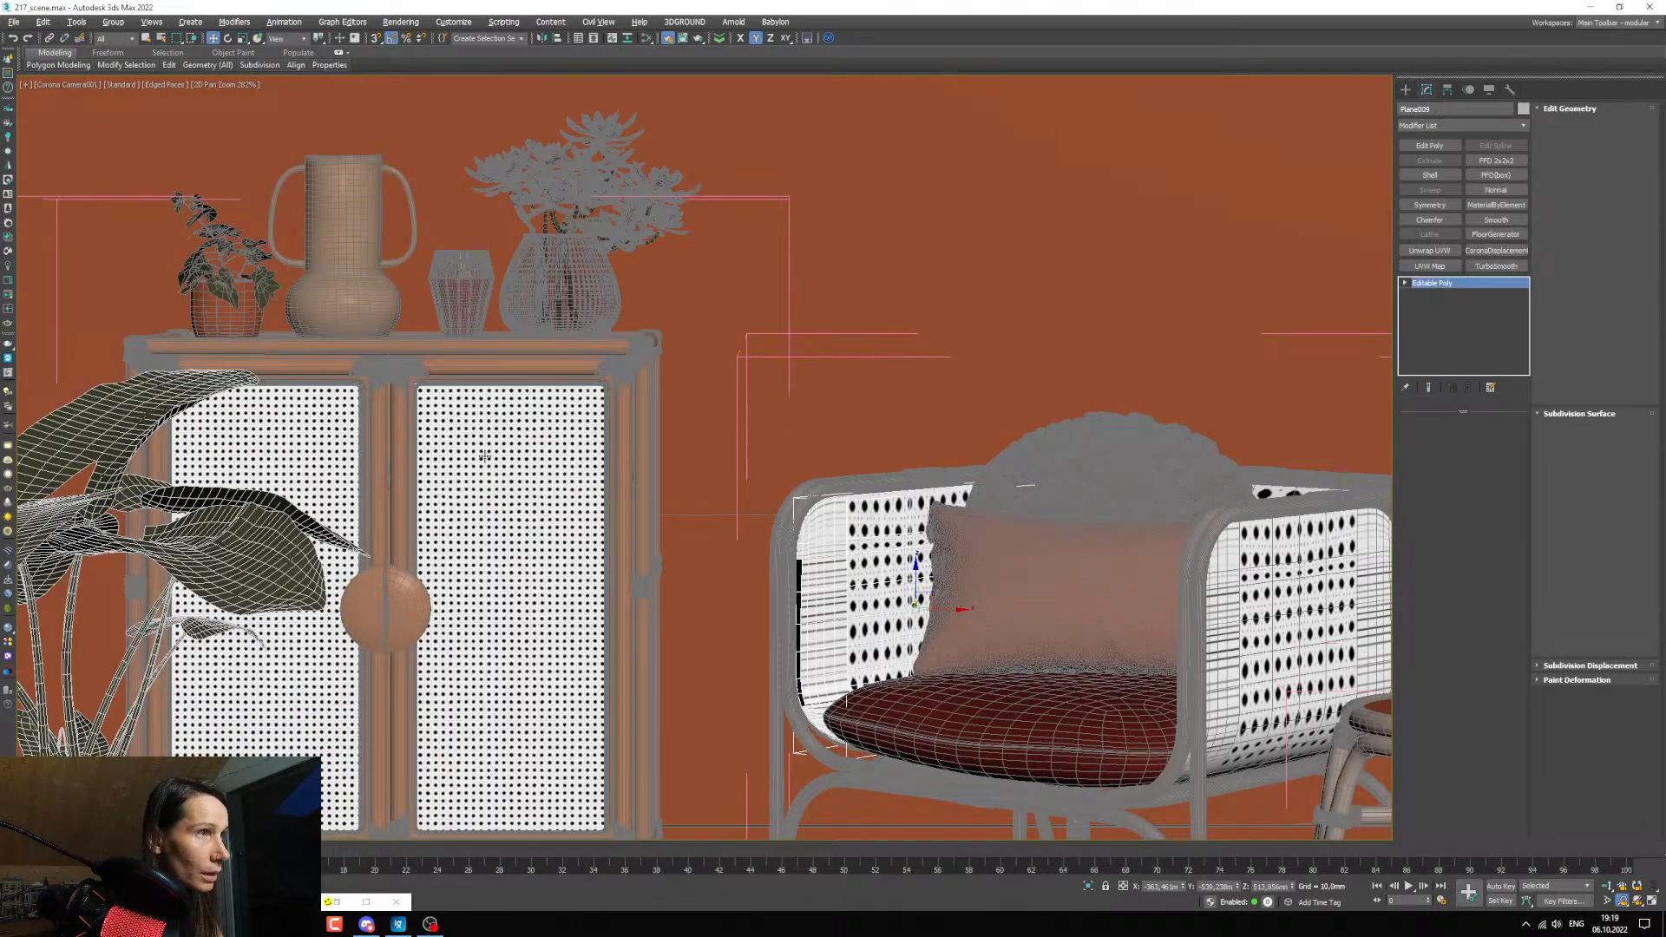
click(484, 455)
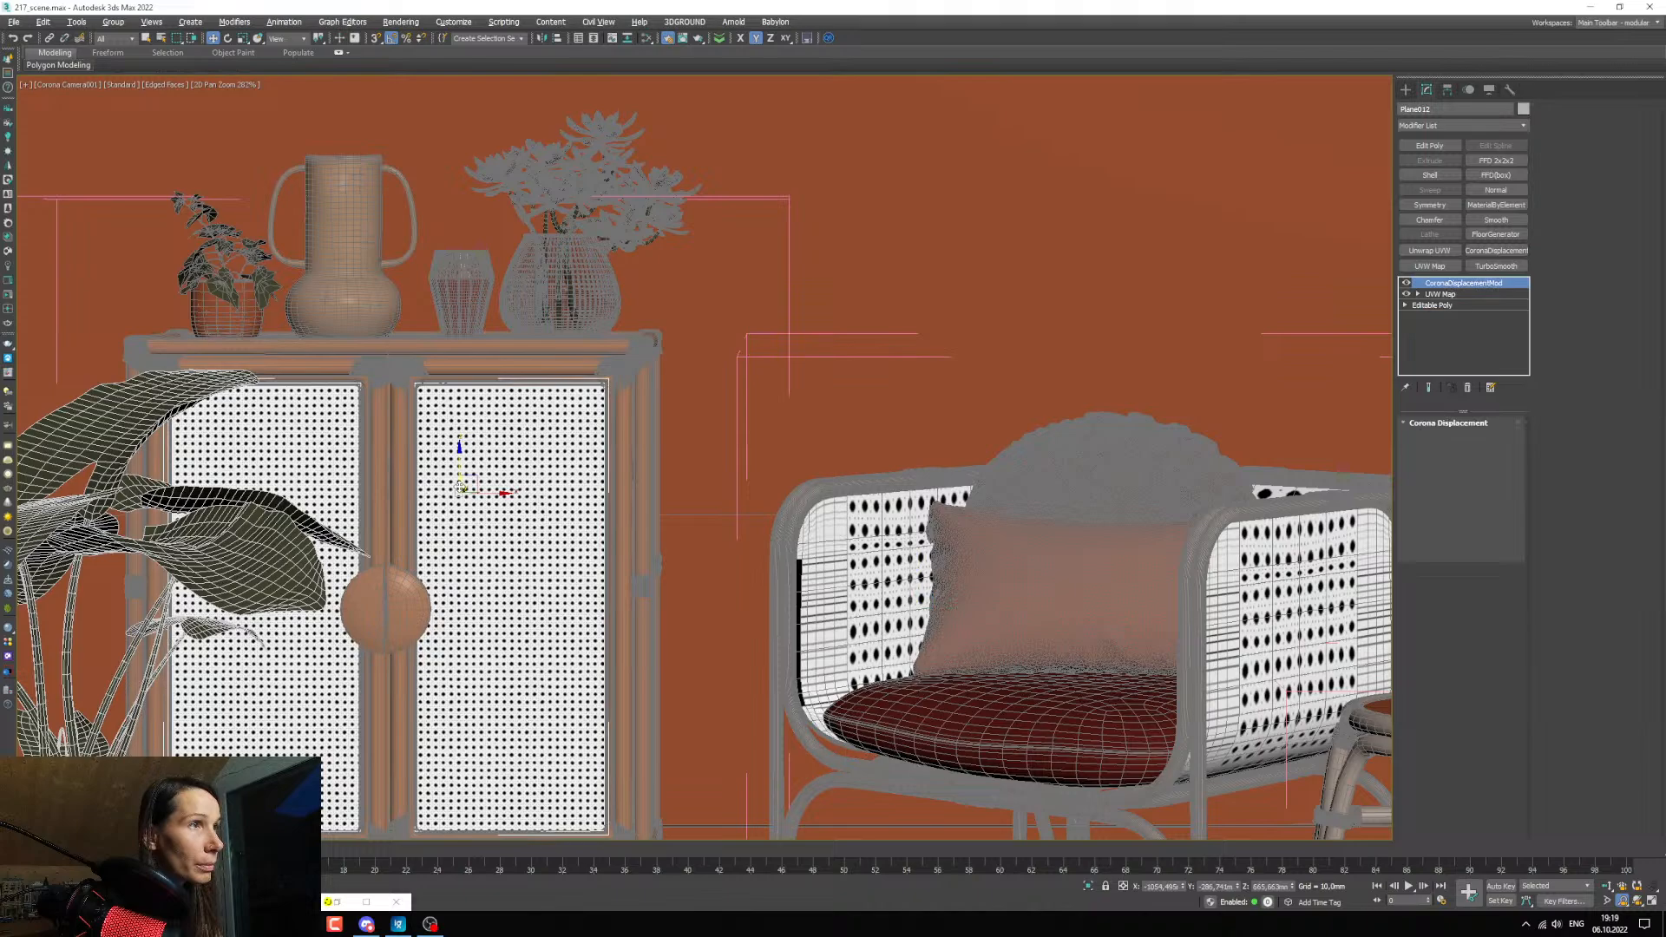
click(1446, 296)
right_click(1444, 292)
click(1478, 348)
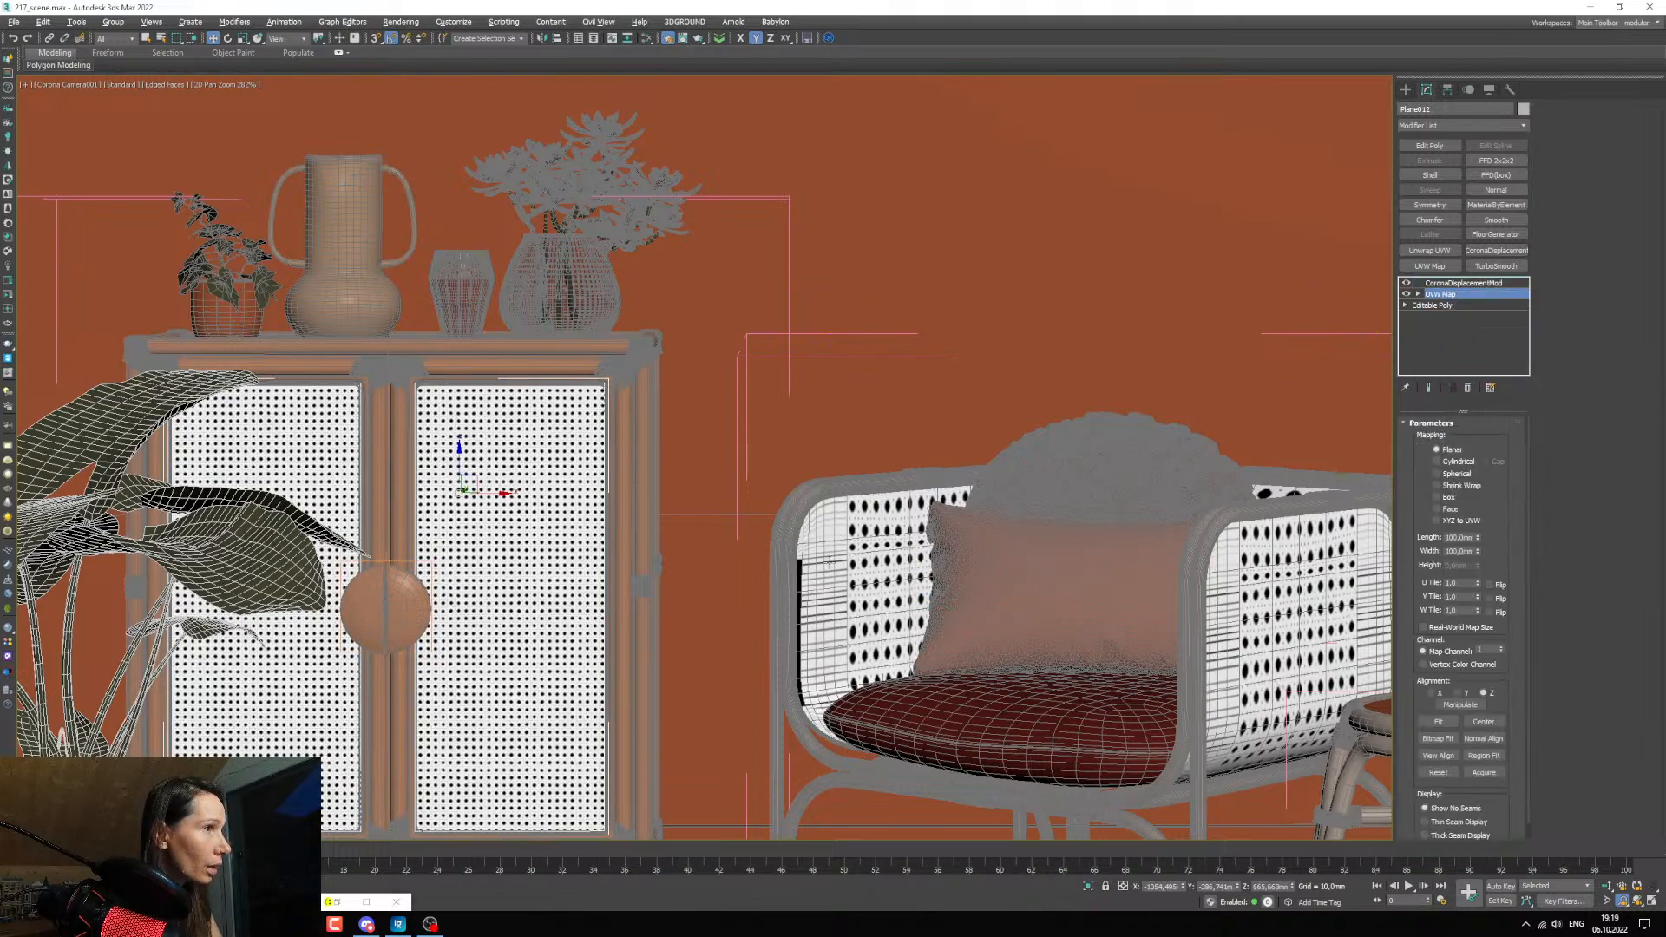
click(876, 555)
right_click(1449, 284)
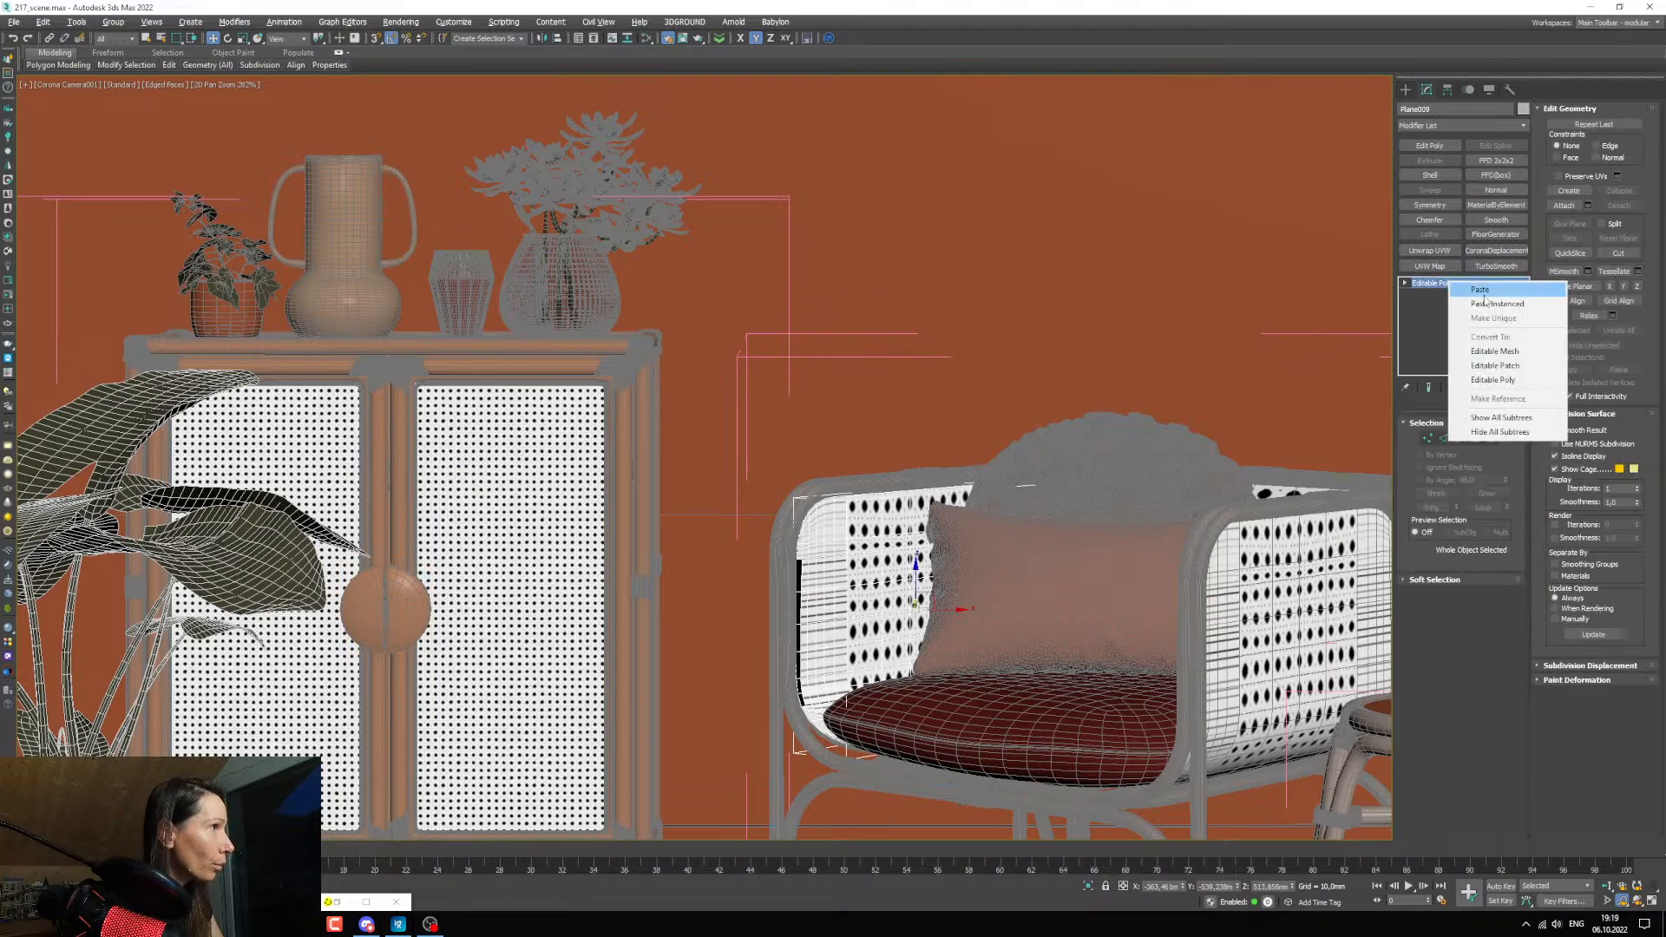
click(1484, 291)
Try pasting the copied UVW Map modifier onto the armchair's right side panel, remove that copy, and start pasting it again.
click(1332, 580)
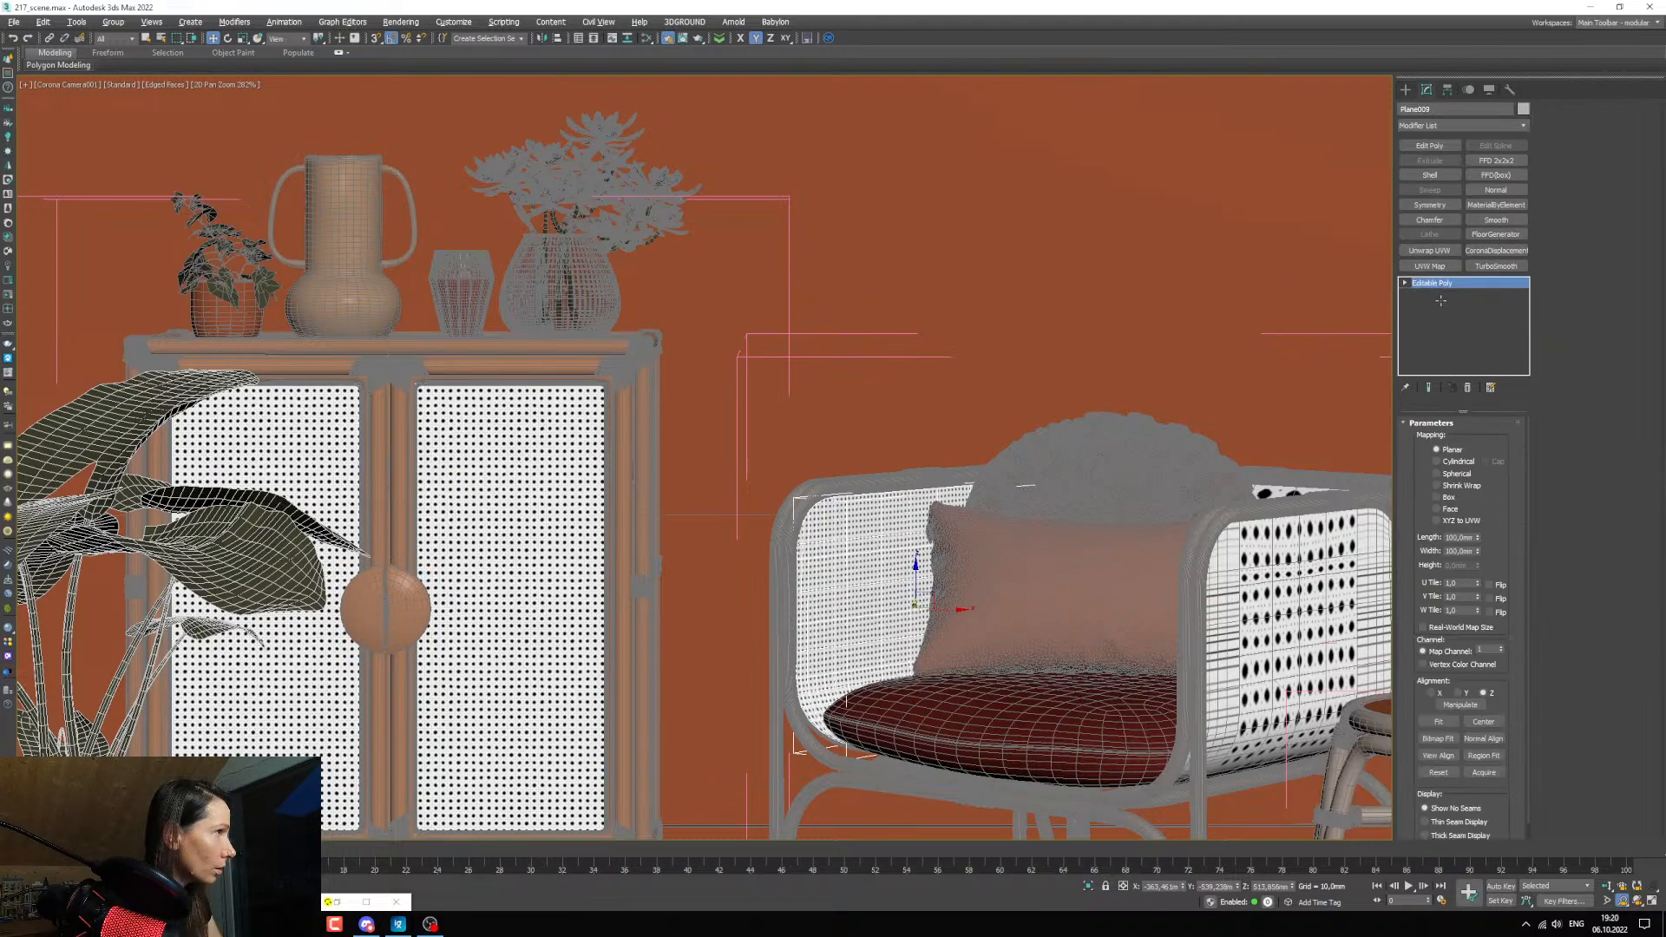
right_click(1447, 284)
click(1476, 291)
middle_drag(1297, 490, 1203, 532)
click(1467, 388)
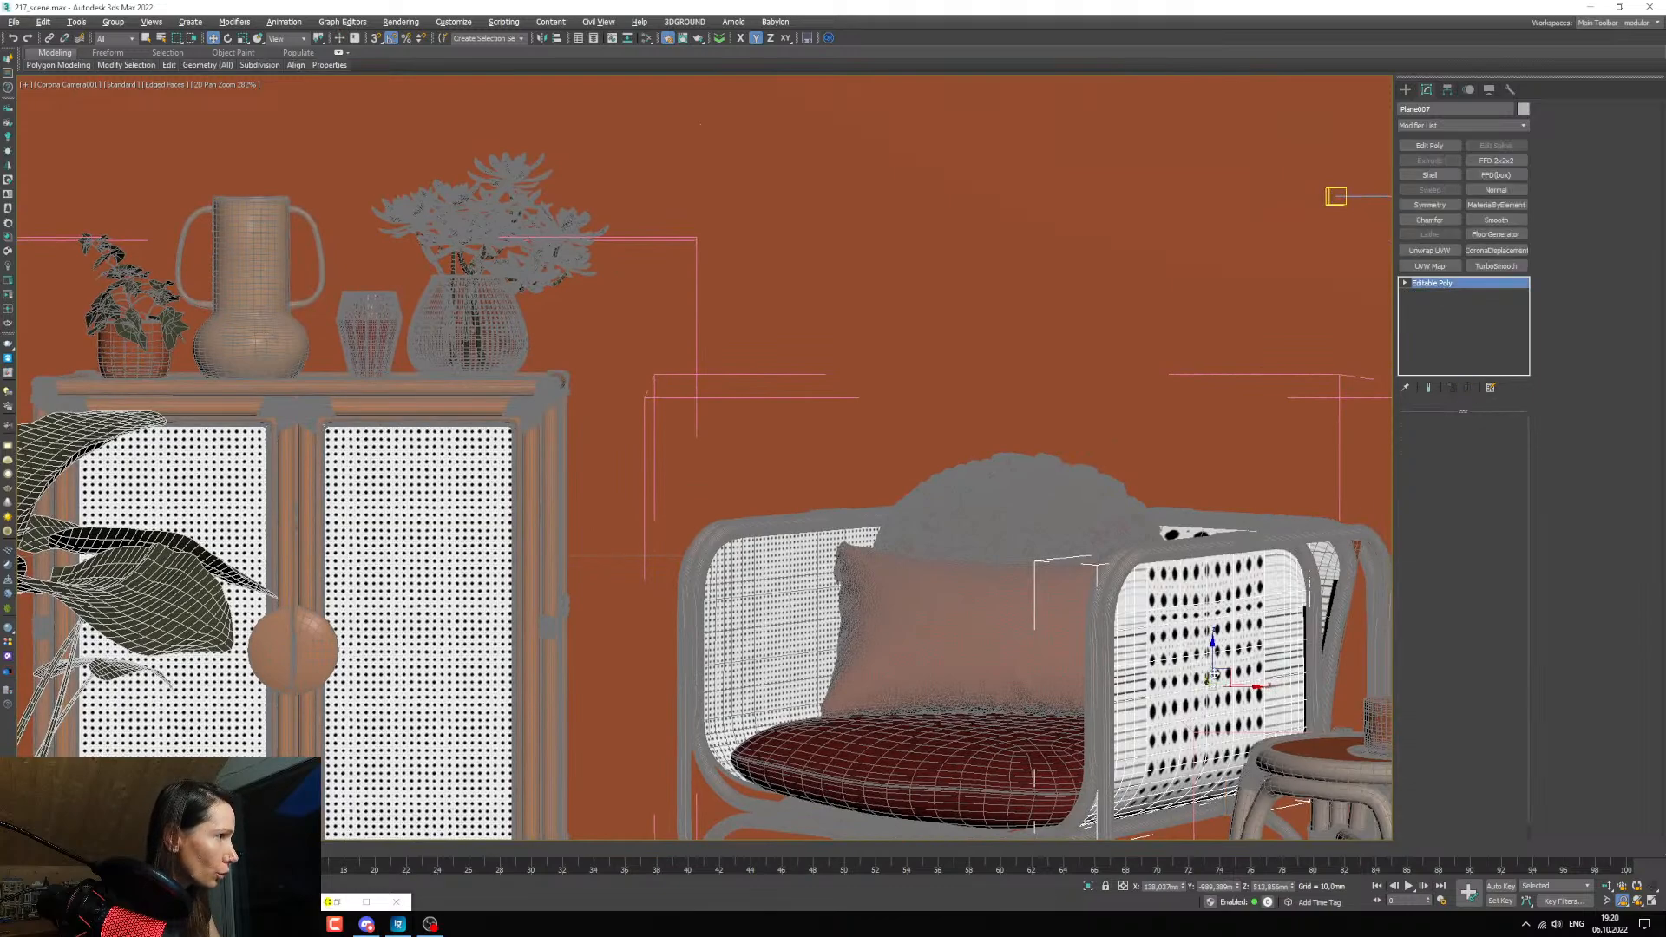
right_click(1438, 286)
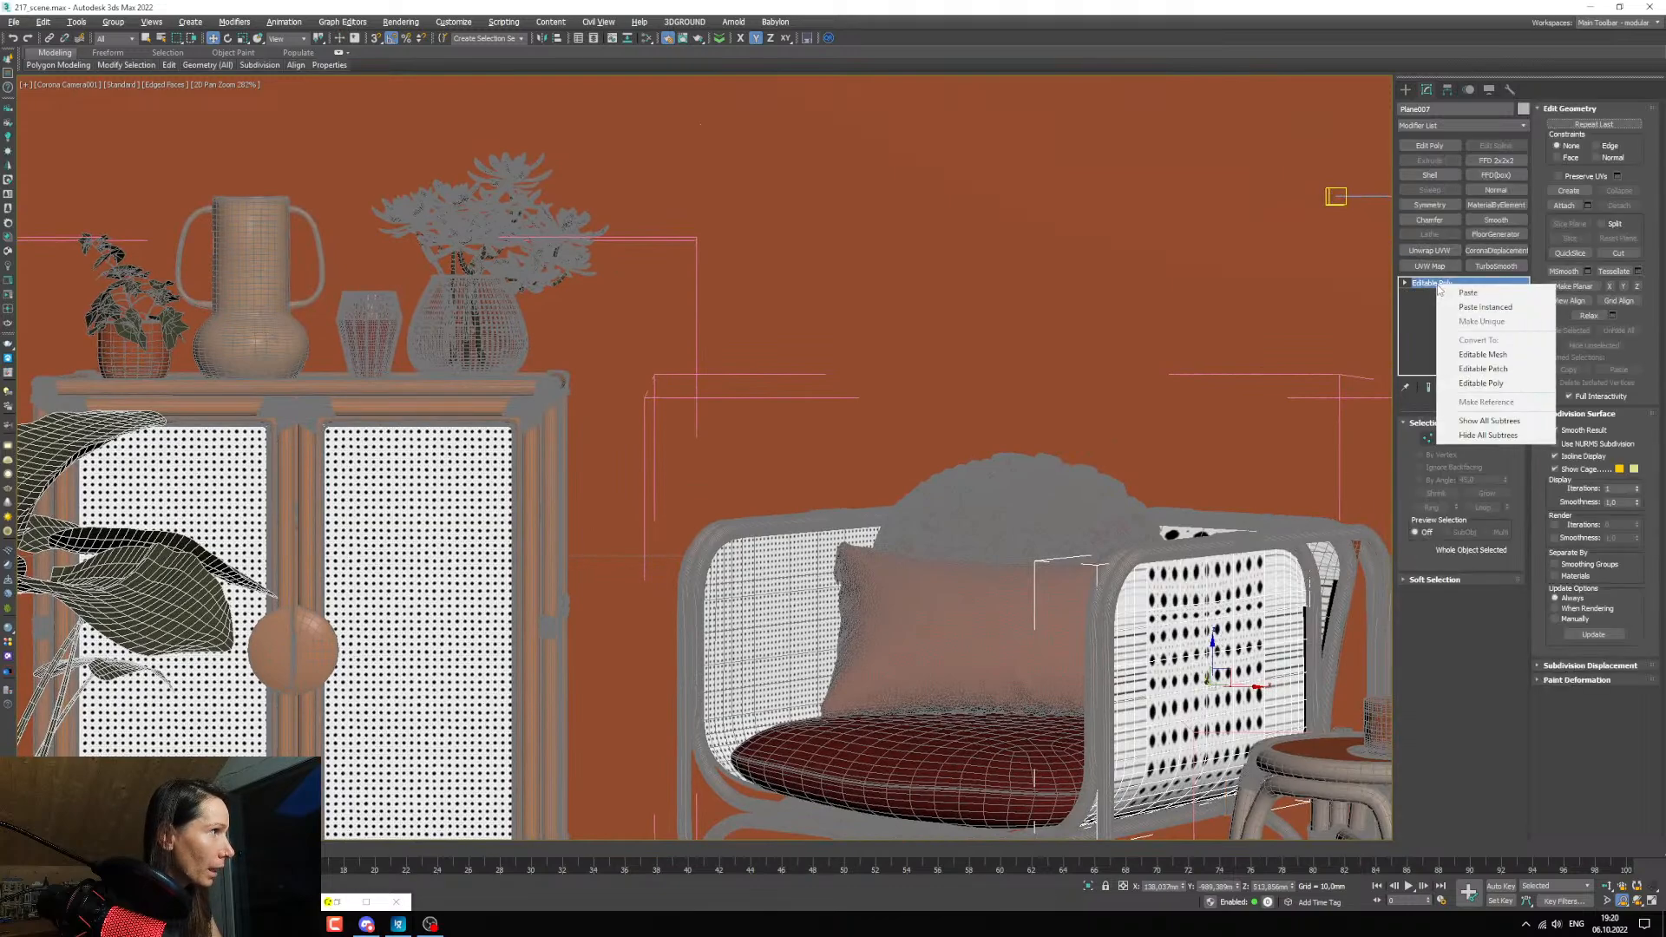
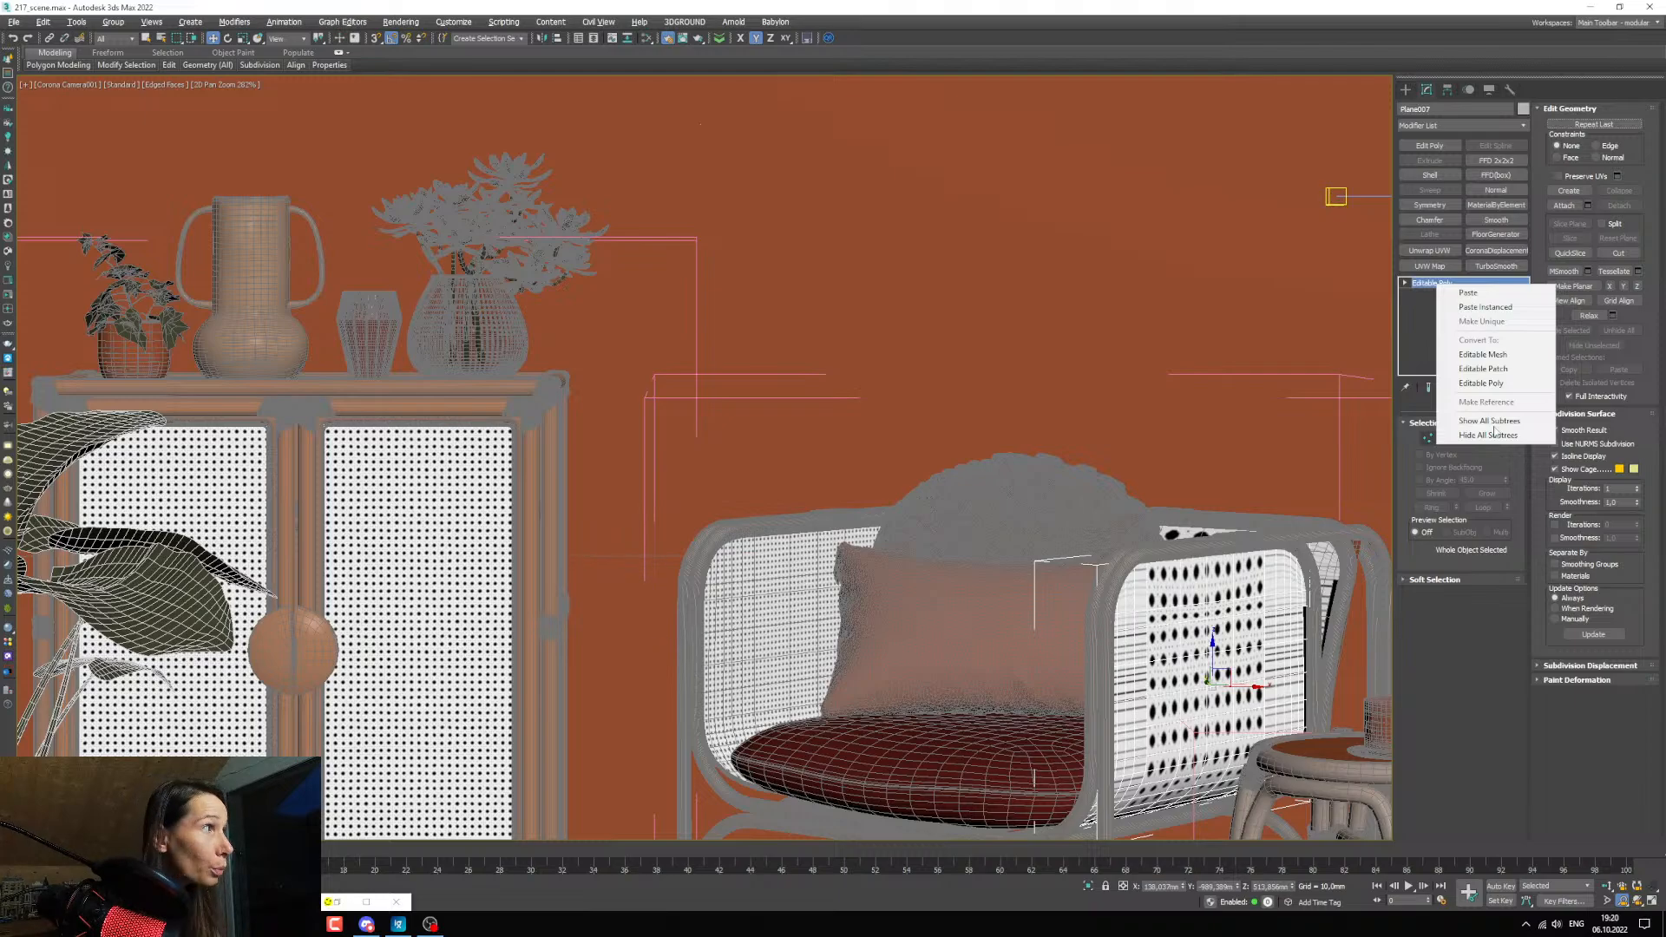
Paste the copied UVW Map modifier as an instance onto the armchair's right-side and back wicker panels.
click(1488, 308)
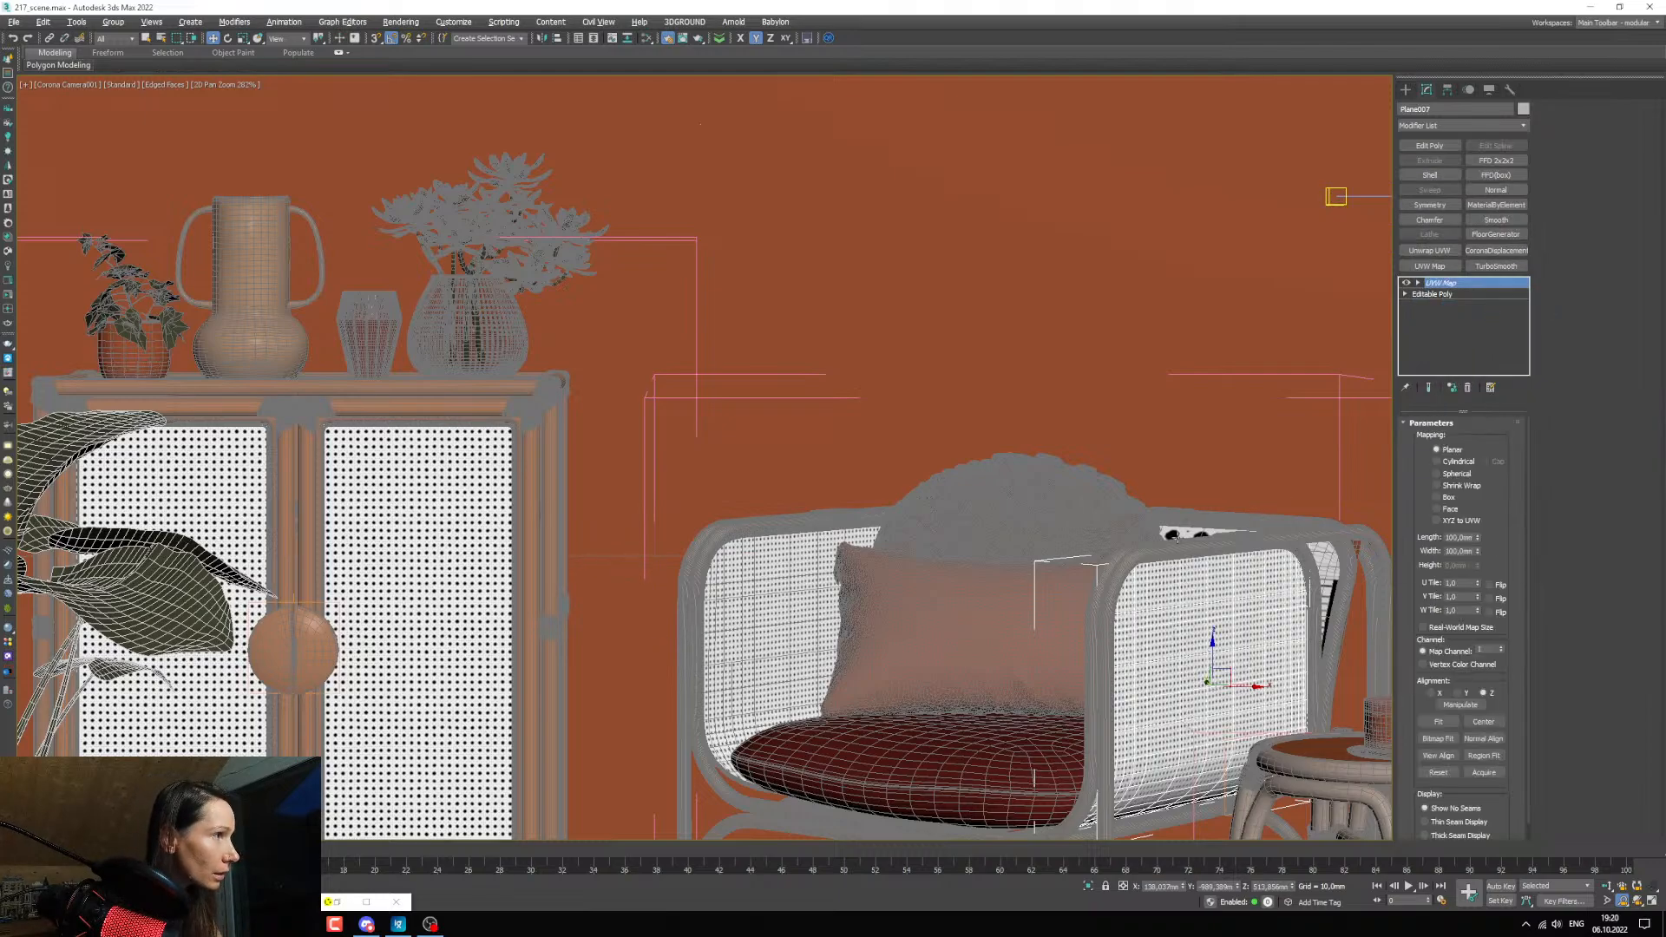
click(1177, 535)
right_click(1443, 286)
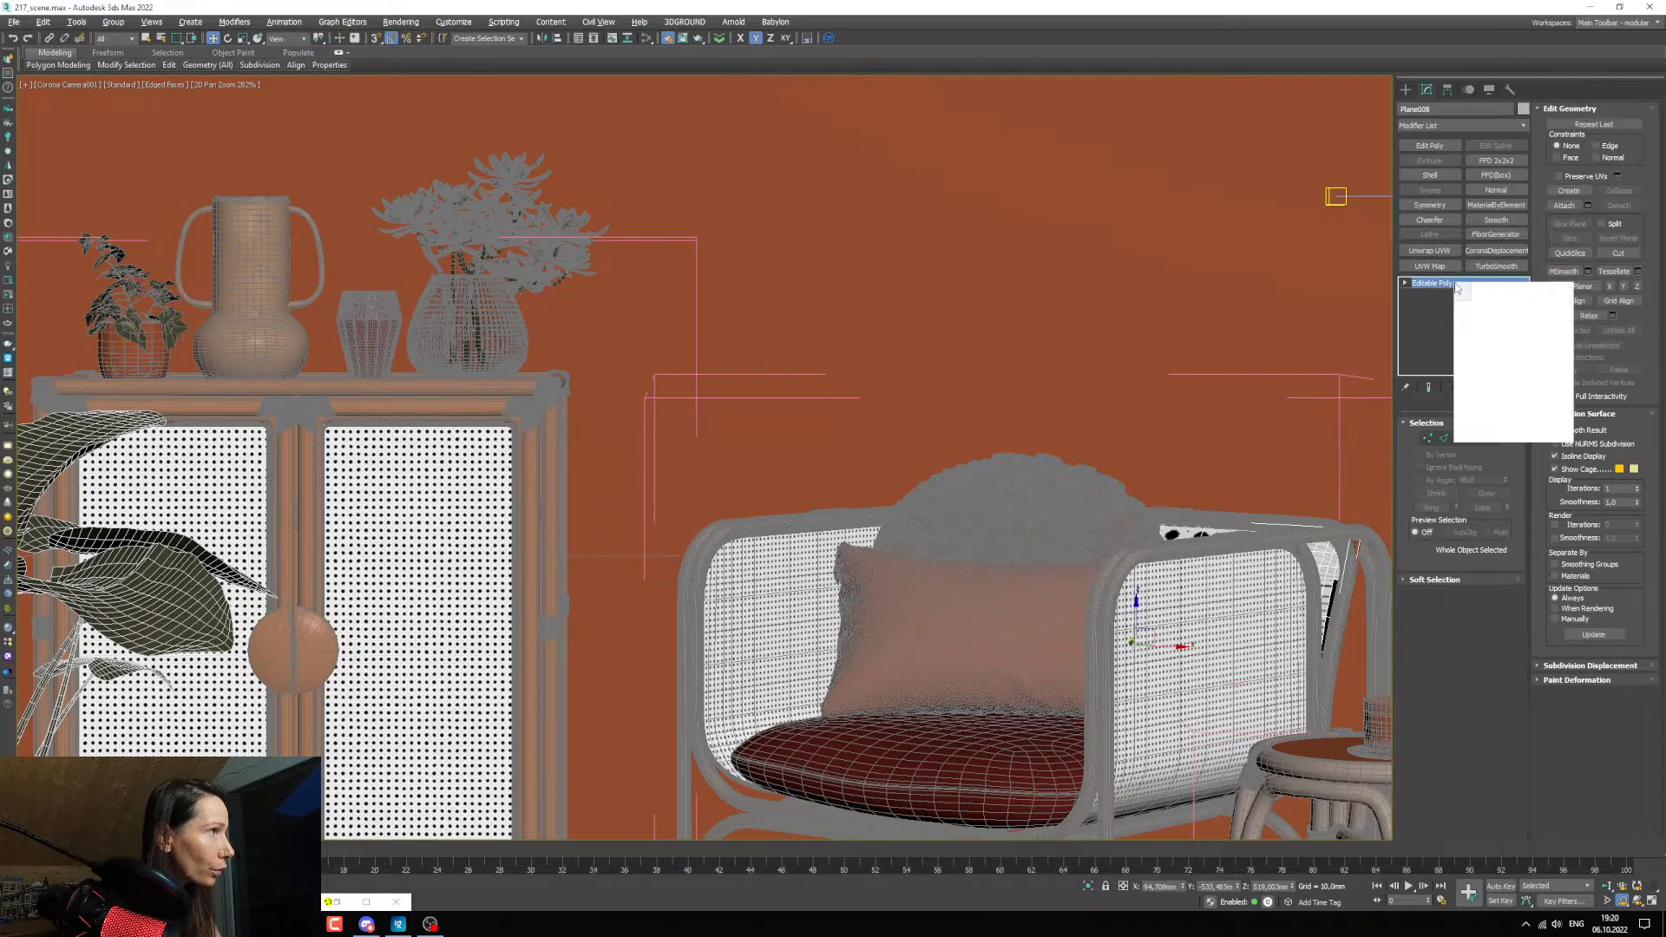
click(1487, 307)
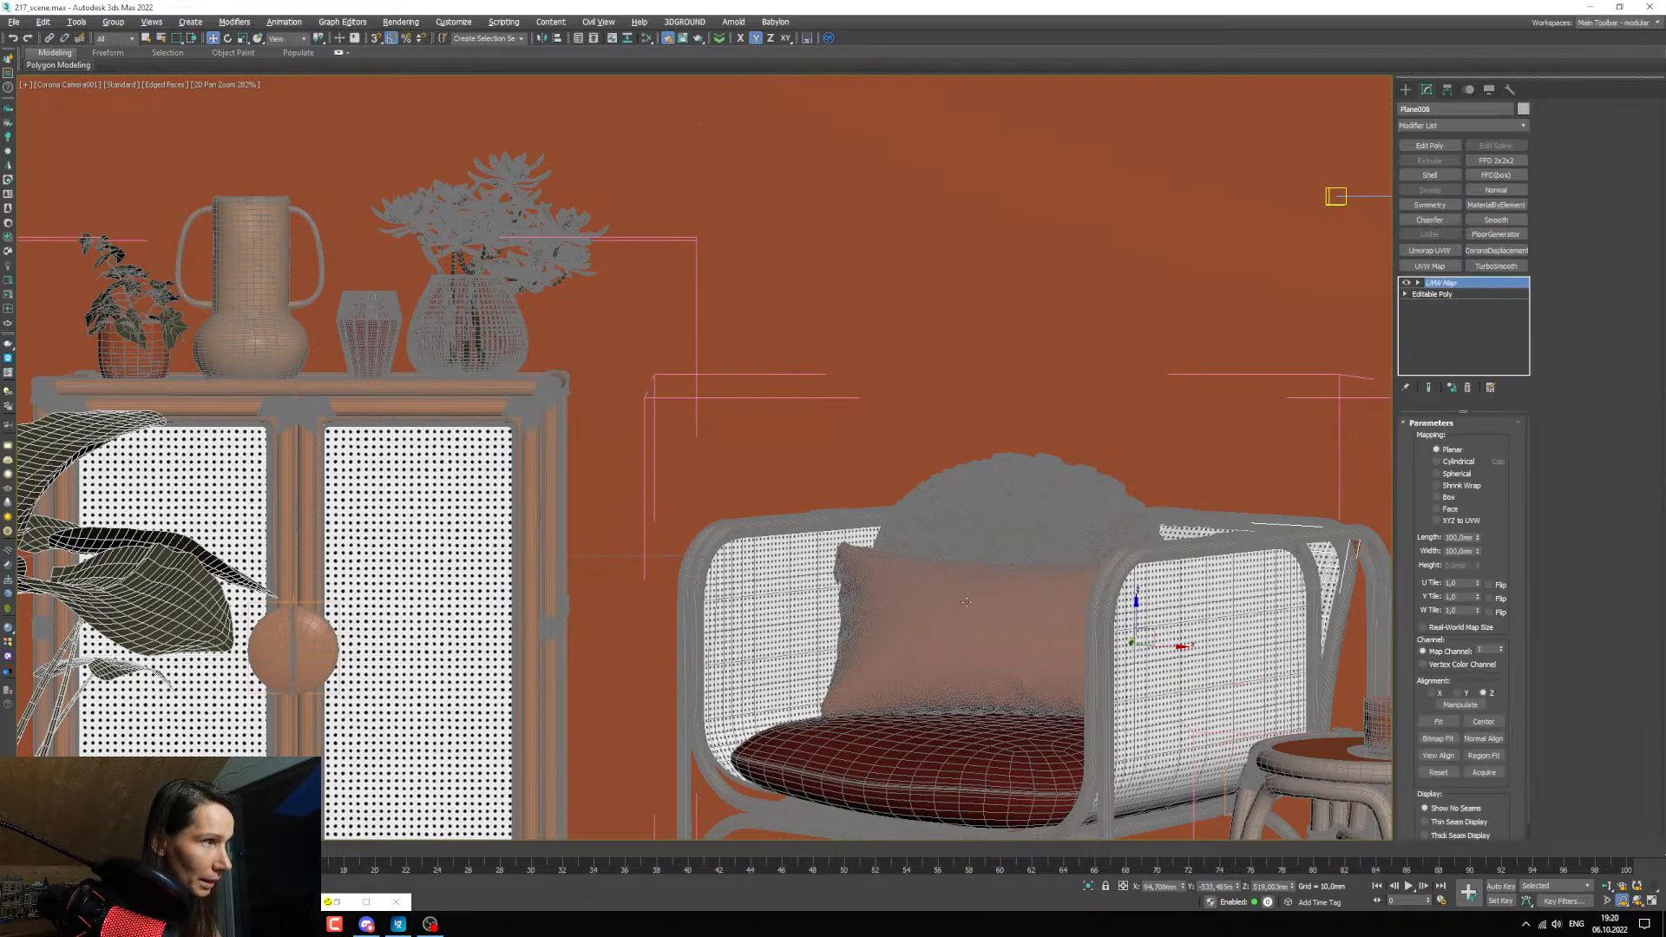
Move the interactive render region from the cabinet onto the armchair and enlarge it to cover the whole chair.
click(366, 903)
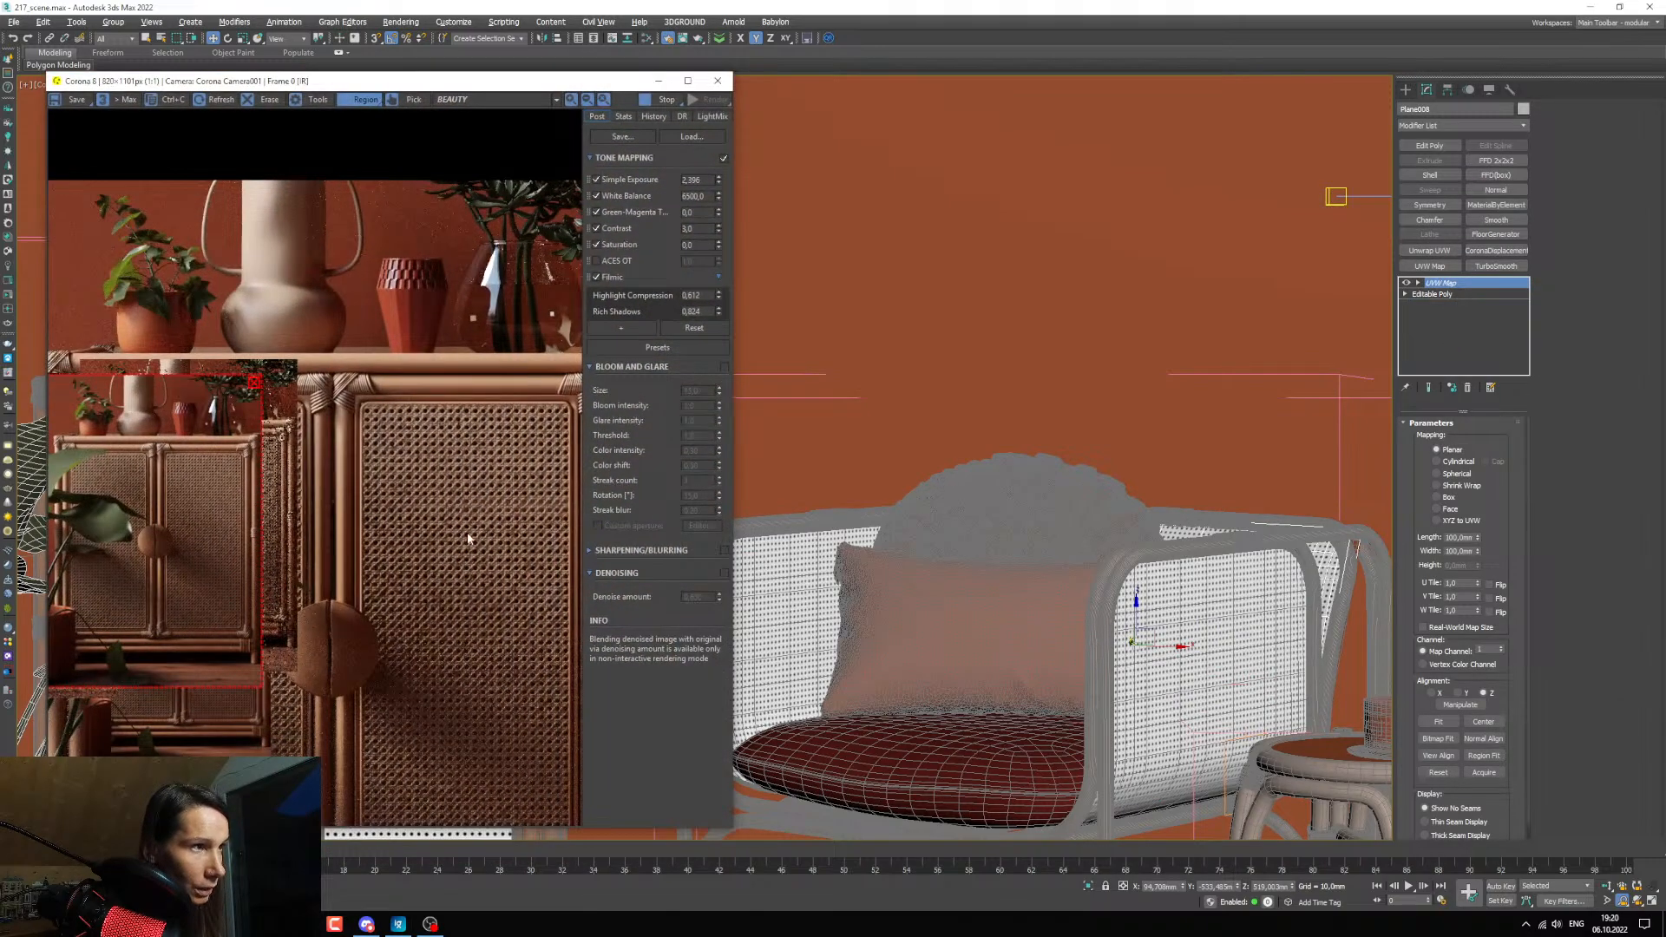
drag(217, 595, 454, 578)
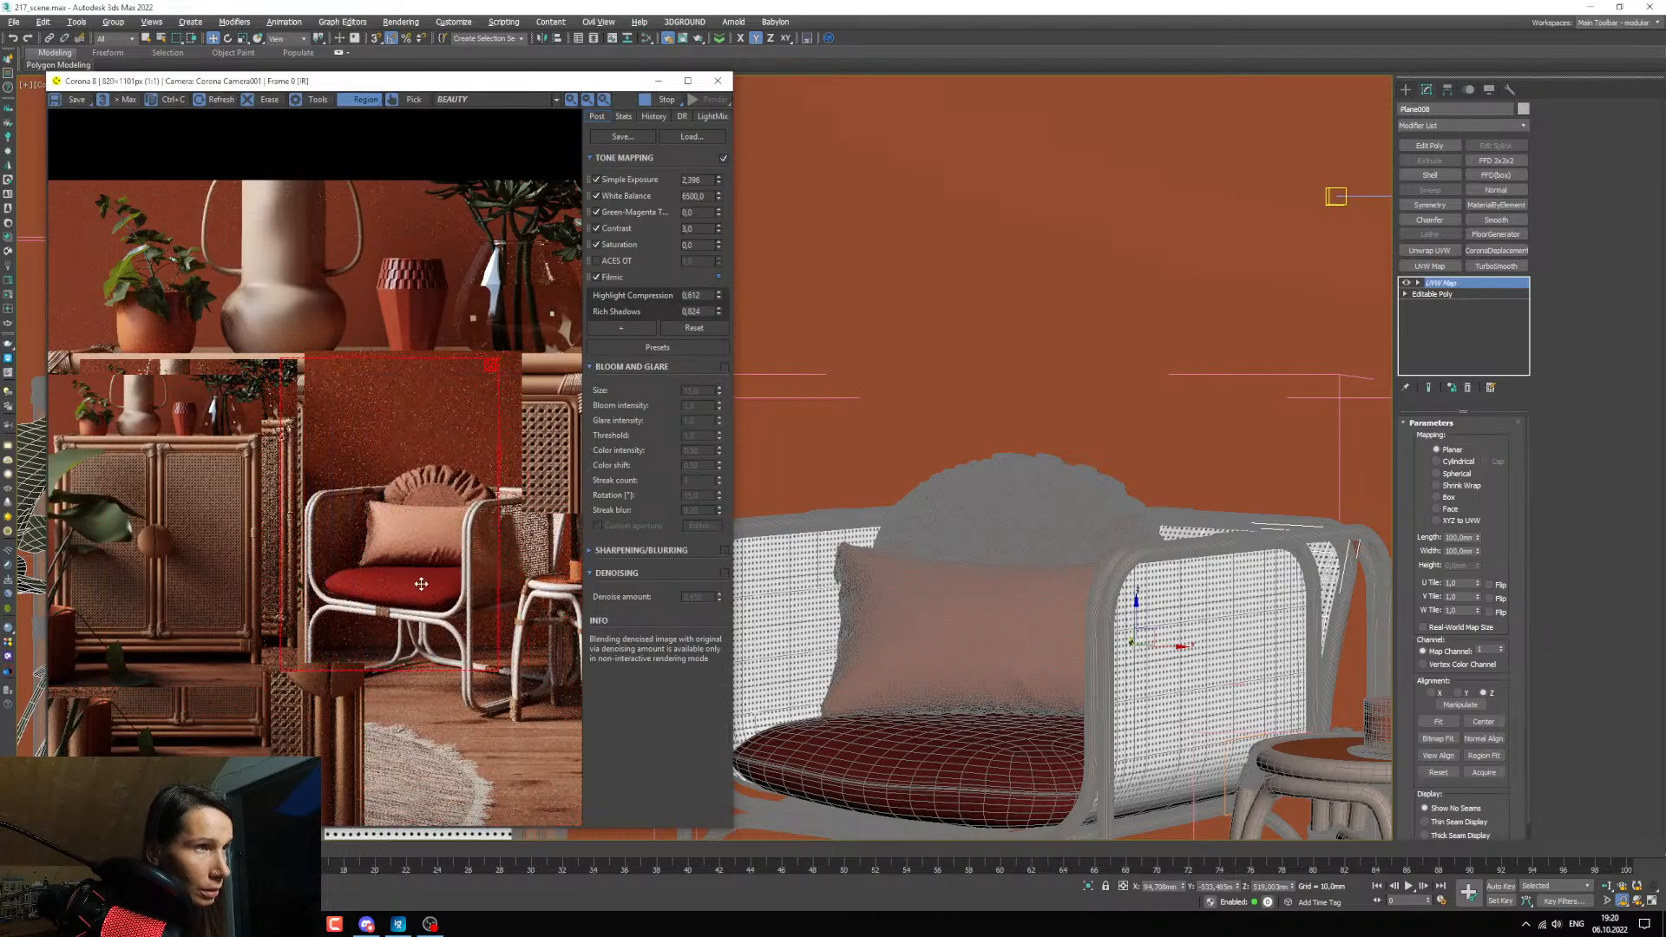
drag(507, 683, 581, 744)
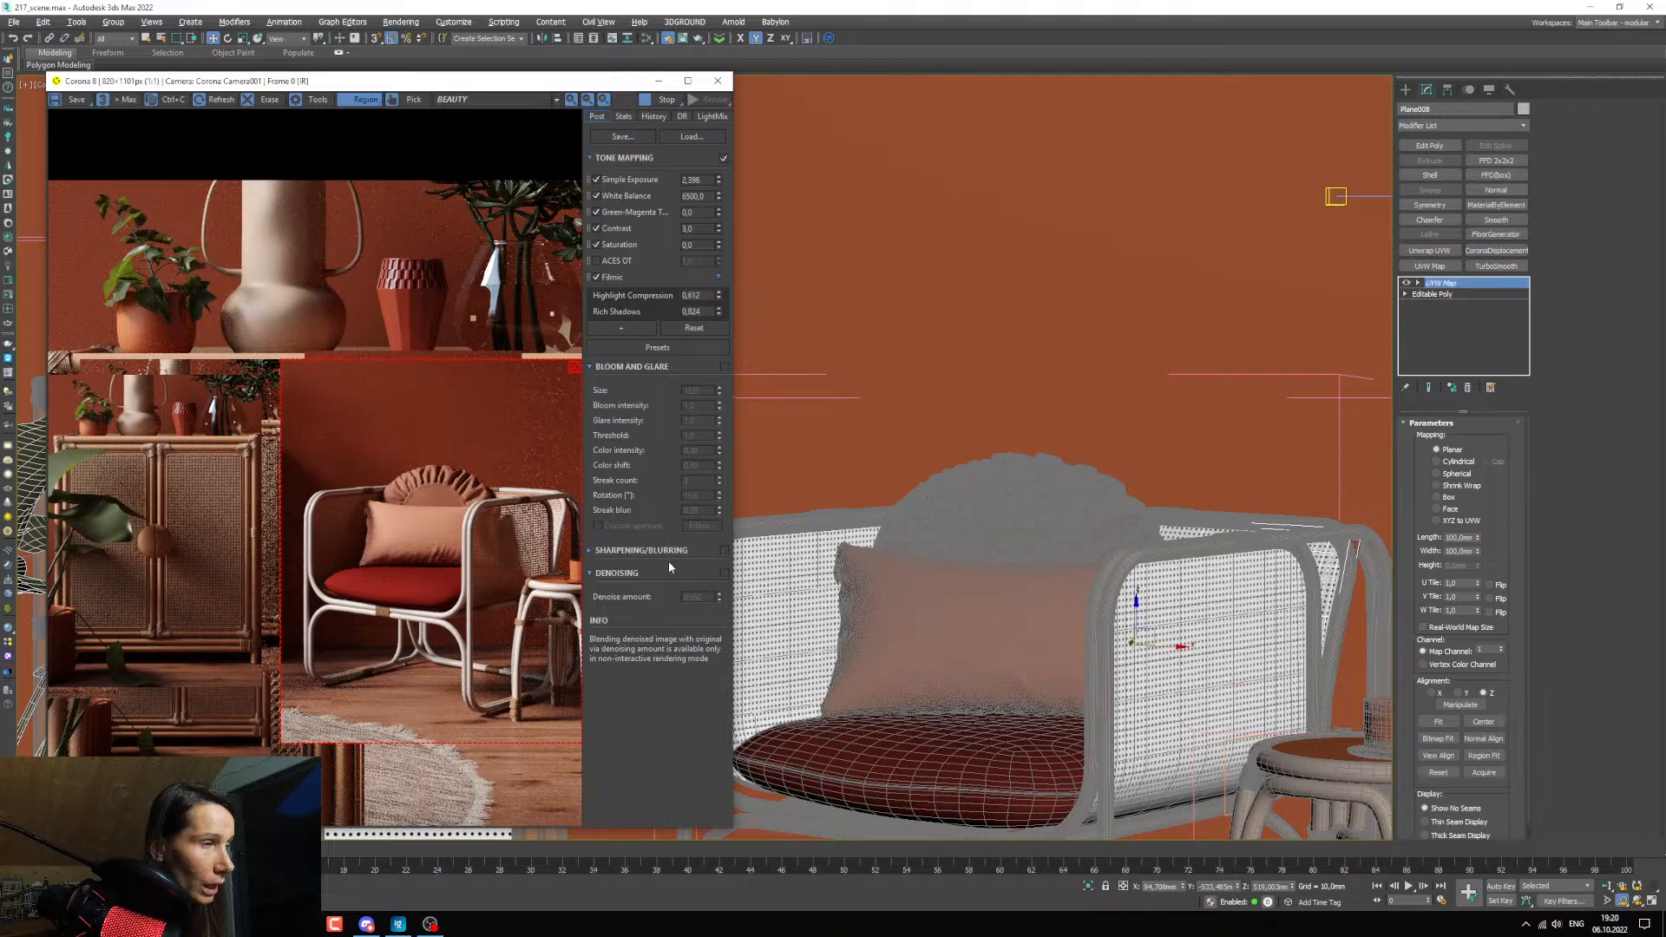
drag(594, 79, 521, 114)
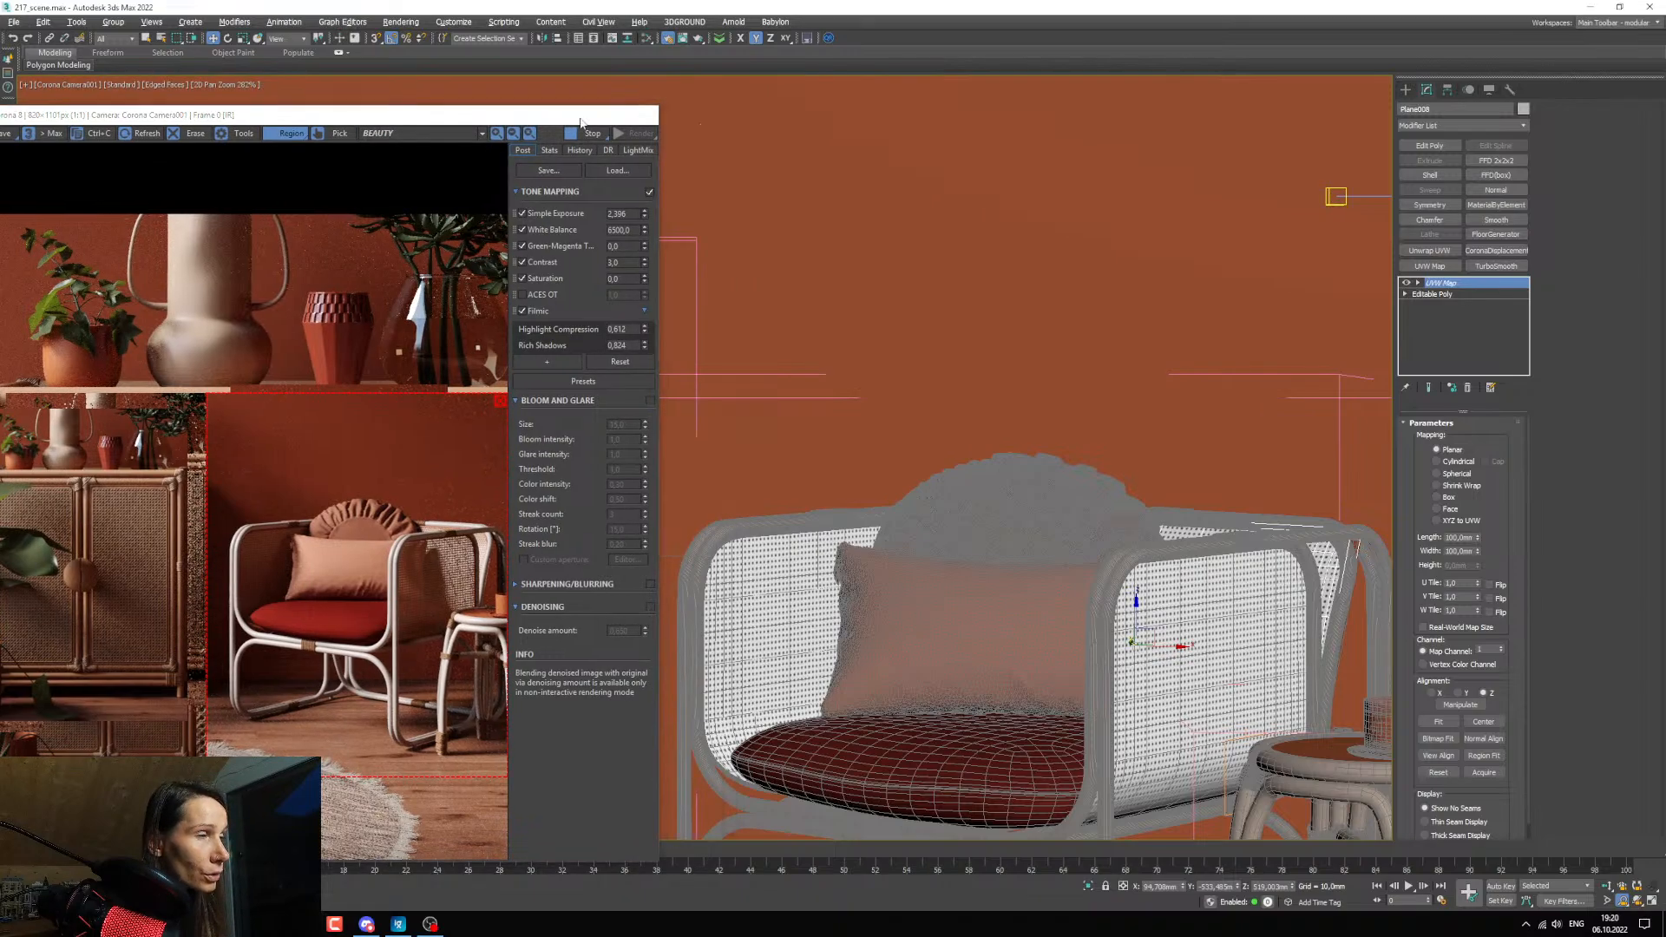
click(584, 115)
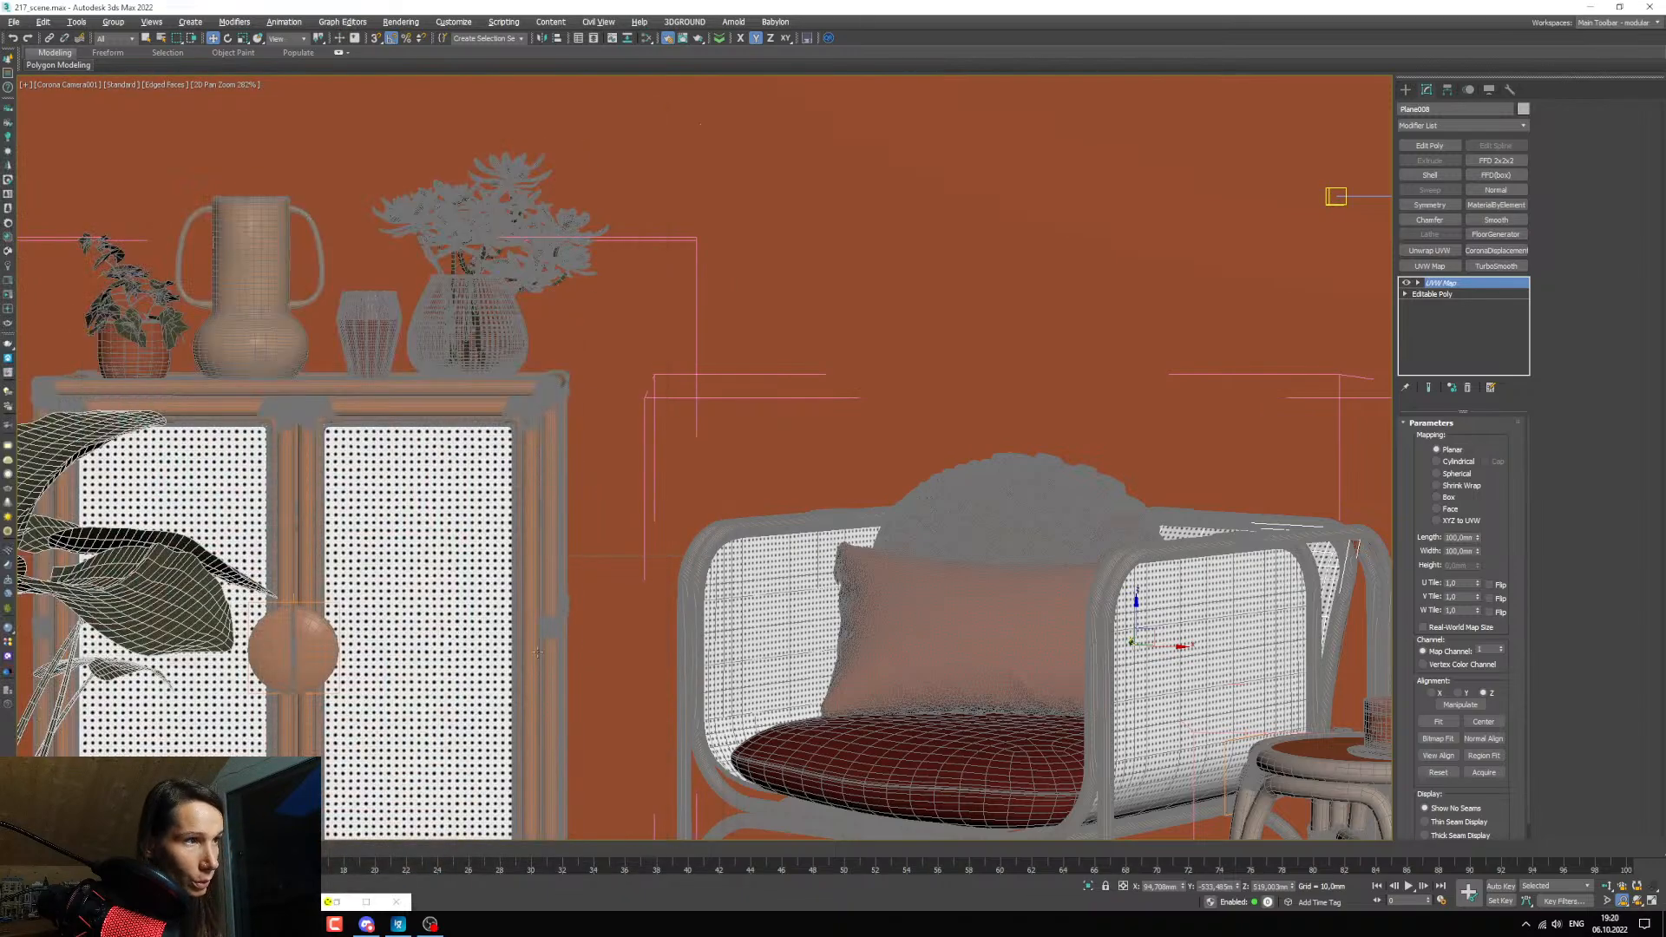
Set the length and width of the back wicker panel's planar UVW Map to 150 mm.
double_click(1457, 537)
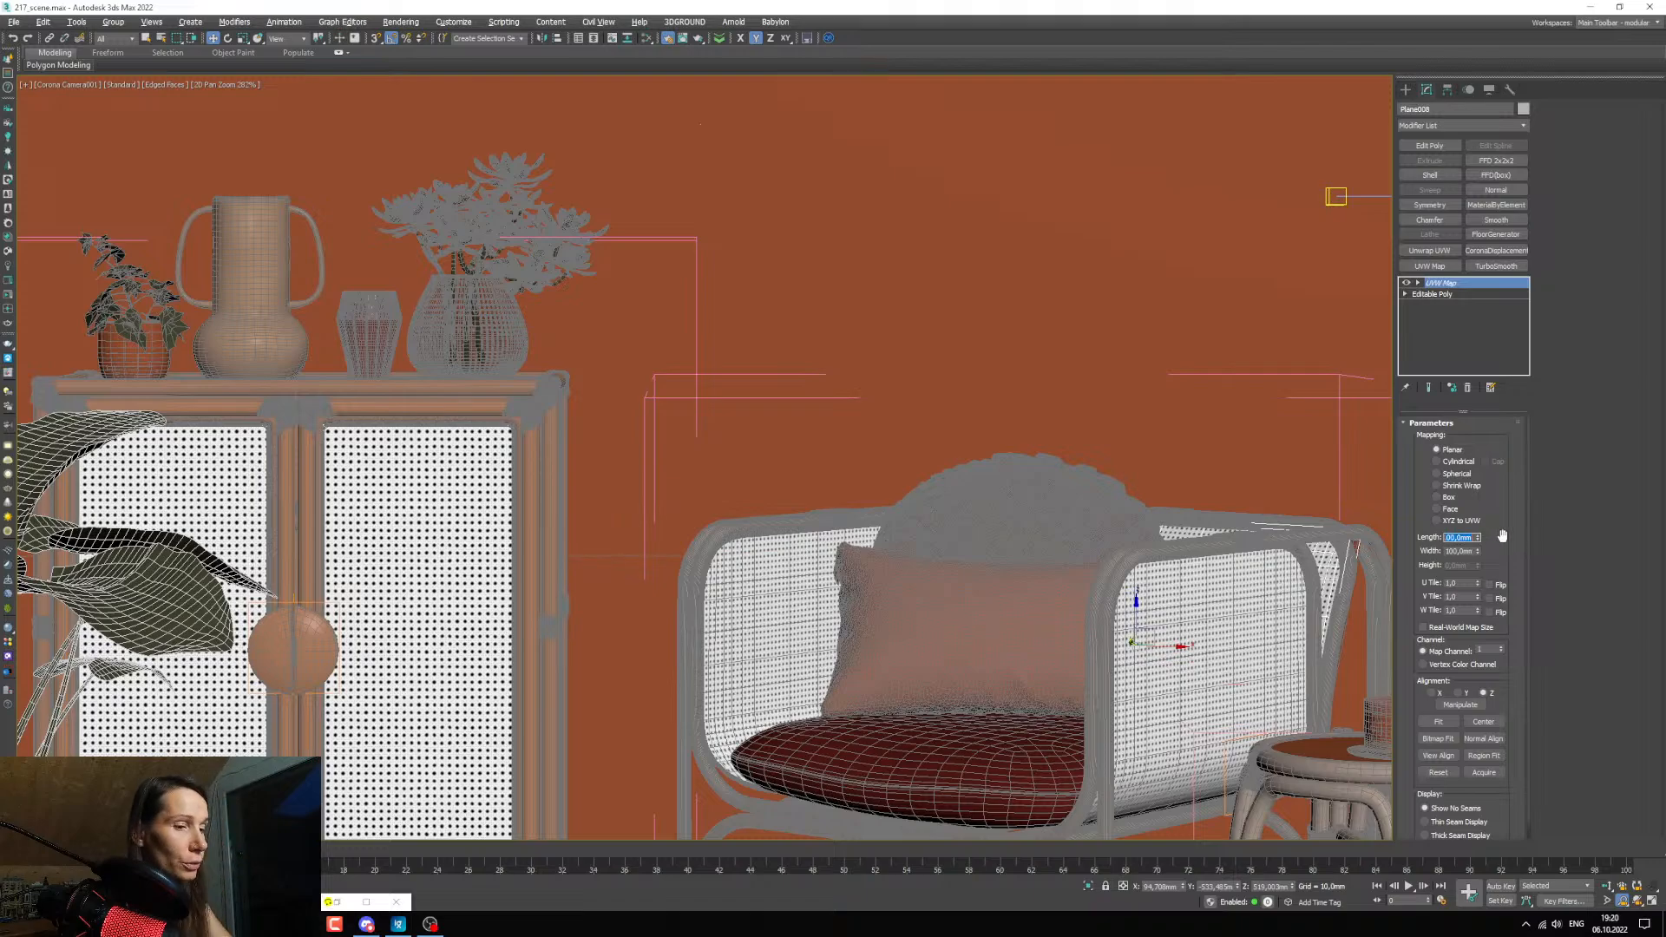
text(15)
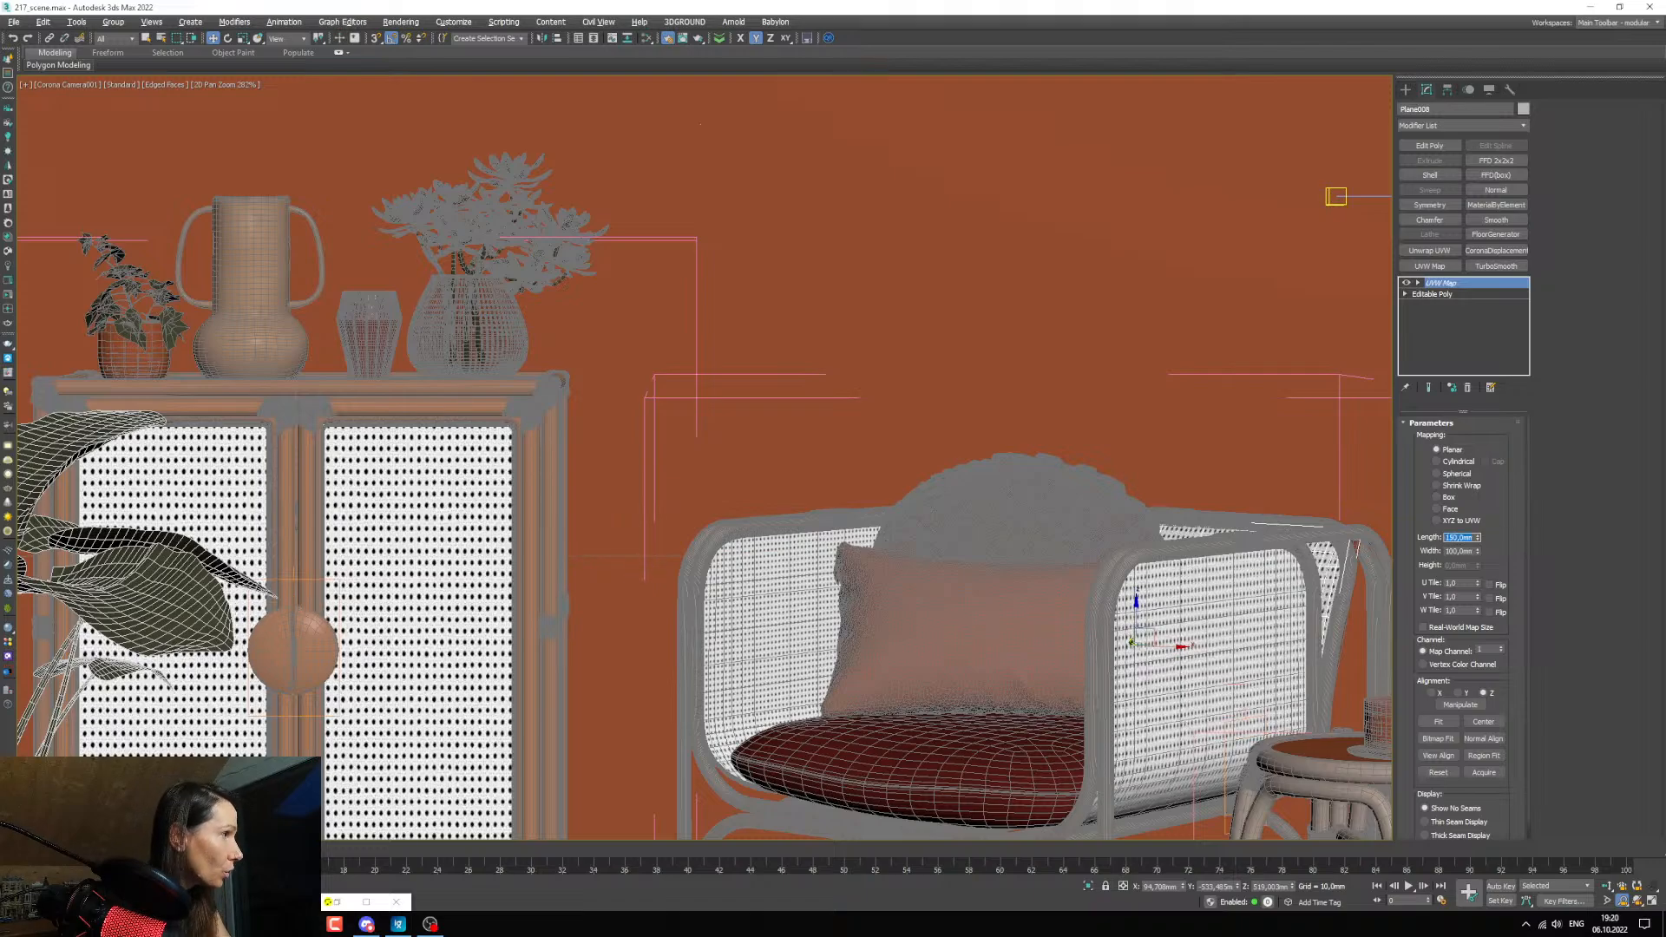
text(0)
key(Tab)
text(150)
key(Return)
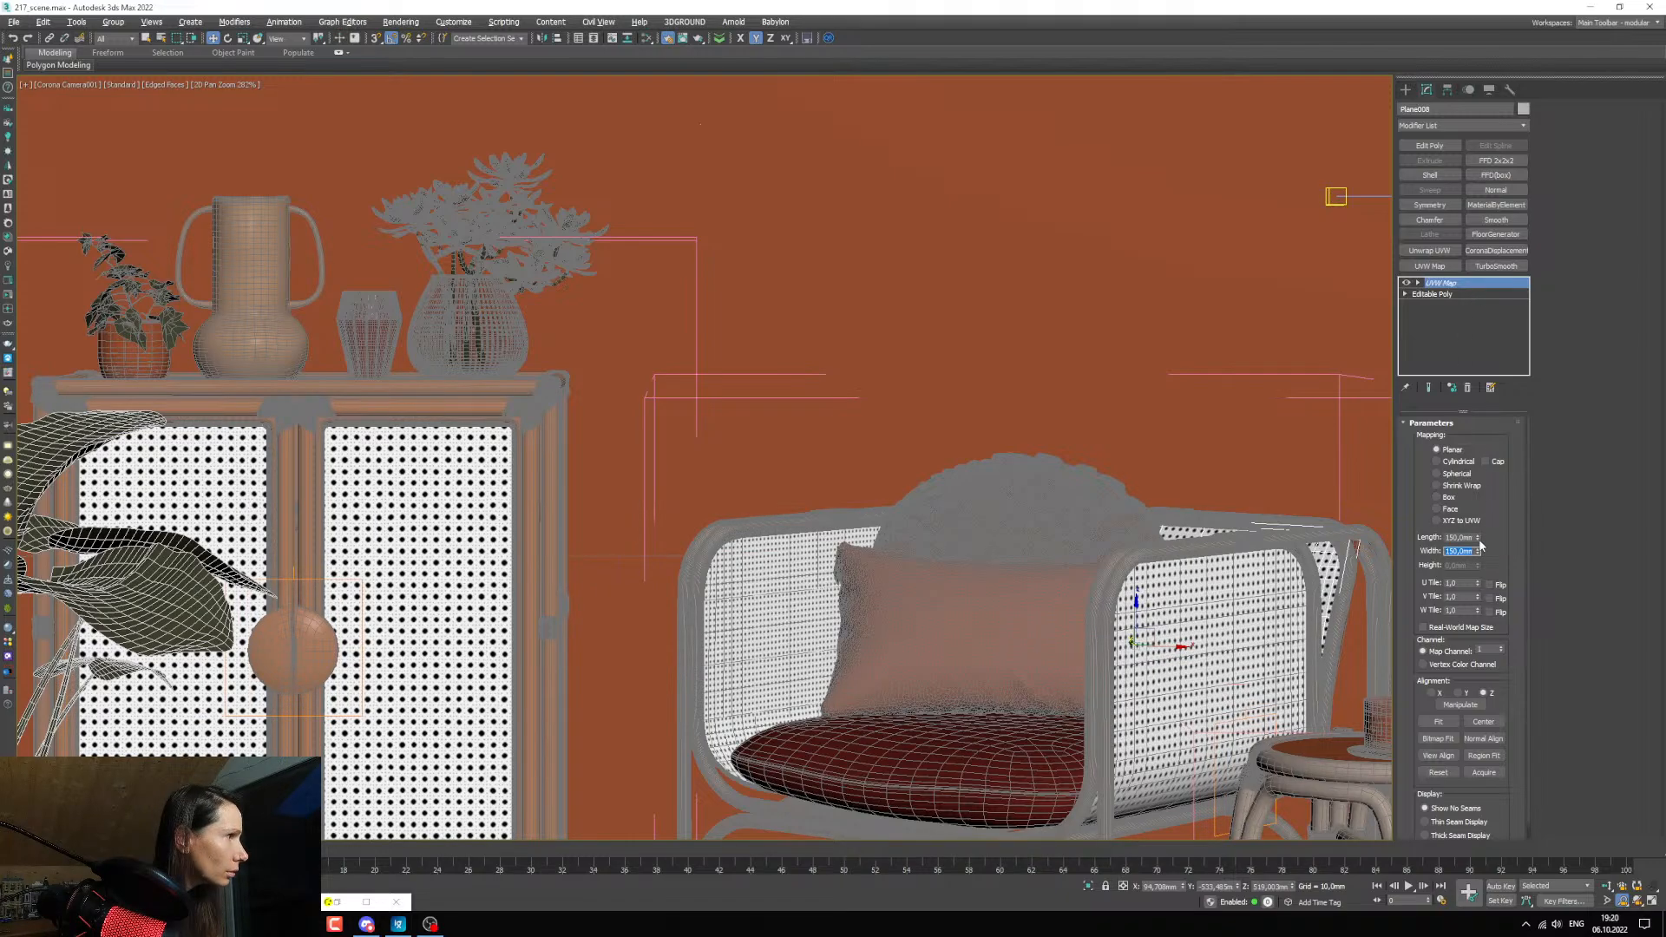
Try a greater mapping length, undo it, and remove the instanced UVW Map modifier from the armchair's back panel.
drag(1477, 538, 1466, 517)
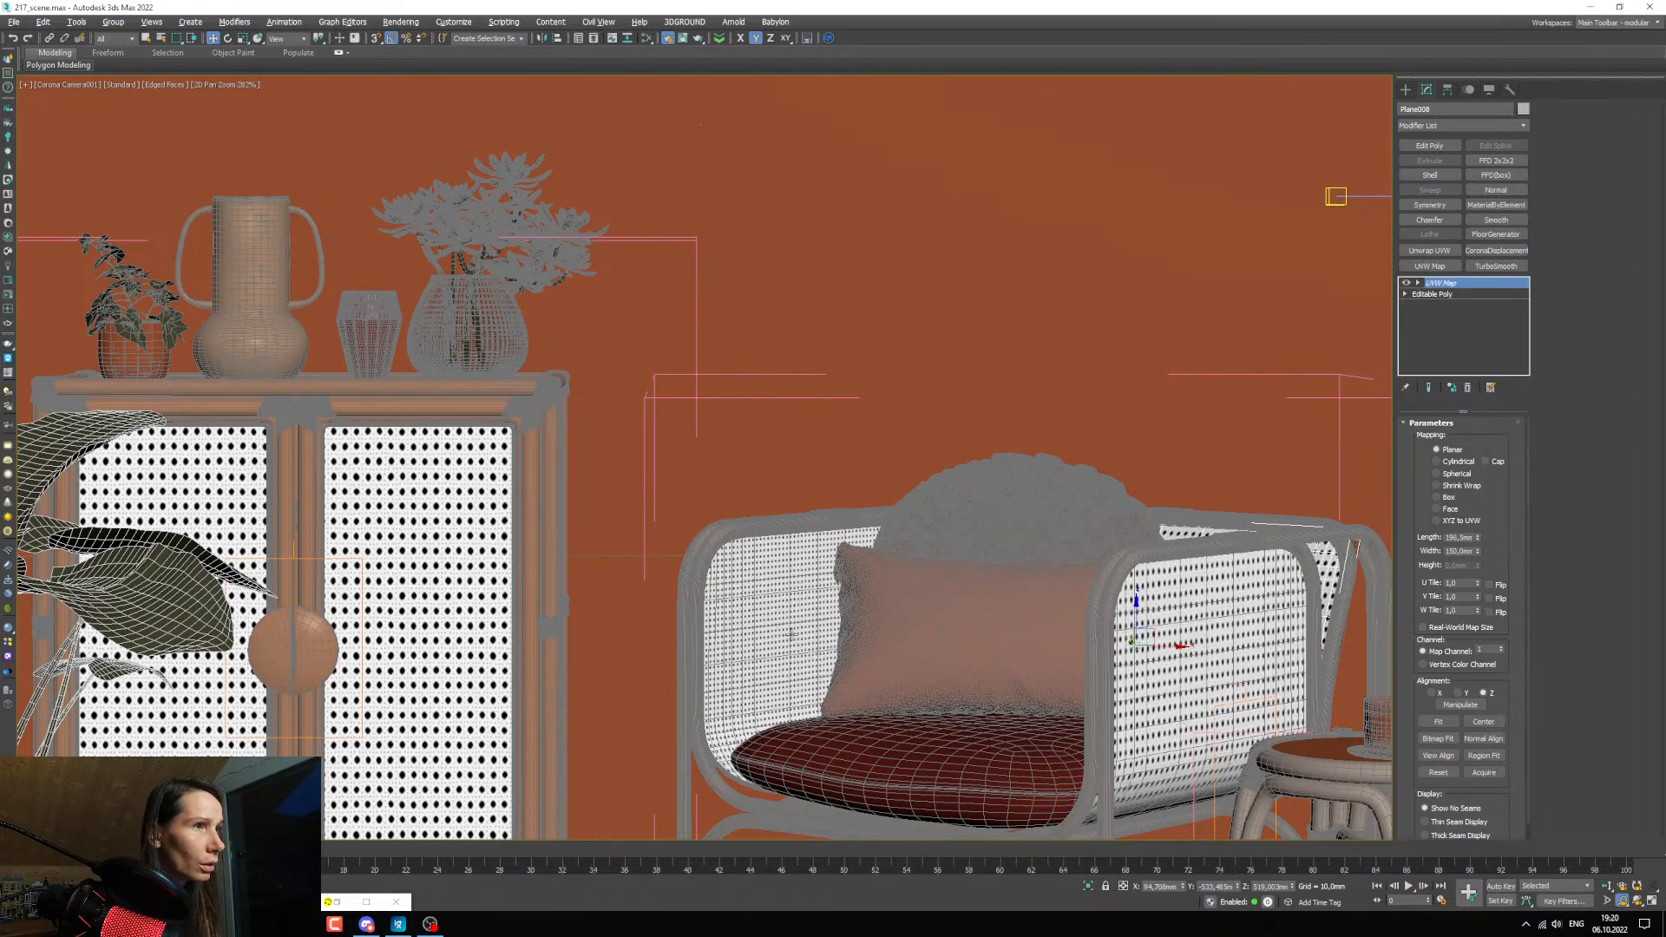
key(ctrl+z)
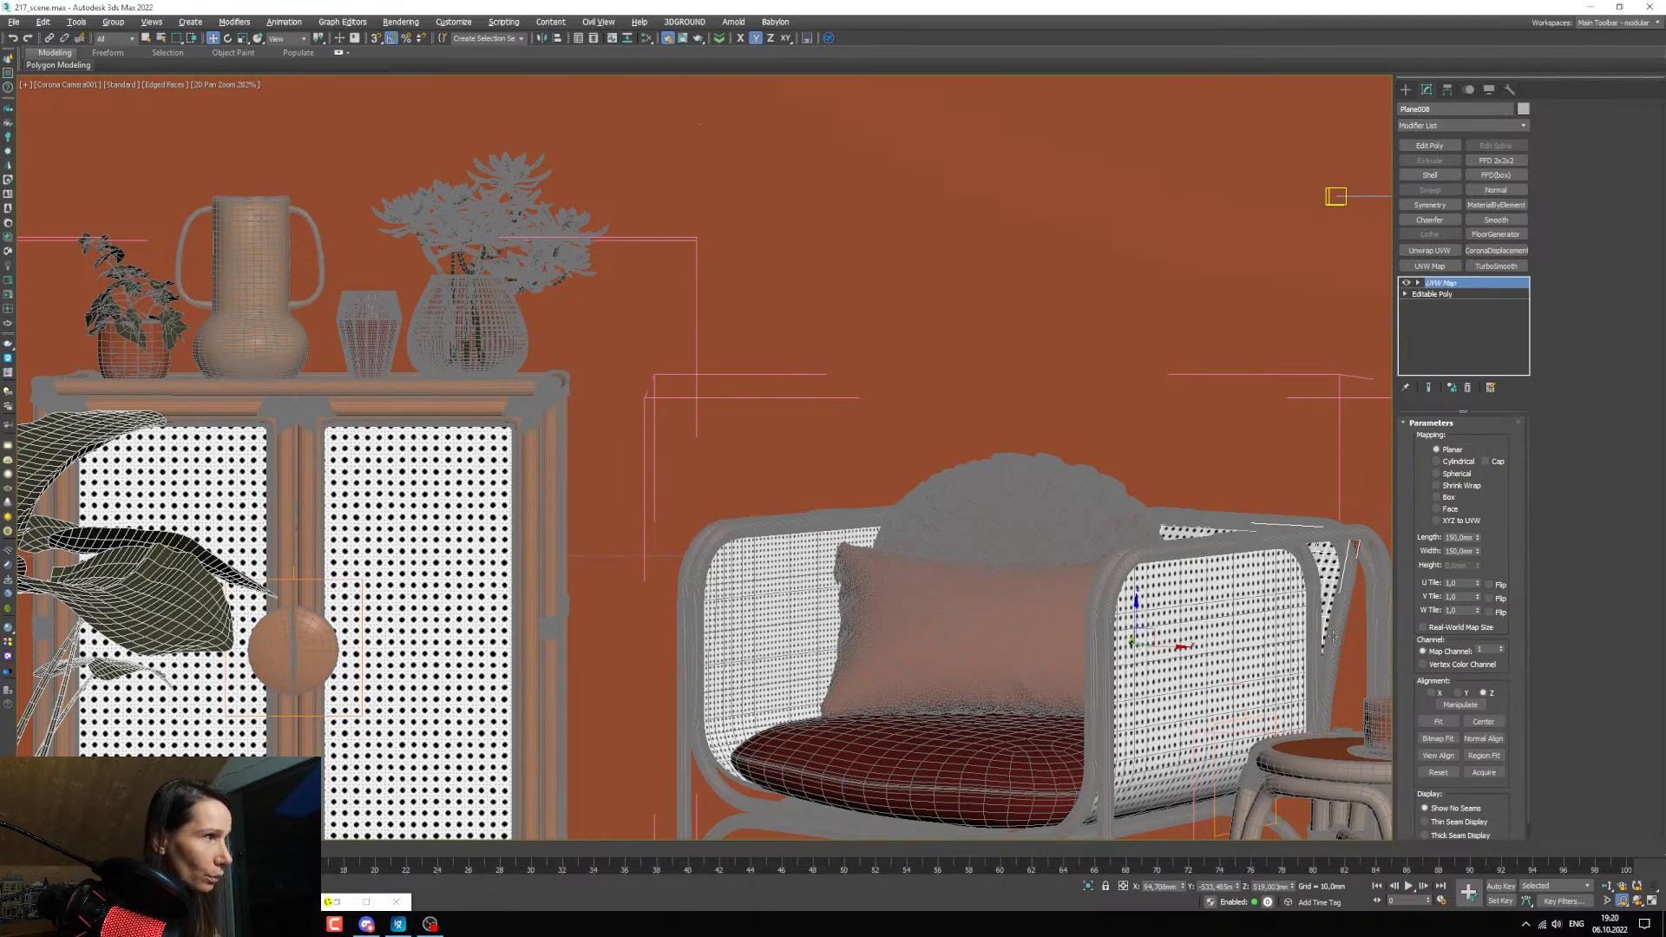
click(1467, 386)
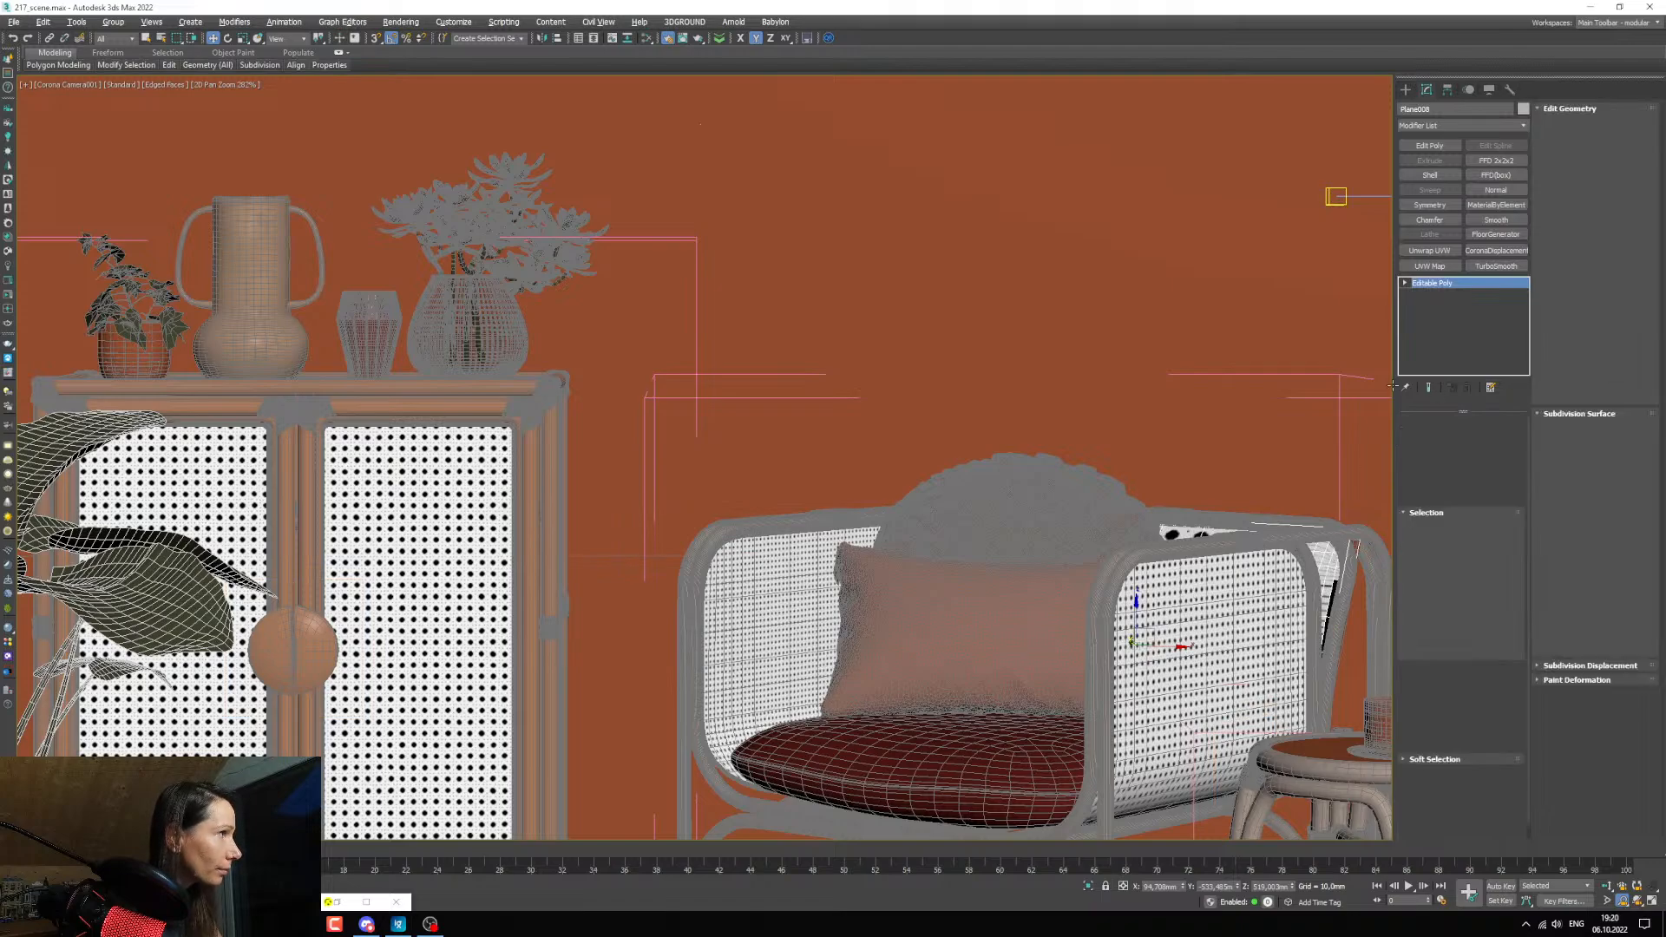
click(647, 544)
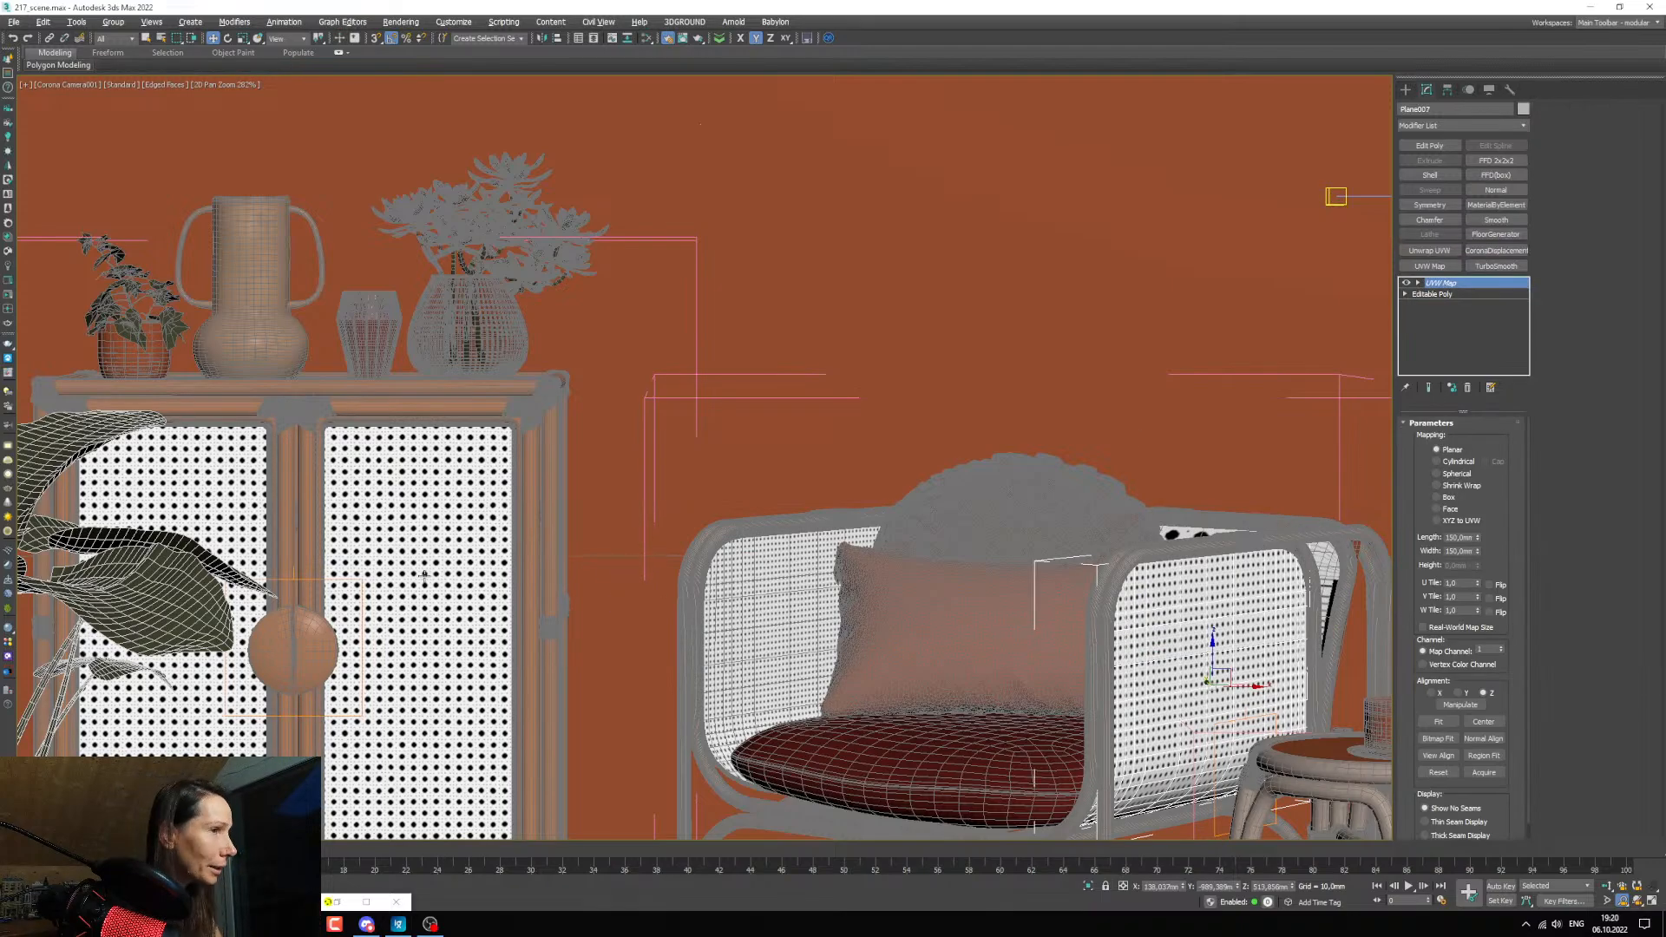
Set the length and width of the cabinet door panel's UVW Map to 100 mm.
click(398, 559)
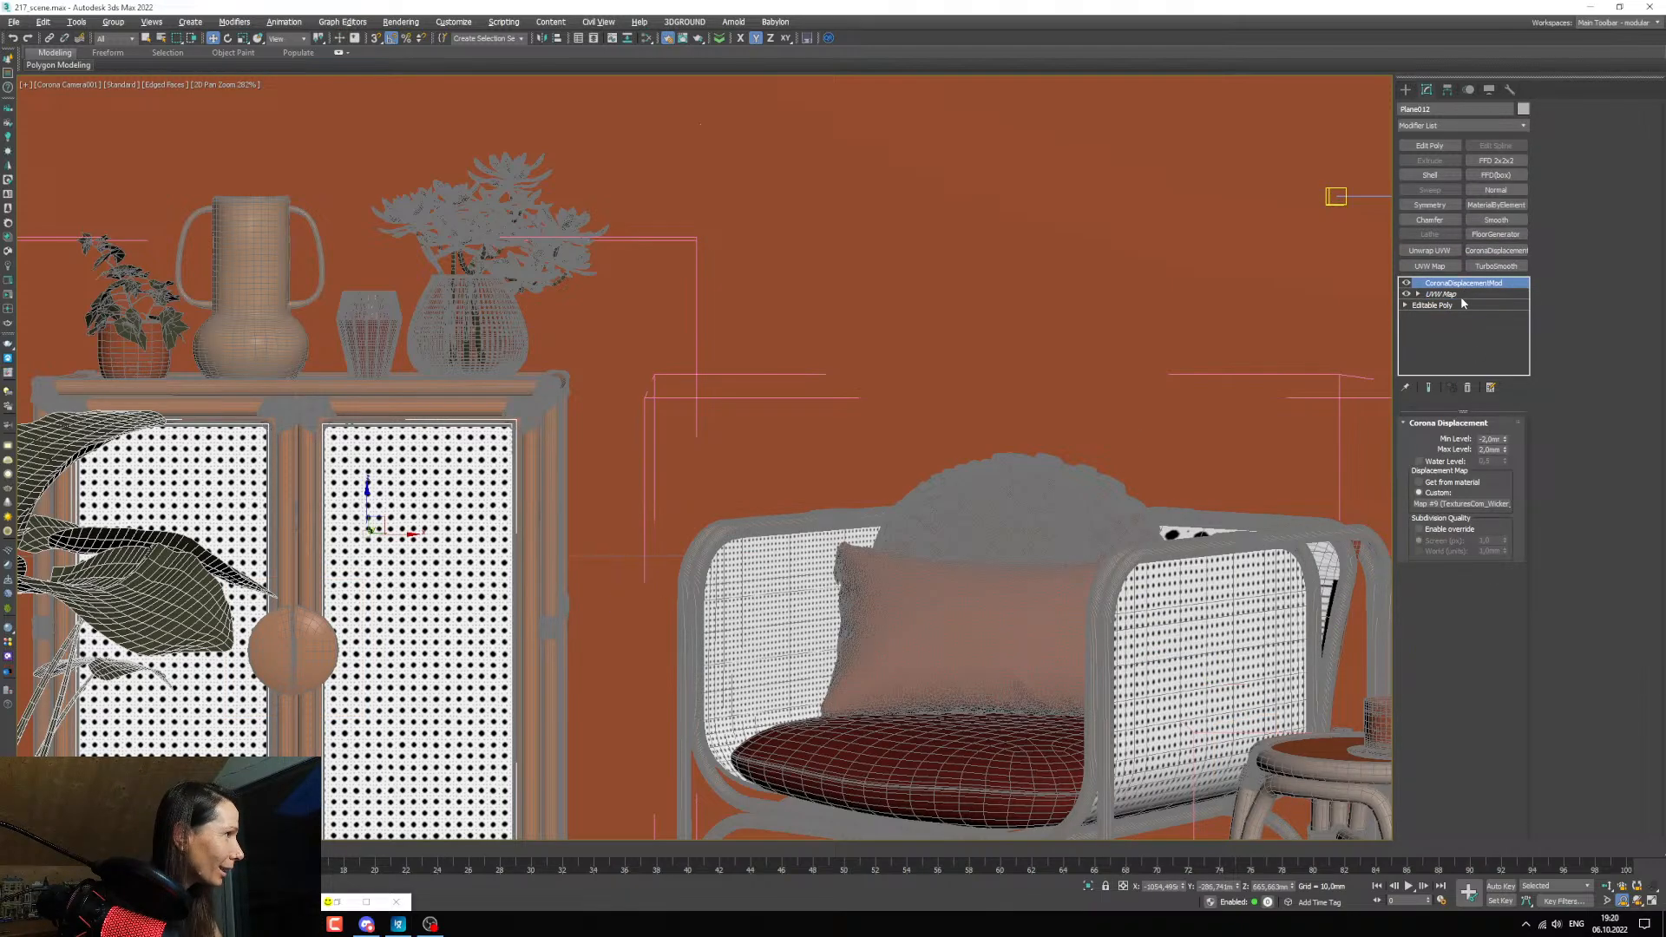
click(1442, 294)
double_click(1461, 537)
text(1)
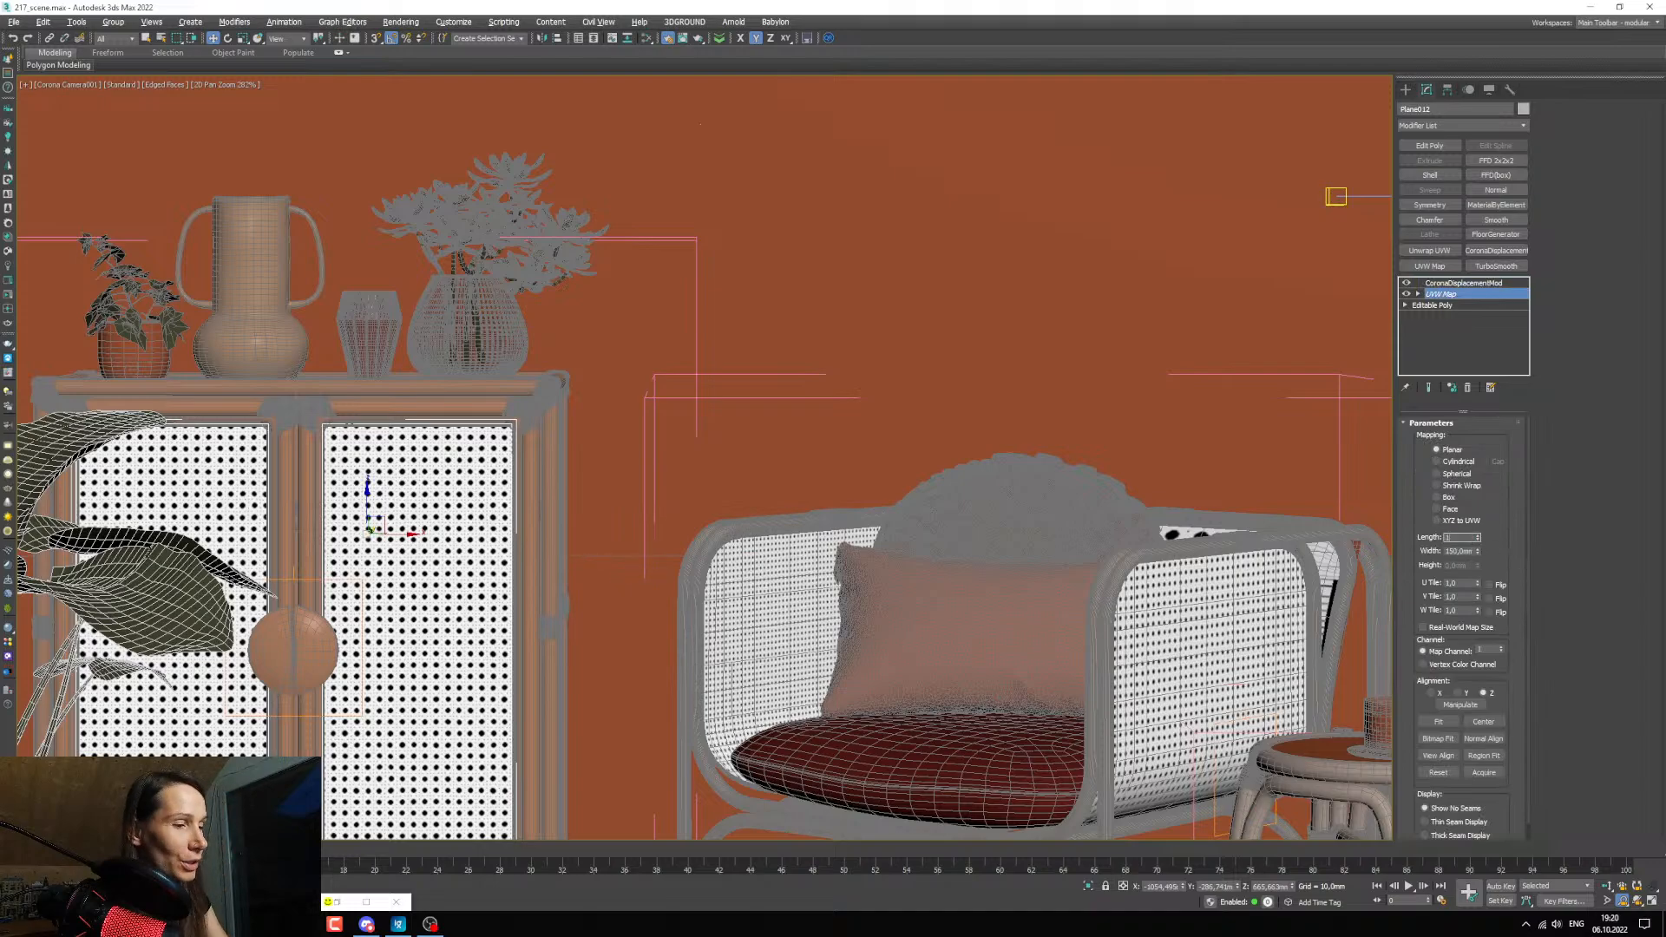
text(00)
key(Tab)
text(100)
key(Return)
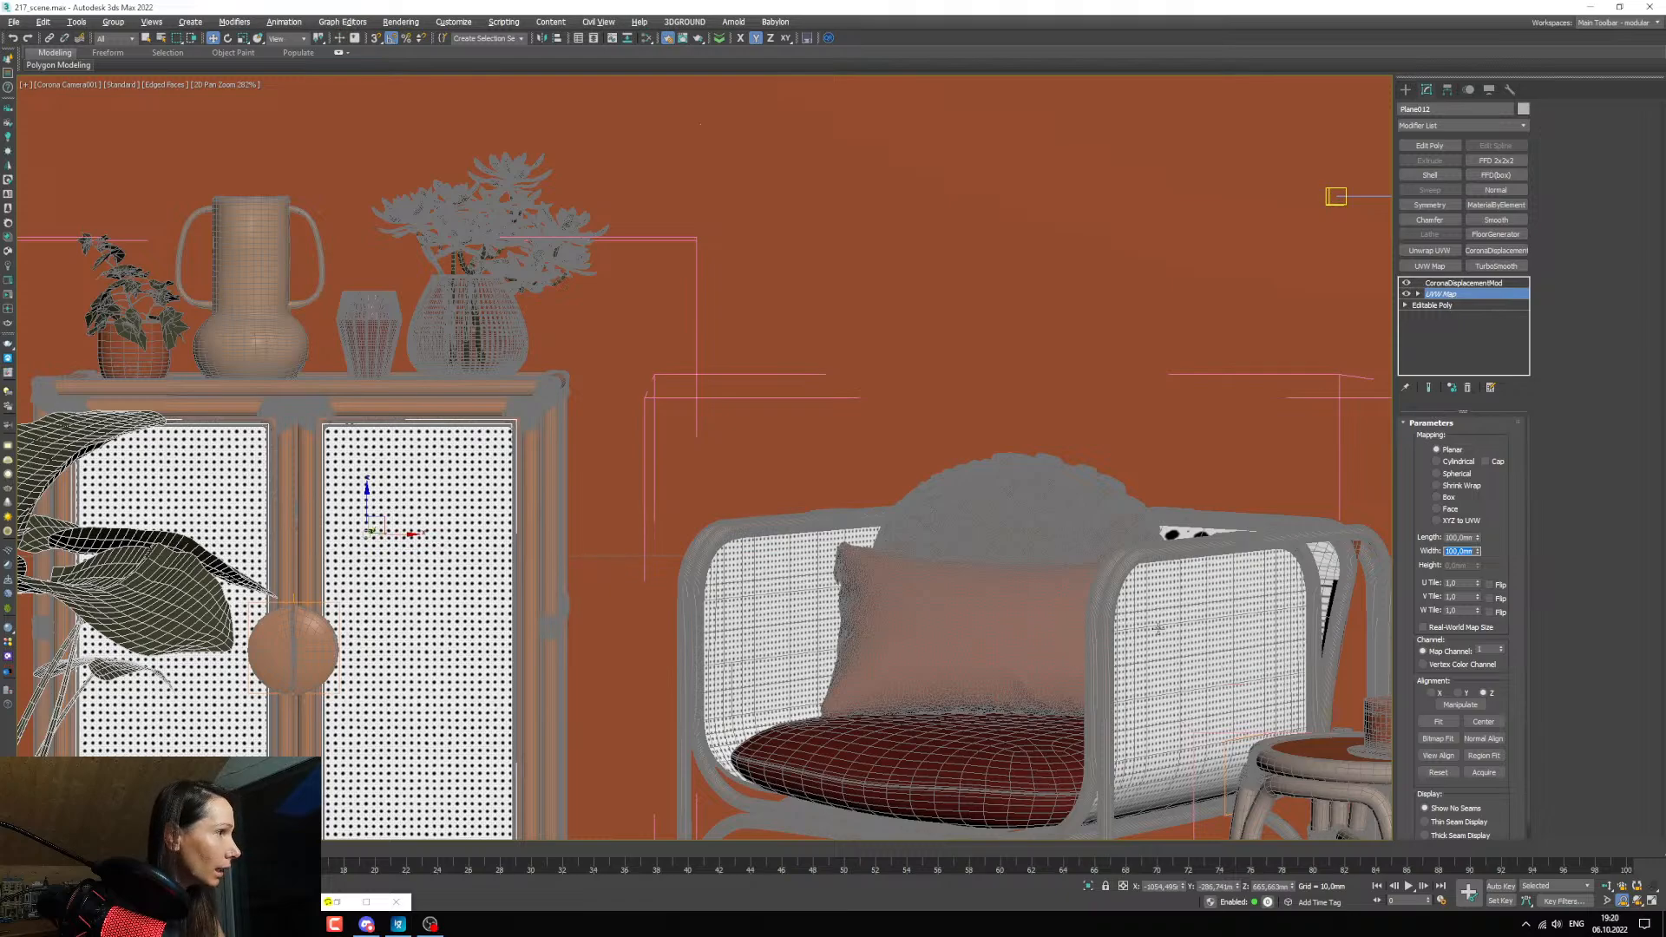
Replace the UVW Map on the armchair's right-side and back wicker panels with an instance copied from the left-side panel.
click(1213, 597)
click(1467, 388)
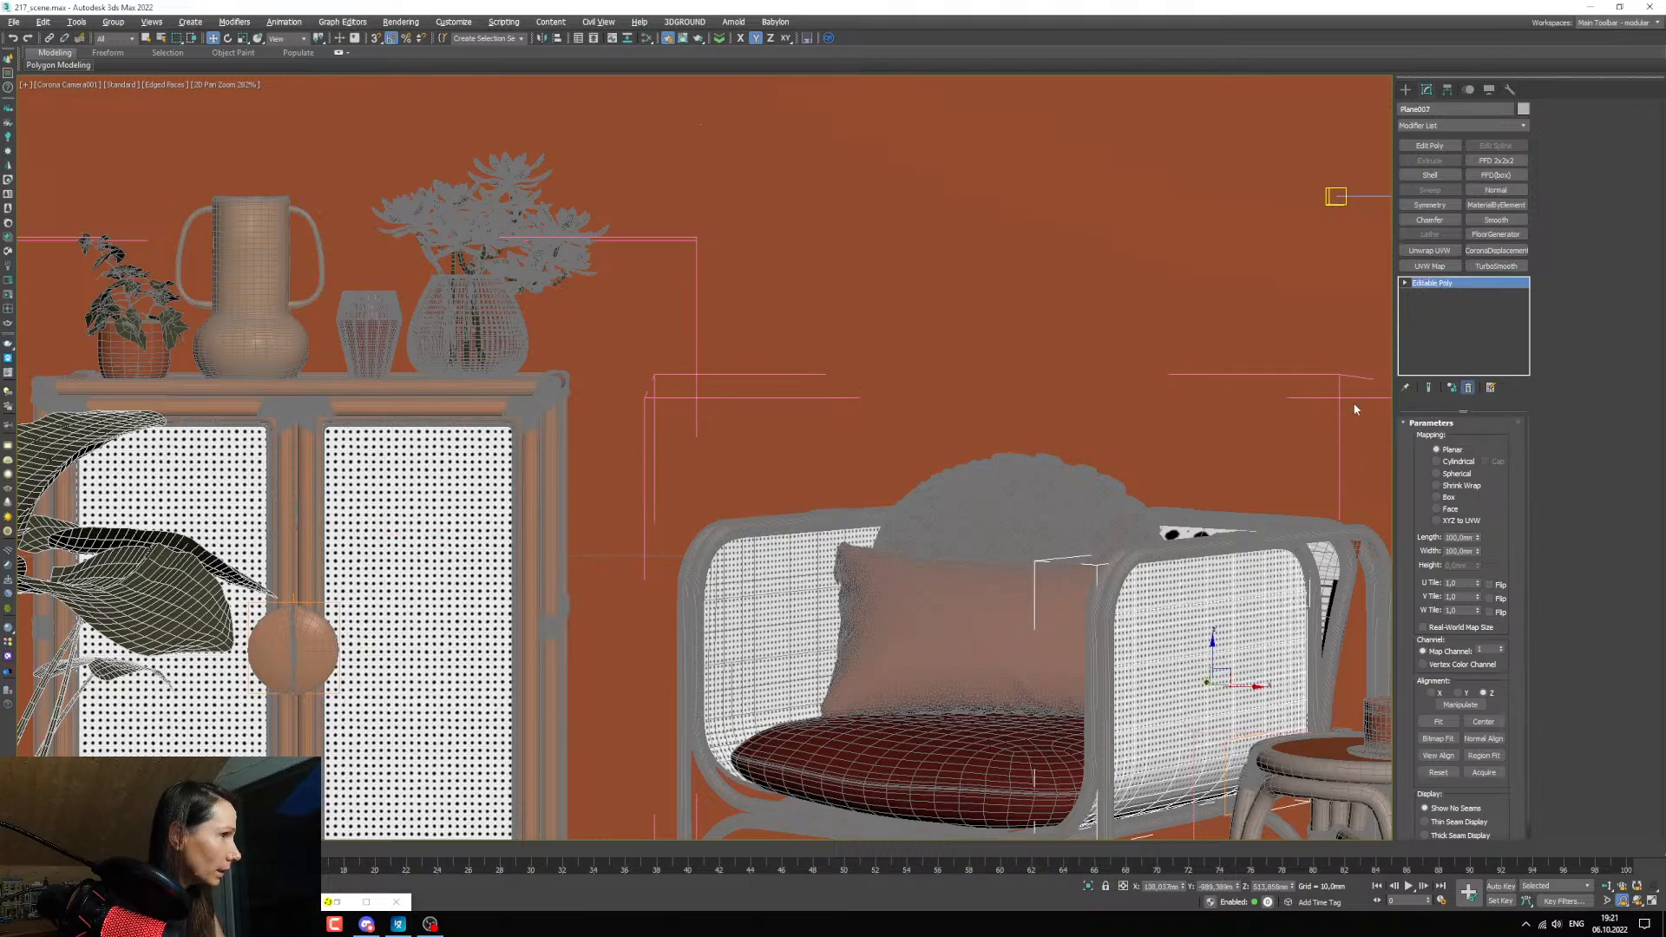
click(762, 573)
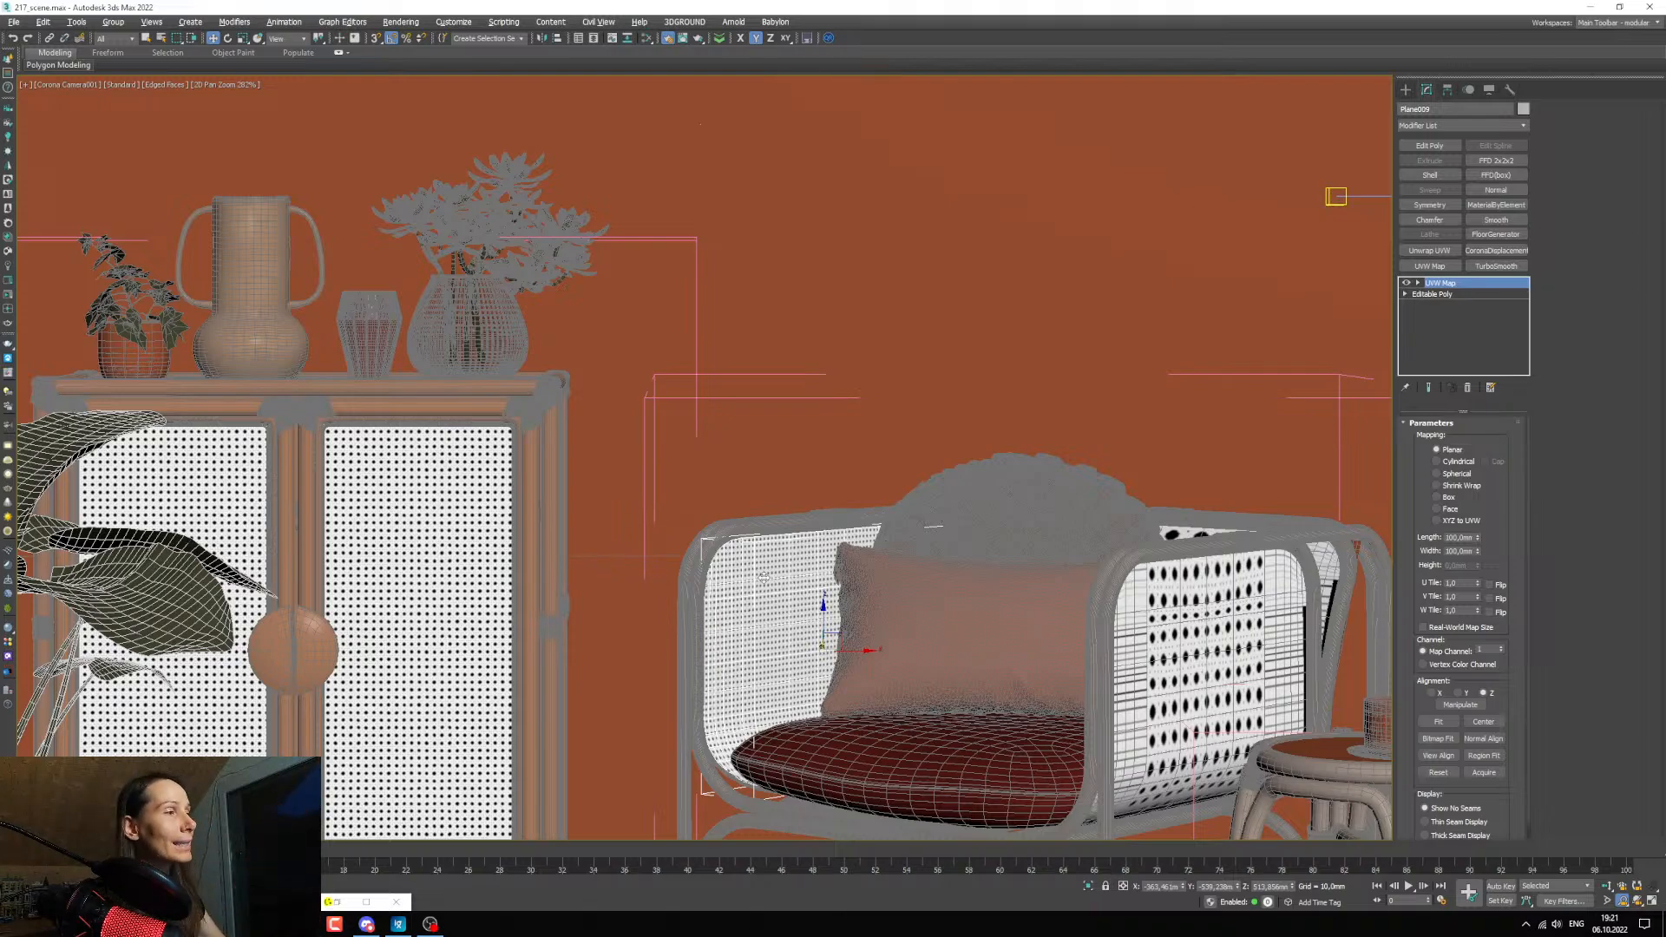
right_click(1466, 283)
click(1501, 338)
click(1310, 543)
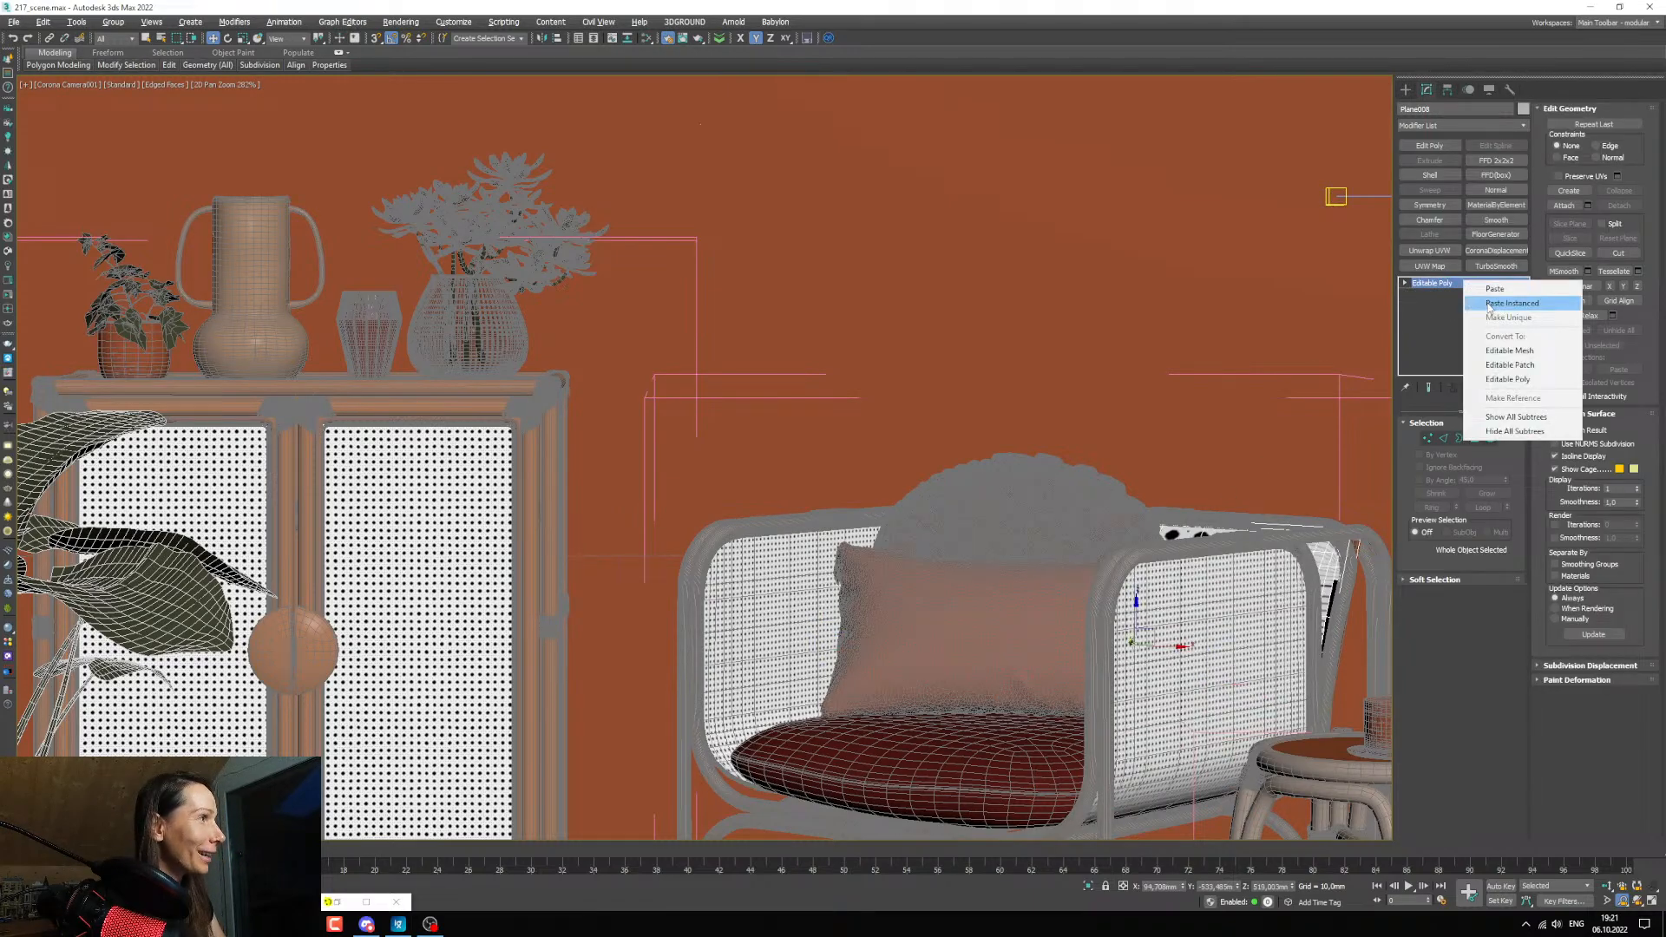
click(1304, 517)
Set the length and width of the armchair panels' shared UVW Map to 150 mm.
click(1460, 537)
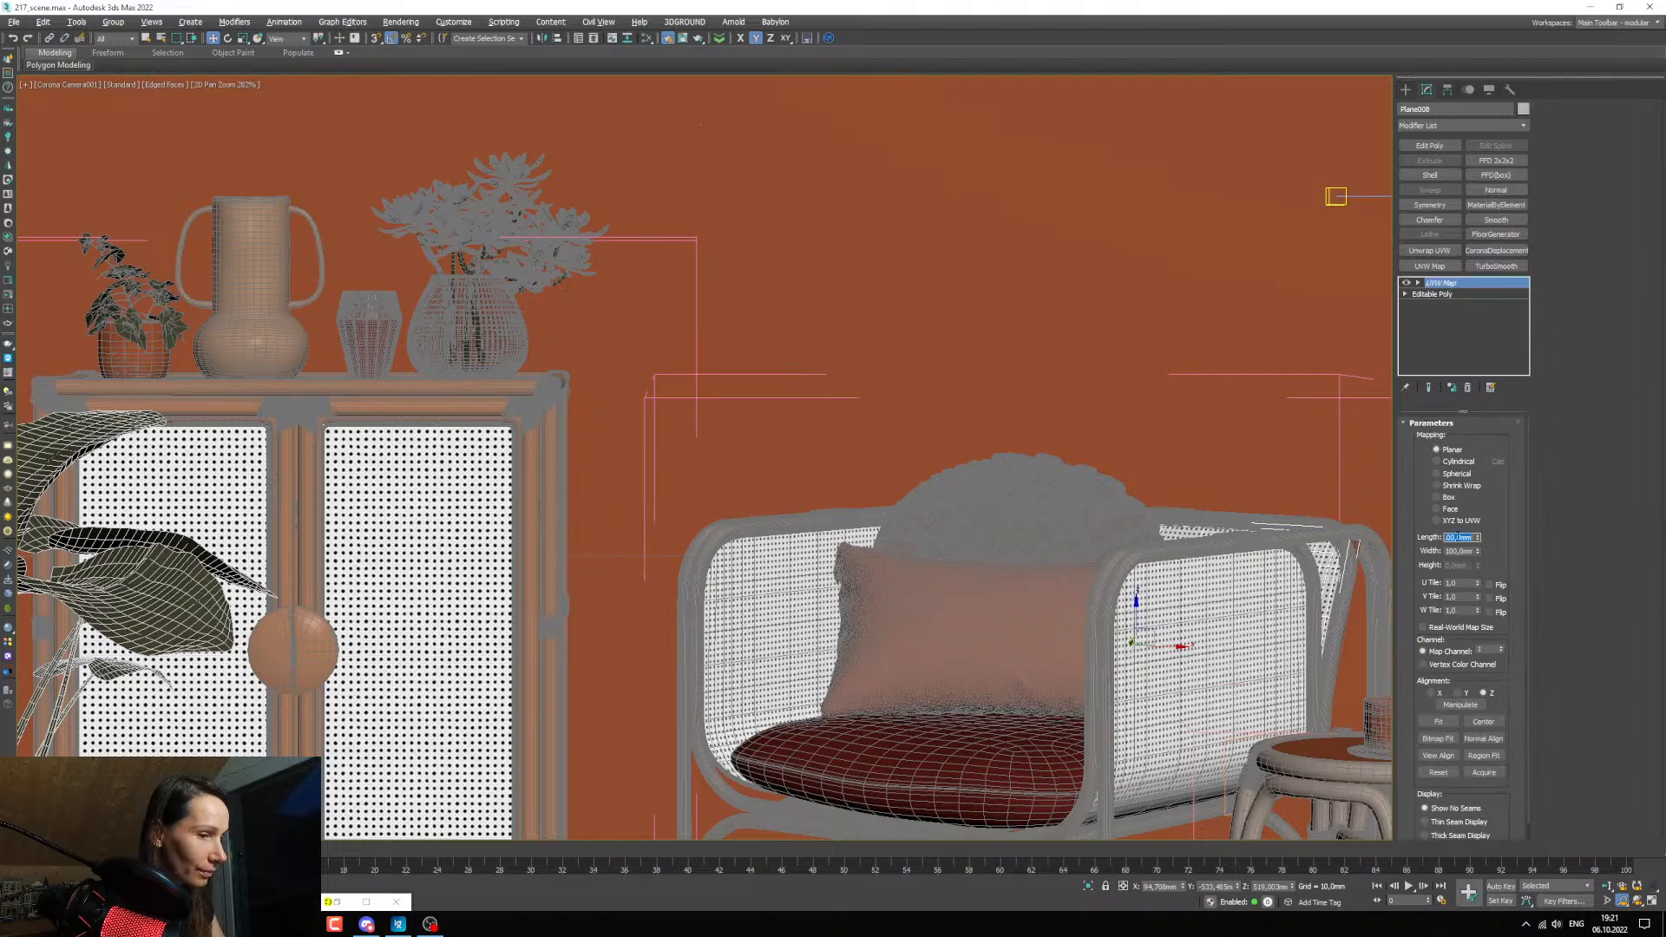
text(150)
key(Tab)
text(1)
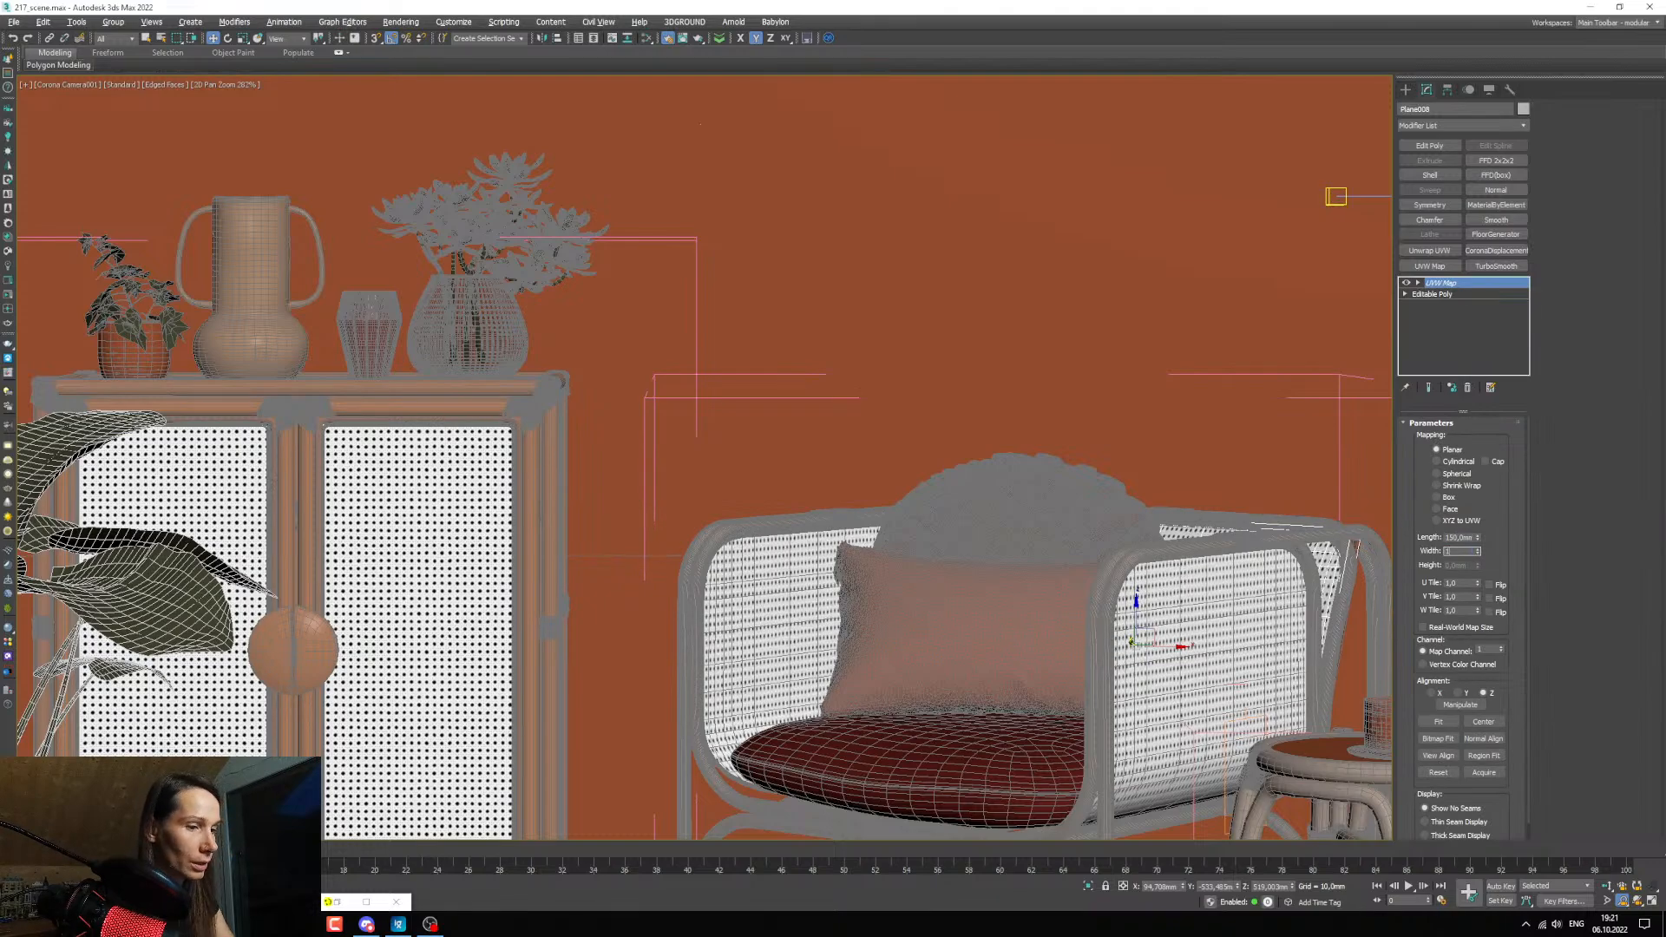
text(50)
key(Return)
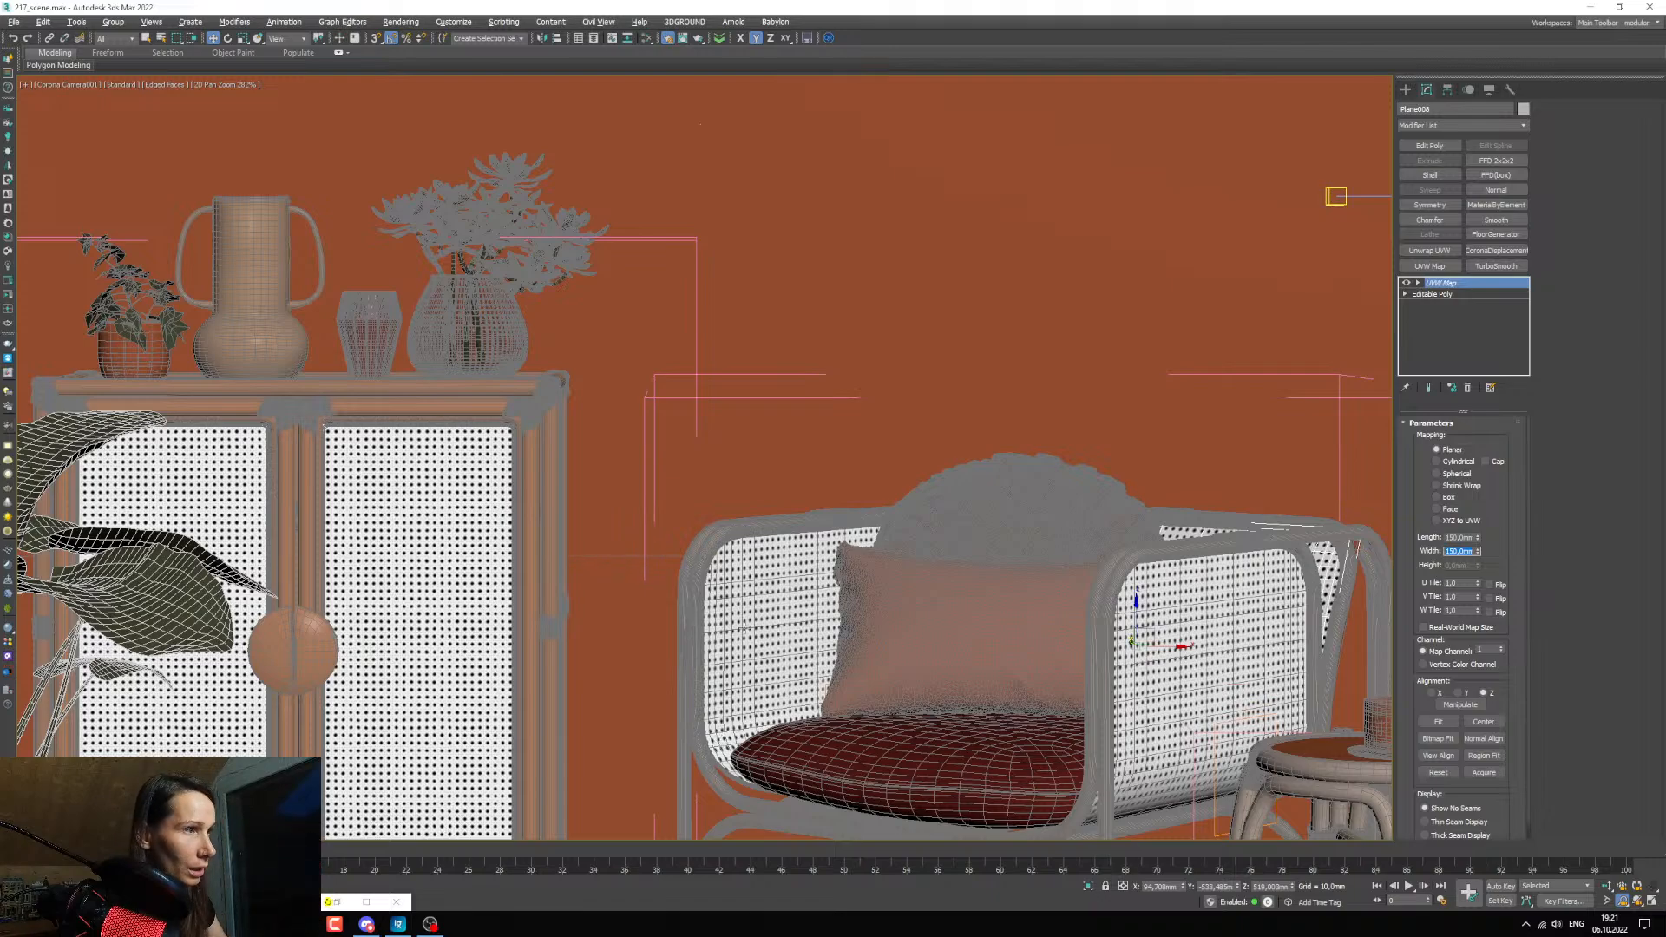
Shift the UVW Map gizmo of the armchair's back panel slightly in the horizontal plane, about 5 mm along X.
key(1)
click(1417, 283)
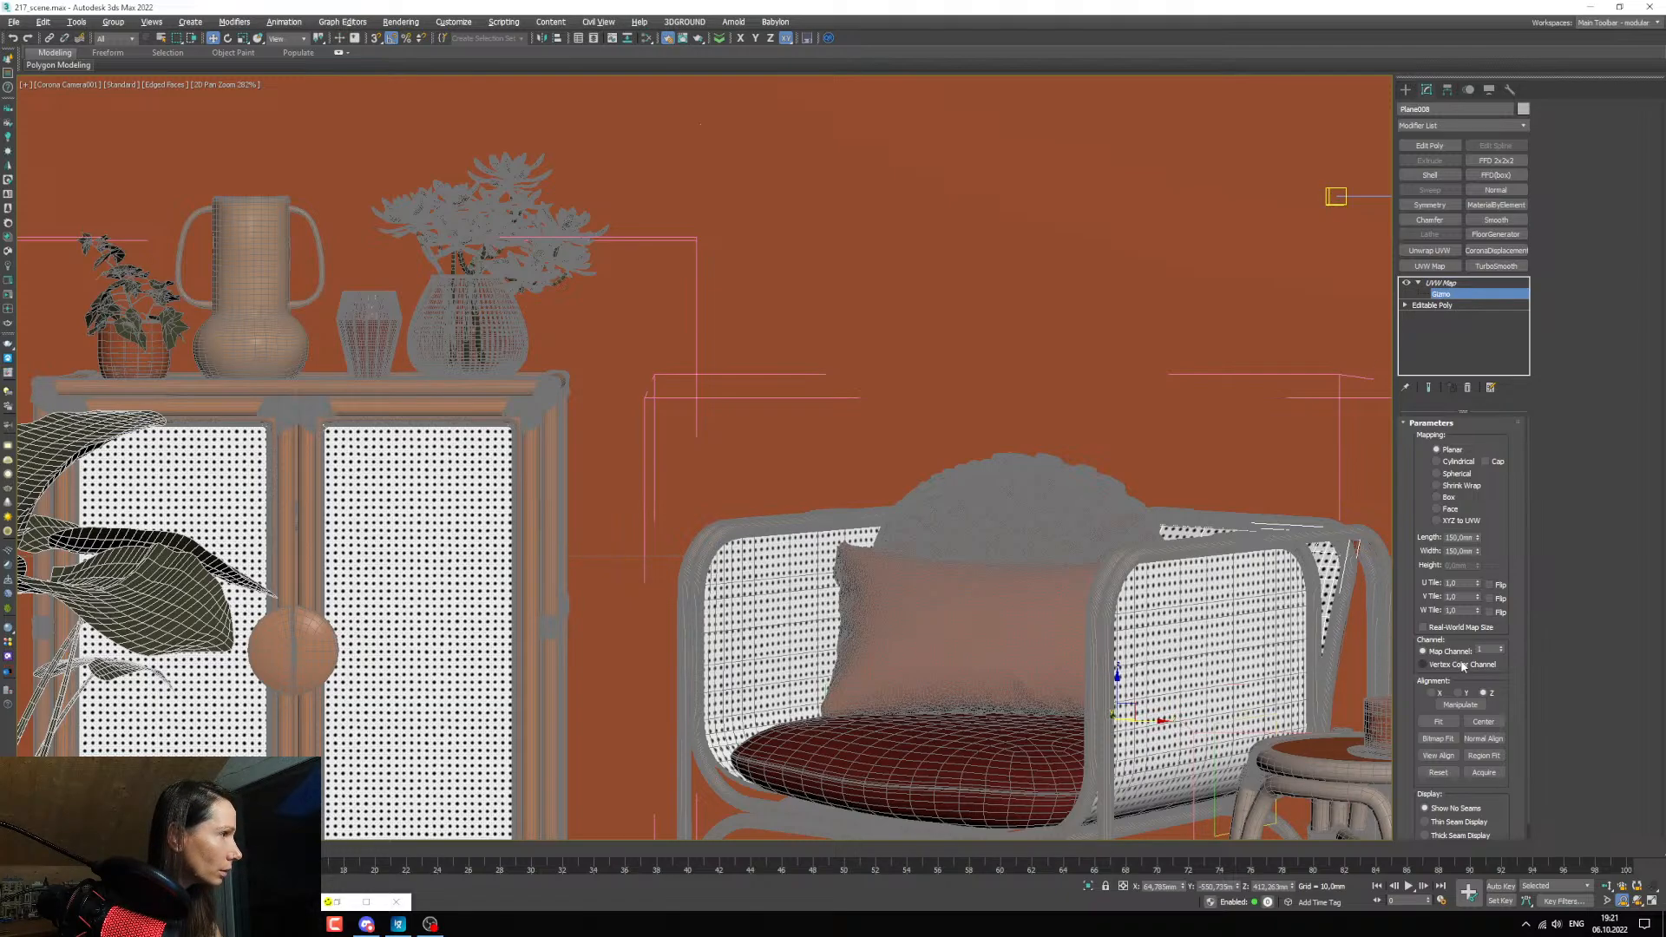
key(alt+w)
key(z)
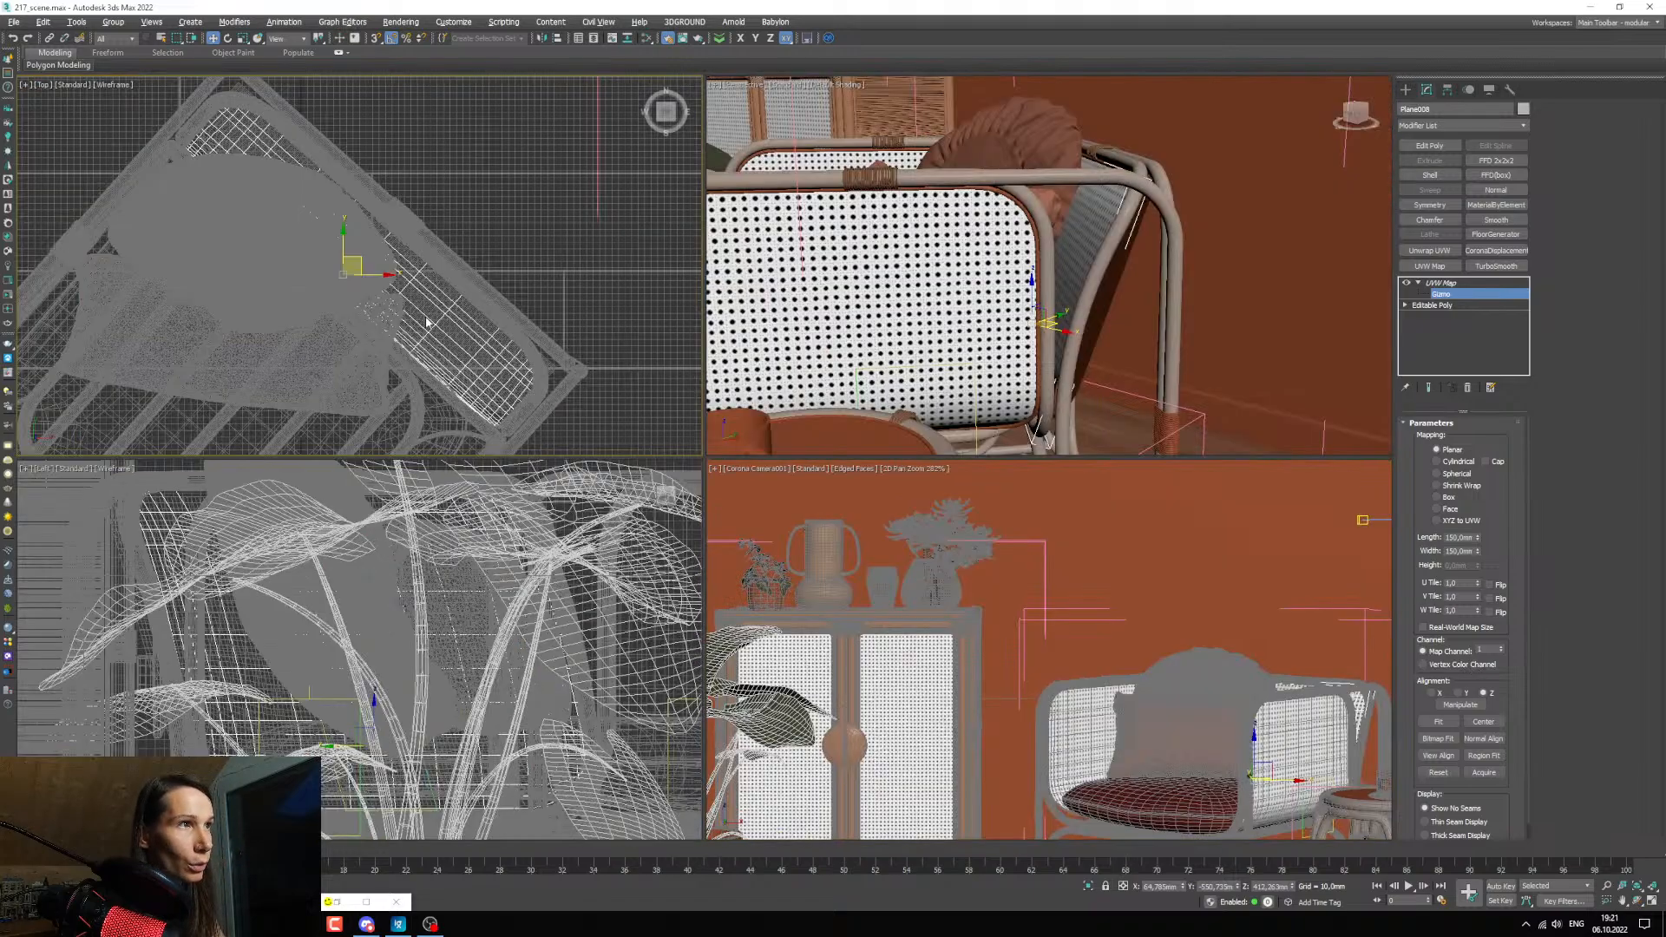
scroll(425, 325, down, 4)
middle_drag(417, 342, 486, 258)
scroll(474, 251, up, 2)
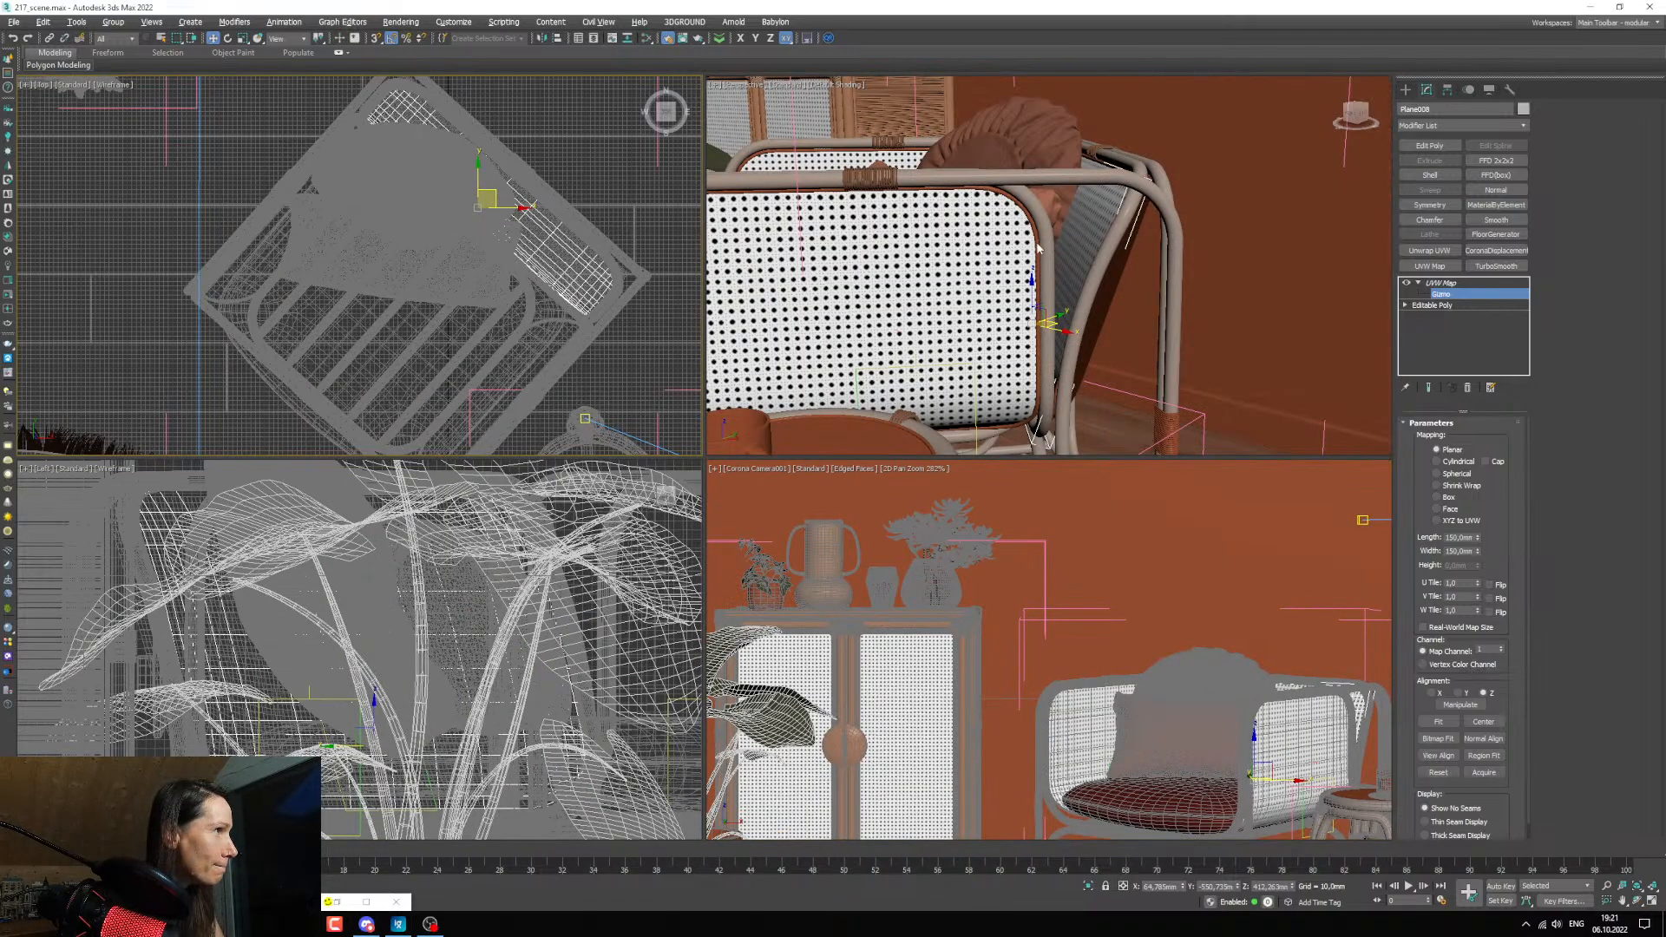
alt+middle_drag(1039, 249, 1060, 298)
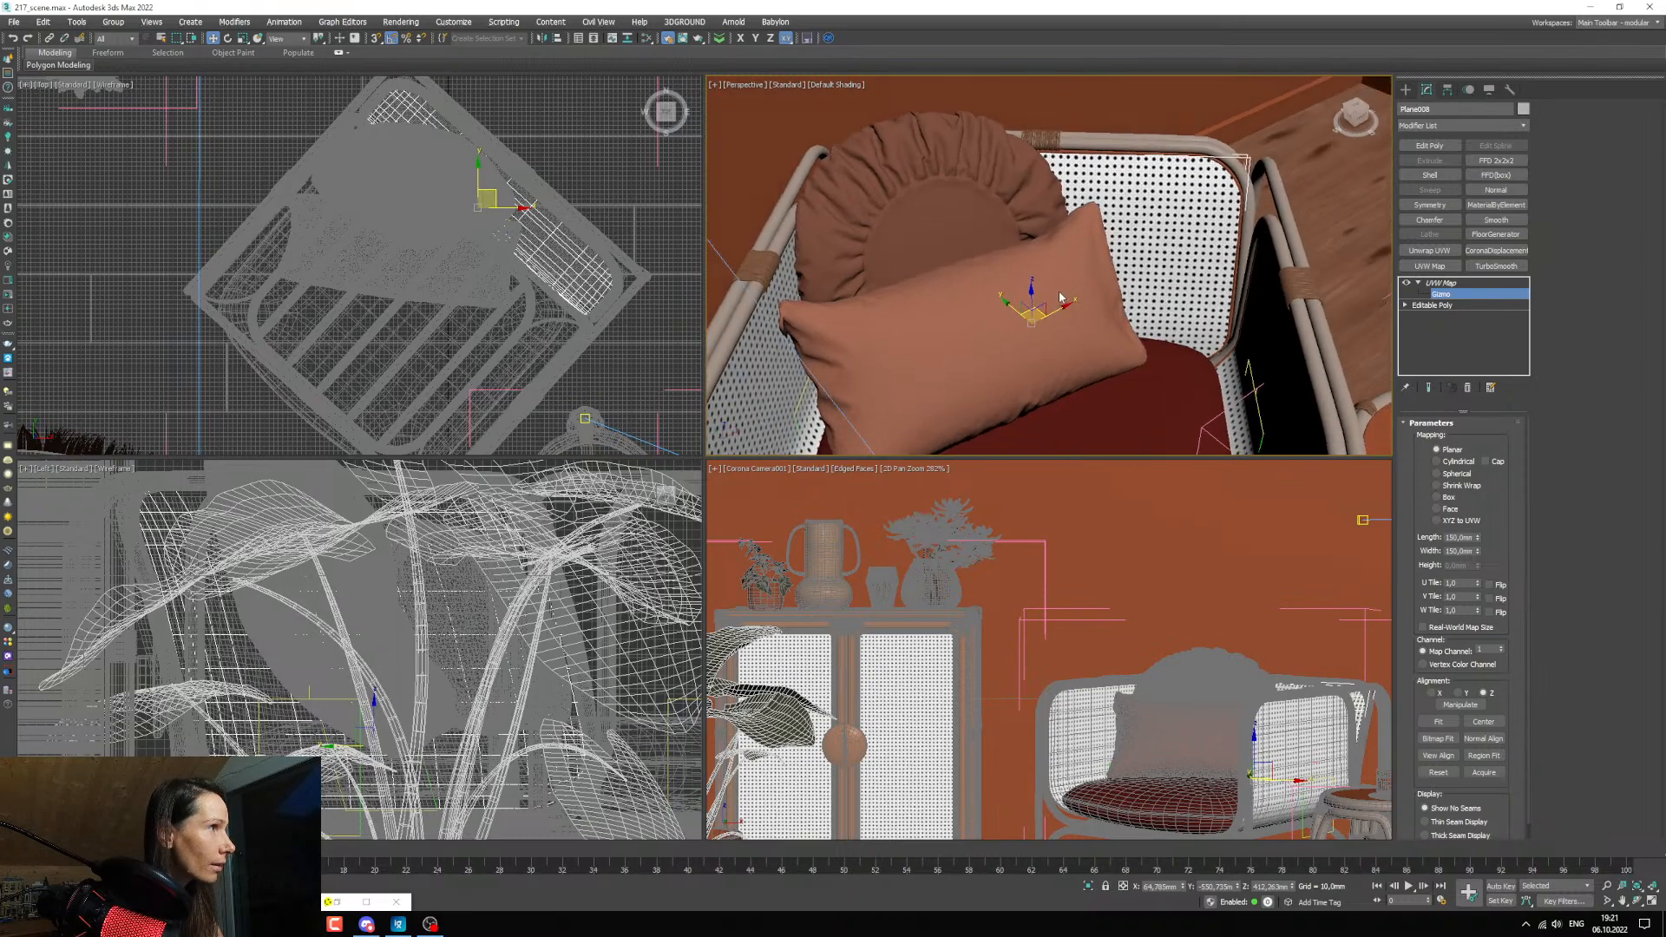
drag(1041, 308, 1045, 308)
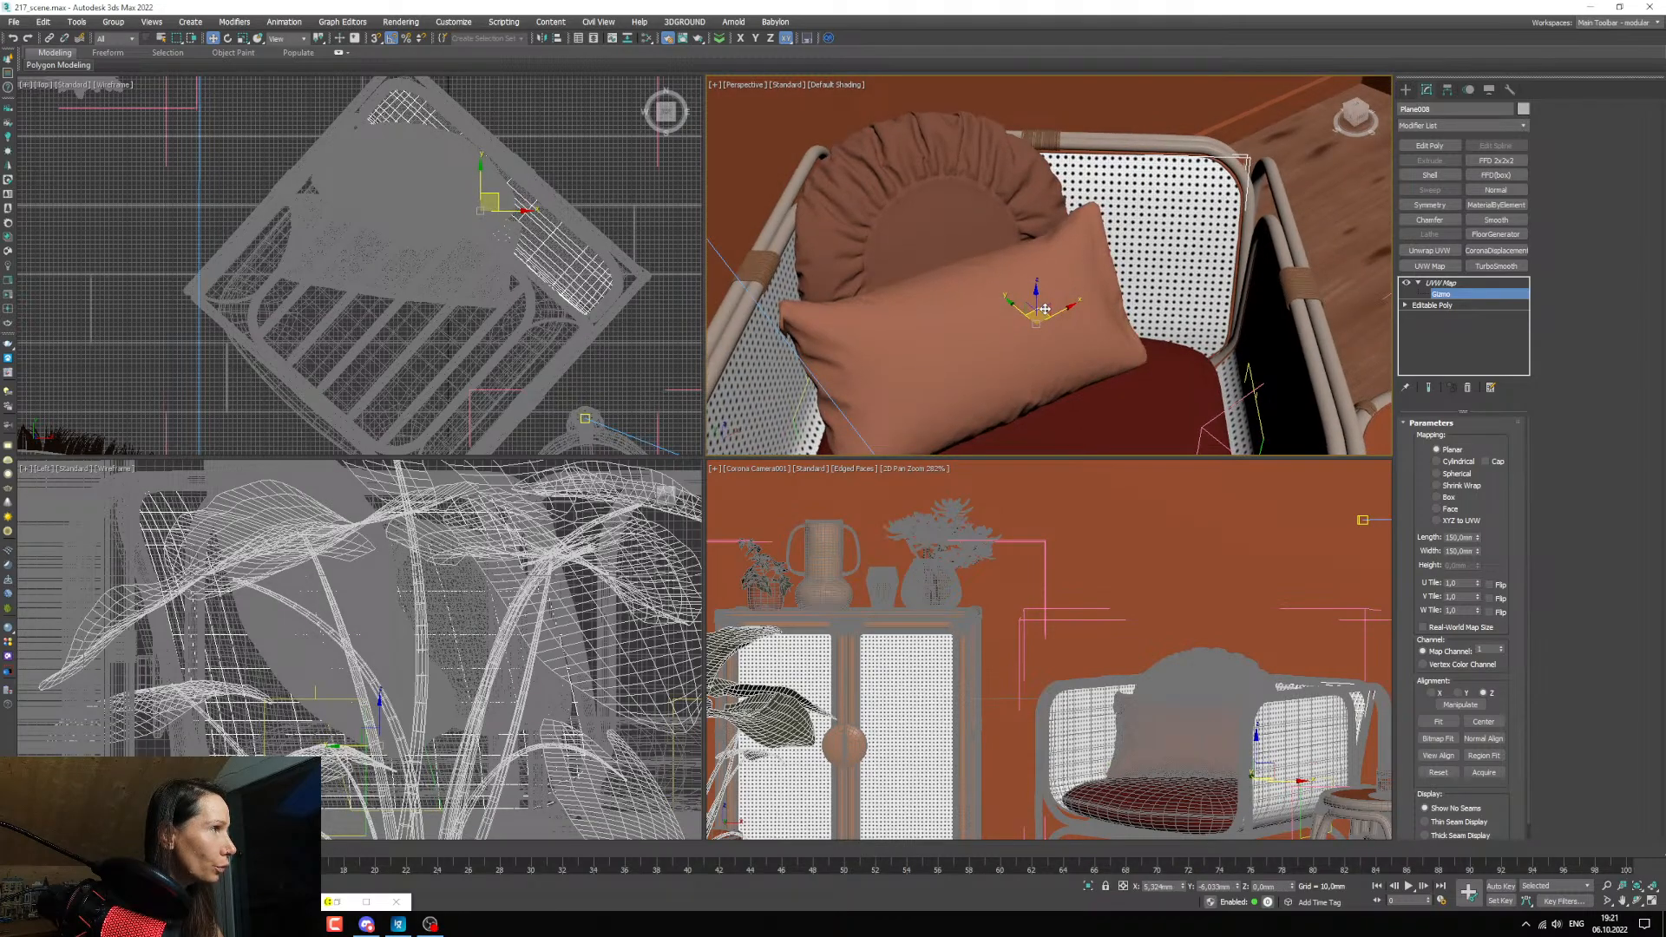
alt+middle_drag(1095, 284, 1386, 286)
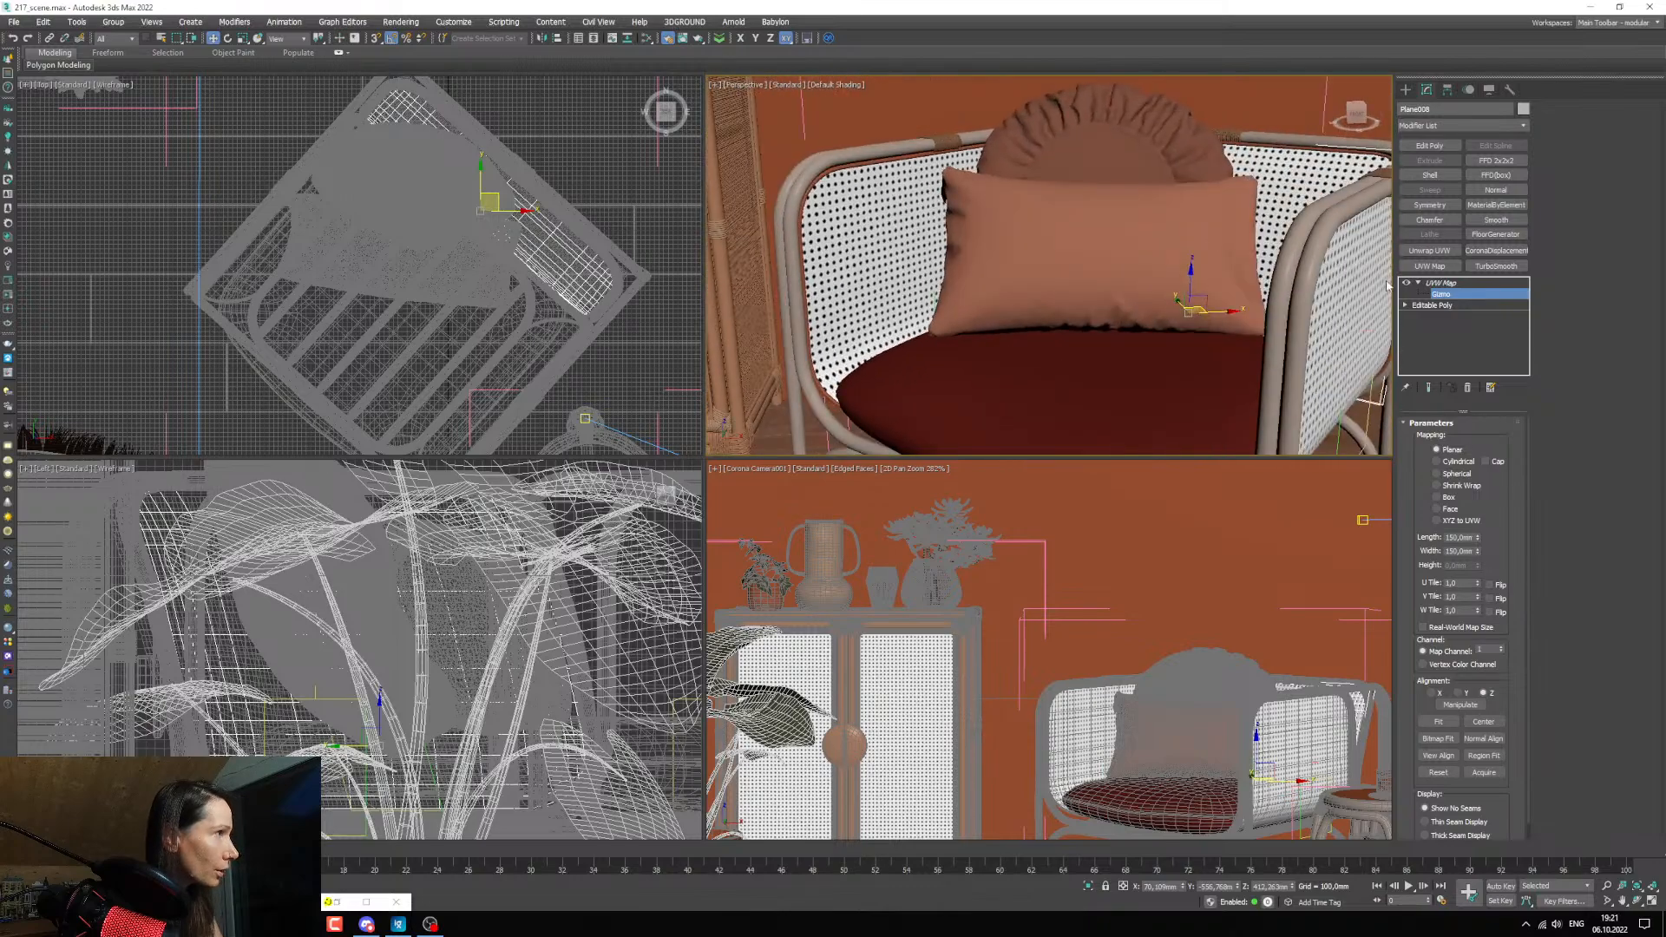
click(1440, 283)
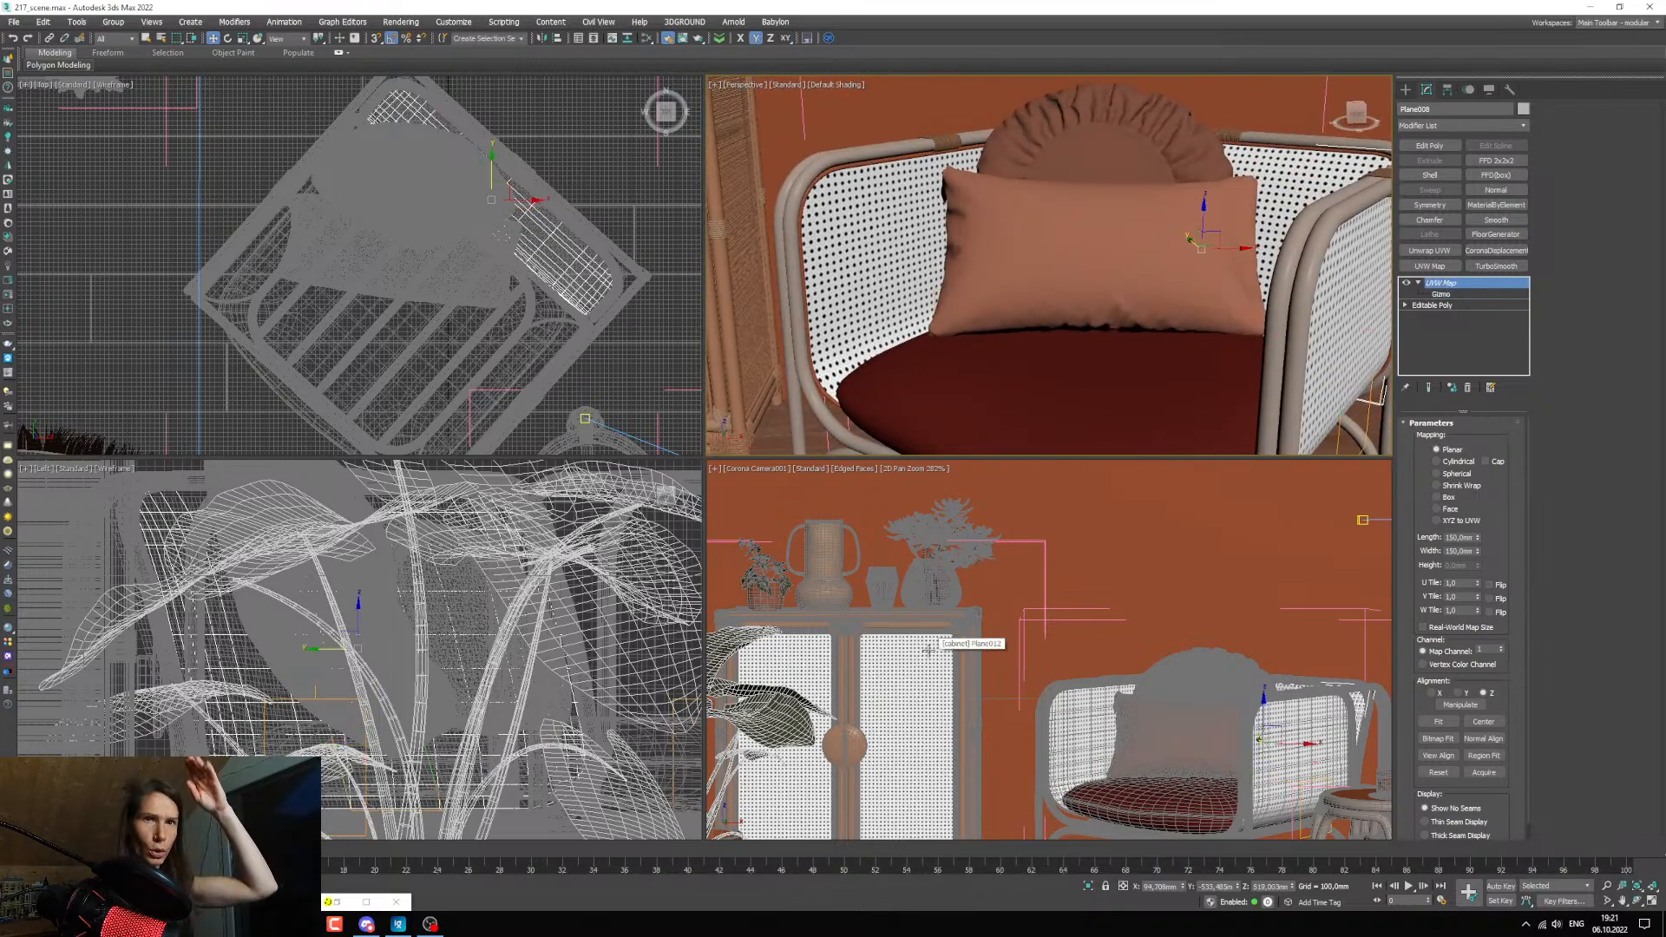
Restore the full Corona Camera001 framing and review the armchair's wicker panels in the interactive render.
middle_click(908, 741)
key(c)
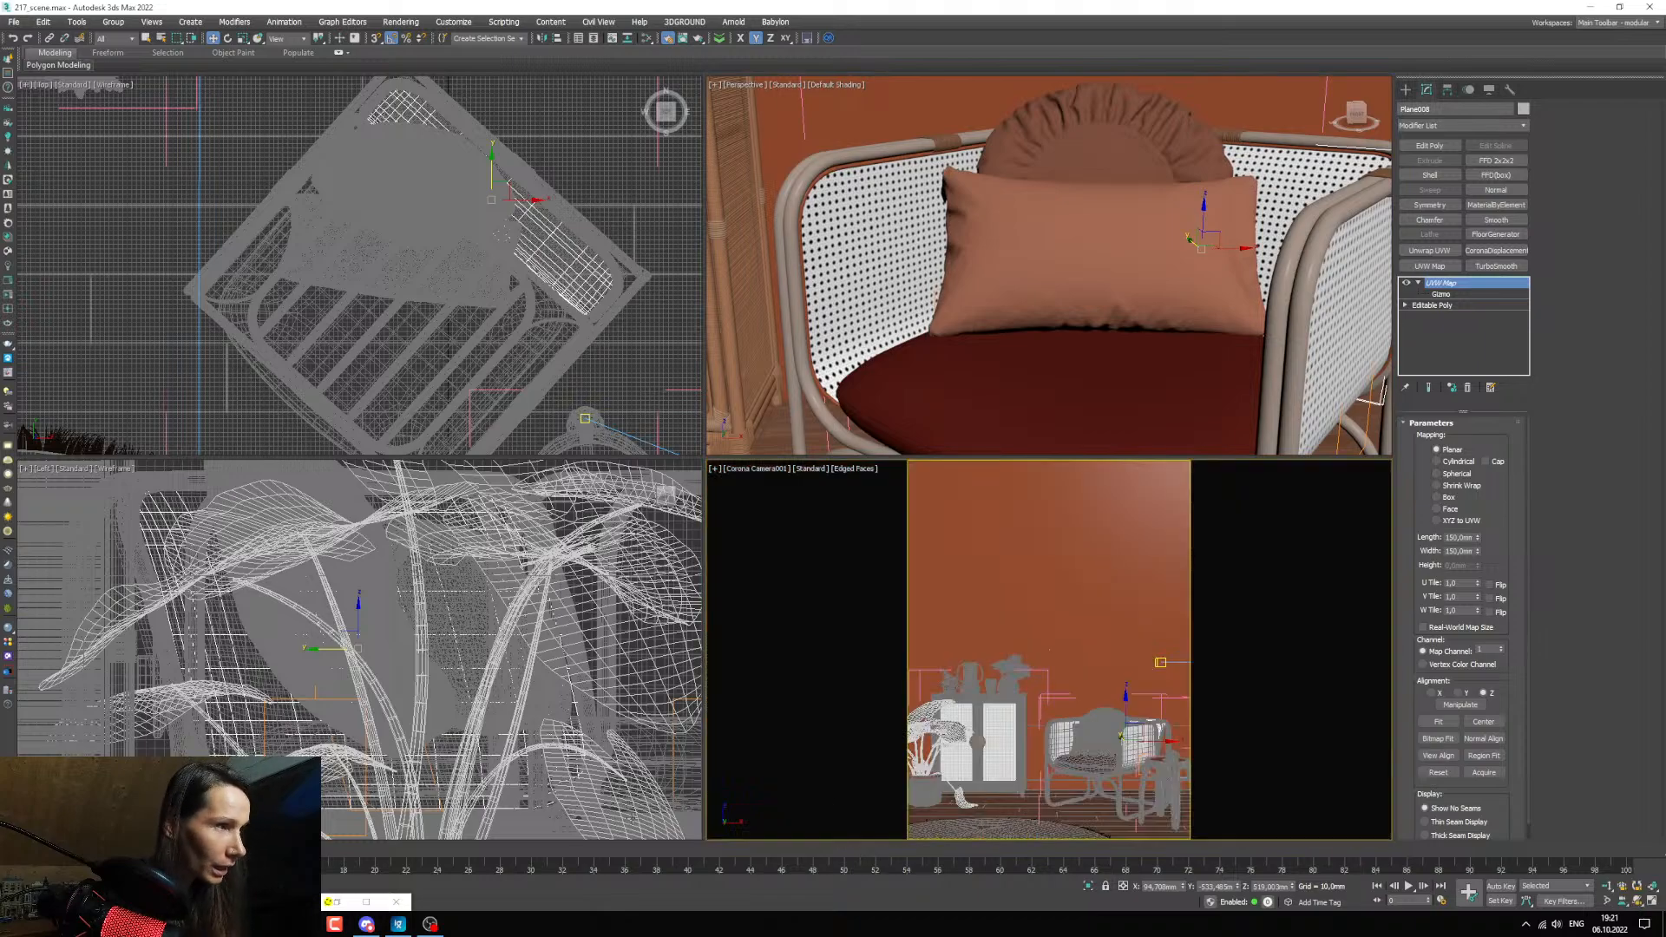
click(366, 901)
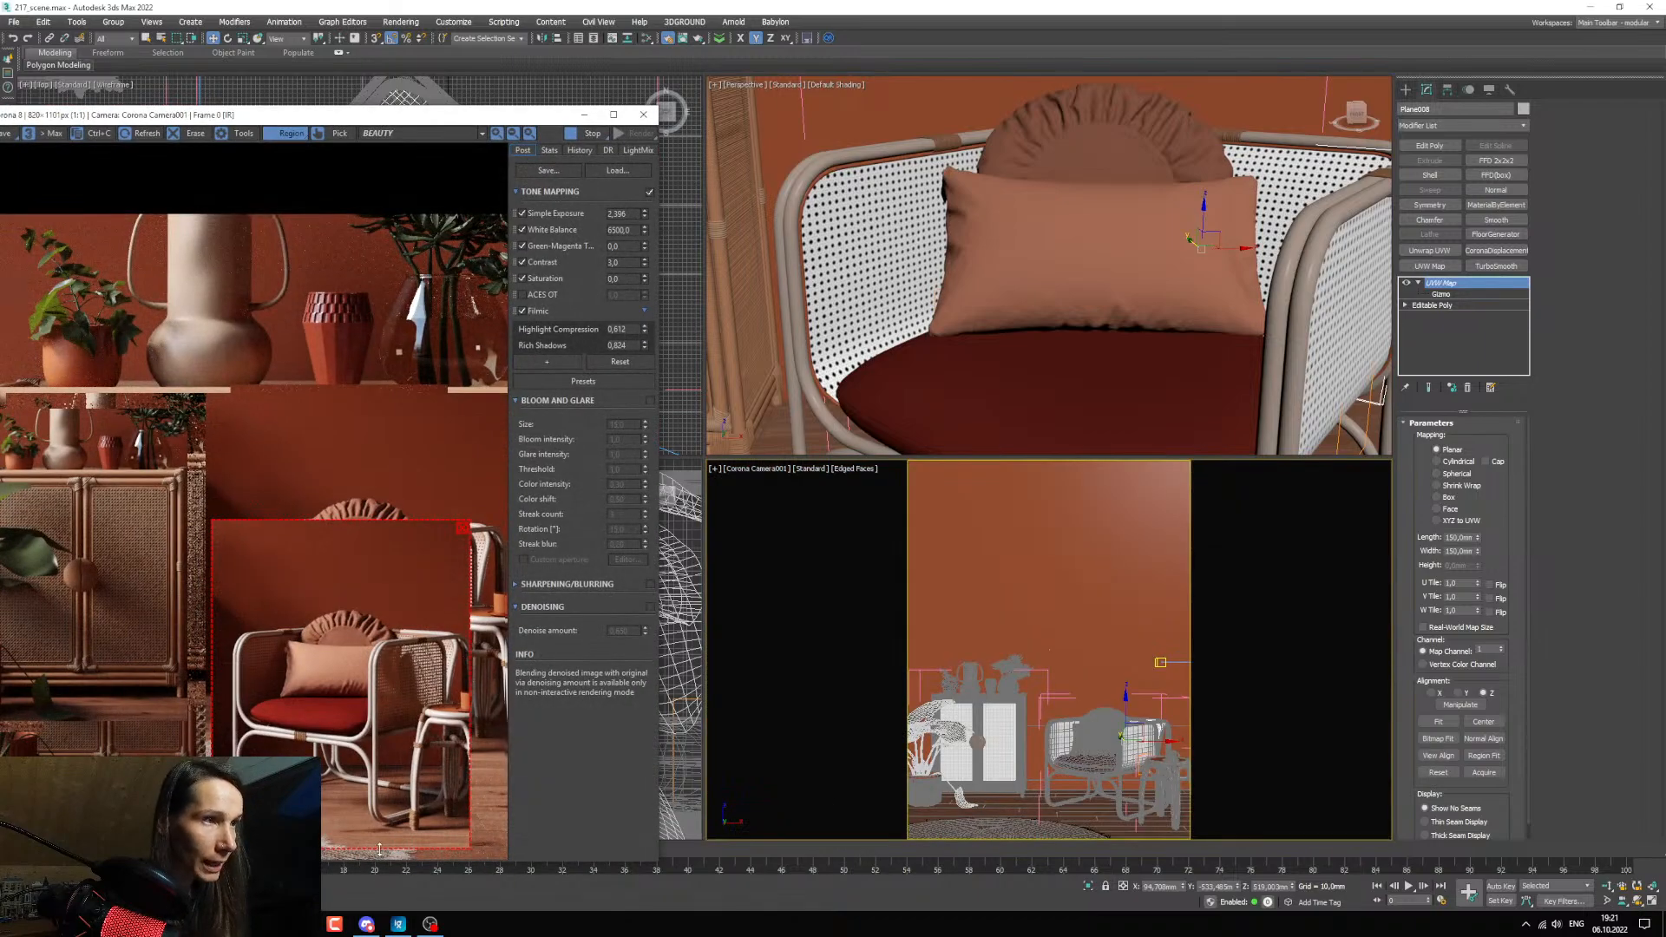
click(587, 115)
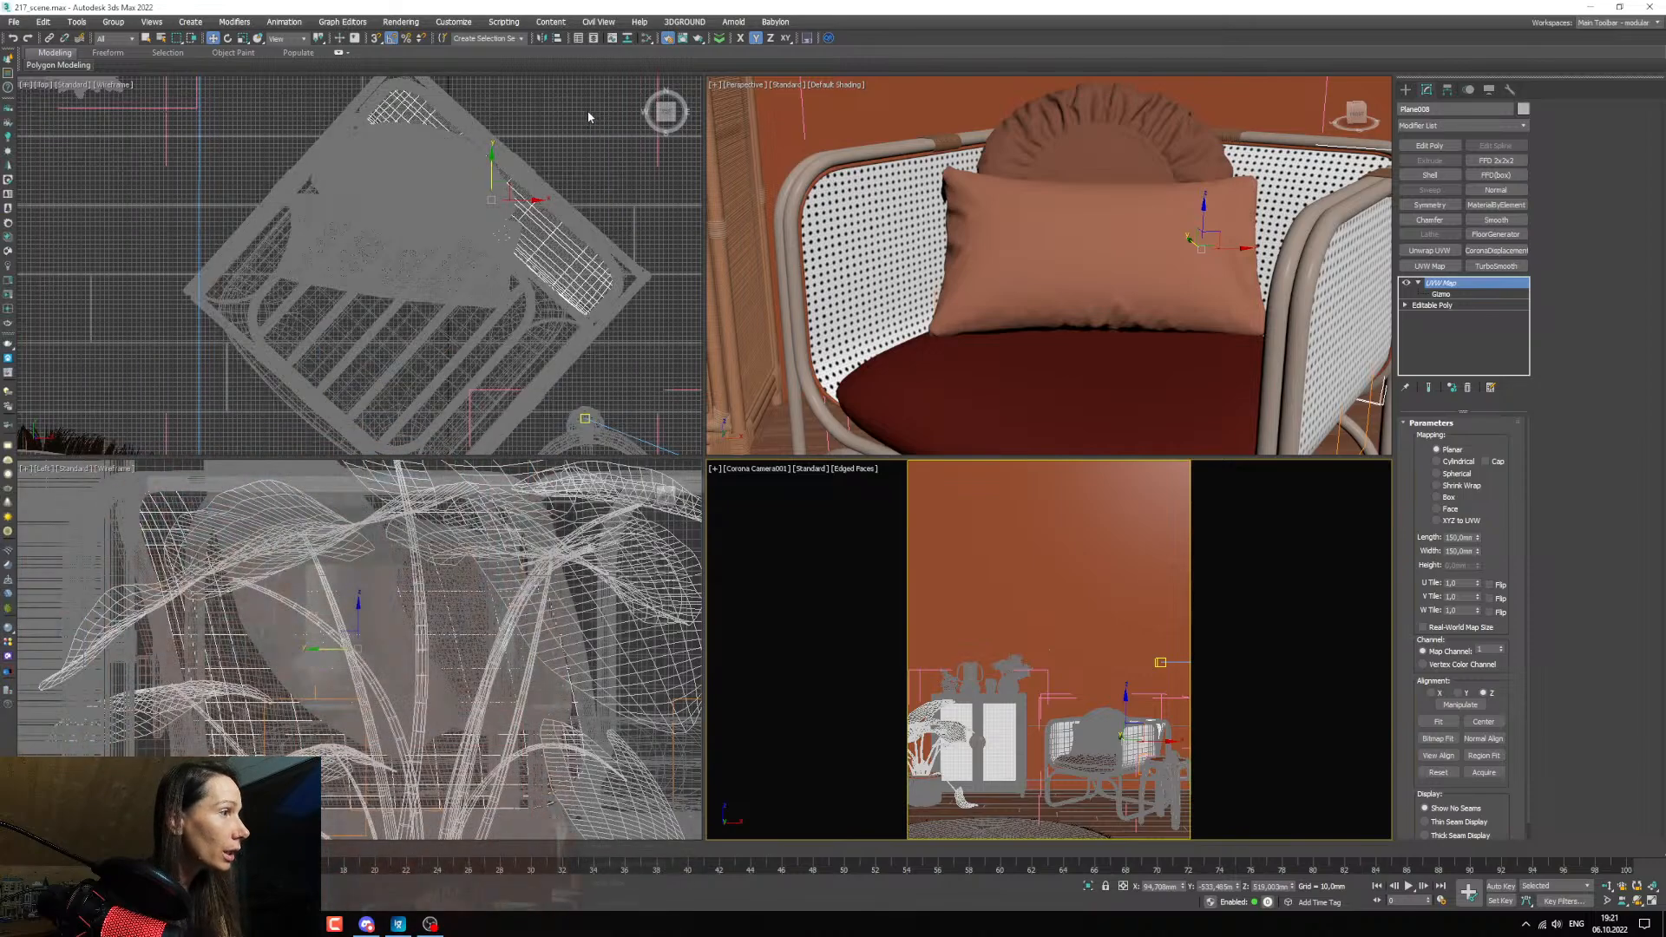
click(992, 721)
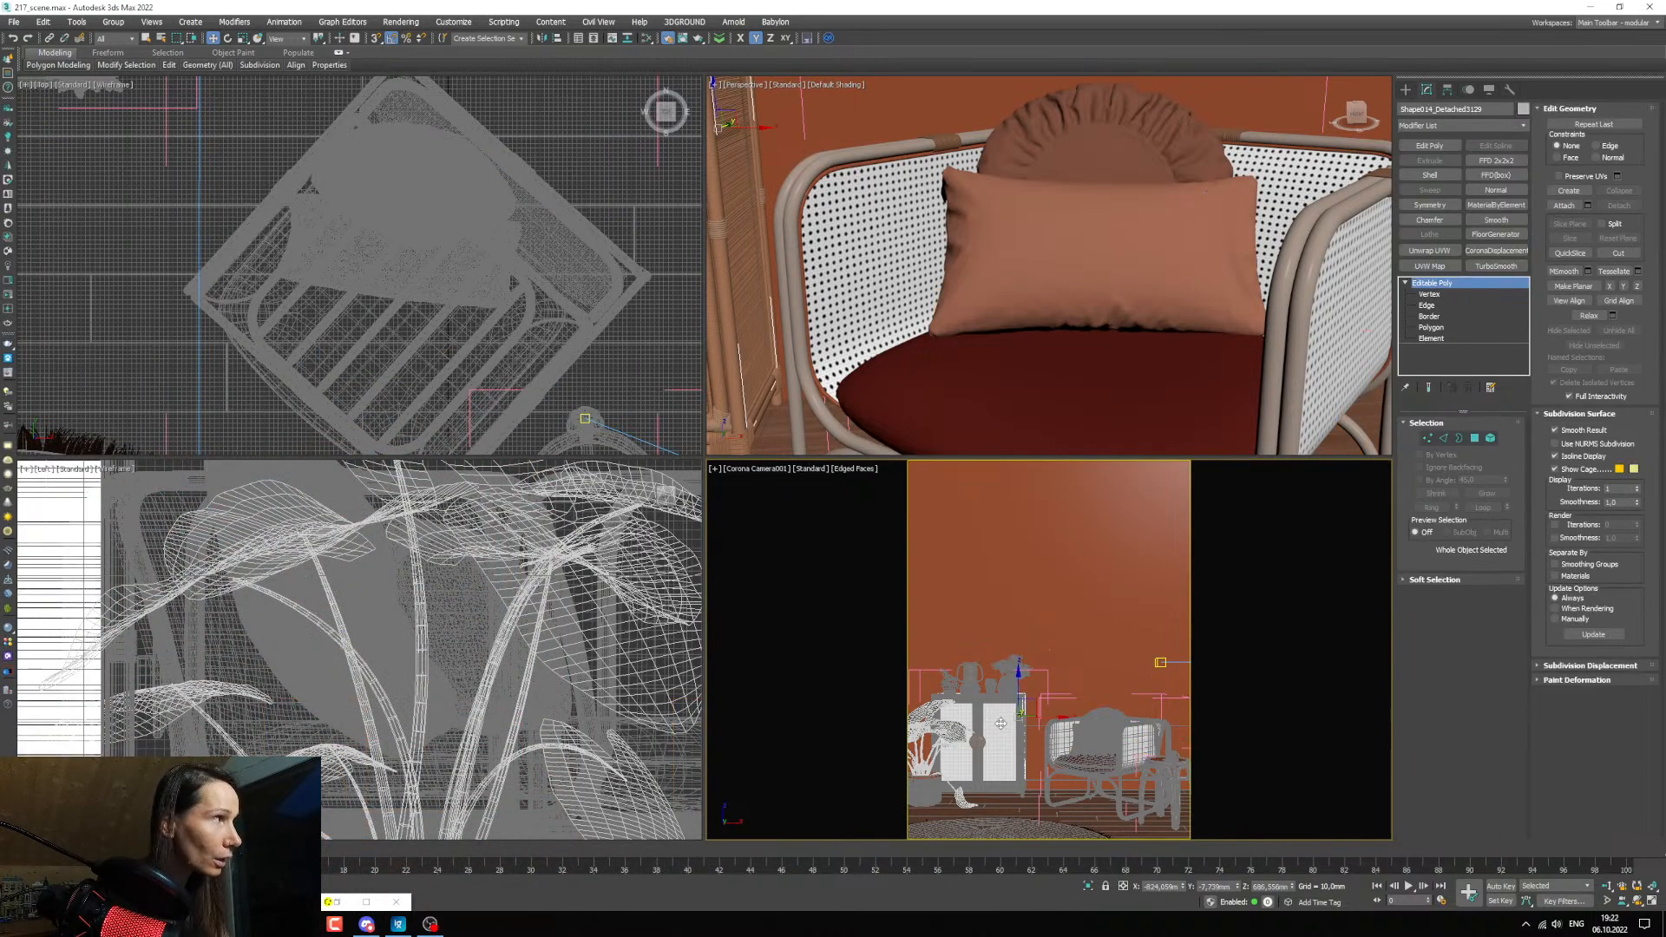
Copy the Corona displacement modifier from the cabinet door's wicker panel onto the armchair's left-side panel, above its UVW Map.
scroll(1002, 736, up, 8)
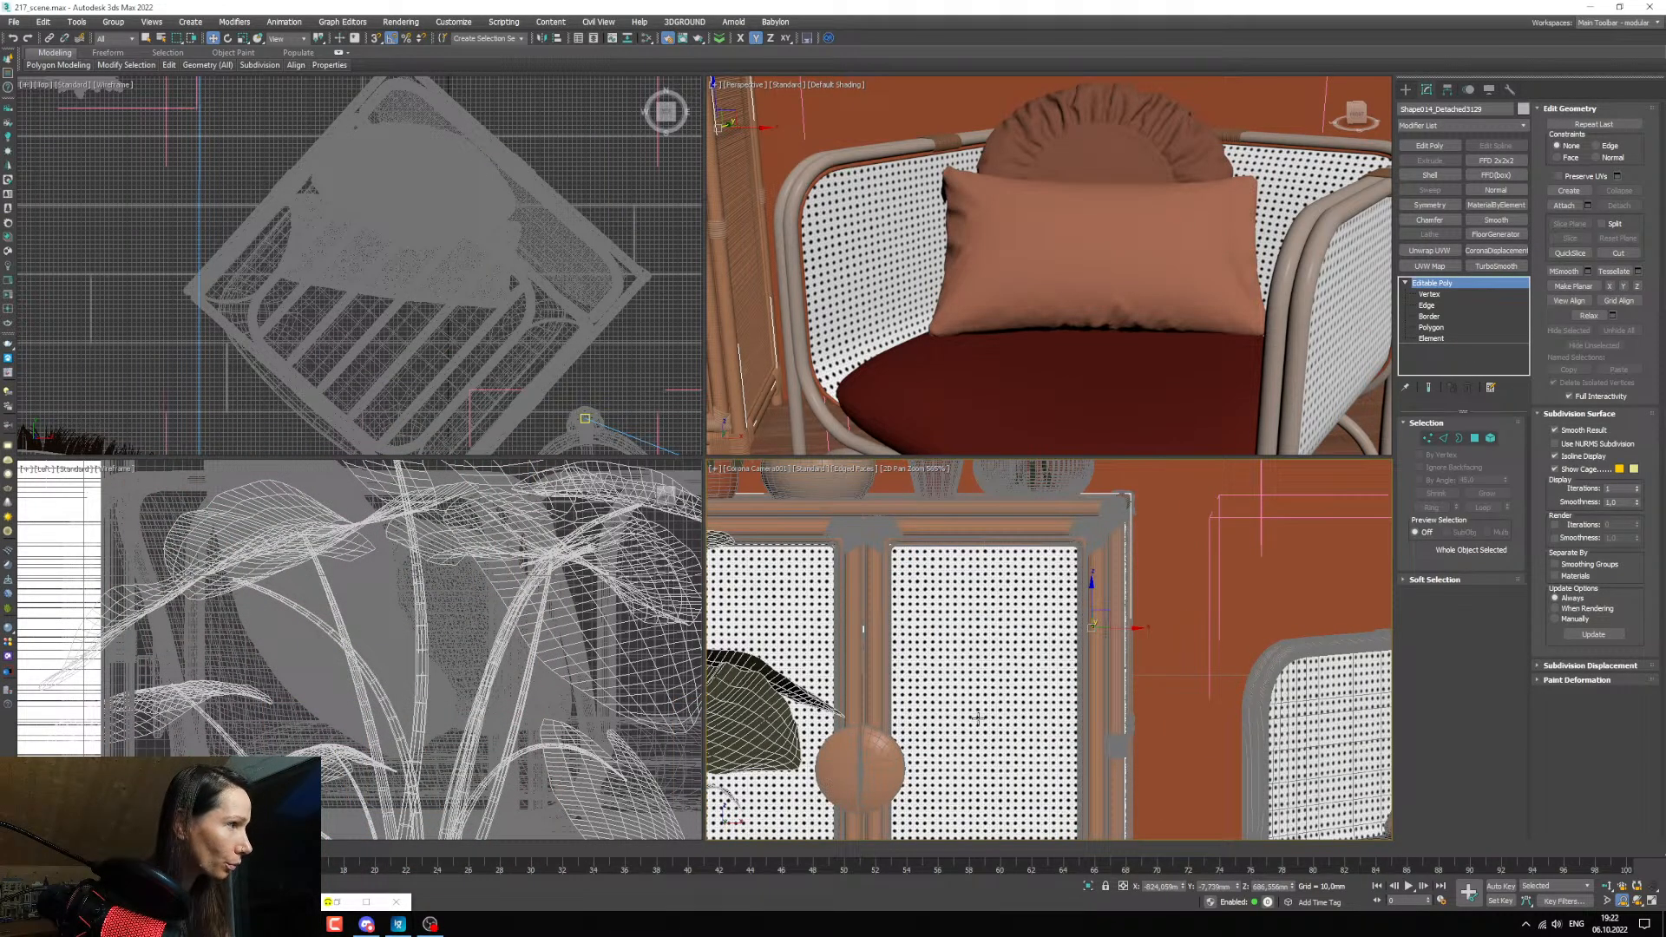
click(980, 722)
right_click(1448, 283)
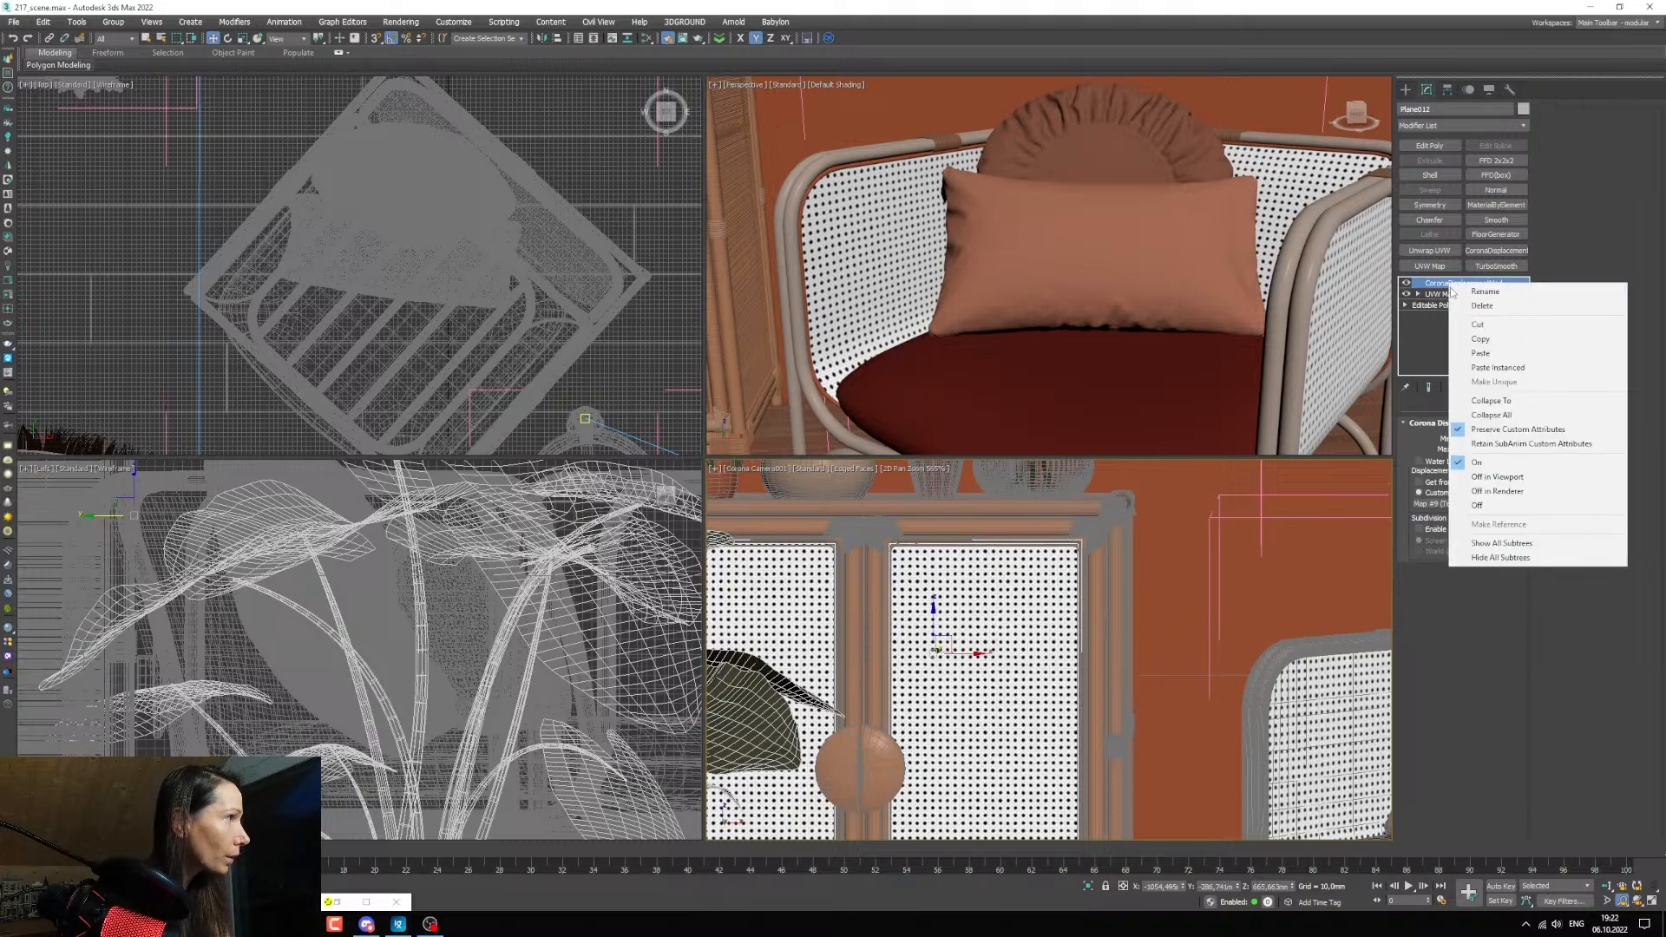
click(1478, 339)
middle_drag(1331, 696, 1115, 626)
click(1119, 624)
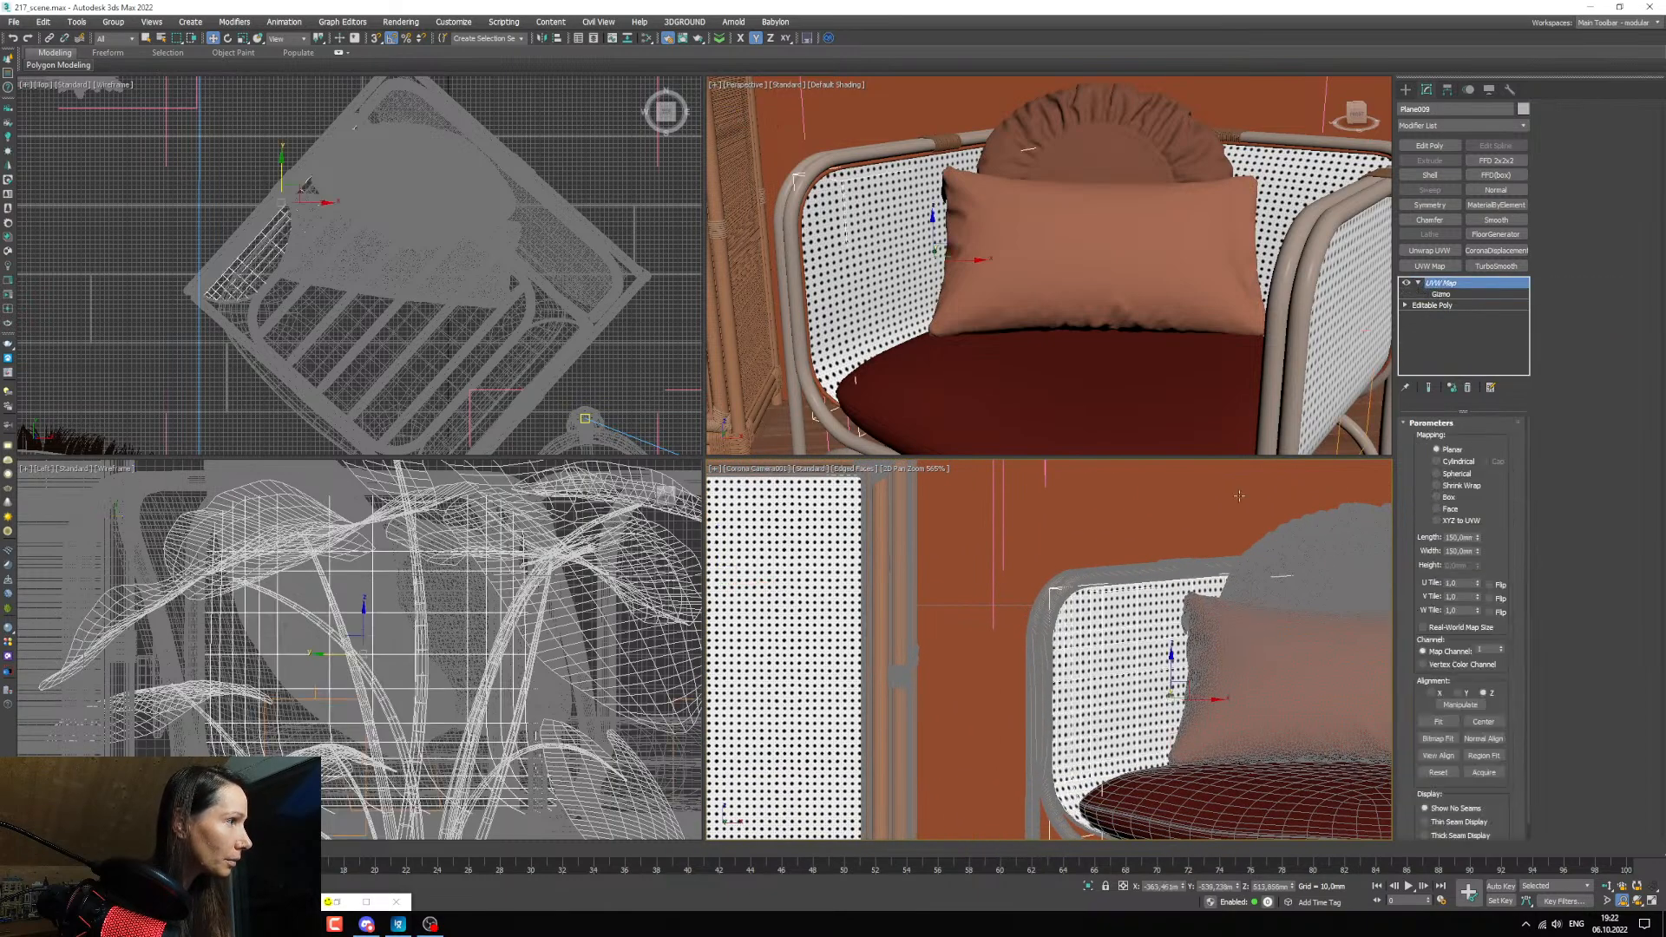
right_click(1444, 300)
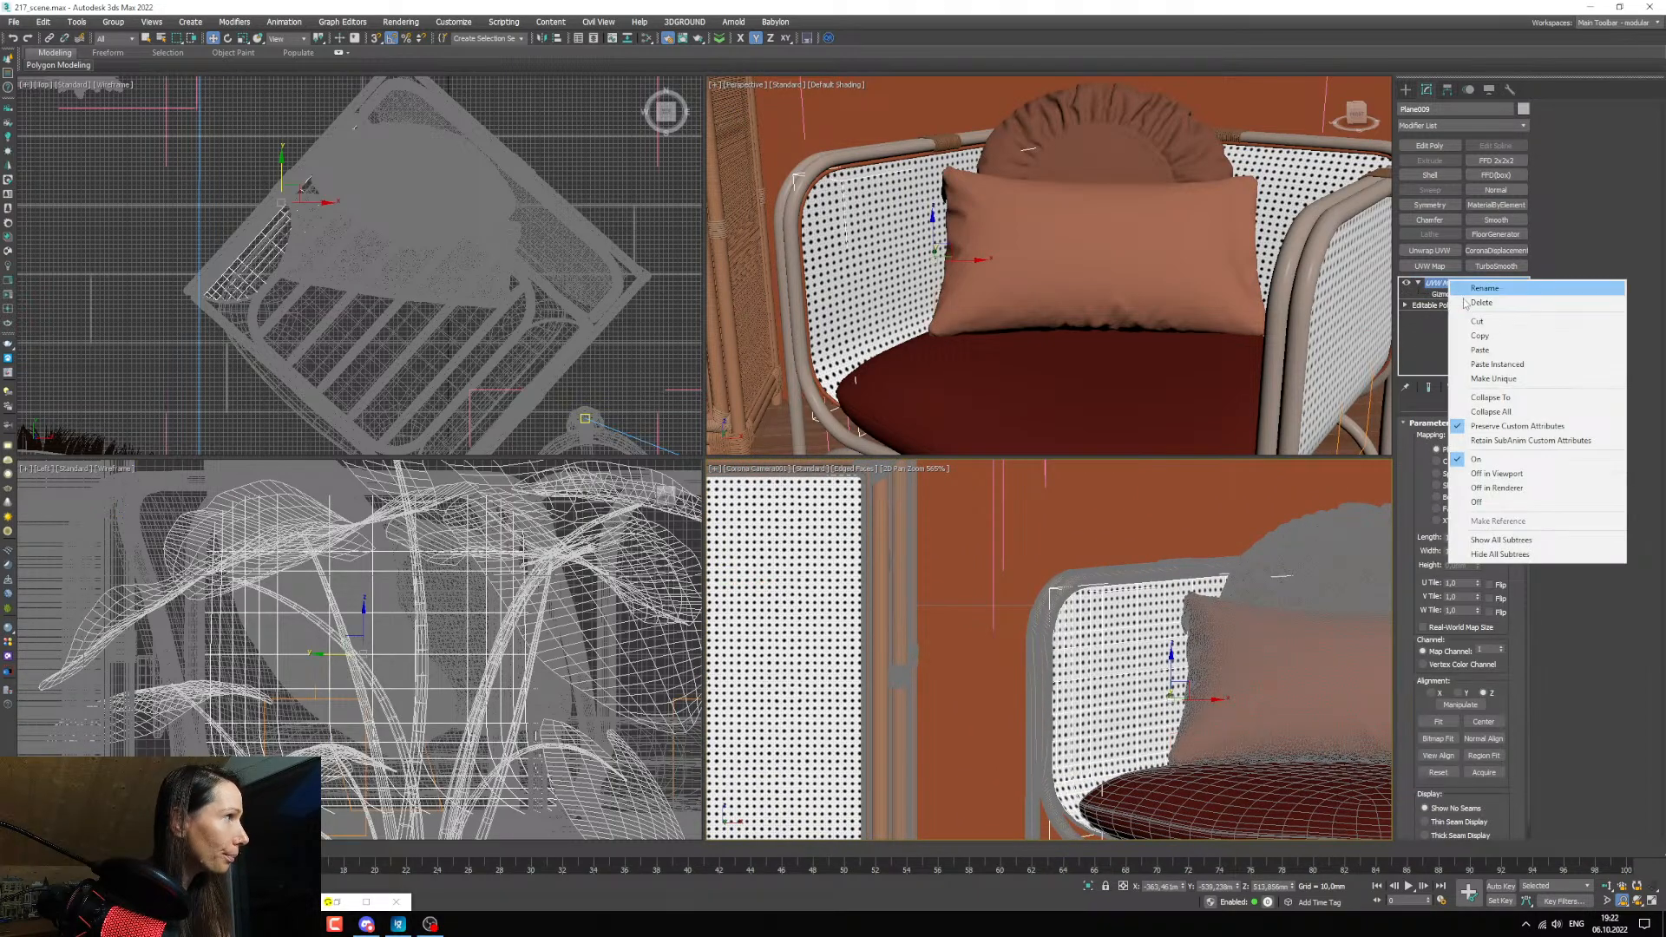
click(1481, 347)
Copy the displacement modifier from the armchair's left-side panel and add it as an instance to the right-side panel.
middle_drag(1177, 733, 873, 705)
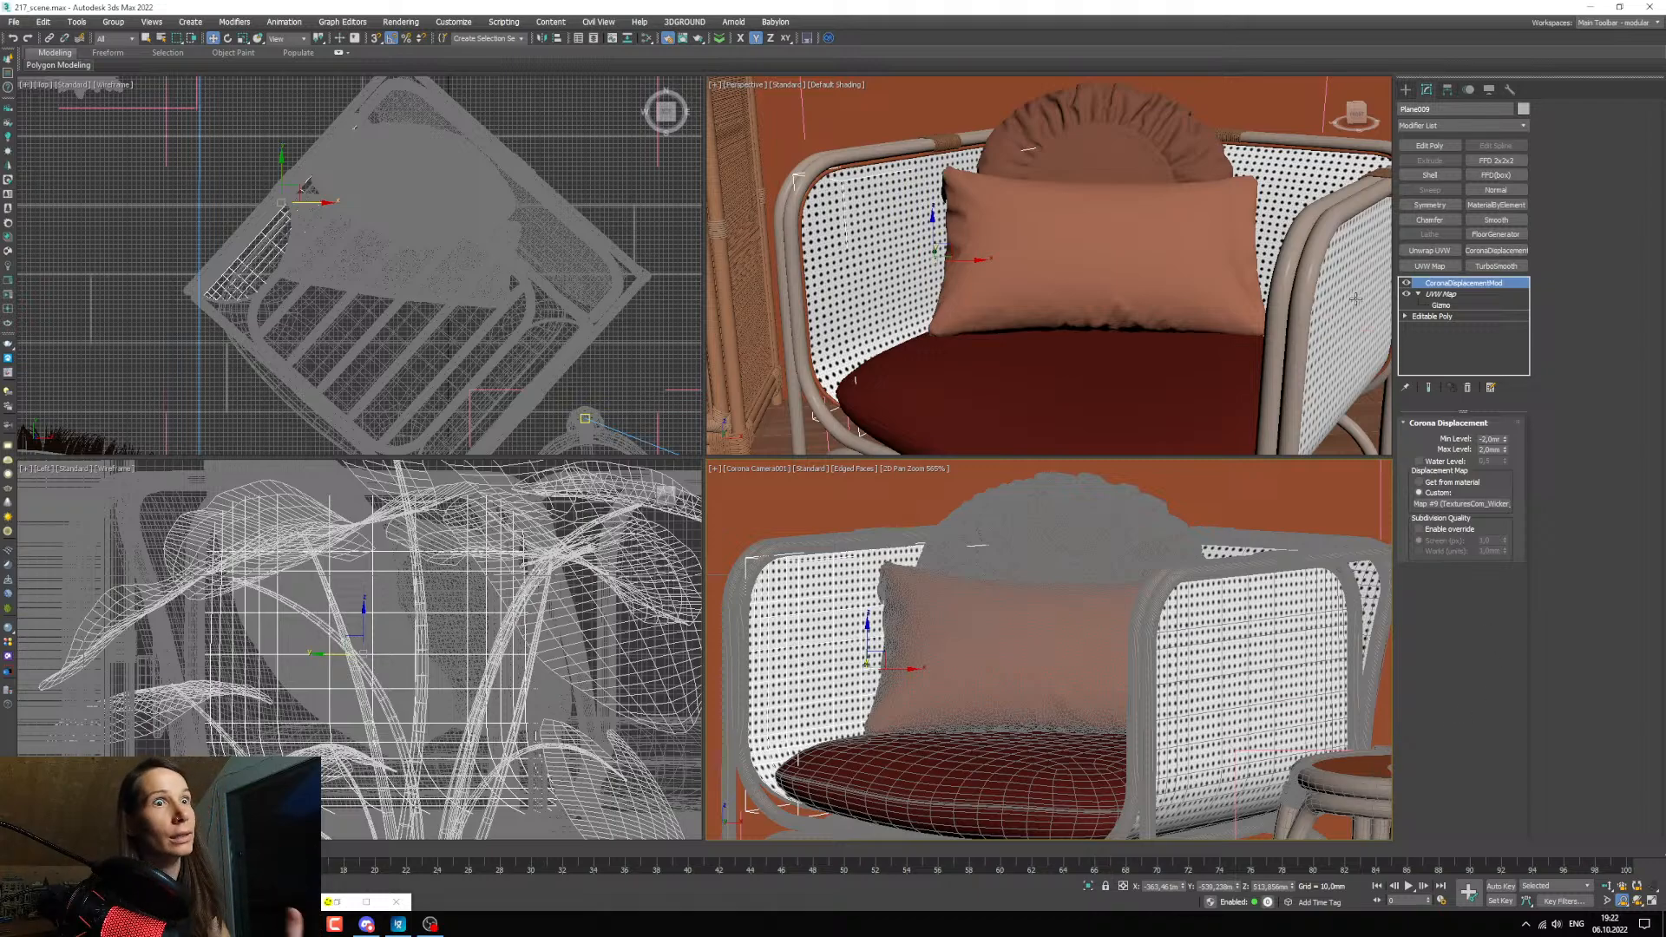
right_click(1485, 284)
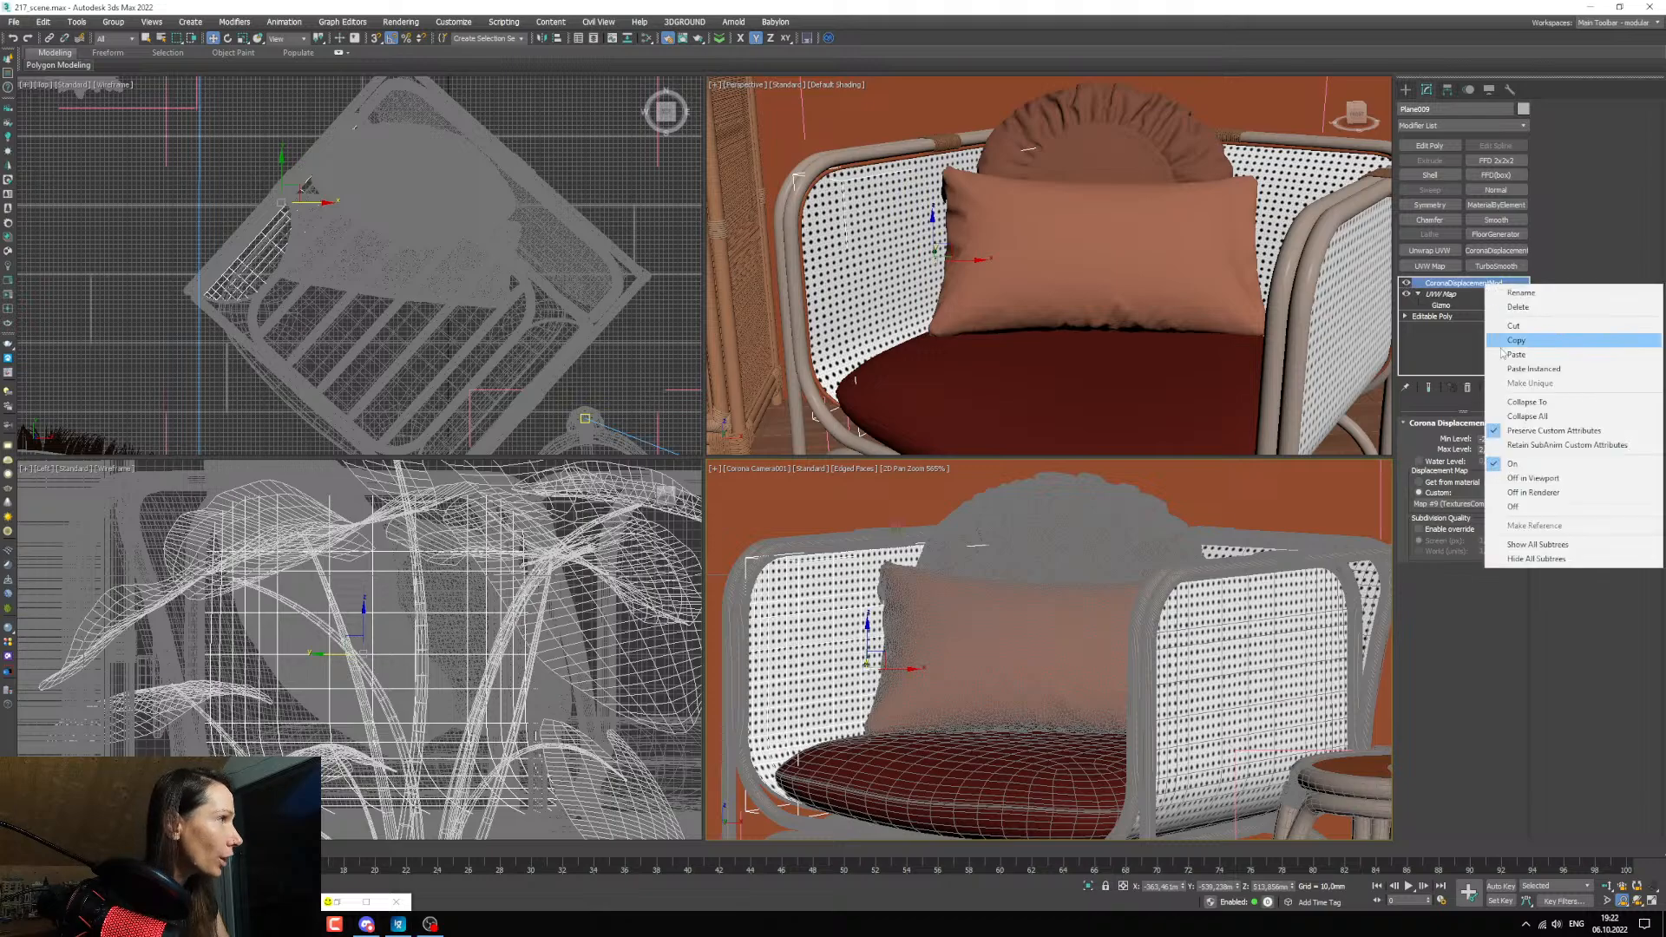
click(1514, 340)
click(1278, 643)
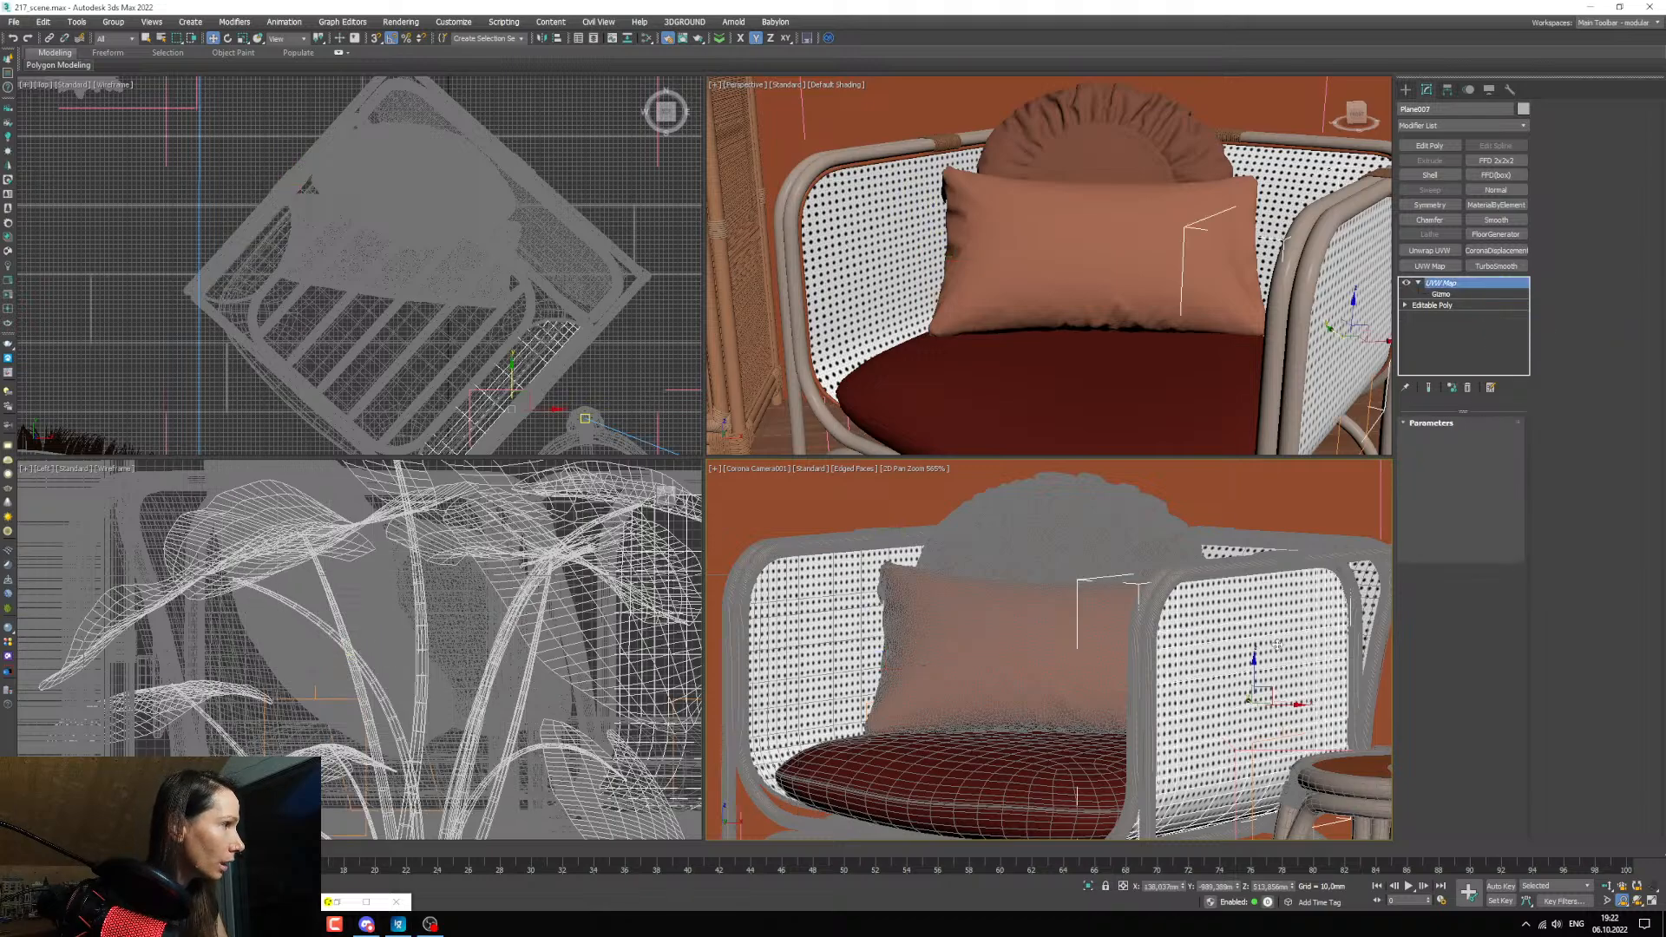
right_click(1461, 293)
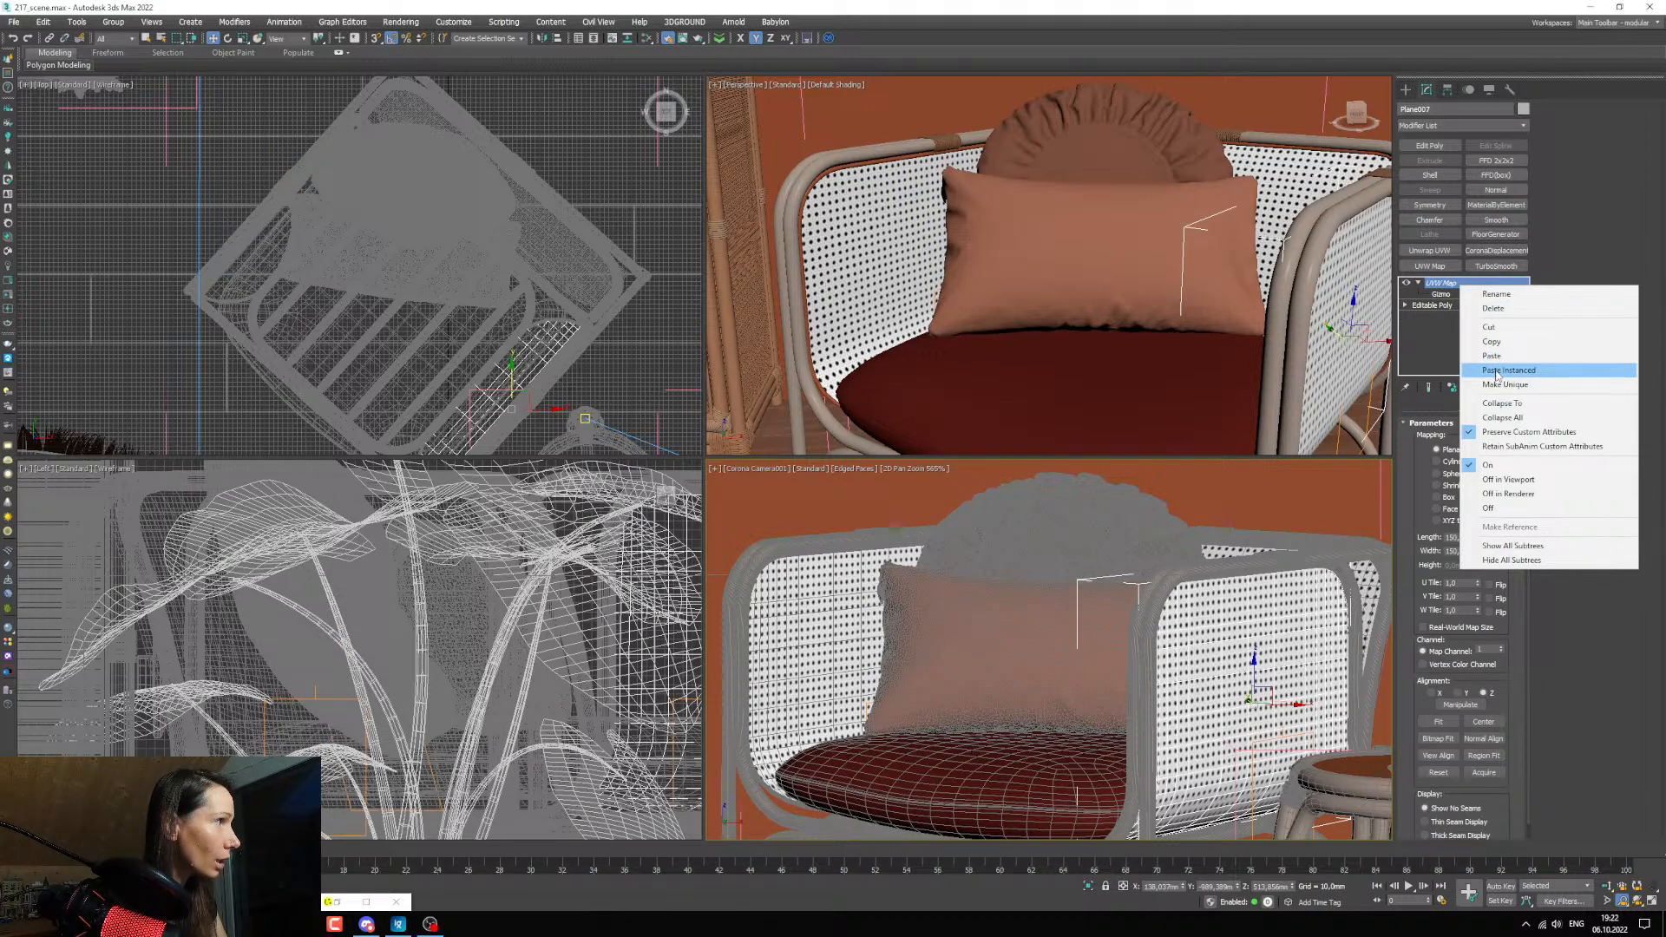
click(1496, 370)
Add the copied displacement modifier as an instance to the armchair's back wicker panel, above its UVW Map.
click(1284, 561)
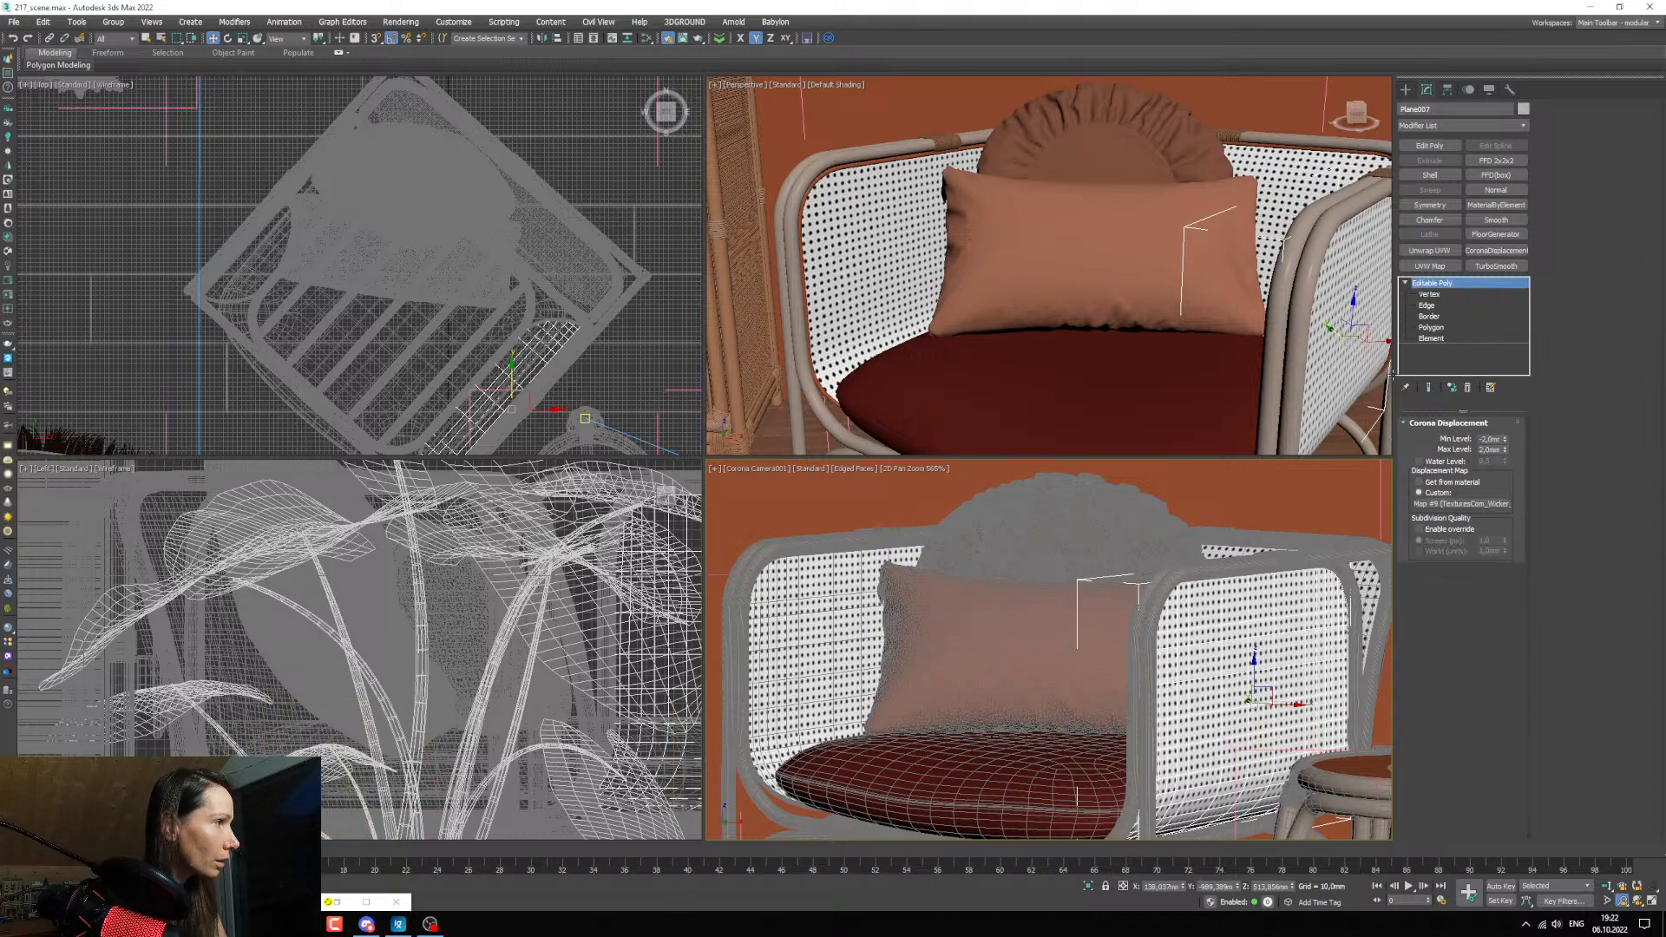
right_click(1444, 282)
click(1347, 517)
click(1366, 597)
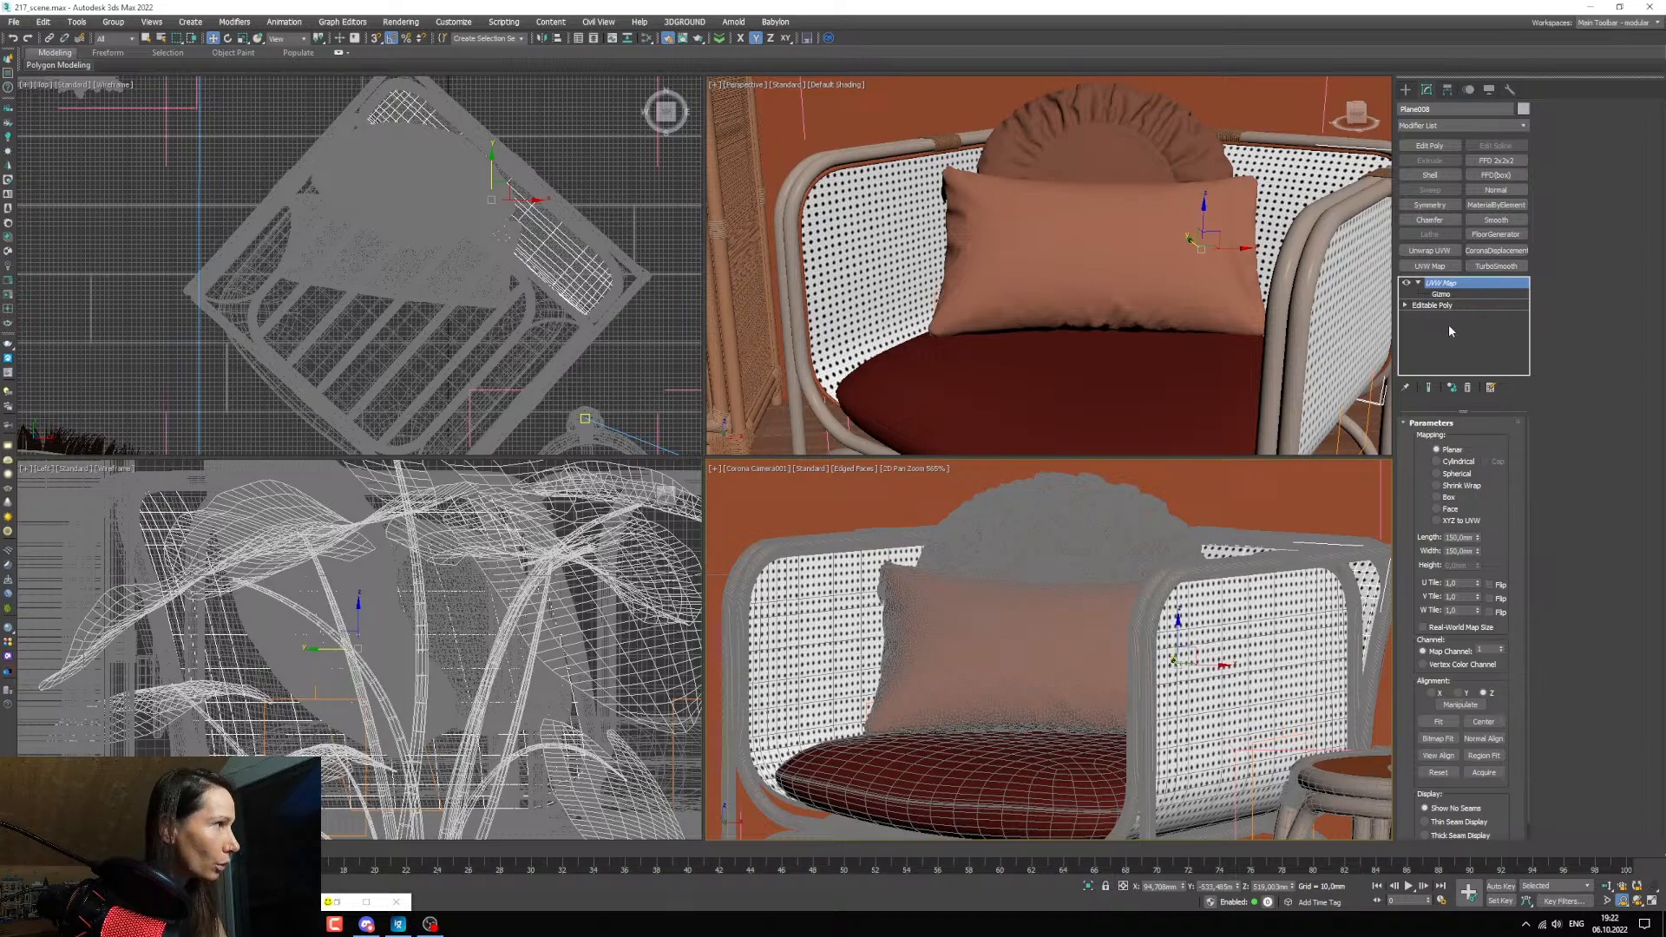
right_click(1450, 284)
click(1494, 370)
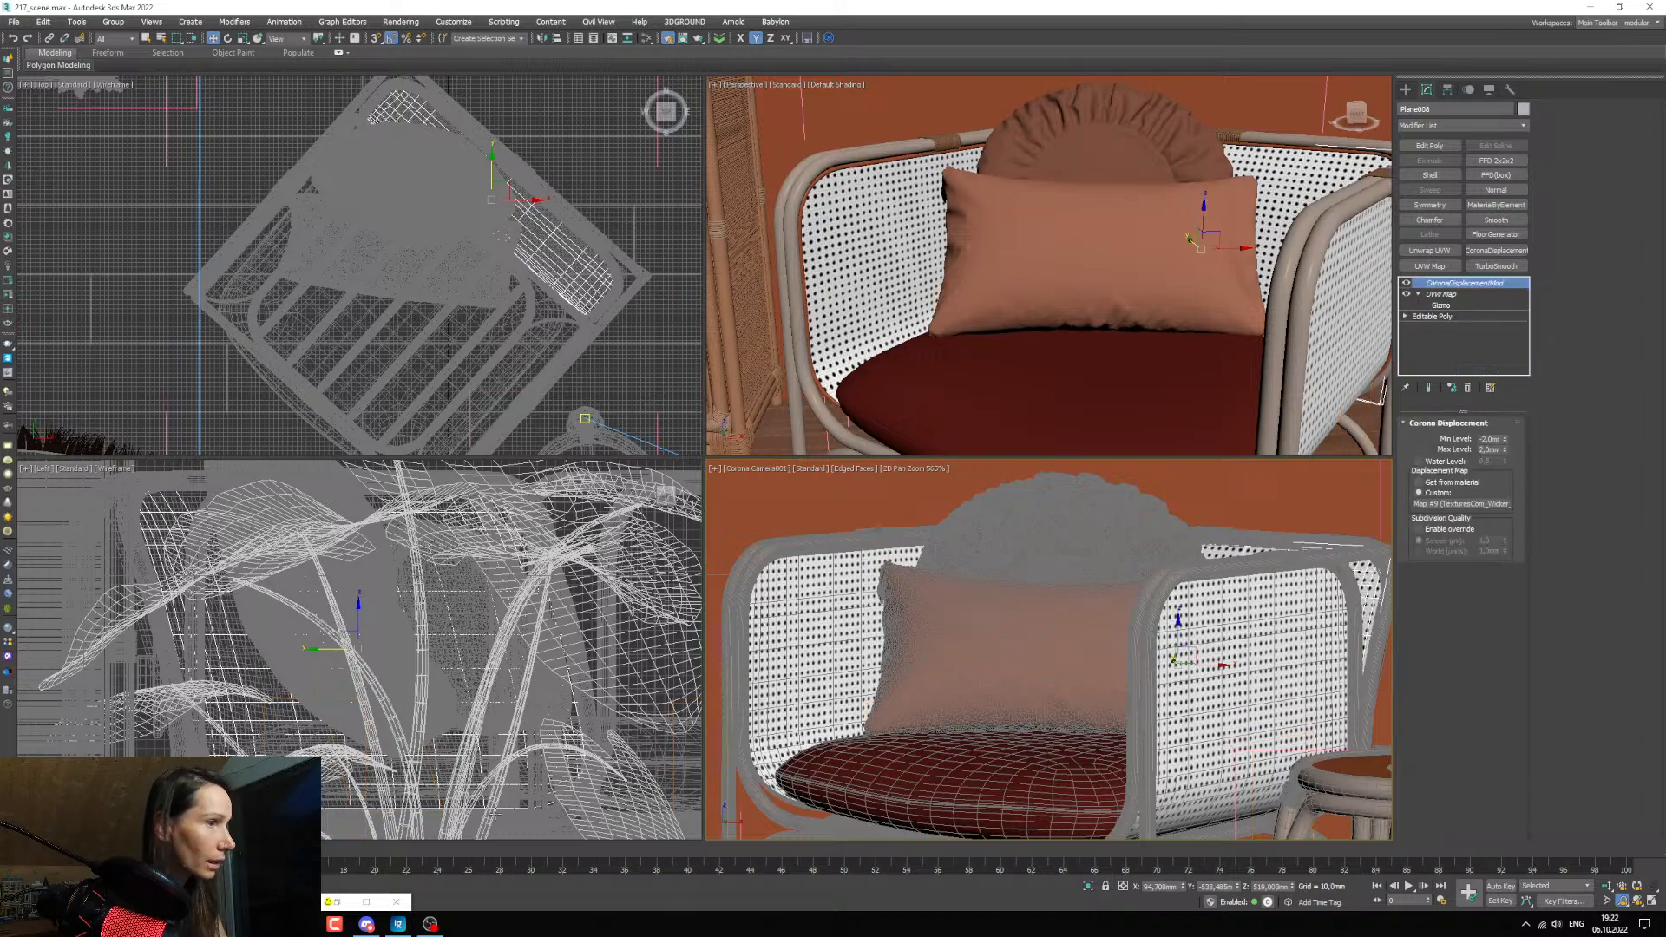
Bring back the Corona interactive render and examine the displacement on the armchair's side wicker panels up close.
double_click(334, 903)
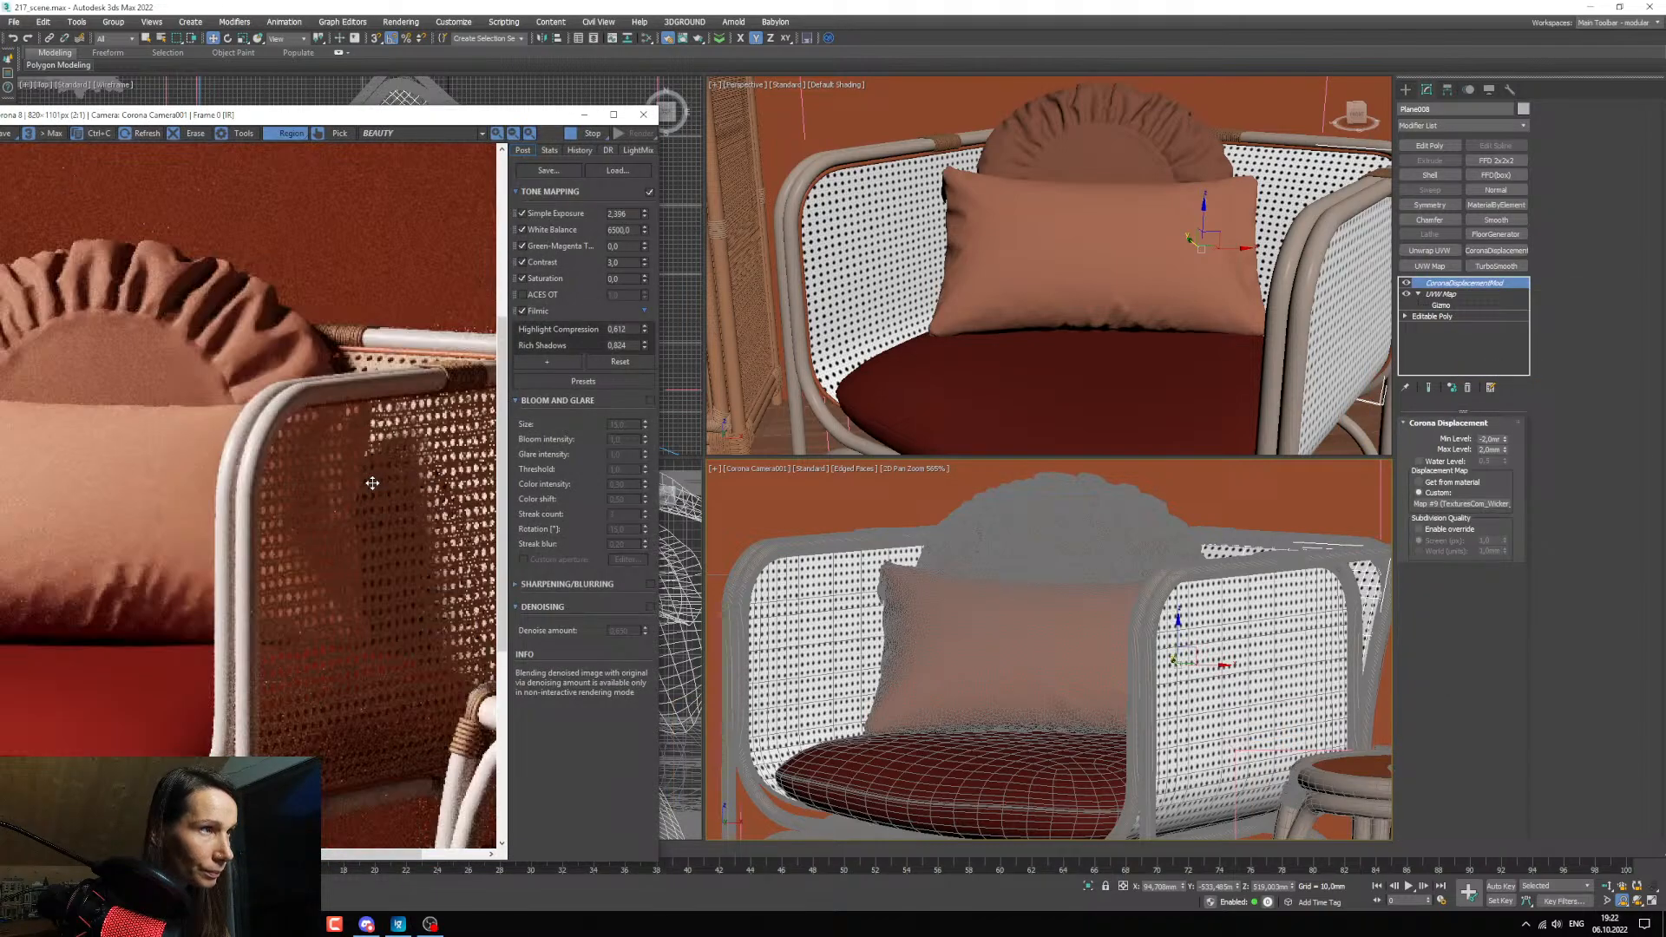
scroll(378, 479, up, 4)
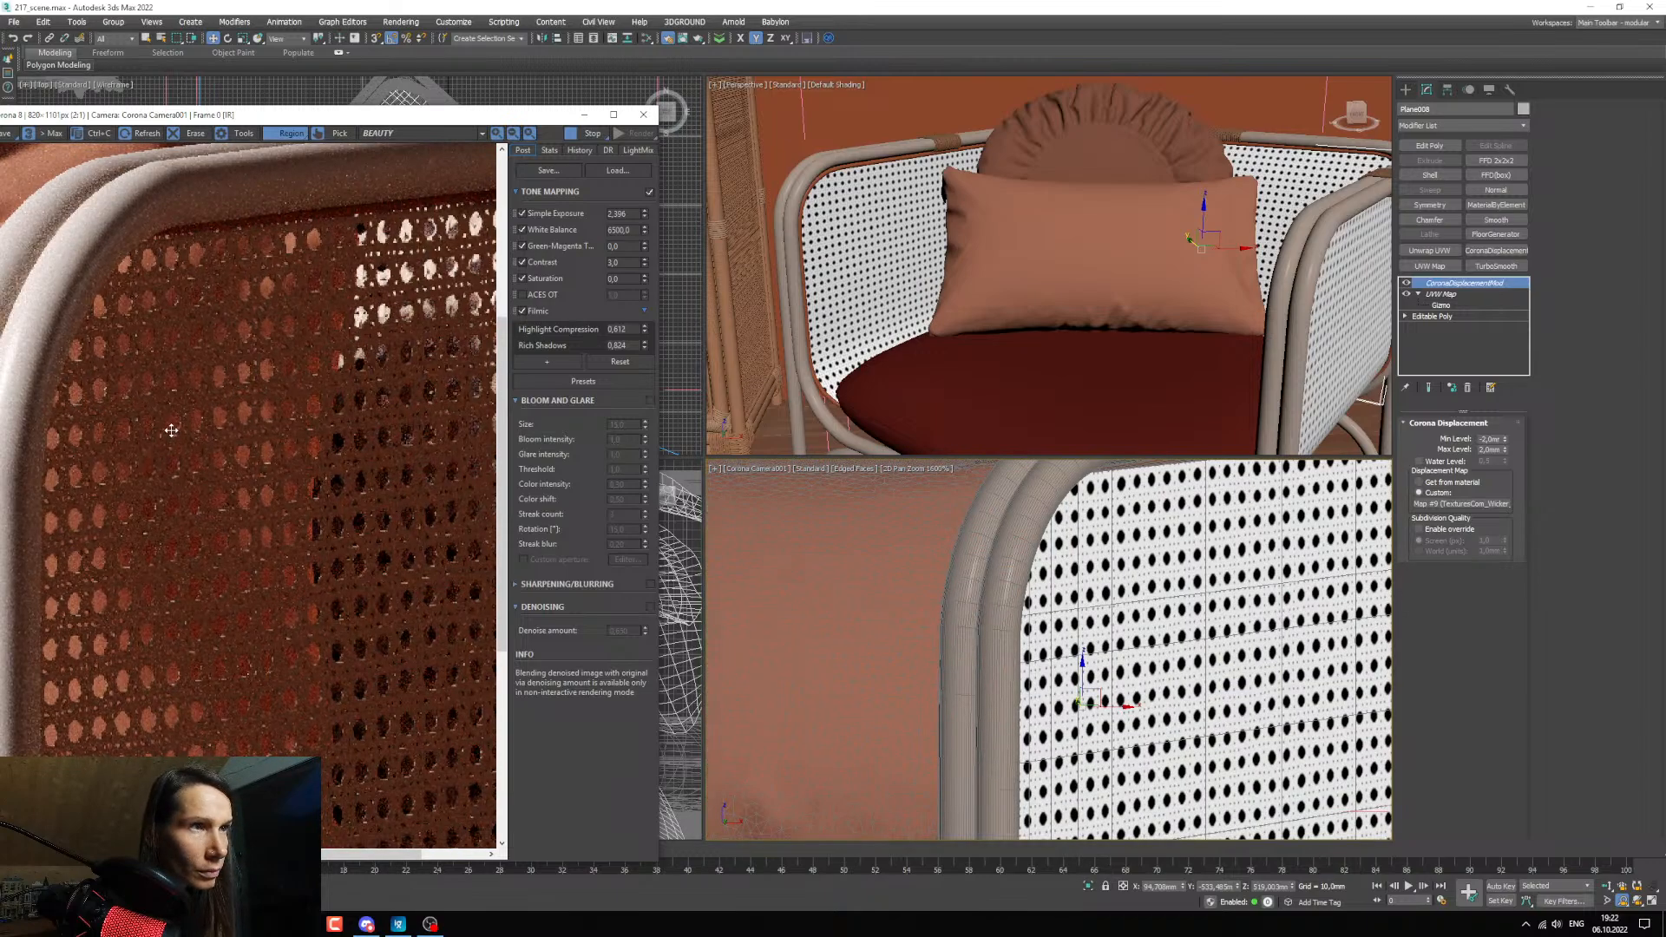
scroll(170, 429, down, 2)
scroll(170, 430, up, 1)
middle_drag(781, 566, 1292, 583)
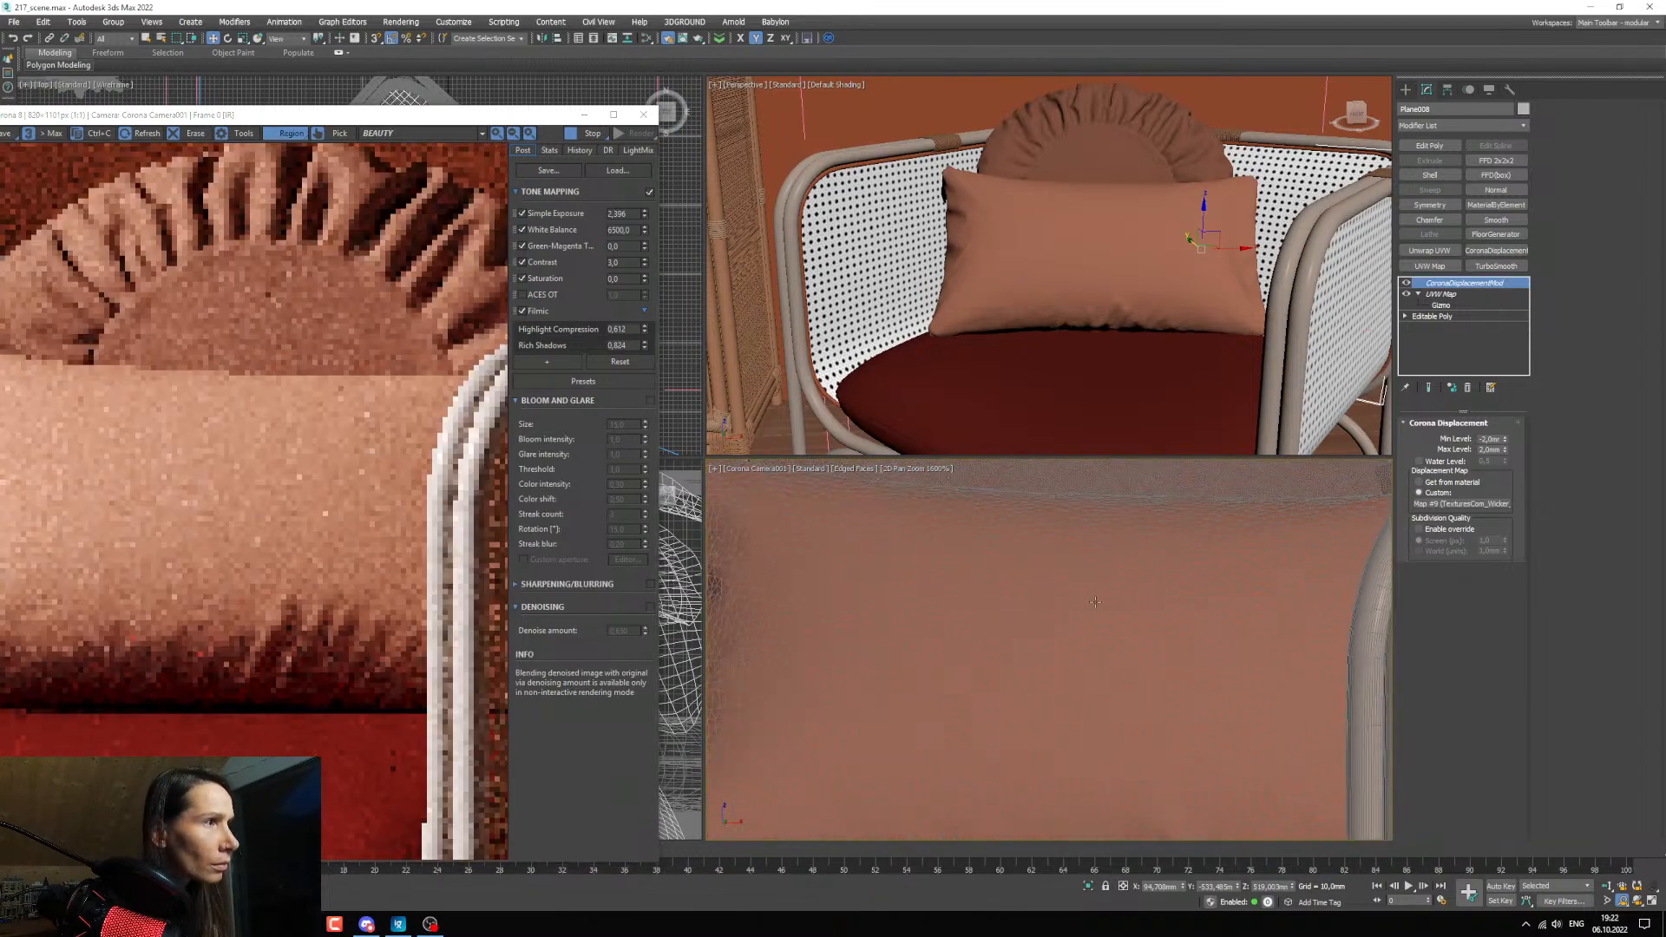
middle_drag(746, 590, 1298, 604)
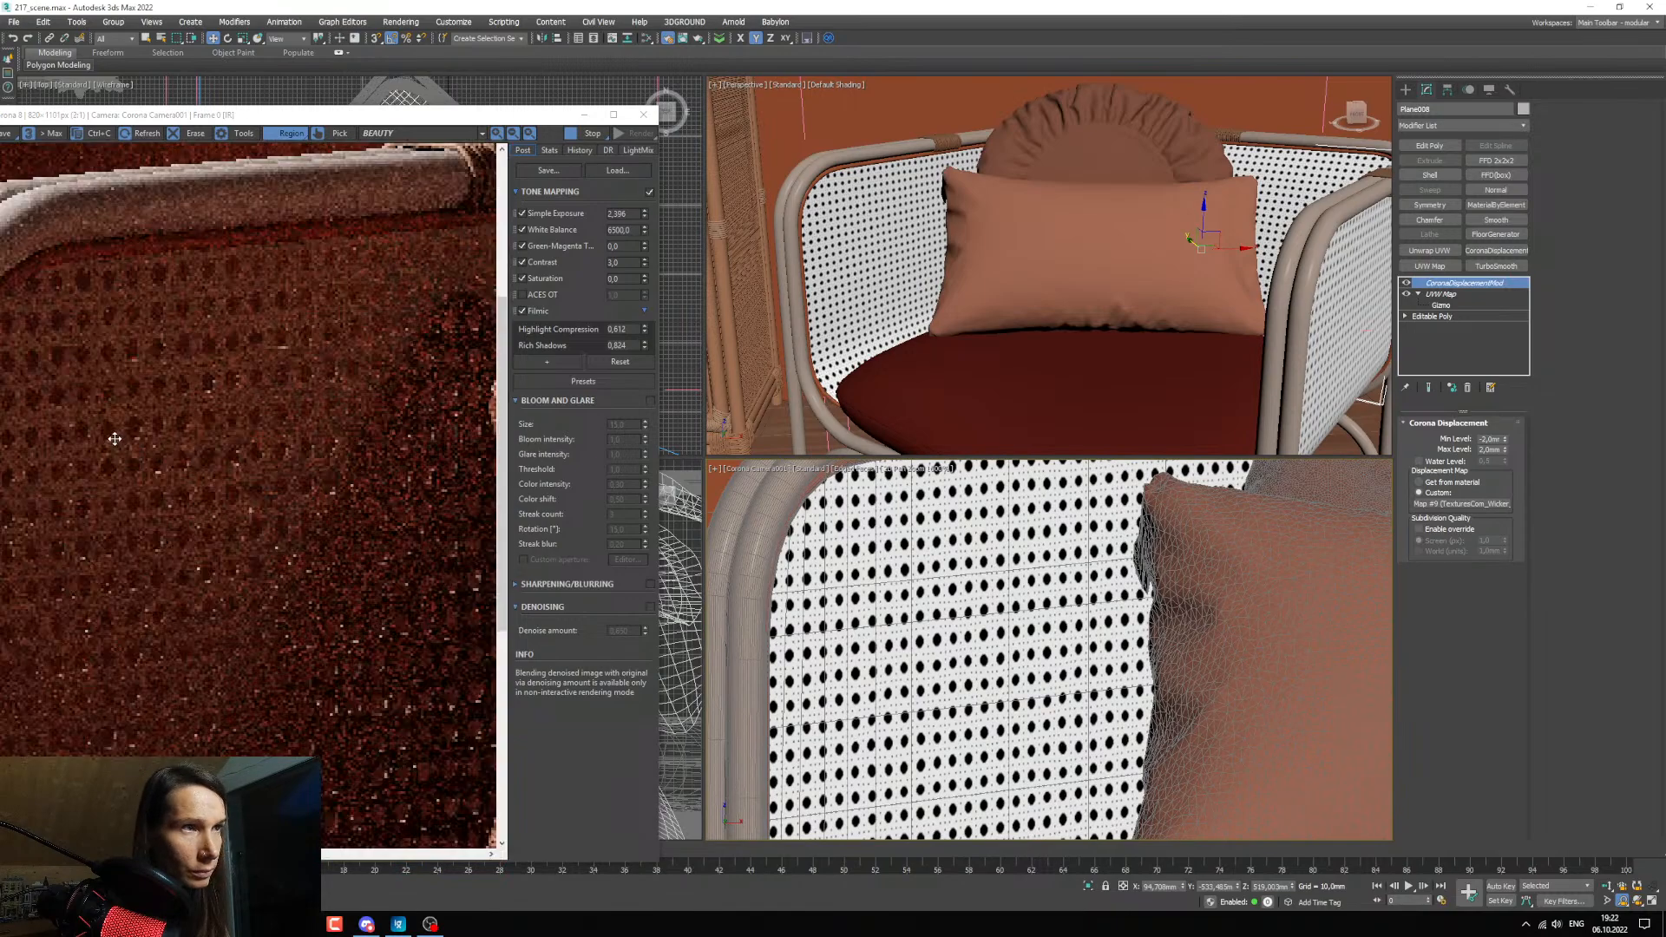
scroll(113, 438, up, 1)
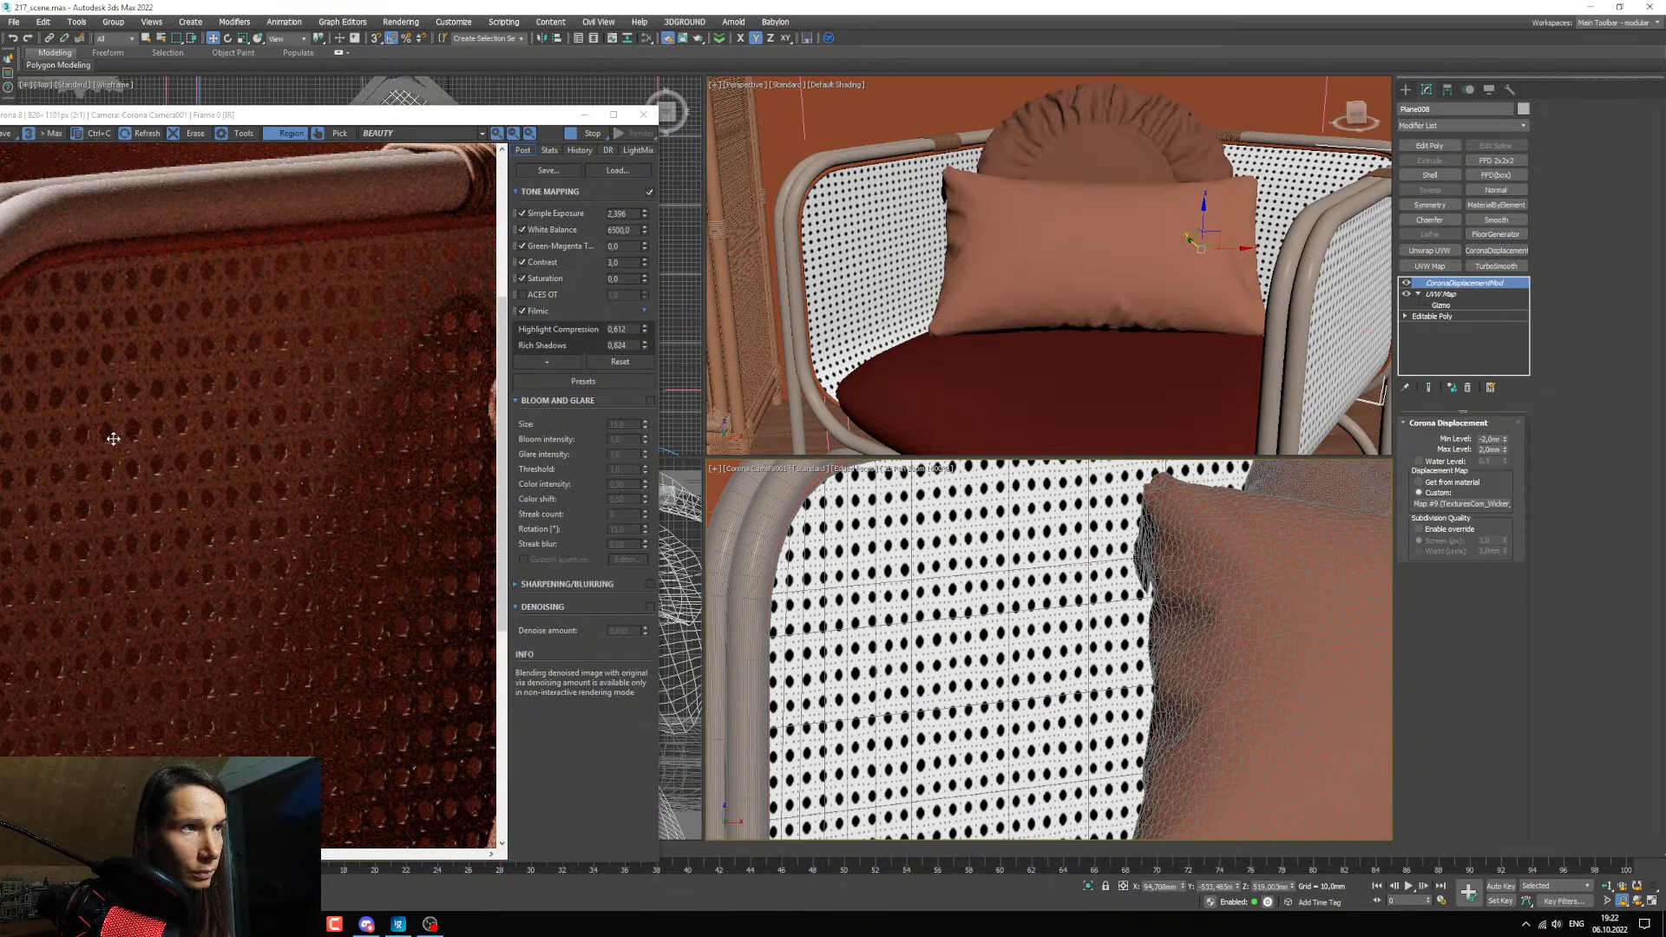
scroll(118, 441, down, 1)
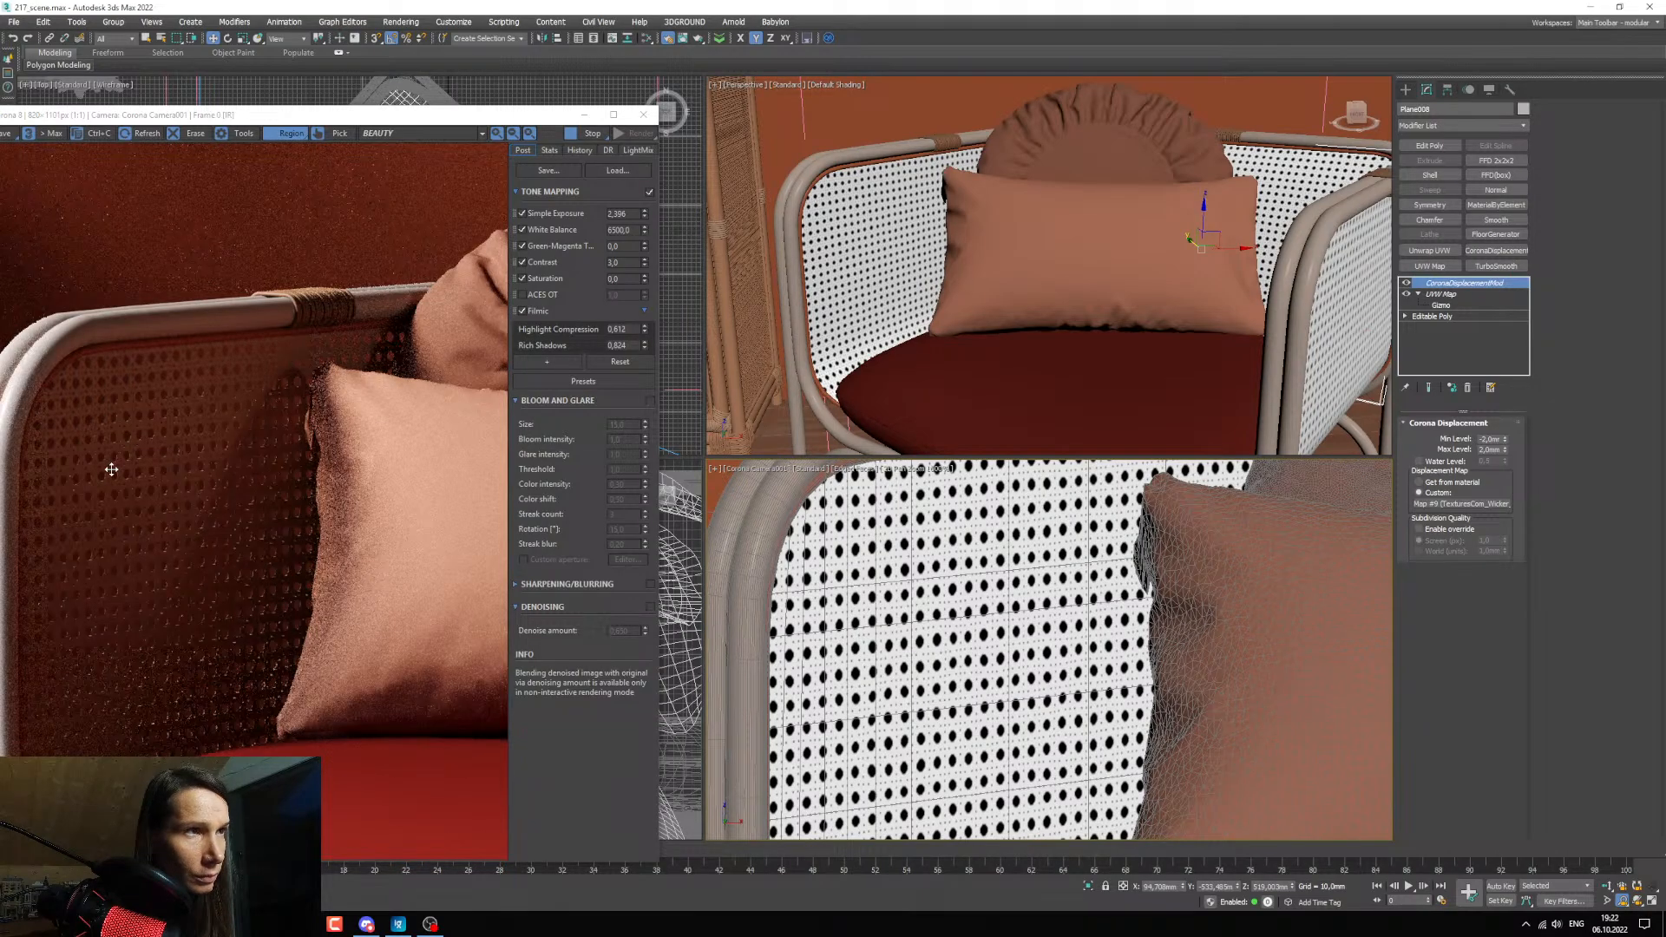
Try 8 mm as the Max Level of the armchair panels' shared Corona displacement, settling on 5 mm.
double_click(1489, 450)
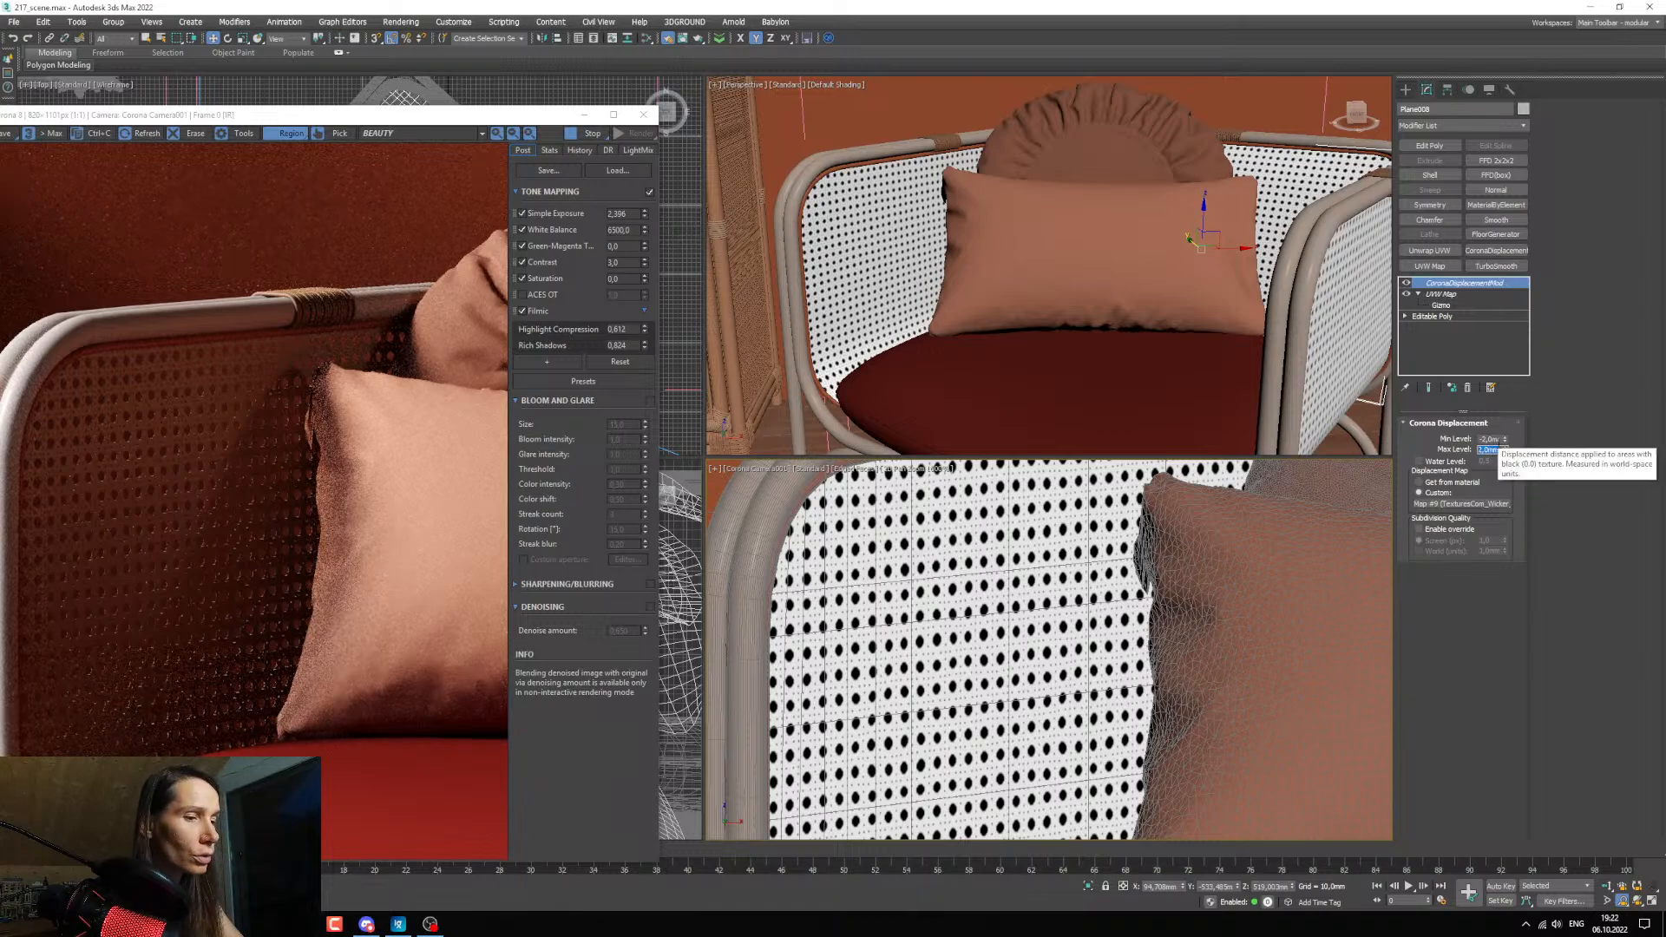
text(8)
key(Return)
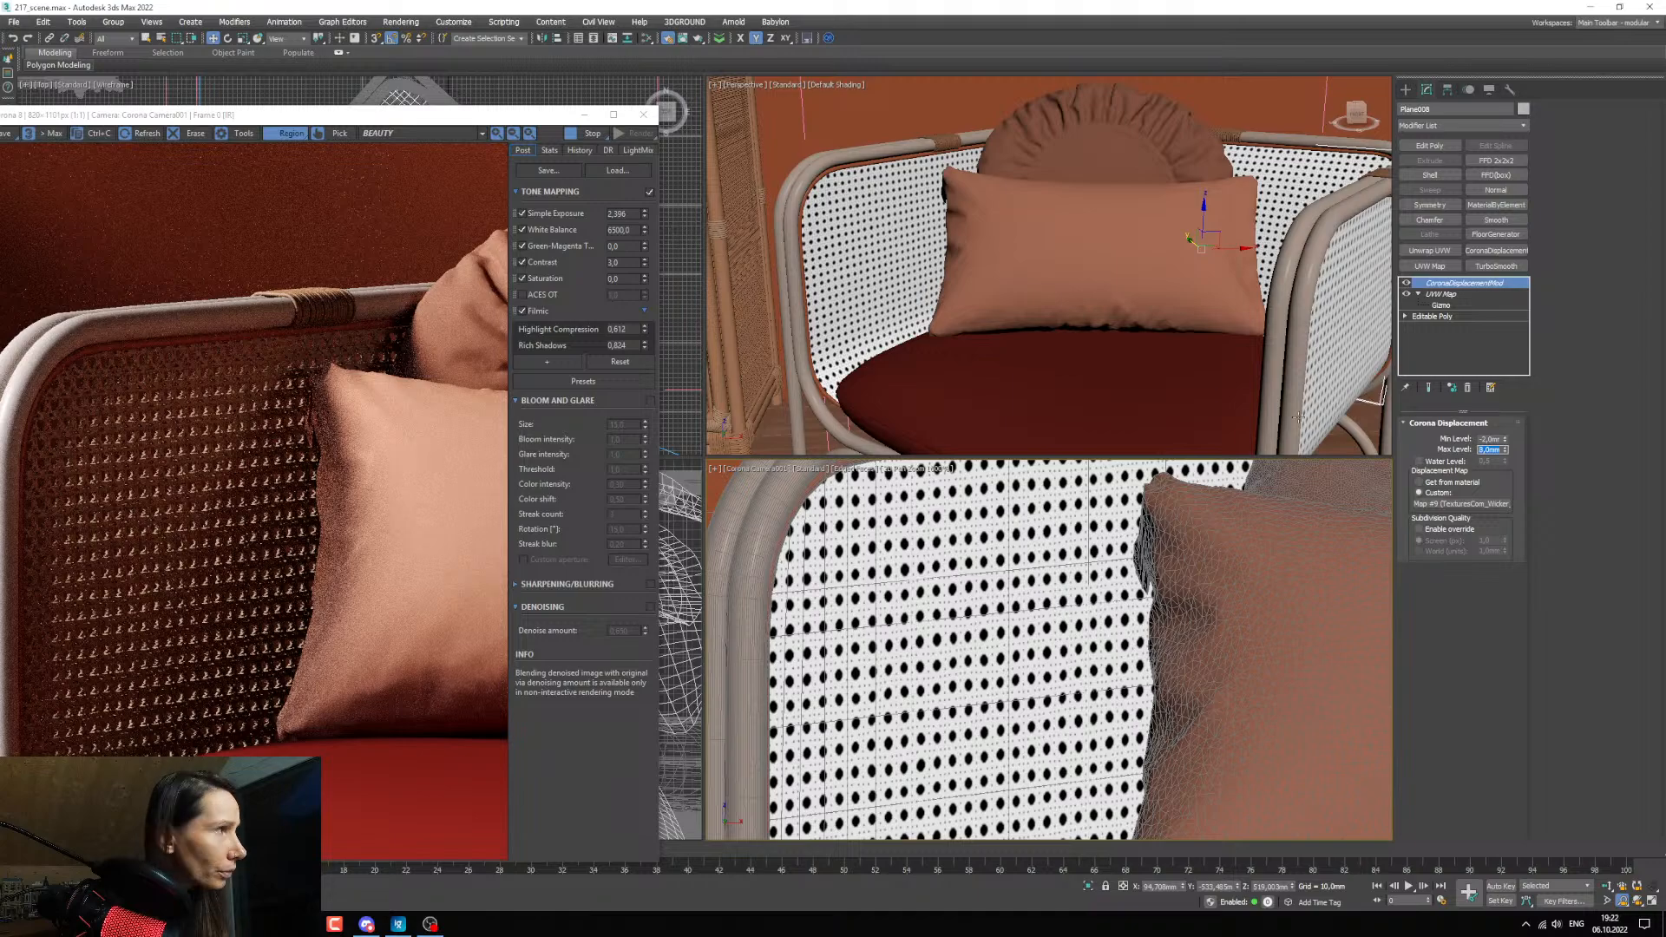
text(5)
key(Return)
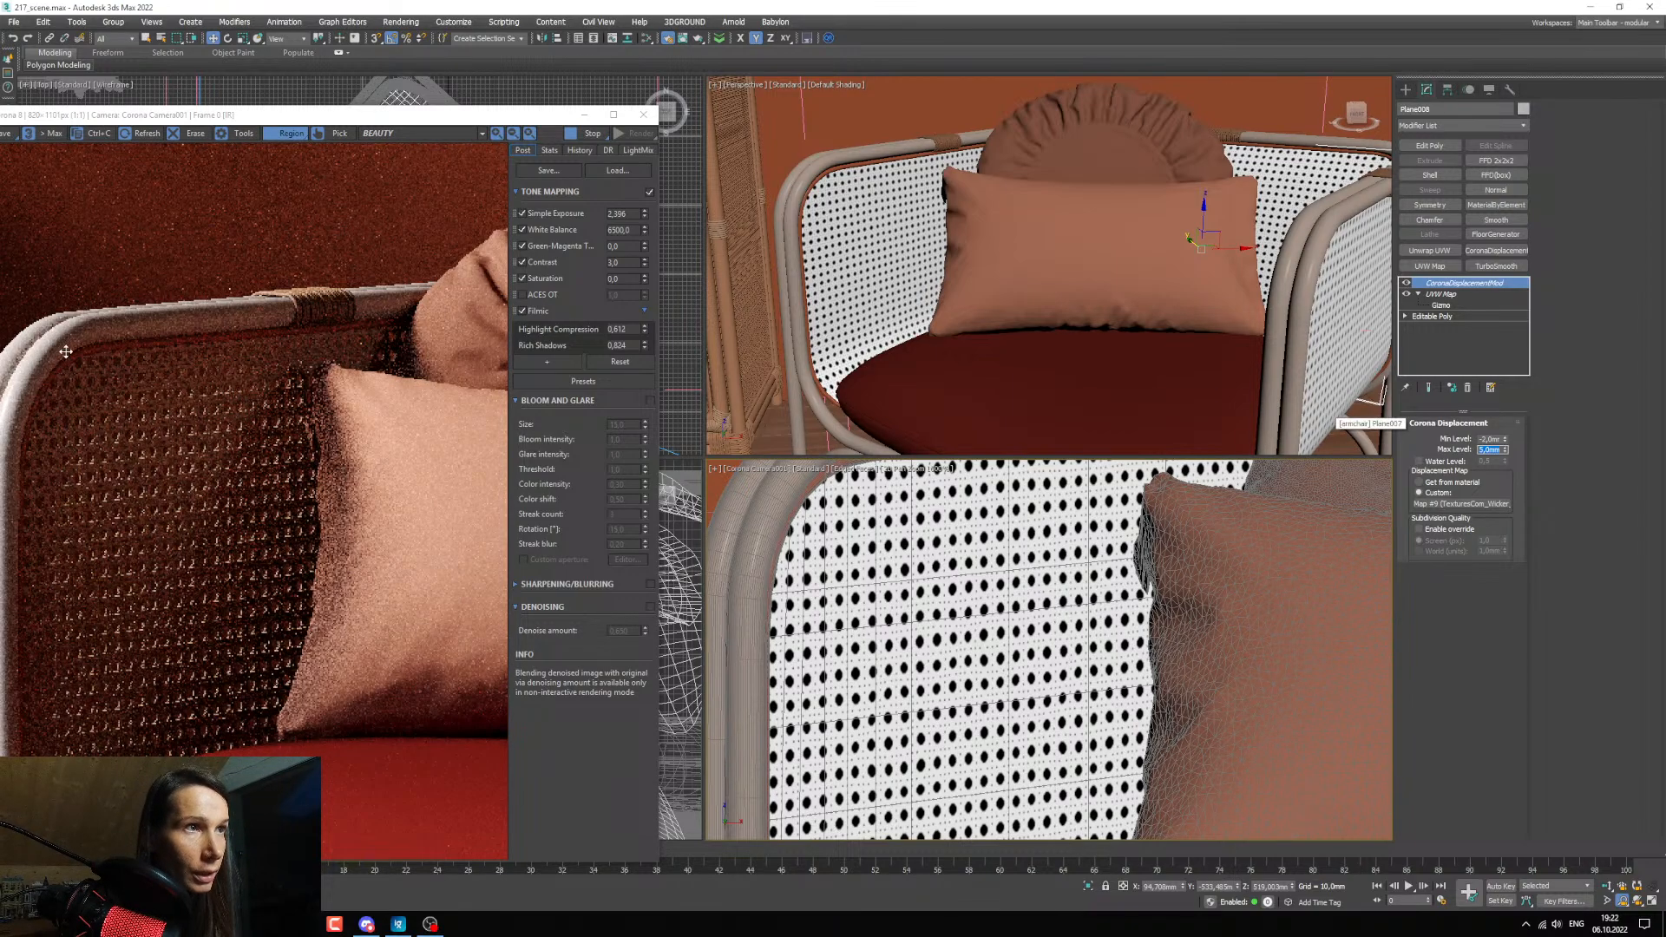
Inspect how the raised Max Level affects the weave on the left and right armchair panels in the render.
scroll(83, 374, up, 2)
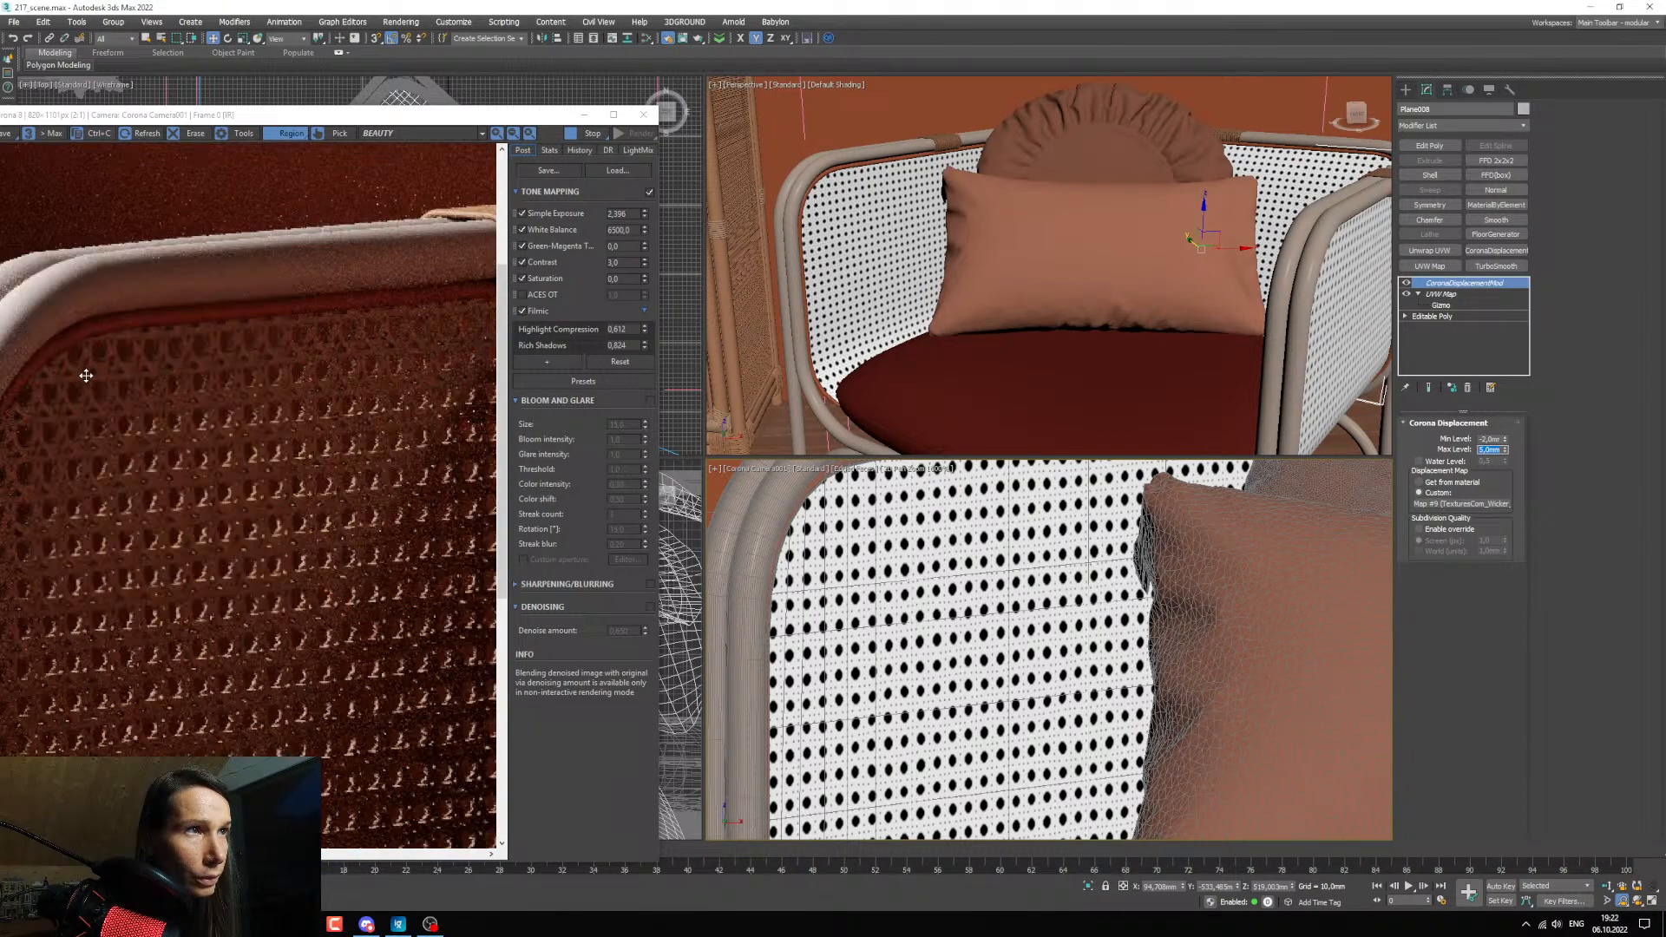
scroll(94, 386, down, 1)
scroll(116, 483, up, 1)
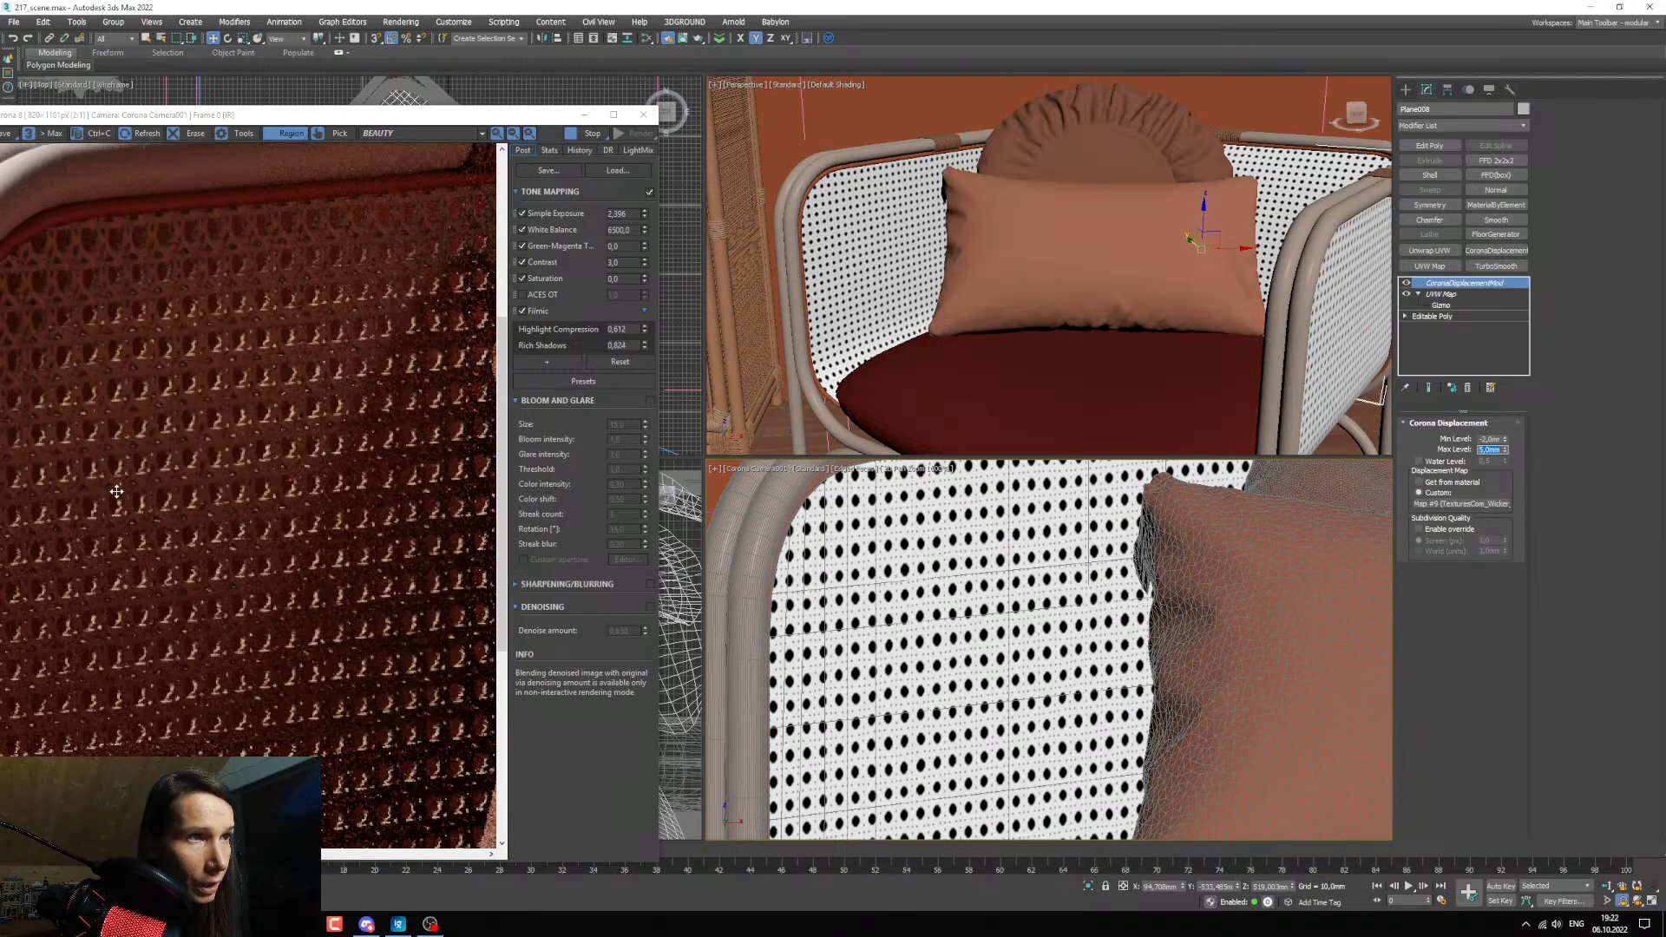
scroll(117, 490, down, 1)
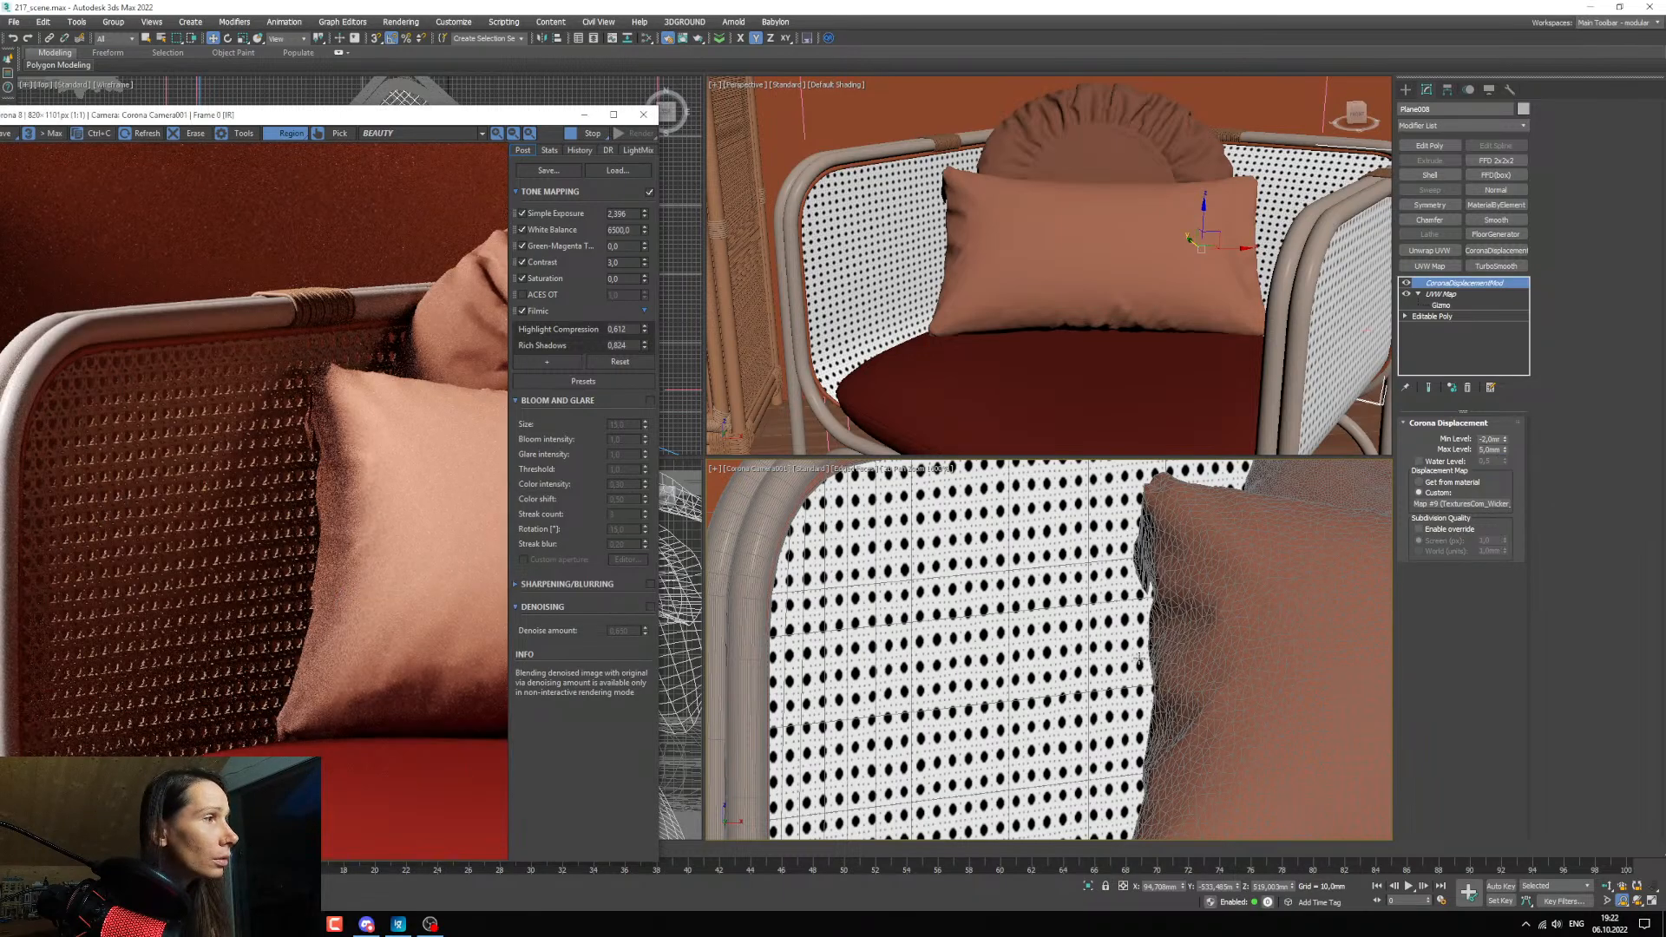
scroll(1116, 636, down, 4)
scroll(1117, 636, up, 4)
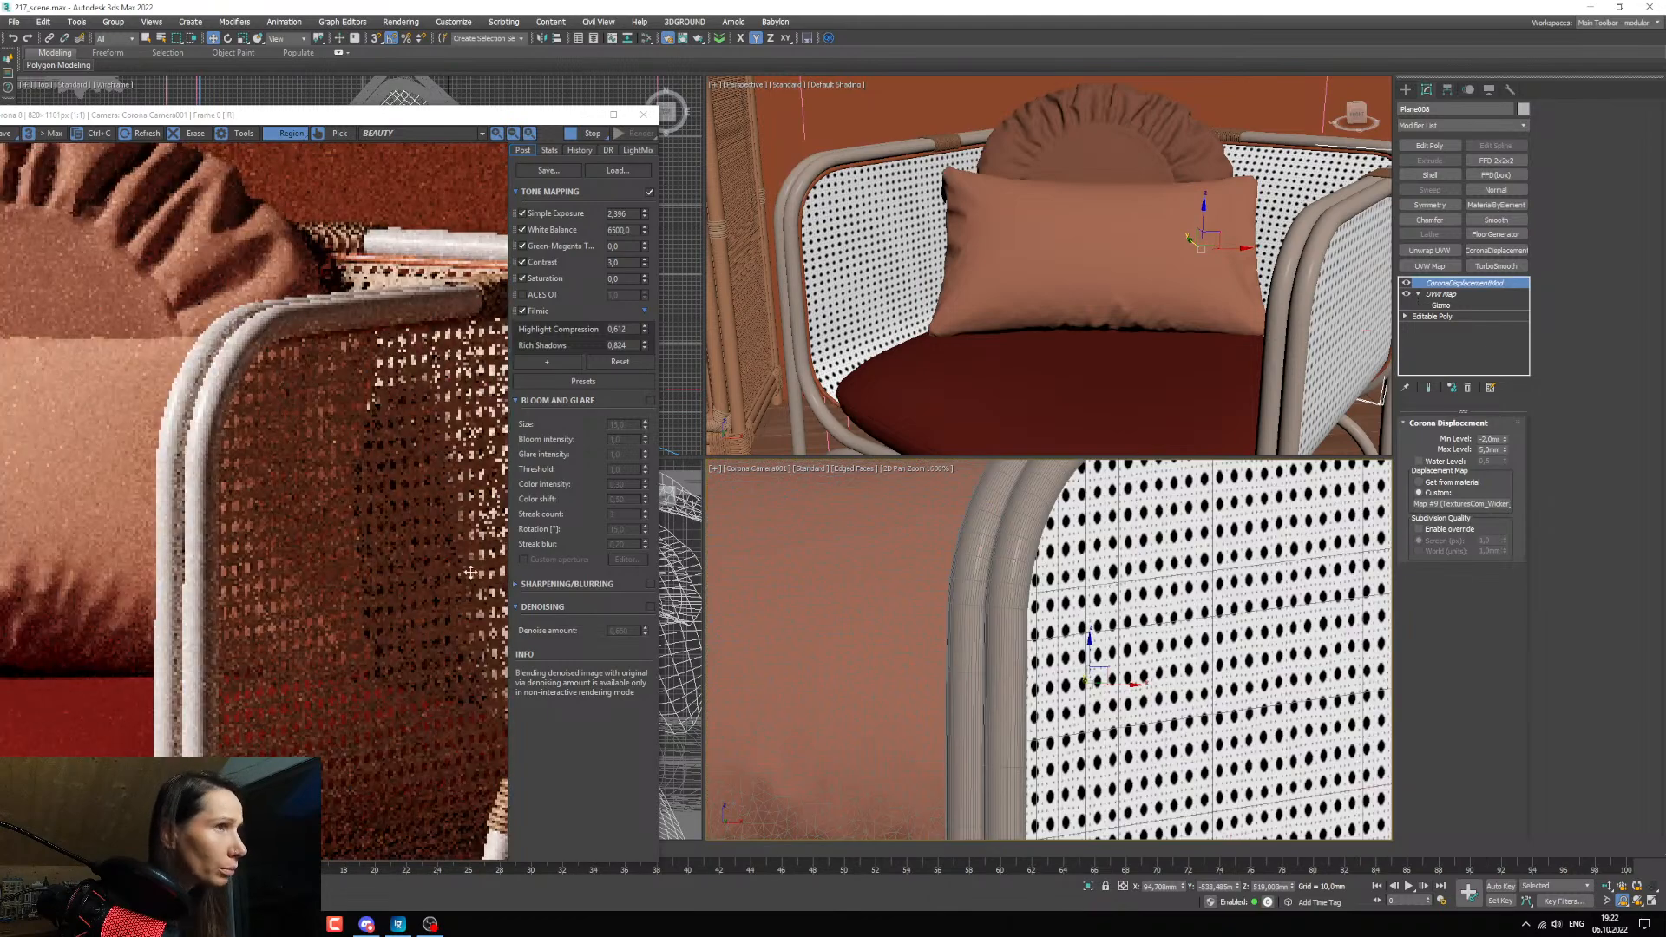
scroll(257, 433, up, 1)
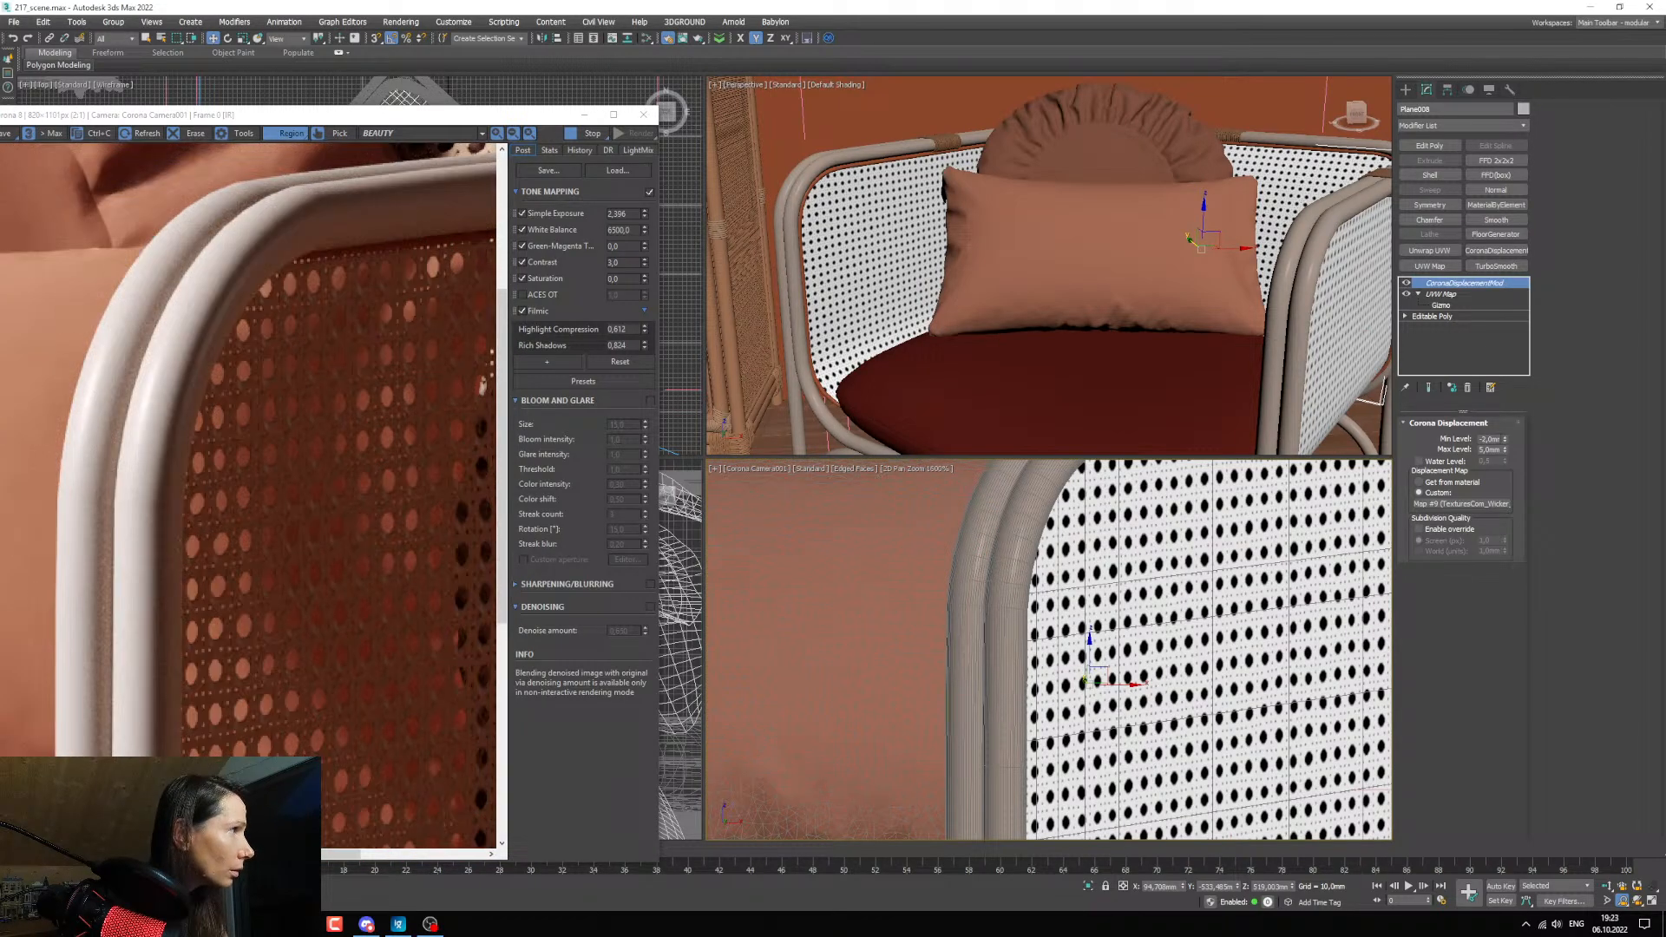
Try a Min Level of -5 mm for the armchair panels' shared displacement and check the weave in the render.
double_click(1497, 439)
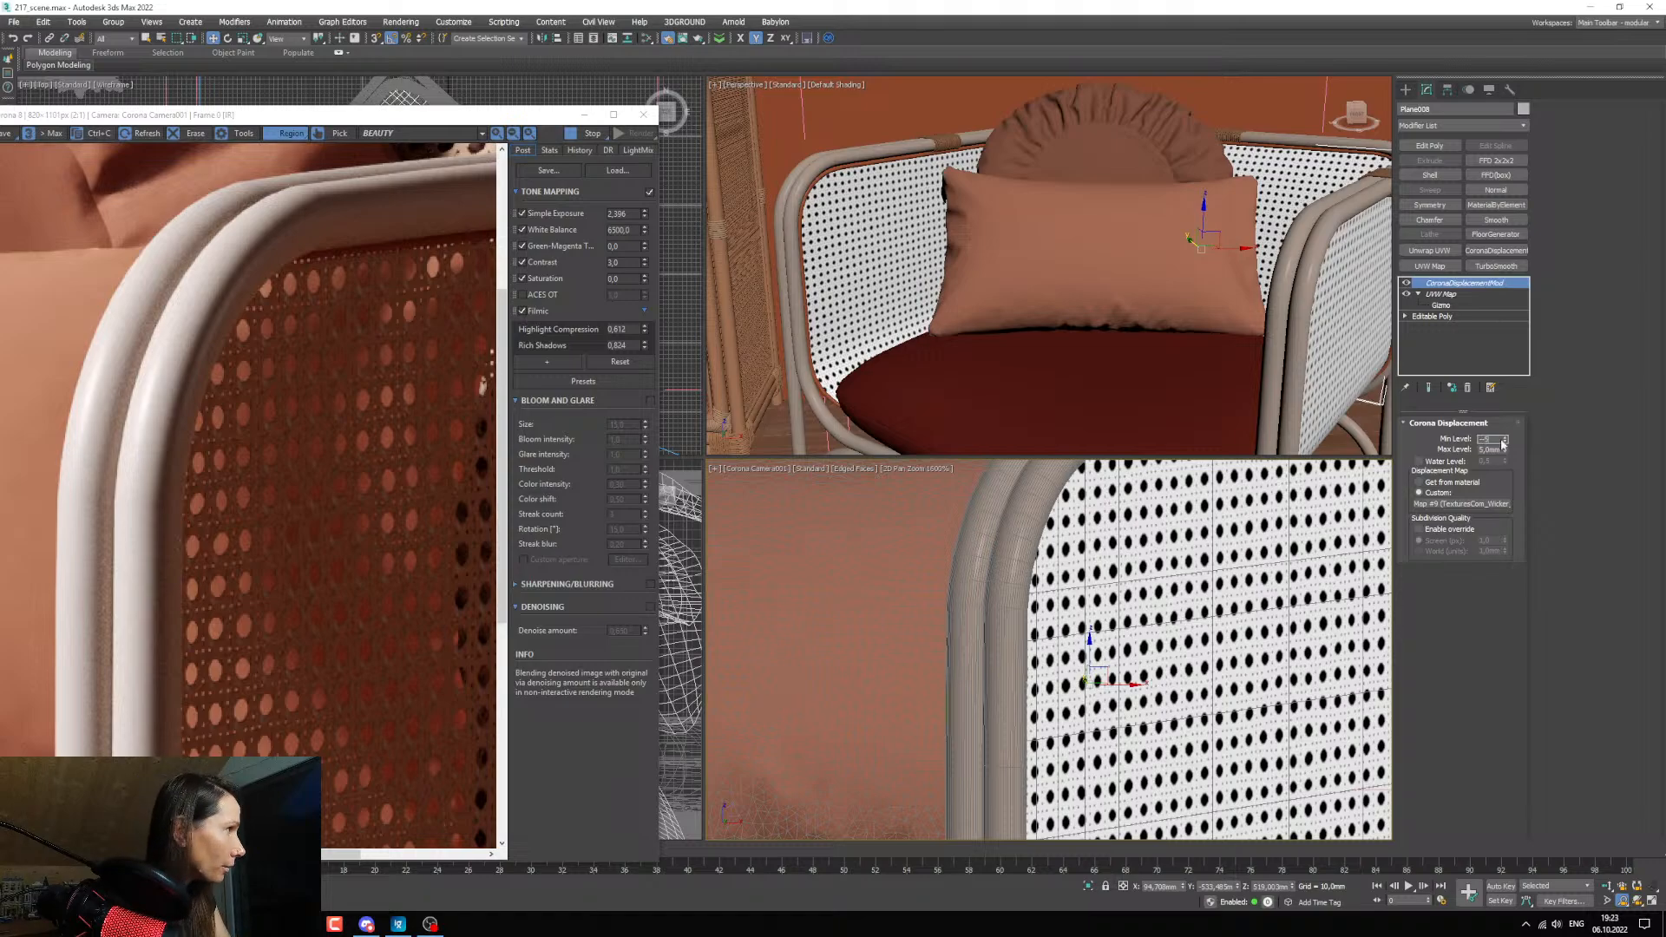
text(-5)
key(Return)
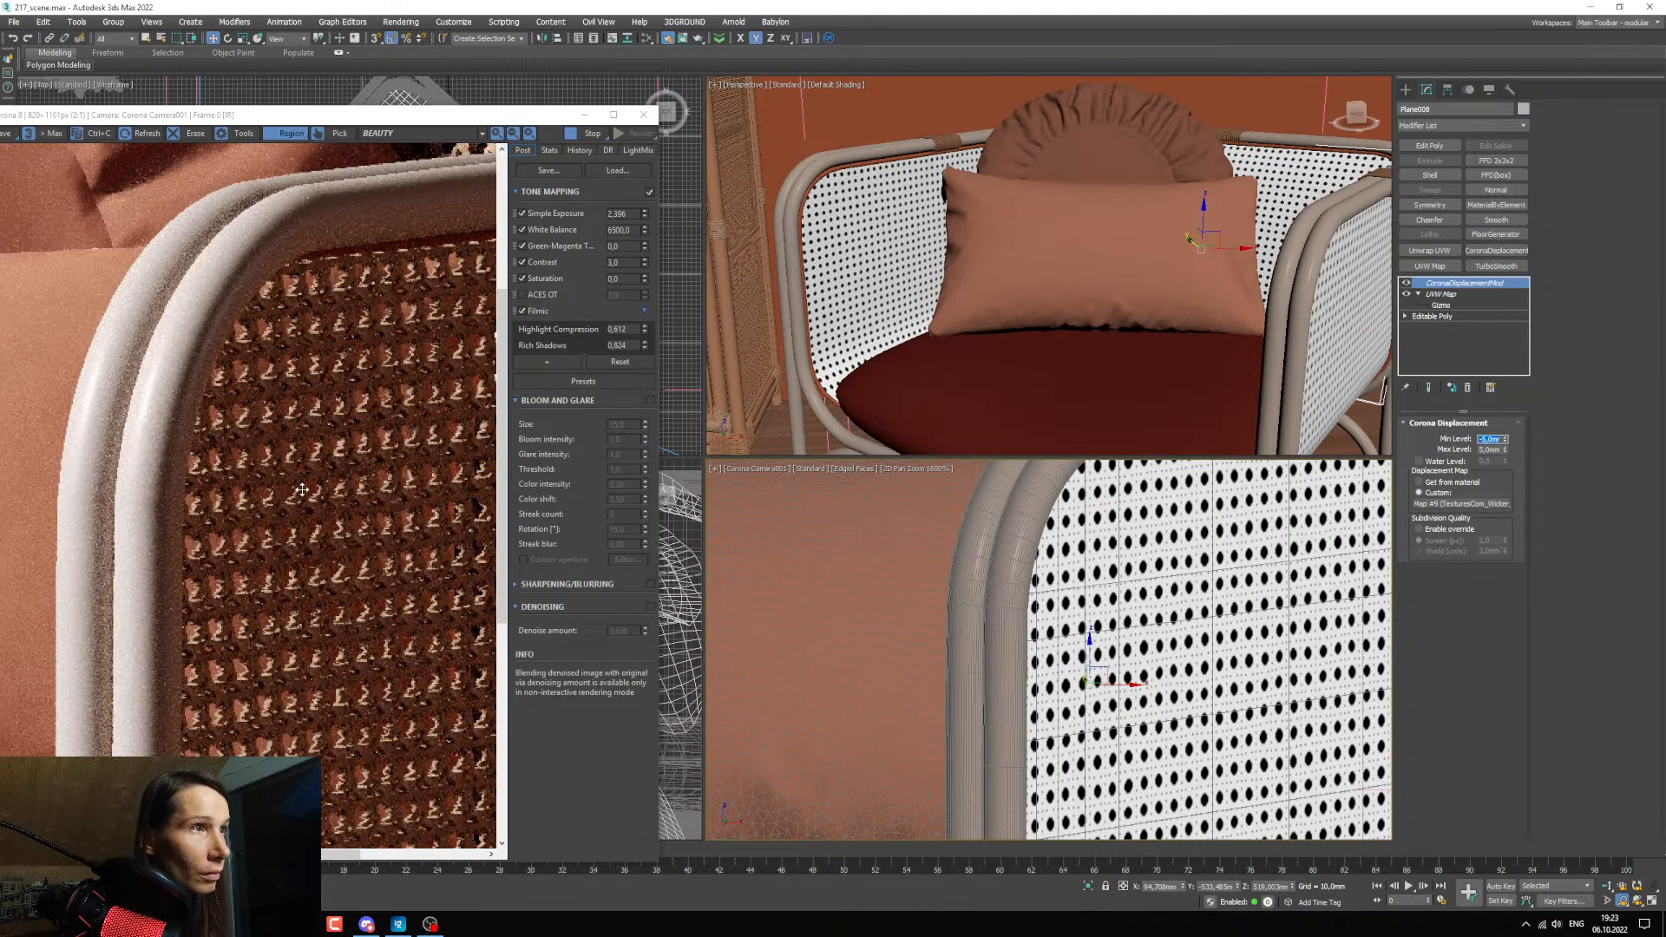
middle_drag(960, 616, 1316, 633)
scroll(1316, 632, down, 2)
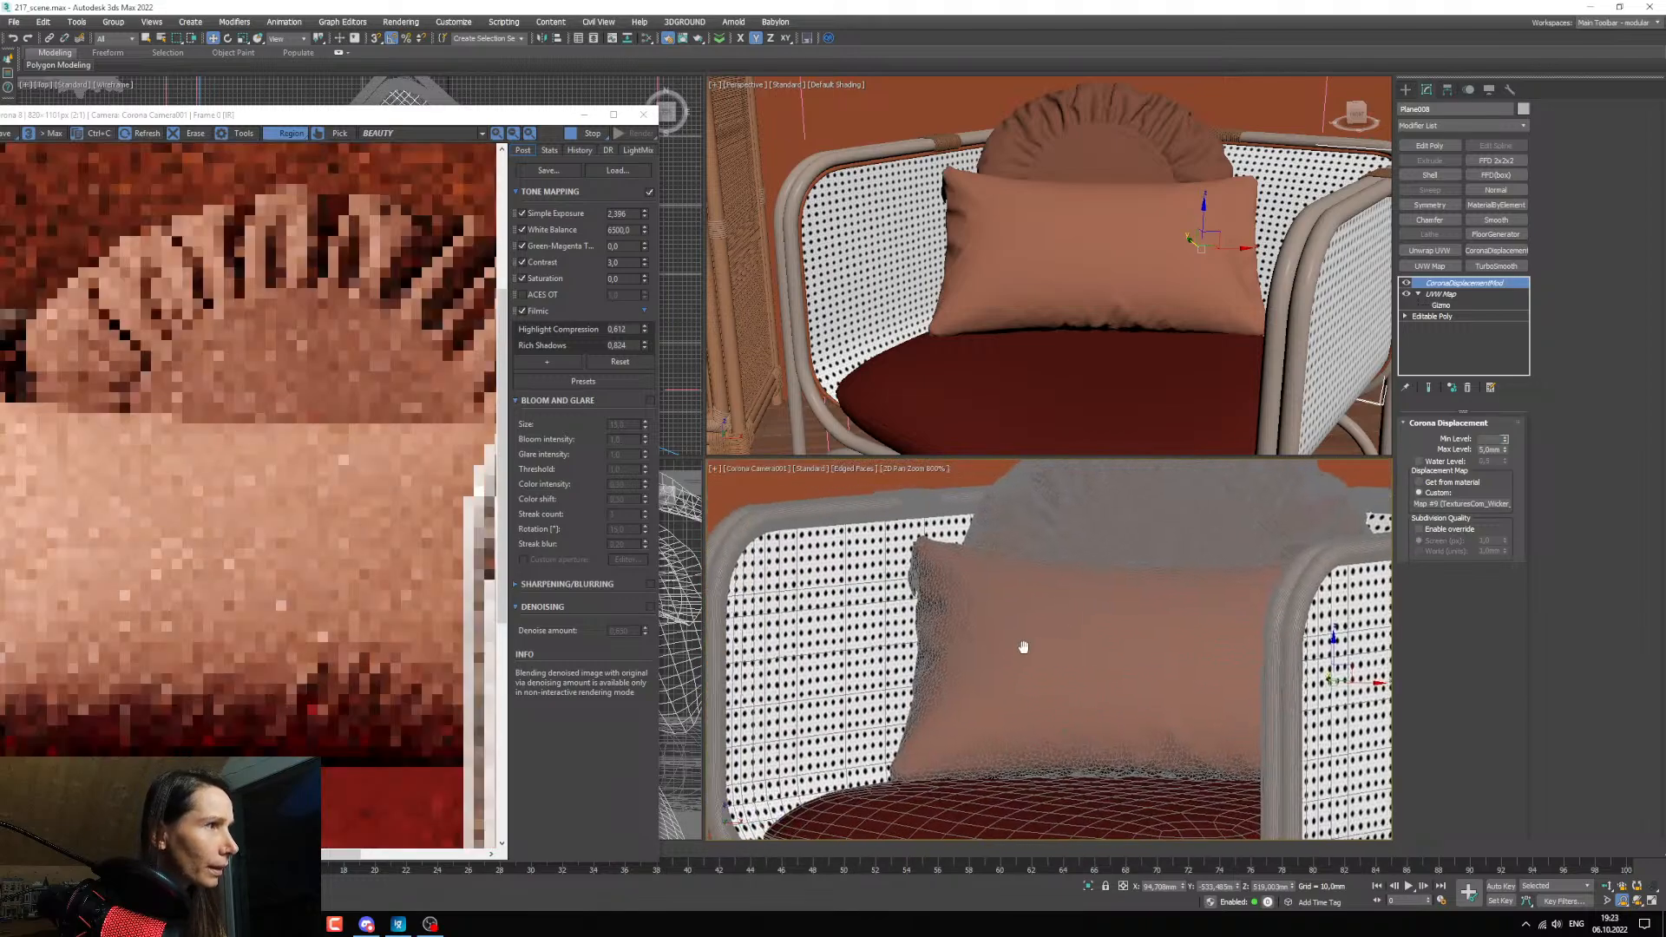
scroll(1023, 647, up, 1)
middle_drag(1023, 647, 1325, 642)
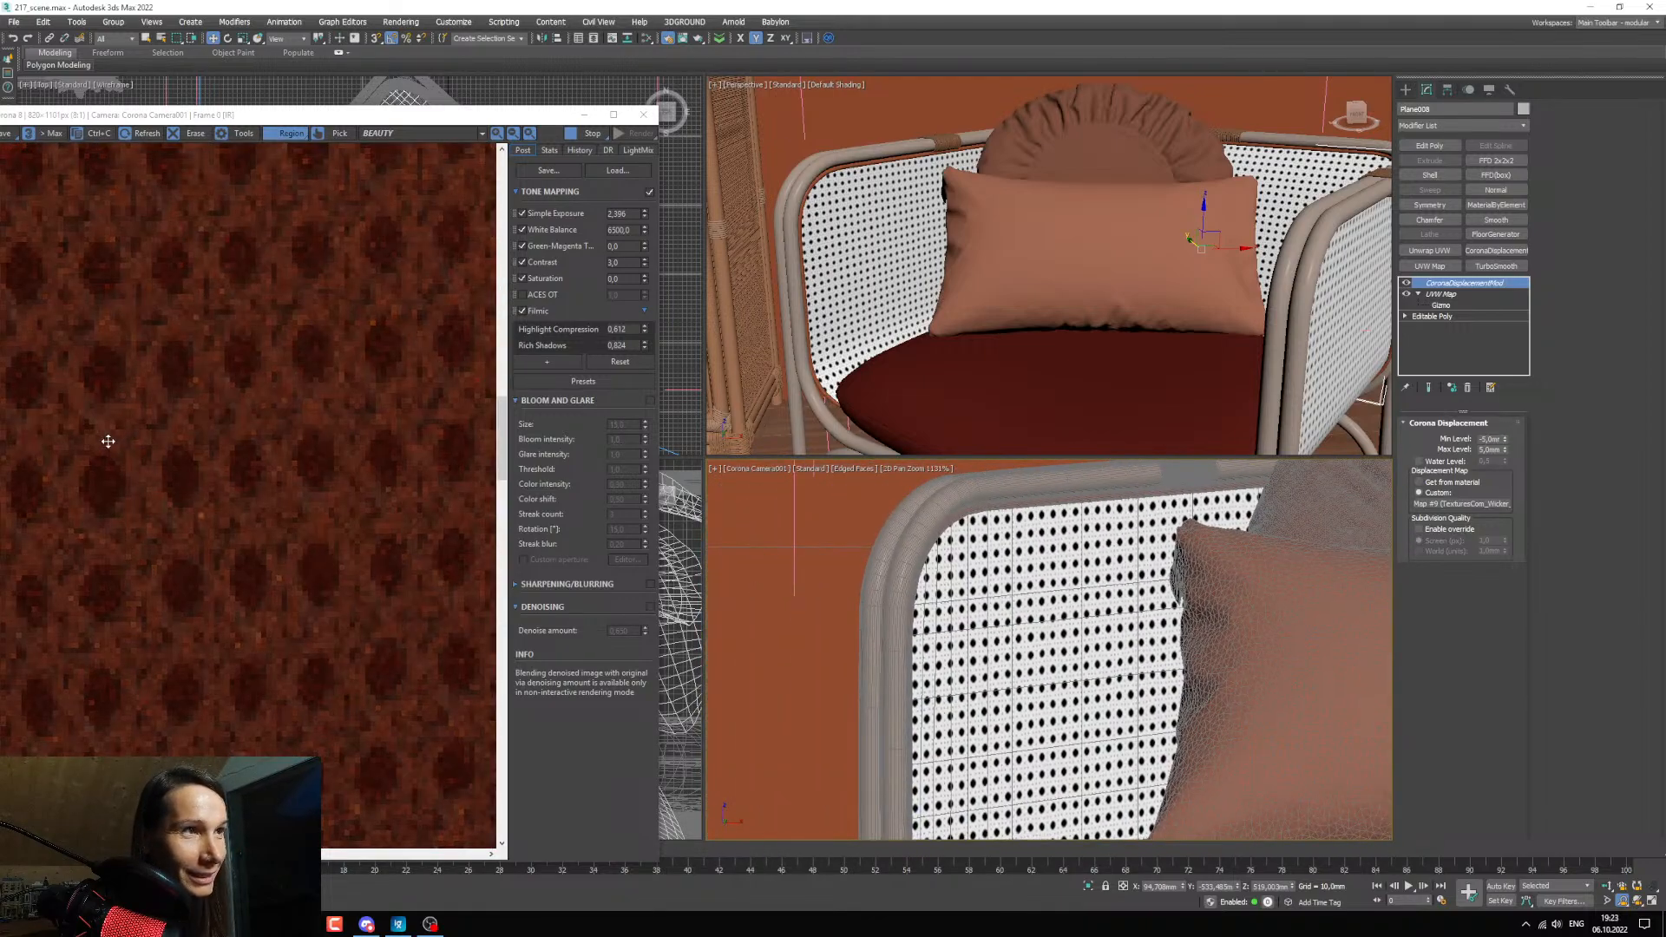
Set the shared displacement's Min Level back to -2 mm and check the left-side armchair panel in the render.
double_click(1489, 439)
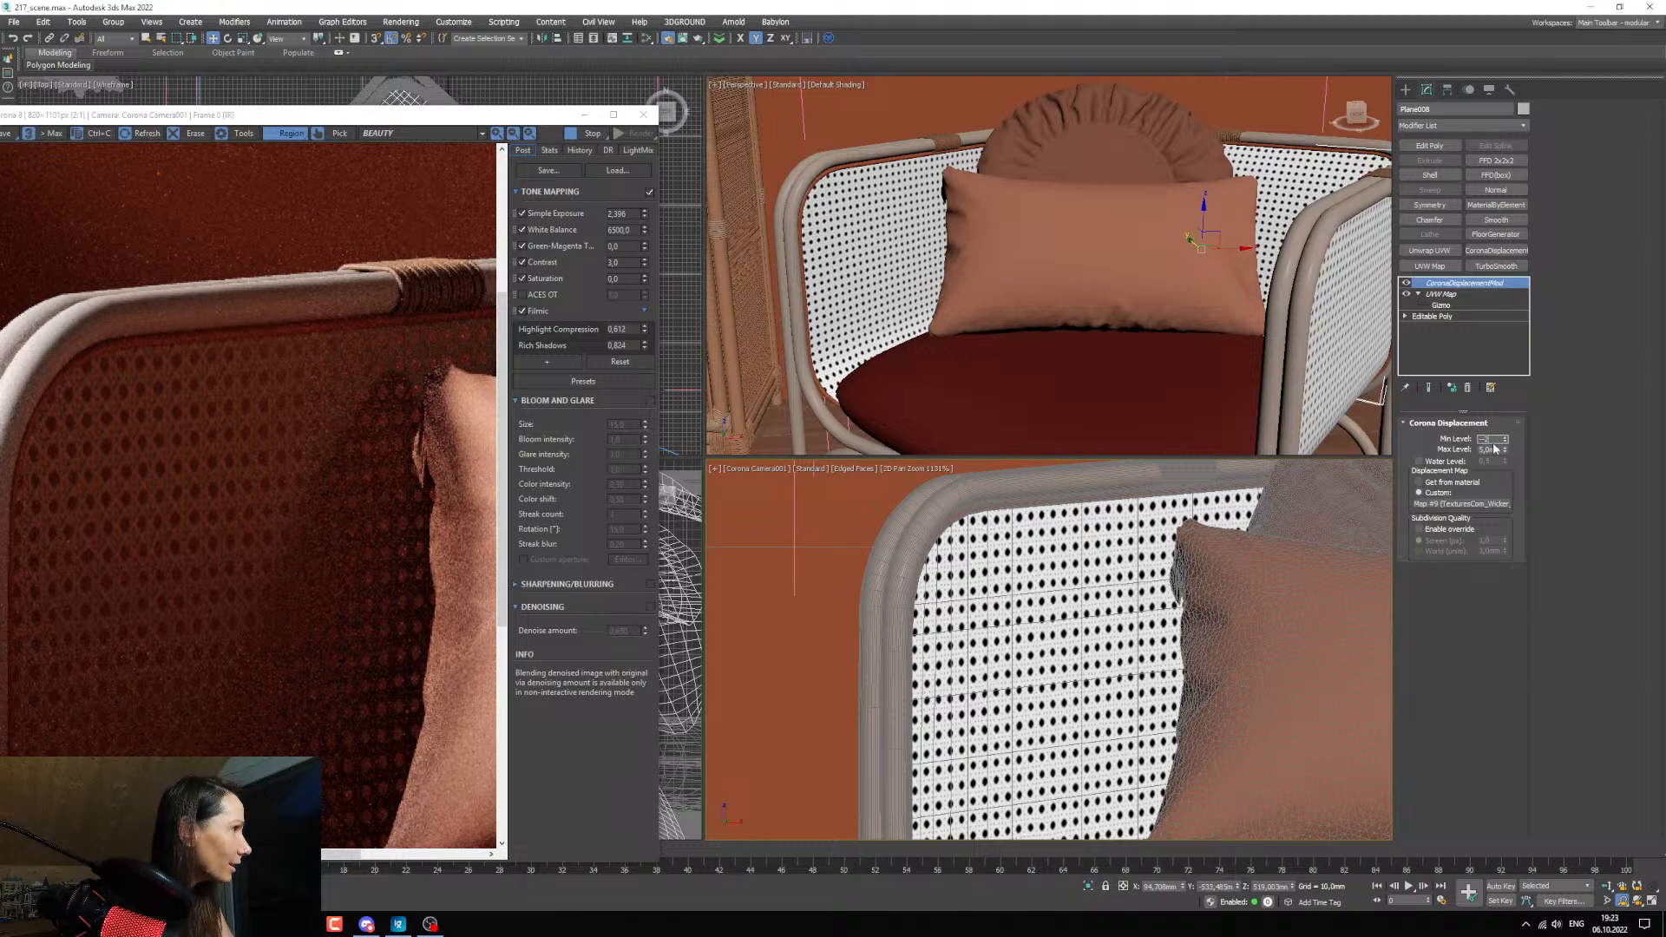
text(-2)
key(Return)
scroll(154, 375, up, 1)
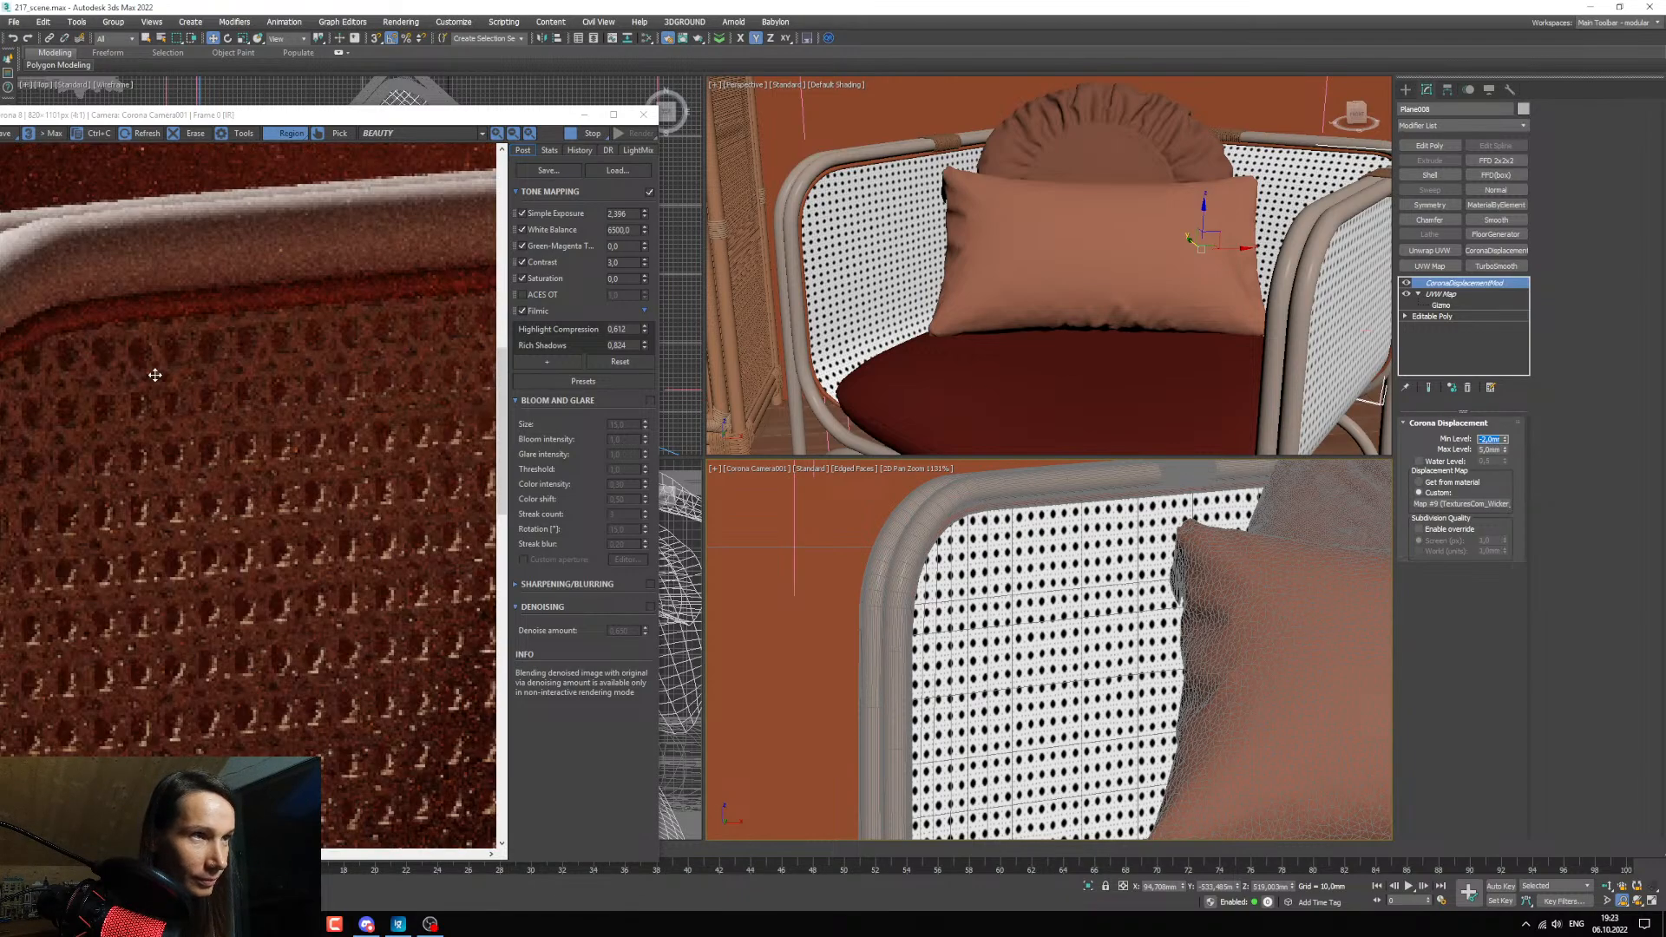
scroll(155, 376, down, 2)
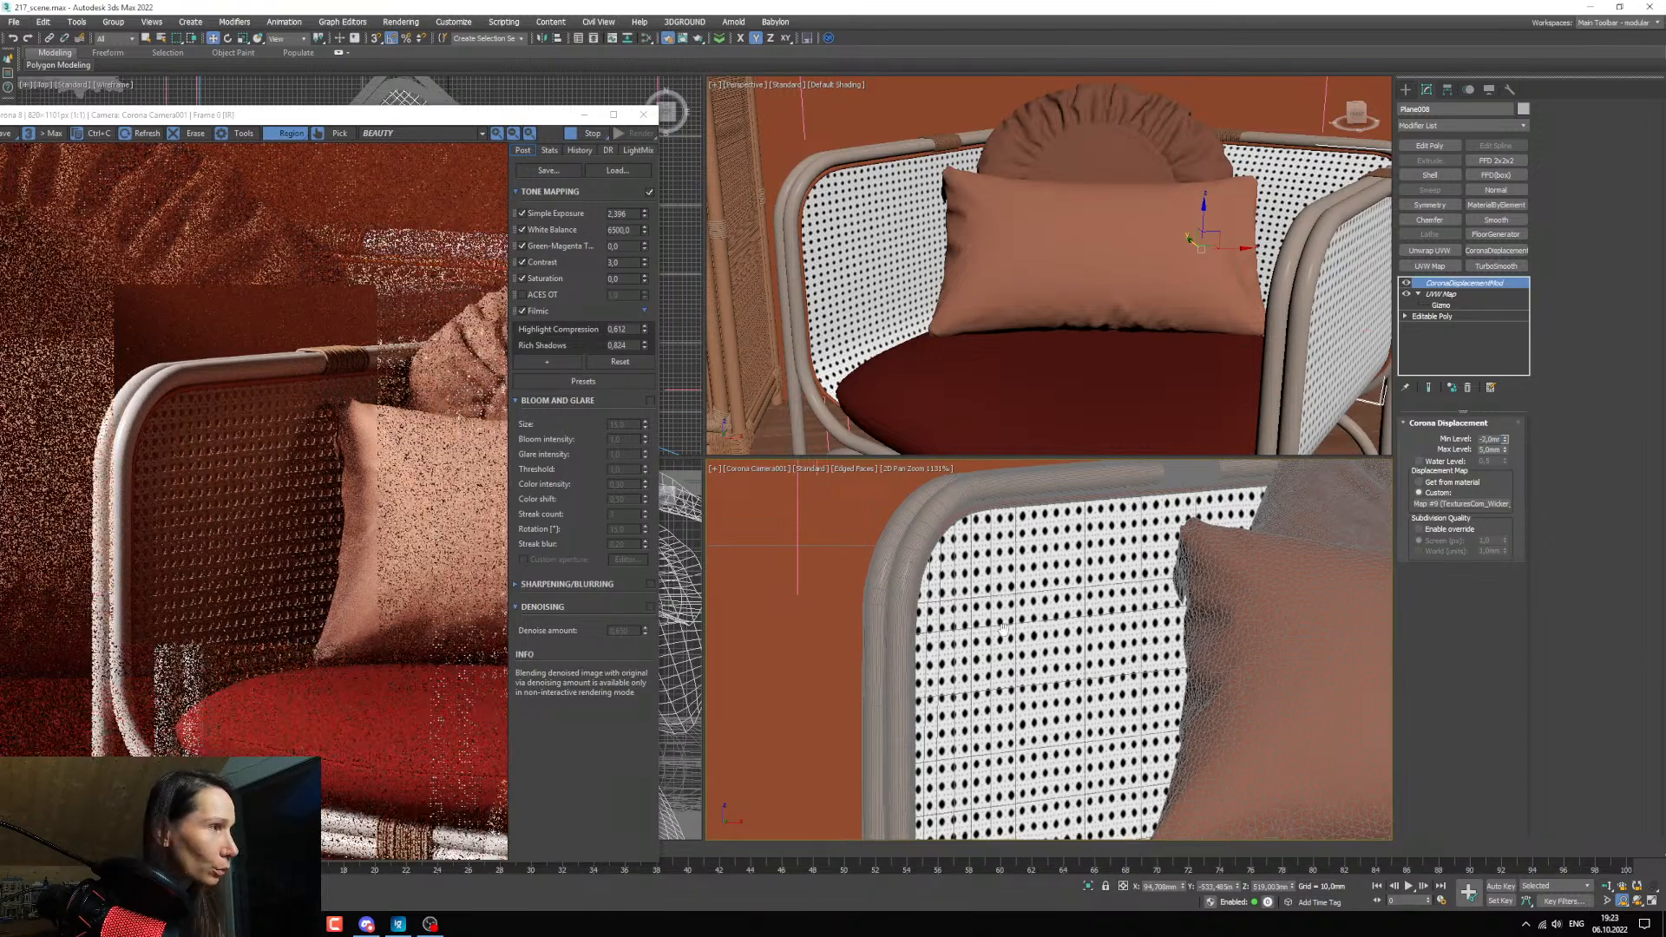
Frame the cabinet door in the interactive render and examine its wicker weave for comparison with the armchair.
scroll(925, 661, down, 3)
middle_drag(925, 662, 1094, 641)
scroll(951, 623, up, 2)
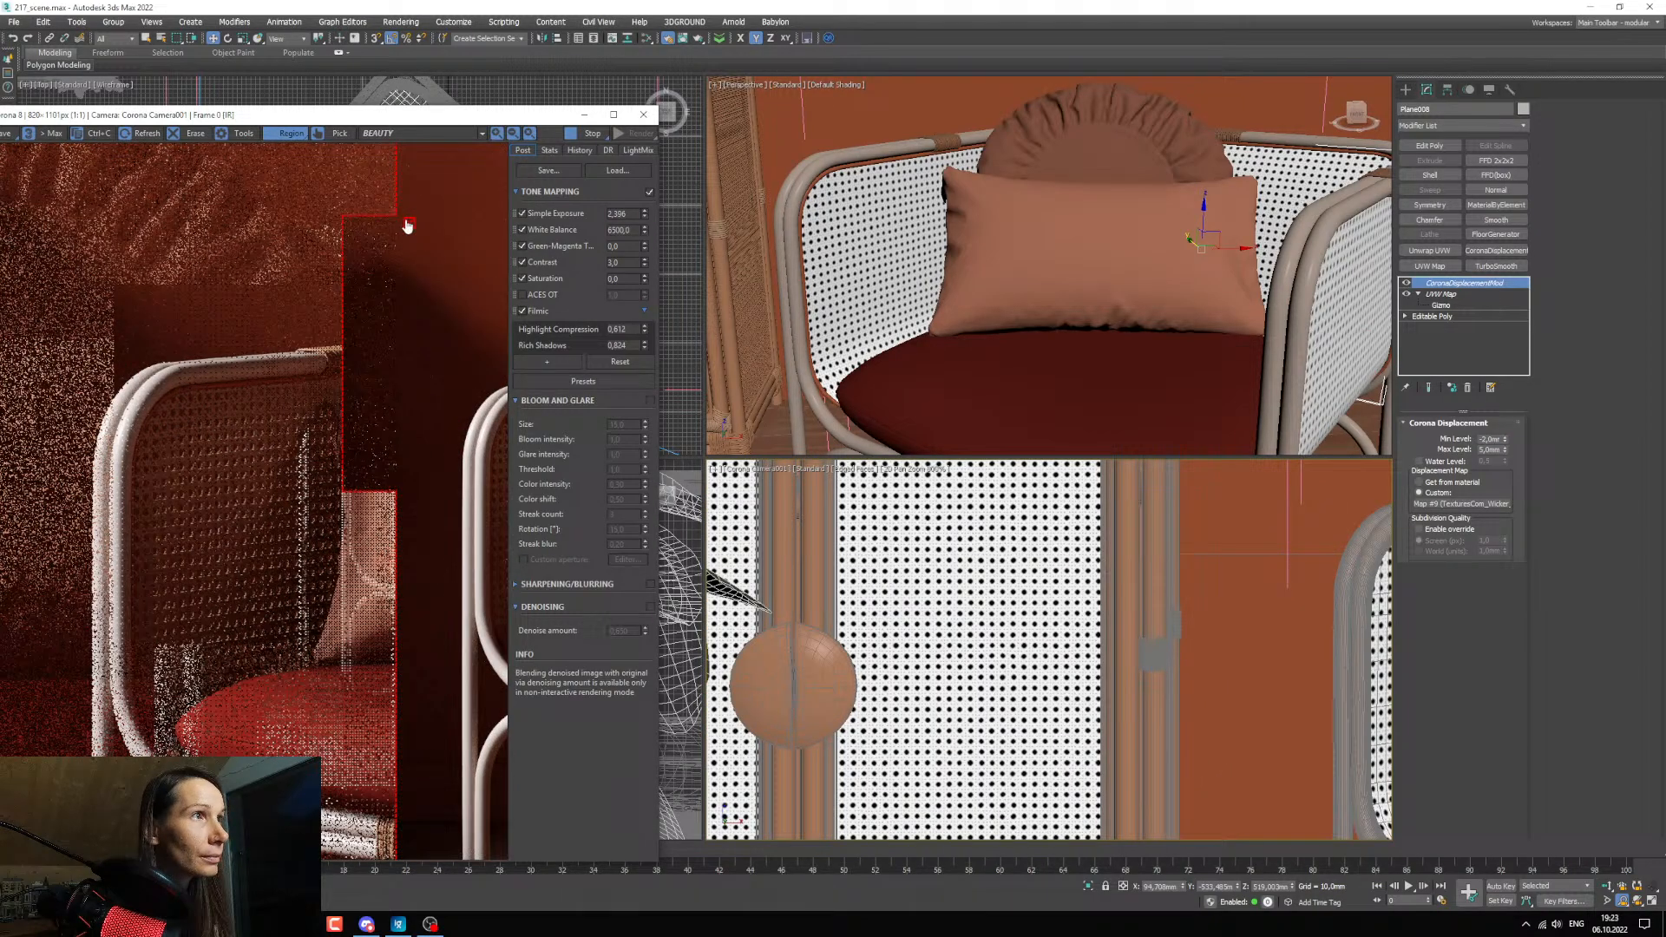
click(290, 164)
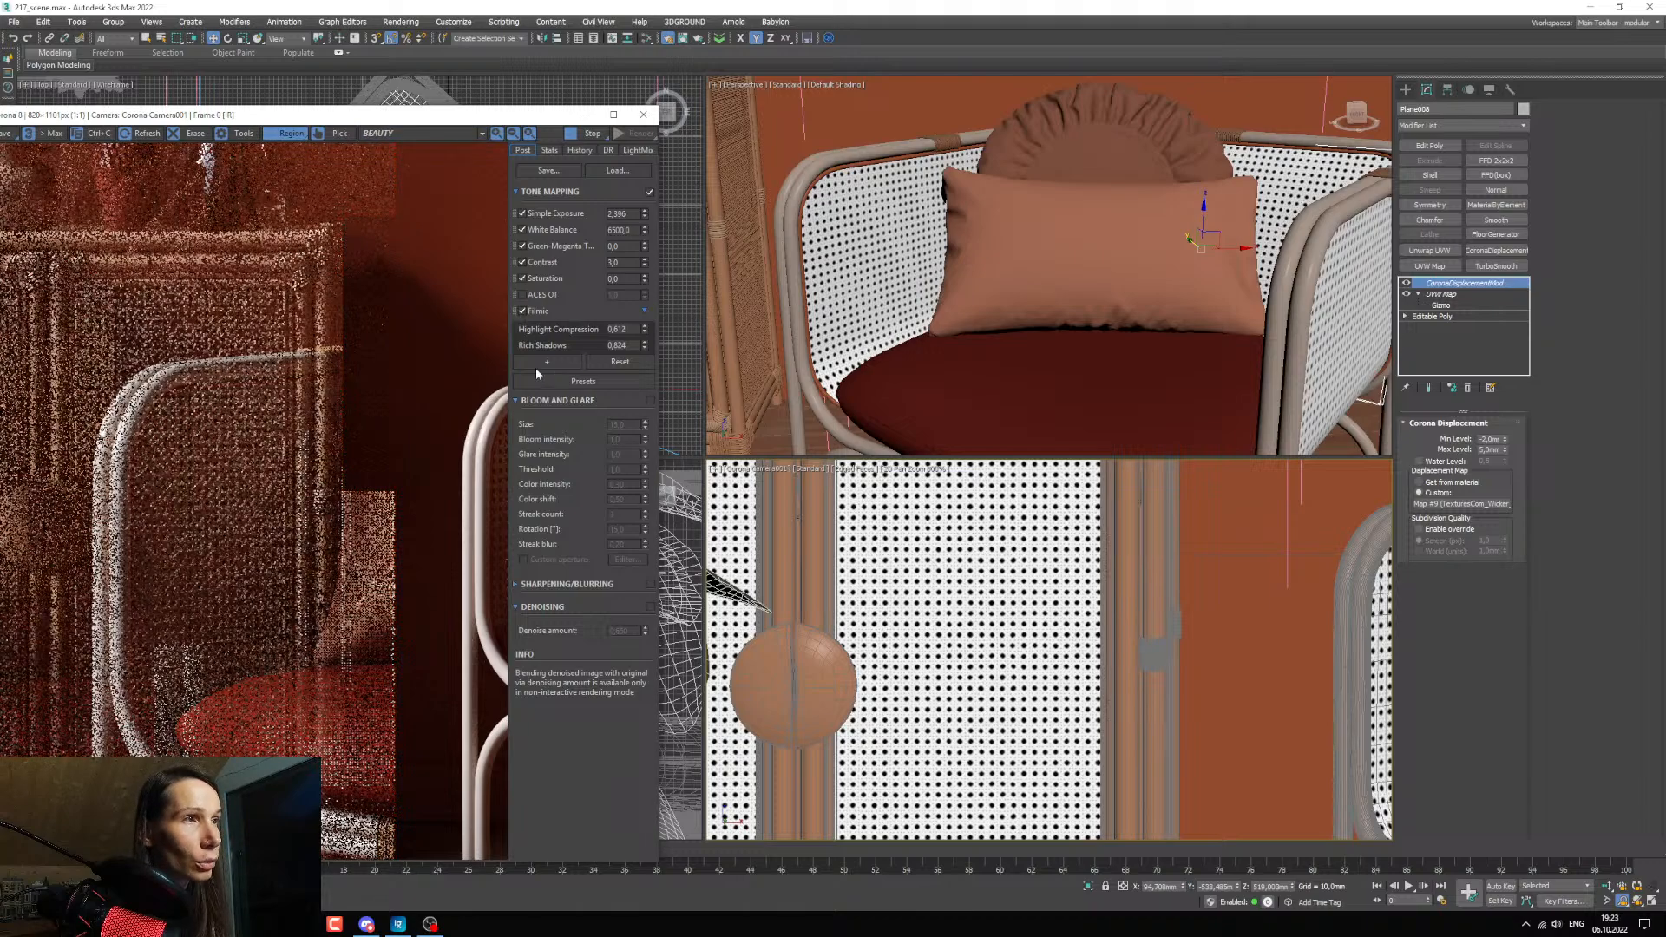
scroll(150, 340, up, 1)
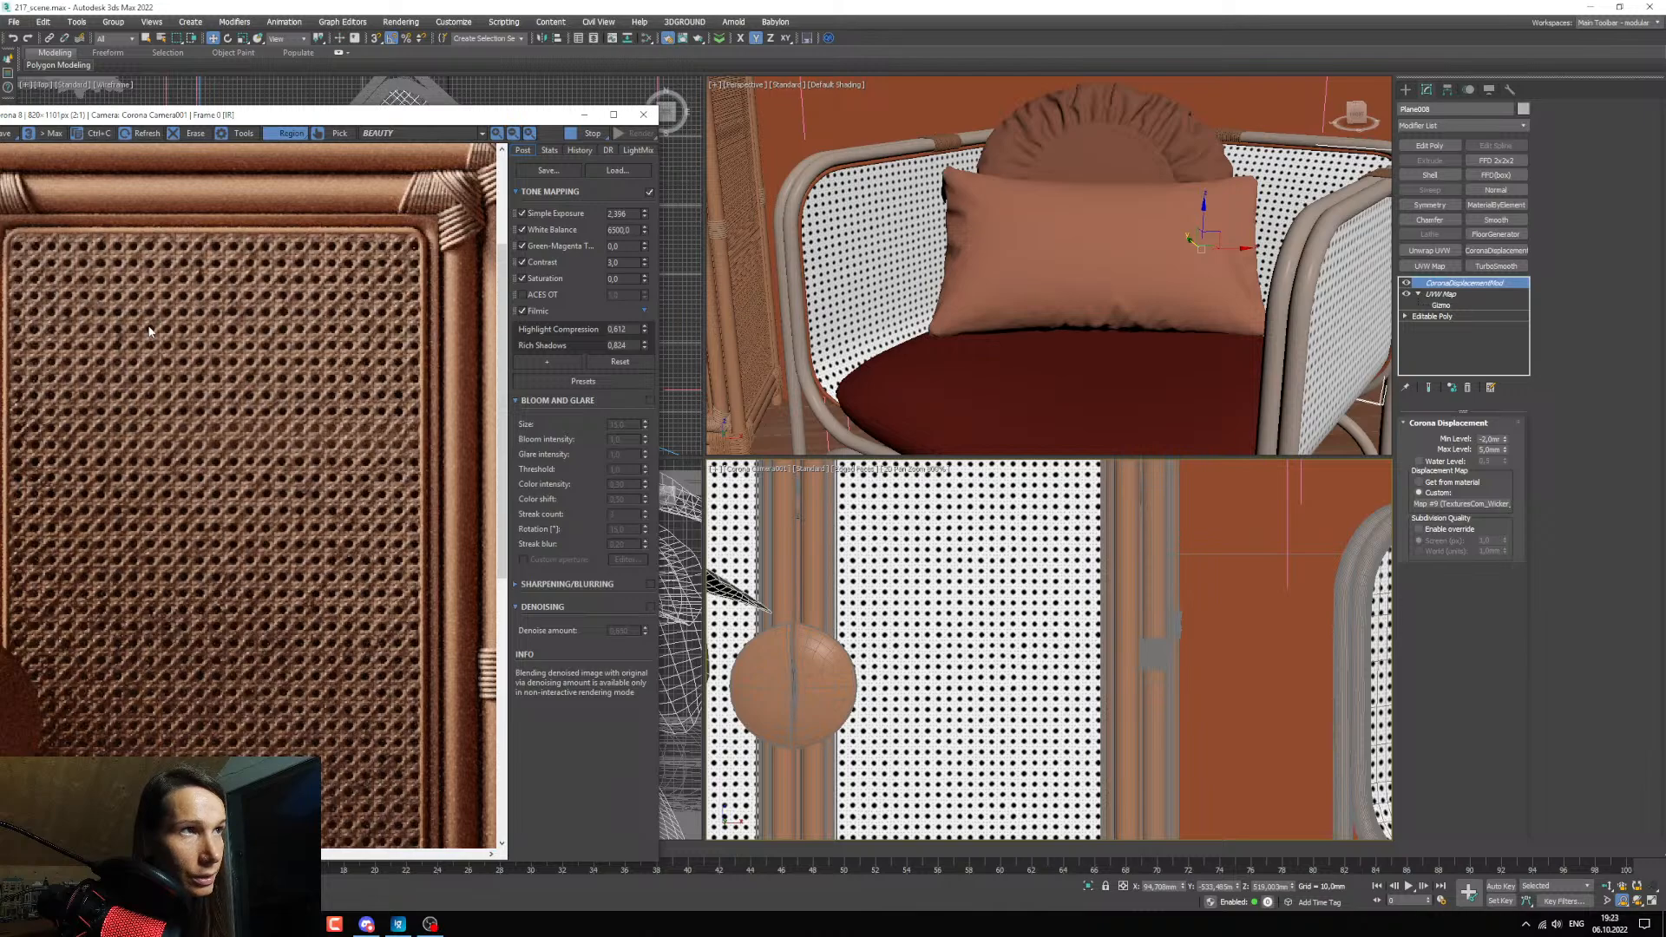
Set the cabinet door wicker panel's Corona displacement Max Level to 4 mm after trying 3 mm.
click(893, 575)
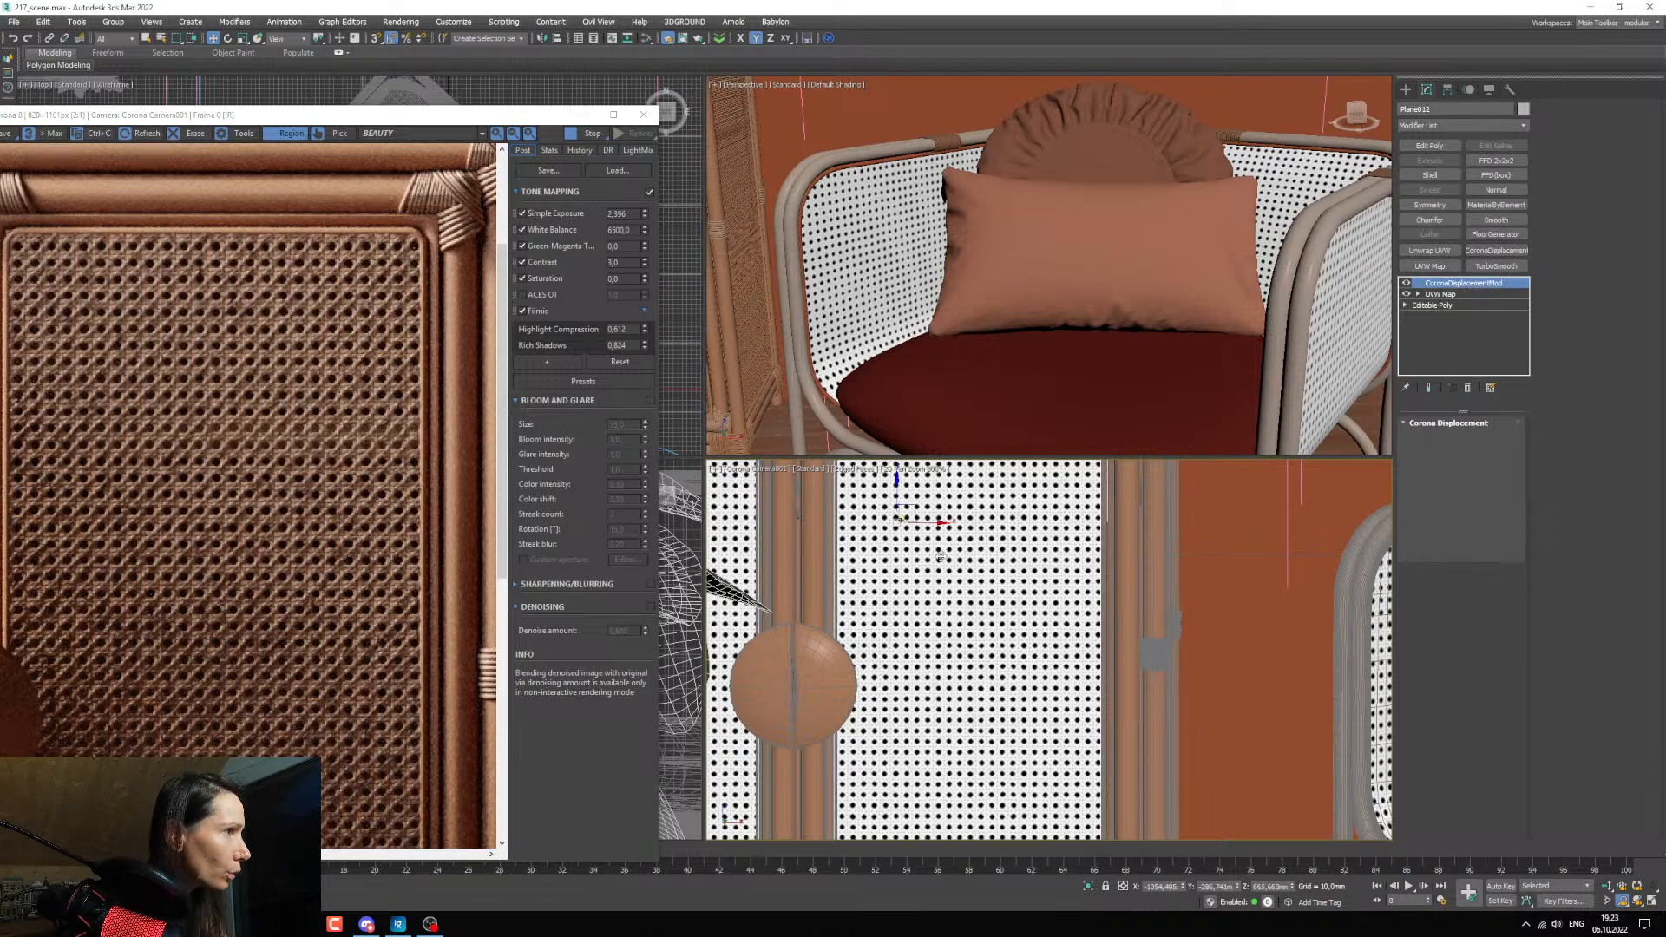
double_click(1488, 450)
text(3)
key(Return)
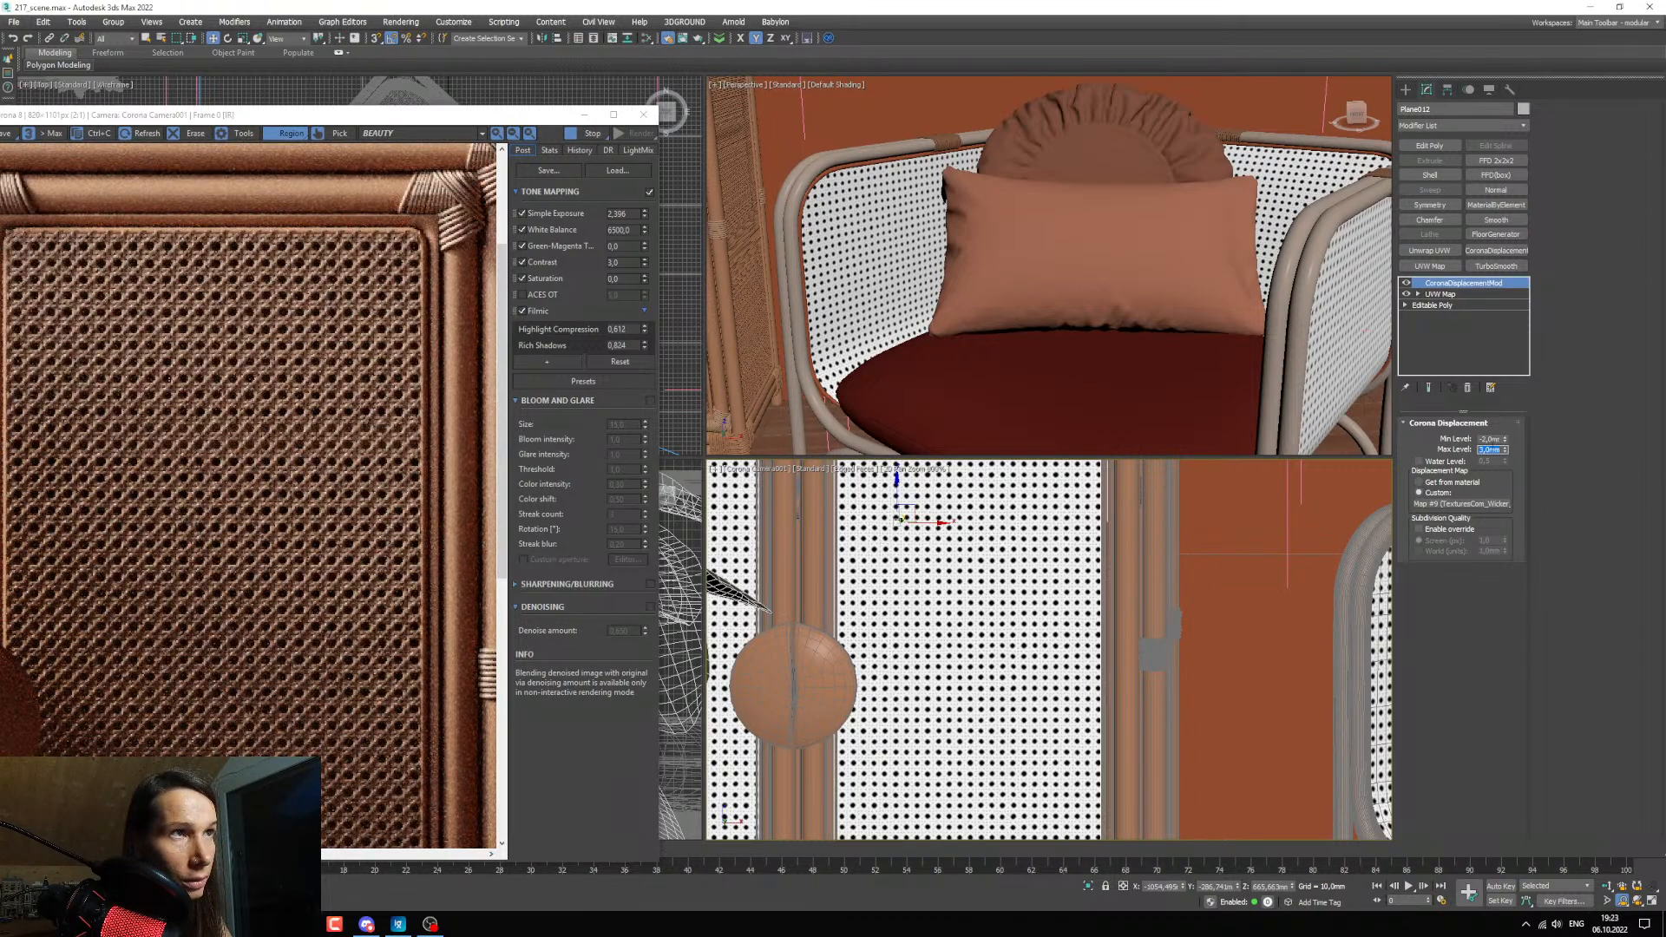
text(4)
key(Return)
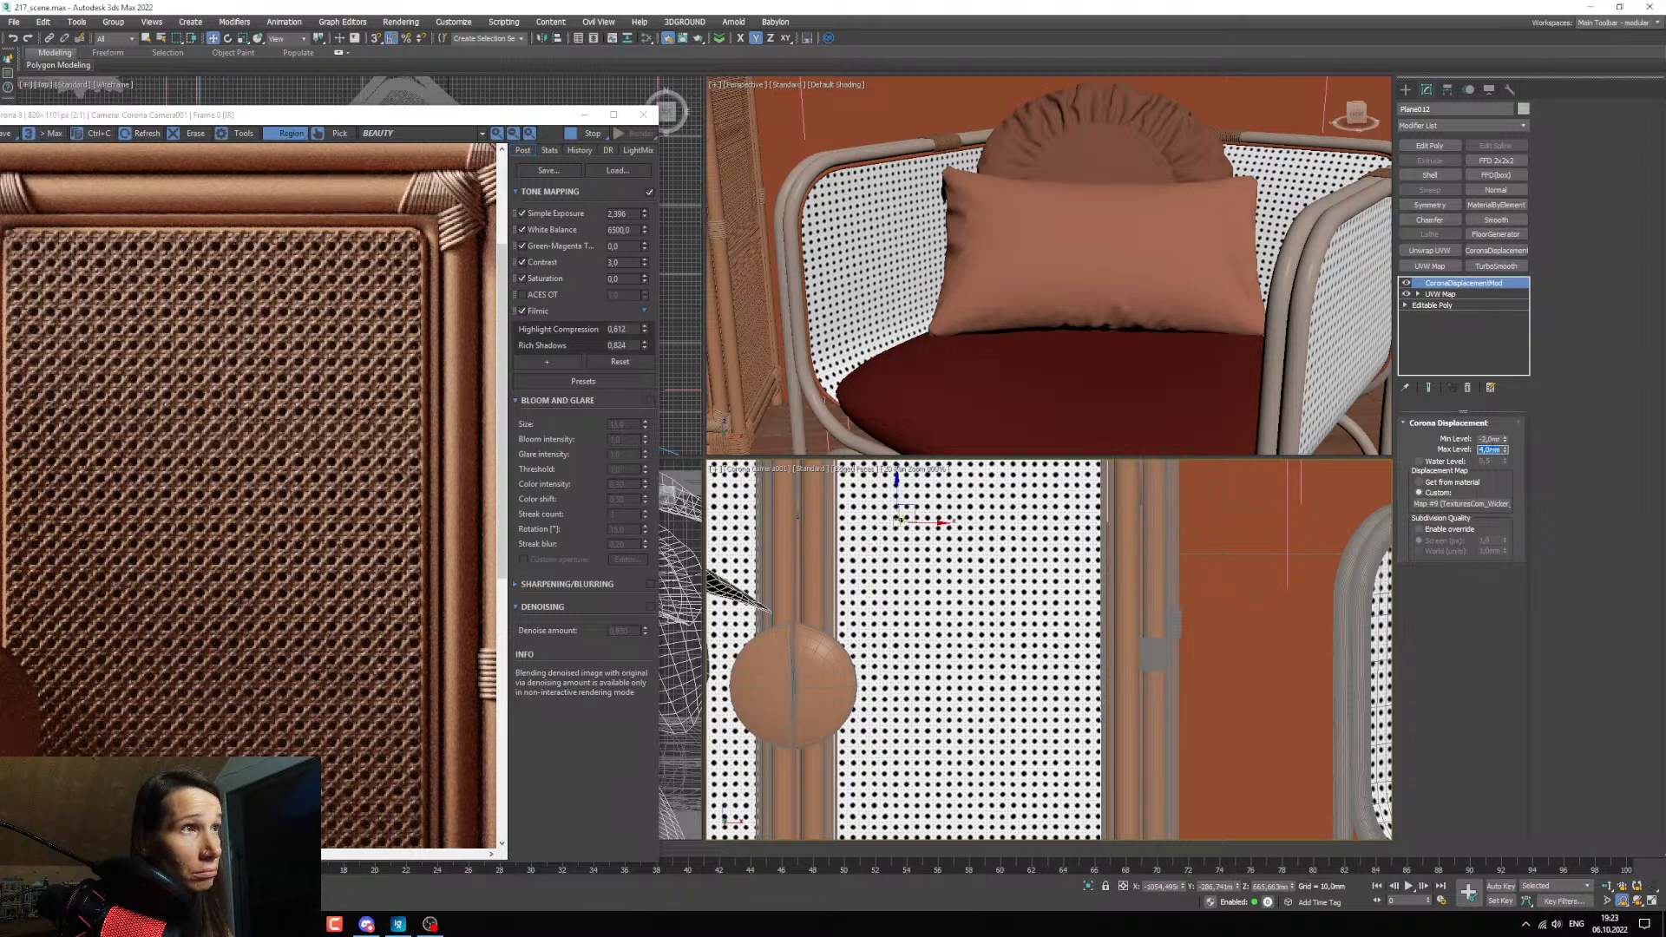
Set the Min Level of the cabinet door panel's displacement to -3 mm.
double_click(1489, 439)
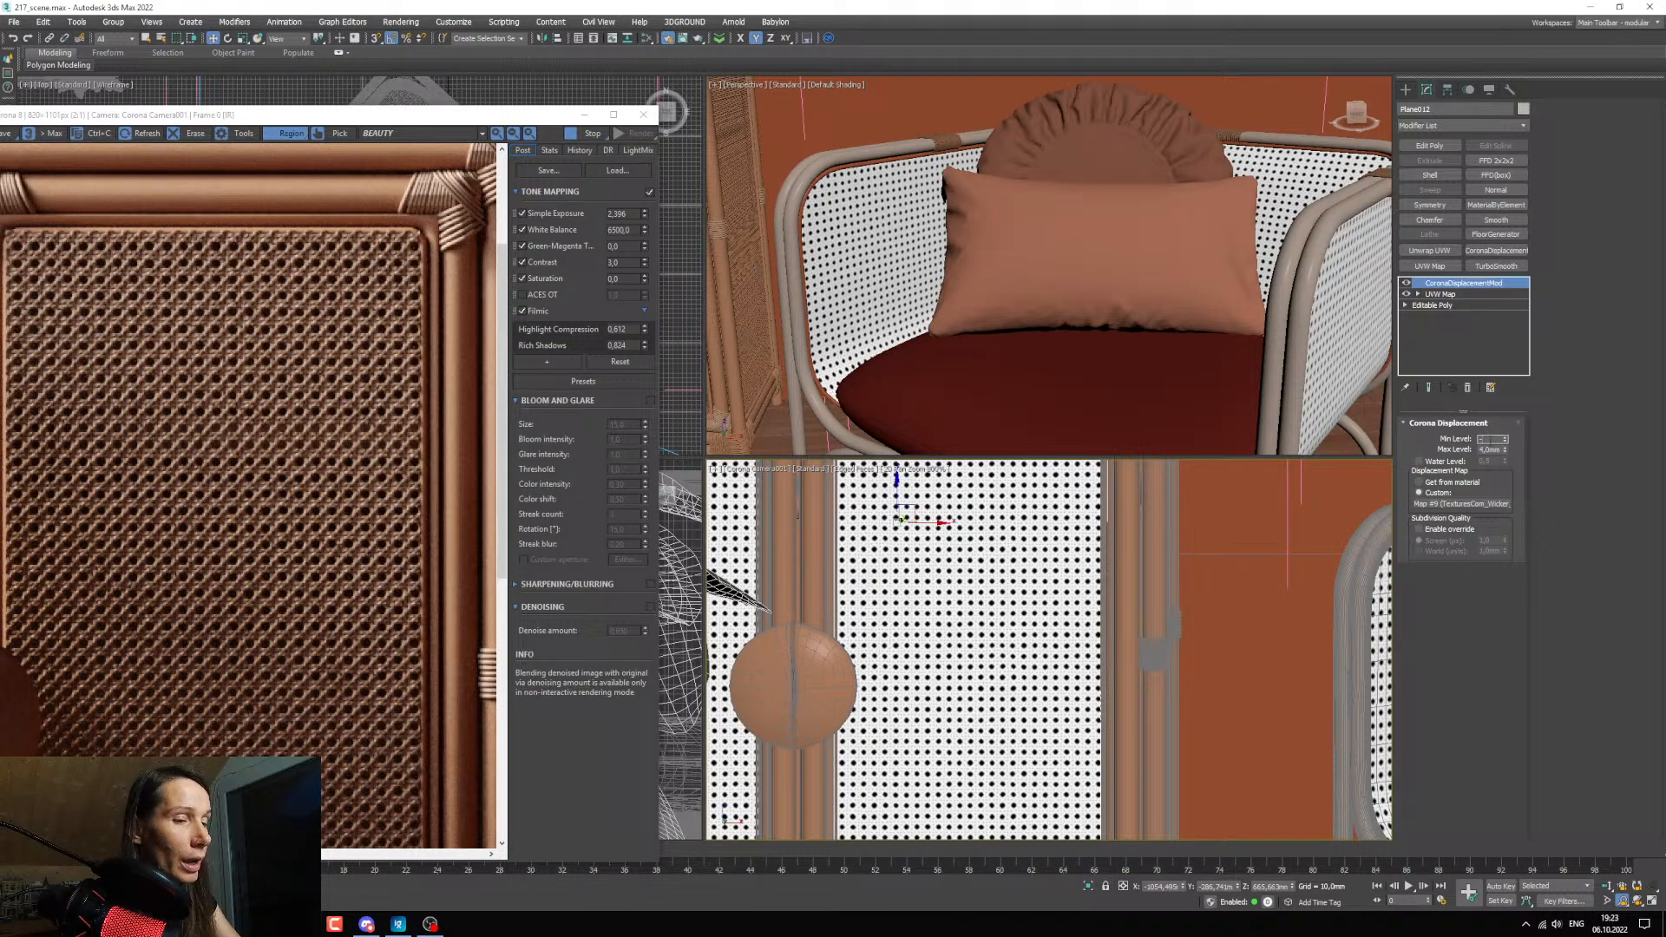
text(-3)
key(Return)
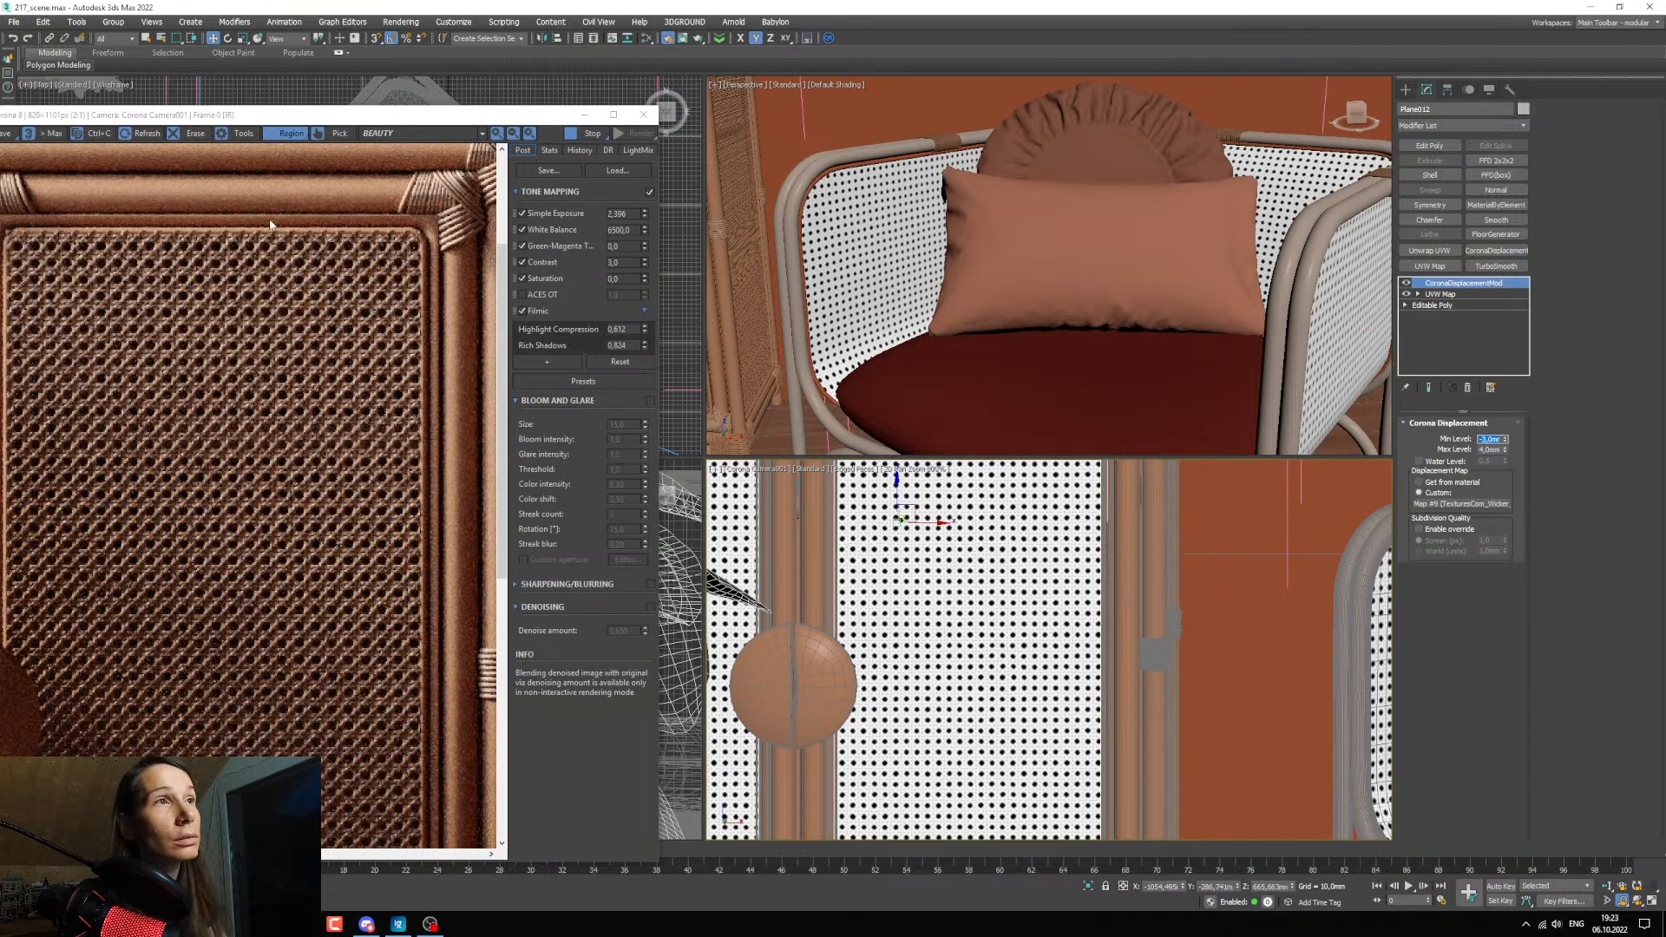
Examine the cabinet door weave in the render and compare it with the armchair in the full camera framing.
scroll(245, 282, down, 1)
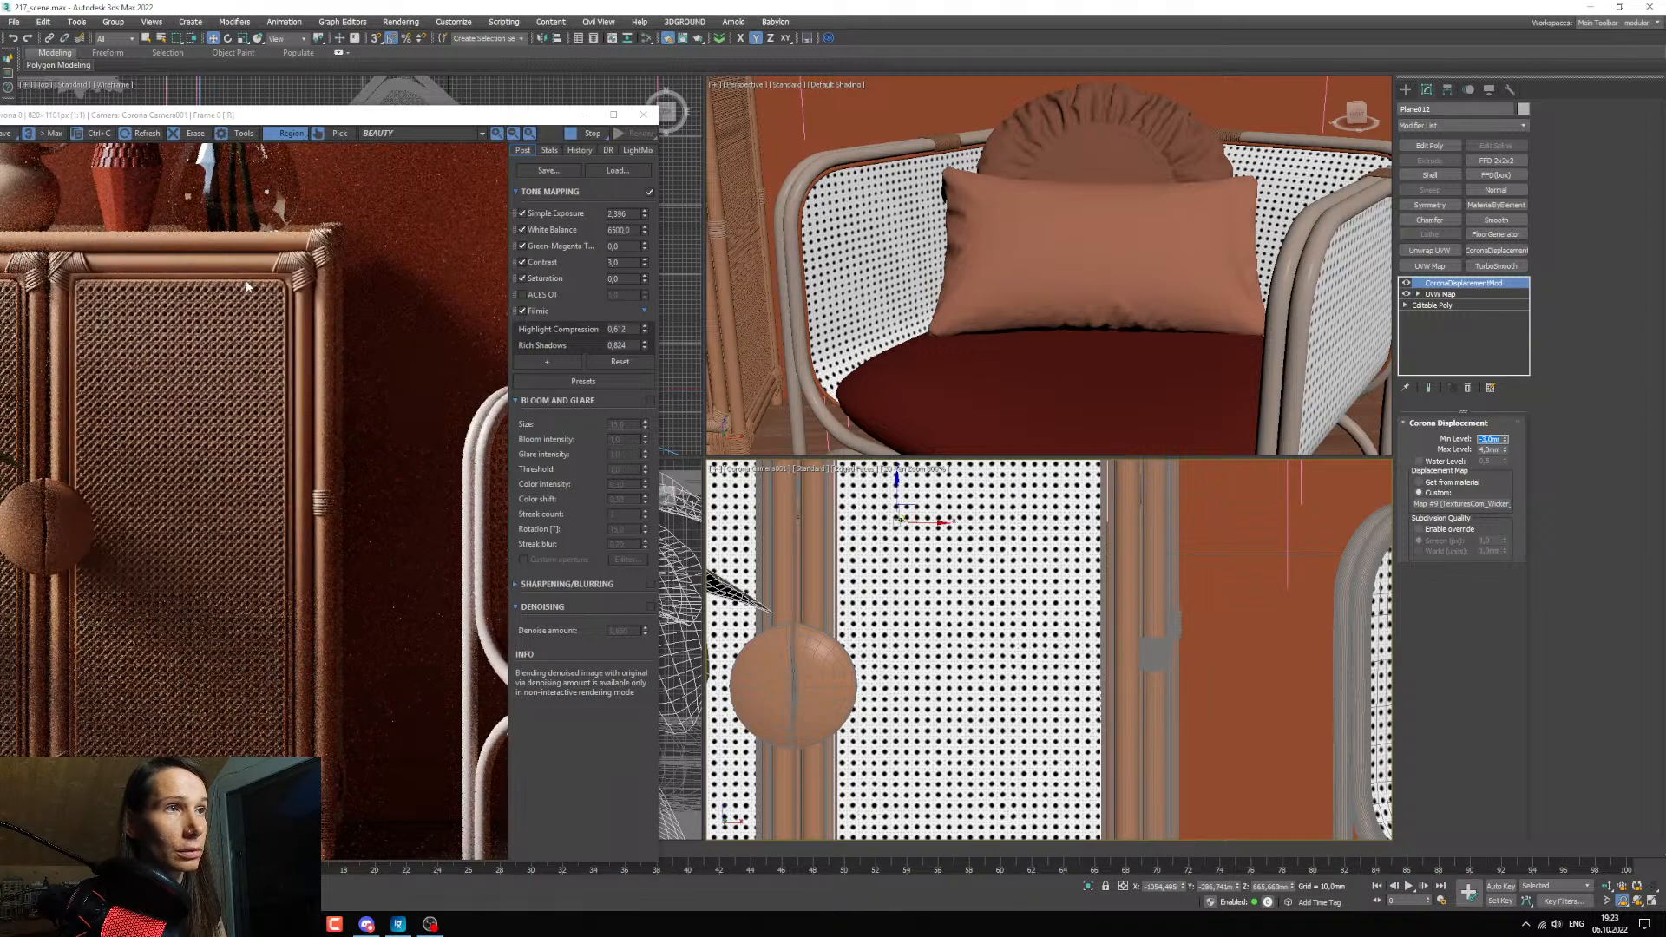
drag(193, 119, 321, 88)
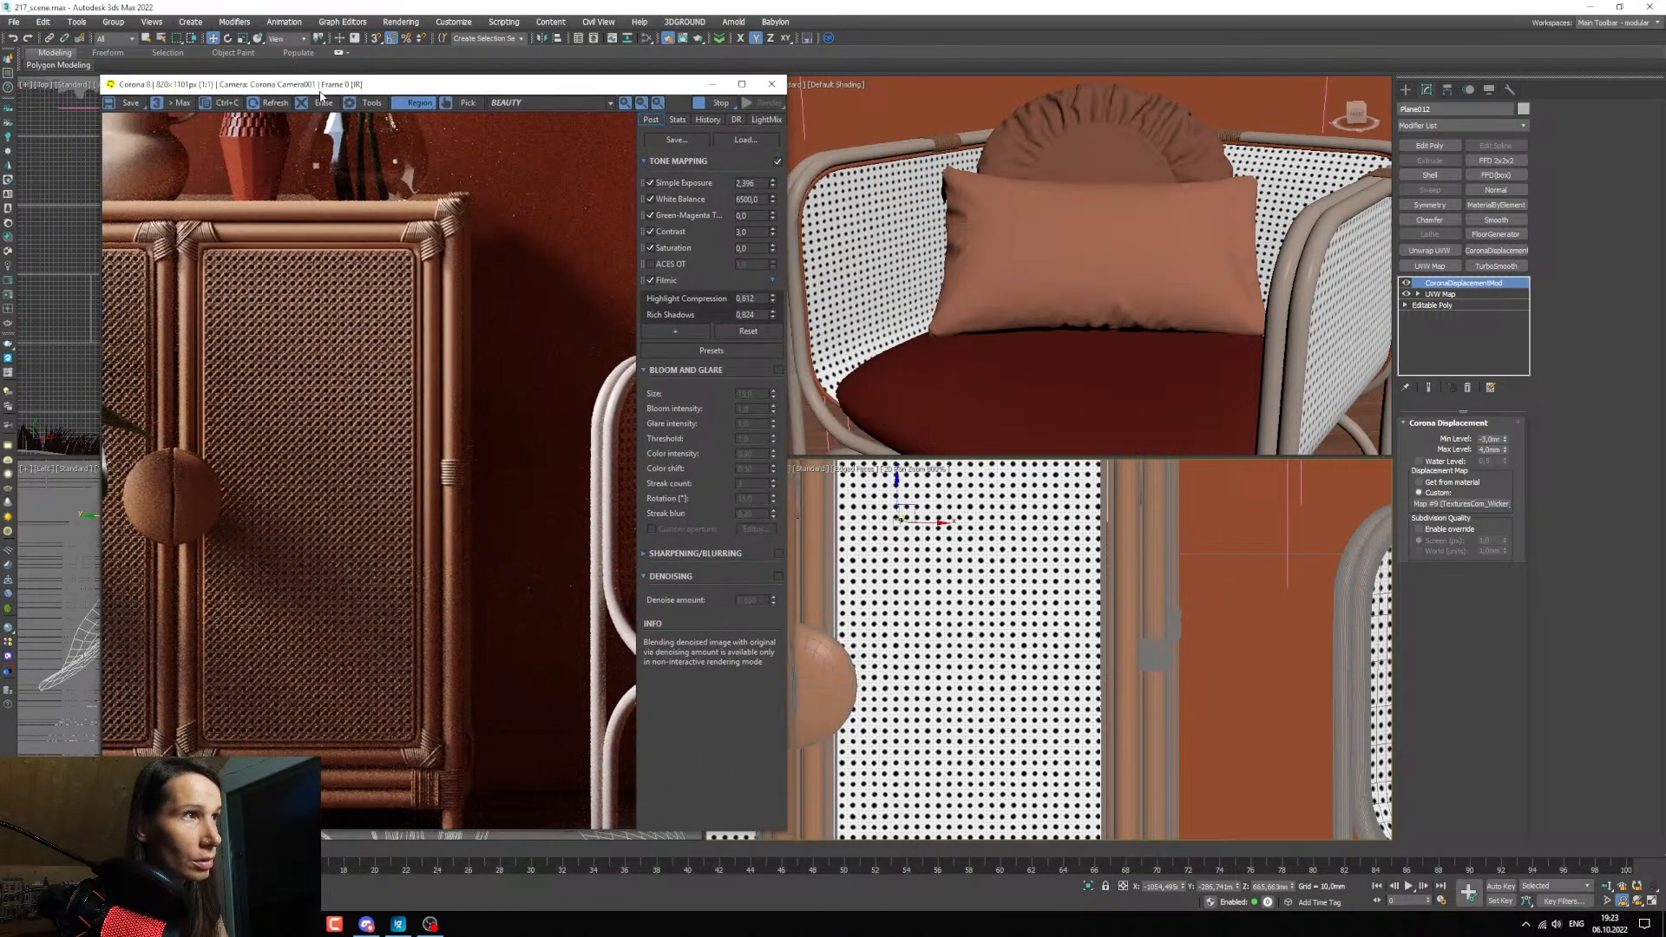
scroll(1041, 555, down, 2)
middle_drag(1022, 546, 1040, 660)
scroll(1041, 661, down, 10)
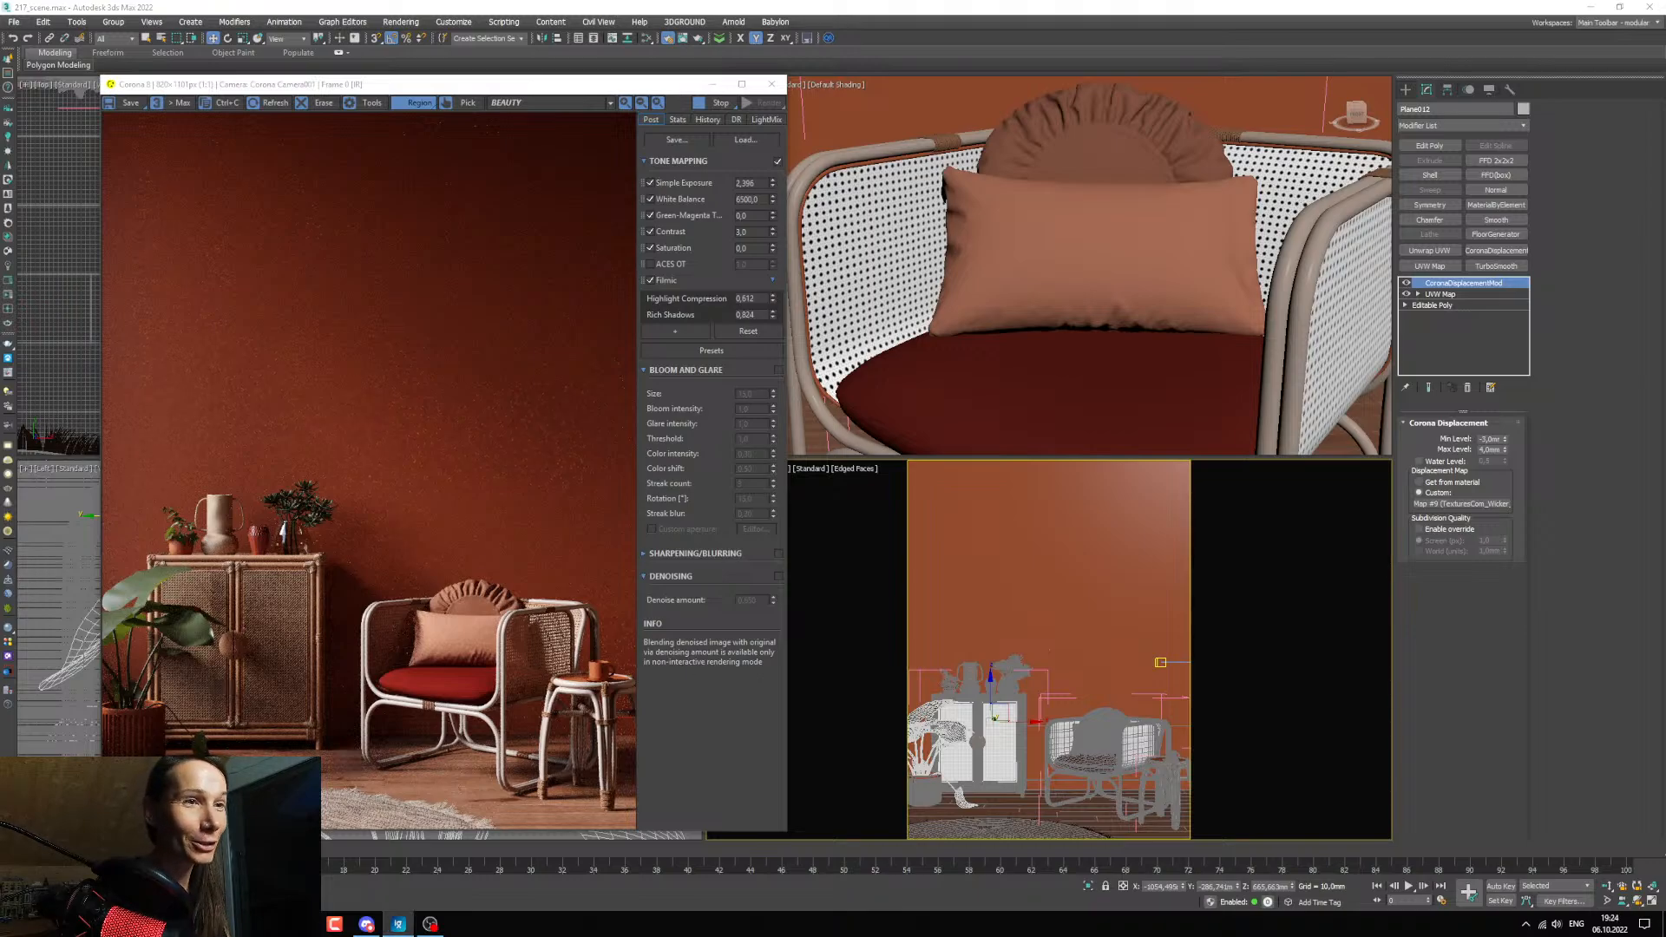
scroll(278, 614, up, 3)
scroll(278, 614, down, 3)
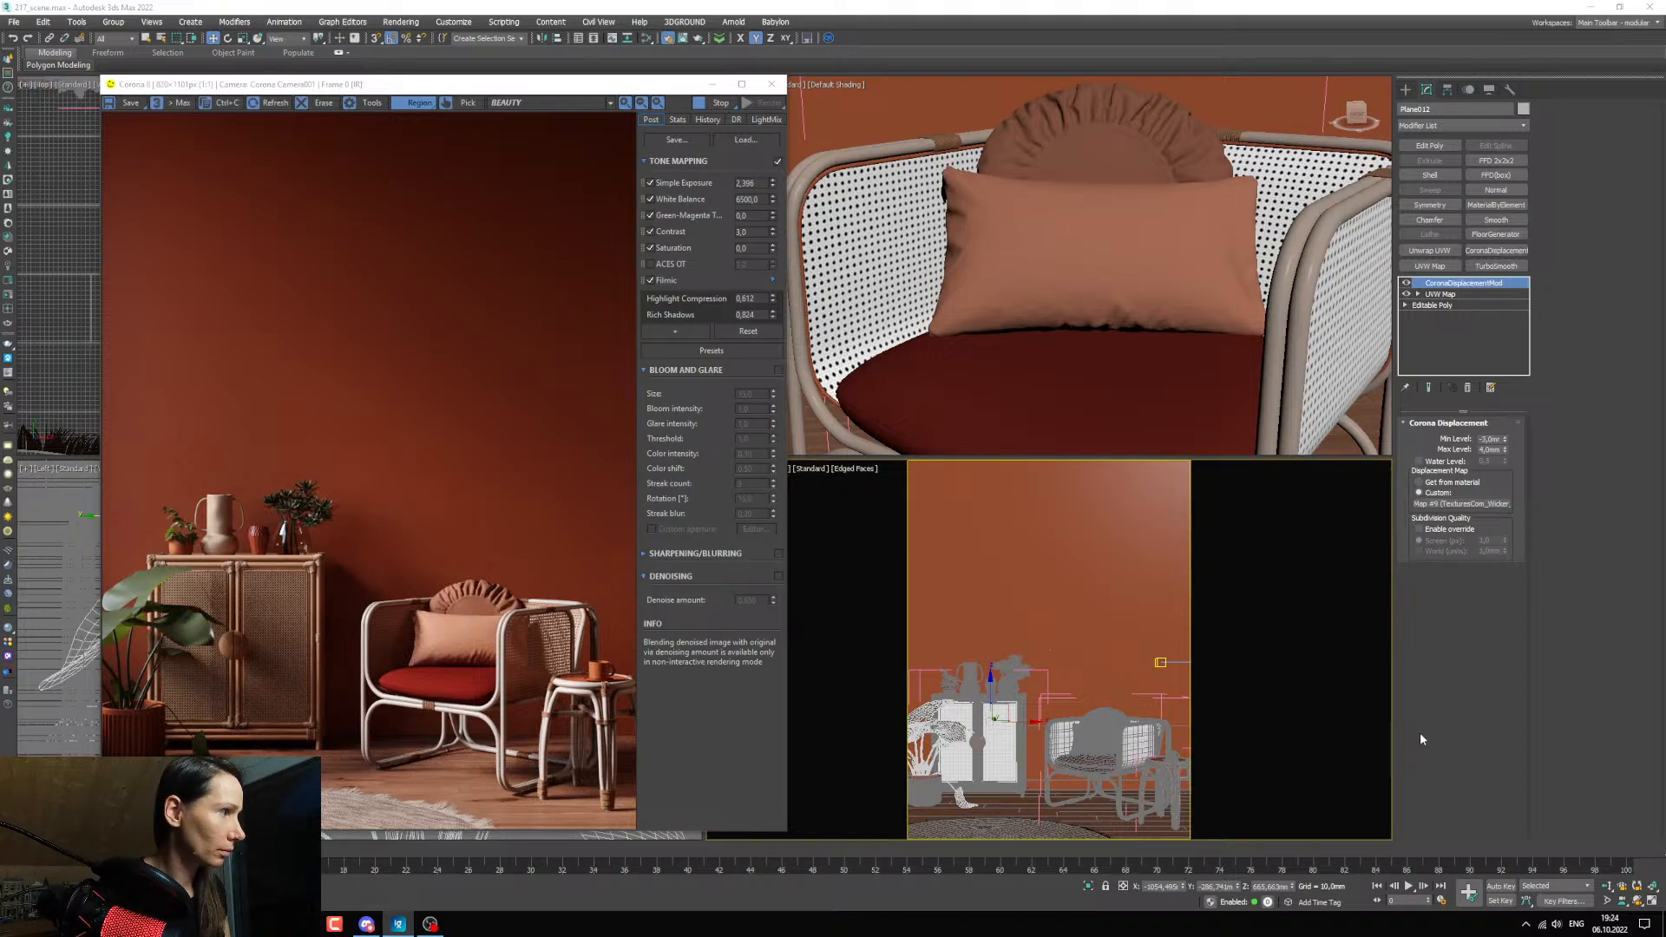
Sample the cabinet frame's material into the Slate Material Editor and move its node to an empty part of the graph.
key(m)
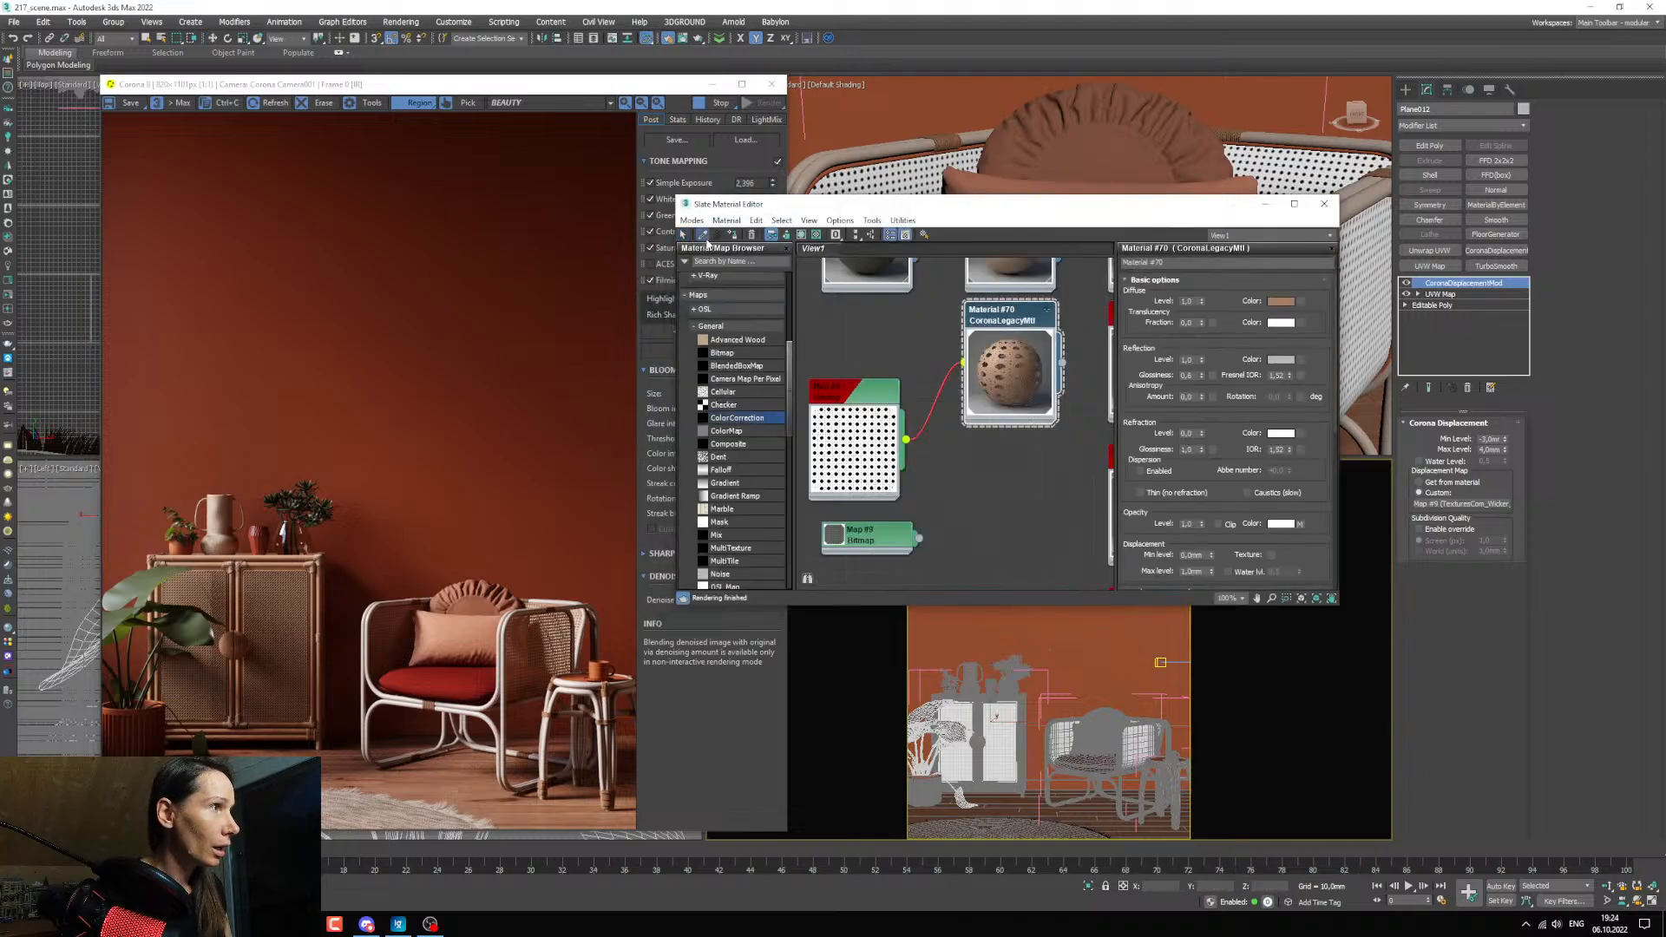
click(702, 234)
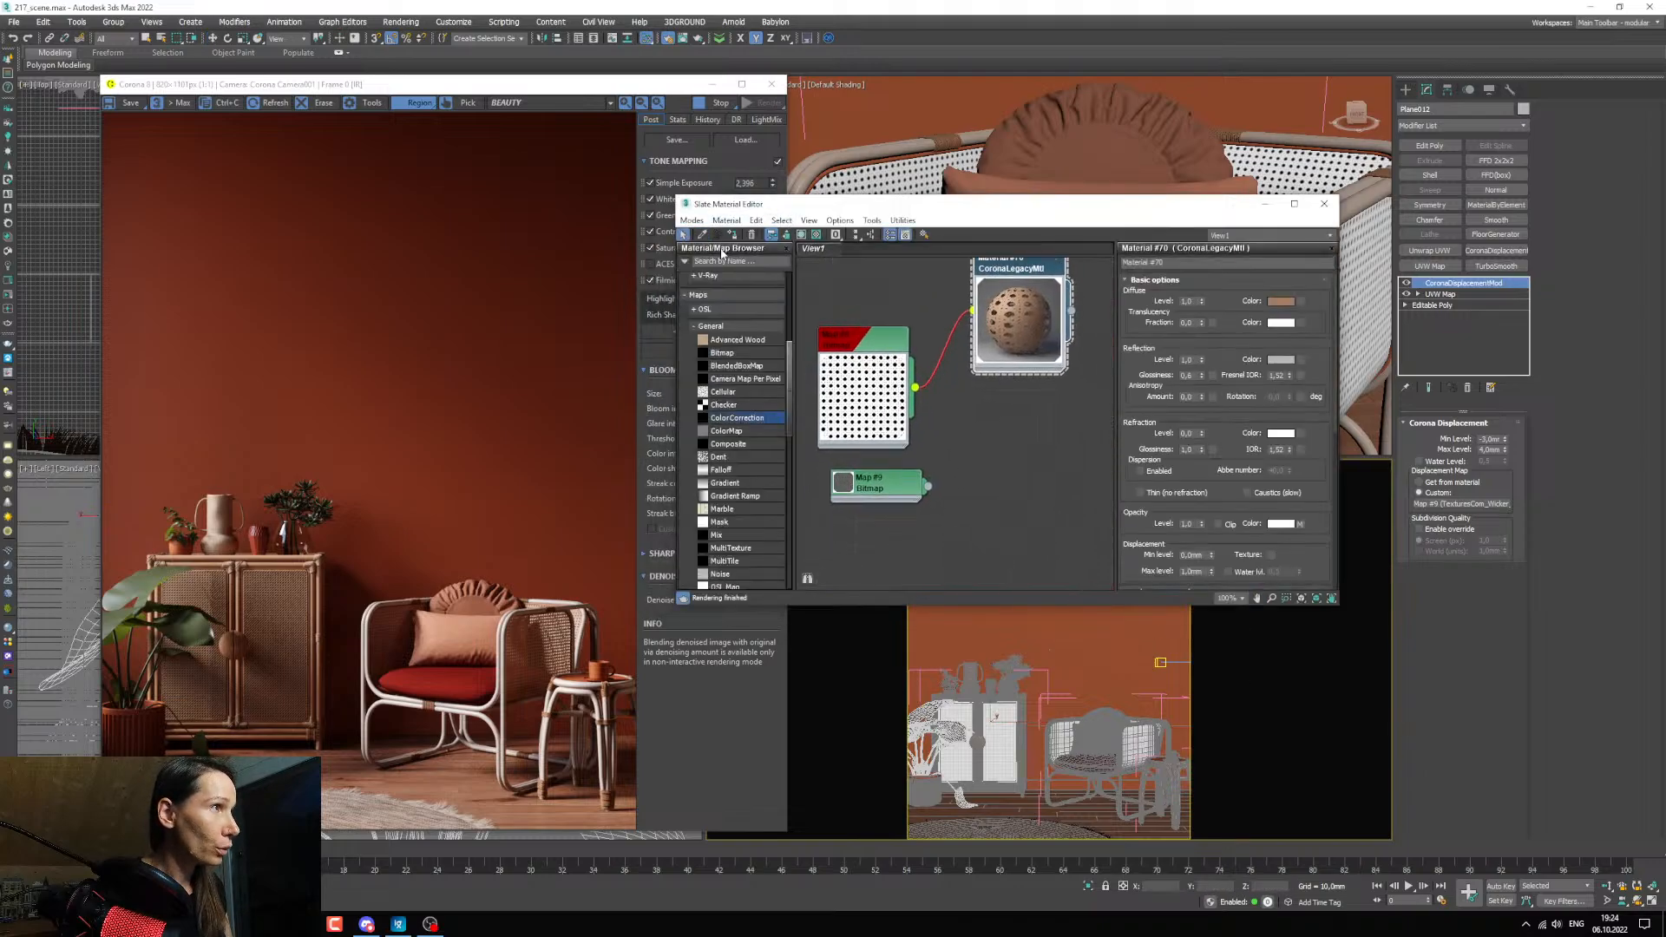
click(1024, 739)
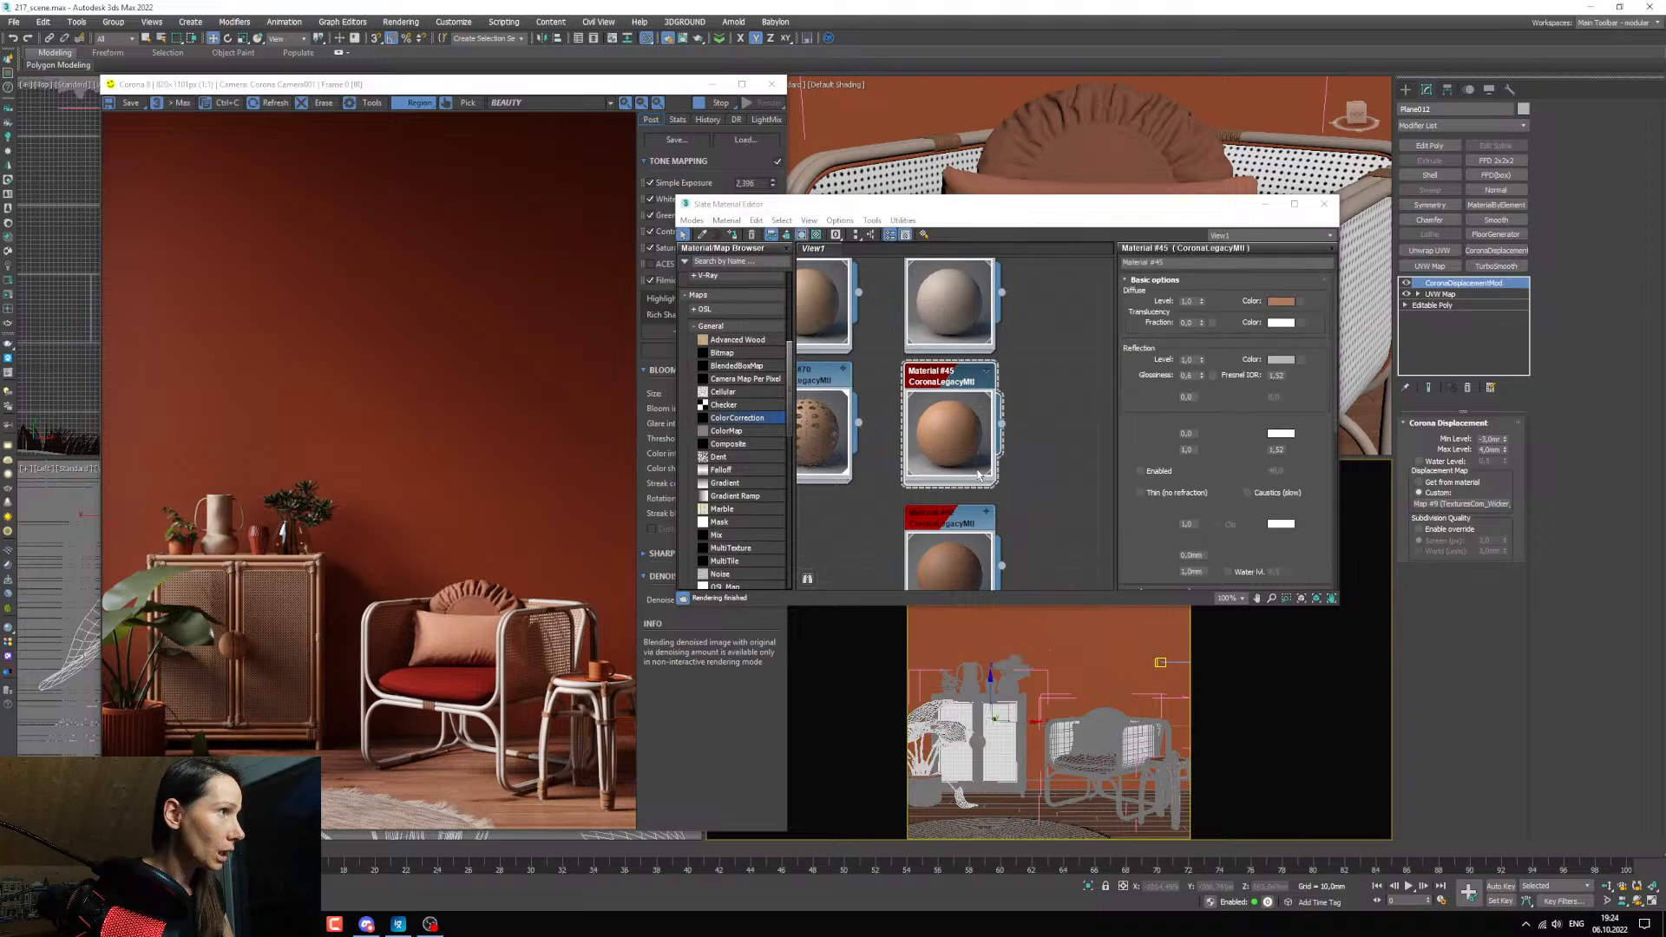
scroll(949, 507, down, 5)
middle_drag(949, 506, 896, 337)
scroll(928, 461, down, 2)
drag(928, 378, 830, 522)
middle_drag(830, 522, 920, 408)
drag(905, 402, 917, 464)
scroll(917, 464, up, 3)
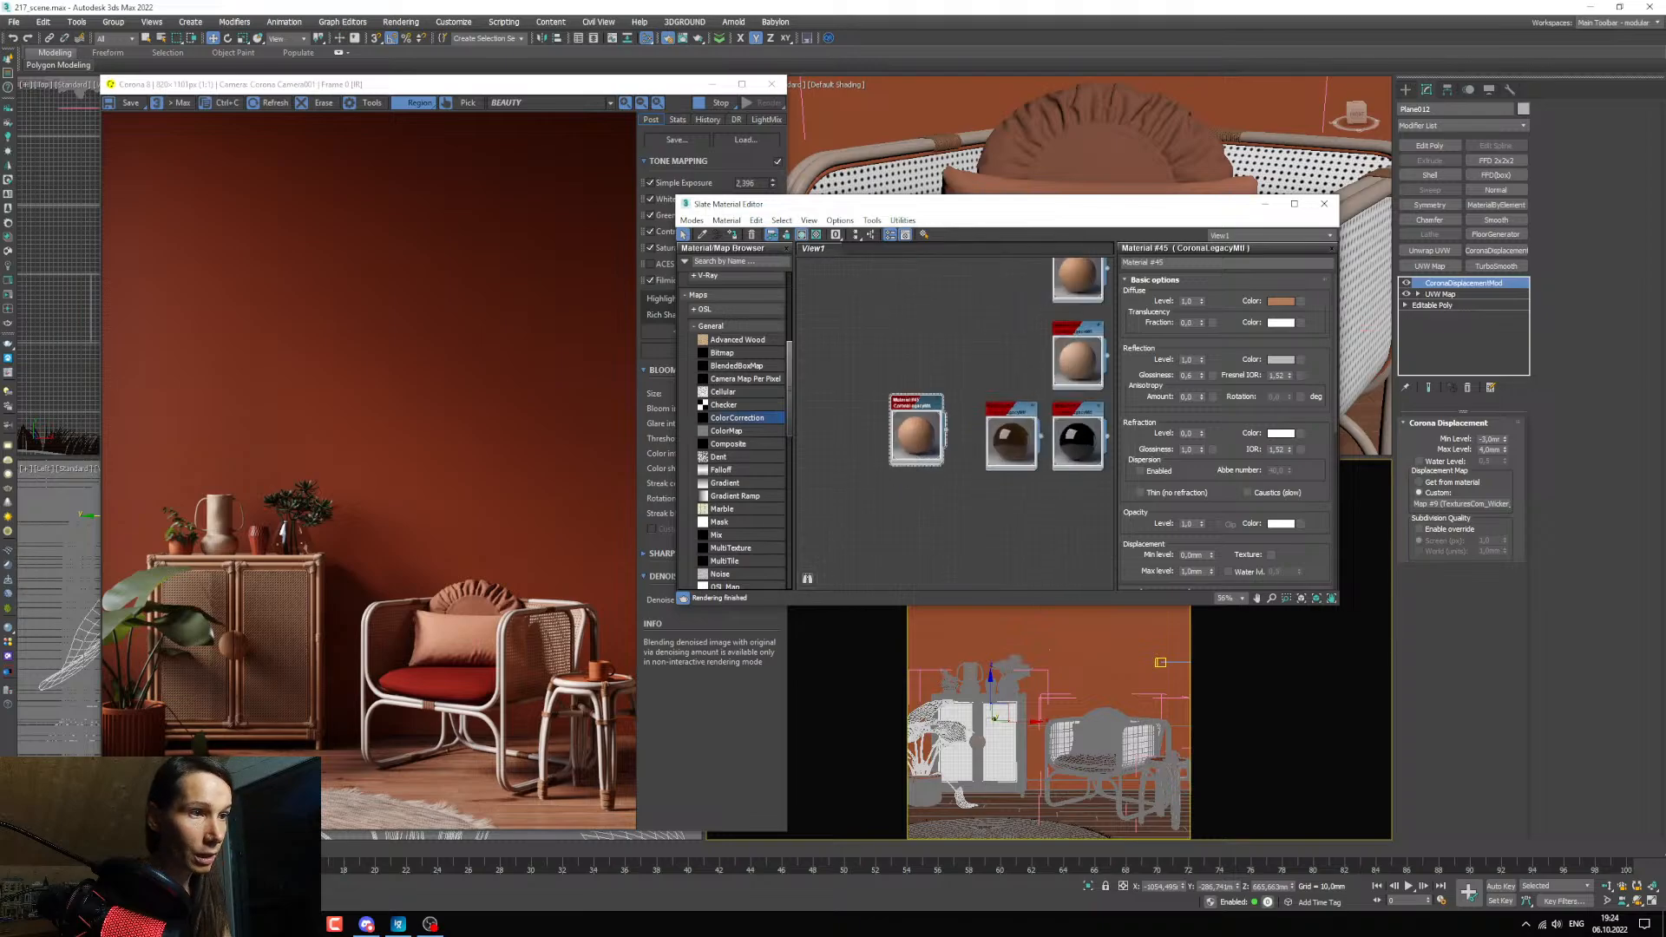
Switch to File Explorer, preview the wood texture 12_1_2_d.jpg in the texture folder and bring it into the material graph as a bitmap.
mouse_move(270, 924)
click(509, 860)
scroll(455, 316, up, 6)
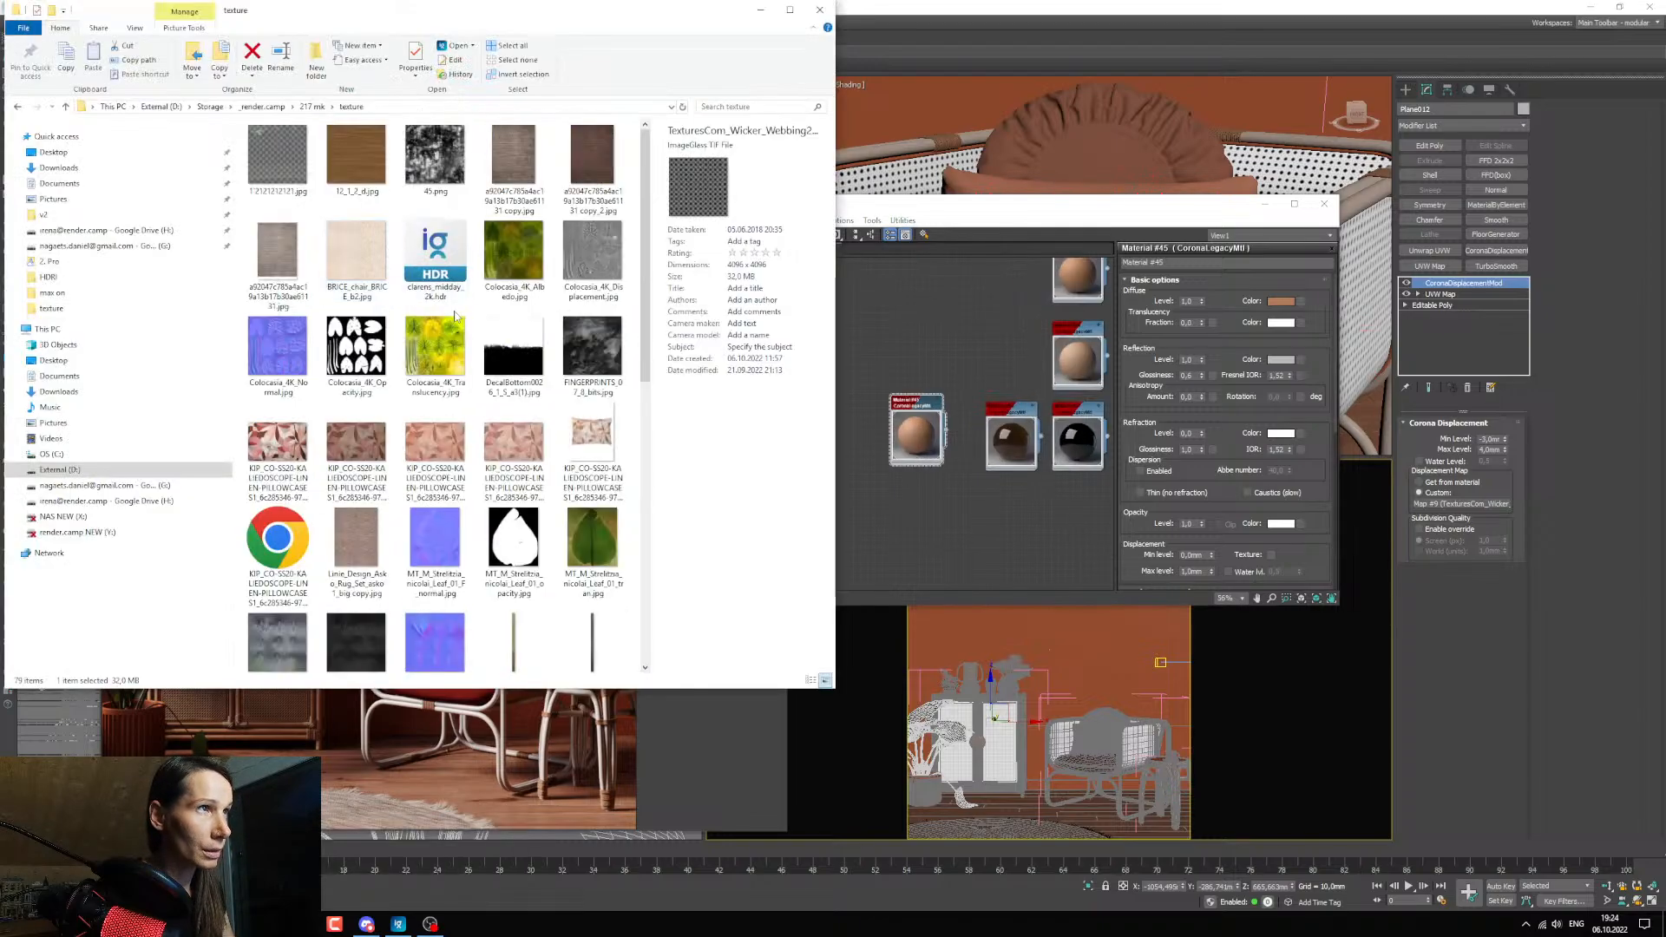
scroll(640, 274, down, 5)
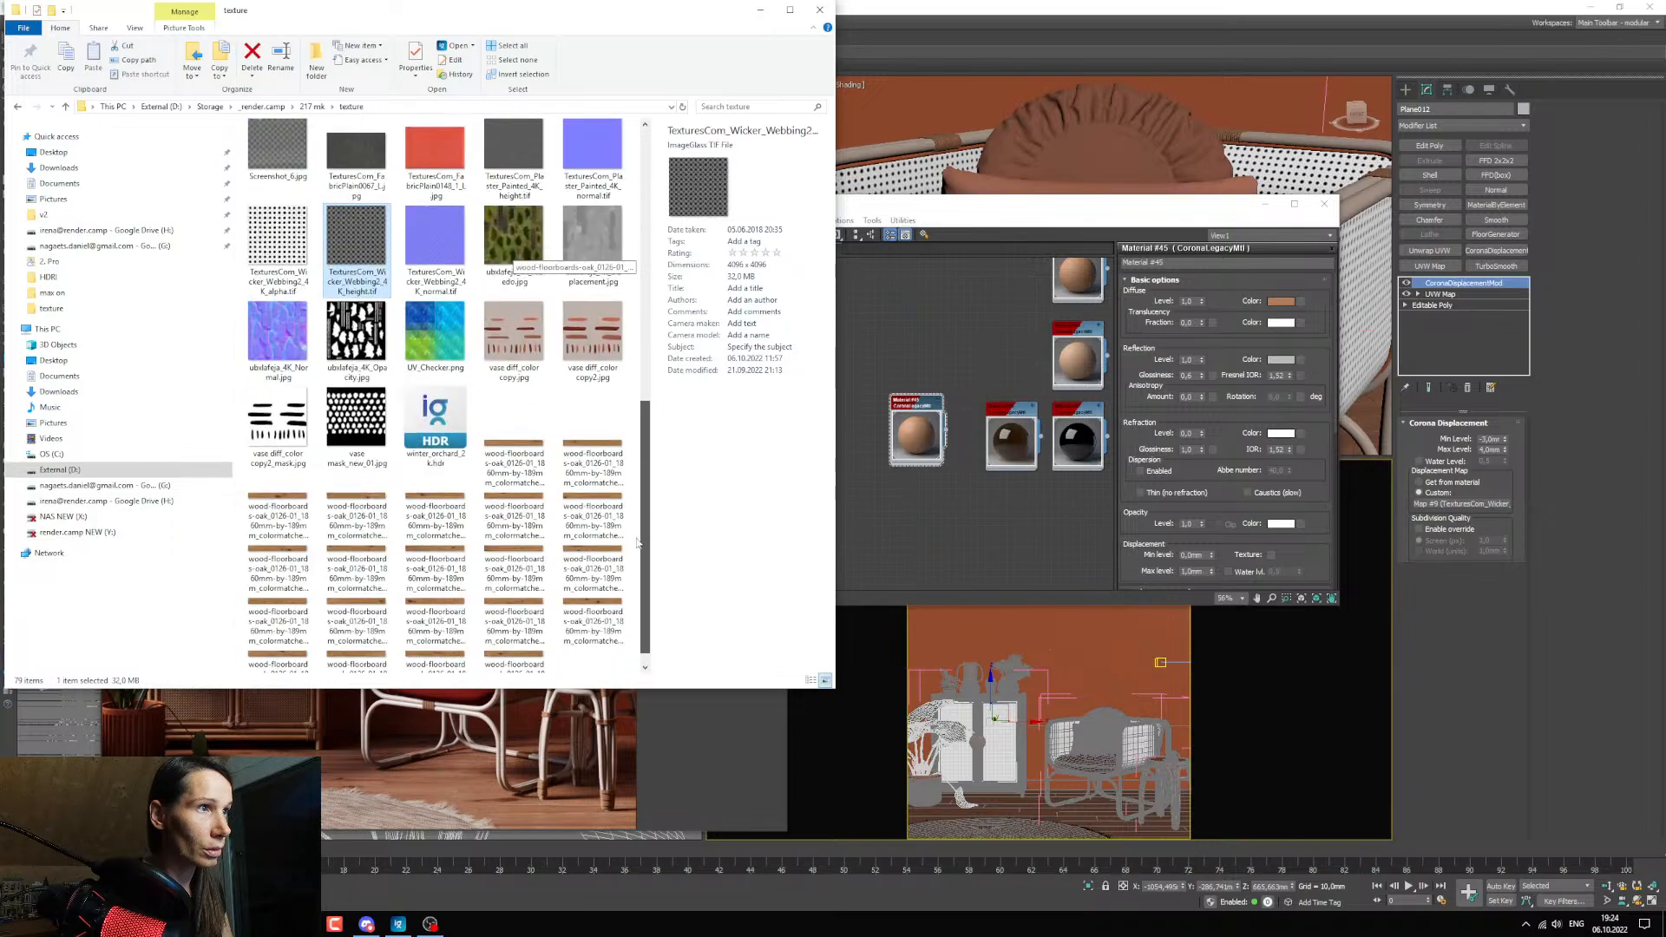
scroll(641, 274, up, 5)
click(360, 174)
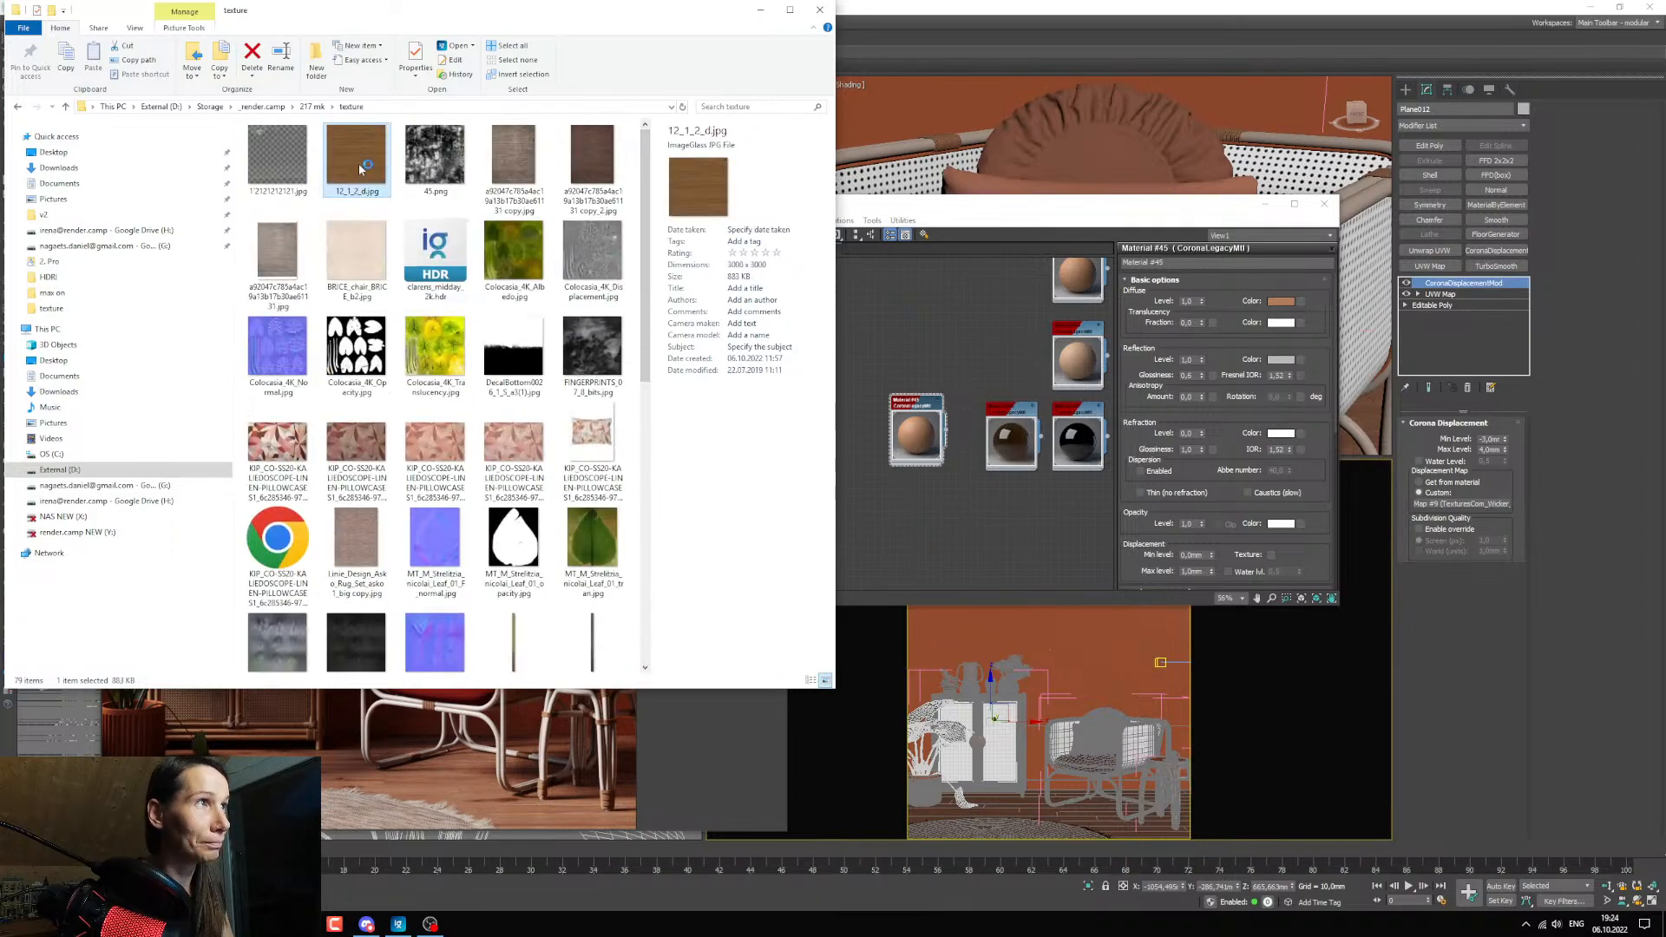
double_click(360, 169)
click(613, 77)
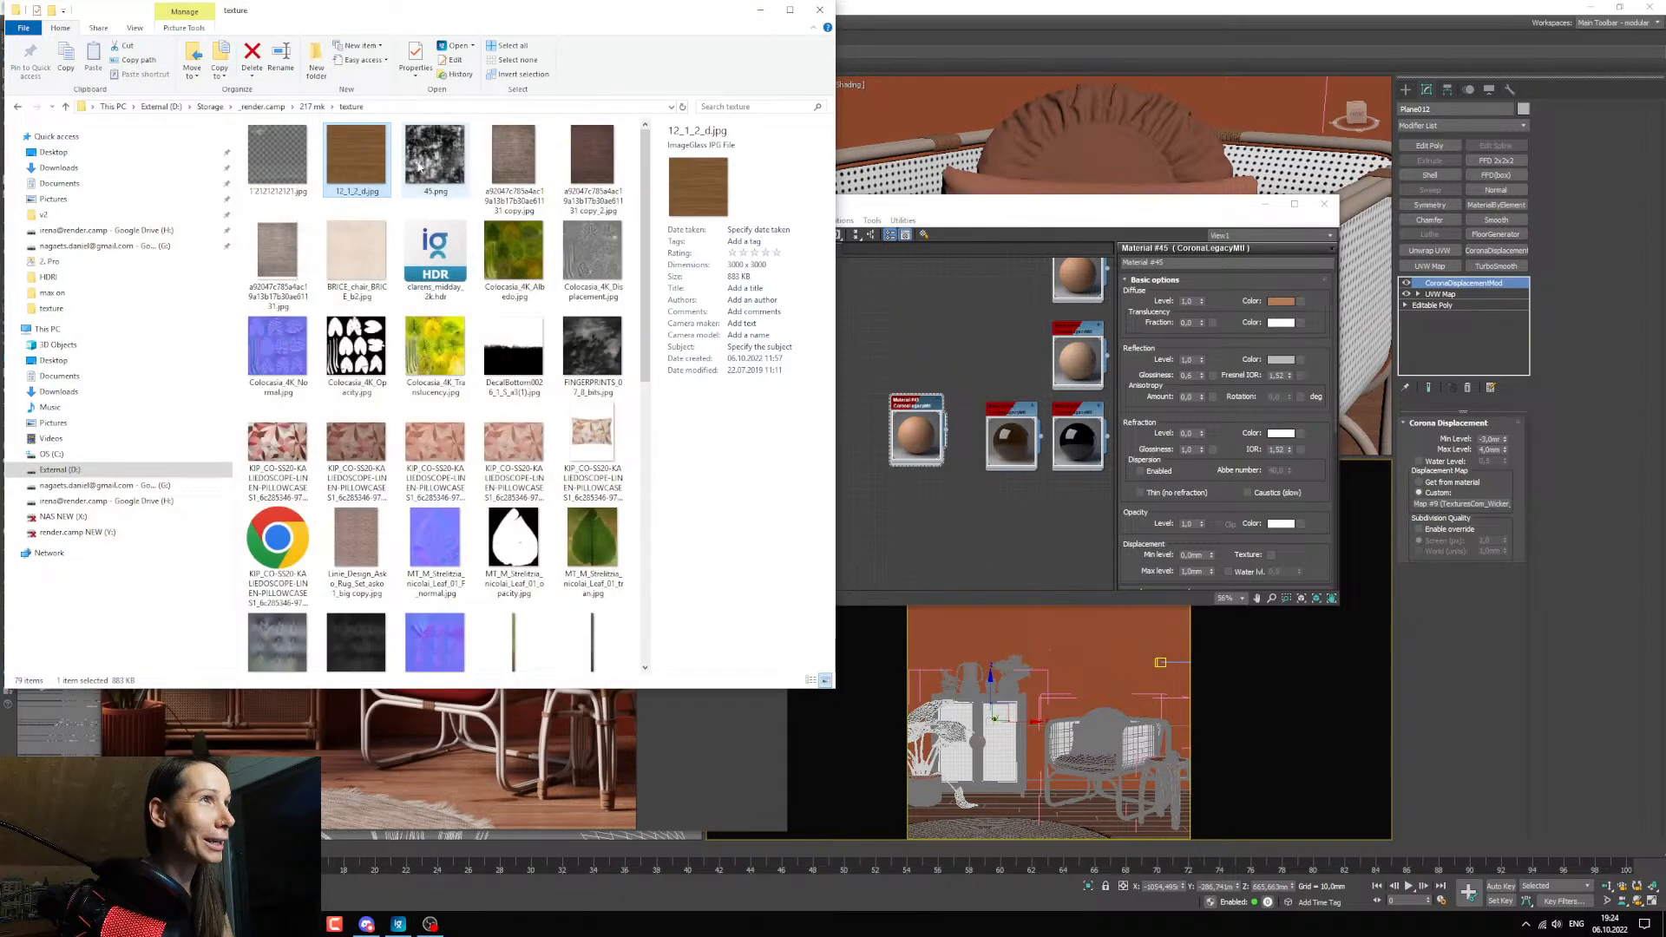
click(908, 472)
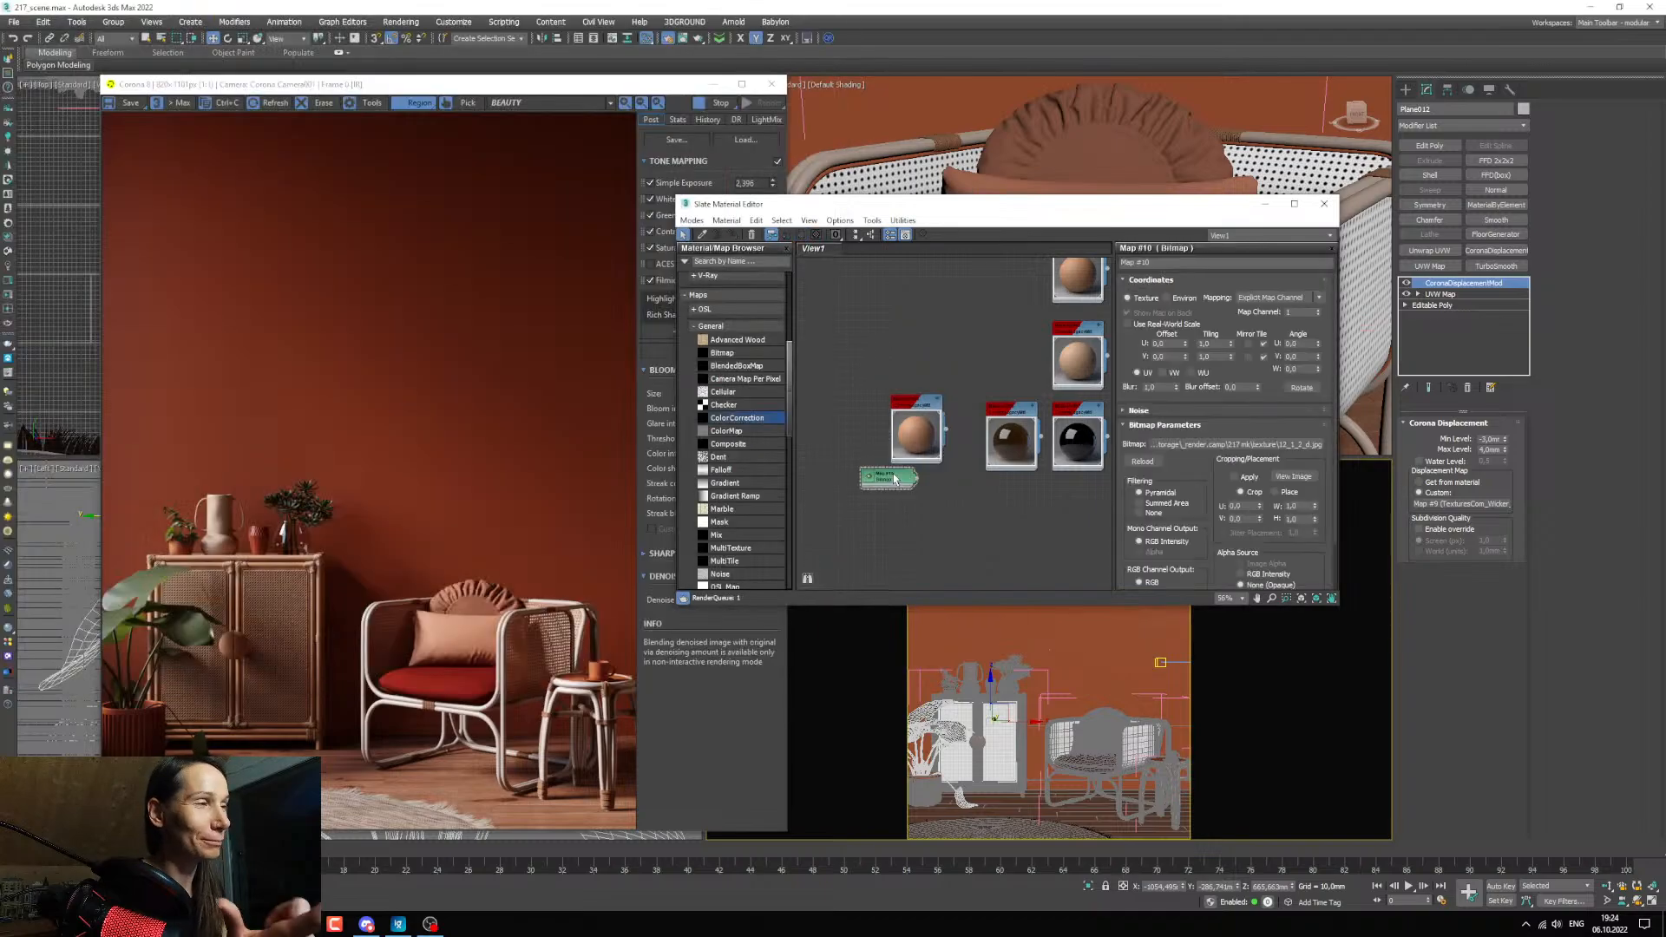
Show the wood bitmap's large preview, place it before the cabinet frame's material and connect it to the diffuse color.
middle_drag(894, 476, 1016, 494)
scroll(1007, 497, up, 3)
double_click(1007, 497)
drag(1013, 502, 935, 474)
middle_drag(1017, 518, 872, 469)
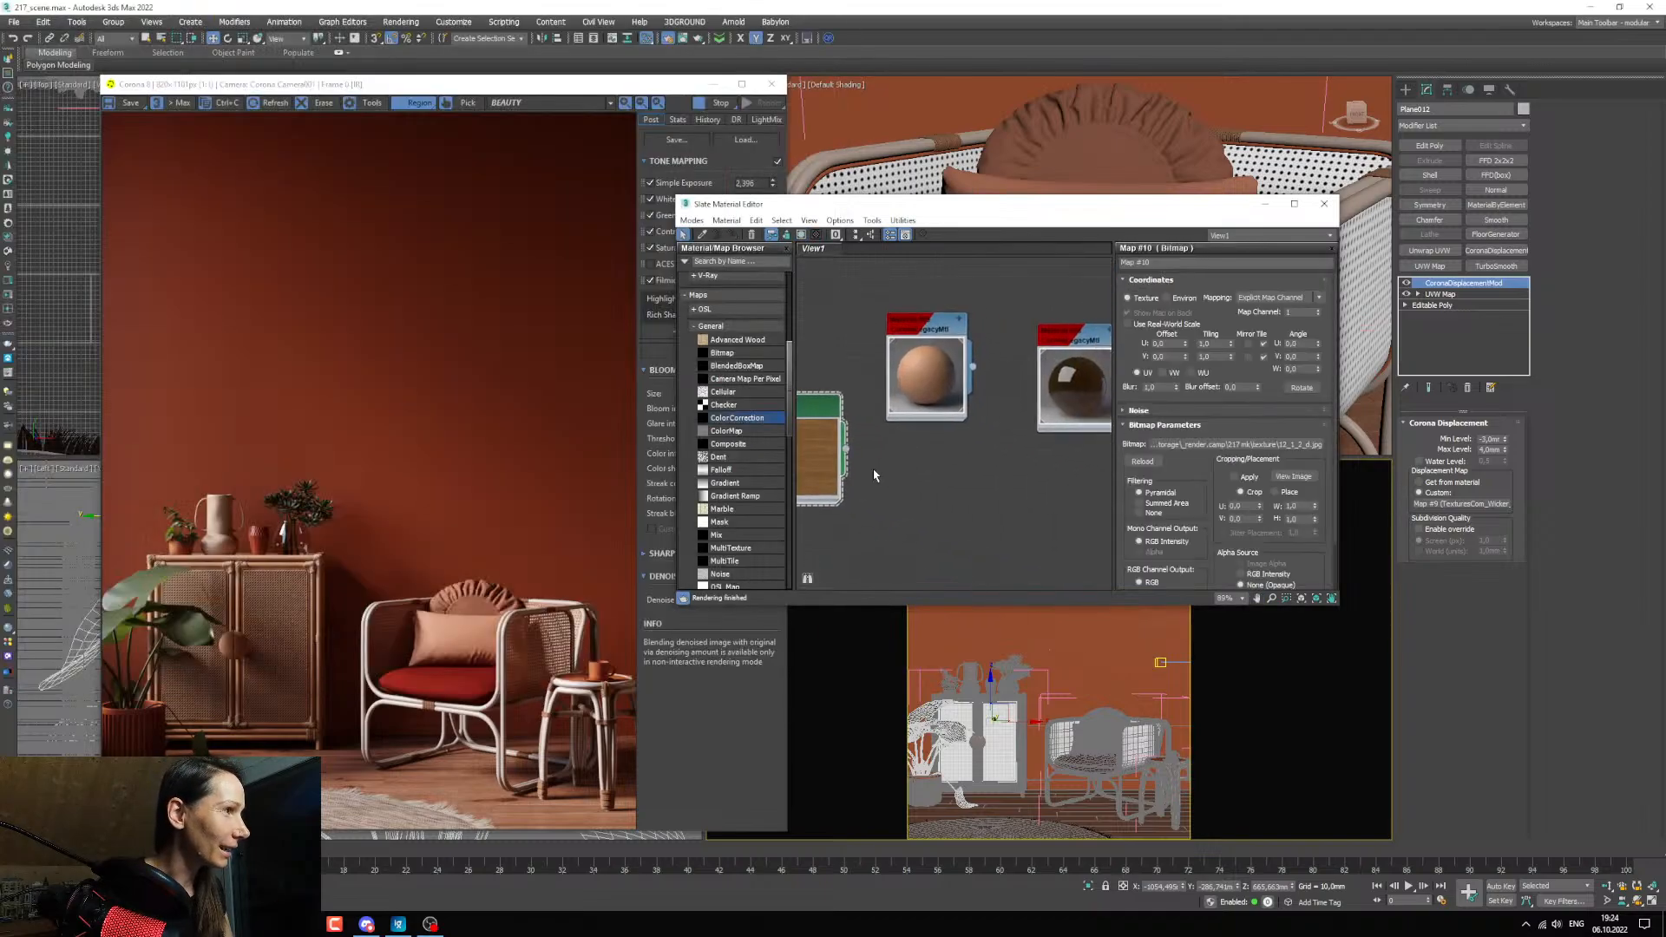
drag(845, 448, 885, 428)
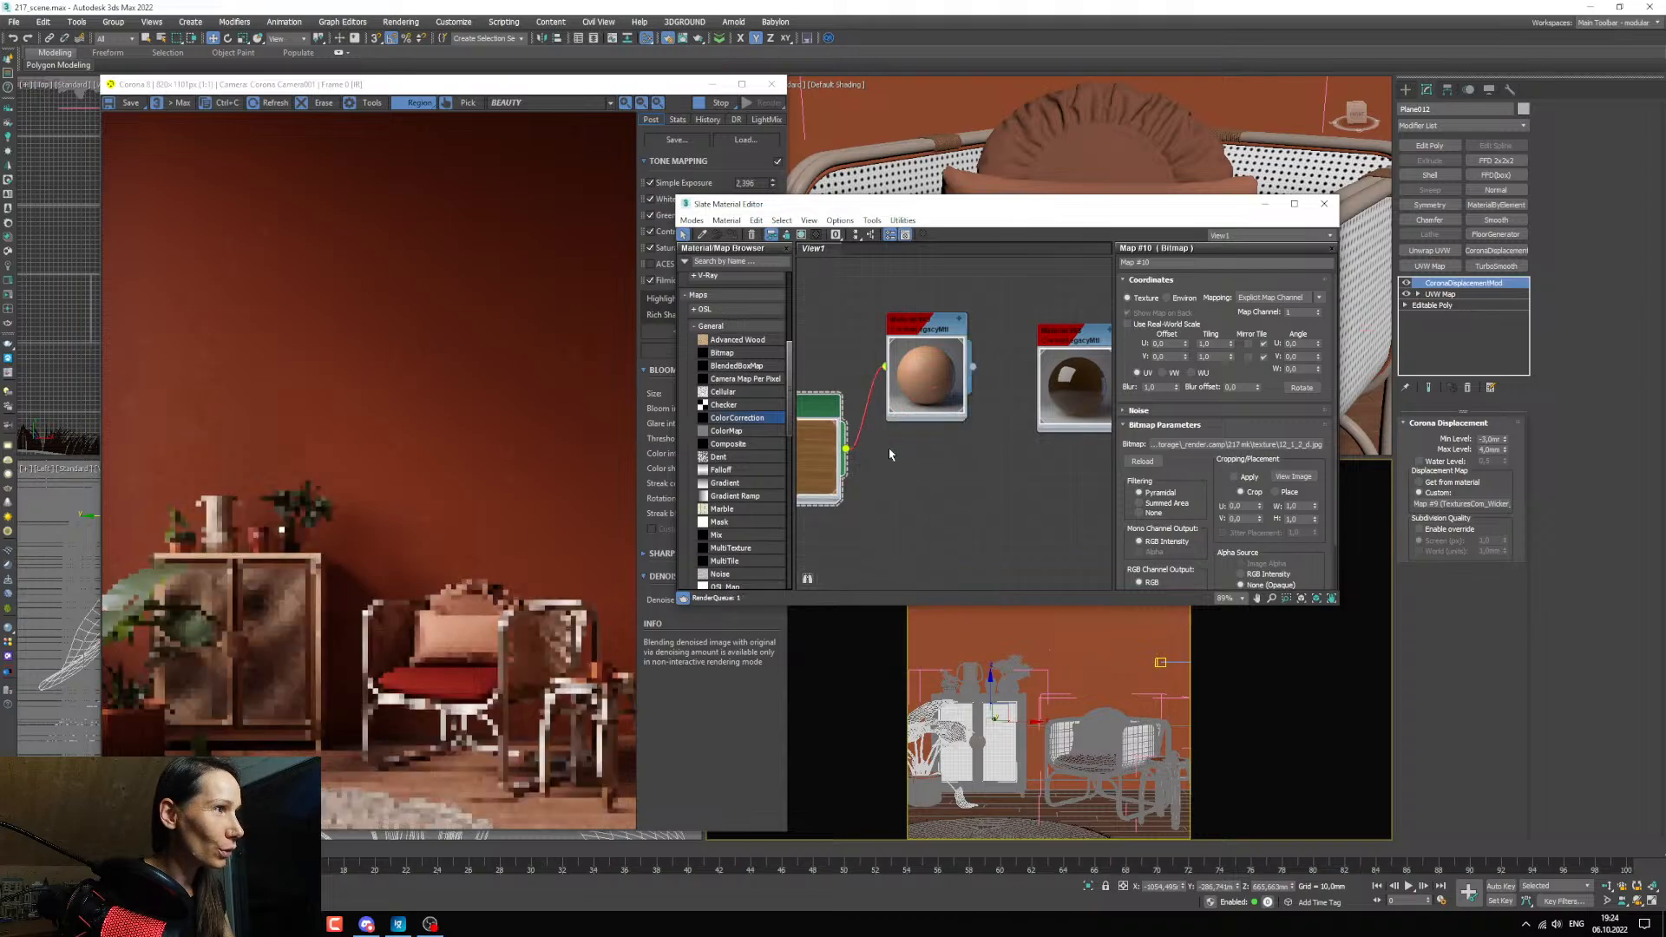
Insert a ColorCorrection map between the wood bitmap and the cabinet frame's material, and space out the nodes.
middle_drag(887, 451, 996, 483)
drag(928, 485, 859, 402)
middle_drag(855, 427, 815, 453)
drag(739, 422, 944, 423)
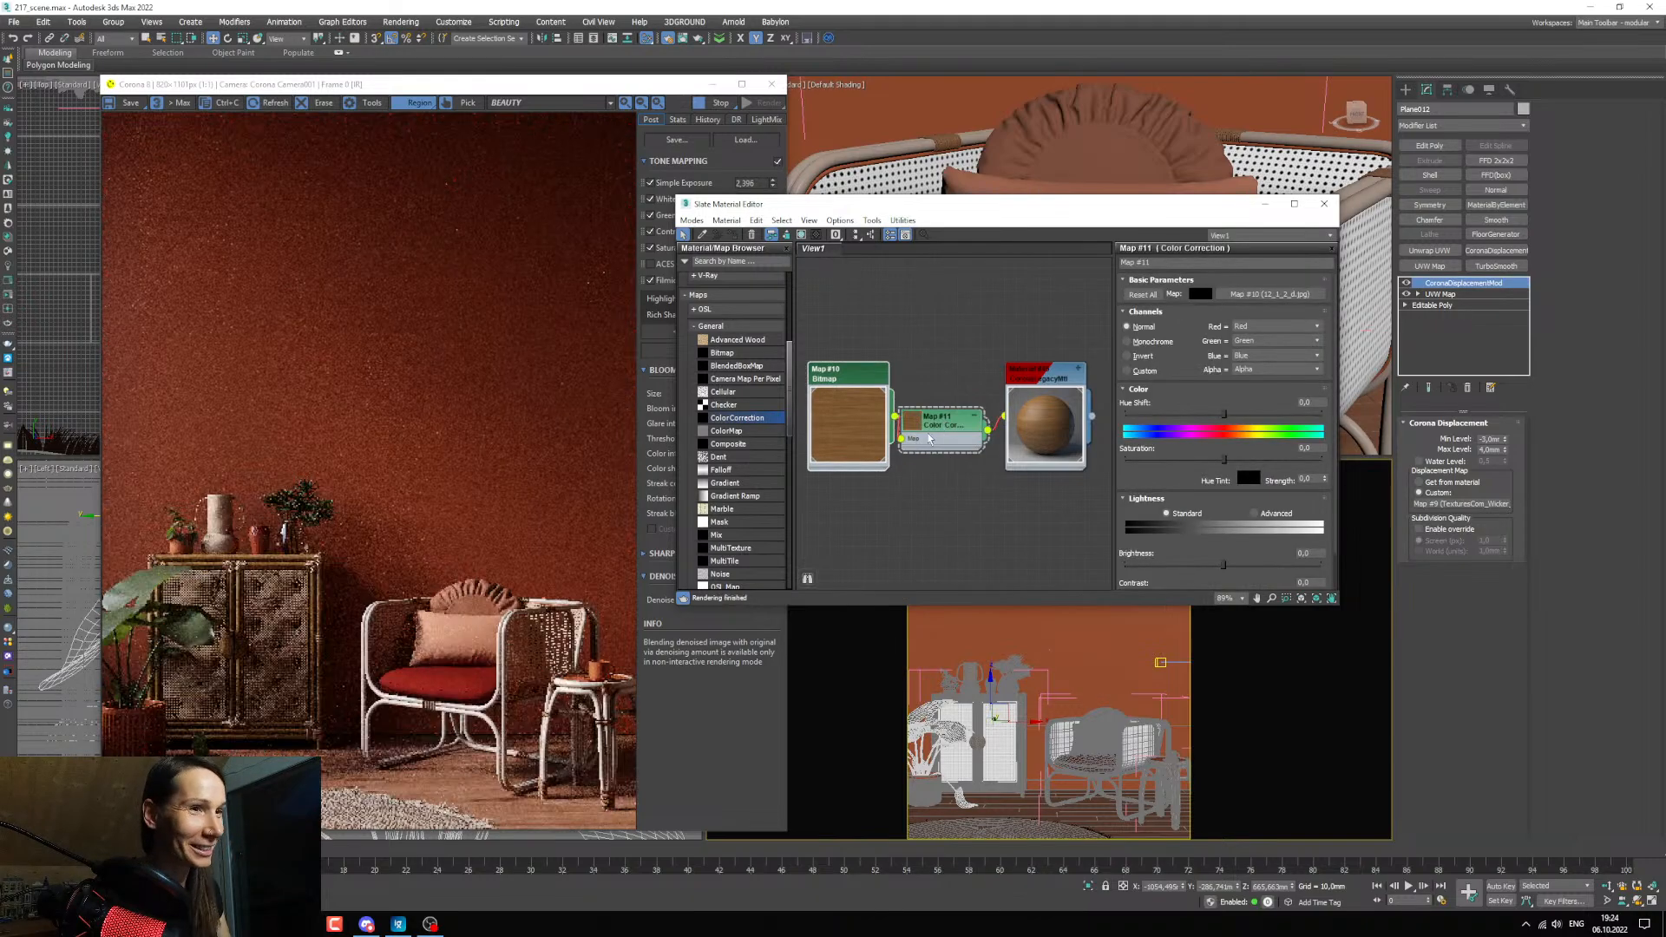
scroll(925, 441, down, 4)
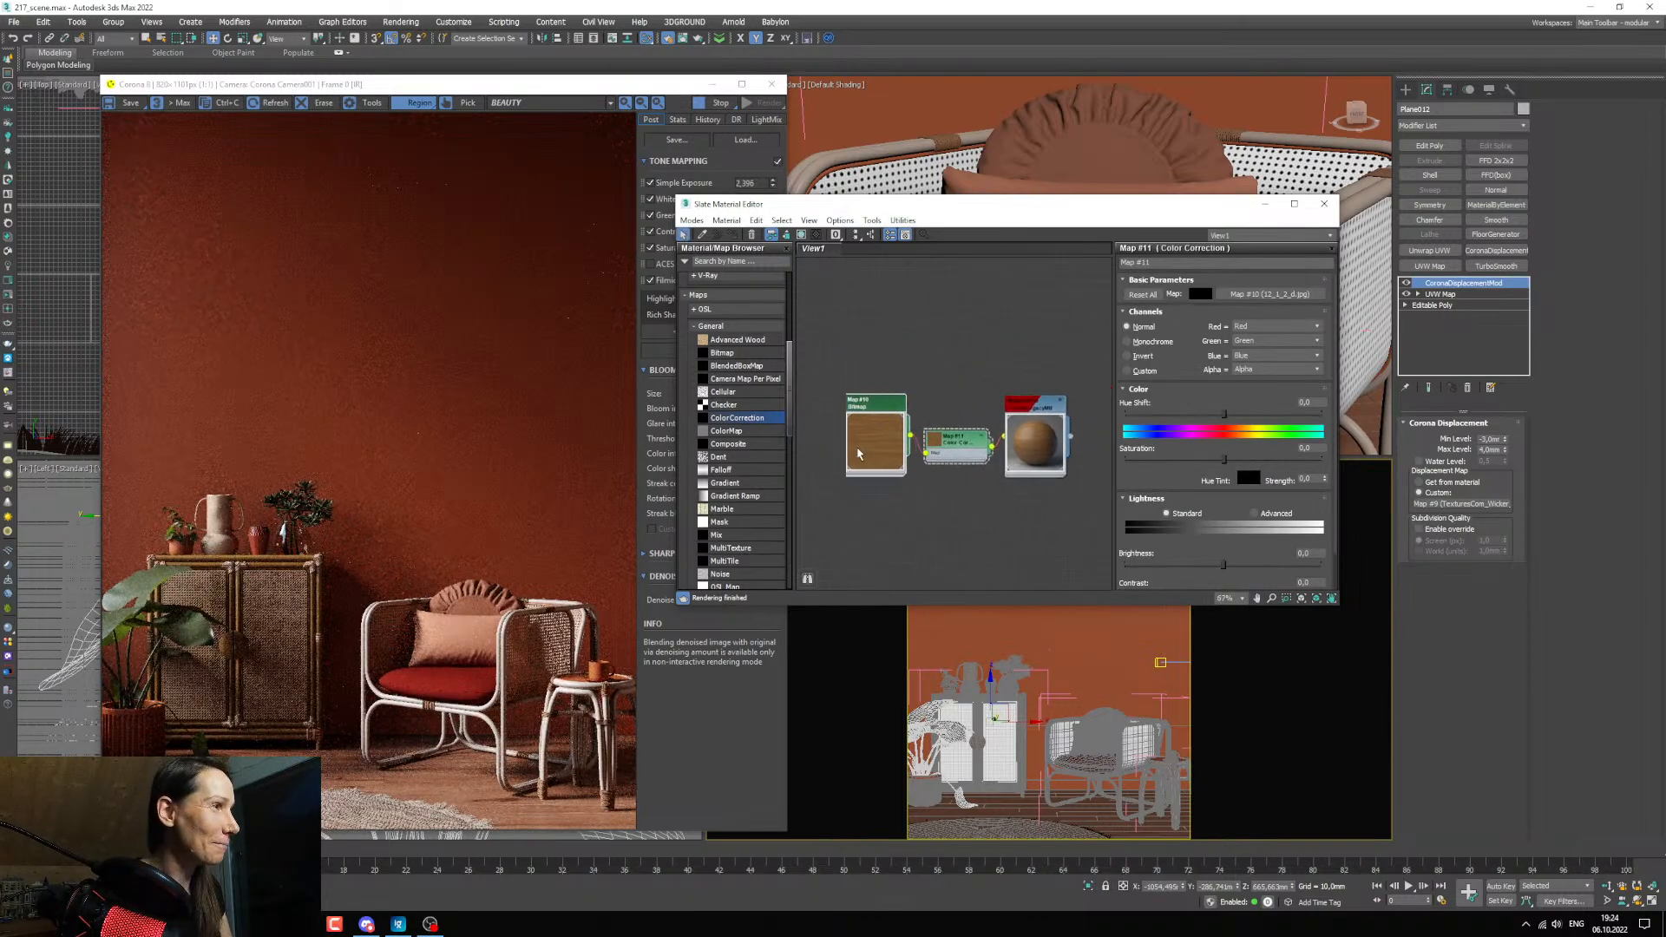
drag(932, 447, 922, 445)
drag(831, 440, 829, 446)
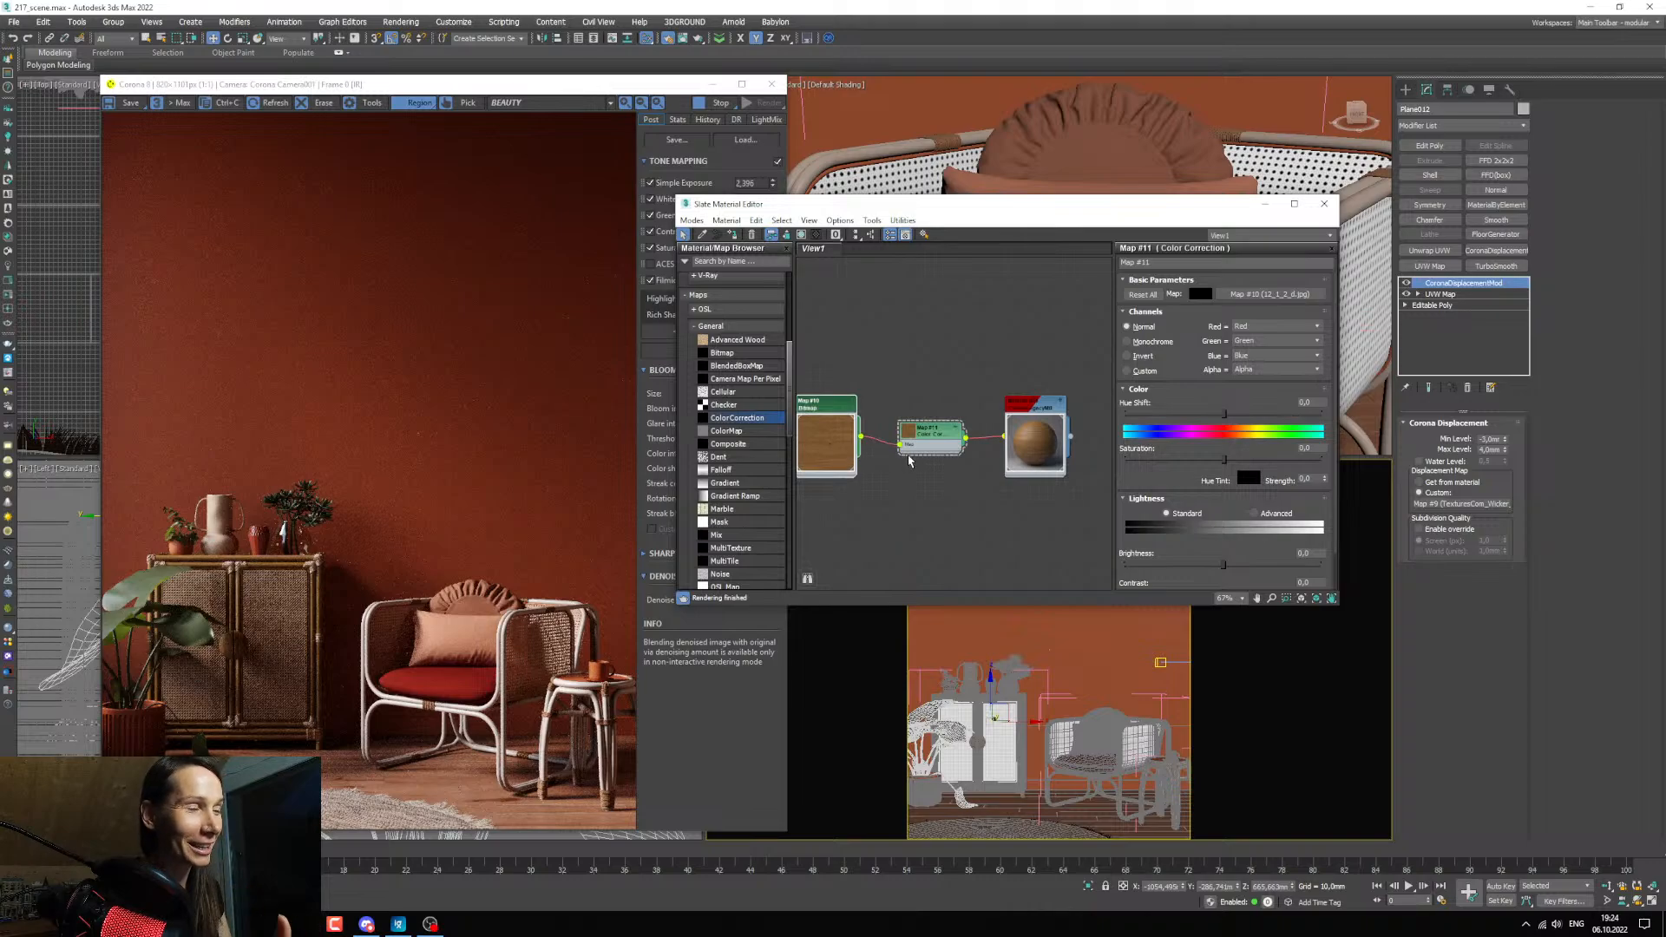
key(l)
scroll(963, 487, up, 4)
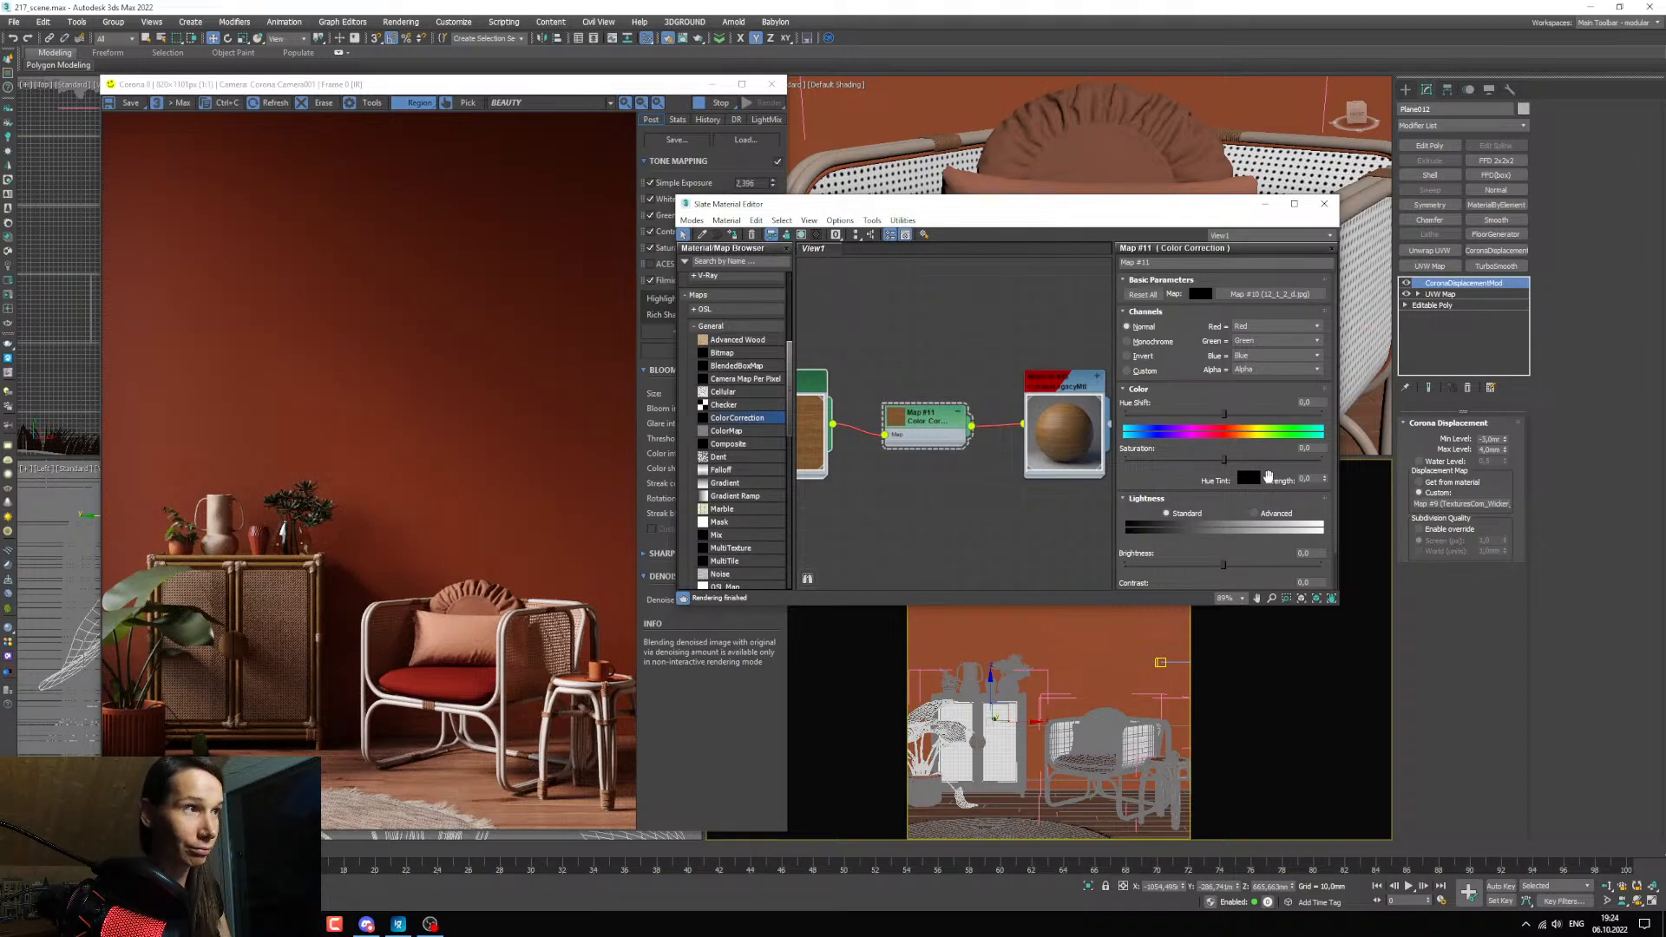
Try a hue shift of -5 in the wood texture's Color Correction.
drag(1224, 414, 1220, 414)
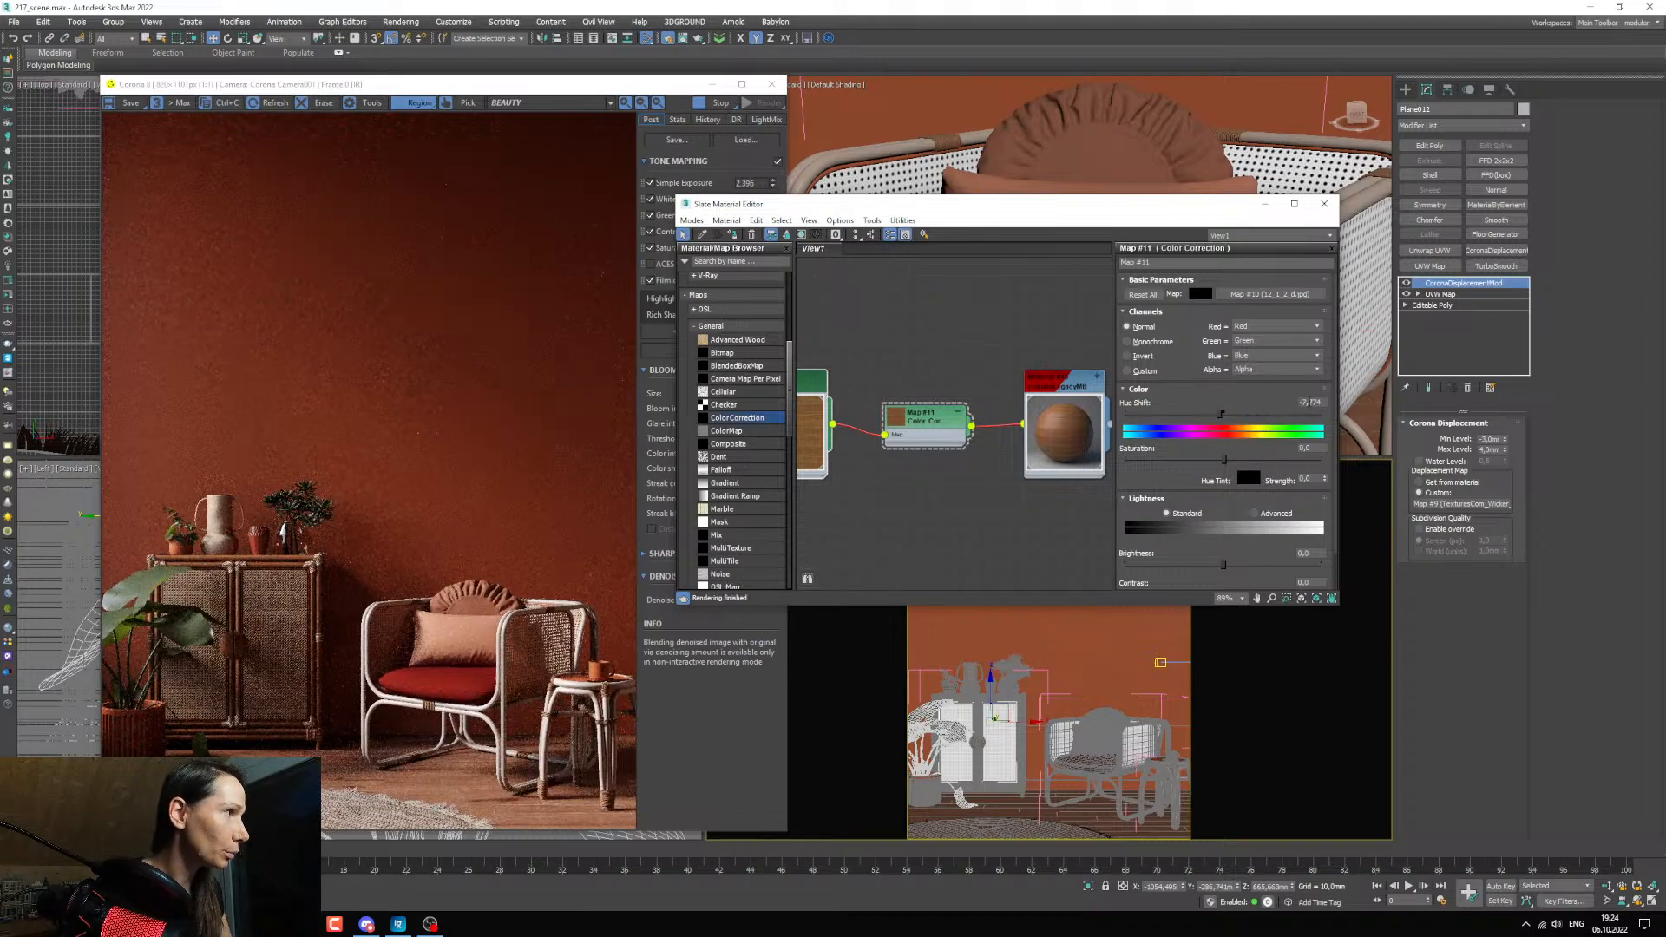
double_click(1310, 401)
text(-5,0)
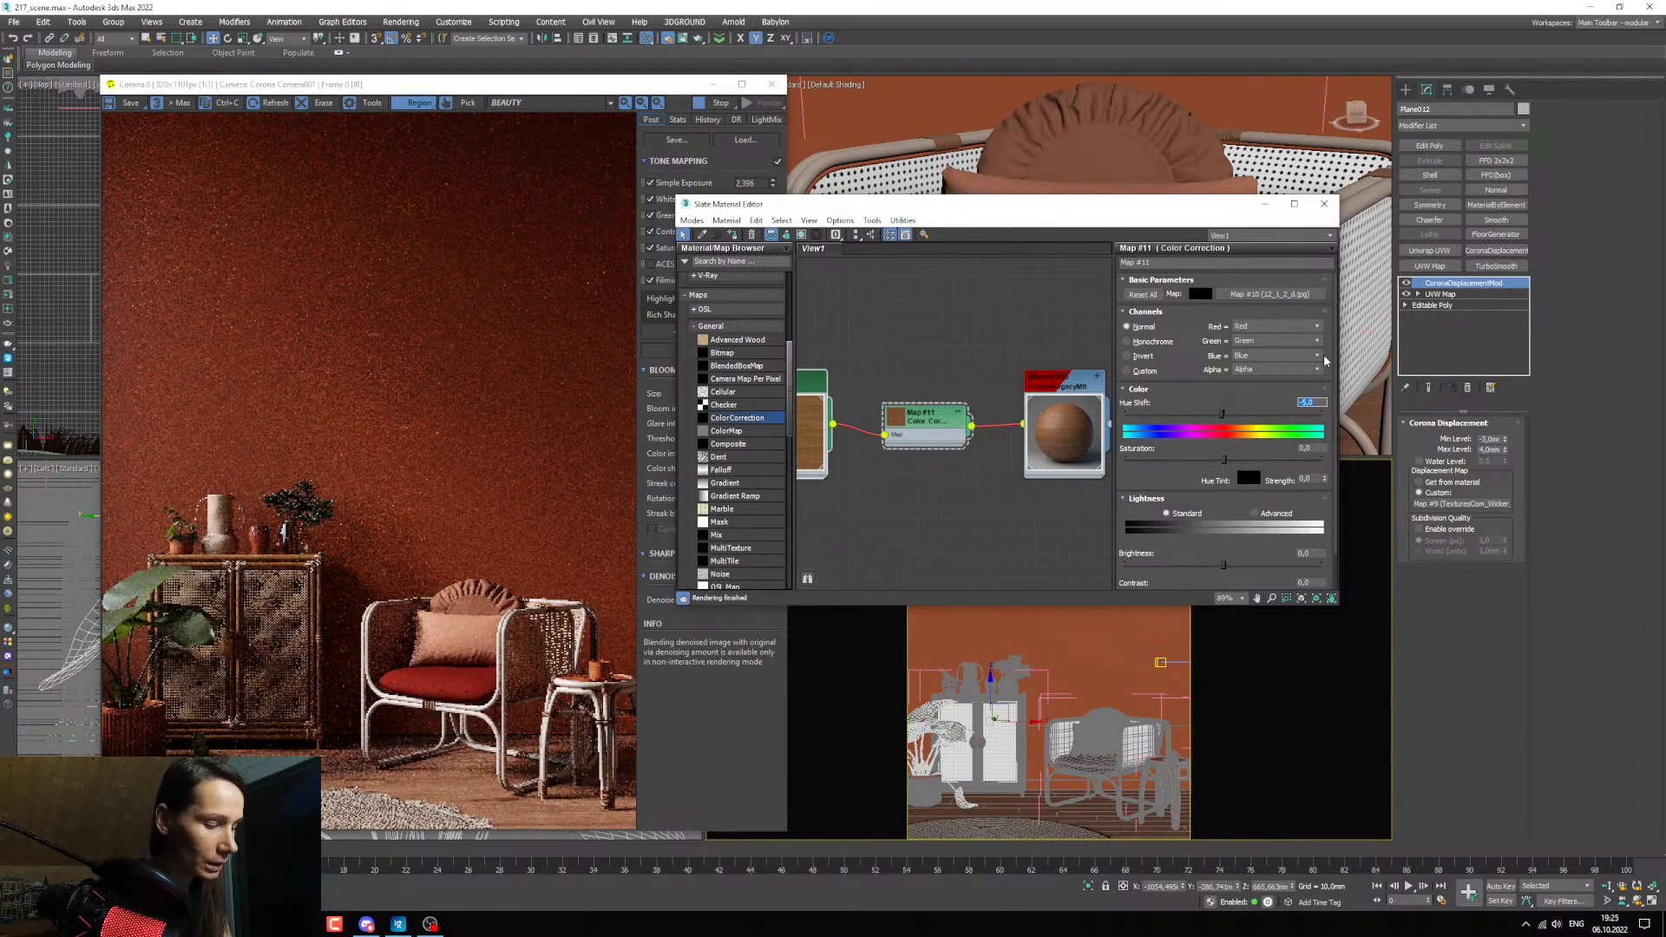
Reduce the wood texture's saturation to about -2.3 and, with Advanced lightness enabled, set the RGB gamma to 1.2.
drag(1232, 488, 1204, 423)
click(1285, 475)
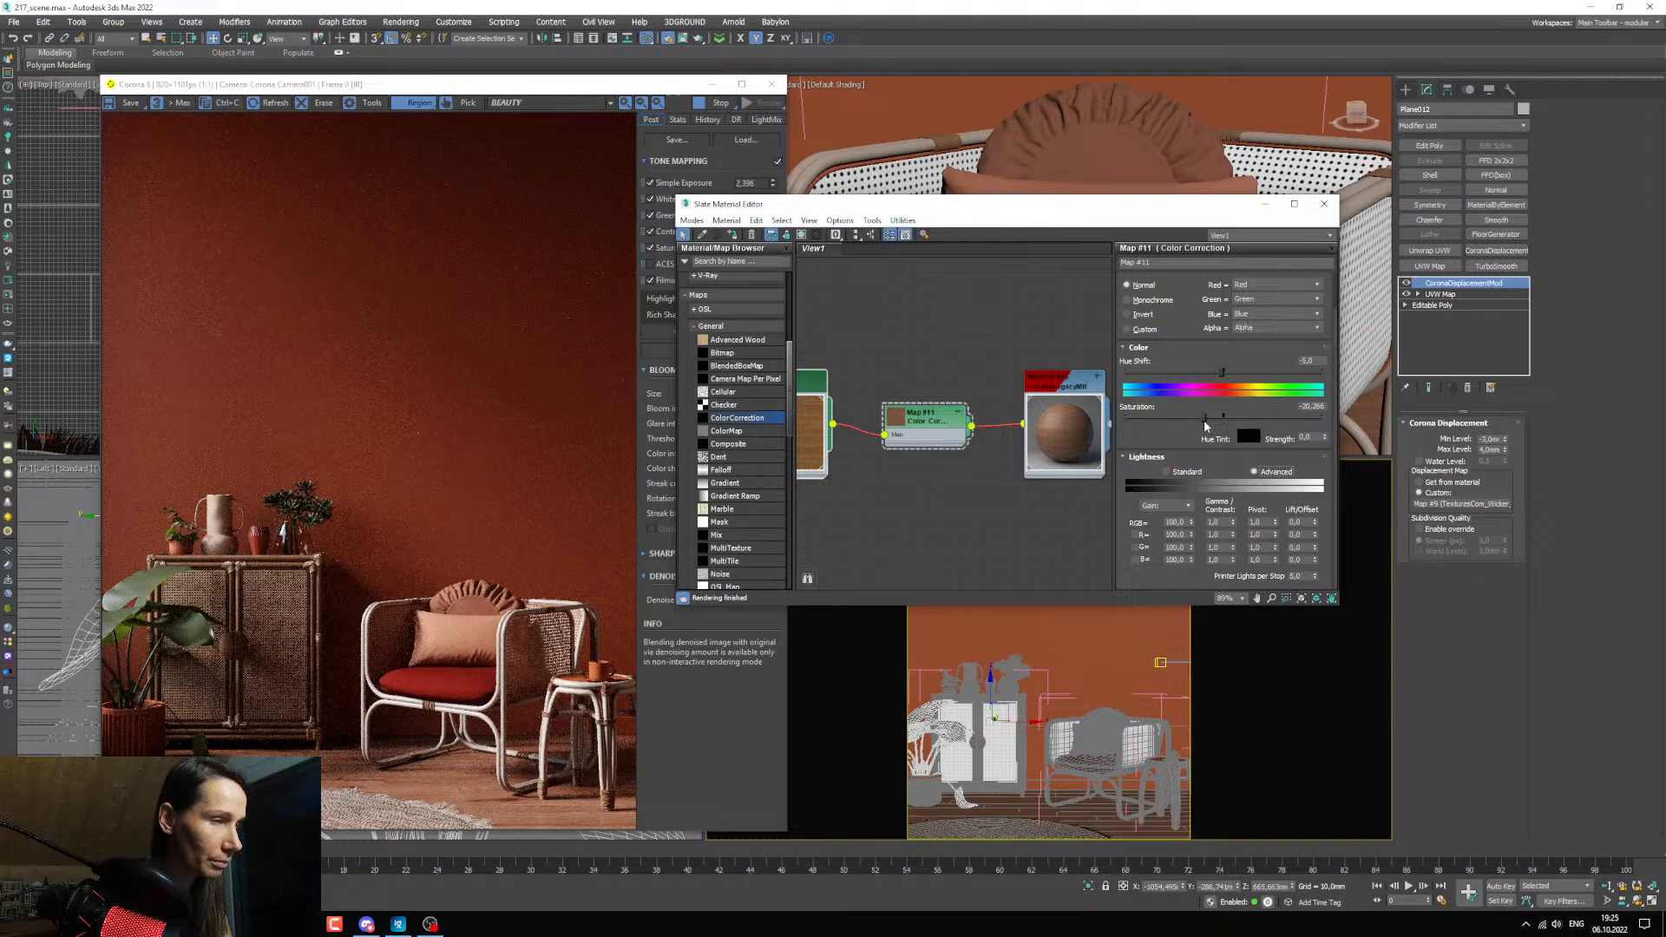
drag(1204, 418, 1221, 417)
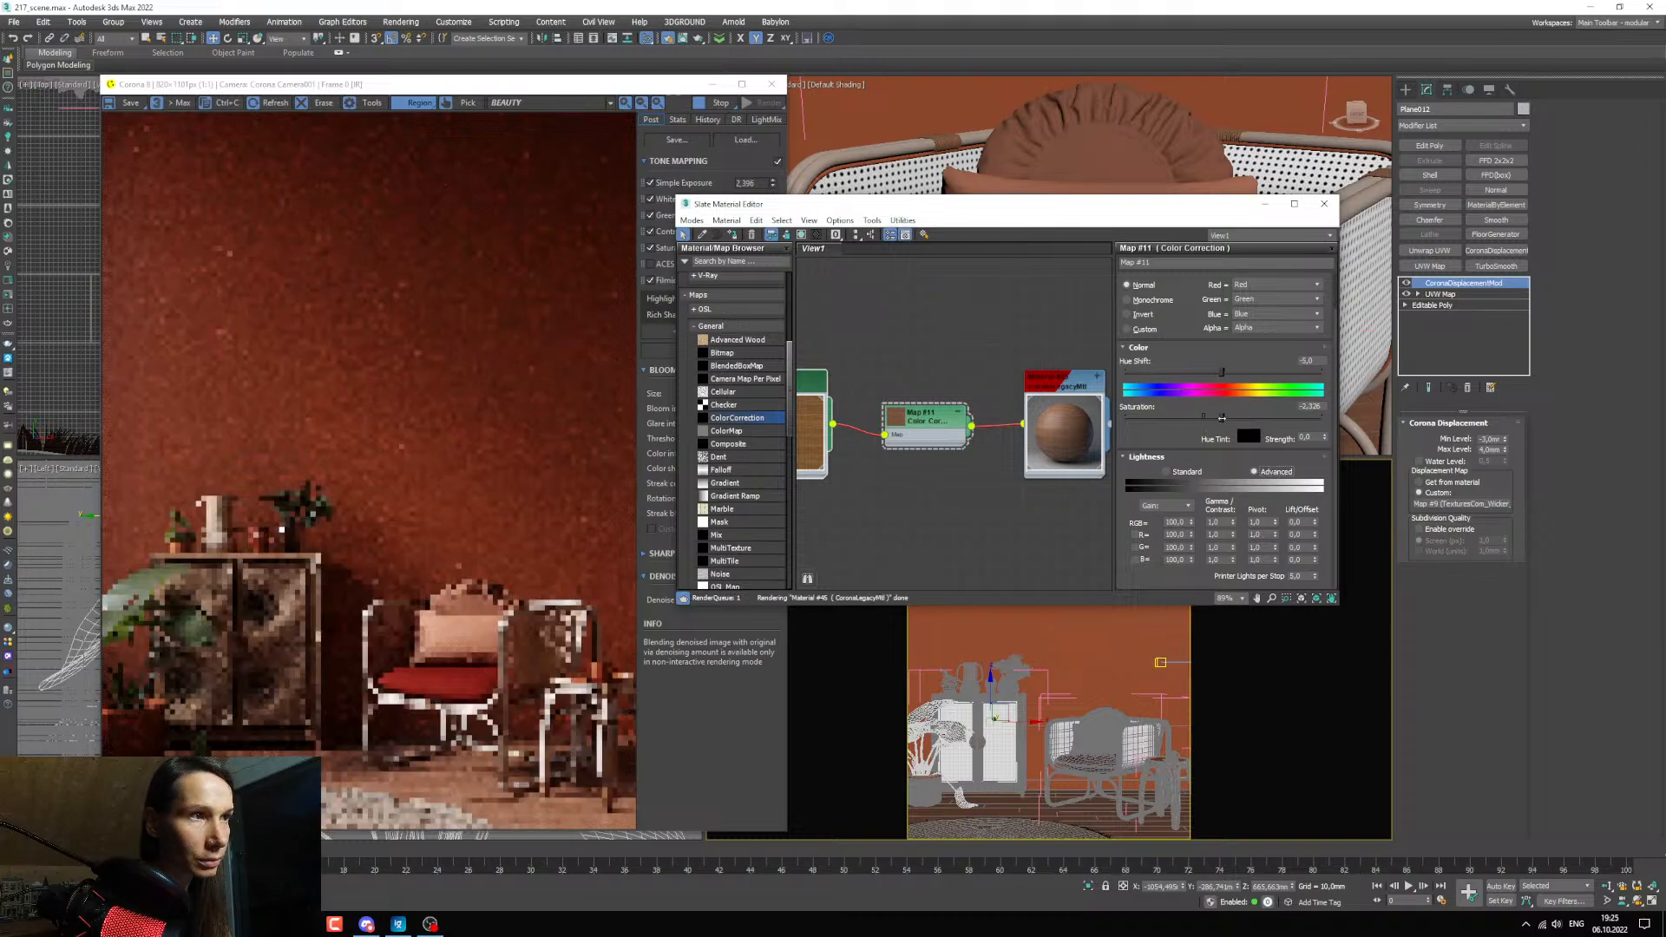
double_click(1215, 521)
key(Return)
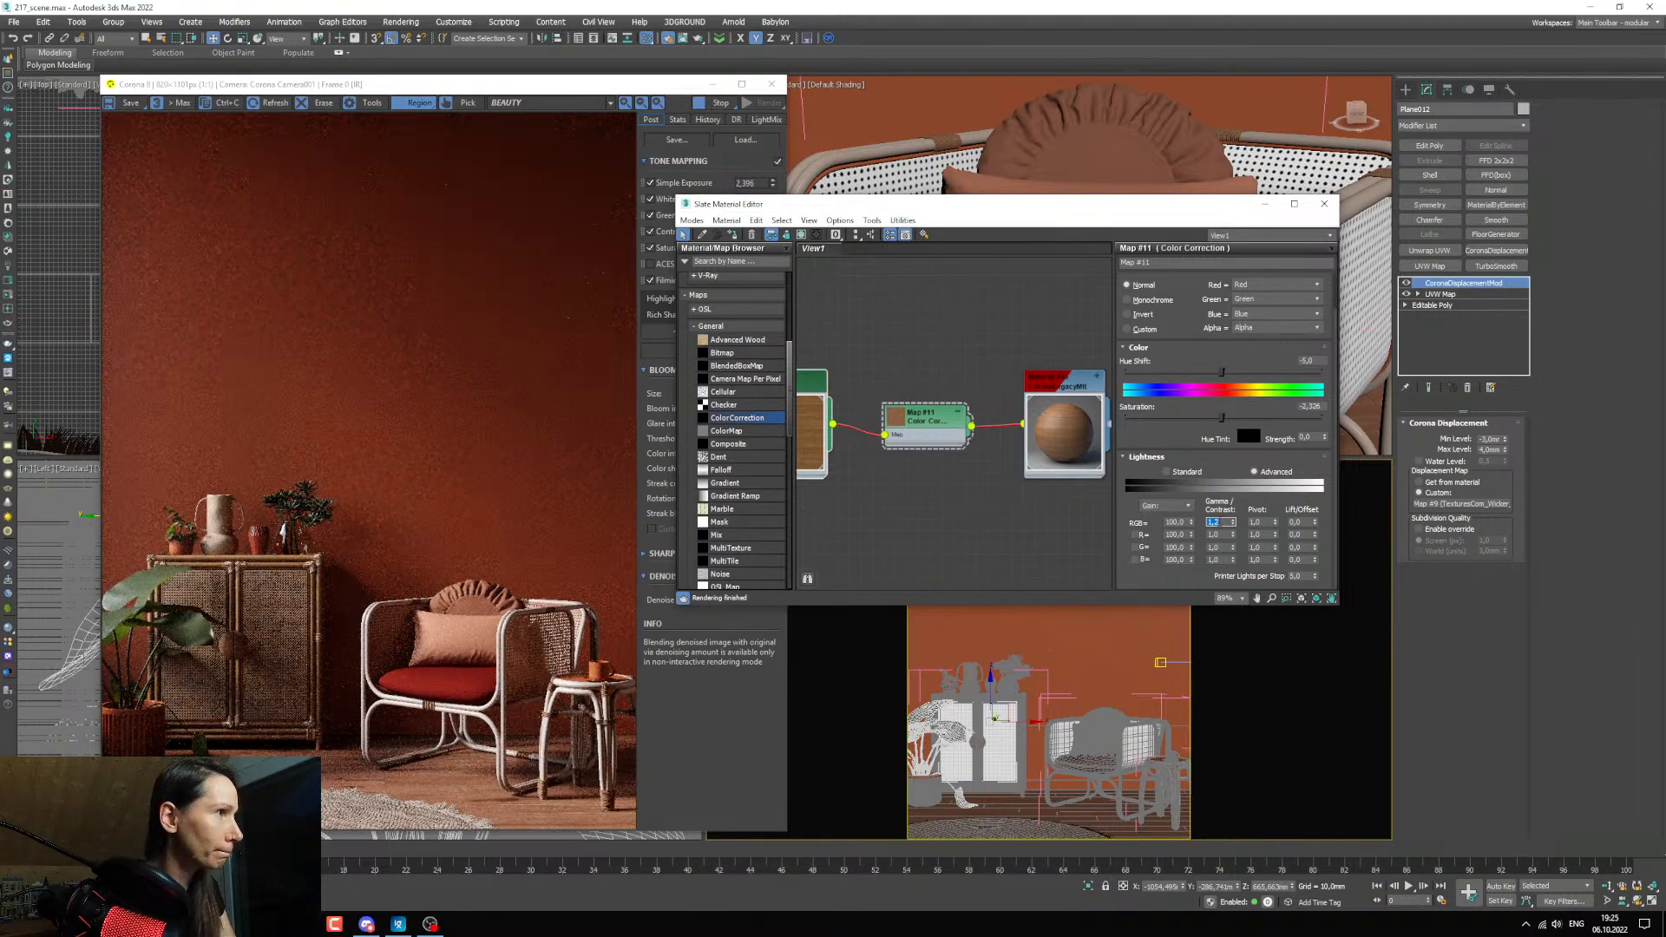
Disconnect the Color Correction from the cabinet frame's material to compare the color, and reconnect it.
middle_drag(921, 362, 922, 372)
drag(925, 426, 891, 426)
click(968, 435)
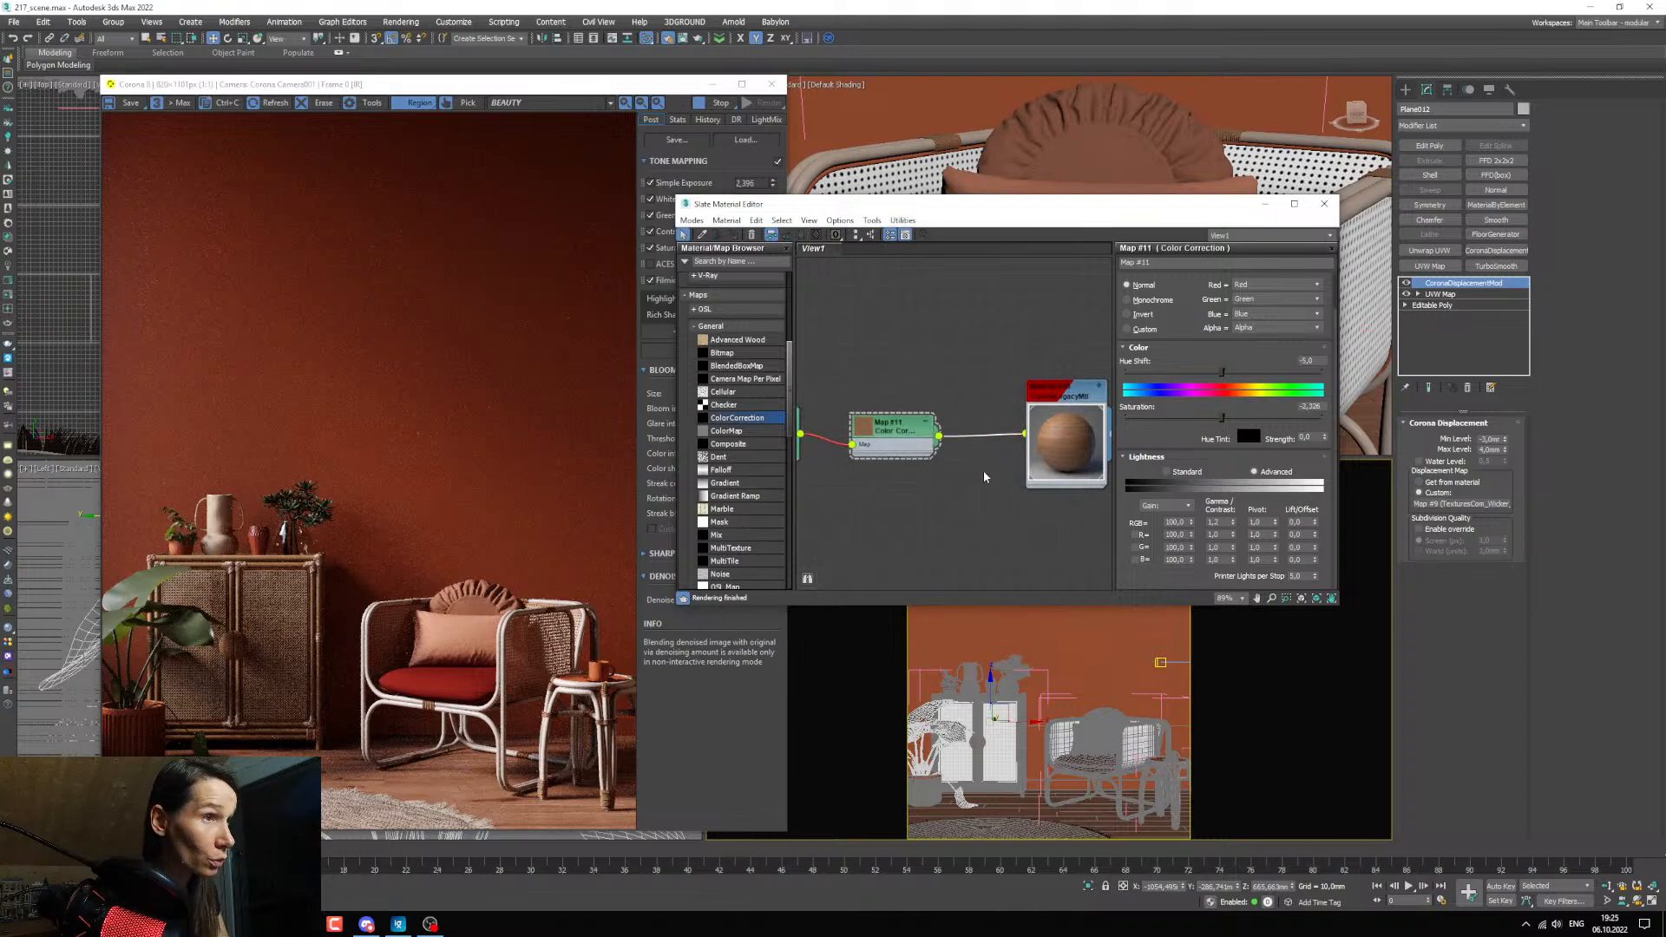
key(Delete)
middle_drag(941, 442, 920, 416)
drag(920, 410, 1006, 465)
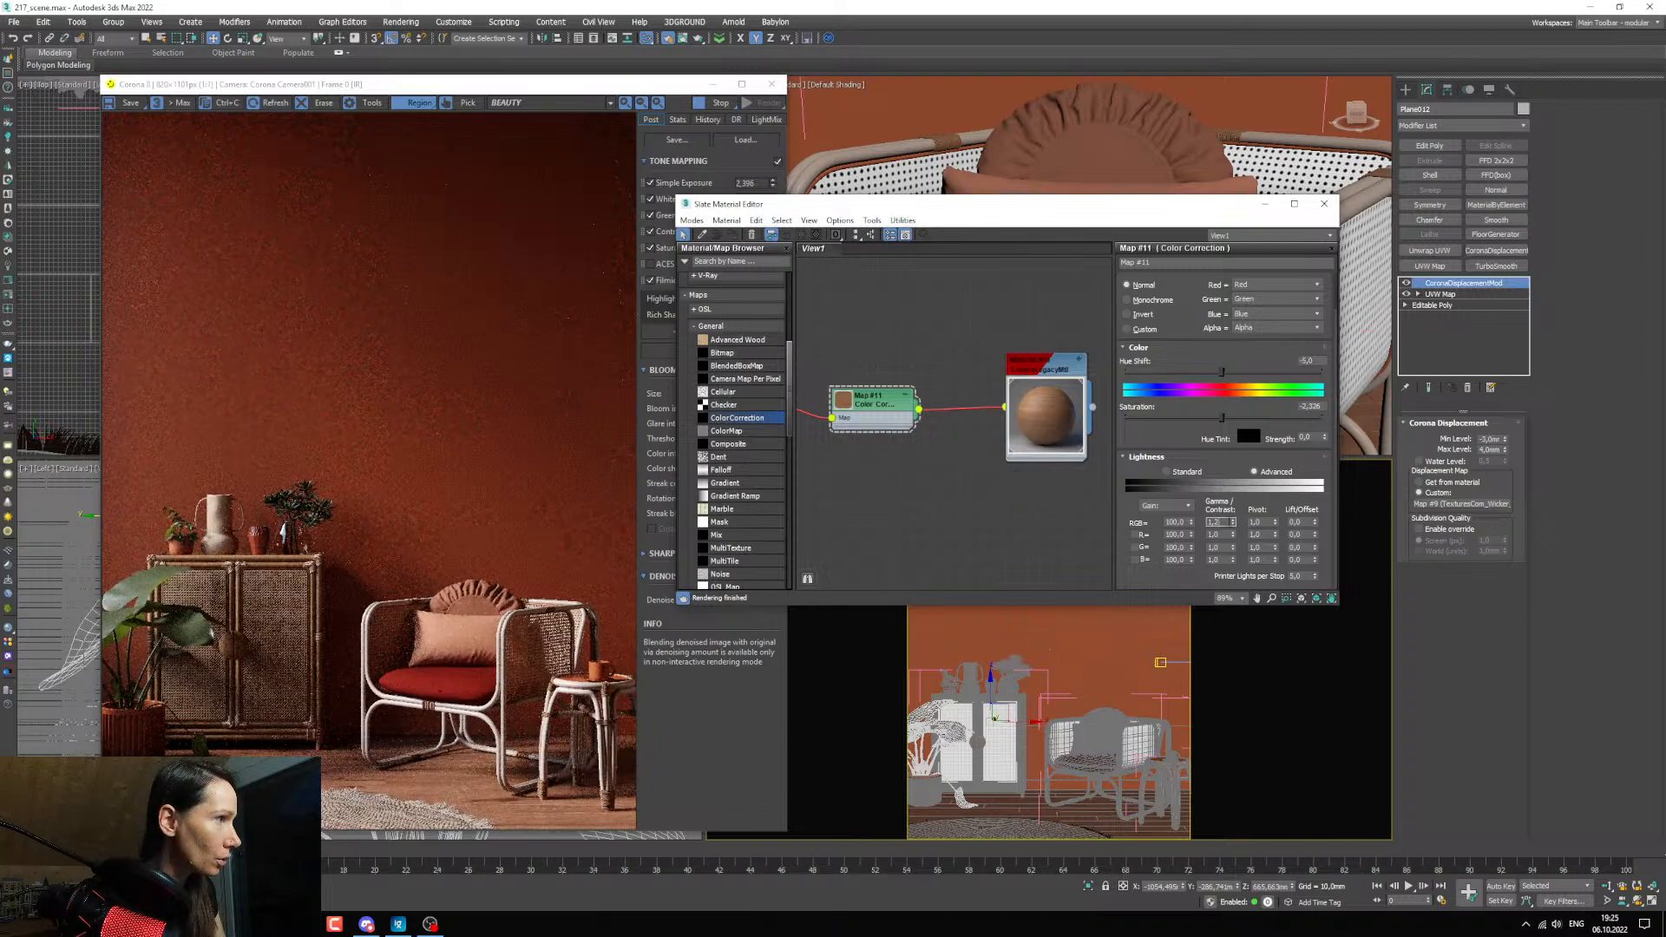
Retune the wood's Color Correction with saturation above zero, a hue shift of about -11.4 and an RGB gamma of 2.
key(Return)
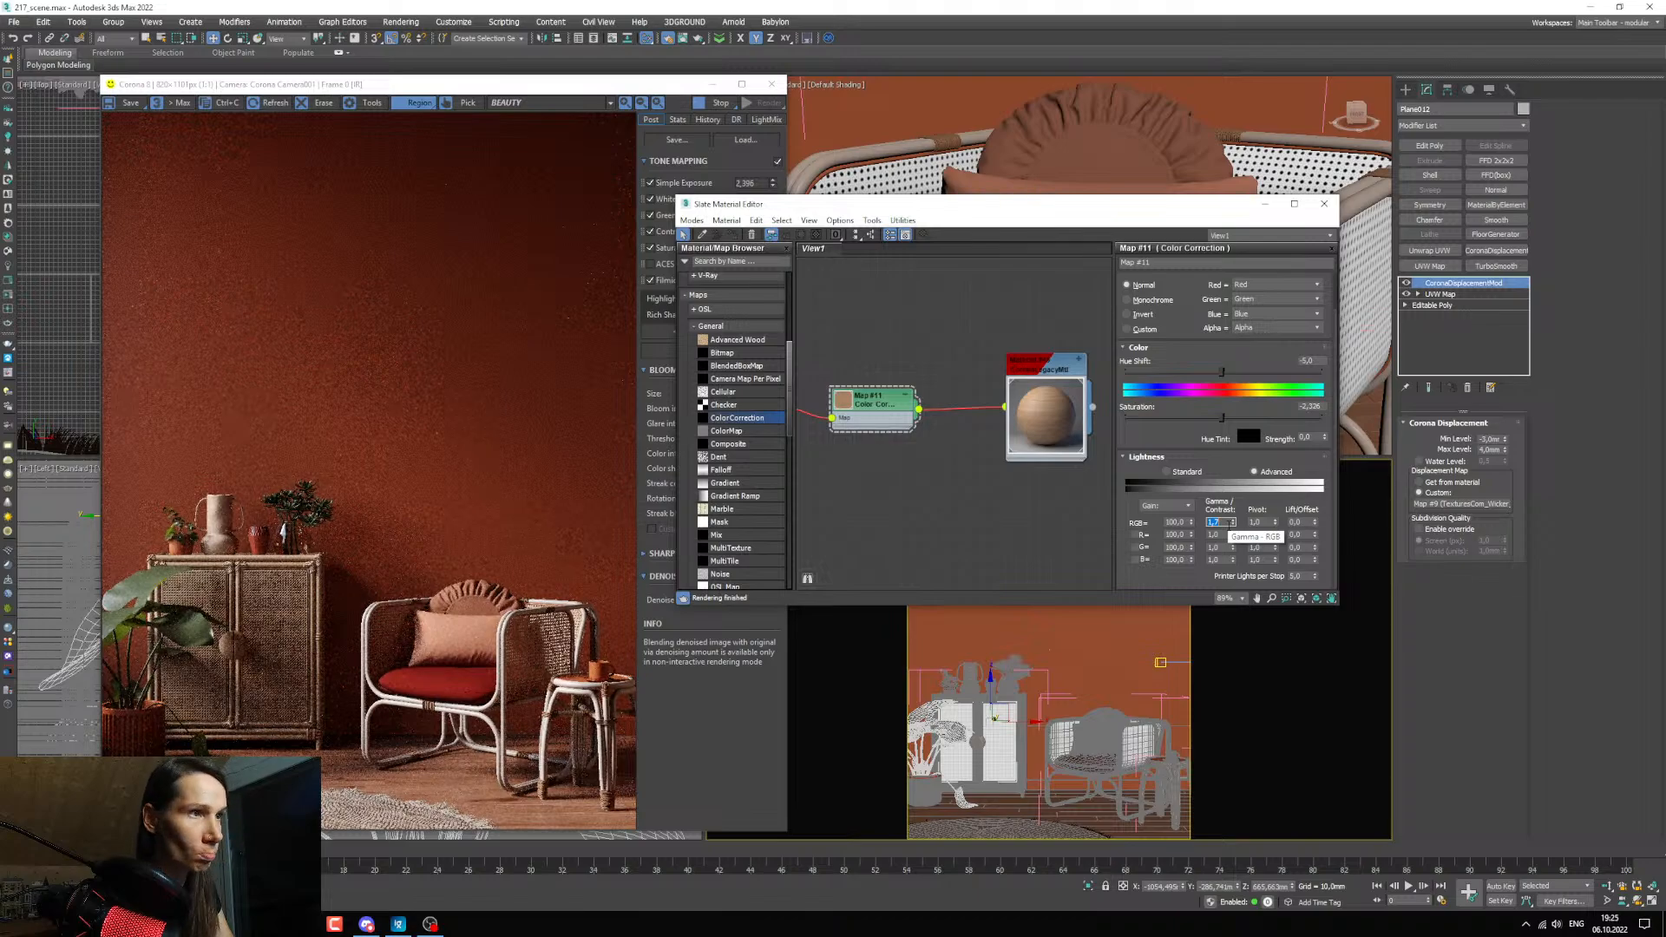
drag(1221, 418, 1234, 421)
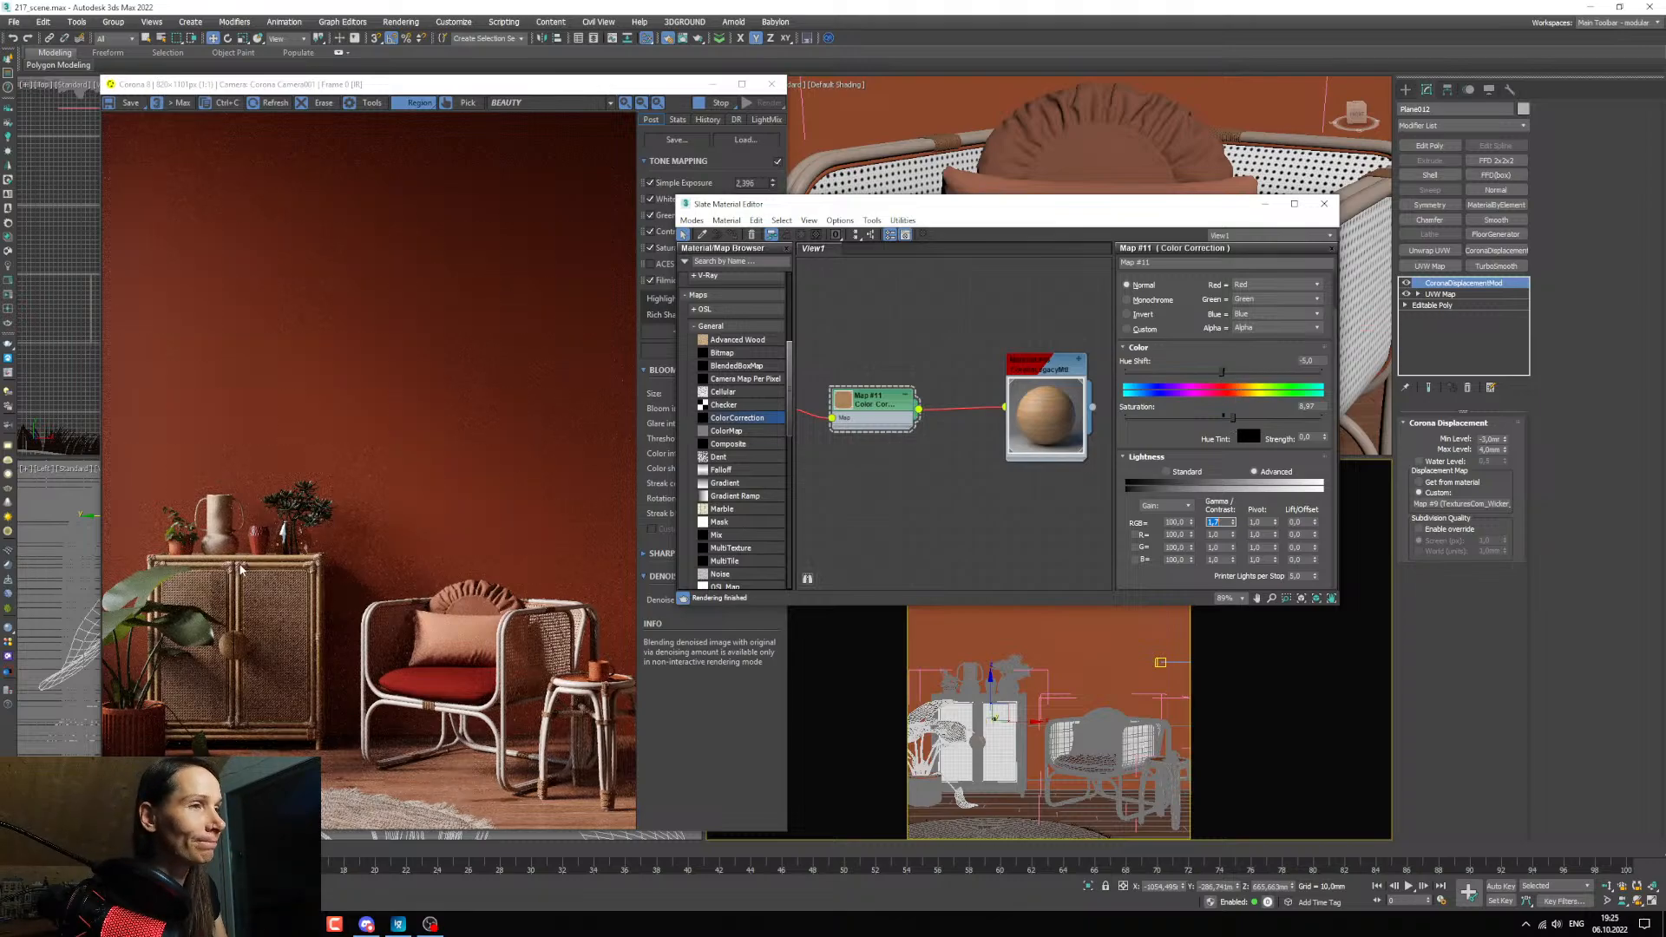
drag(1215, 379, 1219, 378)
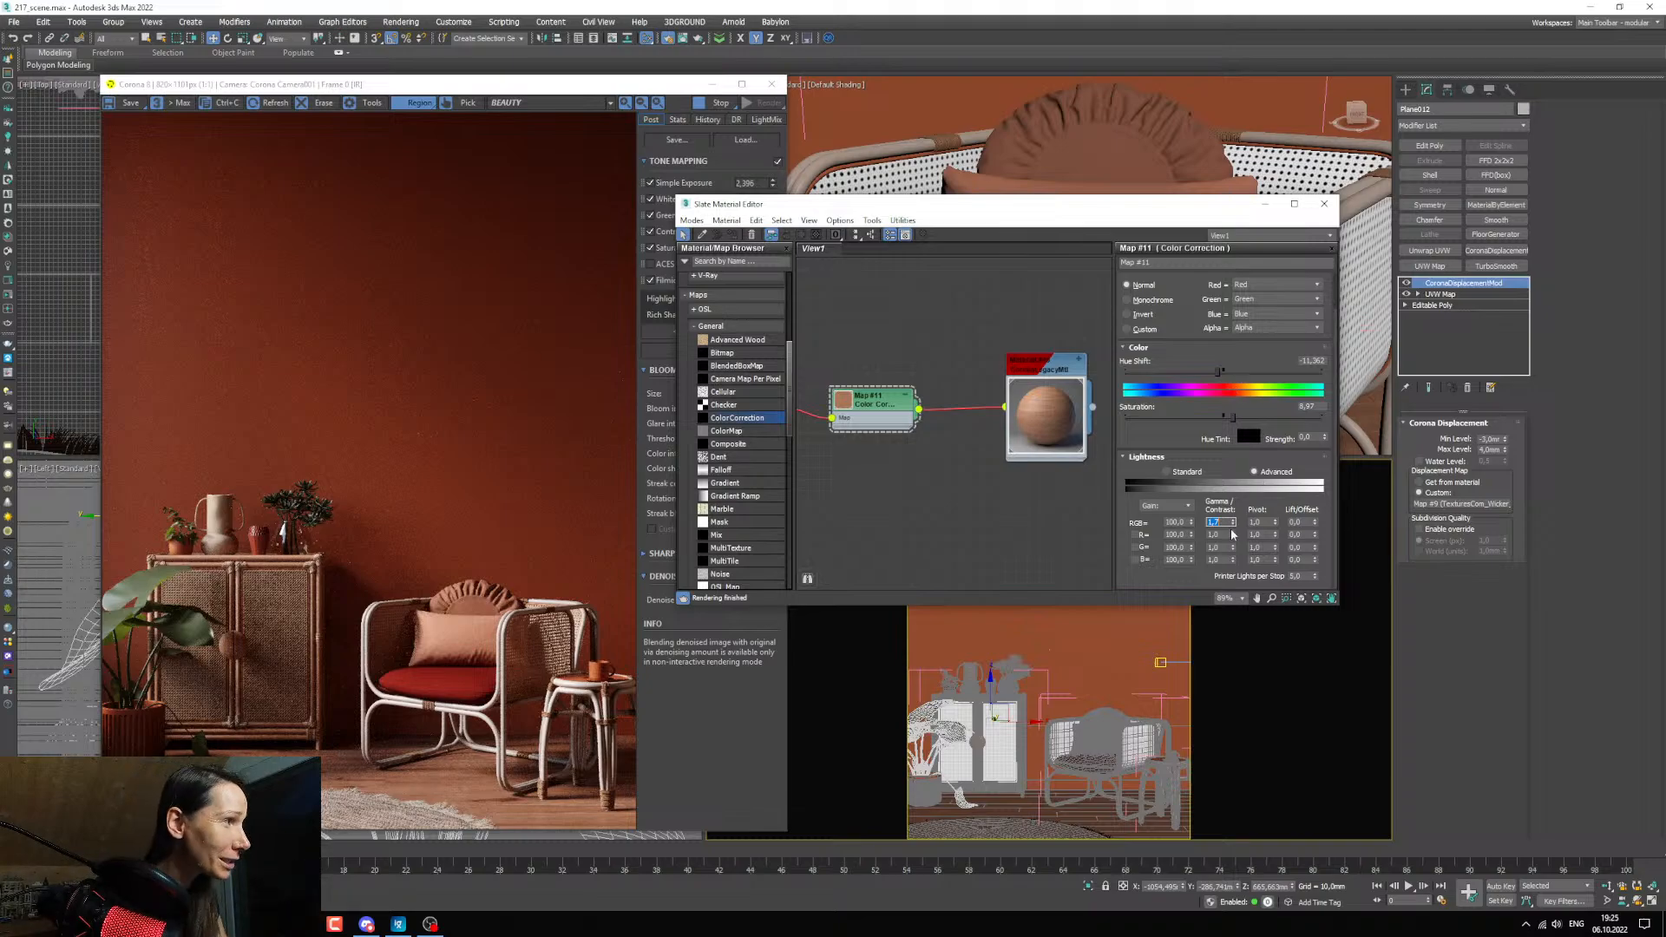
text(2)
key(Return)
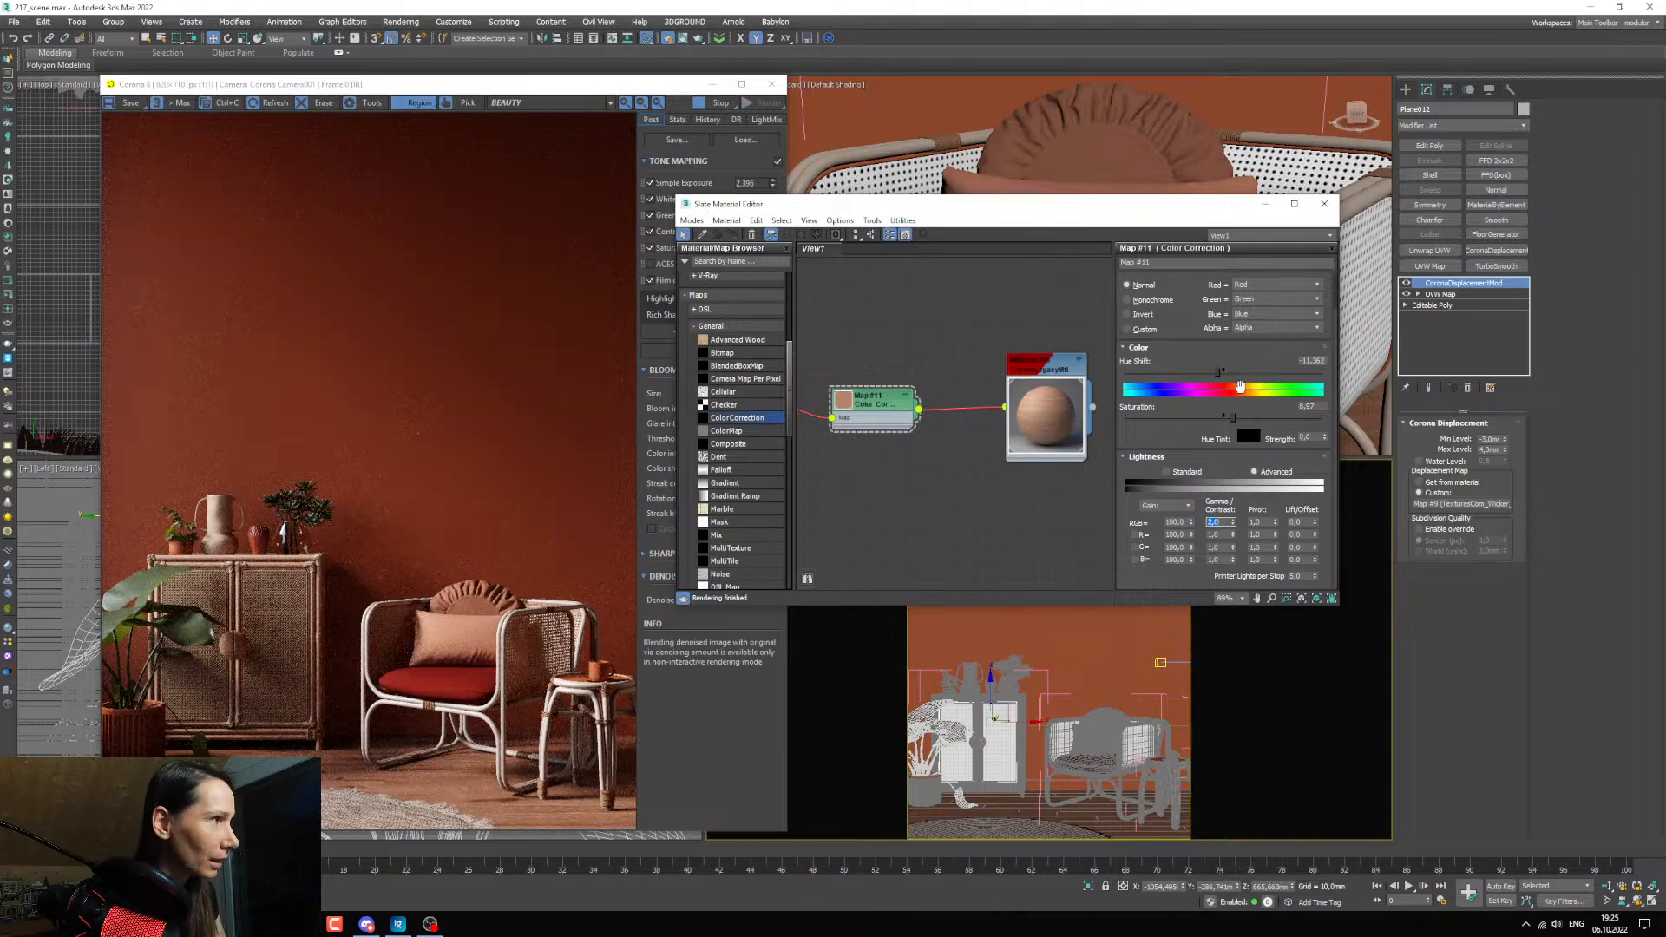
Set the saturation of the wood's Color Correction to about 16.8 and compare the render with the reference image 01_14.jpg.
drag(1241, 418, 1247, 420)
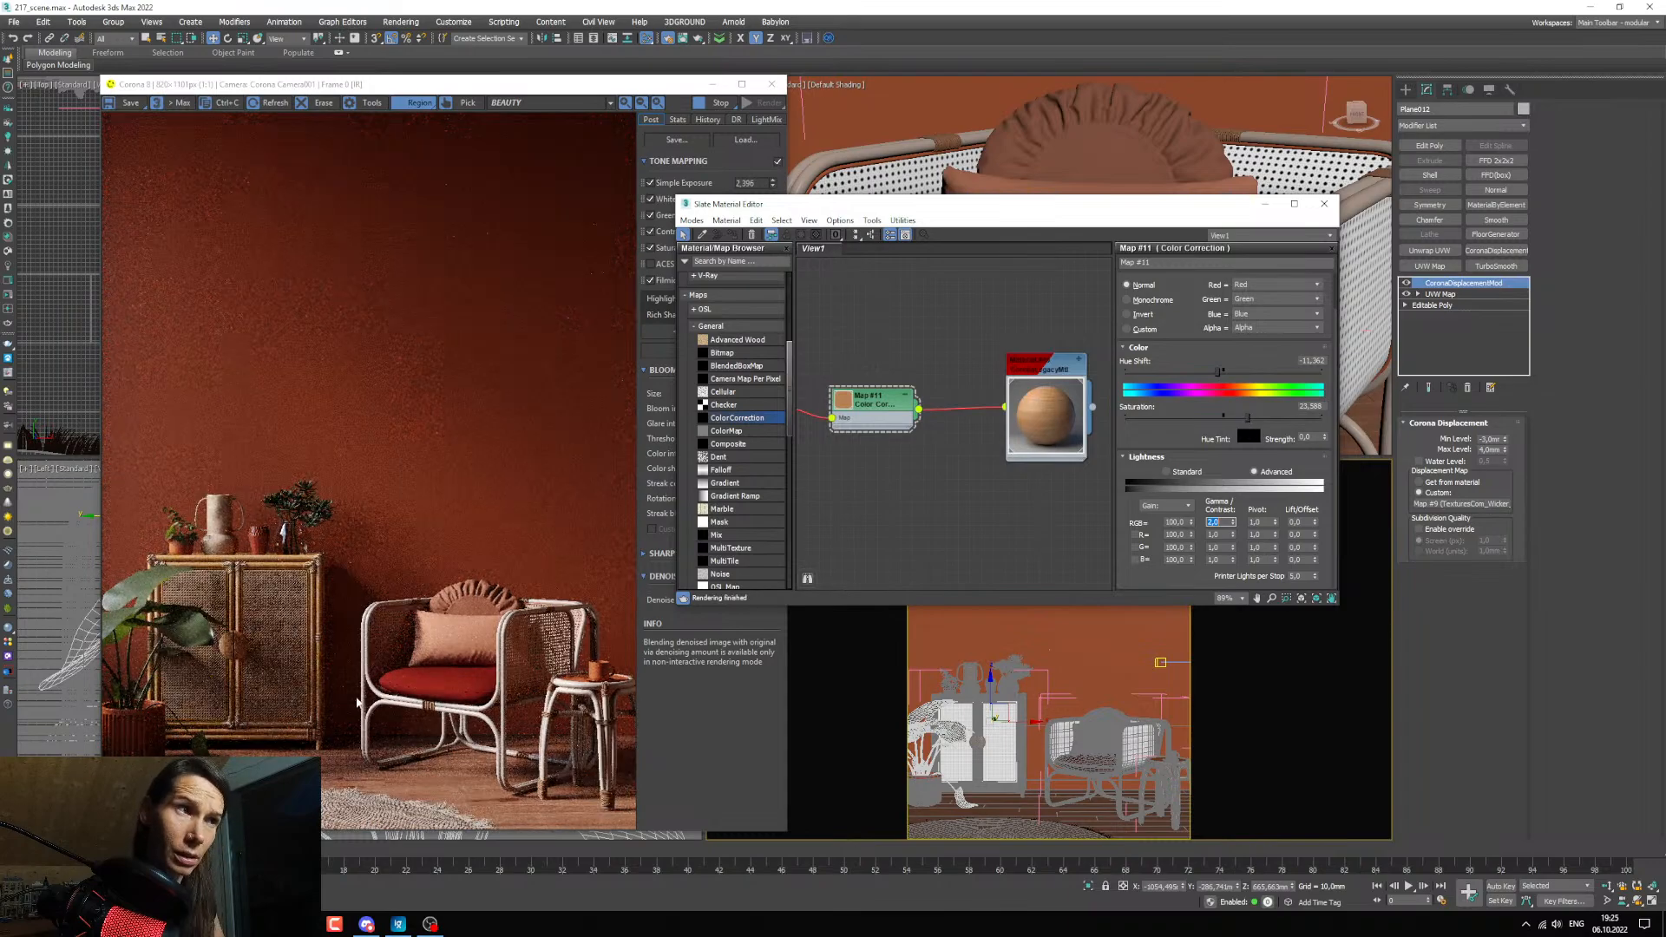
drag(1246, 417, 1241, 418)
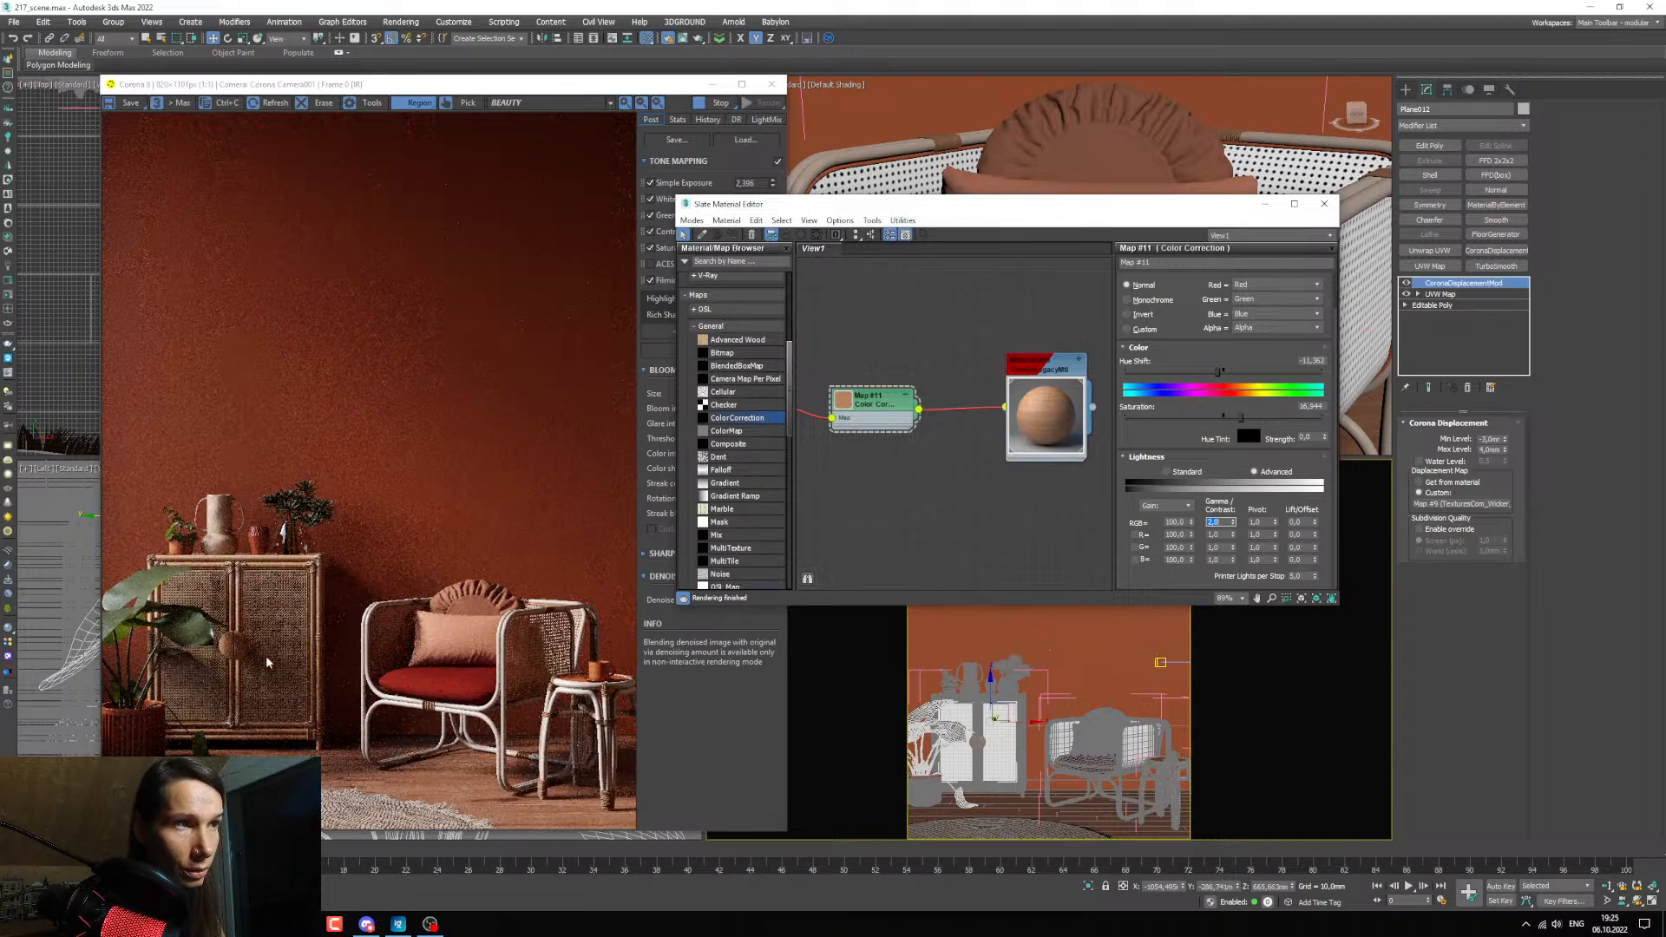
scroll(266, 654, up, 2)
scroll(274, 607, down, 2)
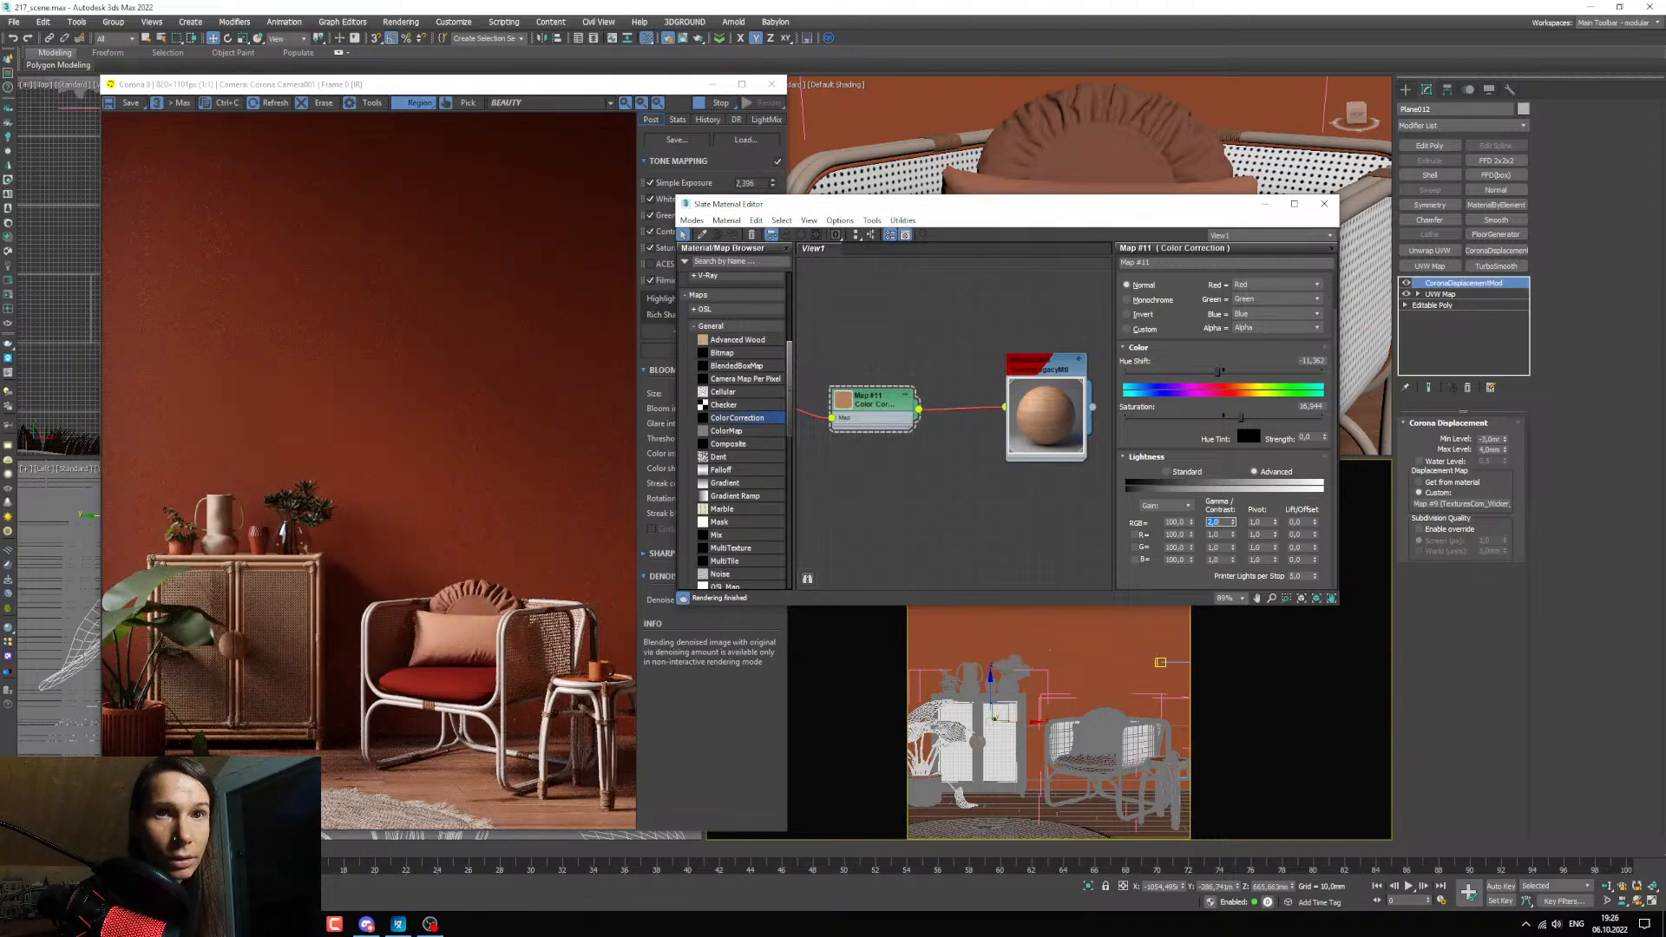
drag(1665, 200, 694, 171)
scroll(689, 492, down, 7)
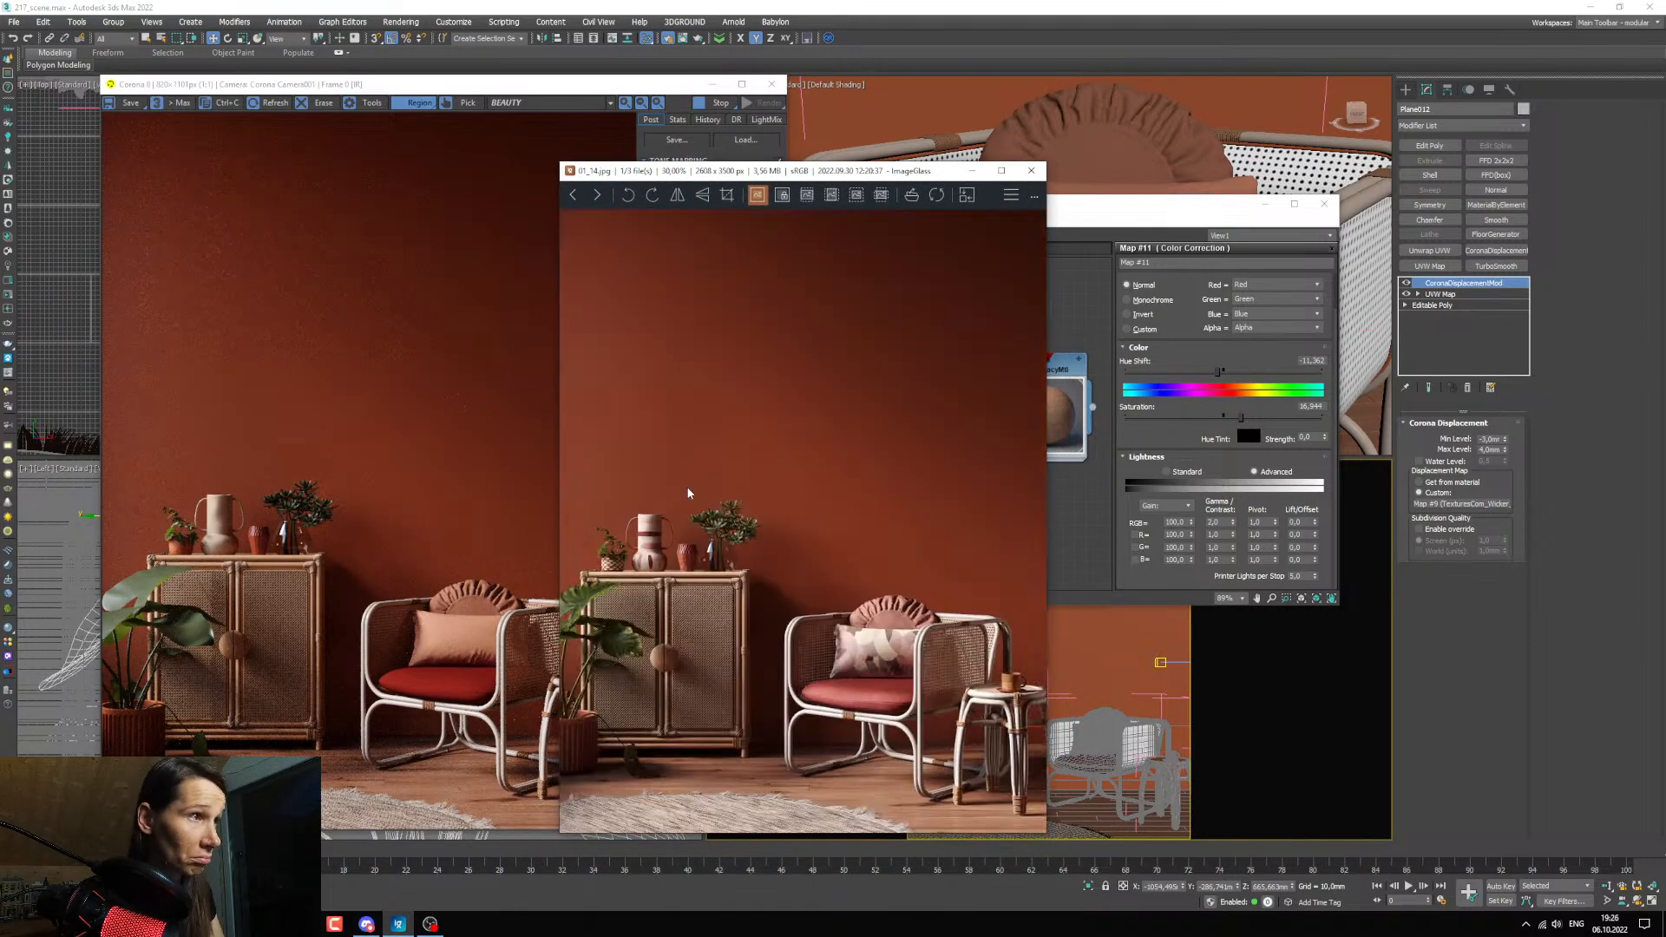
drag(919, 171, 0, 252)
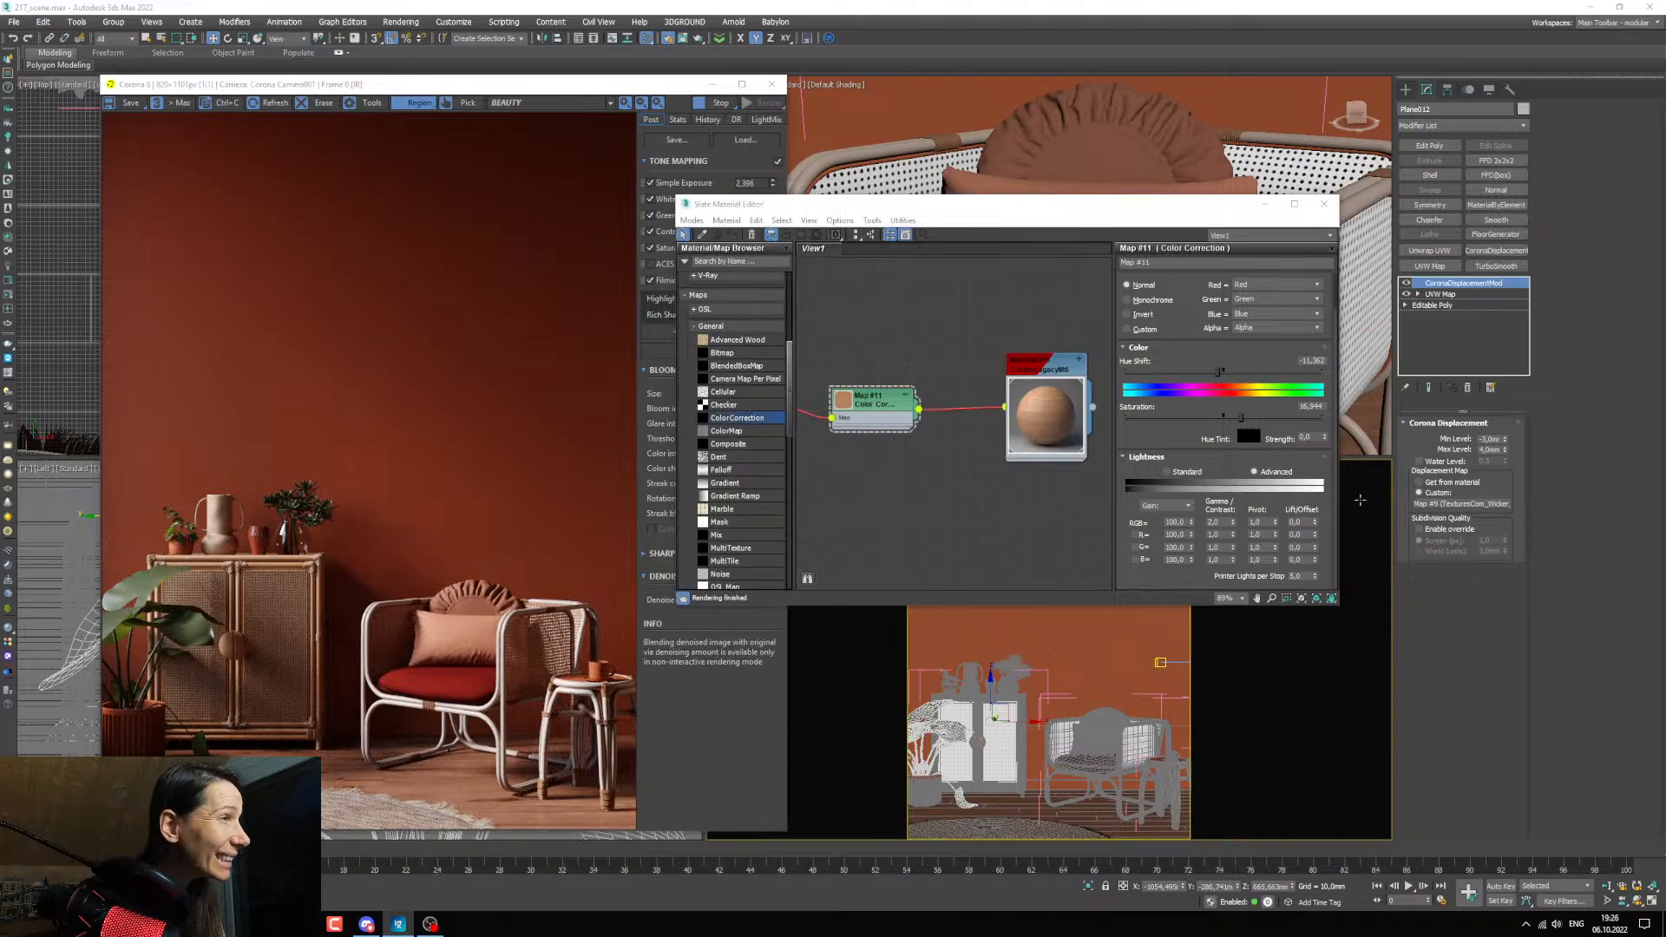
Set the RGB gamma of the wood's Color Correction to 2.2 and check the render against the reference image.
double_click(1217, 522)
key(BackSpace)
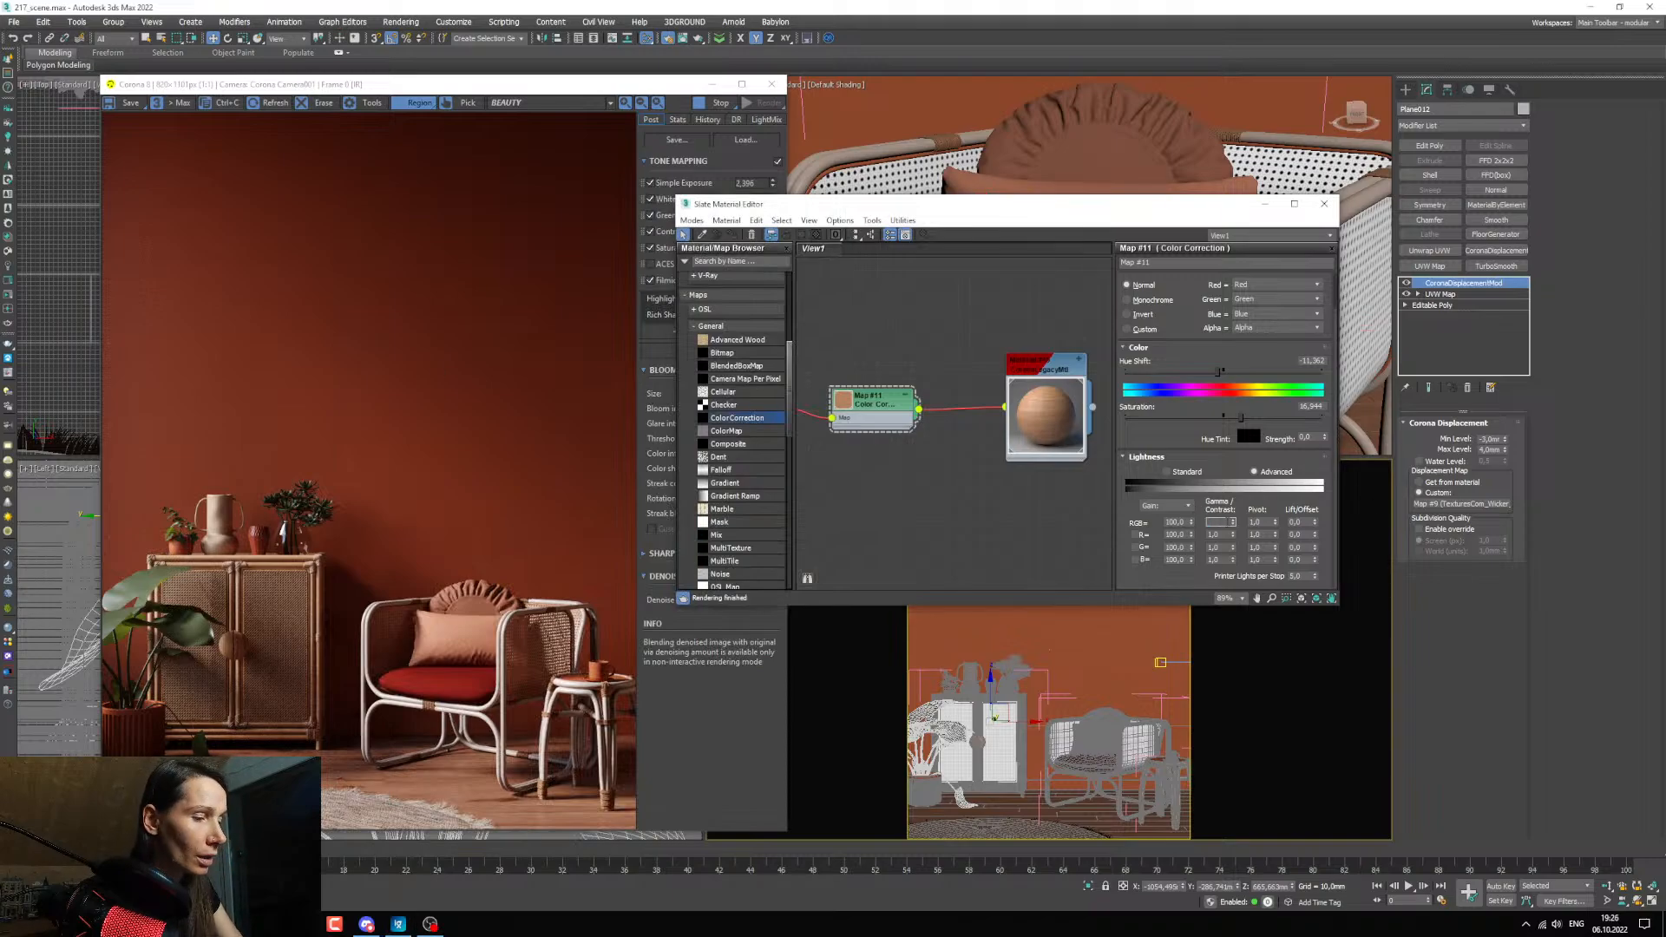
text(2,2)
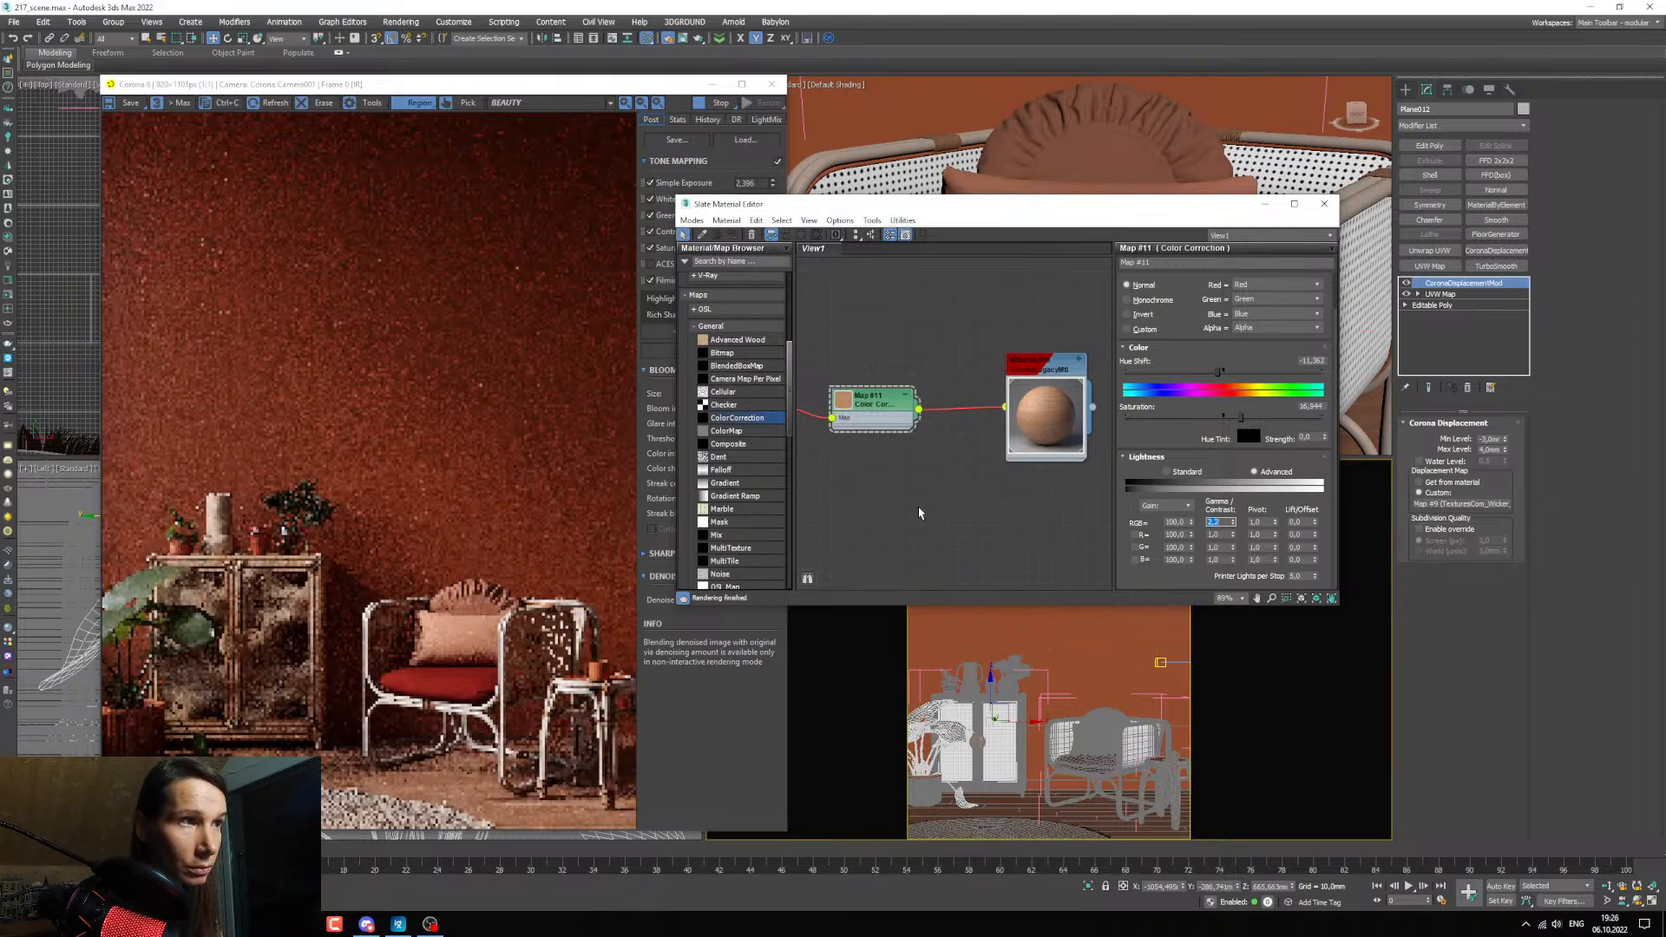
key(alt+Tab)
drag(663, 183, 661, 159)
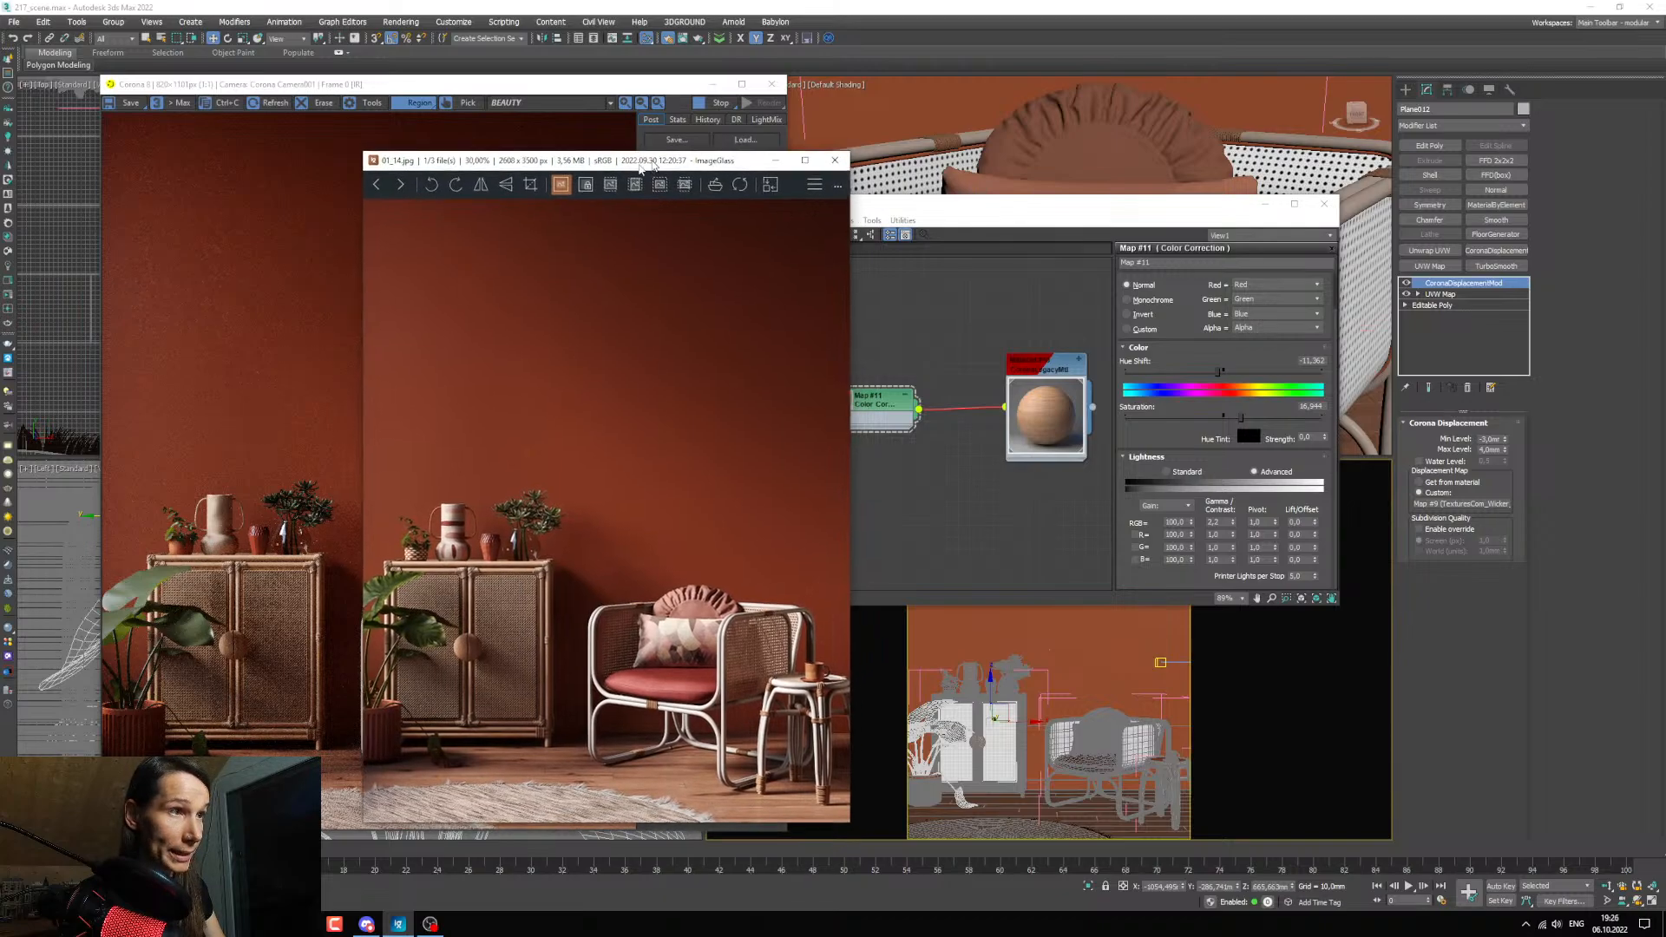
key(alt+Tab)
Duplicate the wood's Color Correction node and set the copy's saturation to -100.
mouse_move(1077, 484)
middle_down()
mouse_move(1023, 365)
mouse_move(986, 461)
mouse_move(1032, 465)
middle_up()
shift+drag(908, 378, 920, 457)
double_click(920, 458)
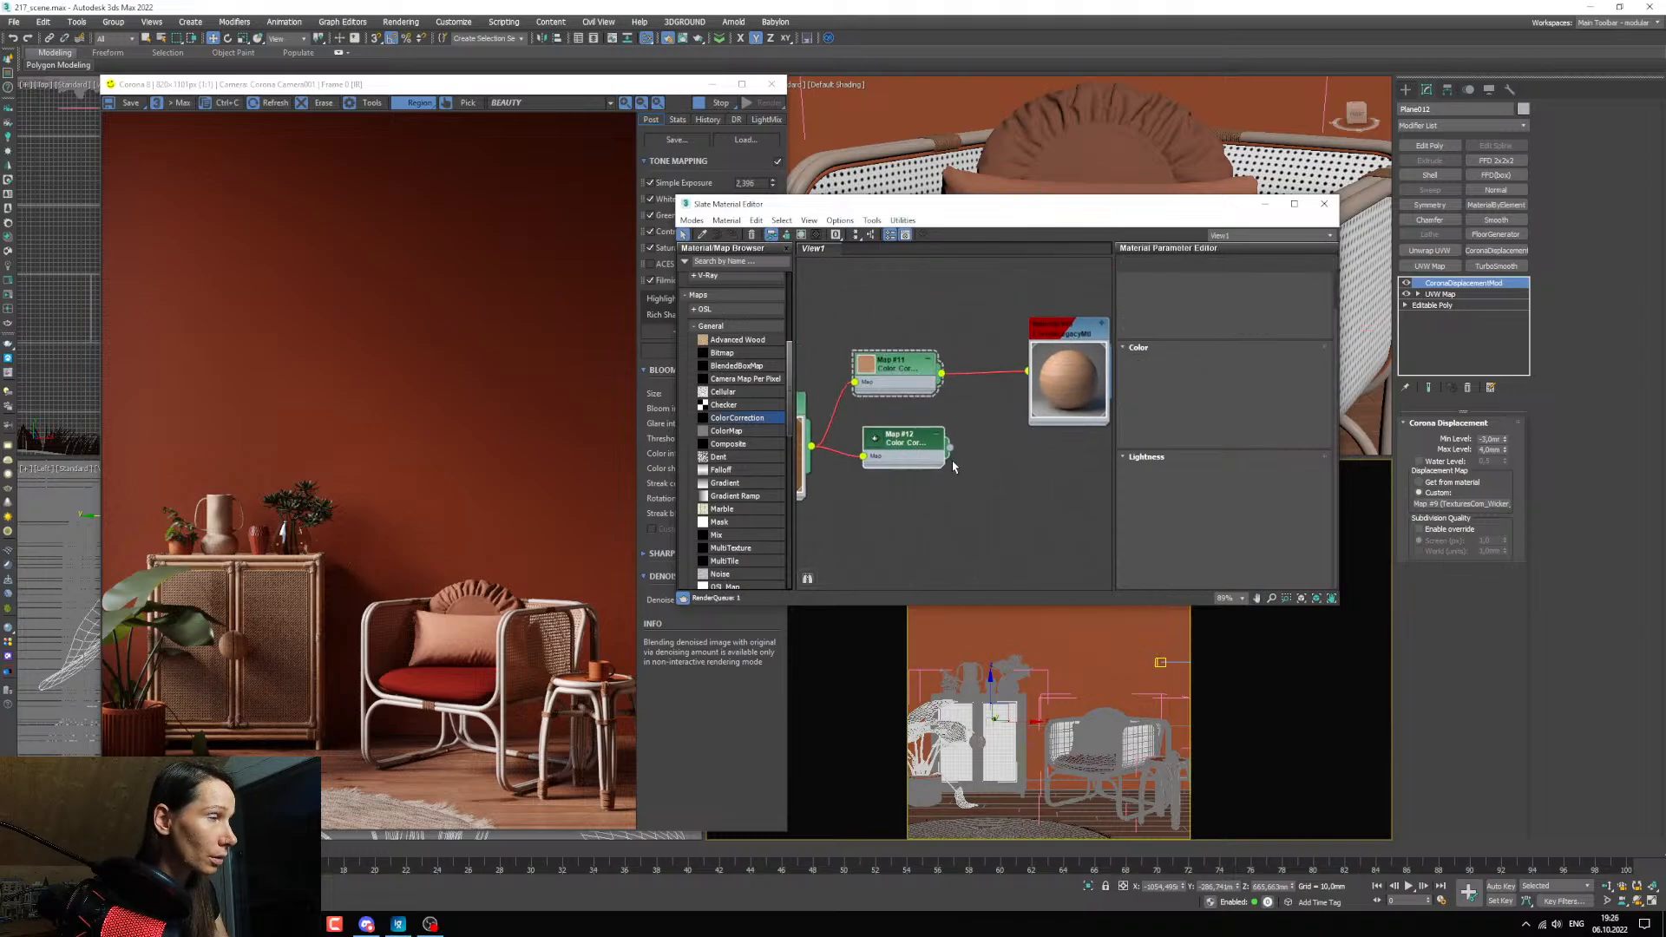
drag(1241, 418, 1120, 420)
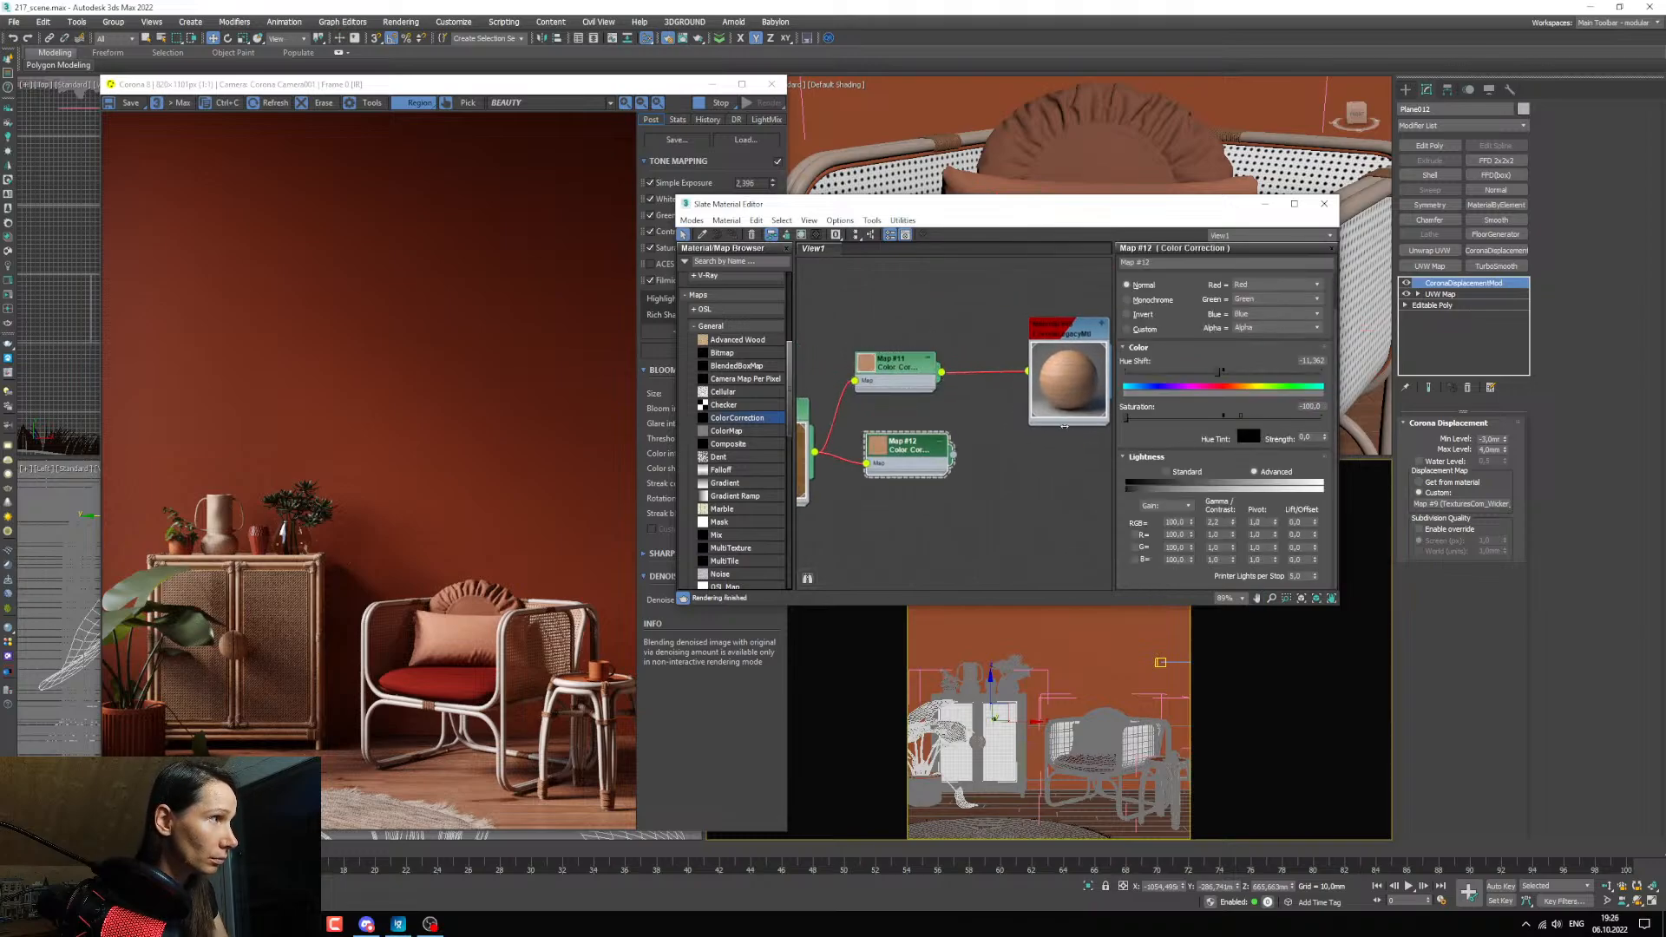
Connect the desaturated Color Correction copy to the Reflection slot of the cabinet frame's material.
middle_drag(899, 547, 887, 574)
drag(906, 475, 1018, 462)
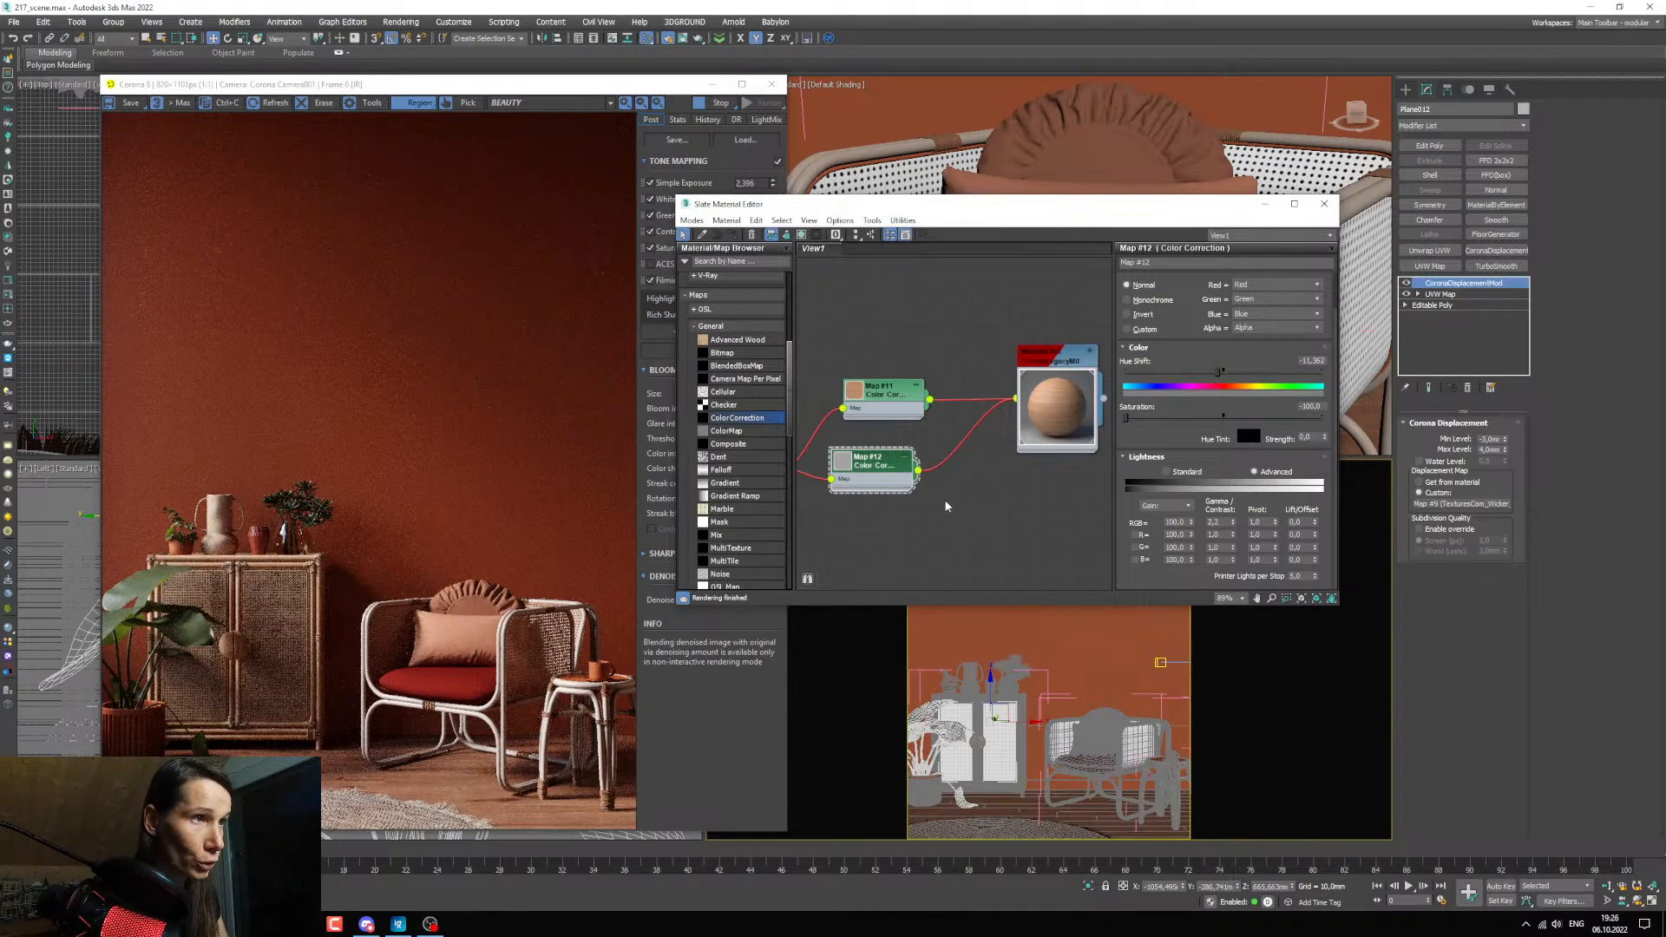
middle_drag(974, 497, 998, 506)
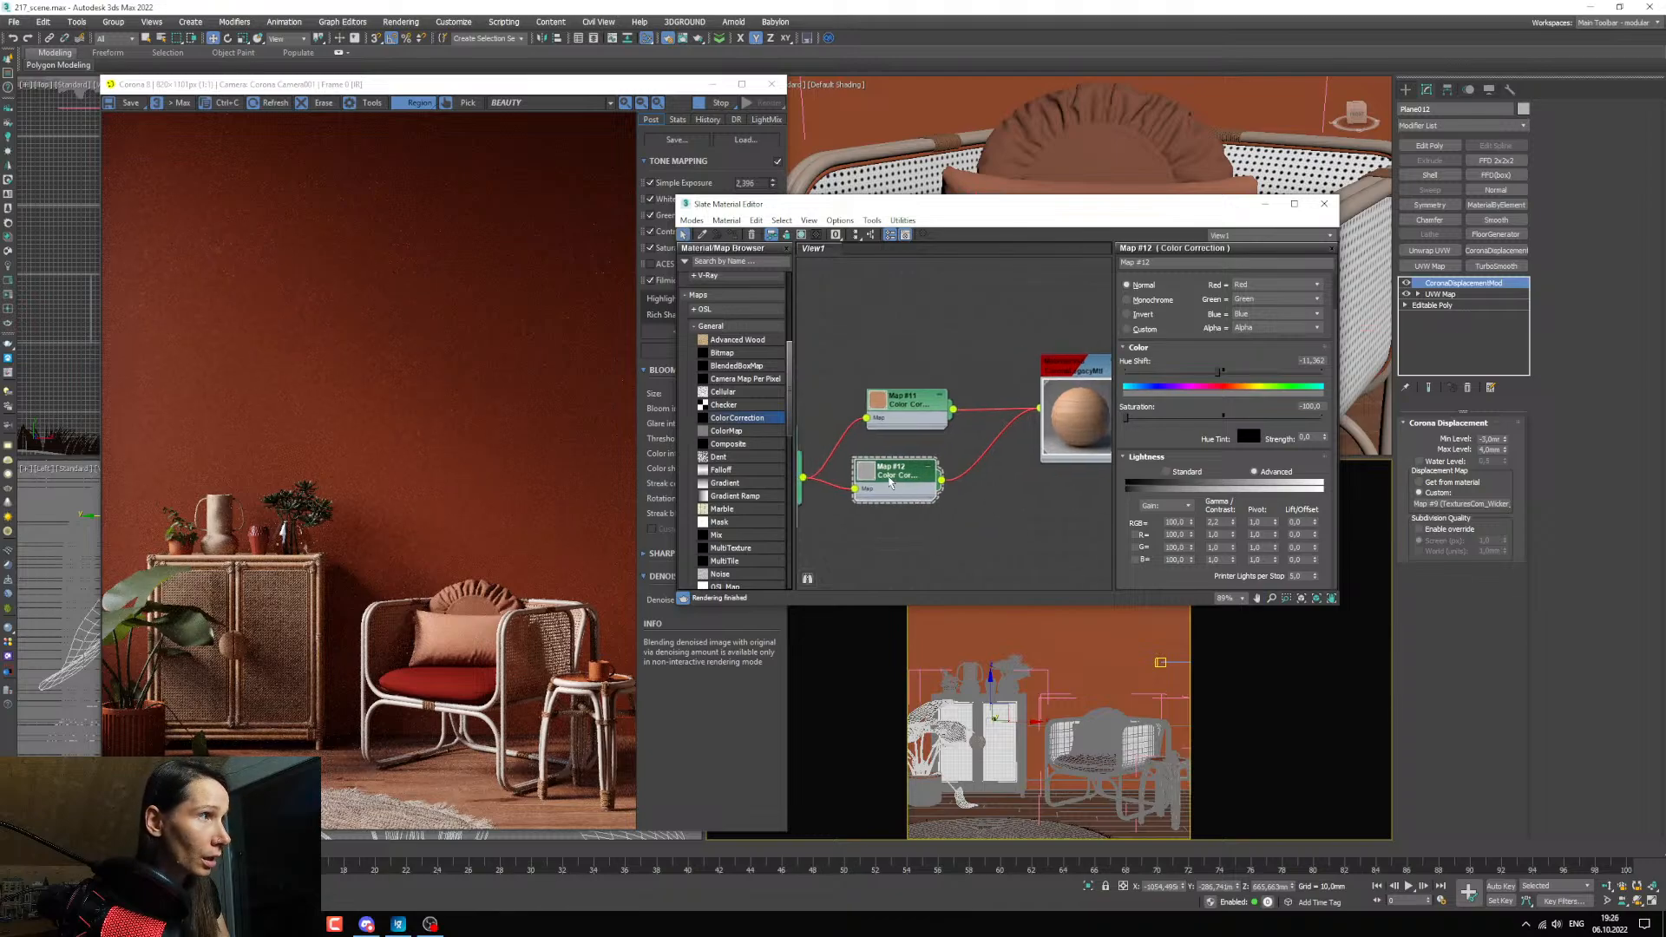
scroll(742, 500, down, 2)
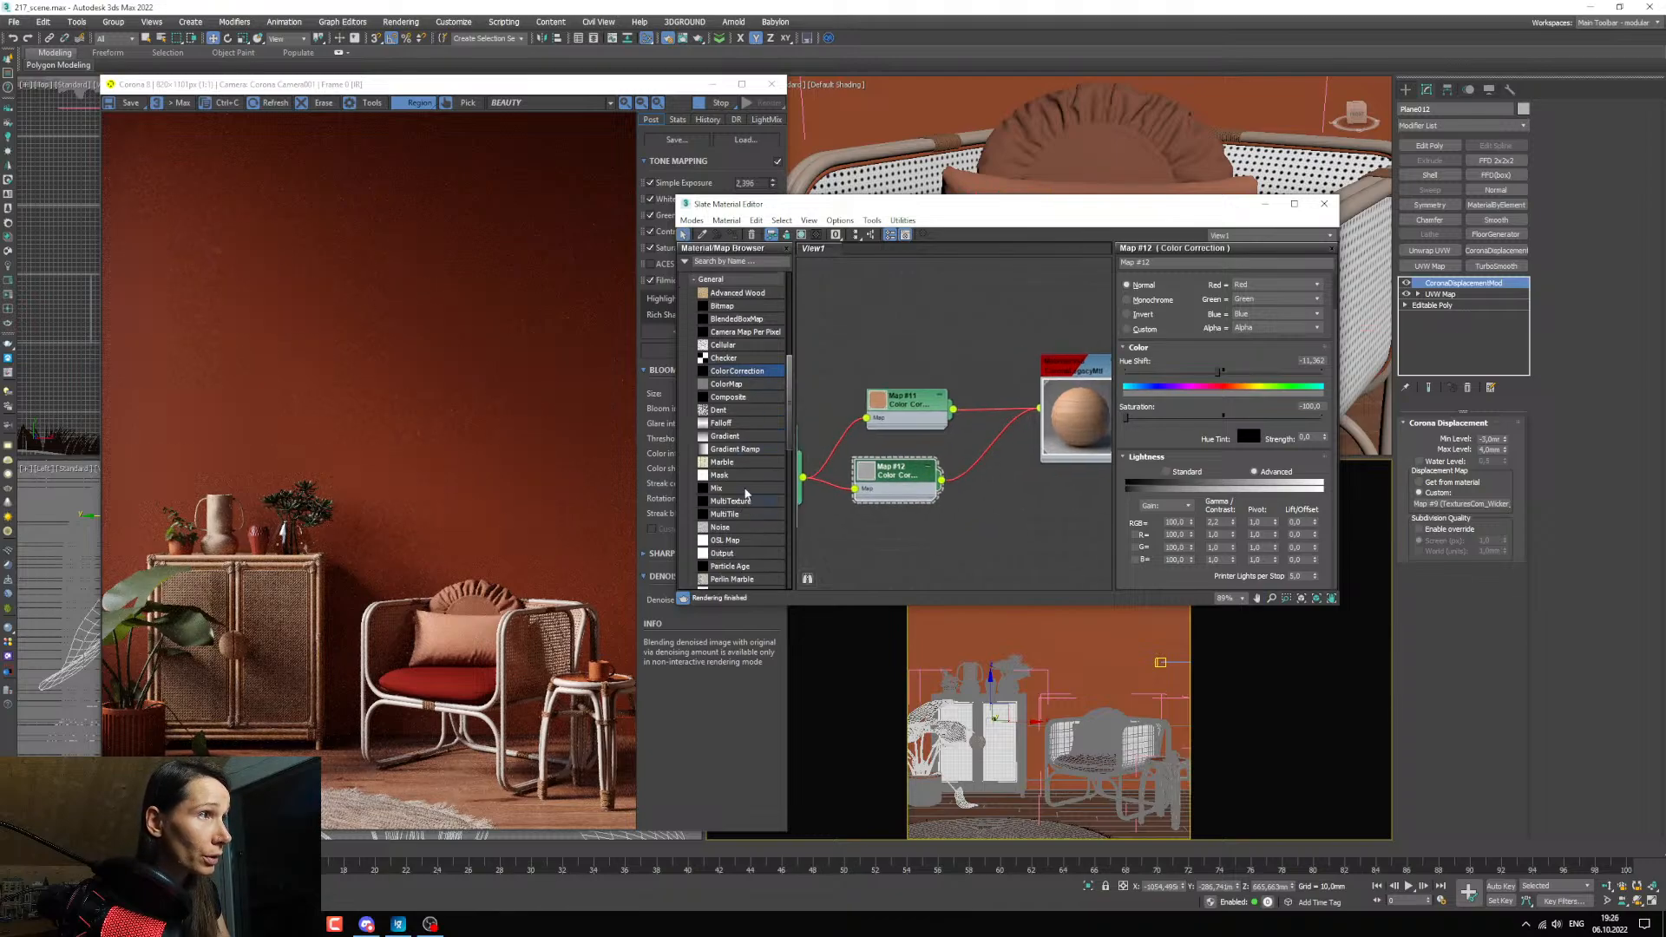
scroll(727, 456, down, 4)
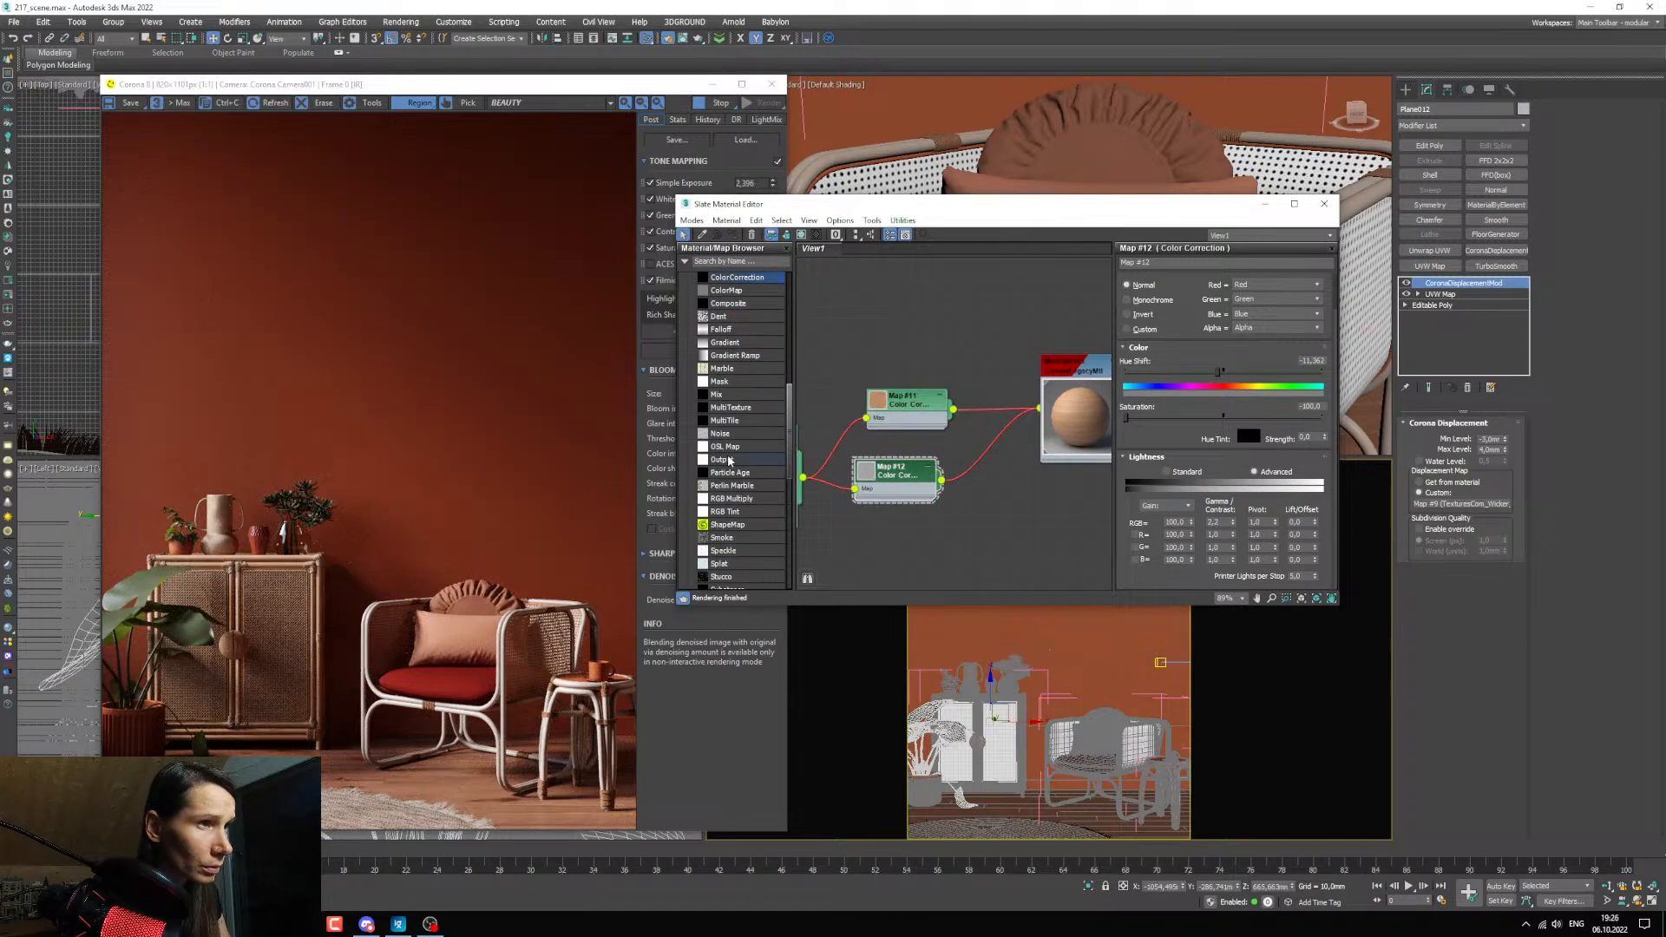
Examine the cabinet frame's wood grain and reflections up close in the render.
click(1265, 204)
scroll(935, 642, up, 5)
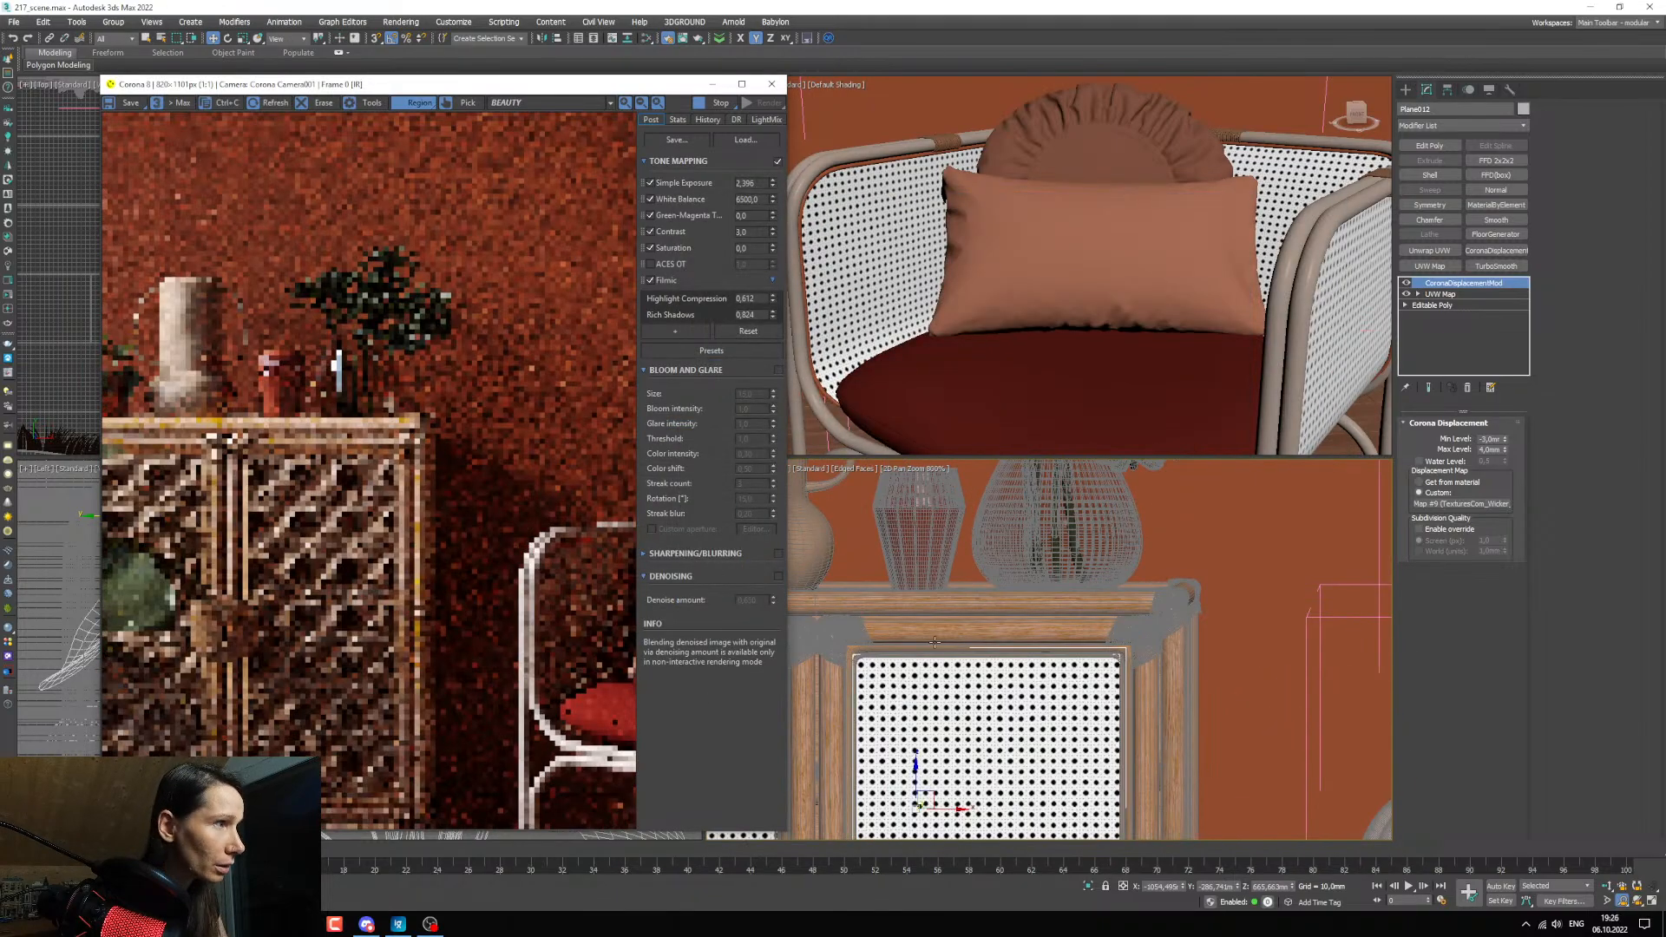
scroll(336, 440, up, 2)
scroll(339, 452, down, 2)
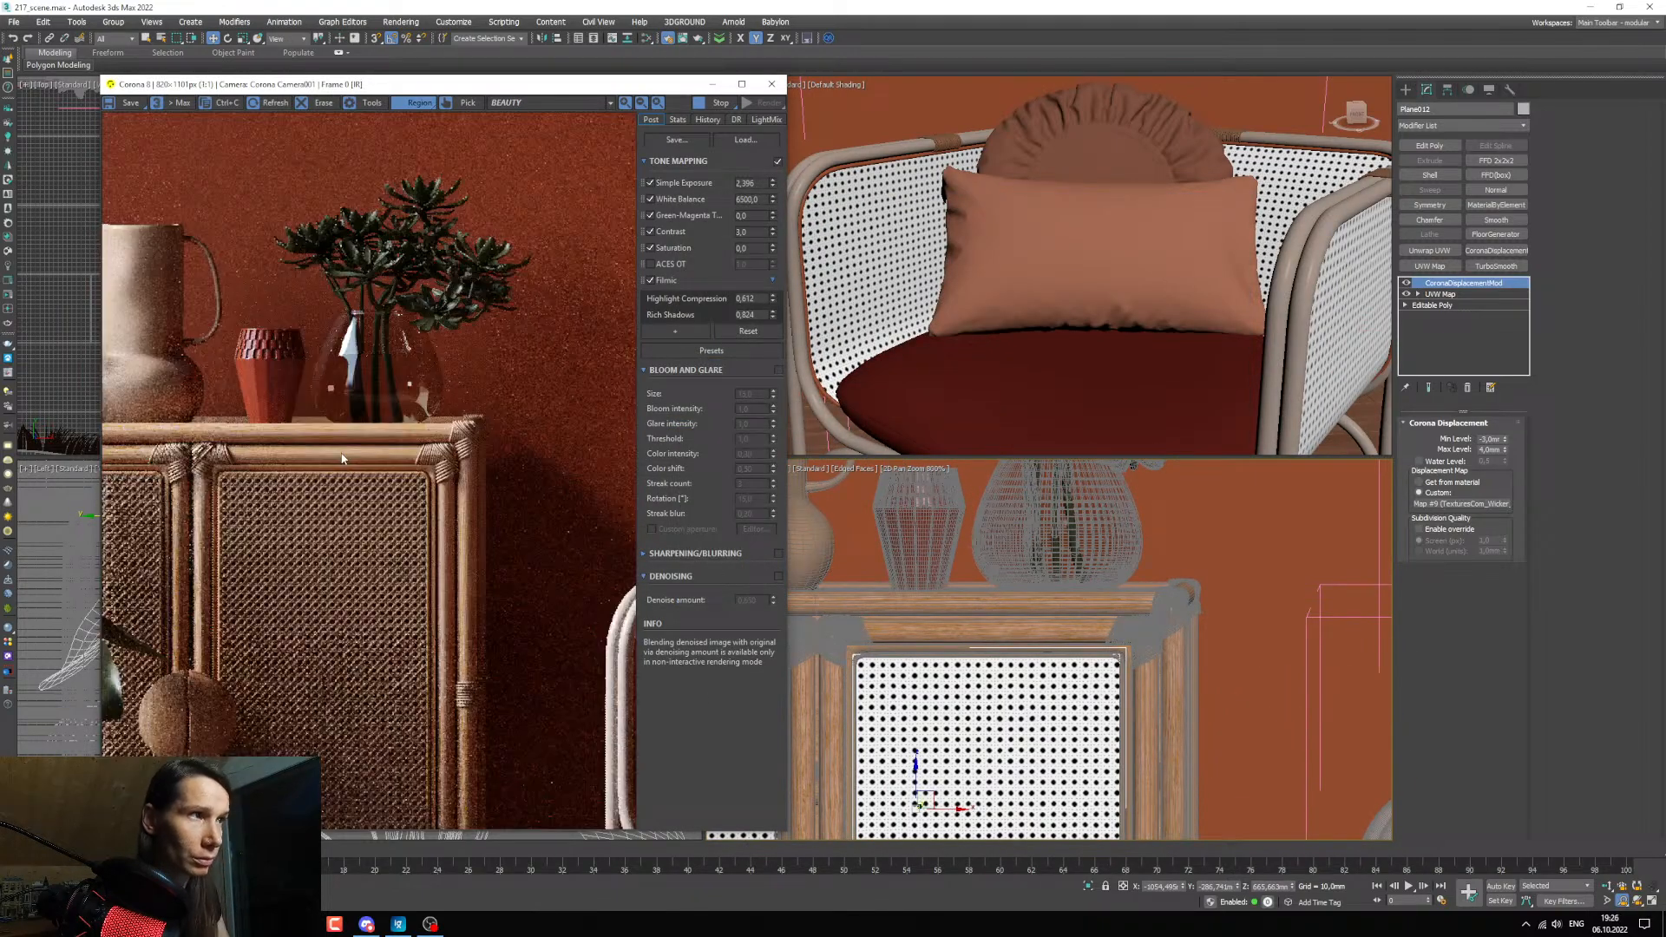
scroll(247, 438, up, 1)
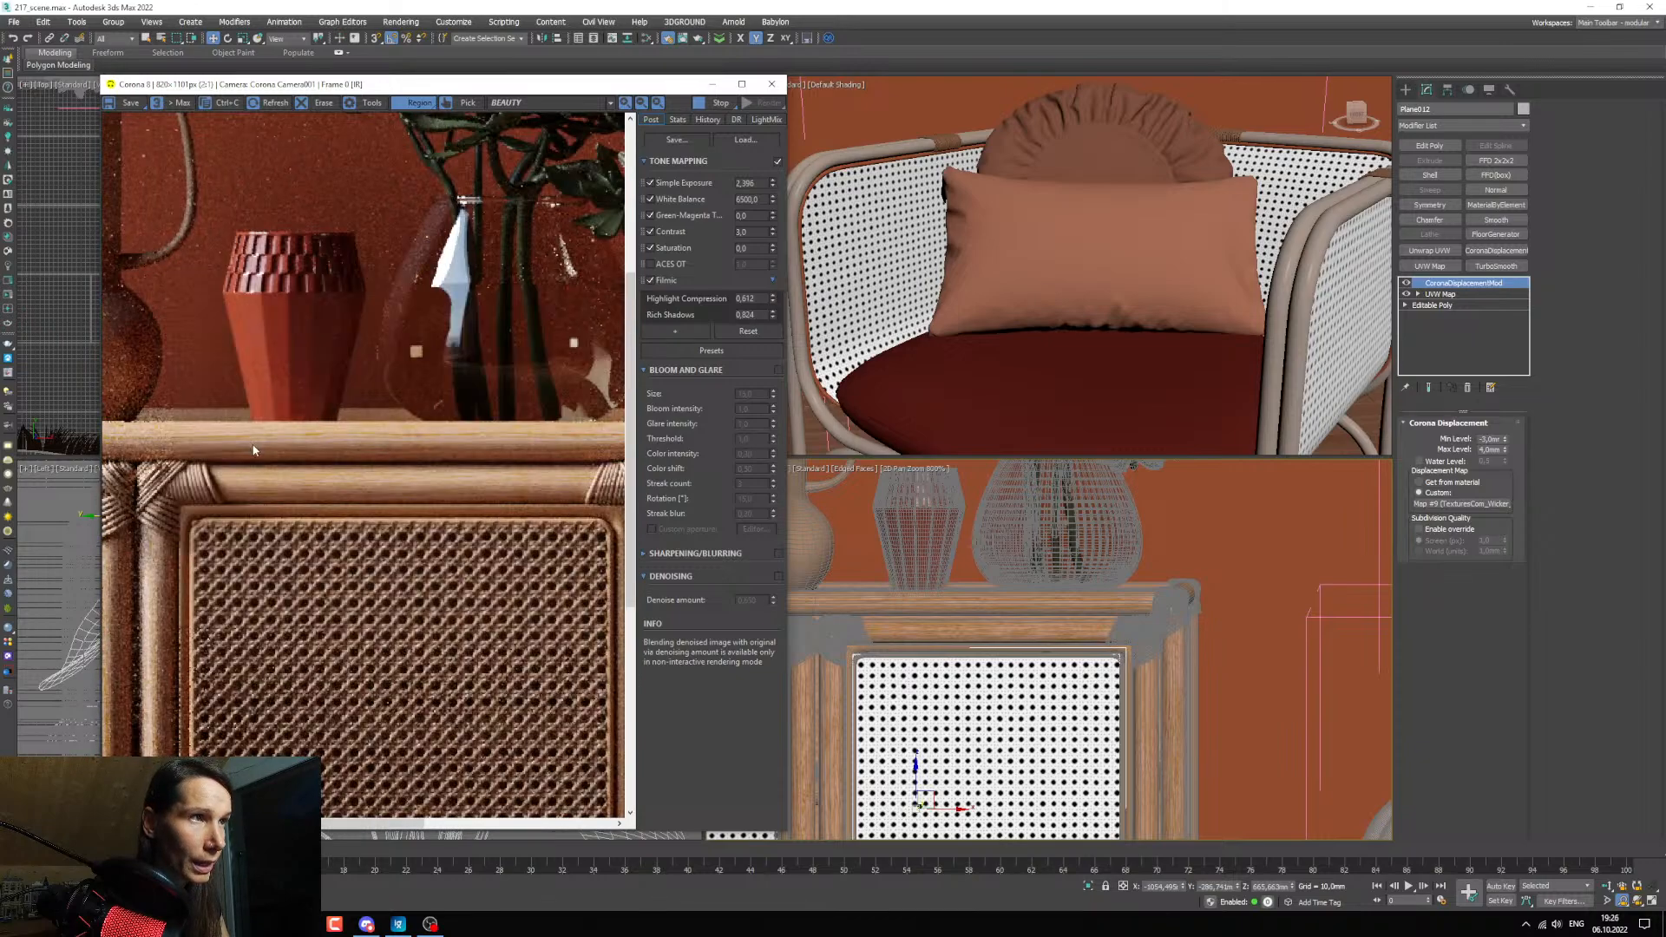
scroll(256, 447, down, 1)
scroll(253, 435, up, 1)
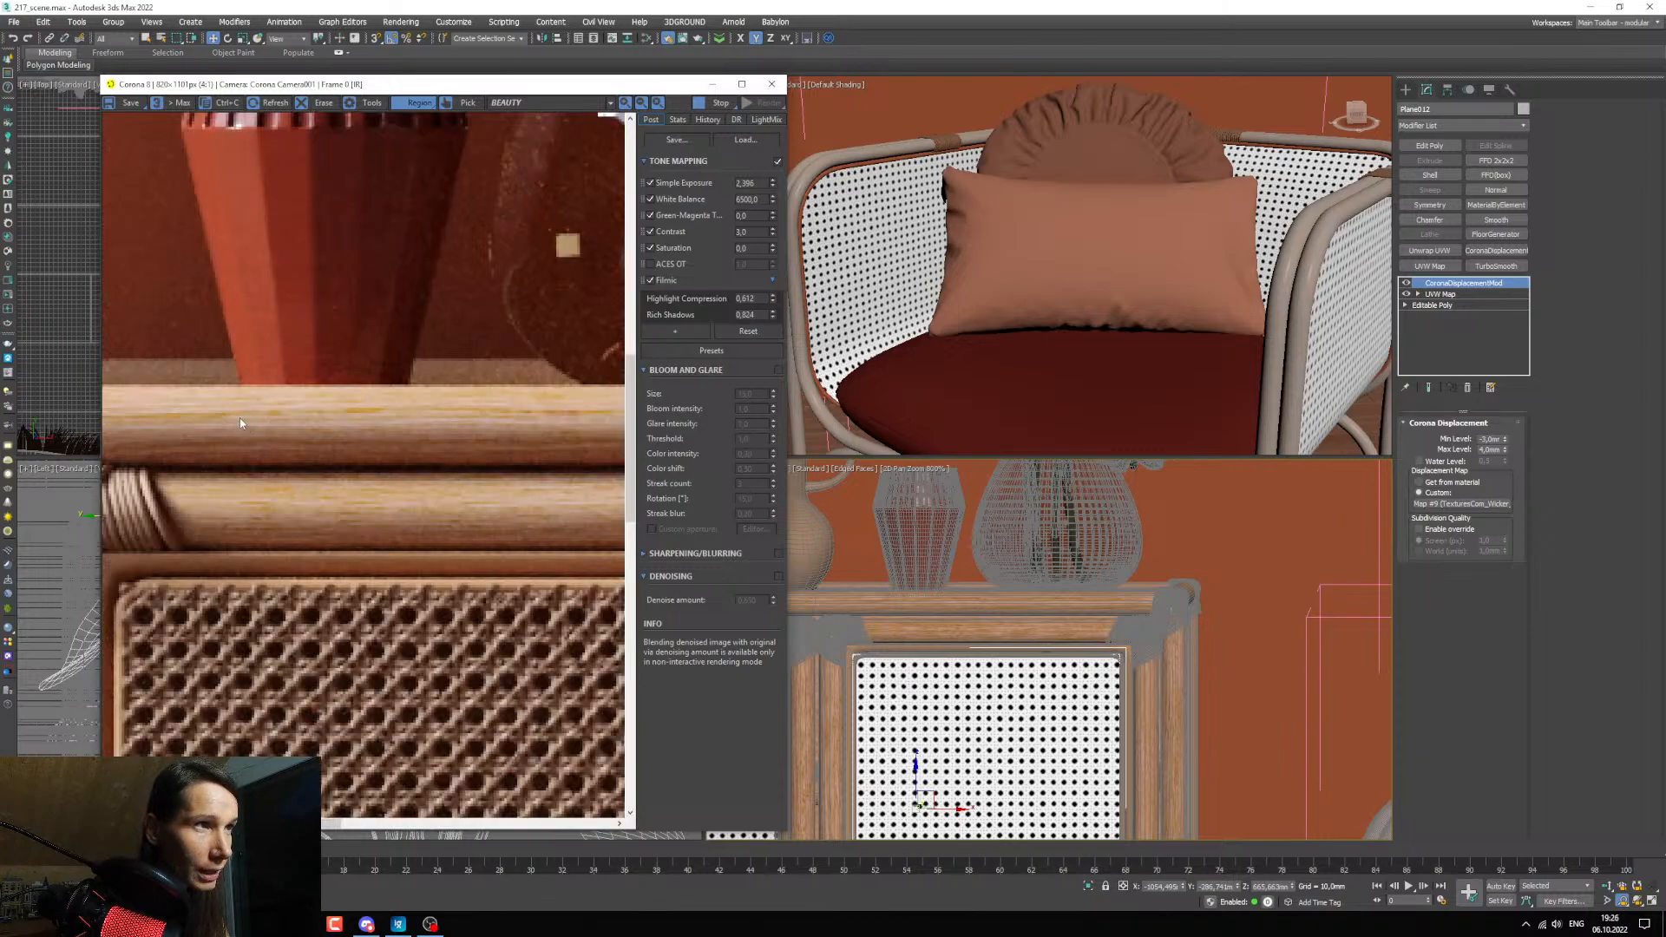
scroll(257, 449, down, 1)
scroll(326, 447, up, 1)
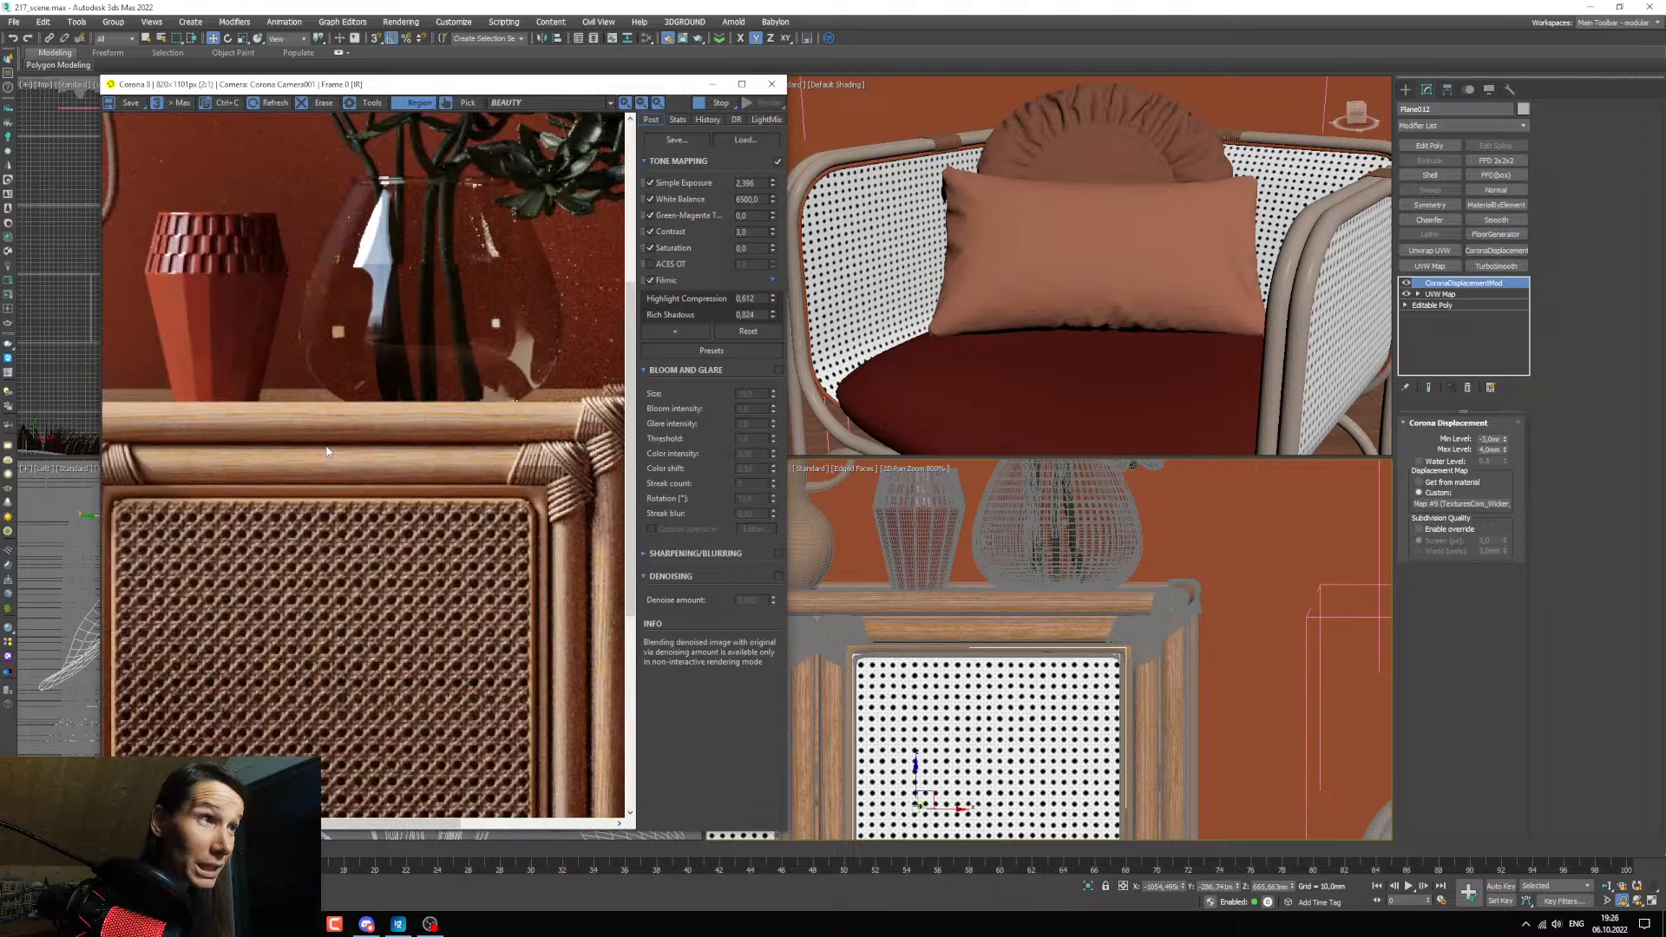
Set the Diffuse map amount of the cabinet frame's material to 60 and check the wood in the render.
key(m)
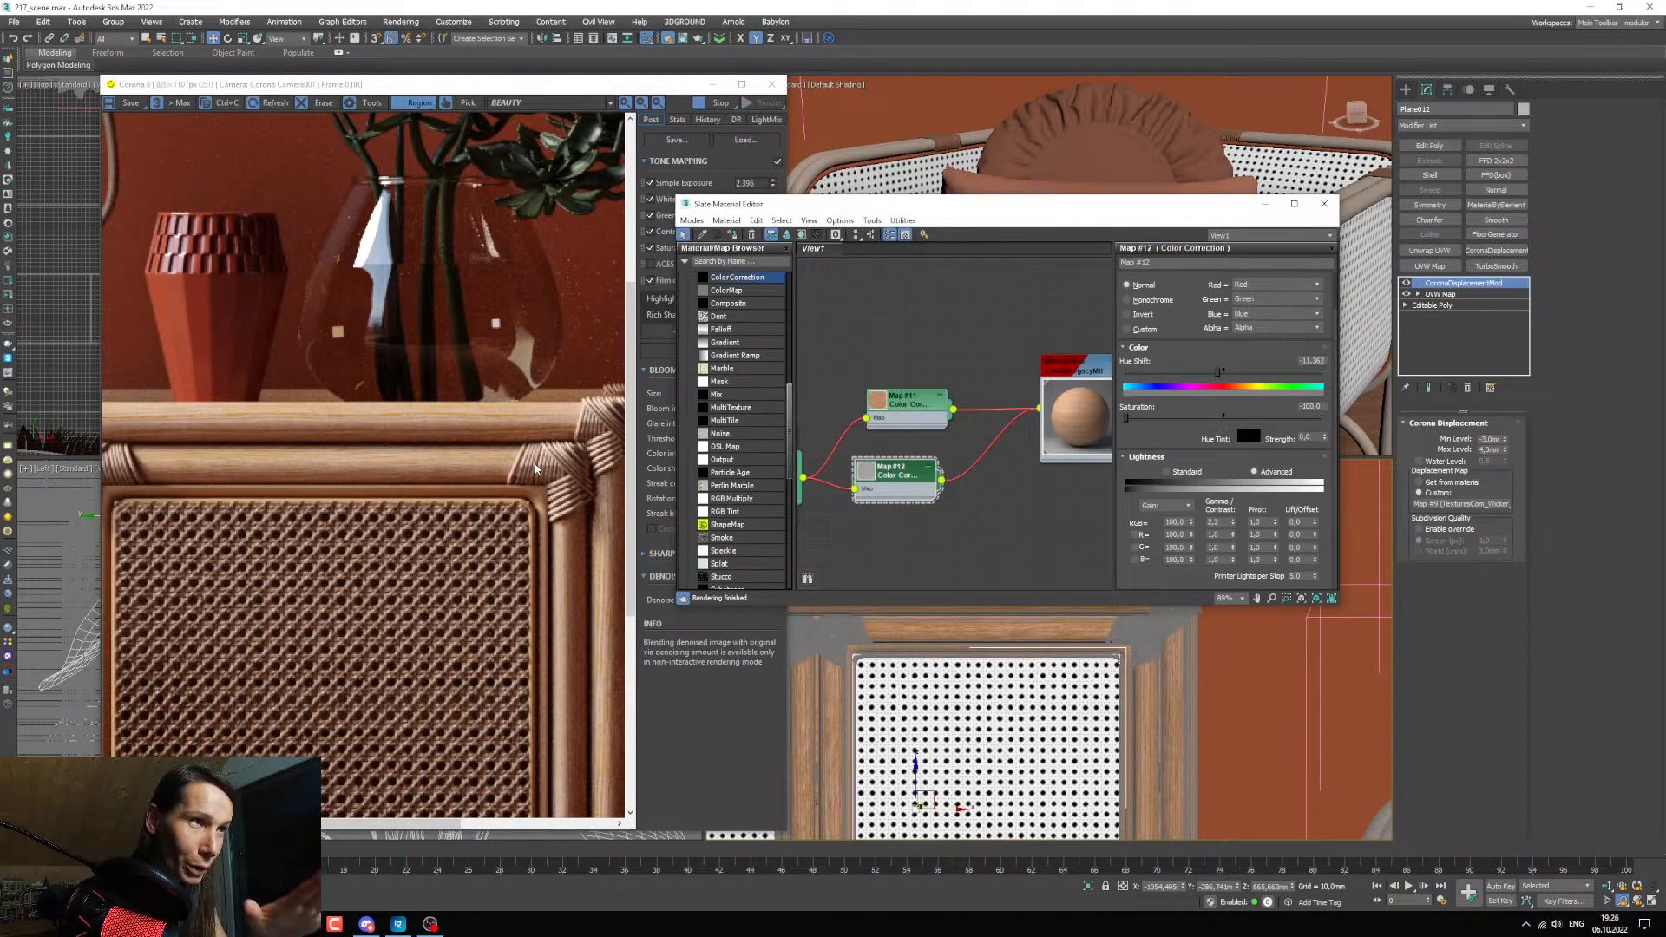
middle_drag(1070, 441, 987, 433)
double_click(996, 358)
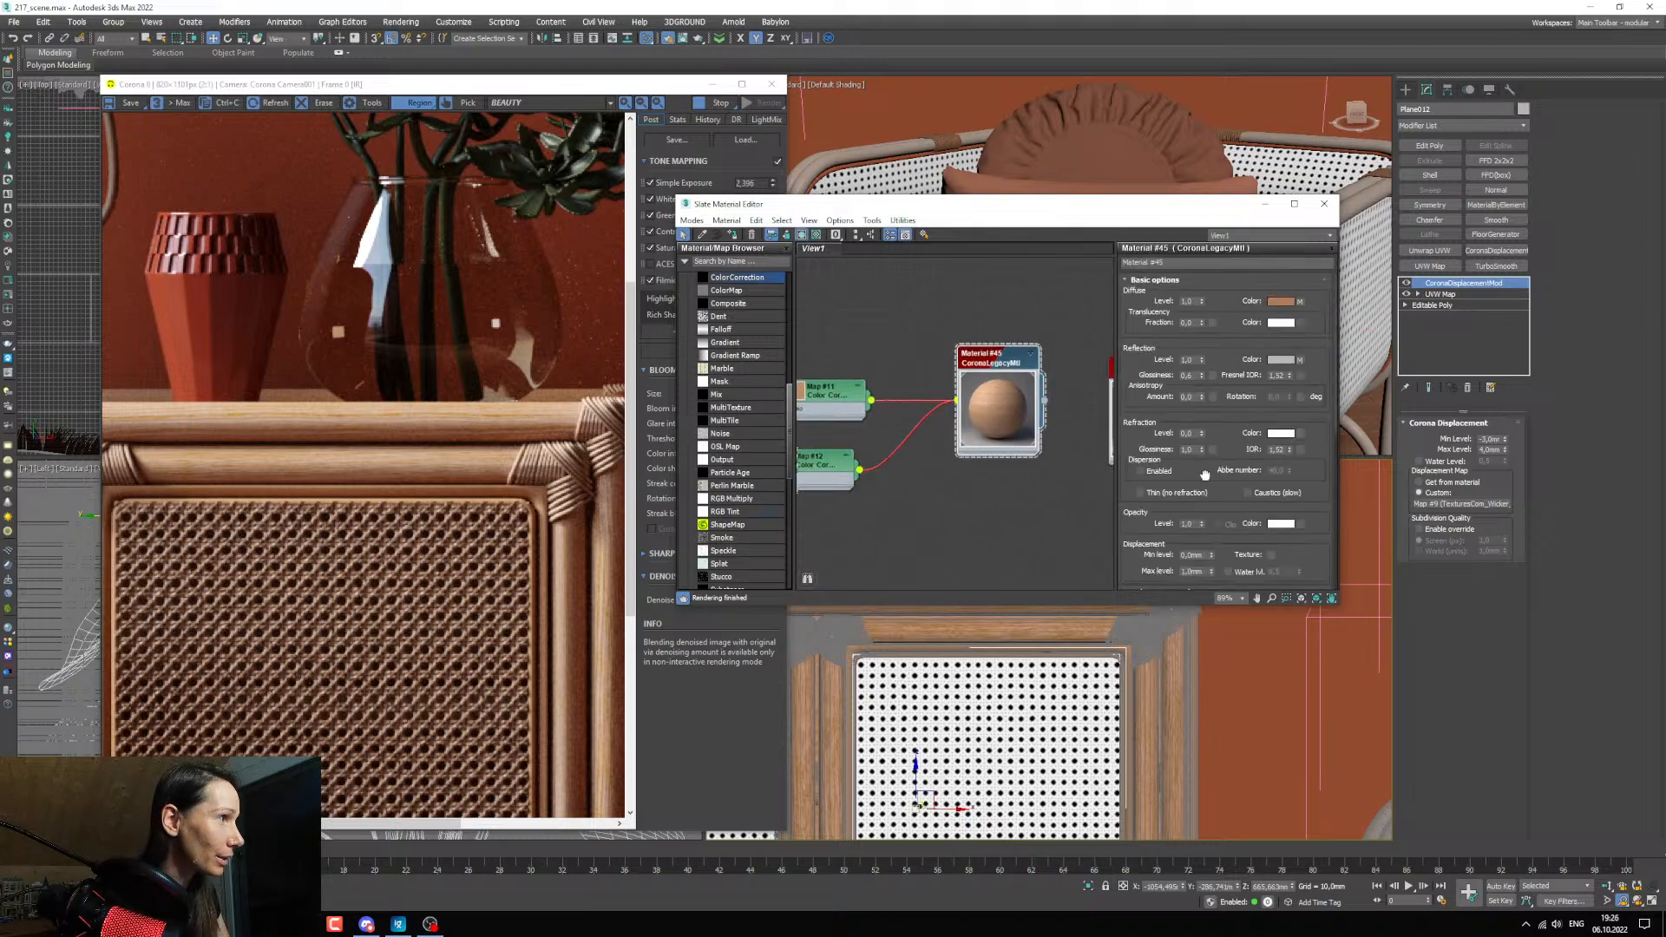
drag(1202, 474, 1205, 226)
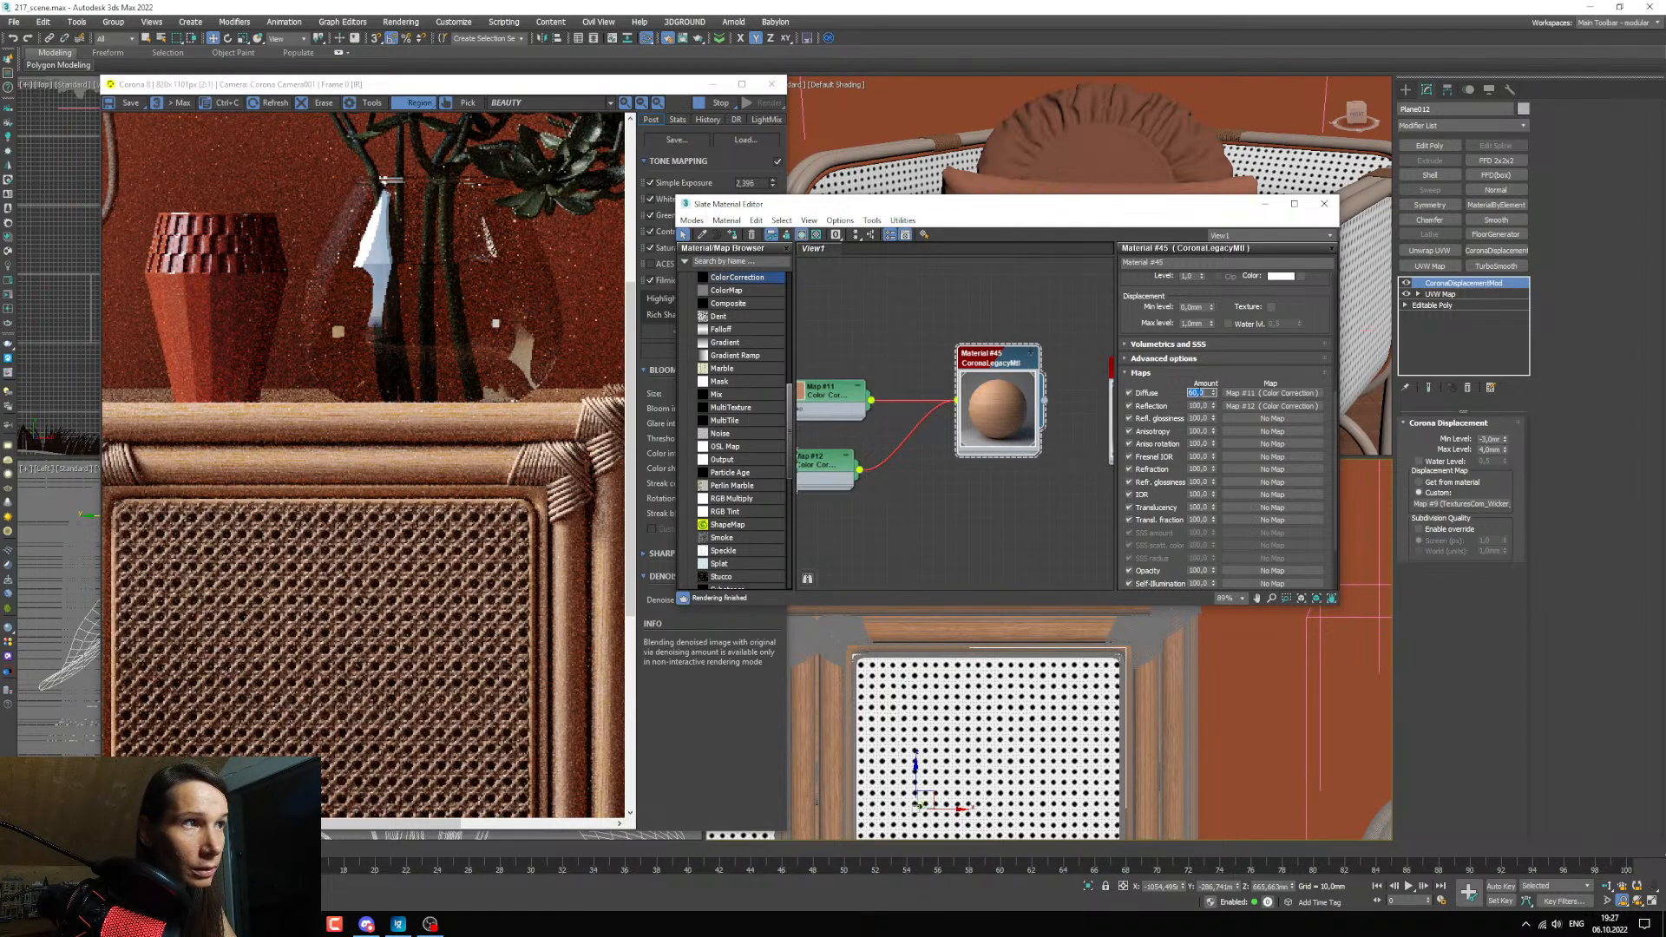
middle_drag(959, 477, 1020, 485)
scroll(357, 410, up, 1)
scroll(357, 410, down, 2)
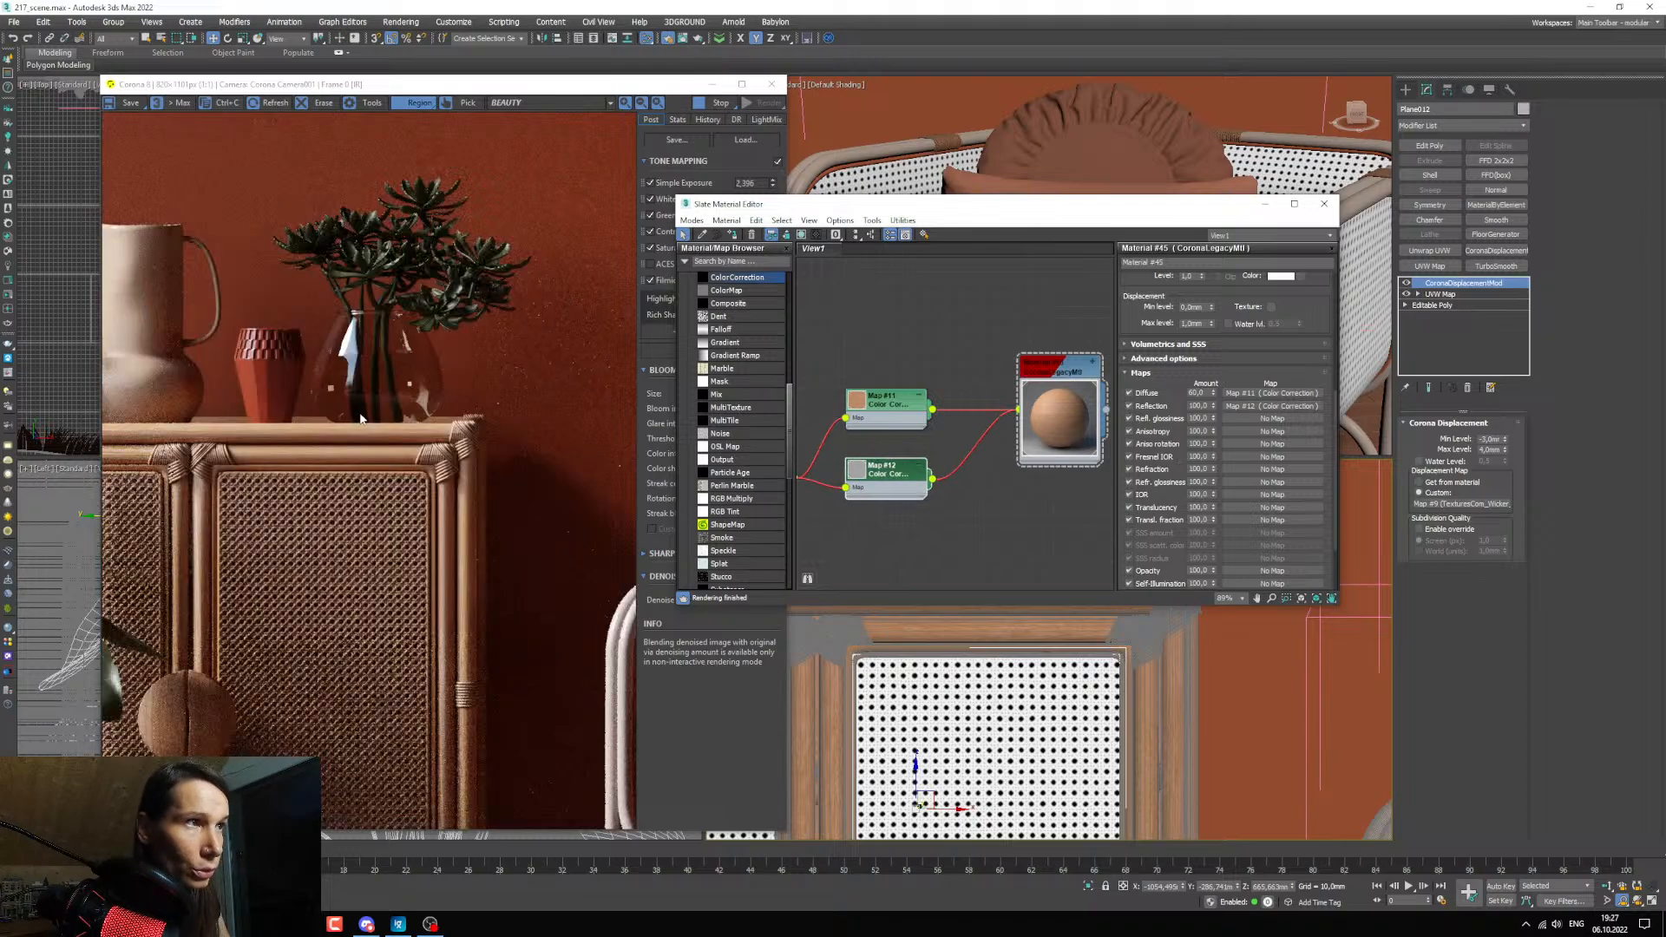
scroll(347, 430, up, 2)
scroll(349, 438, down, 1)
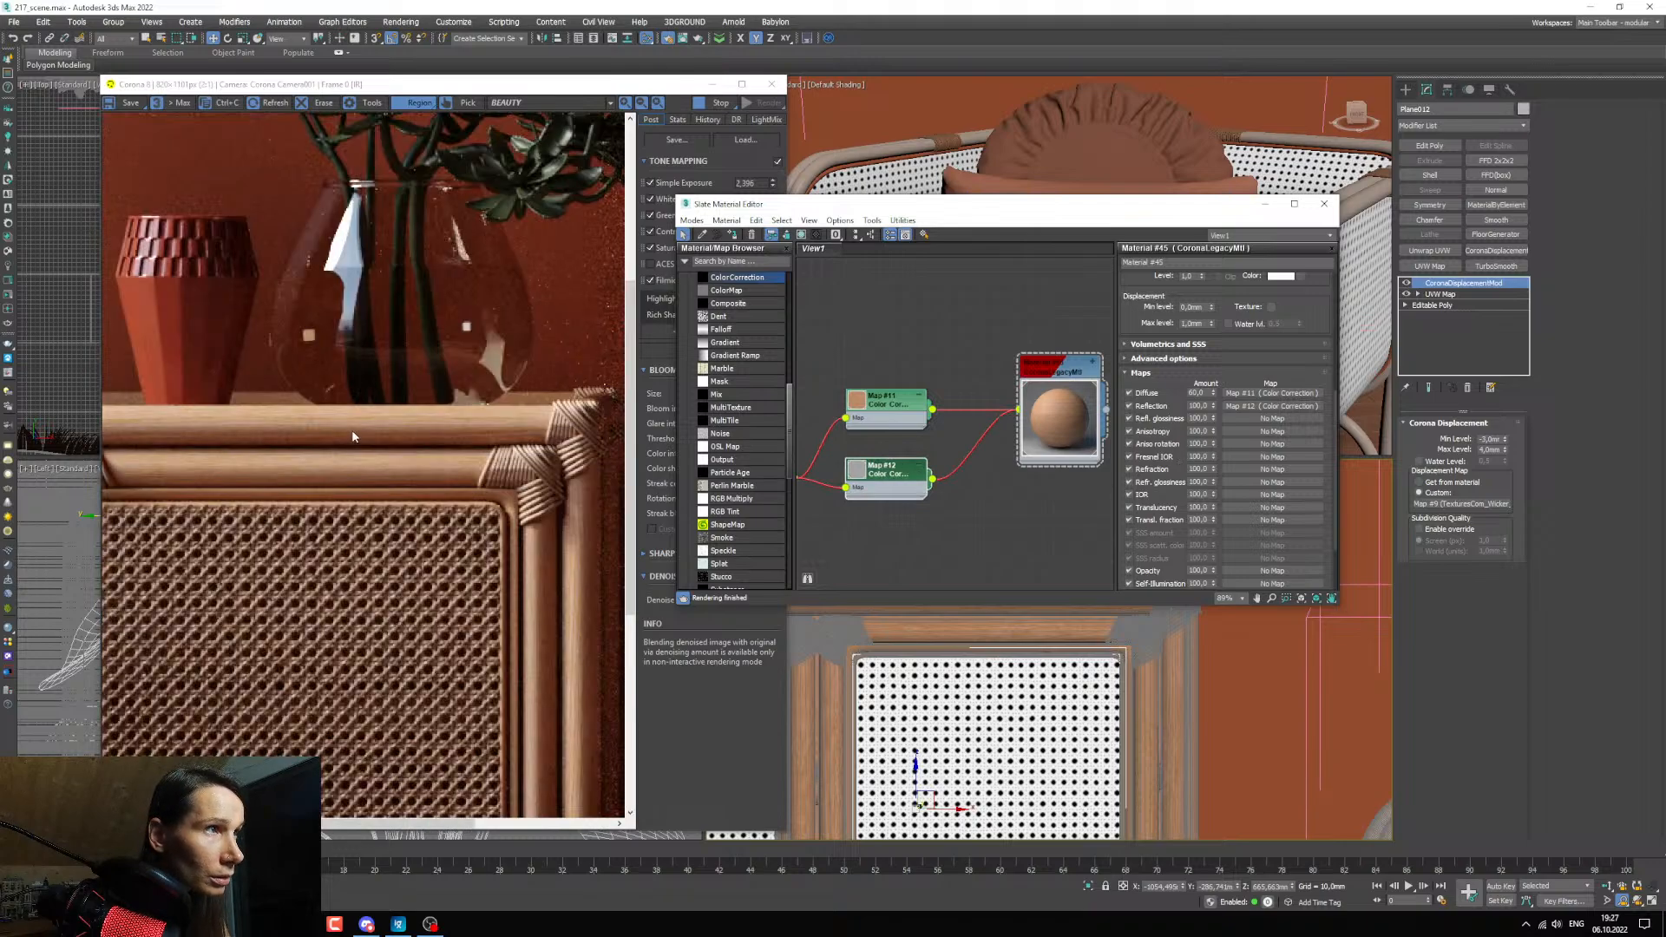
Reduce the saturation of the diffuse Color Correction to about 15.6.
click(876, 410)
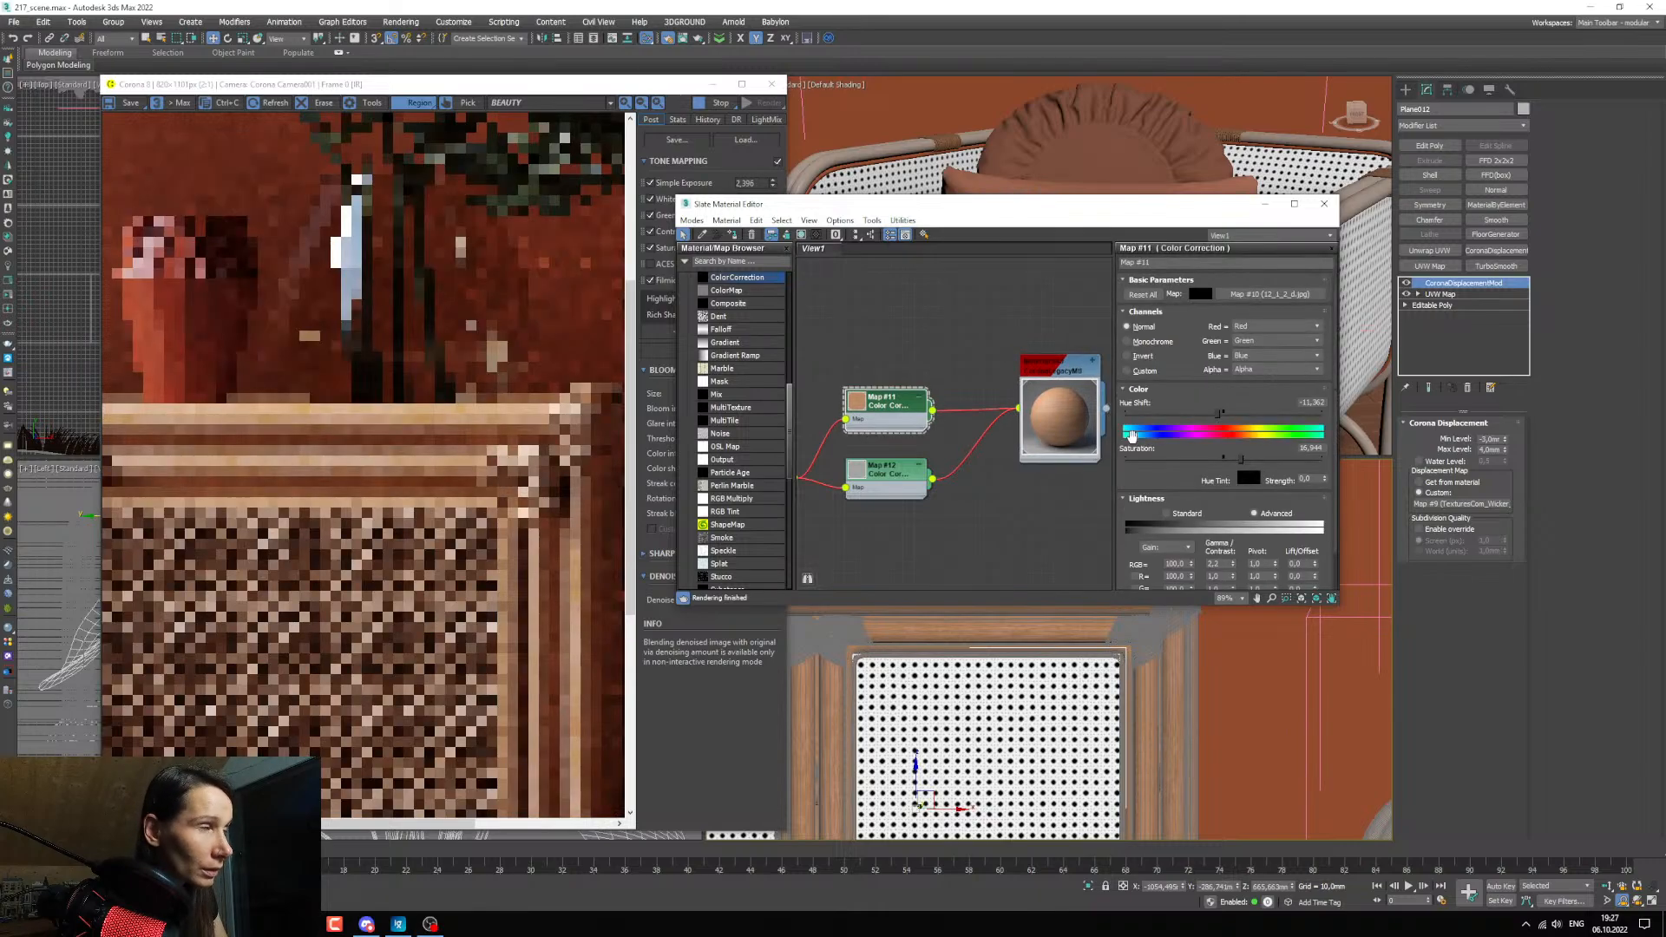
drag(1241, 460, 1239, 463)
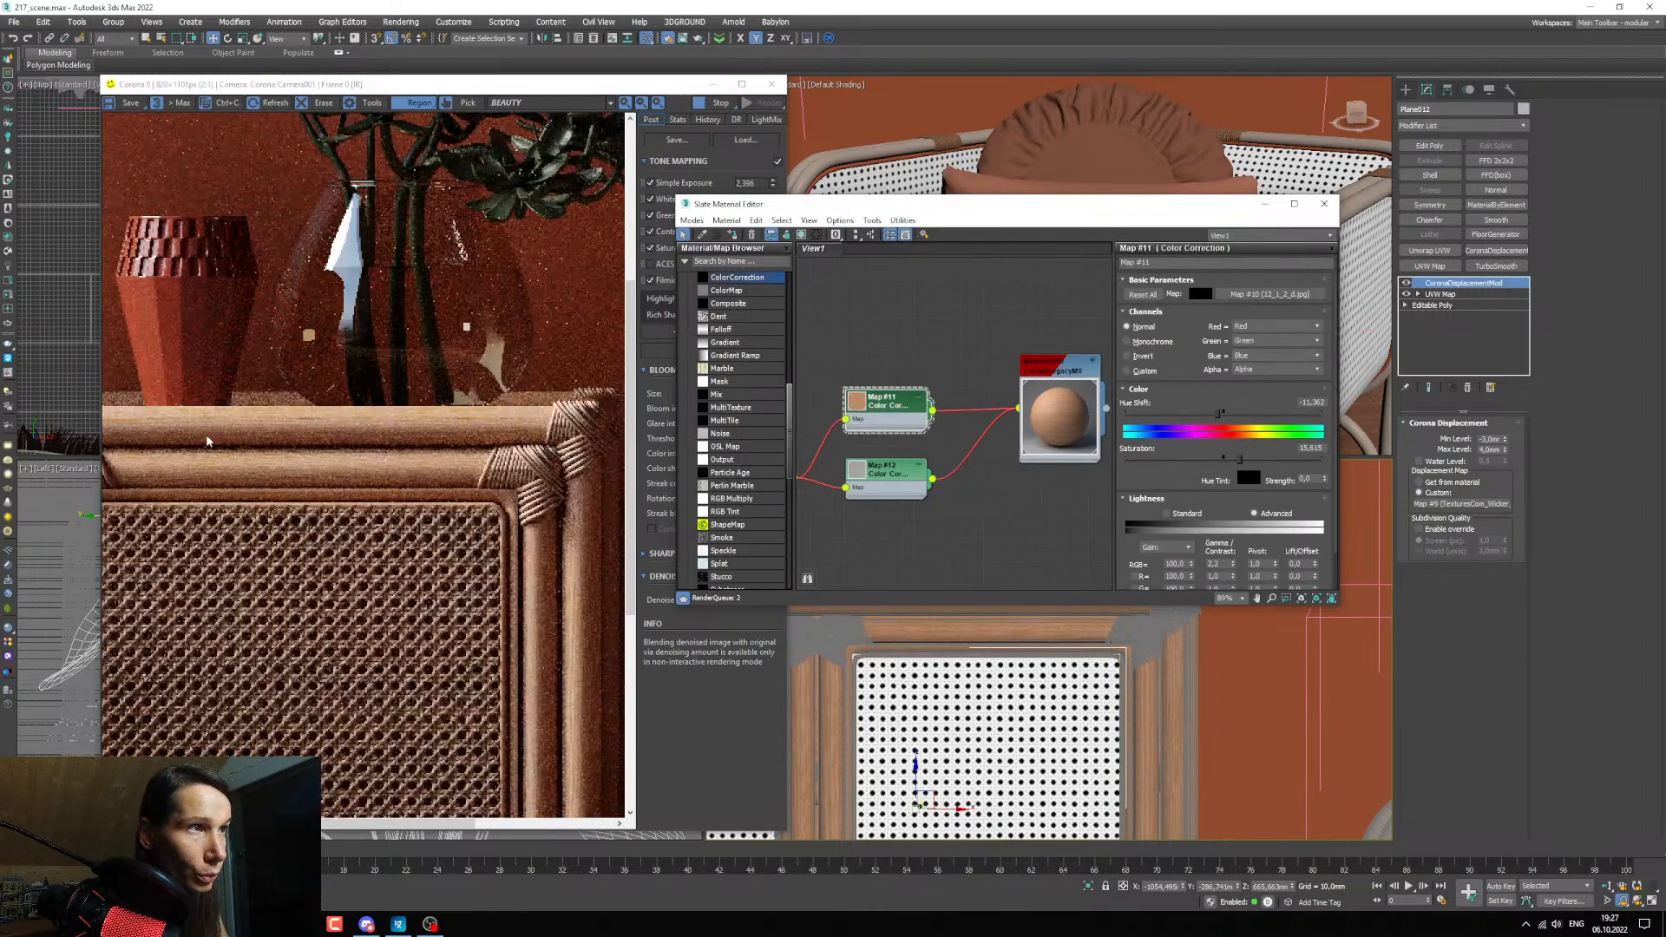
Inspect the cabinet's top rails, corner bindings and side posts in the render to judge the wood's color.
scroll(272, 421, up, 1)
scroll(278, 428, down, 2)
scroll(278, 434, up, 2)
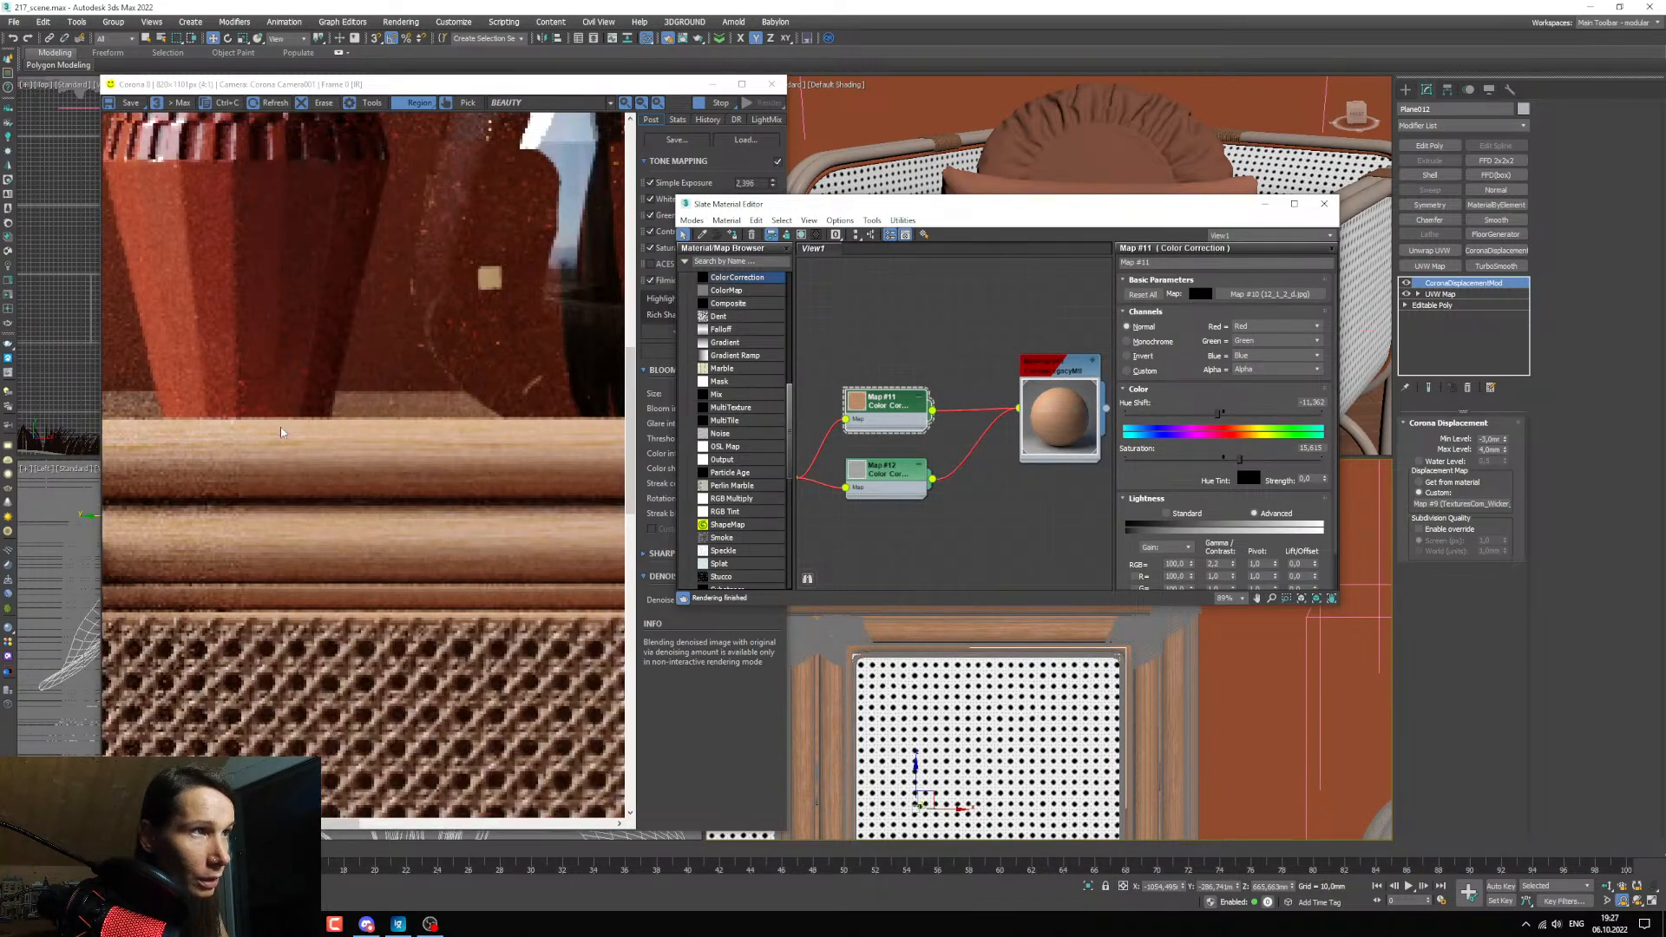
scroll(347, 477, down, 2)
scroll(481, 516, up, 2)
scroll(481, 514, down, 3)
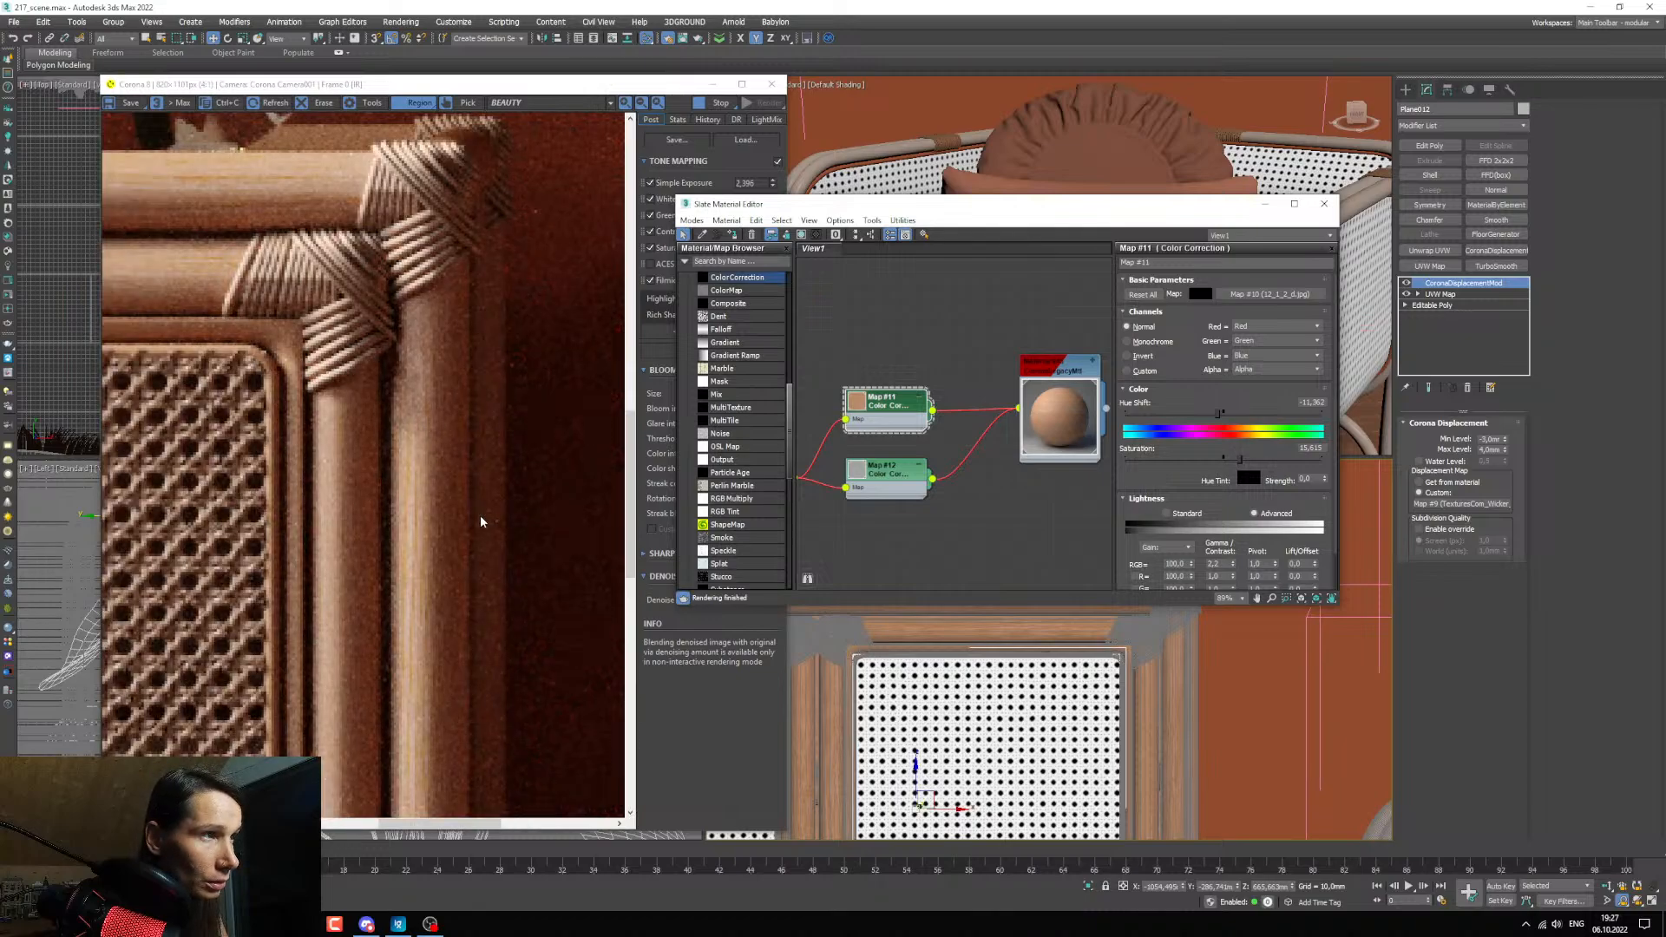
scroll(180, 438, up, 1)
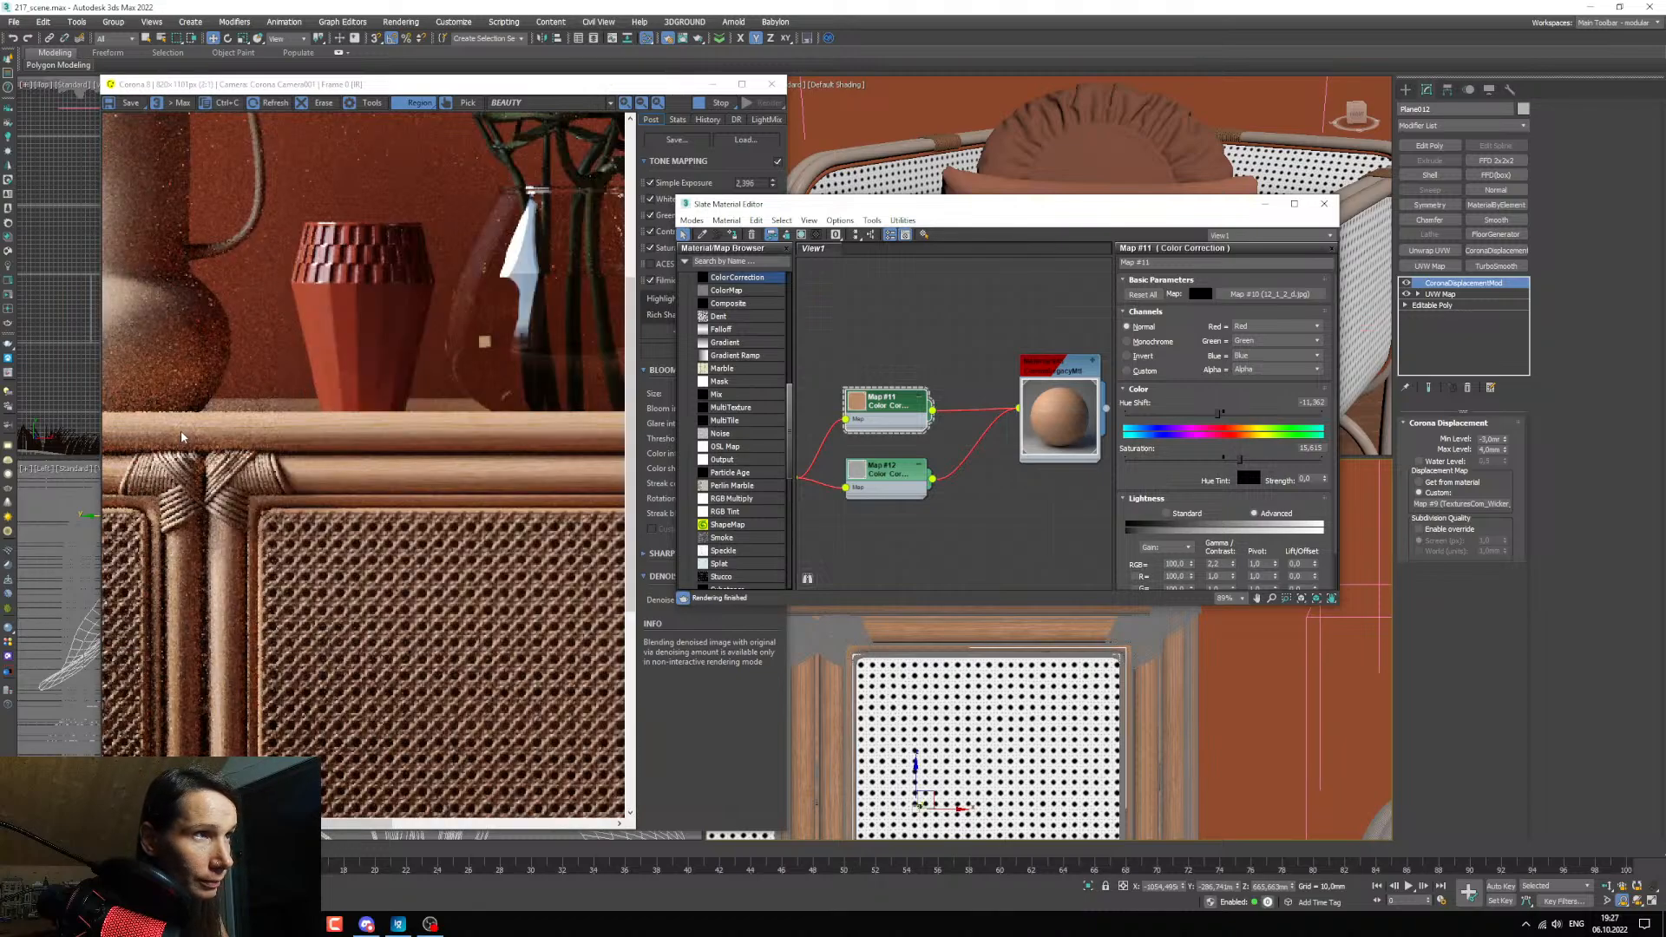
scroll(205, 465, down, 1)
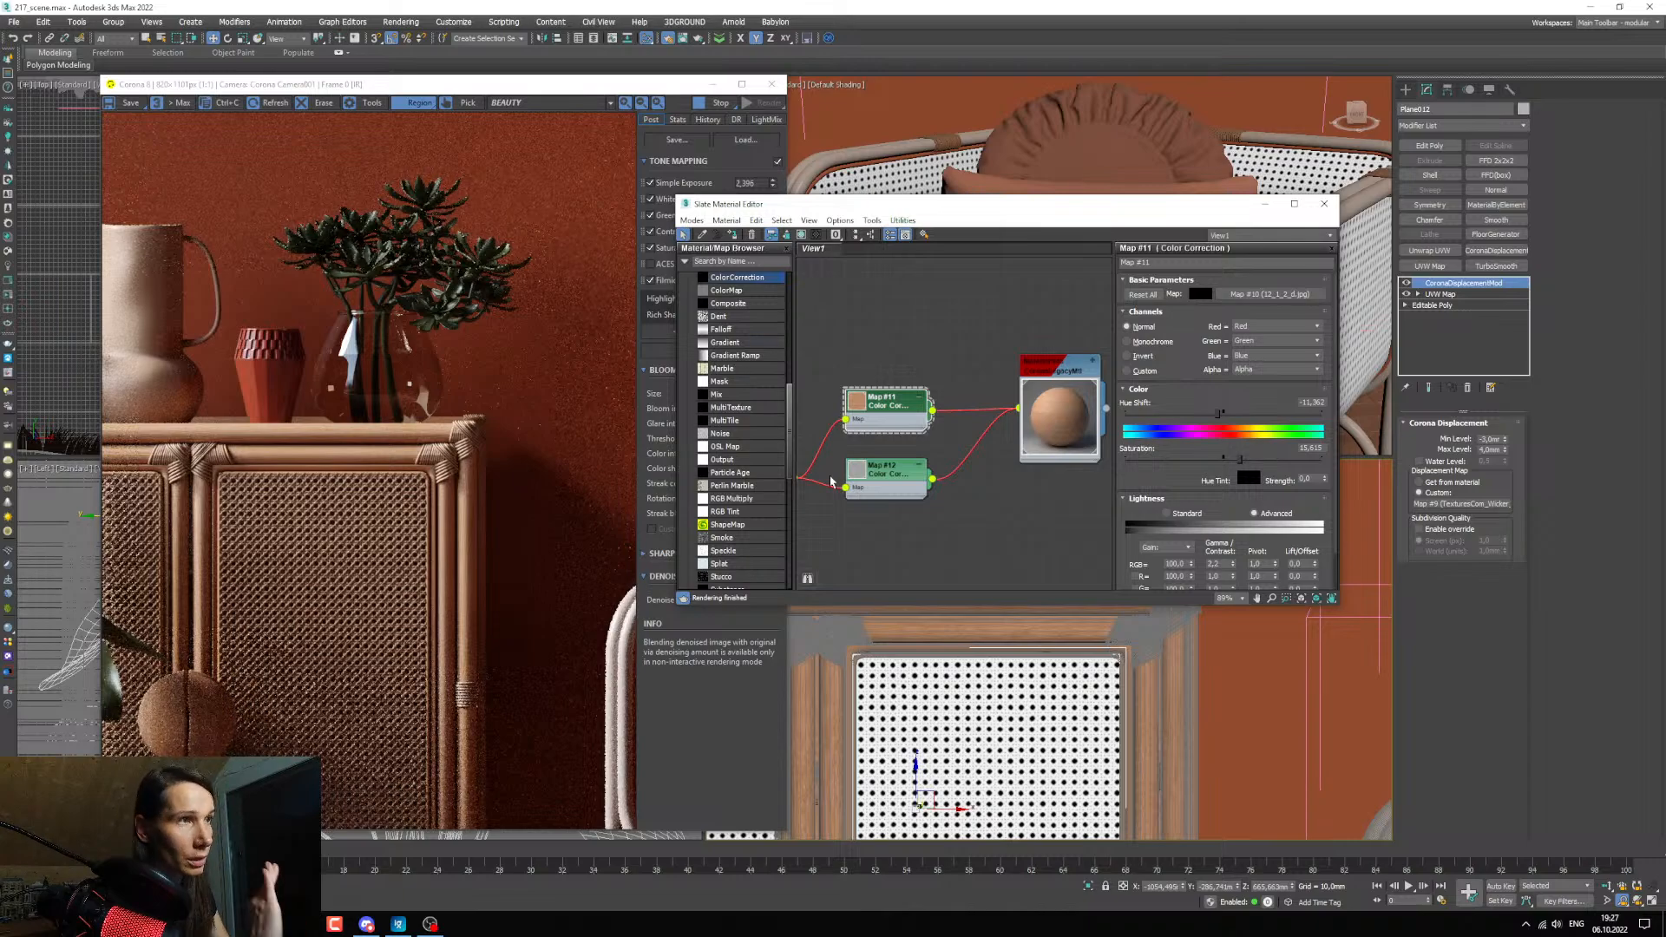
middle_drag(1024, 504, 1007, 476)
scroll(395, 438, up, 1)
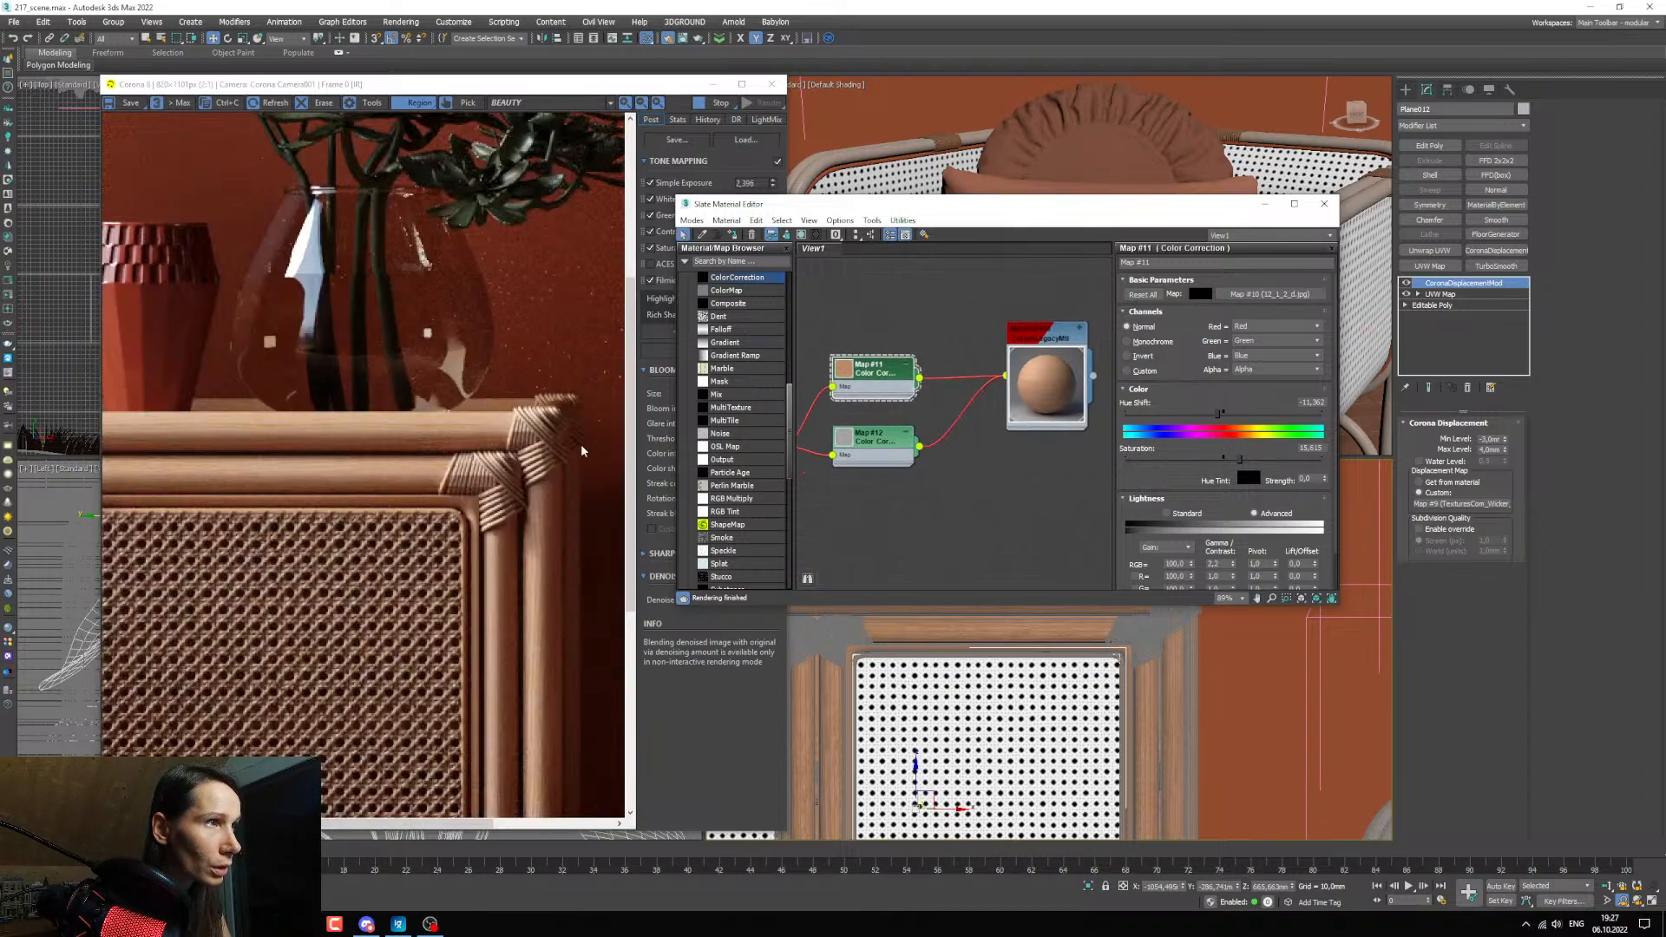
Set the diffuse level of the cabinet frame's material to 0 and examine its reflections alone in the render.
double_click(1060, 346)
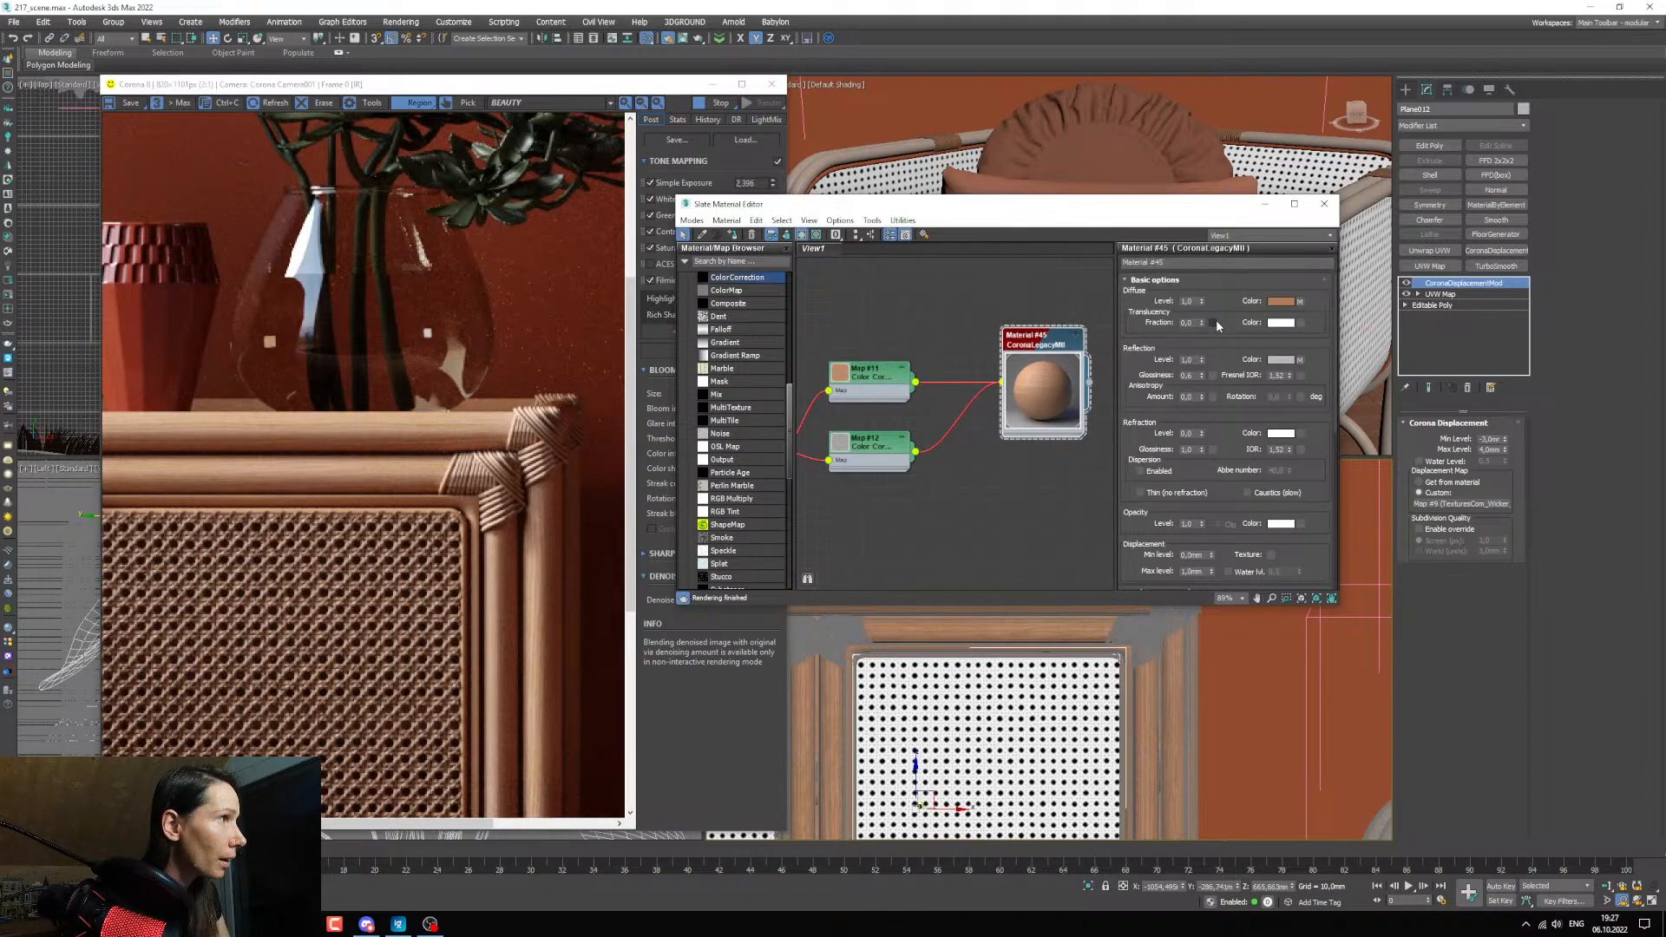
drag(1194, 301, 1120, 297)
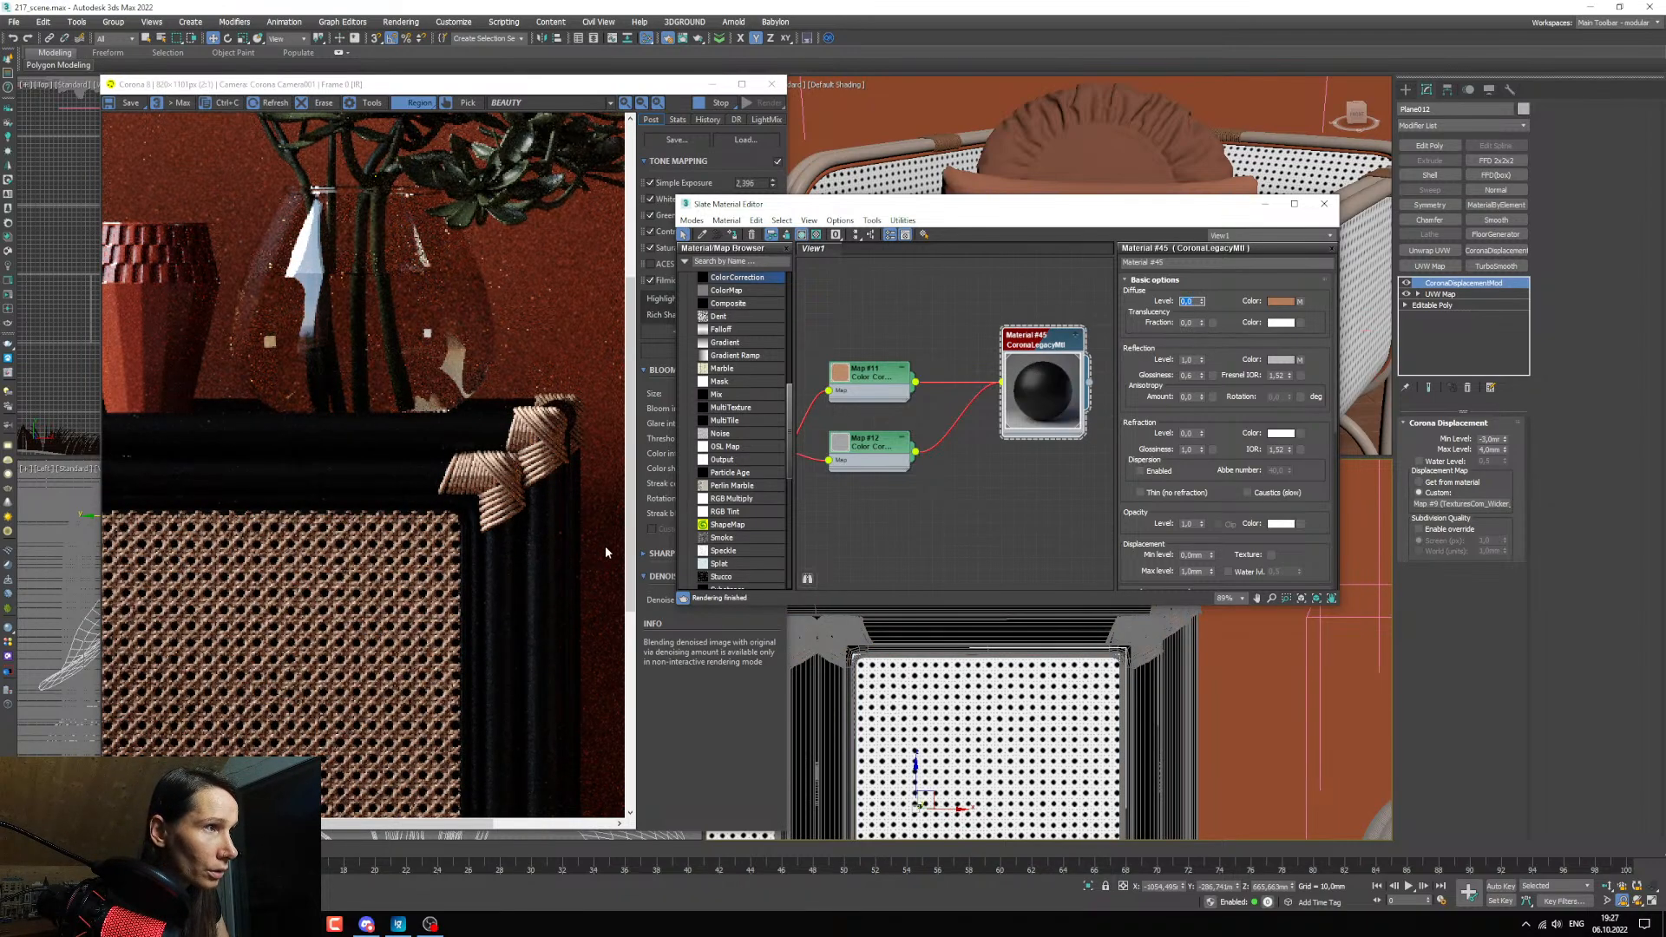
drag(630, 525, 632, 563)
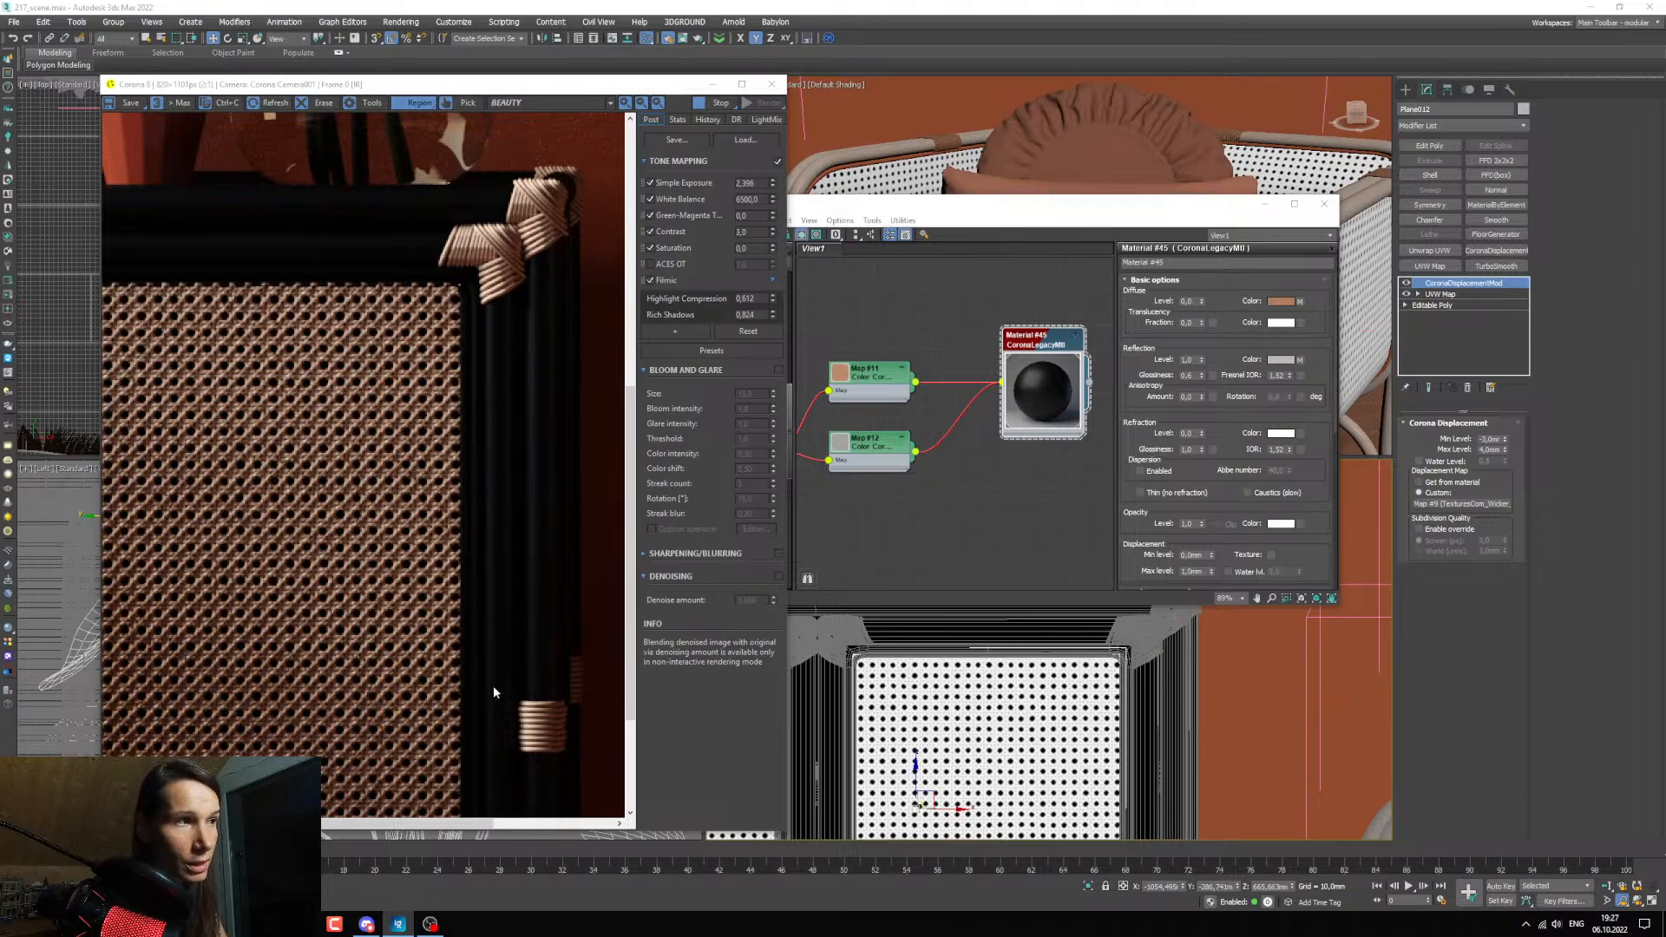
middle_drag(942, 471, 960, 479)
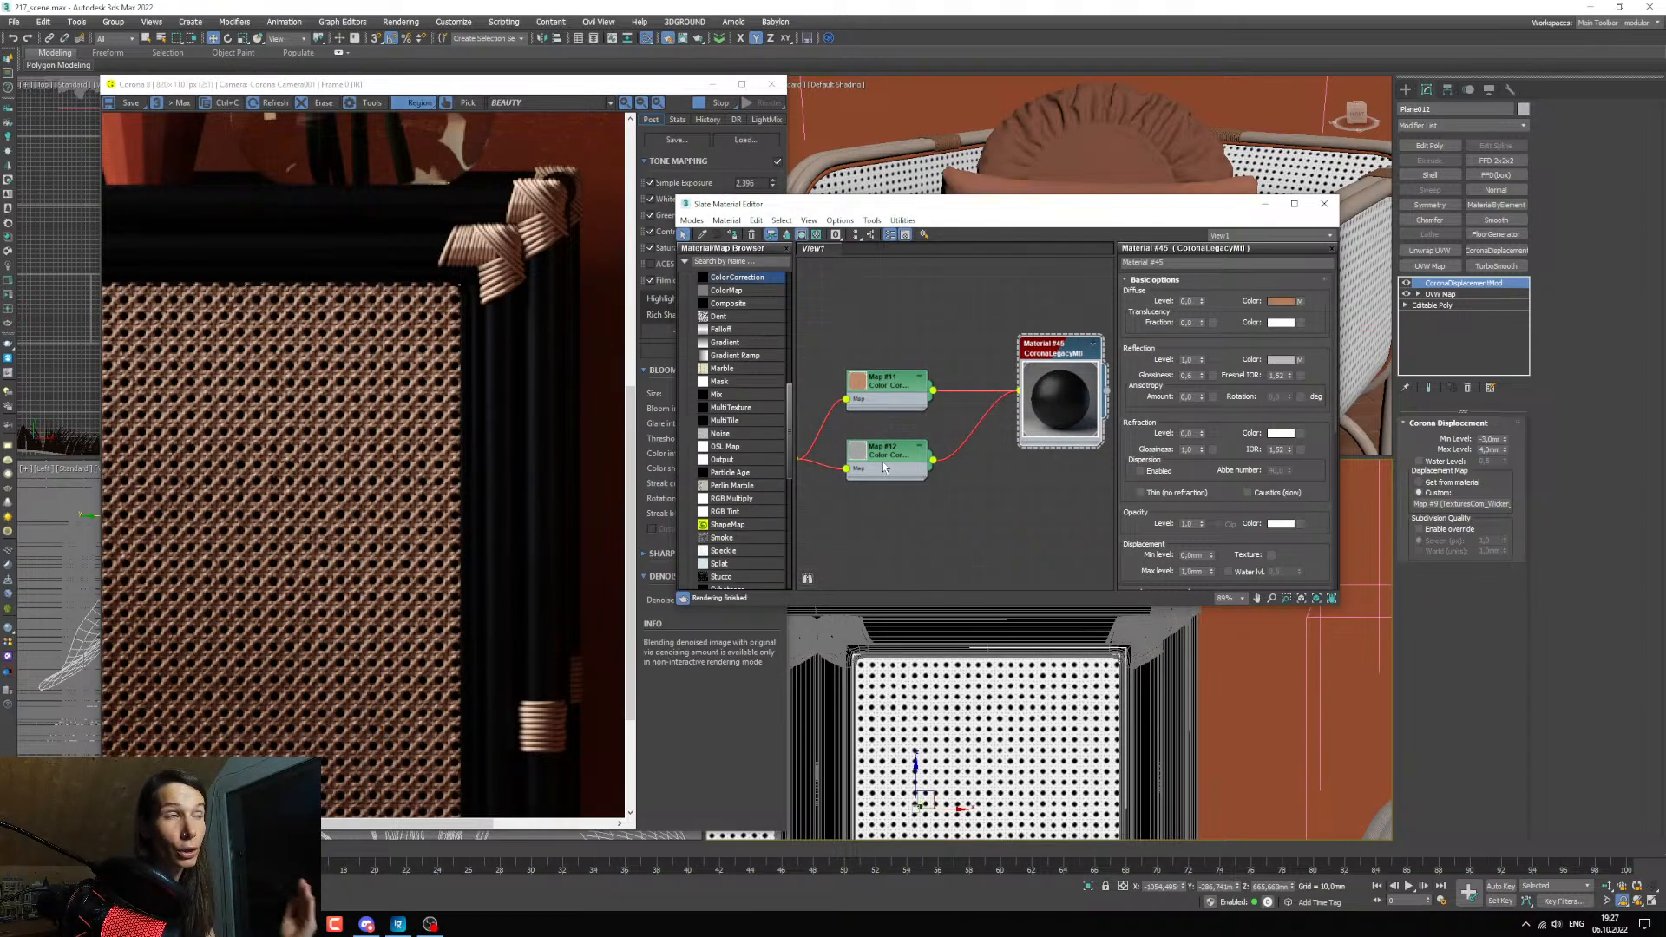
Insert an Output map between the desaturated Color Correction and the reflection input of the cabinet frame's material.
double_click(857, 459)
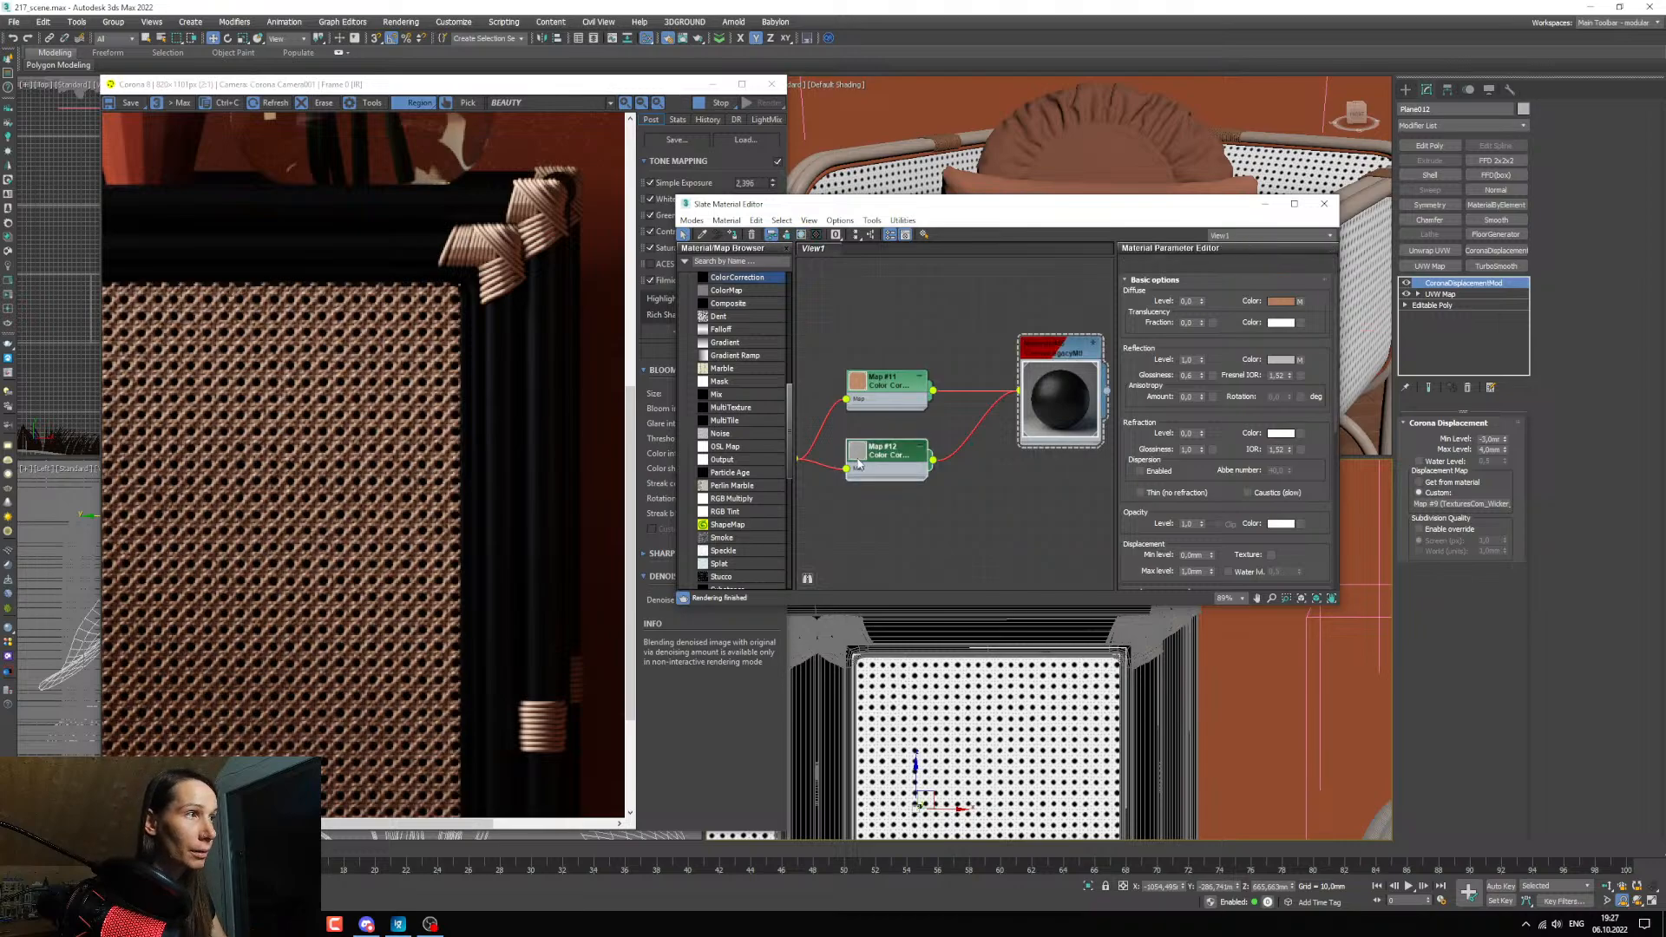
scroll(946, 503, up, 2)
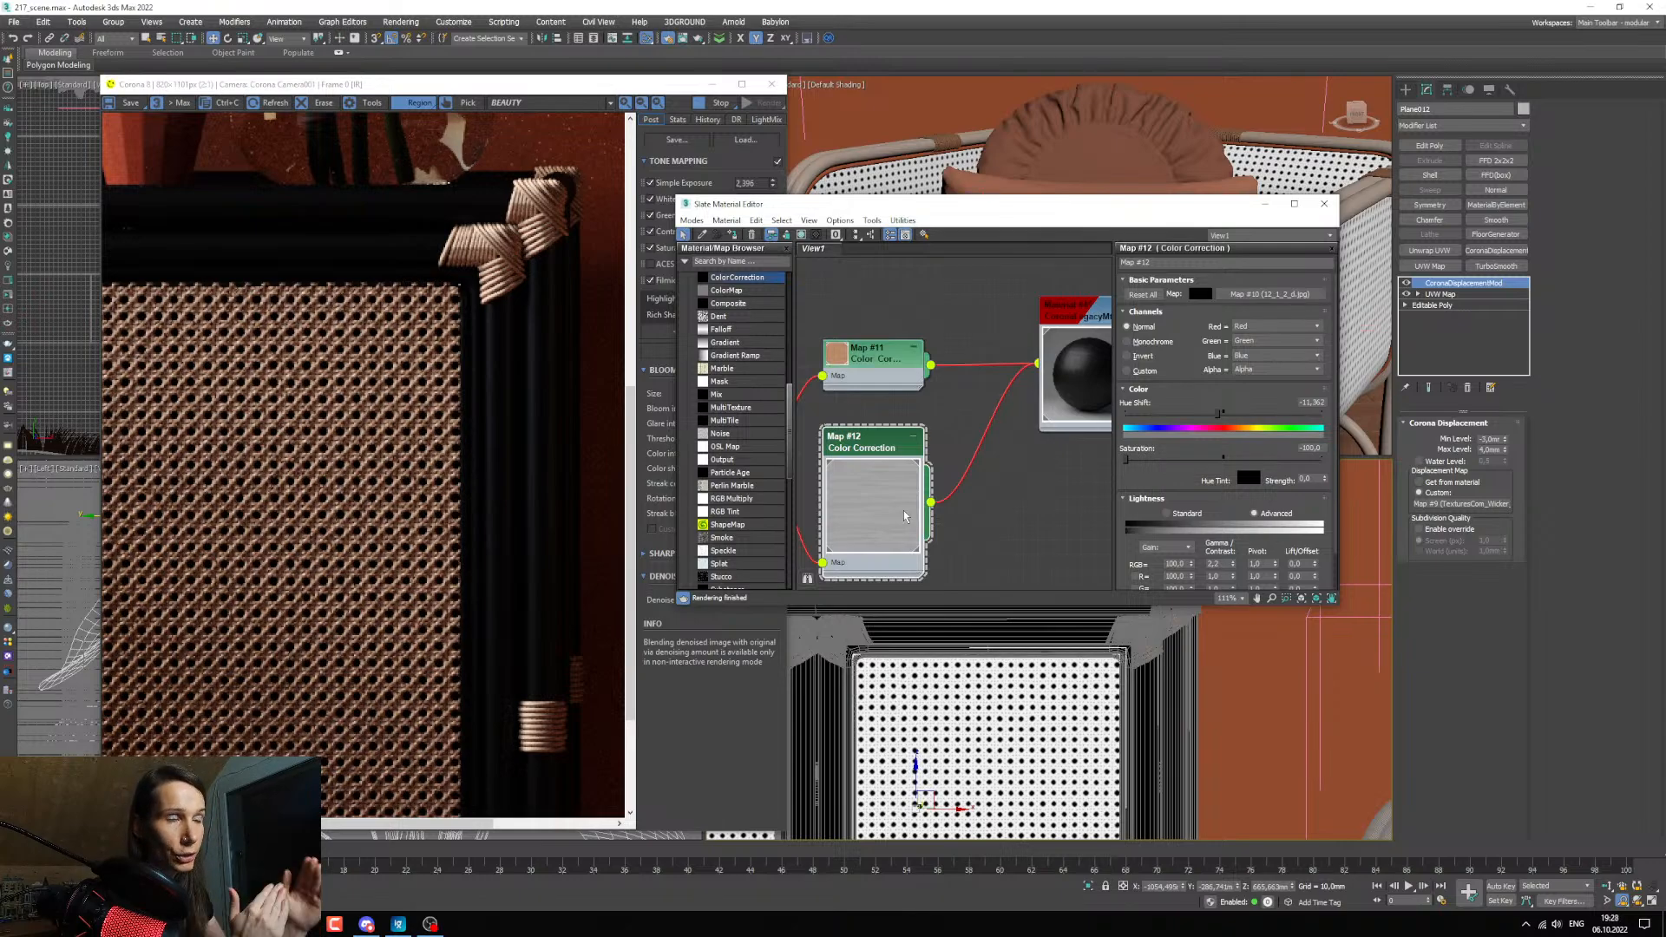
middle_drag(956, 479, 912, 502)
scroll(733, 466, down, 2)
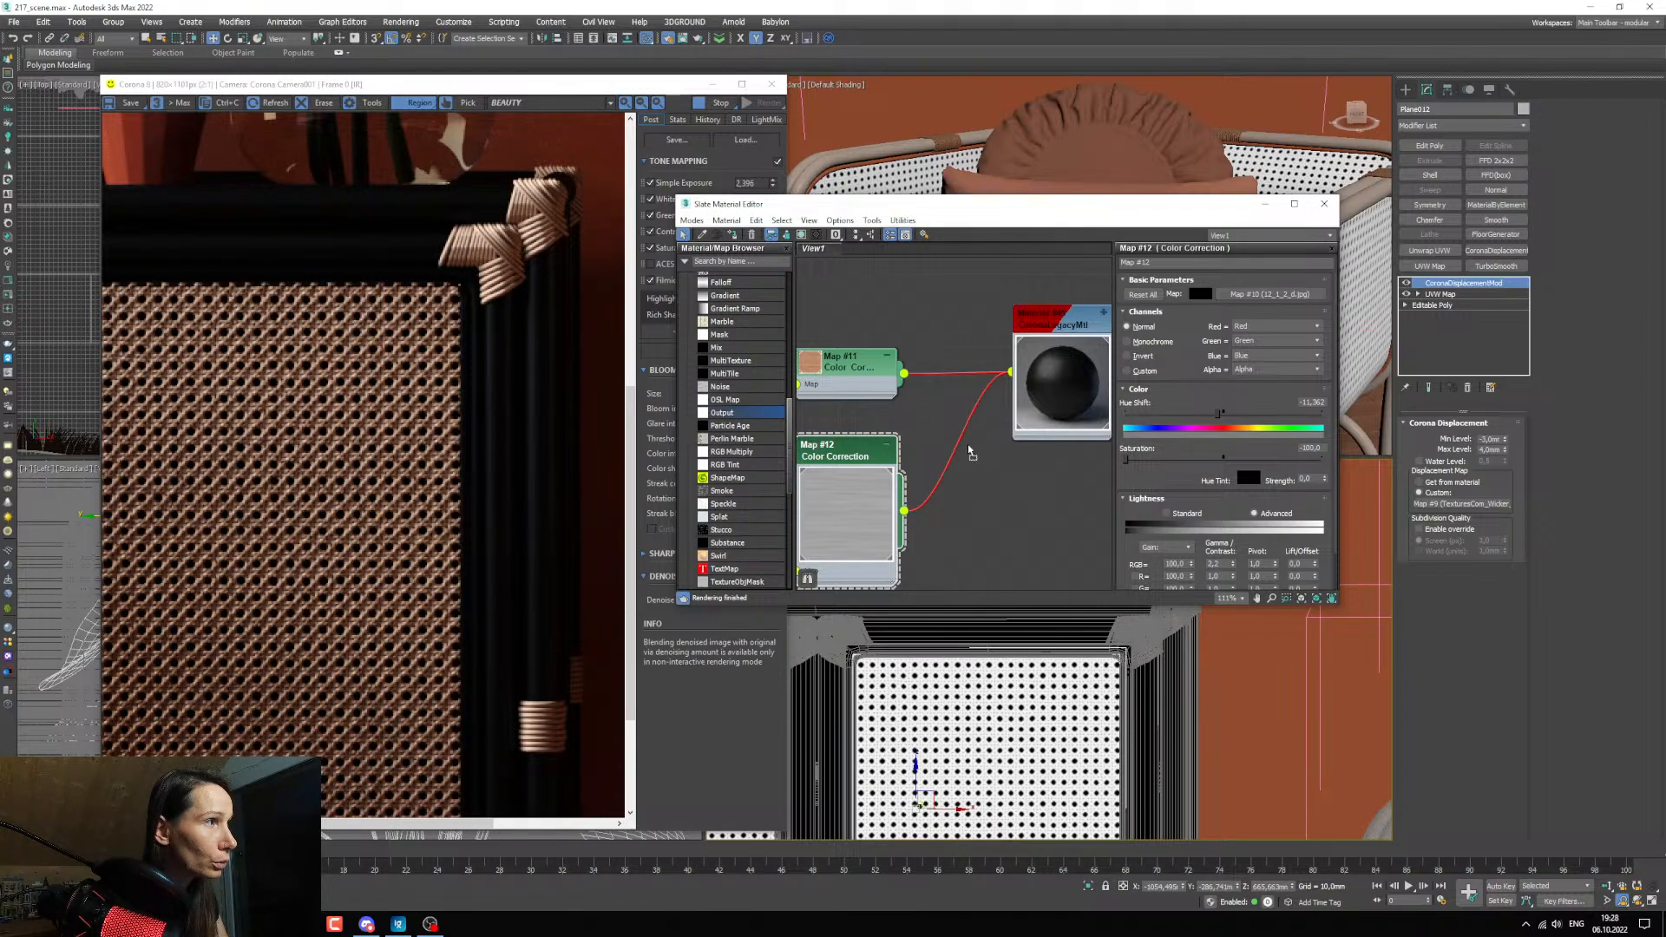
drag(970, 452, 970, 458)
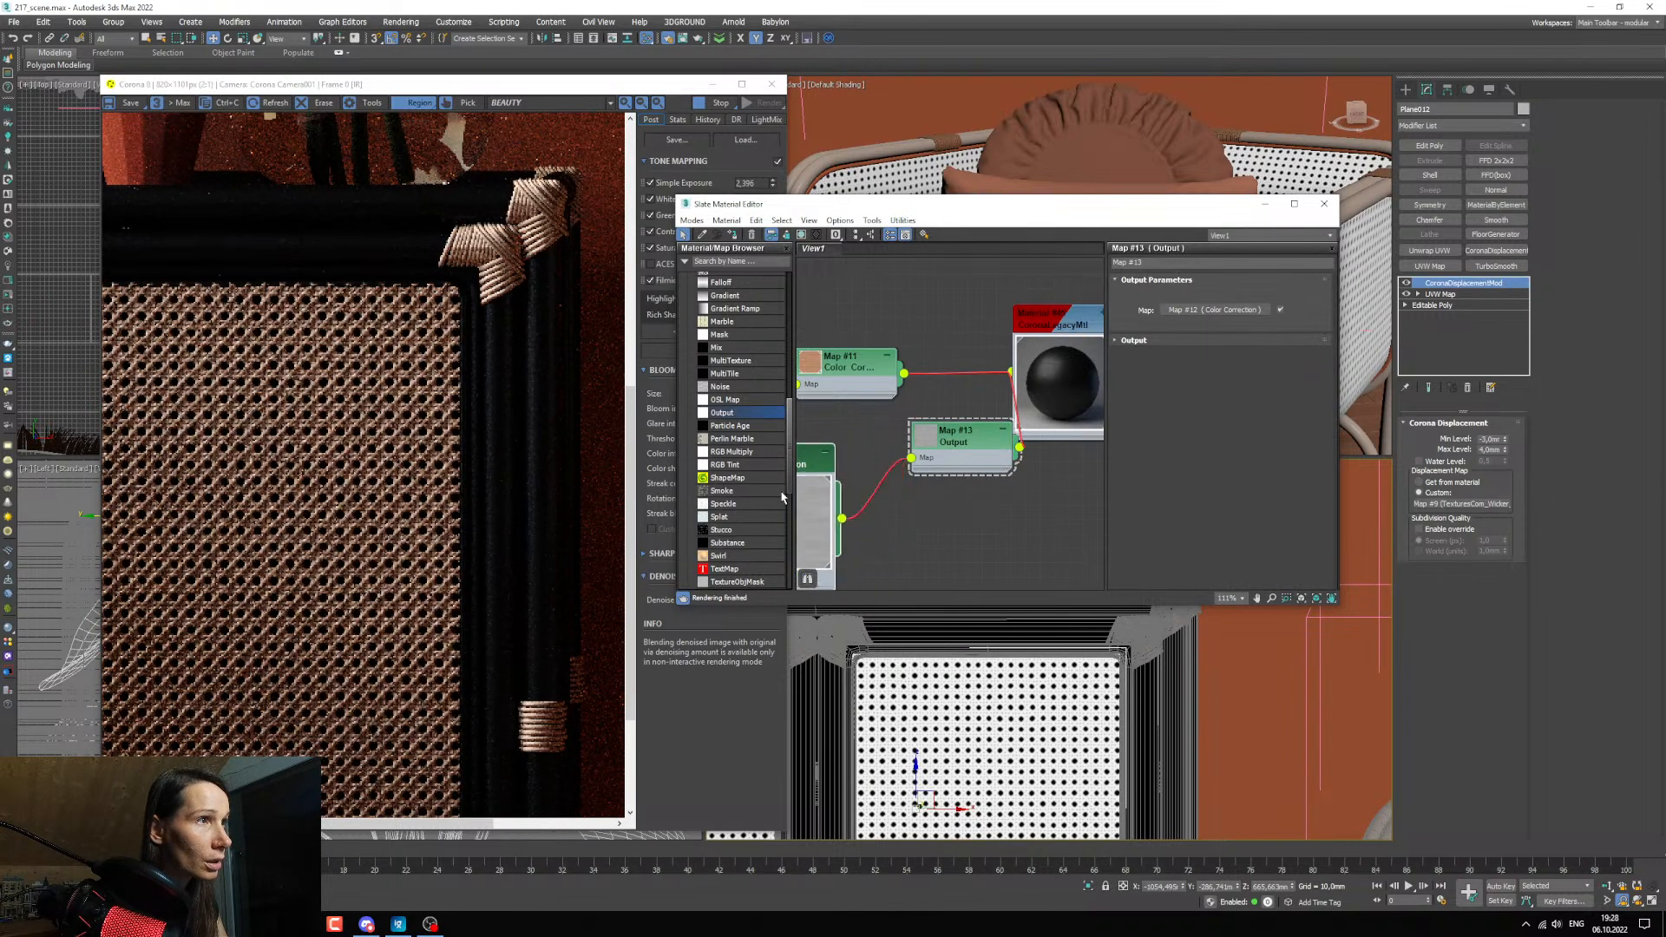
drag(782, 498, 696, 498)
drag(980, 438, 864, 467)
middle_drag(864, 467, 901, 455)
Enable the Output's color map, add a middle Bezier-Smooth point to its curve and bend the curve into an S-shape.
click(1135, 341)
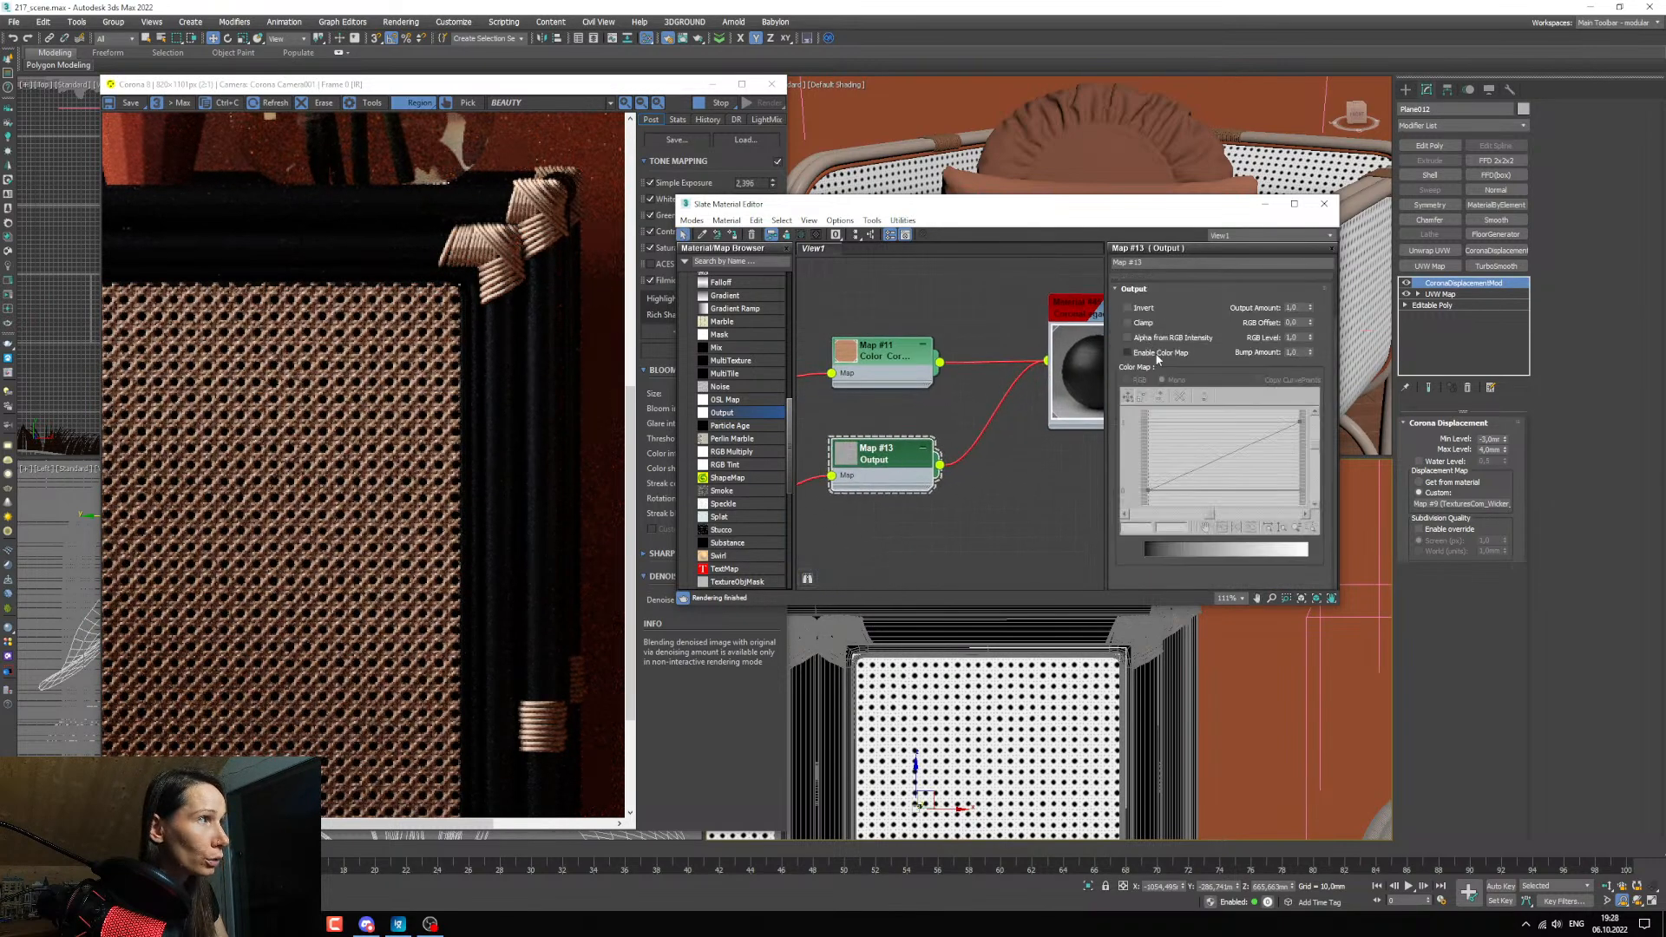
click(1156, 356)
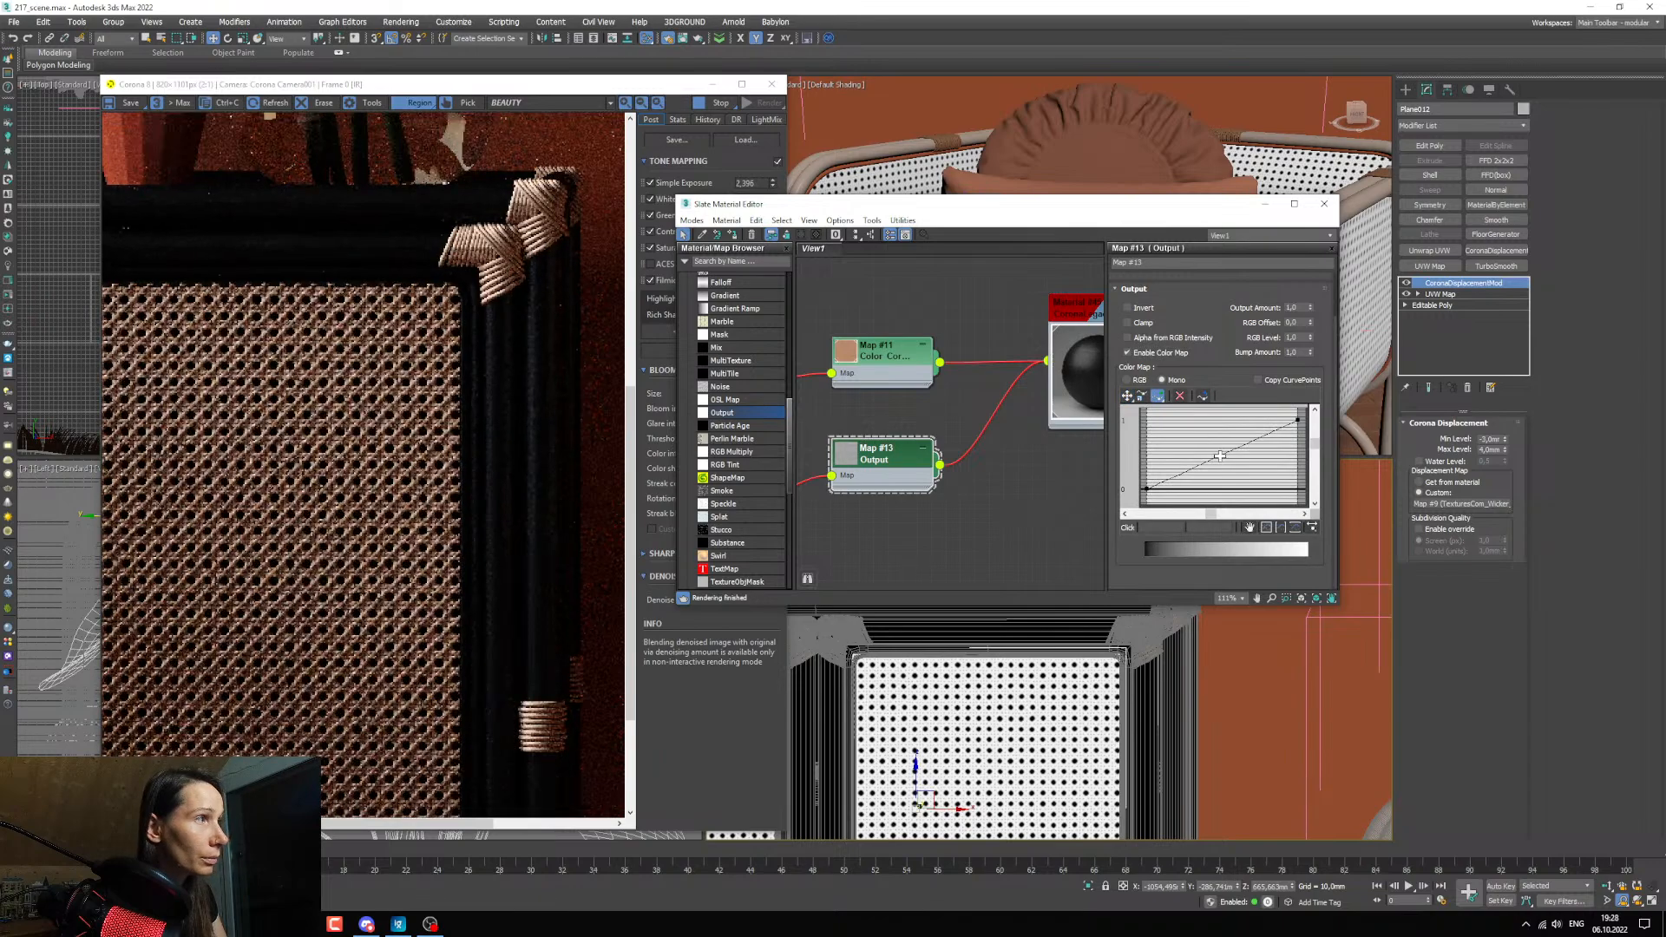
click(1220, 455)
right_click(1219, 455)
click(1249, 480)
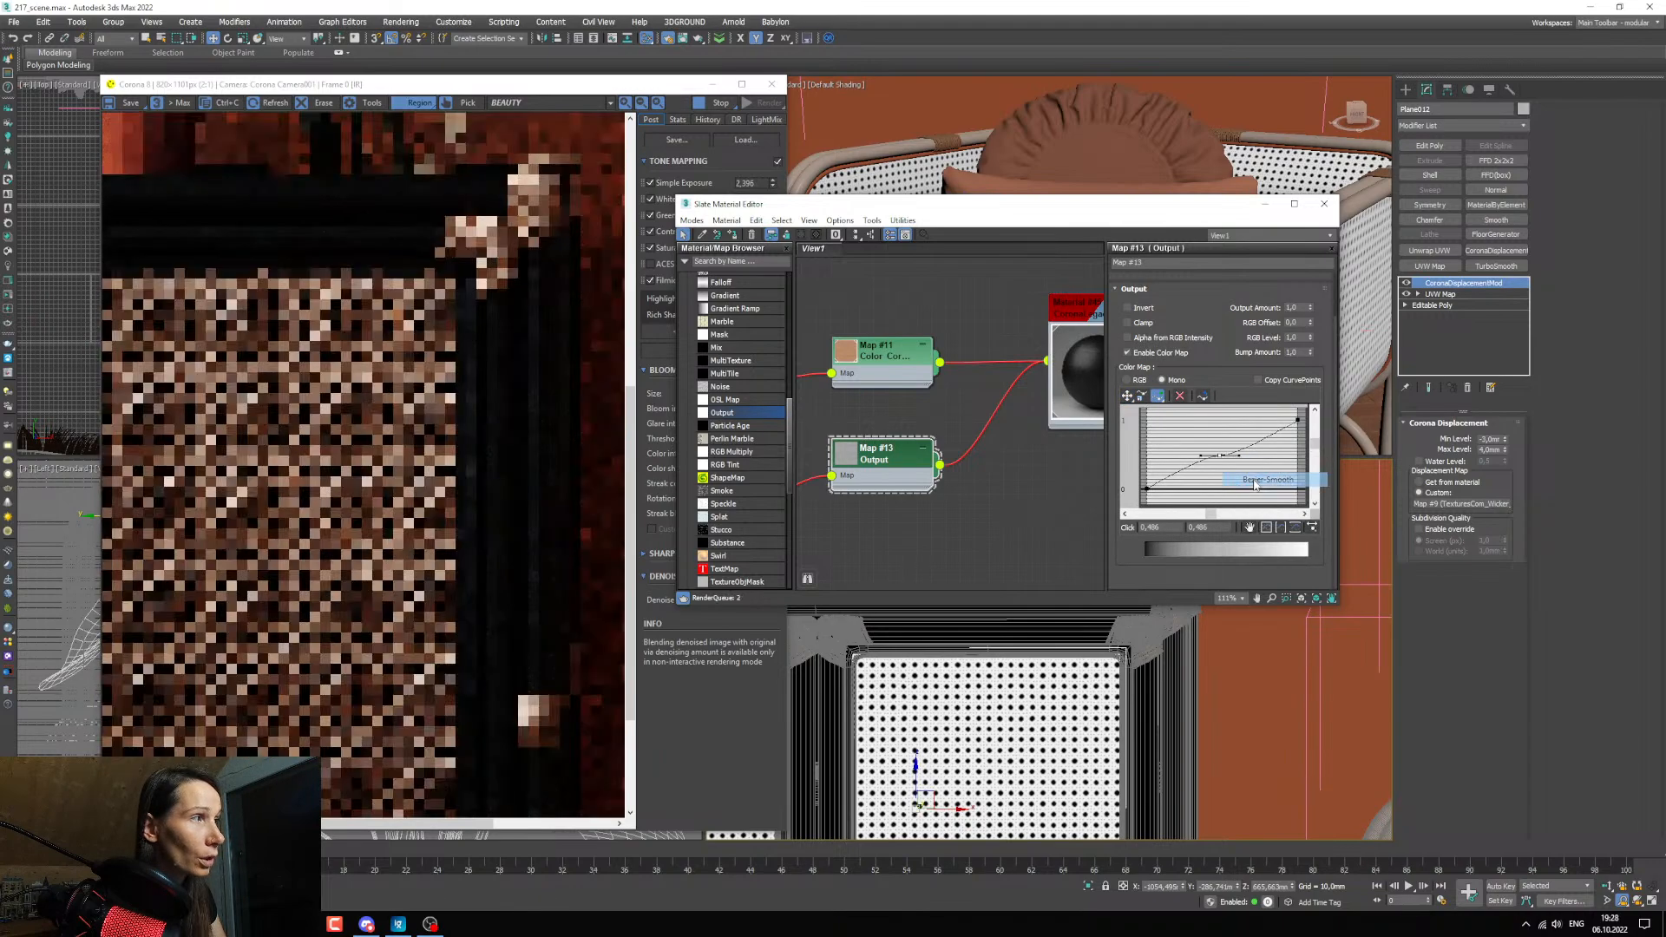
click(1128, 397)
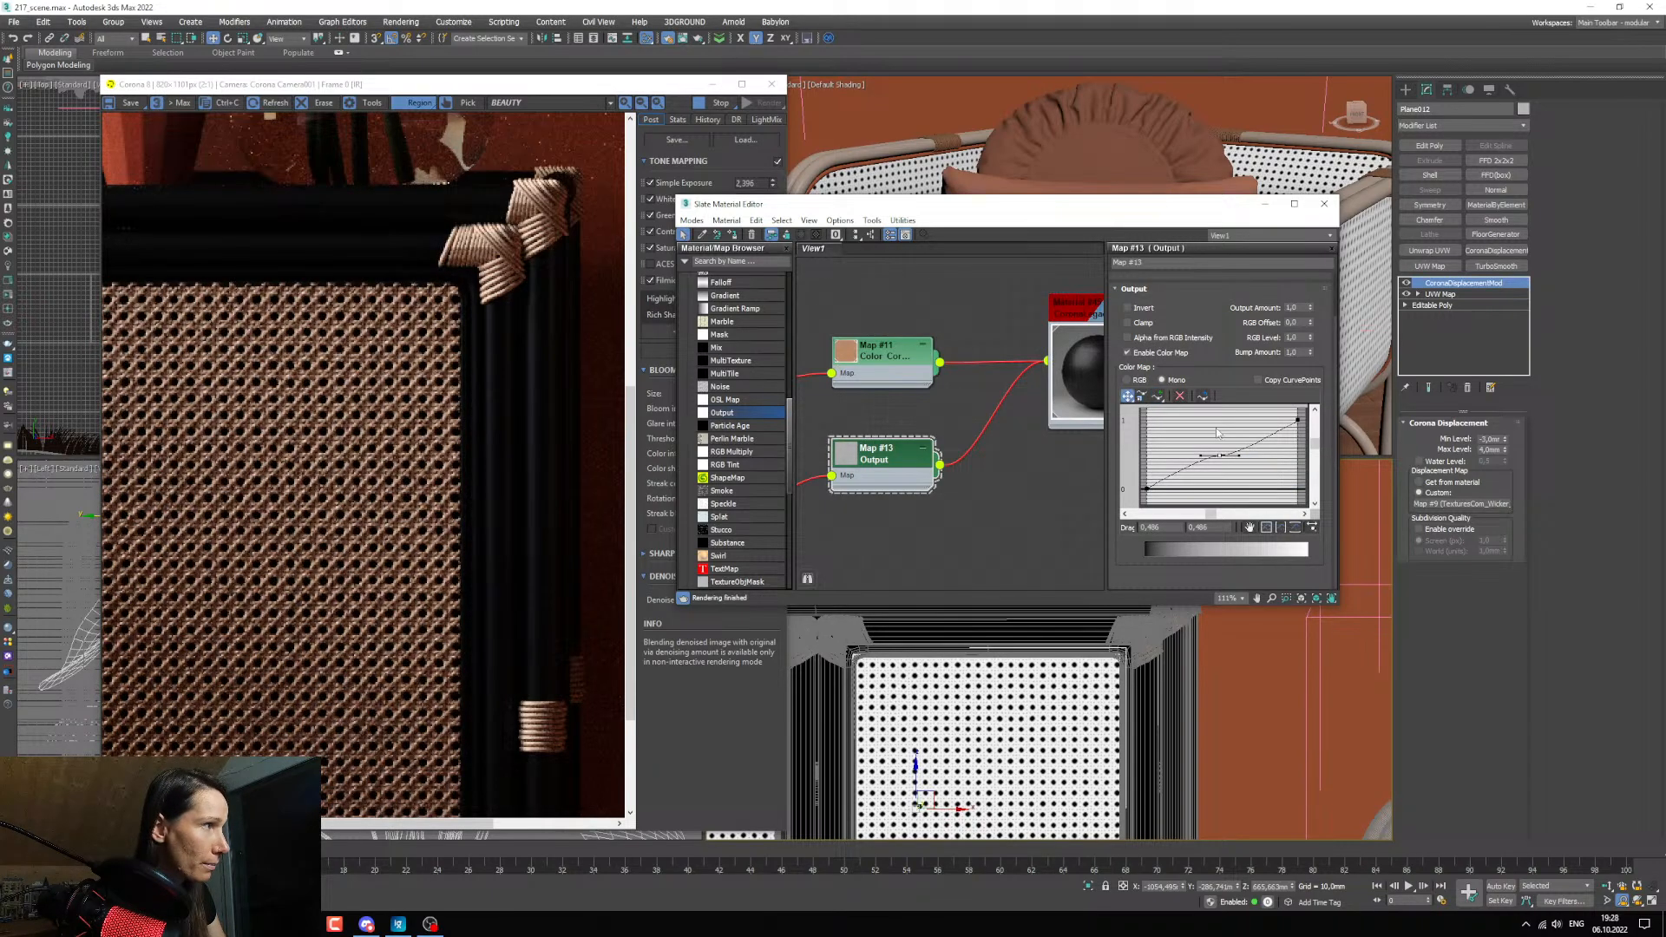
drag(1239, 455, 1228, 440)
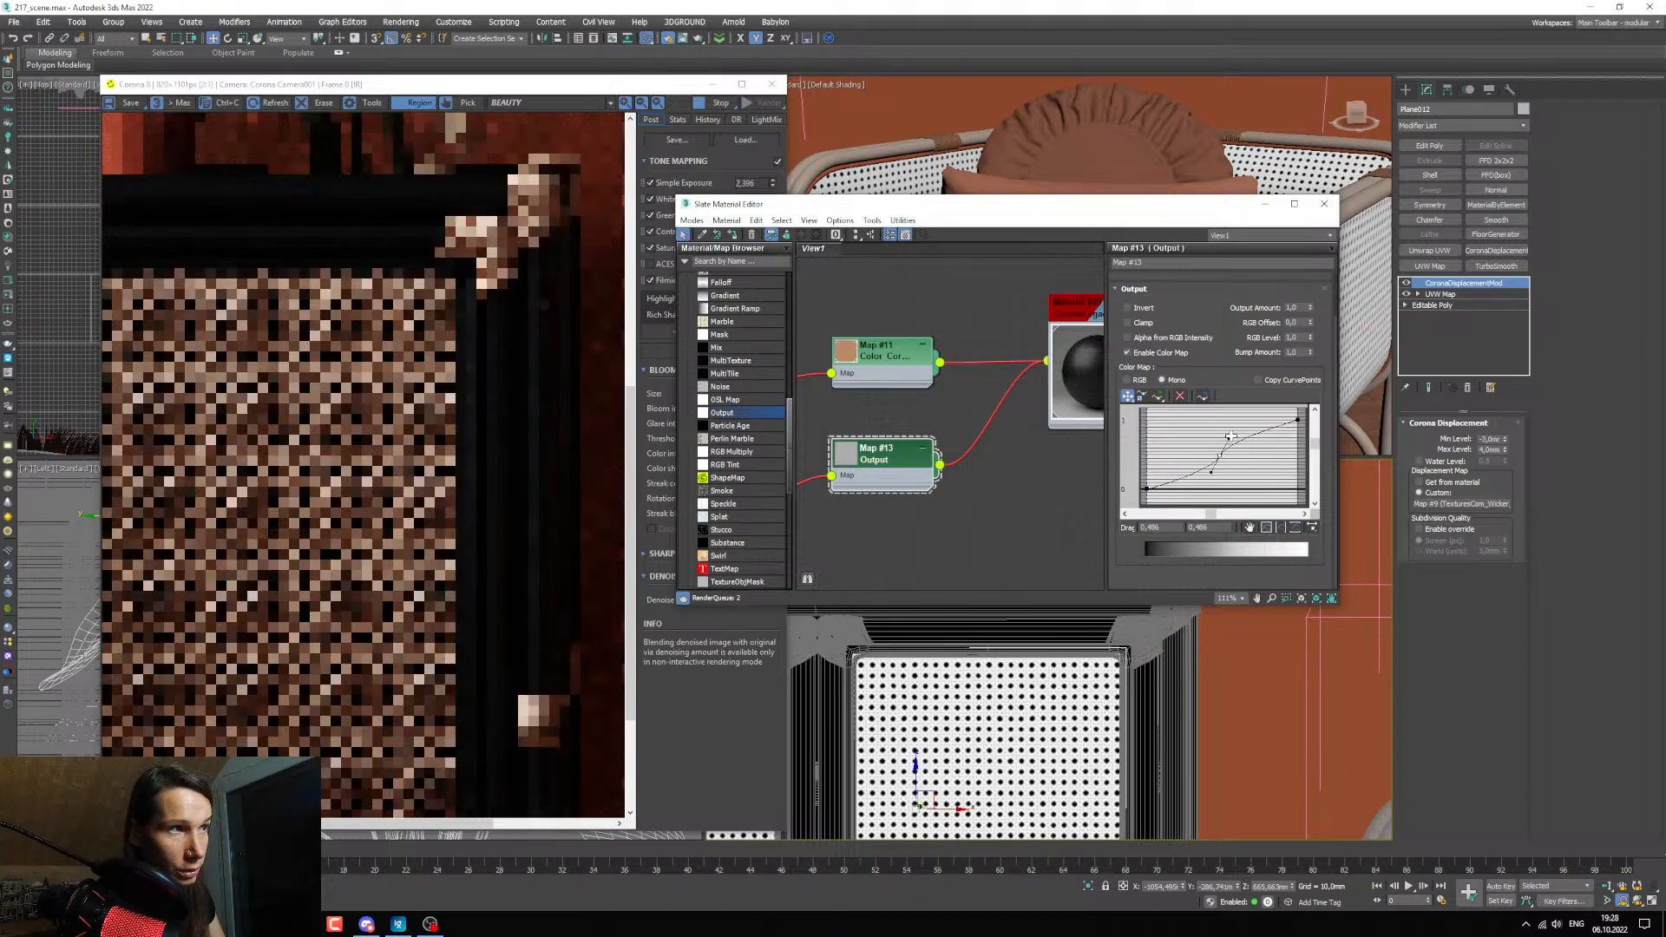
Move the curve's middle point to about 0.314, 0.316, enlarge the Output node's preview and check the frame's reflections in the render.
scroll(547, 457, up, 1)
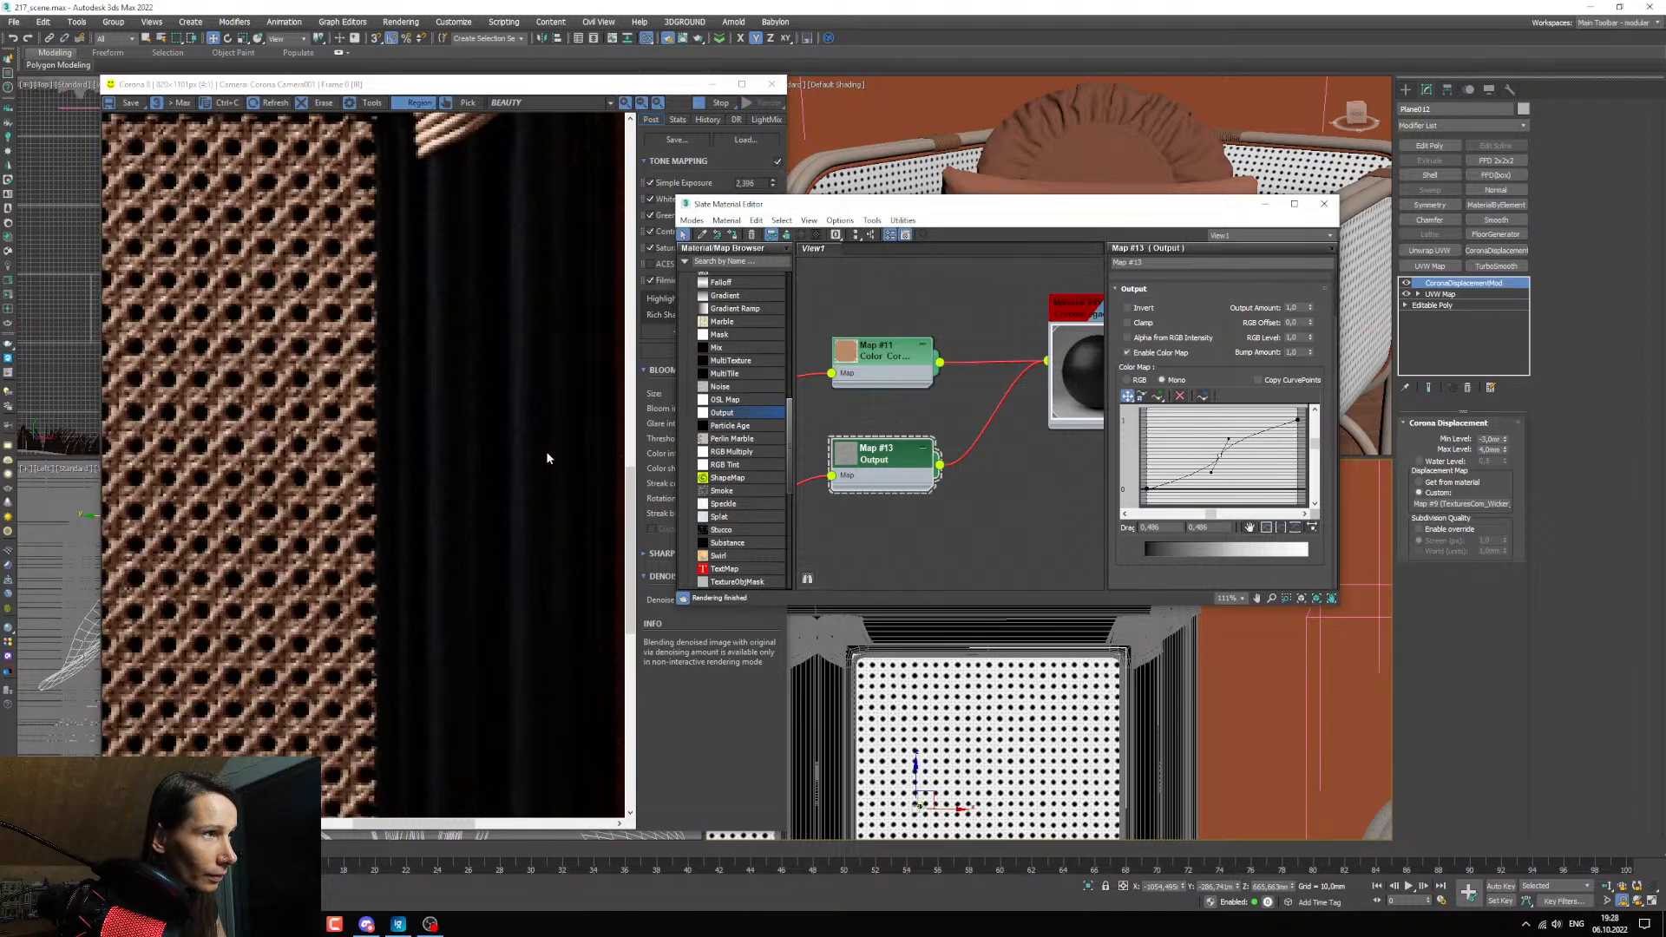
drag(1218, 460, 1202, 465)
double_click(861, 466)
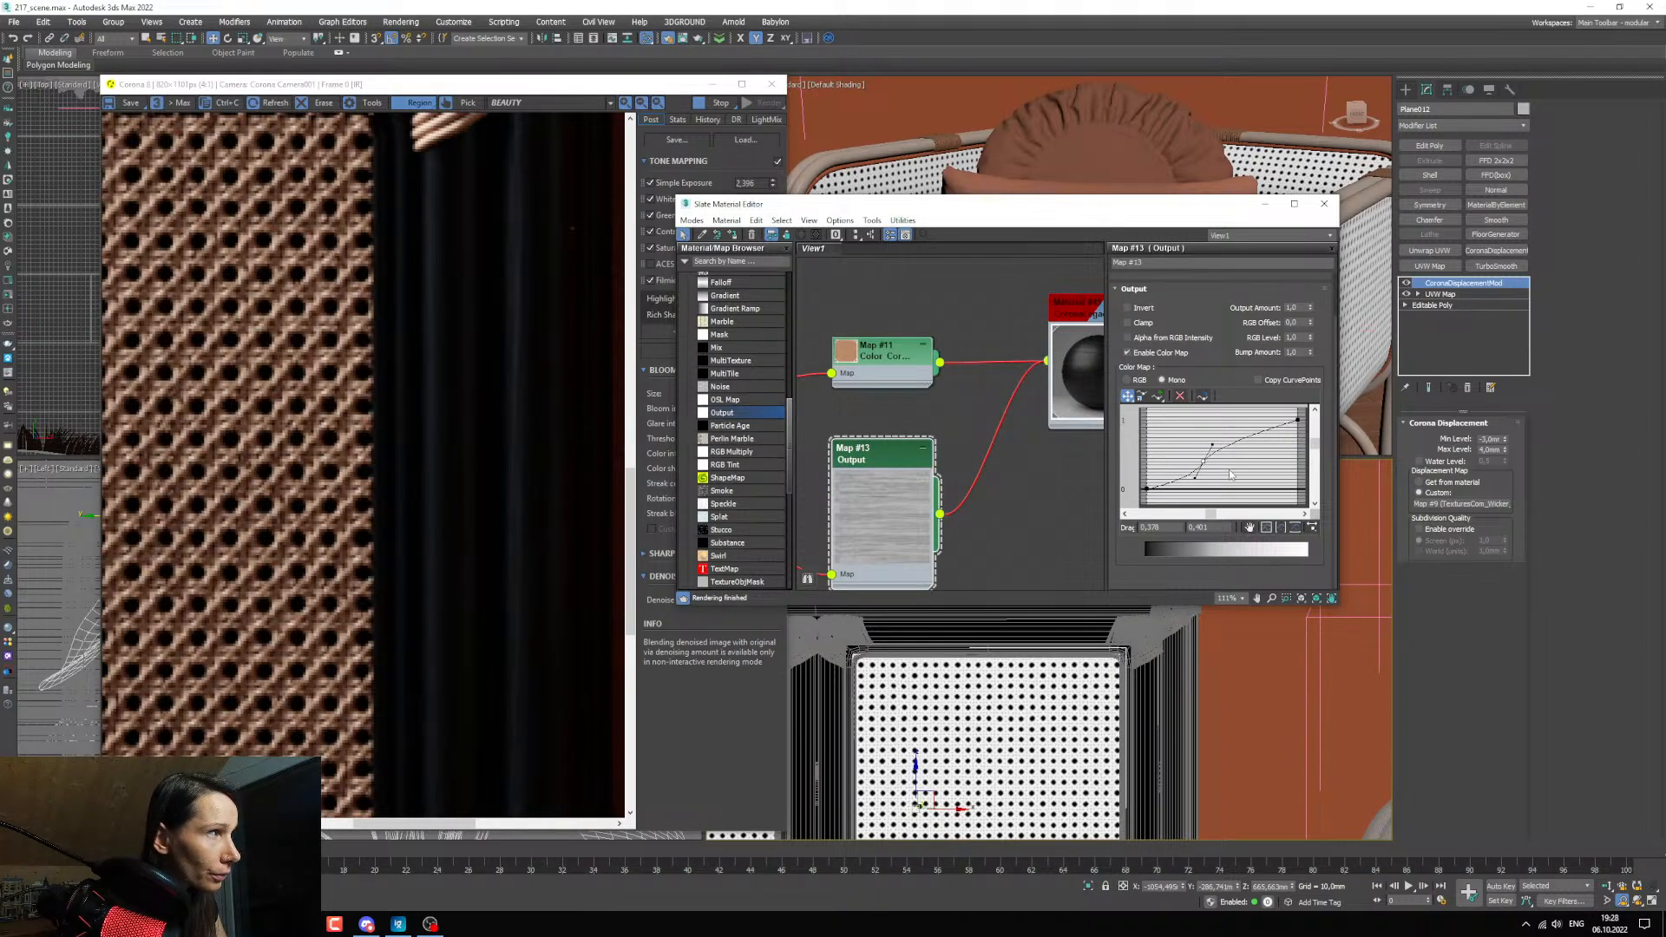
drag(1202, 461, 1192, 467)
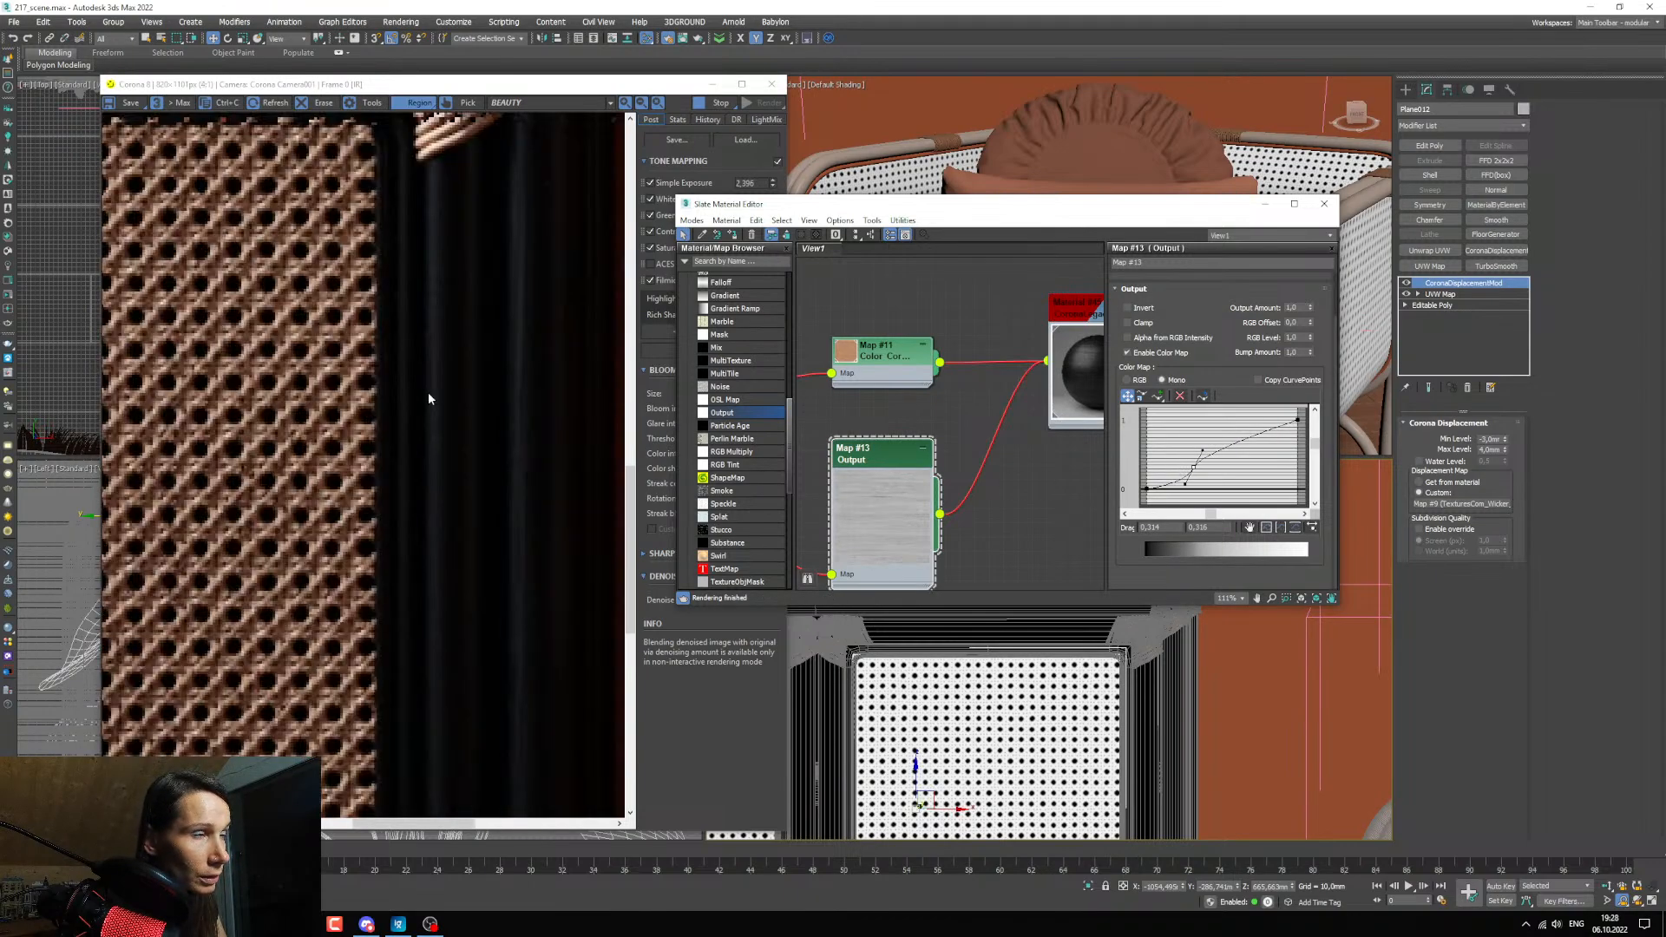
scroll(494, 434, up, 2)
scroll(510, 554, down, 1)
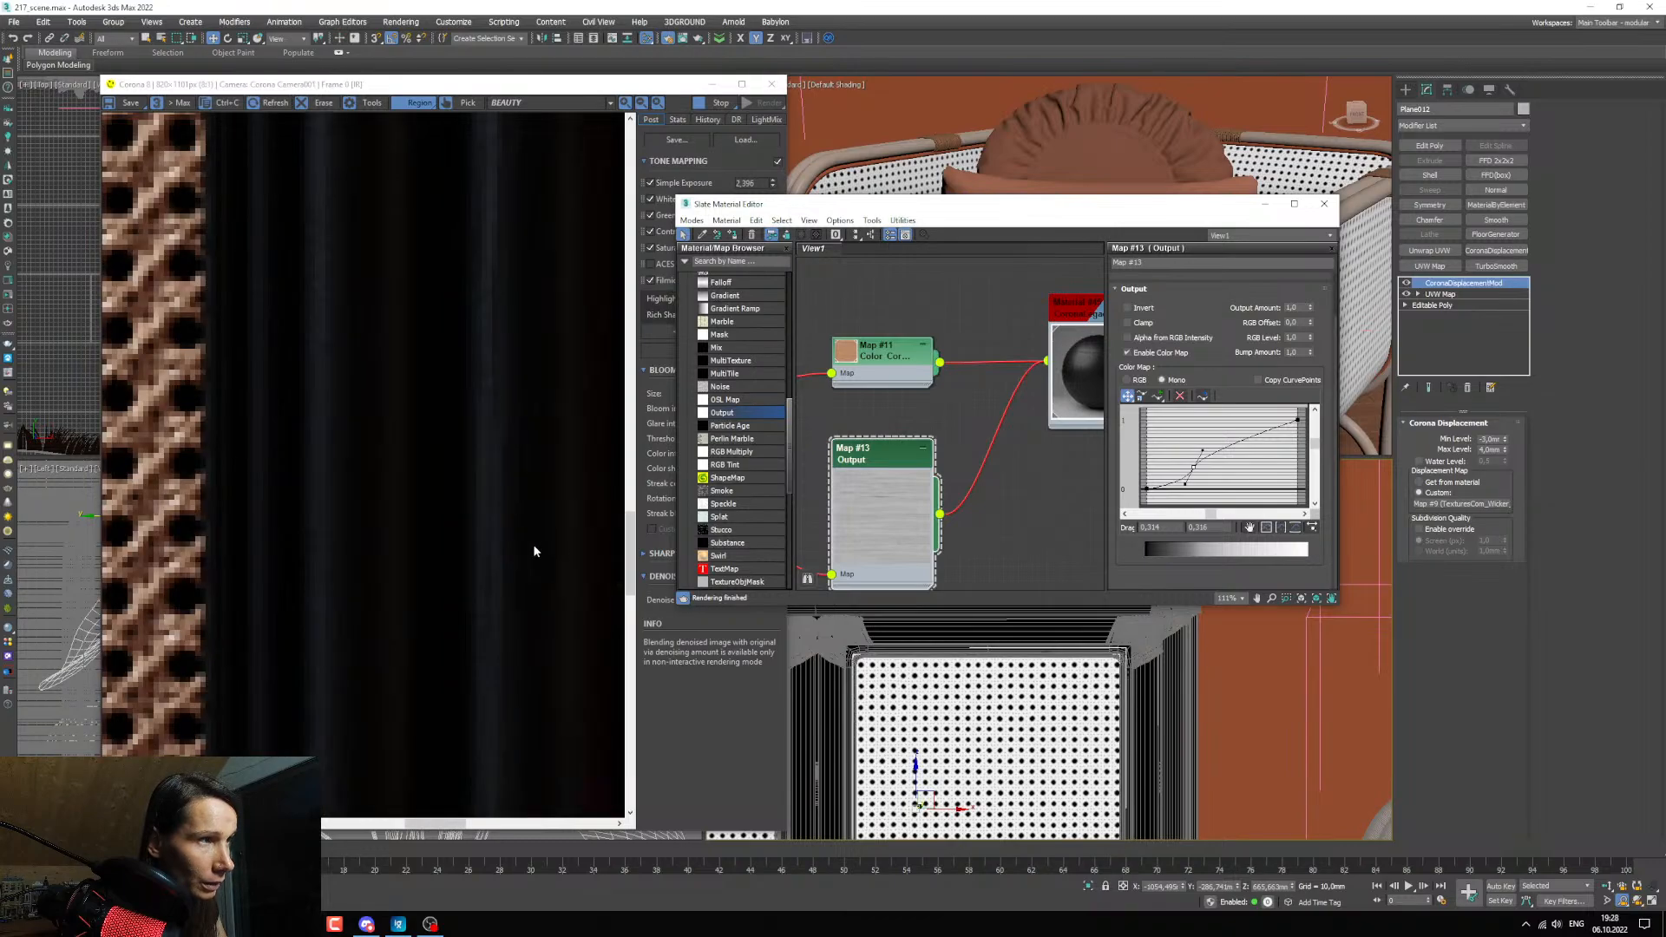
scroll(1173, 721, up, 3)
scroll(500, 534, down, 2)
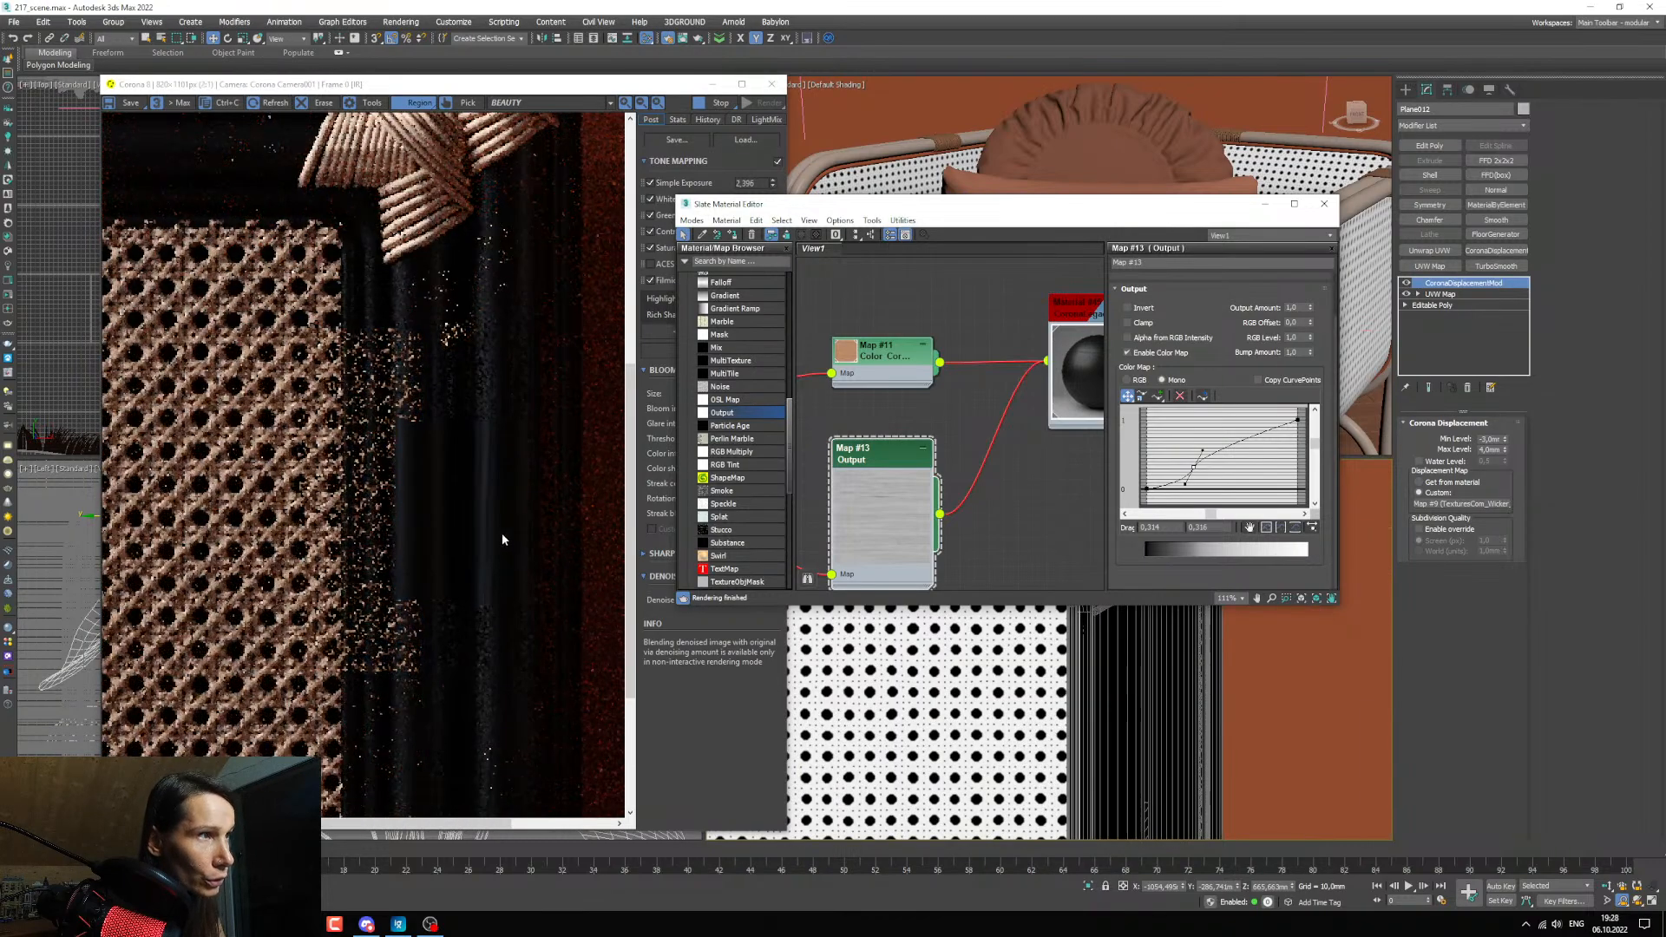
scroll(494, 465, up, 1)
scroll(485, 387, down, 1)
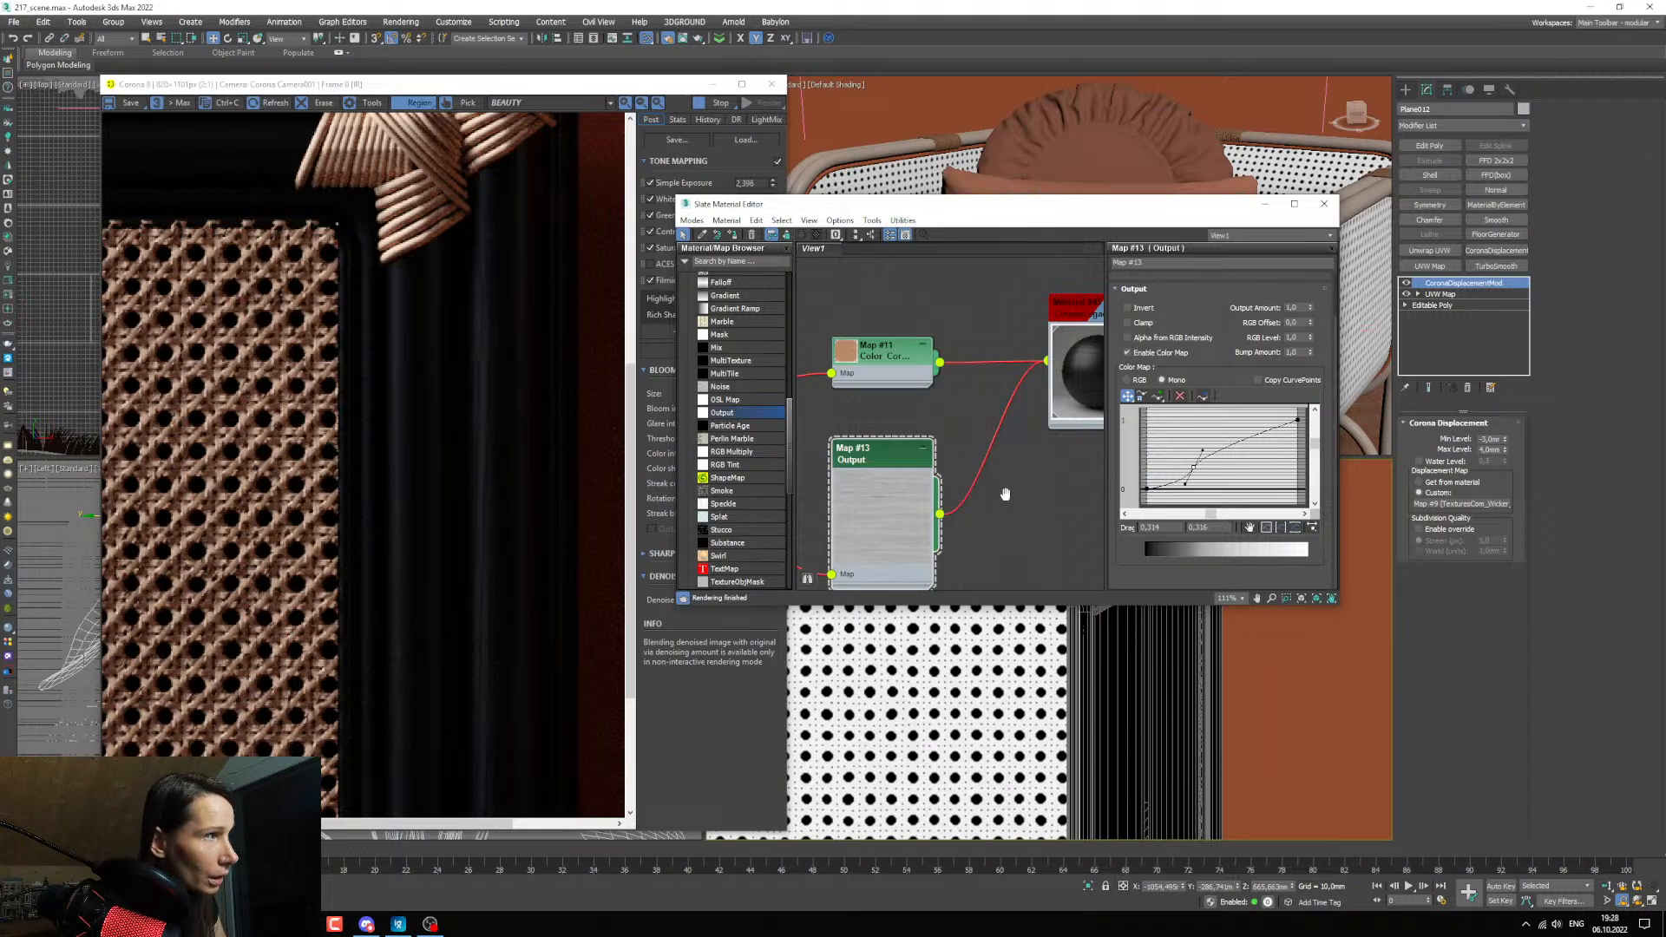
Fine-tune the tangent handle of the curve's middle point to adjust the contrast of the reflection map.
middle_drag(1005, 495, 1004, 488)
drag(1201, 451, 1195, 446)
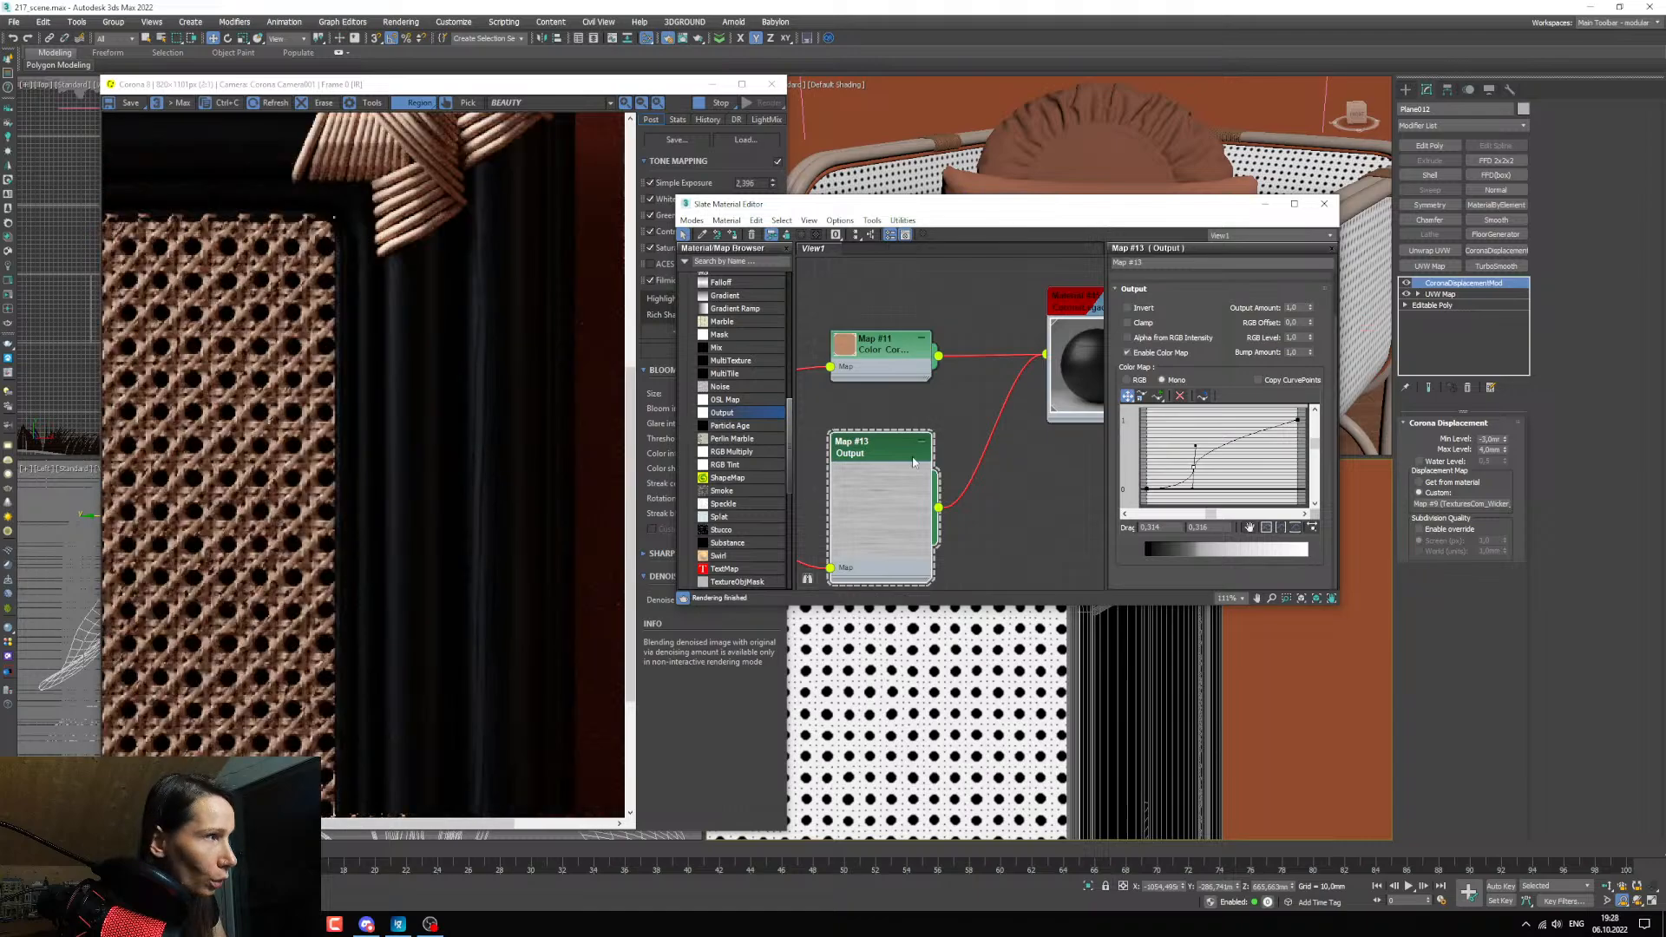
drag(1195, 446, 1203, 446)
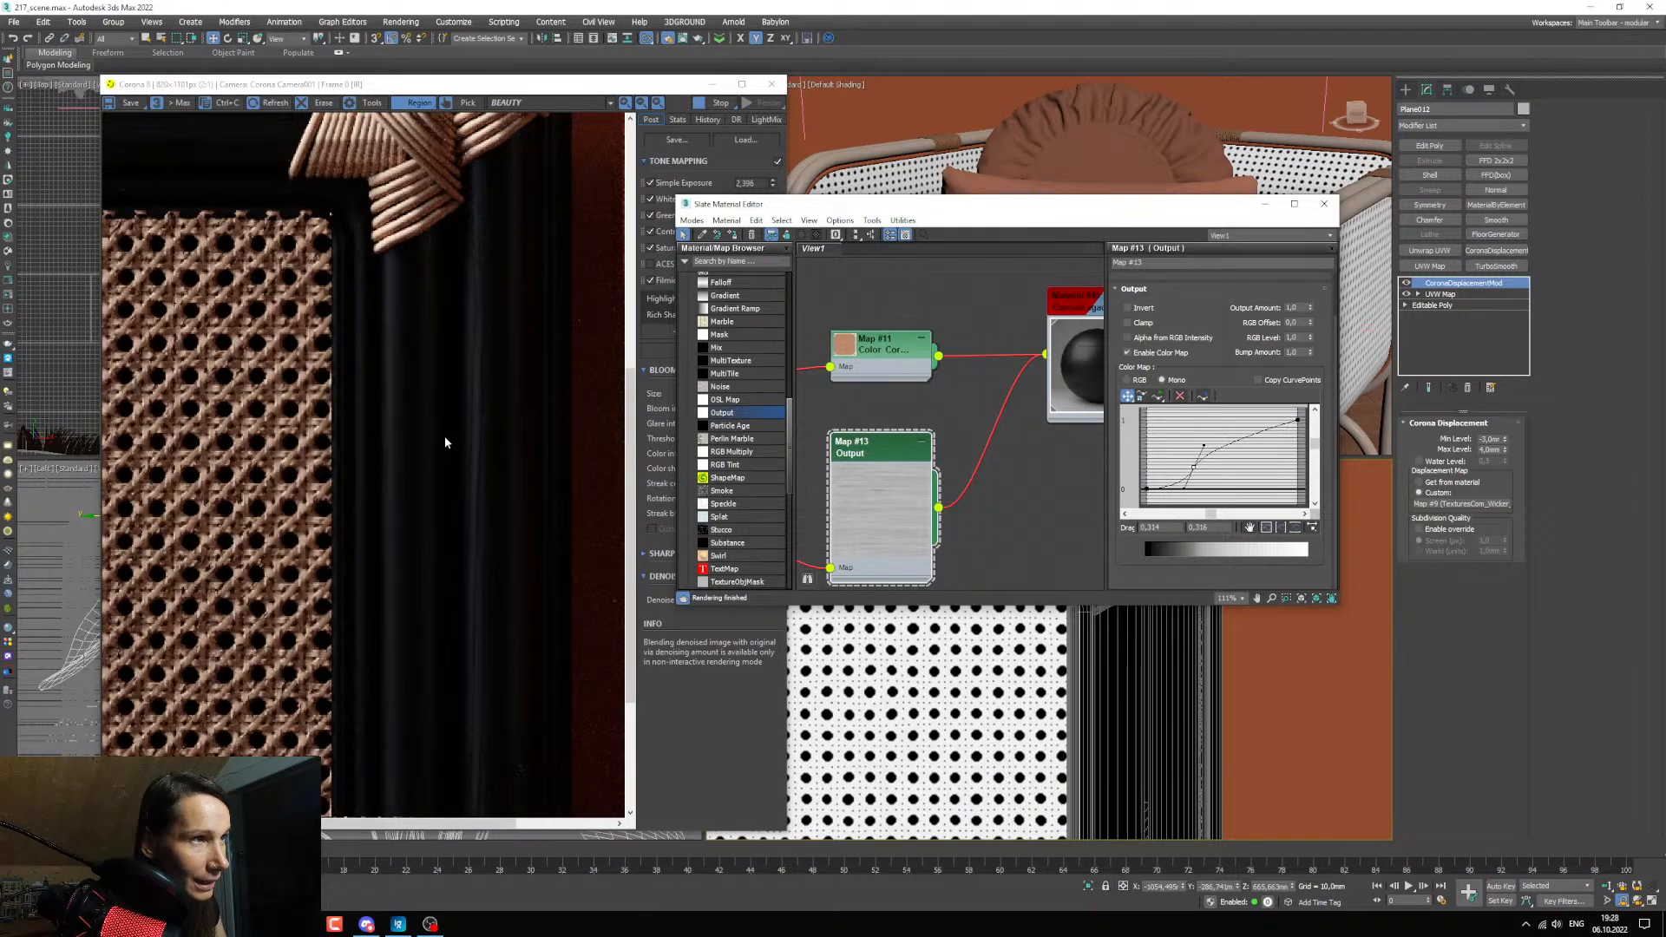
Shift the curve's middle point to about 0.447, 0.335 to darken the reflection map, checking the side posts in the render.
drag(1193, 465, 1226, 464)
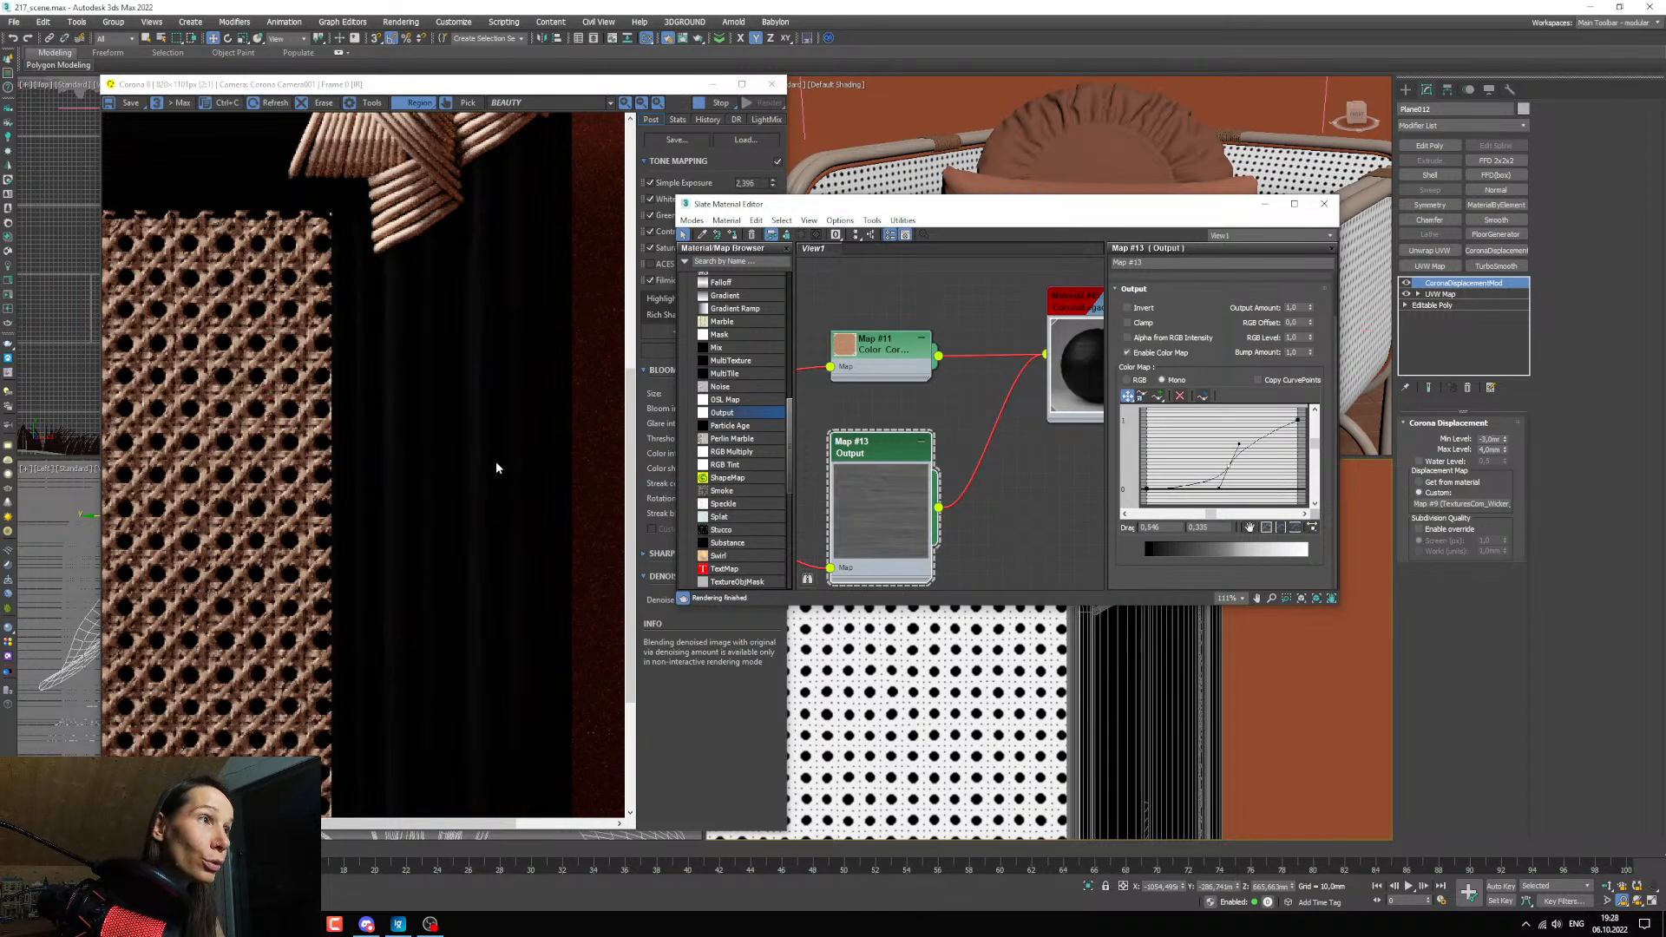
scroll(458, 438, down, 2)
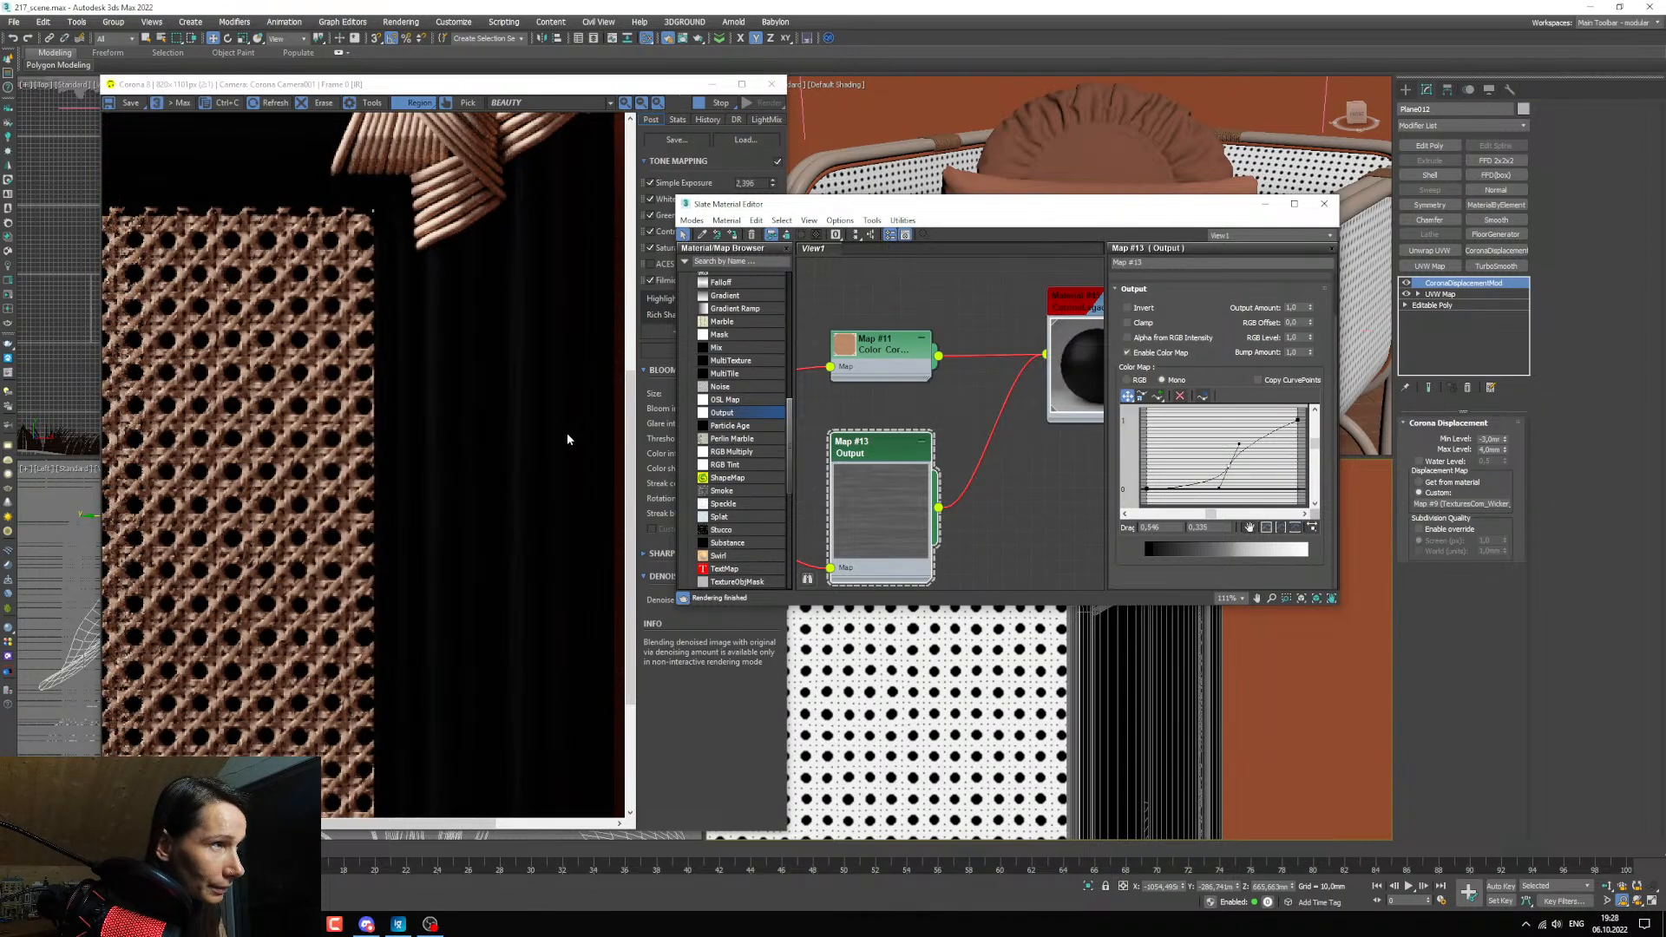
drag(1227, 464, 1221, 464)
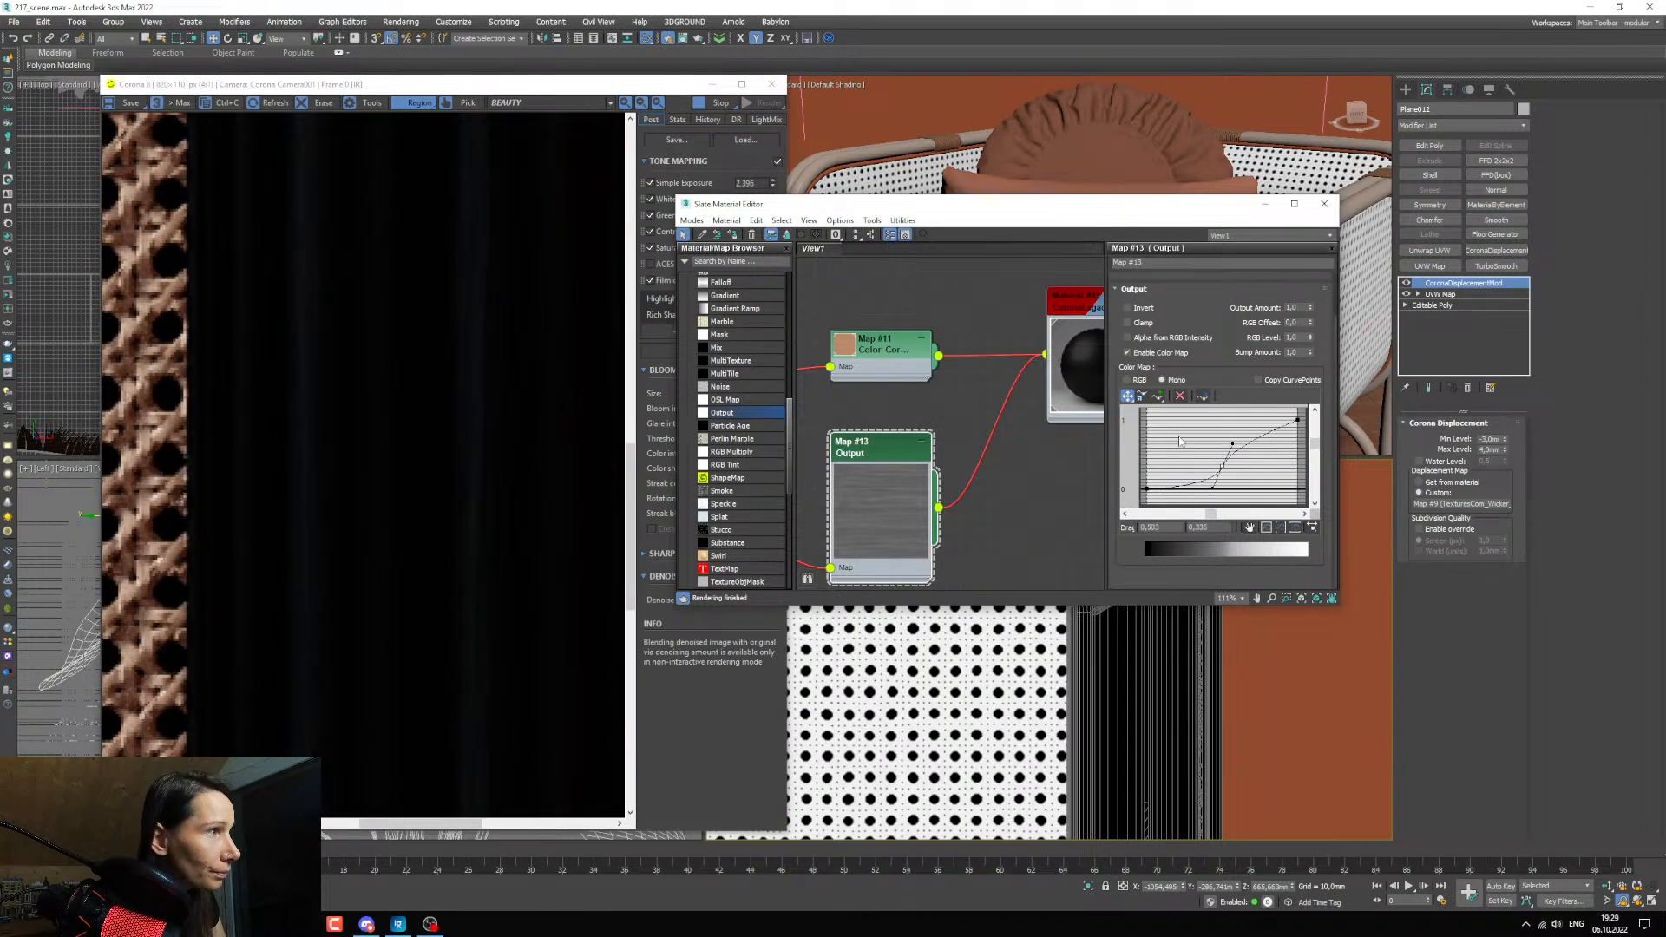
drag(1221, 464, 1216, 464)
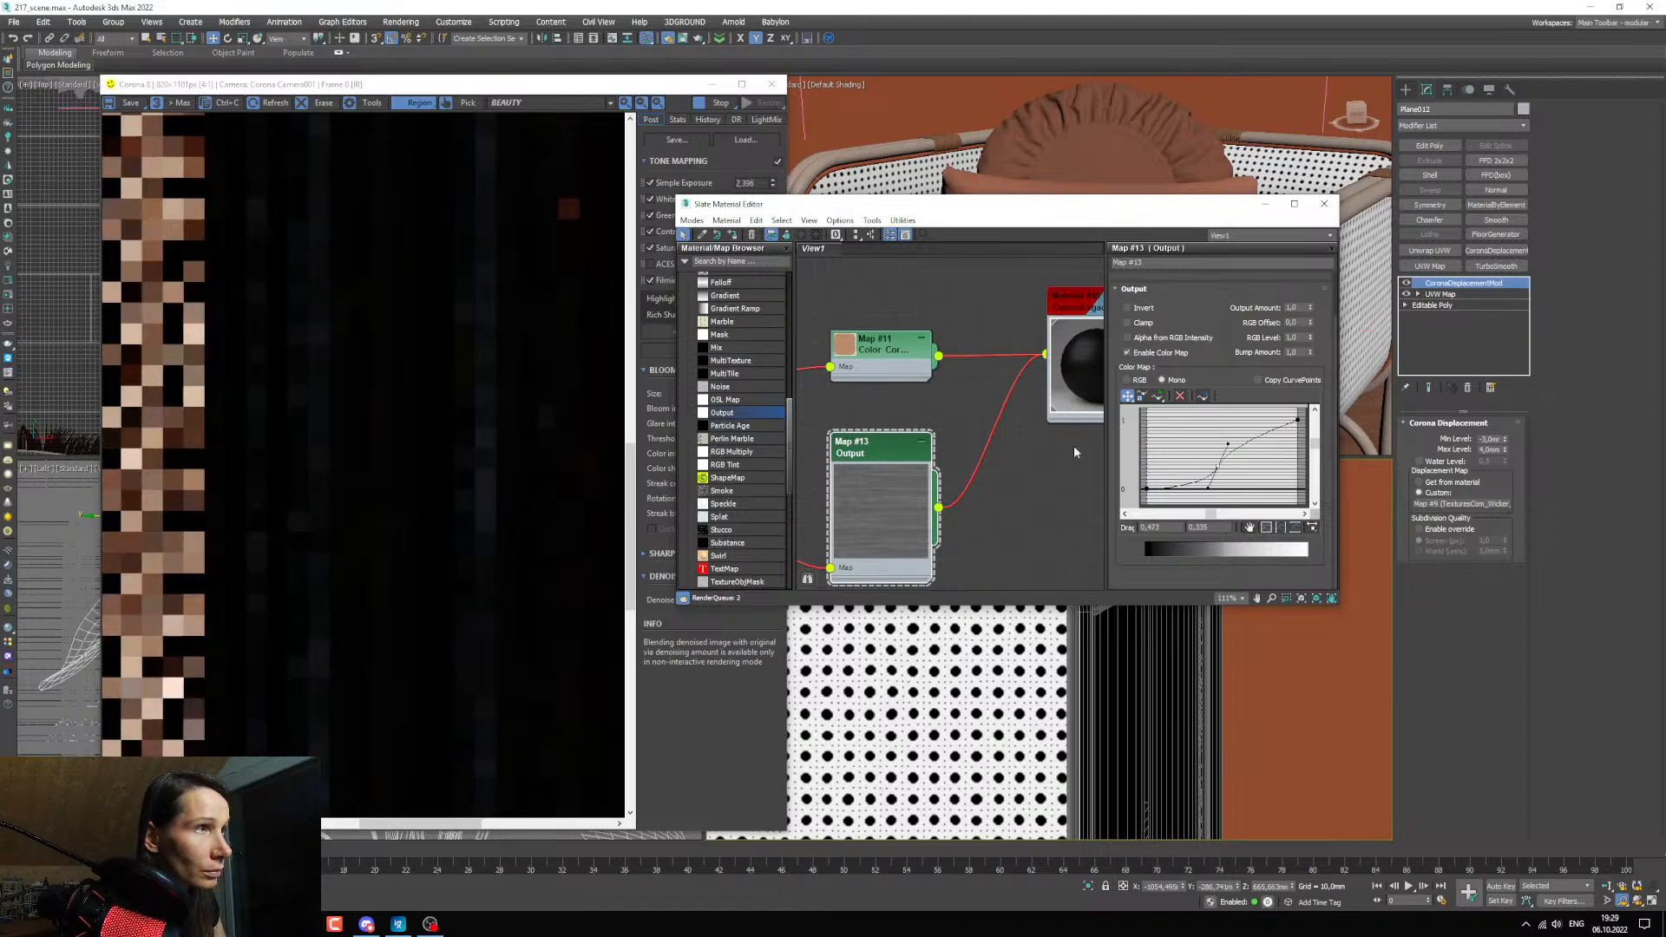
scroll(443, 406, down, 2)
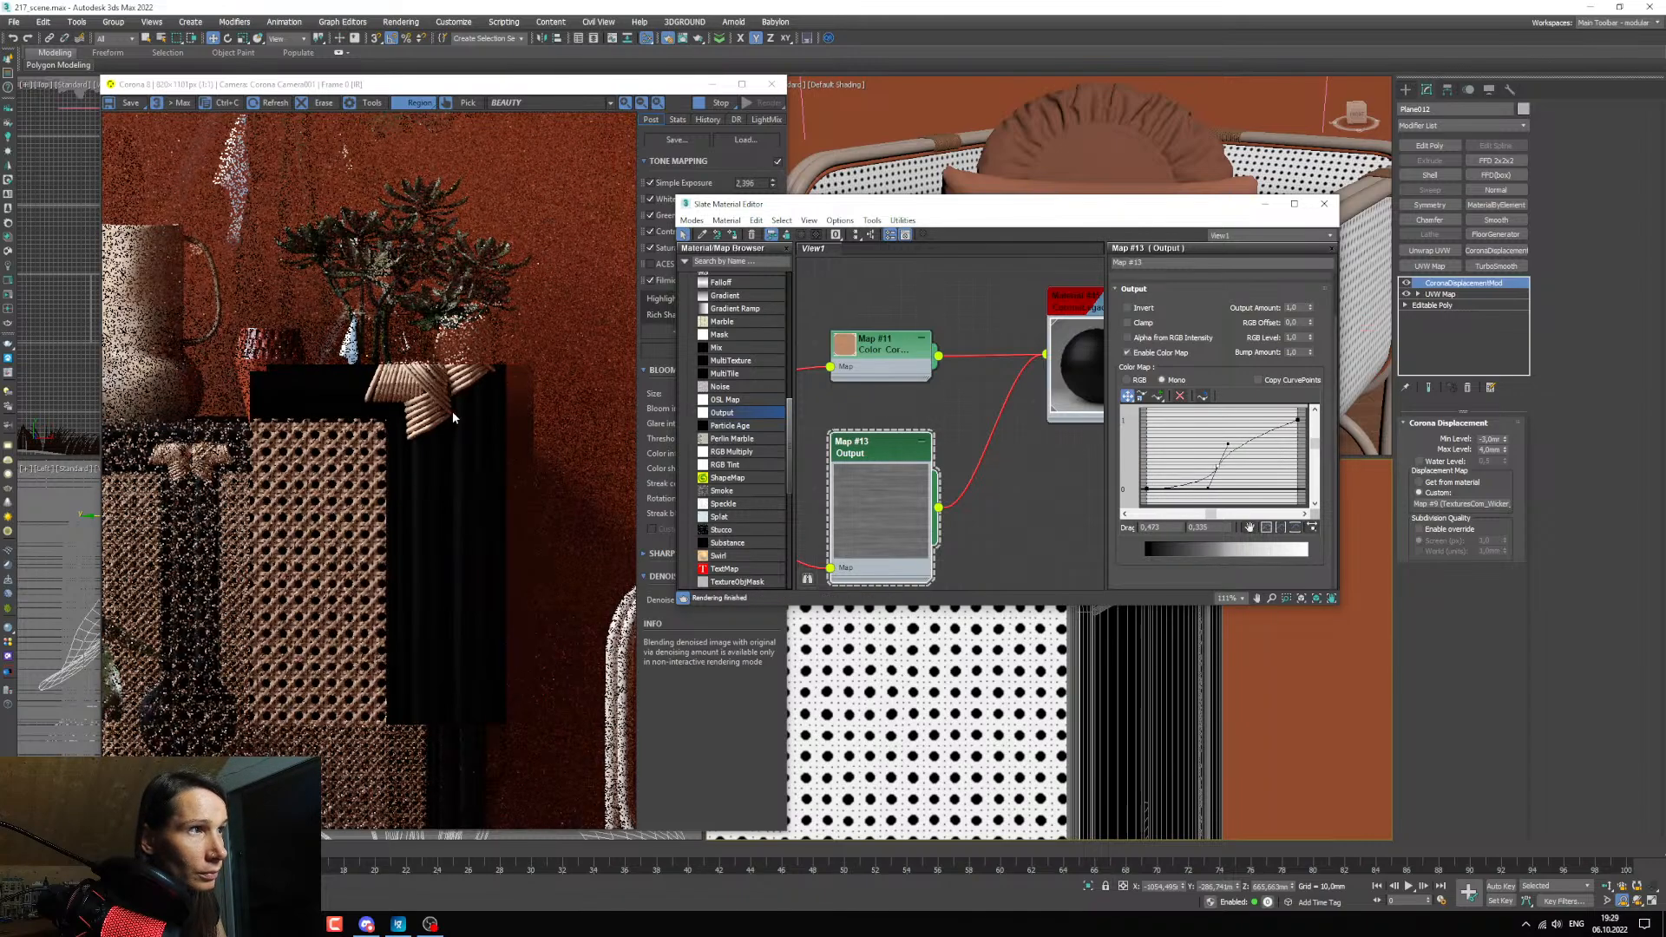
scroll(454, 417, up, 1)
drag(1217, 464, 1212, 465)
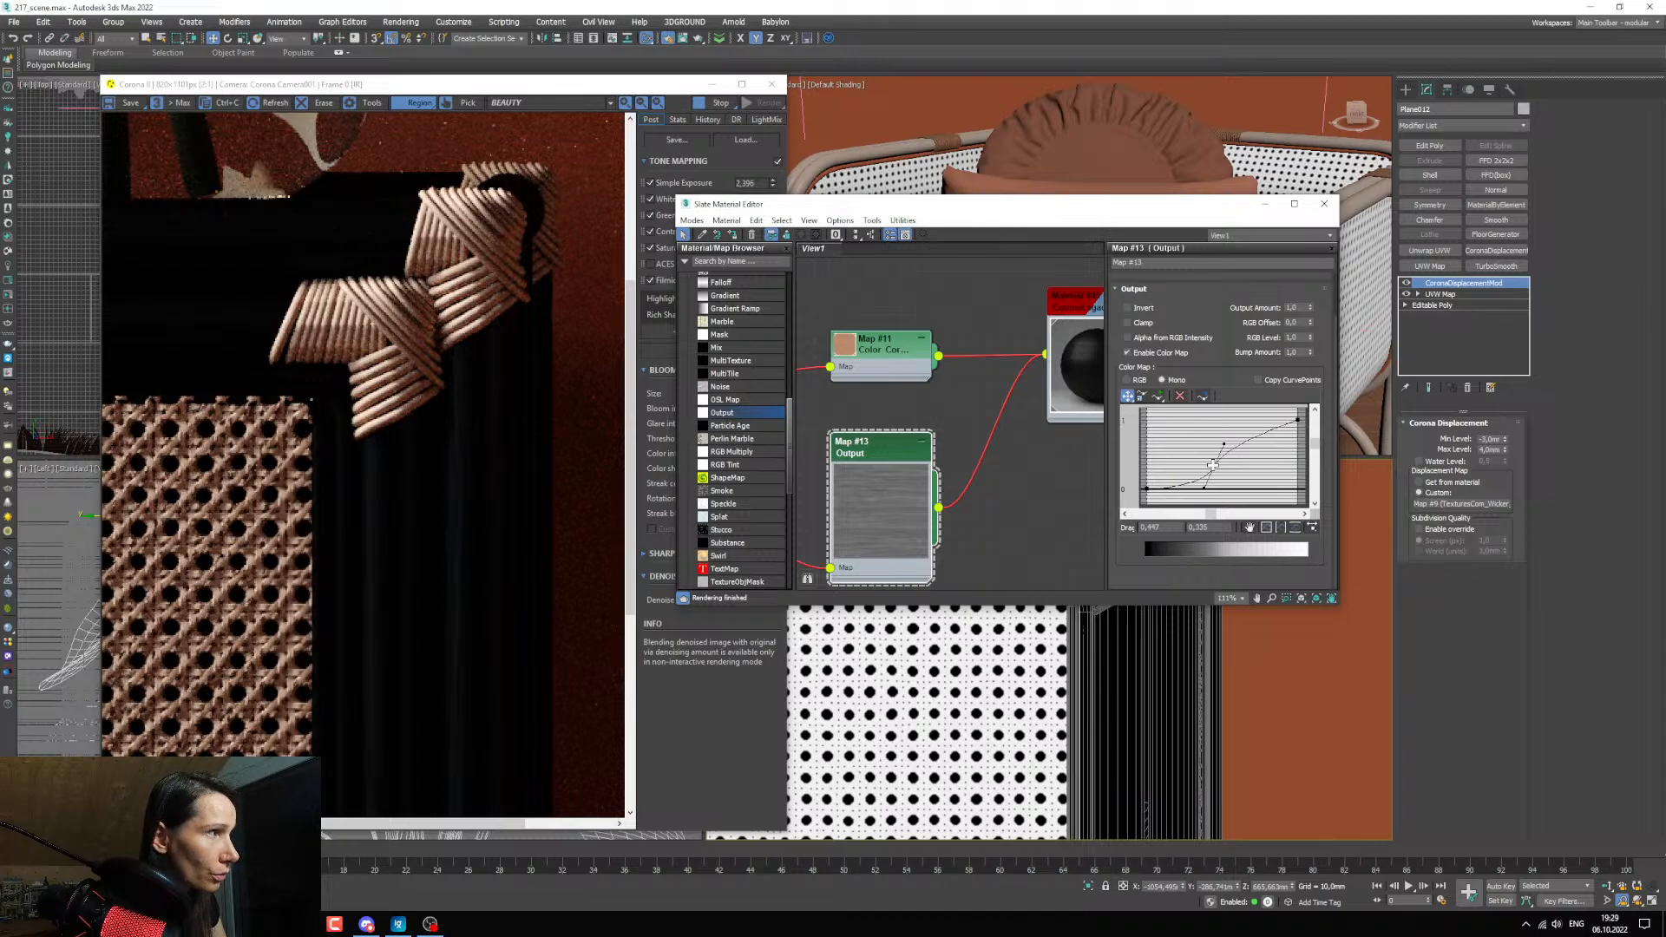
Examine the wood-grain reflections on the cabinet's side posts and top rail in the render, close up and from afar.
scroll(461, 482, up, 1)
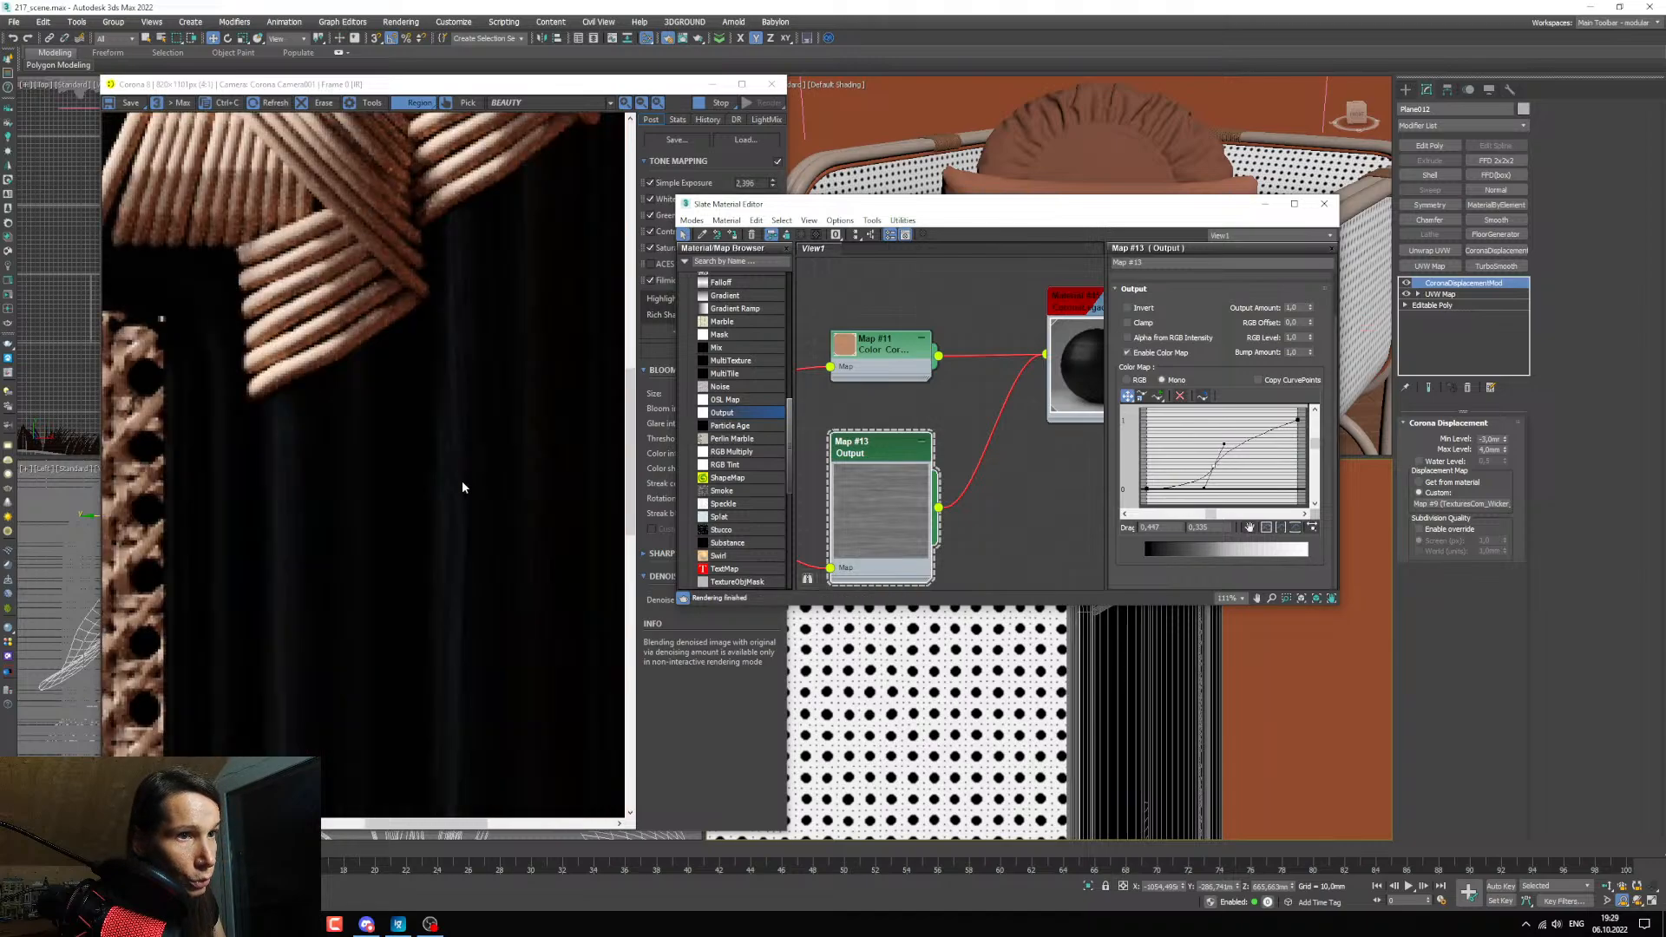
scroll(462, 481, down, 1)
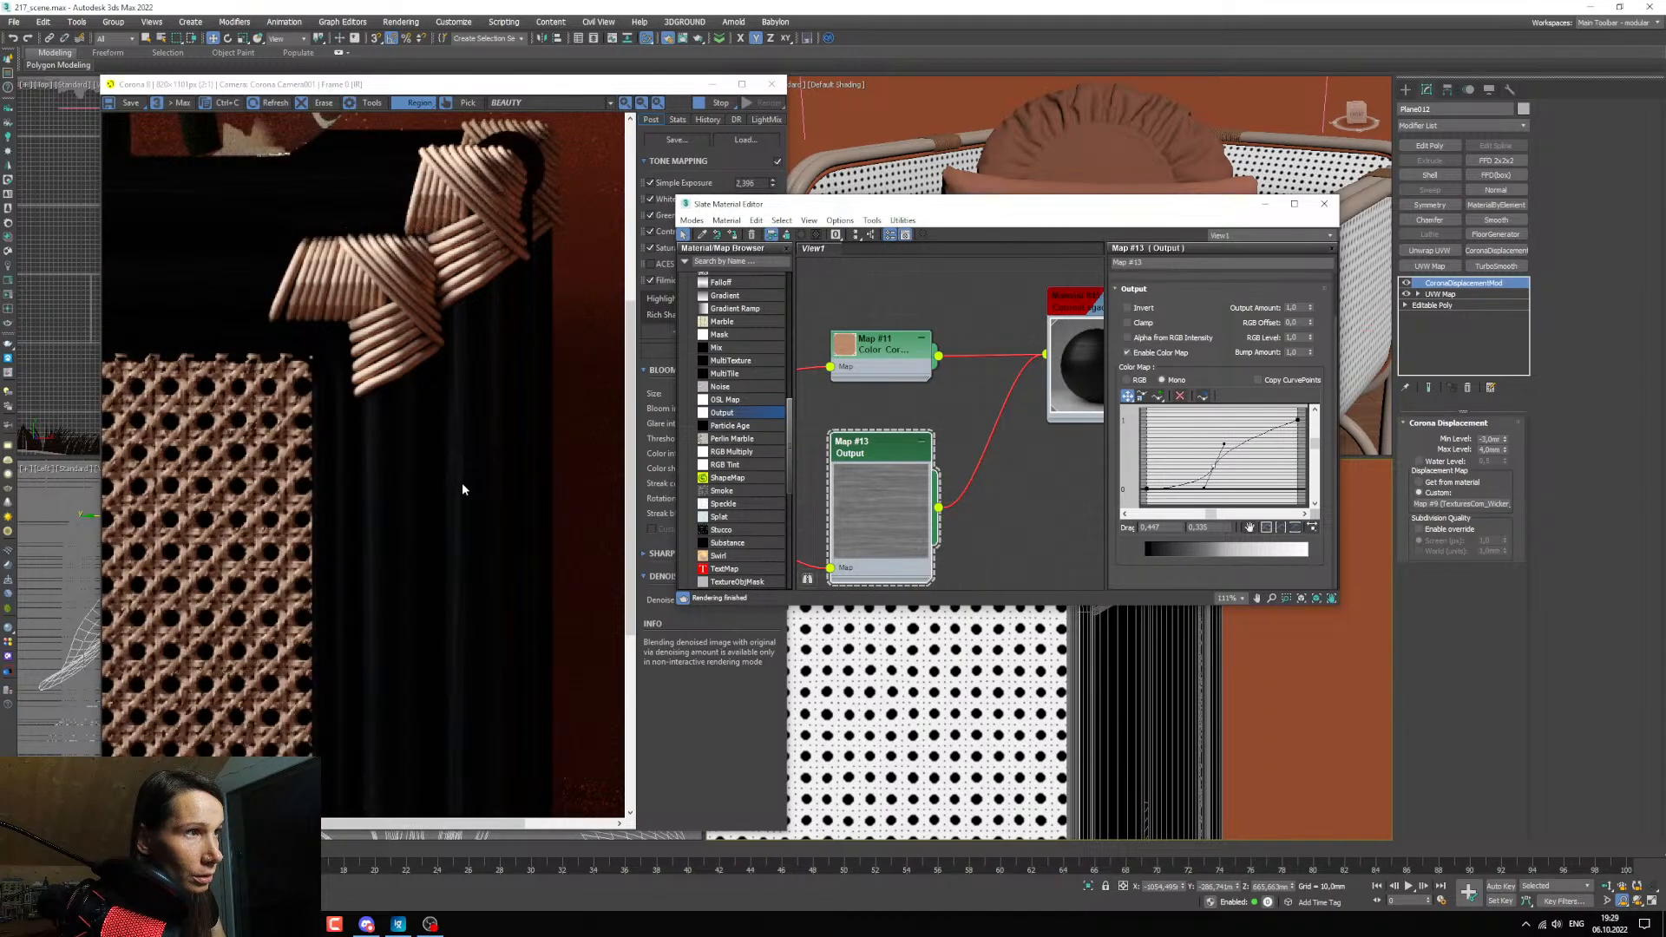
scroll(461, 482, down, 1)
scroll(425, 486, up, 1)
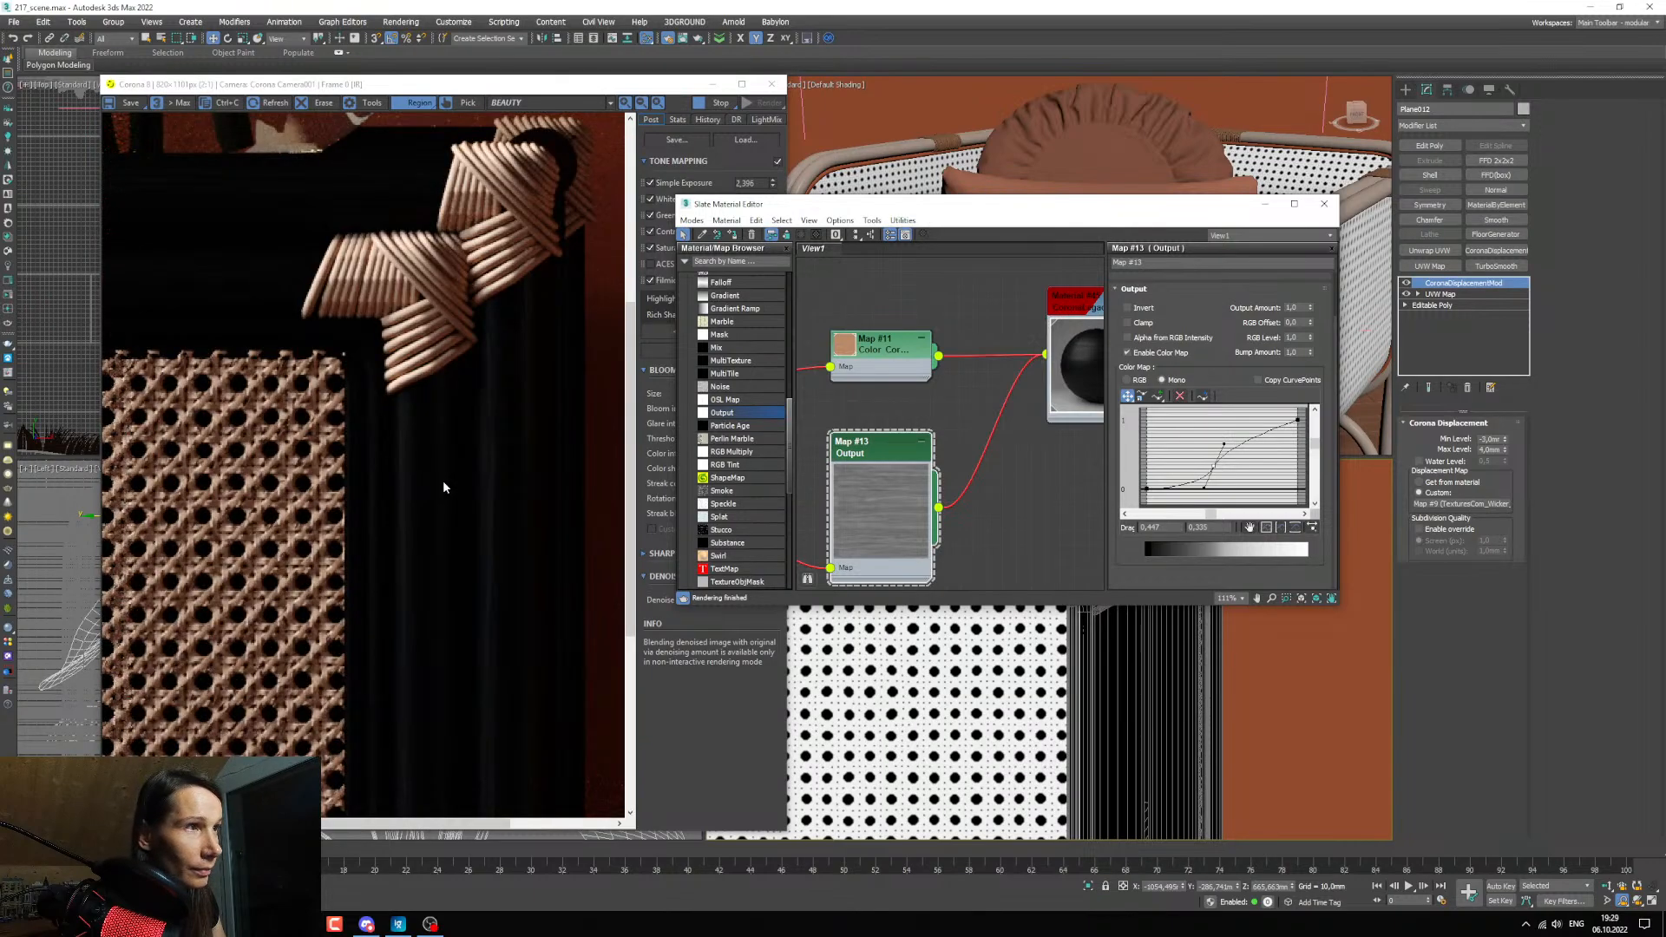
scroll(444, 479, up, 1)
scroll(446, 478, down, 1)
scroll(447, 482, down, 1)
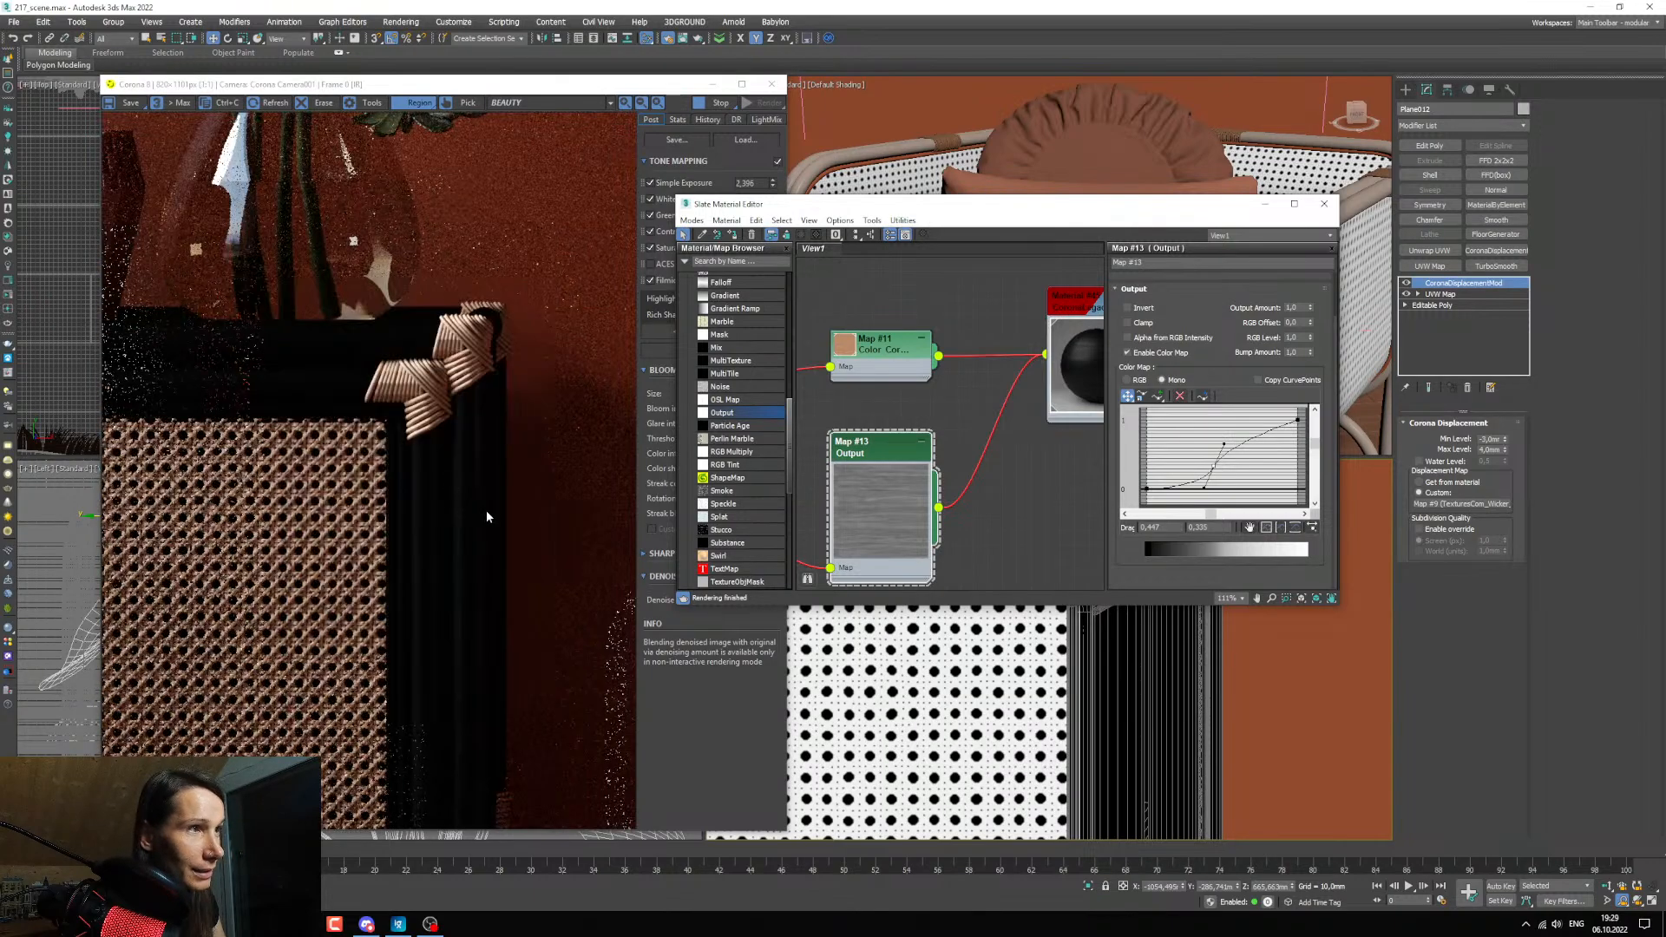
scroll(455, 509, up, 1)
scroll(439, 496, down, 1)
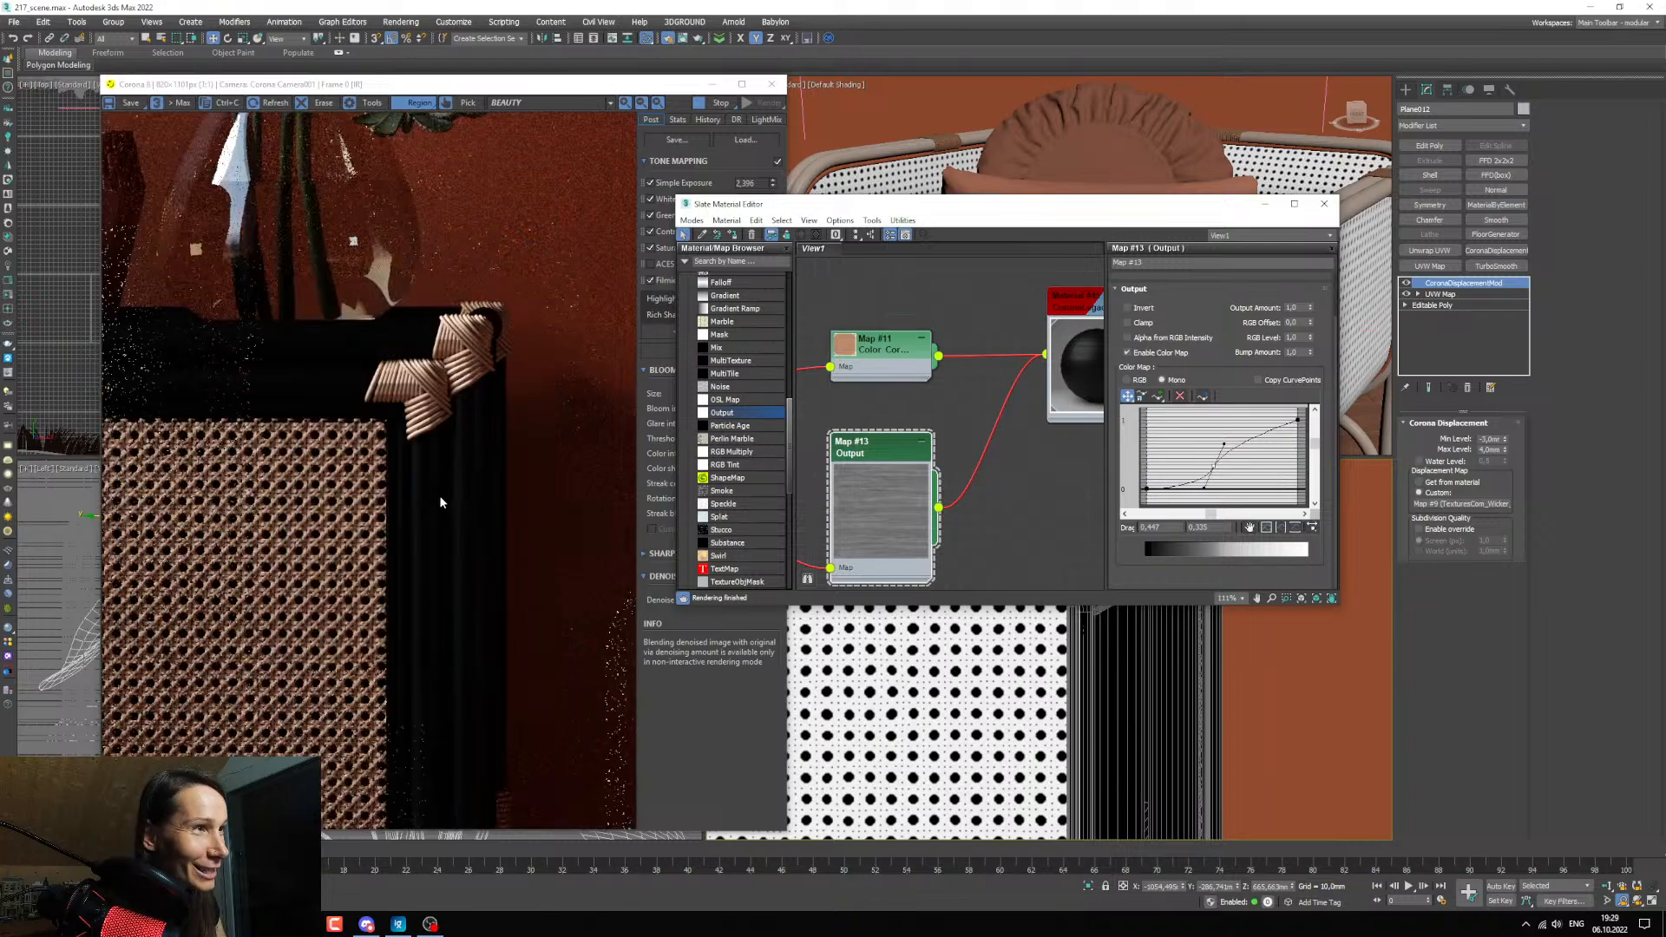
scroll(439, 493, up, 1)
scroll(466, 524, up, 1)
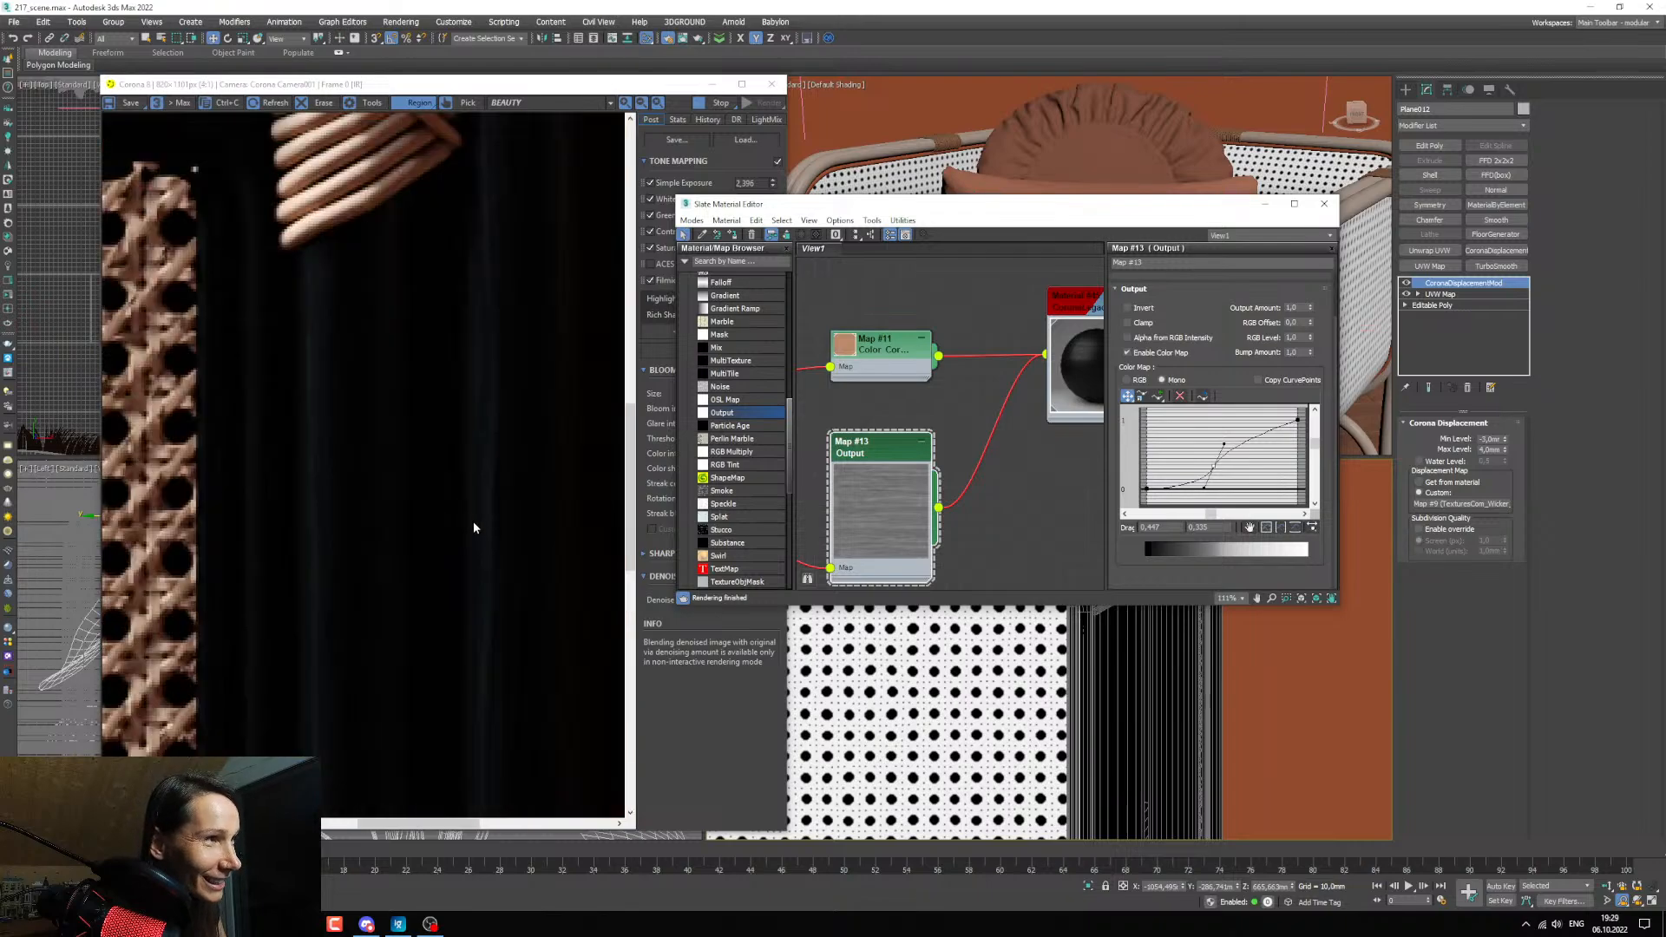
scroll(472, 519, down, 1)
scroll(472, 519, down, 1)
scroll(314, 347, up, 2)
scroll(316, 353, down, 2)
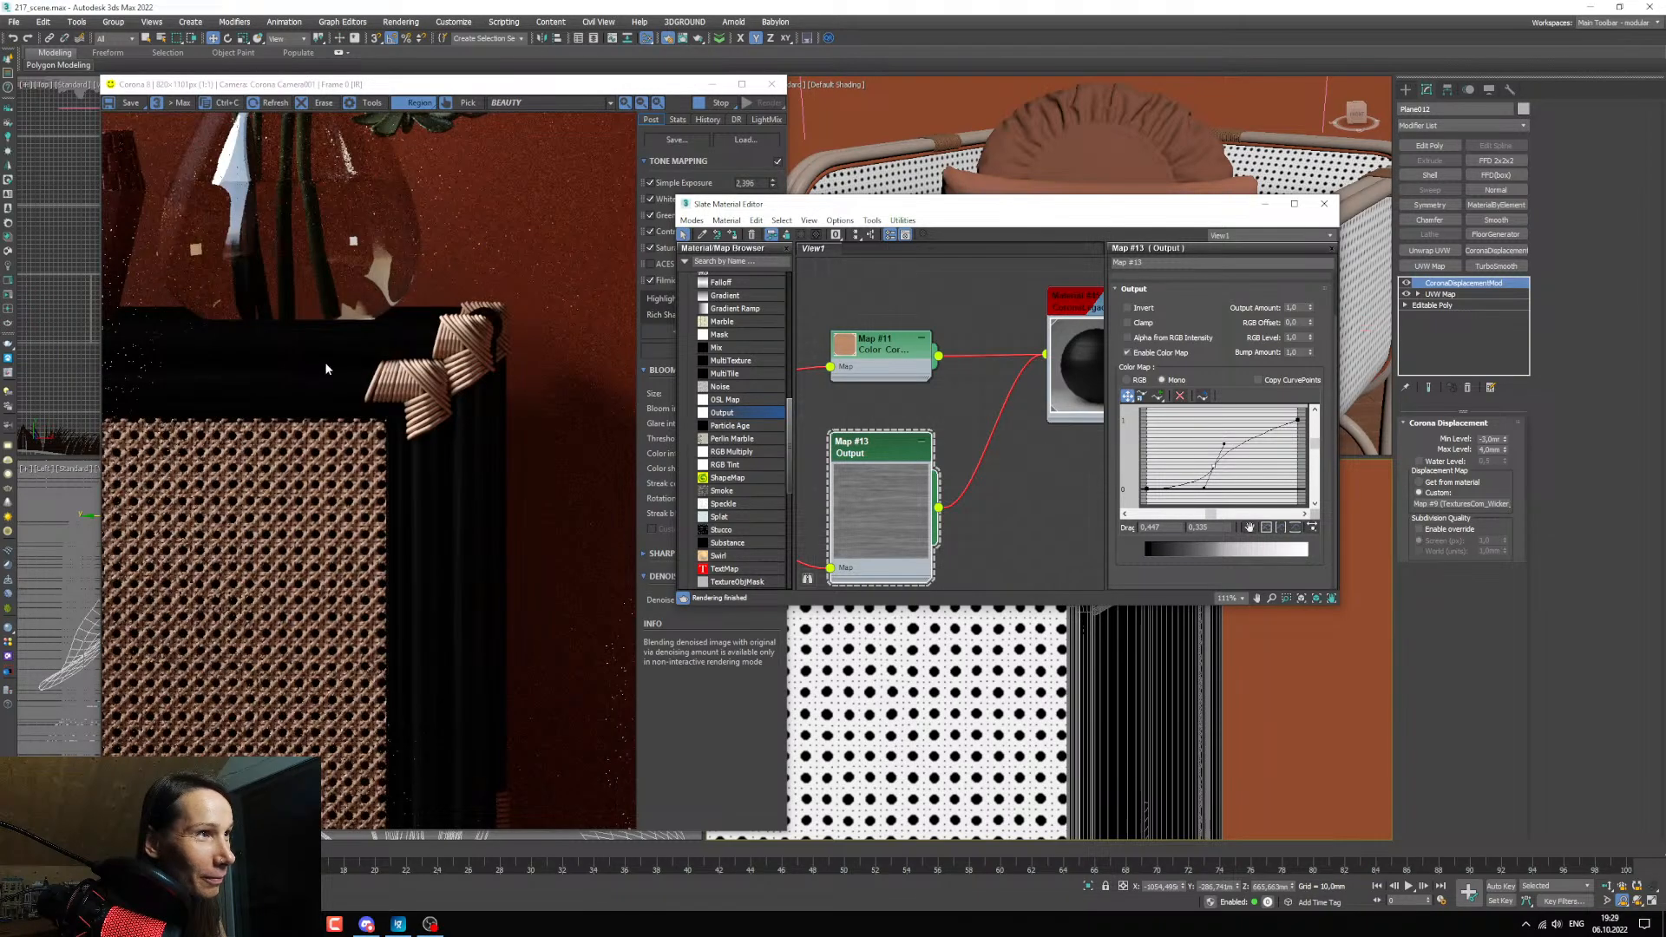
Duplicate the reflection's Output map below the original, keeping the same Color Correction input, and open the copy's parameters.
middle_drag(898, 486, 914, 463)
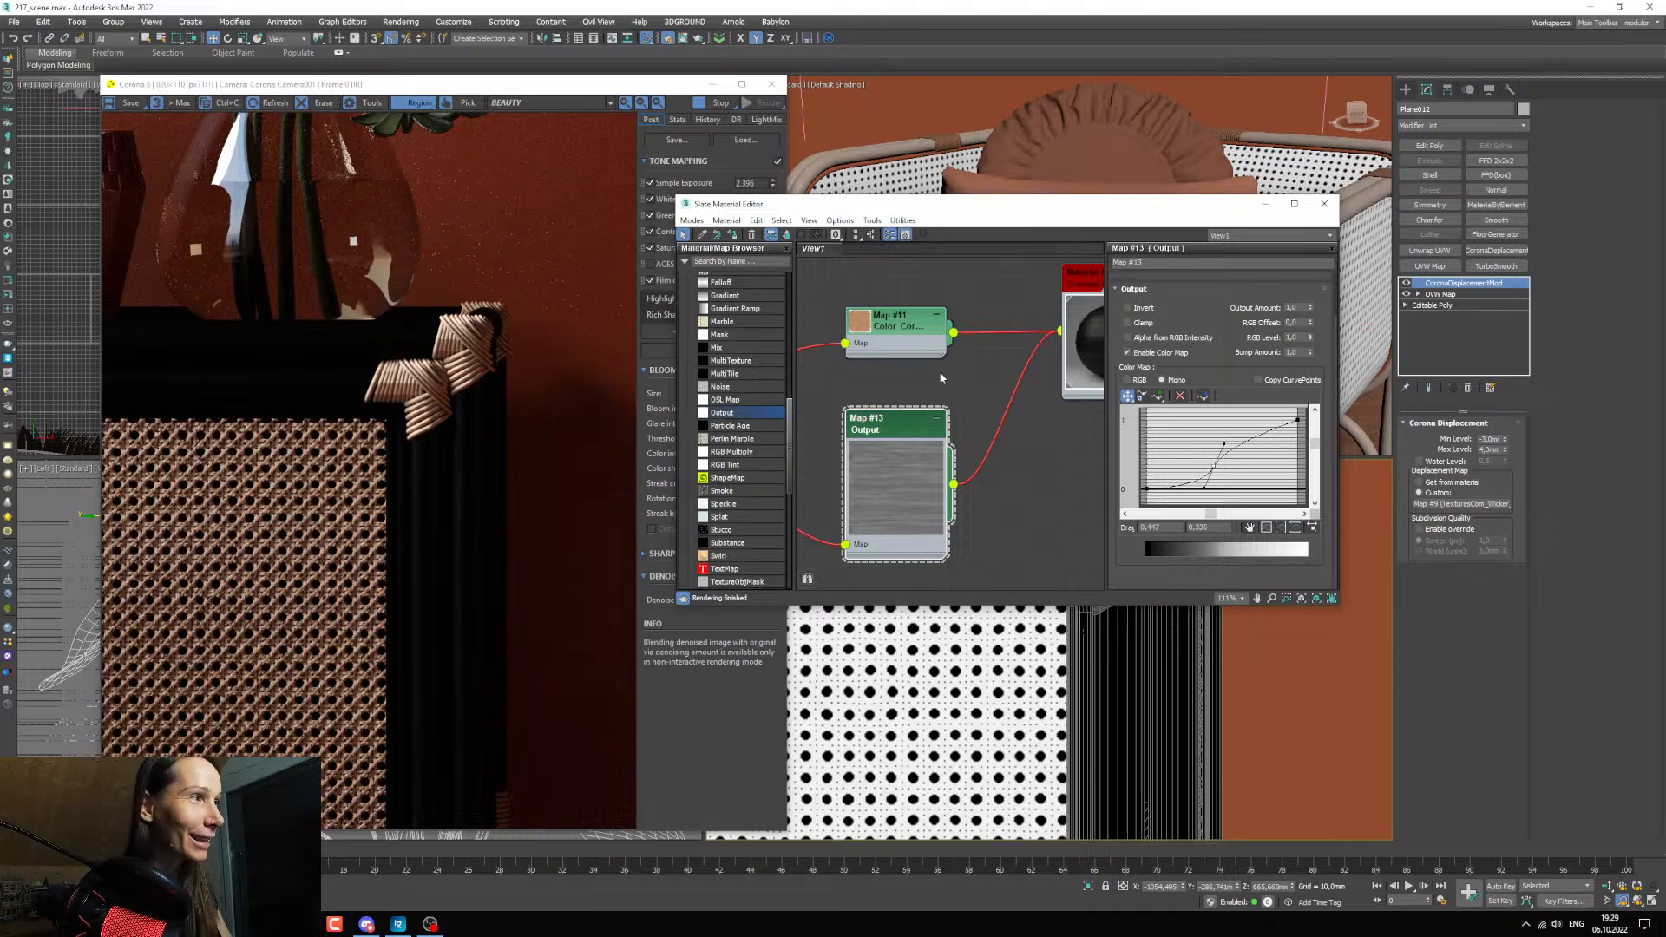
middle_drag(948, 475, 944, 461)
scroll(945, 459, down, 3)
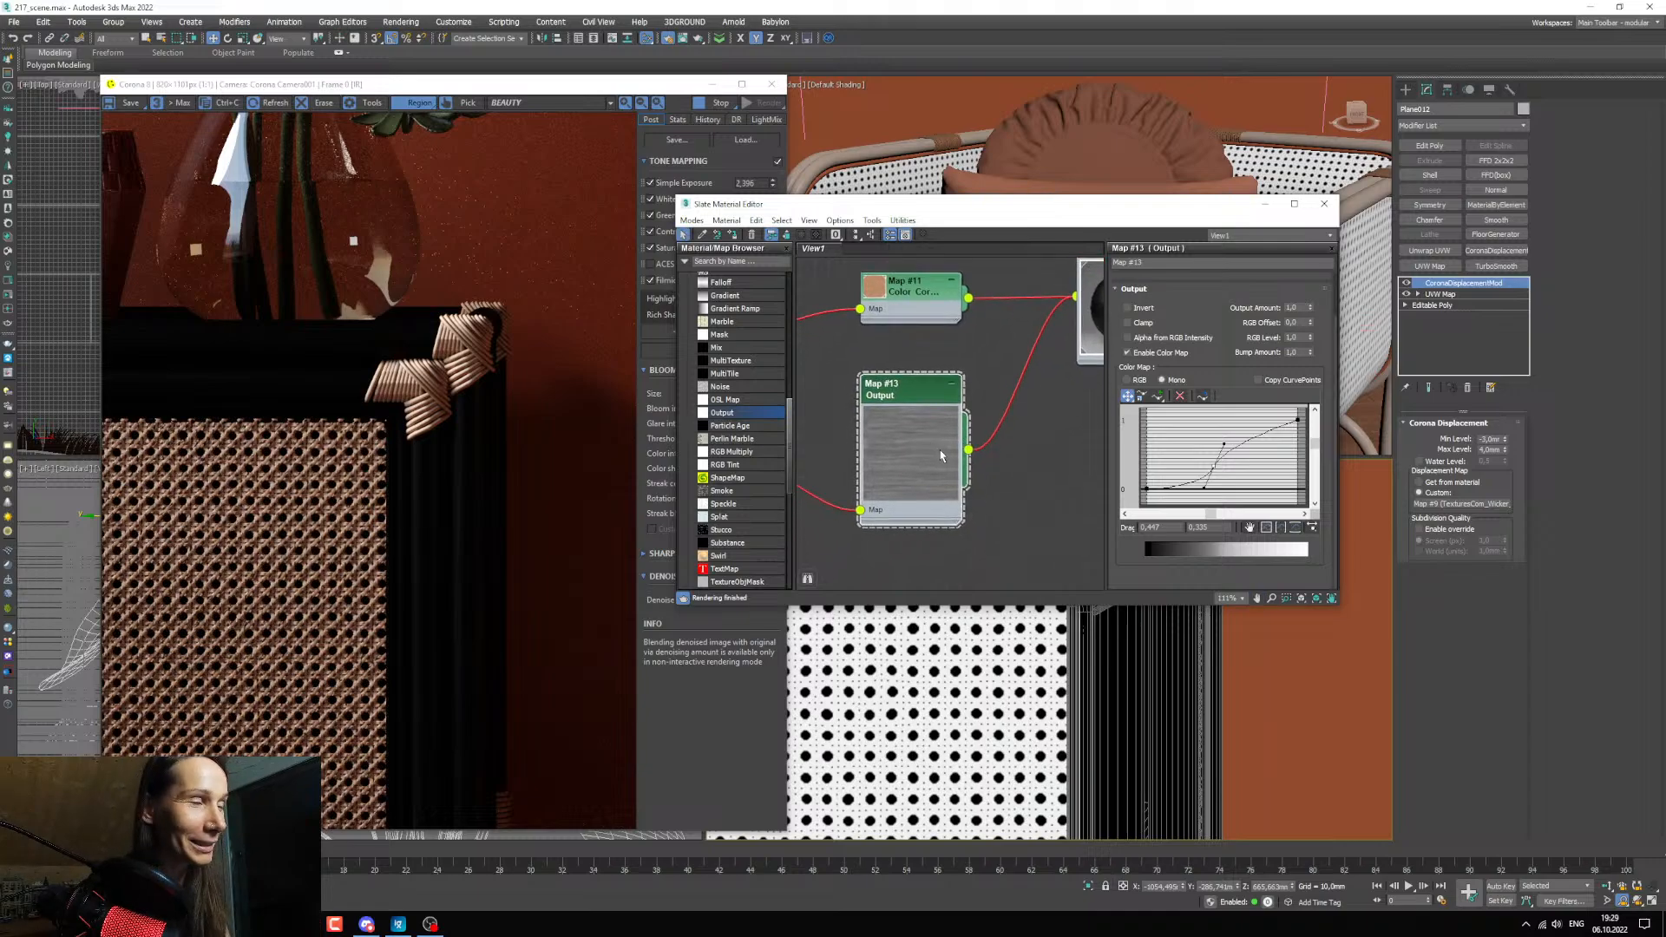
scroll(923, 460, up, 3)
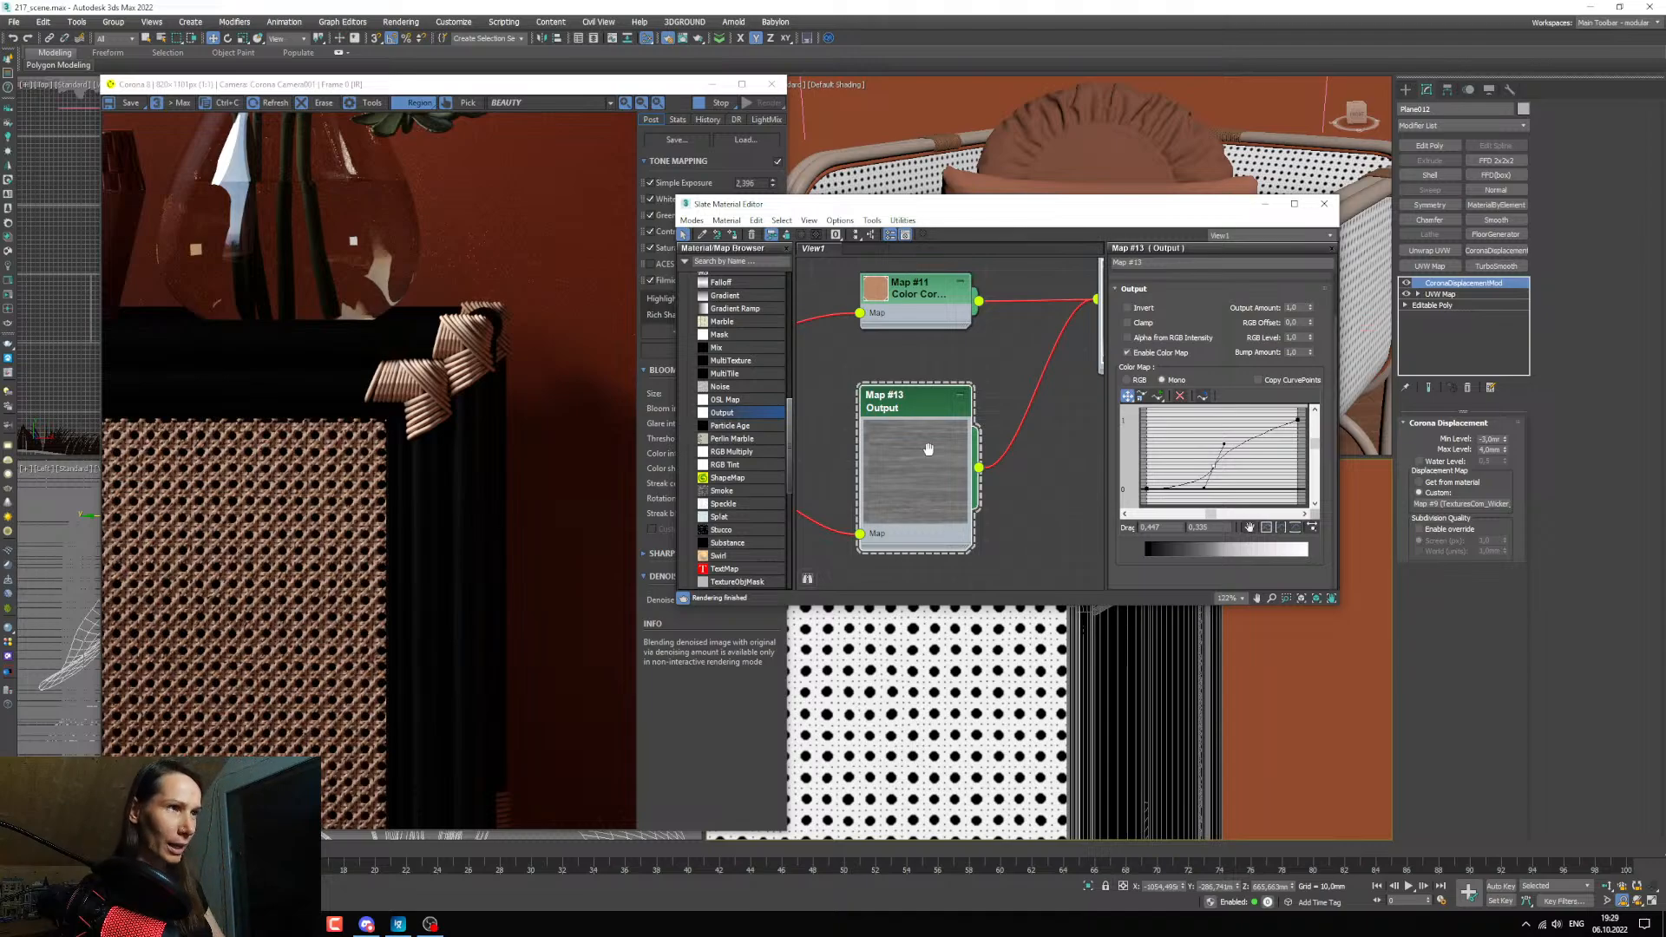
scroll(913, 443, down, 3)
mouse_move(928, 449)
middle_down()
mouse_move(897, 362)
mouse_move(897, 425)
middle_up()
shift+drag(908, 384, 908, 519)
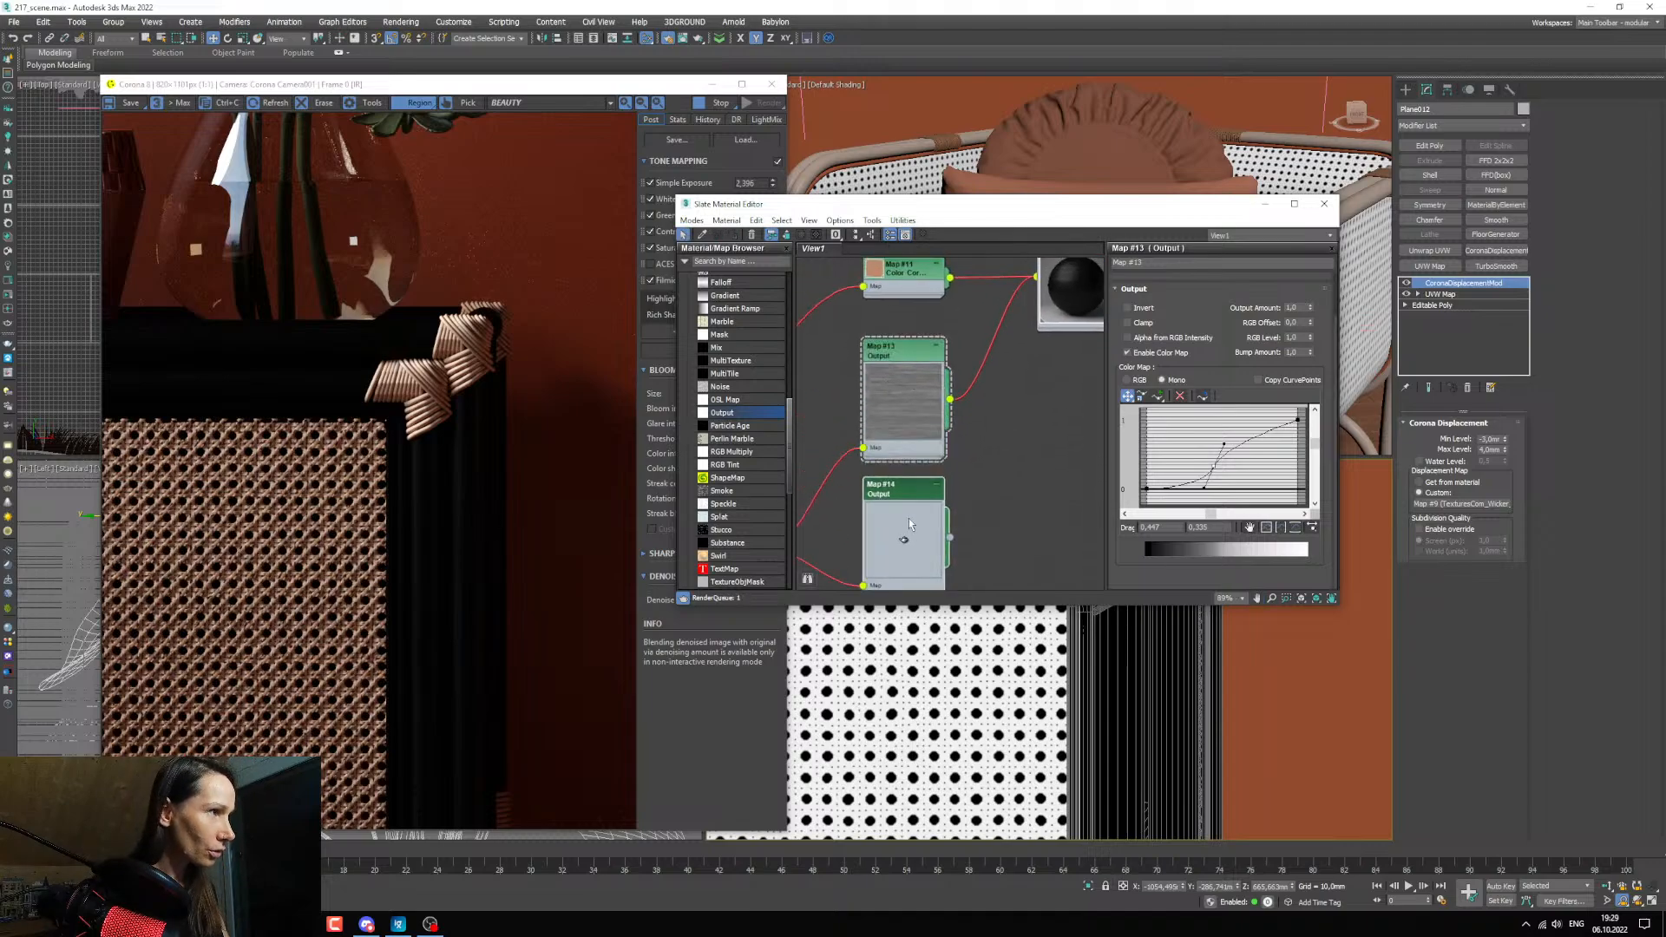
click(908, 518)
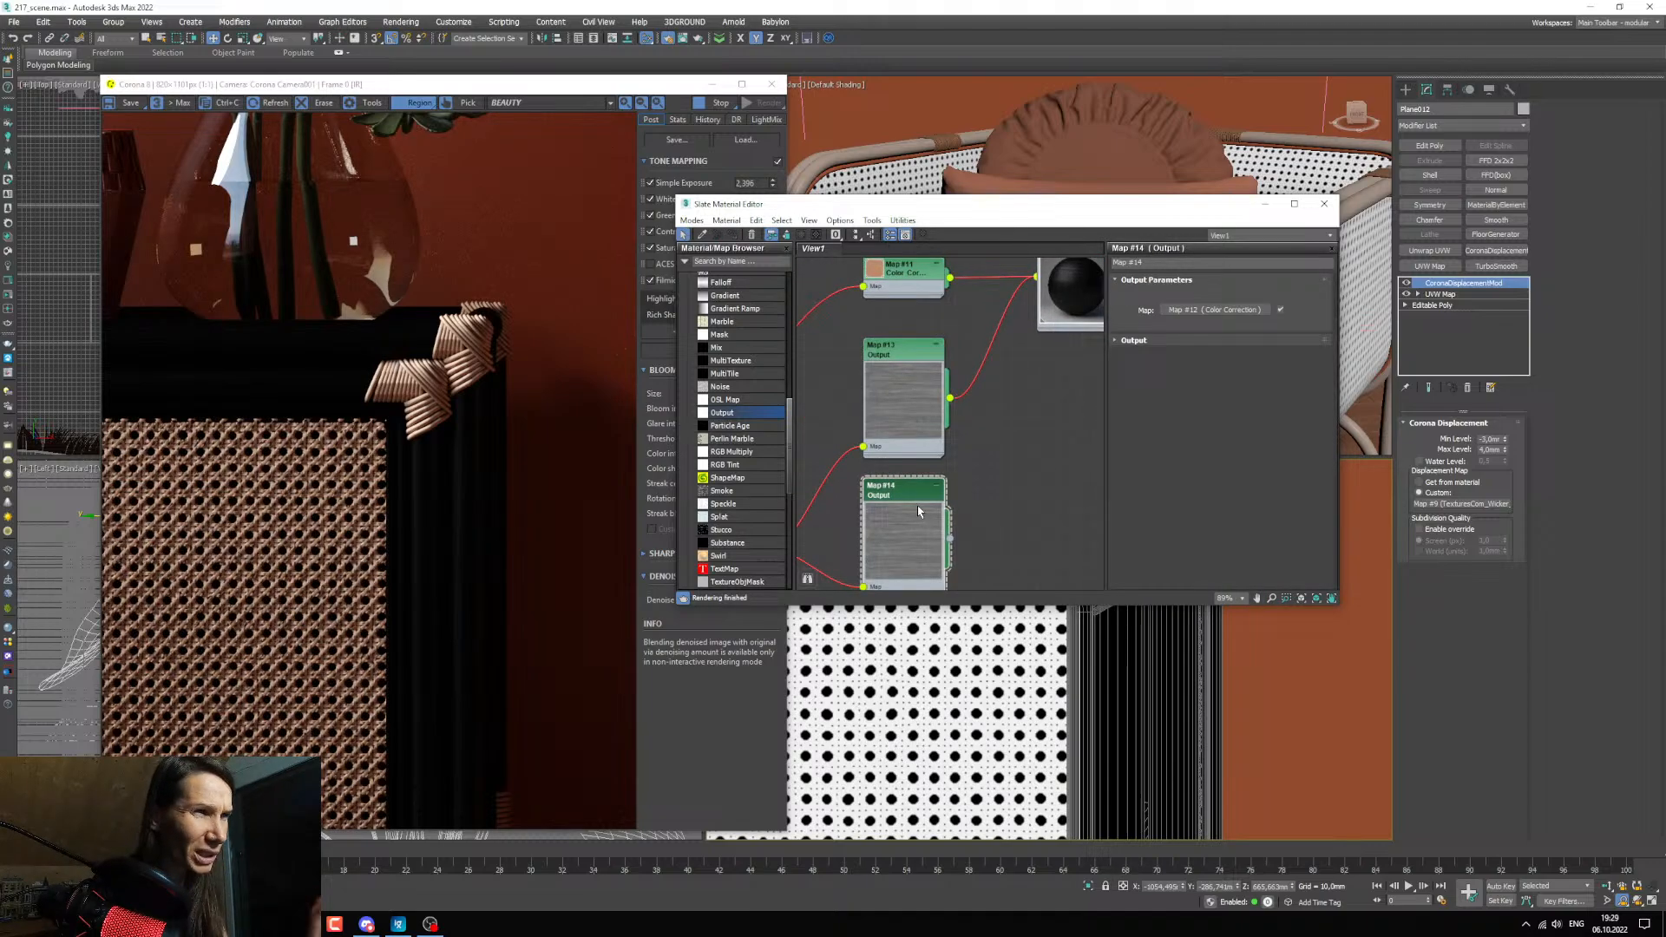
Connect the duplicated Output map to the wood material's reflection glossiness and set that map's amount to 90.
middle_drag(973, 521, 950, 514)
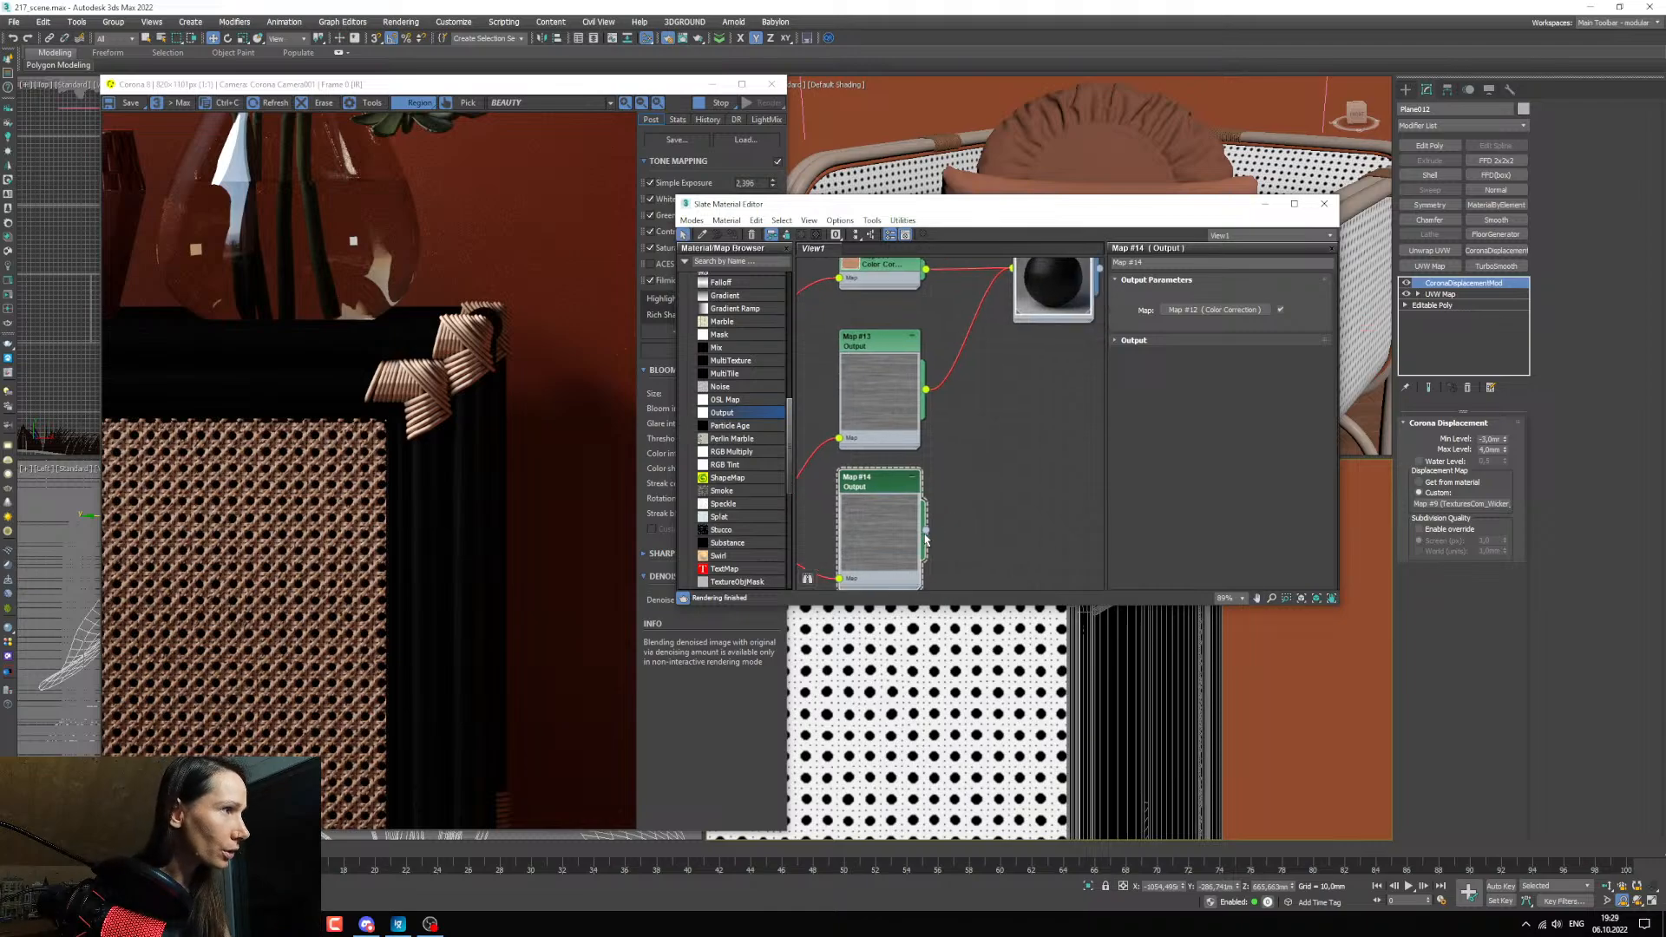
drag(926, 529, 1019, 344)
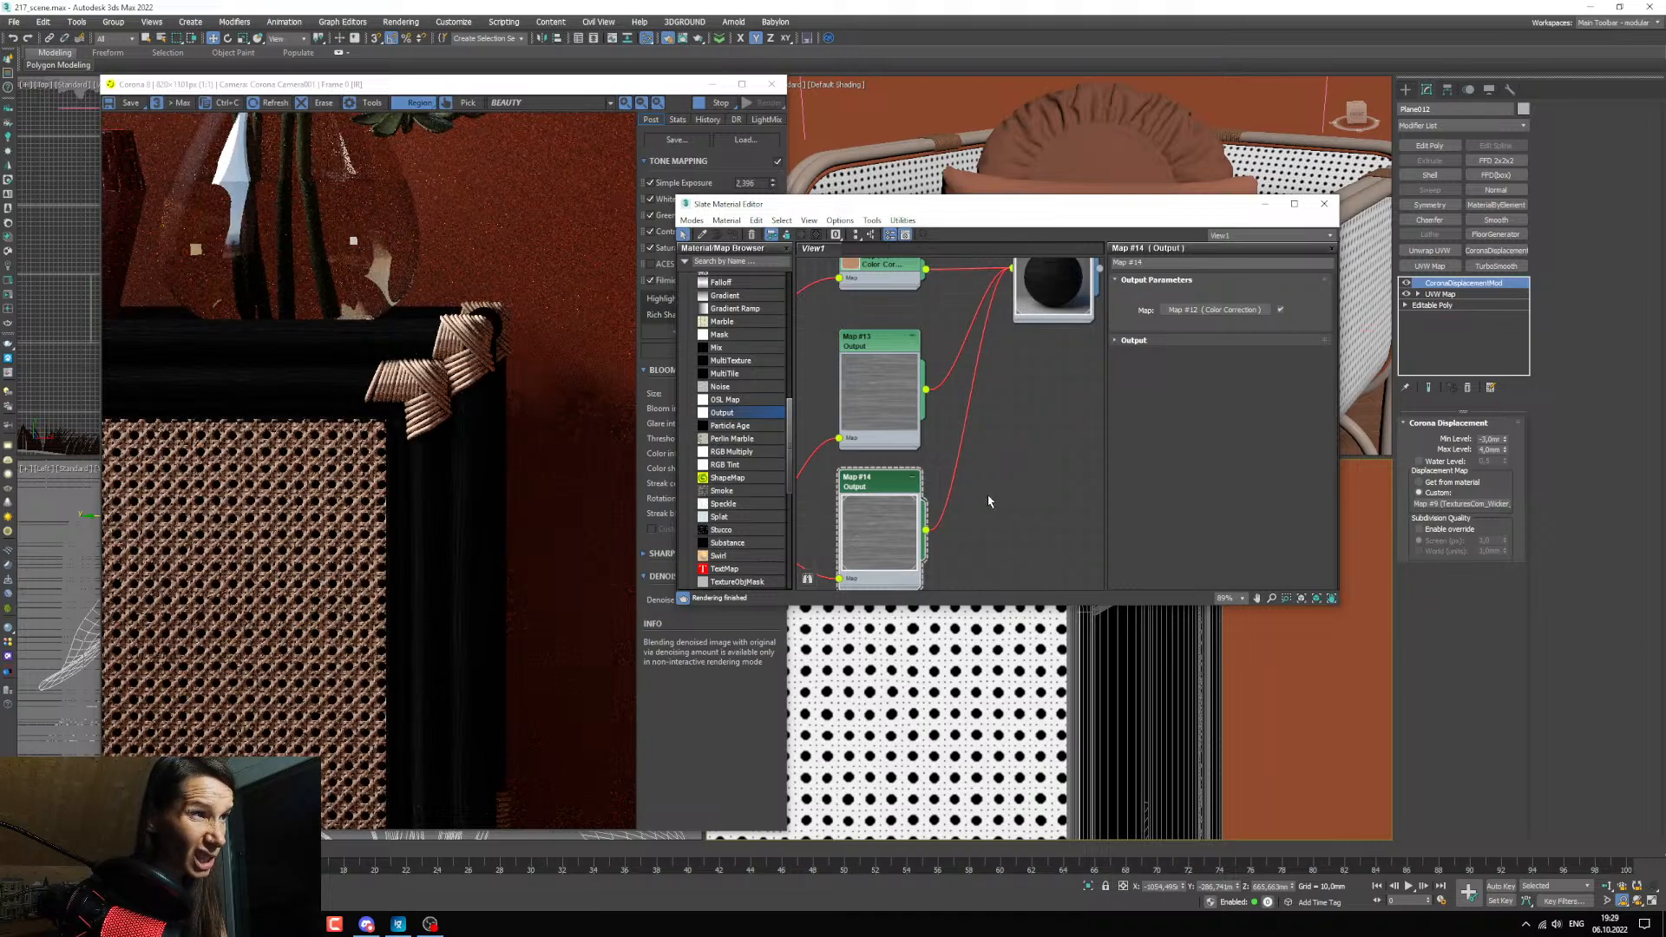
scroll(990, 496, down, 4)
double_click(965, 380)
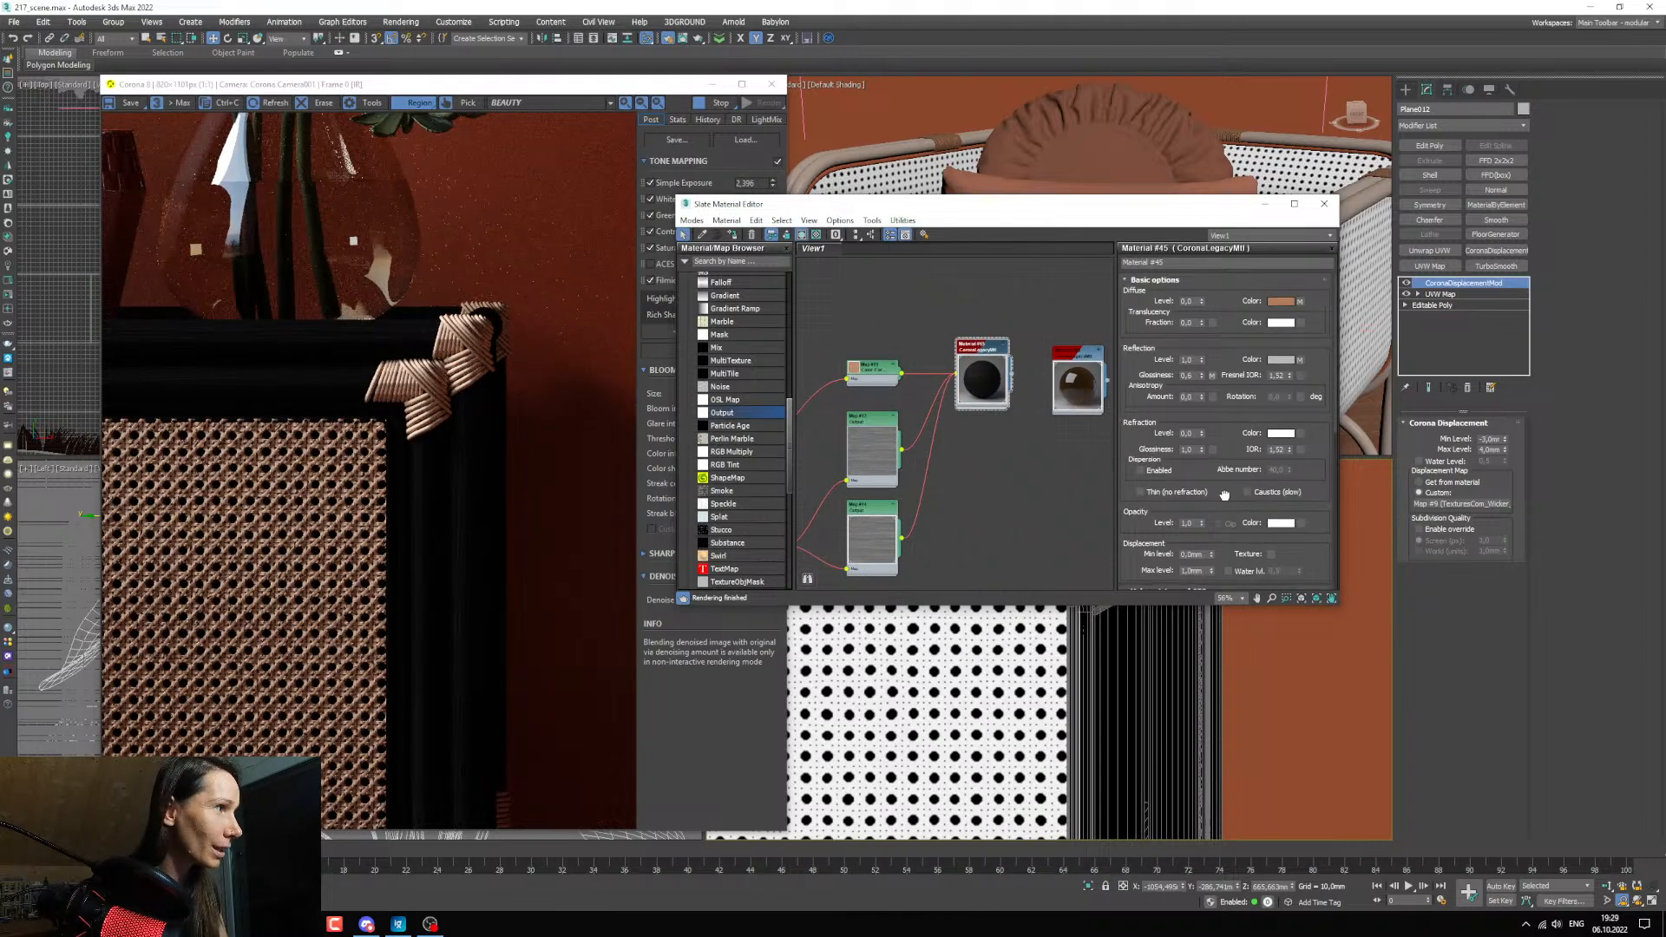
scroll(1202, 500, down, 5)
double_click(1197, 452)
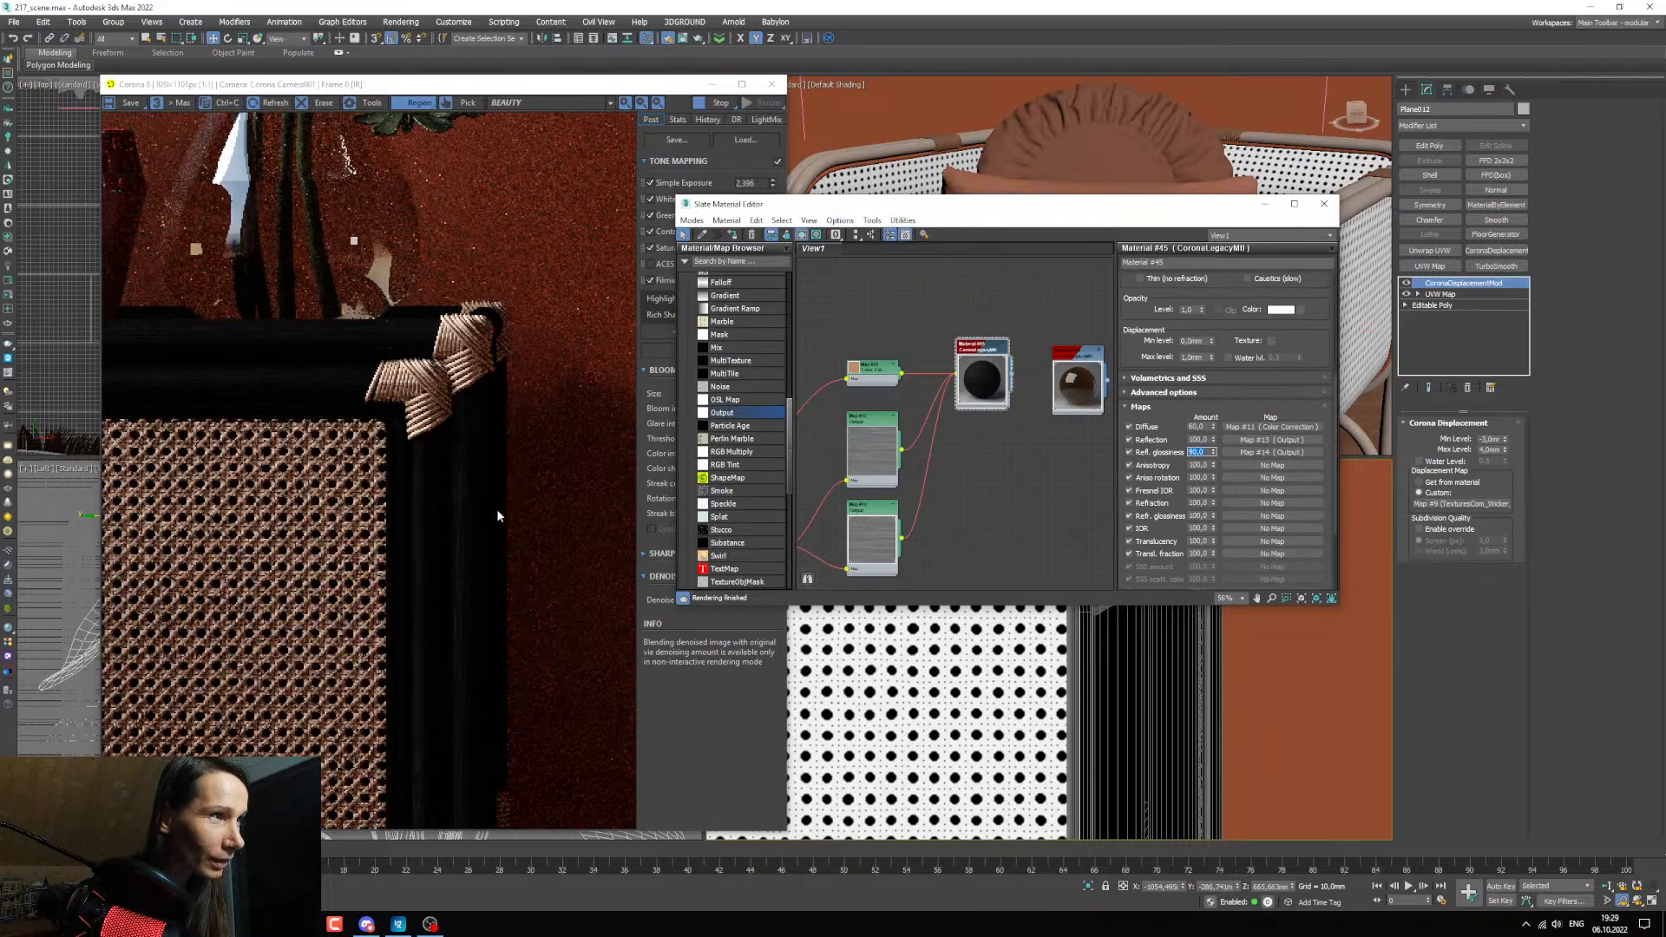
scroll(466, 528, up, 1)
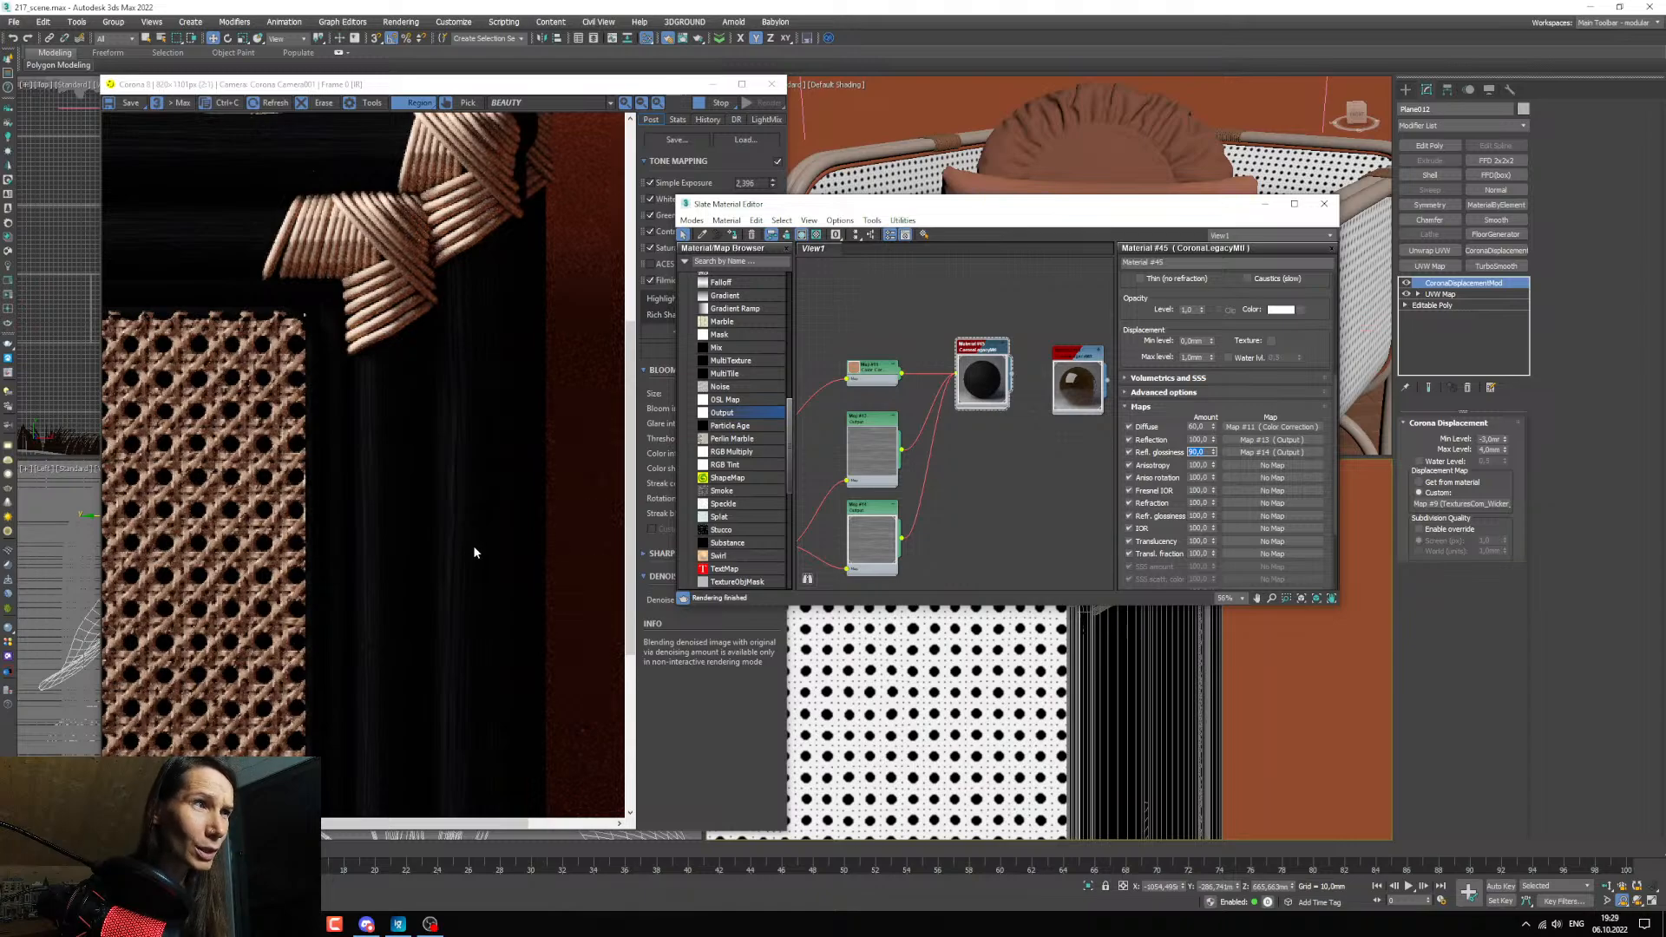
Replace the copied glossiness Output map with a fresh Output map between the grayscale Color Correction and the material's reflection glossiness.
middle_drag(979, 532, 982, 499)
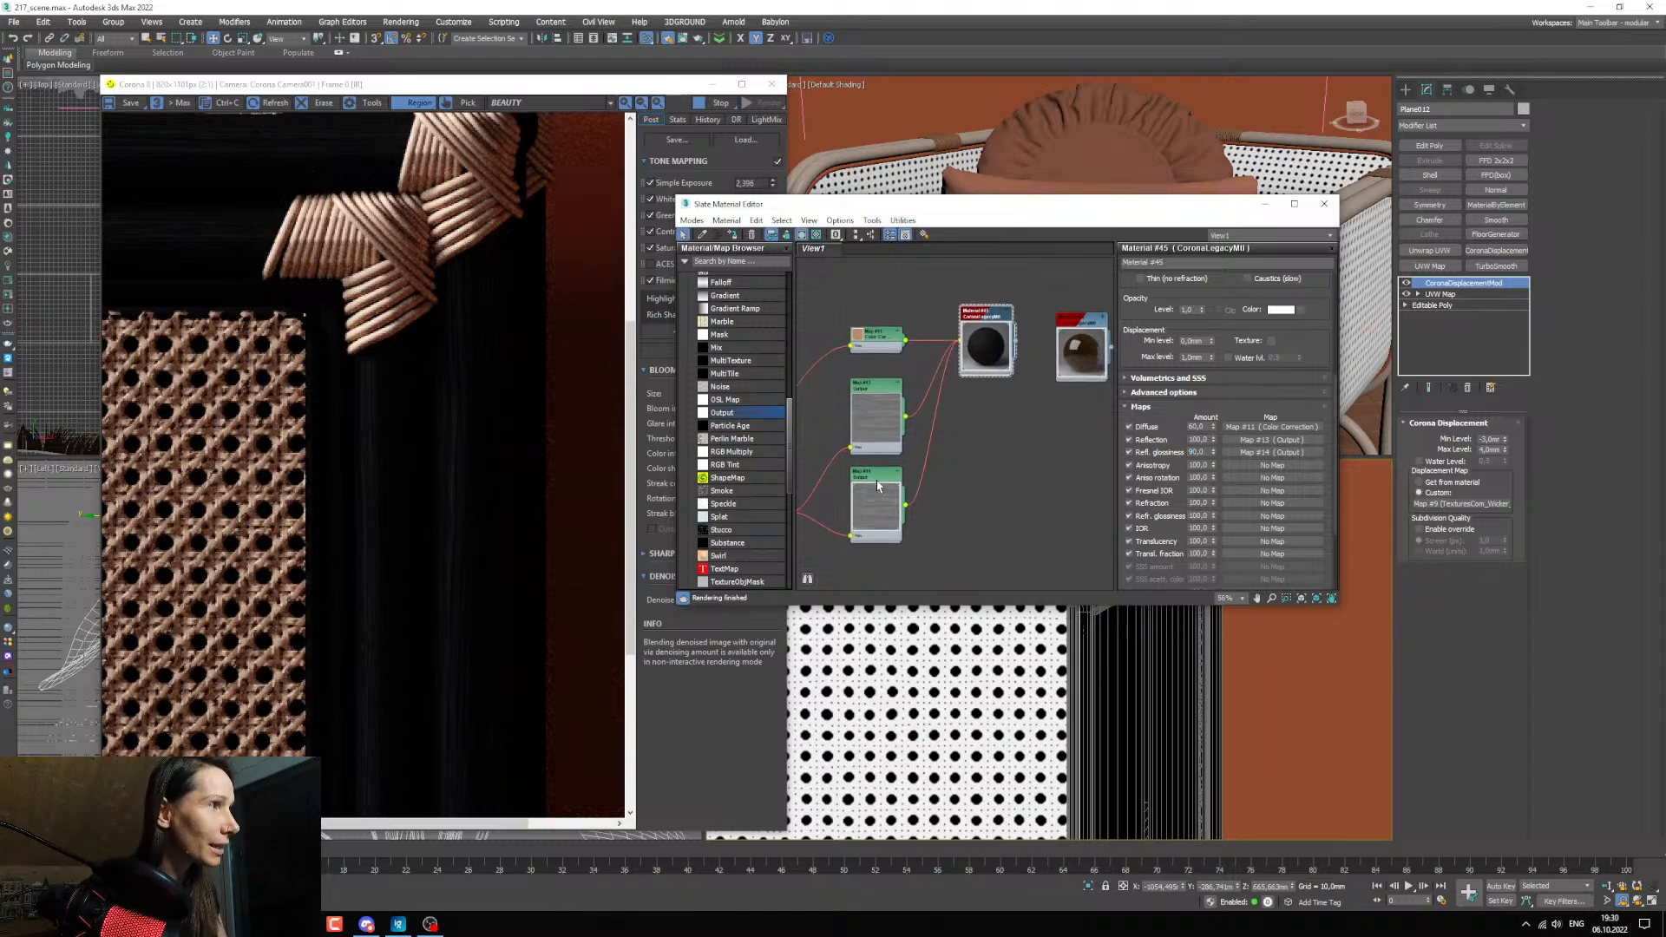
double_click(877, 480)
click(1139, 340)
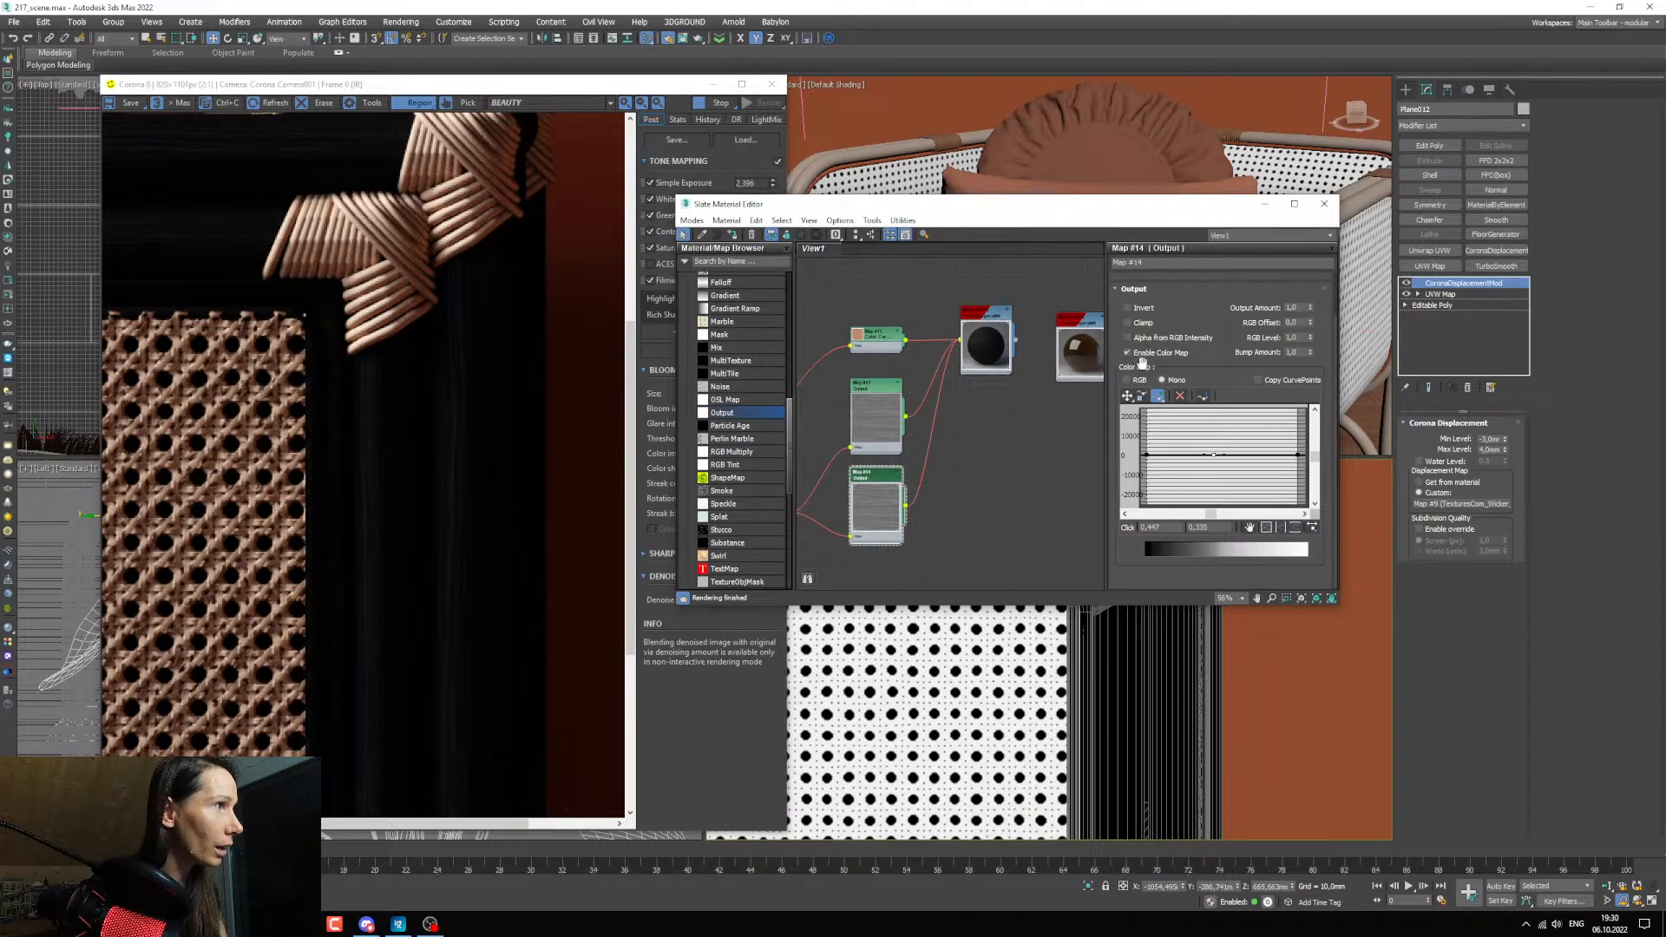
scroll(1219, 461, up, 2)
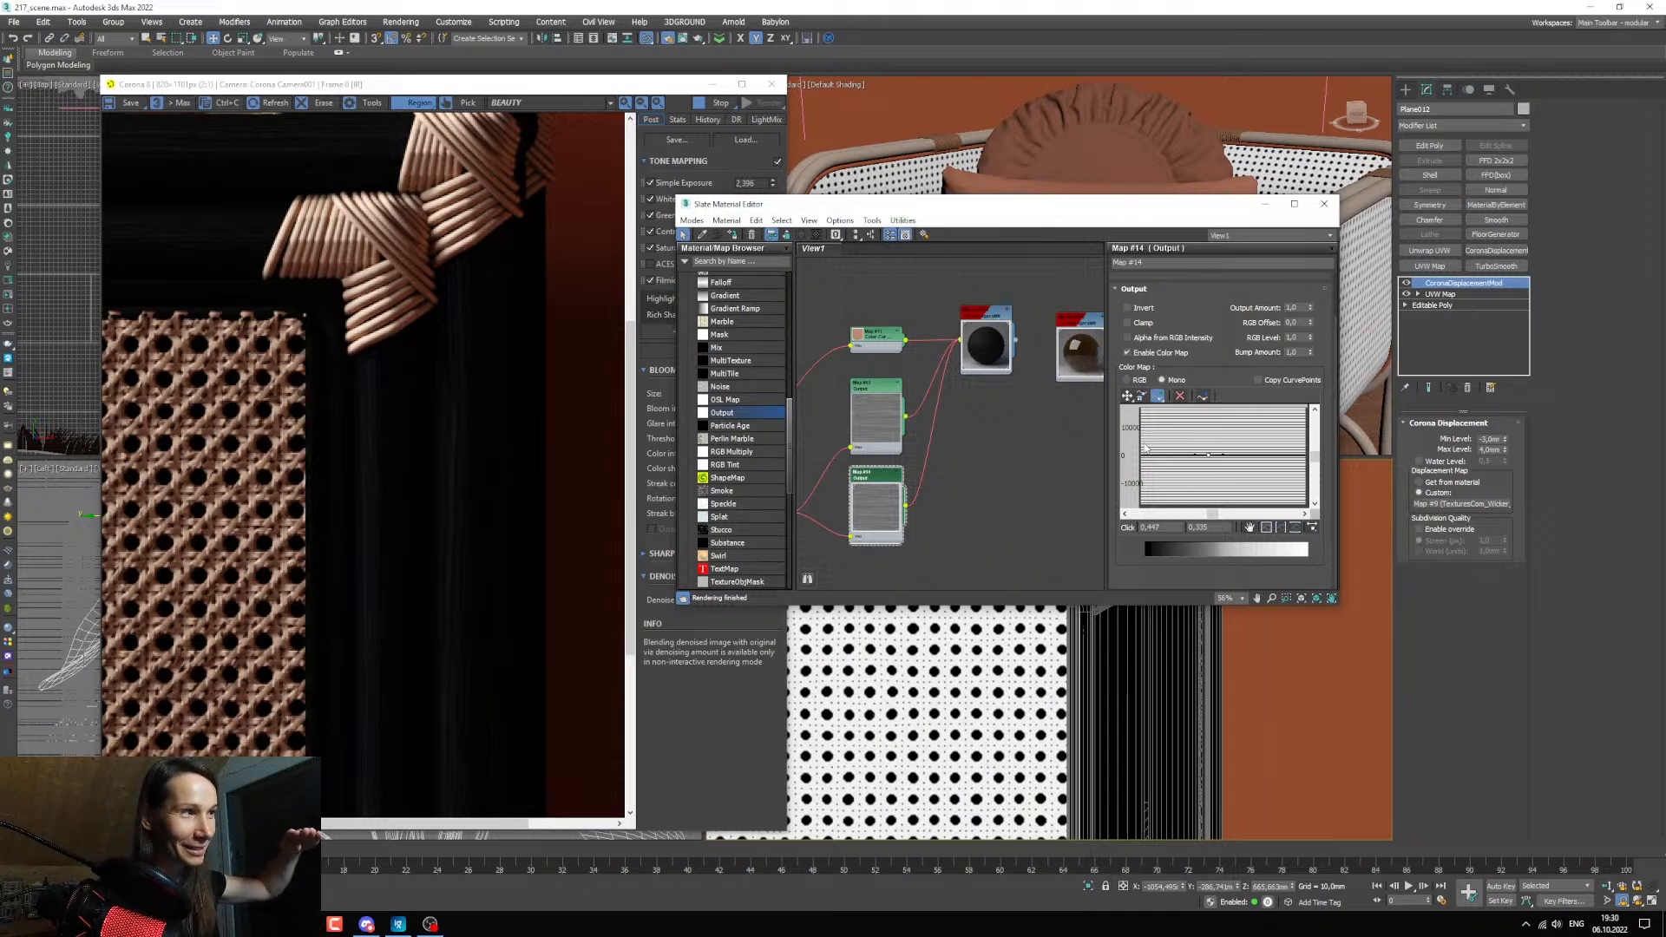
middle_drag(963, 553, 994, 545)
key(Delete)
drag(737, 423, 996, 388)
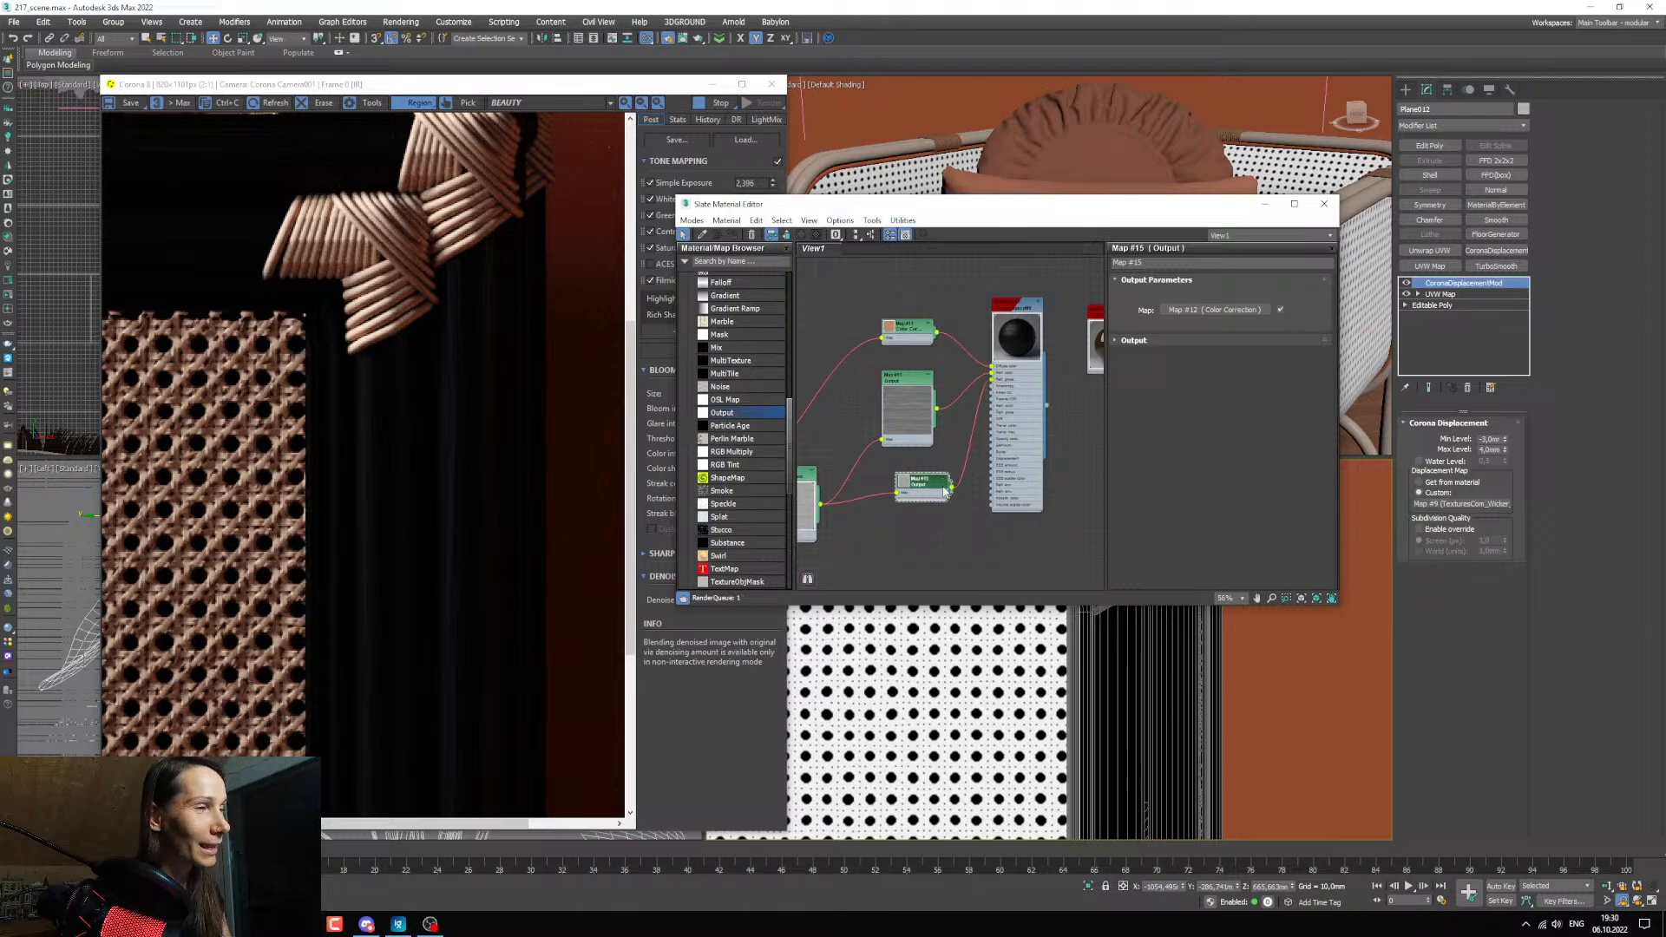
double_click(903, 486)
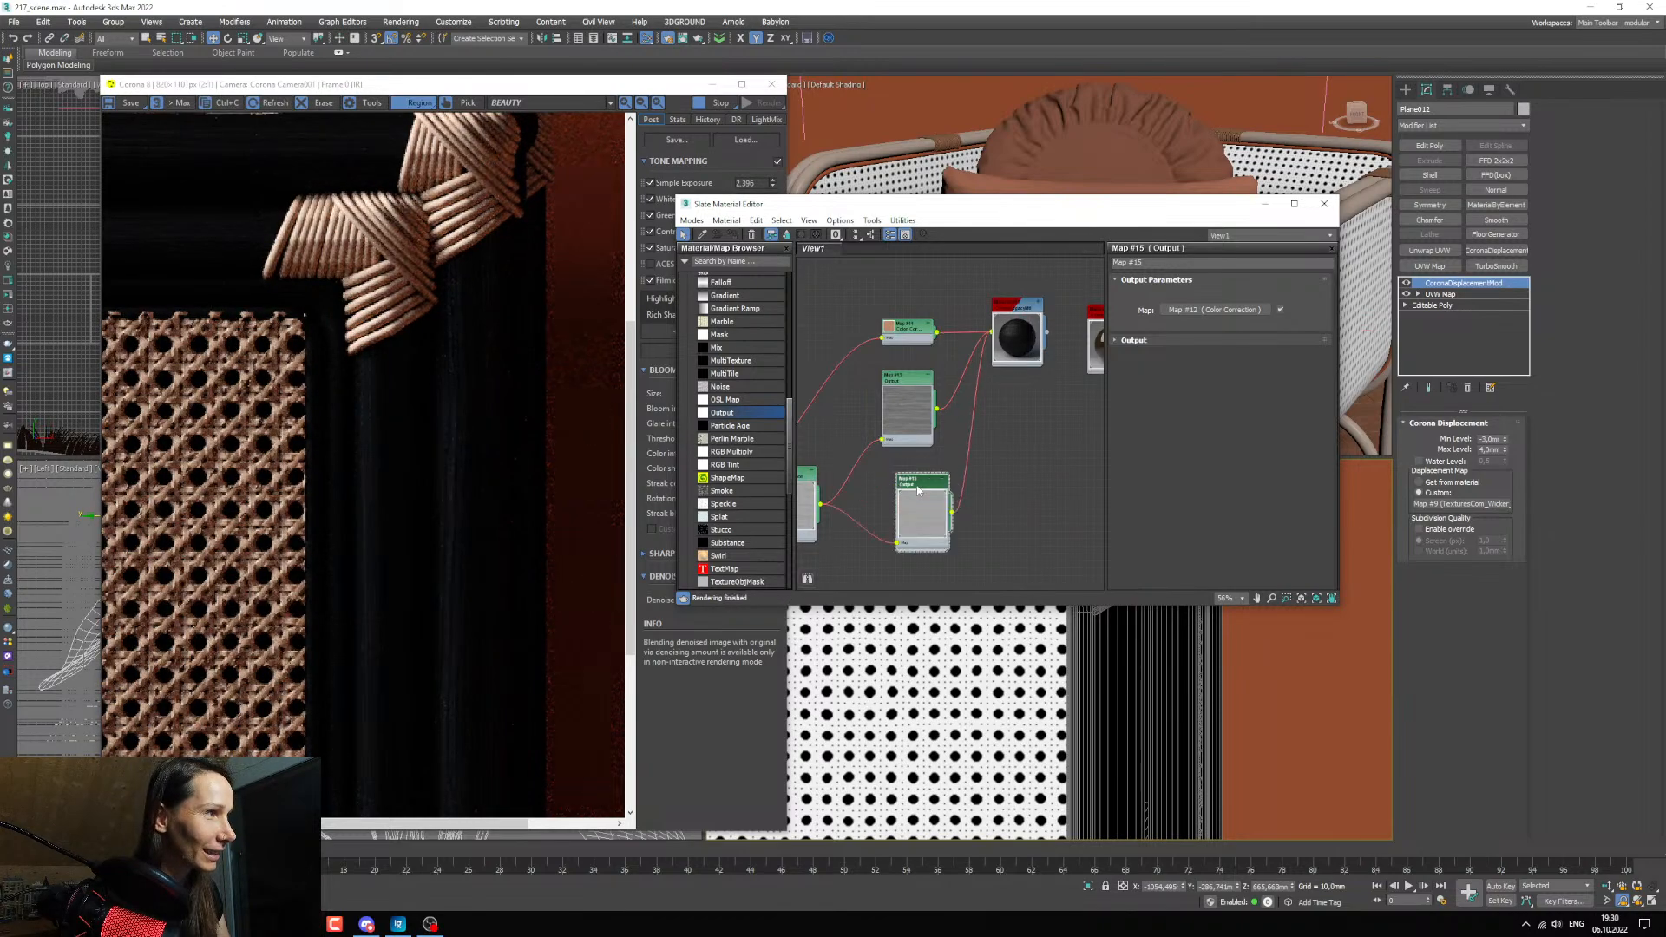
drag(918, 482, 903, 468)
Enable the new Output's color map, add a Bezier-Smooth point mid-curve, and move it to about 0.298, 0.661 to brighten the glossiness map.
click(1131, 342)
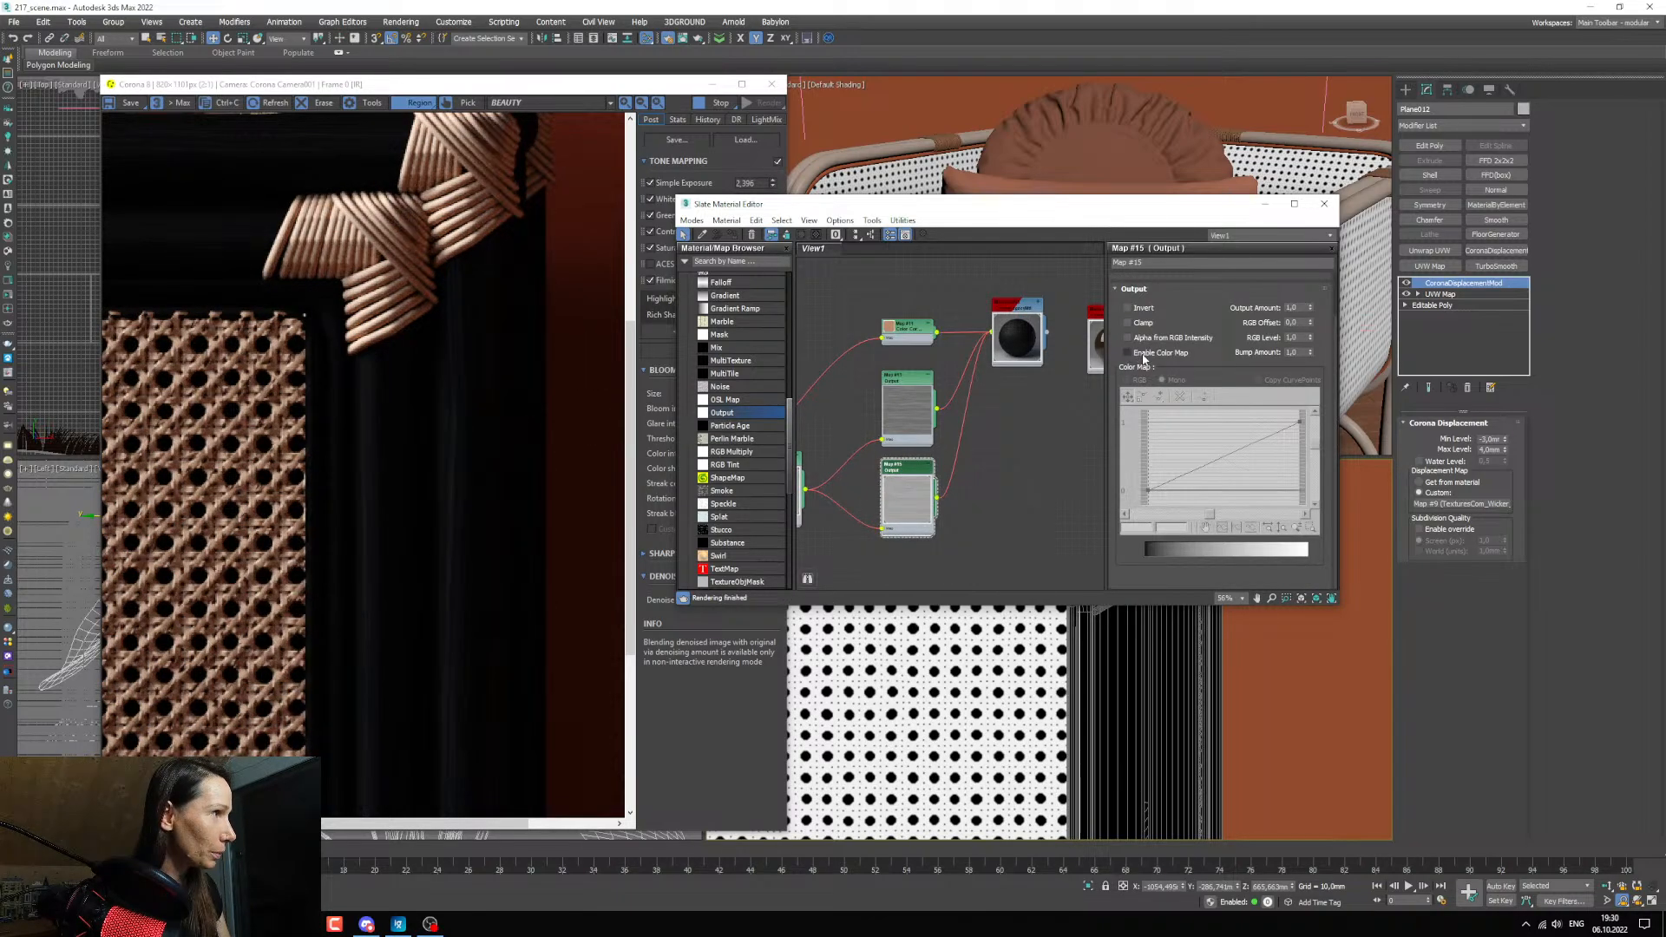
click(1127, 352)
click(1218, 456)
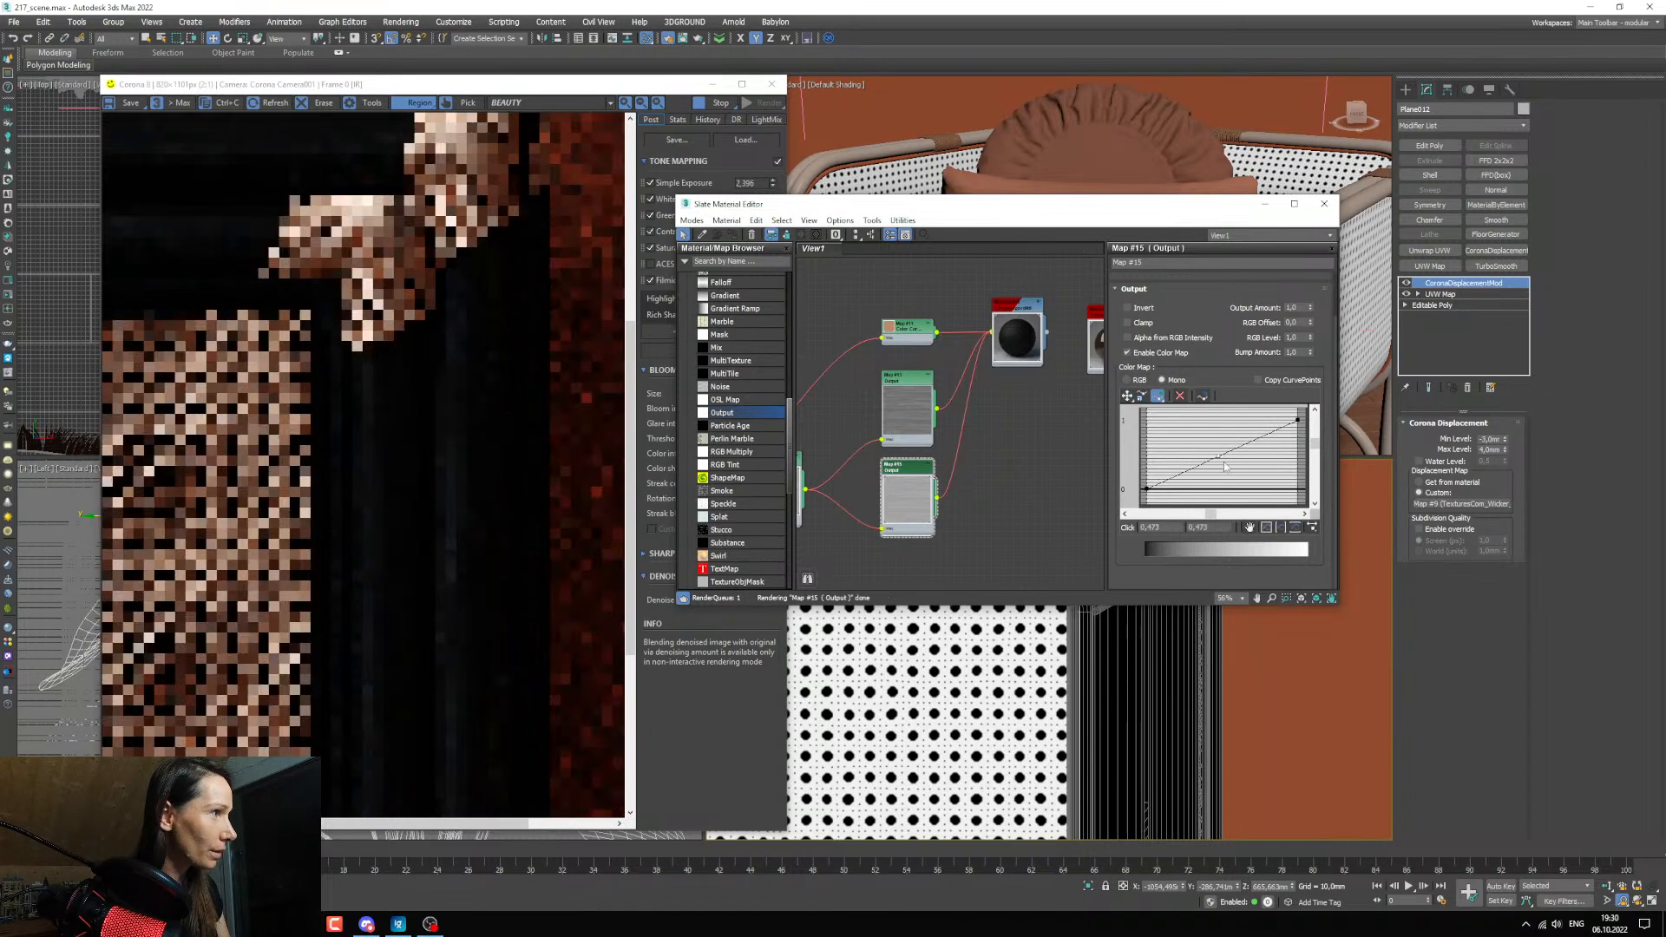
right_click(1220, 457)
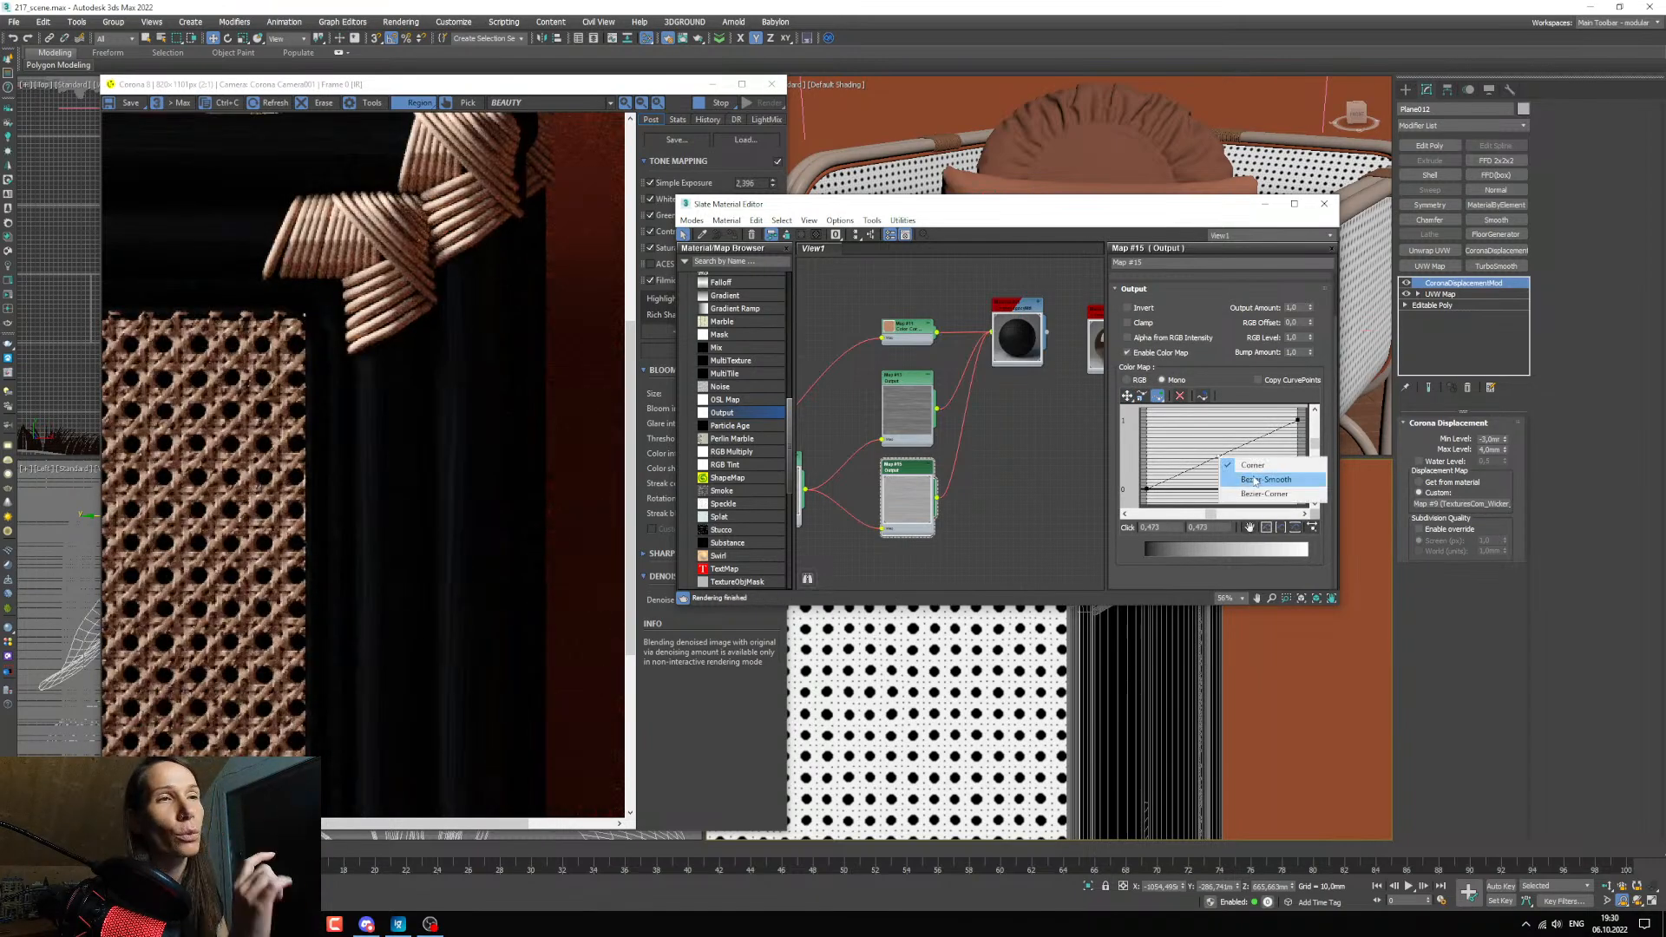
click(1253, 479)
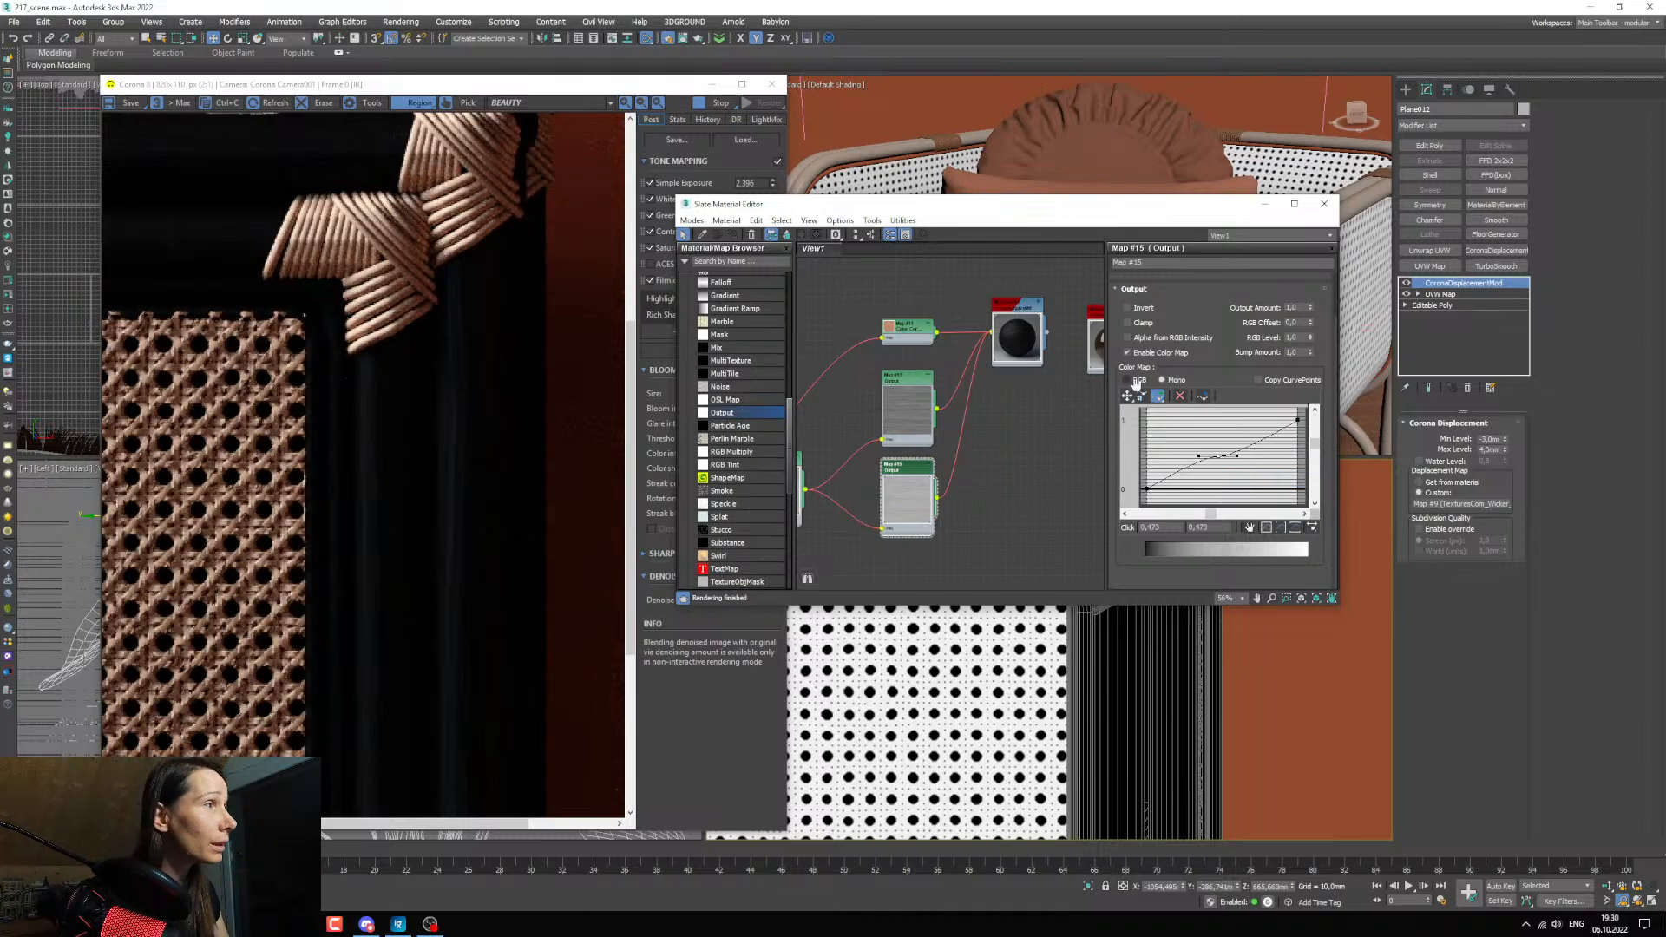
click(1127, 396)
drag(1237, 457, 1194, 451)
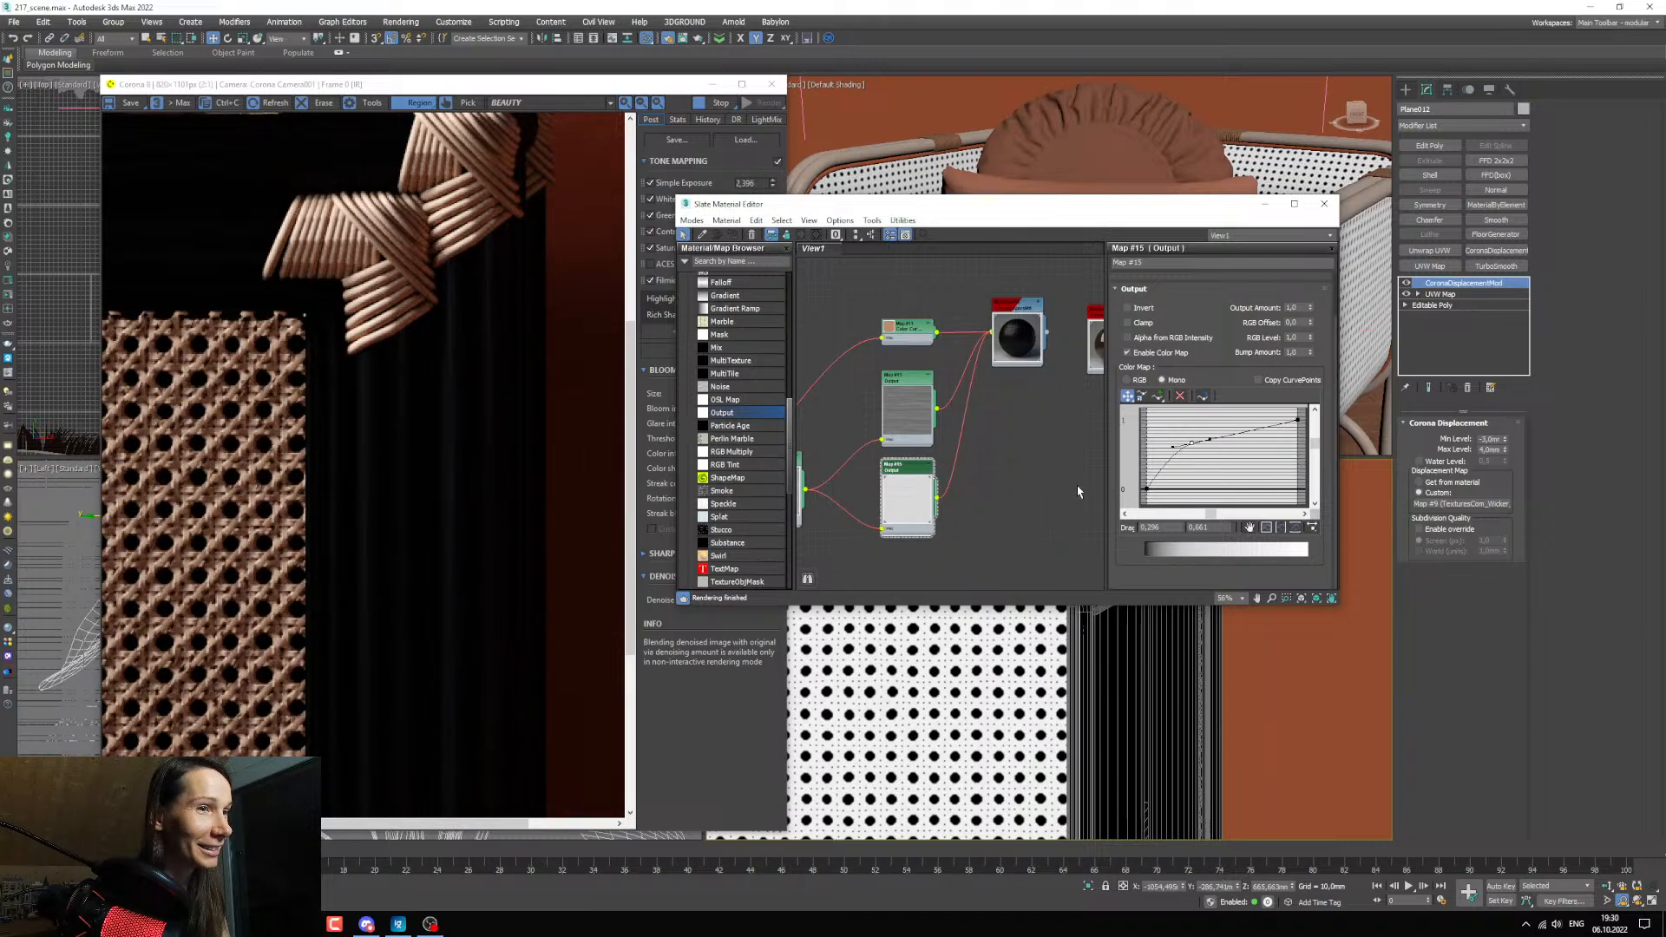
Lower the glossiness curve's middle point to about 0.314, 0.546, checking the side posts' reflections in the render.
scroll(989, 477, up, 2)
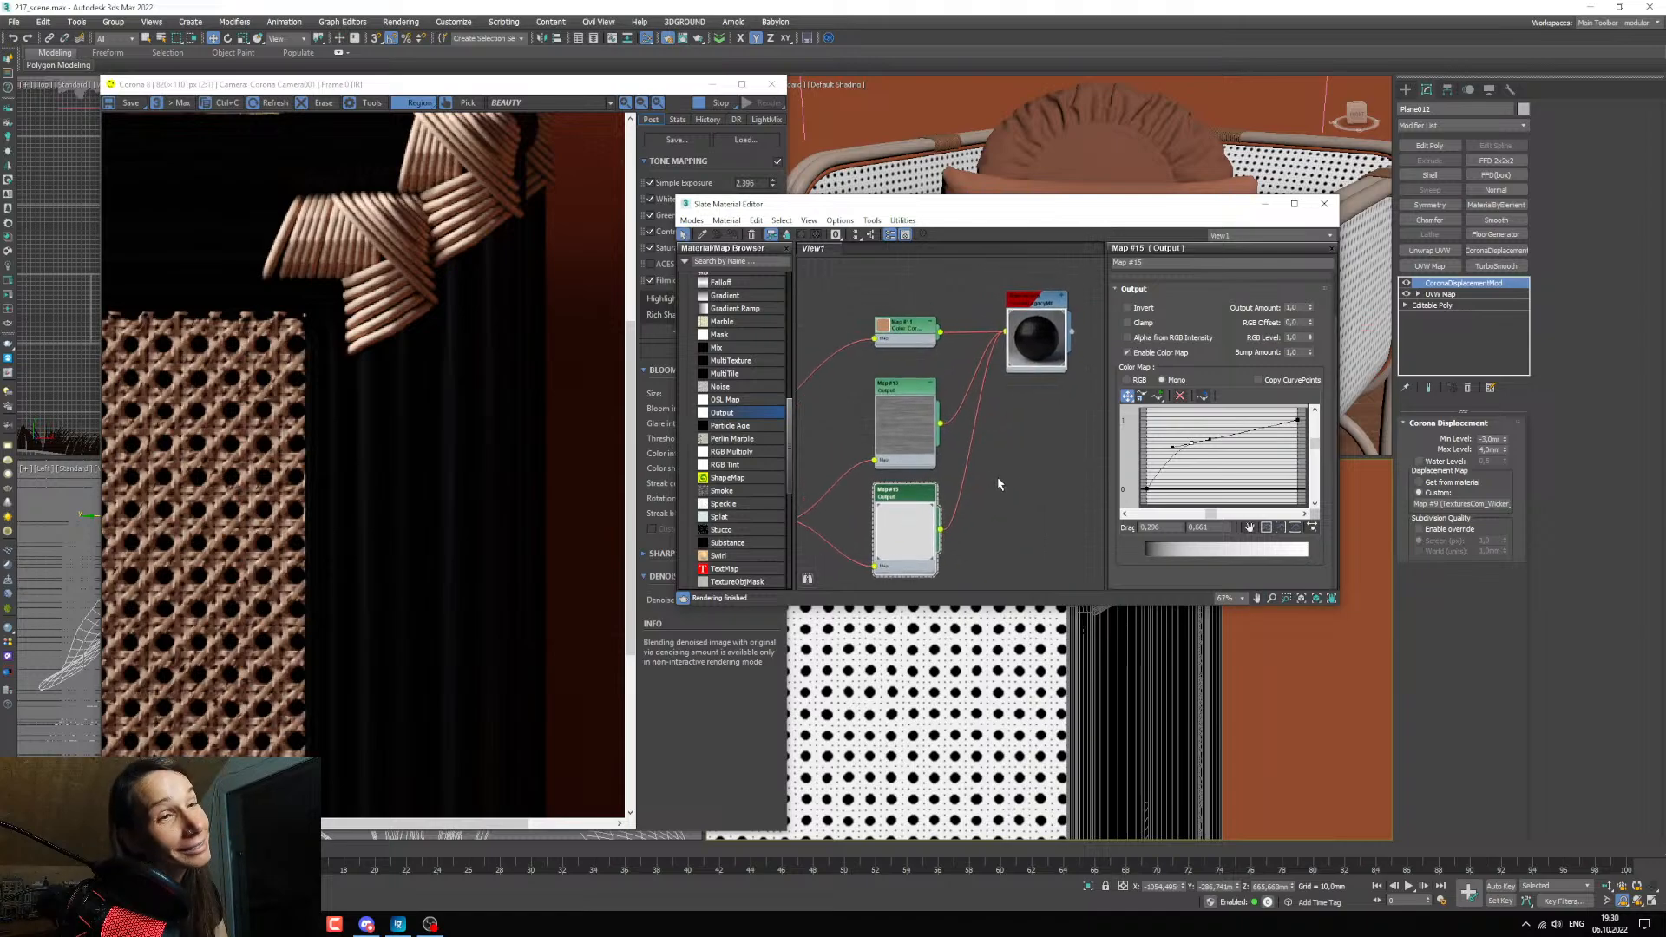
middle_drag(1006, 516, 942, 488)
scroll(436, 497, up, 1)
scroll(444, 495, down, 1)
scroll(445, 498, down, 1)
scroll(509, 516, up, 1)
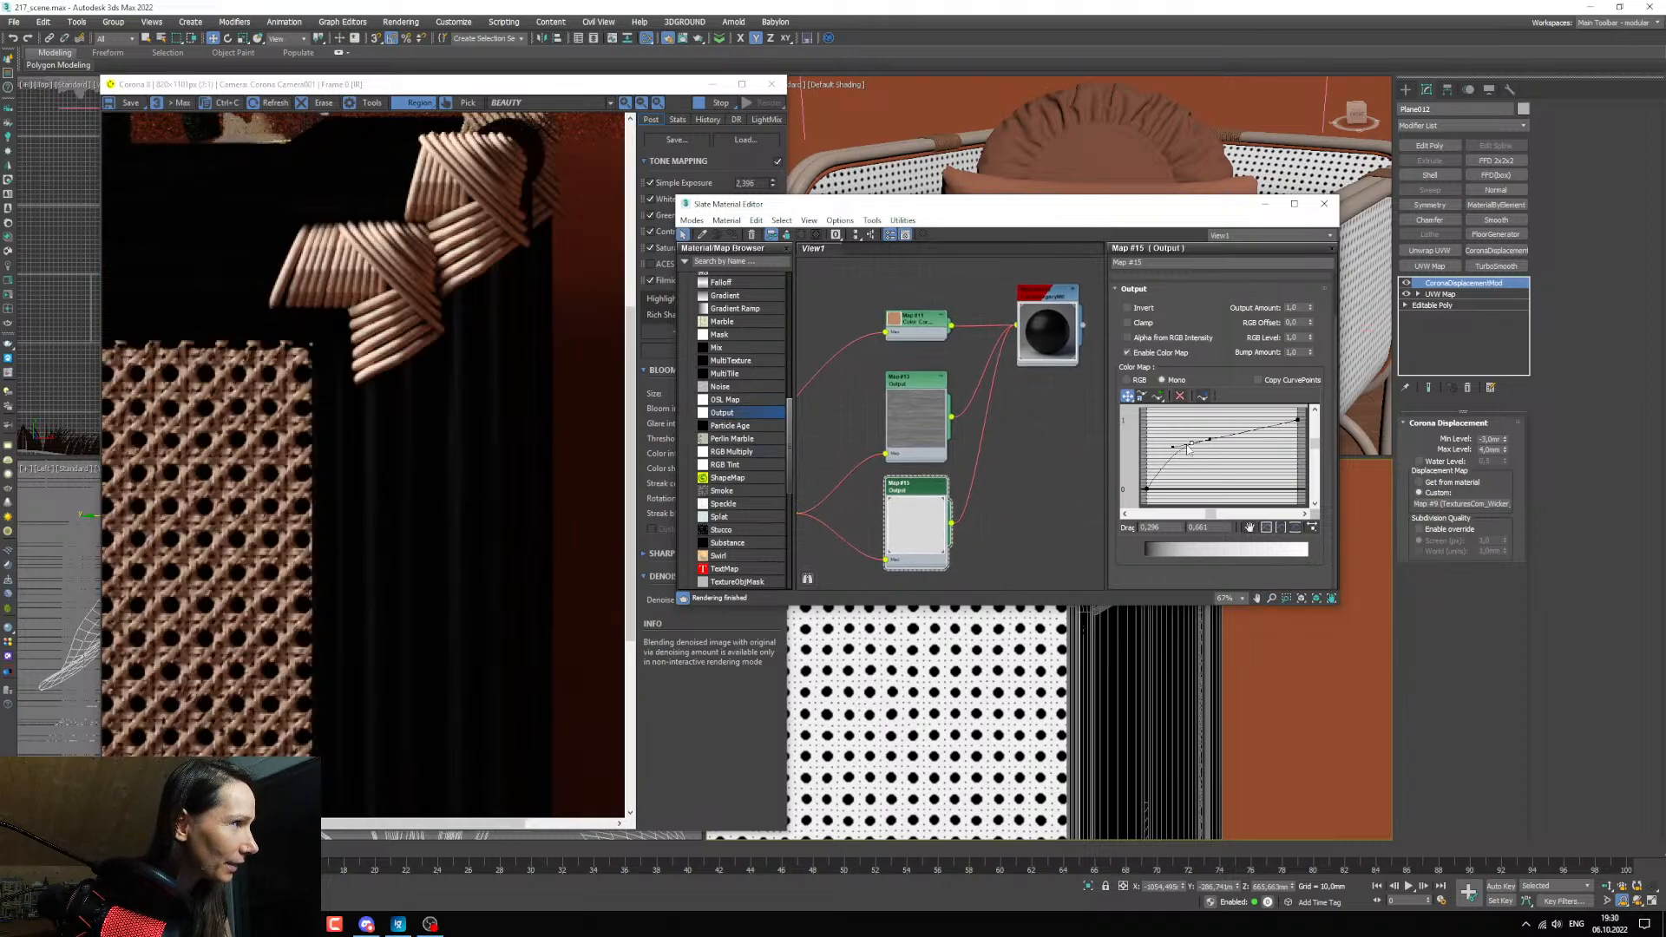
drag(1190, 443, 1175, 461)
scroll(530, 541, up, 1)
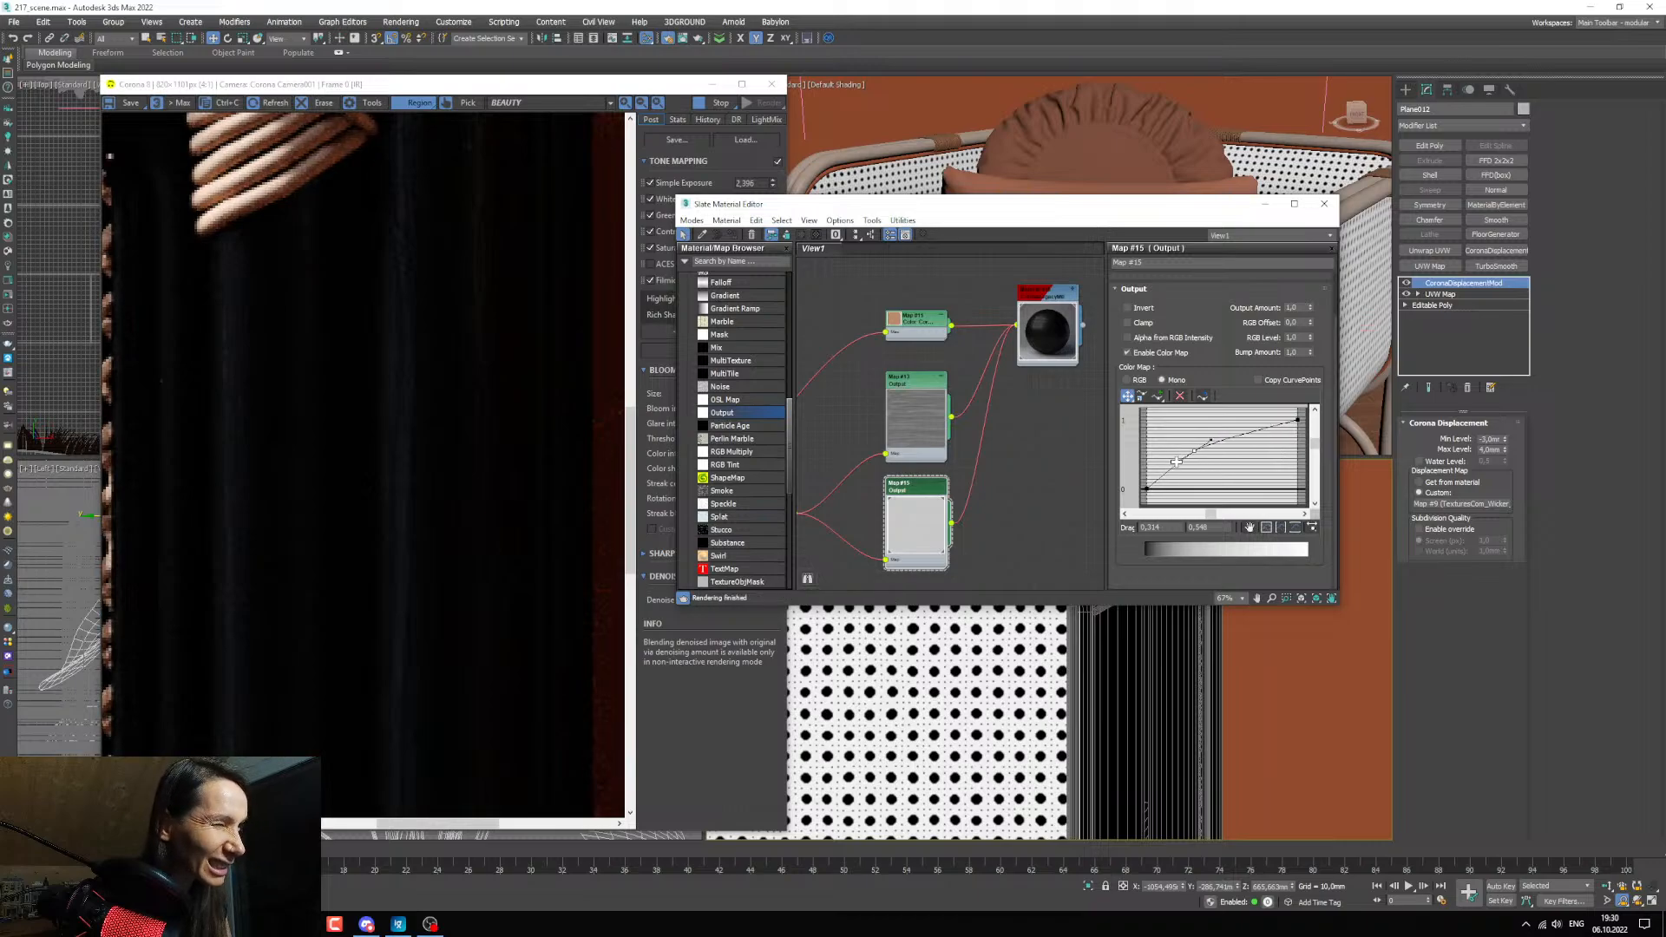
scroll(435, 513, down, 1)
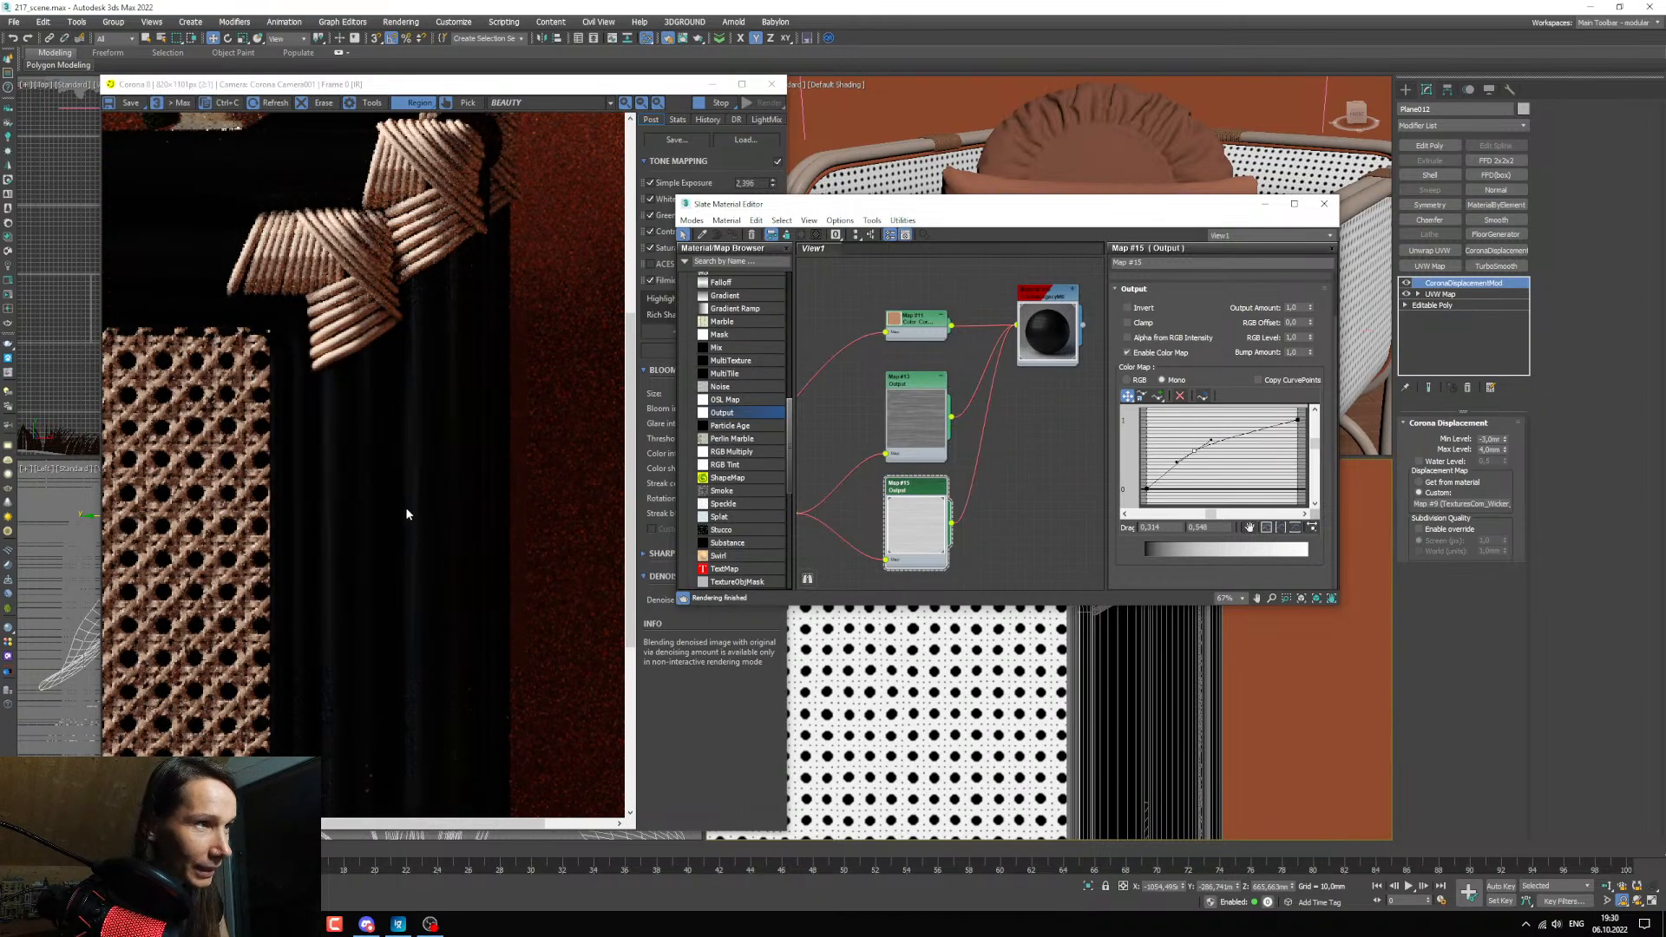
scroll(407, 511, down, 1)
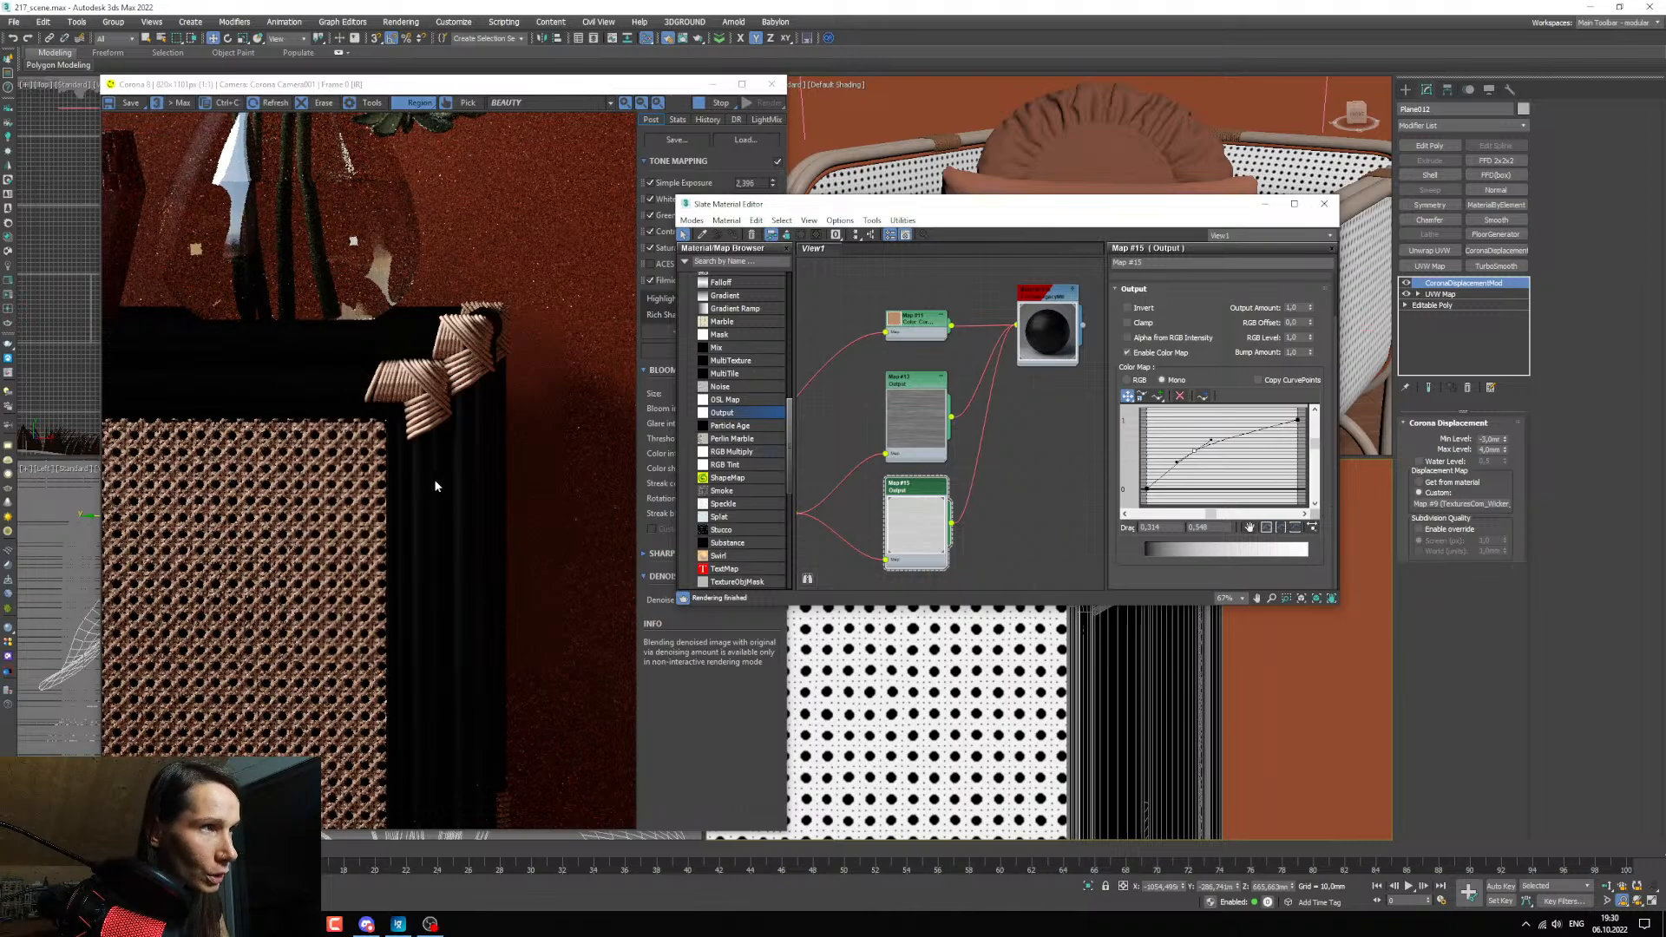
Set the wood material's Diffuse Level to 1 and inspect the grain on the cabinet's posts and top rail in the render.
middle_drag(958, 439, 947, 453)
double_click(1031, 319)
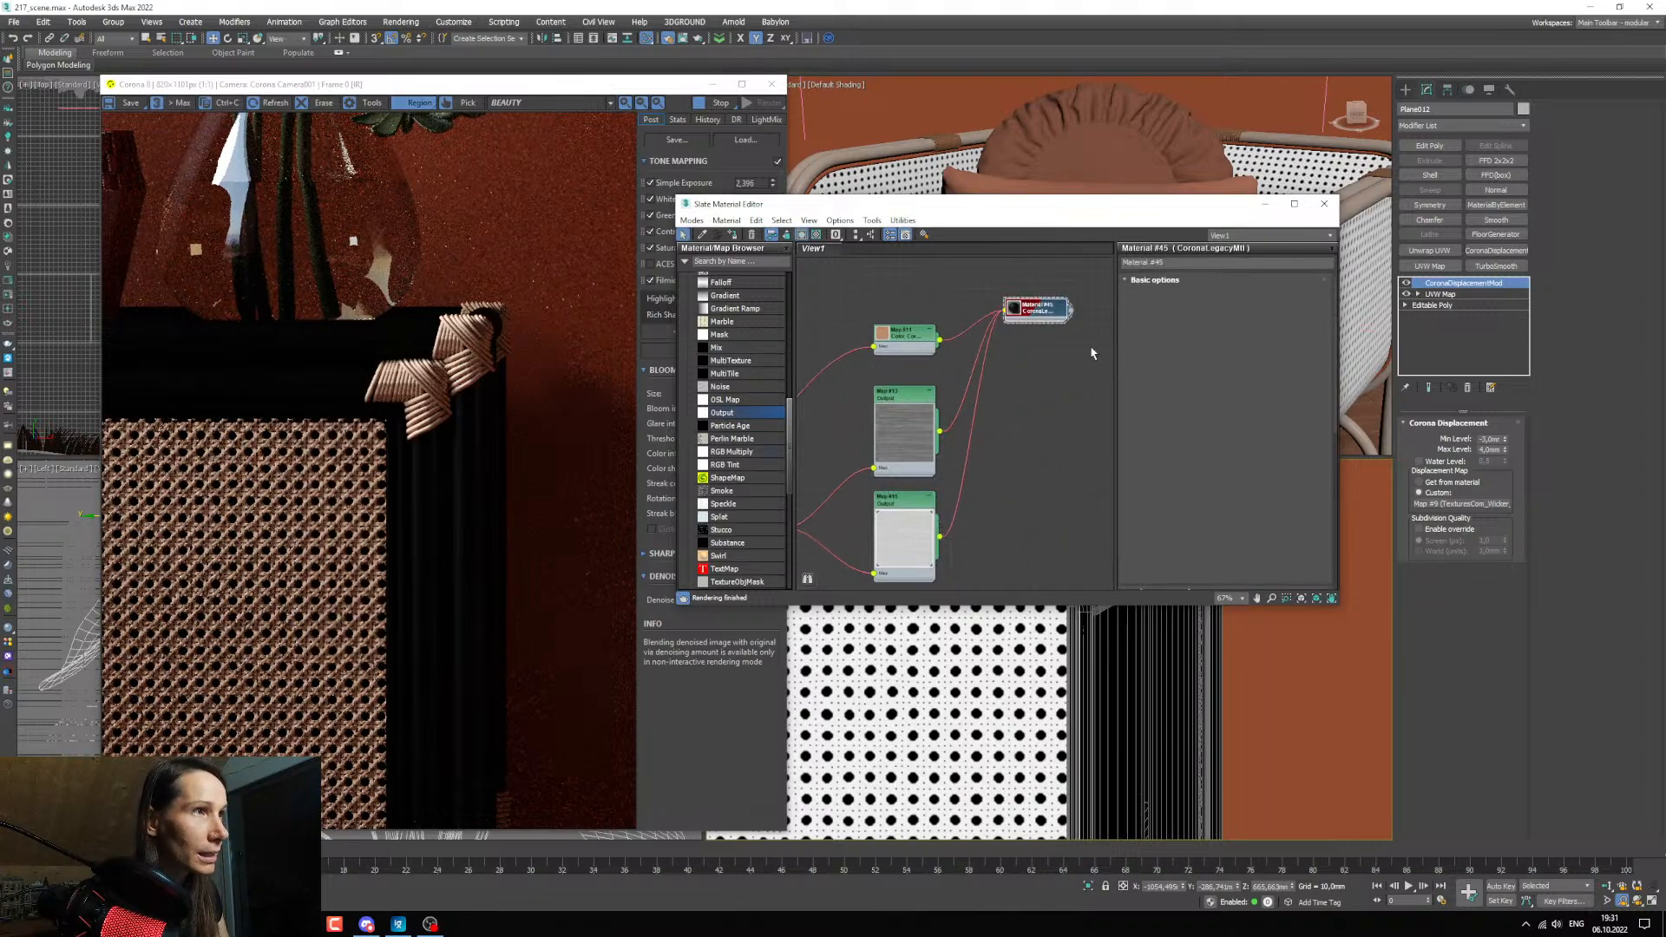
drag(1197, 301, 1109, 295)
text(1)
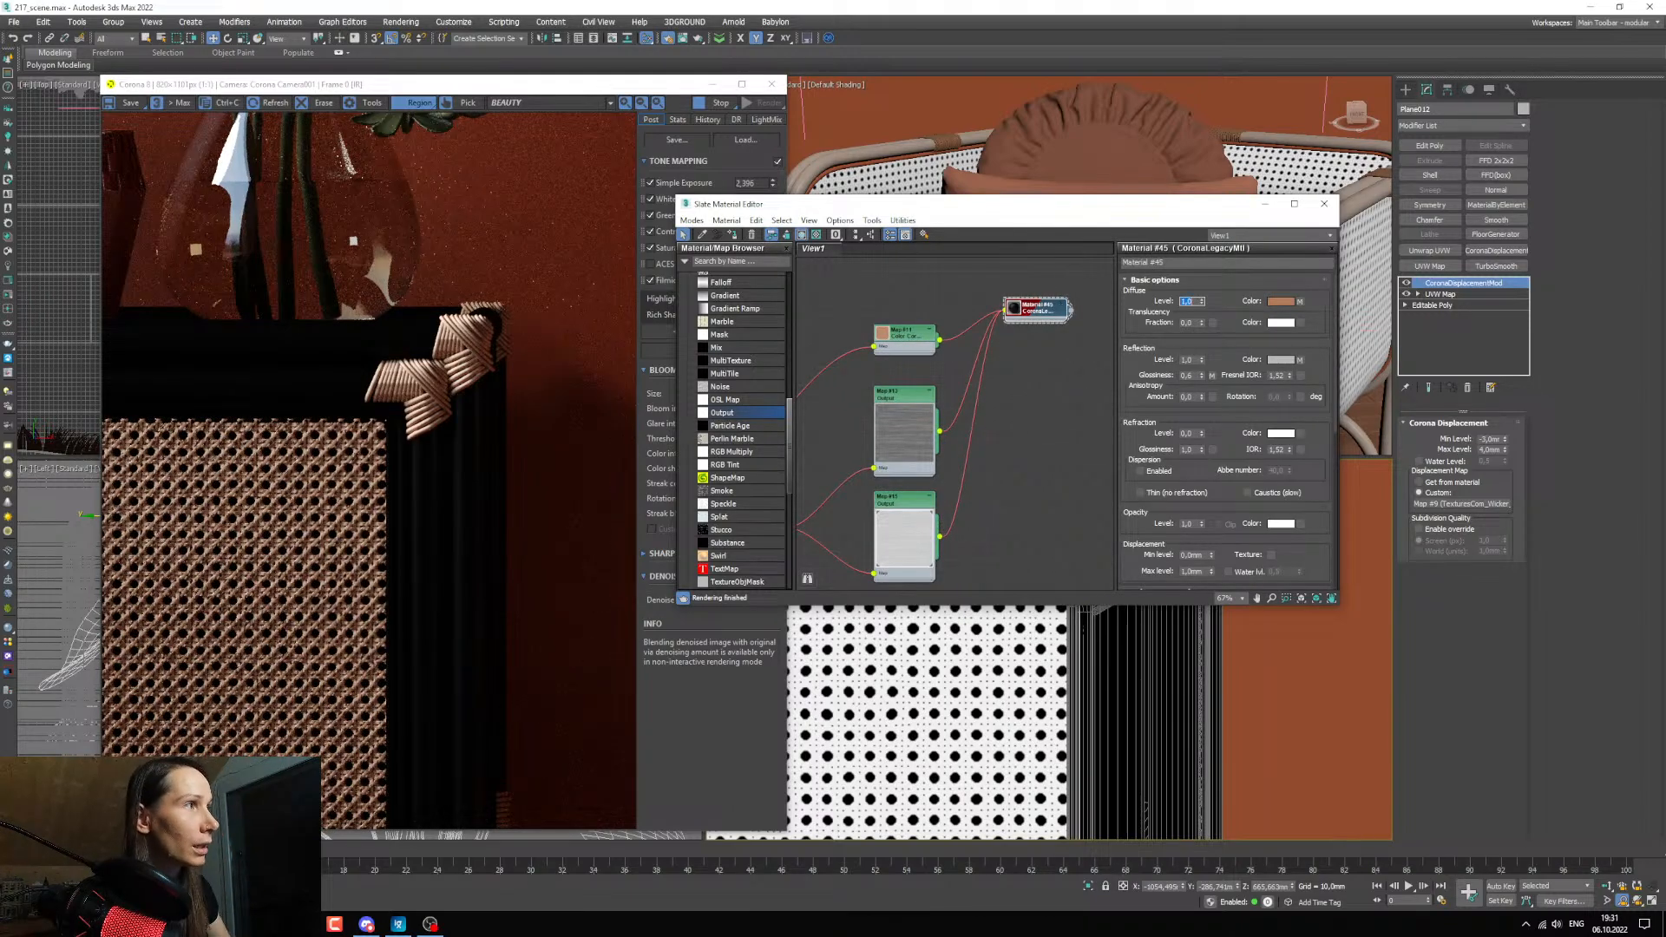
scroll(473, 430, up, 2)
scroll(434, 508, up, 1)
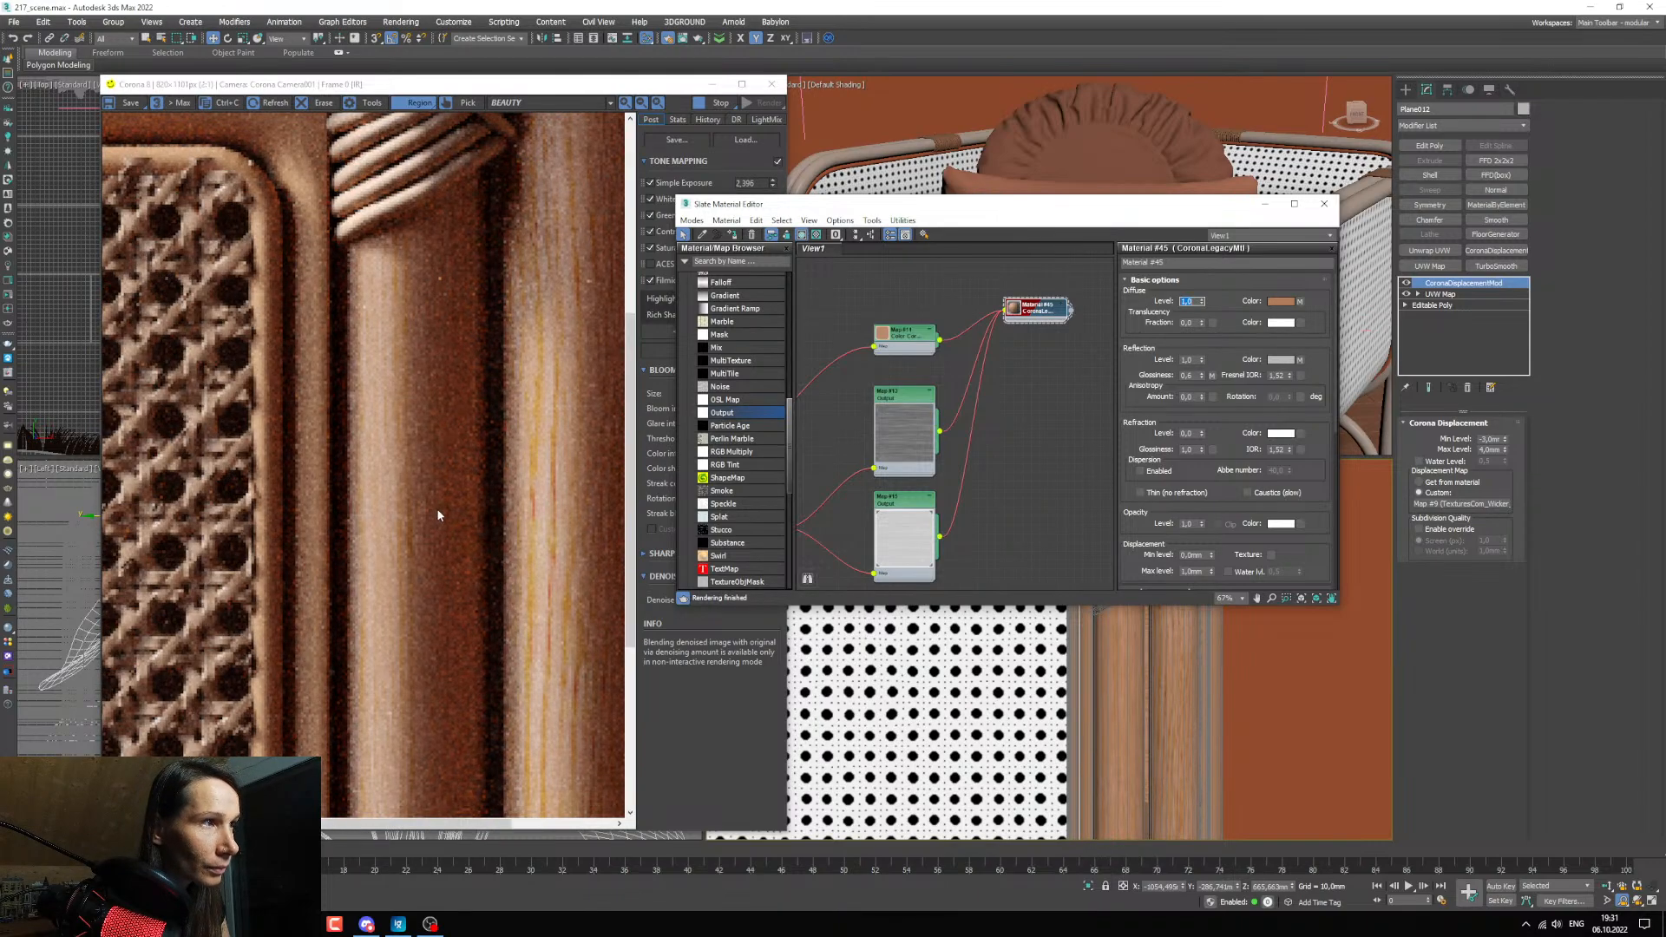
scroll(439, 516, down, 1)
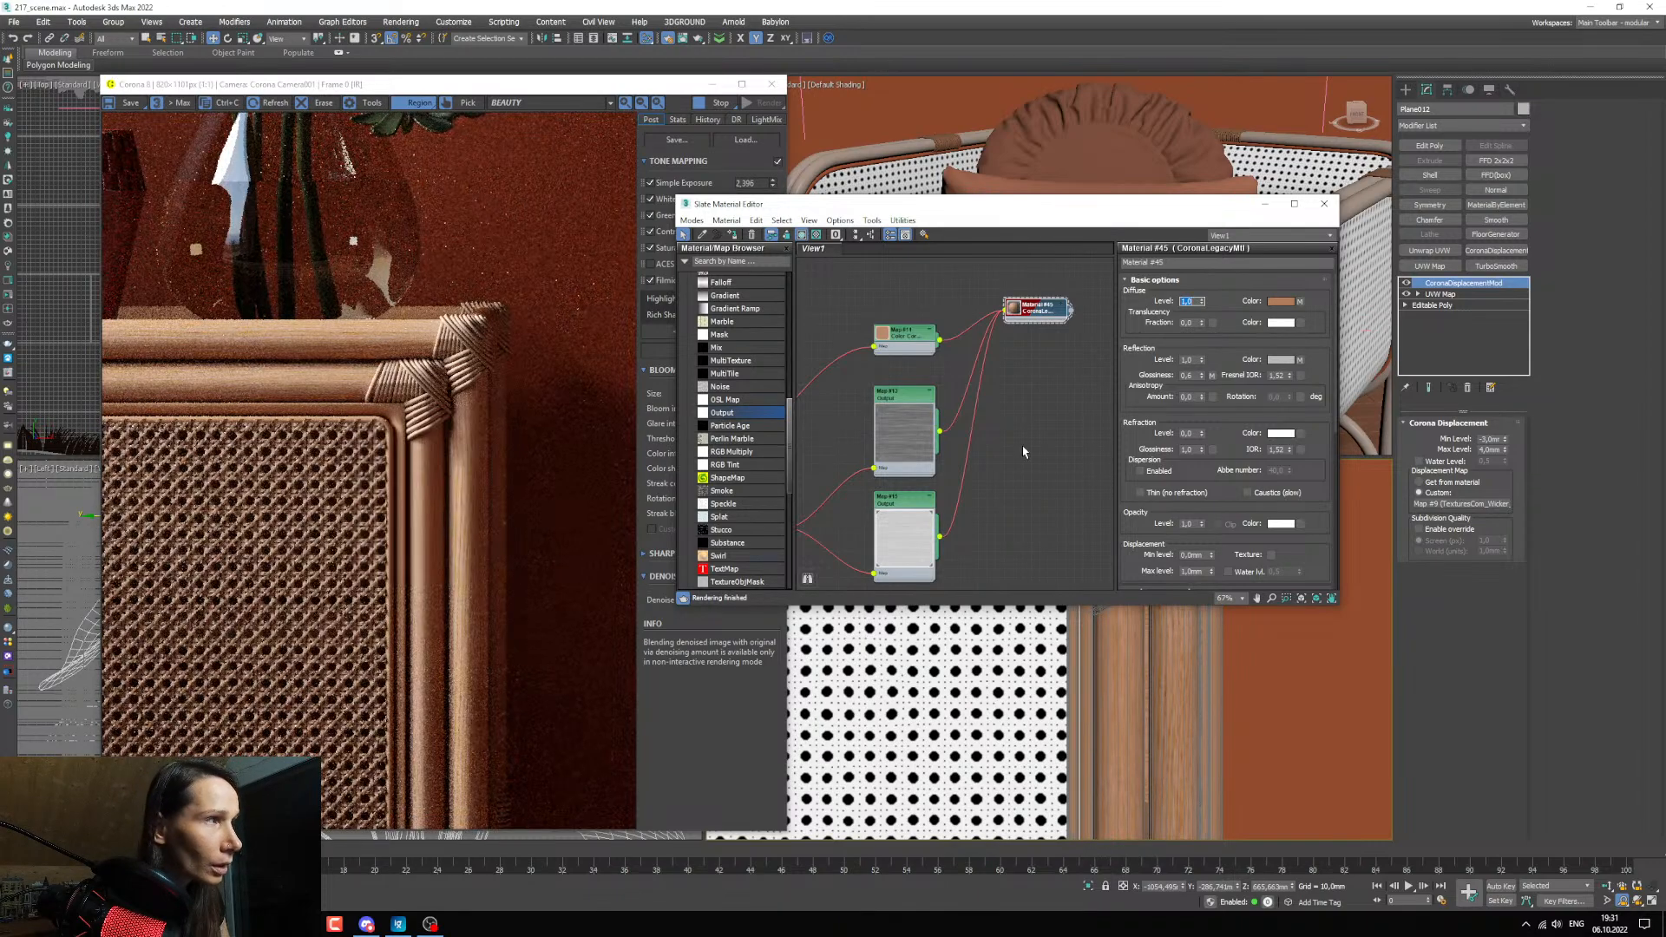
middle_drag(945, 426, 942, 463)
scroll(363, 319, down, 3)
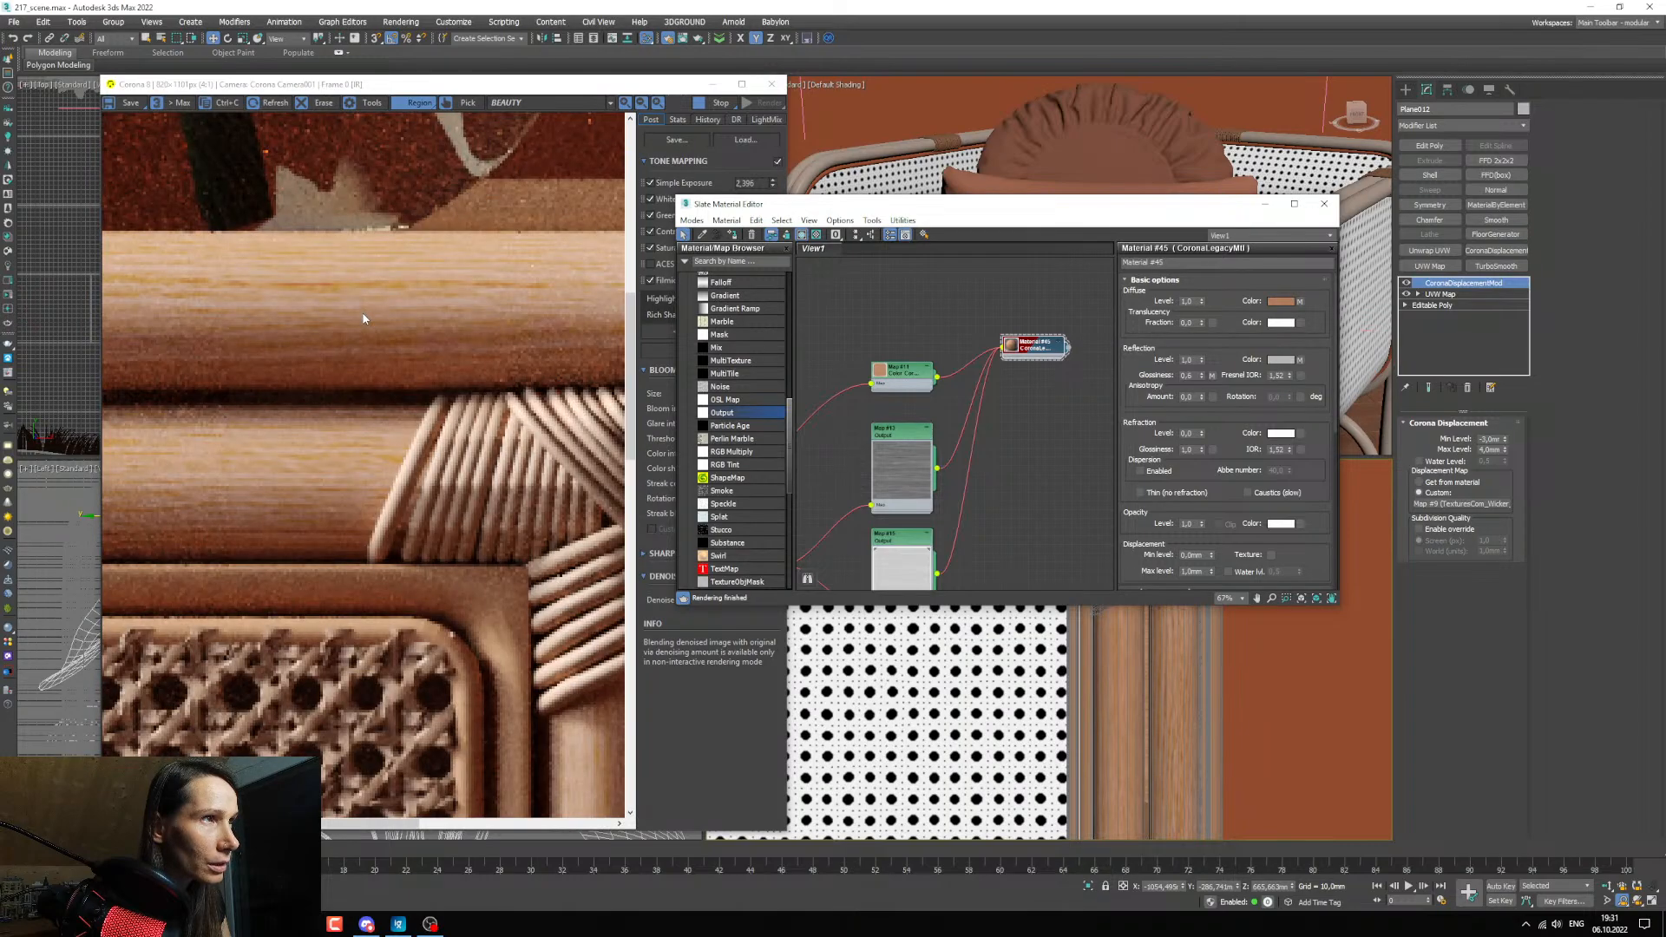
scroll(356, 334, up, 2)
scroll(365, 343, down, 2)
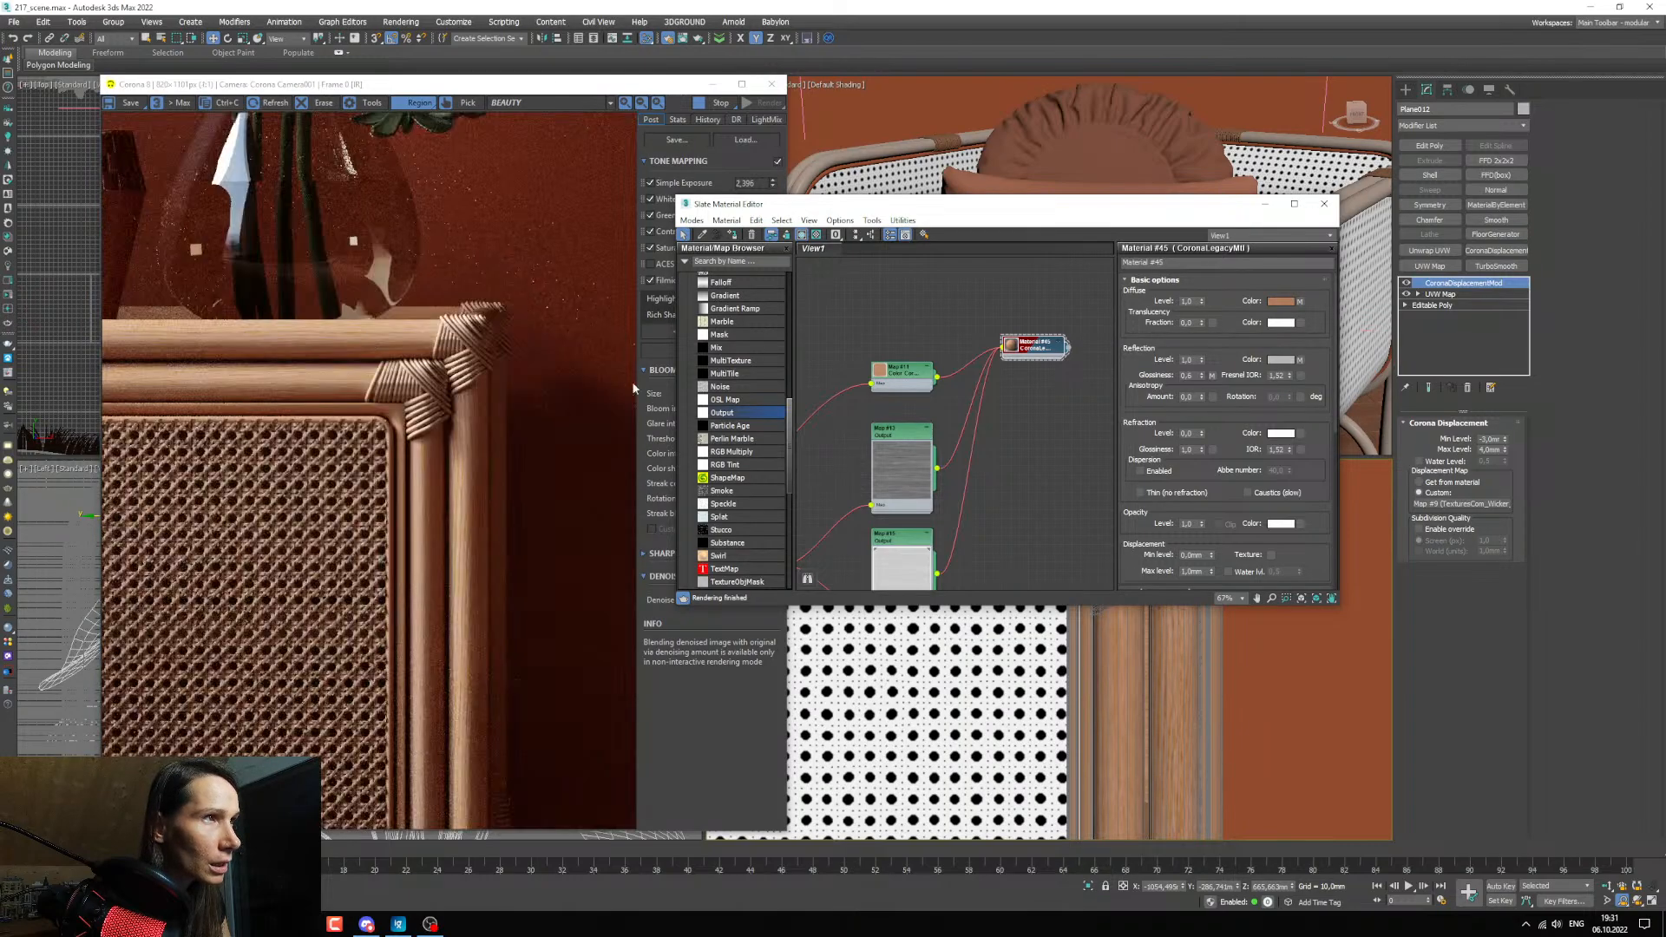
Raise the Saturation in the diffuse texture's Color Correction, comparing the wood tone of the frame in the render.
middle_drag(894, 414, 905, 424)
double_click(915, 388)
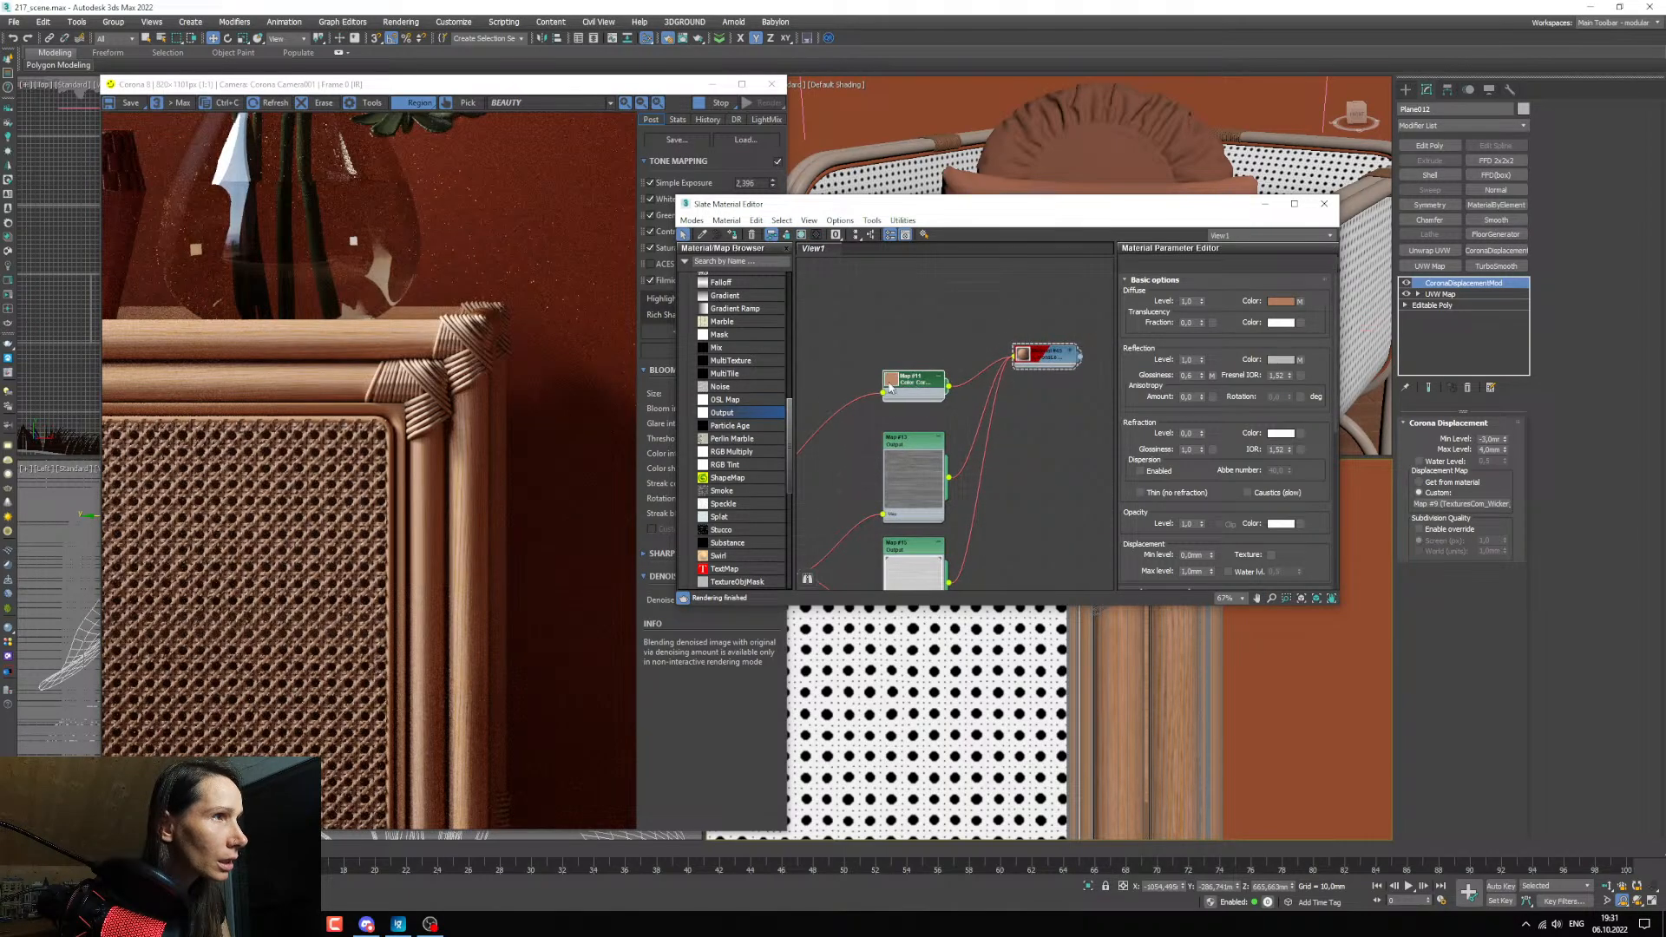
double_click(889, 388)
drag(1229, 453, 1222, 462)
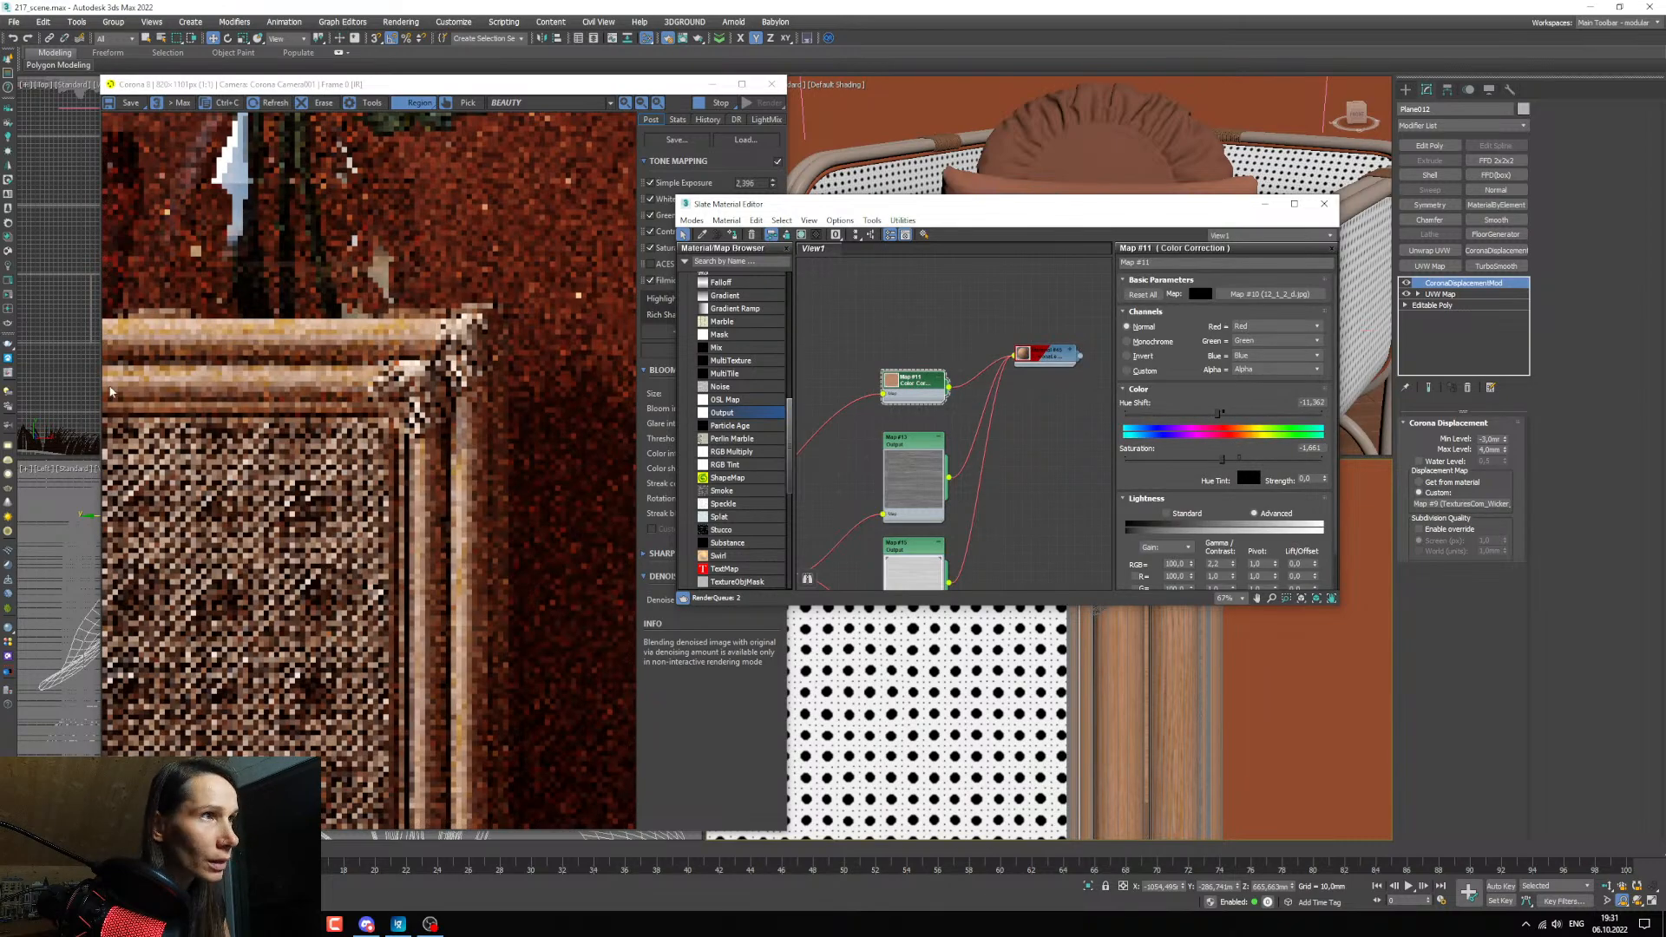
scroll(377, 336, up, 2)
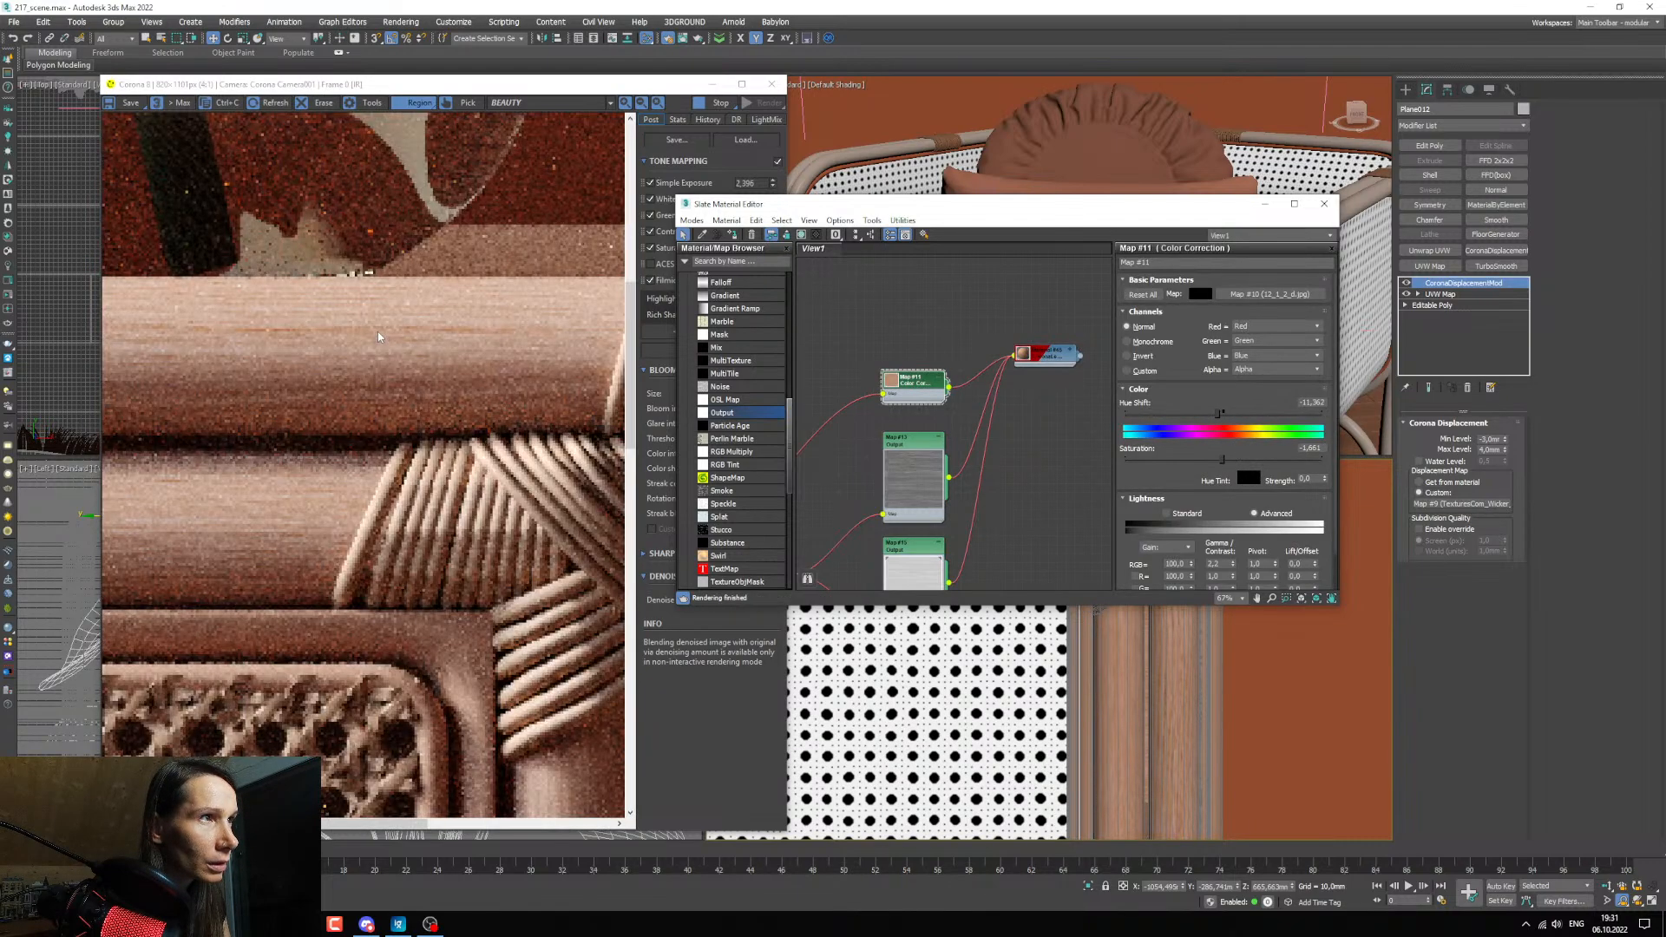
scroll(377, 337, down, 1)
drag(1222, 459, 1232, 458)
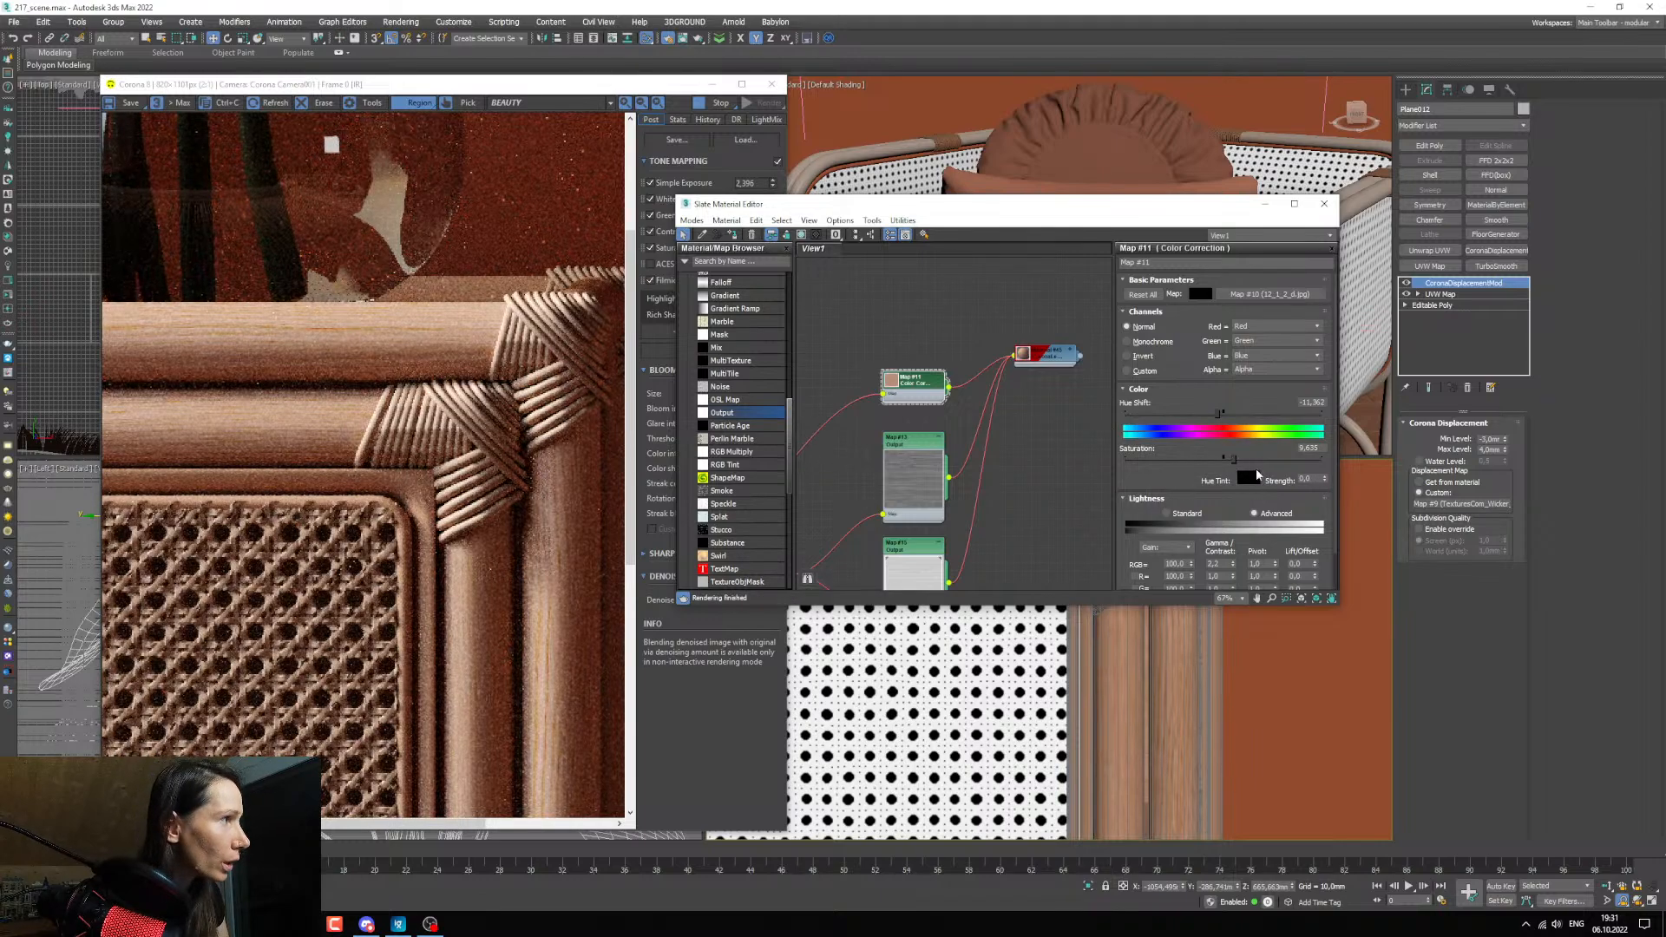
drag(1233, 458, 1238, 458)
scroll(418, 351, down, 1)
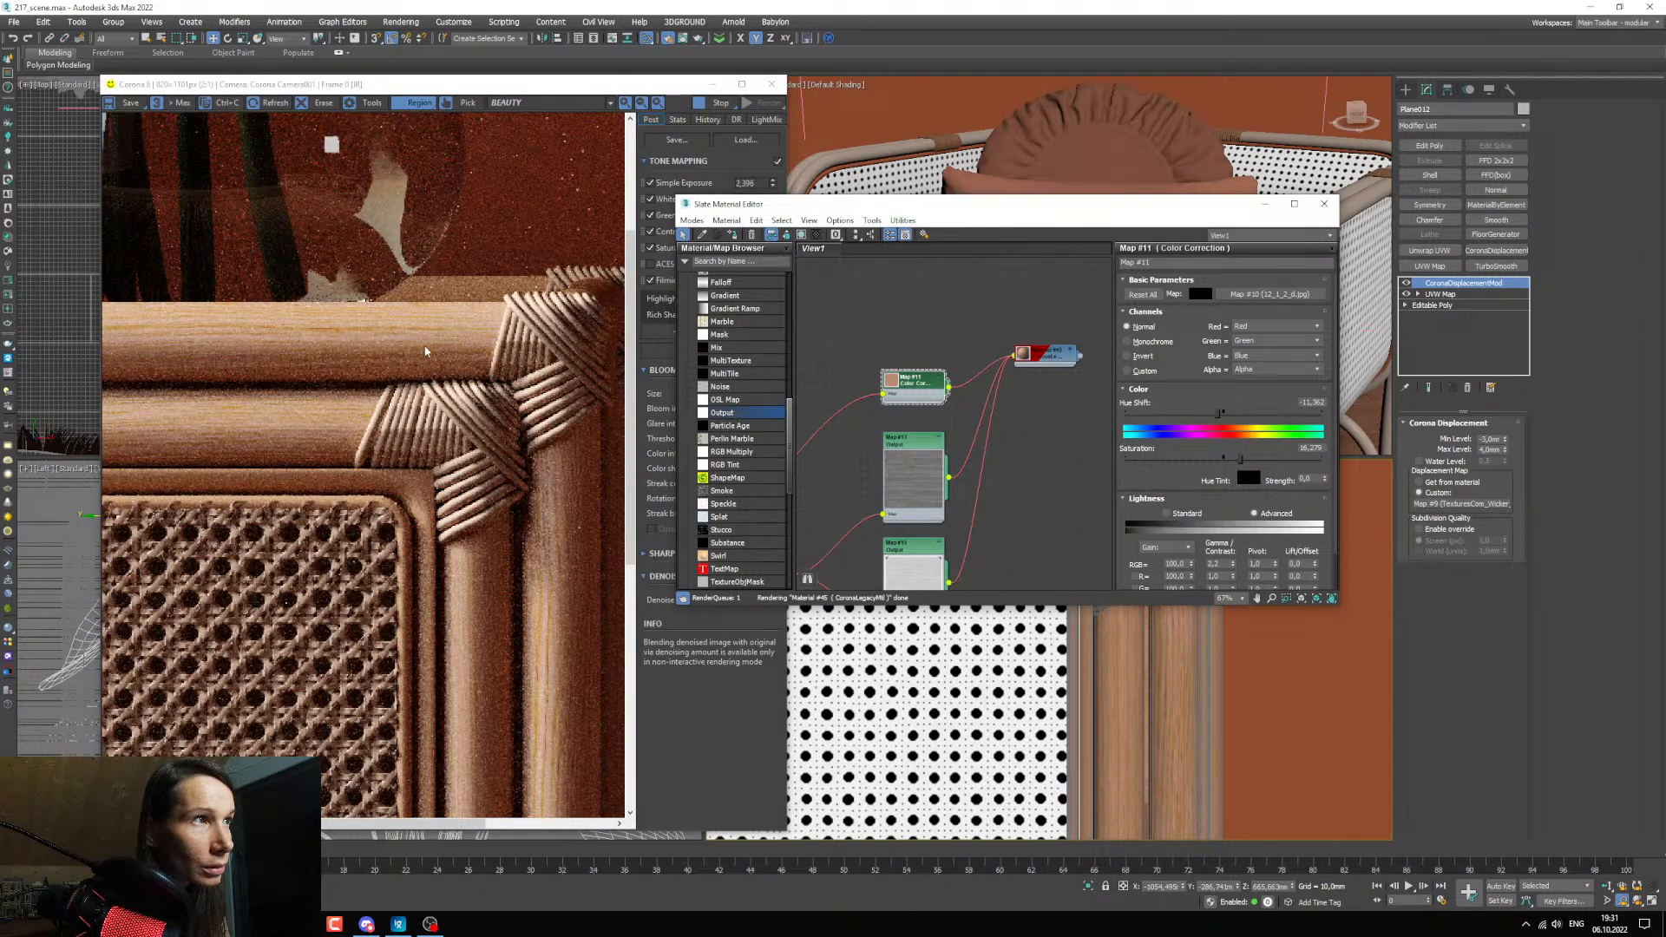
scroll(414, 354, up, 1)
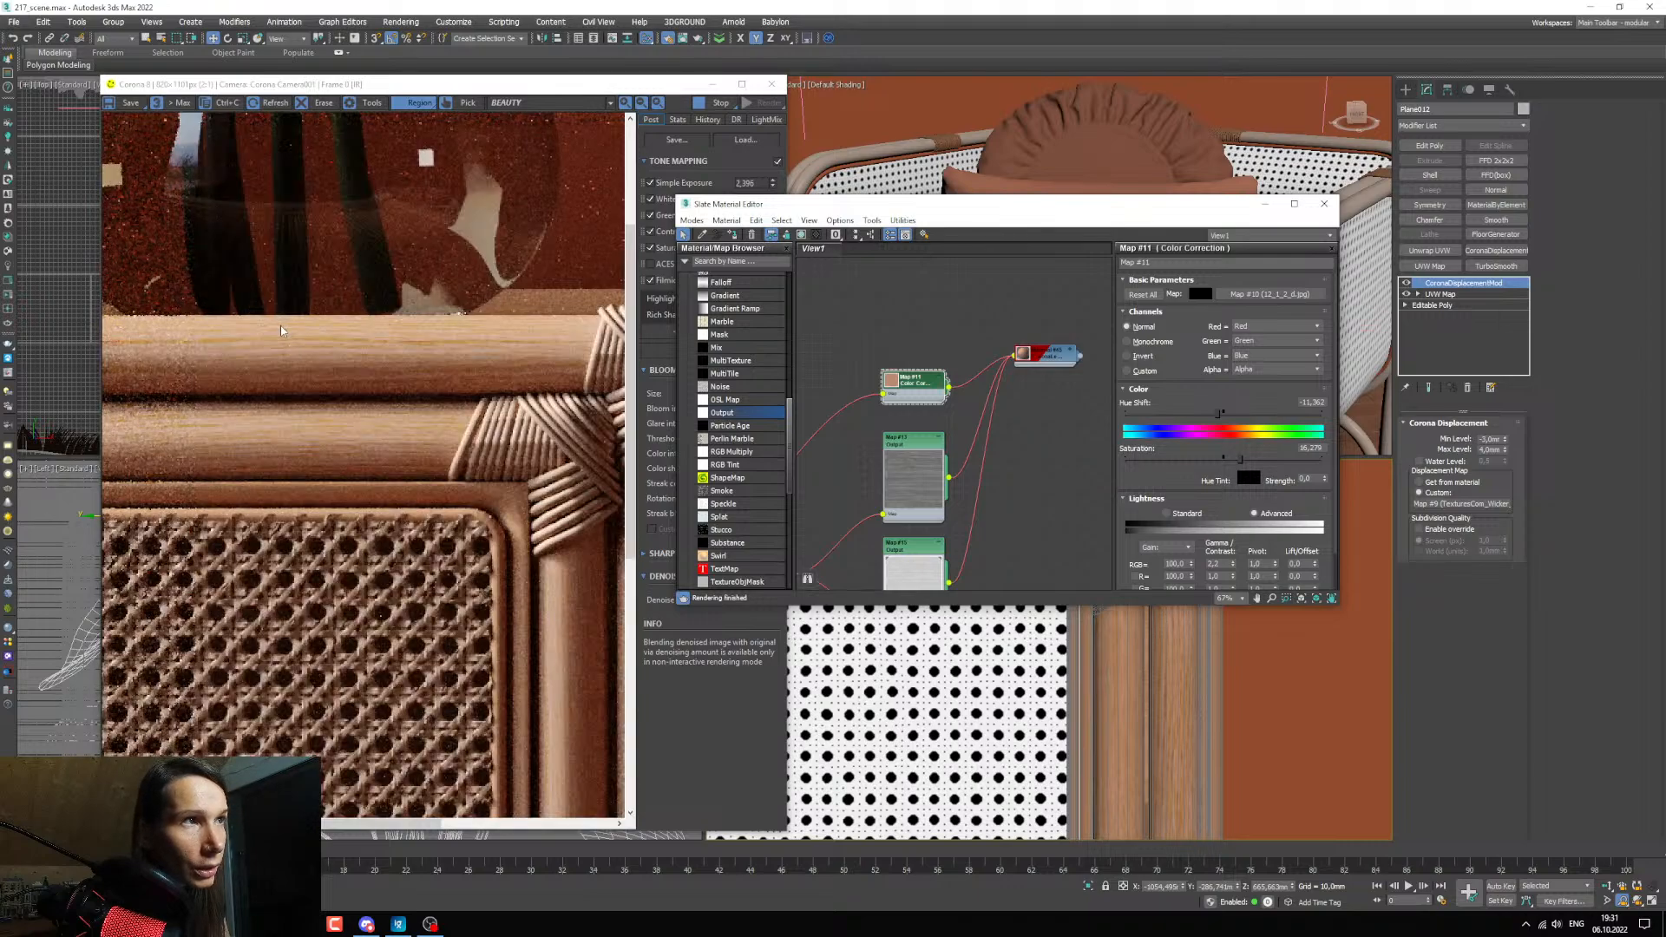
scroll(415, 424, down, 1)
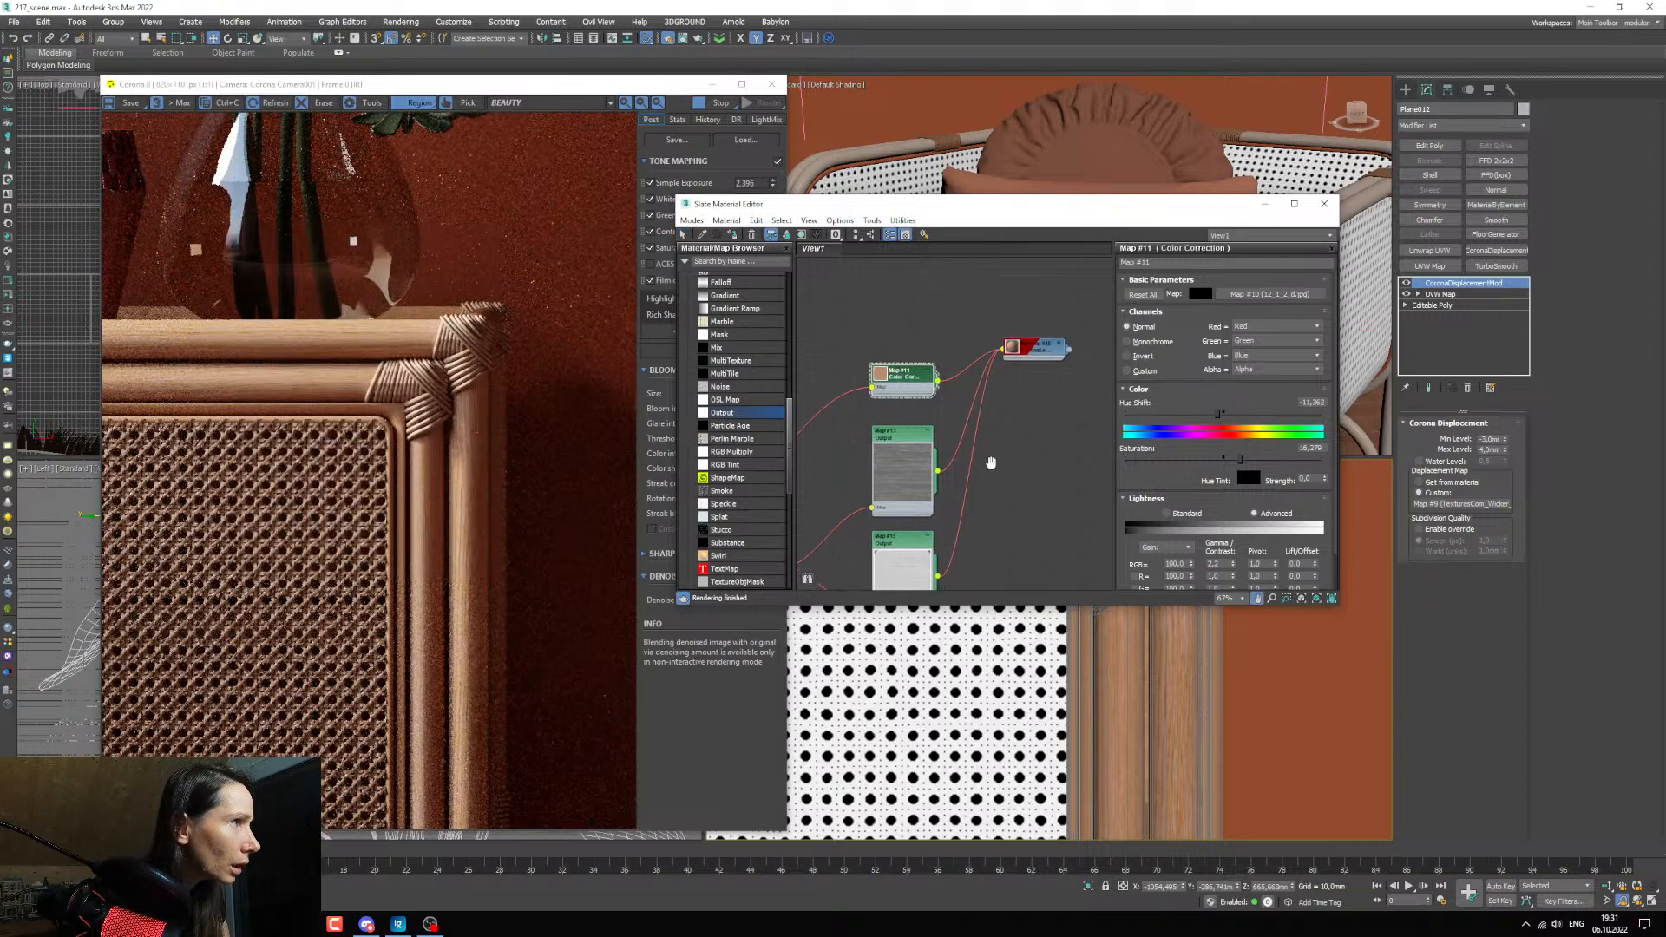
Lower the wood material's Diffuse map amount, trying 40 and settling on 30, while checking the frame in the render.
middle_drag(989, 465, 972, 458)
click(1035, 348)
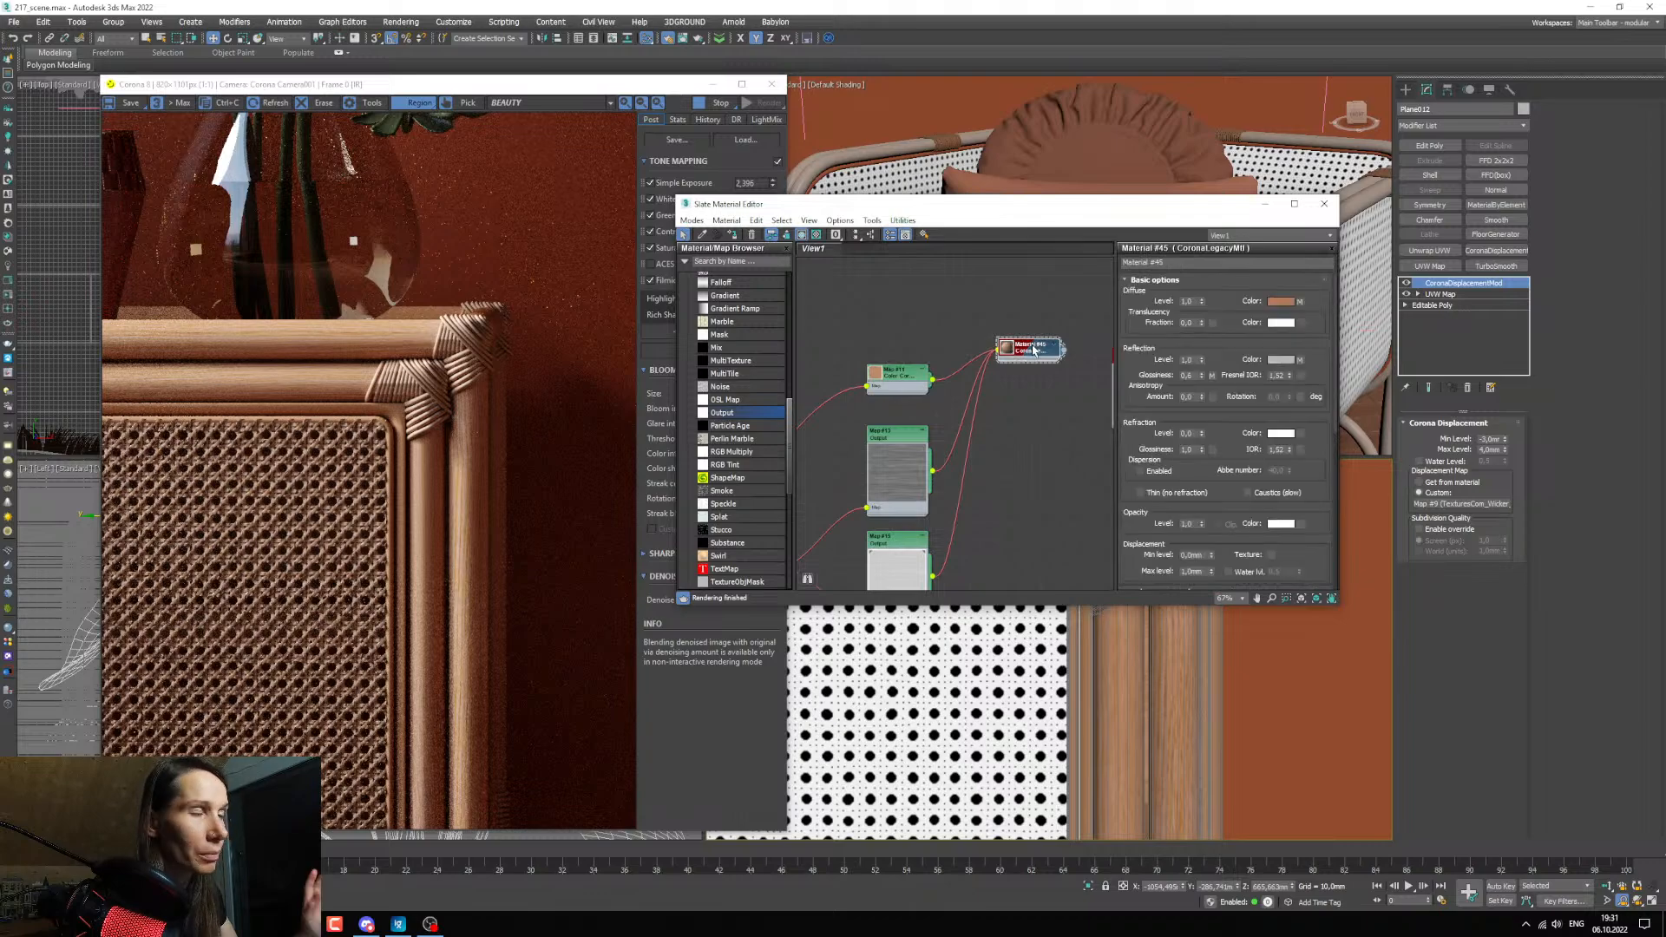
drag(1205, 476, 1197, 345)
scroll(1212, 524, down, 3)
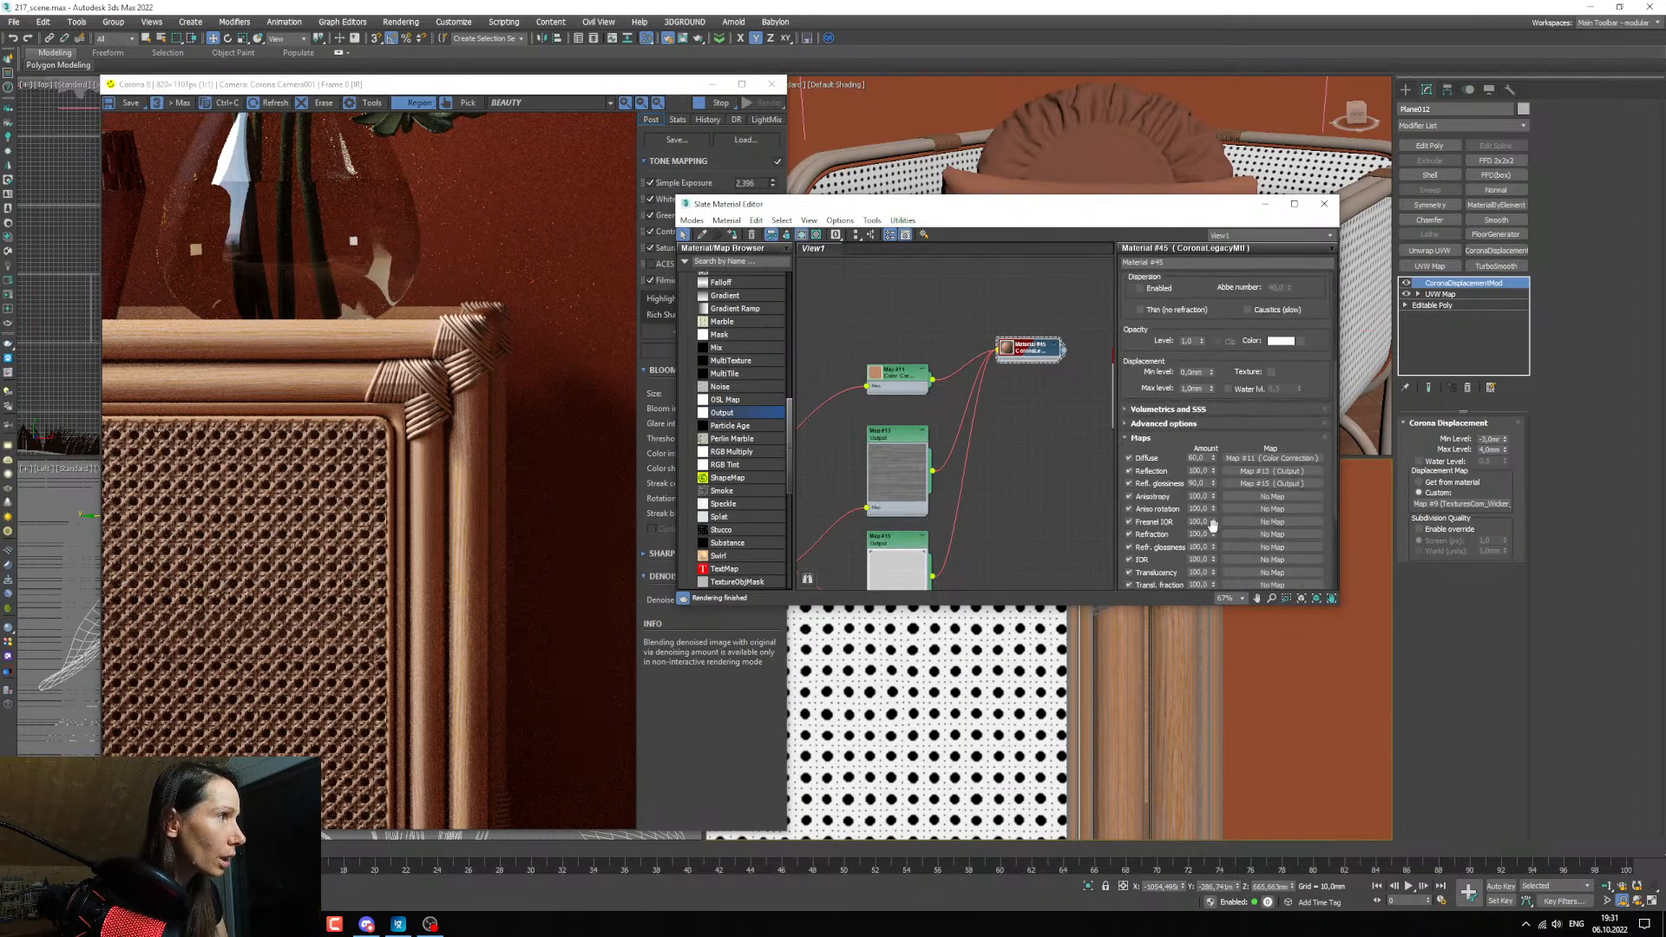
drag(1201, 457, 1059, 462)
text(4)
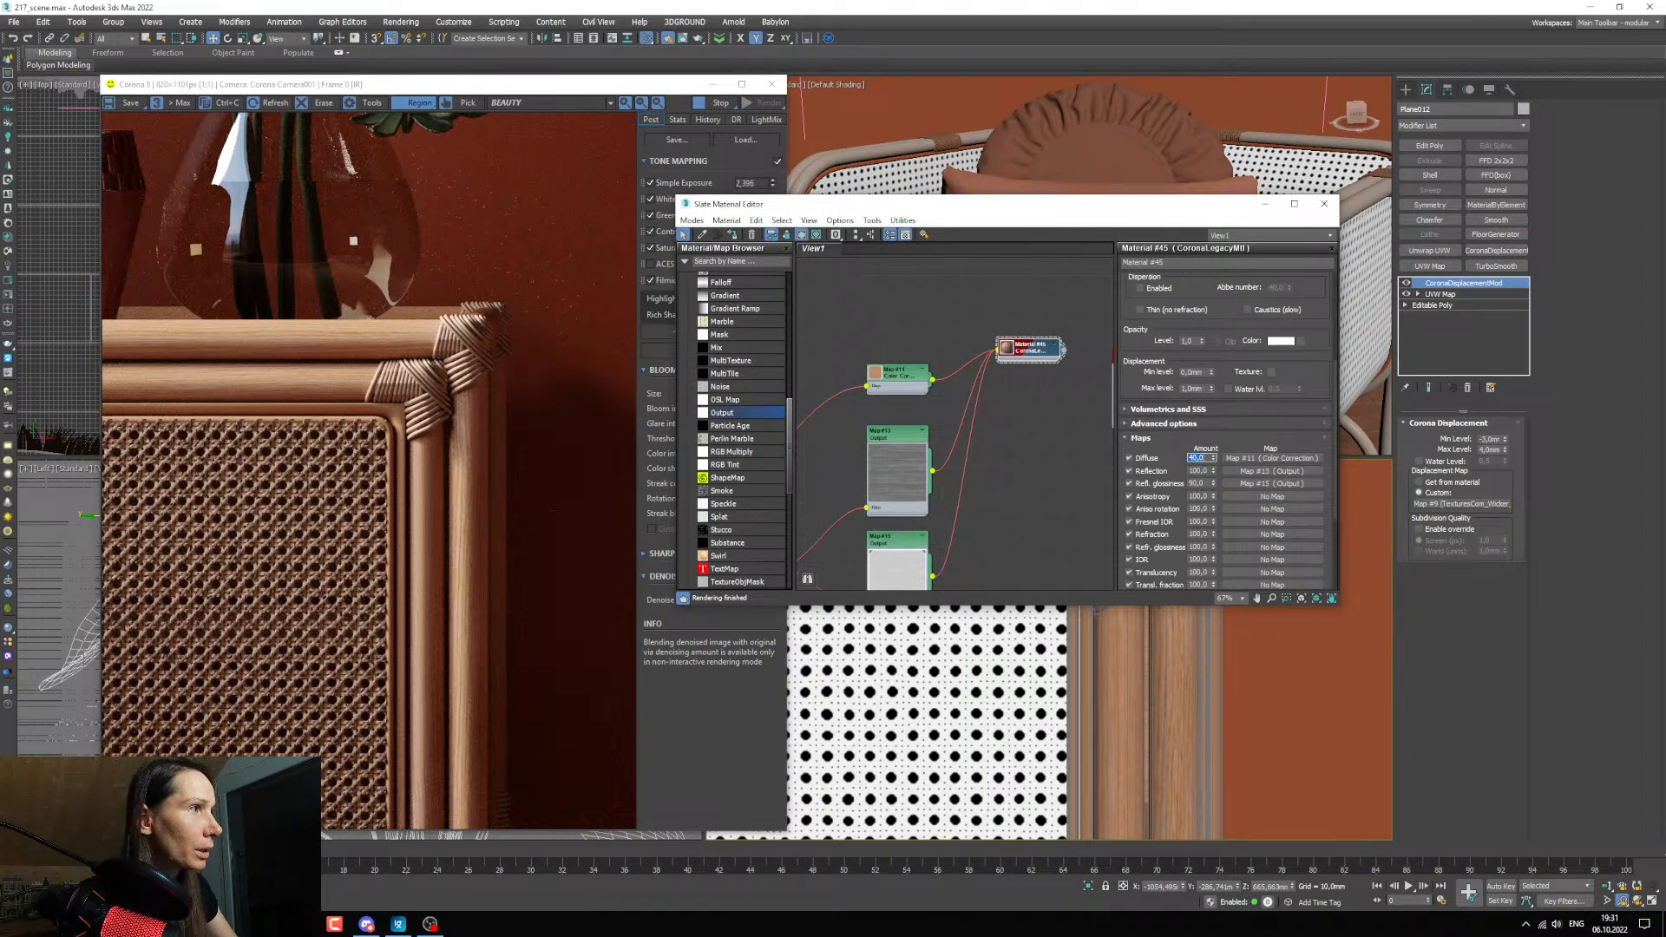
scroll(363, 337, up, 2)
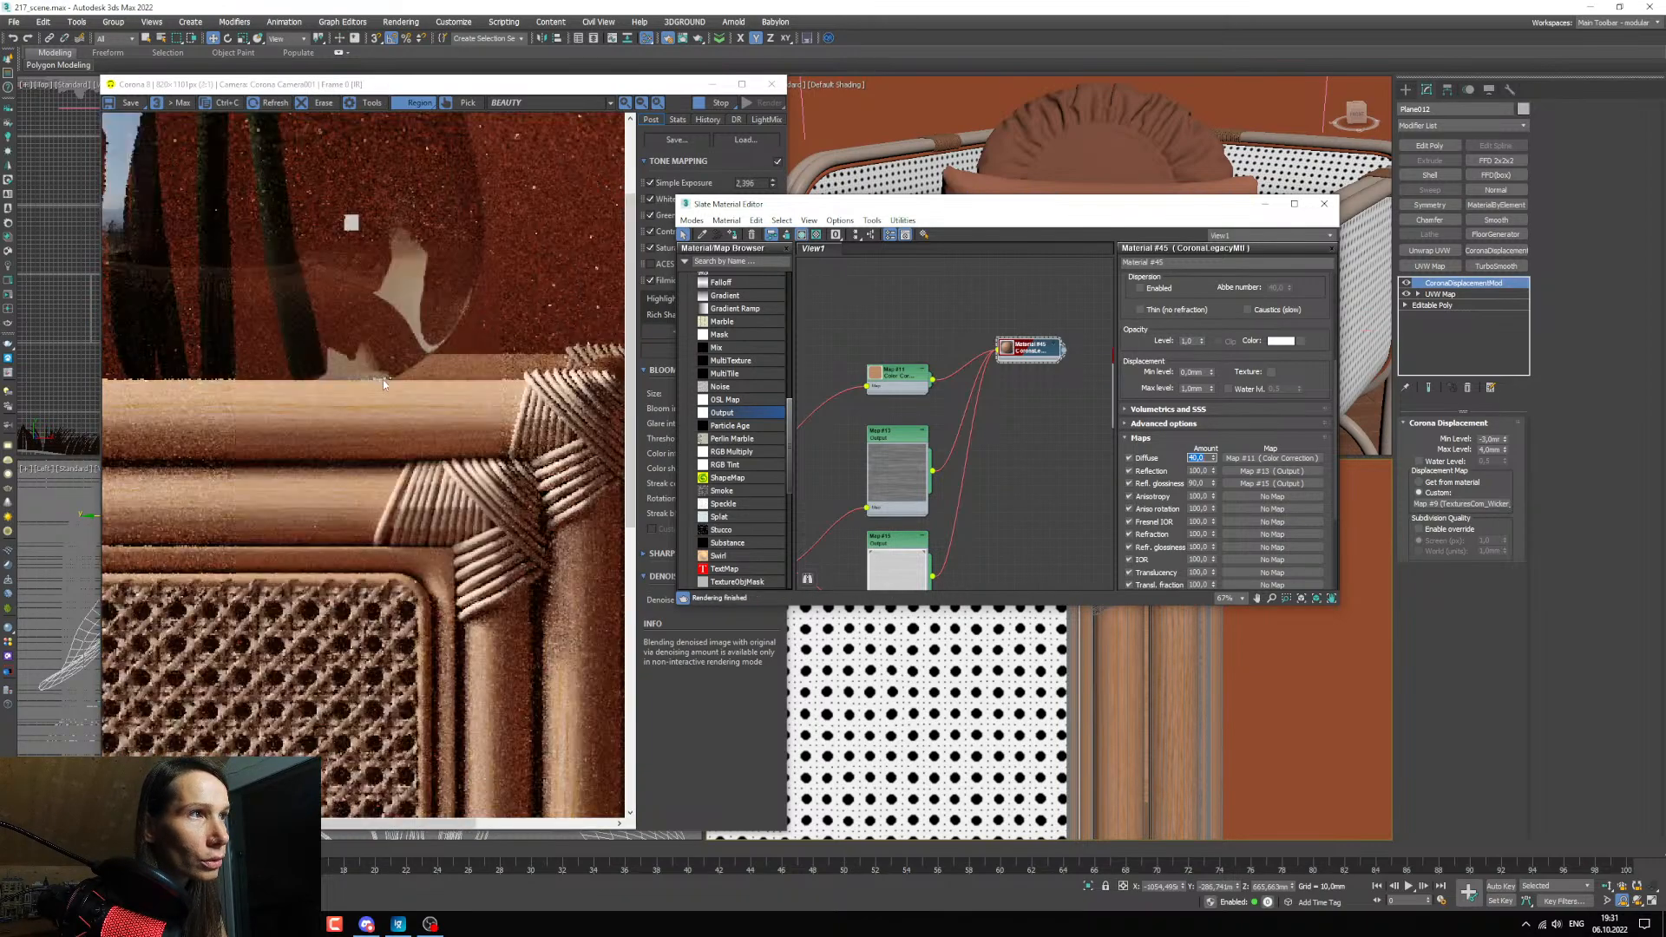
scroll(383, 378, down, 1)
text(3)
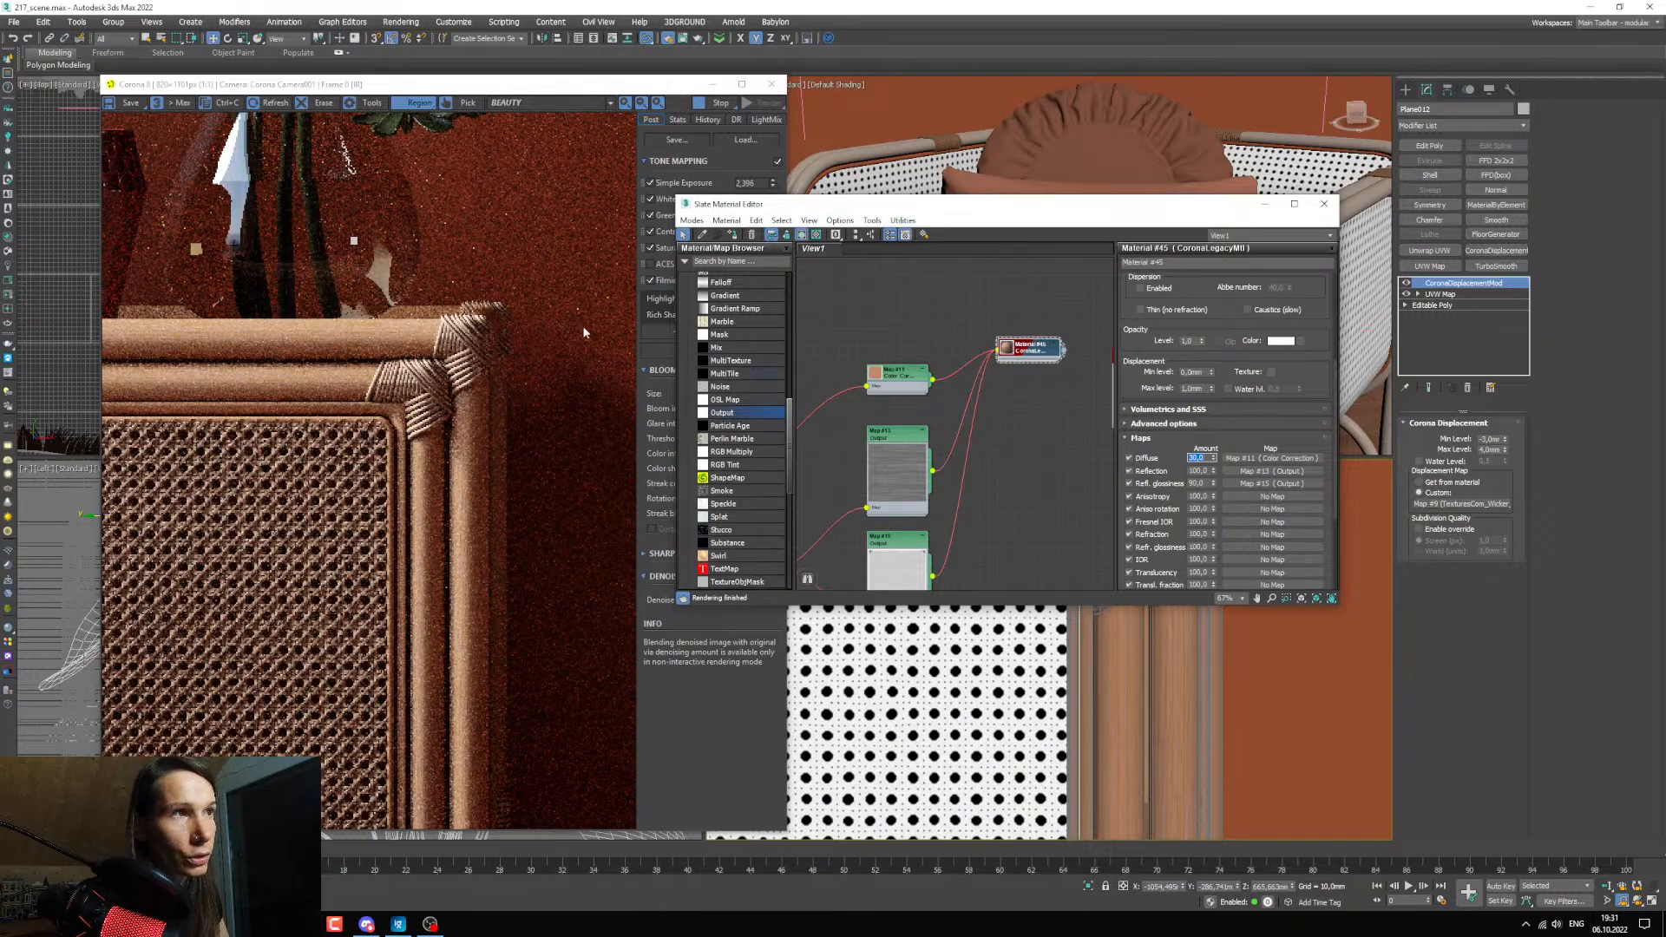
Examine the wood grain on the cabinet's top rail, side posts and round door handle in the render.
scroll(356, 331, up, 3)
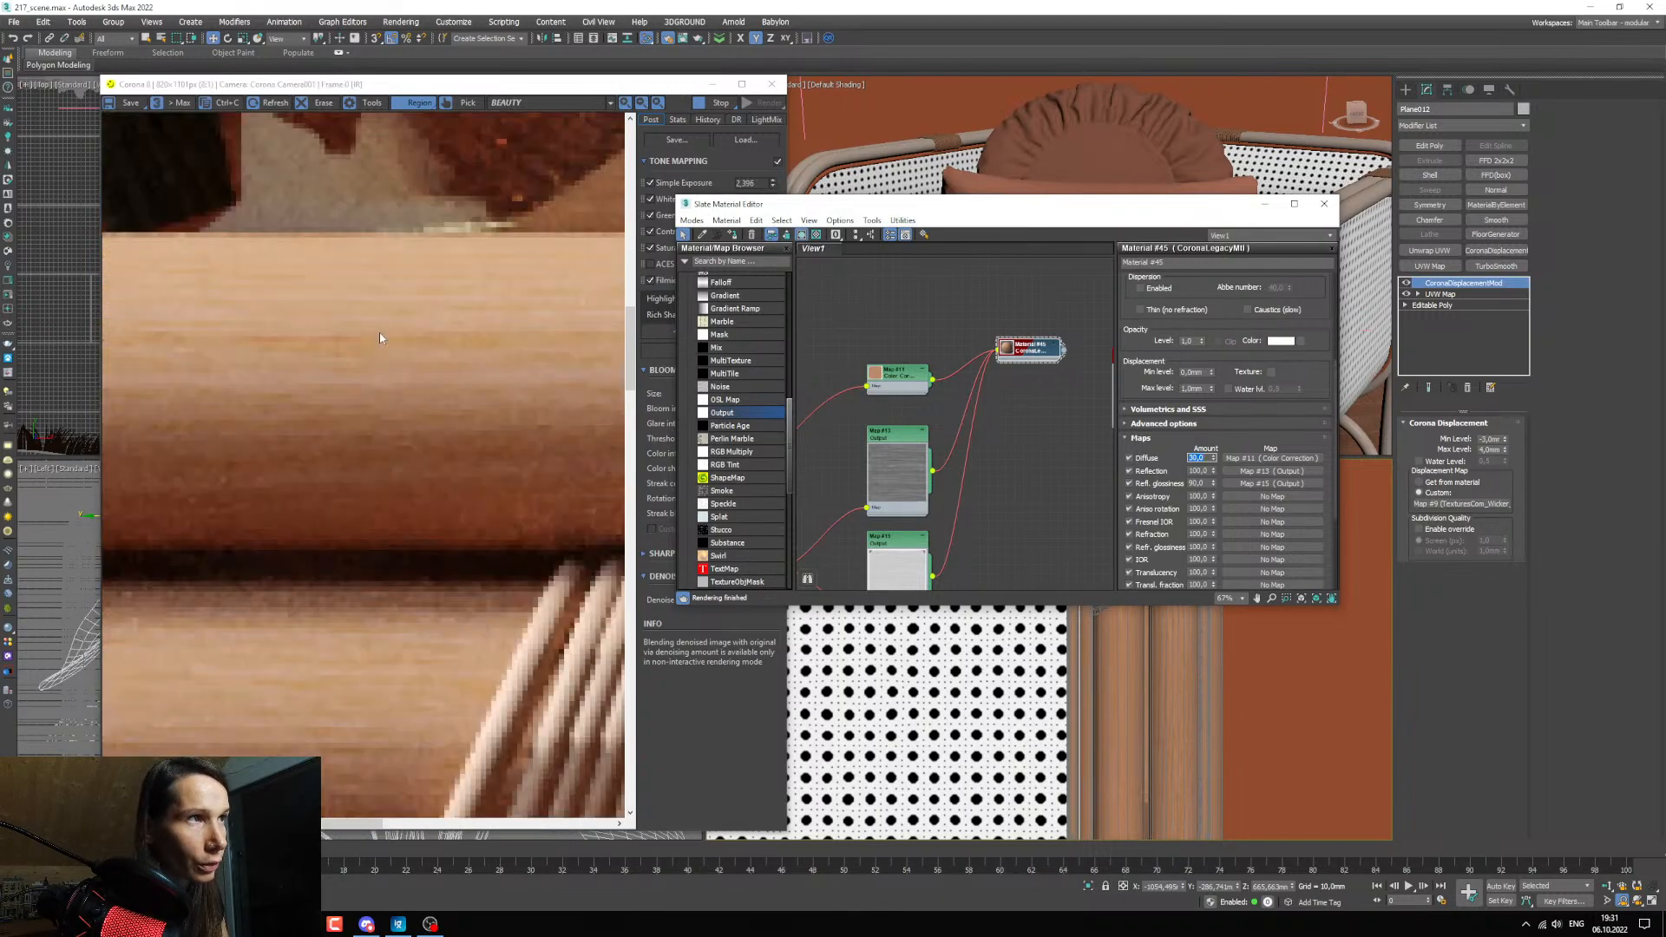
scroll(379, 333, down, 3)
scroll(480, 489, up, 3)
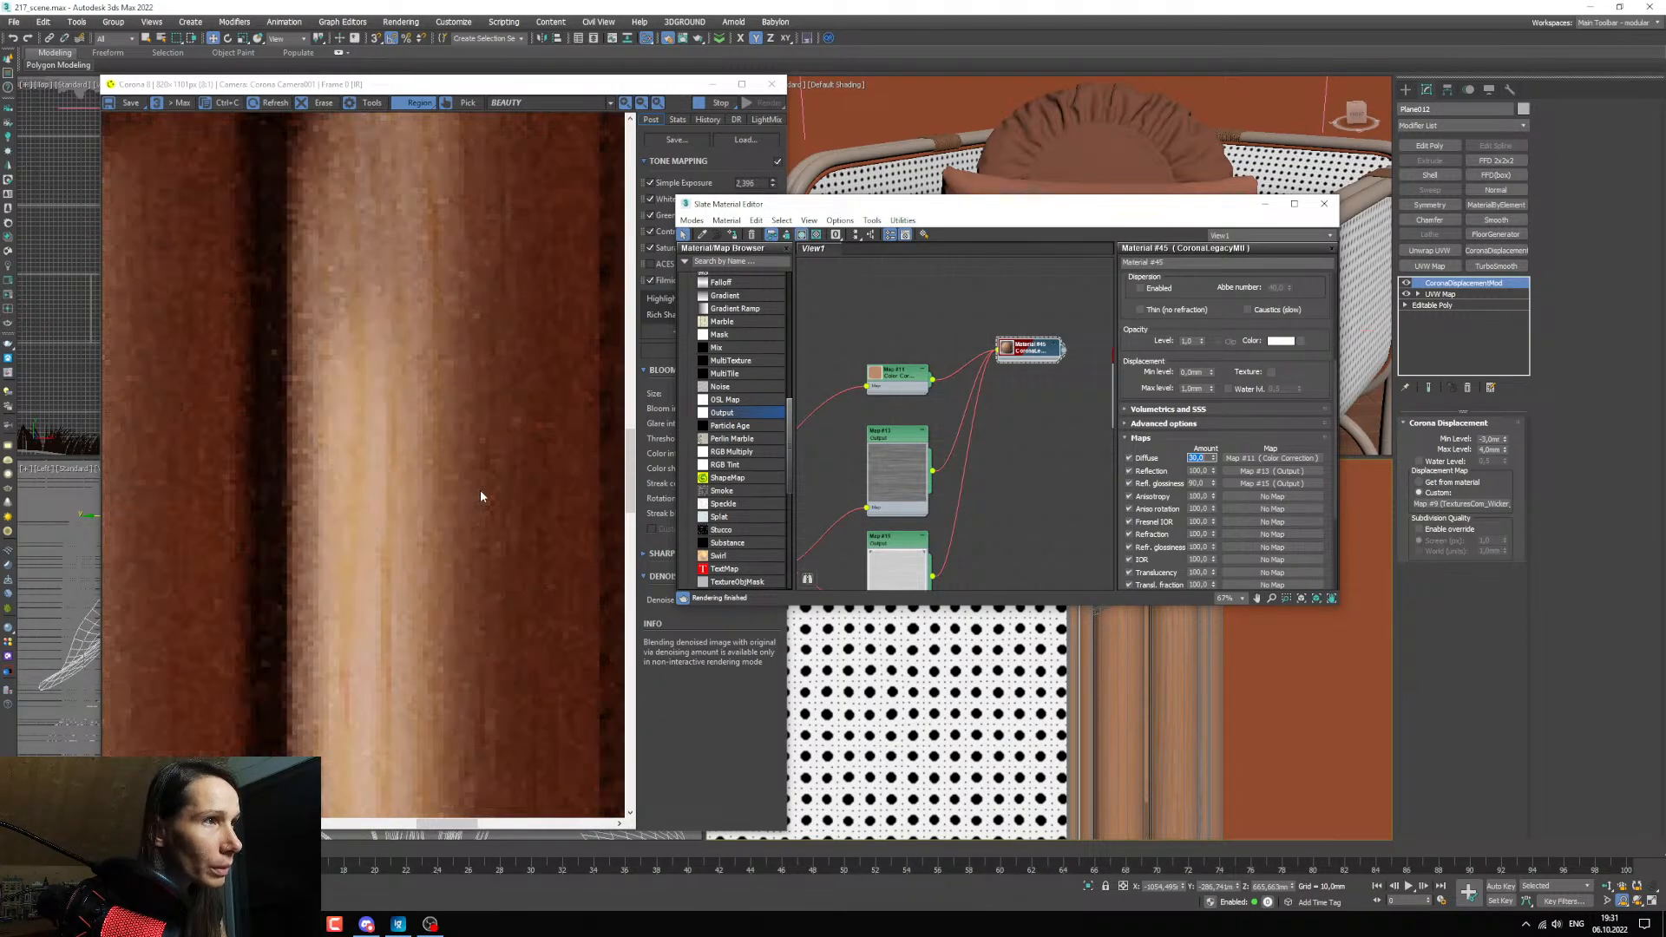
scroll(480, 489, down, 3)
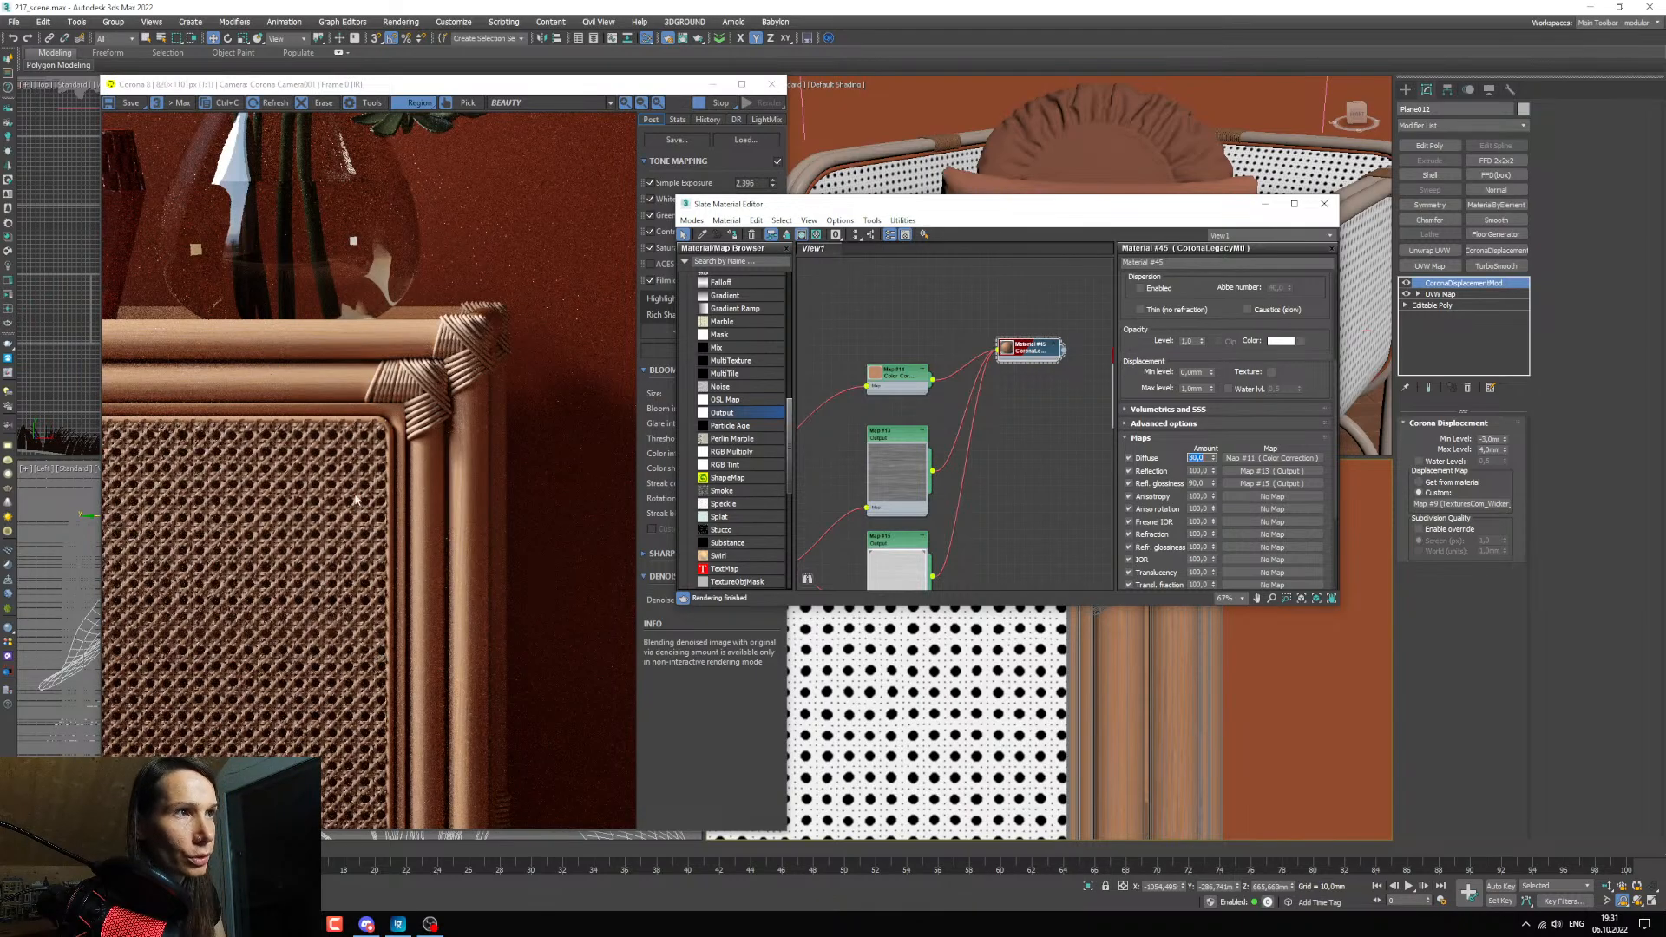
scroll(1034, 659, up, 6)
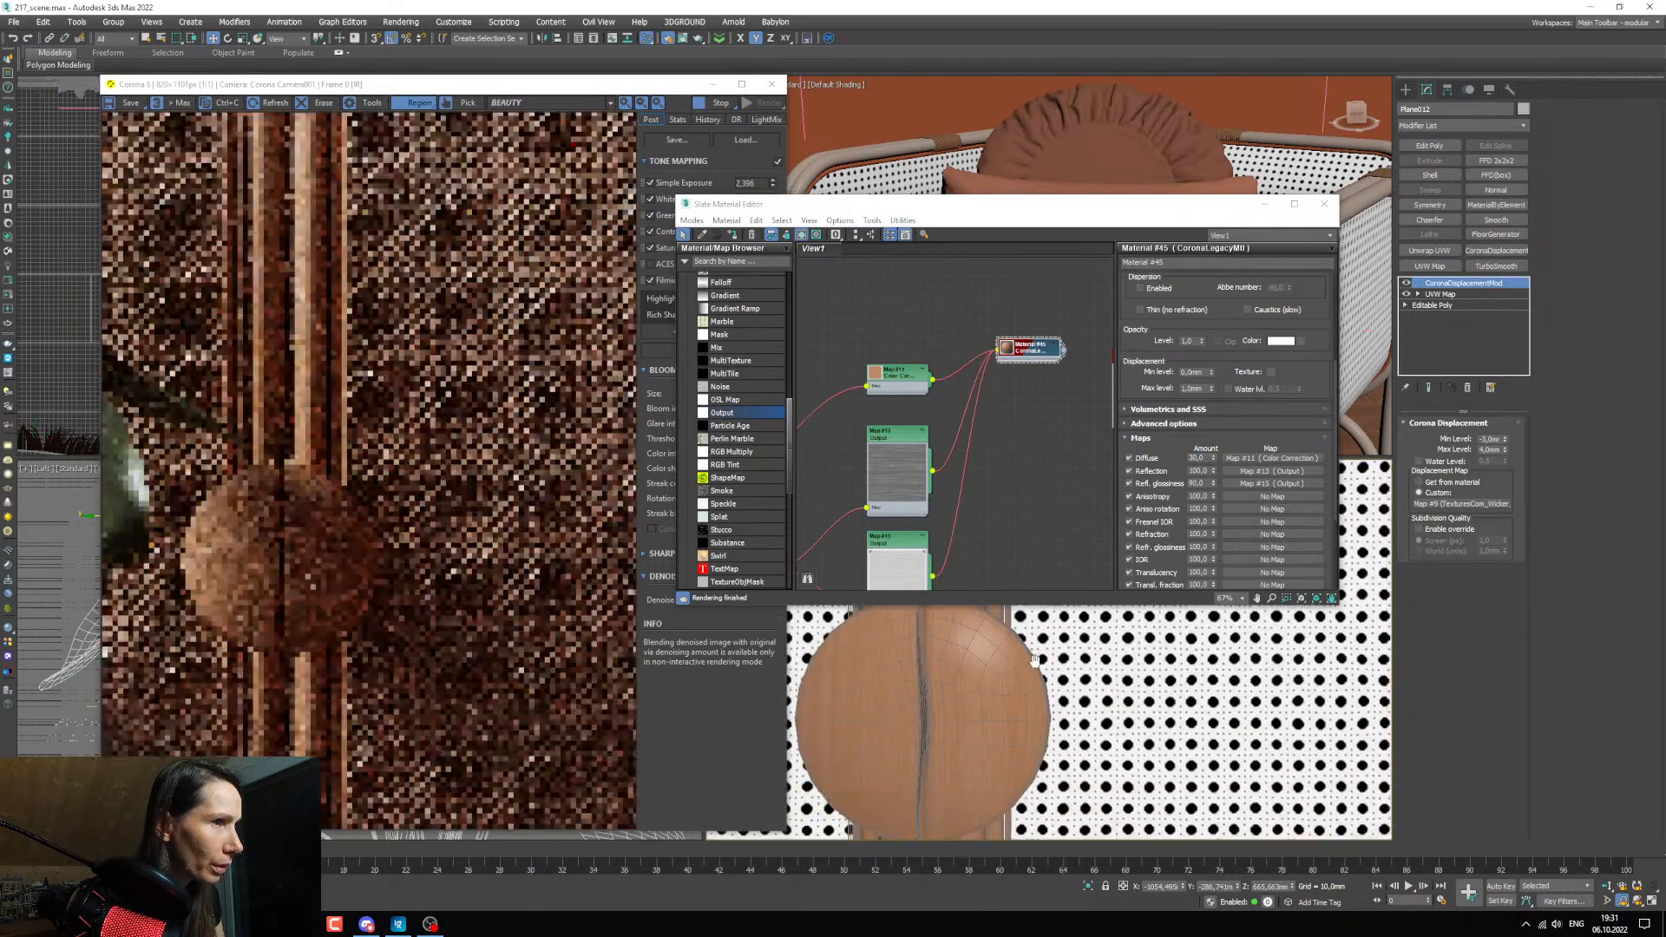
scroll(299, 456, up, 2)
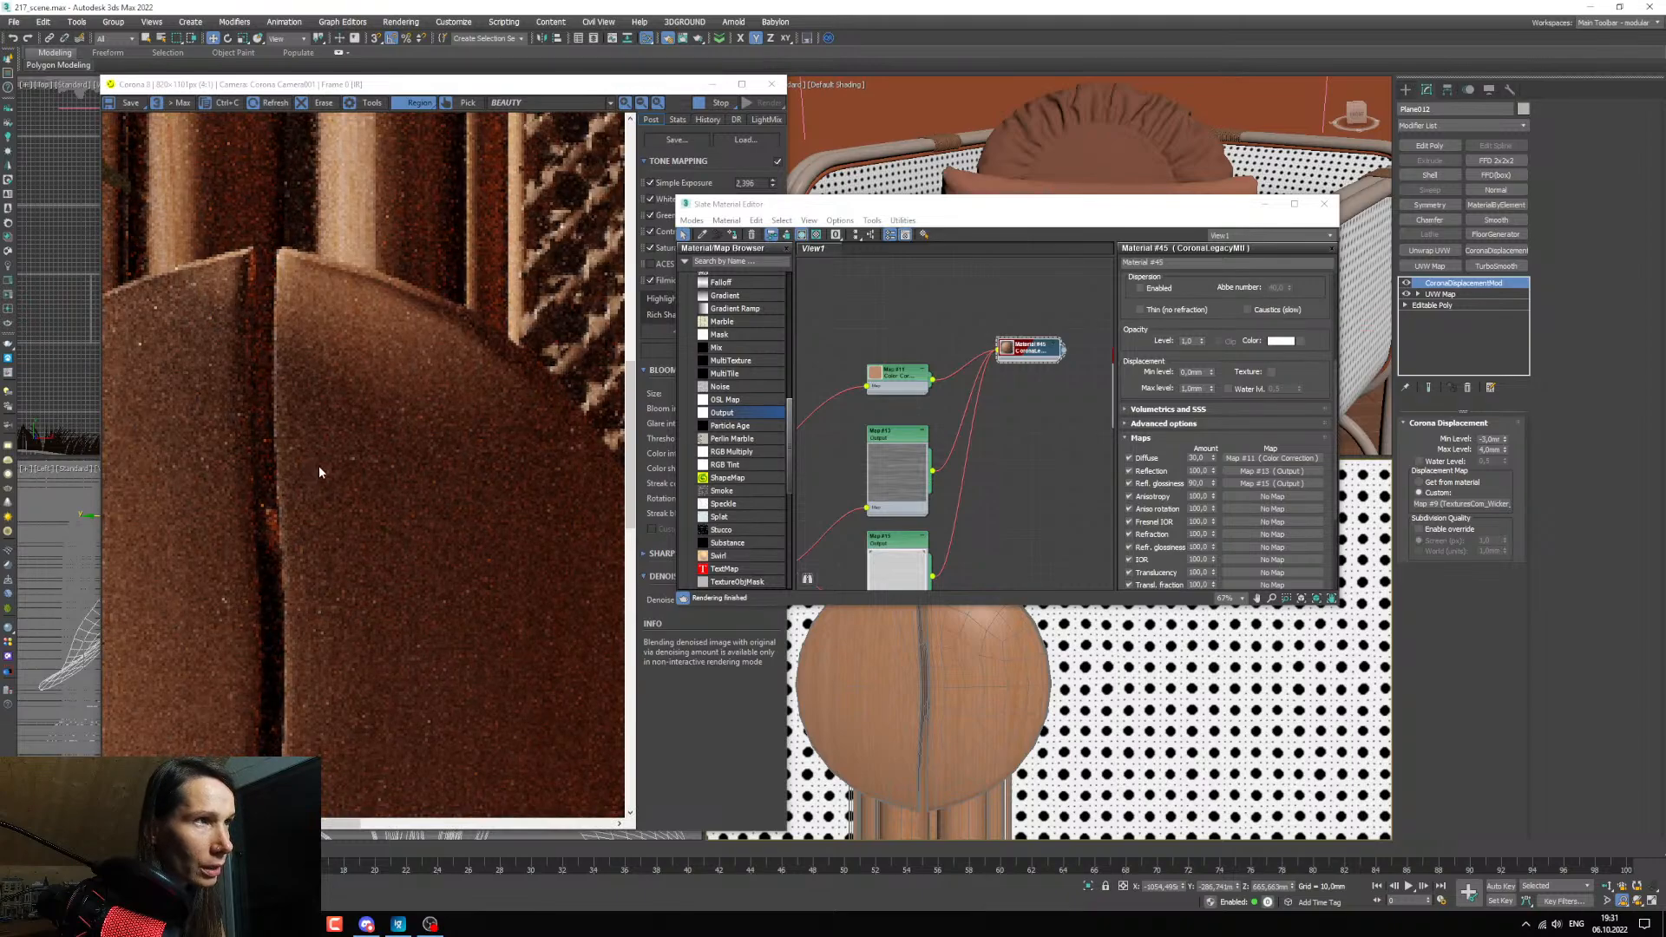
scroll(319, 472, down, 2)
scroll(238, 519, up, 1)
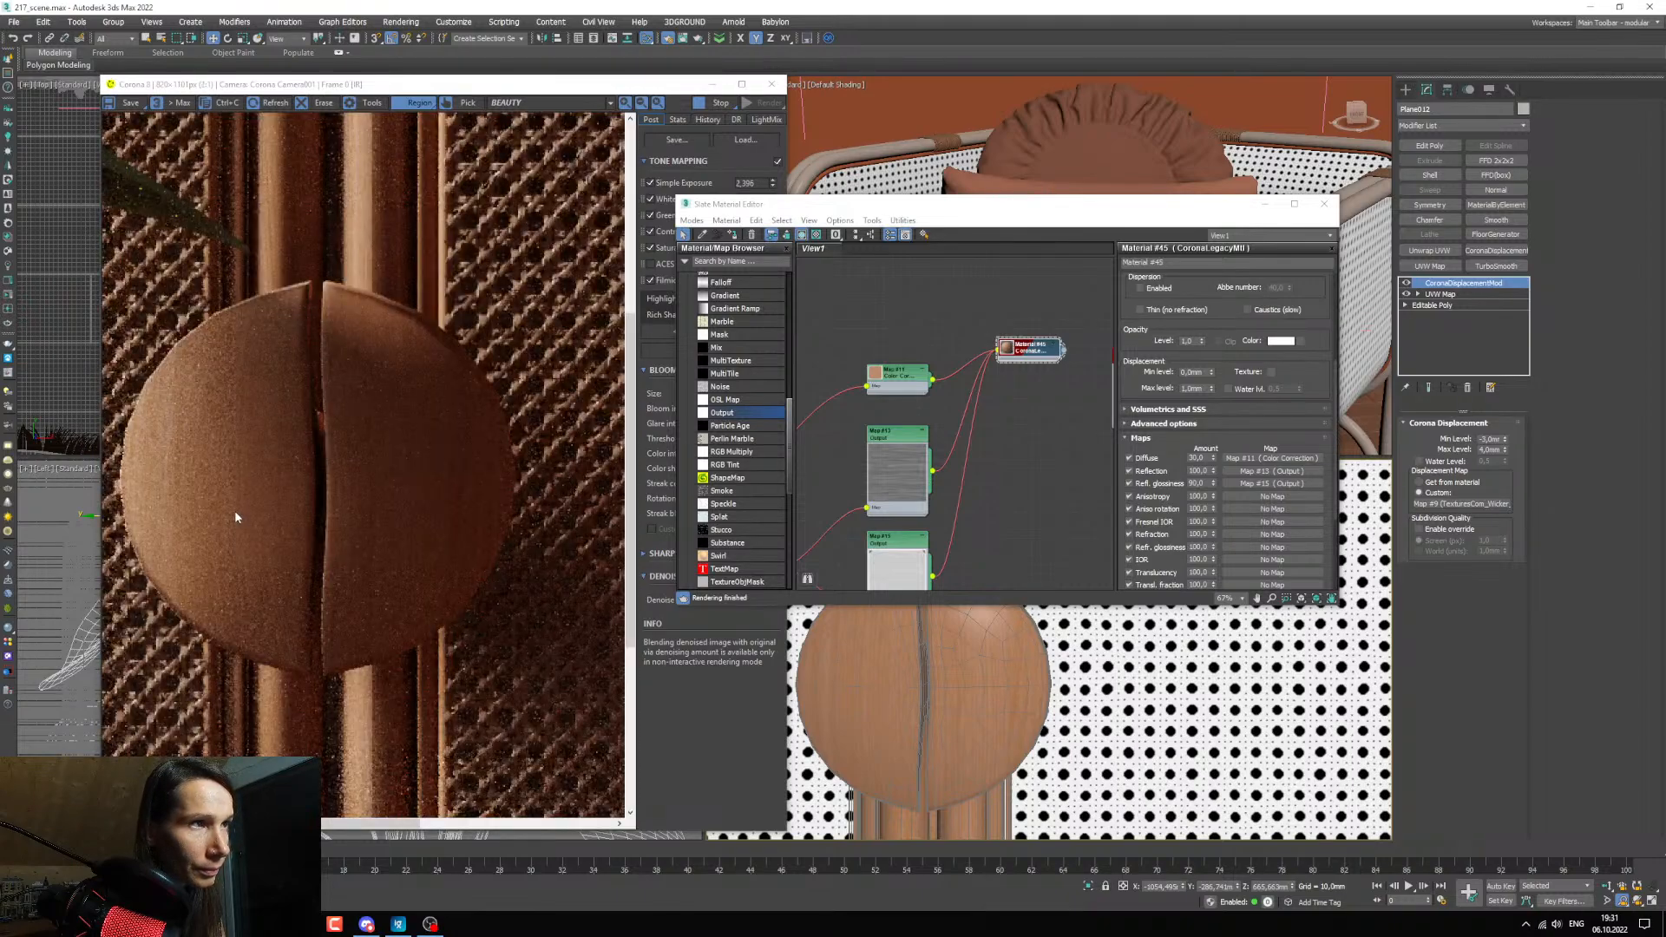
scroll(236, 517, down, 1)
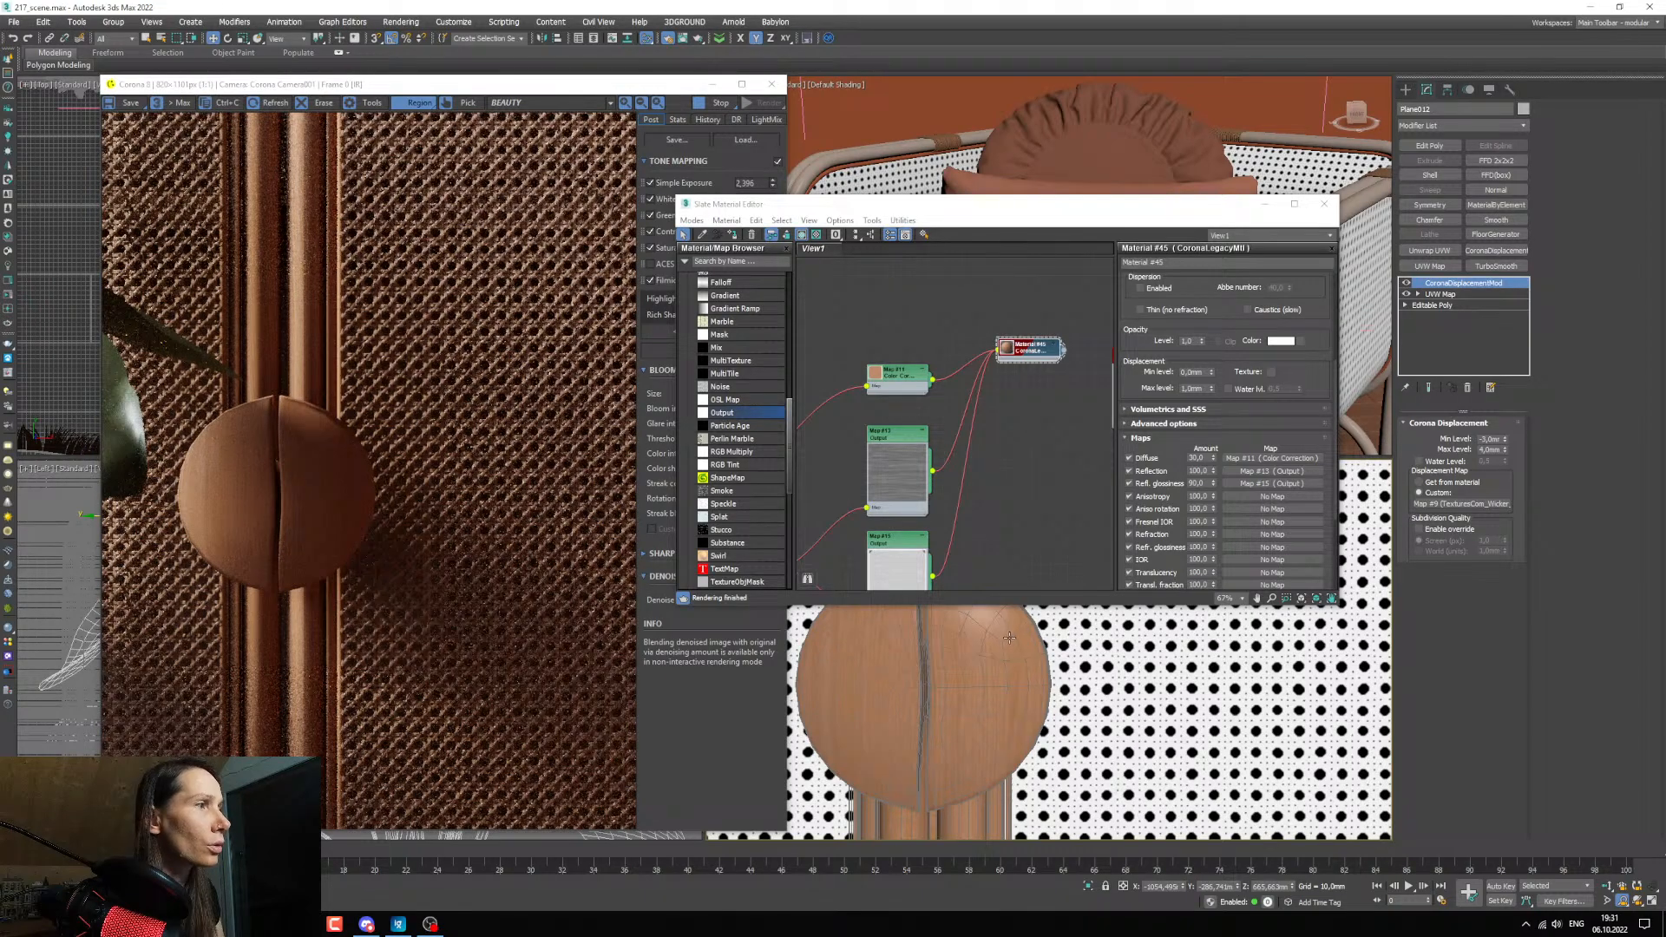
scroll(1009, 638, down, 3)
scroll(497, 204, up, 1)
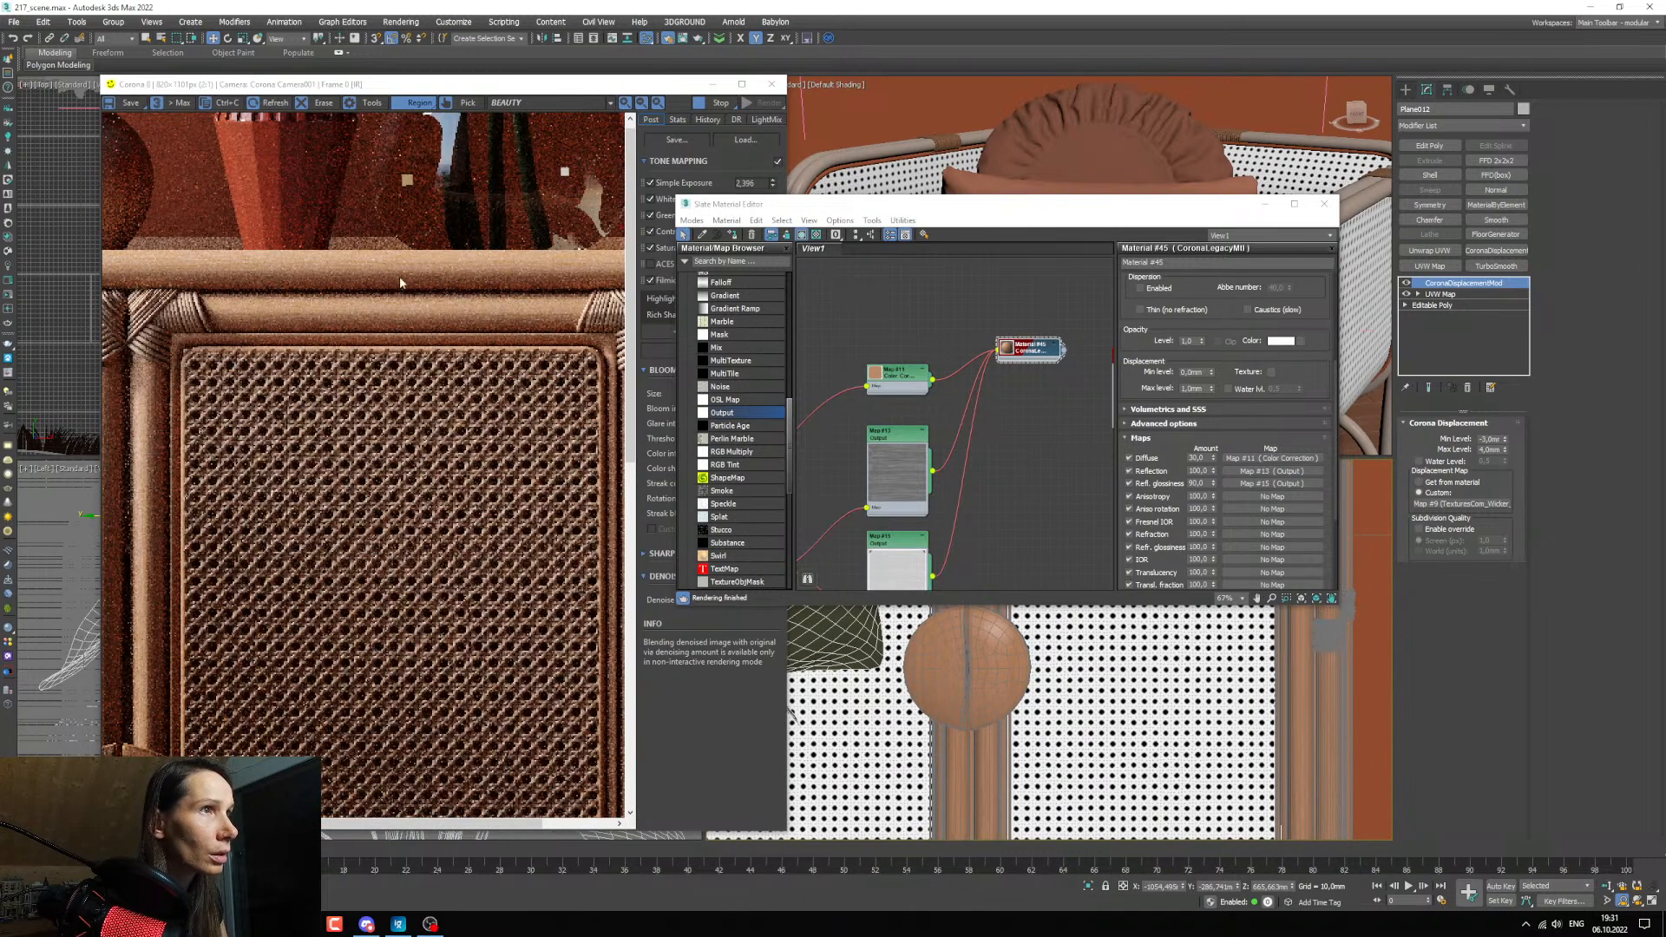
scroll(401, 282, down, 1)
Put the material editor away and switch the close-up cabinet viewport back to the camera view.
scroll(1016, 416, down, 3)
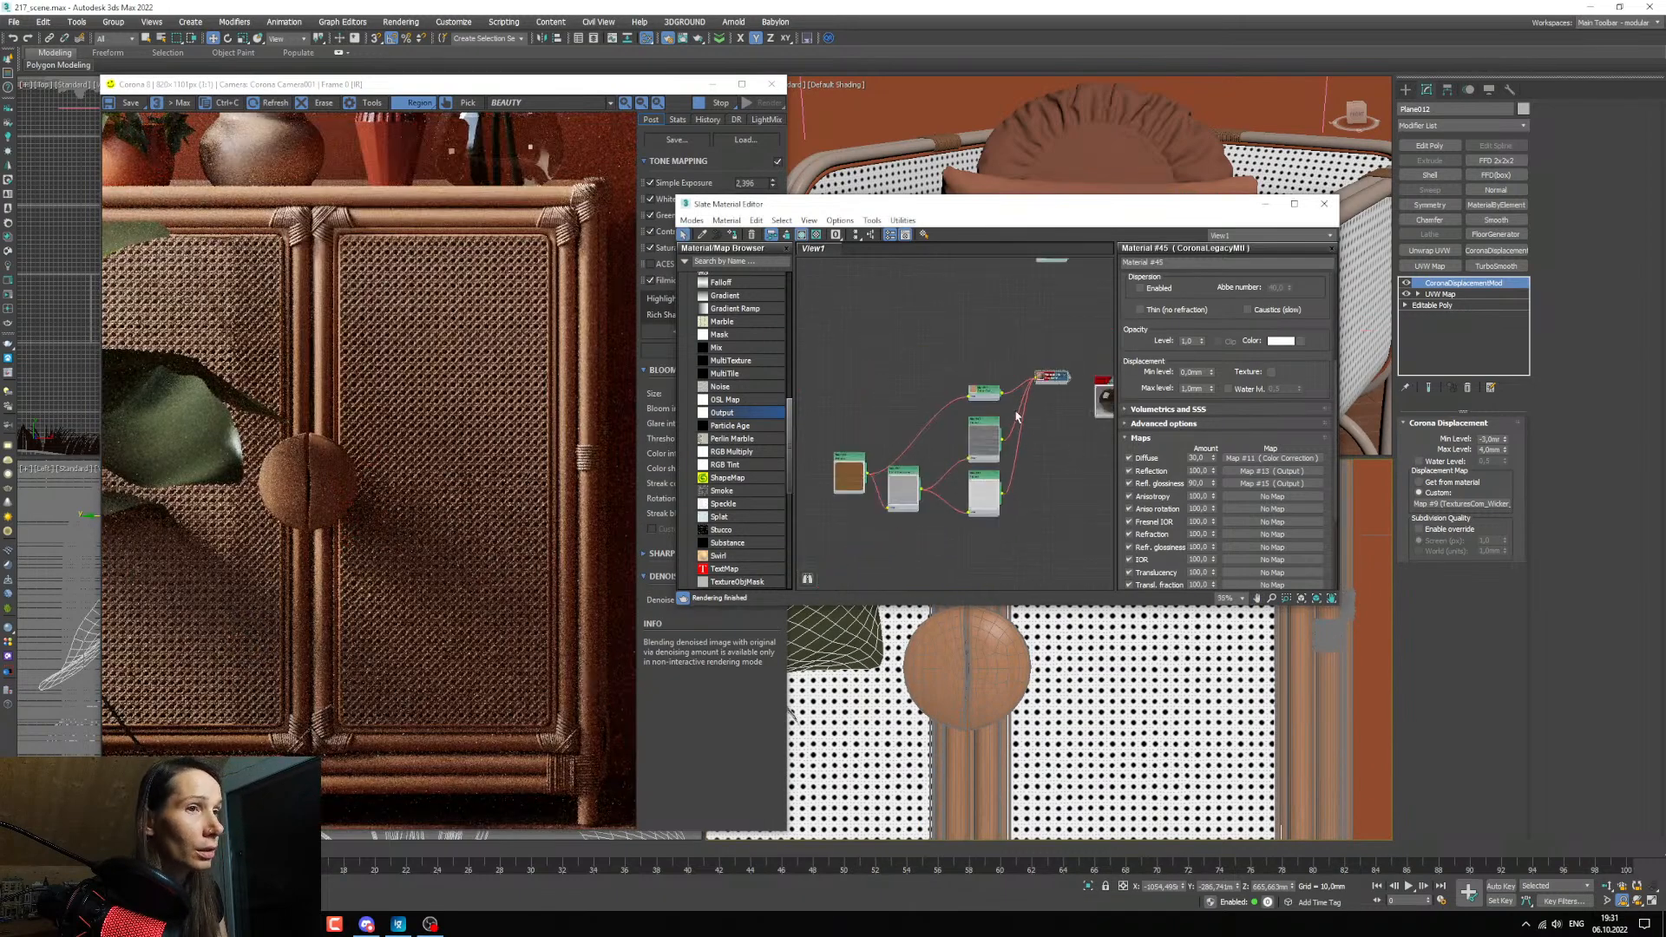
middle_drag(891, 408, 813, 395)
click(1262, 205)
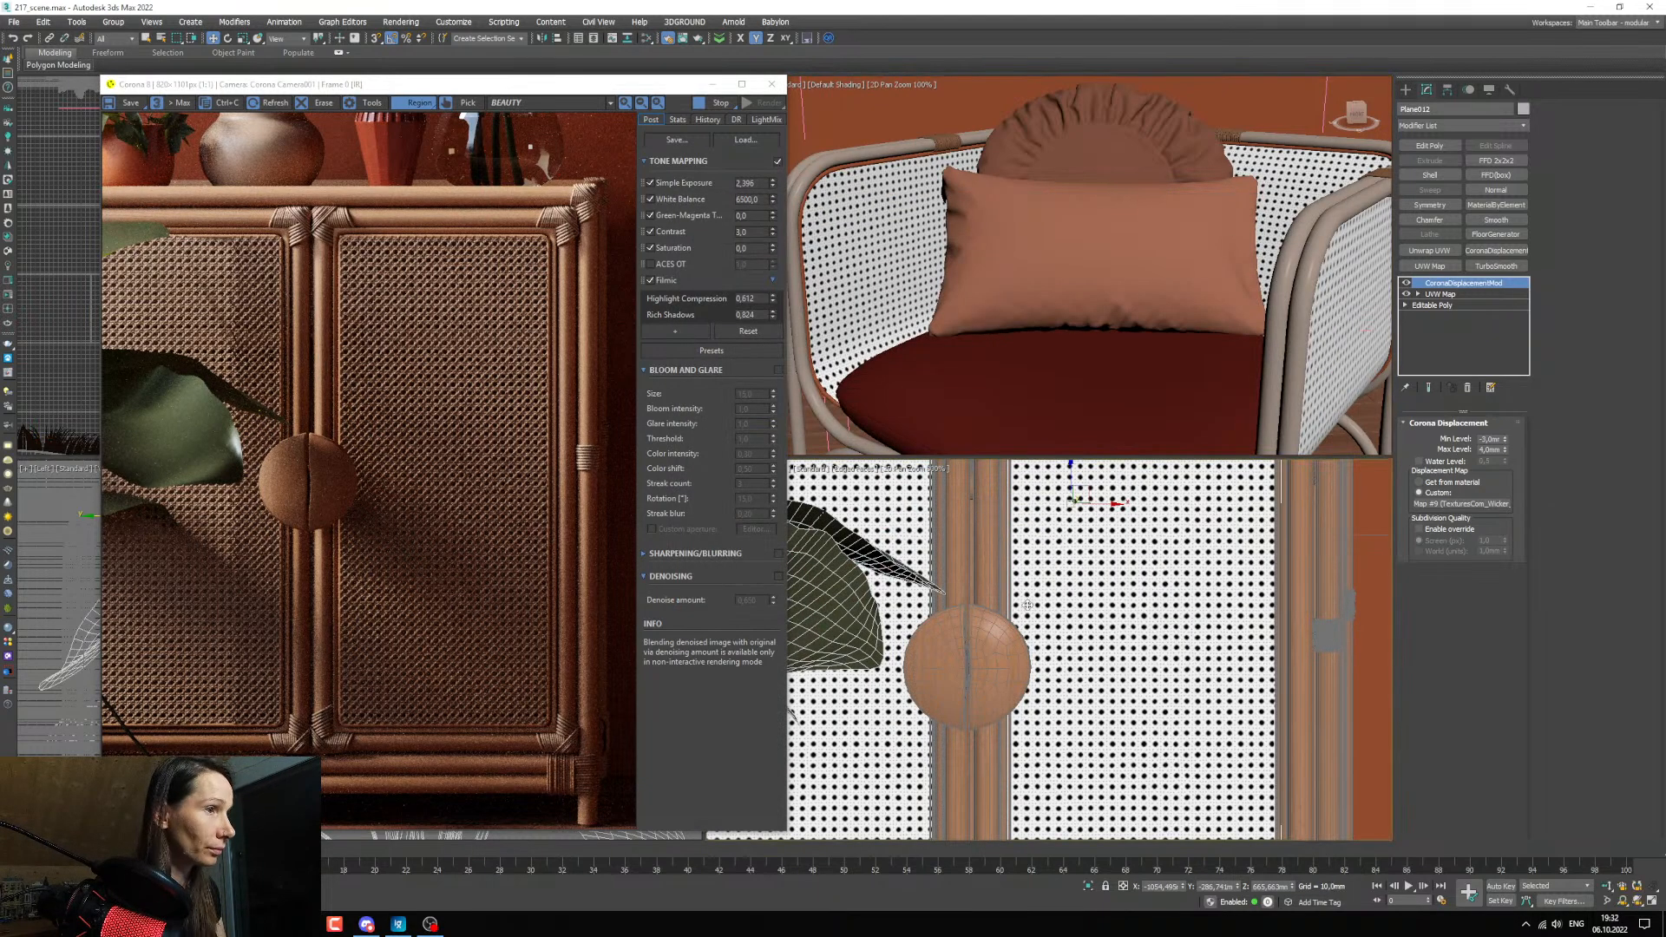
right_click(928, 650)
key(Escape)
key(c)
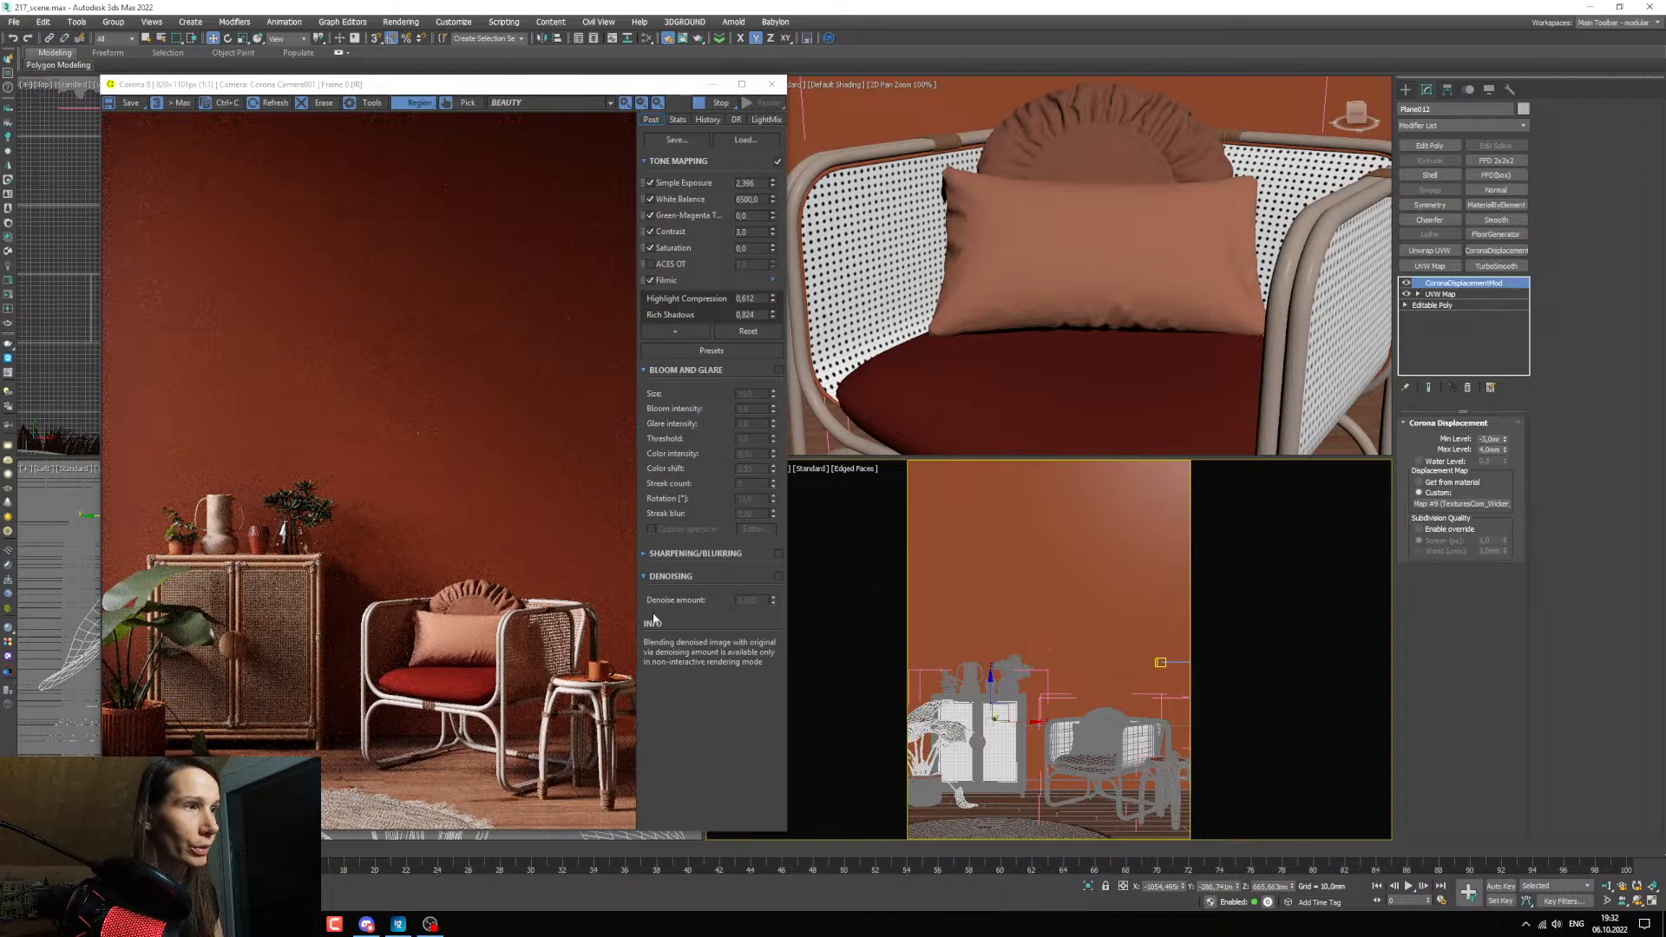
drag(390, 73, 367, 62)
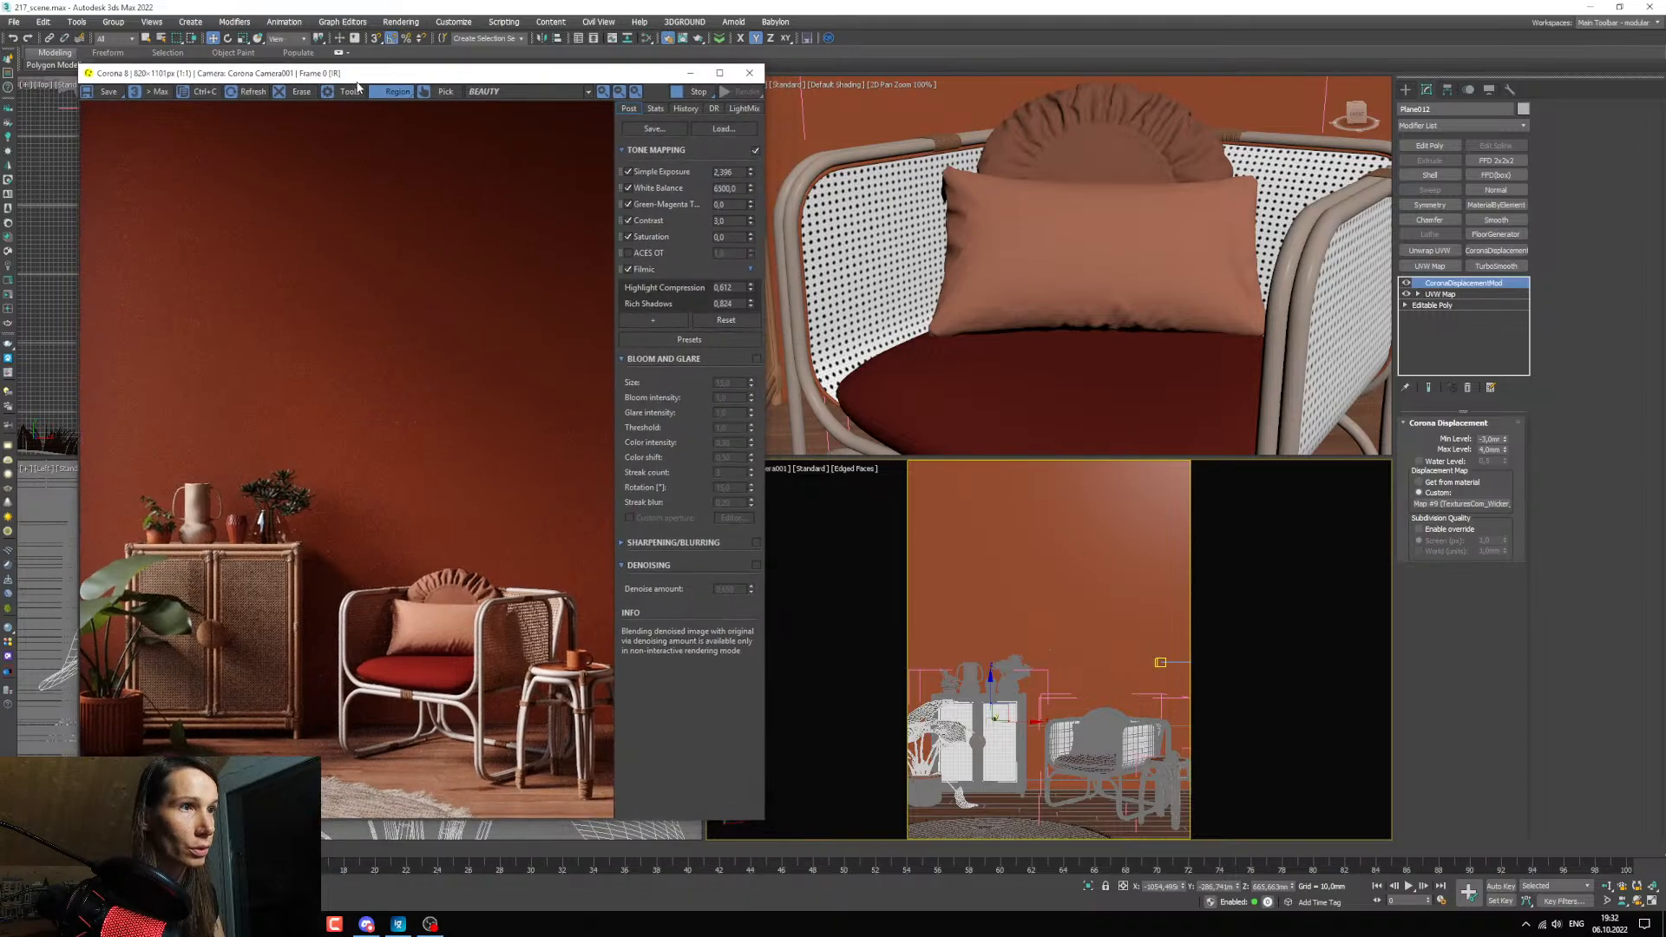
Bring back the material editor and sample the potted plant's leaf material from the camera view.
key(m)
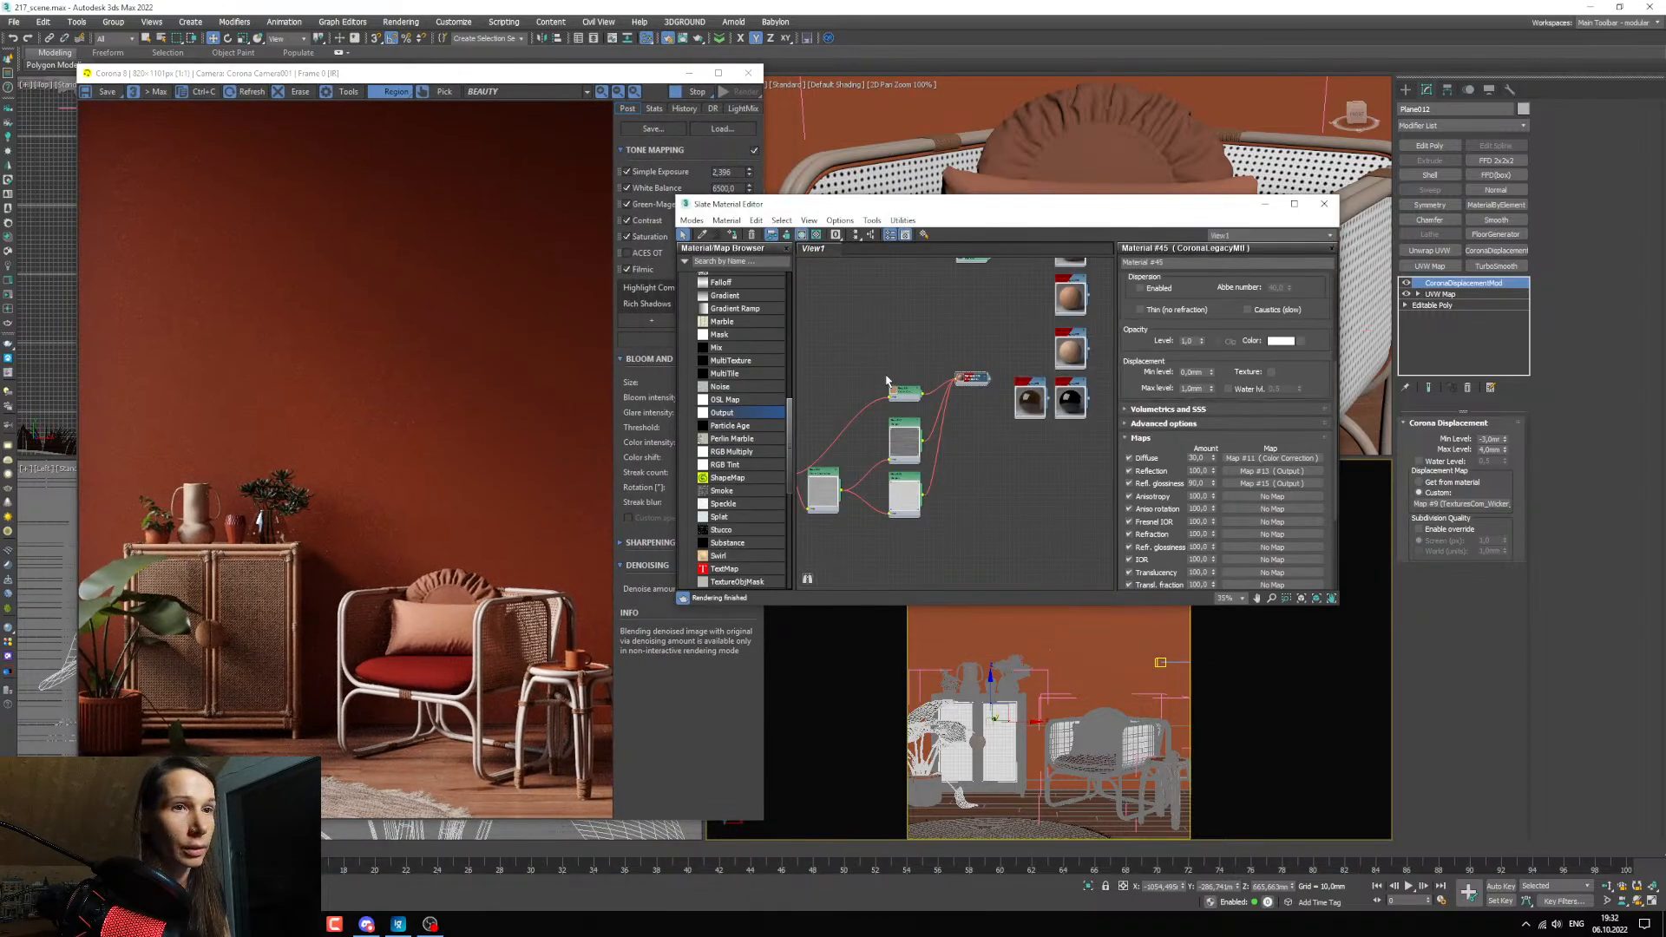
scroll(942, 429, down, 8)
scroll(980, 431, up, 10)
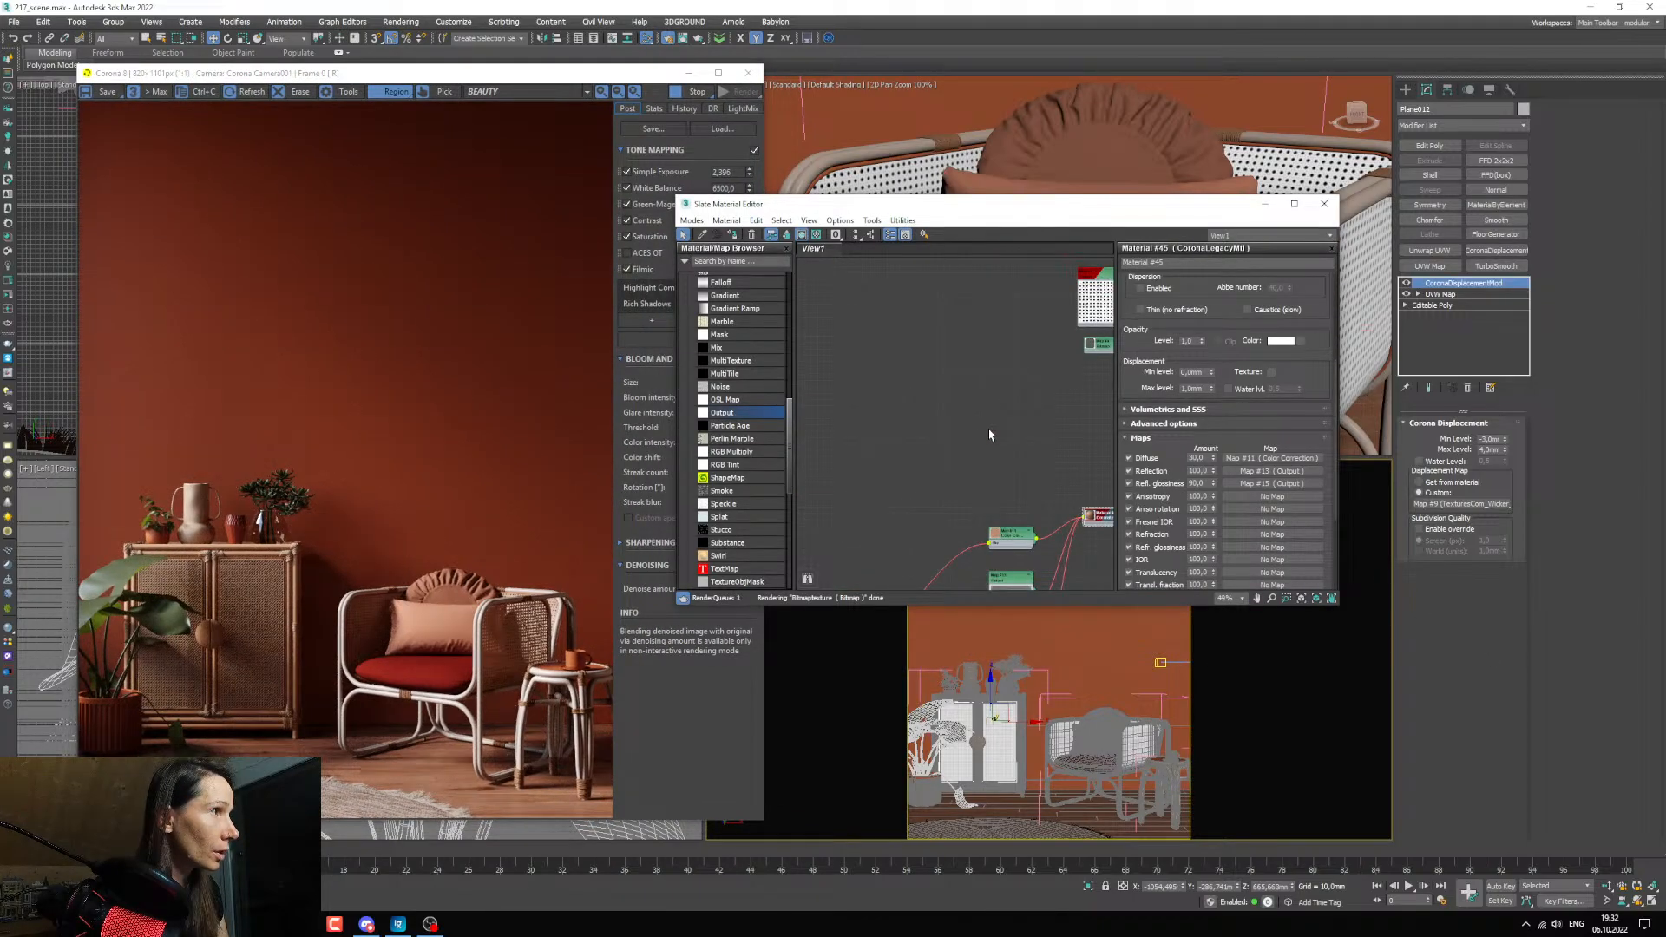
scroll(1008, 431, down, 2)
middle_drag(1104, 474, 968, 478)
click(702, 235)
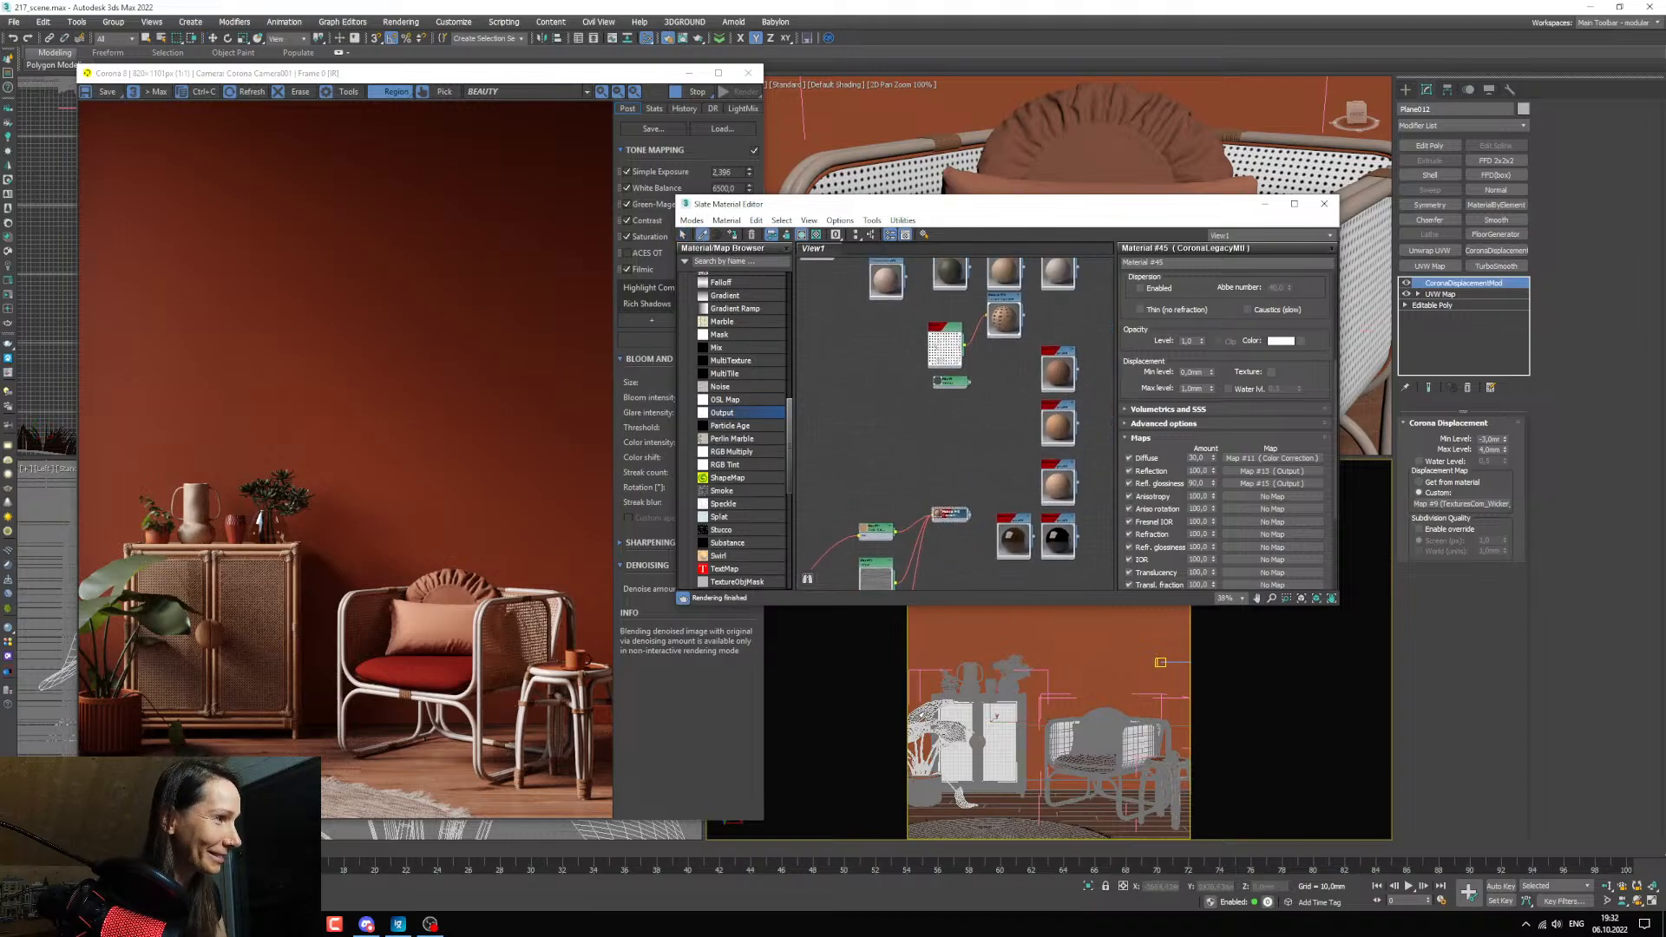
click(916, 722)
double_click(959, 415)
Duplicate the dark green leaf material and assign the copy to the large potted plant's leaves beside the cabinet.
scroll(989, 399, up, 2)
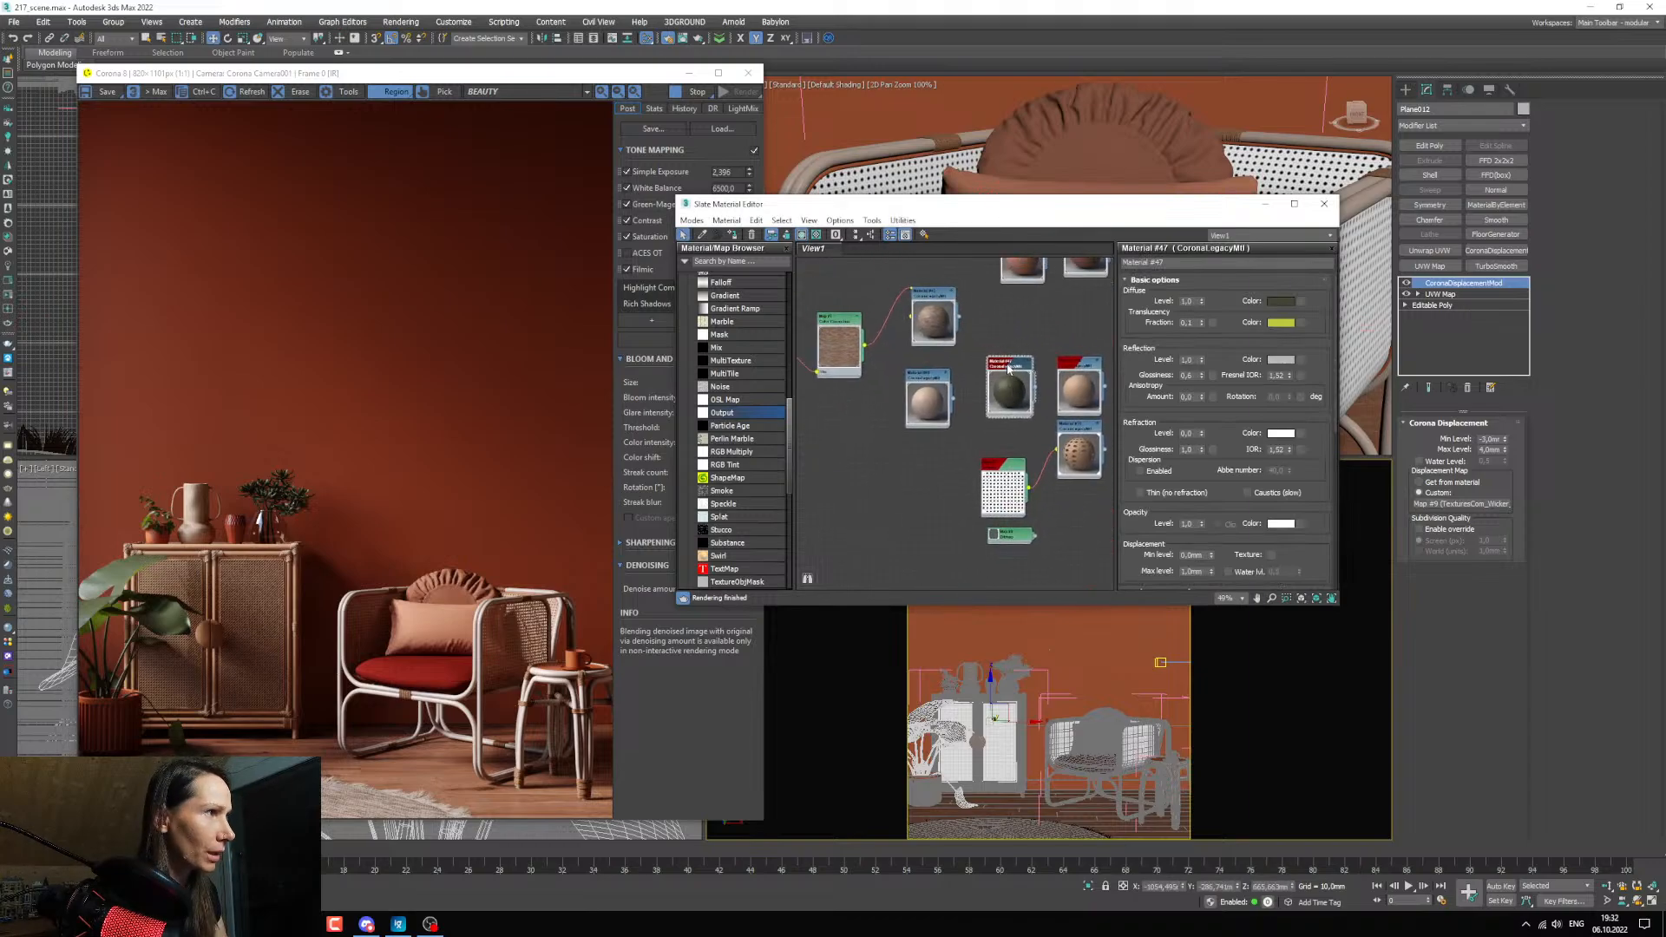
shift+drag(1009, 368, 919, 451)
double_click(920, 451)
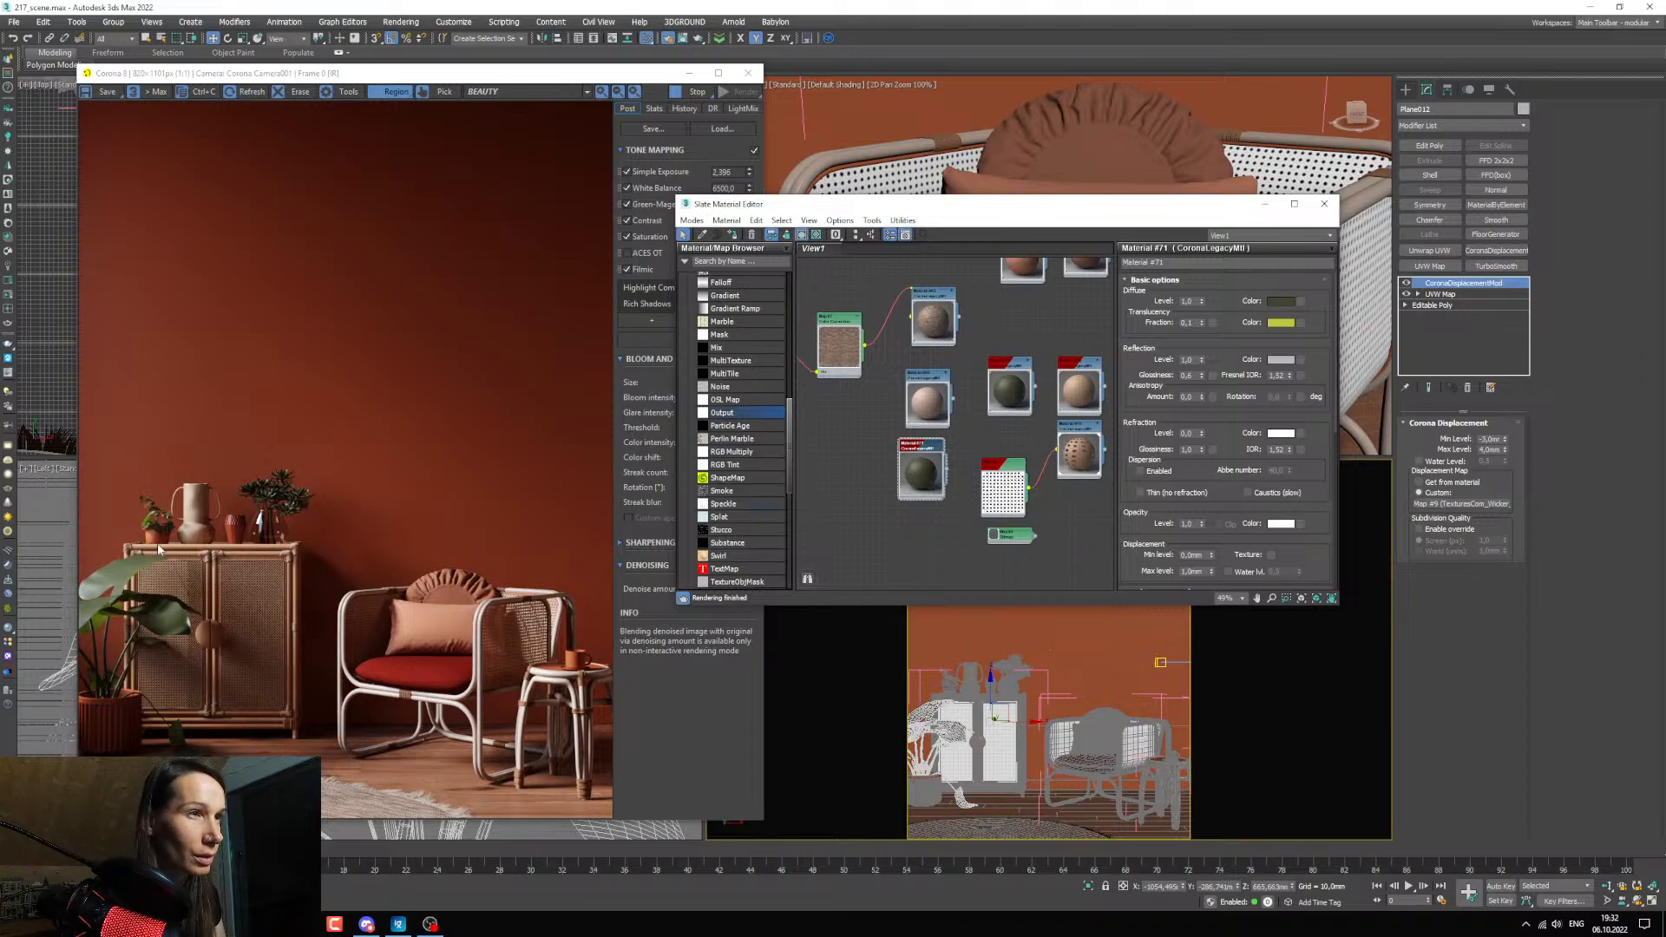
scroll(842, 393, up, 2)
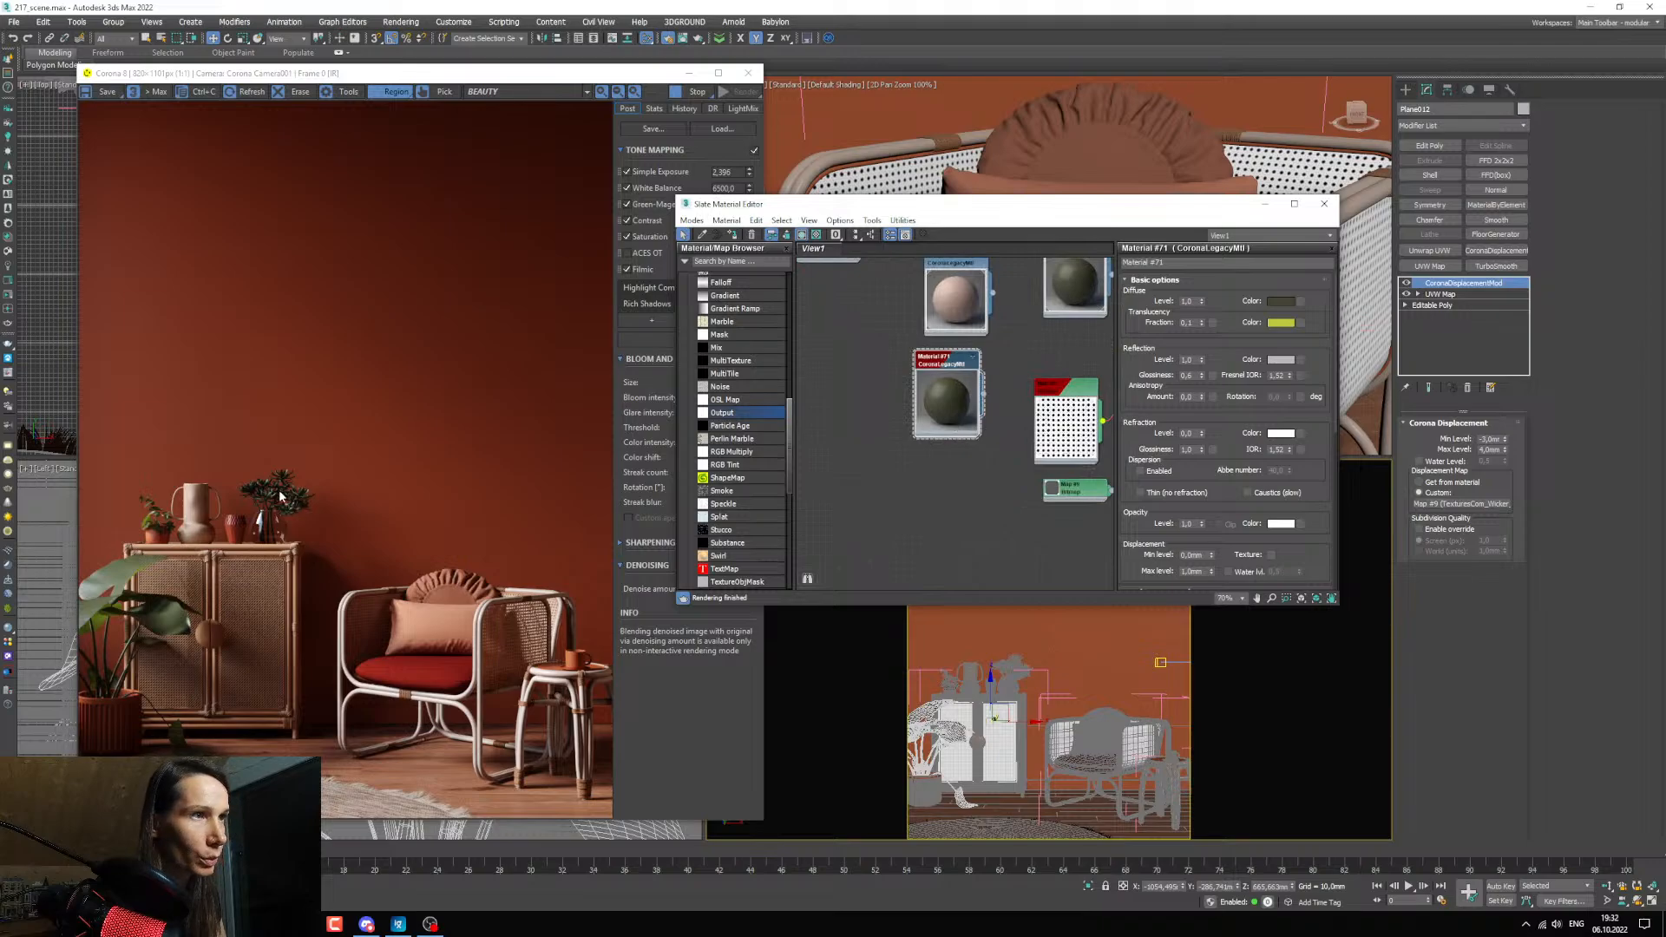
middle_drag(990, 429, 945, 536)
click(932, 749)
scroll(943, 524, up, 1)
click(732, 234)
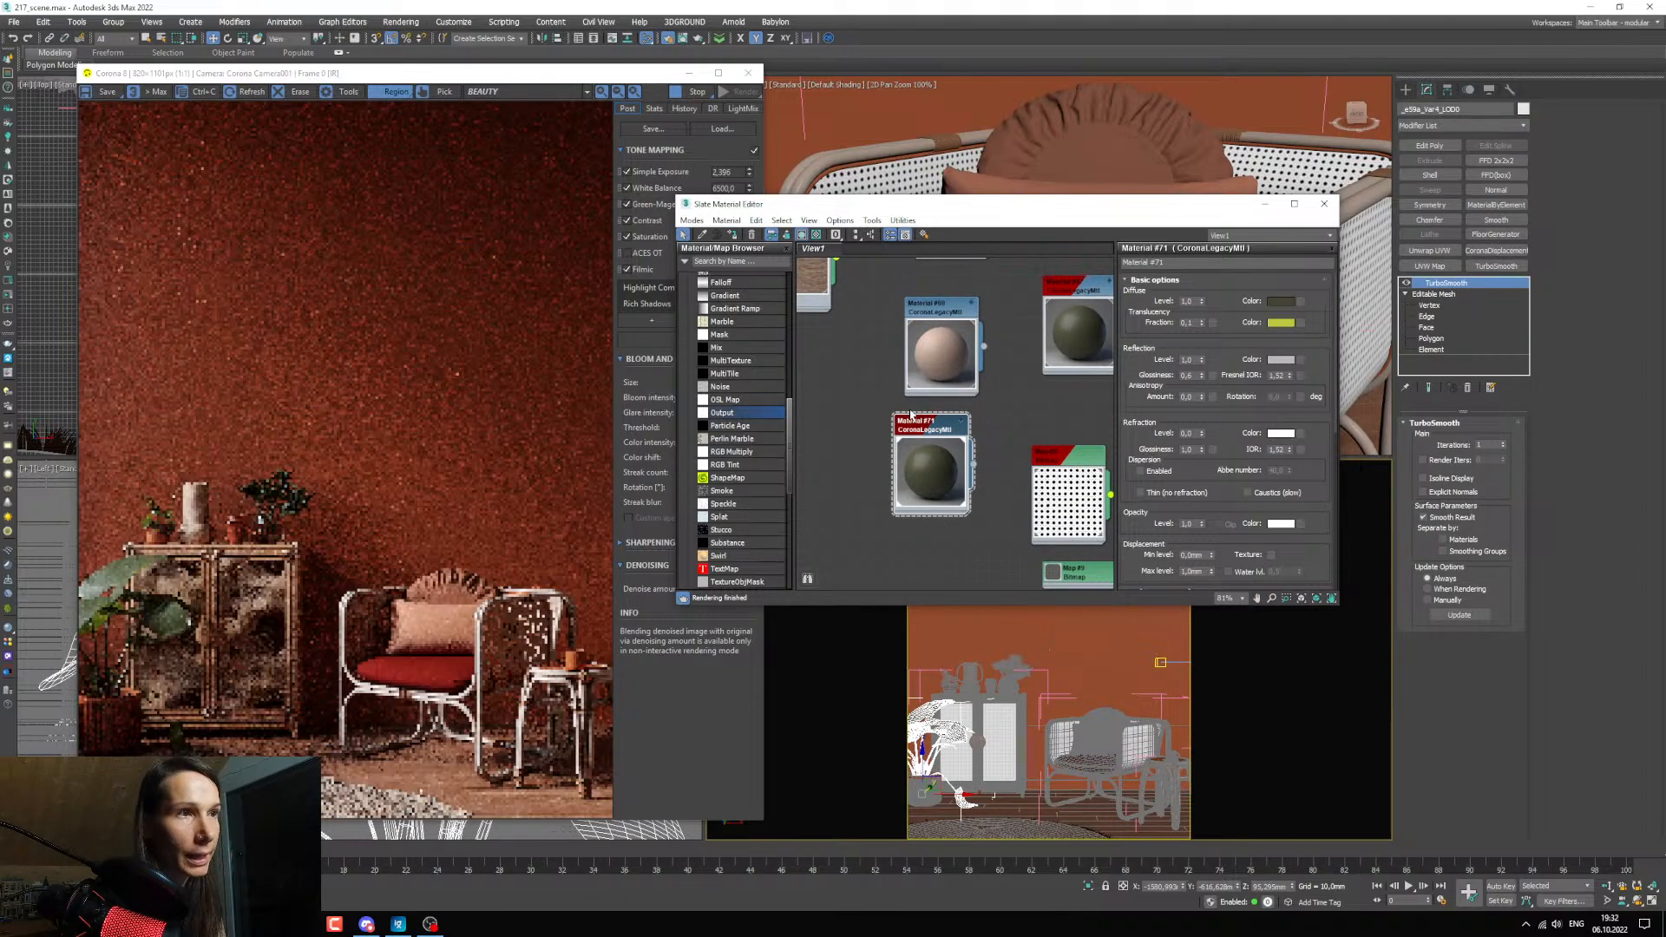
middle_drag(960, 454, 976, 448)
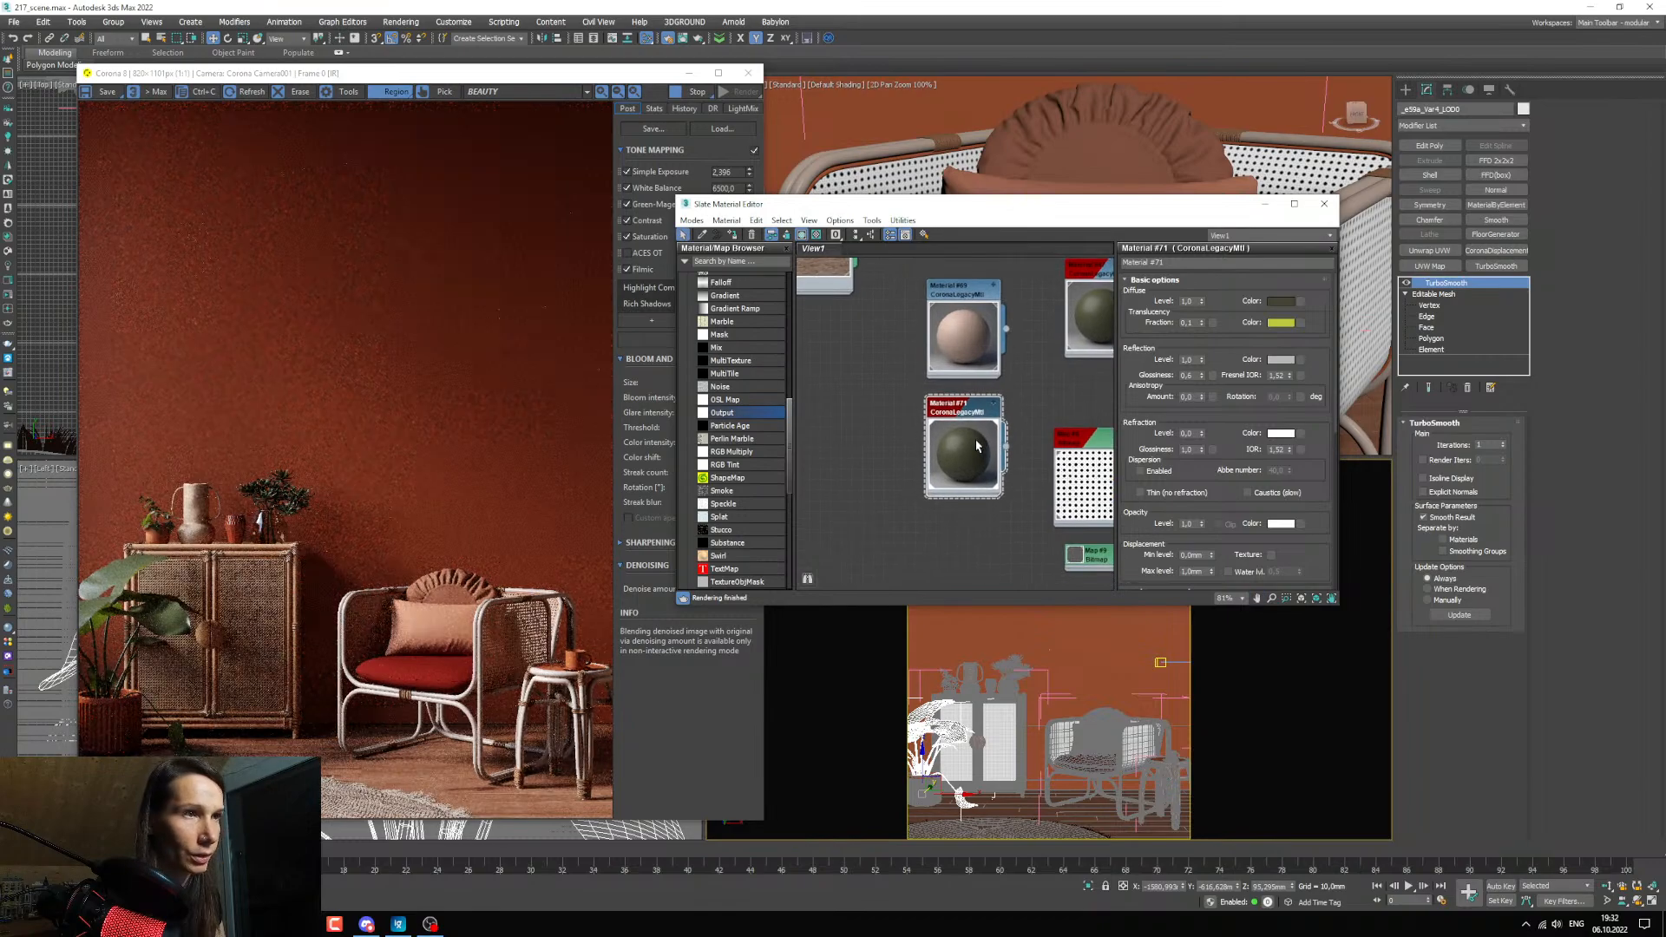
Switch to the texture folder in File Explorer and arrange its window beside the material editor.
click(270, 924)
click(471, 862)
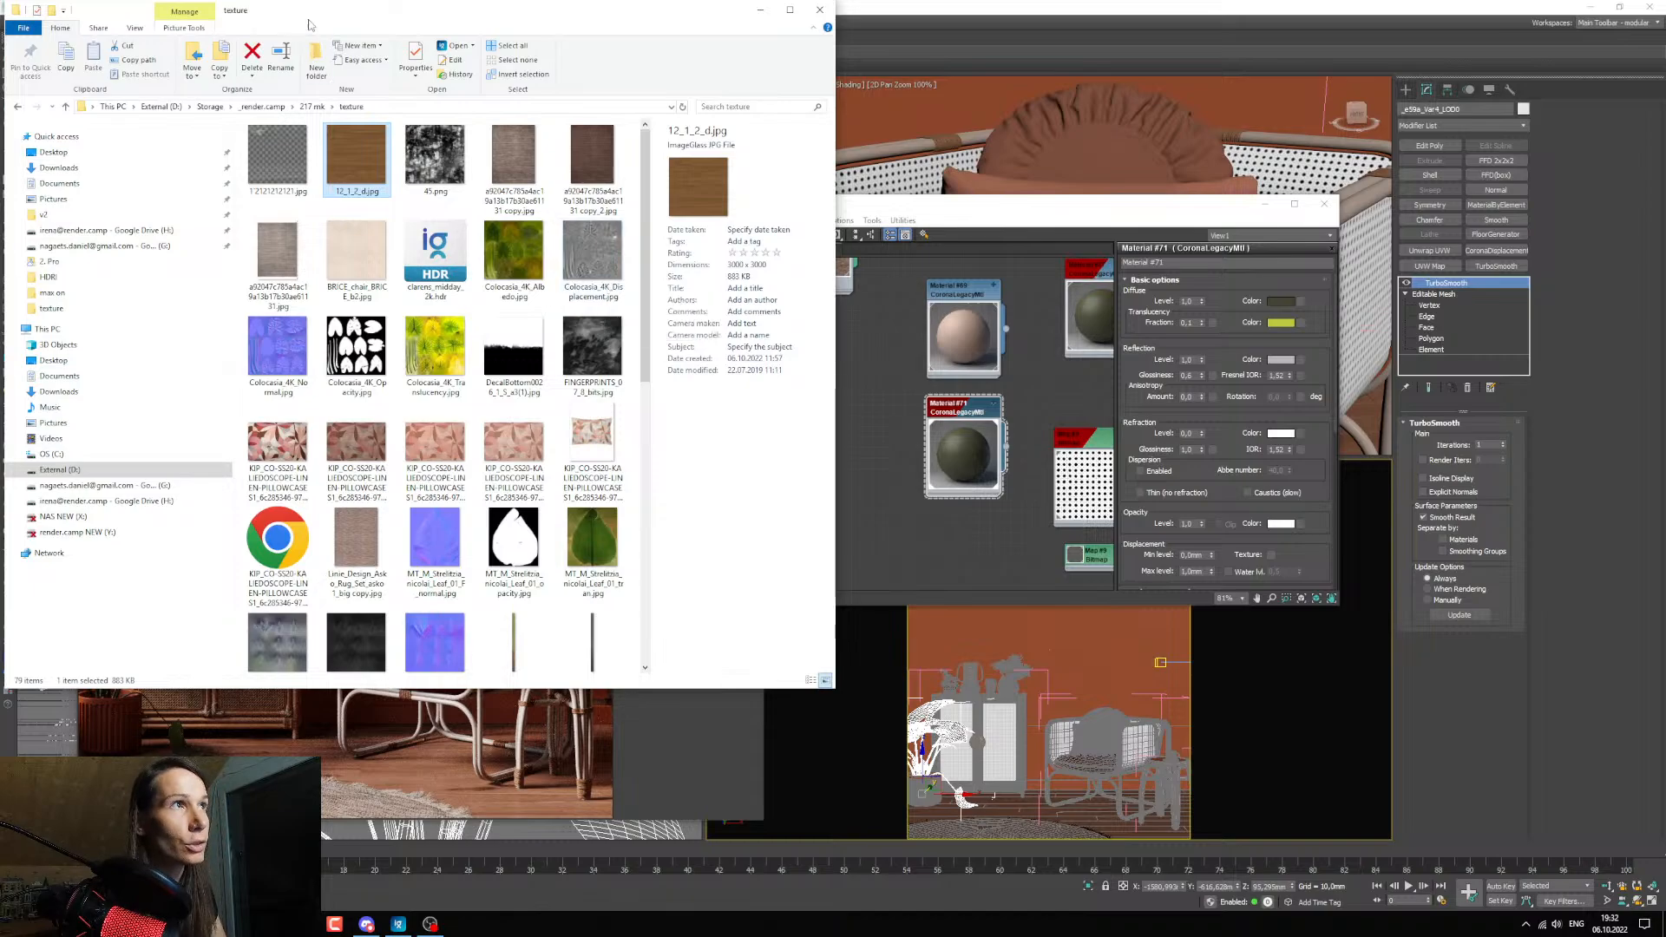
drag(351, 12, 818, 141)
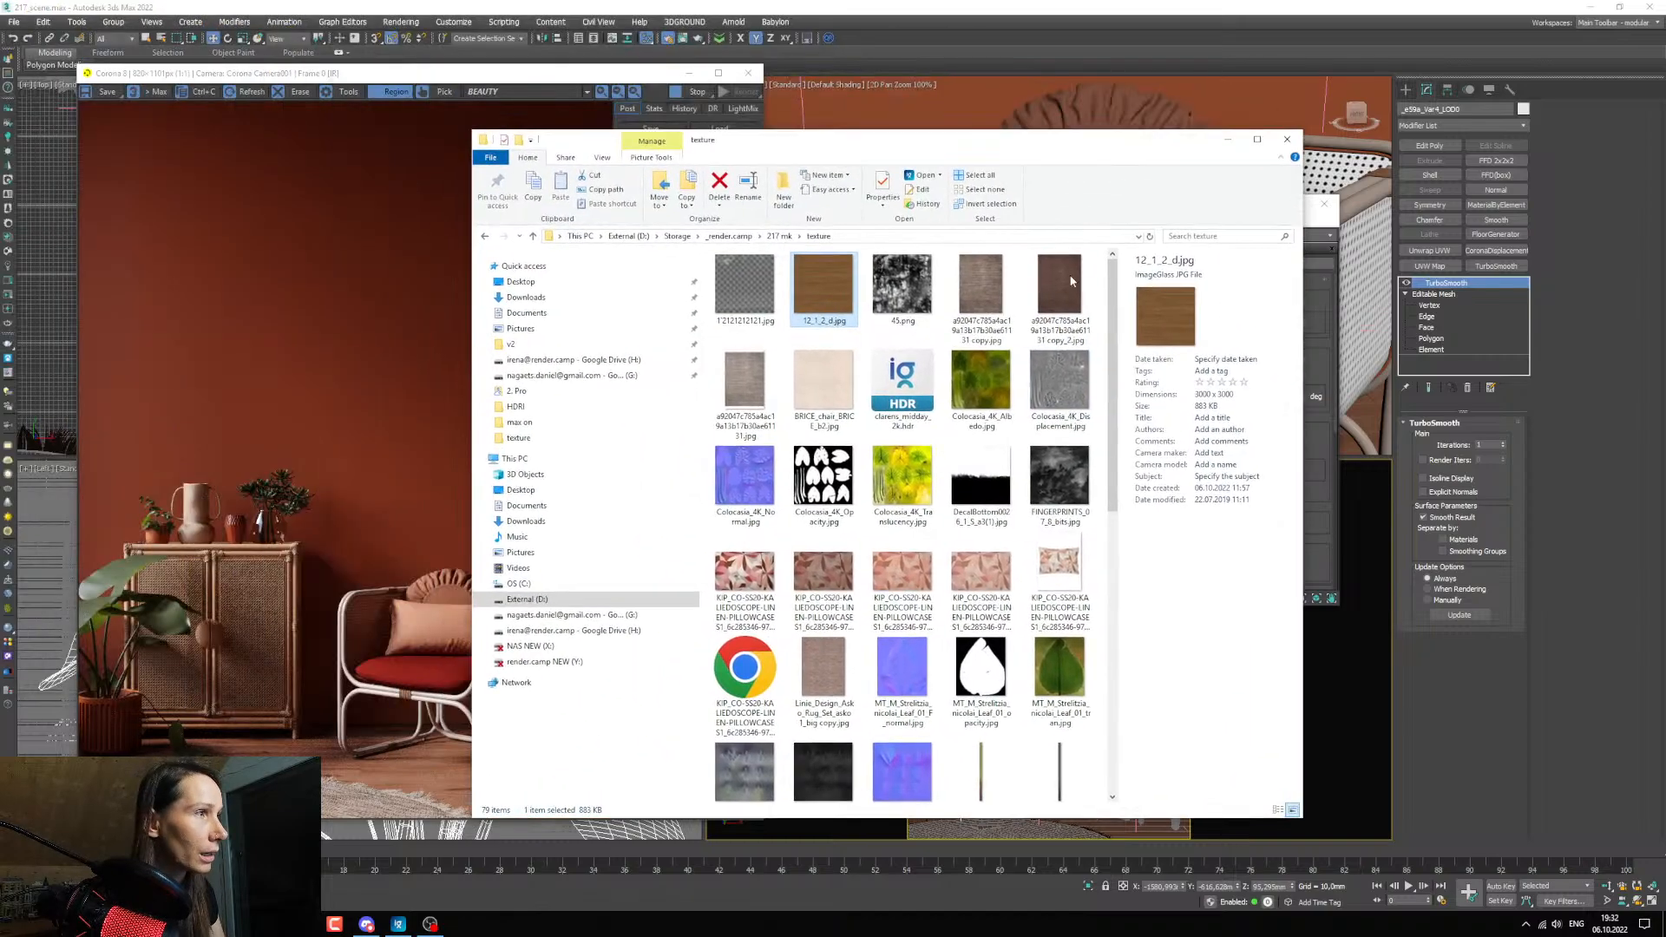
drag(955, 147, 568, 181)
click(1128, 222)
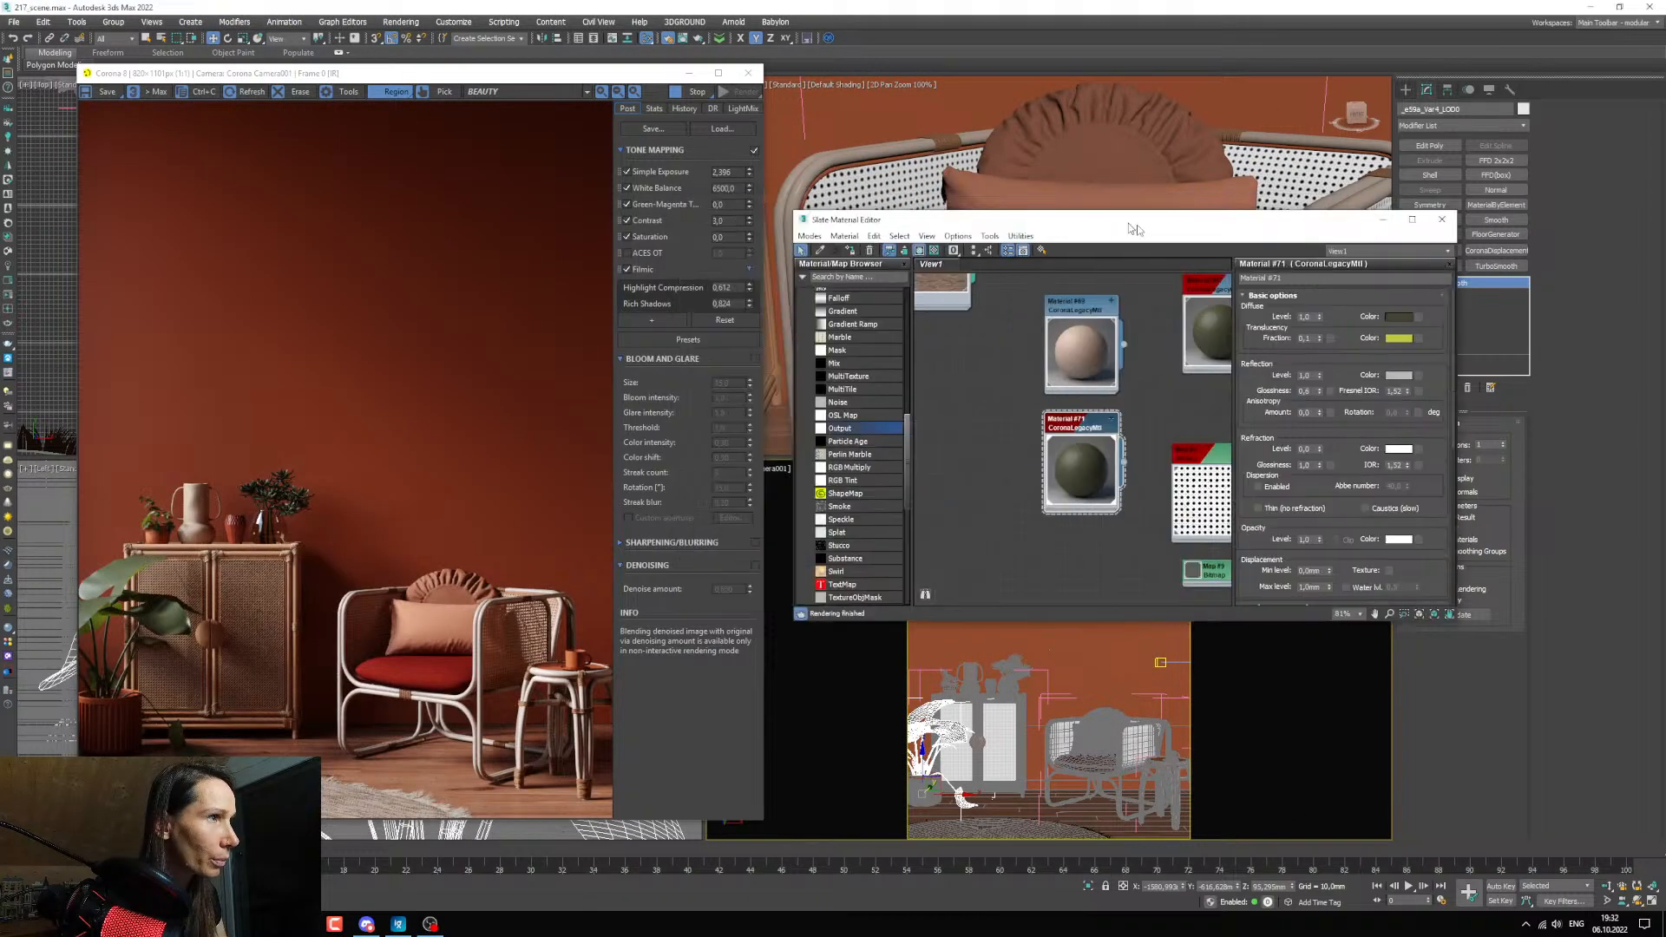
drag(1128, 222, 1154, 228)
click(271, 924)
click(440, 856)
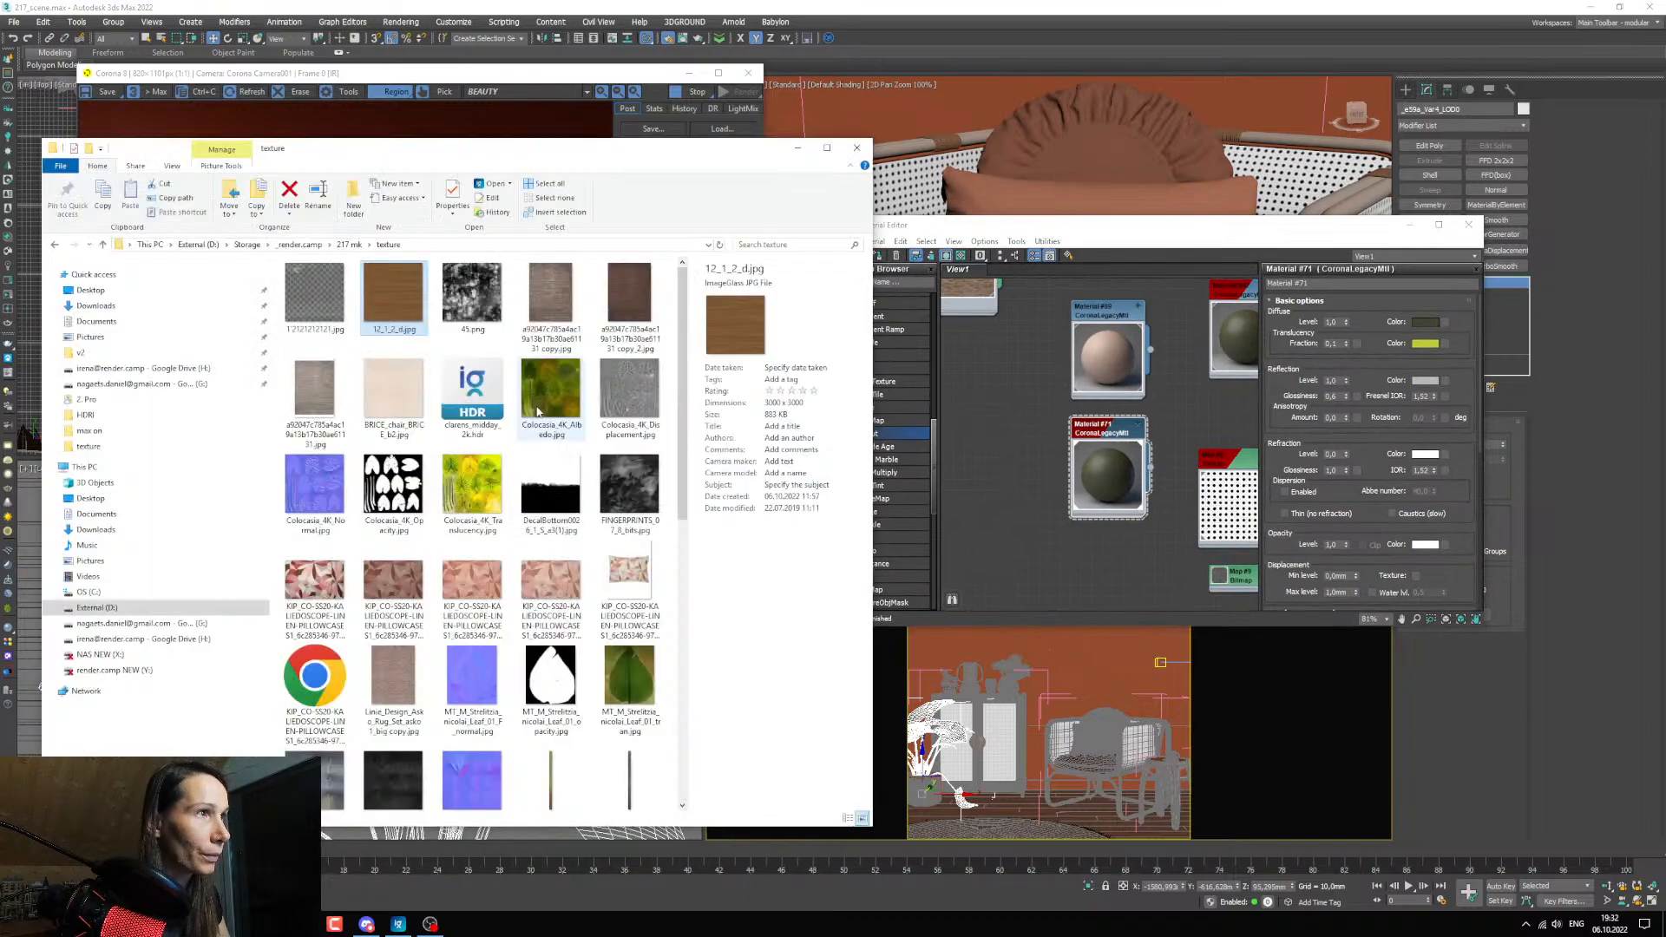
Preview Colocasia_4K_Albedo.jpg, add it to the node view as a Bitmap, and connect it to the duplicated leaf material's Diffuse color.
click(559, 398)
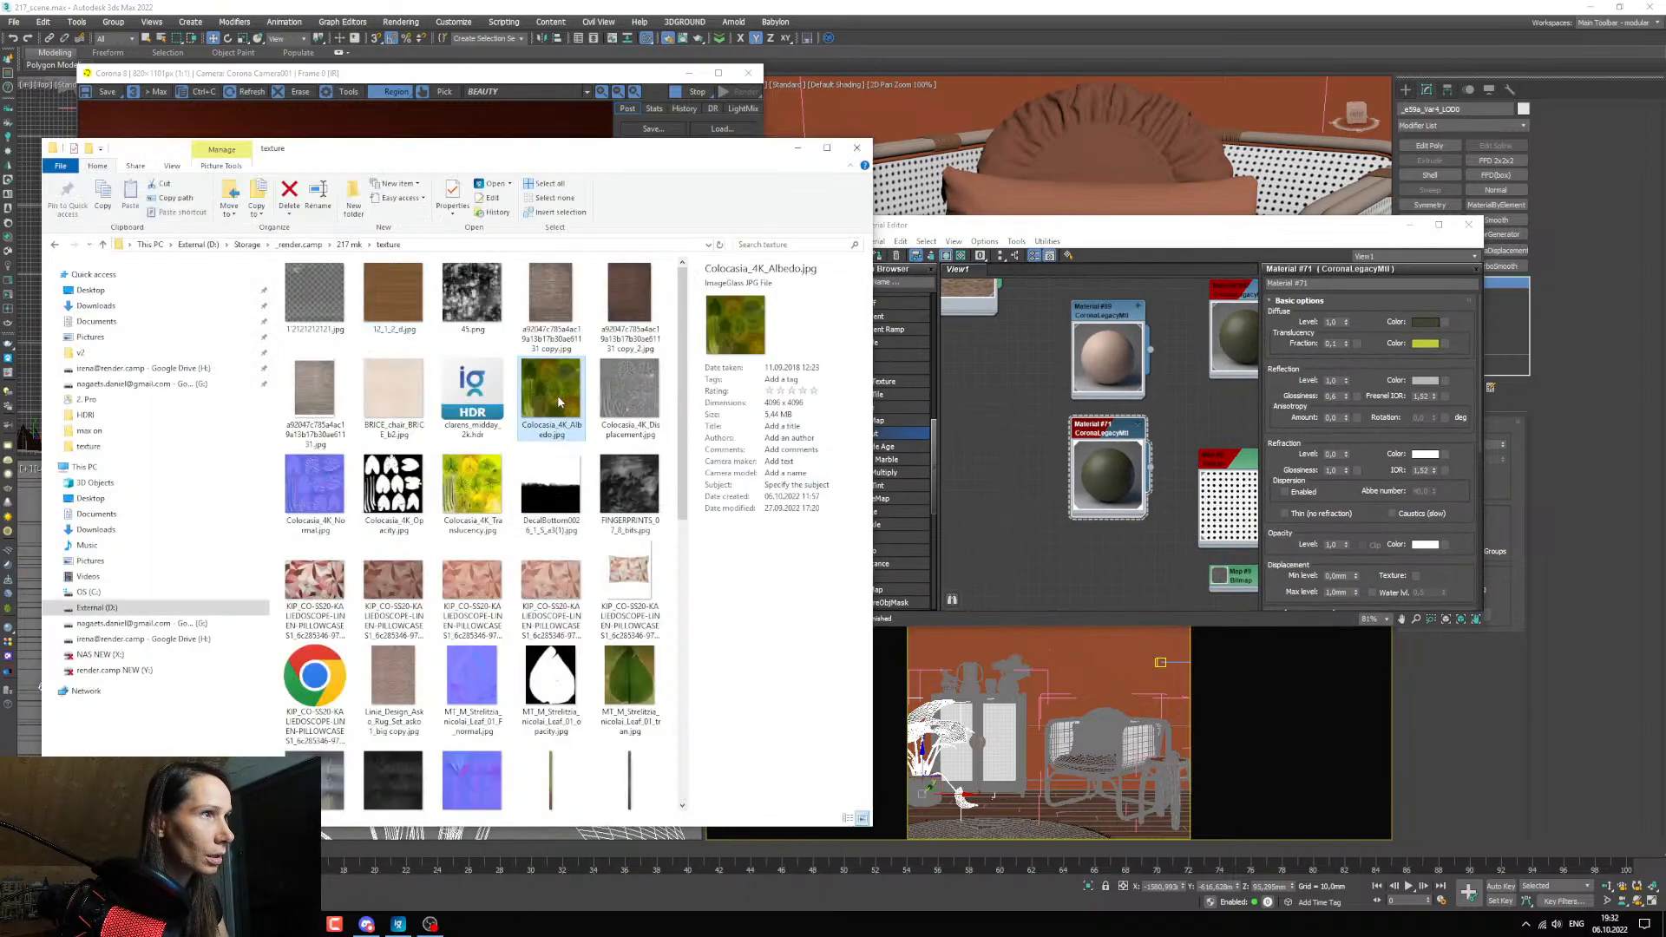
double_click(558, 401)
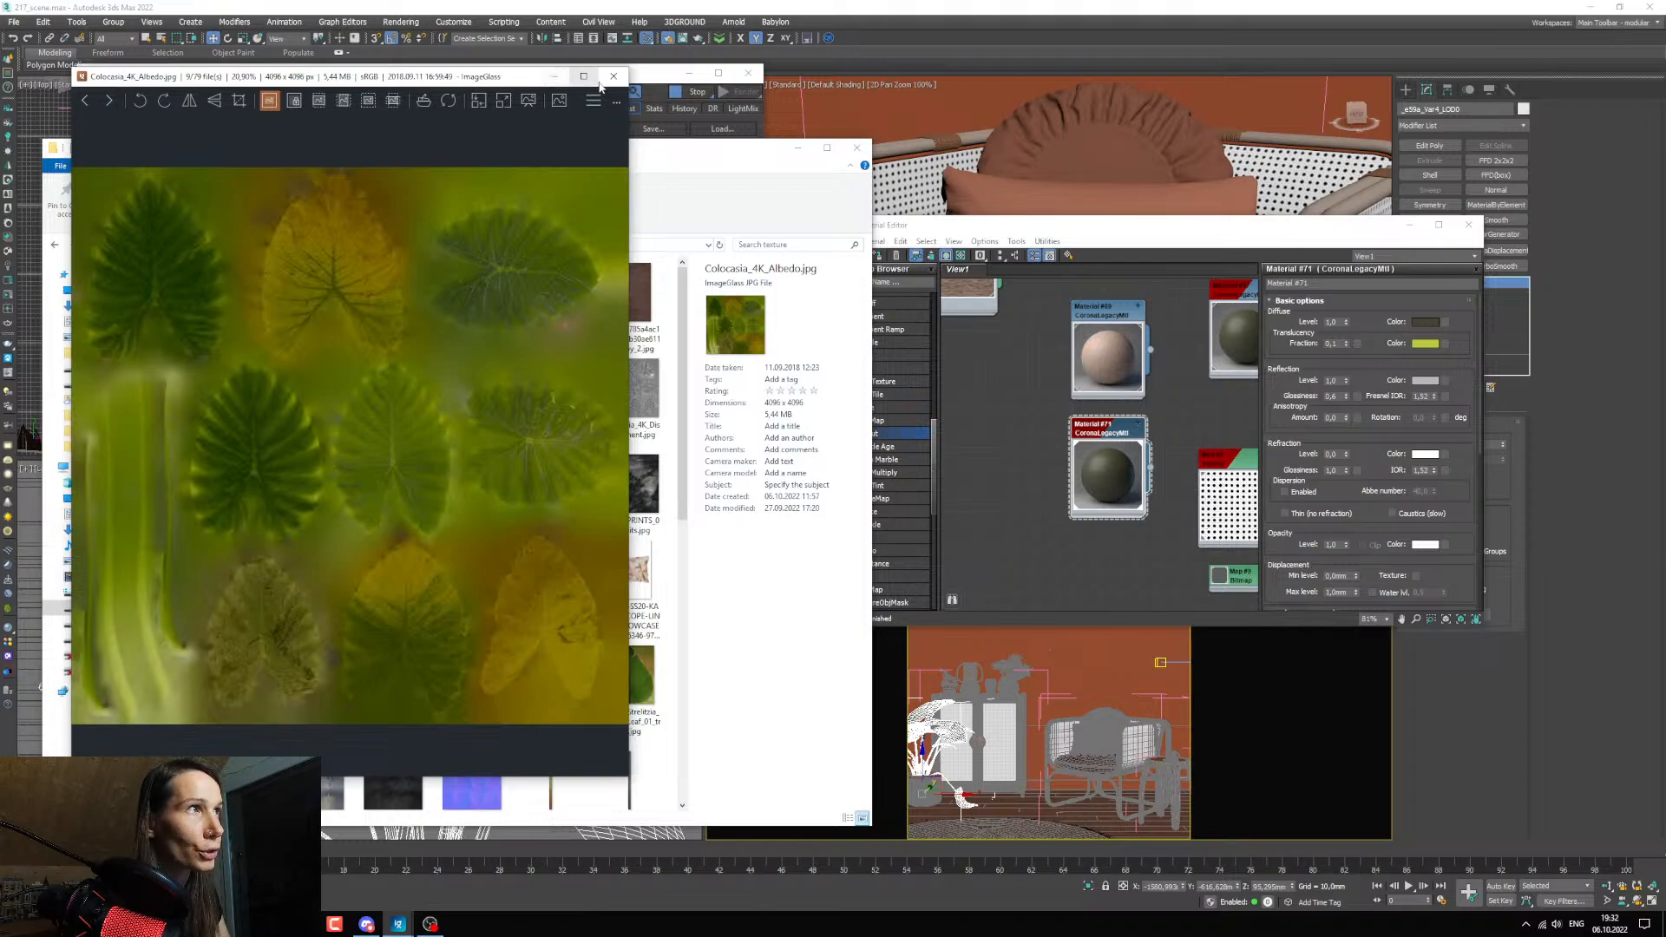
click(616, 78)
click(997, 508)
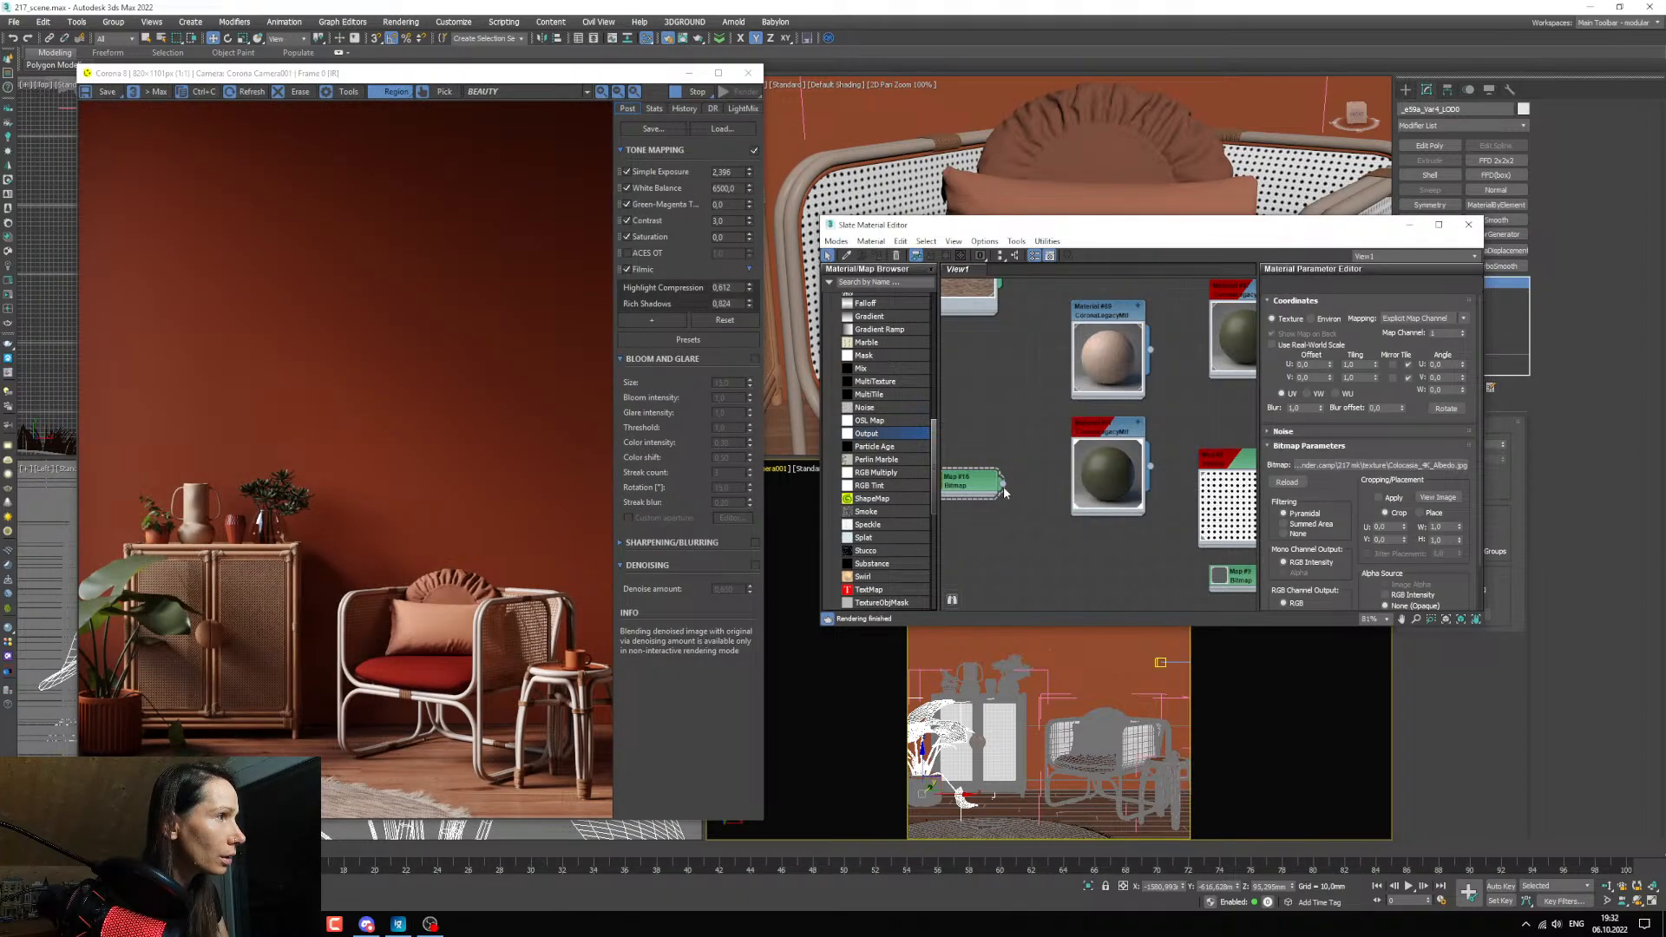
double_click(1126, 507)
drag(1004, 482, 1073, 520)
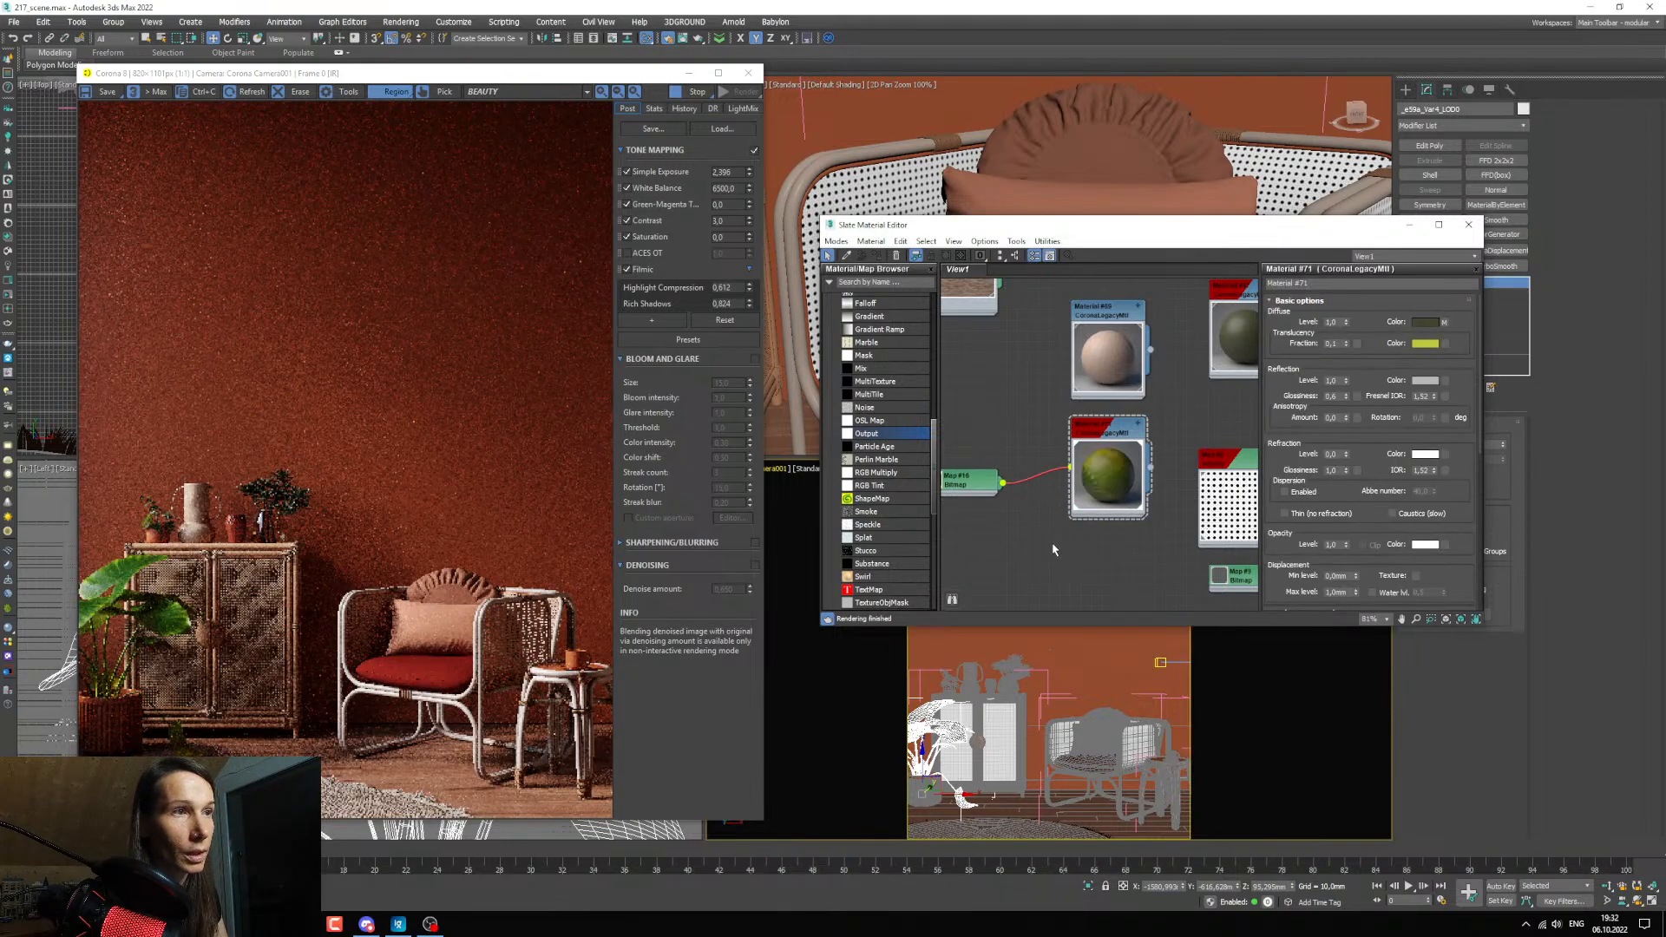
Insert a ColorCorrection map between the Colocasia albedo bitmap and the leaf material's Diffuse color, spacing the nodes apart.
scroll(1041, 542, down, 5)
middle_drag(1042, 542, 1060, 503)
scroll(1037, 486, up, 4)
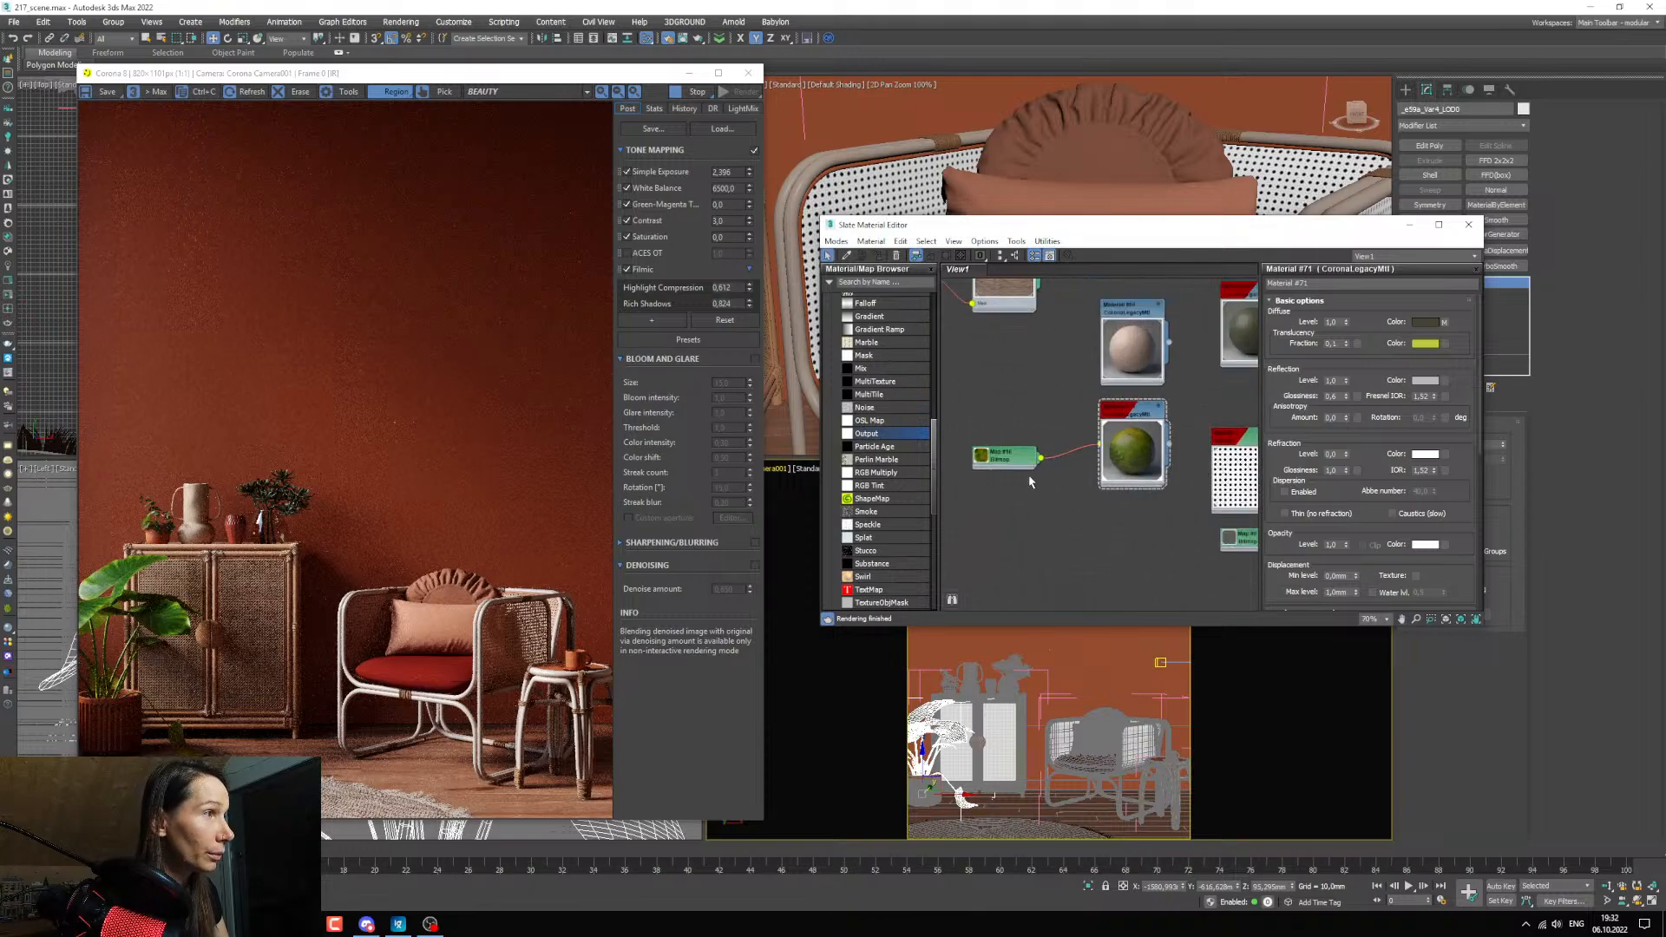
drag(1020, 466, 996, 457)
middle_drag(998, 462, 1045, 499)
scroll(882, 406, up, 5)
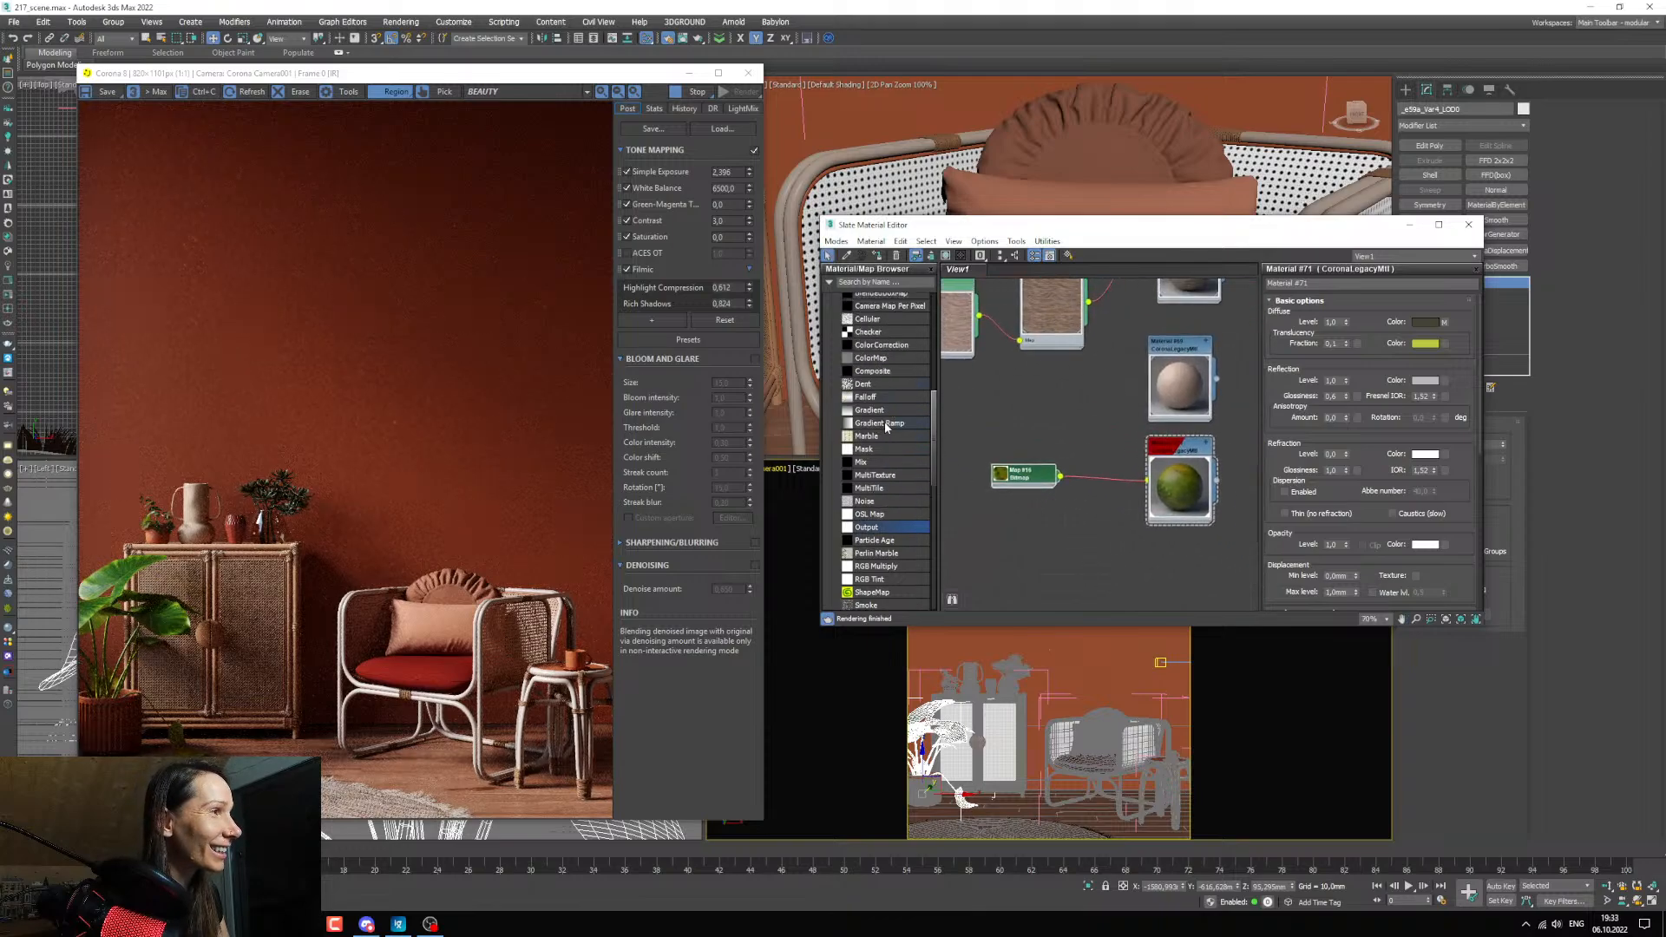
drag(886, 441, 1103, 485)
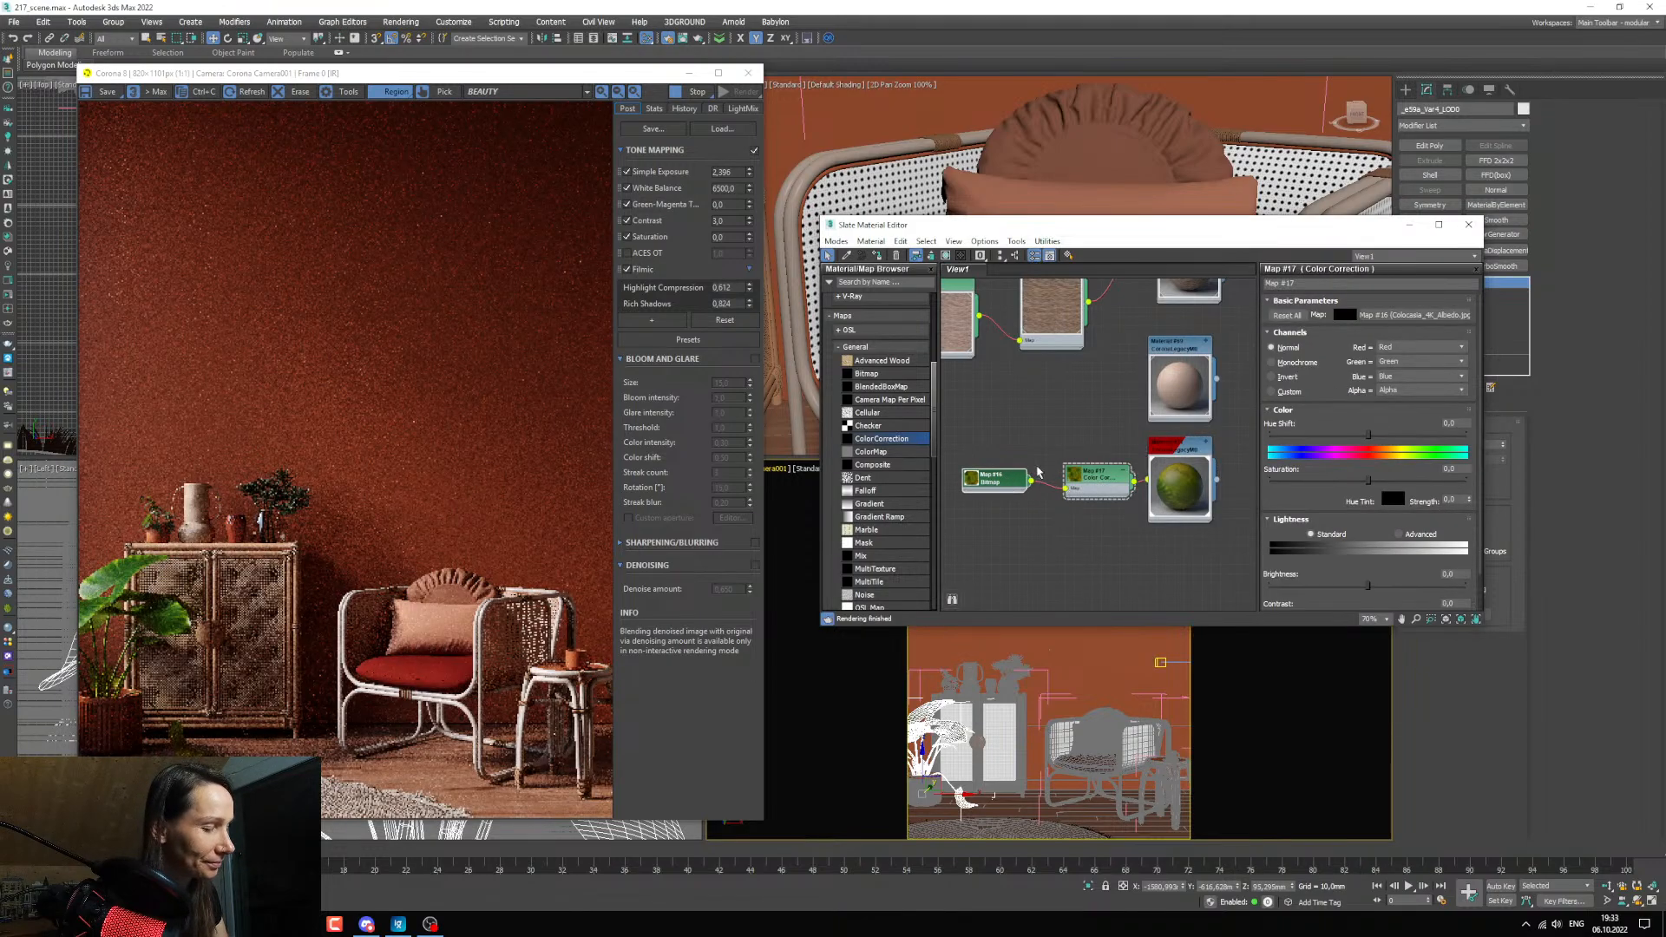
click(1041, 472)
drag(1095, 479, 1068, 479)
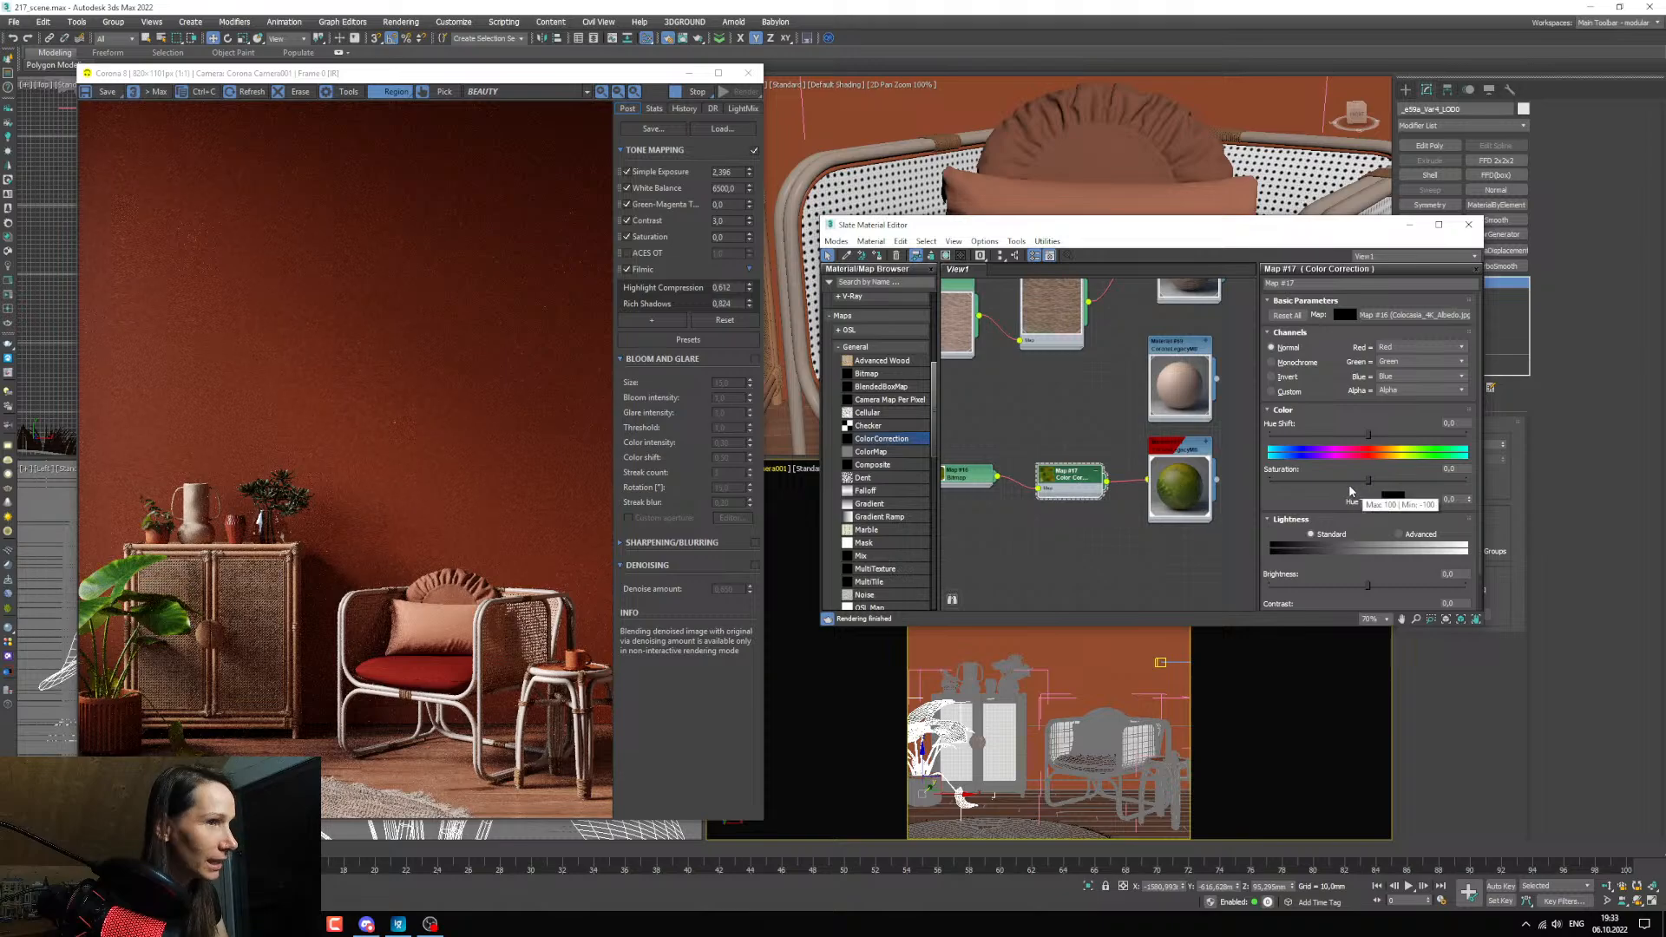
Set the color correction's Saturation to about -19 and limit the interactive render region to the large potted plant.
drag(1368, 479, 1349, 479)
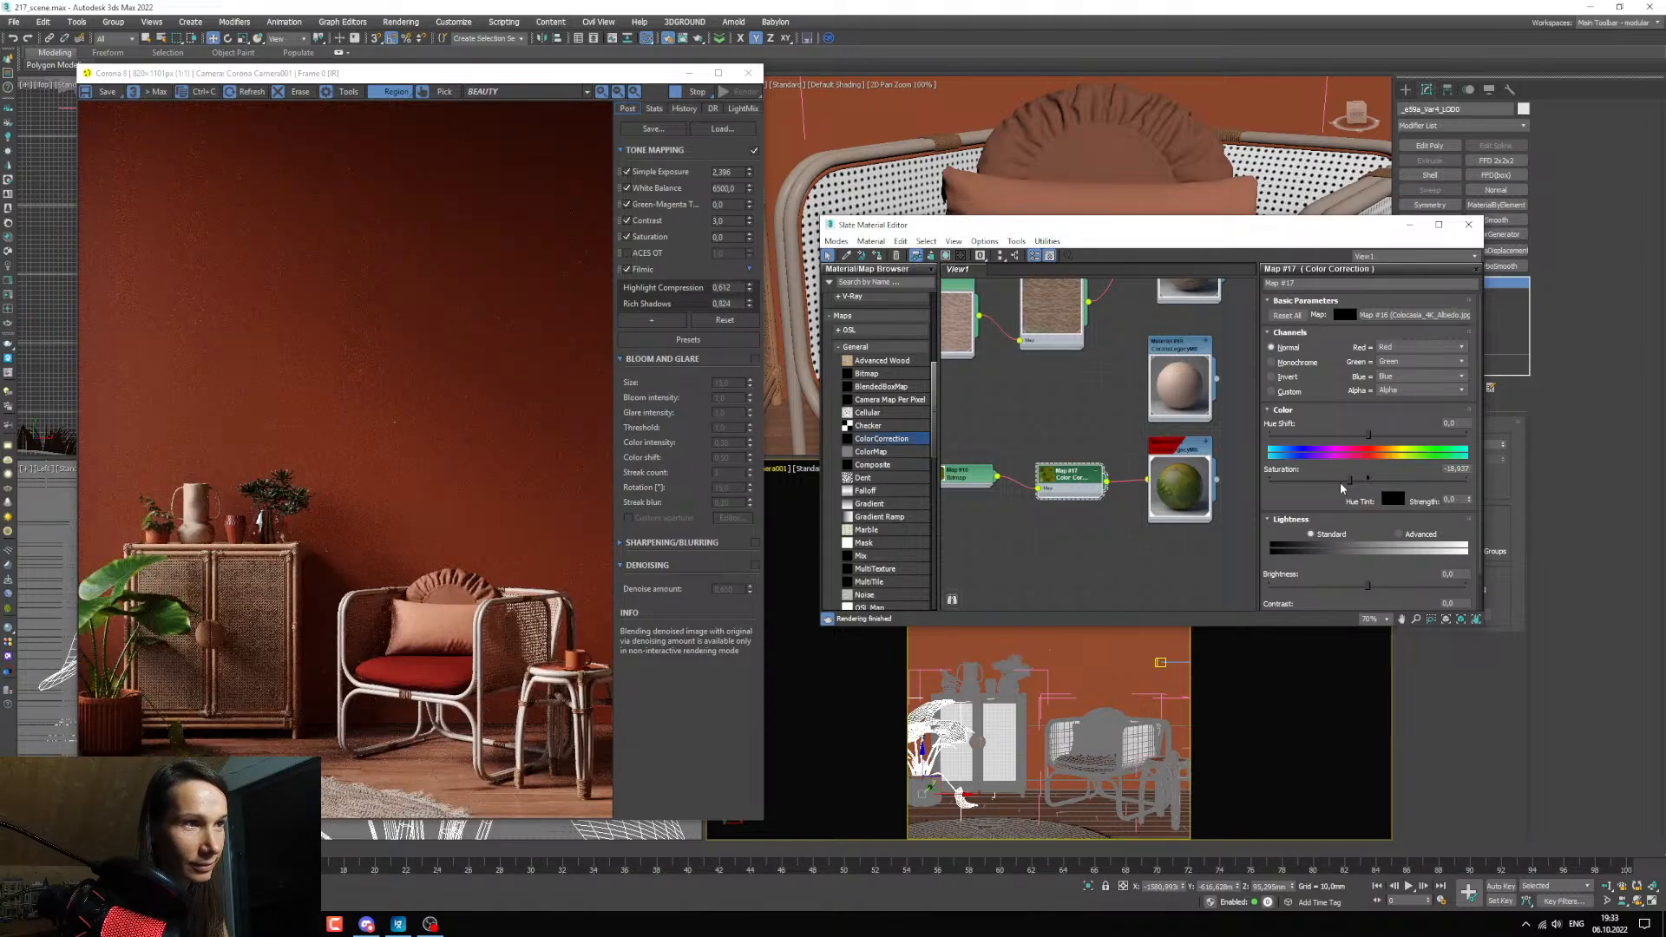
click(213, 501)
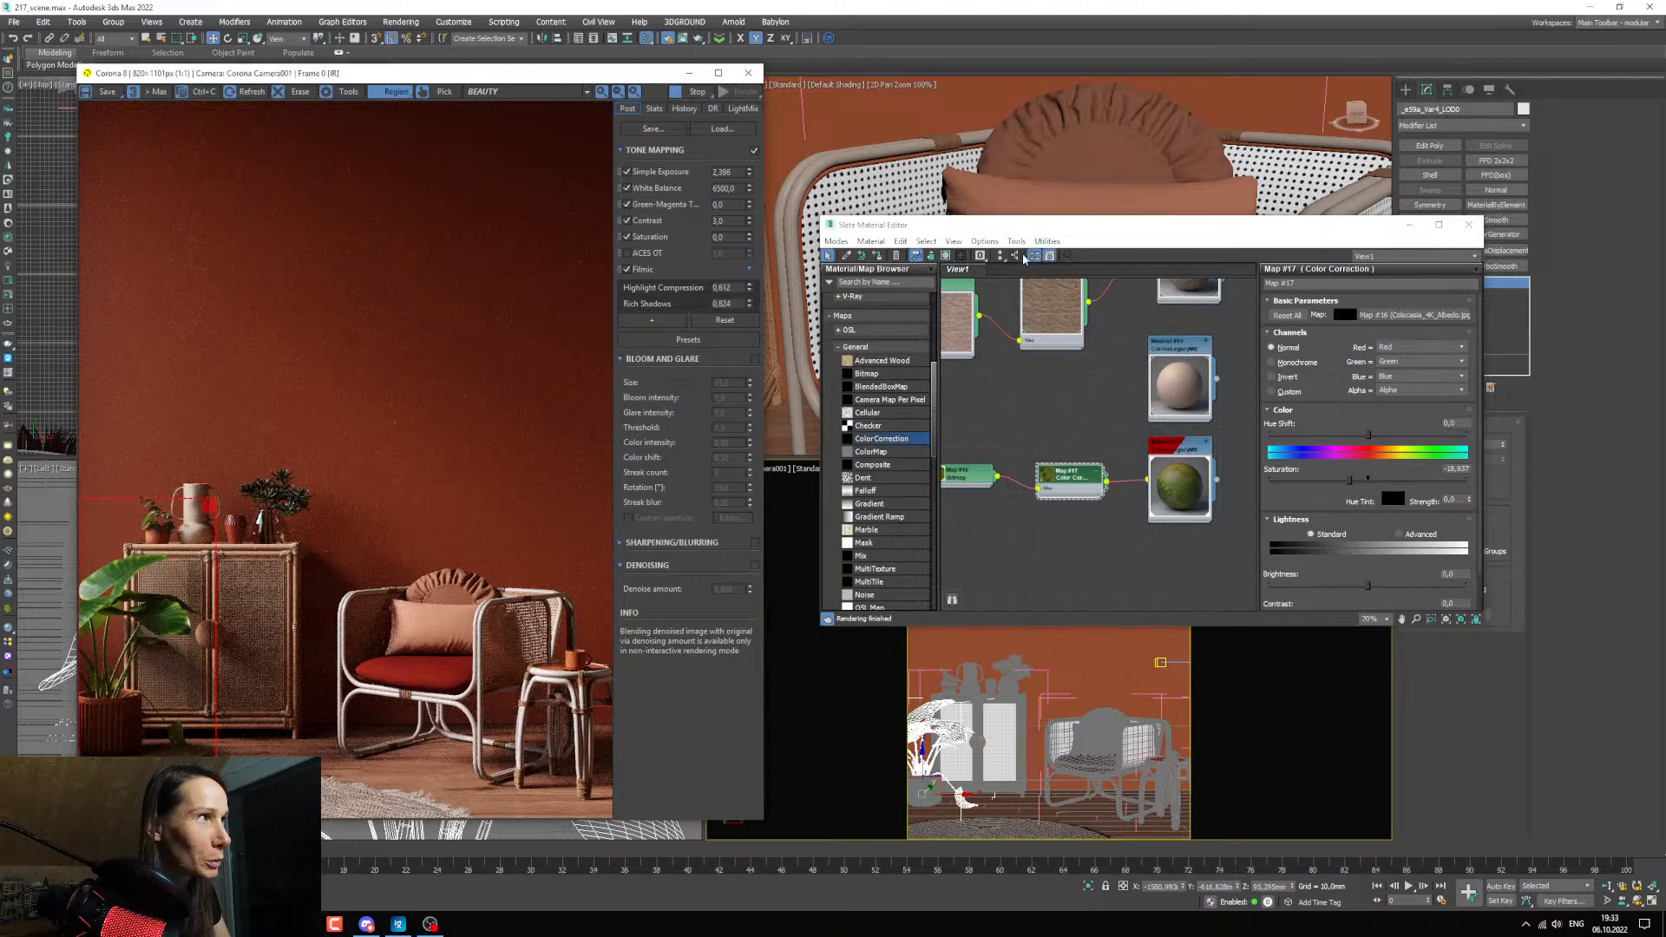
drag(1024, 225, 971, 233)
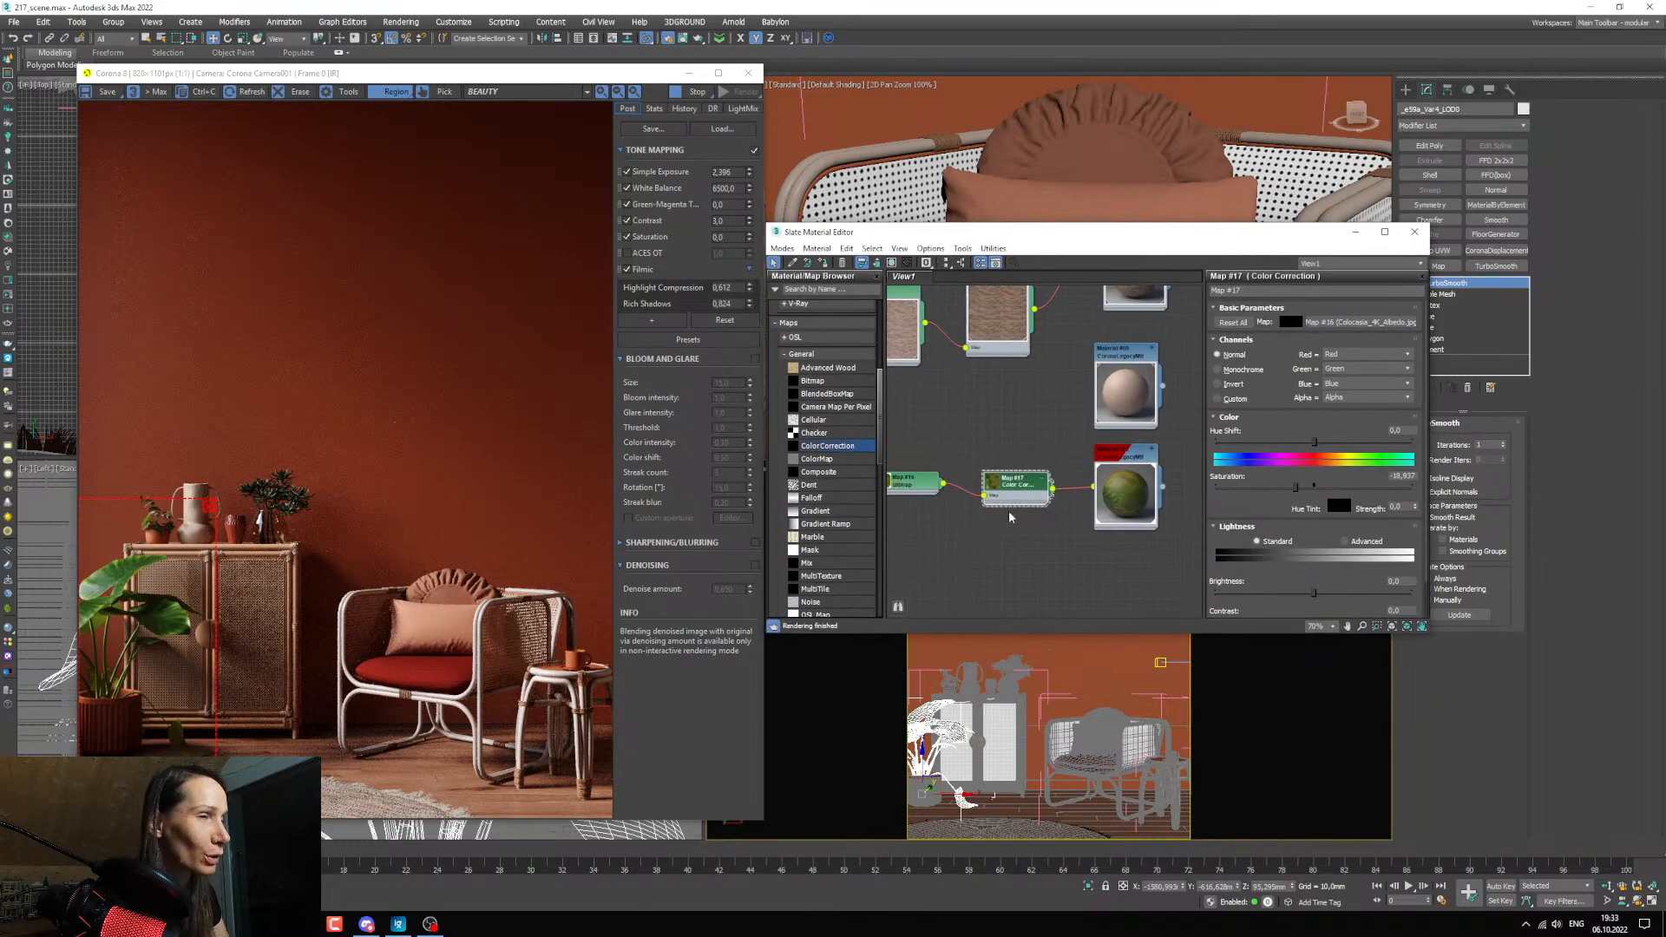
Add Colocasia_4K_Opacity.jpg from the texture folder in File Explorer to the node view as a Bitmap, then return to the material editor.
click(271, 924)
click(472, 864)
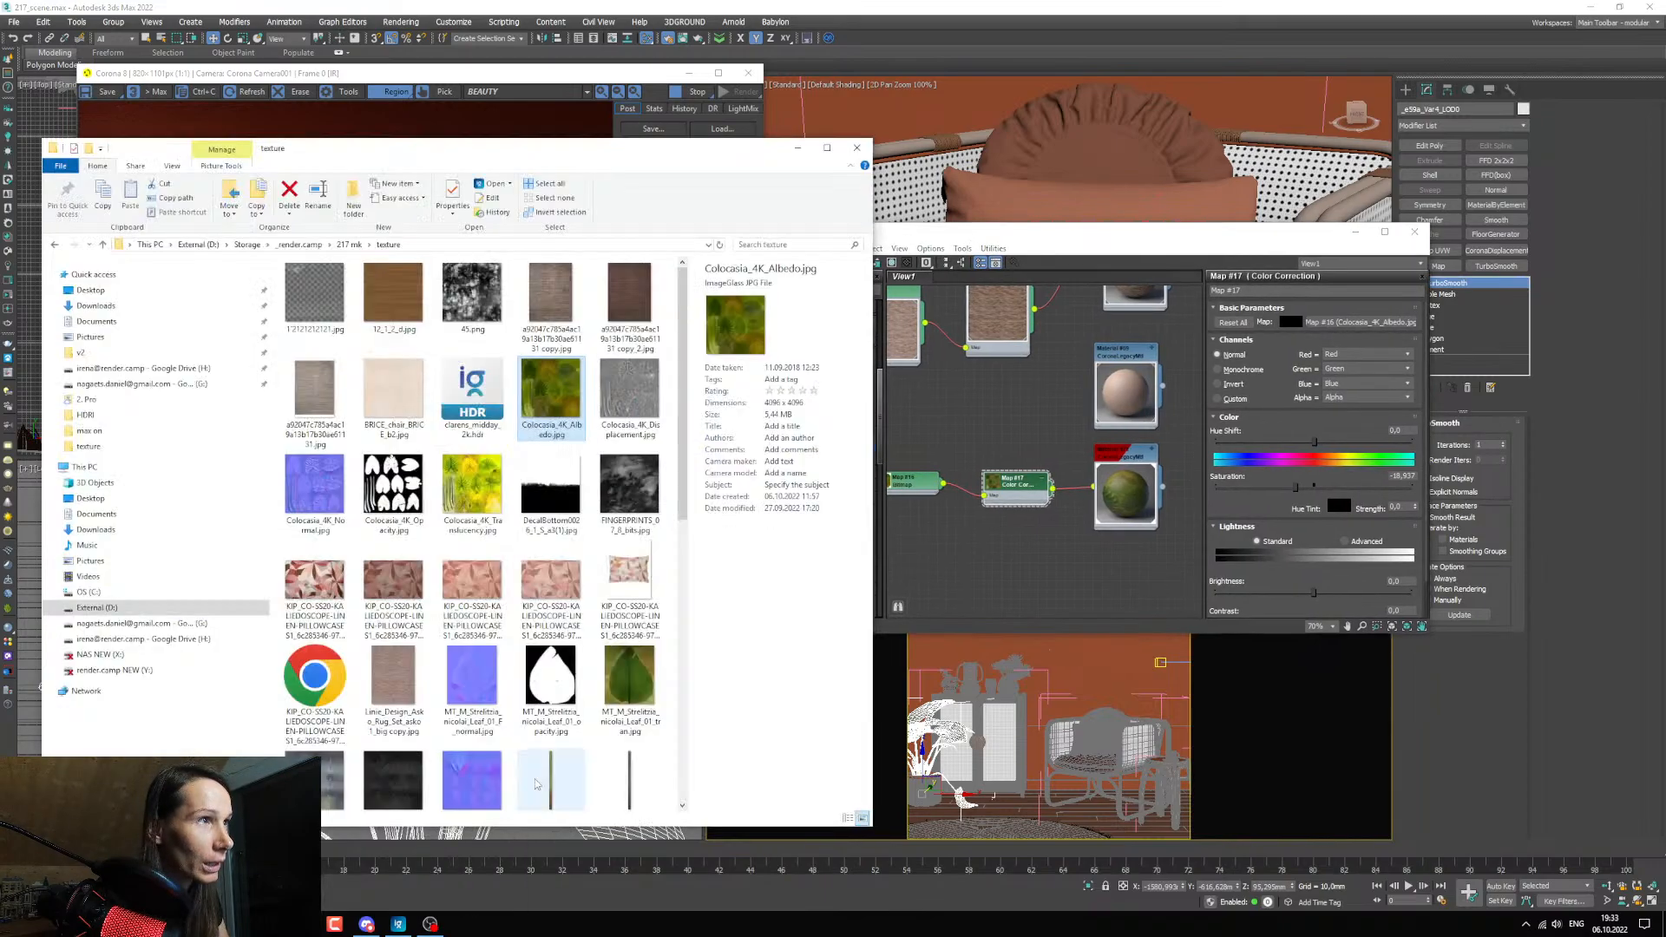
click(410, 483)
drag(409, 483, 961, 556)
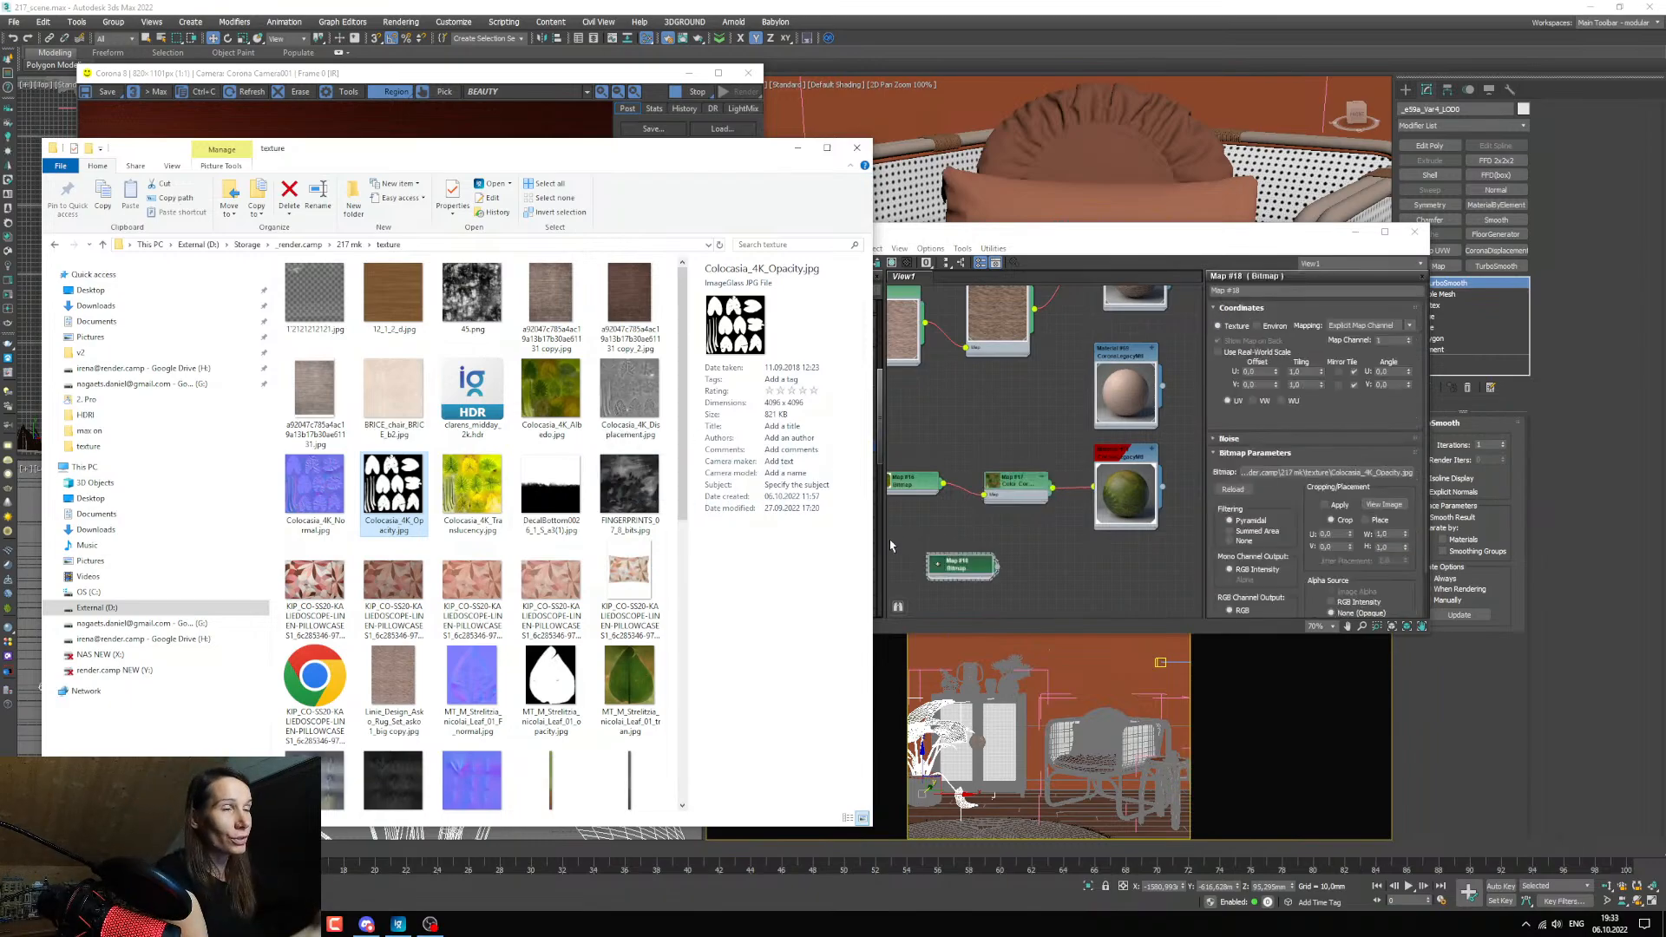
click(798, 148)
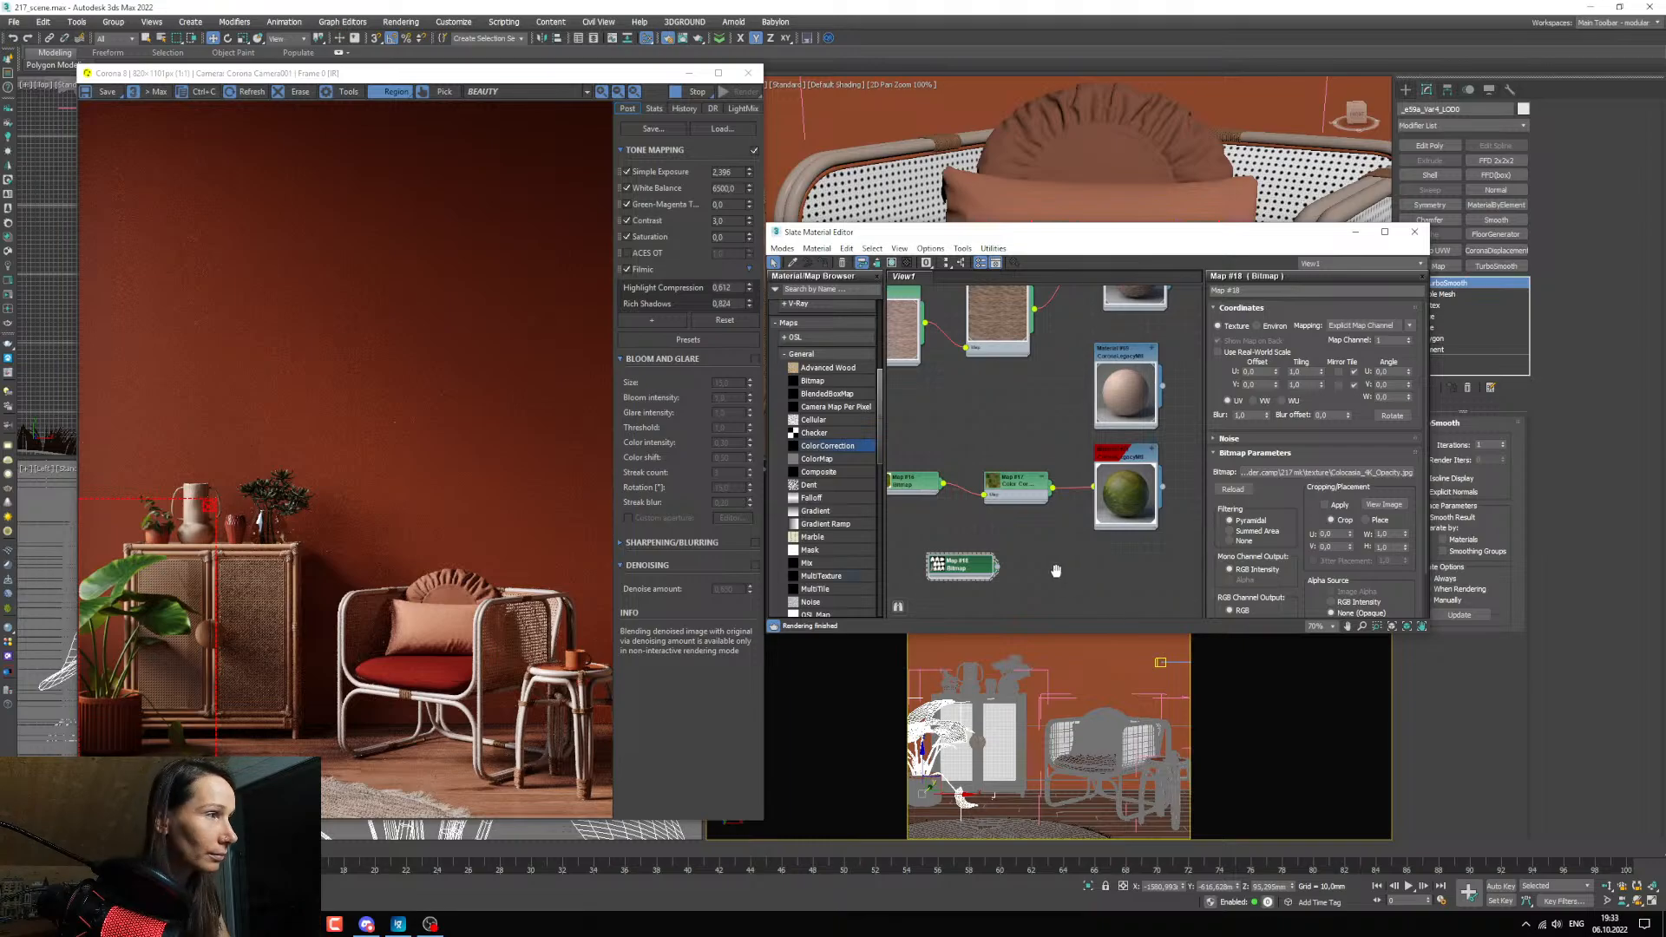
Connect the opacity bitmap to the leaf material's Opacity input.
middle_drag(1056, 570, 1083, 543)
scroll(1083, 542, up, 3)
drag(956, 543, 1018, 520)
middle_drag(1116, 536, 1019, 519)
scroll(1019, 520, up, 1)
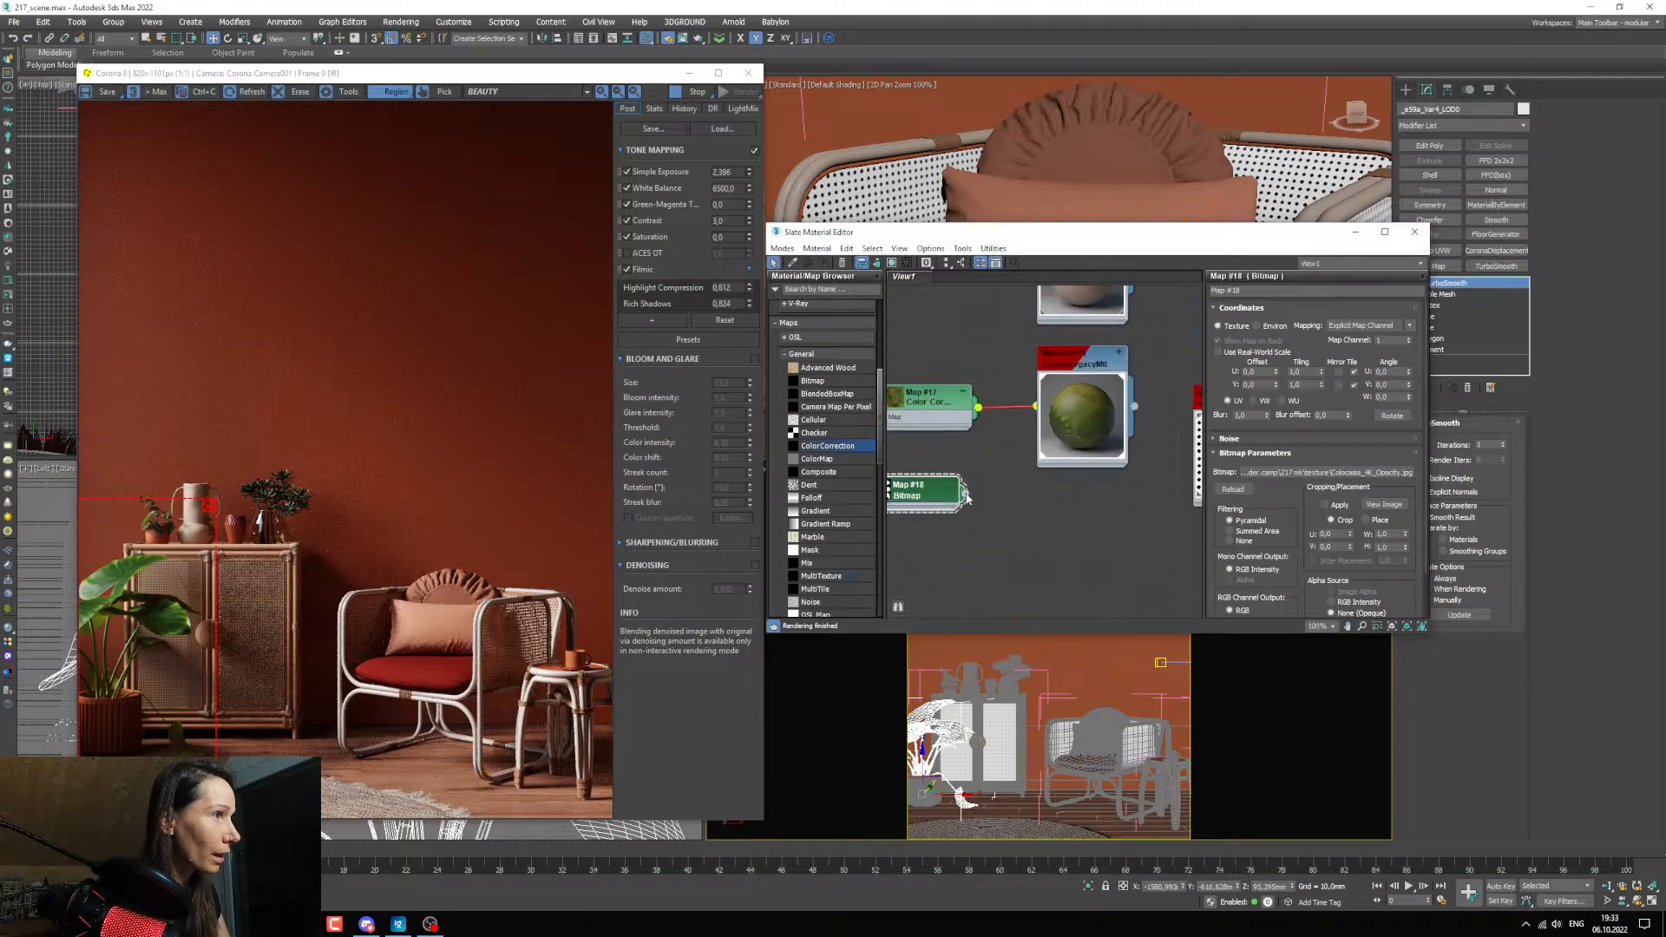
drag(965, 493, 1036, 596)
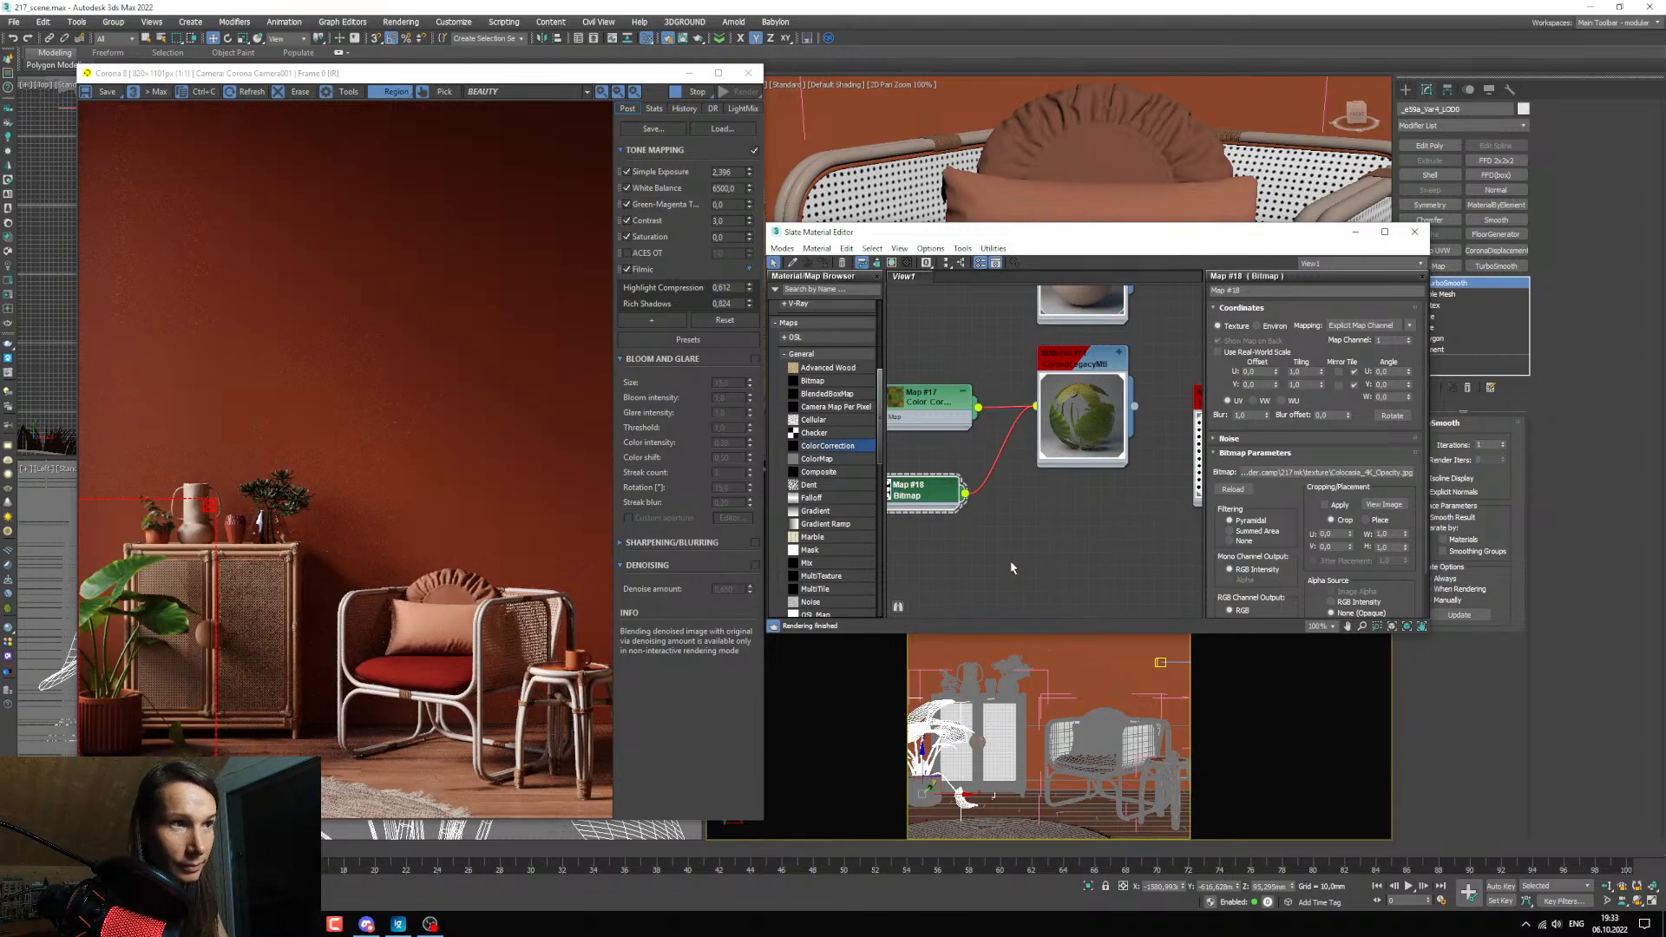
Enlarge the opacity bitmap node's preview and position it clear of the color correction node.
scroll(1032, 501, down, 3)
middle_drag(968, 518, 1044, 531)
scroll(1033, 501, up, 2)
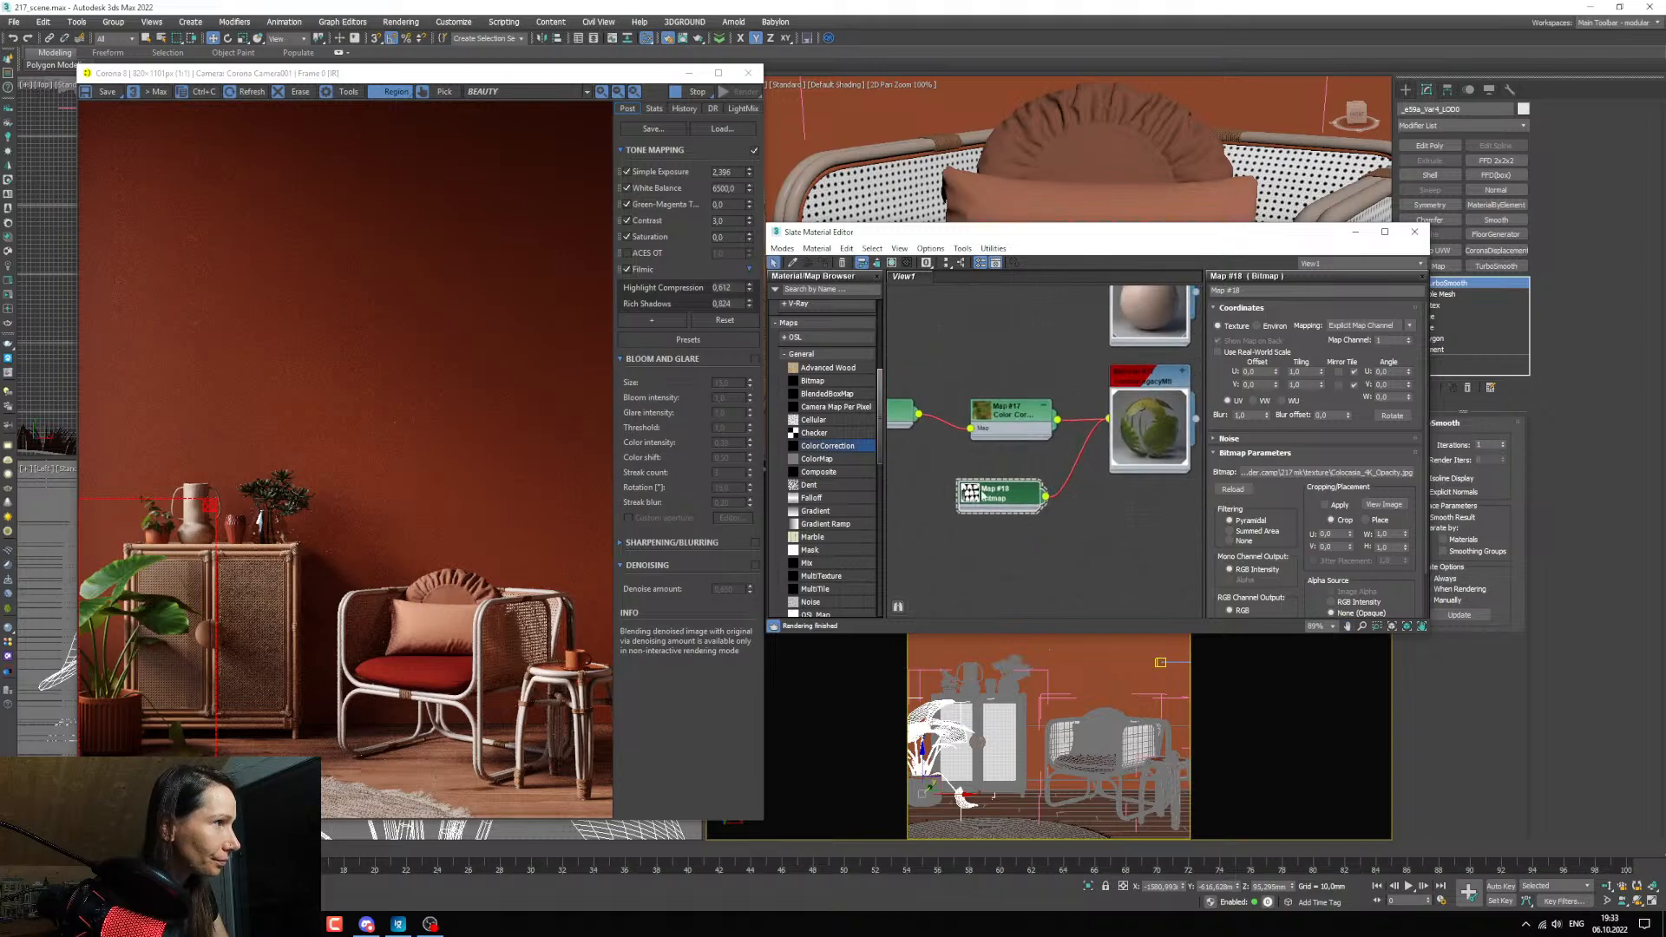
double_click(965, 499)
middle_drag(1017, 458, 1020, 477)
Set the albedo color correction's Hue Shift to about -15 and switch its Lightness to Advanced, adjusting the RGB Gamma/Contrast.
double_click(1024, 436)
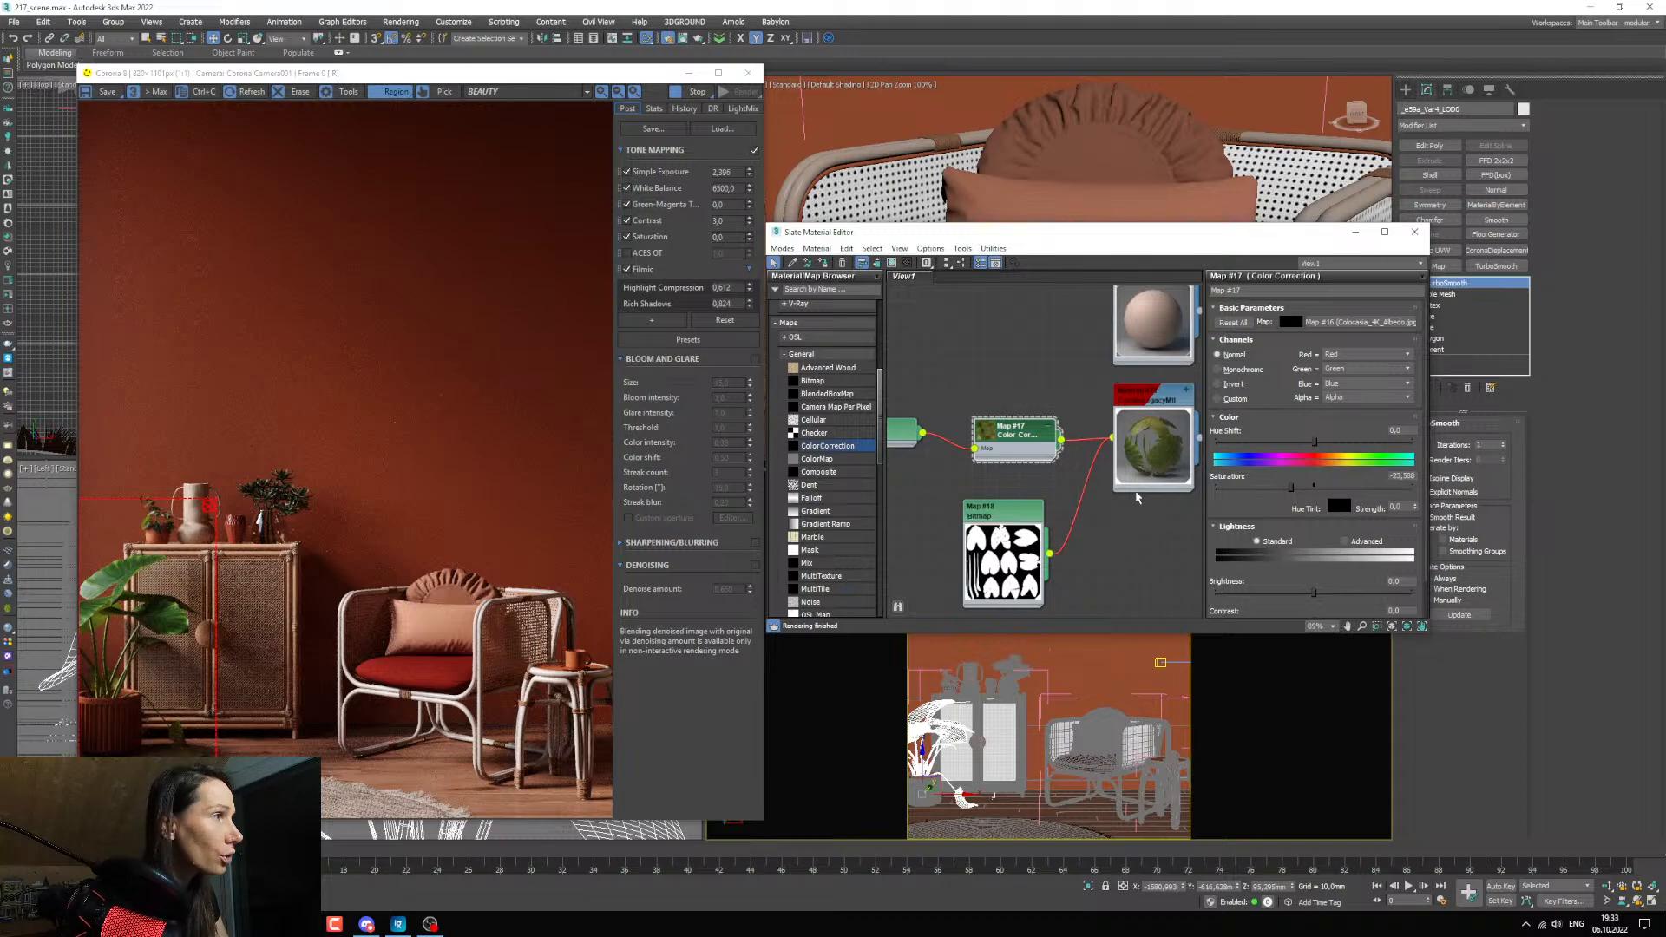
drag(1313, 442, 1305, 443)
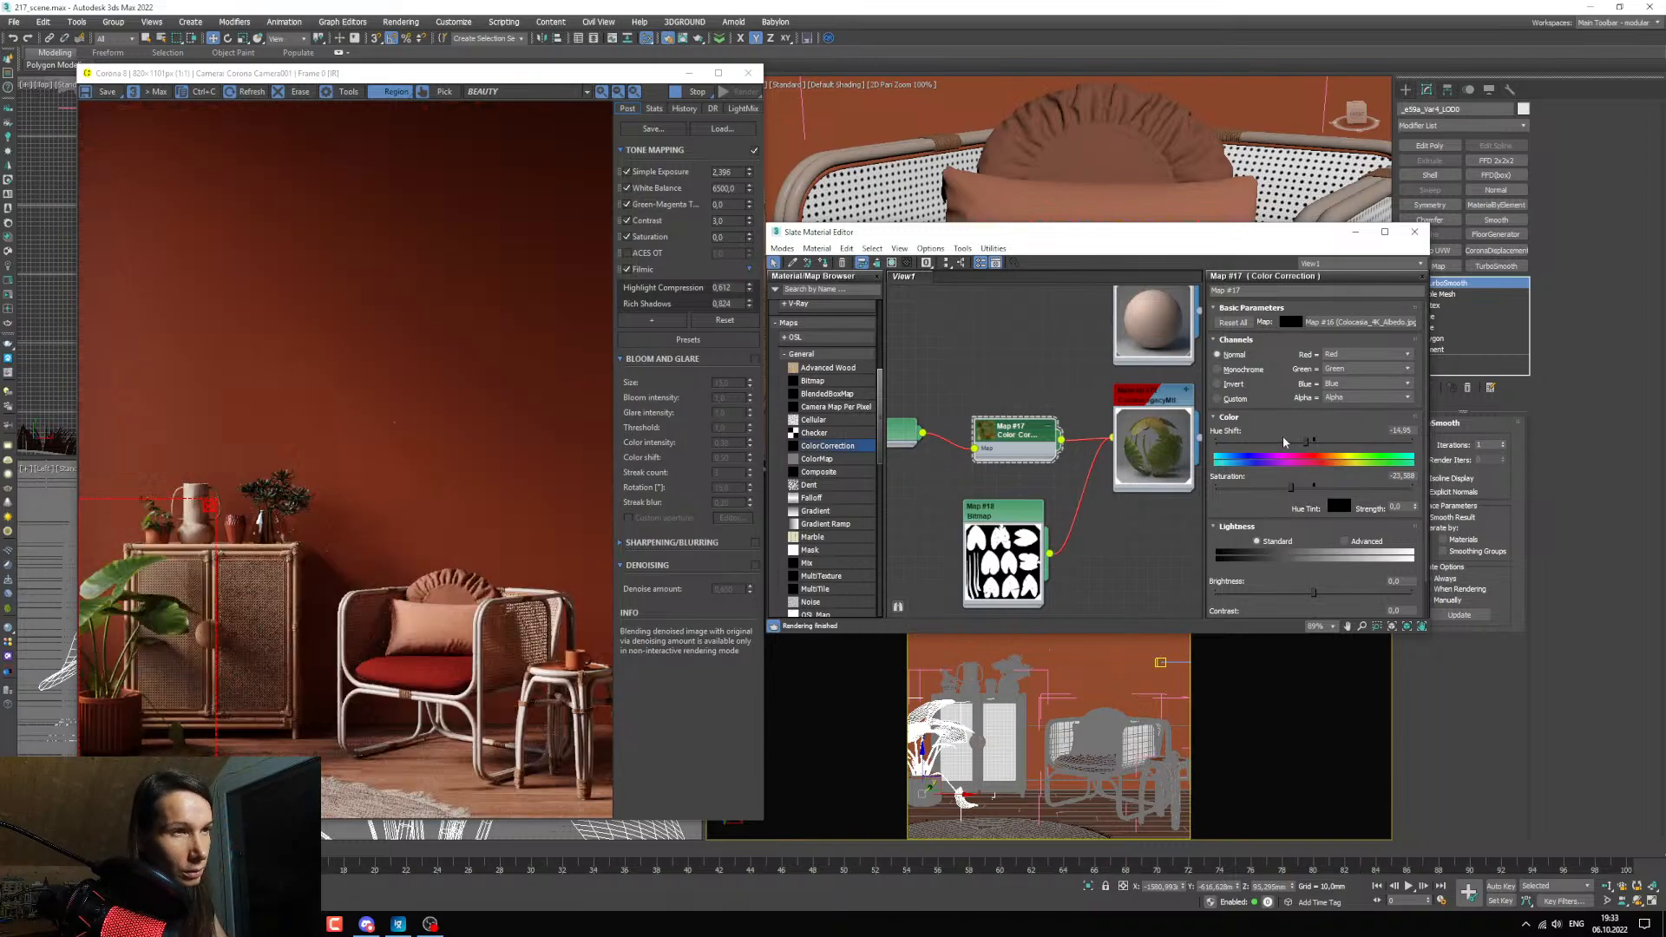
click(1350, 543)
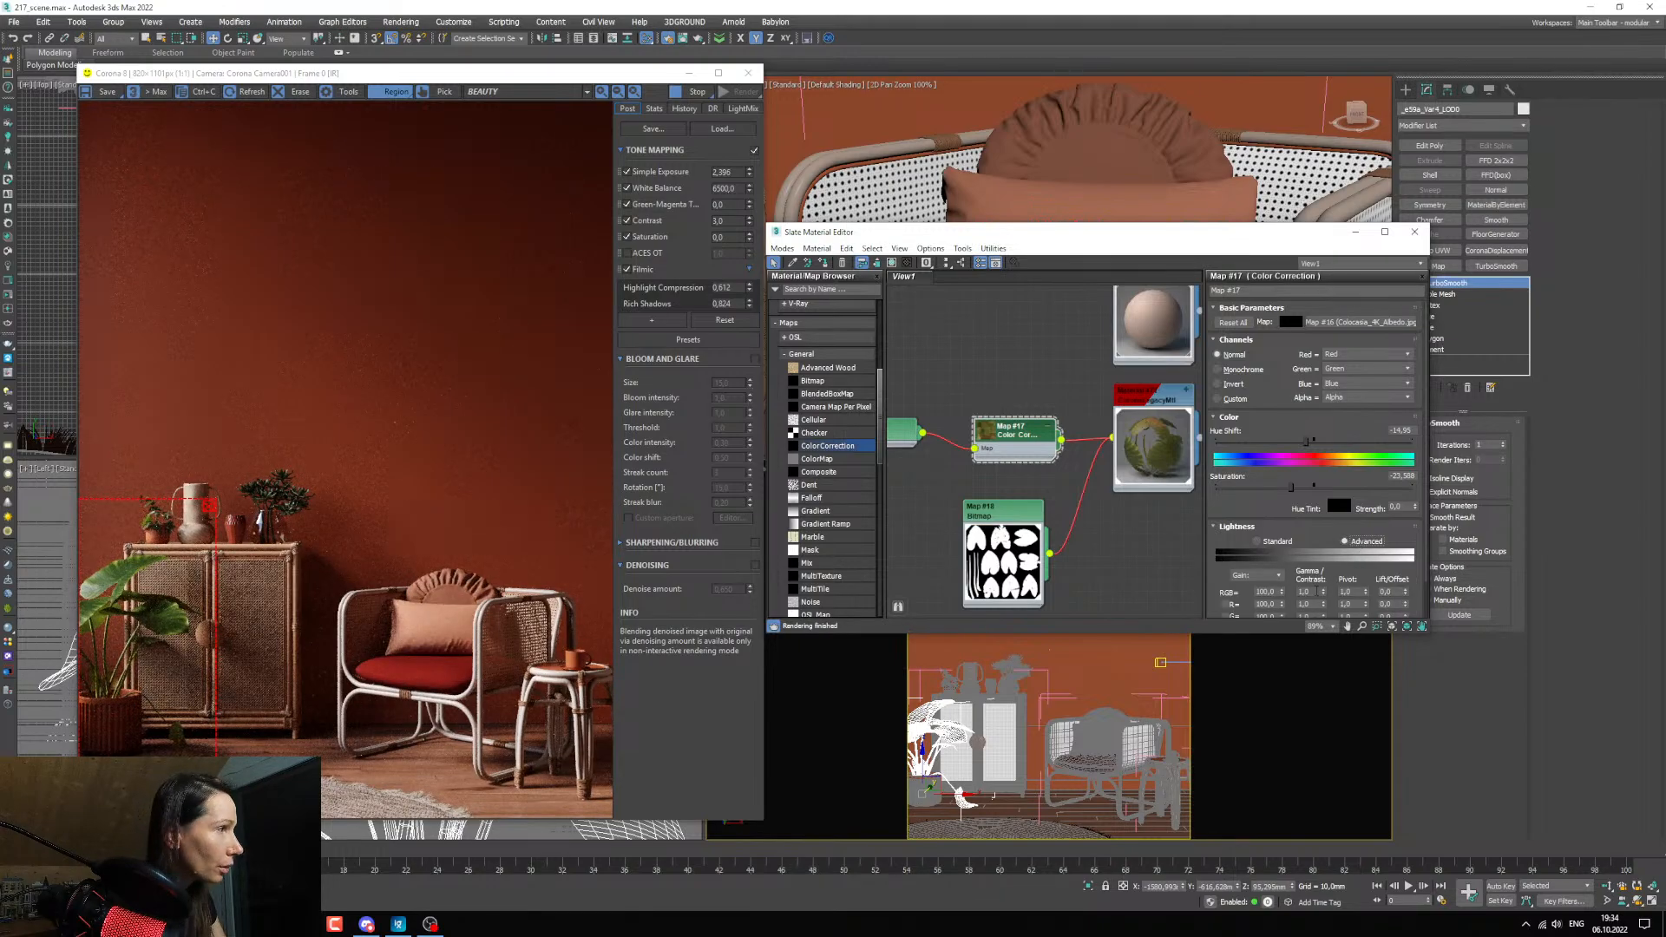
drag(1316, 592, 1221, 591)
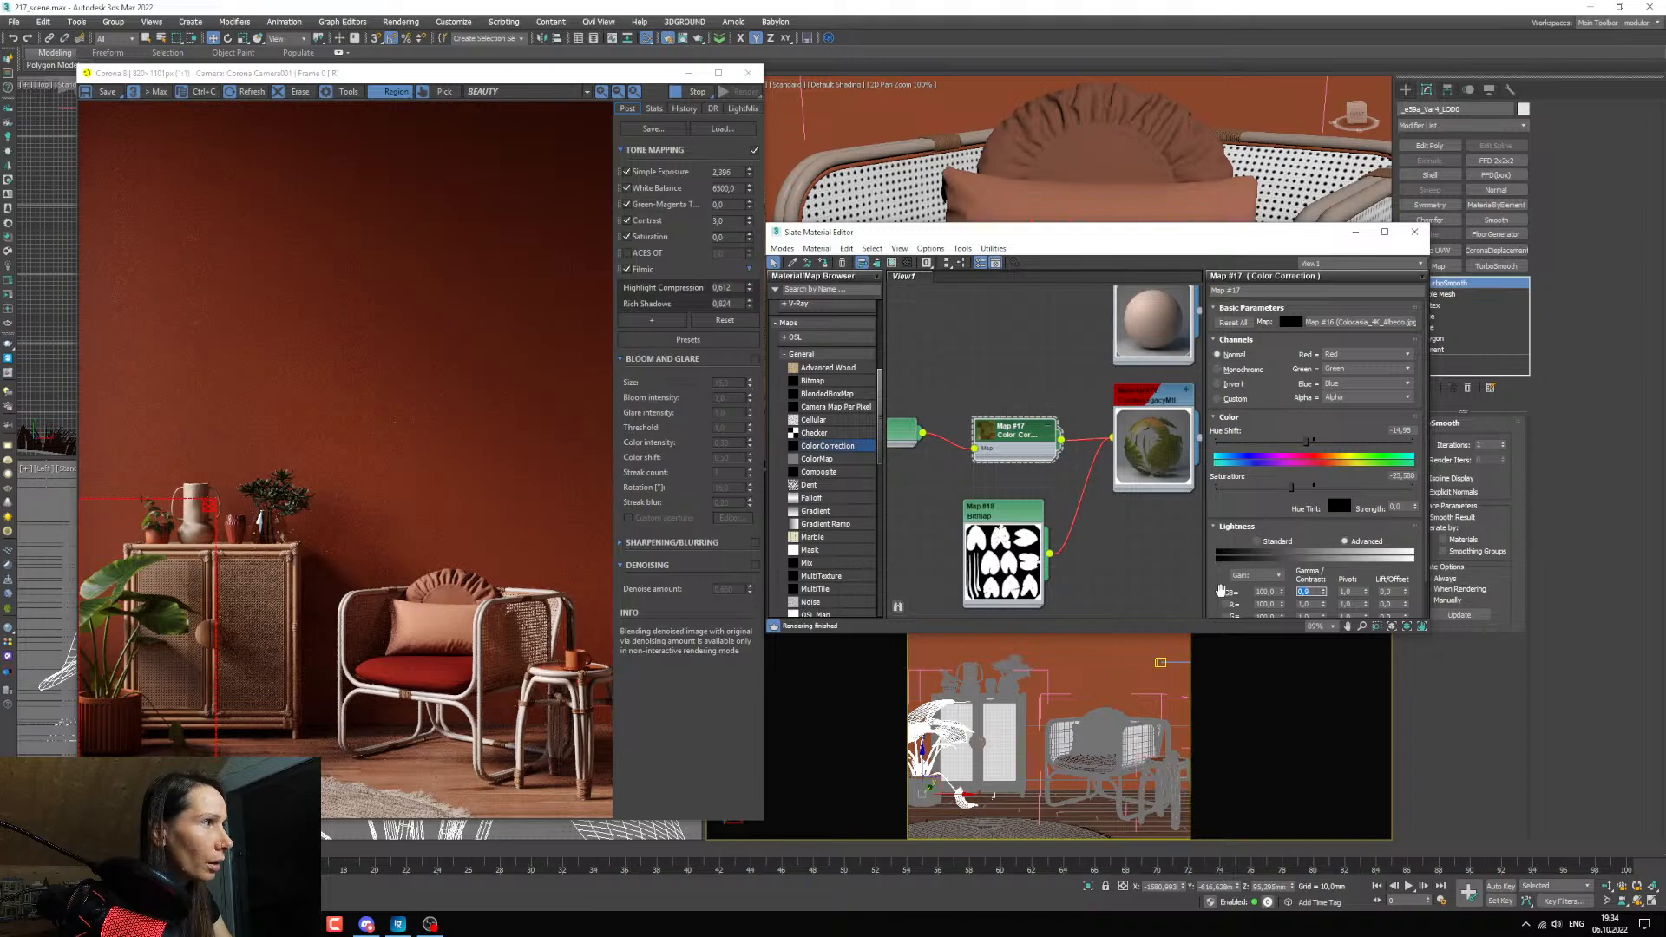
Set the albedo color correction's Saturation to about -25 and its Hue Shift to about -33.
drag(1292, 488, 1290, 490)
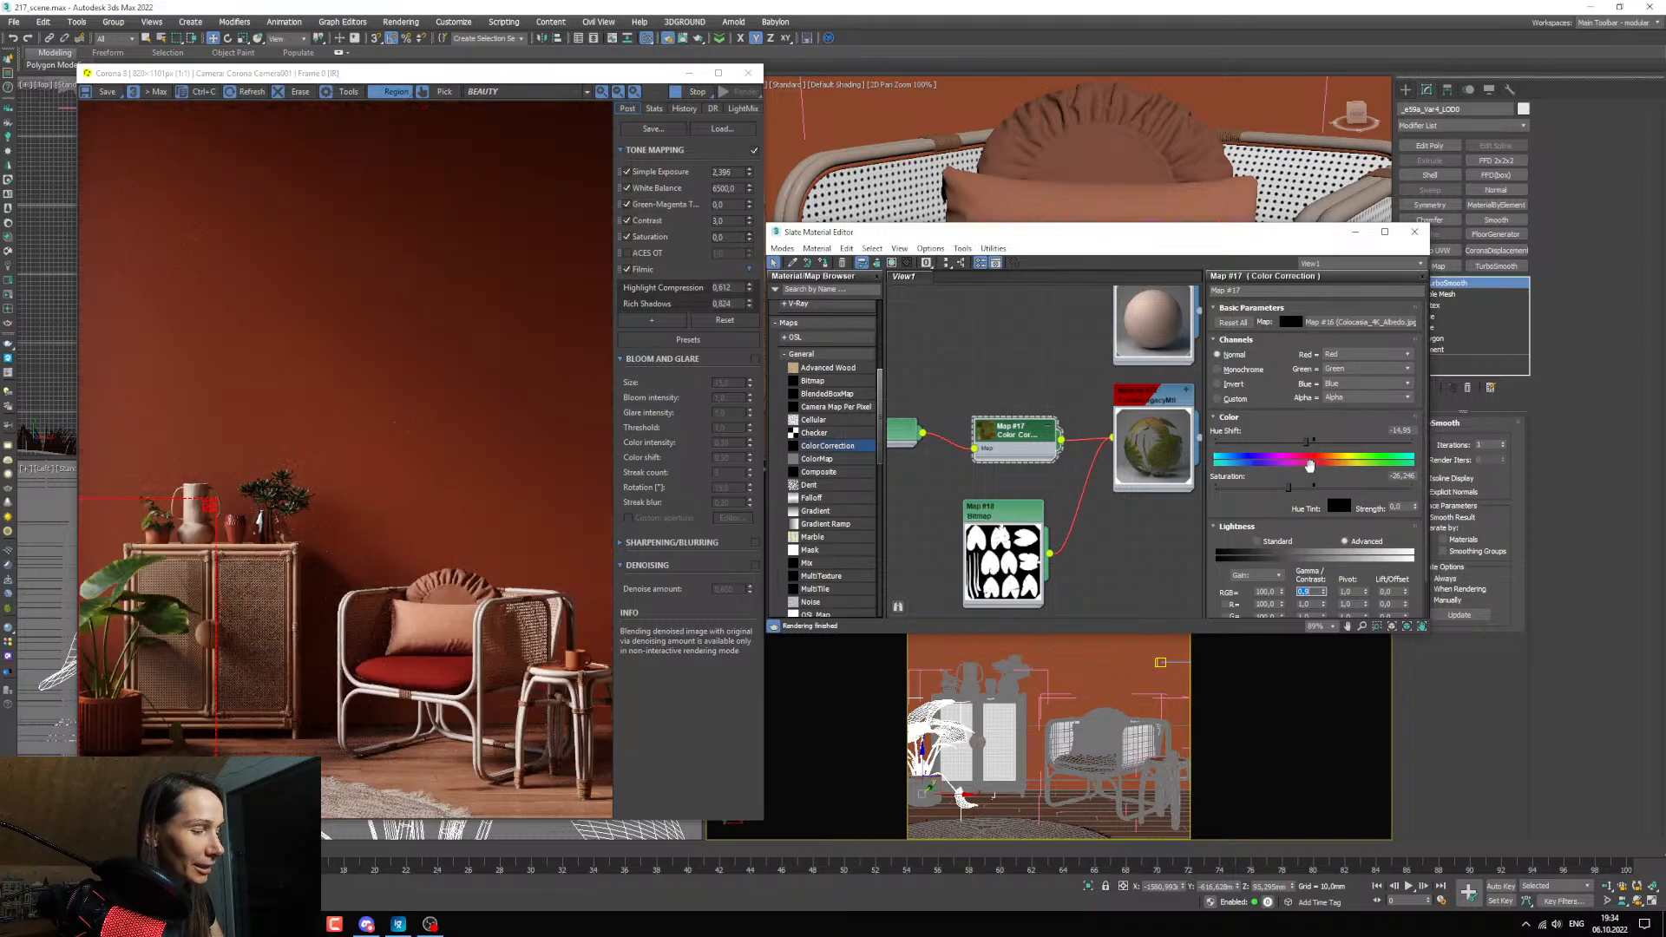
drag(1308, 443, 1293, 442)
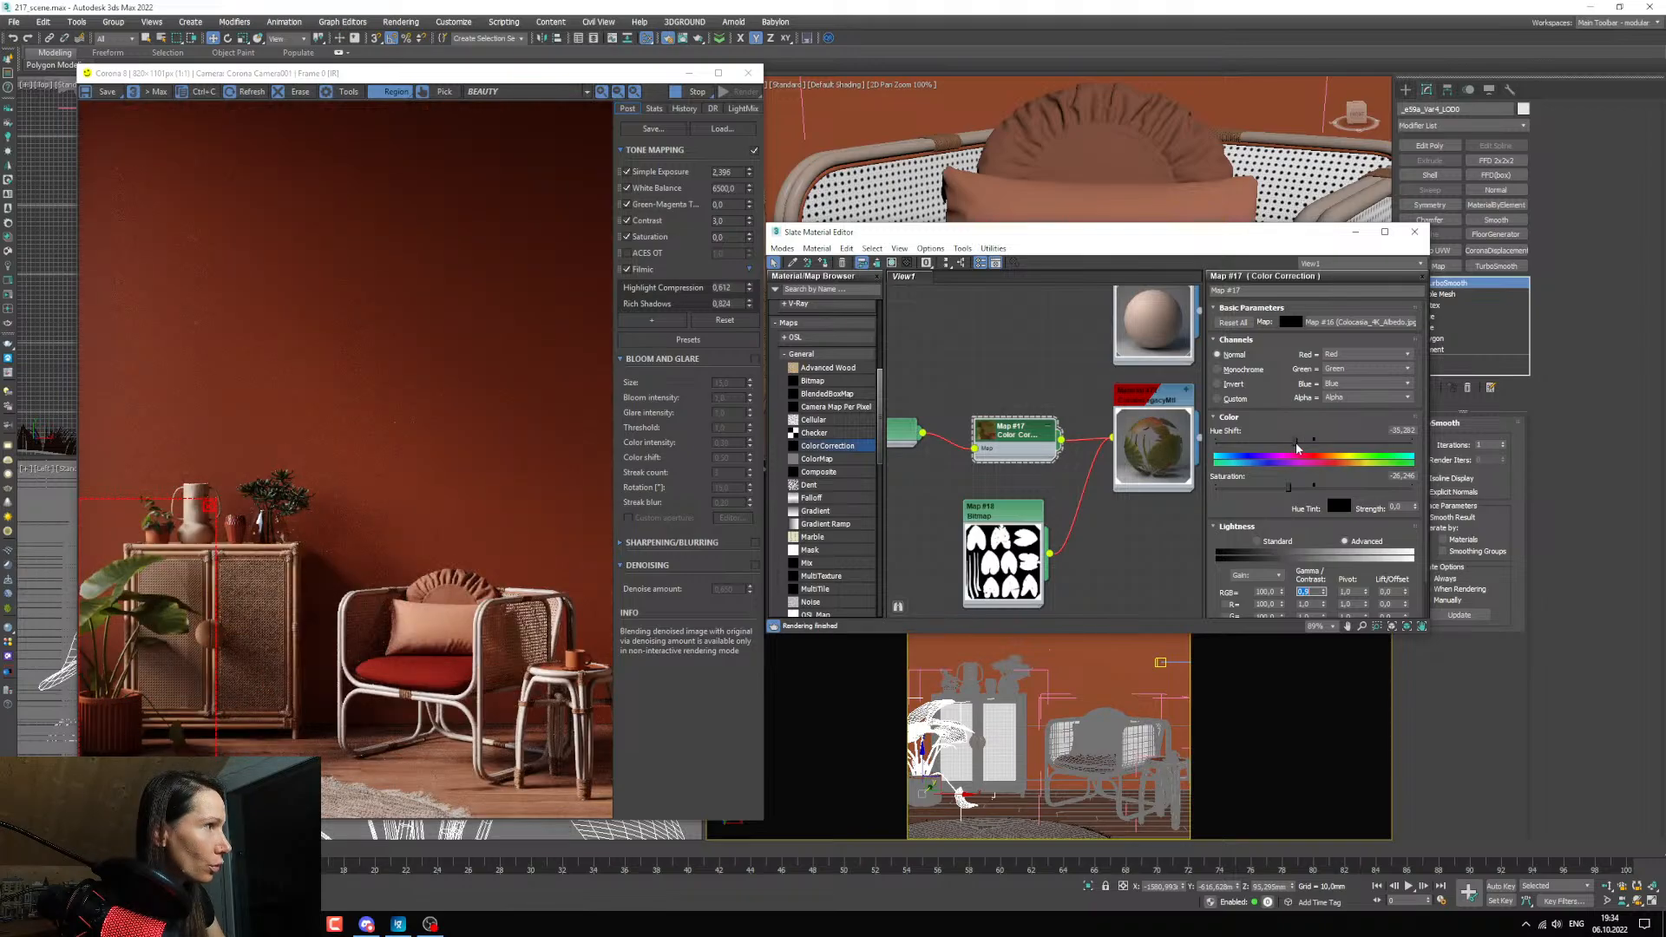
drag(1298, 448, 1295, 442)
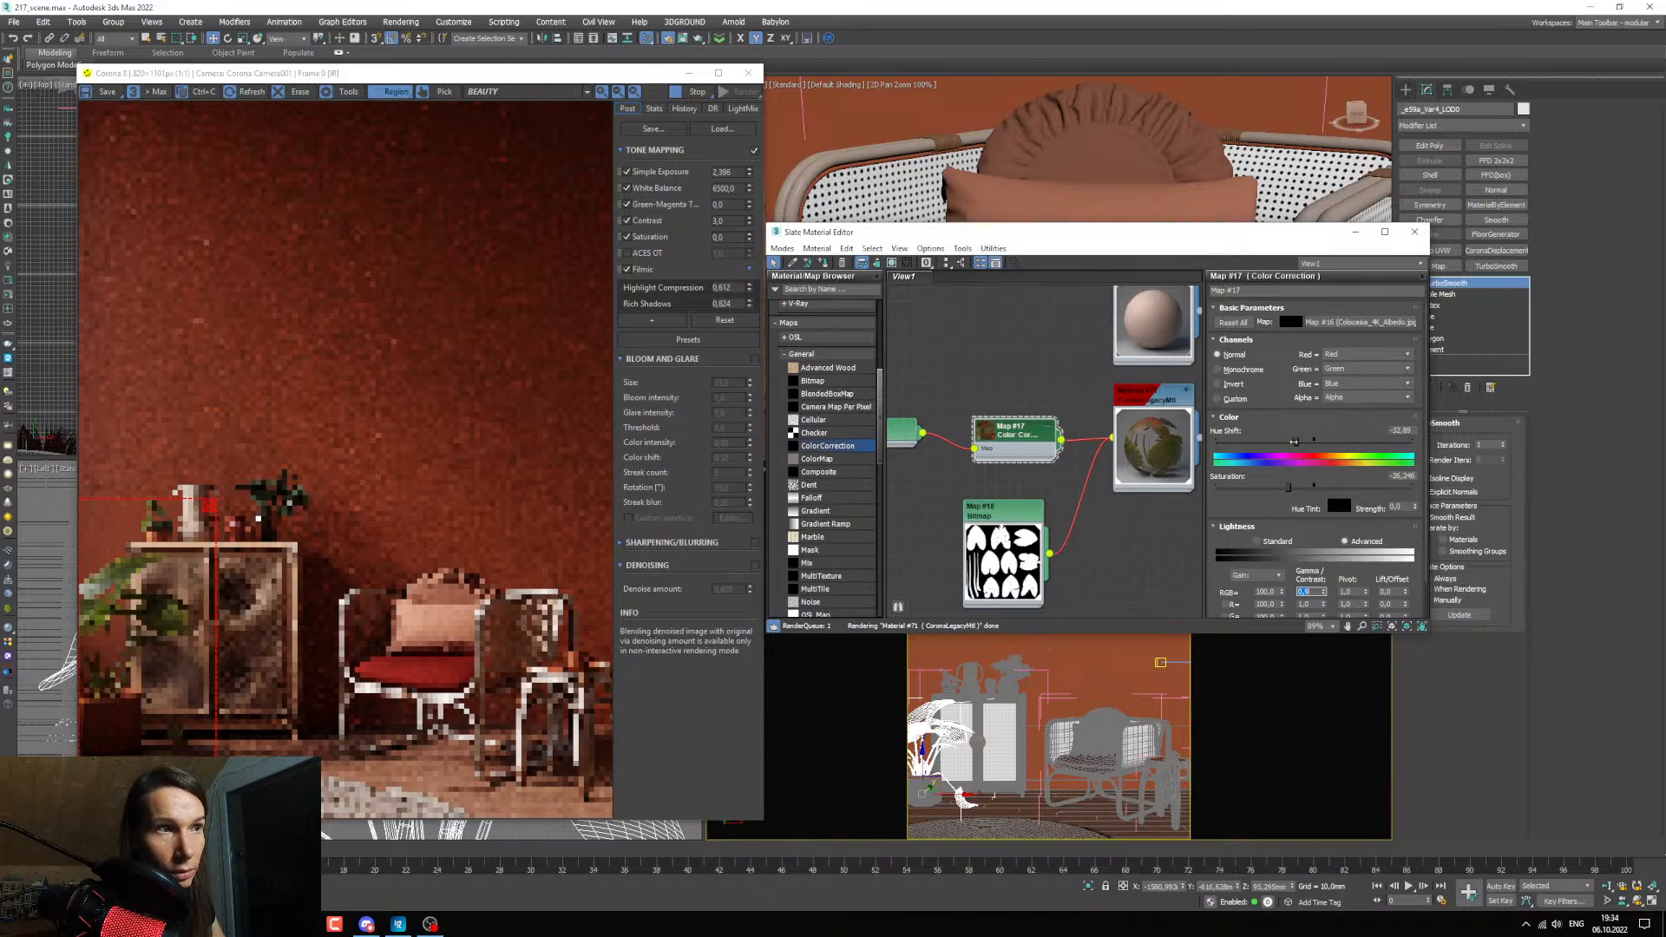
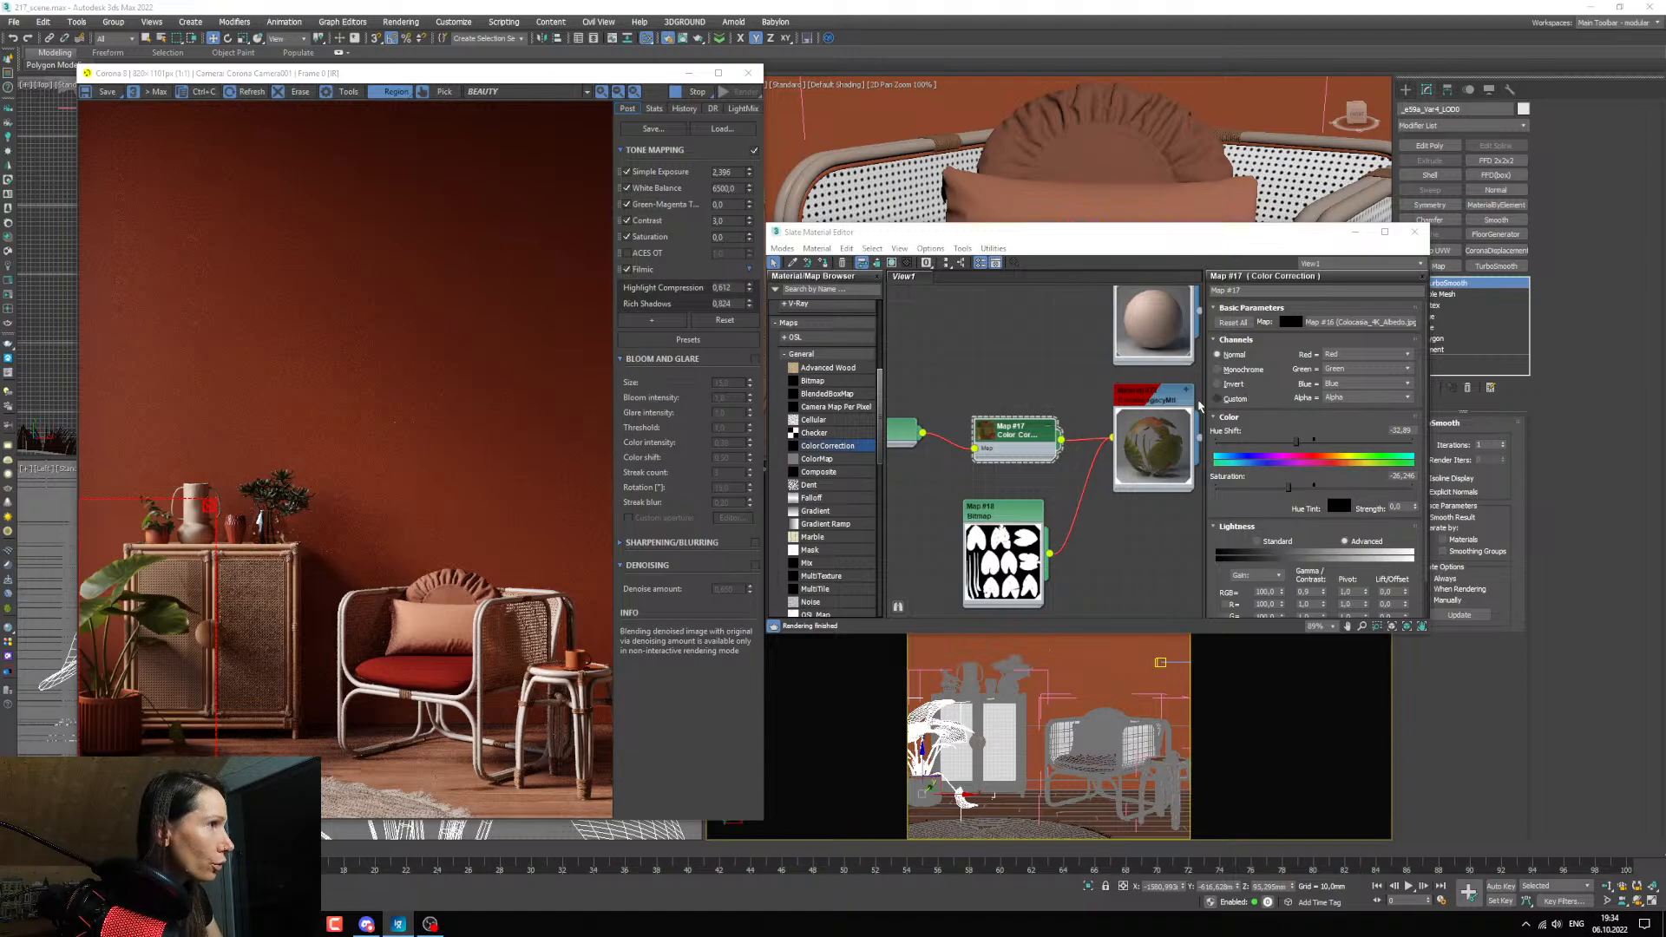
Add Colocasia_4K_Normal.jpg from the texture folder as a bitmap node below the opacity map and enlarge its preview.
middle_drag(1065, 478, 1059, 423)
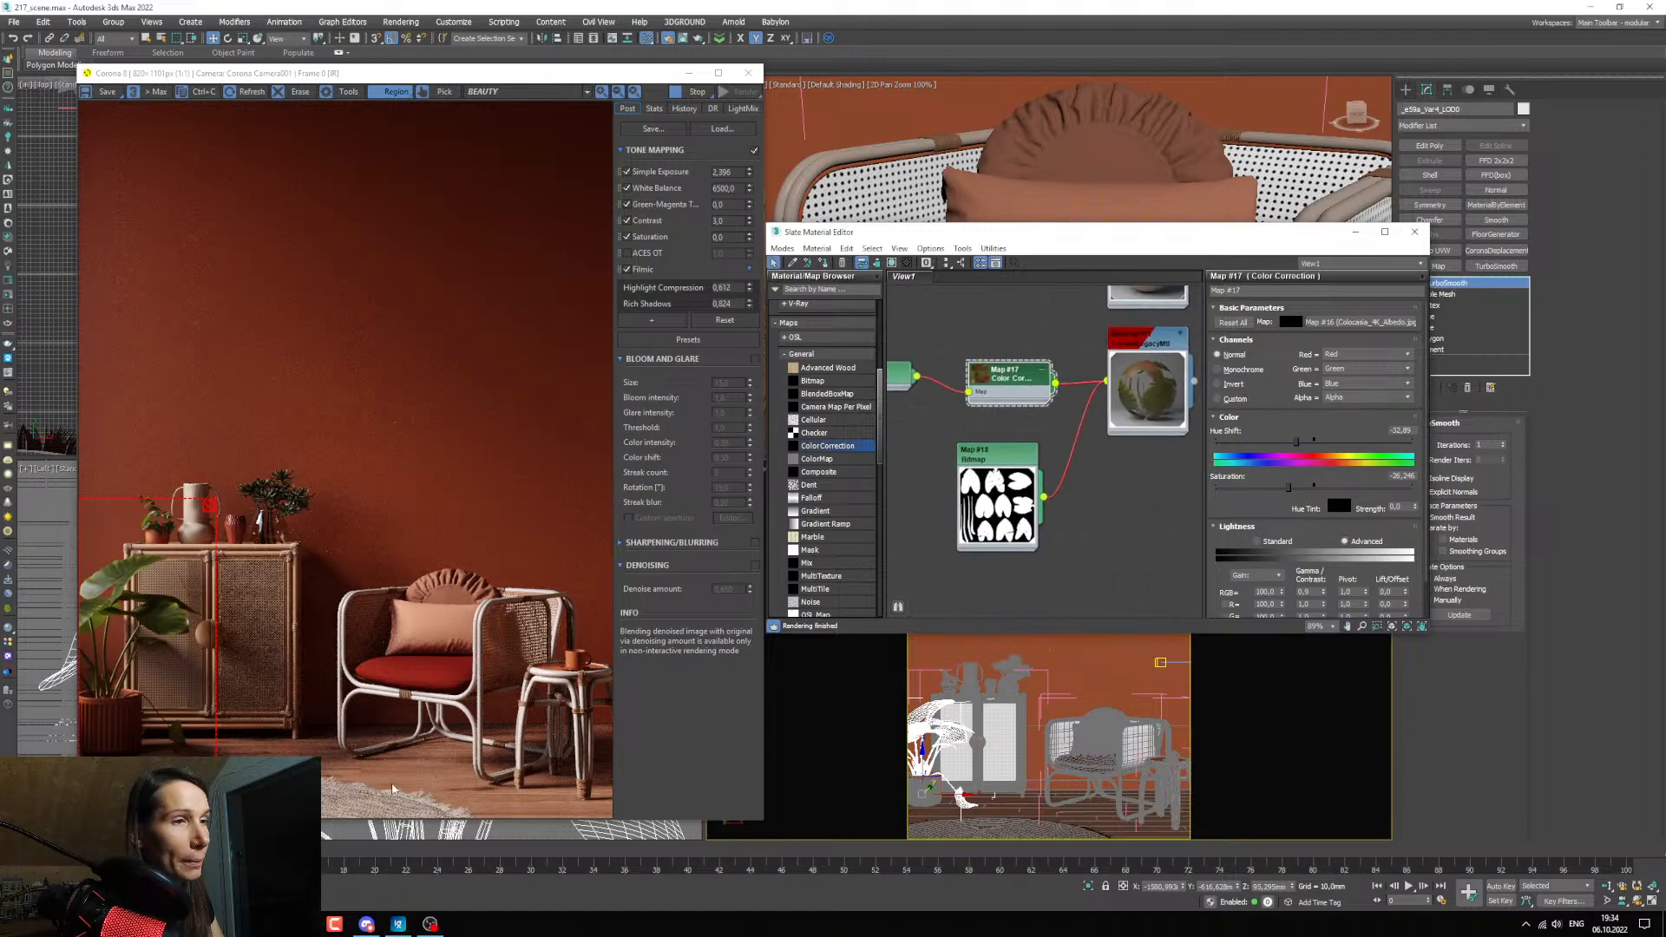
click(270, 924)
click(479, 857)
drag(324, 477, 930, 592)
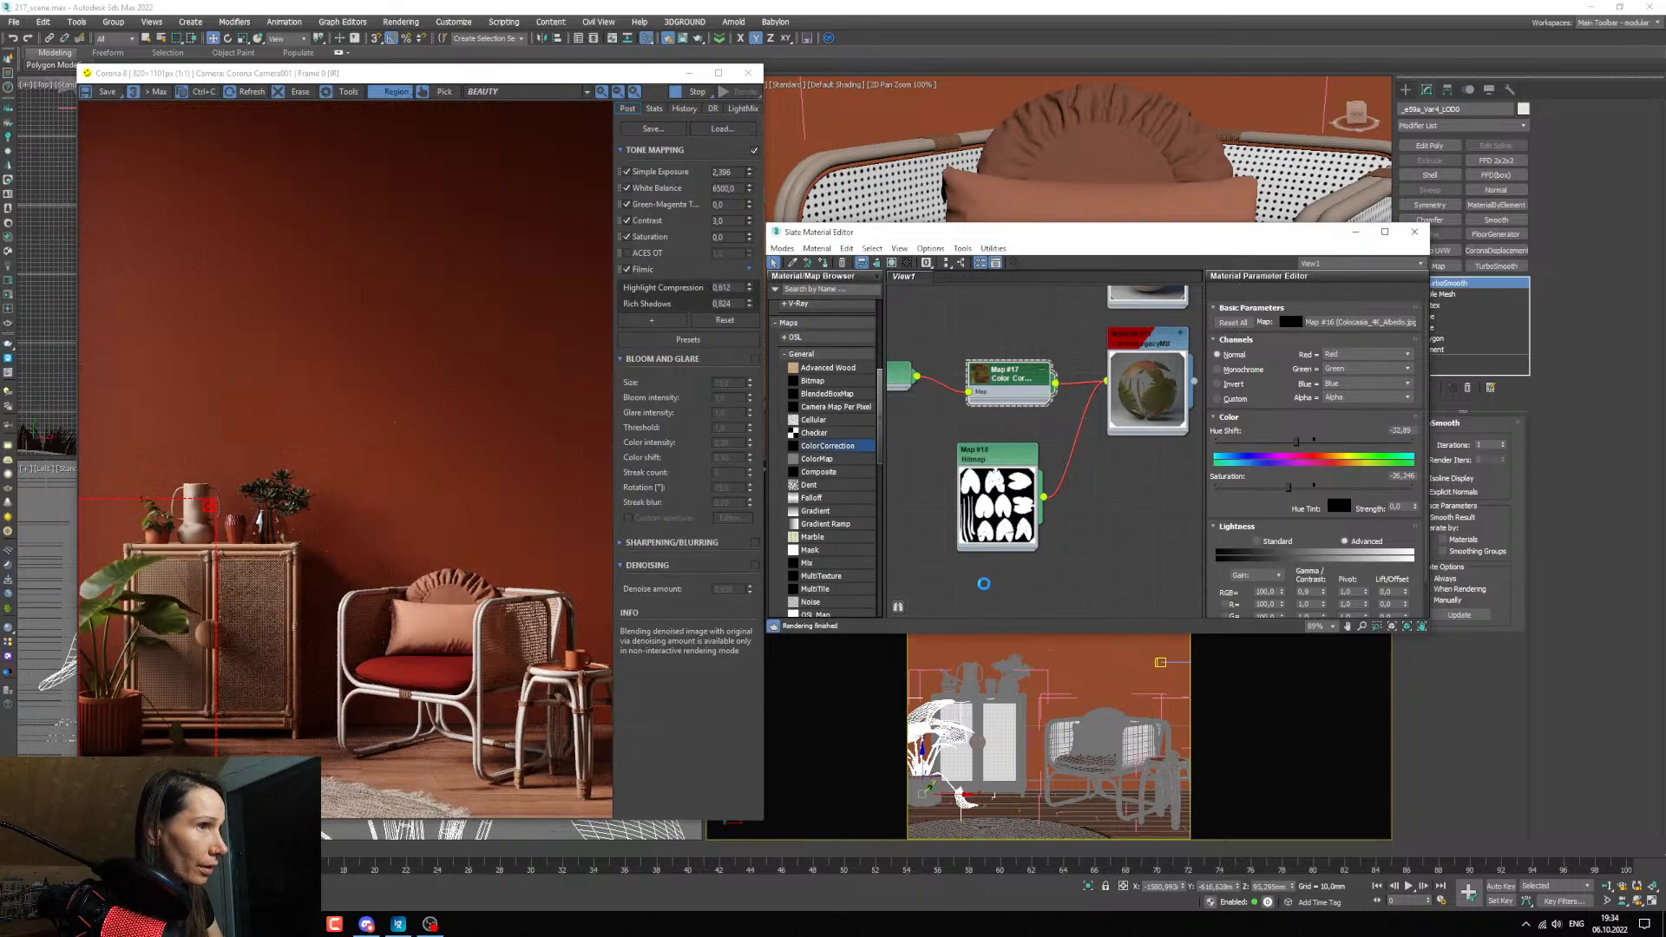
middle_drag(1021, 534, 1031, 491)
double_click(906, 530)
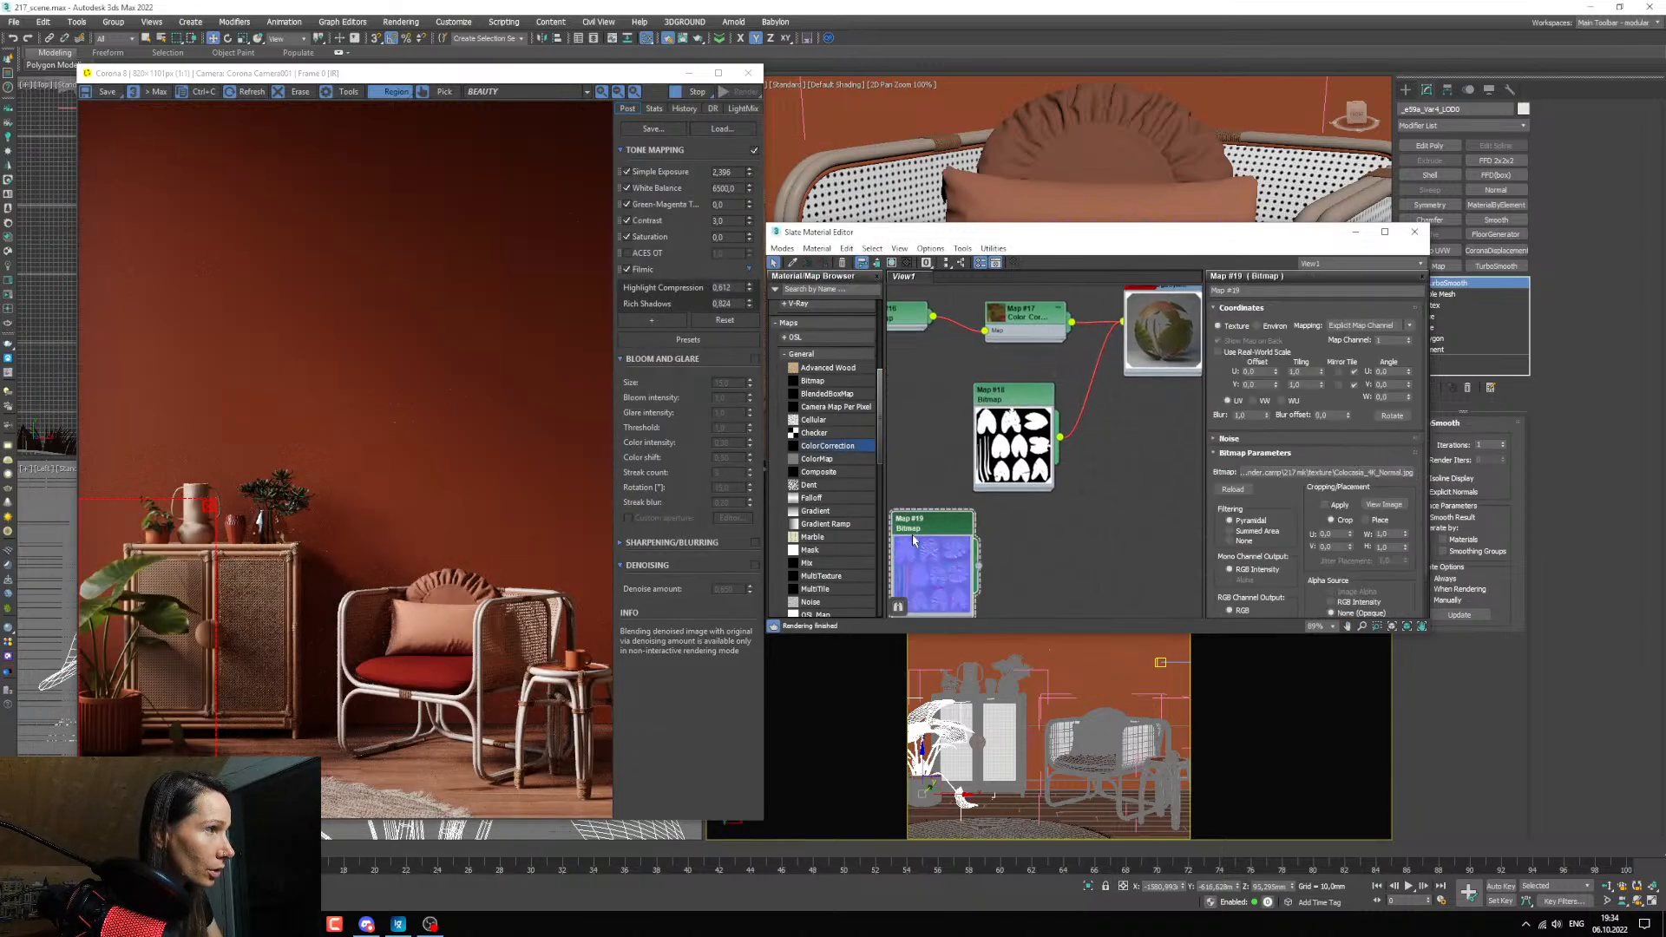
Wire the normal bitmap into a new CoronaNormal map and enable Add gamma to input.
drag(980, 567, 1013, 564)
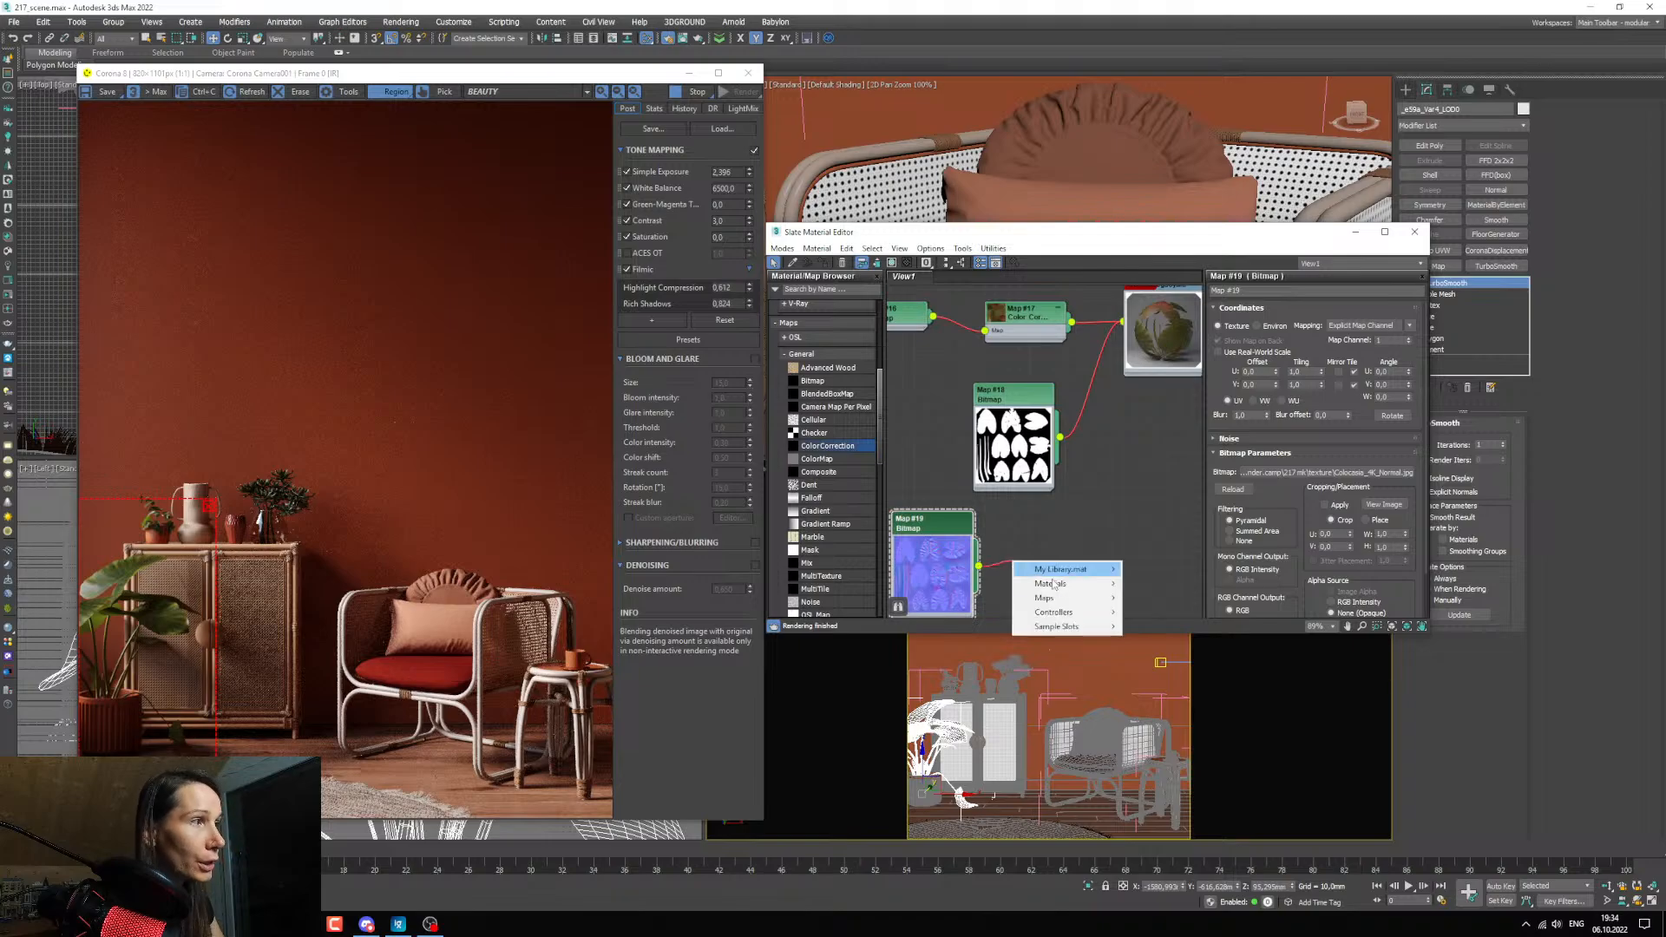
mouse_move(1046, 598)
mouse_move(1186, 628)
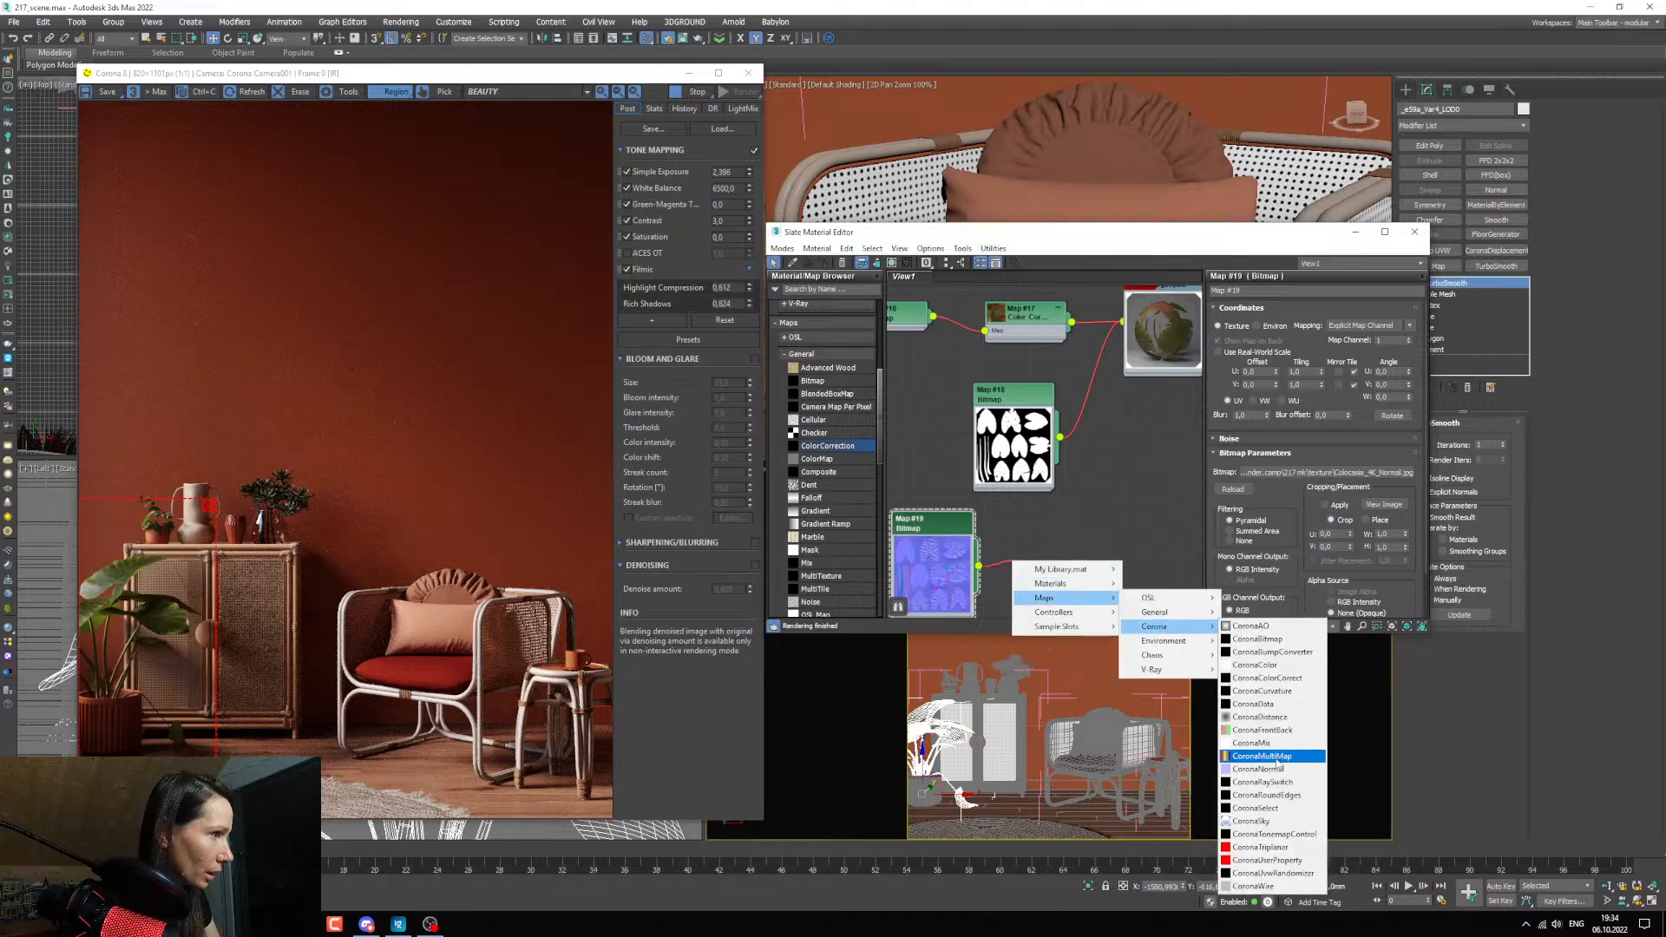
click(1258, 769)
click(1040, 582)
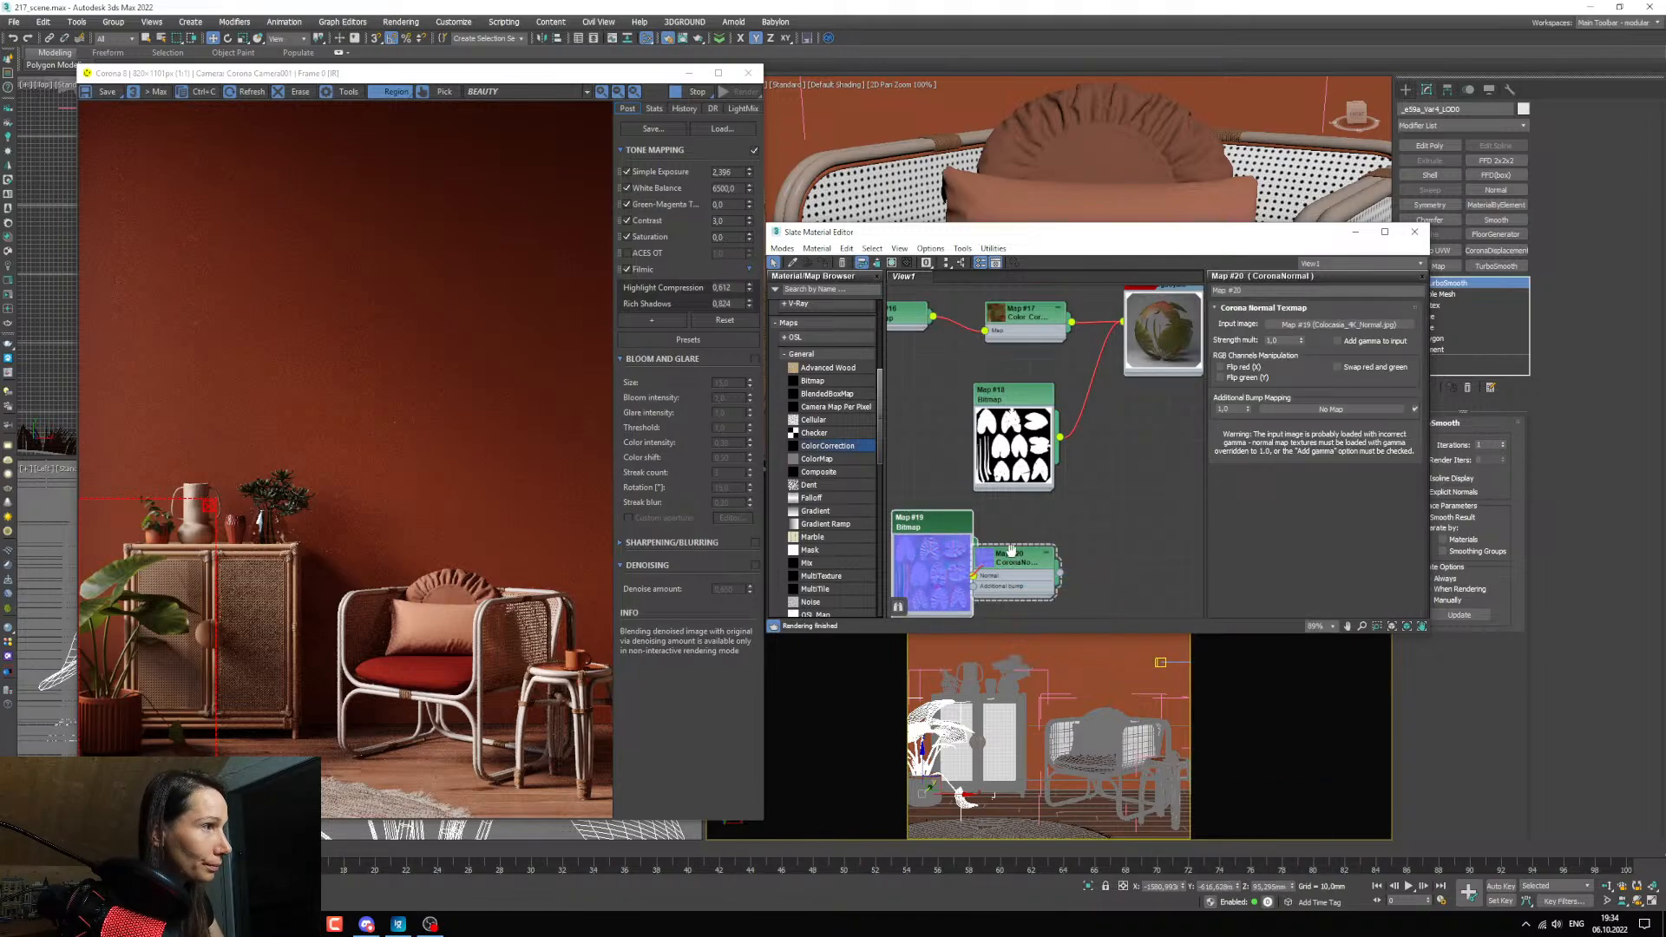
middle_drag(996, 488, 1004, 495)
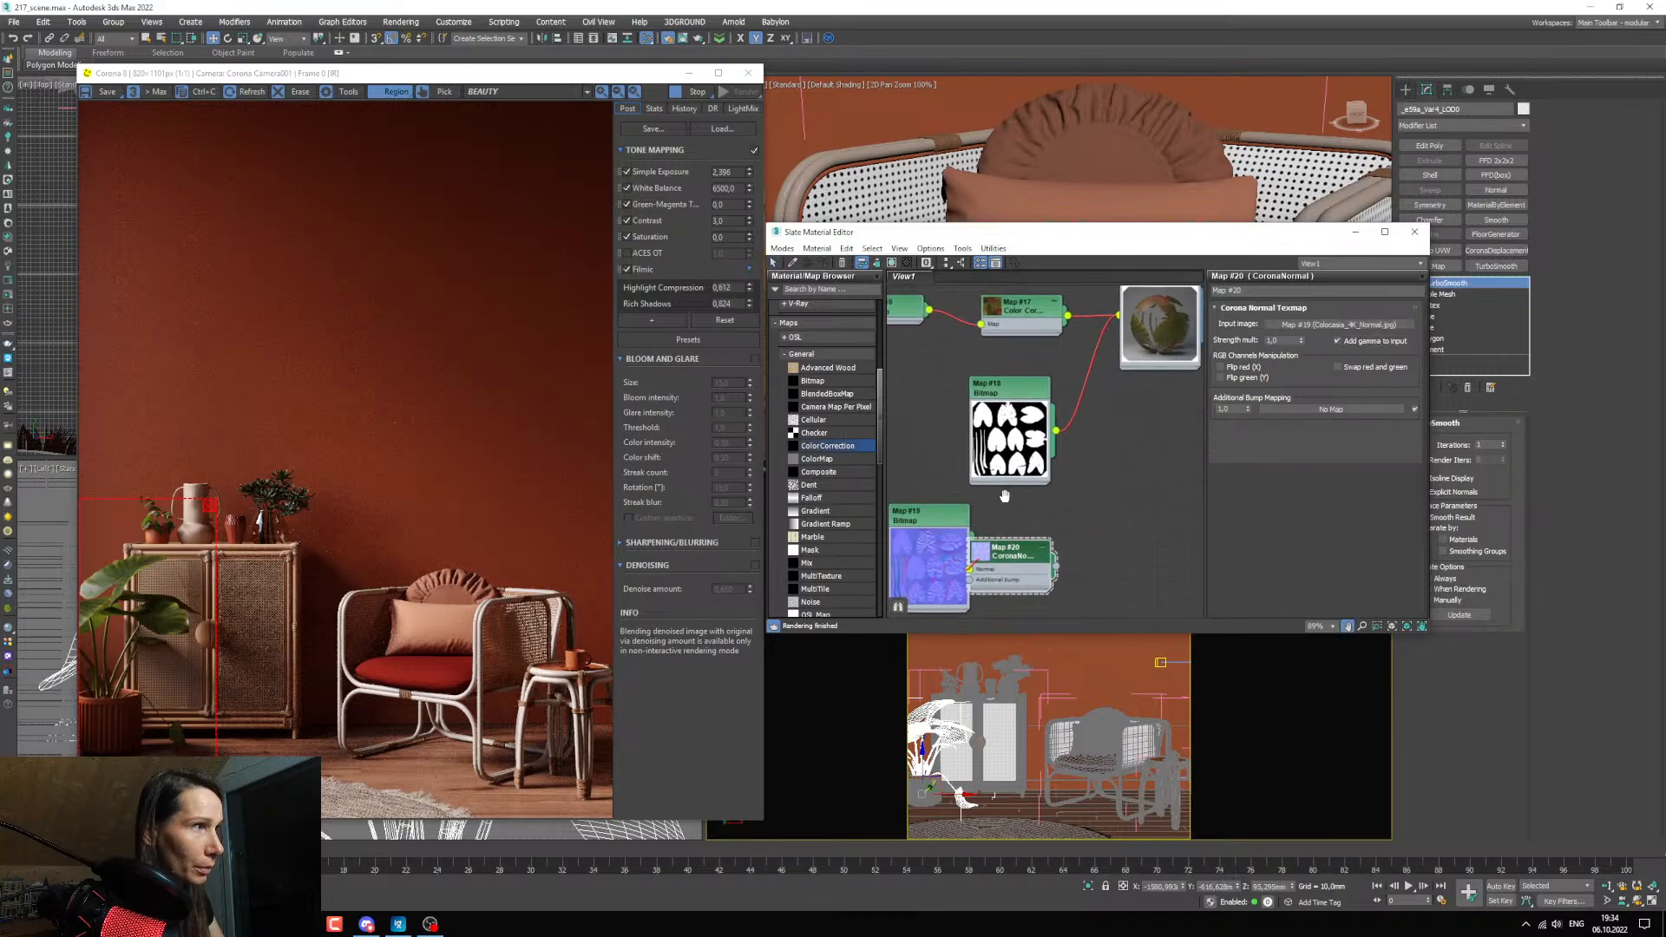
Space out the normal bitmap and CoronaNormal nodes and connect the CoronaNormal map to the leaf material's Bump input.
drag(941, 518, 872, 518)
drag(1010, 554, 1010, 530)
middle_drag(1071, 536, 1055, 536)
drag(1046, 547, 1104, 507)
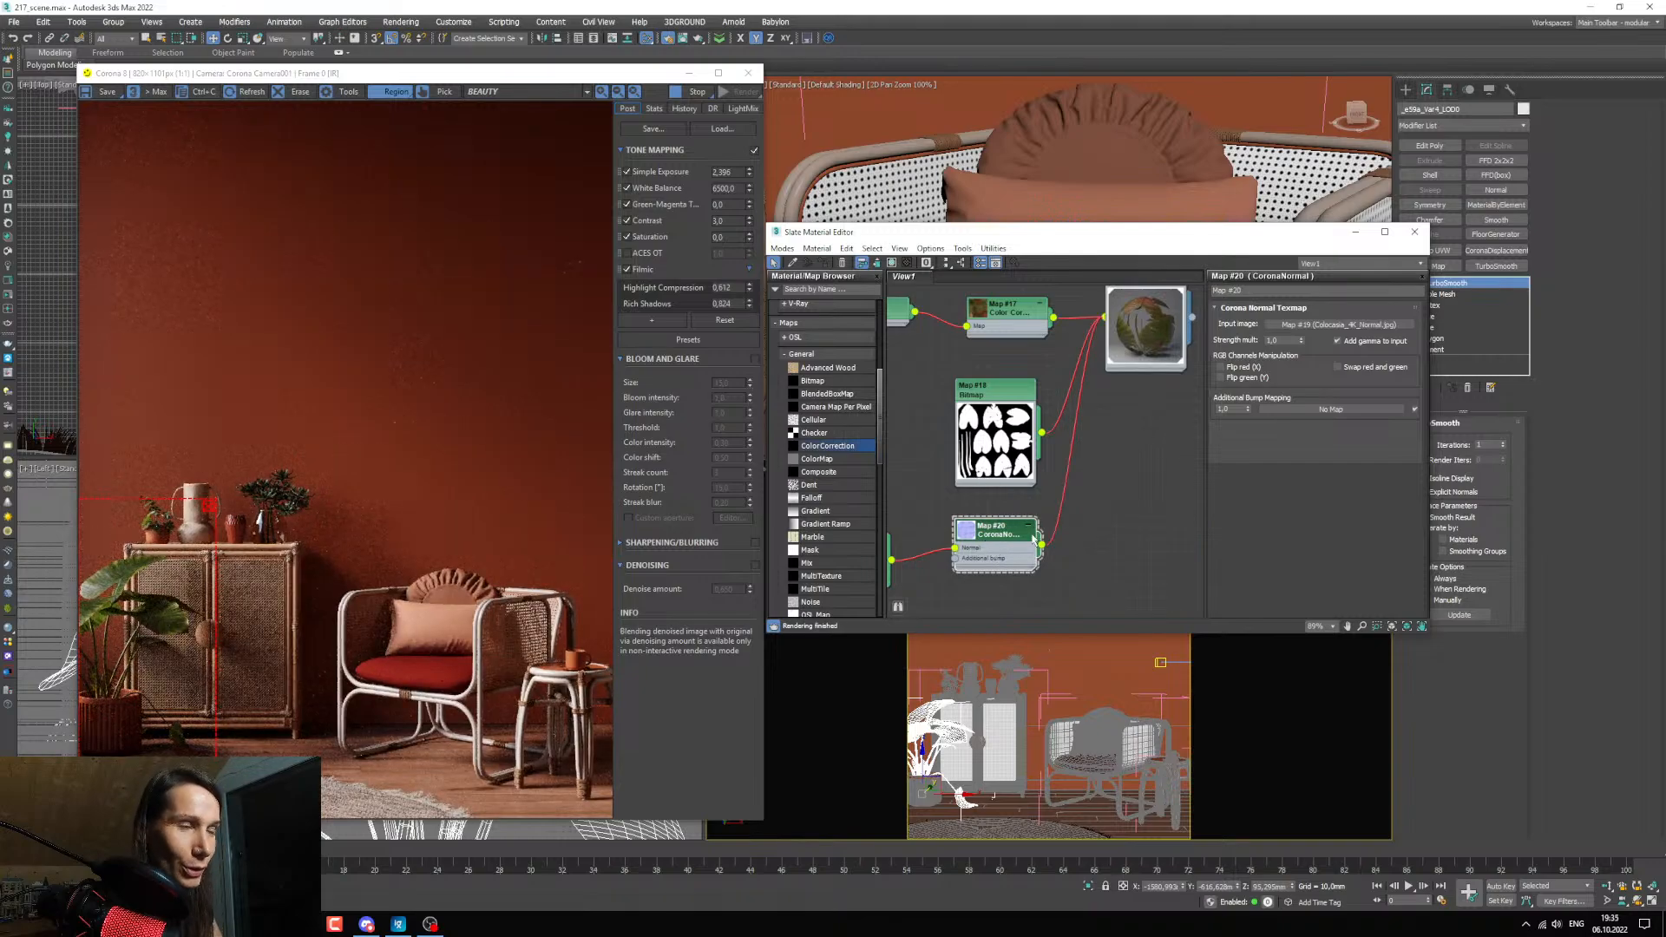
middle_drag(1031, 533, 1043, 535)
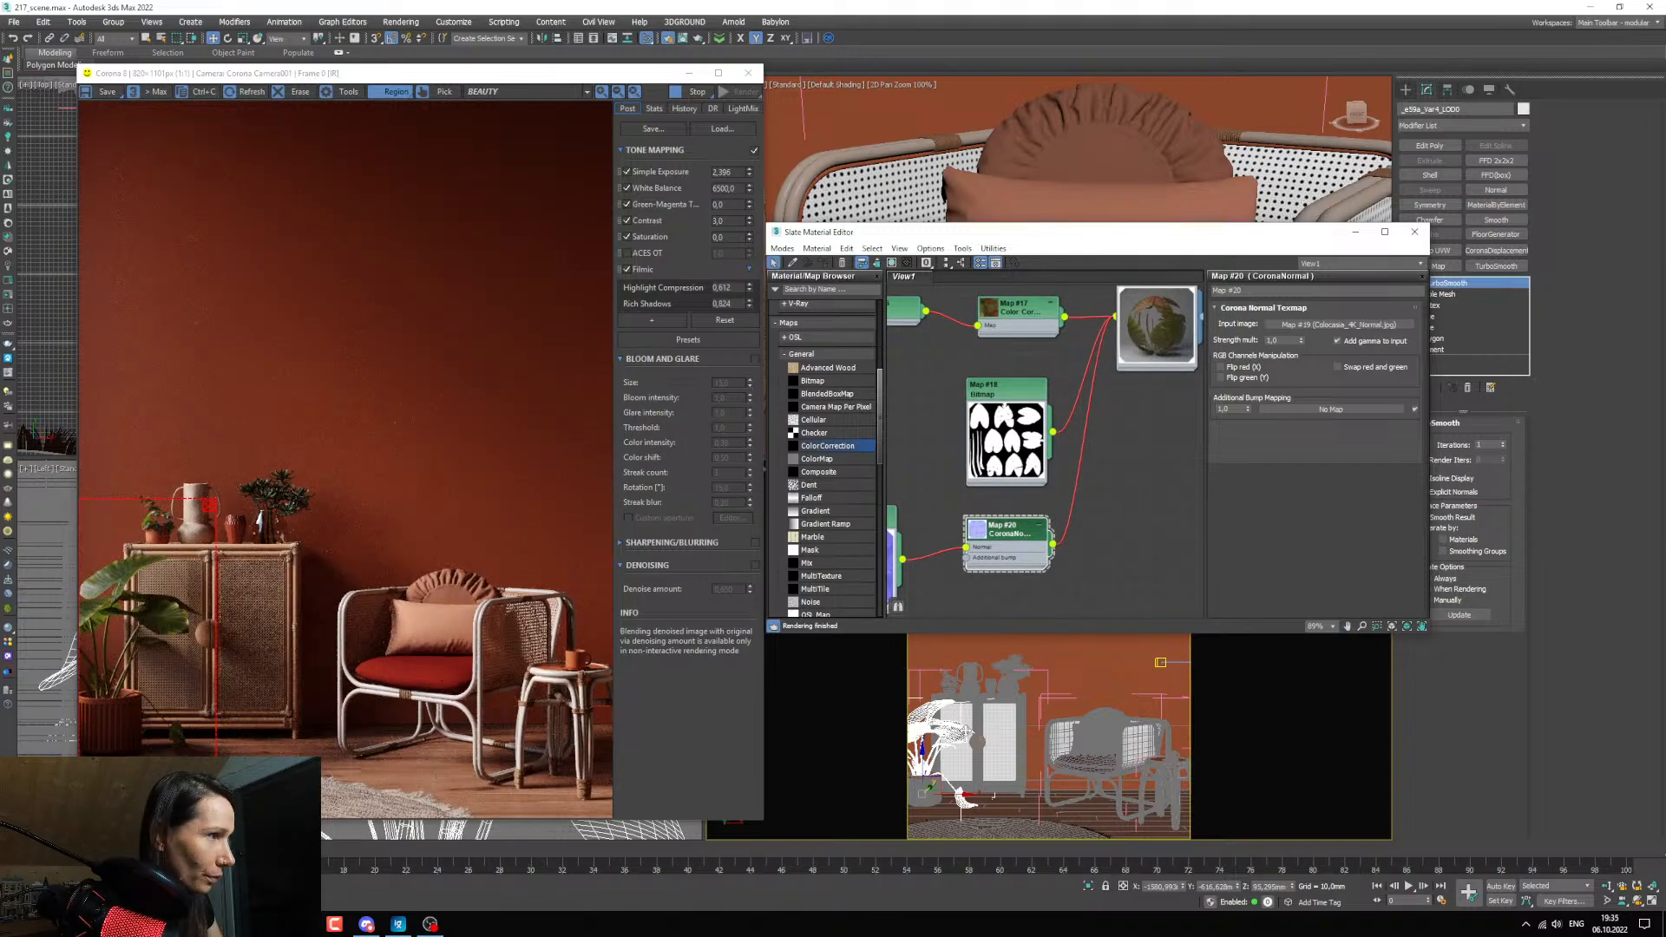
Inspect the large plant's leaves up close in the render and set the leaf material's reflection color to gray with a value of 97.
scroll(941, 737, up, 5)
middle_drag(937, 764, 1096, 668)
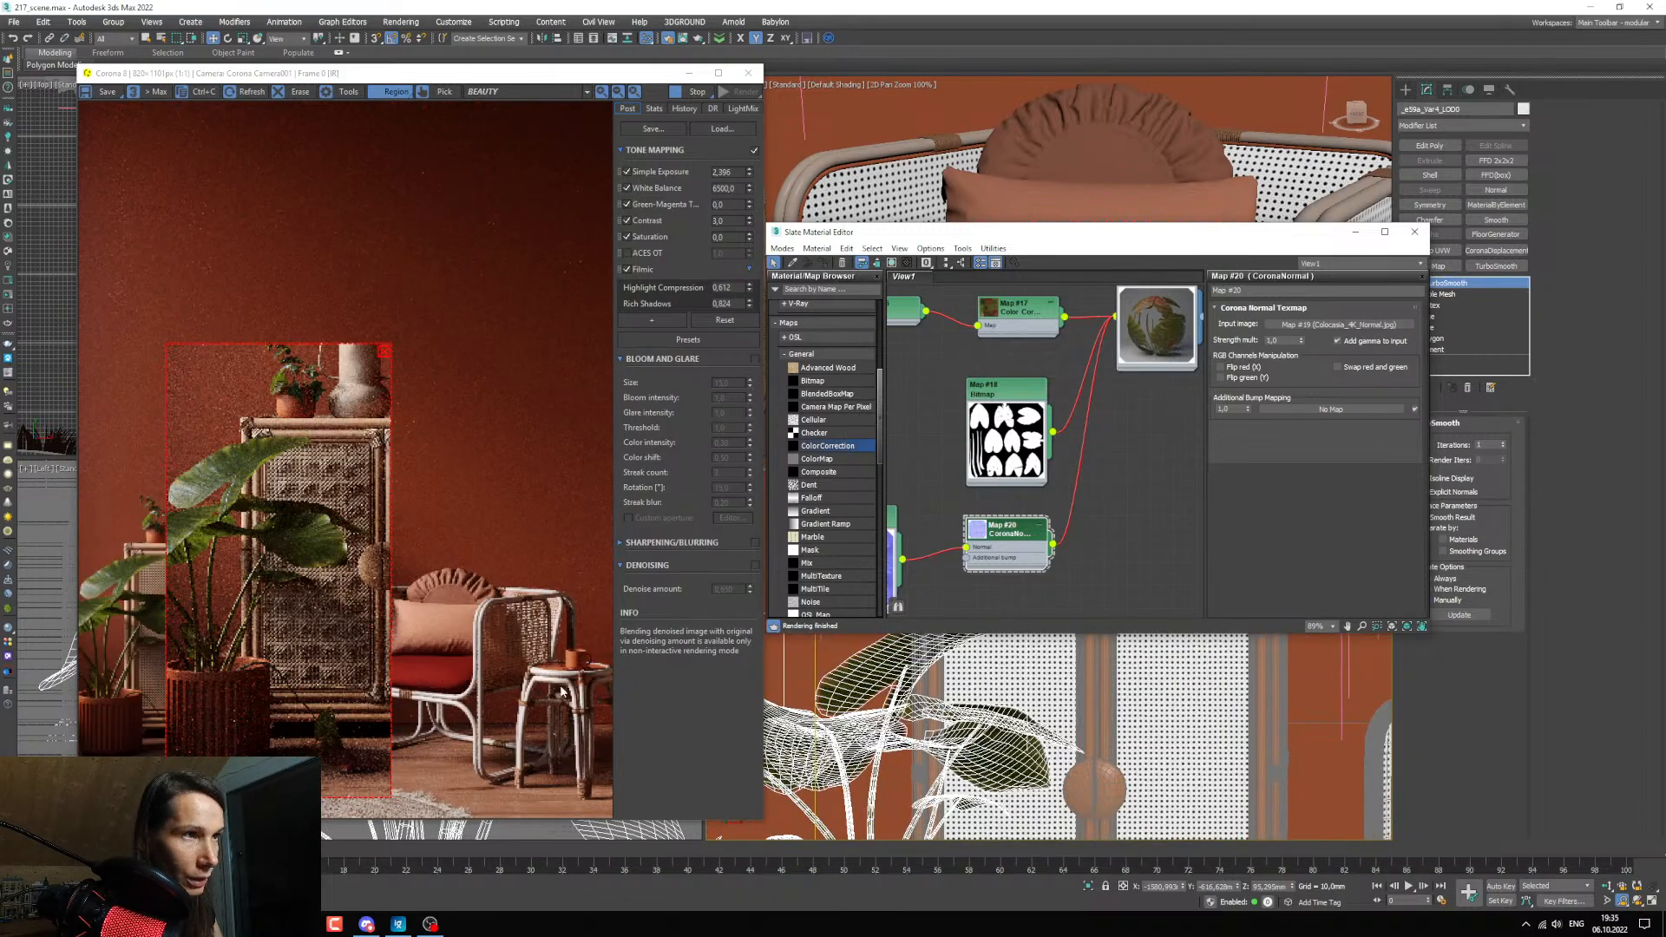
scroll(178, 520, up, 1)
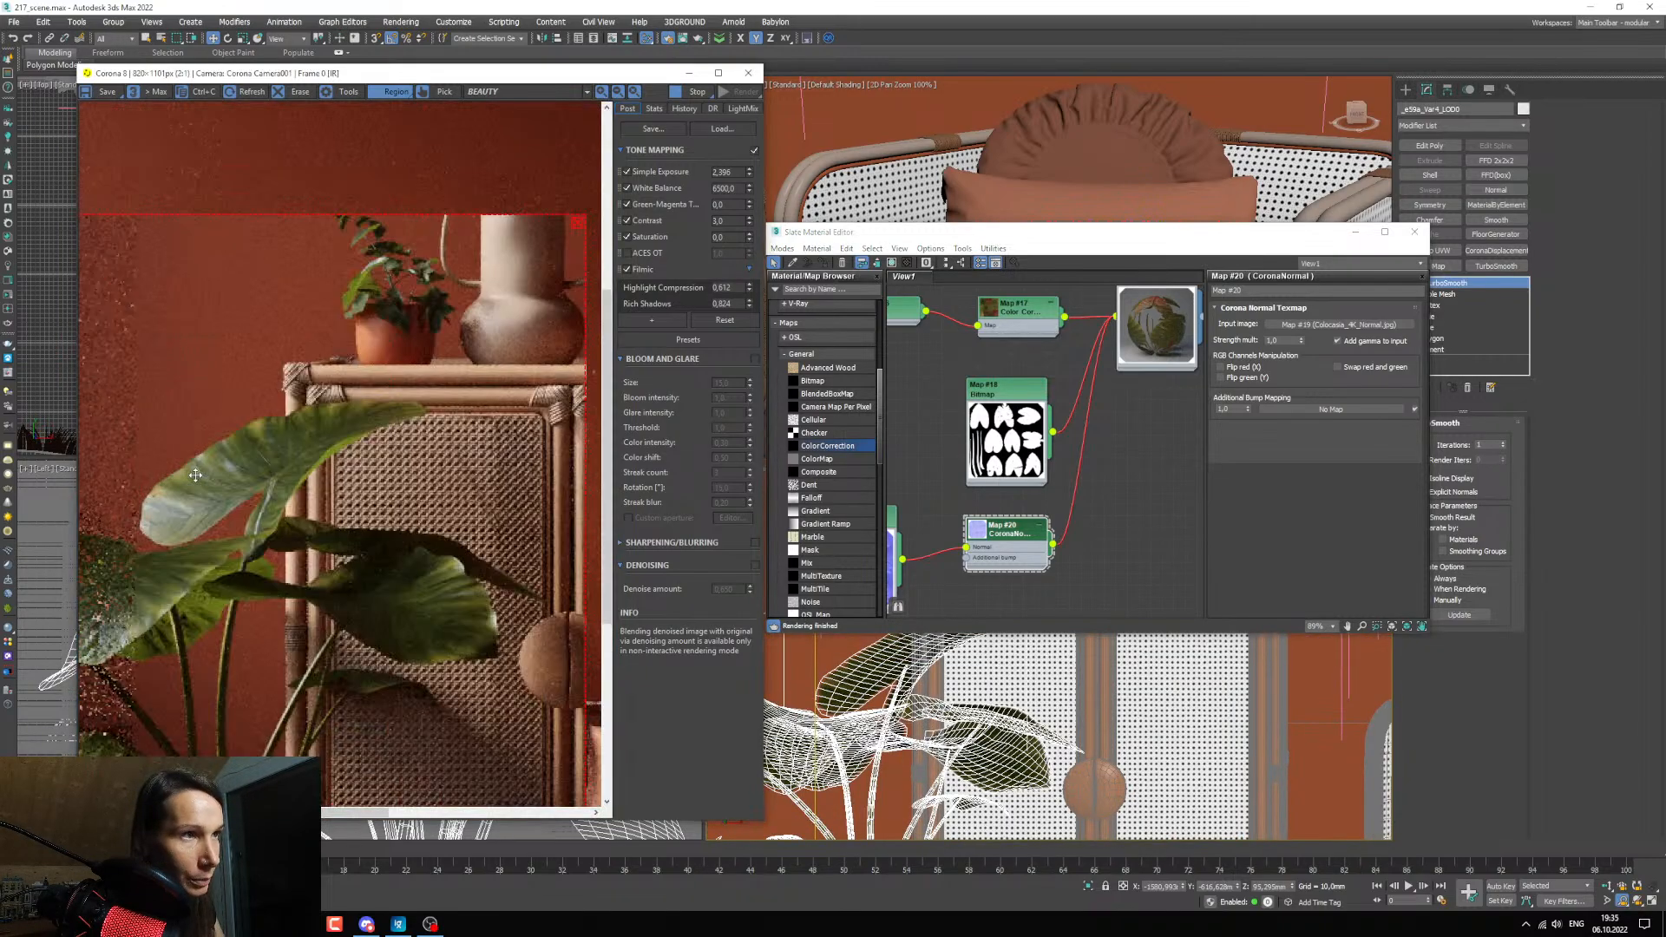
scroll(200, 485, down, 1)
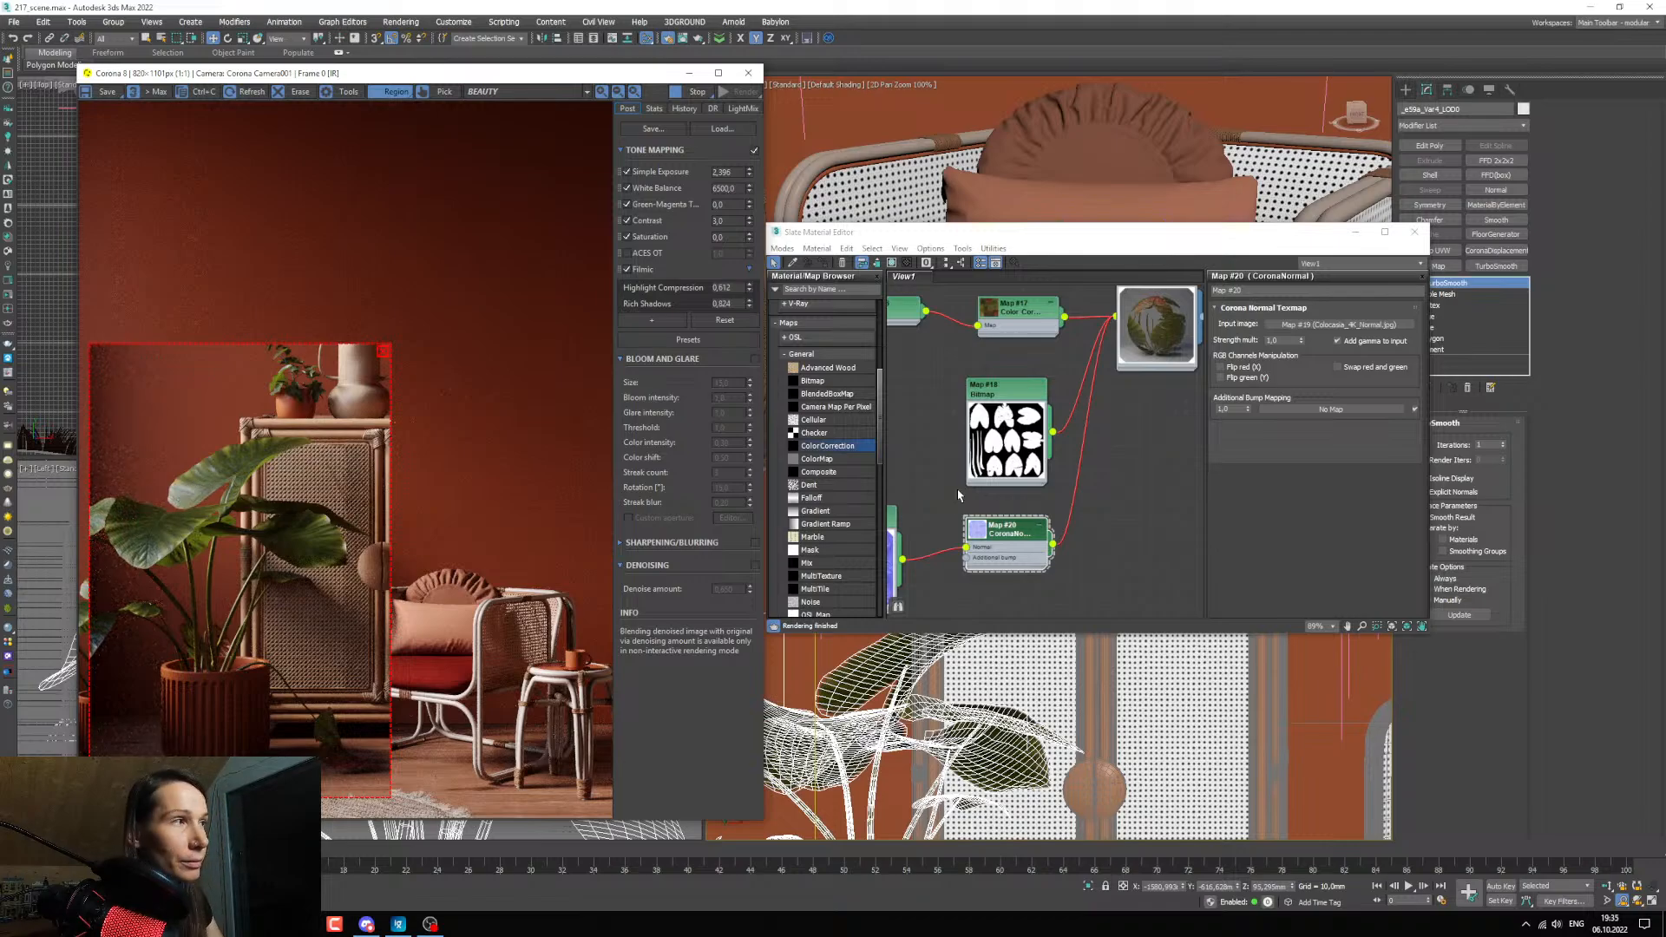
middle_drag(959, 495, 886, 549)
middle_drag(1070, 403, 1060, 425)
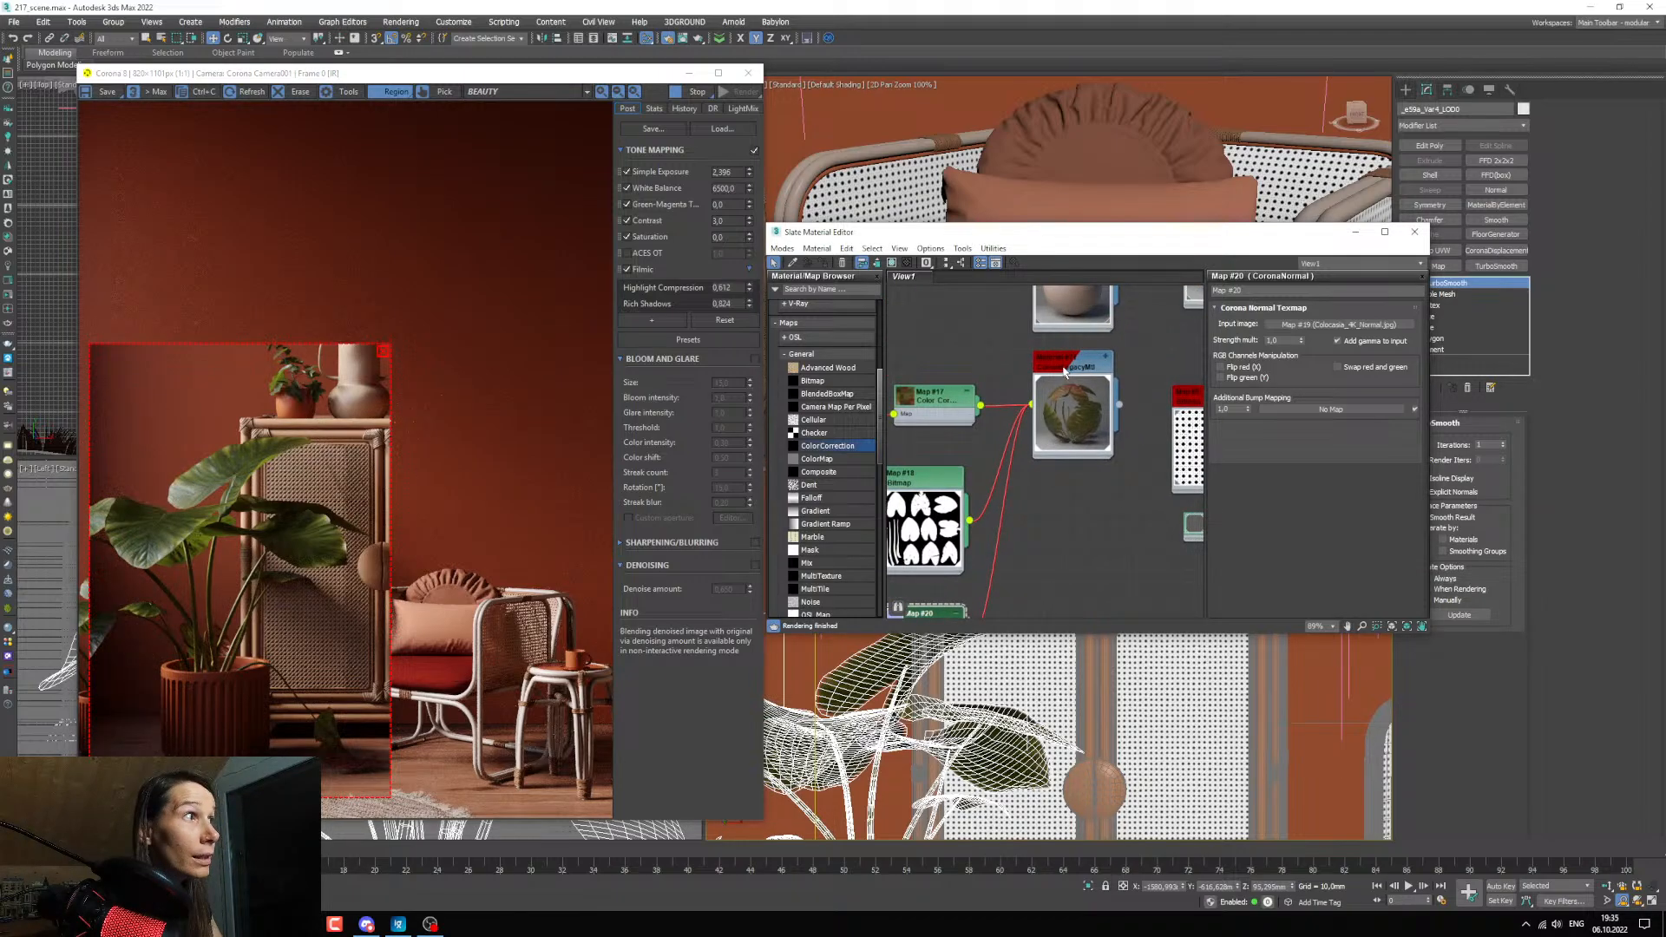
double_click(1063, 423)
click(1371, 388)
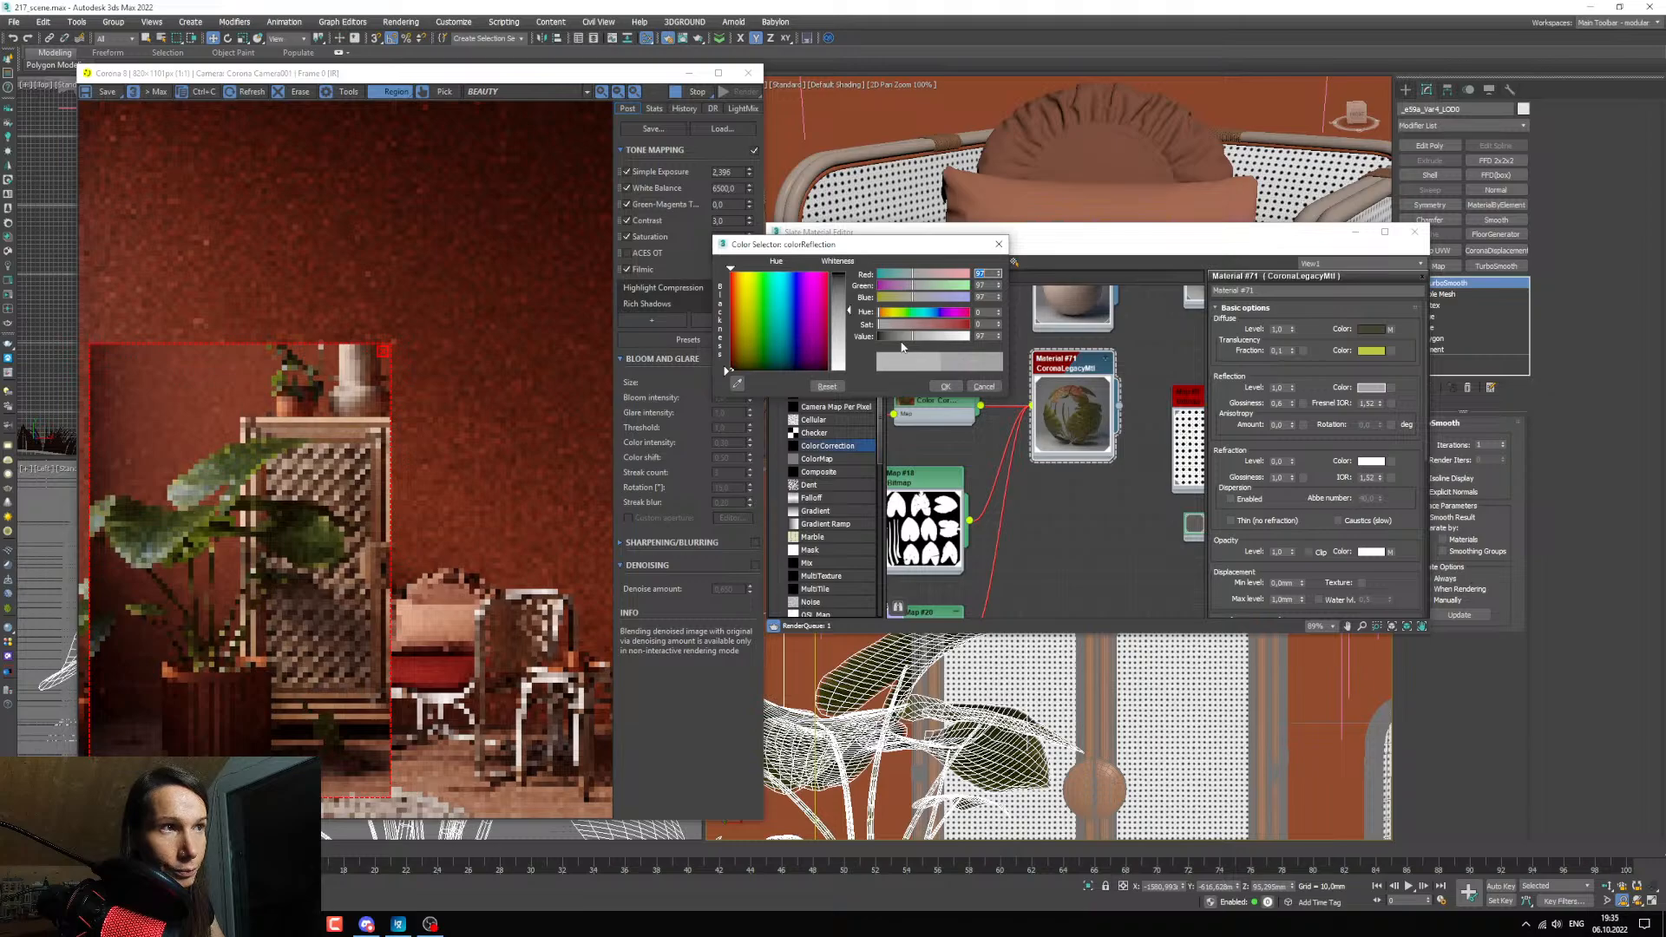
click(941, 386)
Widen the render region across the cabinet and add Colocasia_4K_Displacement.jpg as a bitmap node below the normal bitmap.
scroll(1014, 440, down, 4)
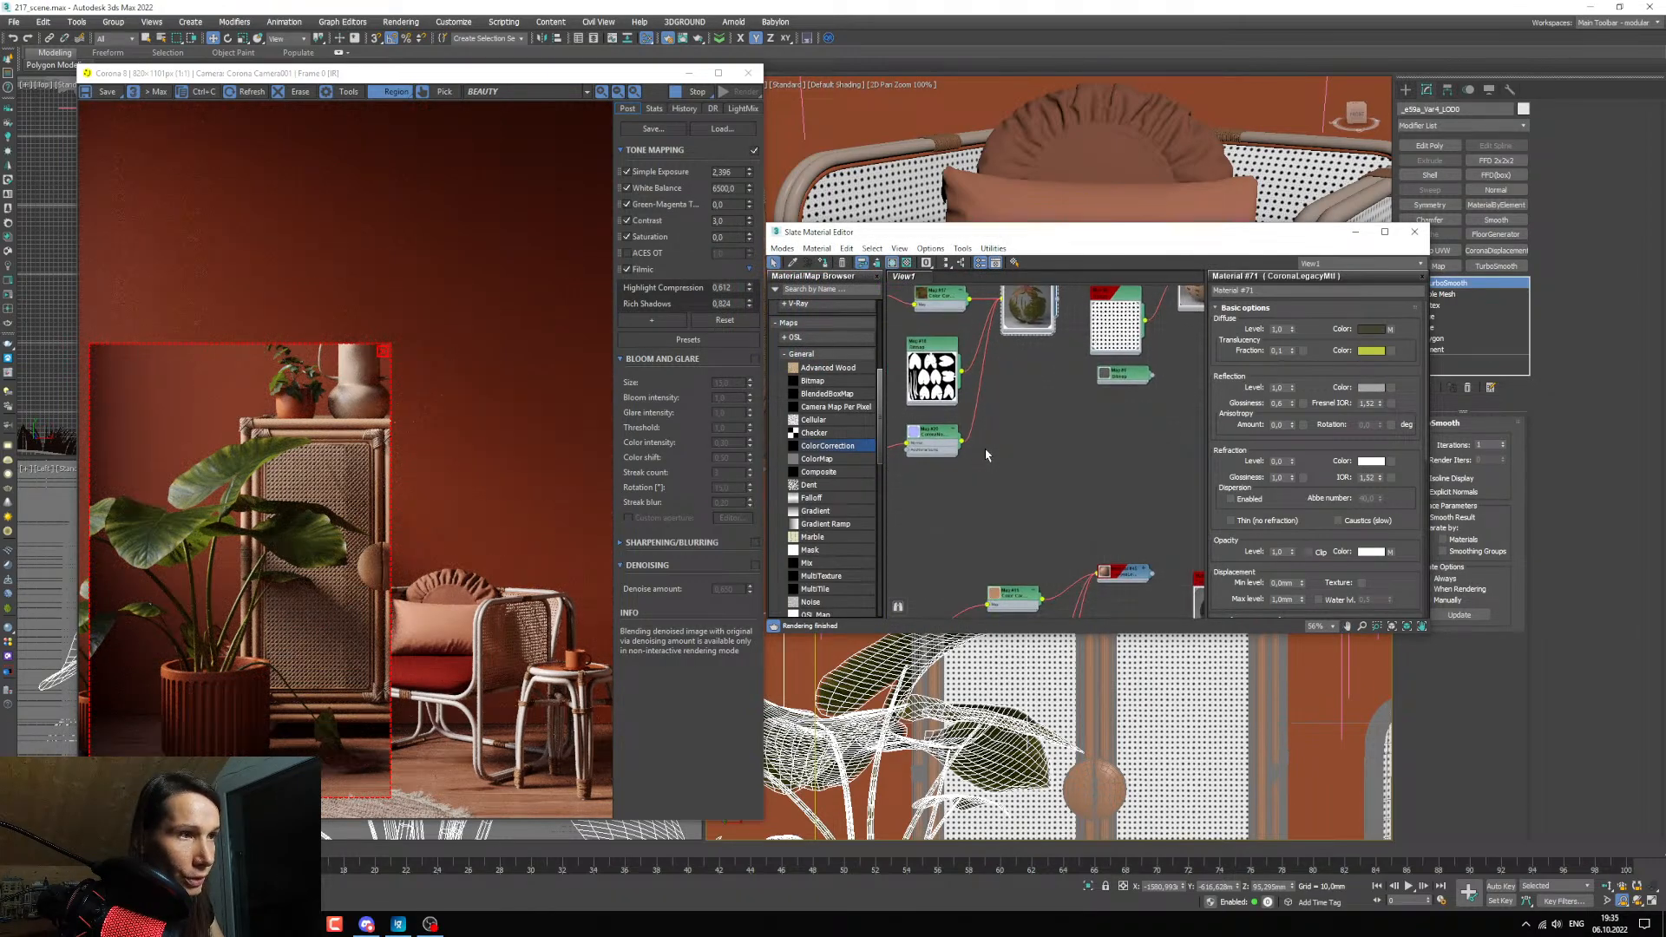
drag(401, 801, 451, 815)
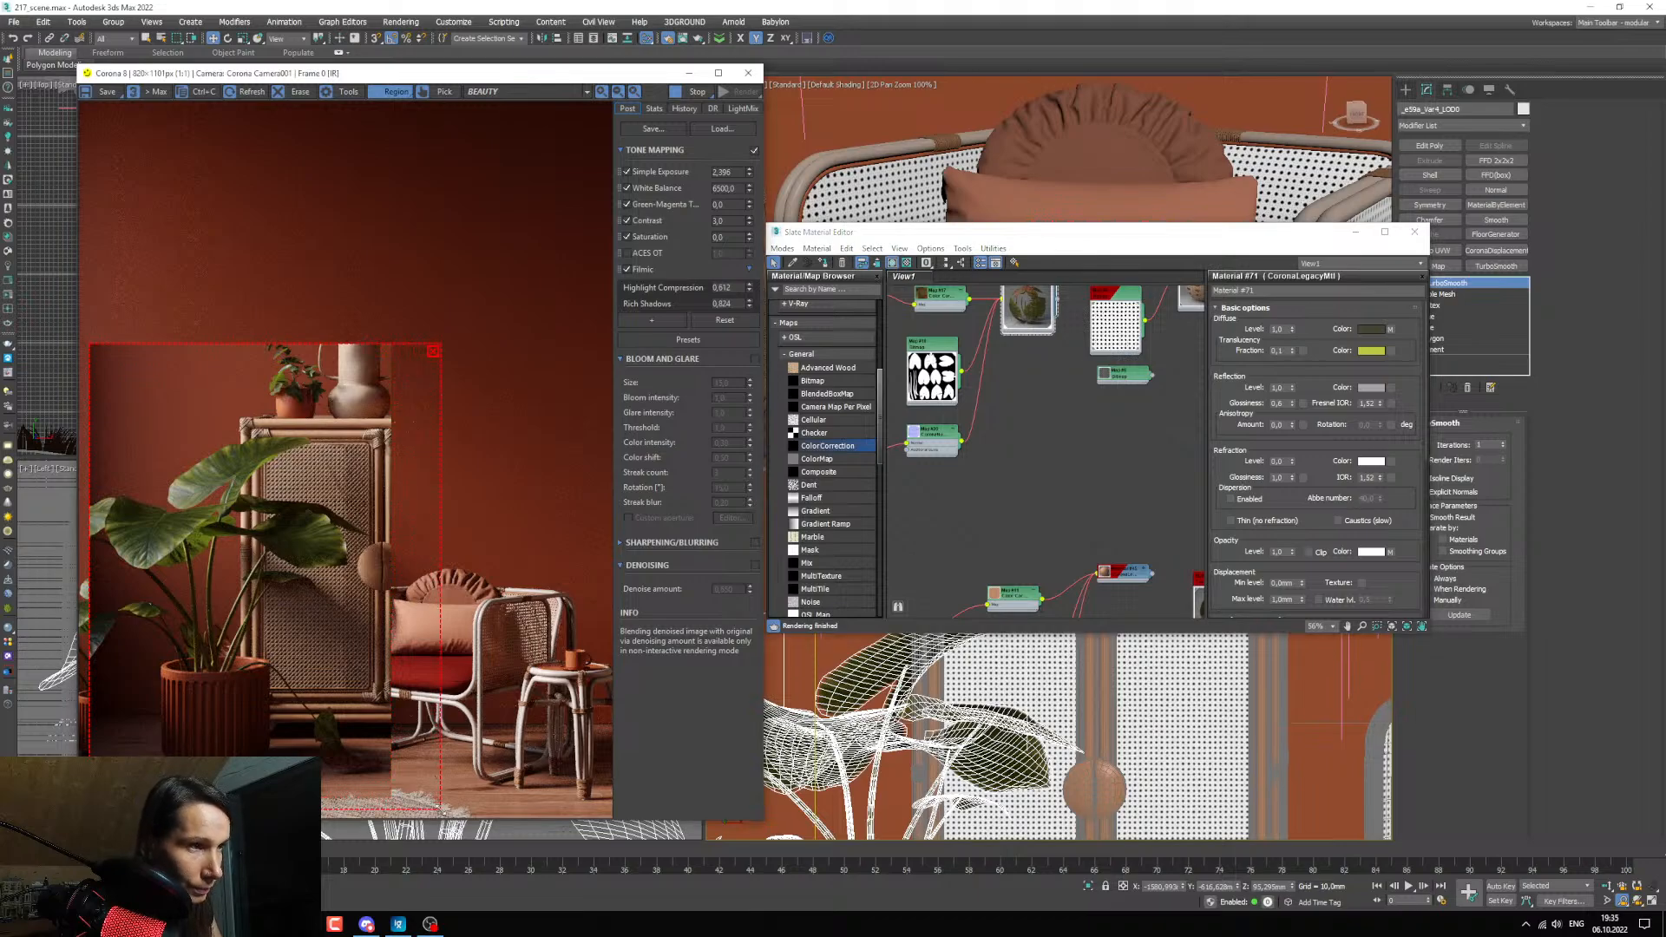
middle_drag(982, 558, 1047, 590)
scroll(922, 473, up, 2)
middle_drag(914, 466, 996, 427)
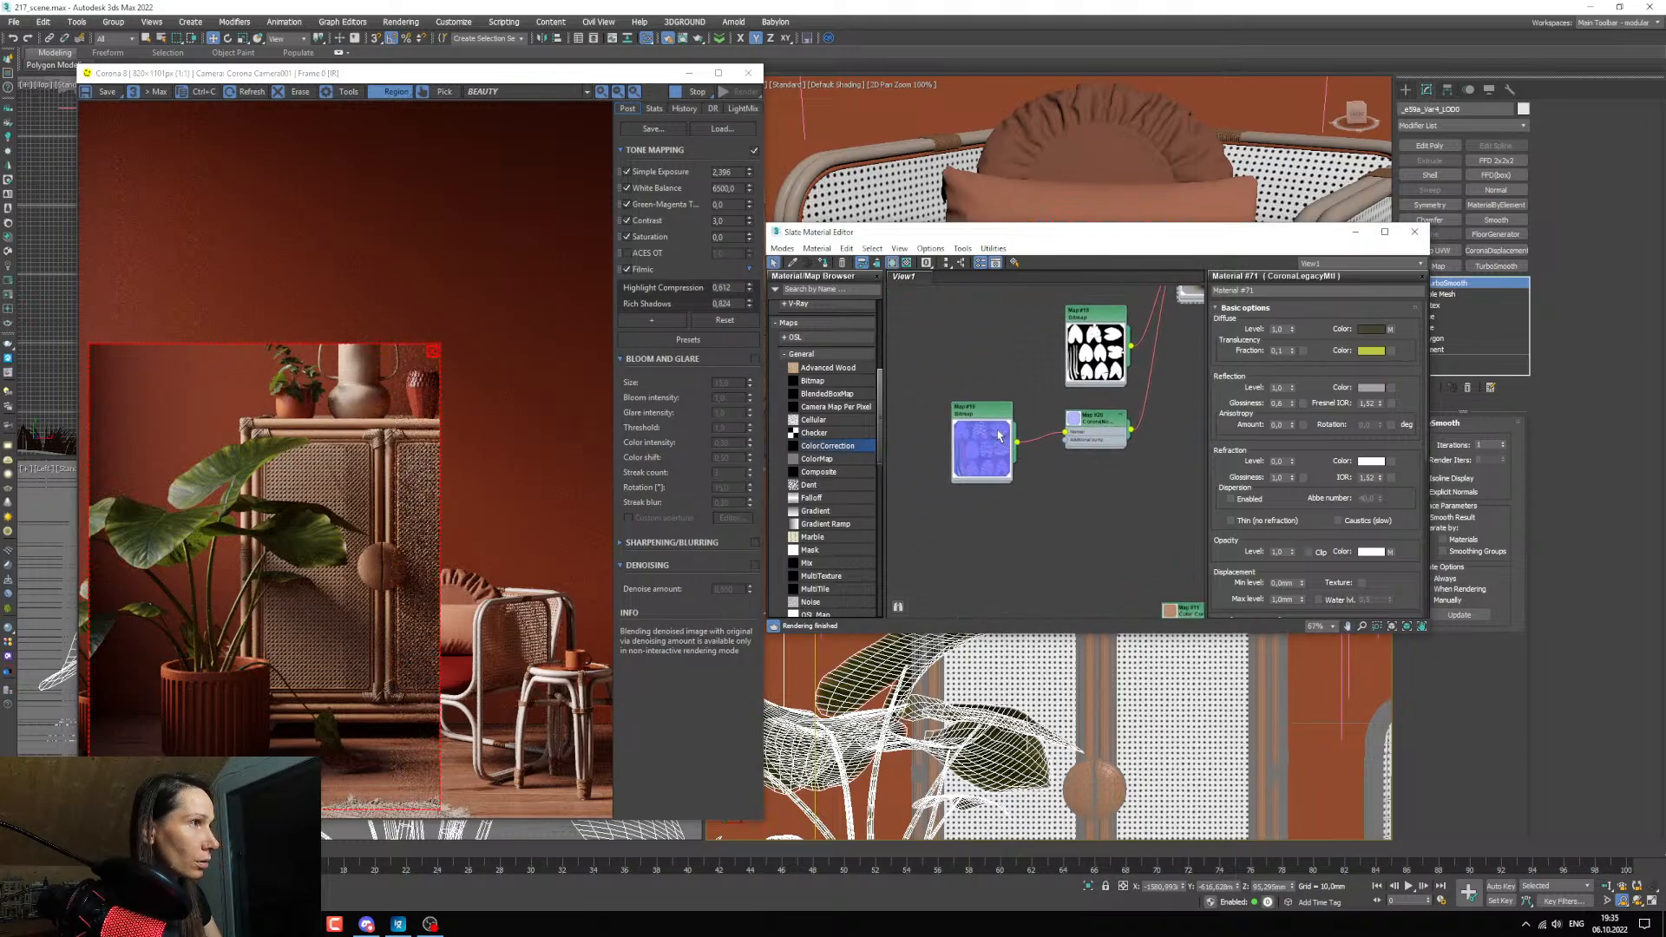
mouse_move(272, 924)
click(473, 863)
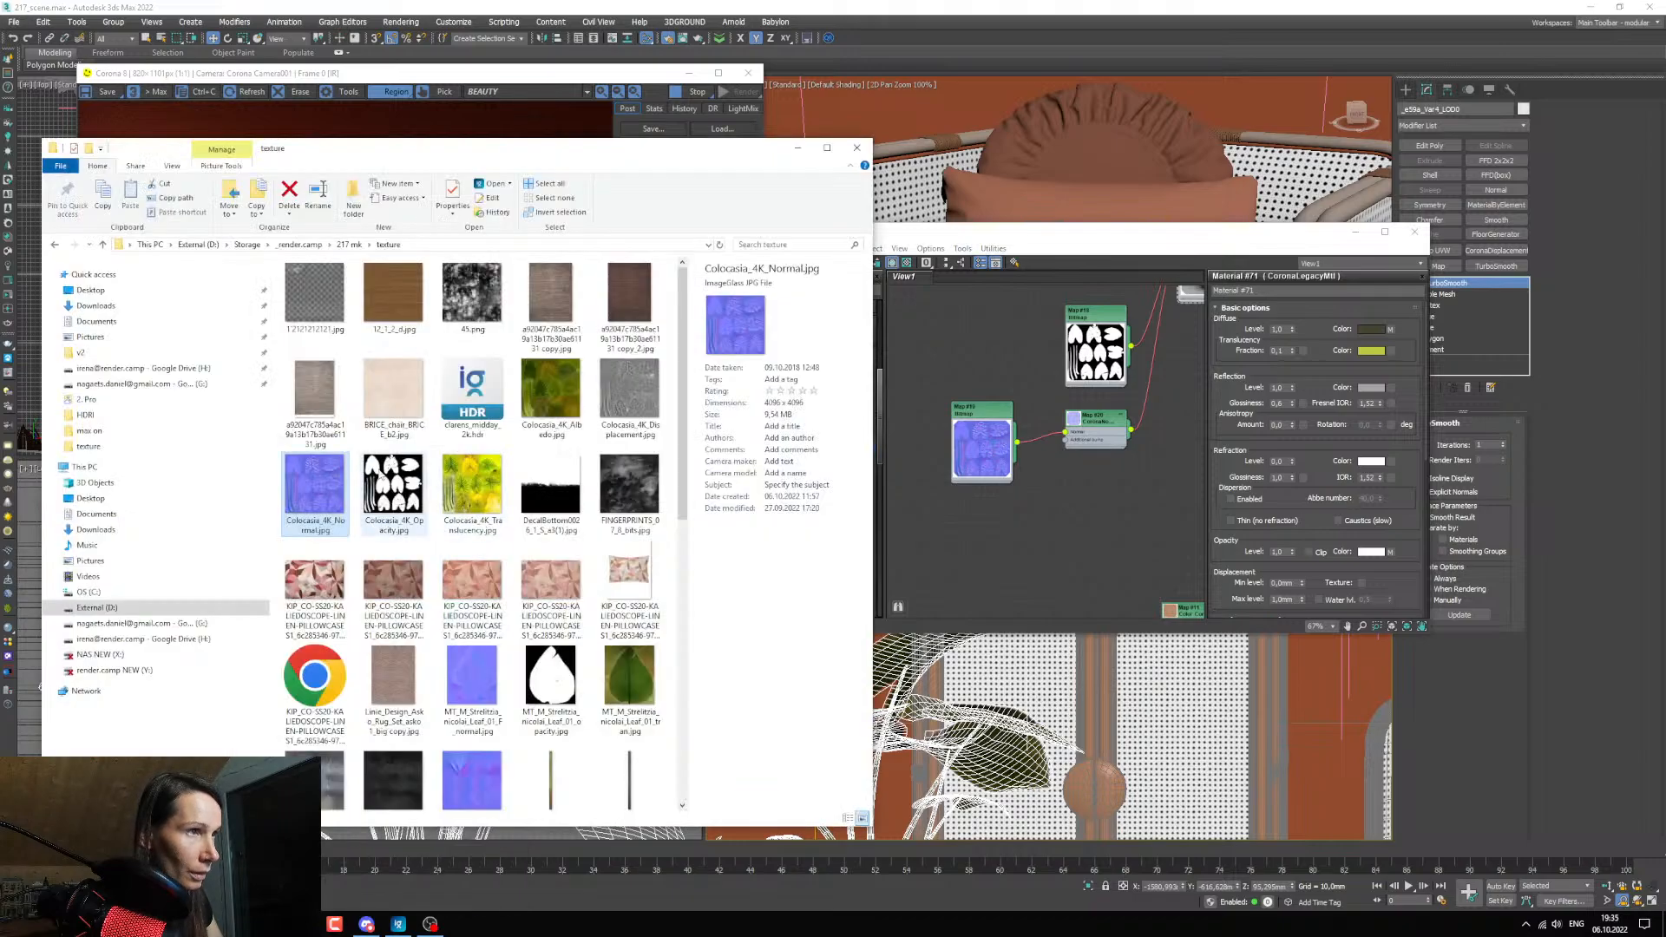
click(635, 403)
drag(661, 460, 996, 555)
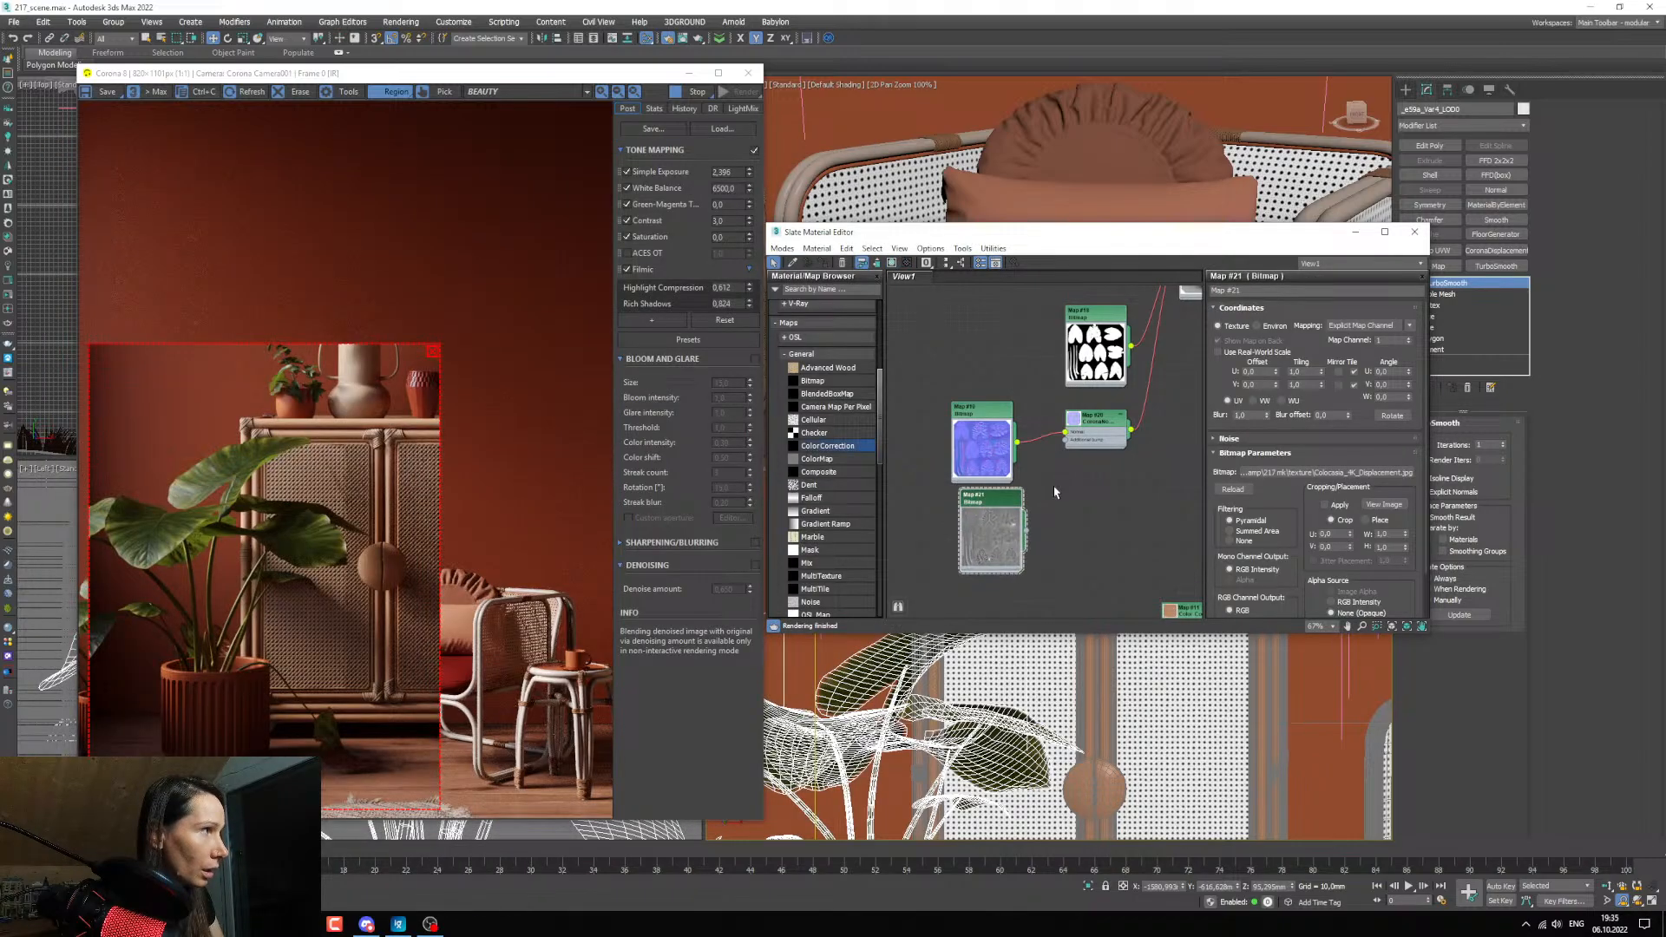
Add a CoronaDisplacementMod modifier above TurboSmooth on the selected large plant.
click(1355, 232)
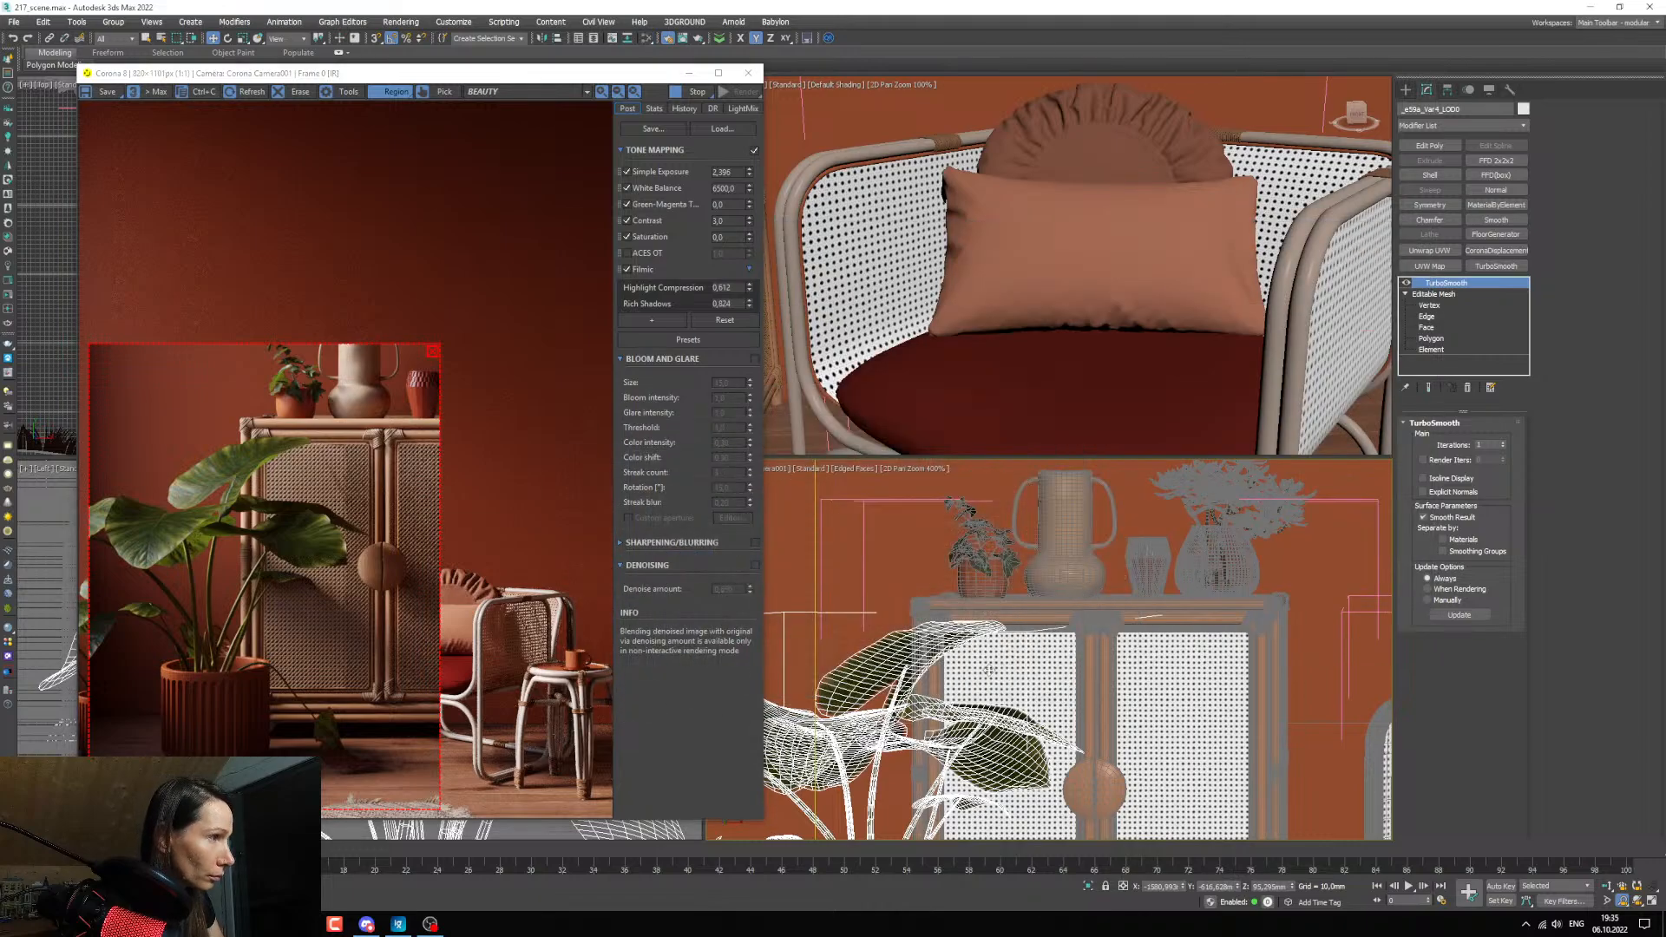
scroll(1006, 676, down, 5)
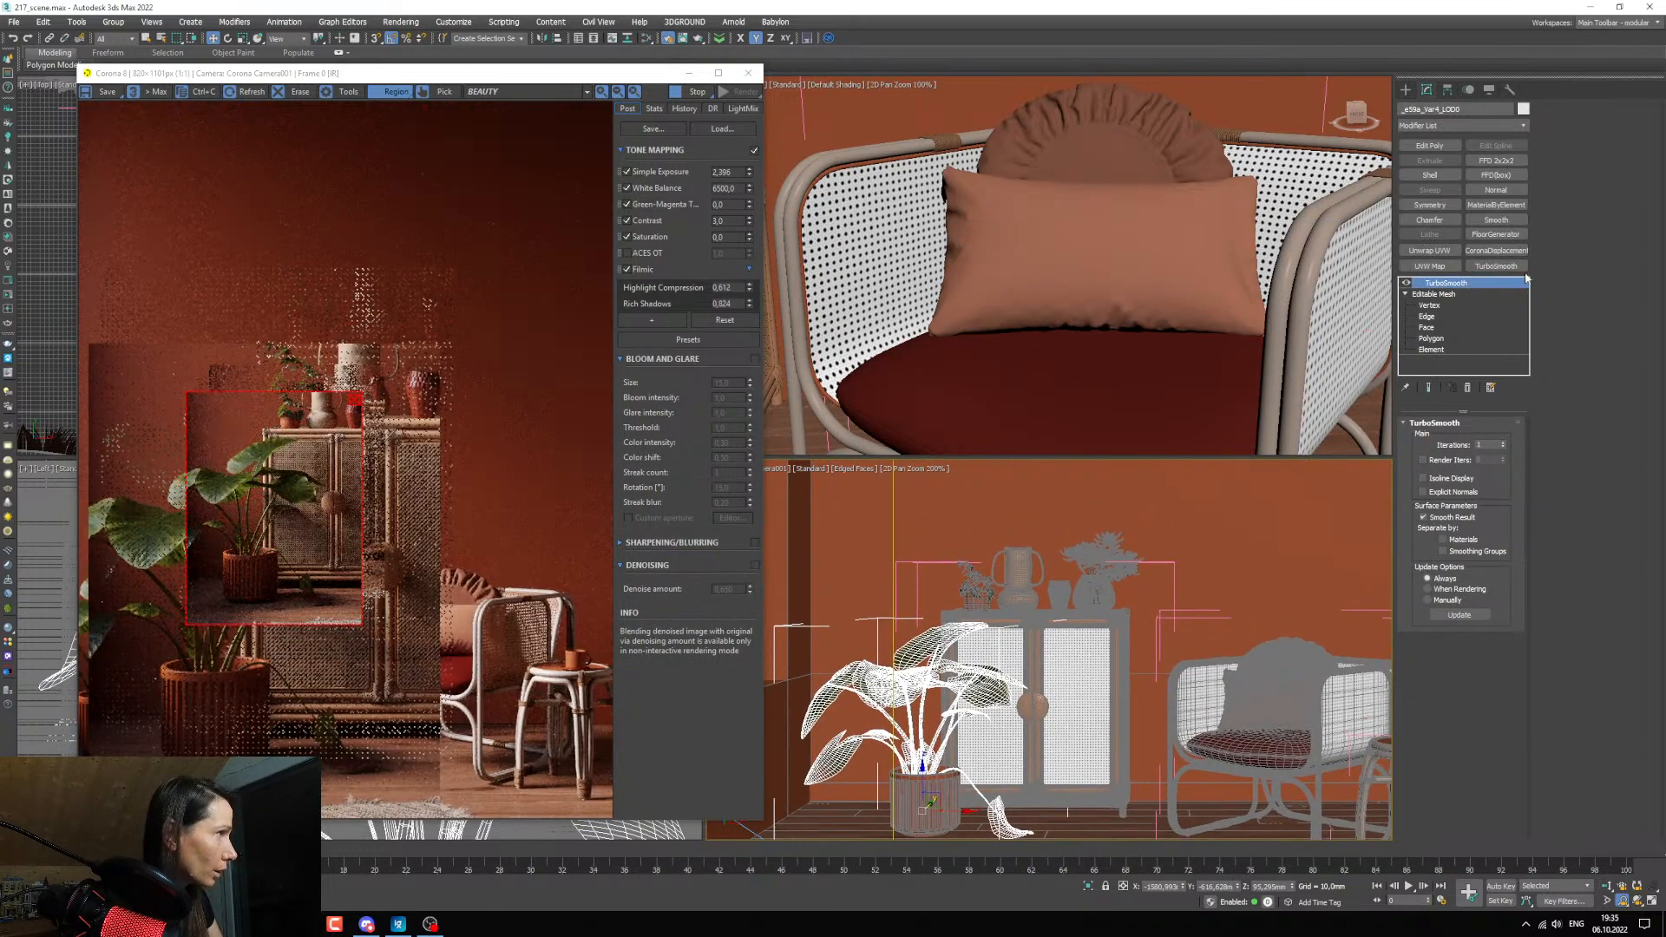
click(1494, 252)
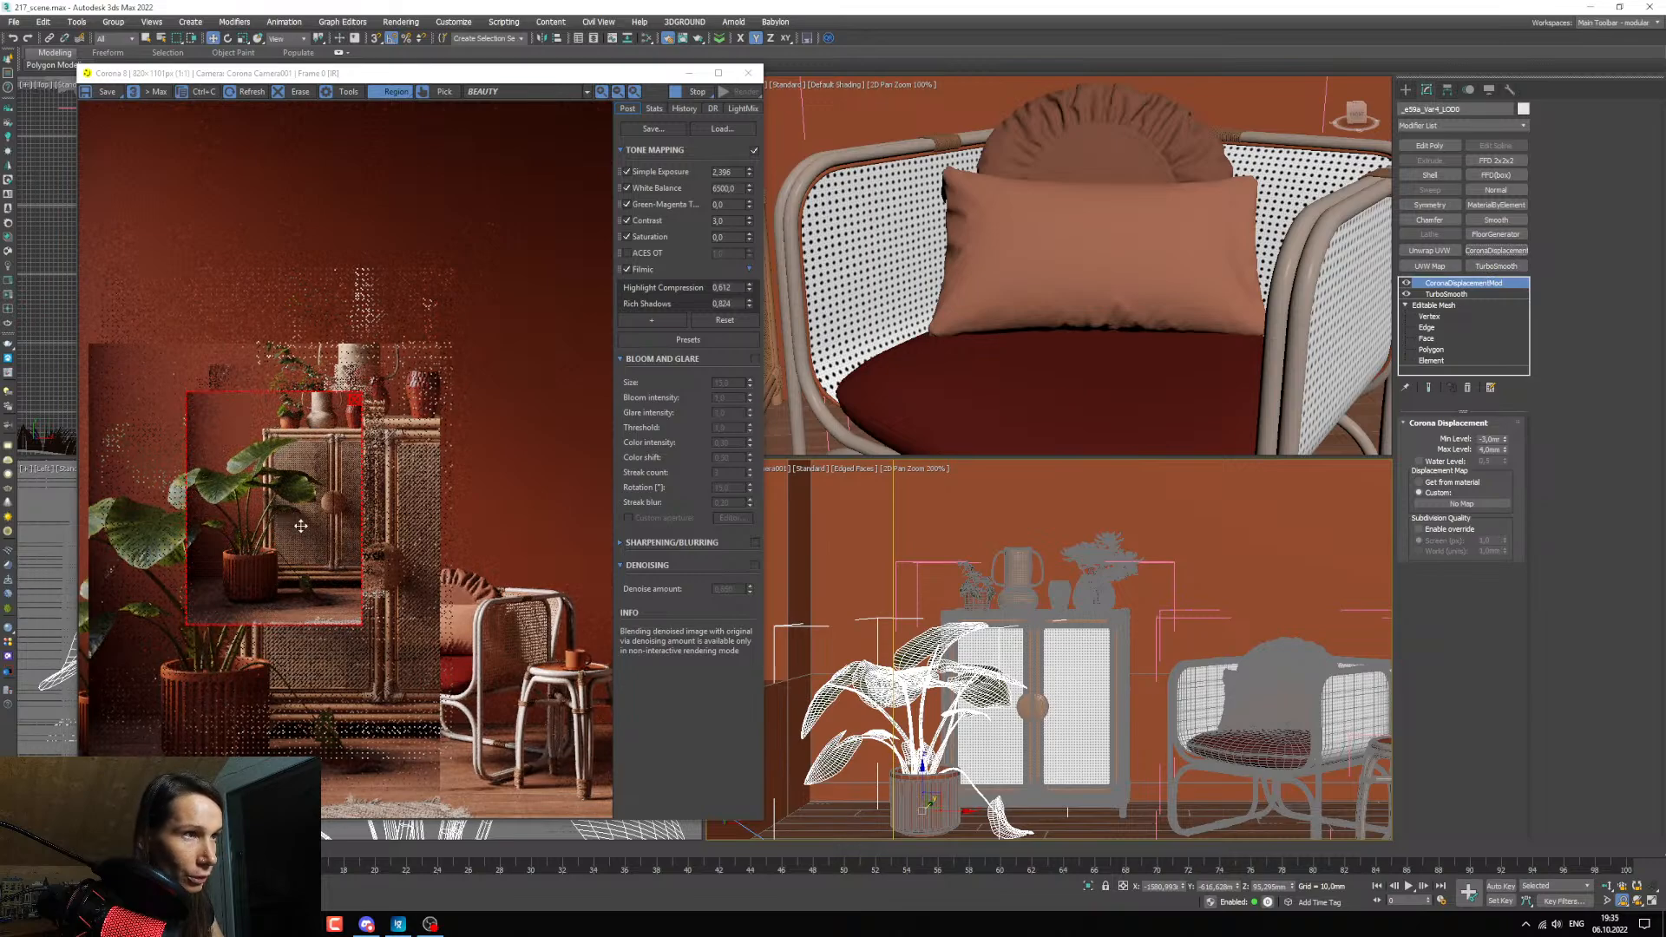
scroll(937, 694, up, 2)
Assign the Colocasia_4K_Displacement bitmap node as the Corona displacement modifier's custom displacement map.
mouse_move(302, 924)
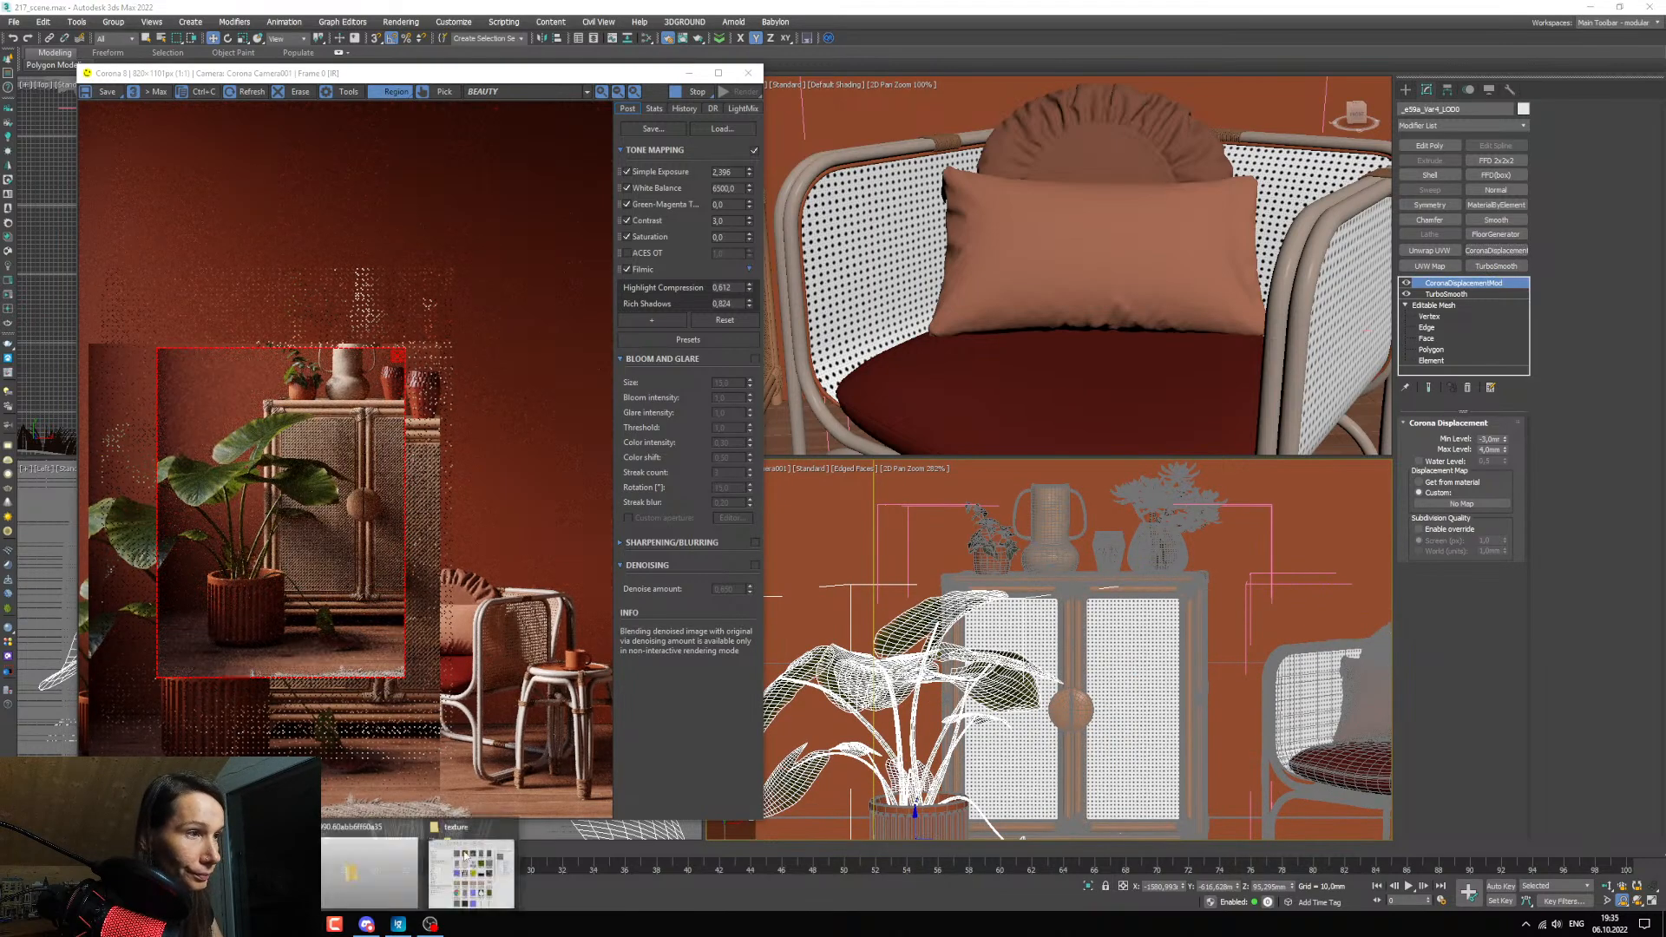
click(460, 868)
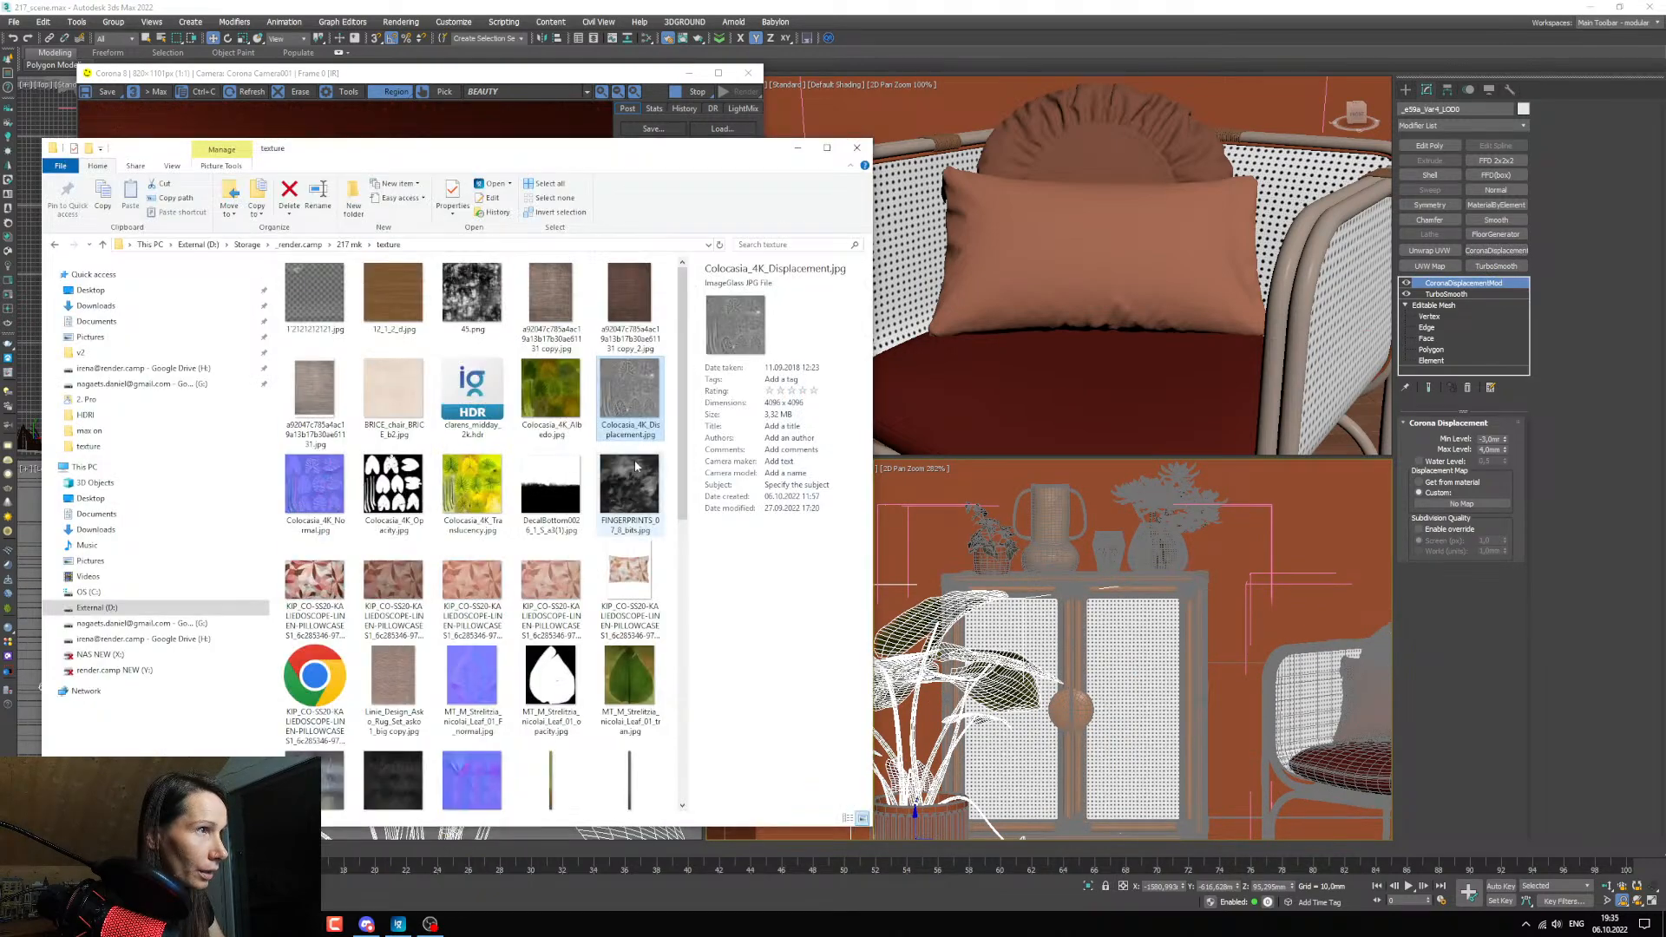
click(1514, 627)
key(m)
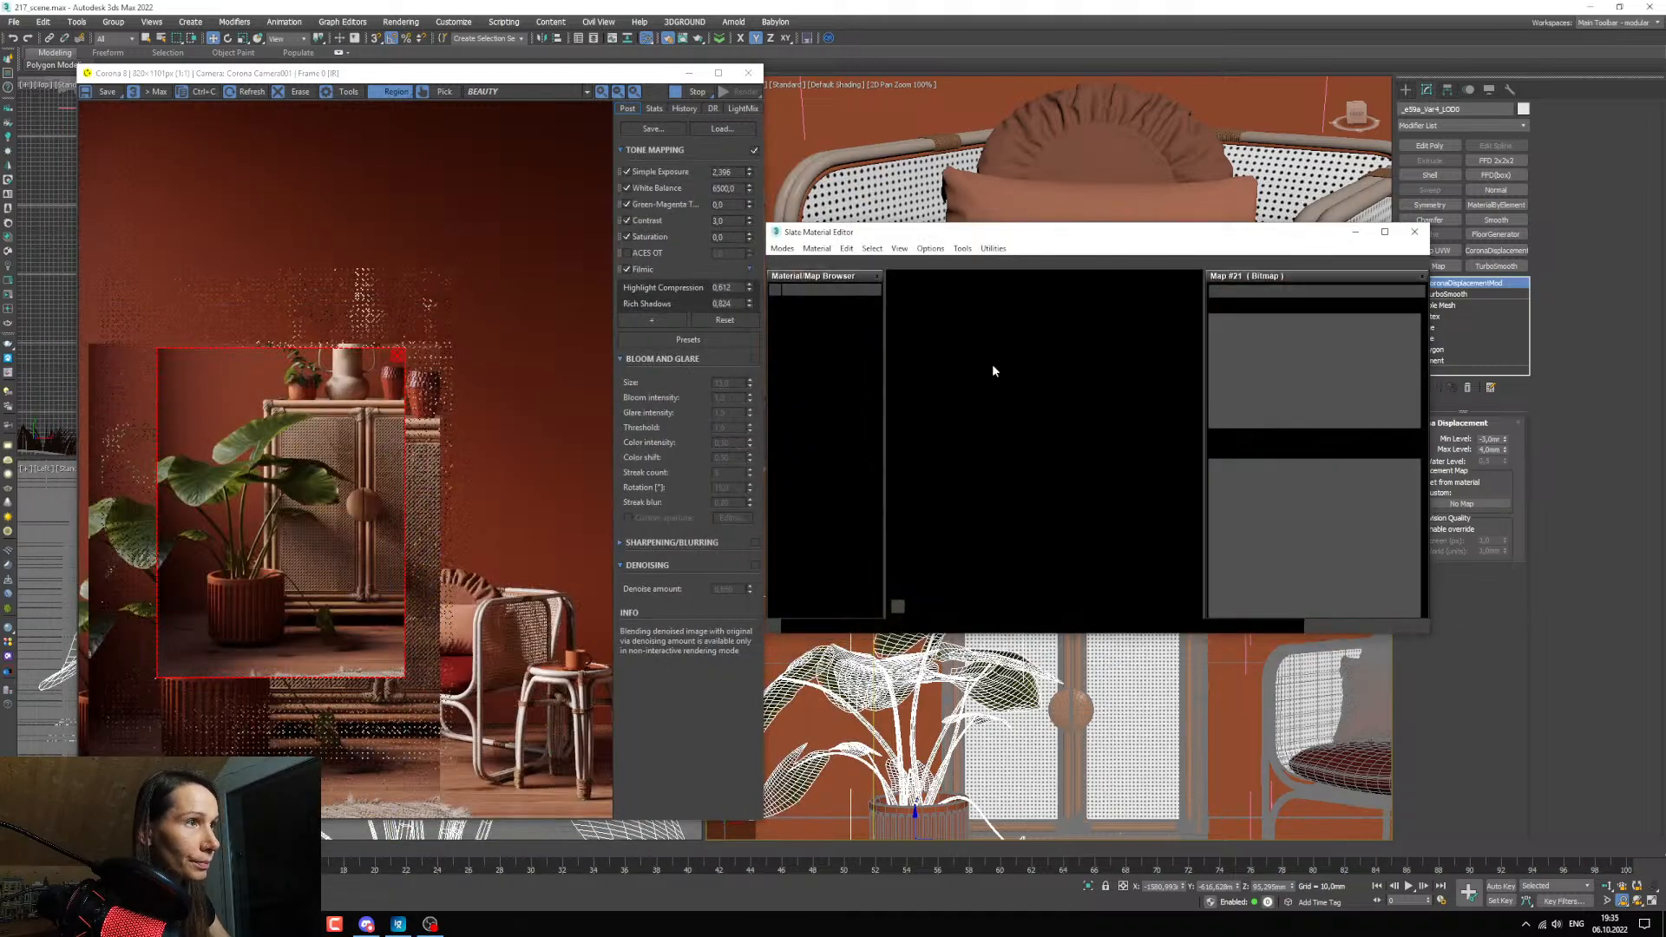
drag(1028, 248, 749, 276)
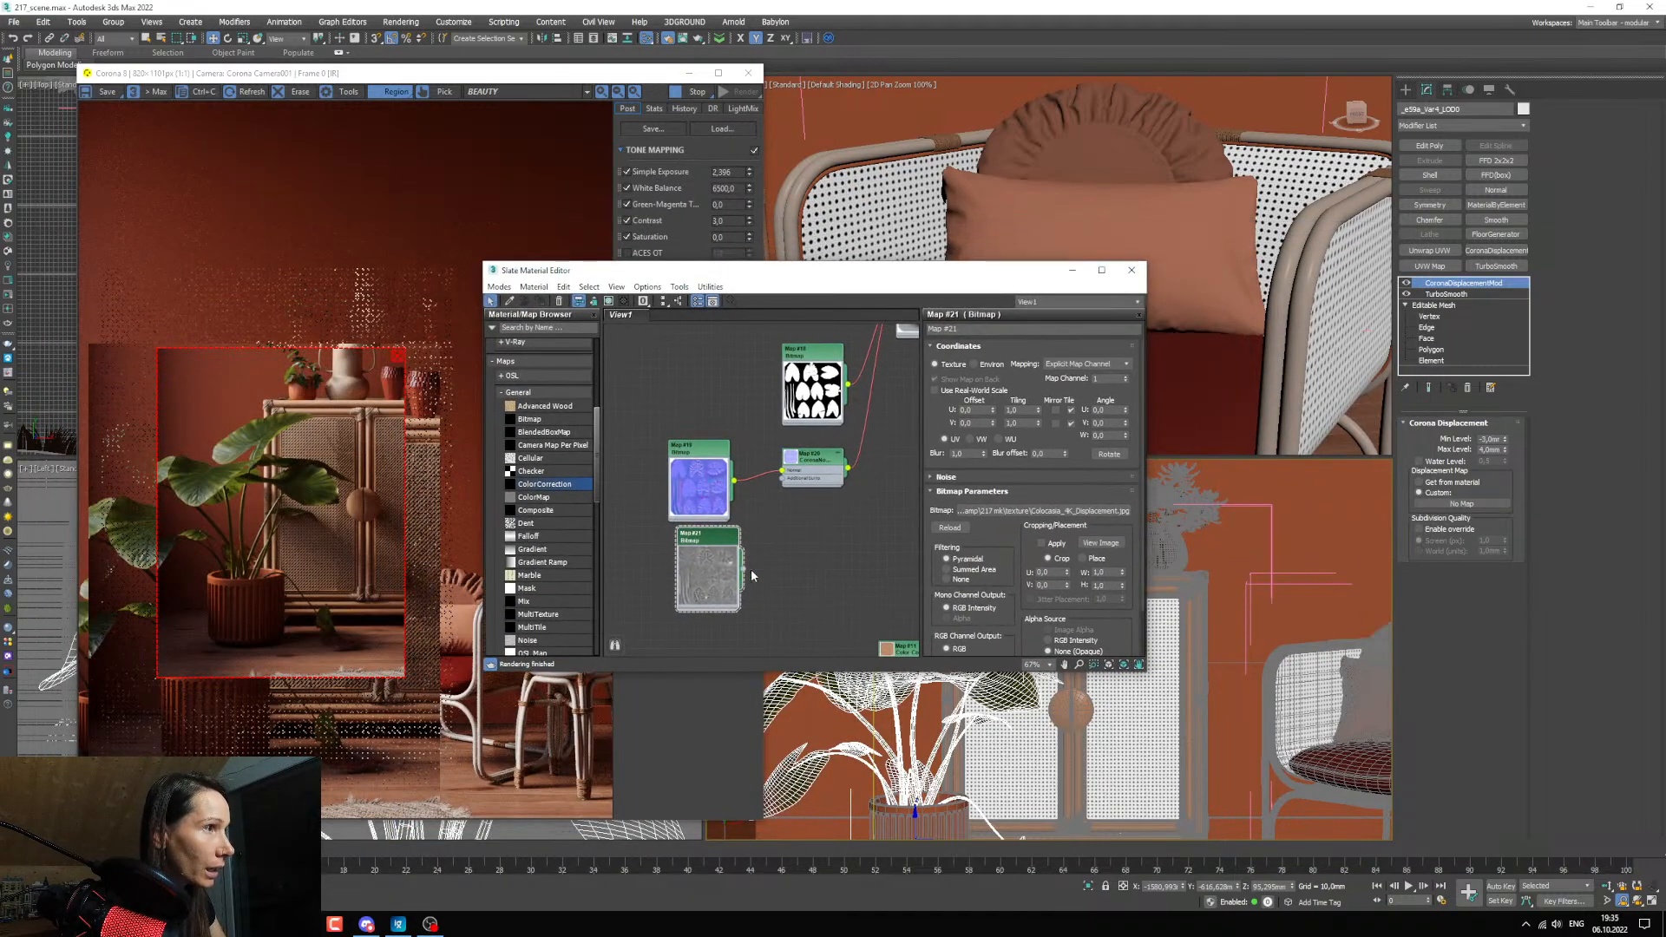
drag(743, 569, 1444, 505)
click(806, 500)
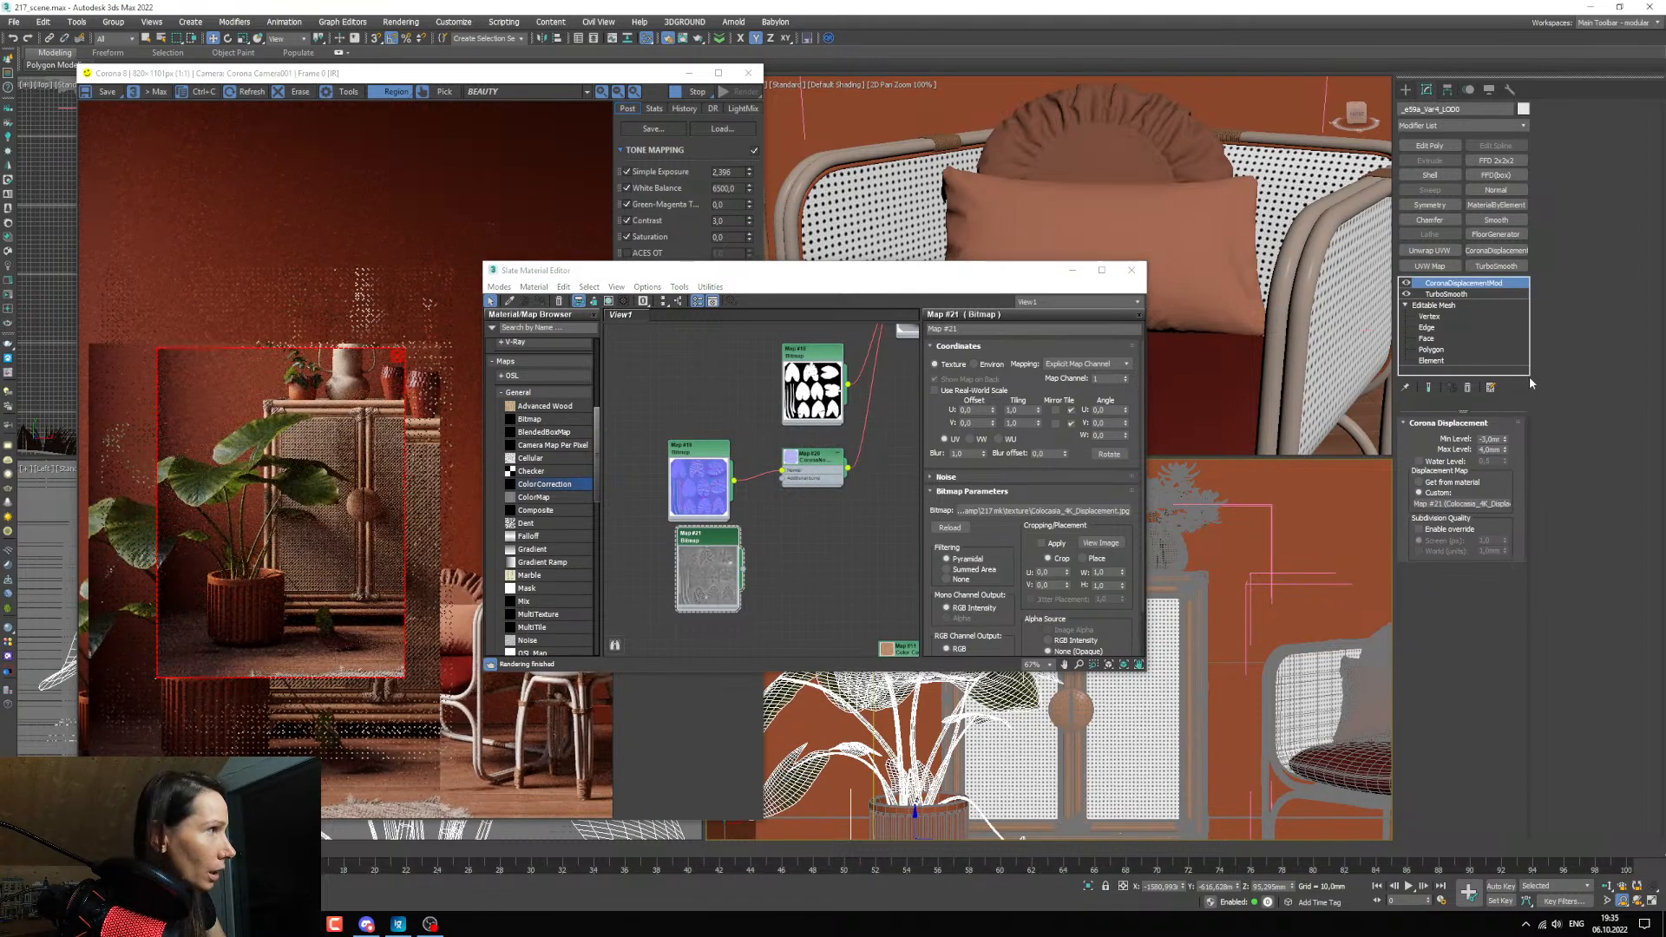
Set the displacement modifier's Max Level to 20 mm and examine the leaves up close in the render.
double_click(1485, 449)
text(20)
key(Return)
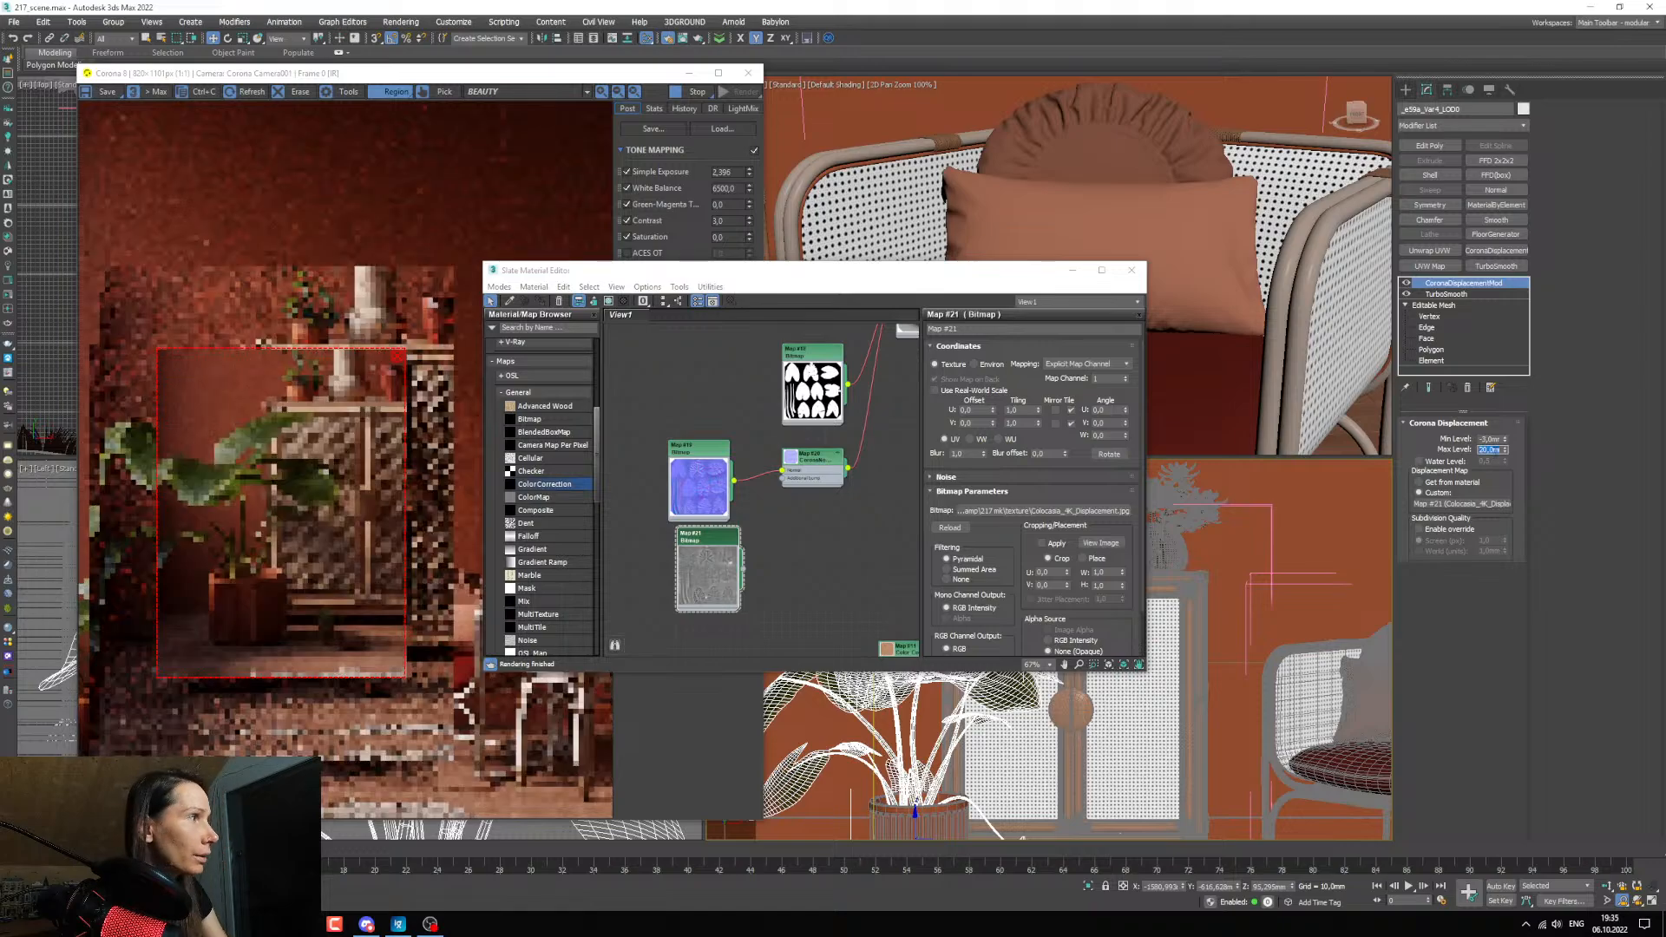
click(1073, 271)
scroll(774, 561, up, 5)
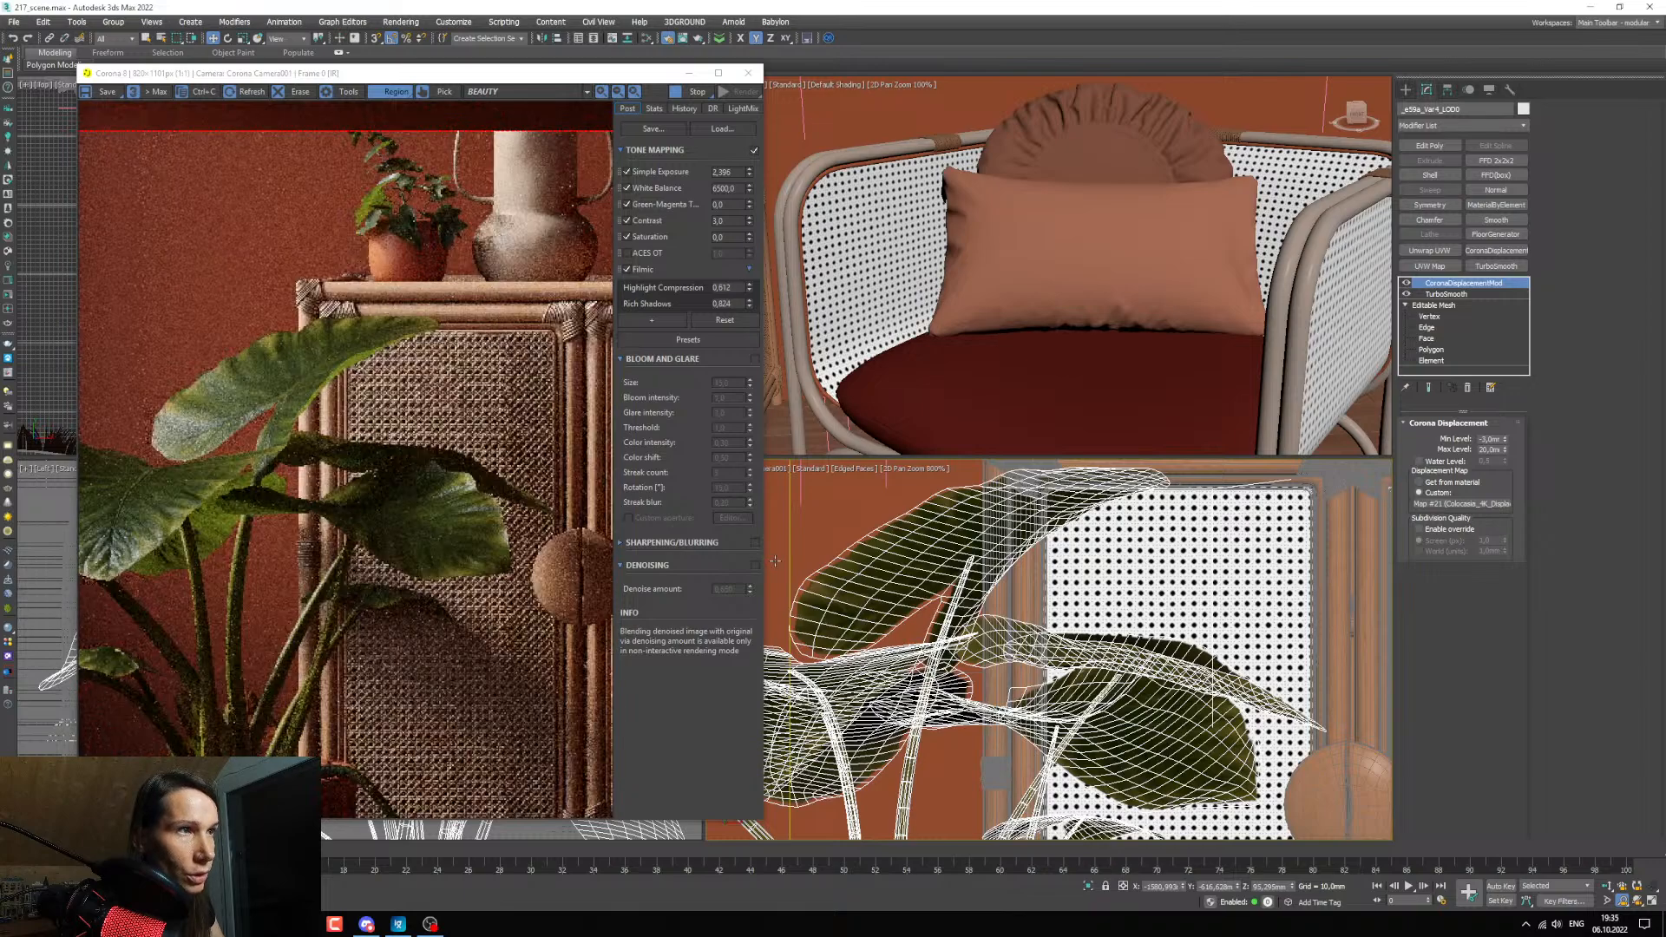
double_click(1488, 450)
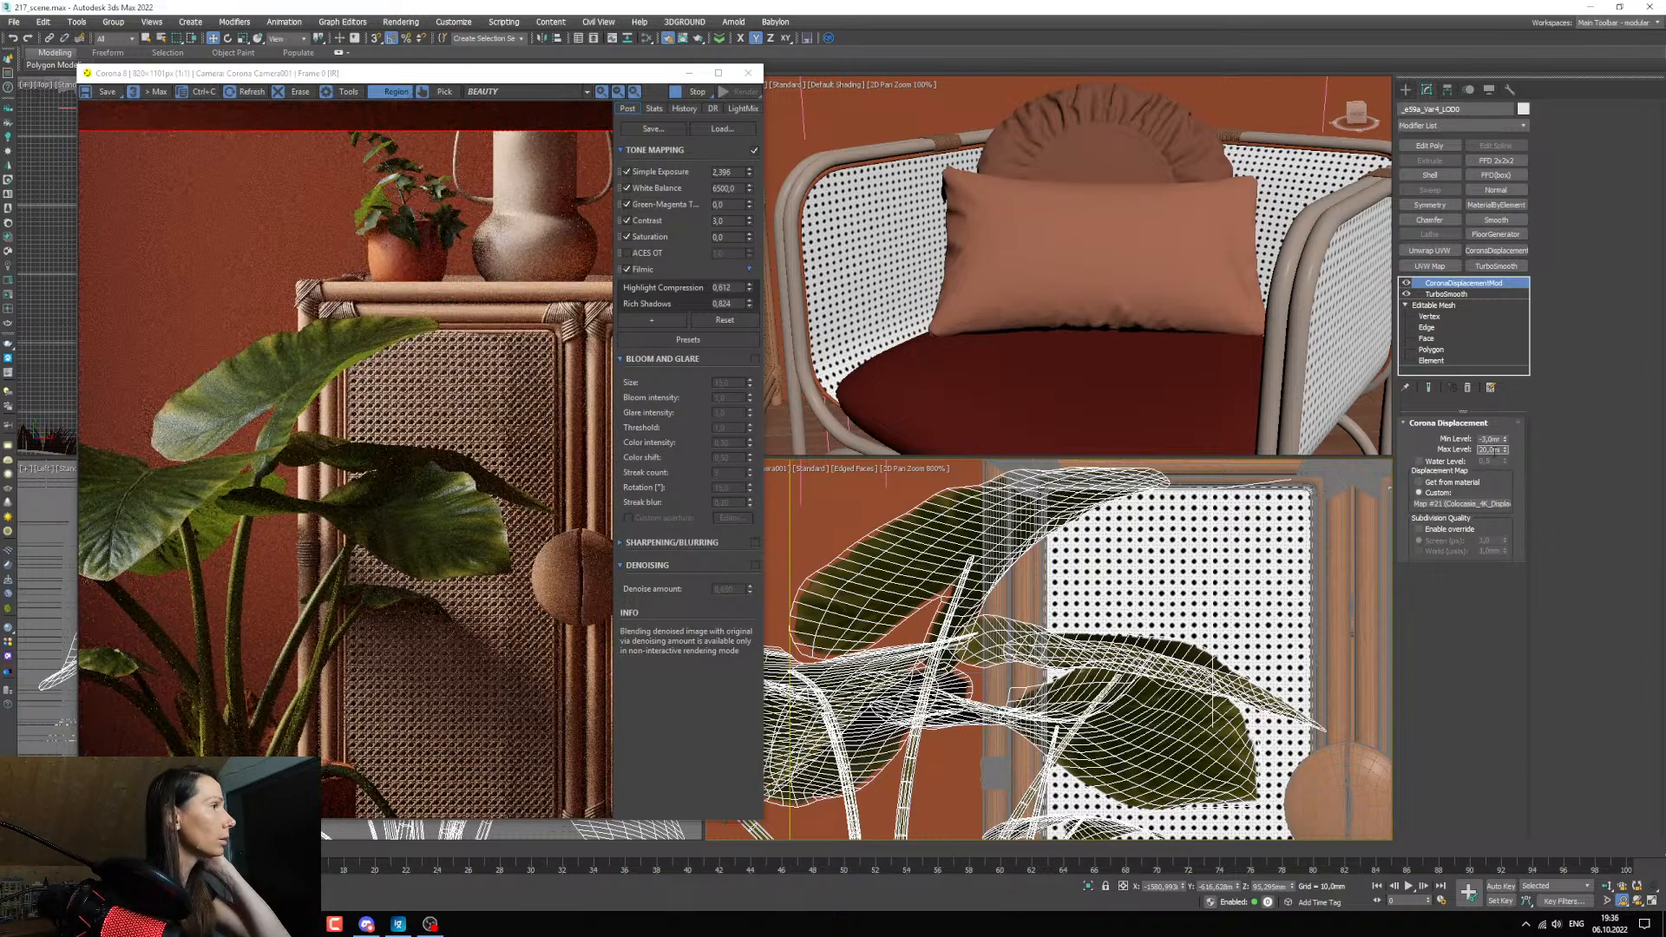
key(Return)
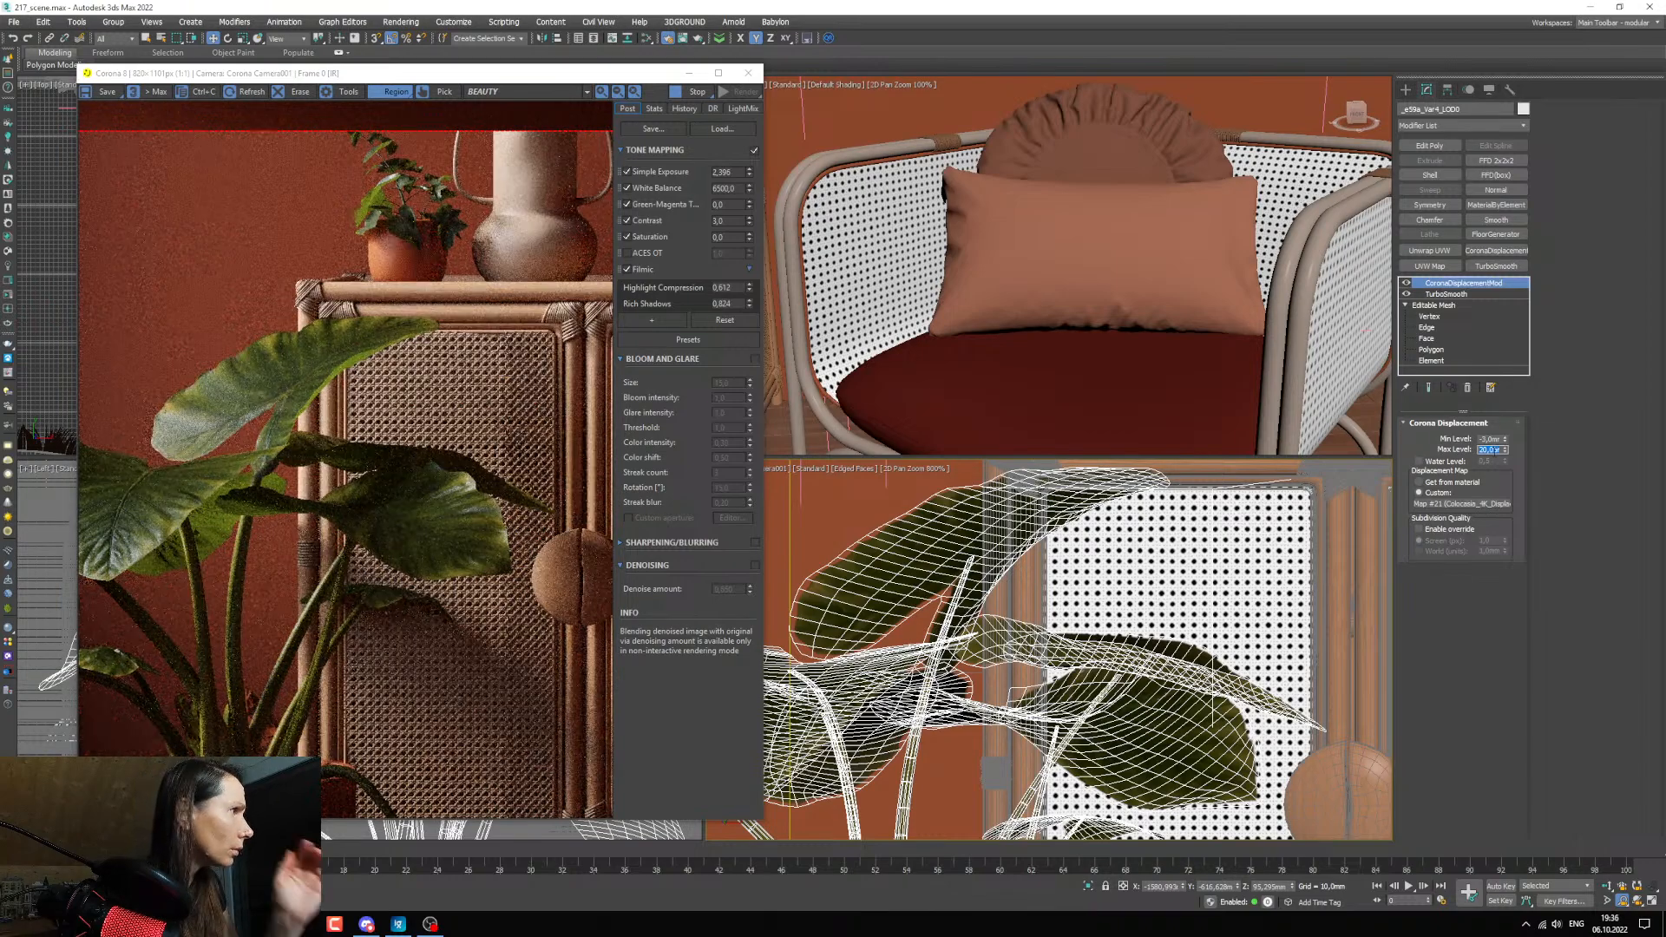
click(1479, 638)
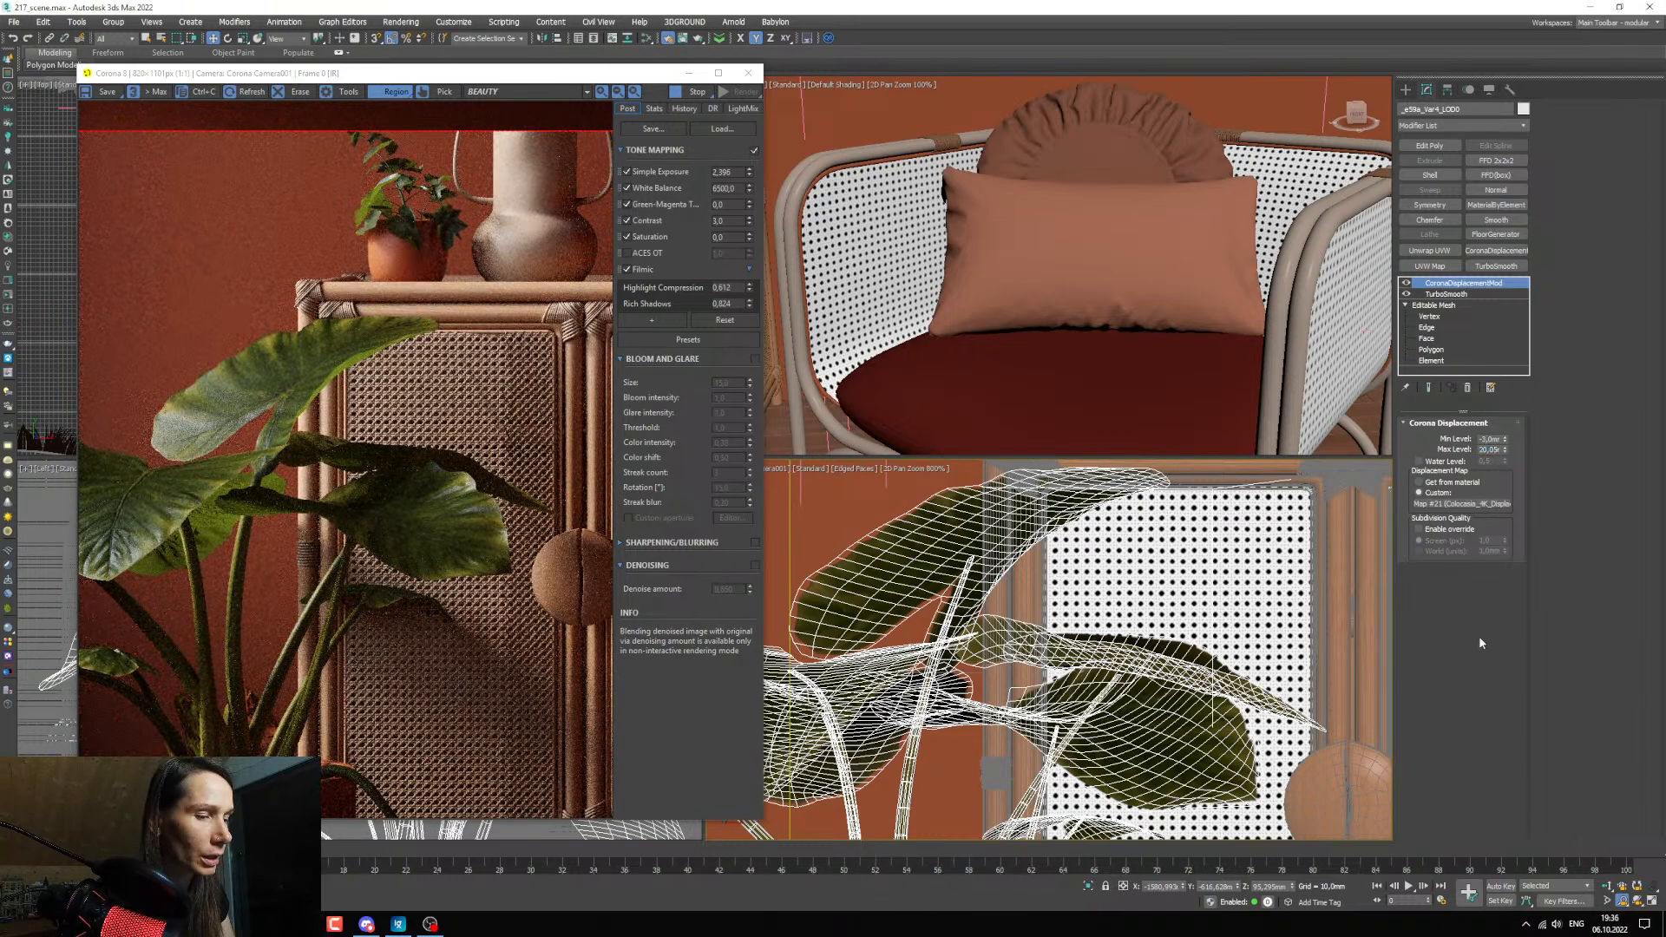
Disconnect the CoronaNormal map from the leaf material and check the leaves in the render.
key(m)
middle_drag(786, 598, 773, 580)
scroll(733, 528, up, 3)
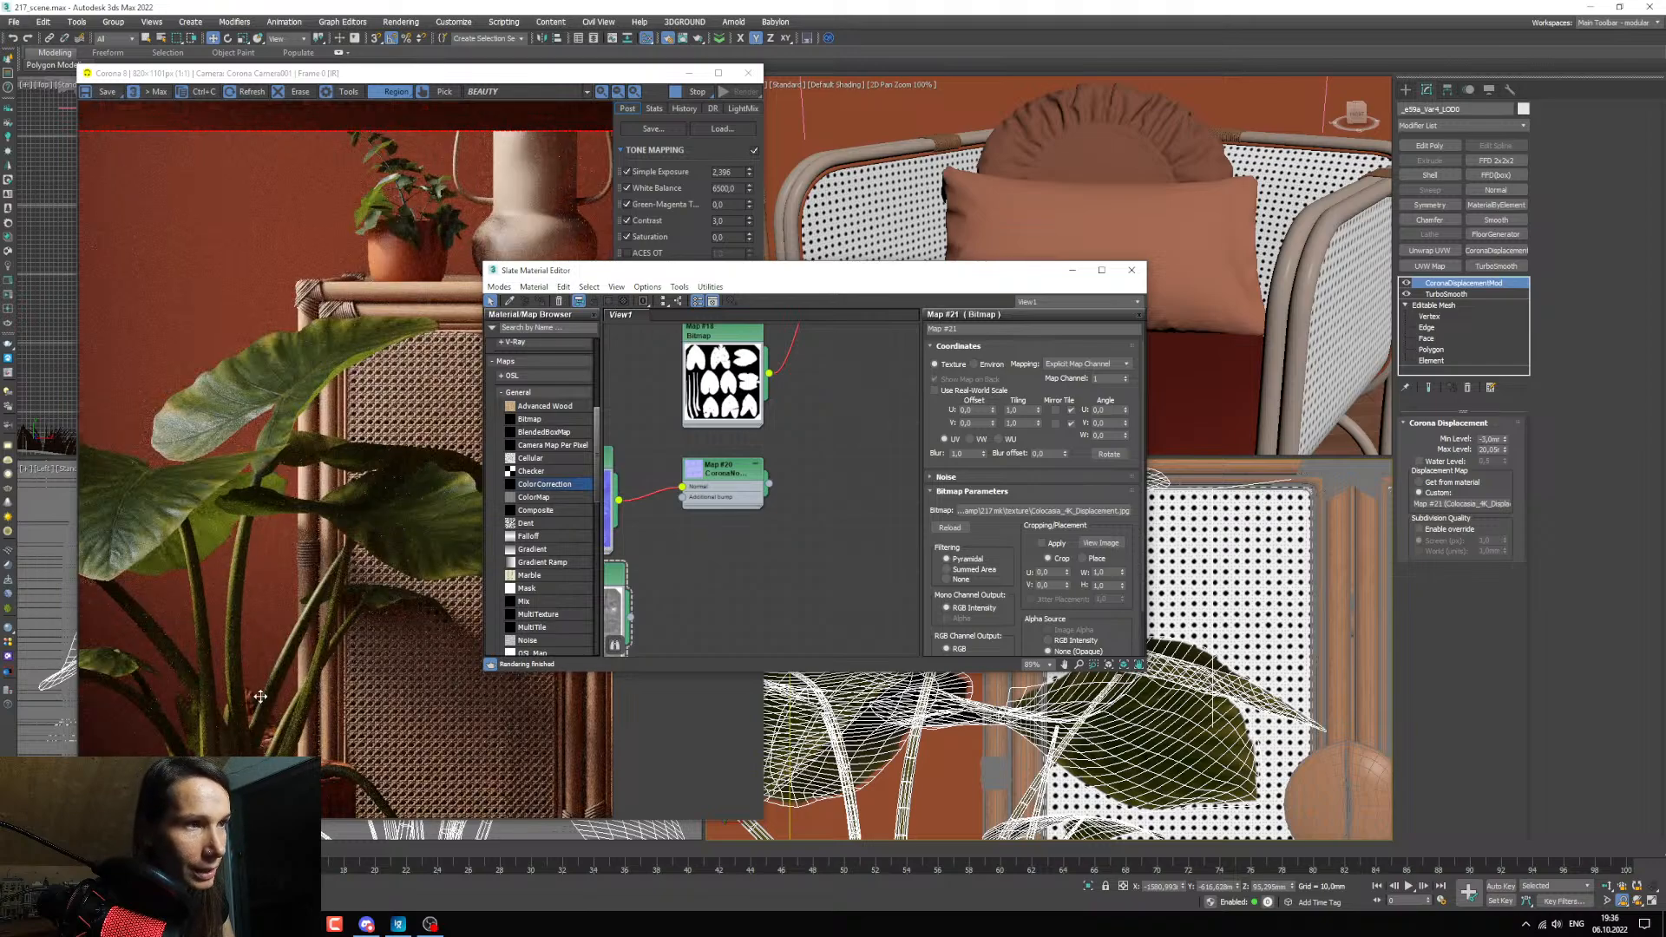
middle_drag(819, 519, 815, 527)
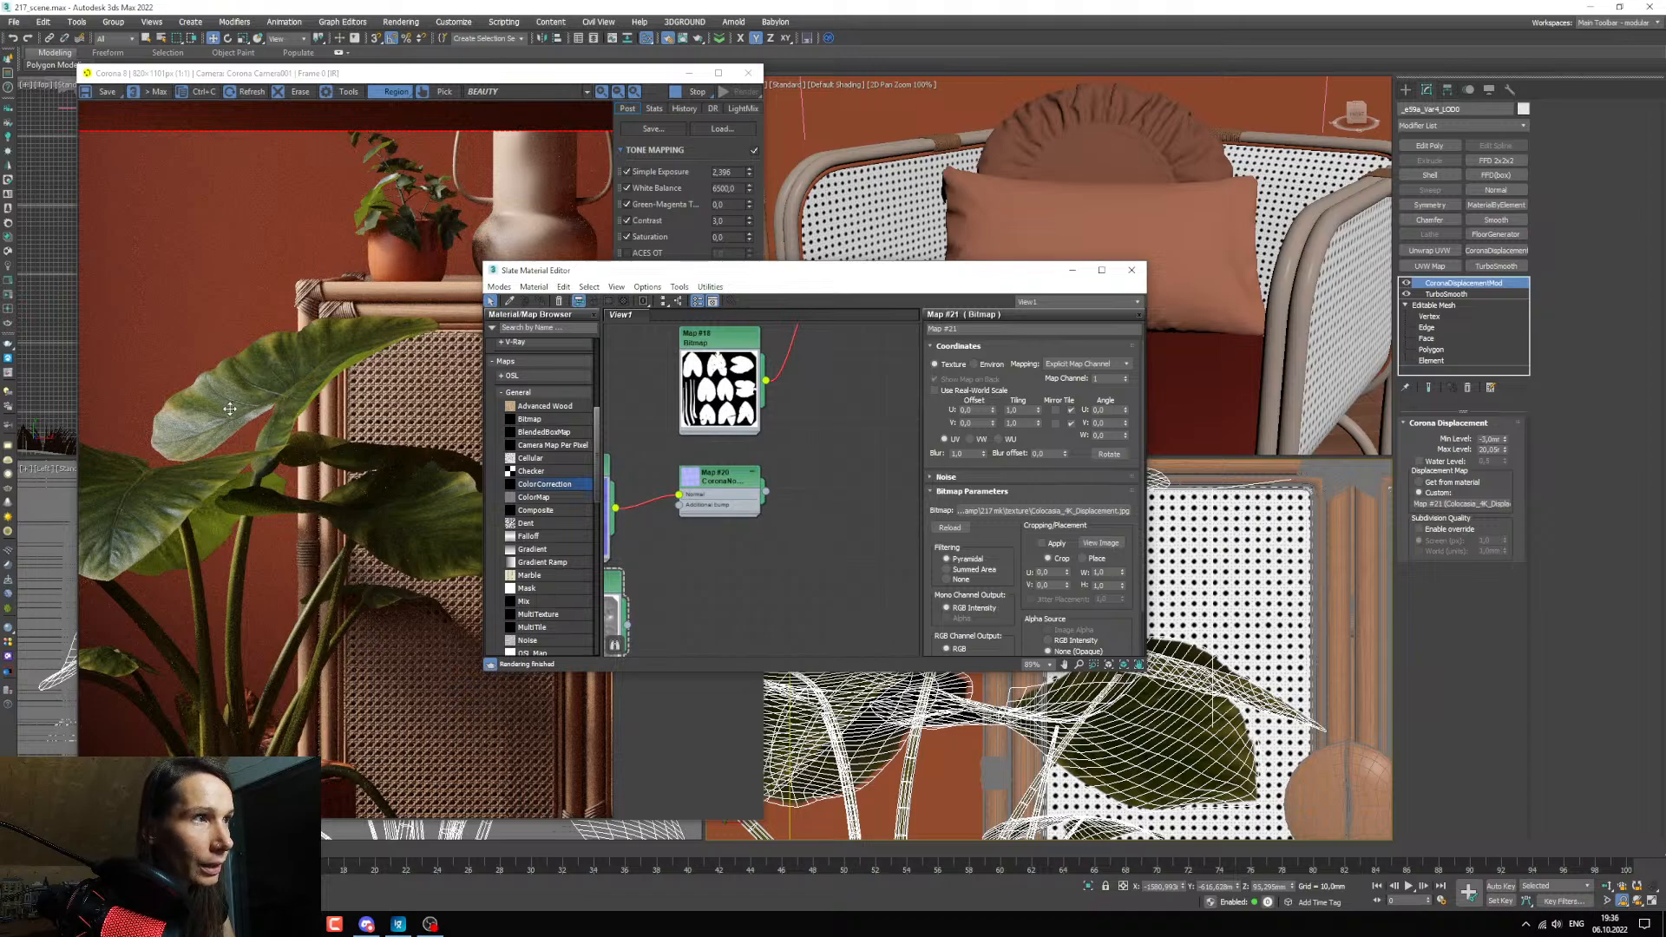
Minimize the material editor and set the Corona displacement modifier's Min Level to -10 mm on the large plant.
click(1072, 270)
double_click(1489, 439)
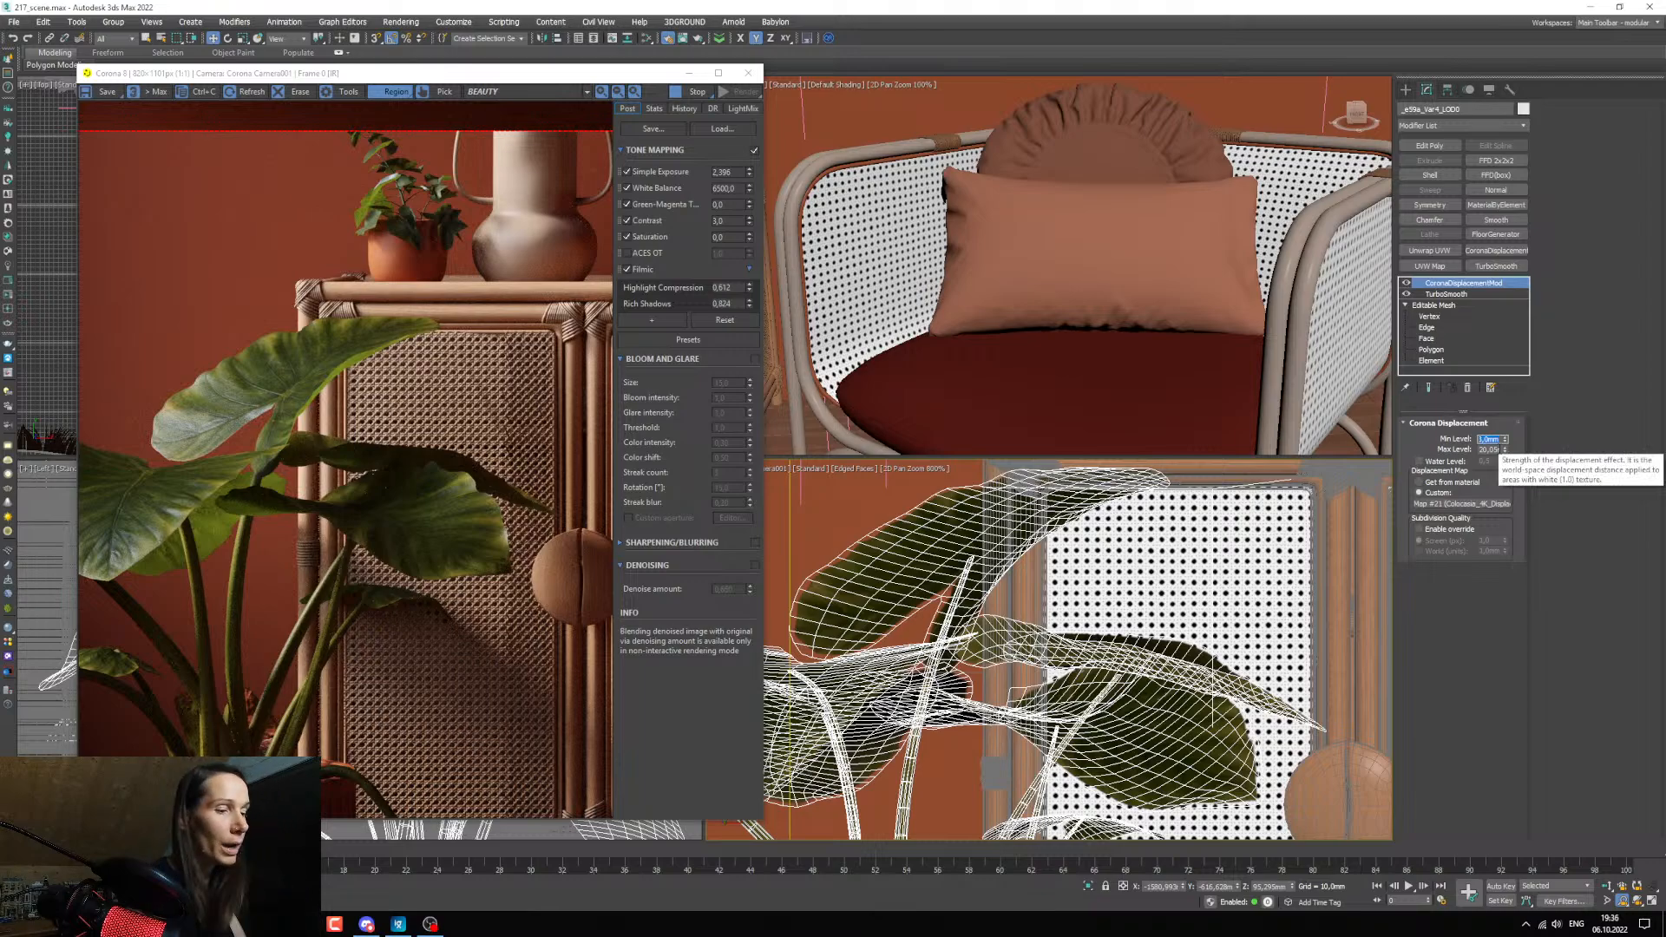
text(-)
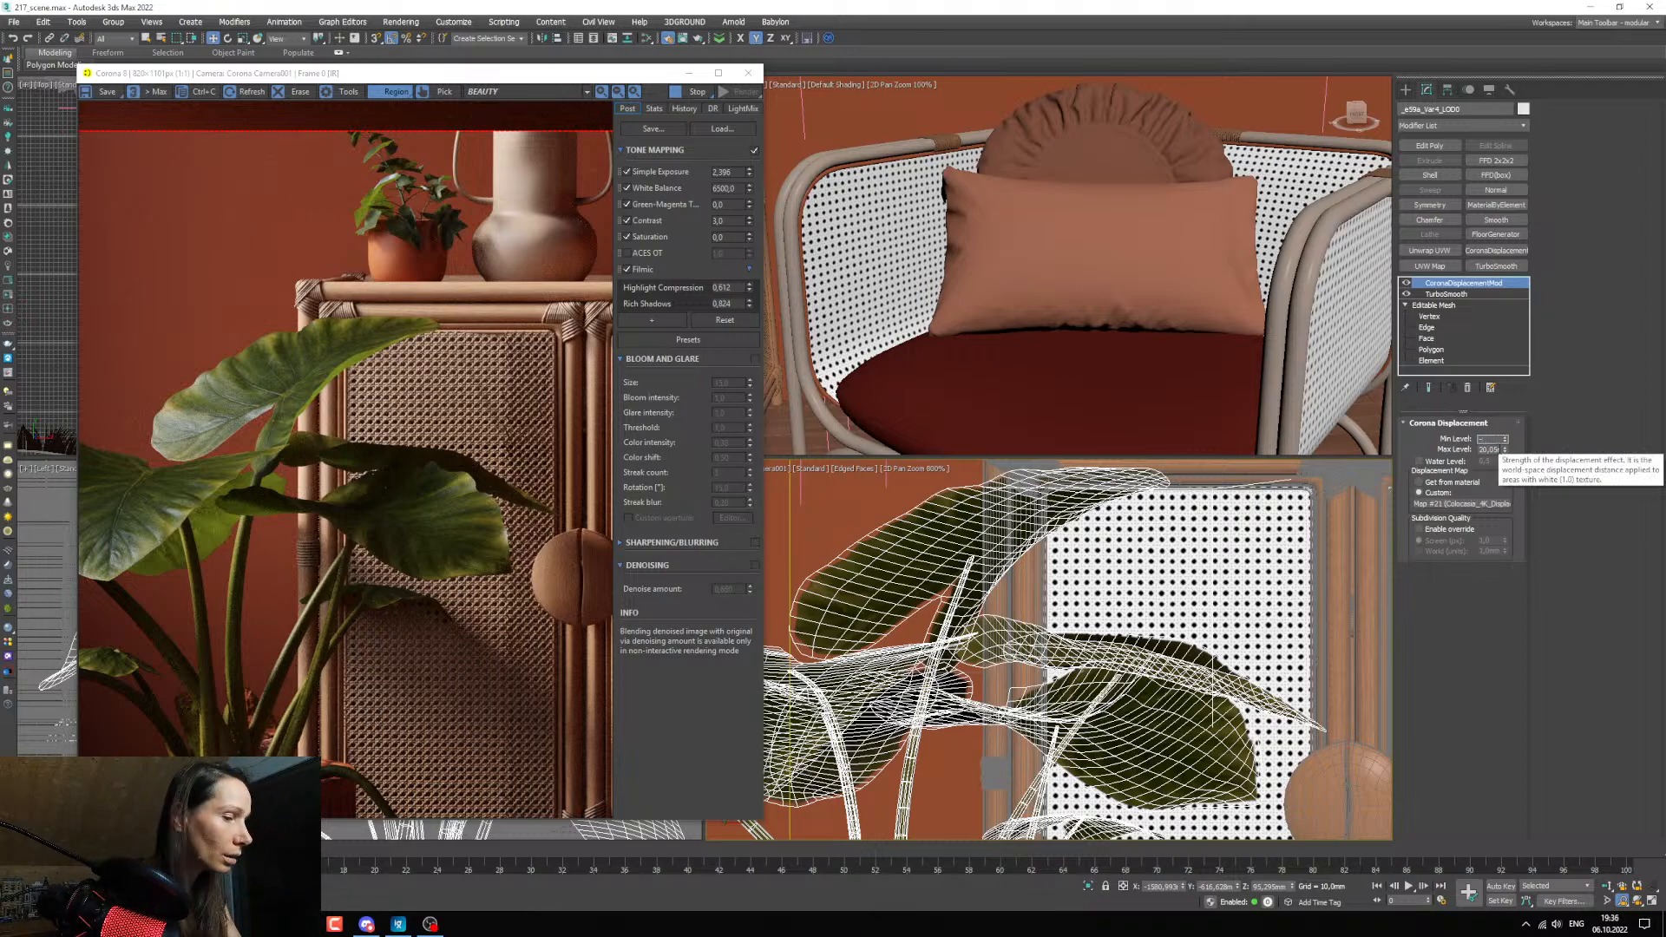
text(10)
key(Return)
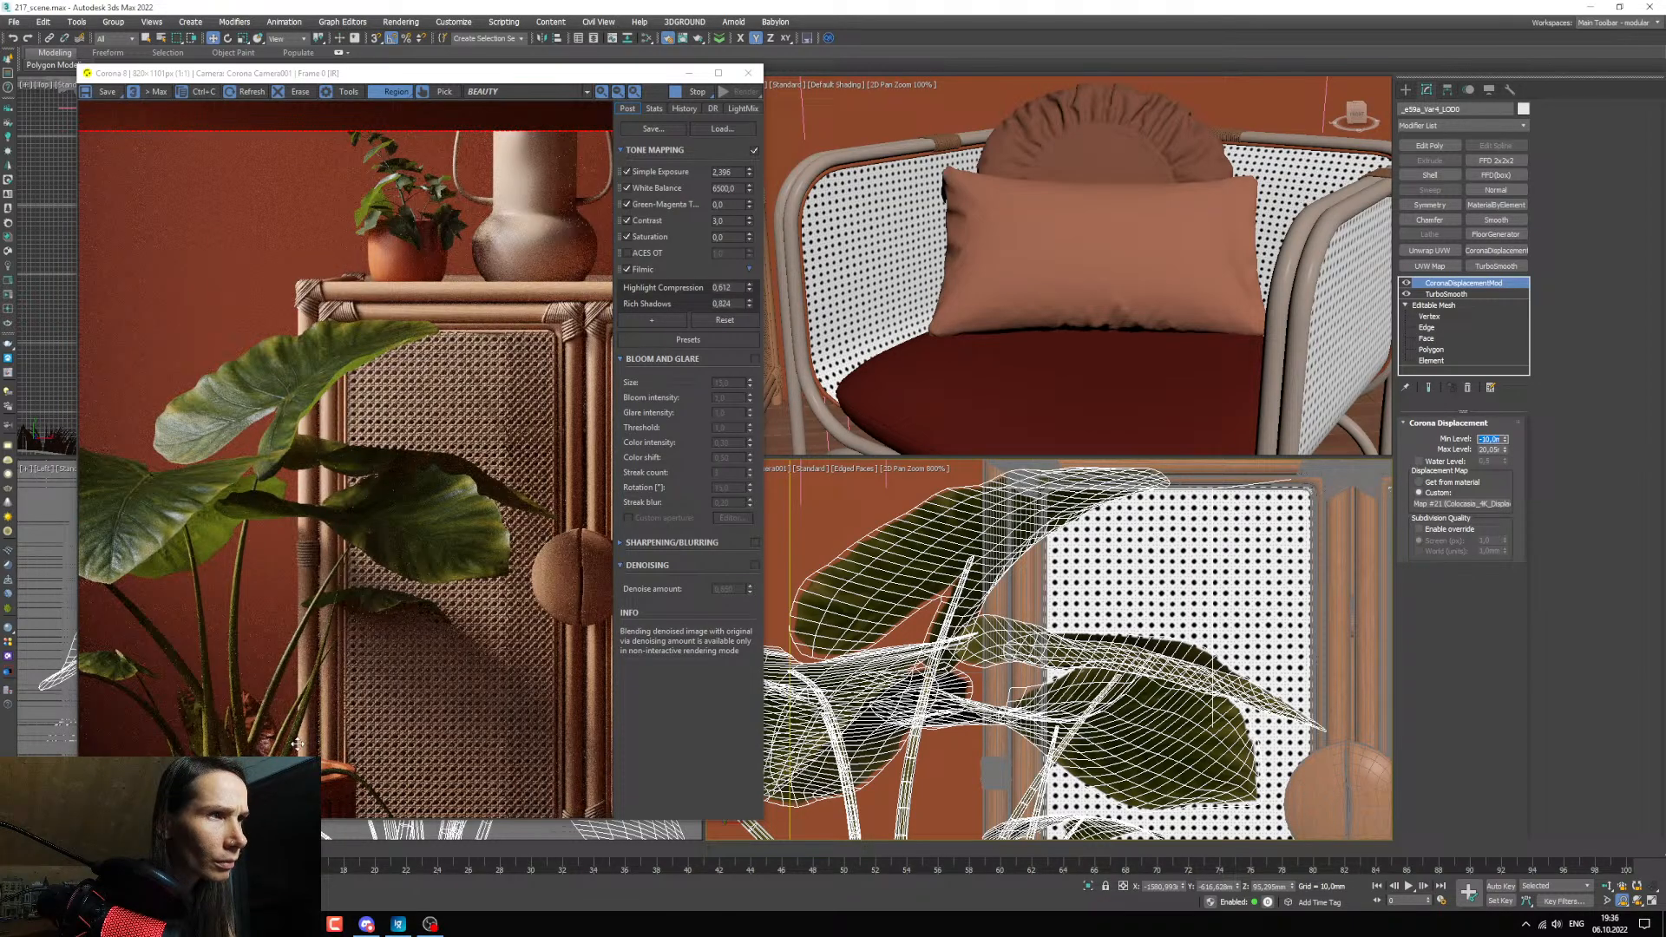
Examine the upper leaves and the drooping leaf near the floor up close in the interactive render.
scroll(1032, 755, up, 5)
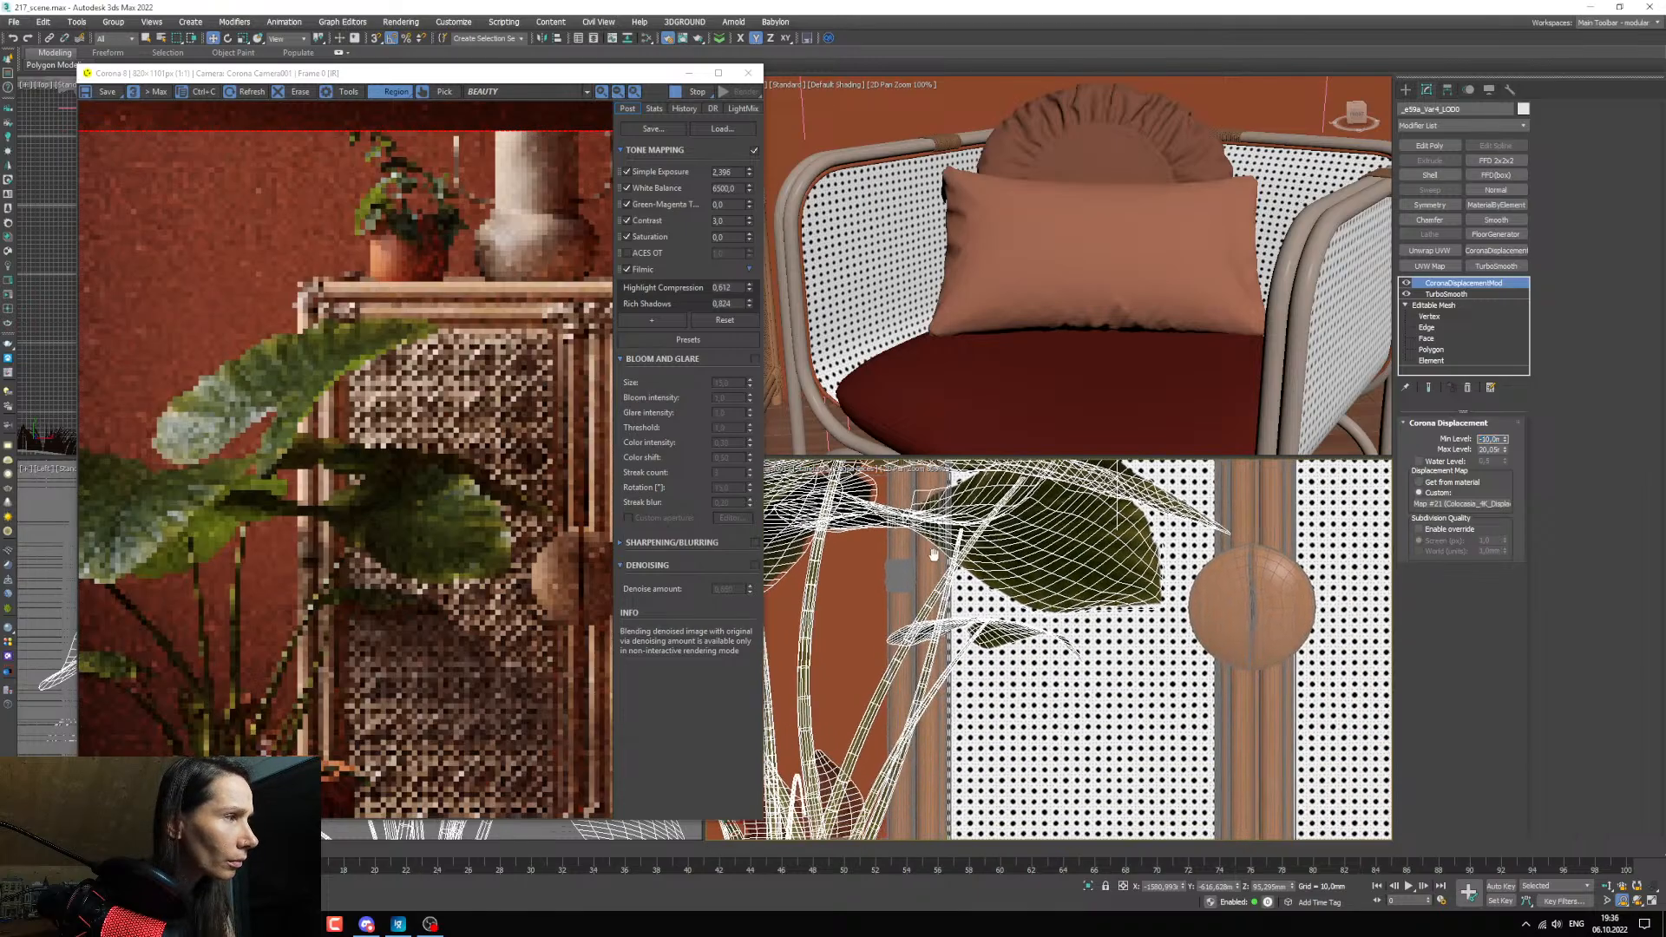
middle_drag(1003, 819, 1051, 615)
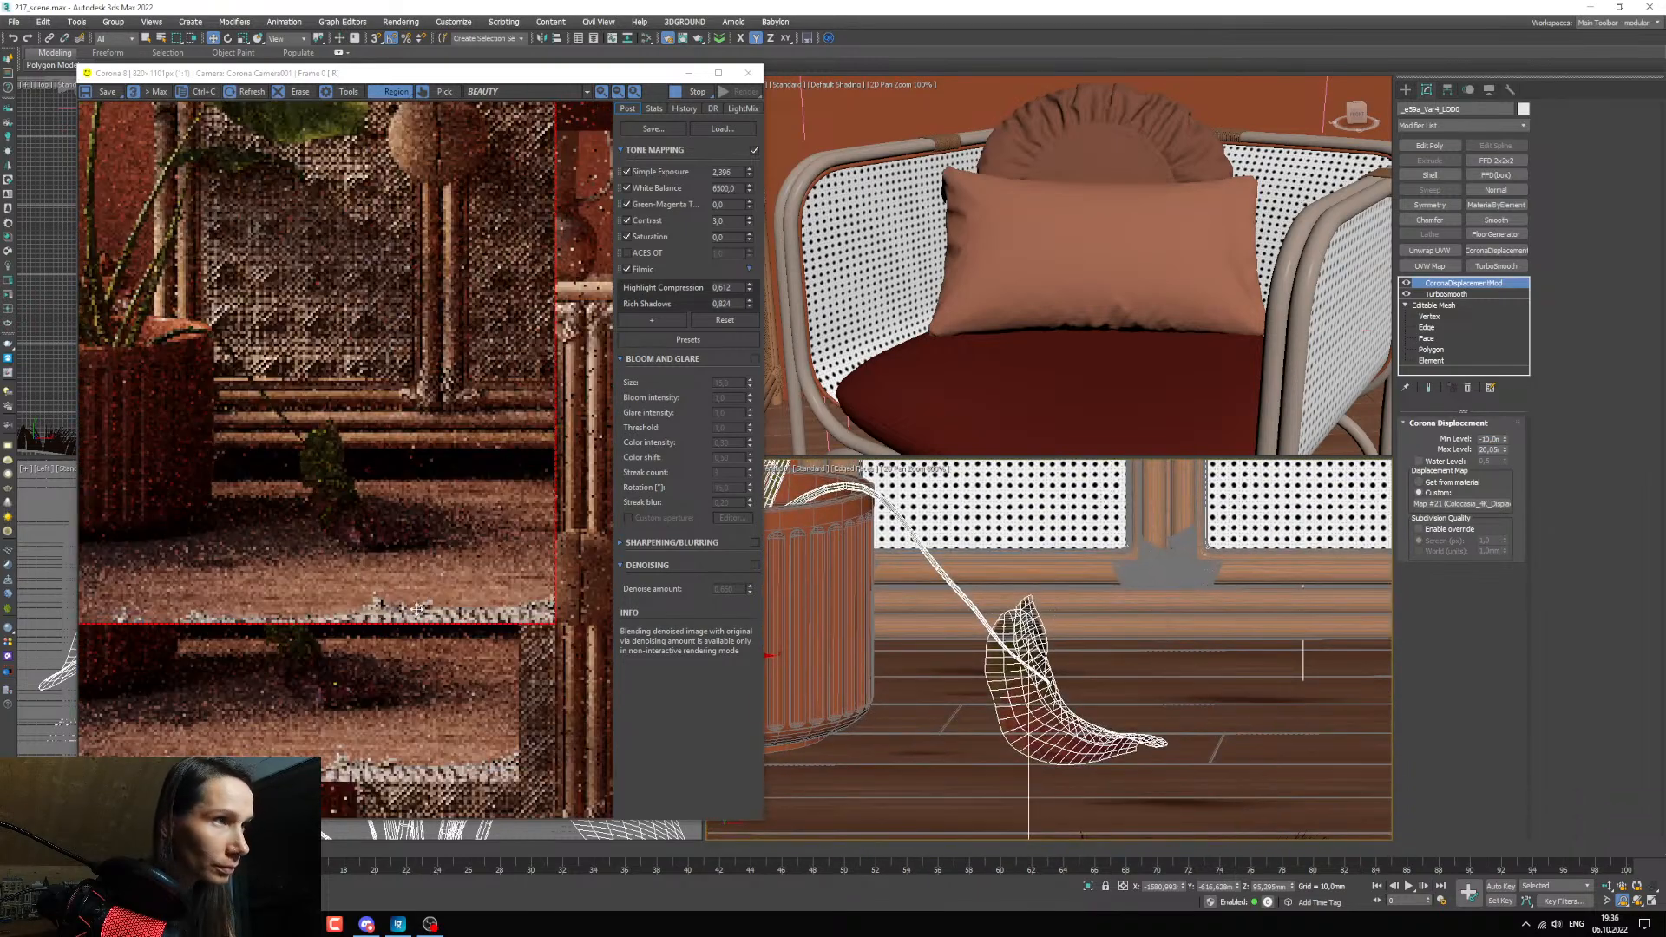
scroll(417, 607, up, 1)
middle_drag(416, 607, 345, 490)
scroll(356, 503, down, 1)
scroll(362, 510, up, 1)
scroll(369, 512, down, 1)
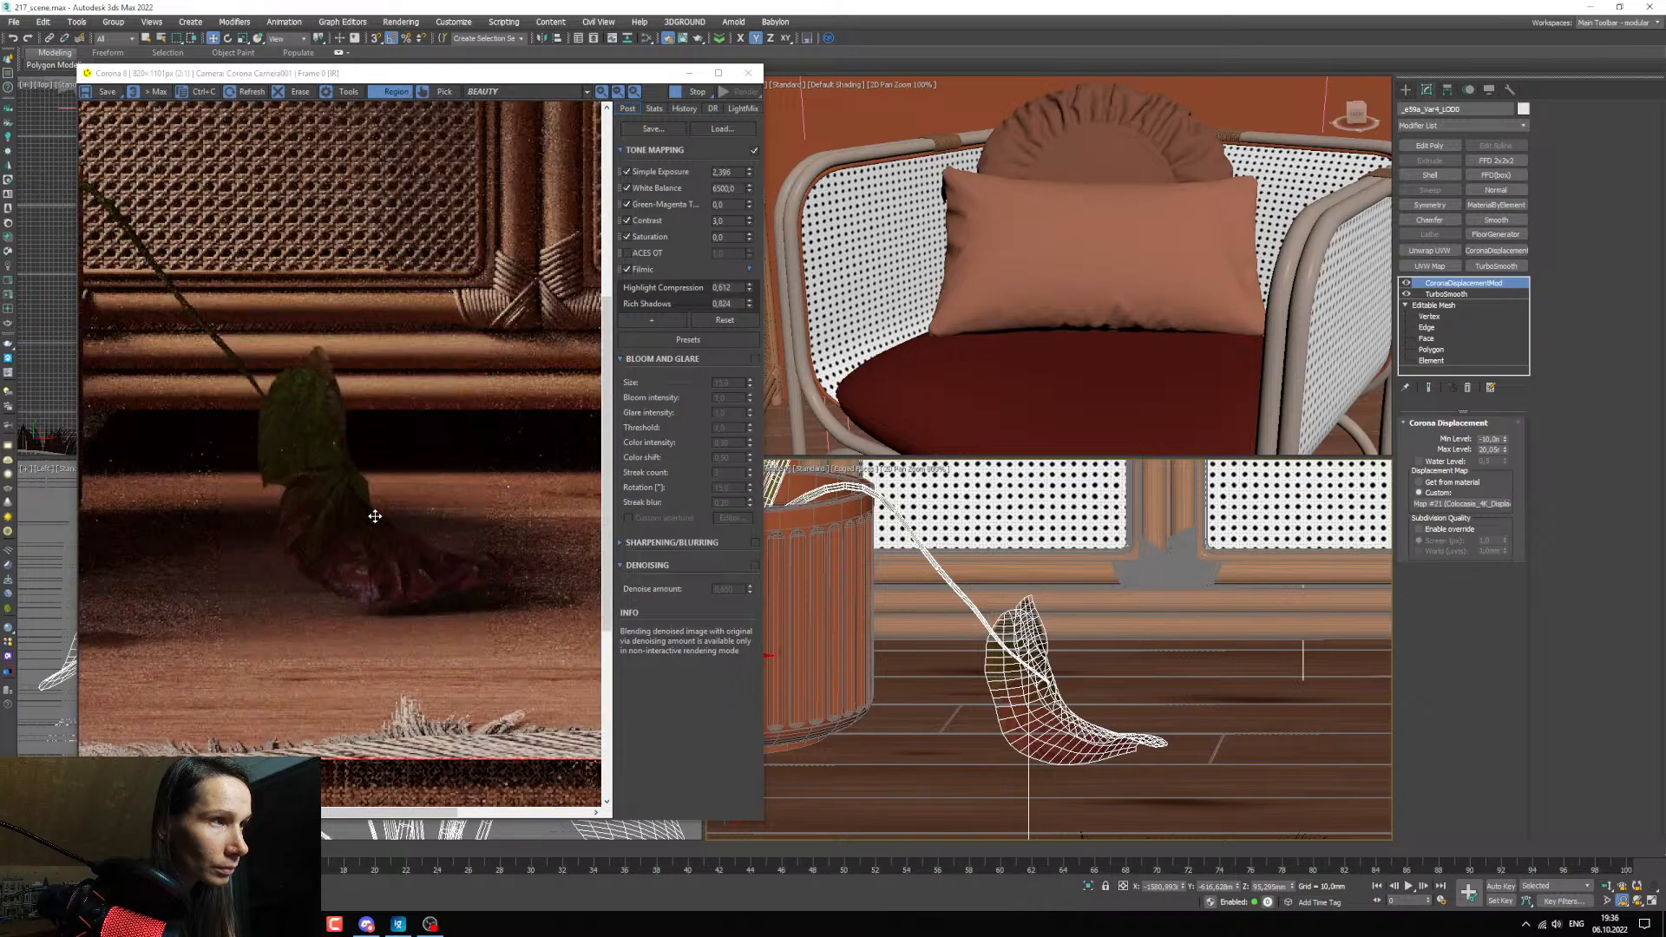
scroll(380, 527, up, 1)
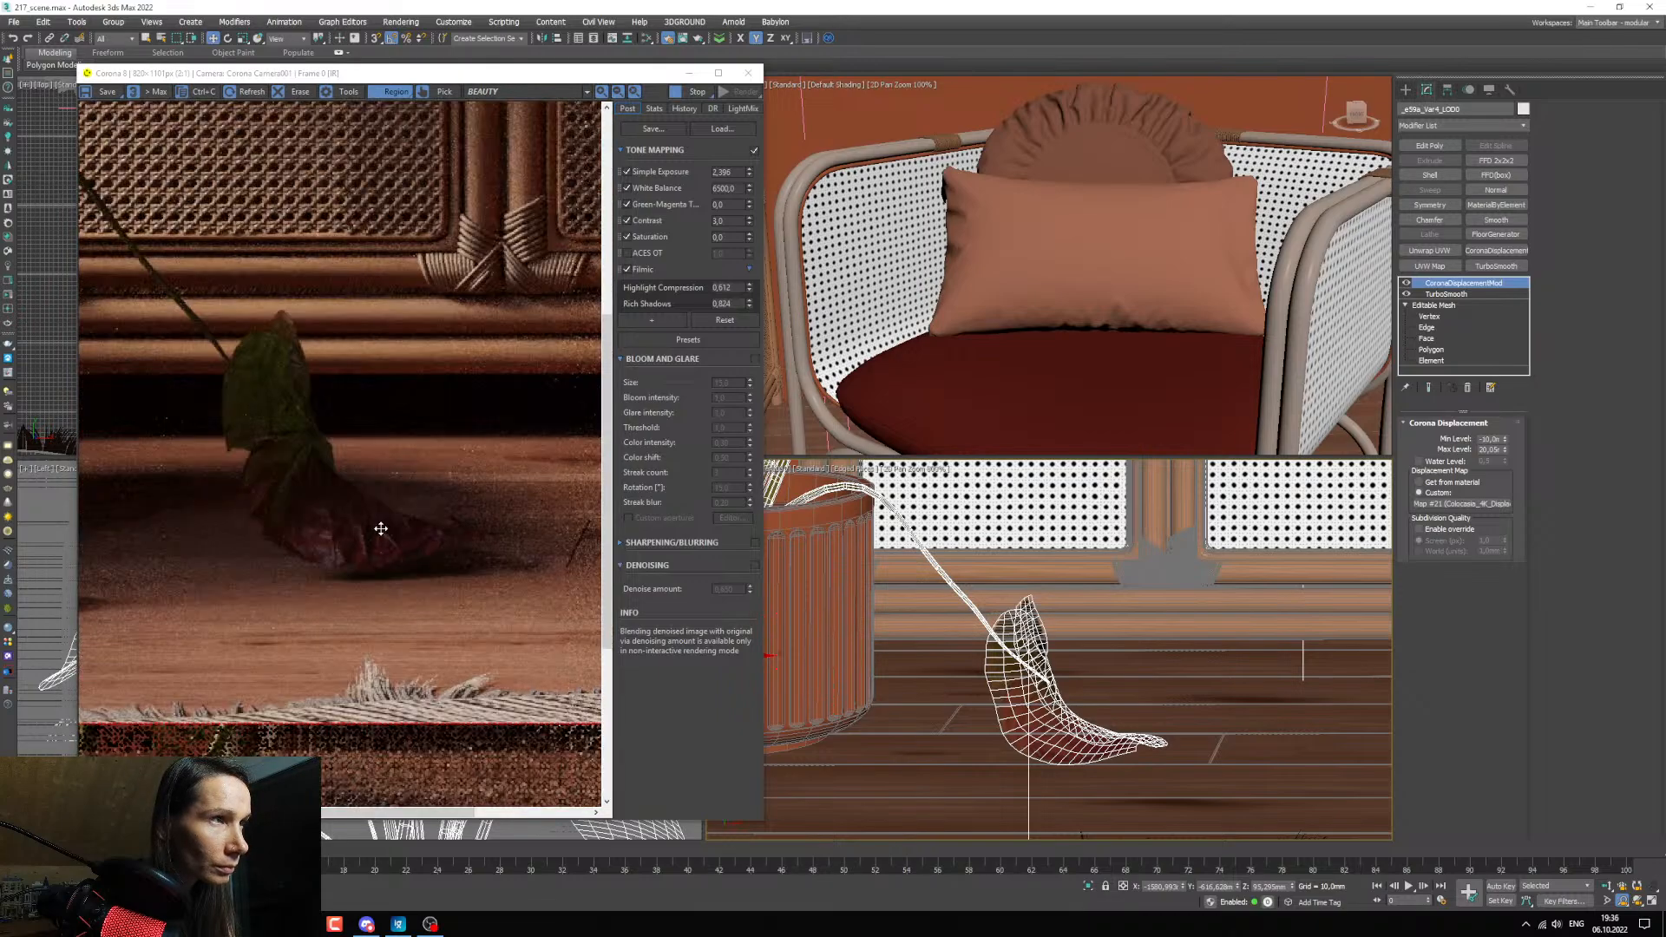
scroll(380, 528, down, 1)
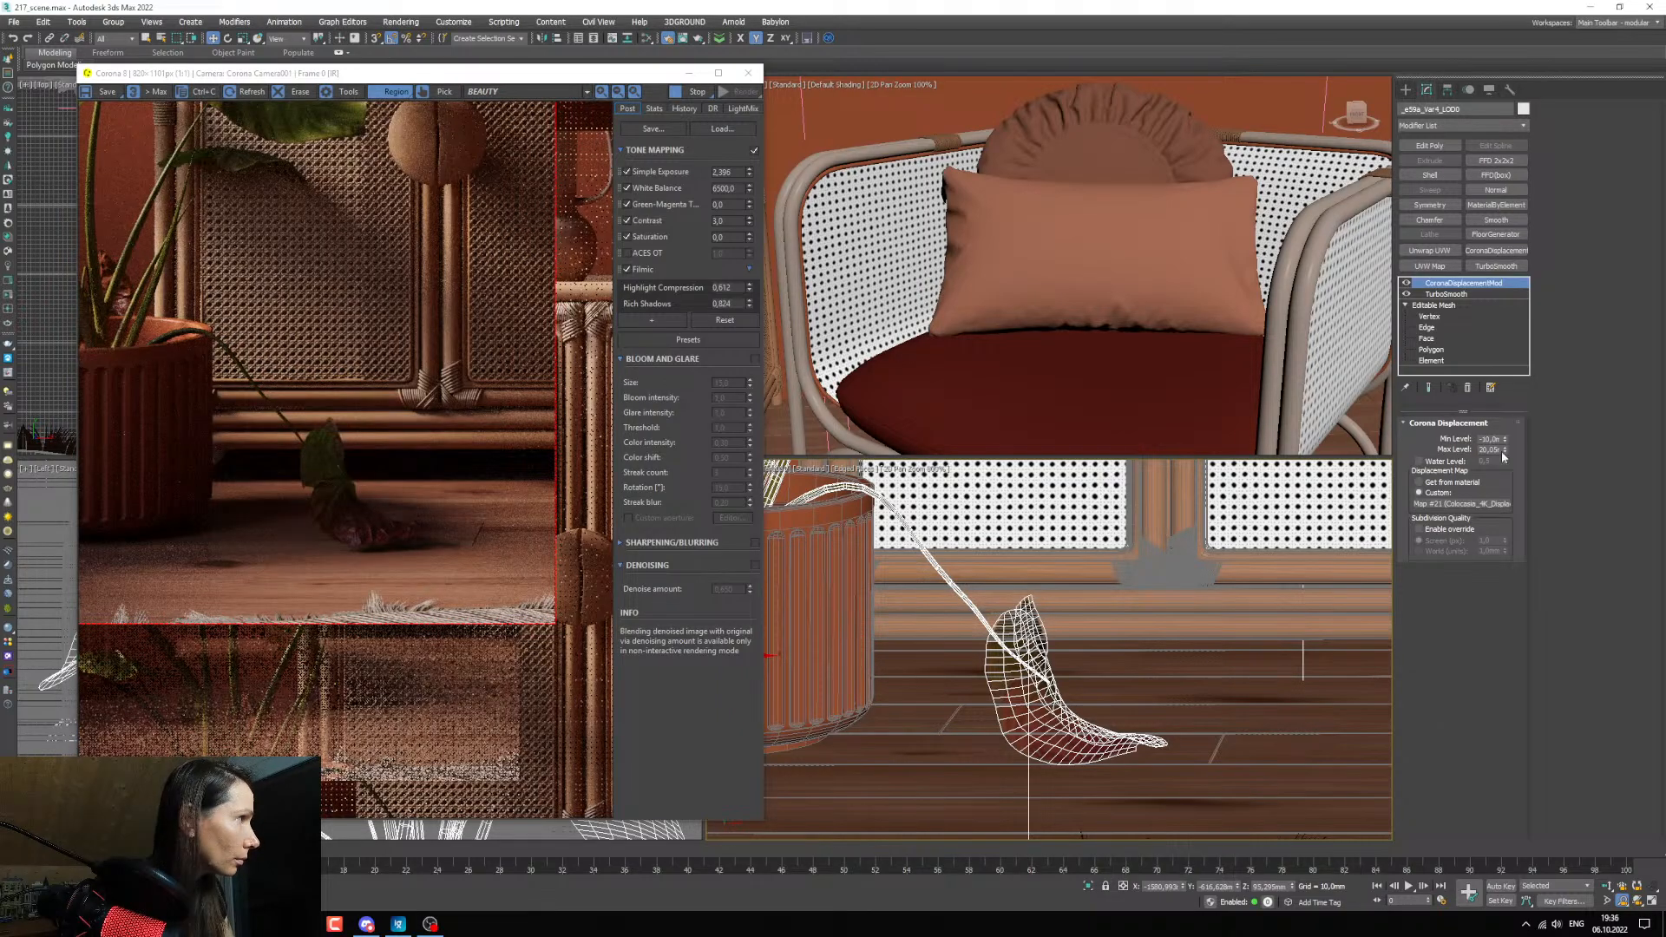
Try displacement Max Levels of 40 mm and 100 mm and check the plant in the render.
double_click(1490, 450)
text(40)
key(Return)
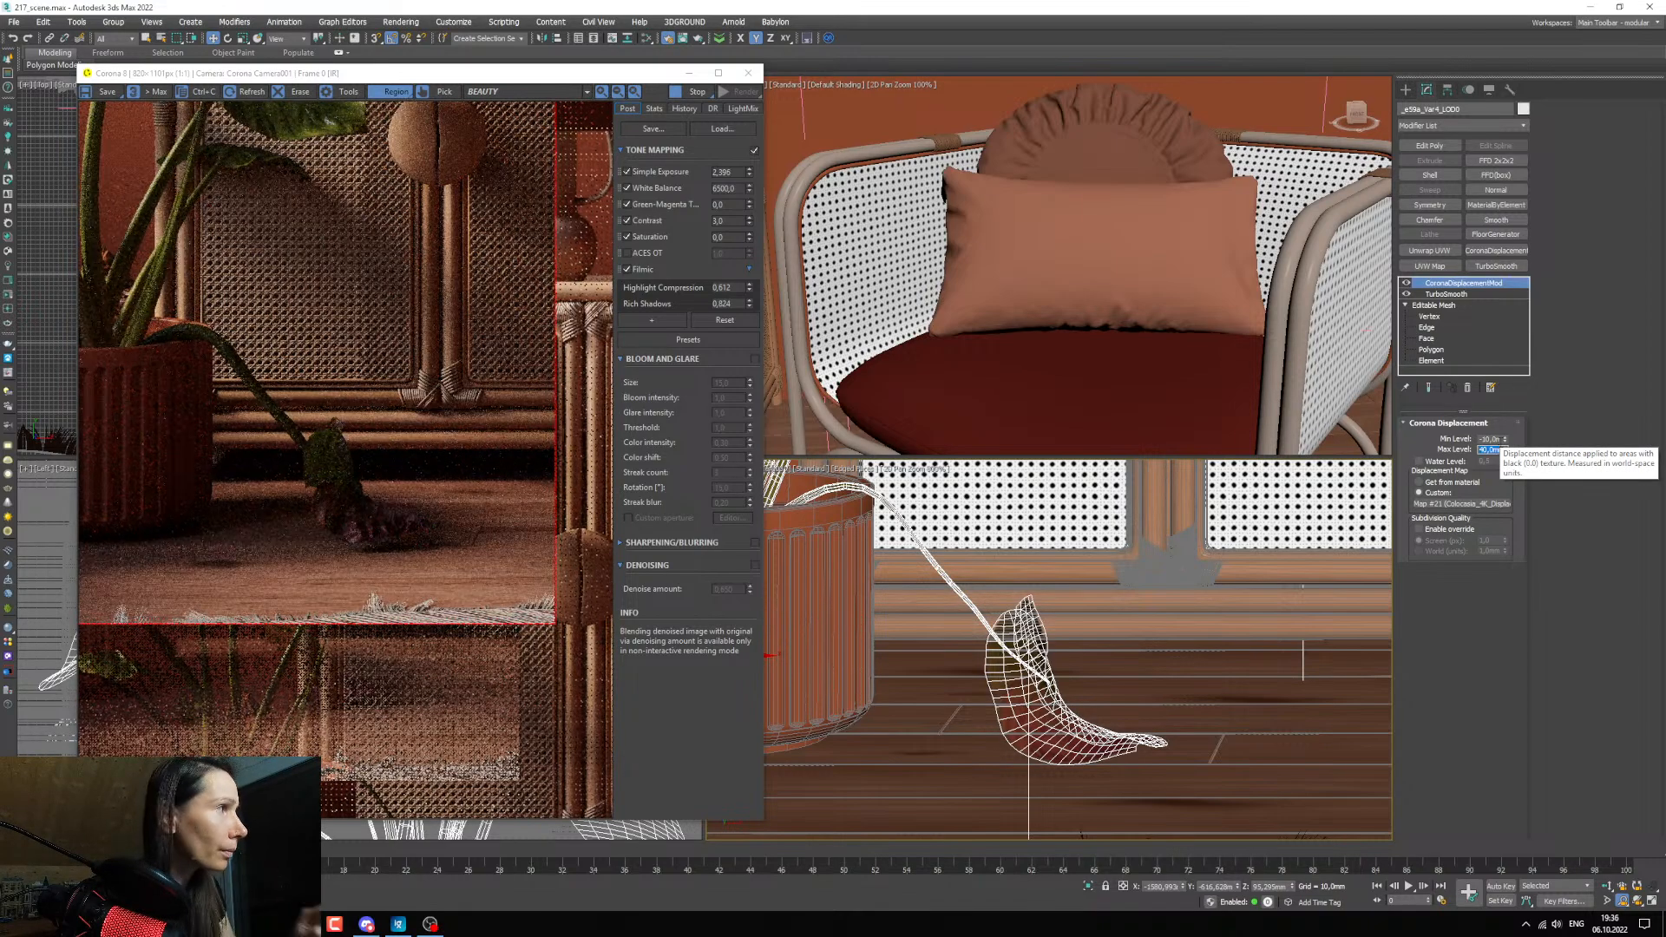
key(Return)
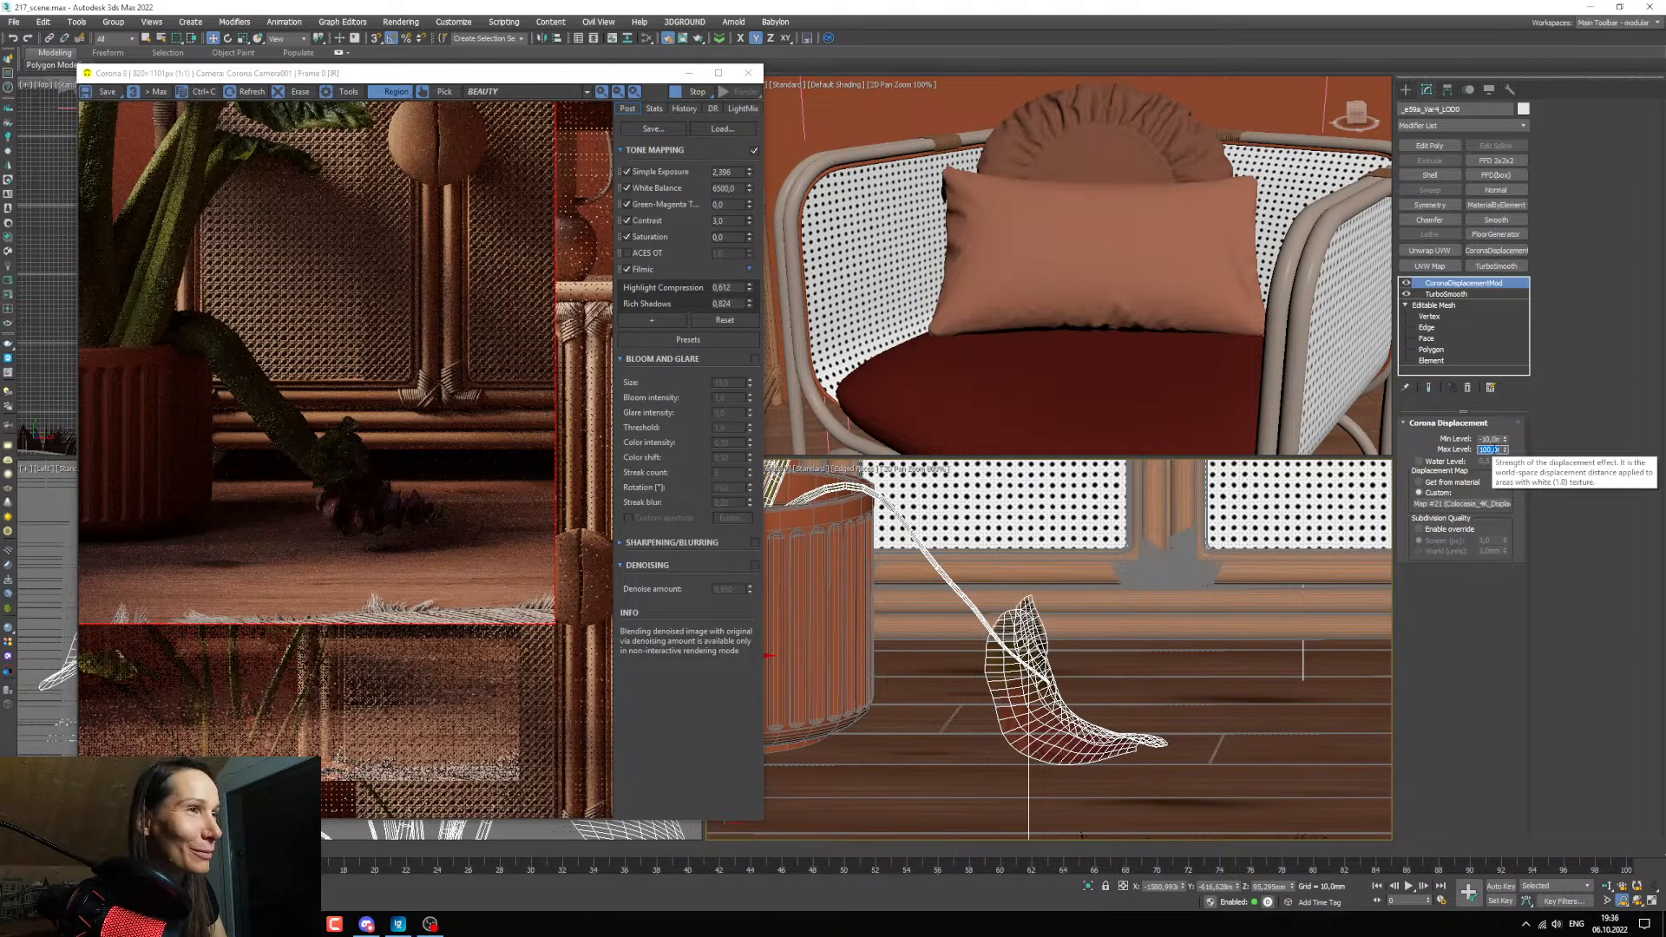
middle_drag(1032, 610, 1197, 837)
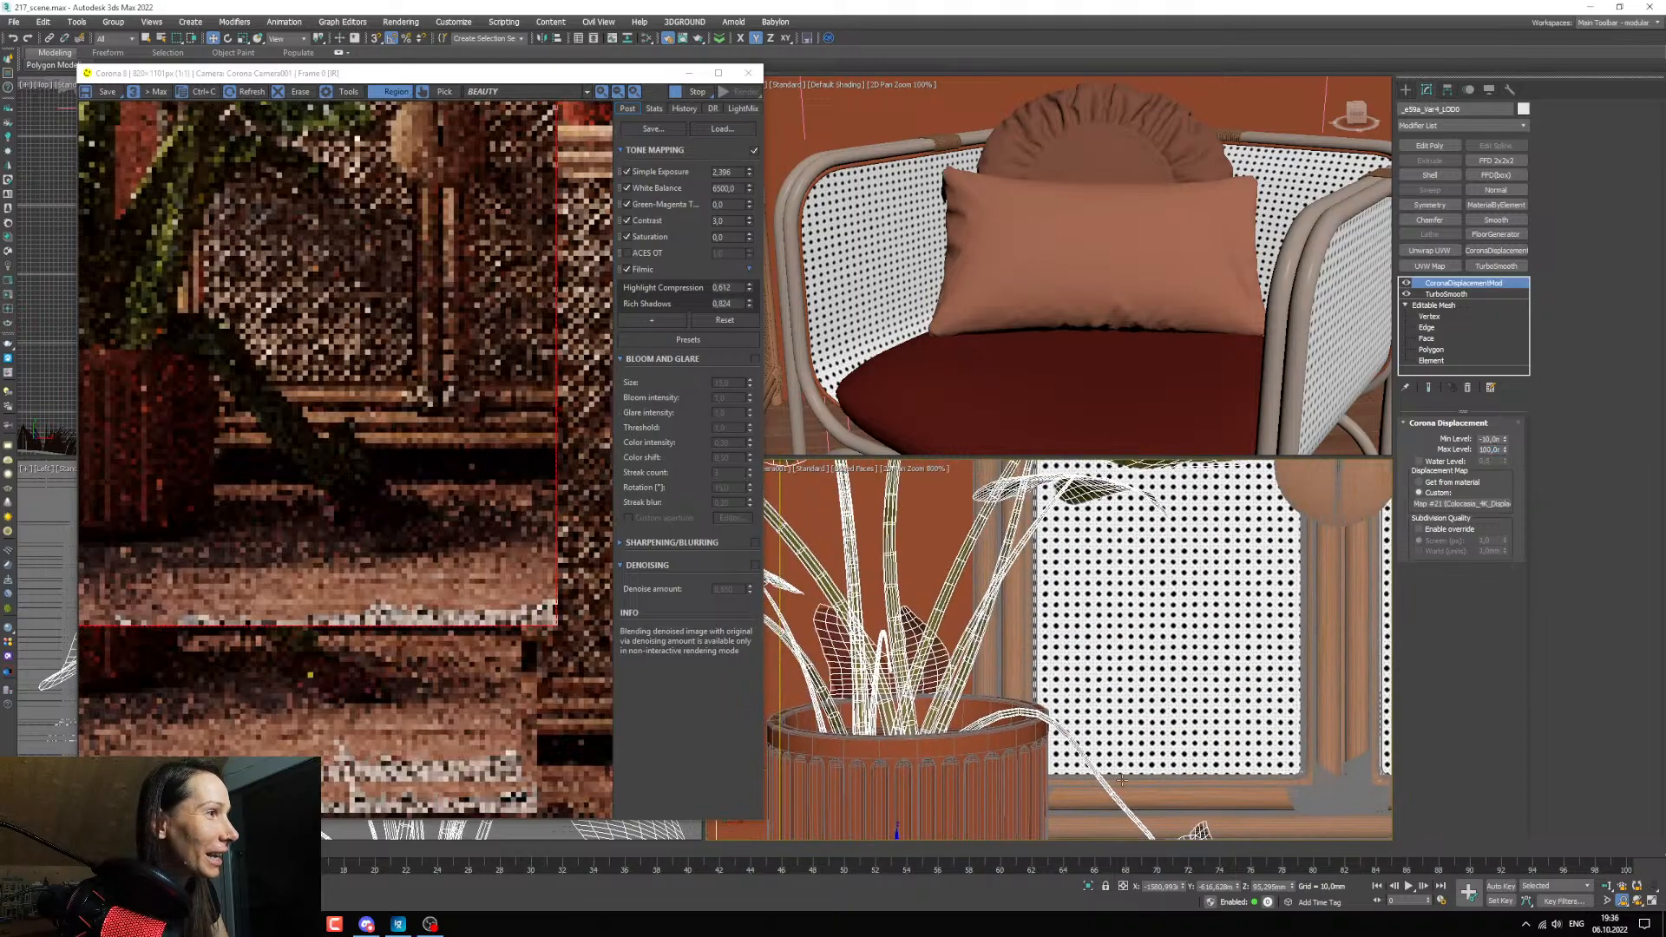
middle_drag(1041, 537, 1171, 820)
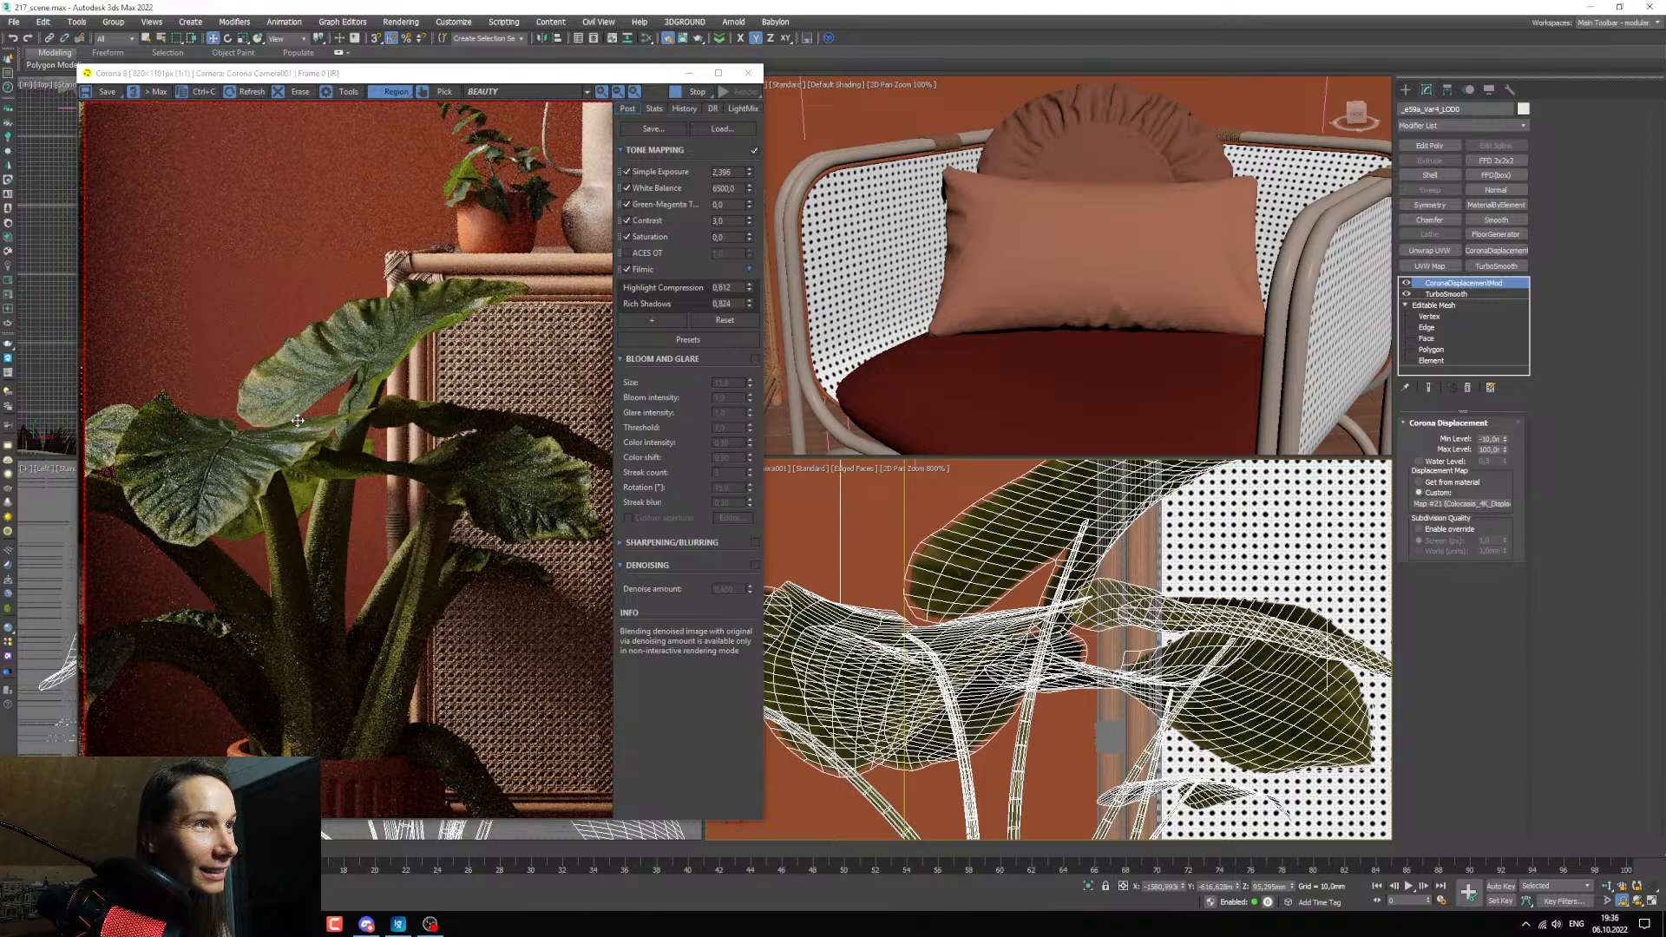
Set the displacement modifier's Max Level to 50 mm and examine the upper leaves' relief in the render.
double_click(1488, 450)
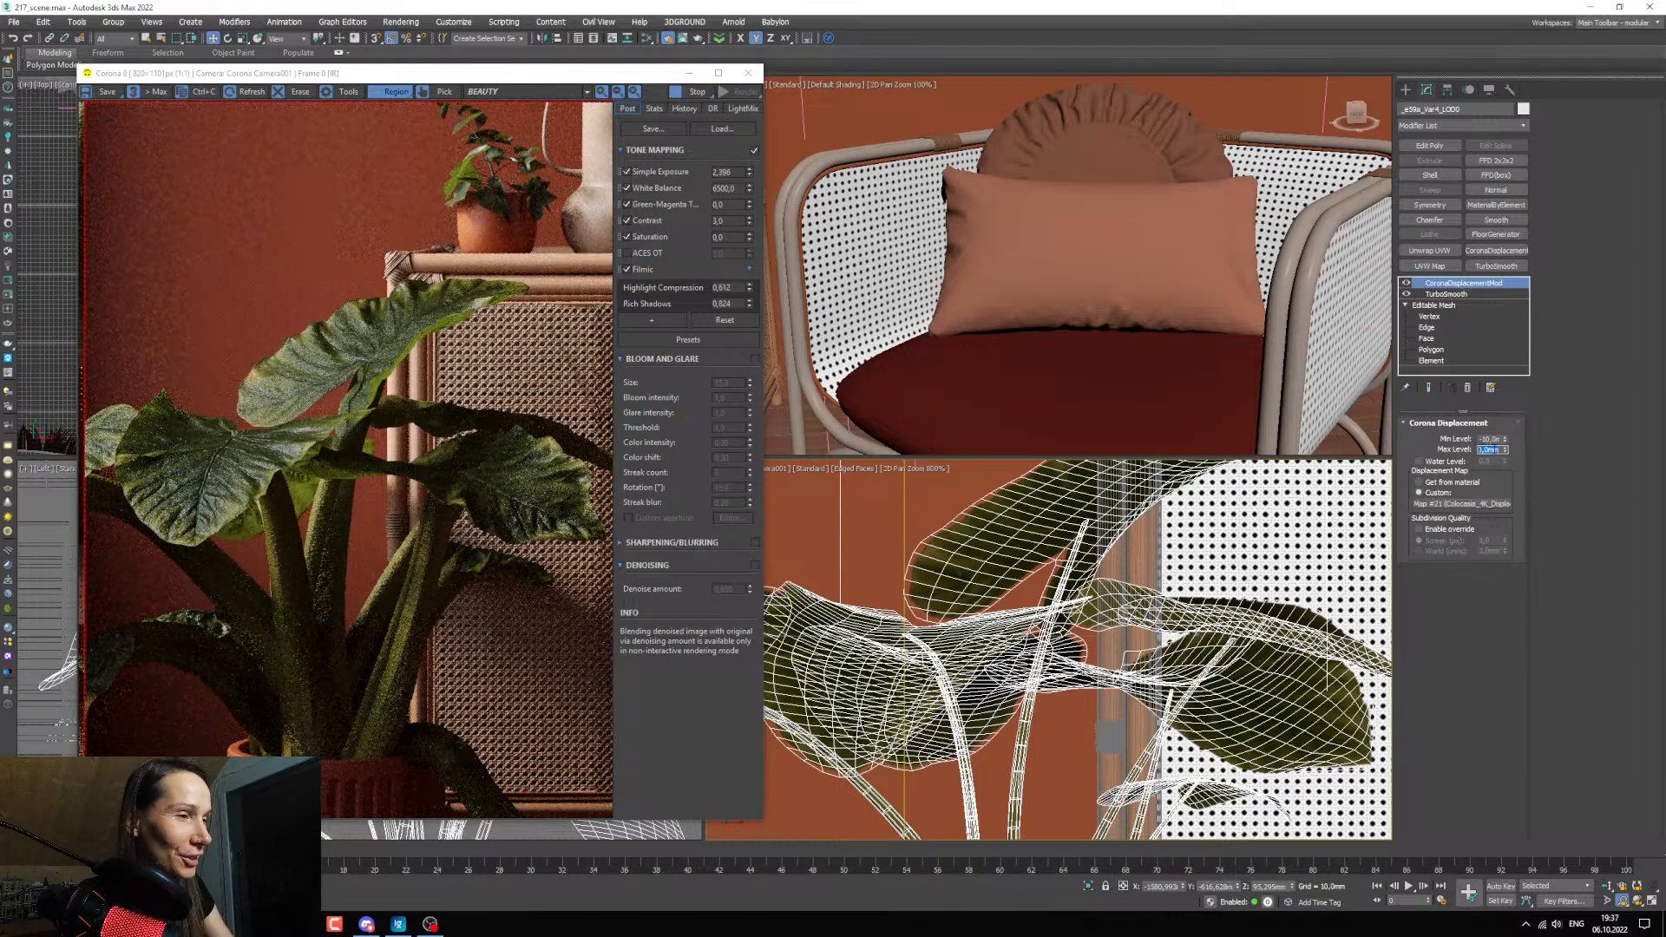
text(540)
key(Return)
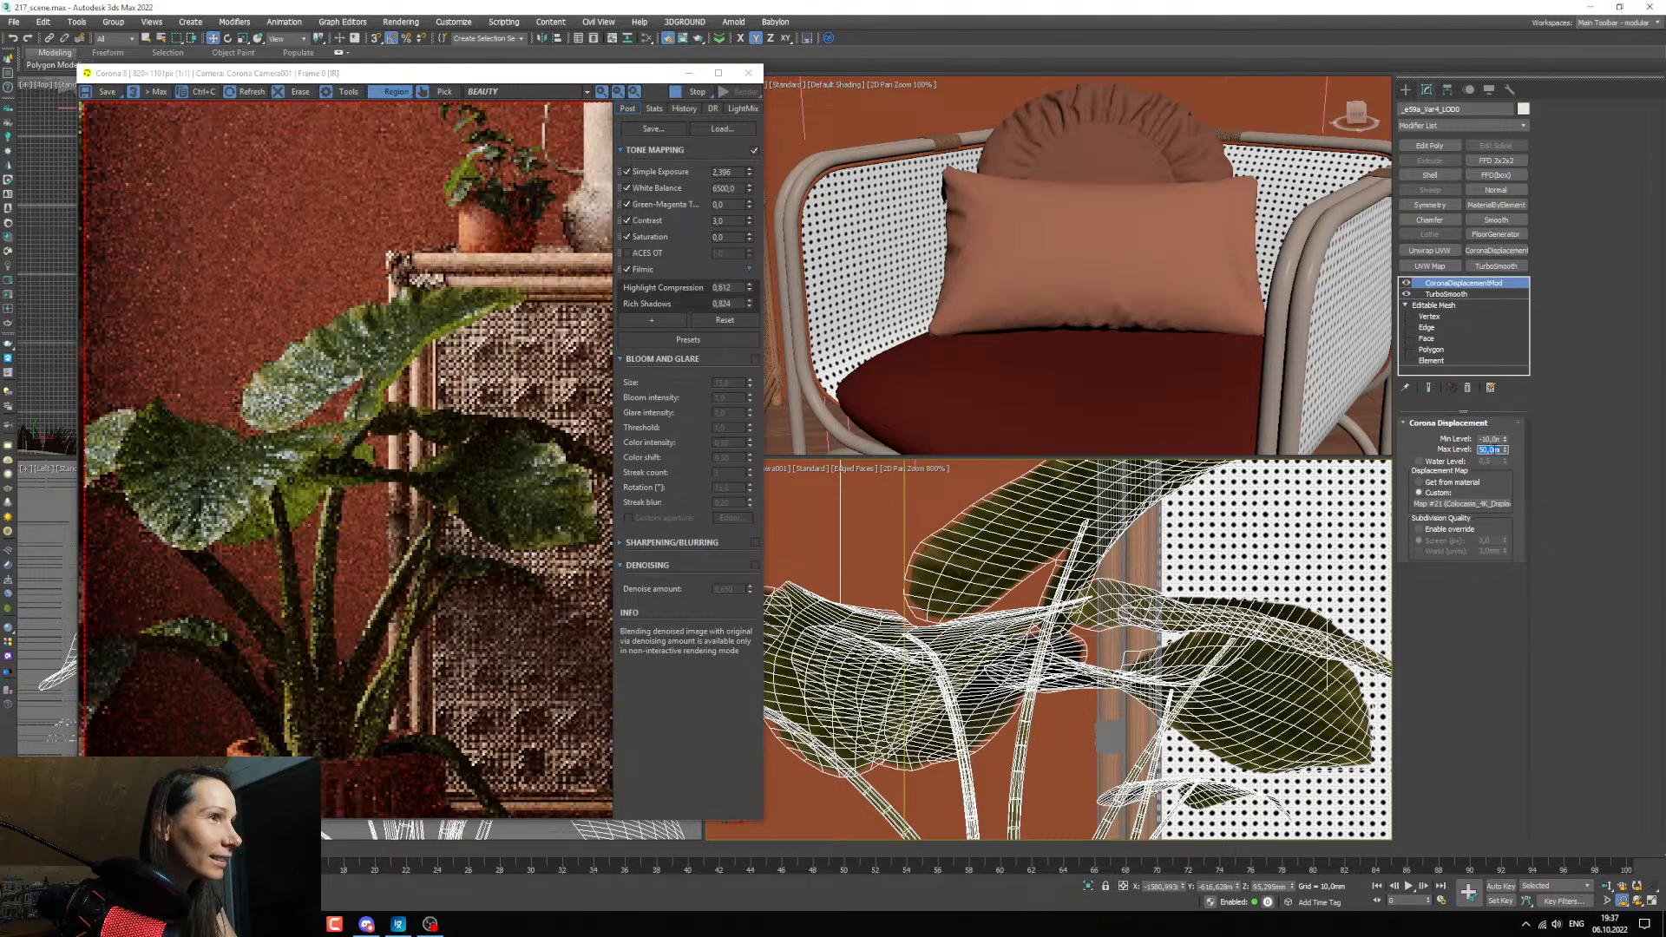
scroll(286, 345, up, 2)
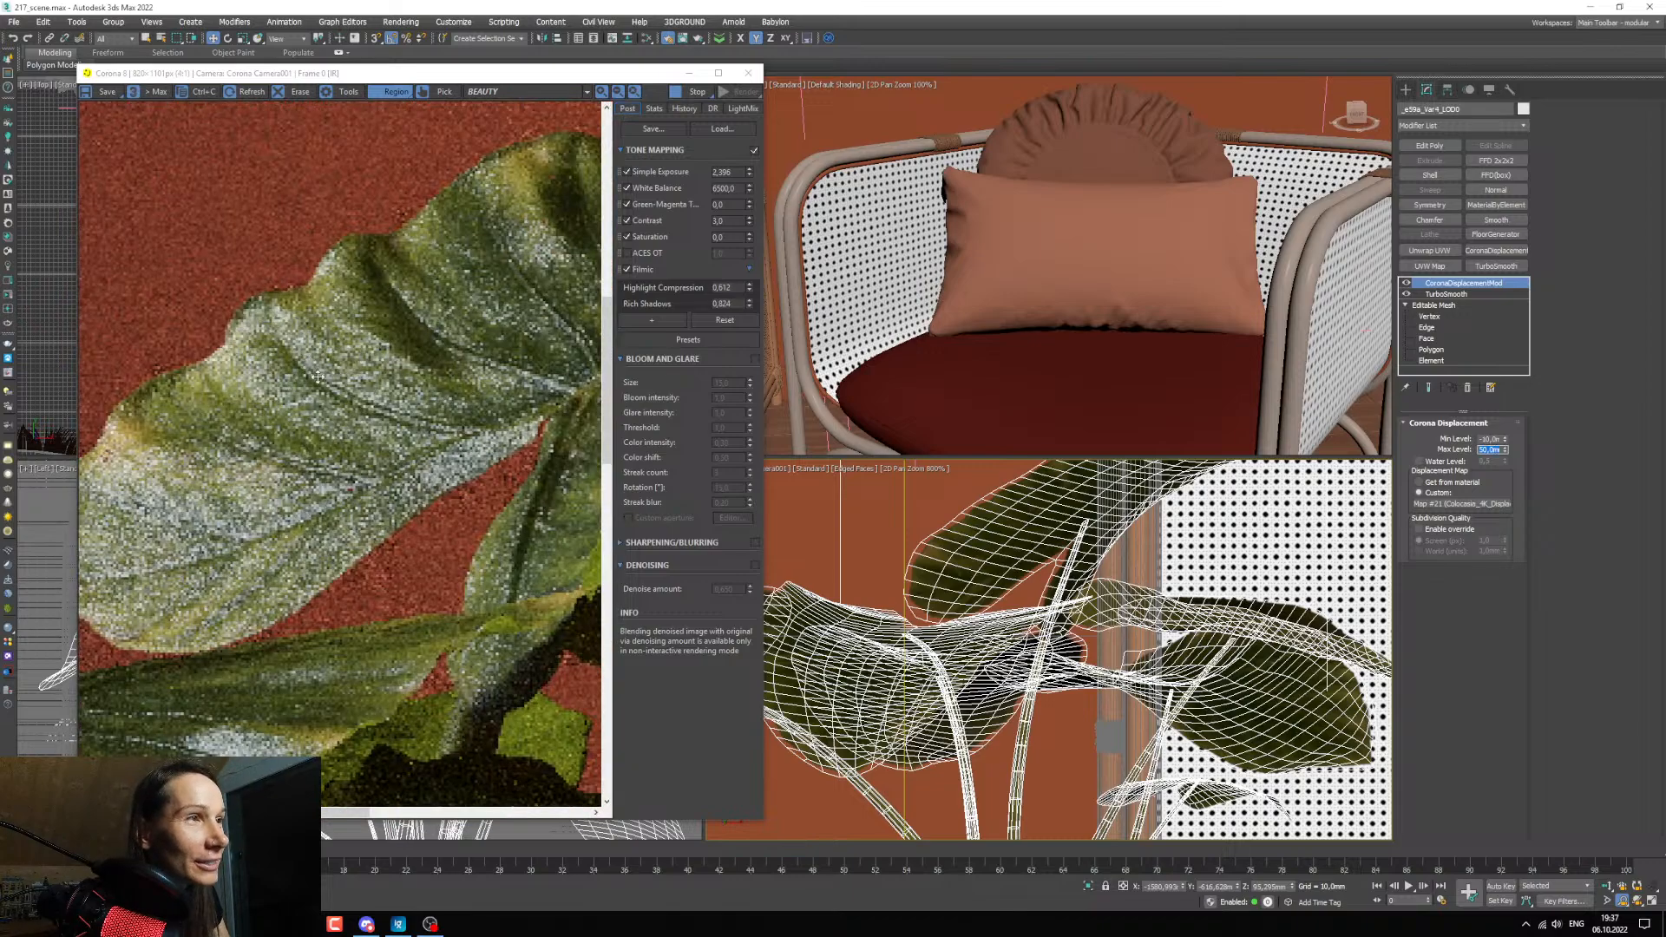
scroll(321, 420, down, 2)
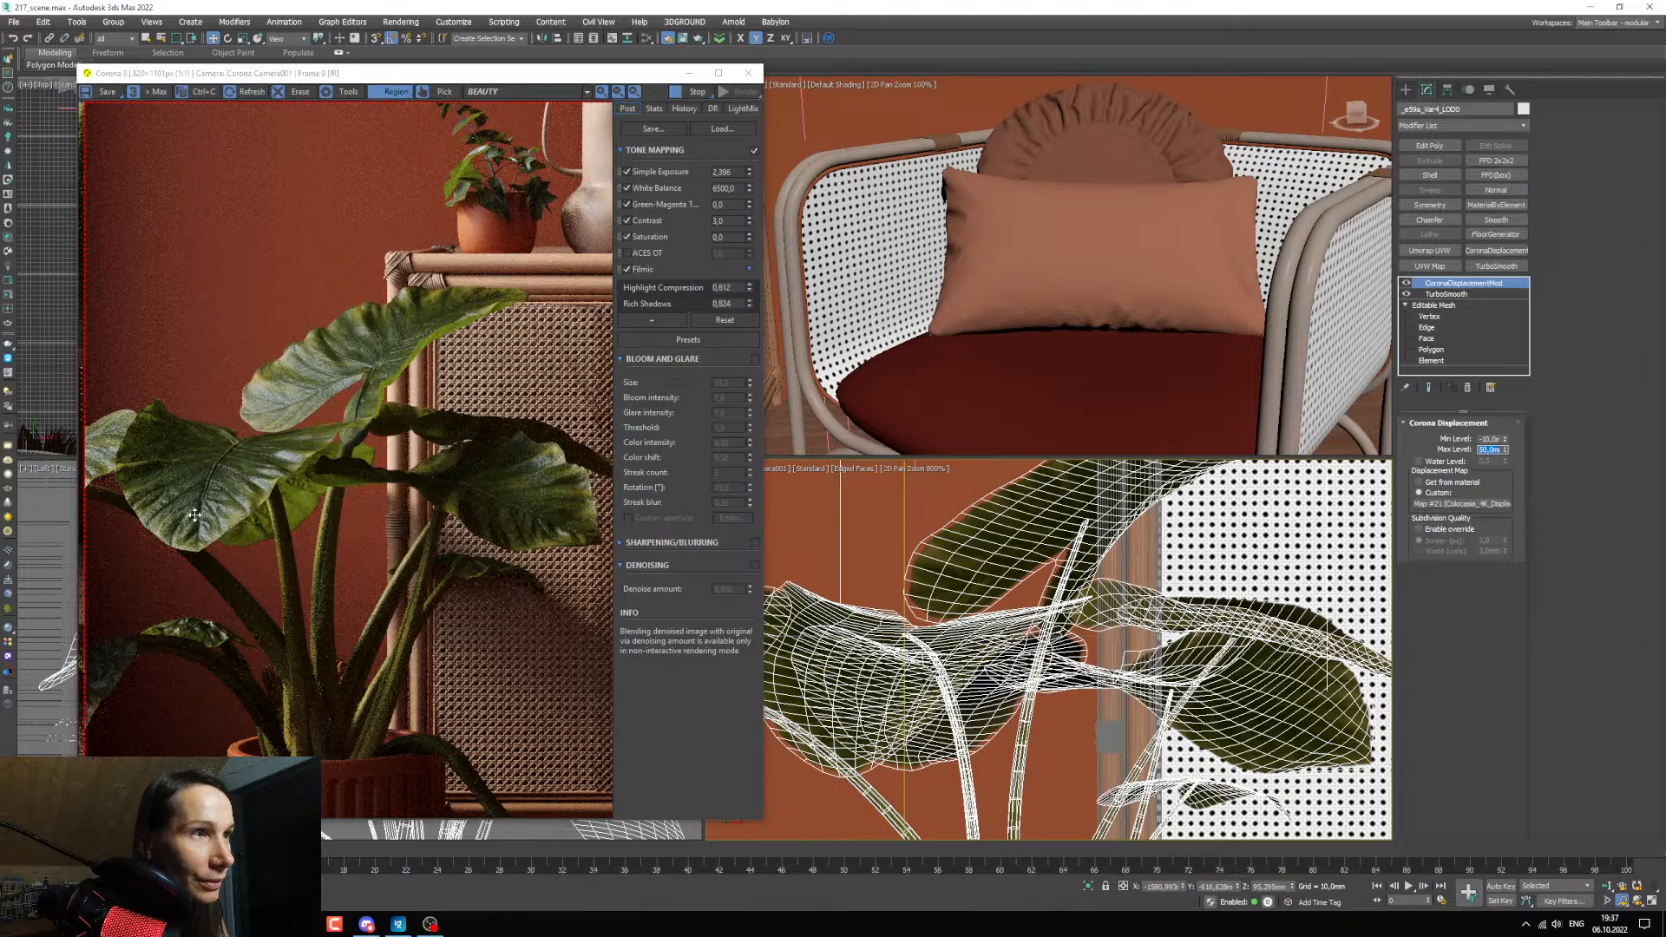
scroll(331, 371, up, 1)
scroll(331, 370, down, 1)
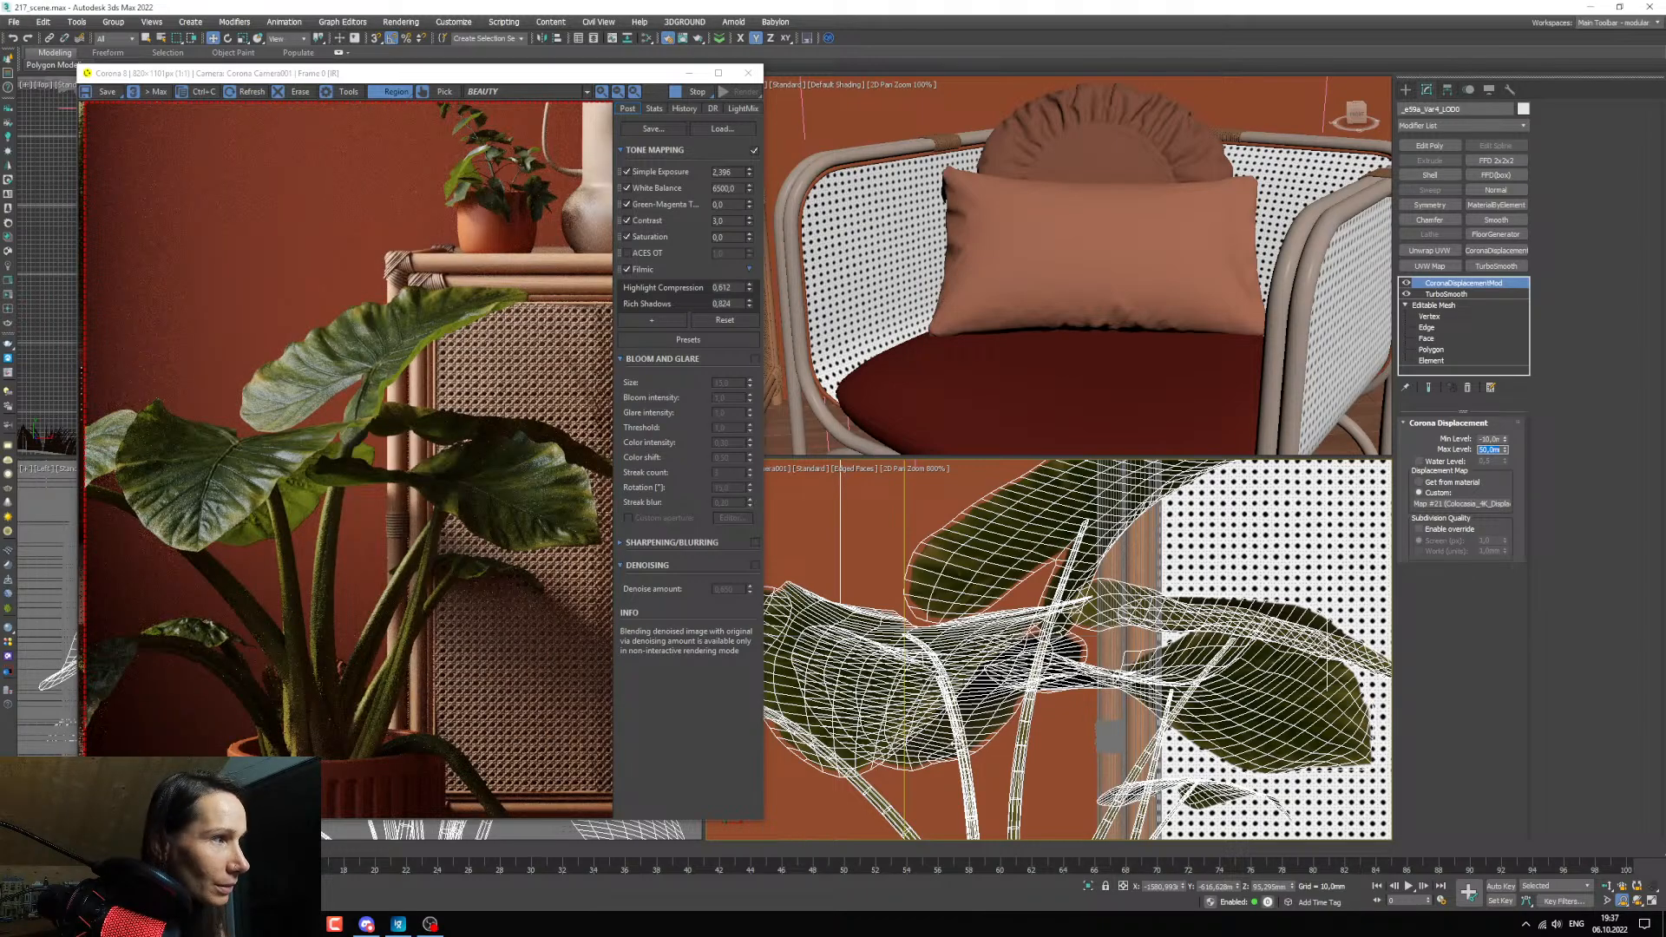
Inspect the plant's stems, the drooping leaf near the floor and the overall plant in the render.
middle_drag(956, 743, 918, 592)
scroll(913, 531, down, 2)
scroll(338, 546, up, 1)
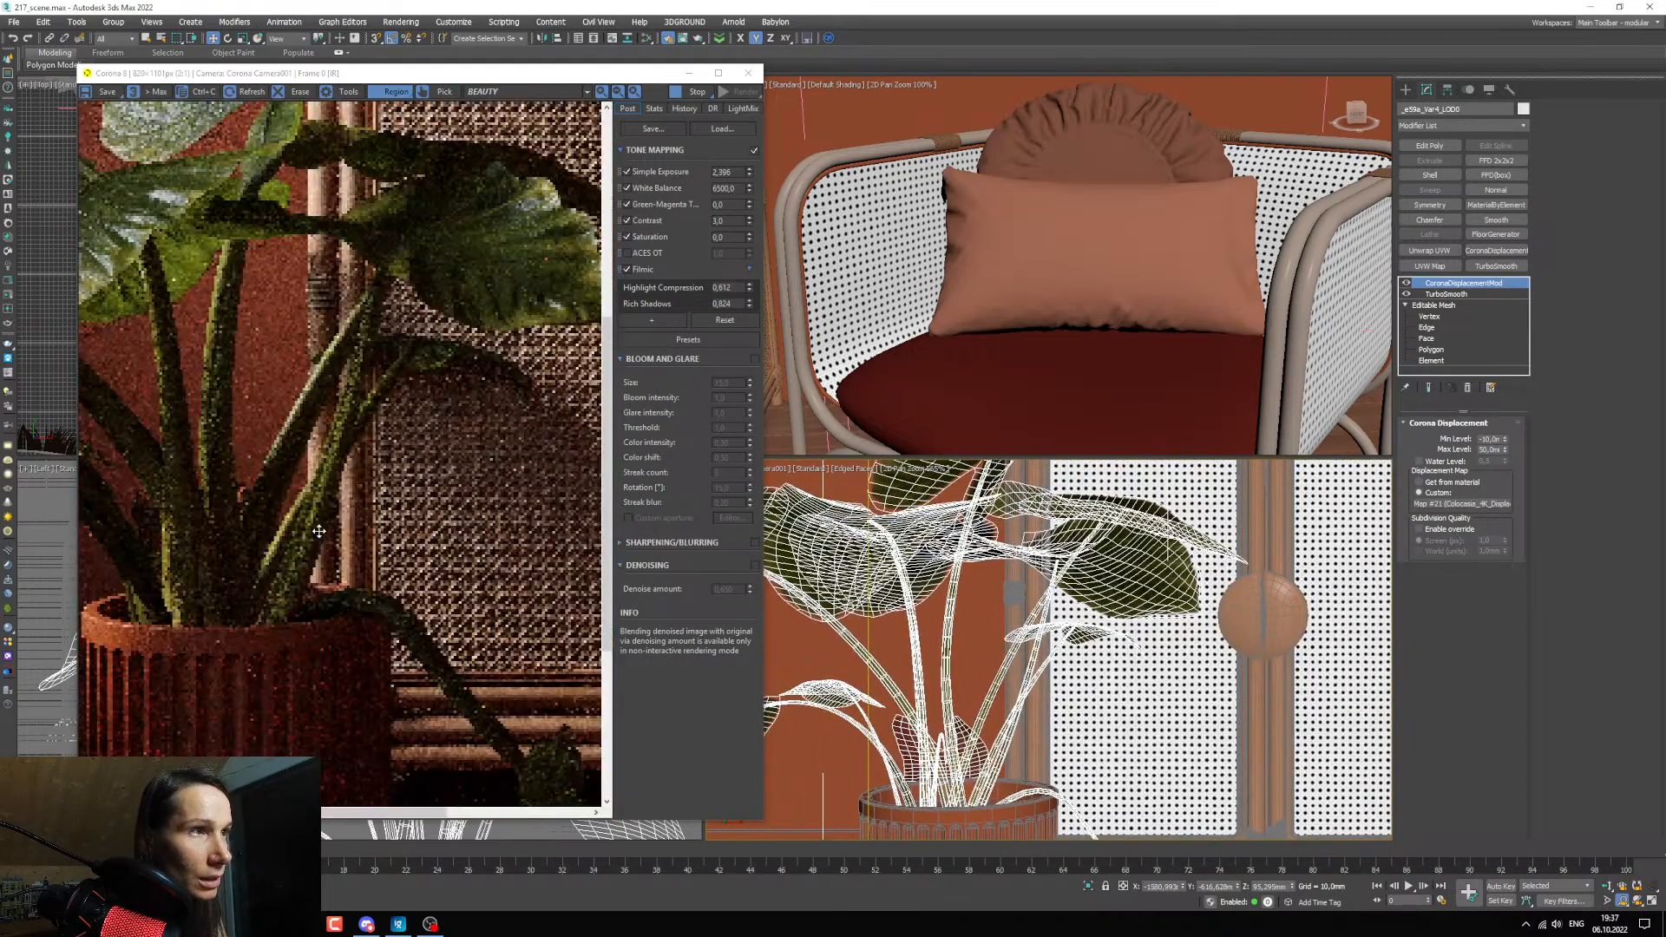
scroll(469, 683, down, 1)
scroll(472, 686, up, 3)
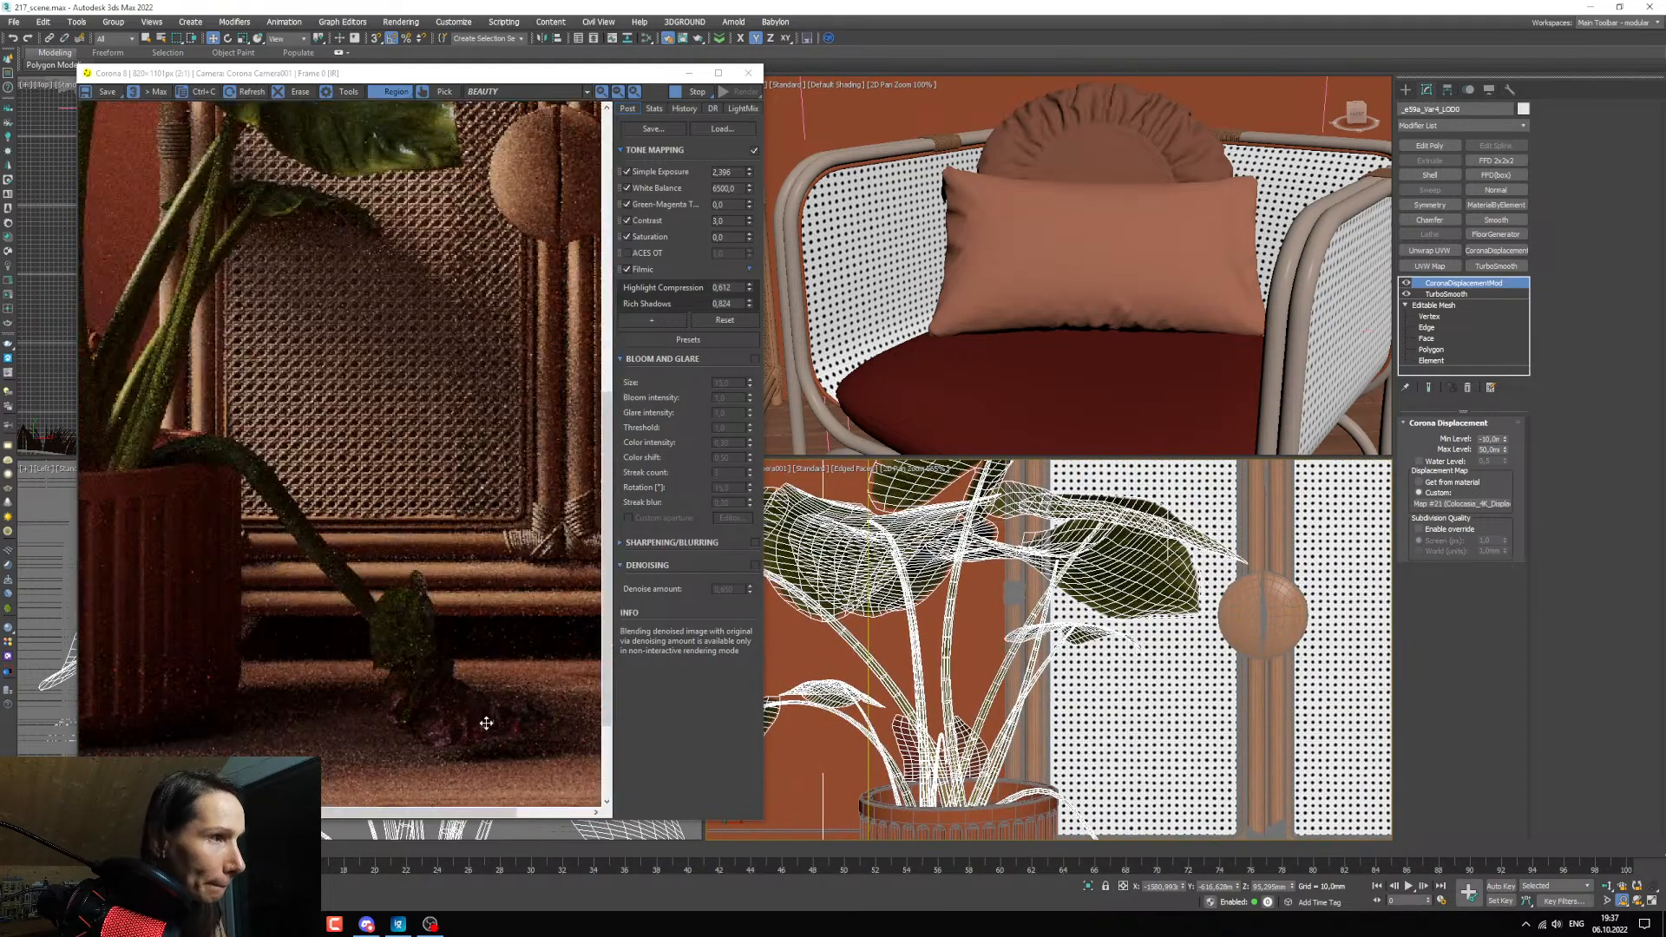
scroll(393, 625, down, 1)
scroll(417, 617, down, 2)
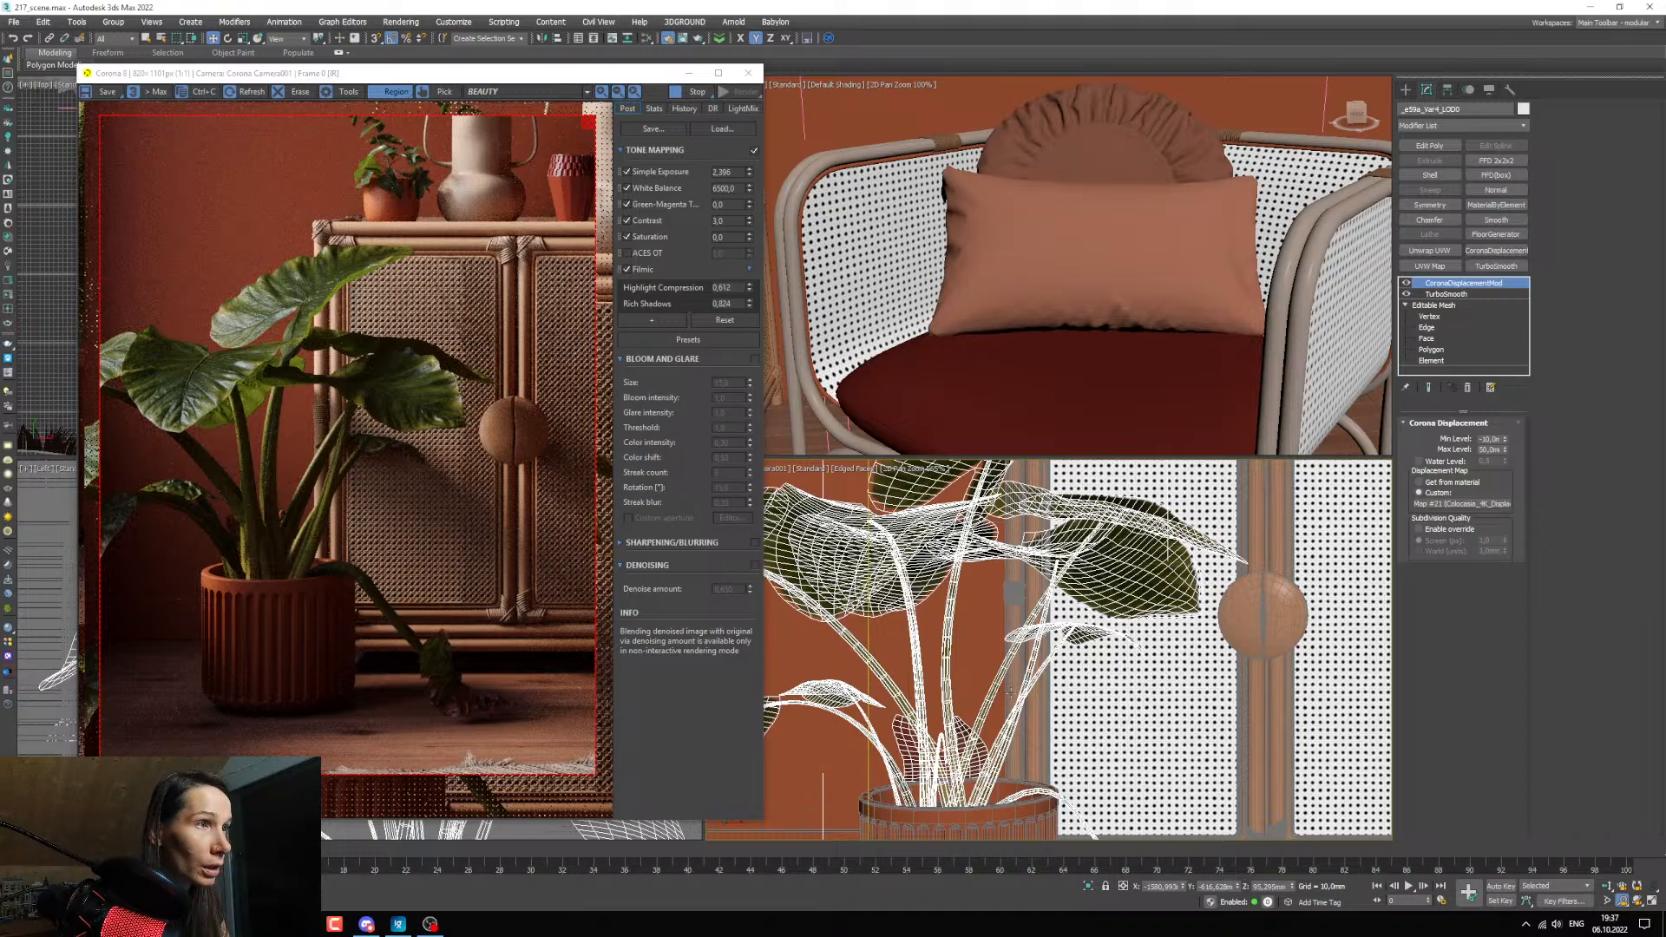
scroll(1151, 649, up, 3)
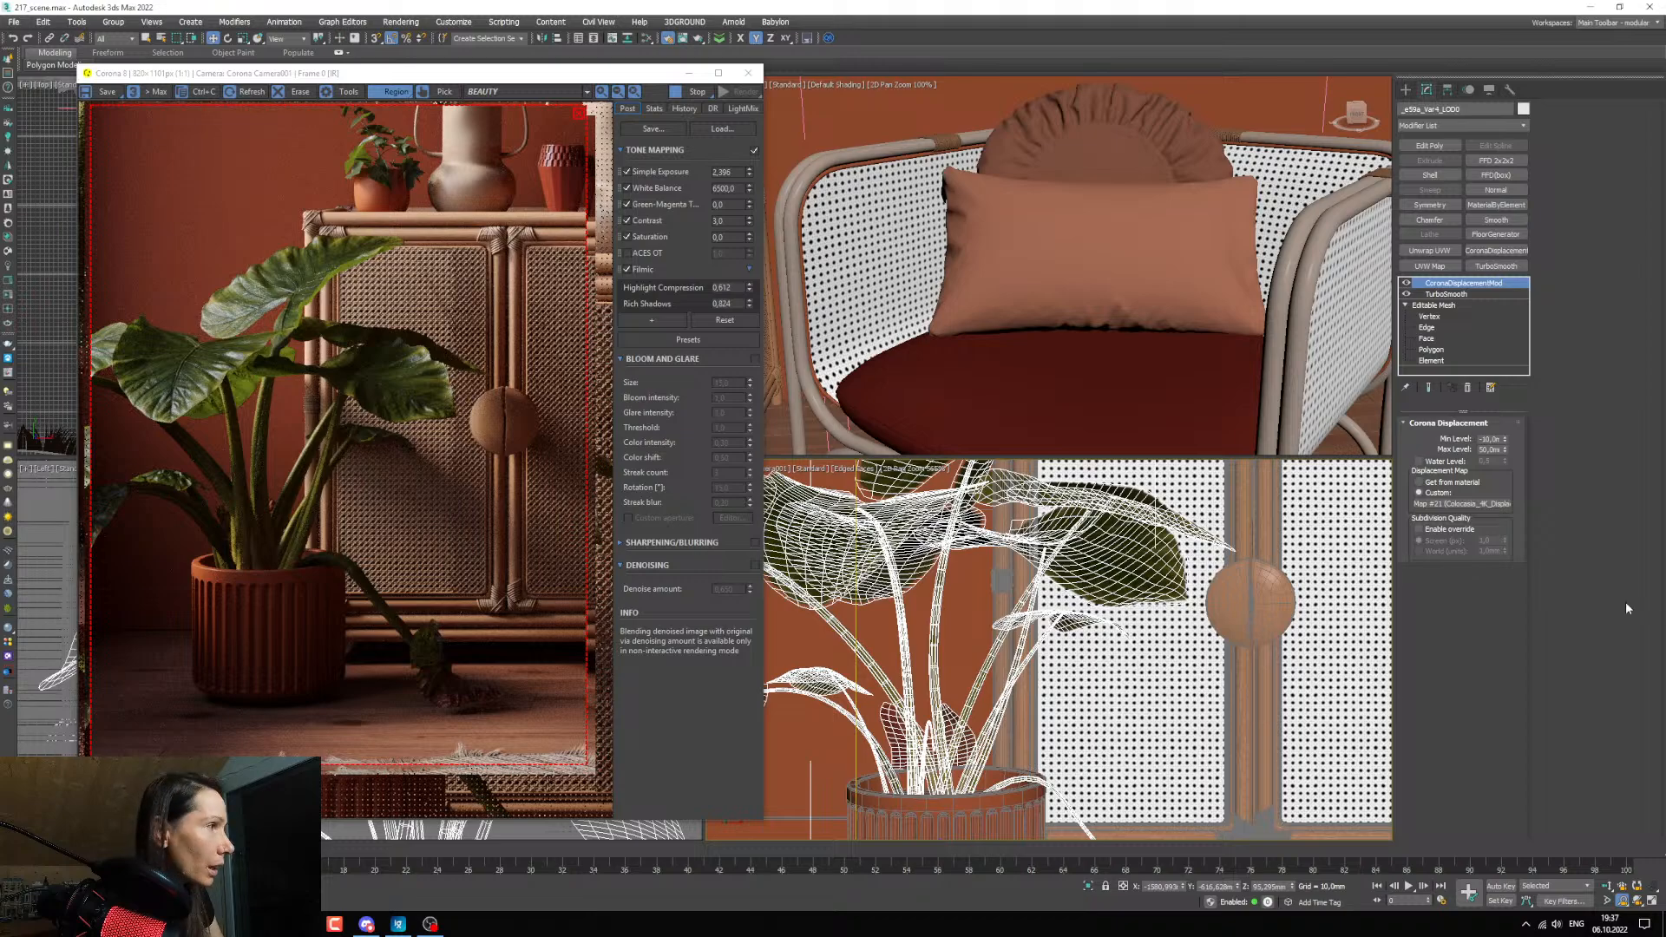
middle_drag(992, 699, 976, 695)
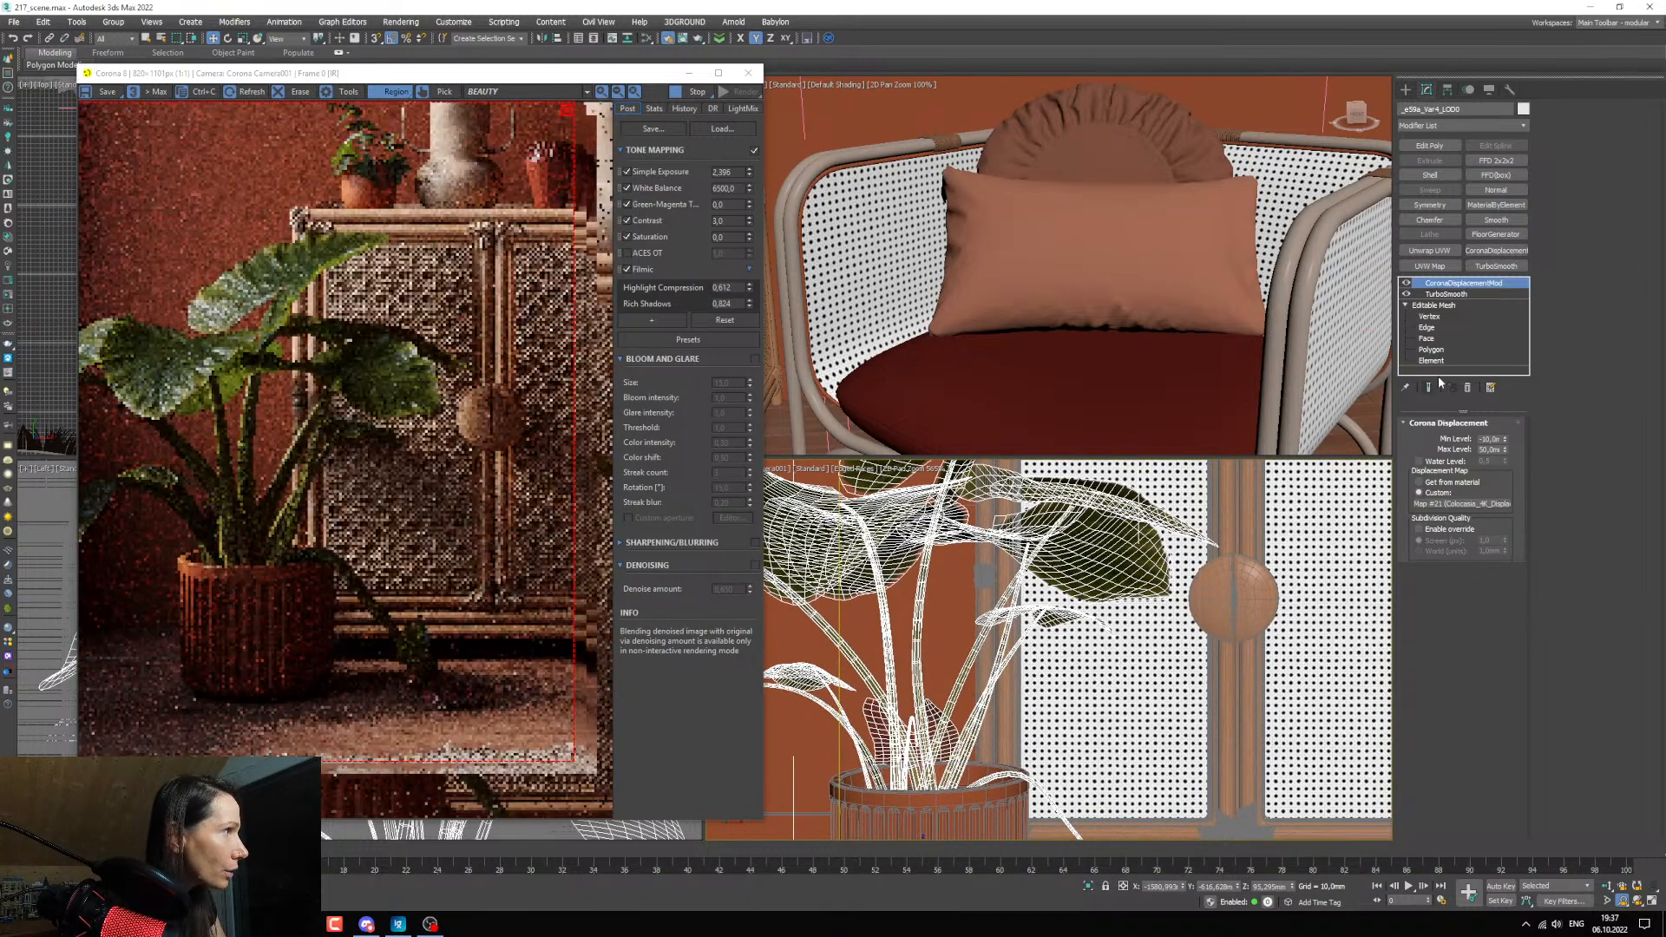
Detach the plant's leaf elements, except the drooping leaf near the floor, from the mesh as a separate object.
click(1436, 361)
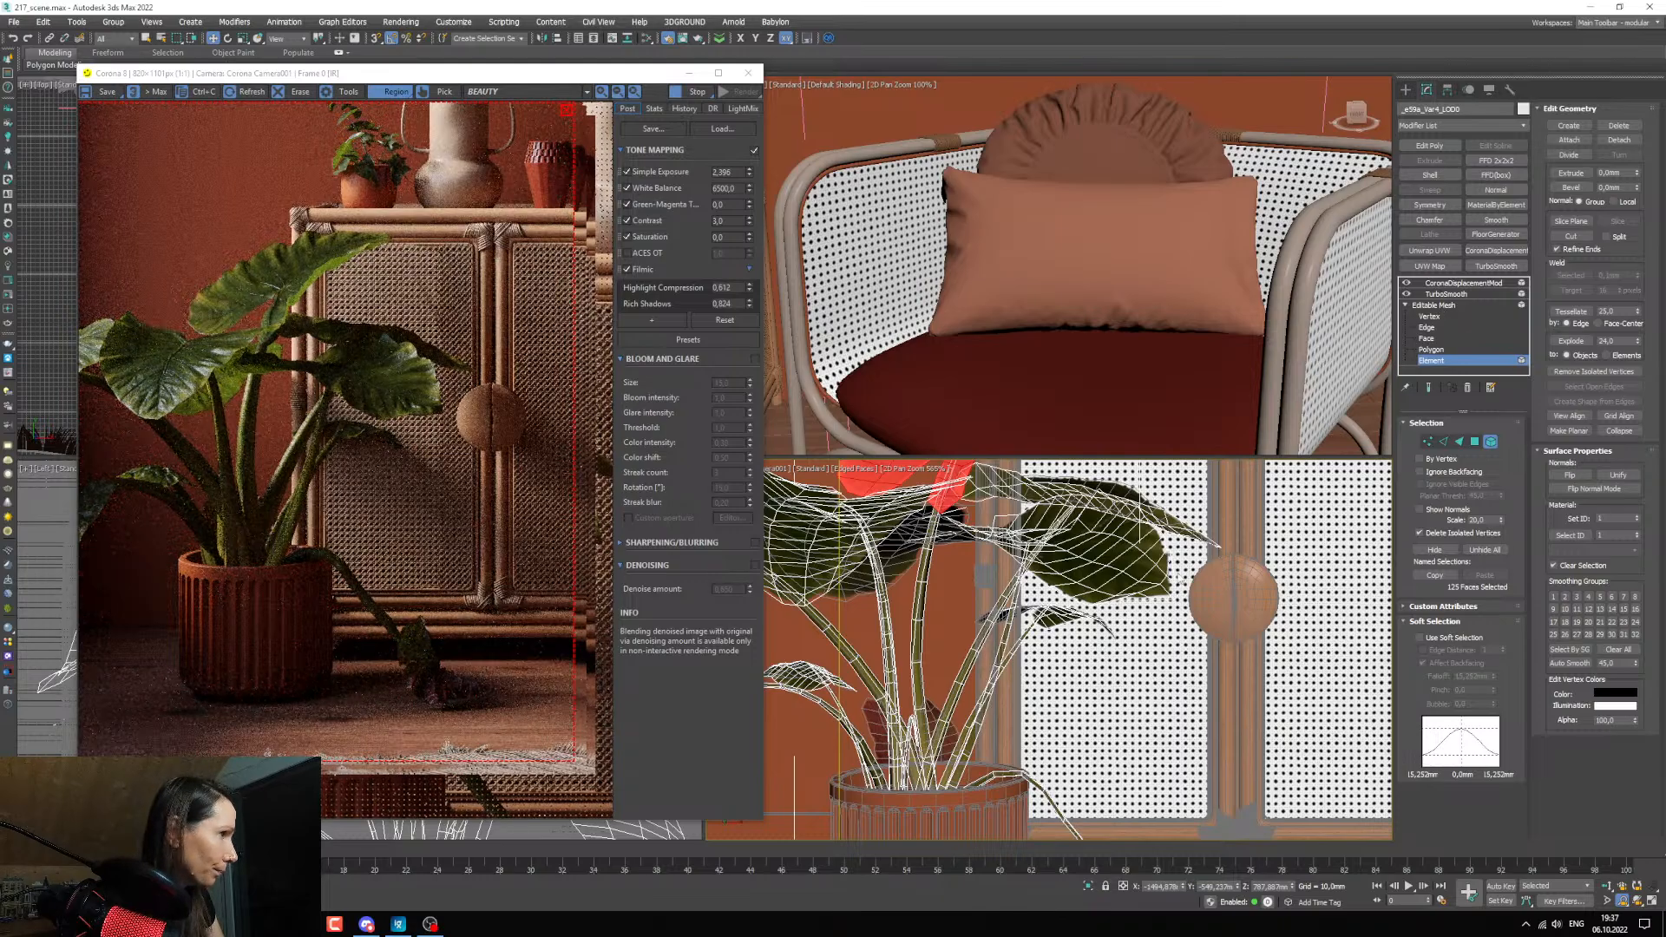
scroll(1051, 703, down, 3)
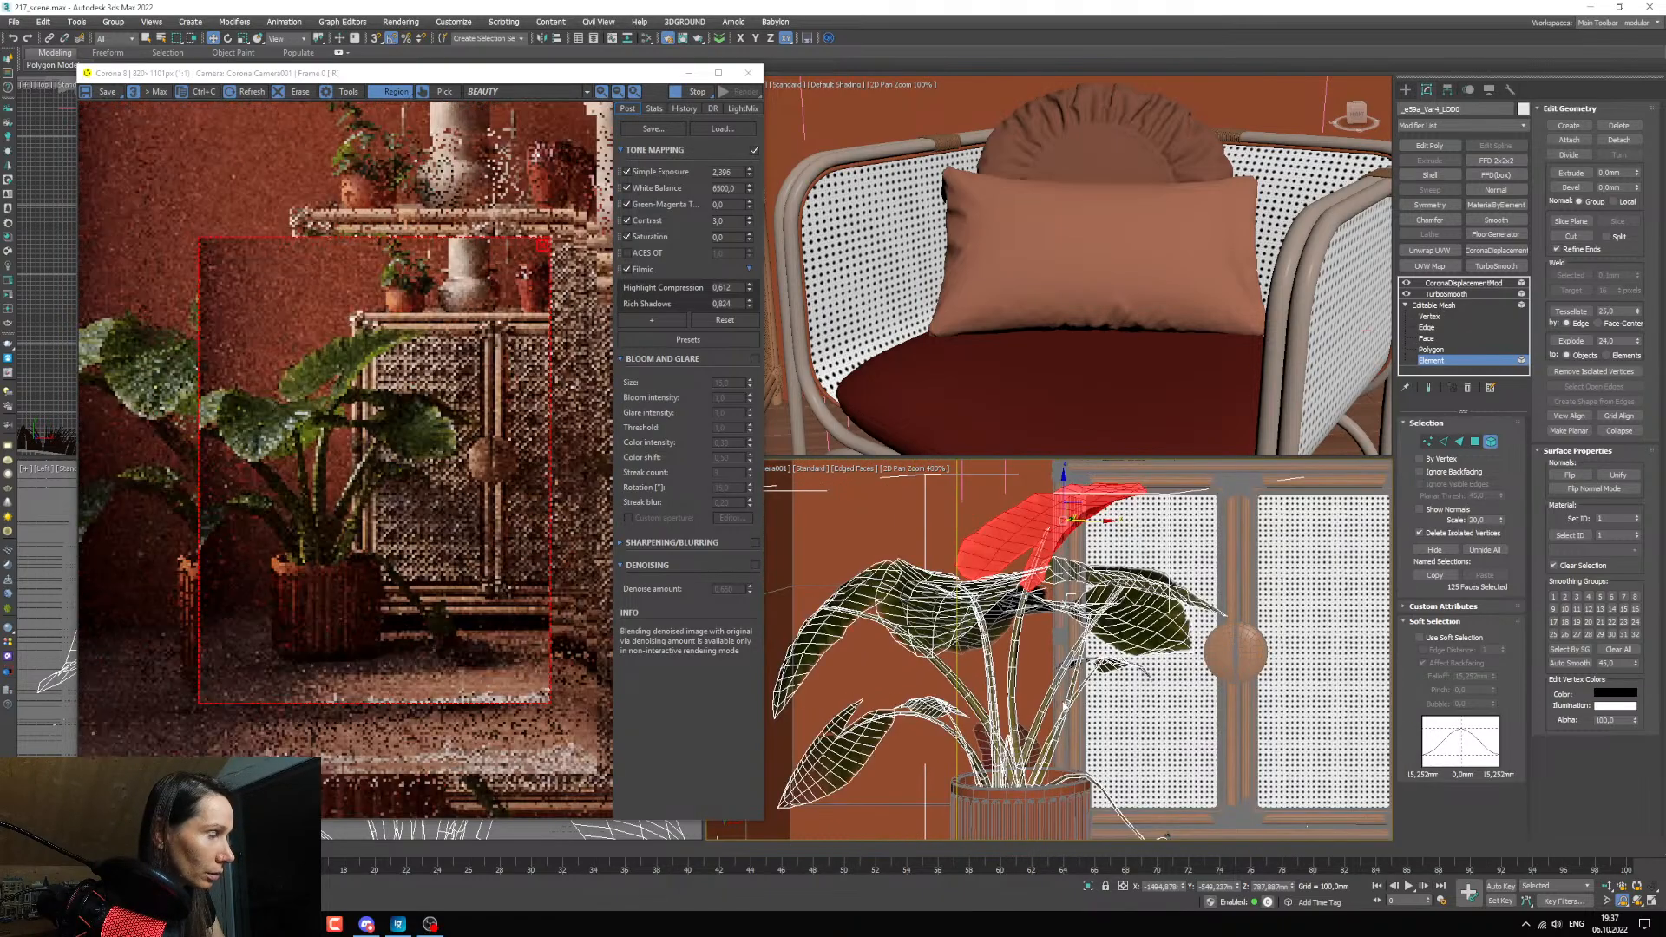
ctrl+click(941, 585)
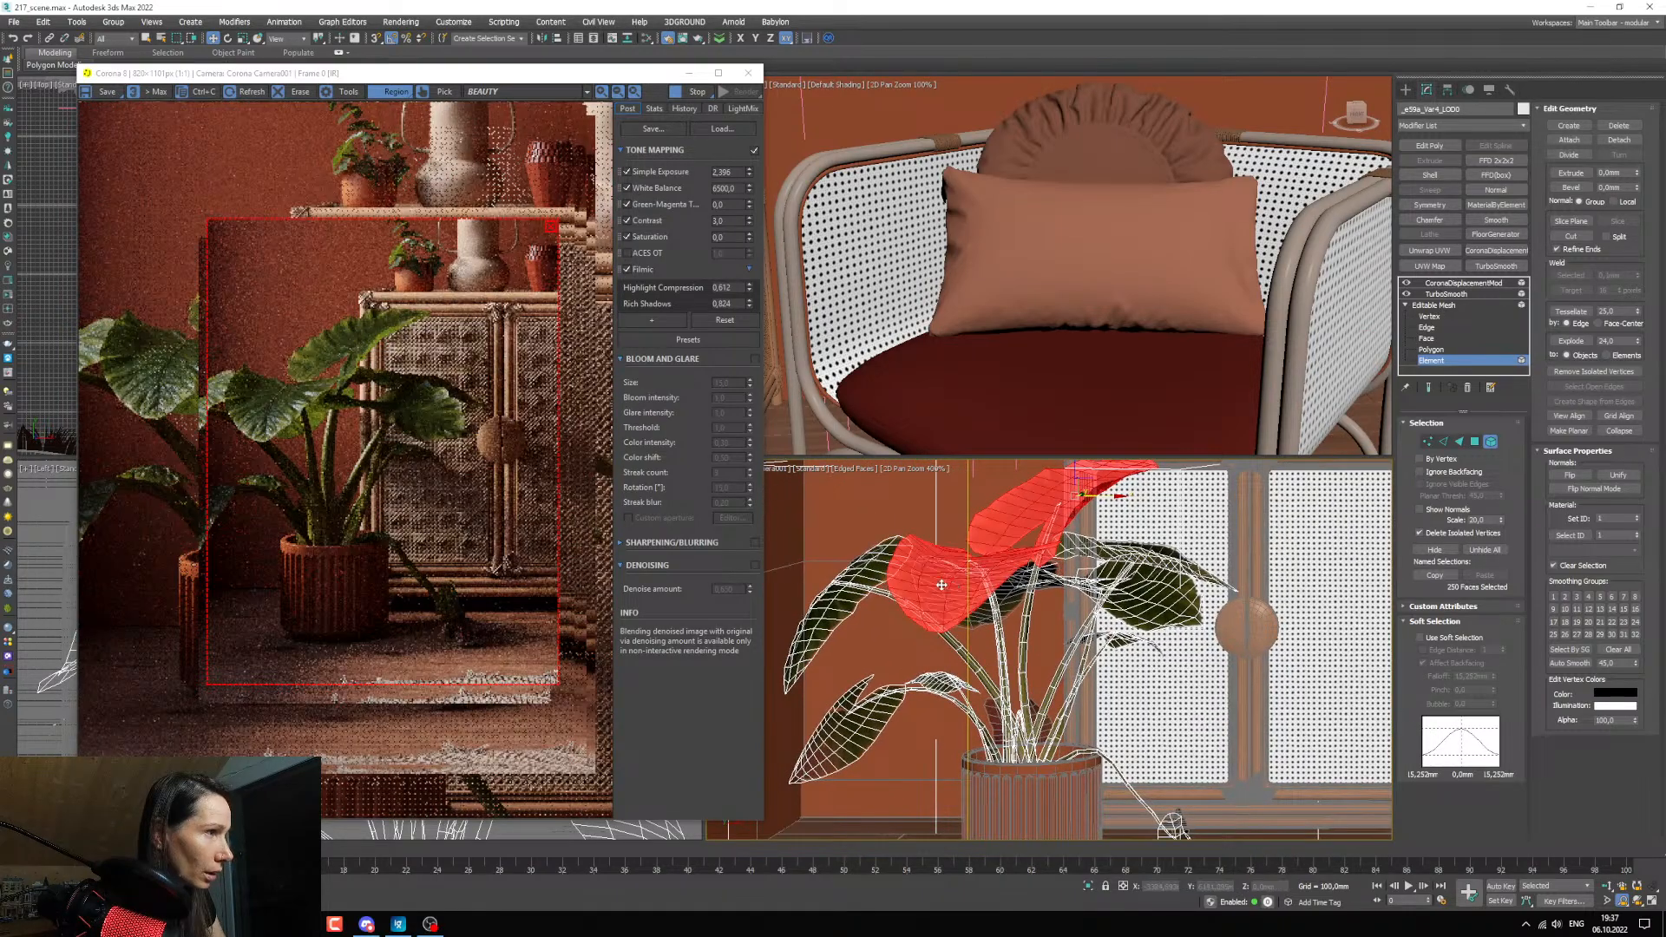
ctrl+click(878, 721)
ctrl+click(1000, 620)
ctrl+click(1104, 552)
ctrl+click(1148, 598)
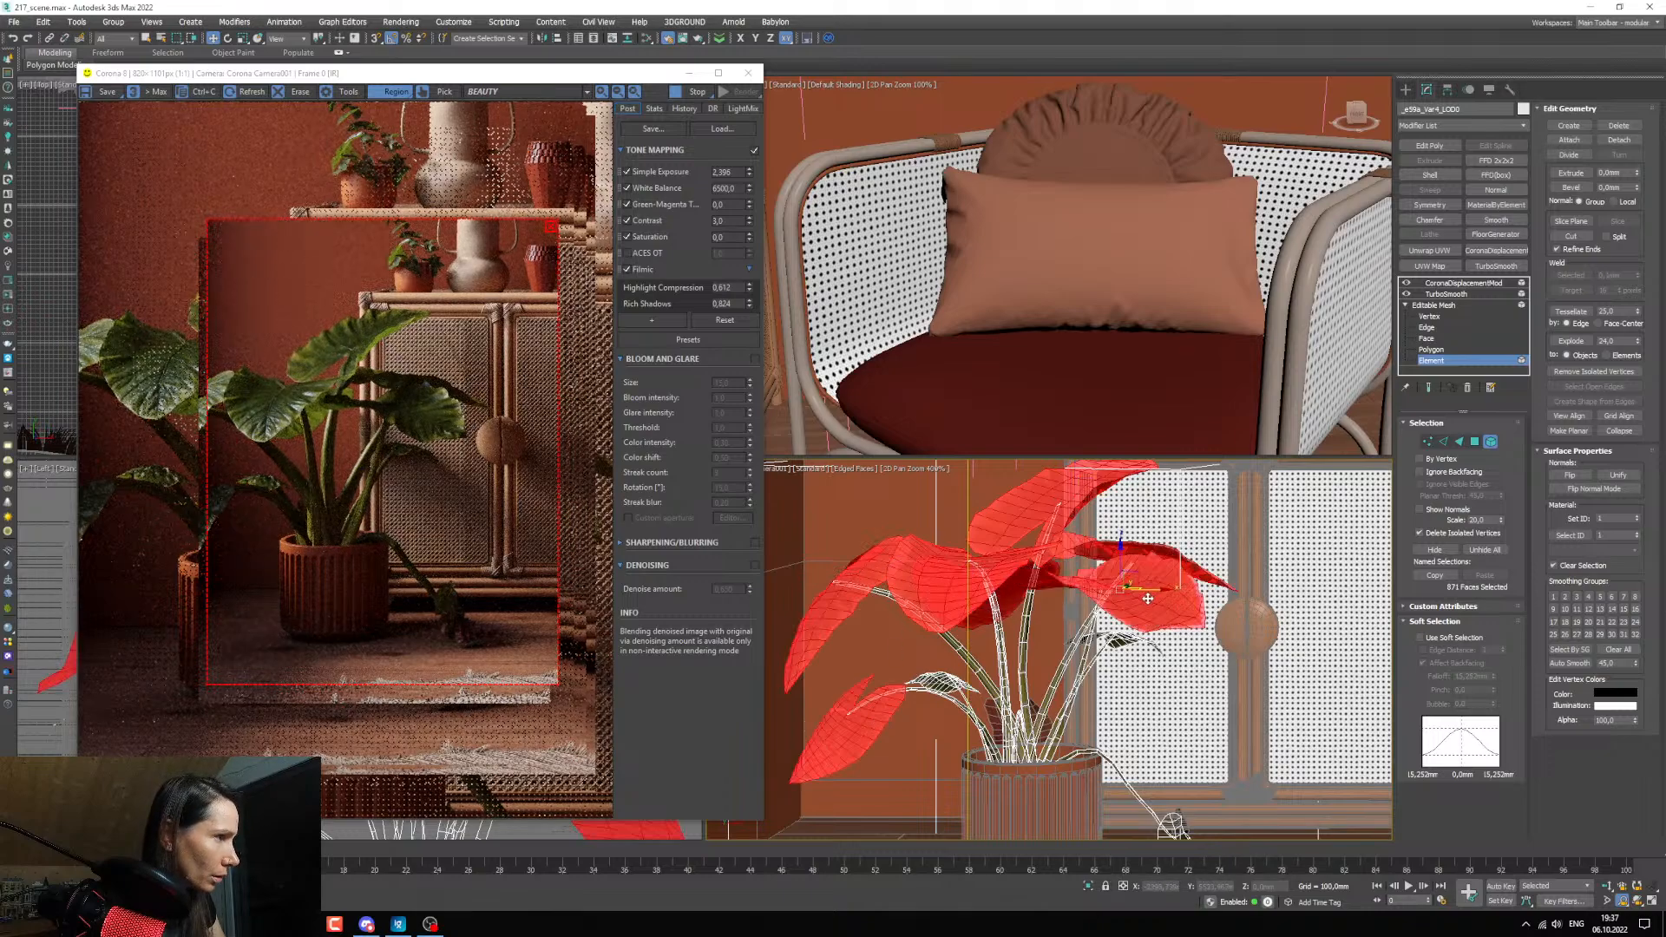
ctrl+click(950, 680)
ctrl+click(993, 713)
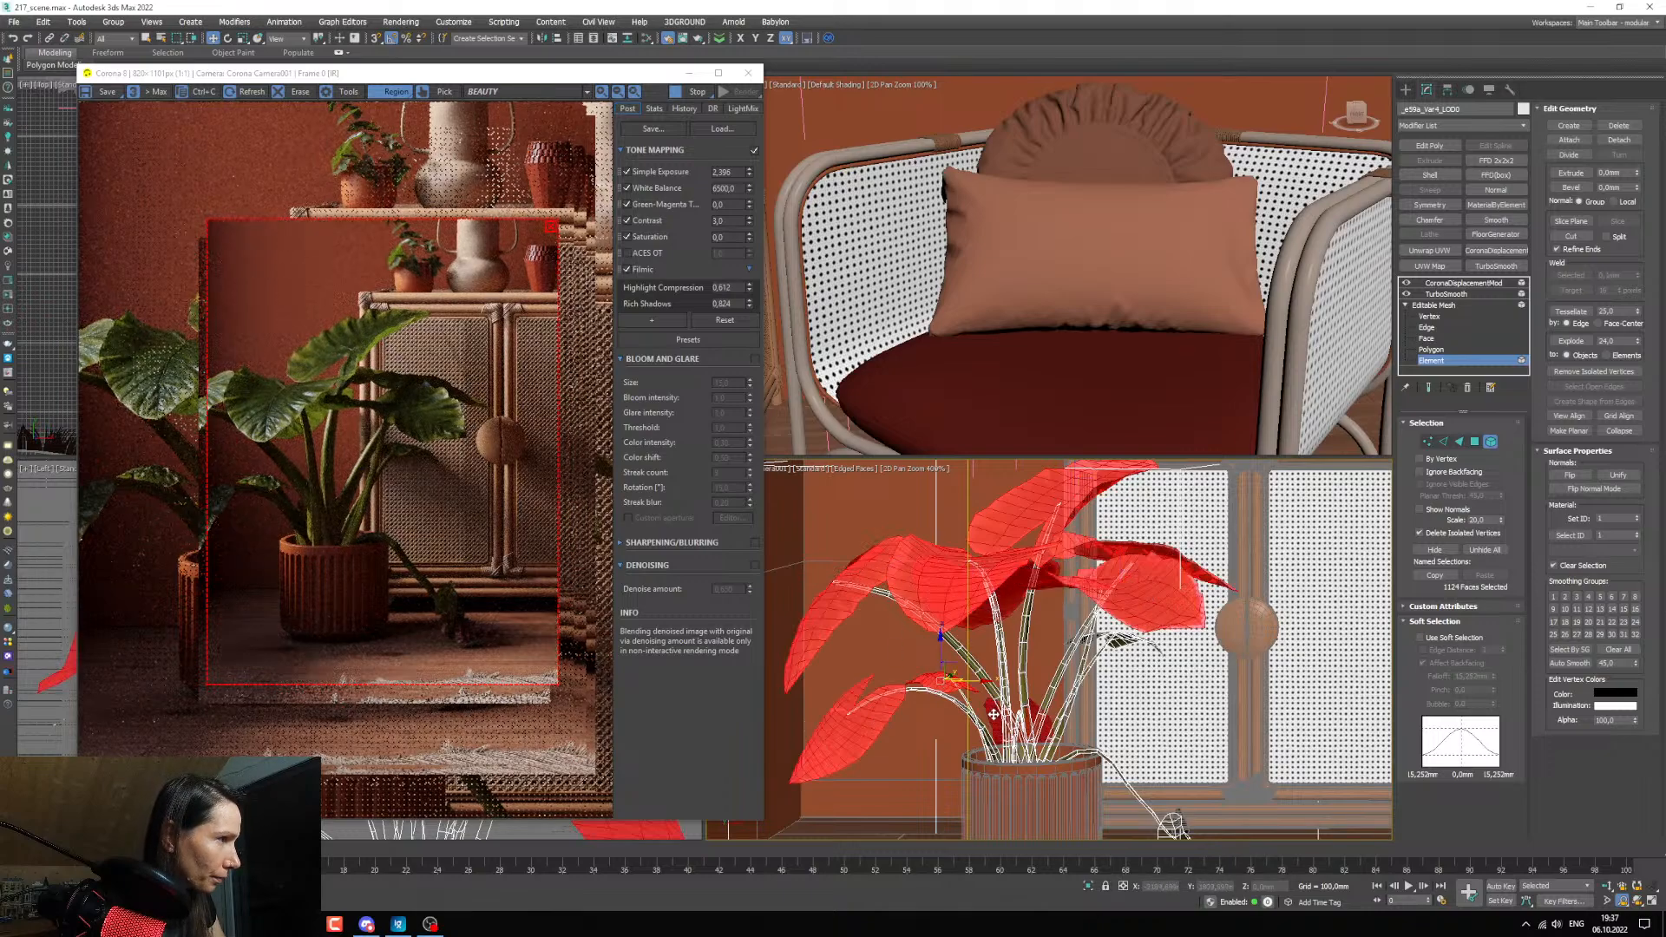
ctrl+click(1139, 646)
middle_drag(1192, 769, 1156, 739)
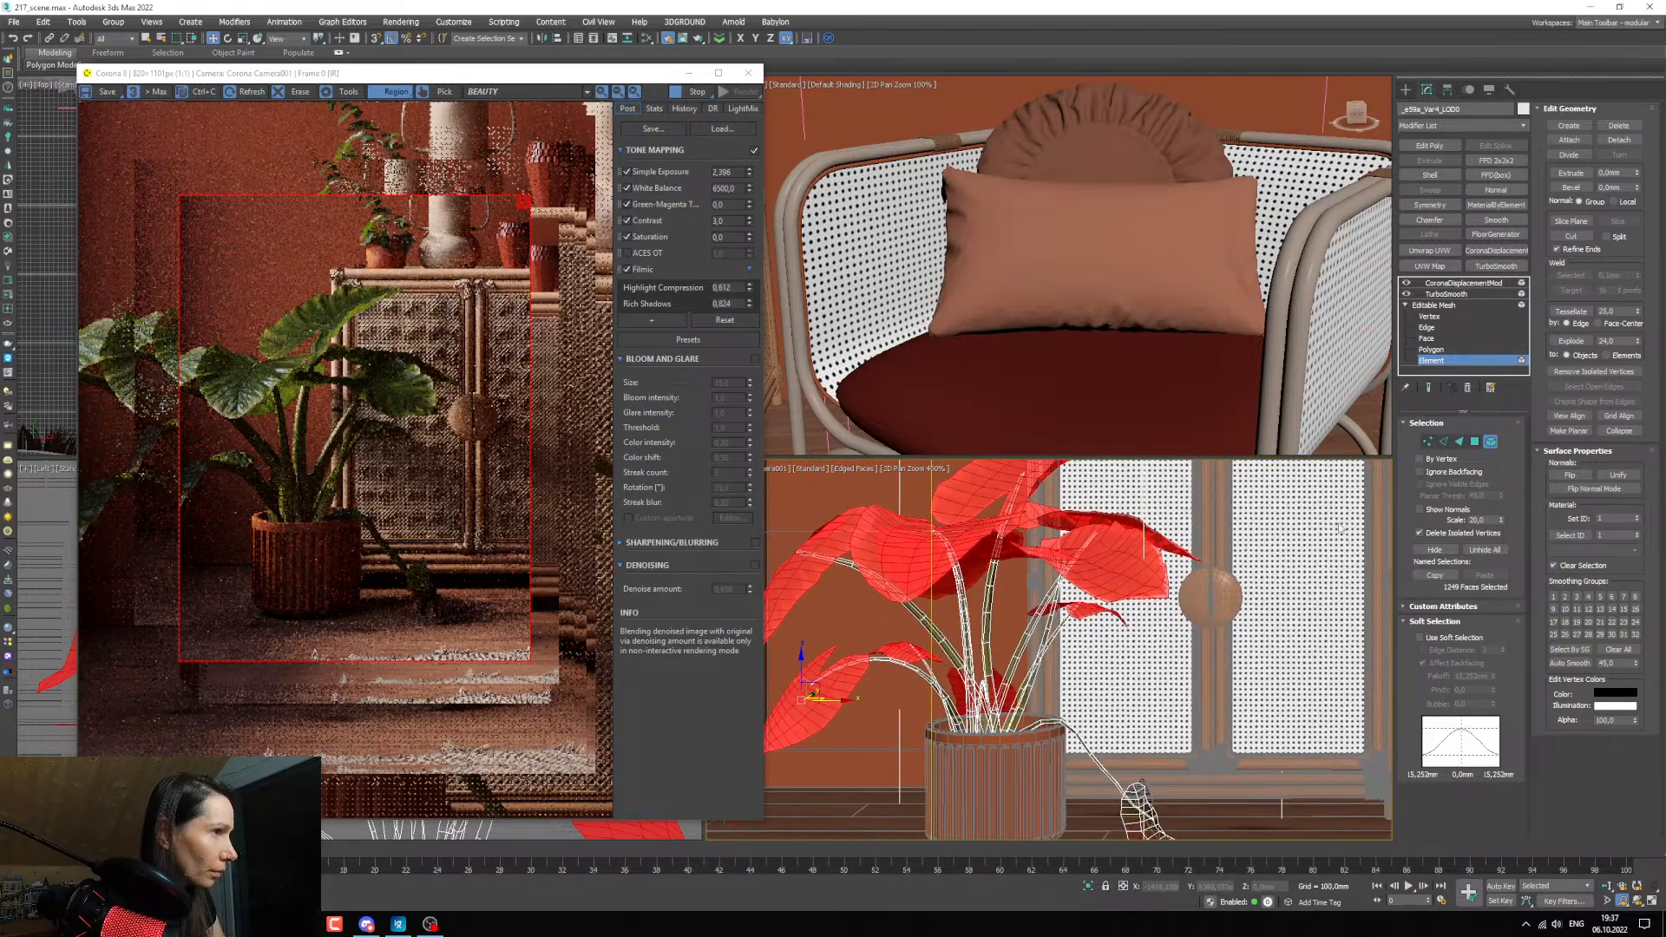
mouse_move(1218, 674)
middle_down()
mouse_move(1270, 708)
mouse_move(1220, 680)
middle_up()
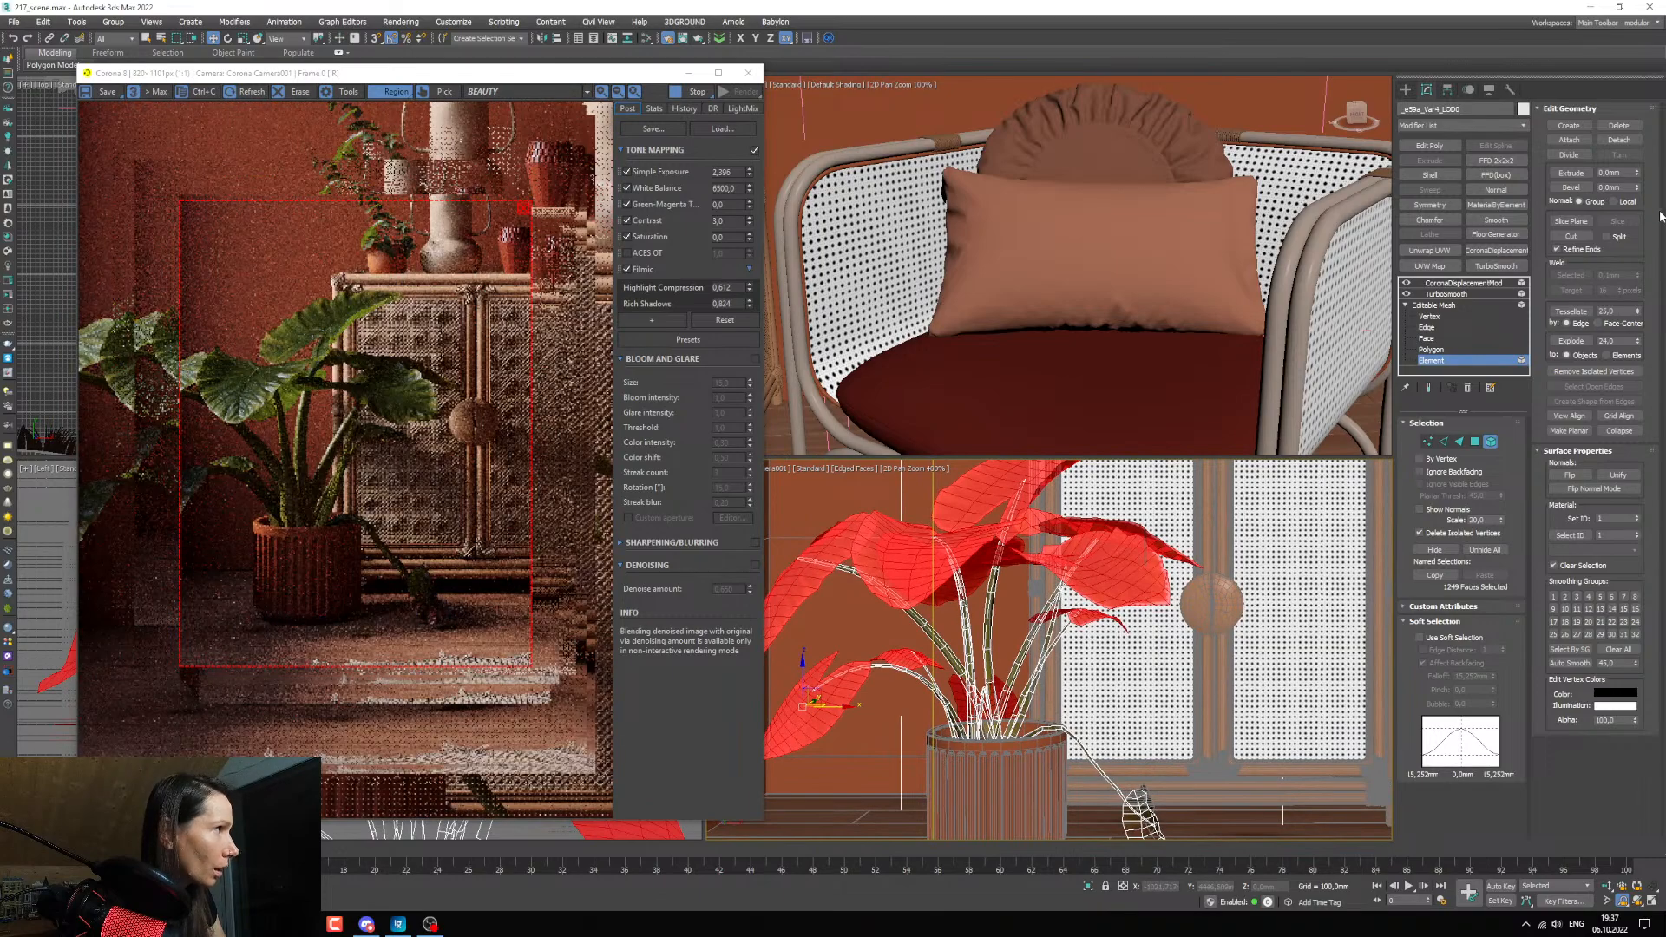
click(1621, 141)
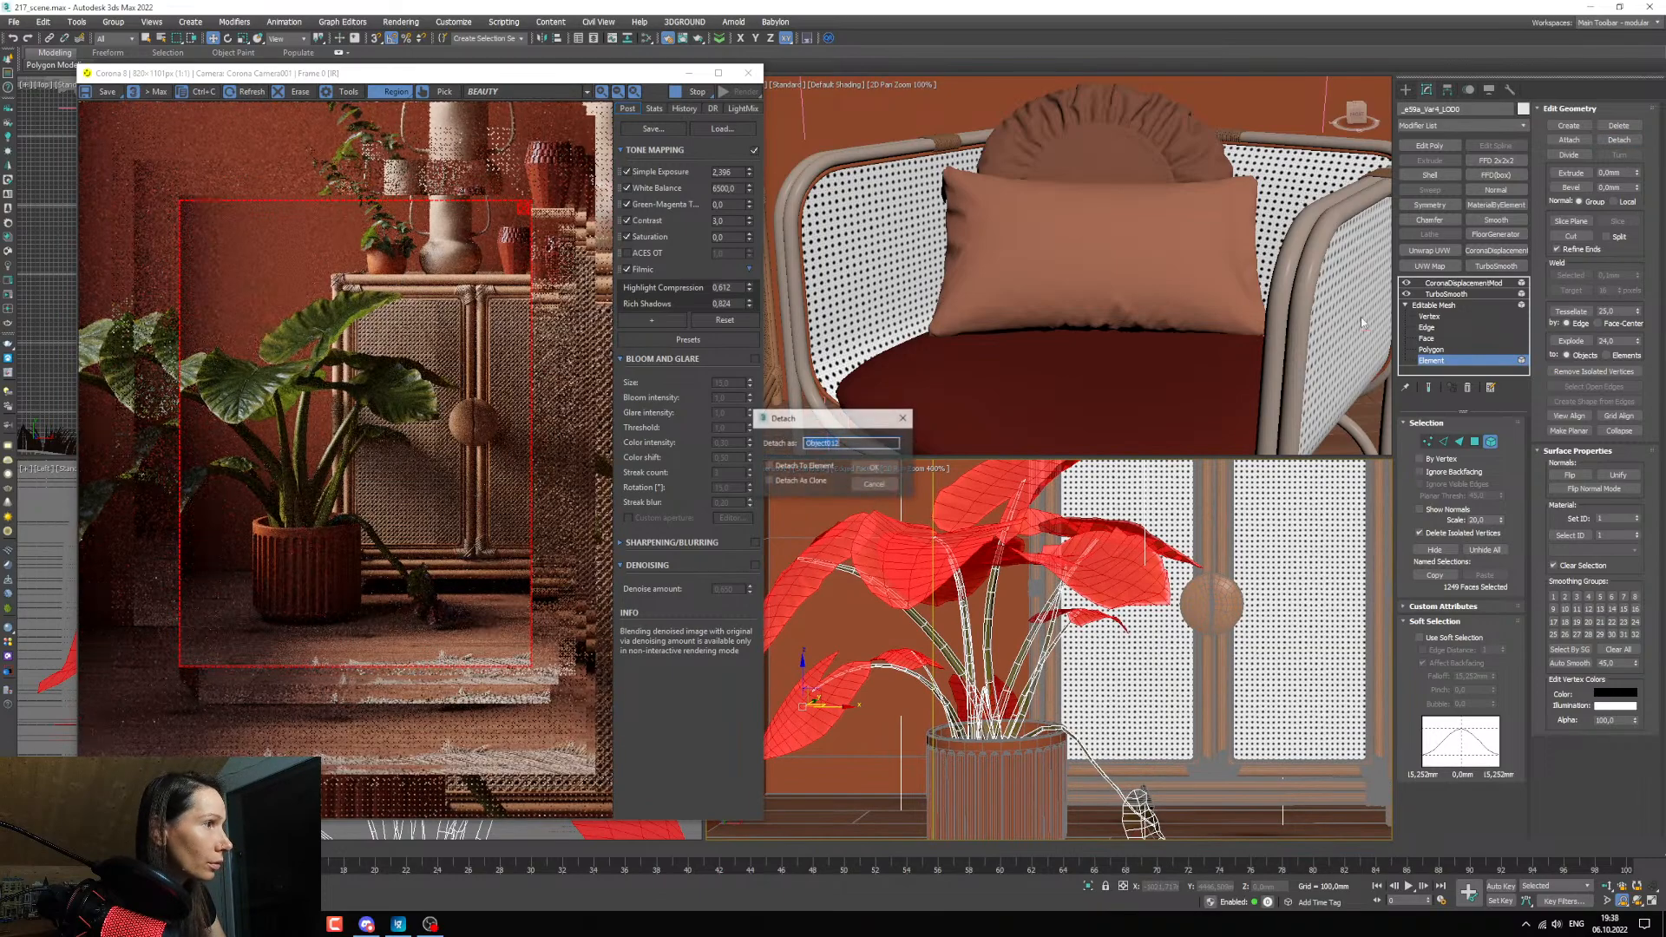
click(878, 467)
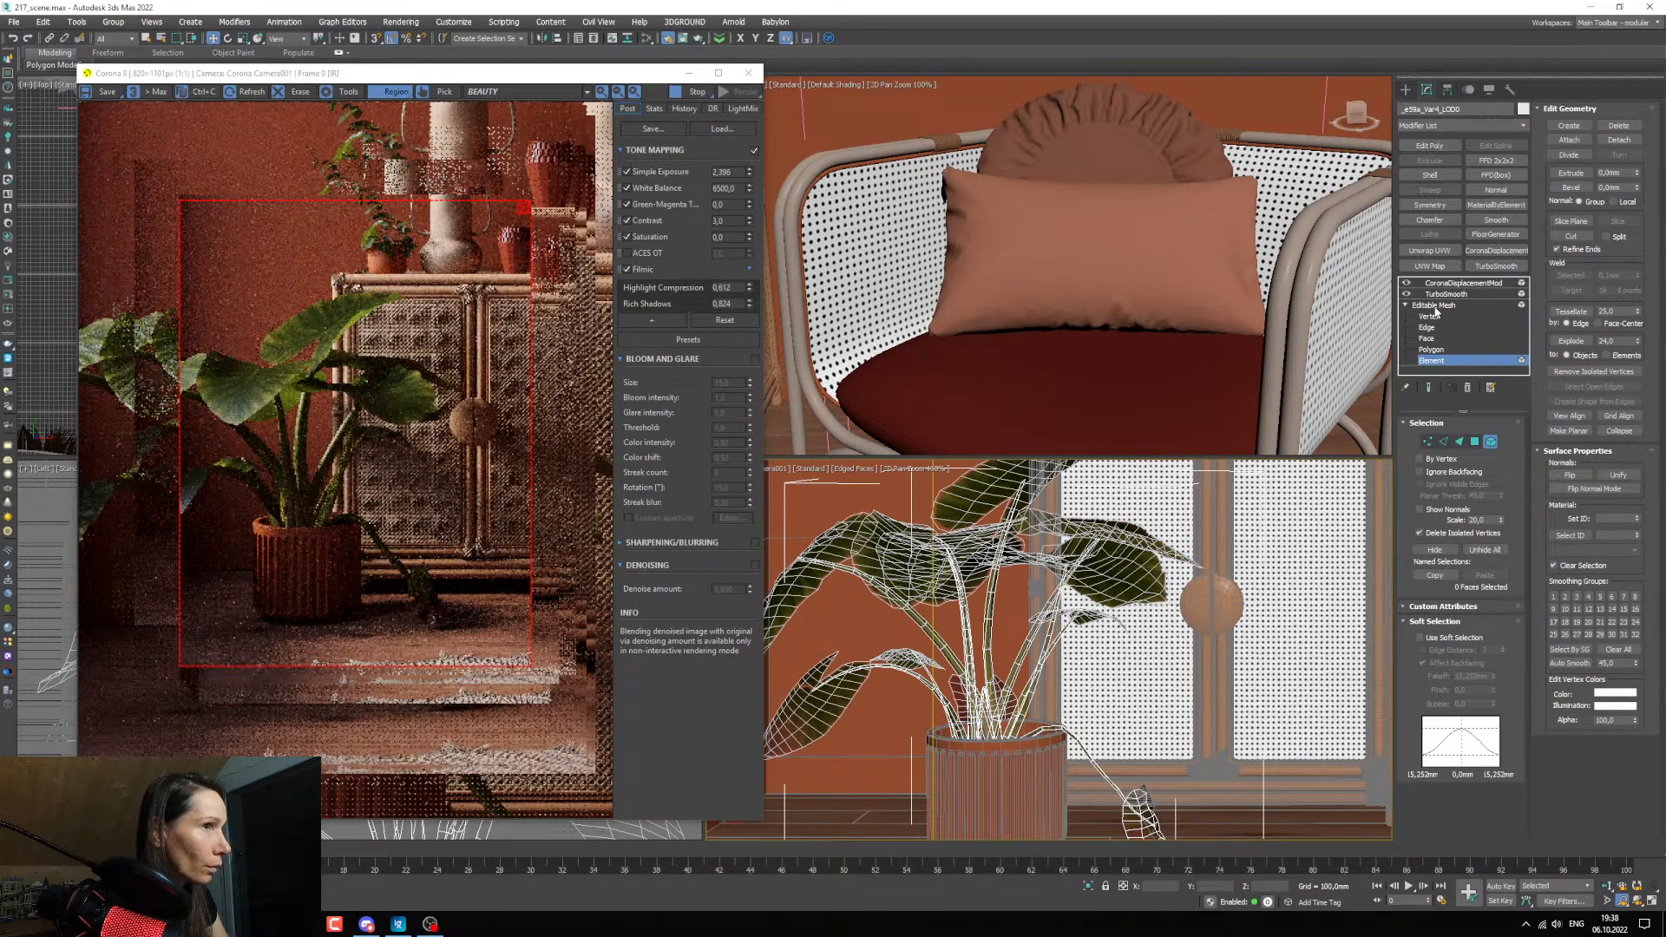
Copy the Corona displacement modifier from the plant's original mesh and paste it onto the detached upper leaves.
click(1434, 306)
click(1444, 294)
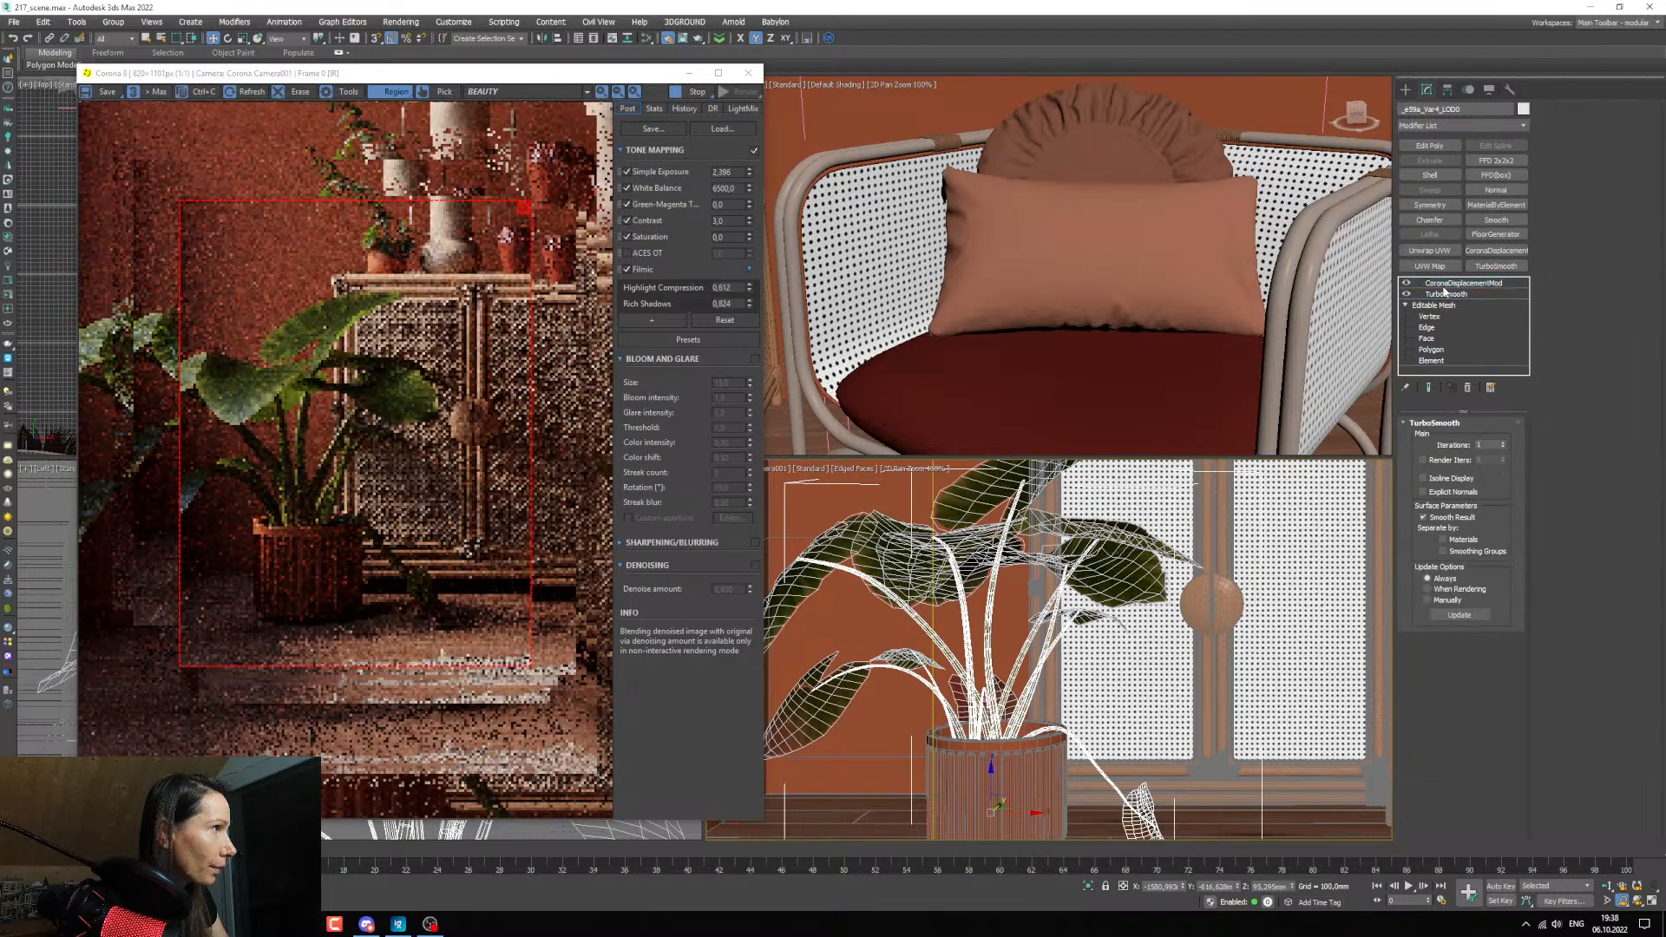
click(1444, 283)
right_click(1445, 284)
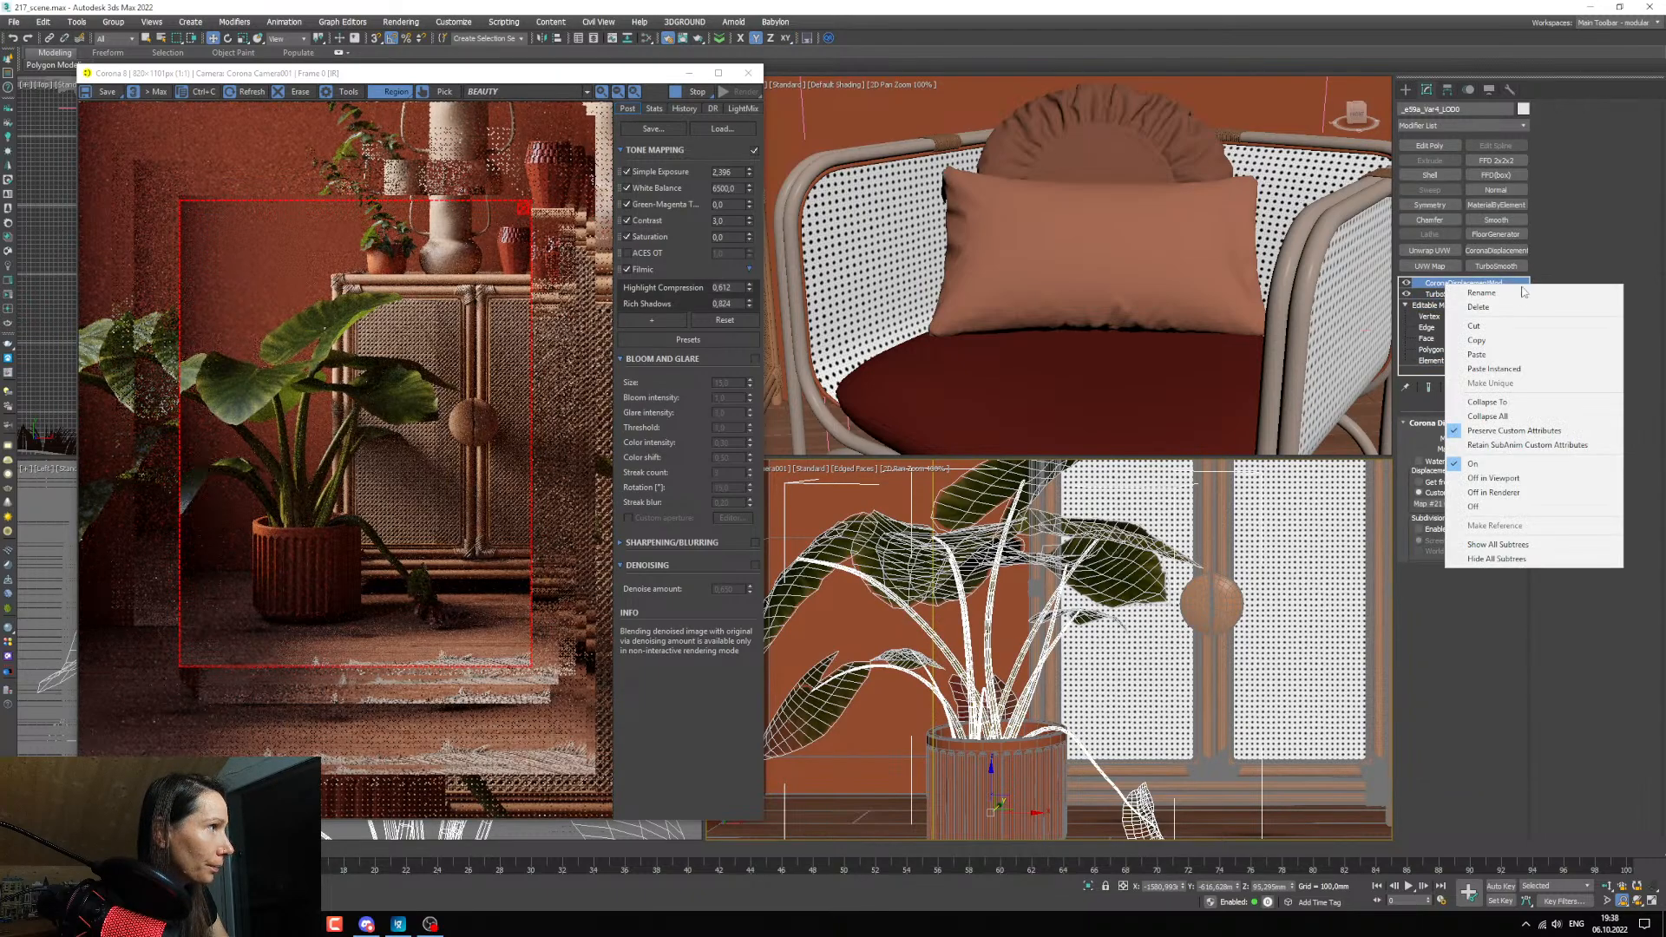
click(1488, 340)
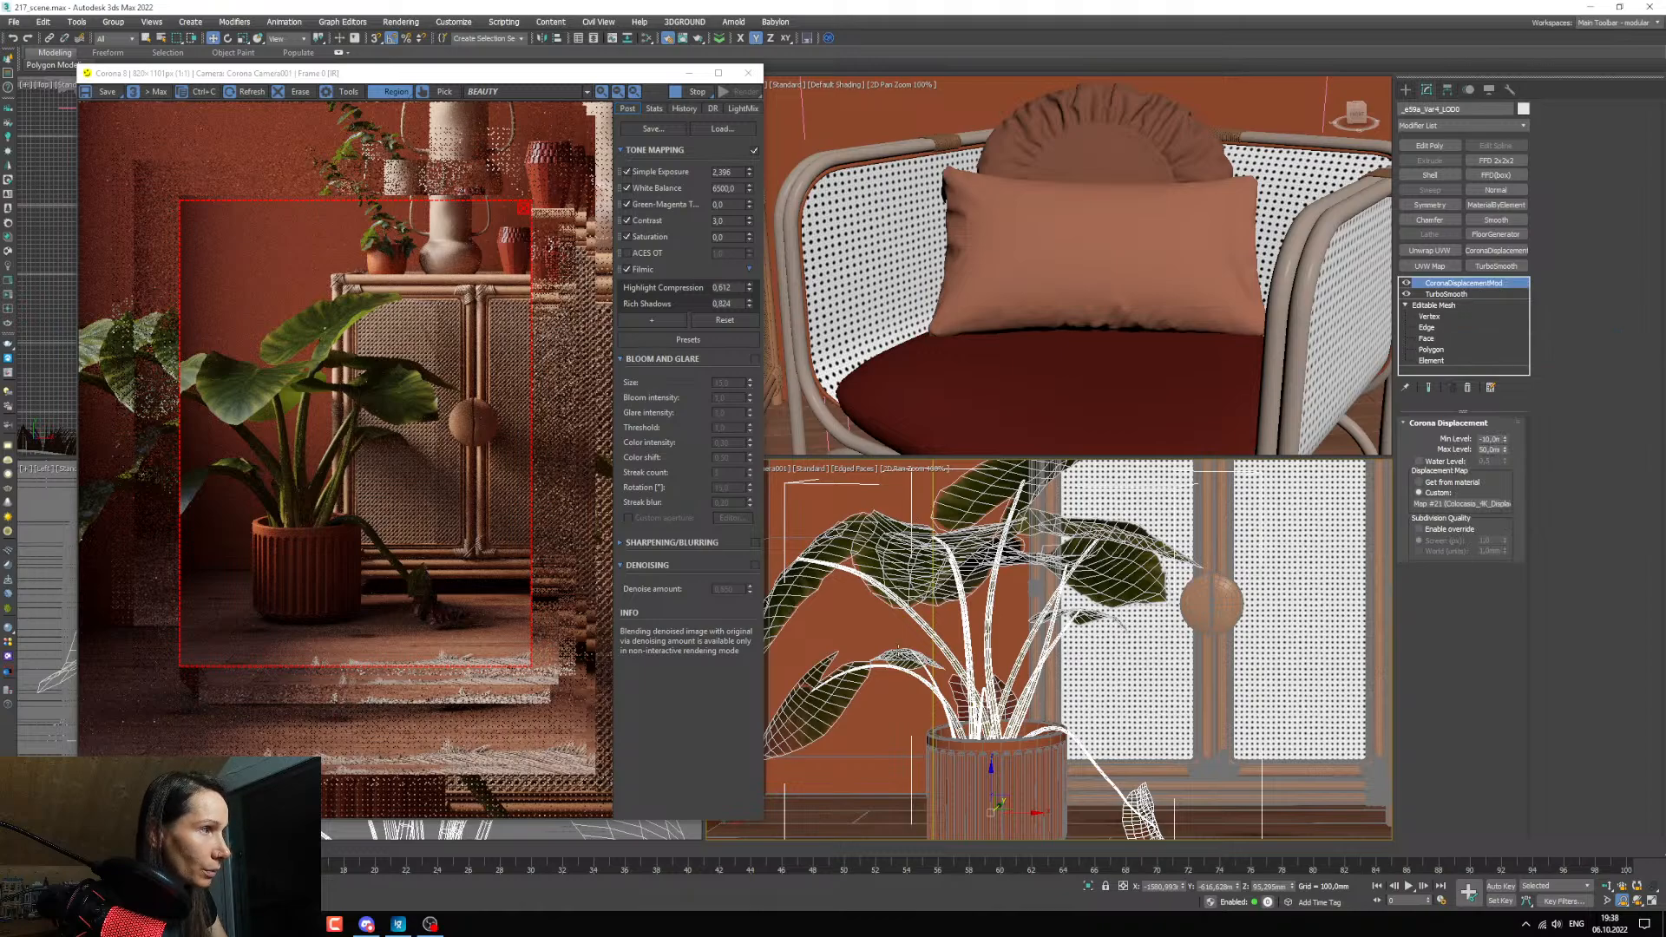
click(818, 702)
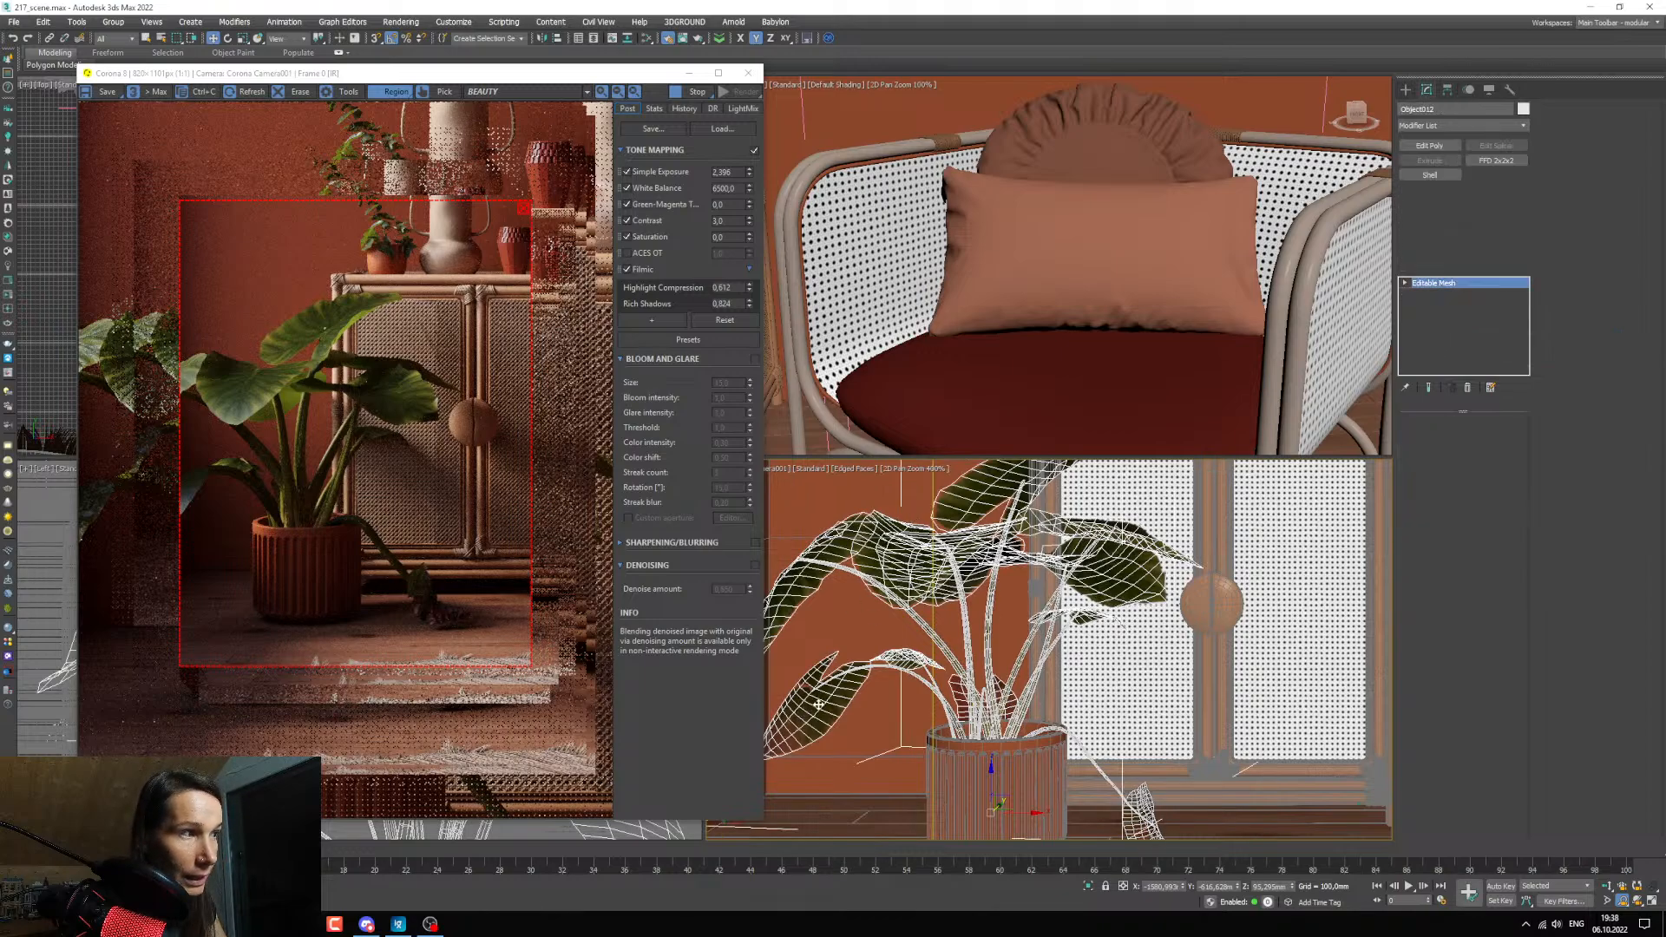
right_click(1435, 281)
click(1464, 286)
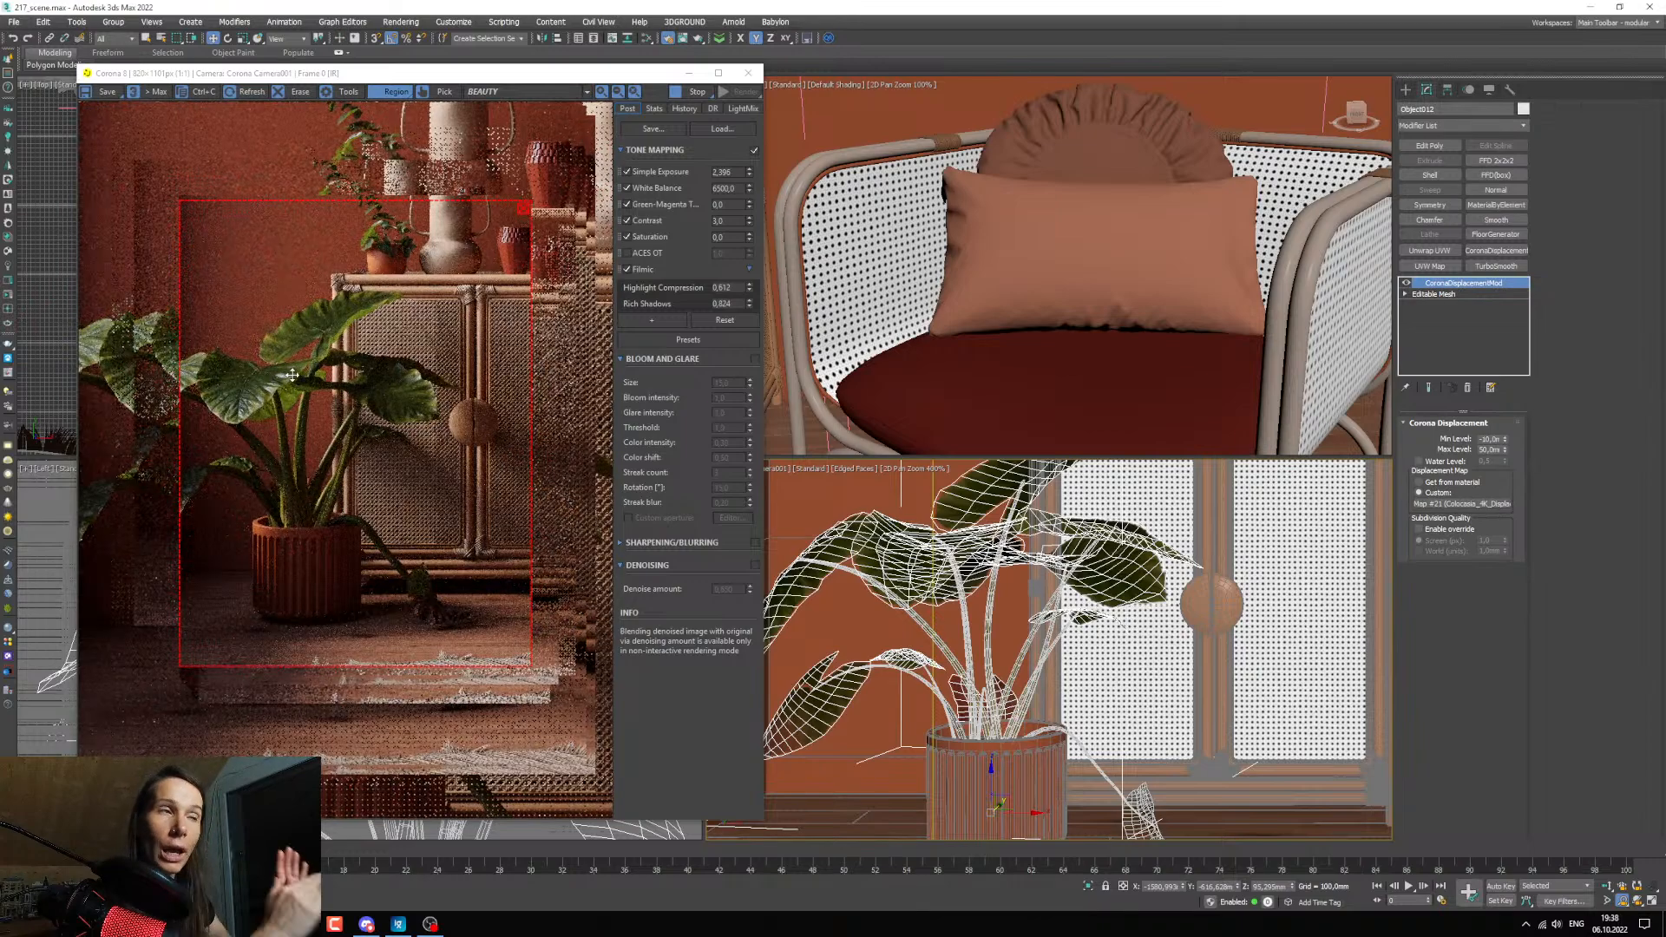
Set the displacement modifier's Max Level to 10 mm on the original mesh holding the stems and drooping leaf.
click(966, 662)
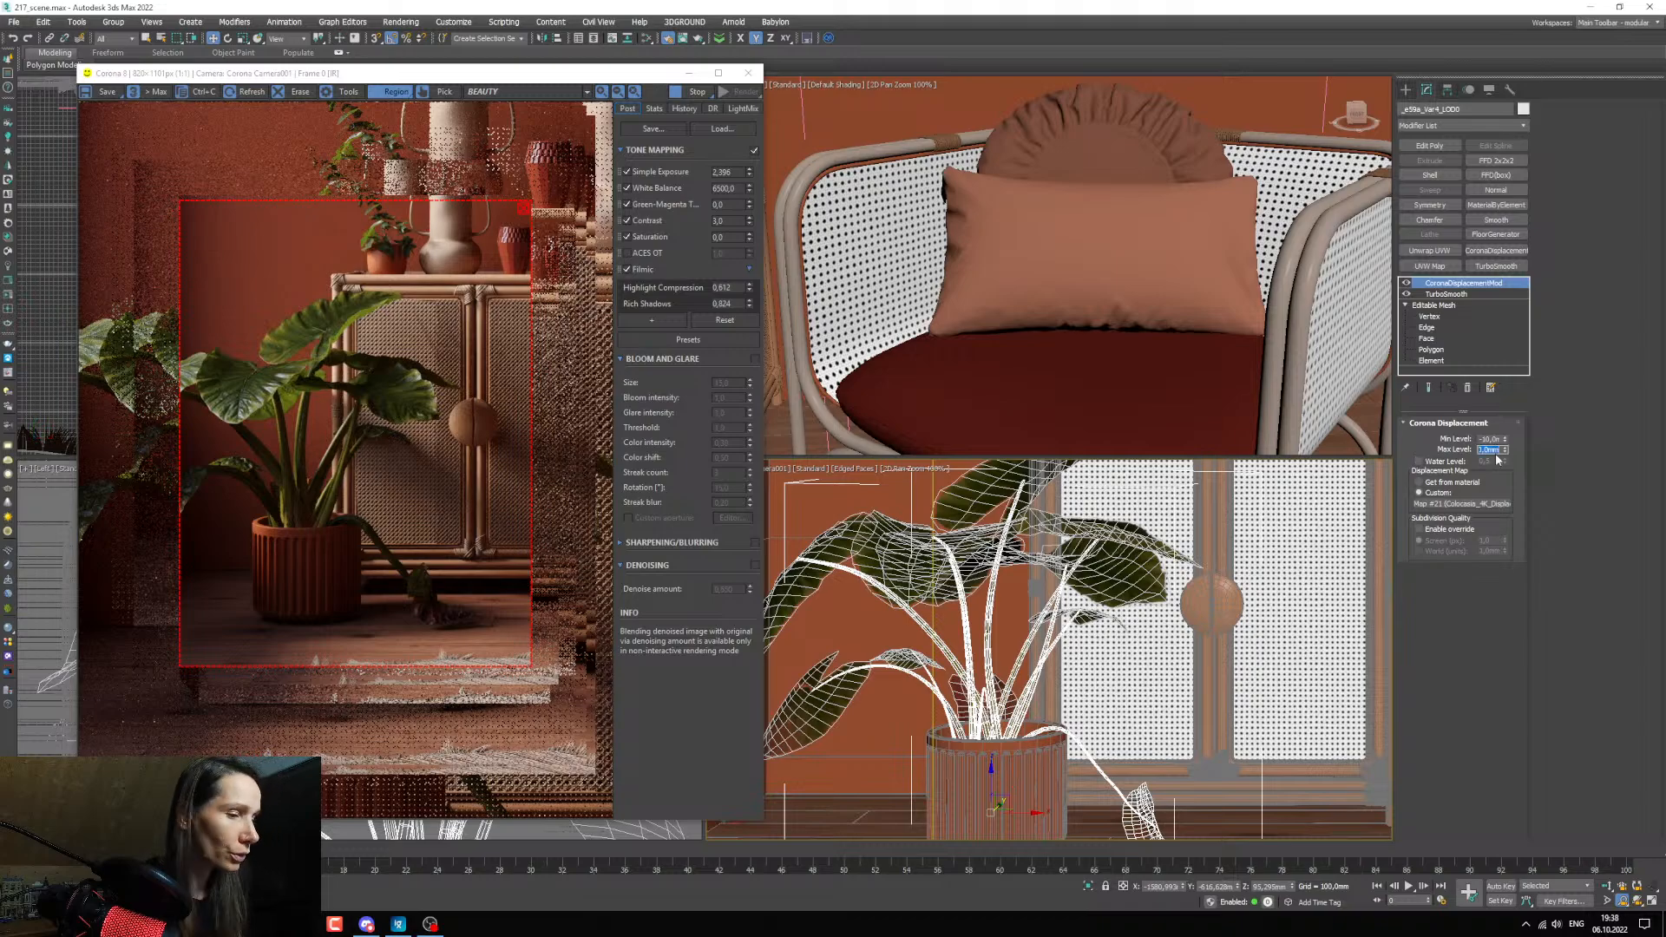
text(10)
key(Return)
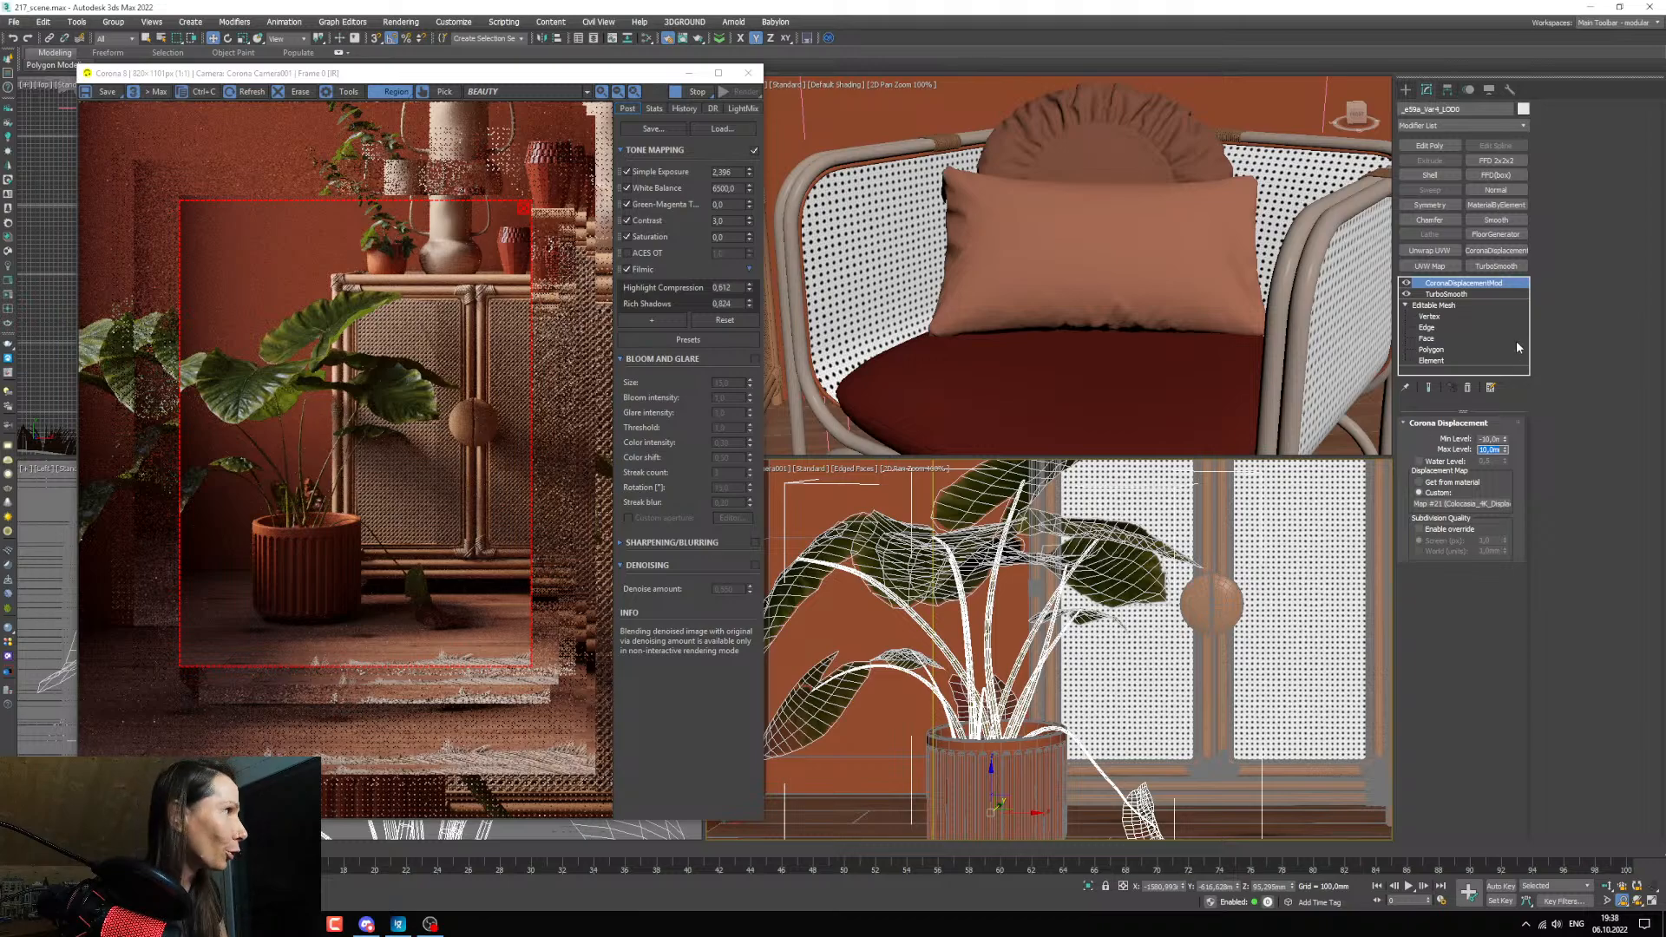
Detach the drooping leaf element near the floor from the stems' mesh as a separate object.
middle_drag(1039, 789, 979, 733)
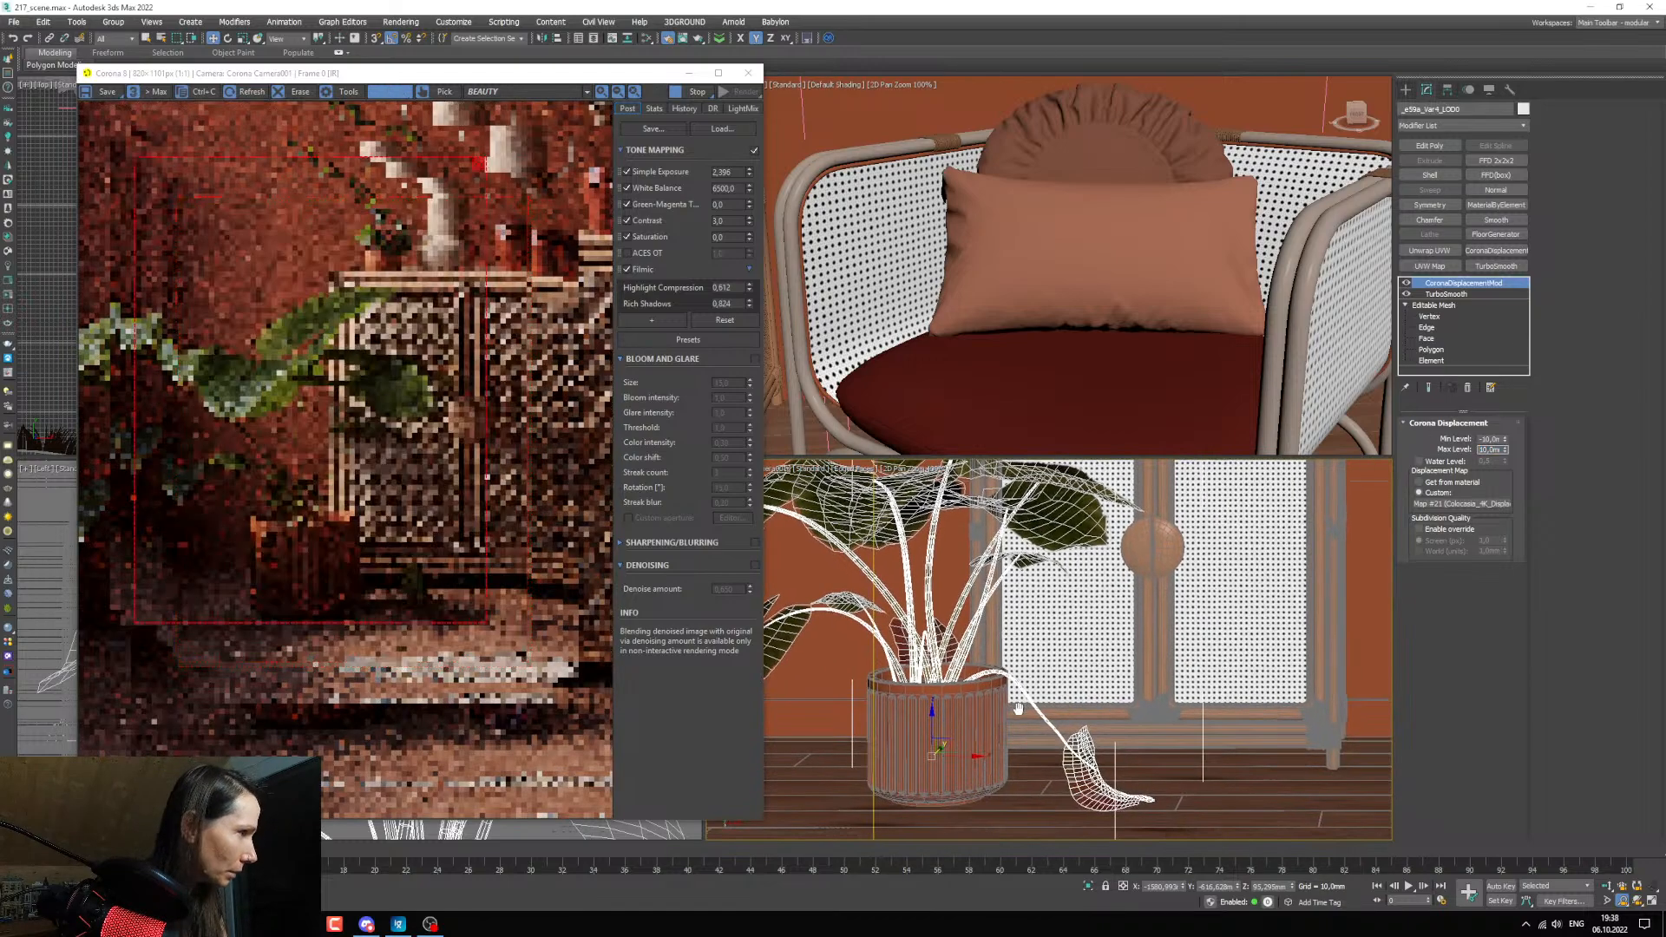
click(1447, 361)
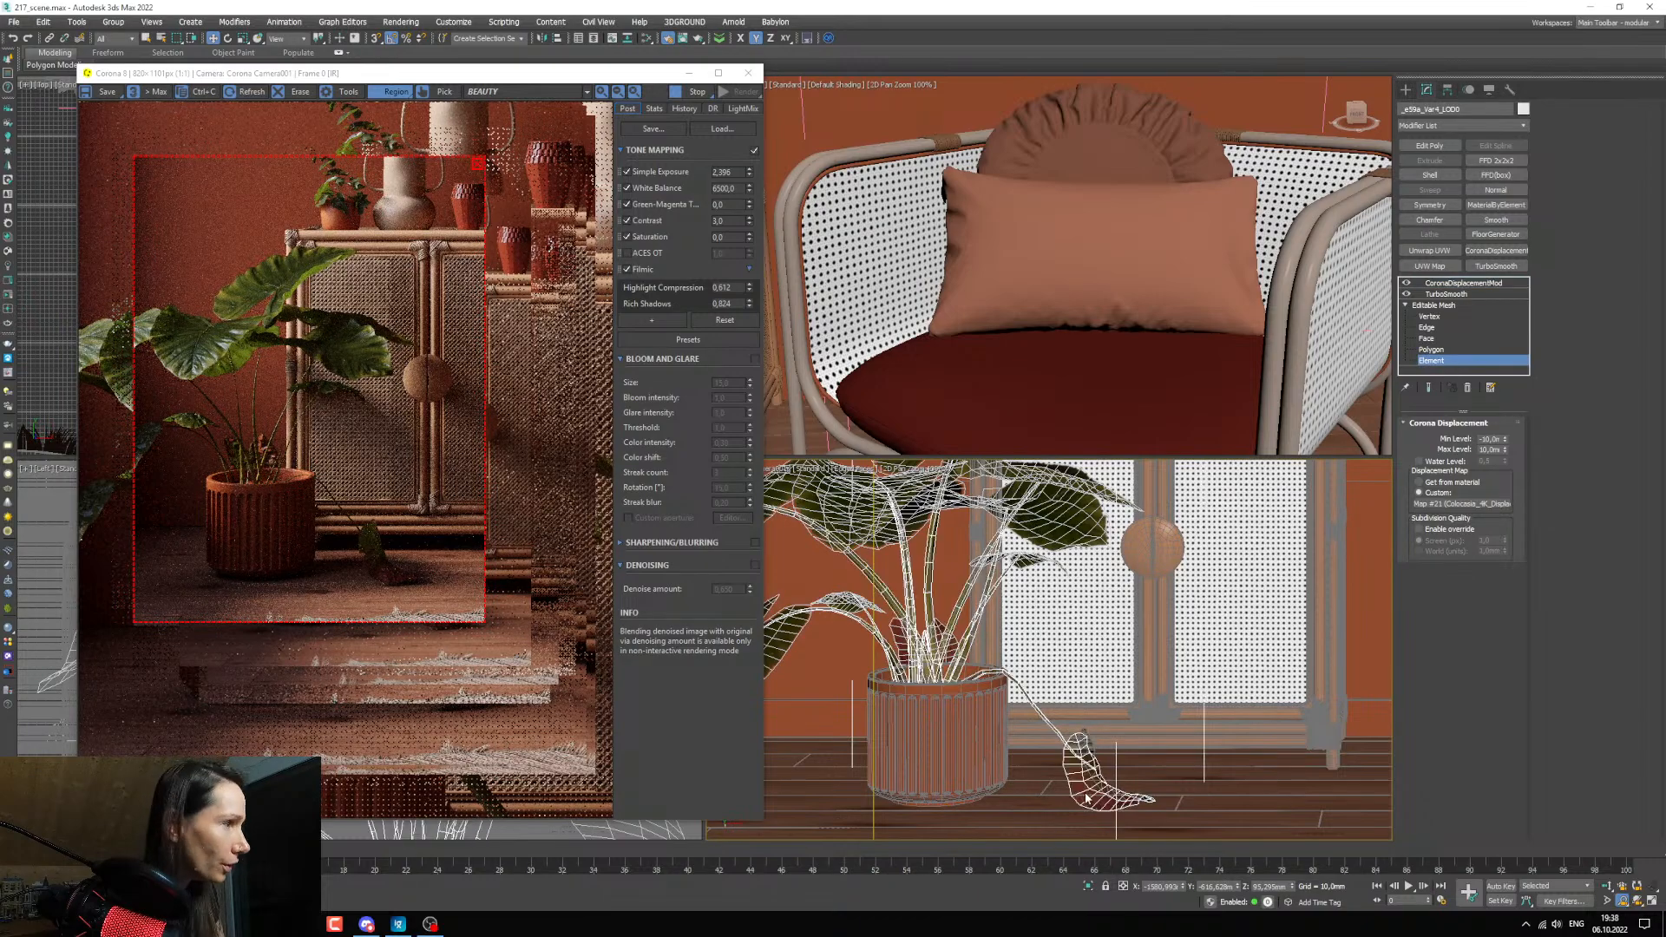
click(1086, 756)
click(1617, 141)
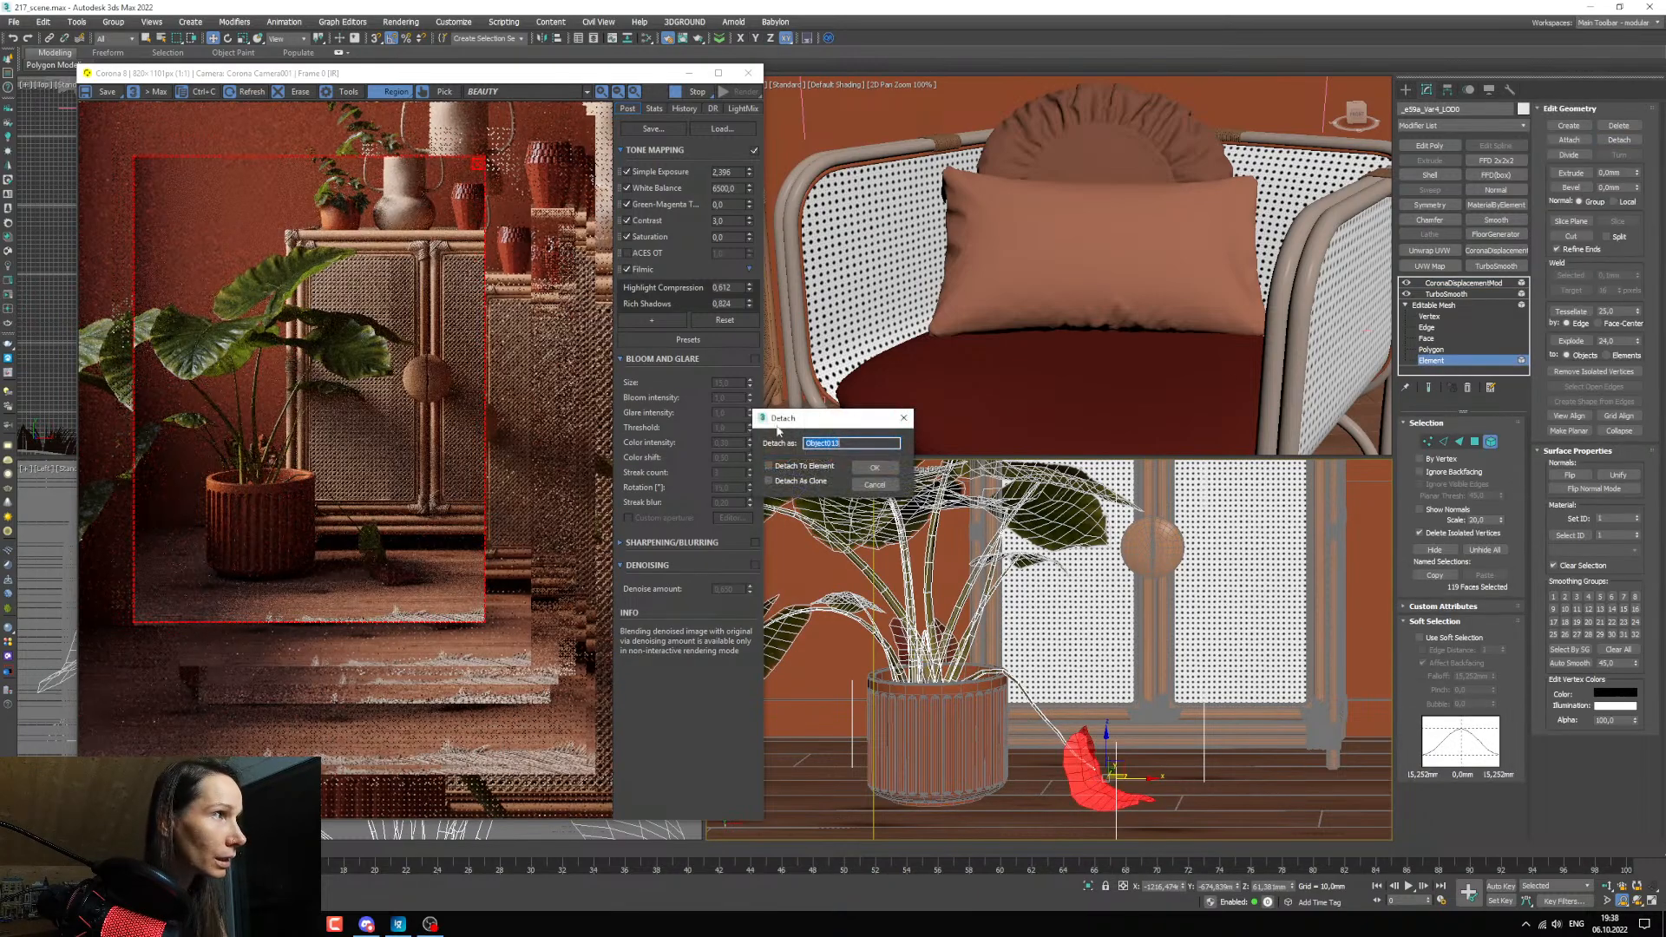
click(875, 468)
Remove the Corona displacement modifier from the stems' mesh and check the stems in the render.
click(1463, 283)
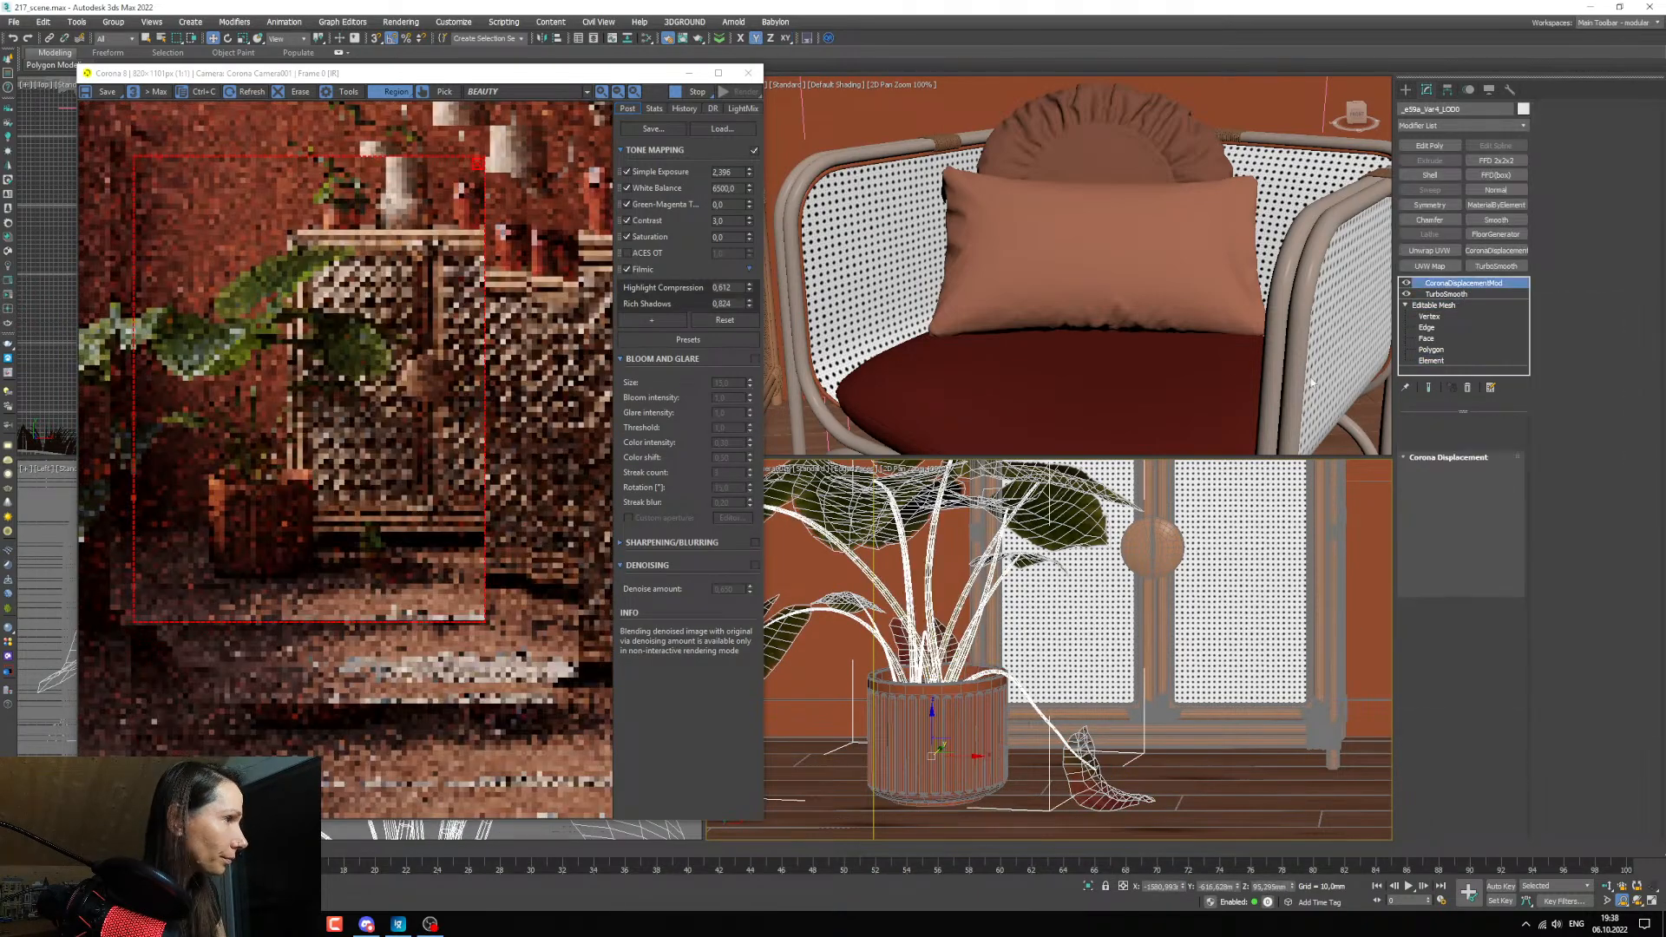
click(1467, 388)
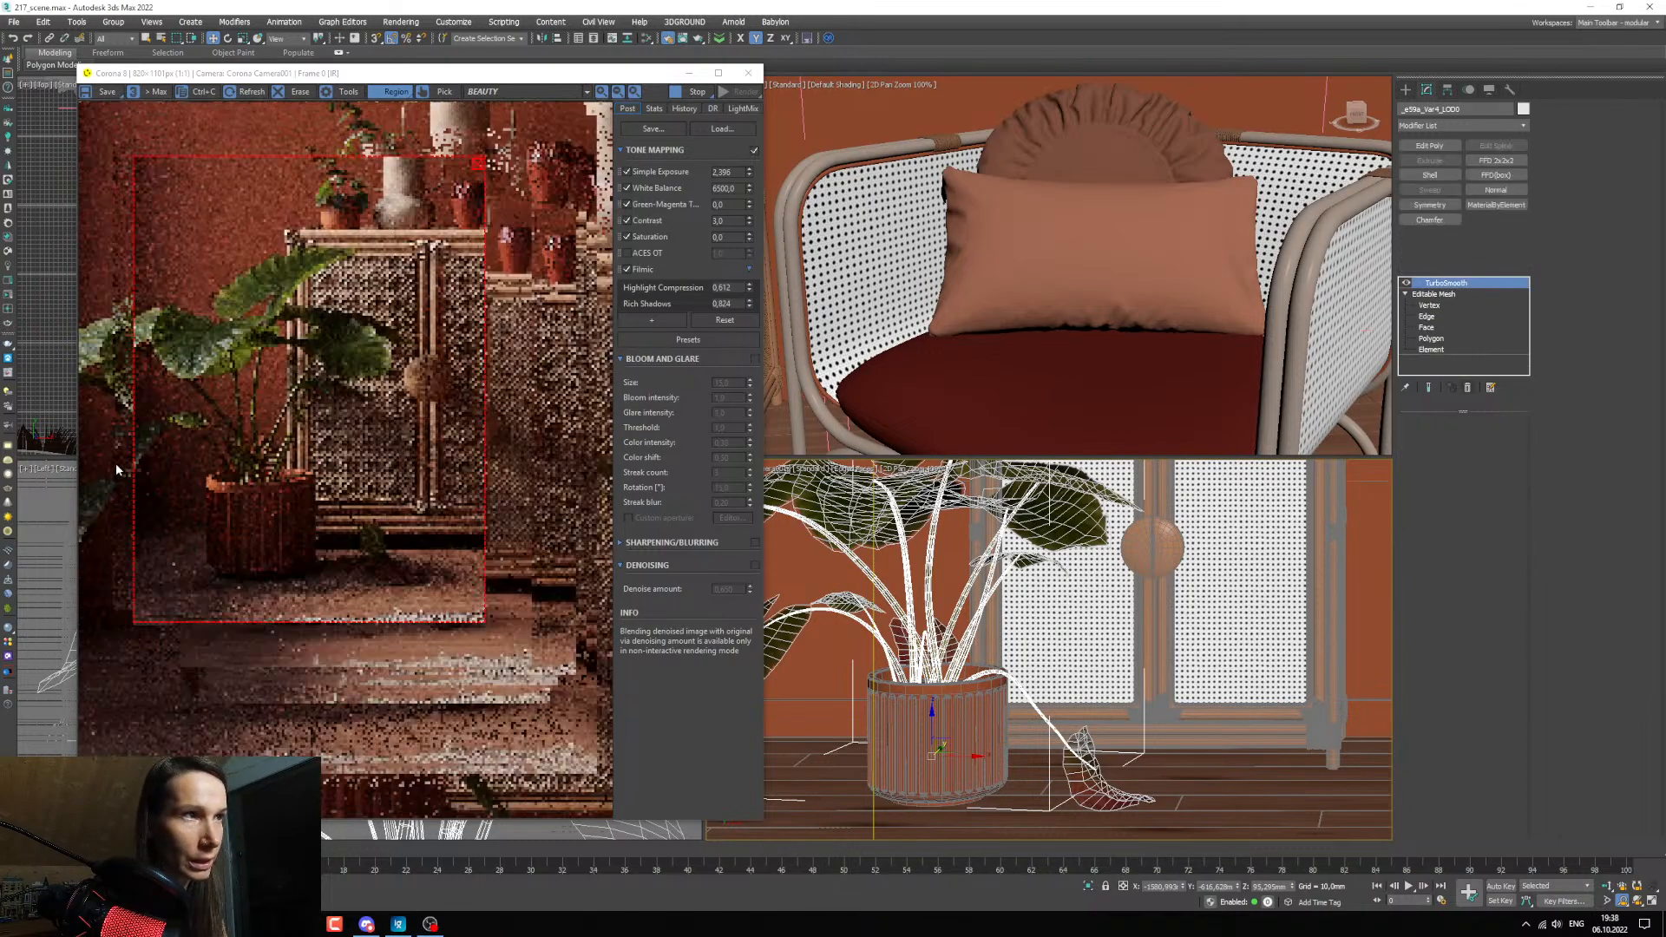
scroll(209, 428, up, 1)
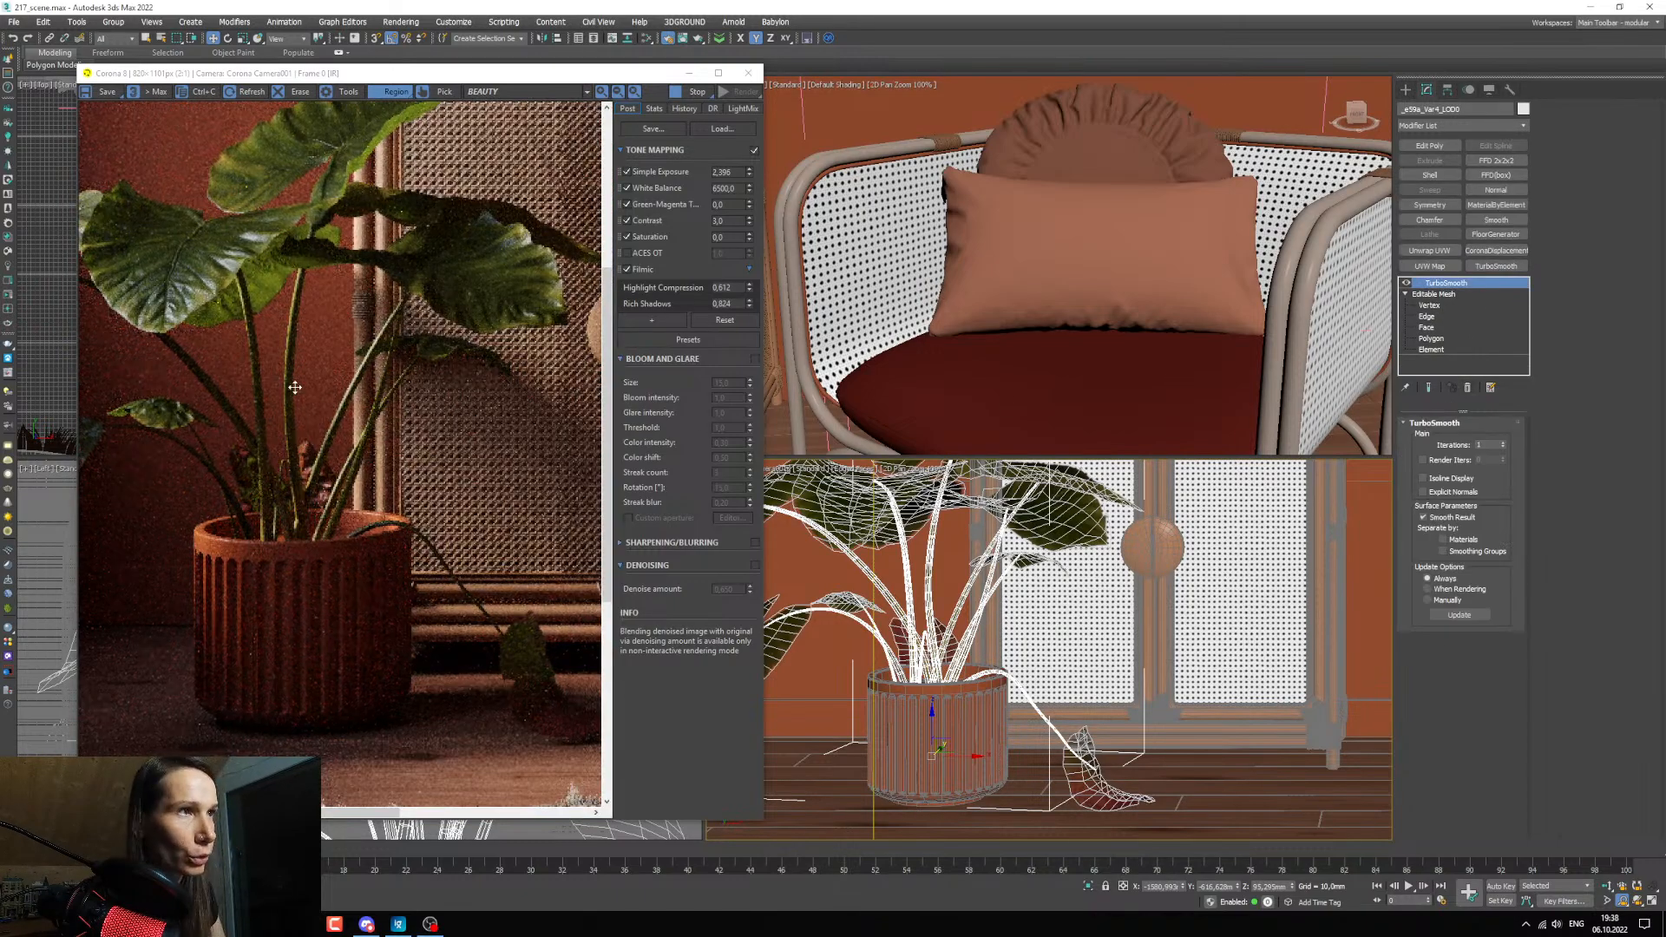
scroll(387, 534, up, 1)
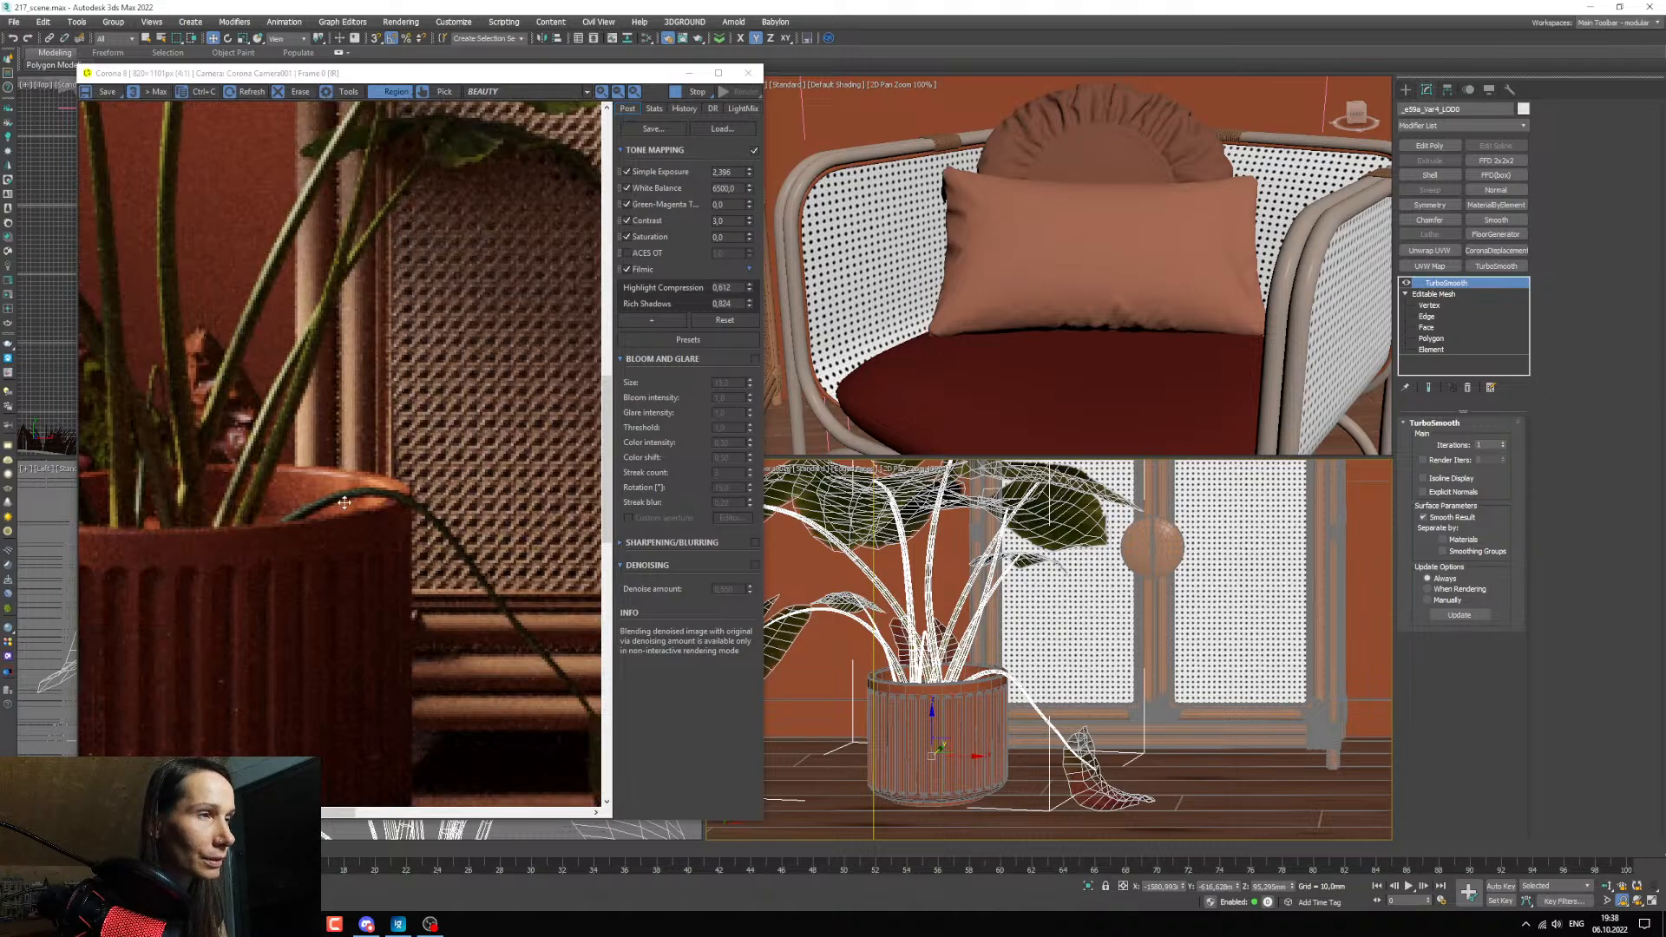
scroll(345, 502, down, 1)
Paste the Corona displacement modifier with the 10 mm Max Level onto the detached drooping leaf and check its relief in the render.
middle_drag(1171, 691, 1065, 631)
scroll(1065, 632, up, 2)
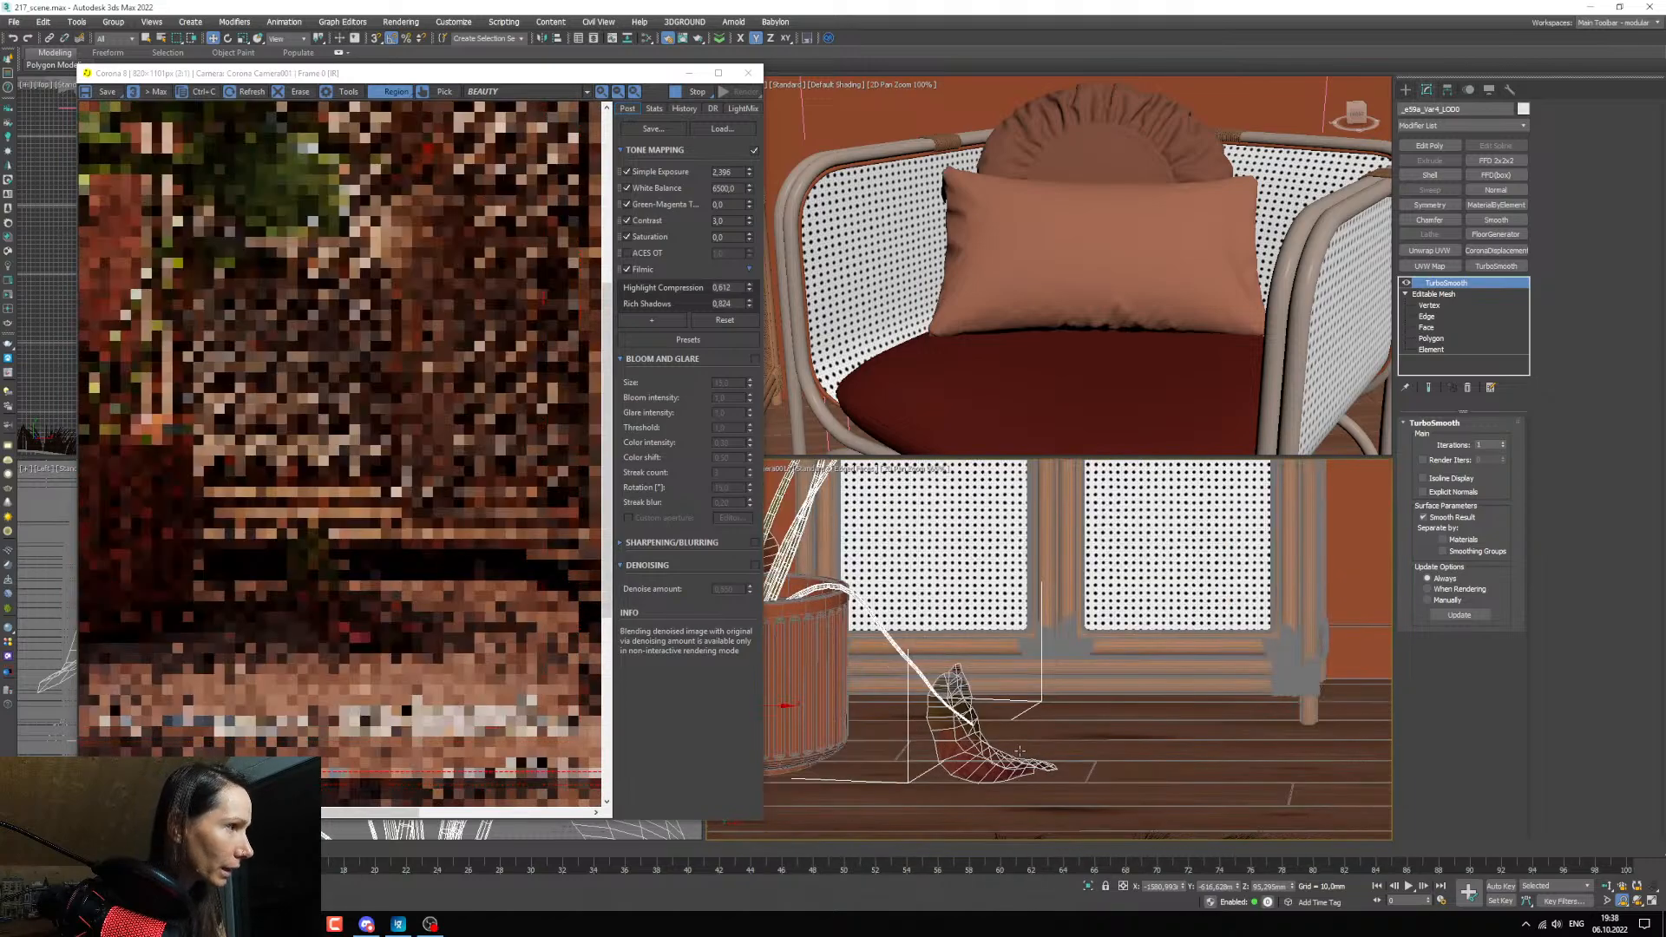
scroll(342, 616, up, 1)
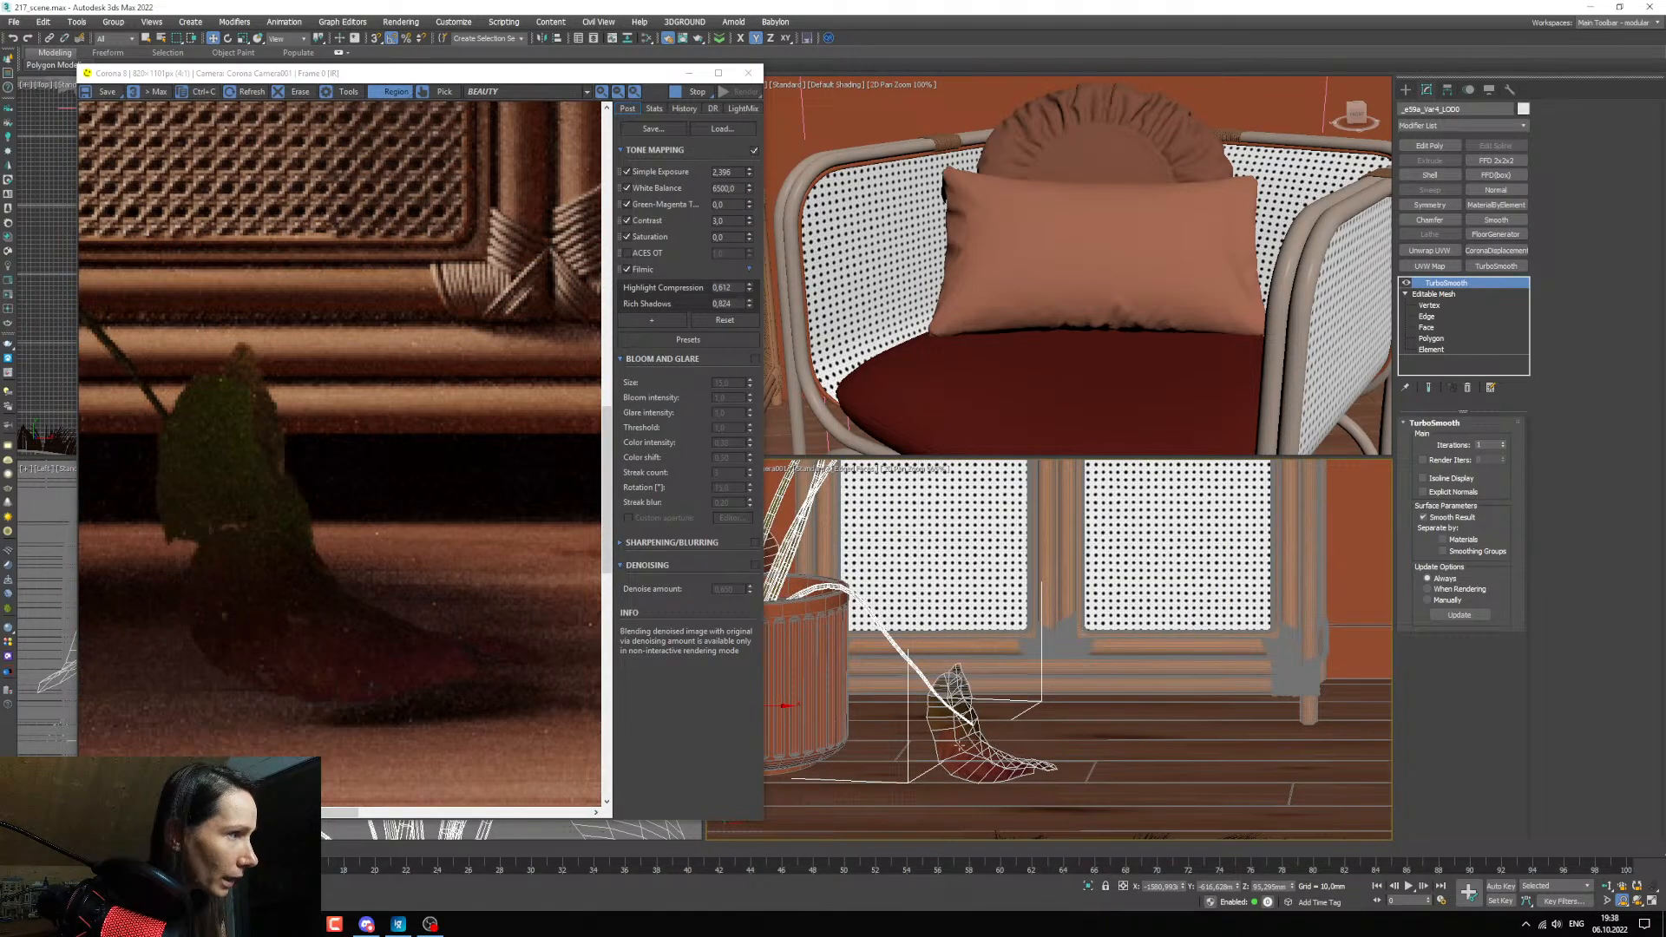
click(958, 746)
right_click(1456, 281)
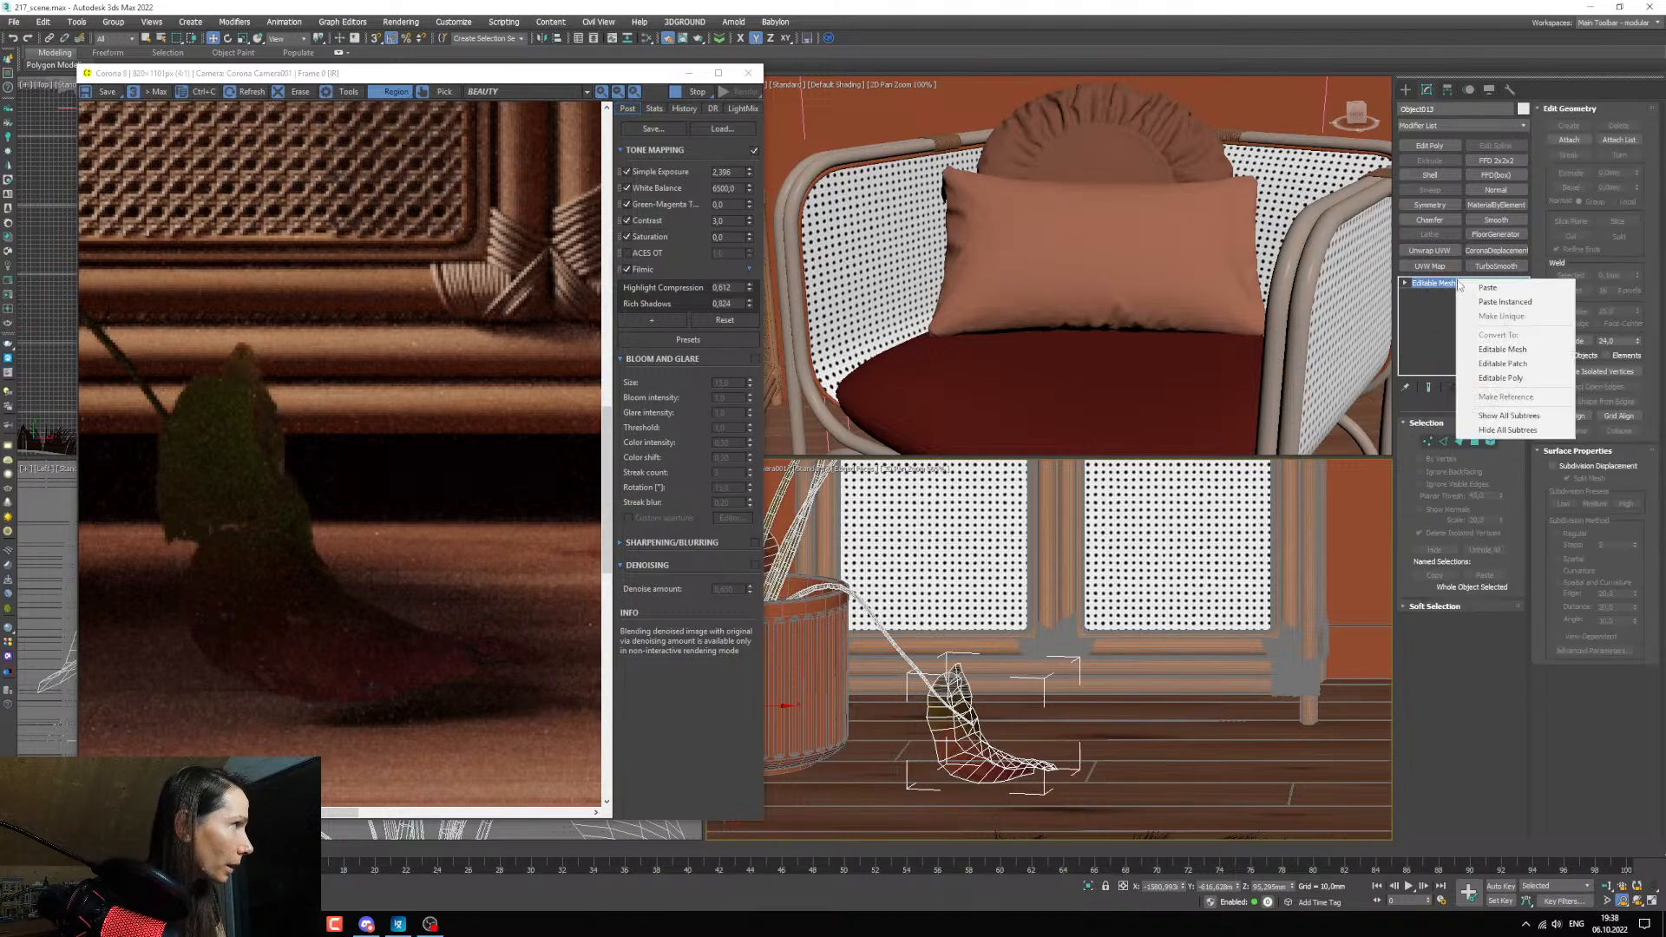
click(1491, 289)
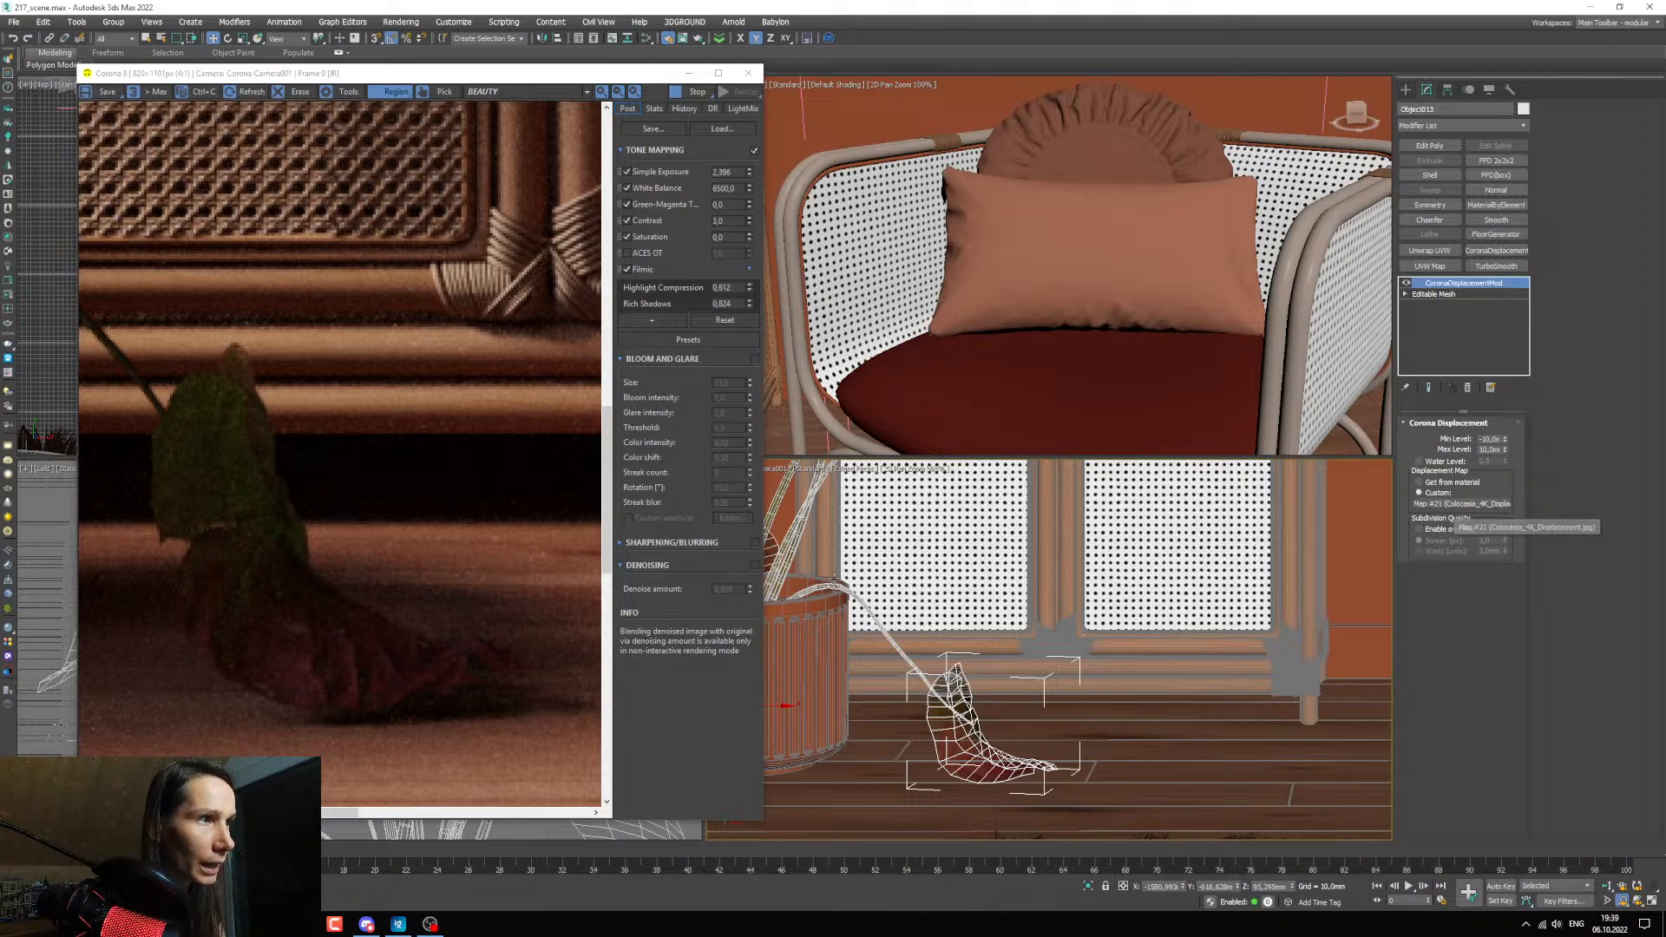
middle_drag(926, 714, 1107, 735)
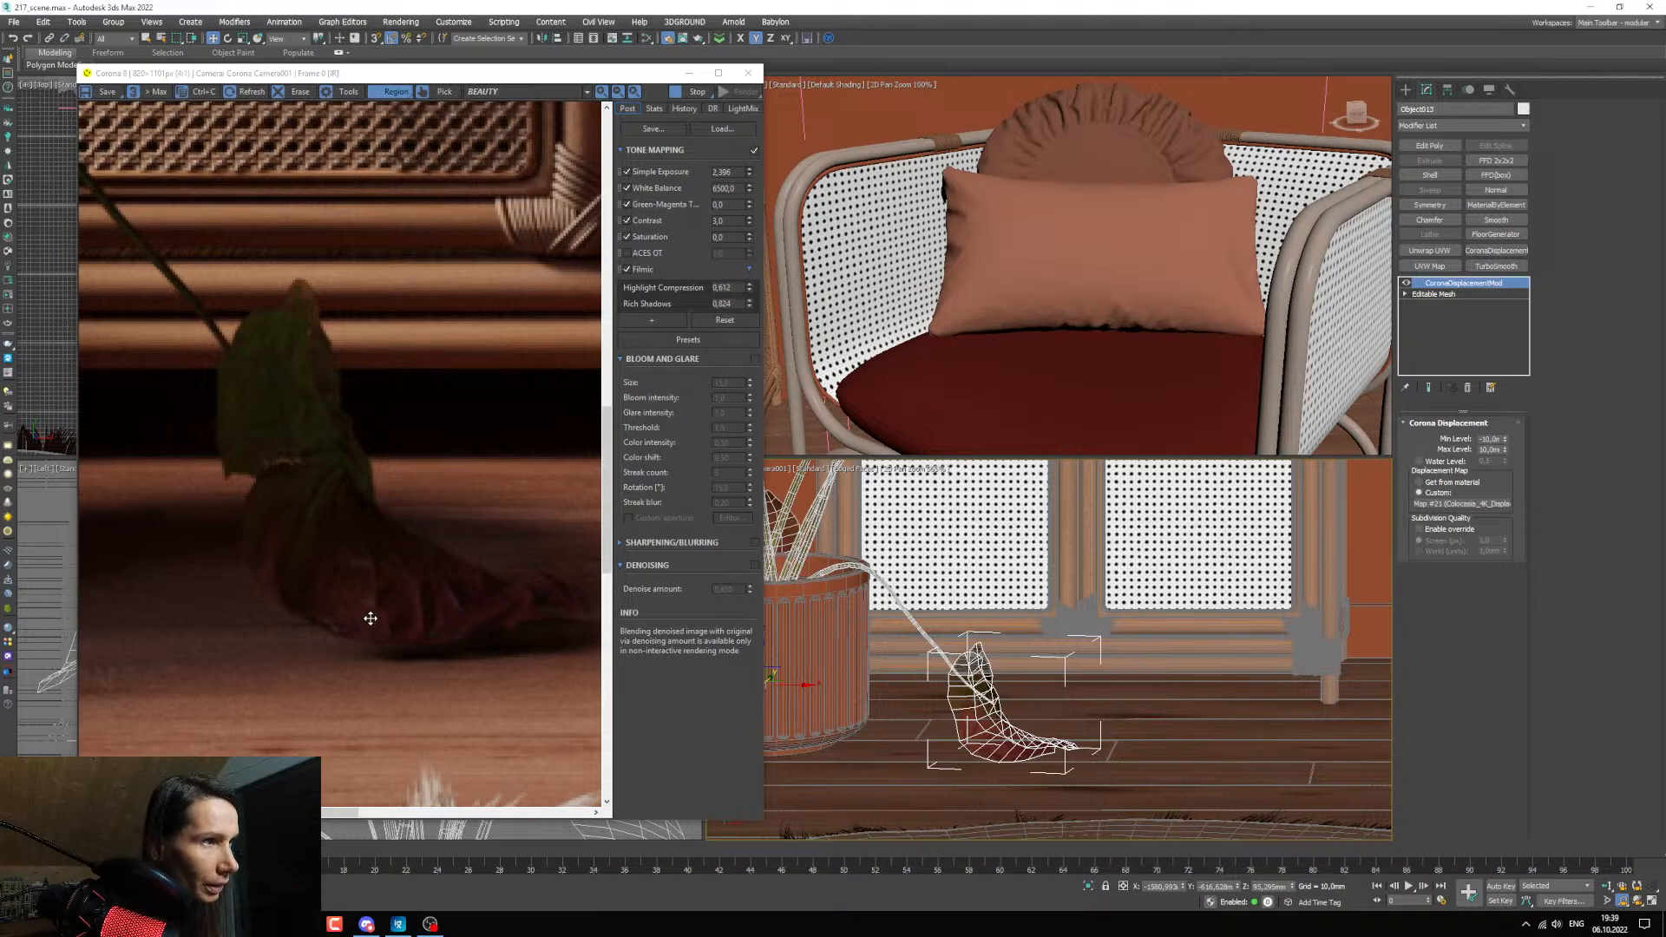
scroll(370, 617, down, 1)
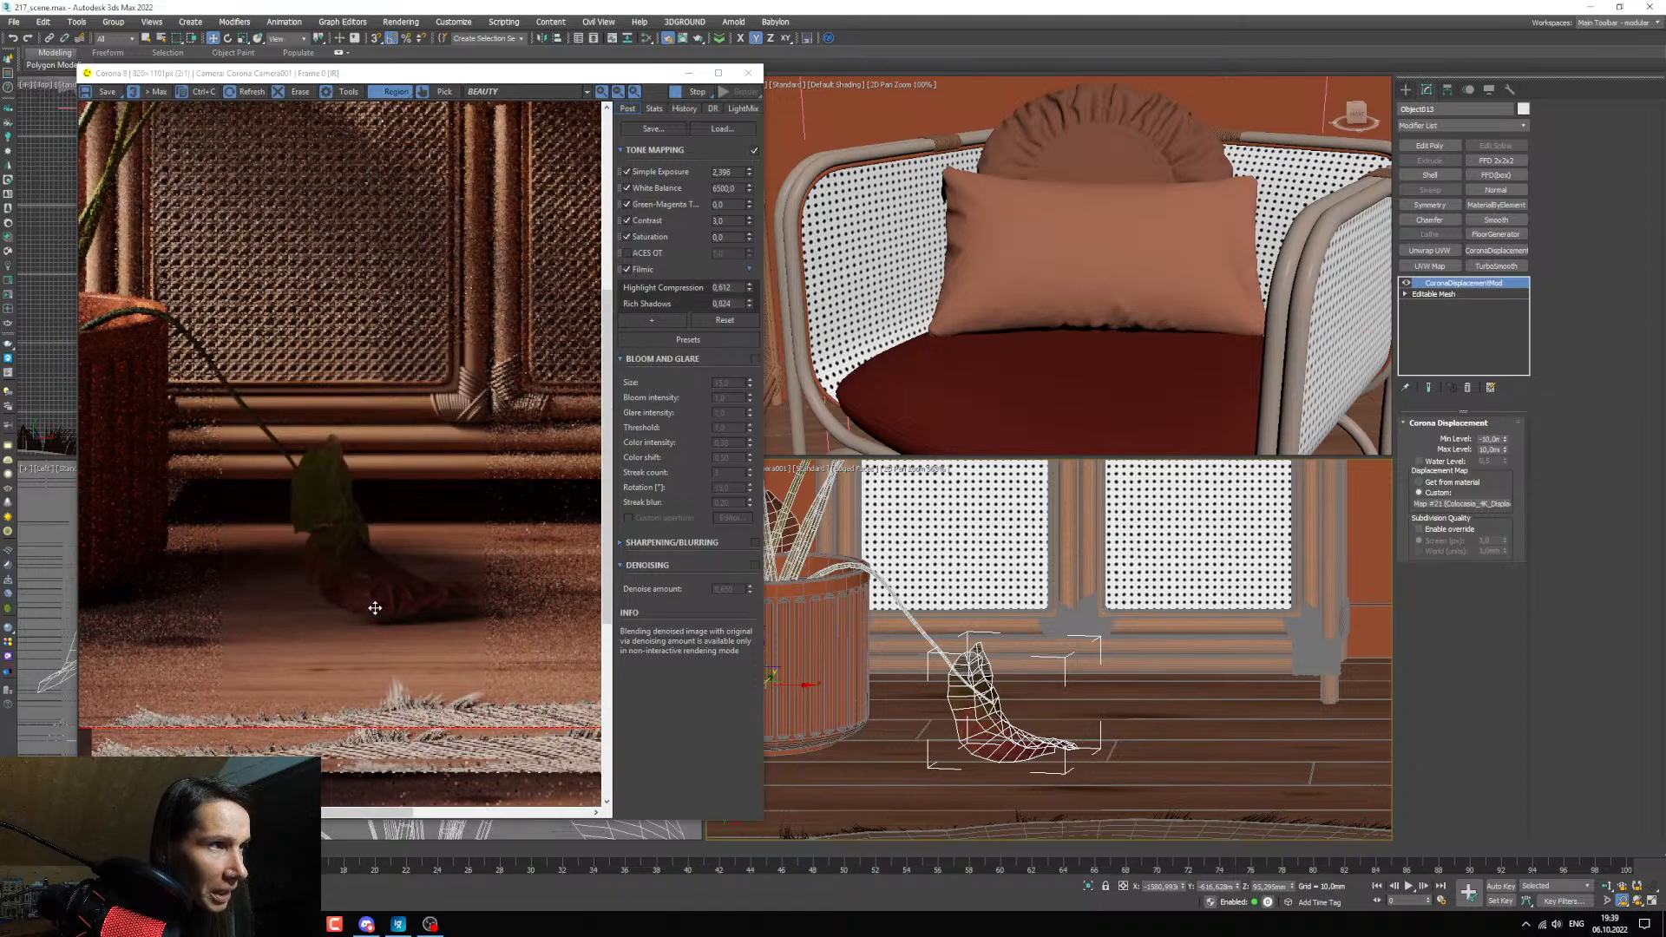
Center the drooping leaf's pivot to the object.
middle_drag(939, 602, 1086, 656)
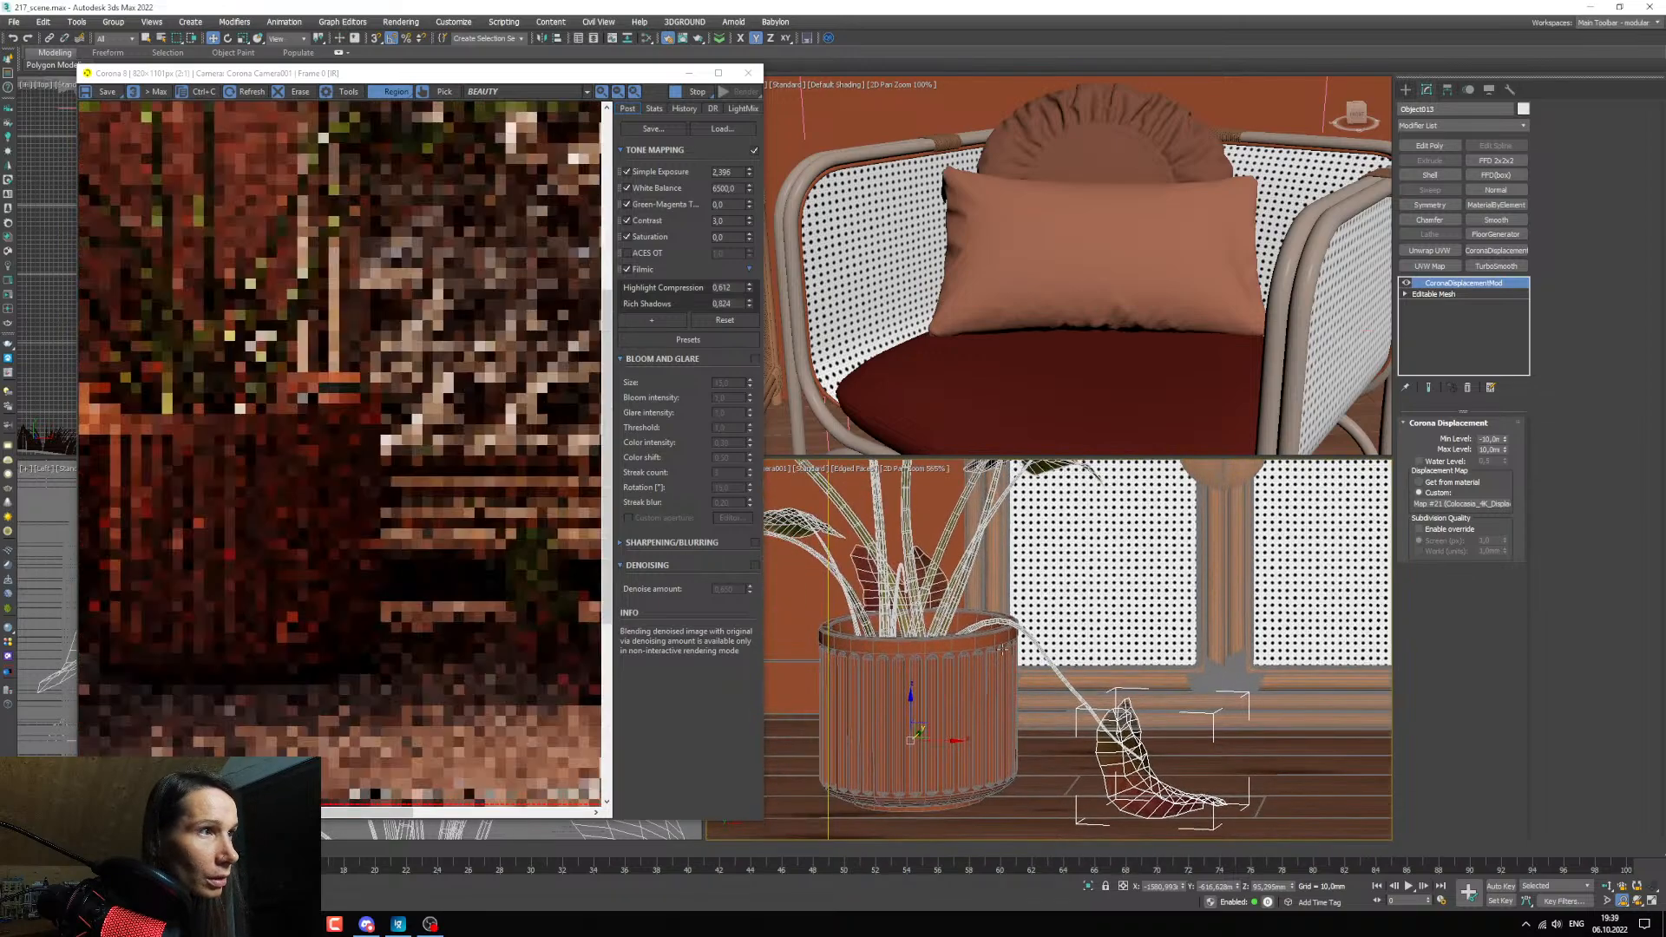
middle_drag(979, 570, 867, 588)
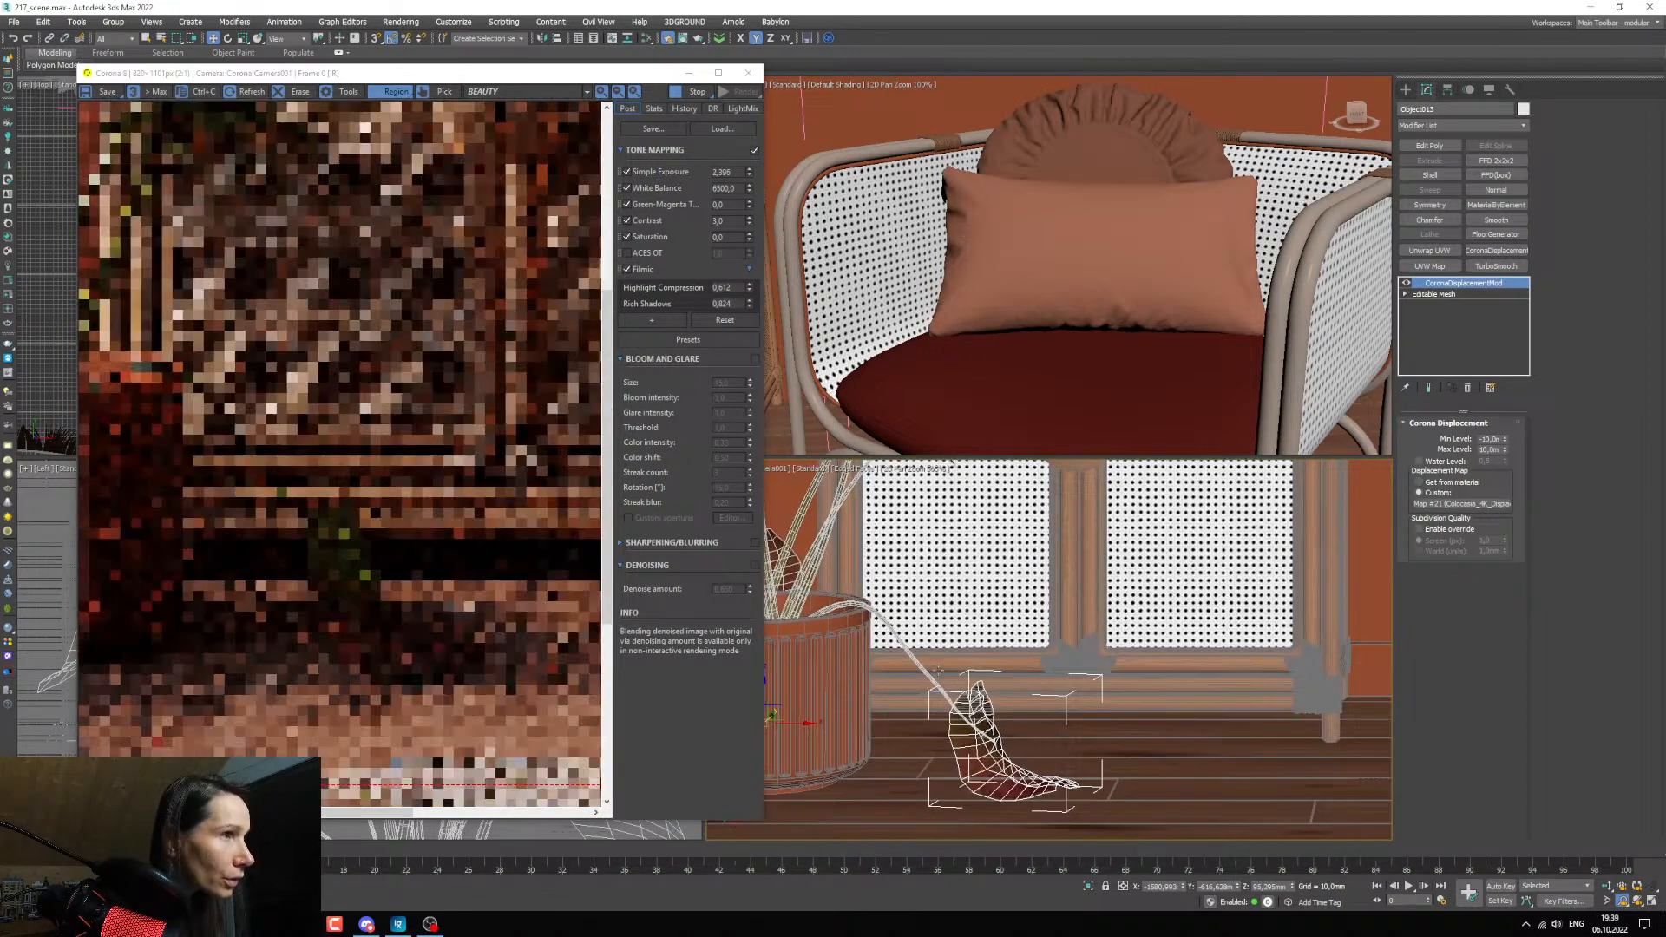
click(1407, 295)
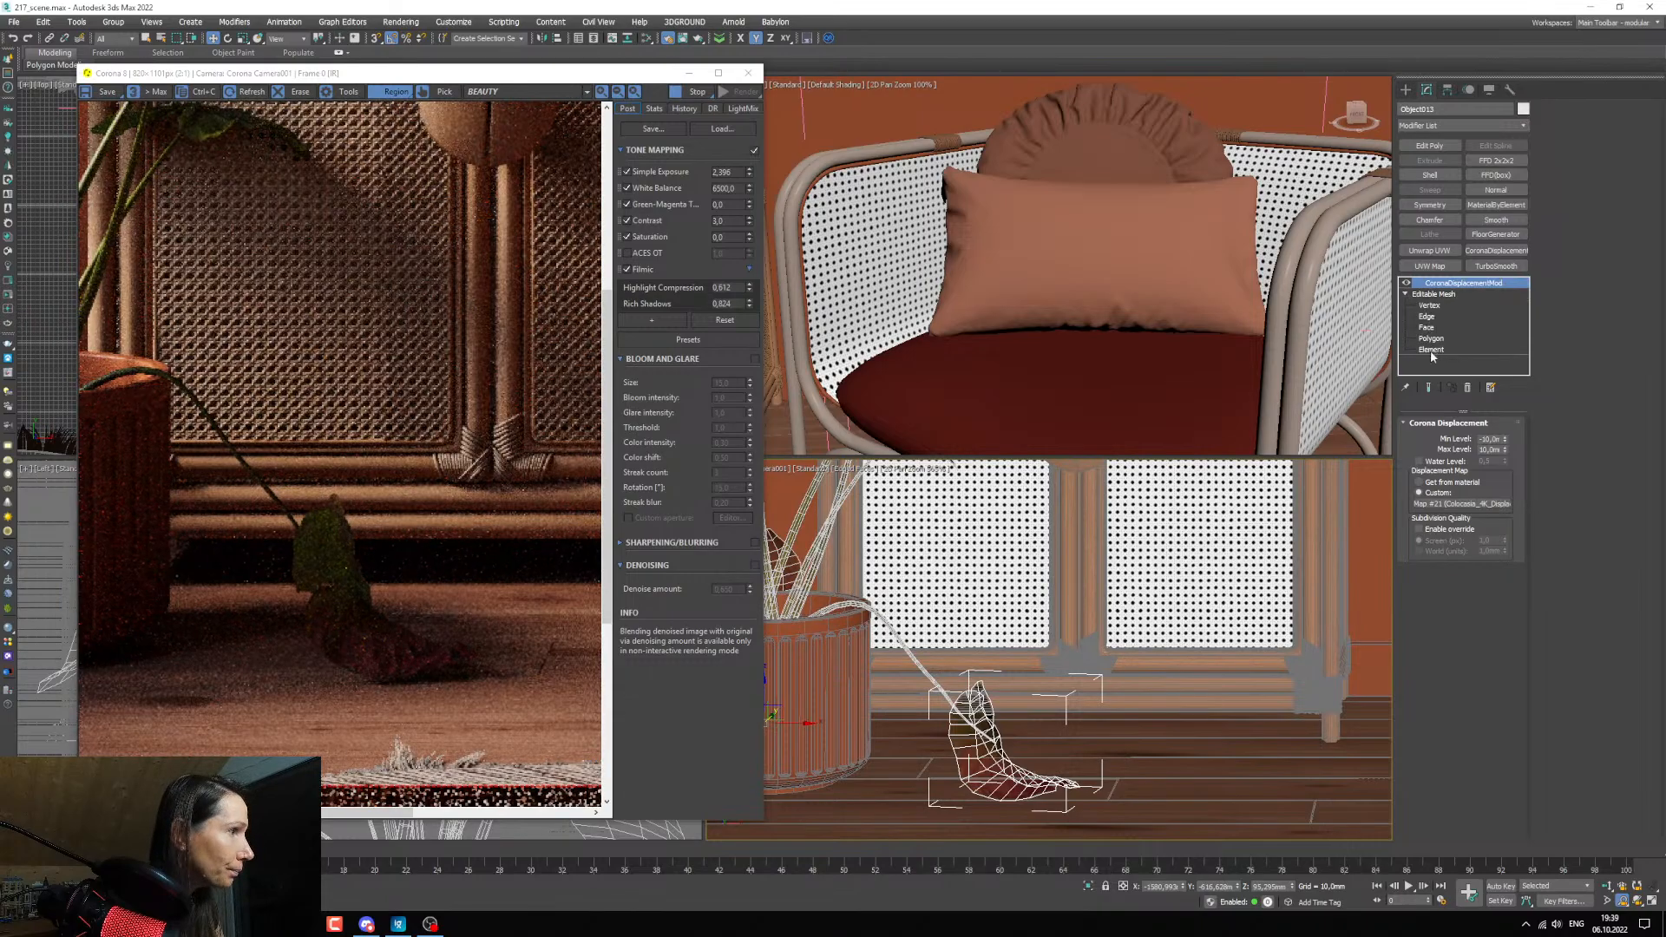
middle_drag(1027, 763, 1032, 746)
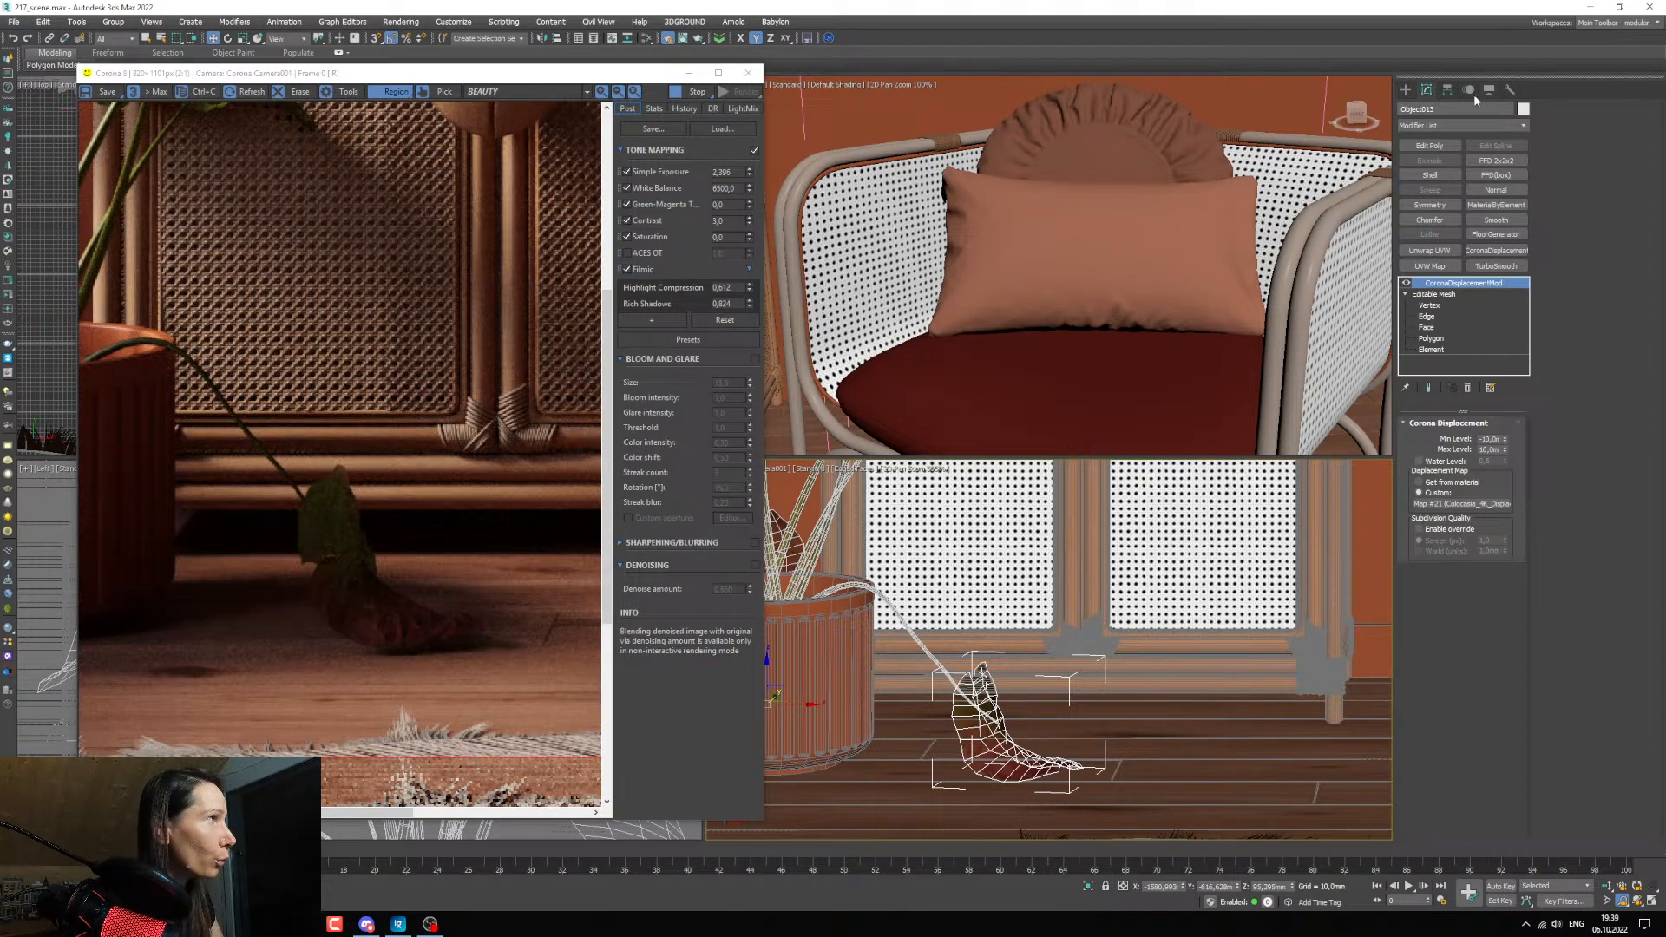
click(1447, 91)
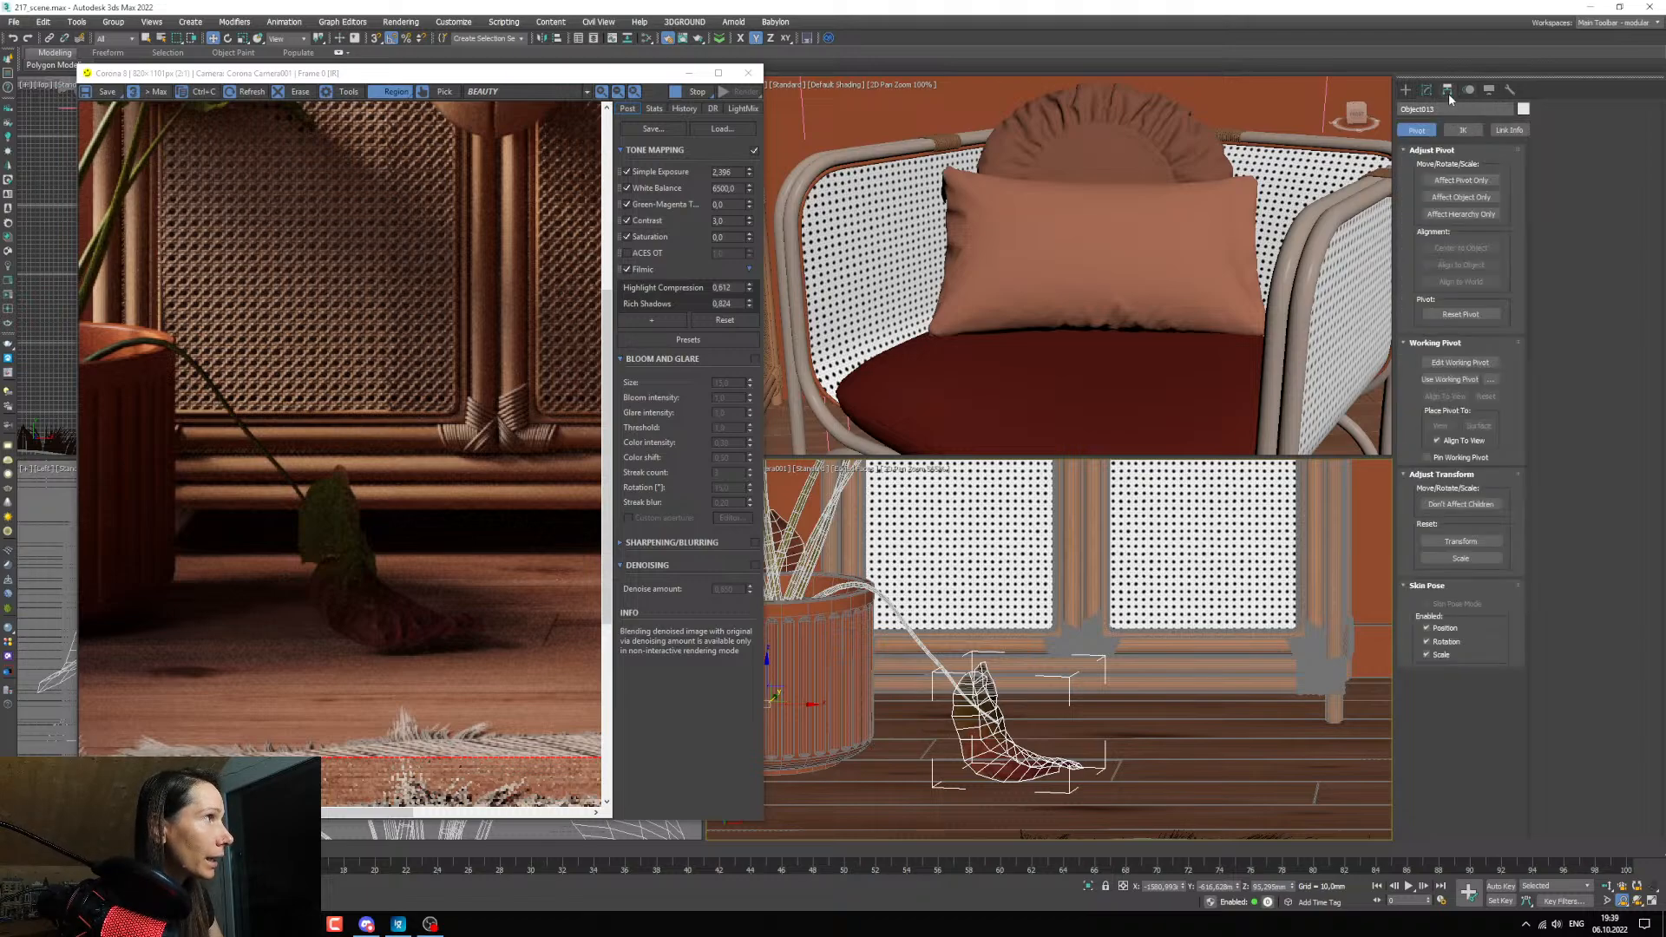
click(1461, 179)
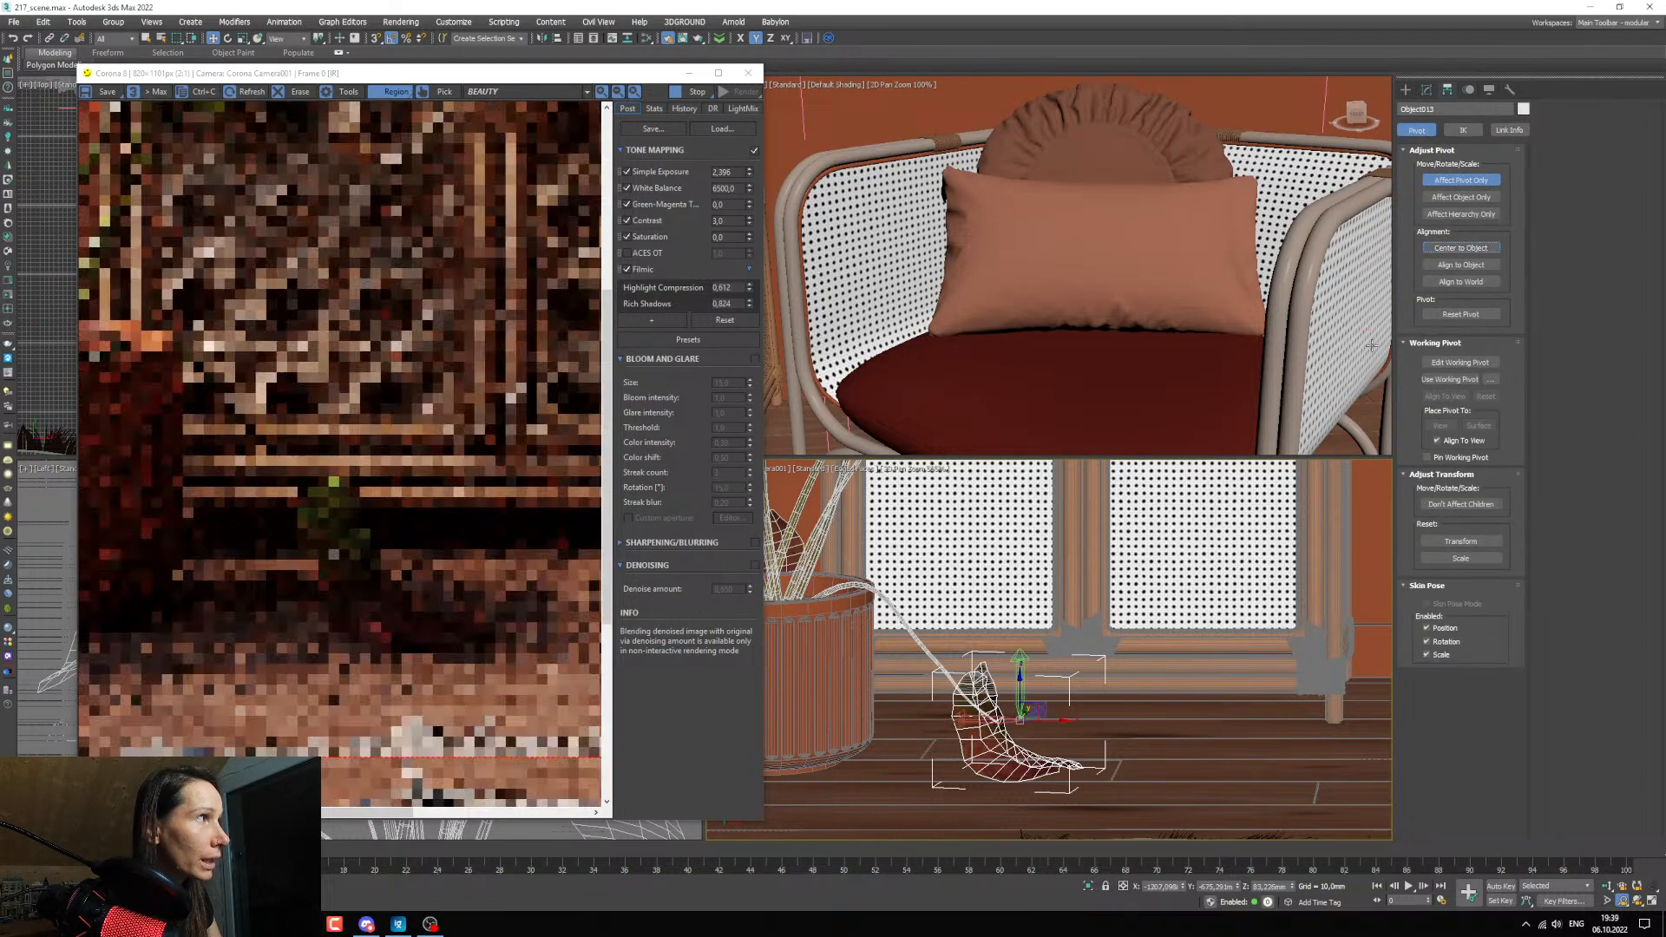
click(1458, 180)
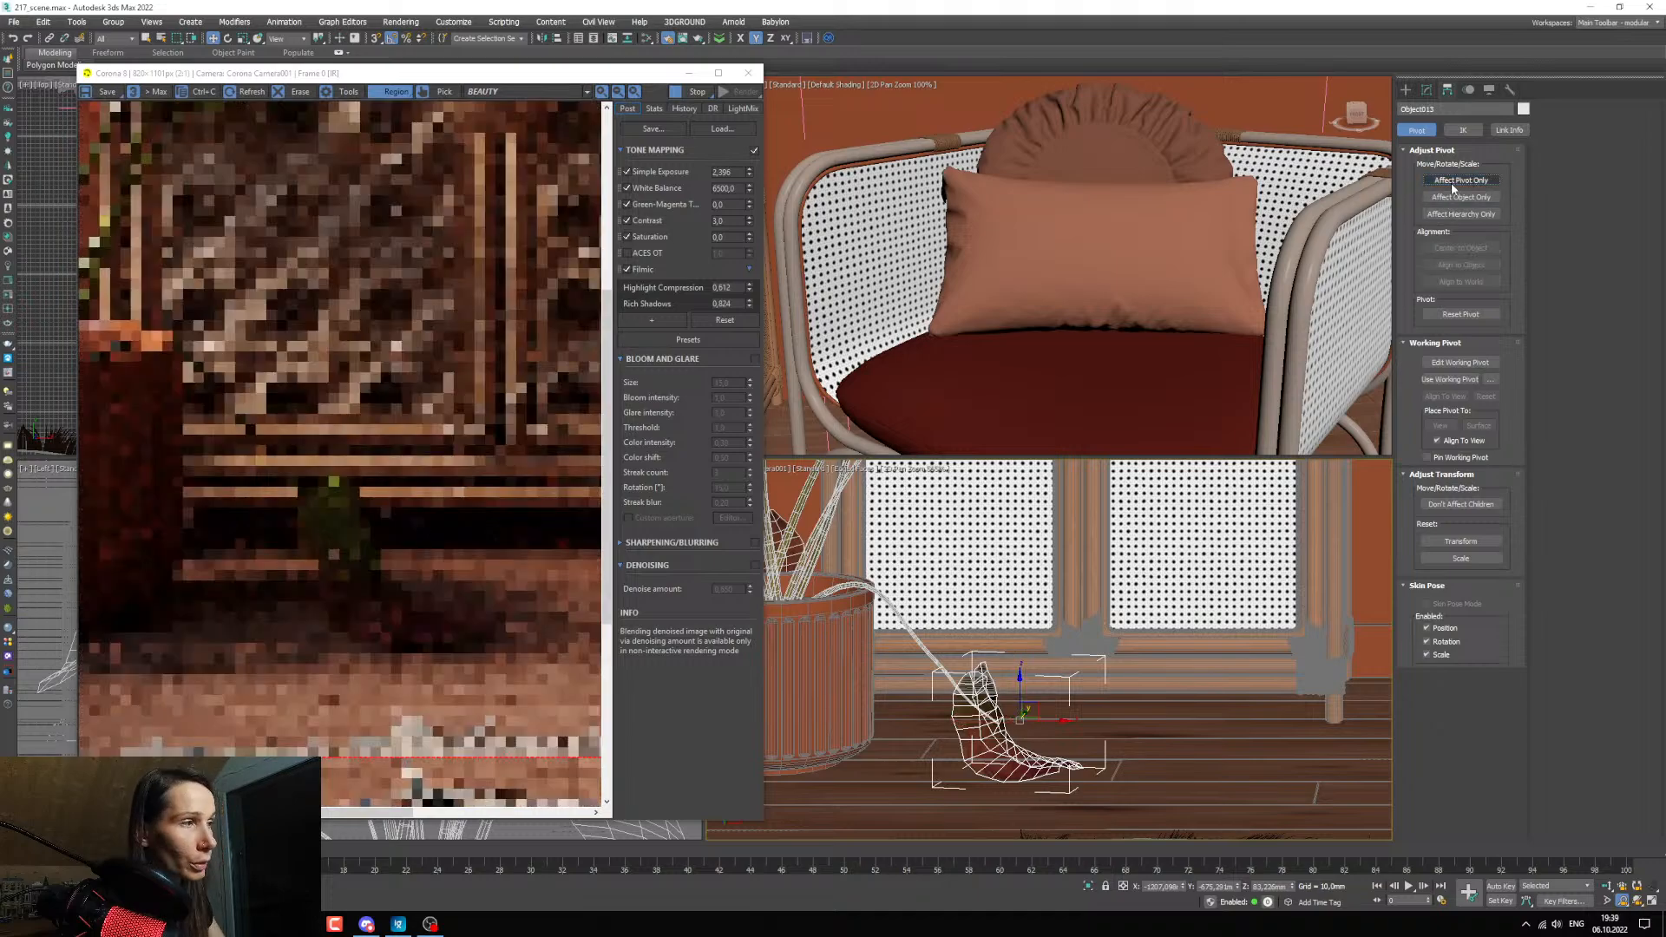
Lower the drooping leaf in small moves by about 7 mm onto the floor and check its contact in the render.
scroll(1036, 785, up, 3)
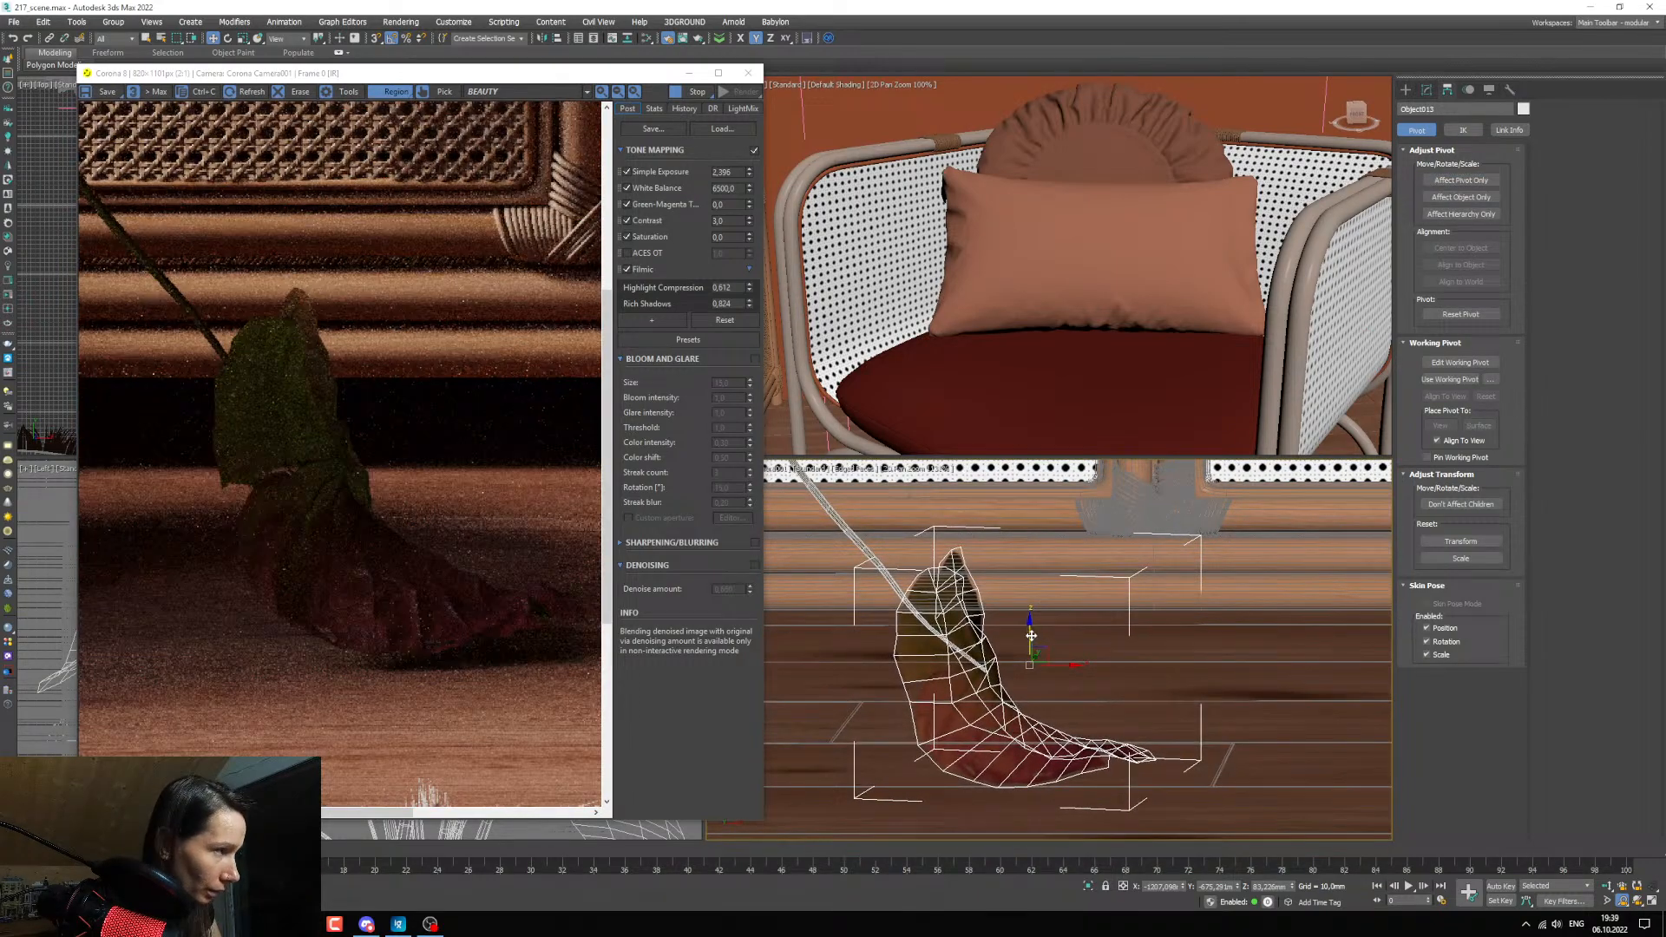
drag(1031, 636, 1029, 638)
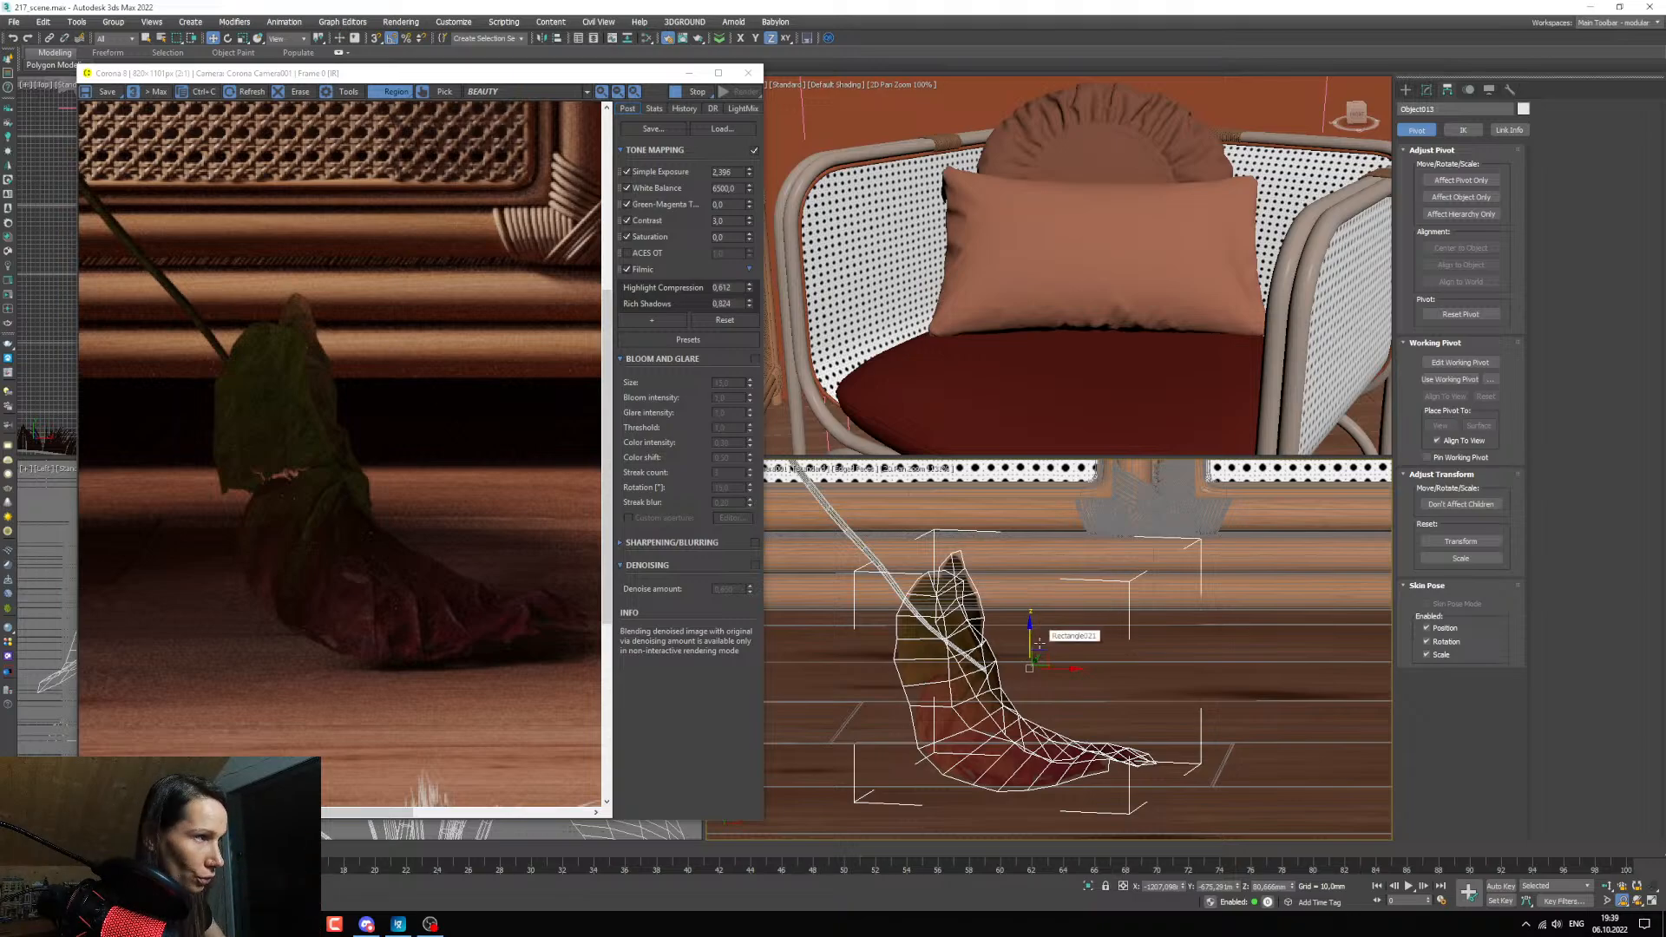
drag(1027, 635, 1027, 640)
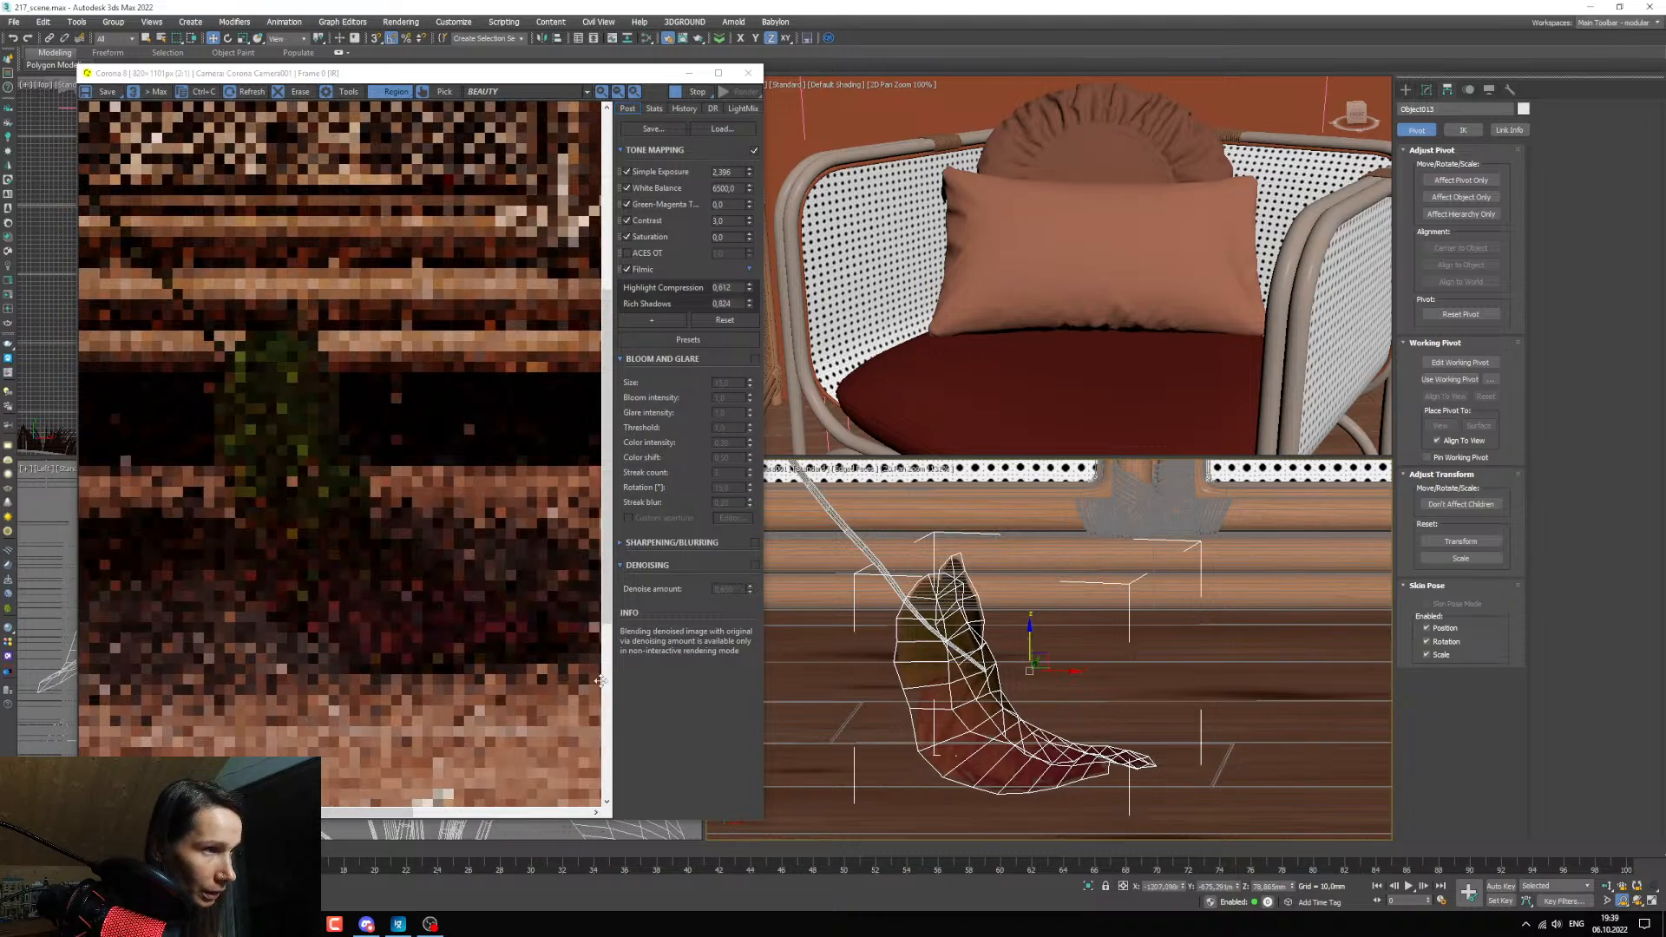
drag(406, 813, 426, 813)
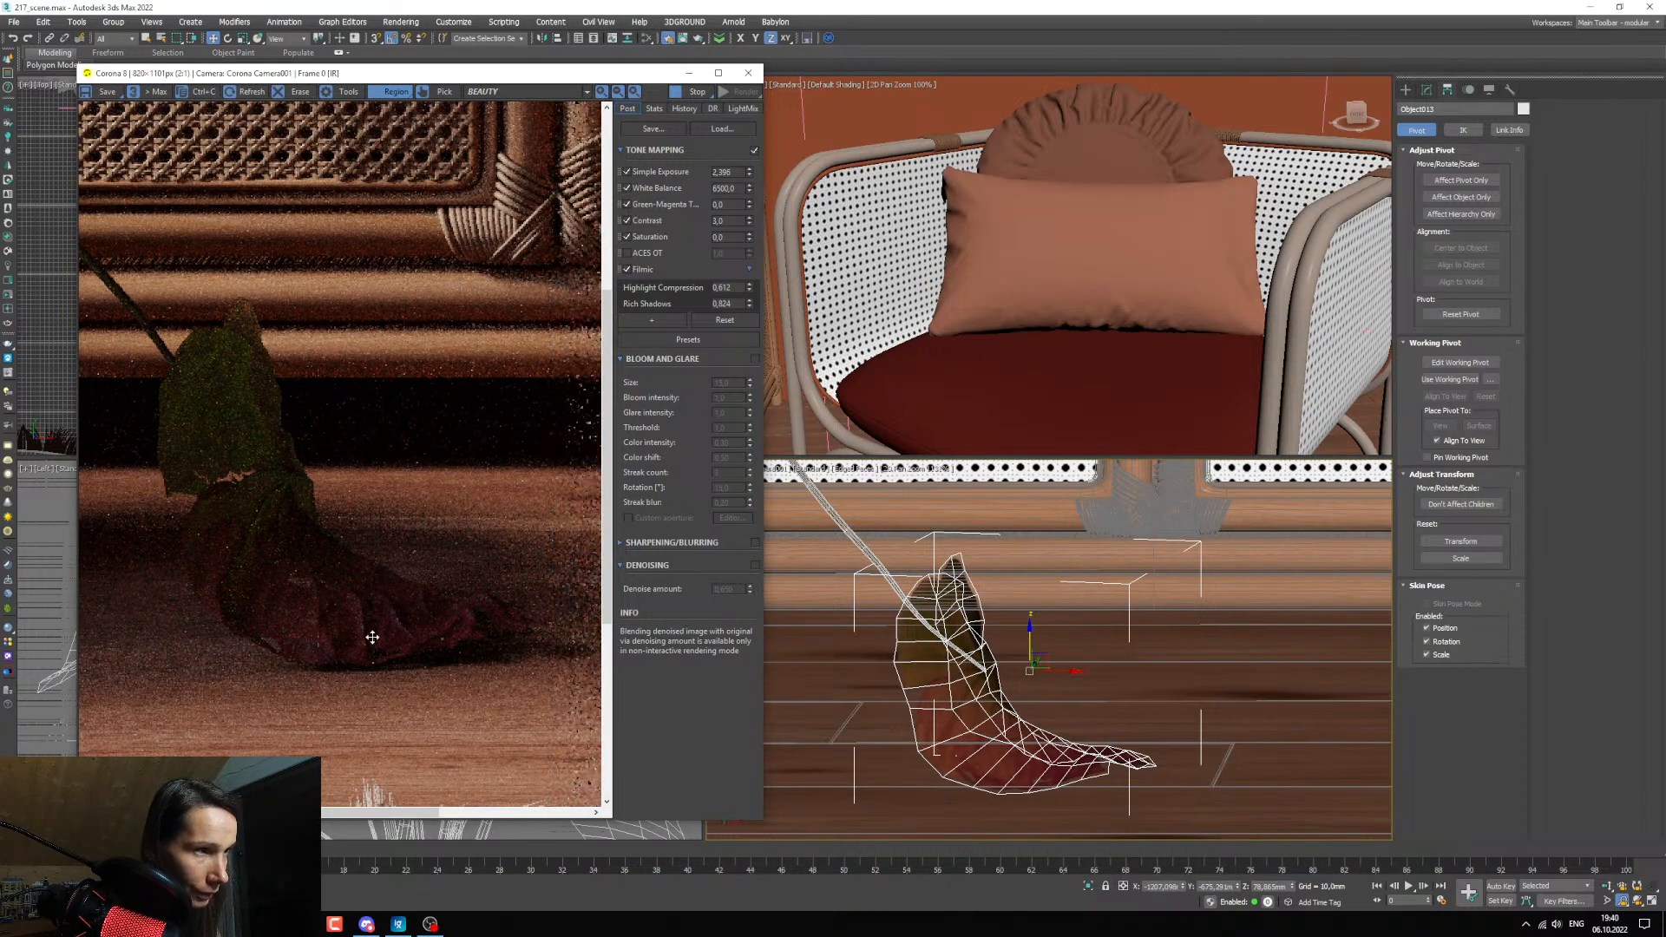
drag(1030, 649, 1030, 654)
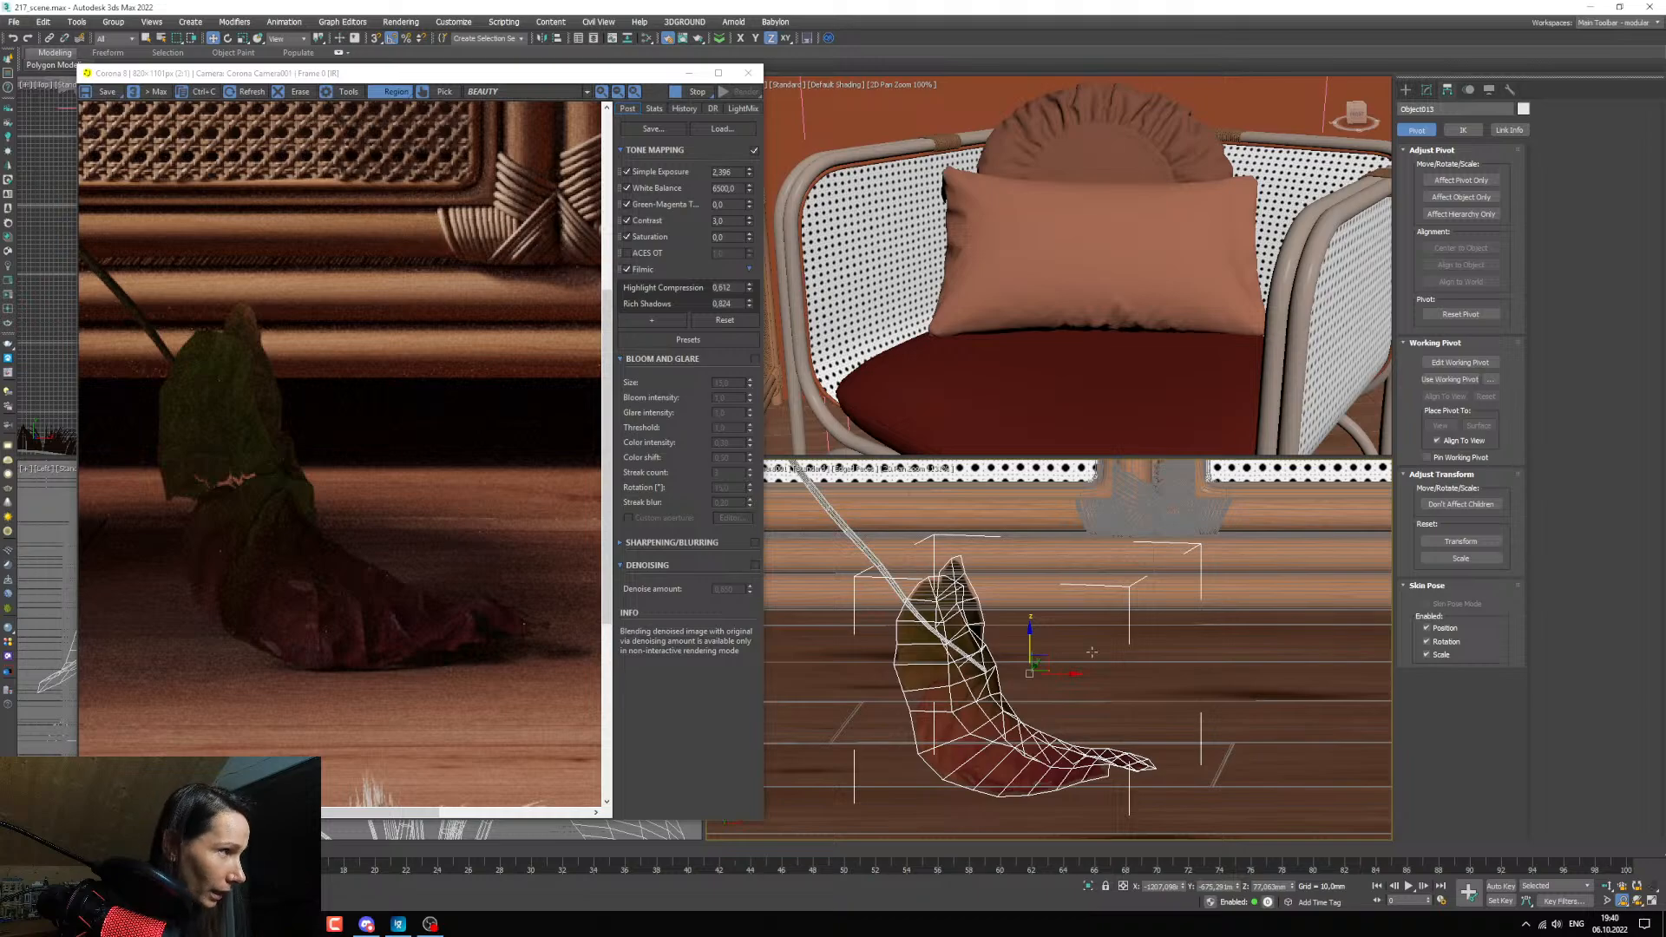
drag(1028, 646, 1029, 649)
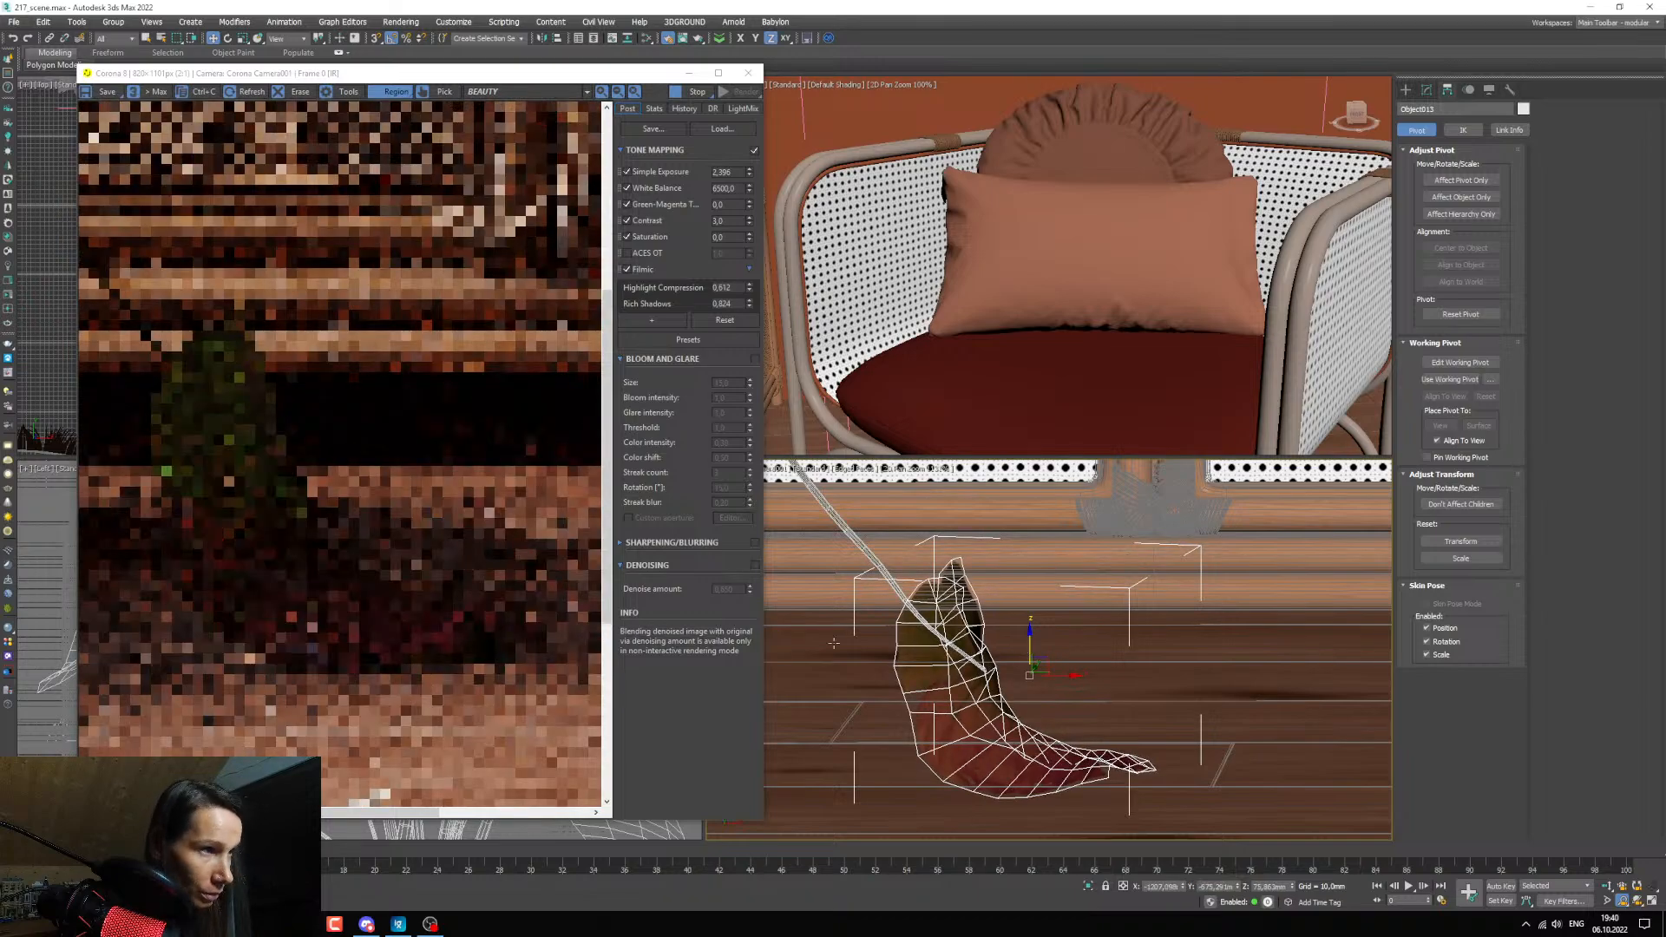
scroll(348, 680, up, 2)
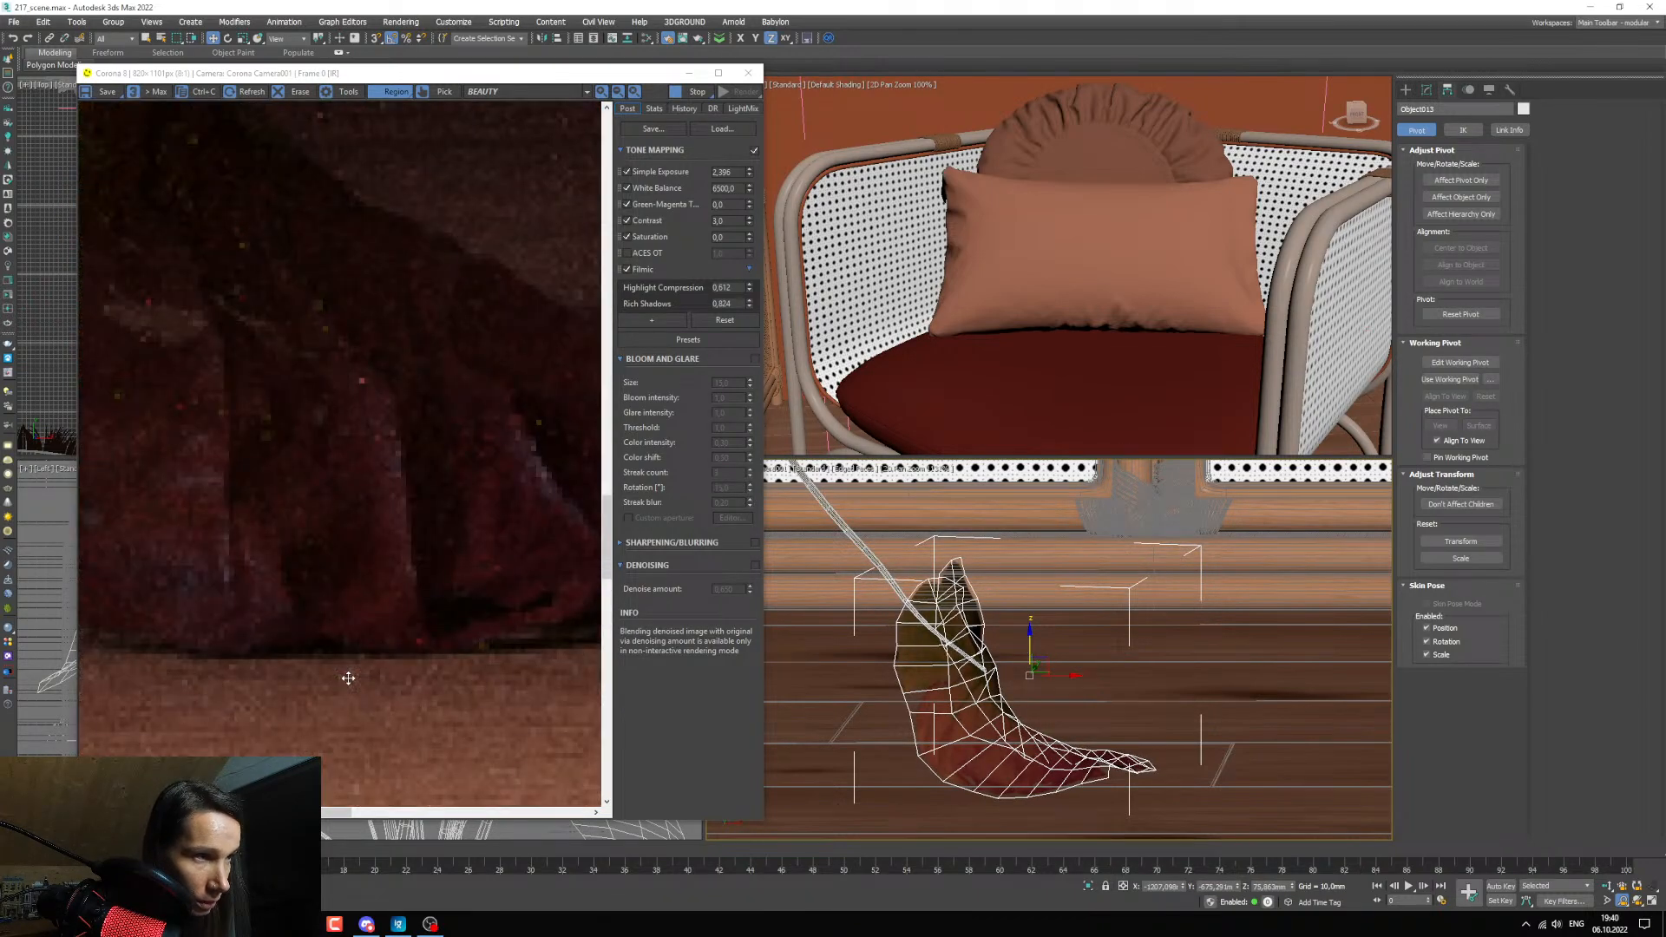
scroll(347, 679, down, 2)
scroll(308, 669, up, 1)
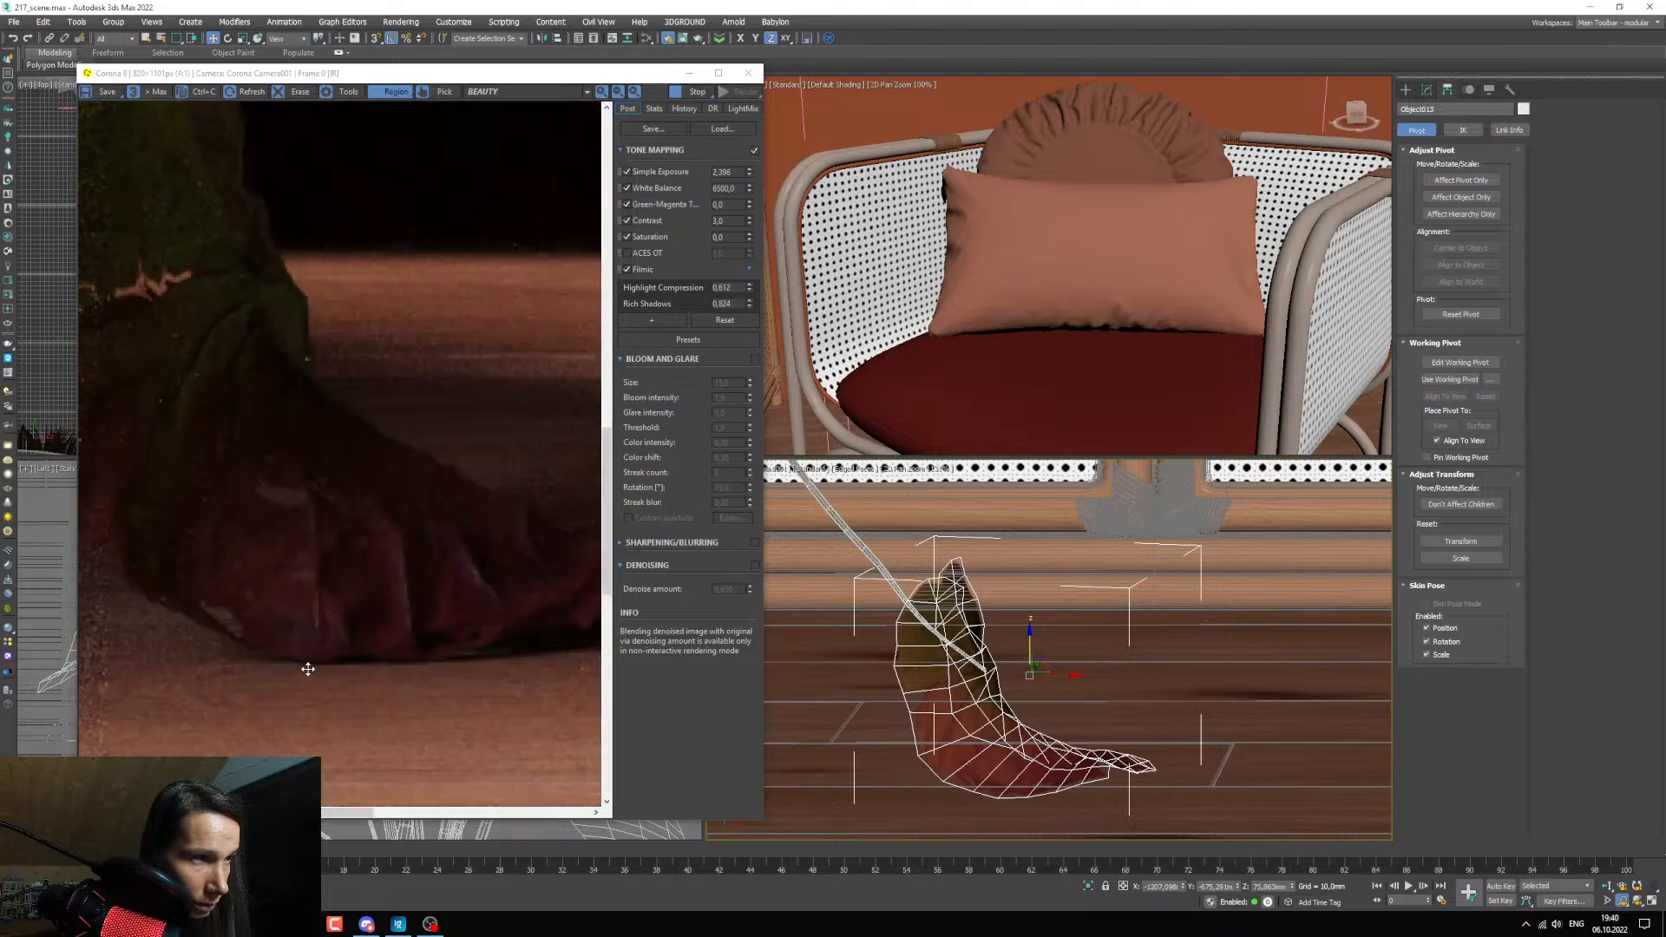
Return the viewport to the camera view and clear the render region to refresh the full-frame render.
scroll(319, 676, up, 1)
scroll(320, 677, down, 3)
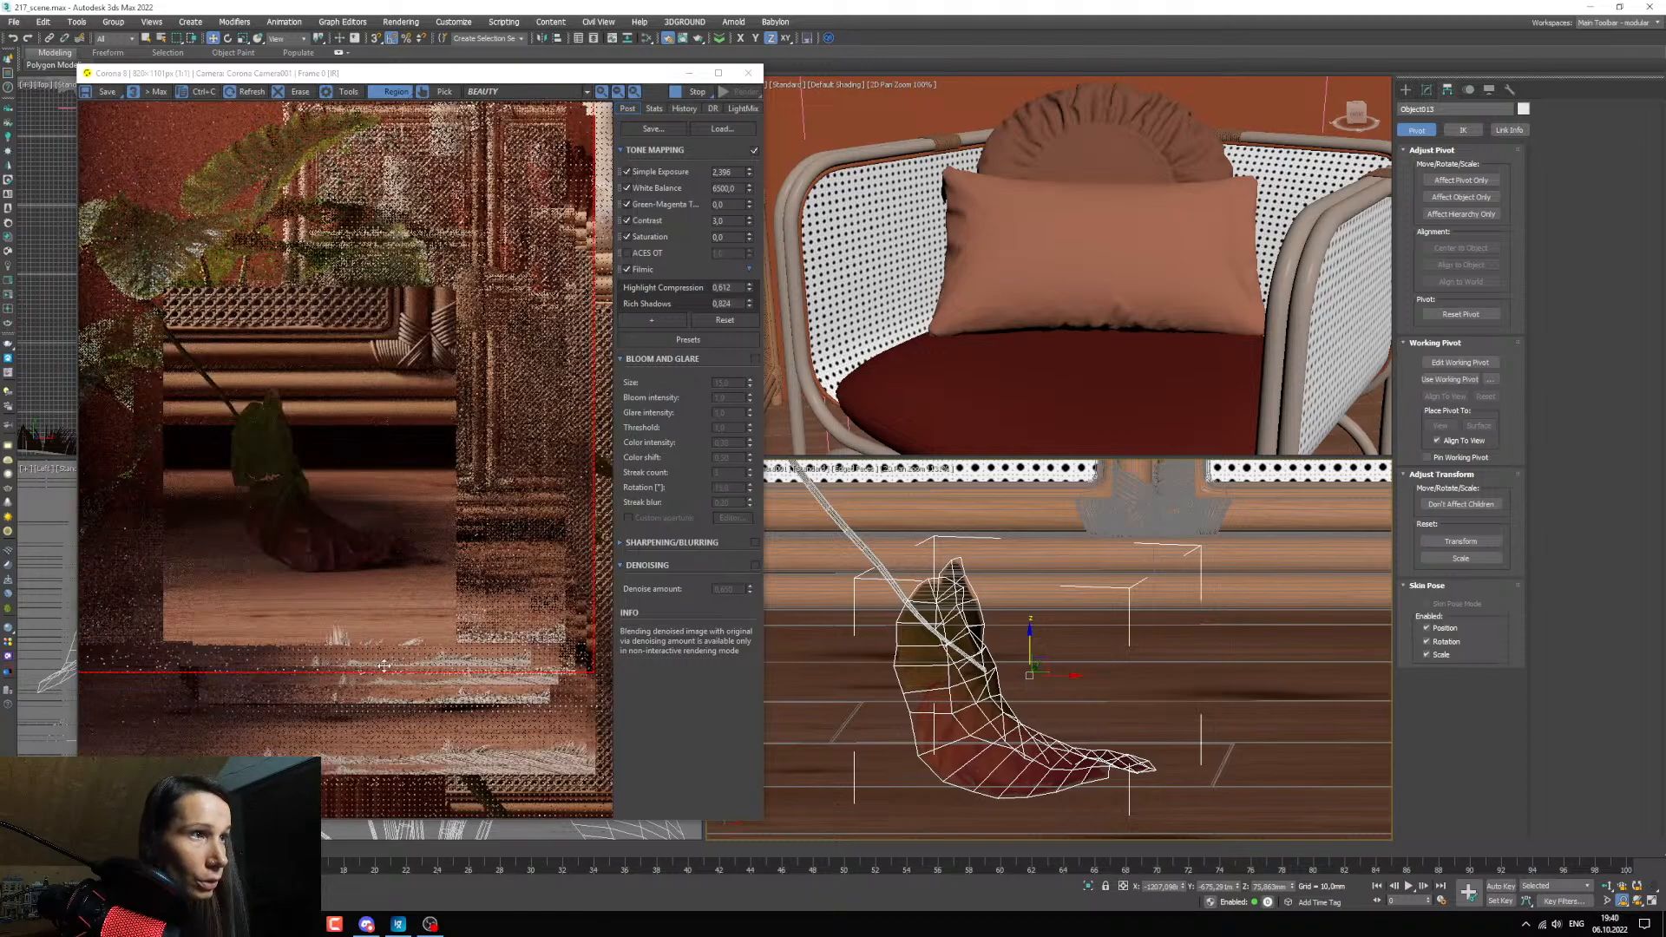
key(c)
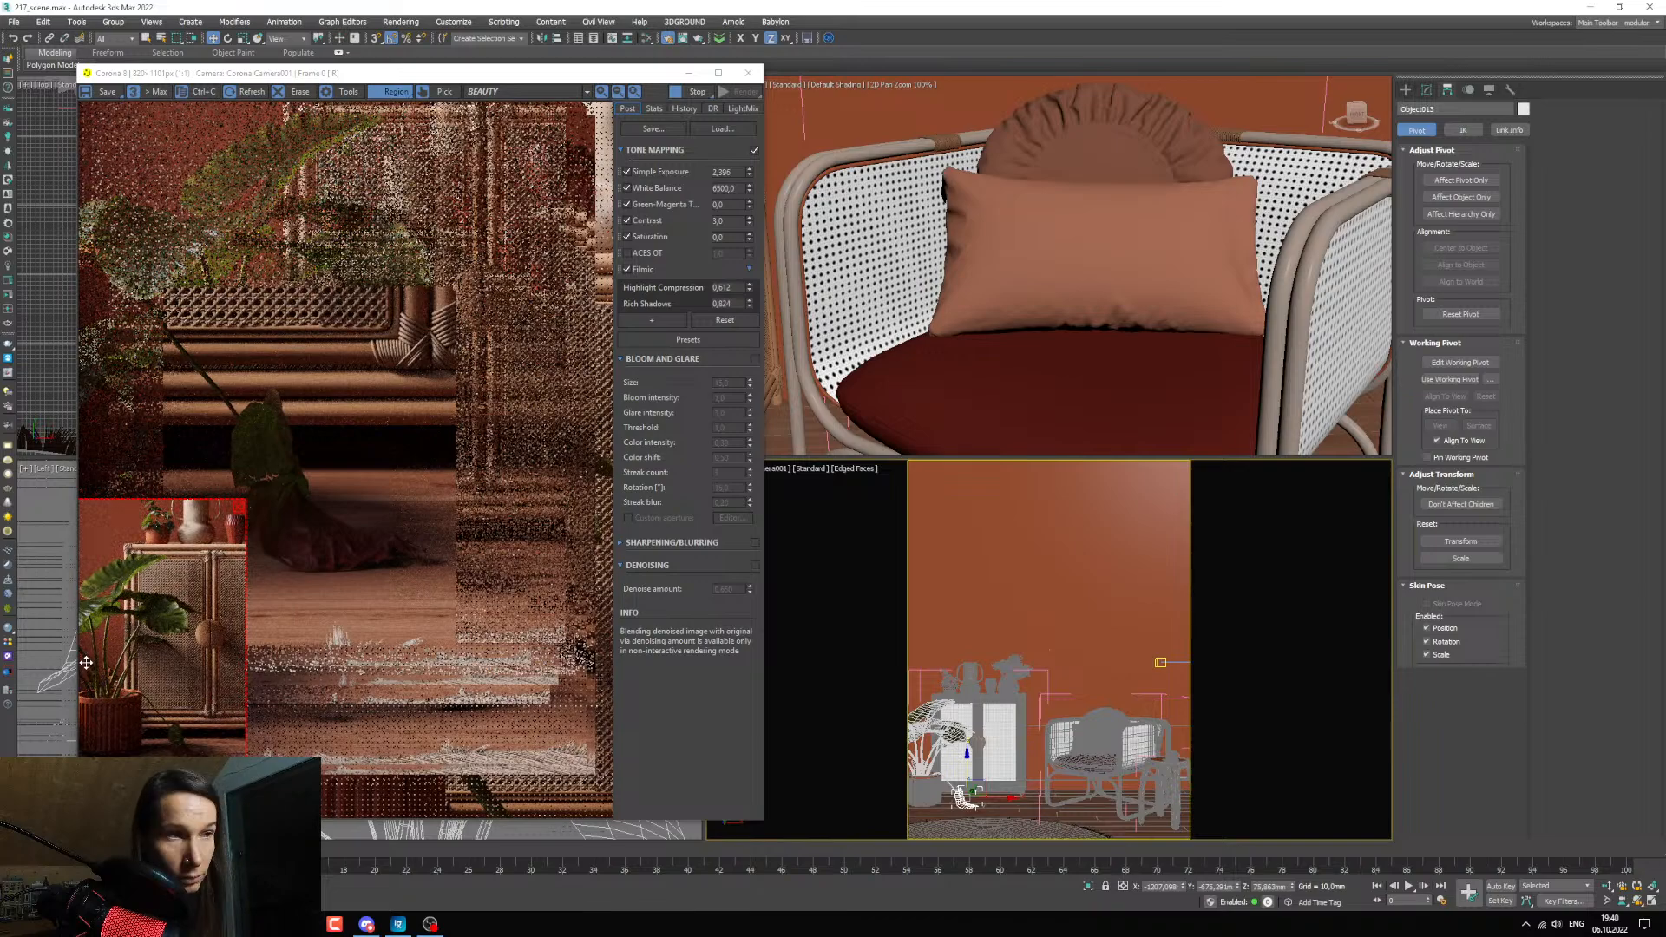
click(237, 506)
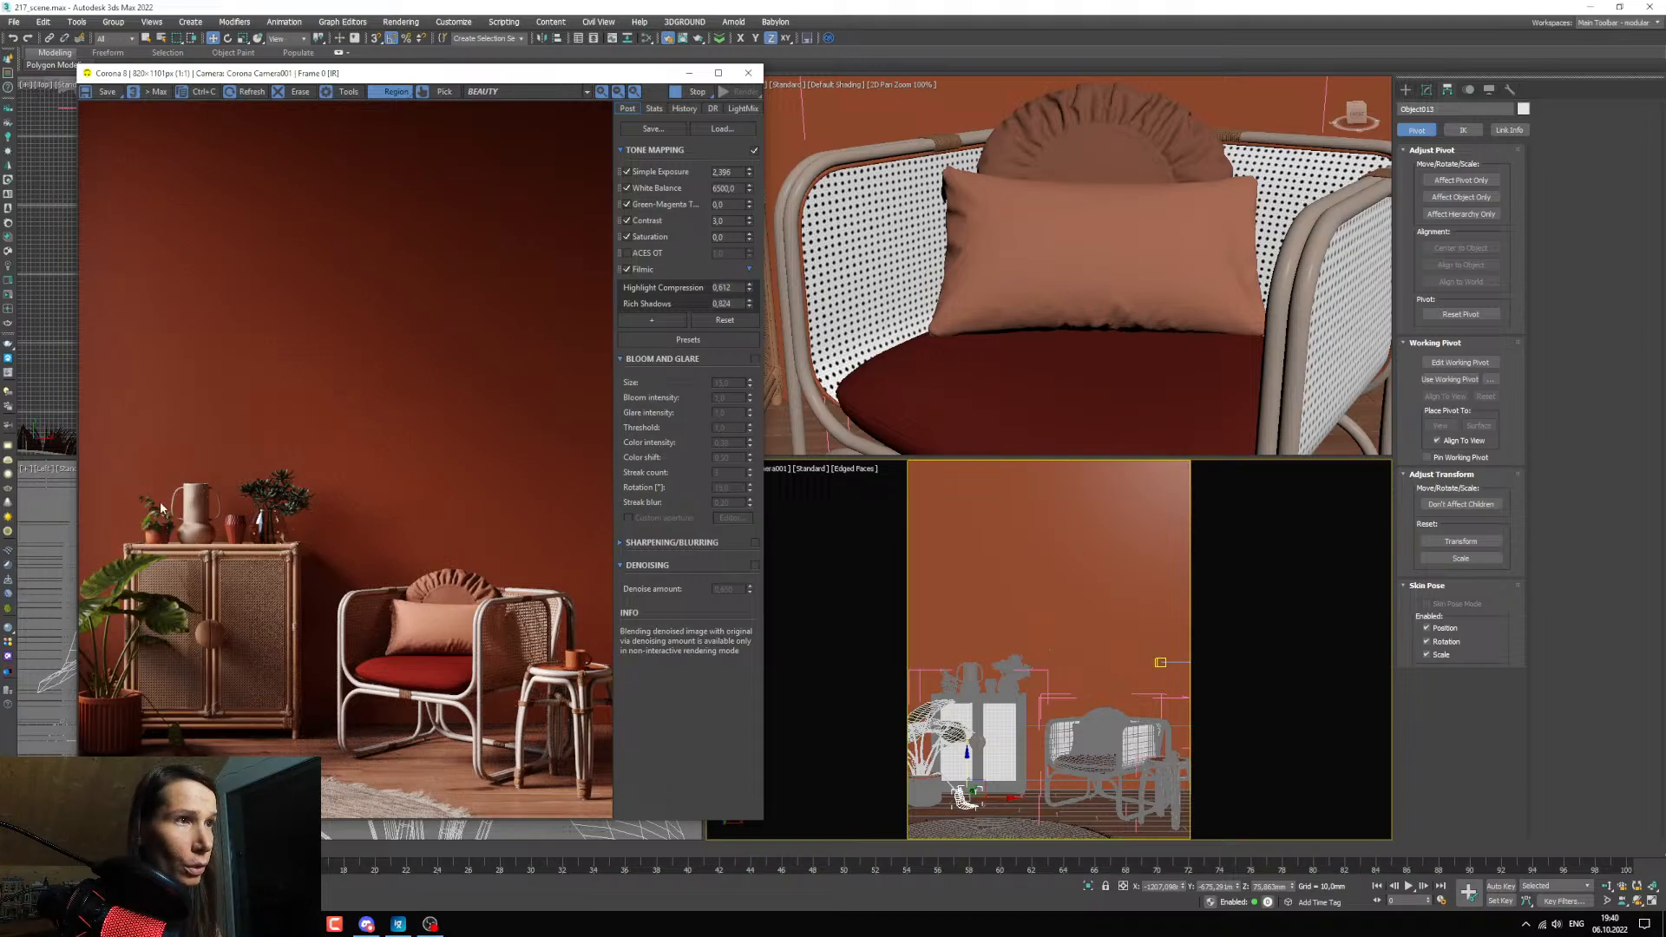
Examine the small potted plant on the cabinet up close and locate its leaf material in the Slate Material Editor.
scroll(159, 518, up, 2)
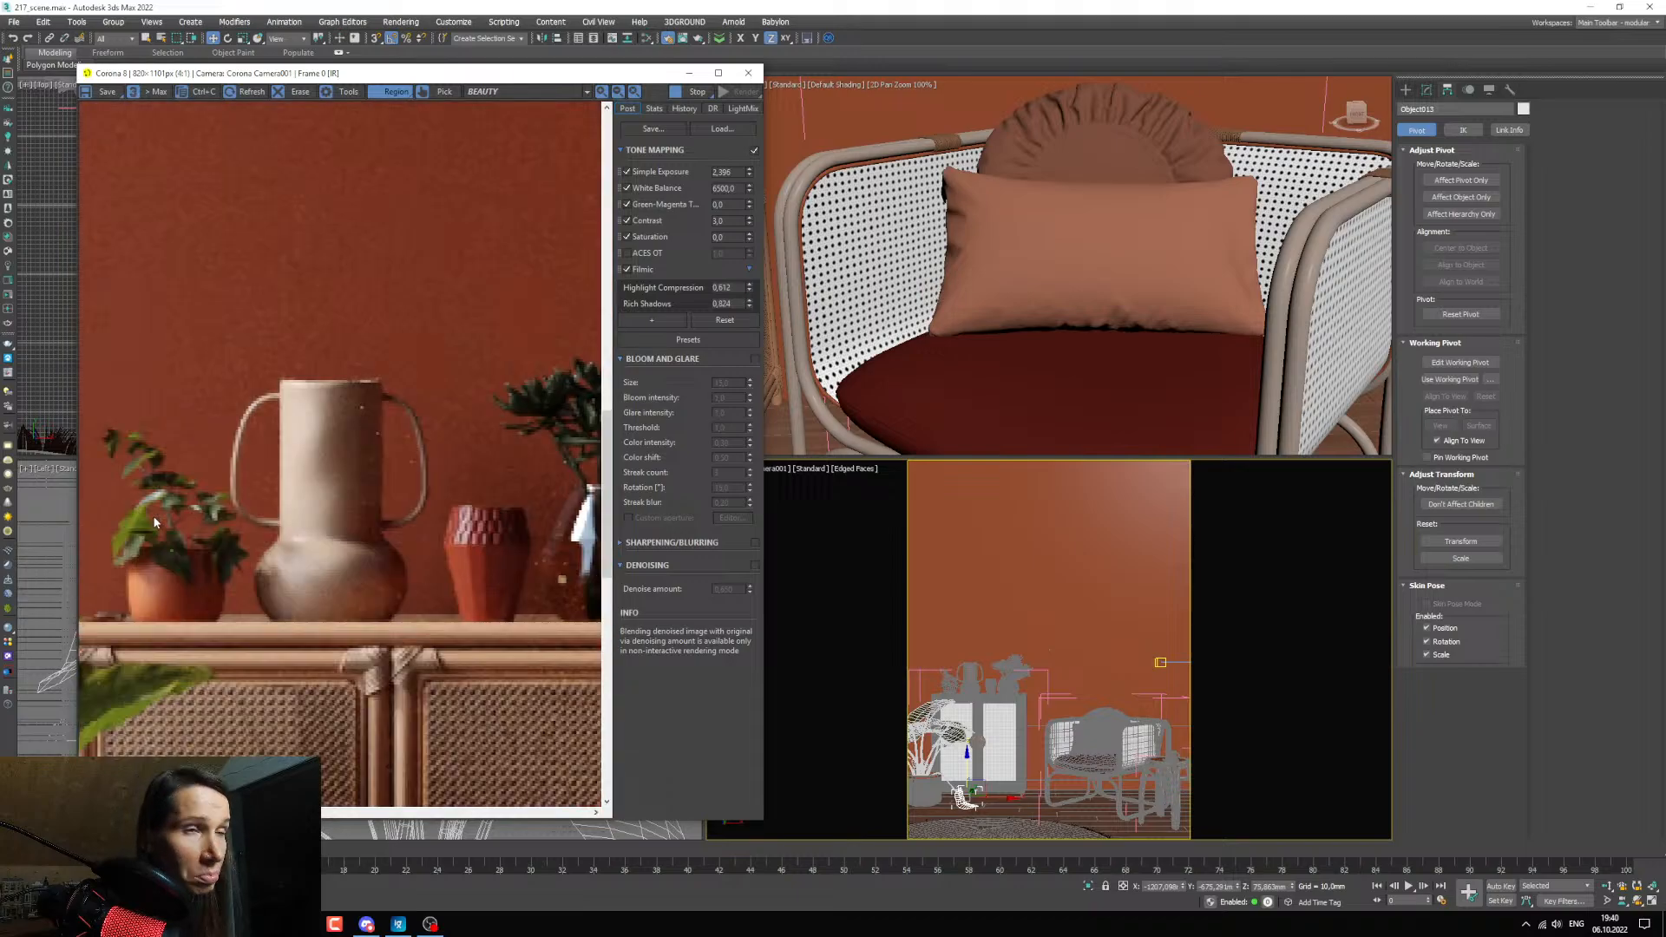
scroll(155, 513, down, 1)
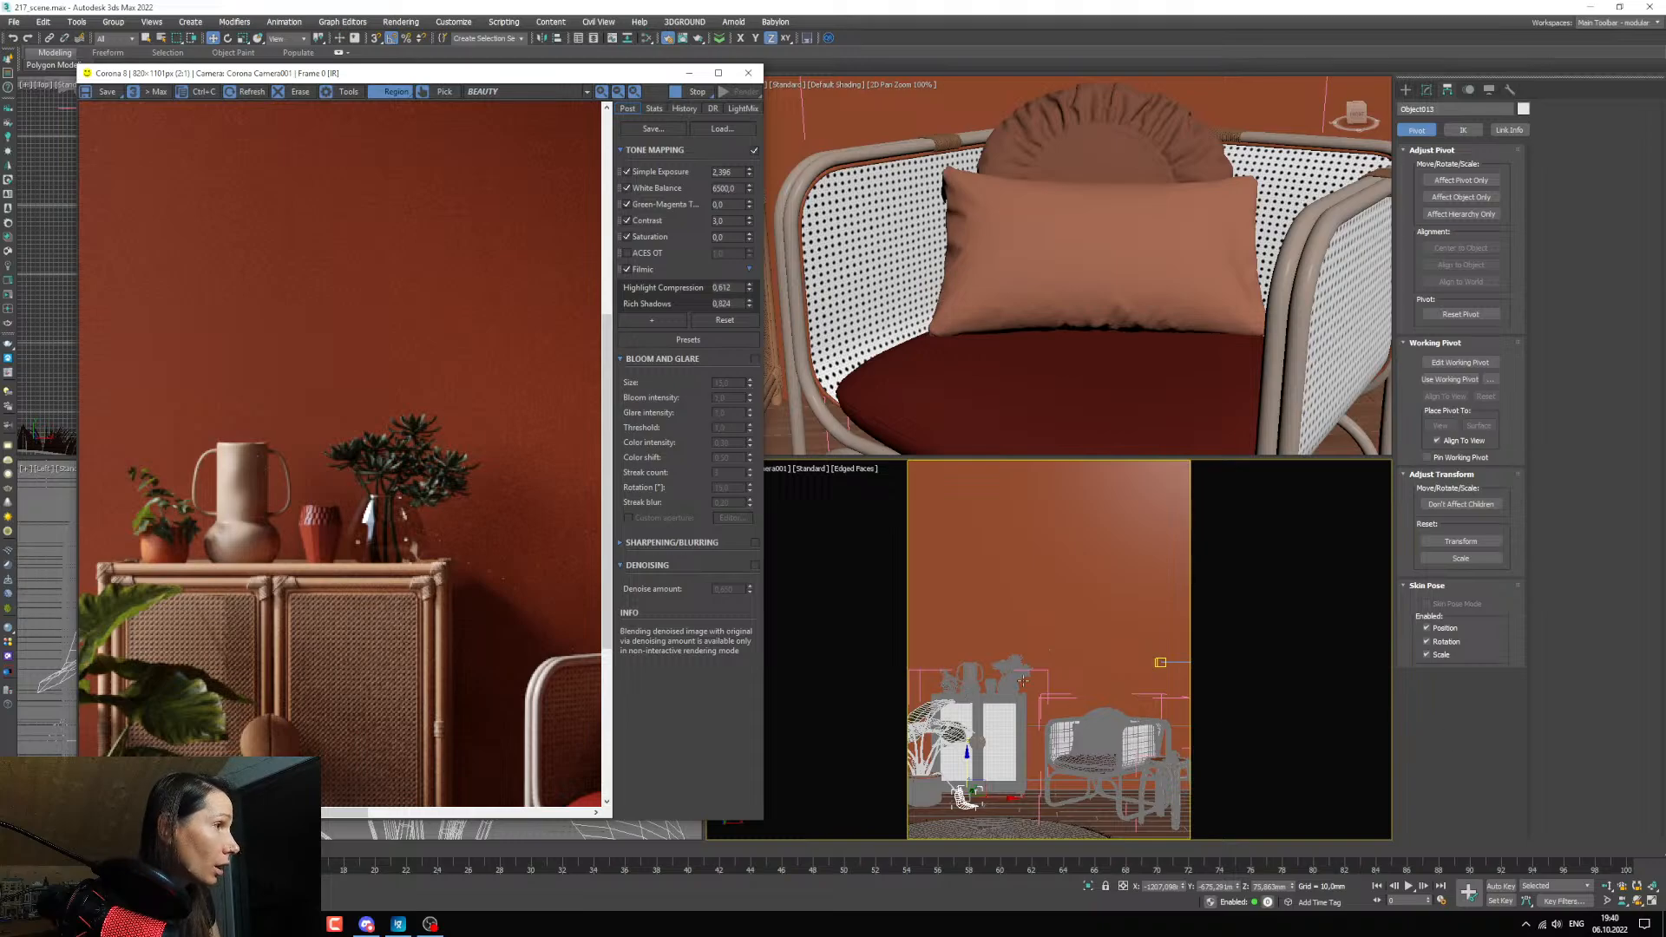
key(ctrl+w)
scroll(948, 685, up, 3)
scroll(428, 410, up, 2)
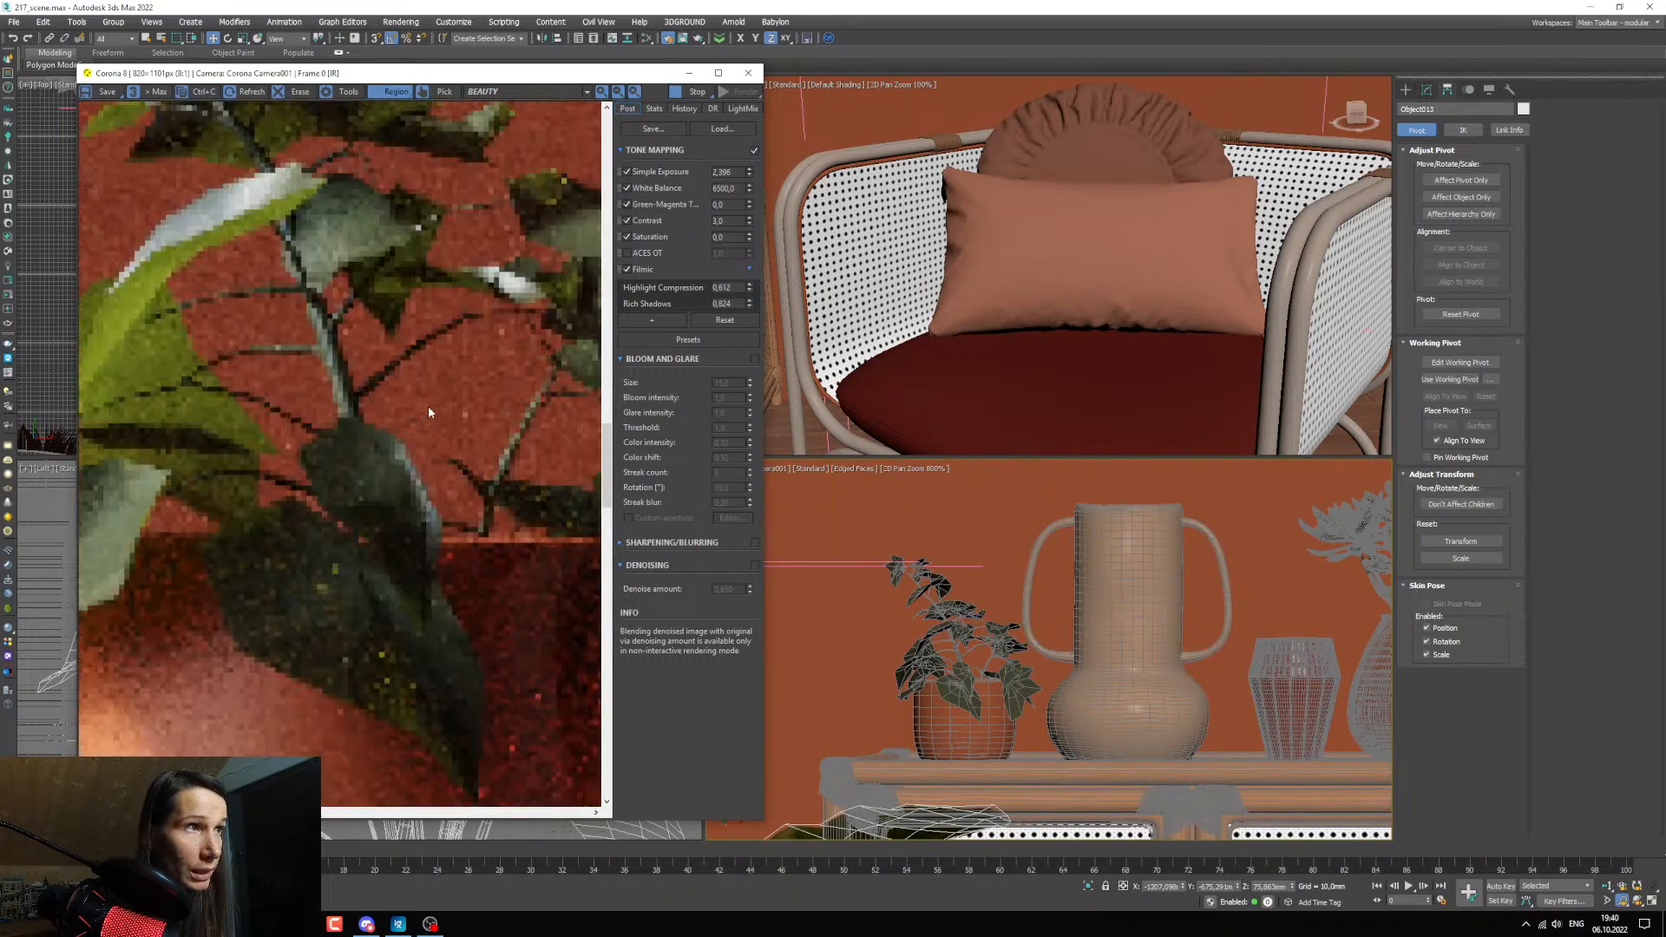
scroll(428, 412, down, 2)
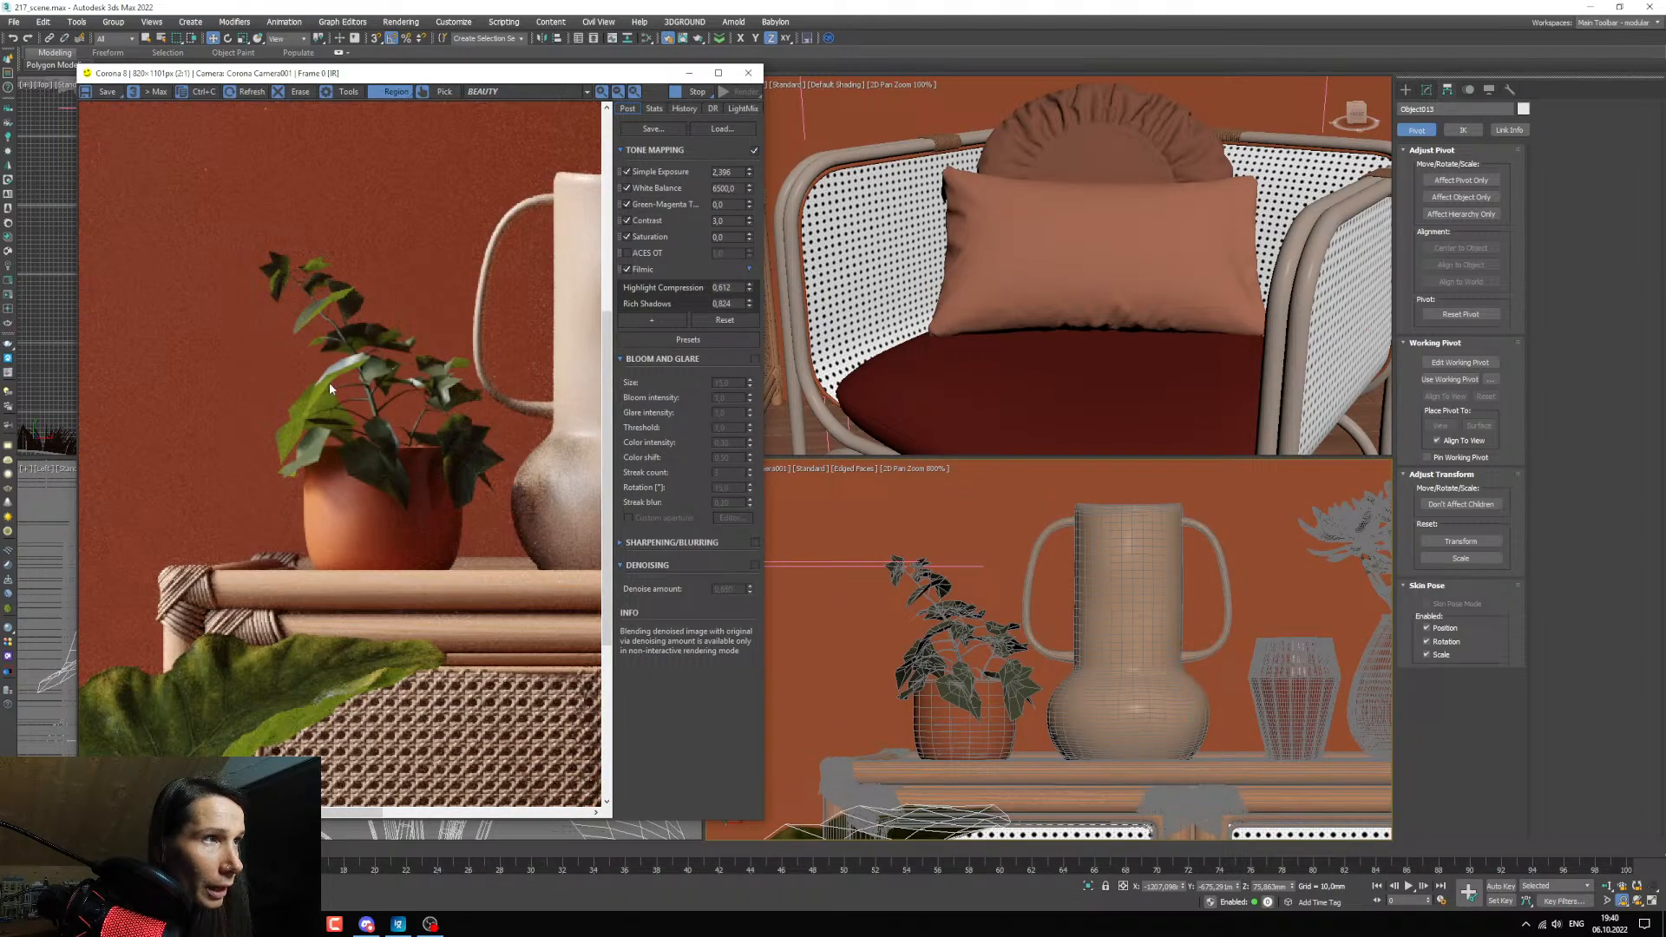
key(m)
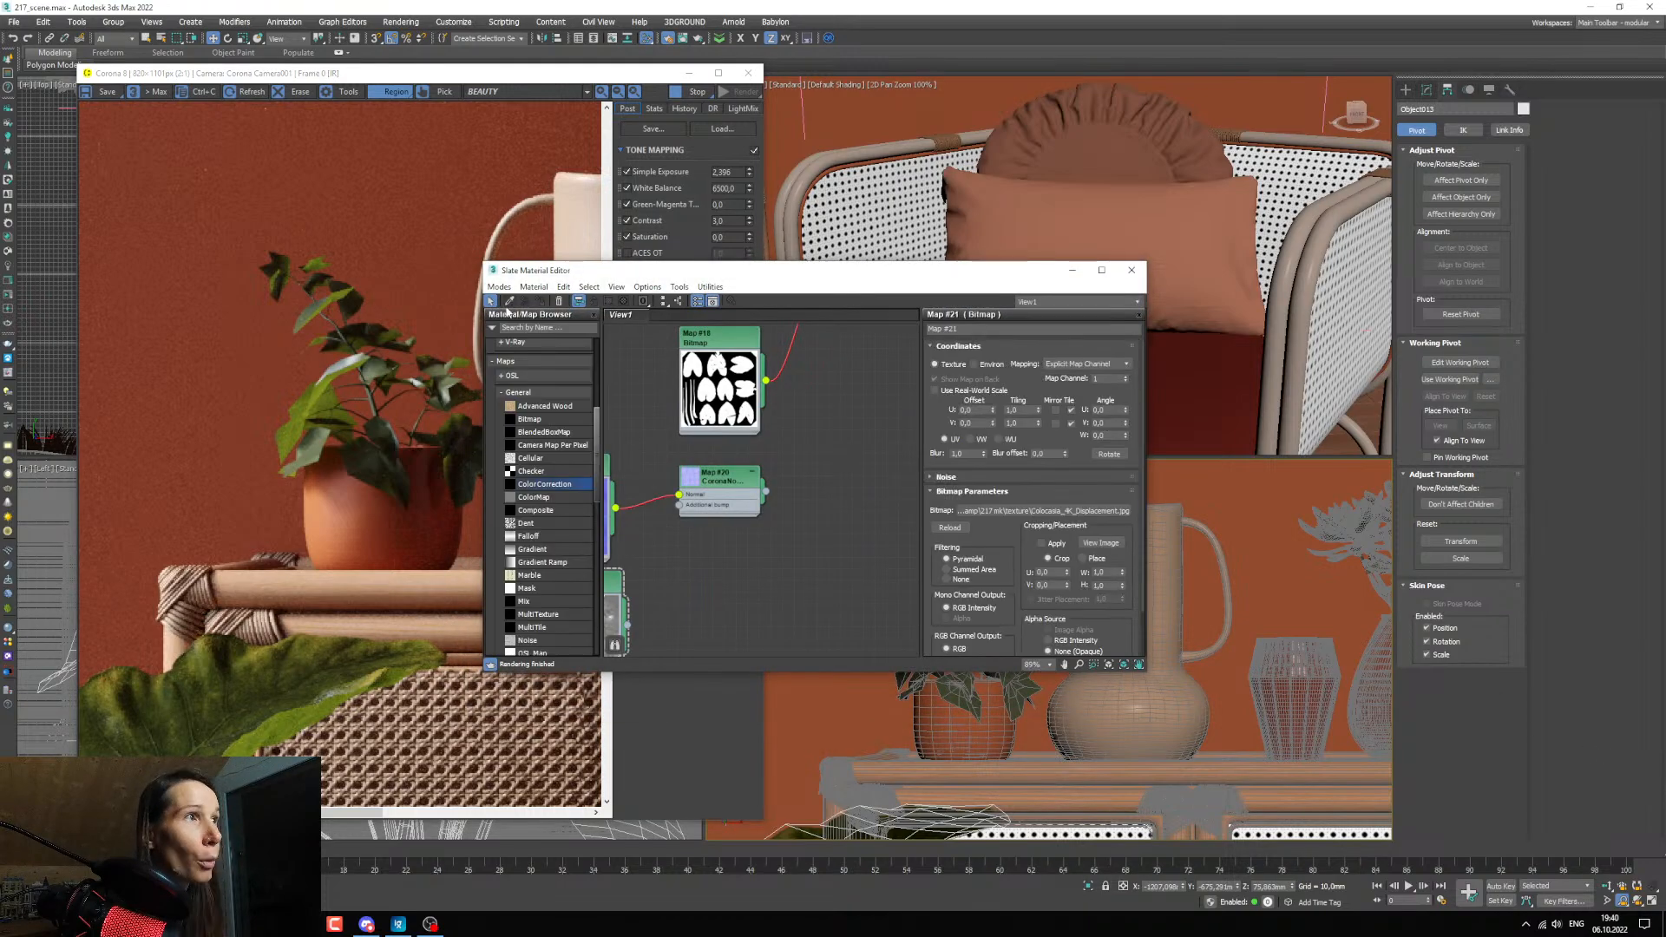
click(509, 301)
drag(555, 271, 816, 613)
click(930, 583)
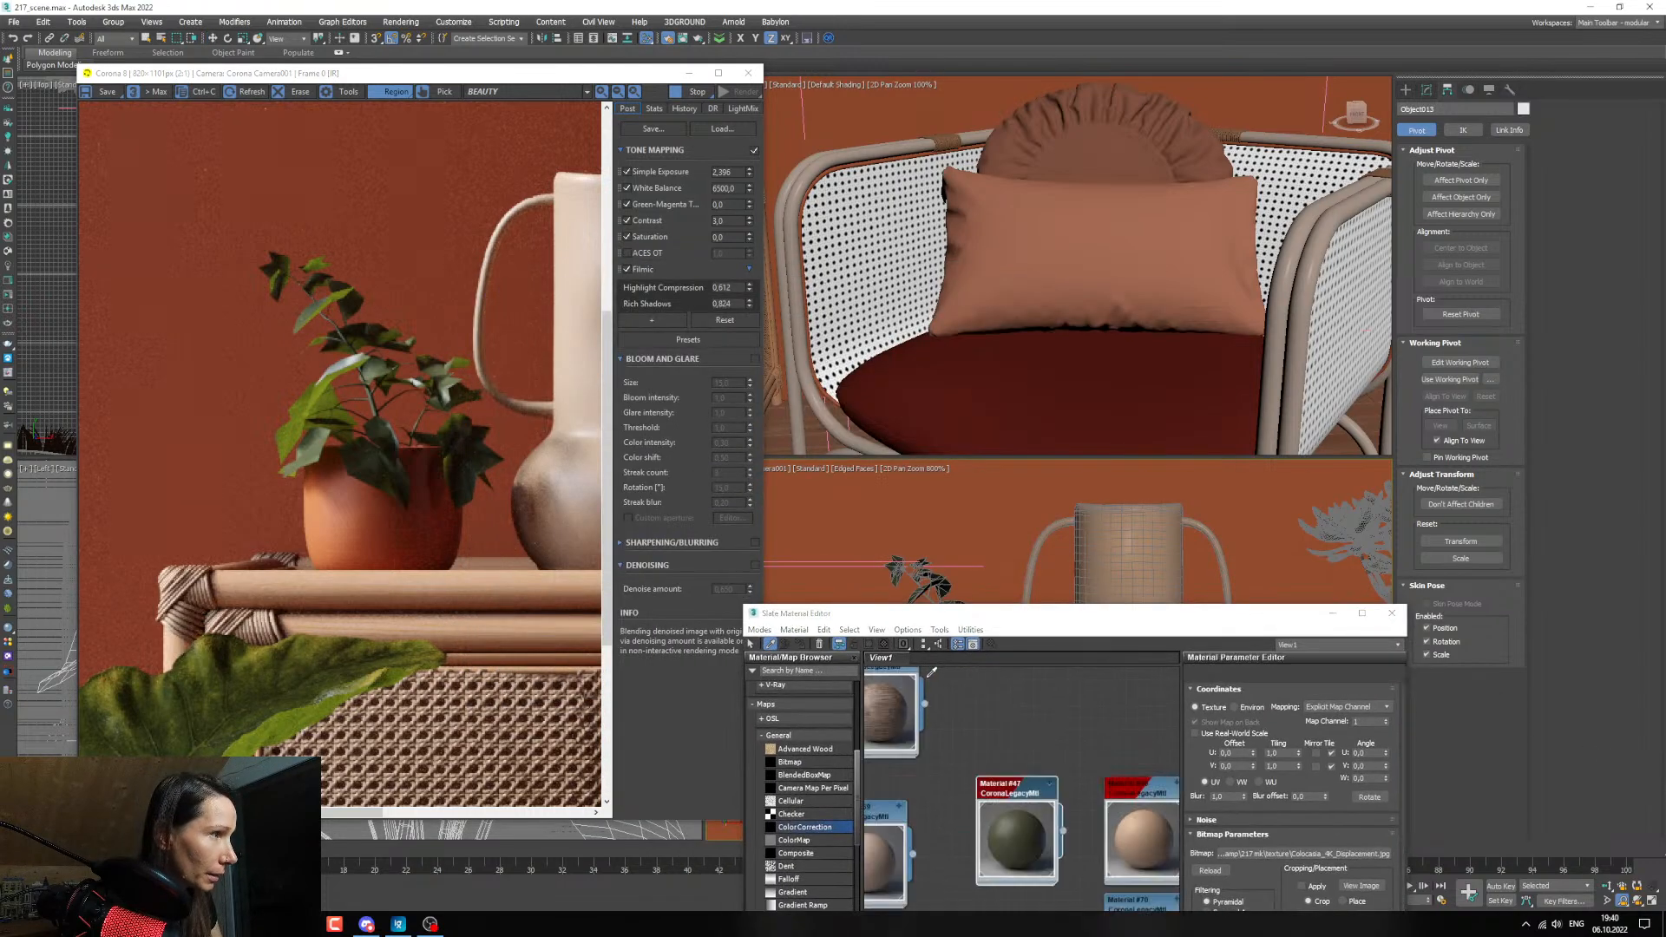
drag(955, 613, 1016, 277)
Duplicate the dark green leaf material and place the copy in an empty area of the material graph.
scroll(1122, 426, down, 2)
mouse_move(1076, 496)
middle_down()
mouse_move(1121, 426)
mouse_move(1116, 492)
middle_up()
shift+drag(1116, 492, 1108, 415)
double_click(1110, 419)
middle_drag(1119, 460, 1153, 527)
scroll(1152, 524, down, 2)
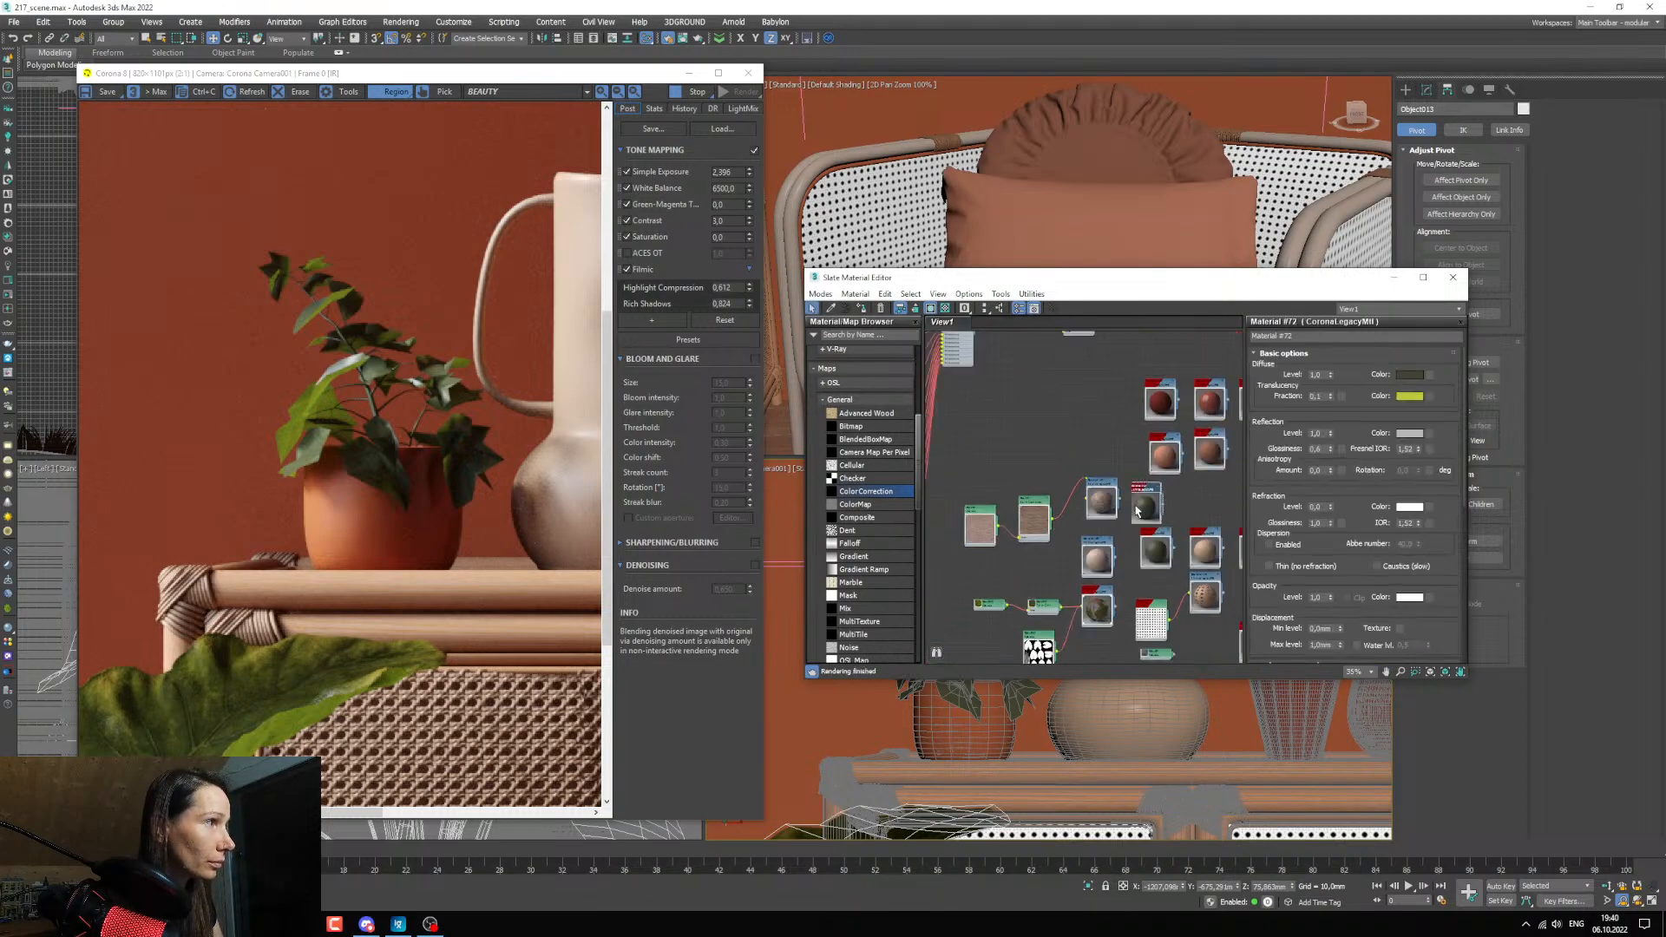
drag(1137, 507, 921, 615)
middle_drag(932, 634, 1095, 514)
drag(1094, 498, 1051, 483)
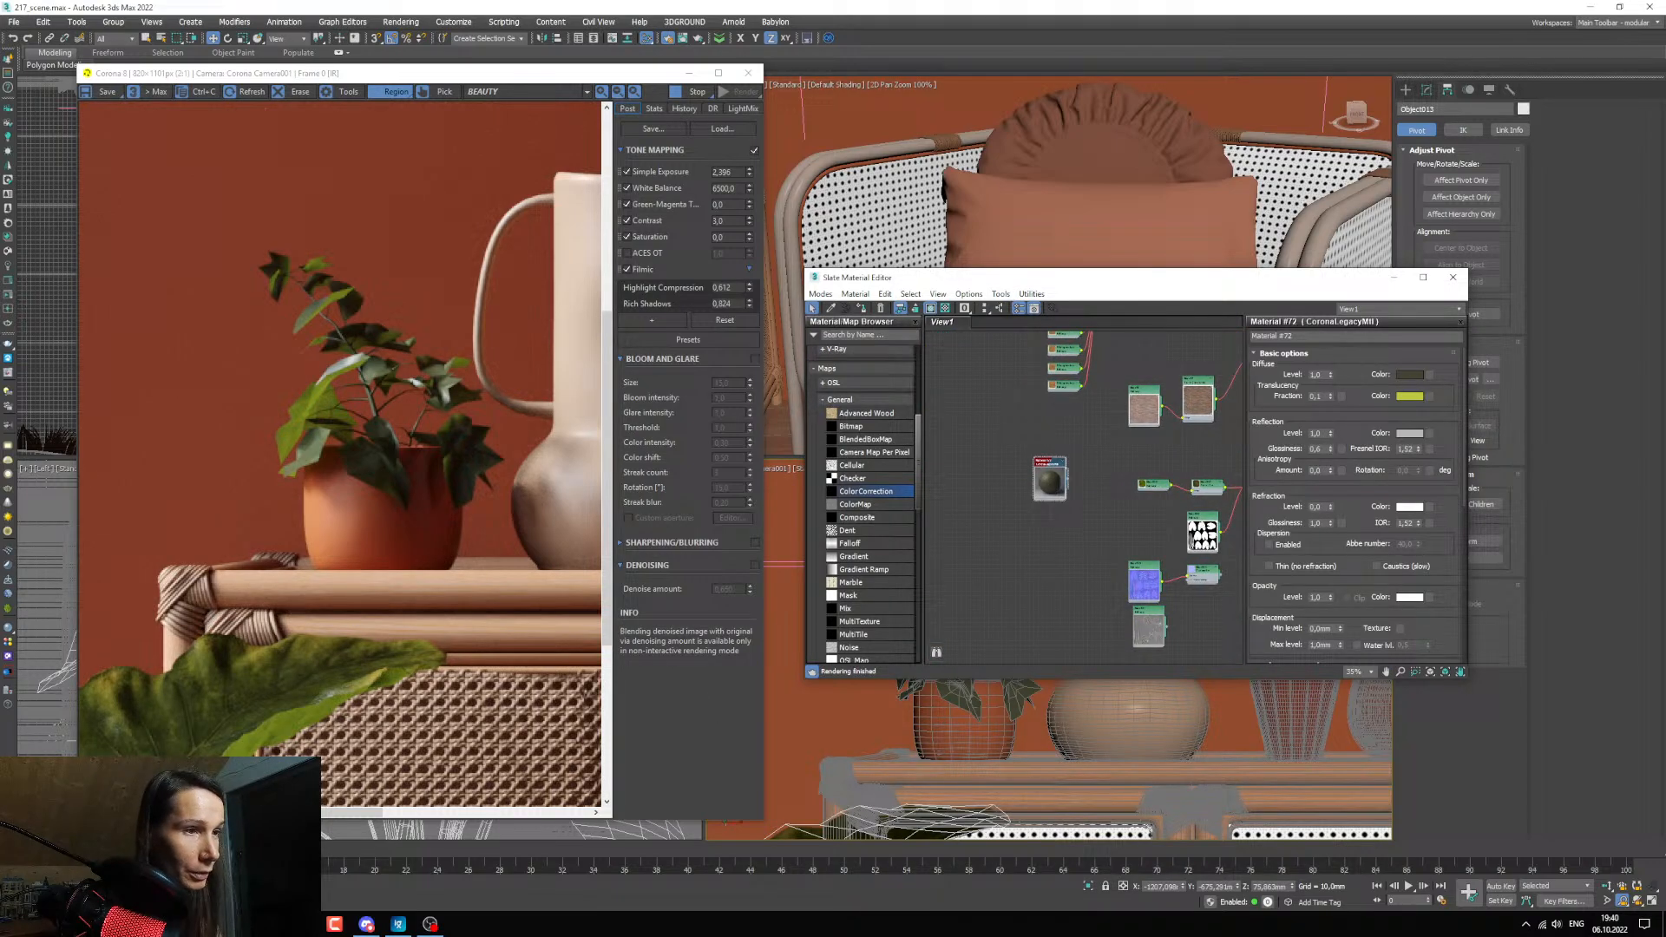
Load the small plant's 4K_Opacity.jpg from the texture folder and connect it to the copied leaf material's opacity.
click(302, 924)
click(461, 863)
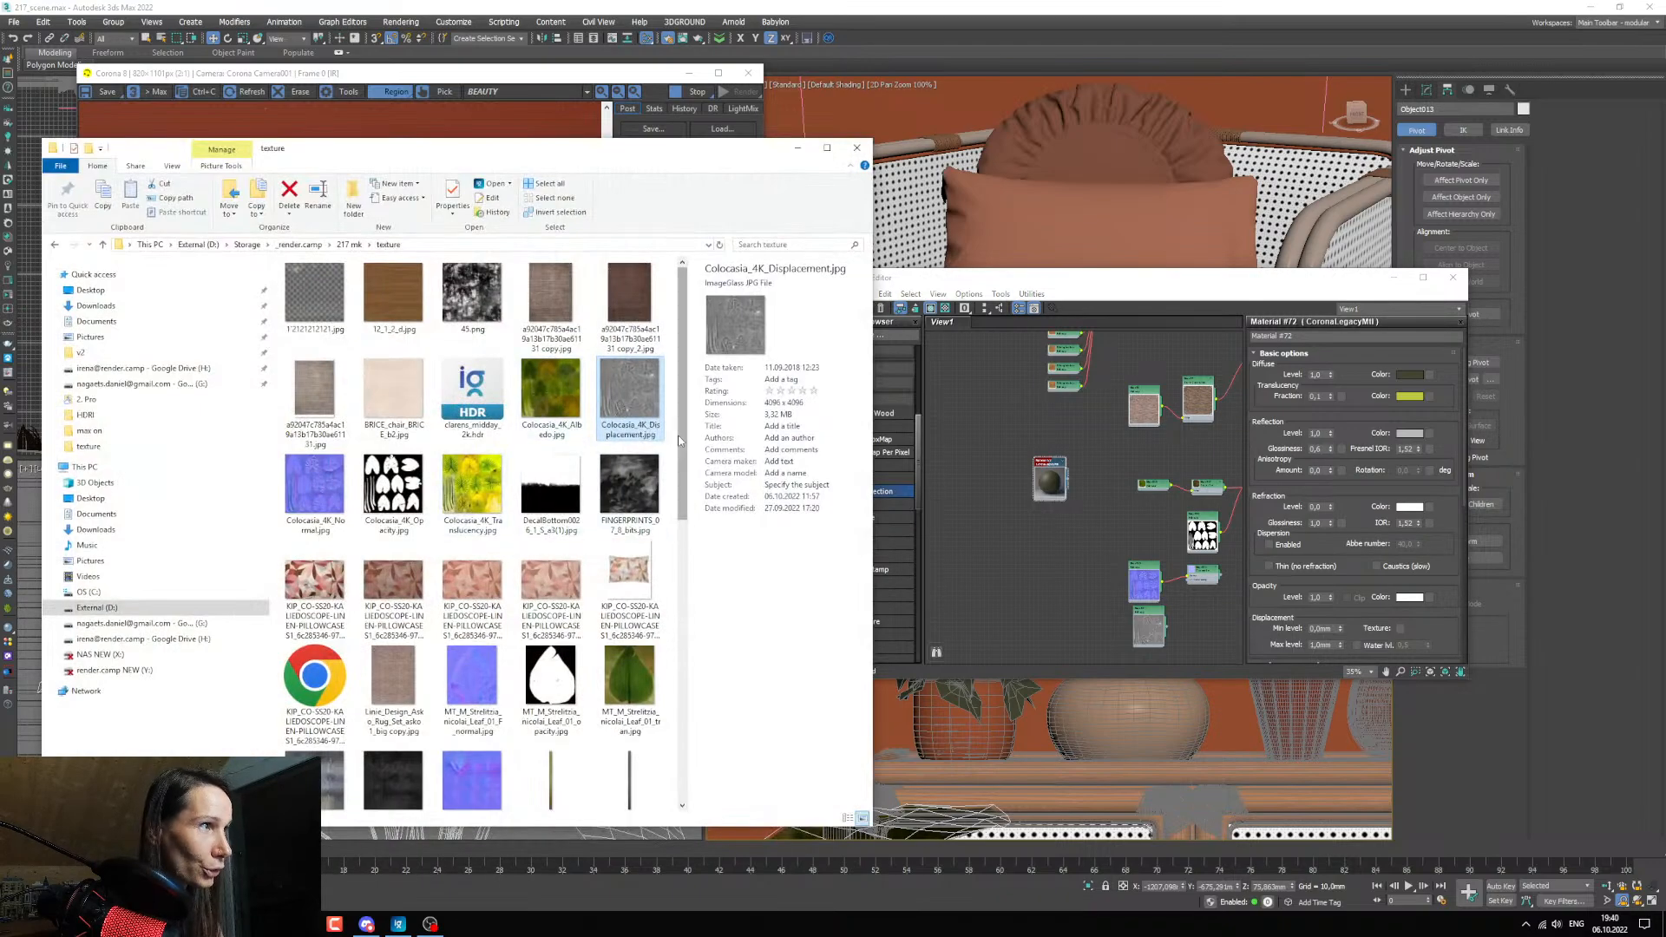
drag(681, 441, 682, 674)
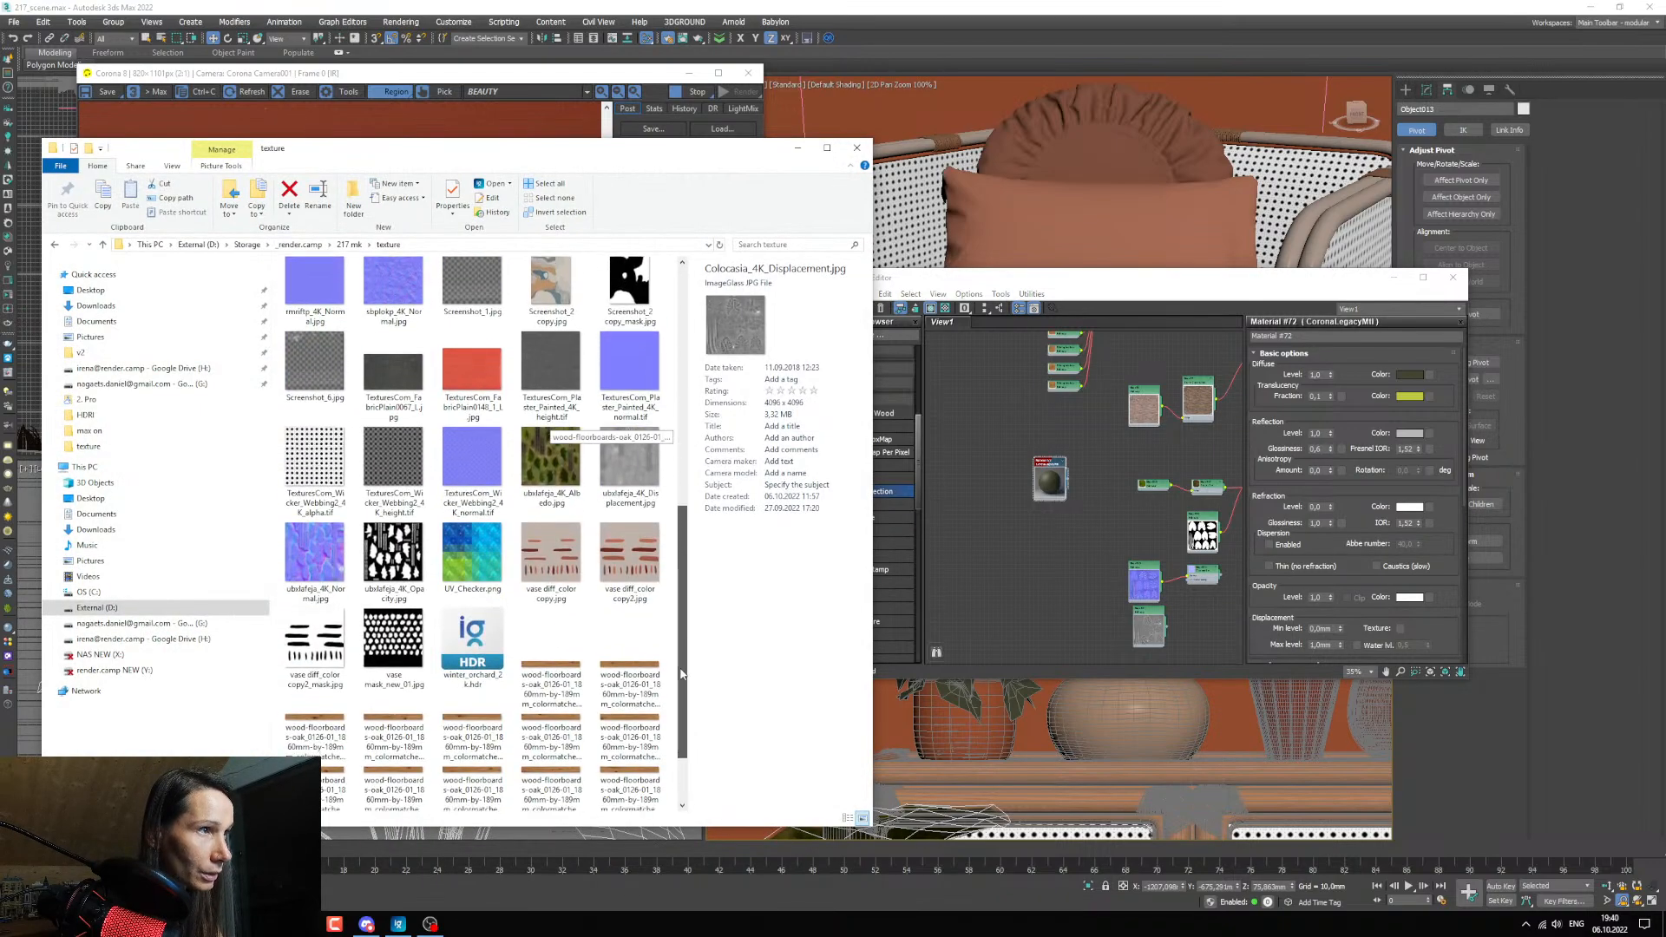
click(415, 583)
drag(415, 583, 1027, 580)
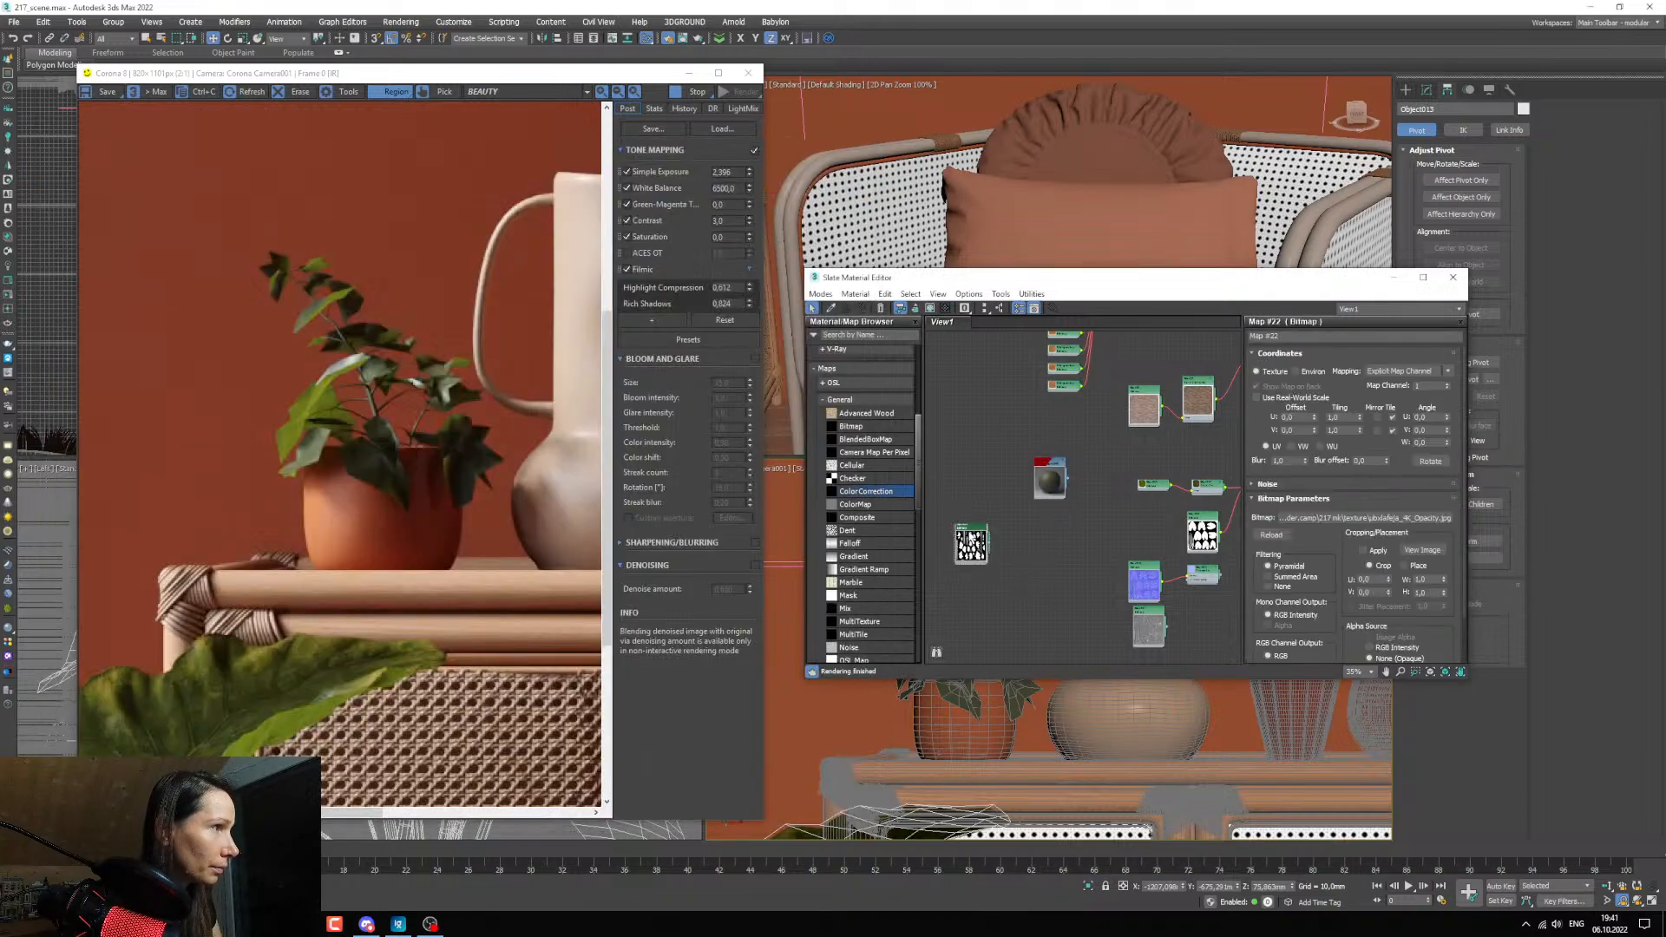
scroll(997, 547, up, 3)
drag(1077, 475, 1070, 513)
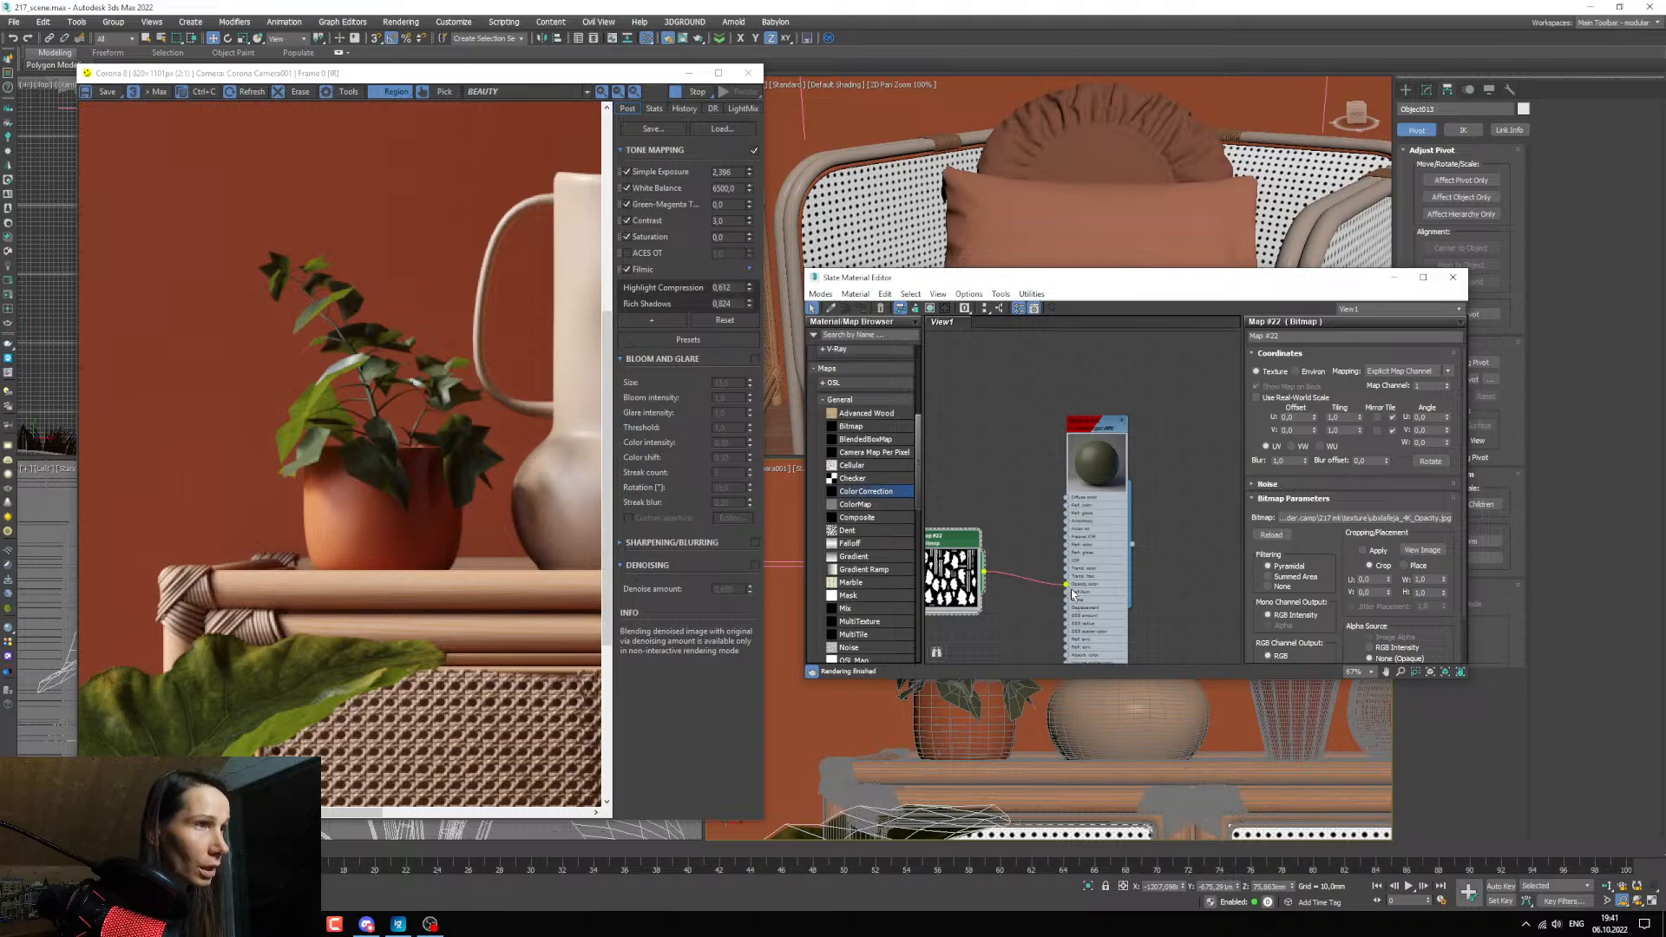
drag(1073, 594, 1070, 594)
middle_drag(1049, 576, 1072, 596)
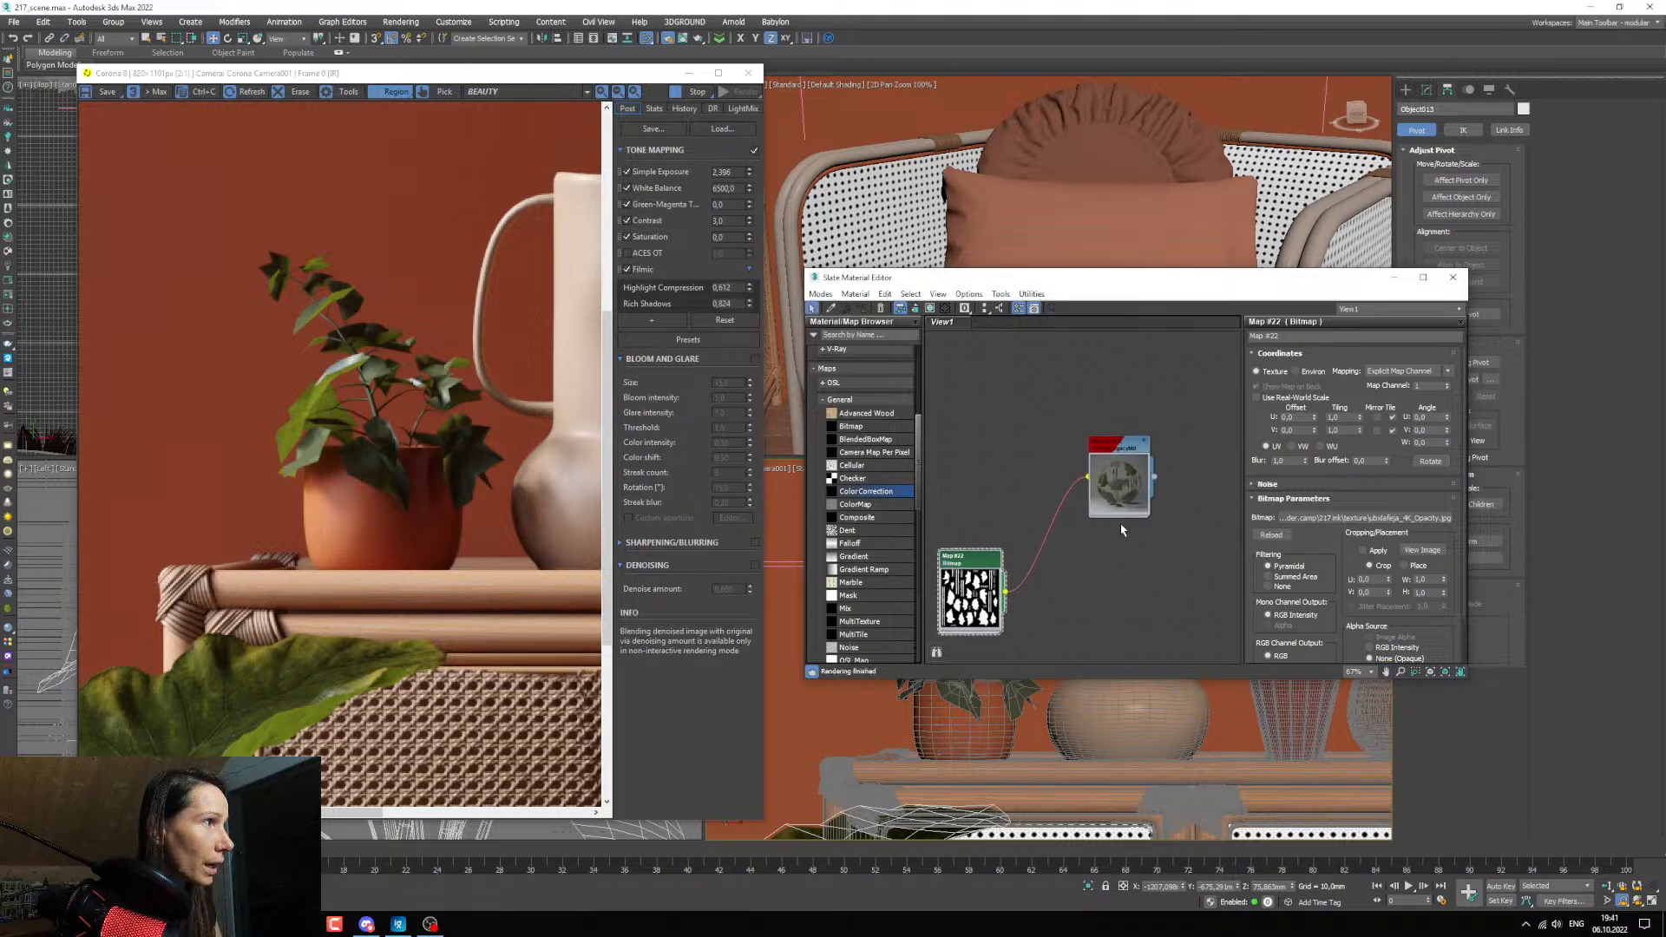
Assign the copied leaf material to the small potted plant on the cabinet.
double_click(1114, 448)
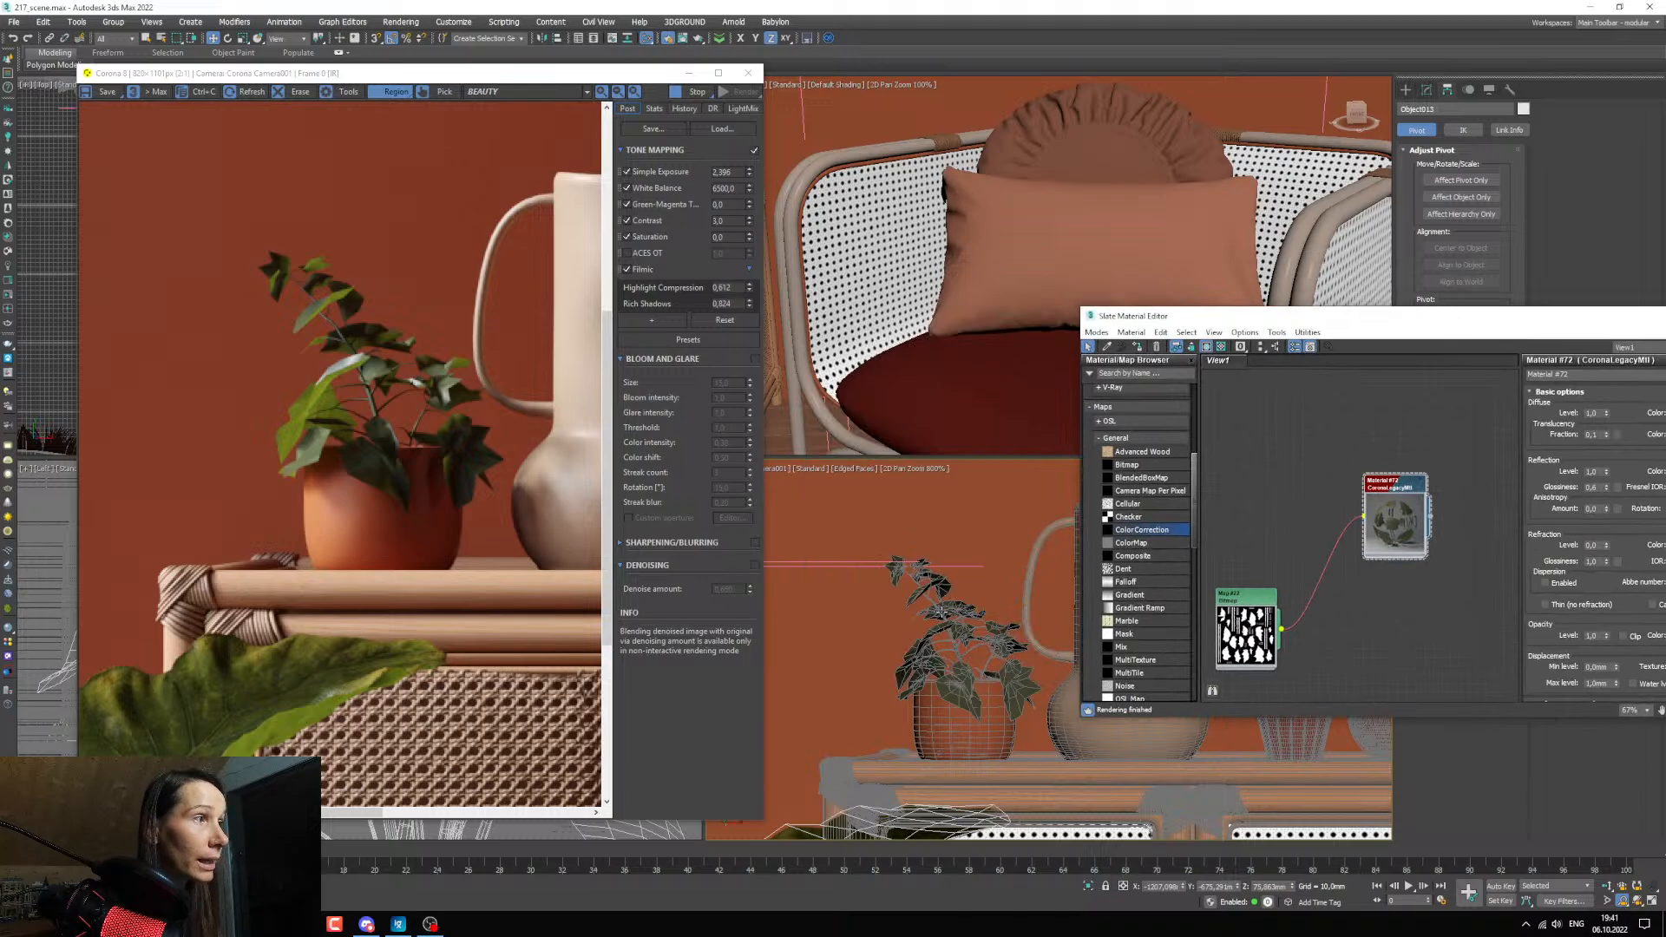
click(940, 610)
click(1135, 348)
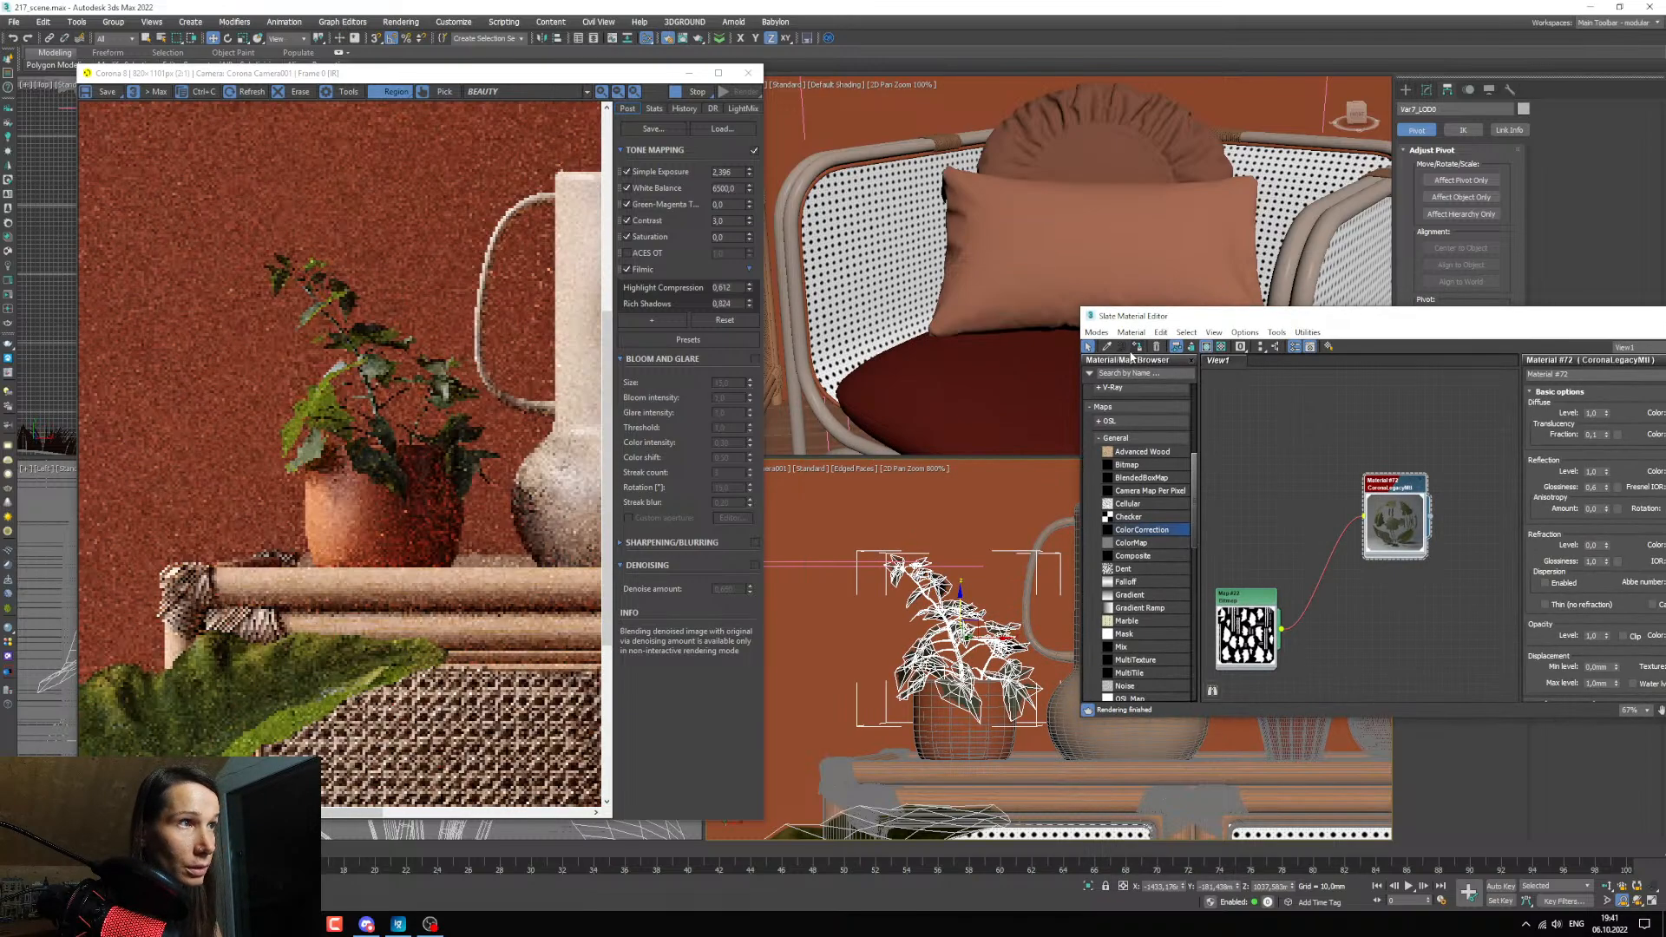
drag(1192, 319, 1035, 340)
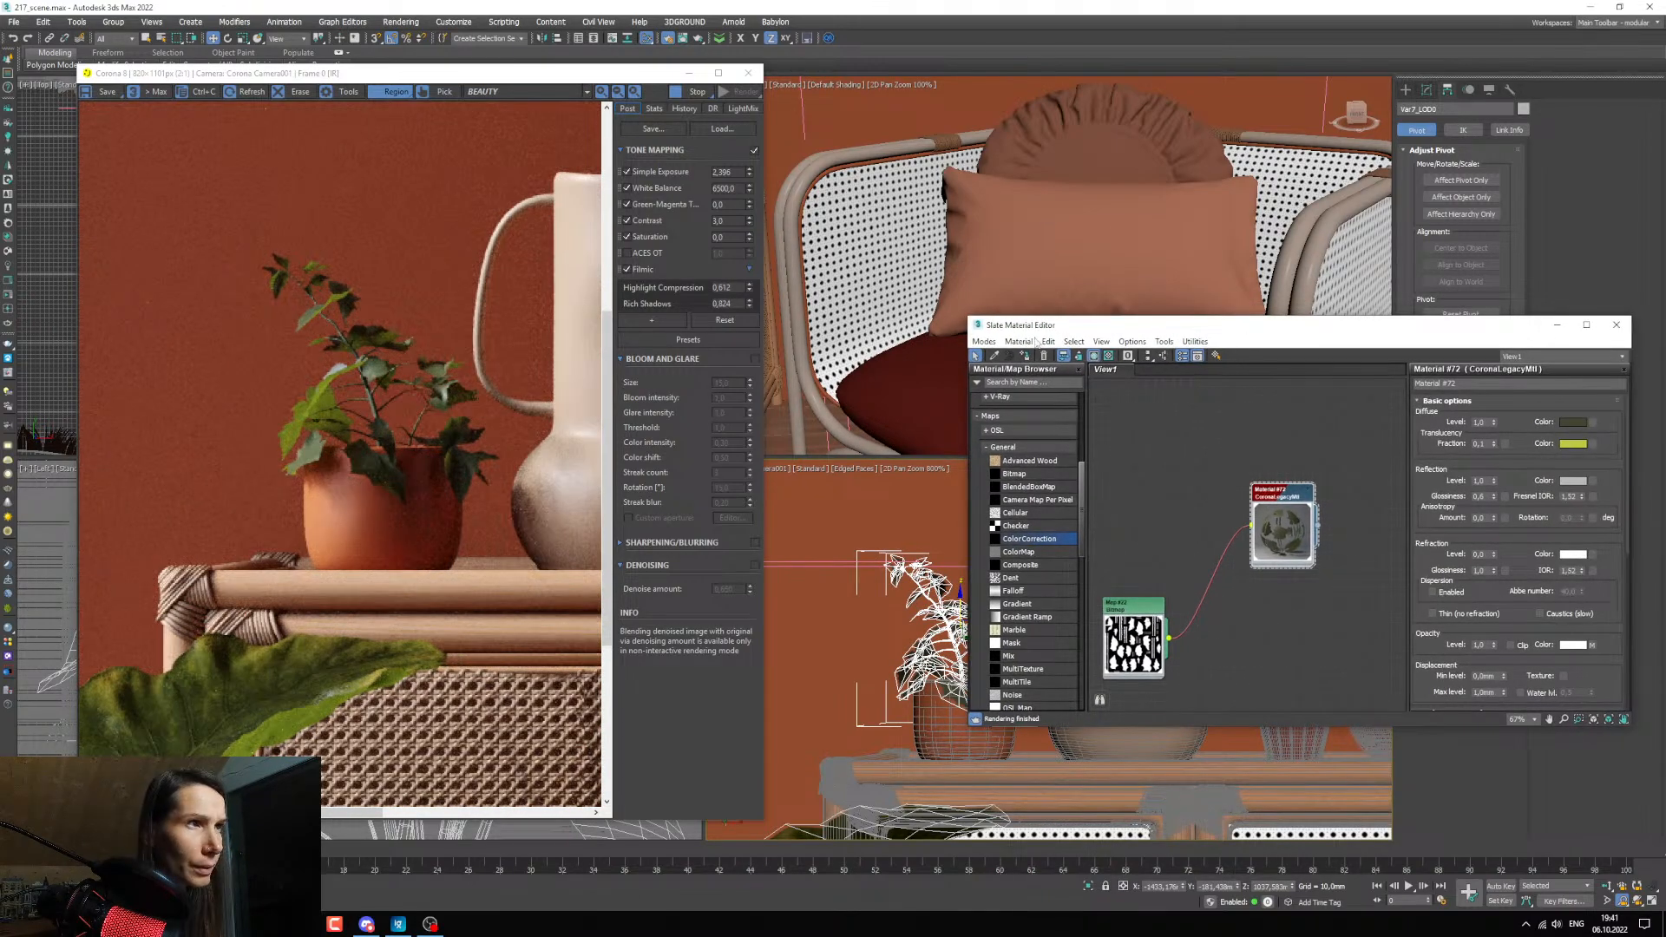
Load the small plant's 4K_Albedo.jpg from the texture folder and connect it to the leaf material's diffuse color.
middle_drag(1324, 659, 1308, 613)
click(302, 924)
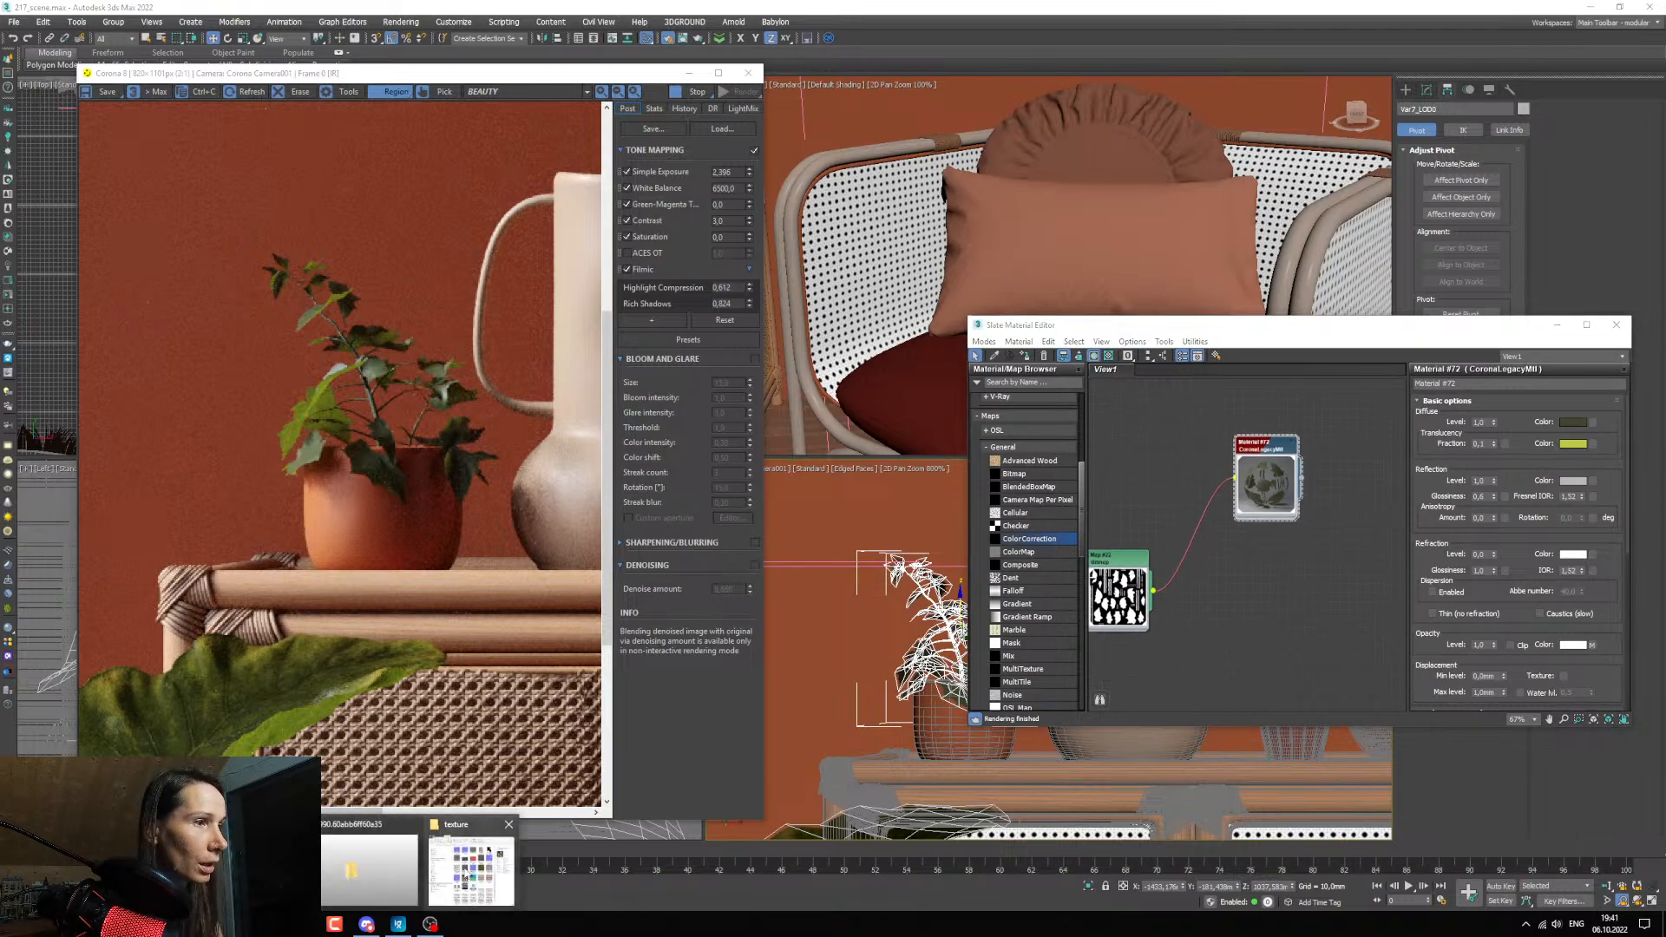
click(473, 865)
drag(562, 487, 1157, 517)
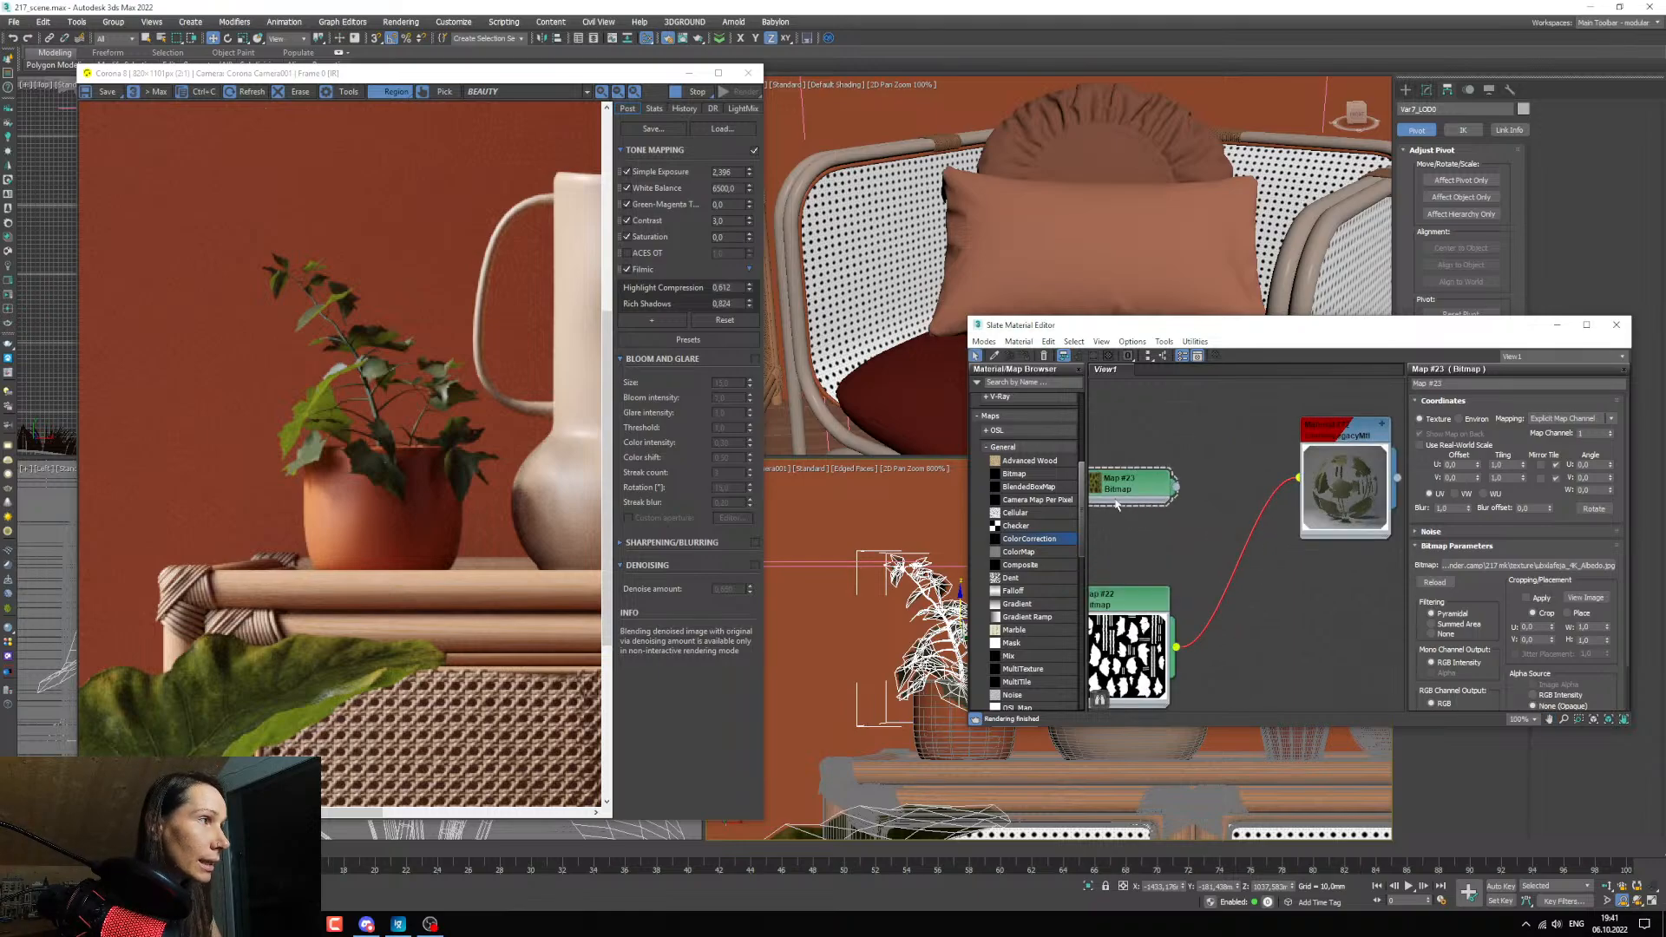
scroll(1145, 518, up, 3)
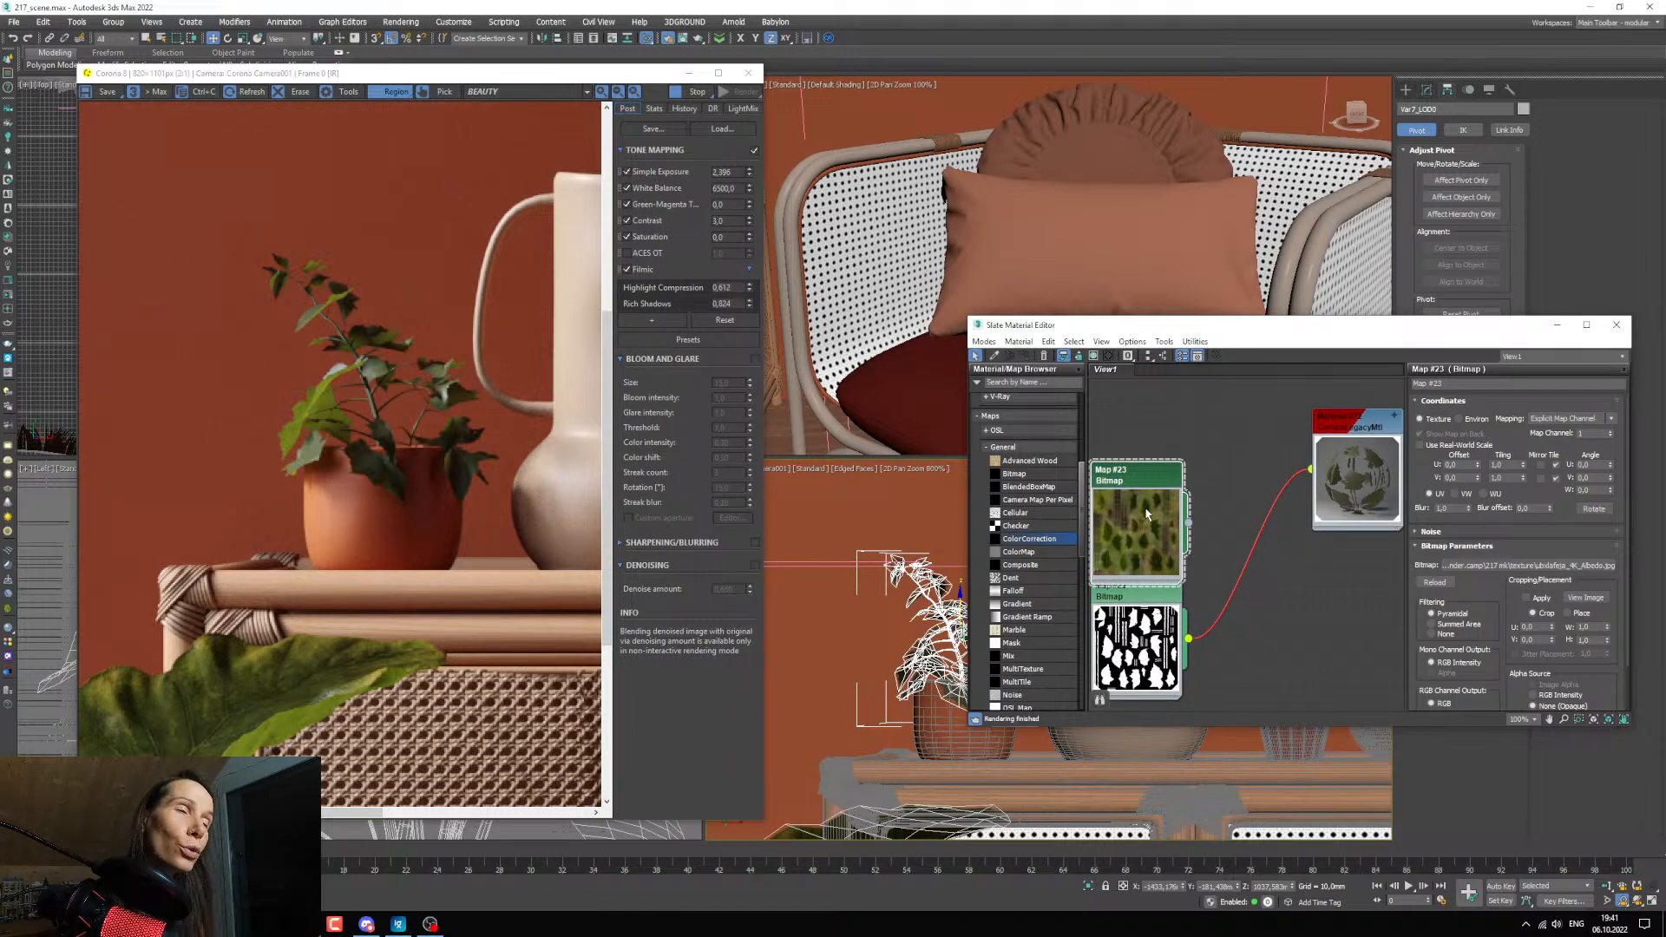
scroll(1192, 515, up, 1)
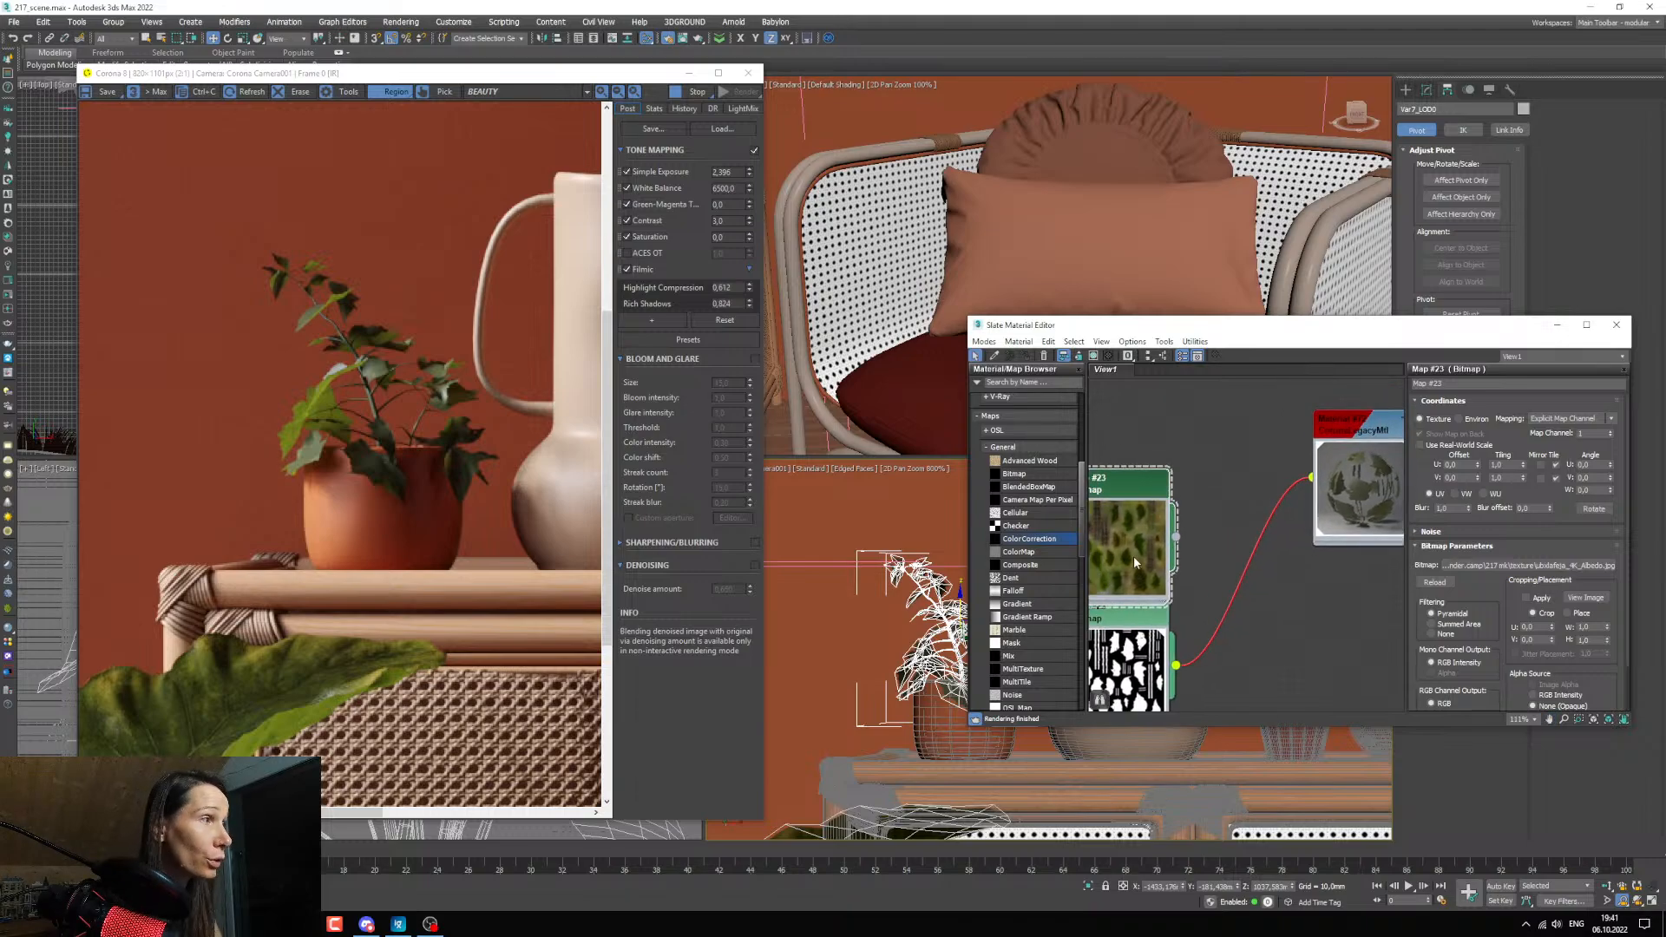
drag(1247, 532, 1313, 546)
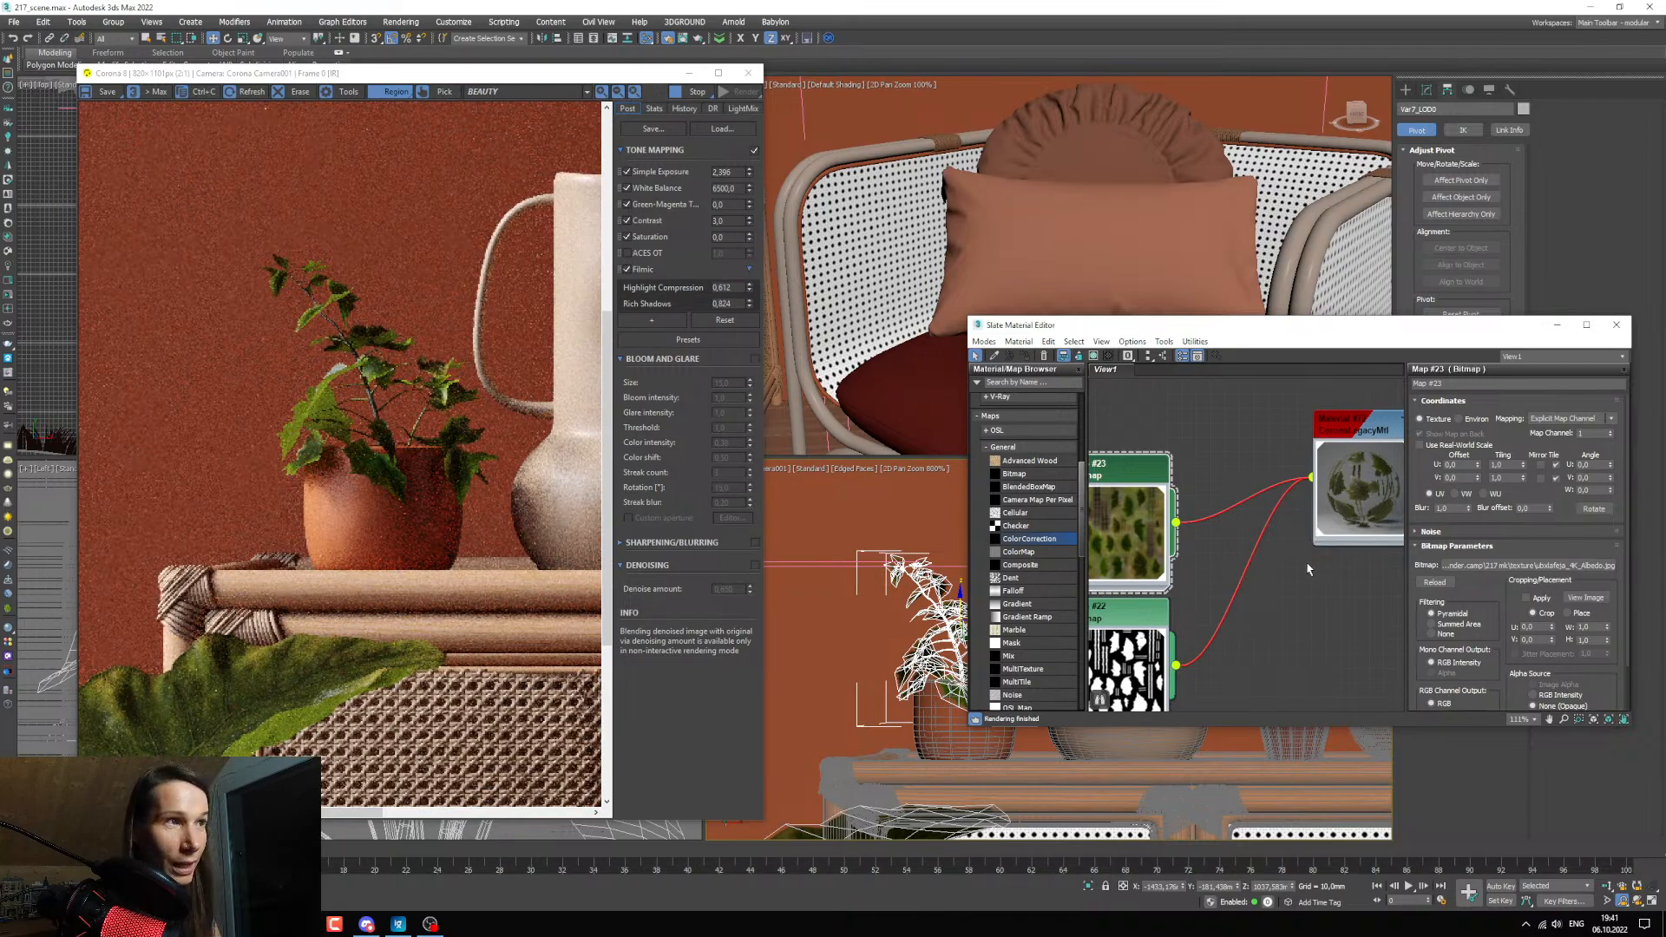
Delete the albedo bitmap's link to the leaf material and reconnect the bitmap to the material.
scroll(202, 442, down, 1)
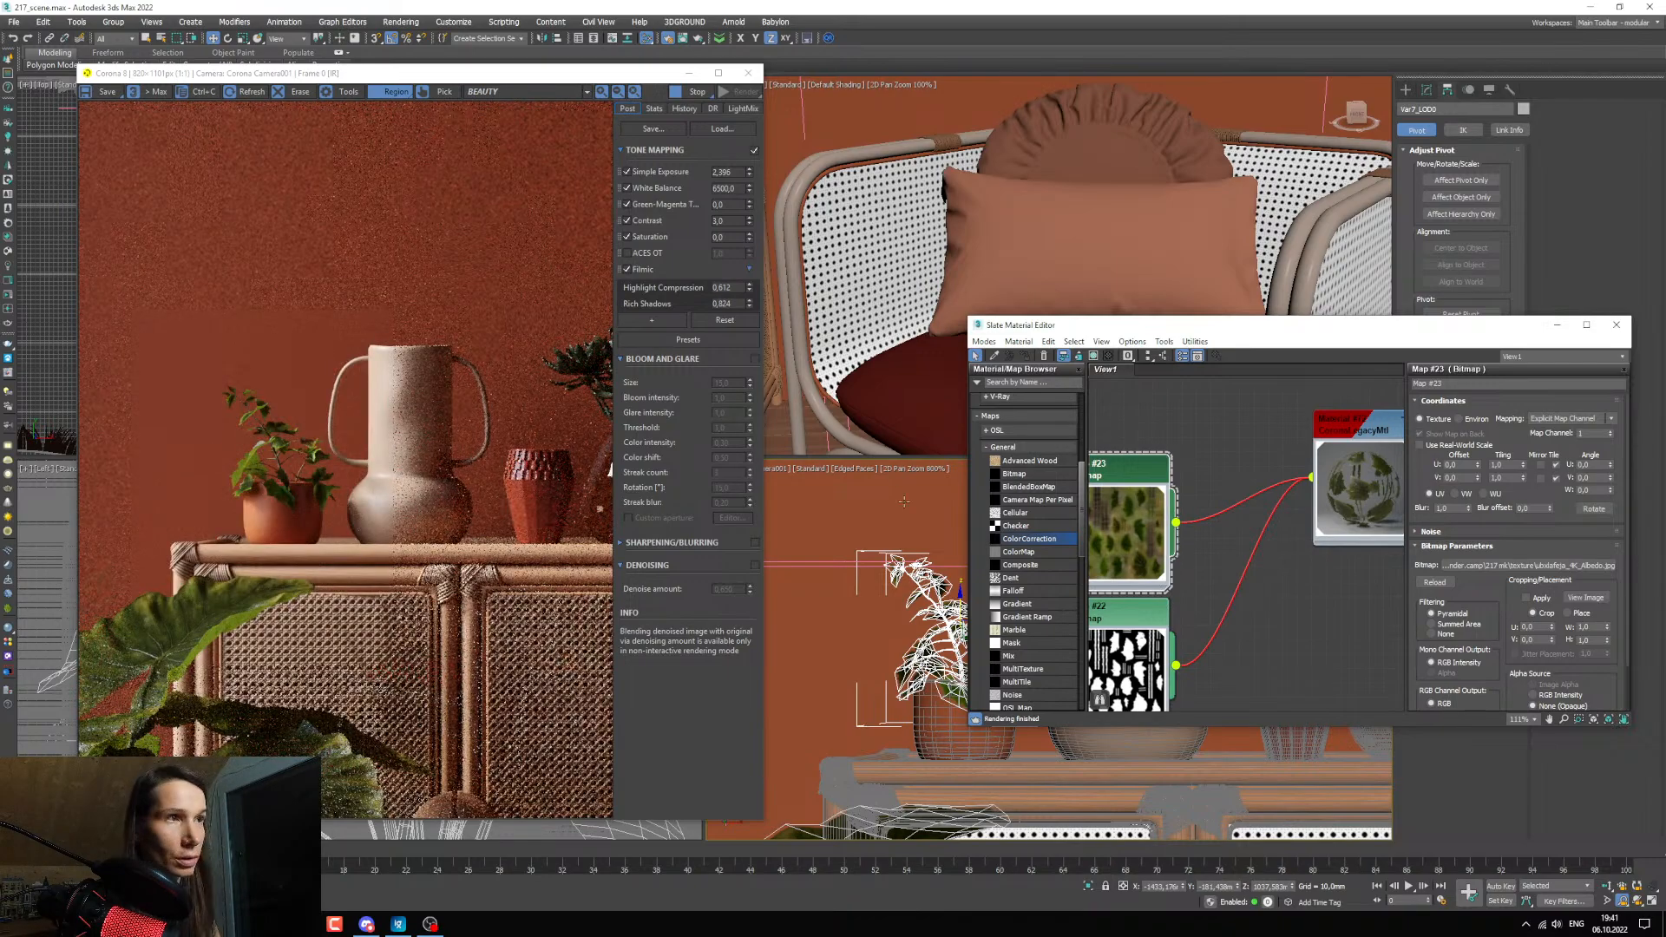
click(1241, 503)
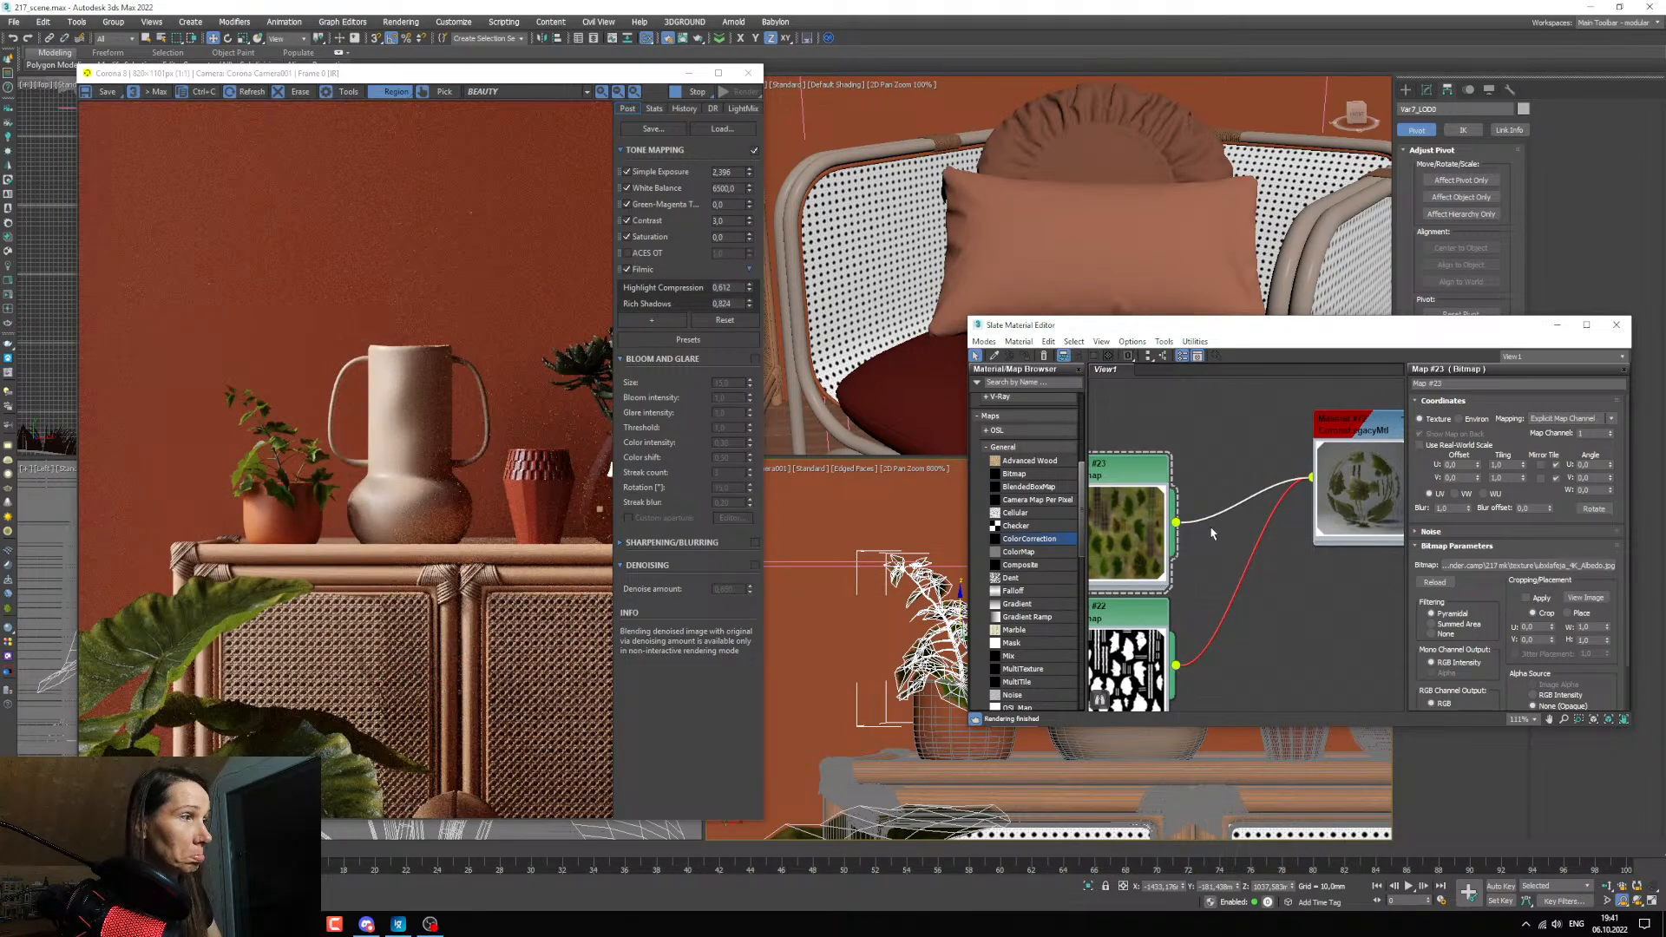
key(Delete)
drag(1176, 522, 1301, 547)
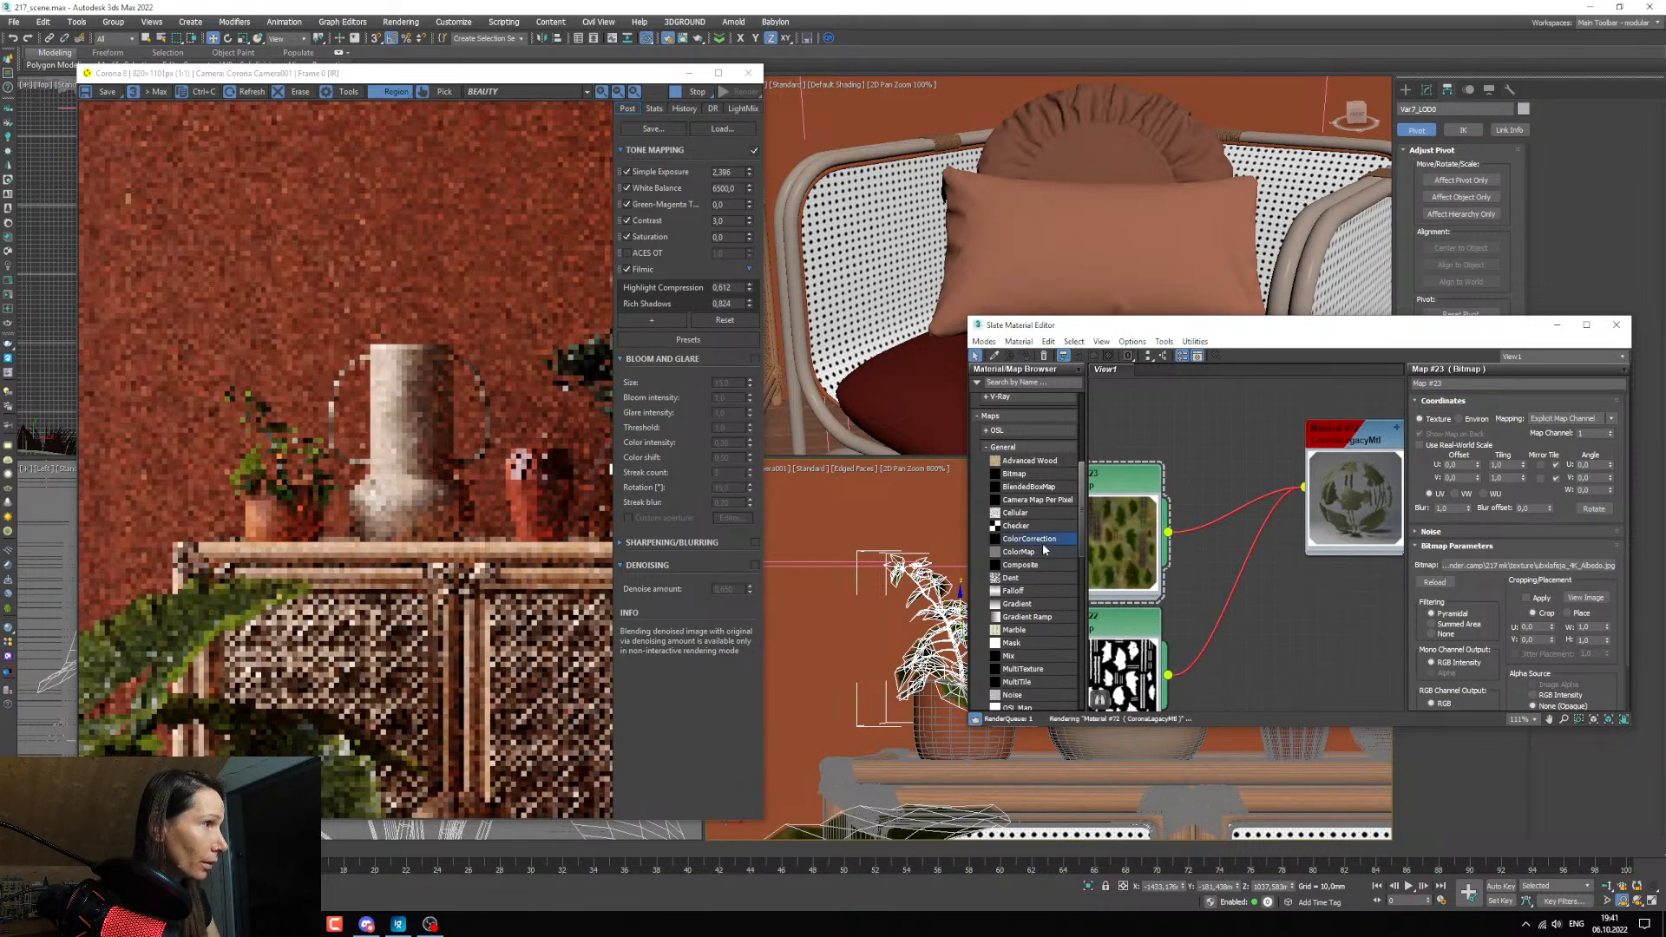
Insert a Color Correction map between the albedo bitmap and the leaf material and lower its saturation to about -17.
click(1220, 518)
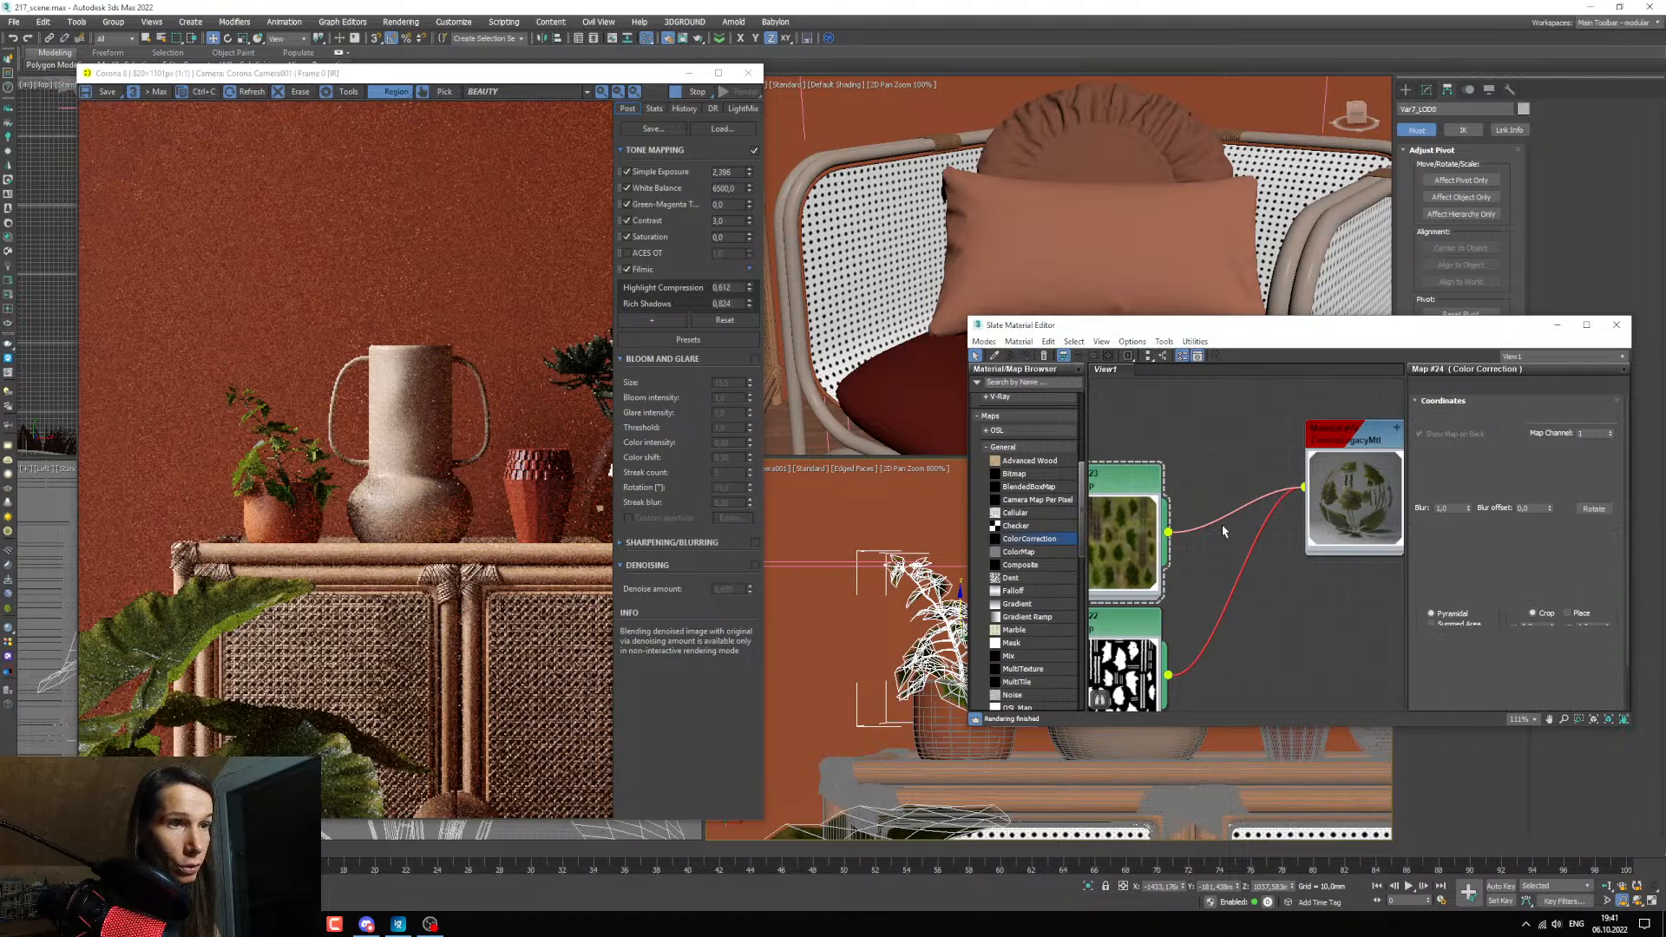
scroll(1222, 531, down, 4)
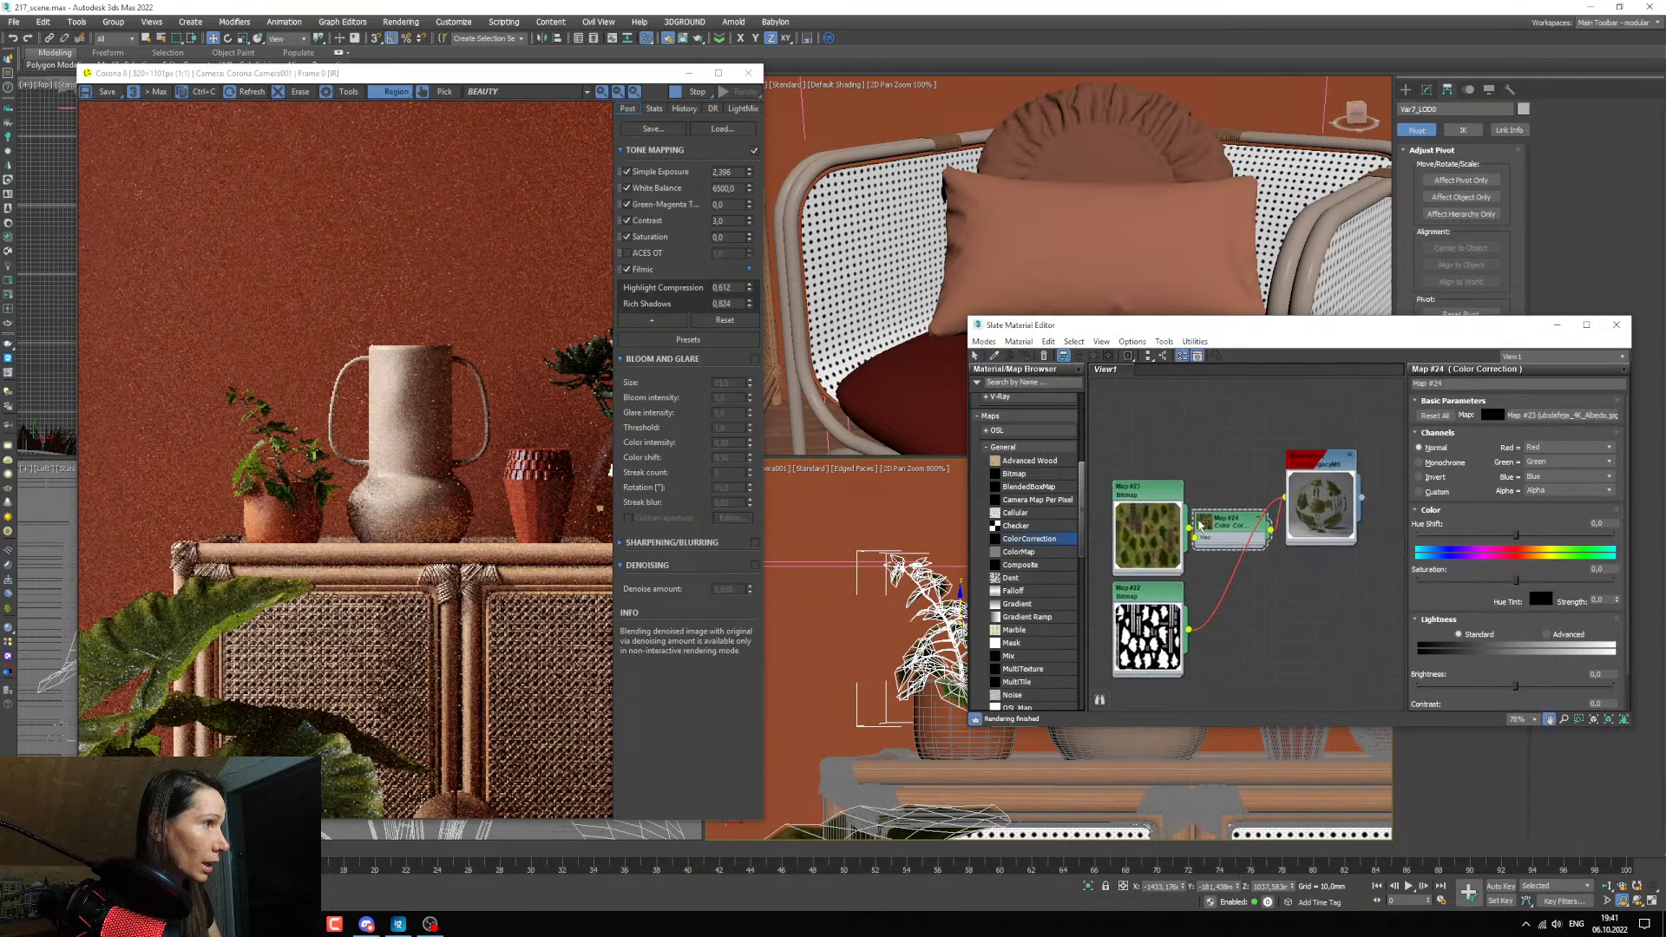
drag(1224, 524, 1149, 473)
double_click(1133, 514)
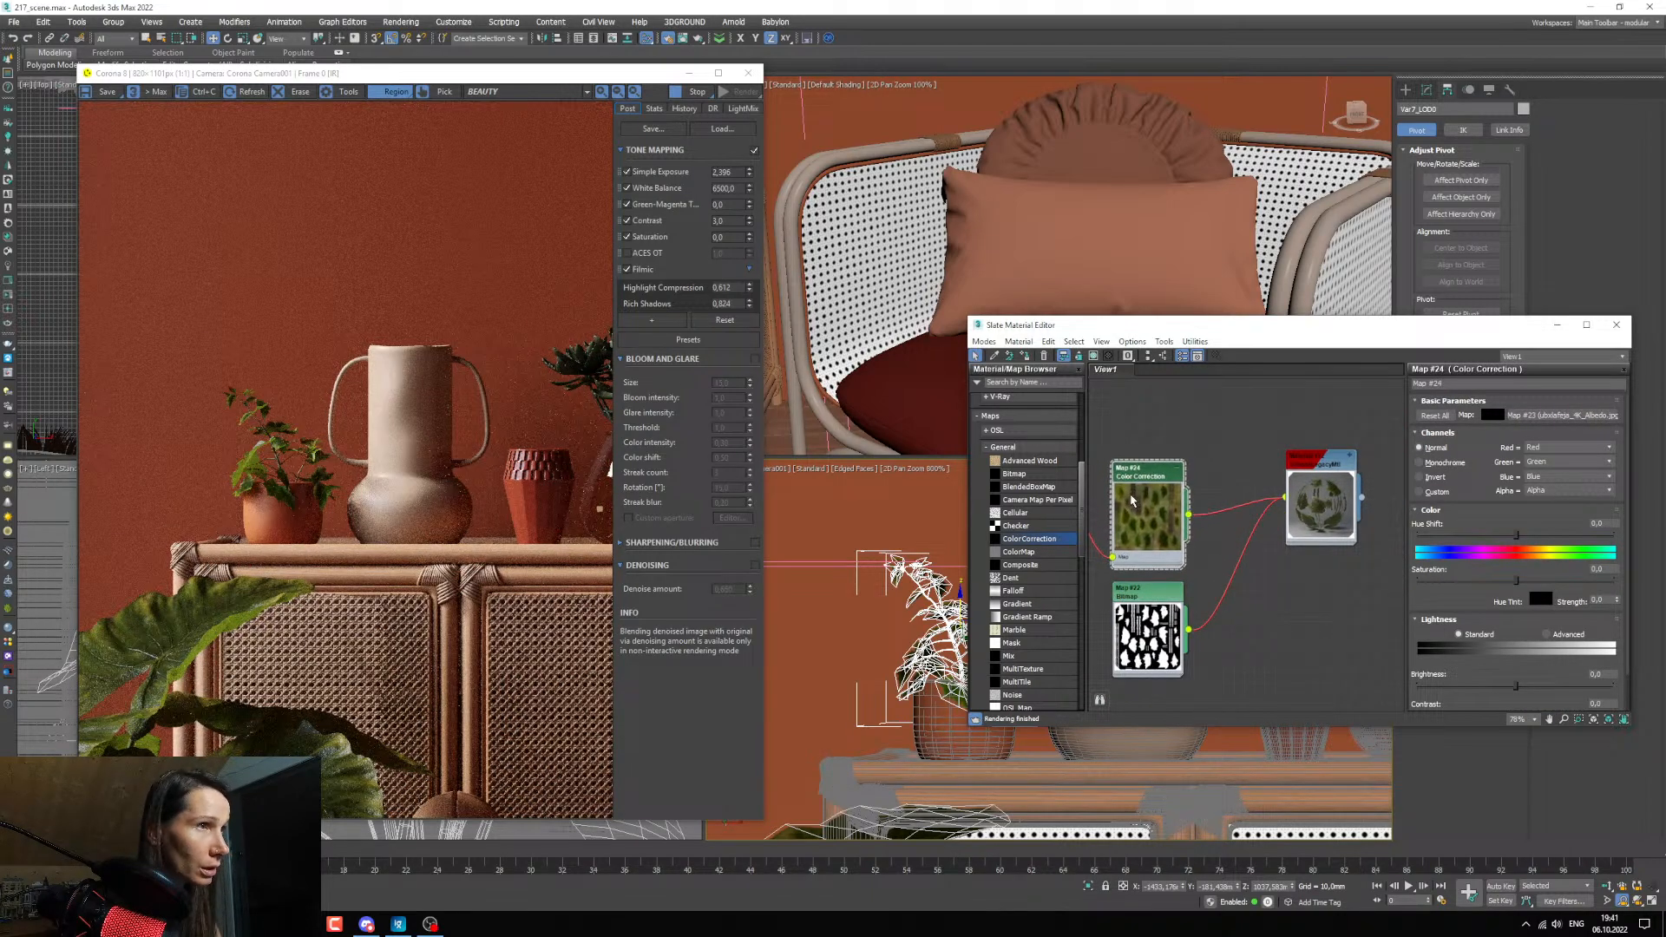
middle_drag(1225, 551, 1233, 553)
drag(1517, 579, 1498, 586)
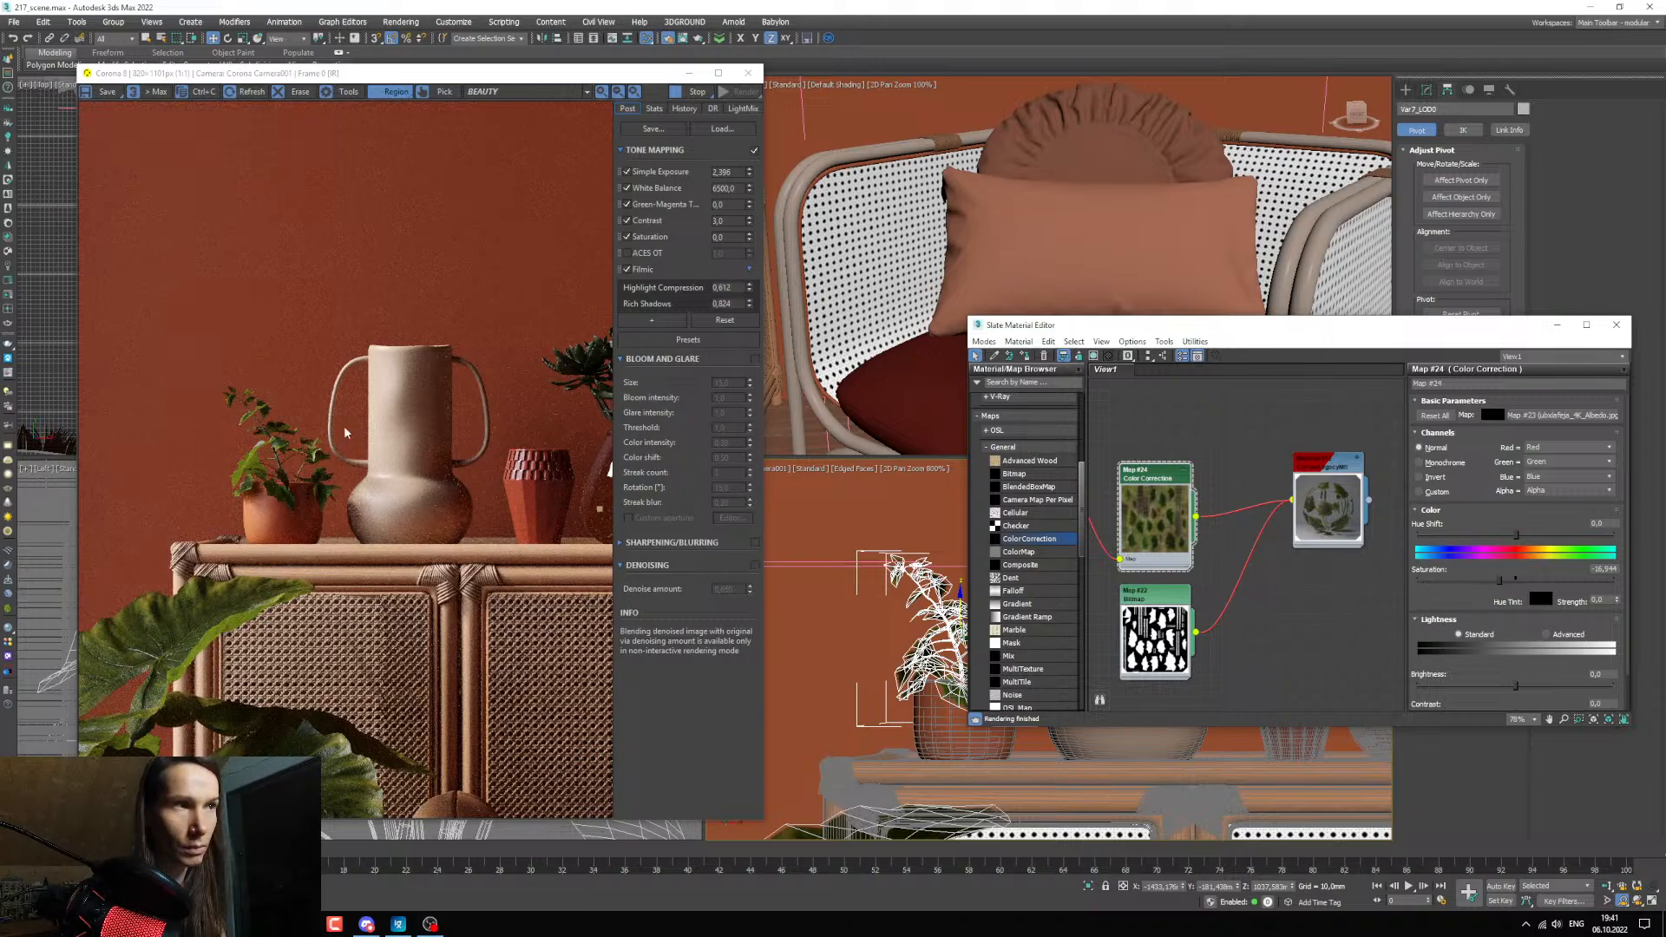
scroll(245, 443, up, 1)
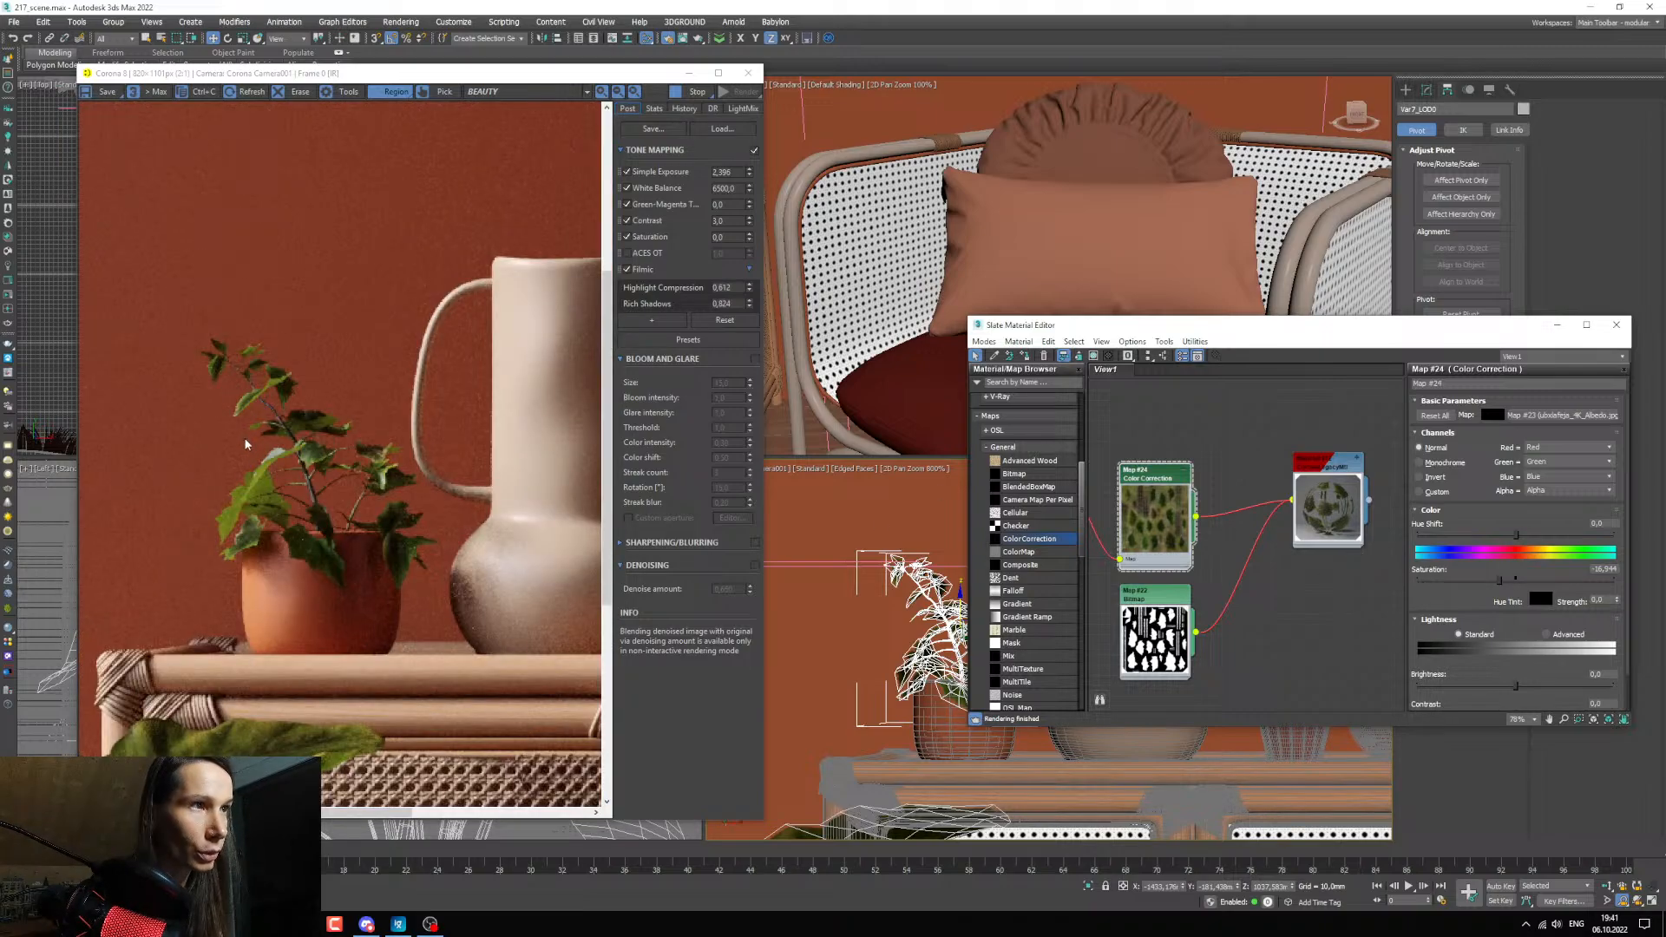
Add the small plant's 4K_Normal.jpg from the texture folder to the material graph as a bitmap.
click(302, 924)
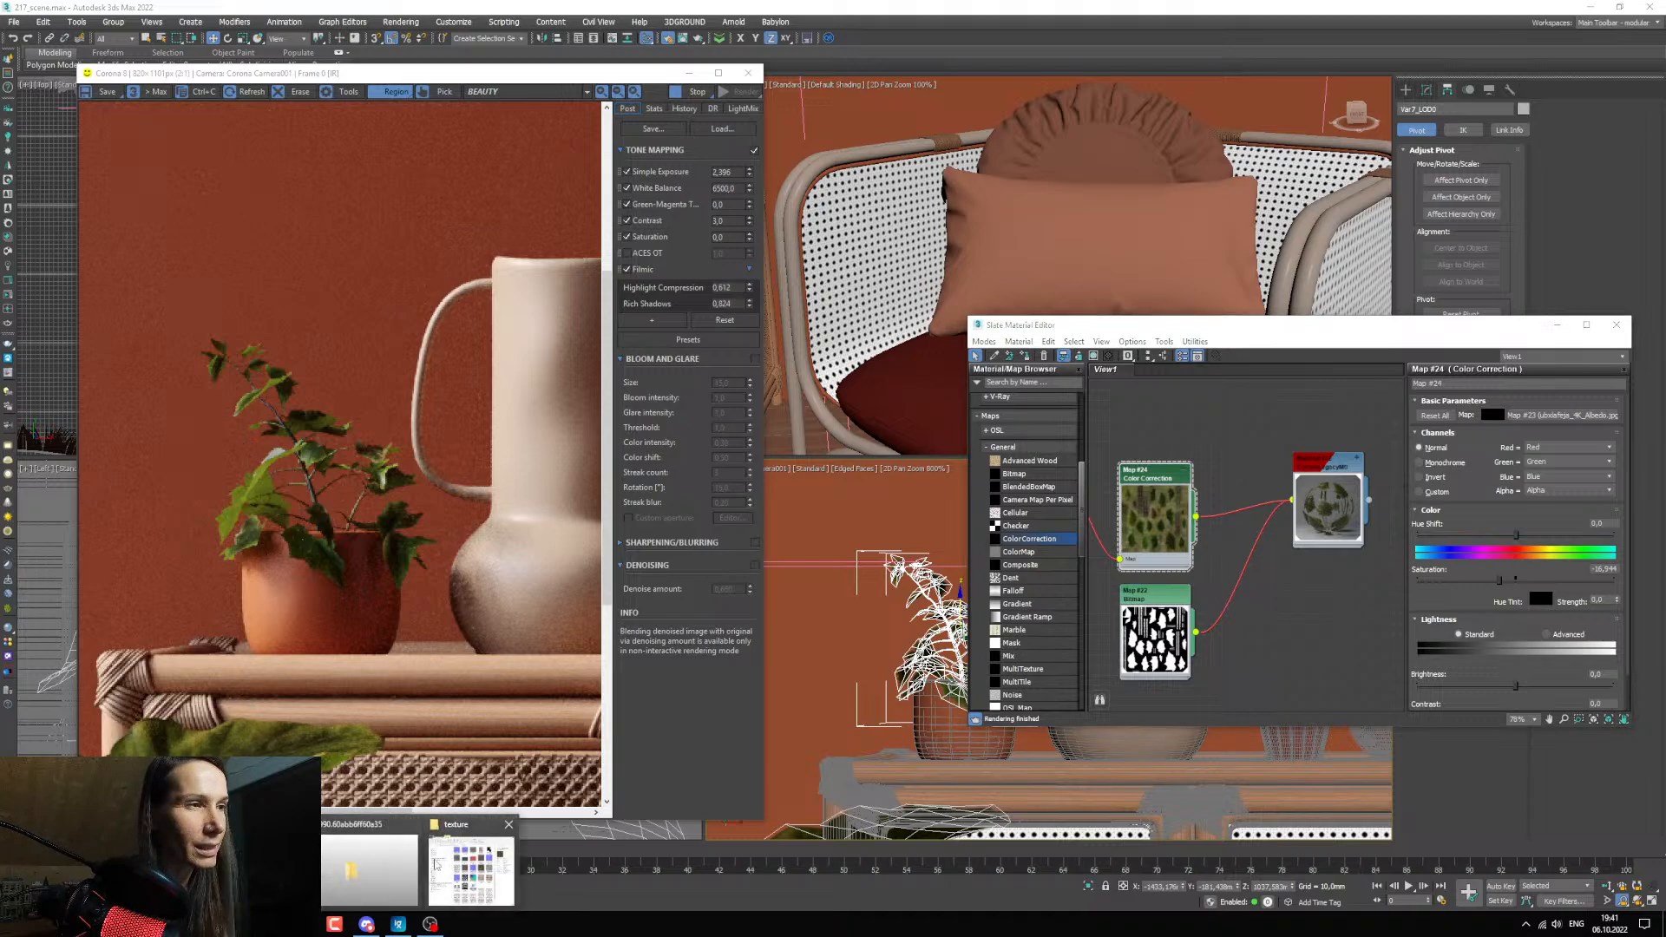
click(473, 861)
click(533, 559)
click(473, 564)
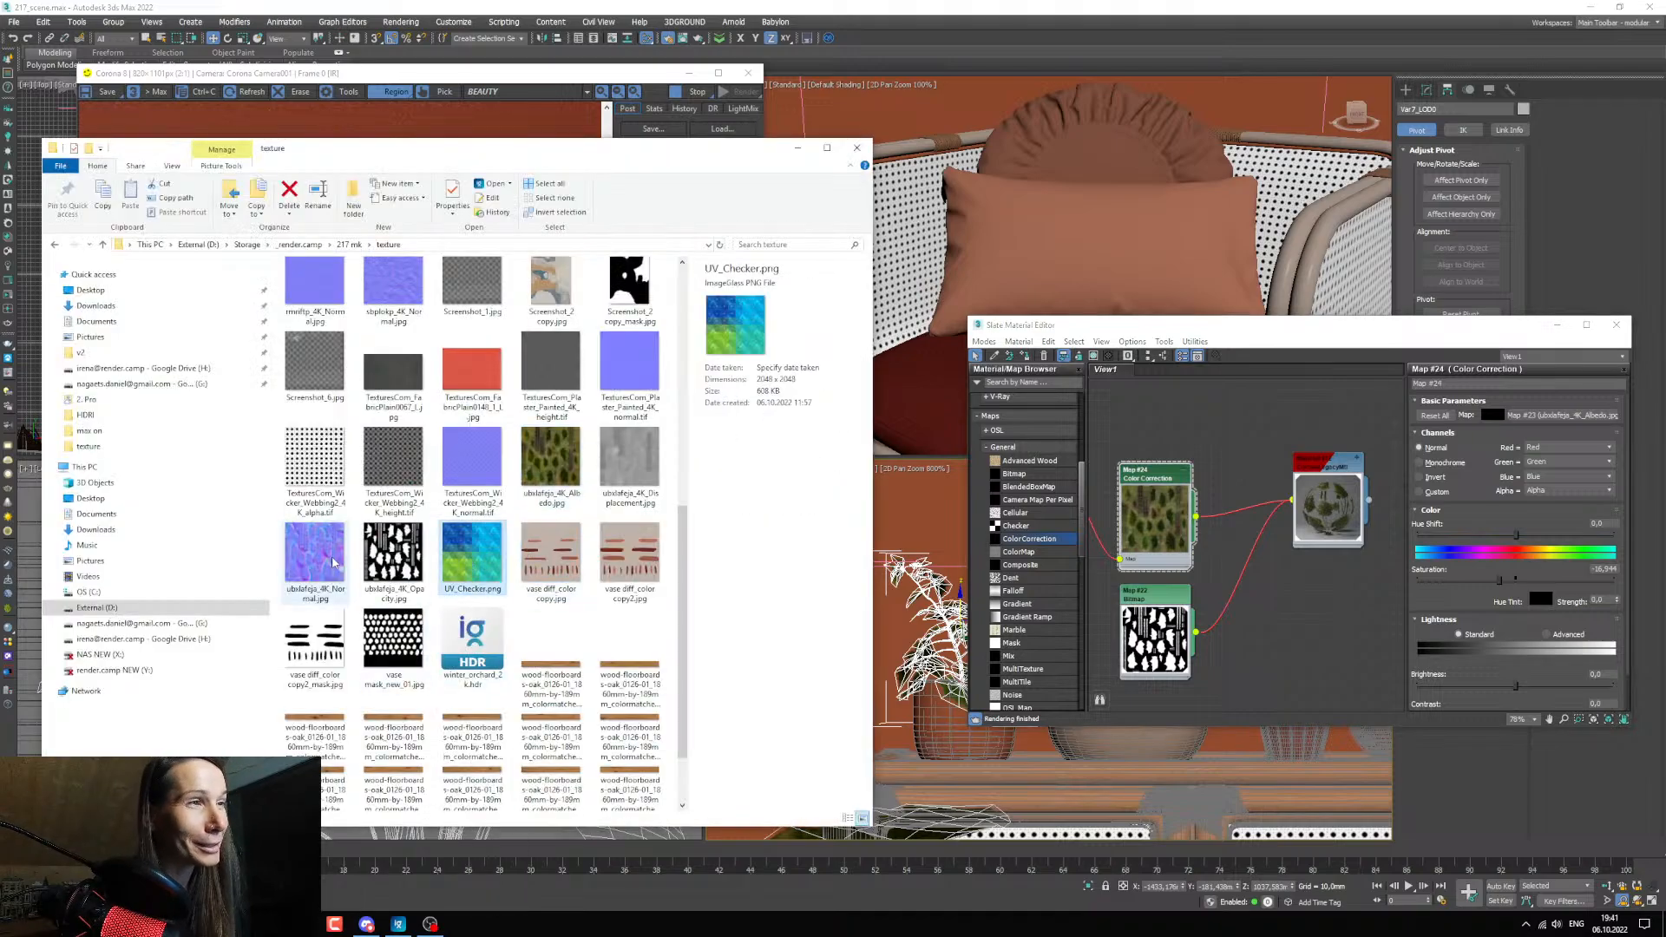
drag(318, 560, 1200, 563)
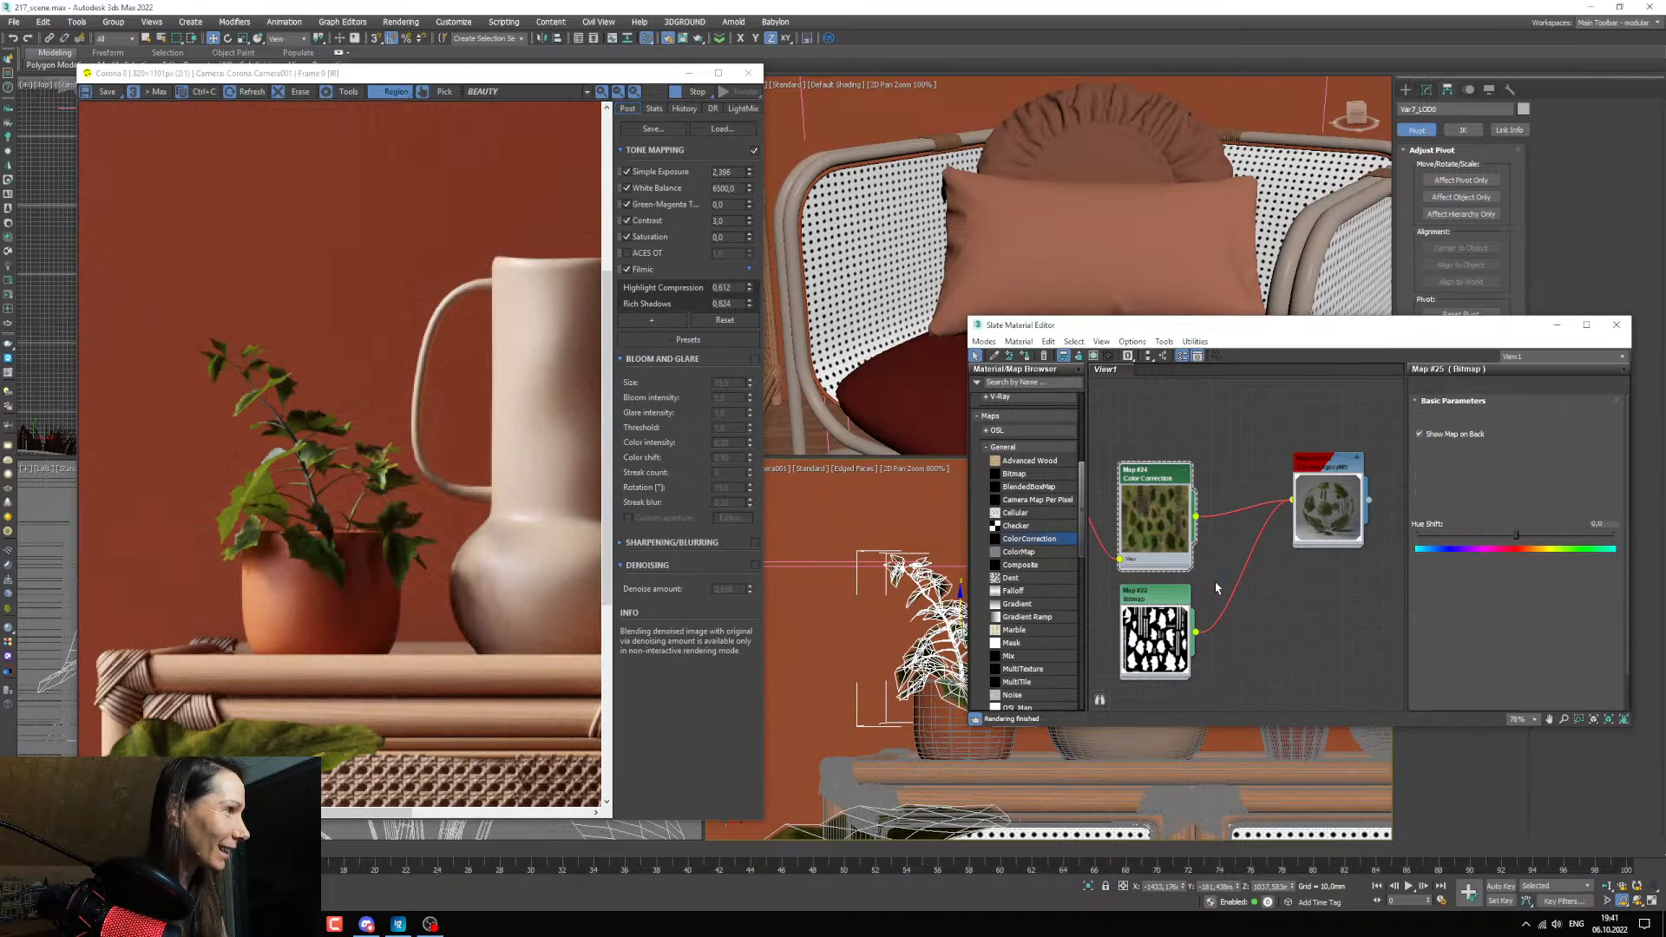
Place the normal bitmap node below the opacity bitmap and enlarge its preview.
middle_drag(1231, 616, 1207, 512)
drag(1163, 476, 1133, 640)
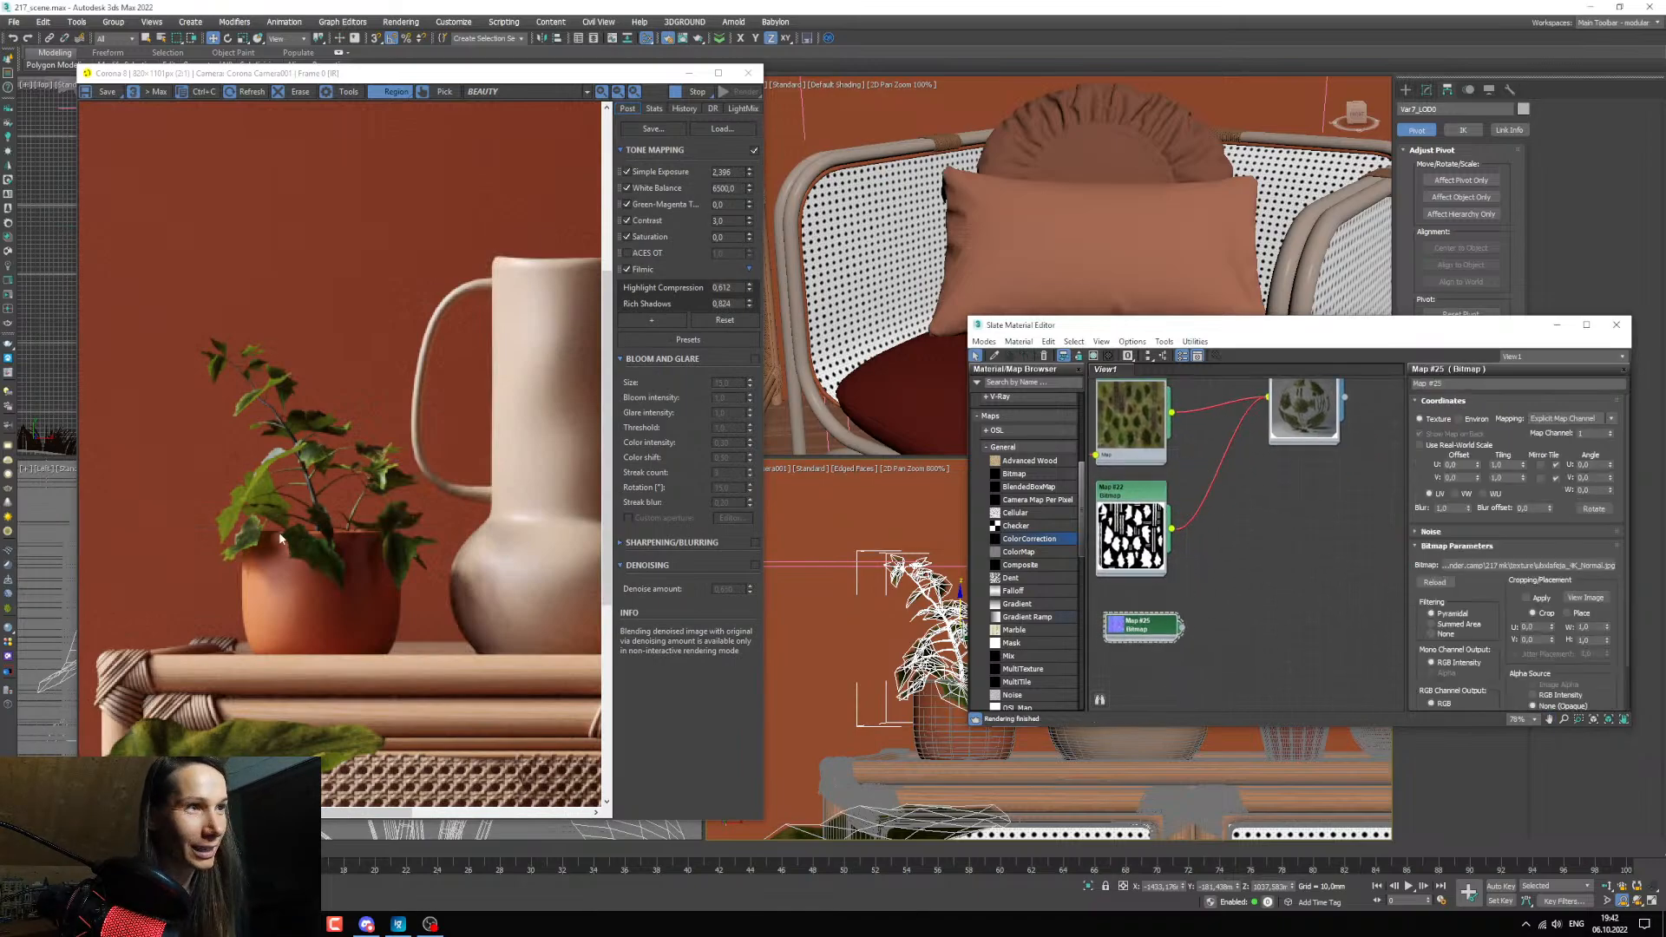
middle_drag(1156, 654, 1168, 573)
scroll(1124, 567, up, 3)
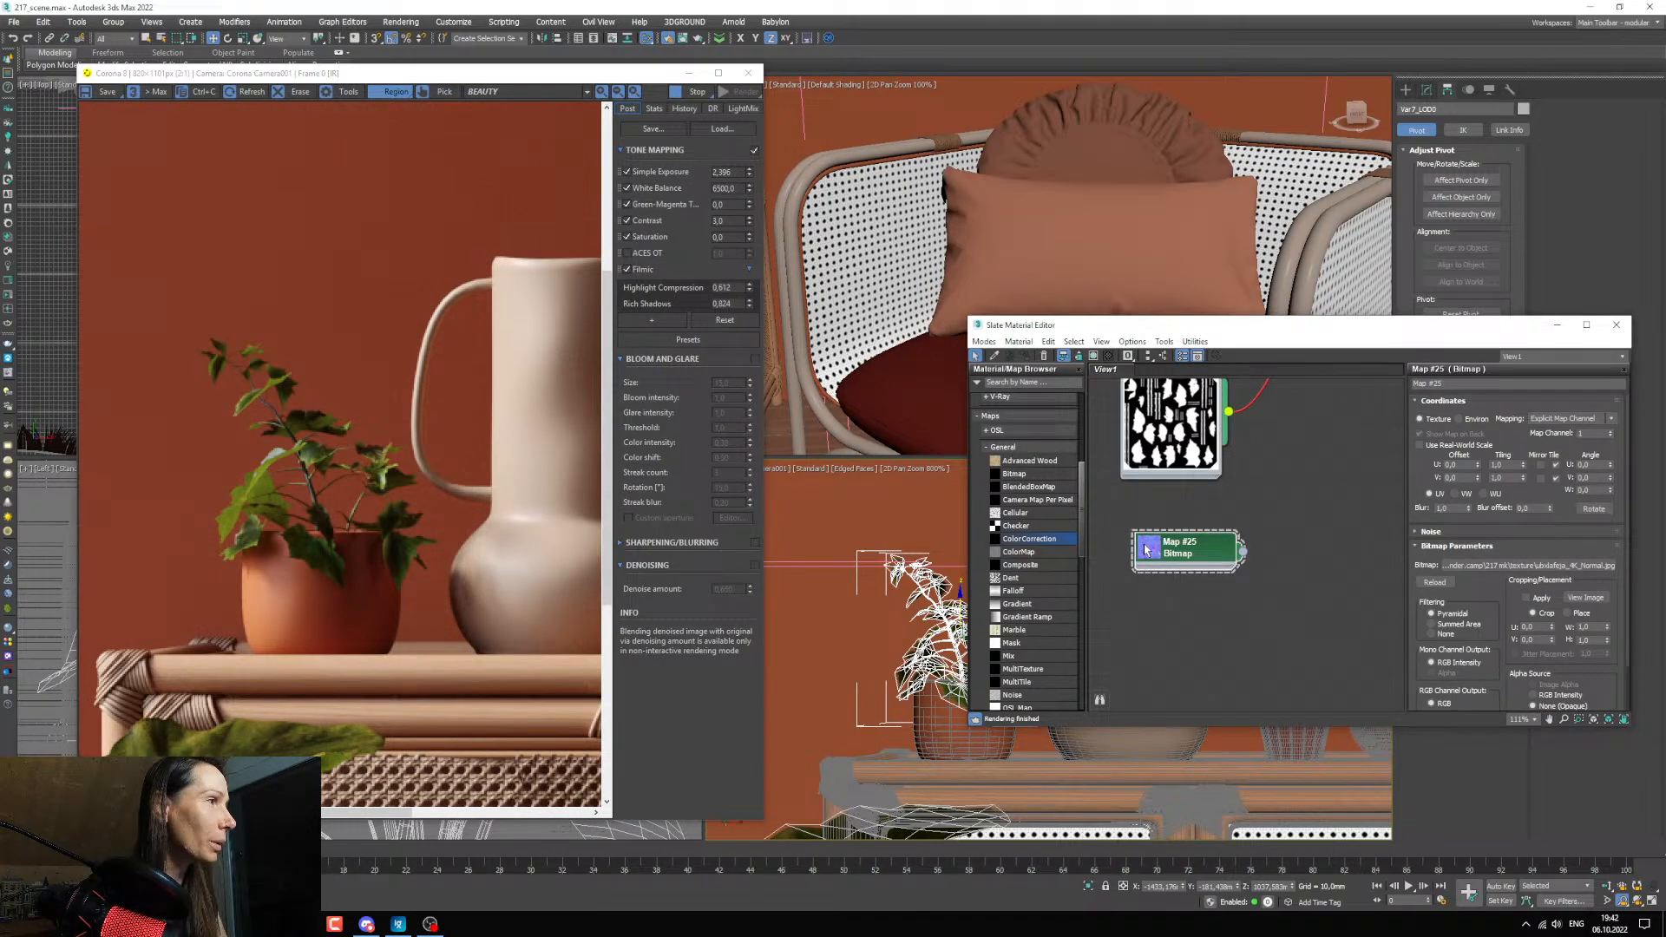
double_click(1145, 549)
middle_drag(1256, 514, 1242, 516)
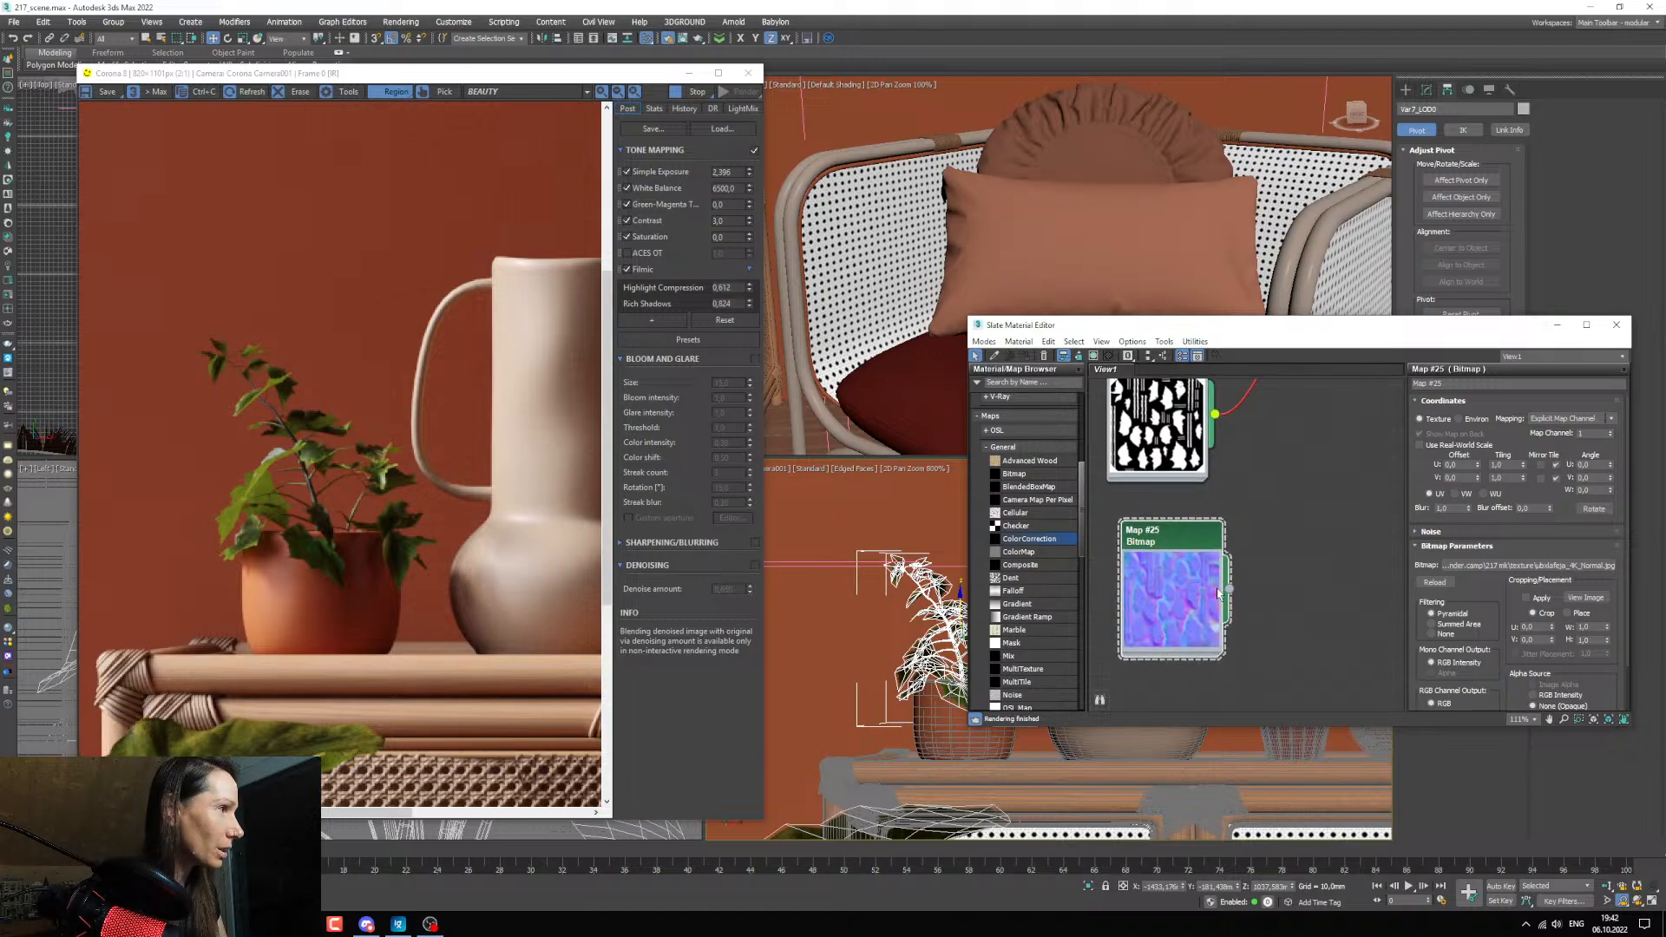
Feed the normal bitmap into a new CoronaNormal map and enable Add gamma to input.
drag(1229, 590, 1284, 582)
mouse_move(1319, 622)
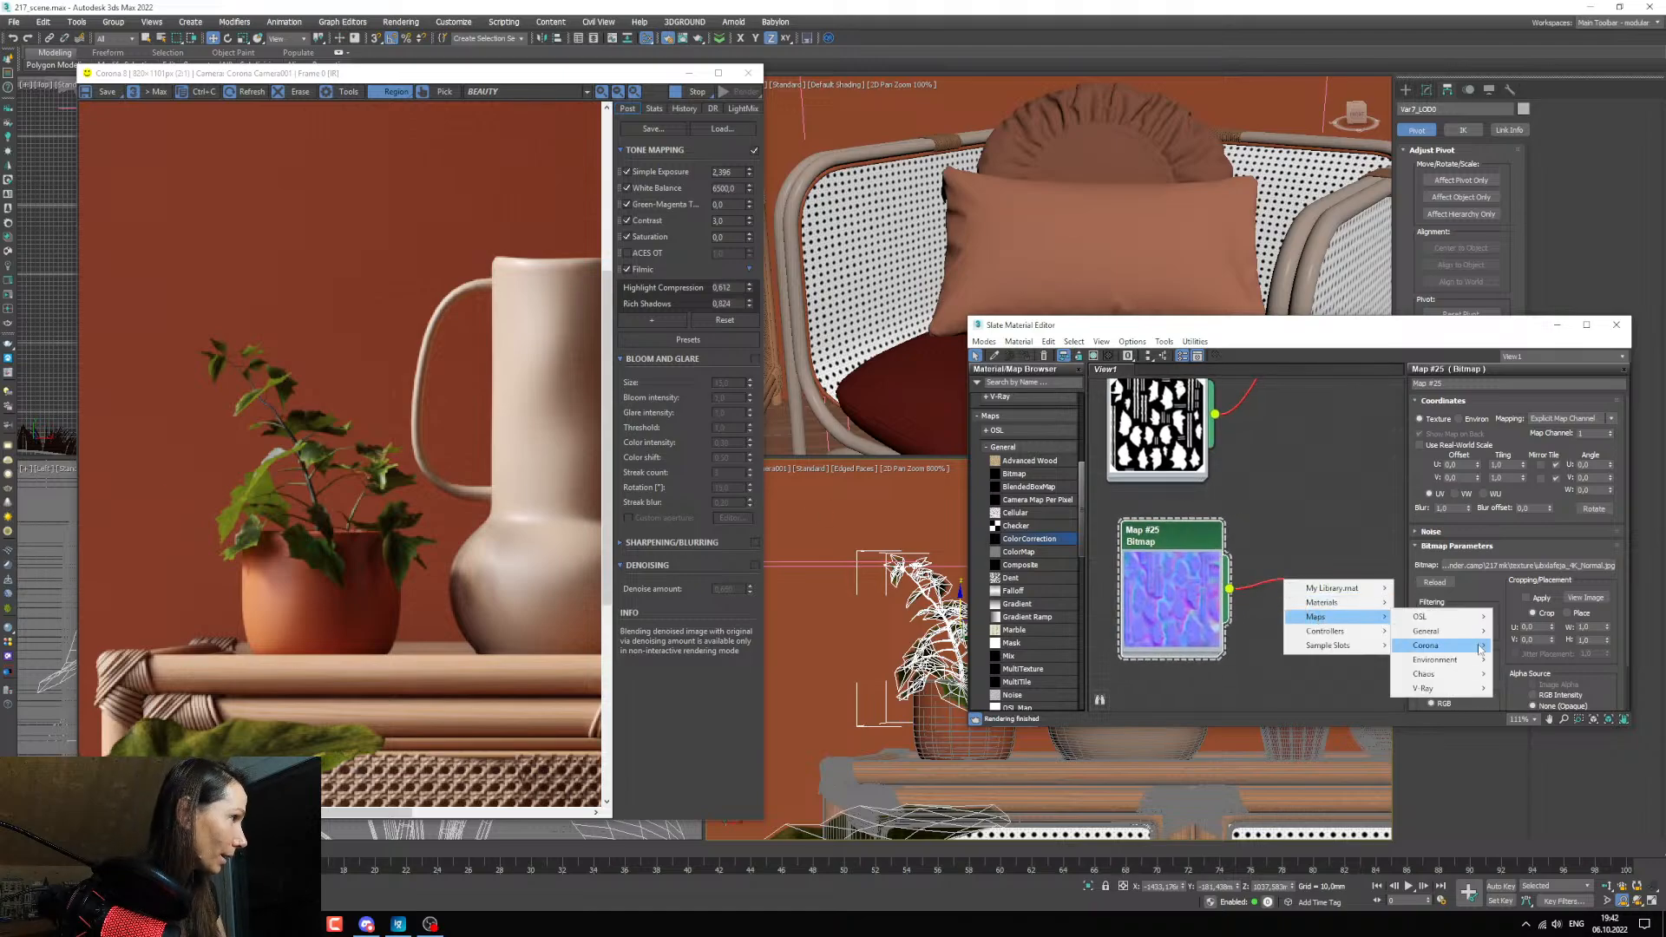
mouse_move(1426, 644)
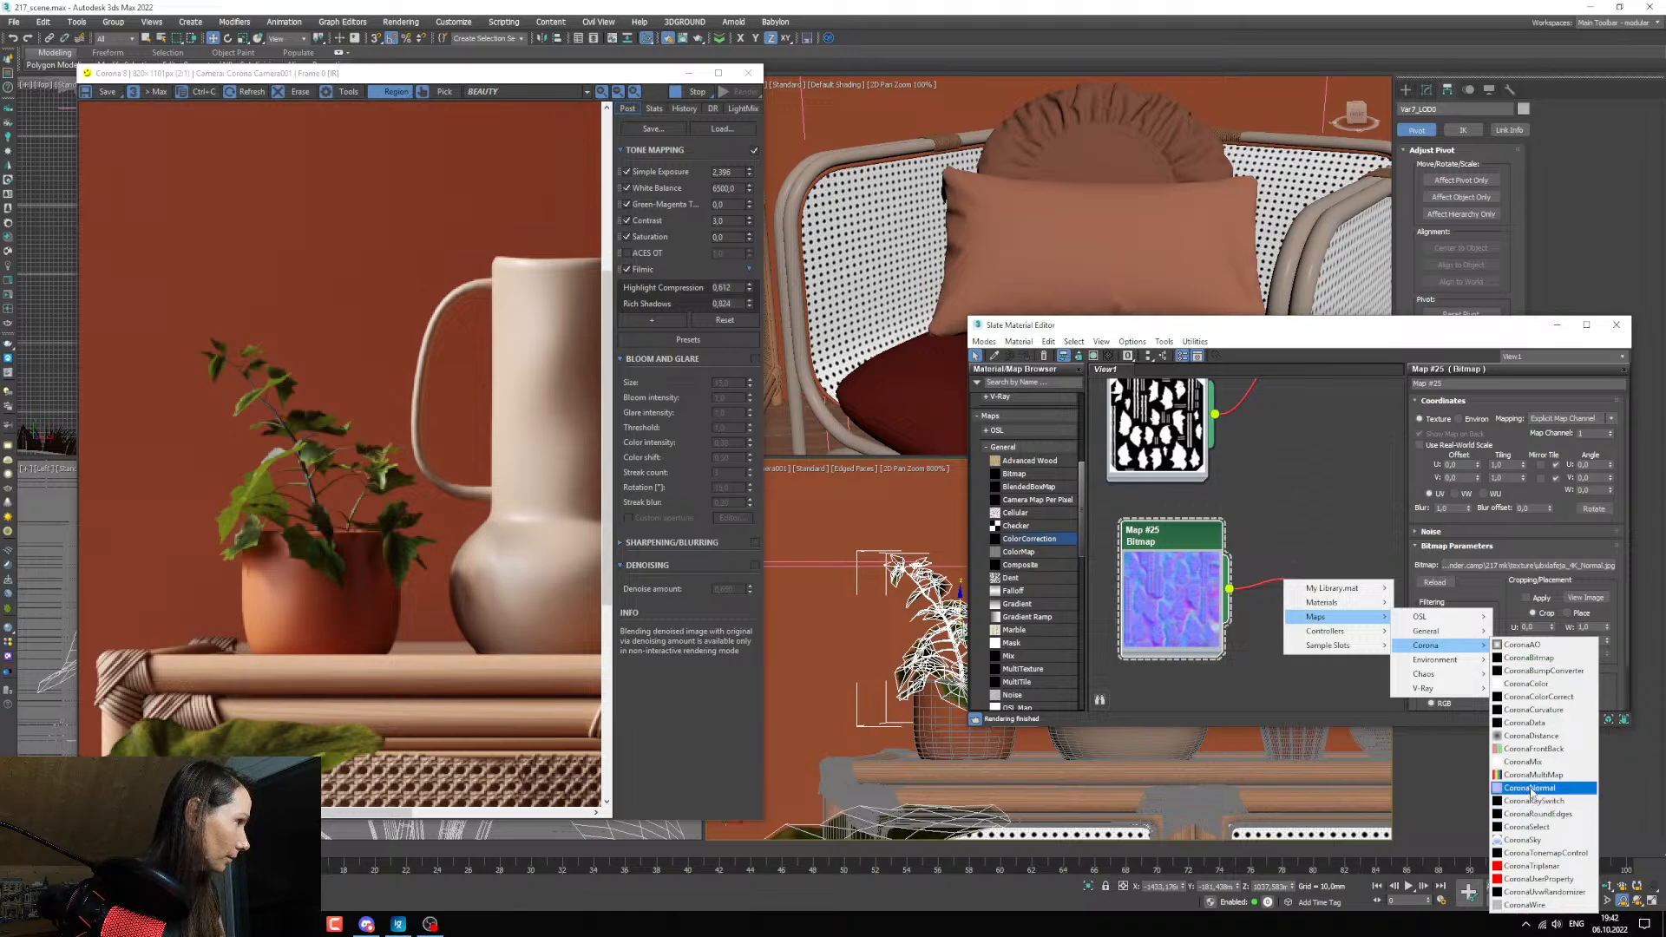
click(1528, 788)
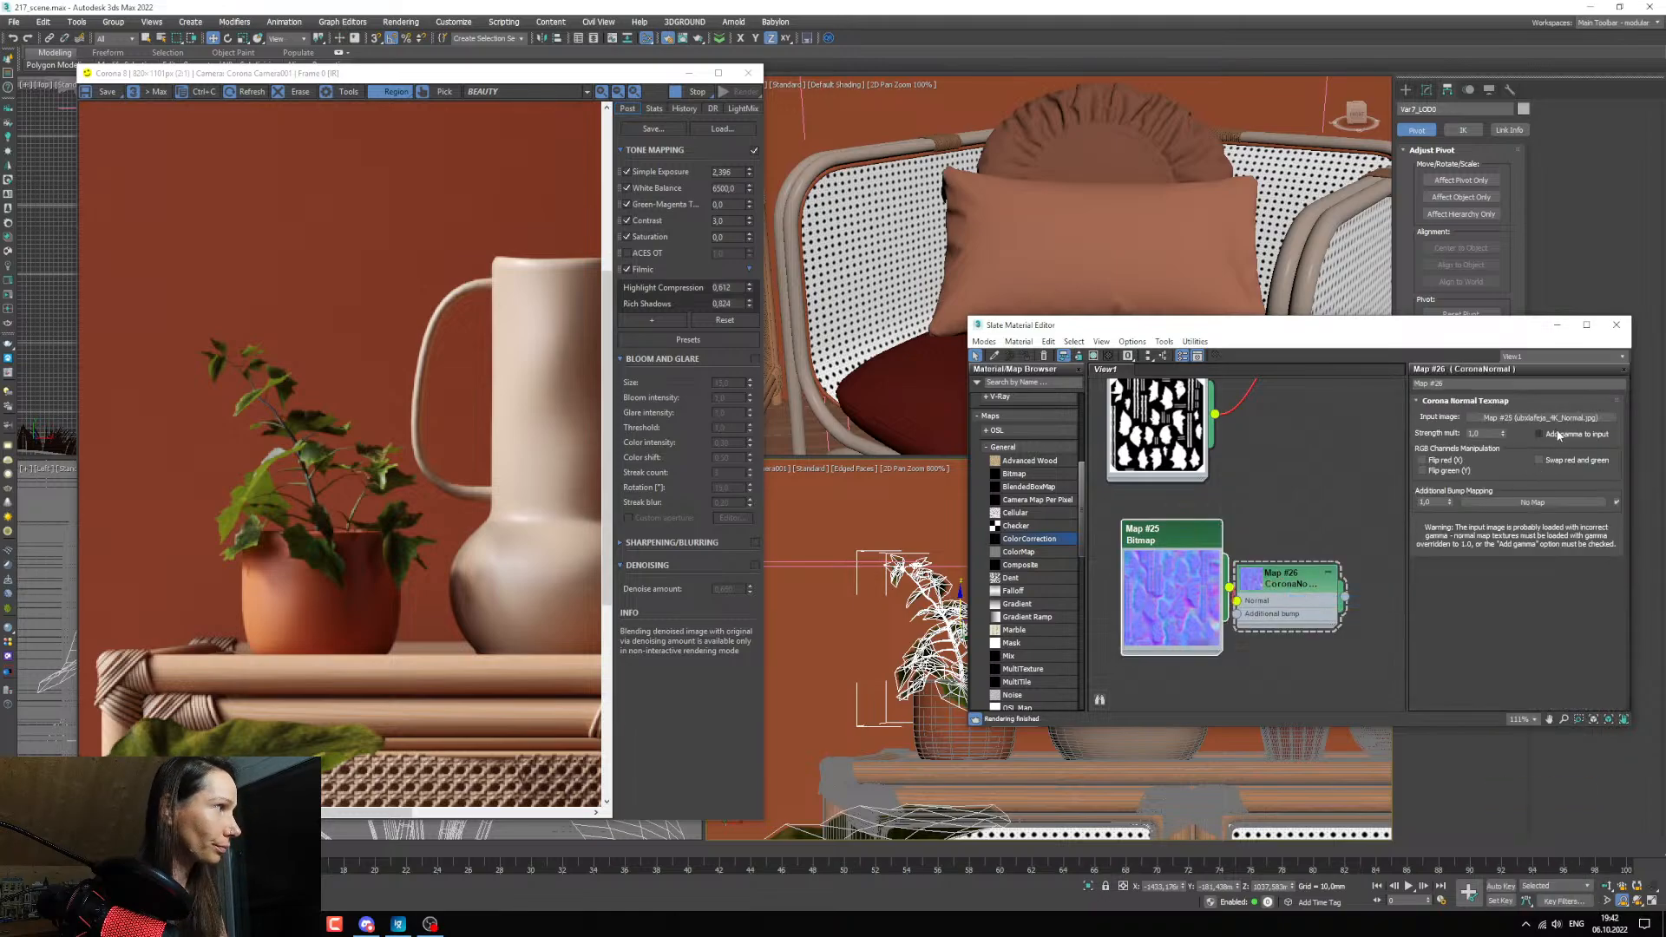
click(1550, 434)
Connect the CoronaNormal map to the leaf material's bump input and inspect the leaves in the render.
middle_drag(1277, 595, 1249, 591)
drag(1167, 534, 1117, 564)
drag(1247, 582, 1173, 568)
scroll(1215, 668, down, 5)
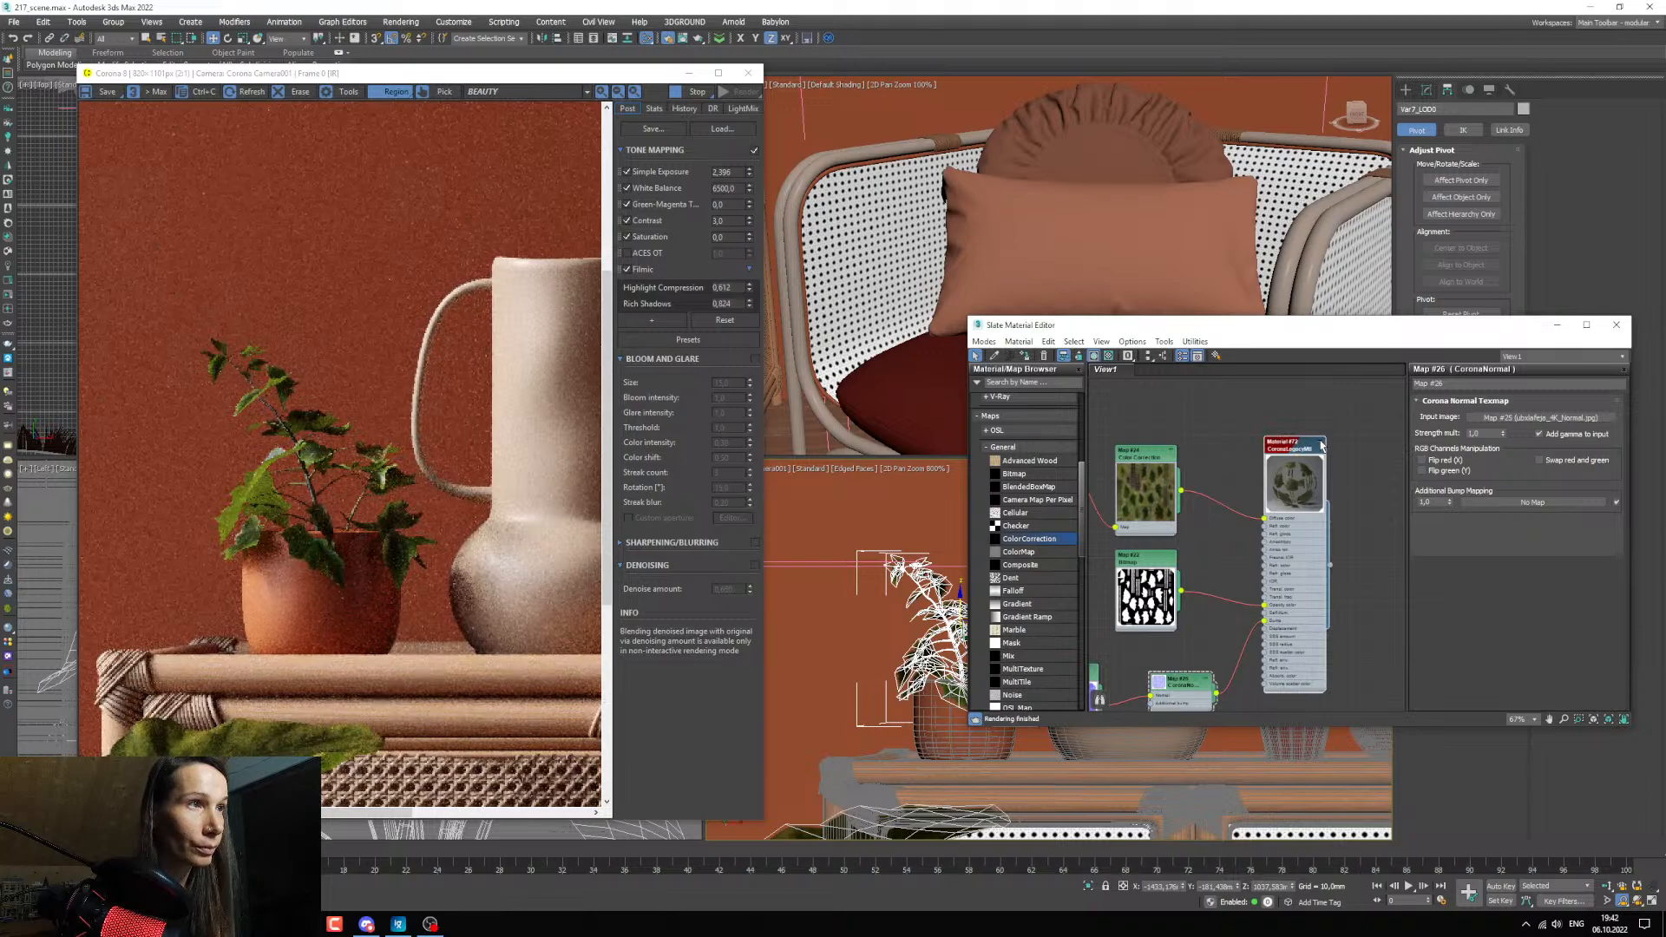
scroll(263, 518, up, 3)
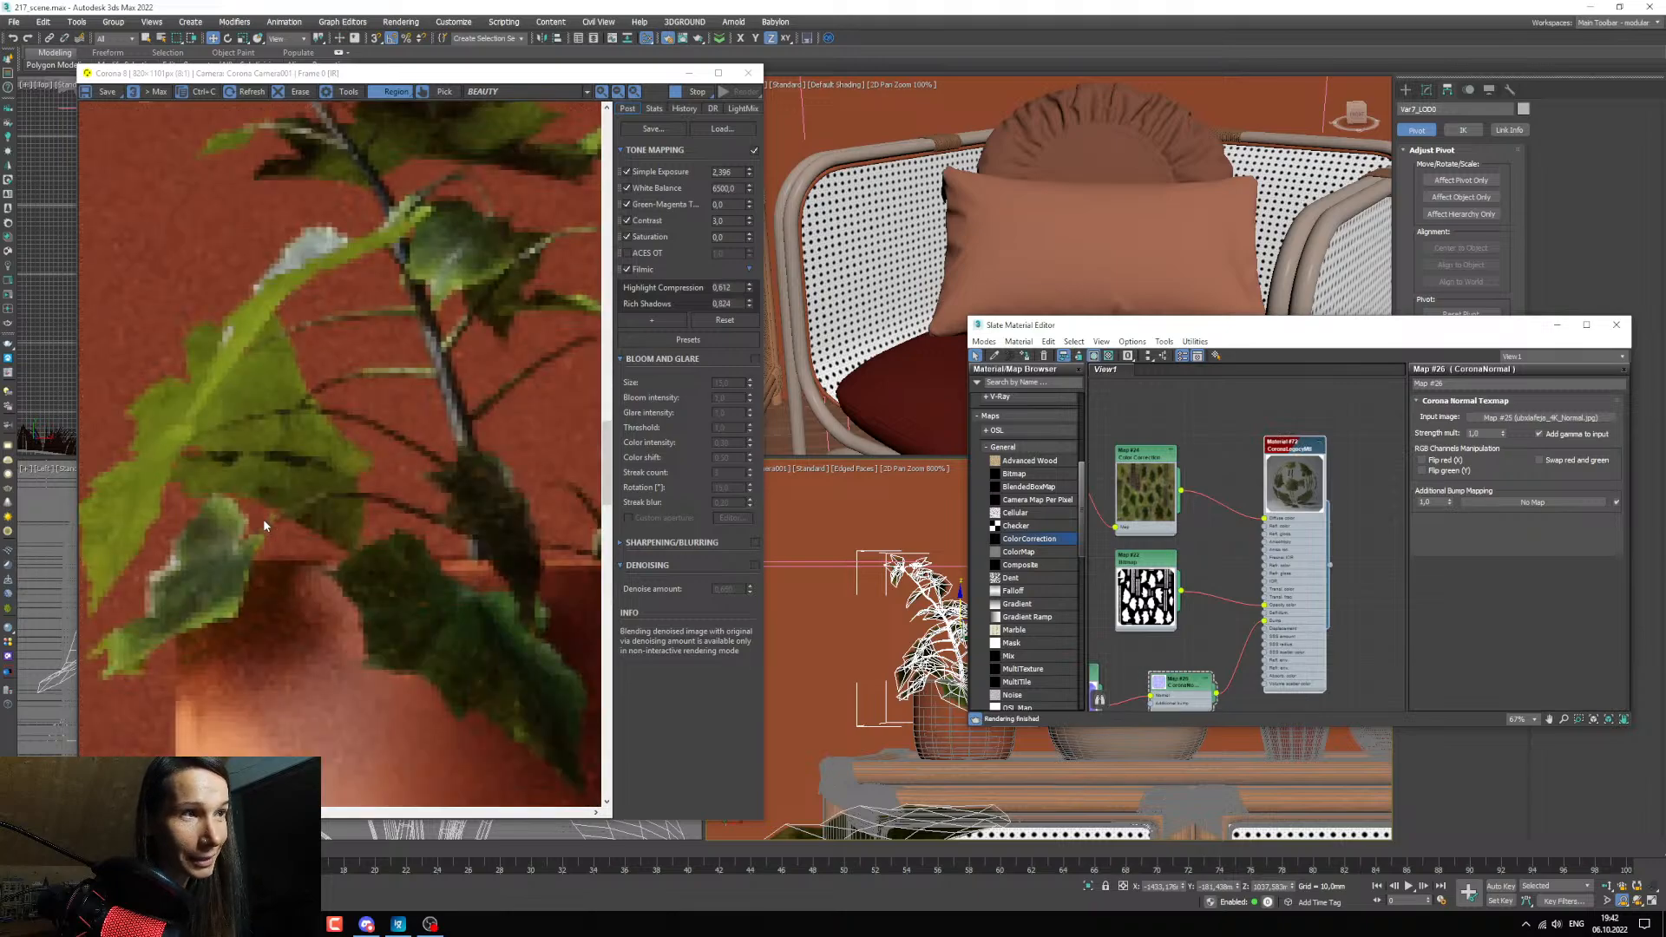
scroll(262, 518, down, 3)
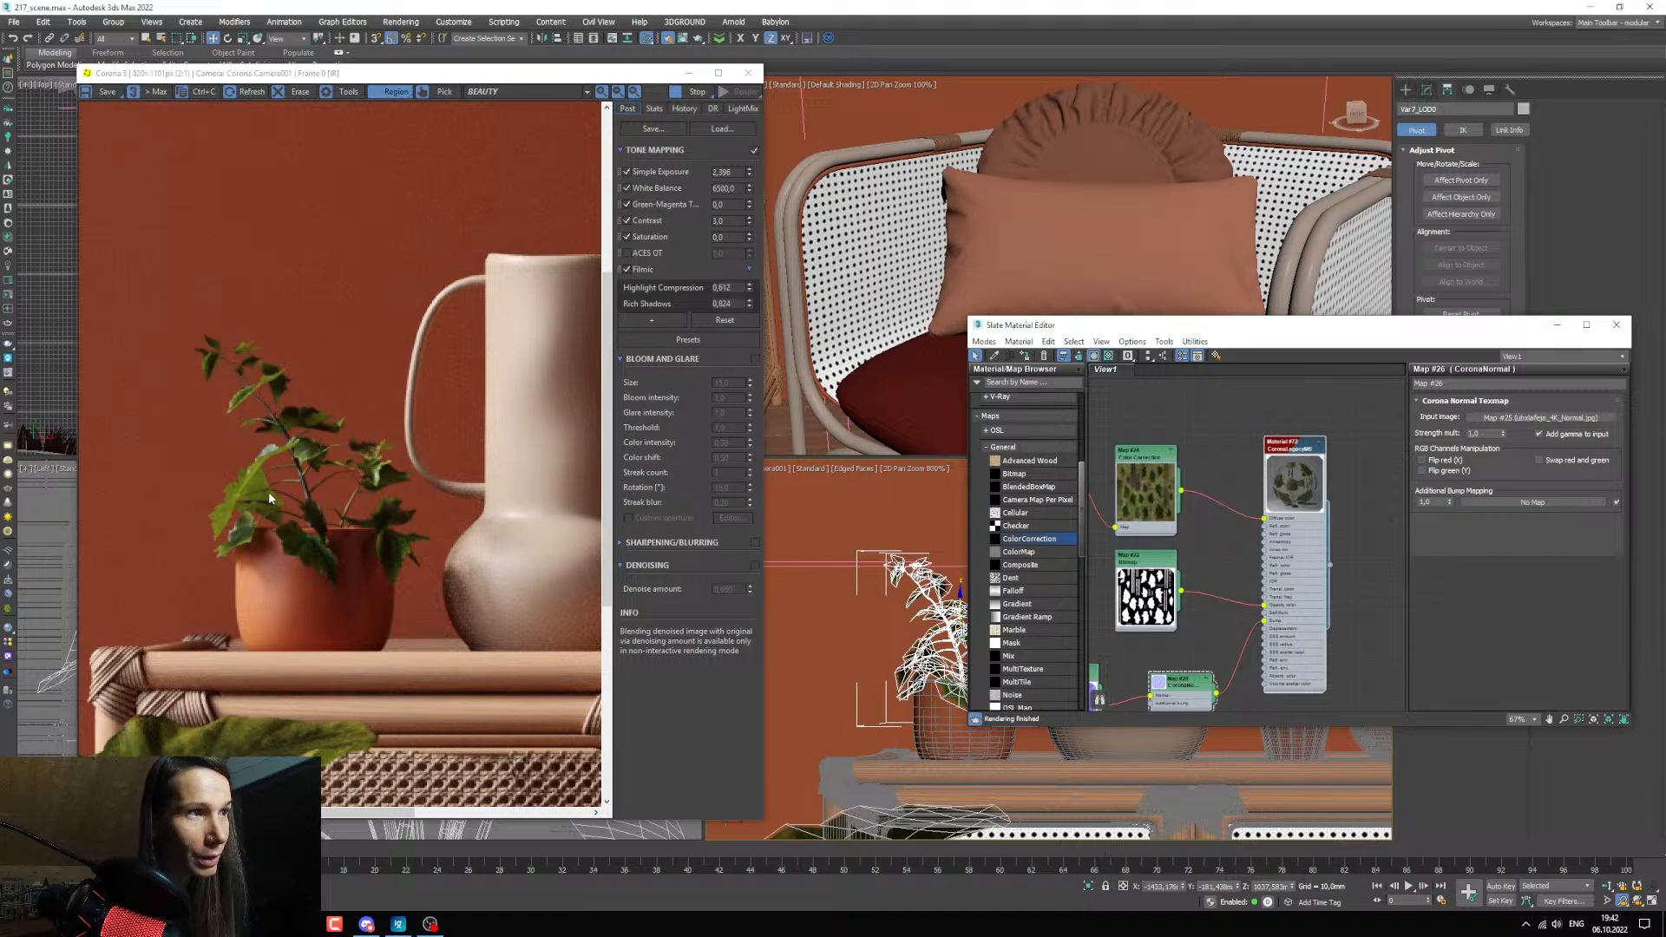
scroll(326, 495, down, 2)
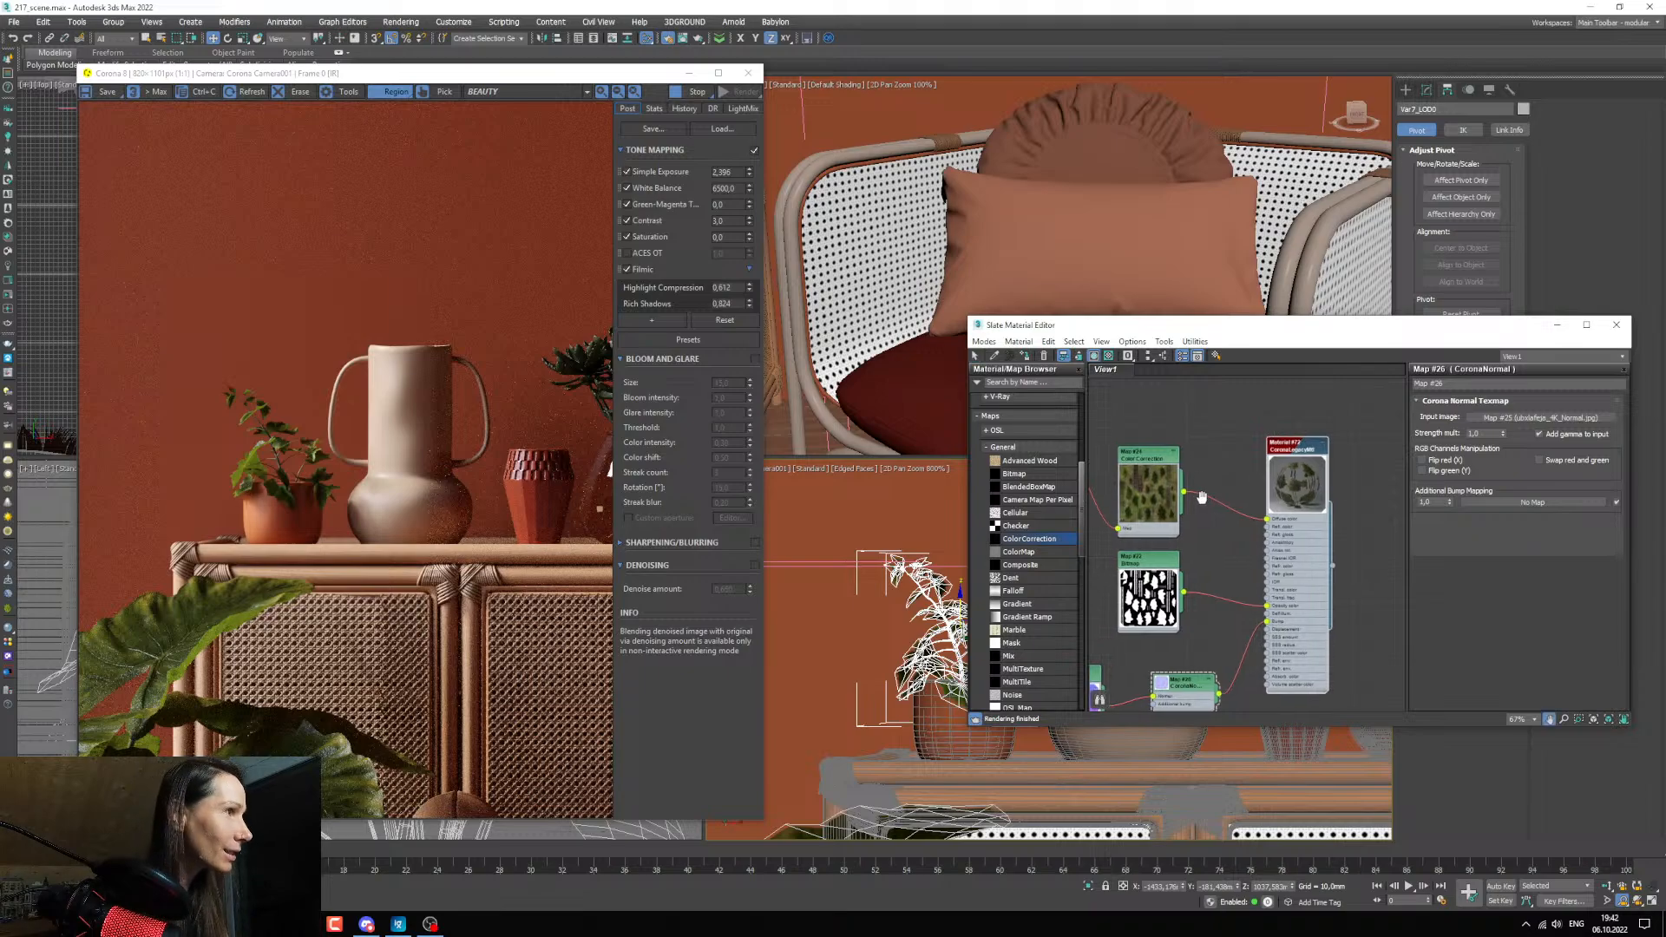
Duplicate the small pot's base material and assign the copy to the pot.
drag(1041, 328, 1121, 329)
click(1074, 358)
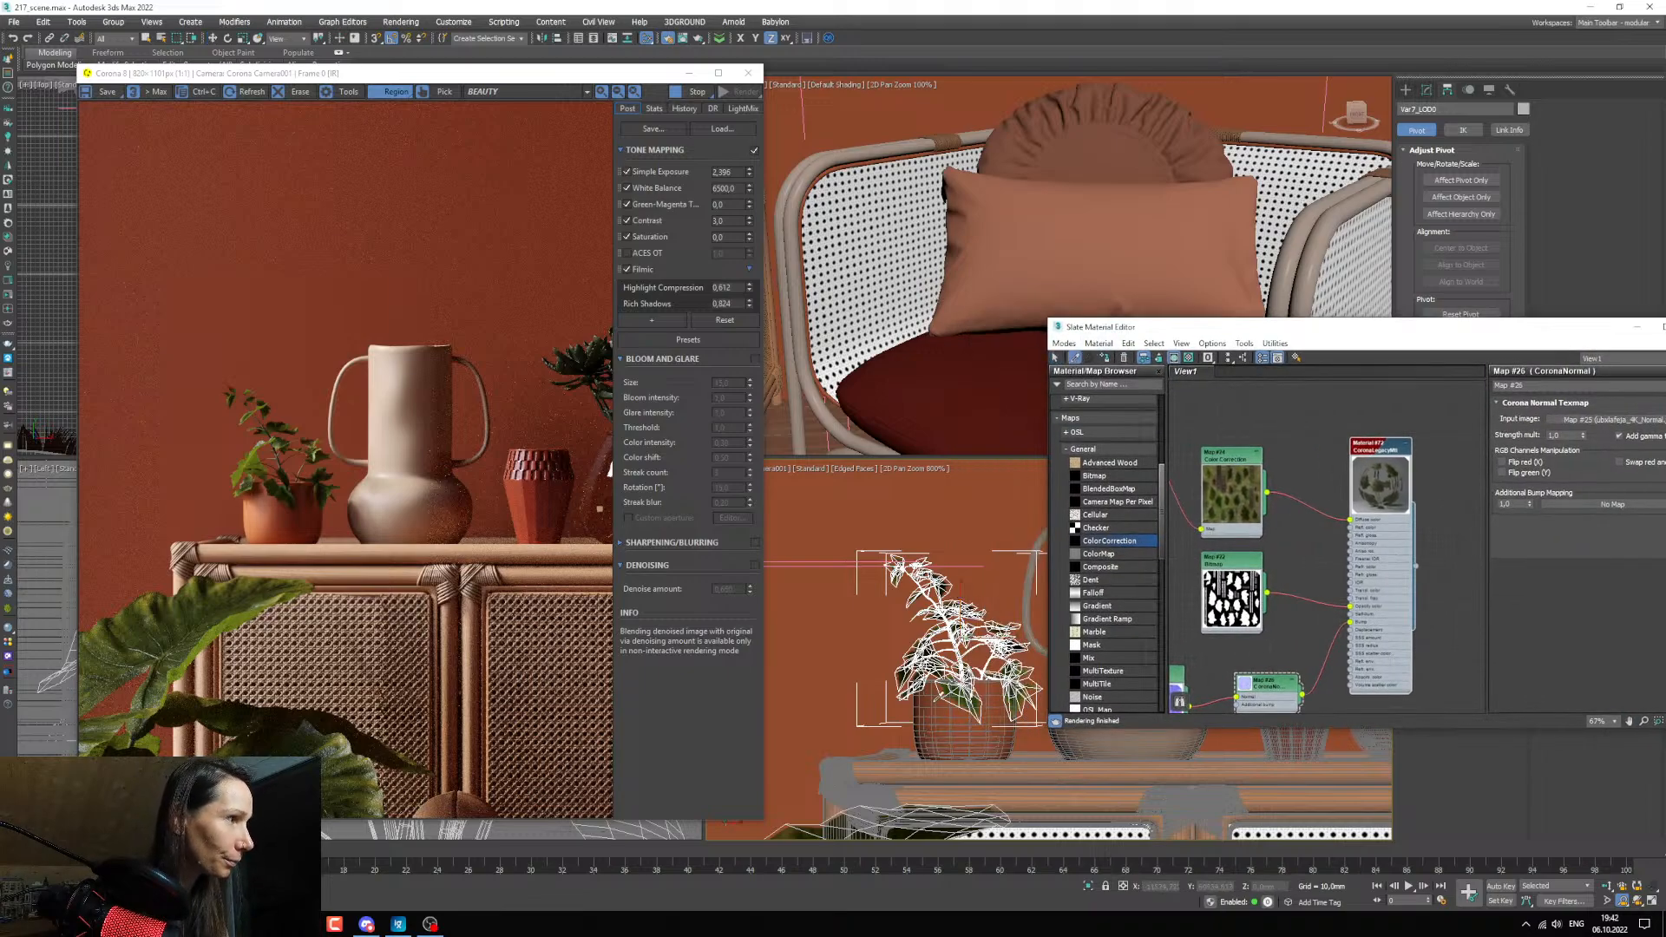
click(970, 719)
double_click(1312, 580)
middle_drag(1324, 576, 1322, 590)
scroll(1323, 590, down, 2)
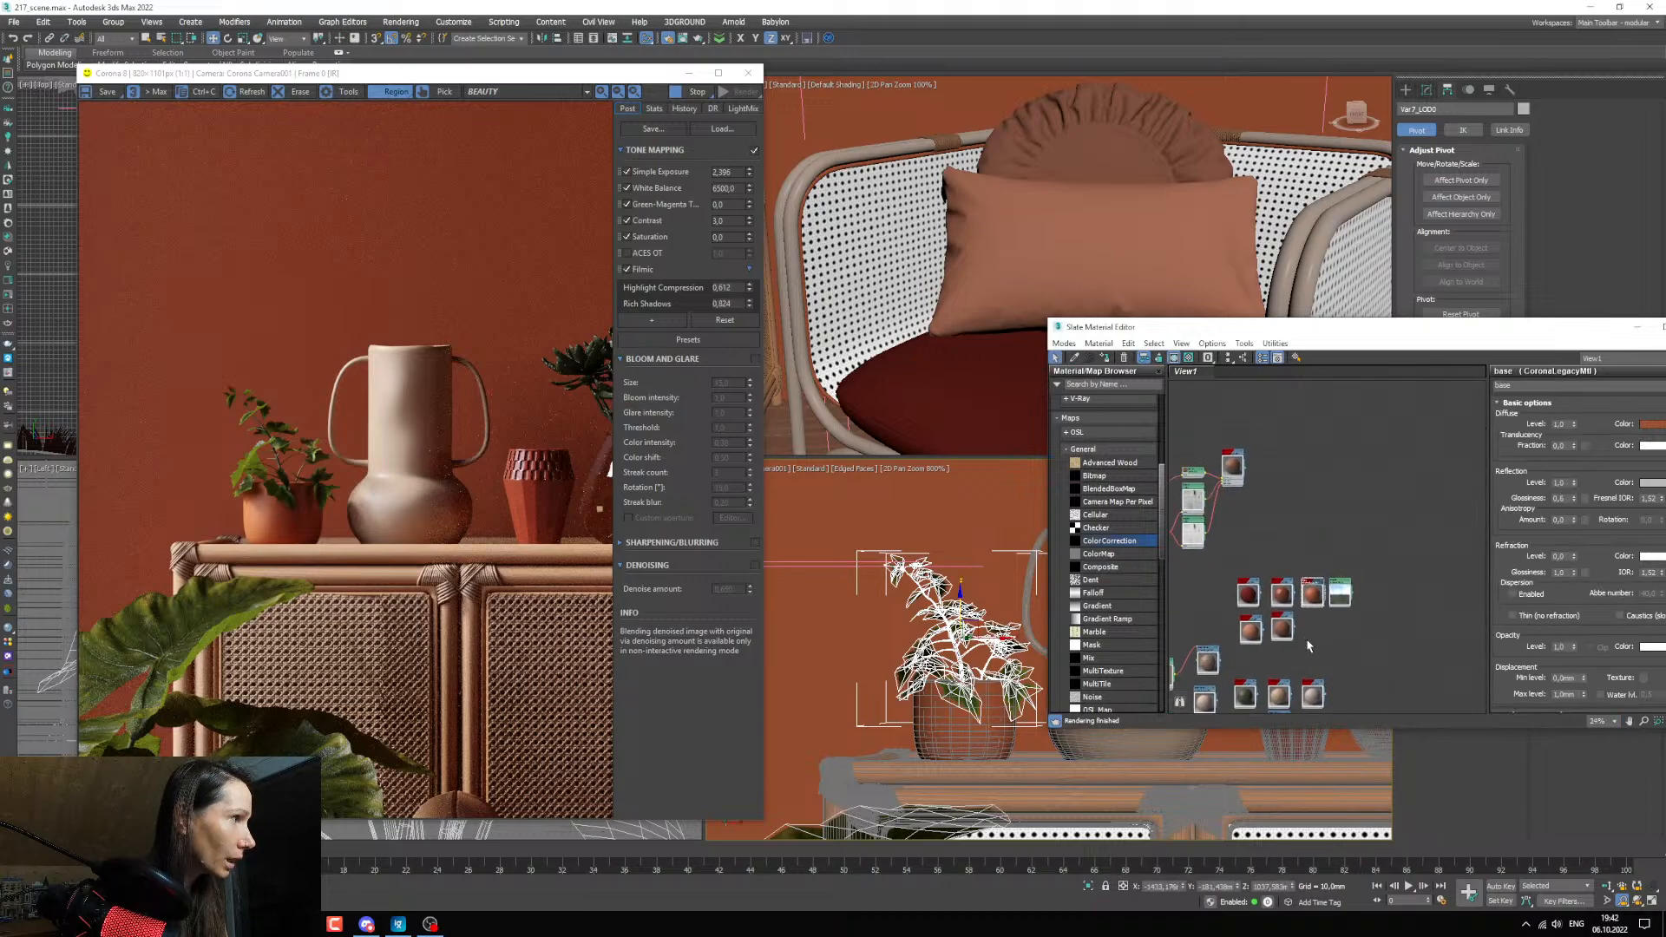
click(937, 729)
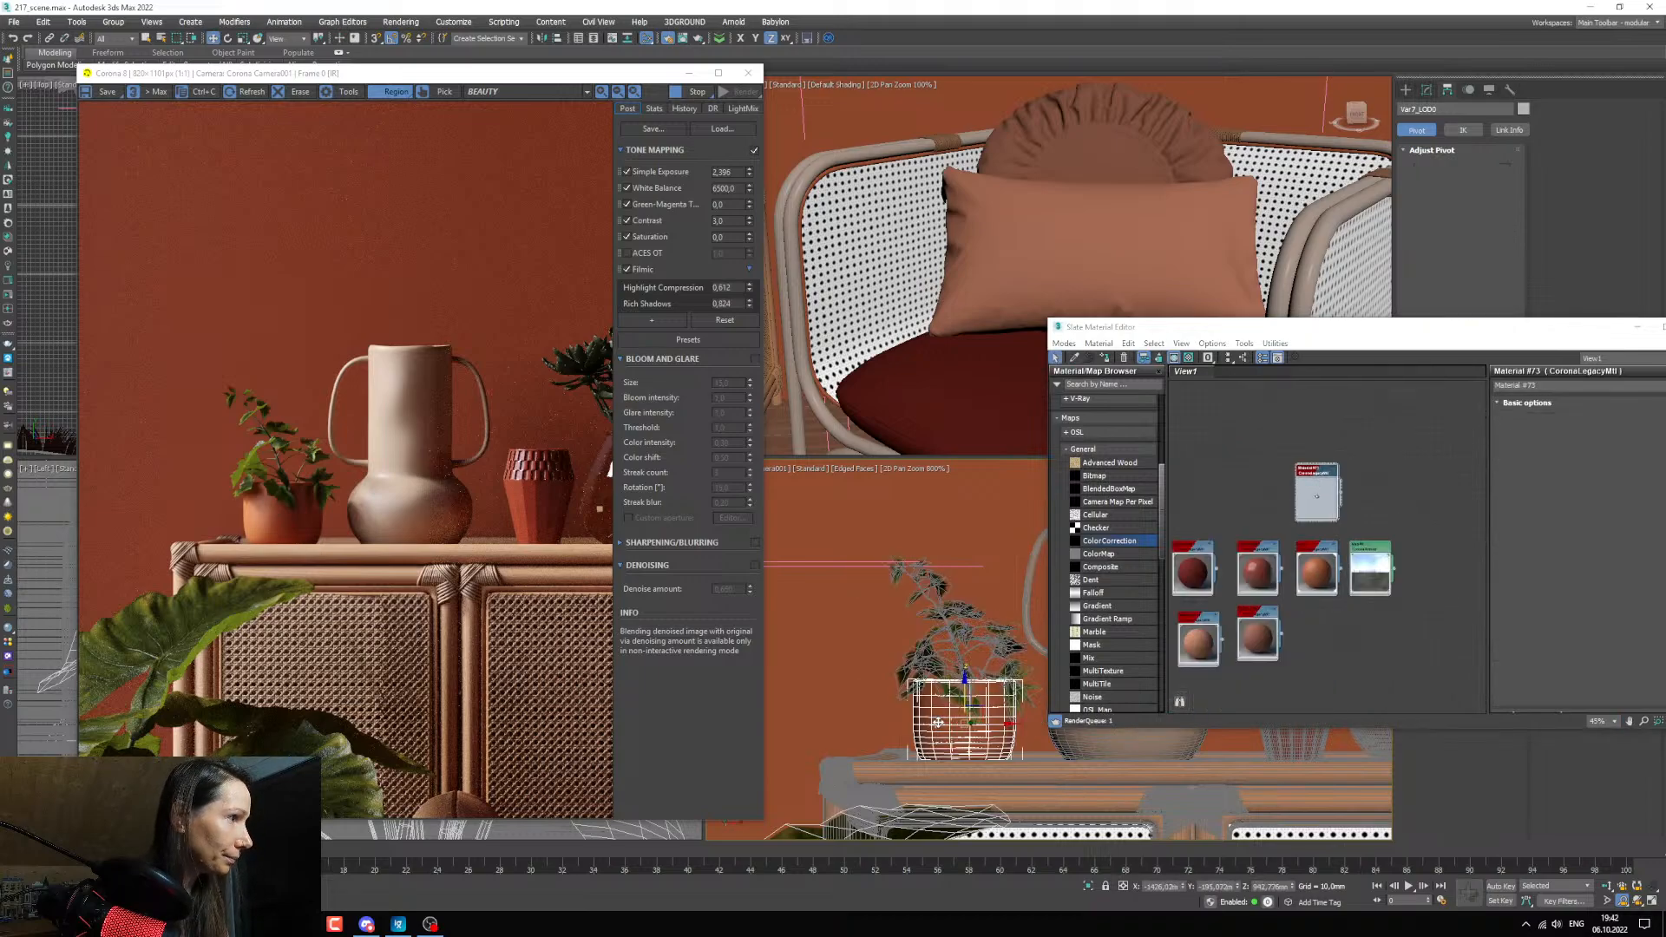
click(1105, 358)
middle_drag(1304, 501, 1285, 564)
scroll(1287, 565, up, 2)
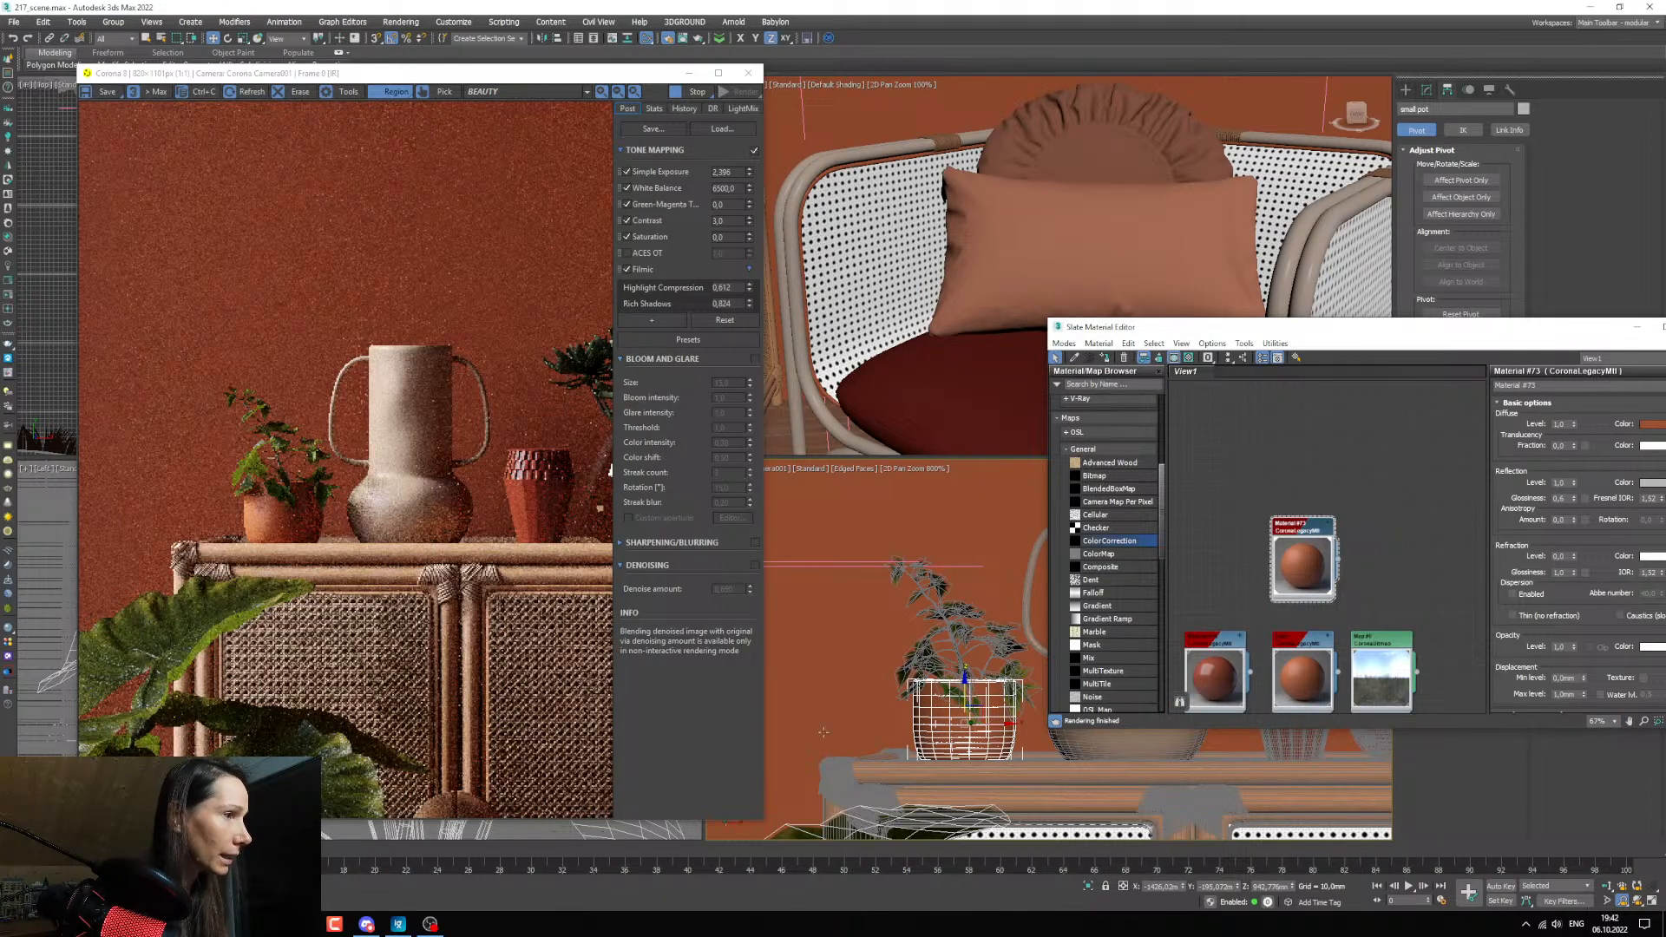
Preview vase mask_new_01.jpg from the texture folder and add it to the material graph as a bitmap.
click(302, 924)
click(479, 871)
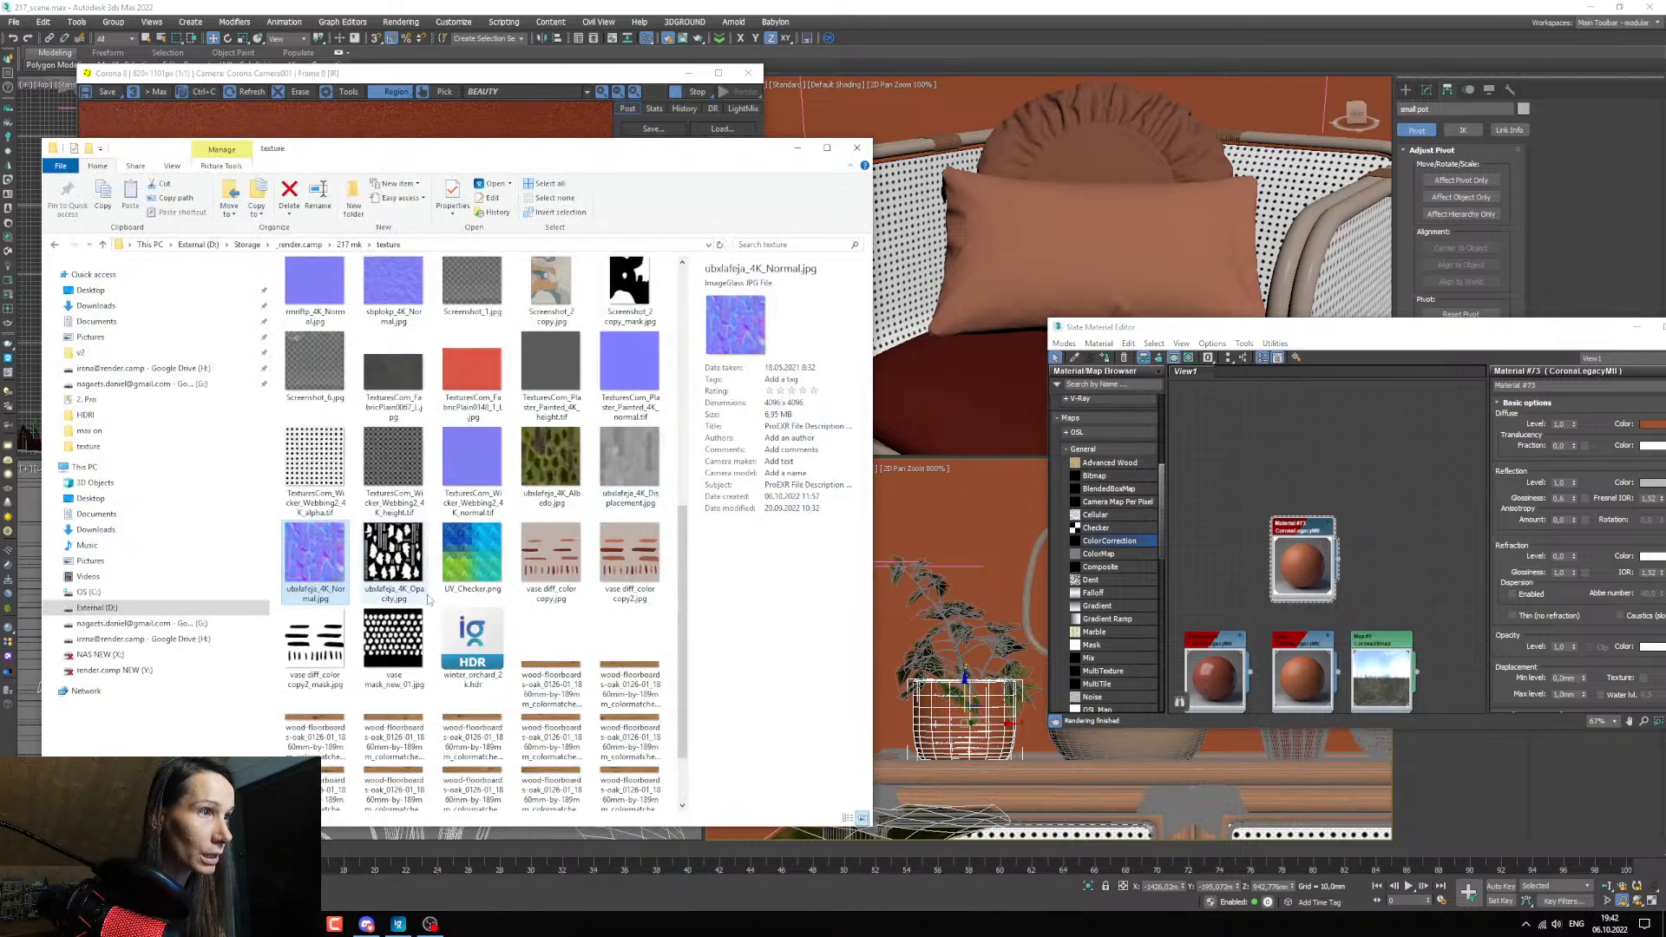
click(396, 657)
double_click(399, 652)
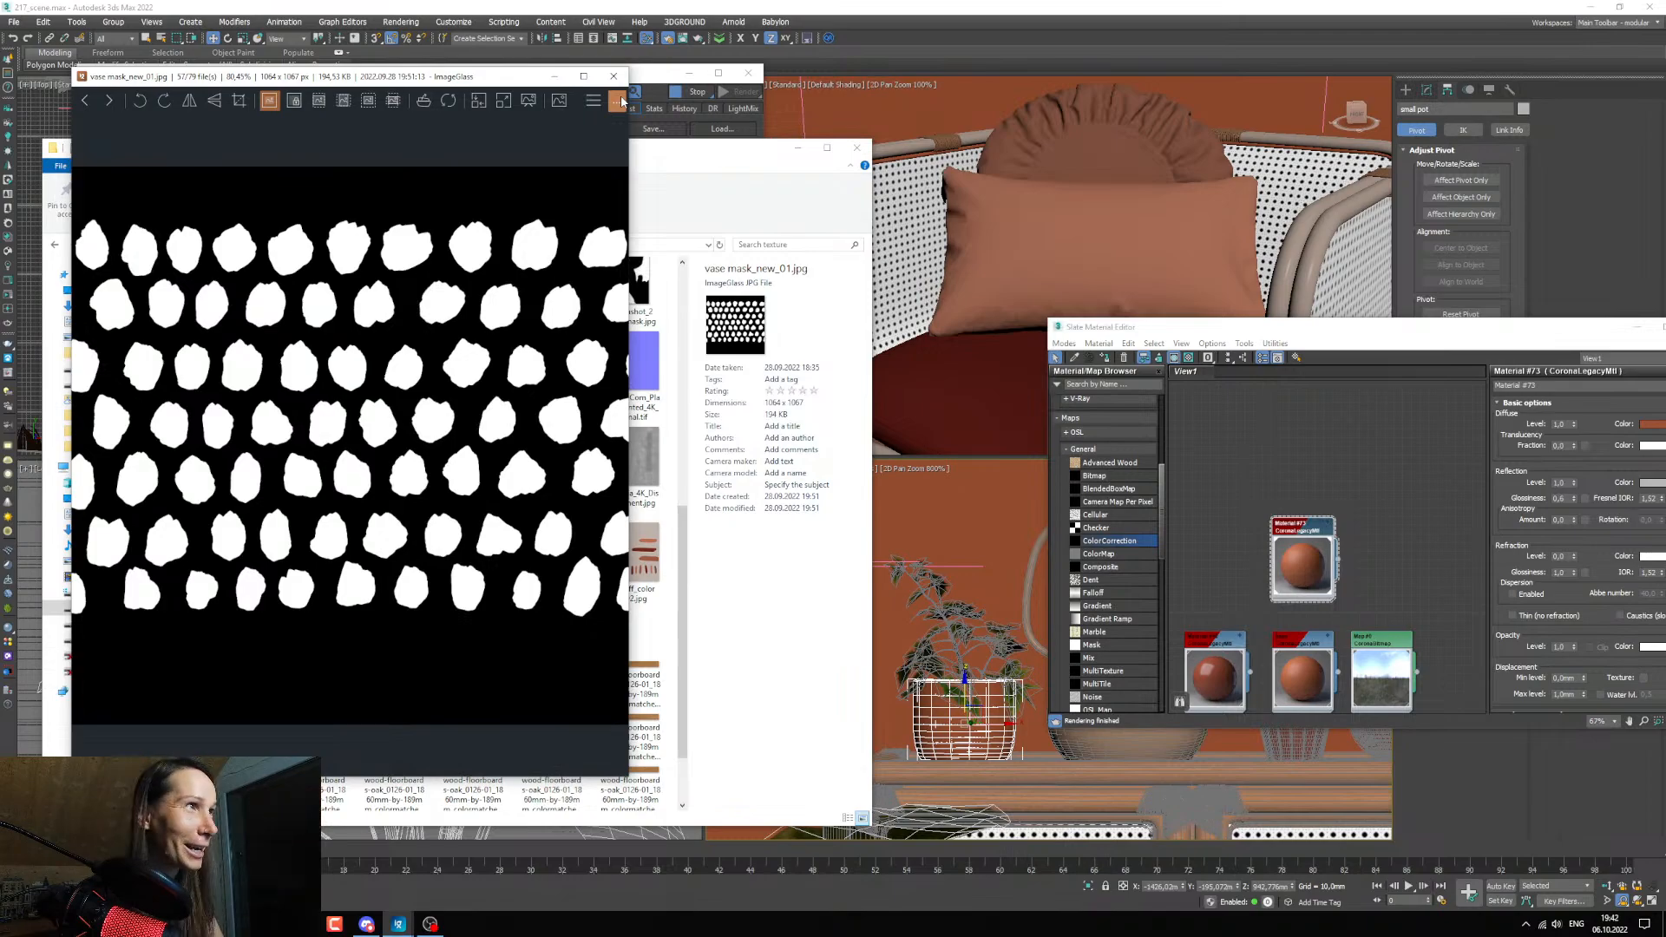
key(Escape)
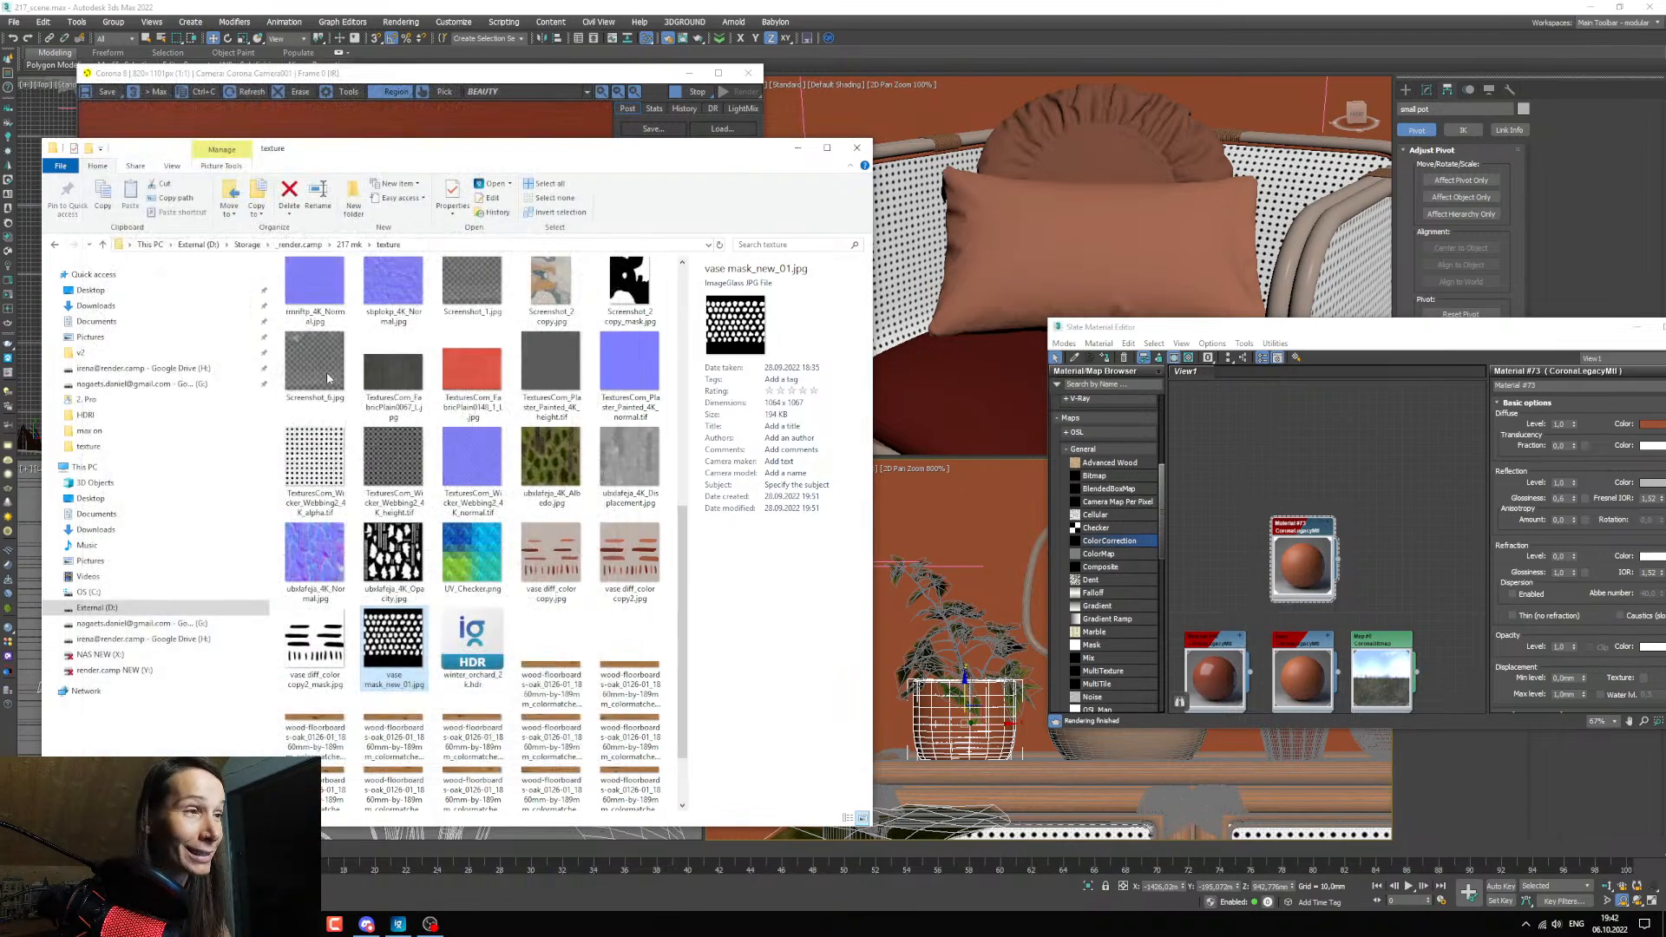
drag(385, 673, 1214, 541)
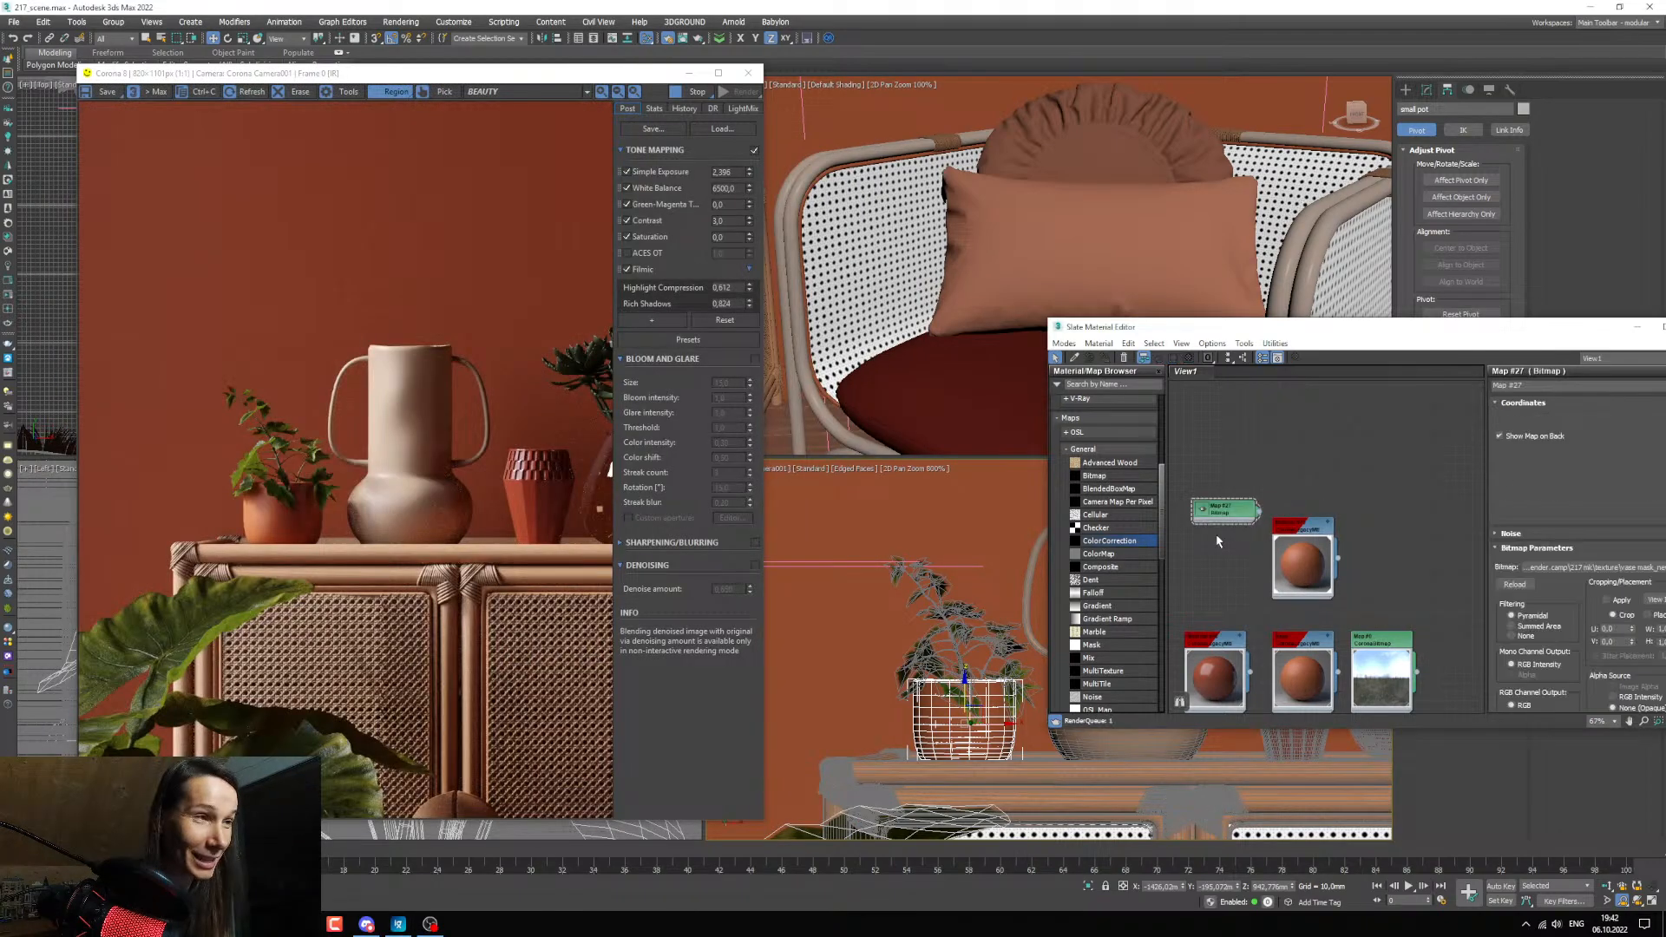
Arrange the mask bitmap and the pot's material in an empty graph area and enlarge the bitmap's preview.
middle_drag(1313, 600, 1309, 637)
drag(1303, 568, 1362, 394)
middle_drag(1314, 521, 1317, 619)
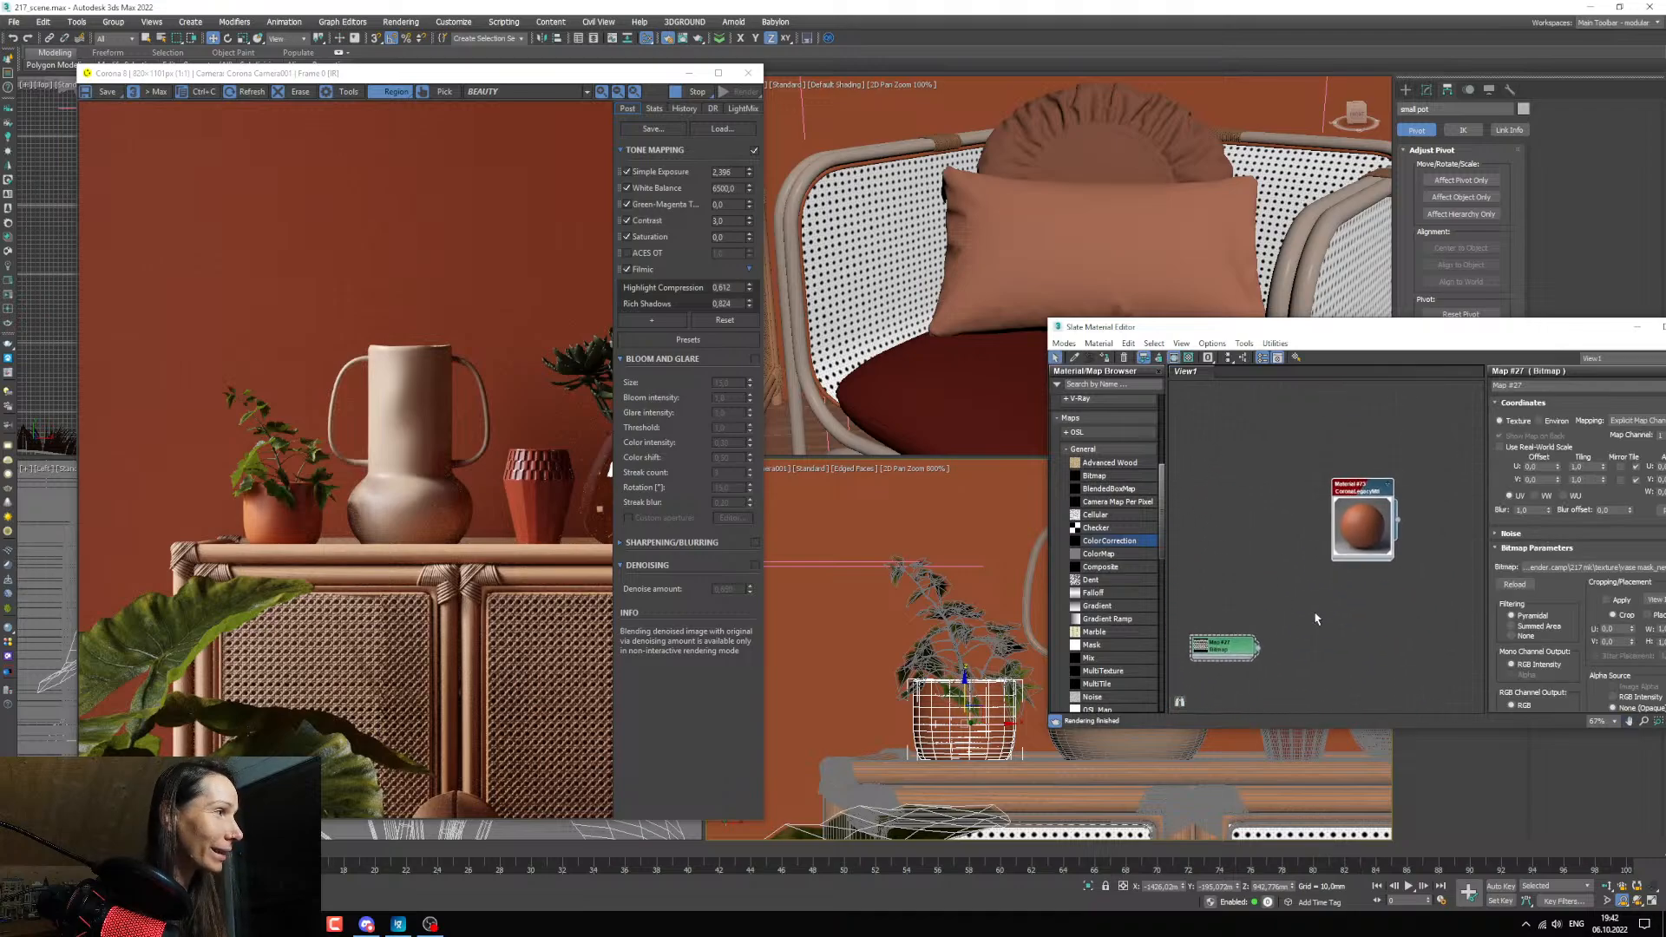
click(1210, 652)
drag(1210, 656, 1209, 595)
double_click(1208, 596)
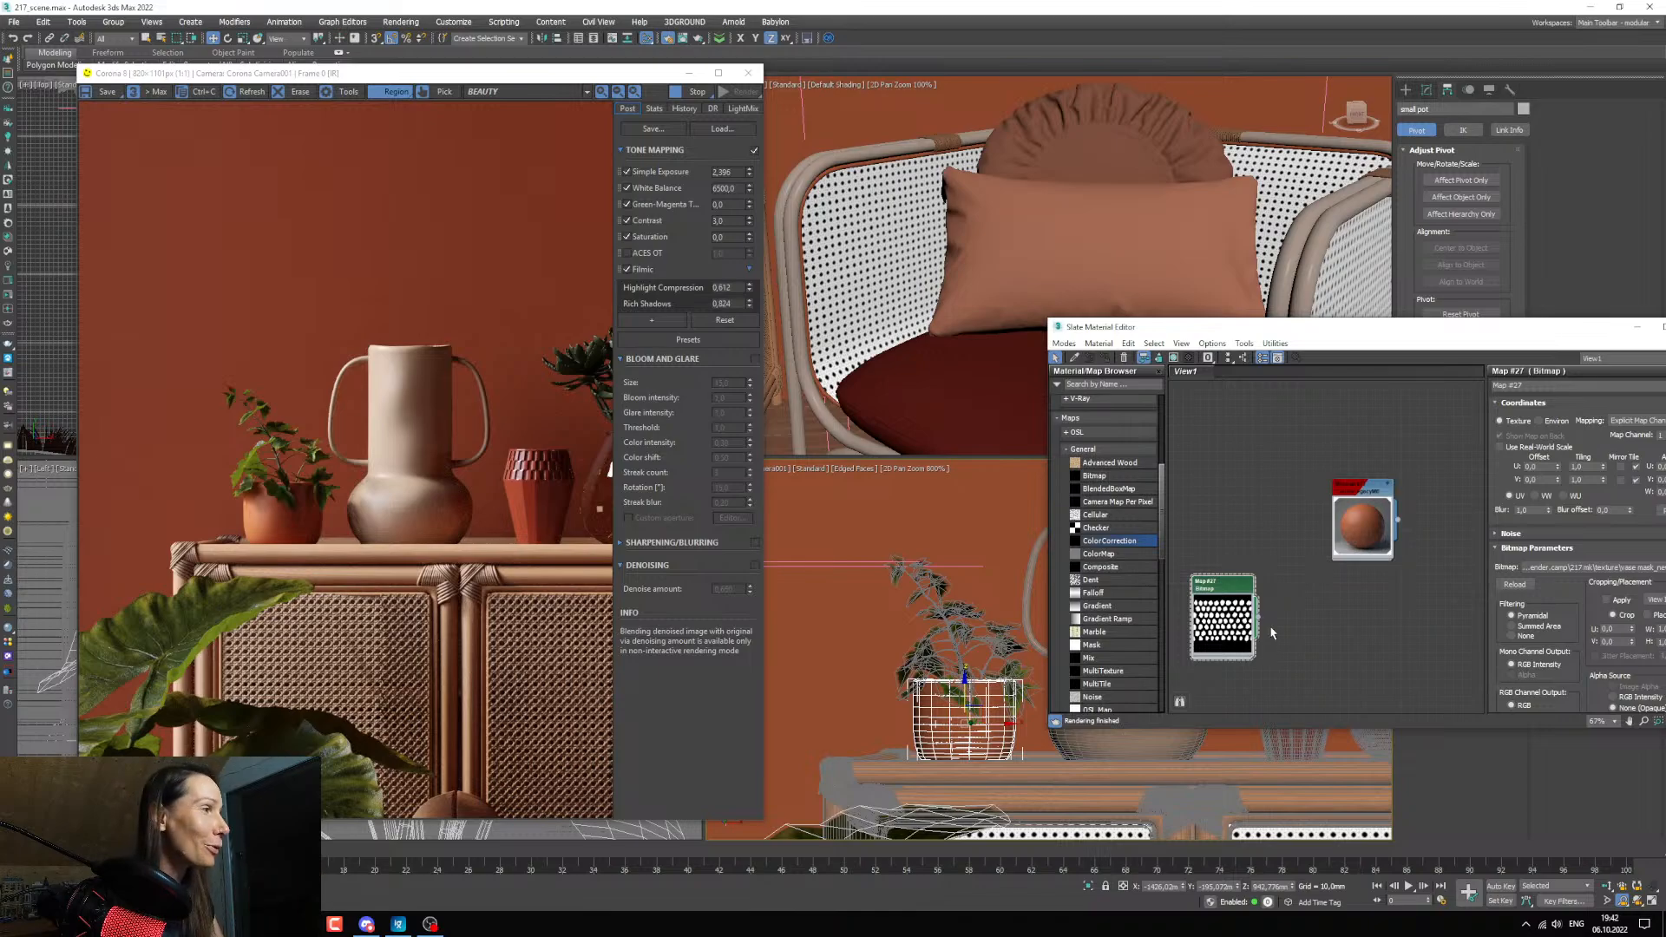
Connect the mask bitmap to the diffuse color of the small pot's material.
scroll(1235, 620, up, 1)
scroll(1239, 629, up, 1)
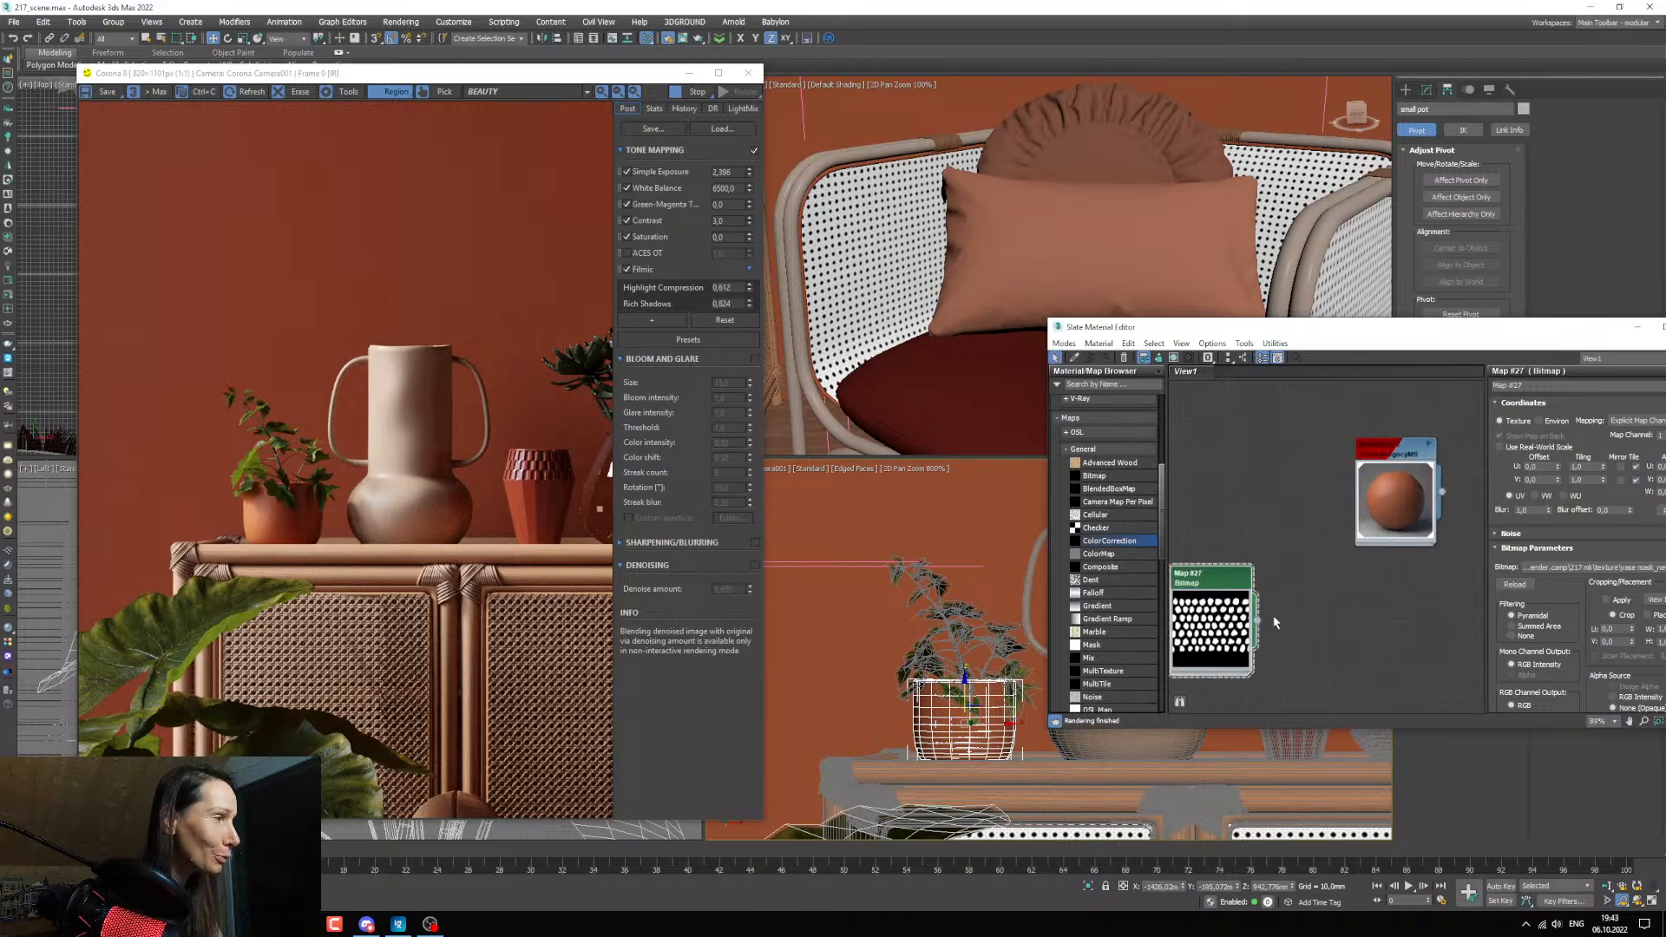
middle_drag(1300, 595, 1299, 599)
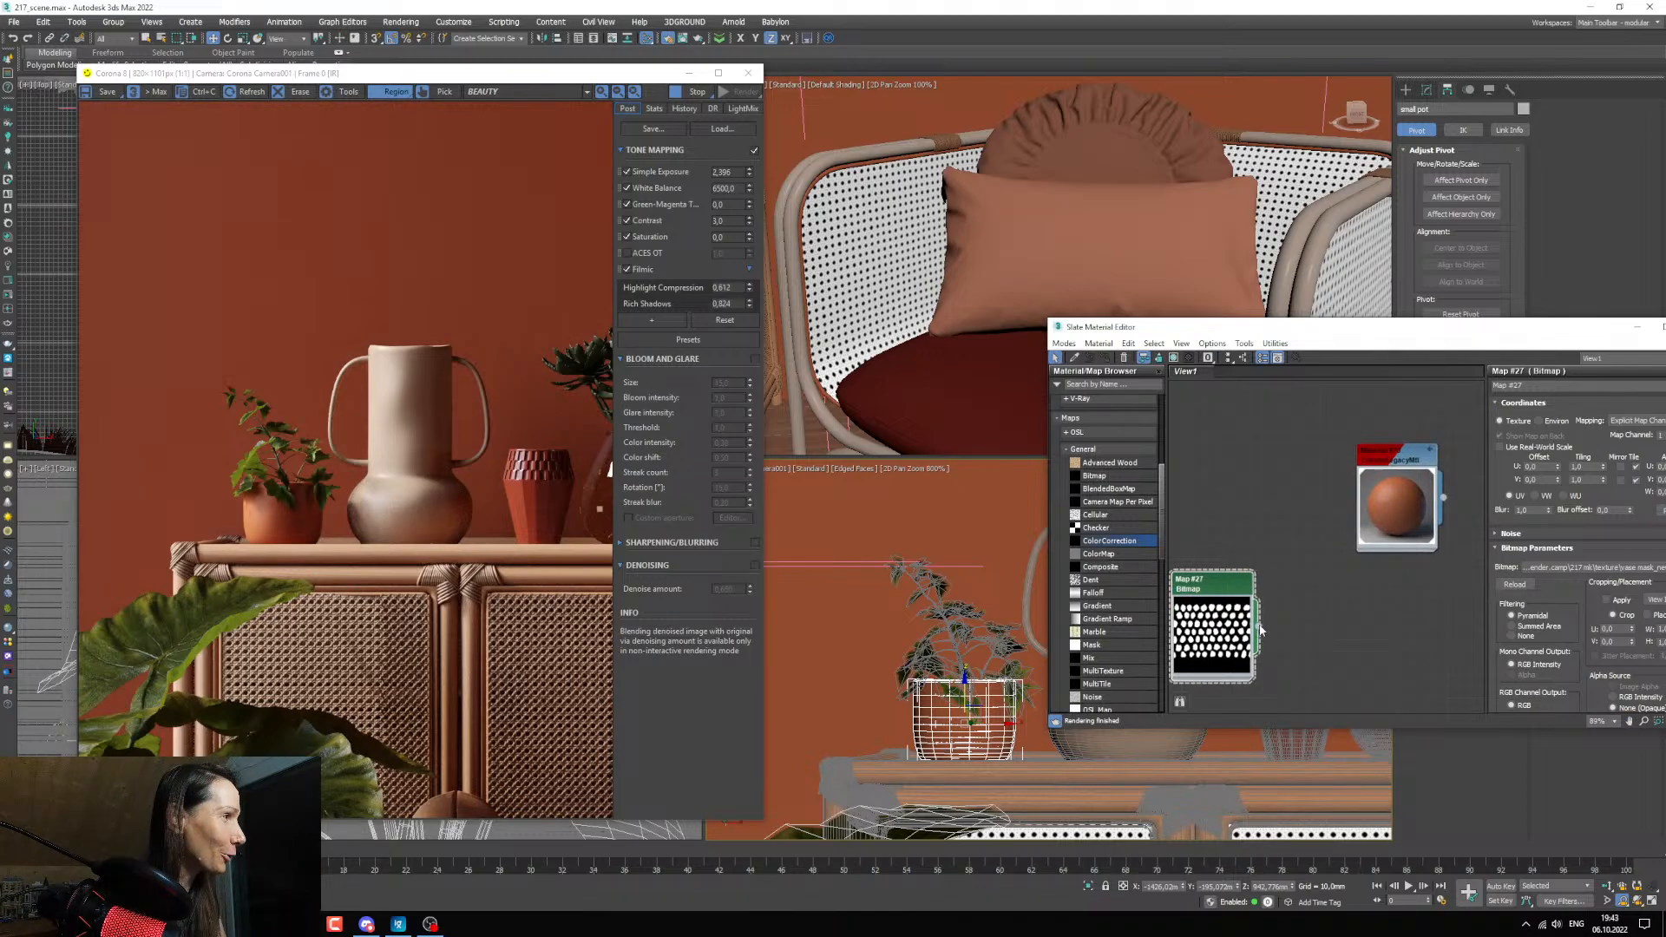
mouse_move(1260, 629)
mouse_down()
mouse_move(1345, 519)
mouse_move(1393, 531)
mouse_move(1375, 545)
mouse_move(1291, 521)
mouse_move(1259, 623)
mouse_up()
middle_drag(1329, 578, 1305, 548)
scroll(1348, 516, down, 2)
scroll(1305, 548, up, 1)
drag(1265, 583, 1368, 465)
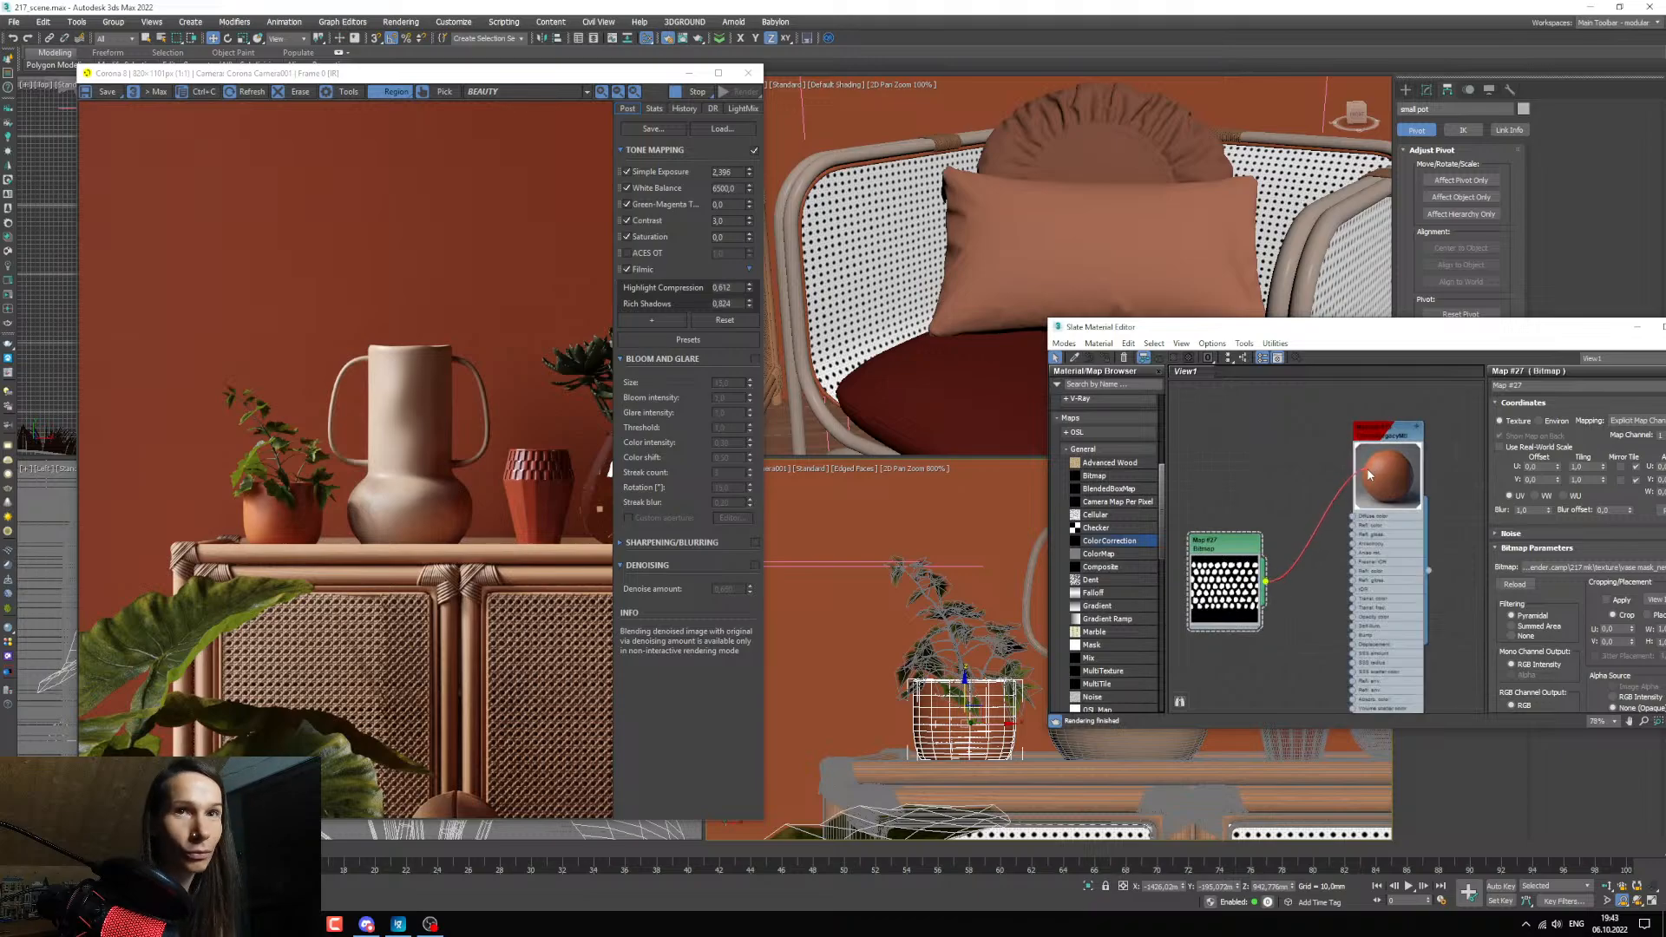
drag(1369, 475, 1356, 519)
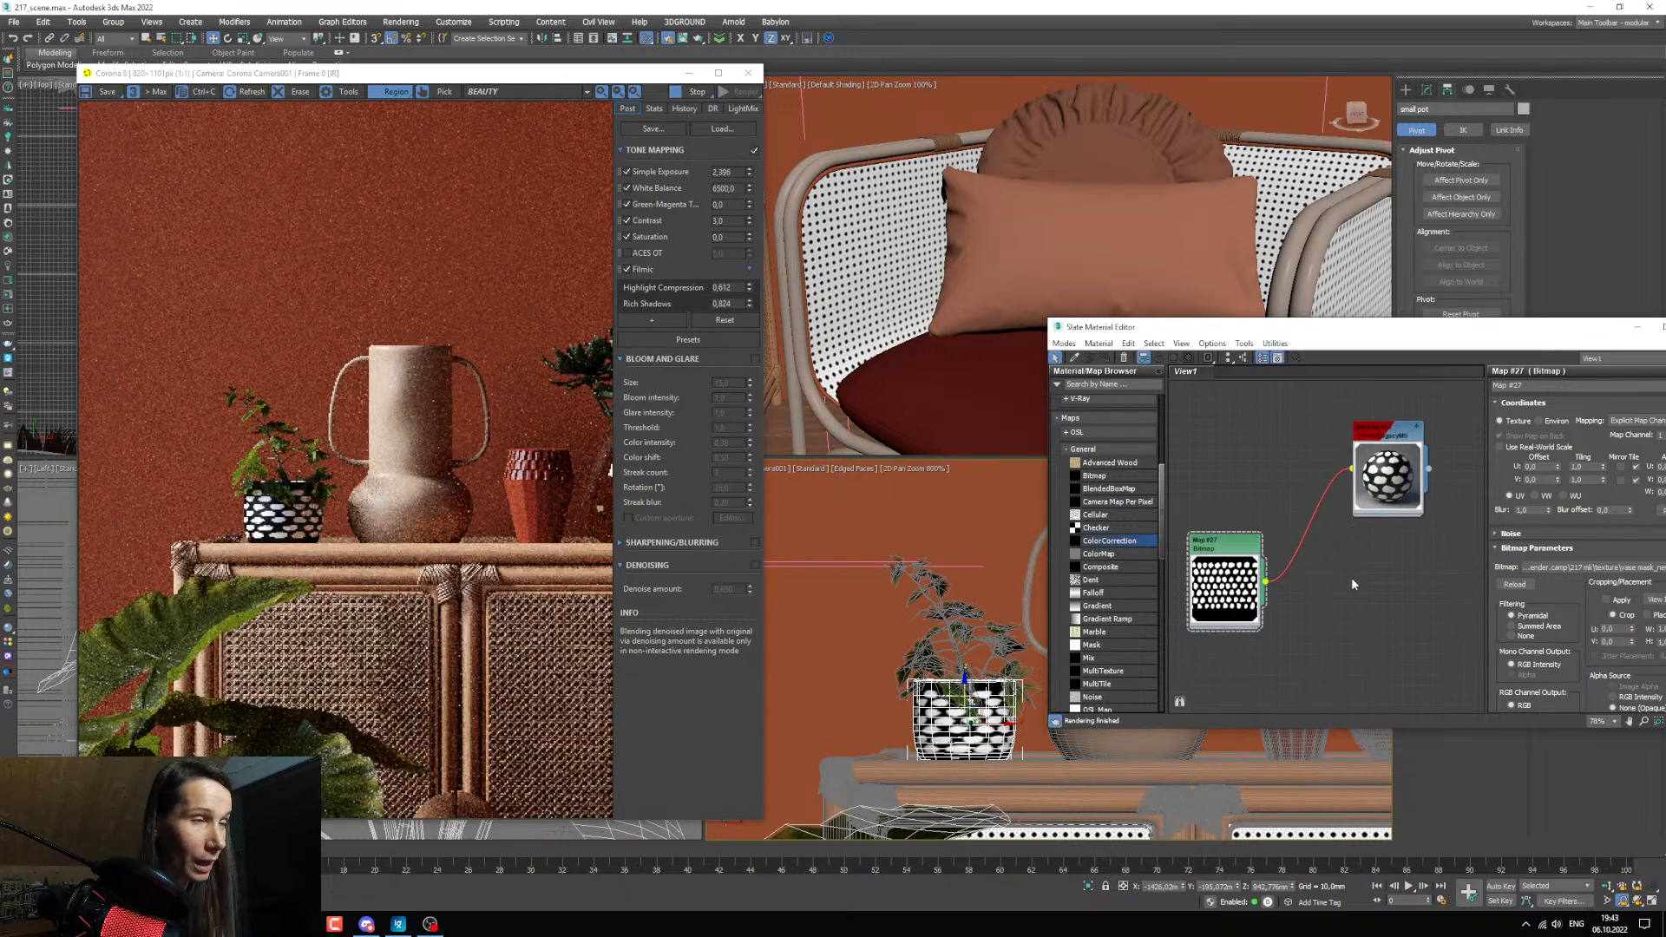
Insert a Mix map between the mask bitmap and the pot's material, using the mask as Mix Amount.
middle_drag(1371, 587, 1410, 619)
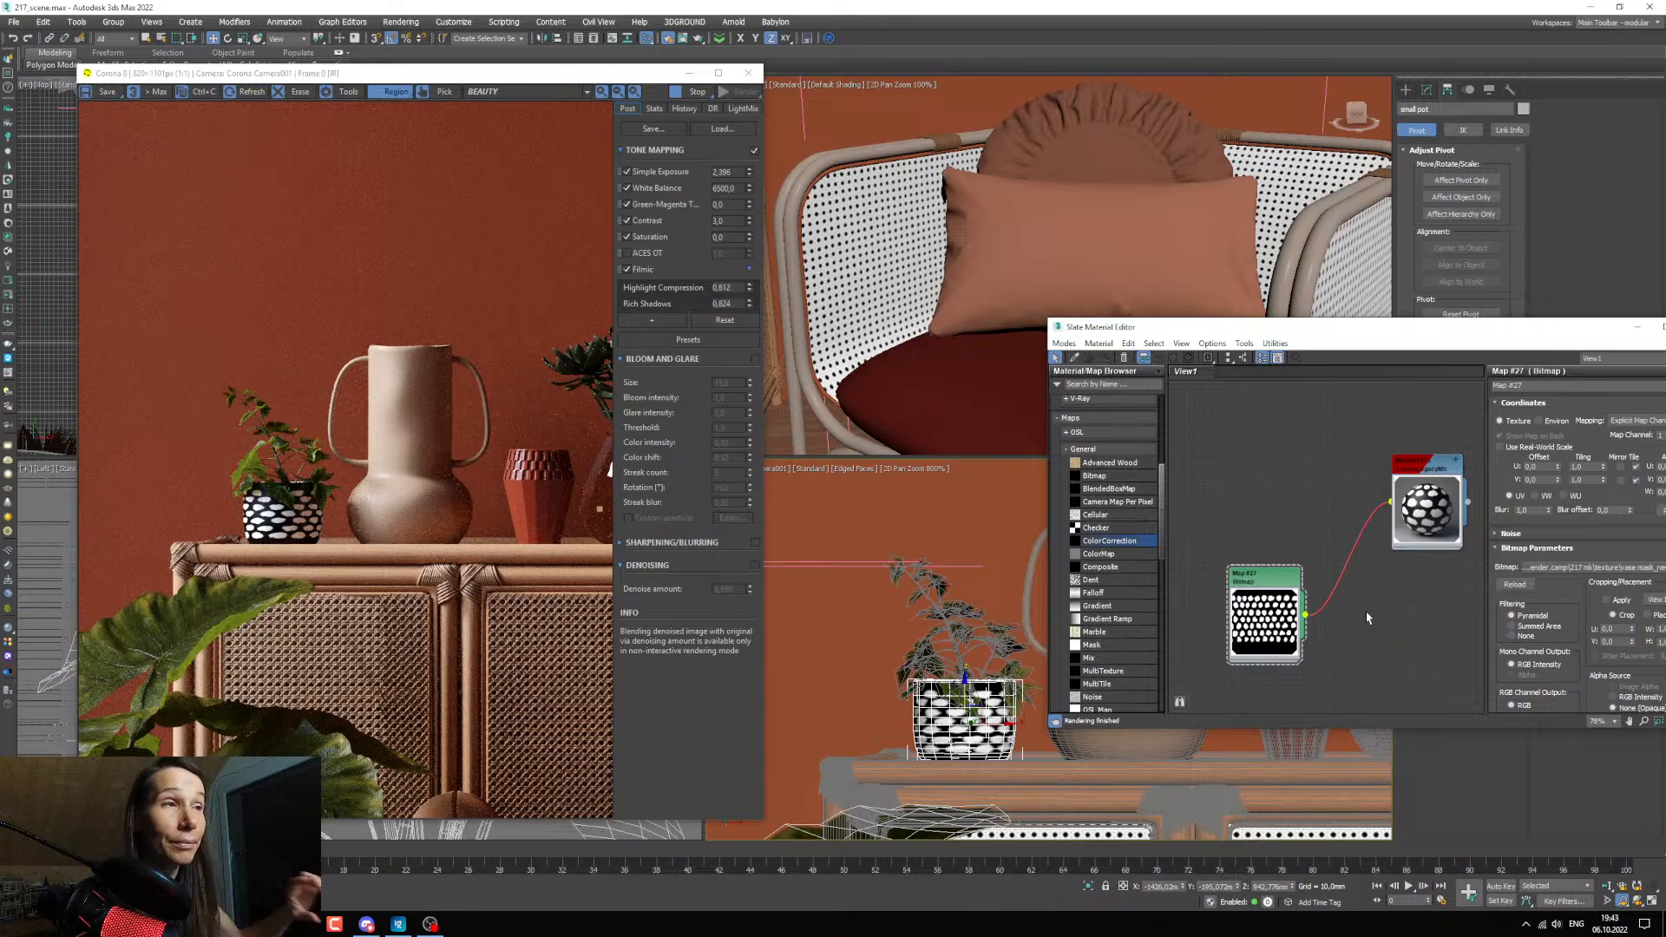
scroll(1137, 590, down, 3)
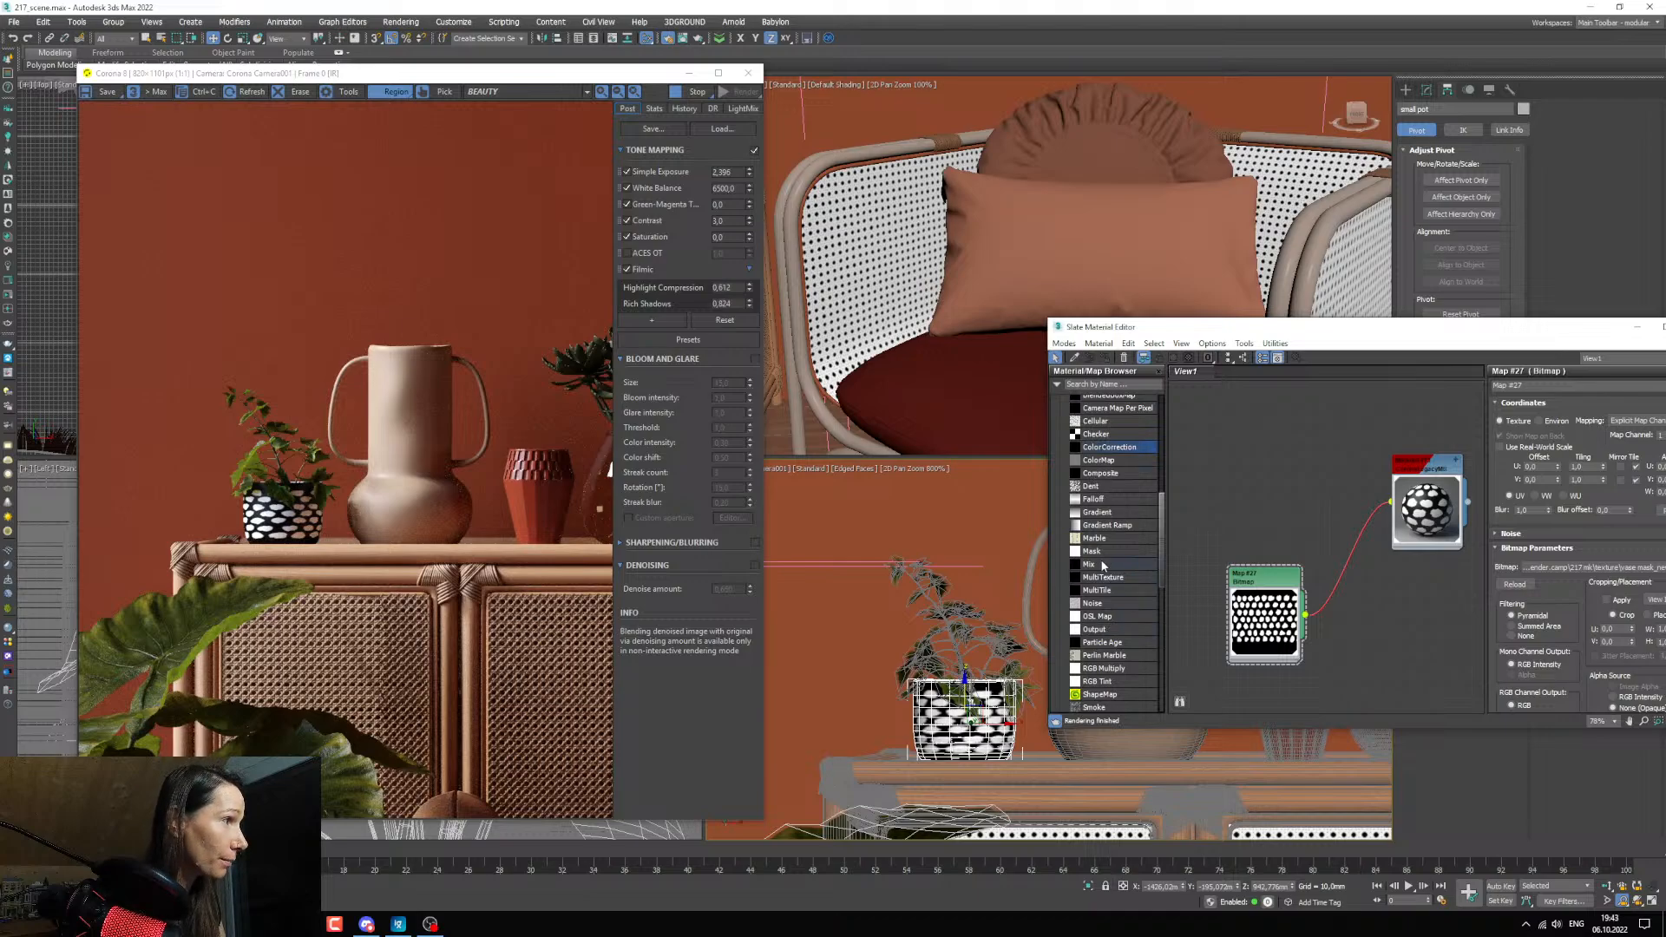
drag(1104, 565, 1355, 562)
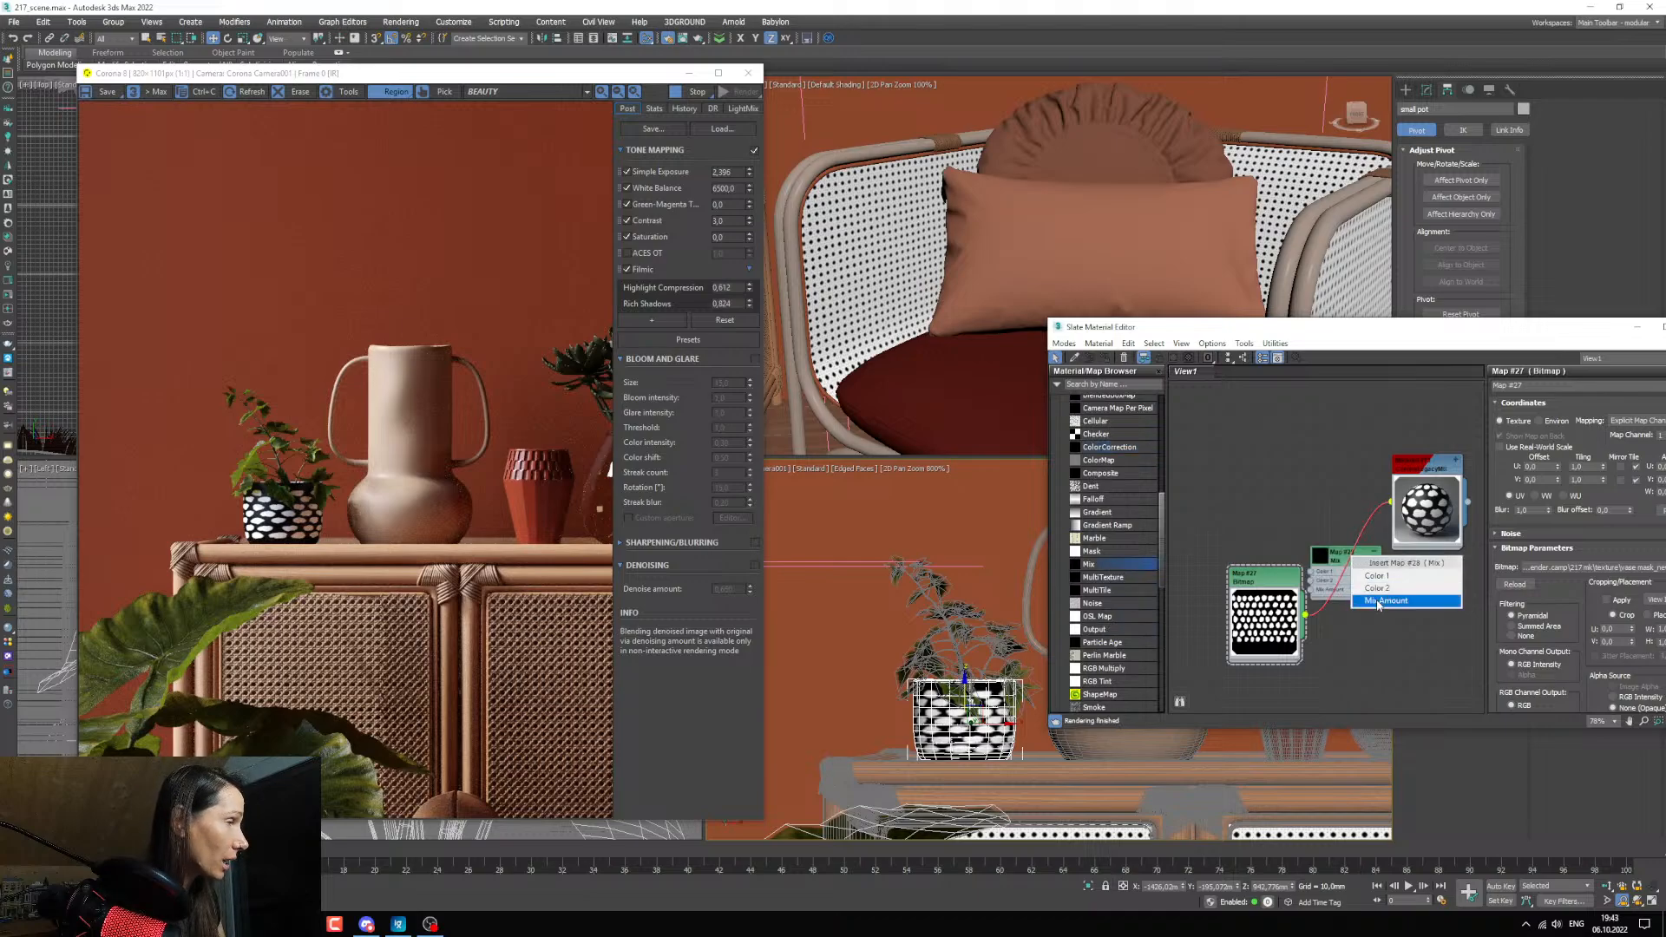
click(1377, 601)
drag(1250, 575, 1200, 574)
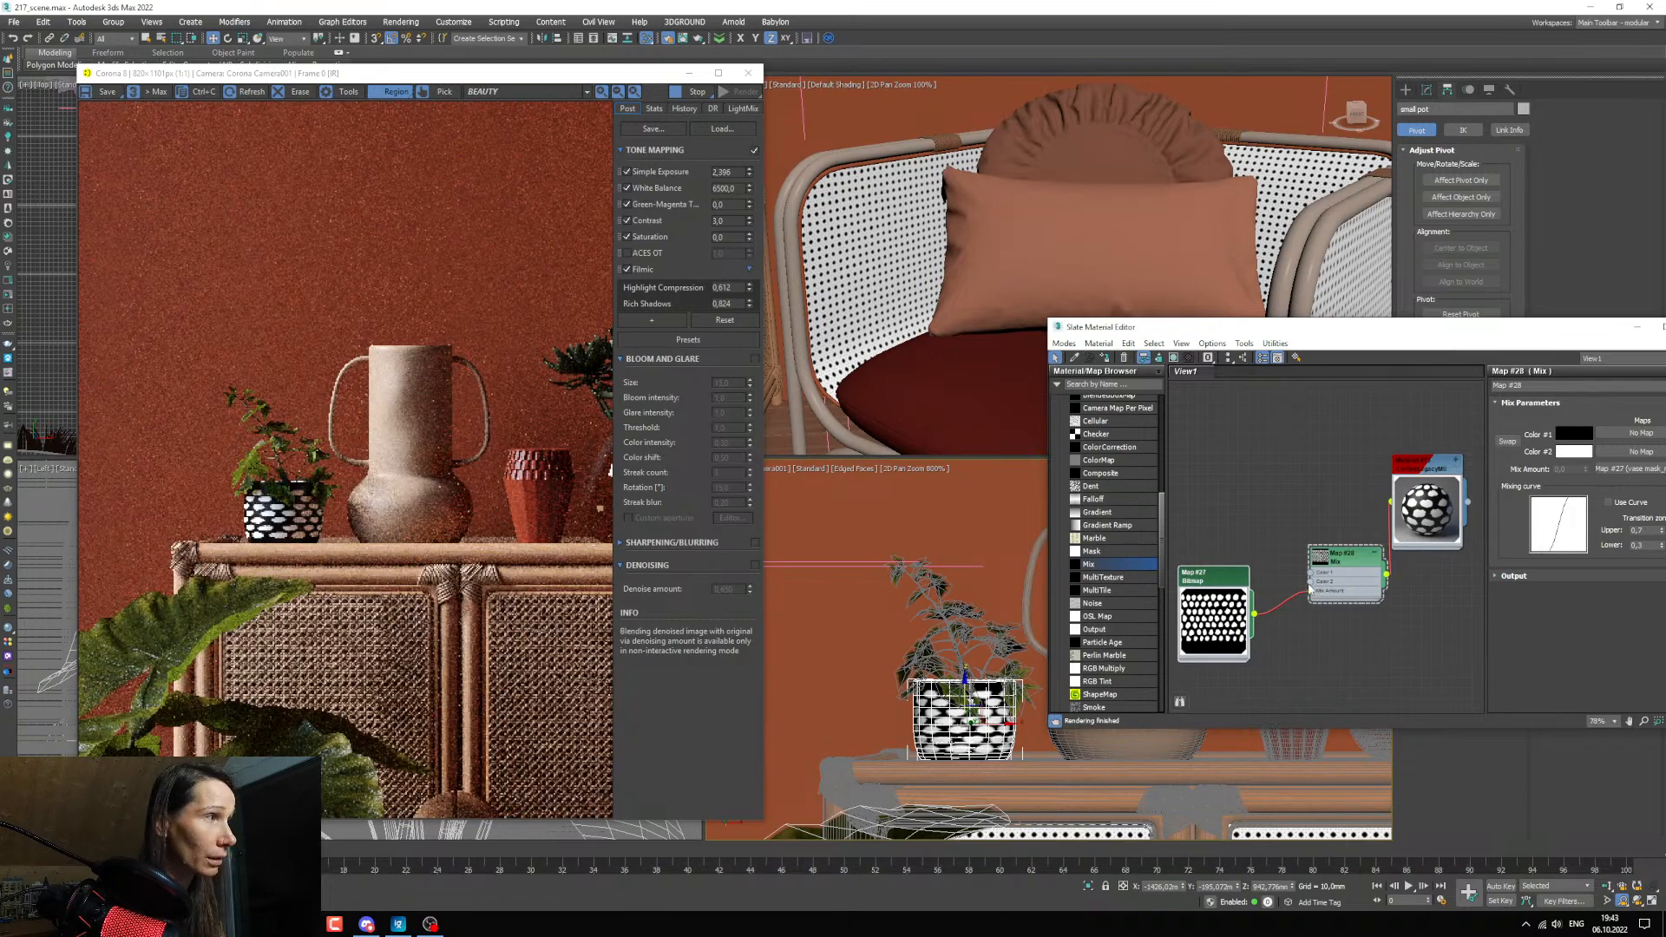
drag(1311, 589, 1316, 536)
middle_drag(1337, 554, 1254, 543)
Copy the pot material's orange-brown diffuse color into Color 1 of the Mix map.
click(1338, 520)
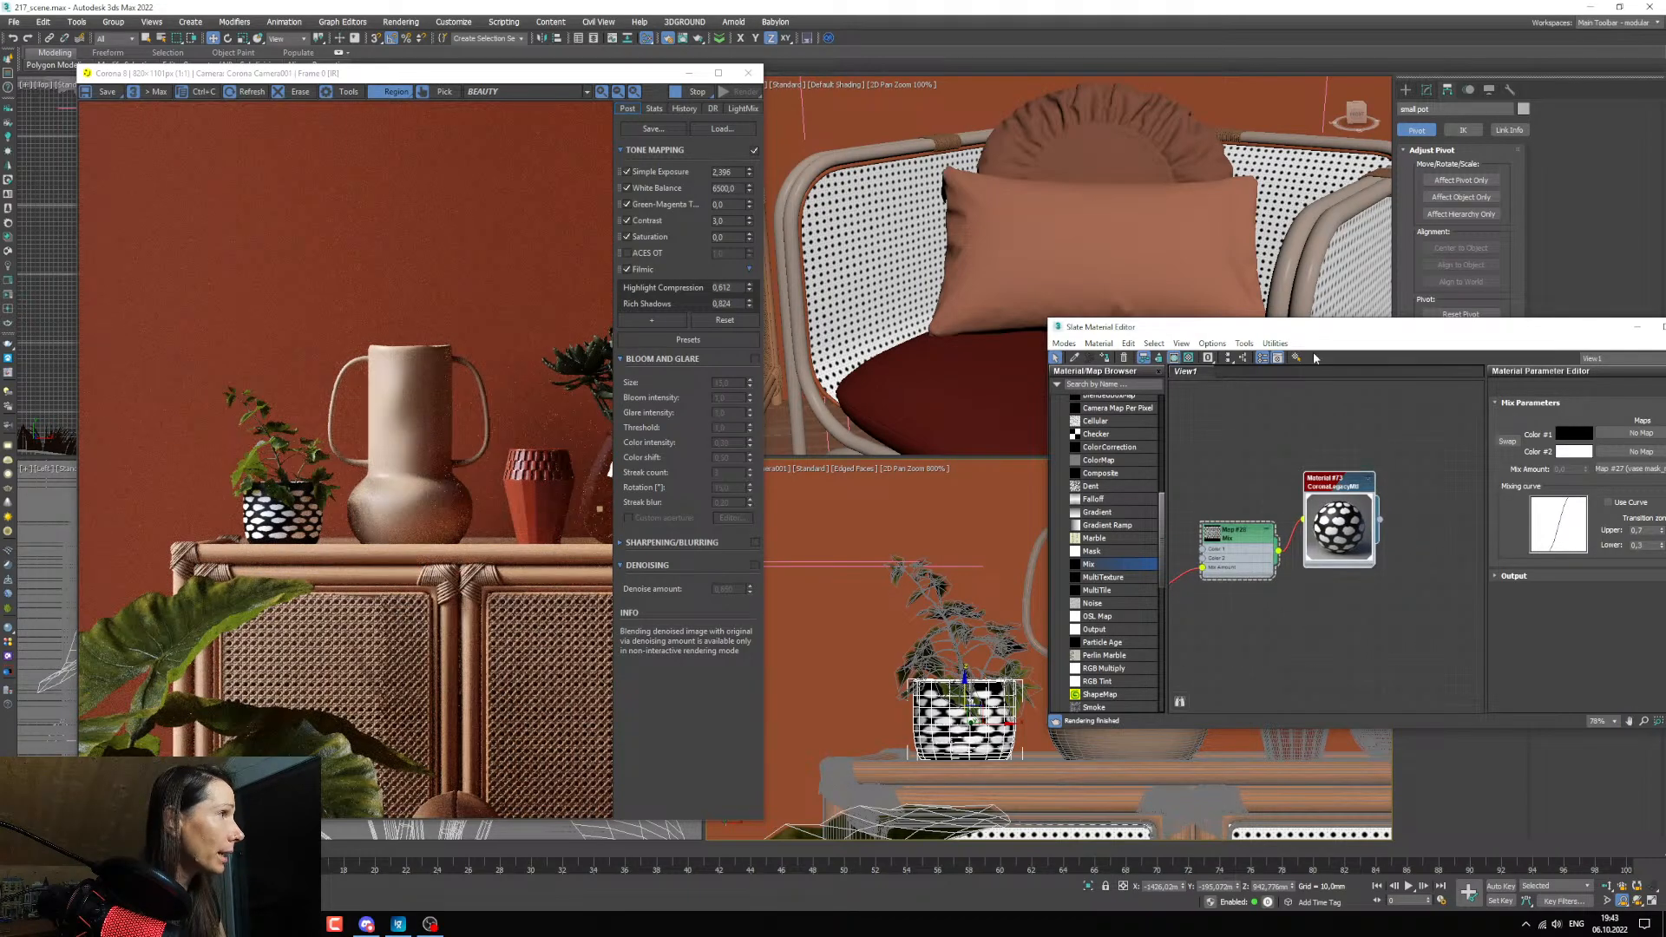
drag(1318, 337, 1116, 322)
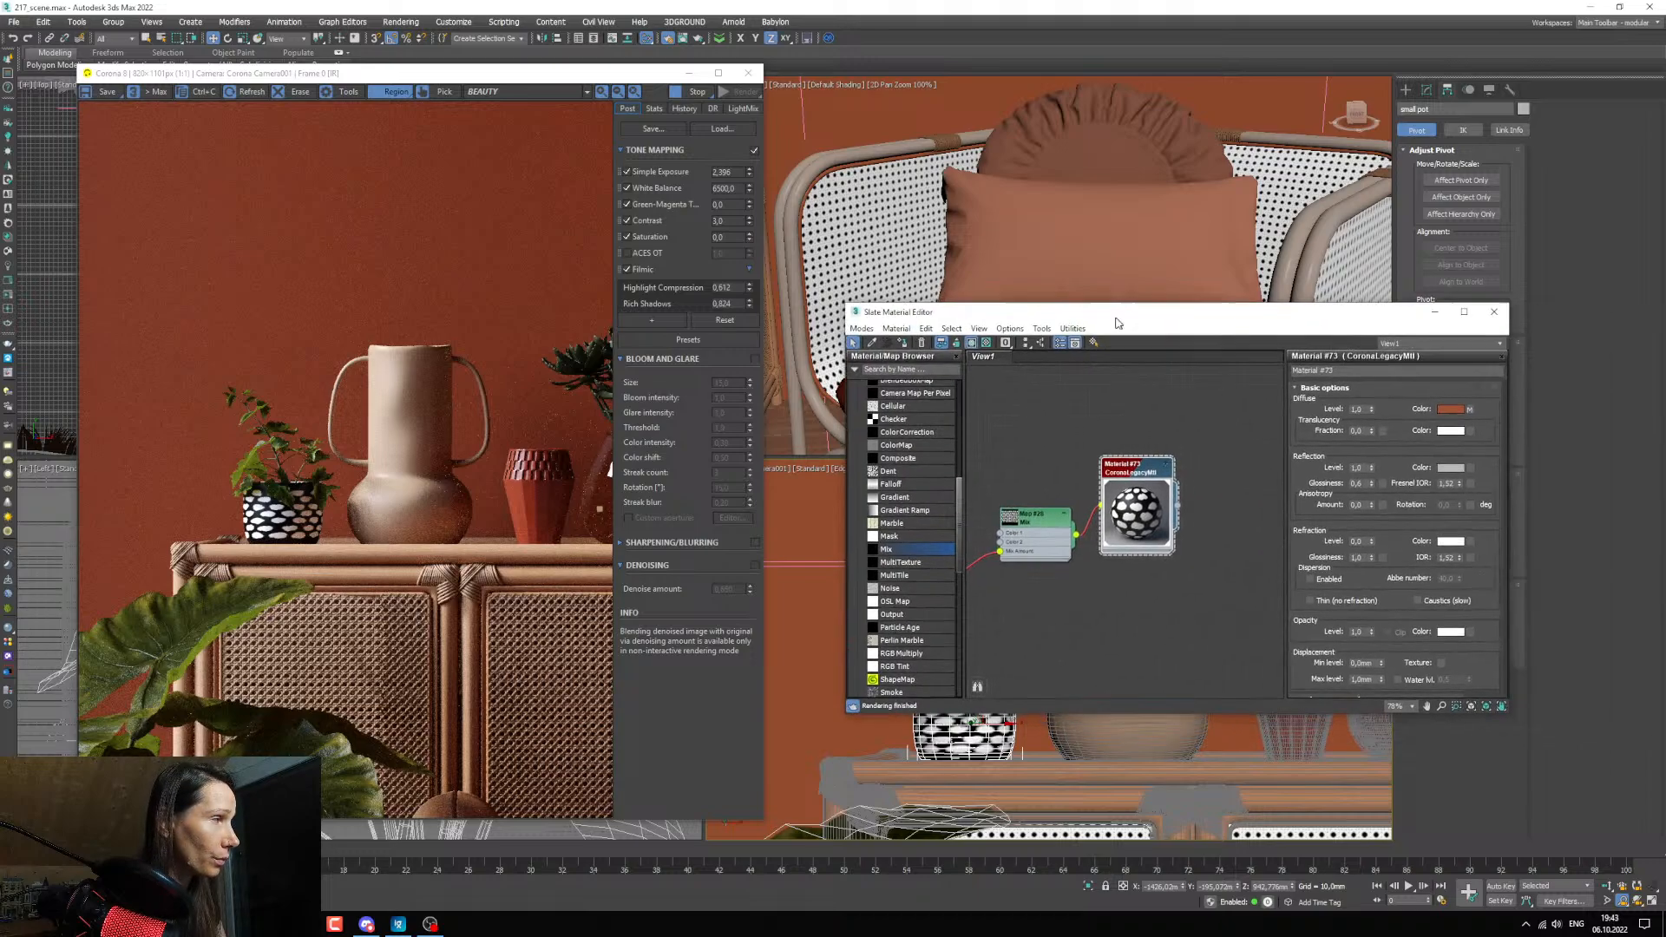
right_click(1464, 411)
click(1482, 420)
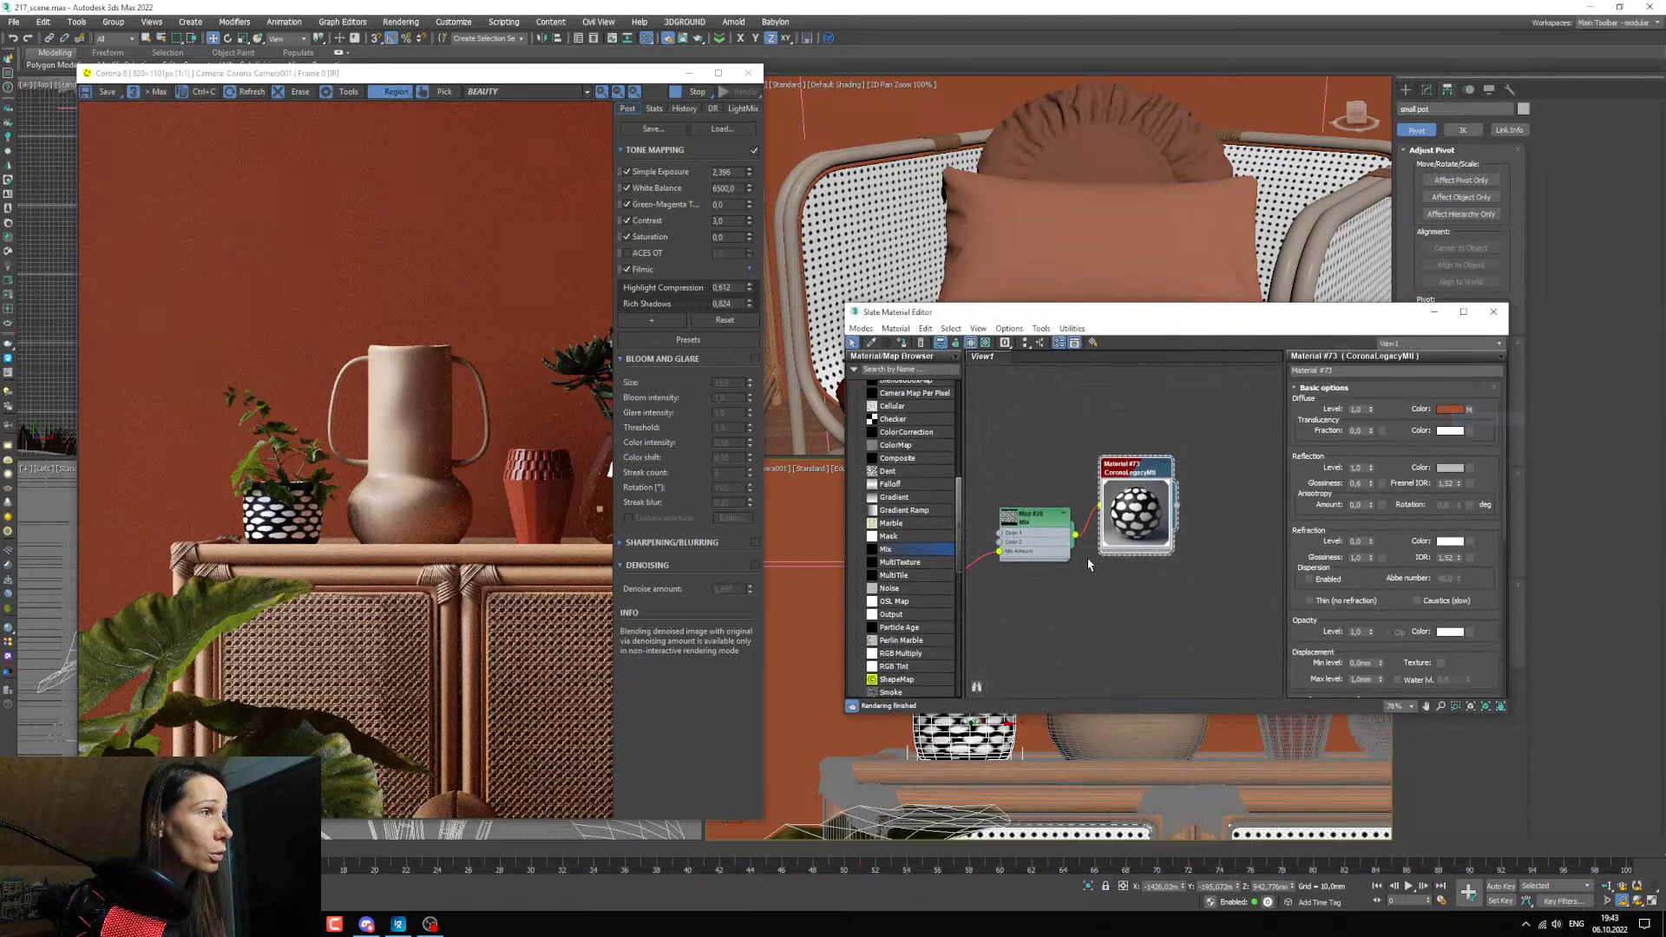
middle_drag(1056, 530, 1155, 522)
click(1156, 522)
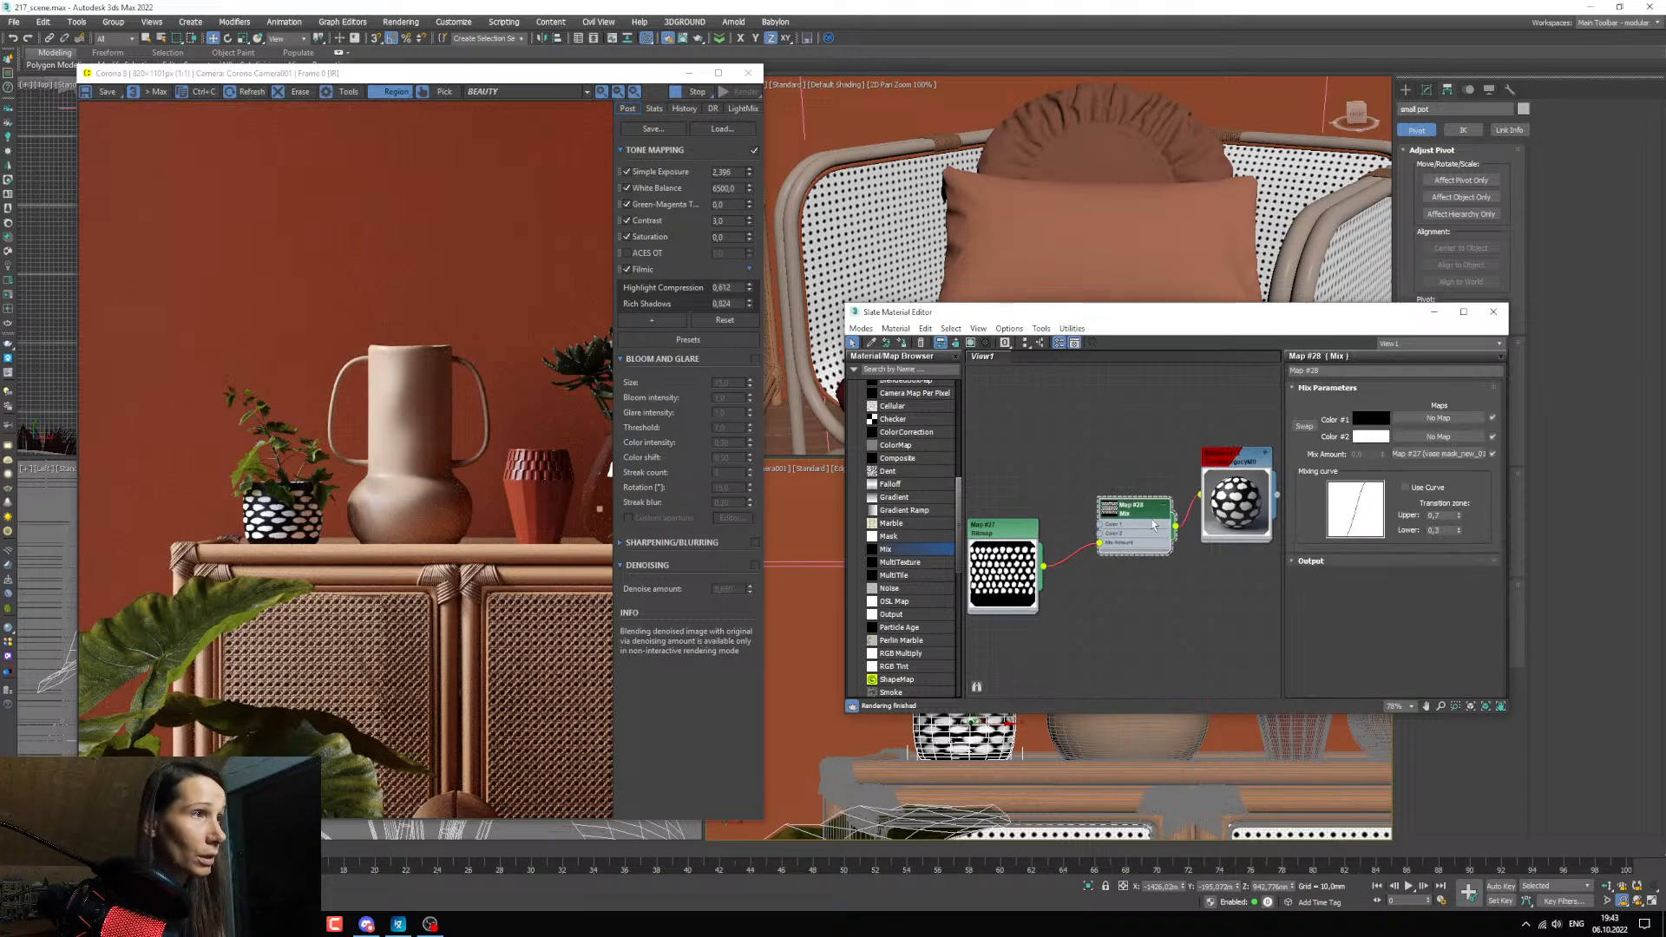
scroll(1095, 526, up, 8)
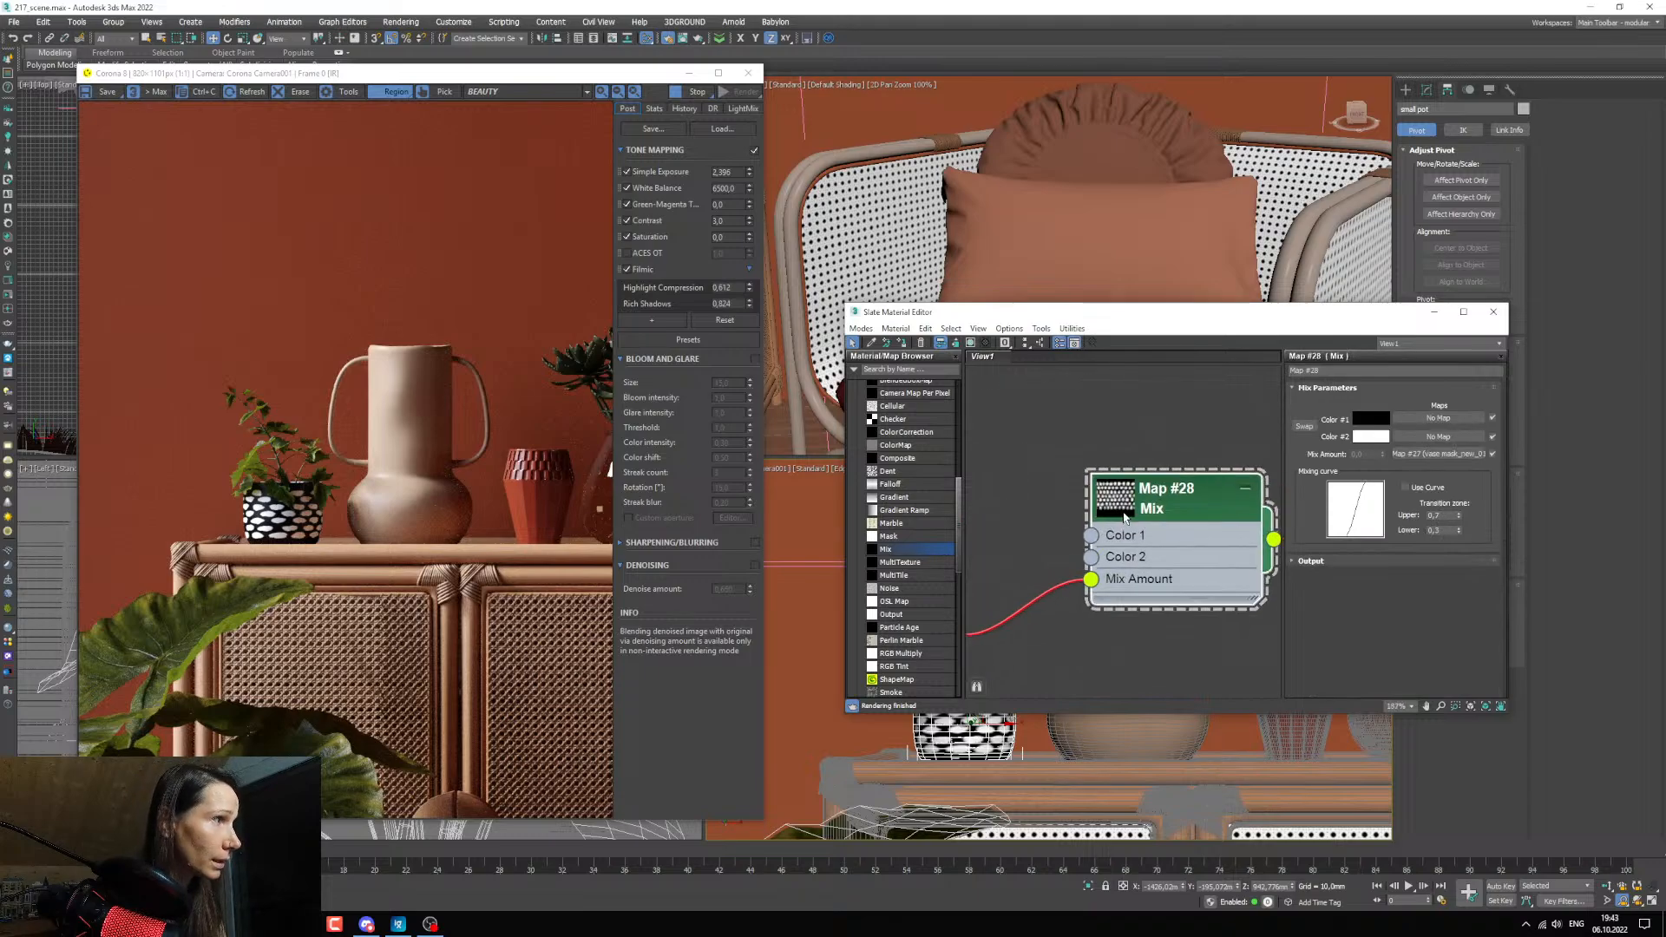
right_click(1369, 423)
click(1388, 442)
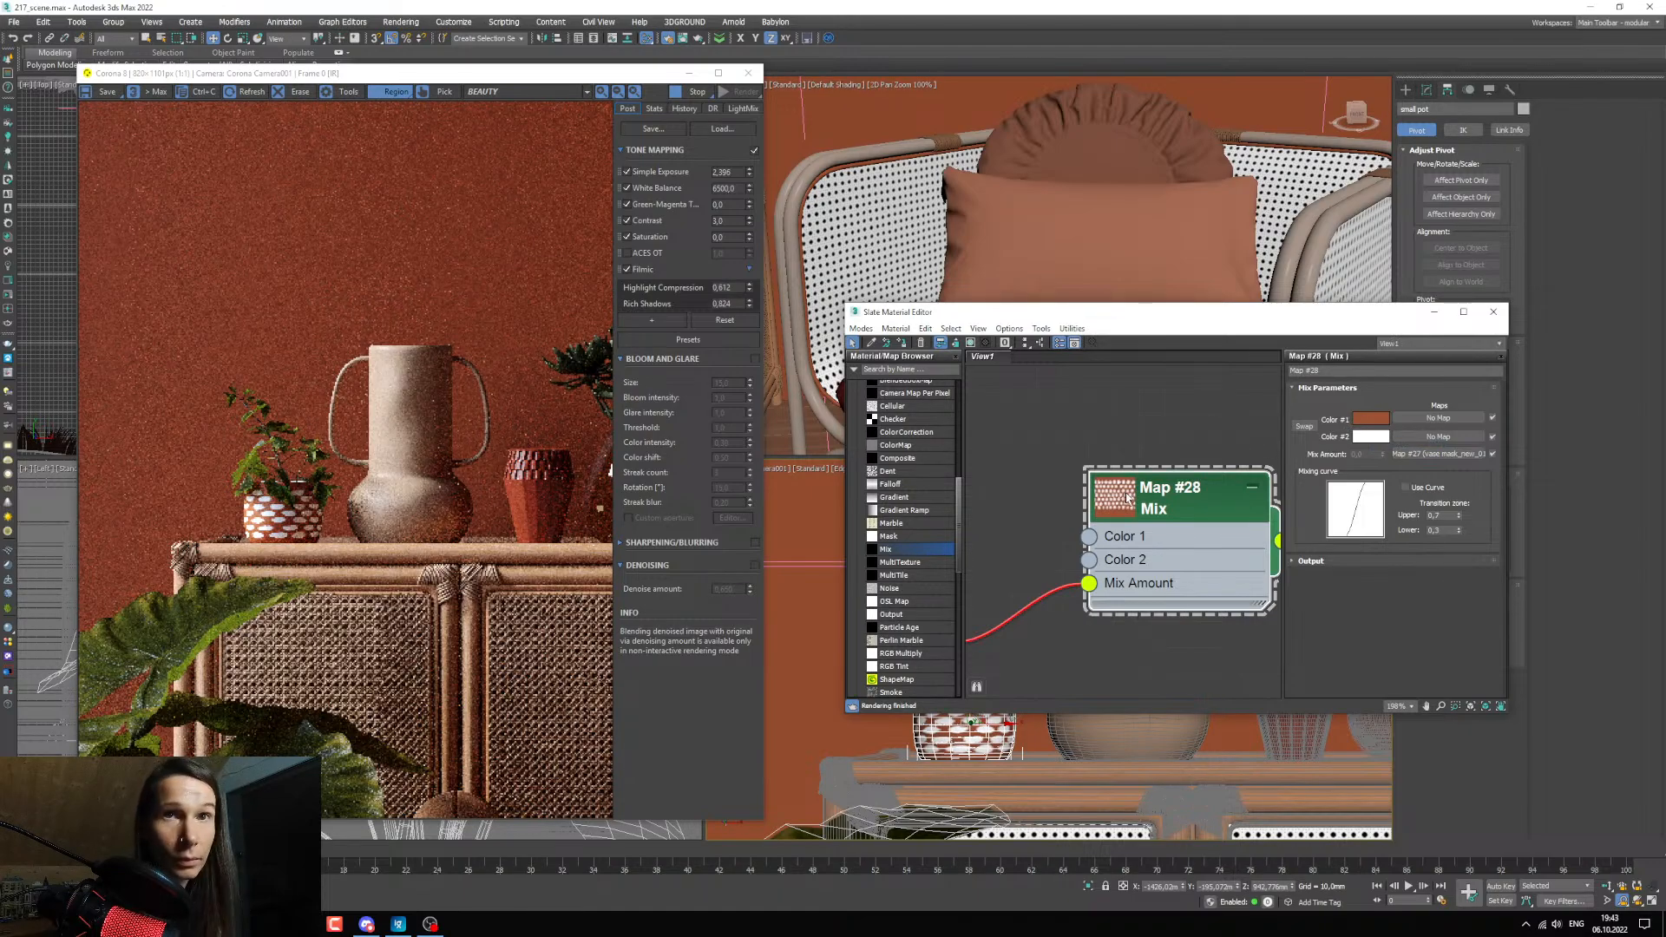
Darken Color 1 of the Mix map to a value of 64 and slightly reduce its saturation.
drag(1146, 508, 1148, 517)
click(1371, 418)
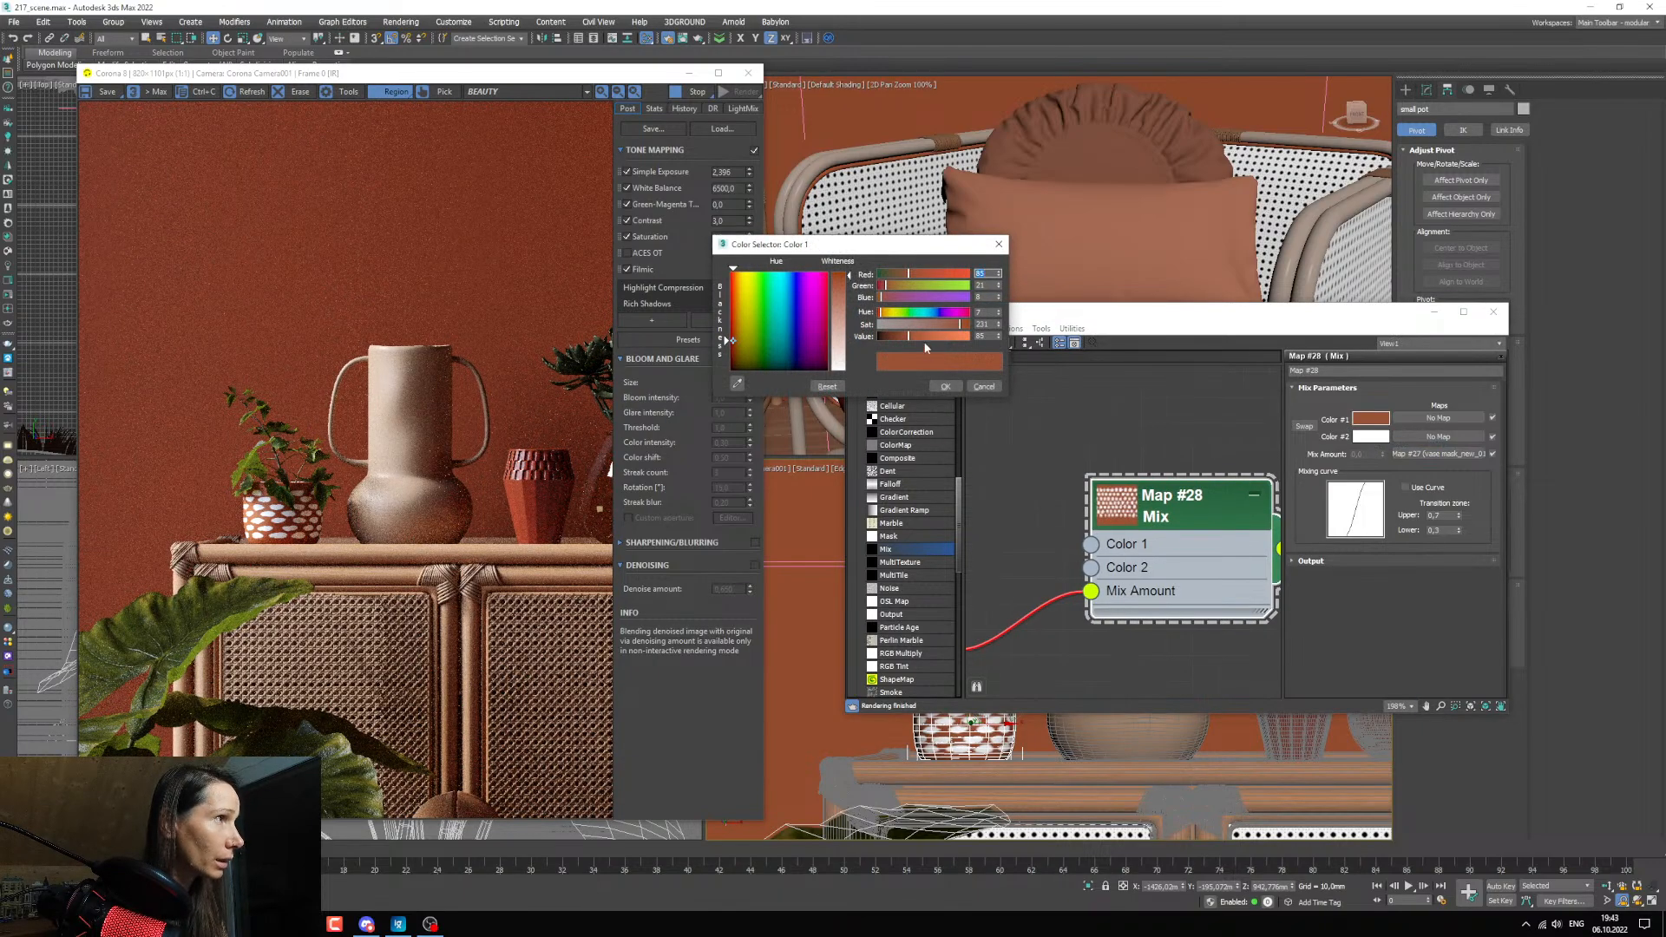
drag(909, 338, 905, 337)
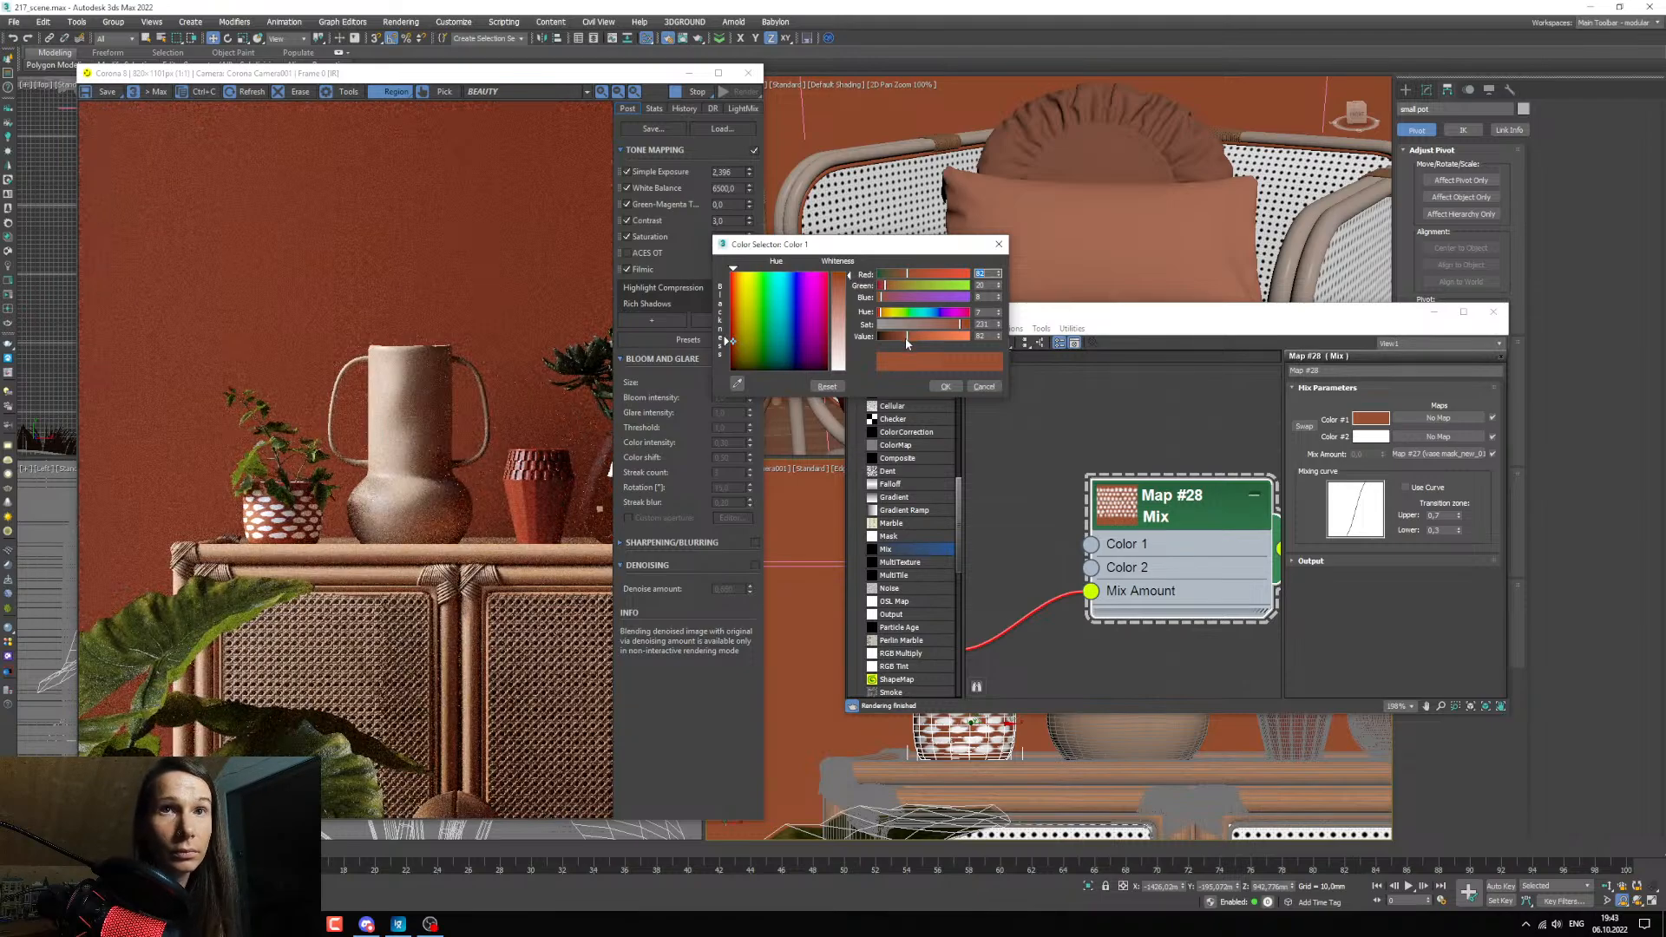
drag(906, 338, 958, 332)
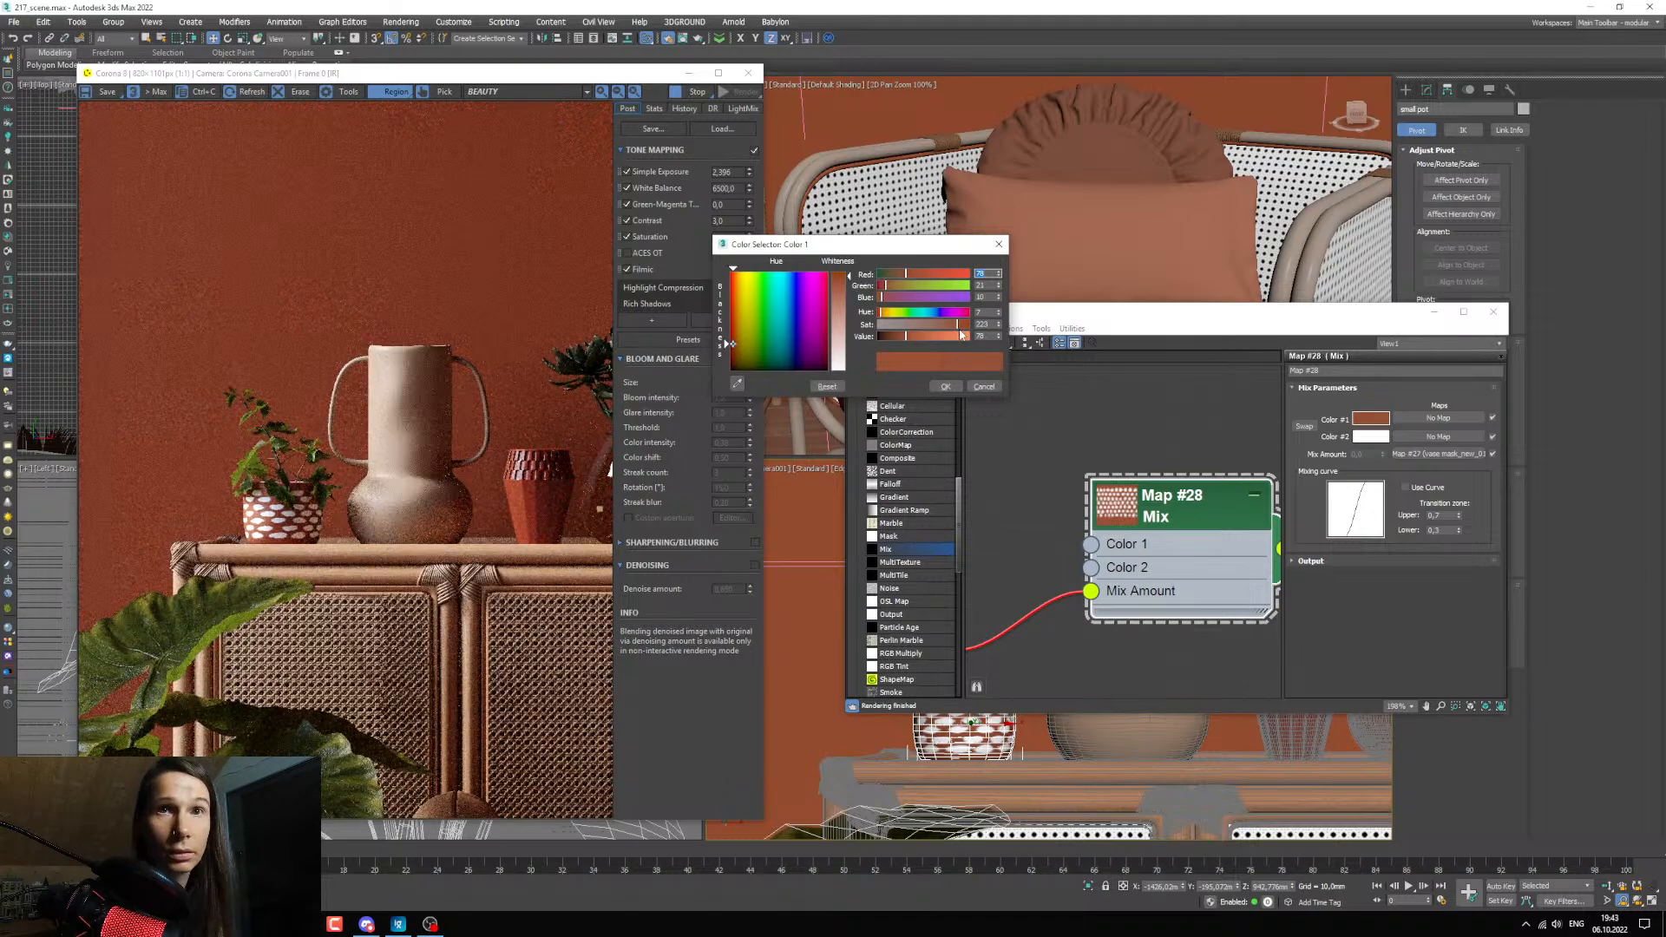
drag(911, 347, 903, 343)
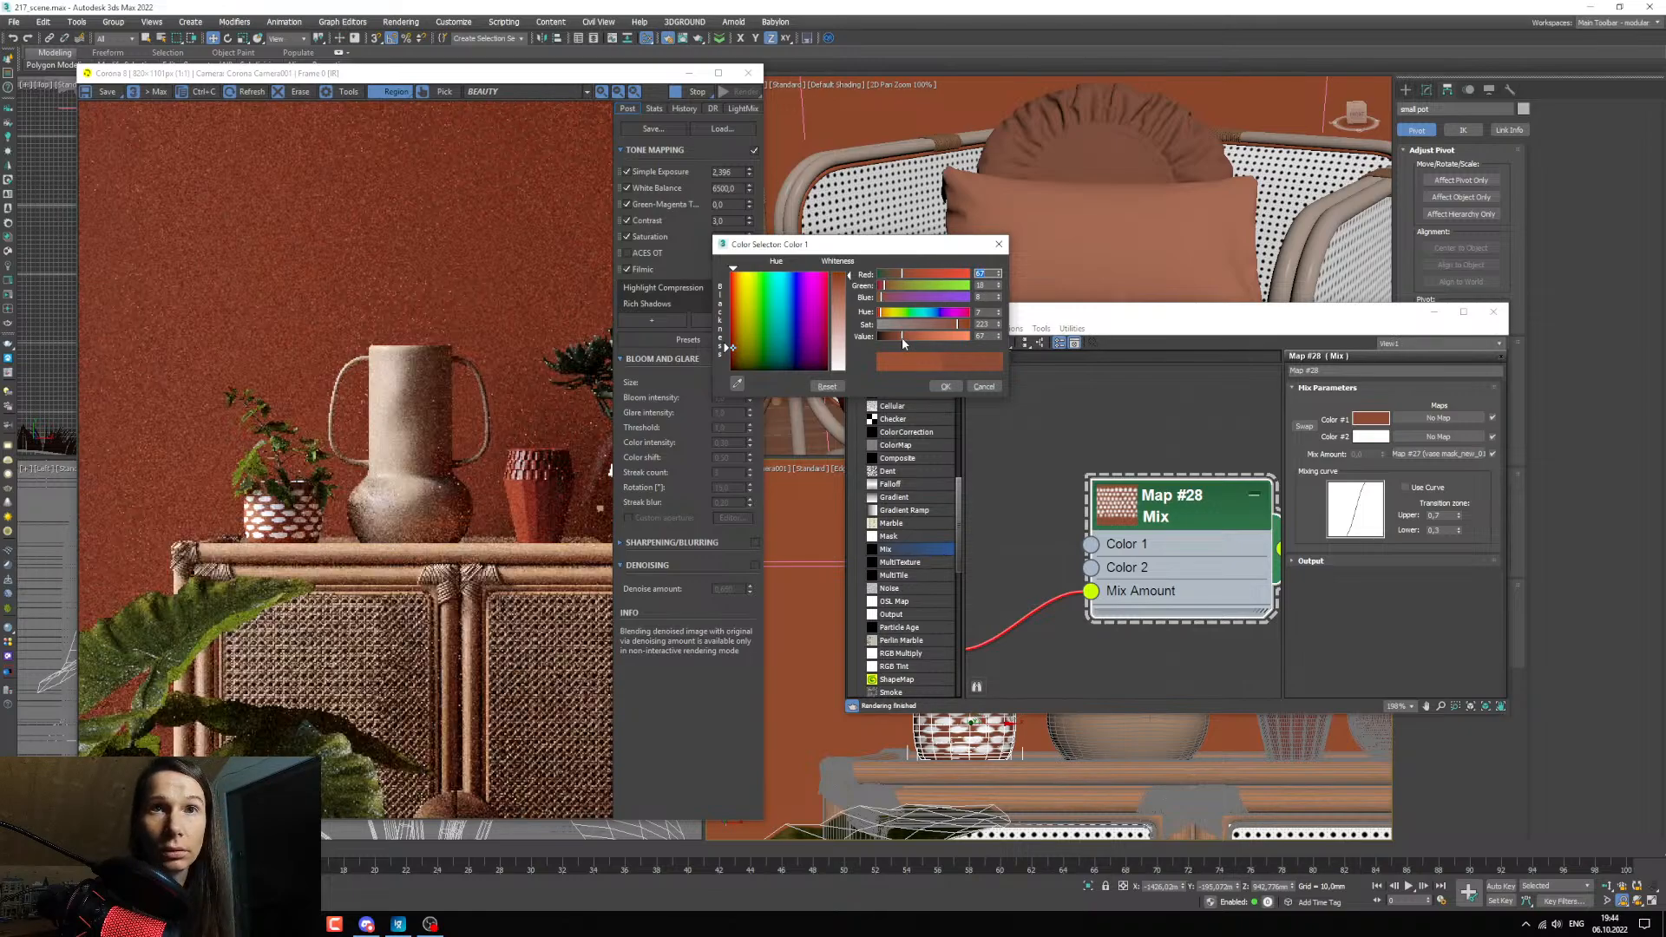
drag(903, 337, 900, 336)
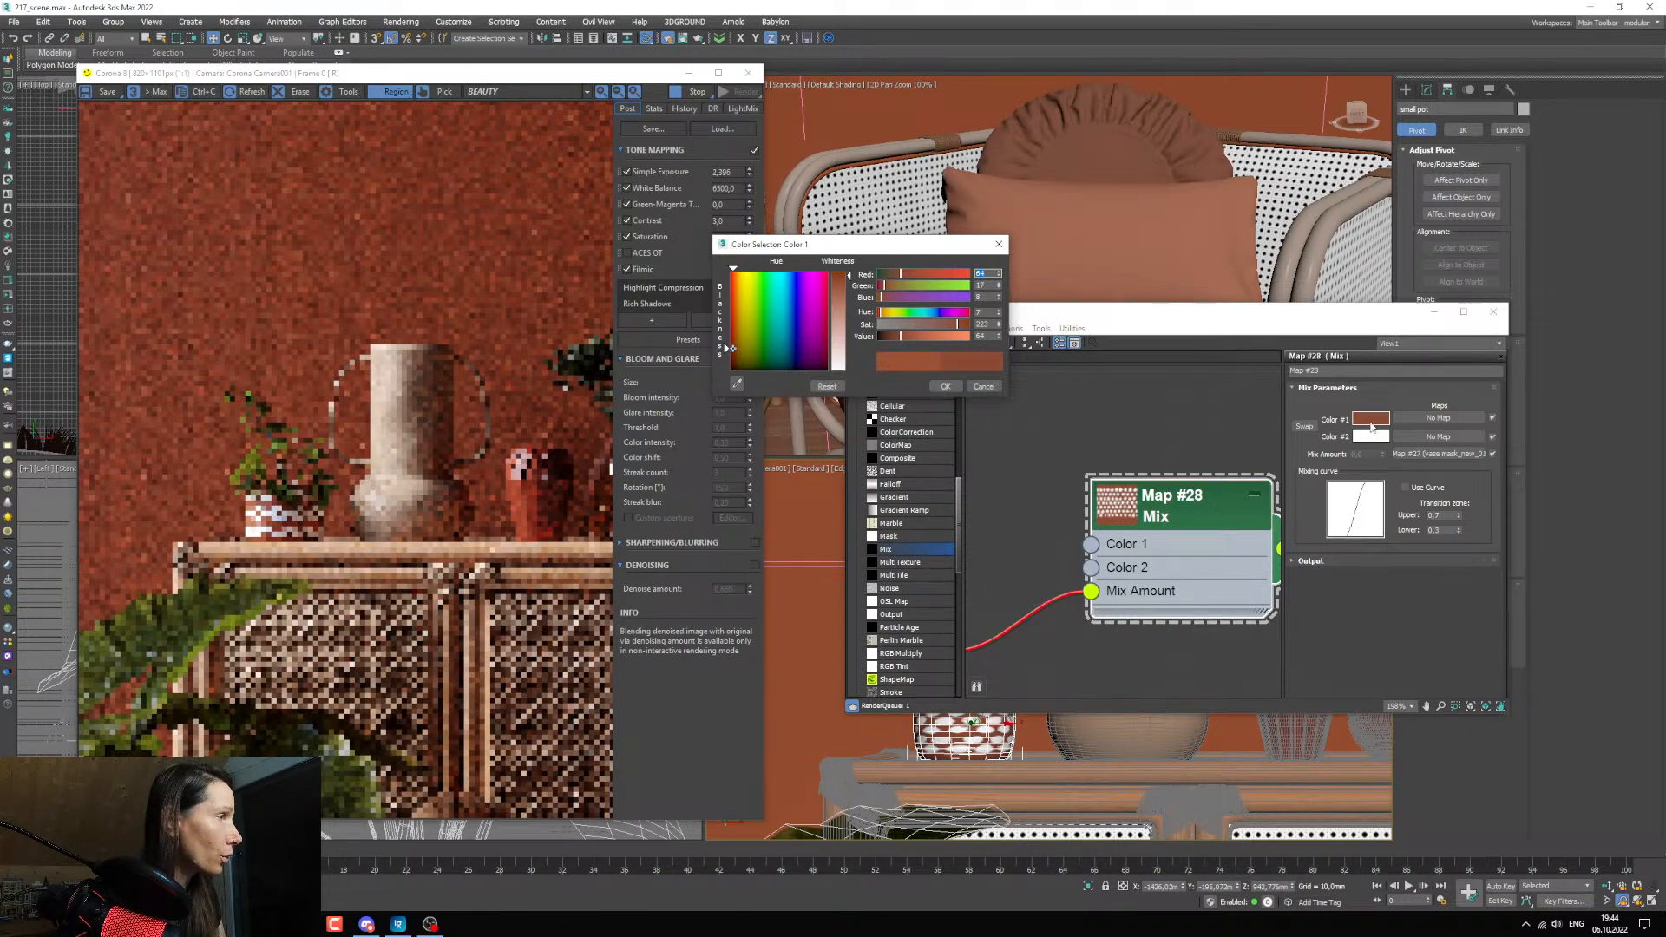
Copy the Mix map's Color 1 into Color 2.
right_click(1382, 419)
click(1402, 429)
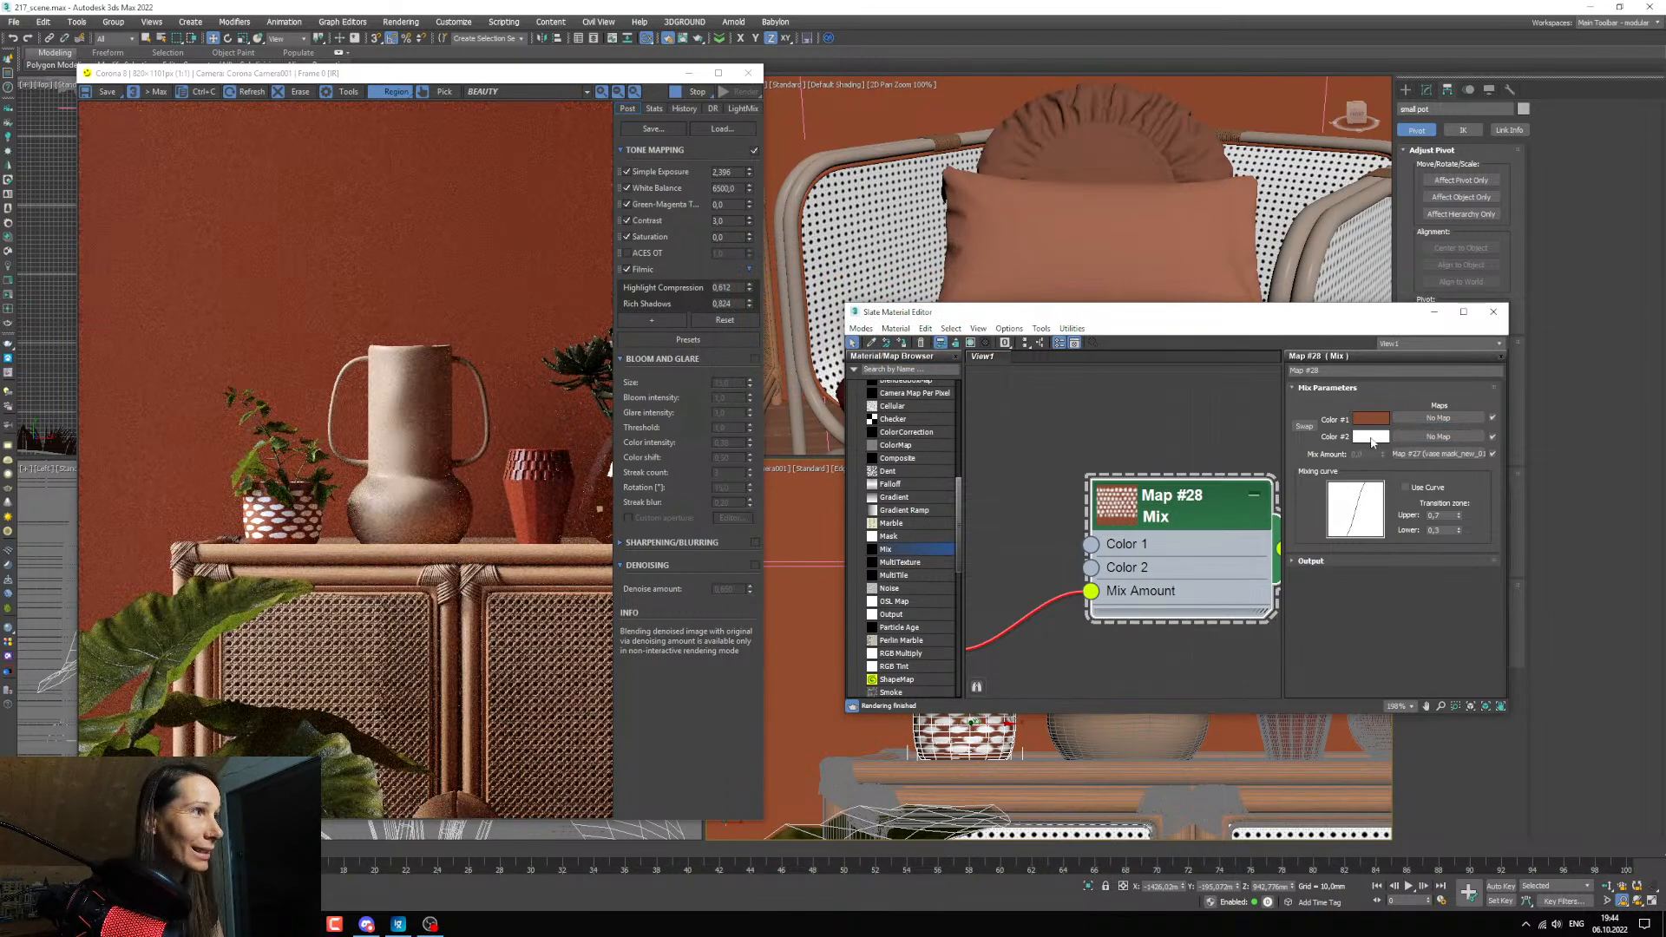
click(1371, 439)
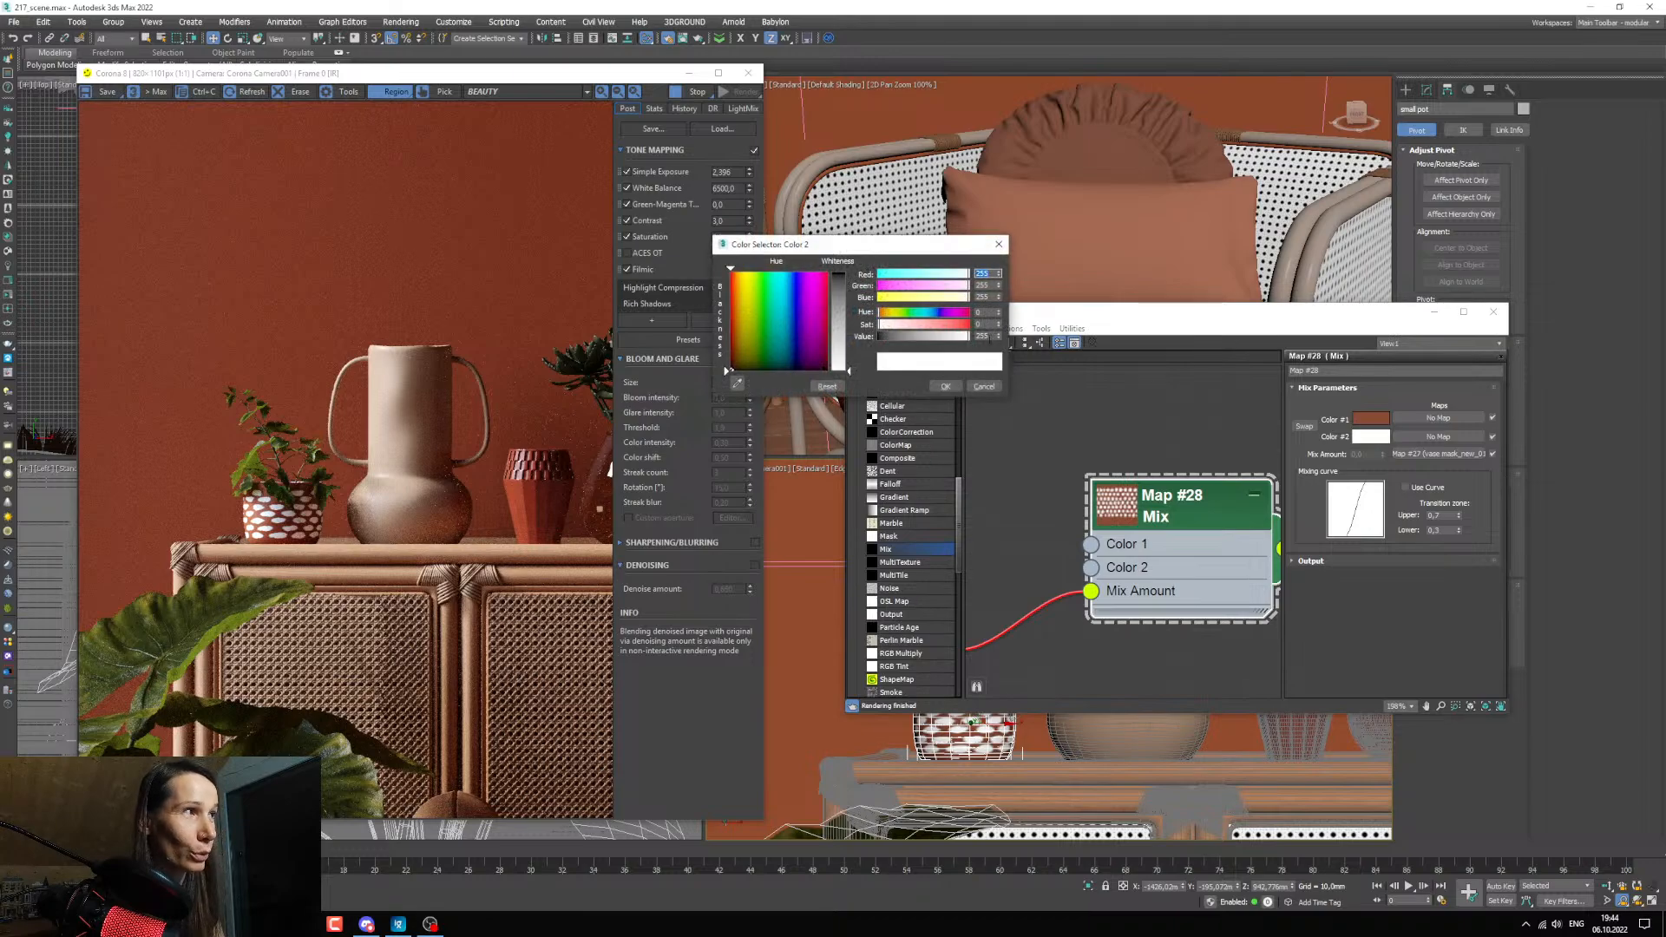
click(947, 386)
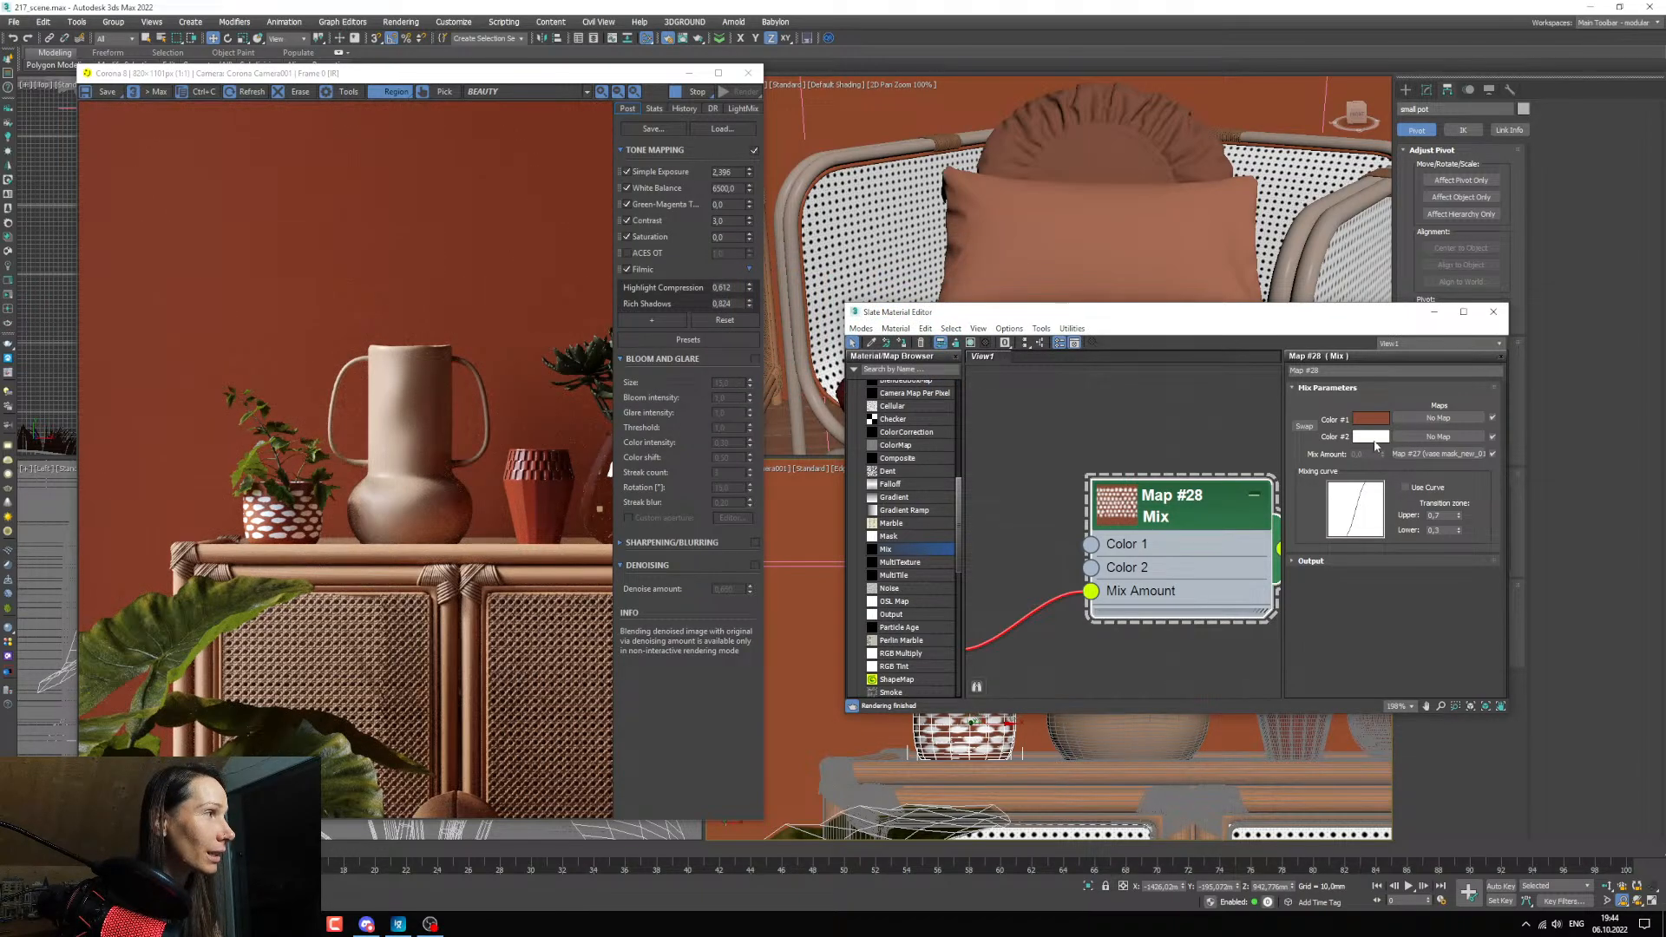
right_click(1375, 443)
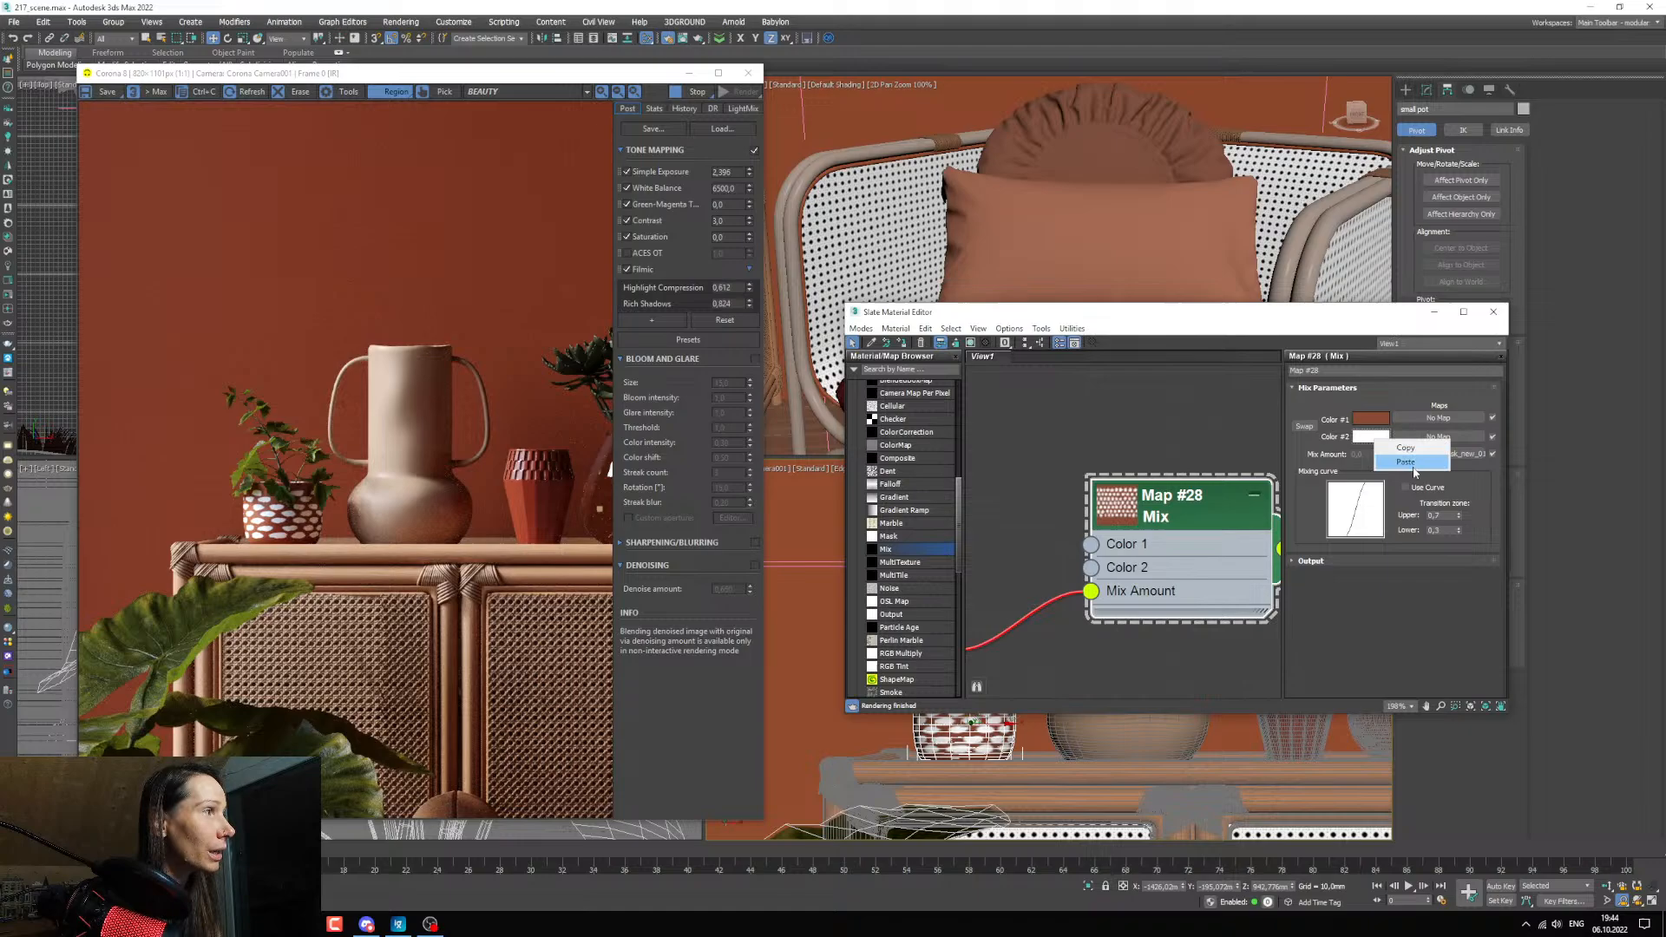
Lighten Color 2 of the Mix map to a value of 148 and lower its saturation to a pale pink.
click(1369, 438)
click(923, 335)
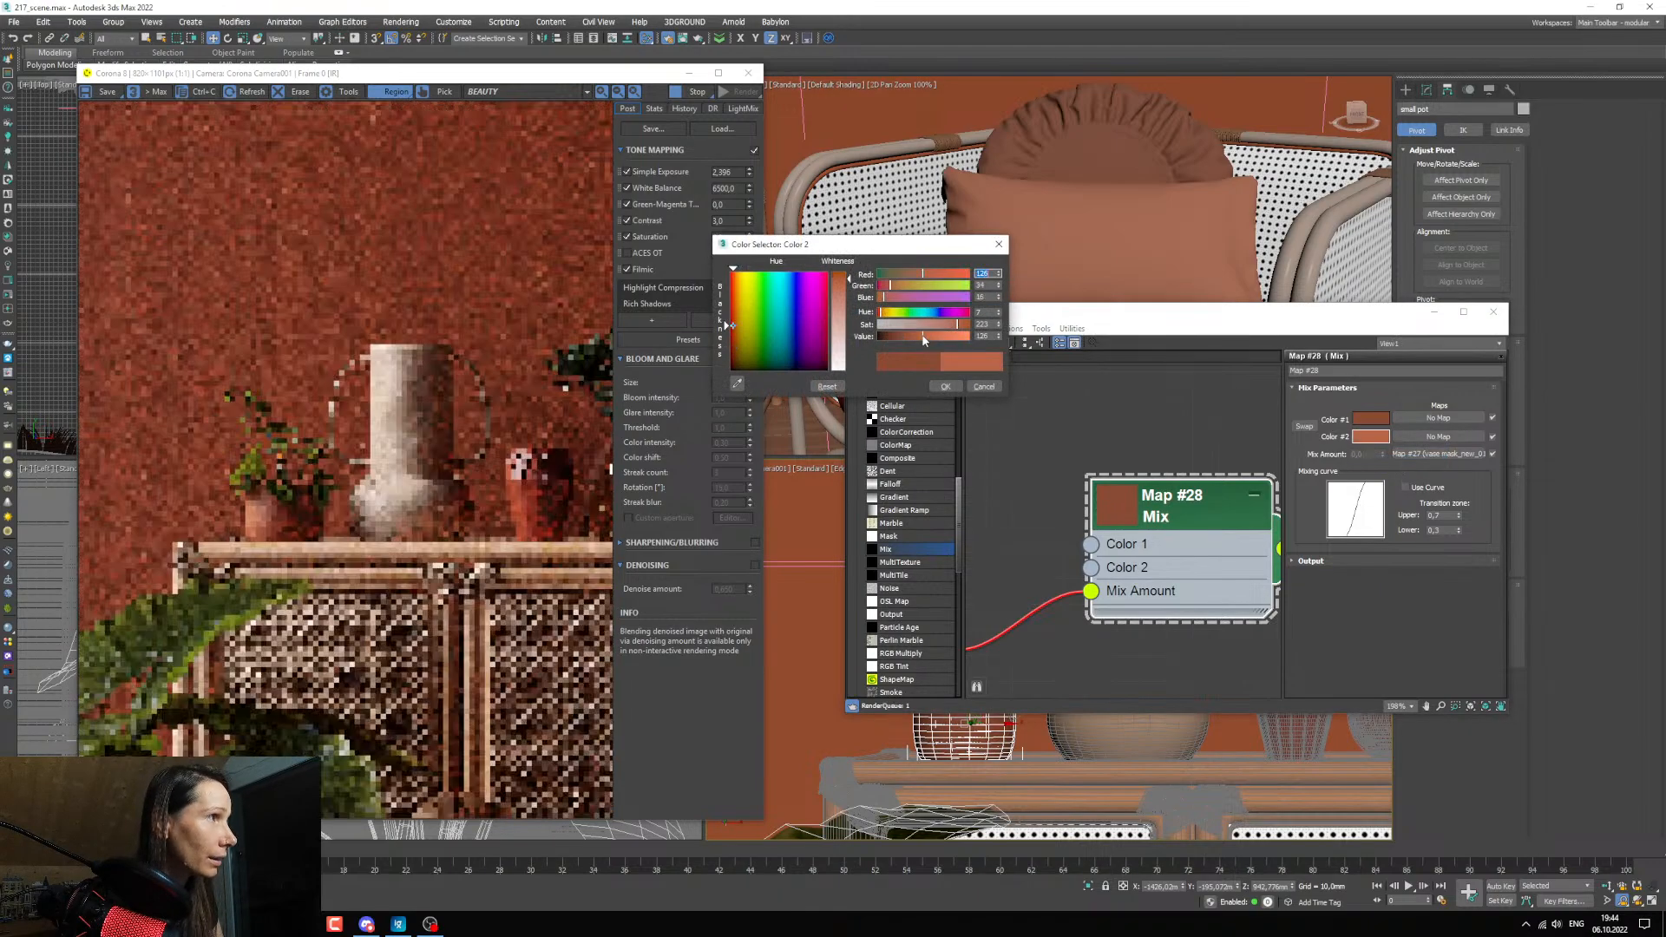
click(939, 325)
click(924, 325)
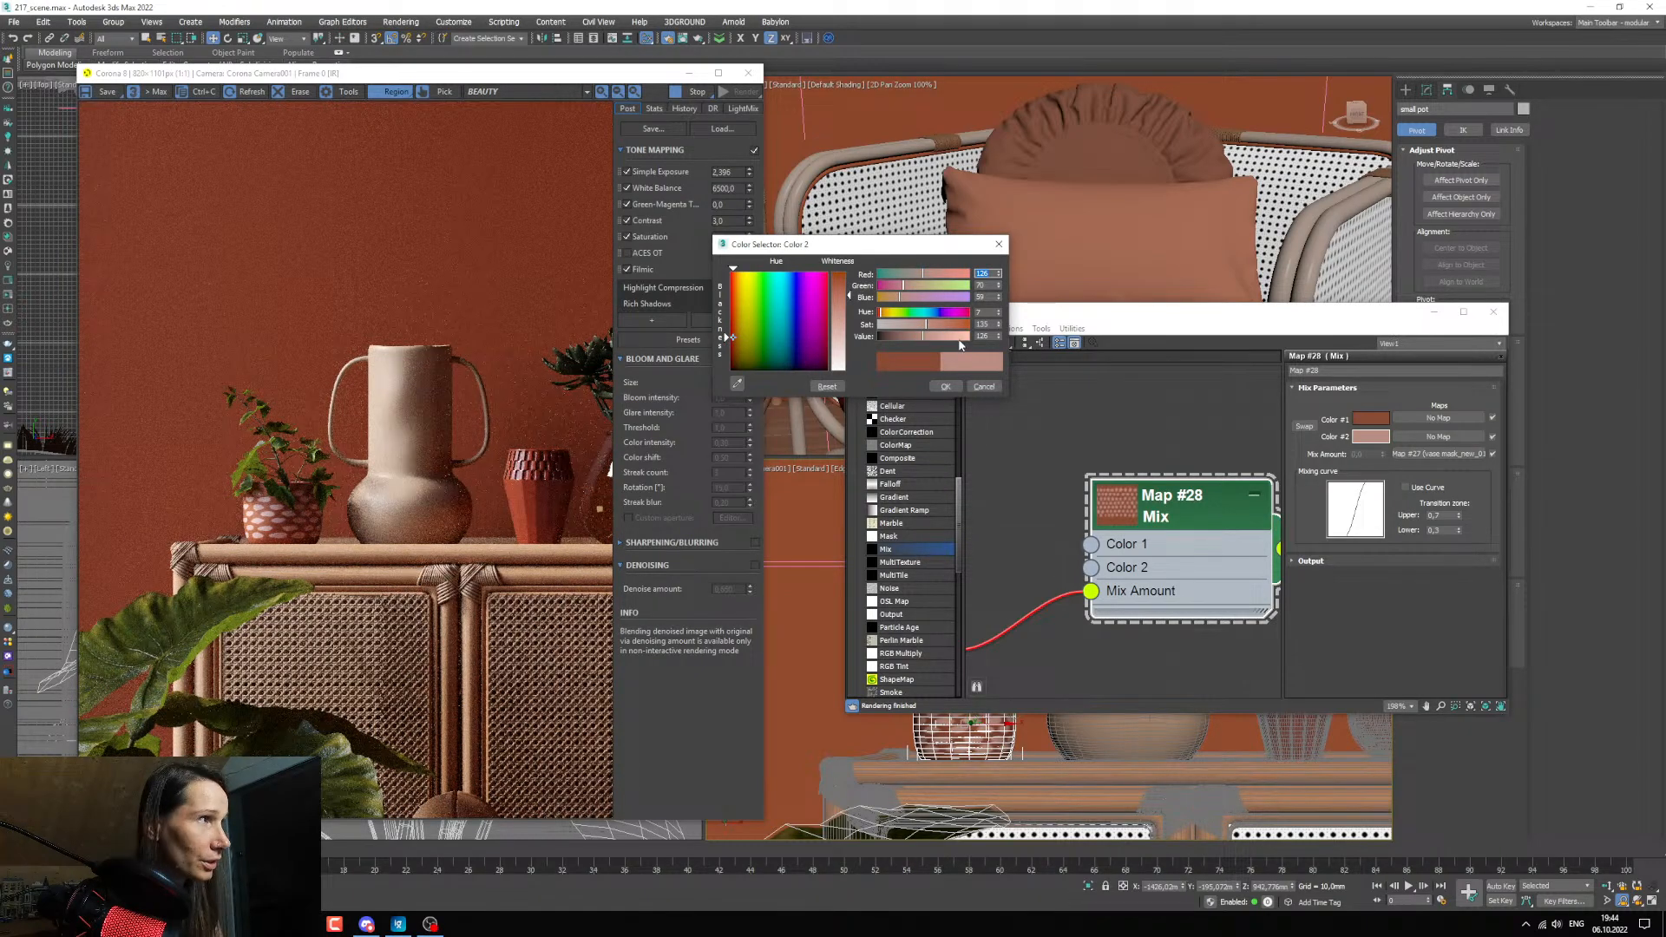
click(931, 326)
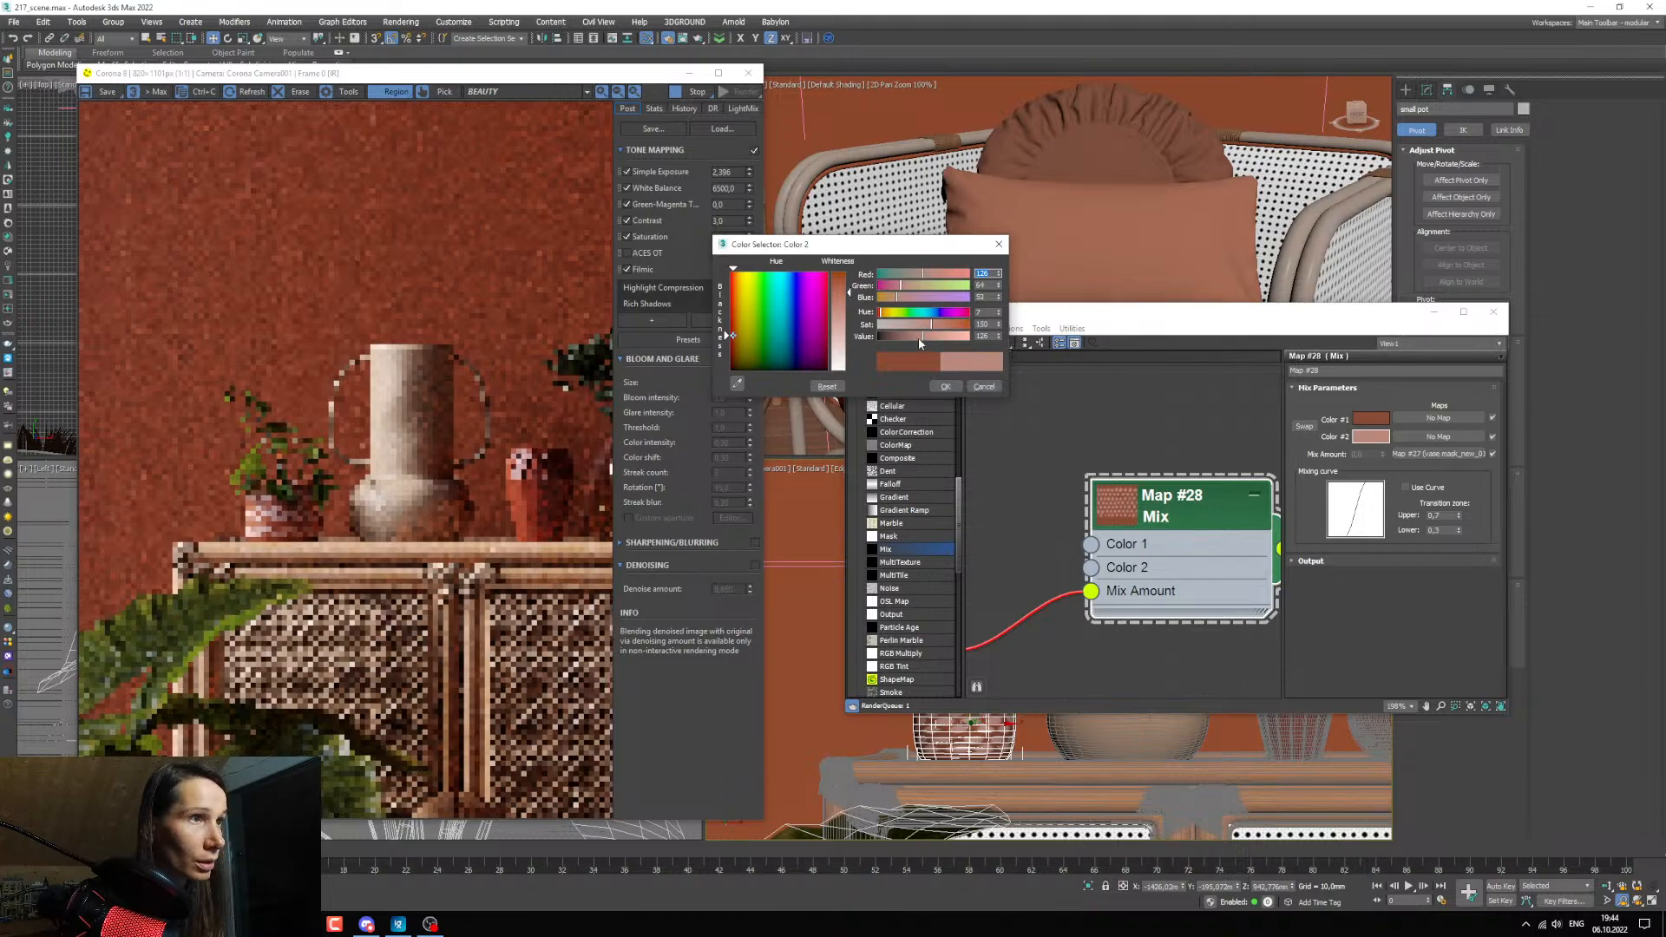
click(932, 337)
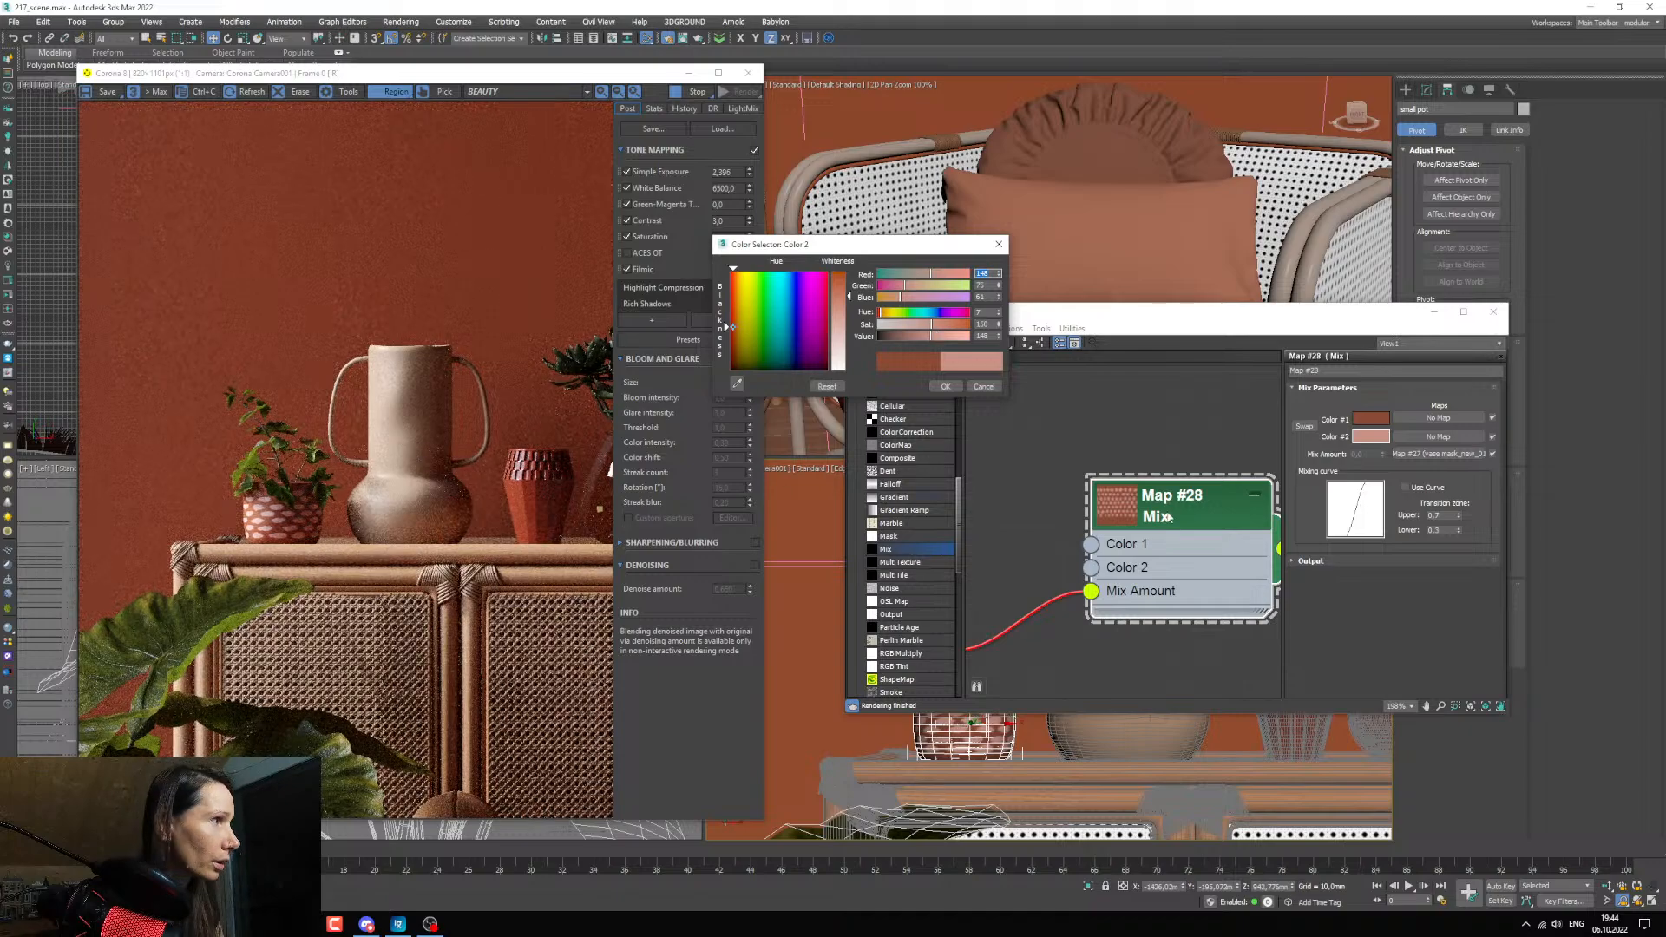
middle_drag(1169, 517, 1159, 506)
click(946, 387)
Move the material editor clear of the vase and pick the tall vase's material to copy its beige diffuse color.
middle_drag(1002, 427, 994, 399)
click(872, 344)
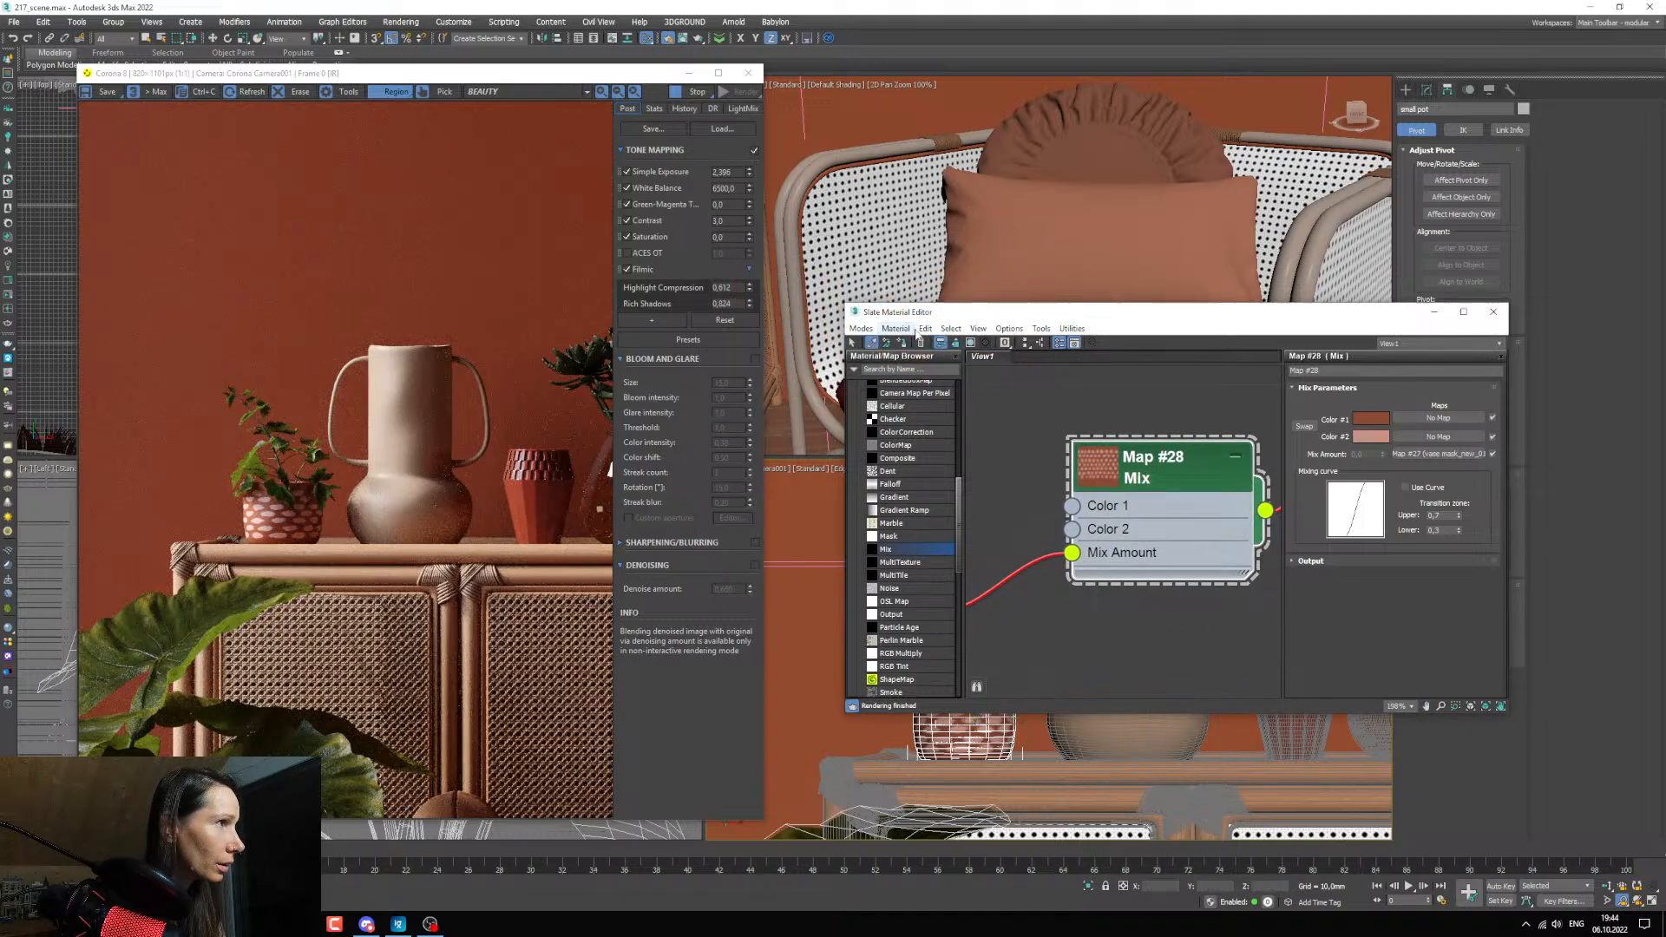
drag(950, 312, 912, 181)
click(1119, 640)
double_click(1082, 304)
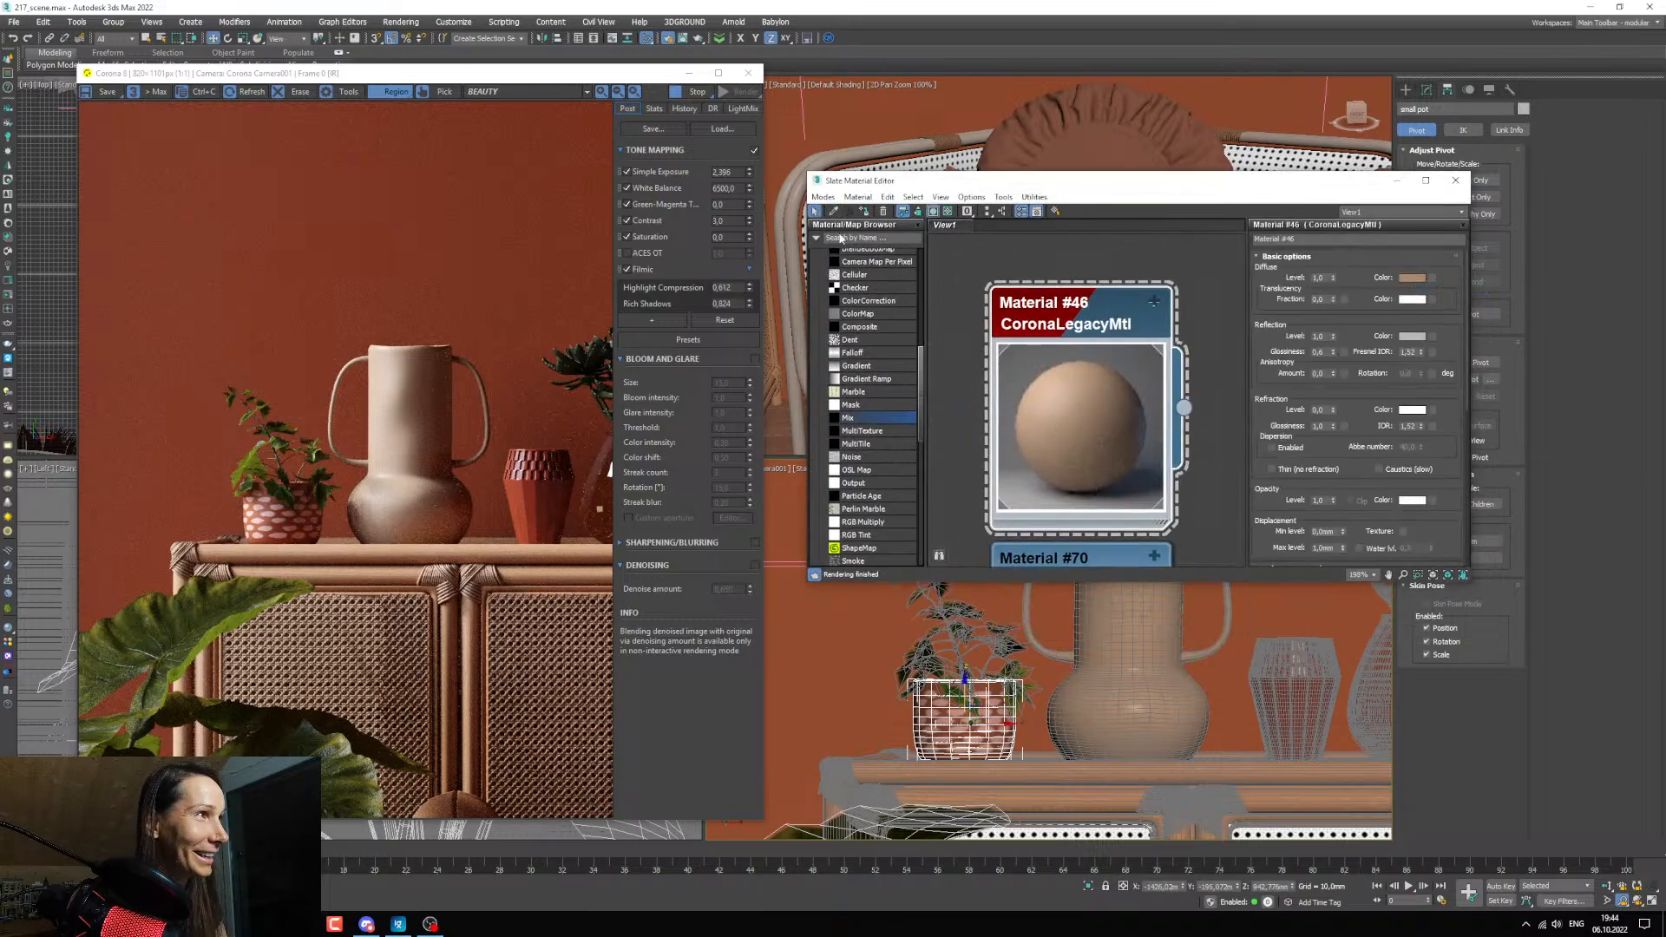
Return to the small pot's Mix map and paste the vase's beige diffuse color into Color 2.
click(834, 212)
click(961, 719)
double_click(1078, 382)
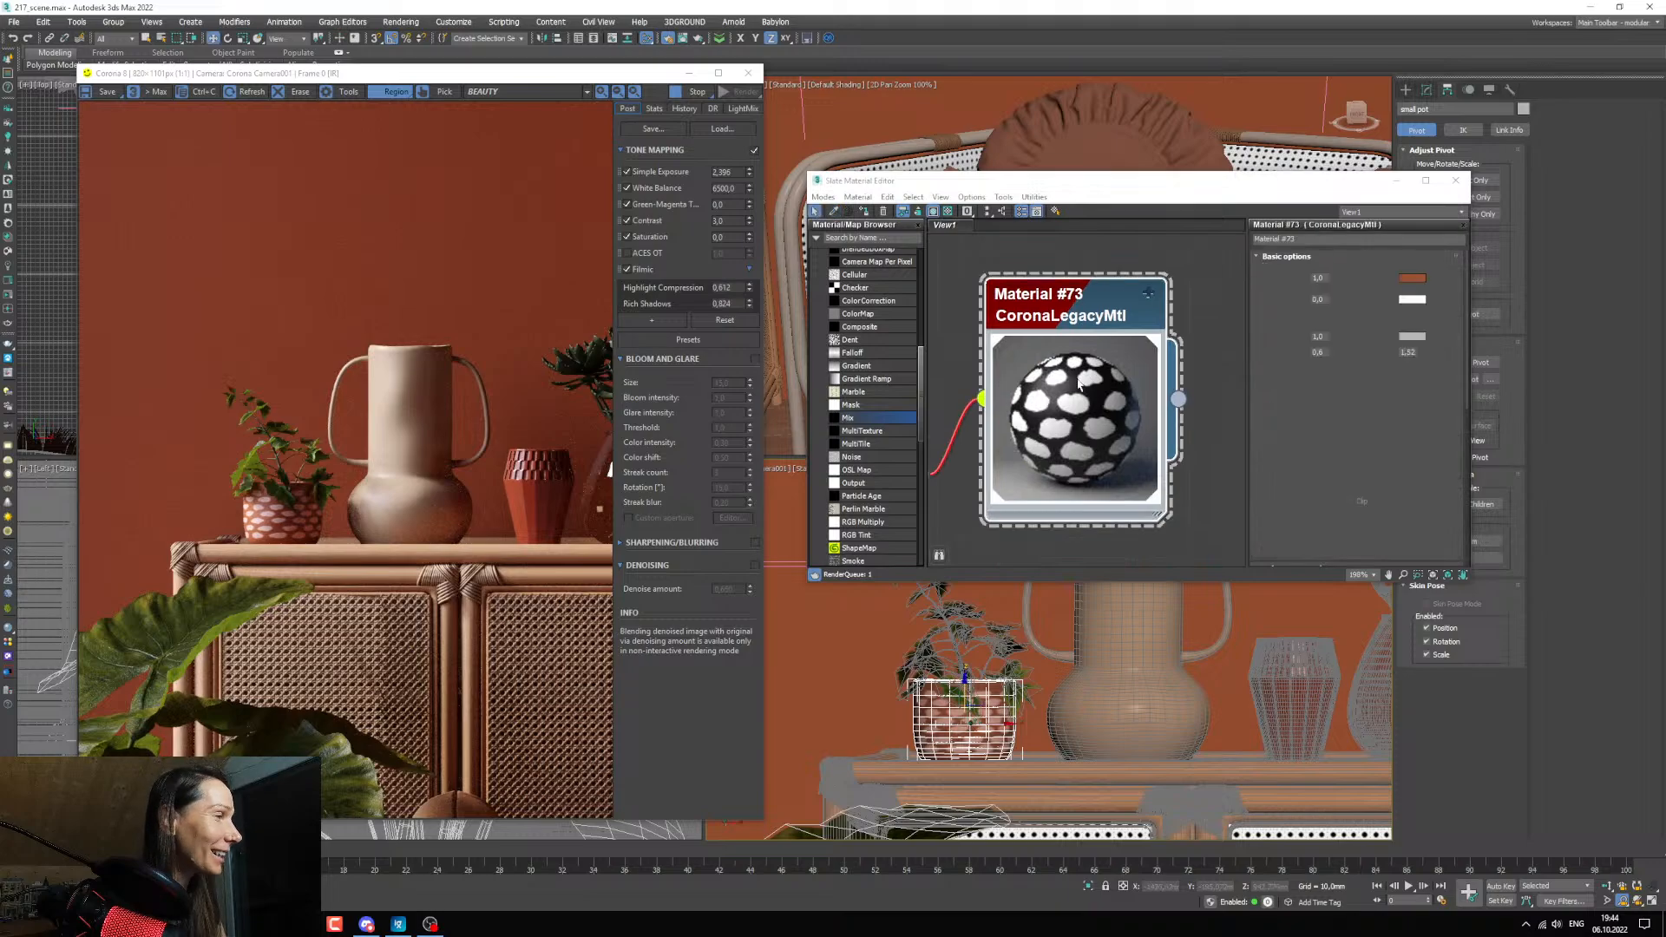
middle_drag(1078, 383, 1293, 350)
scroll(1183, 345, down, 2)
double_click(1135, 400)
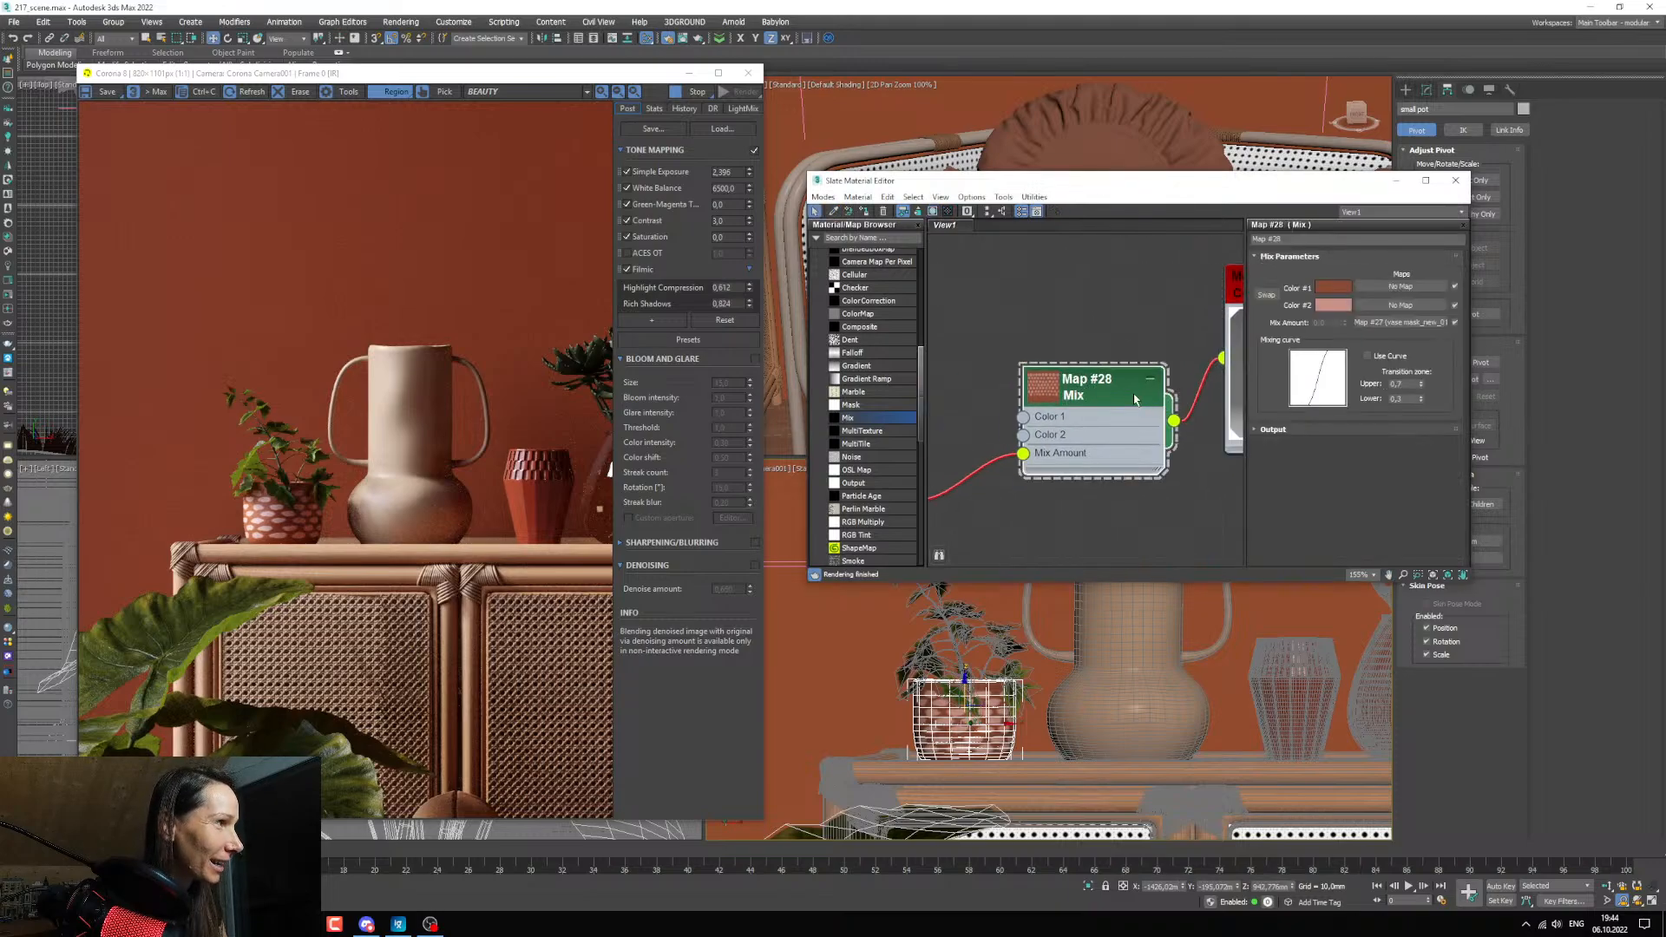
right_click(1336, 307)
click(1352, 332)
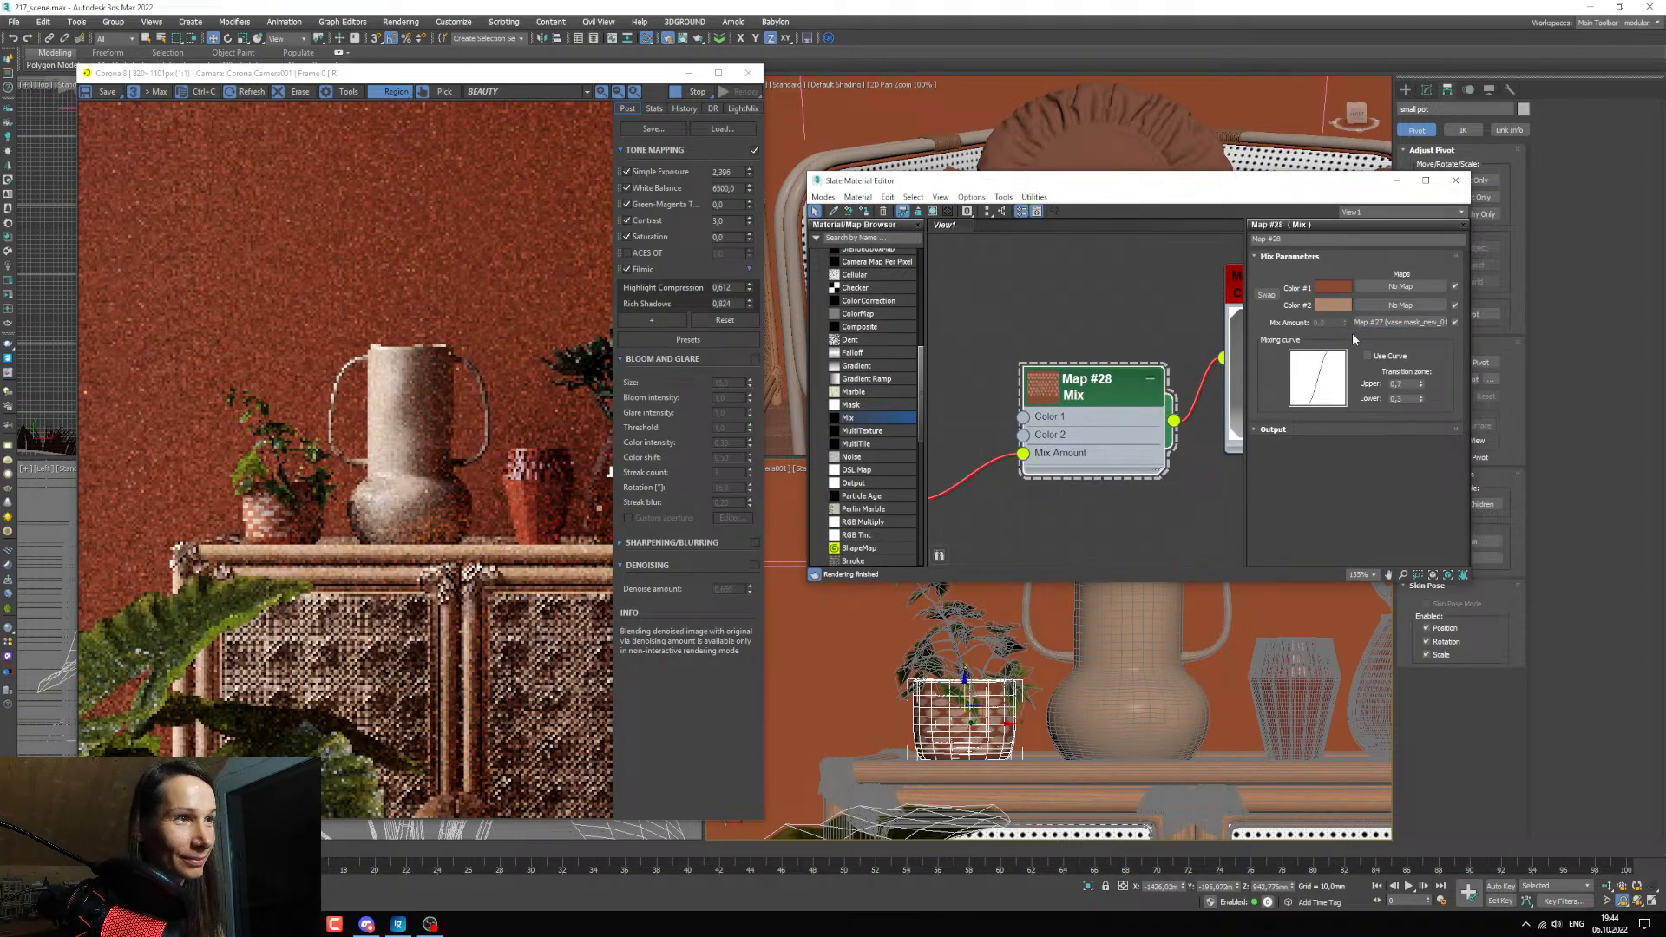
Lighten Color 2 of the Mix map to a value of 154 and darken Color 1 to a value of 42.
click(1334, 305)
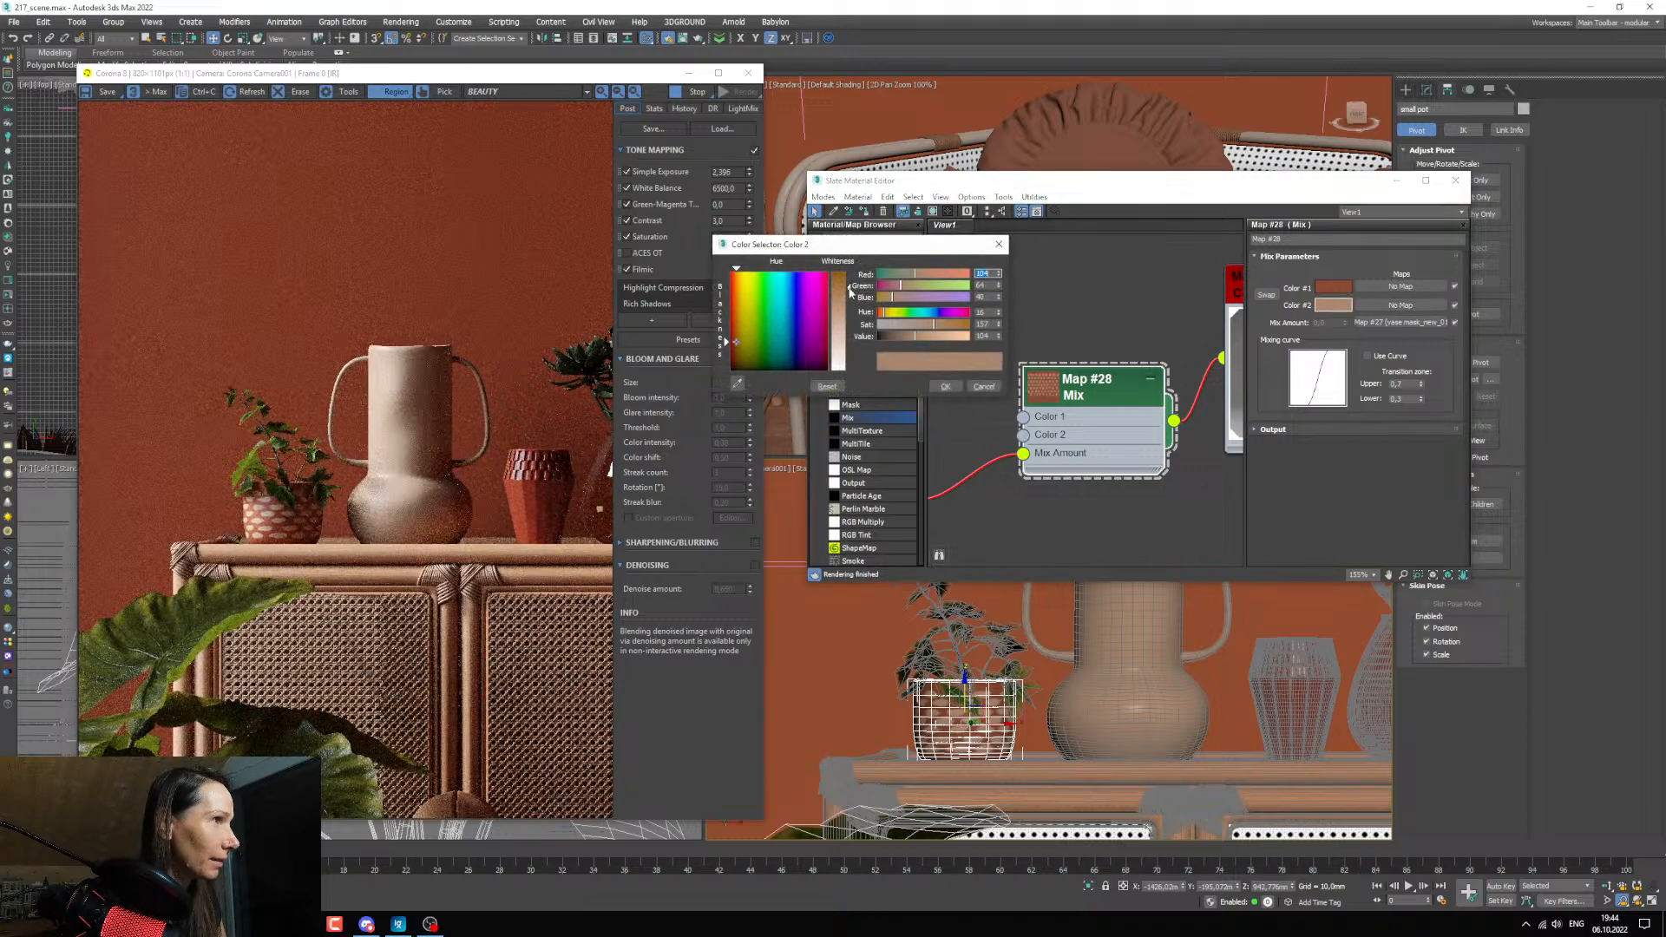
click(933, 337)
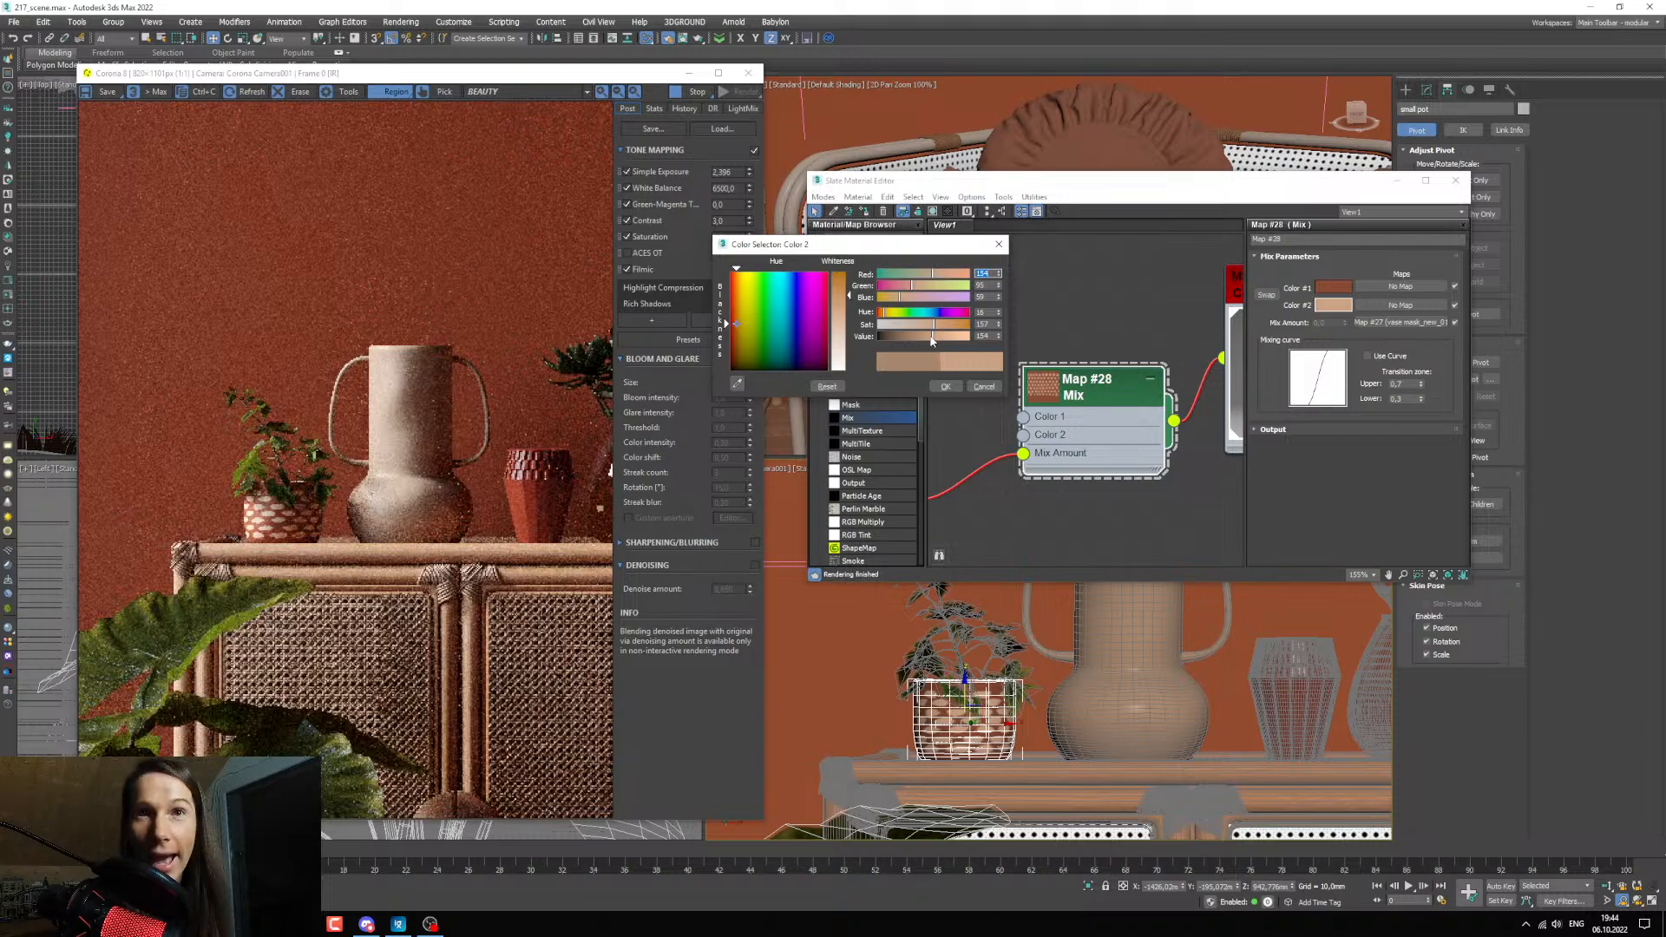
click(946, 387)
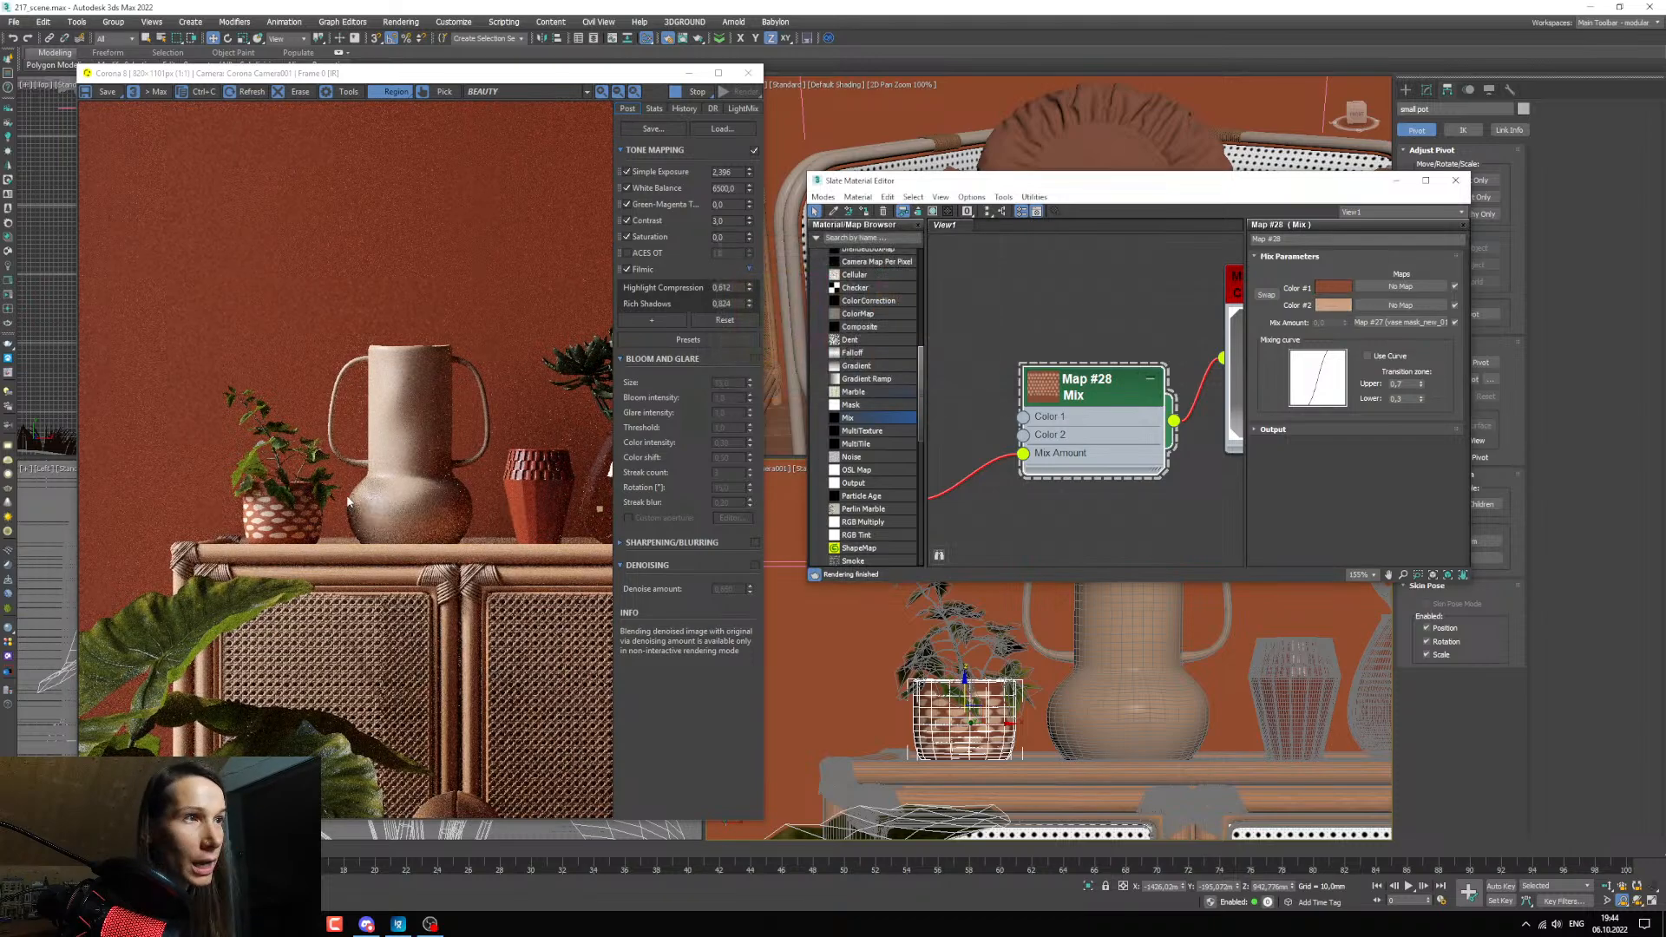
click(1334, 288)
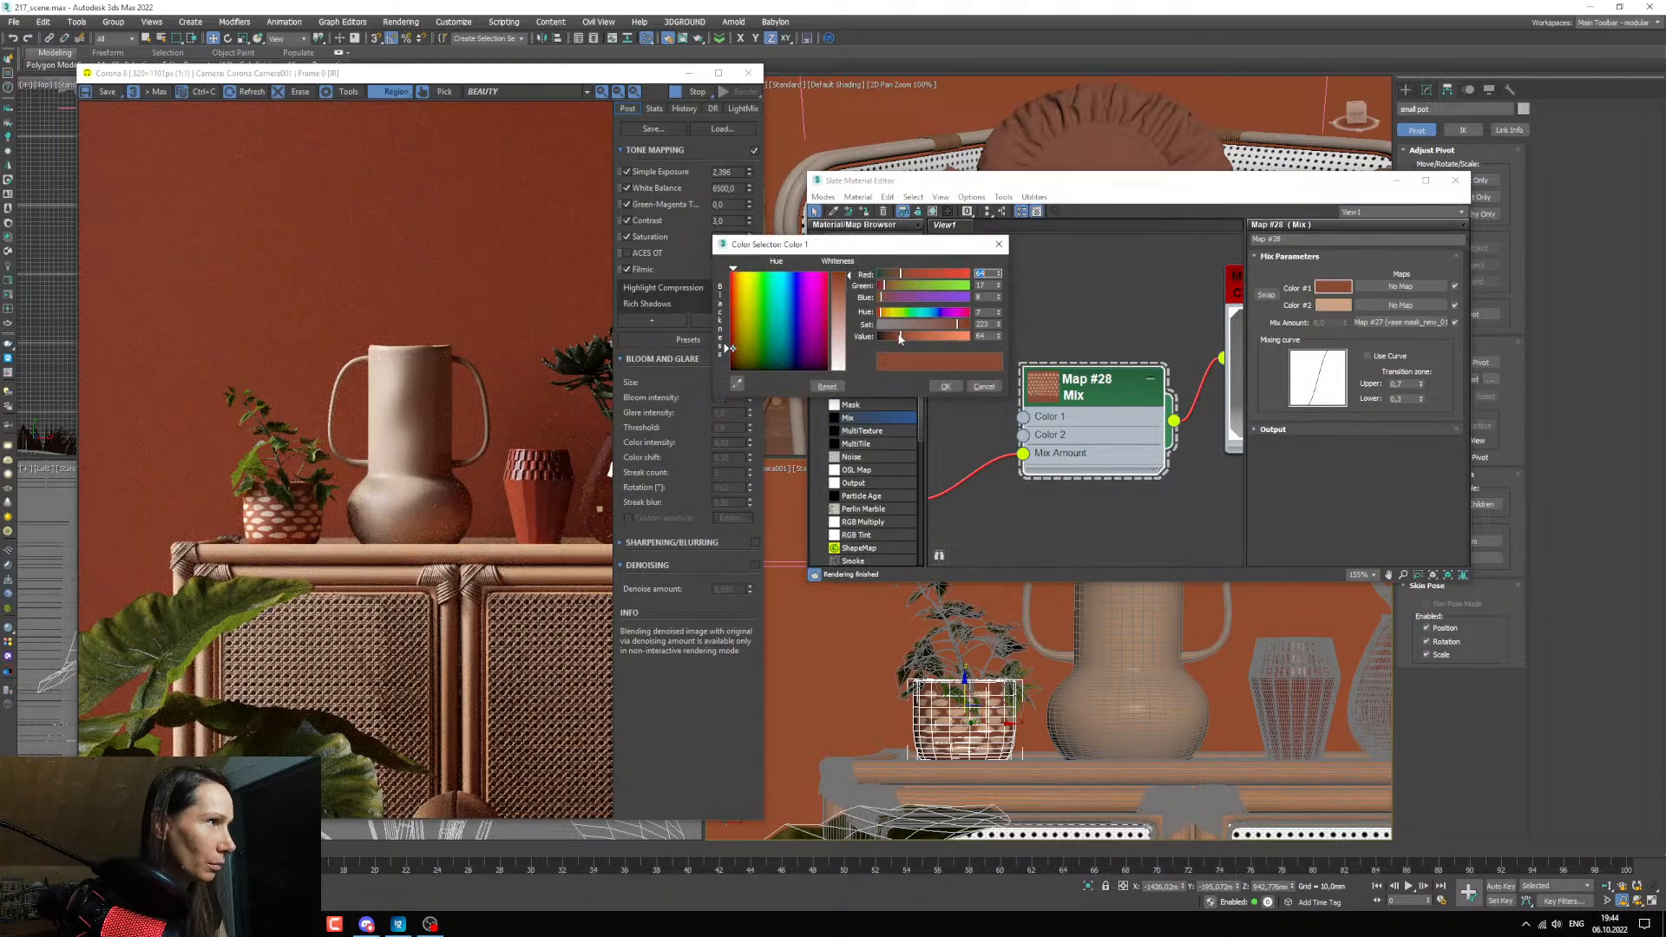
click(893, 338)
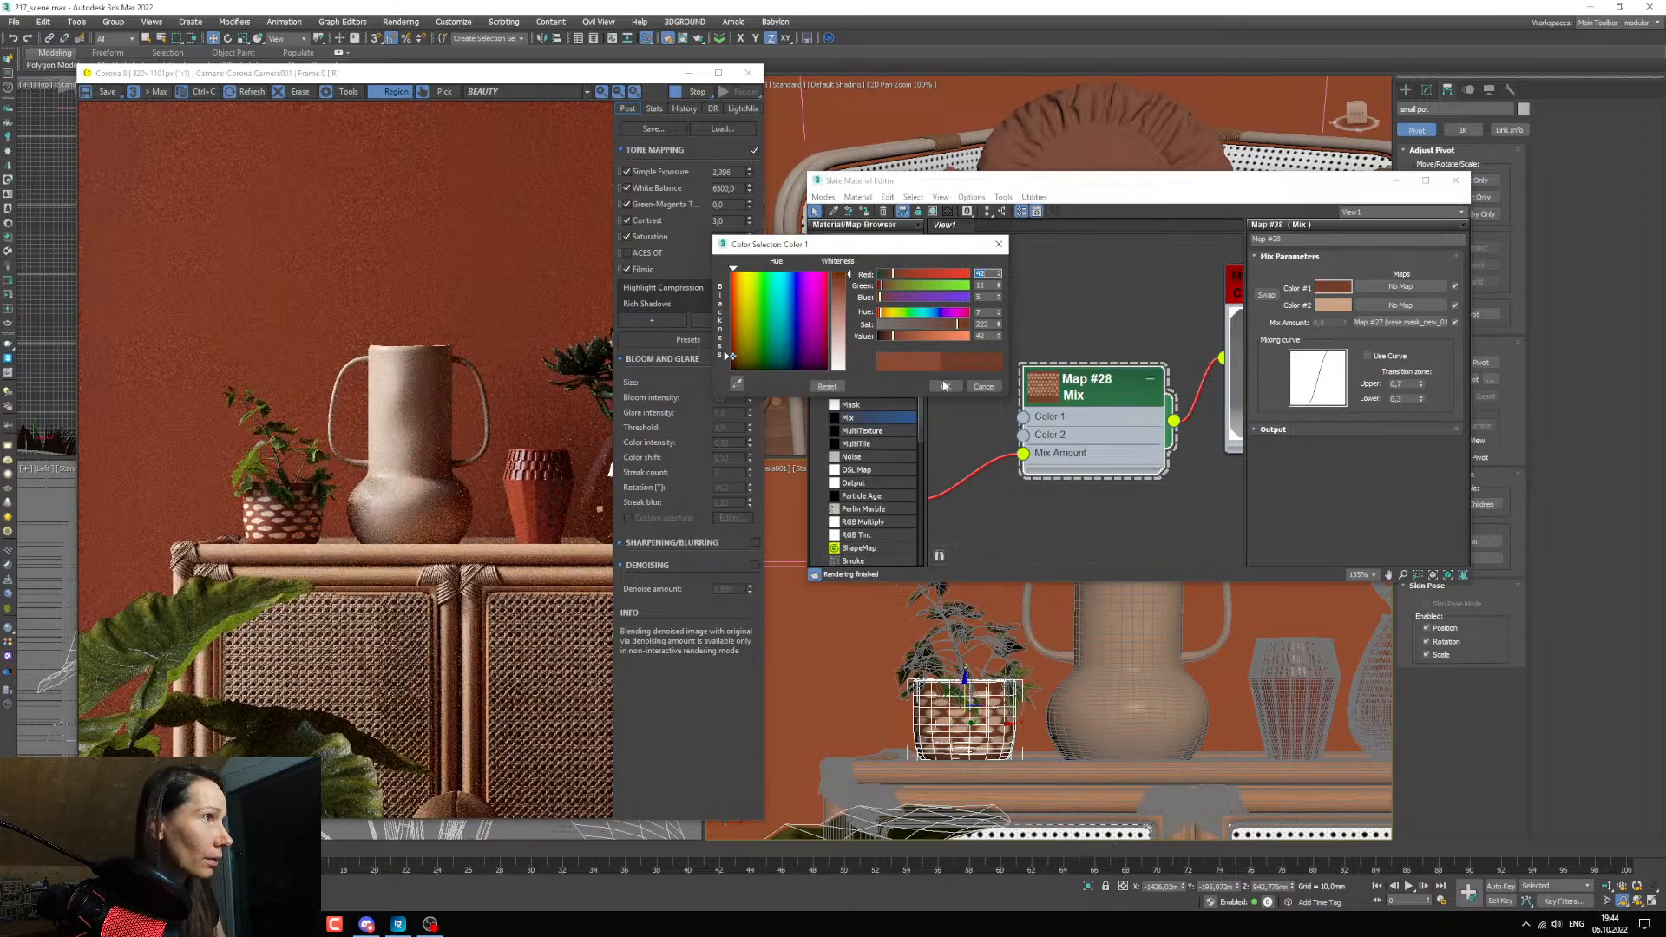
click(945, 387)
Pick the tall vase's material from the viewport to locate it among the scene materials in the graph.
scroll(1081, 418, down, 2)
mouse_move(1081, 417)
middle_down()
mouse_move(1066, 460)
mouse_move(1038, 364)
mouse_move(1054, 400)
middle_up()
scroll(1048, 363, down, 4)
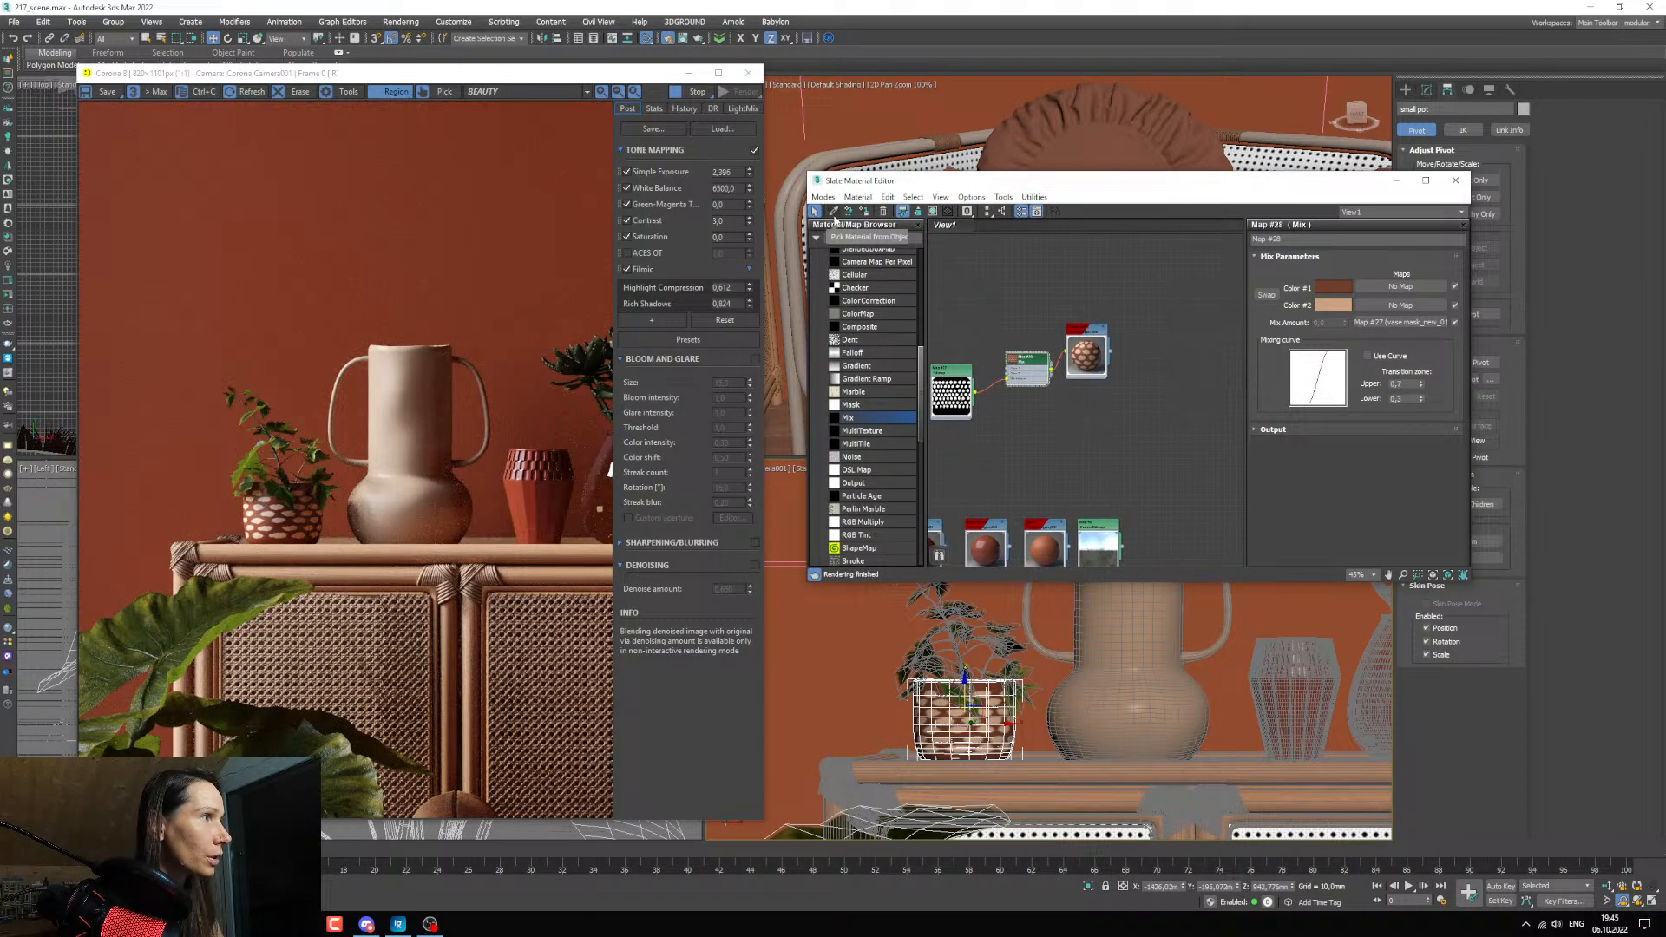
click(833, 211)
click(1117, 655)
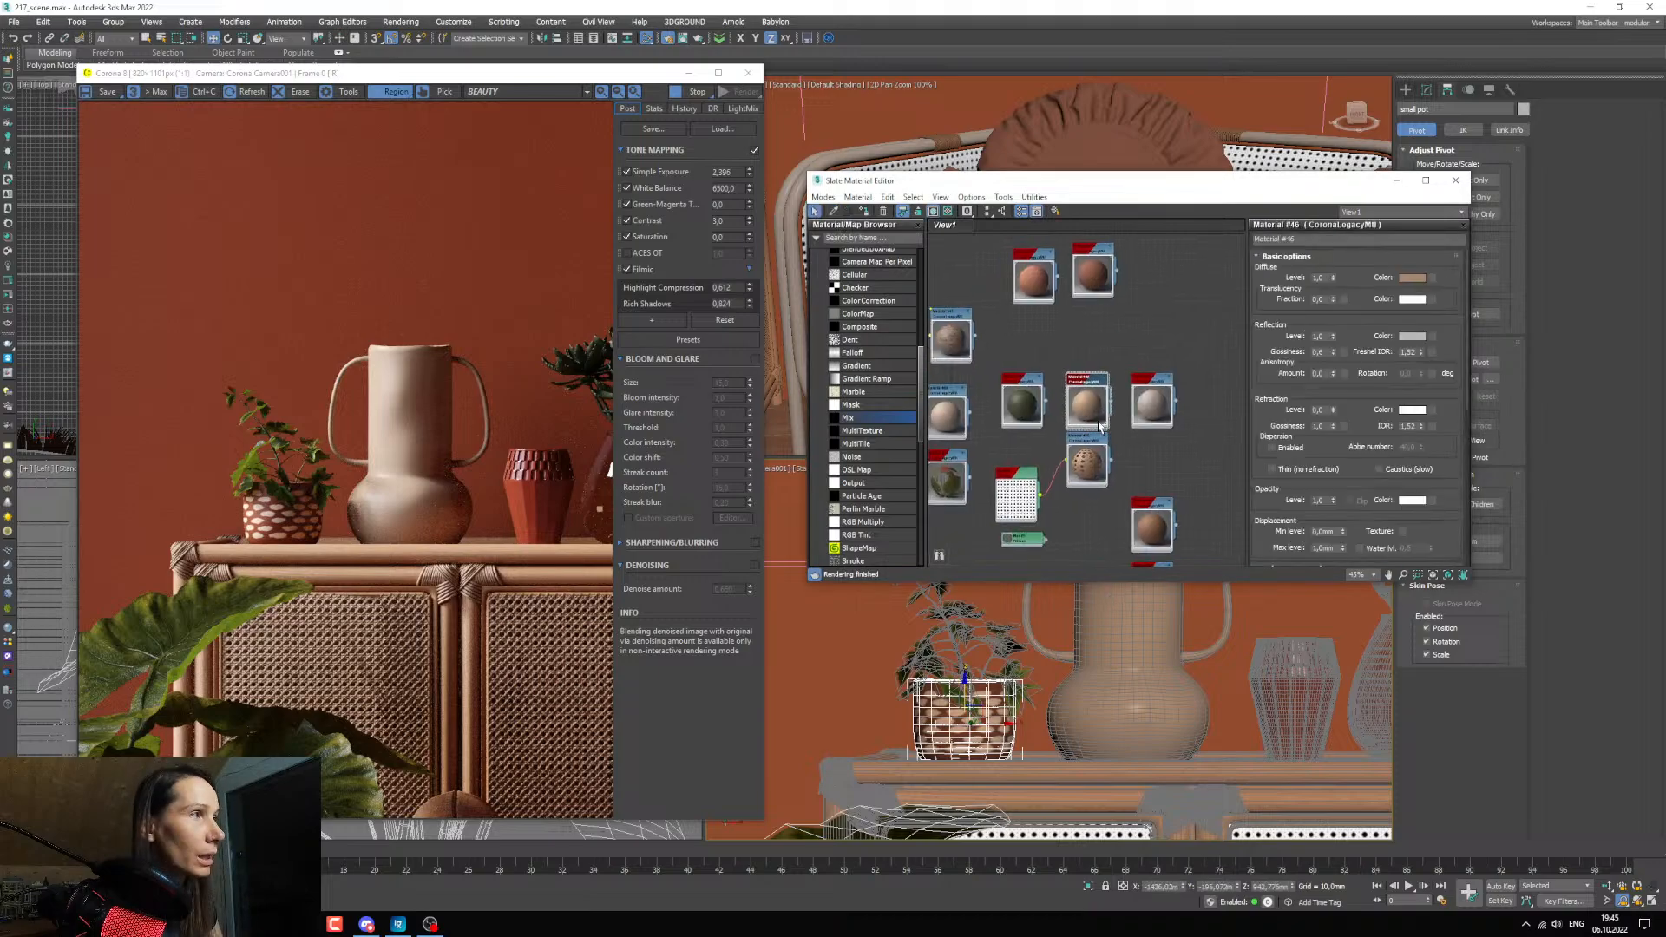
scroll(1098, 426, down, 4)
middle_drag(1099, 426, 1051, 484)
scroll(1079, 453, up, 4)
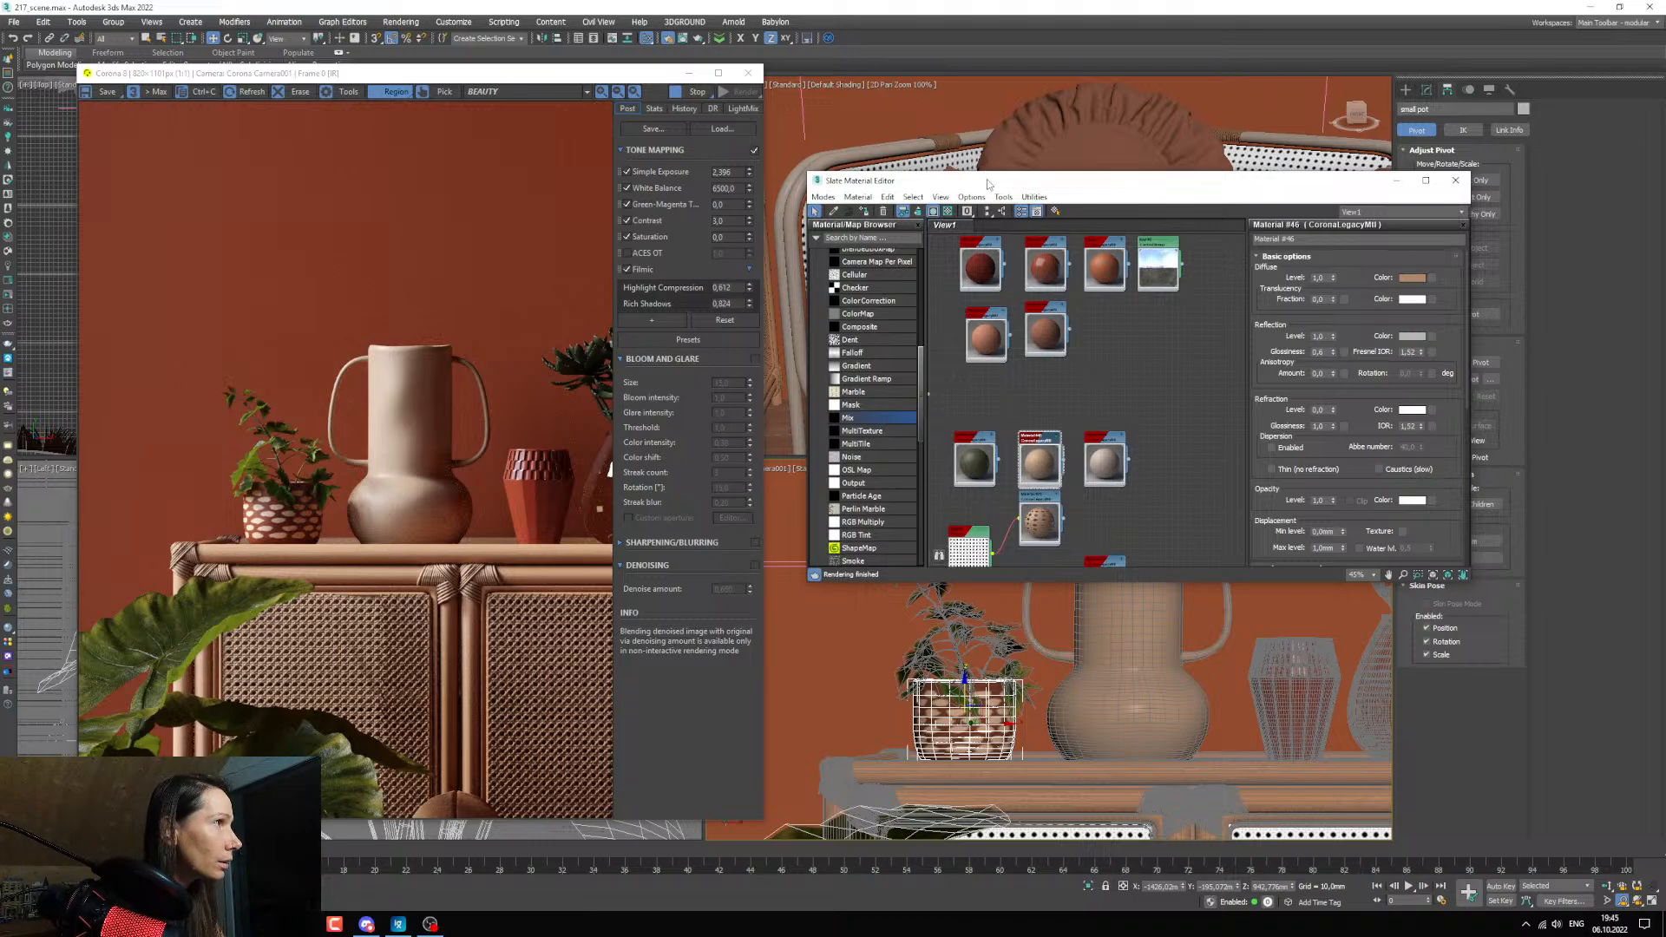
Place the vase's material beside the whitish one and duplicate the orange-brown material next to the environment map into the space above.
drag(988, 184, 748, 115)
middle_drag(862, 228, 865, 276)
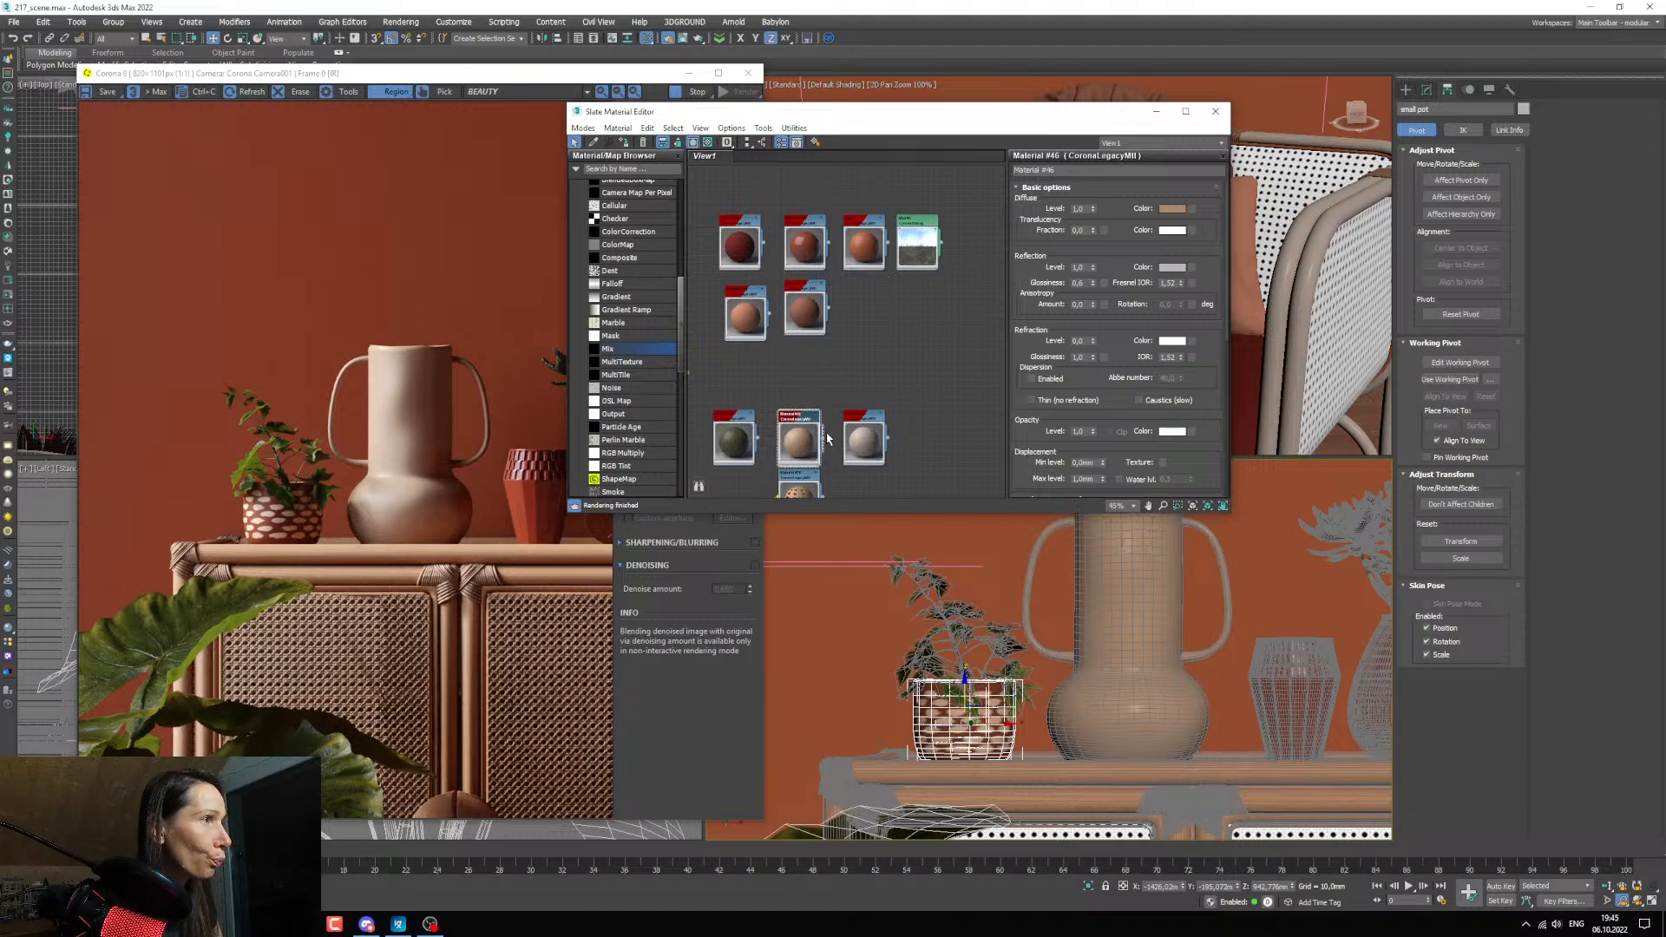
drag(811, 434, 935, 430)
middle_drag(935, 430, 868, 408)
shift+drag(794, 221, 857, 362)
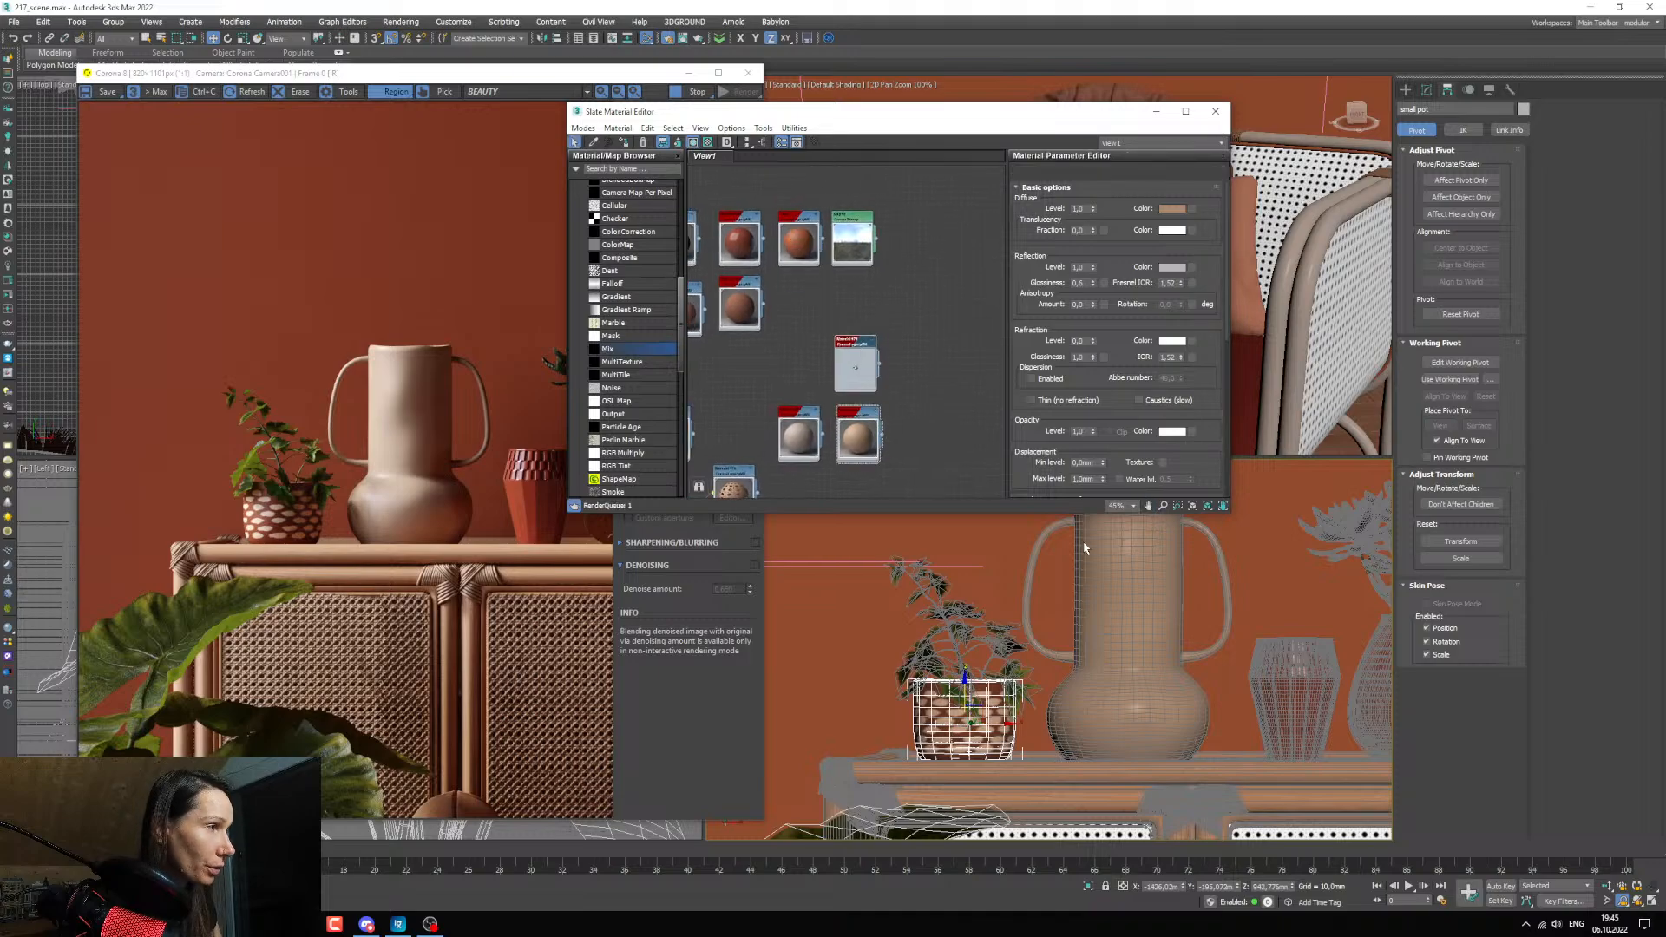
Open the tall vase's group and select both of its handles.
click(1125, 555)
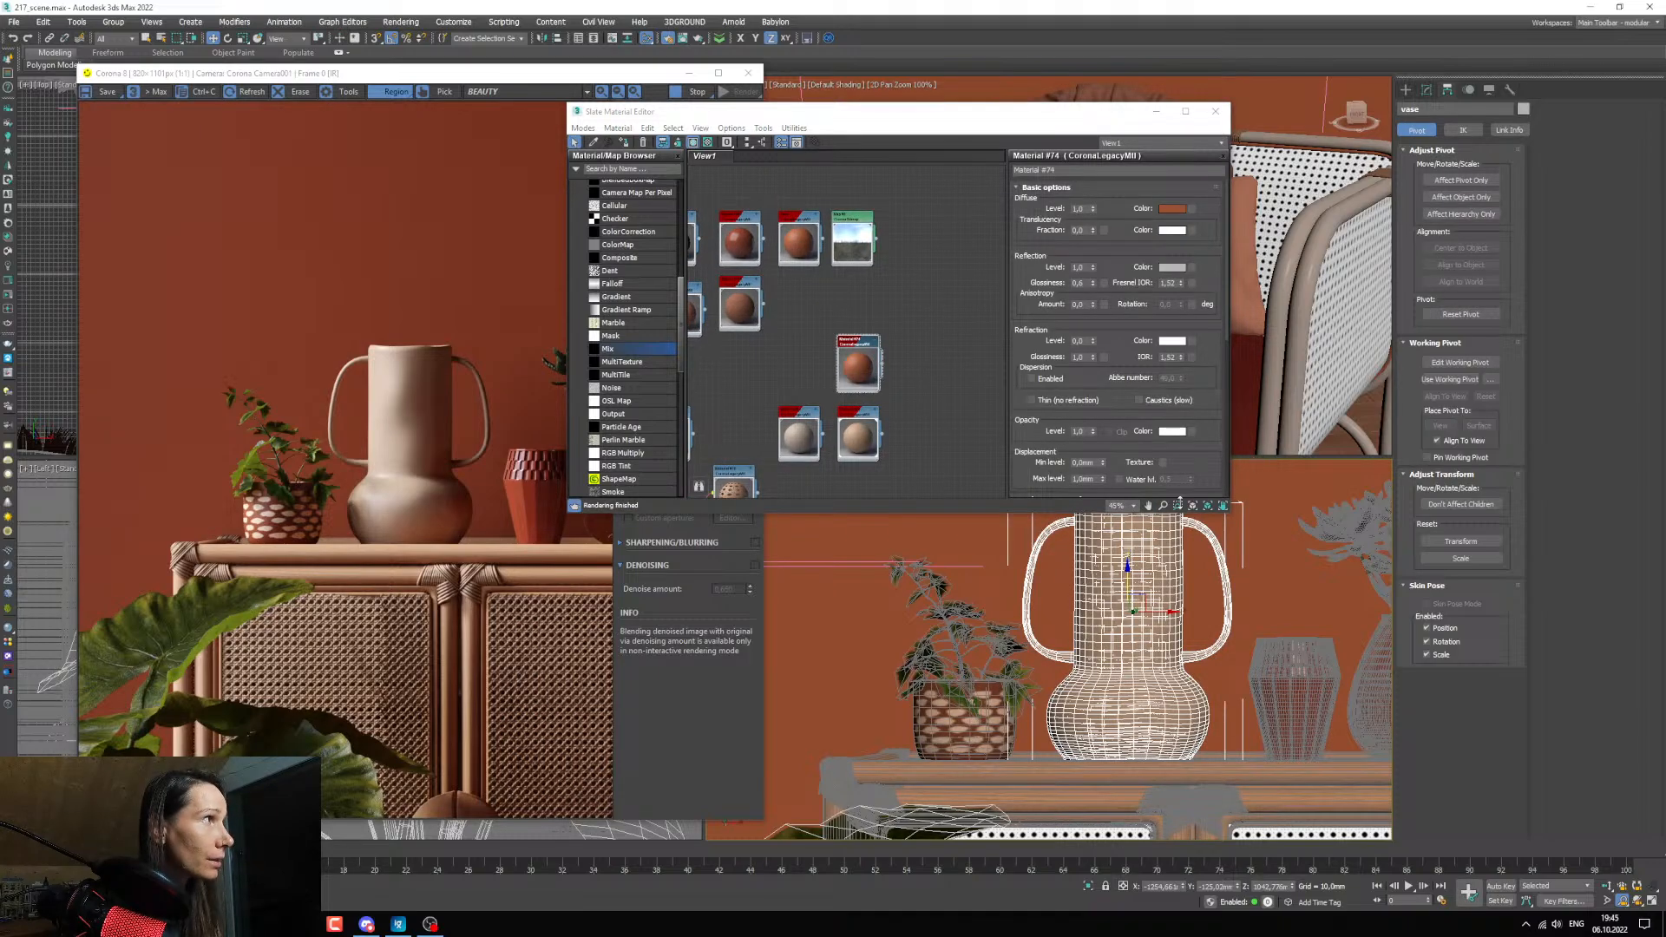
click(114, 24)
click(129, 77)
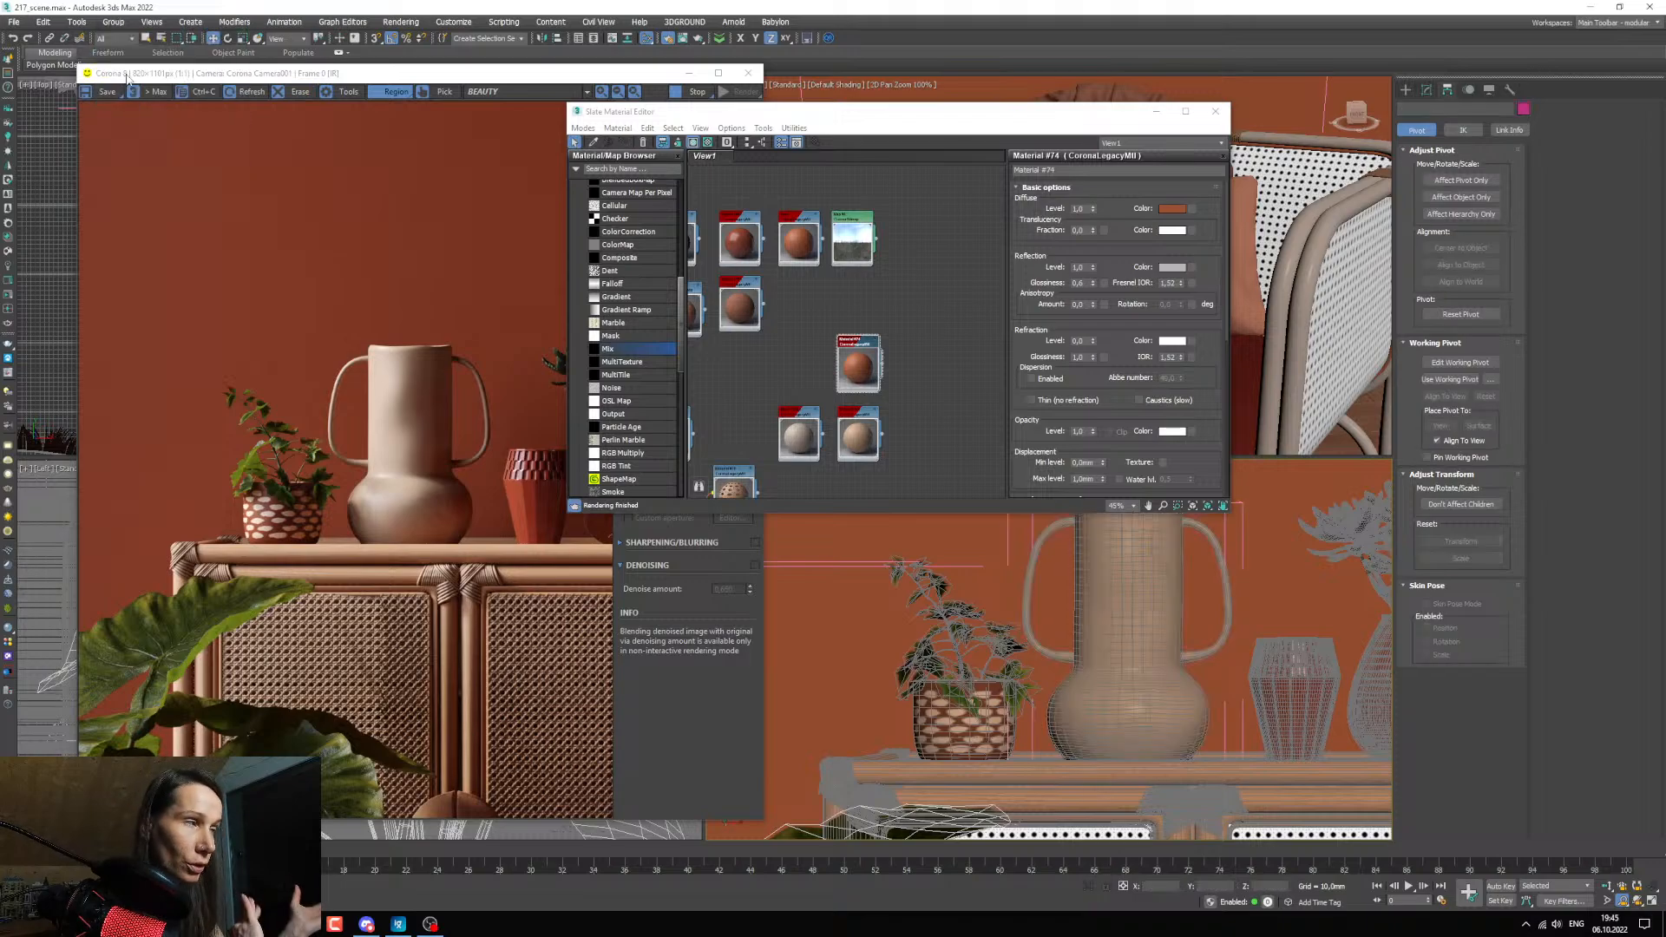
click(1045, 653)
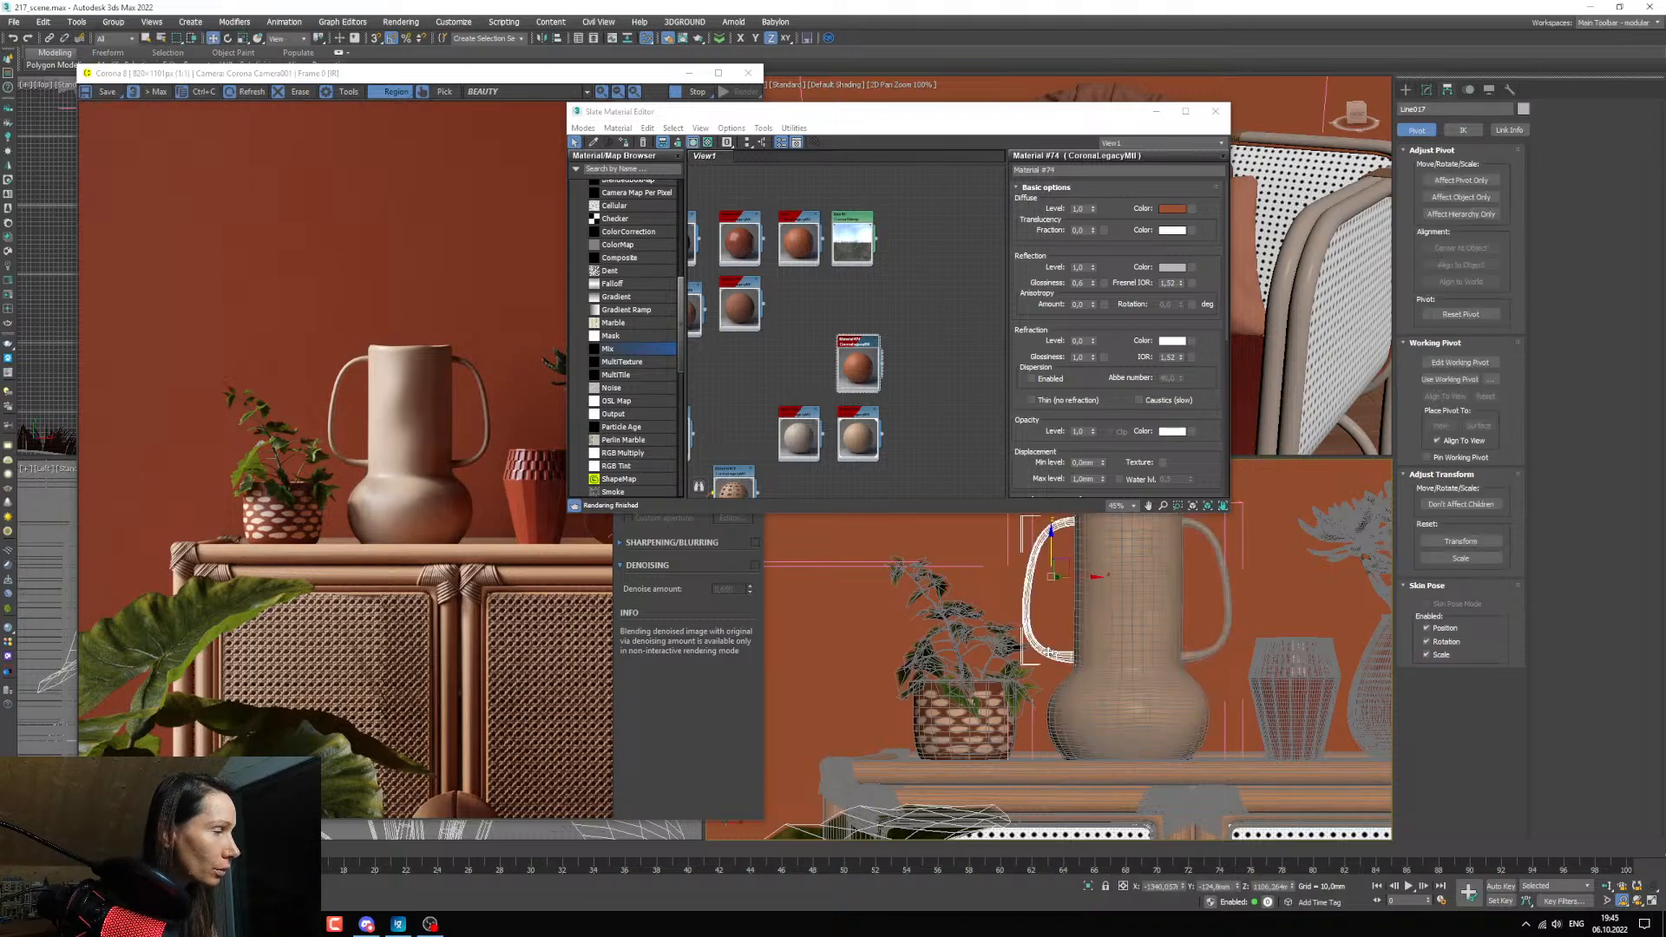
ctrl+click(1206, 664)
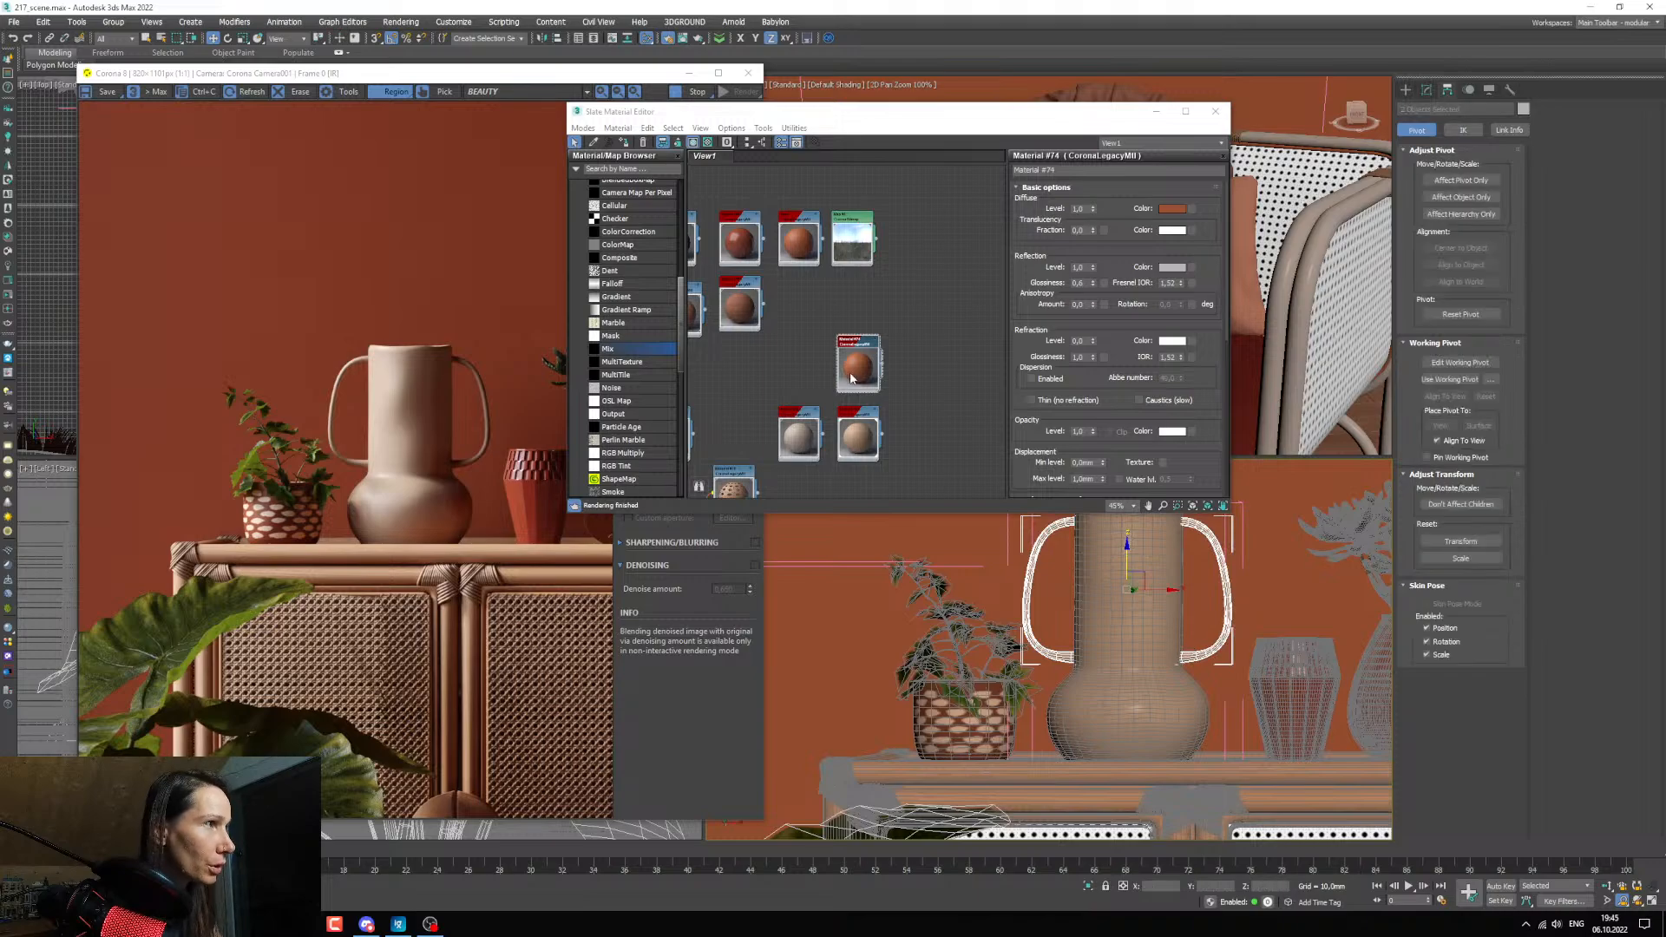
Assign the duplicated orange-brown material to the vase's two selected handles.
scroll(980, 479, up, 2)
scroll(868, 390, up, 4)
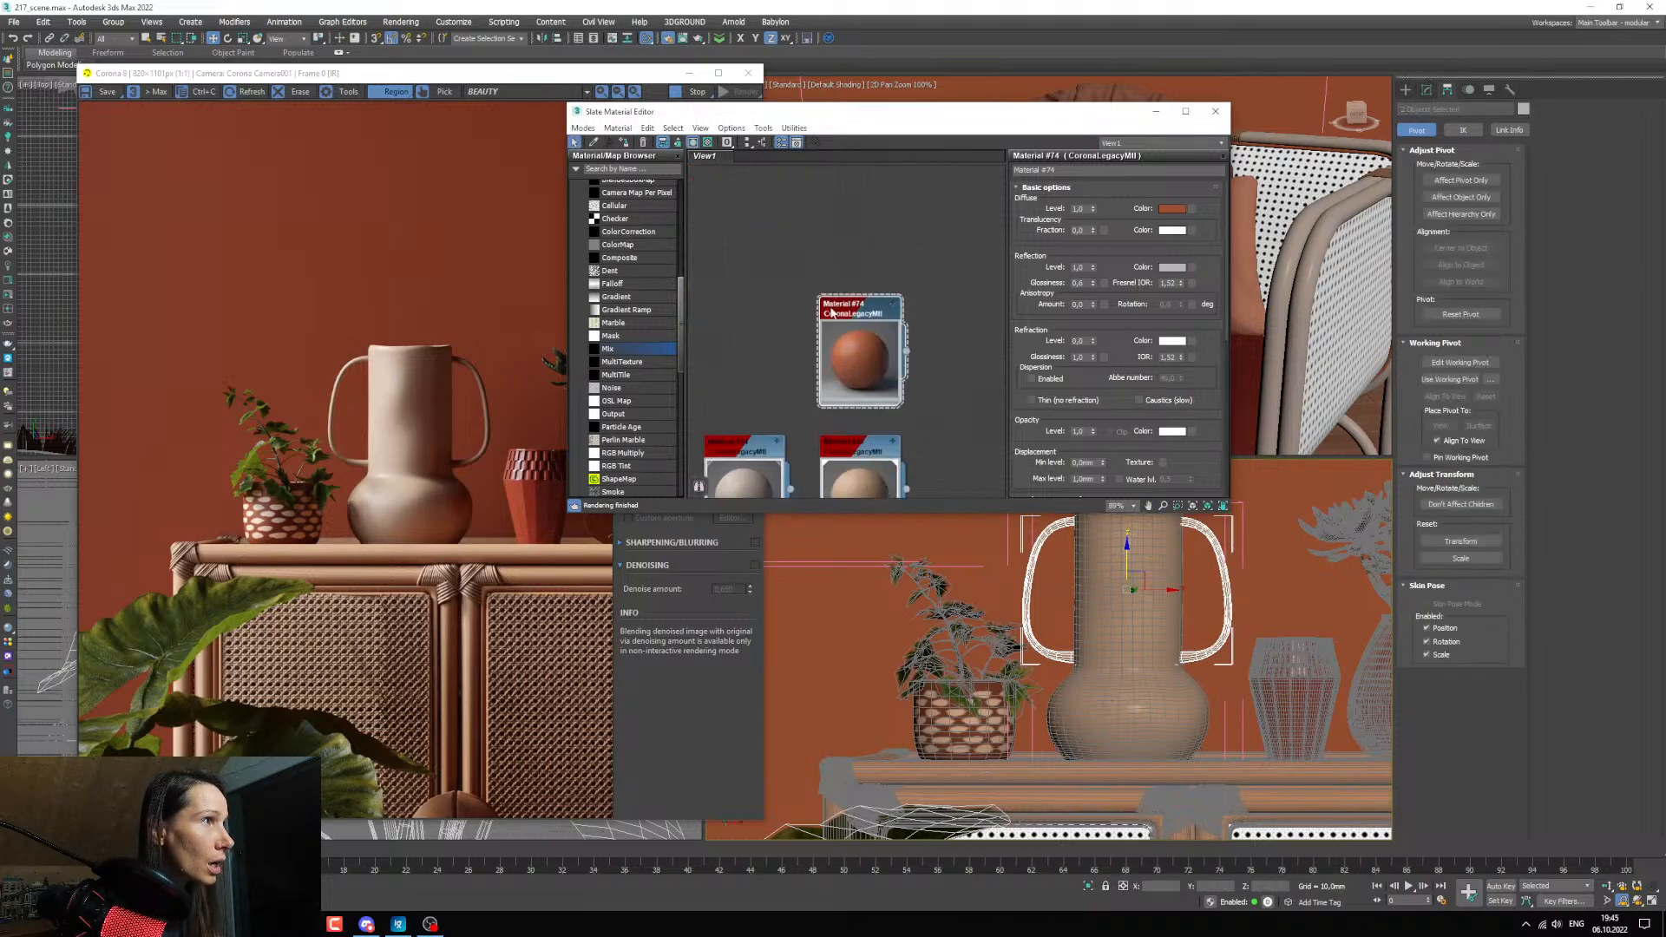
click(624, 142)
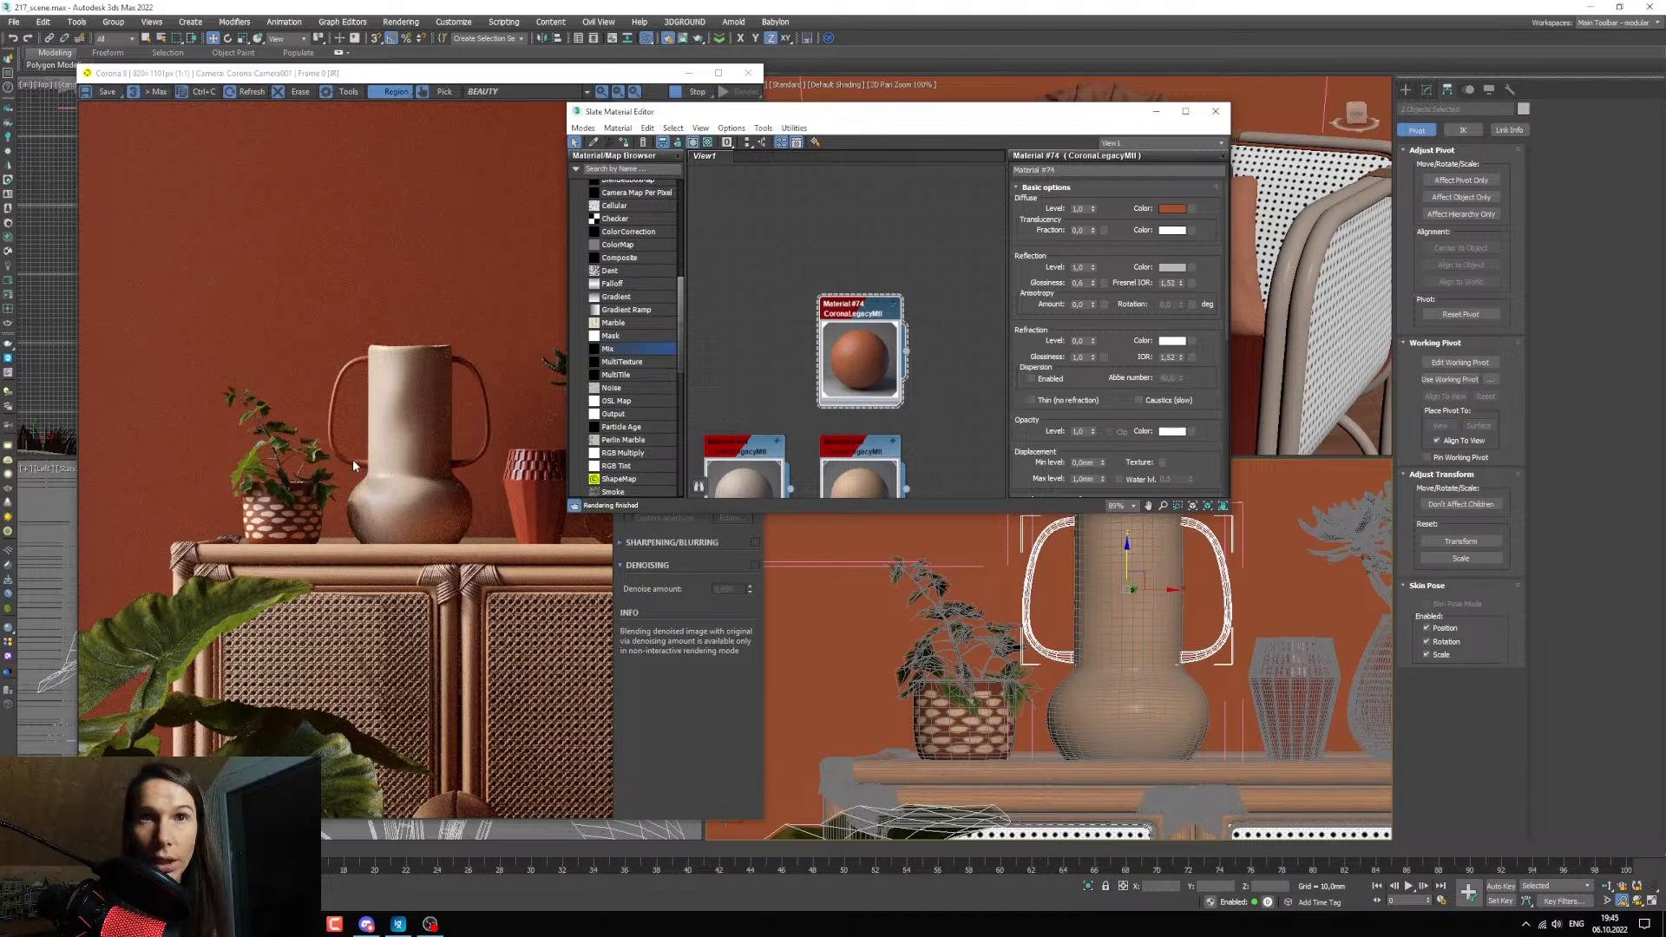
scroll(923, 393, down, 4)
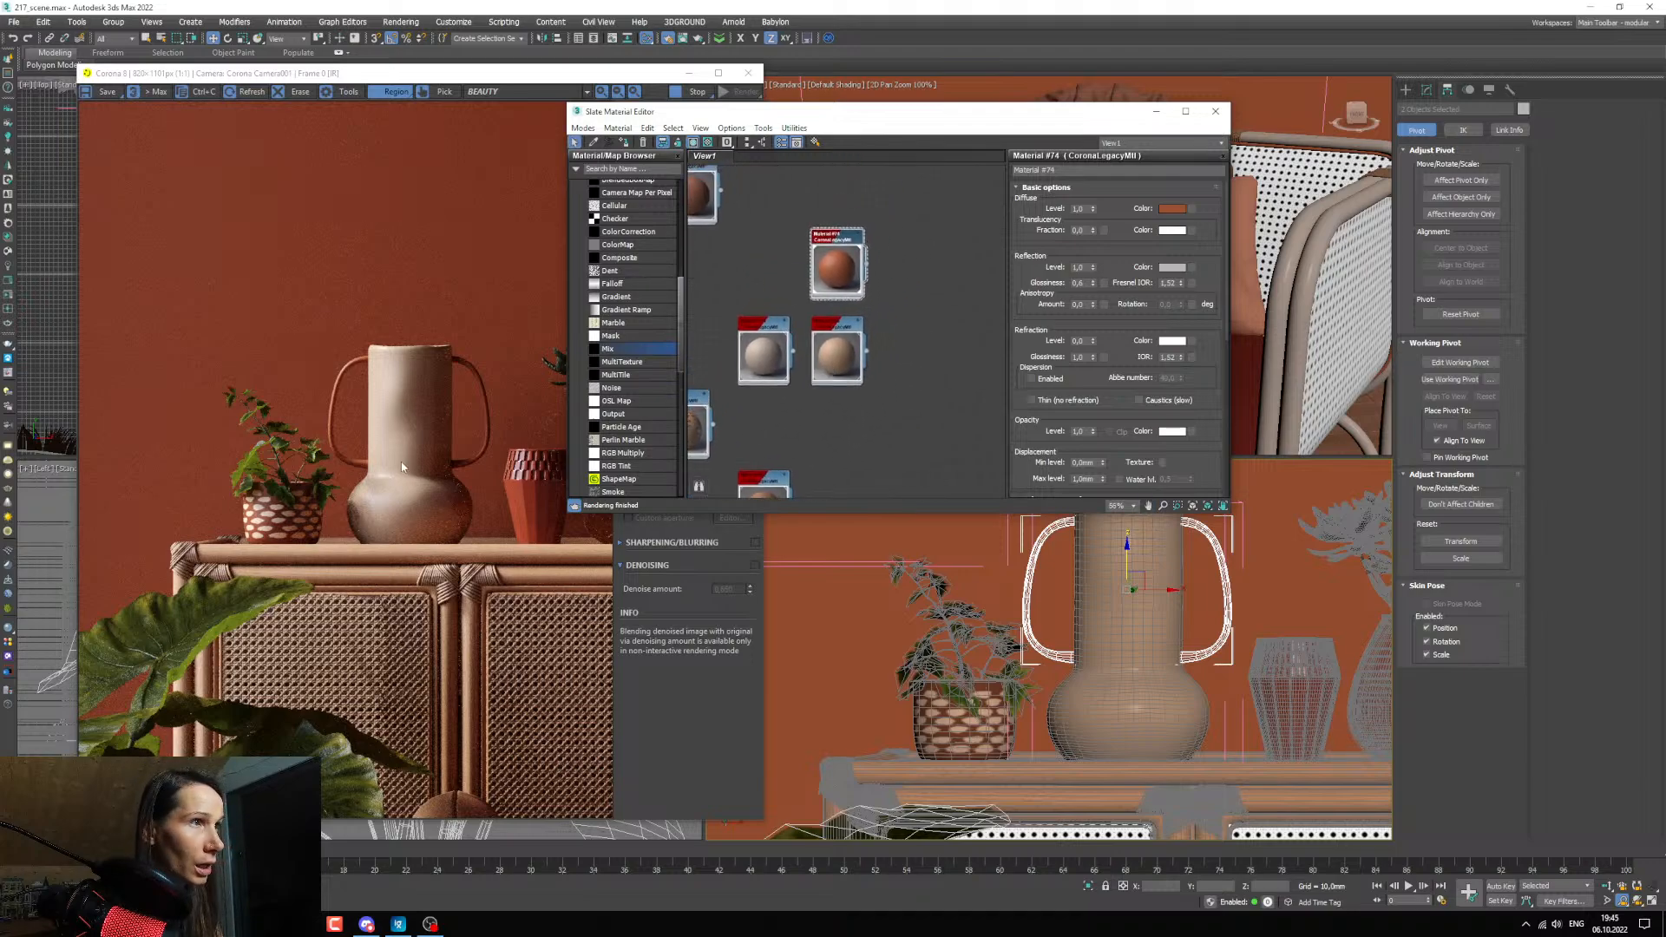
Pick the tall vase body's material from the viewport and move its node aside to leave room for maps before it.
middle_drag(836, 370, 839, 385)
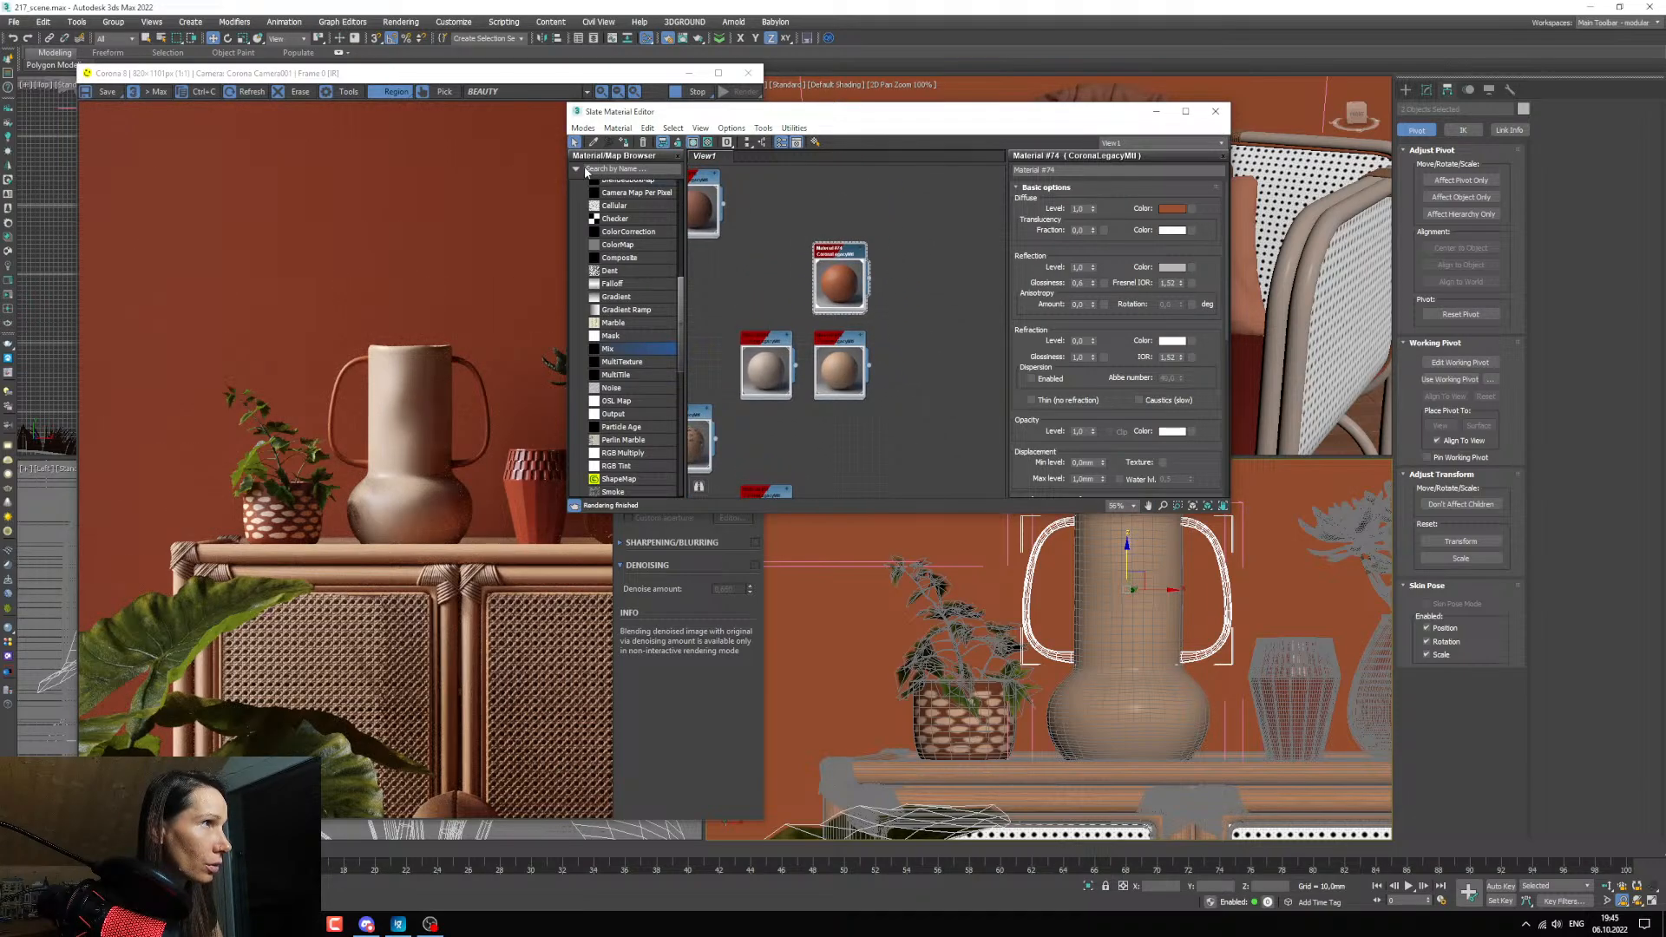
click(593, 142)
click(1106, 601)
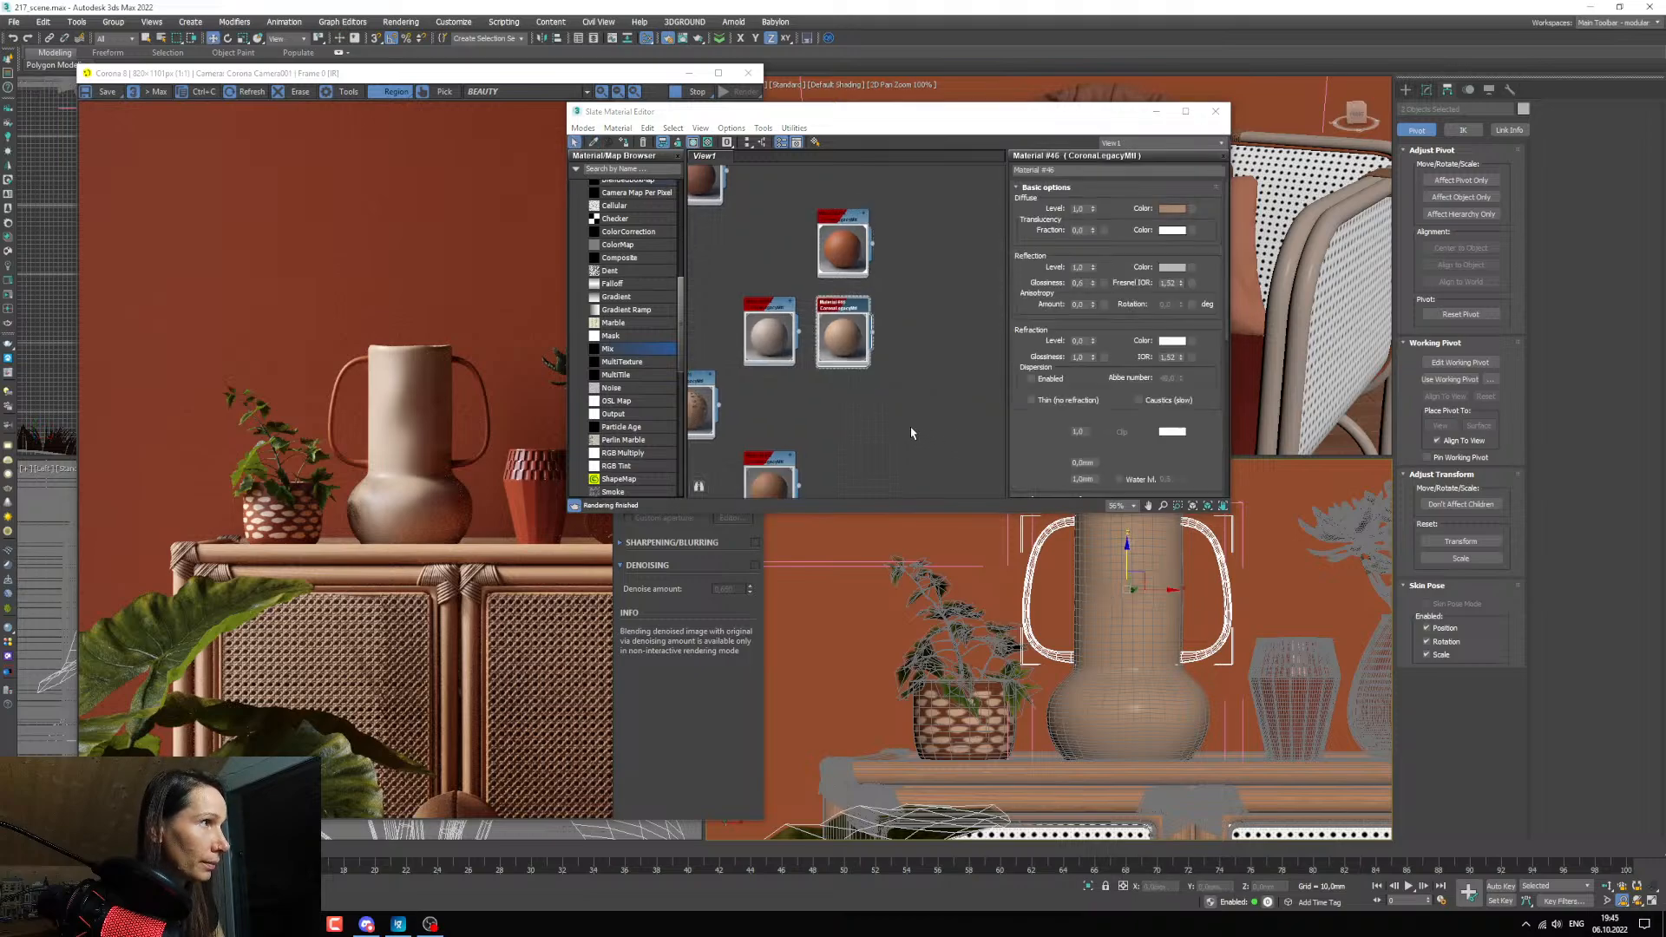
middle_drag(911, 430, 926, 450)
drag(842, 368, 923, 383)
Switch to the texture folder in File Explorer and compare vase diff_color copy.jpg with vase diff_color copy2.jpg in the image viewer.
click(270, 924)
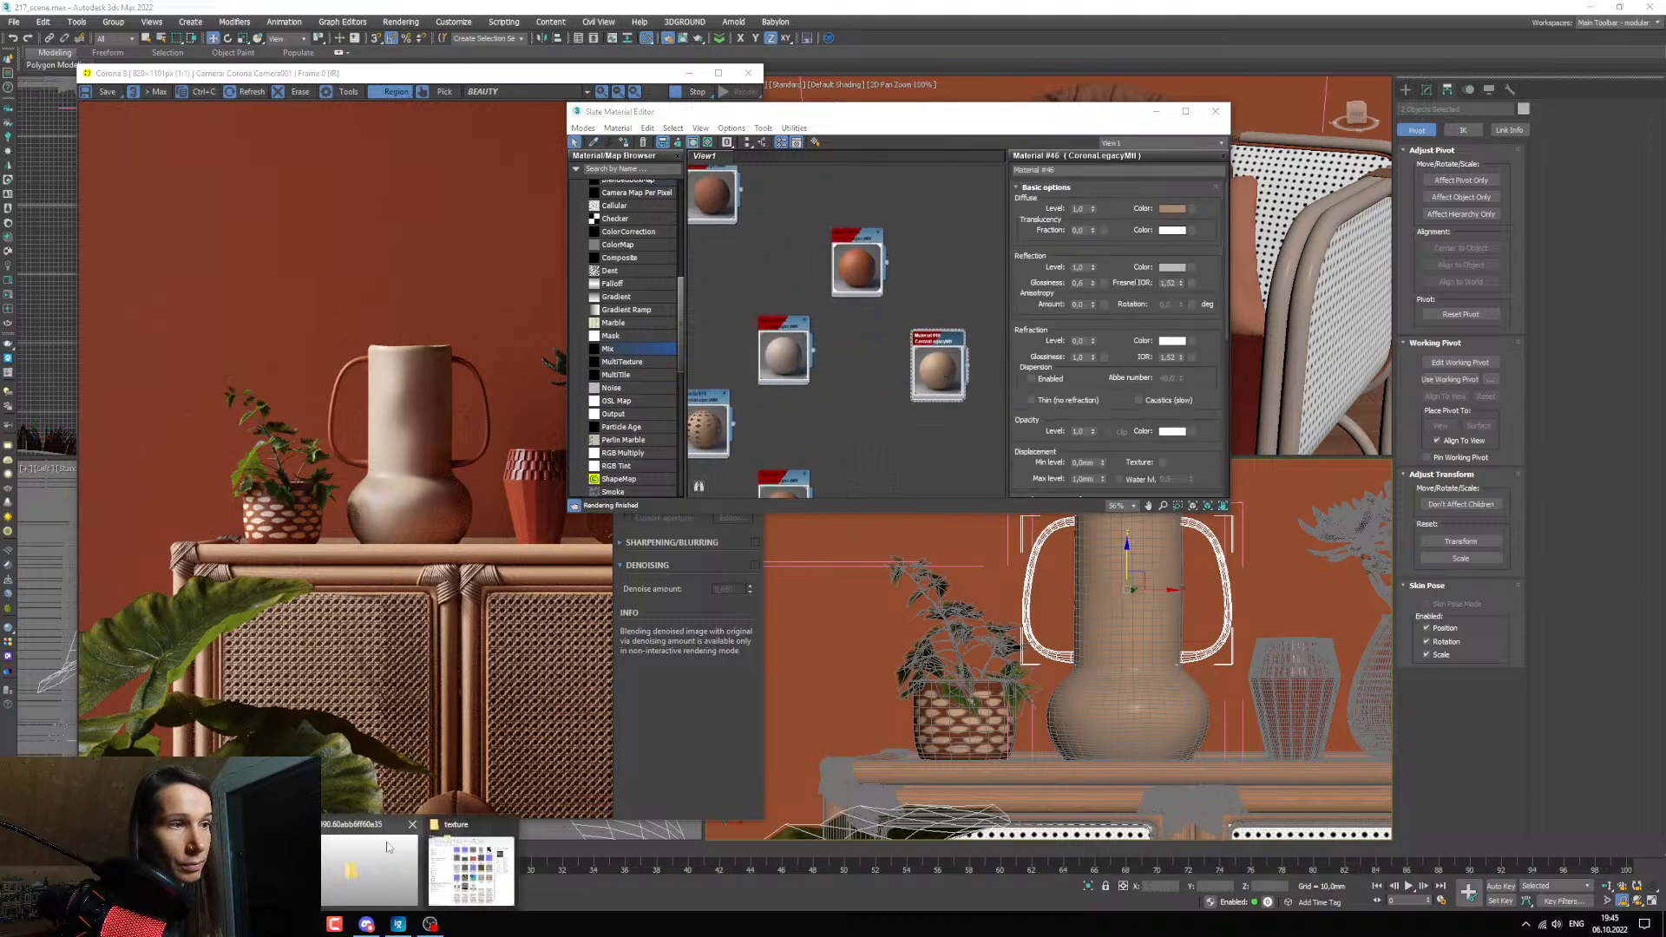
click(471, 866)
double_click(555, 569)
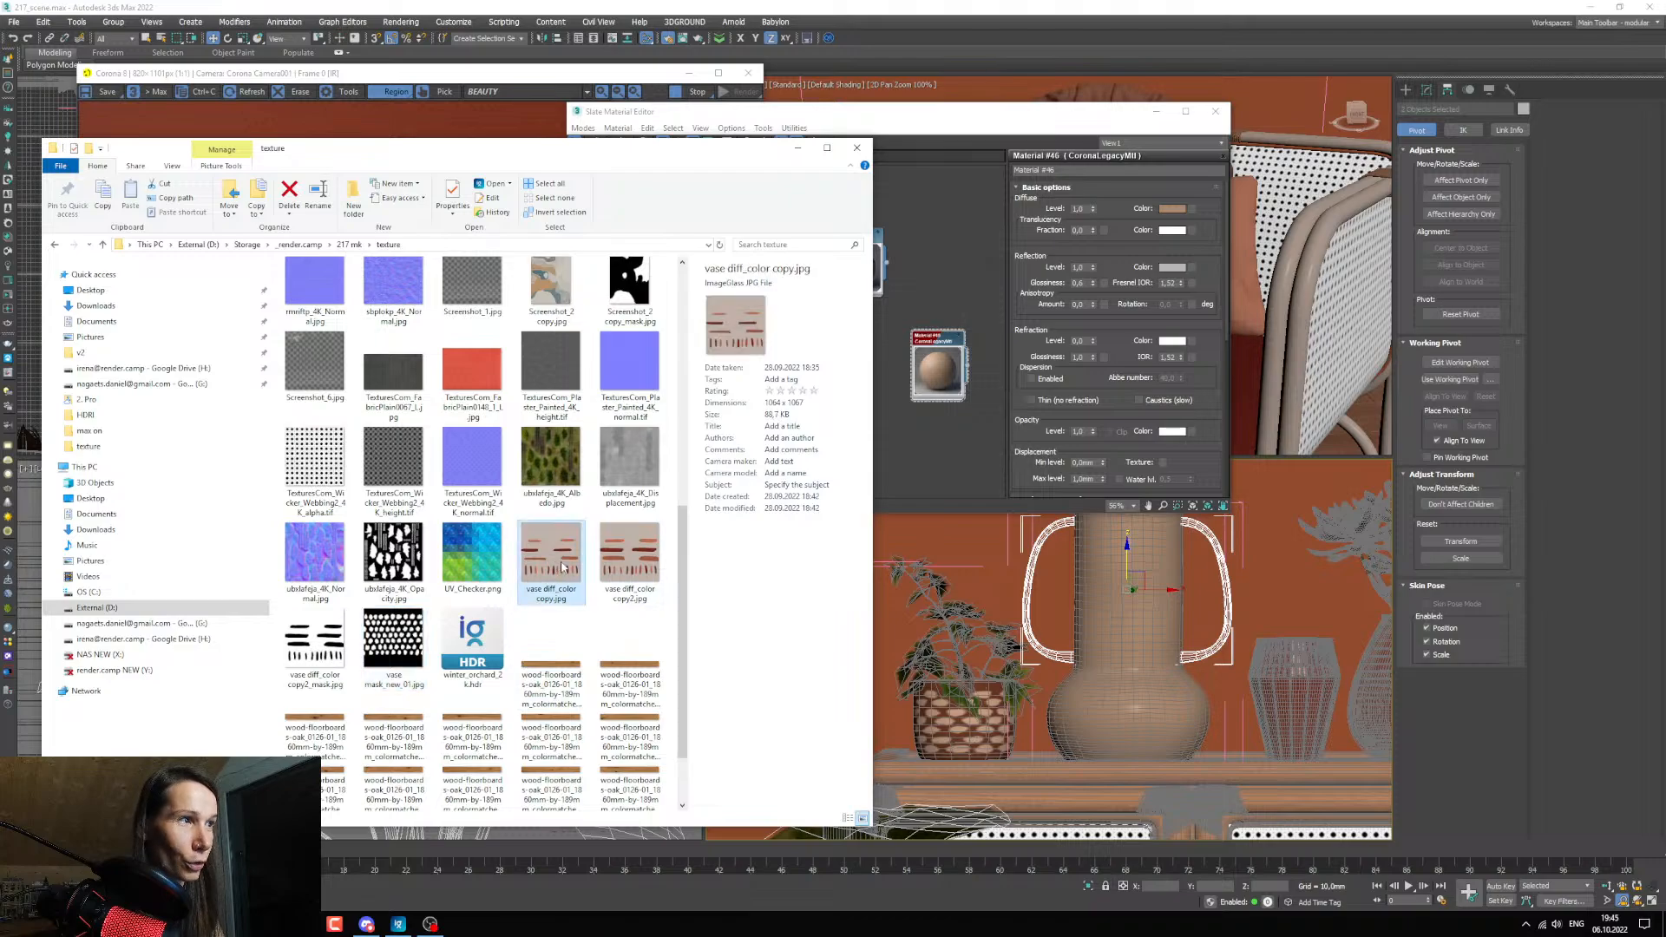
key(Right)
key(Left)
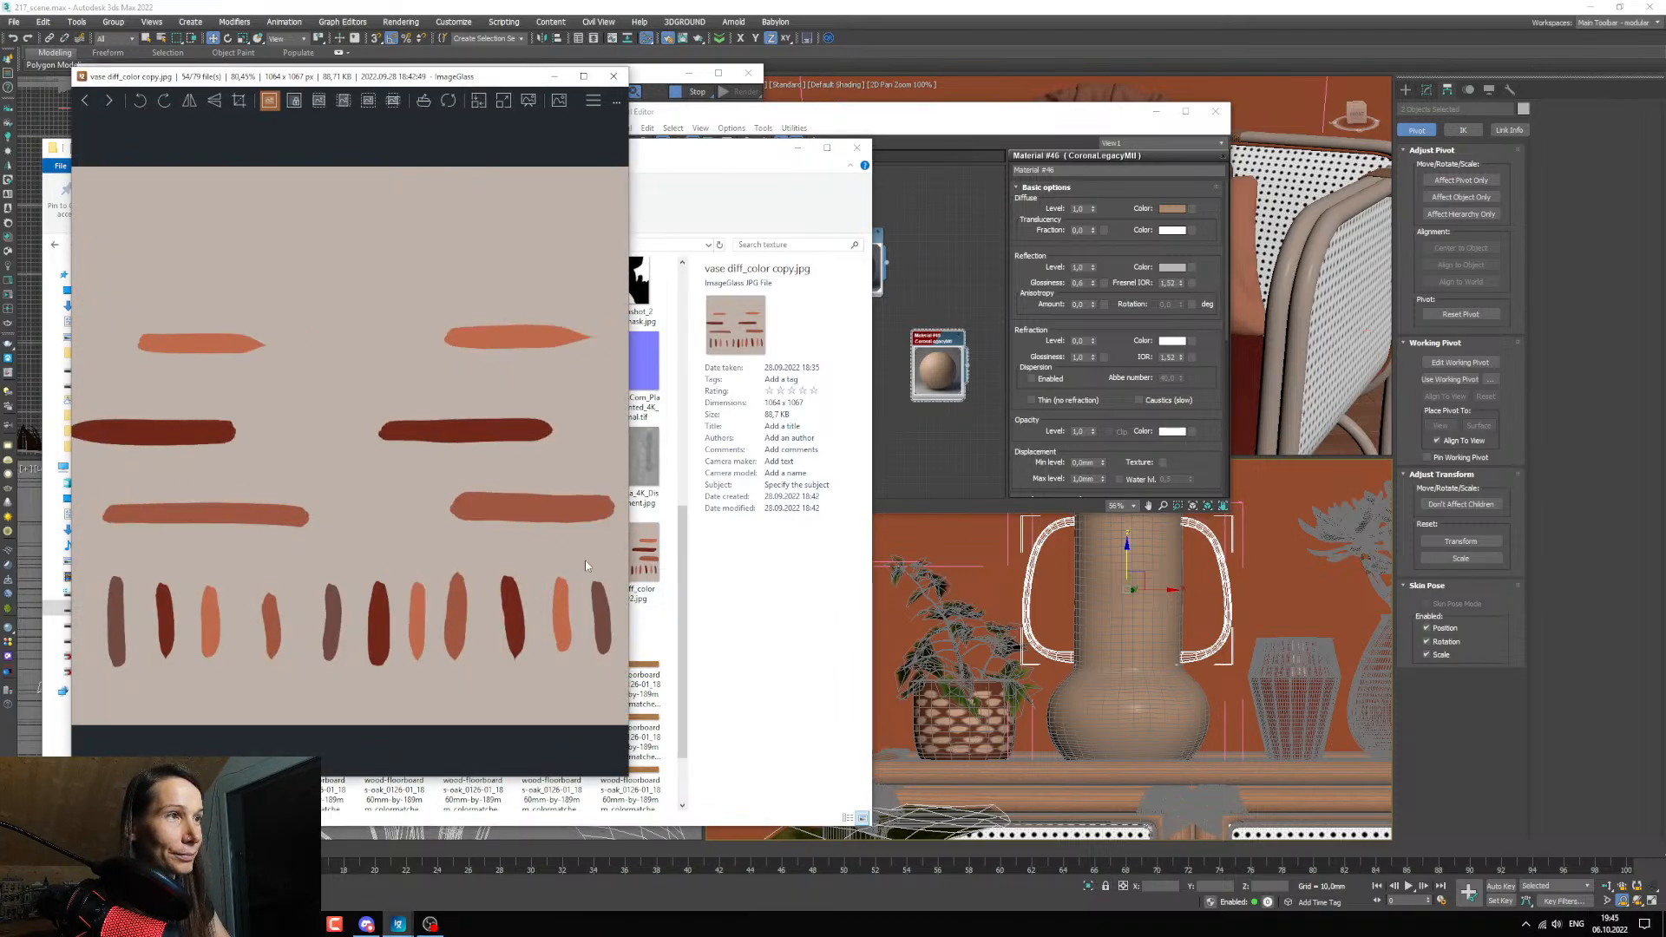
key(Right)
click(614, 76)
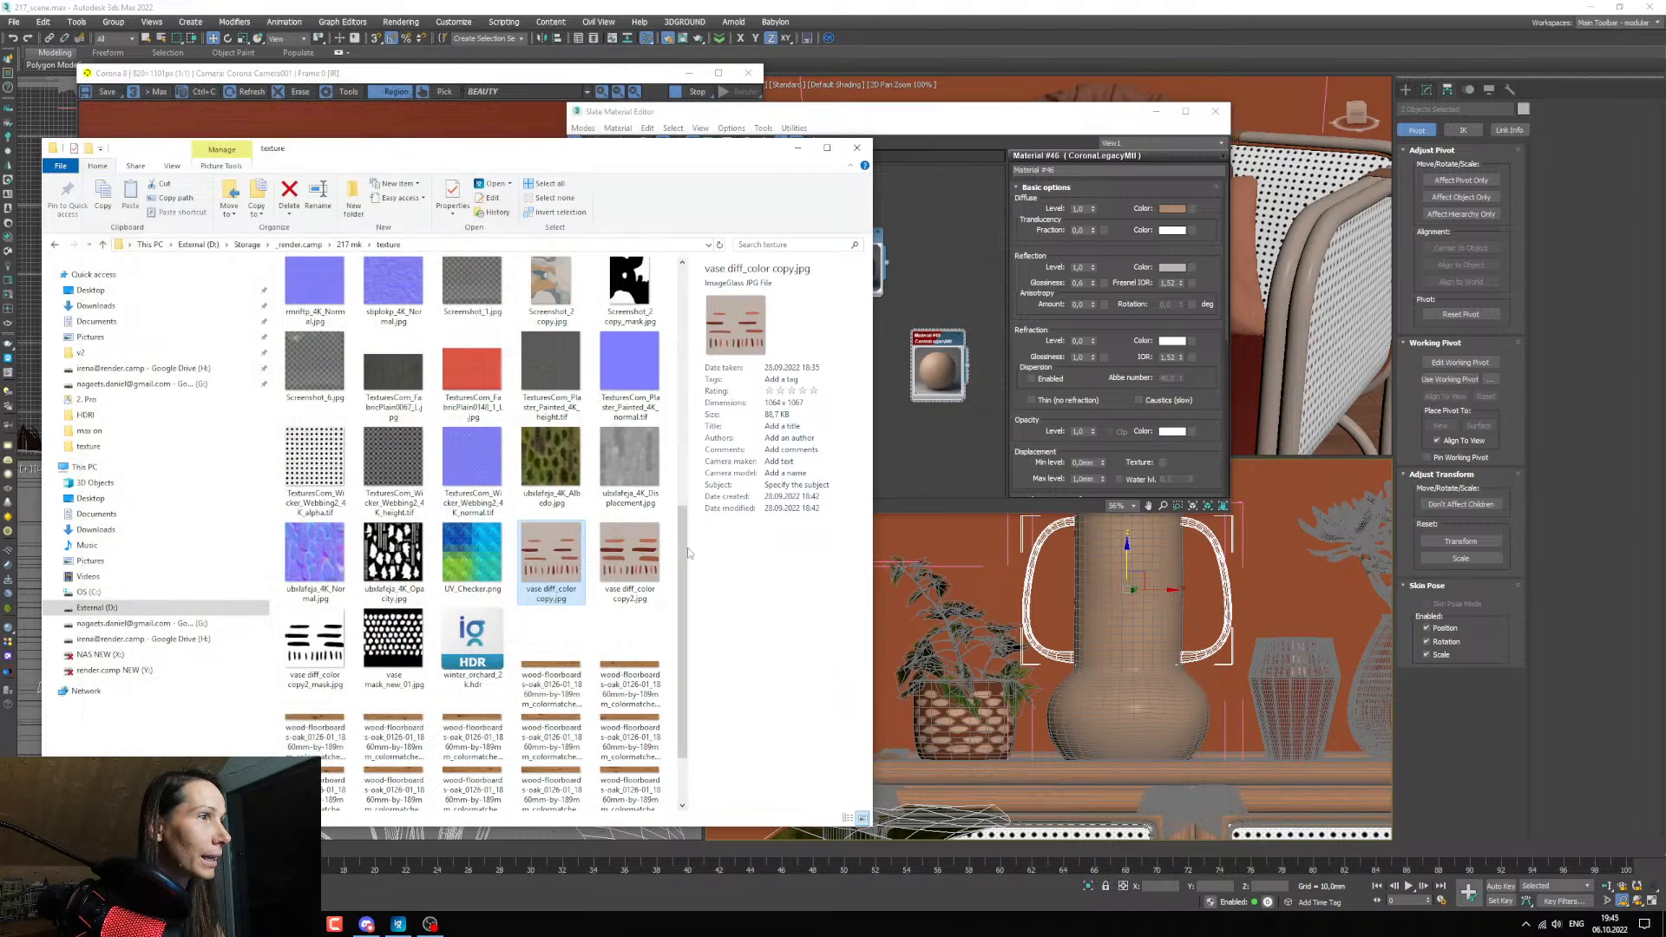
Bring vase diff_color copy2.jpg into the material graph as a bitmap and connect it to the vase material's diffuse color.
drag(630, 562, 943, 308)
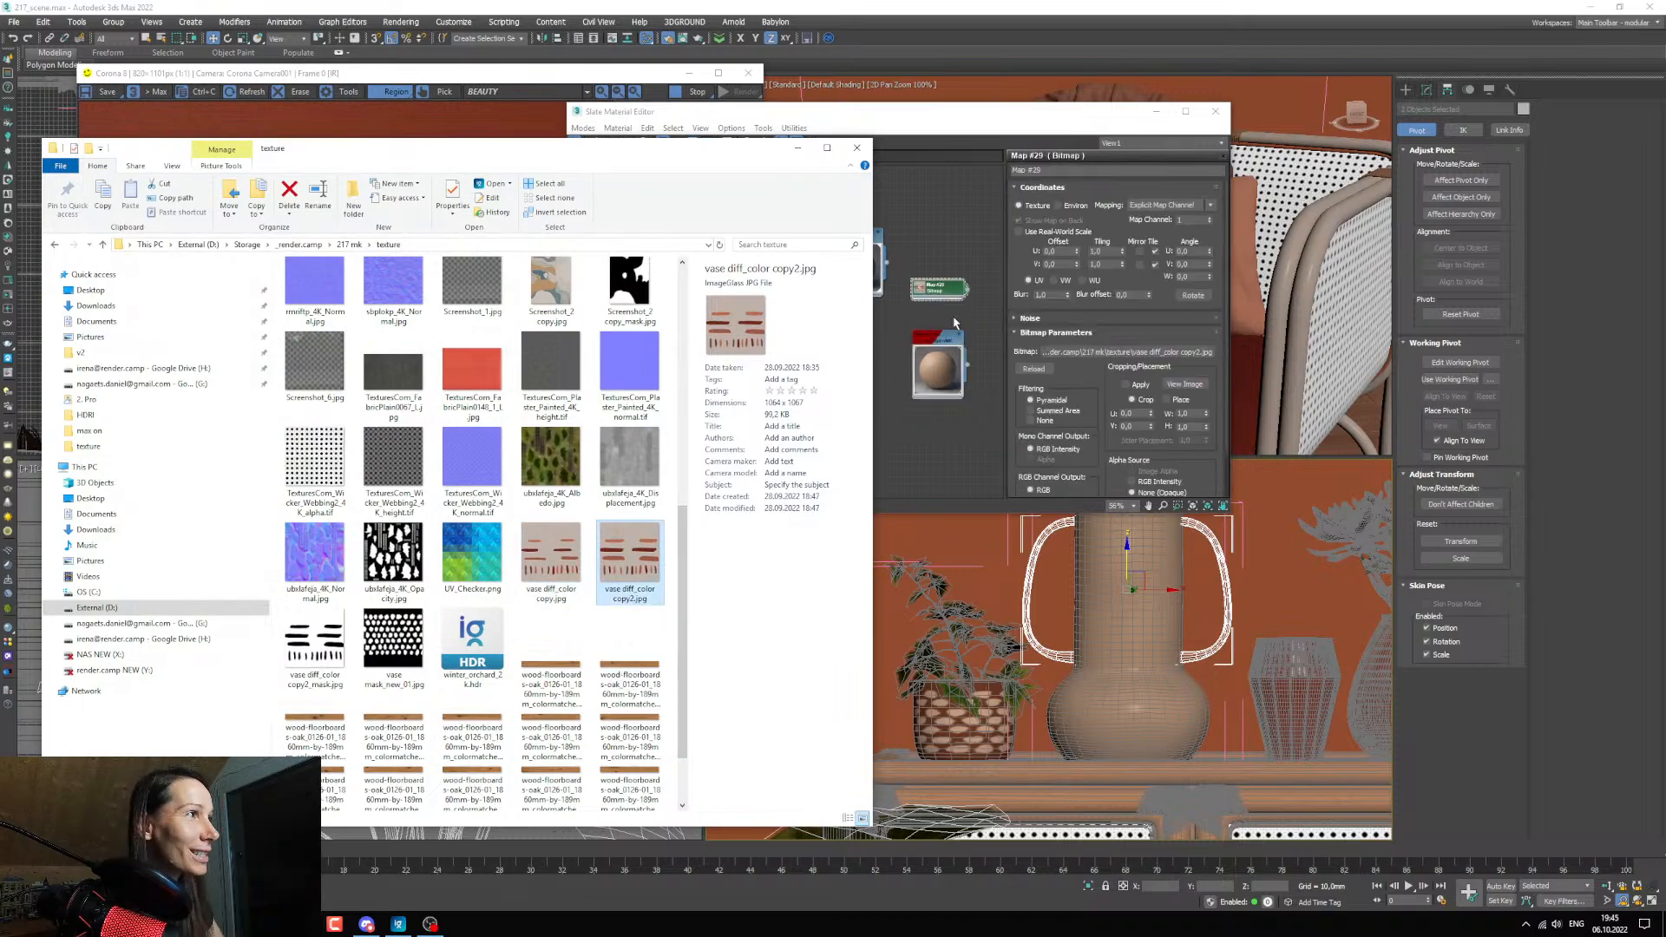
click(924, 307)
drag(913, 294, 961, 377)
scroll(853, 386, up, 2)
click(937, 408)
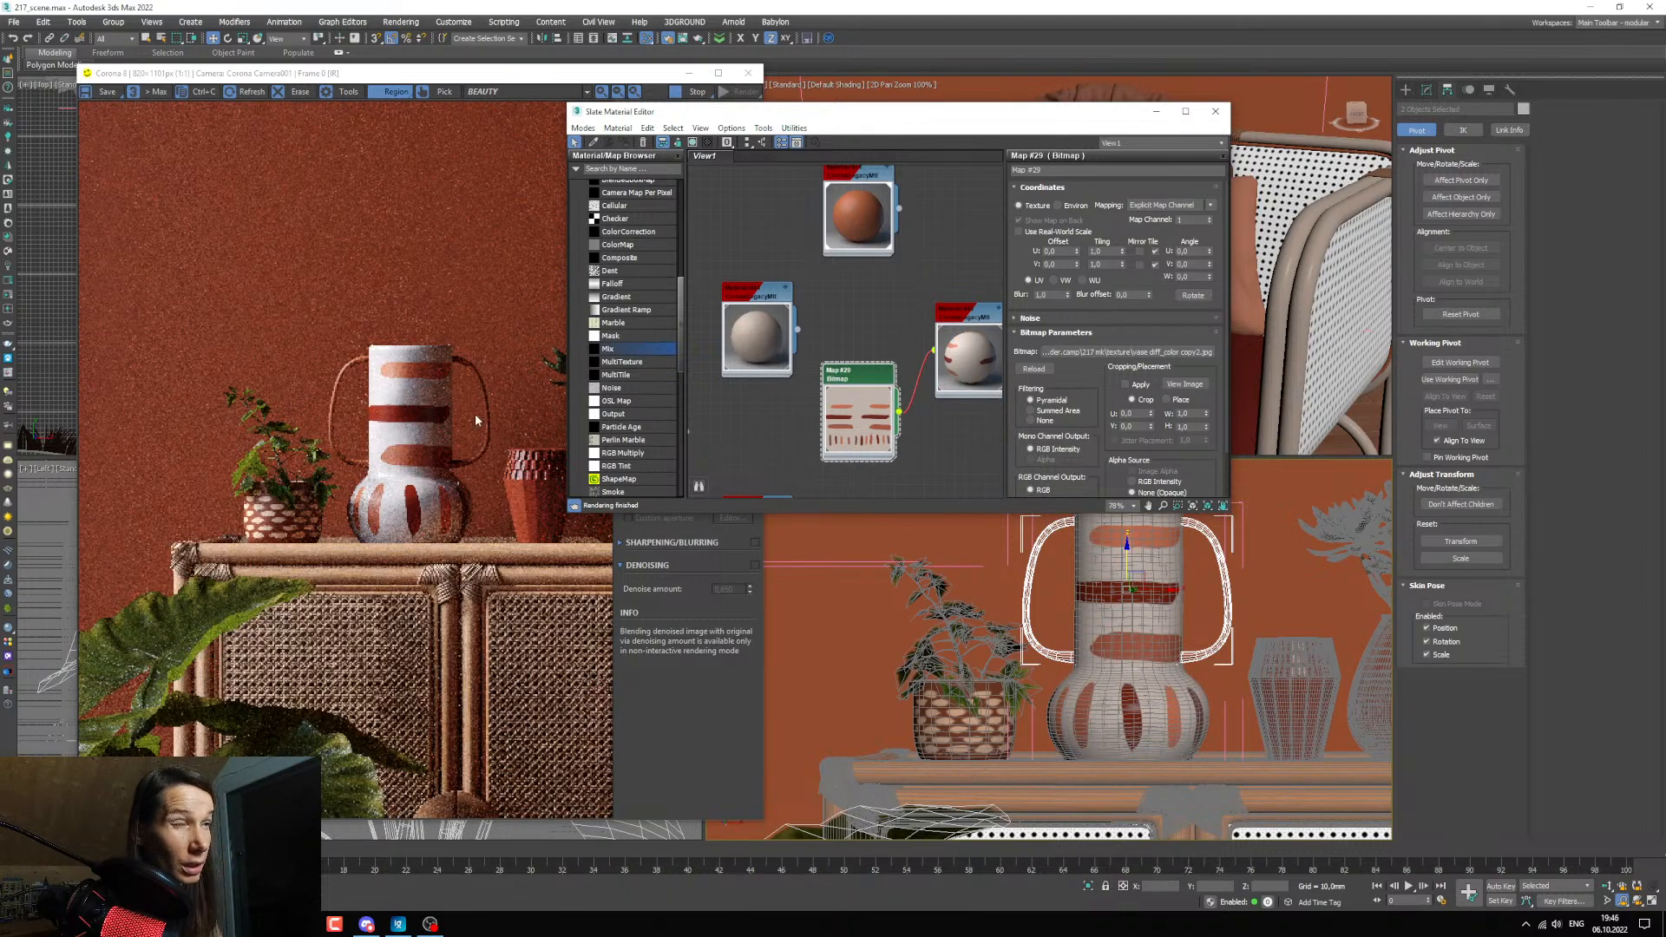
Insert a Composite map between the striped bitmap and the vase material, with the bitmap as Layer 1, and add a second layer.
scroll(848, 406, up, 2)
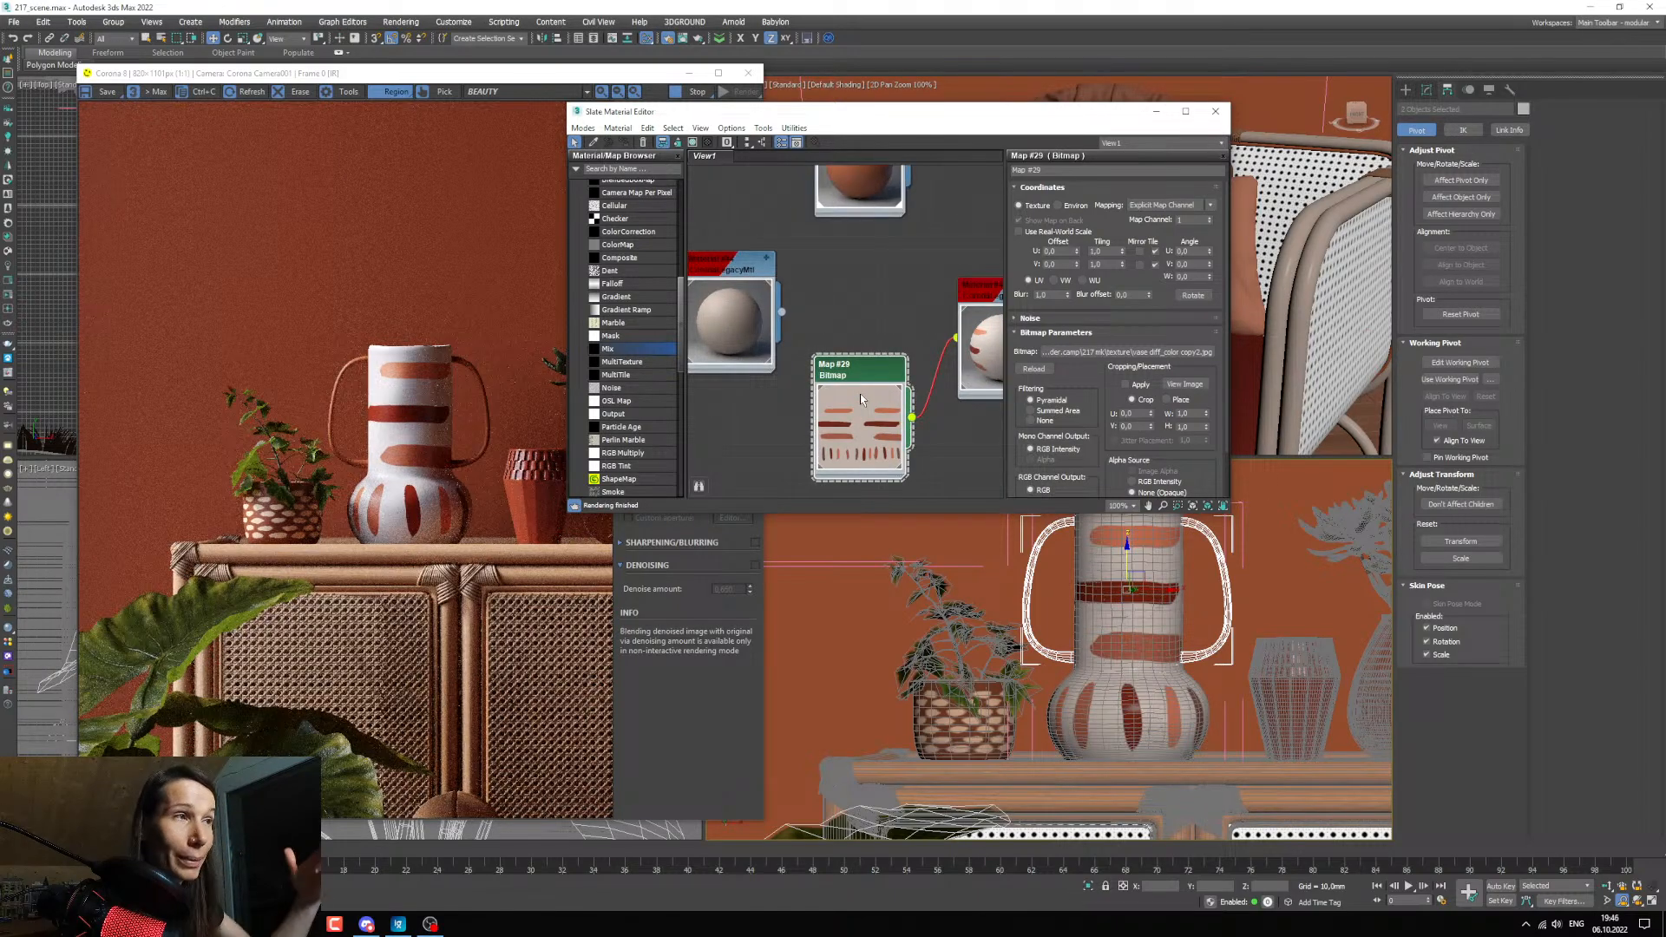
middle_drag(861, 399, 940, 313)
scroll(788, 315, down, 2)
drag(848, 342, 765, 293)
middle_drag(764, 293, 704, 387)
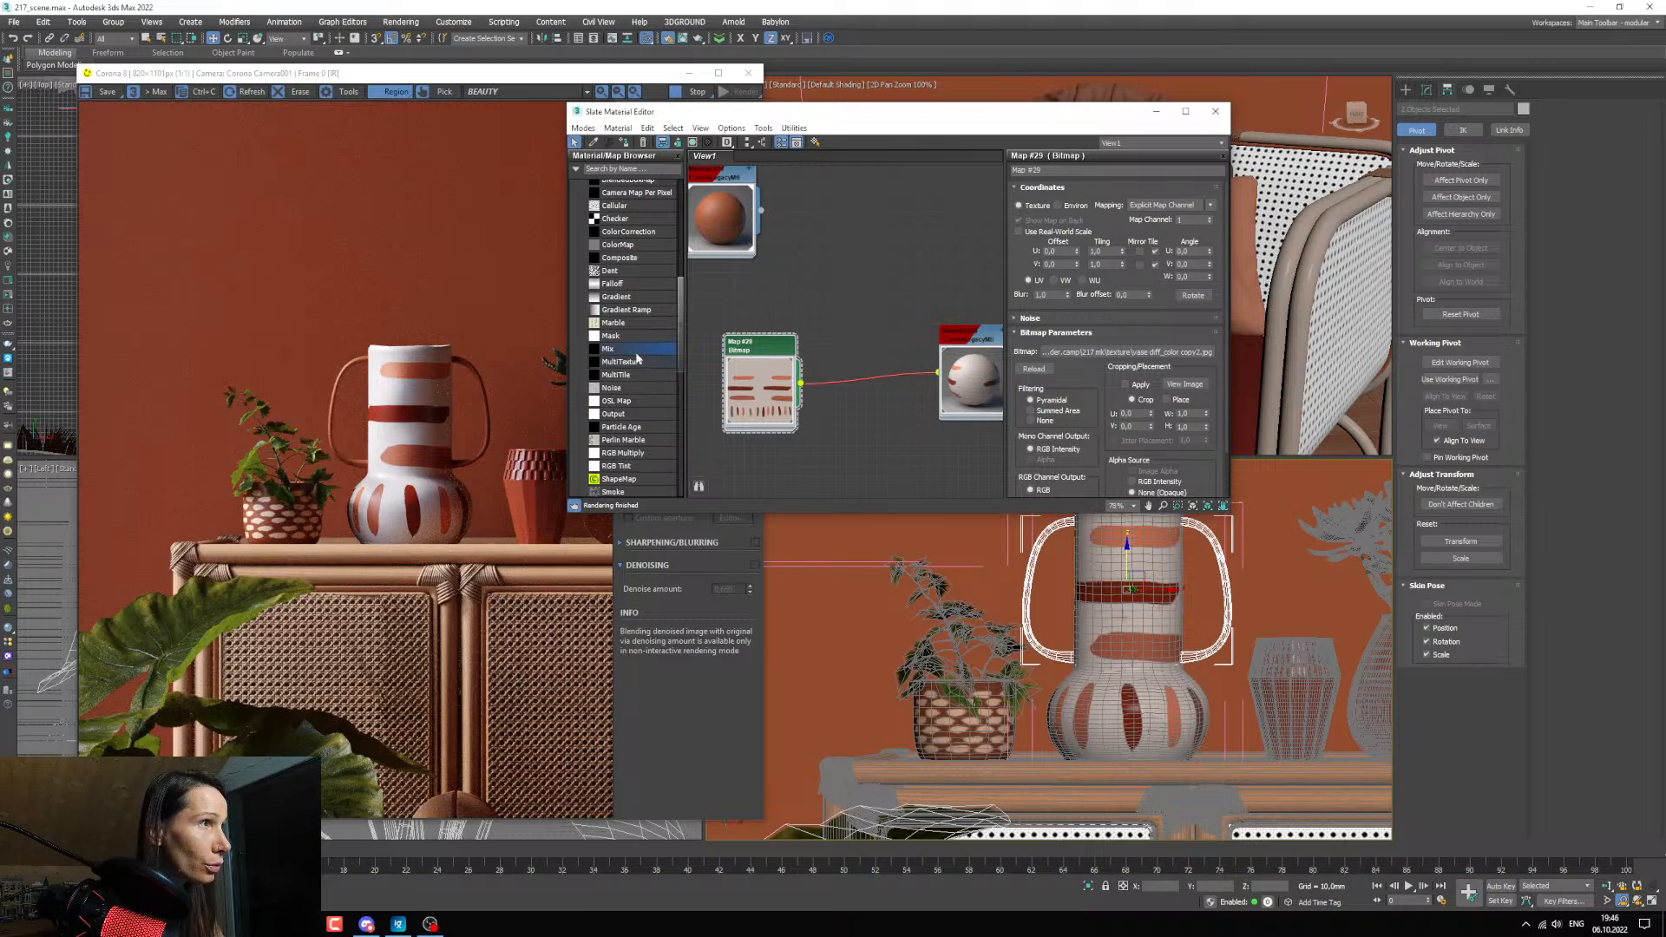
drag(620, 258, 863, 384)
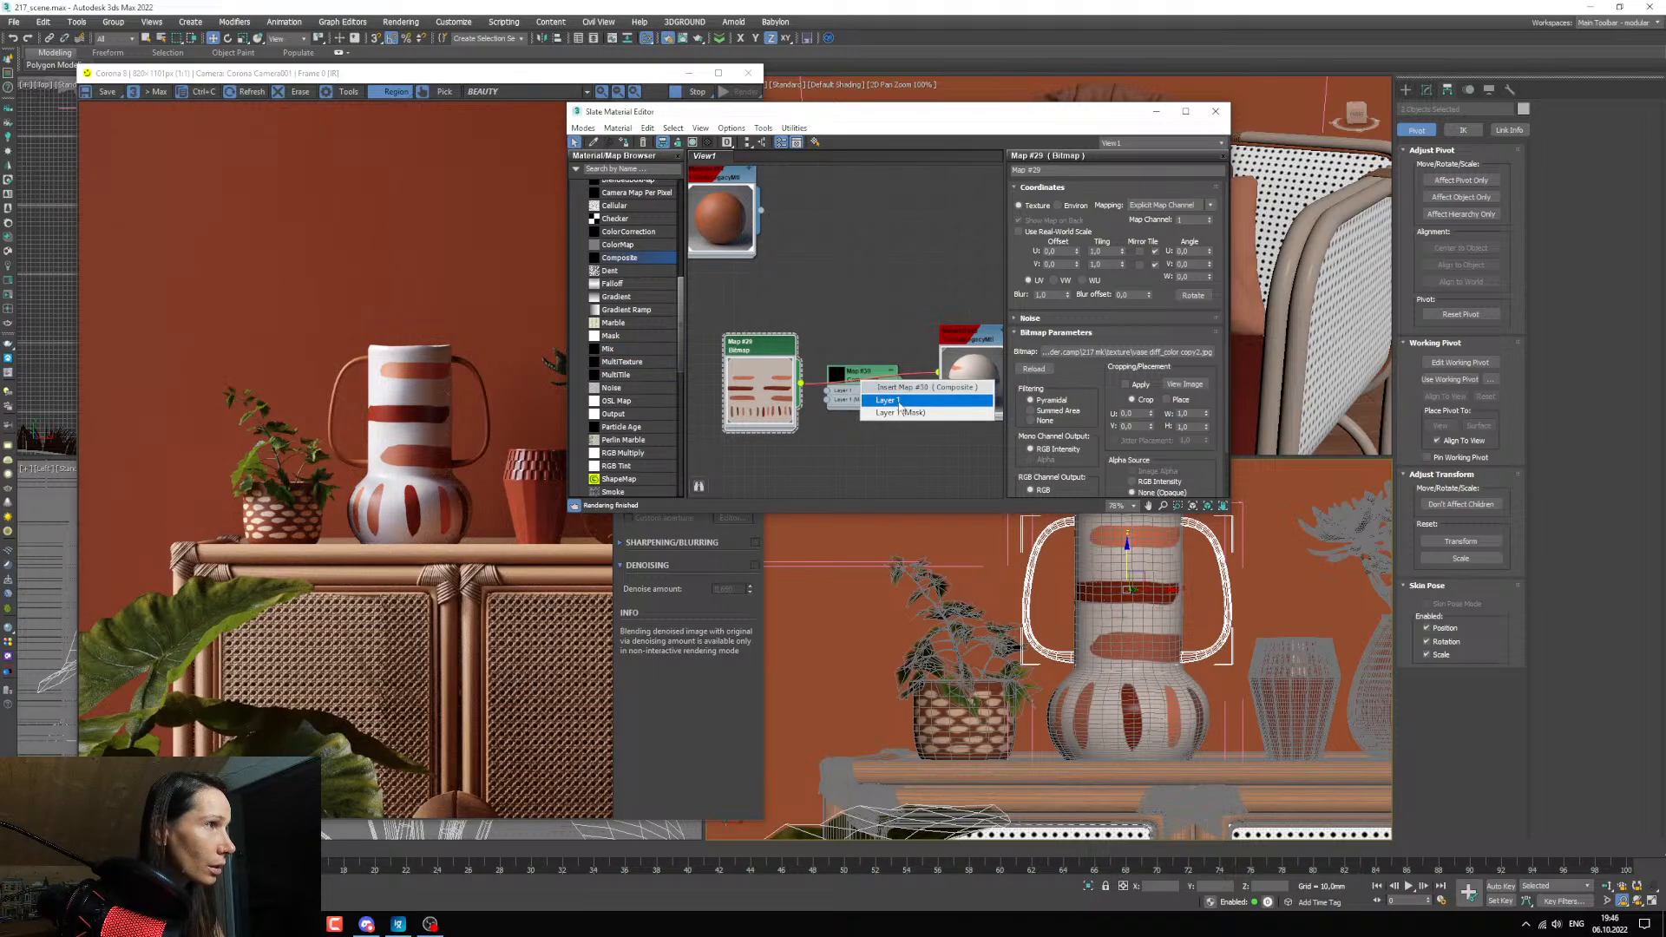
click(932, 413)
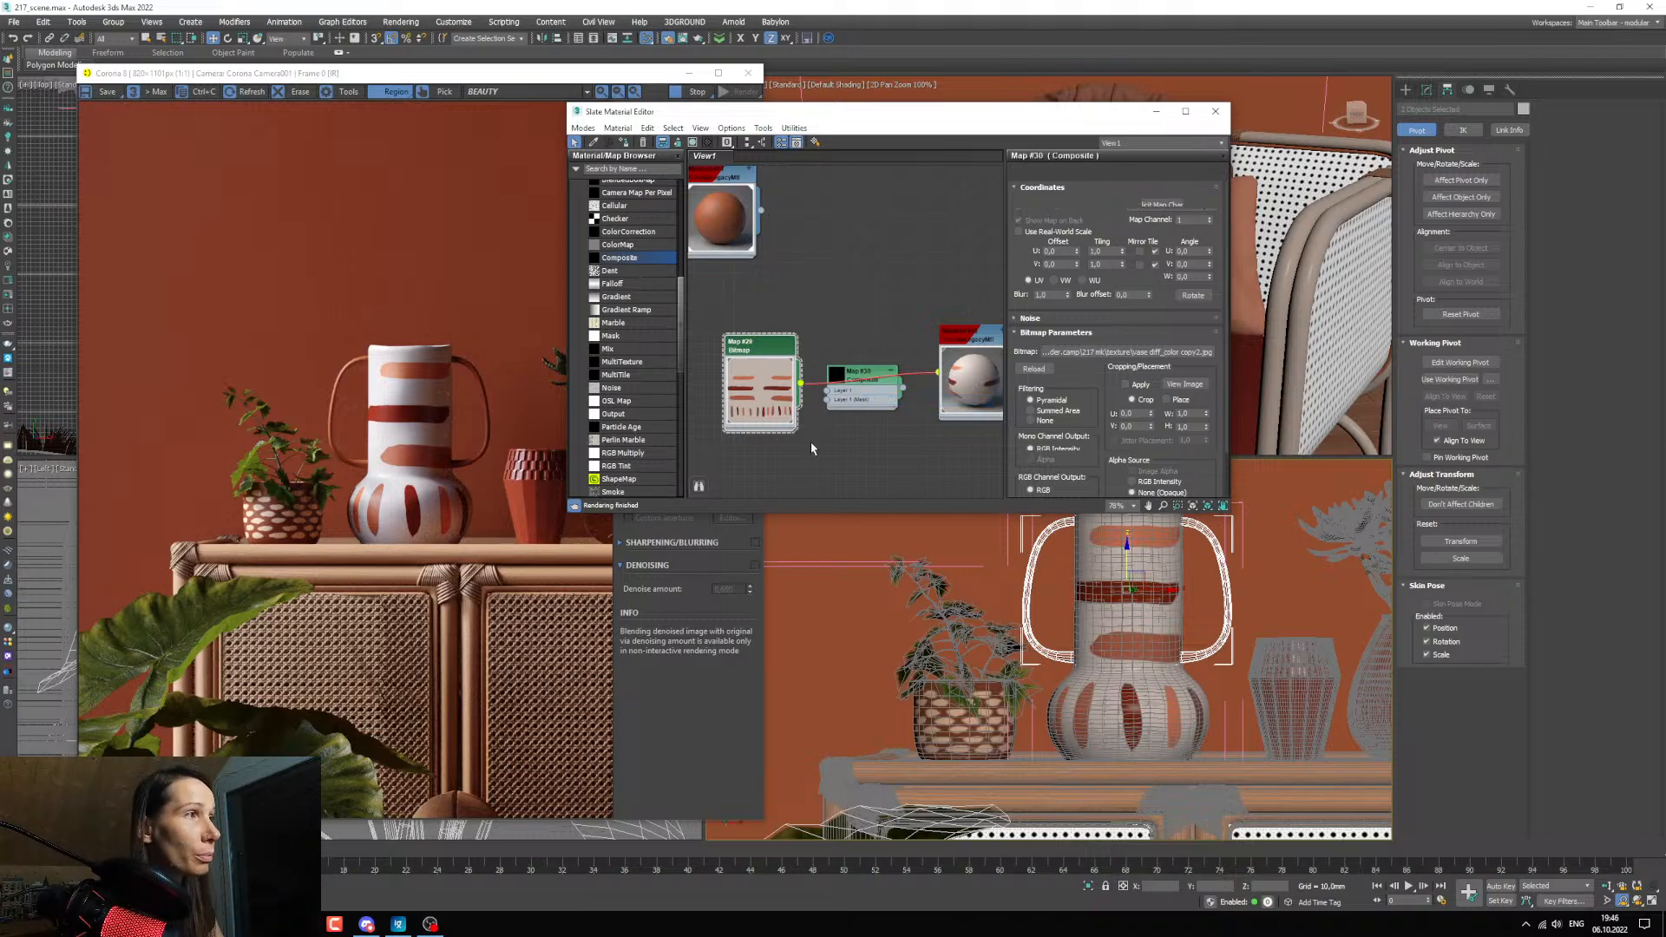
click(1211, 201)
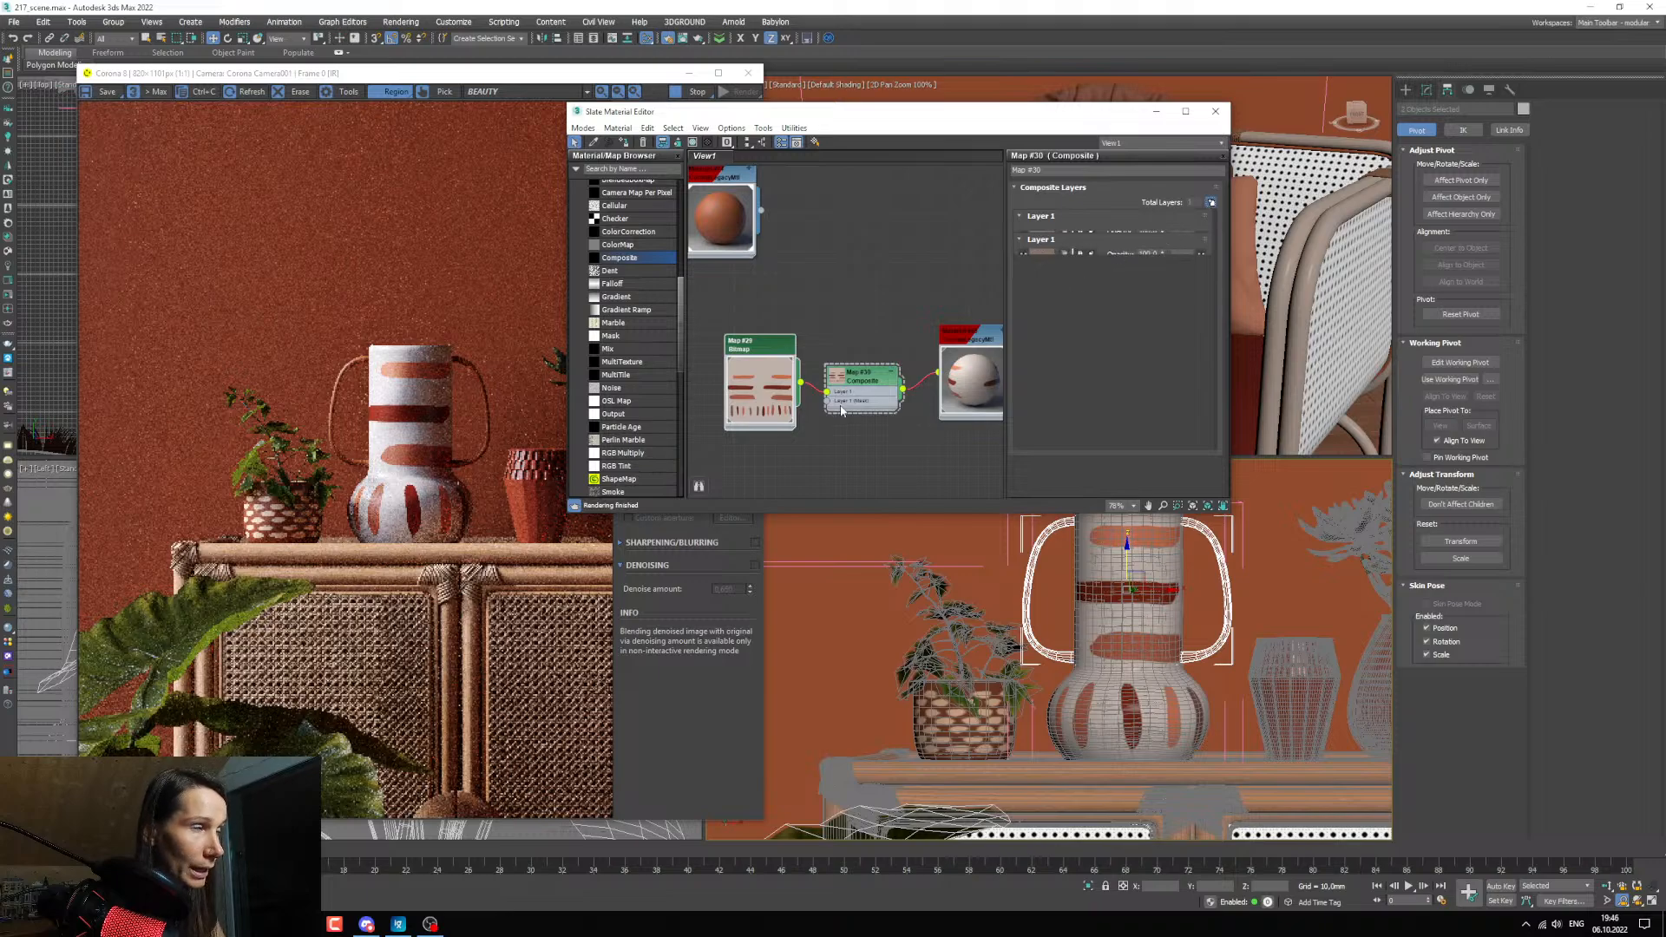
Add vase diff_color copy2_mask.jpg from the texture folder to the graph and connect it to the Composite's Layer 2 mask.
mouse_move(429, 924)
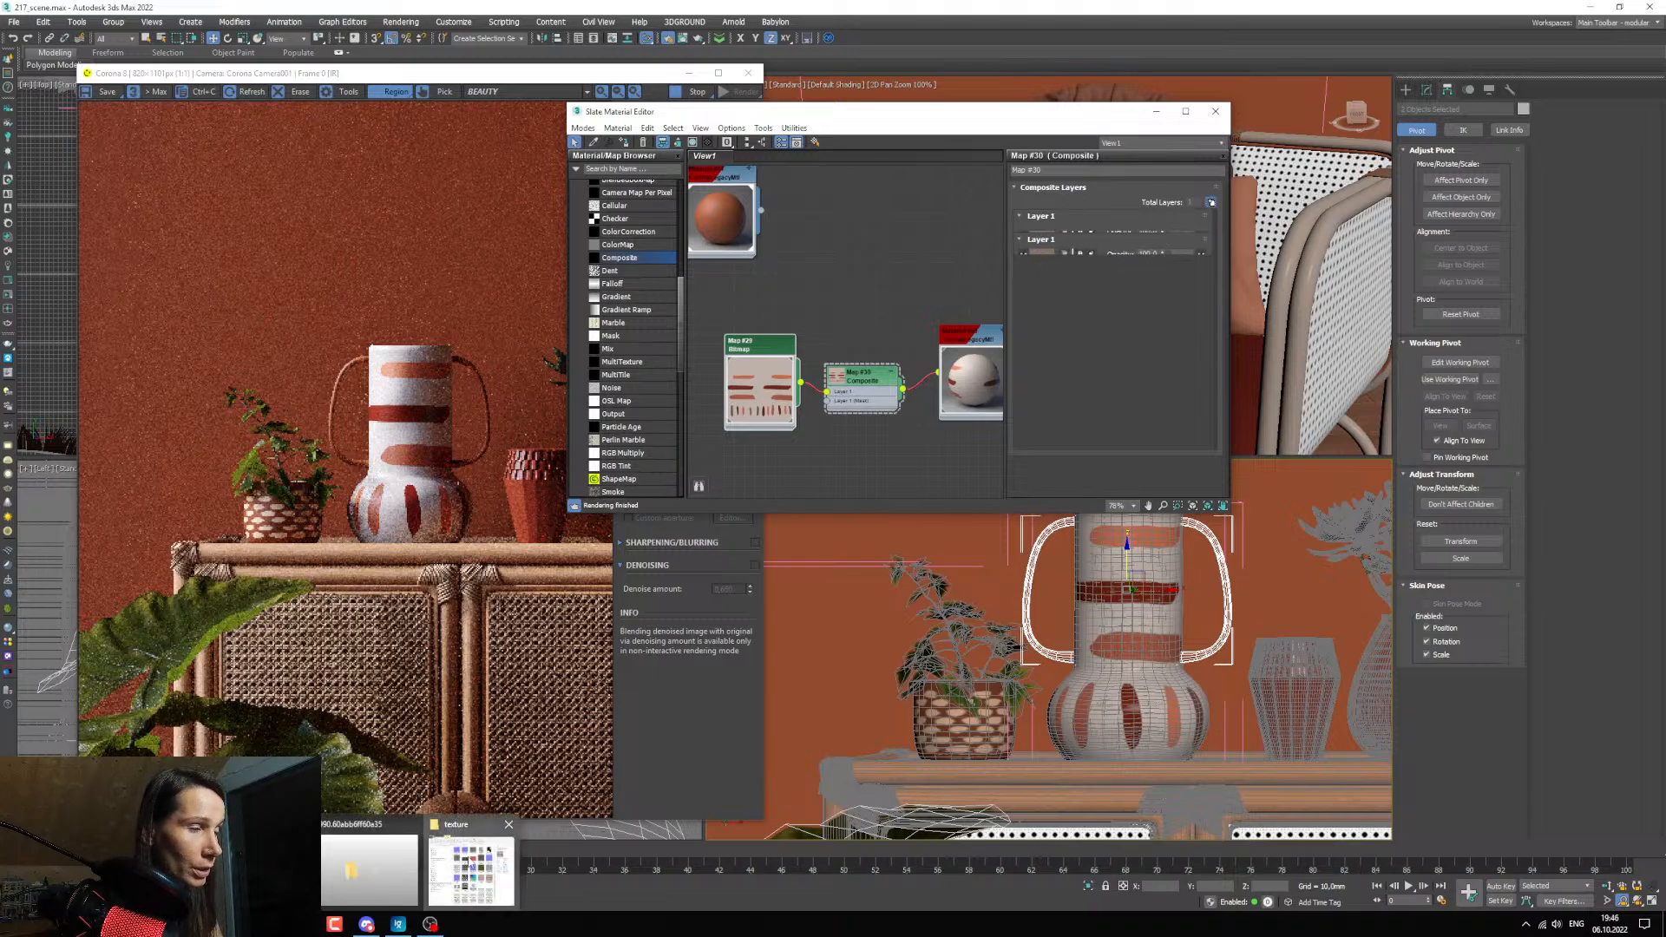
click(469, 864)
click(336, 659)
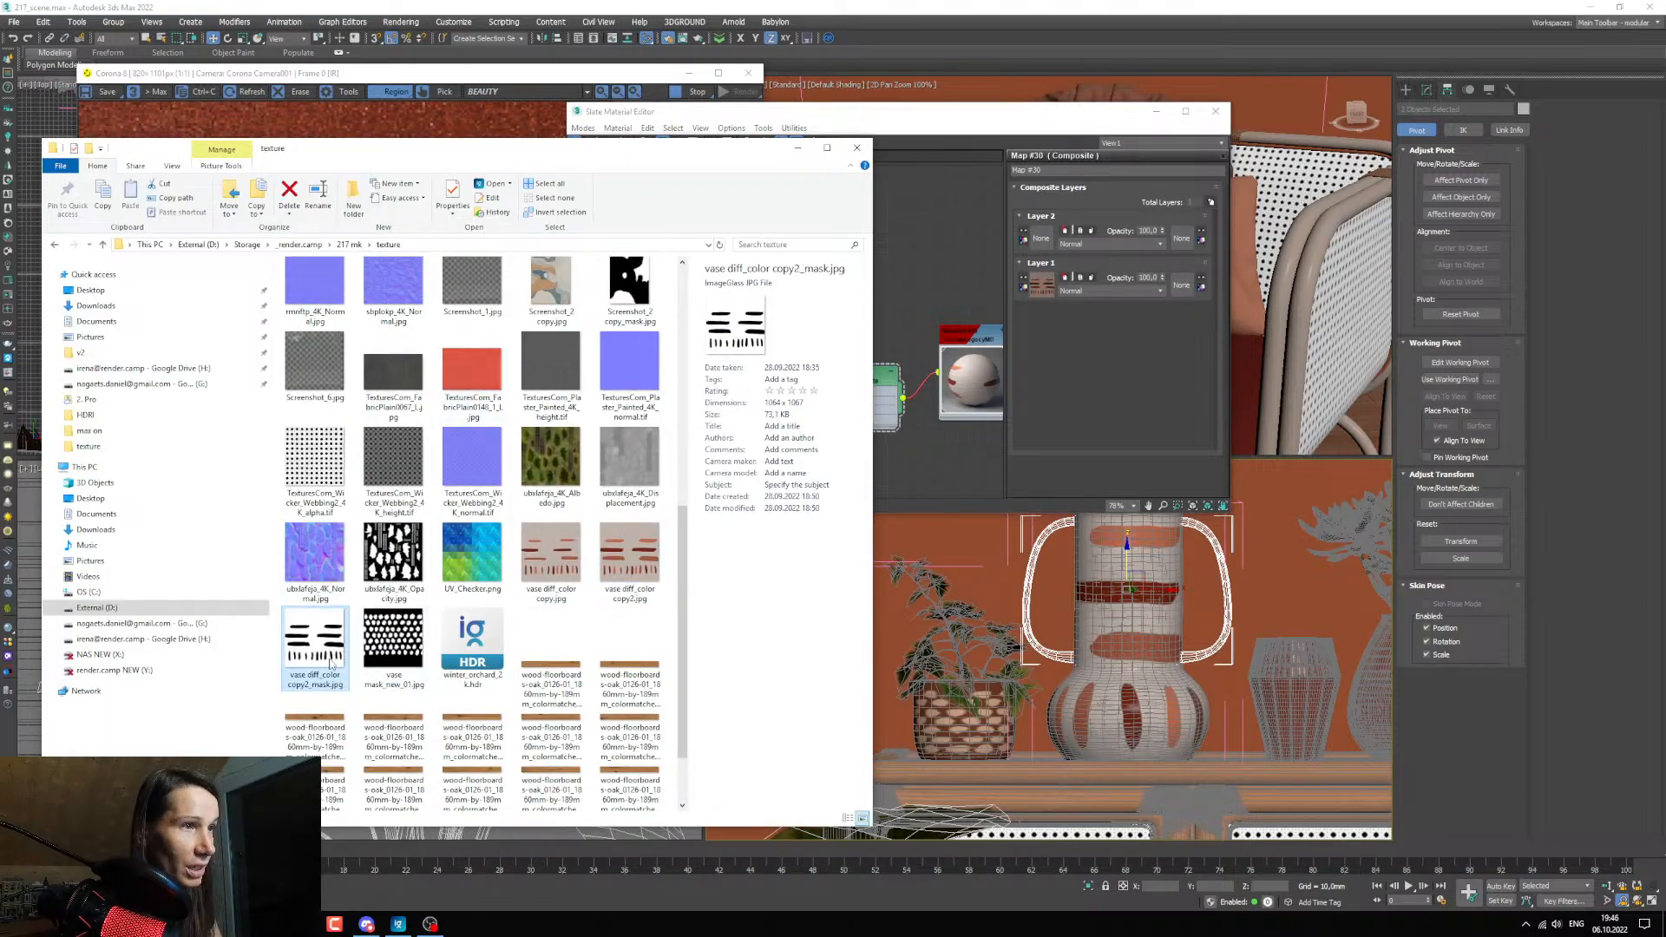
drag(329, 659, 755, 476)
click(913, 477)
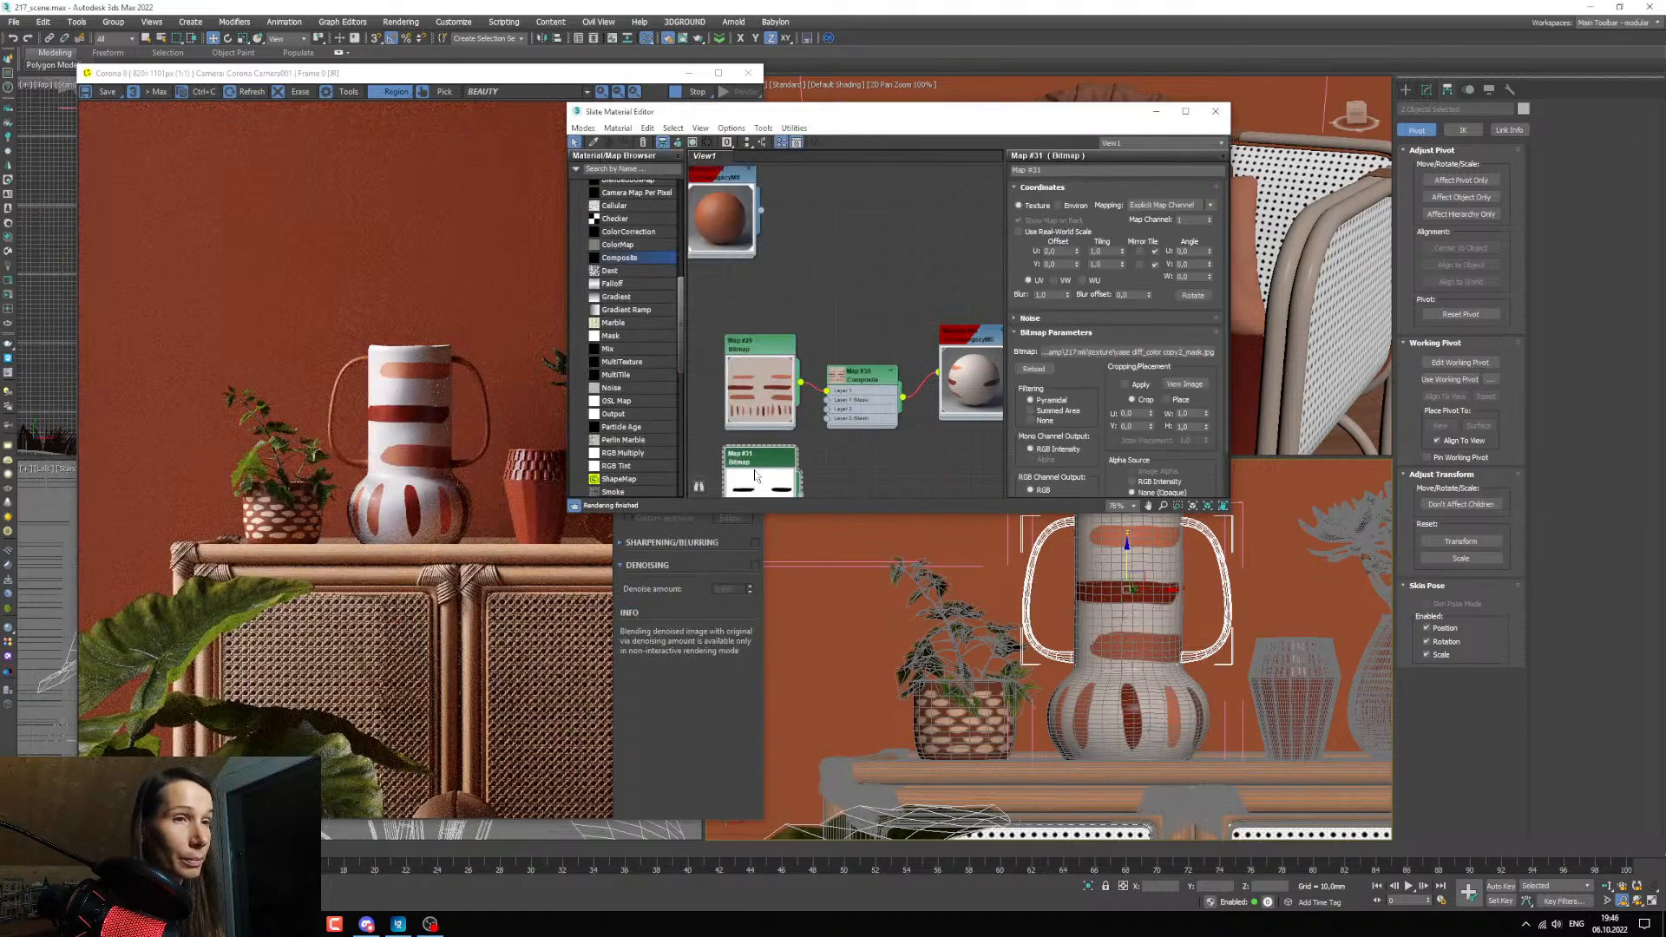
mouse_move(821, 463)
middle_down()
mouse_move(818, 354)
mouse_move(800, 447)
mouse_move(848, 390)
mouse_move(844, 451)
middle_up()
drag(832, 439, 859, 371)
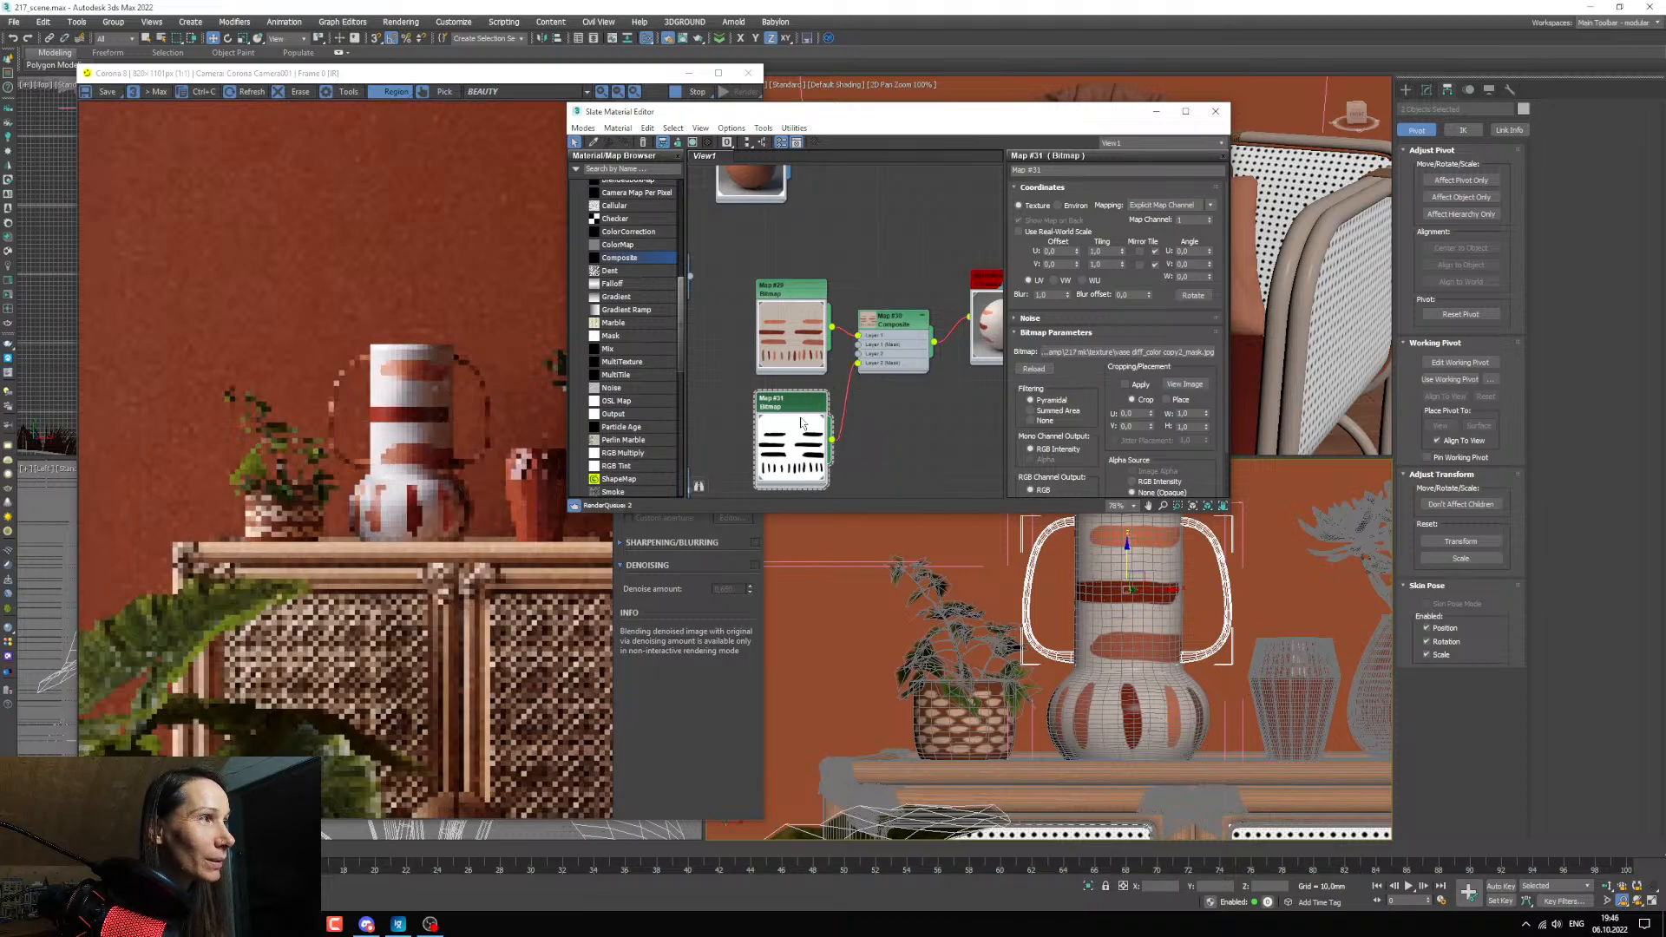
Move the mask bitmap further down and place a new ColorCorrection map between the two vase bitmaps.
middle_drag(897, 349, 897, 265)
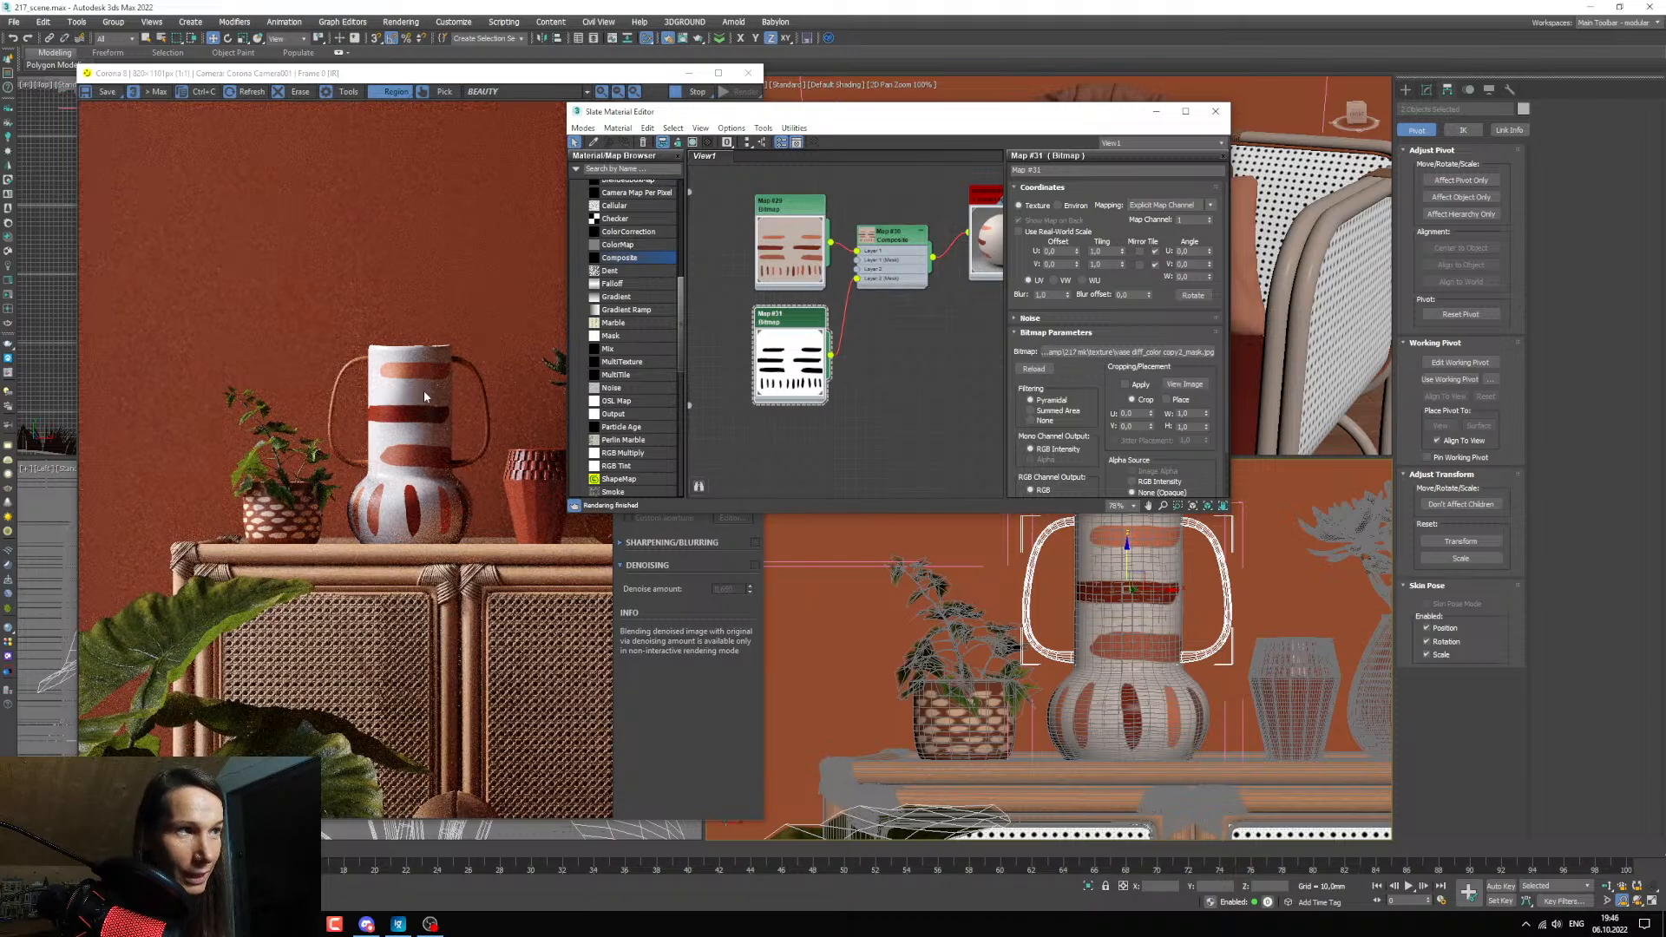
middle_drag(887, 338, 840, 349)
scroll(845, 383, up, 2)
scroll(841, 352, down, 1)
drag(759, 391, 755, 460)
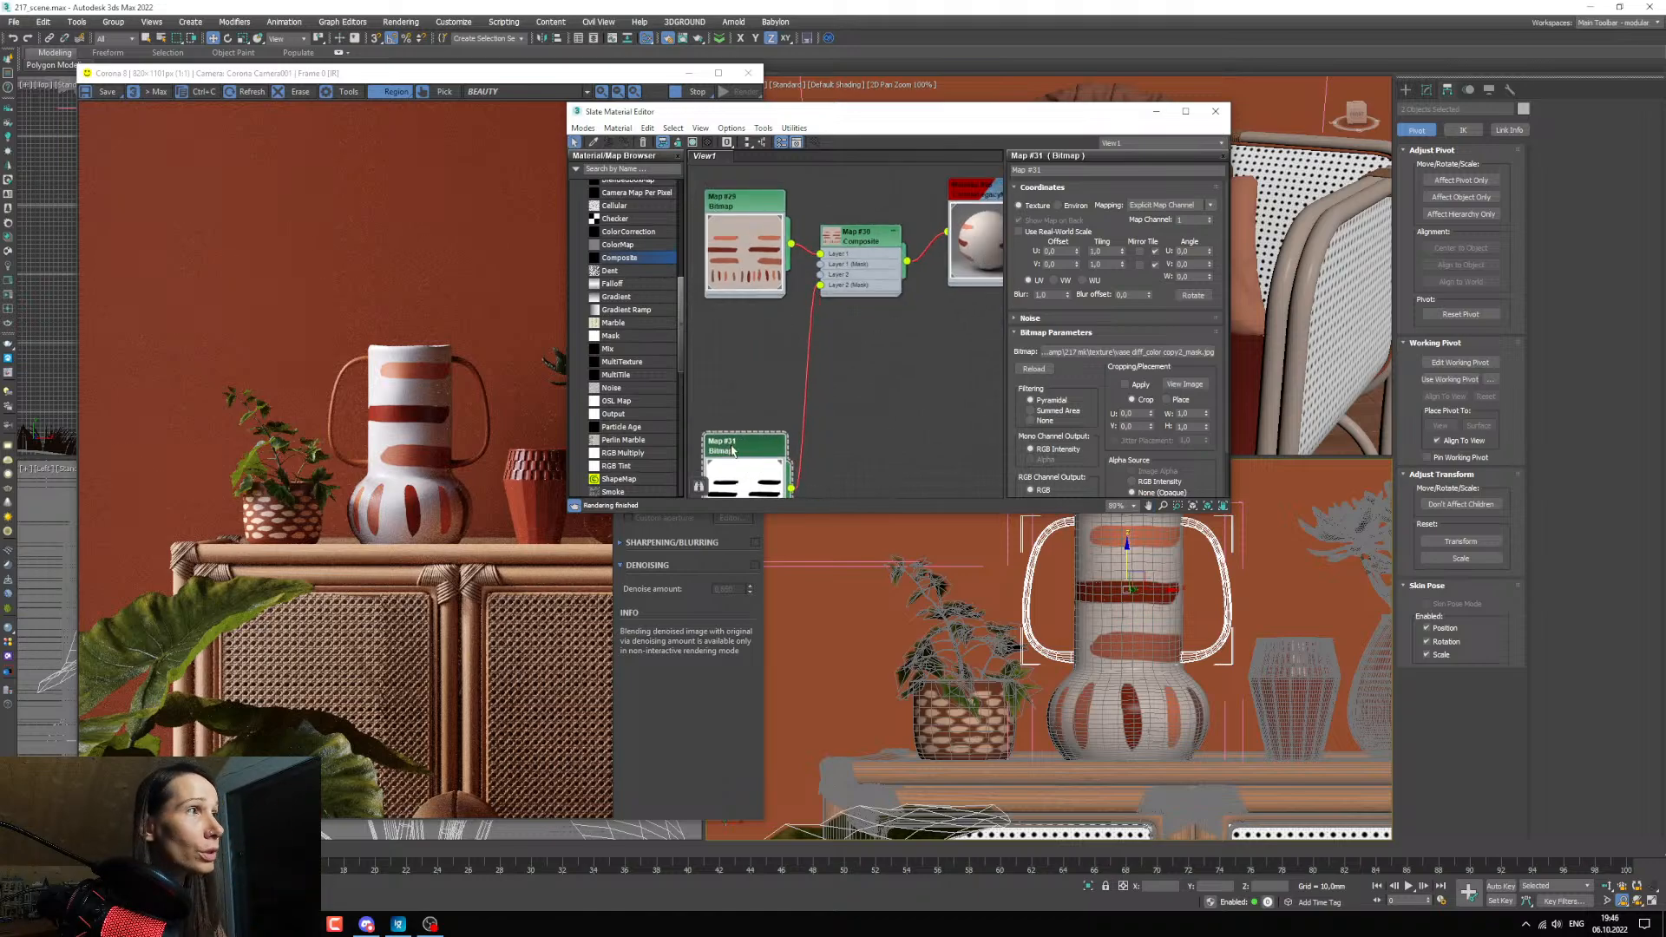
click(629, 231)
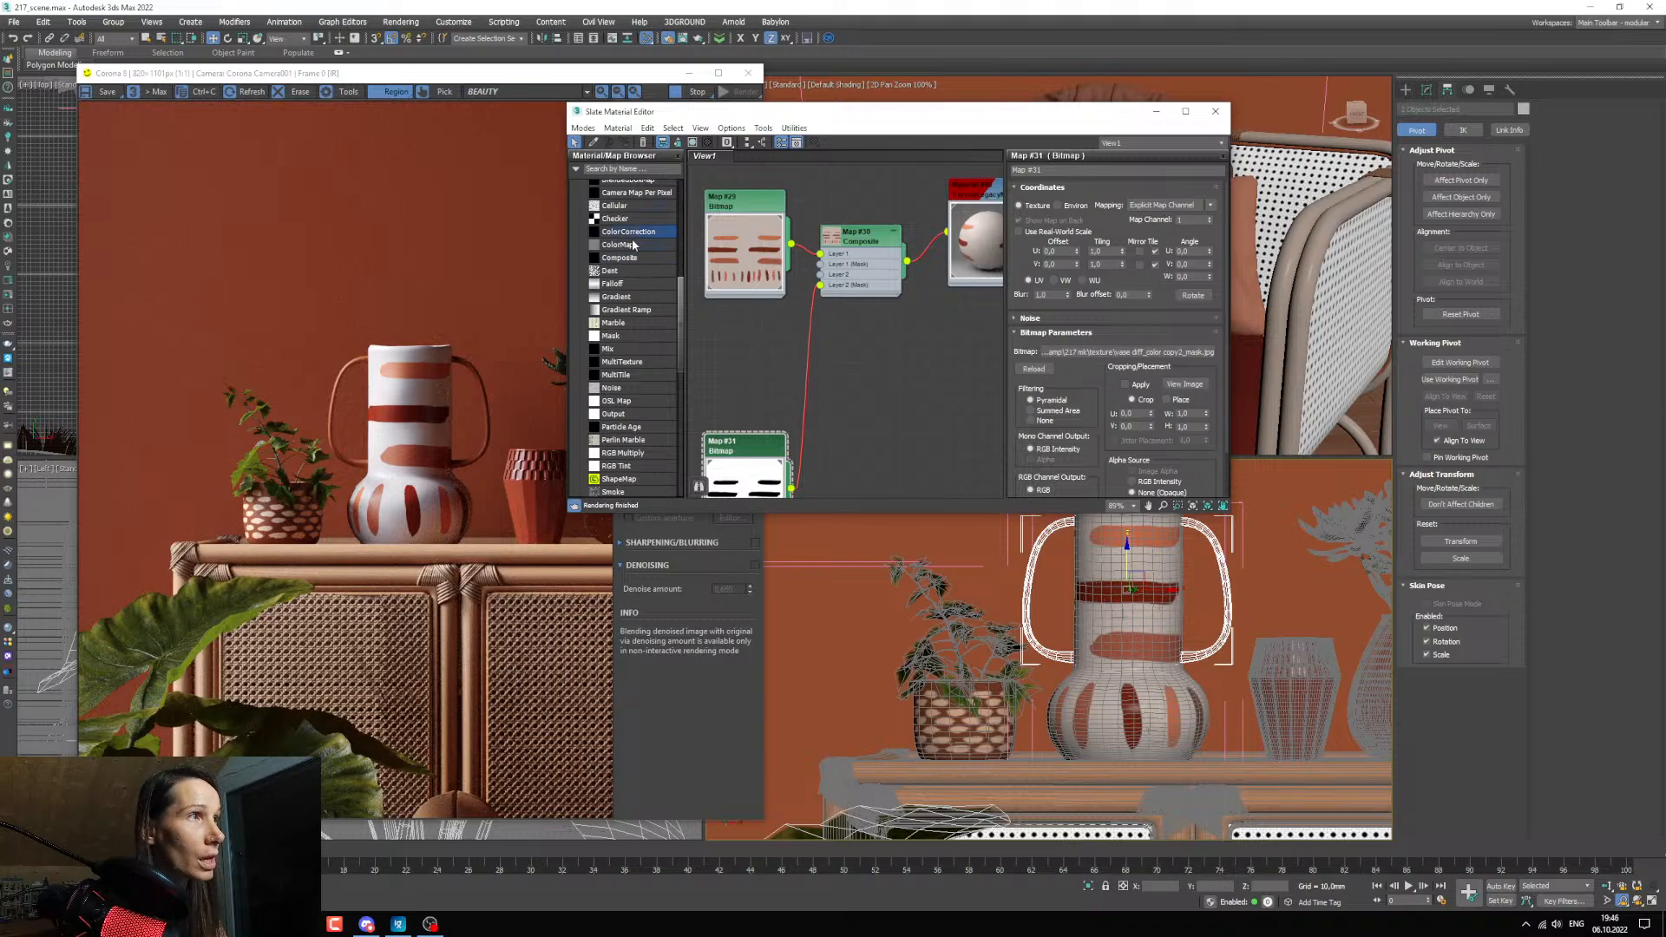
click(740, 344)
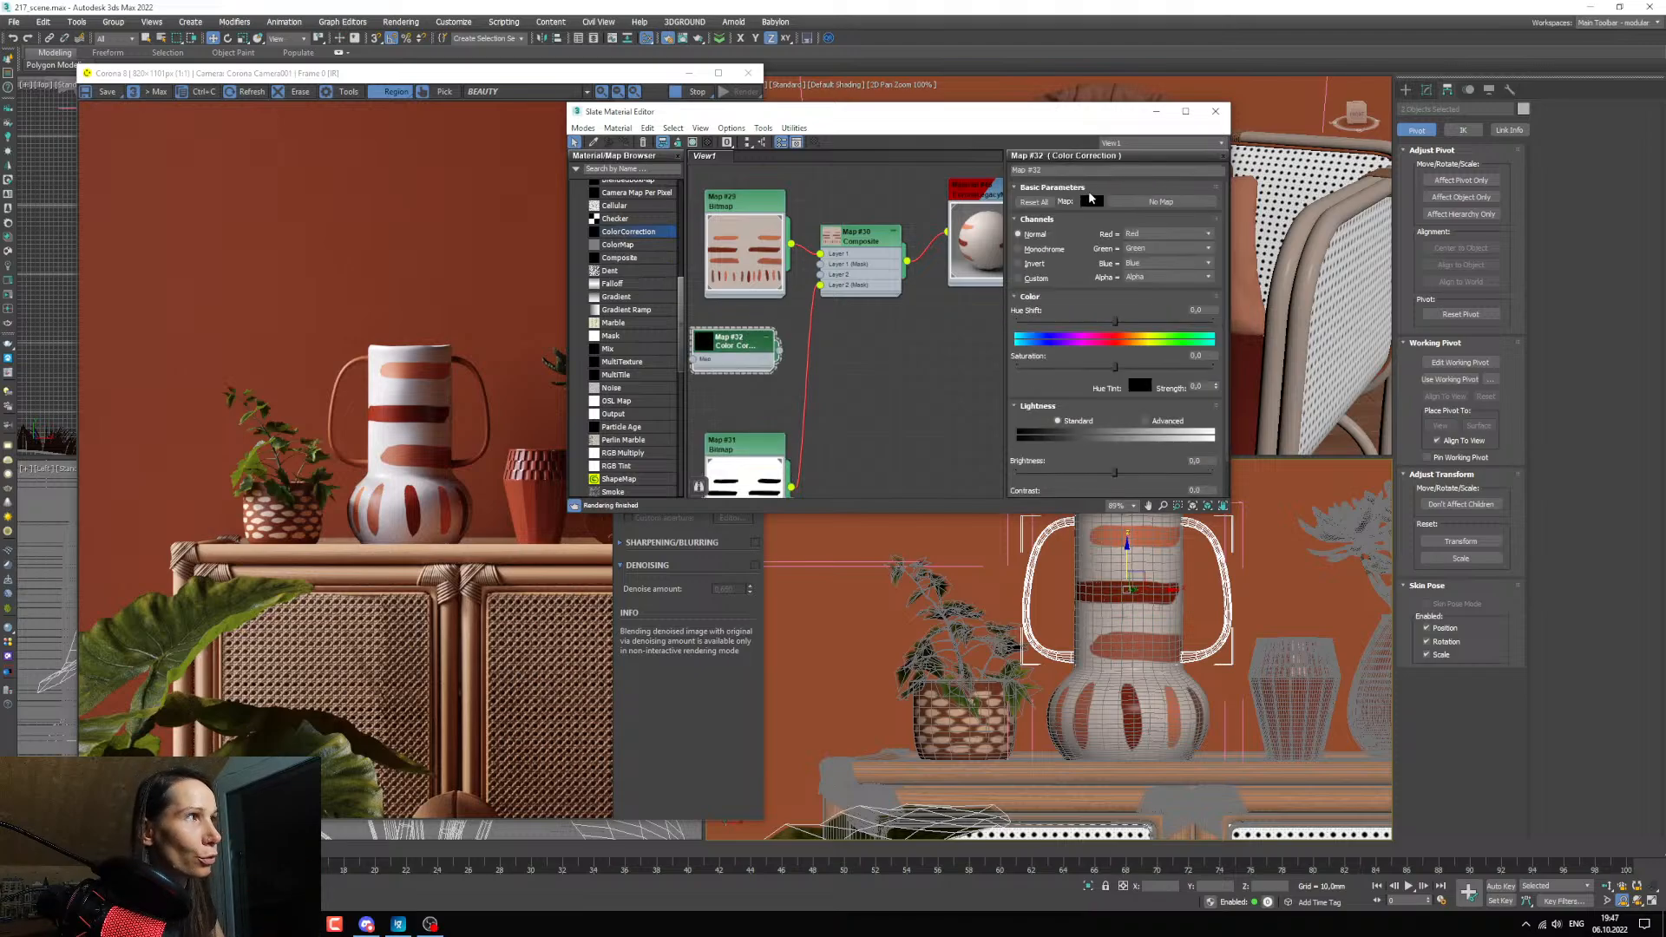
middle_drag(898, 320, 892, 328)
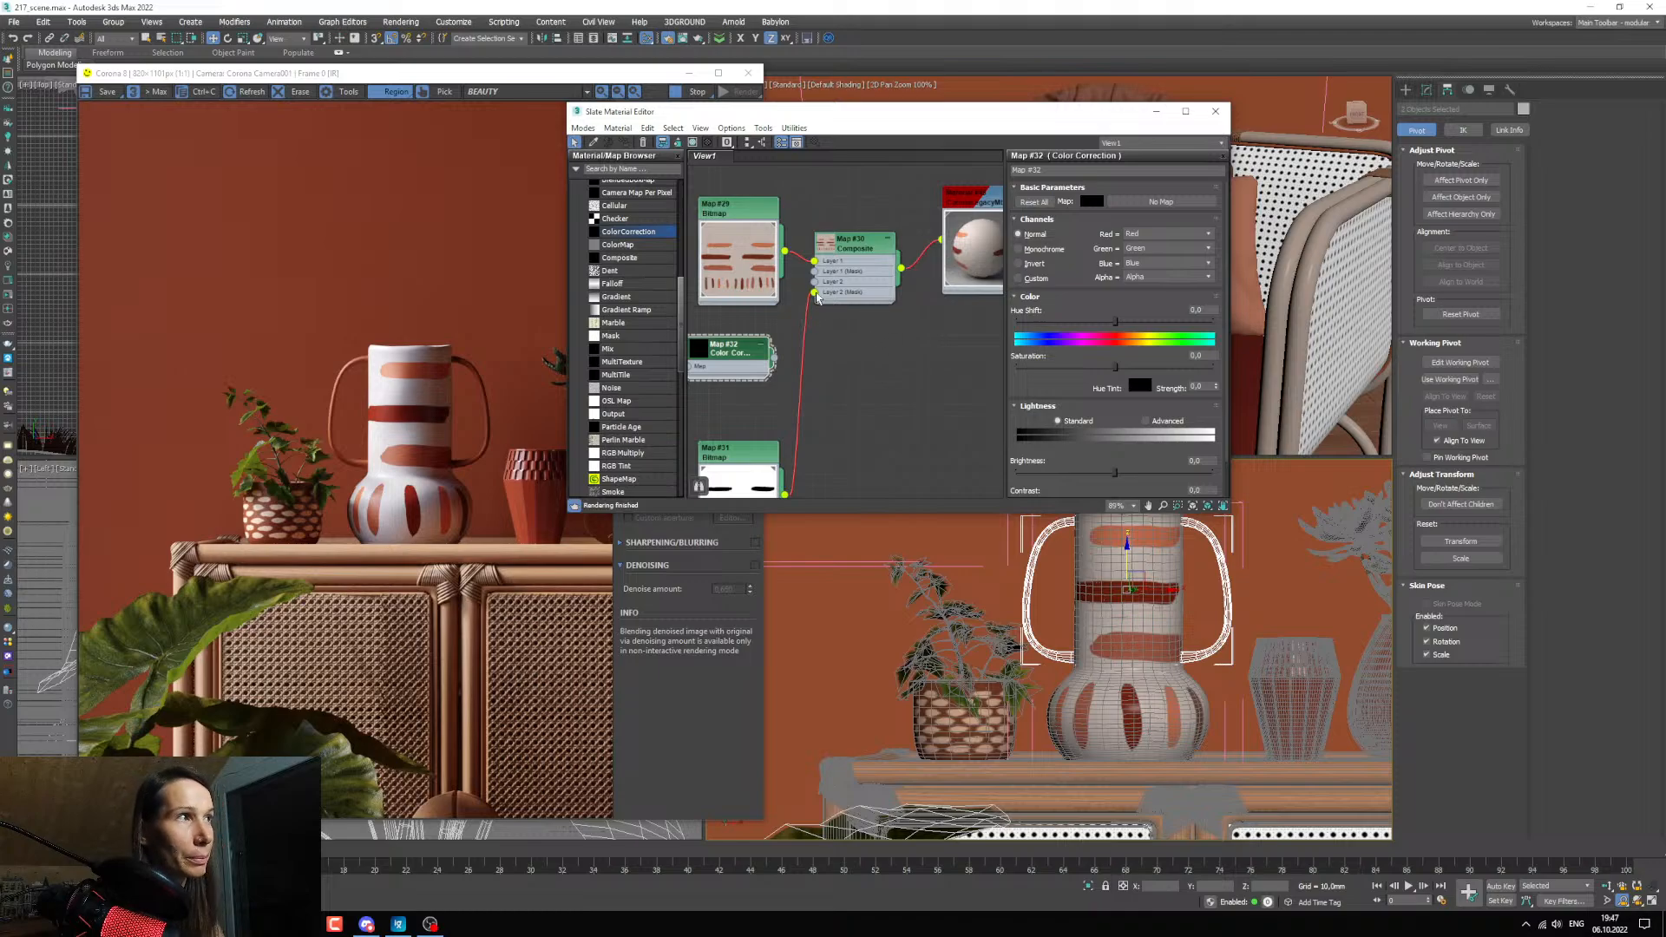
Copy the vase material's beige diffuse color and paste it into the ColorCorrection map's base color.
click(950, 233)
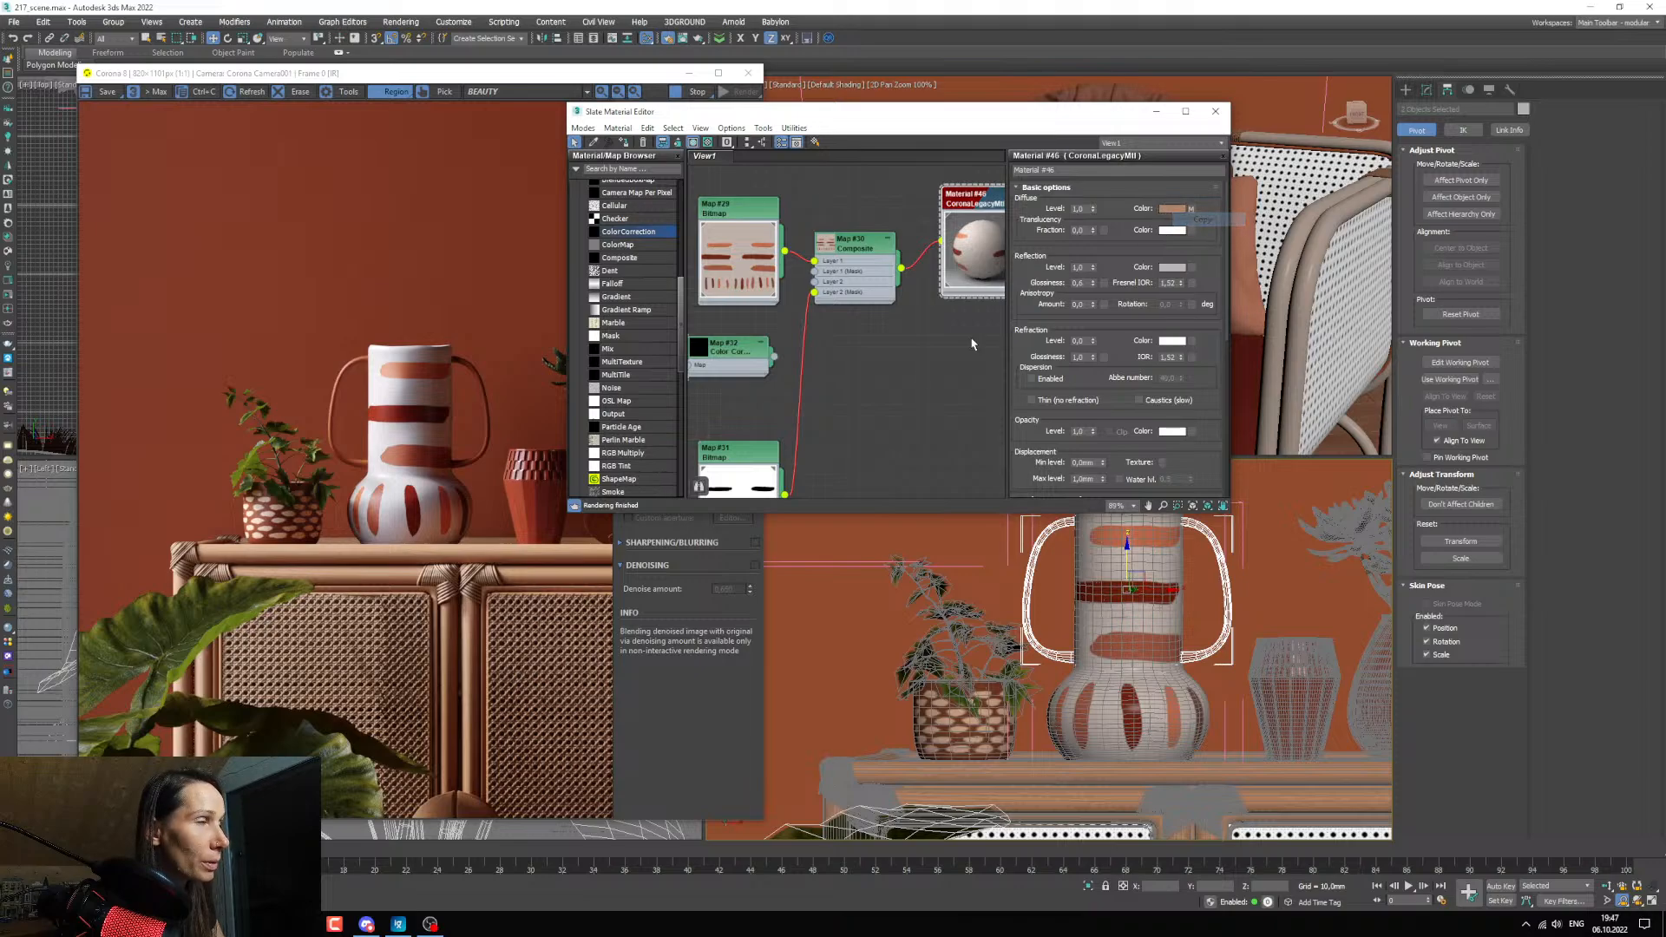
middle_drag(846, 391, 893, 420)
middle_drag(785, 397, 792, 403)
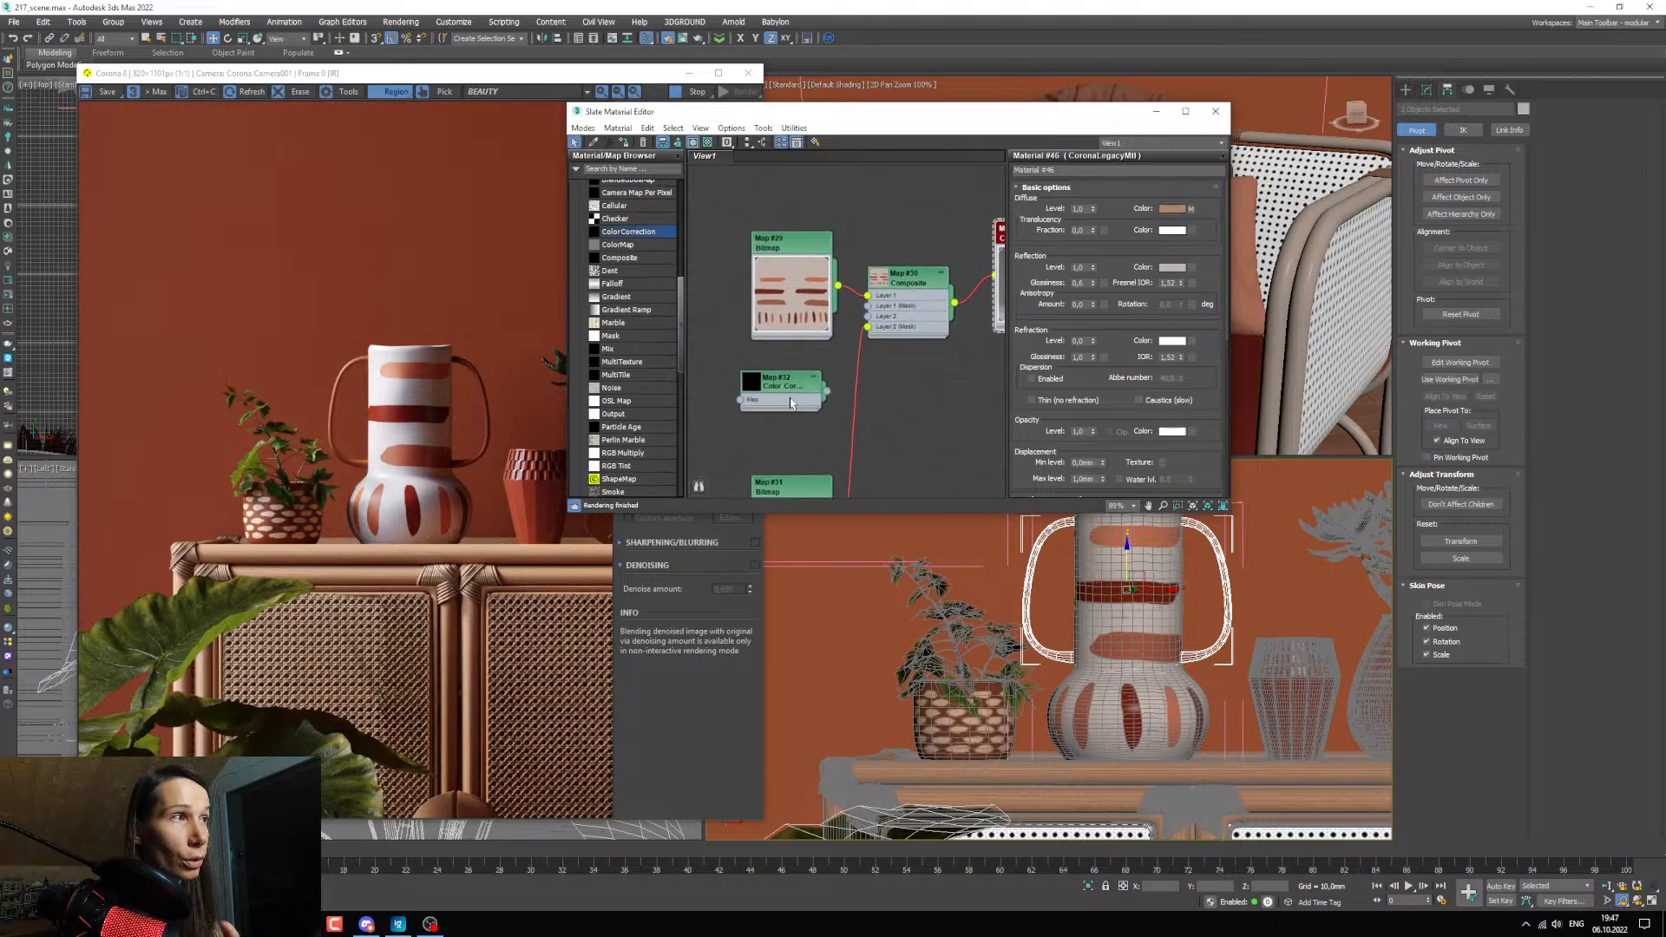
click(791, 392)
double_click(760, 406)
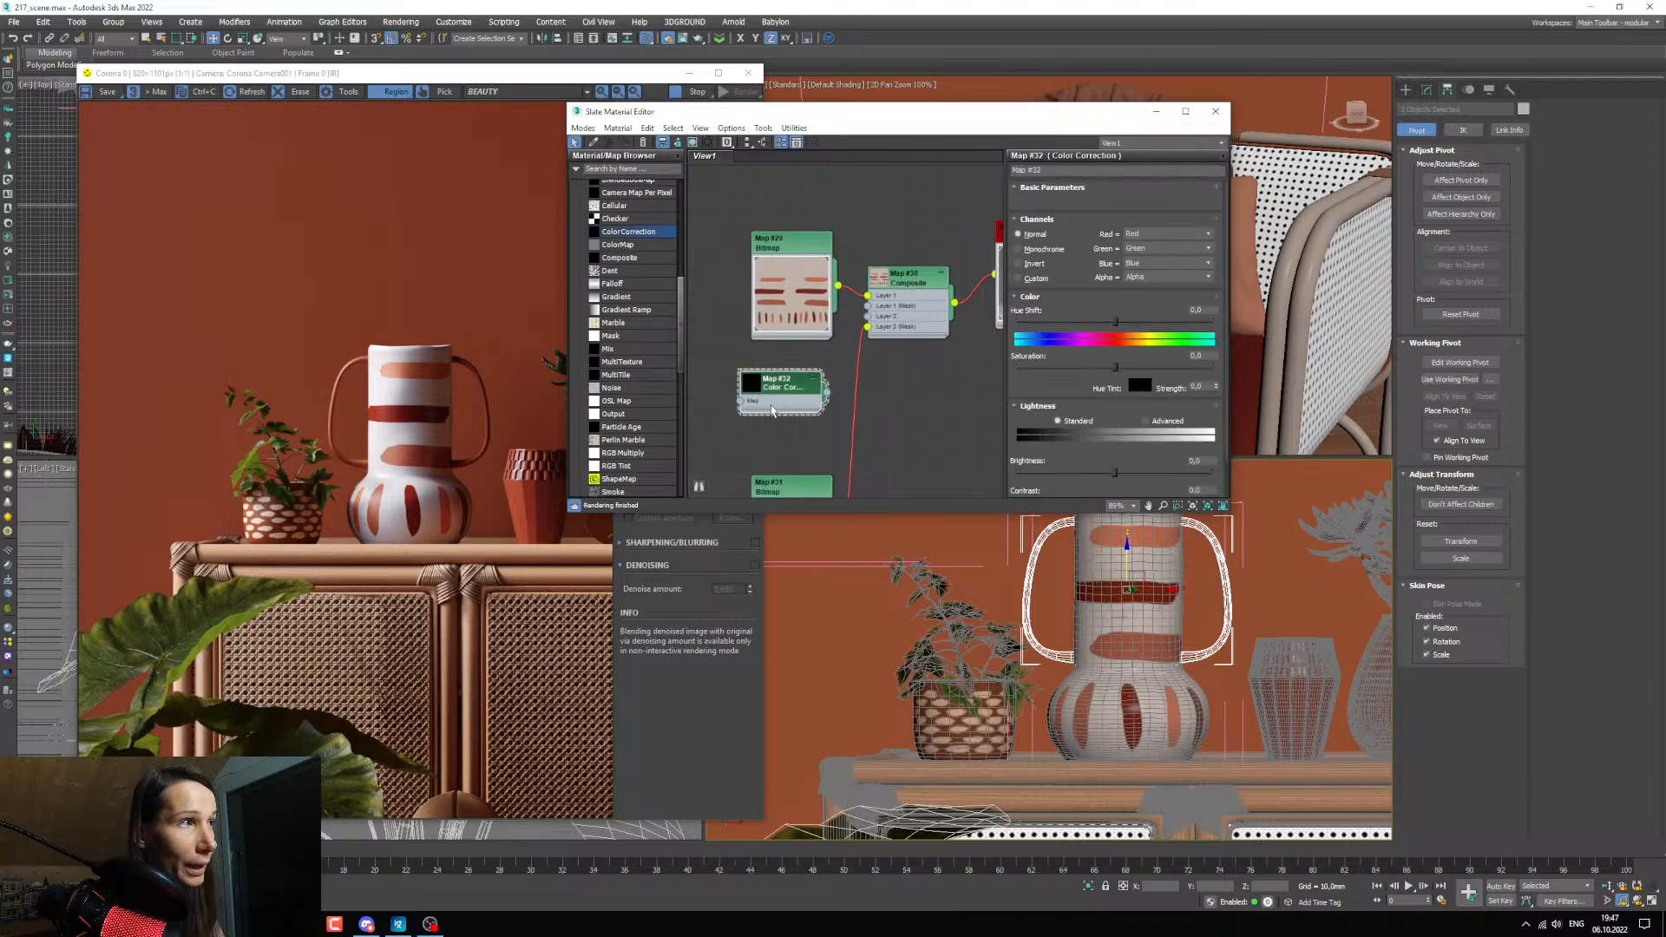
right_click(1093, 203)
click(1106, 227)
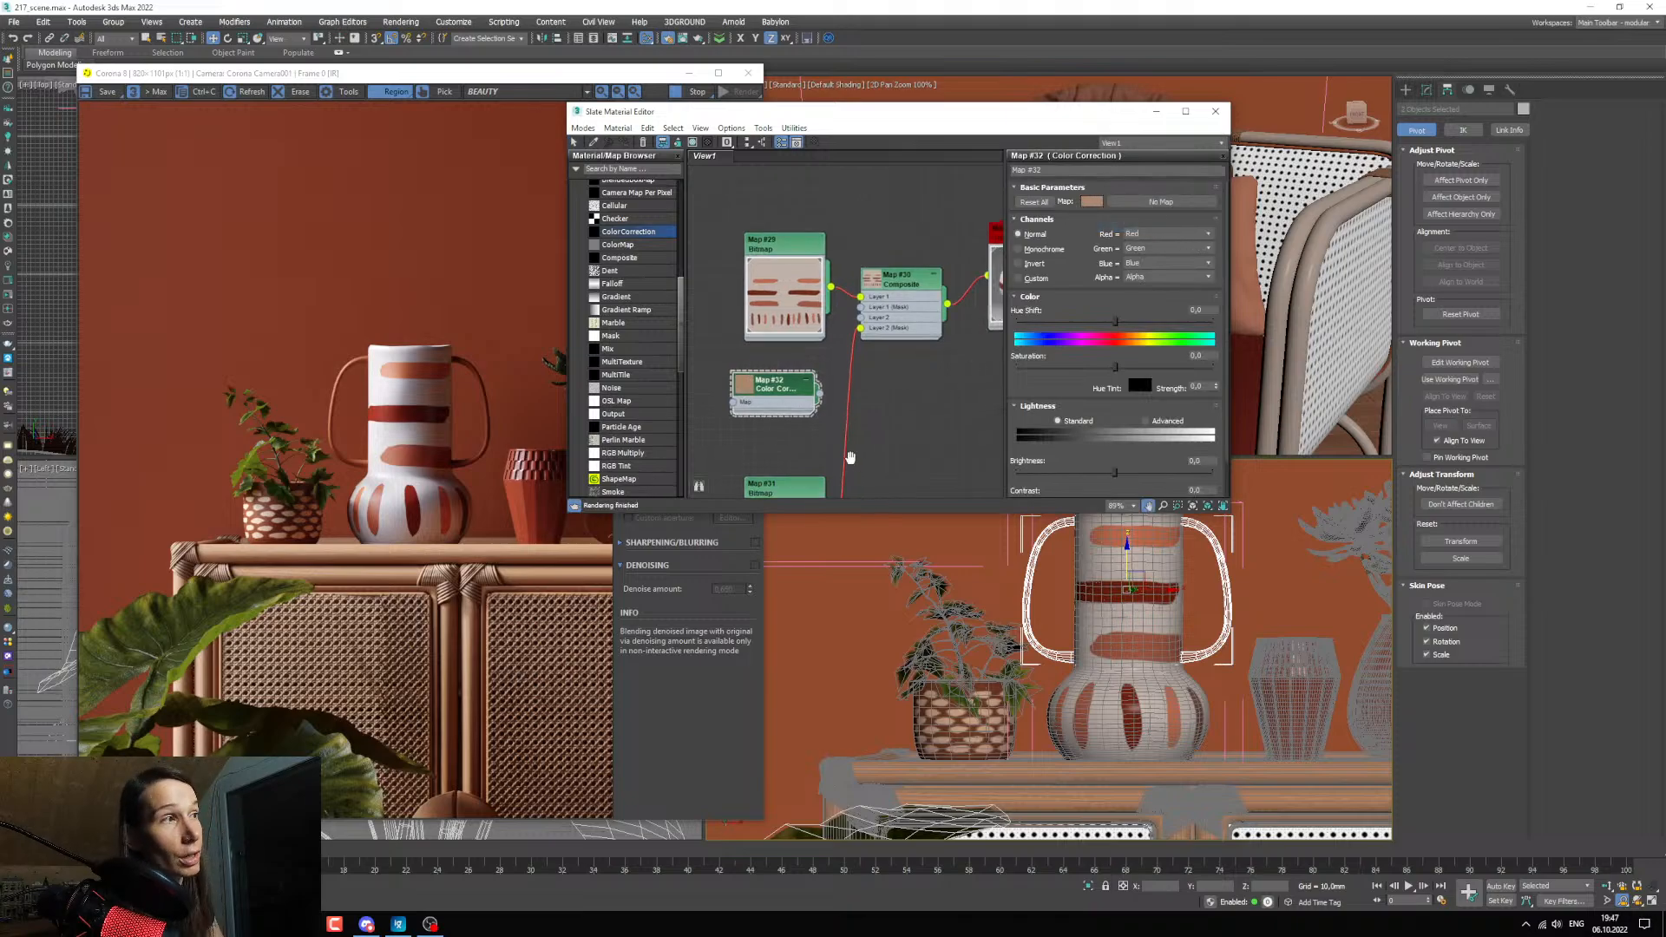
Connect the ColorCorrection map to the Composite's Layer 2 and switch its lightness mode to Advanced.
drag(816, 393, 856, 307)
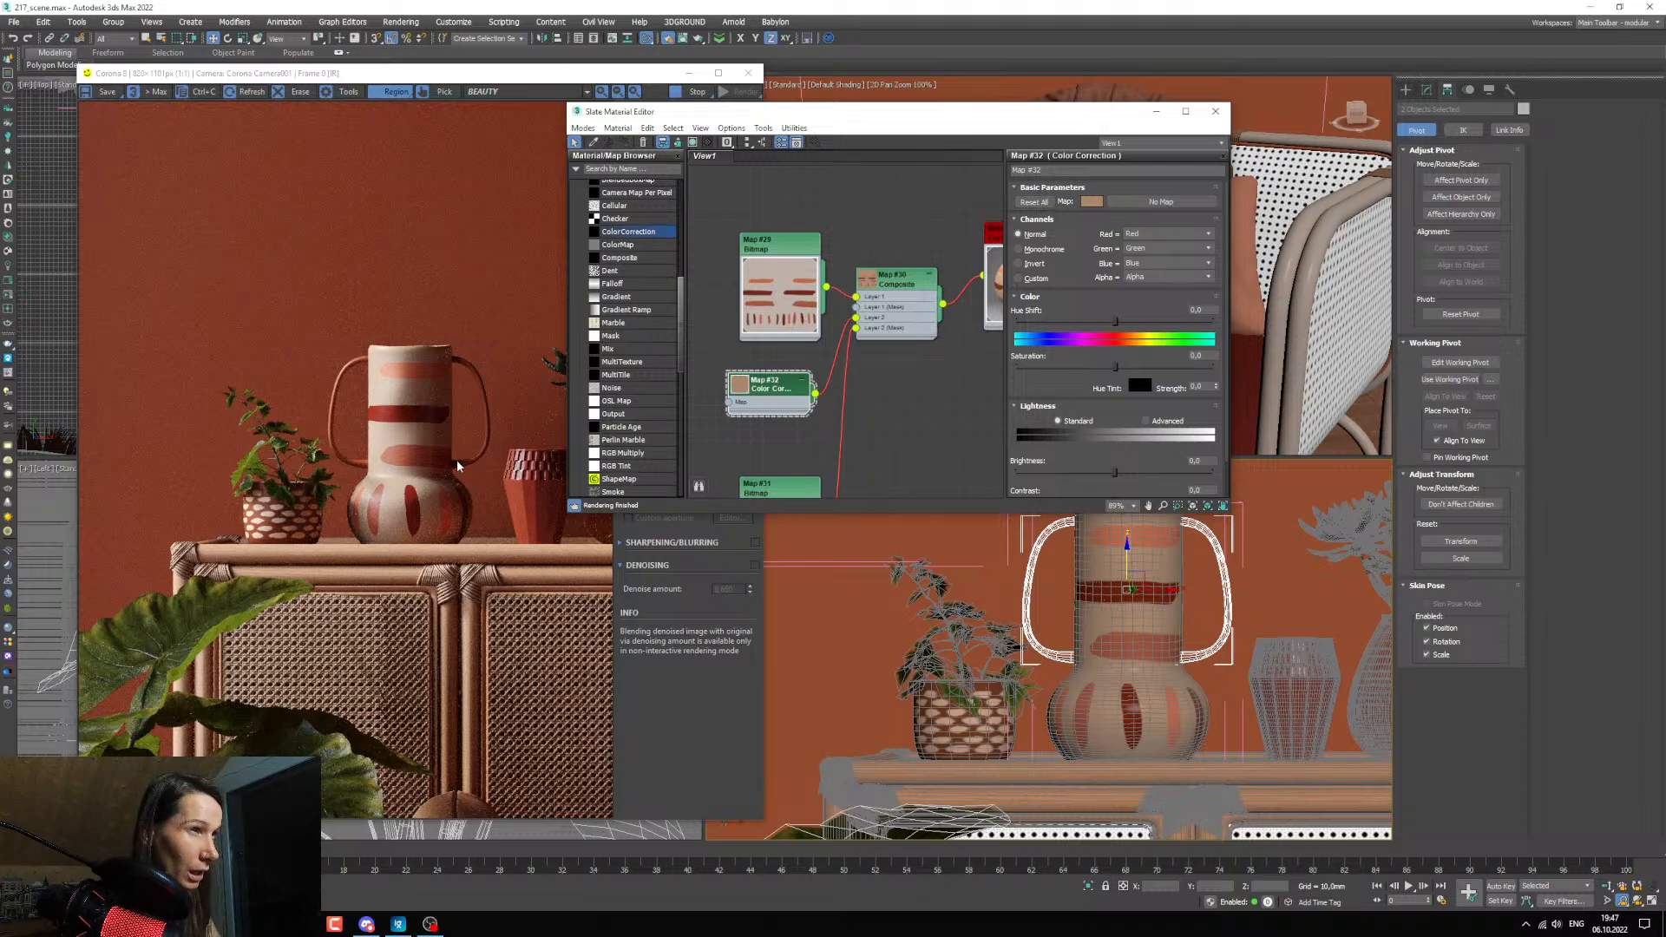
middle_drag(844, 439, 903, 383)
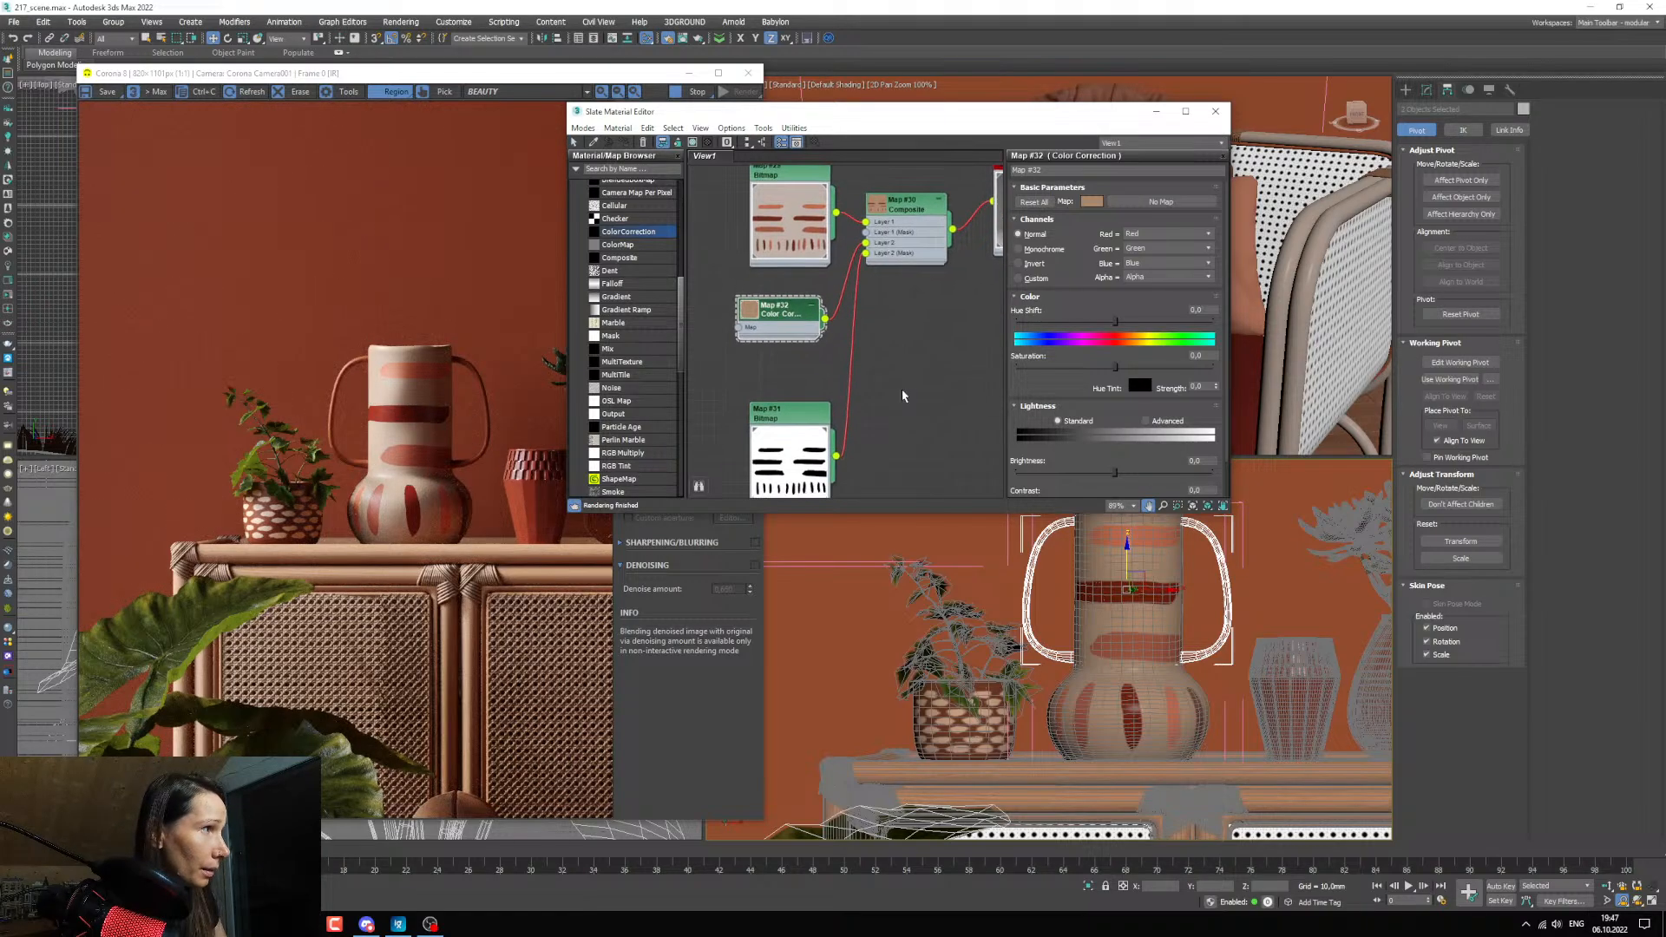
click(1145, 420)
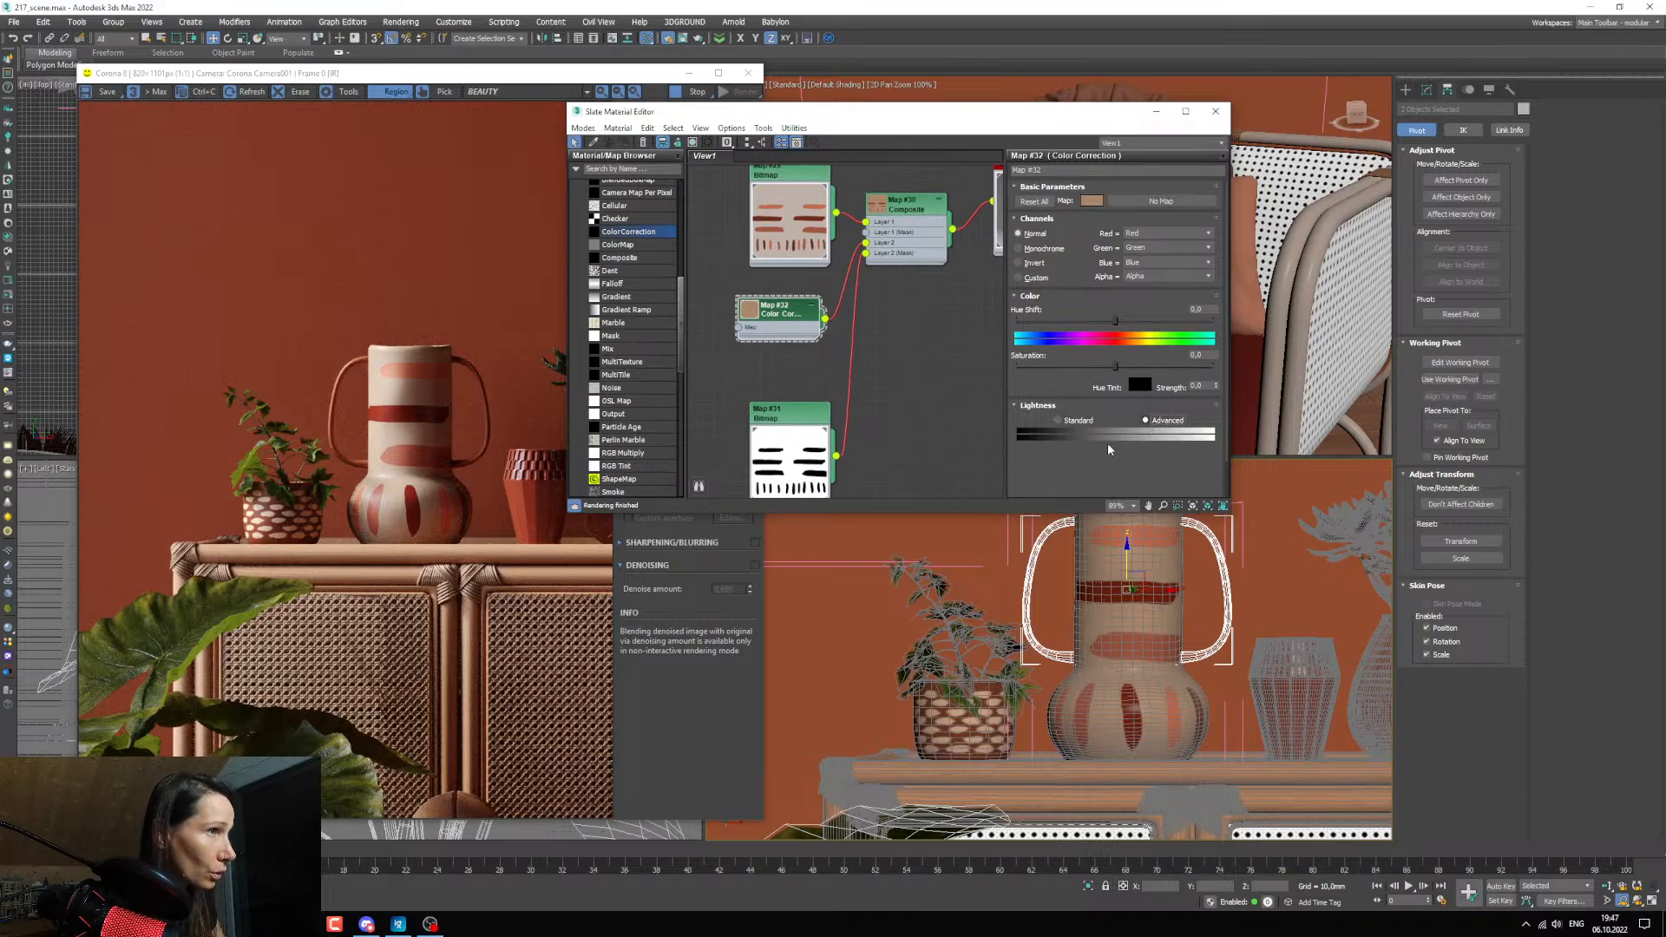
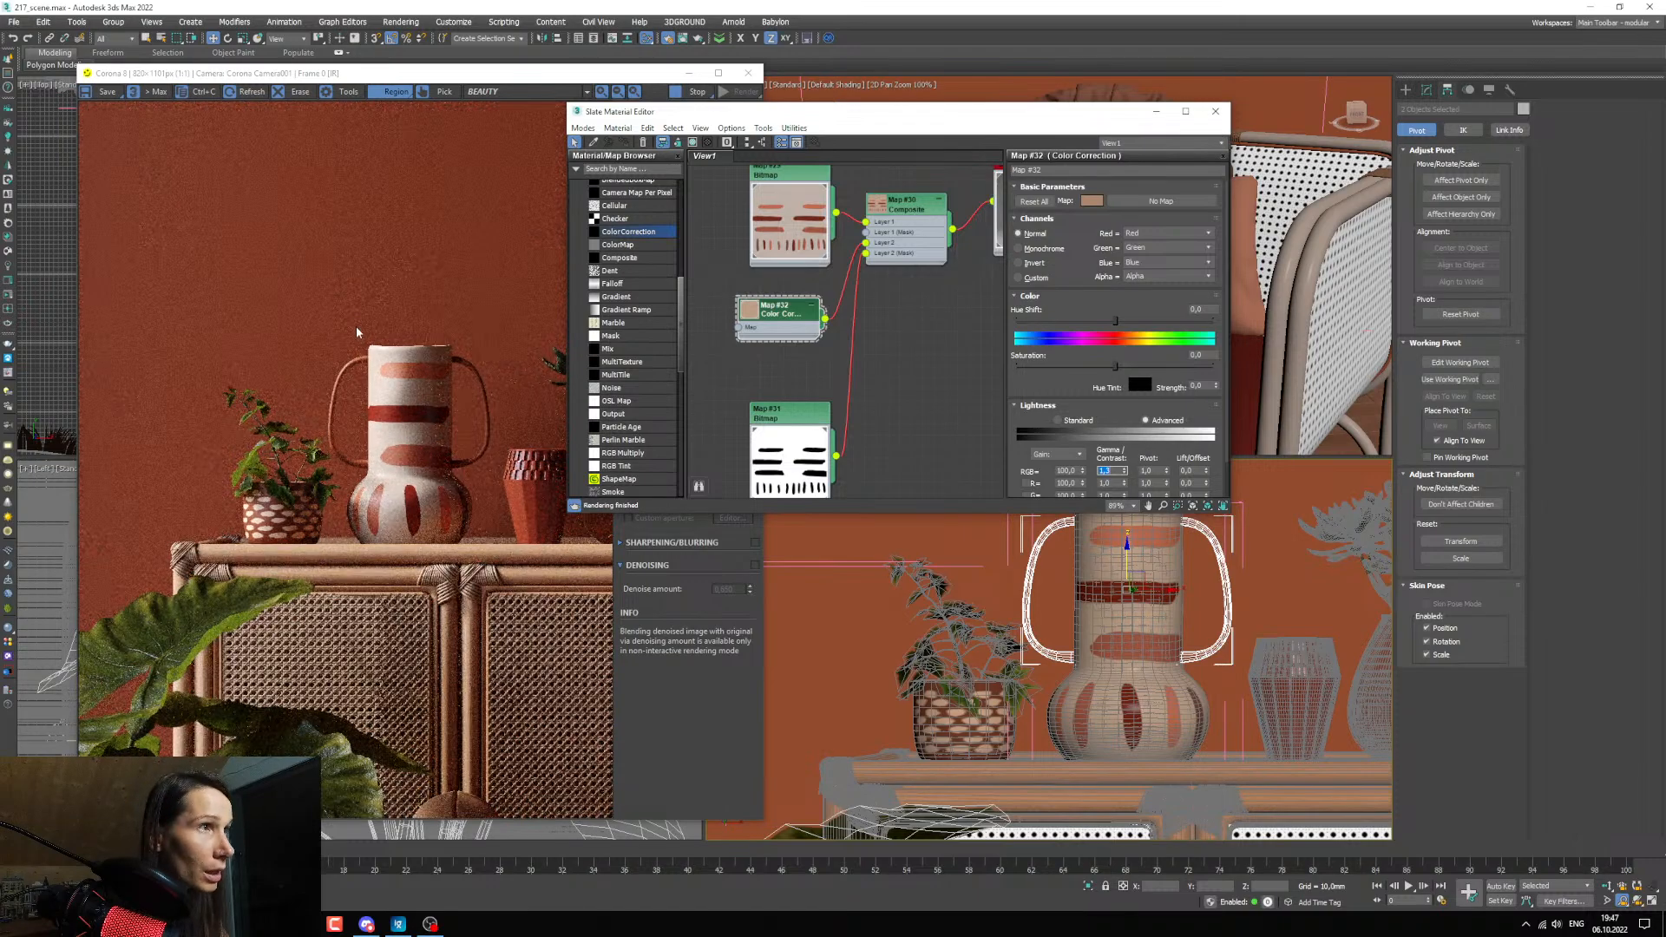
Preview the painted plaster normal texture TexturesCom_Plaster_Painted_4K_normal.tif from the texture folder at closer zoom.
scroll(450, 454, up, 2)
scroll(427, 438, down, 1)
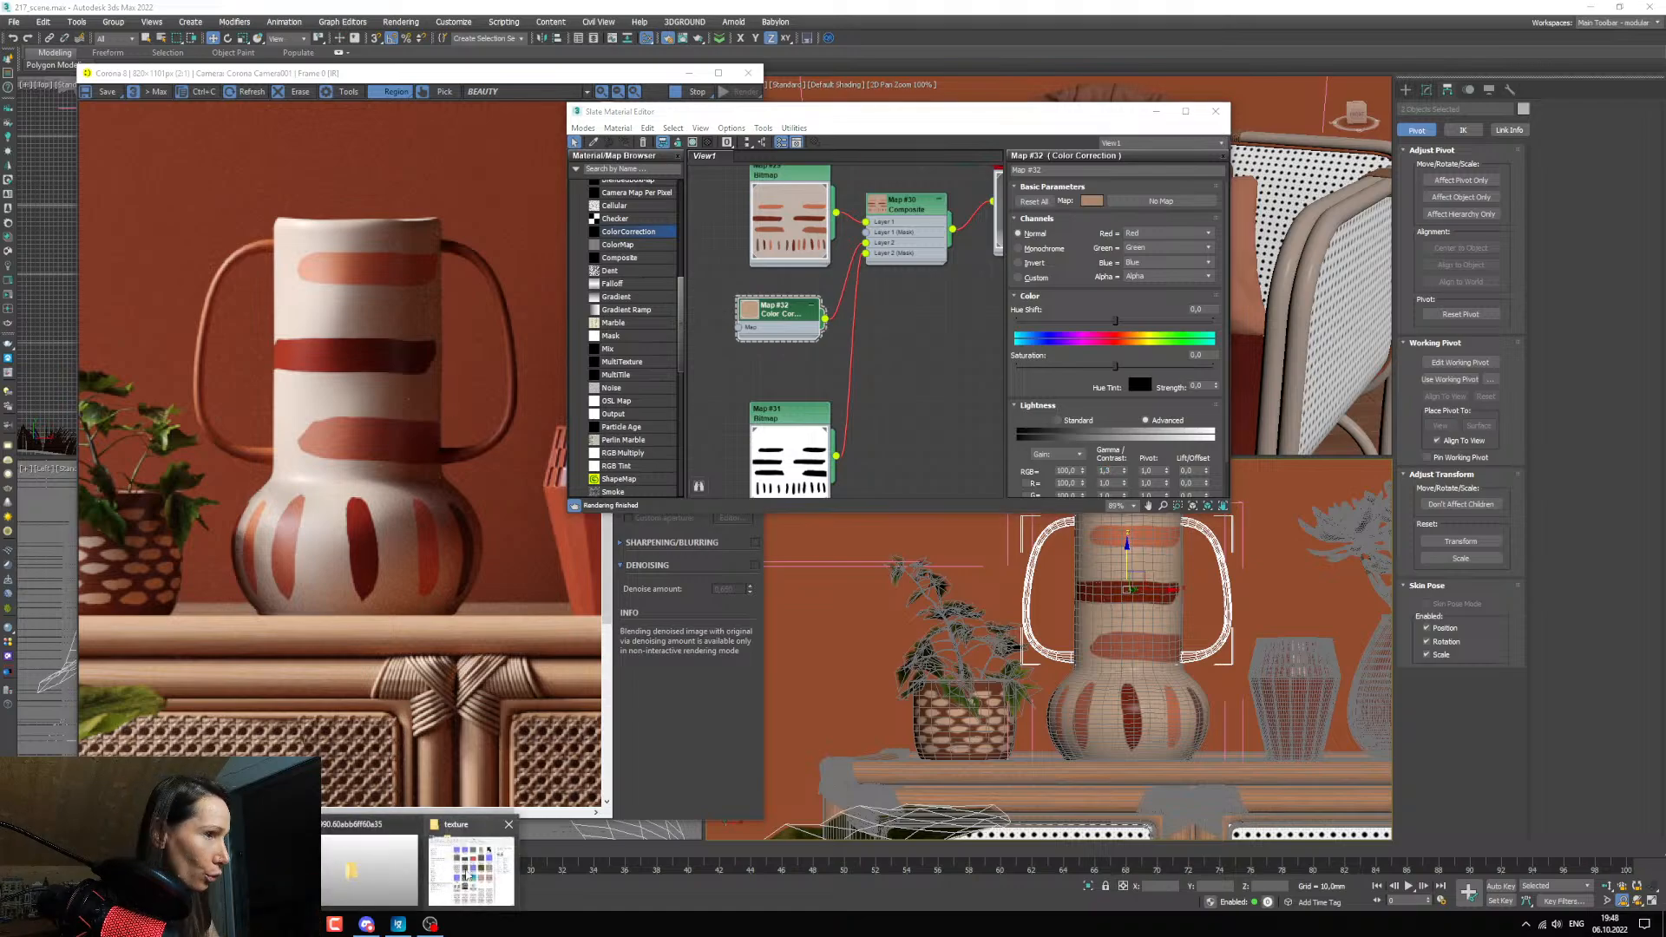
click(468, 872)
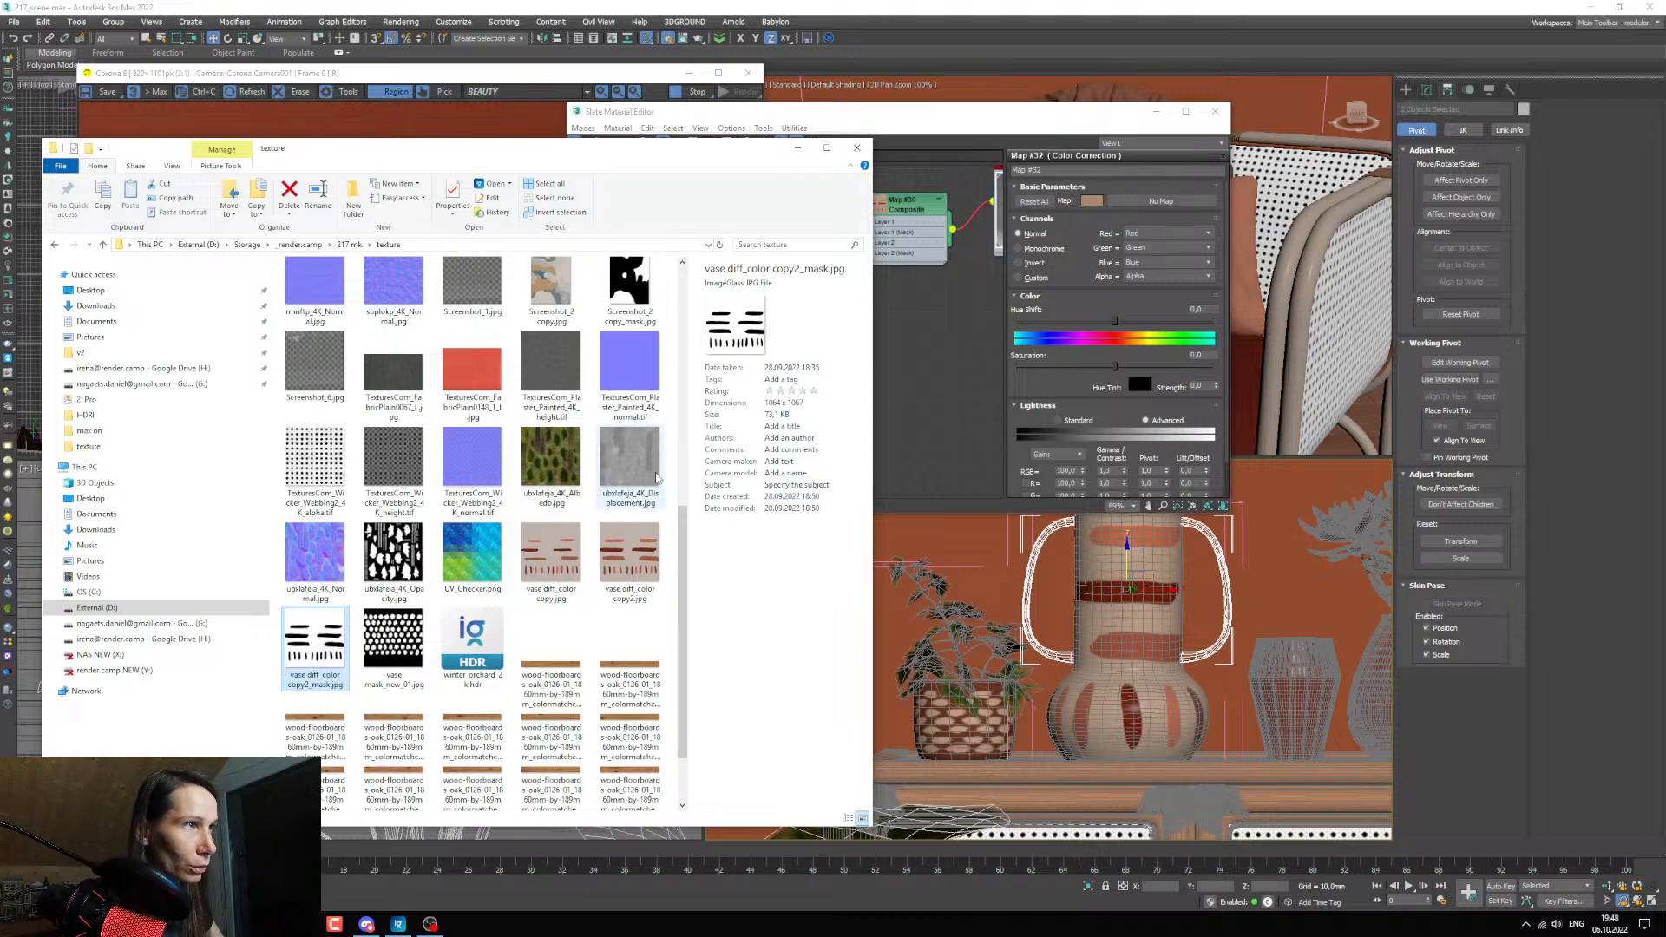
click(626, 363)
double_click(626, 361)
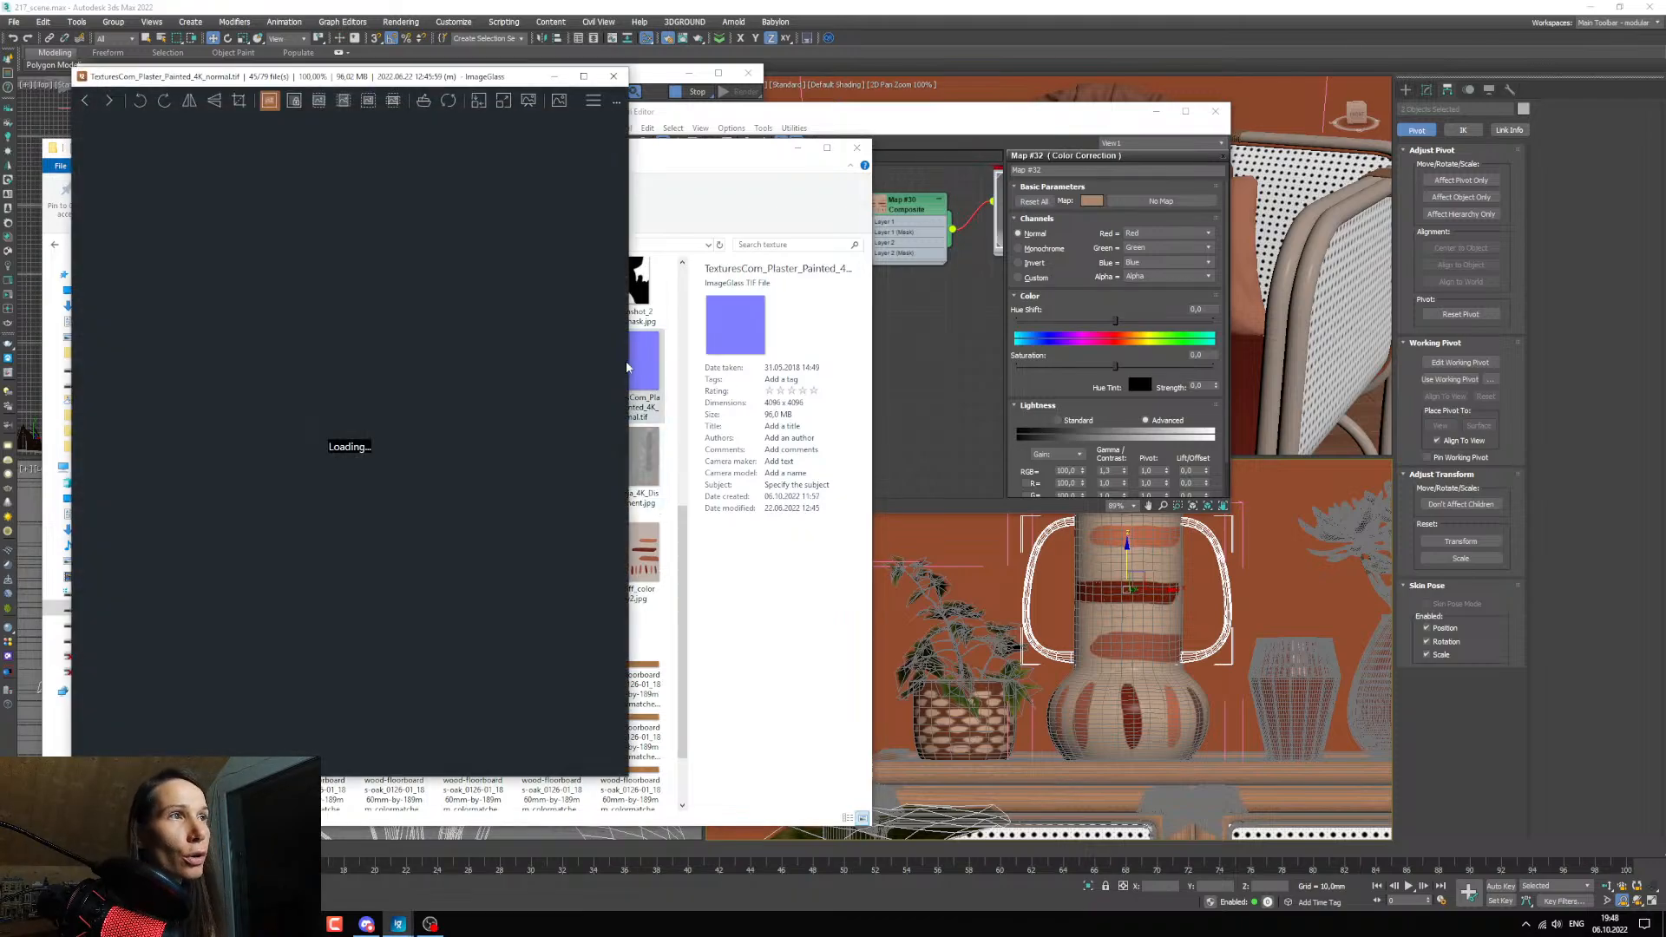
scroll(371, 450, up, 5)
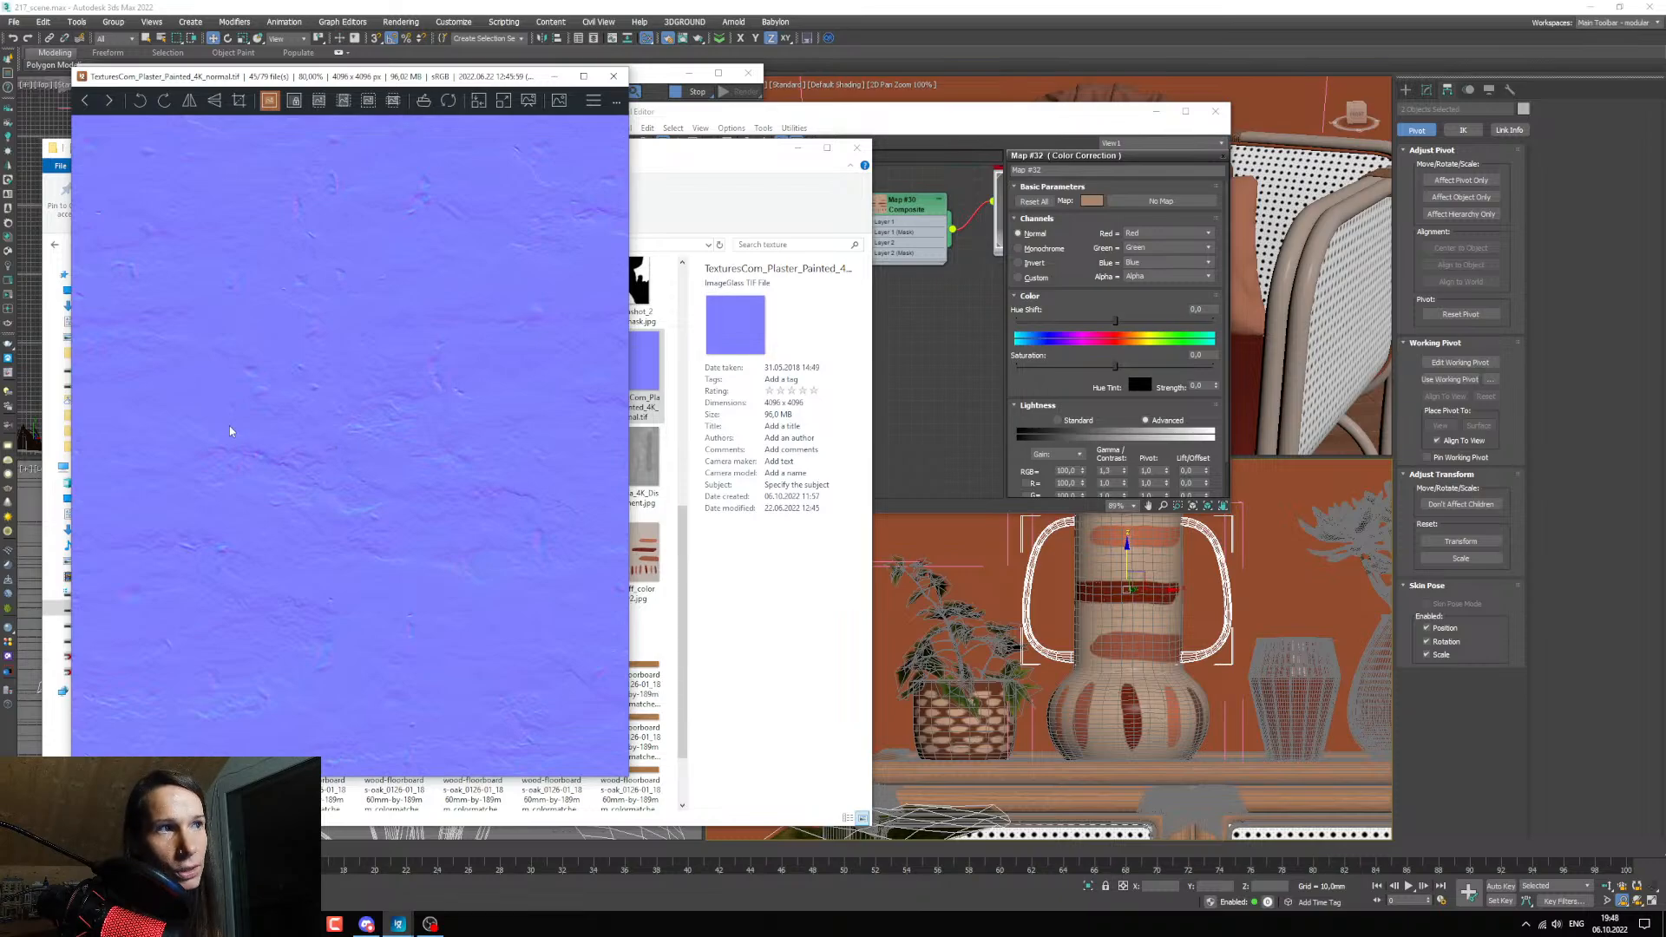
scroll(231, 432, down, 2)
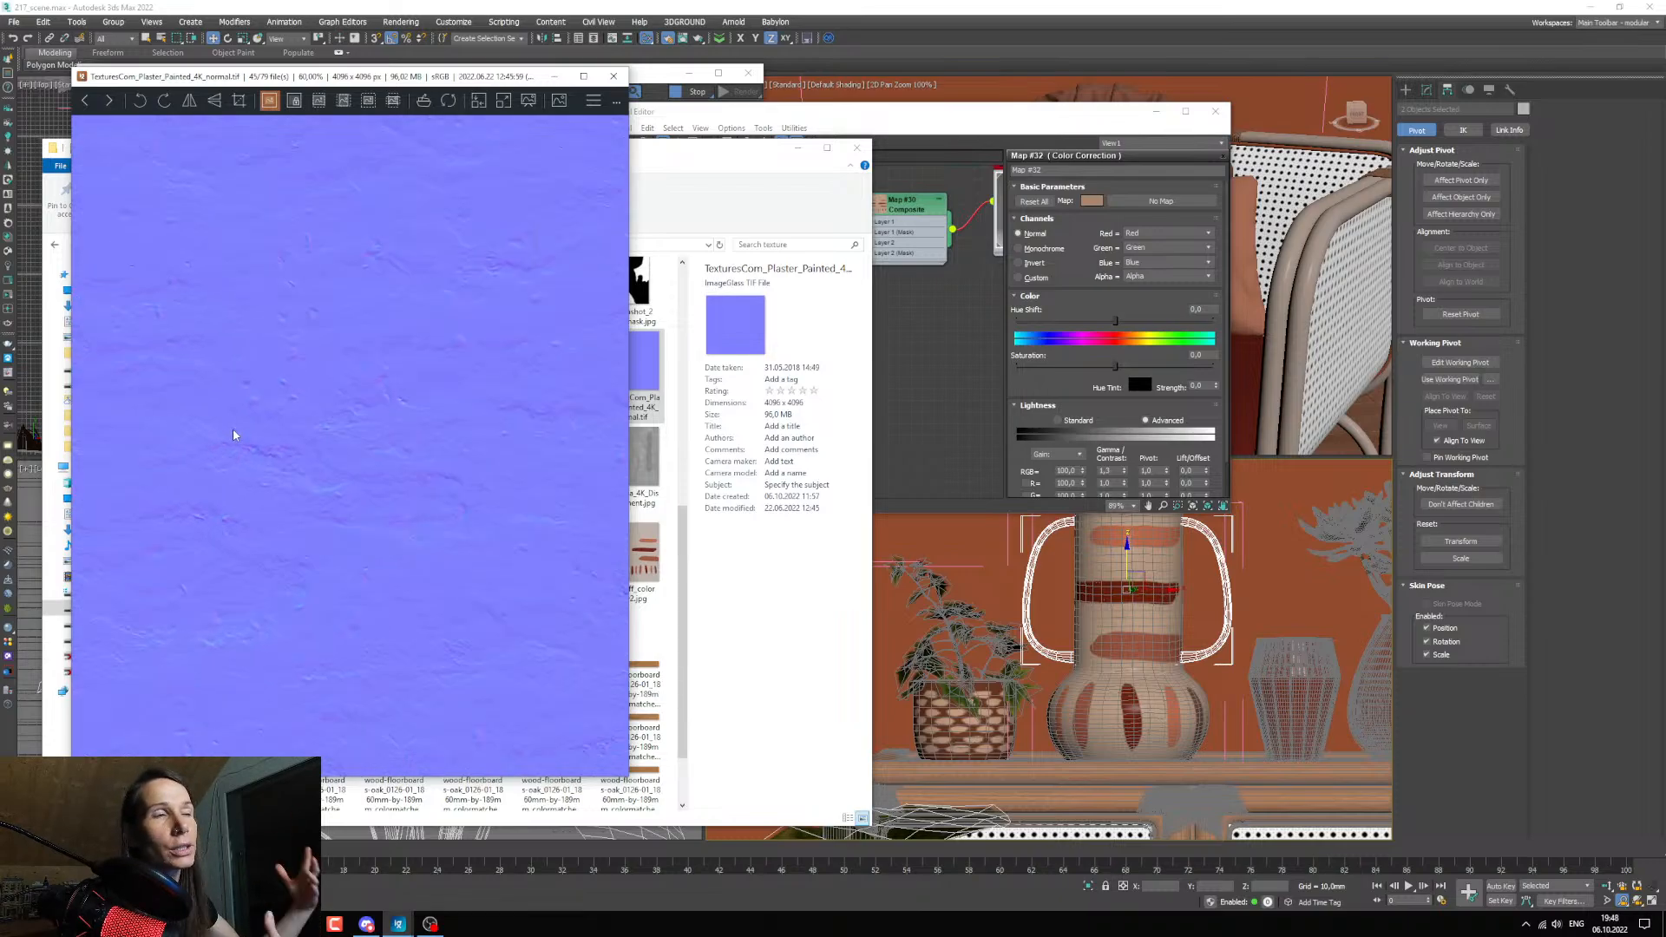
click(613, 77)
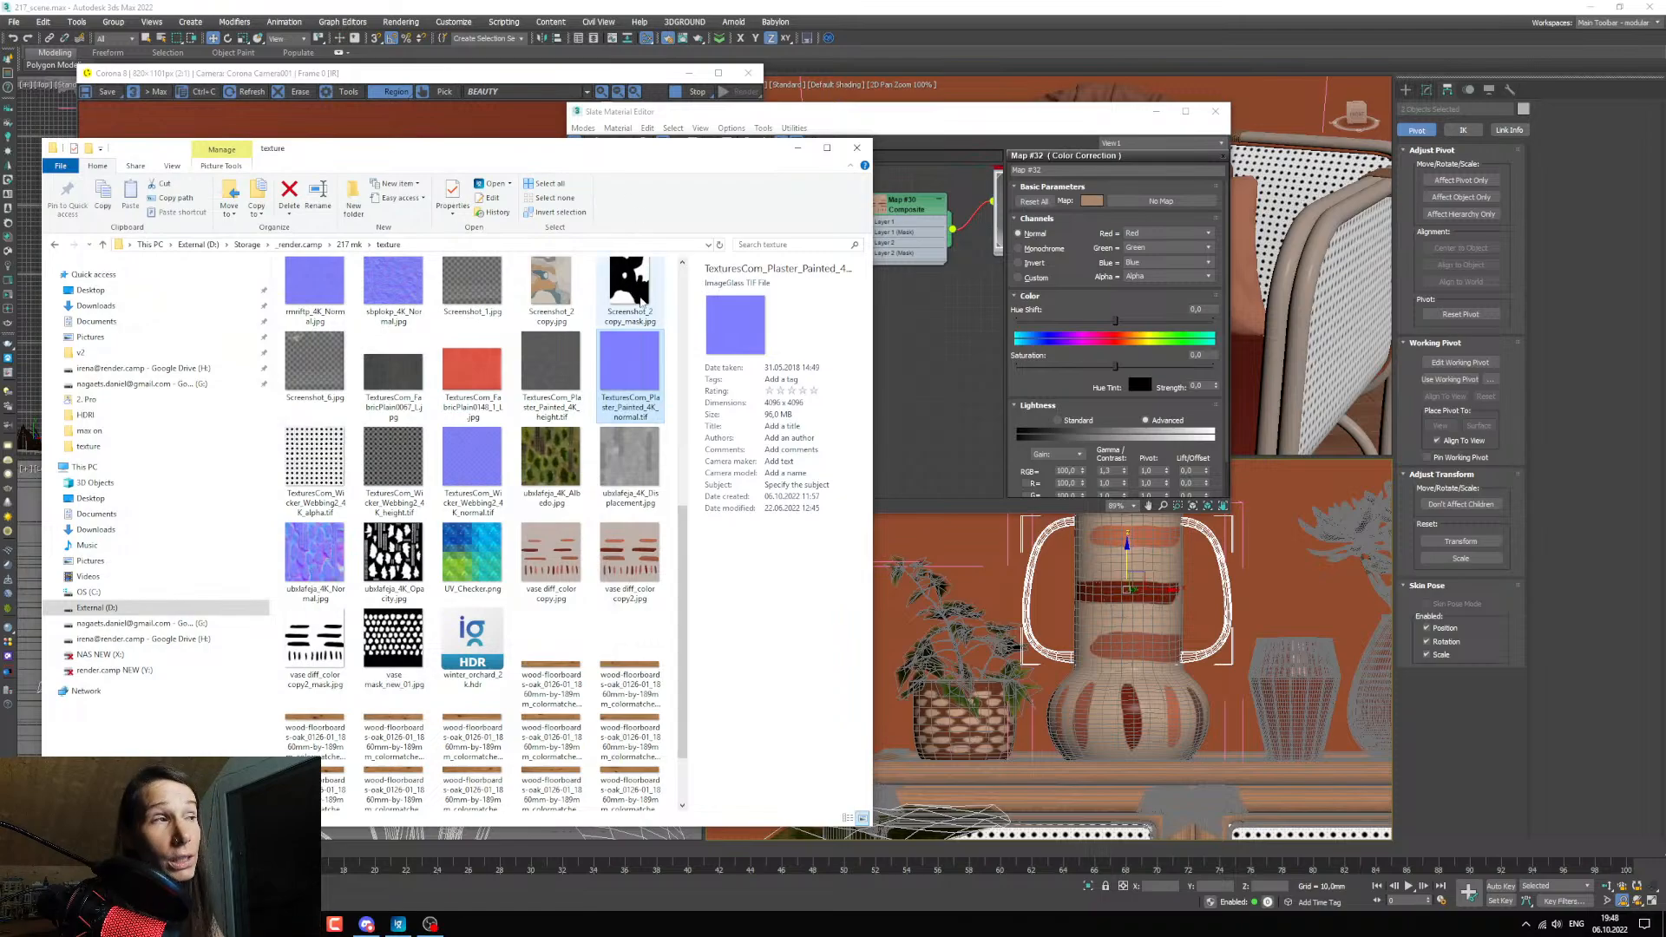
Add TexturesCom_Plaster_Painted_4K_normal.tif to the material graph and place it below the vase mask bitmap.
drag(629, 373, 730, 367)
double_click(901, 391)
middle_drag(756, 403, 753, 353)
scroll(862, 392, down, 4)
drag(916, 235, 989, 237)
drag(747, 360, 757, 404)
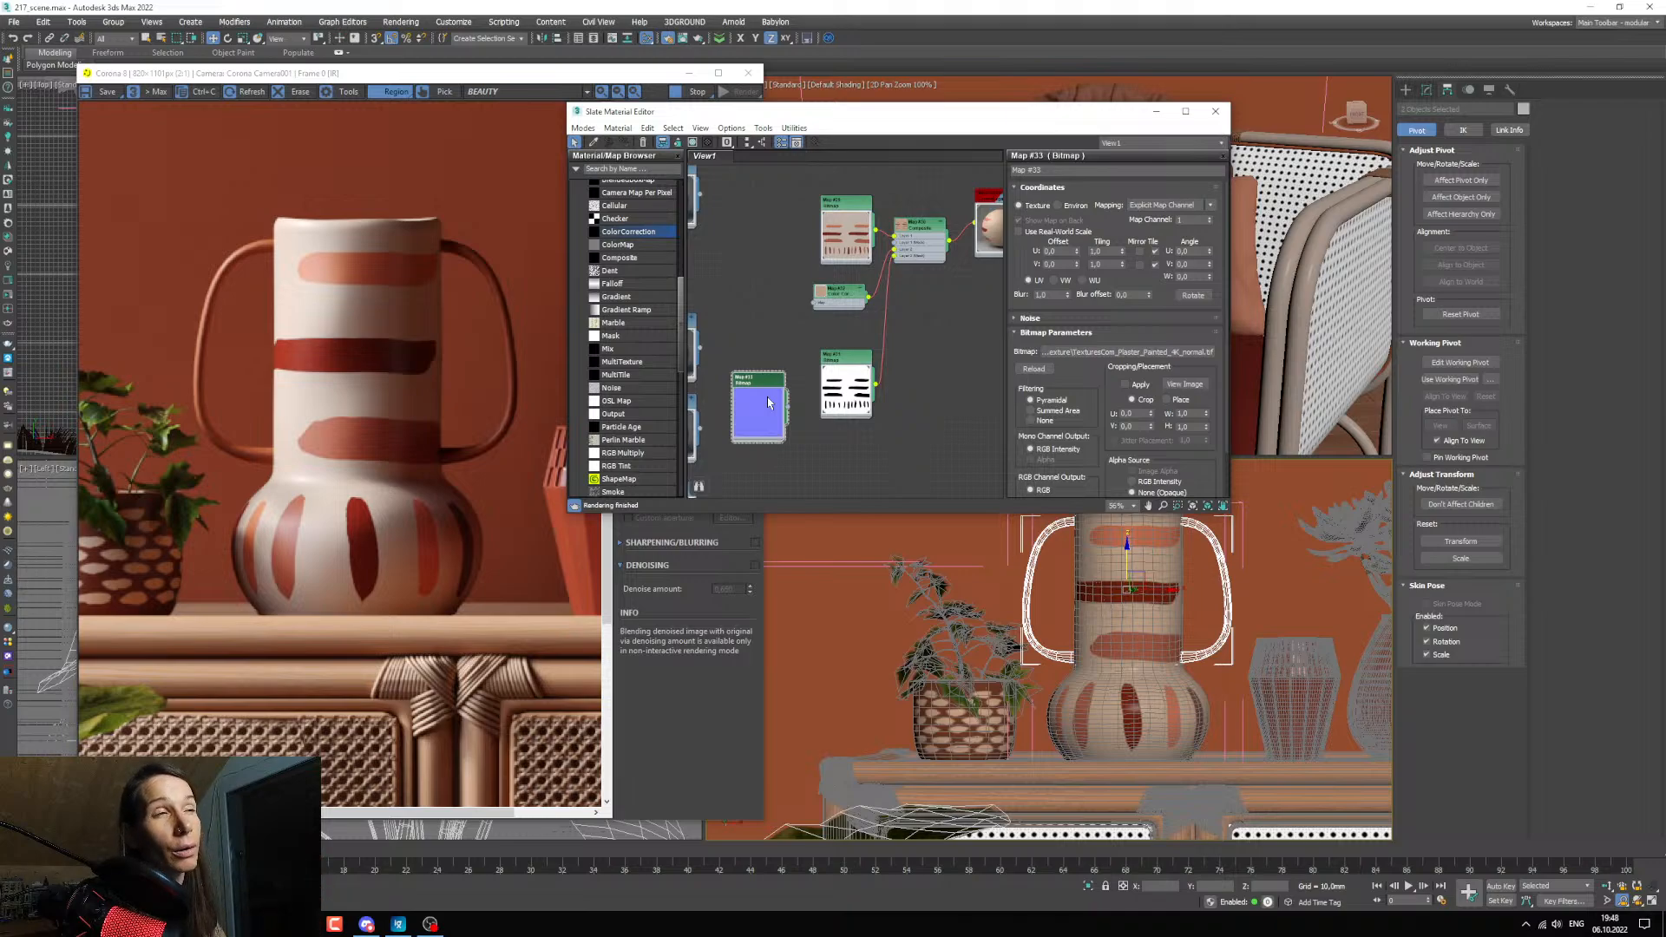
middle_drag(839, 384, 794, 290)
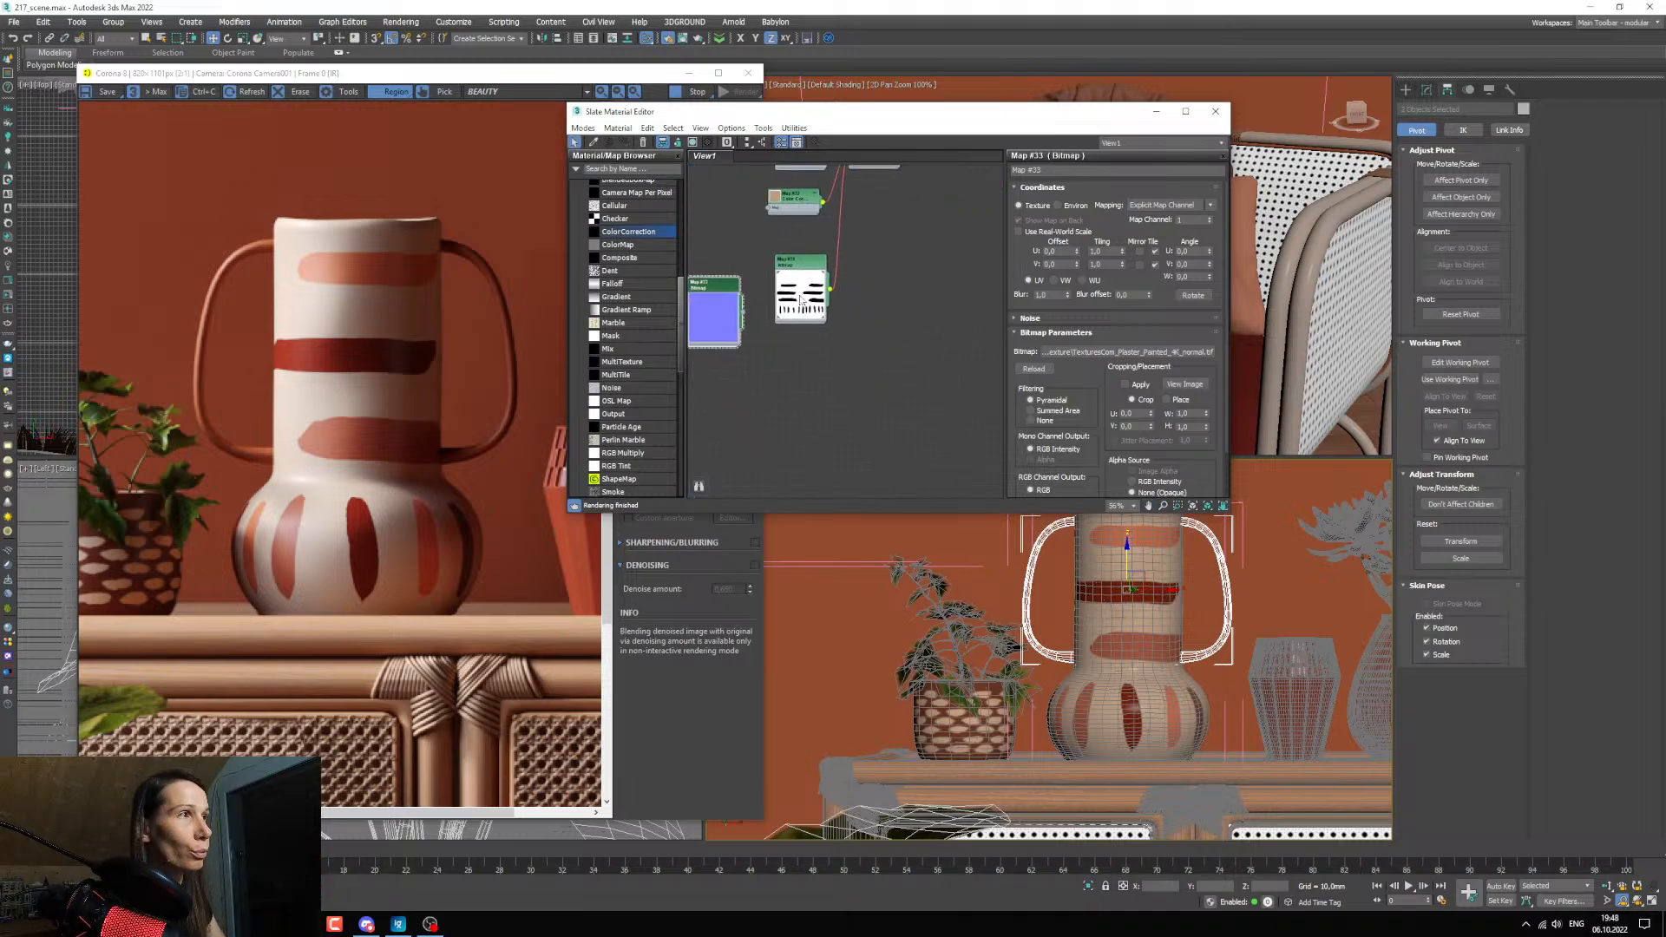
drag(796, 295, 789, 258)
drag(719, 321, 779, 349)
scroll(778, 349, up, 4)
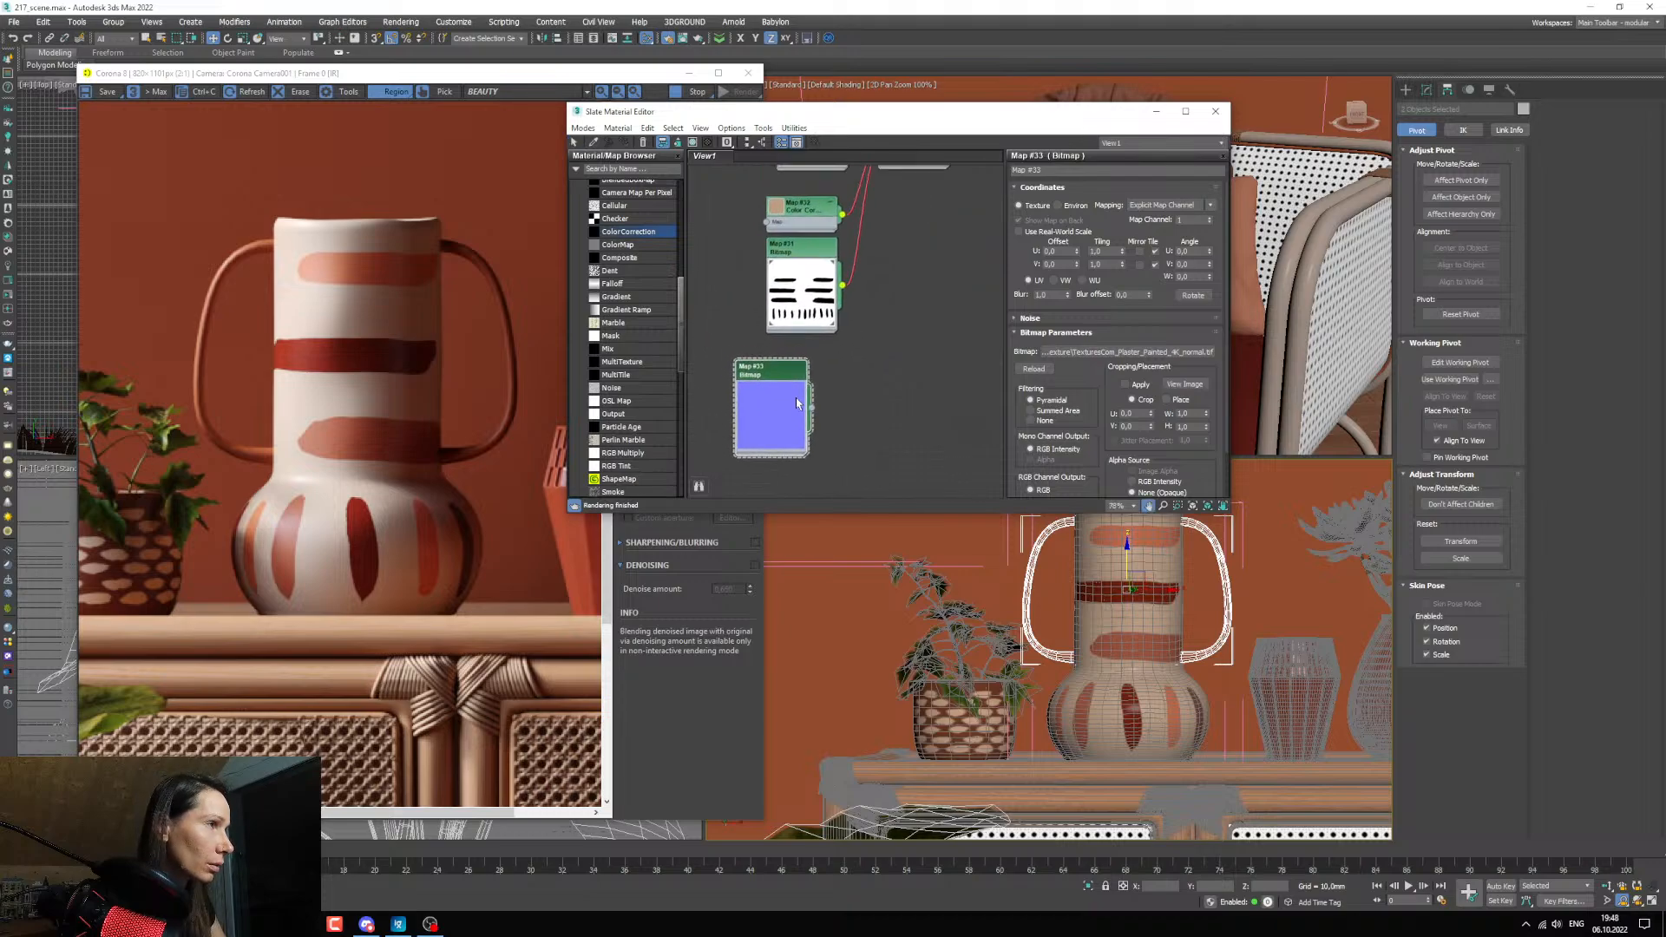
Feed the plaster bitmap into a new CoronaNormal map and enable Add gamma to input.
drag(824, 400, 872, 394)
mouse_move(902, 428)
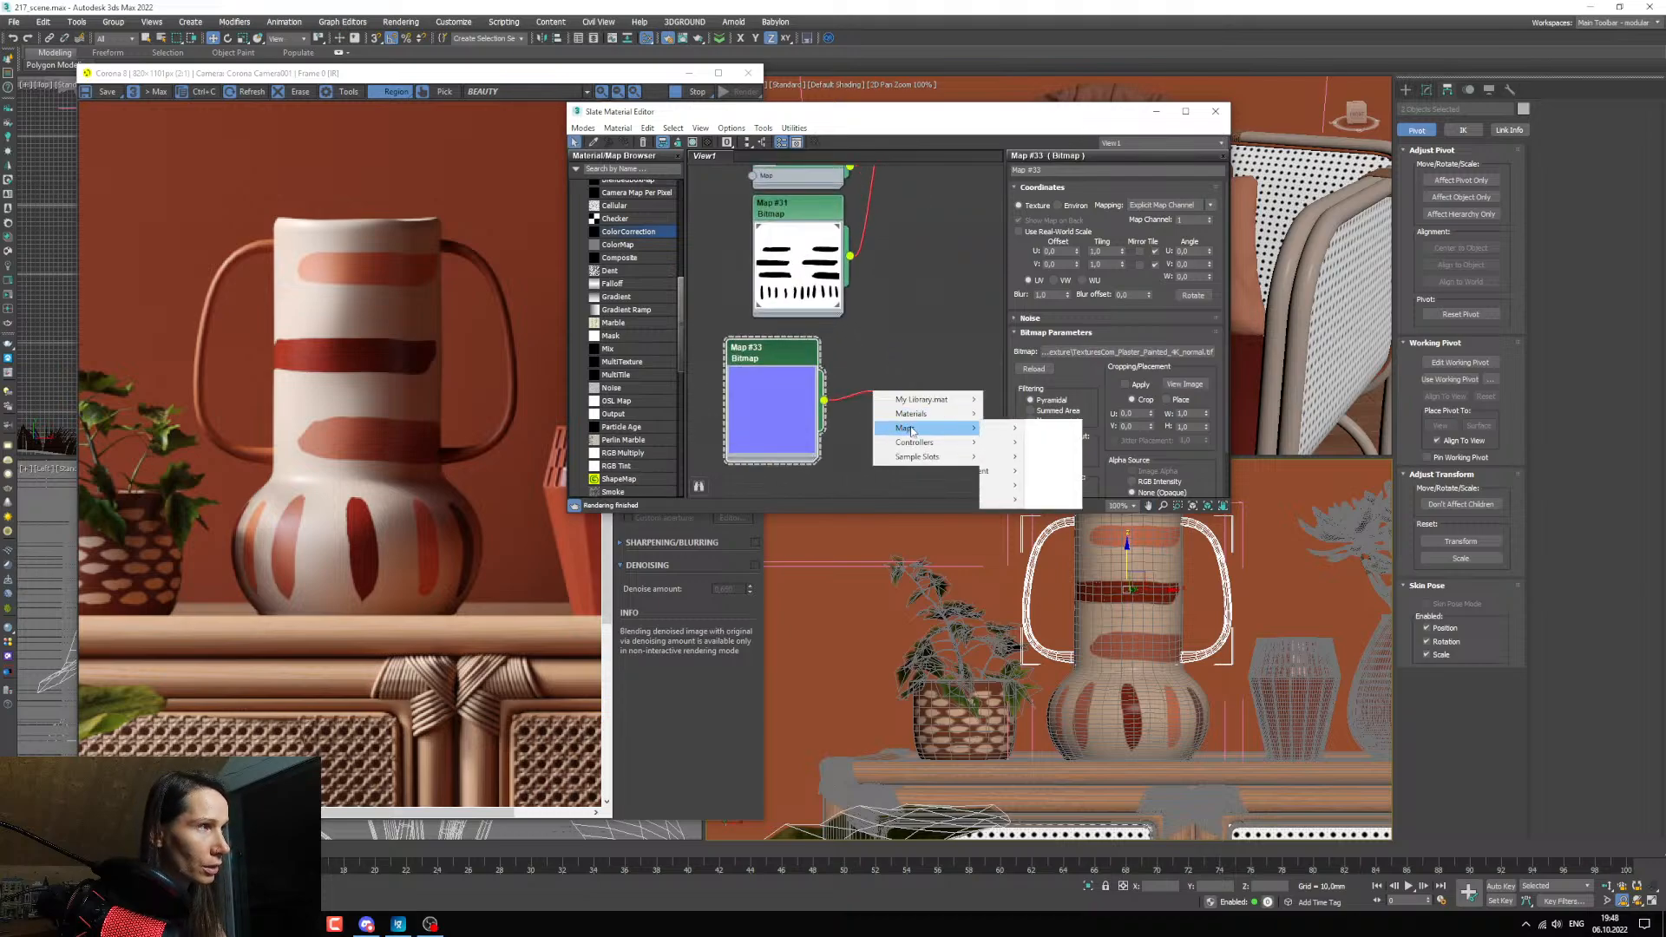
mouse_move(1017, 457)
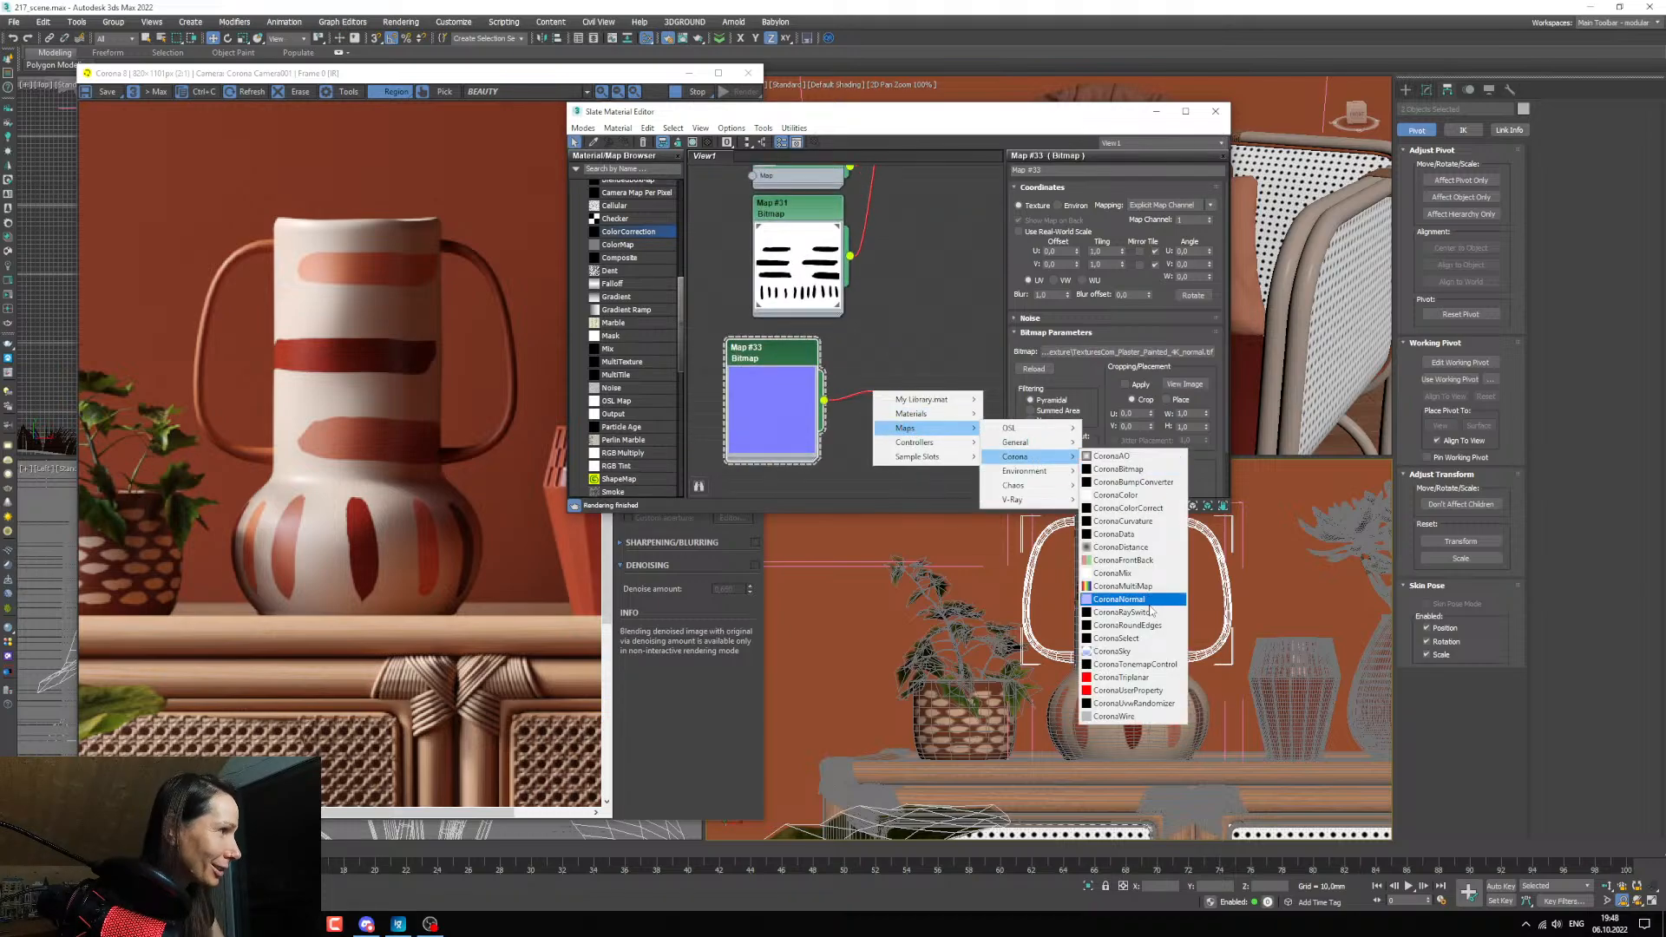
click(1119, 598)
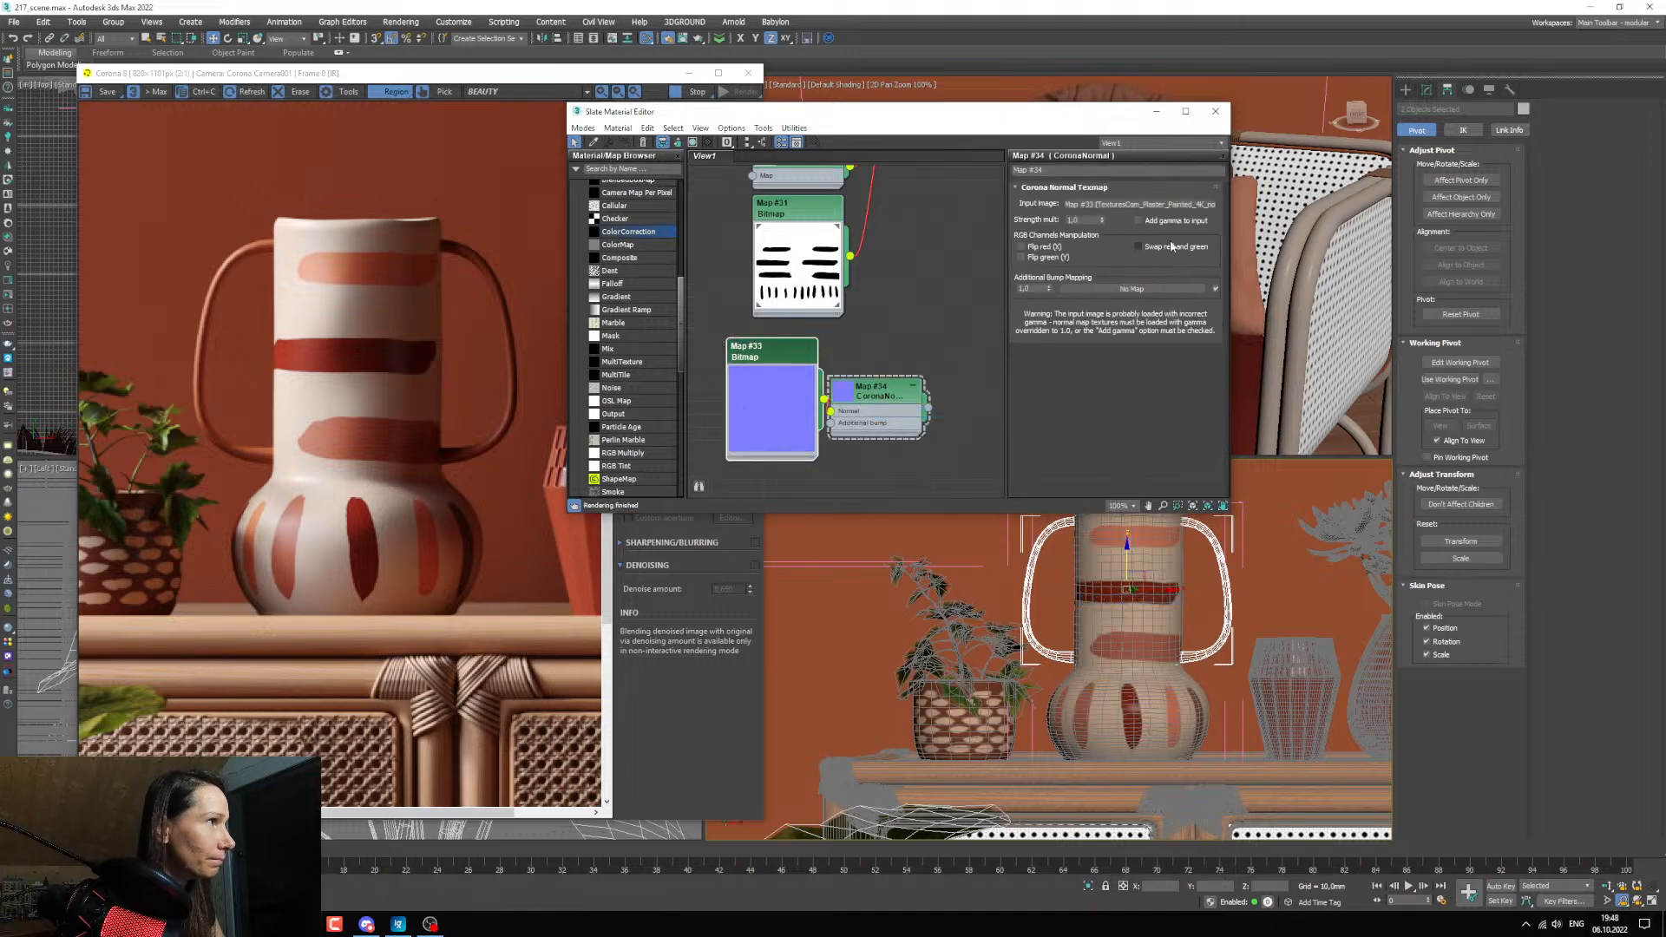
click(1138, 220)
Connect the CoronaNormal map to the striped vase material's bump input.
scroll(871, 341, down, 4)
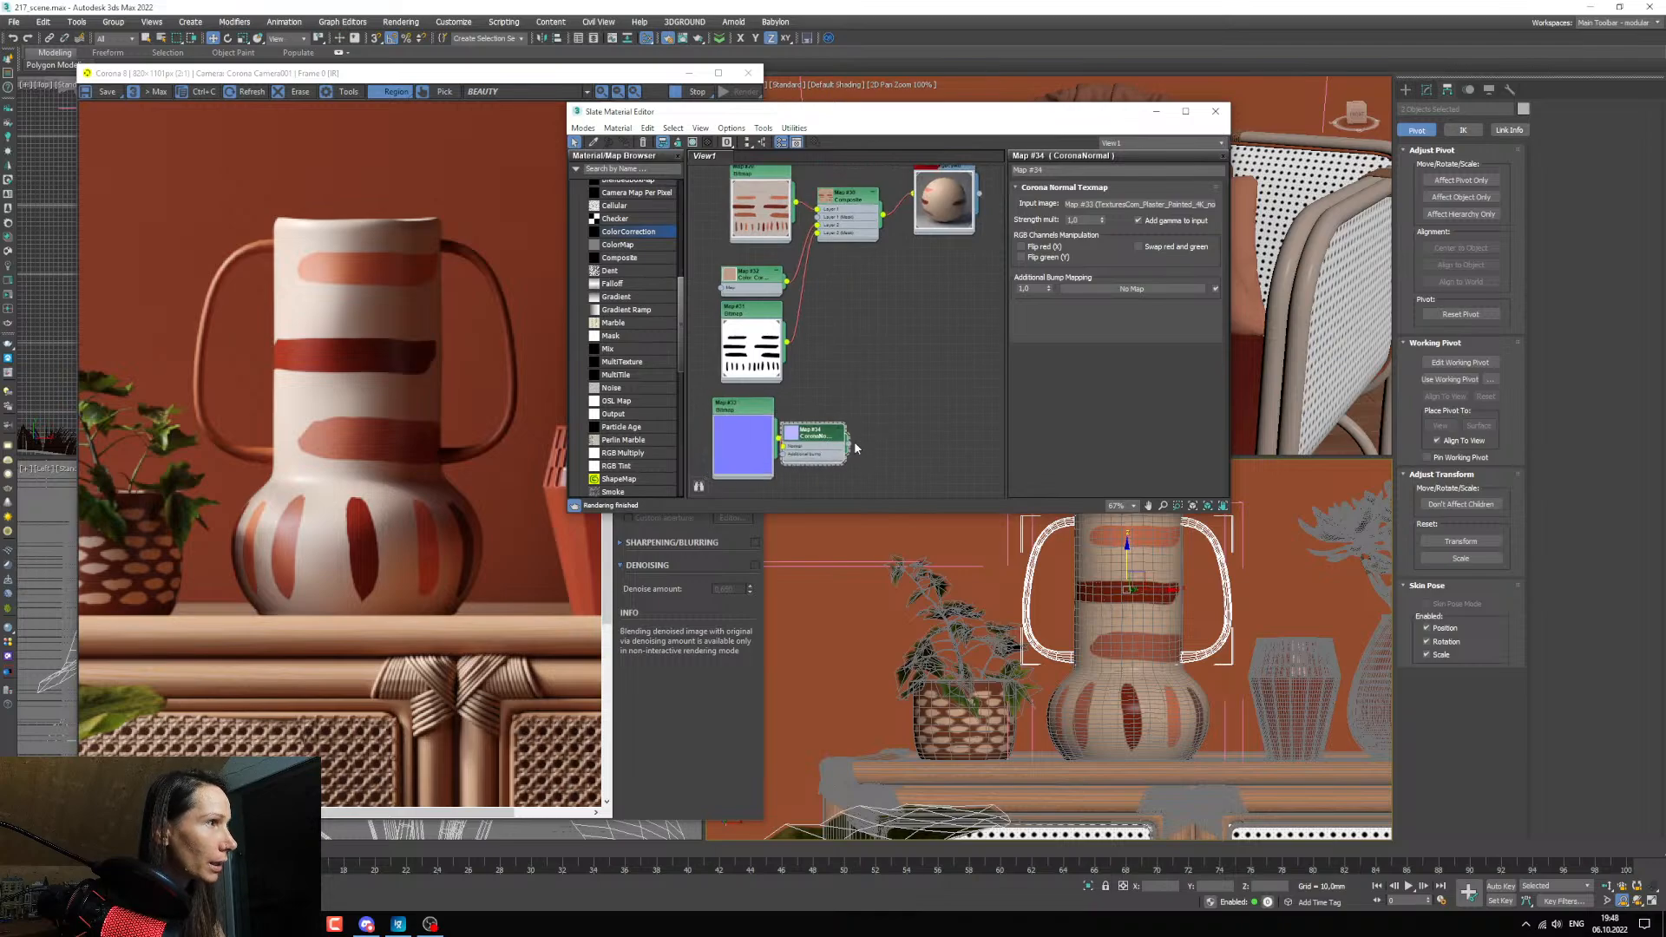
drag(854, 445, 942, 204)
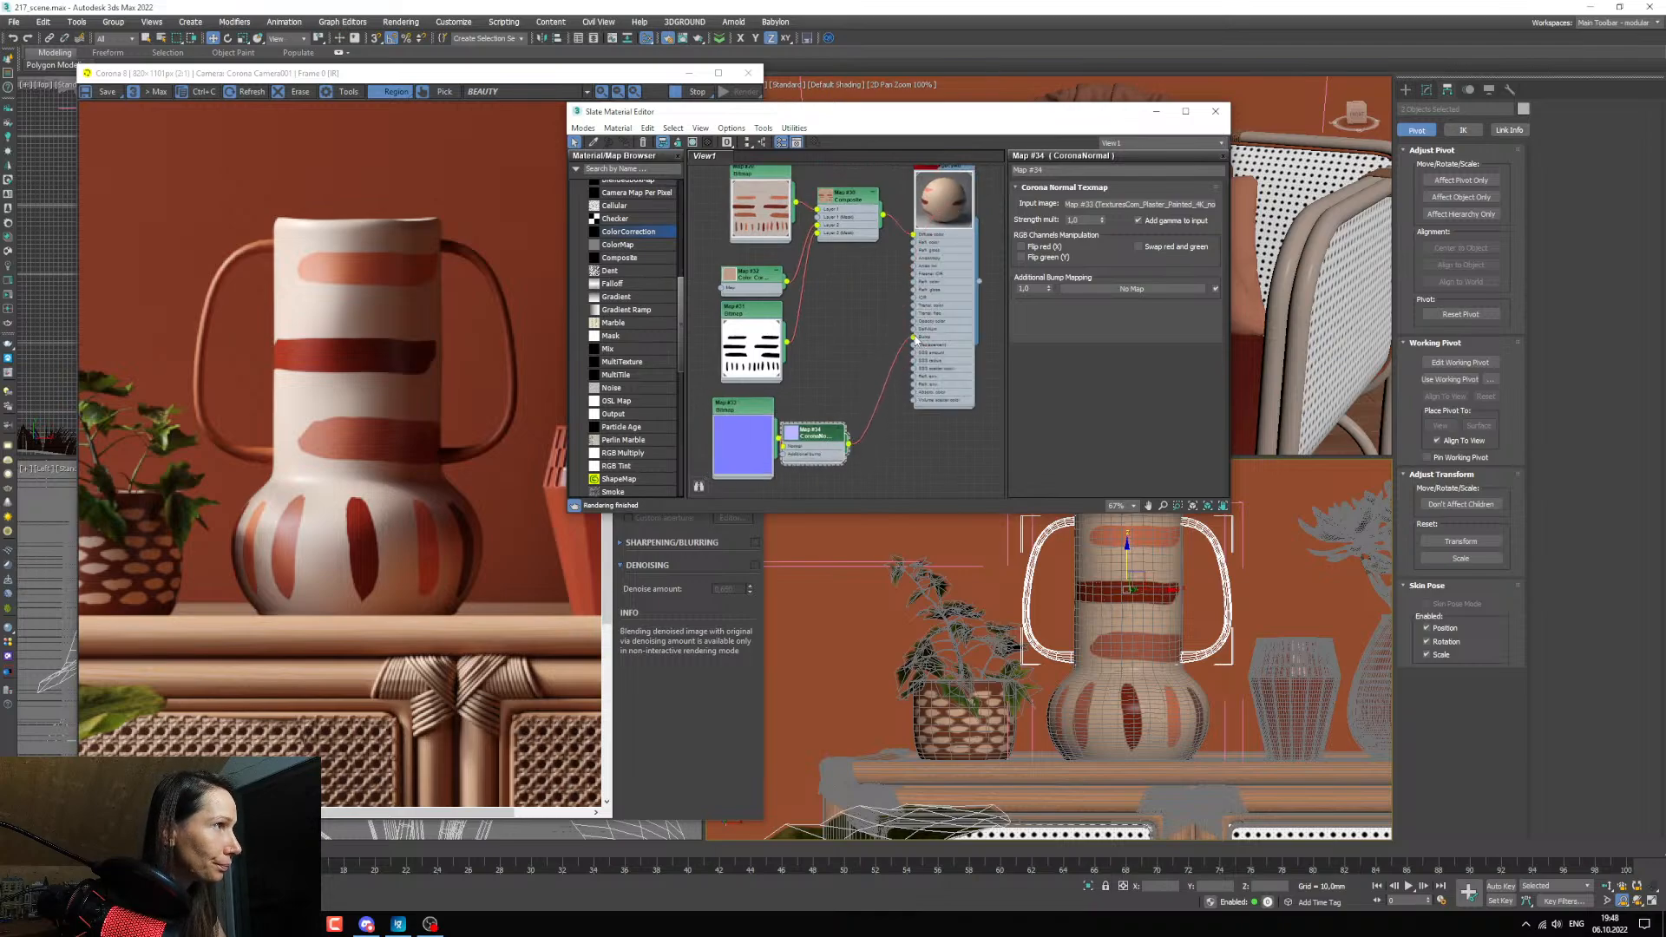
click(963, 389)
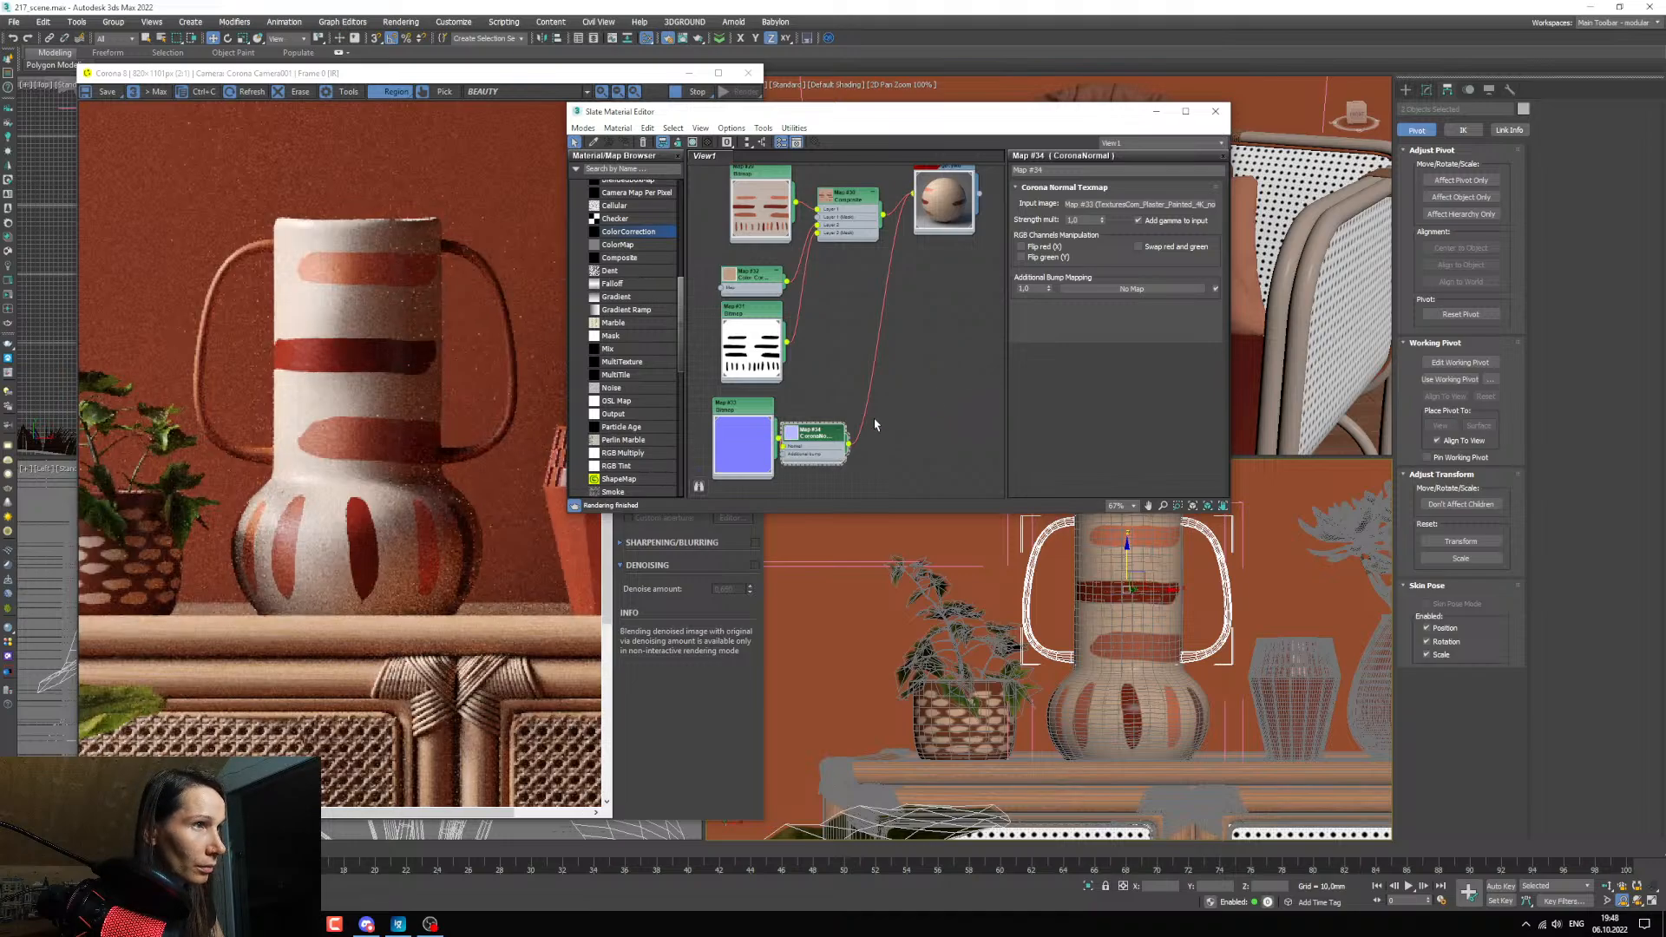
Show the plaster normal bitmap on the vase in the viewport and inspect the vase's surface relief in the render.
middle_drag(876, 423, 912, 375)
right_click(807, 408)
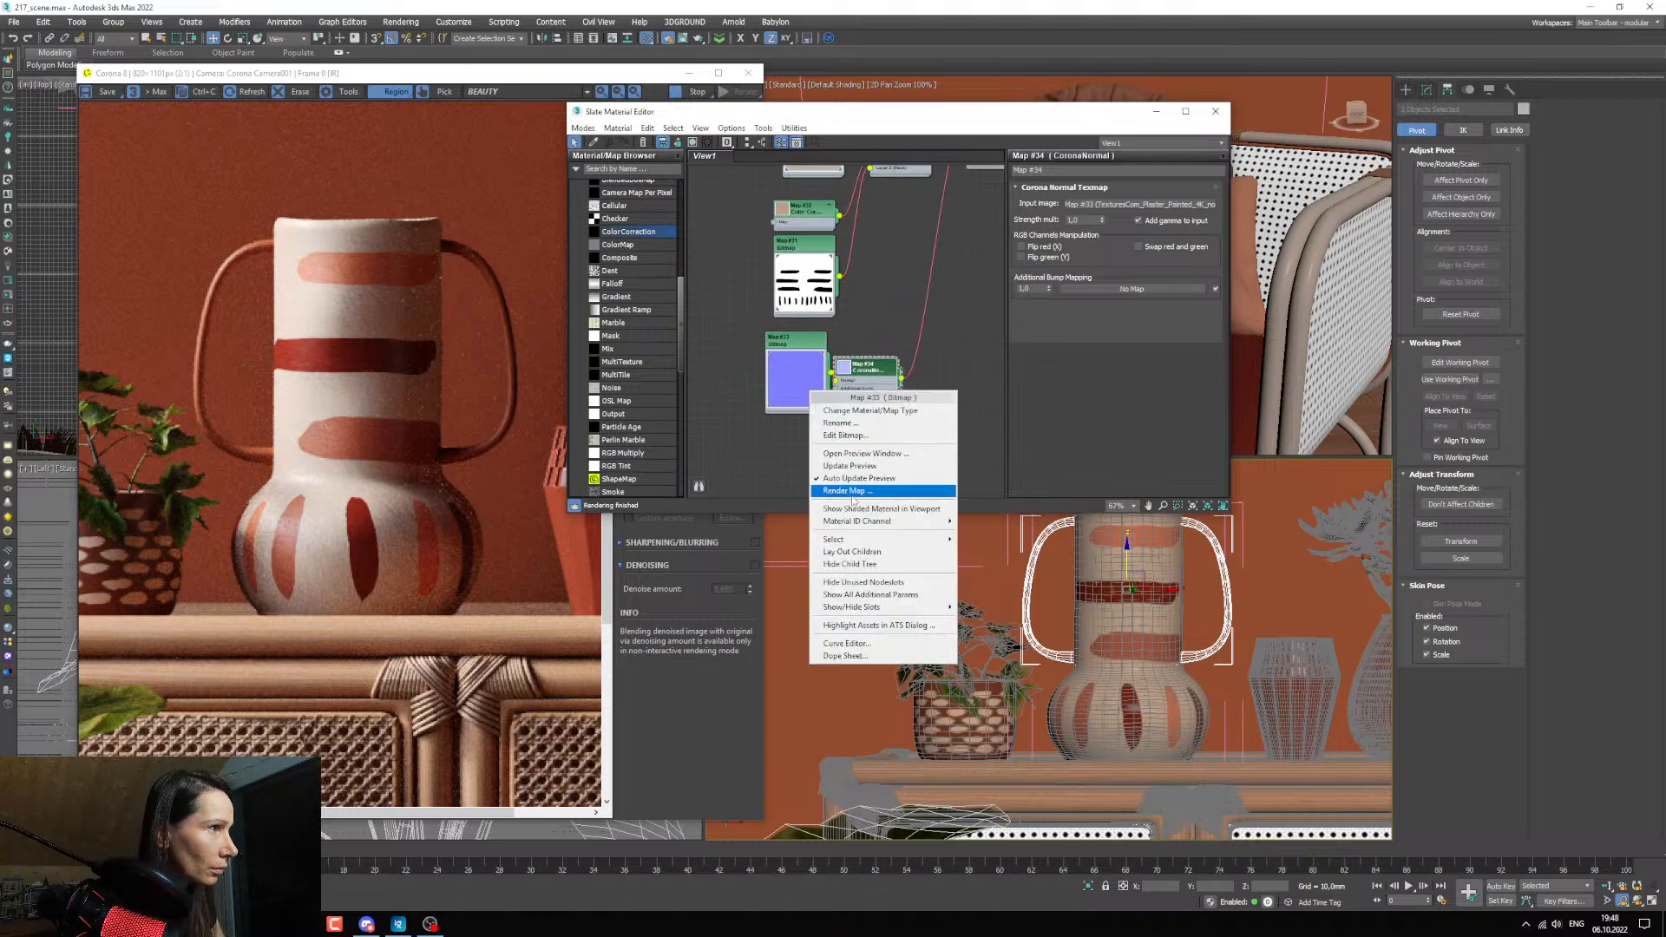
click(875, 480)
scroll(1194, 590, up, 3)
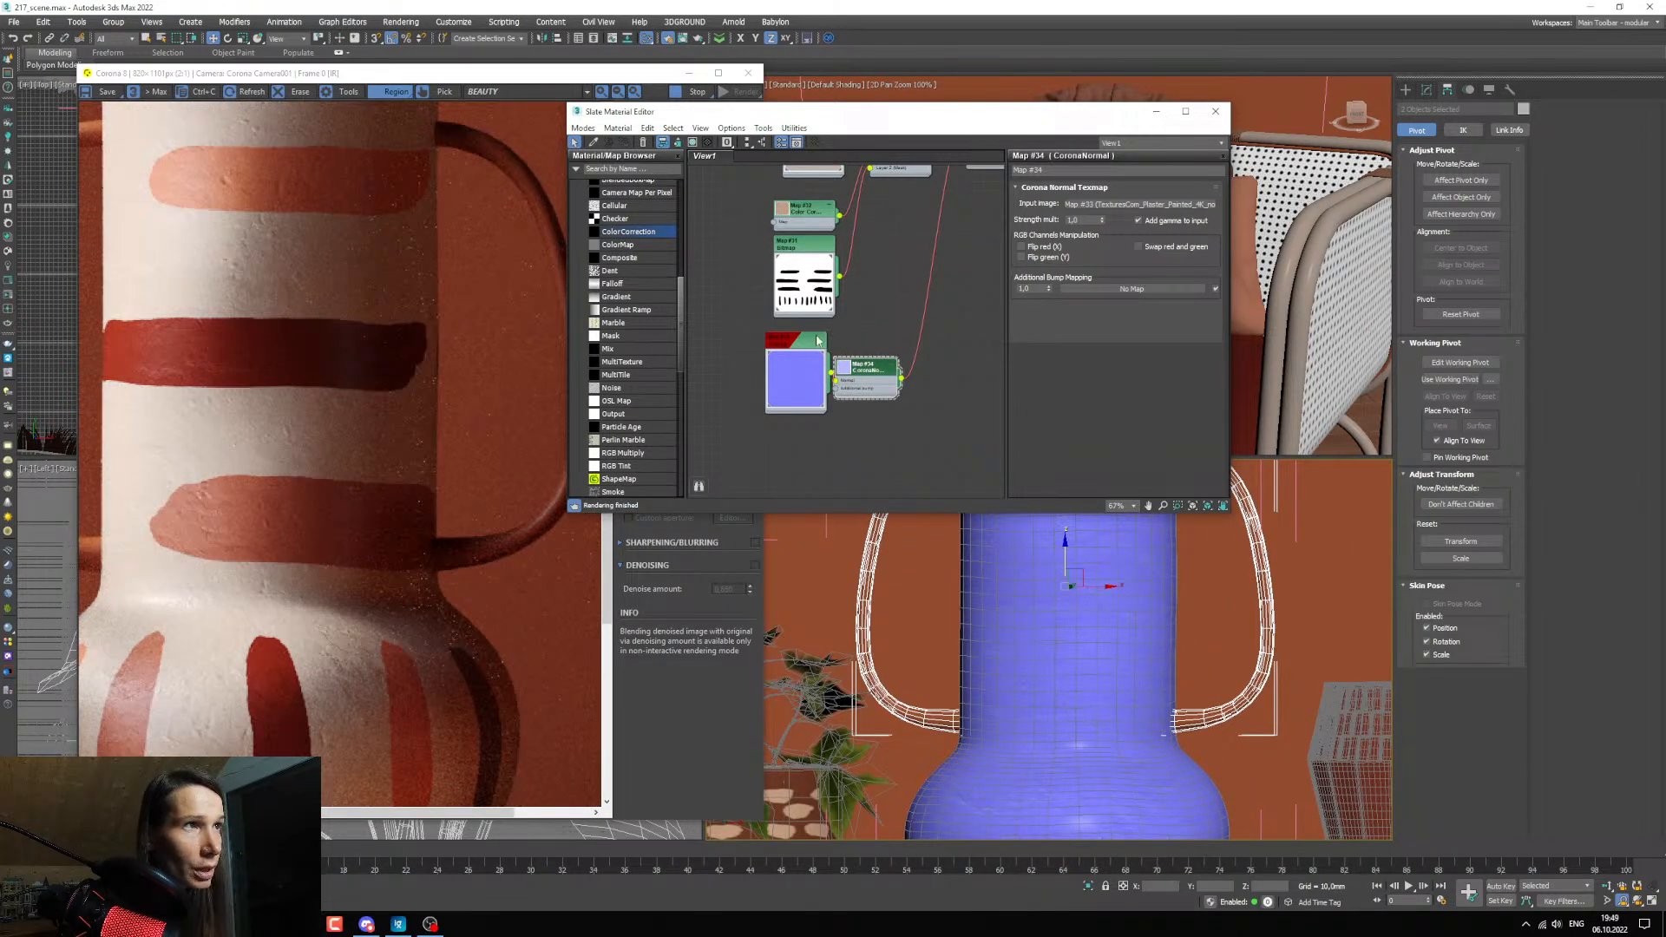
scroll(840, 363, down, 2)
scroll(408, 564, down, 1)
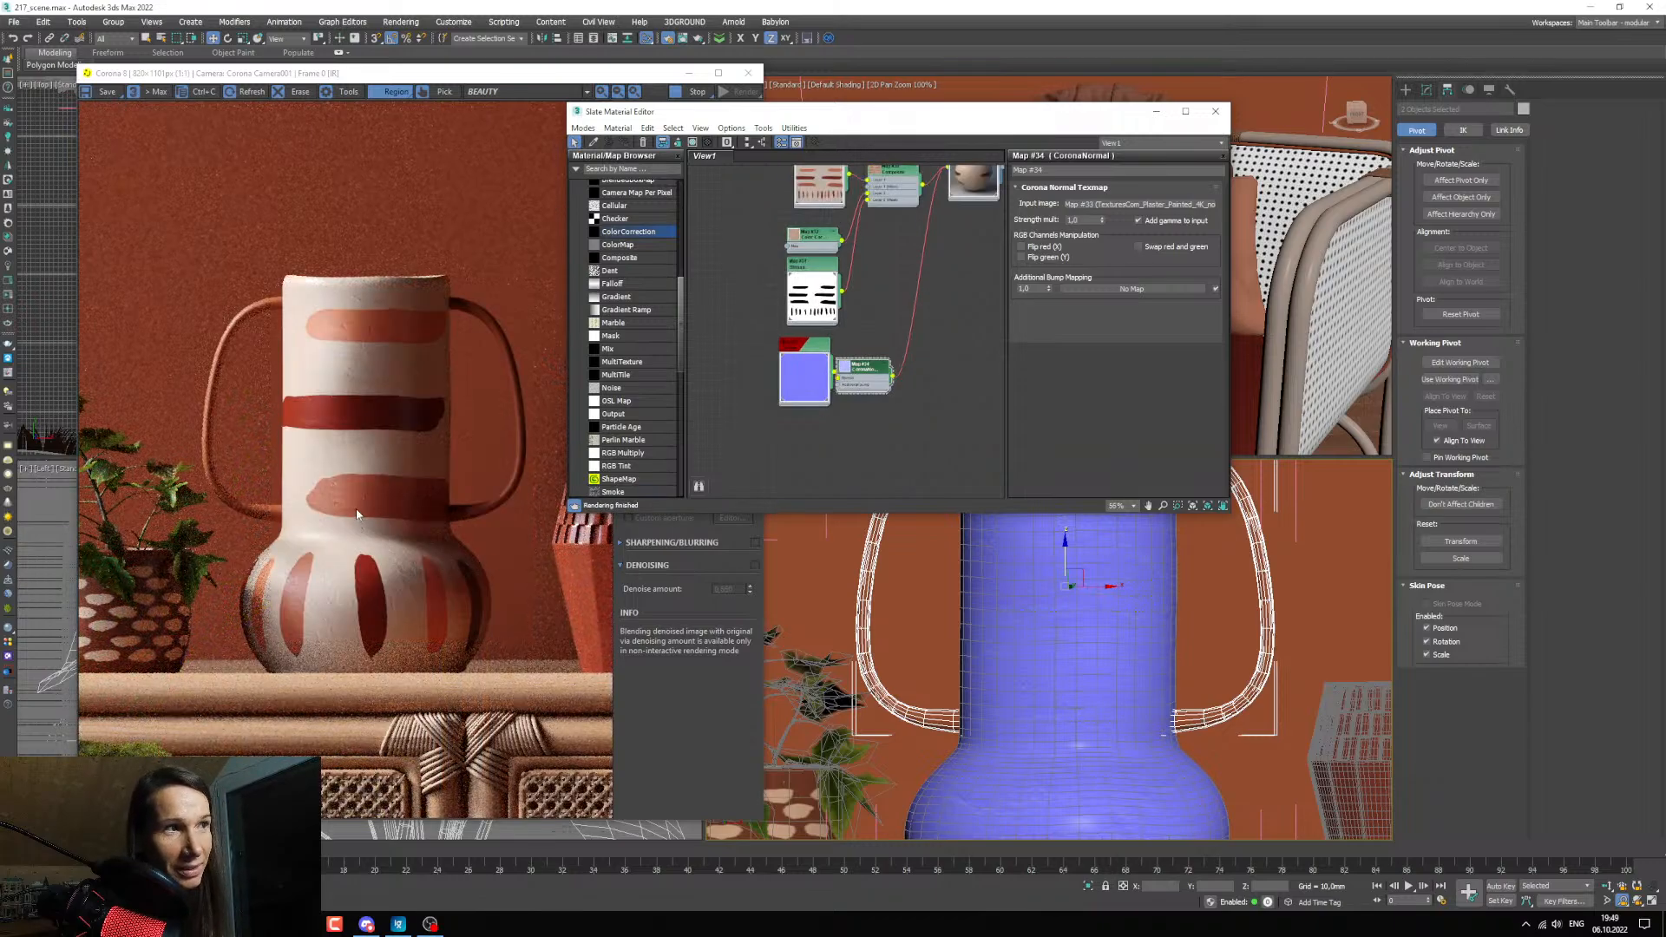
scroll(332, 518, up, 1)
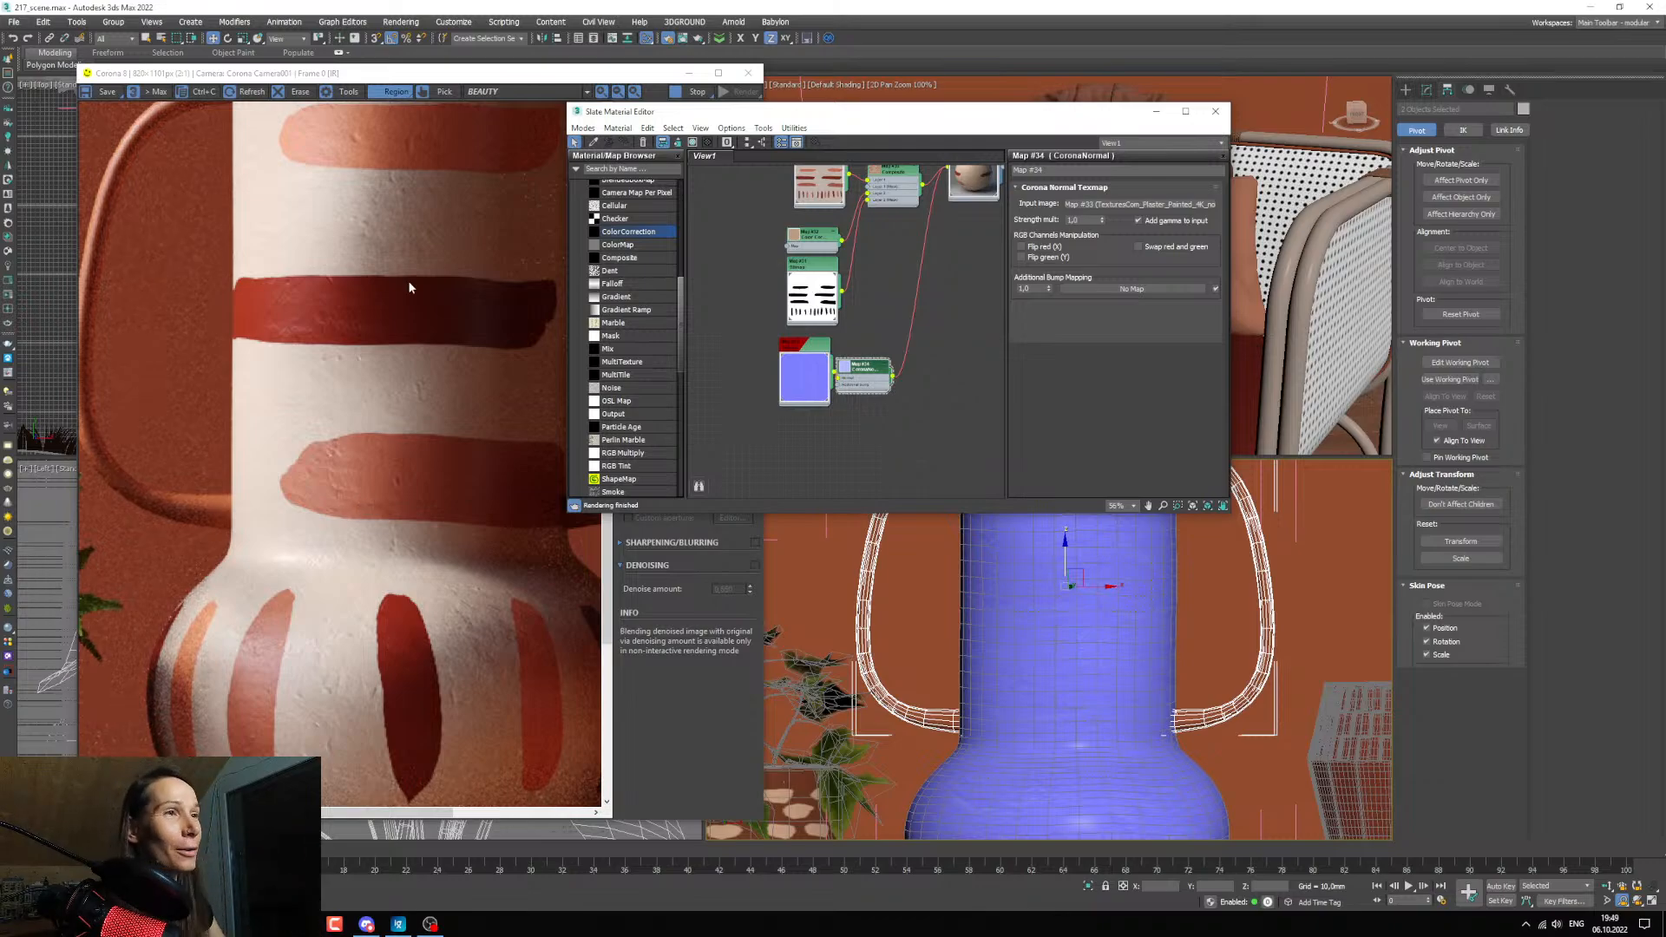
scroll(352, 498, down, 1)
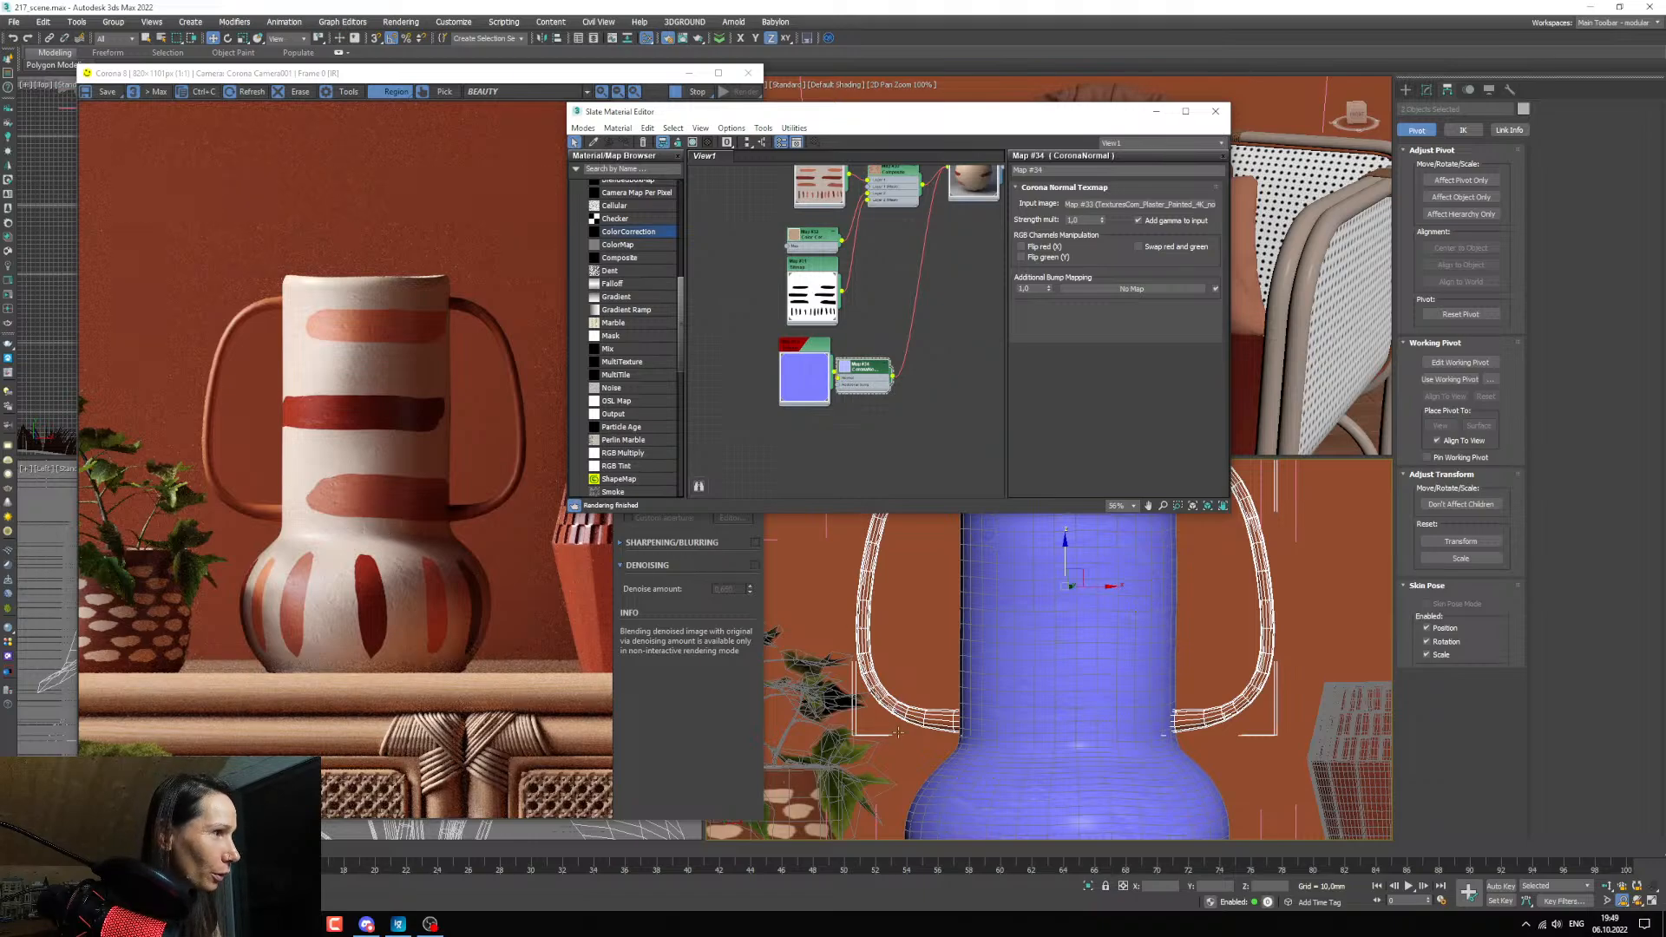
Place the orange-brown handle material beside the CoronaNormal map in the graph.
scroll(863, 381, down, 5)
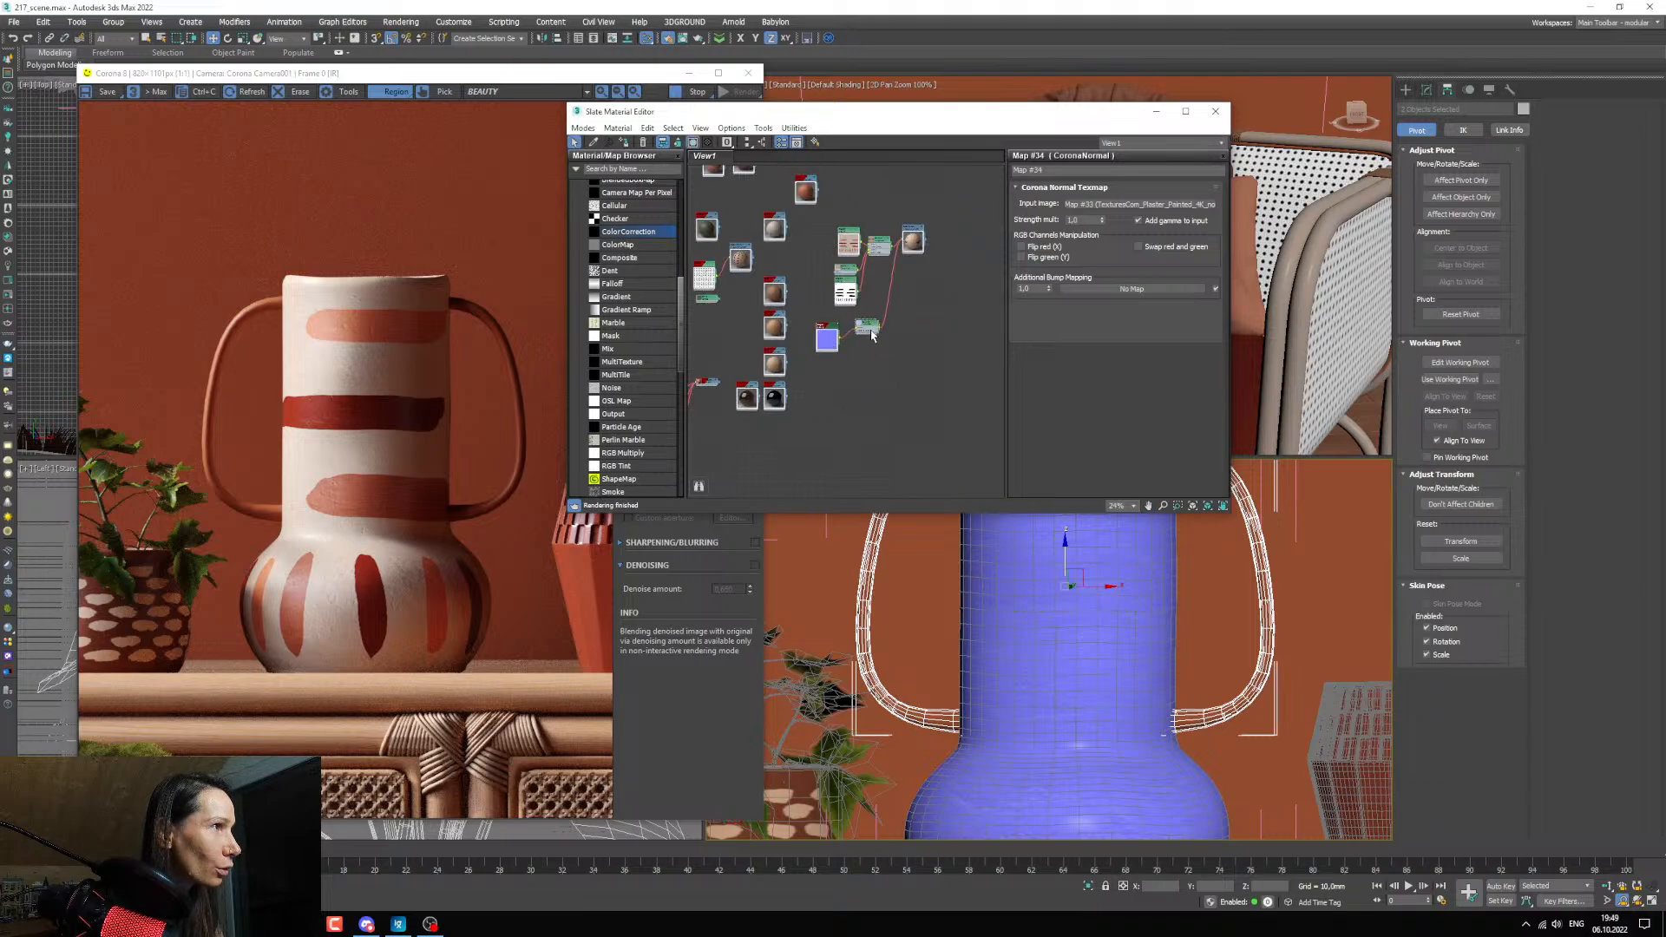
middle_drag(864, 396, 863, 434)
drag(877, 444, 824, 423)
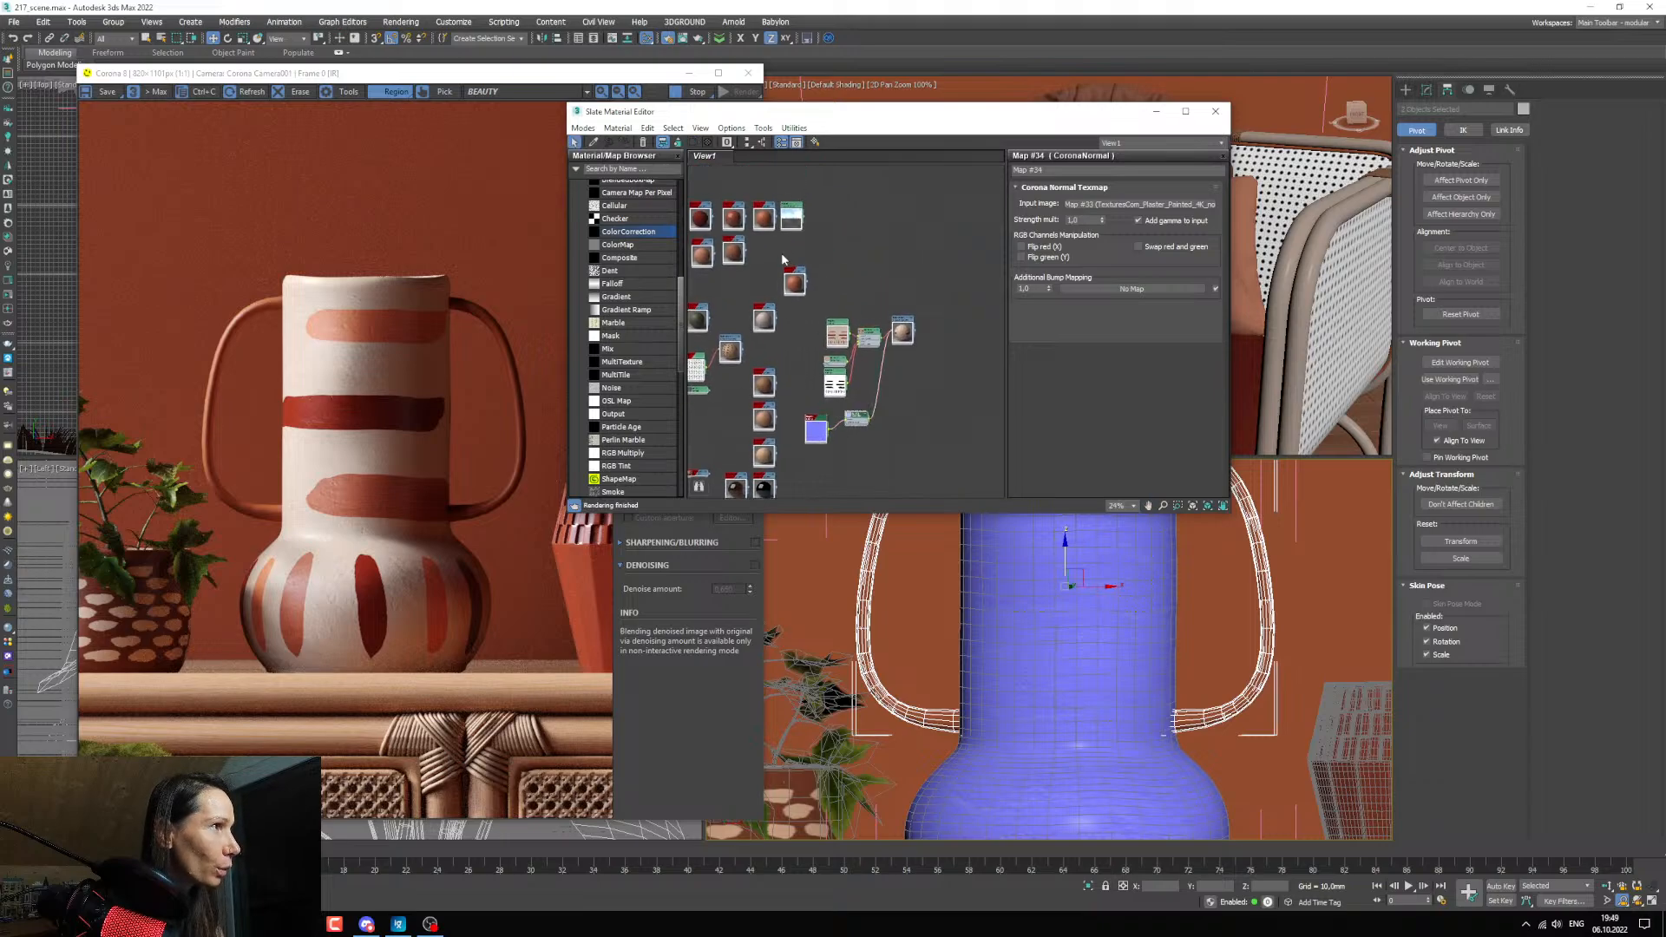
scroll(893, 416, up, 7)
middle_drag(893, 416, 916, 389)
Connect the same CoronaNormal map to the orange-brown handle material's bump input.
drag(911, 387, 891, 377)
middle_drag(890, 377, 891, 361)
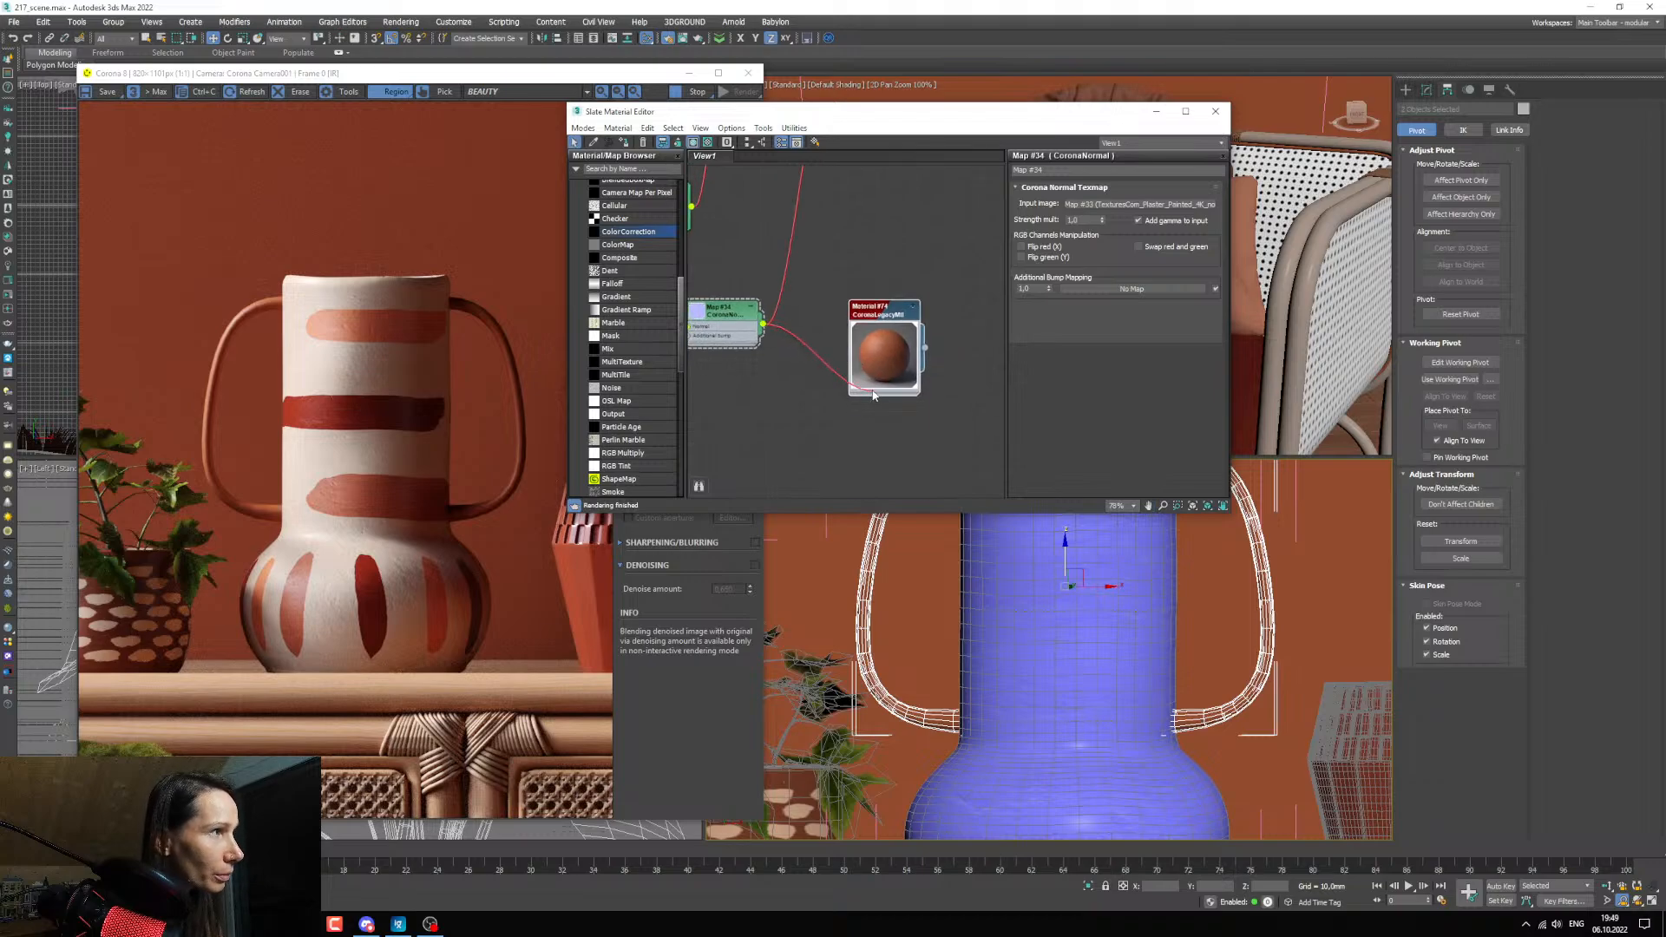
drag(873, 393, 834, 448)
middle_drag(834, 449, 838, 365)
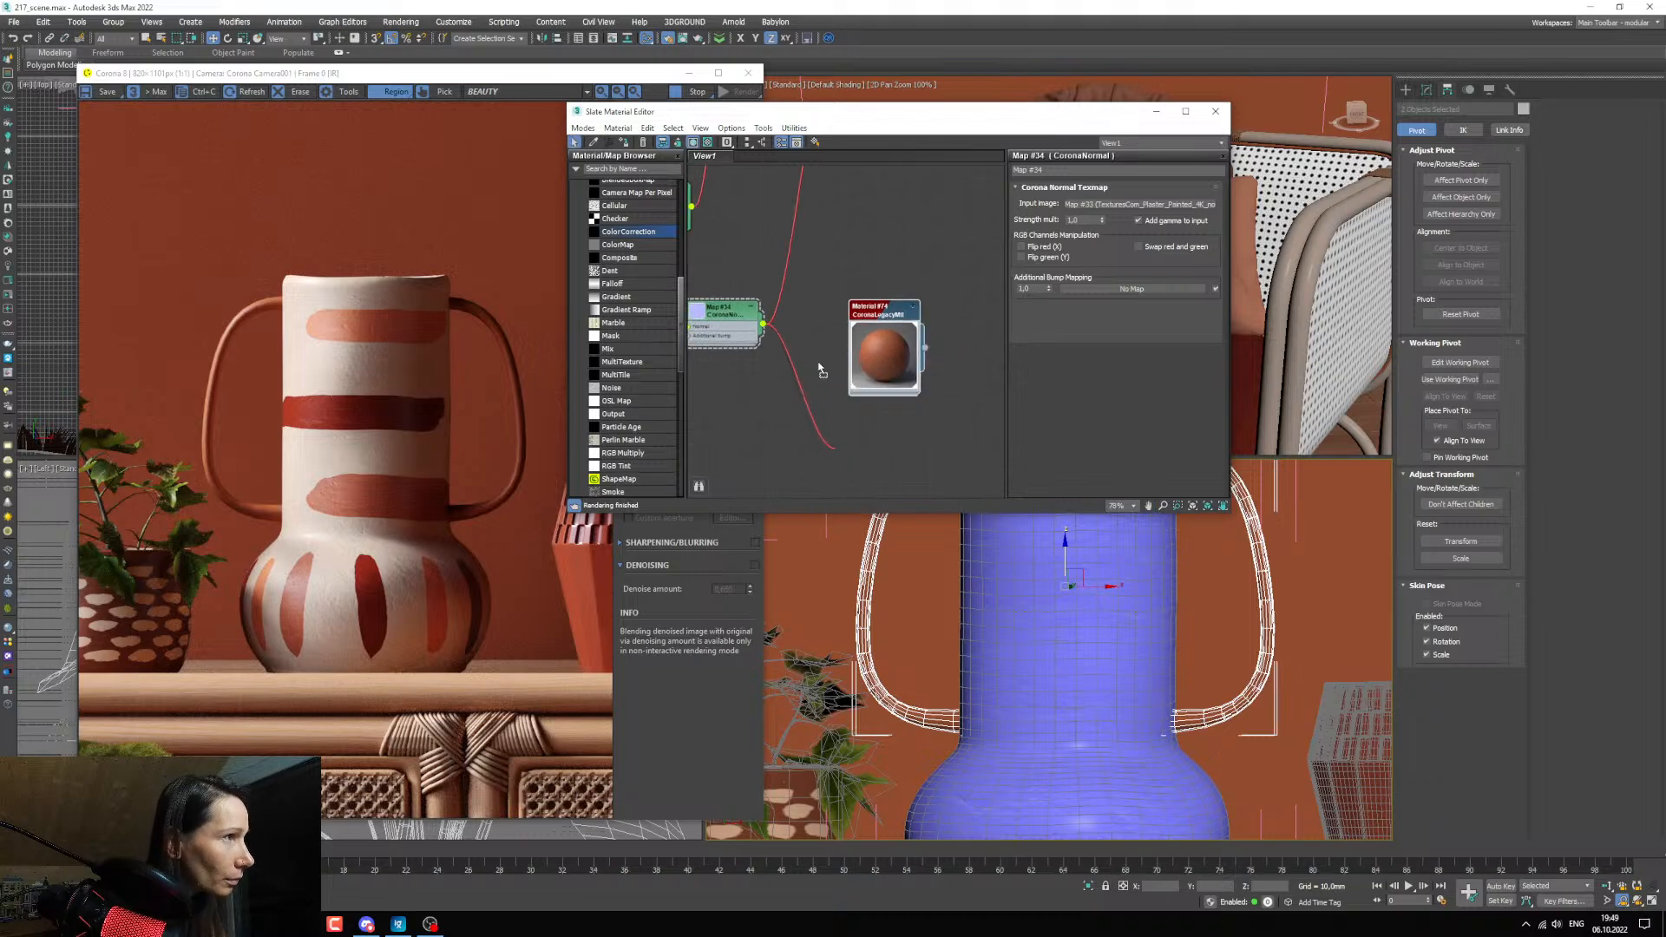
scroll(820, 356, down, 3)
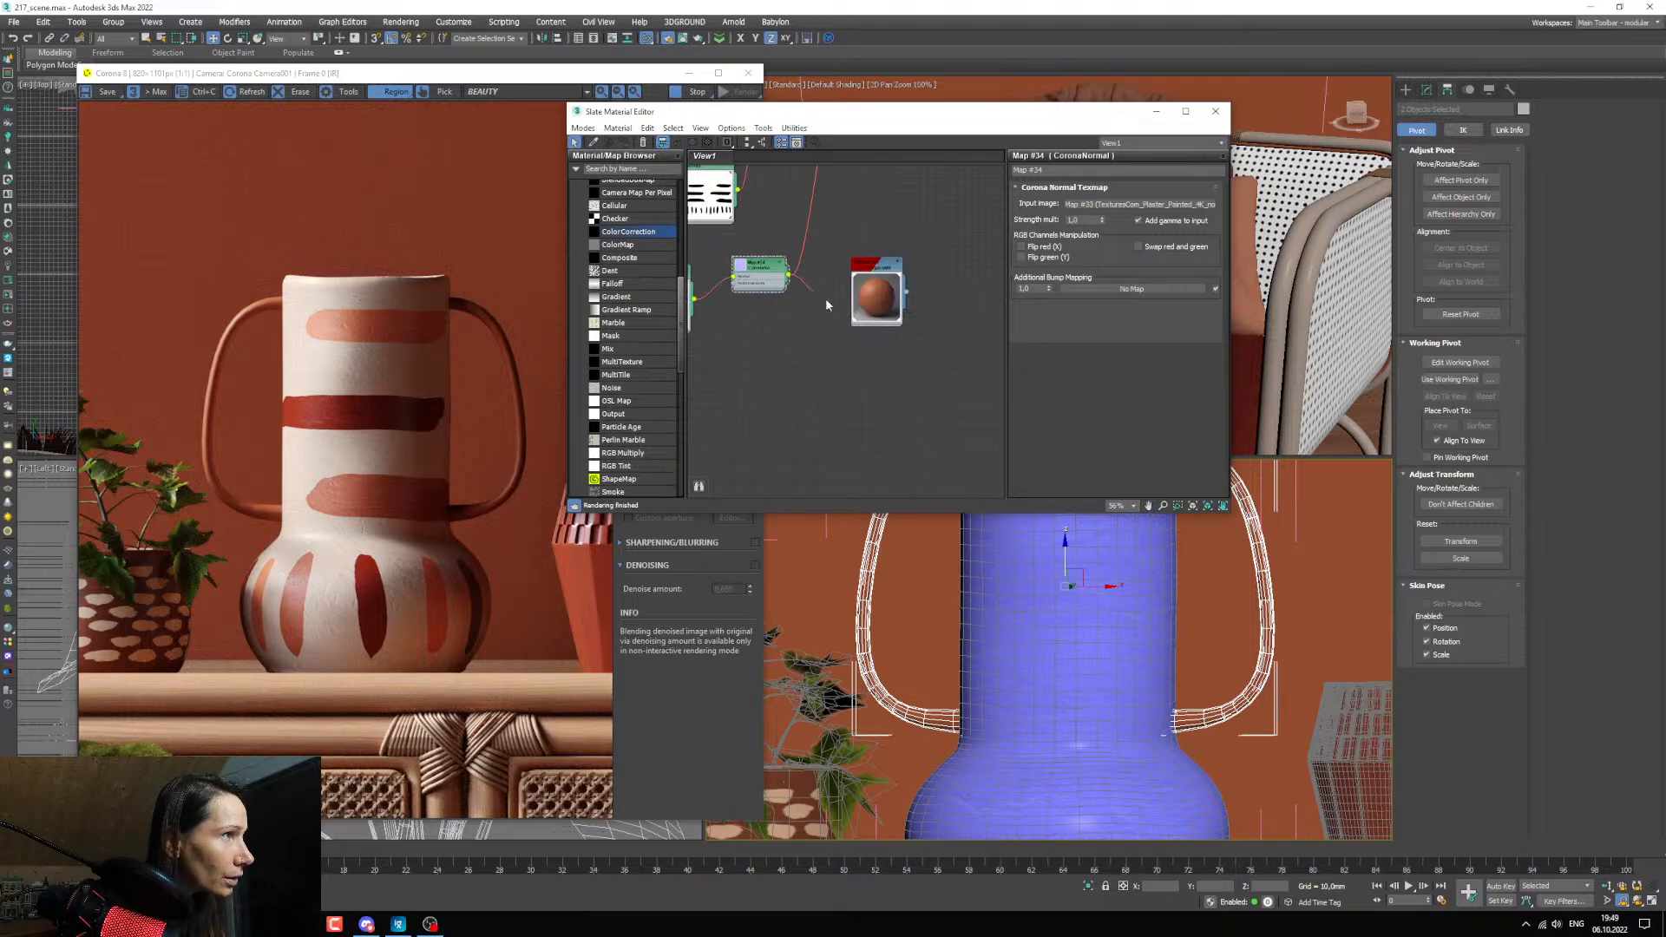
drag(825, 304, 856, 415)
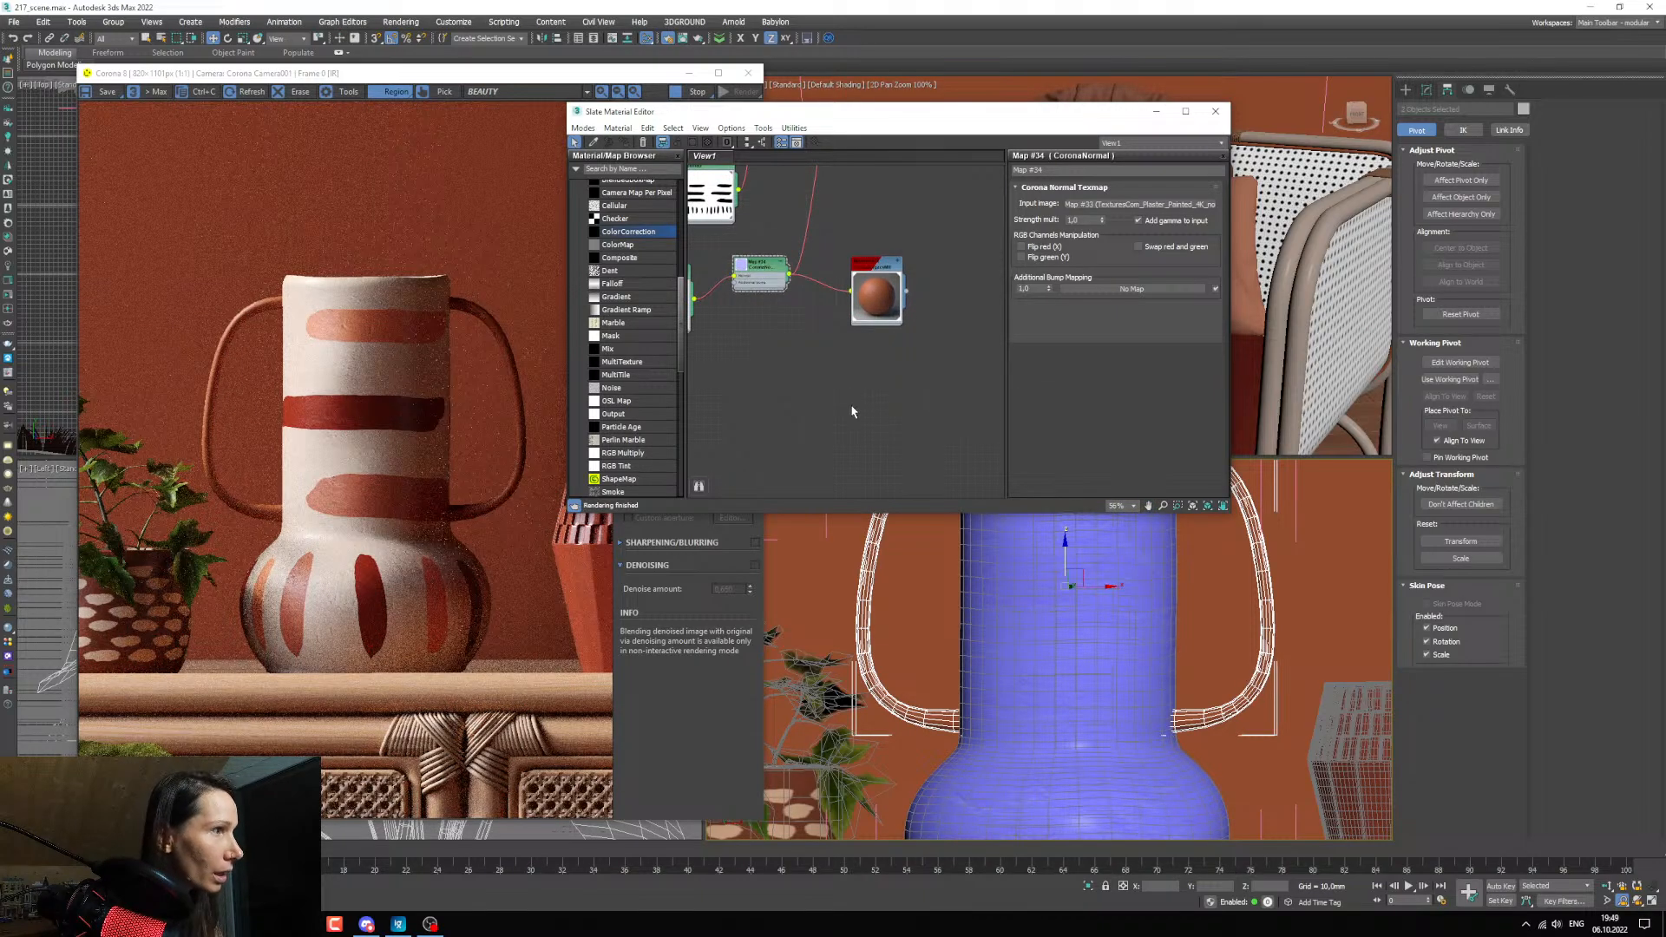
Refresh the plaster normal bitmap's viewport display so it also shows on the vase handles, and check their relief.
middle_drag(772, 364, 841, 385)
right_click(735, 336)
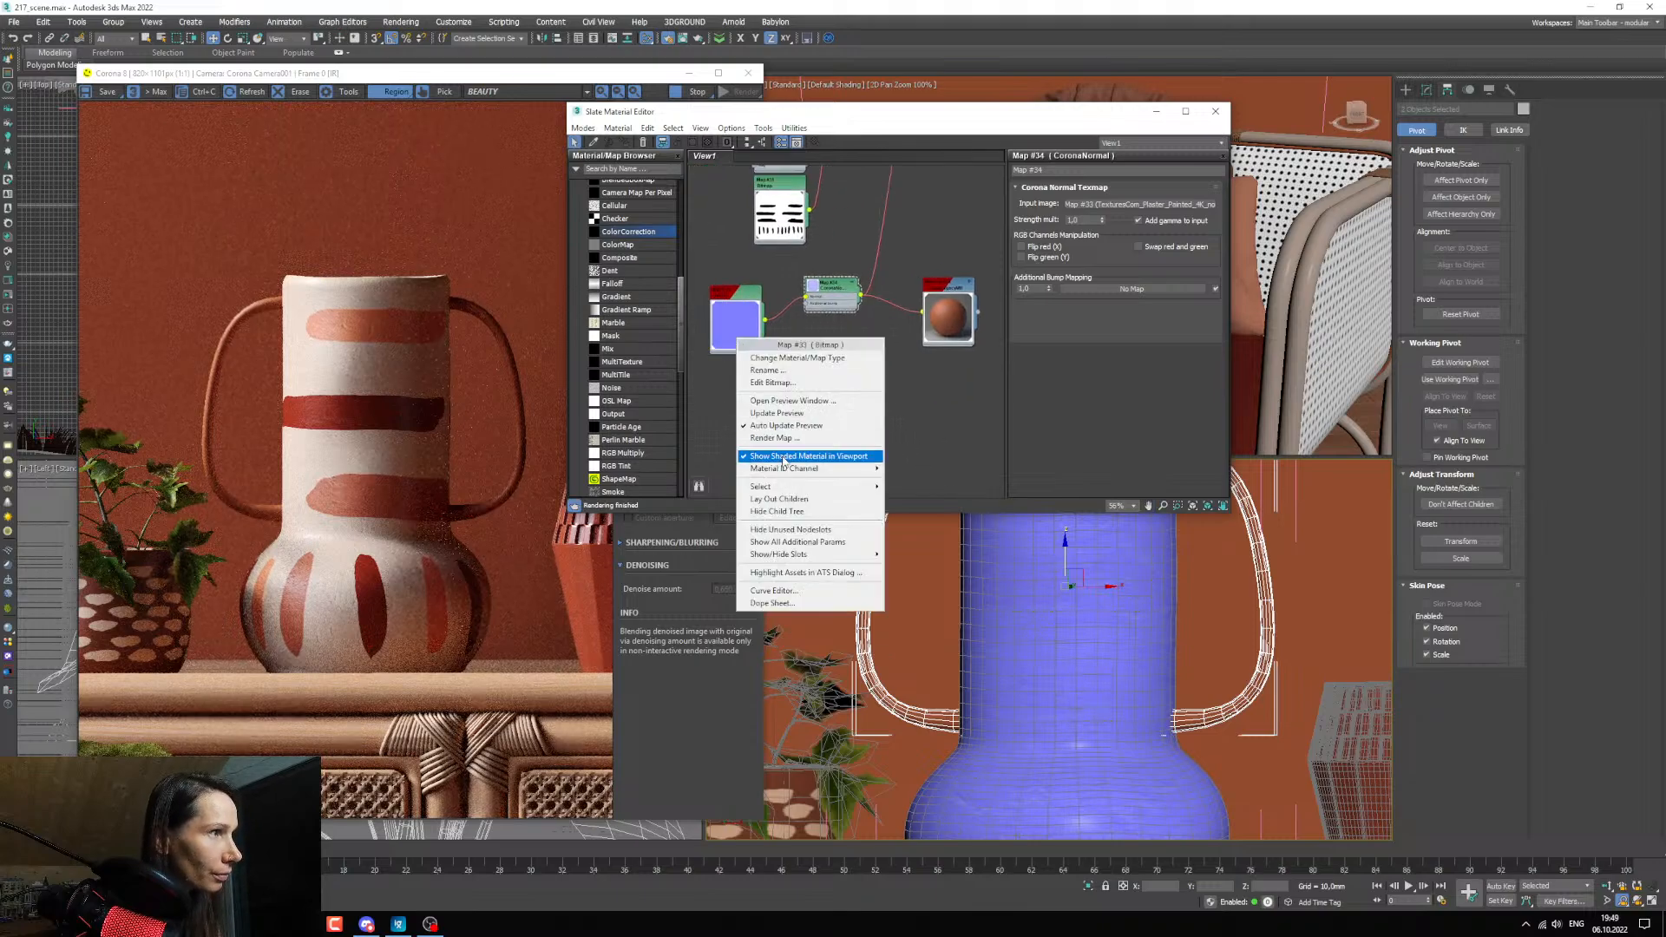
click(813, 457)
scroll(964, 679, down, 9)
scroll(964, 680, up, 11)
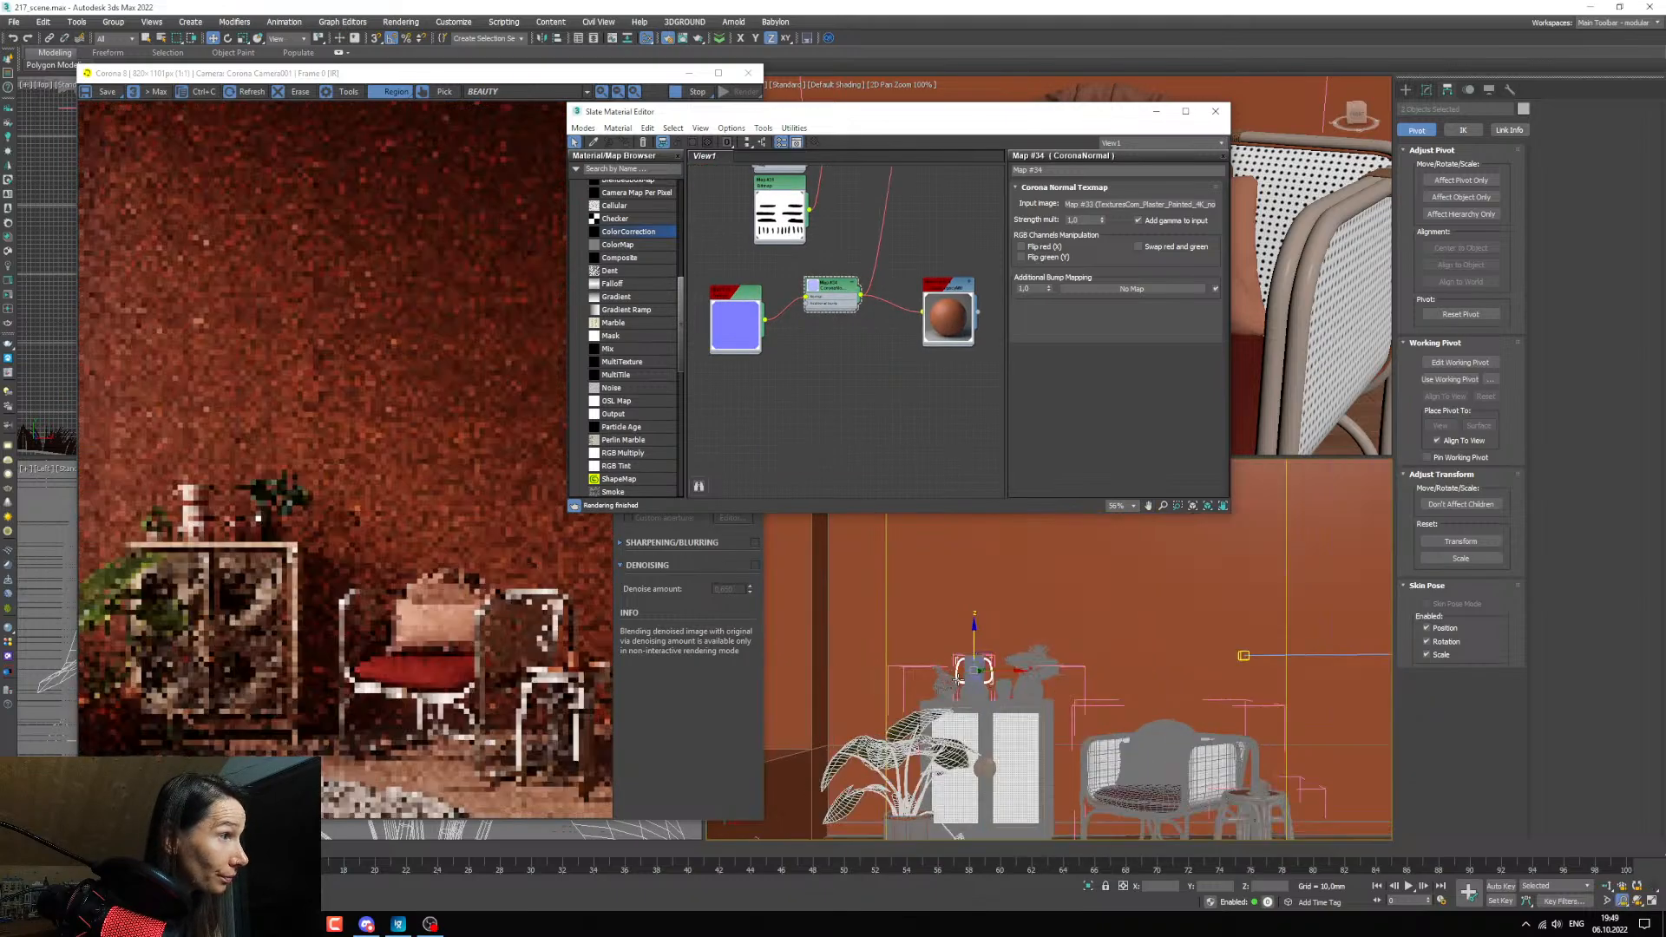
scroll(851, 365, up, 1)
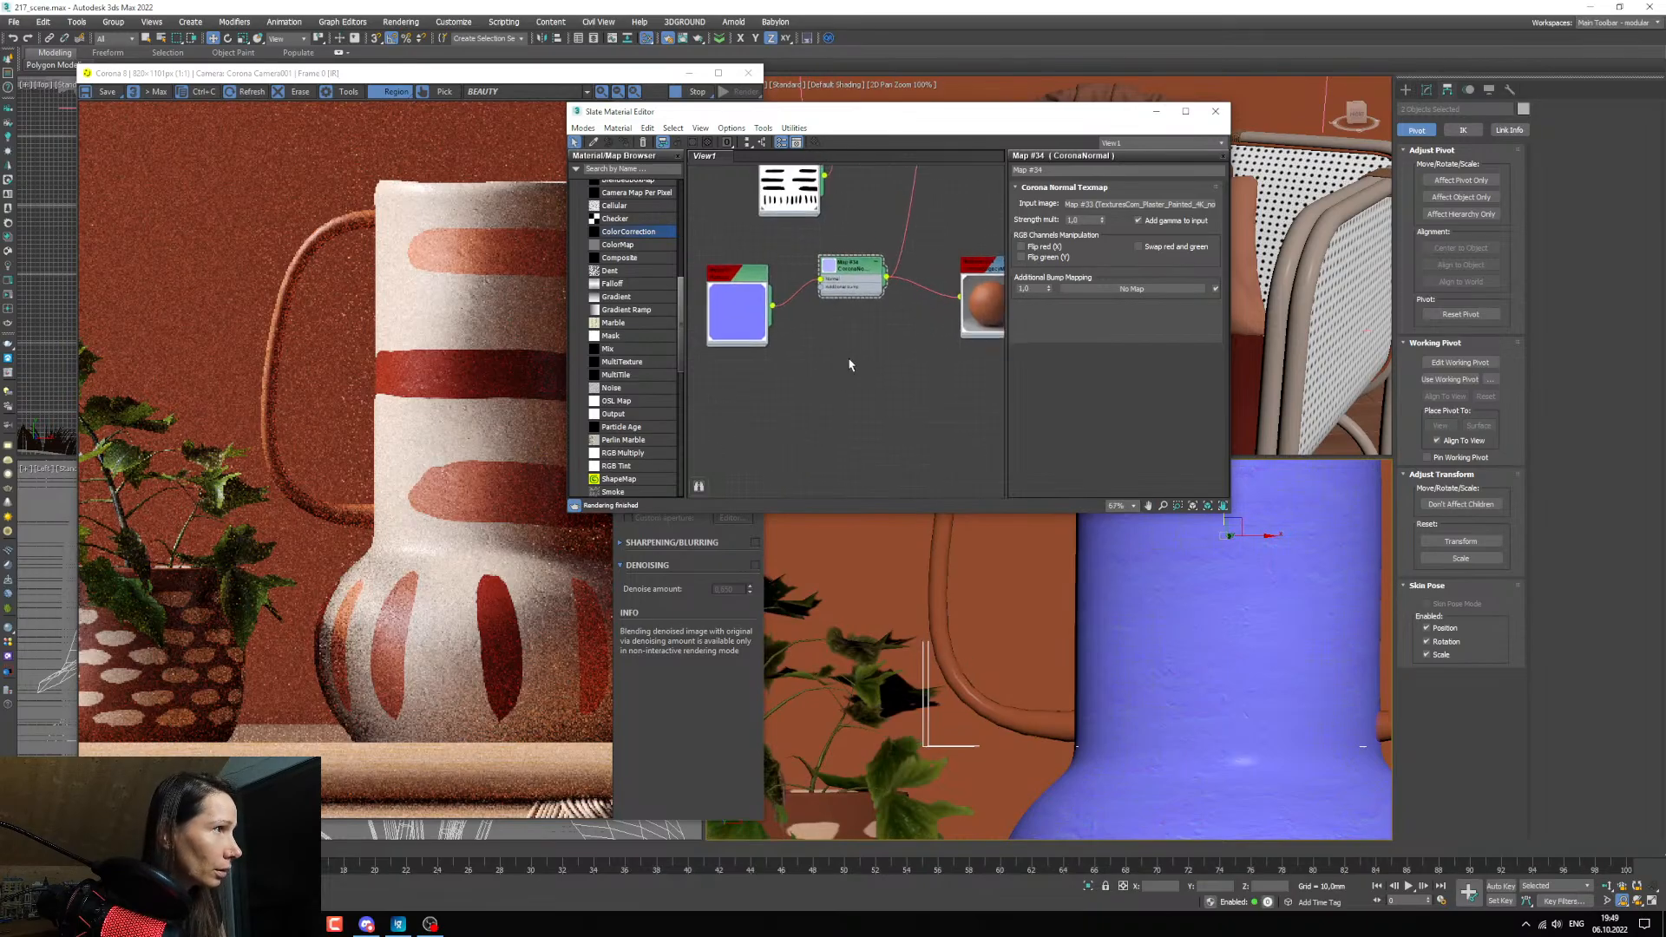
right_click(739, 311)
click(800, 408)
scroll(980, 691, up, 5)
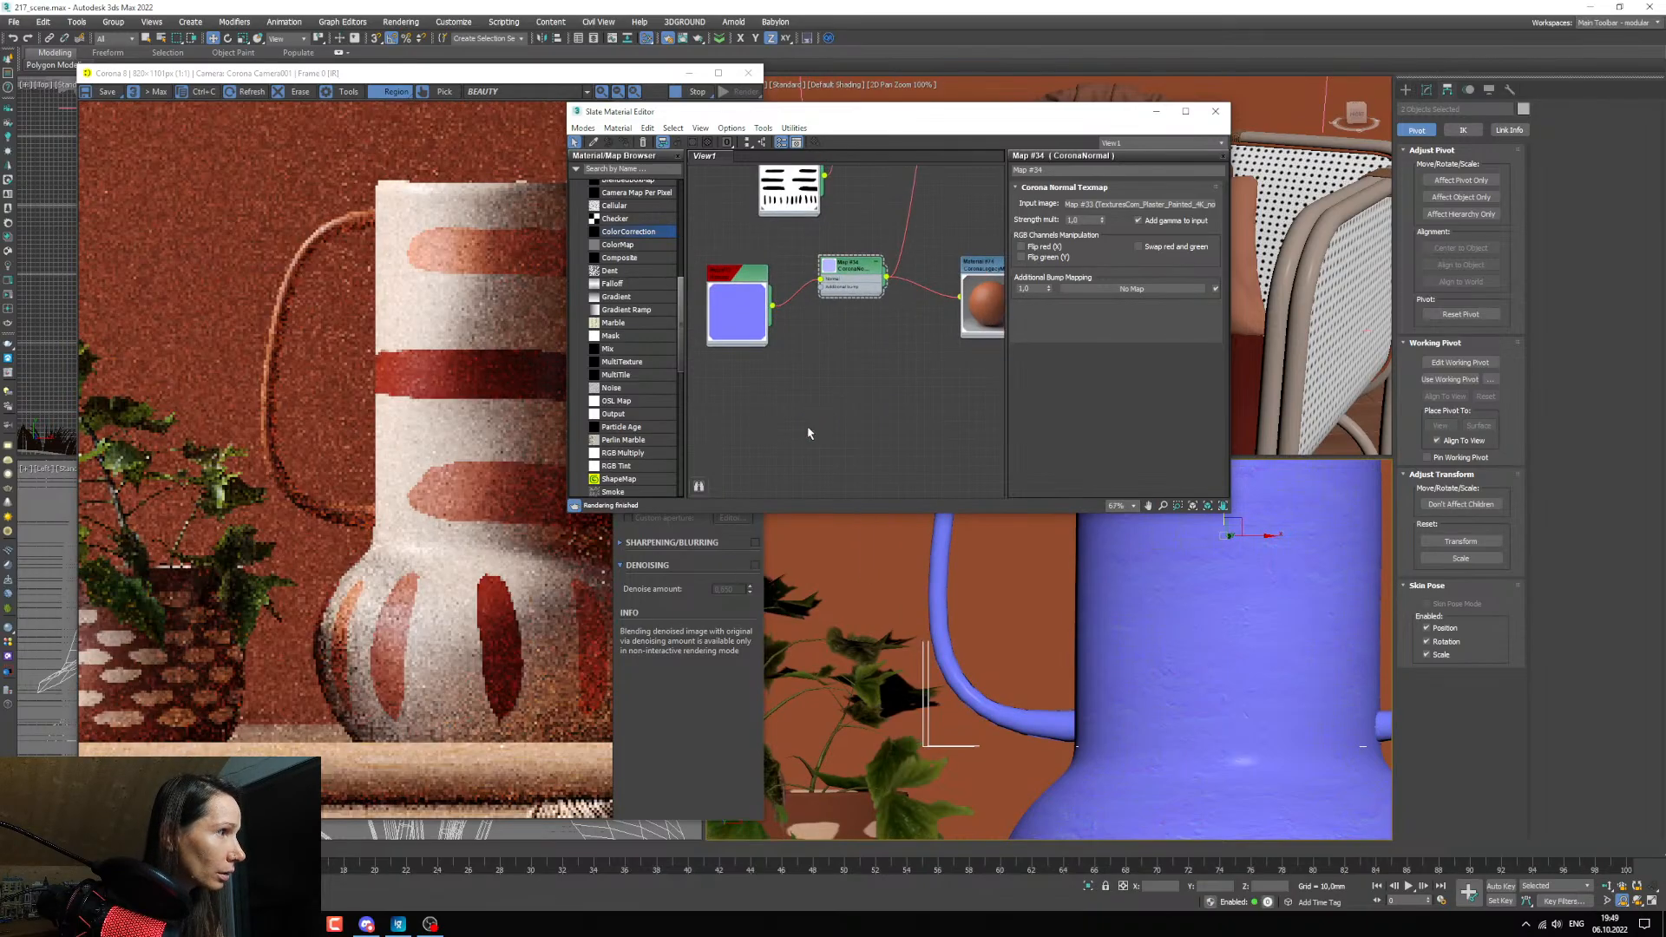
scroll(980, 692, down, 5)
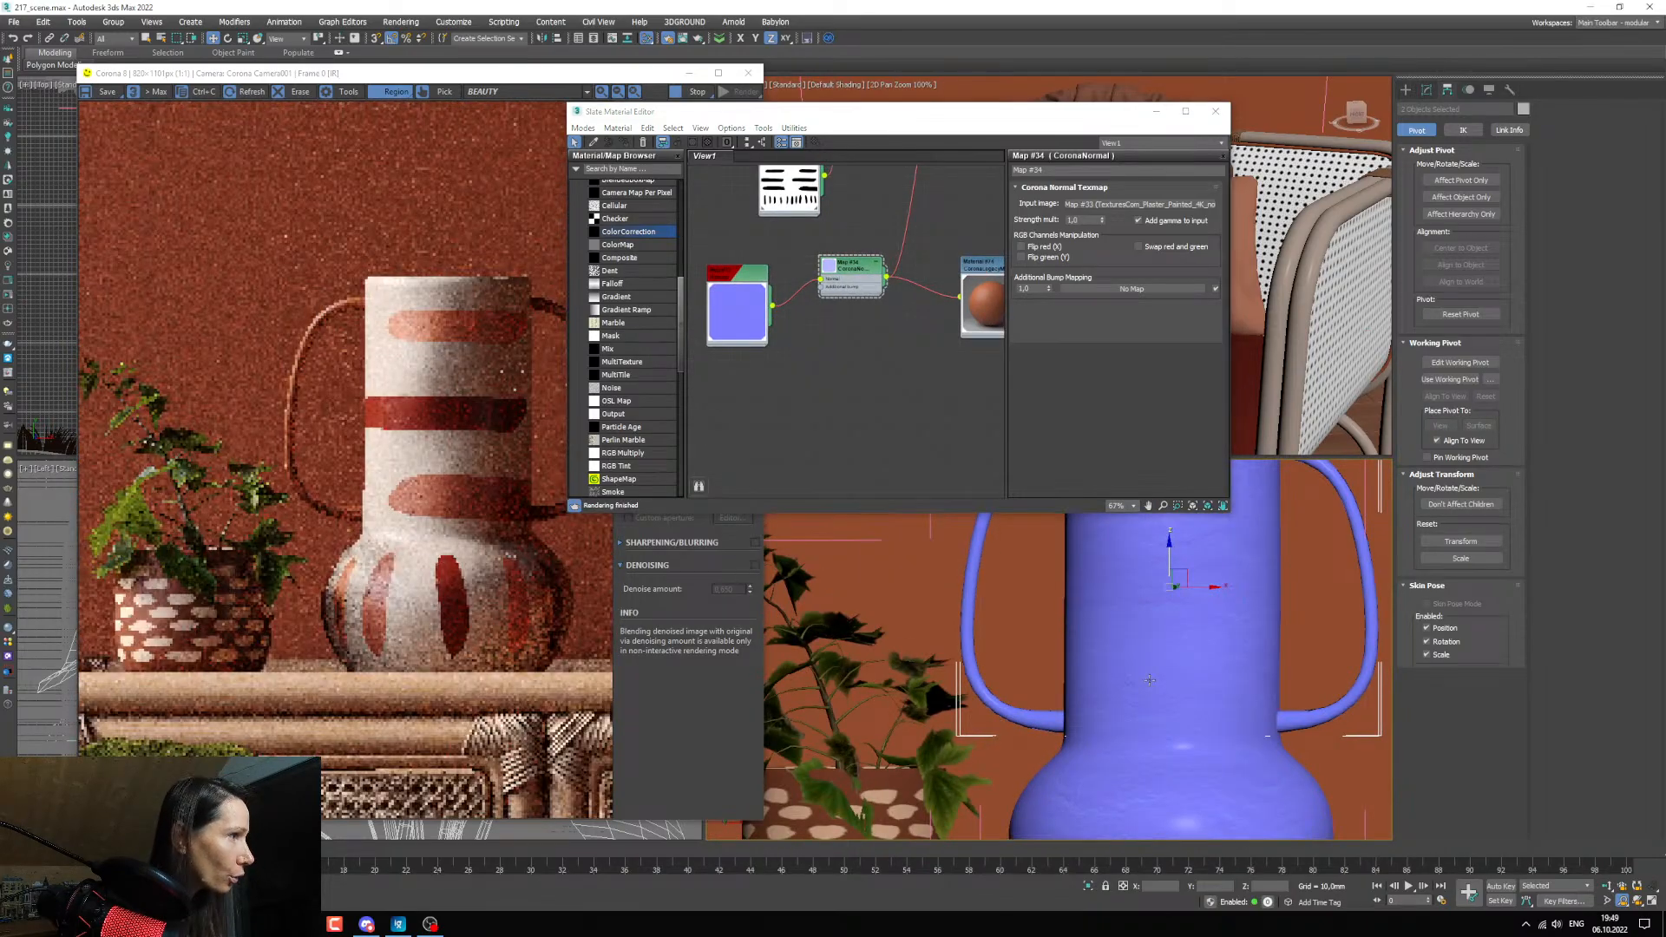
Apply a UVW Map modifier to the vase's left handle and inspect its texture mapping.
click(1426, 88)
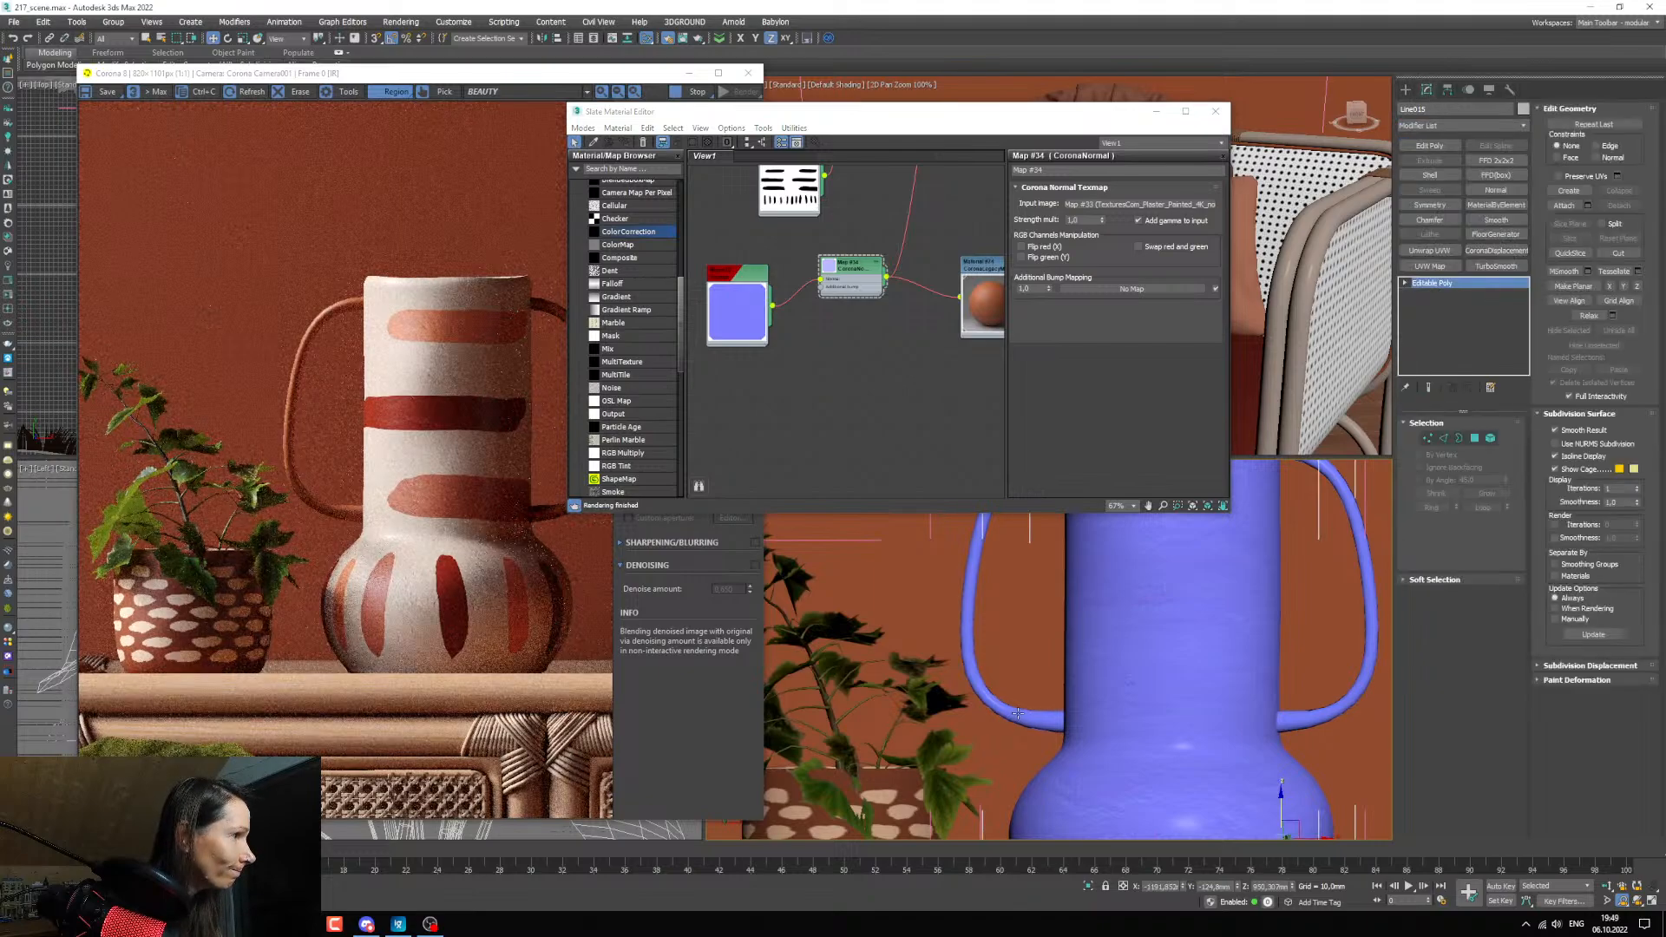
click(1430, 266)
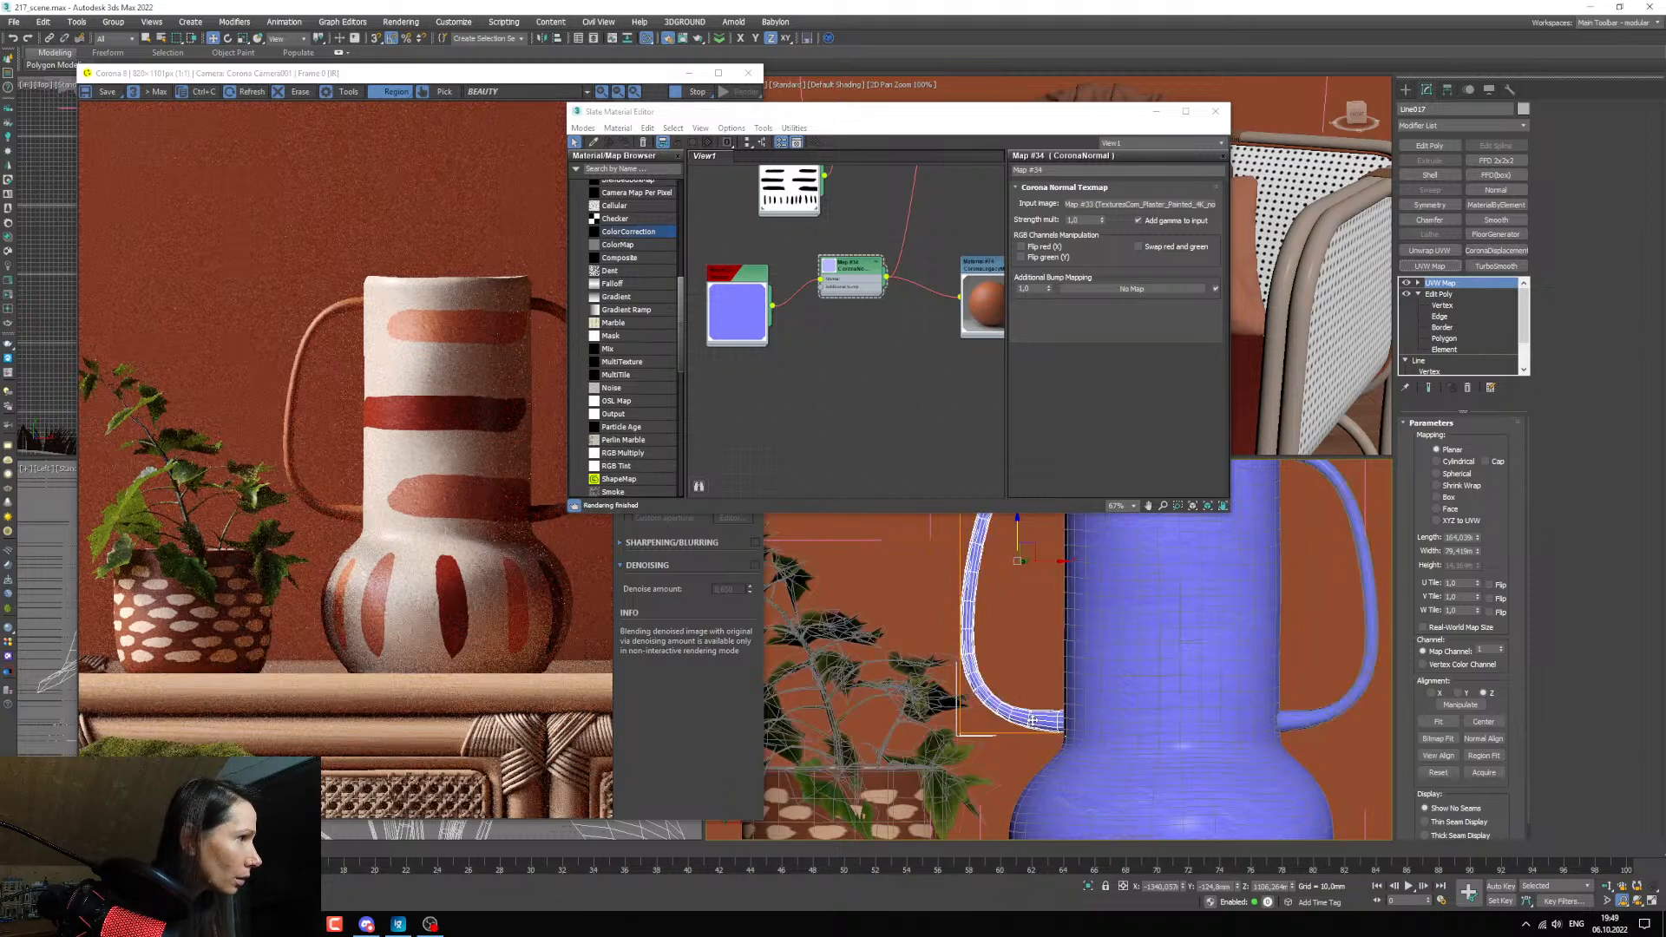
scroll(1059, 716, up, 5)
scroll(1030, 719, down, 2)
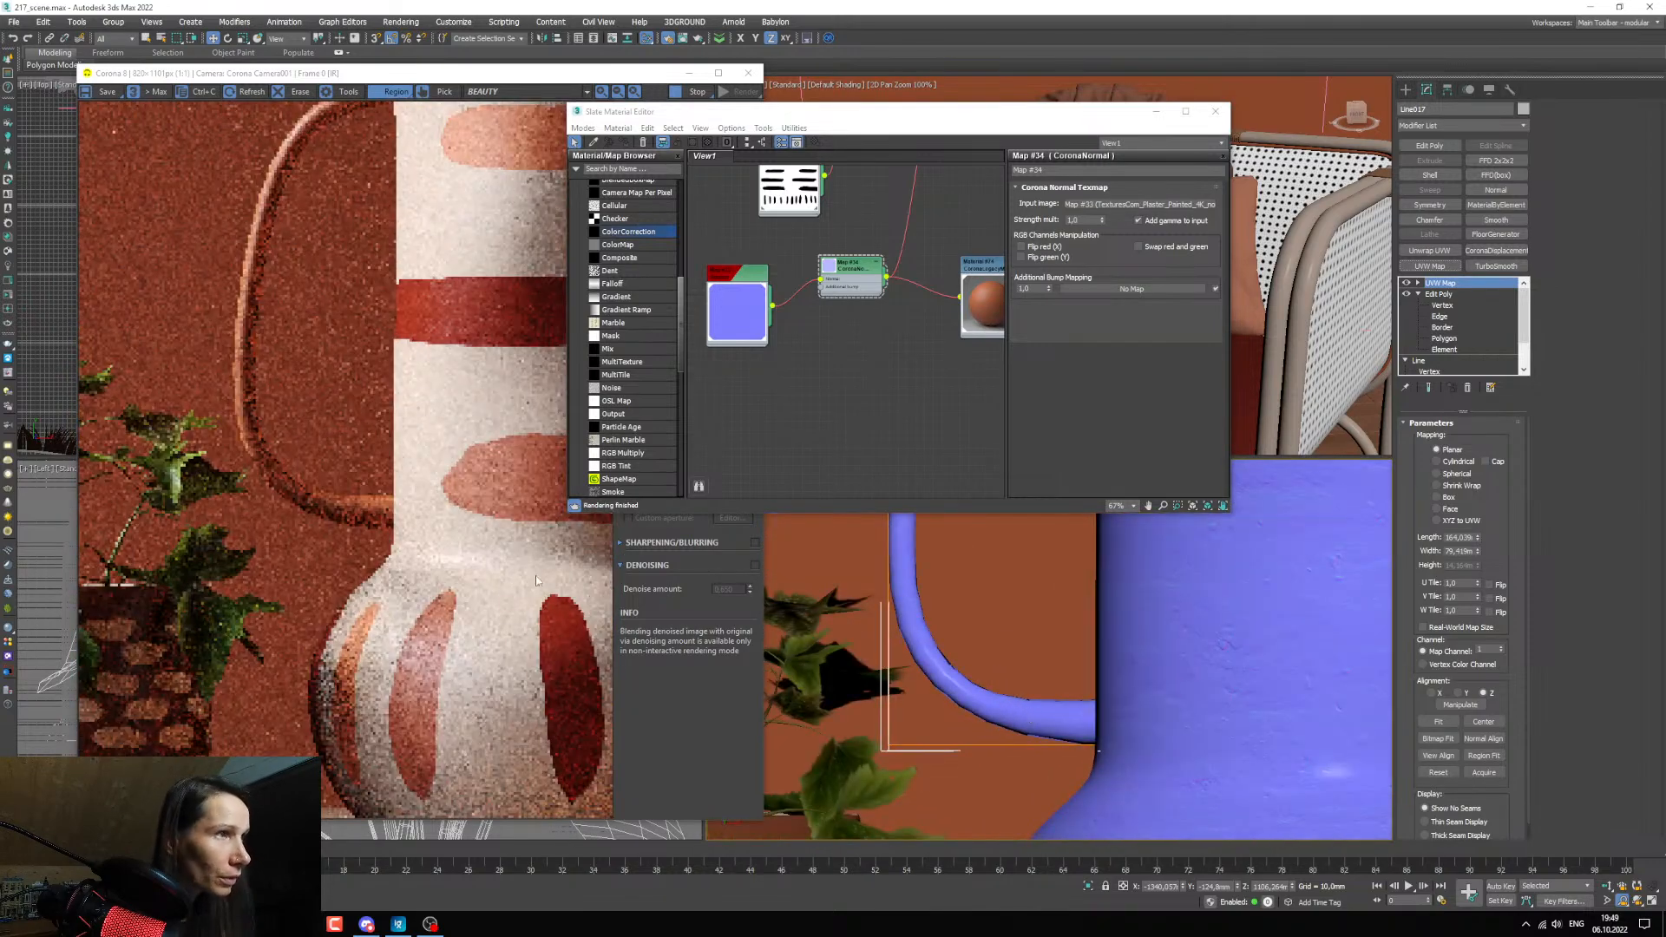
scroll(346, 510, down, 3)
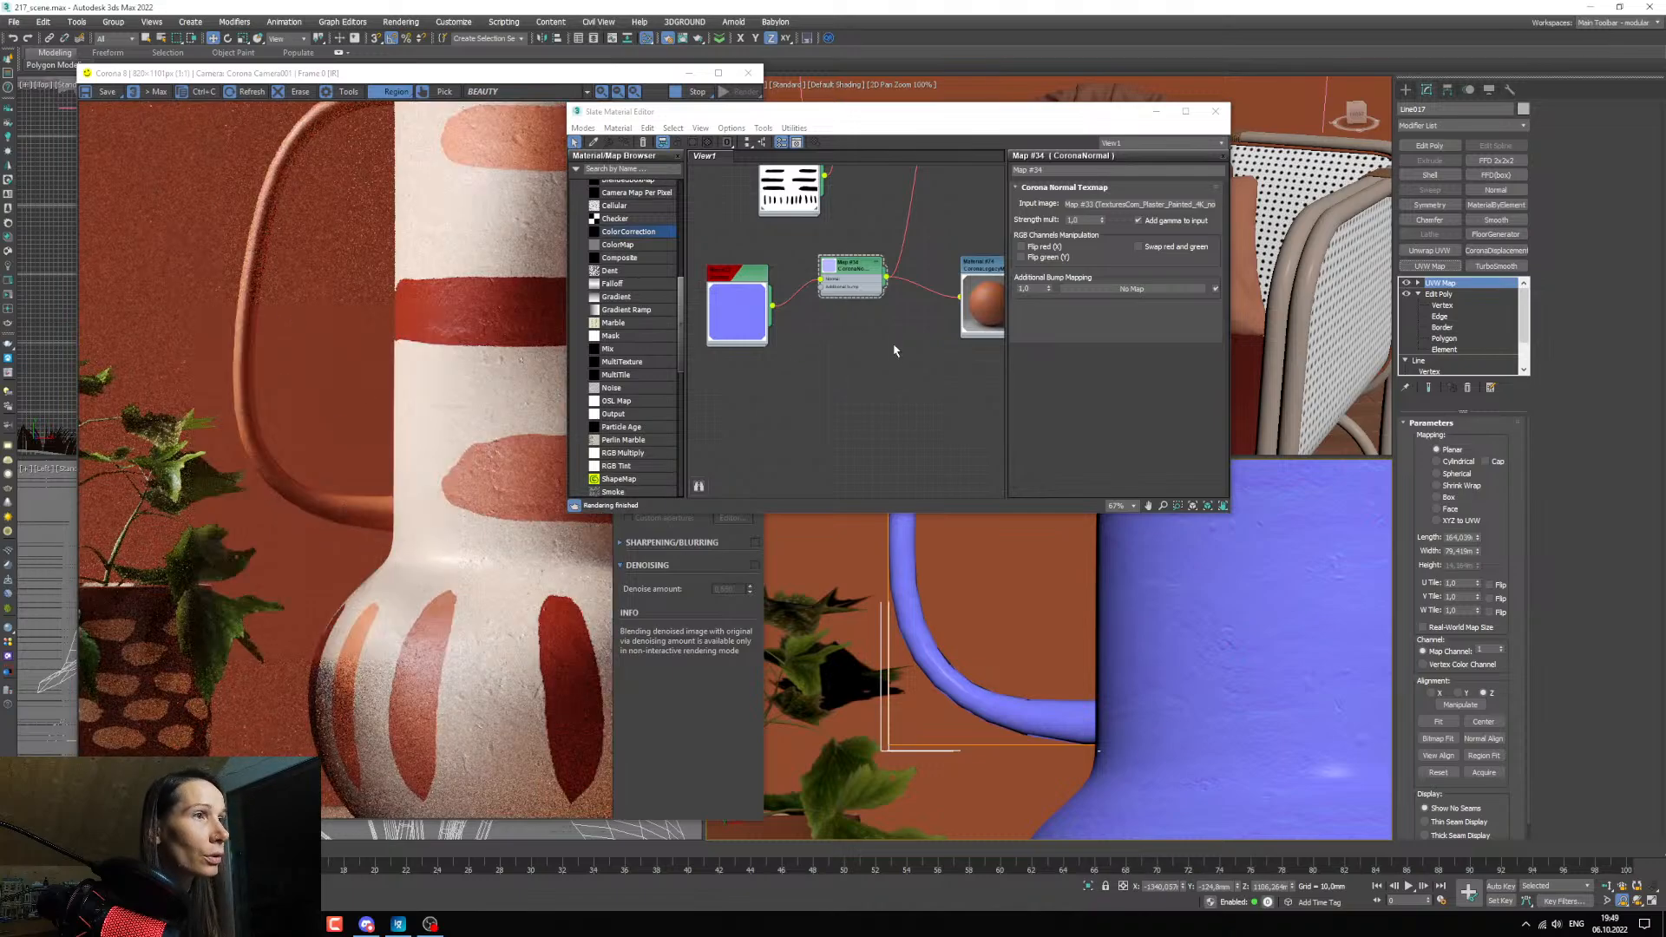
Switch the left handle's UVW Map from planar to Box mapping and check the relief up close in the render.
scroll(1000, 696, up, 2)
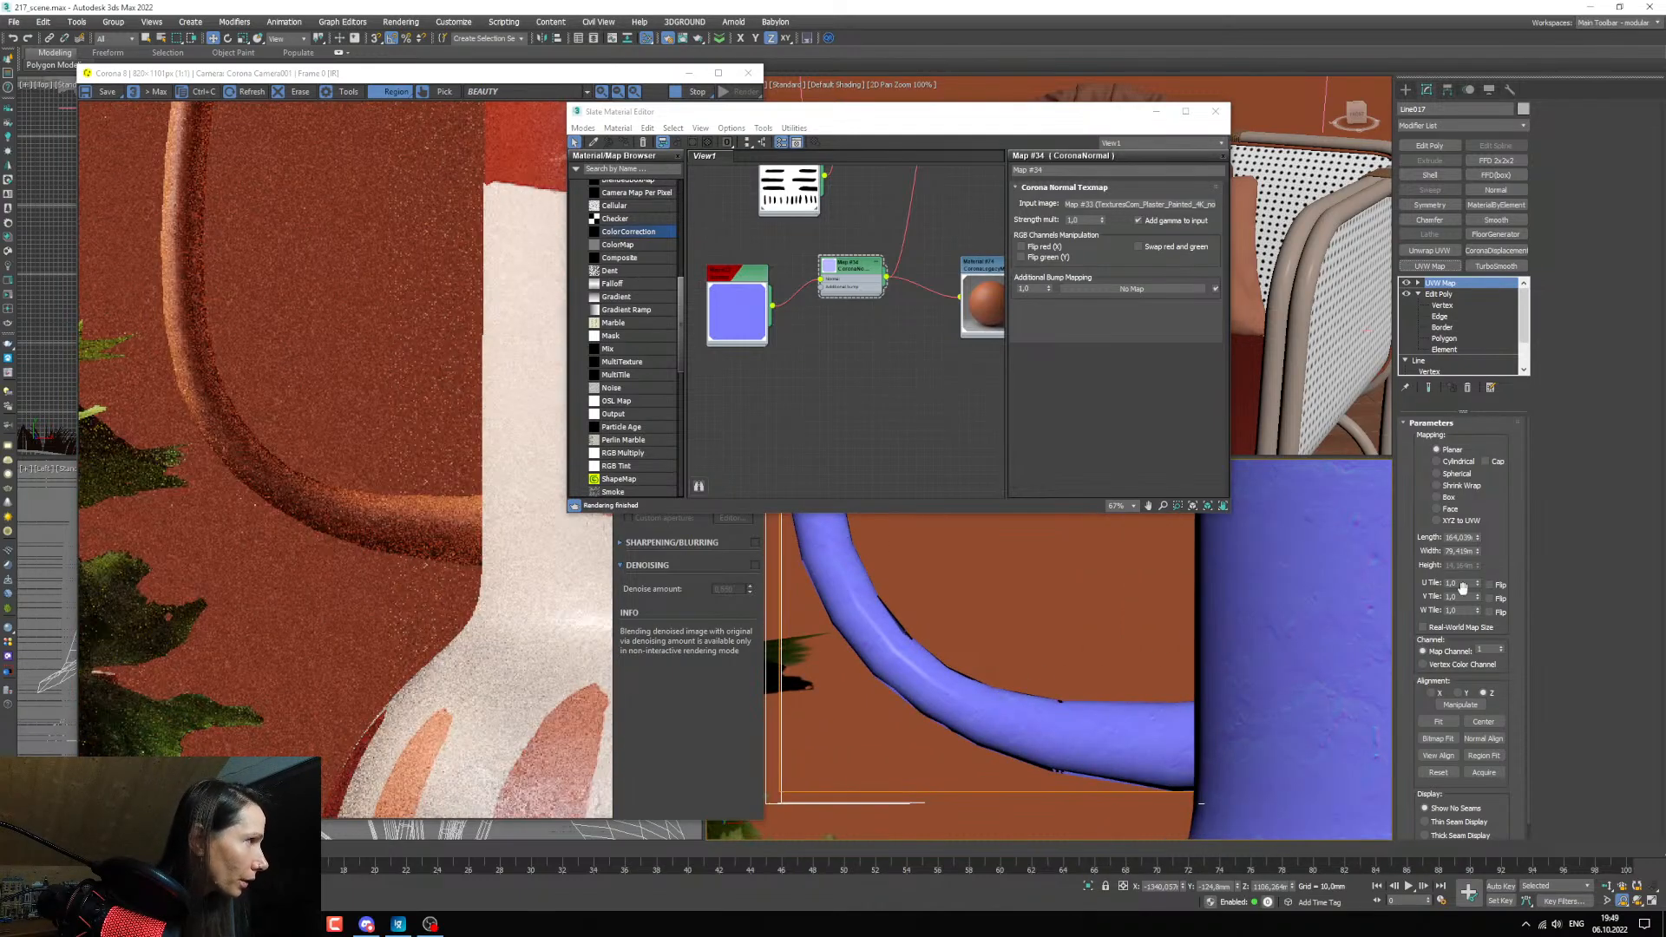
click(1443, 499)
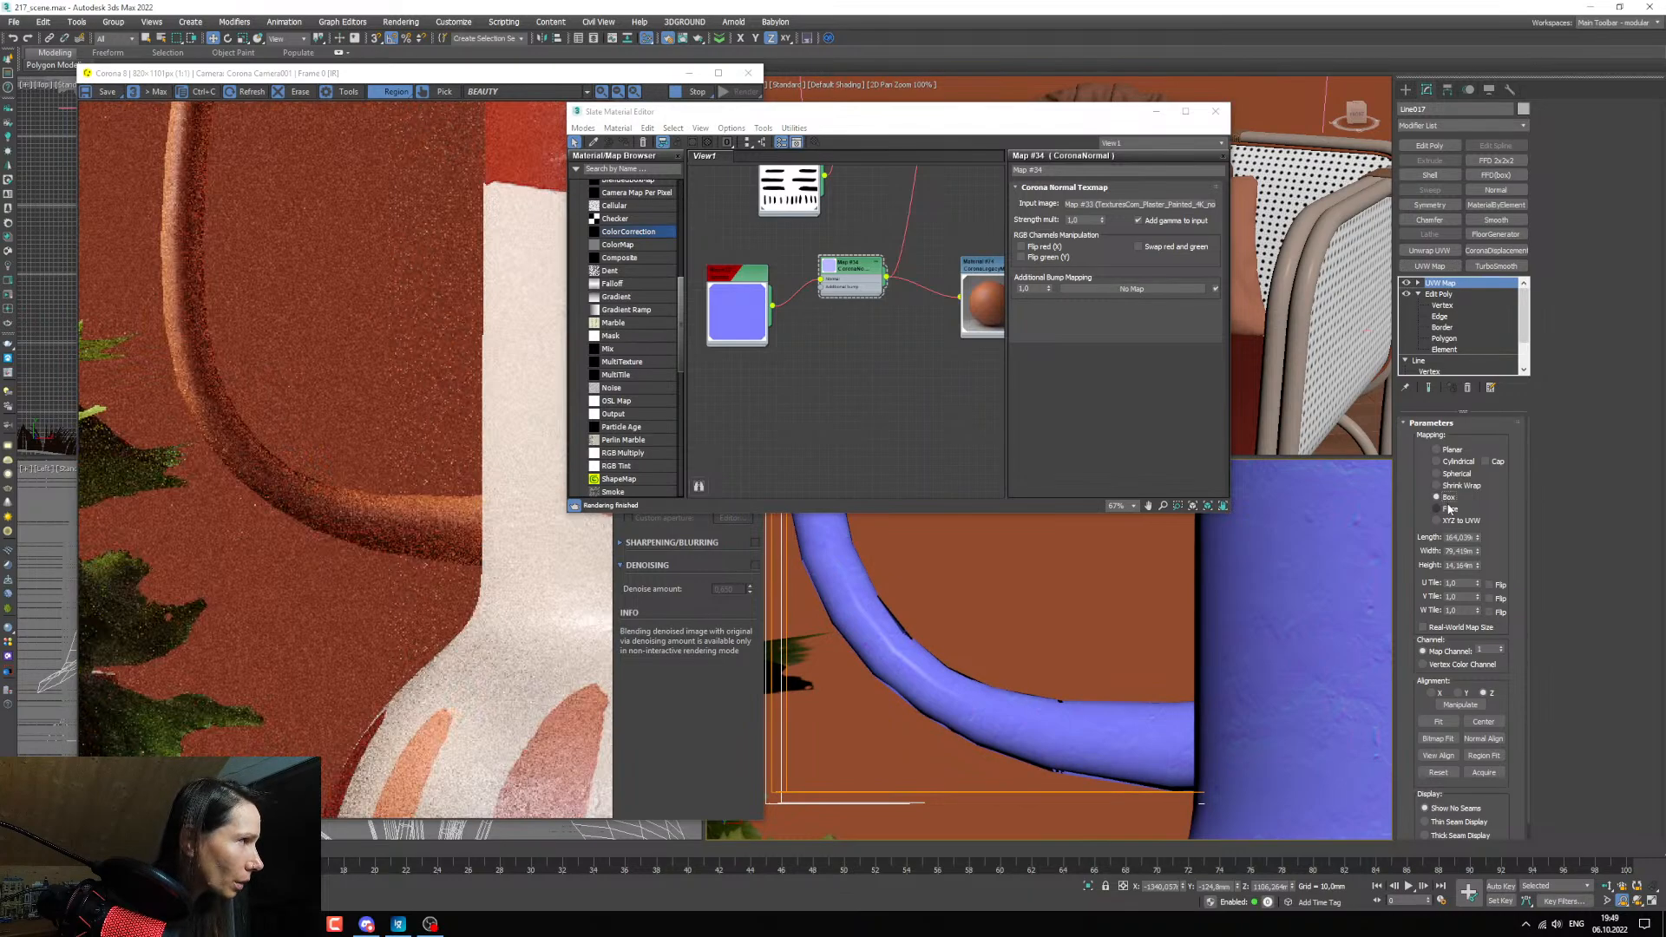
scroll(1041, 694, down, 3)
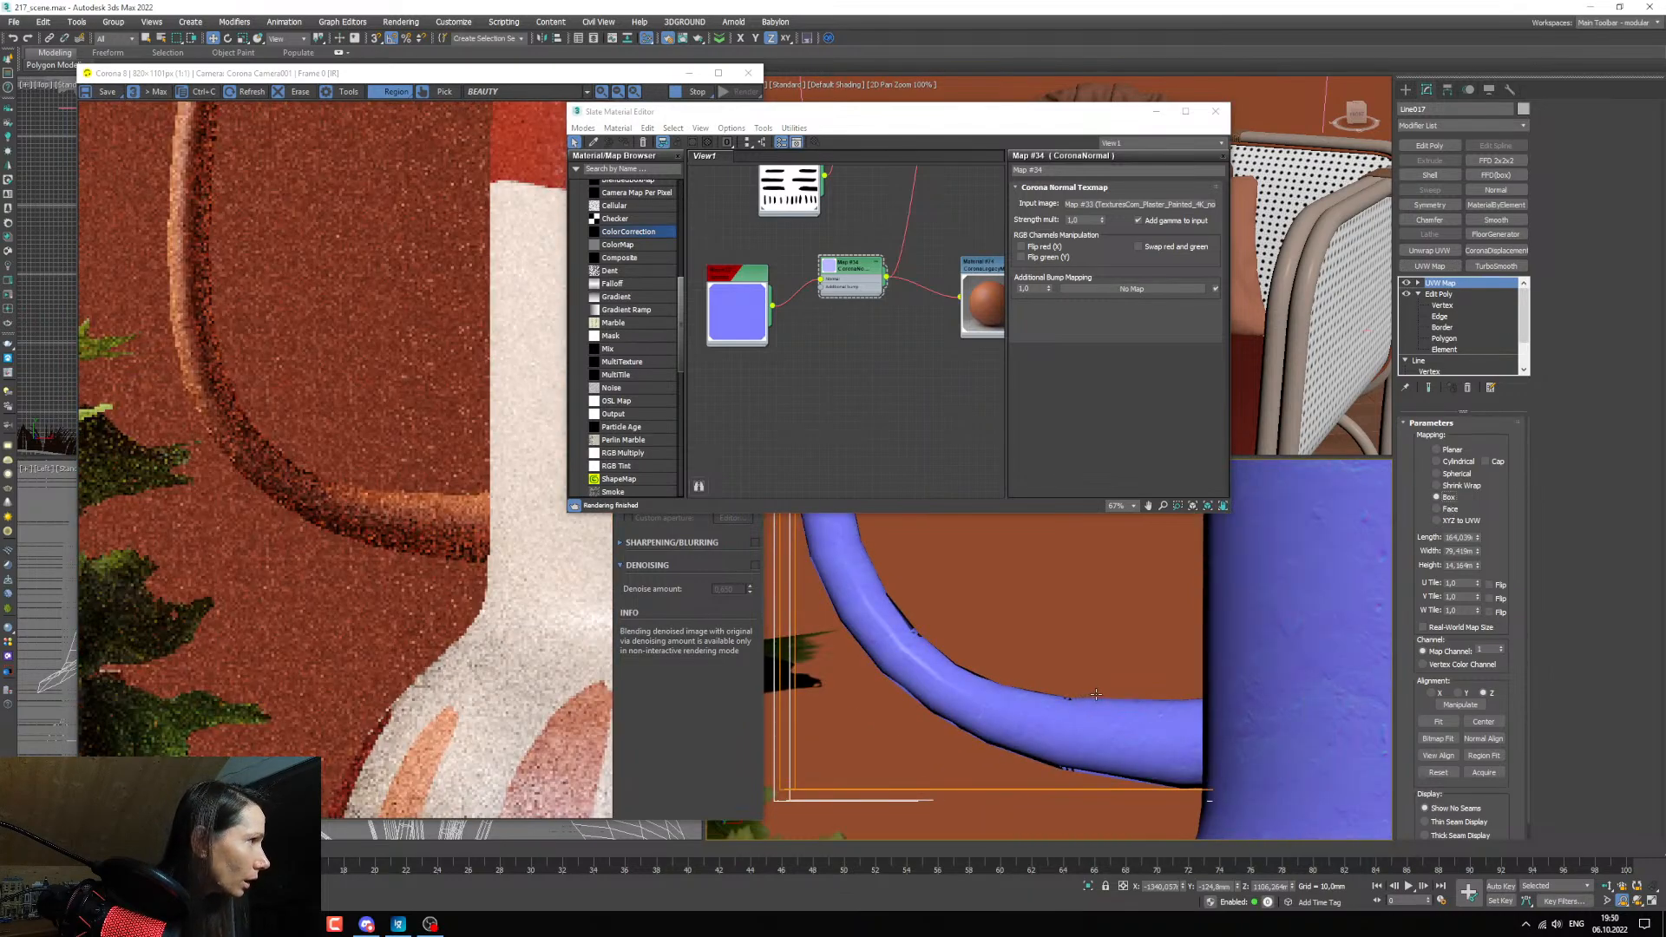
scroll(792, 613, down, 2)
scroll(333, 500, up, 3)
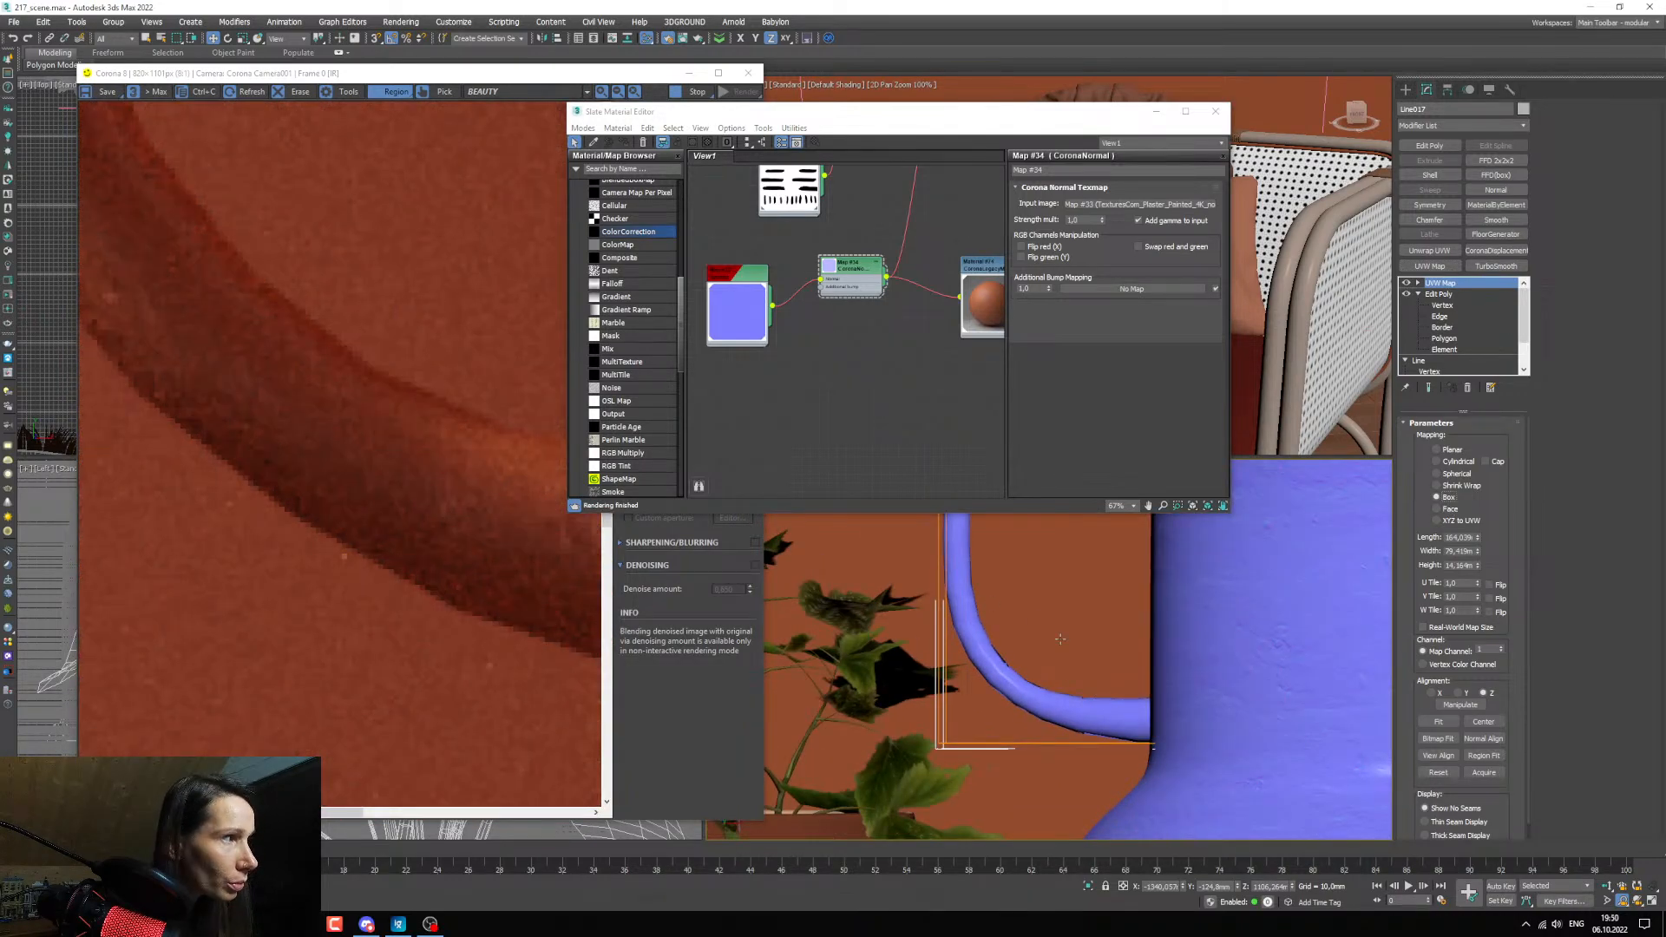
scroll(1076, 658, down, 4)
scroll(1118, 652, up, 4)
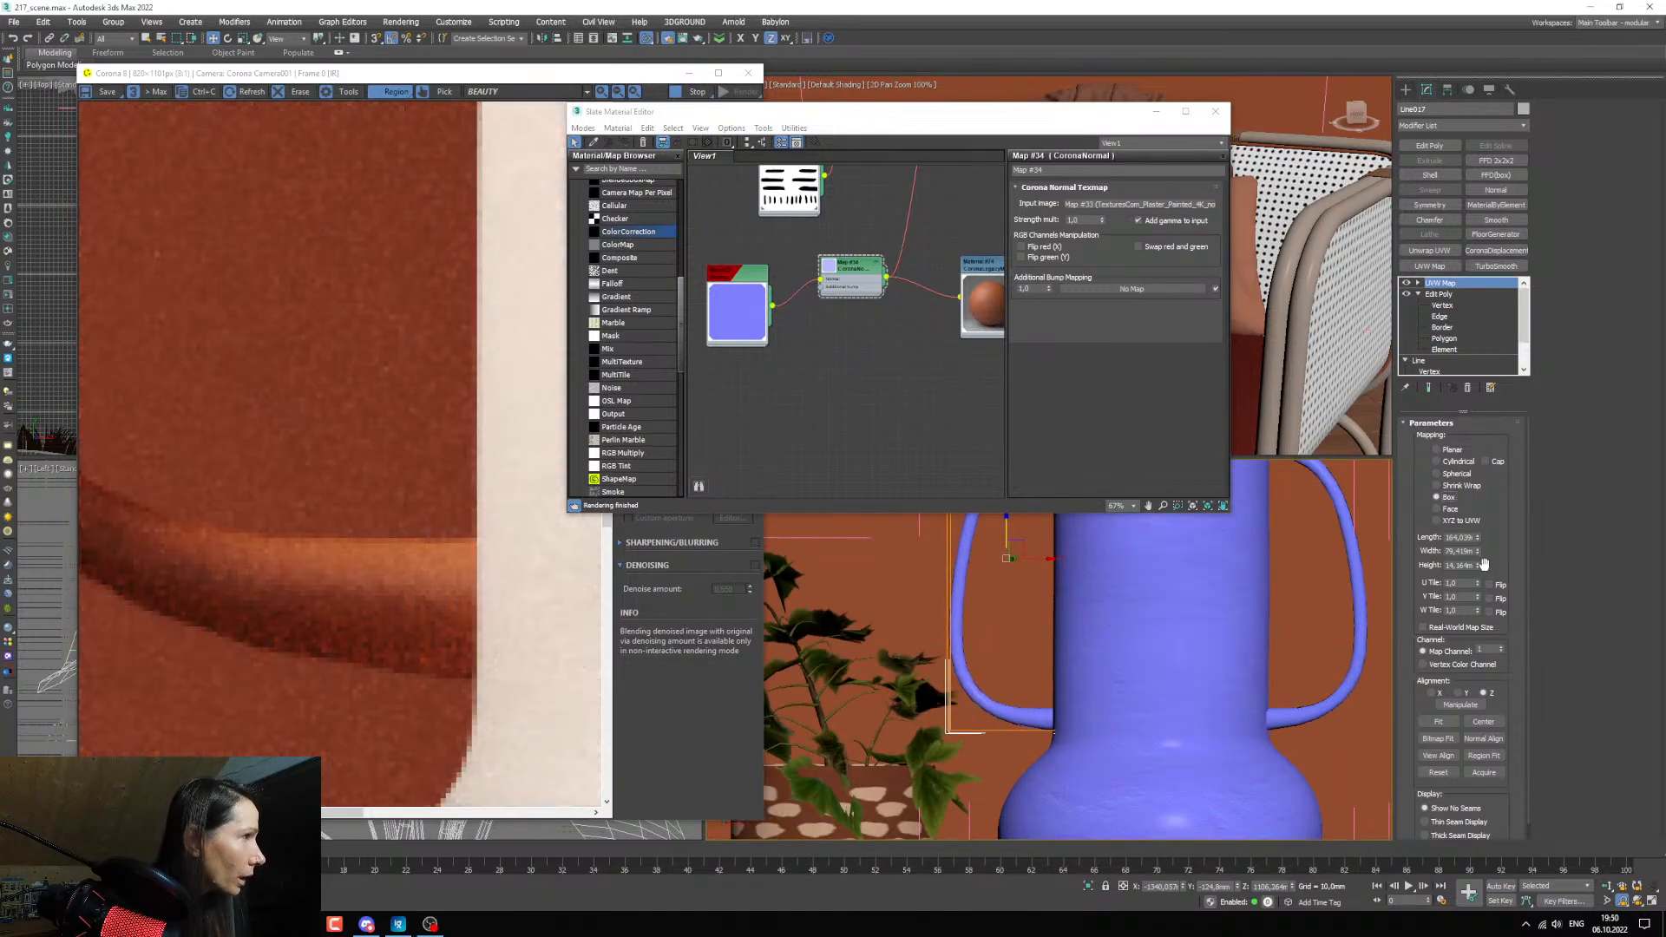
Increase the height of the handle's box mapping gizmo and check the vase's plaster relief in the render.
drag(1481, 564, 1473, 378)
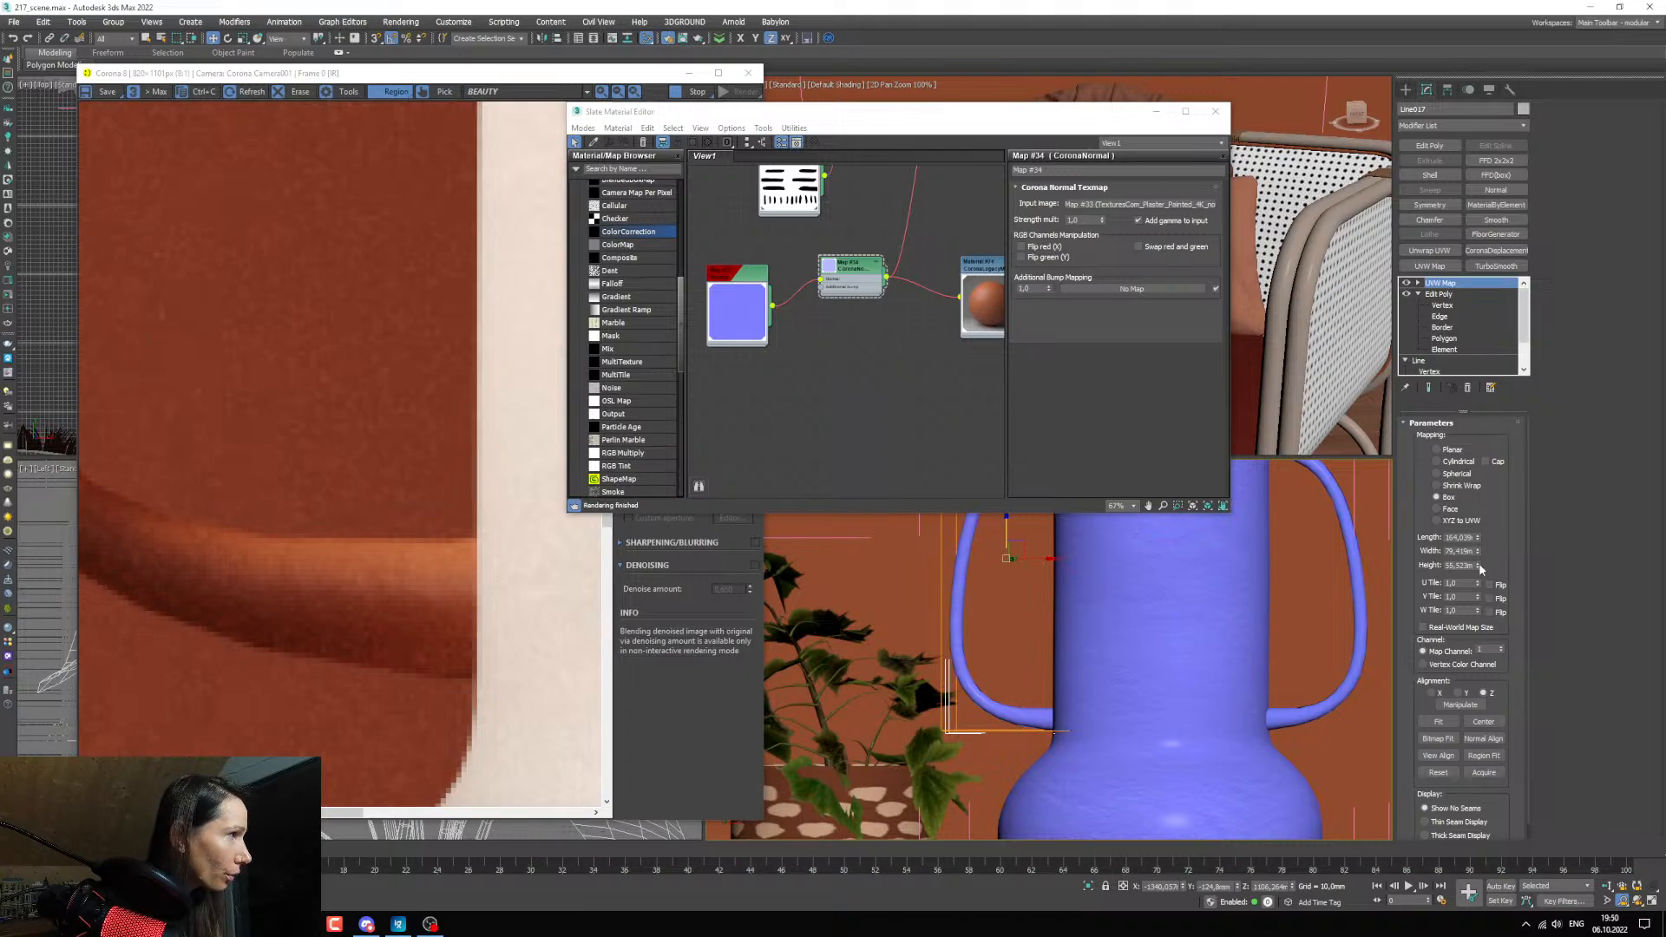
drag(1478, 565, 1475, 486)
scroll(212, 517, down, 2)
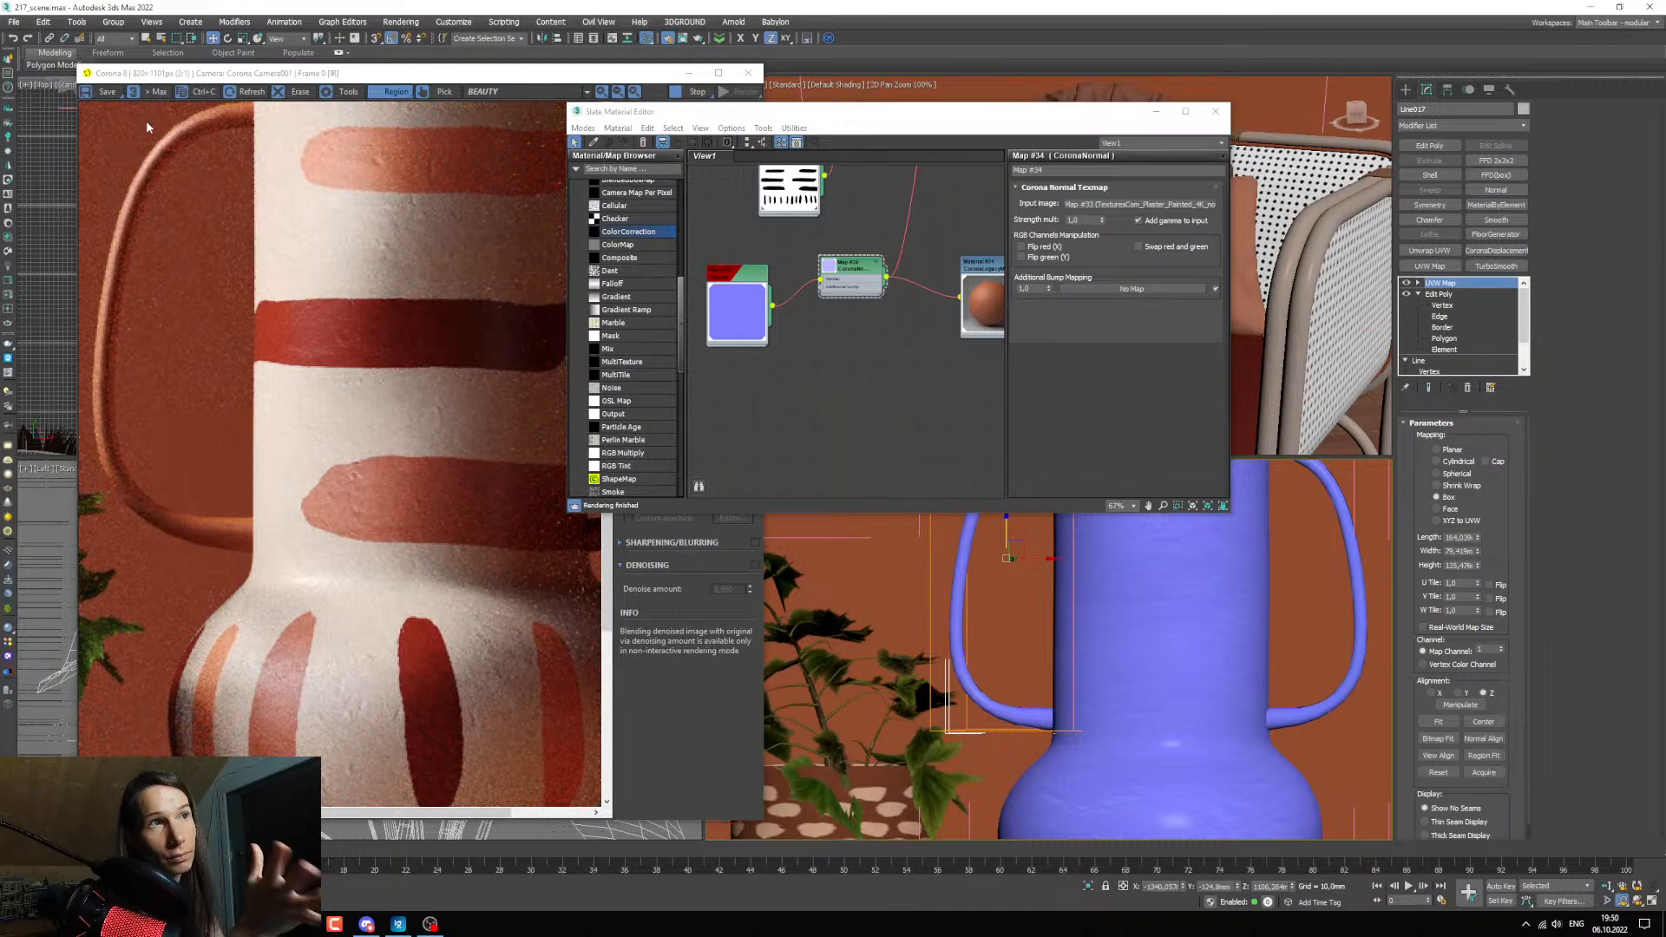
scroll(137, 162, up, 1)
scroll(170, 198, down, 1)
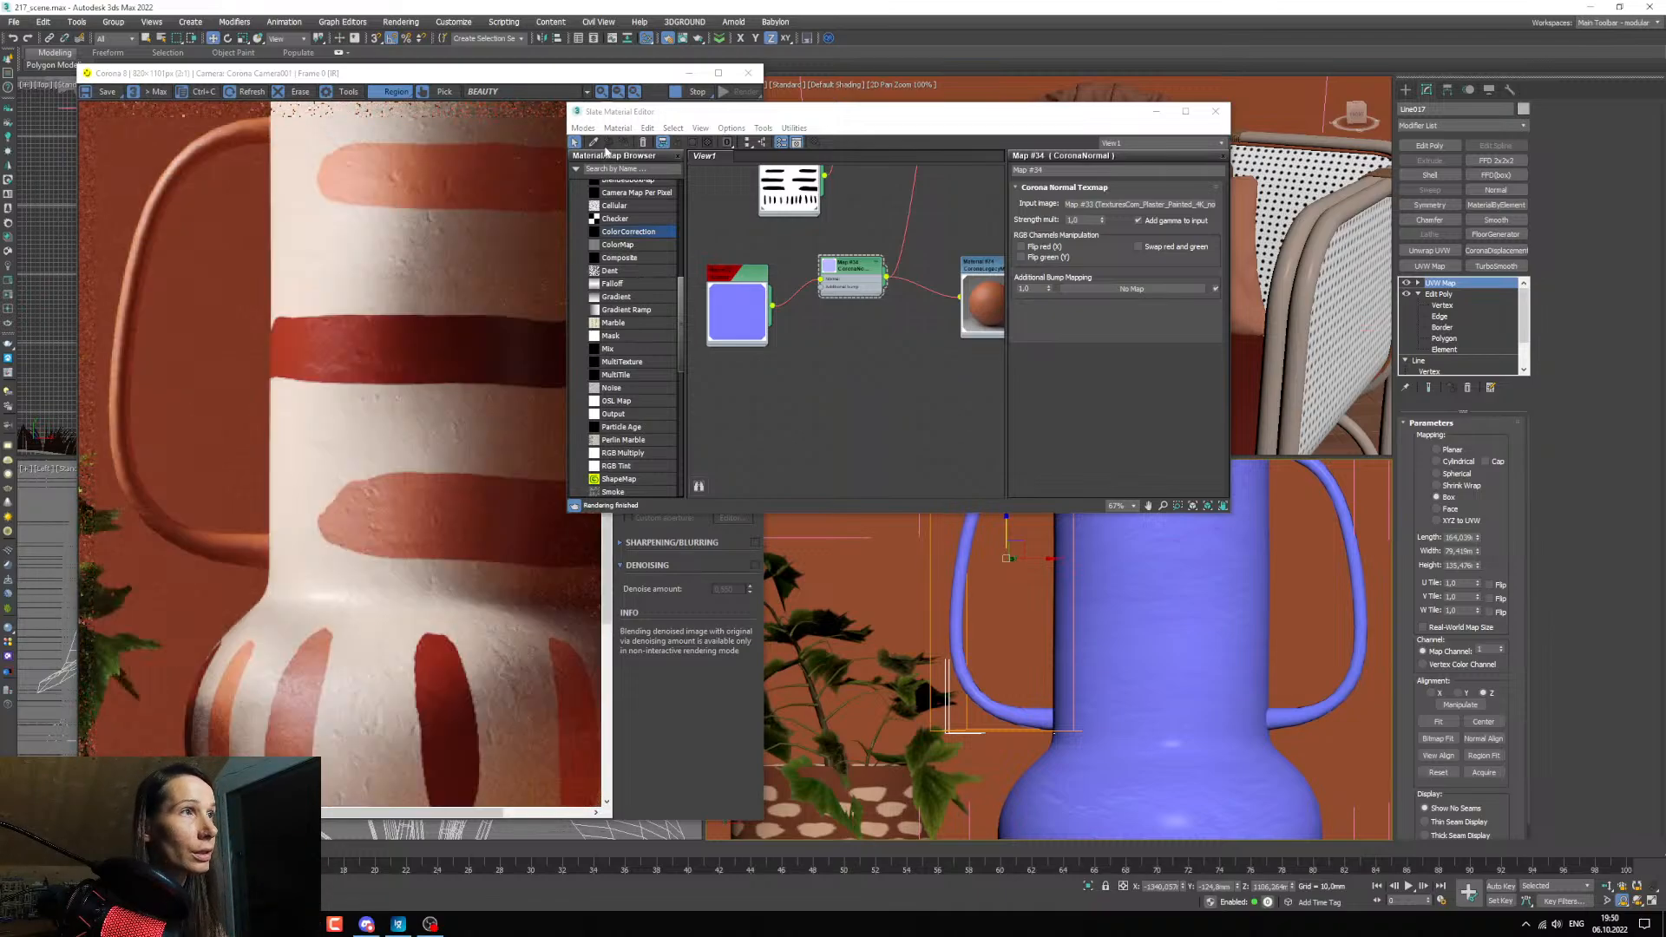
Sample the material of the small leafy plant on the cabinet from the camera view and bring its node into view in the graph.
scroll(868, 278, down, 5)
scroll(1021, 643, down, 3)
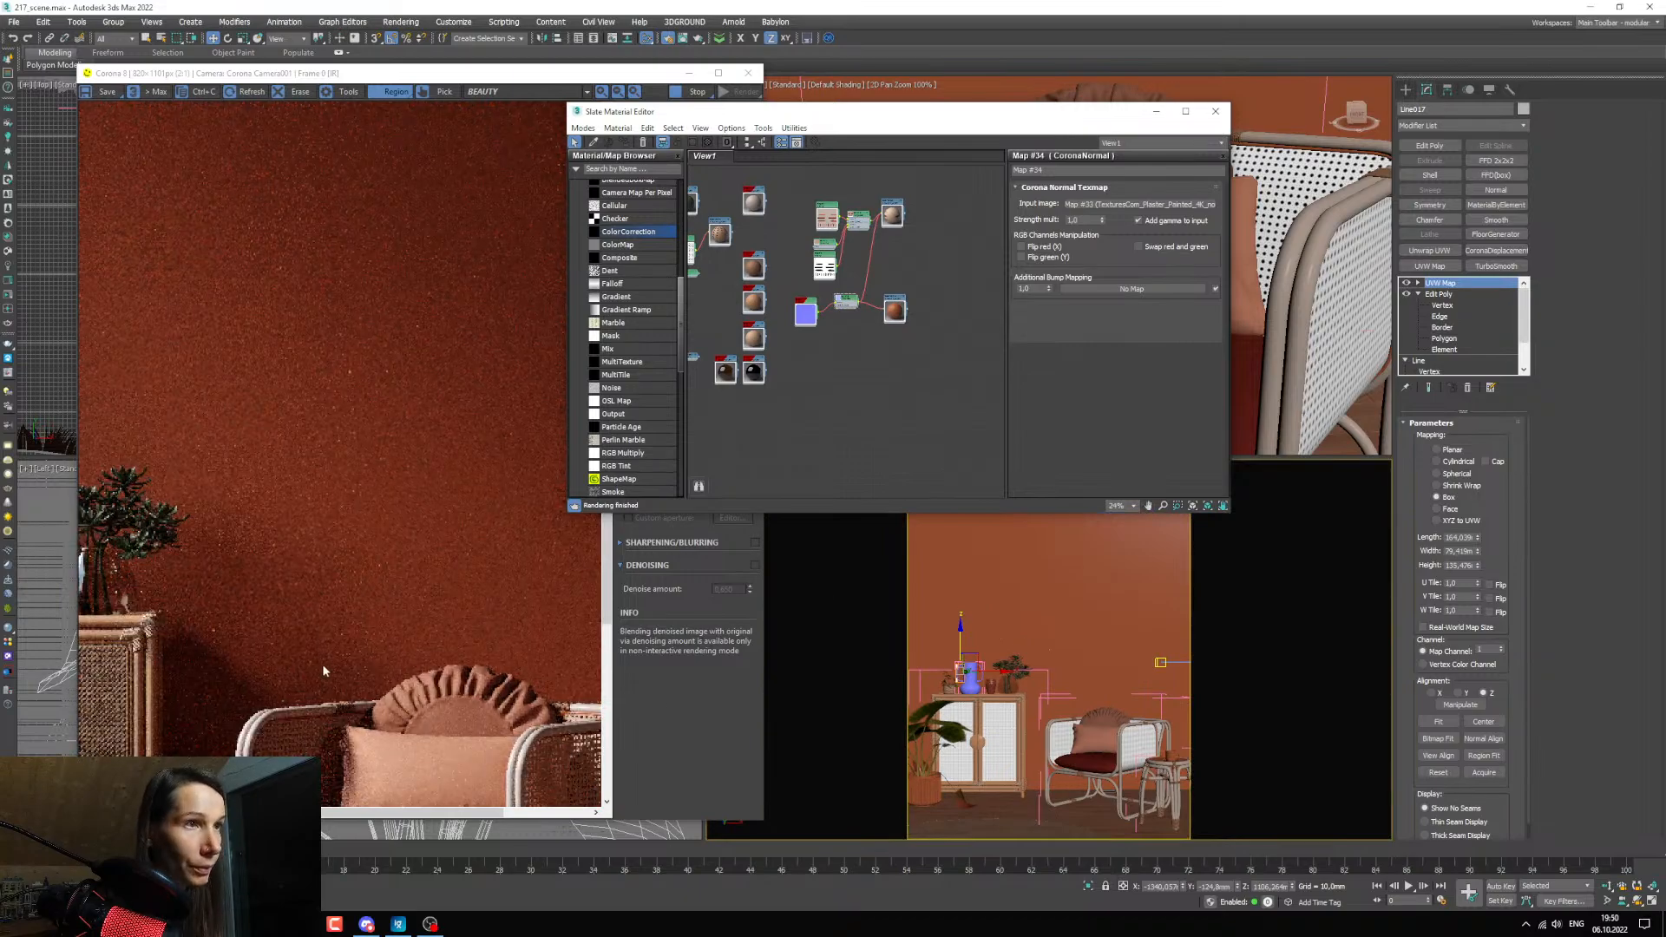
scroll(451, 486, down, 1)
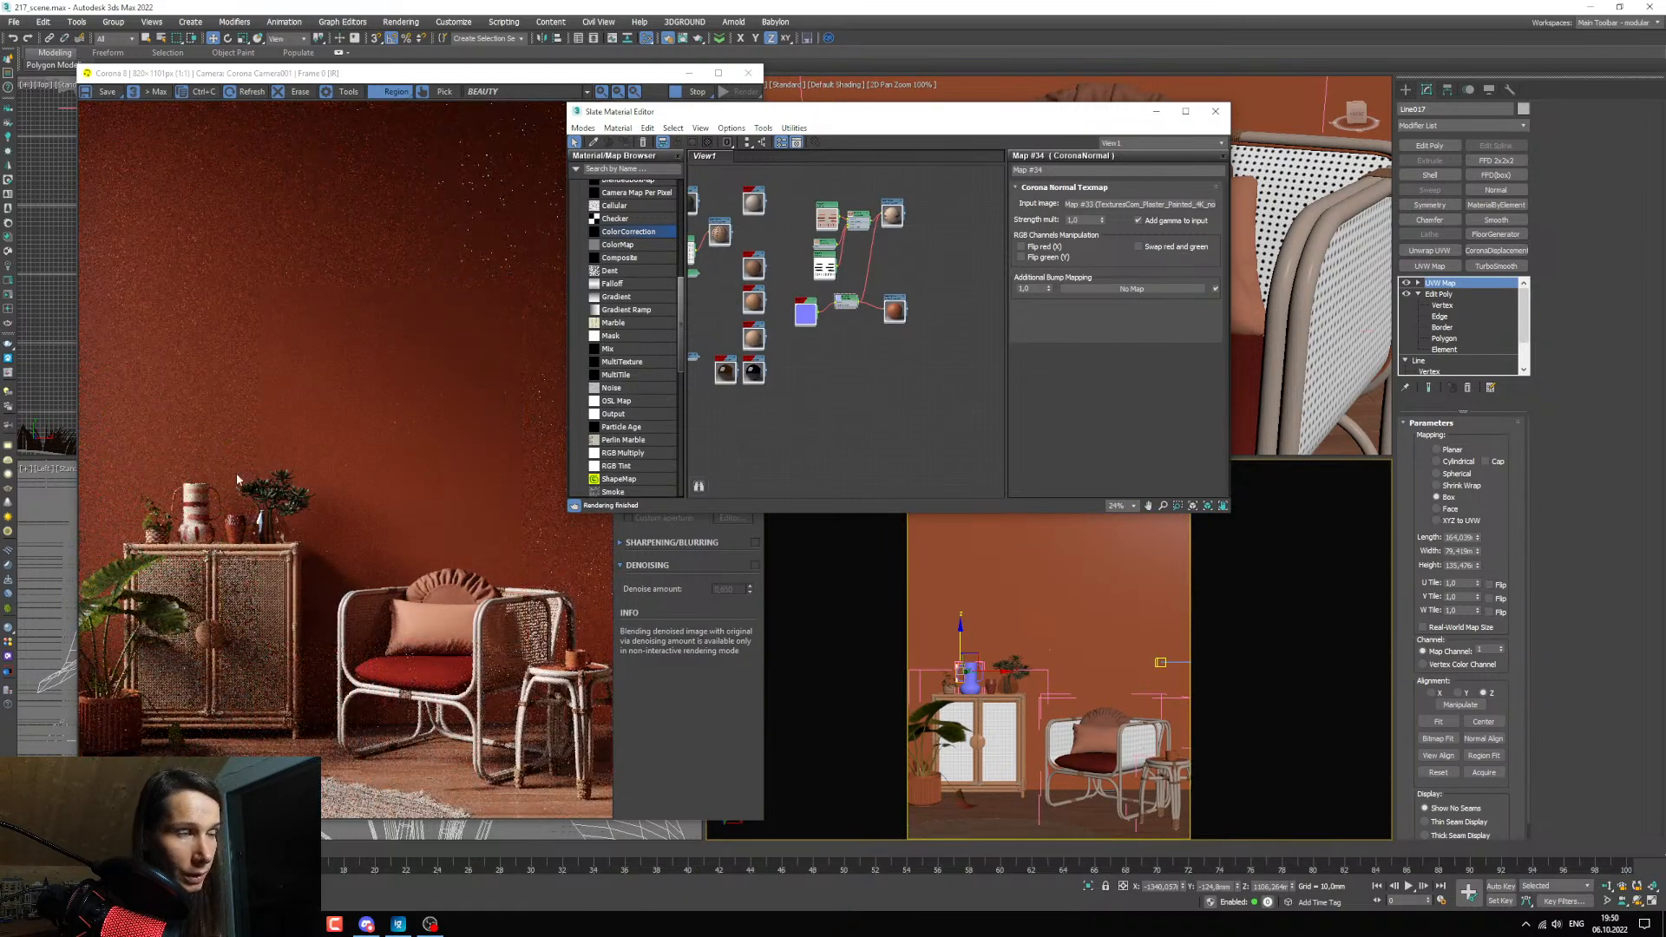
middle_drag(733, 312, 735, 338)
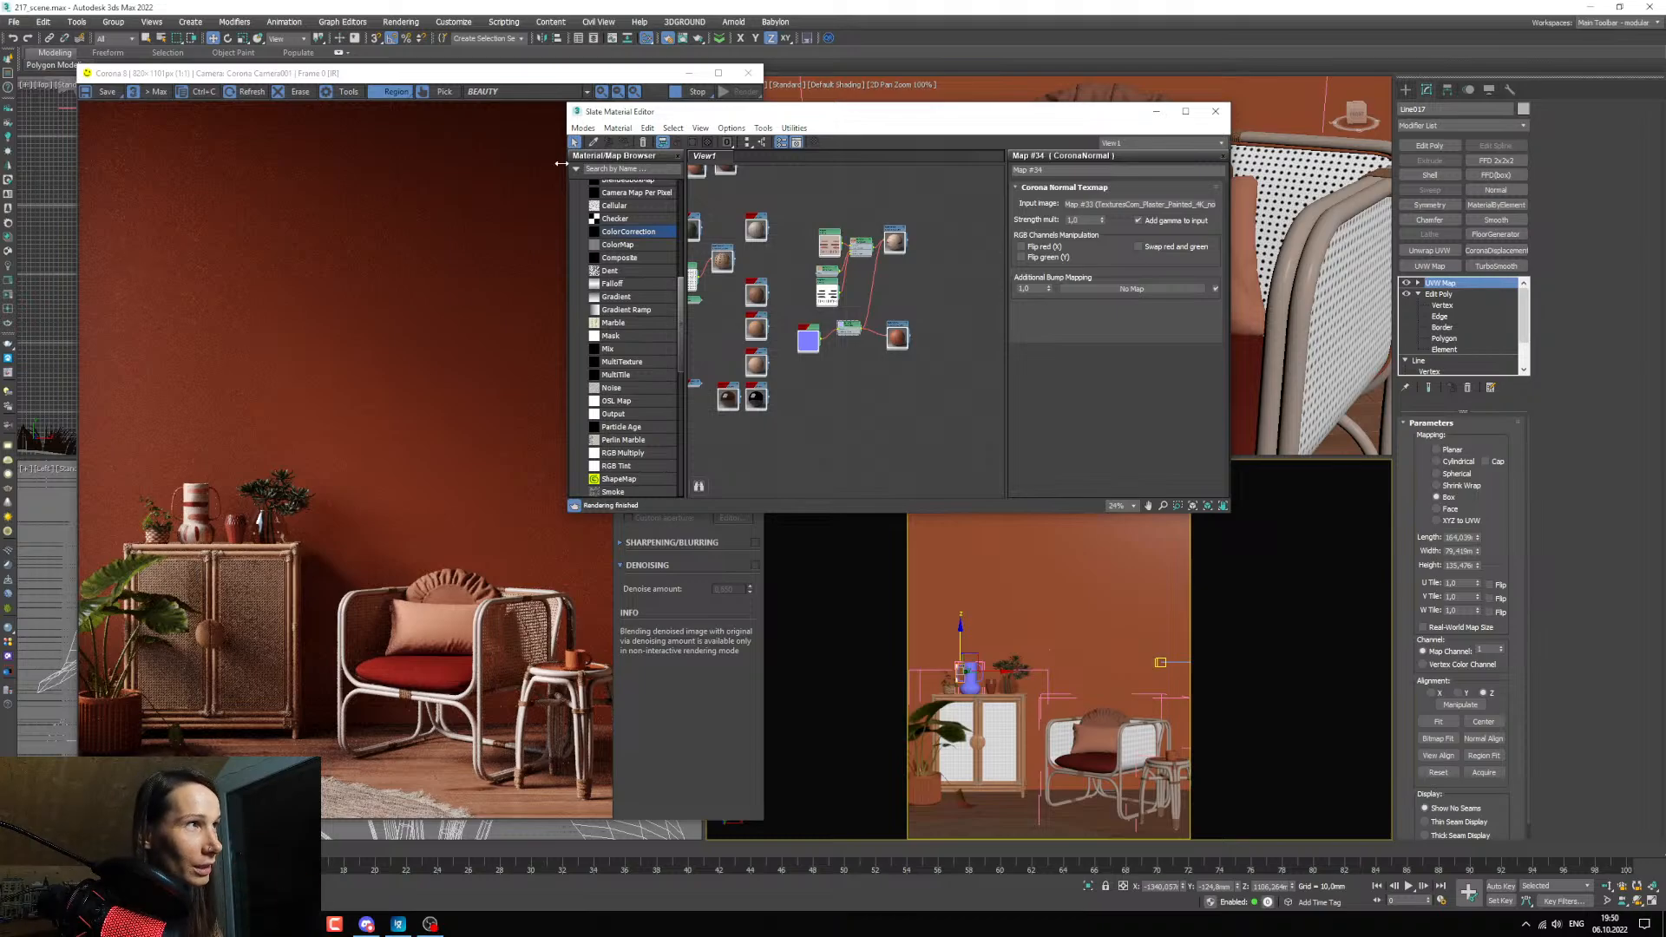
click(594, 142)
click(1011, 663)
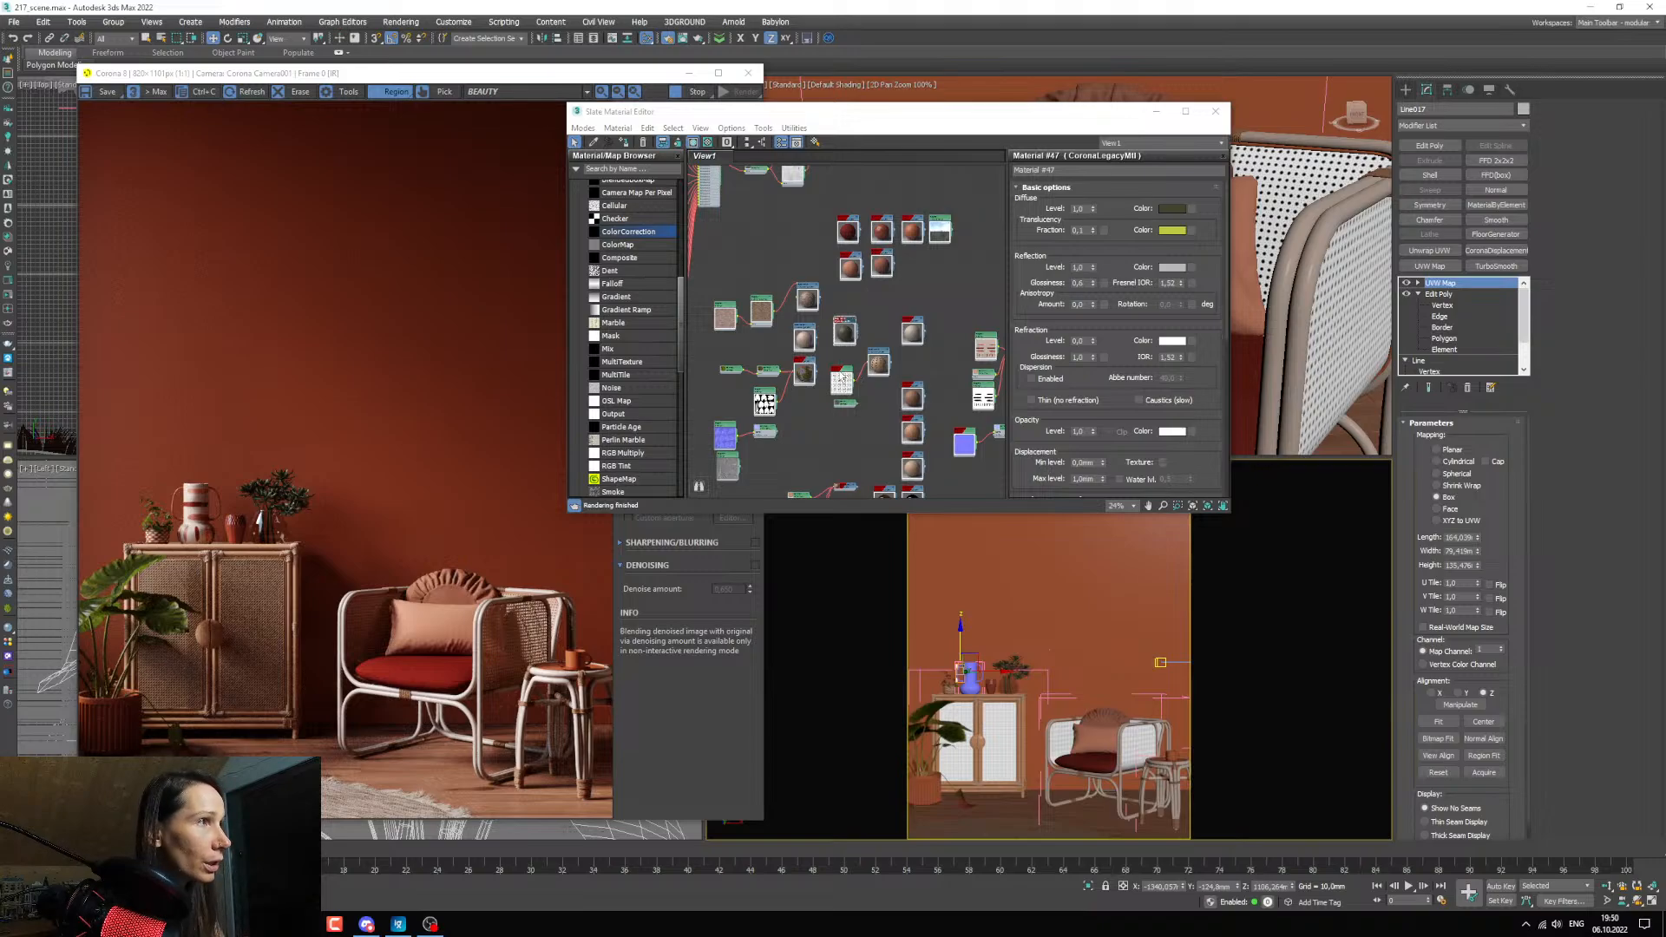
middle_drag(843, 378, 938, 351)
drag(935, 311, 736, 462)
middle_drag(735, 463, 822, 344)
drag(821, 343, 756, 363)
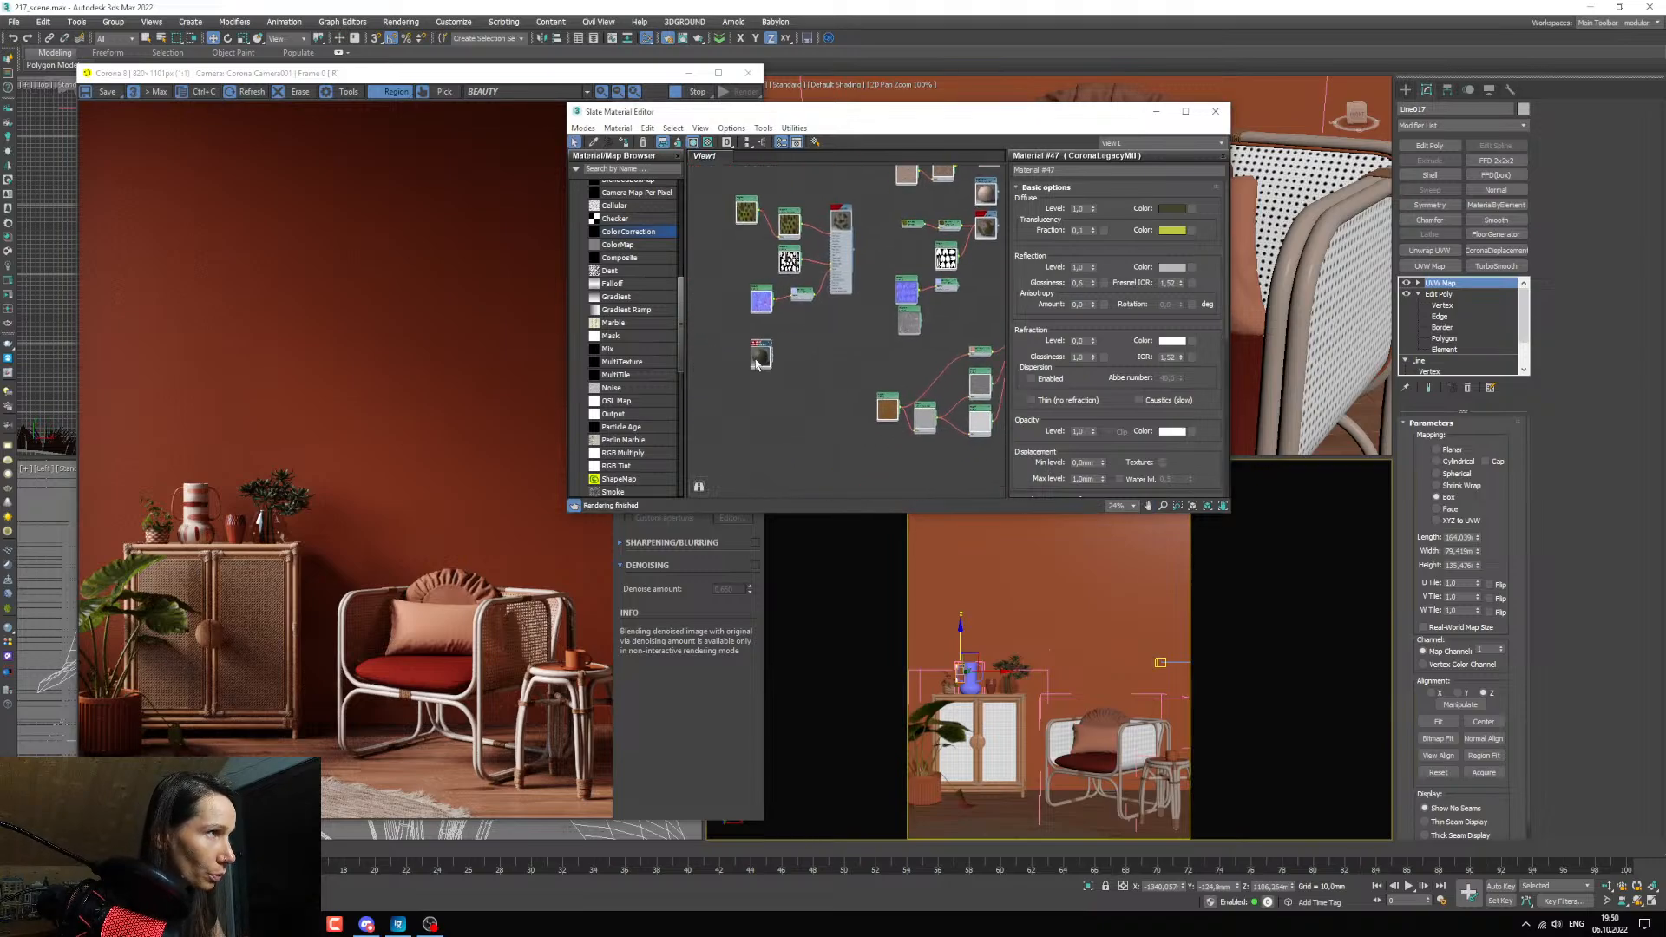
scroll(757, 363, up, 6)
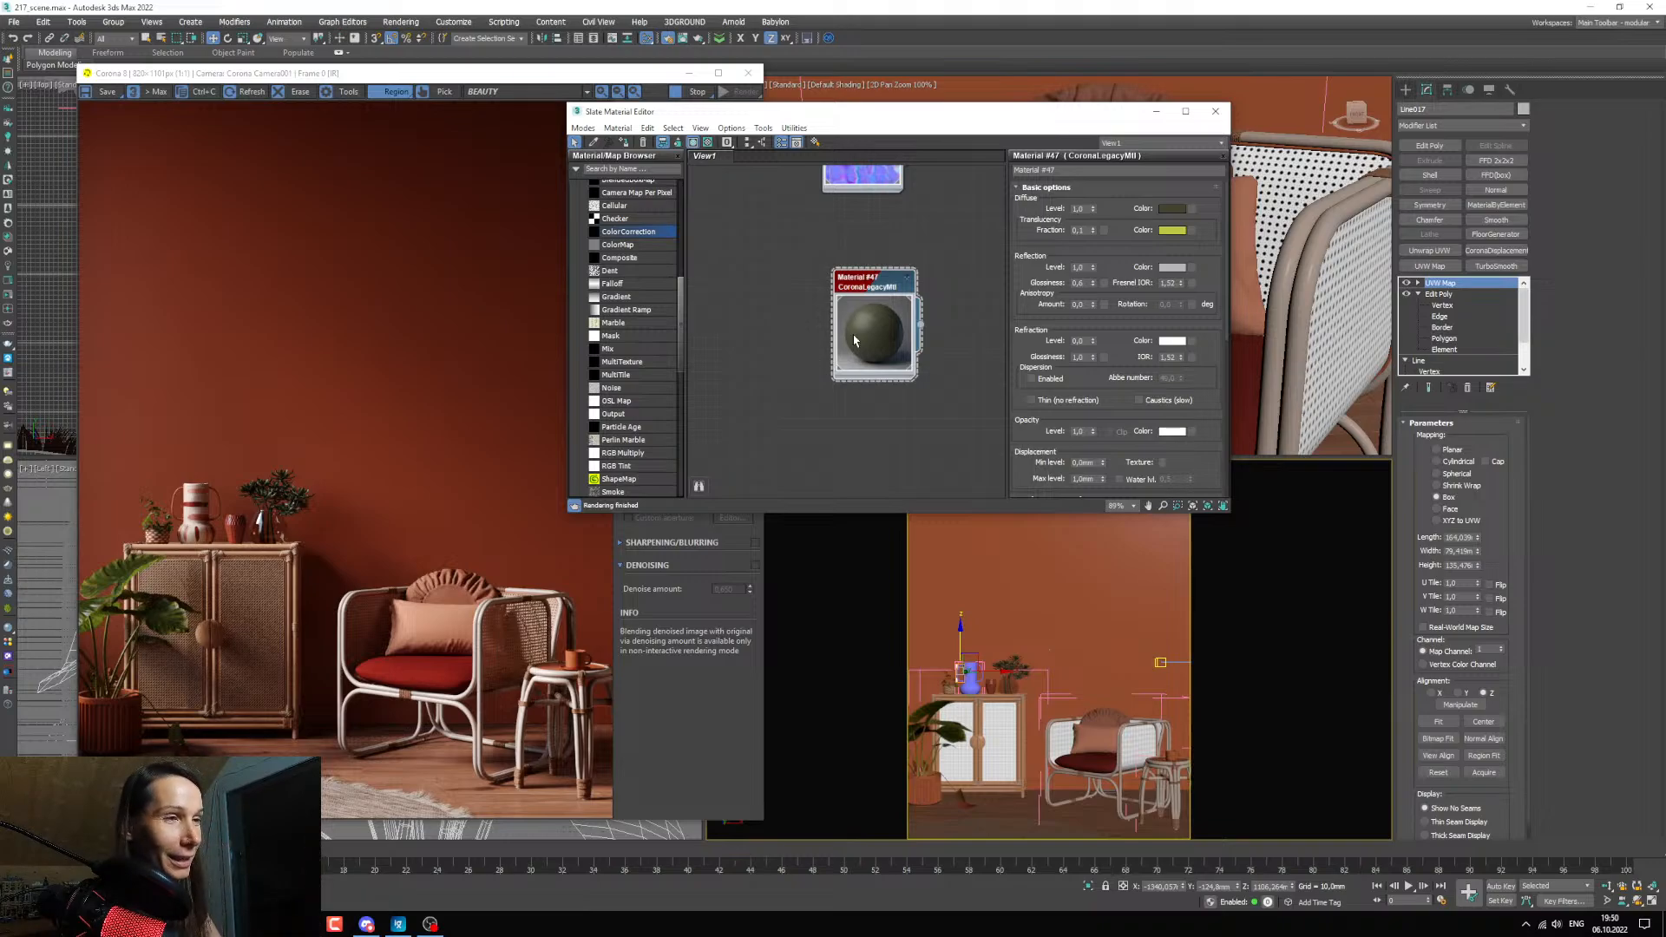
scroll(848, 321, up, 2)
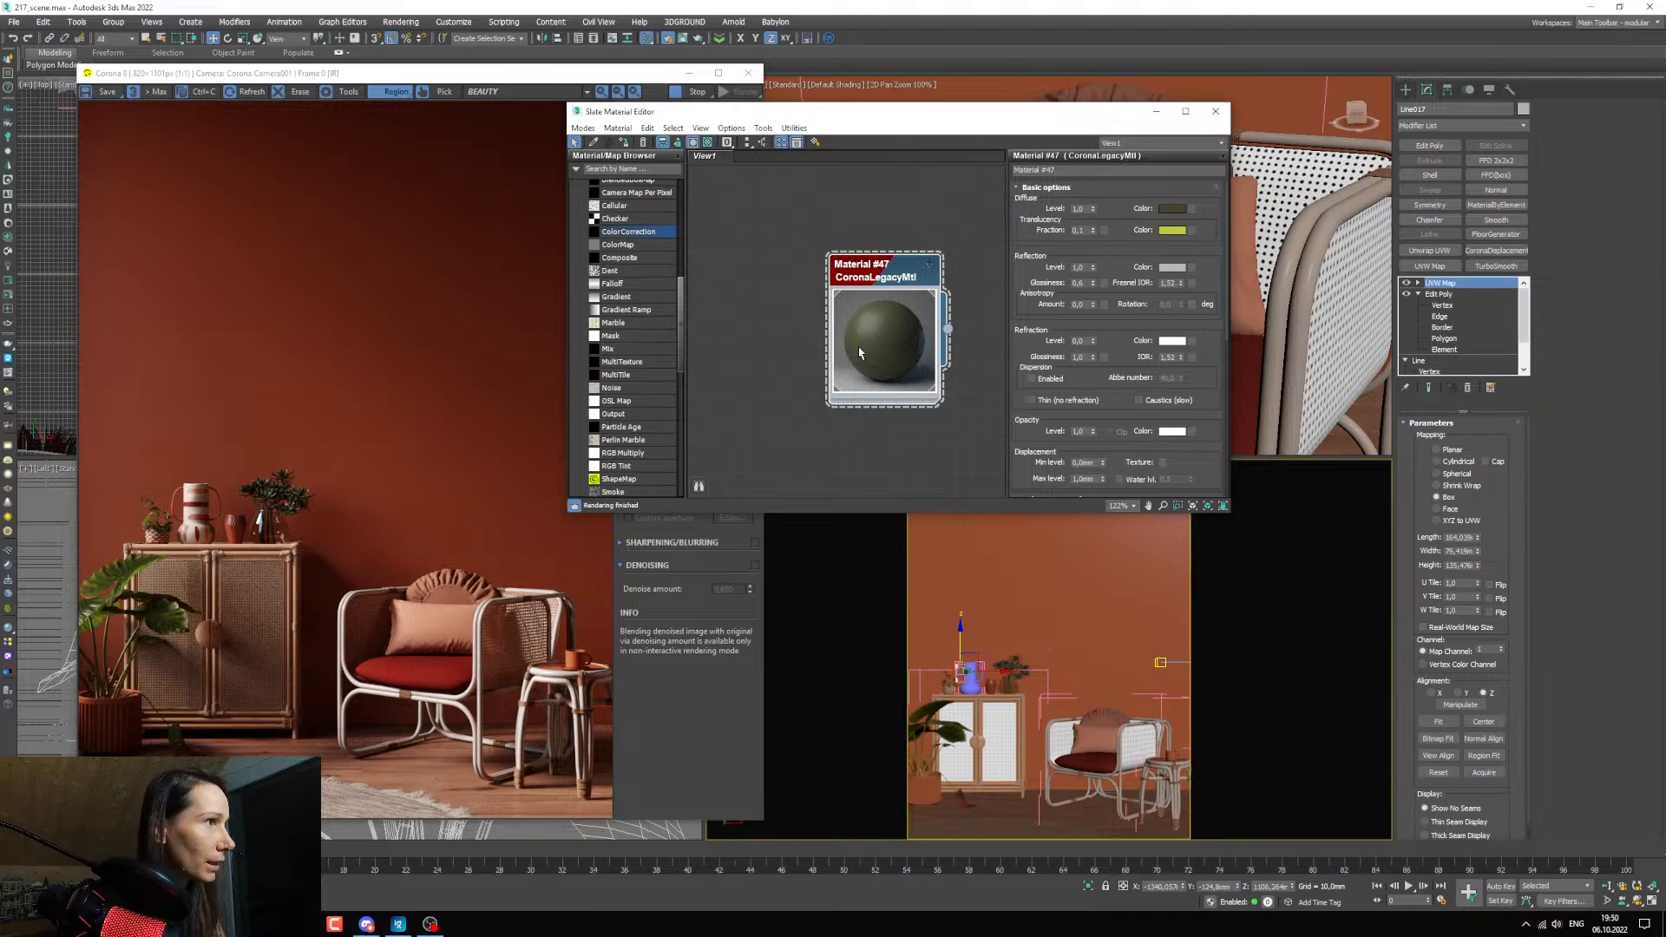
Look through the texture folder and preview the Kalanchoe tomentosa leaf albedo image, closing both windows when done.
click(297, 924)
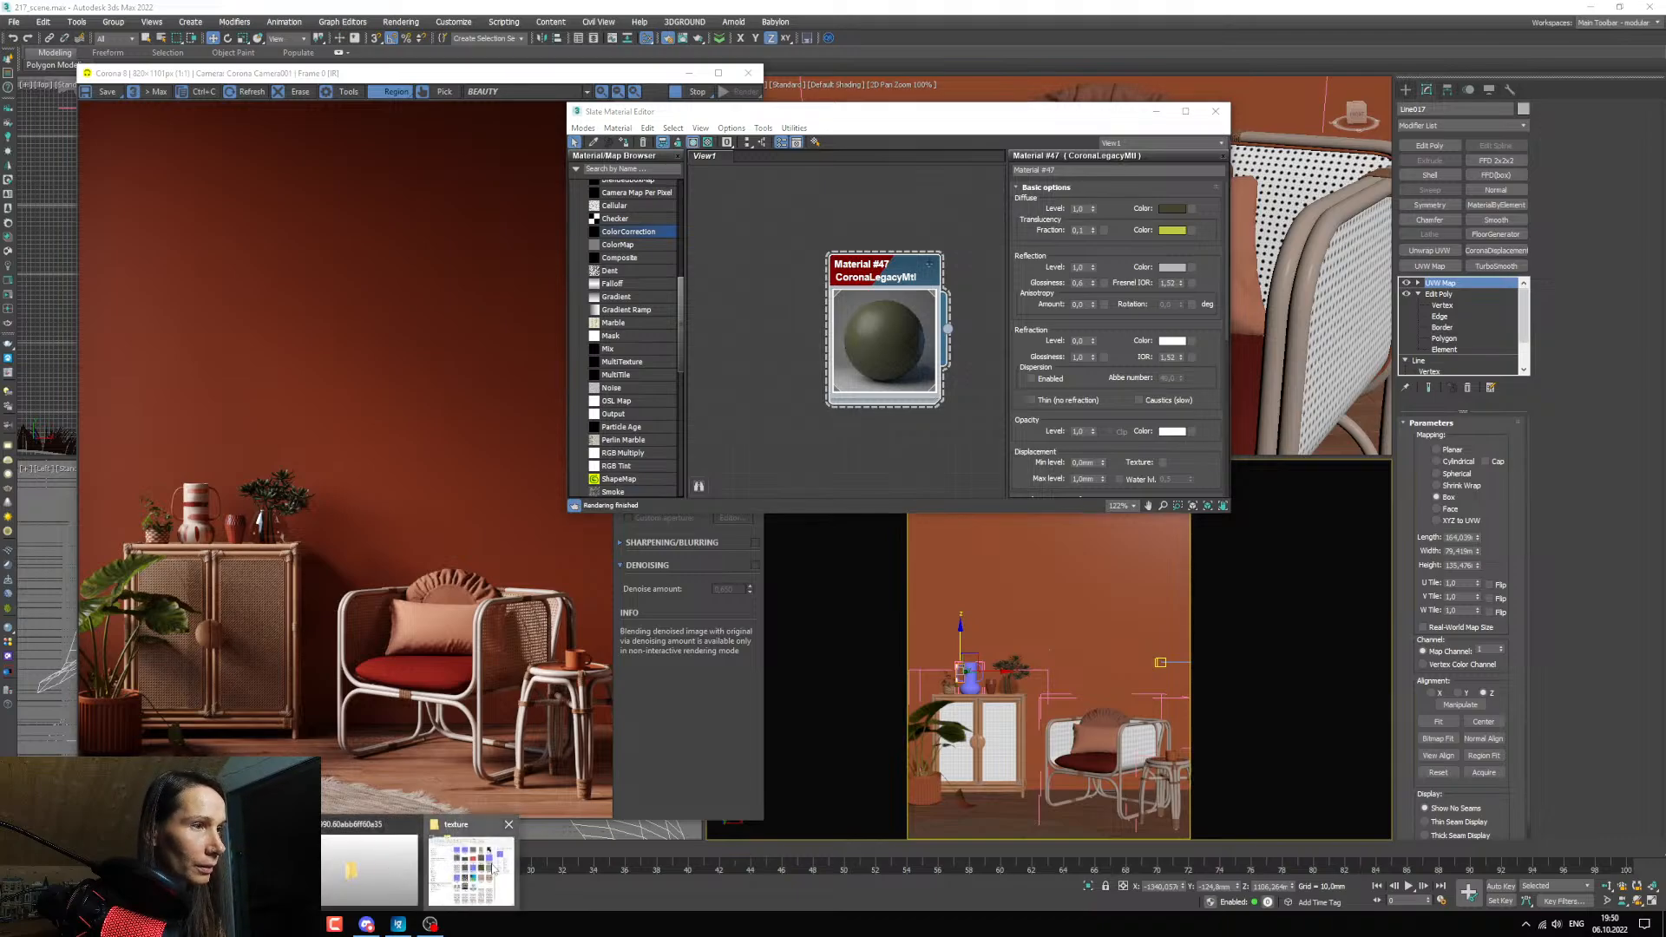
click(472, 864)
scroll(503, 533, up, 8)
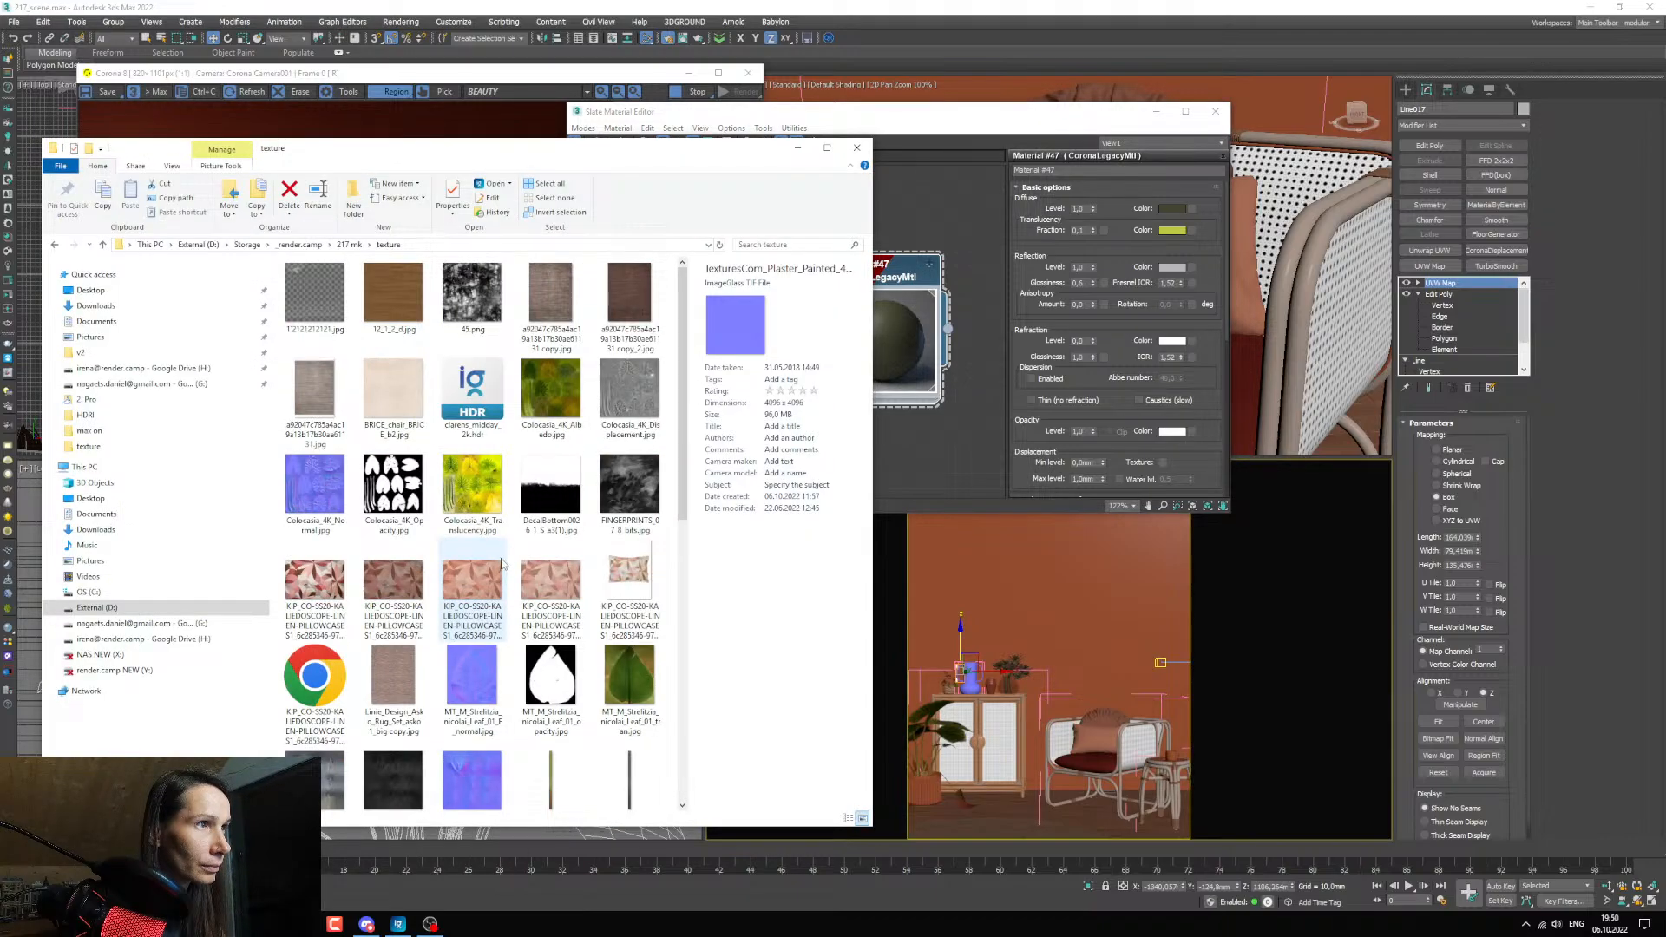
scroll(507, 556, down, 10)
scroll(512, 558, up, 5)
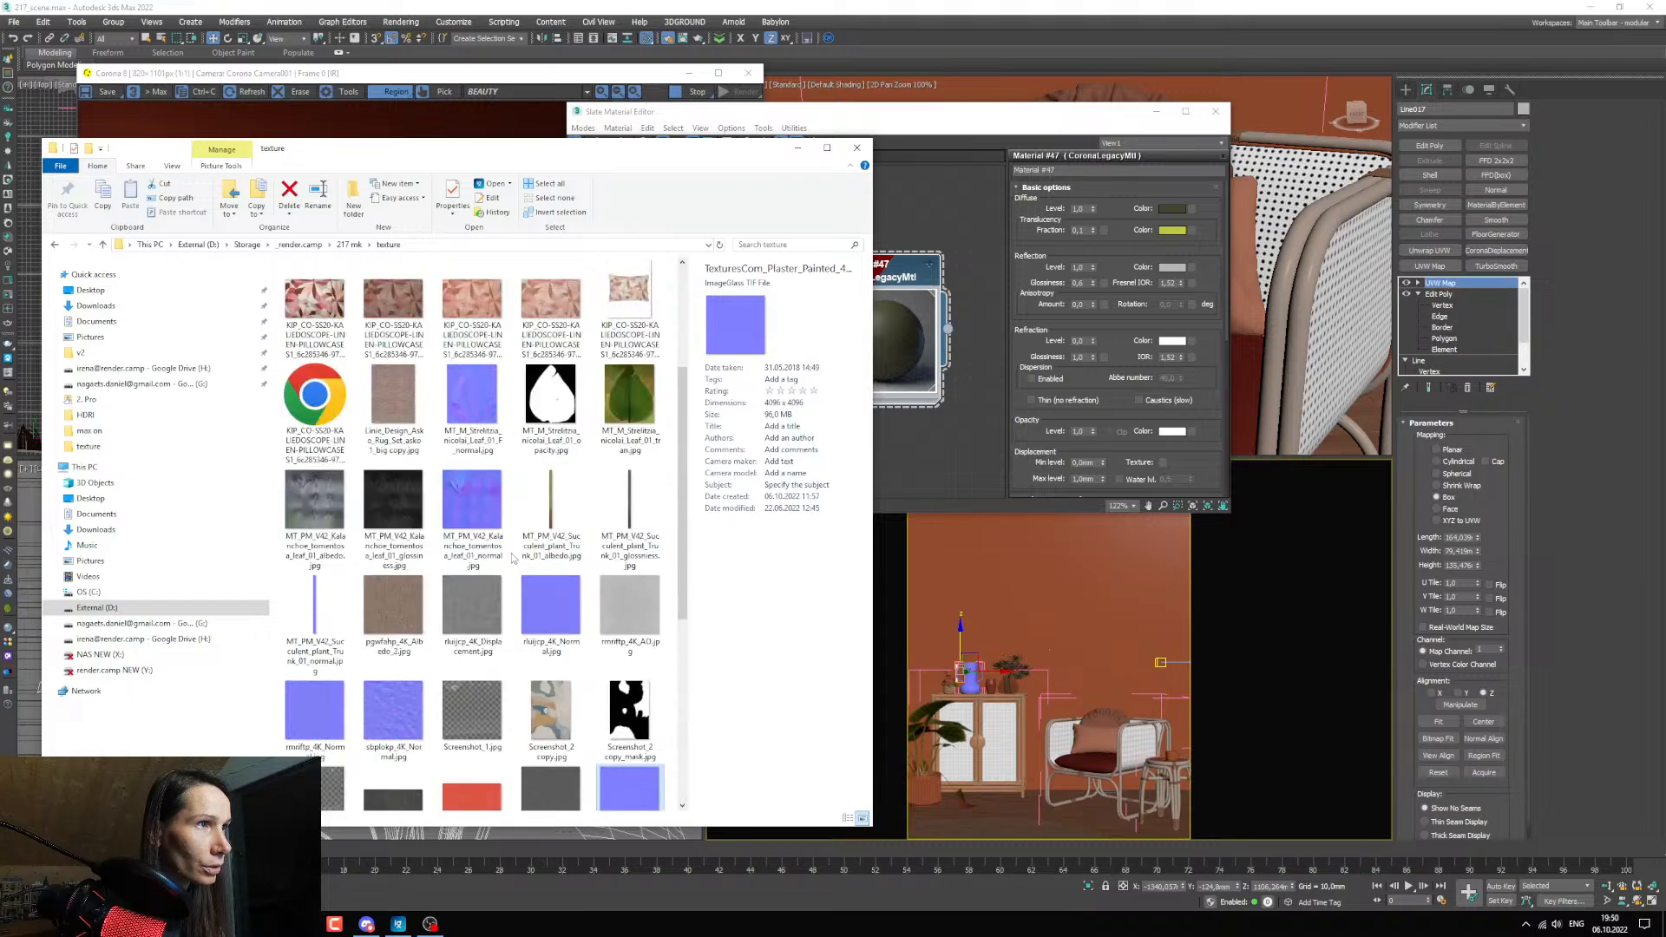
click(324, 535)
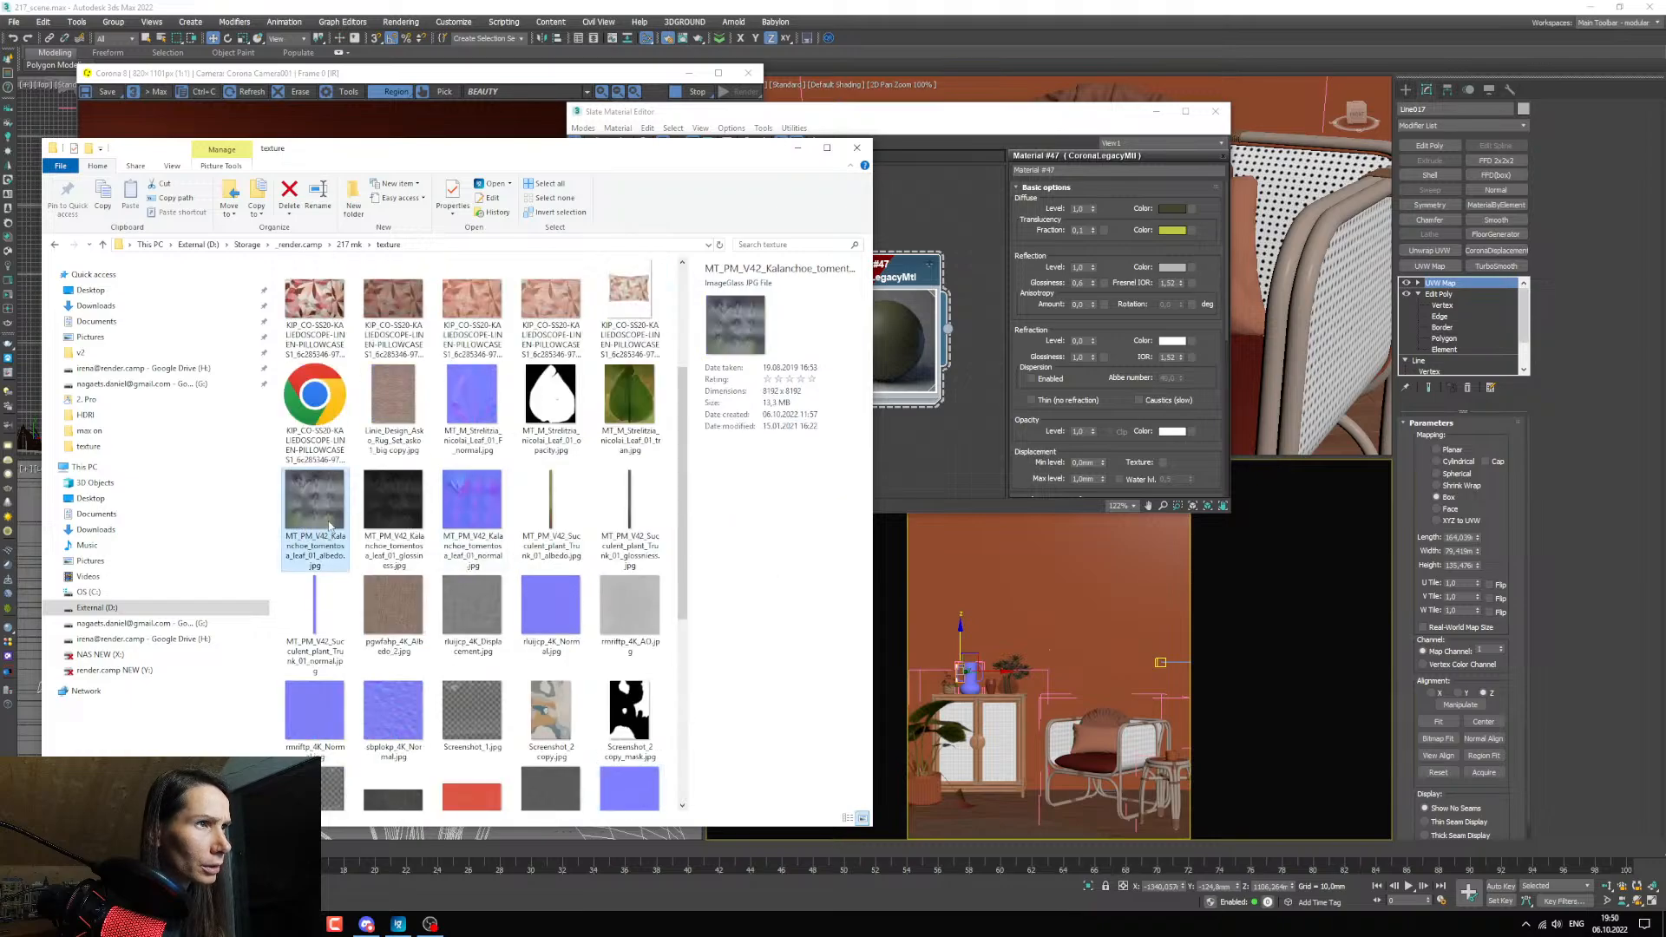
double_click(333, 512)
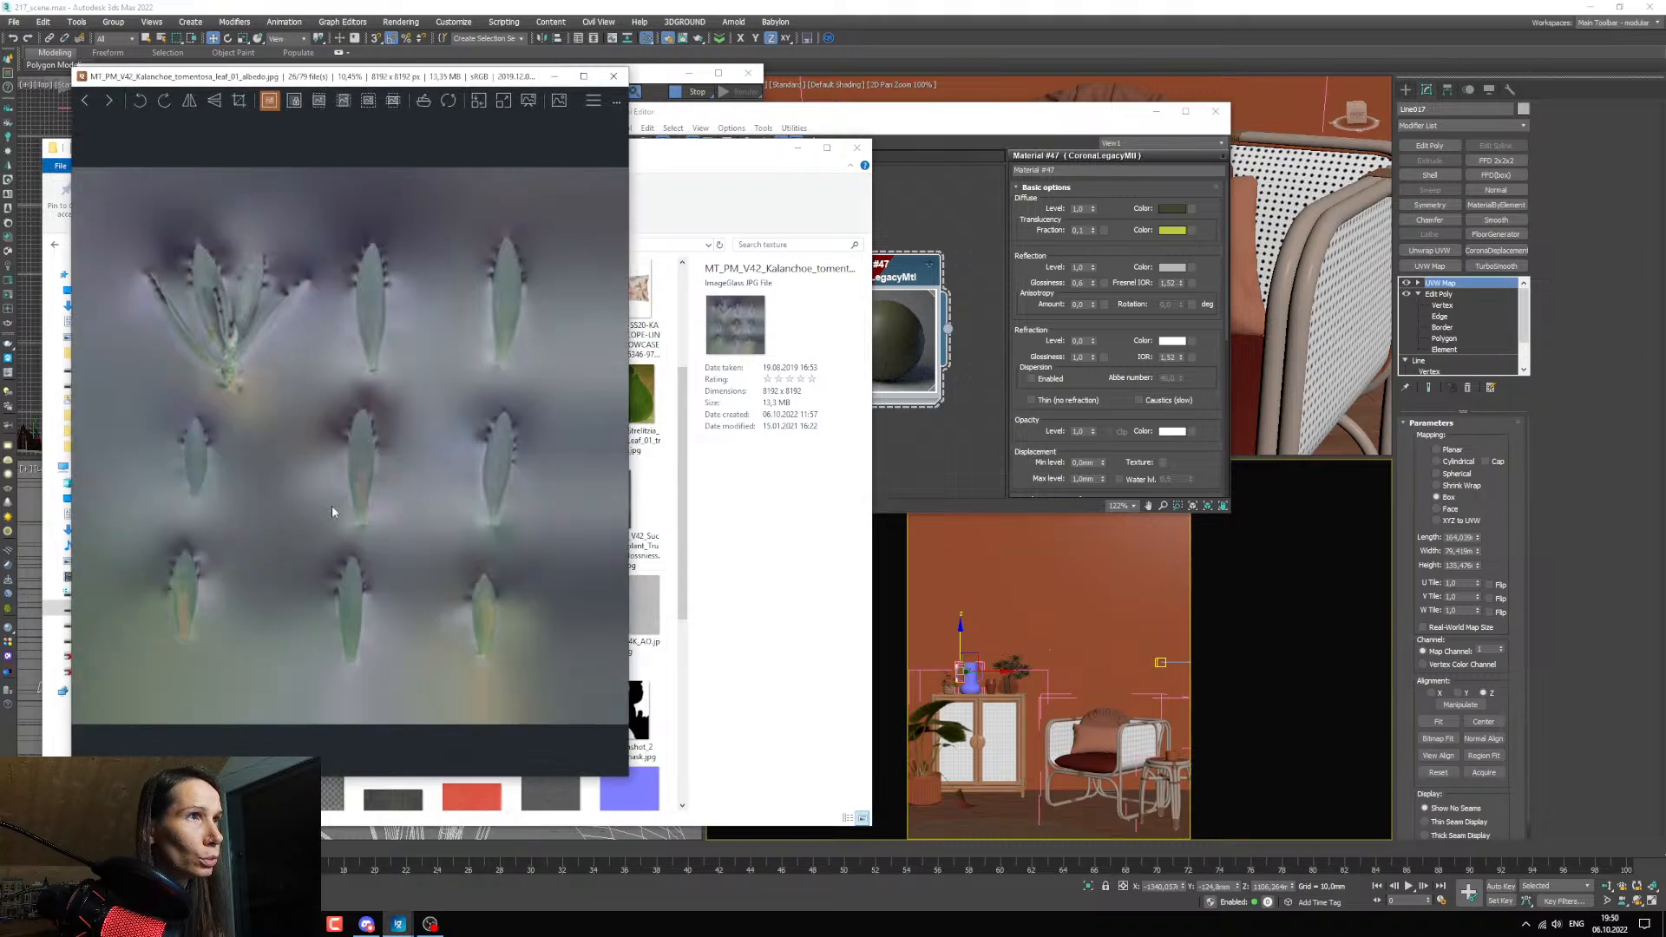
click(614, 77)
click(856, 147)
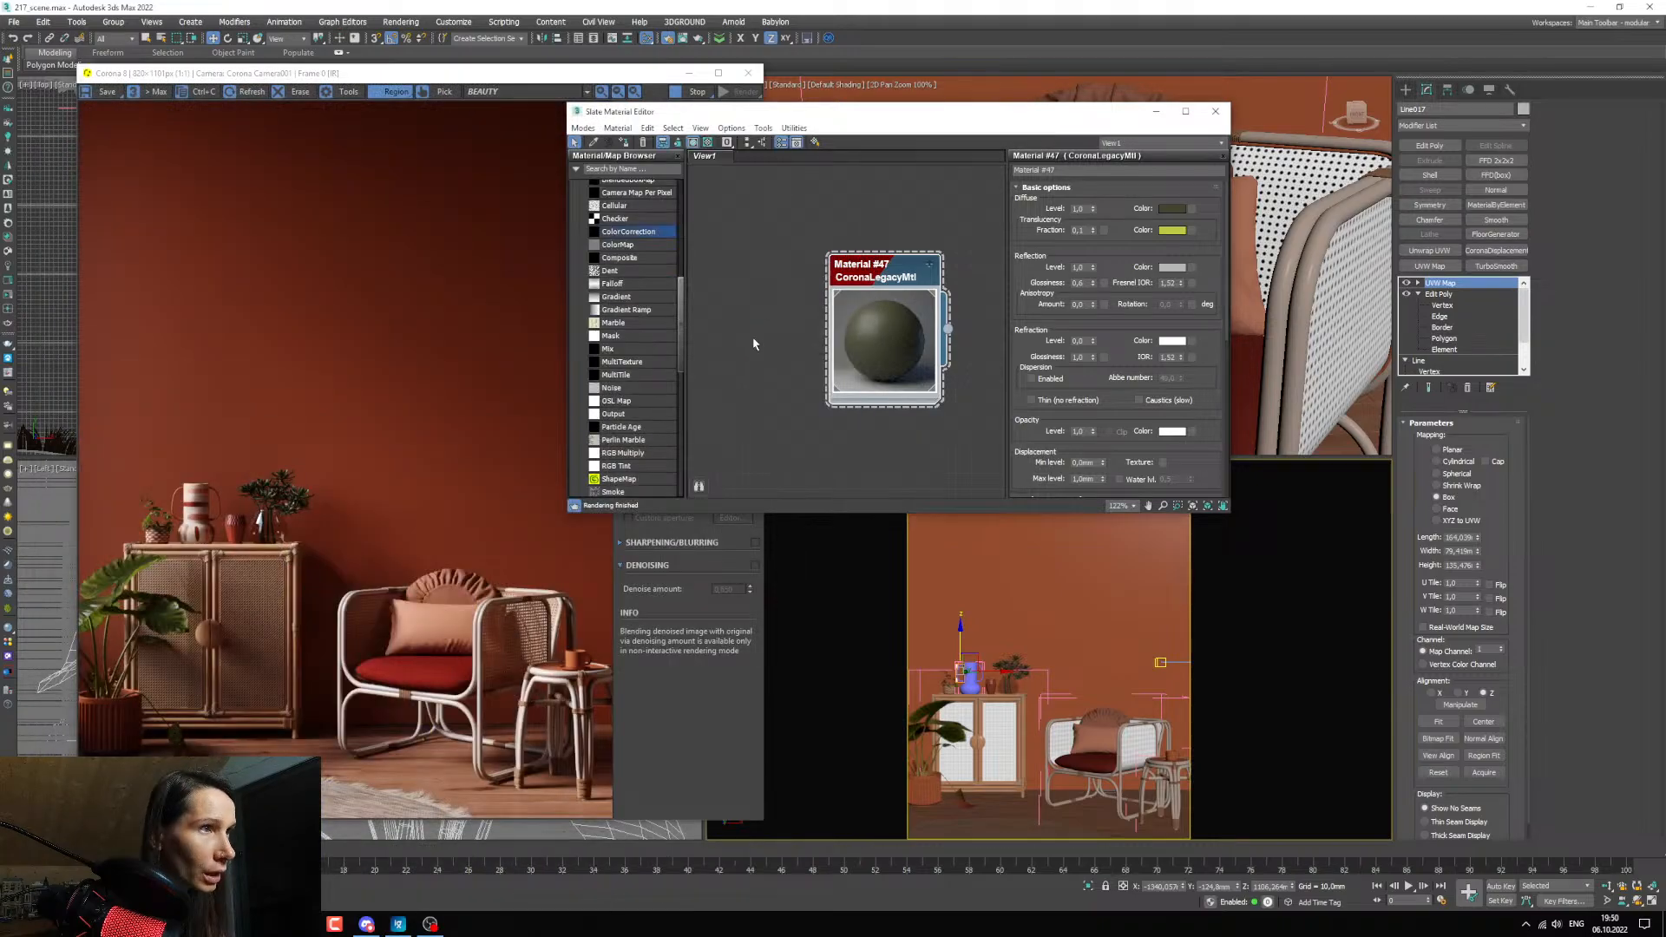
Draw a render region around the plant in the glass vase and move the material editor aside to see it closely.
drag(224, 443, 353, 542)
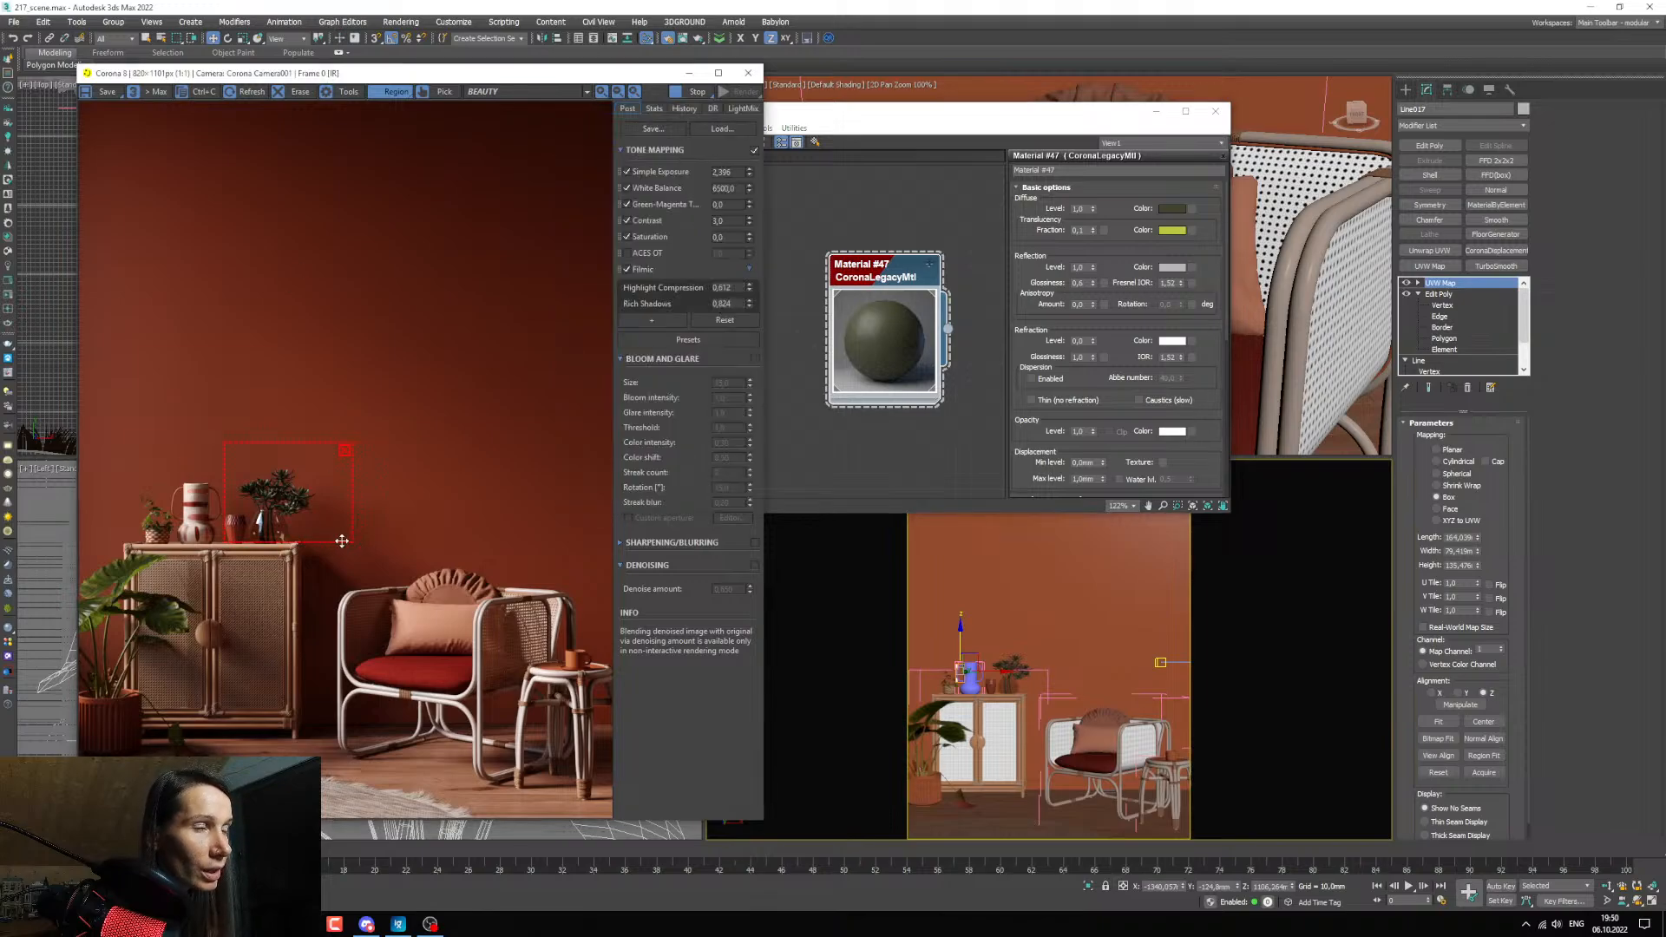
drag(830, 118, 757, 164)
scroll(773, 425, up, 4)
scroll(287, 472, up, 1)
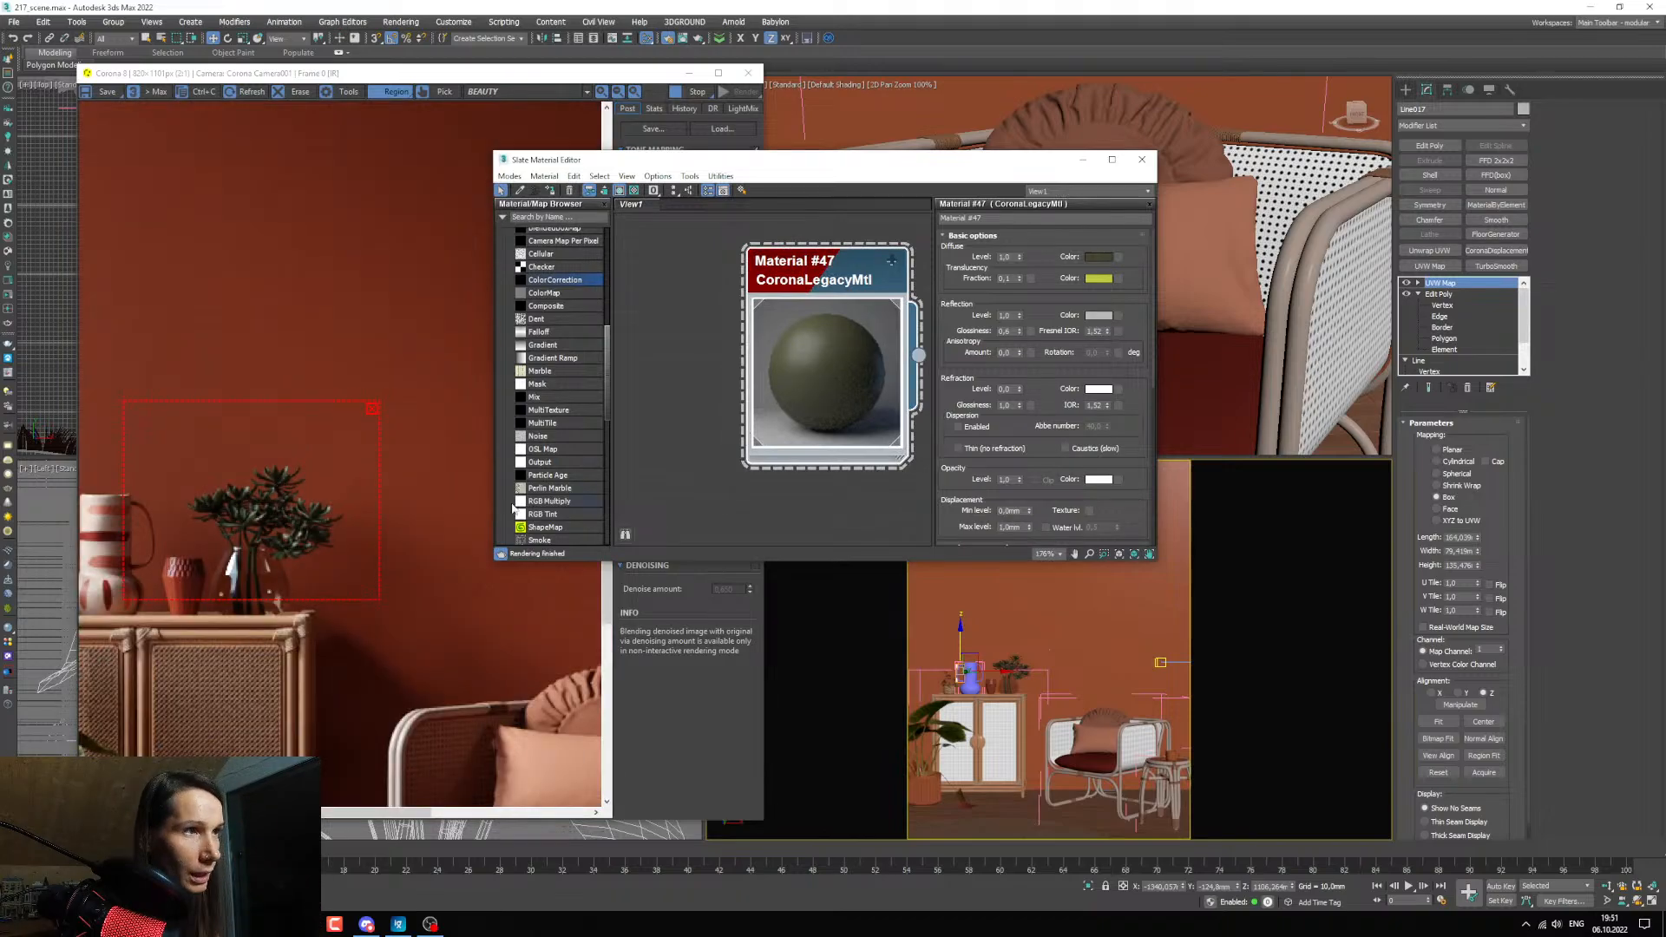
scroll(344, 491, up, 1)
scroll(297, 525, down, 1)
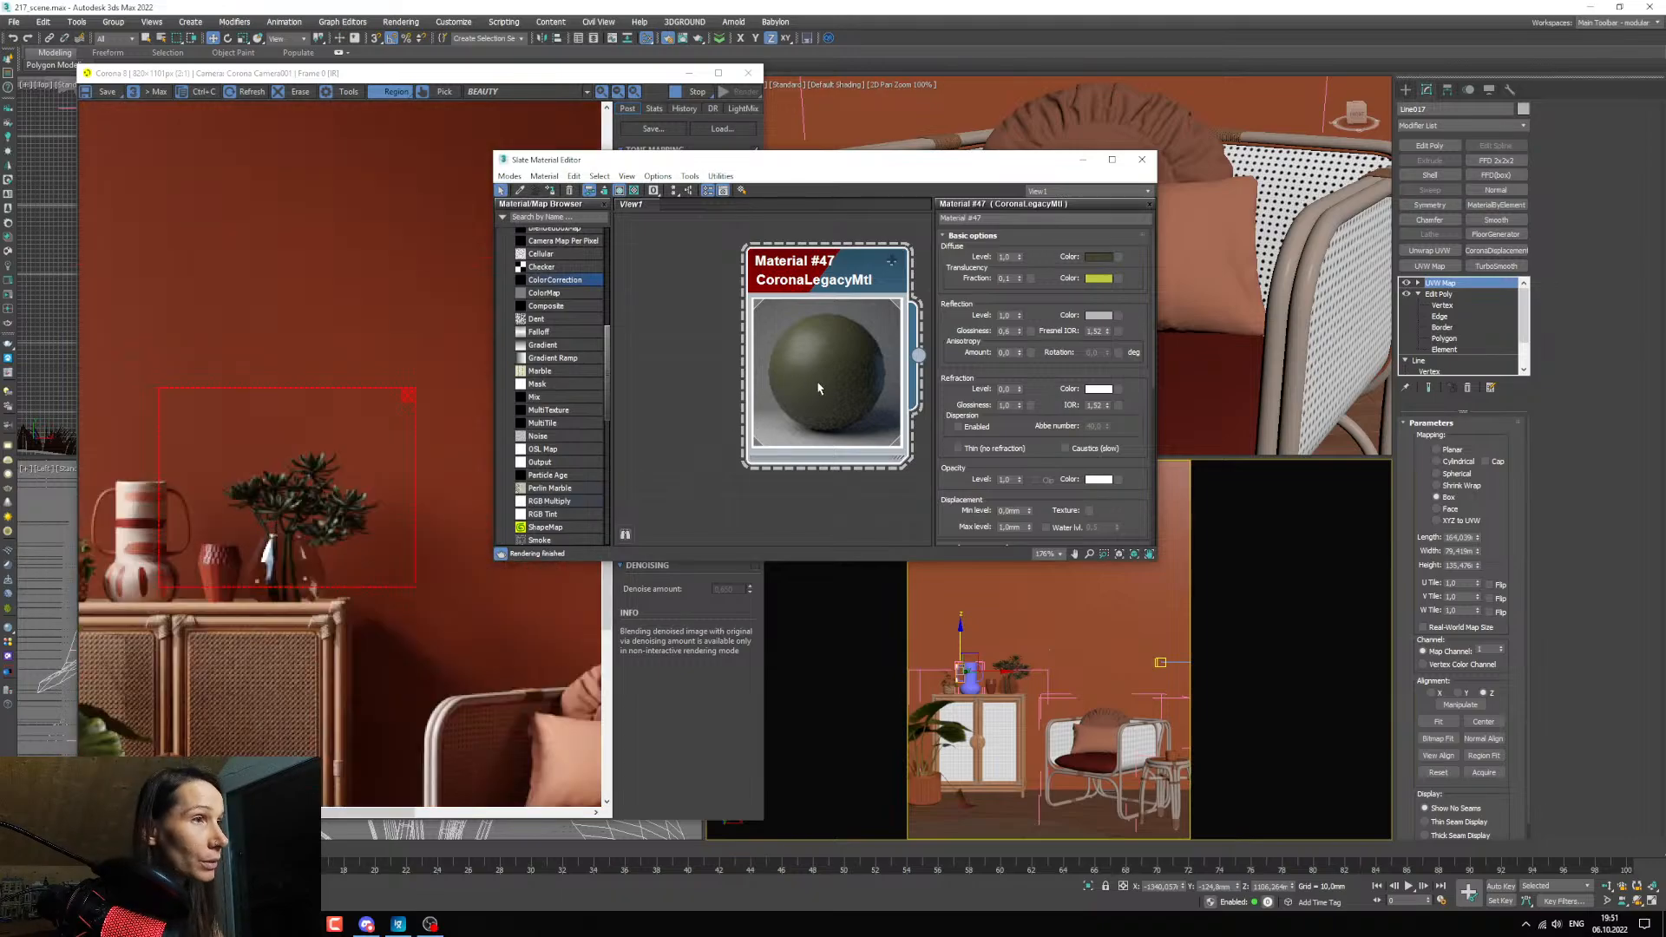
drag(818, 389, 825, 387)
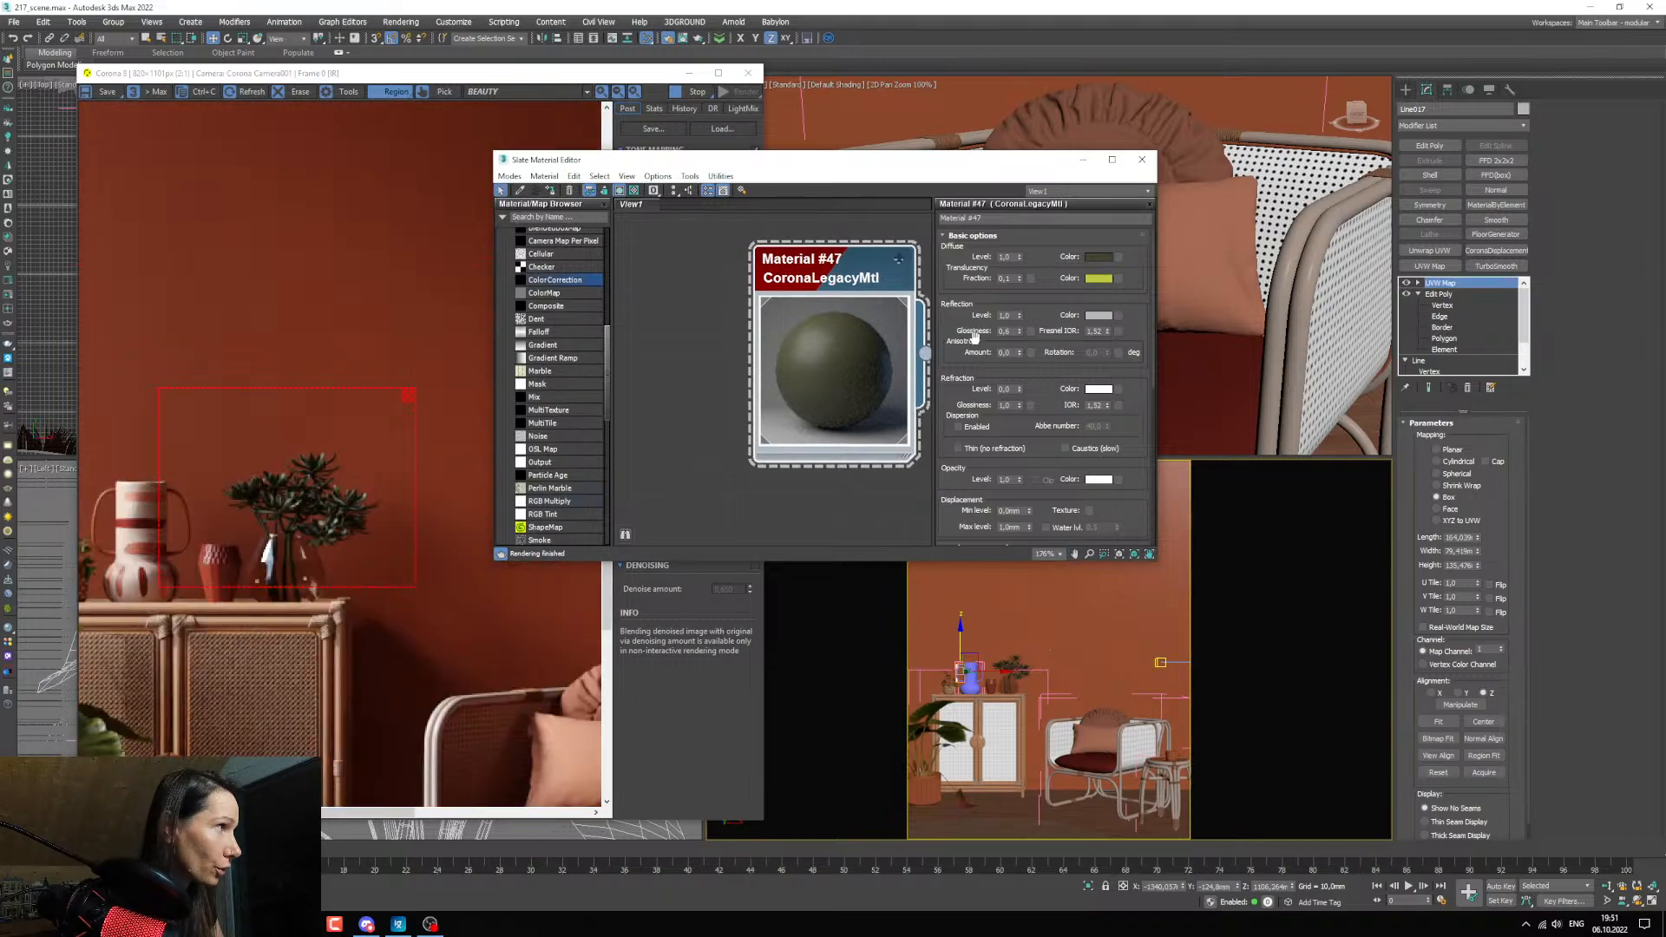
Darken the diffuse colour of Material #47 to a value of 27 and shift its hue slightly toward yellow.
click(1099, 259)
click(896, 337)
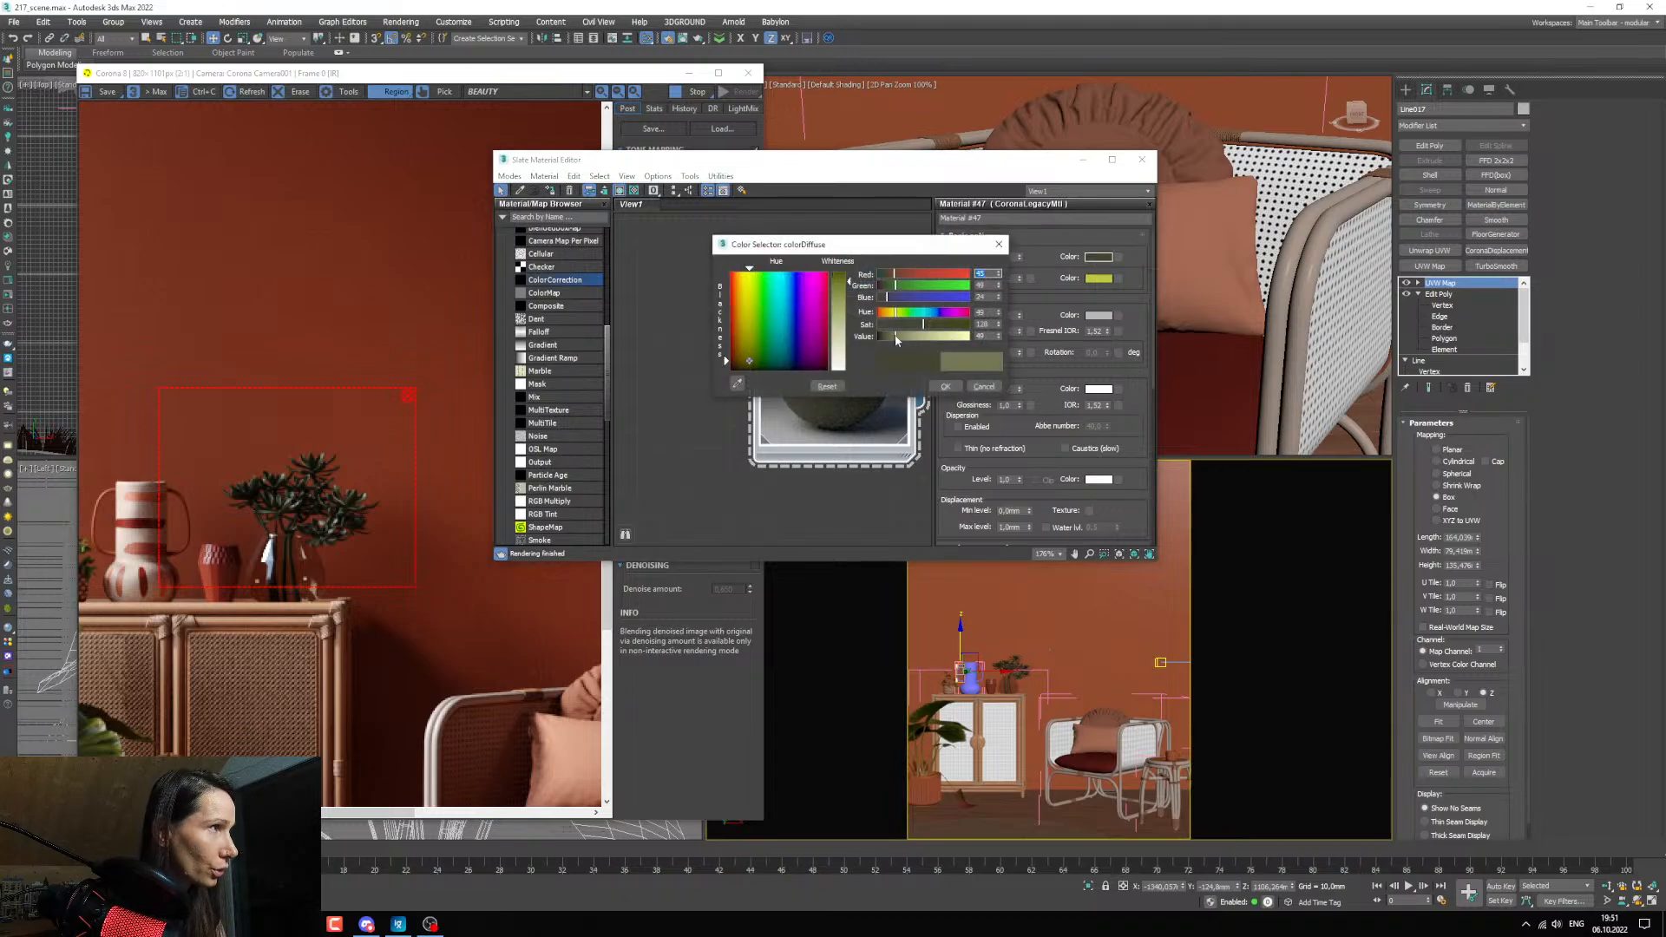
click(888, 338)
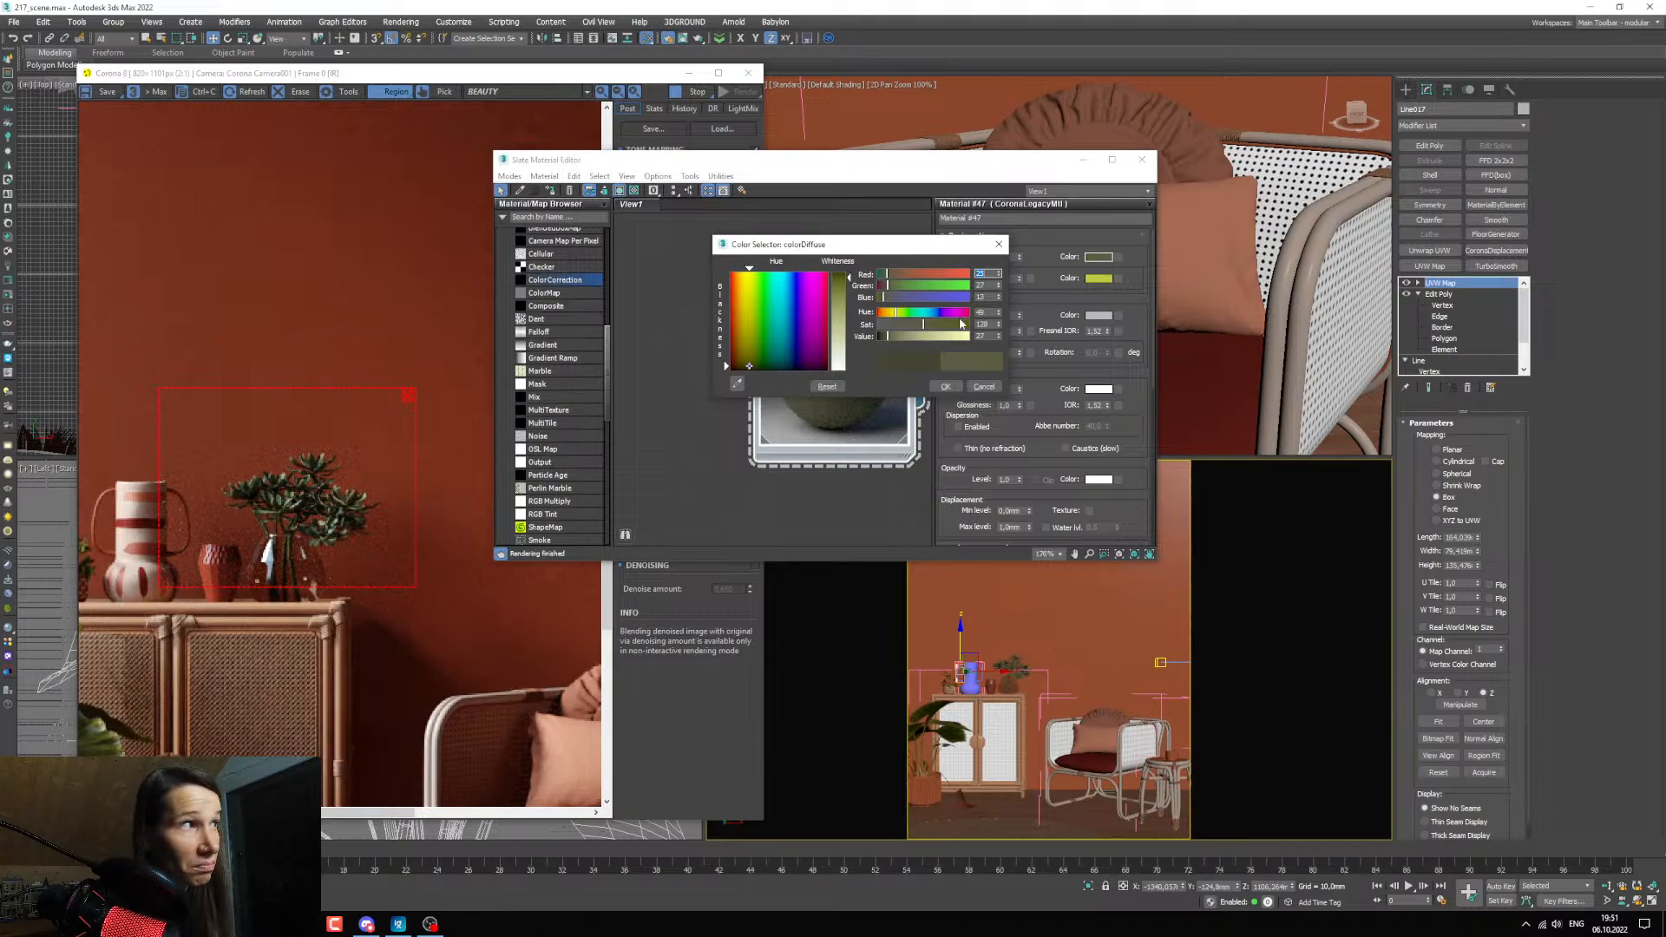
click(894, 315)
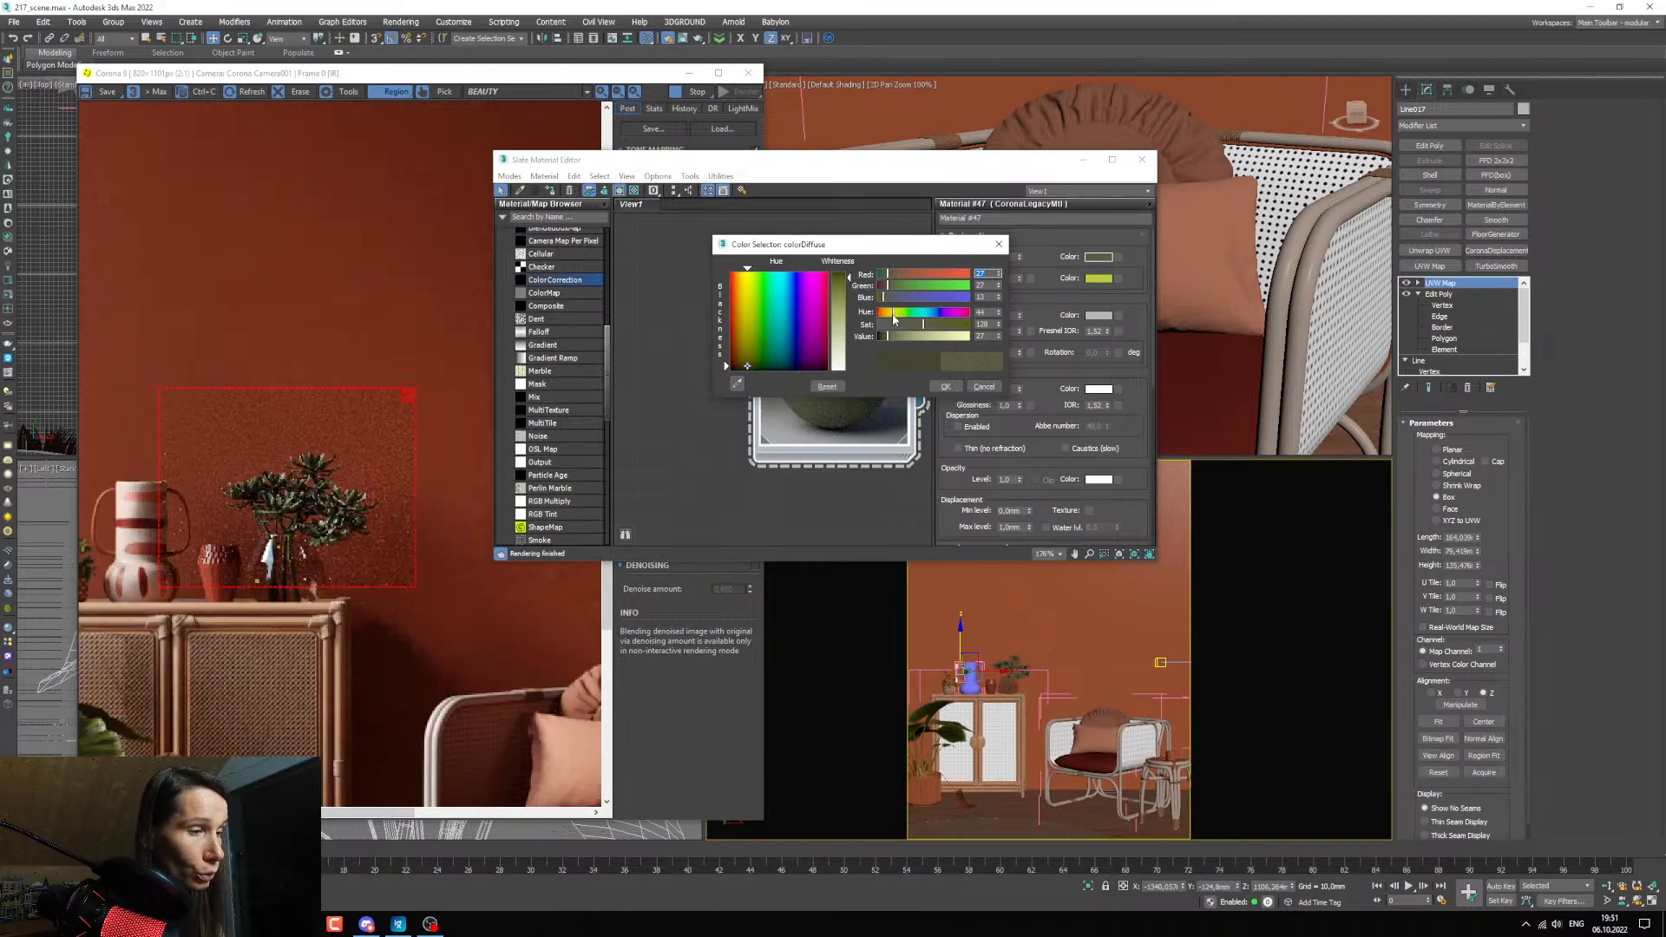
click(896, 316)
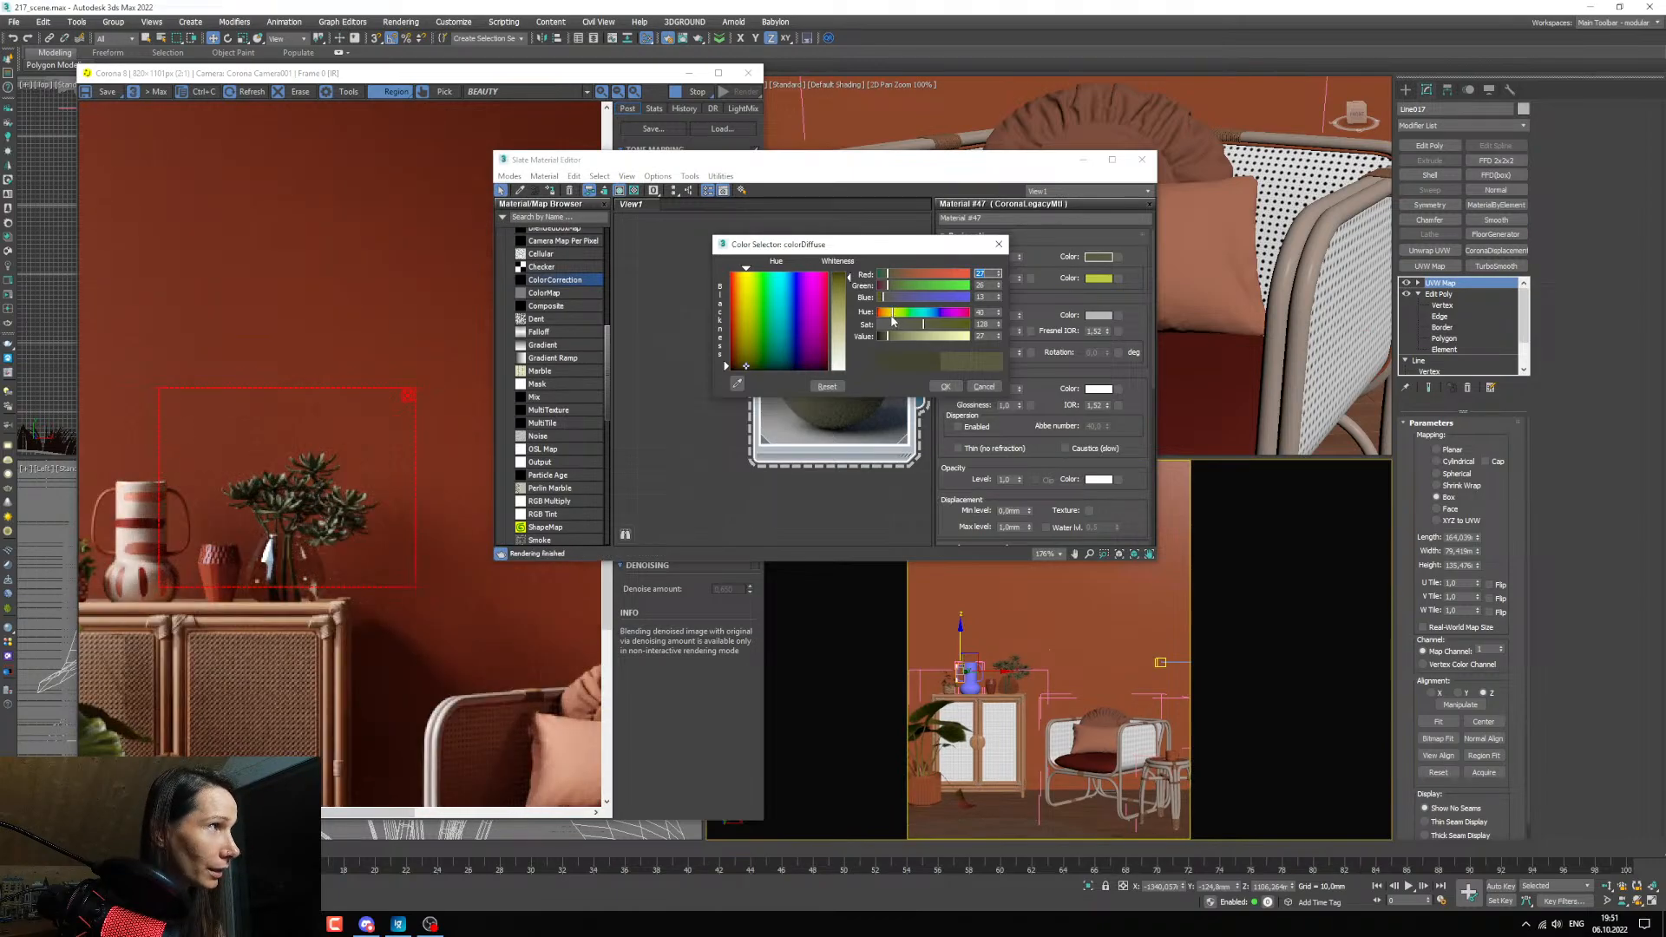
click(892, 317)
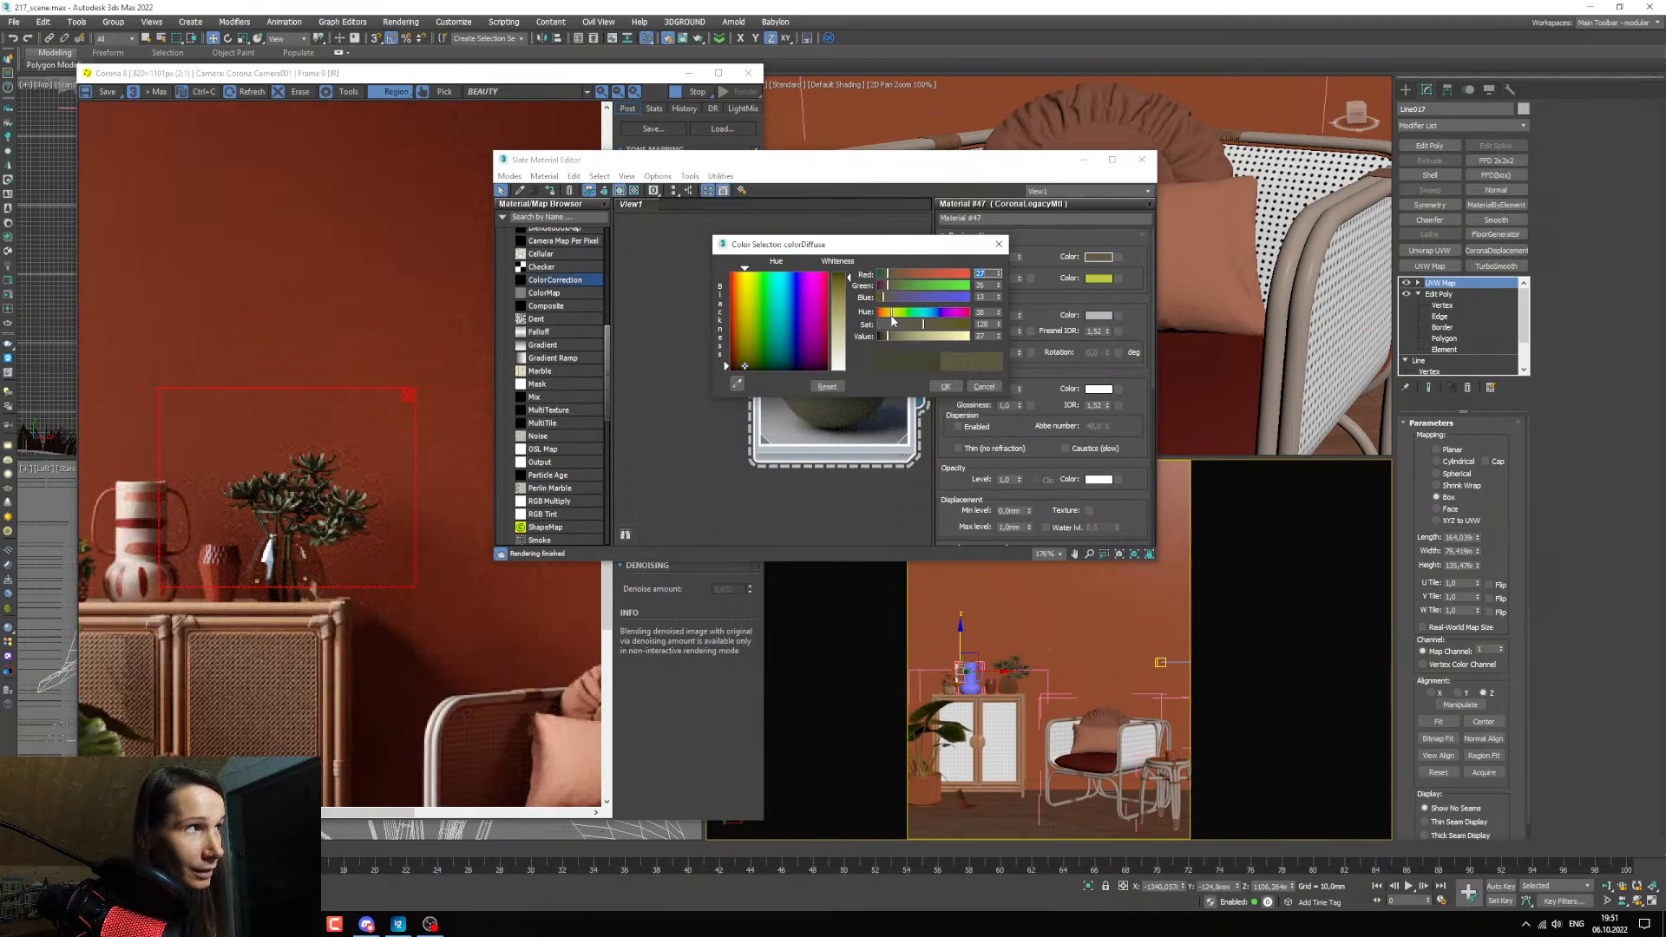
Raise the saturation of the plant's diffuse colour moderately, accept it, and check the leaves in the render.
click(950, 326)
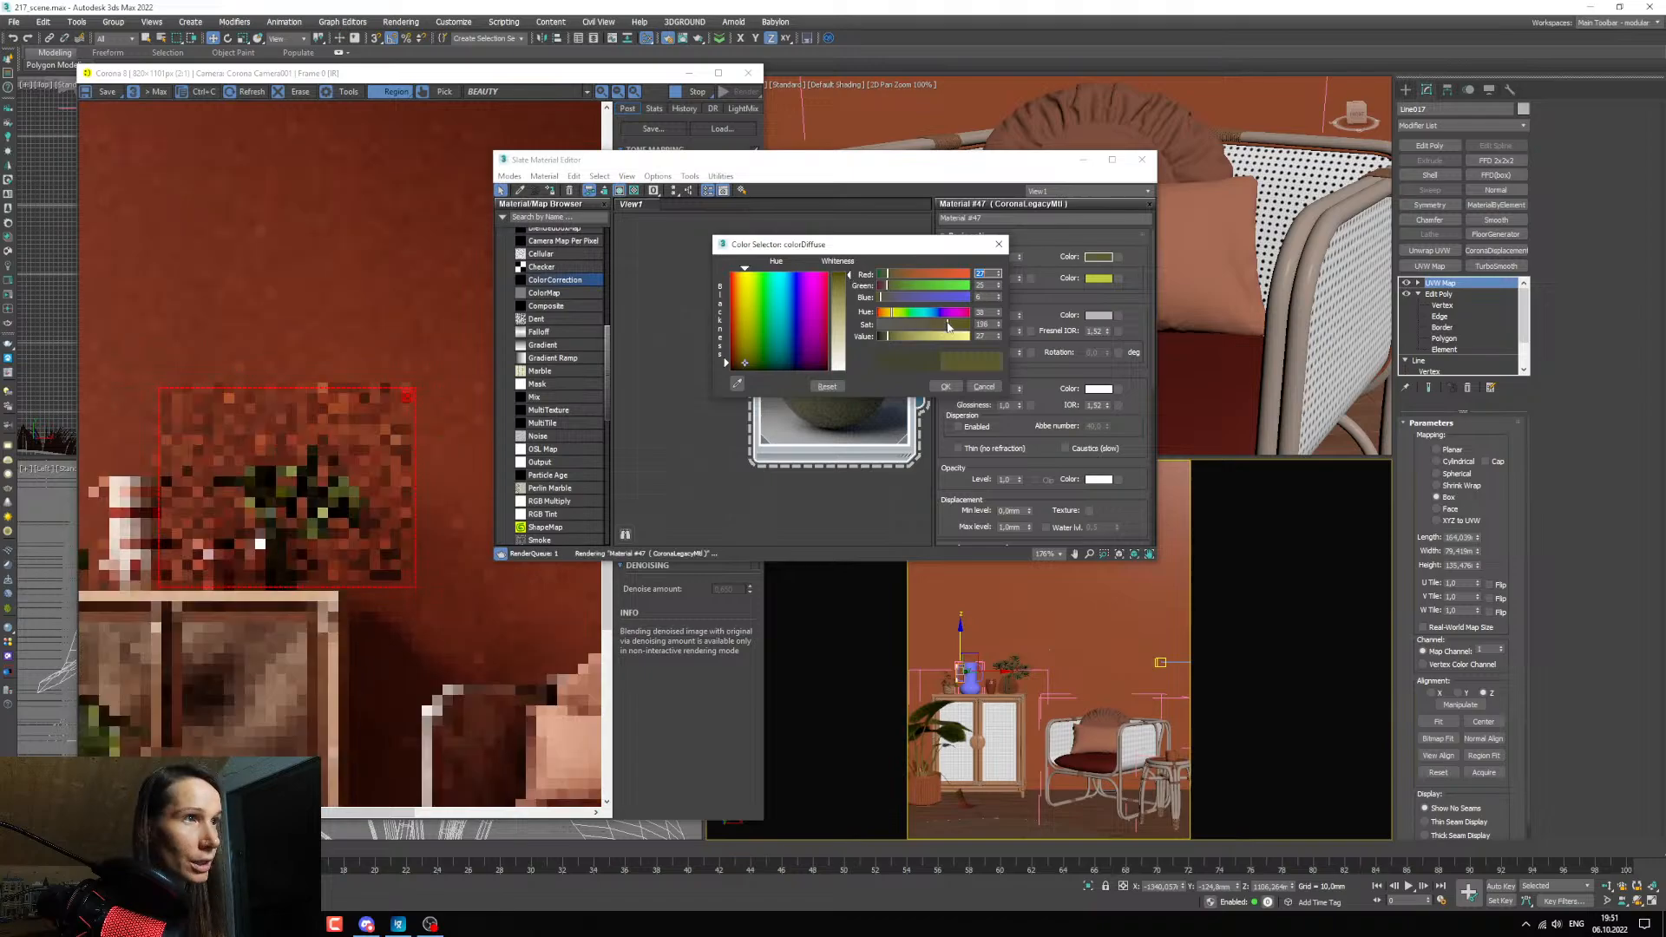
click(937, 329)
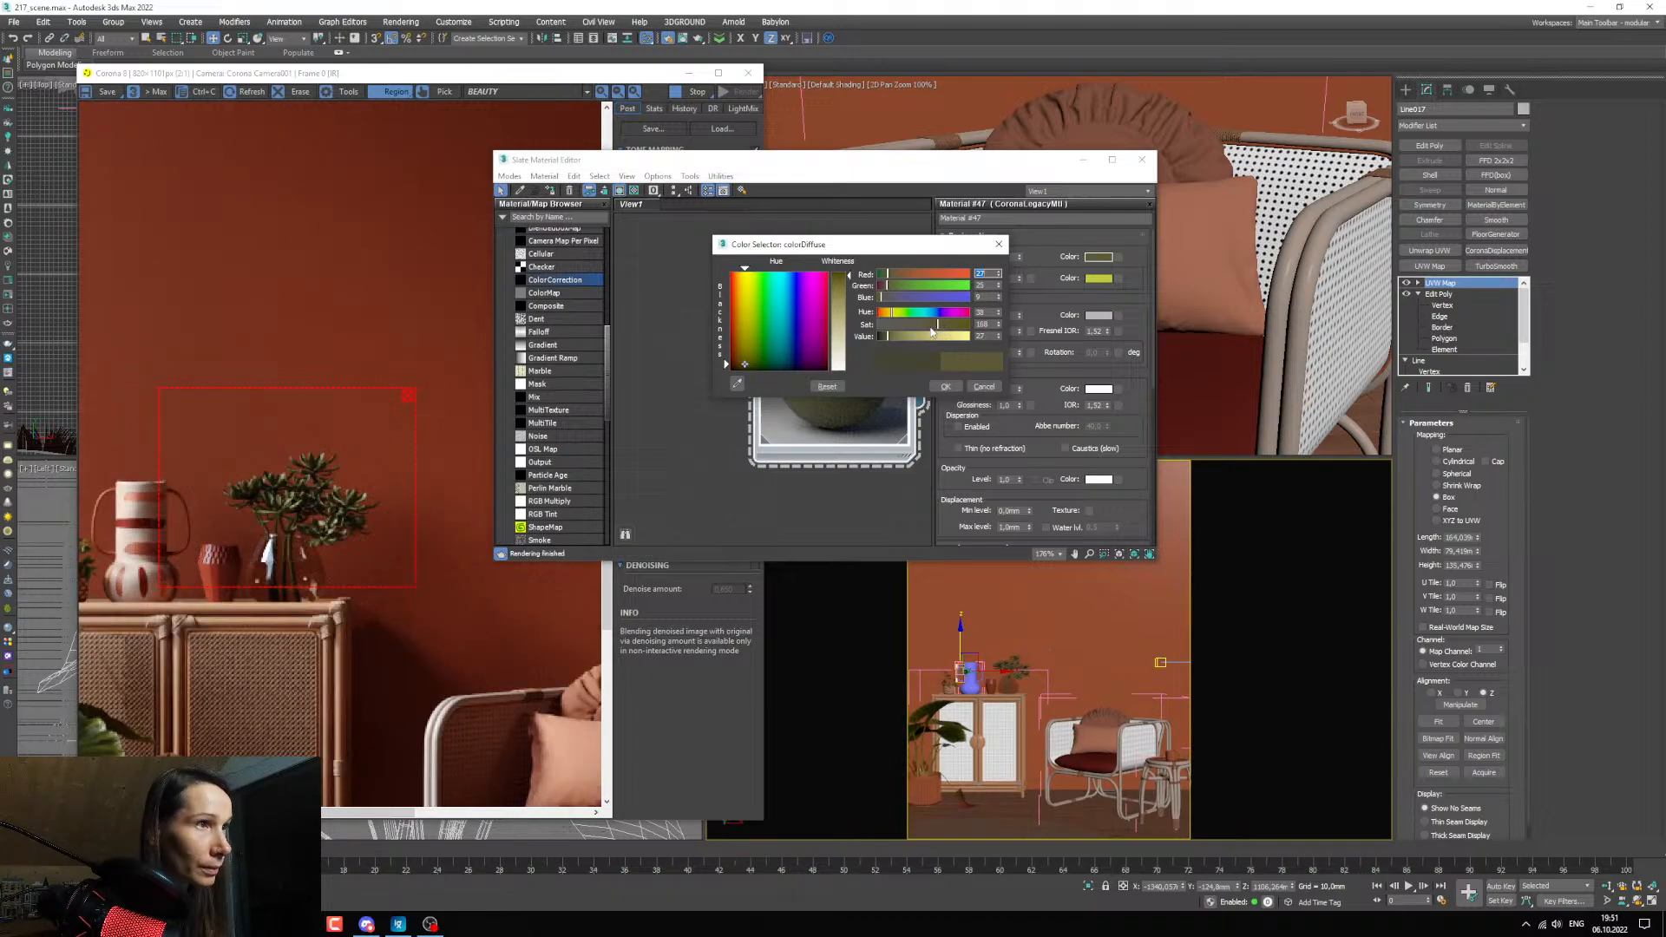
click(934, 329)
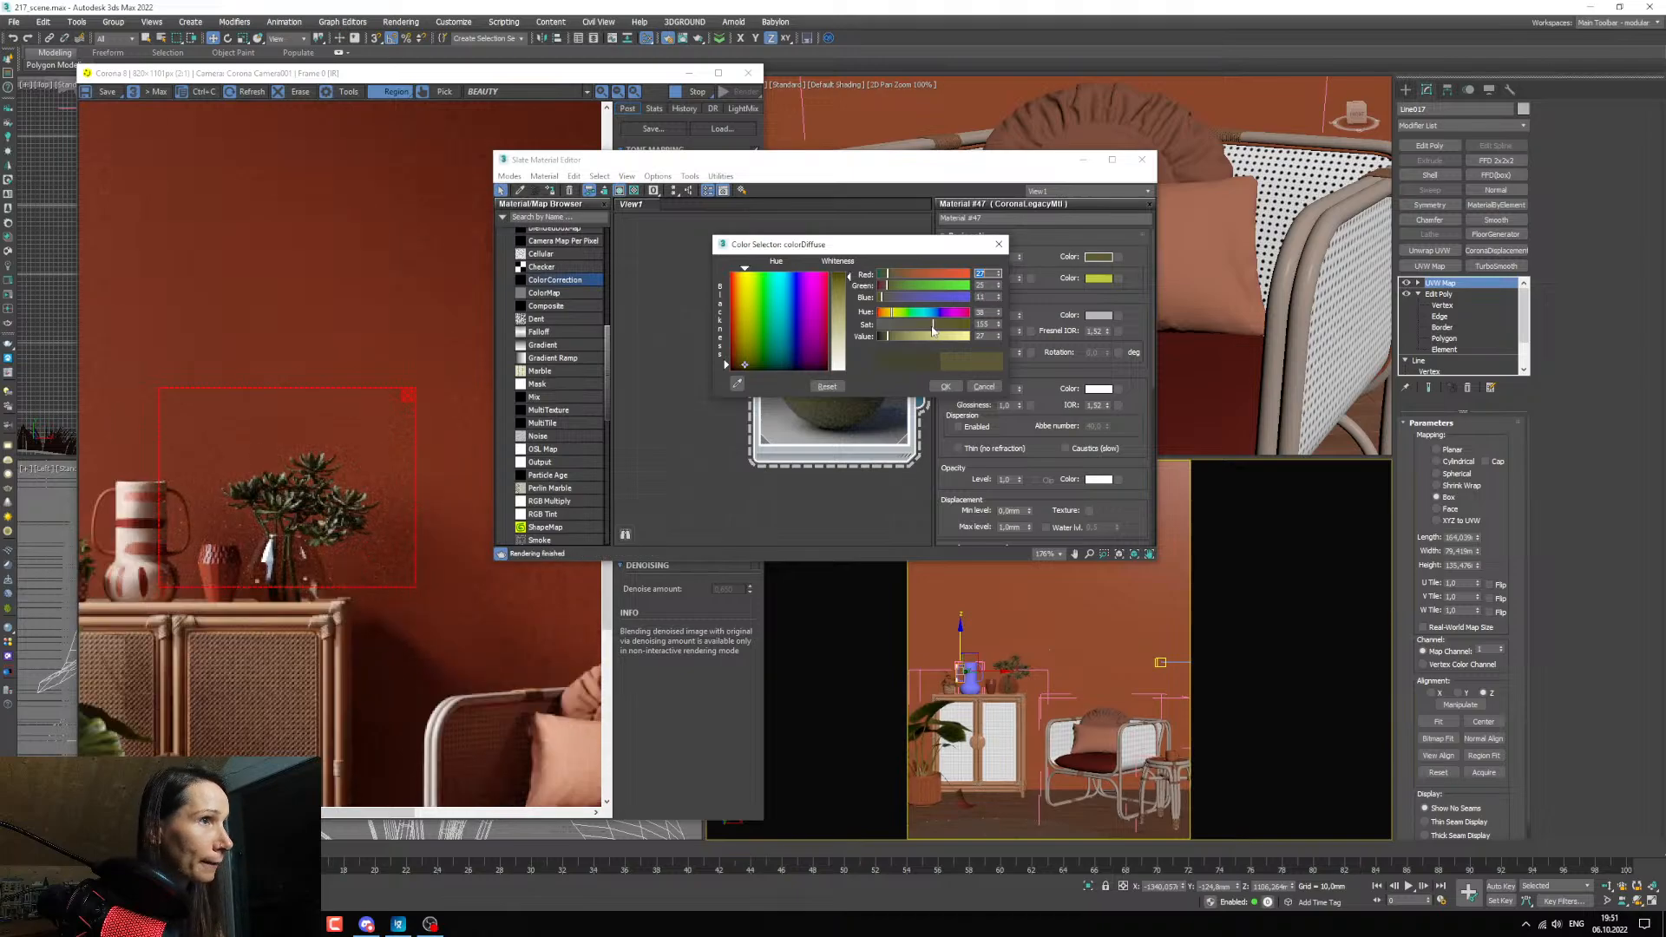
click(942, 387)
scroll(334, 507, up, 2)
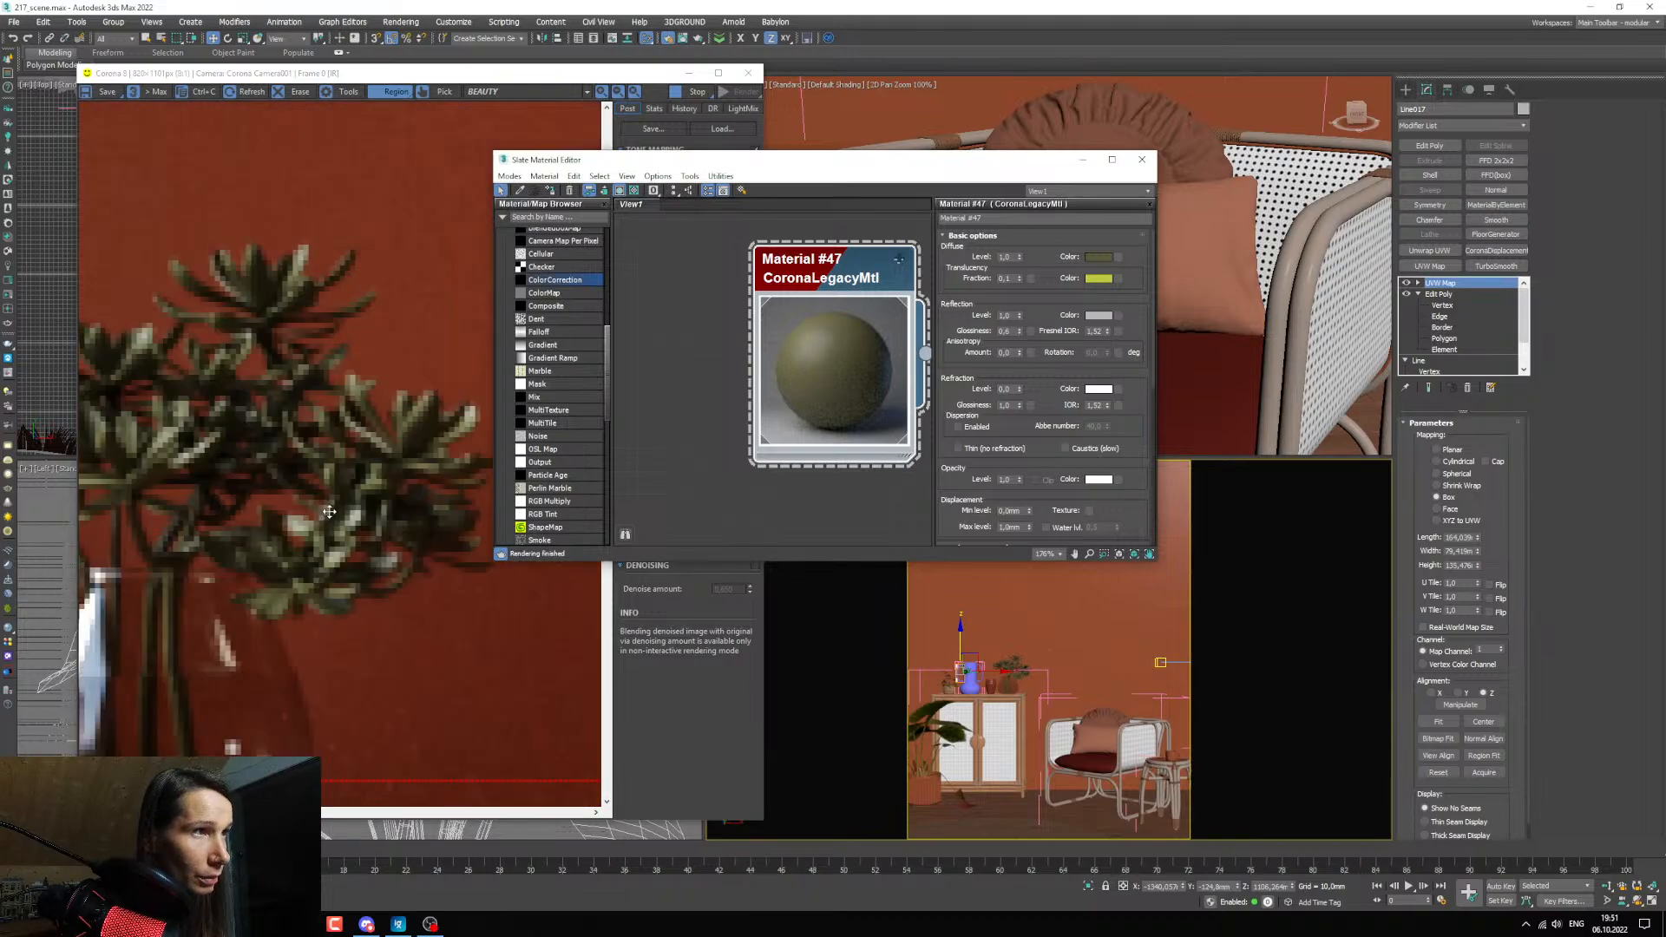
scroll(330, 499, down, 1)
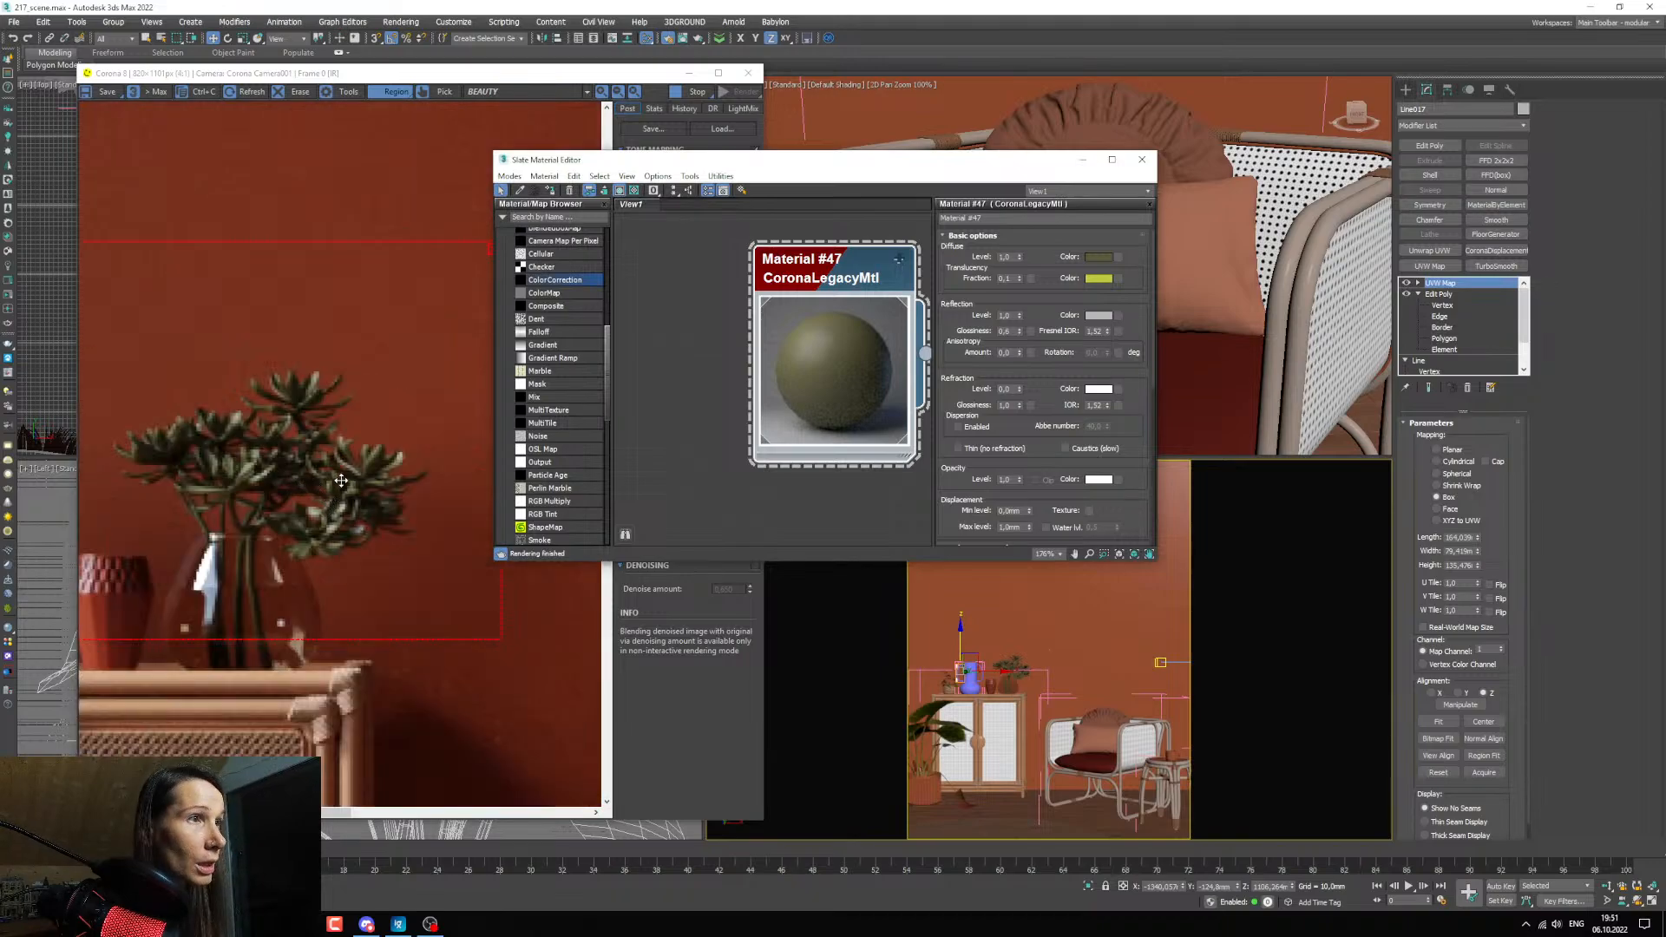
Try a translucency fraction of 0.3 on Material #47, and settle on 0.4.
click(1014, 280)
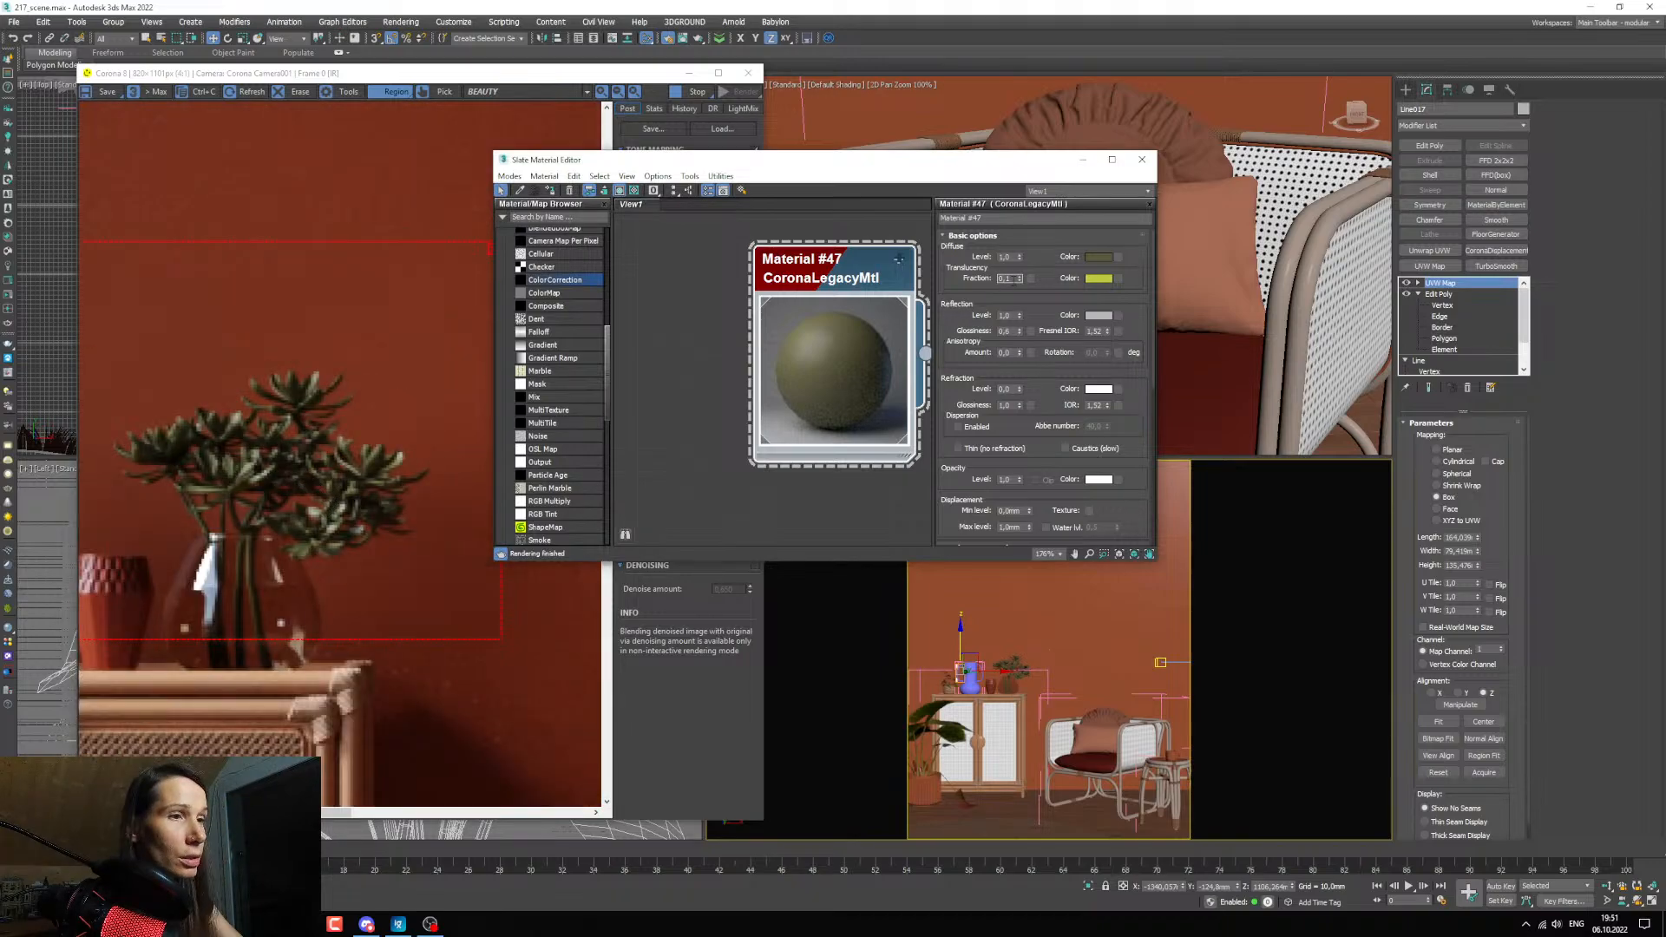
text(0,3)
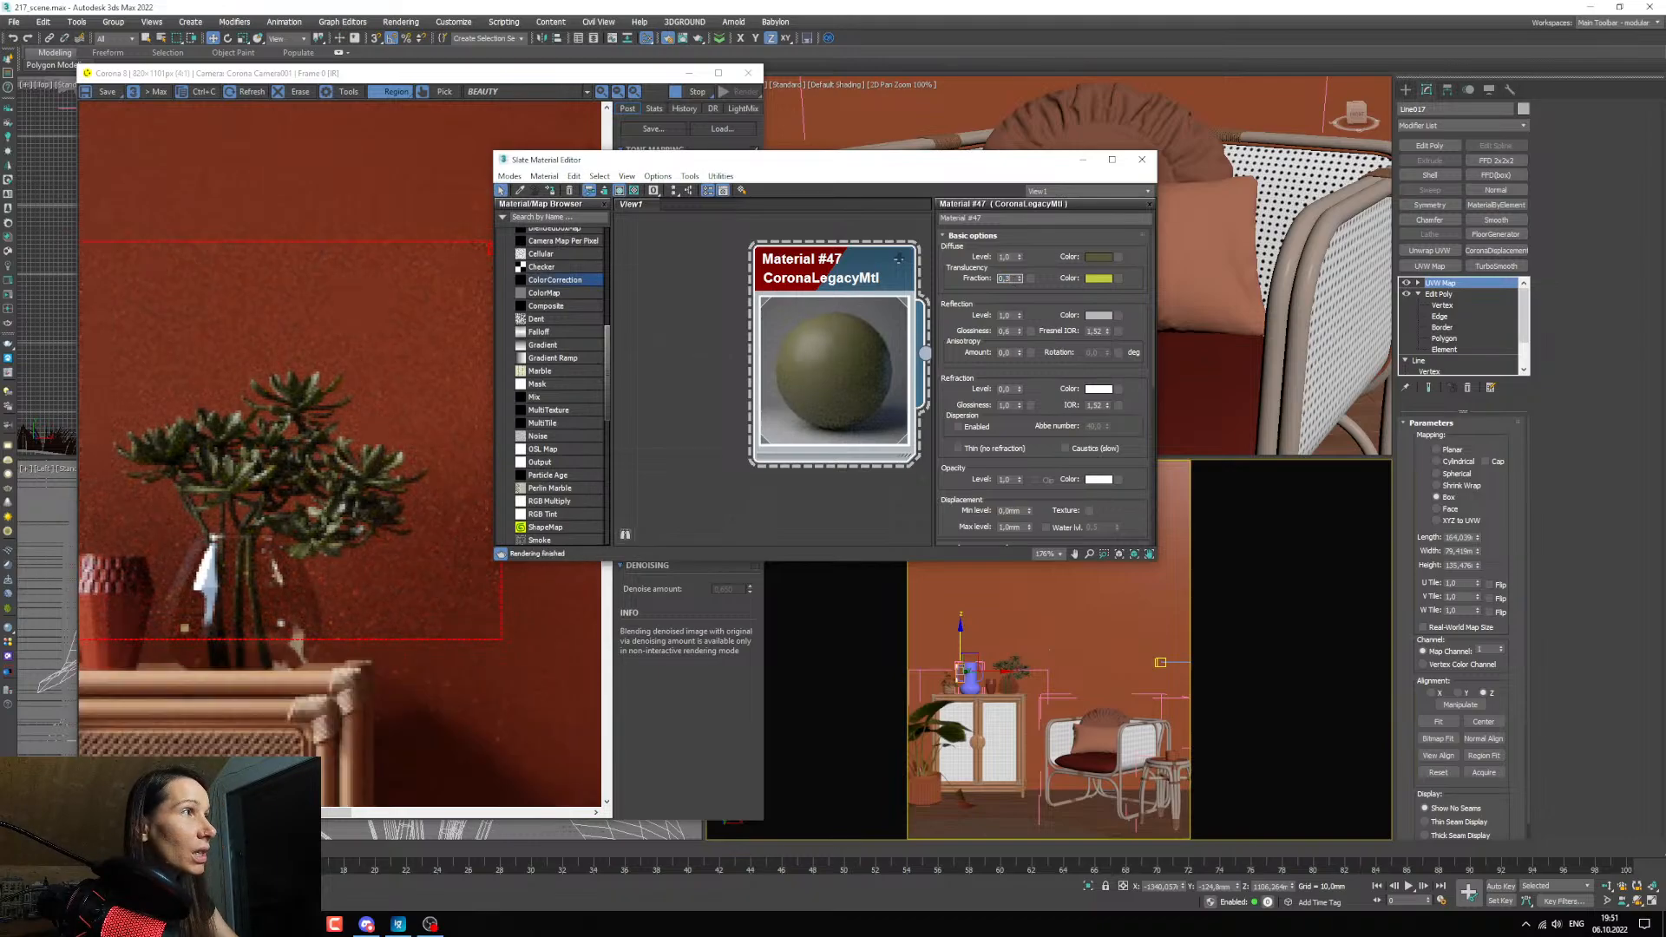
key(Return)
text(0,4)
key(Return)
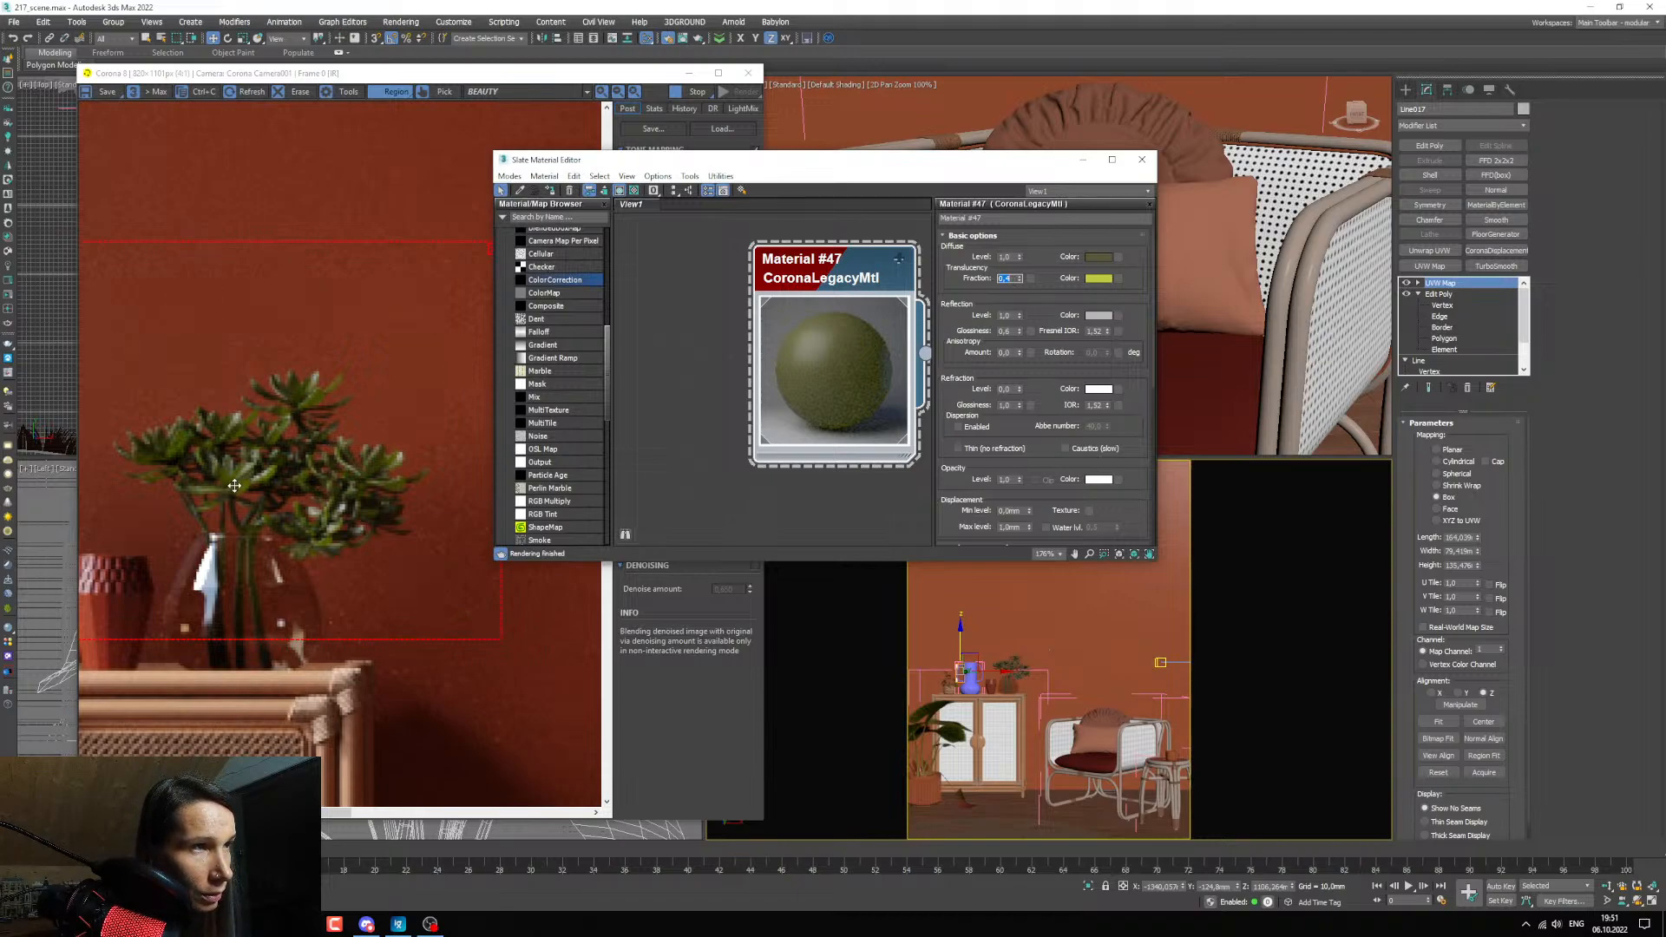
Lower the saturation of Material #47's translucency colour to about 110 and check the plant's leaves in the render.
click(1100, 281)
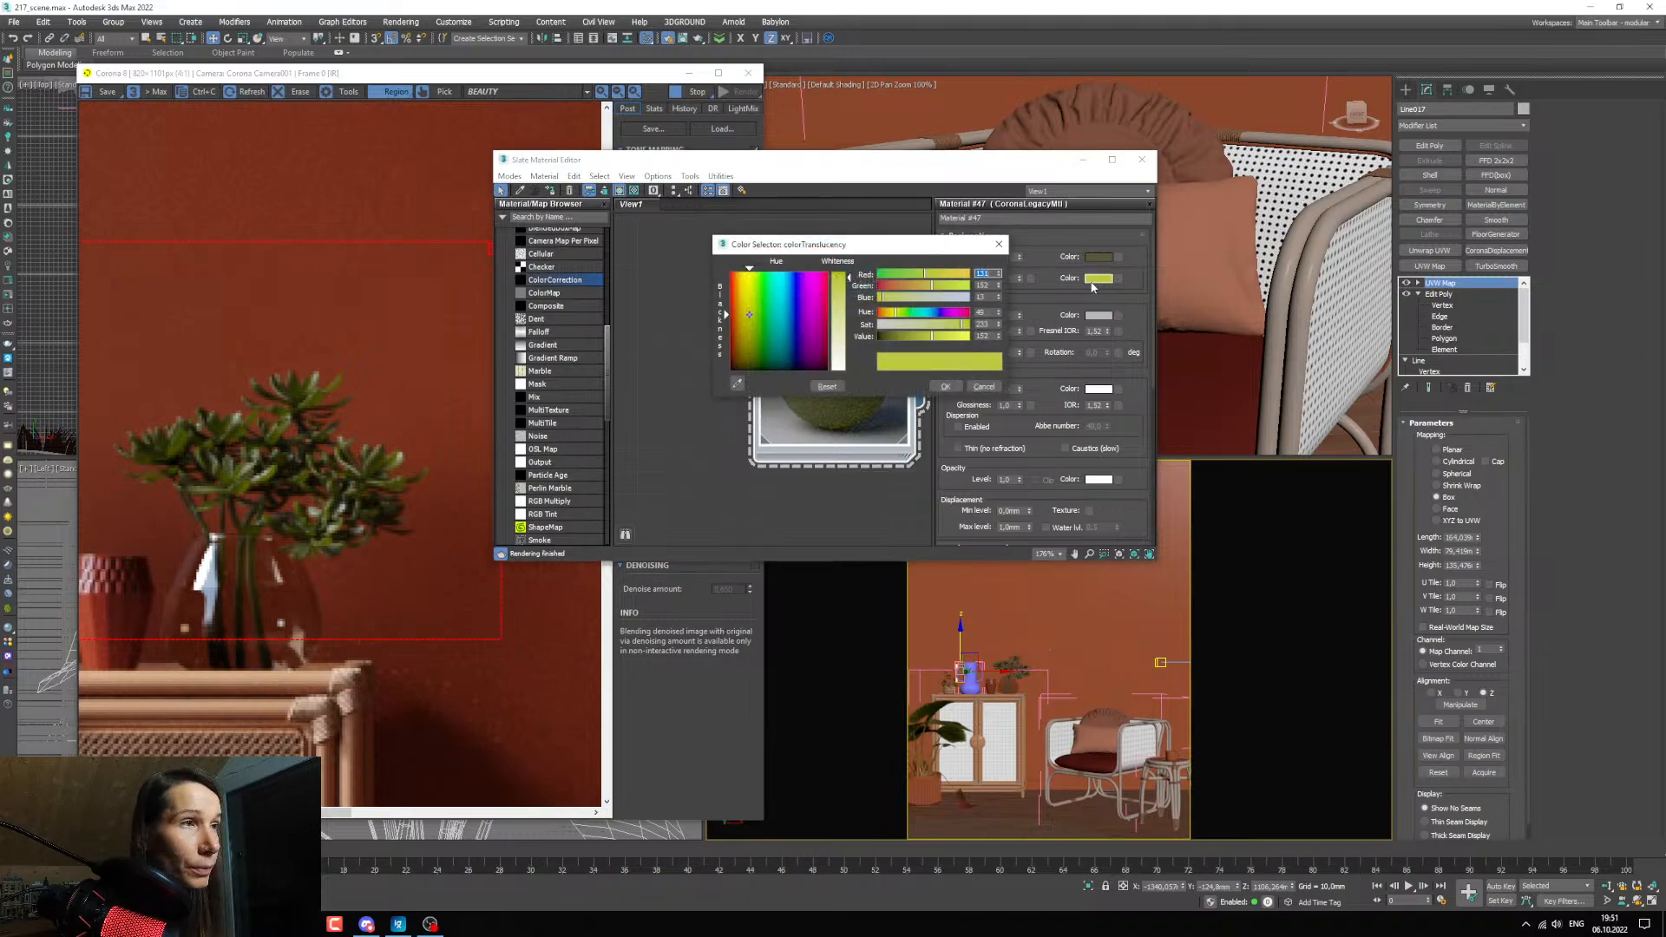
drag(960, 324, 954, 326)
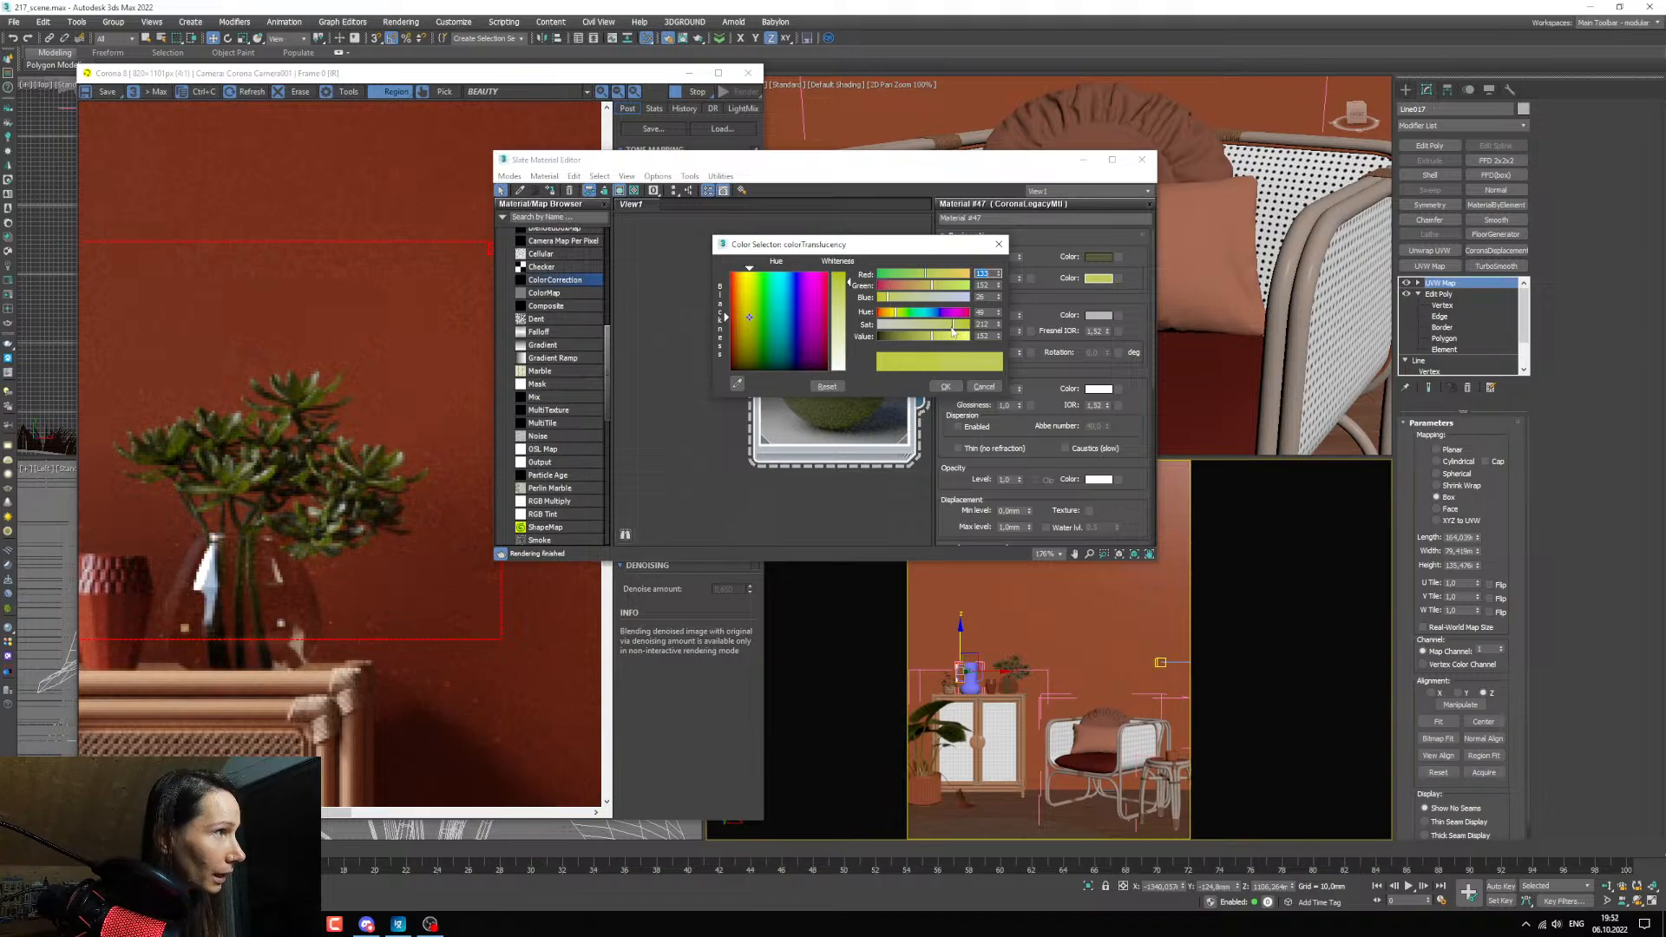
drag(953, 329, 948, 328)
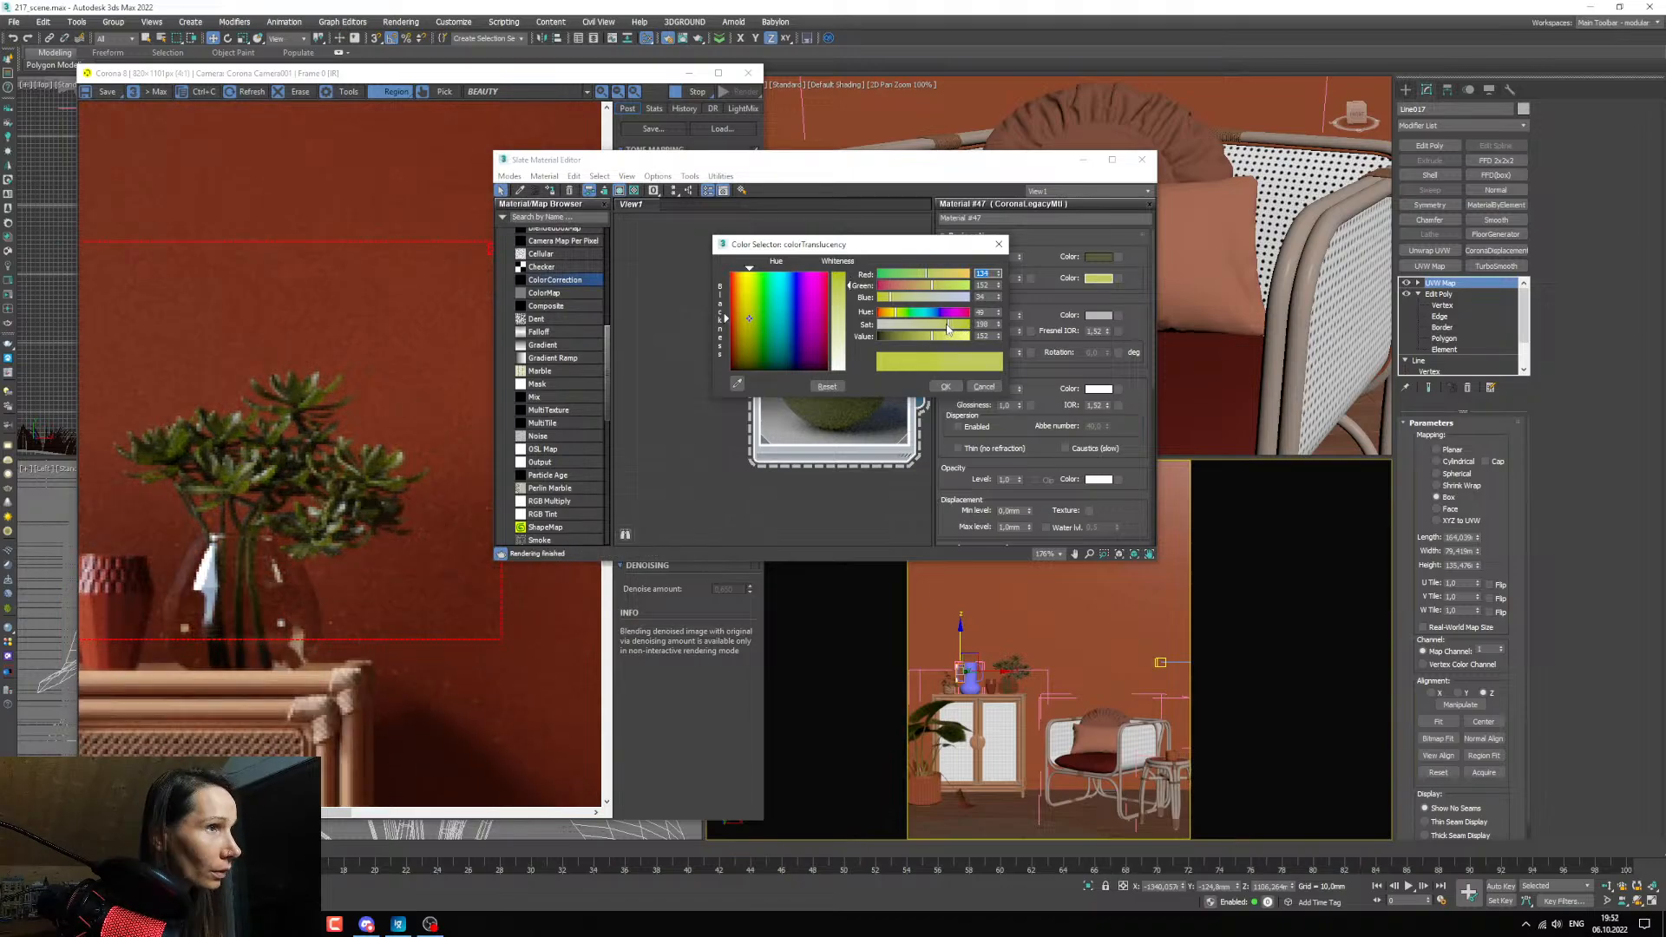
click(935, 327)
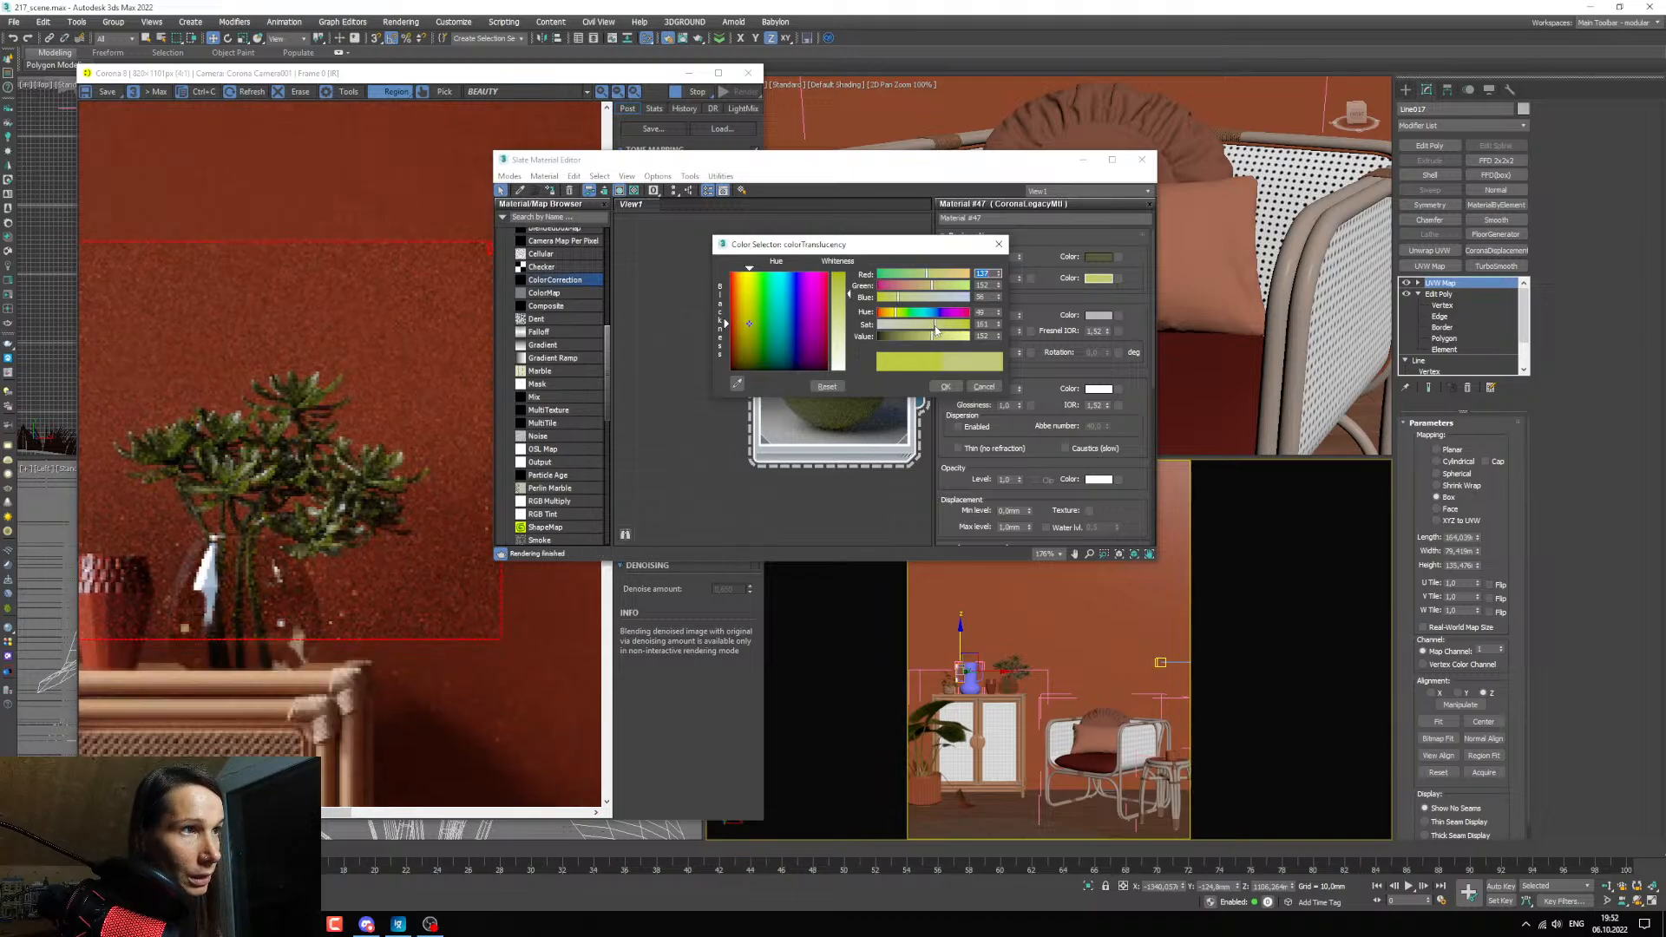
click(928, 327)
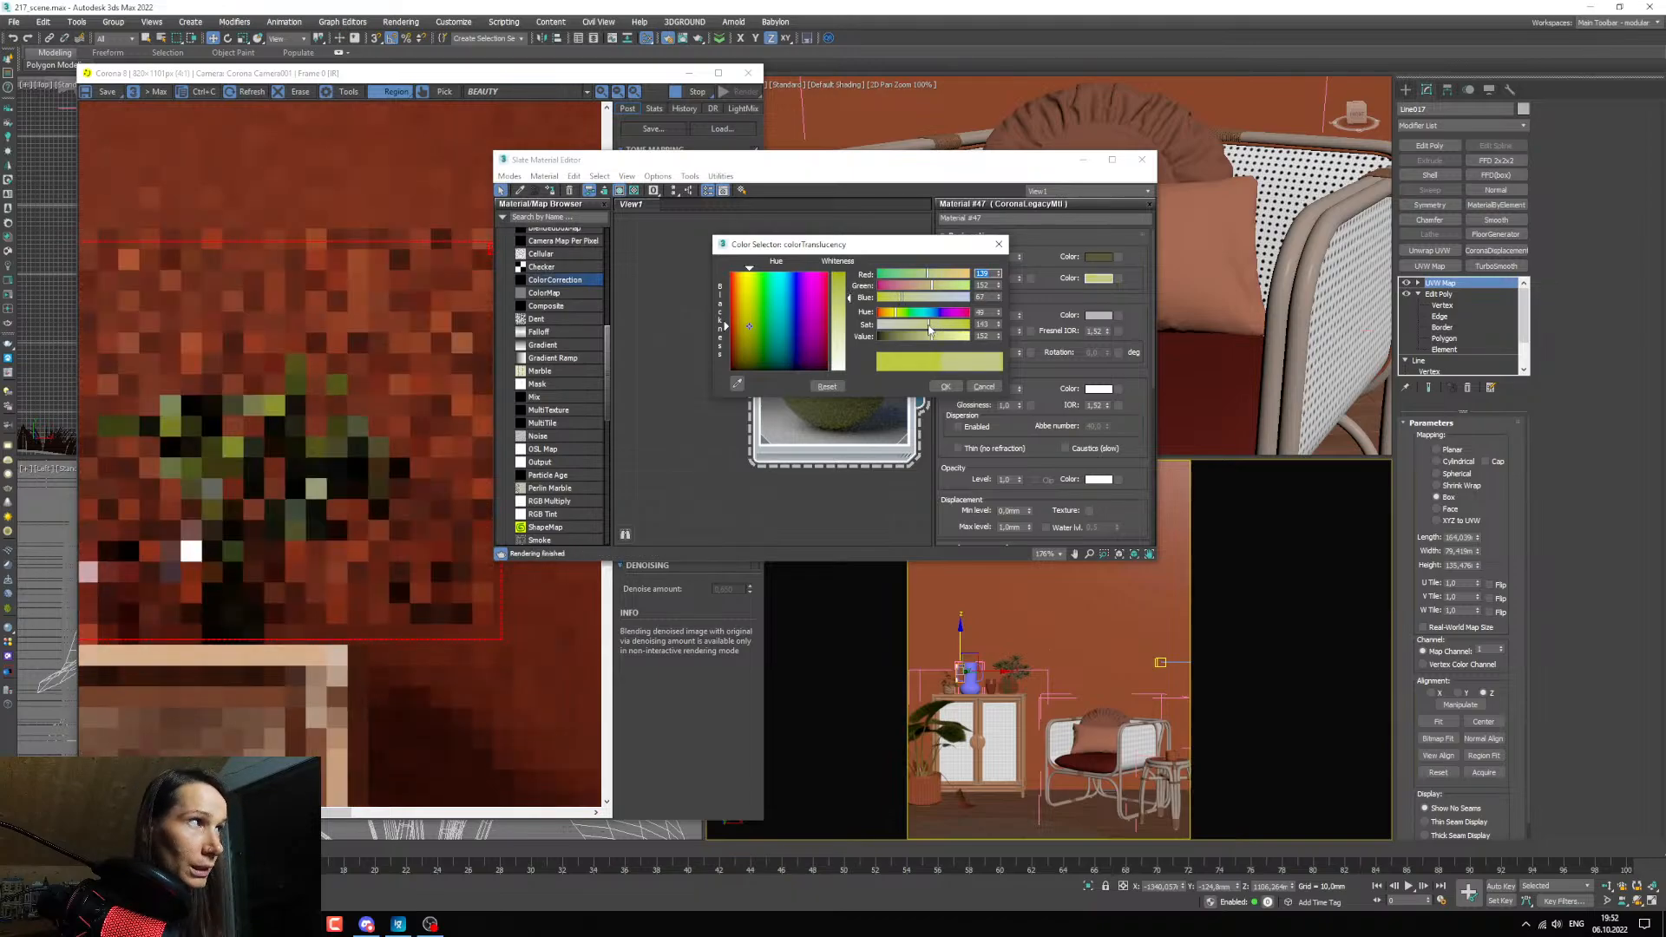
click(913, 328)
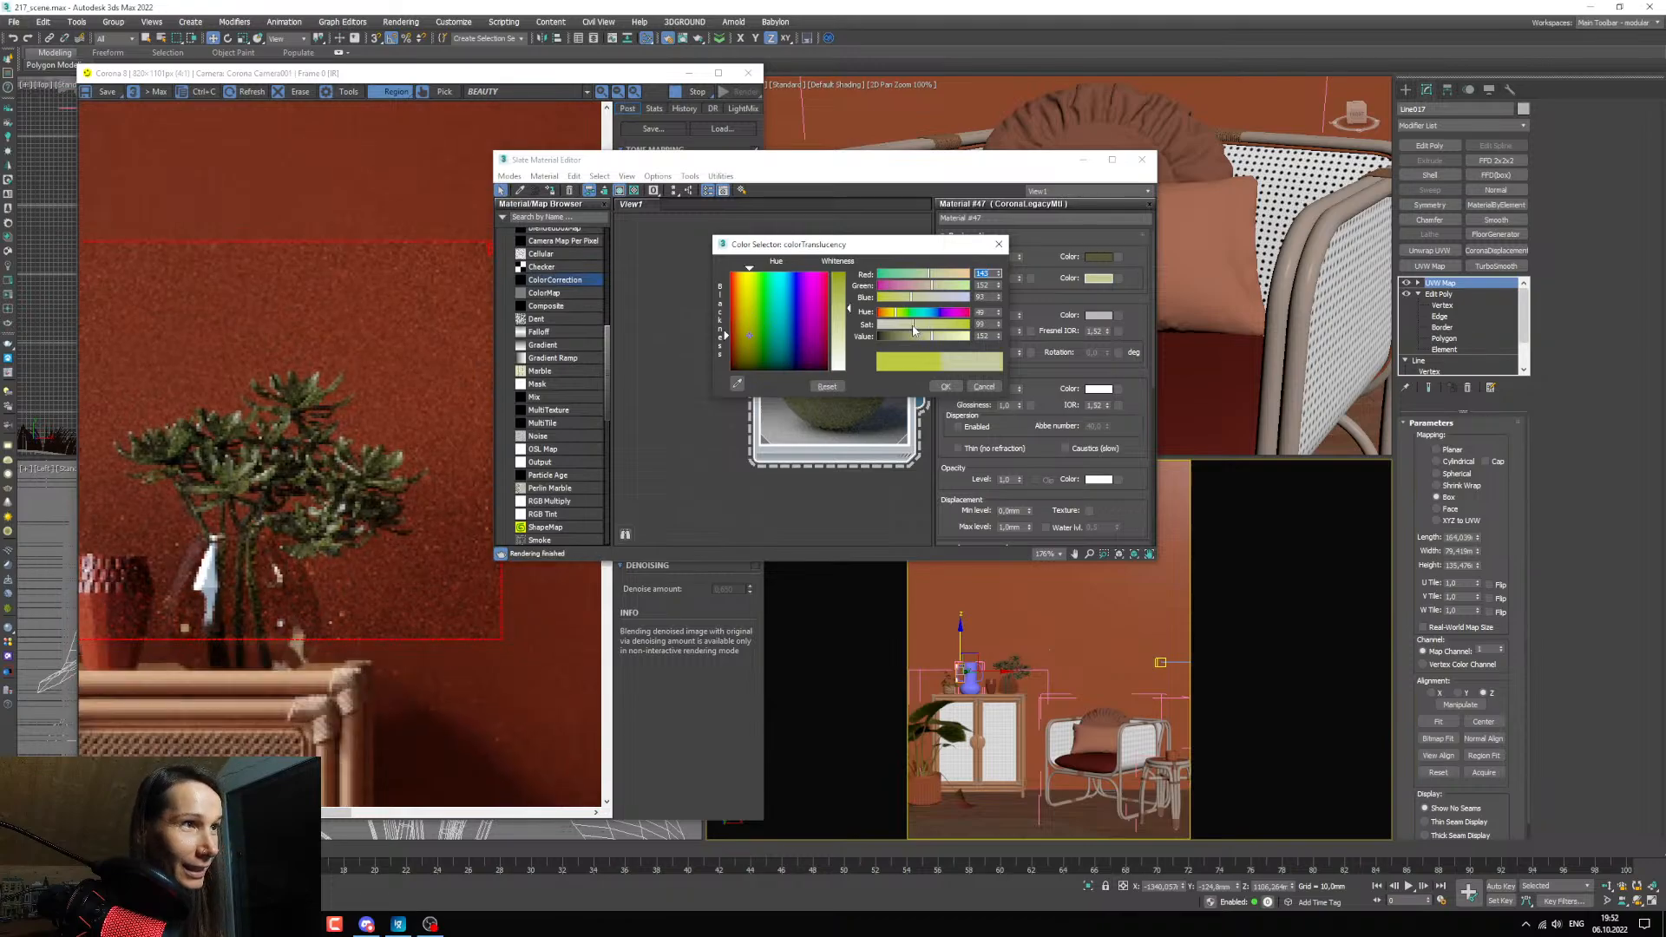
click(917, 328)
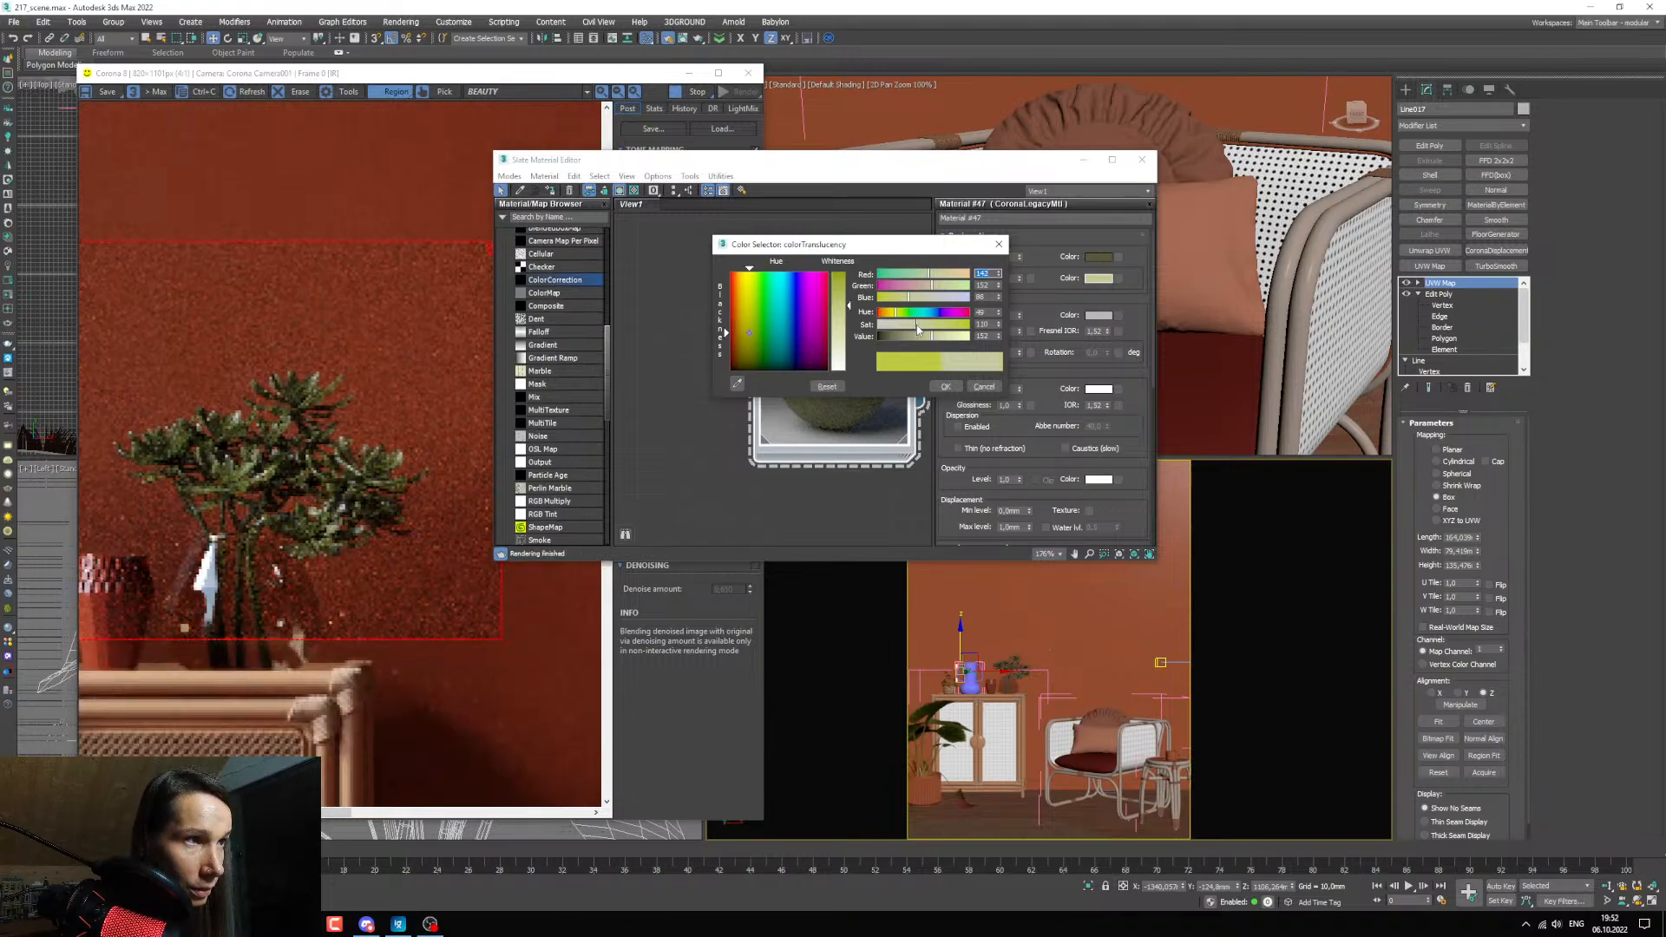
scroll(319, 487, down, 1)
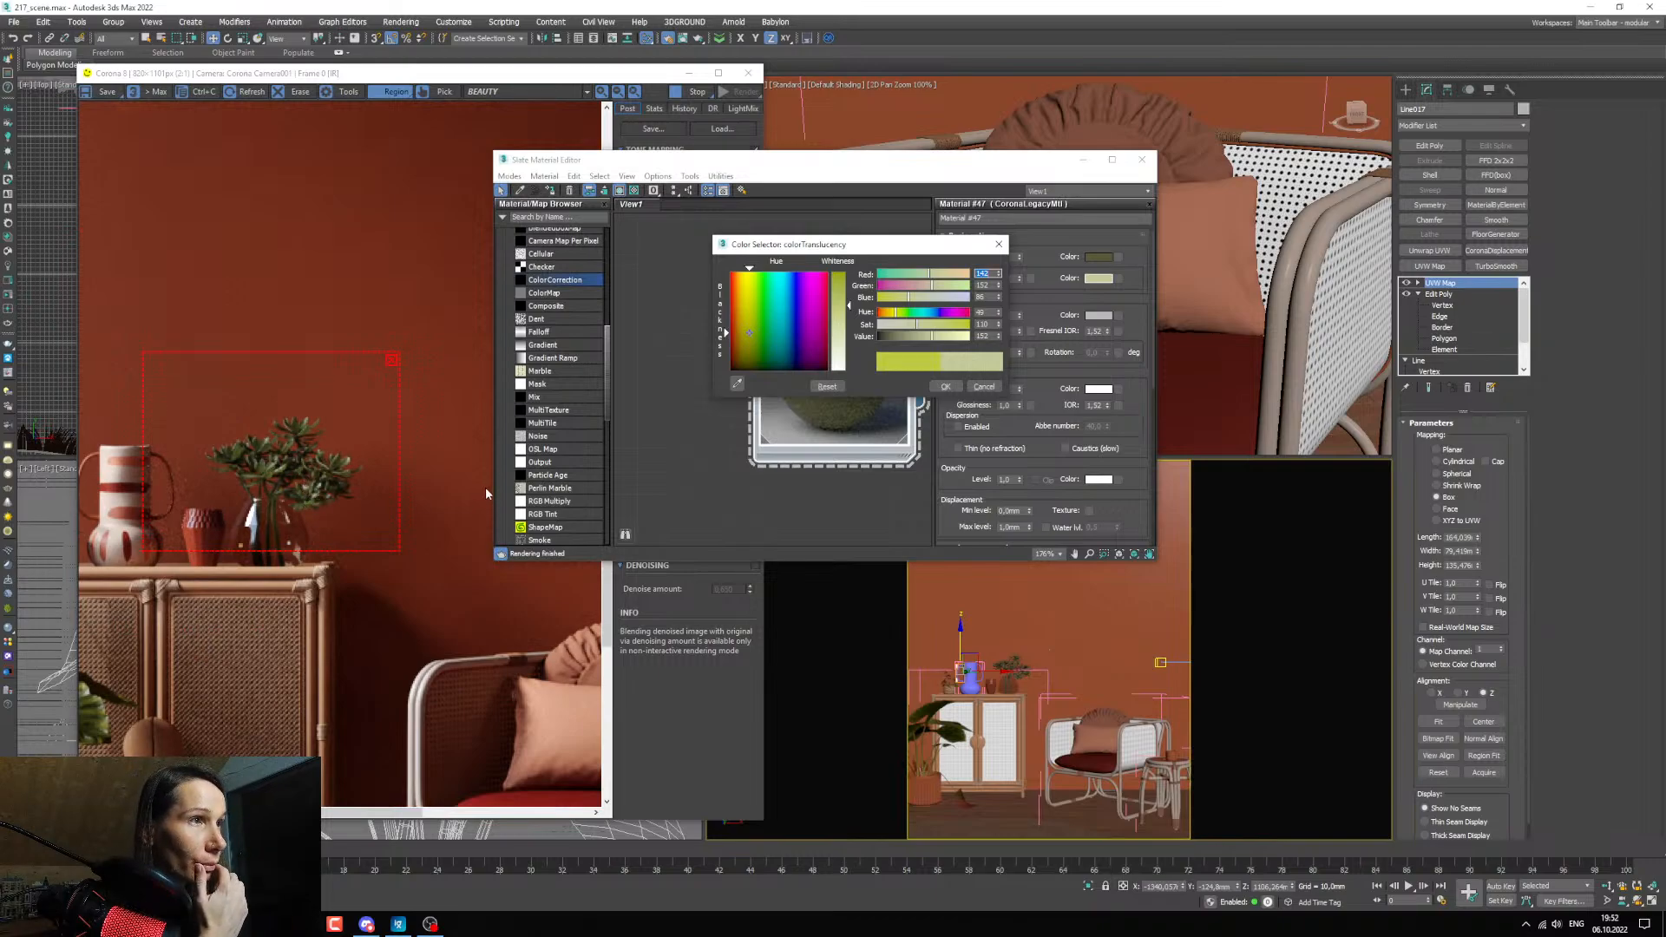
scroll(310, 451, up, 1)
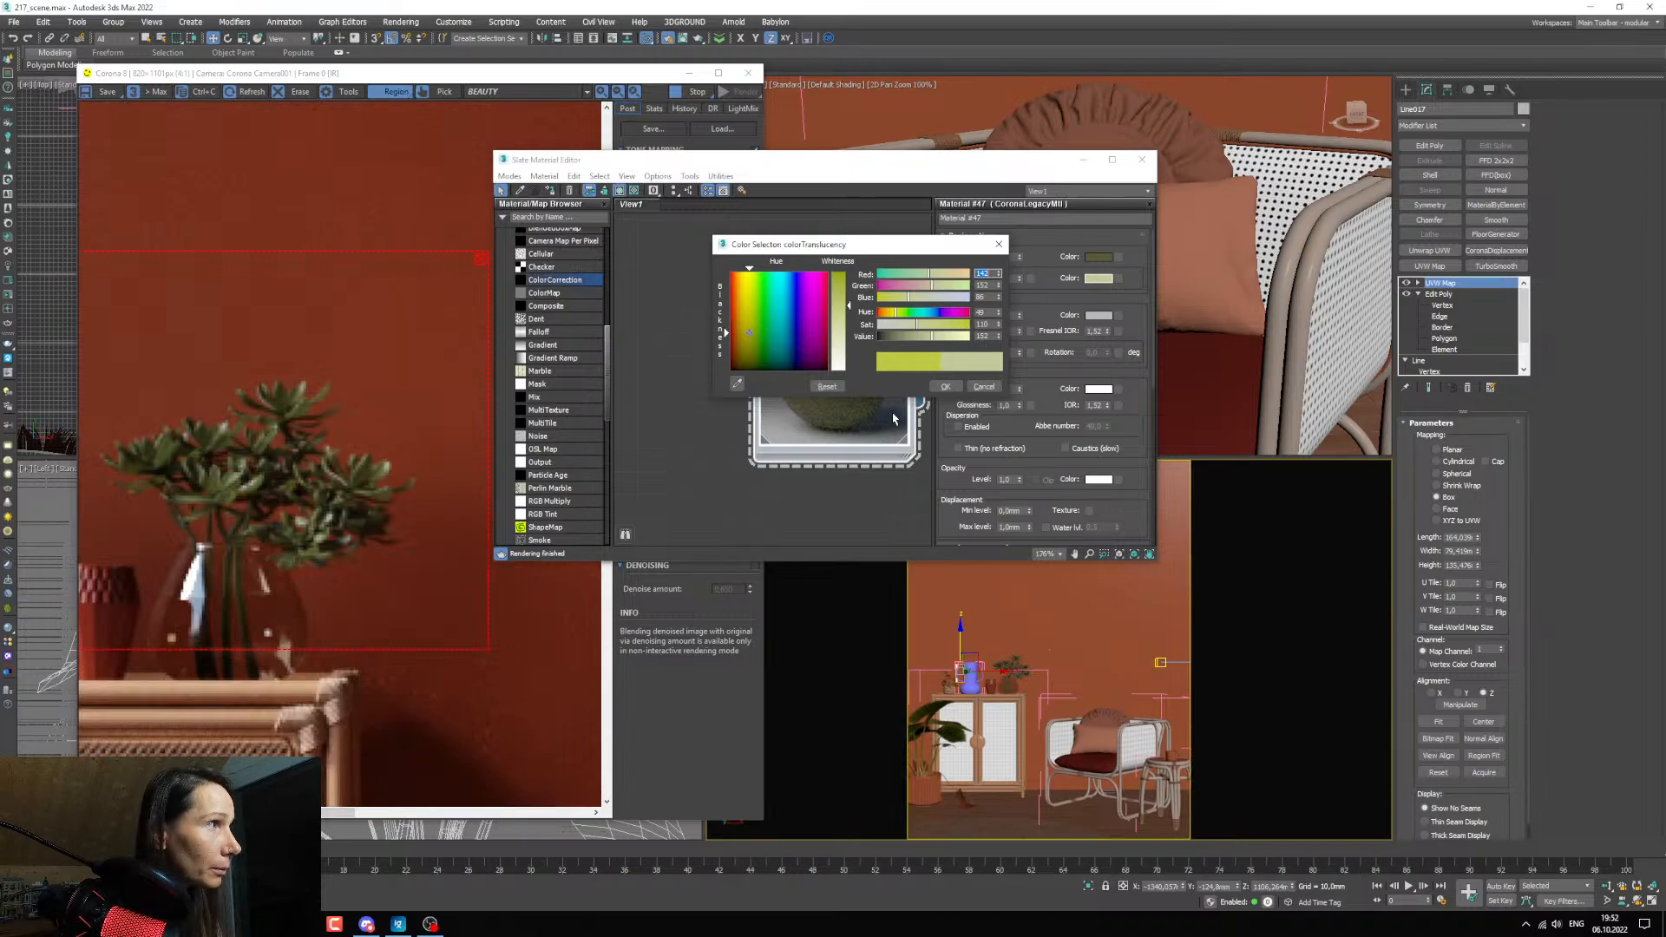
Brighten the translucency colour to a value of about 194, reduce its saturation to about 99, and accept it.
drag(943, 350, 944, 342)
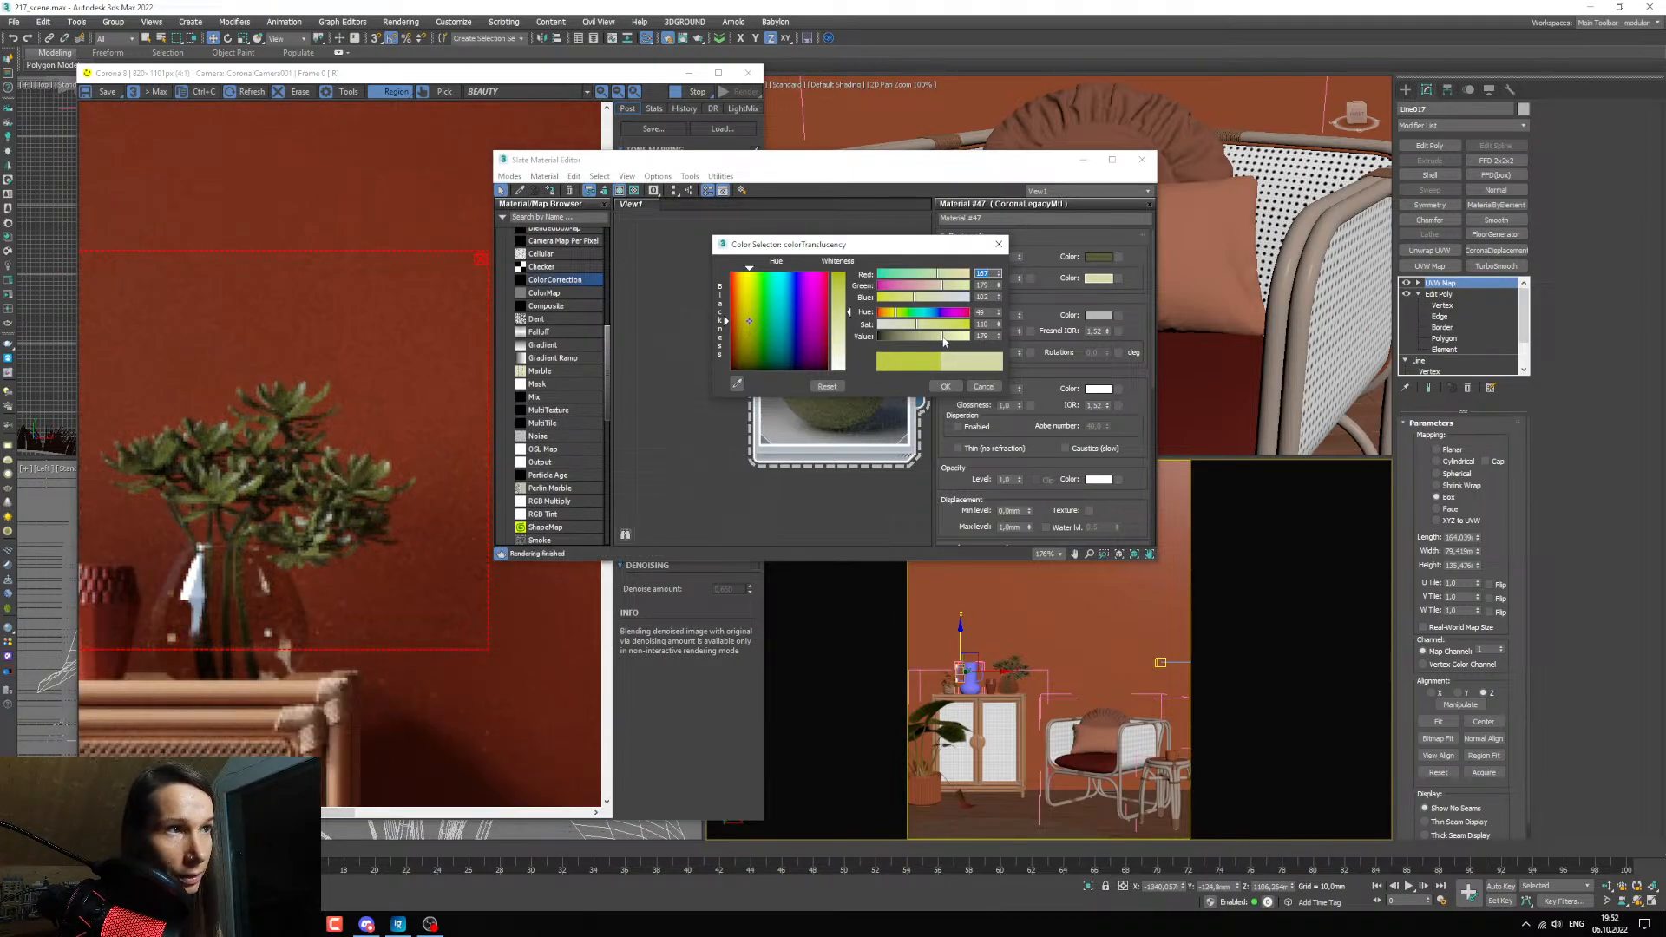
scroll(317, 459, down, 2)
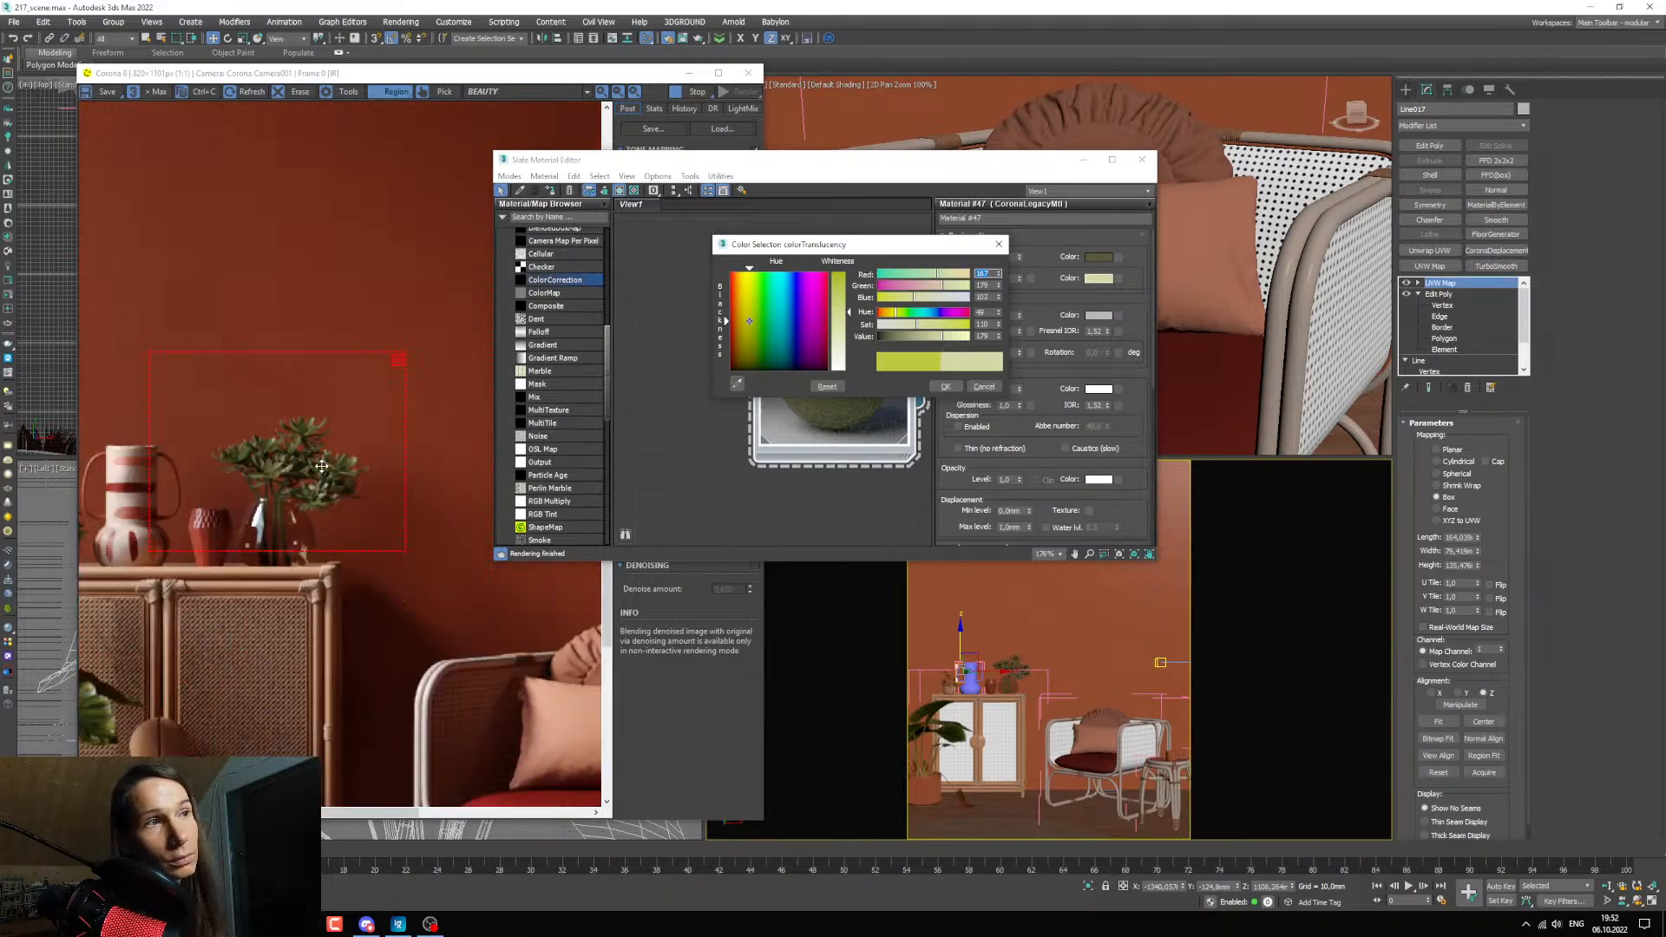
scroll(290, 499, up, 1)
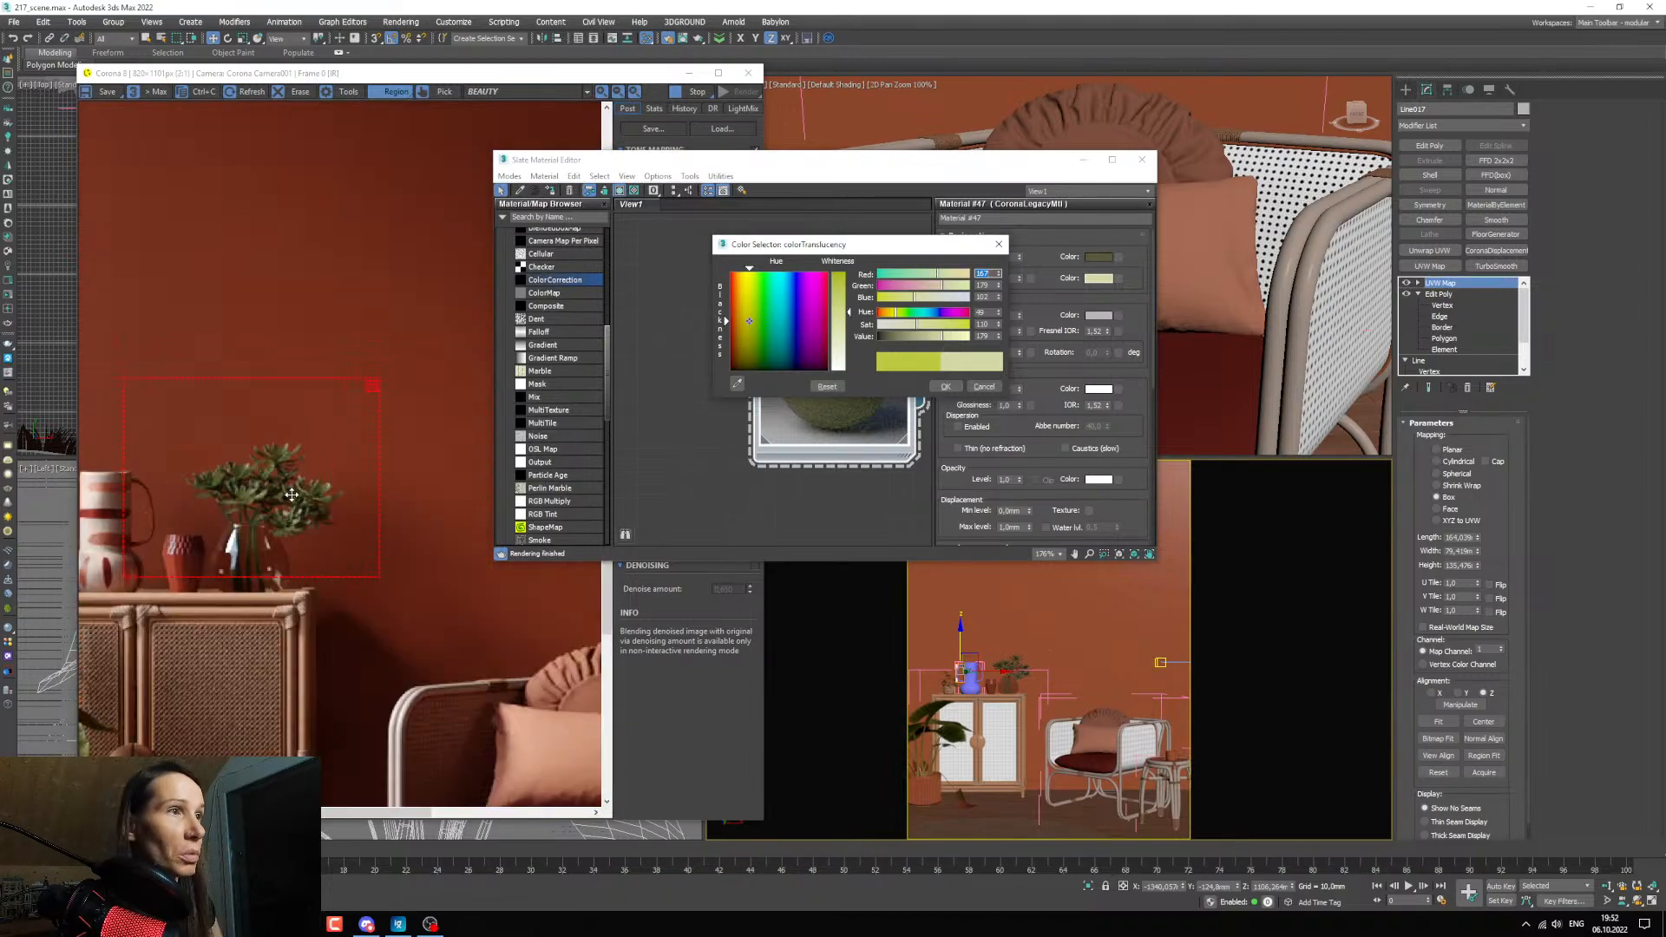
click(948, 344)
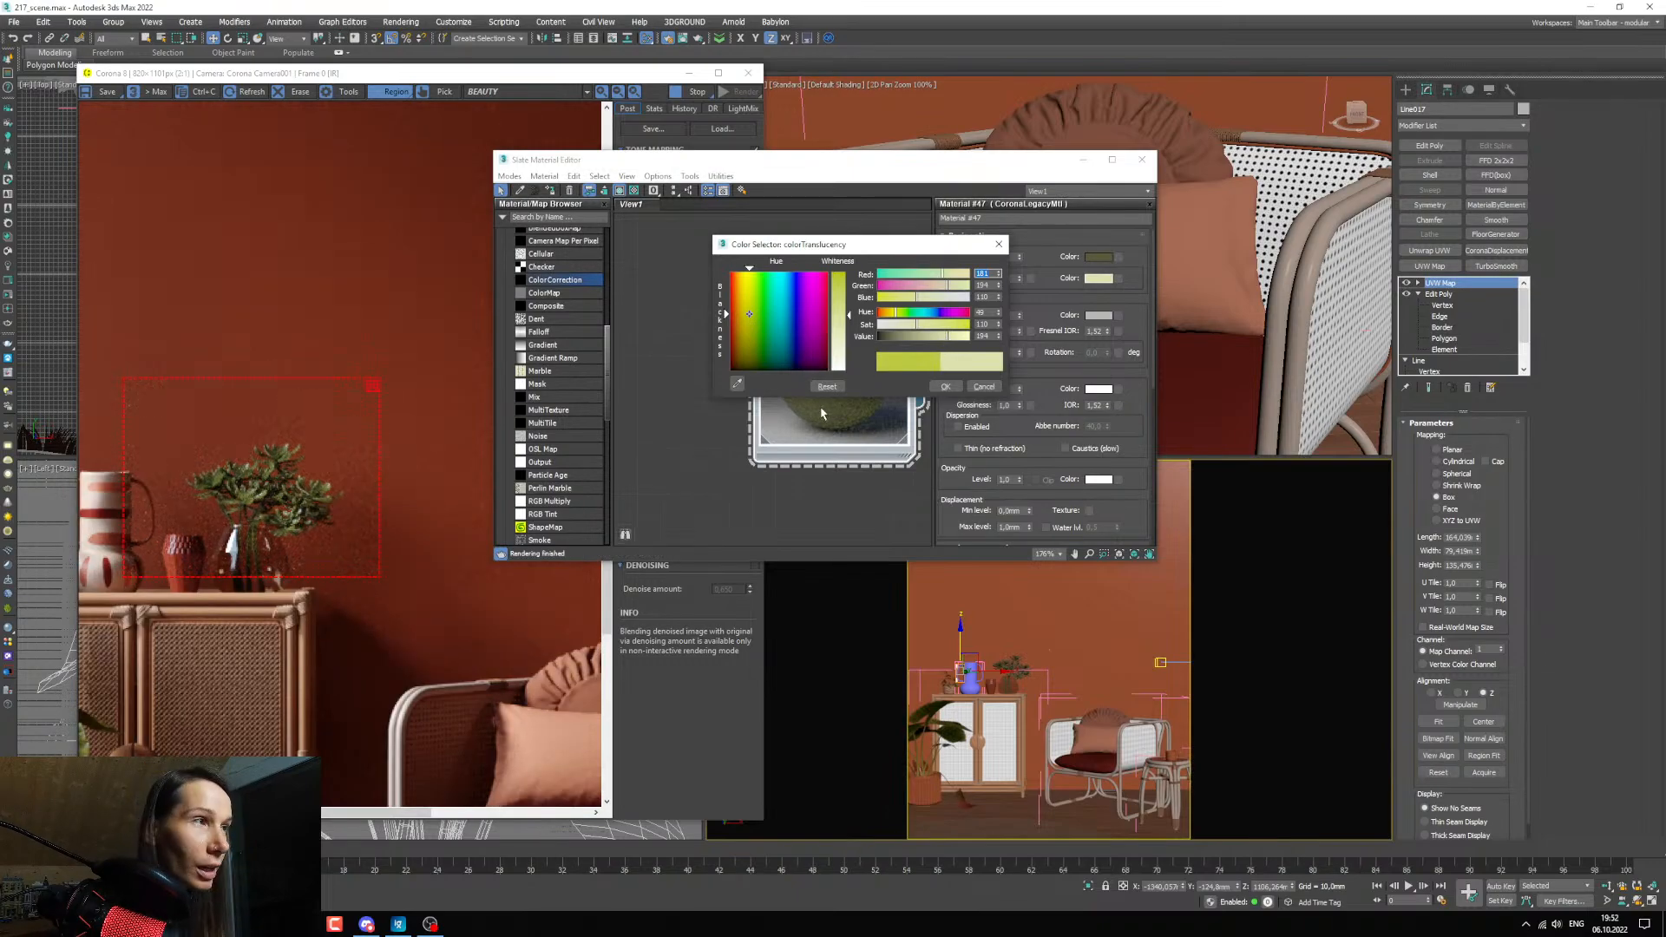
scroll(321, 525, up, 1)
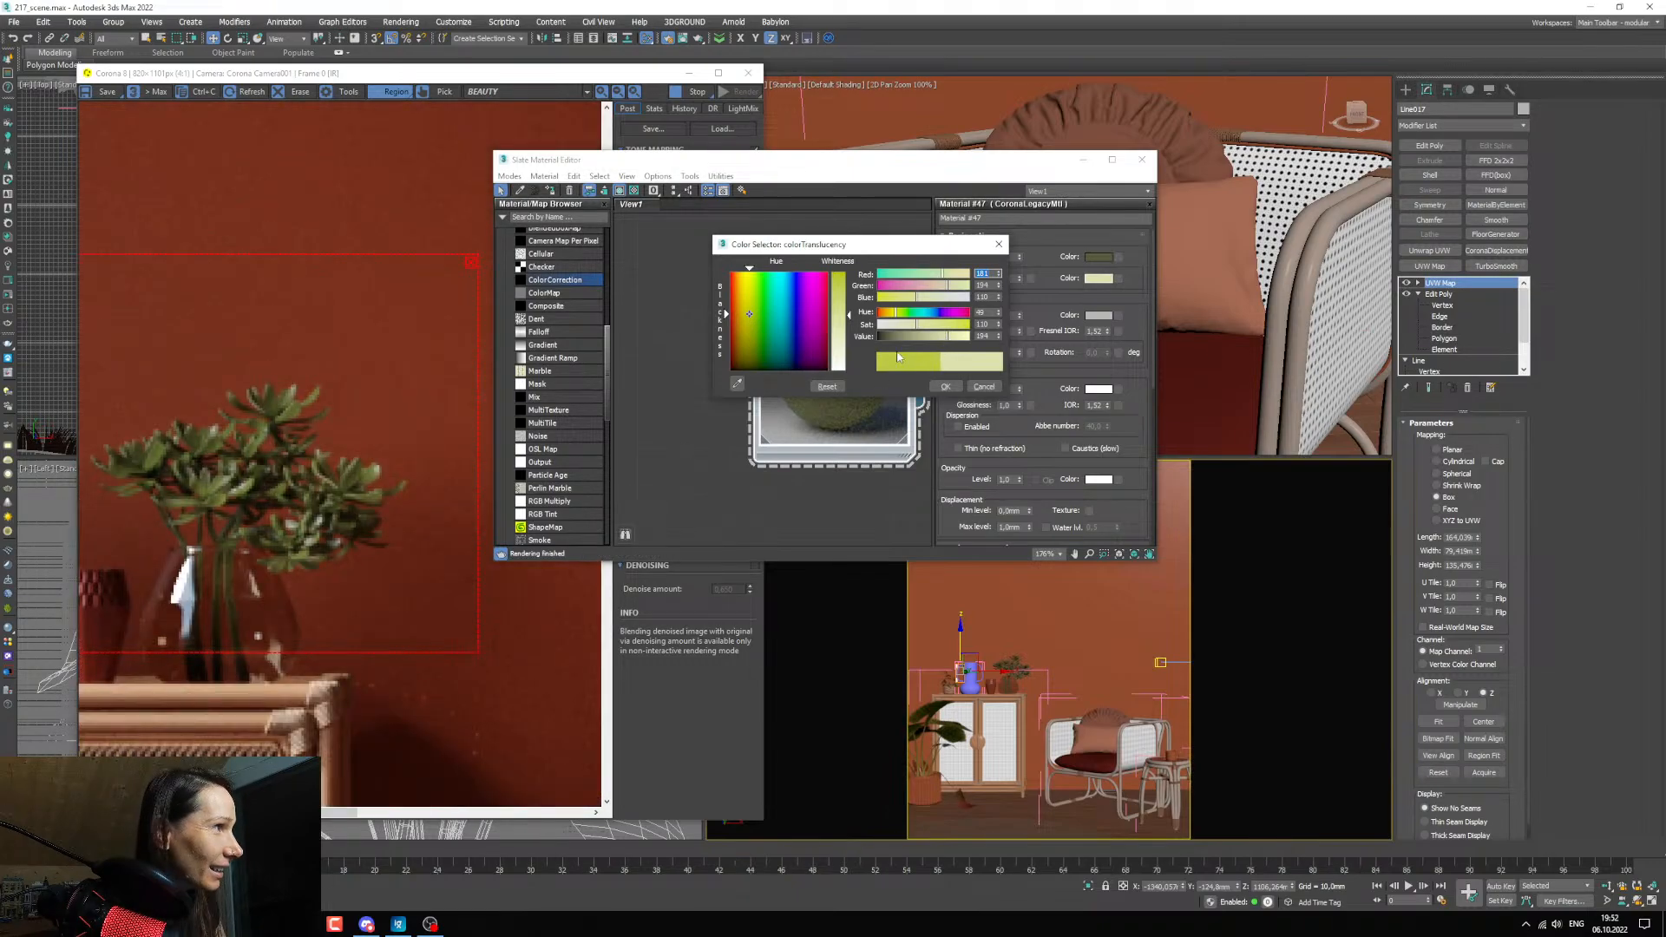
click(913, 328)
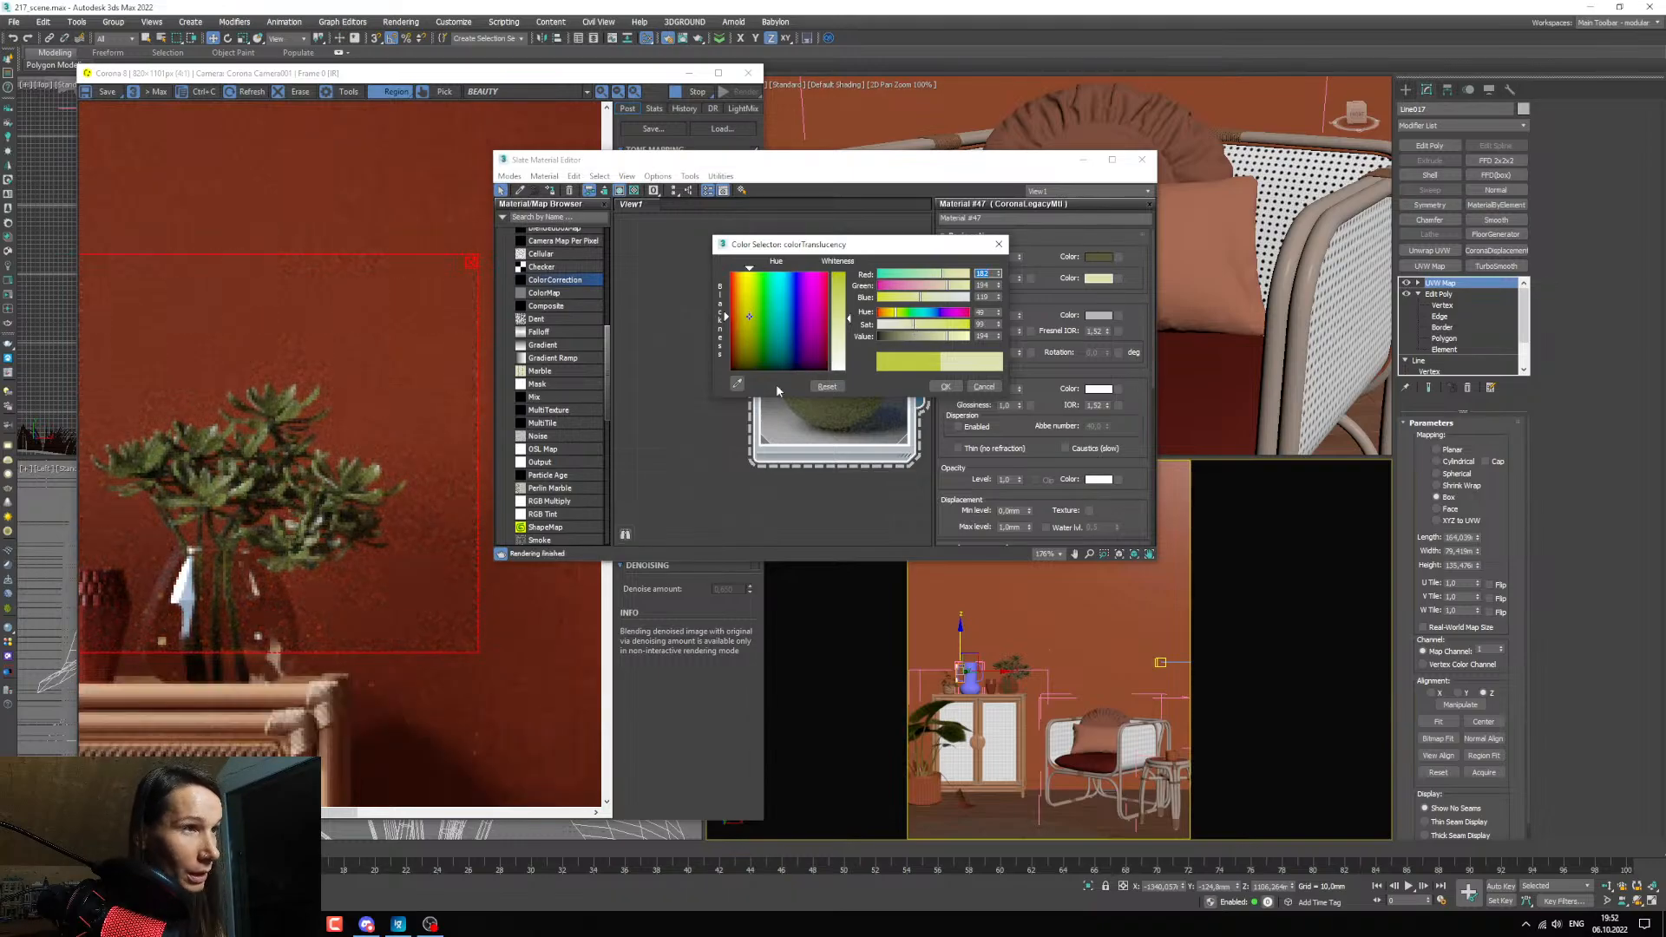
scroll(337, 487, up, 1)
scroll(328, 507, down, 2)
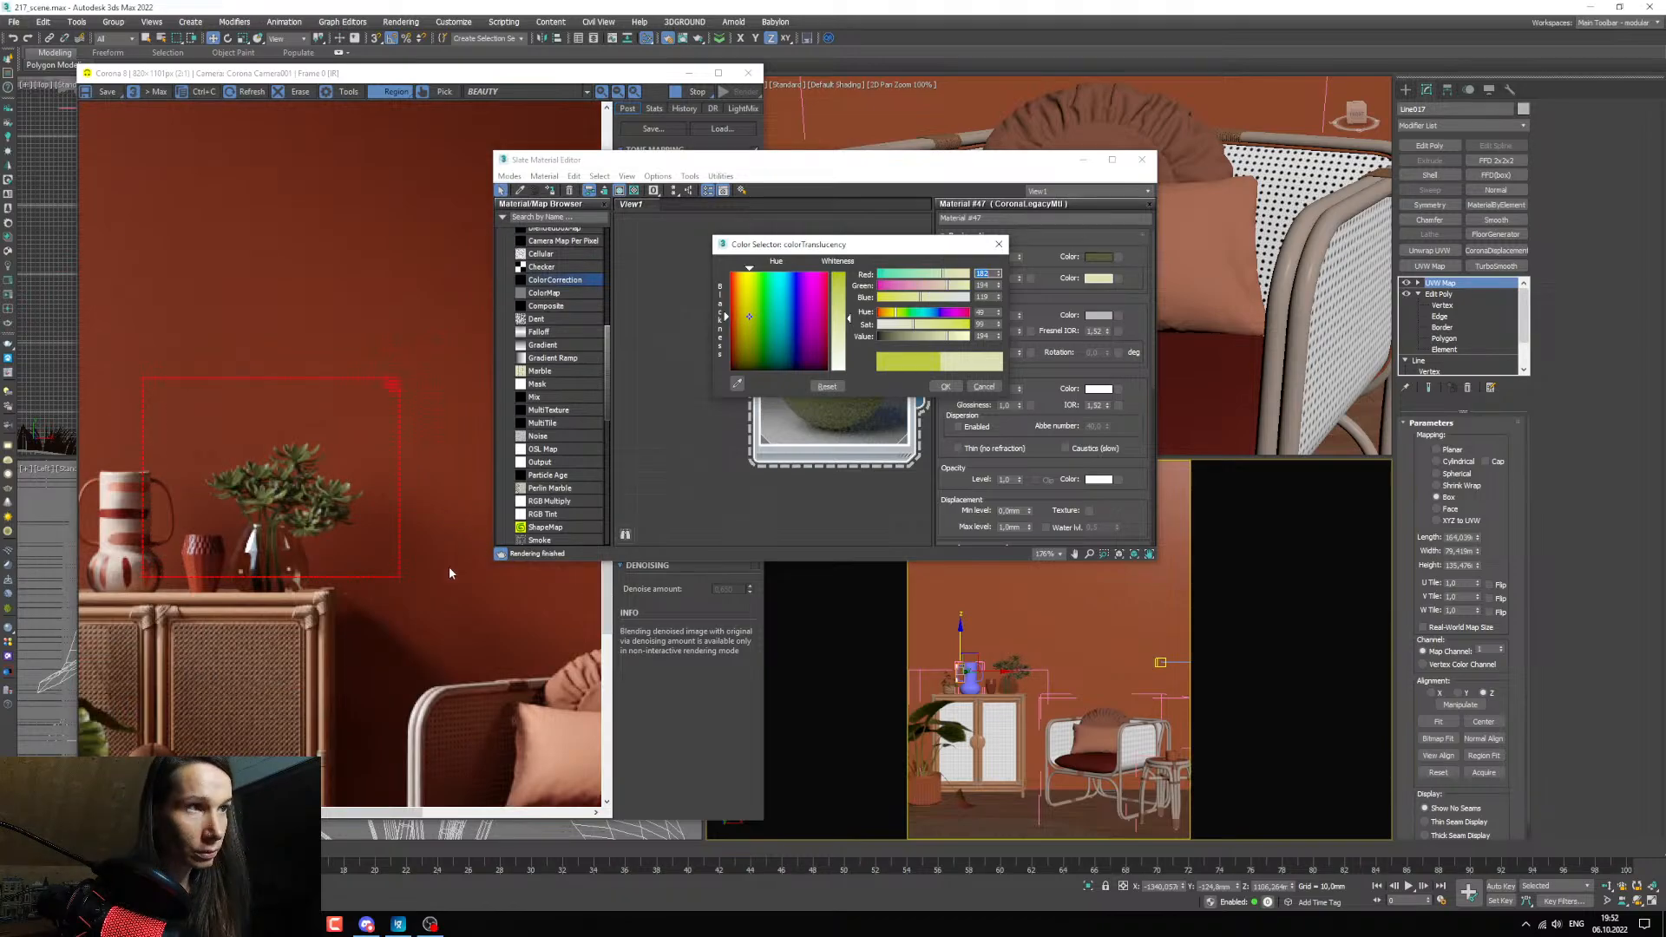
scroll(330, 552, up, 1)
scroll(297, 512, down, 1)
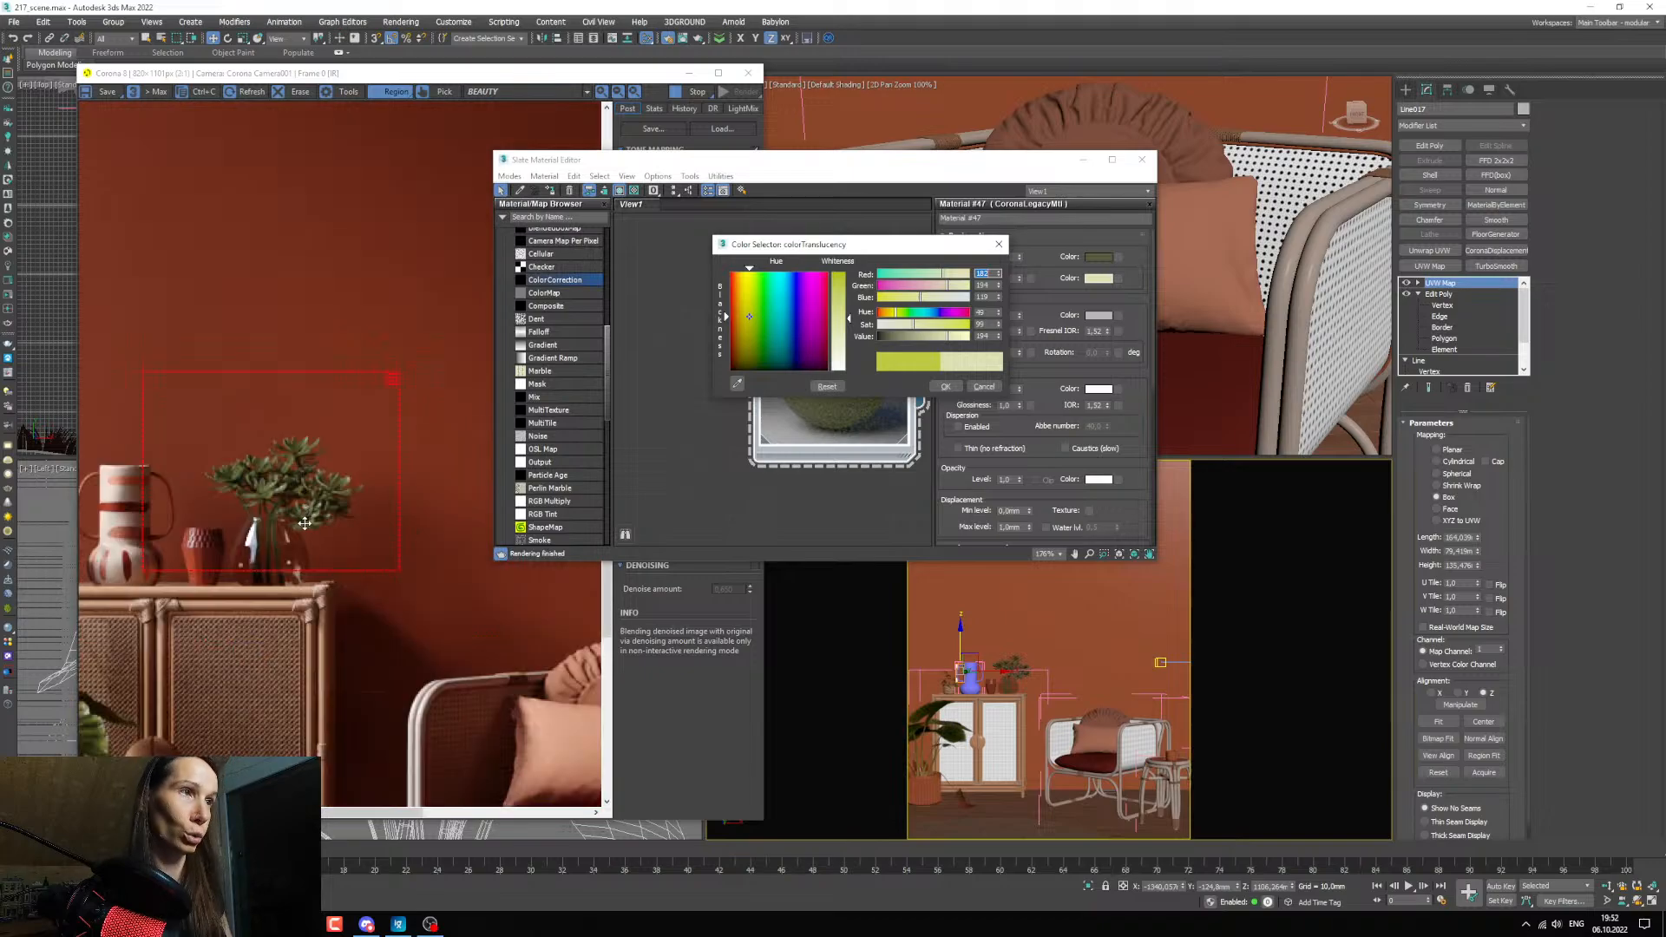
click(944, 386)
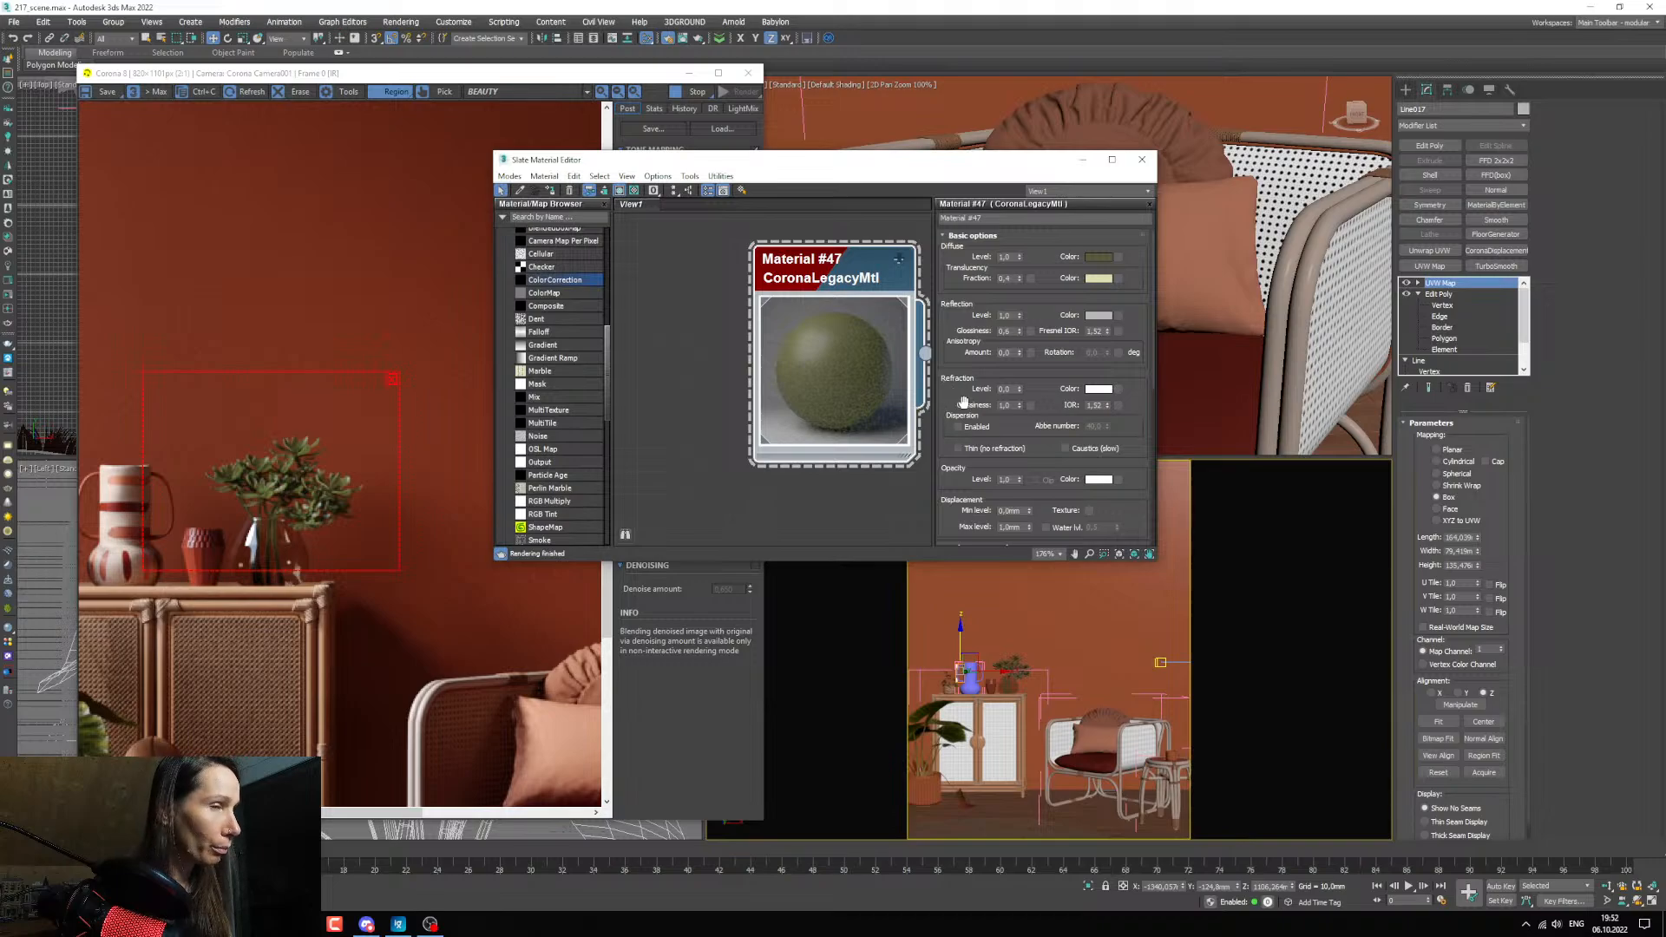
Set Material #47's reflection glossiness to 0.5 and inspect the leaves closely in the render.
scroll(351, 490, up, 2)
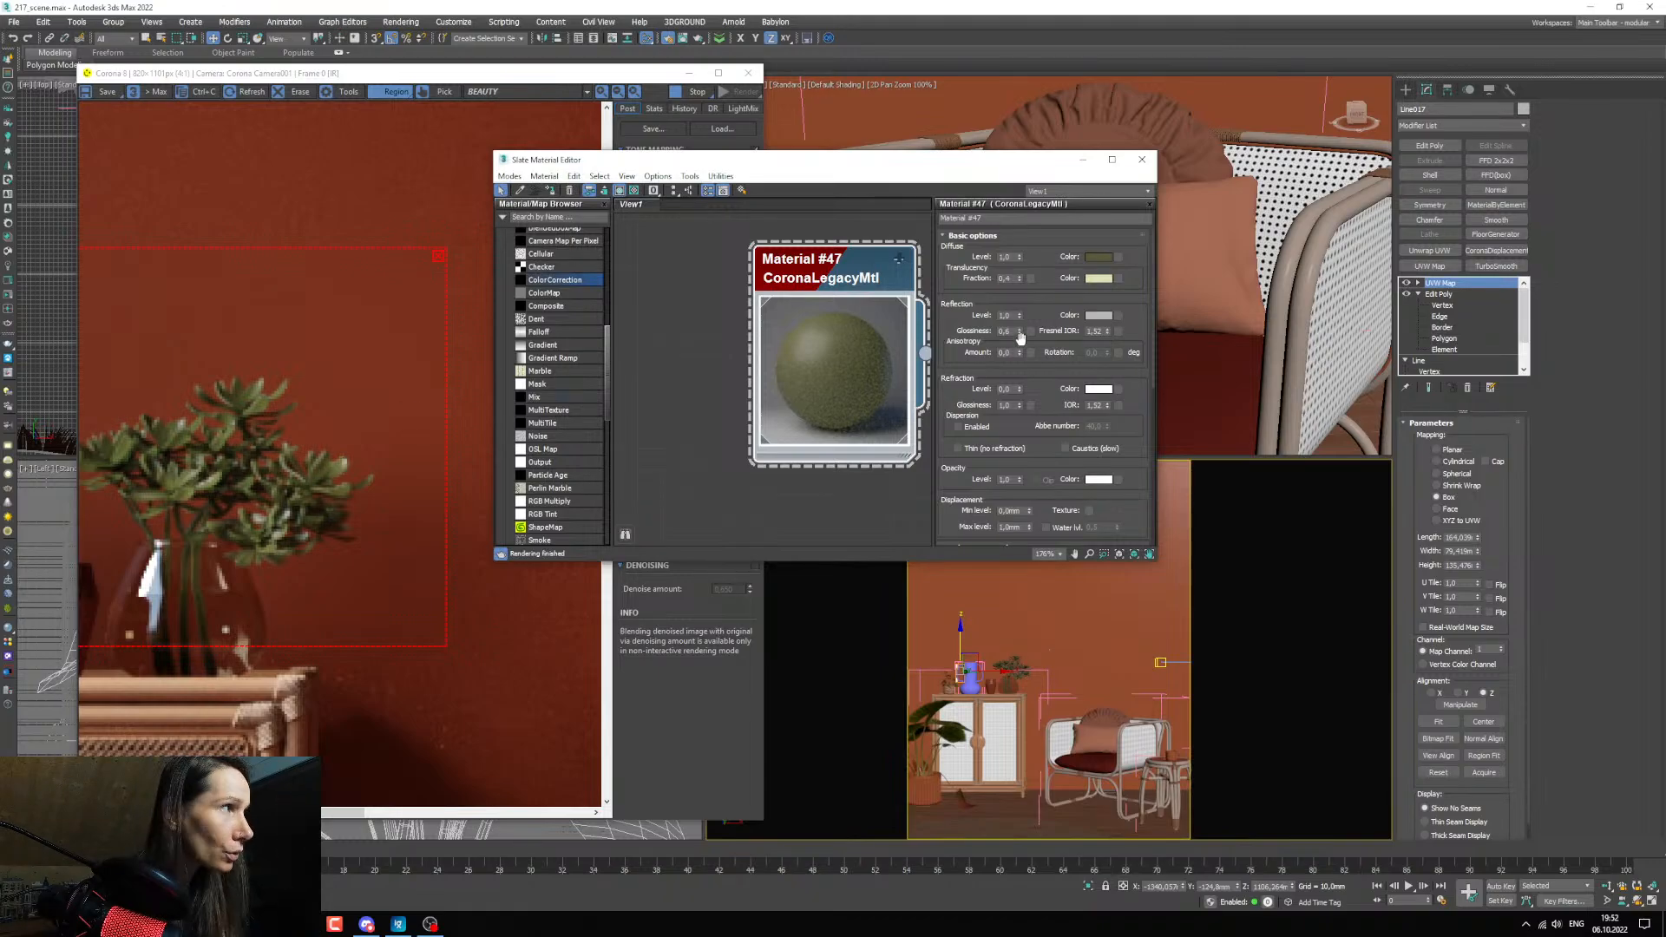
double_click(1005, 331)
text(0,5)
key(Return)
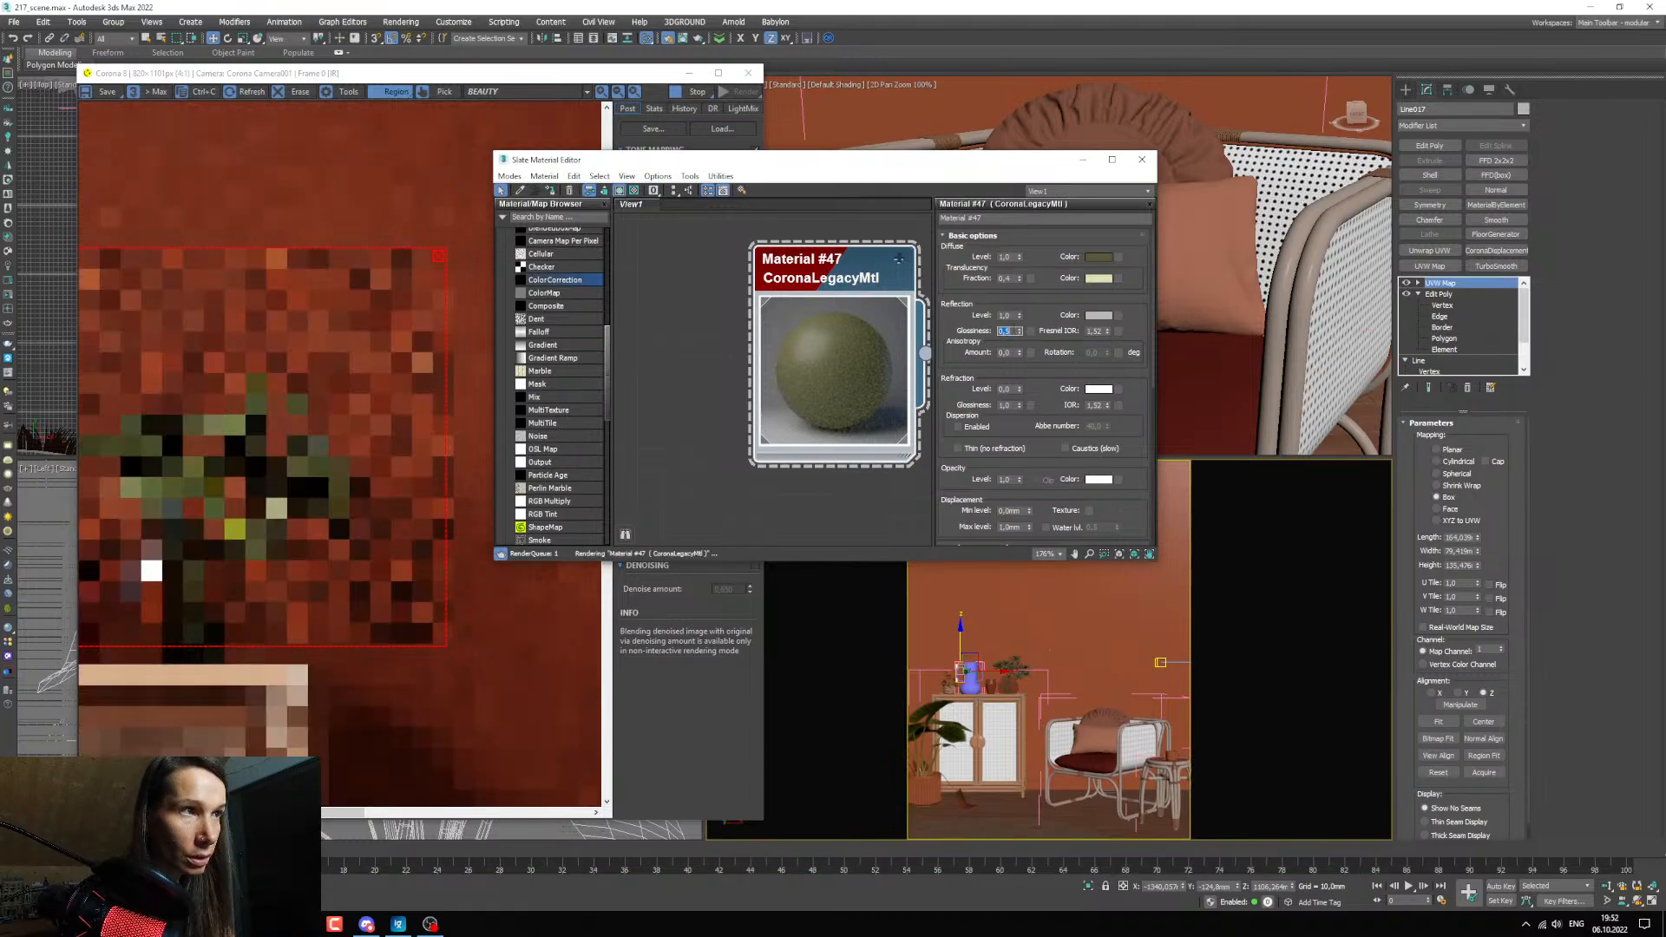
scroll(363, 472, up, 5)
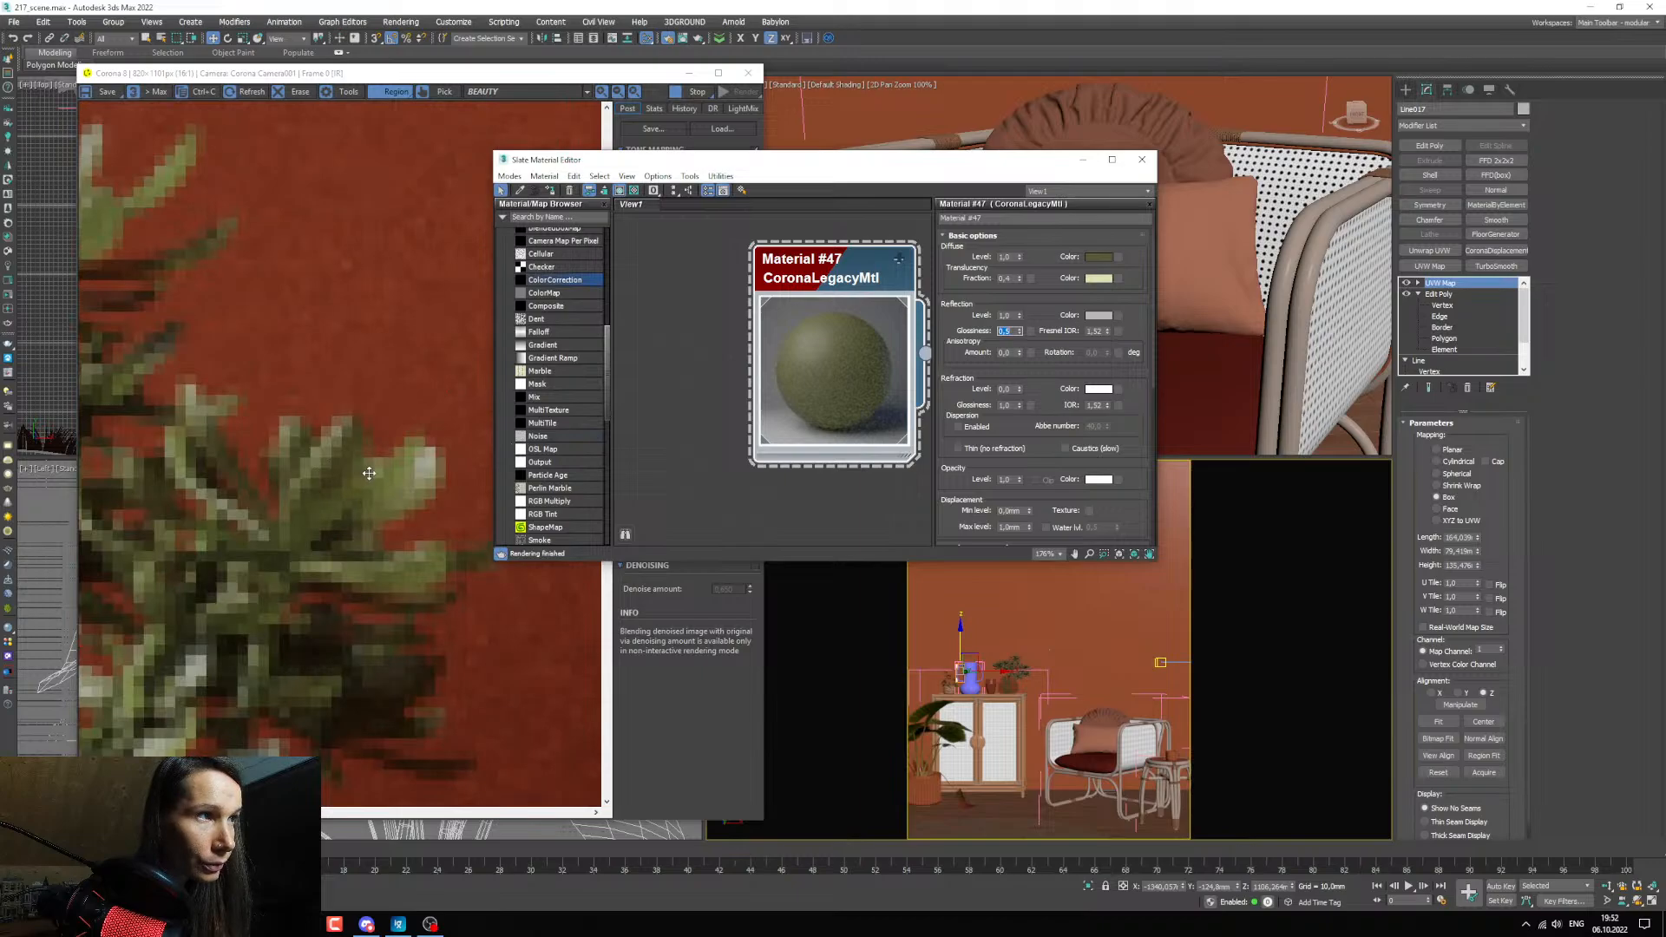
scroll(362, 472, down, 3)
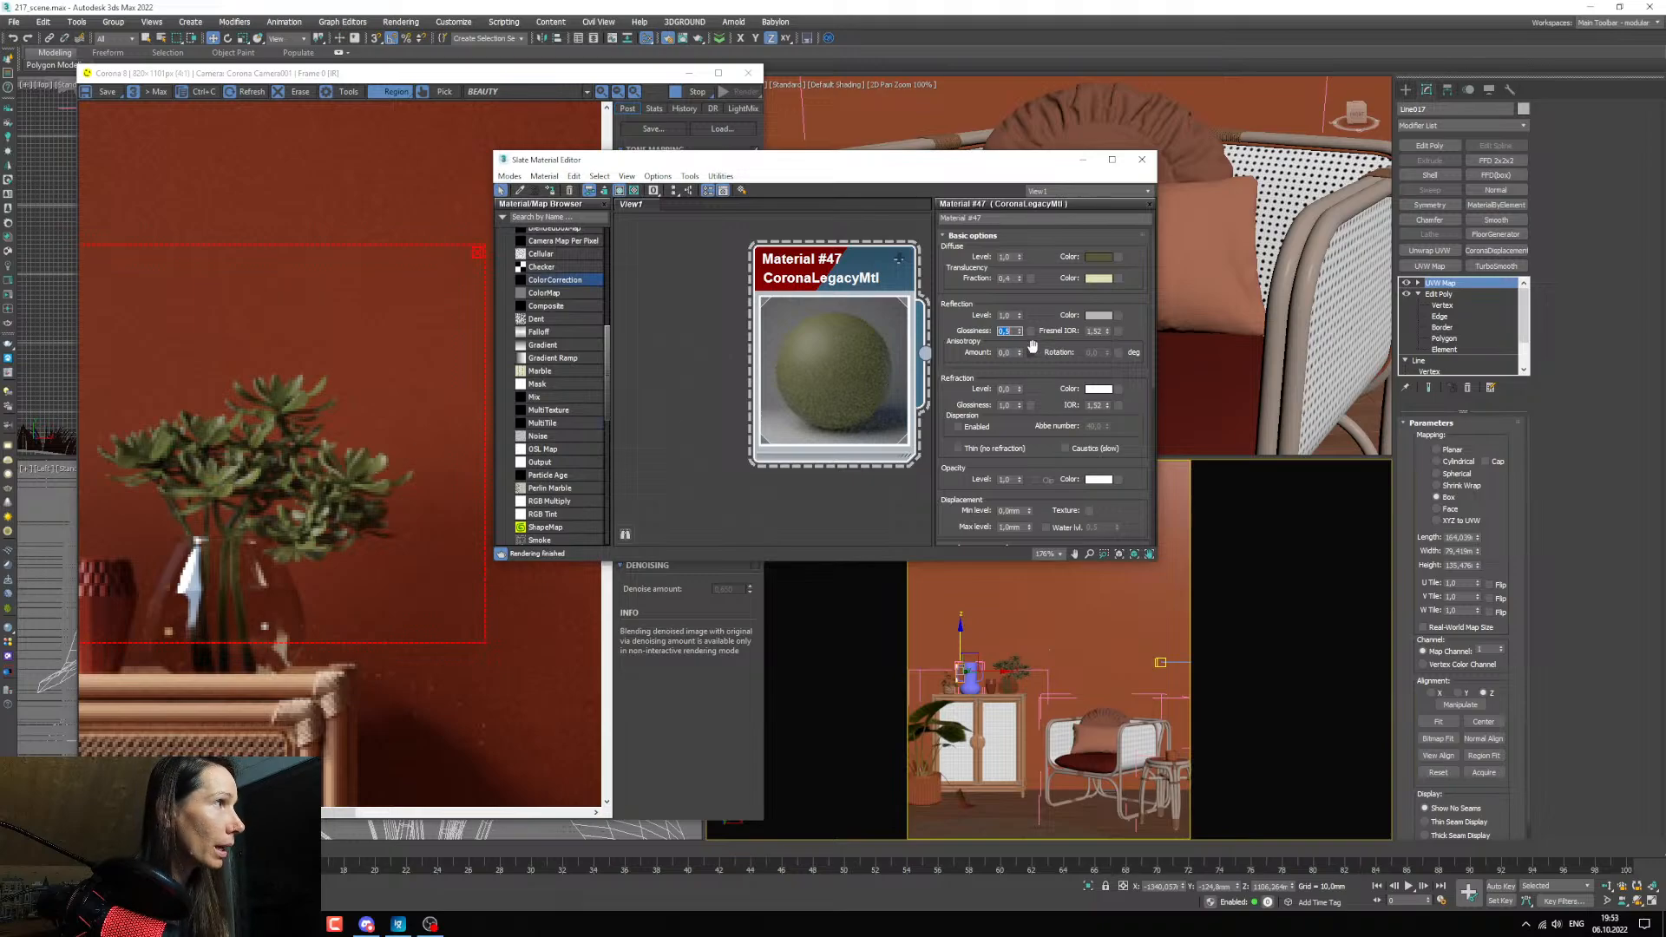
Lighten the plant's reflection colour to a value of about 176, compare it in the full render, and accept it.
click(1096, 318)
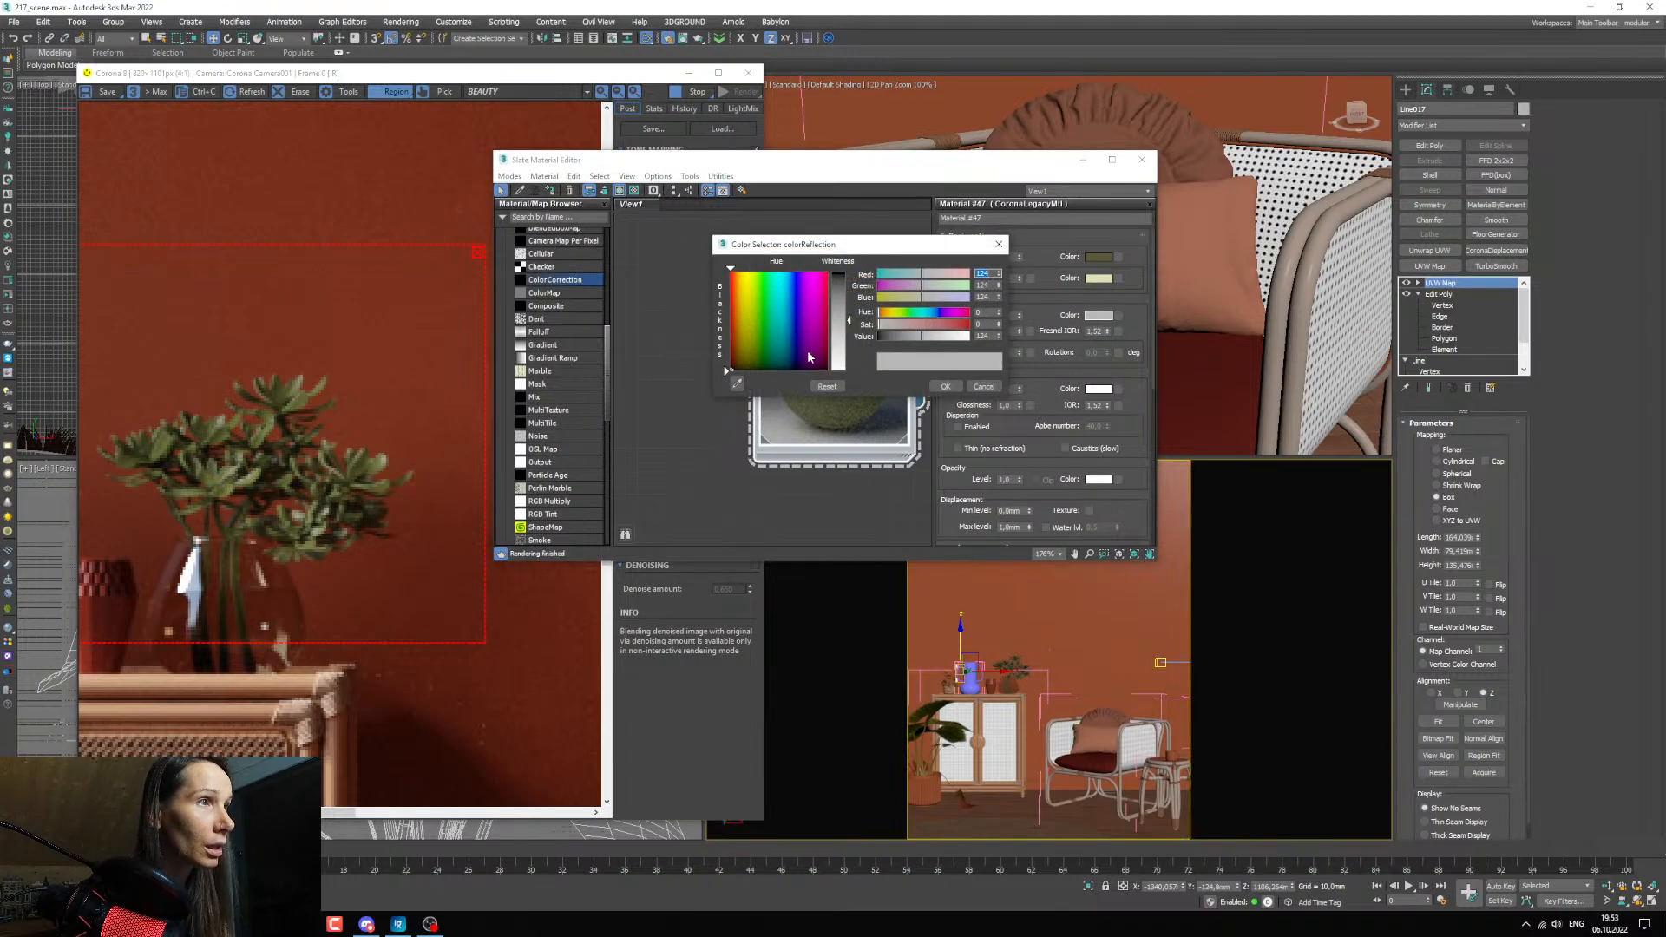
drag(921, 337, 953, 338)
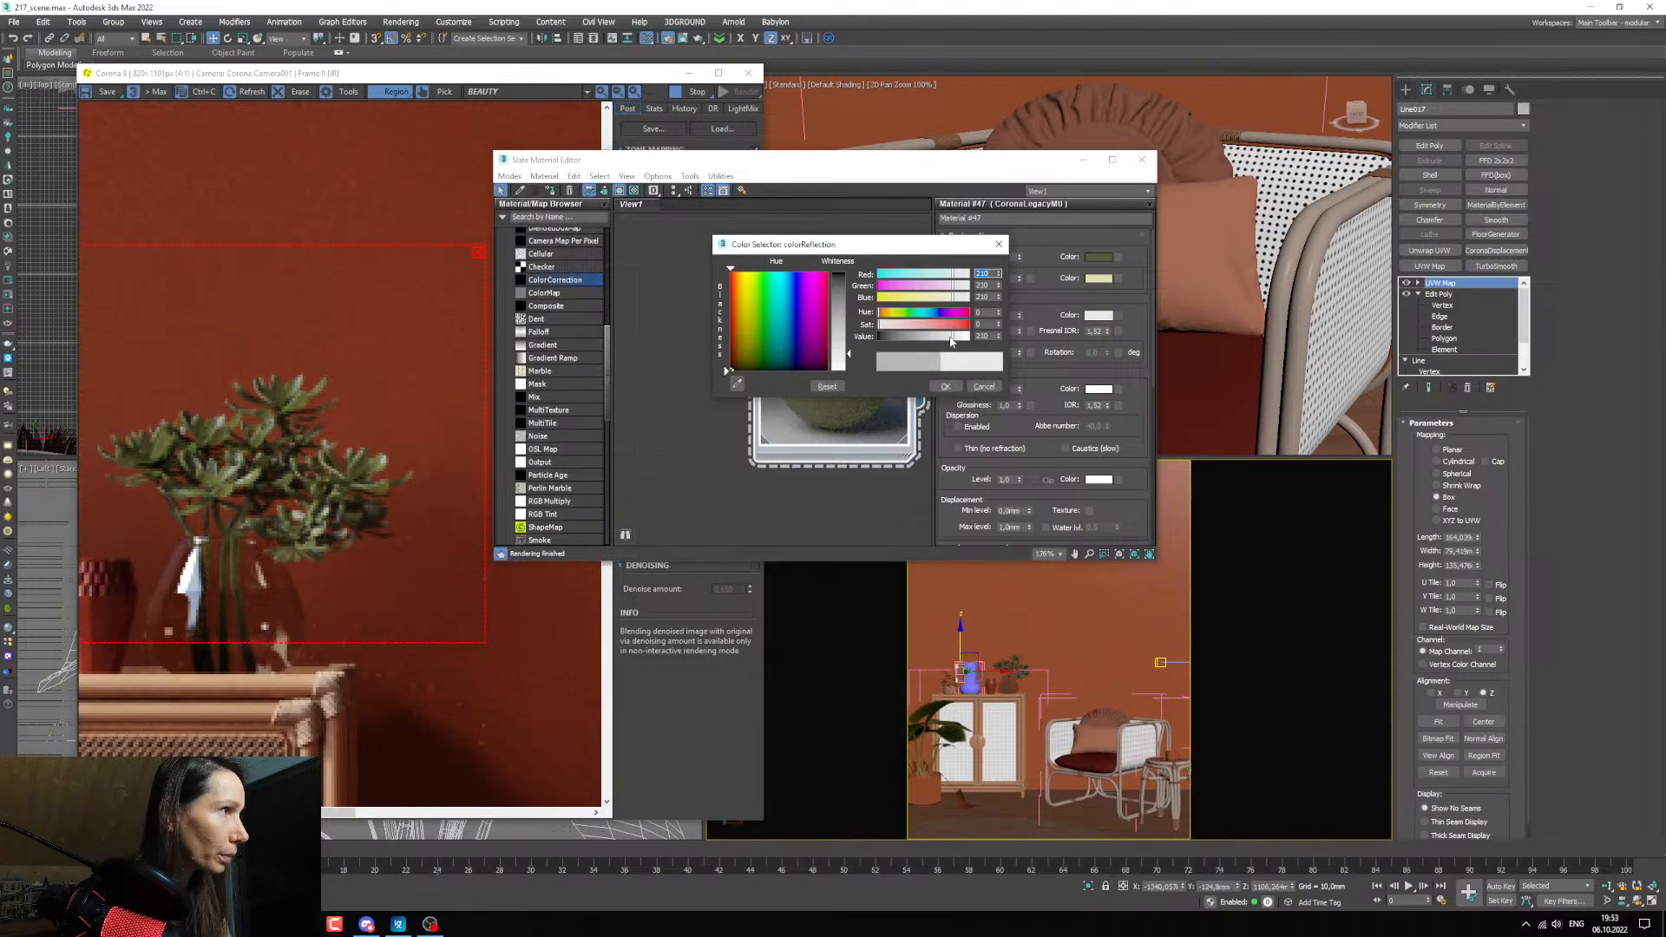
click(942, 341)
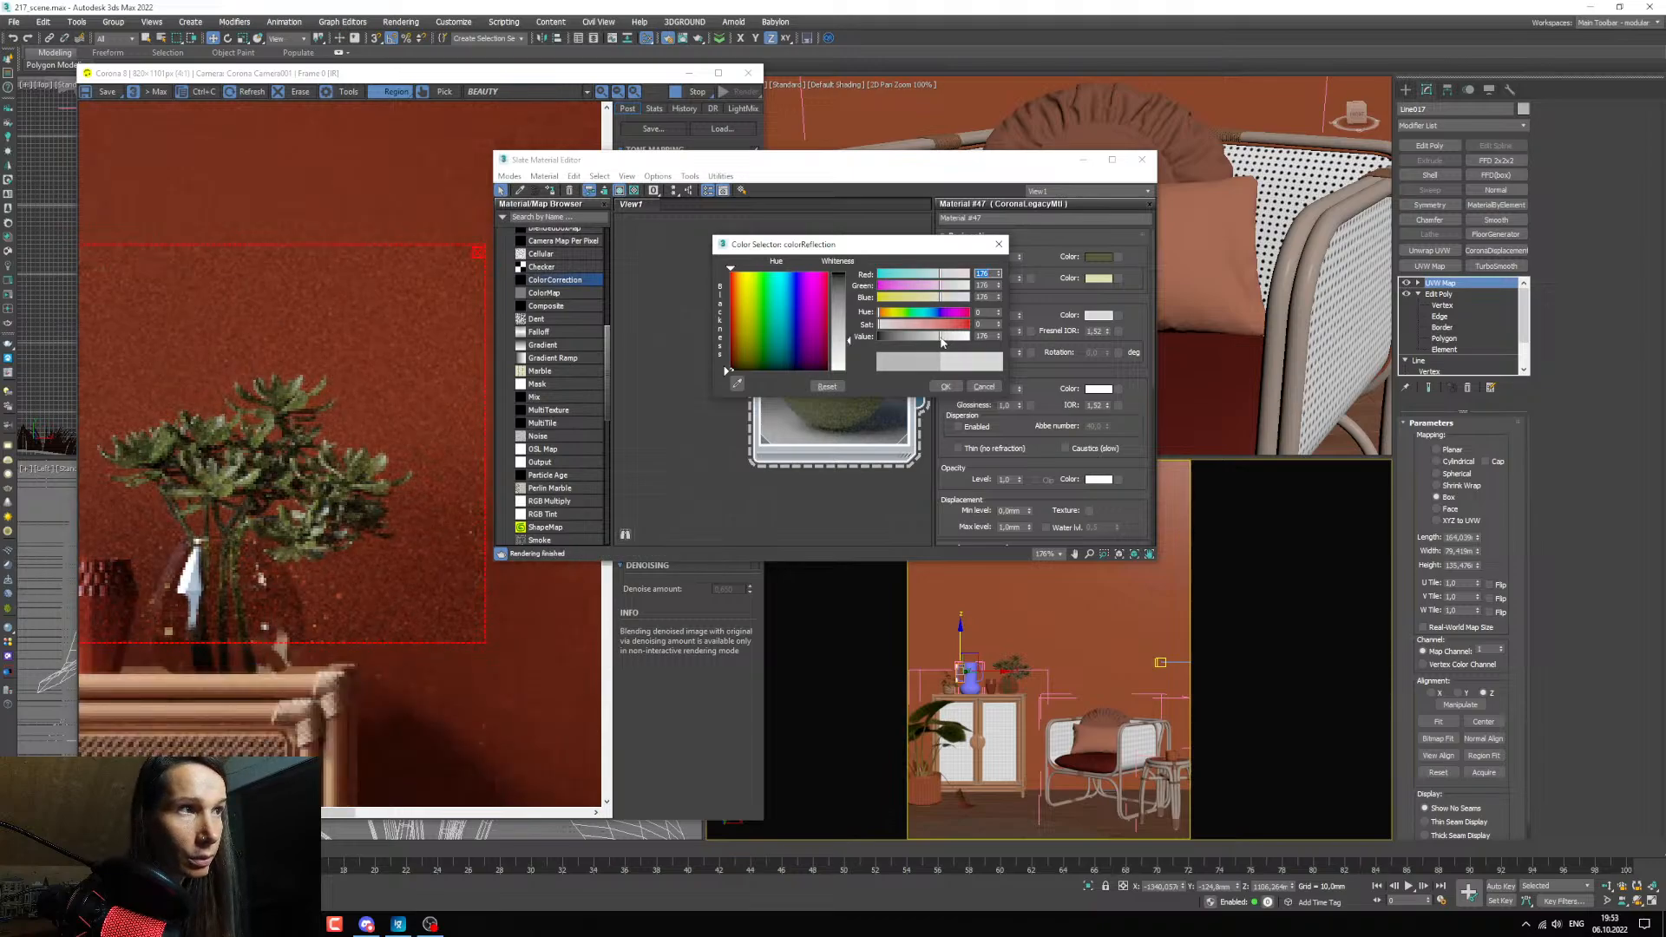
scroll(351, 526, down, 3)
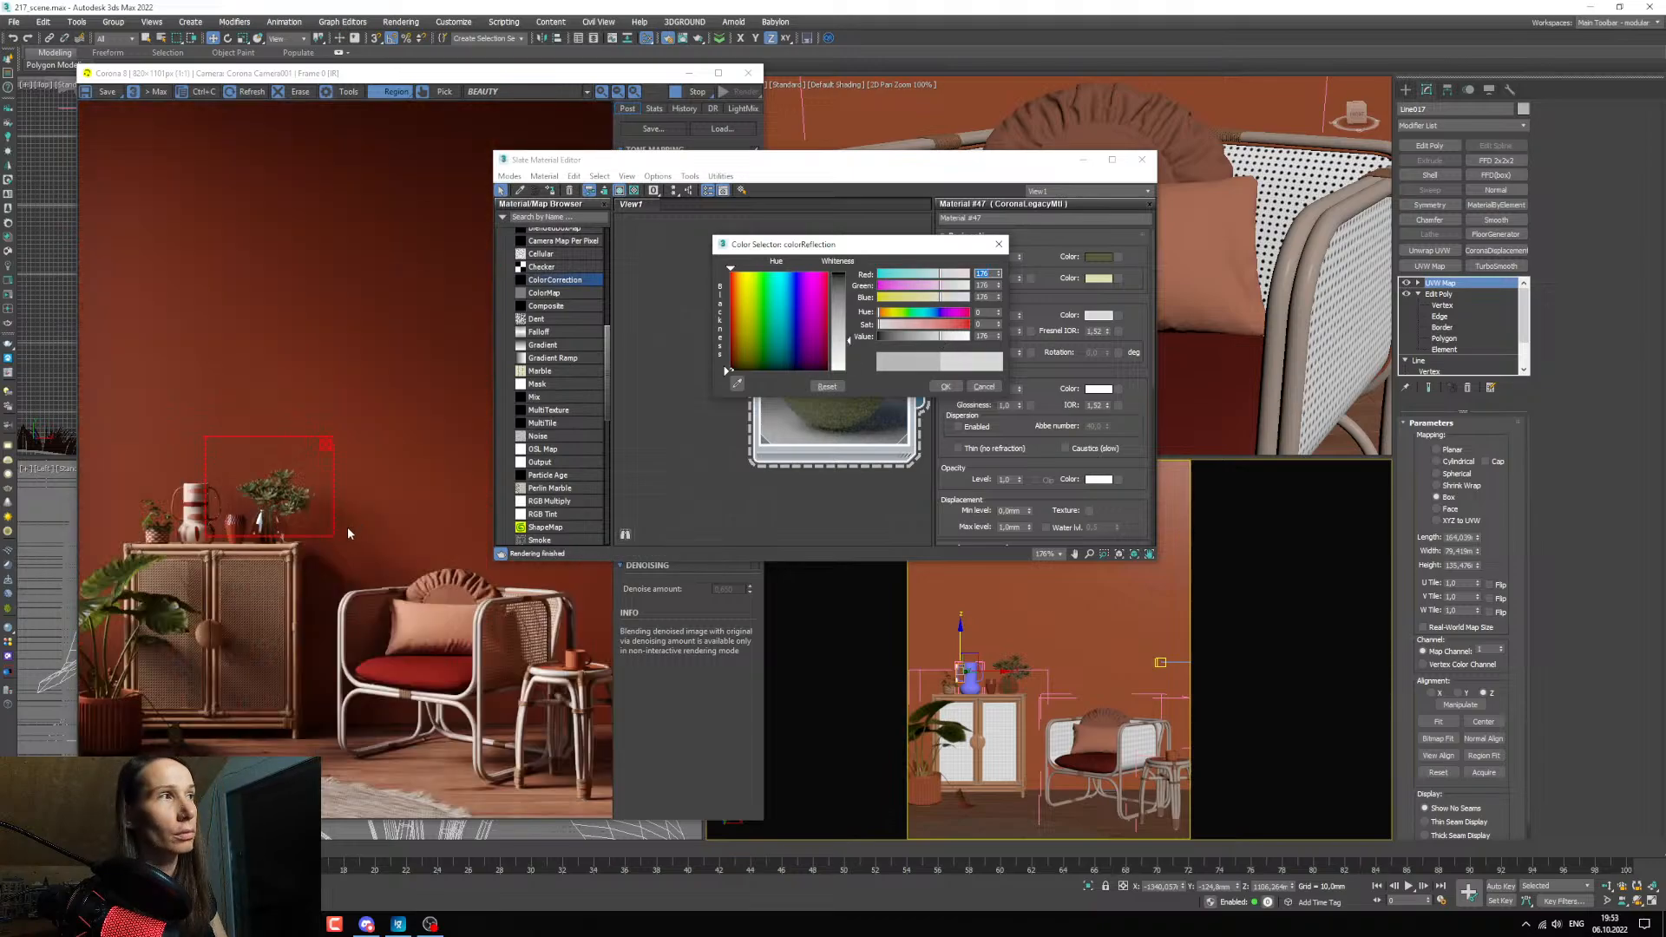
scroll(267, 520, up, 1)
scroll(266, 515, down, 1)
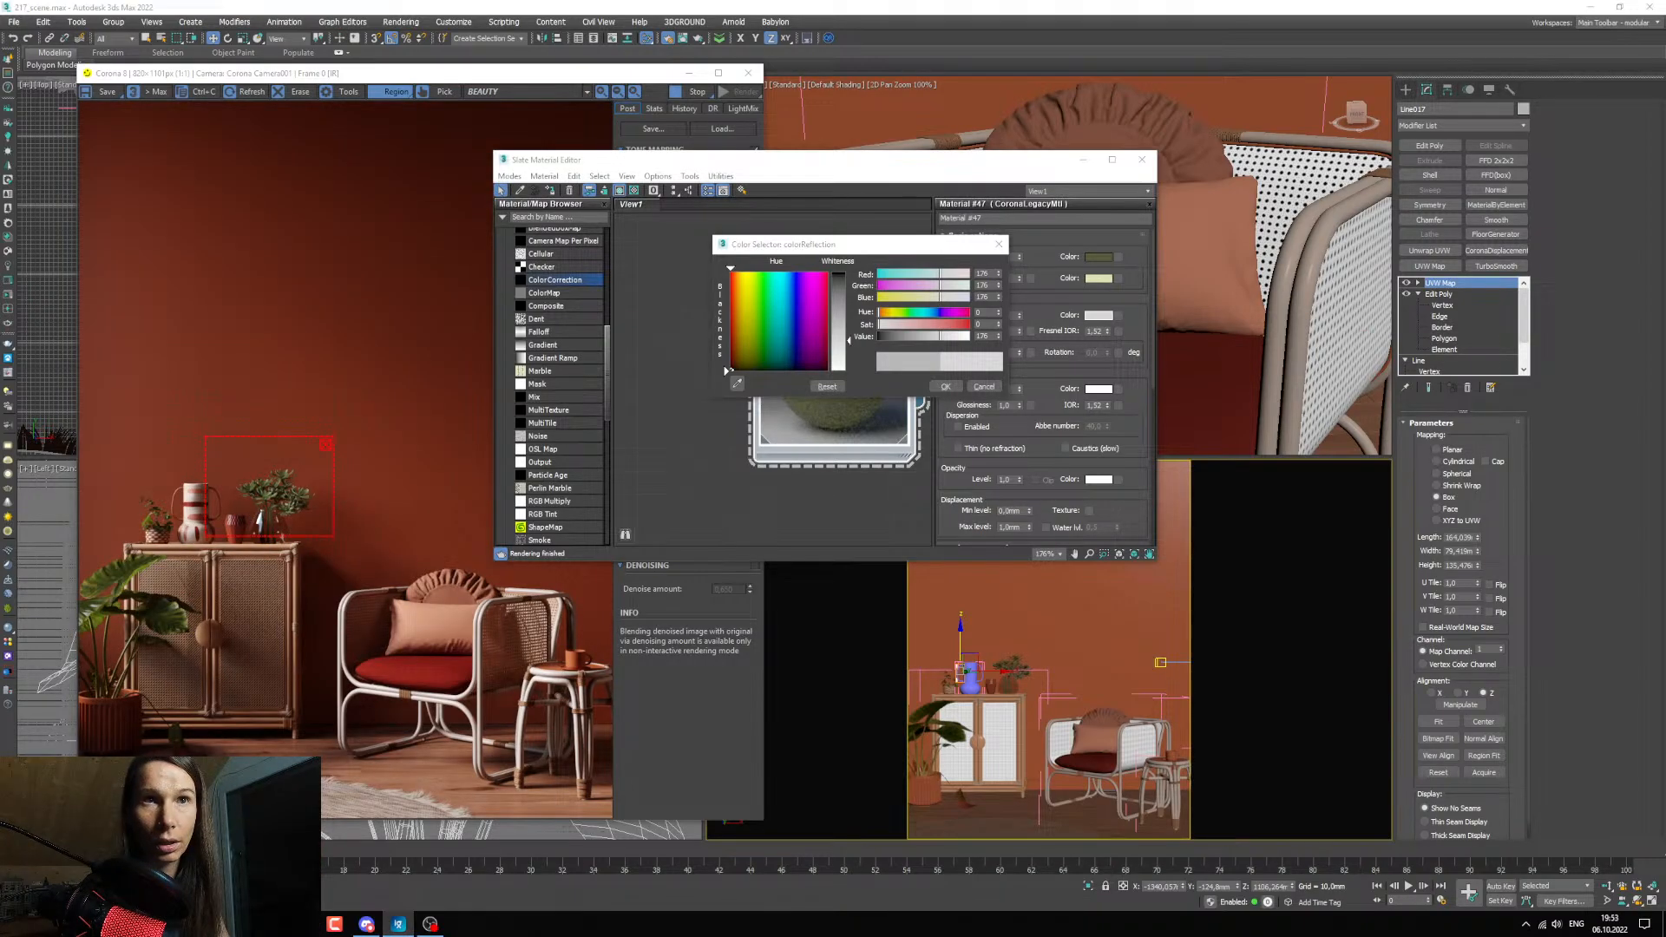
scroll(289, 478, up, 1)
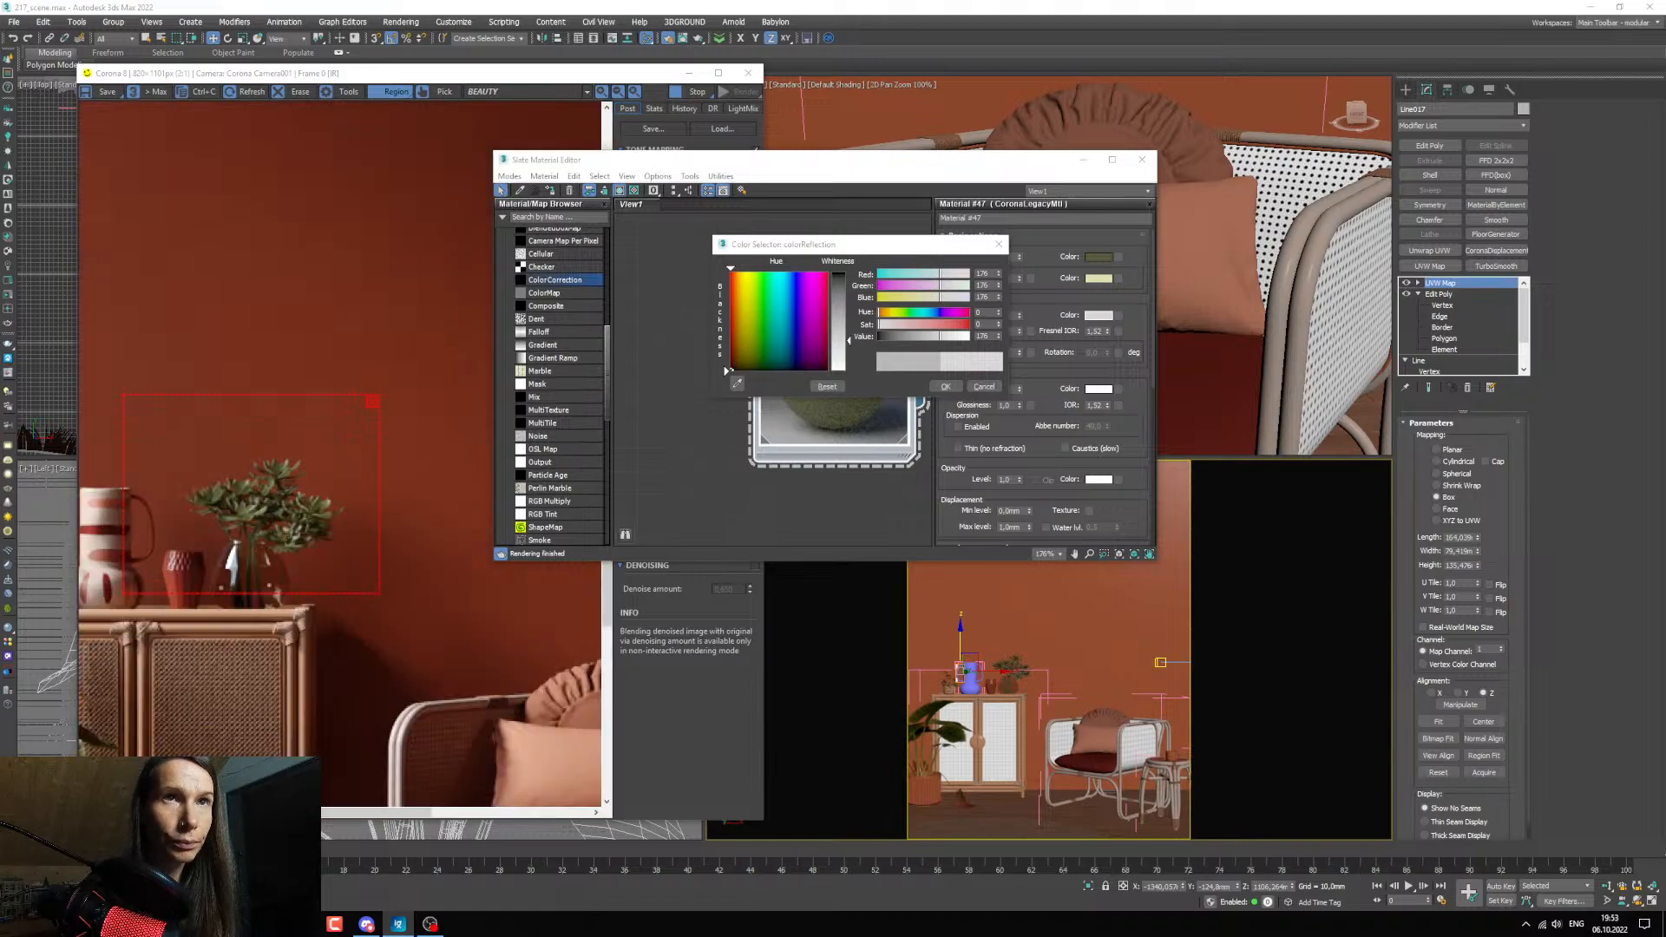
drag(0, 247, 0, 245)
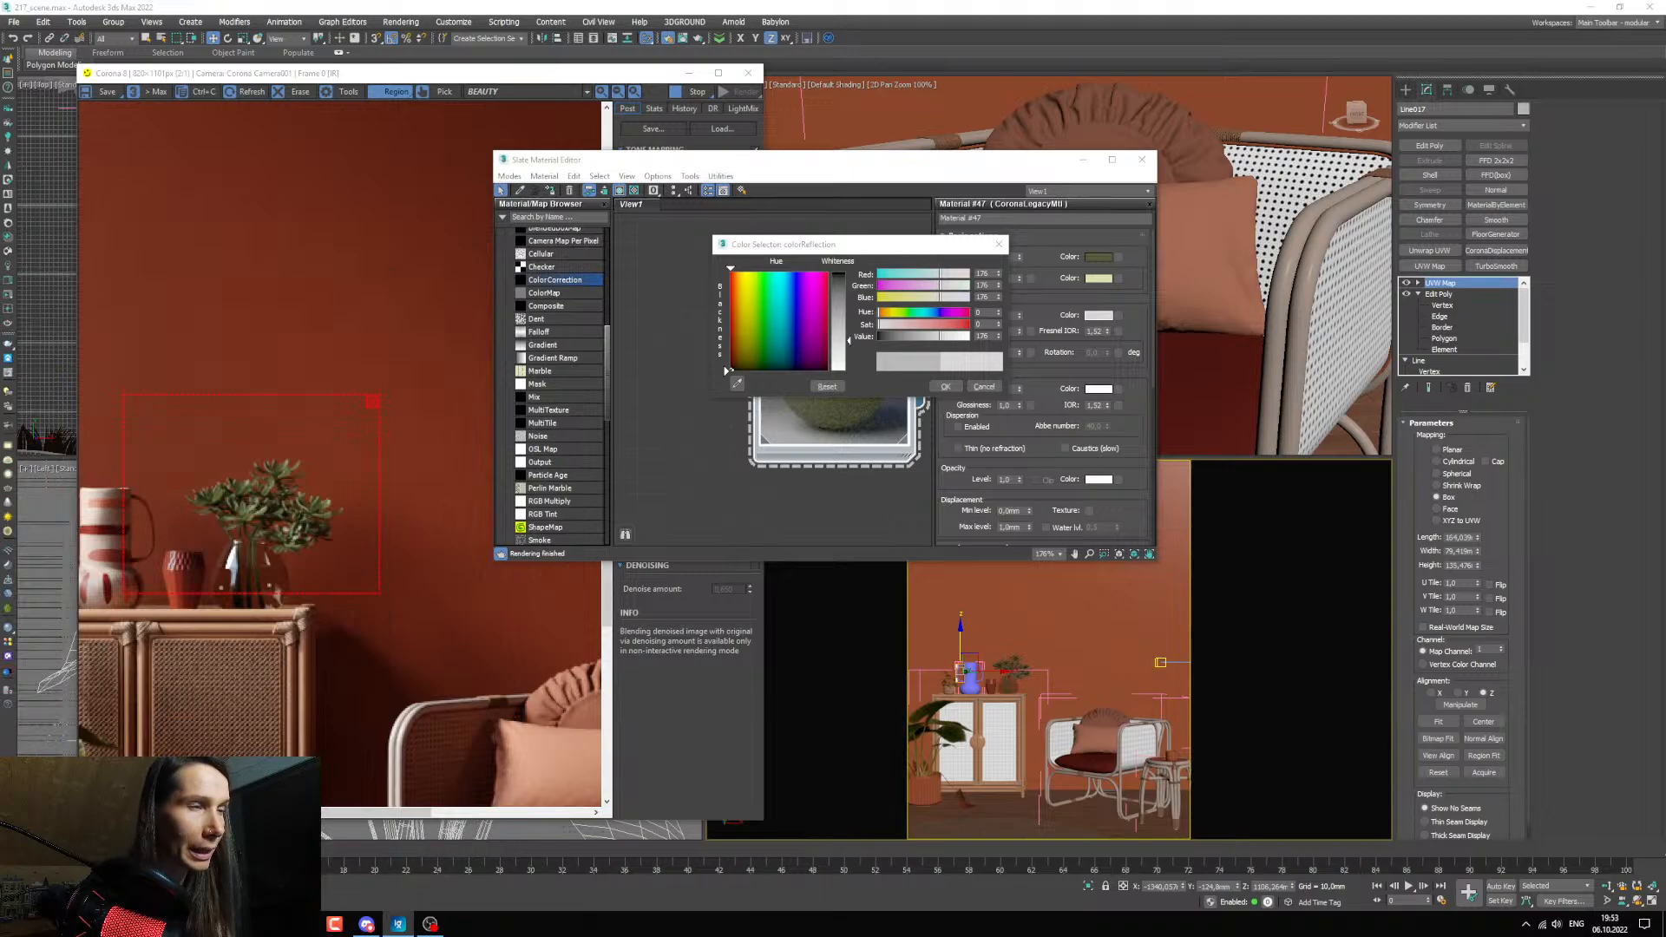
click(946, 386)
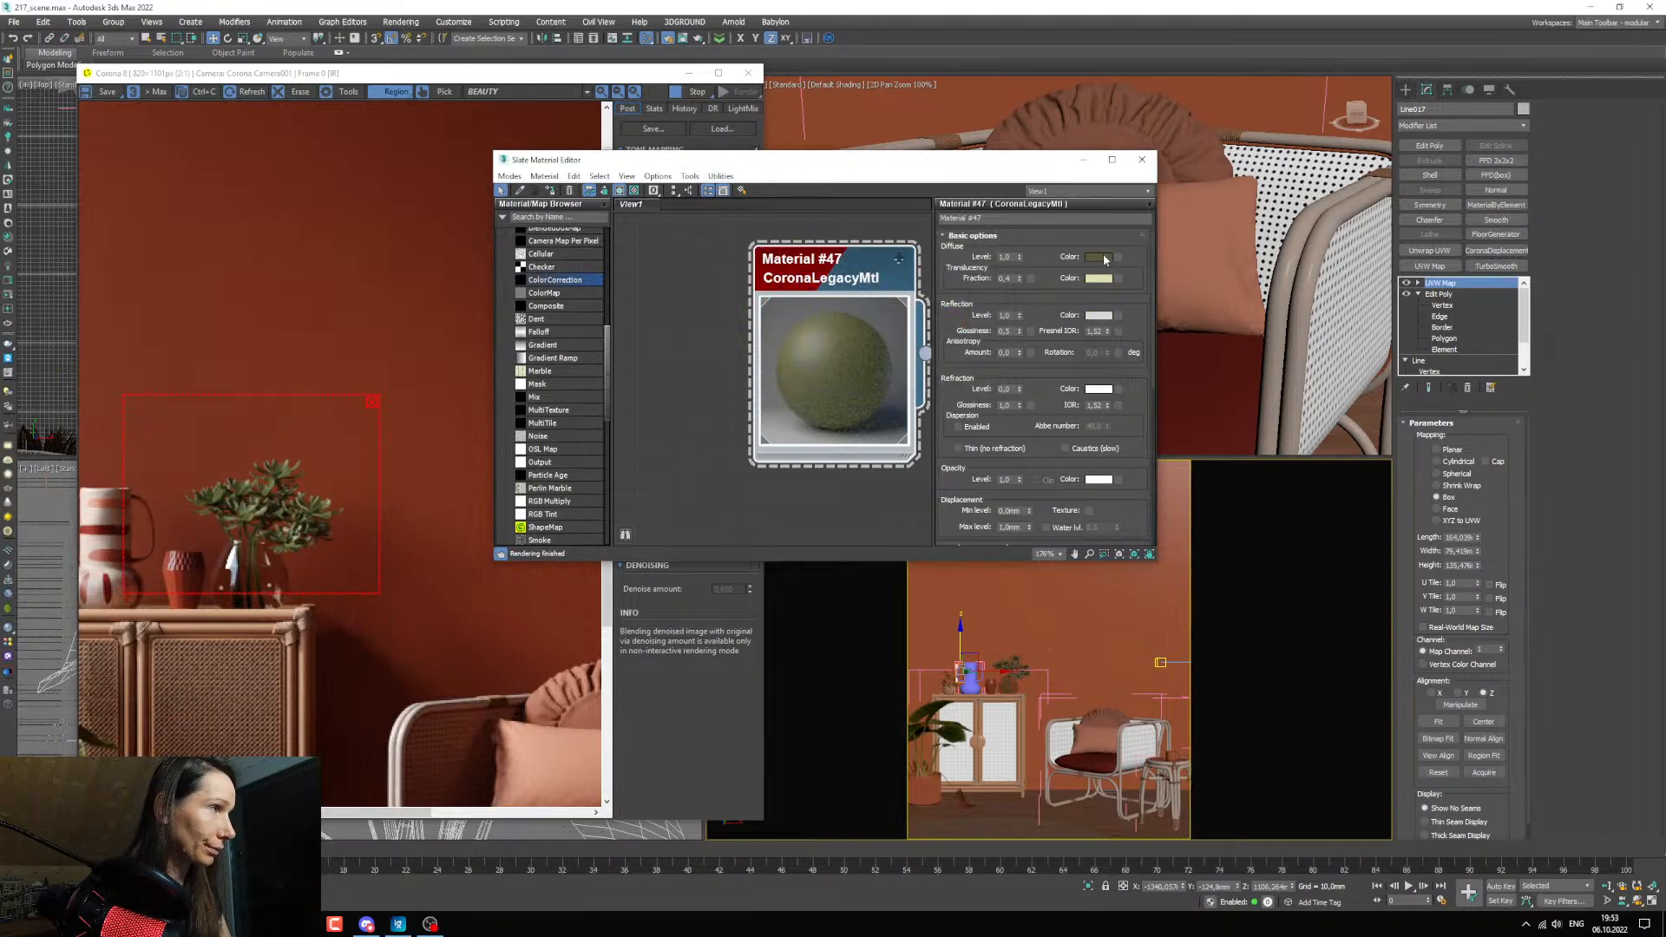
Darken Material #47's diffuse colour to a value of about 18, shift its hue to about 34, accept it and check the render.
click(1102, 259)
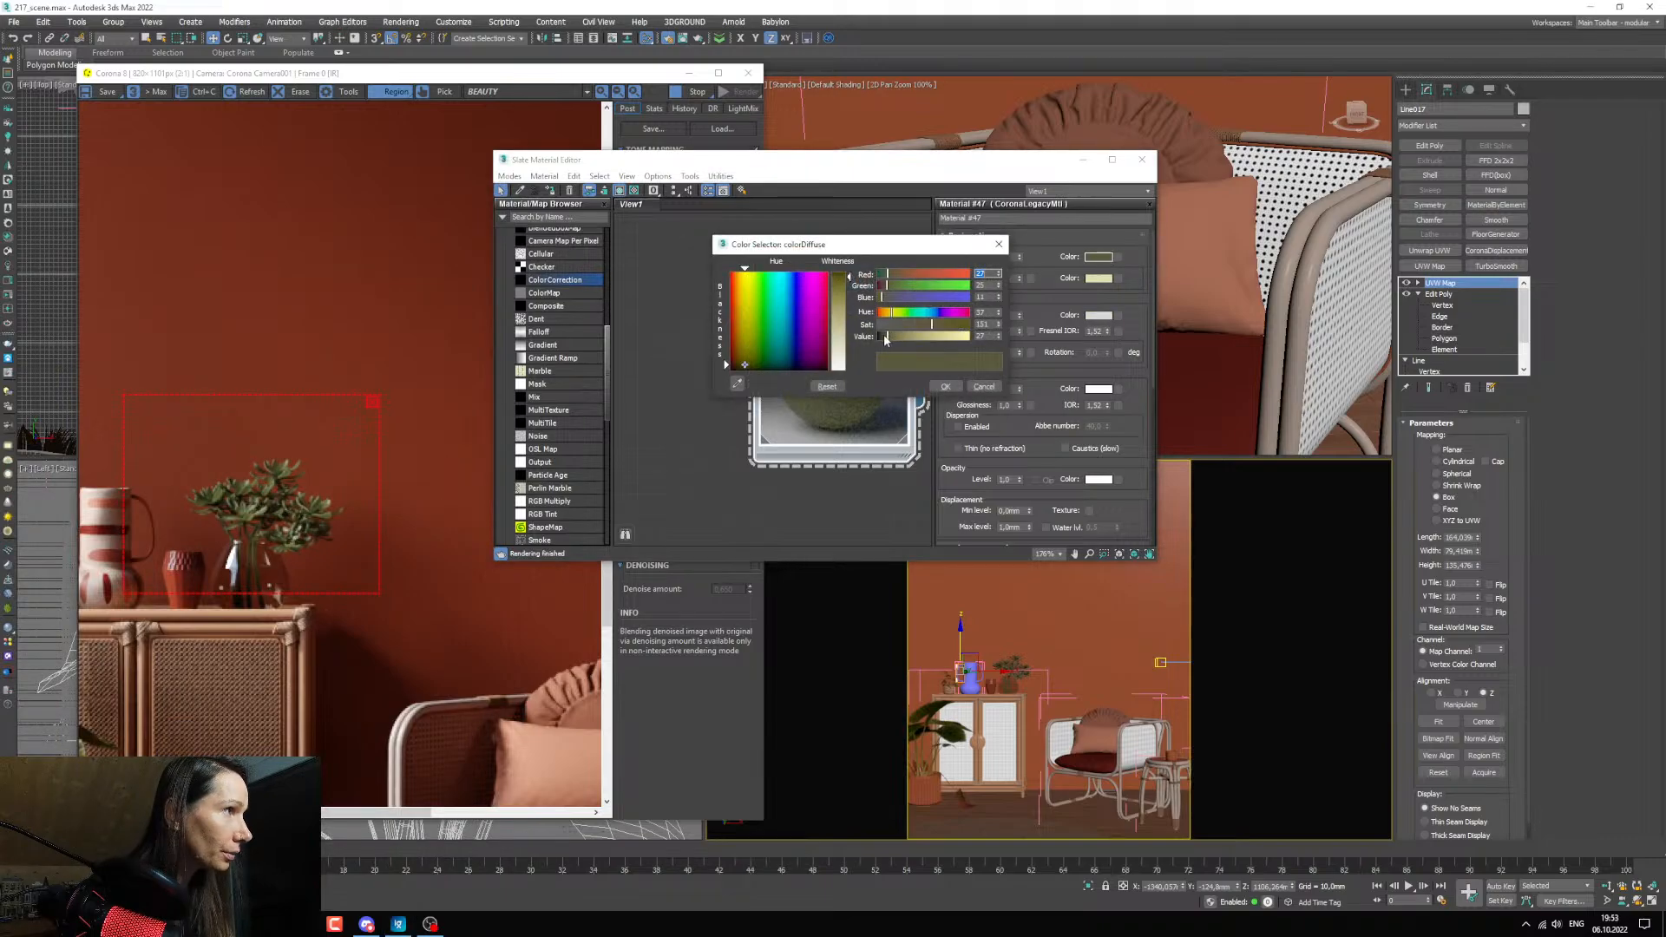
drag(884, 338, 886, 340)
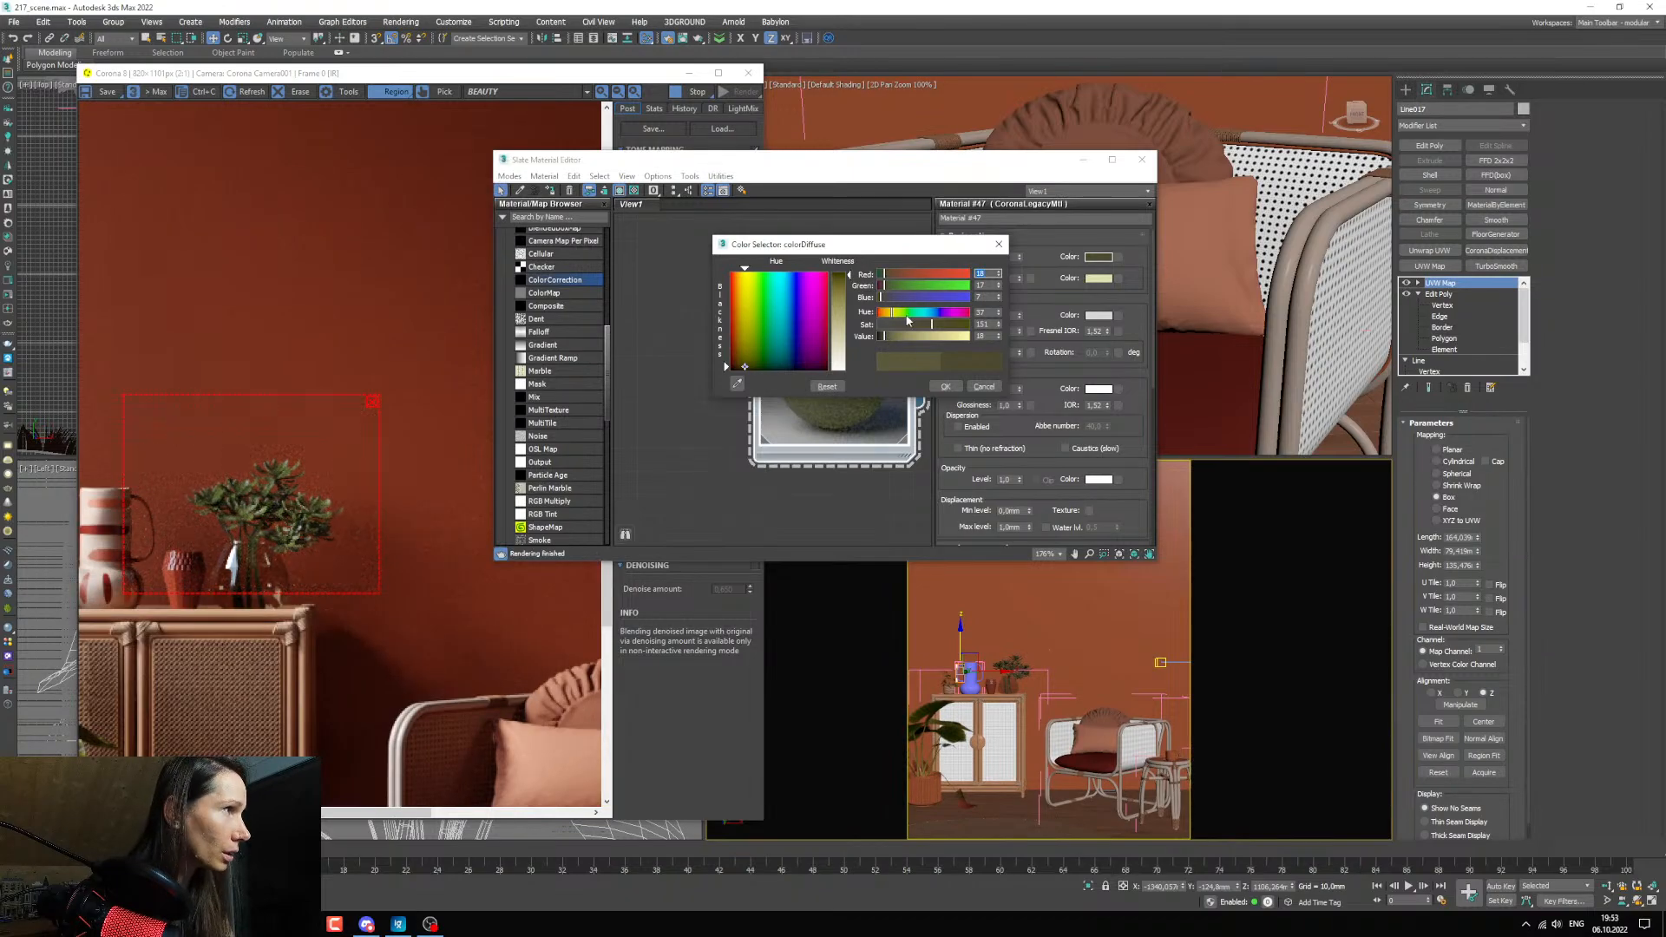
drag(891, 319, 892, 320)
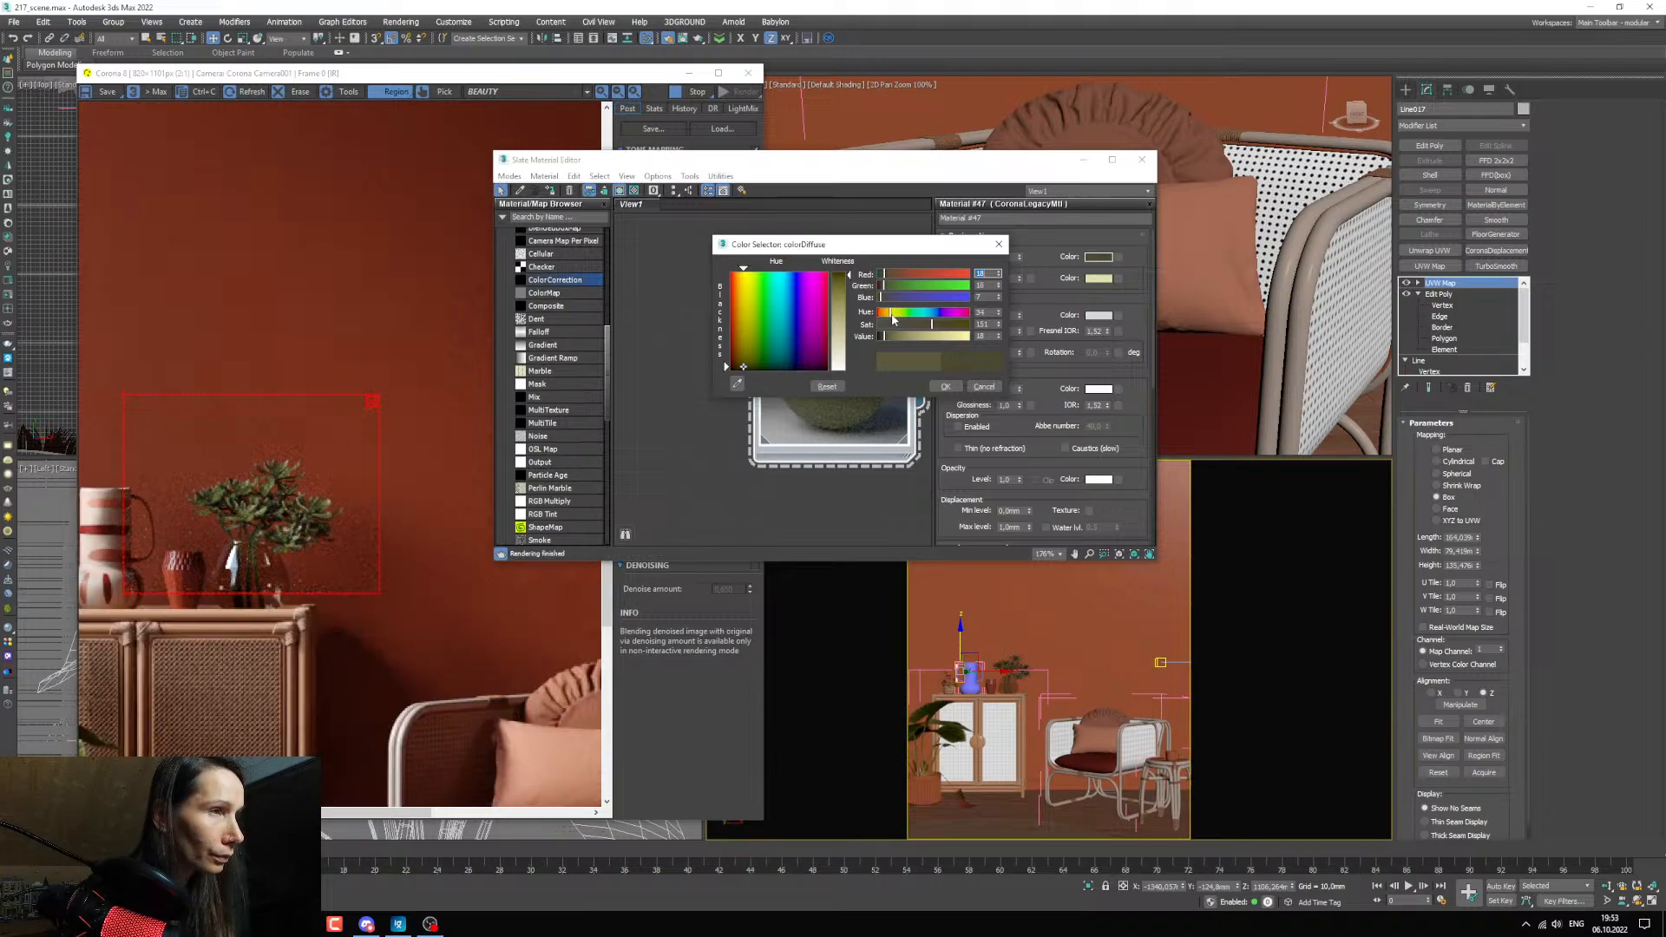
click(946, 387)
scroll(338, 538, down, 1)
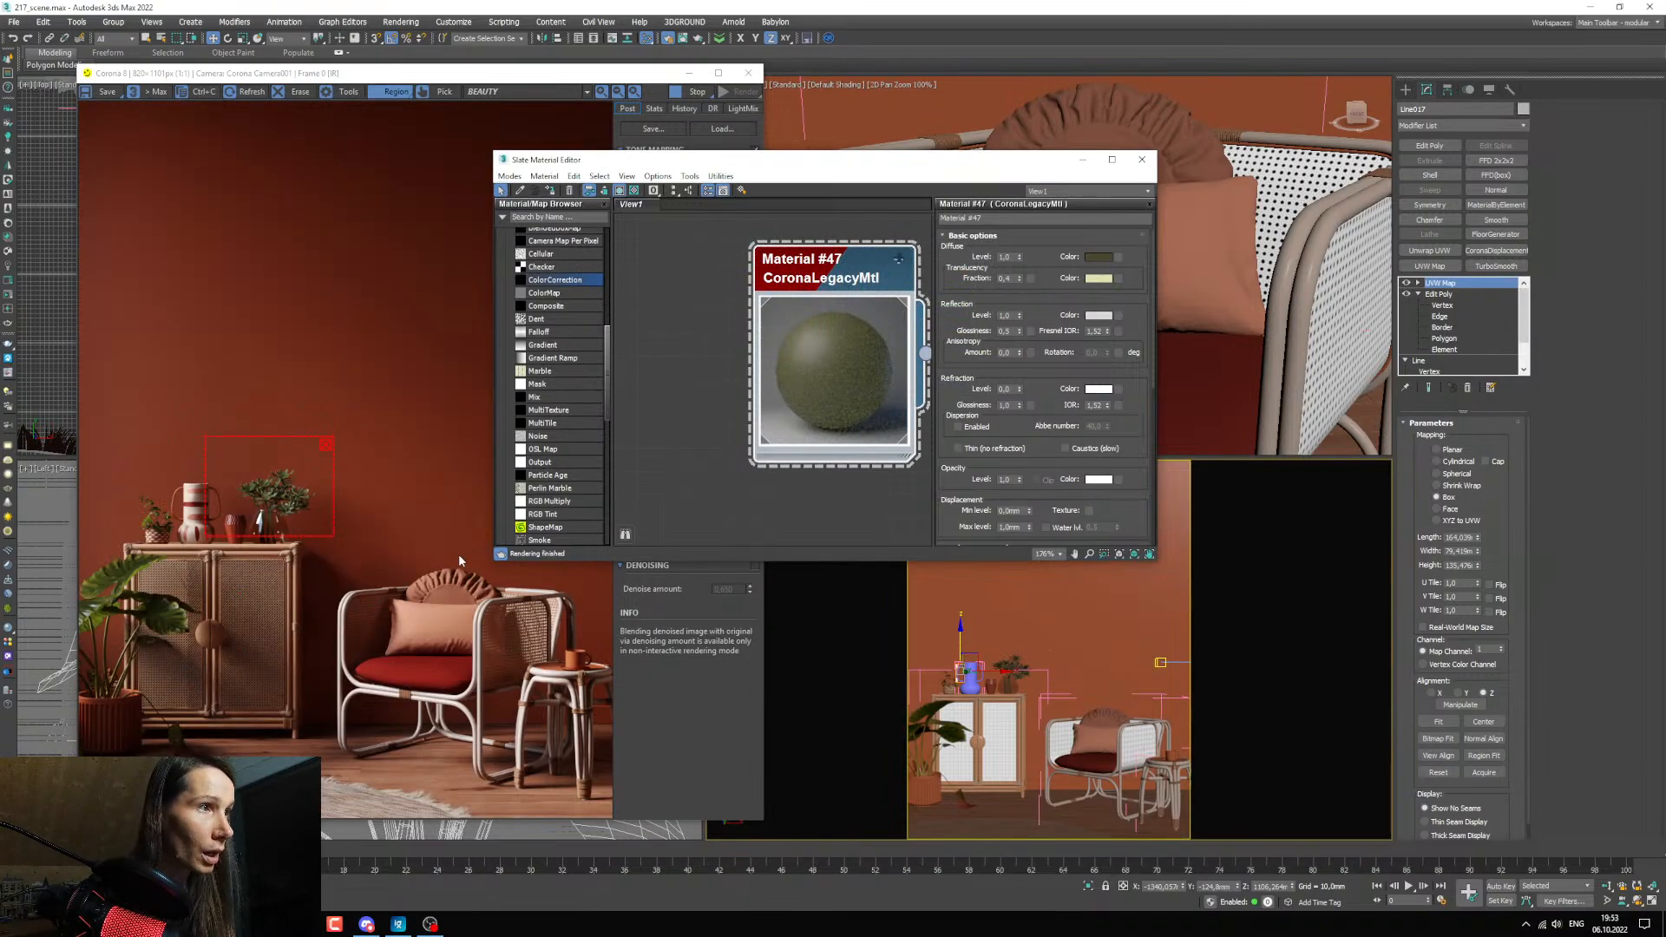
Move and enlarge the render region so it covers the armchair and side table, keeping the material editor clear of the render.
drag(574, 160, 867, 165)
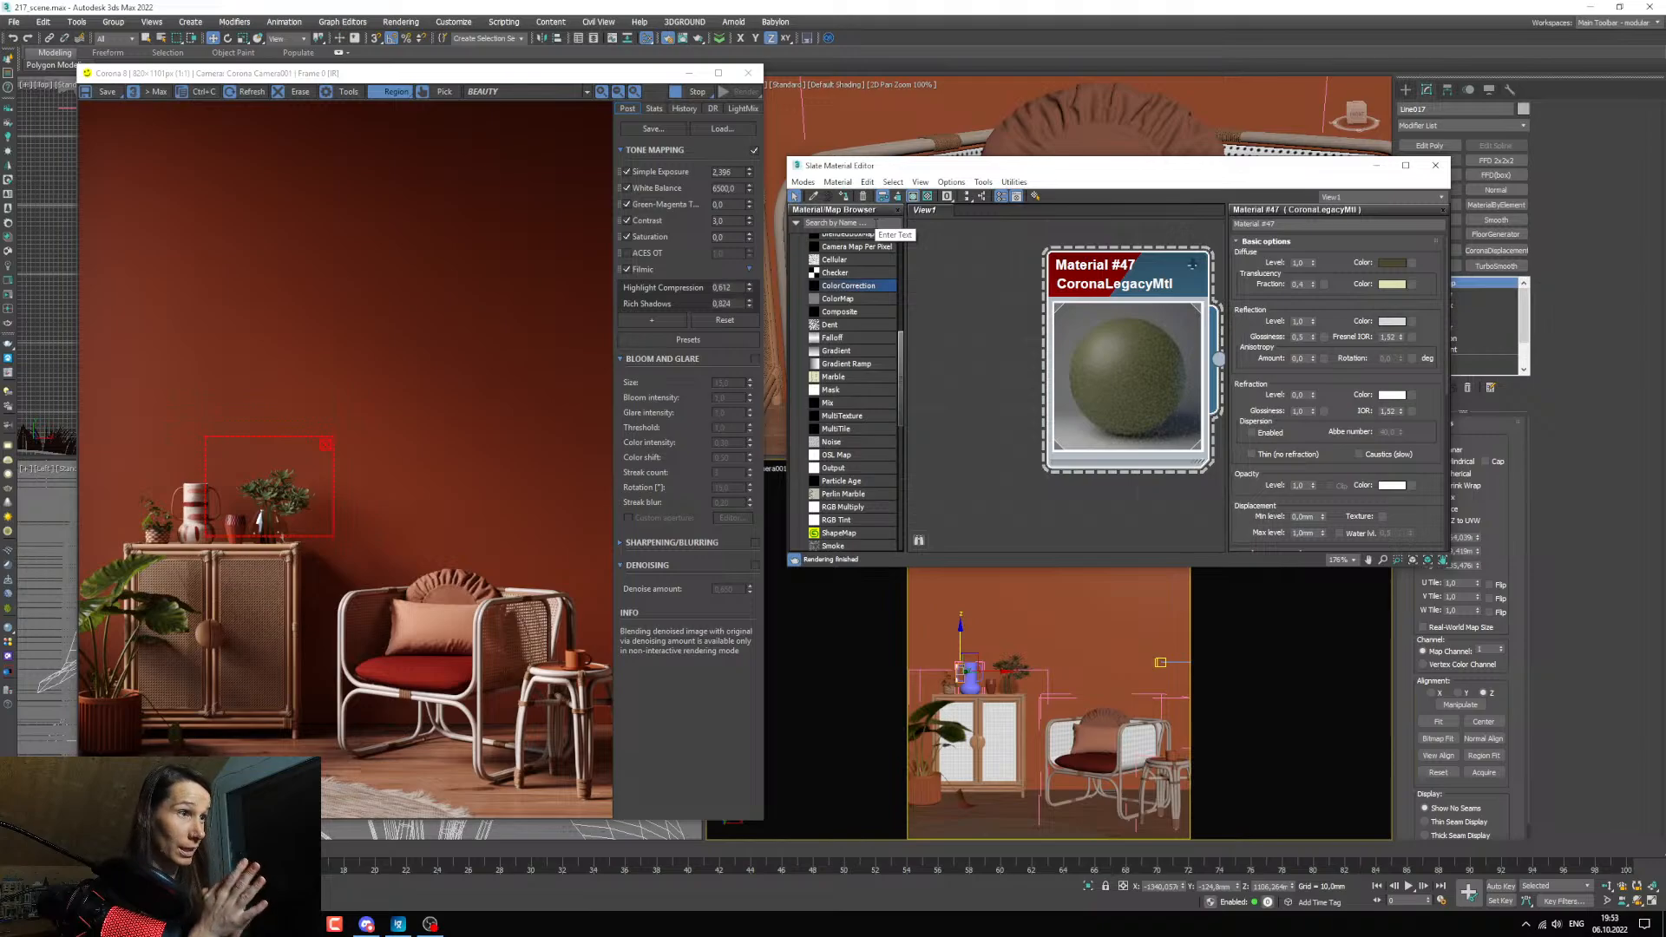
drag(248, 500, 336, 560)
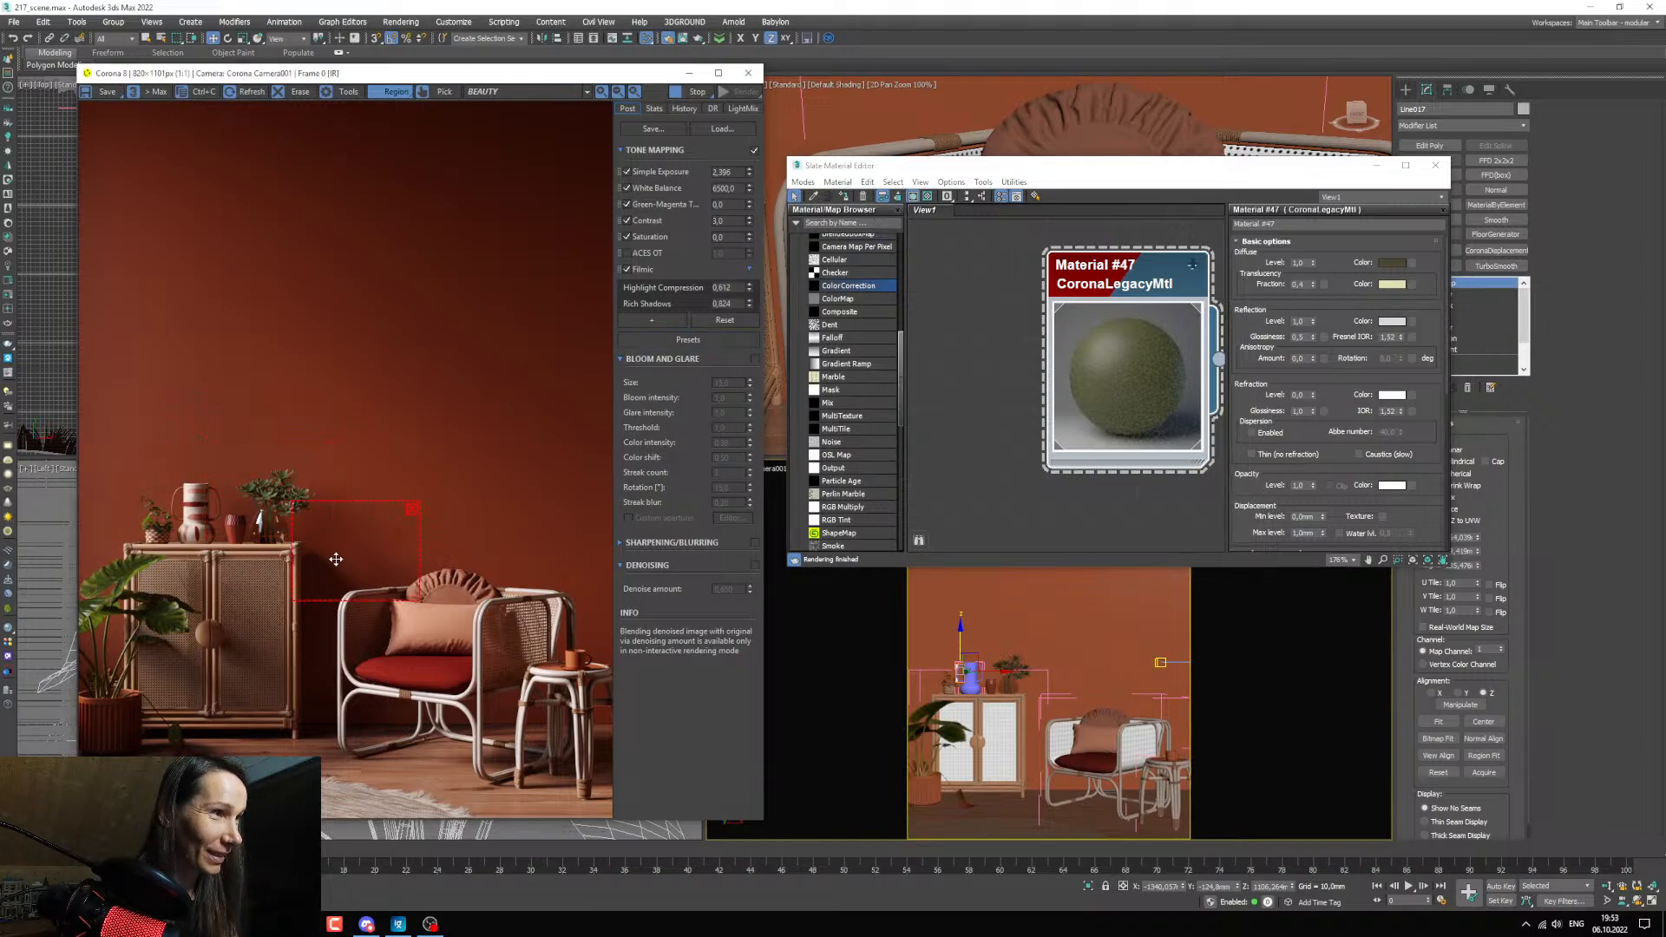
drag(423, 596, 613, 737)
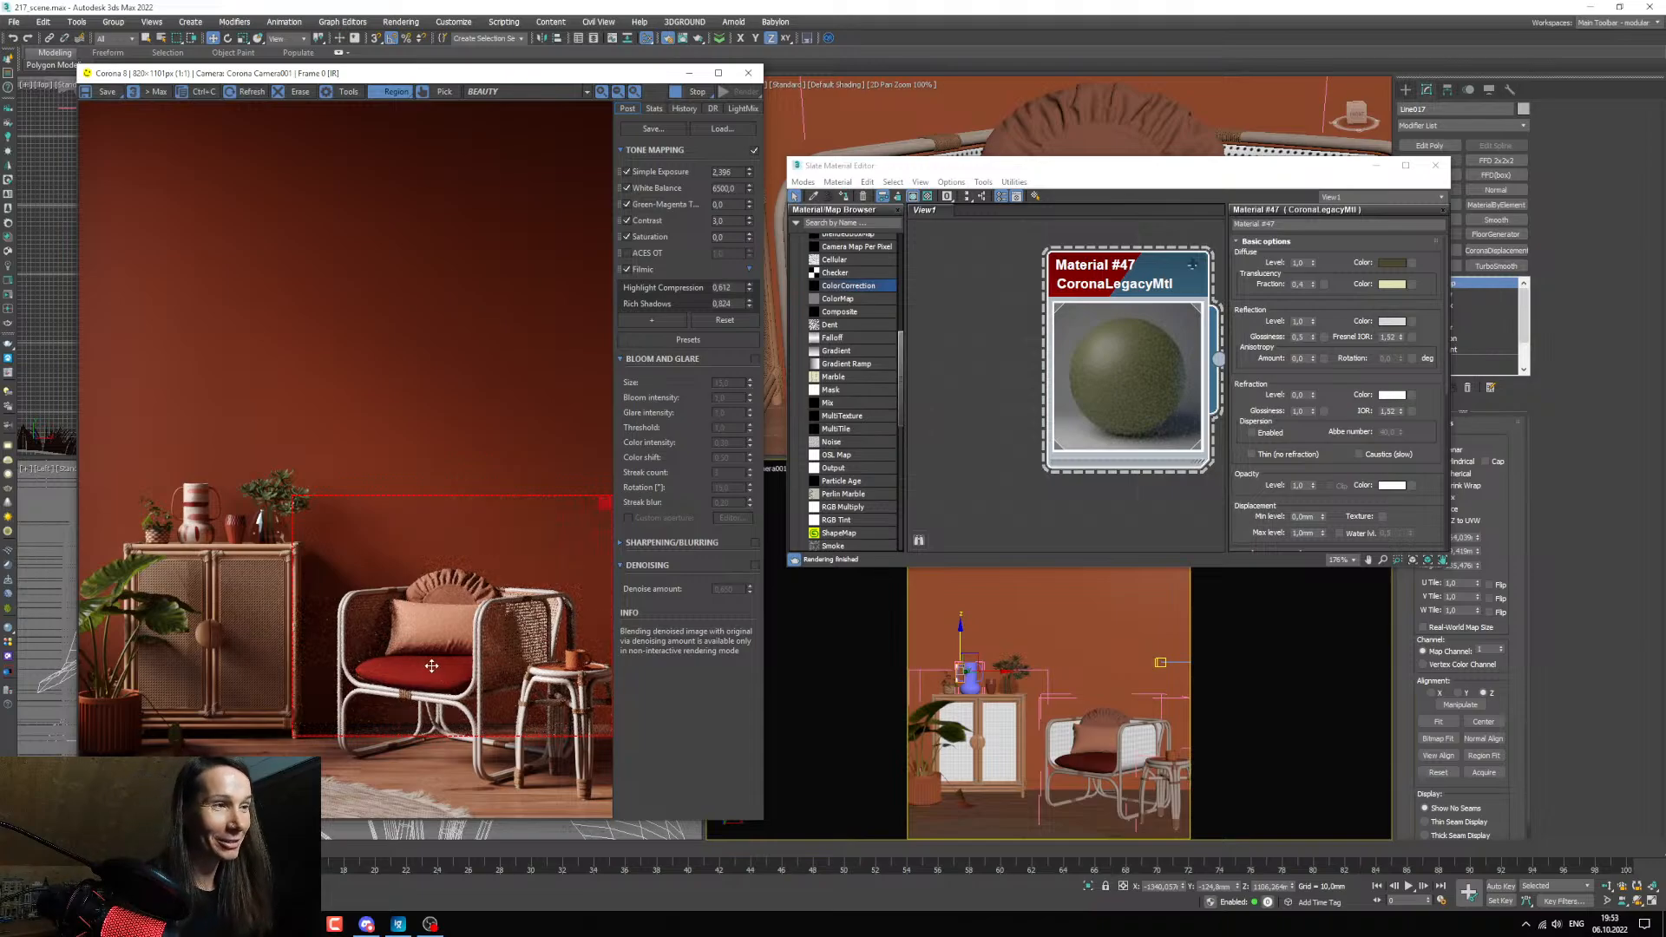
drag(1046, 167, 933, 133)
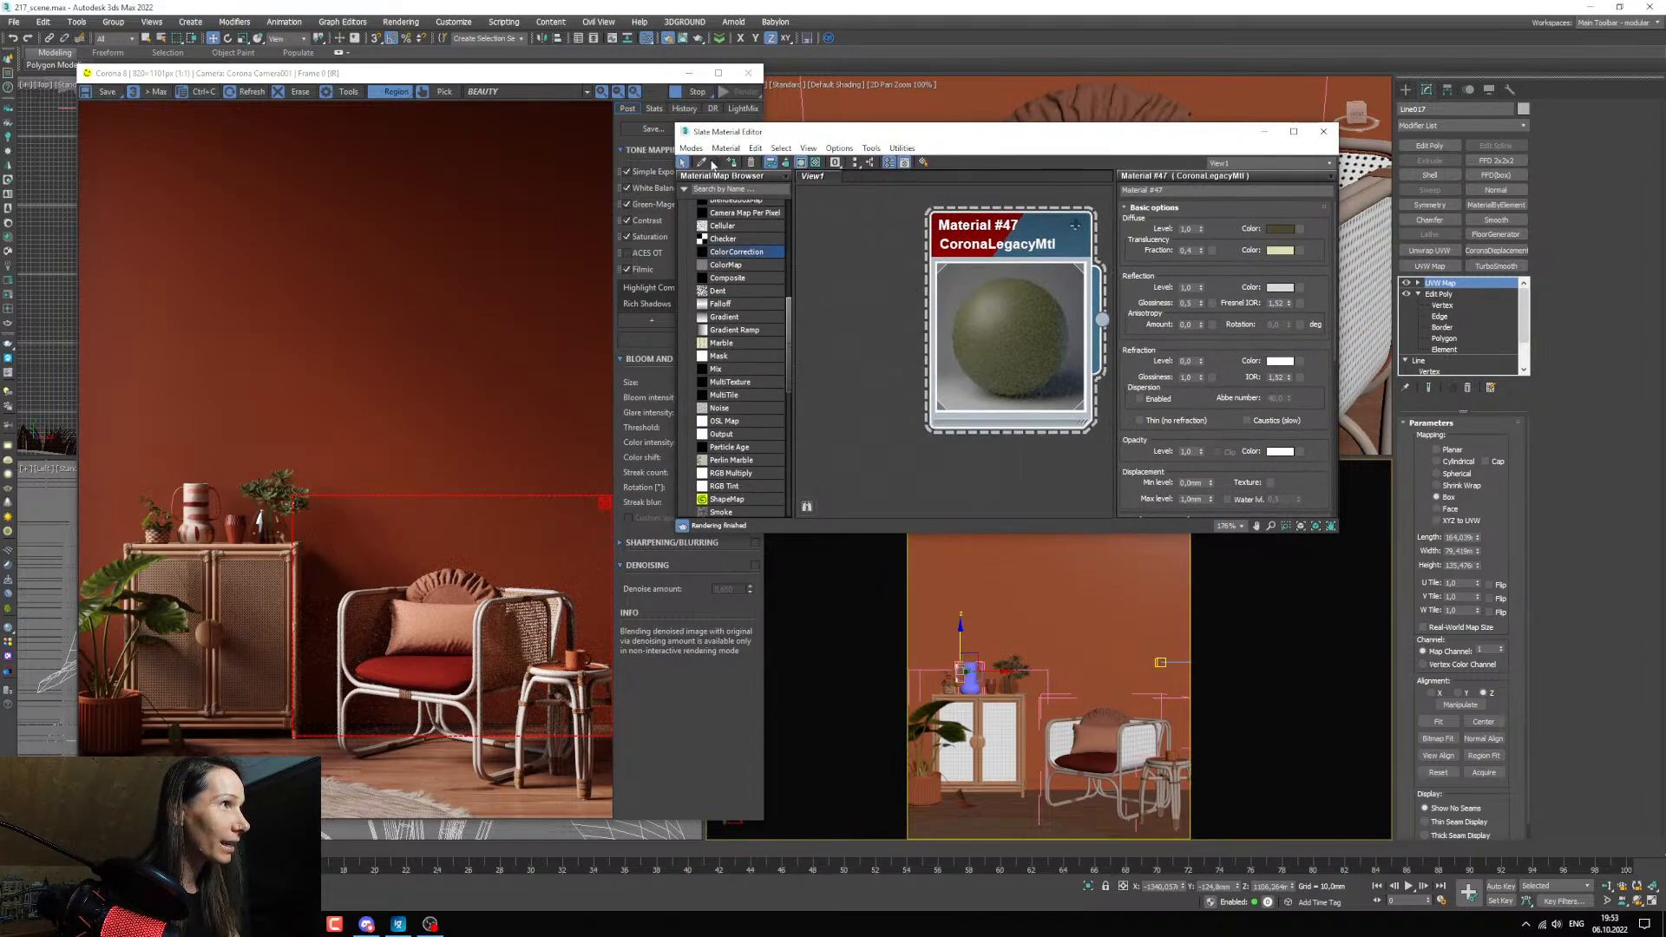
Pick the armchair seat's material, Material #49, from the scene and move its node to an empty area of the node view.
click(1084, 763)
scroll(930, 408, down, 3)
middle_drag(929, 408, 955, 246)
scroll(987, 382, down, 10)
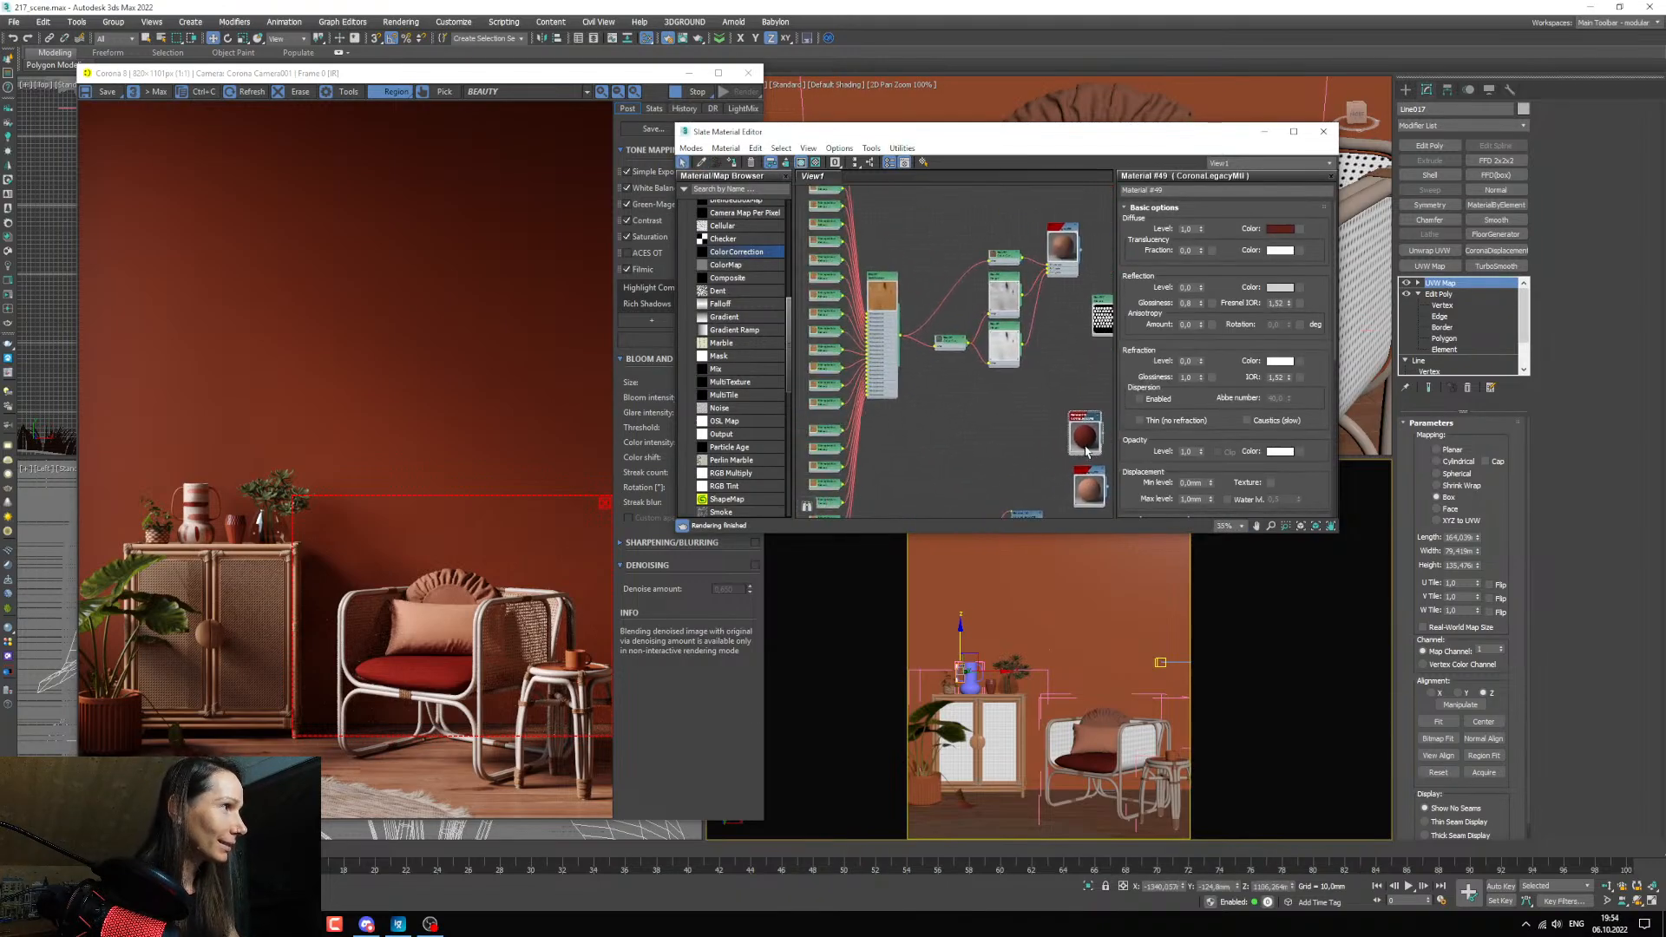
scroll(1038, 414, up, 3)
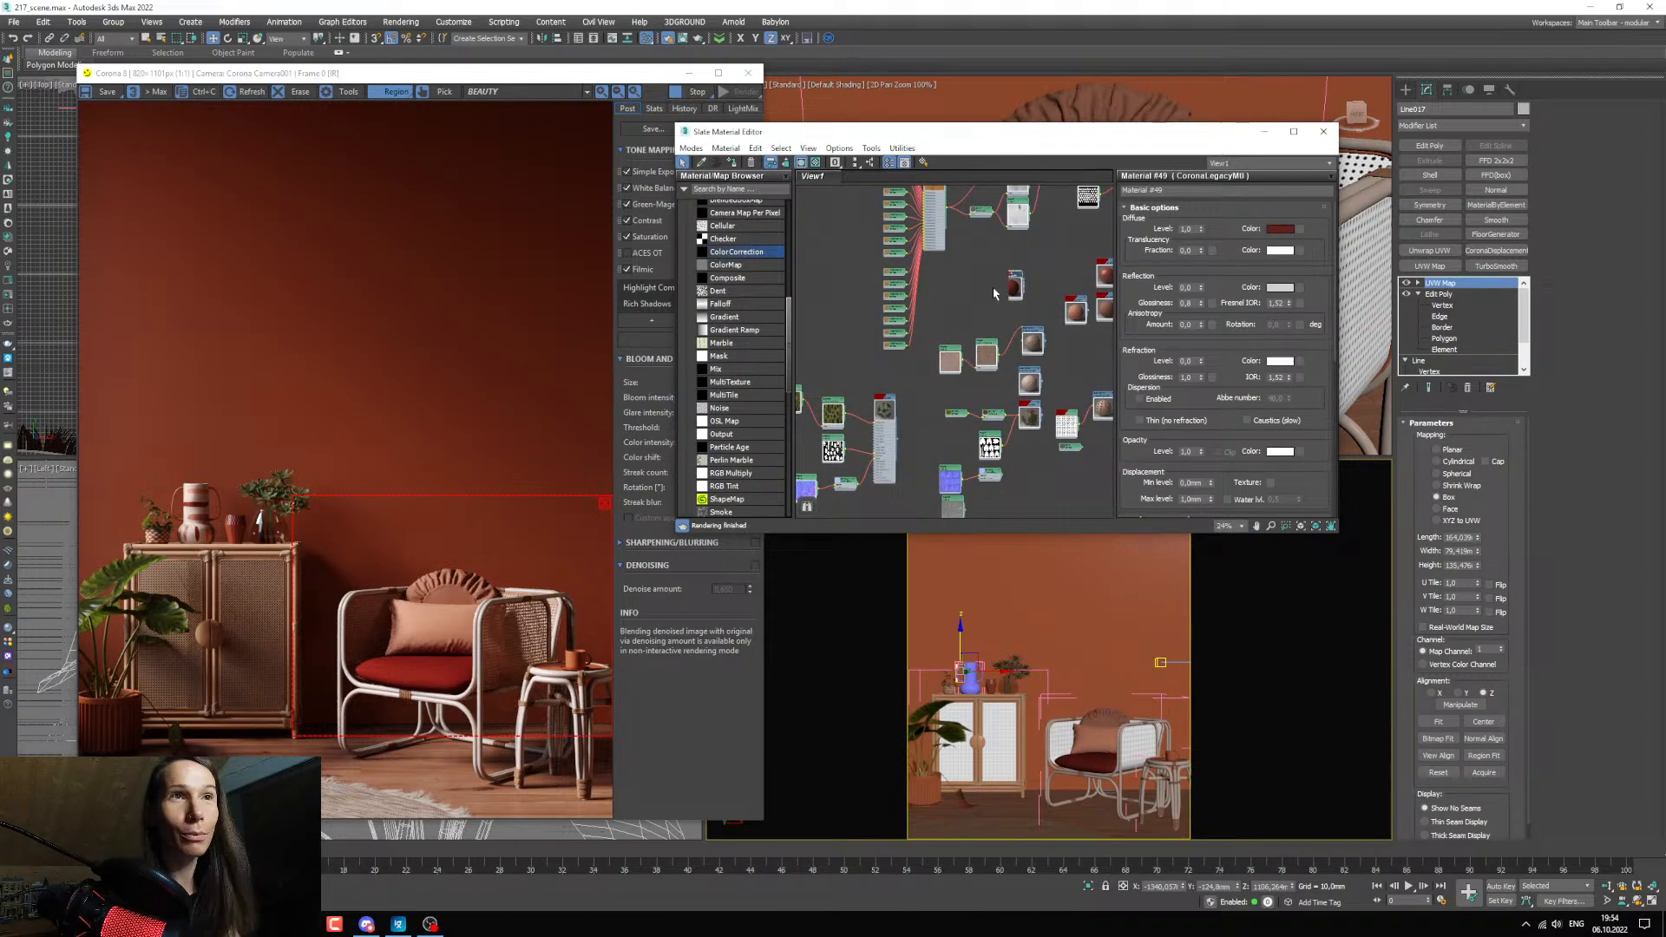
drag(801, 309, 828, 330)
middle_drag(829, 342, 952, 367)
scroll(951, 368, up, 4)
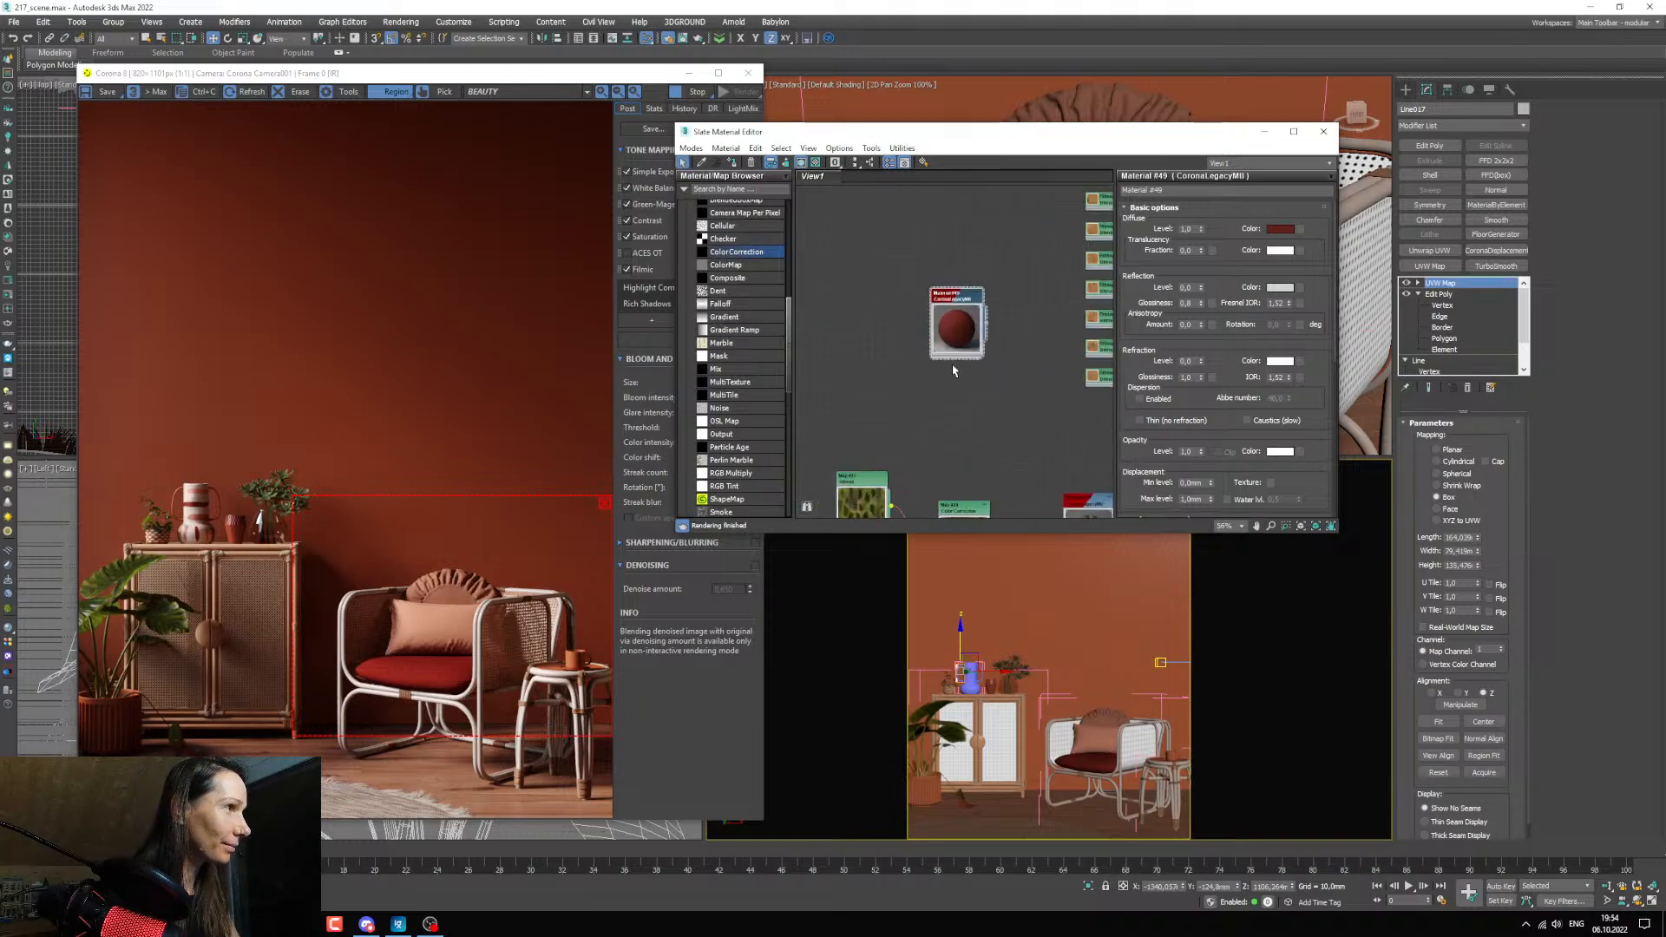
drag(936, 356, 872, 323)
middle_drag(872, 325, 909, 427)
drag(937, 364, 901, 350)
middle_drag(925, 478, 945, 405)
scroll(933, 462, down, 3)
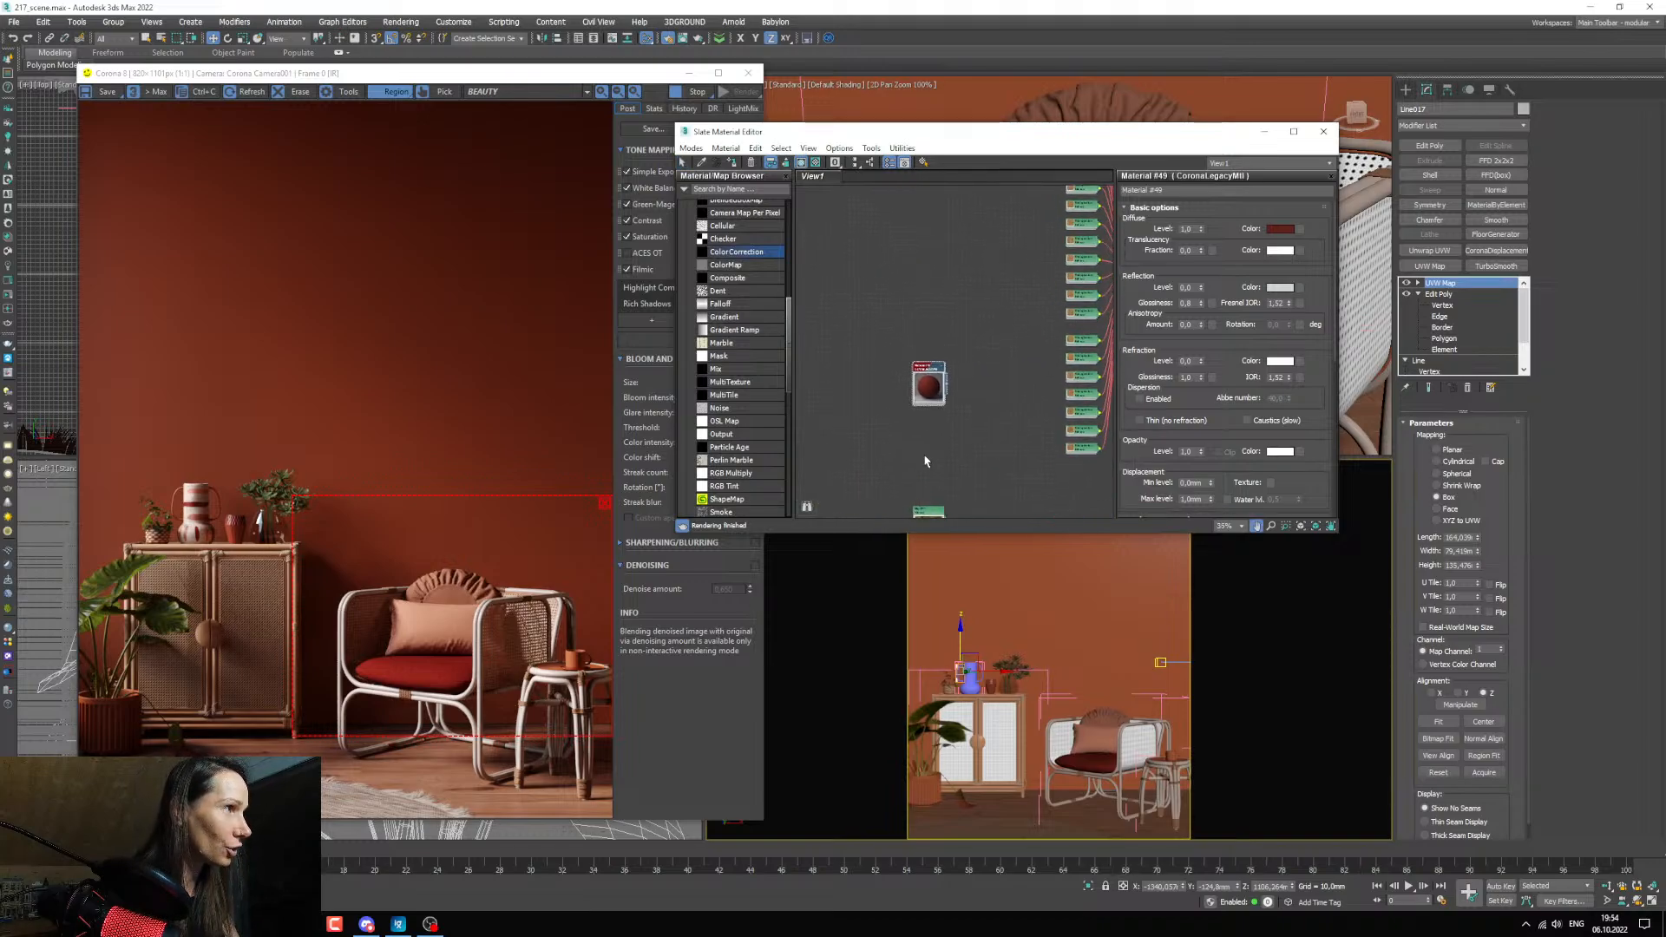
scroll(924, 442, up, 4)
Switch to the texture folder in File Explorer and preview the red fabric image TexturesCom_FabricPlain0148_1_L.jpg.
click(302, 924)
click(473, 863)
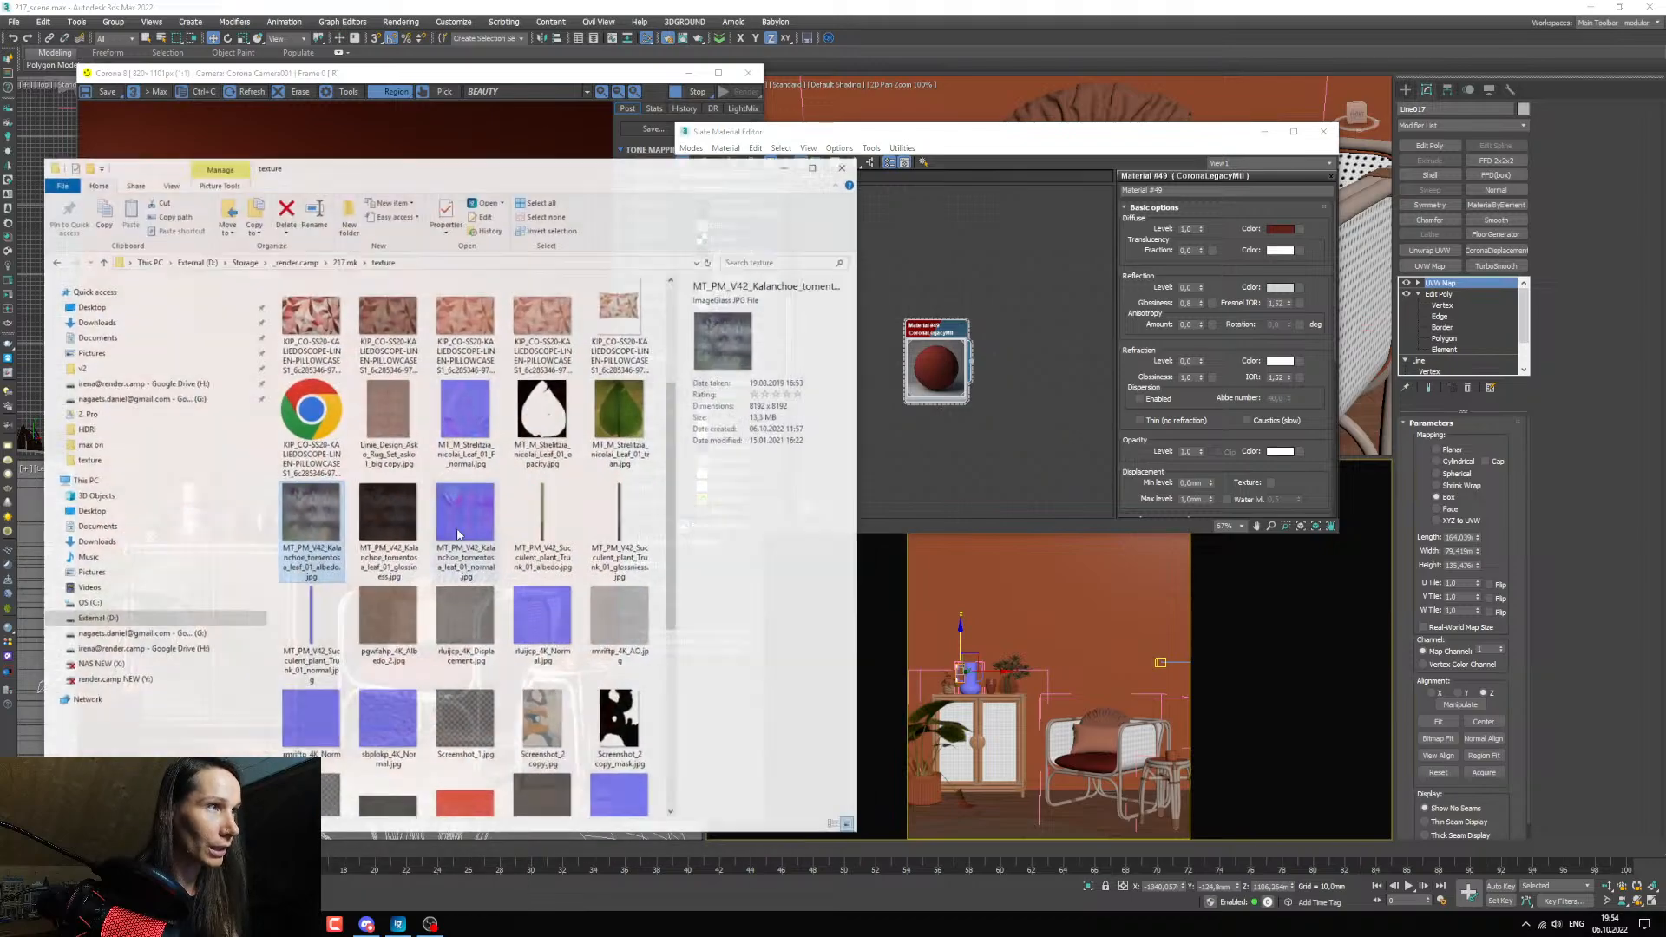
scroll(477, 564, down, 5)
scroll(477, 590, up, 5)
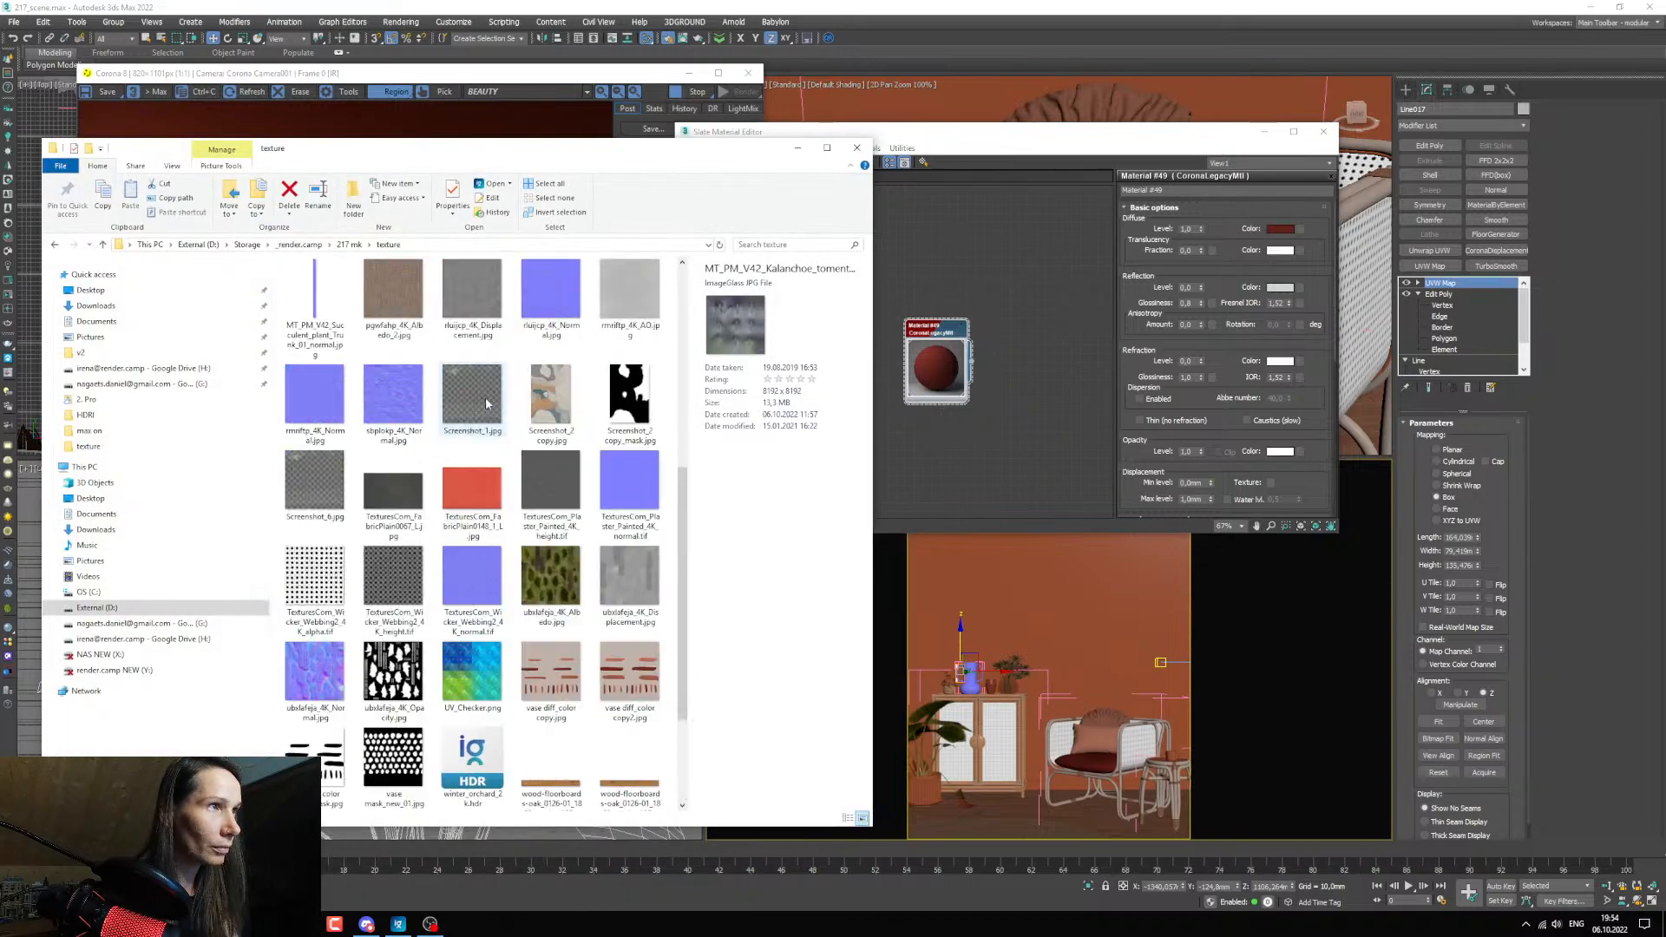
double_click(471, 788)
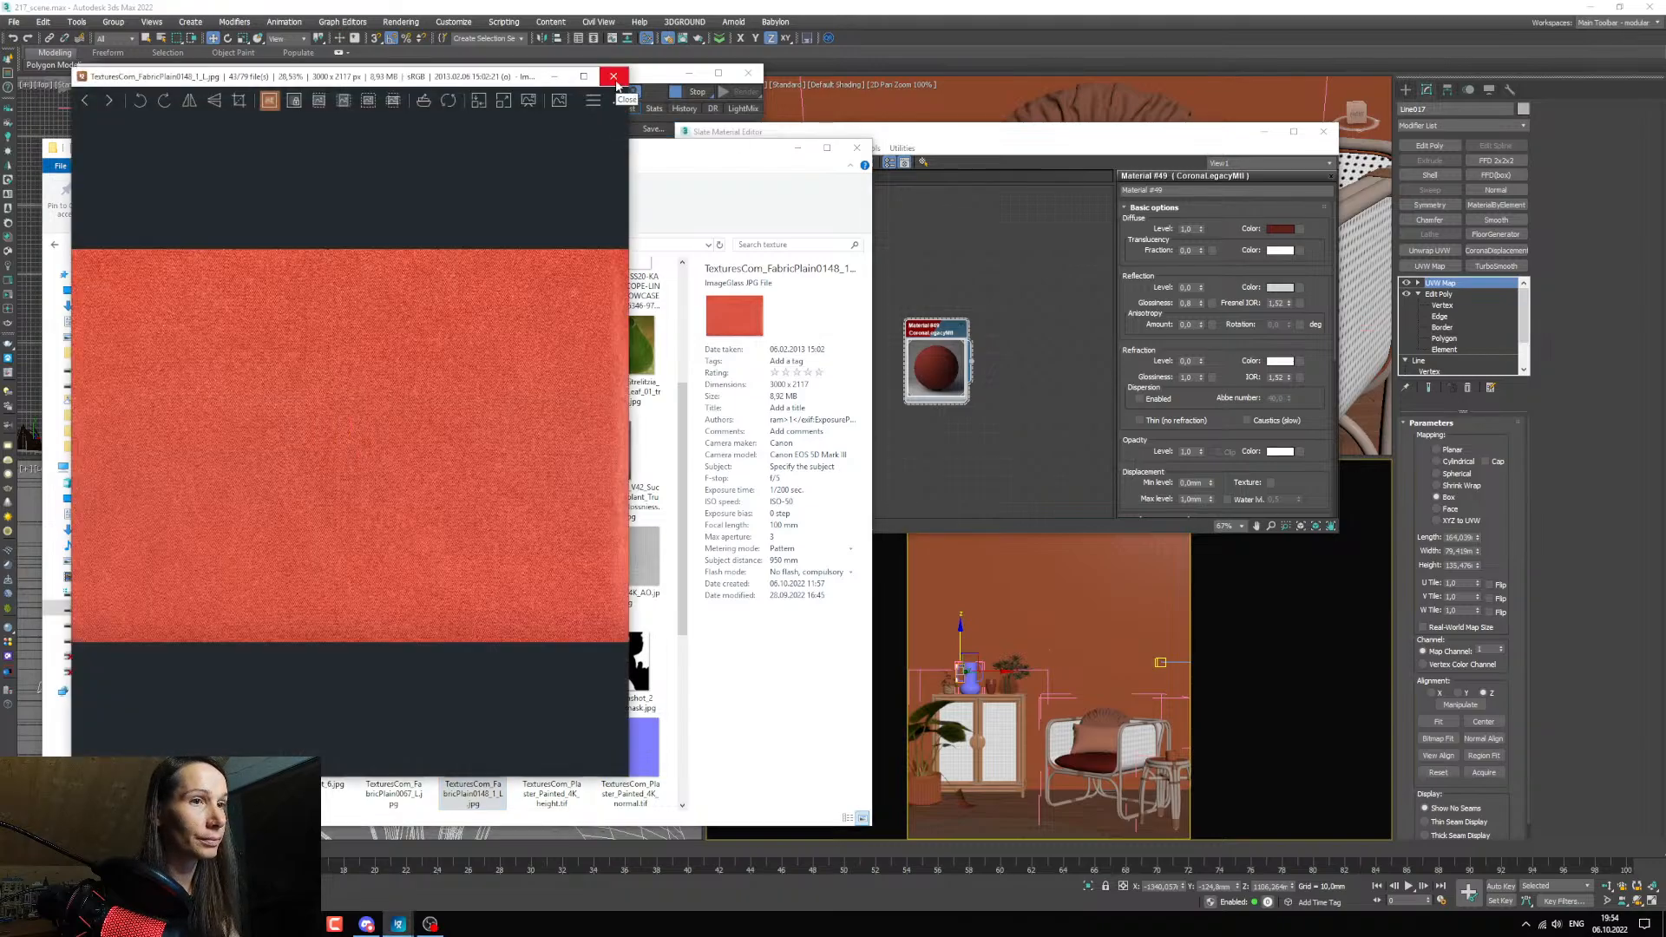
click(613, 77)
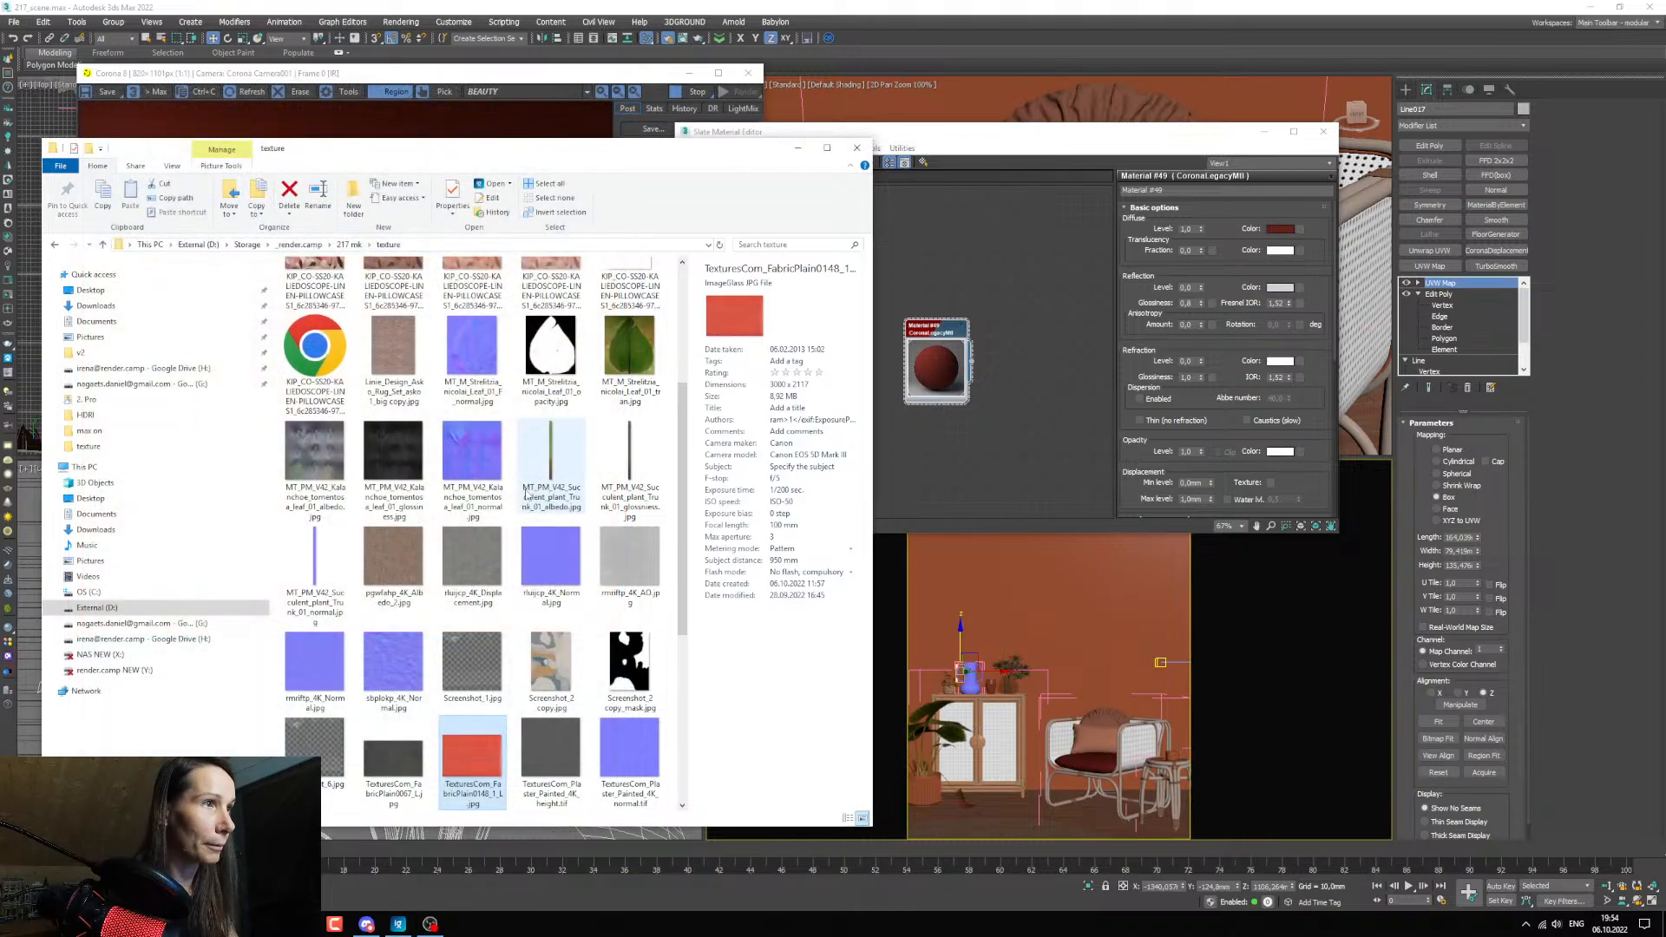
Bring TexturesCom_FabricPlain0148_1_L.jpg in as a bitmap and connect it to the seat material's diffuse colour.
drag(879, 460, 925, 413)
scroll(858, 369, up, 2)
middle_drag(931, 423, 1076, 463)
scroll(1059, 447, up, 2)
drag(1021, 420, 936, 407)
middle_drag(935, 407, 916, 414)
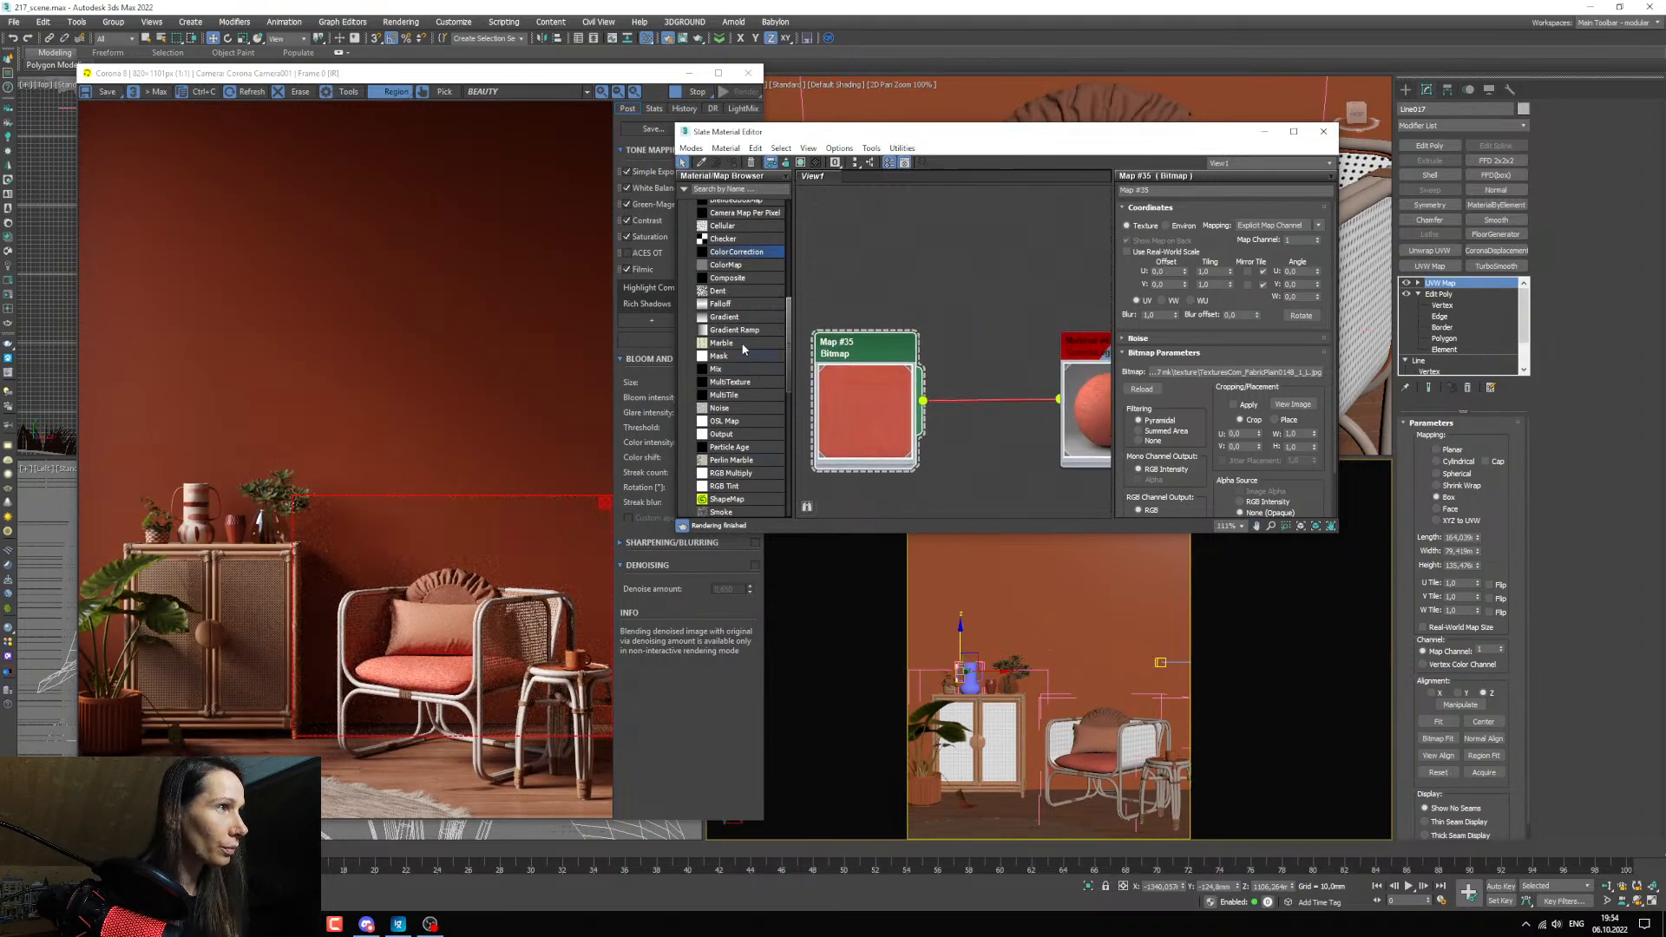
Add a Falloff map and connect it to the seat material's diffuse colour in place of the fabric bitmap.
drag(722, 304, 995, 334)
drag(925, 347, 974, 457)
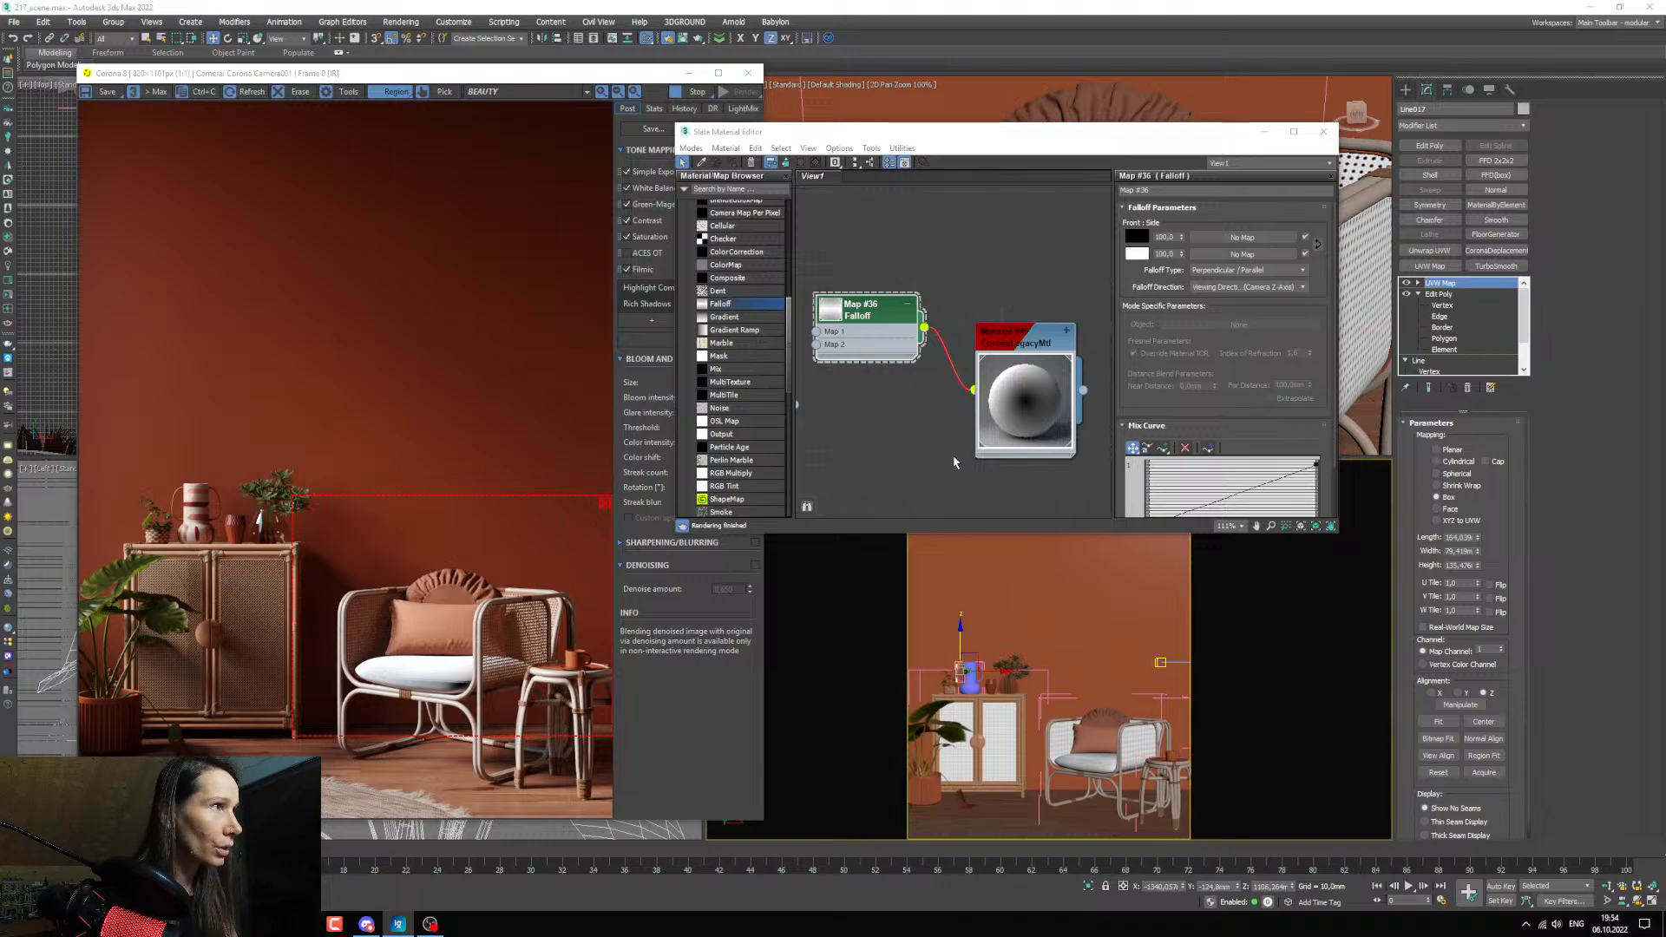
middle_drag(952, 453, 938, 417)
drag(870, 299, 874, 375)
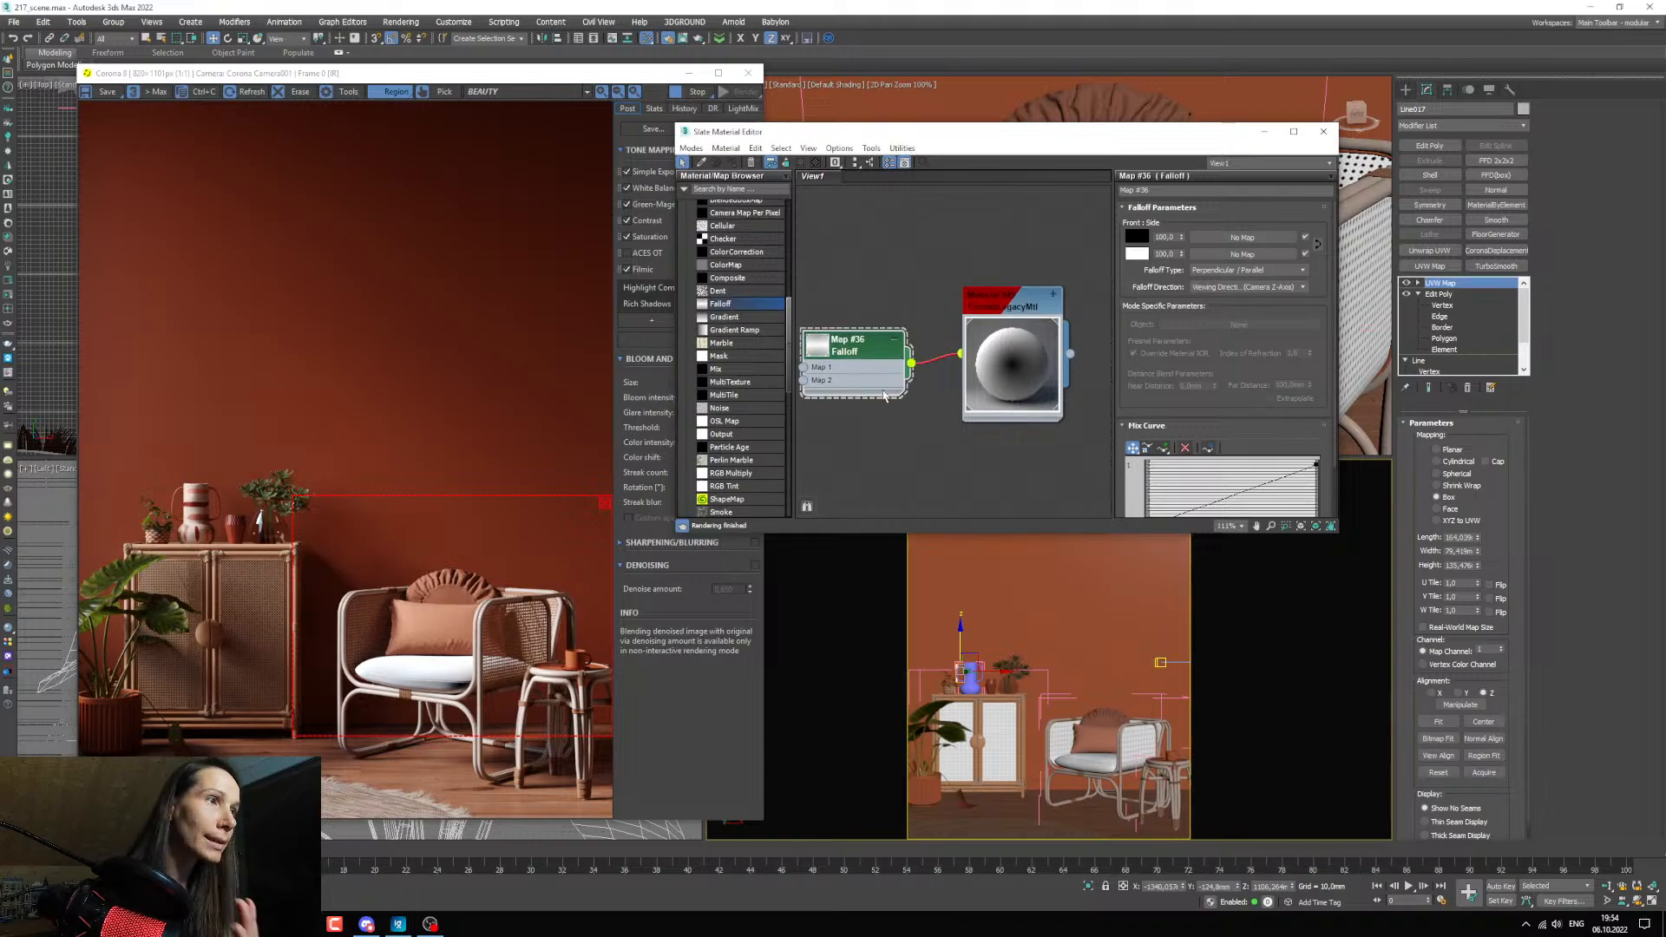
middle_drag(888, 401, 898, 407)
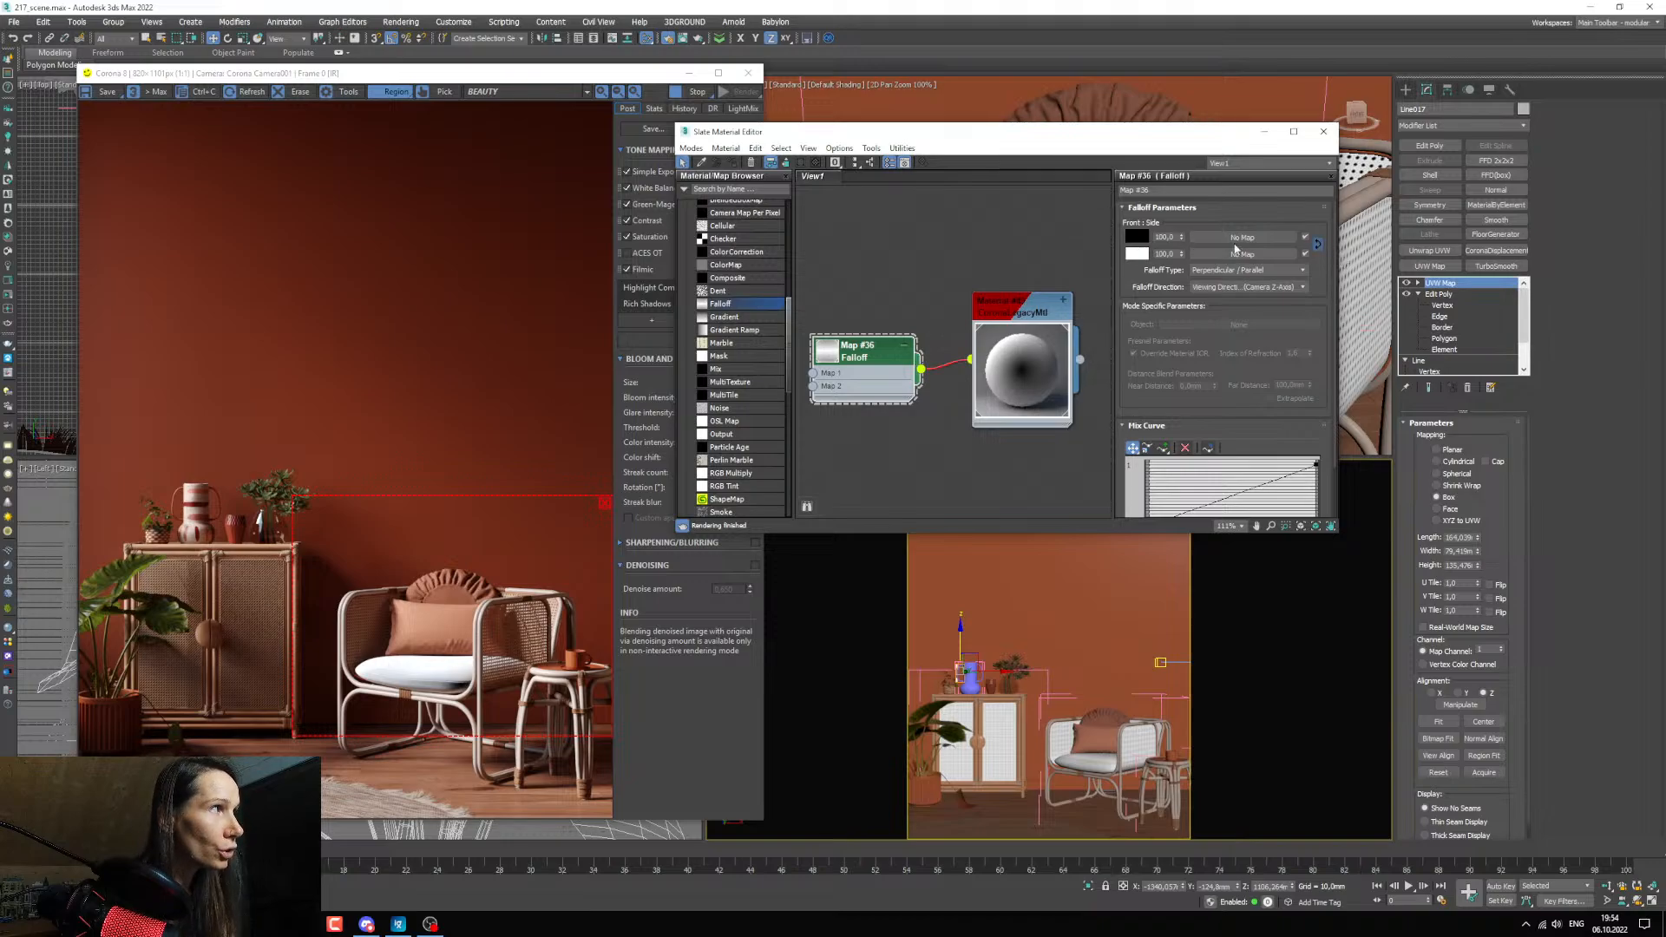
Swap the Falloff's front and side colours, and move the fabric bitmap node farther away from the Falloff node.
click(1317, 244)
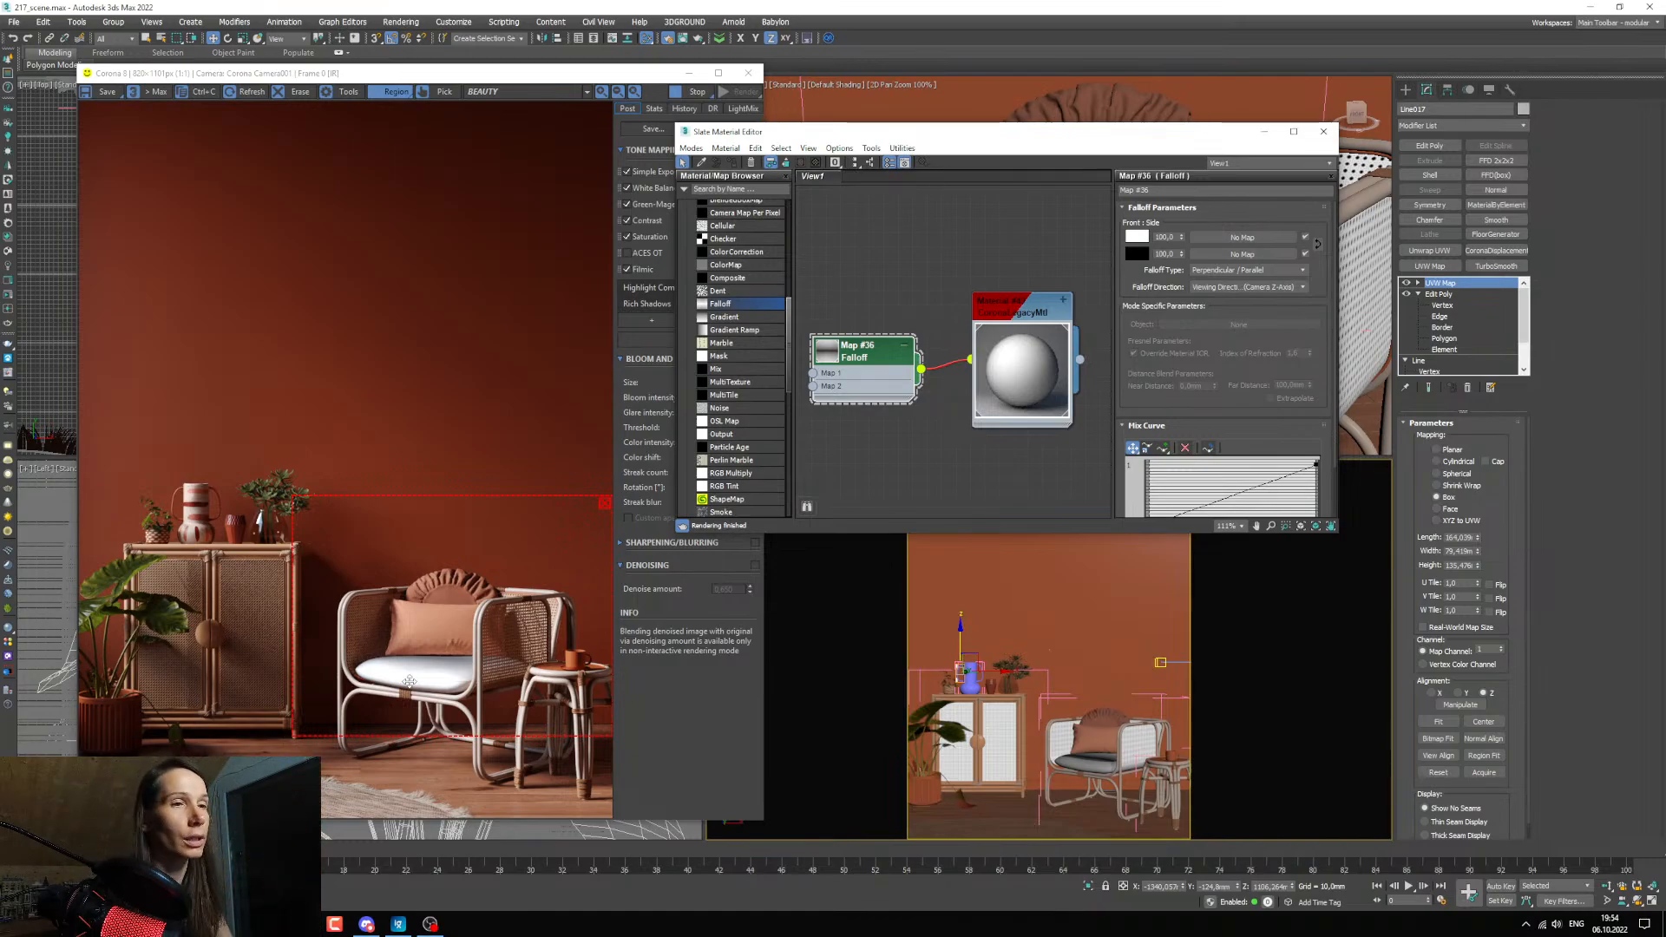
mouse_move(930, 395)
middle_down()
mouse_move(937, 434)
mouse_move(915, 421)
middle_up()
scroll(937, 434, down, 5)
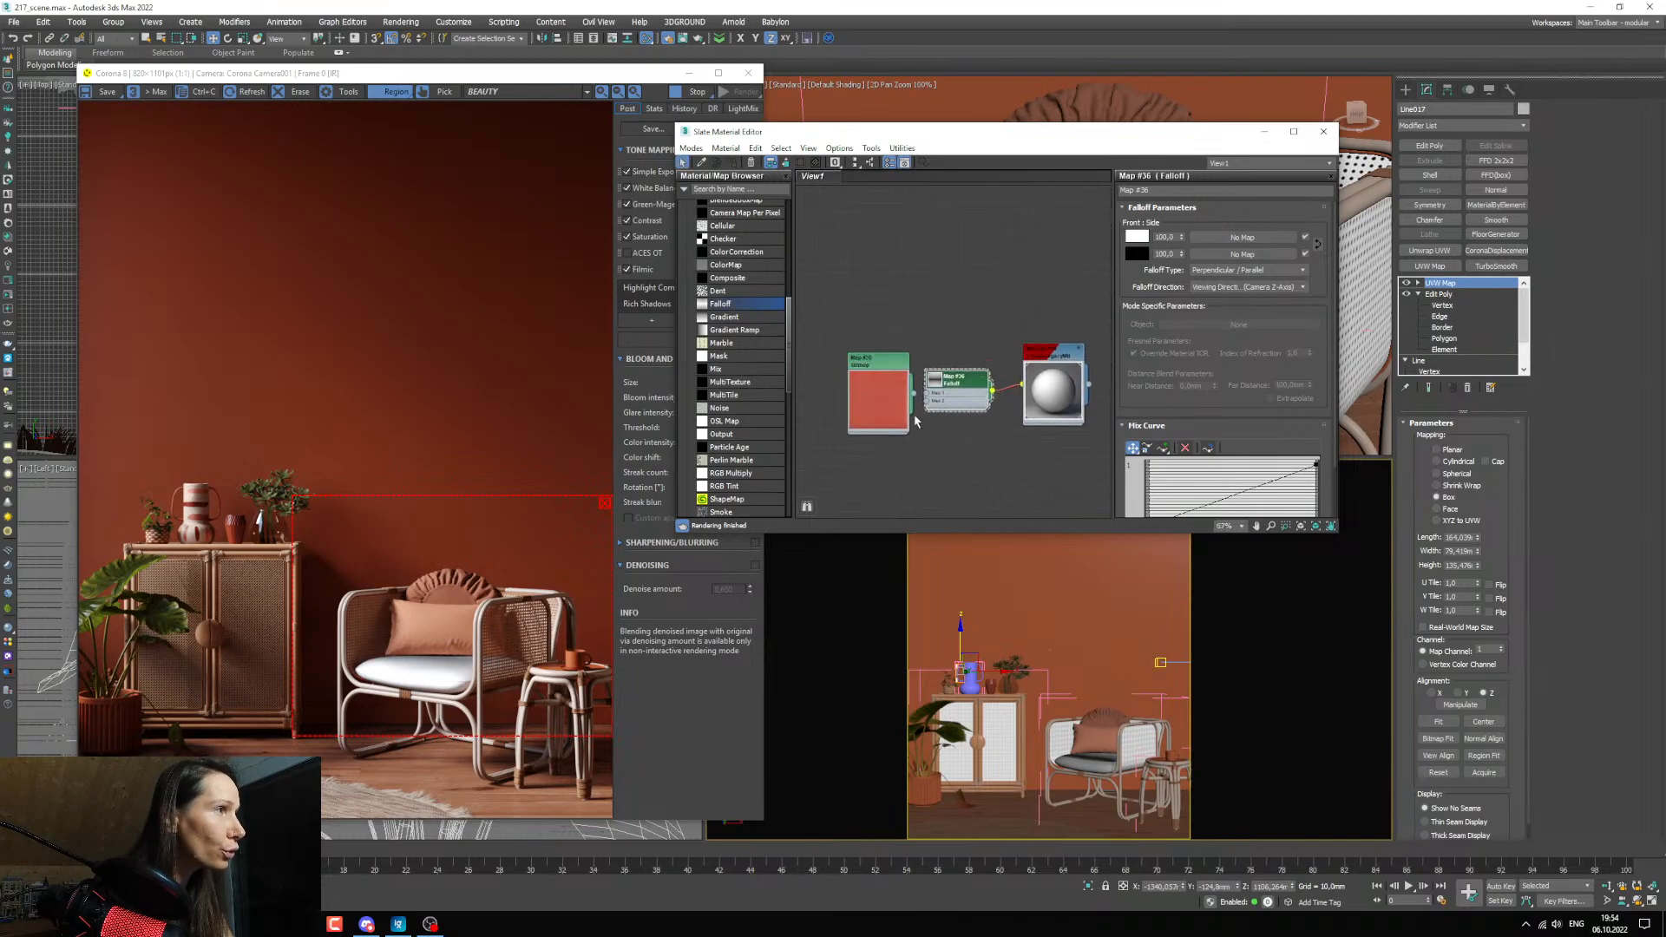
drag(887, 413, 851, 412)
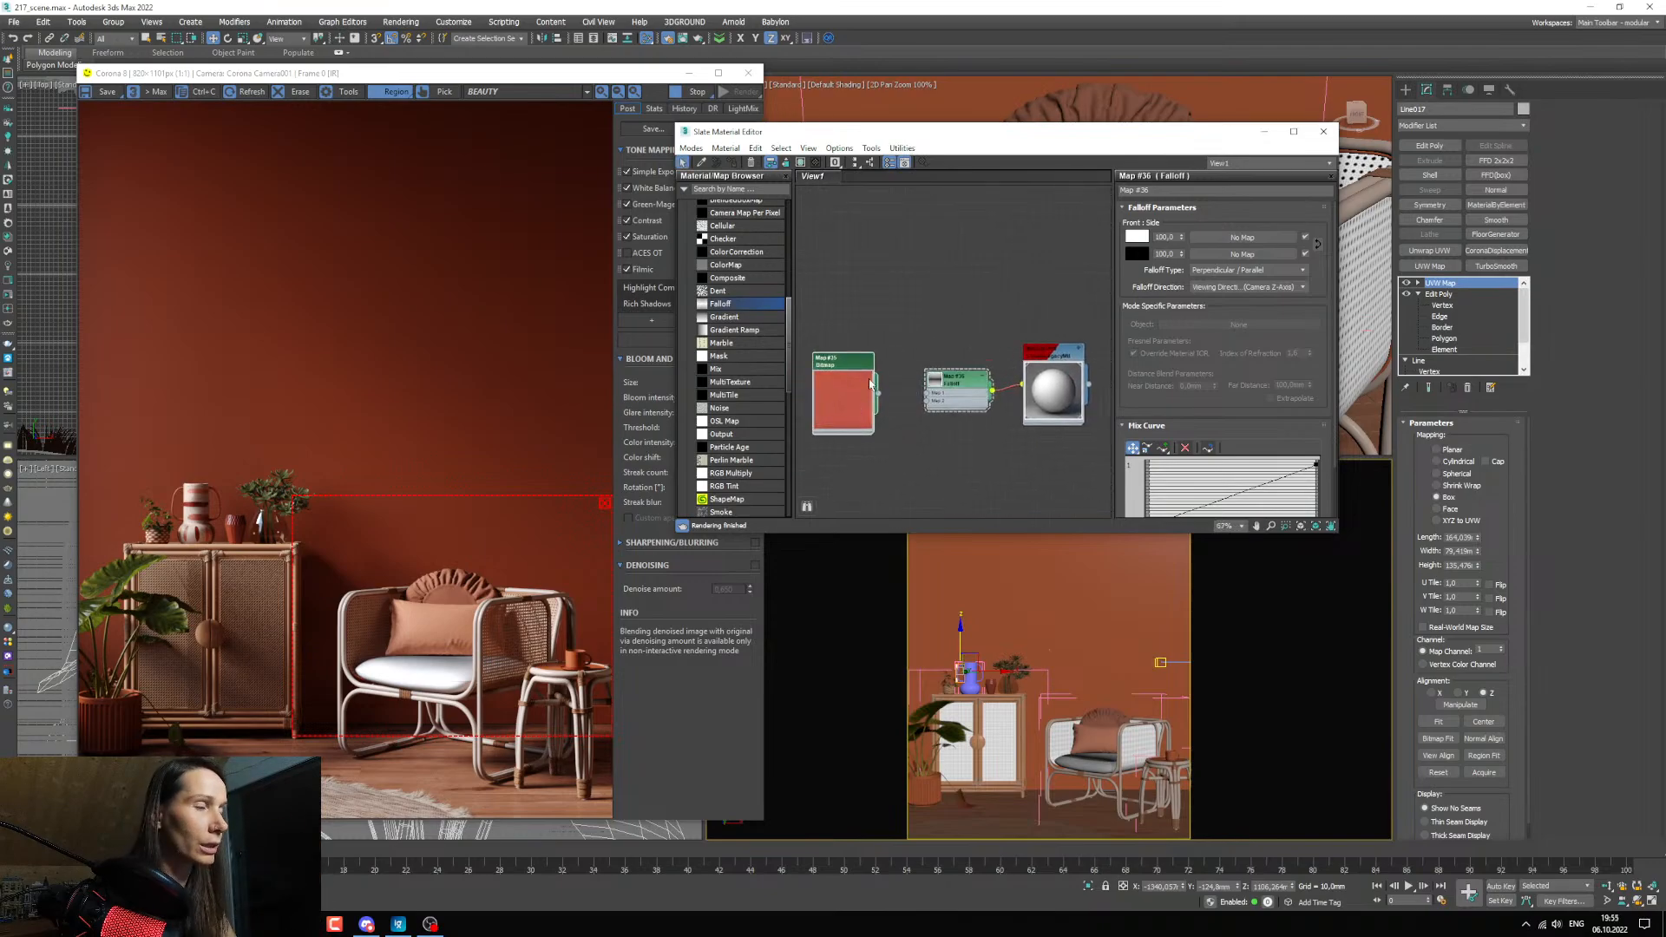
Add a point near the middle of the Falloff's mix curve and convert it to Bezier-Smooth.
scroll(981, 415, down, 2)
scroll(981, 415, up, 3)
scroll(1184, 407, down, 1)
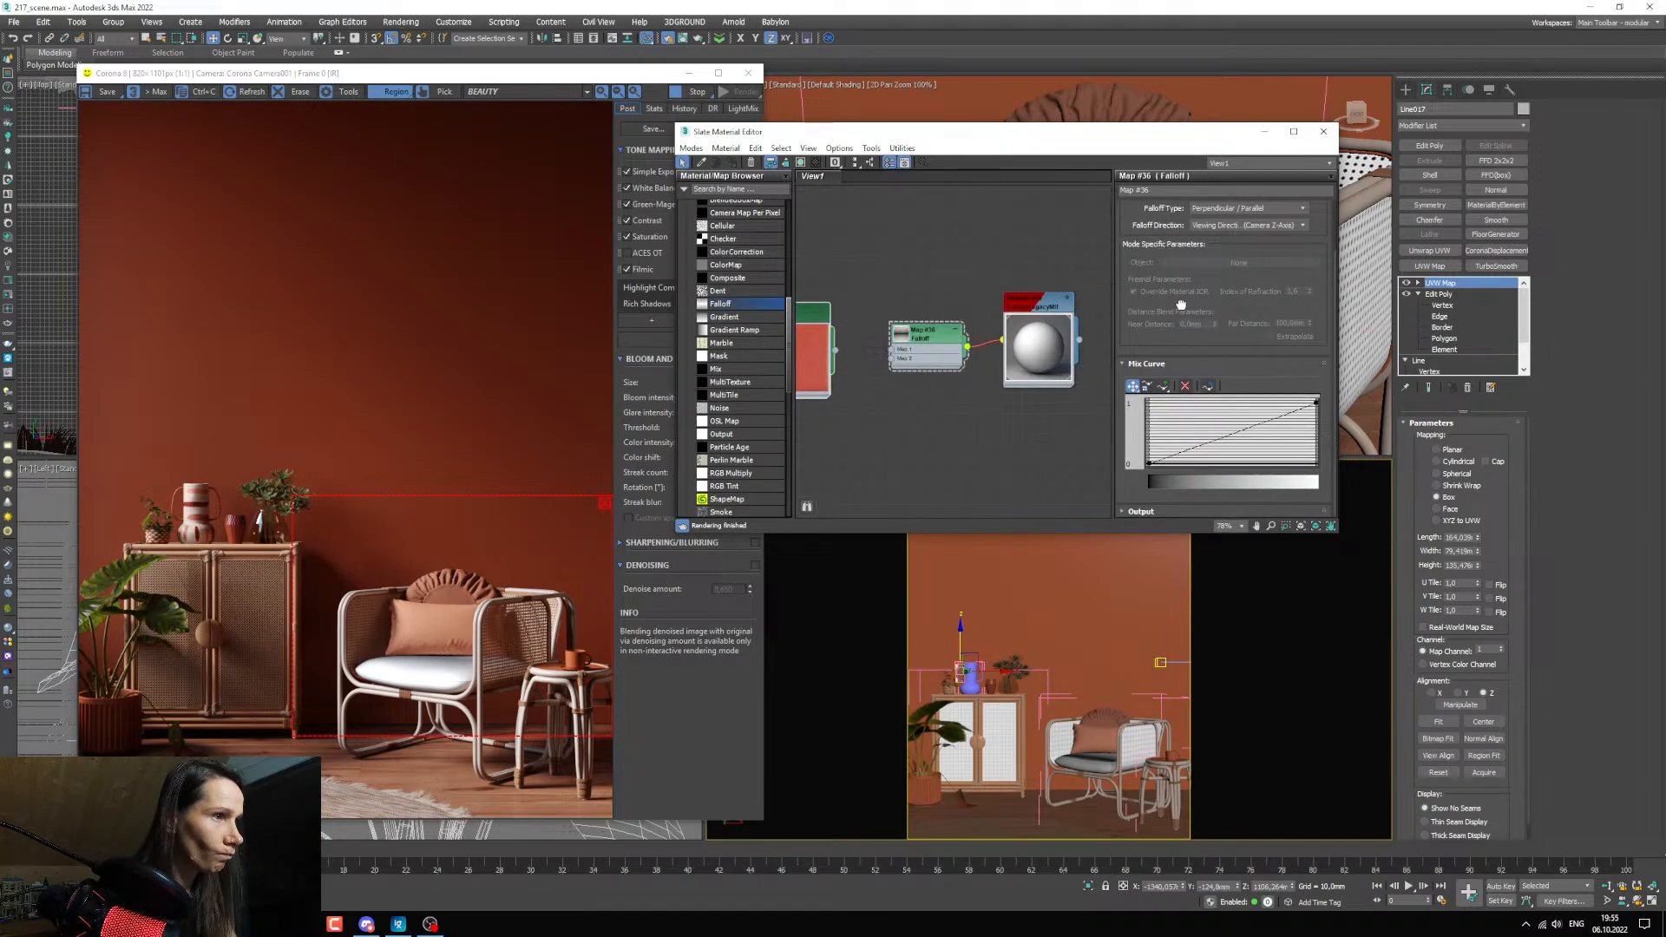
click(1162, 386)
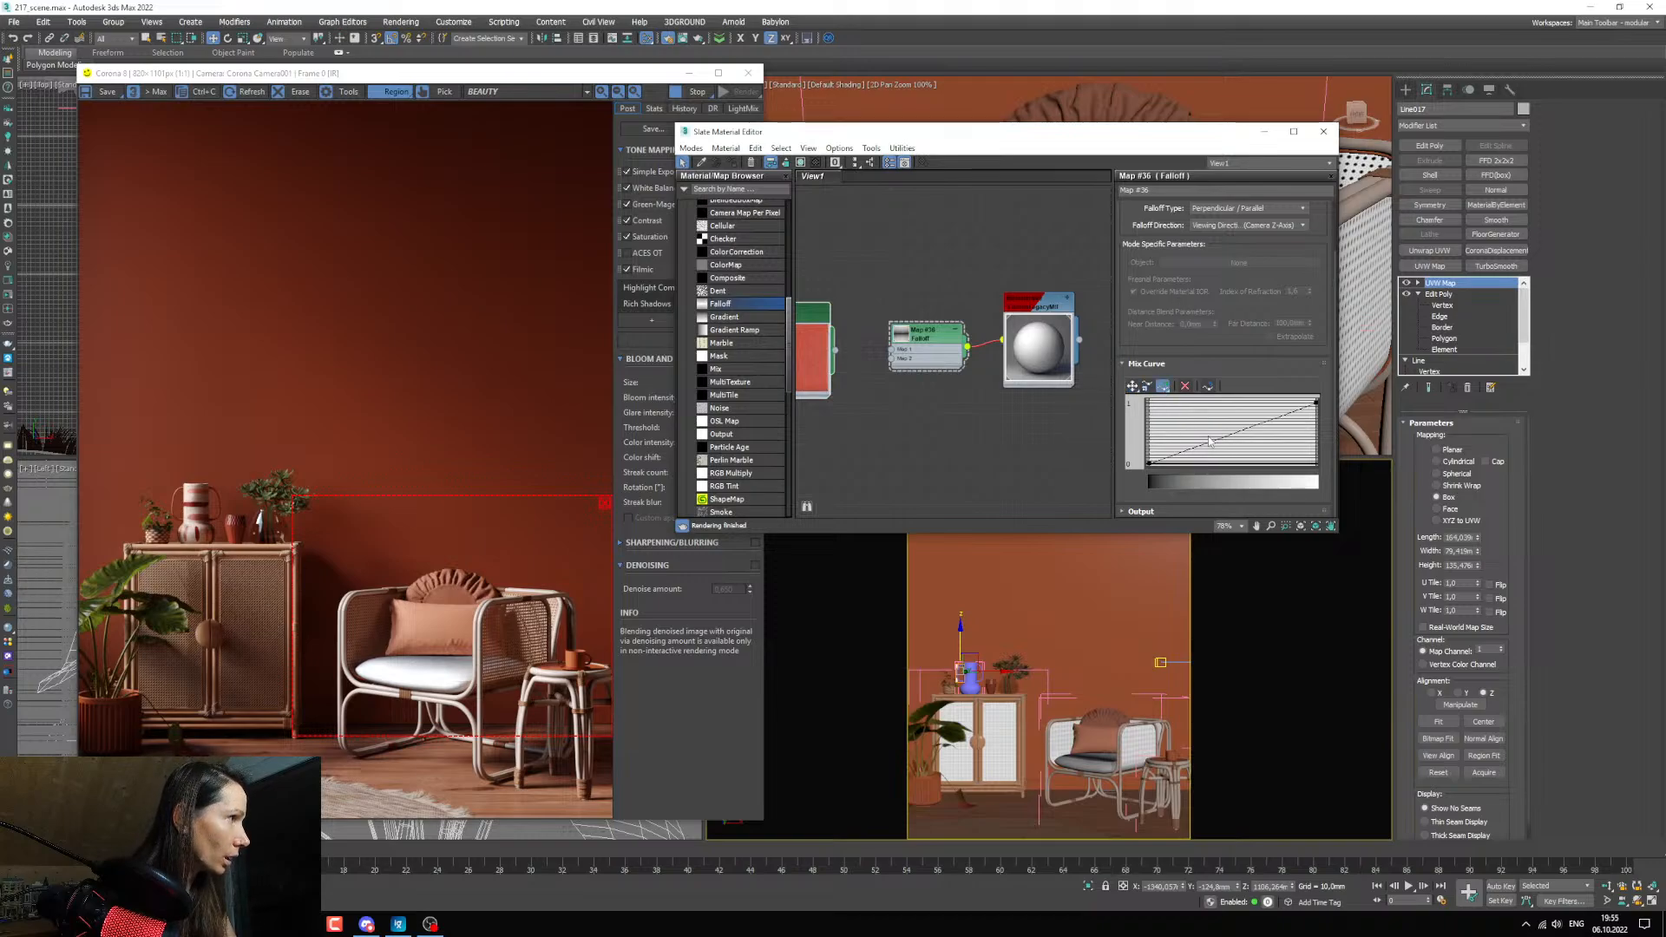
click(1213, 443)
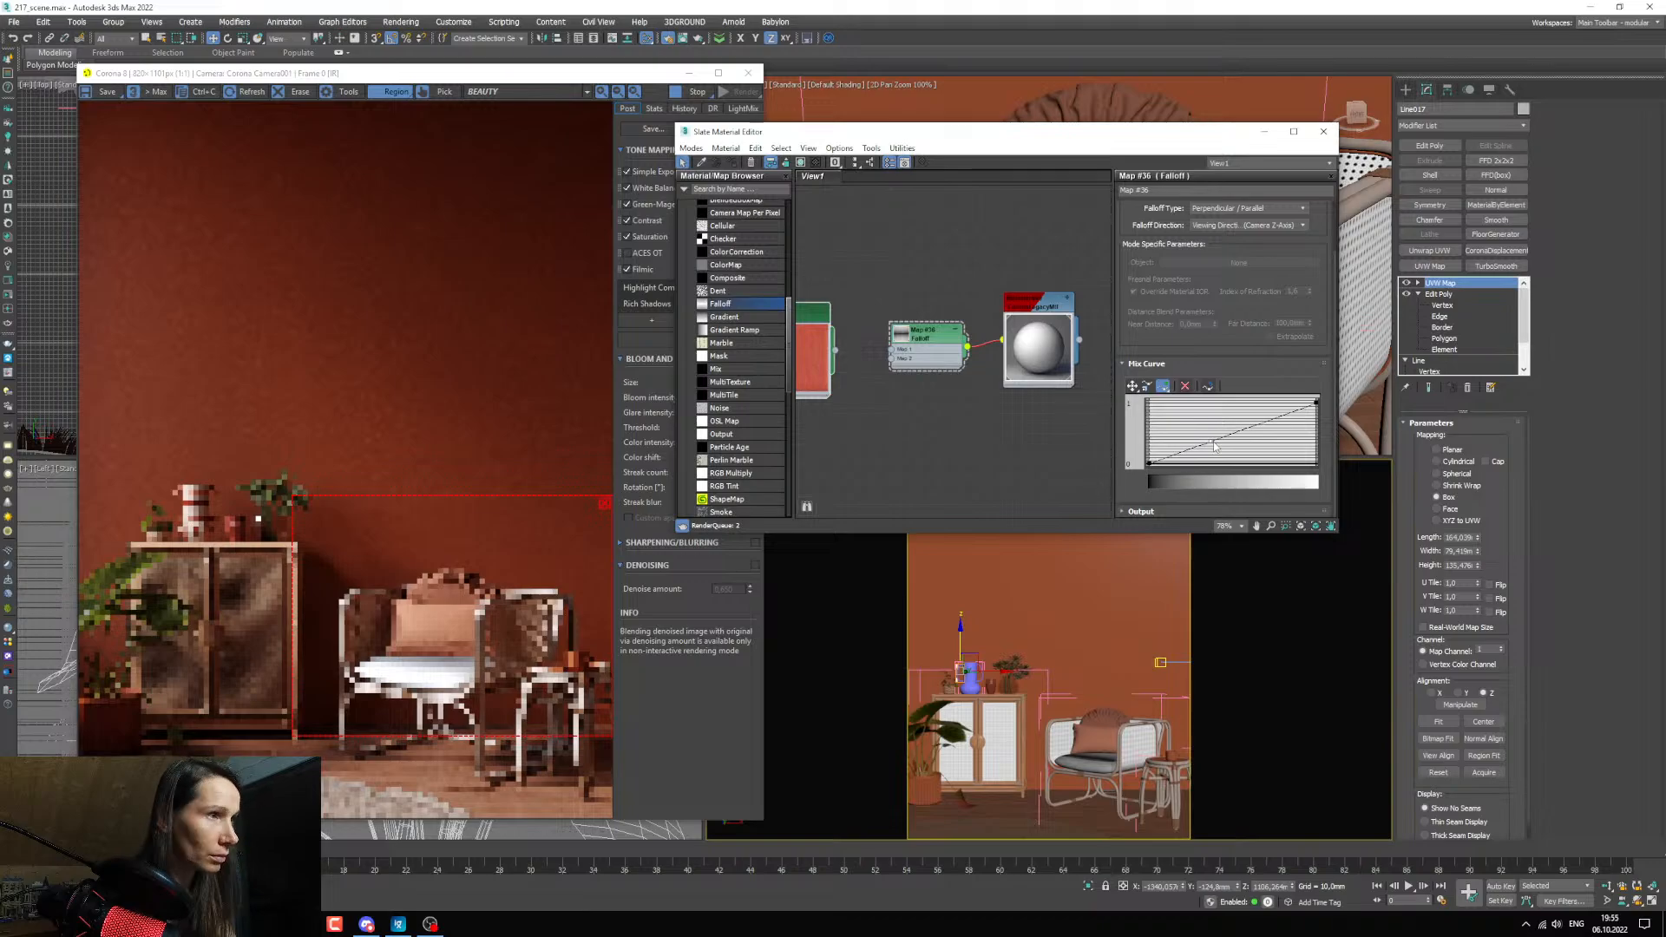
right_click(1213, 444)
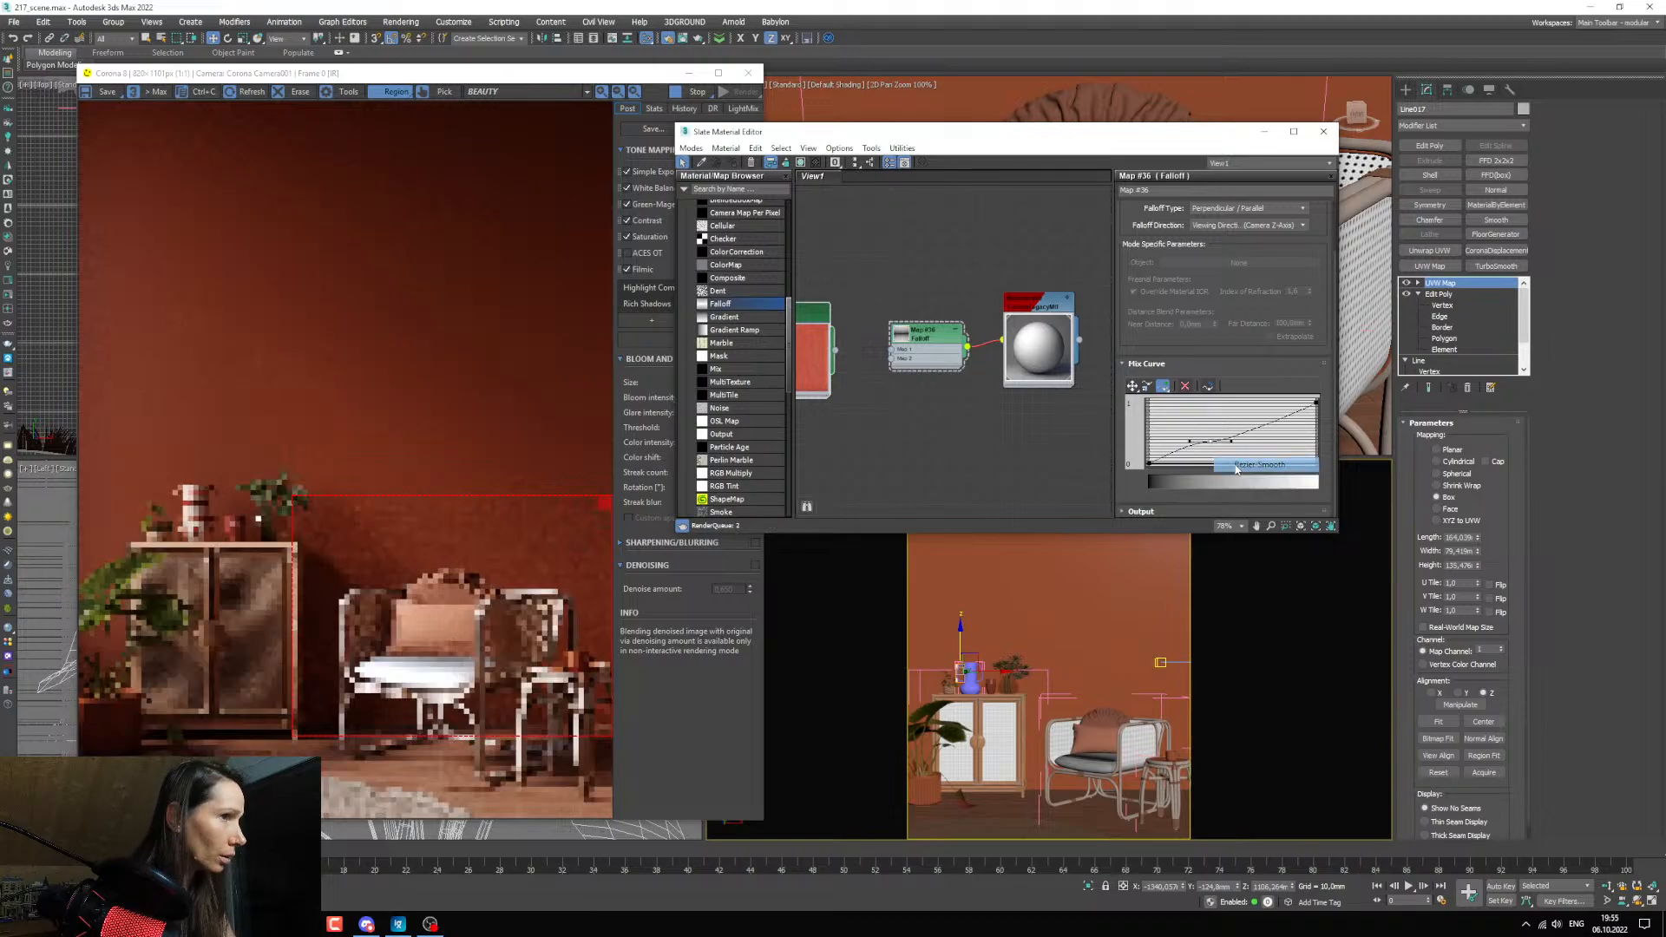
click(1219, 459)
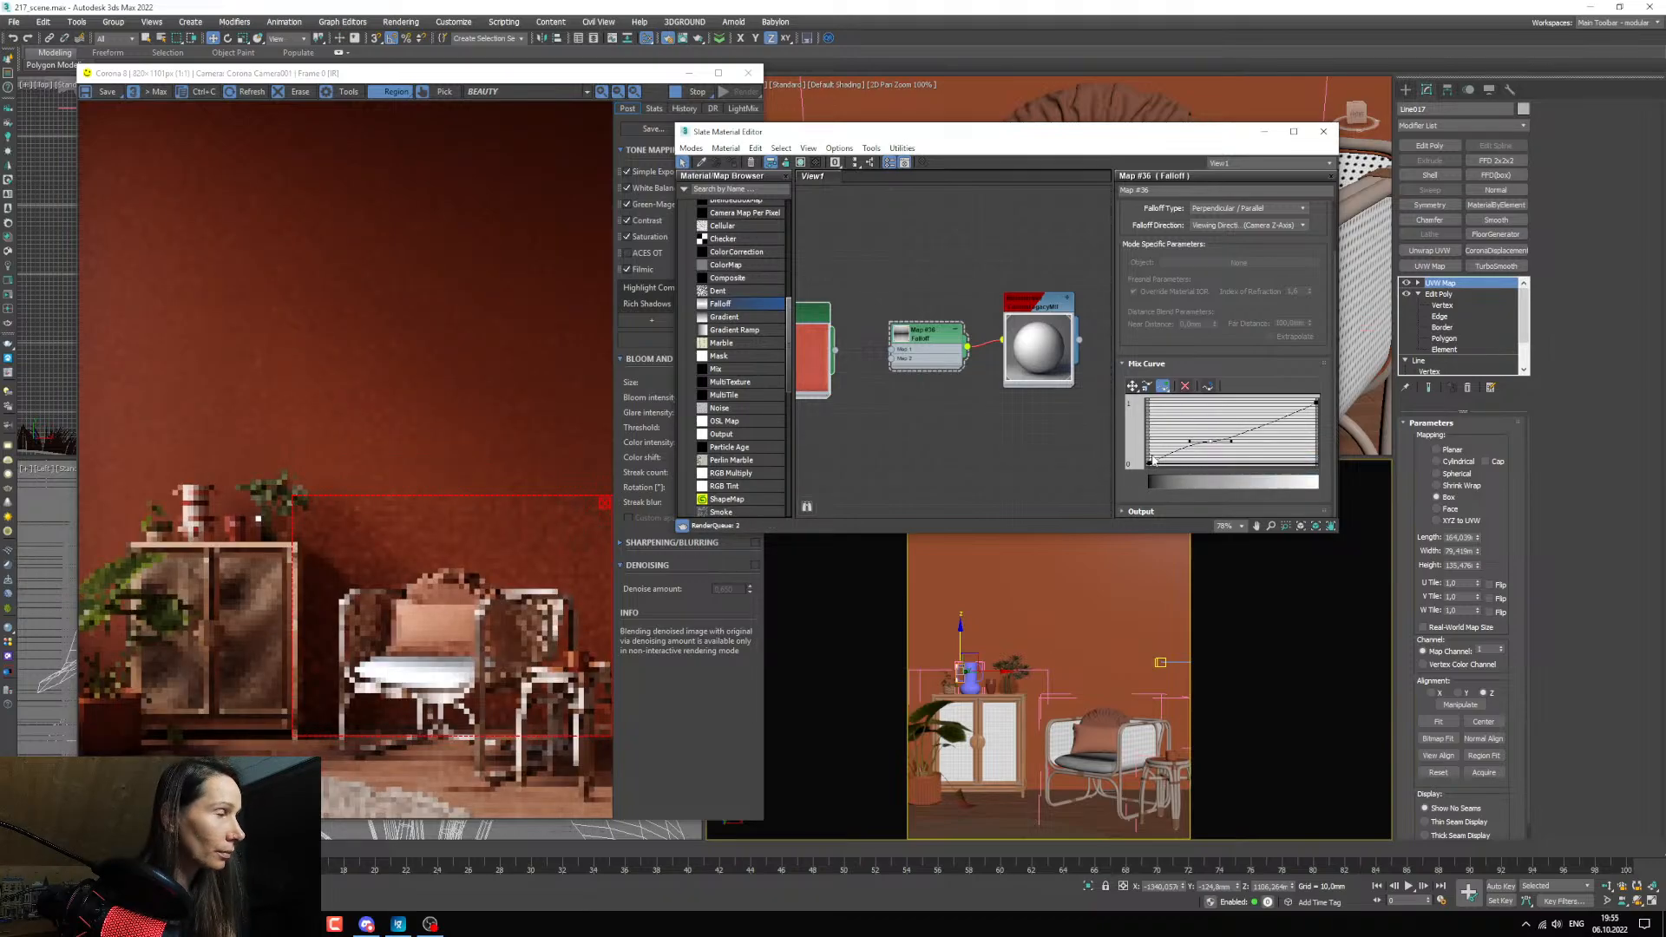
Shape the mix curve into a valley by lowering its middle point almost to 0 and raising its start point to about 1.
click(1132, 386)
drag(1210, 441, 1215, 456)
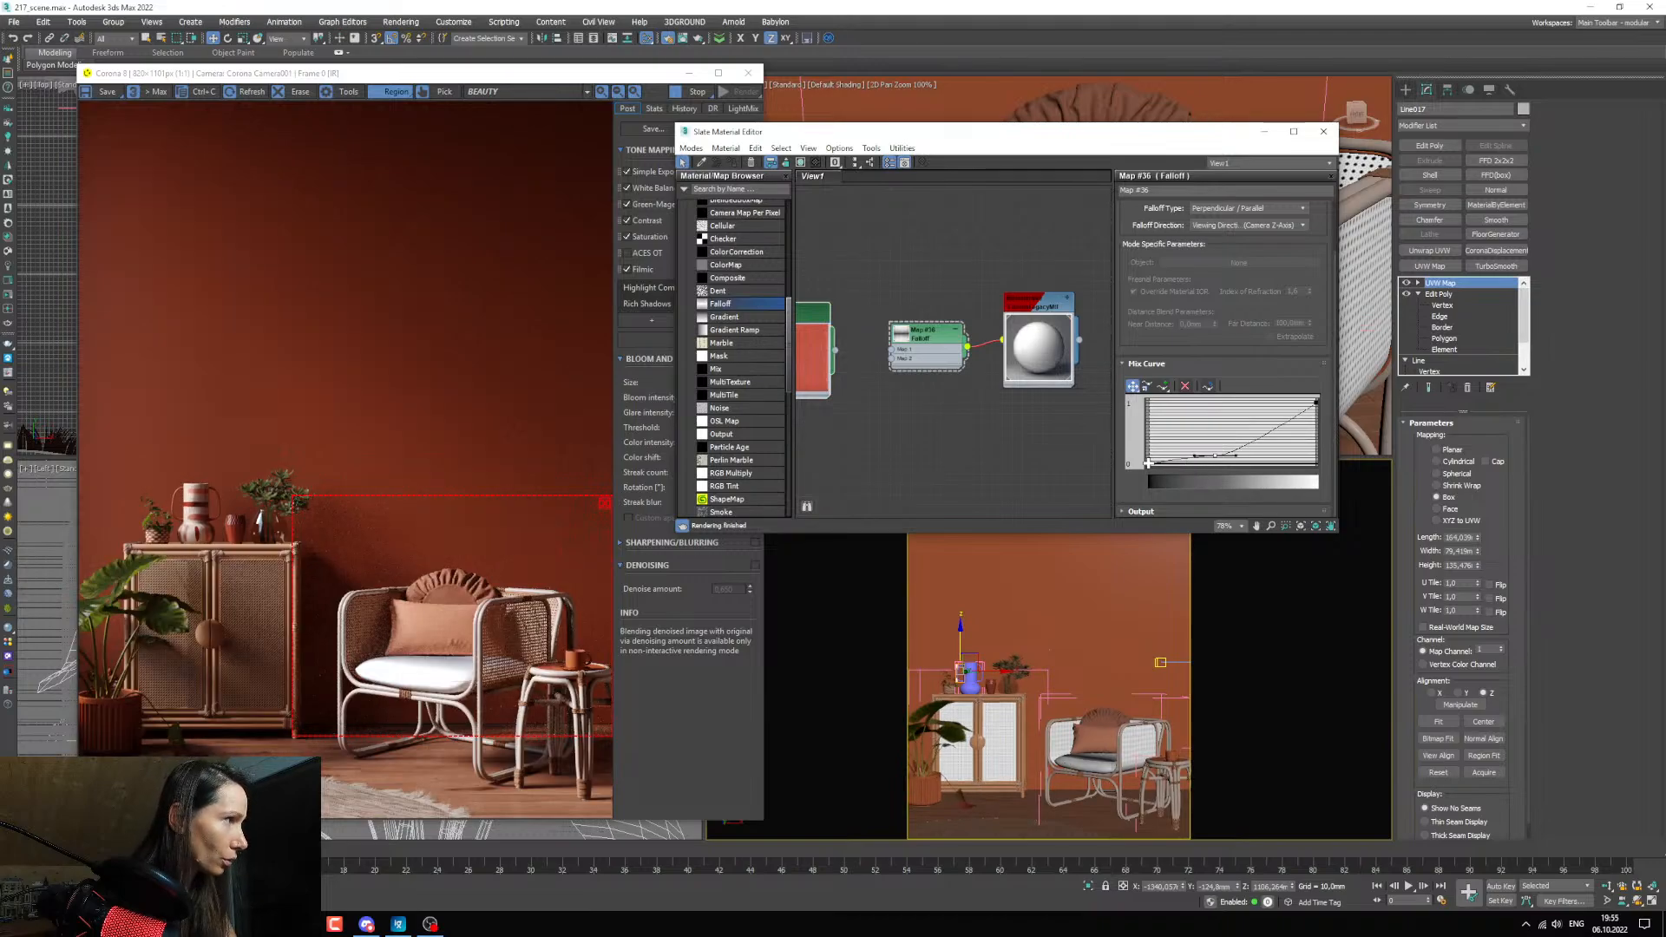
drag(1147, 463, 1148, 404)
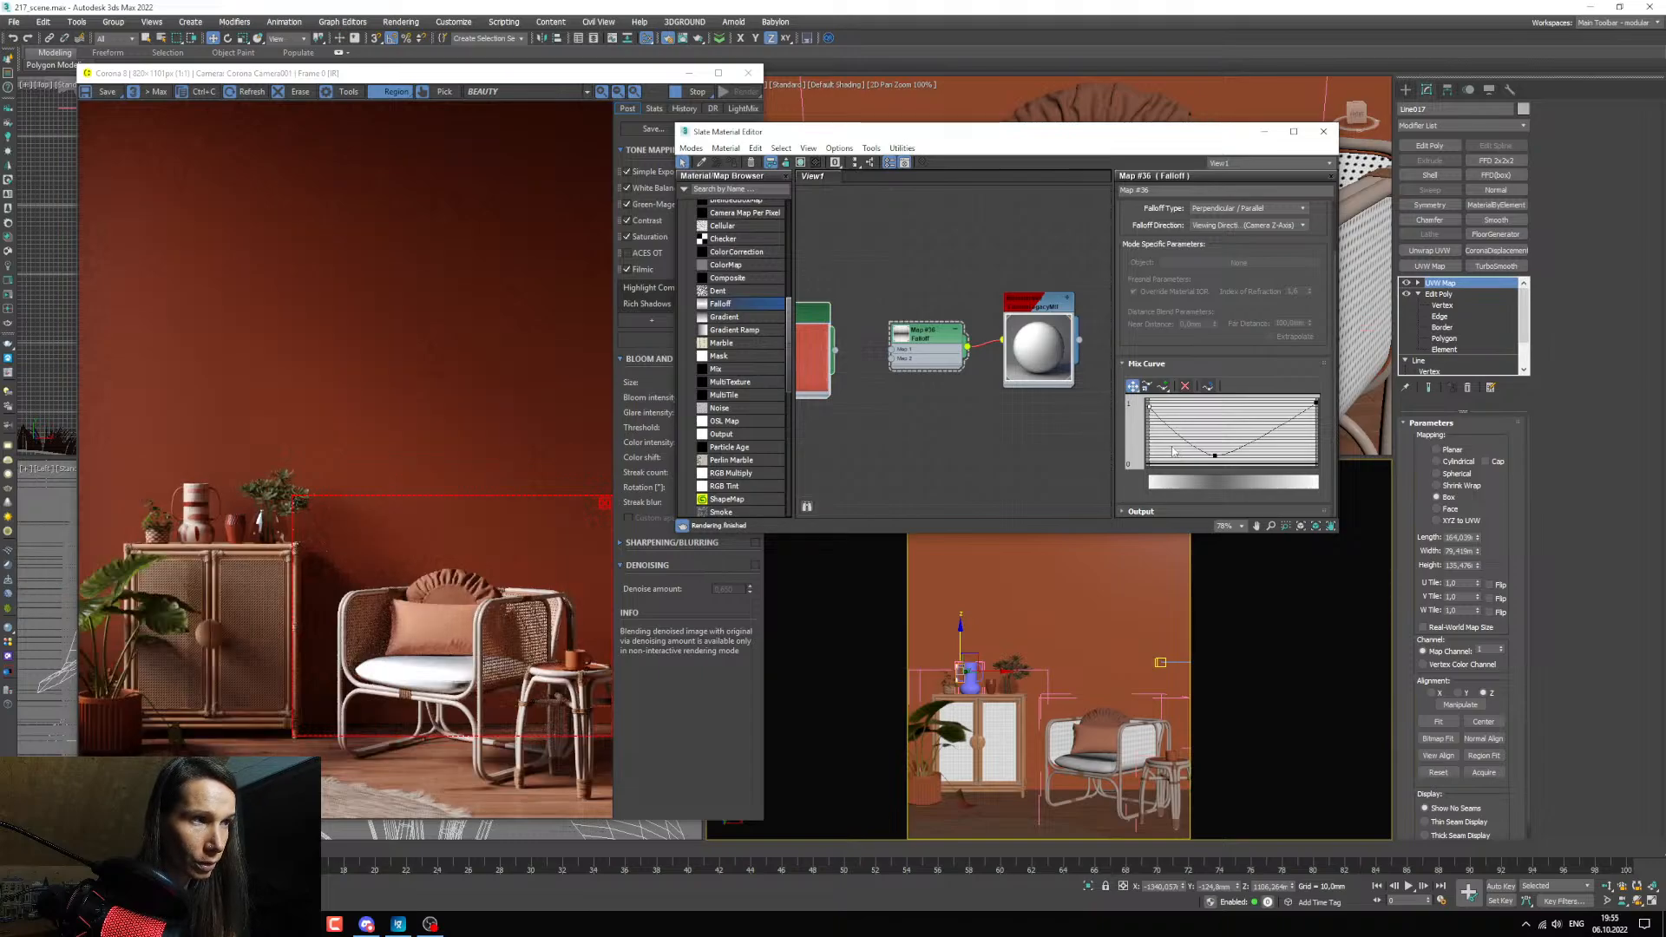
drag(1219, 458, 1219, 465)
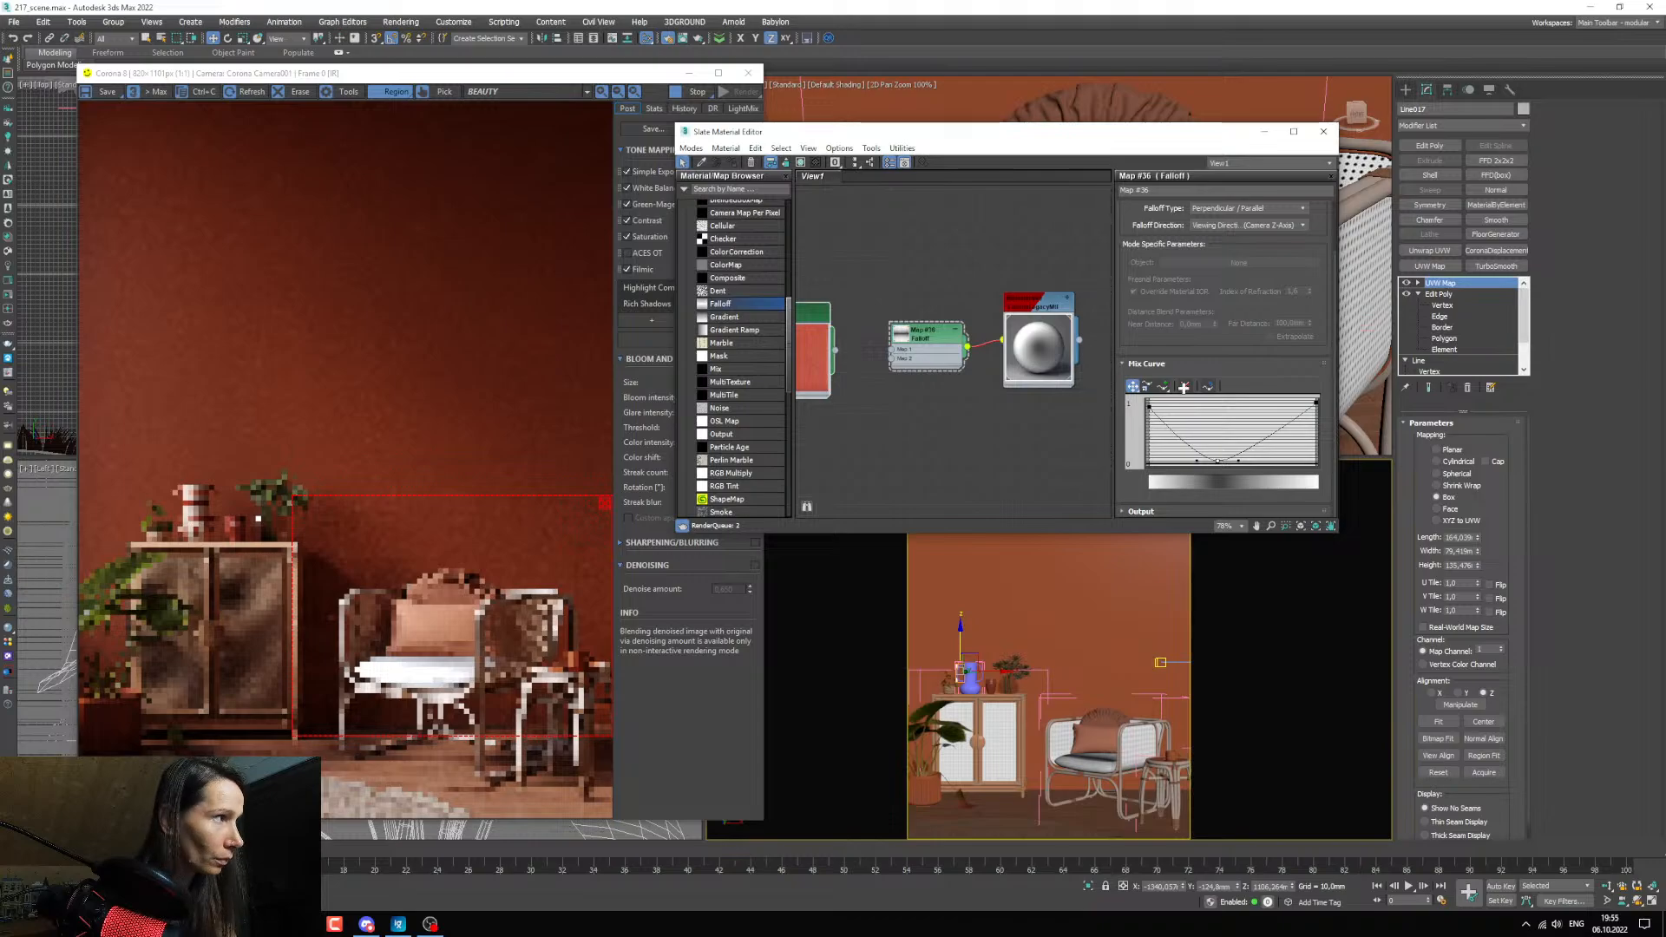
Convert the mix curve's start point to Bezier-Corner, flatten its handle, and shift the middle point slightly toward the start.
right_click(1152, 405)
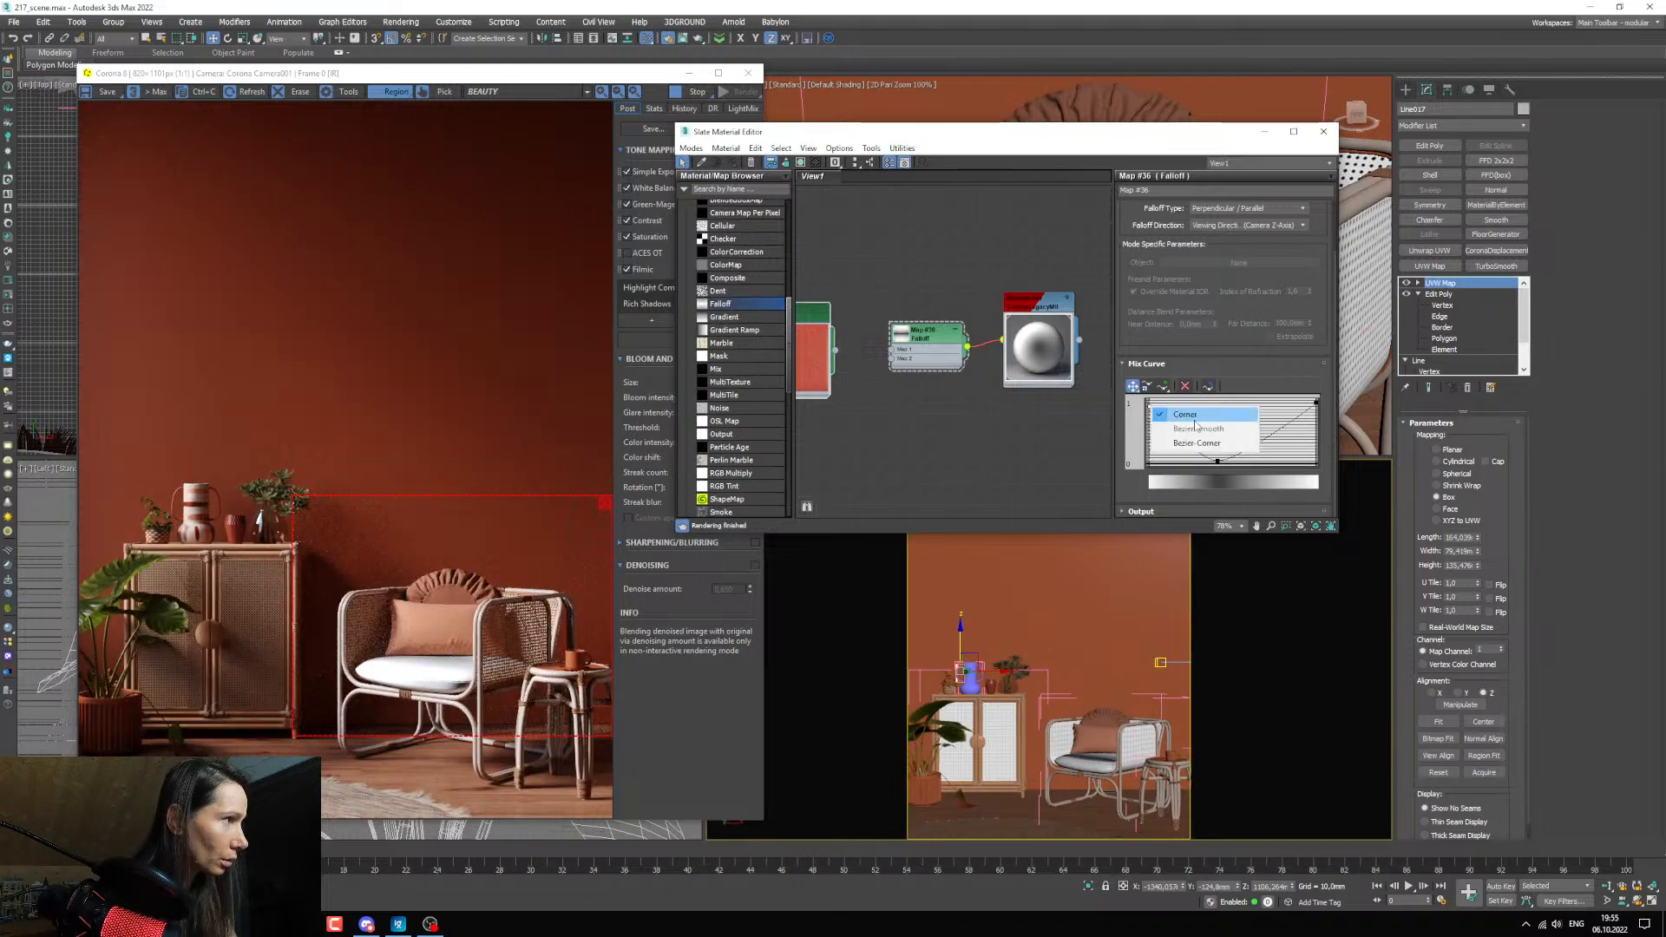
click(1197, 444)
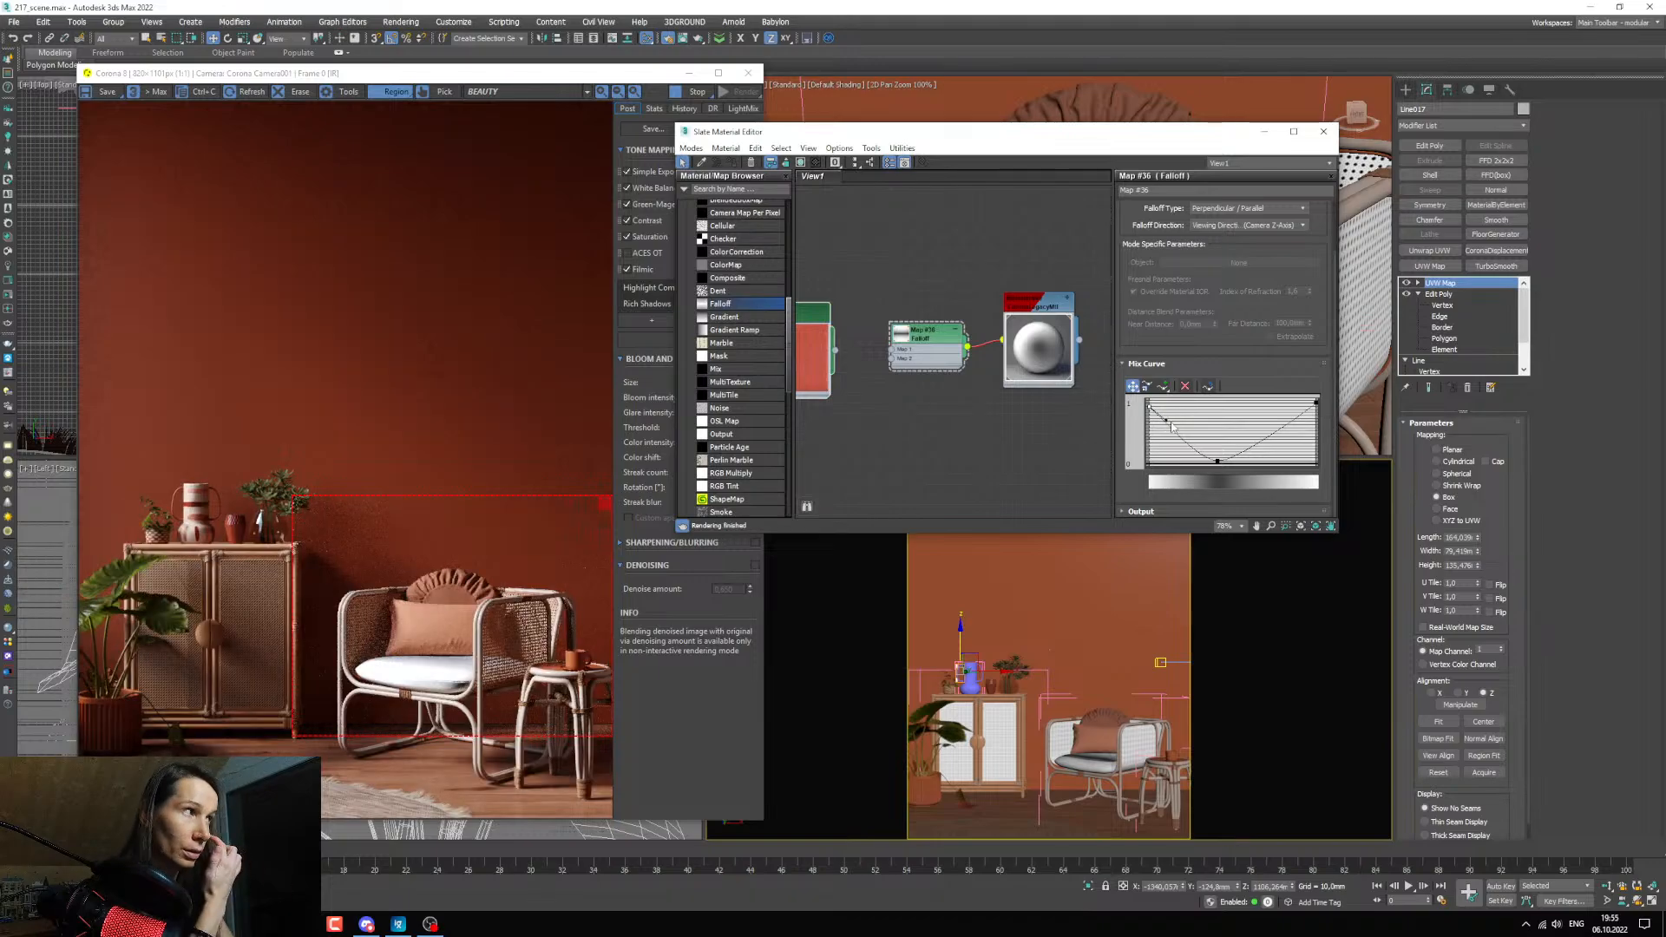
drag(1165, 420, 1193, 413)
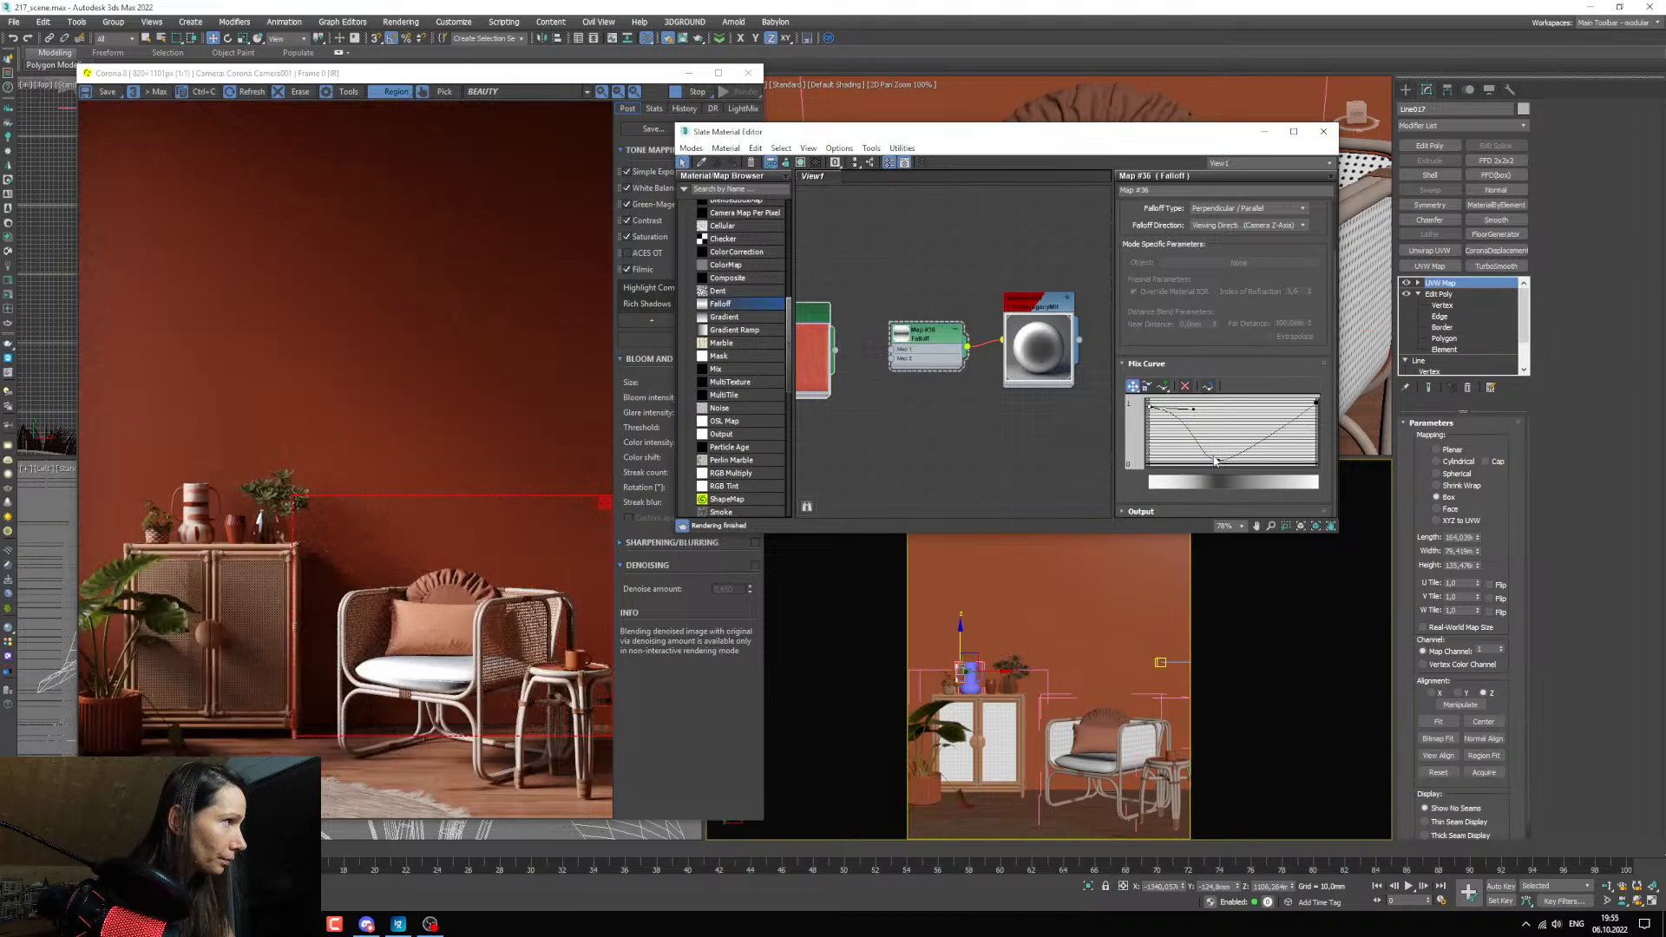
drag(1215, 460, 1209, 462)
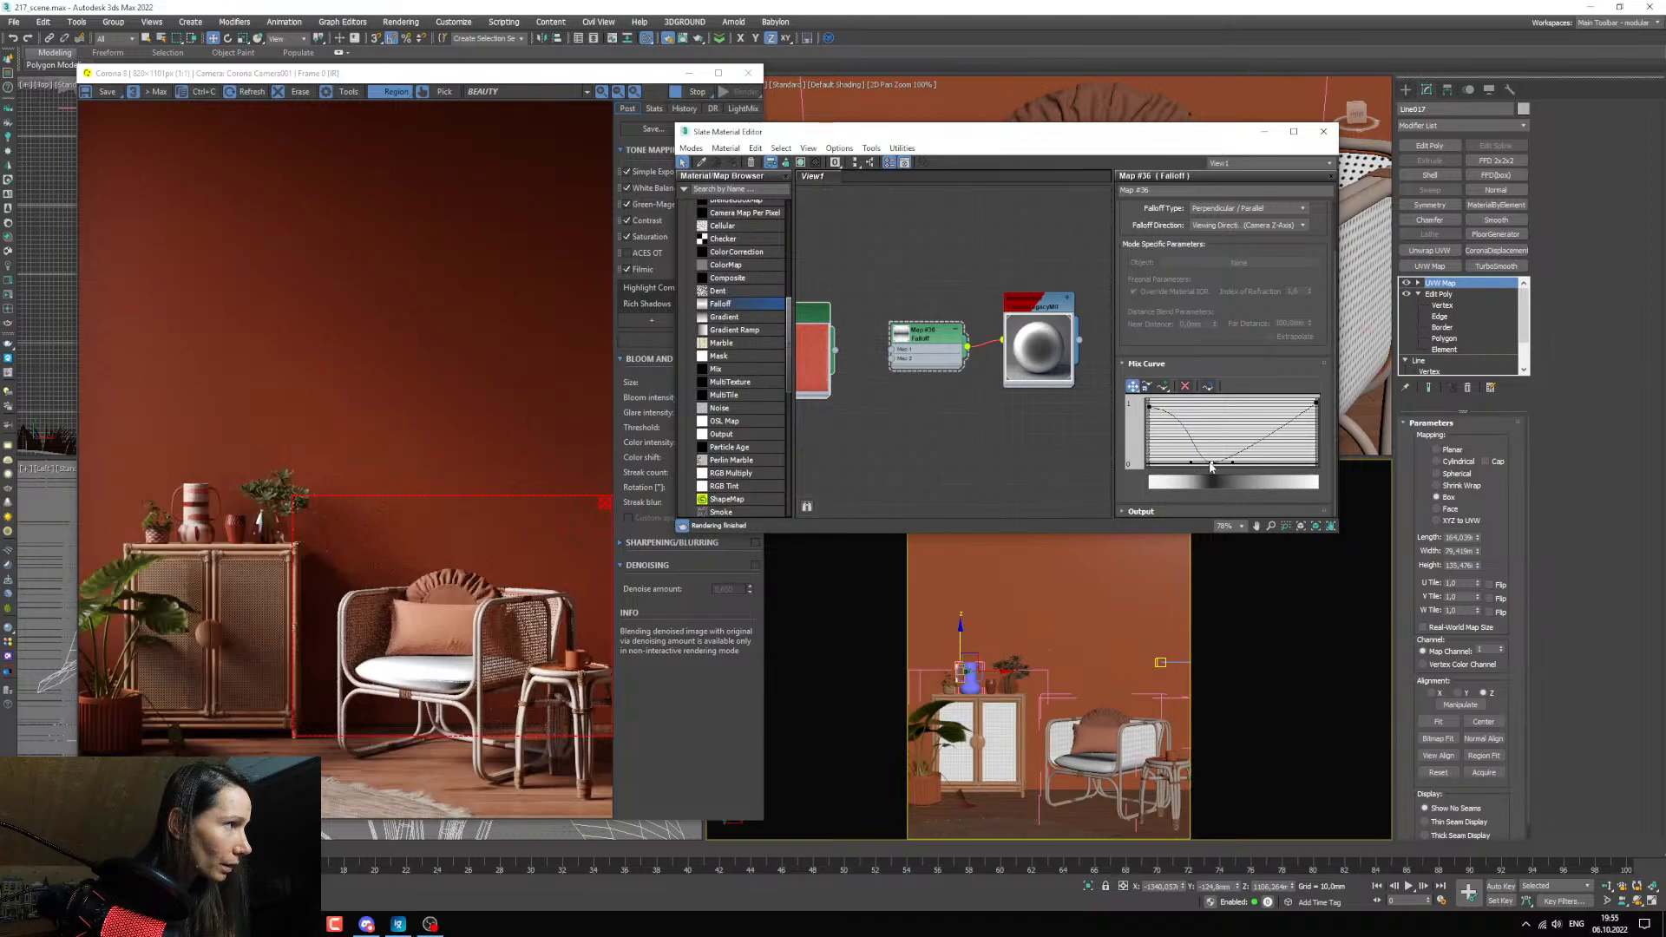
Widen the middle point's handle on the mix curve, convert the end point to Bezier-Corner, and extend its handle nearly level toward the middle.
drag(1210, 459, 1167, 461)
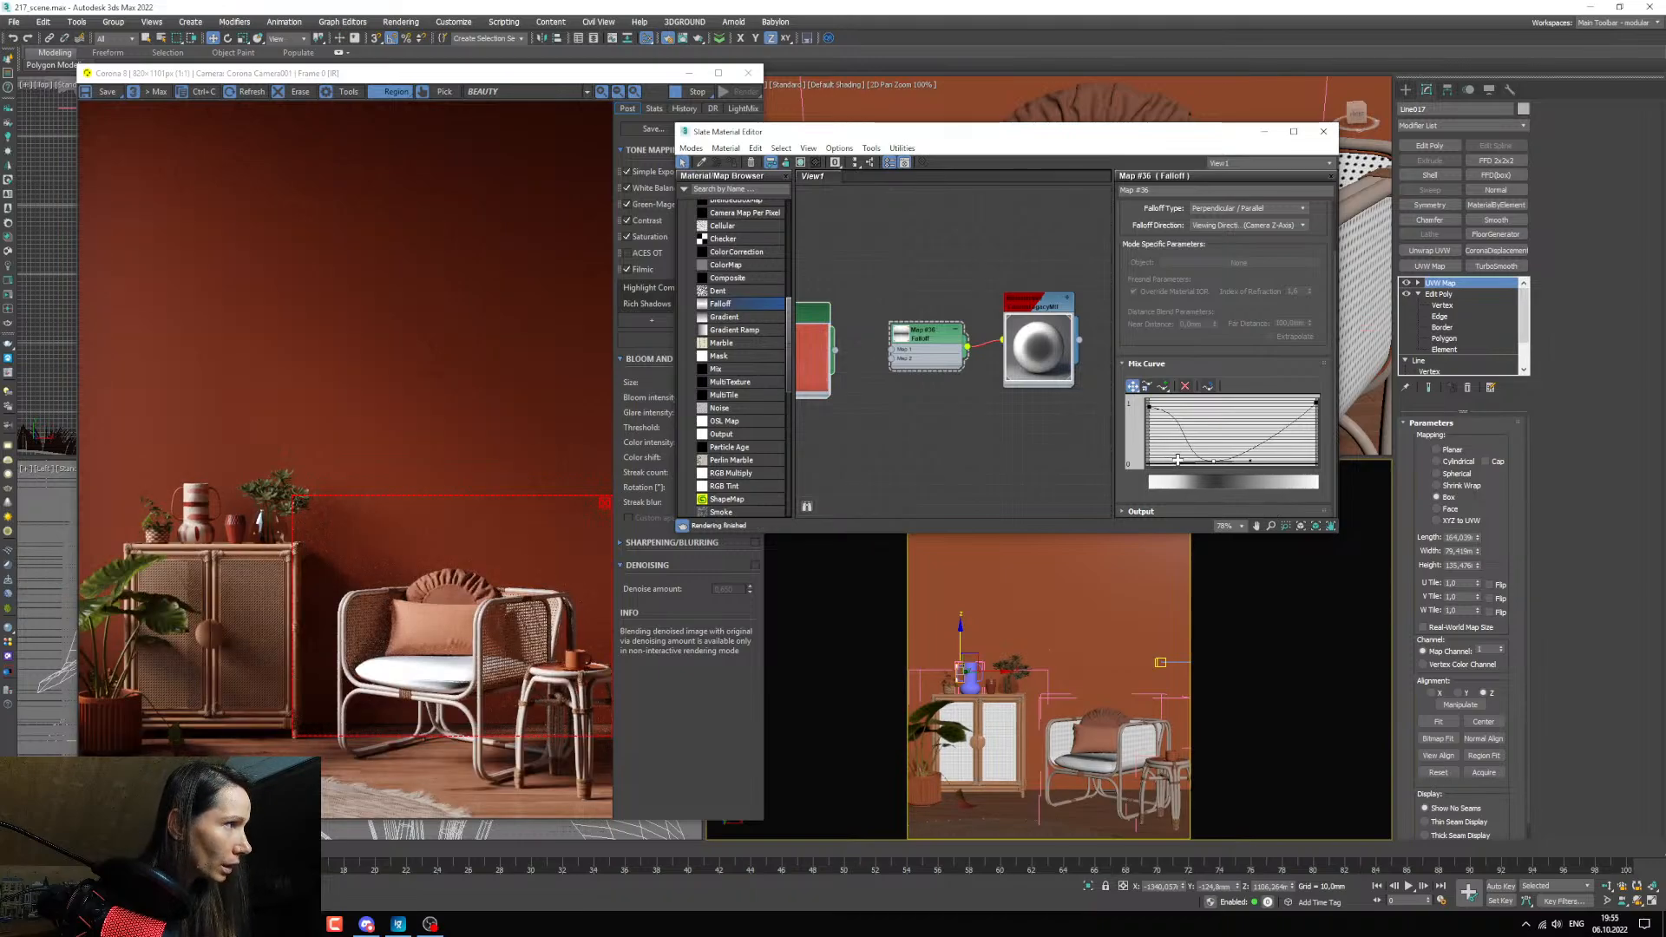
drag(1177, 459, 1178, 462)
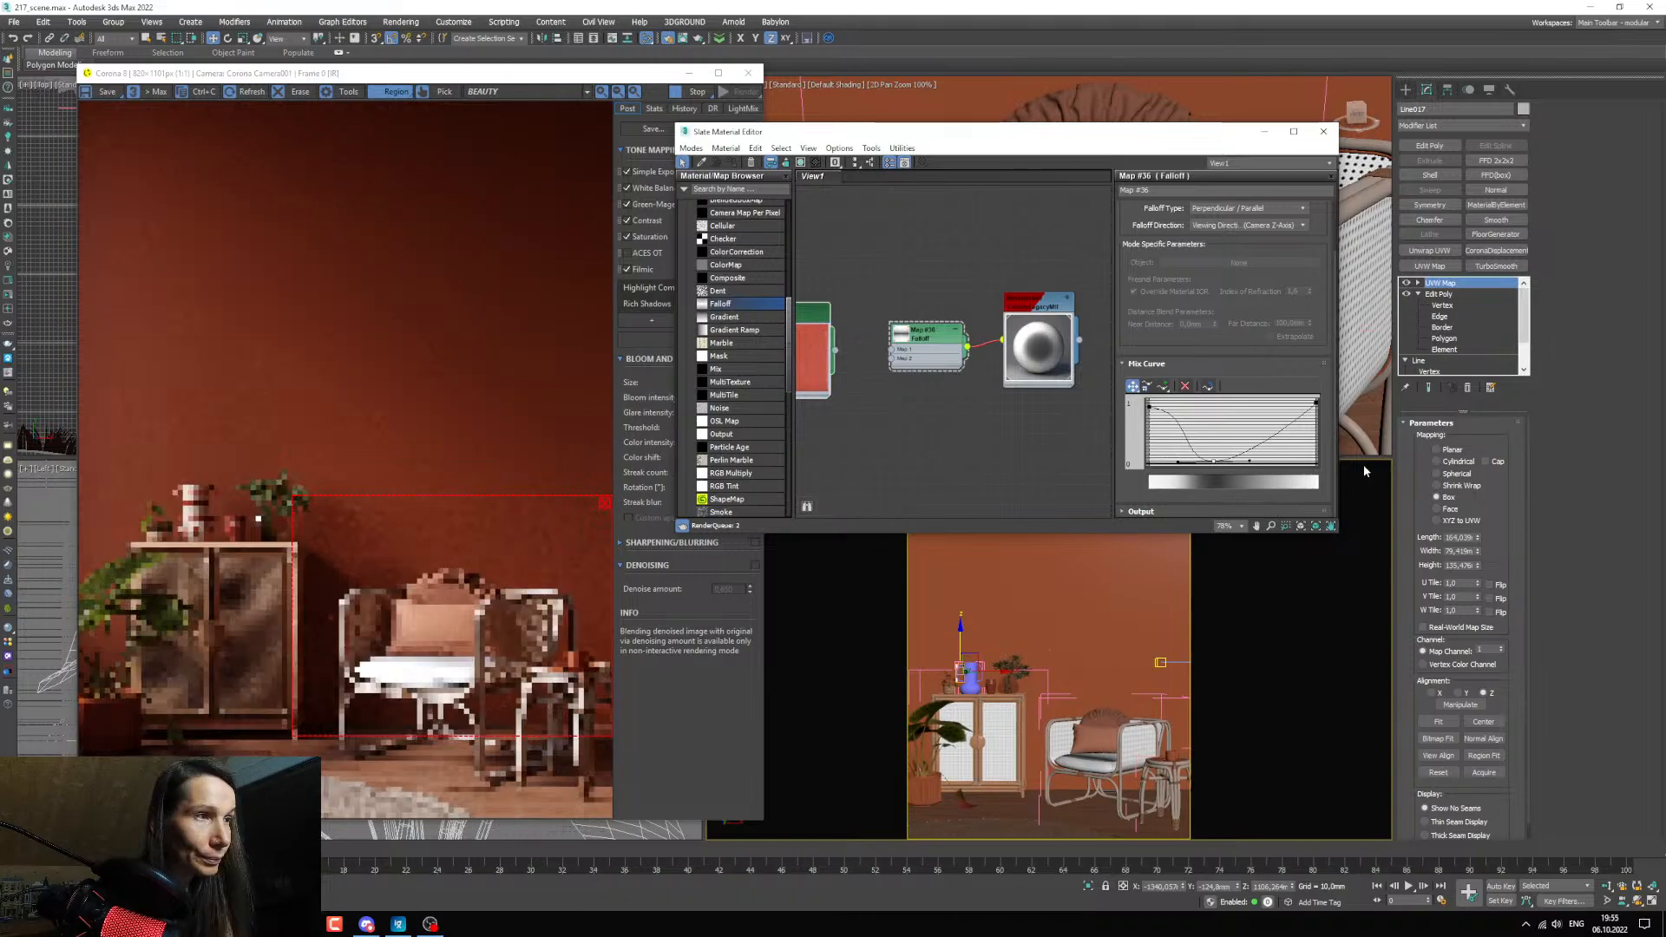
right_click(1316, 406)
click(1332, 422)
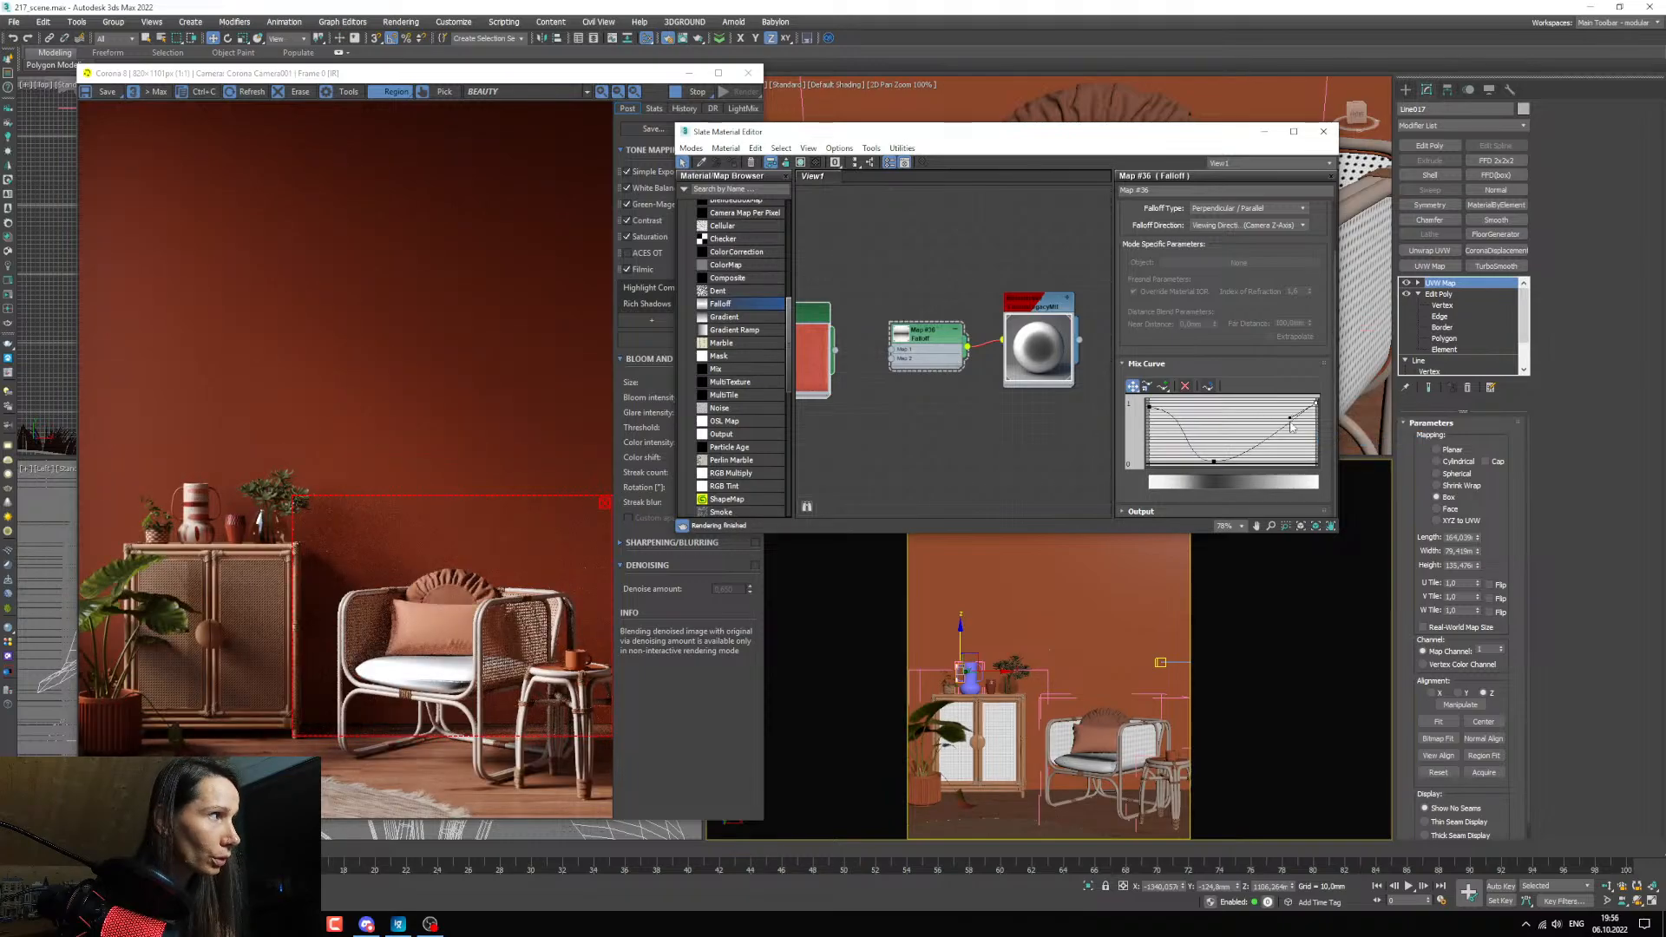
drag(1288, 423, 1213, 402)
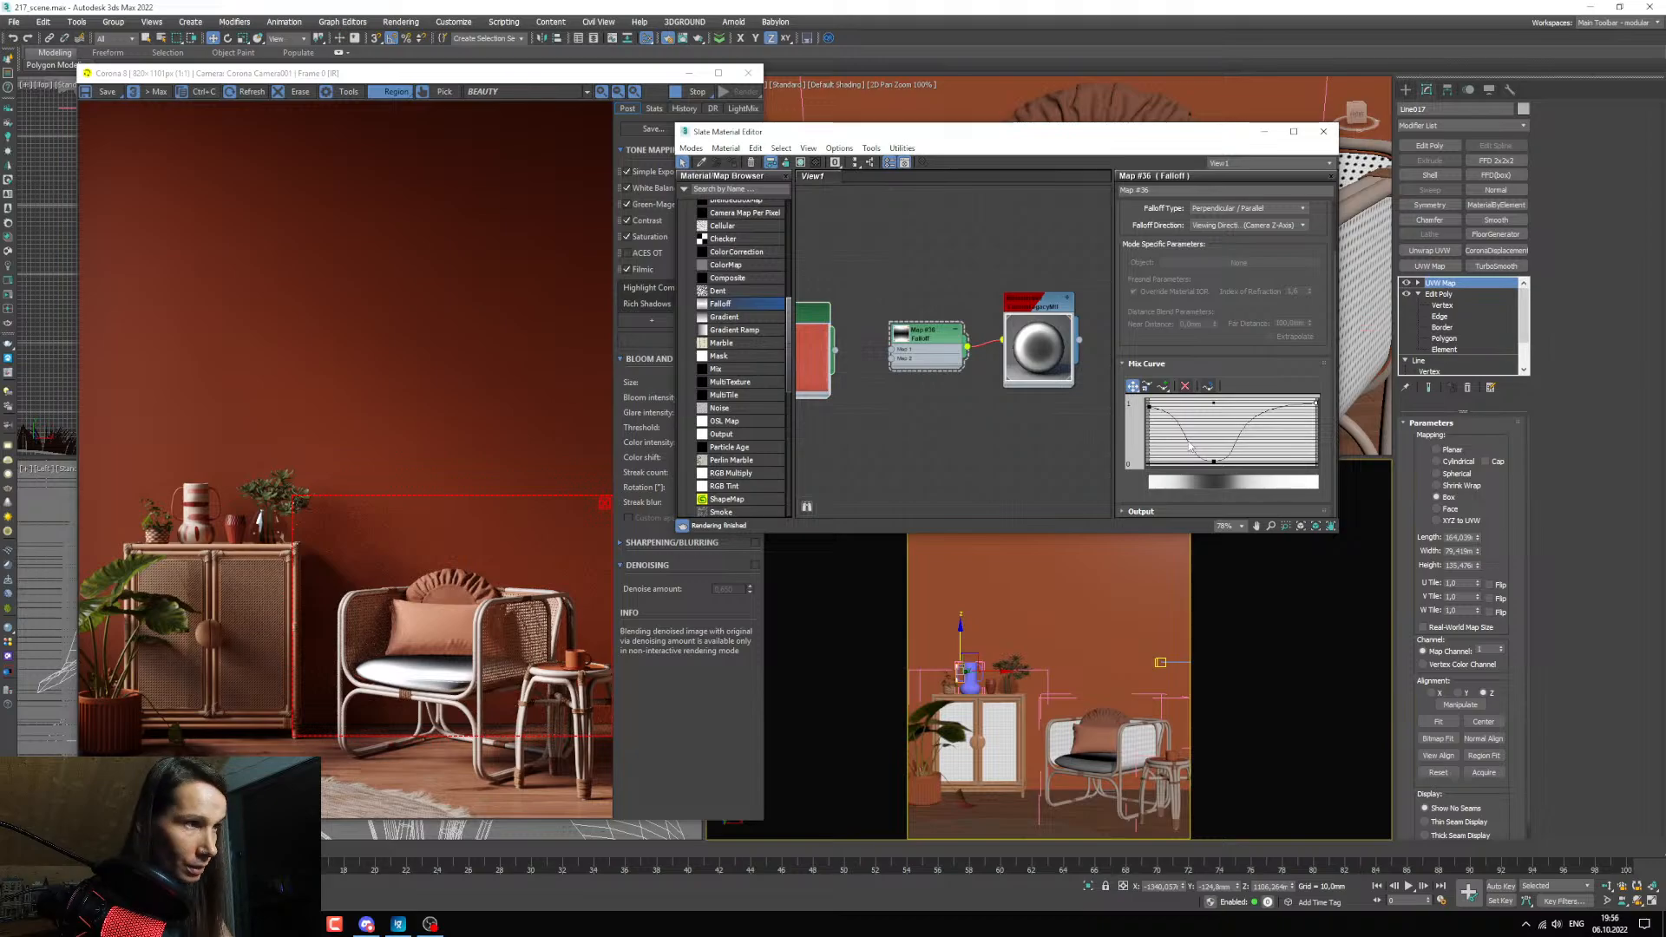
Fine-tune the lowest point of the Falloff's mix curve close to 0 while checking the seat cushion in the render.
scroll(417, 687, up, 3)
scroll(415, 684, down, 3)
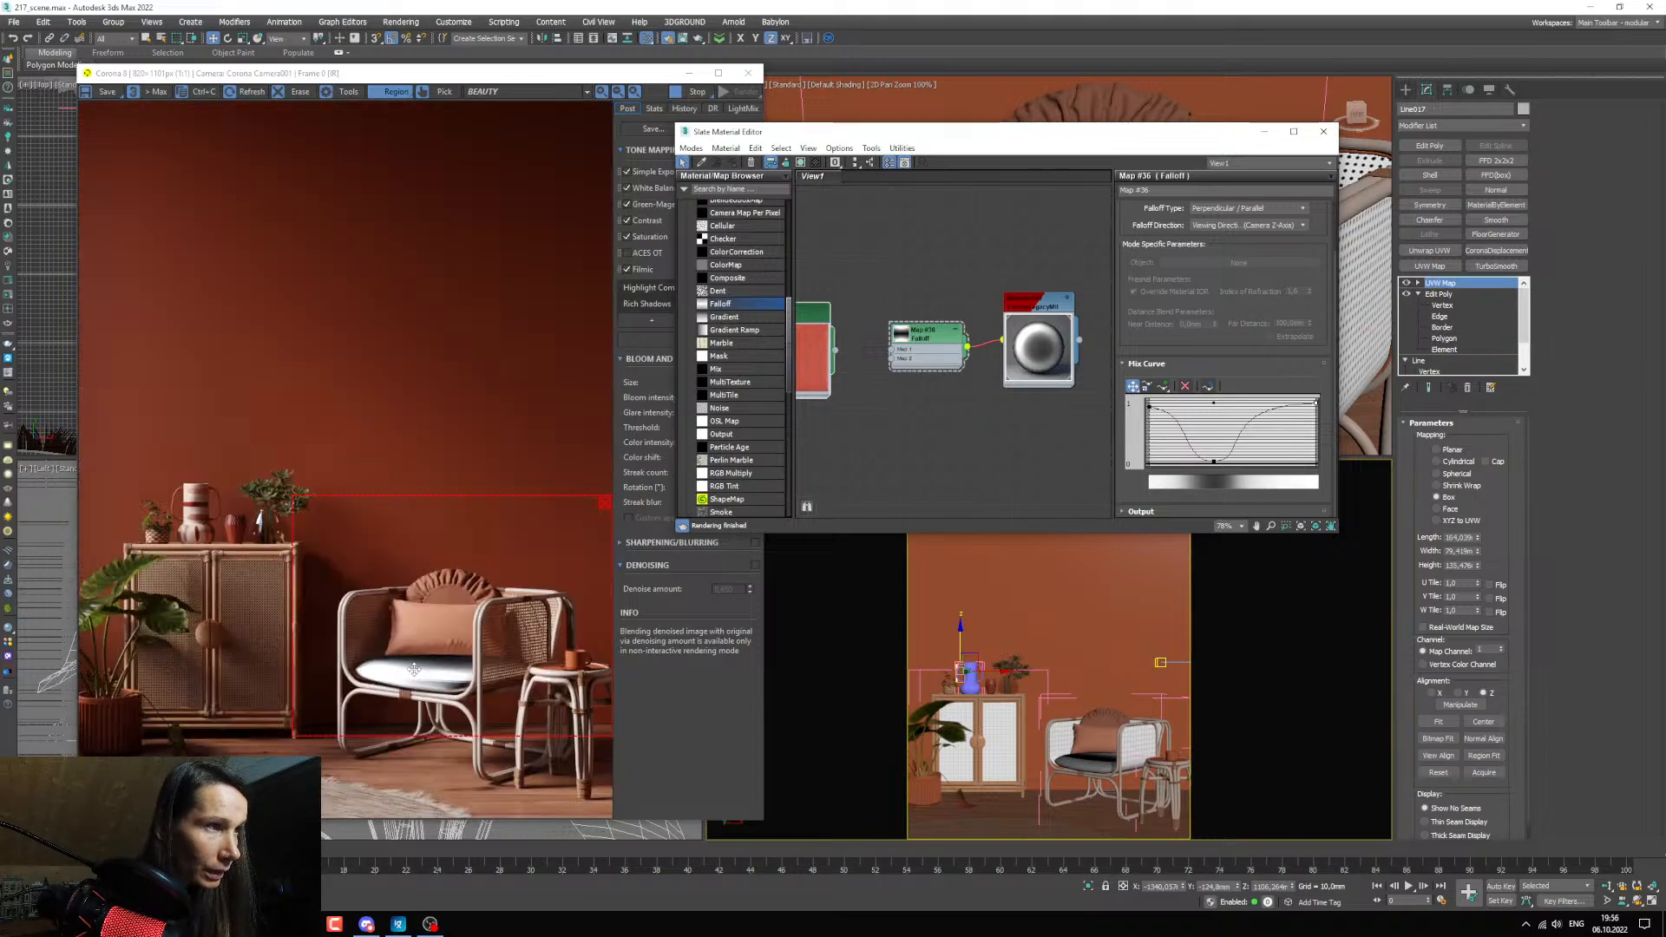
scroll(414, 669, up, 2)
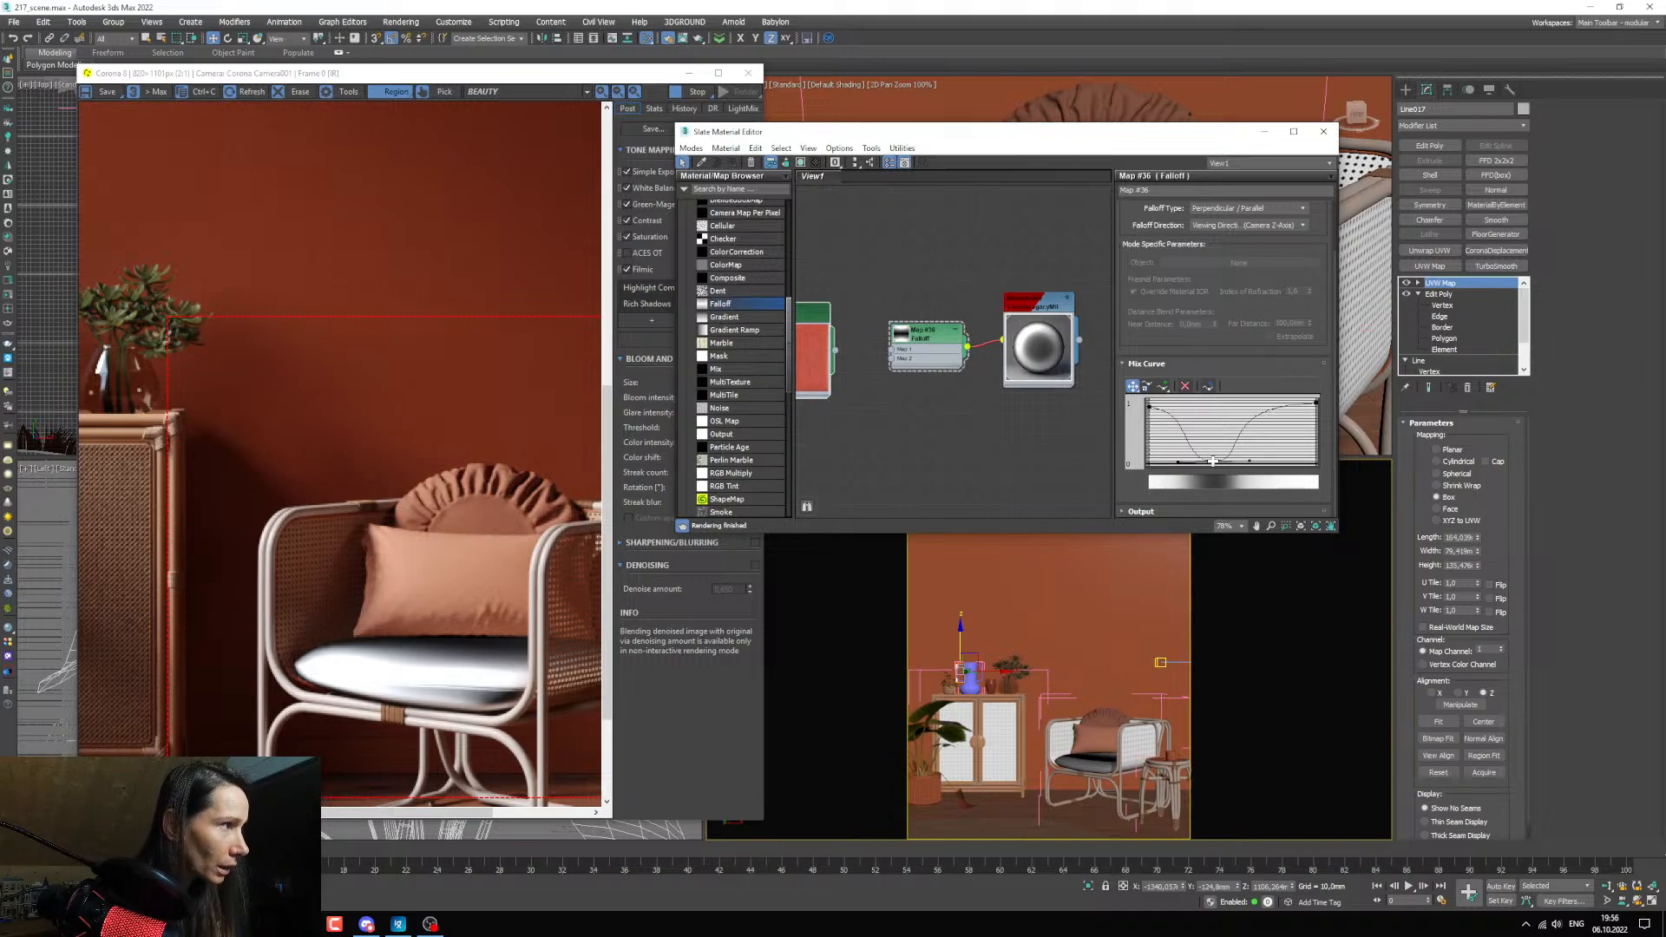
drag(1212, 461, 1212, 459)
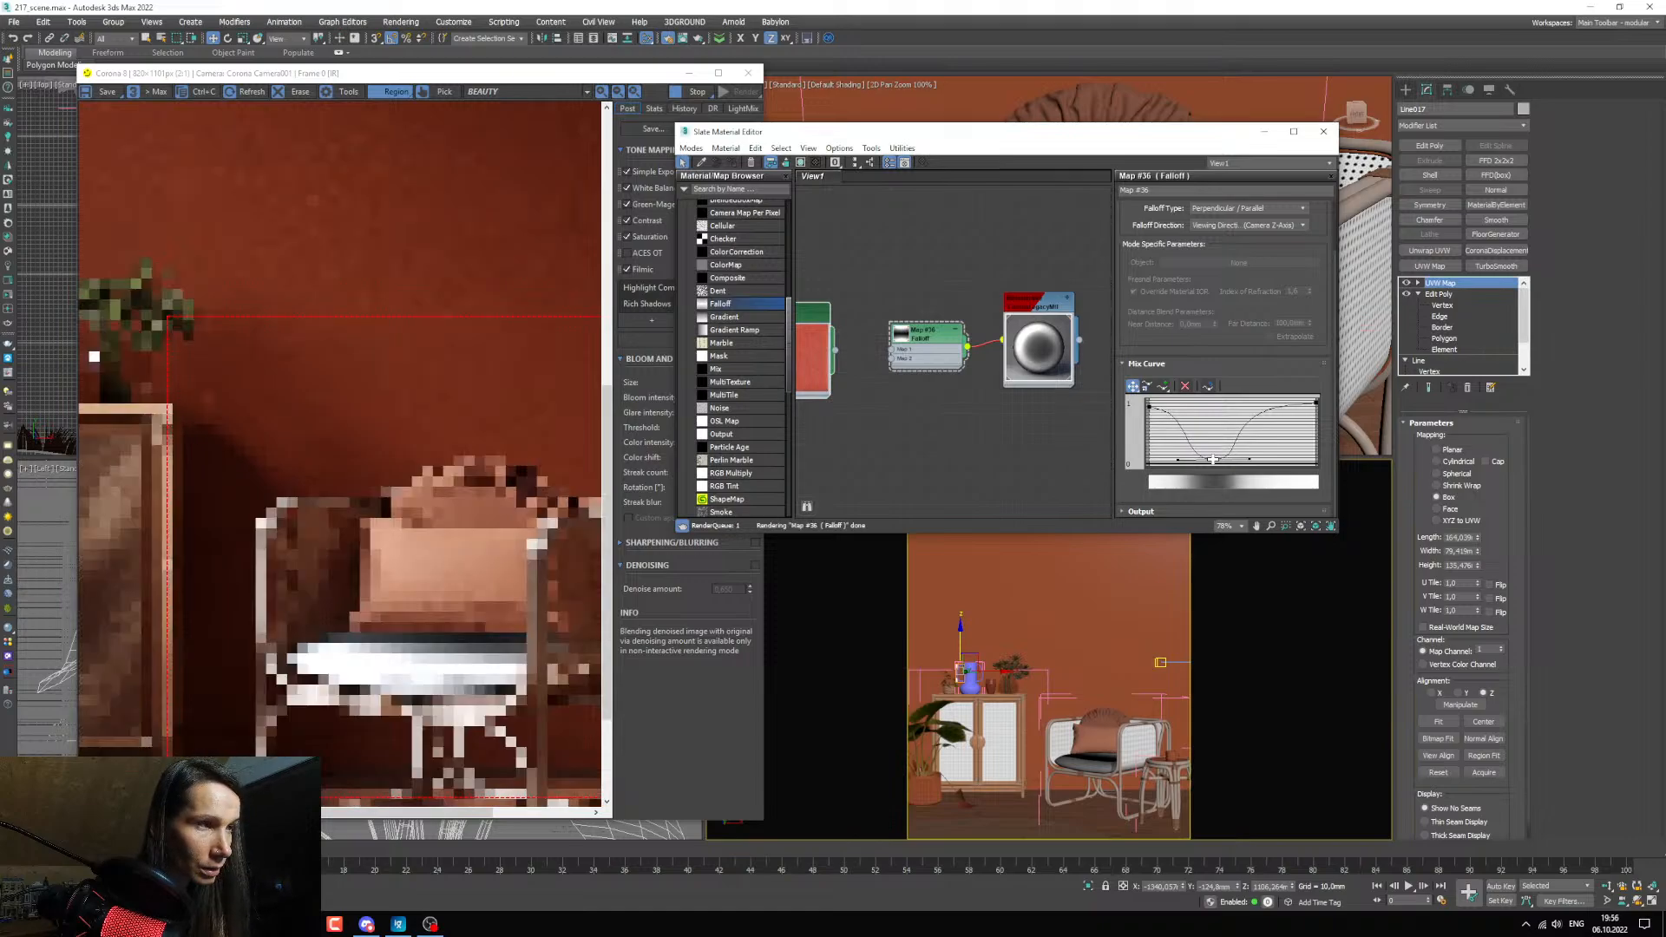
drag(1213, 459, 1212, 463)
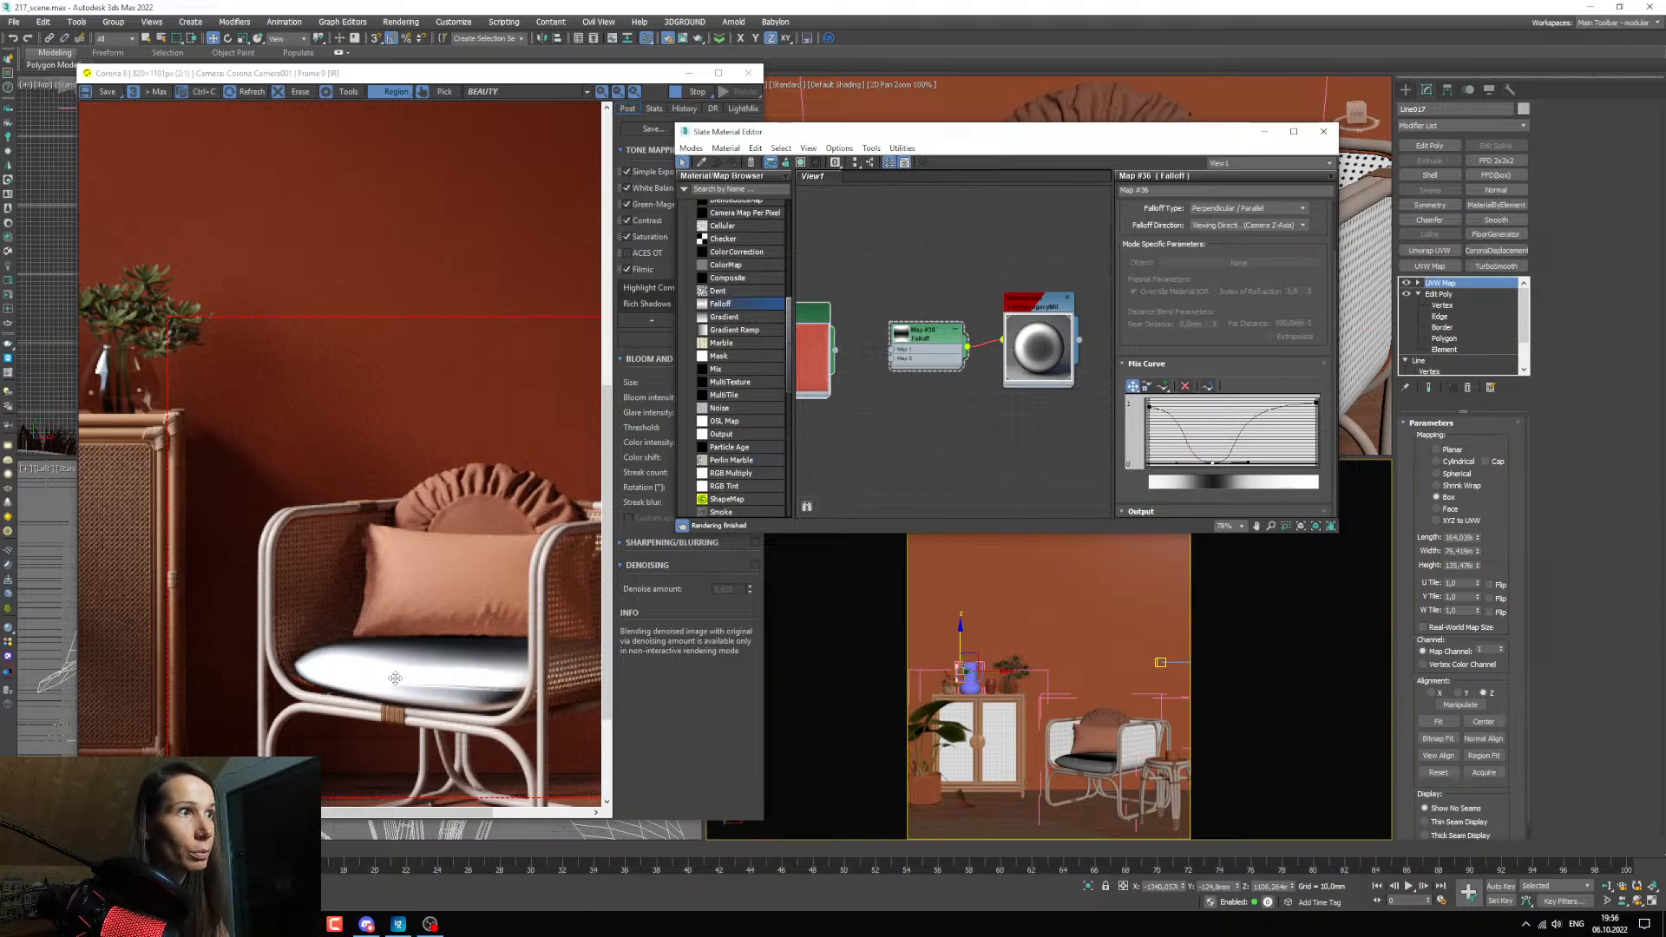
Wire the fabric bitmap directly into the cushion material in place of the Falloff, and move the Falloff node aside.
mouse_move(901, 347)
middle_down()
mouse_move(997, 321)
mouse_move(940, 319)
mouse_move(898, 343)
middle_up()
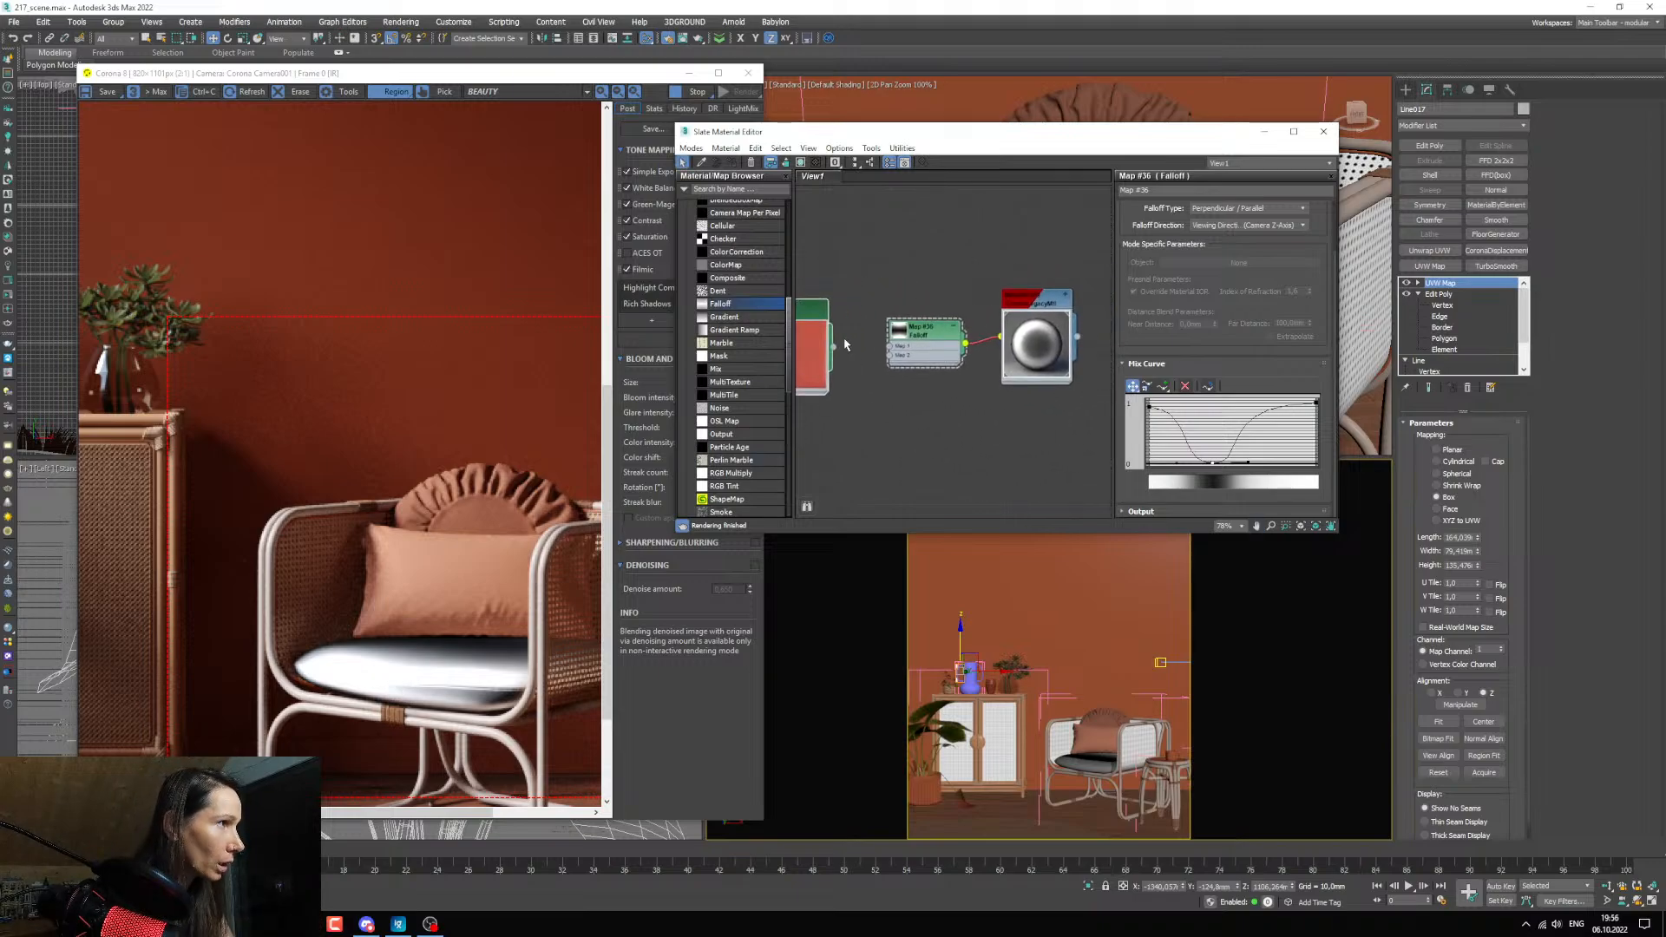
drag(834, 347, 893, 345)
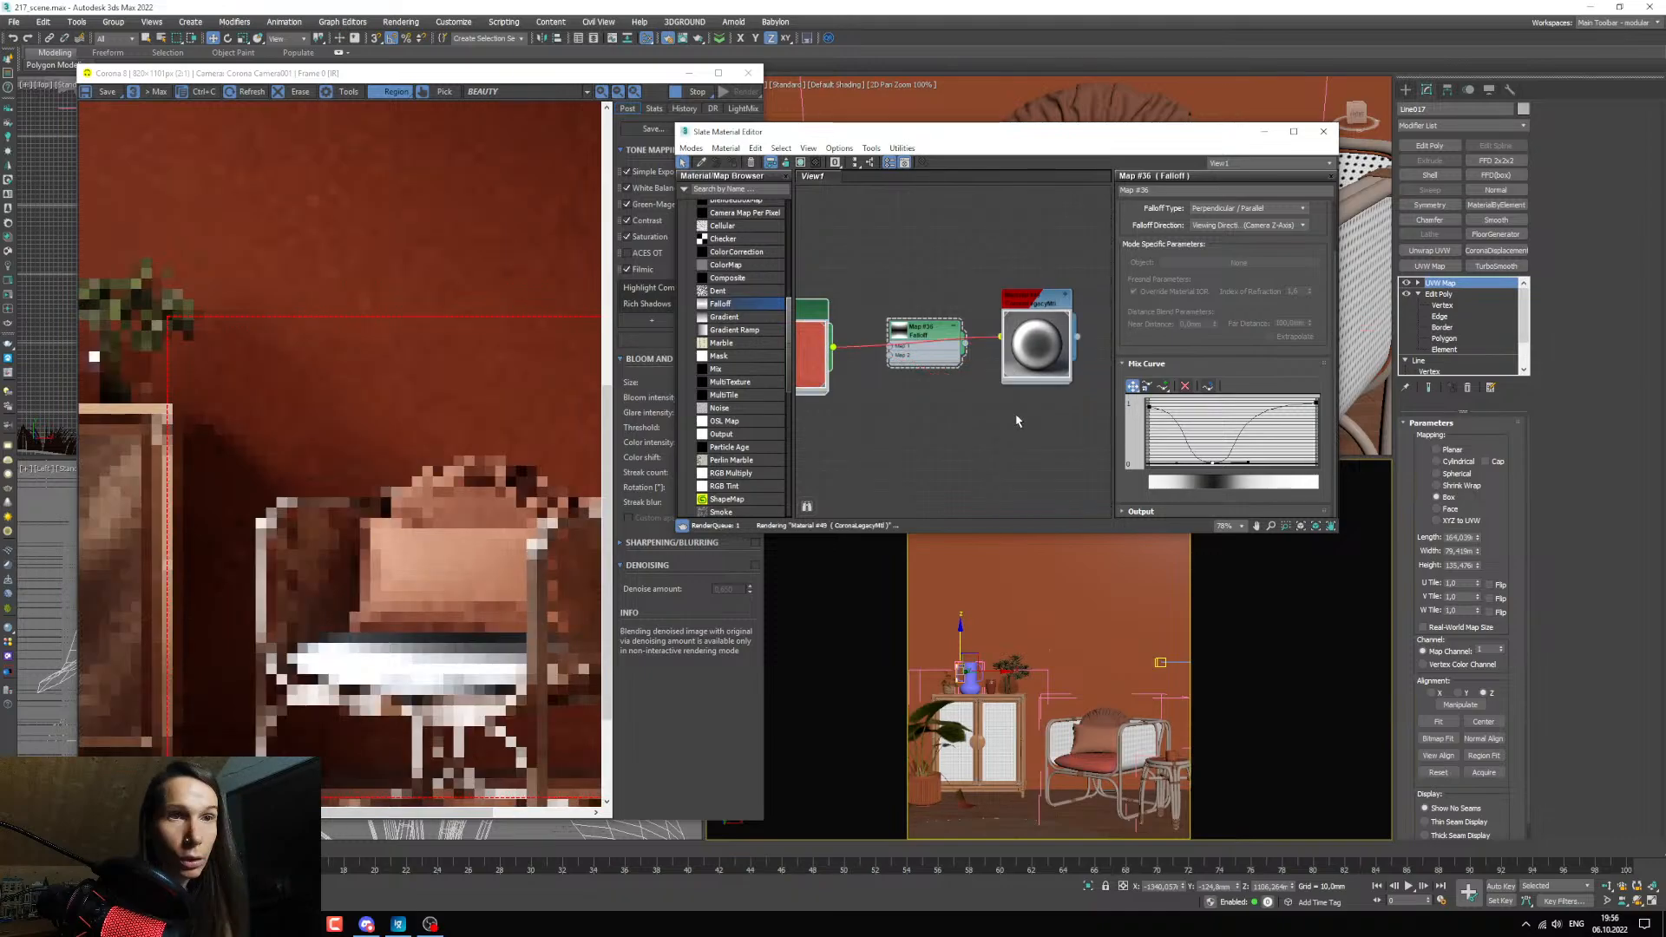
middle_drag(964, 408, 988, 408)
scroll(987, 406, down, 3)
drag(968, 364, 963, 324)
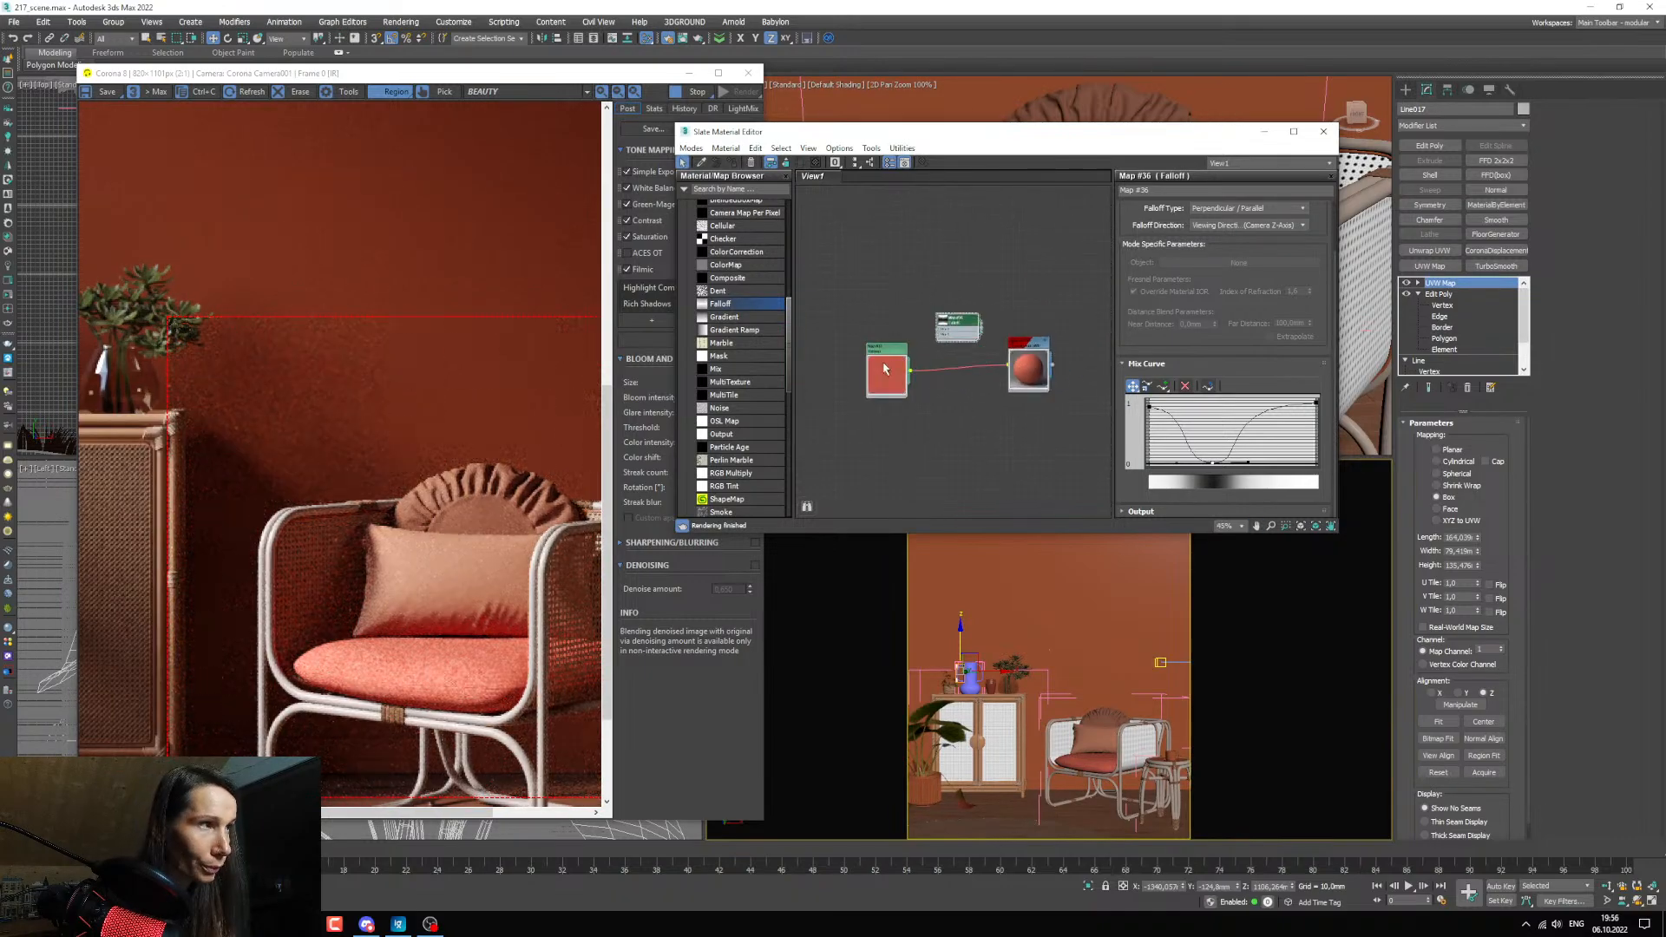
Insert a Color Correction map between the fabric bitmap and the material, and set its advanced RGB gamma to 0,7.
drag(880, 380, 851, 399)
scroll(890, 399, up, 1)
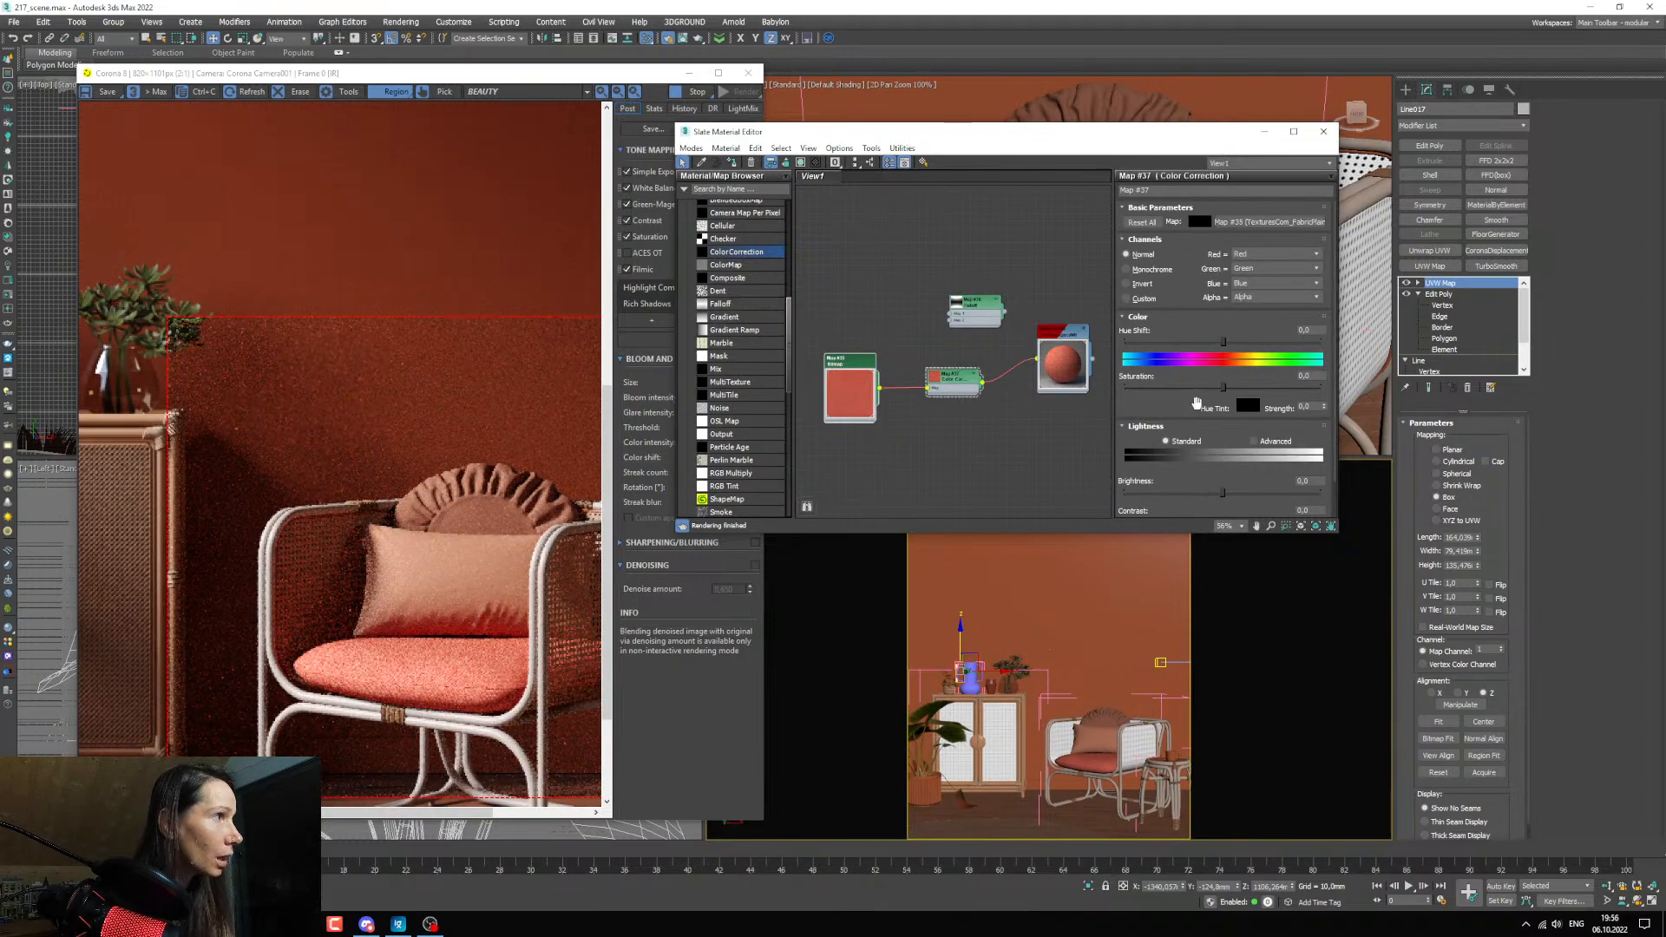
click(1253, 441)
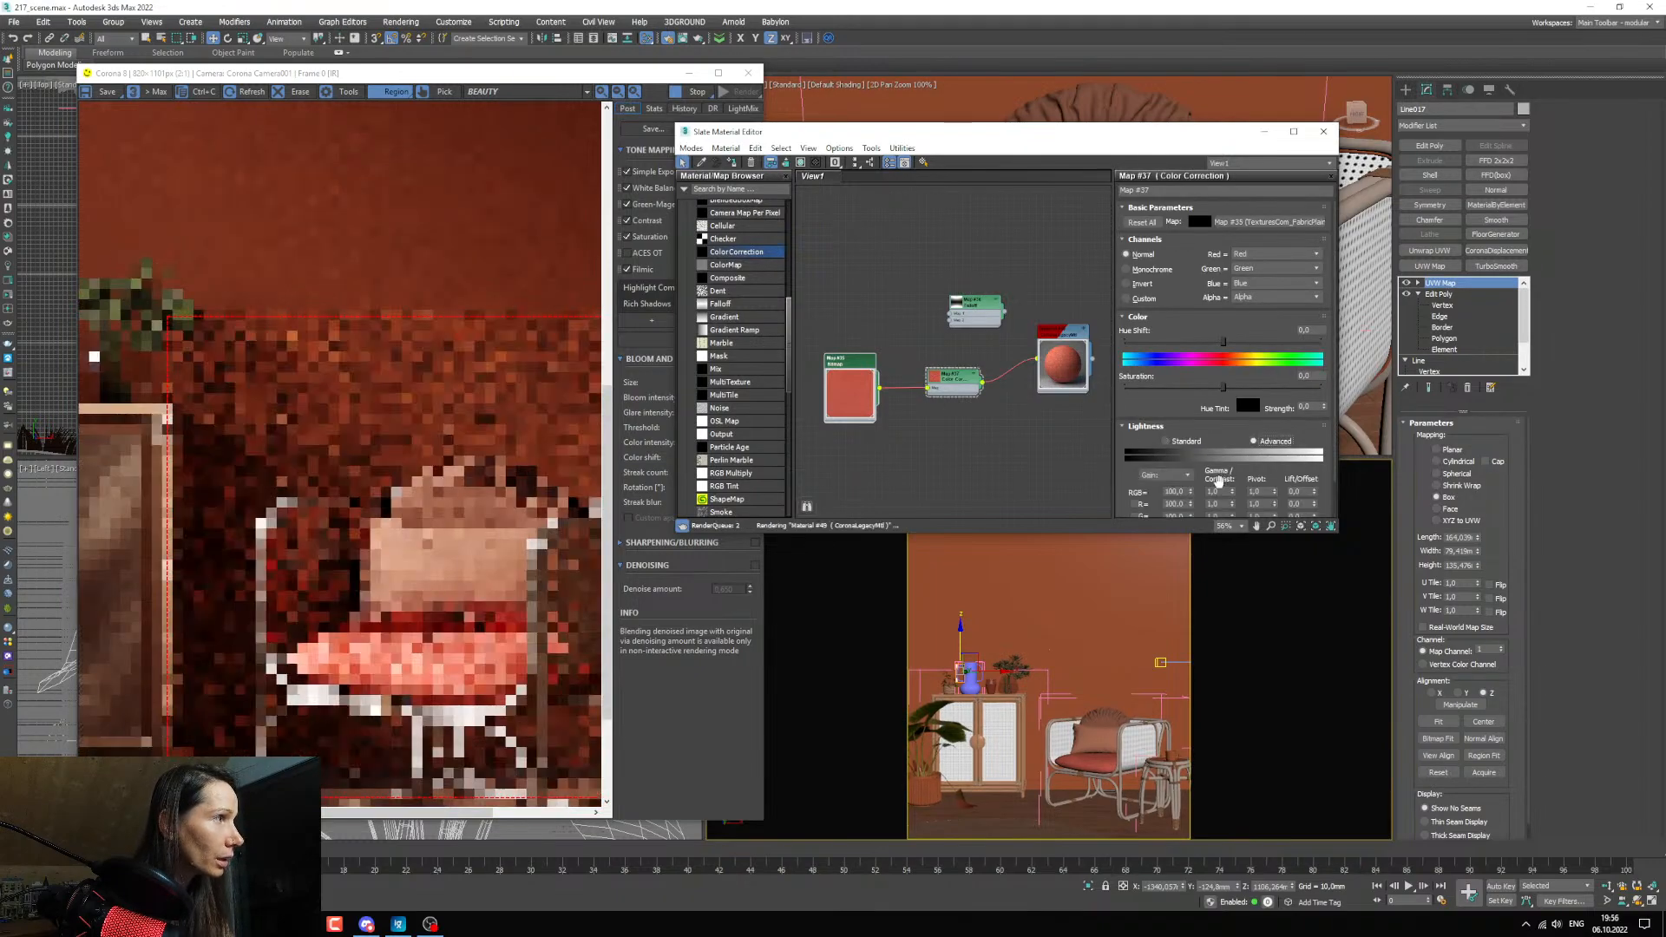
text(0,7)
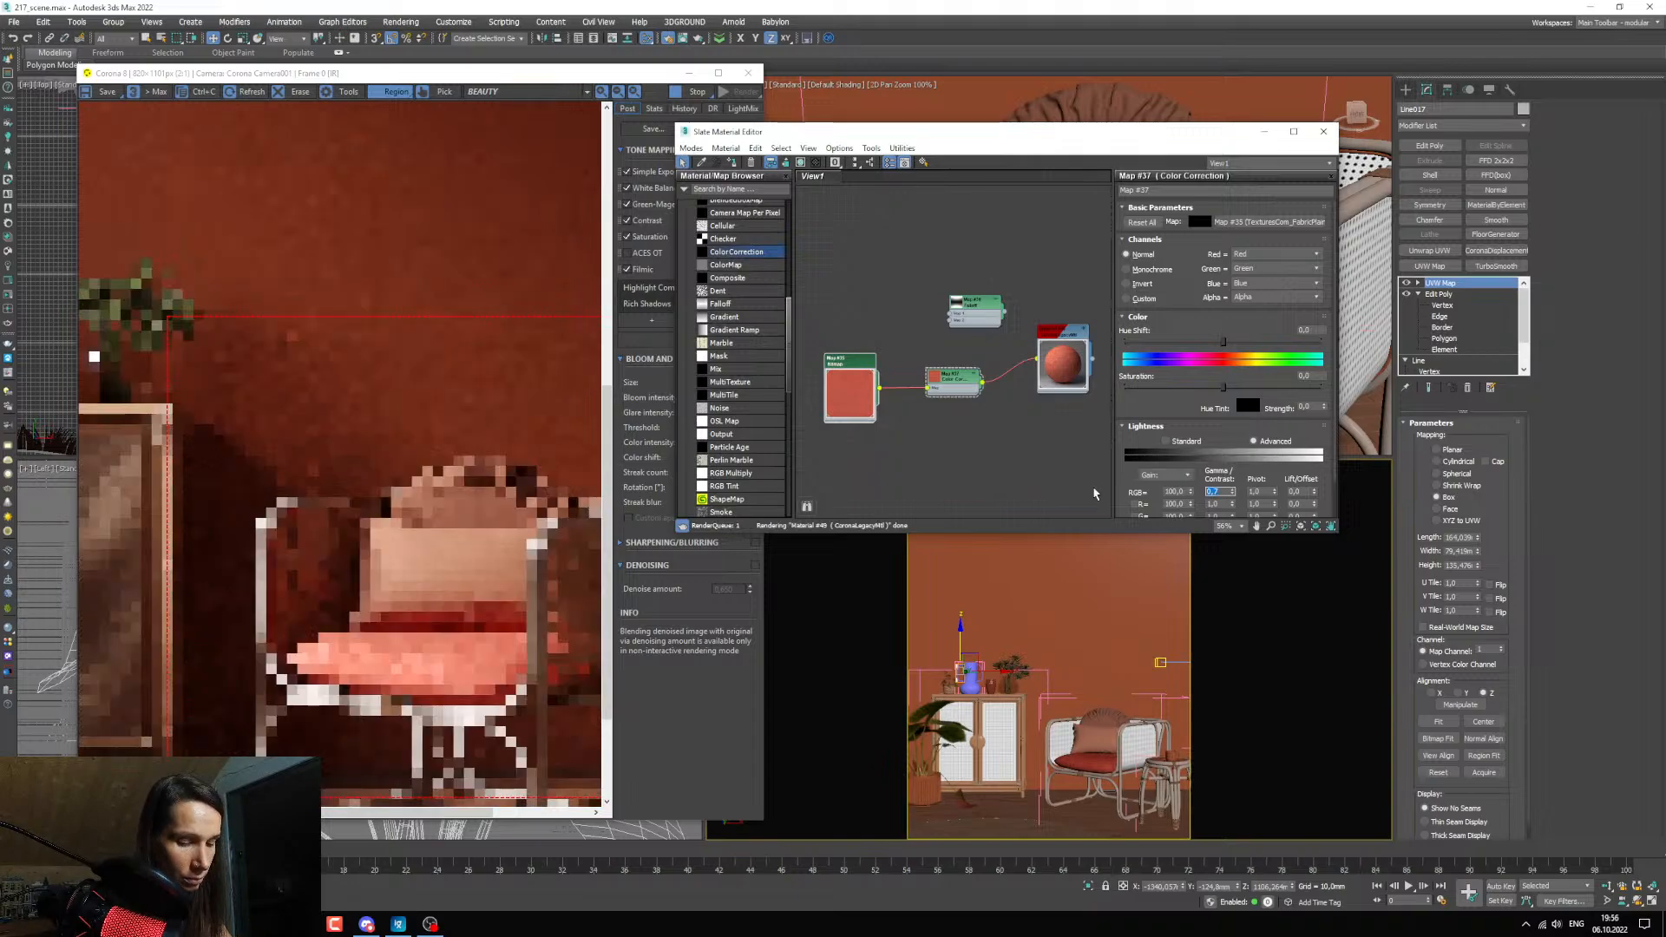
key(Return)
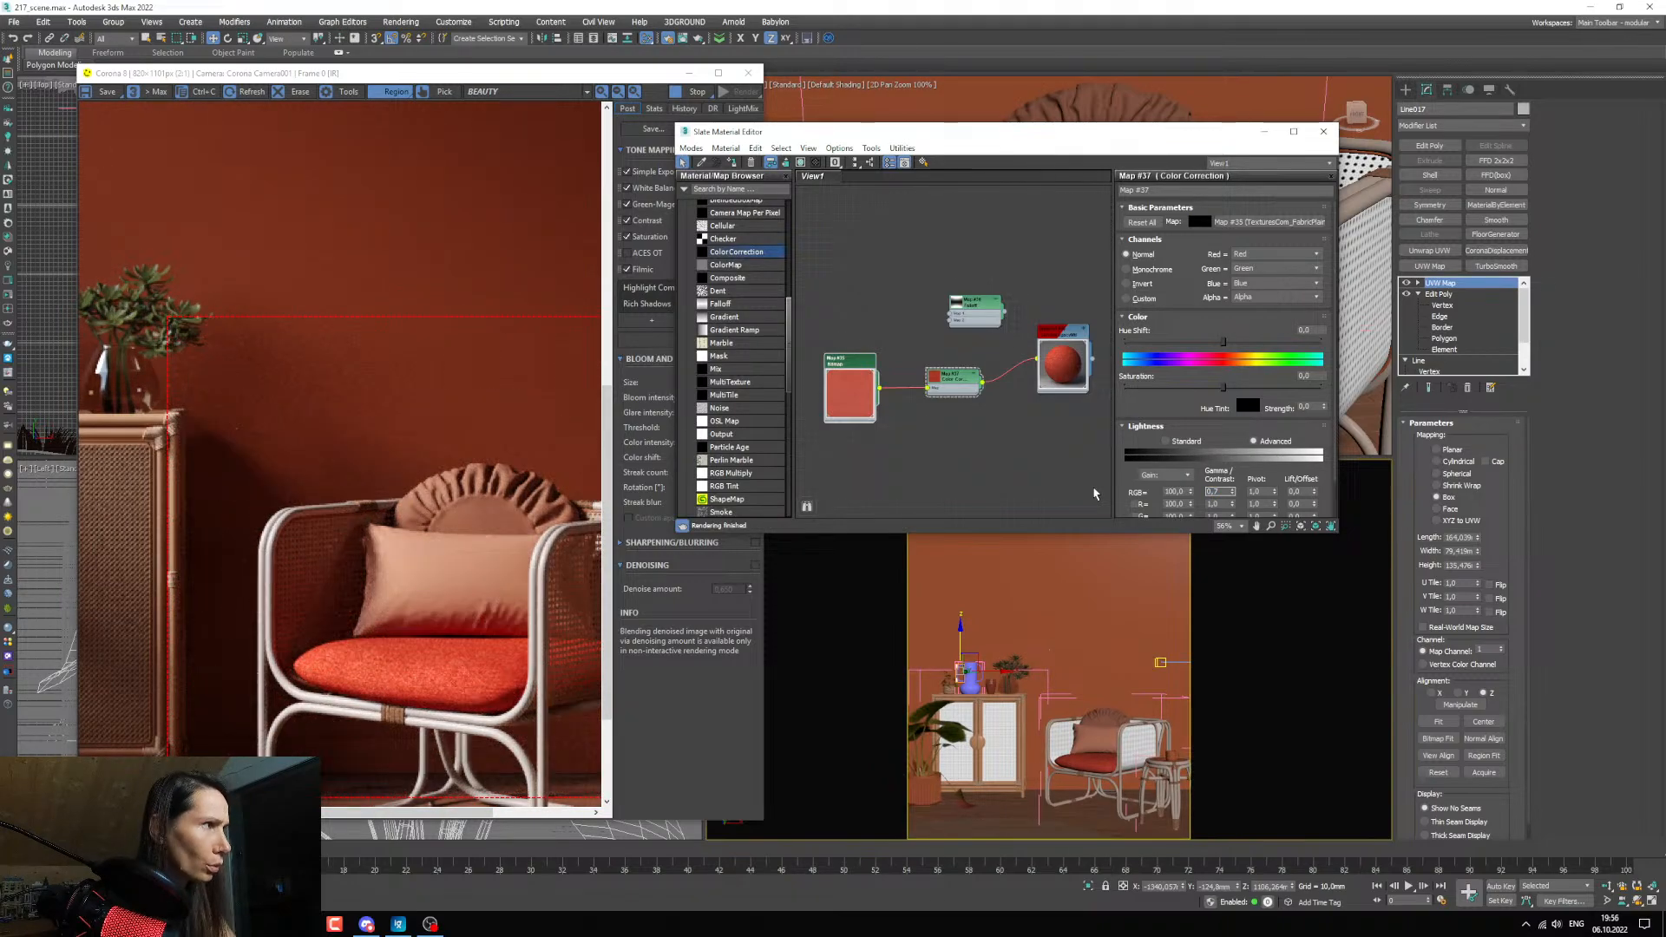
Reduce the Color Correction's saturation to about -36,9 and set its RGB gamma to 0,5.
drag(1222, 387, 1198, 390)
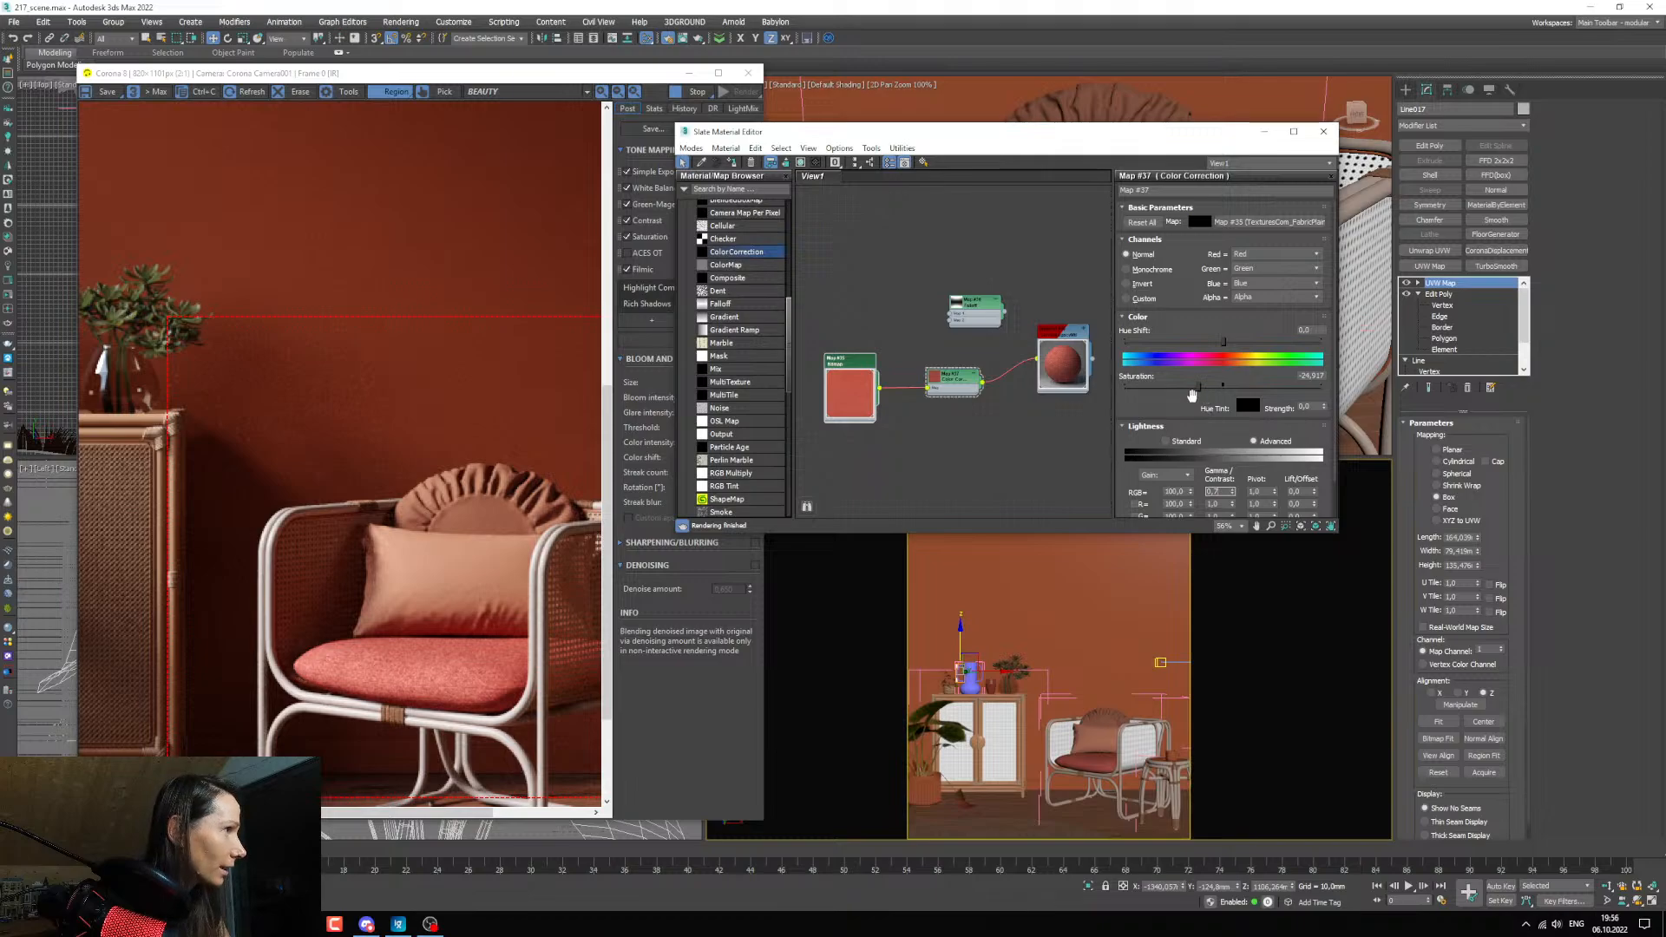
drag(1198, 387, 1187, 389)
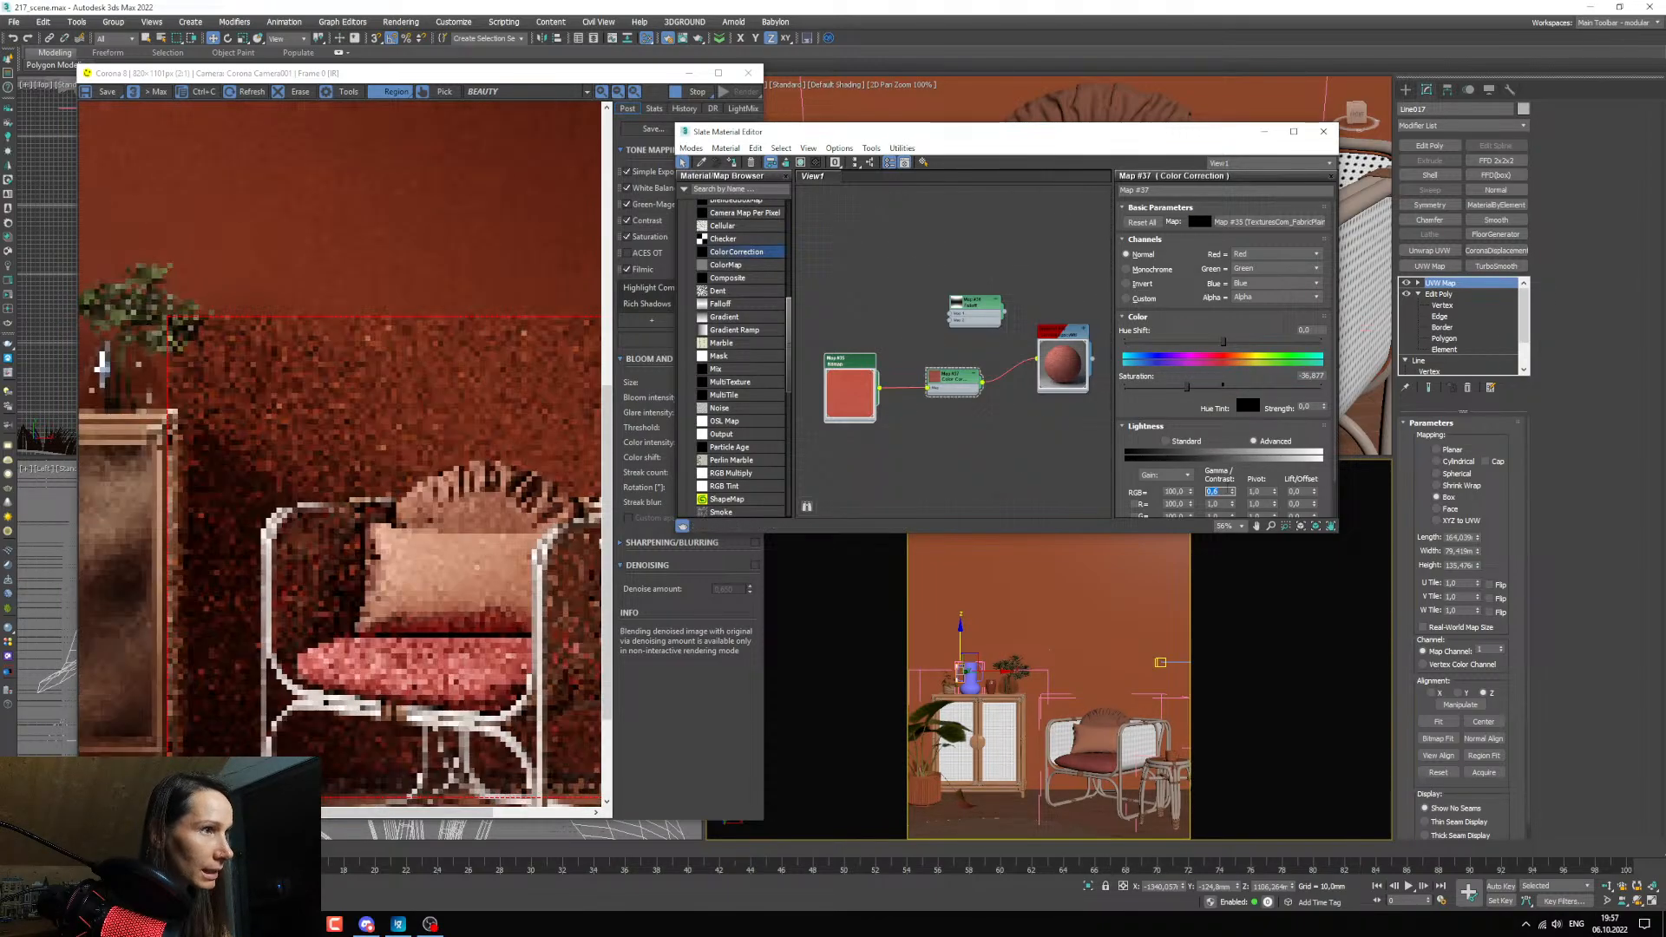
text(0,5)
key(Return)
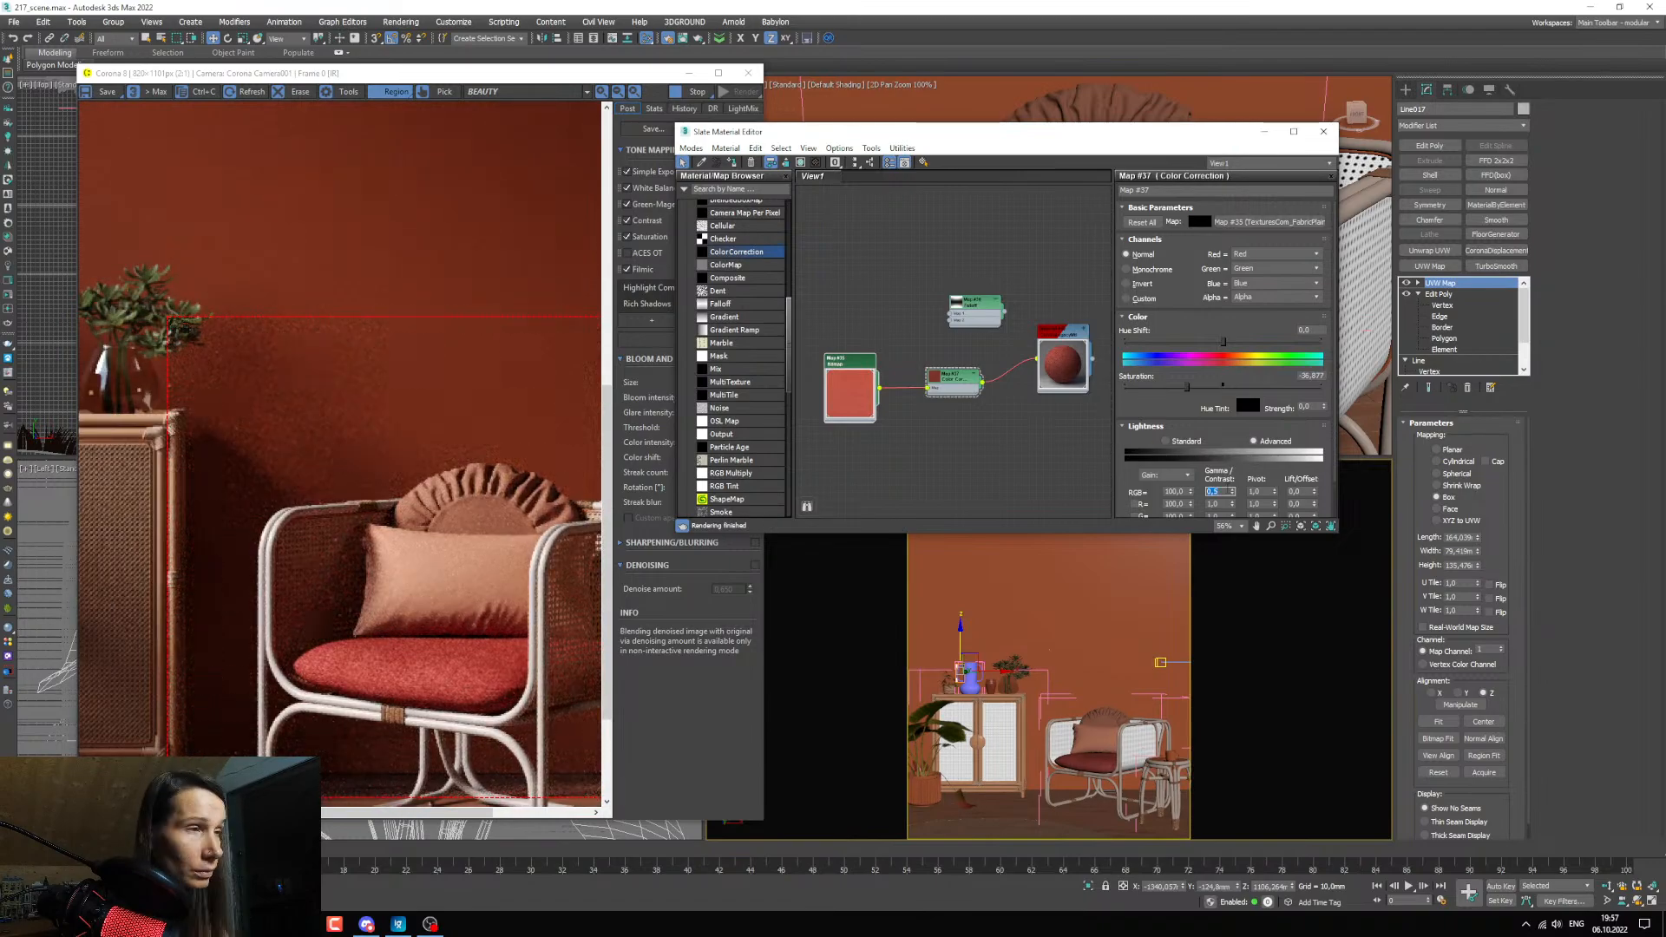
Connect the Color Correction to the Falloff's Map 1, and the Falloff to the cushion material in its place.
middle_drag(927, 474, 883, 431)
middle_drag(951, 370, 969, 466)
drag(937, 441, 928, 341)
scroll(925, 437, up, 4)
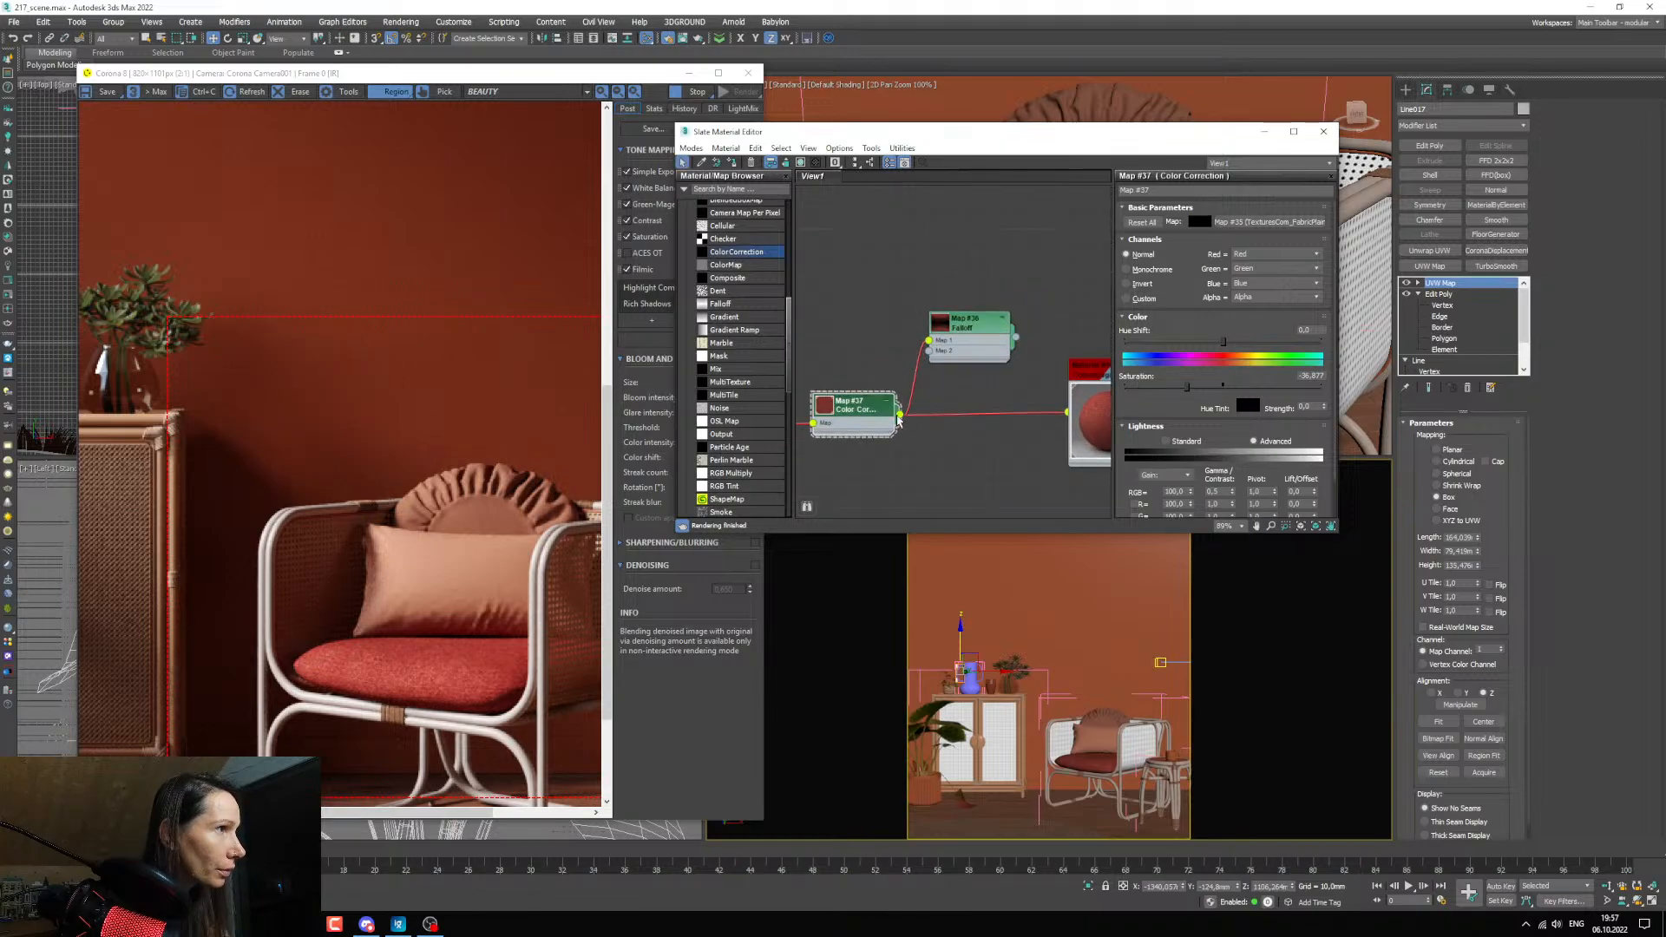
drag(875, 409, 829, 387)
double_click(969, 331)
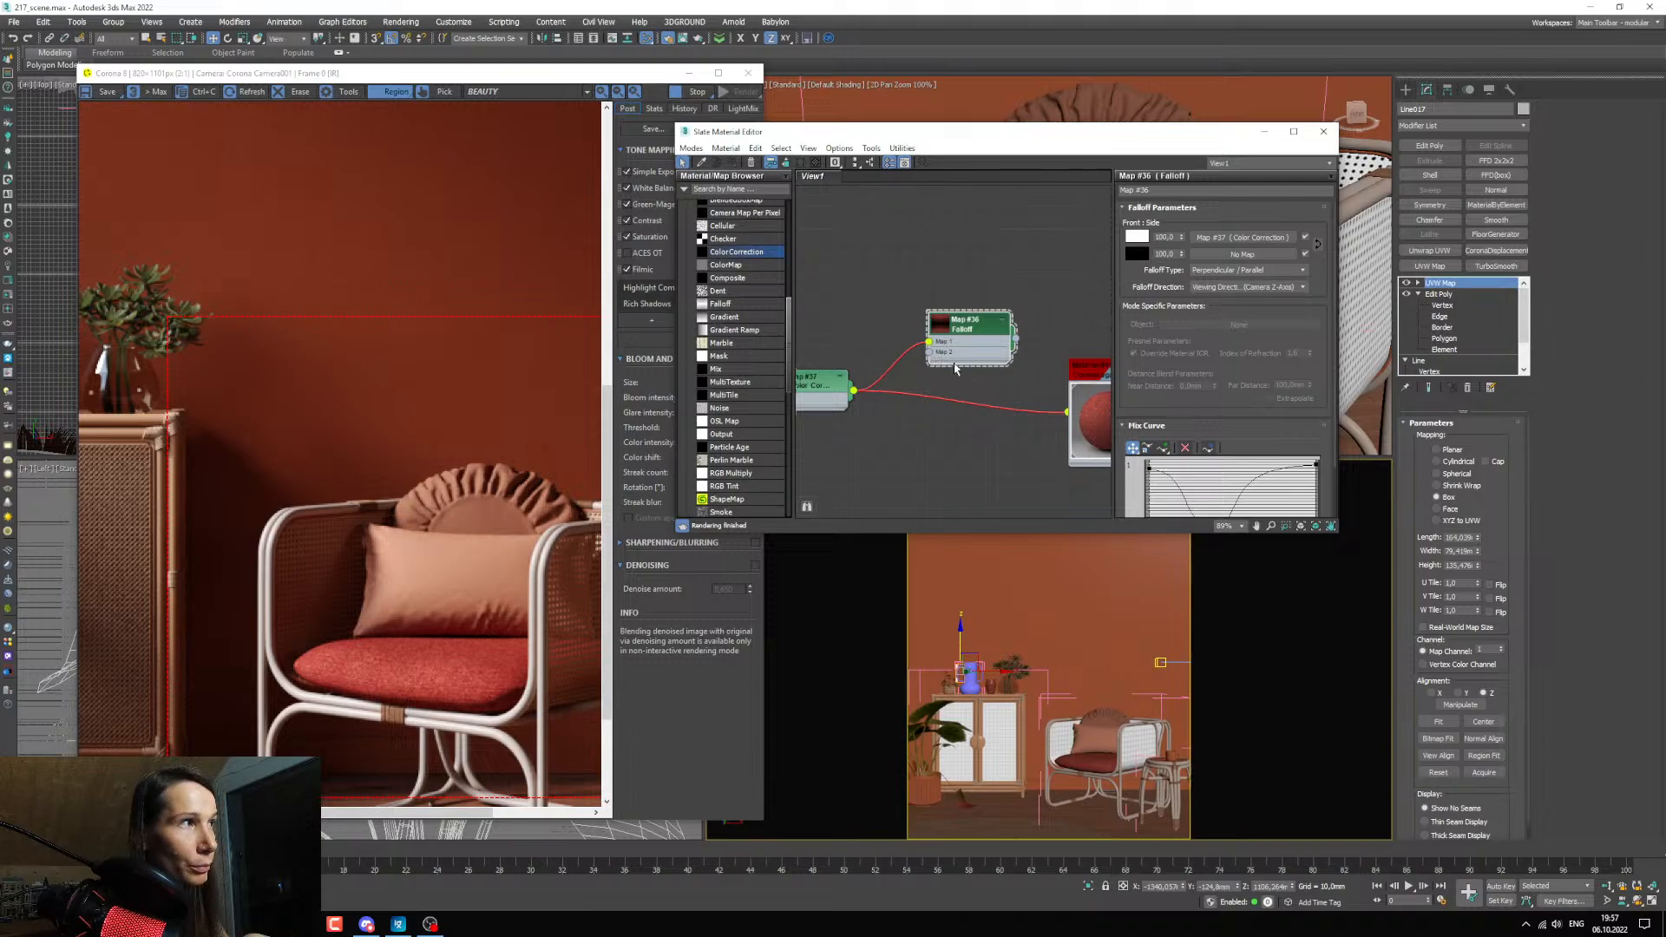
middle_drag(986, 365, 959, 366)
drag(973, 341, 1040, 468)
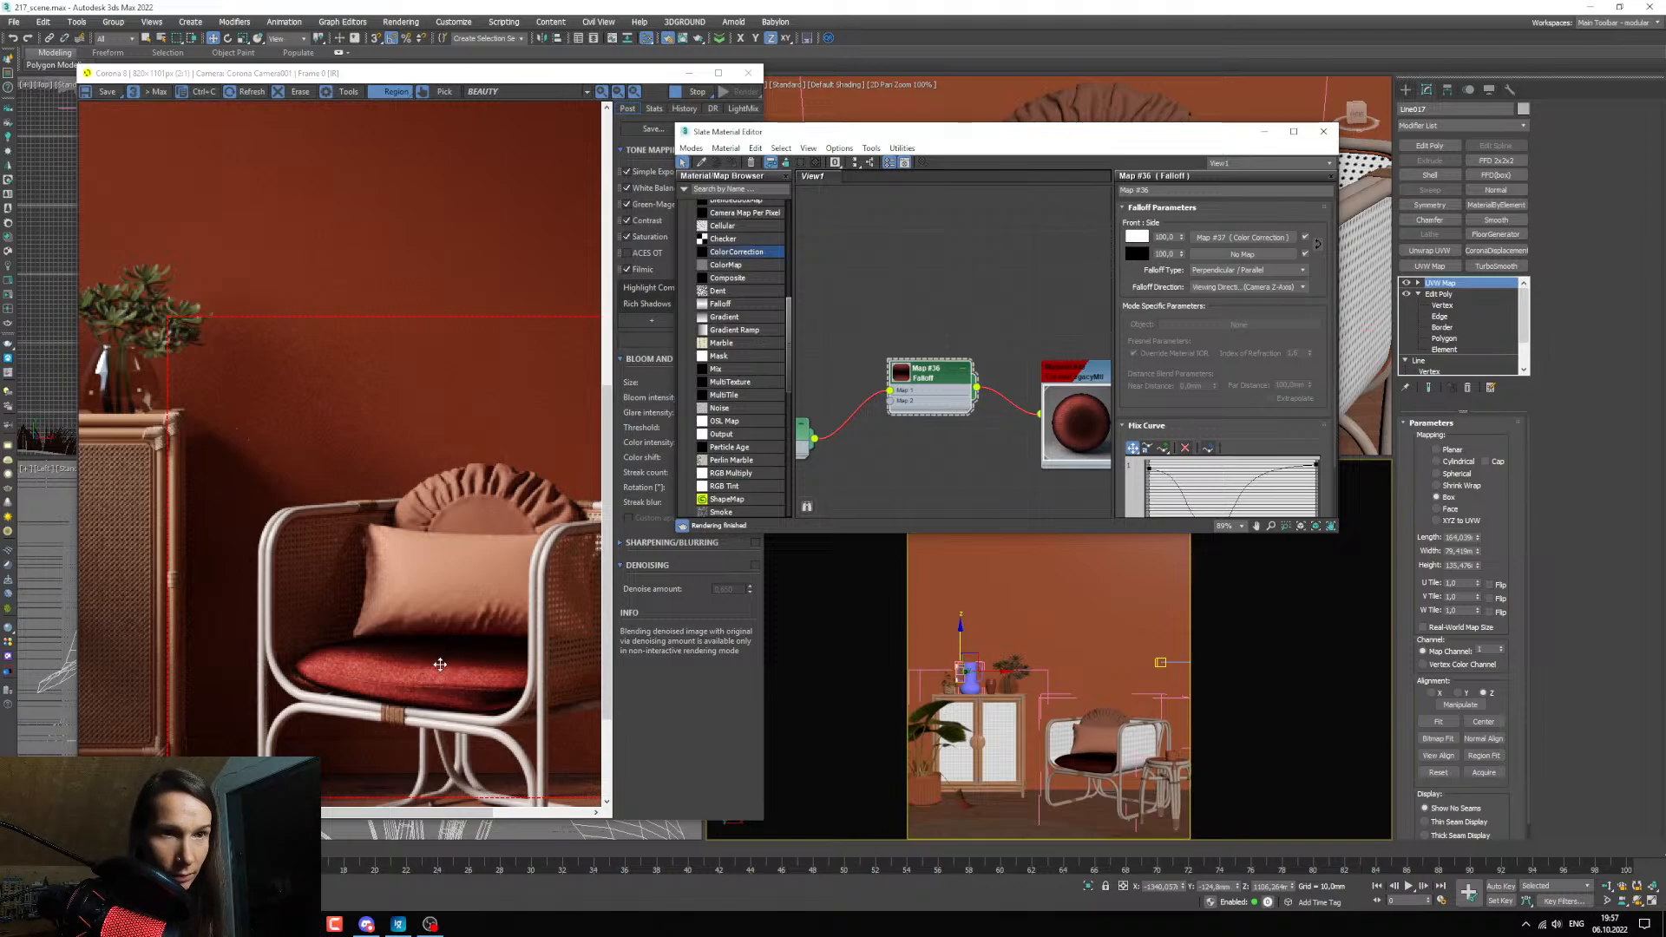
Duplicate the Color Correction node below the original and connect the copy to the Falloff's Map 2.
middle_drag(851, 467, 949, 452)
drag(876, 418, 877, 396)
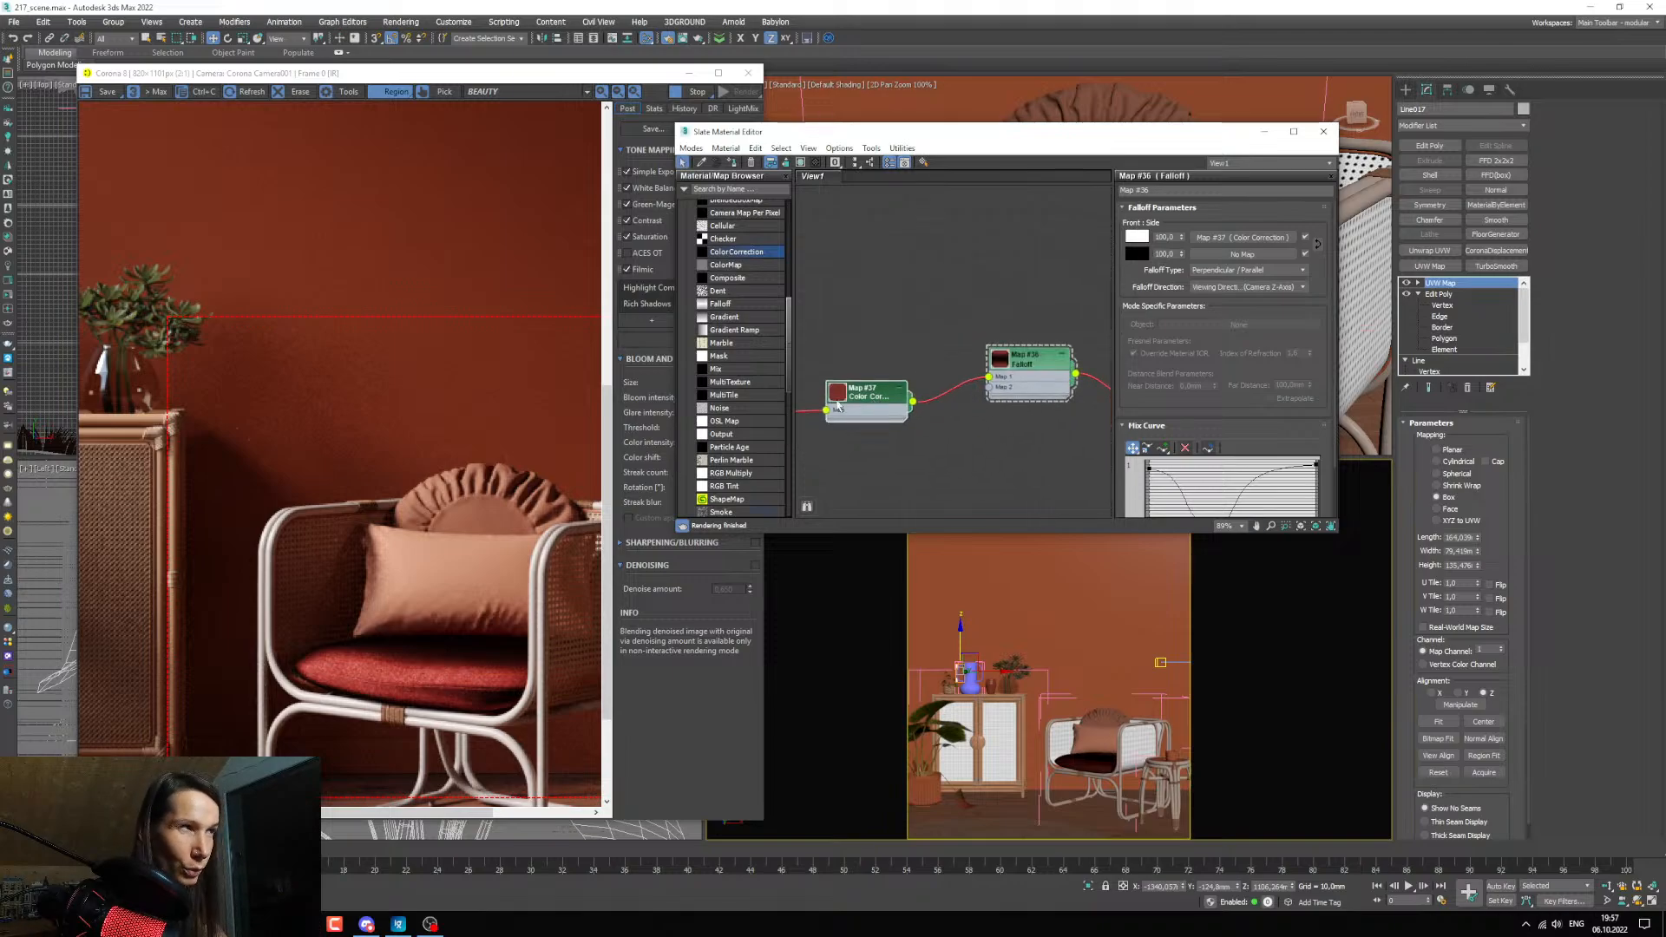
middle_drag(873, 416, 920, 351)
shift+drag(910, 323, 909, 379)
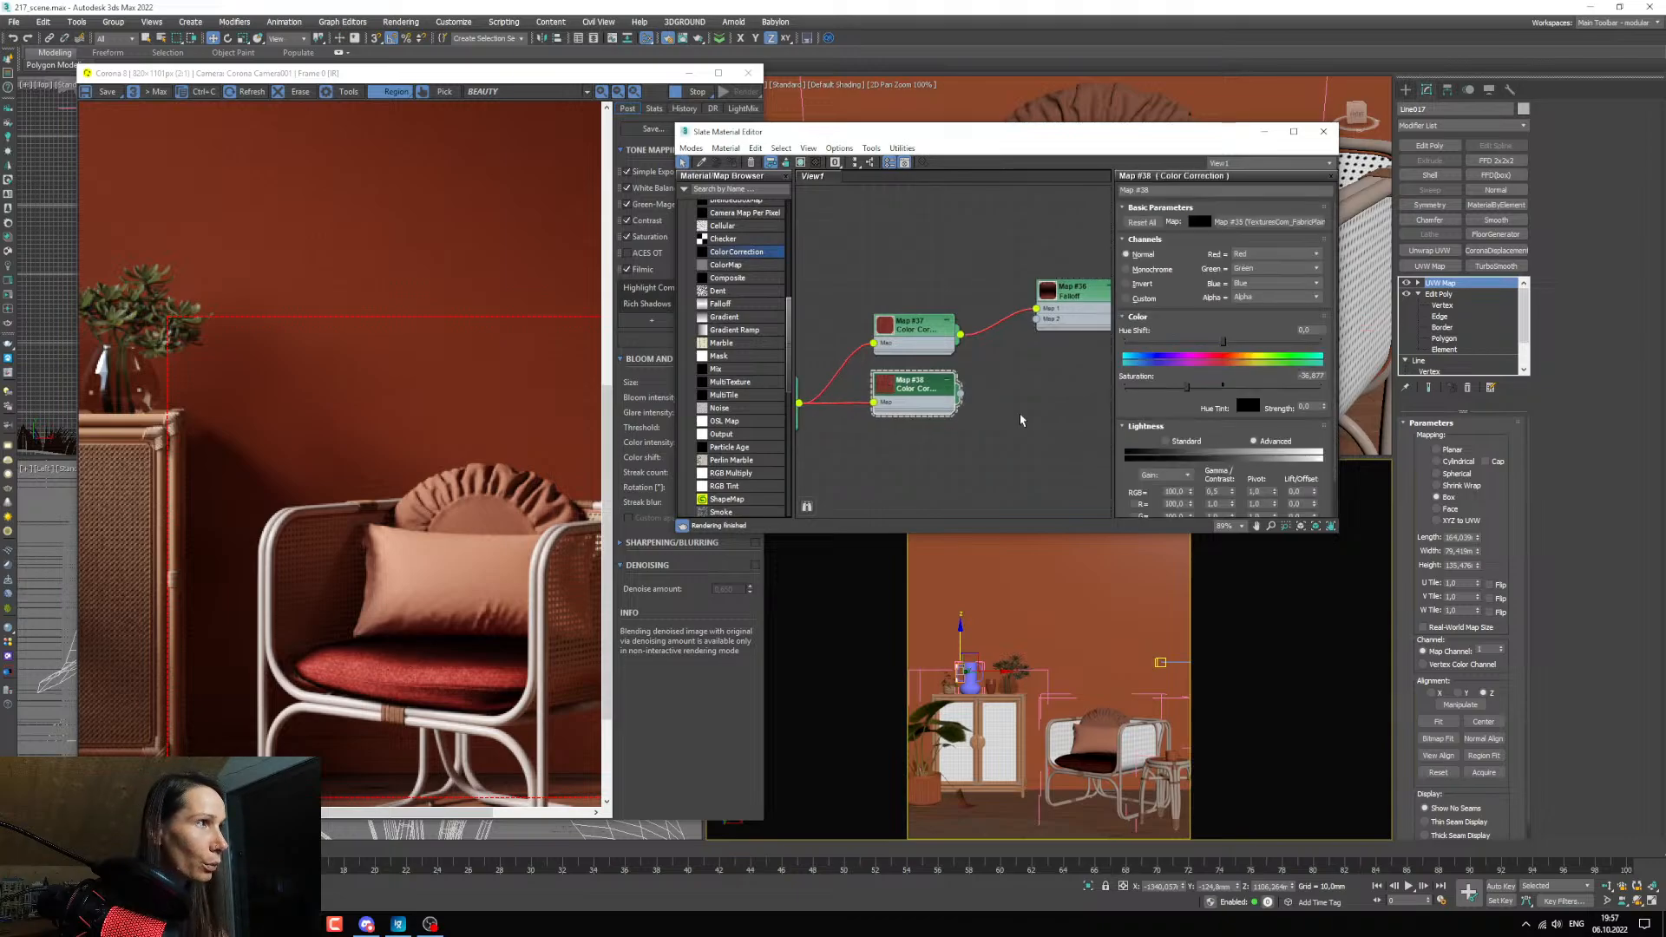
scroll(843, 423, up, 1)
middle_drag(920, 415, 844, 432)
drag(890, 408, 974, 324)
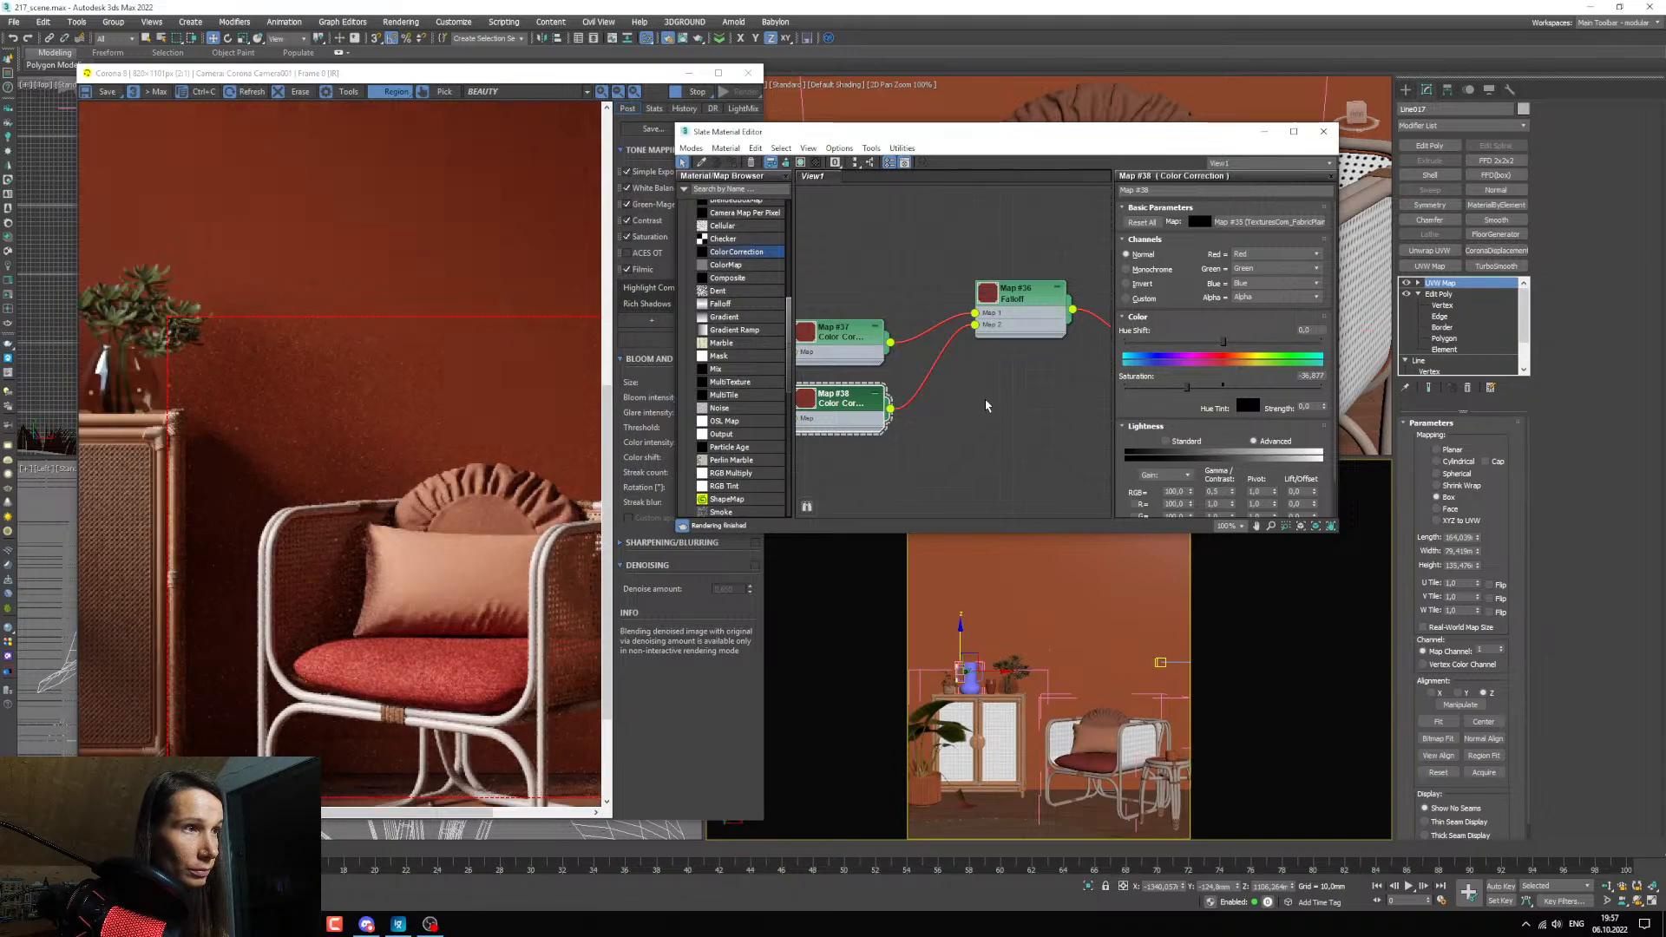
Darken the duplicated Color Correction by lowering its RGB gamma, and reduce its saturation to about -41,5.
middle_drag(953, 390, 965, 397)
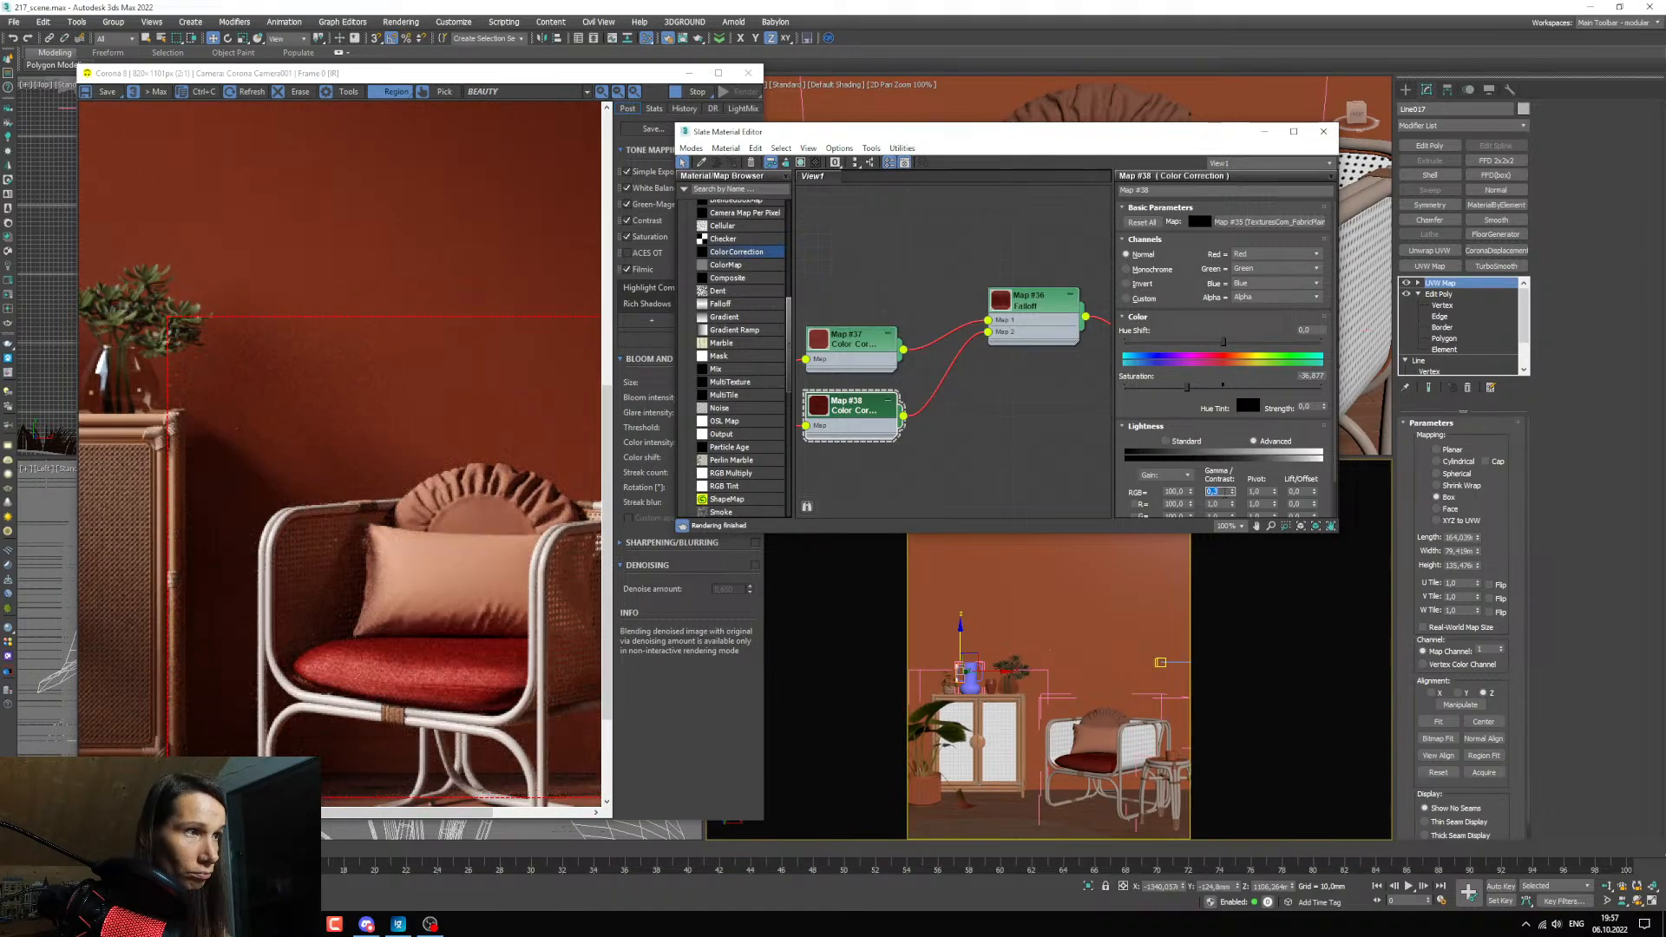
drag(1186, 387, 1182, 387)
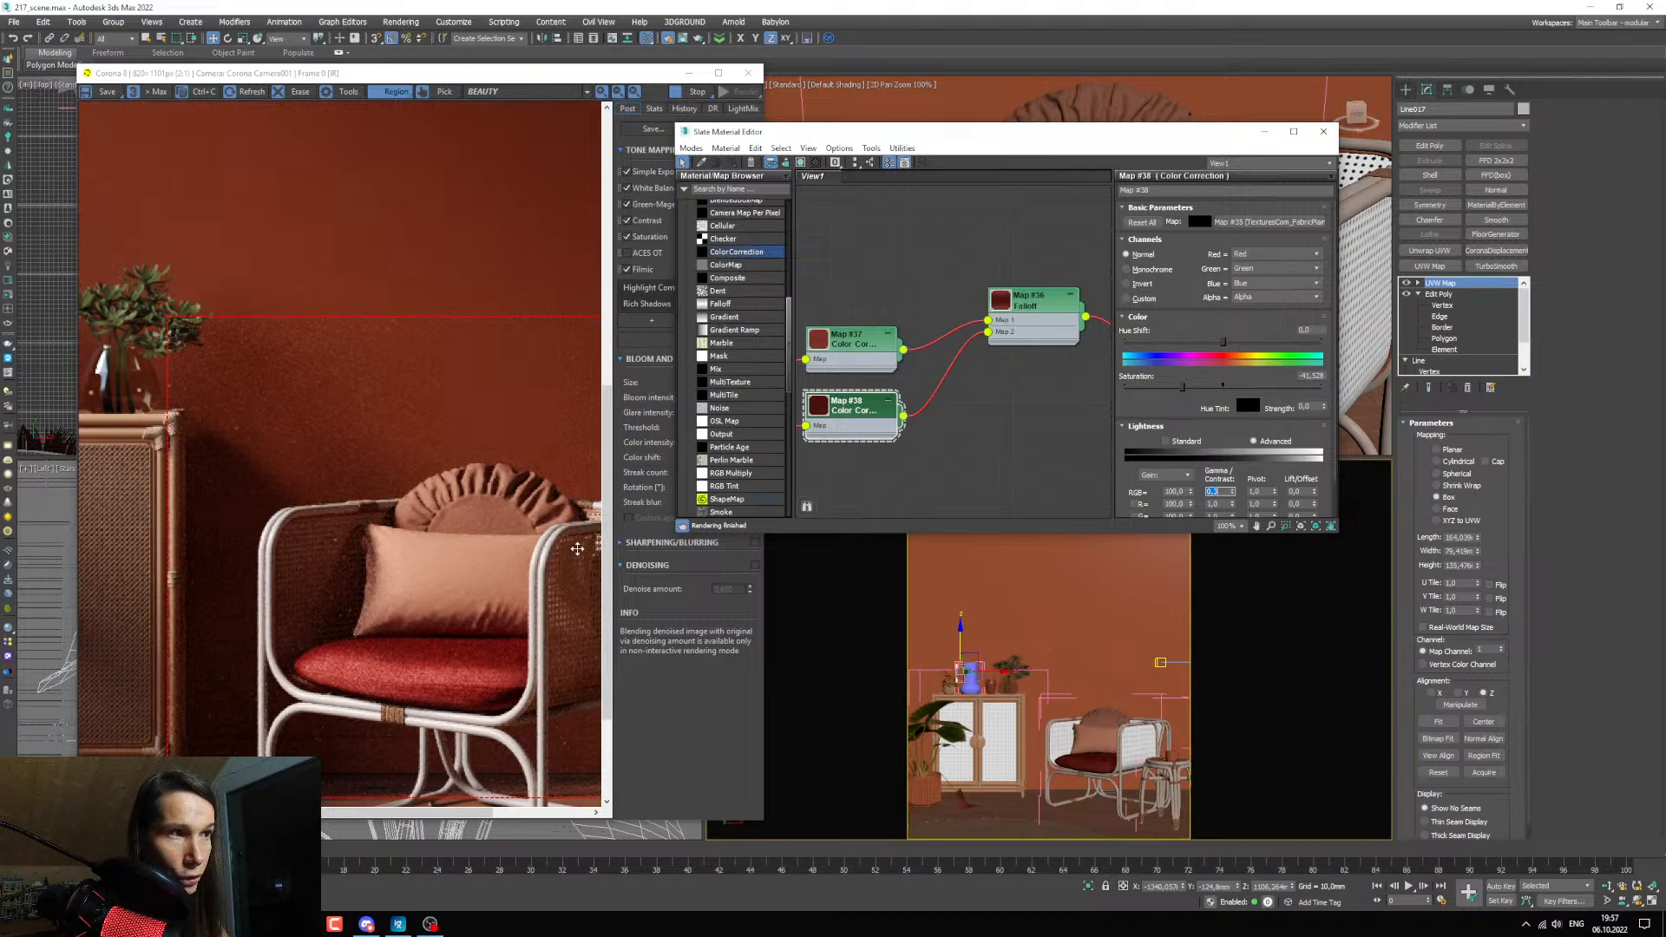
scroll(476, 617, down, 2)
scroll(449, 695, up, 2)
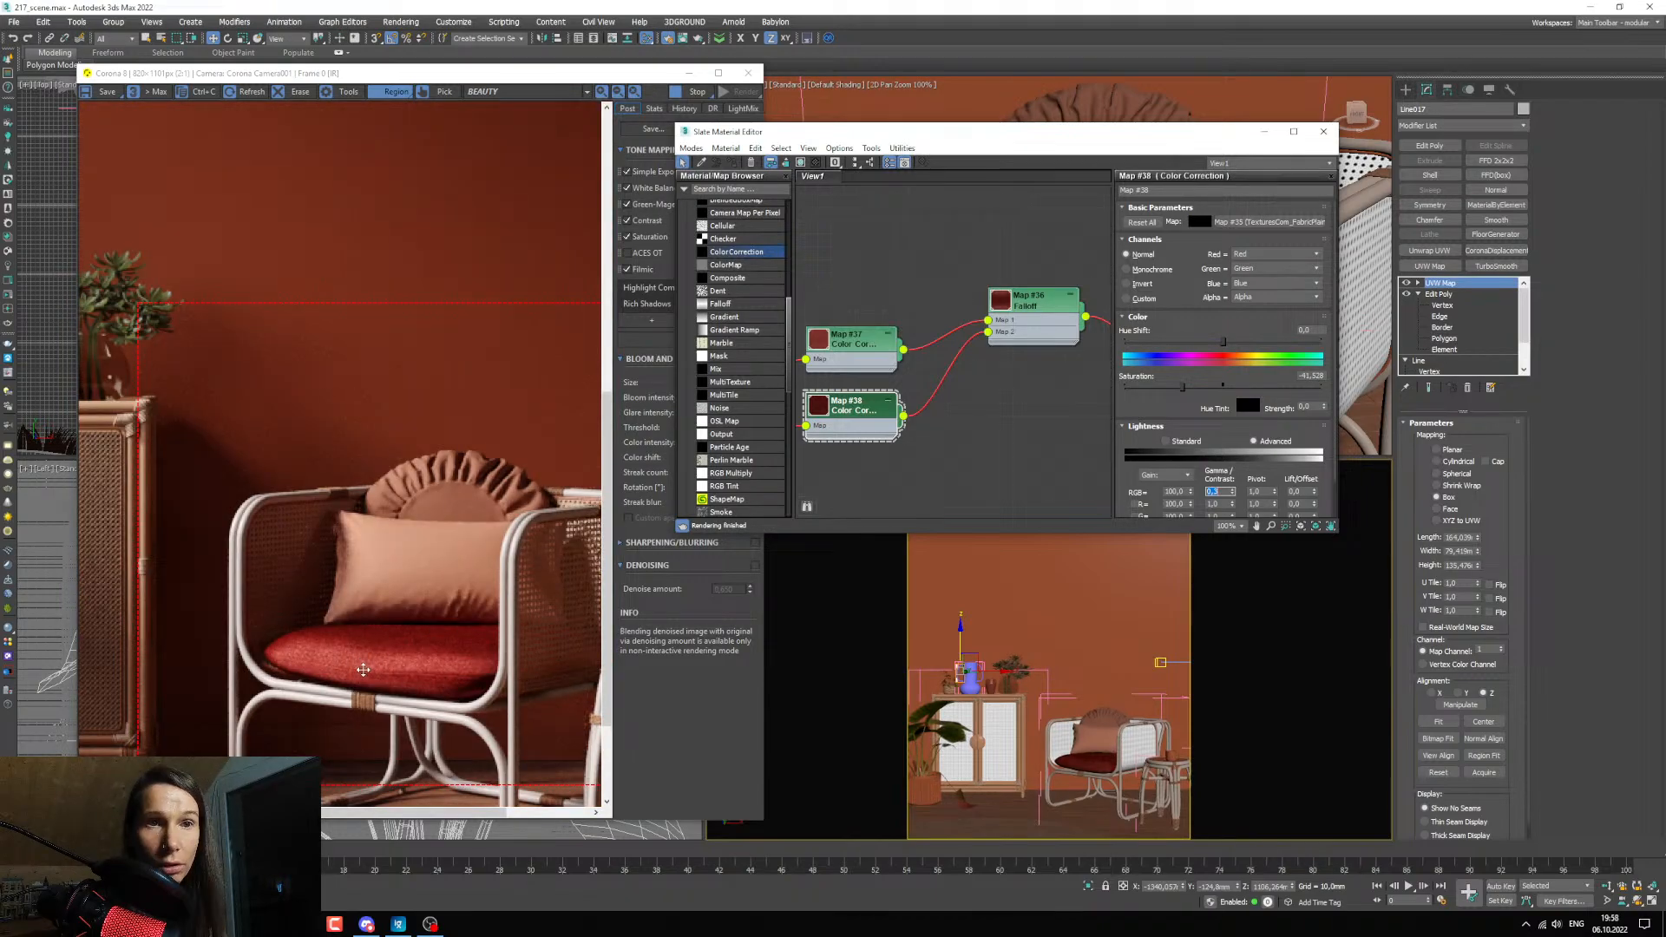
Tilt the start point's handle on the Falloff's mix curve slightly downward.
middle_drag(1062, 331, 1049, 344)
click(1050, 344)
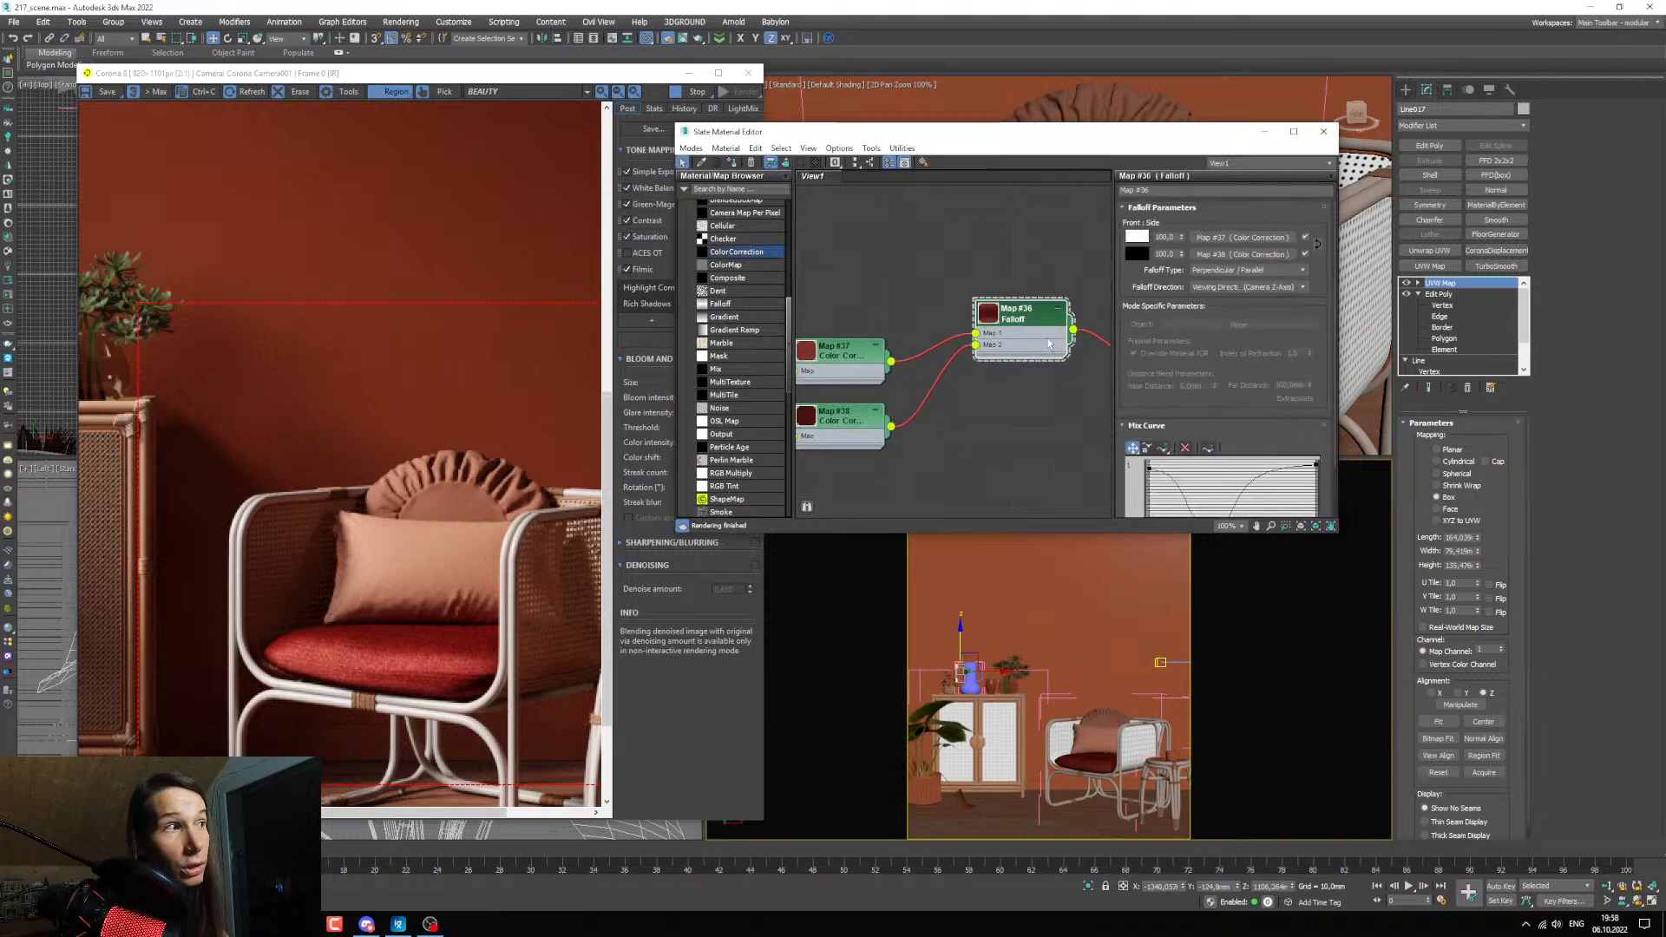
drag(1229, 432, 1226, 389)
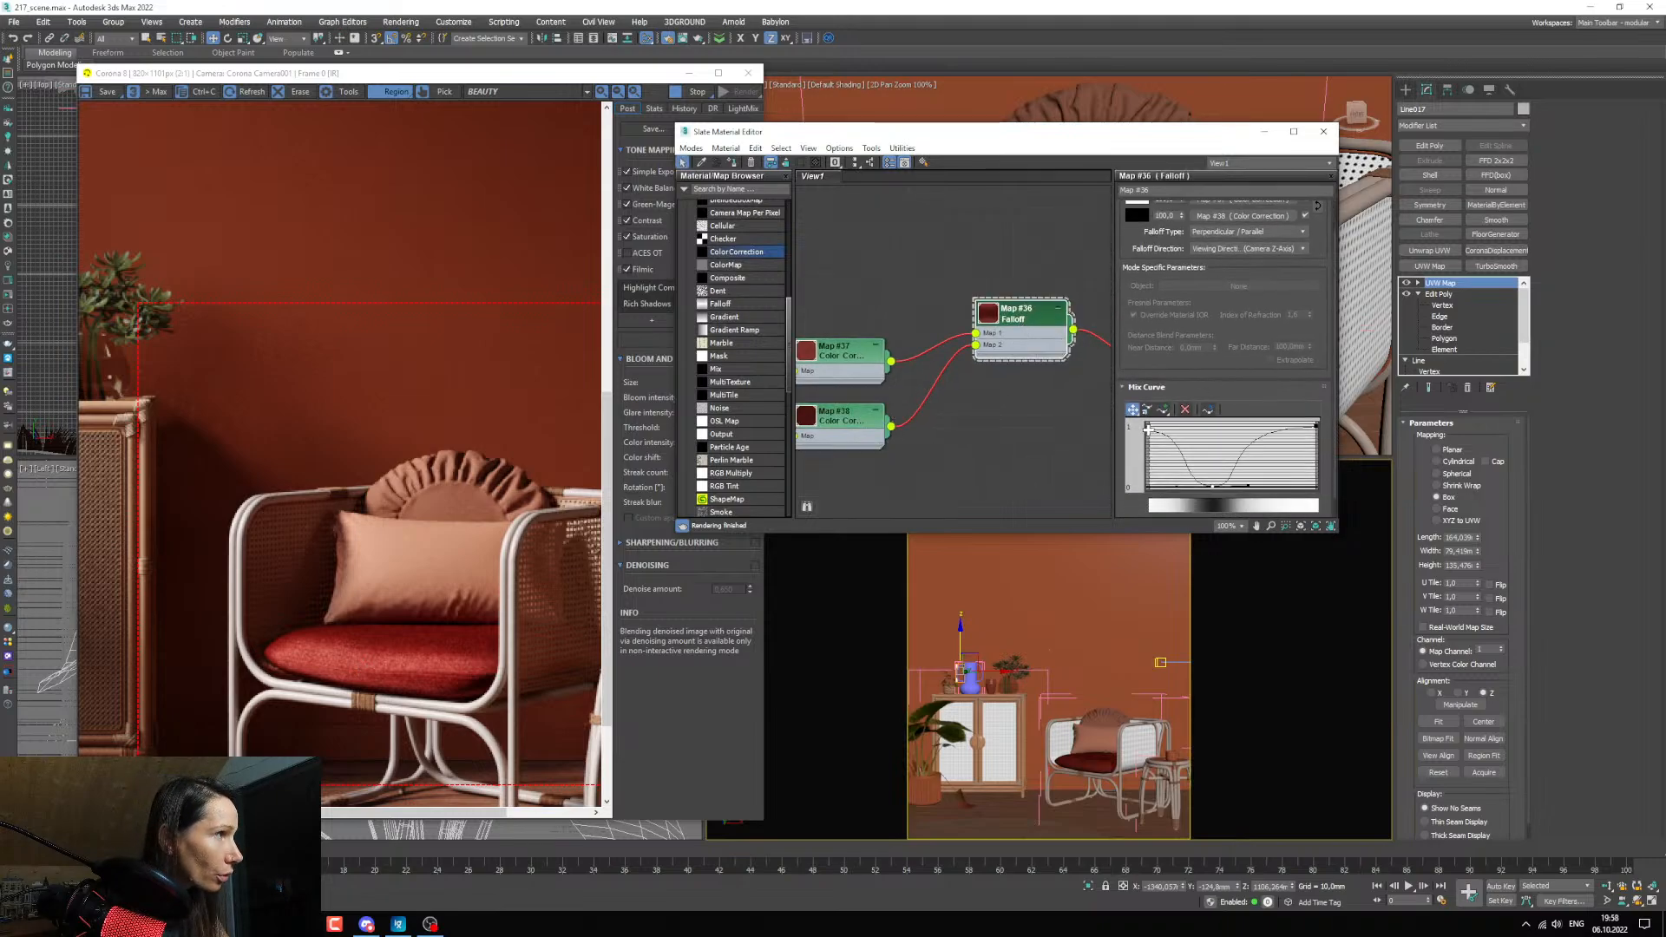
click(1150, 431)
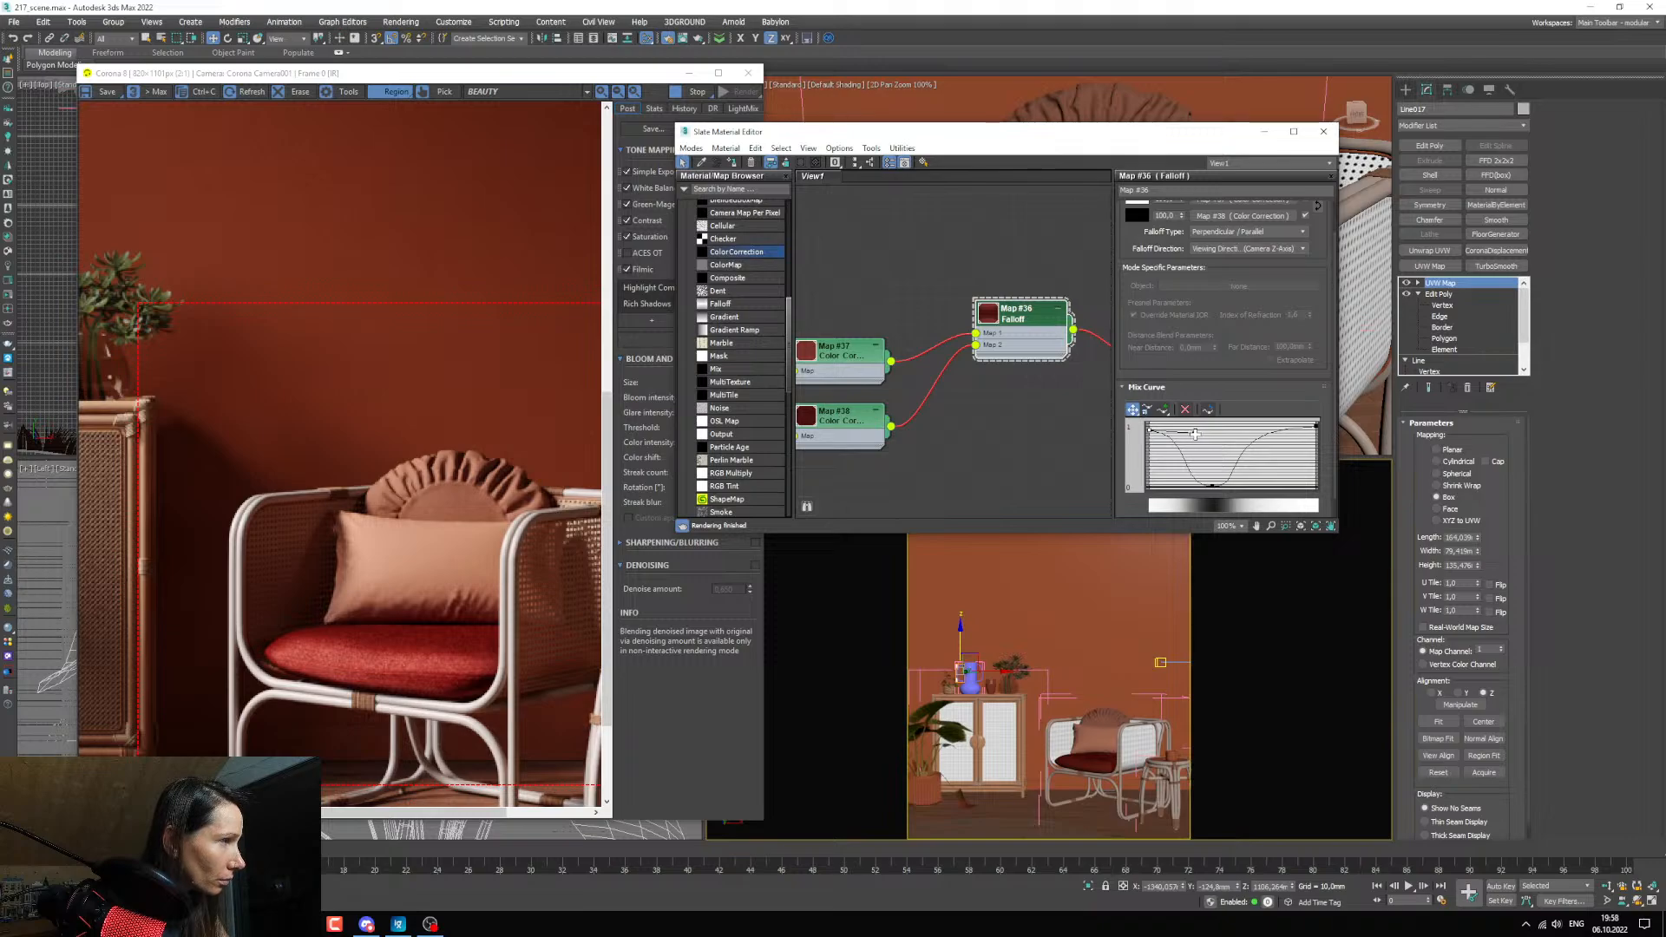
drag(1194, 433, 1189, 437)
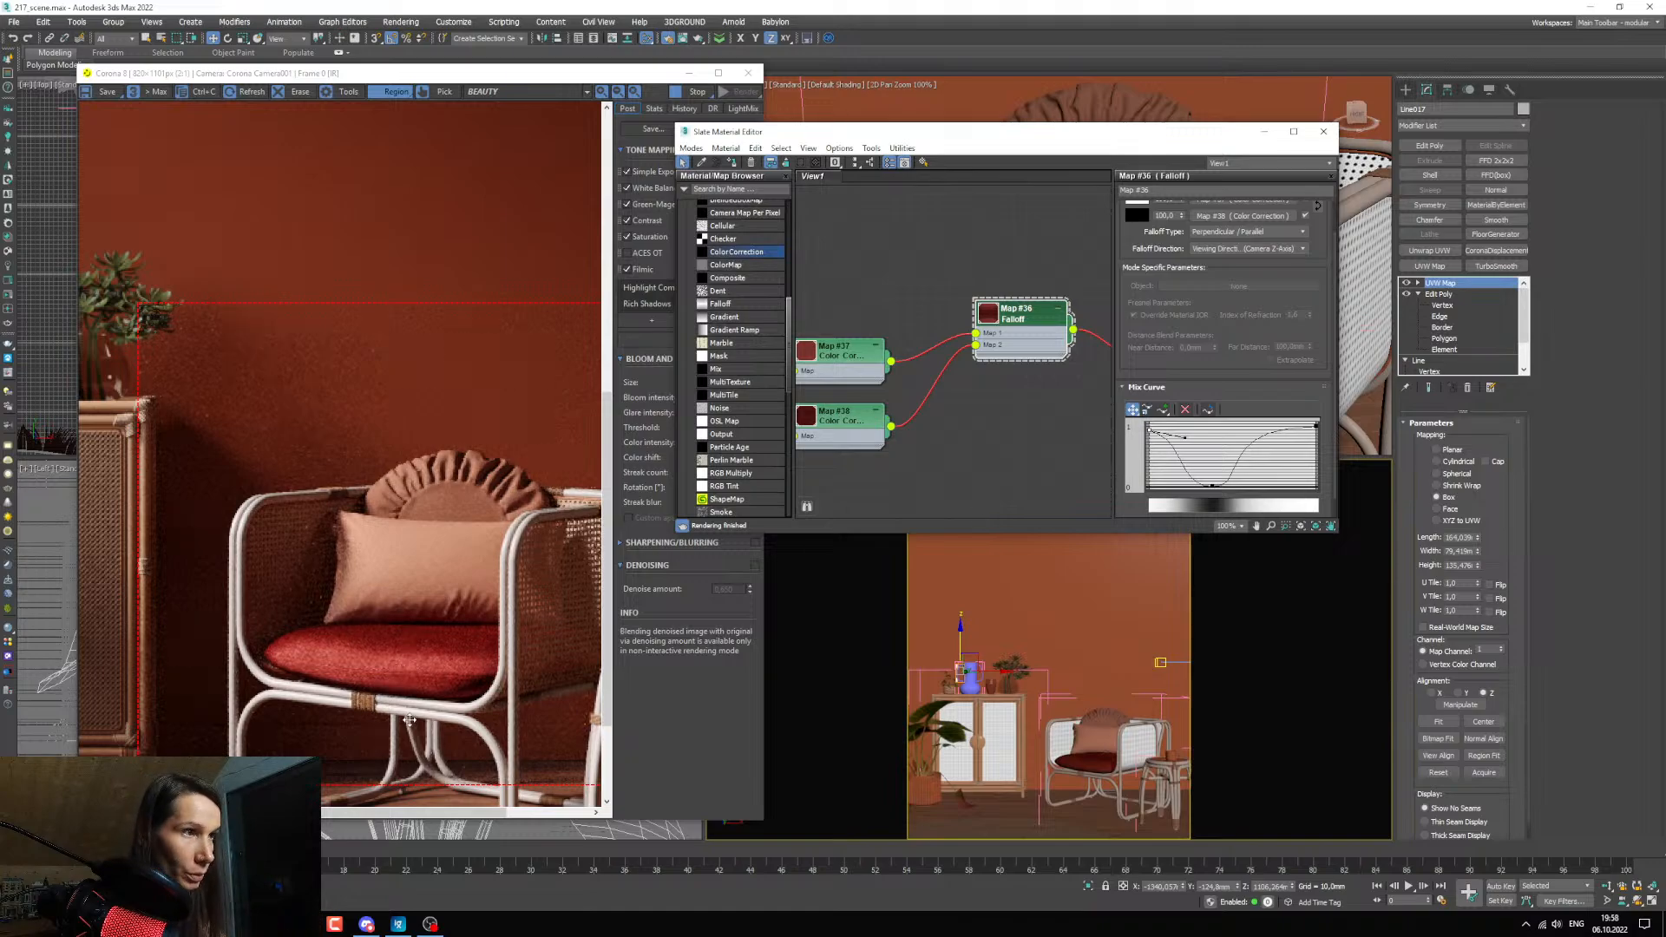
Slightly raise the RGB gamma of the Color Correction feeding the Falloff's Map 1, and inspect the cushion in the render.
middle_drag(928, 466, 962, 488)
double_click(867, 373)
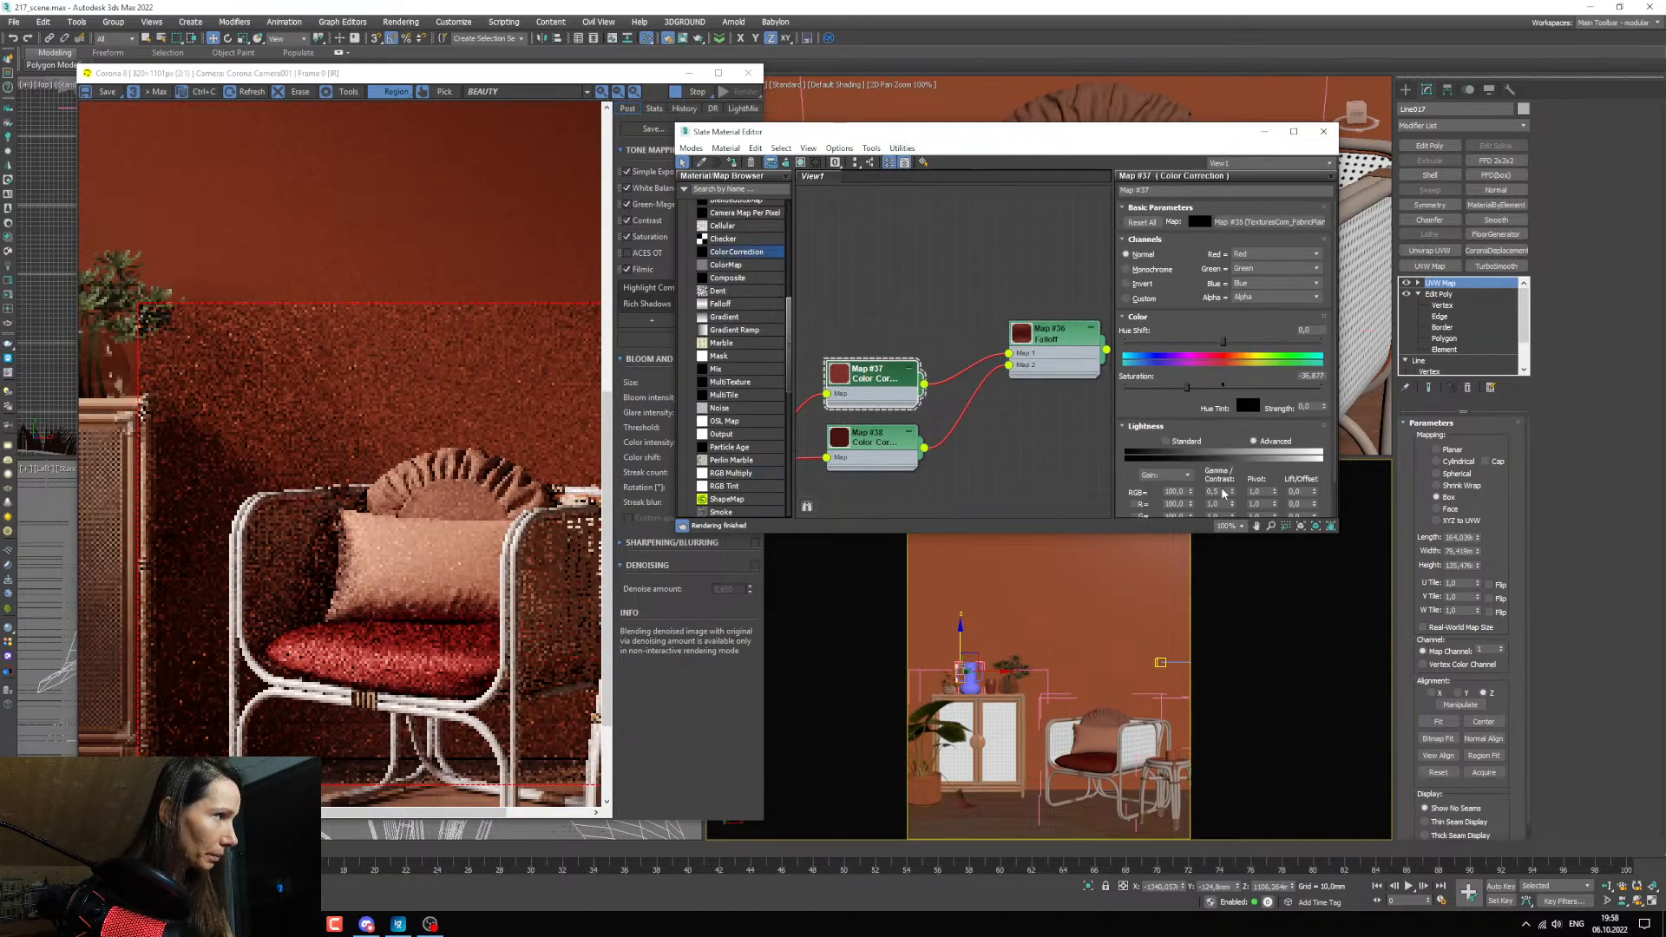
scroll(406, 681, up, 2)
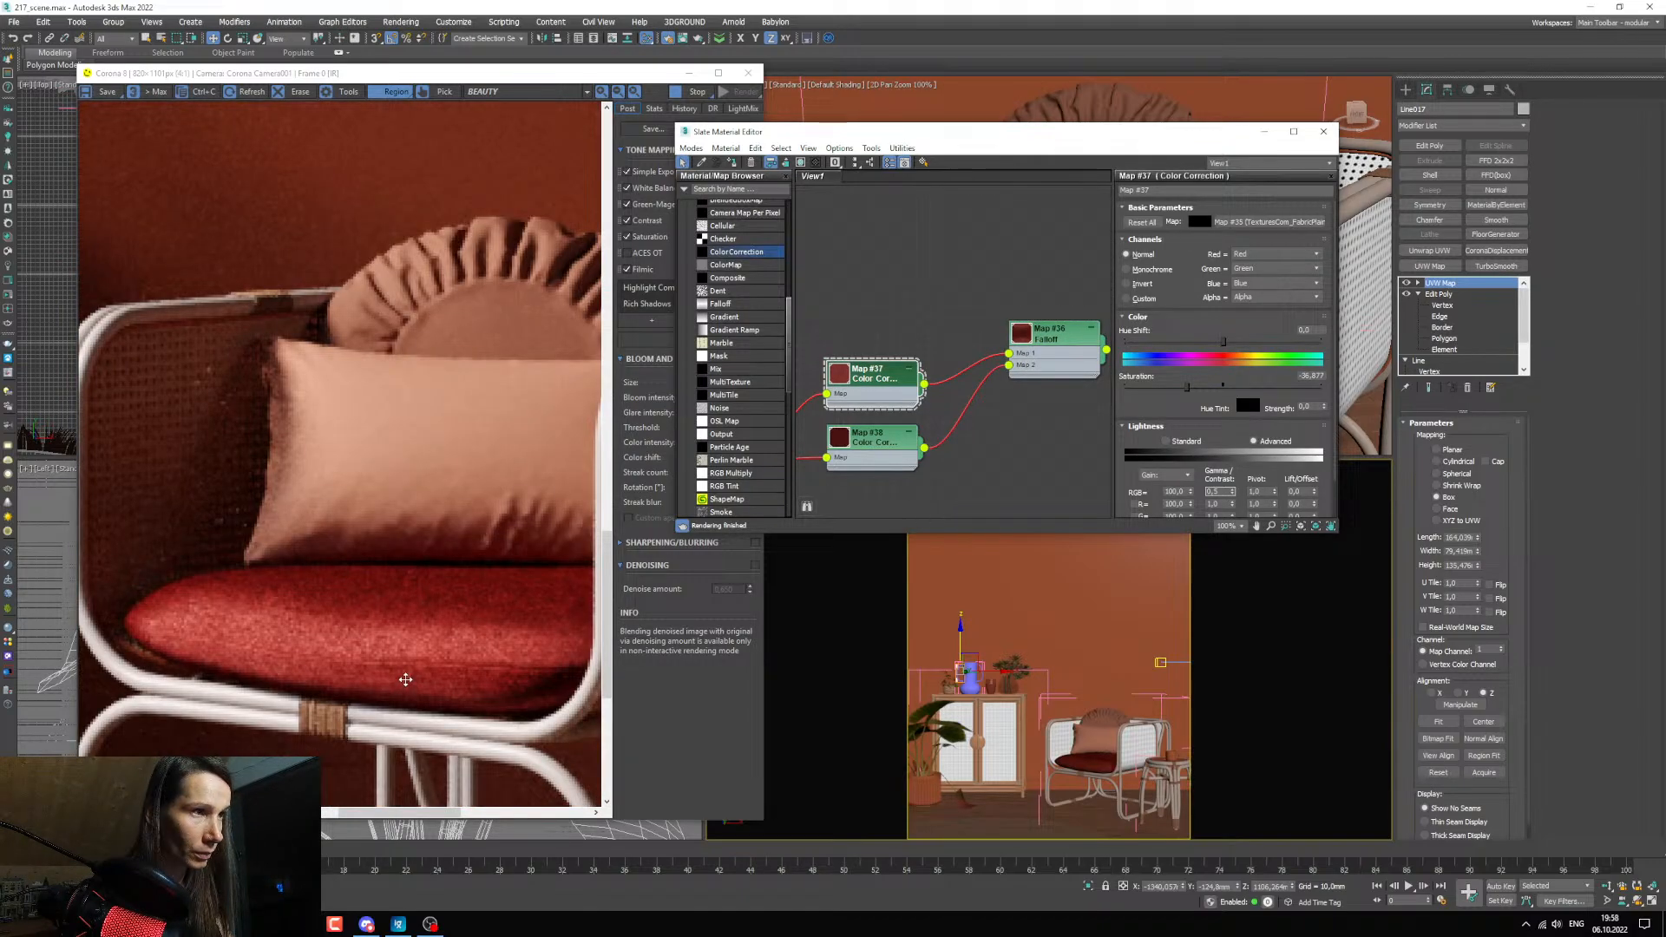
scroll(422, 660, down, 2)
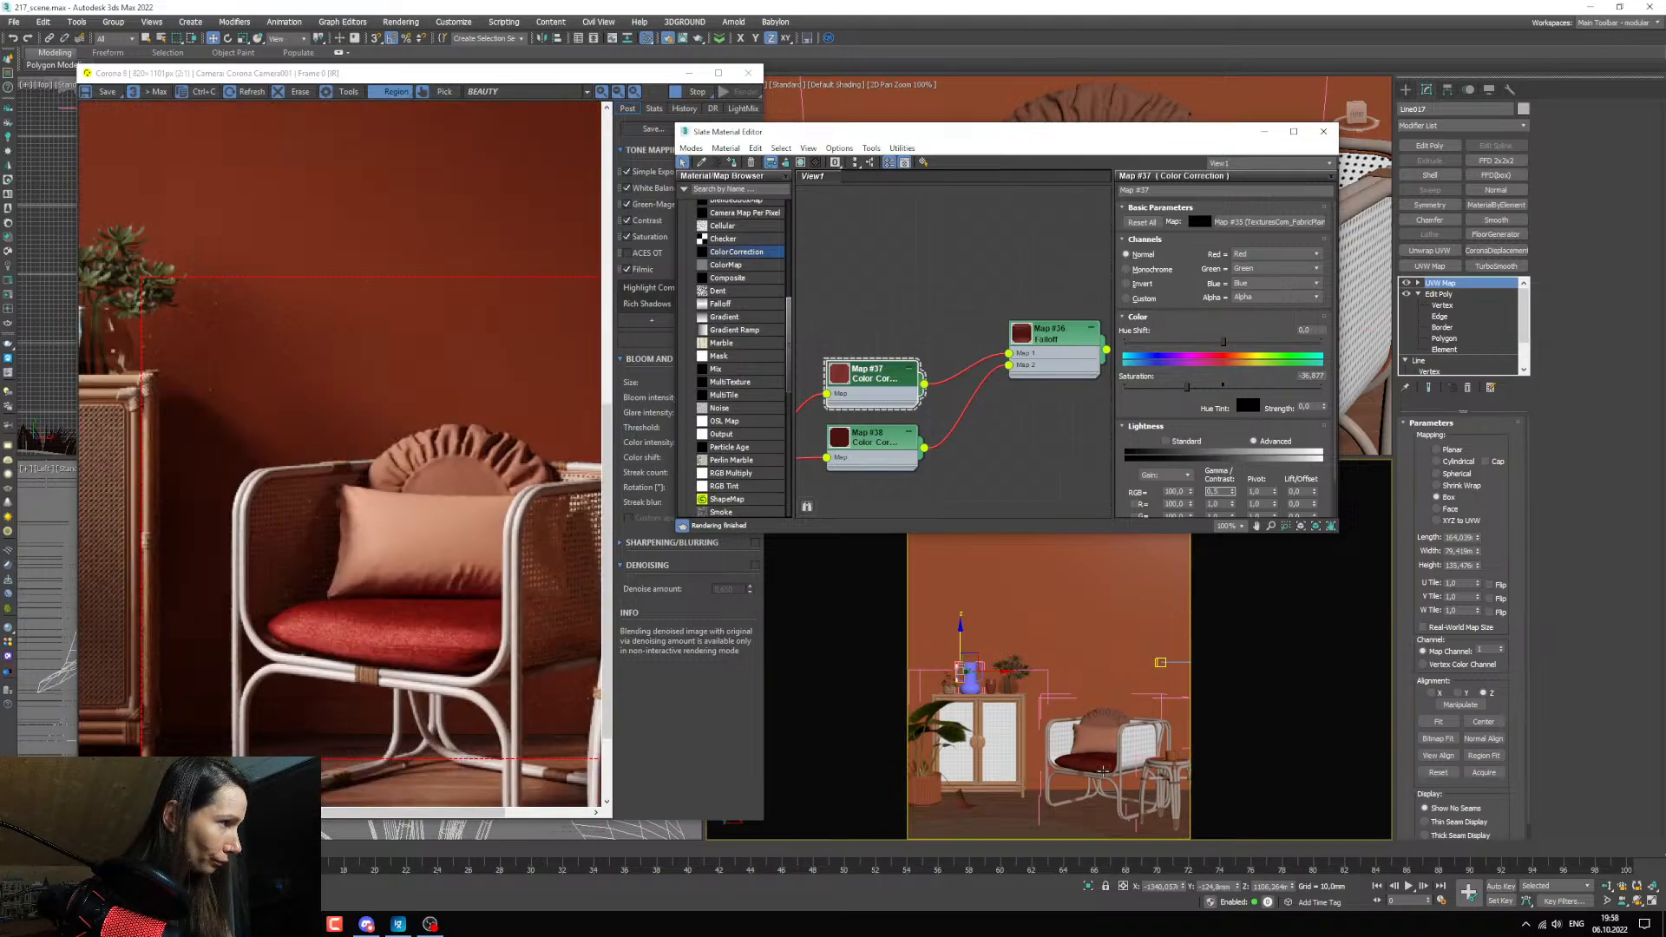
click(1599, 732)
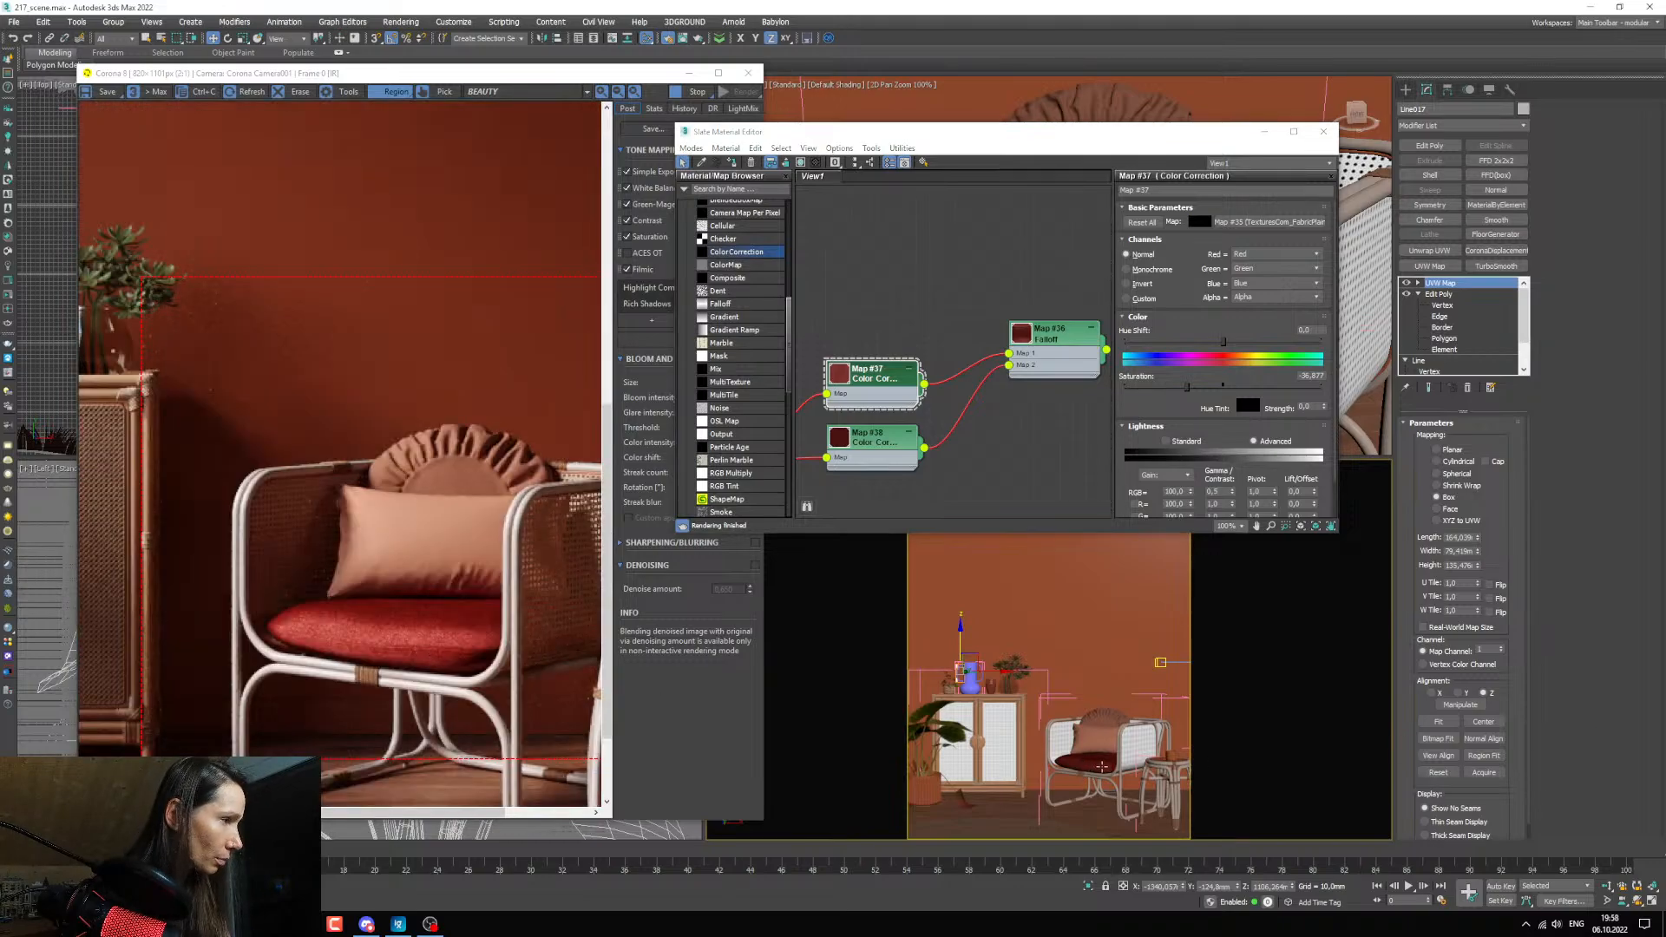
Examine the red fabric weave of the seat cushion in the render, both close up and from farther away.
scroll(1098, 767, up, 3)
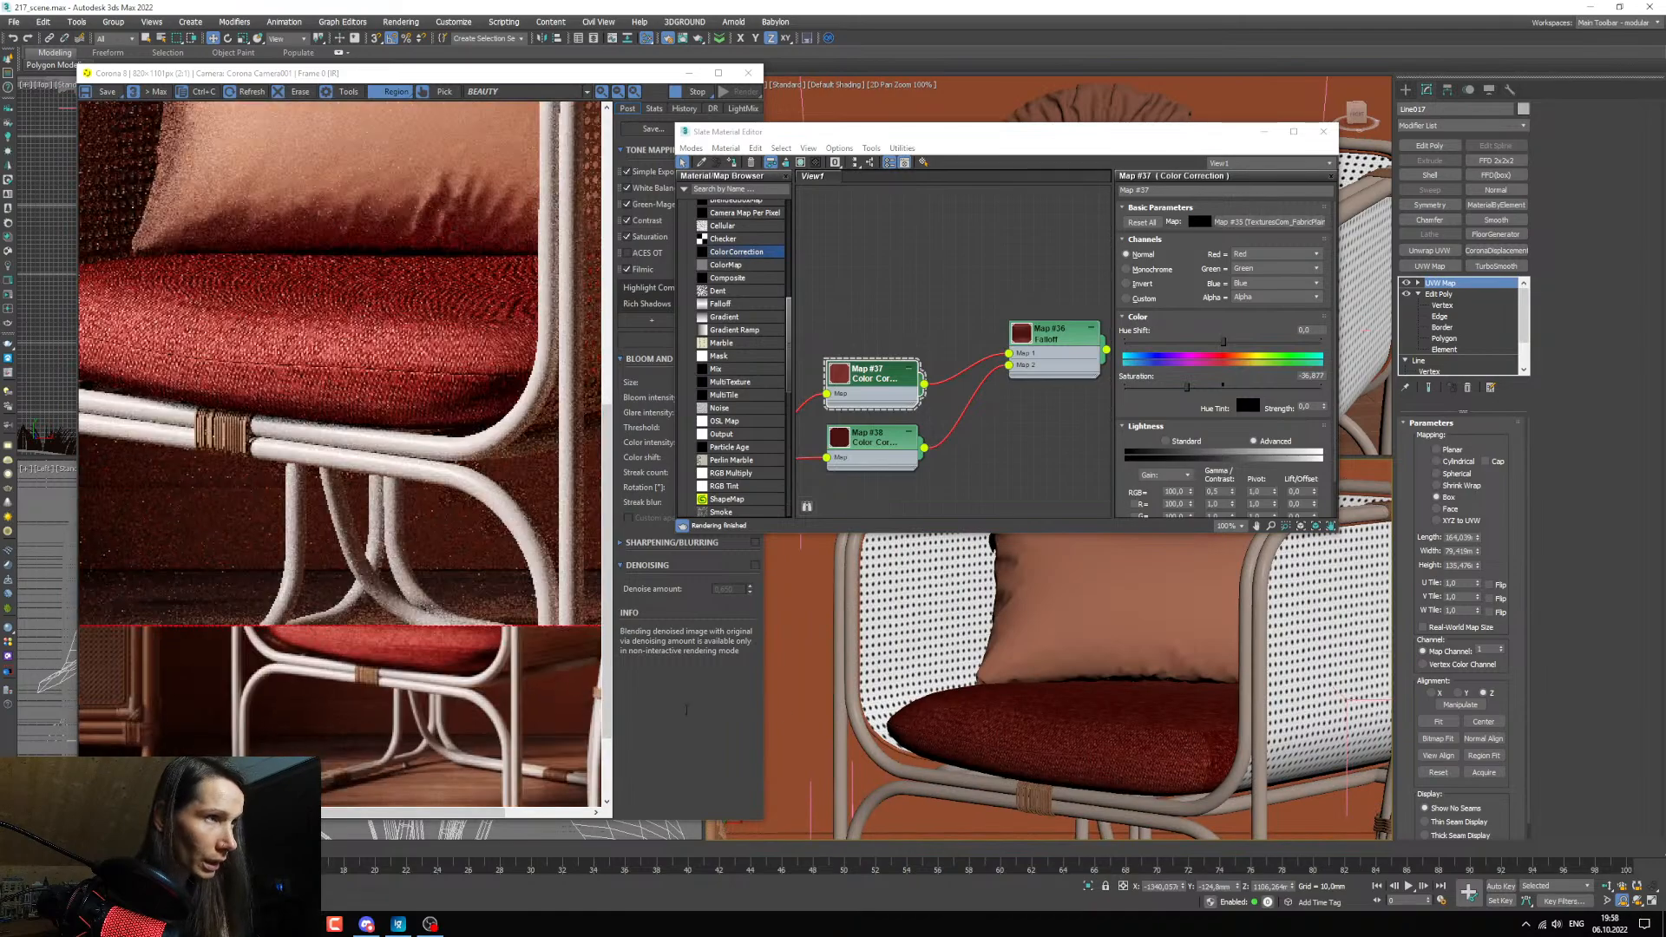
scroll(374, 342, up, 1)
scroll(374, 343, down, 2)
scroll(312, 542, up, 3)
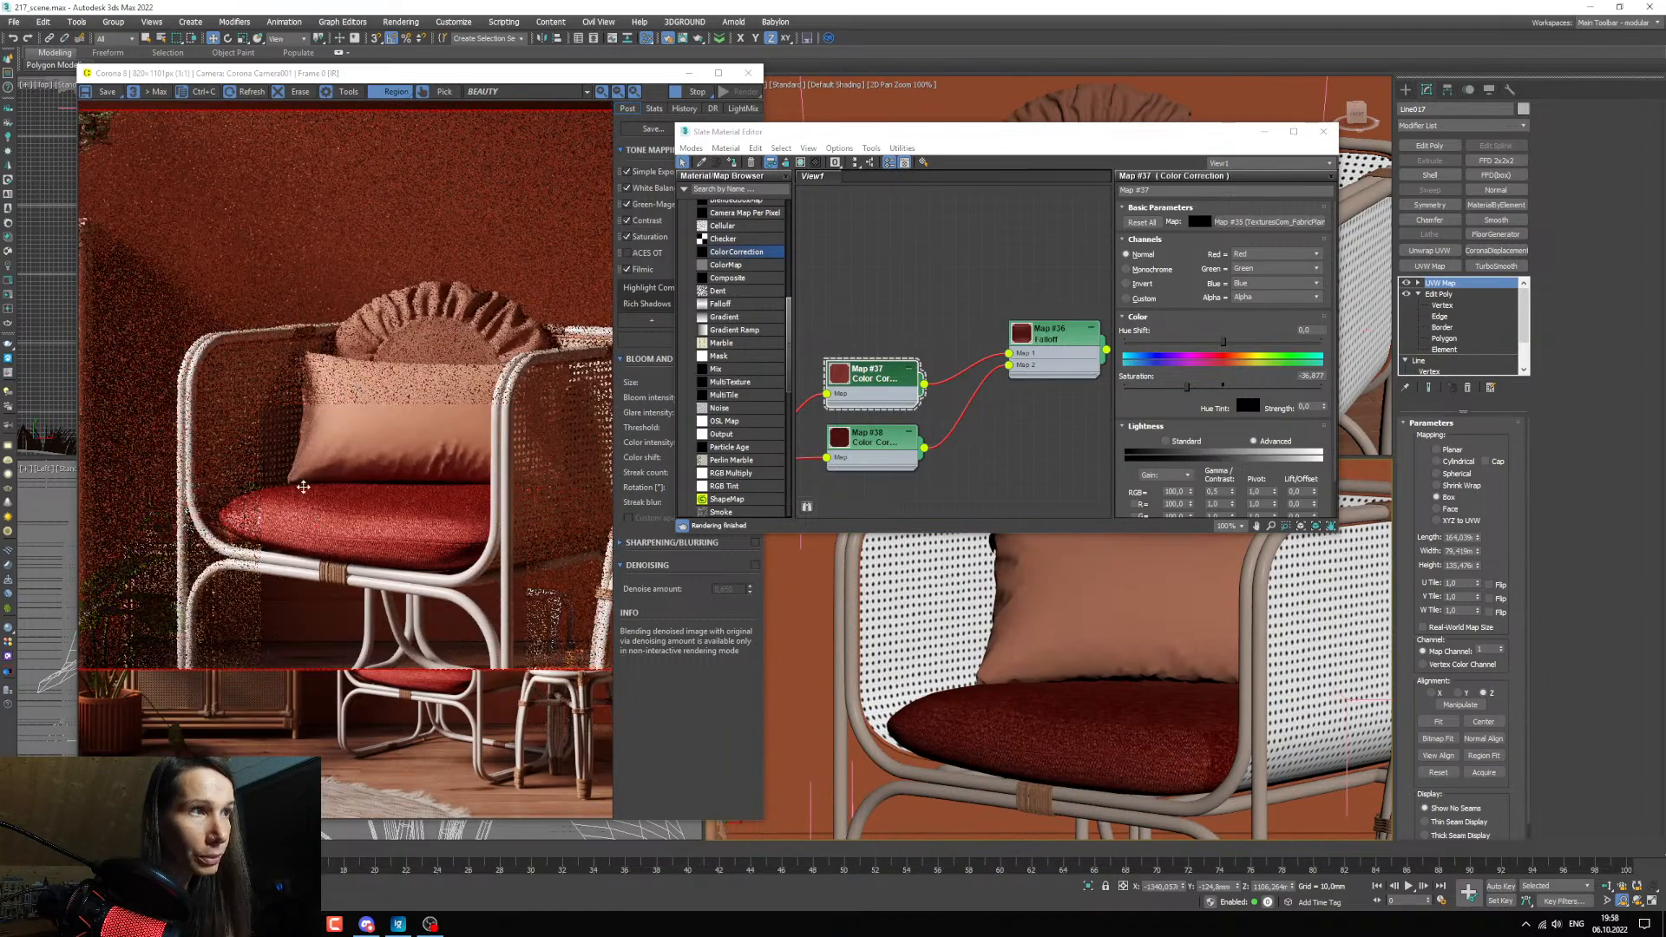
scroll(312, 542, down, 1)
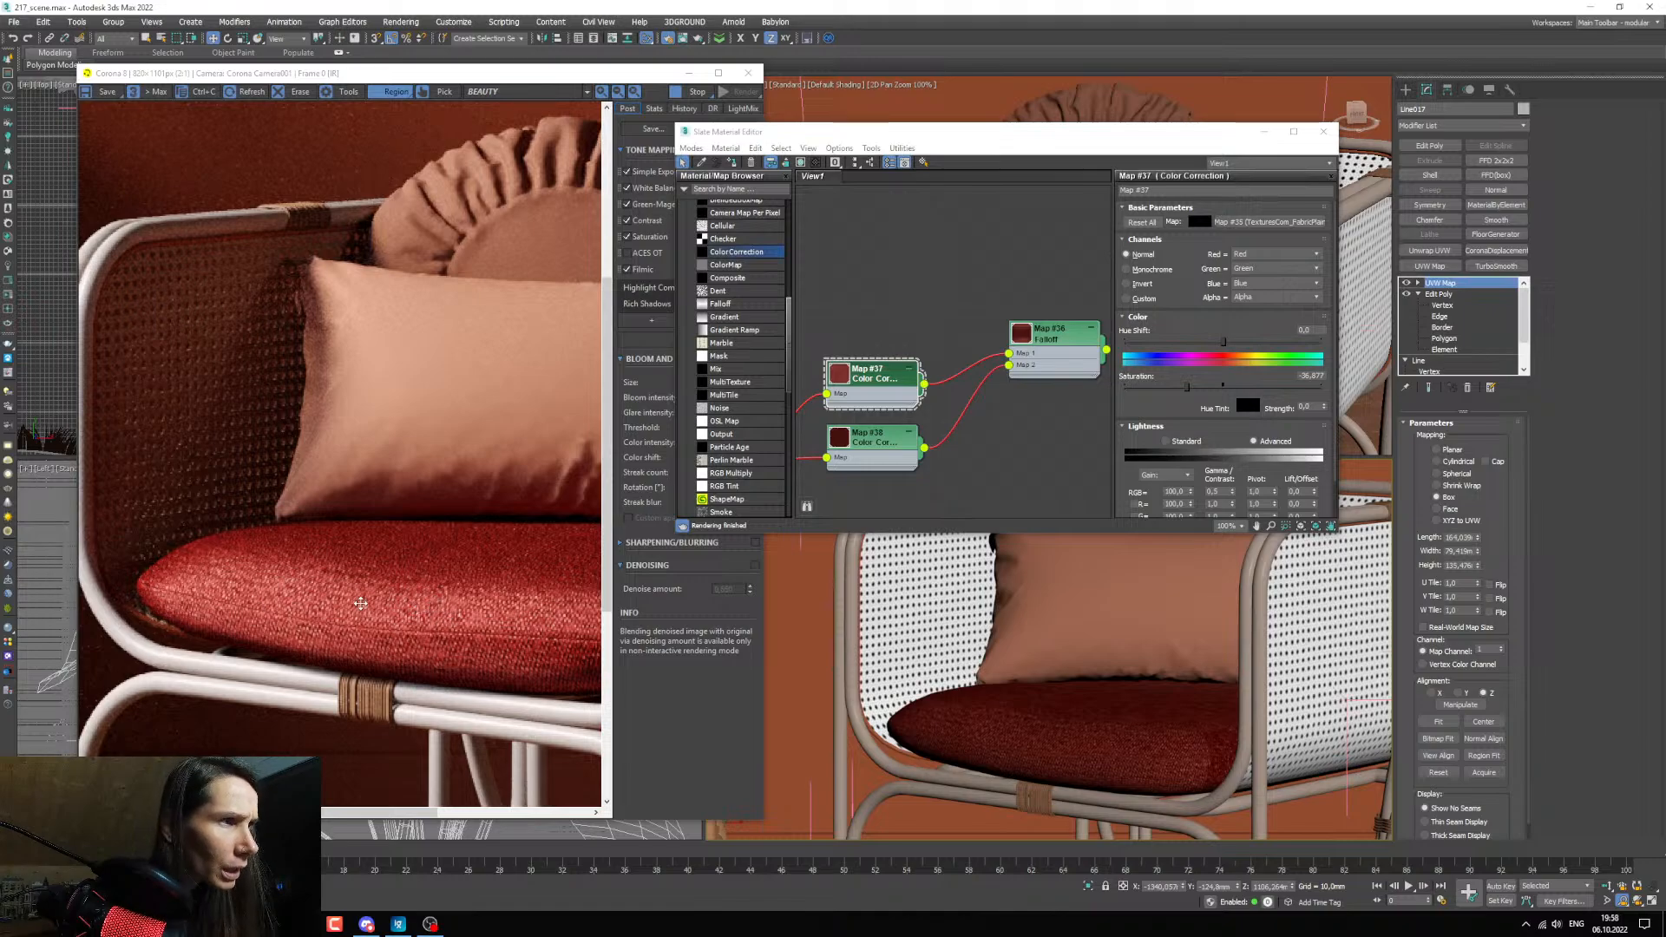
scroll(1003, 735, up, 3)
scroll(396, 612, down, 1)
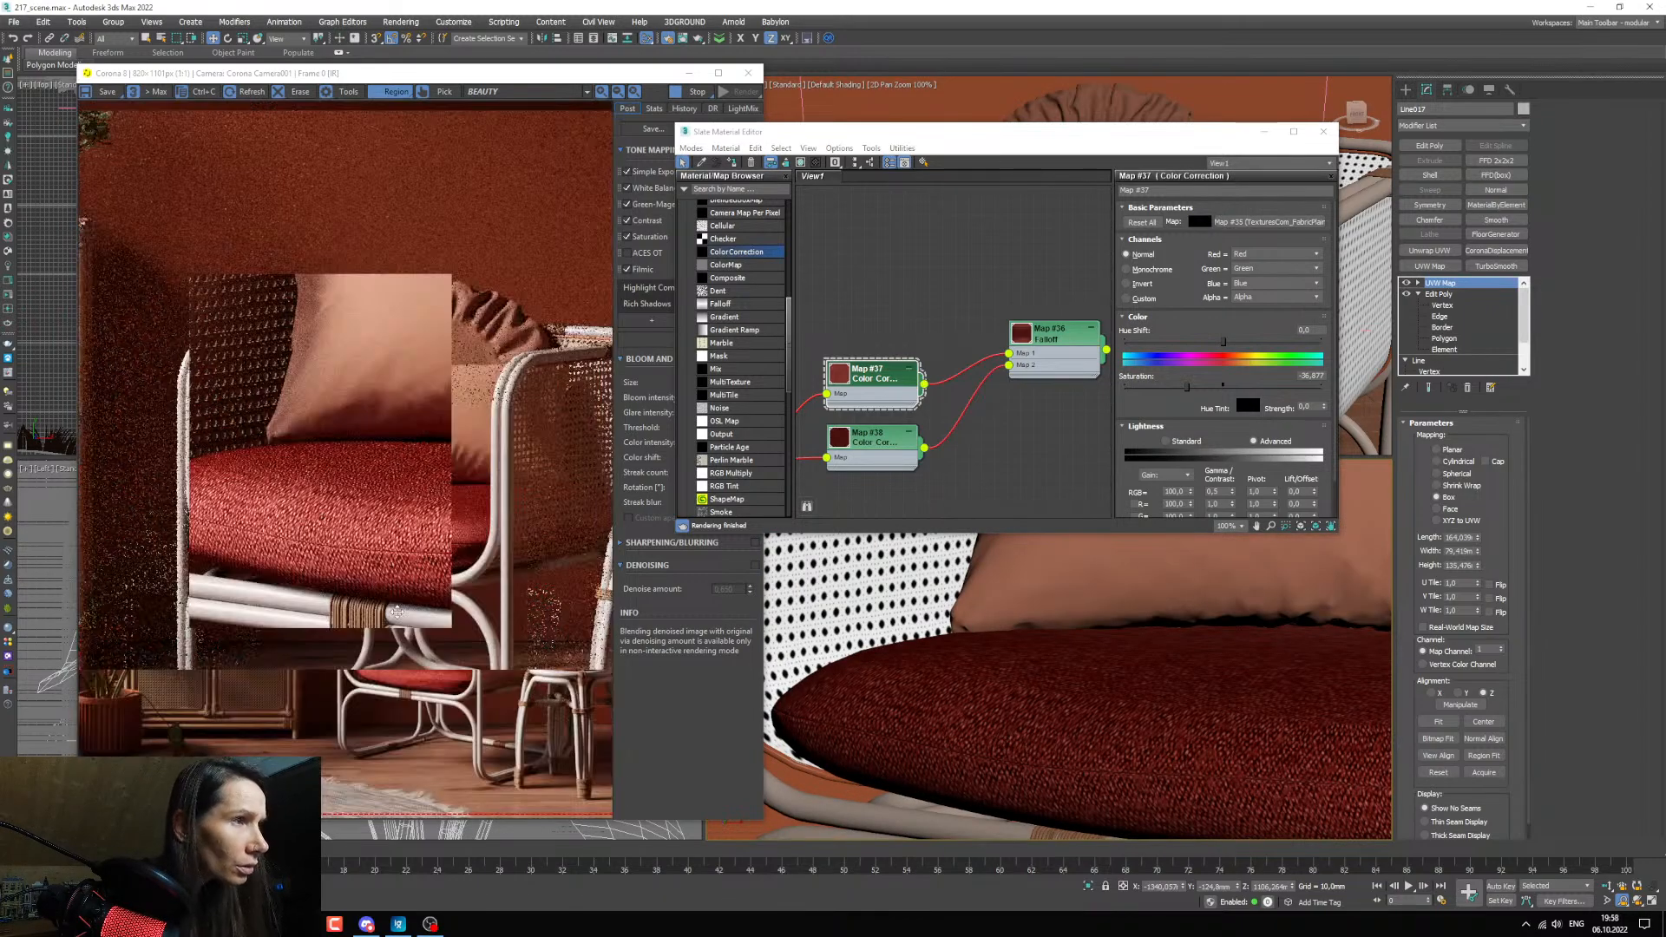
Set the fabric bitmap's U and V tiling to 1,5 for the seat cushion.
middle_drag(811, 411, 947, 394)
scroll(926, 306, down, 2)
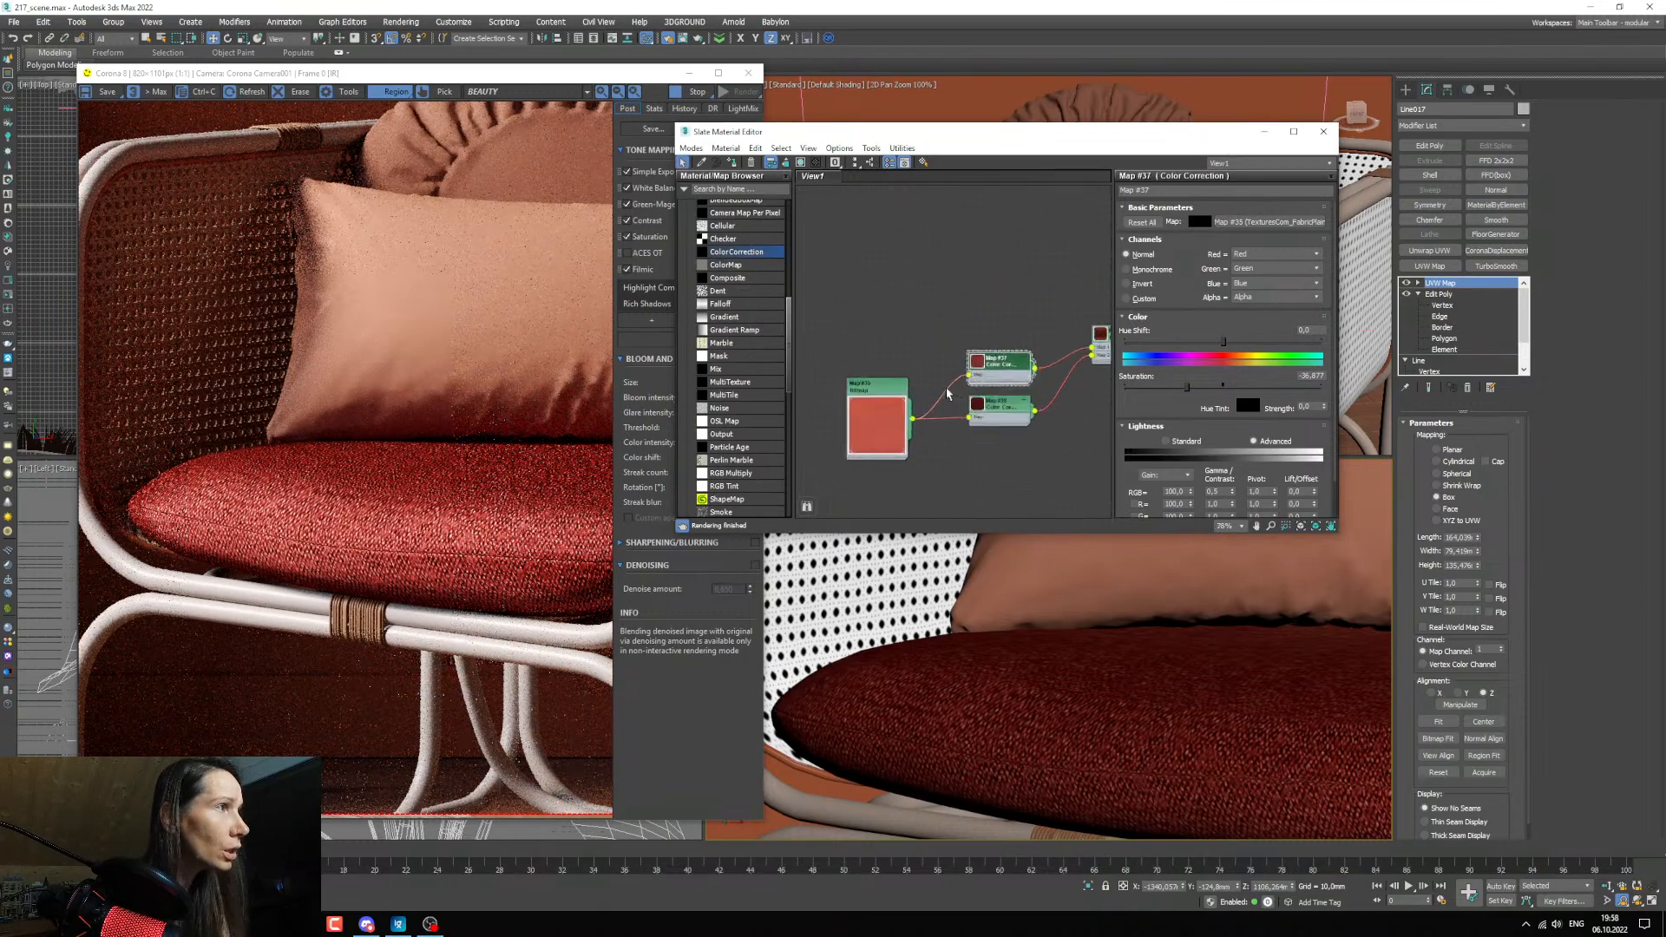
scroll(946, 394, up, 1)
scroll(991, 676, down, 3)
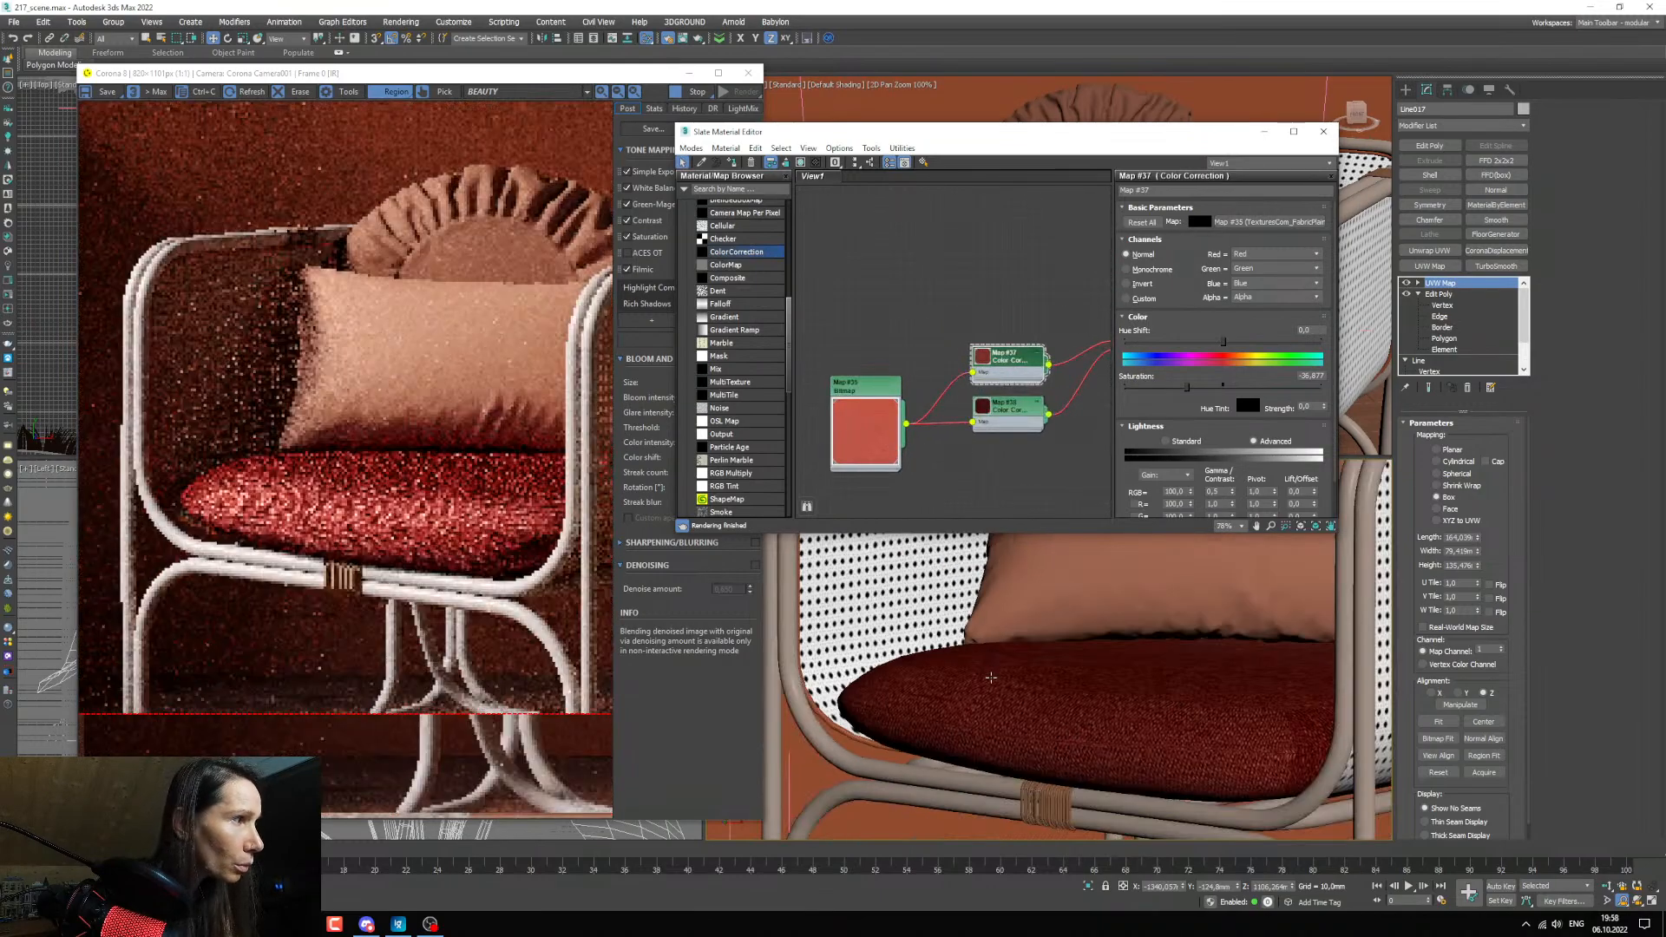
click(865, 404)
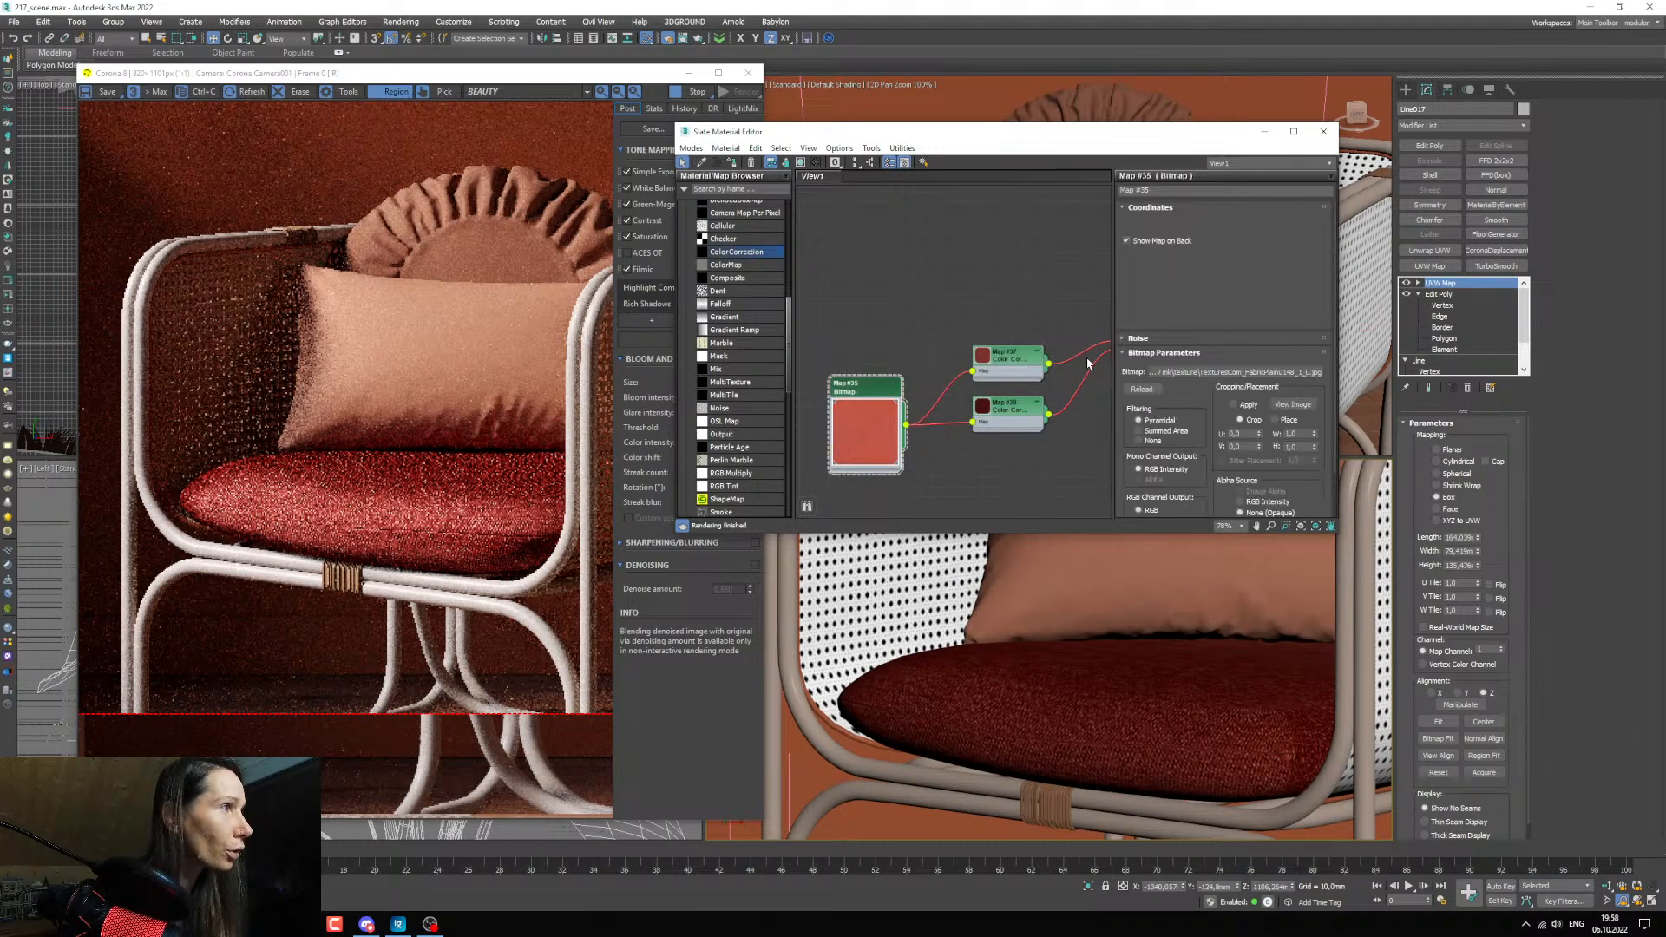
click(1213, 271)
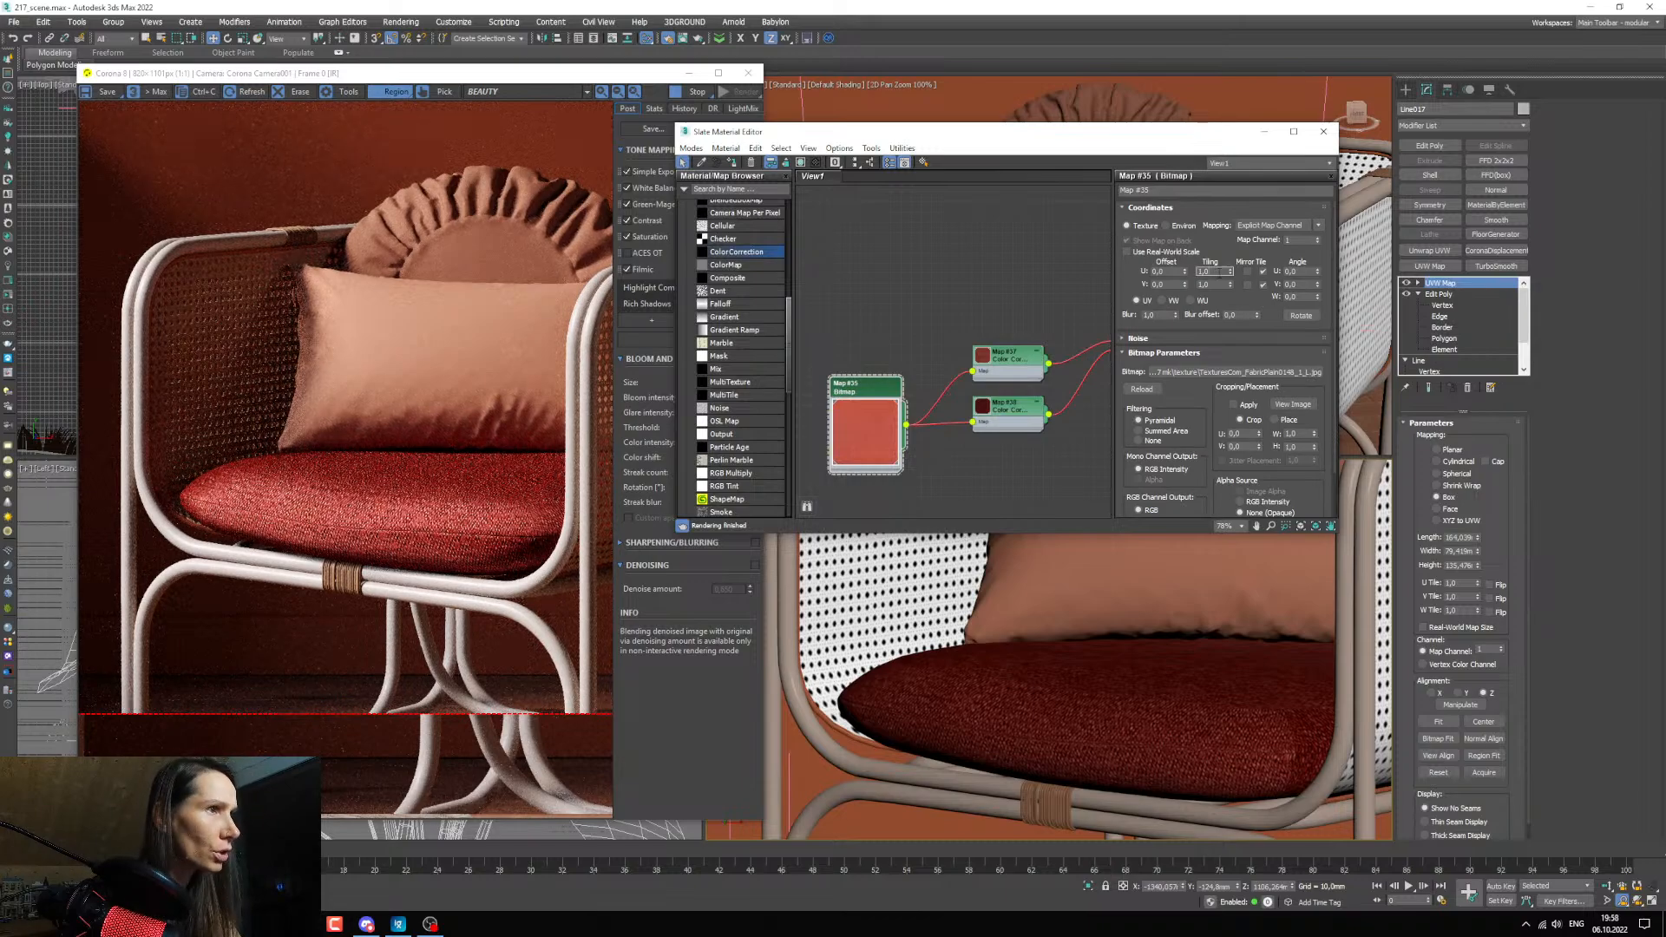
key(Tab)
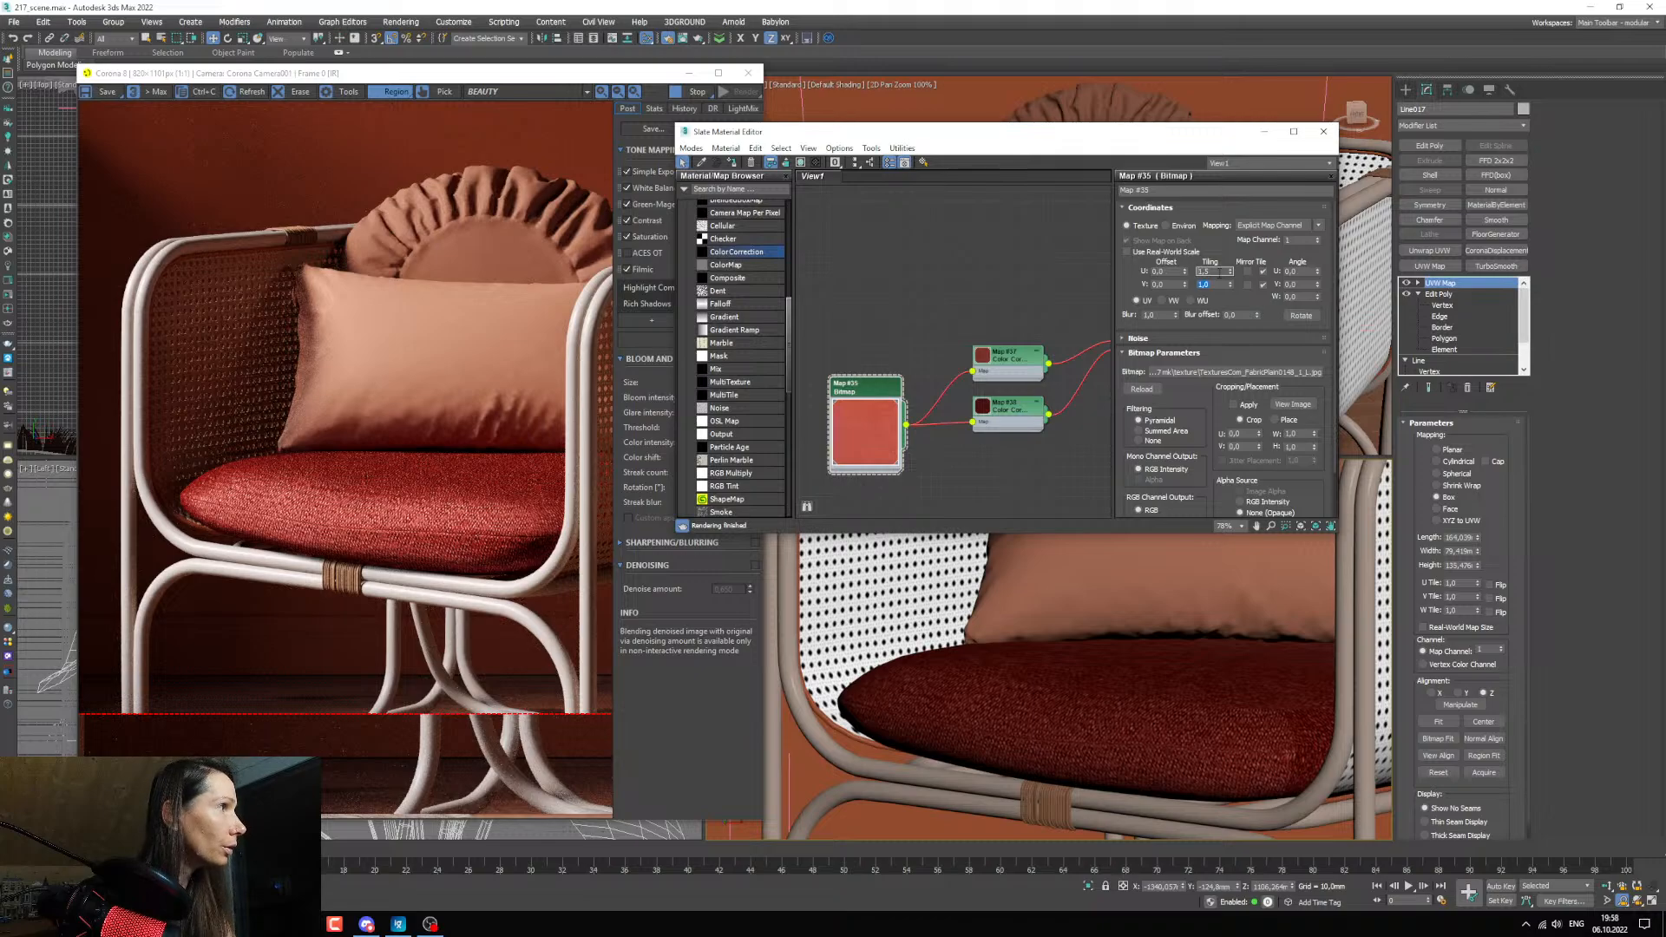
text(1,5)
key(Return)
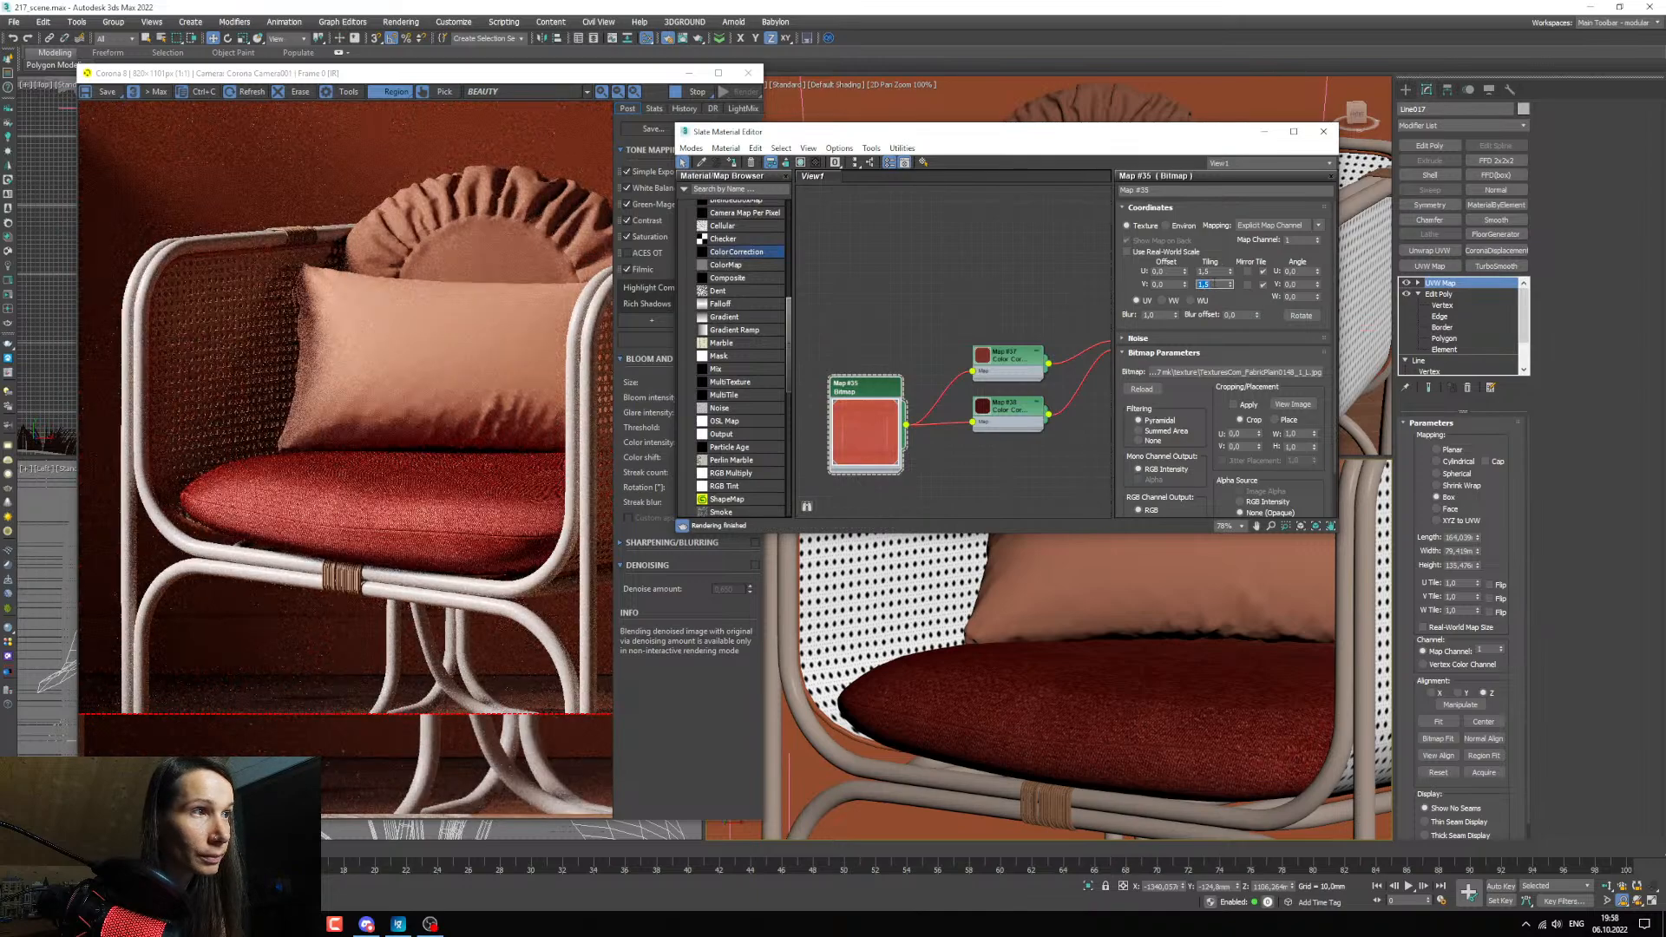
Check the scale and look of the cushion's retiled fabric in the render at several distances.
scroll(408, 503, up, 2)
scroll(408, 502, down, 2)
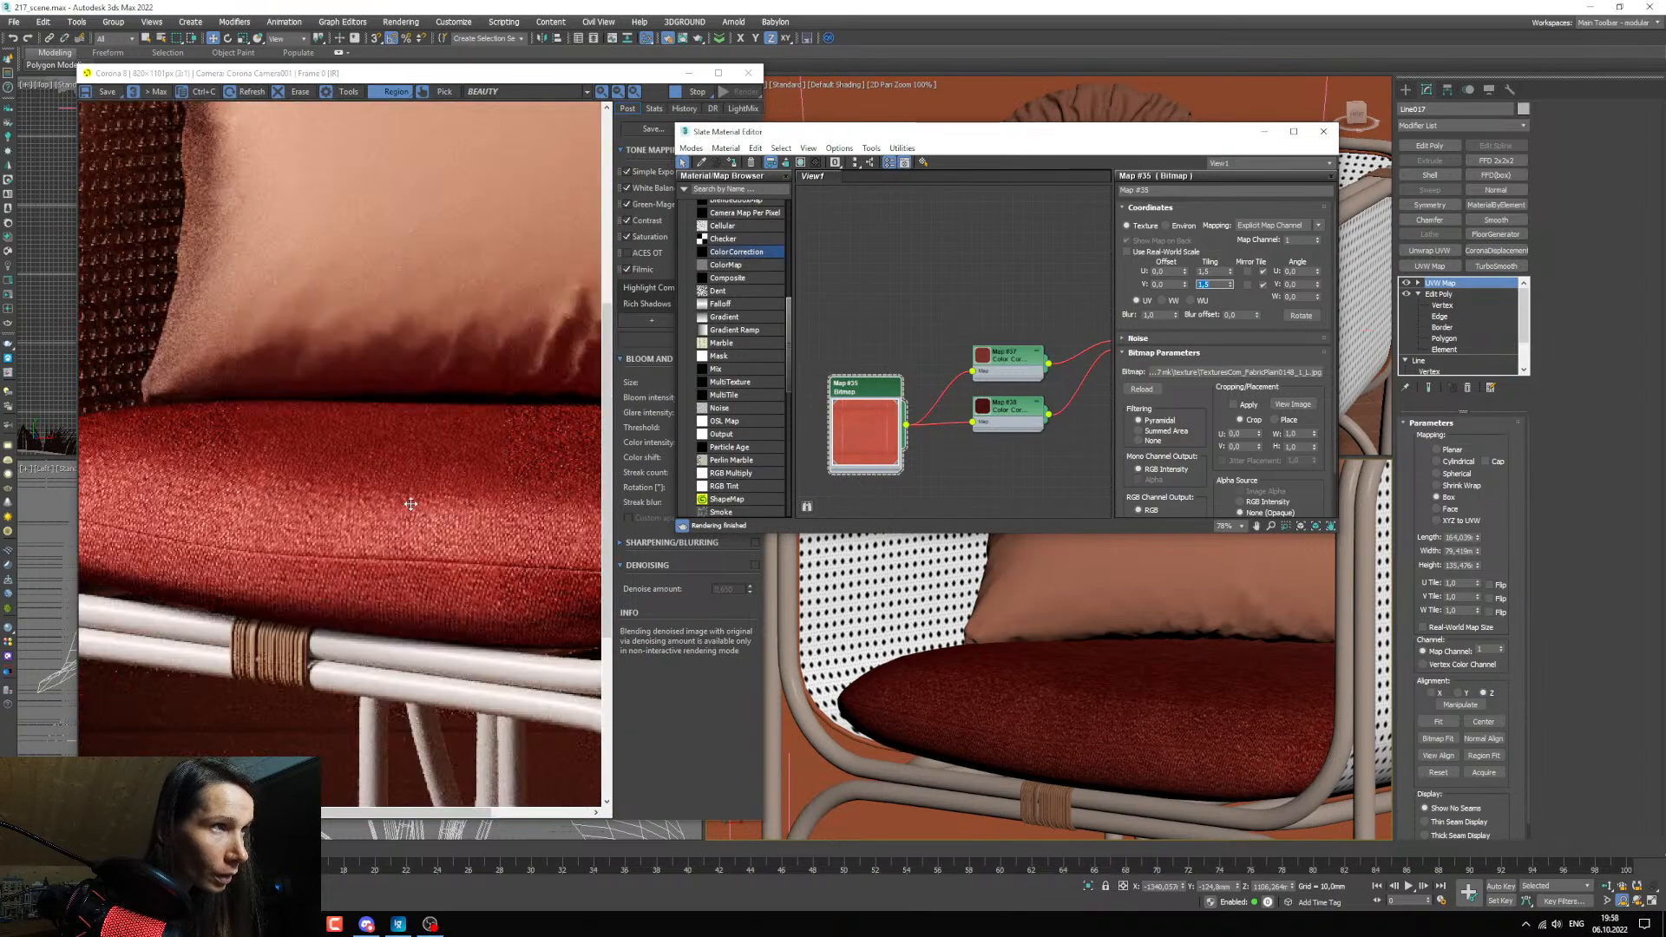
middle_drag(996, 481, 930, 421)
scroll(984, 428, down, 2)
scroll(994, 435, up, 2)
scroll(1001, 364, up, 2)
scroll(1028, 425, down, 1)
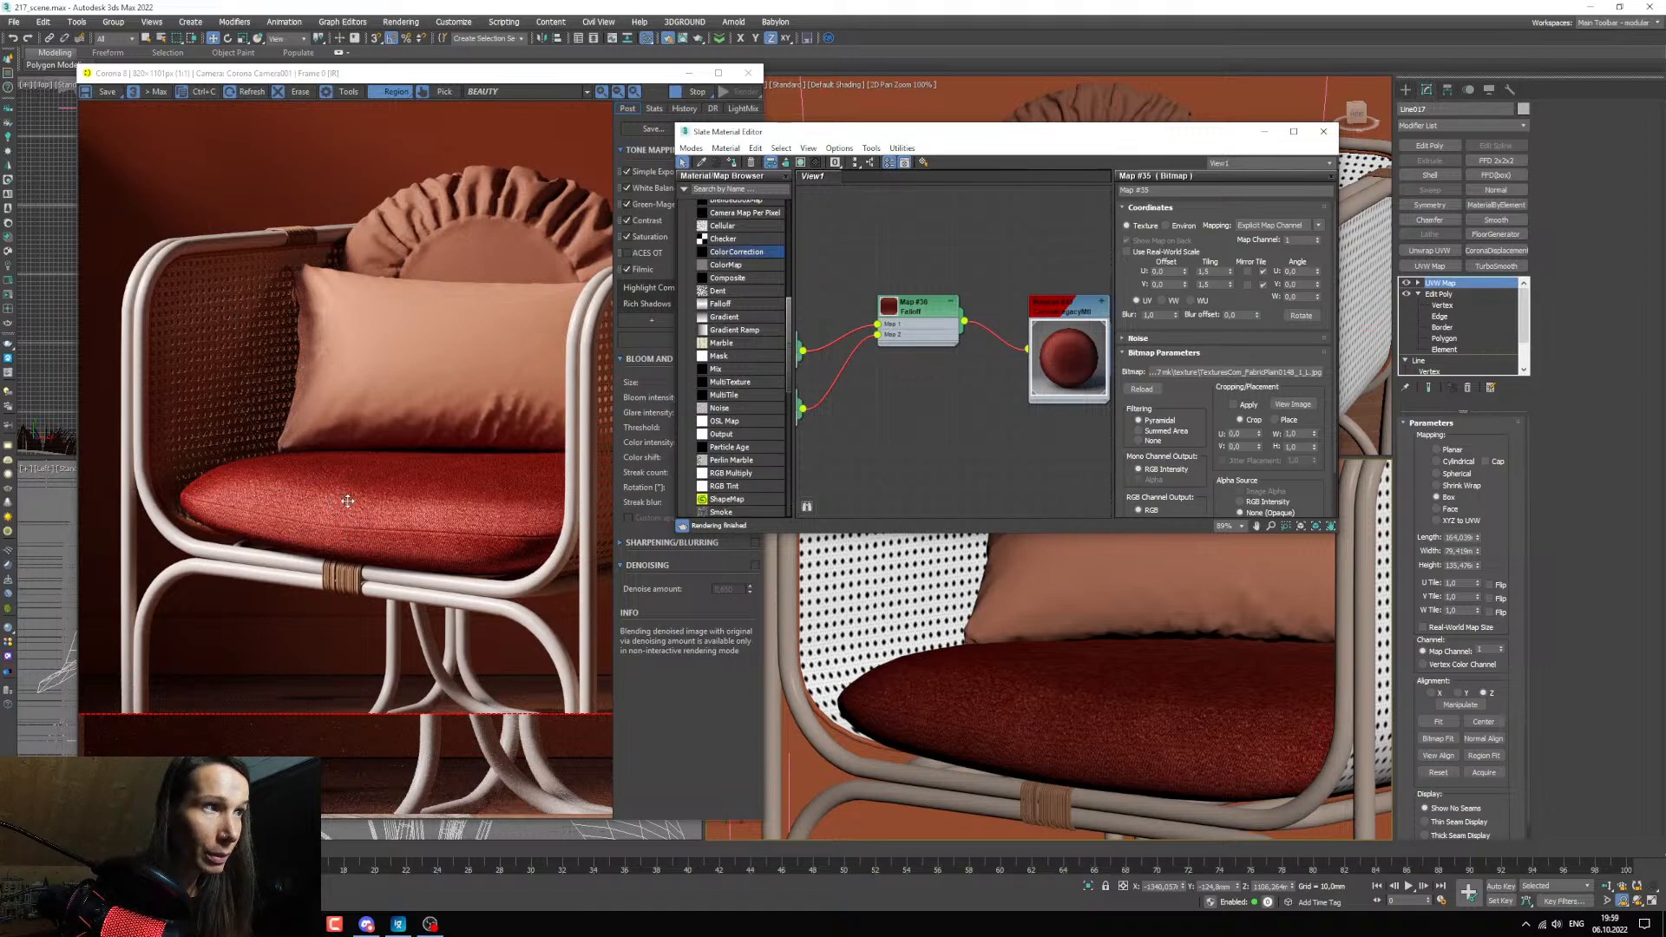
scroll(364, 505, up, 2)
scroll(395, 496, down, 2)
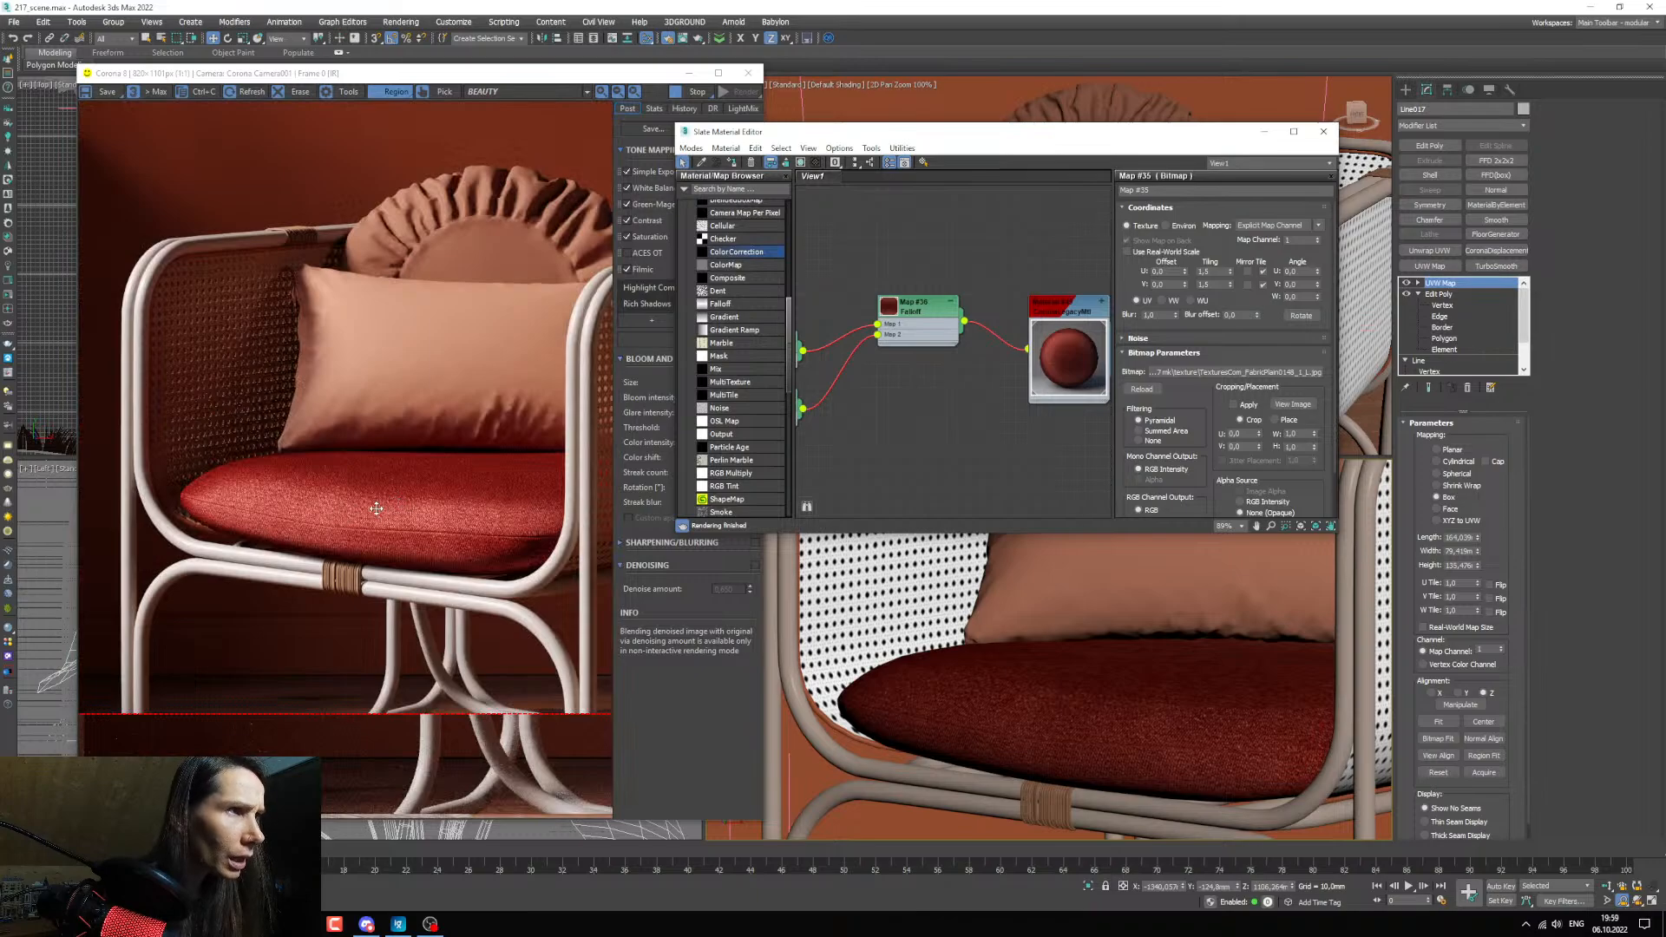
scroll(381, 510, up, 2)
scroll(1087, 727, up, 1)
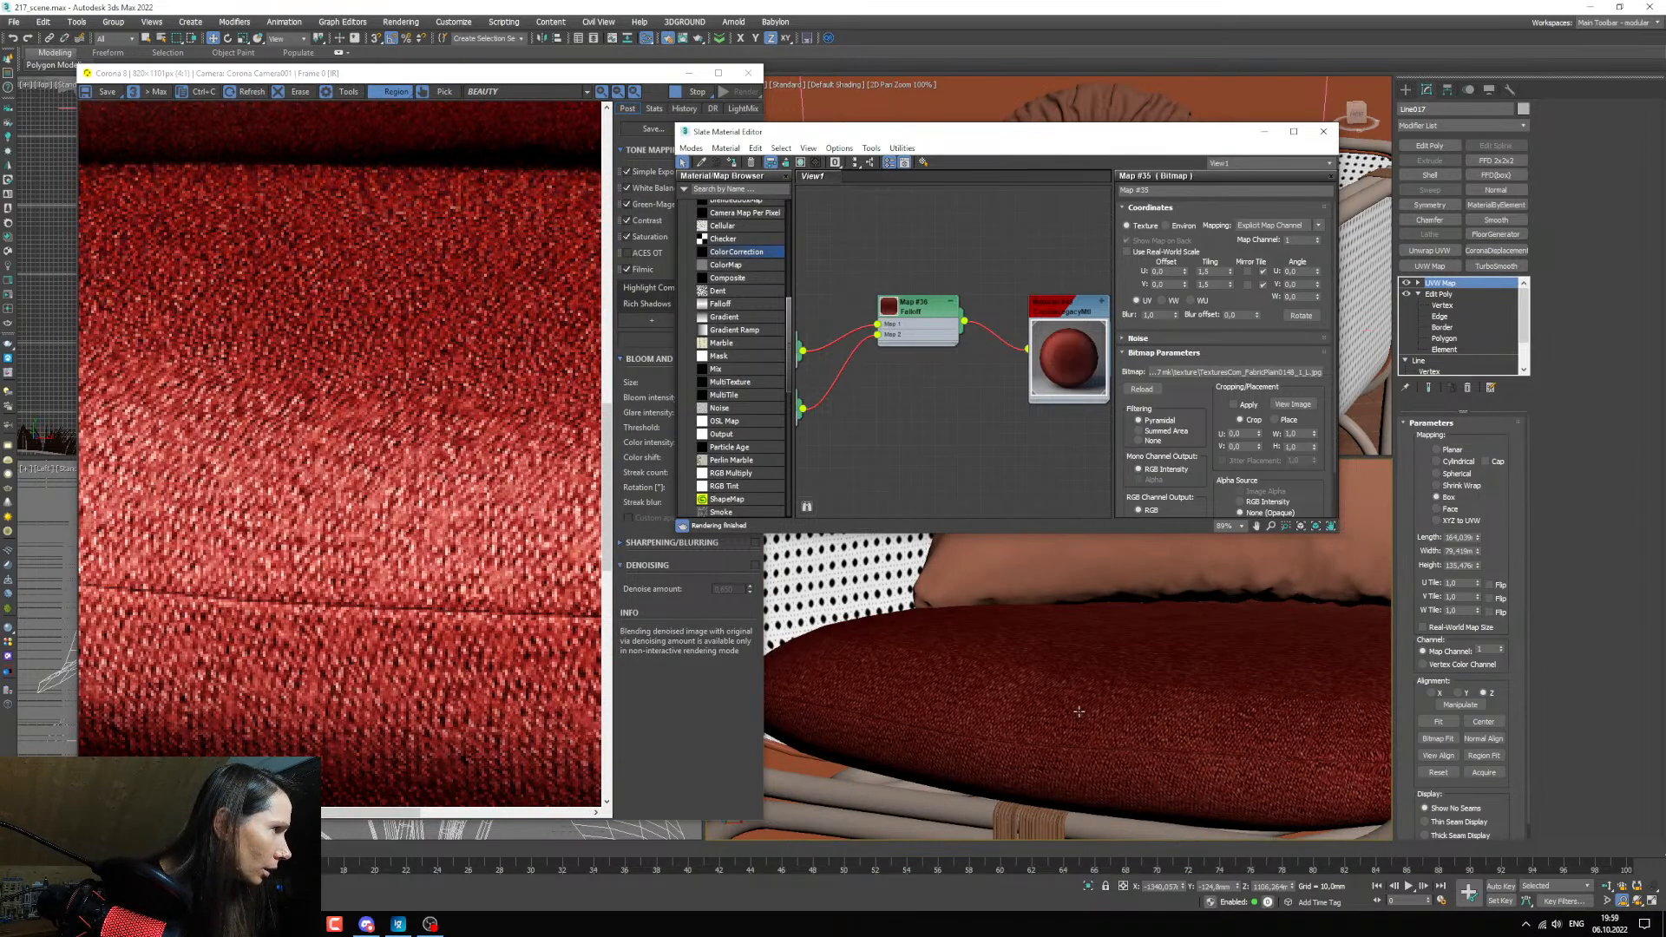
scroll(1029, 658, down, 1)
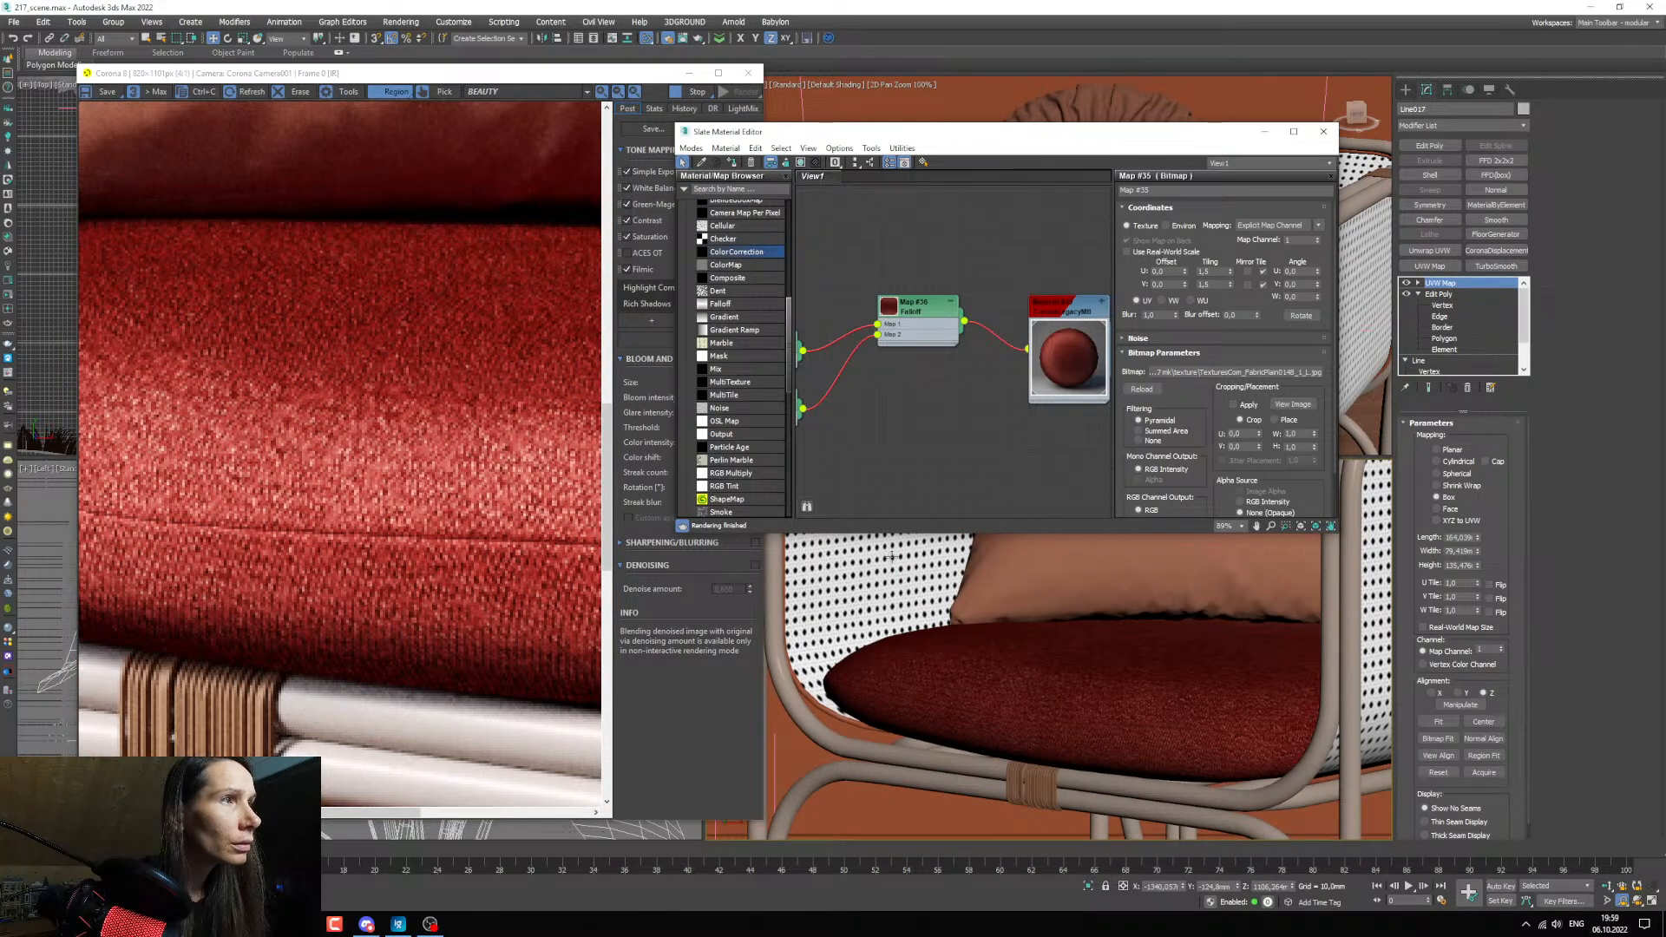
Select the seat cushion and compare its close-up weave with the preview of the fabric bitmap.
middle_drag(902, 412, 995, 429)
scroll(997, 448, down, 2)
scroll(995, 429, down, 2)
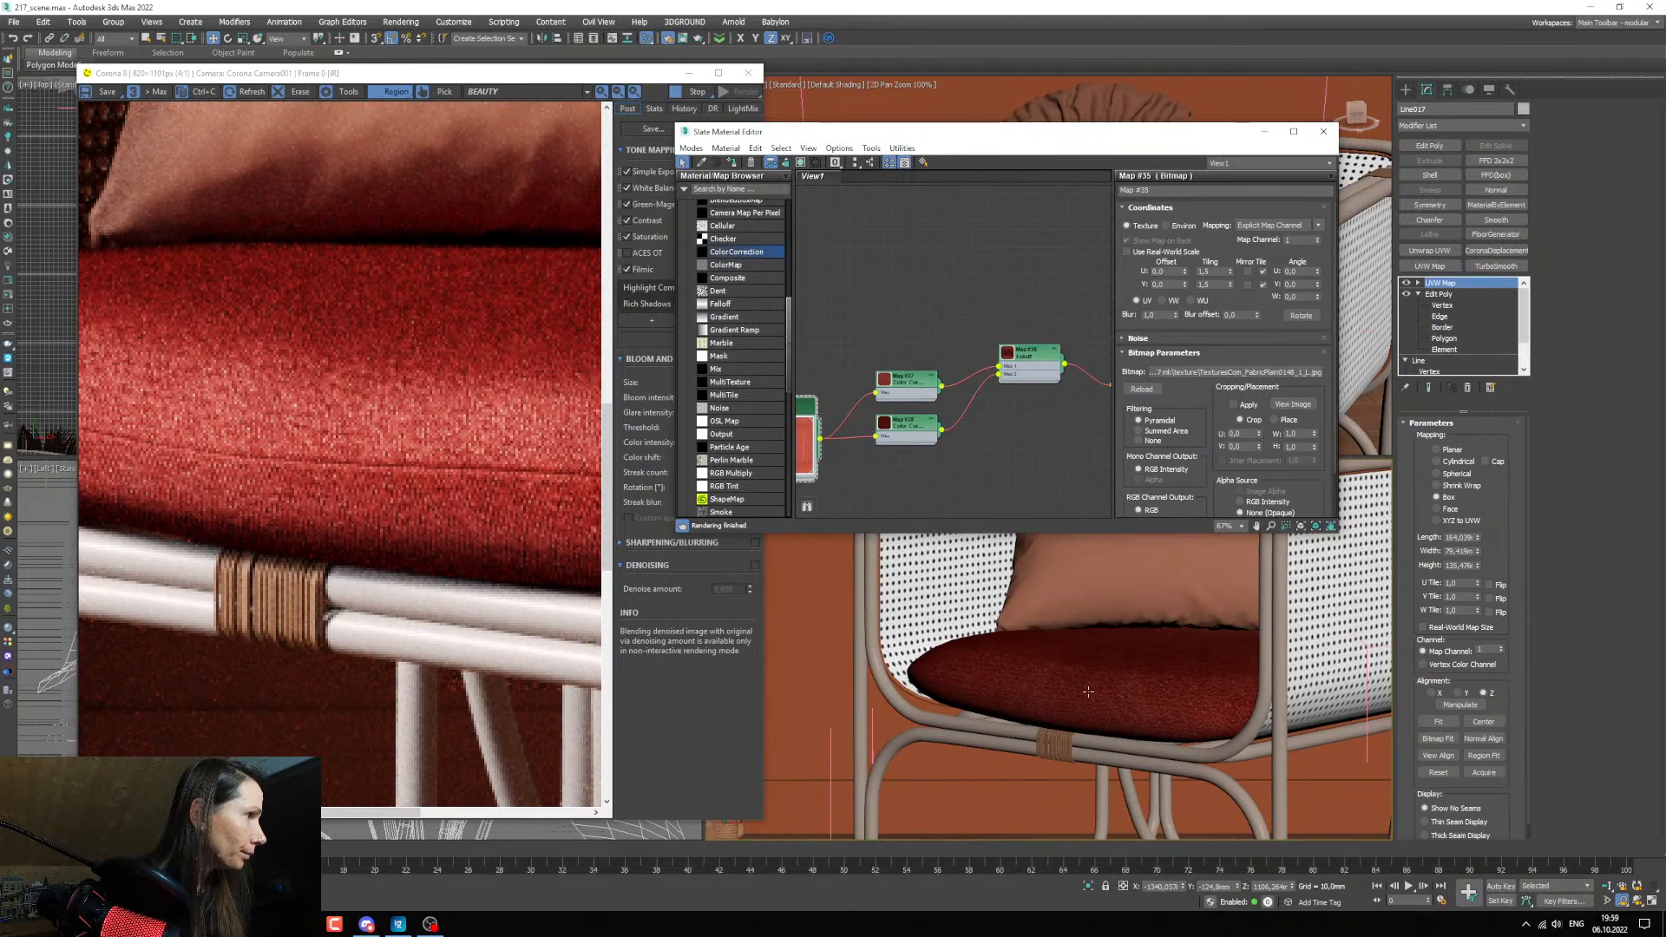
click(1088, 692)
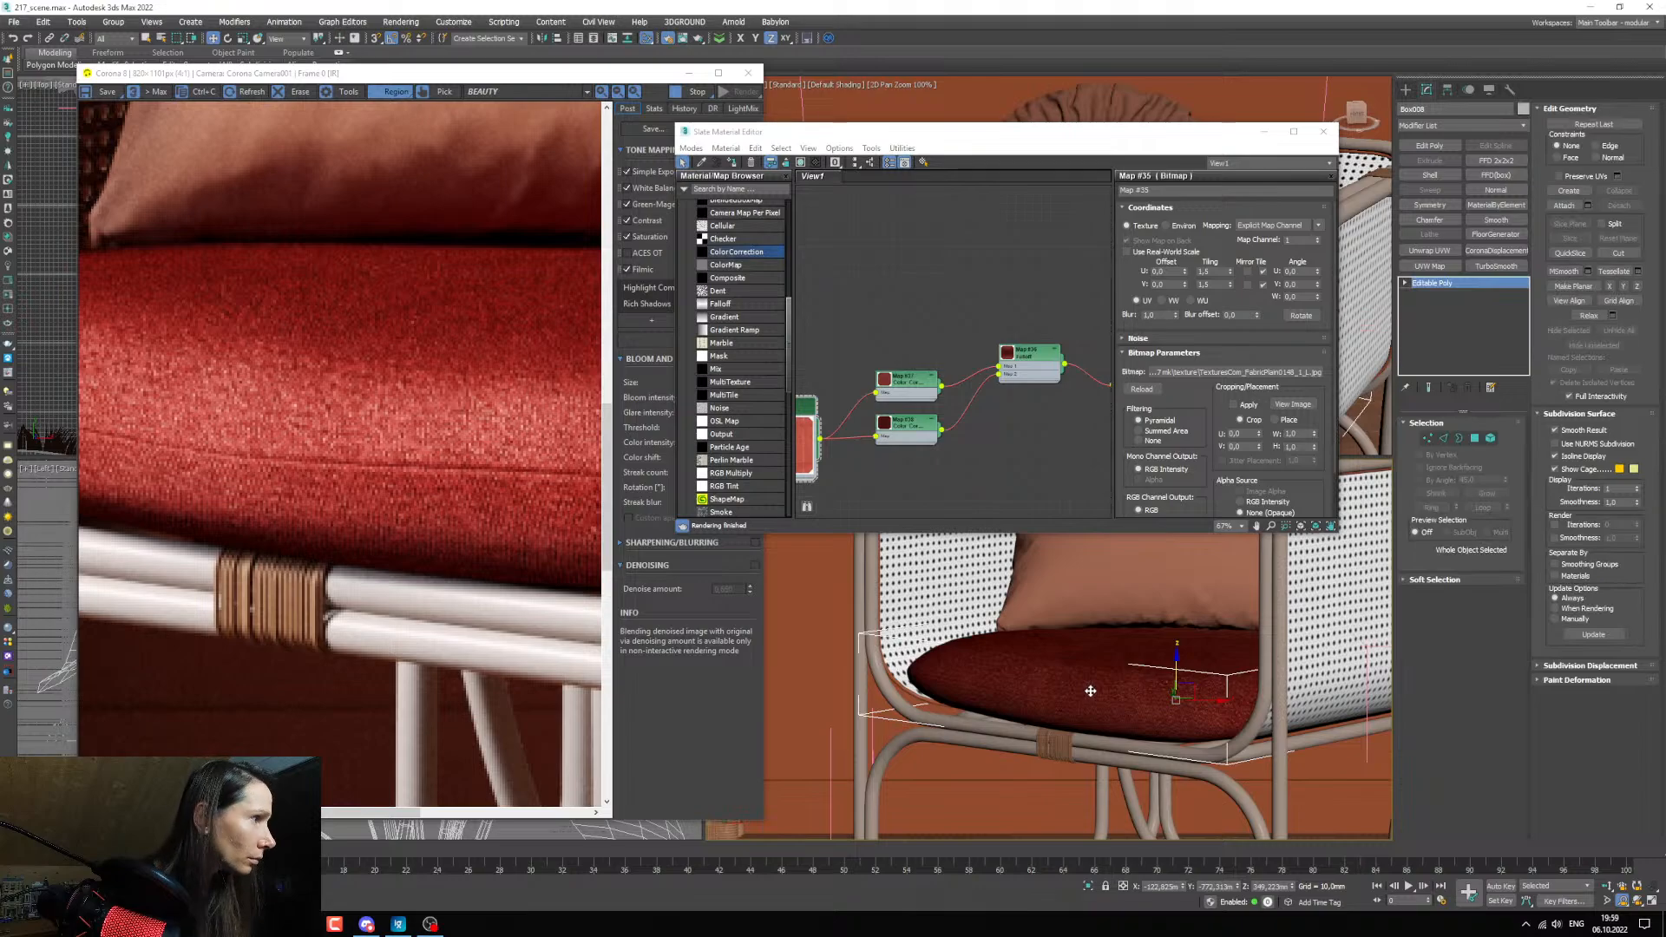
scroll(1089, 685, up, 4)
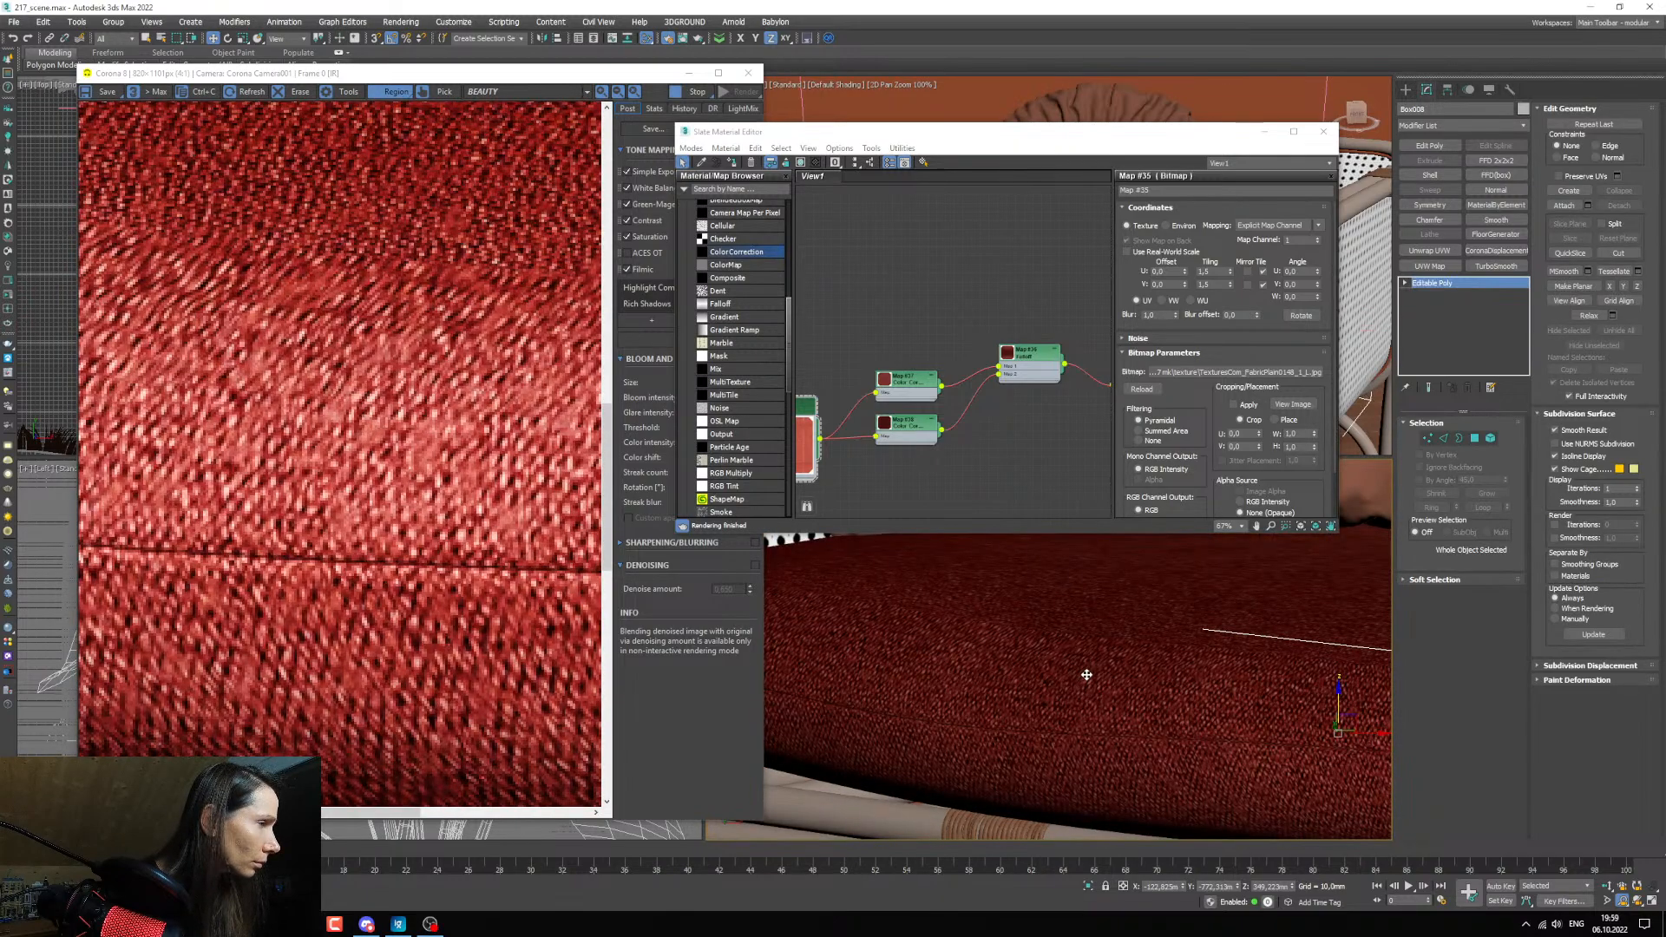
middle_drag(865, 426, 979, 317)
scroll(895, 355, up, 3)
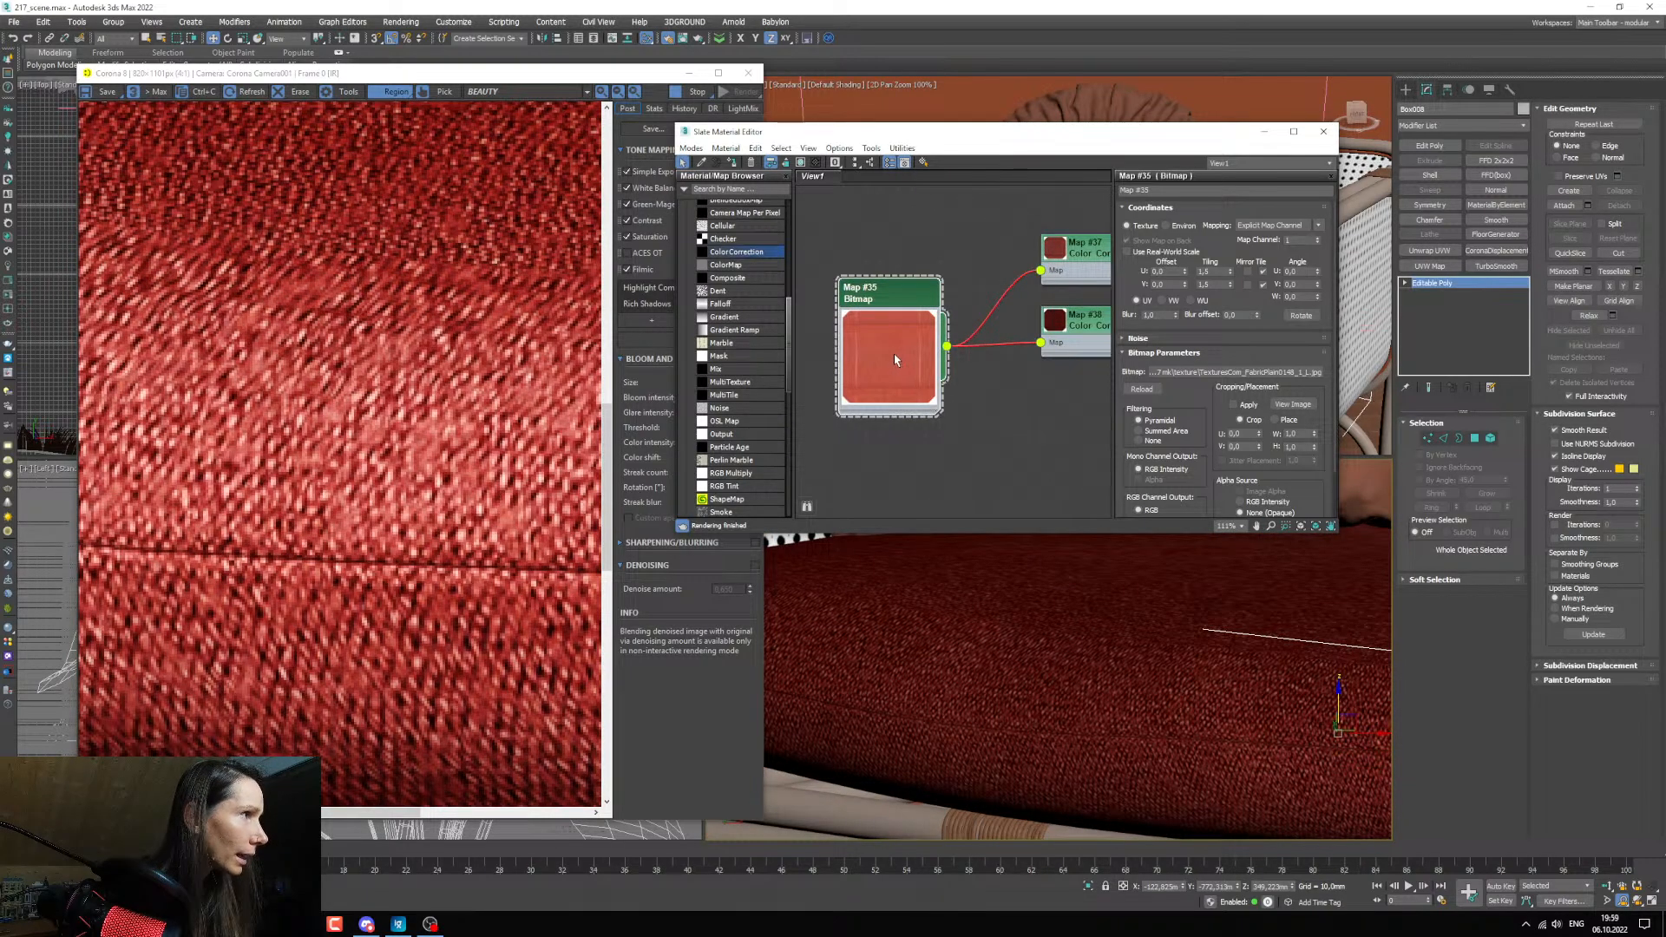
scroll(894, 356, up, 1)
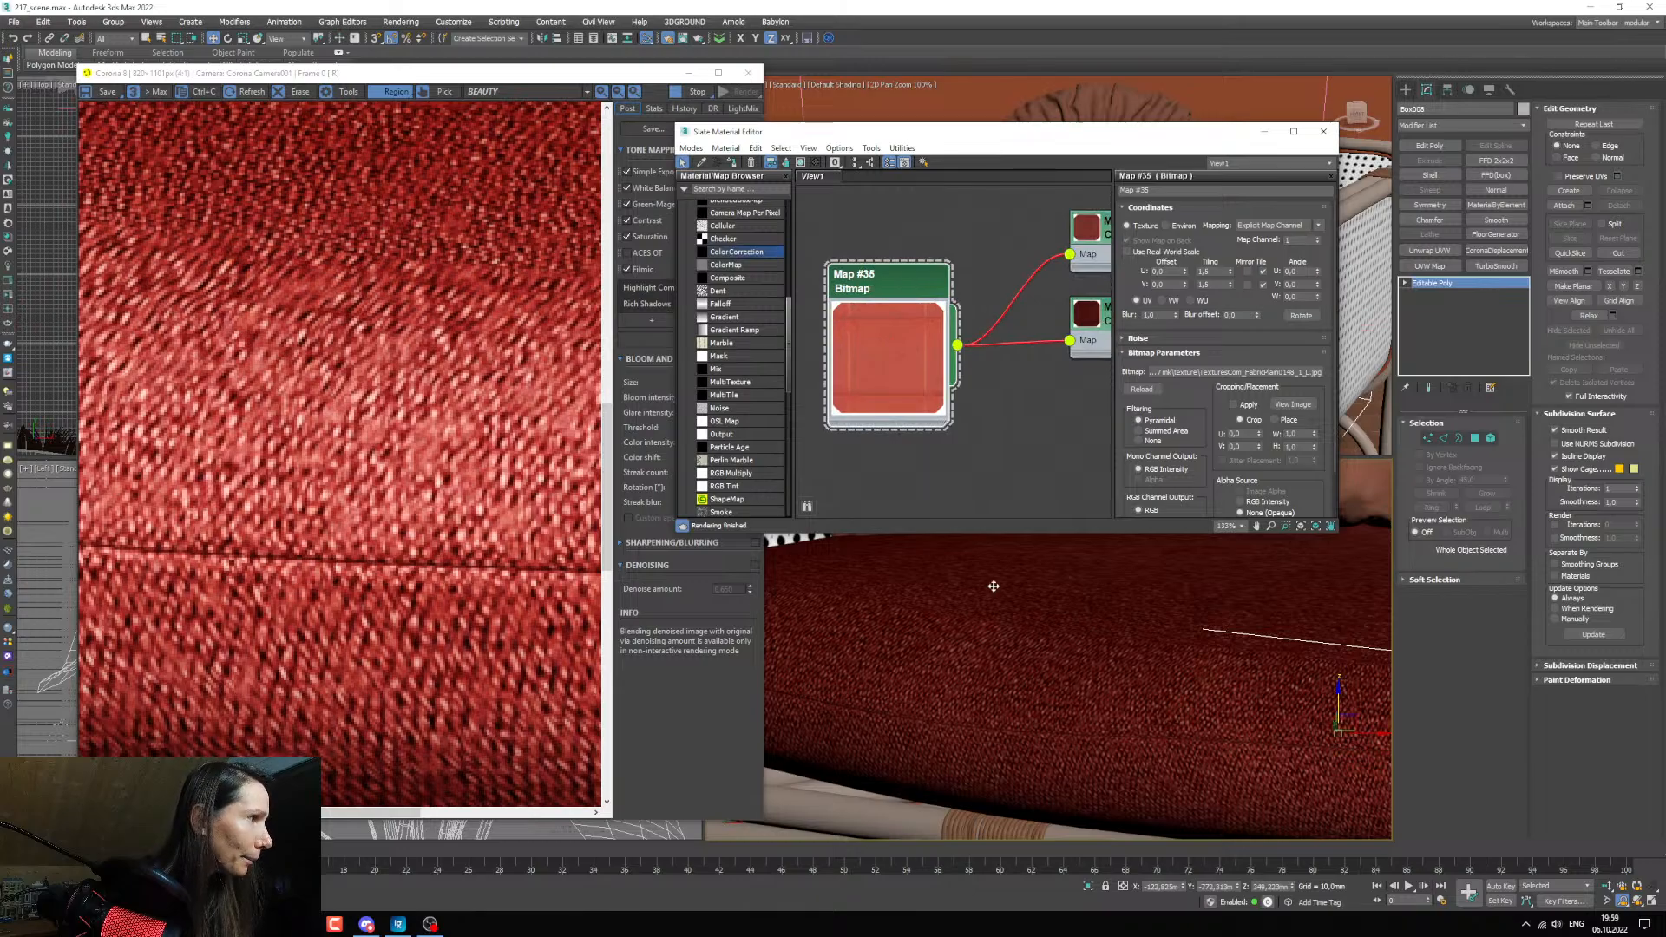
scroll(1041, 646, up, 3)
scroll(1039, 645, down, 3)
scroll(1037, 645, down, 2)
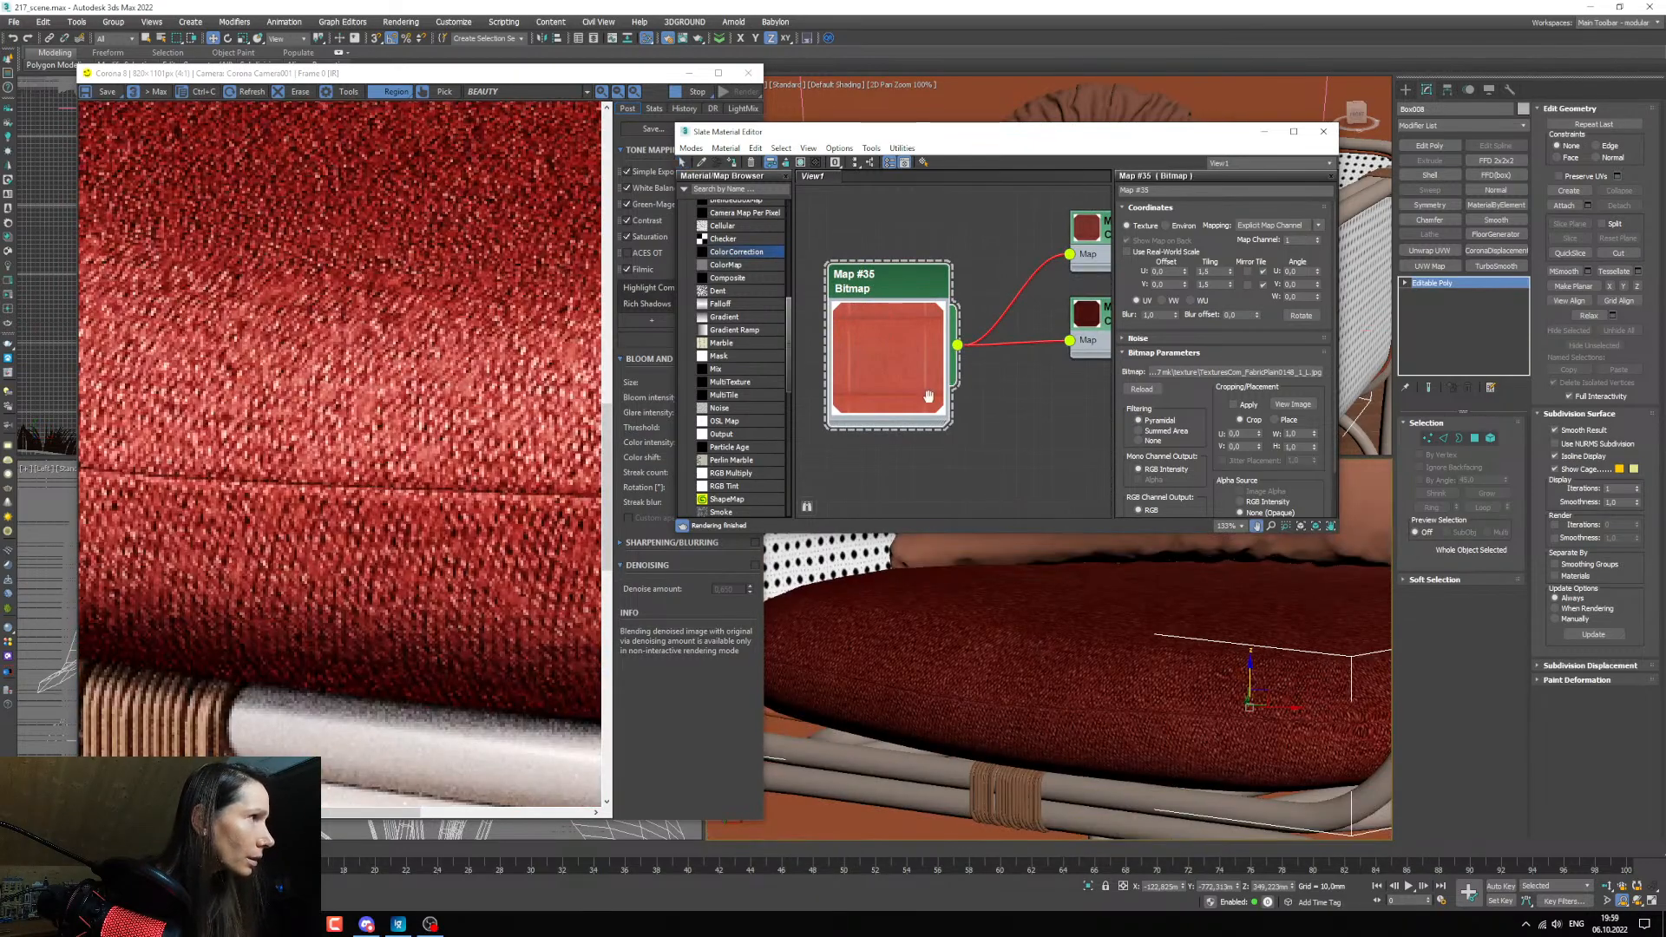
Enable cropping on the fabric bitmap and trim all four edges slightly, with offsets of about 0,02 and width and height about 0,95.
middle_drag(837, 360, 833, 373)
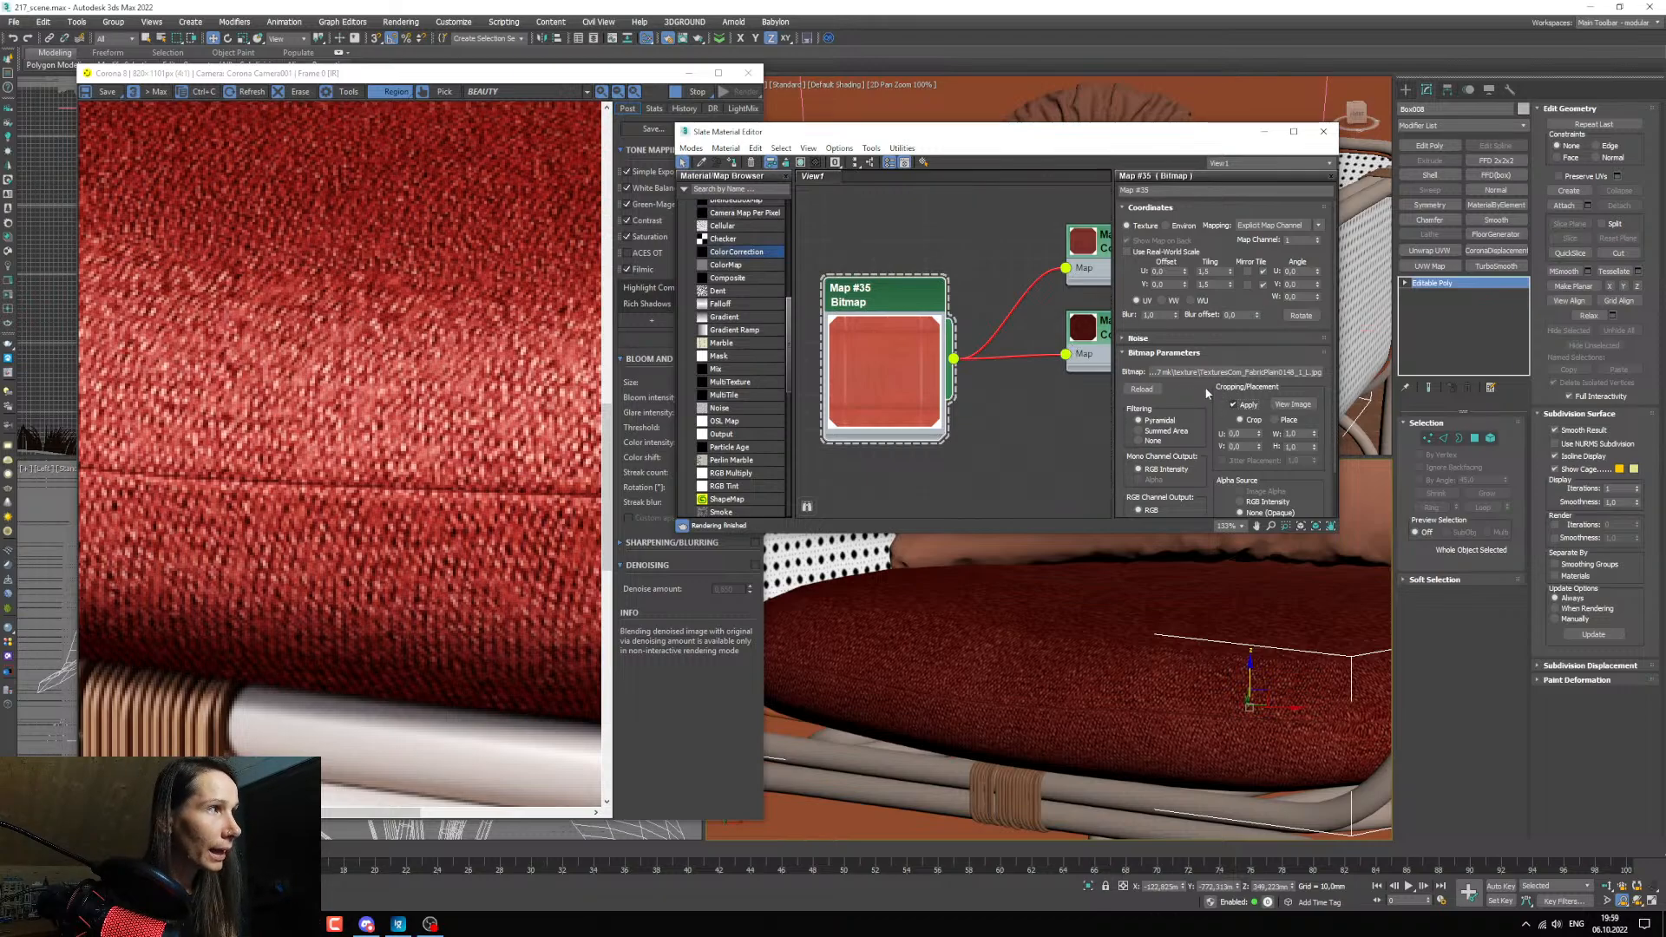
click(1292, 404)
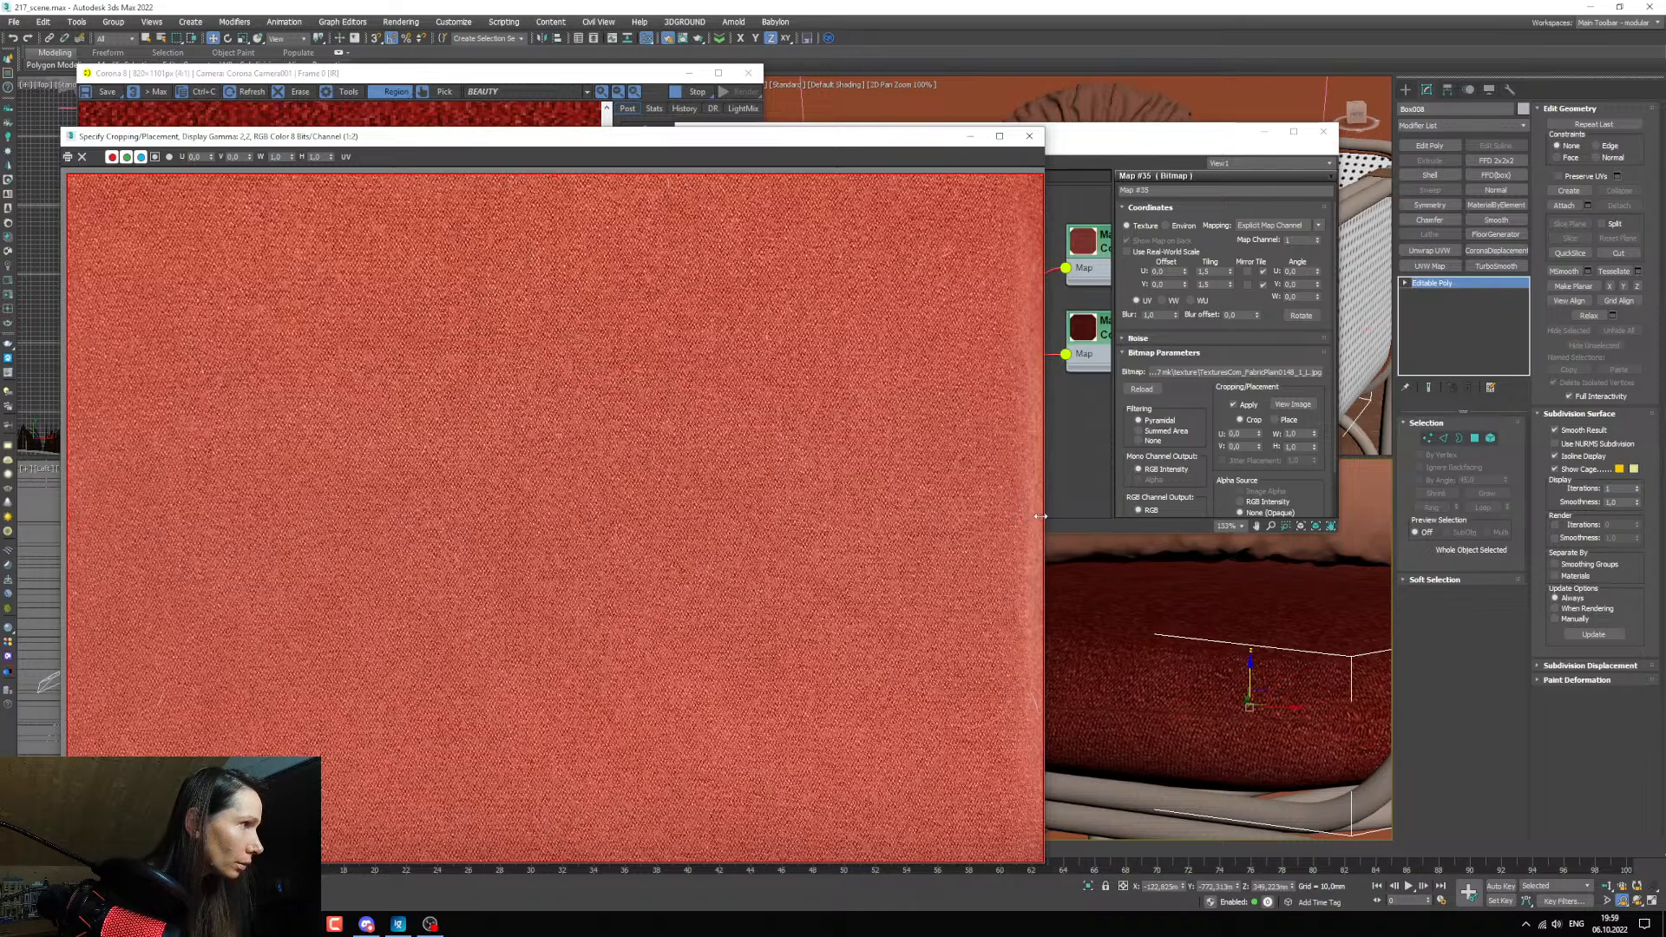
drag(1040, 516, 1009, 517)
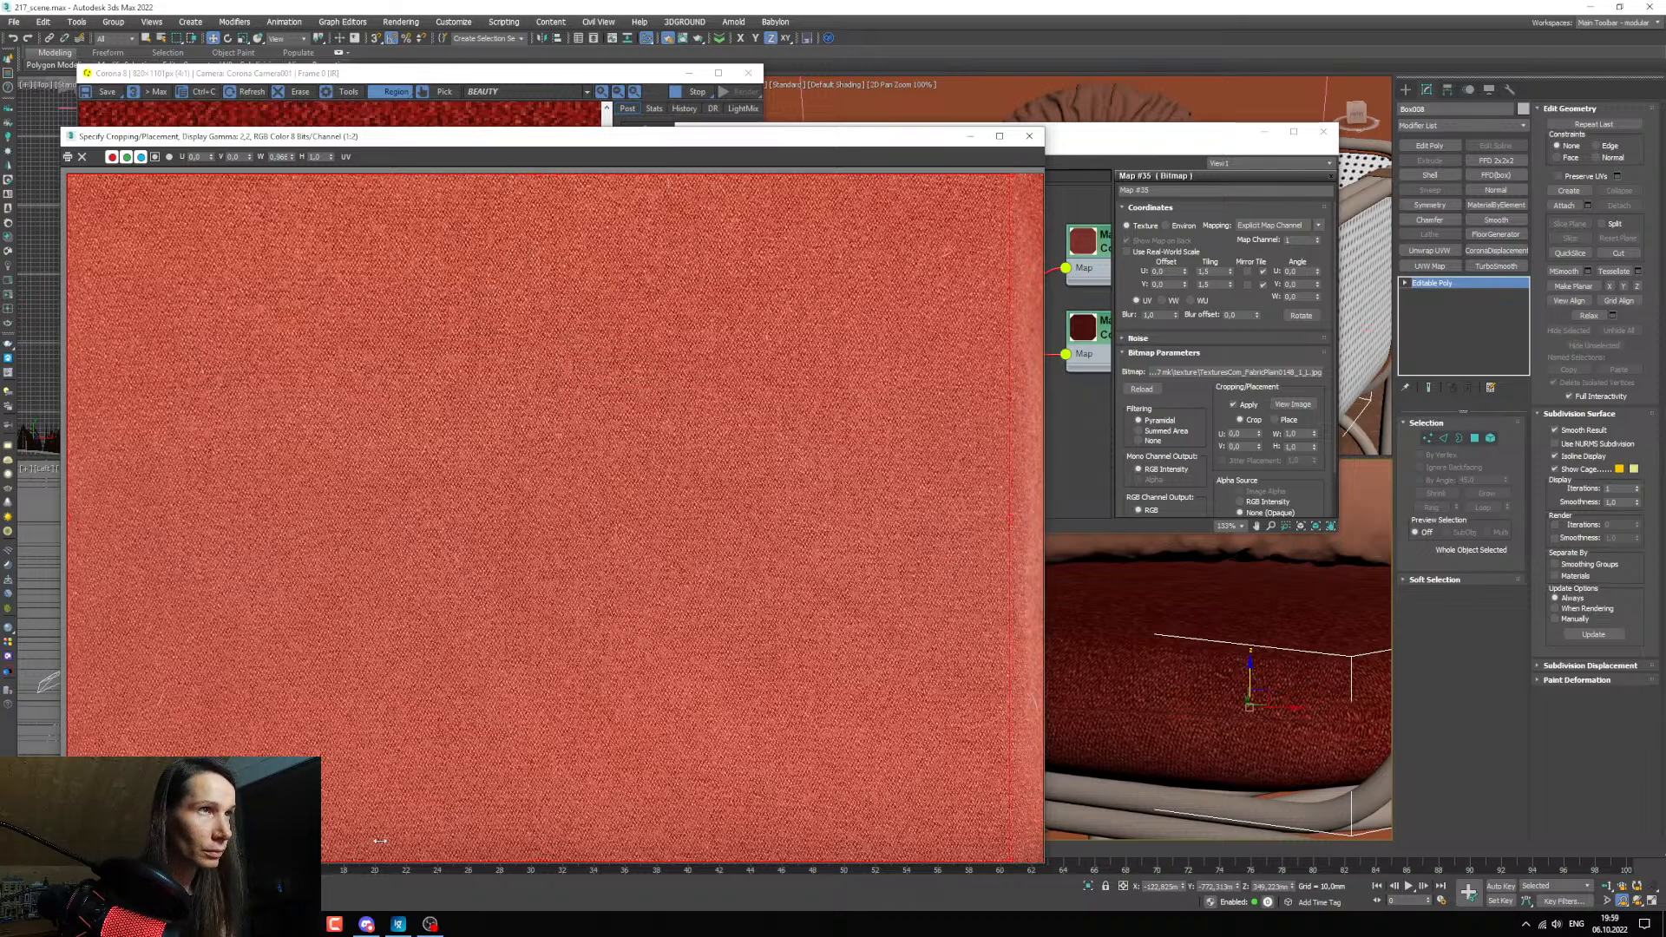
drag(544, 864, 540, 849)
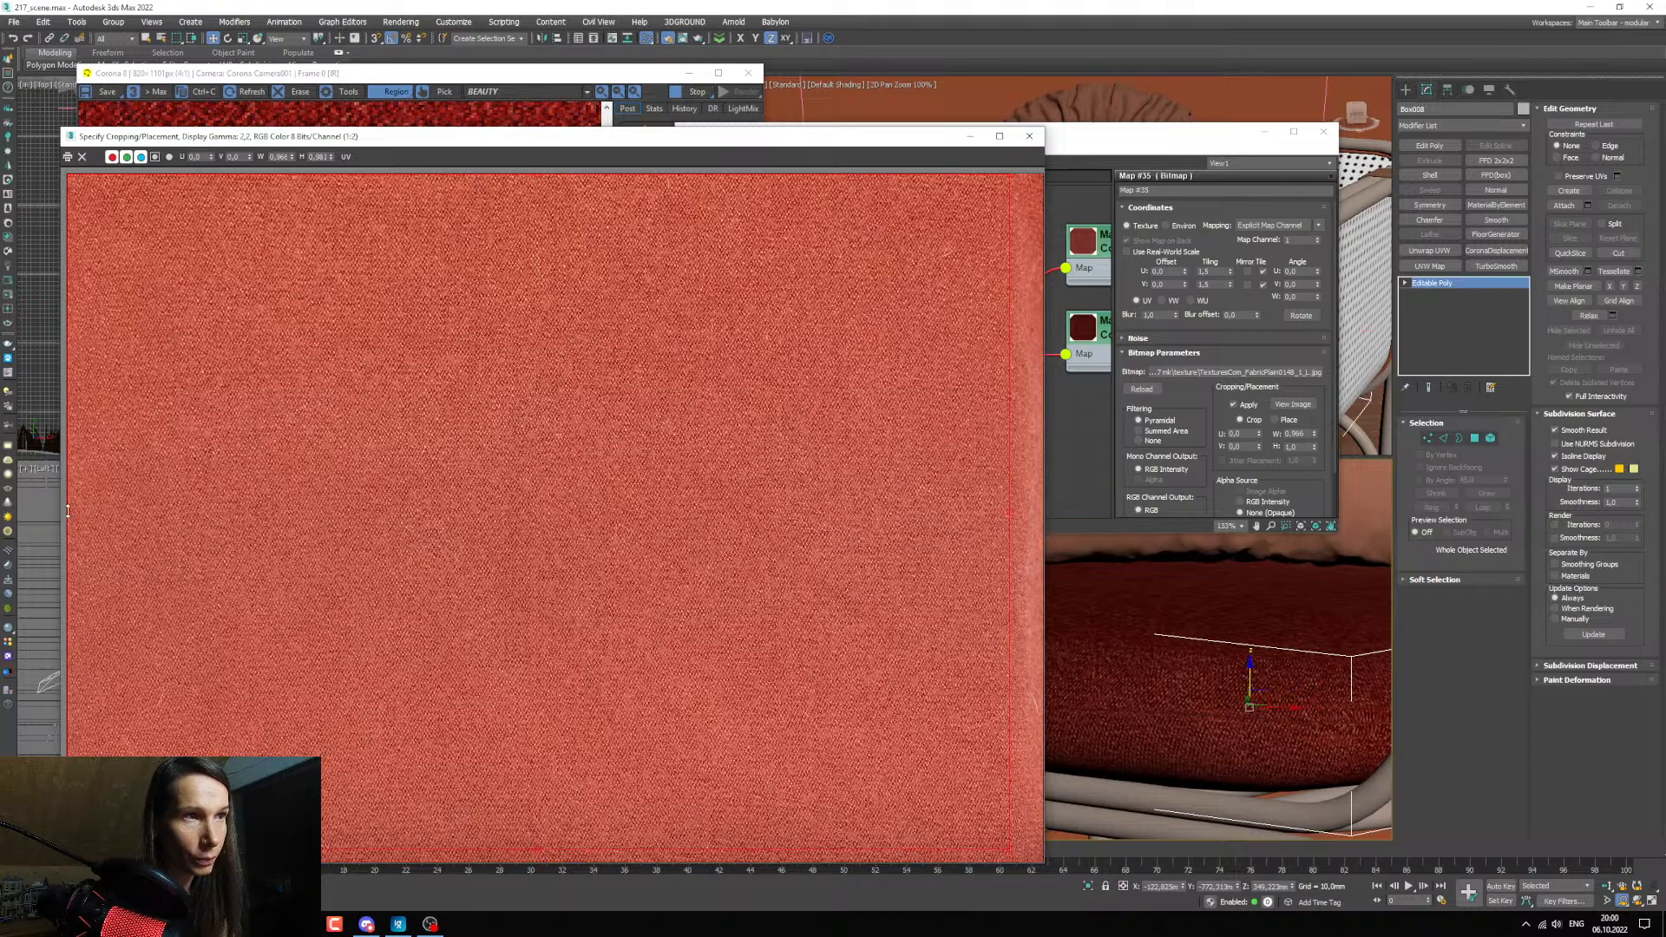
drag(67, 510, 83, 511)
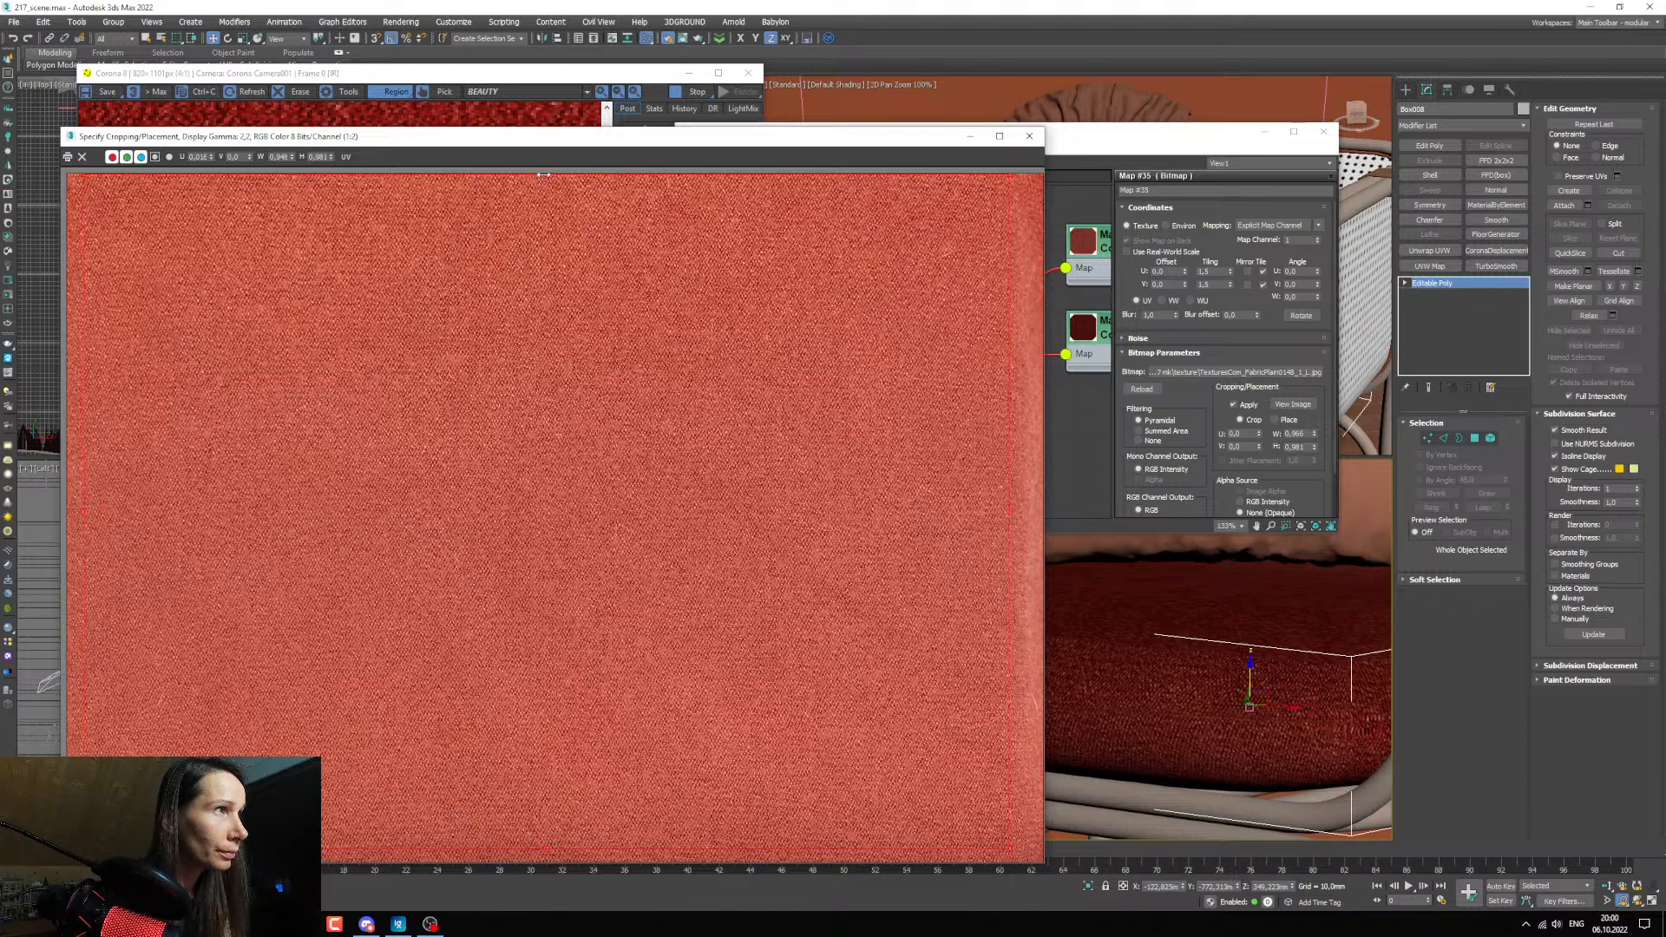
drag(543, 174, 544, 188)
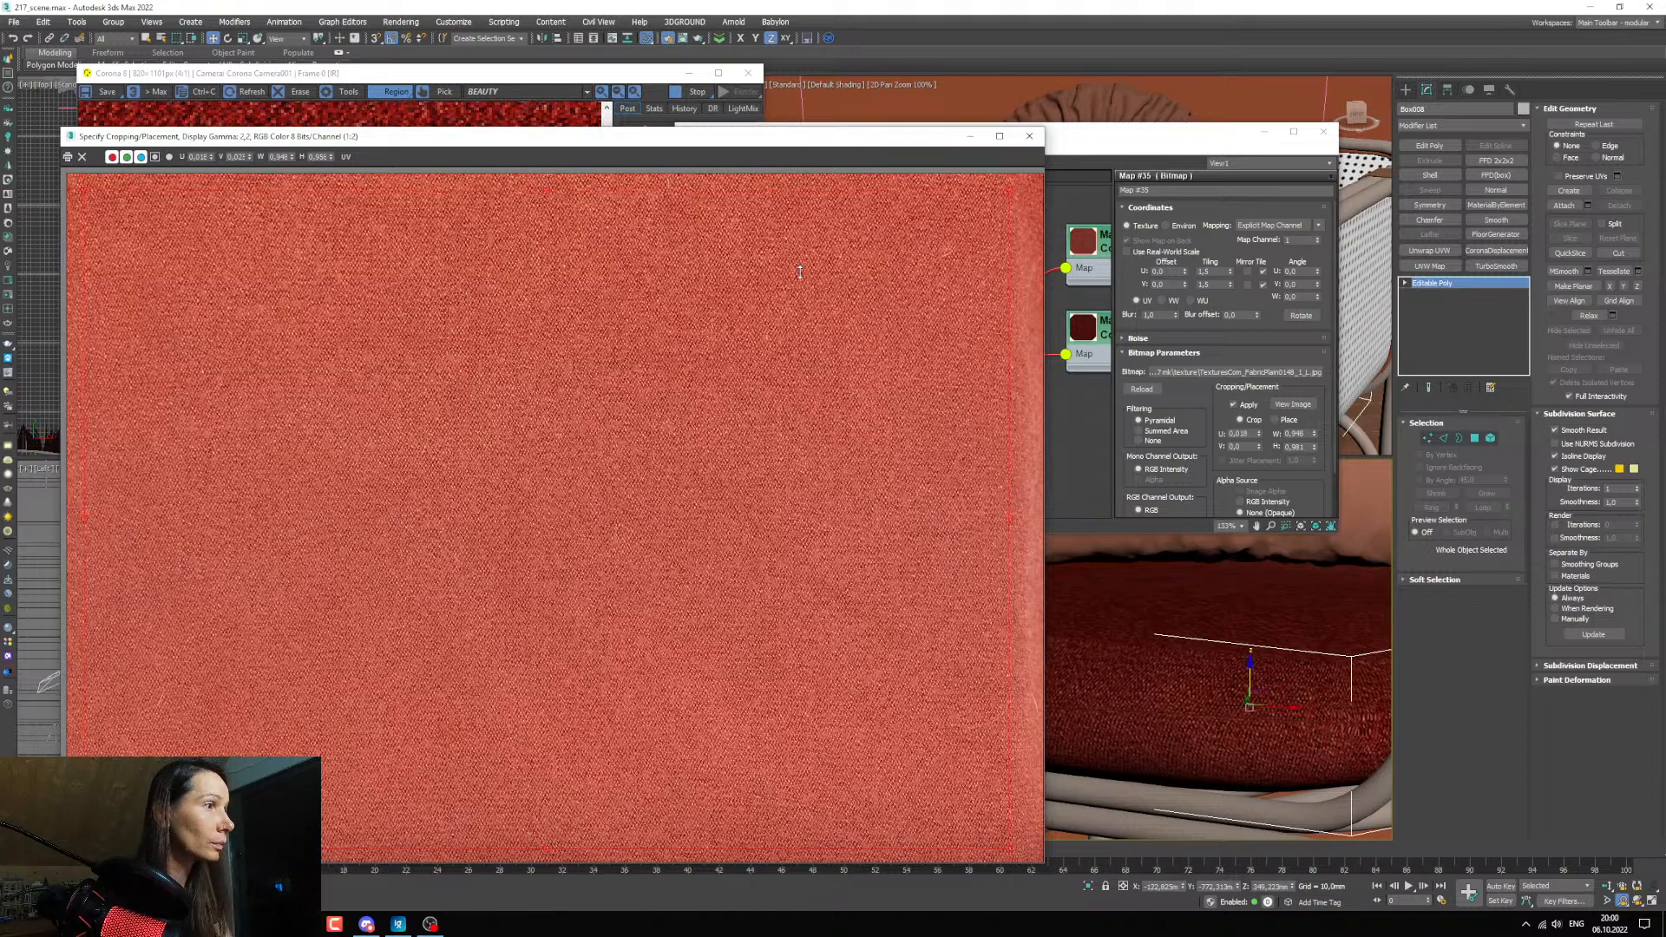
click(1029, 137)
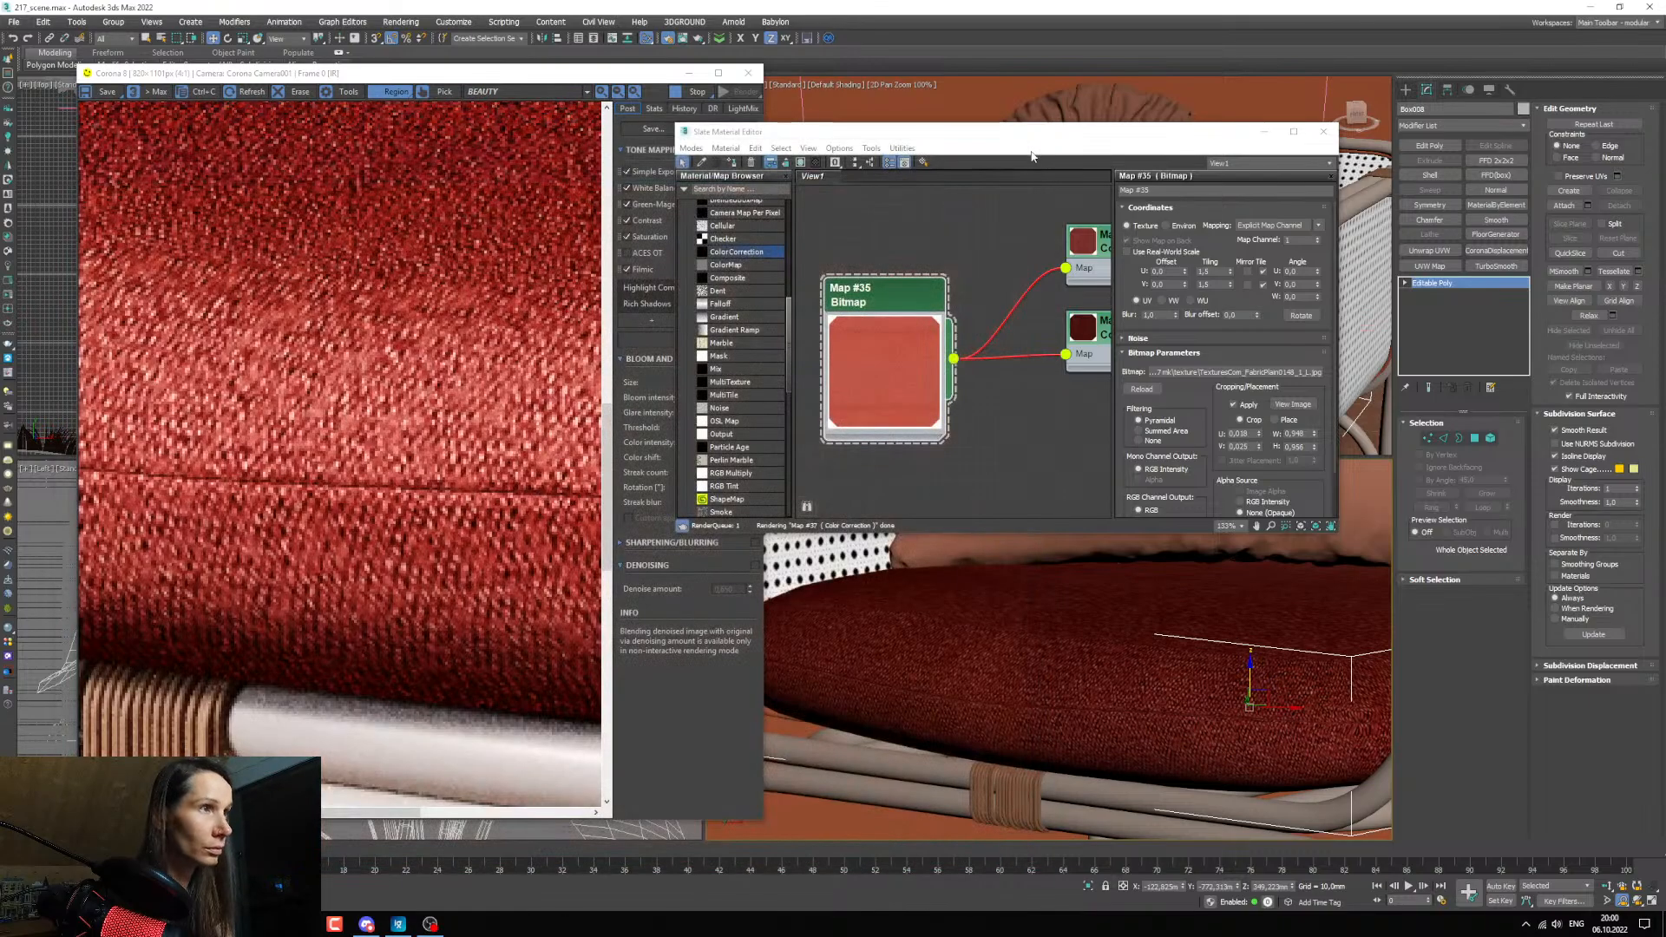
scroll(1035, 639, down, 3)
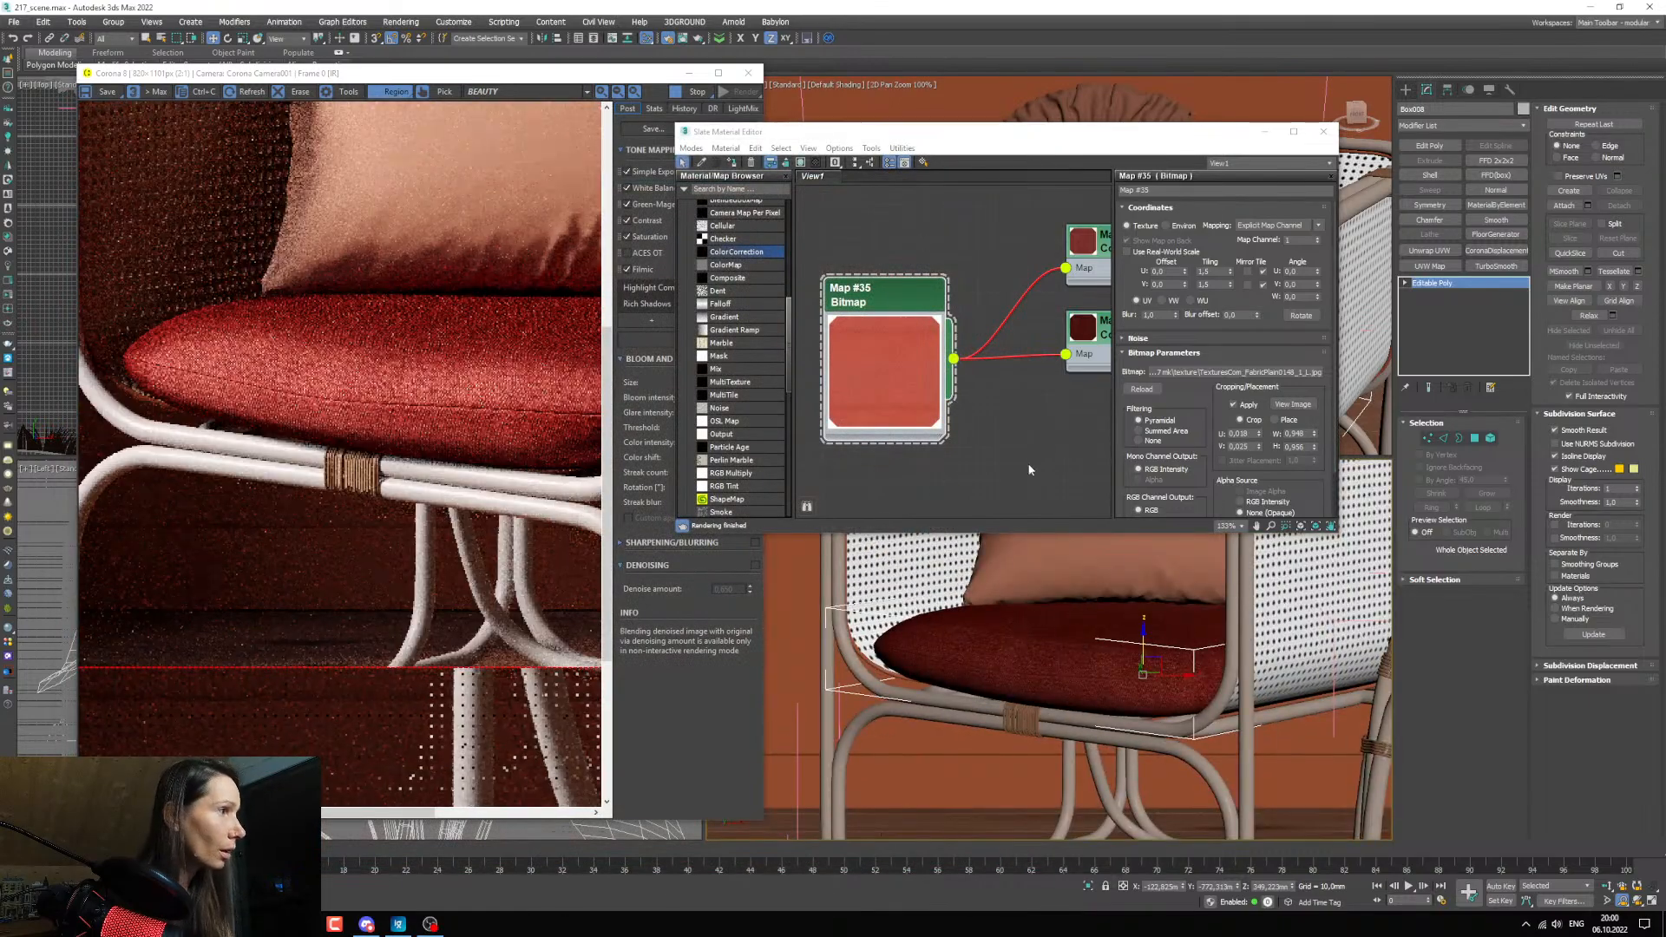
Set the Falloff's front color to the red sampled from the preview of the Color Correction feeding Map 1.
middle_drag(870, 337, 908, 351)
scroll(909, 350, down, 3)
middle_drag(993, 400, 929, 405)
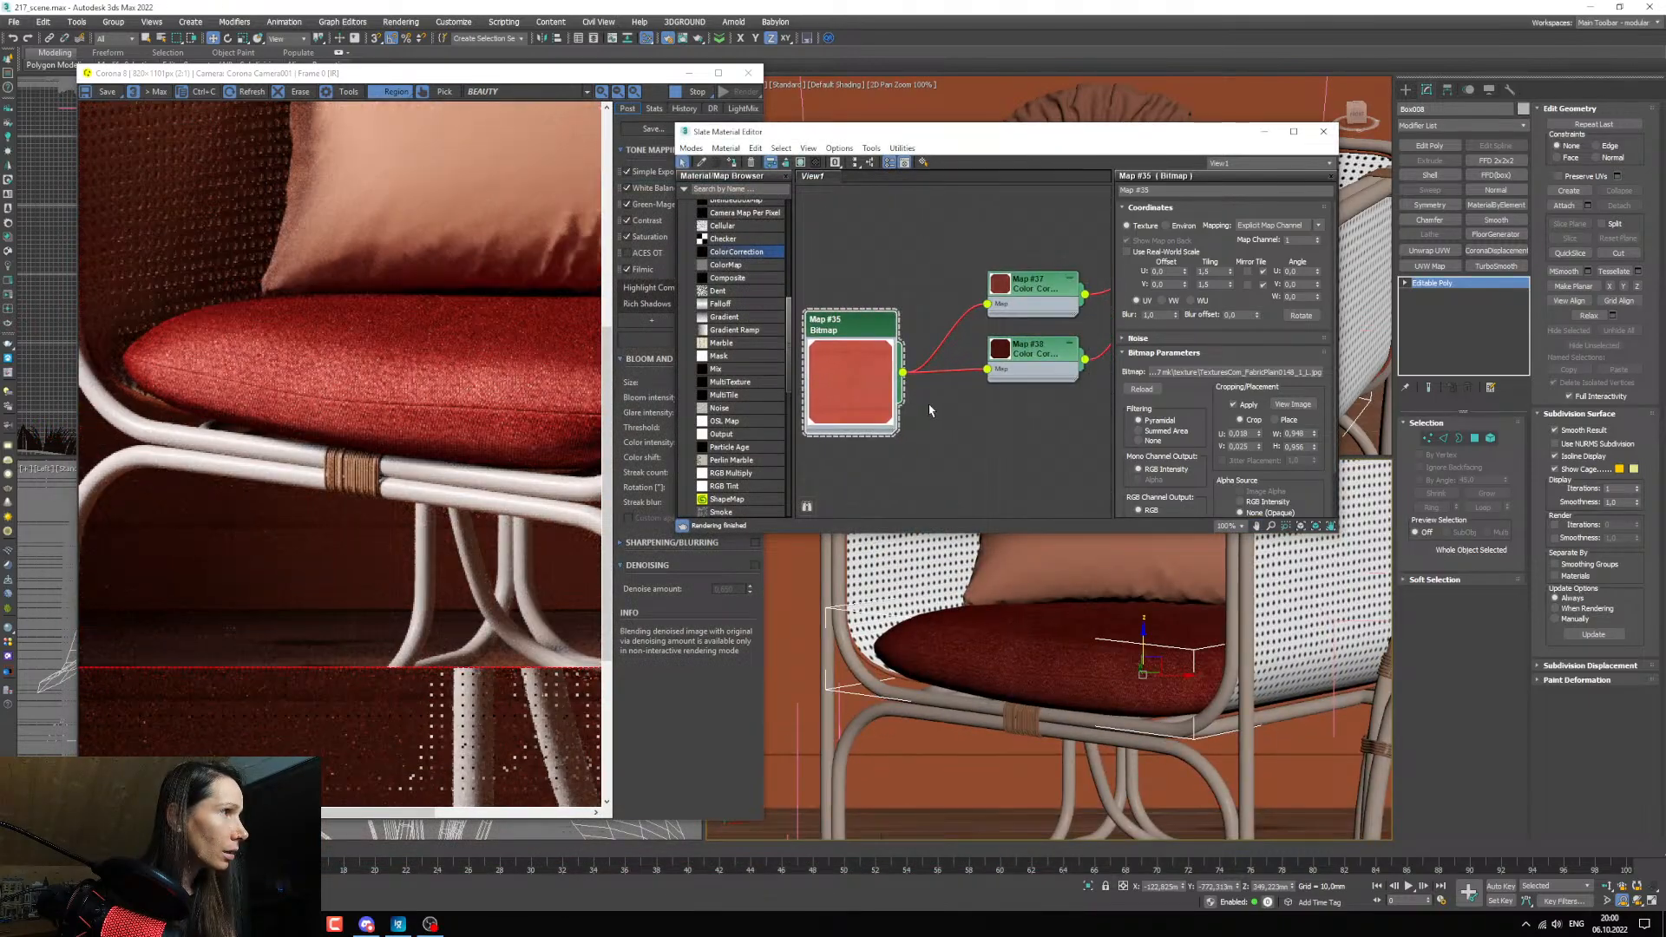
scroll(862, 389, up, 2)
middle_drag(1032, 389, 972, 420)
scroll(972, 420, down, 2)
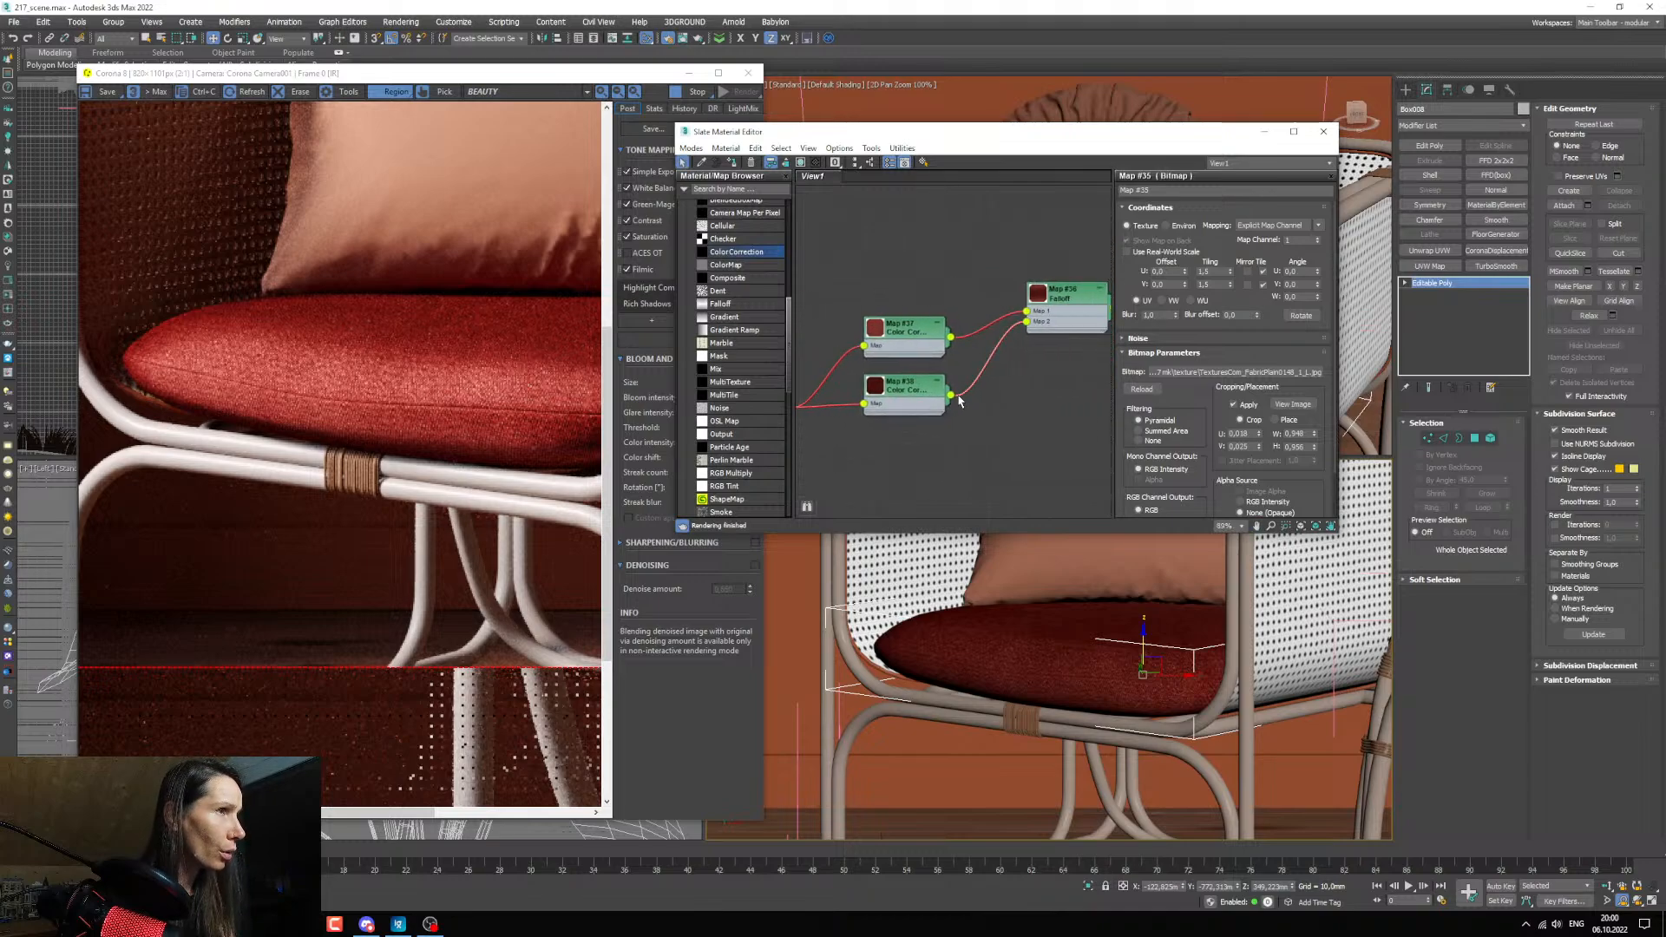
middle_drag(960, 400, 930, 428)
click(1034, 326)
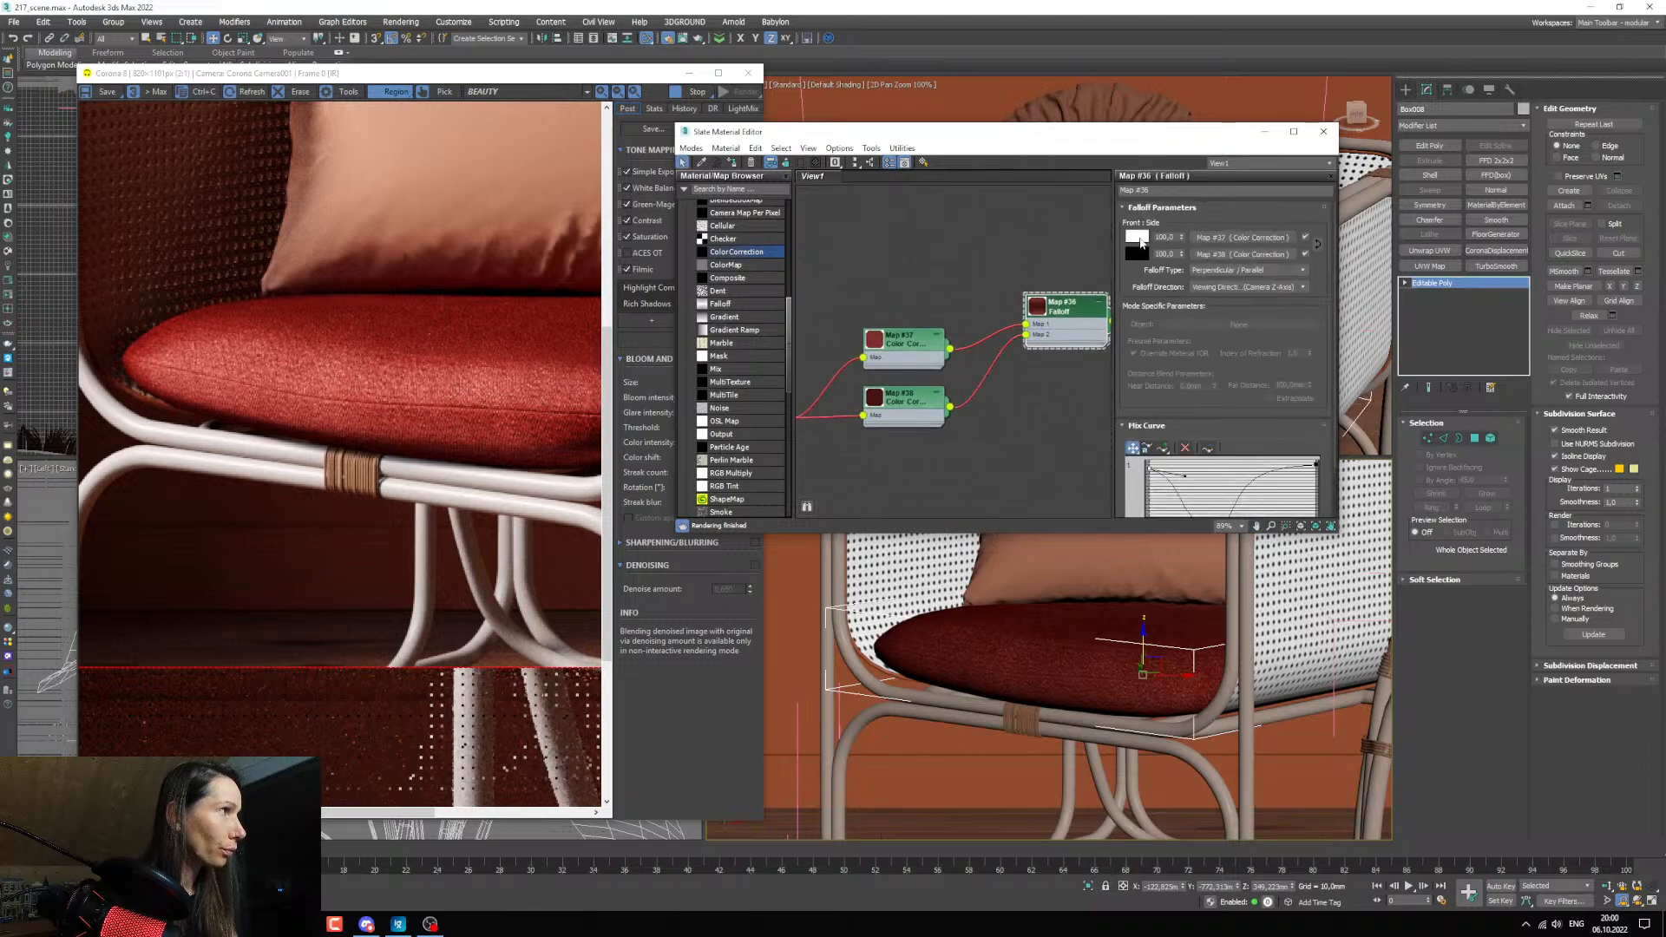
click(1136, 237)
drag(858, 232, 893, 155)
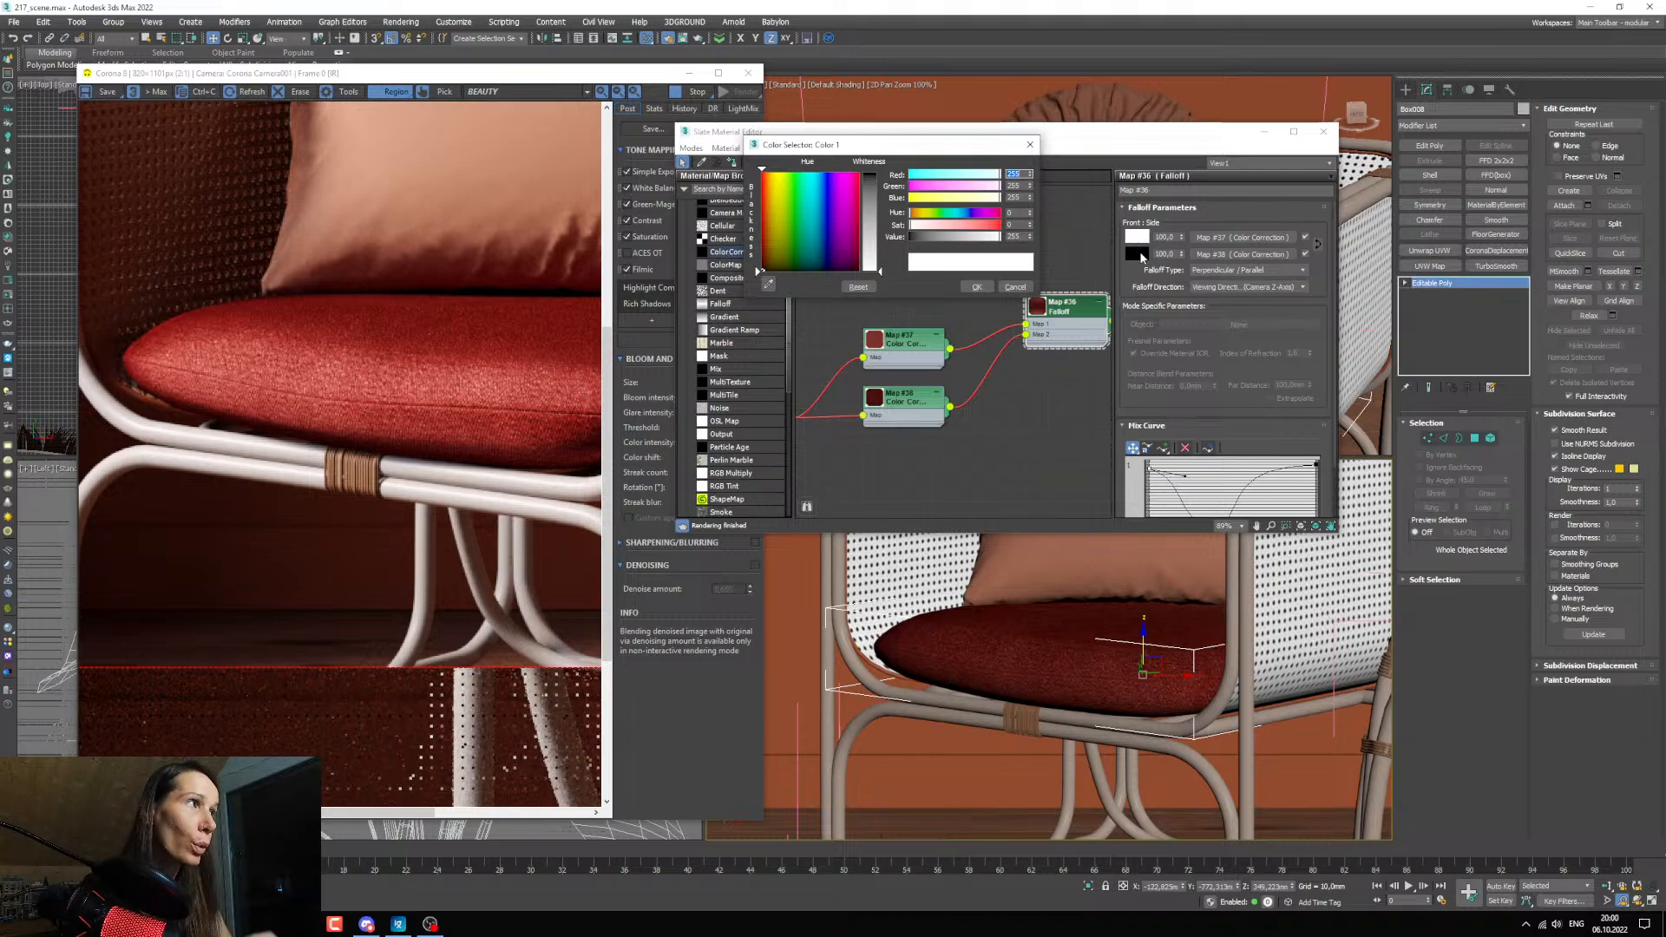
click(768, 284)
click(878, 341)
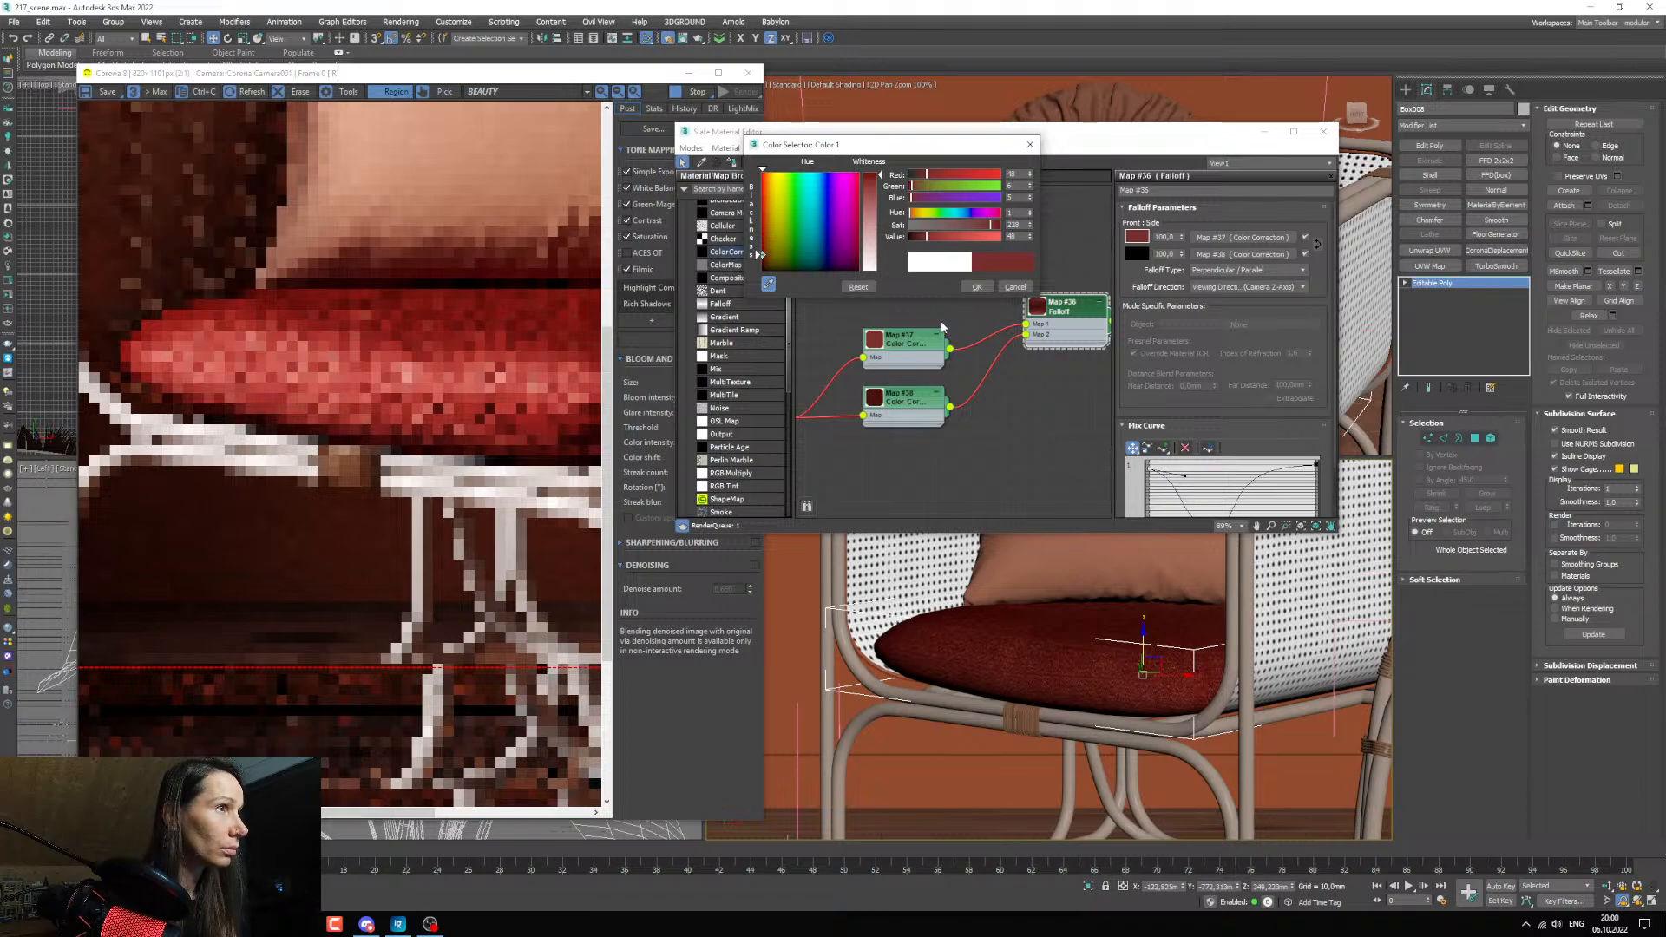
click(976, 286)
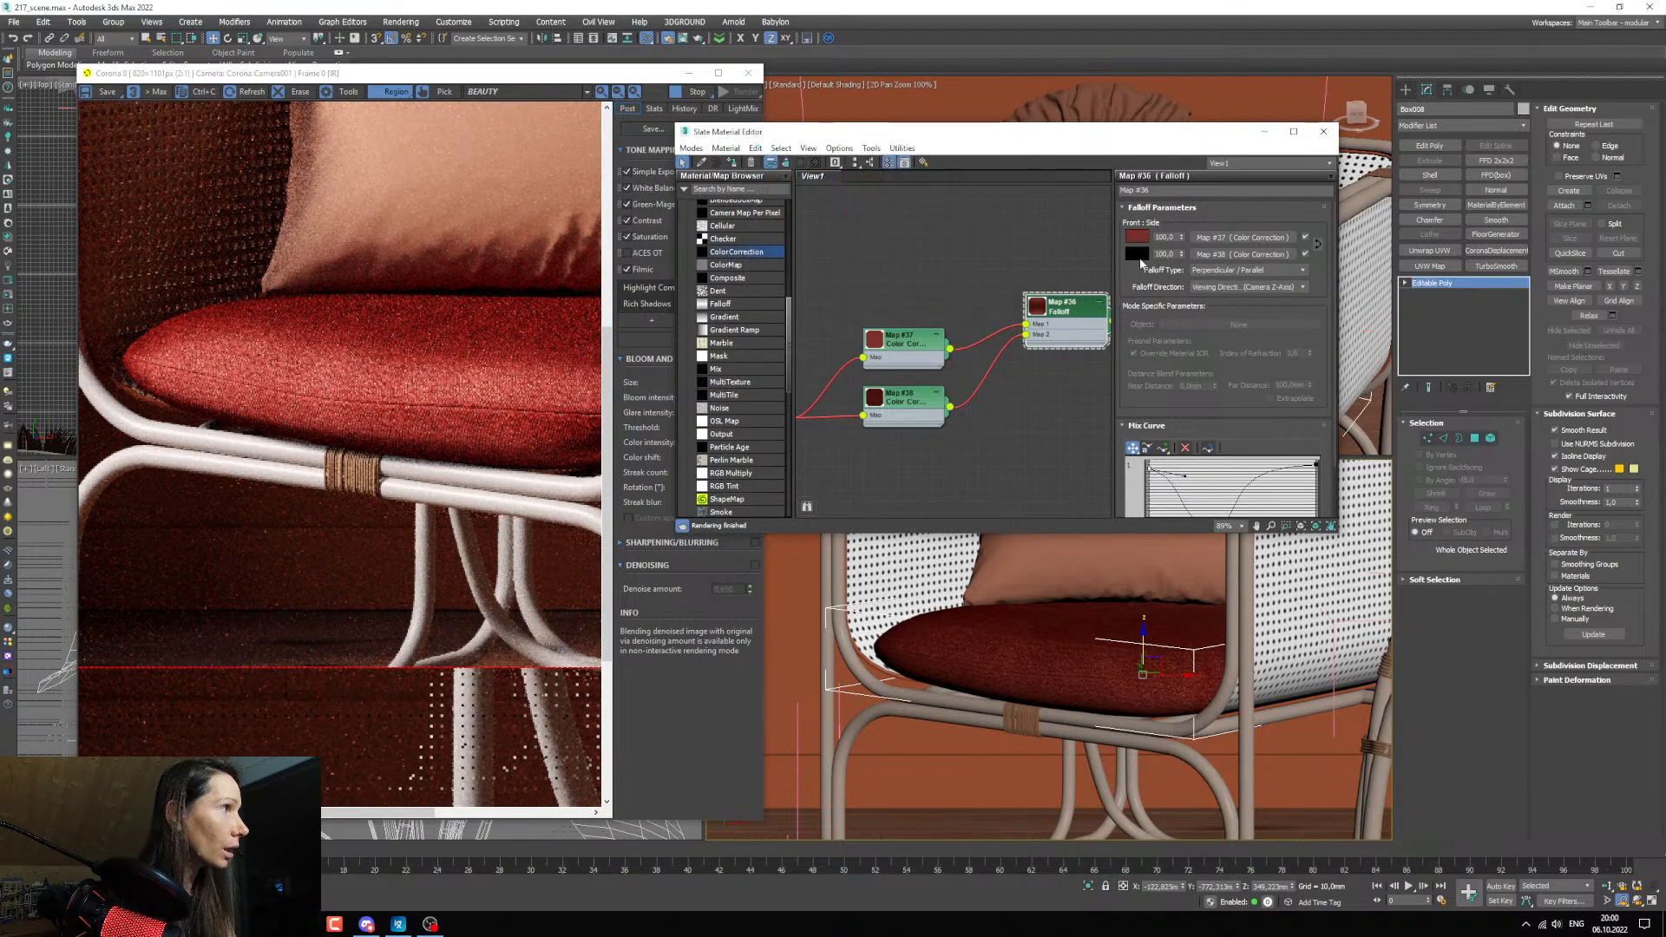
Set the Falloff's side color to the dark red sampled from the preview of the Color Correction feeding Map 2.
click(1137, 253)
click(768, 283)
click(874, 397)
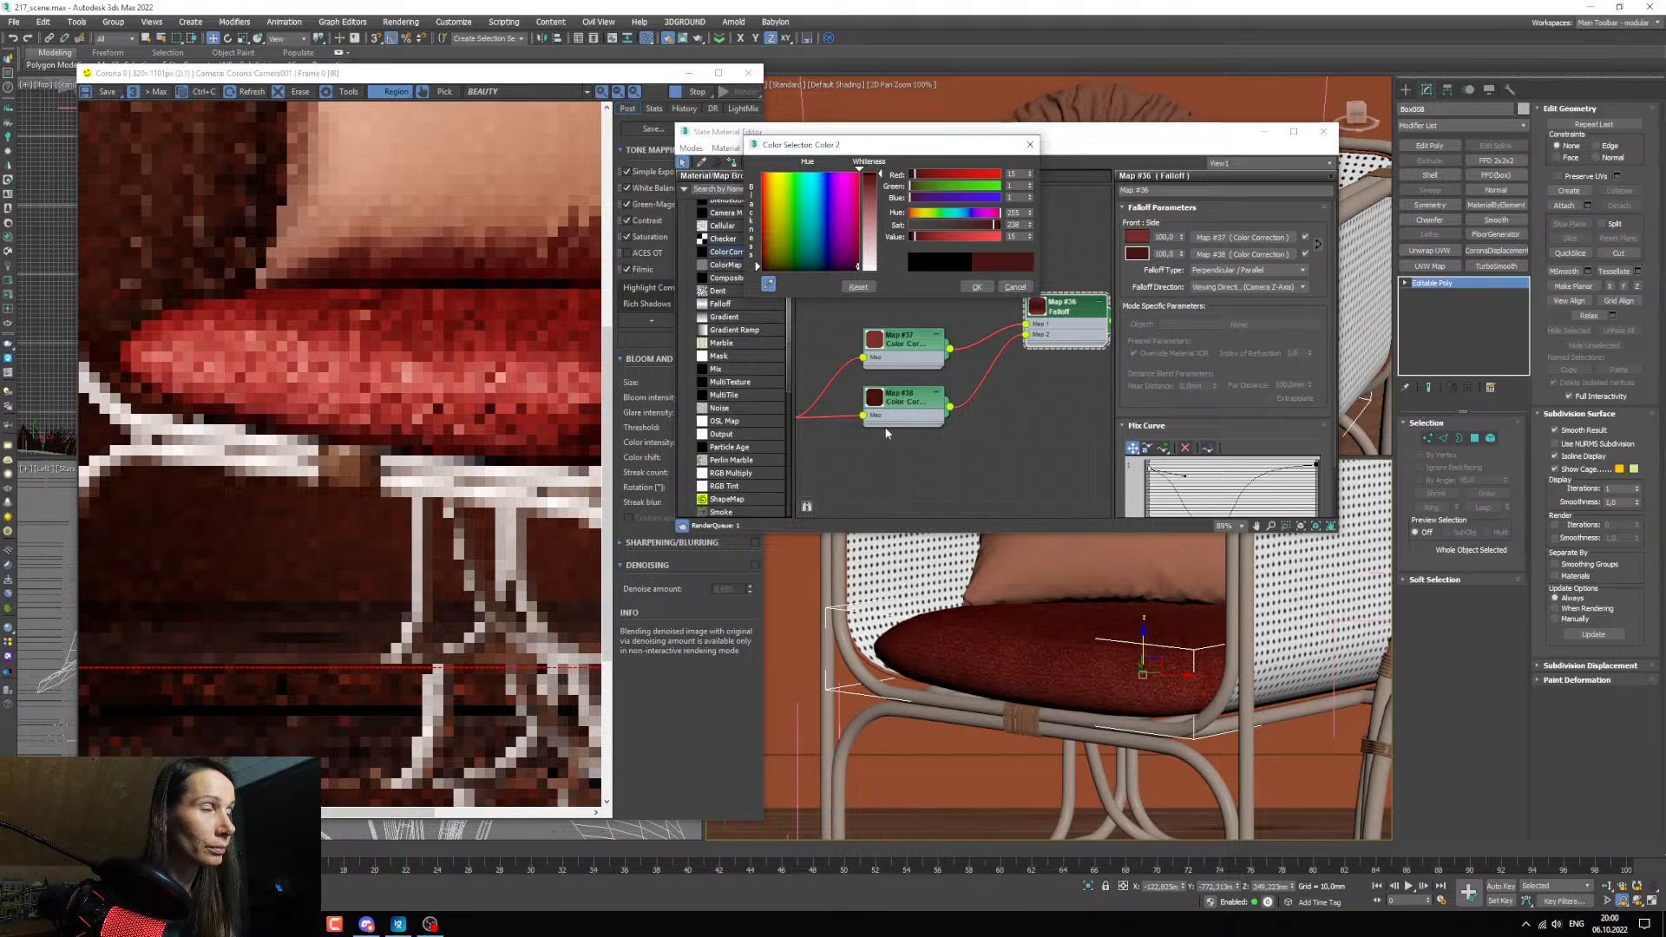
click(976, 287)
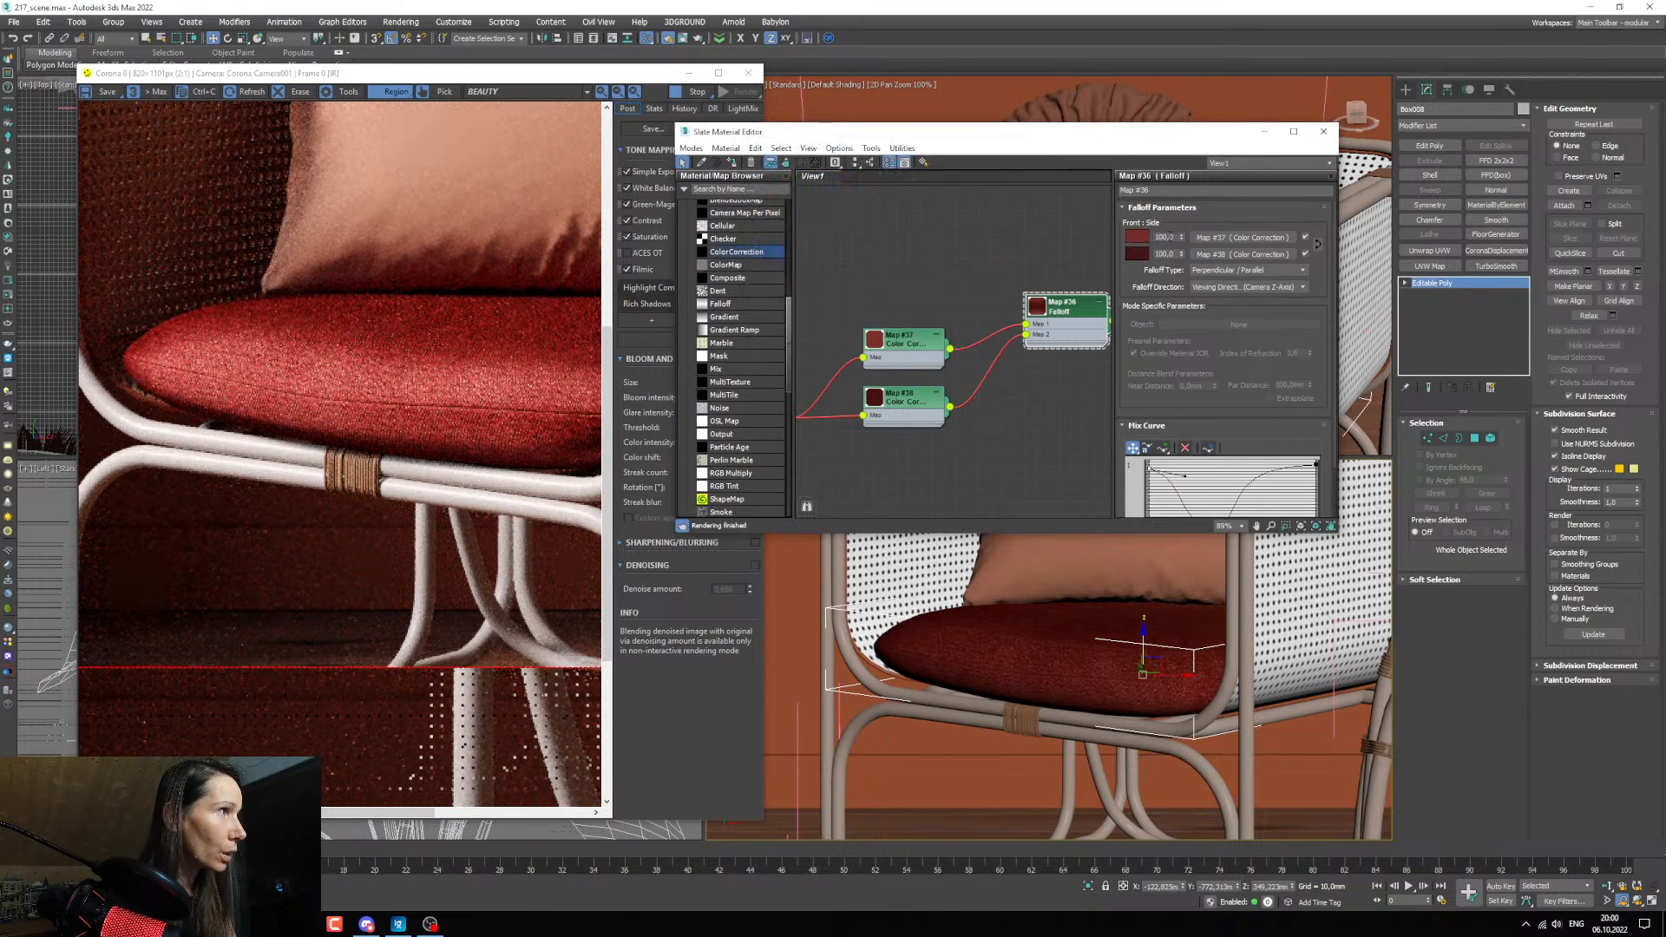
Set both the front and side amounts of the cushion's Falloff map to 80.
text(80)
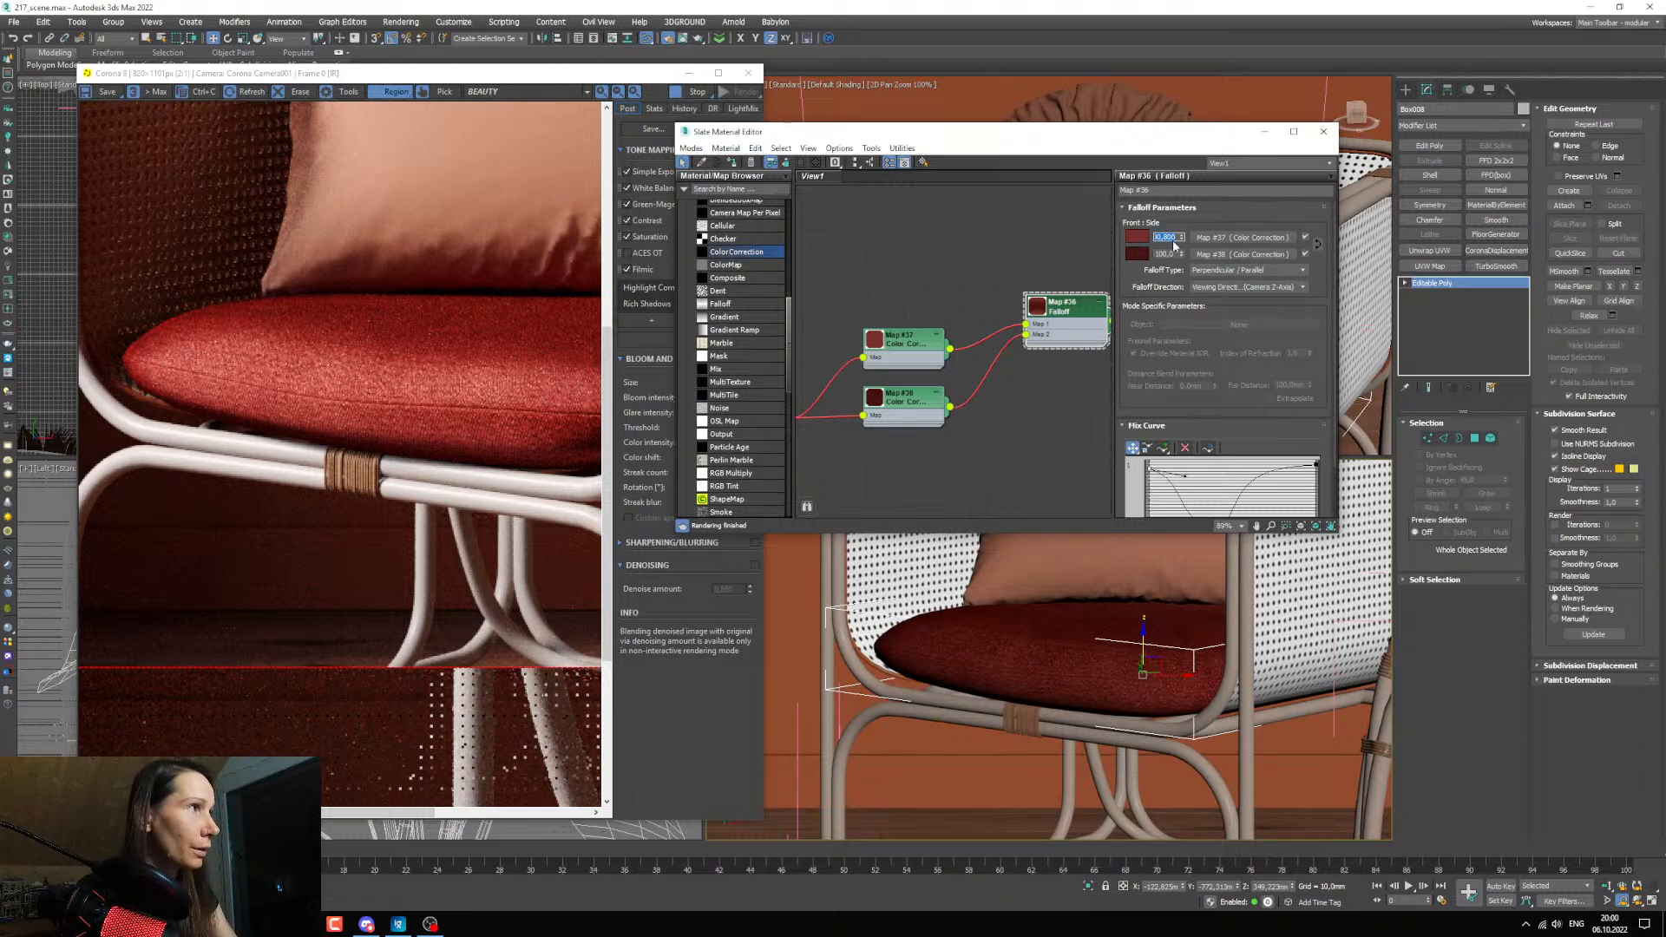
text(80)
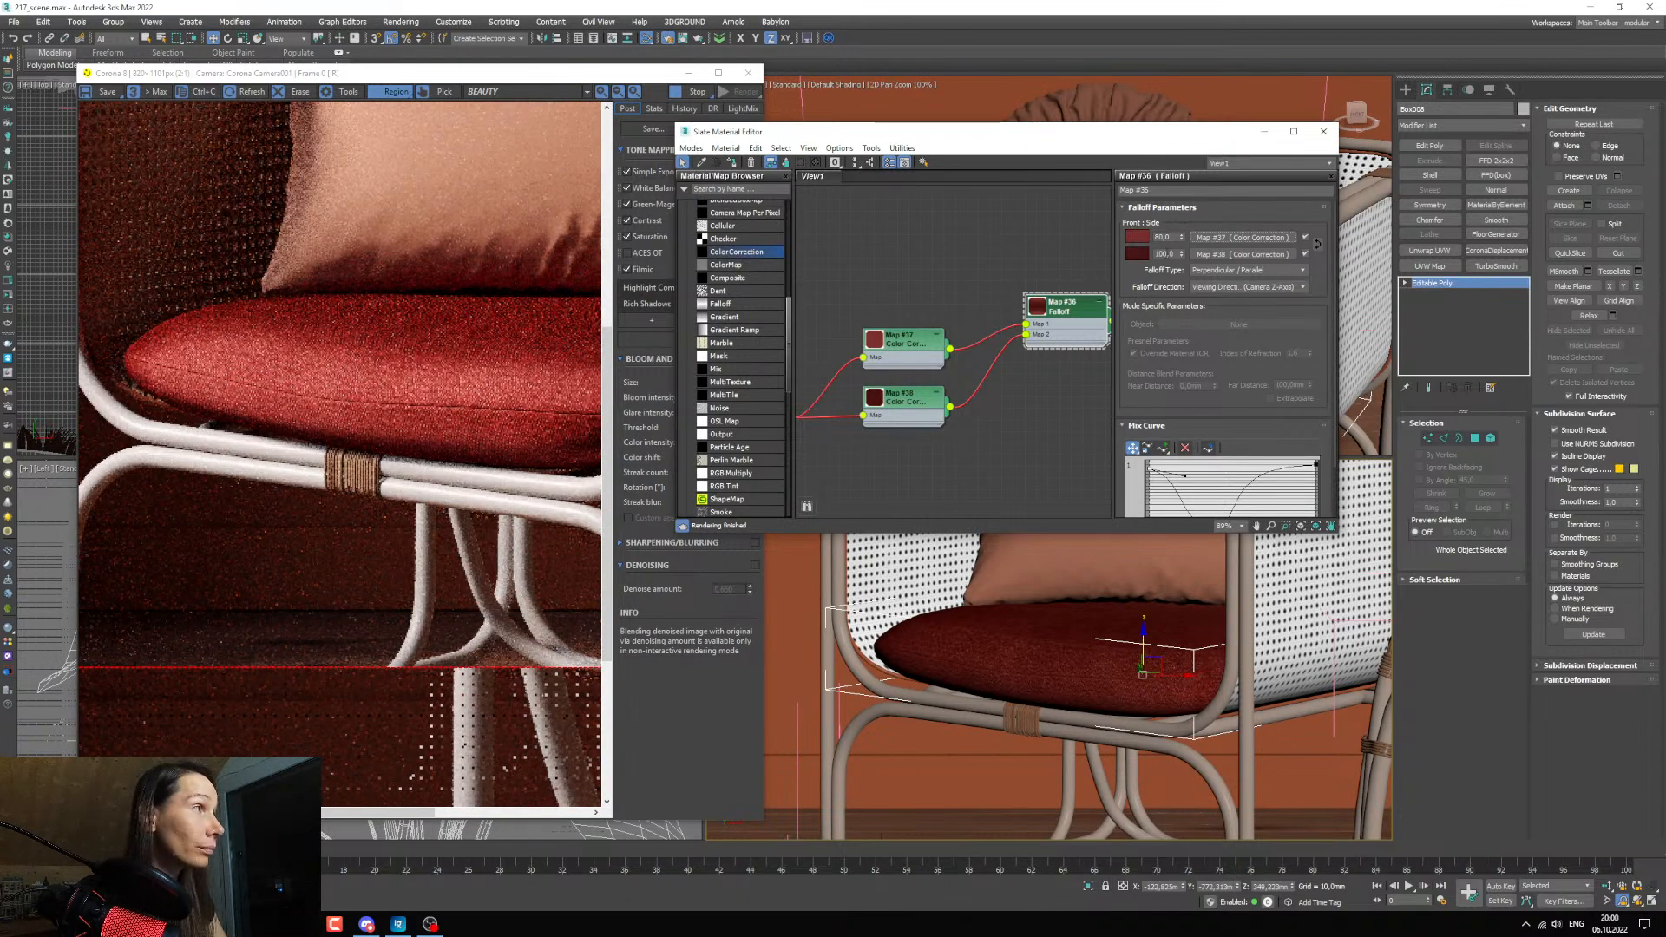
key(Tab)
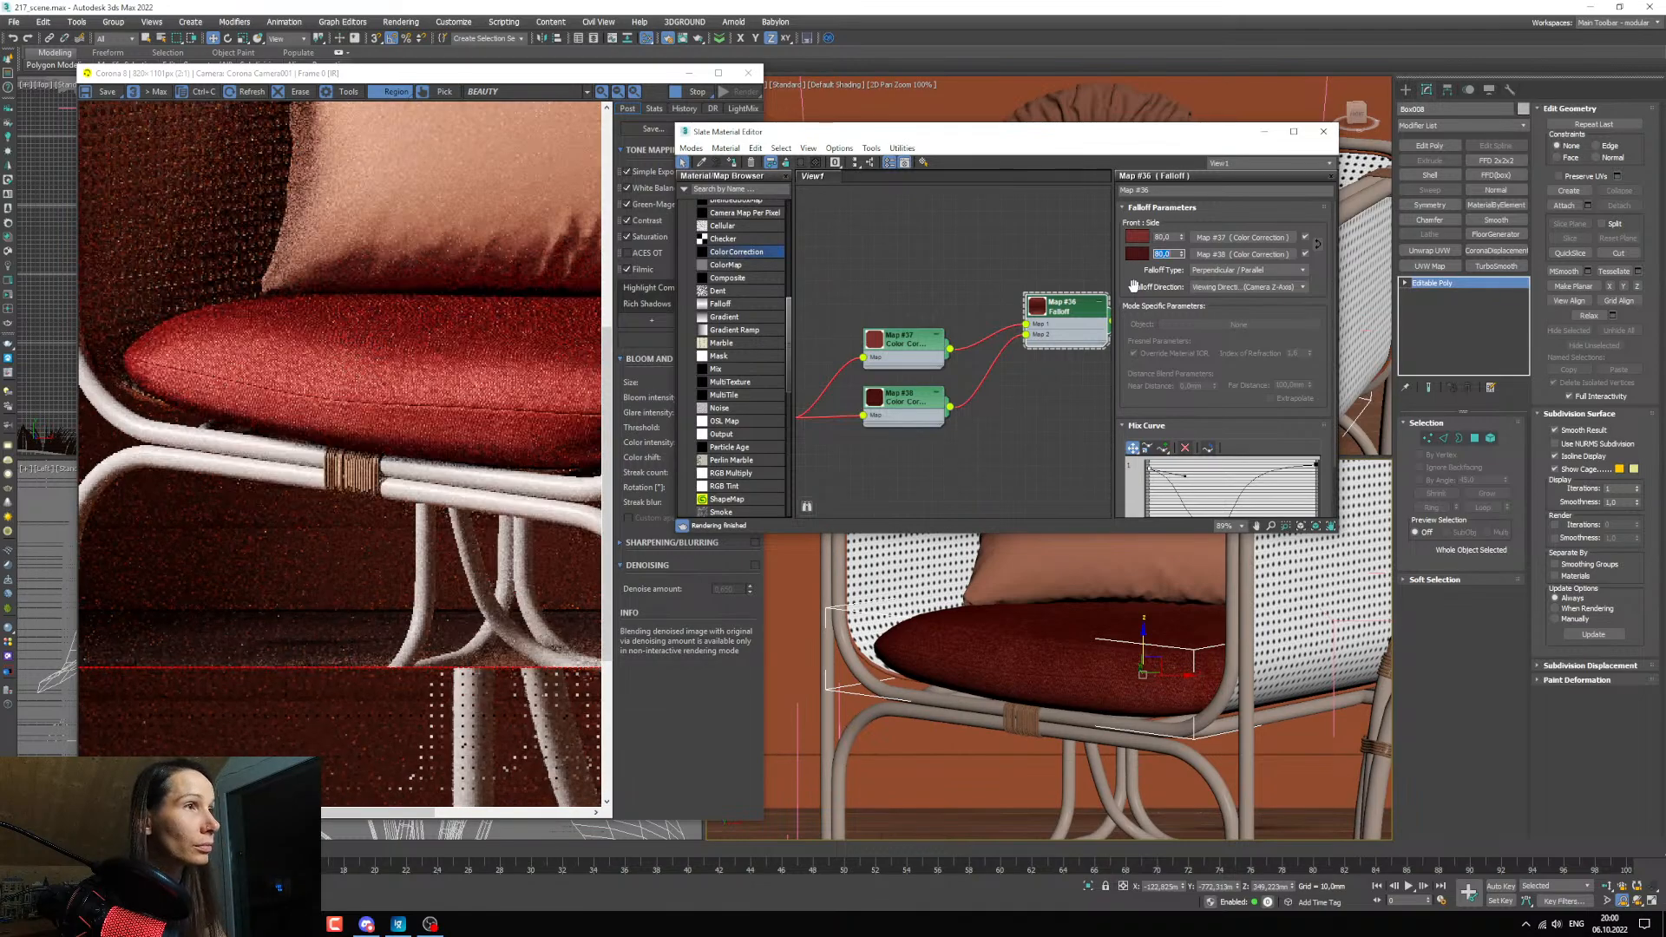
Brighten the Falloff's front red and reduce its saturation to about 218, checking the cushion in the render from near and far.
click(1137, 237)
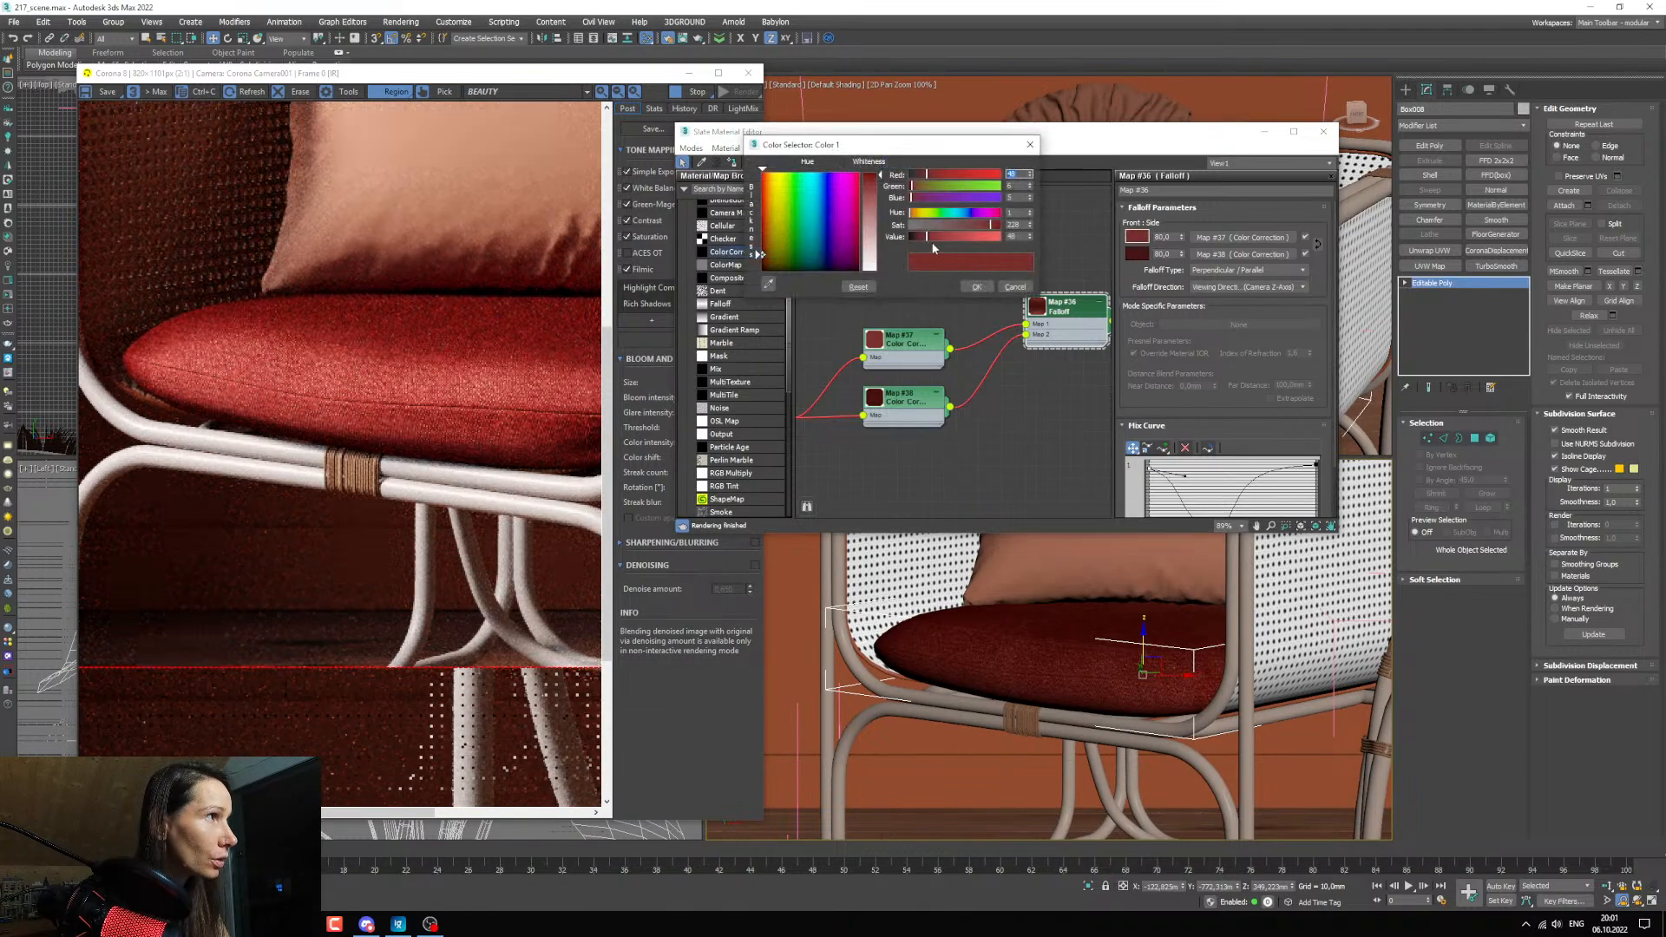
drag(946, 236, 936, 237)
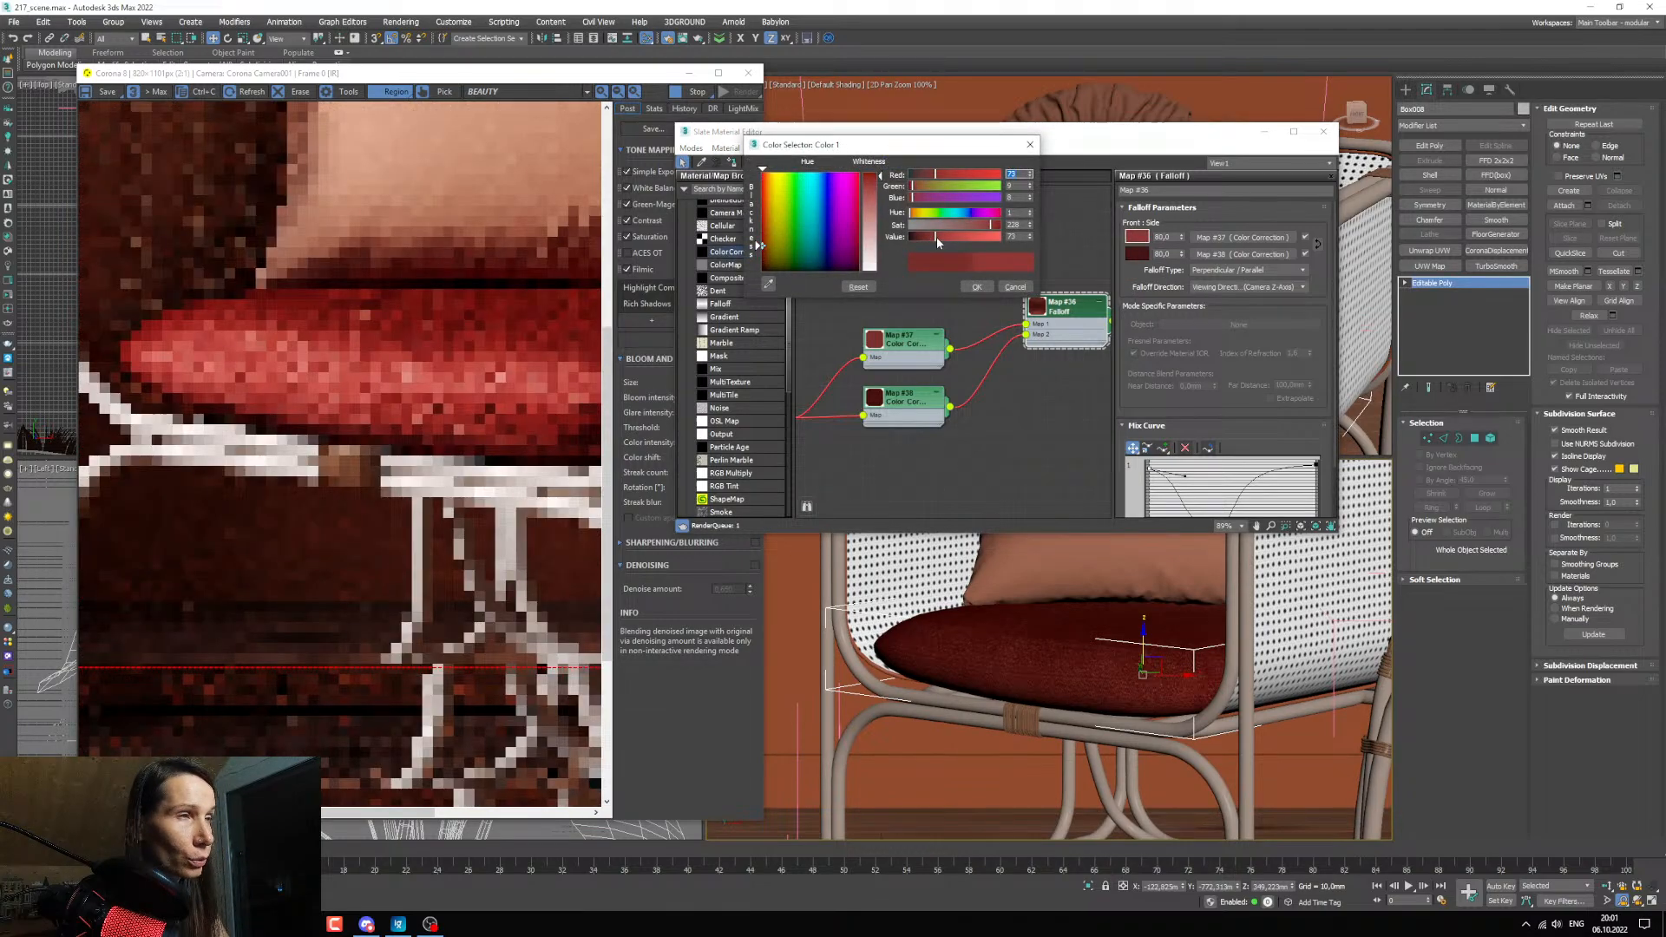
scroll(494, 353, down, 1)
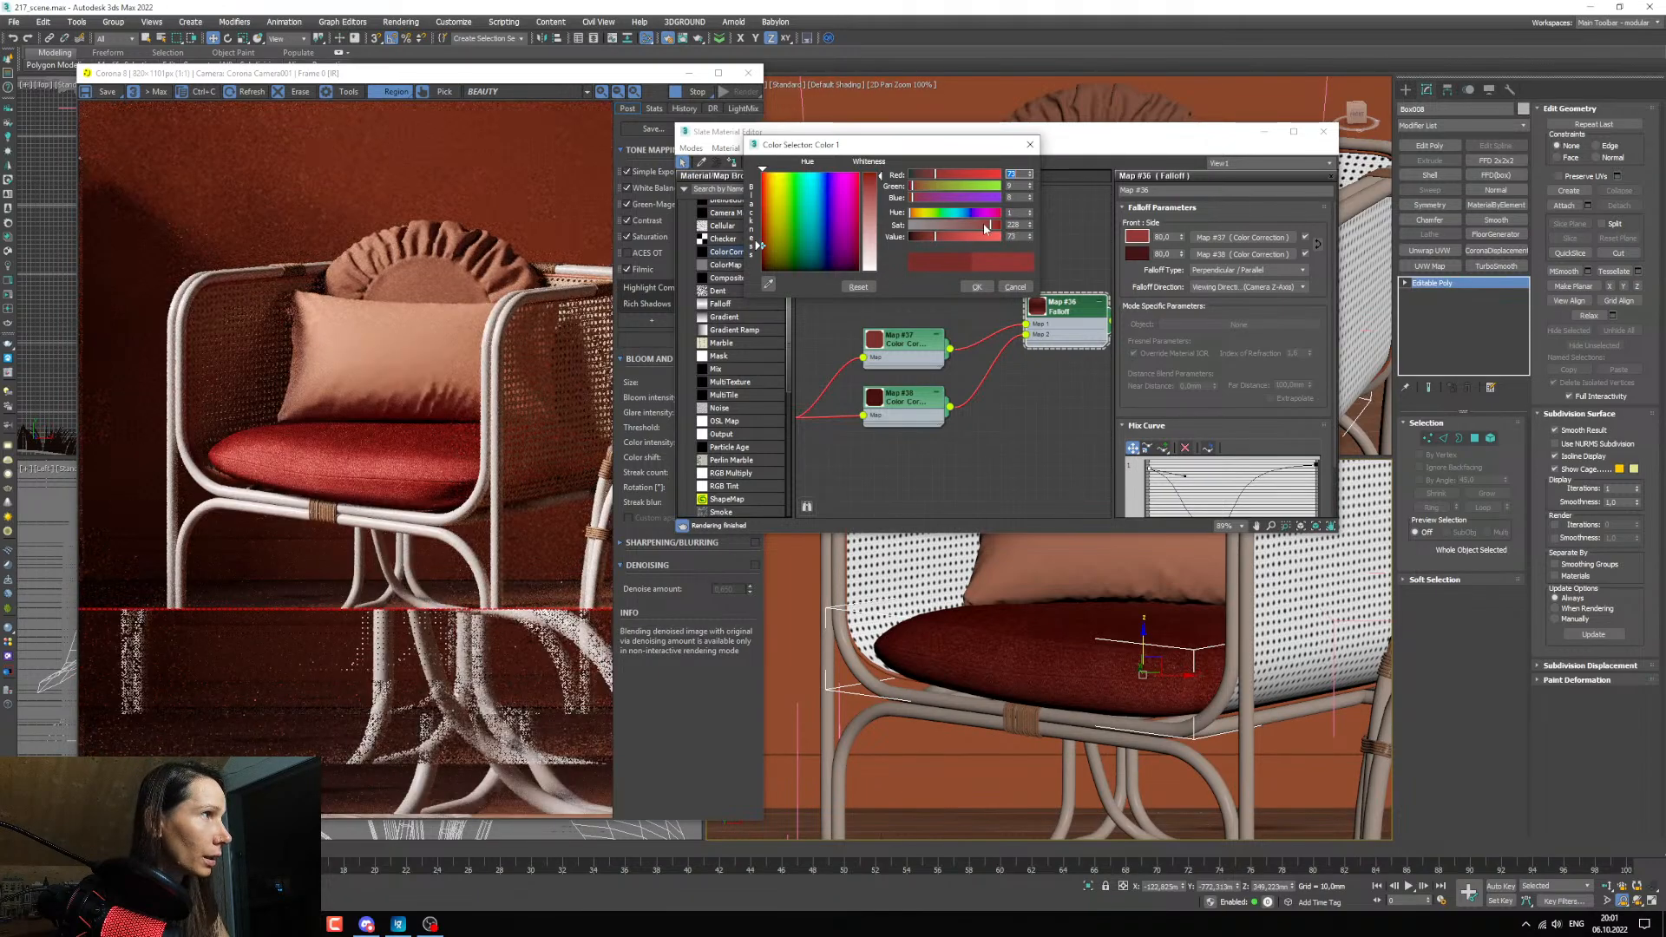
drag(988, 228, 987, 227)
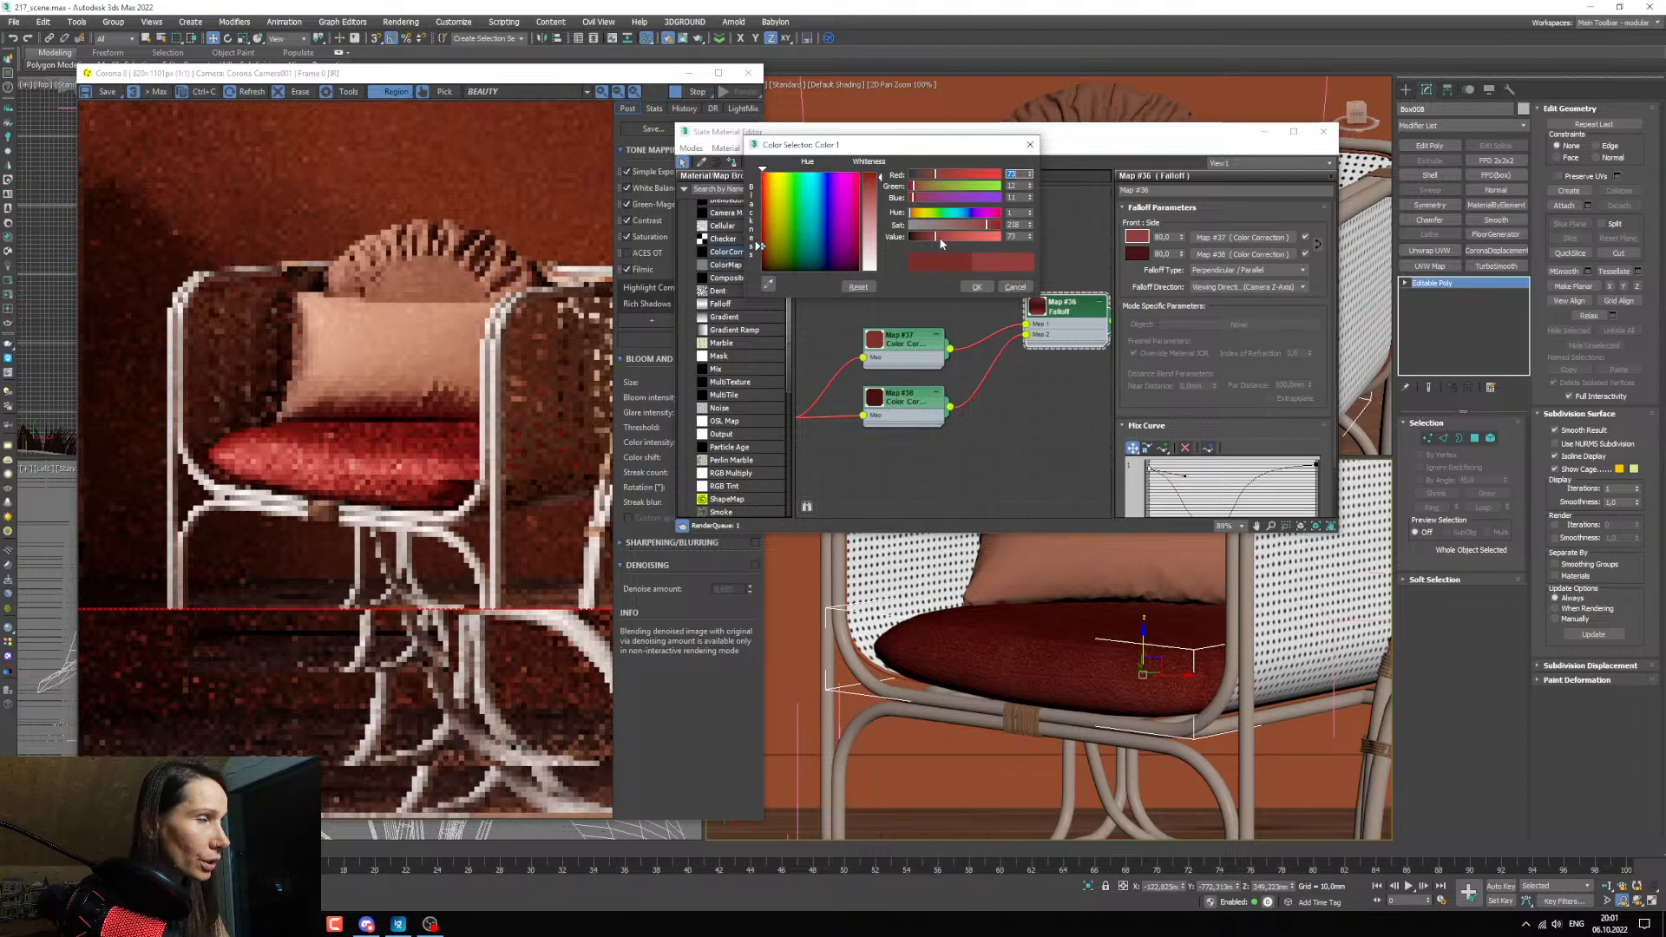
drag(935, 237, 940, 237)
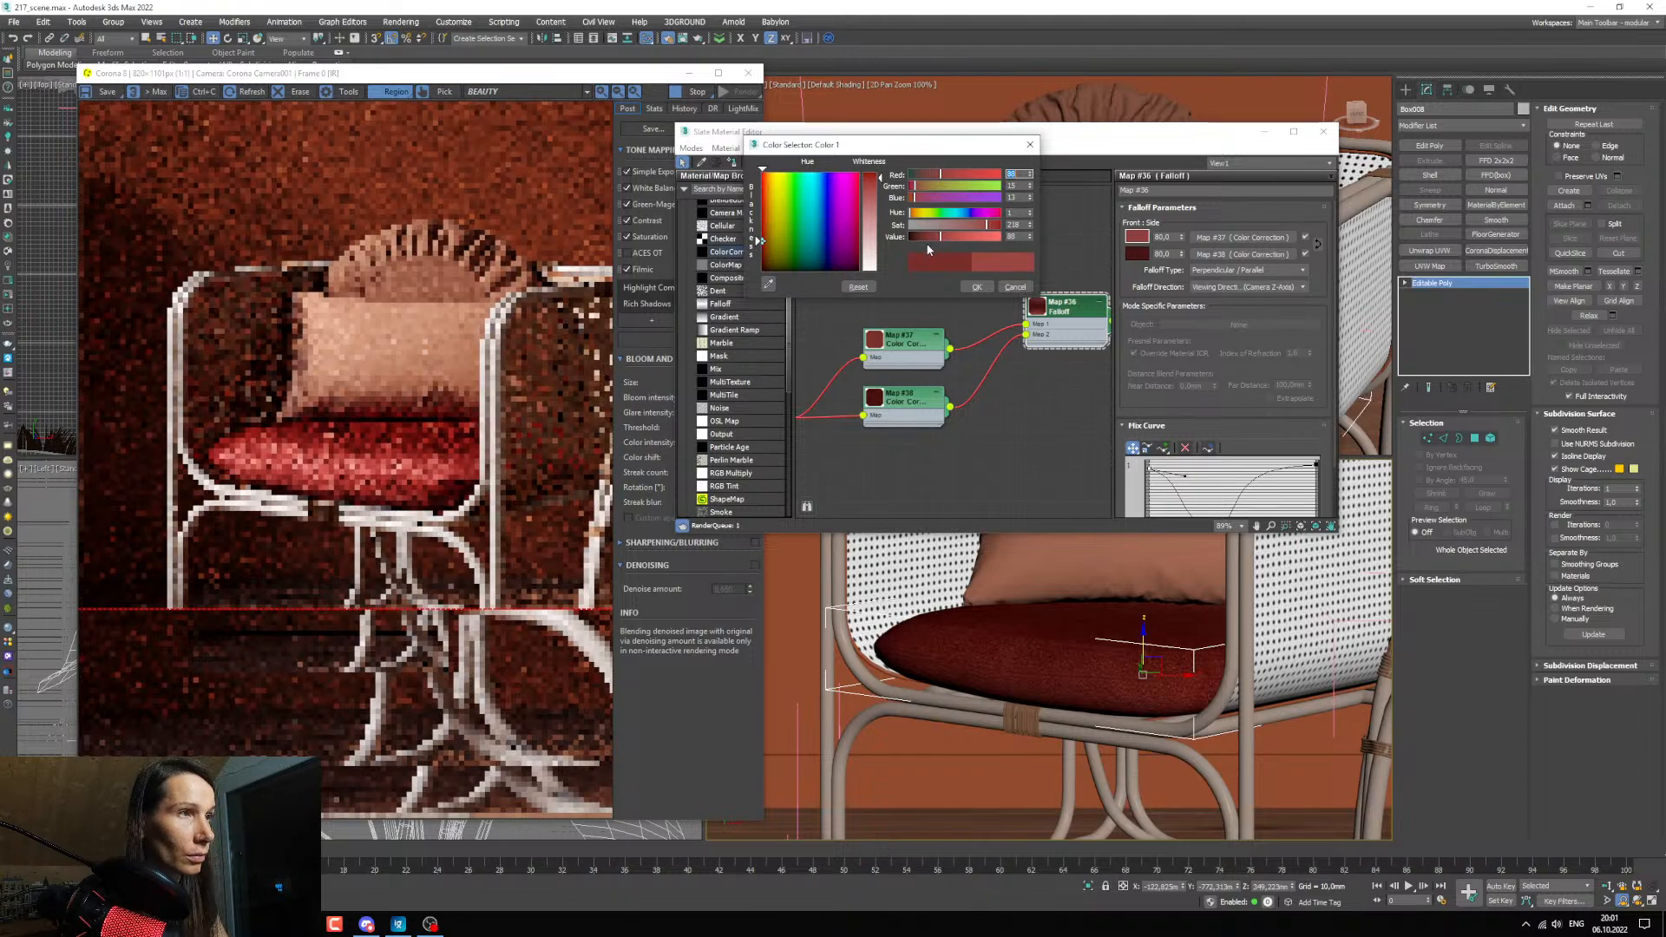
scroll(311, 449, up, 1)
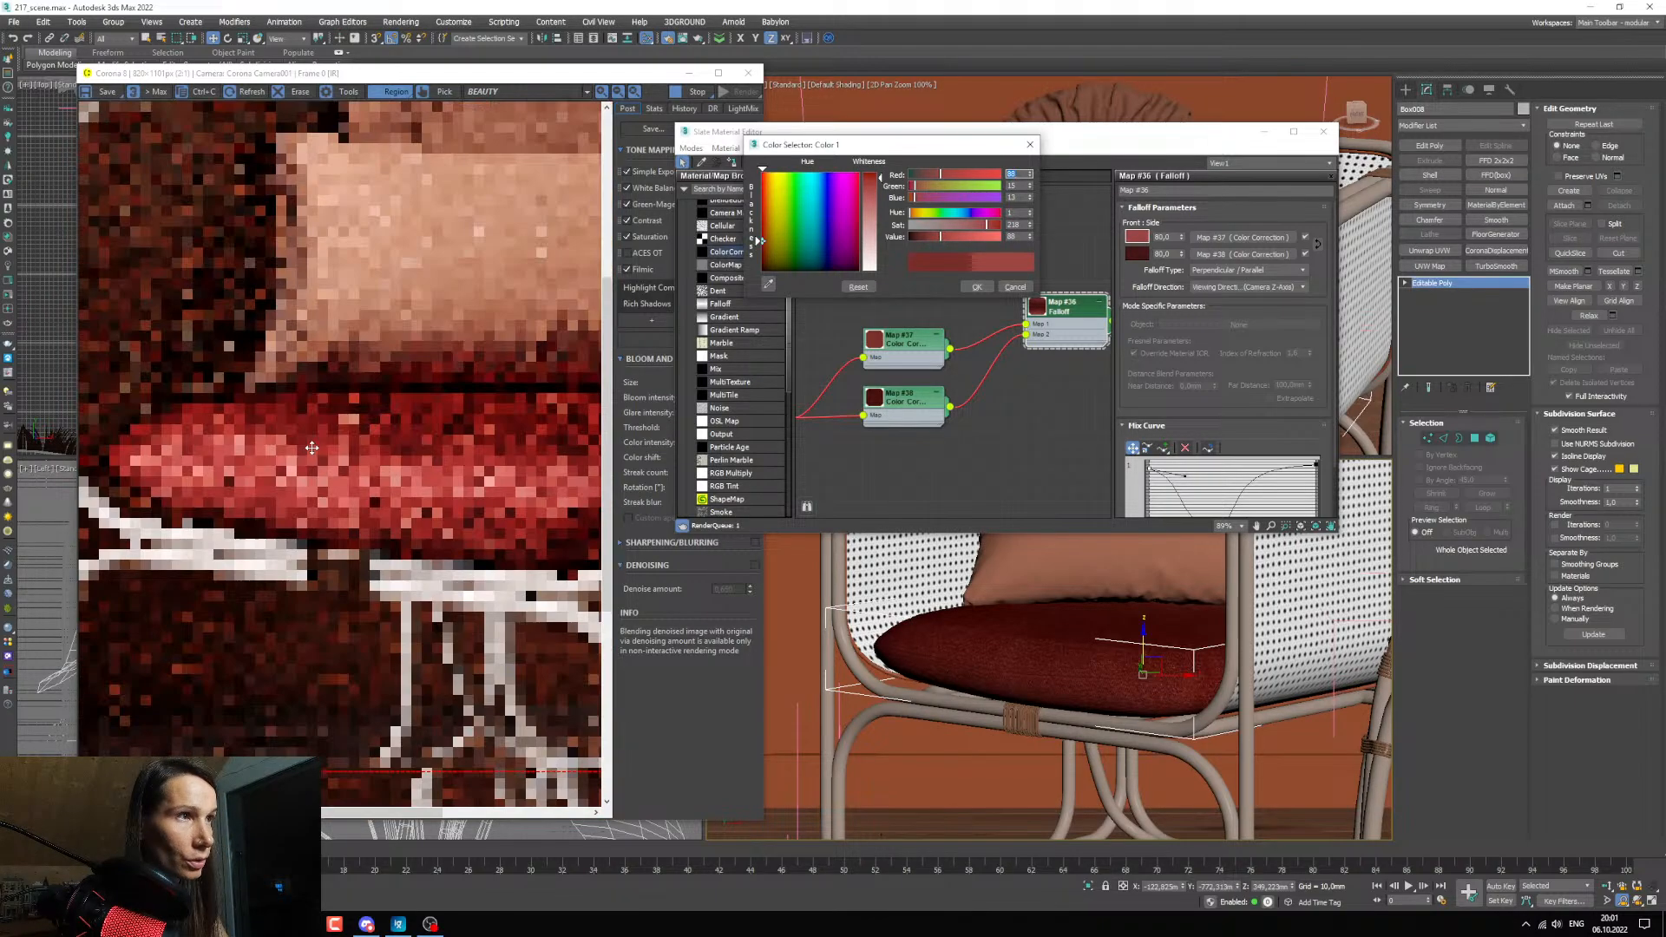
scroll(312, 451, down, 1)
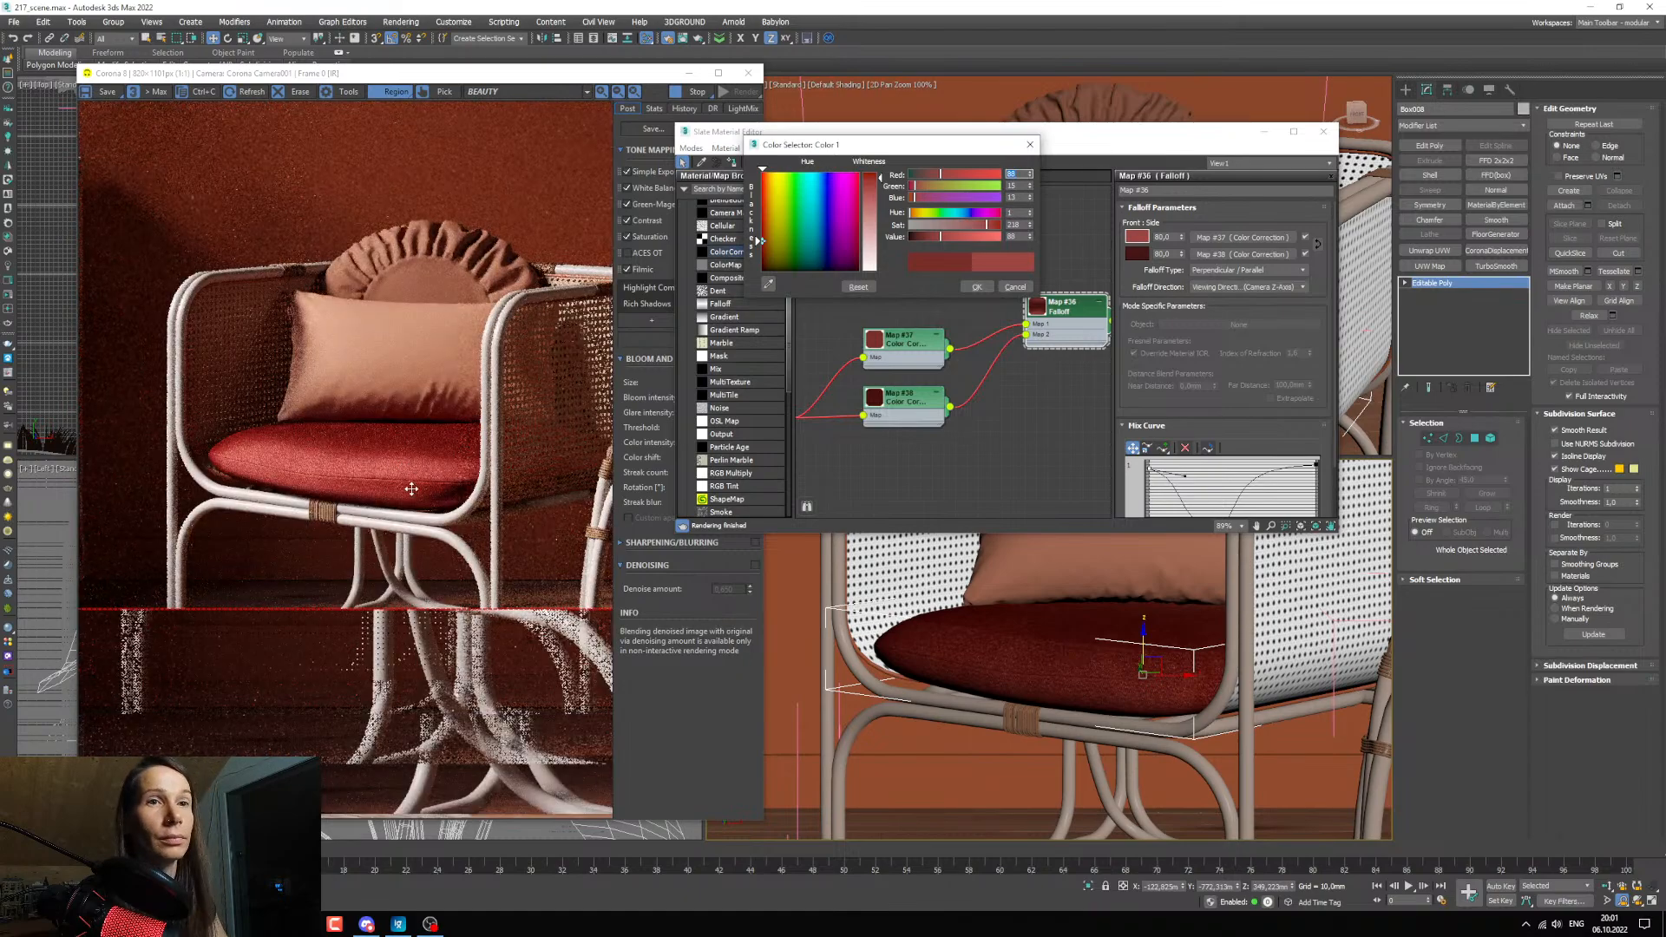
click(975, 287)
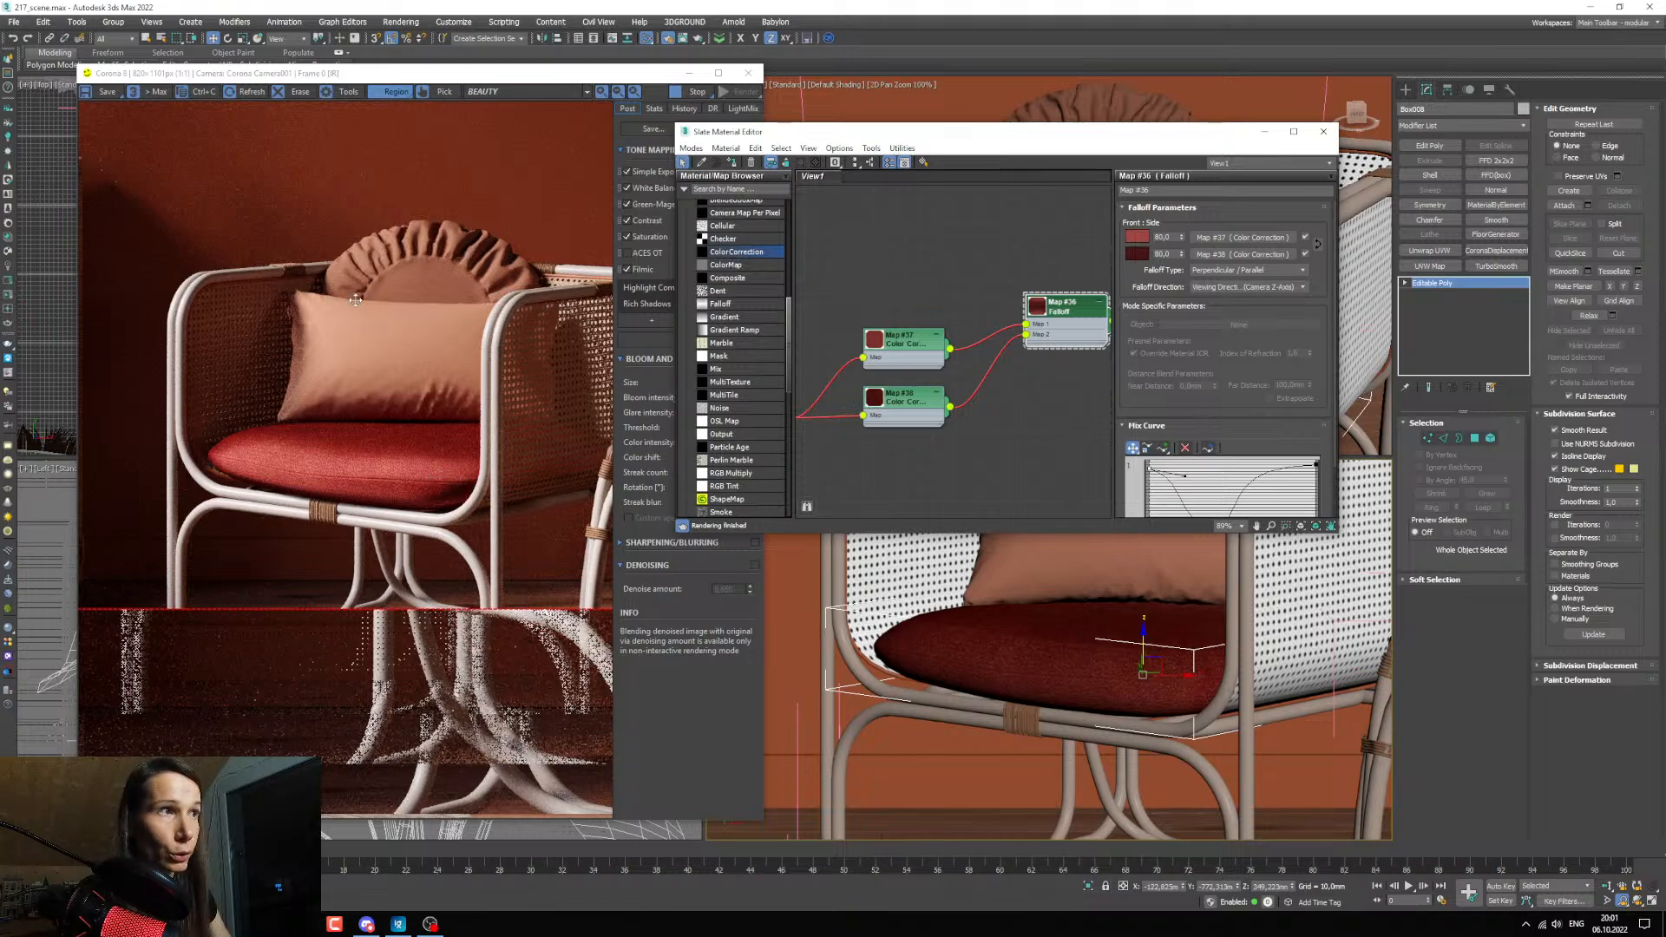
Pick the material of the pillow on the armchair into the node view and place it below the cushion's red fabric bitmap.
scroll(926, 357, down, 5)
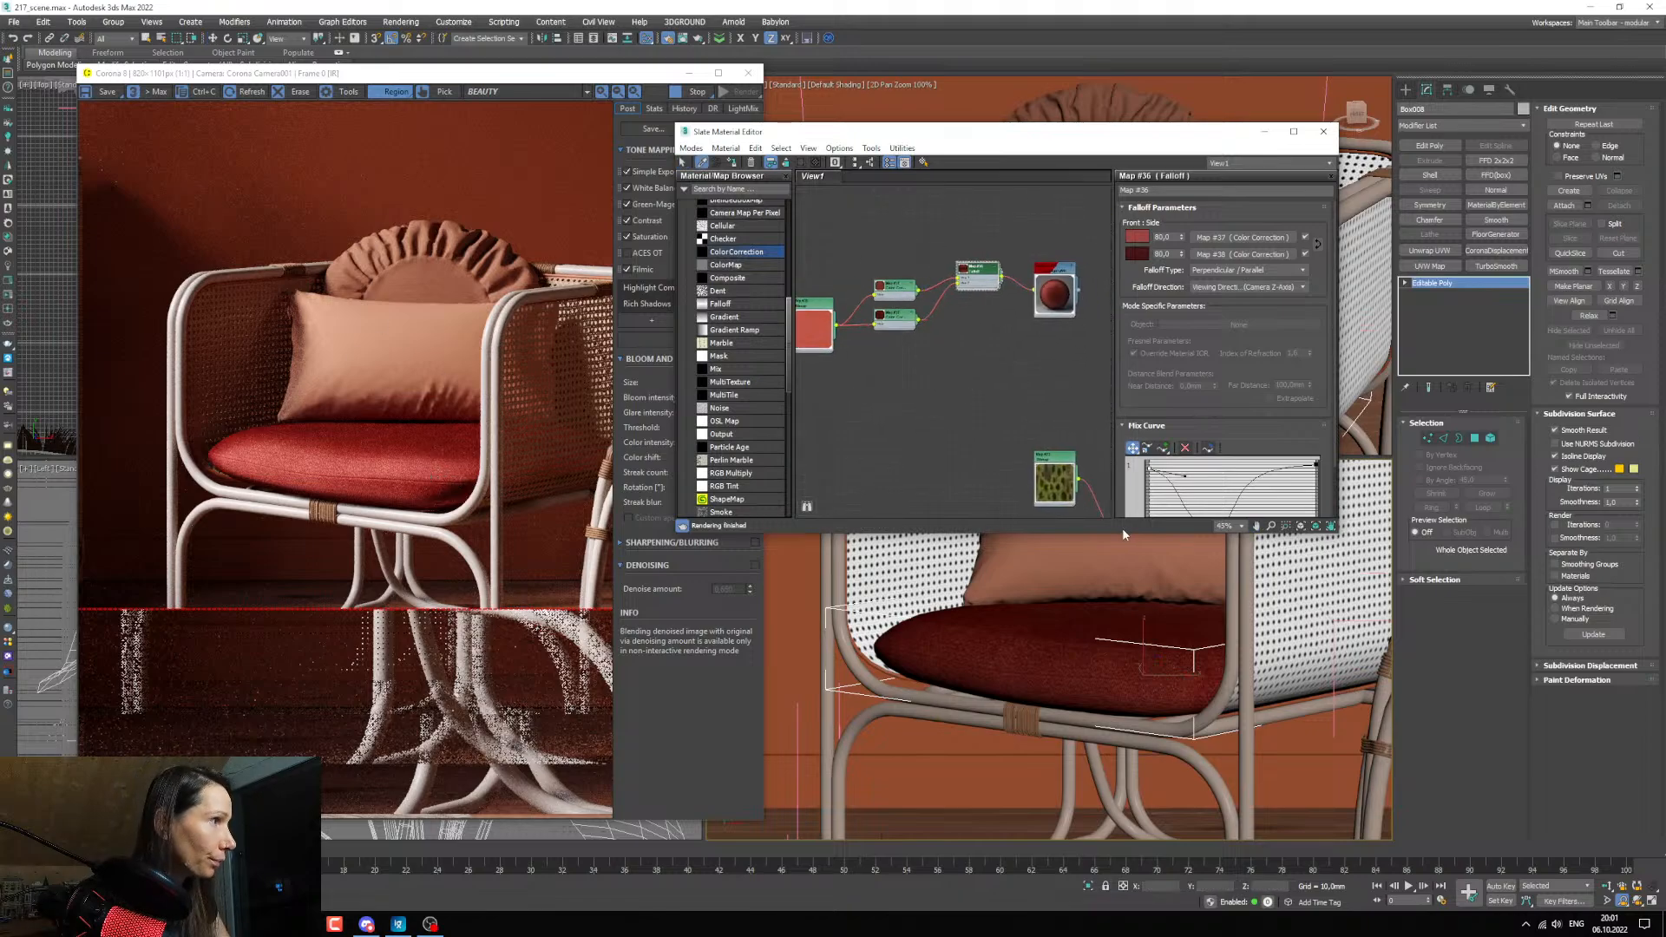
click(1072, 561)
middle_drag(901, 336, 1015, 297)
scroll(977, 460, down, 2)
scroll(977, 390, down, 5)
drag(1033, 317, 830, 364)
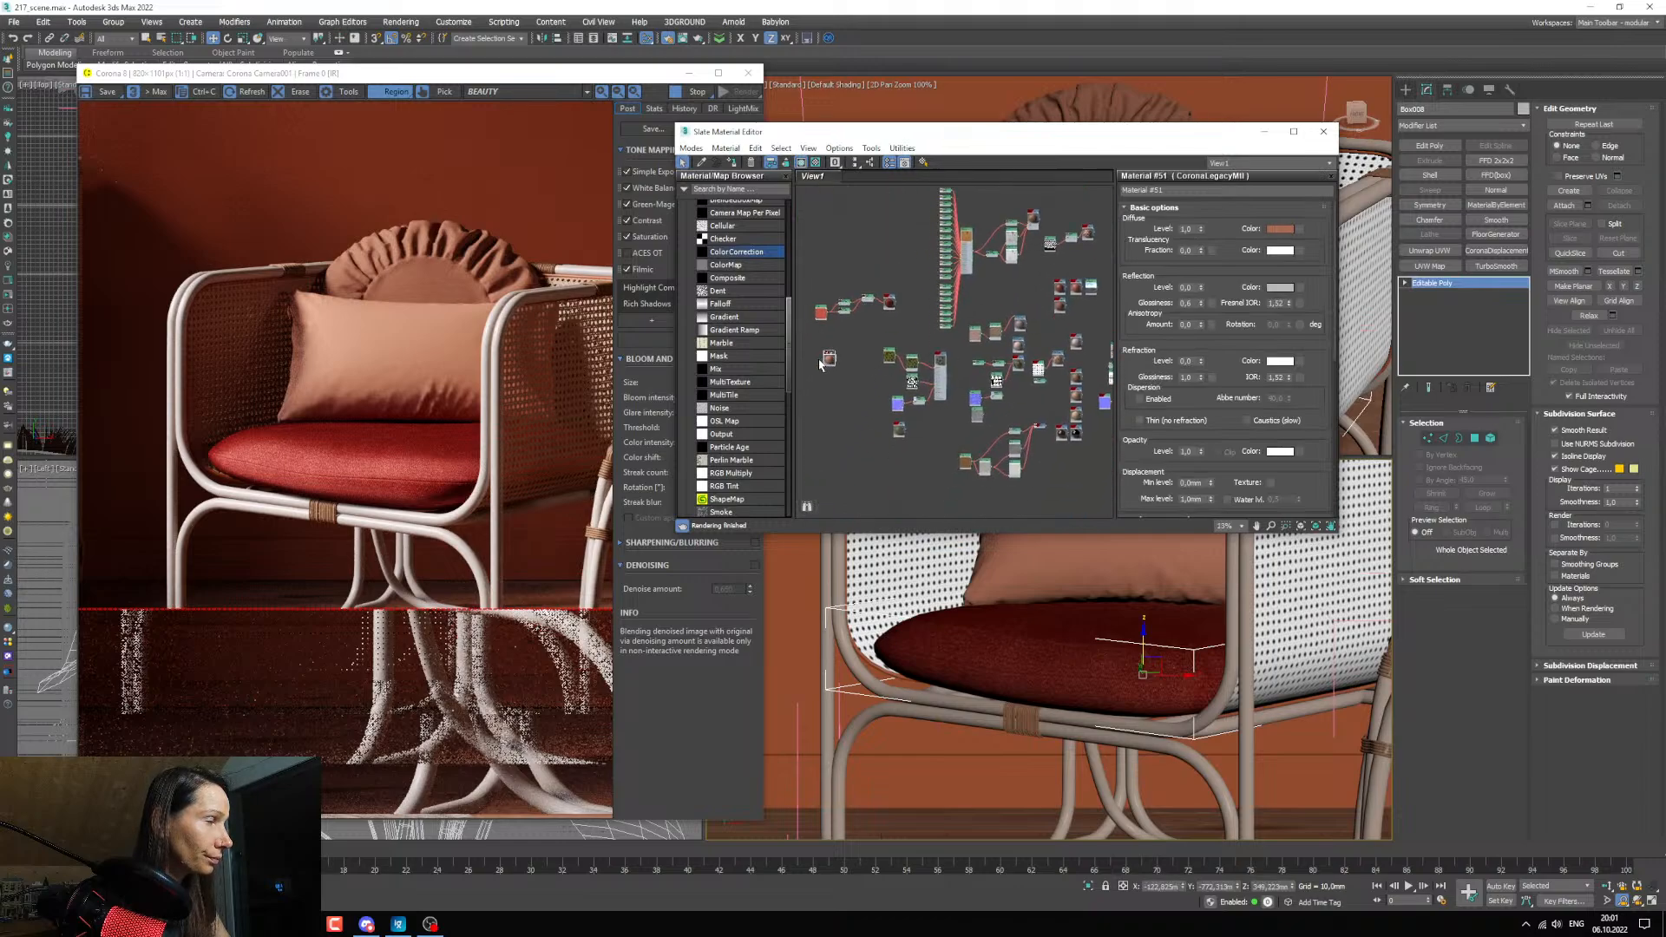
scroll(829, 363, up, 10)
middle_drag(829, 364, 923, 488)
scroll(856, 370, down, 3)
drag(923, 487, 908, 417)
middle_drag(900, 436, 904, 457)
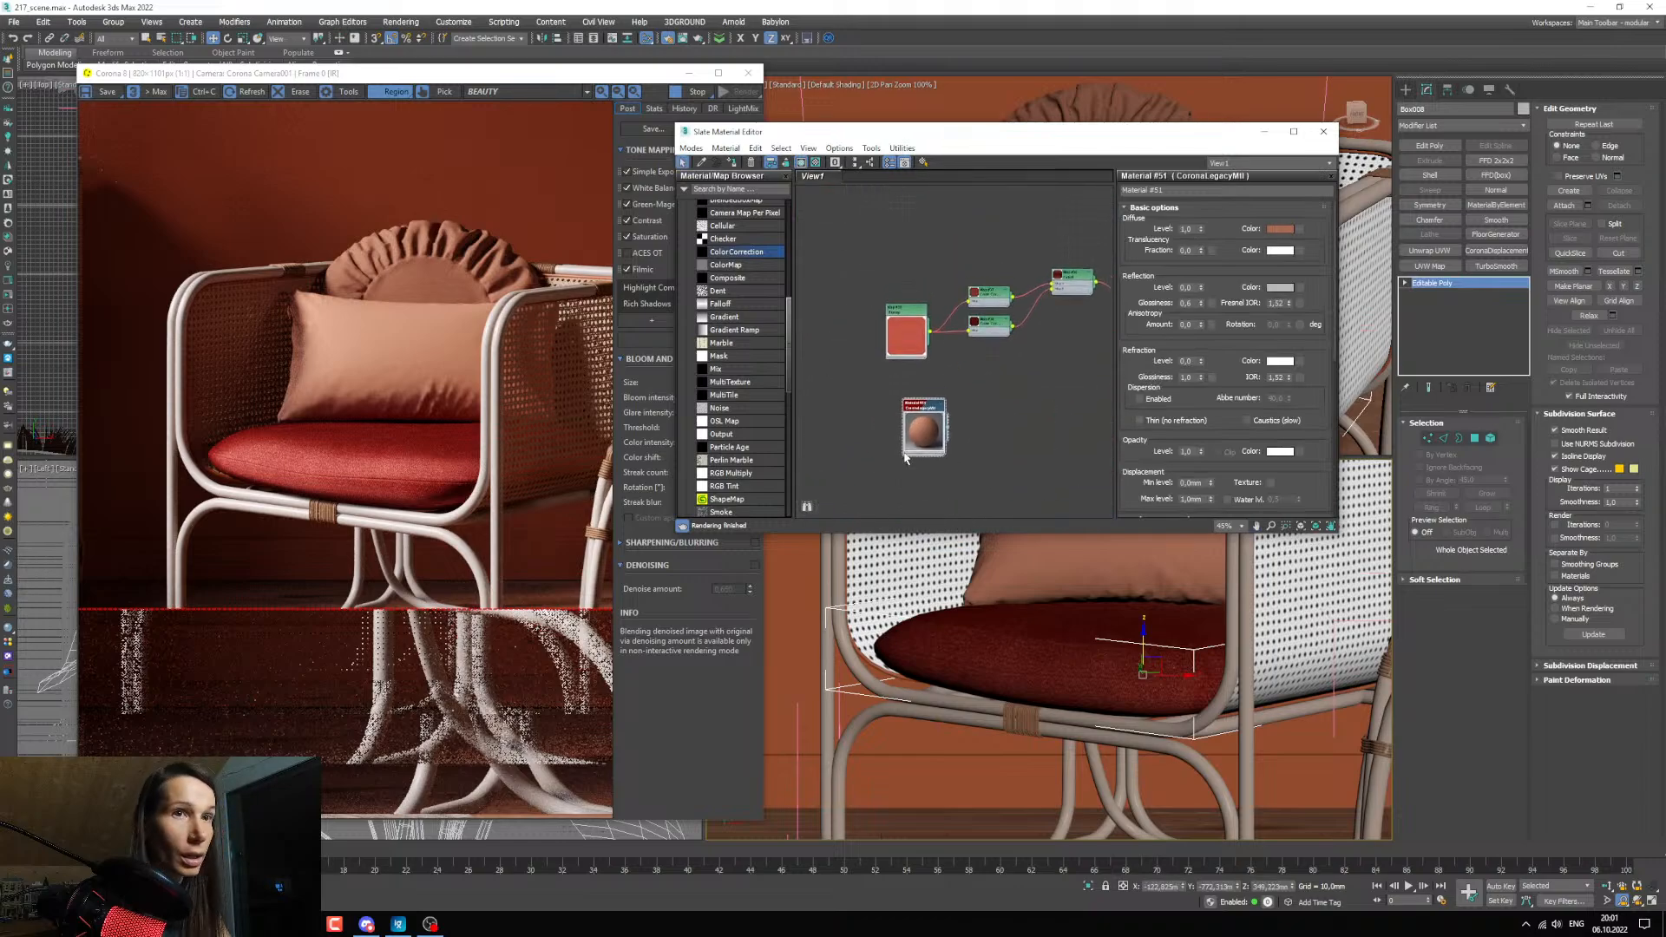
Preview the pink KALIEDOSCOPE linen pillowcase copy4 image in the texture folder and add it to the Slate node view as a bitmap.
click(474, 868)
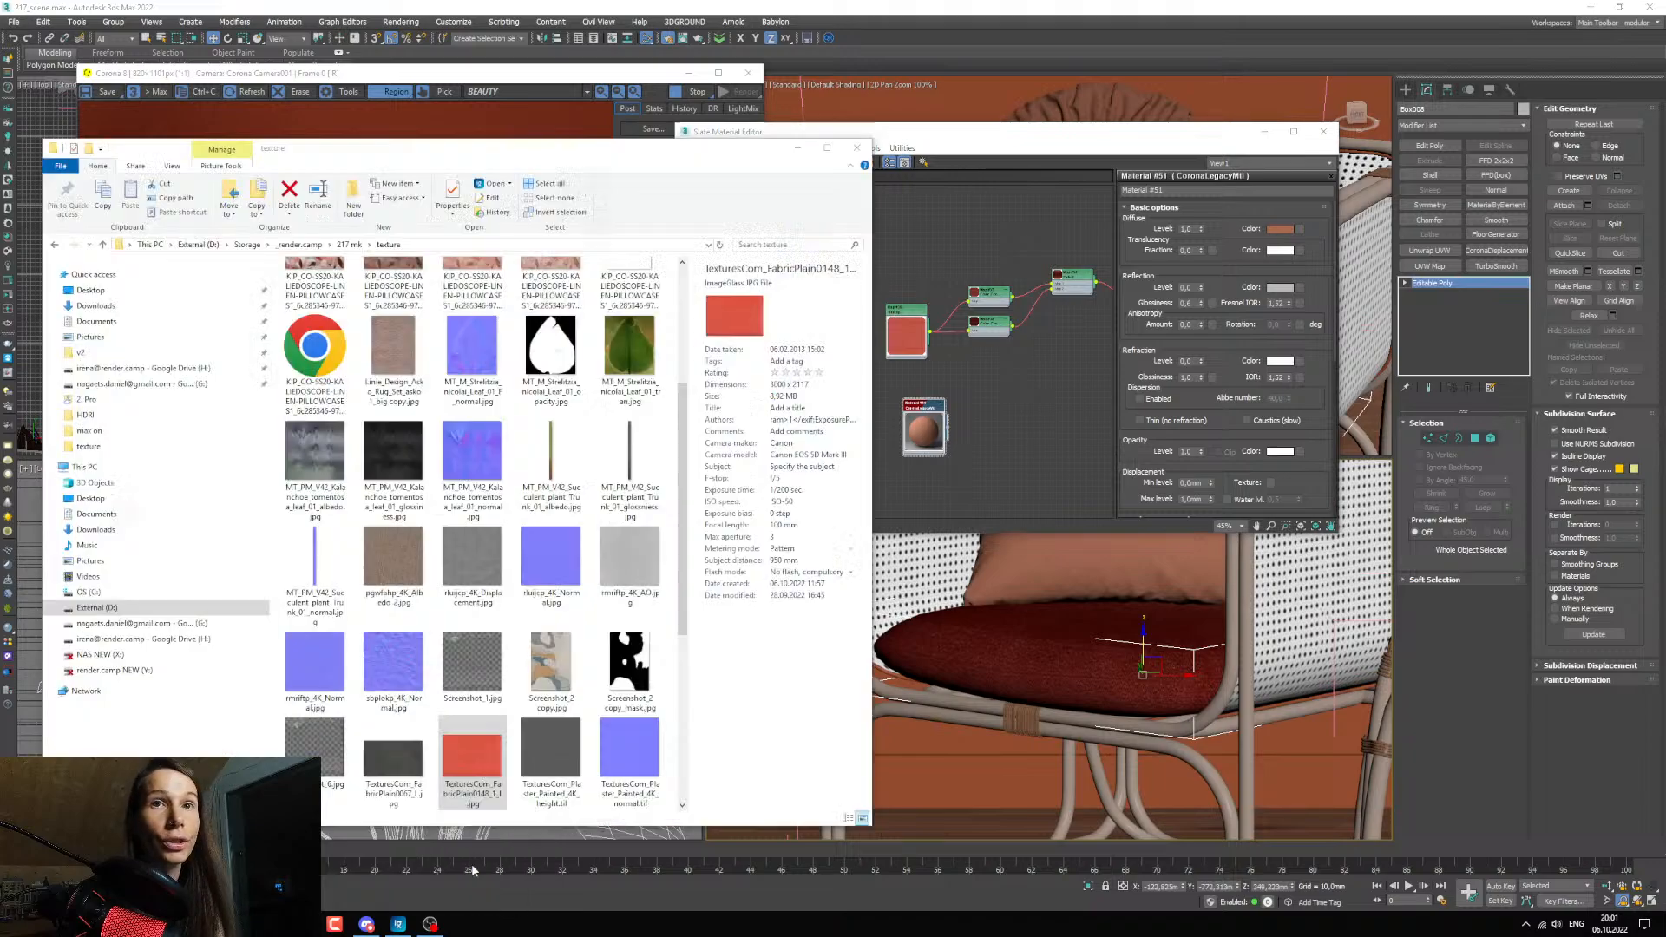
scroll(486, 434, up, 3)
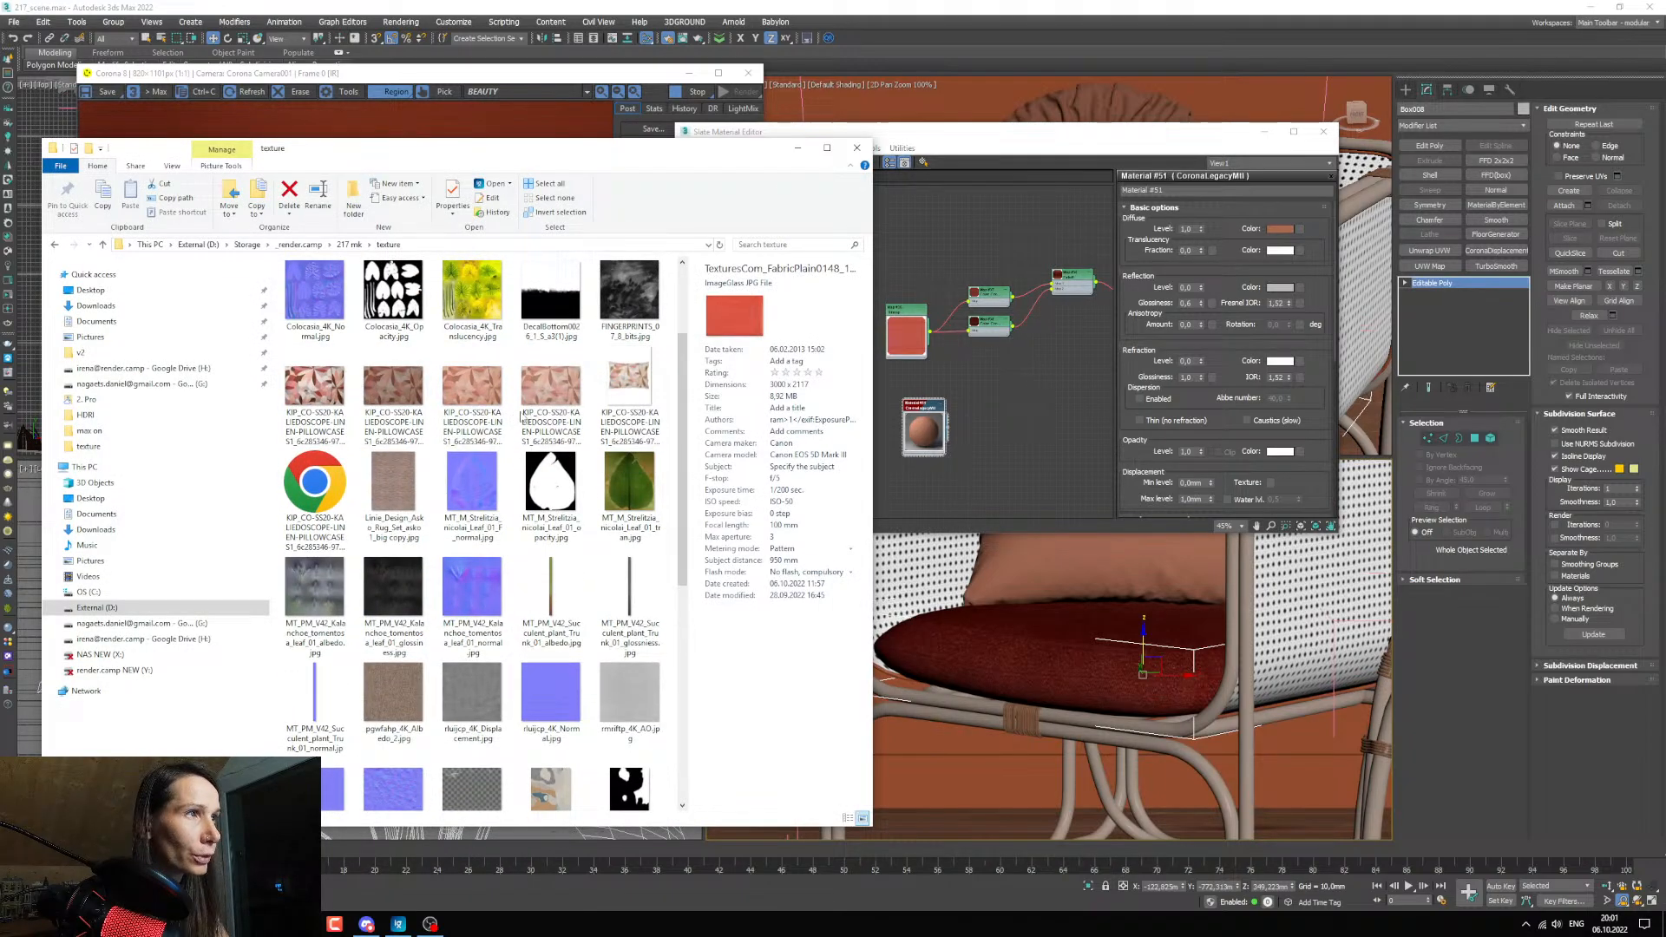
click(569, 423)
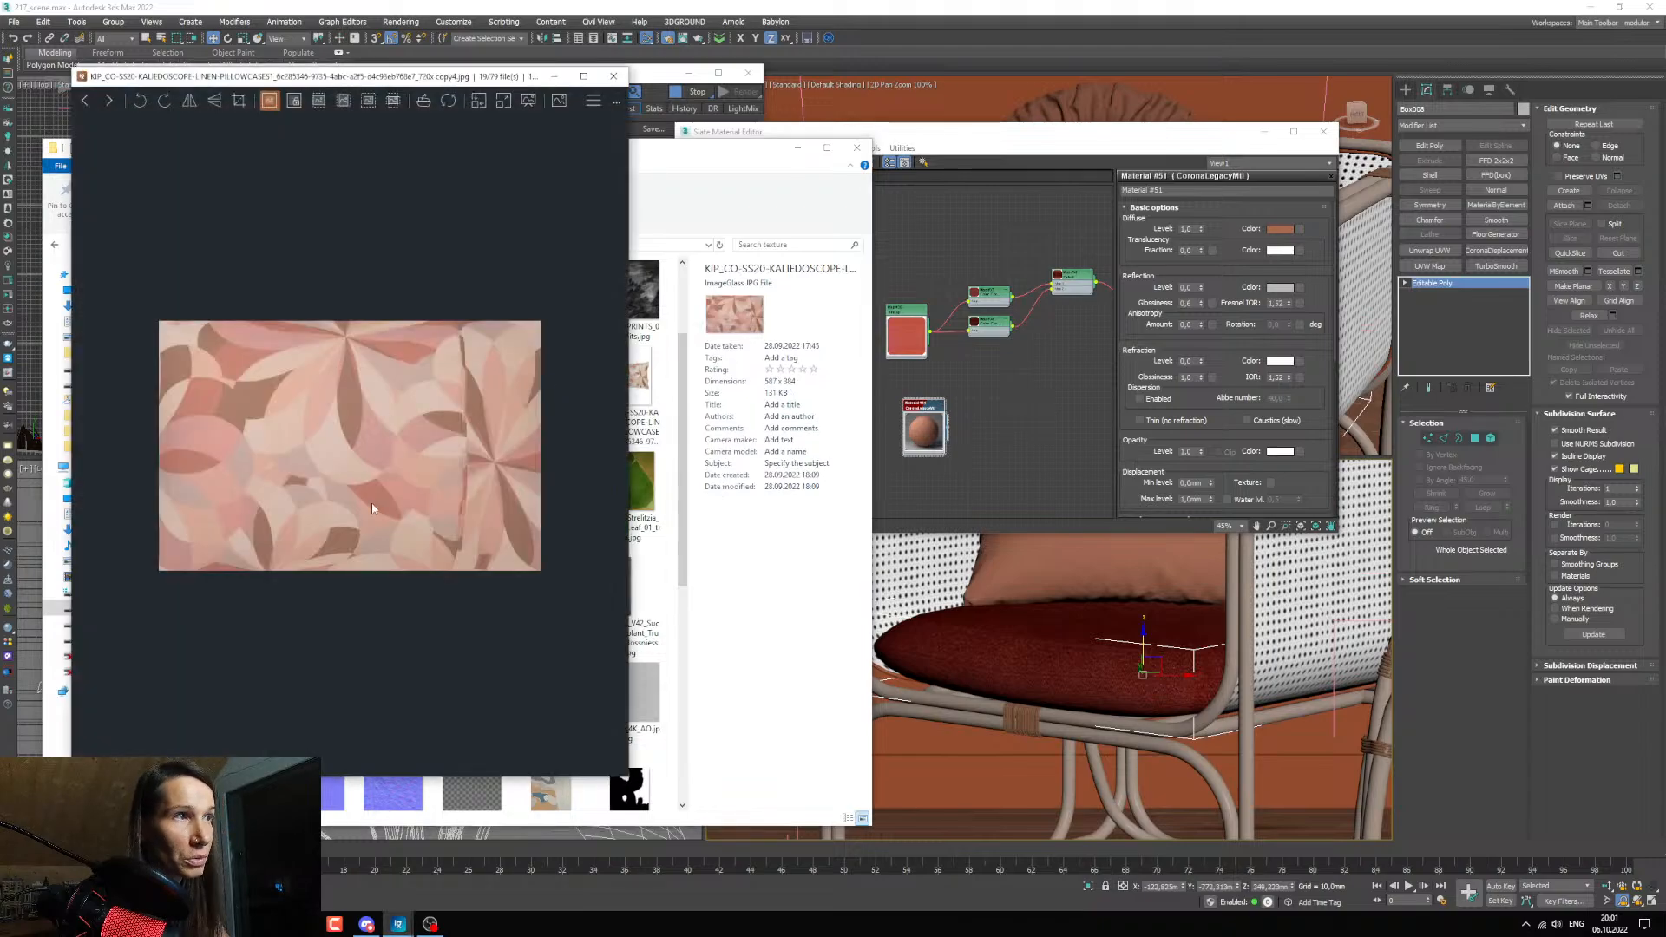
click(613, 76)
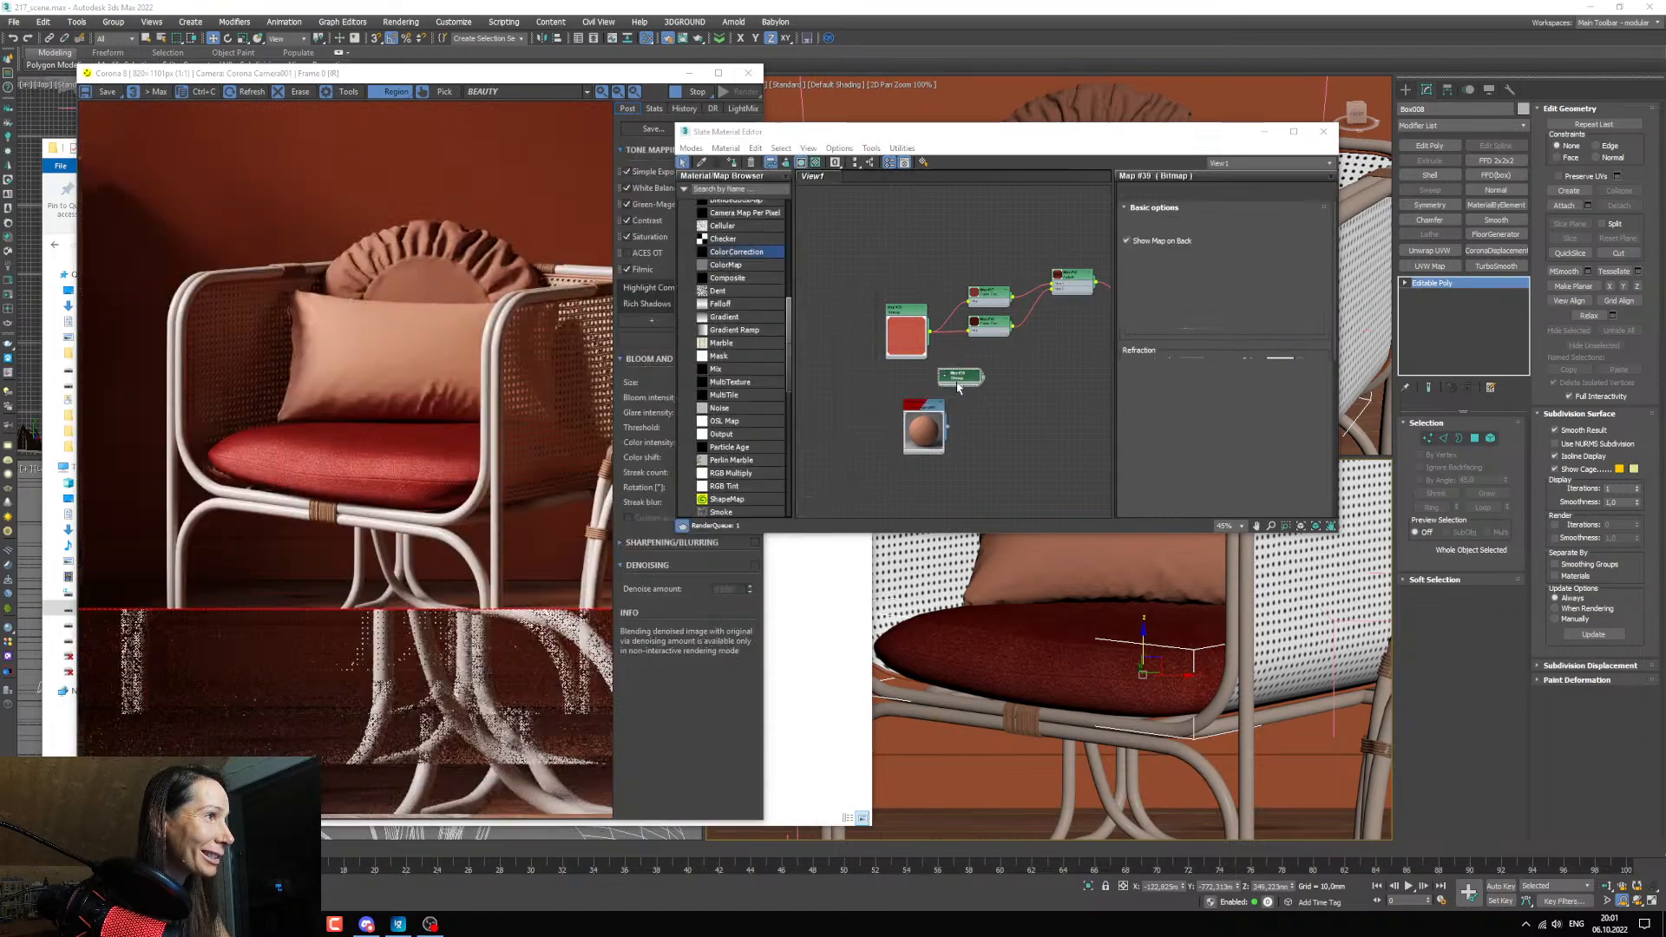
middle_drag(962, 390, 990, 368)
scroll(985, 370, up, 2)
click(967, 351)
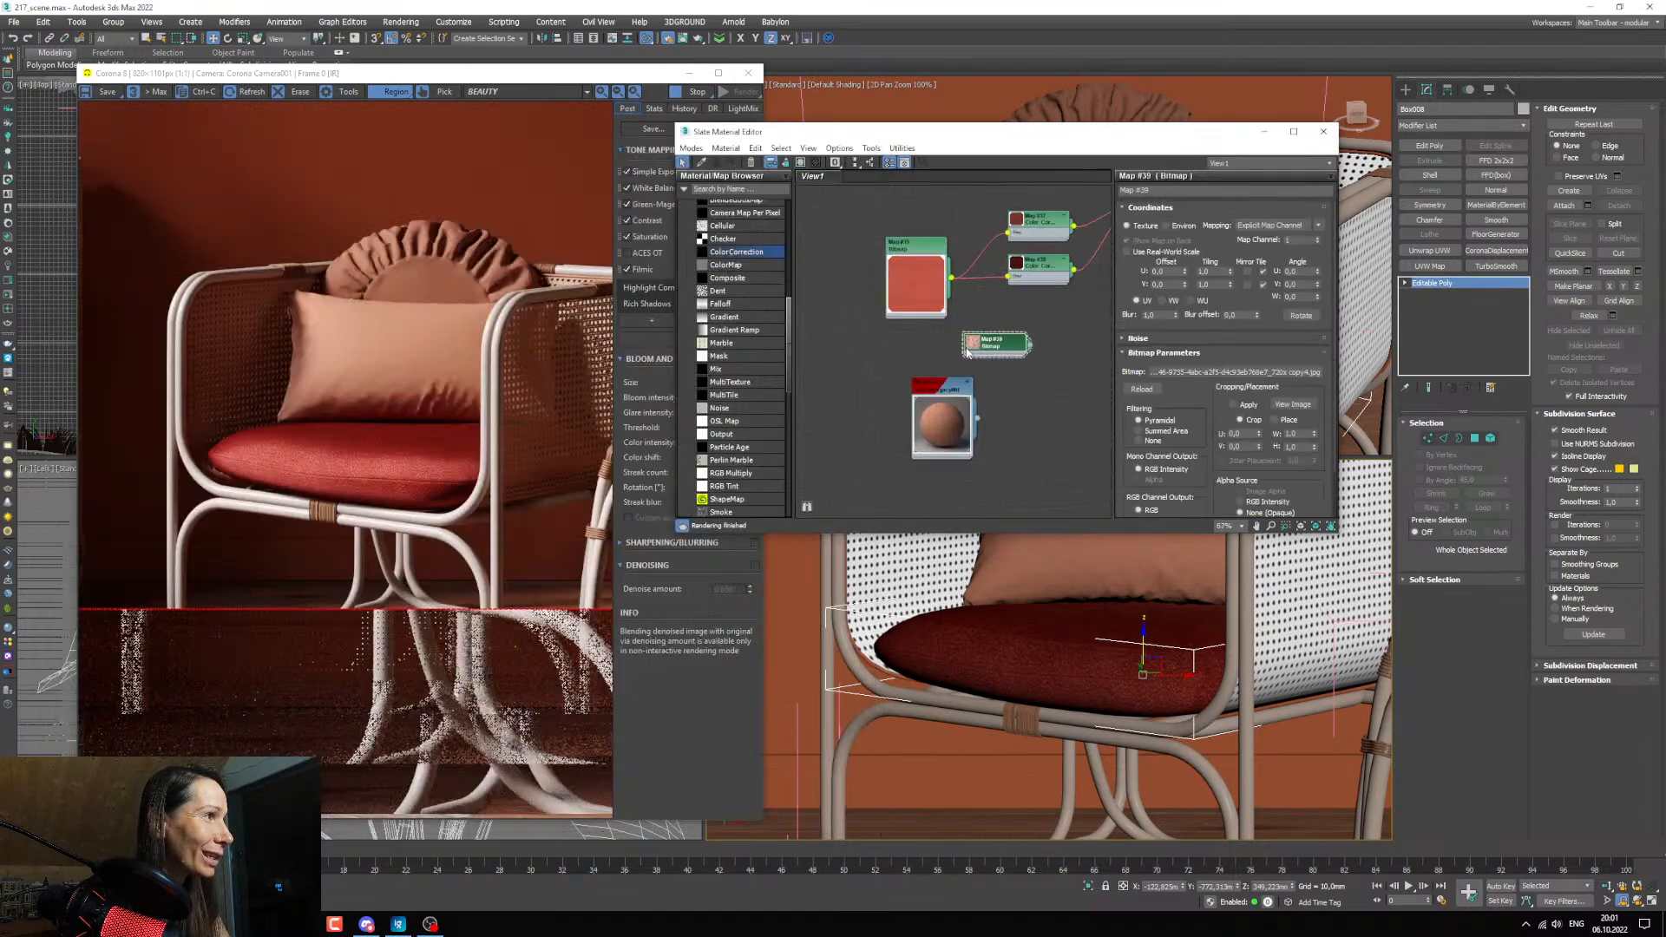
Enlarge the pillowcase bitmap's preview and arrange the node ahead of the pillow material.
double_click(978, 347)
drag(991, 361, 851, 406)
middle_drag(920, 493, 942, 418)
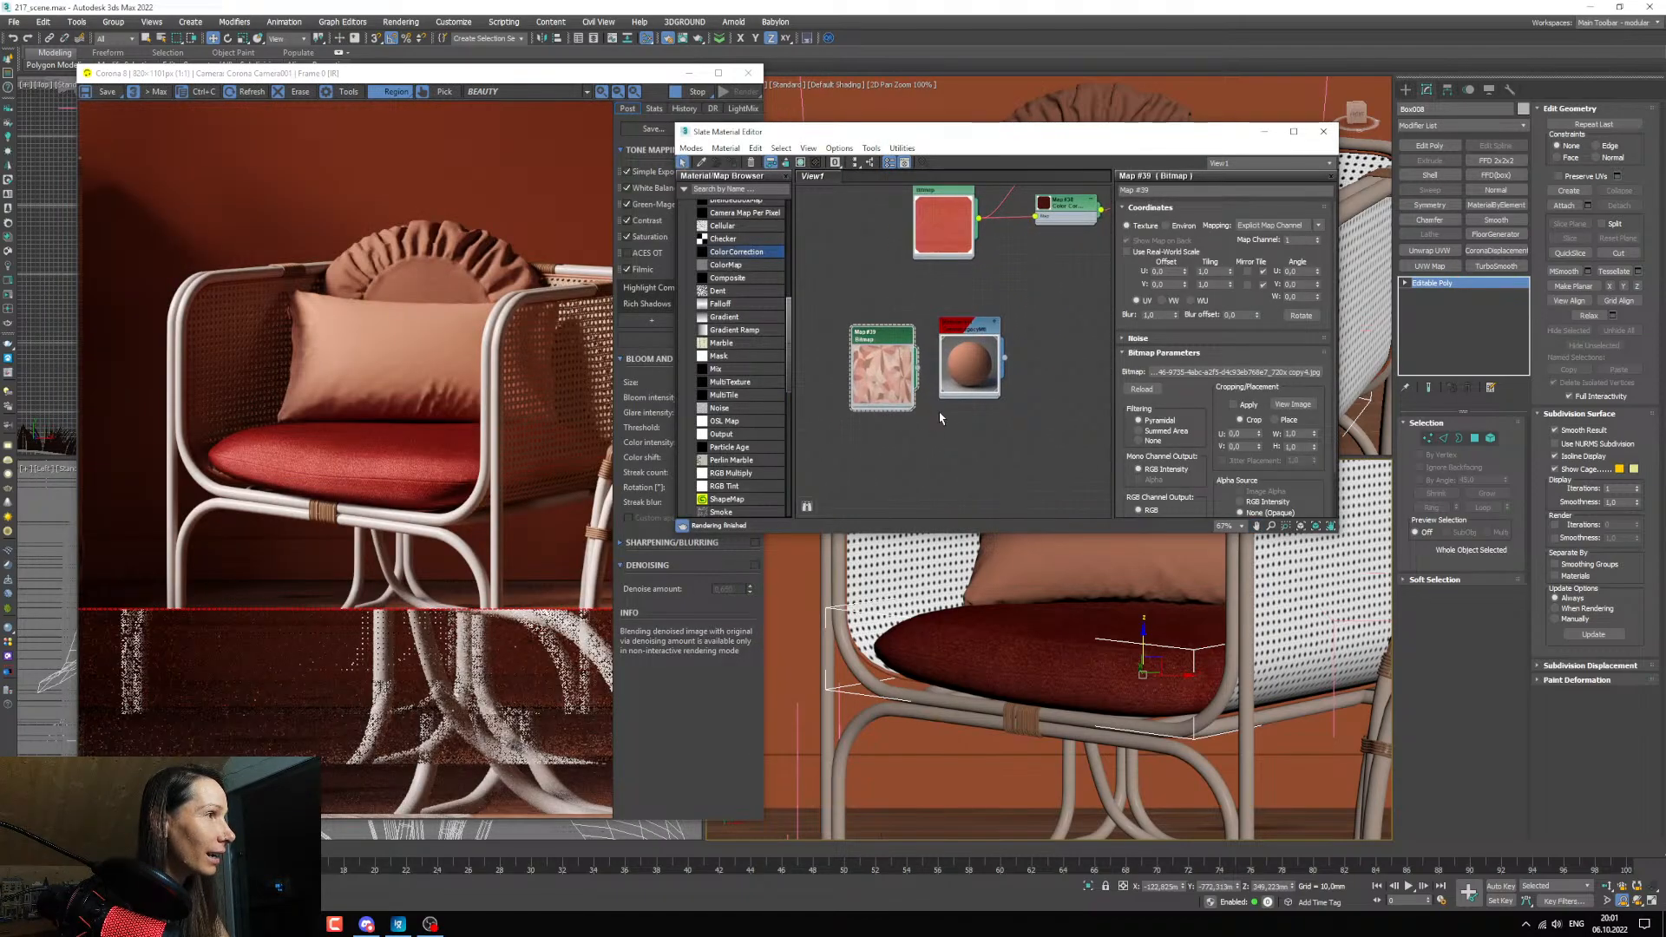
scroll(922, 423, up, 1)
drag(880, 375, 840, 405)
middle_drag(866, 403, 863, 440)
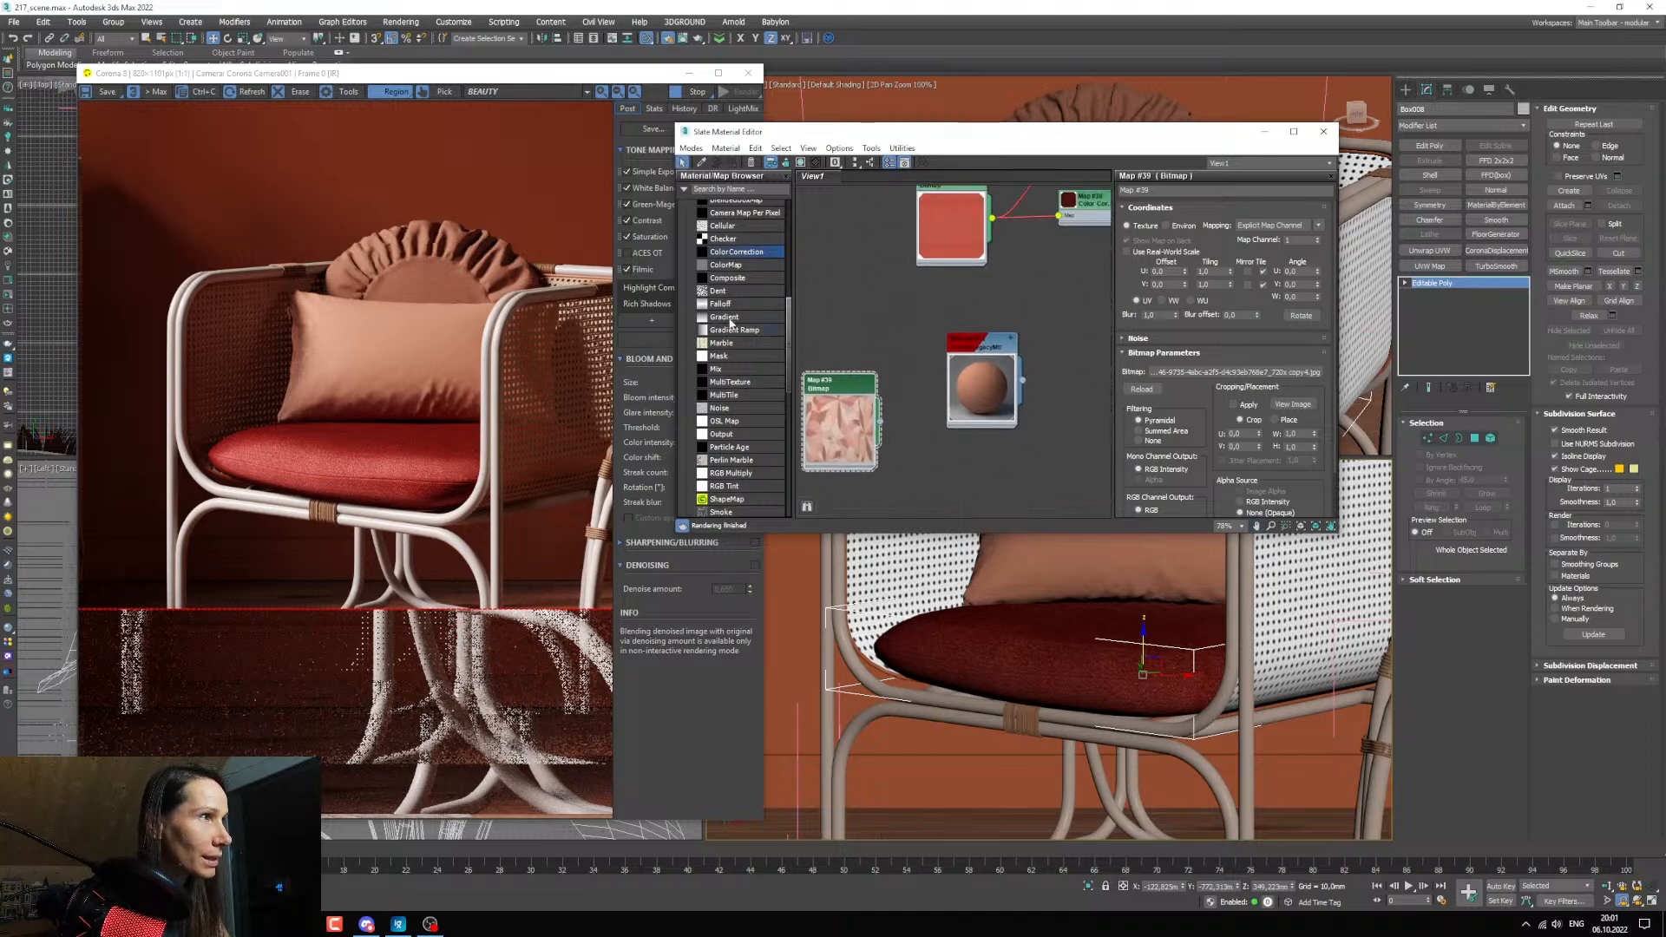
Add a Falloff map between the pillowcase bitmap and the pillow material and connect it to the diffuse color.
drag(727, 305, 911, 364)
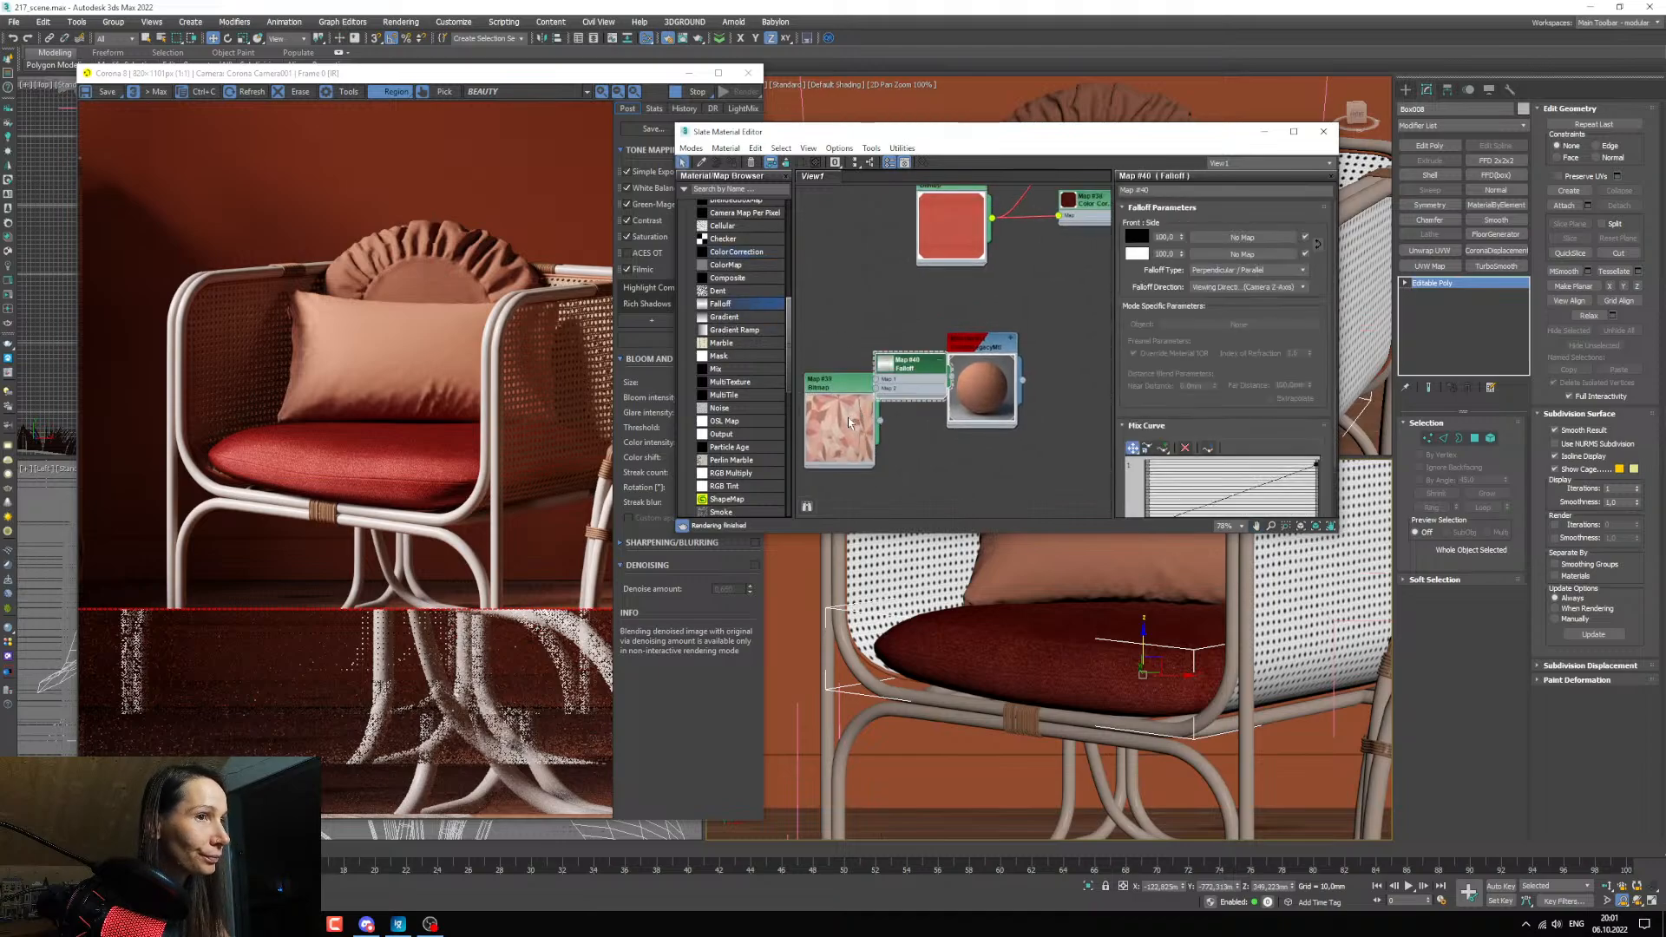
drag(846, 419, 776, 429)
scroll(888, 386, up, 2)
drag(929, 386, 963, 441)
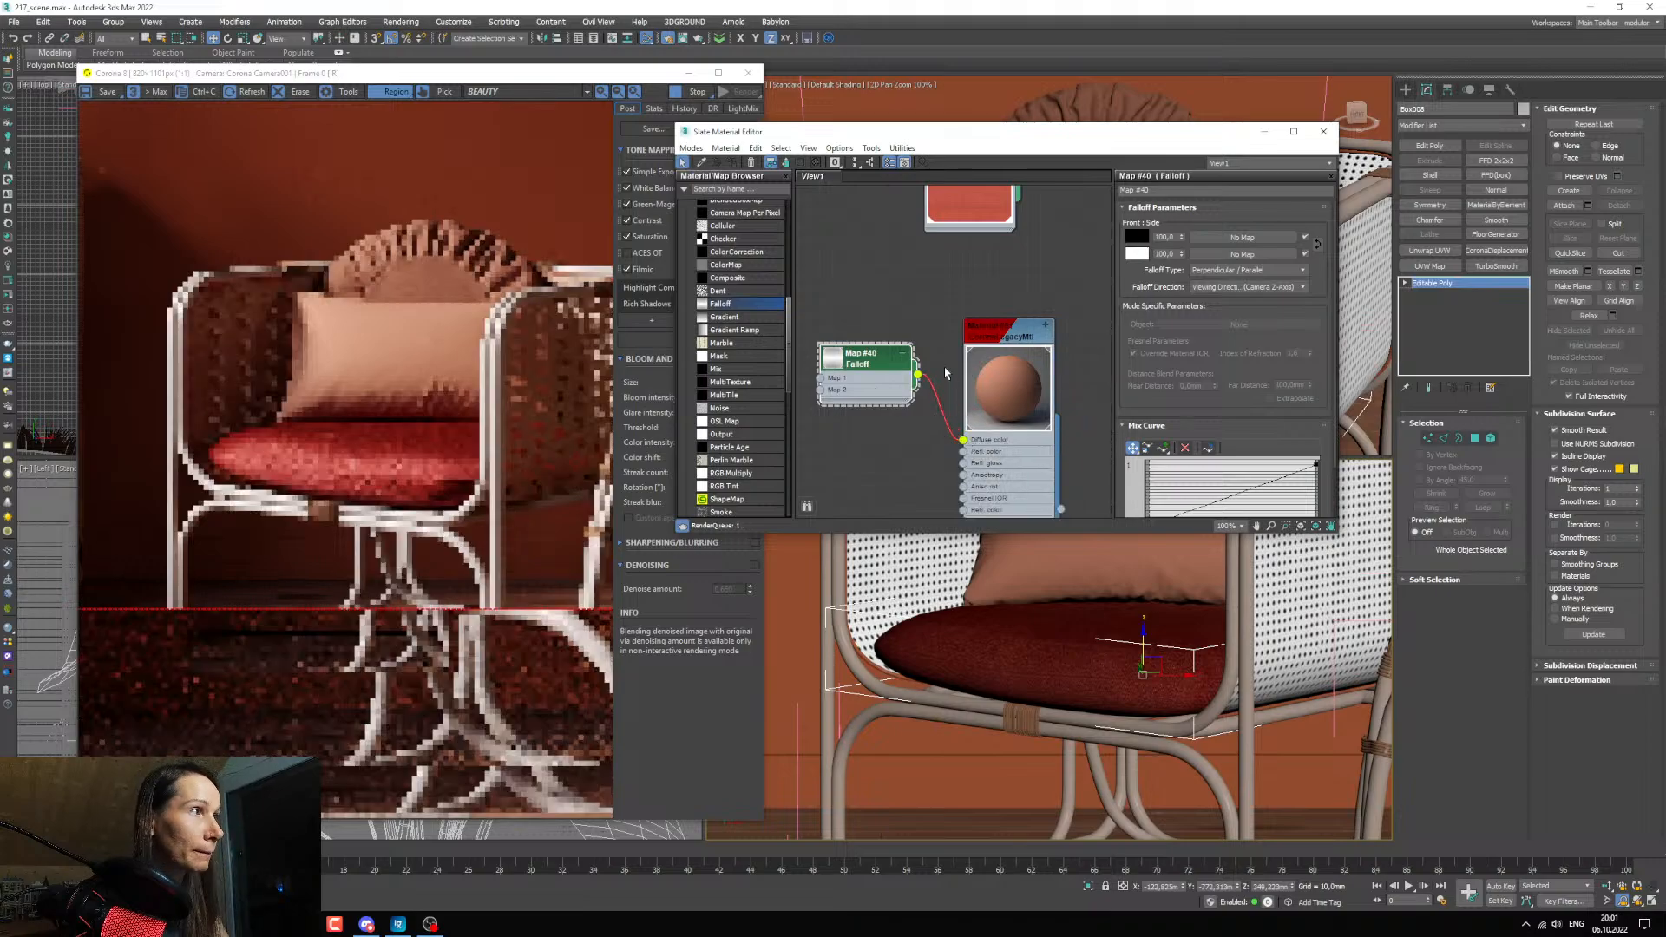
middle_drag(891, 417, 926, 365)
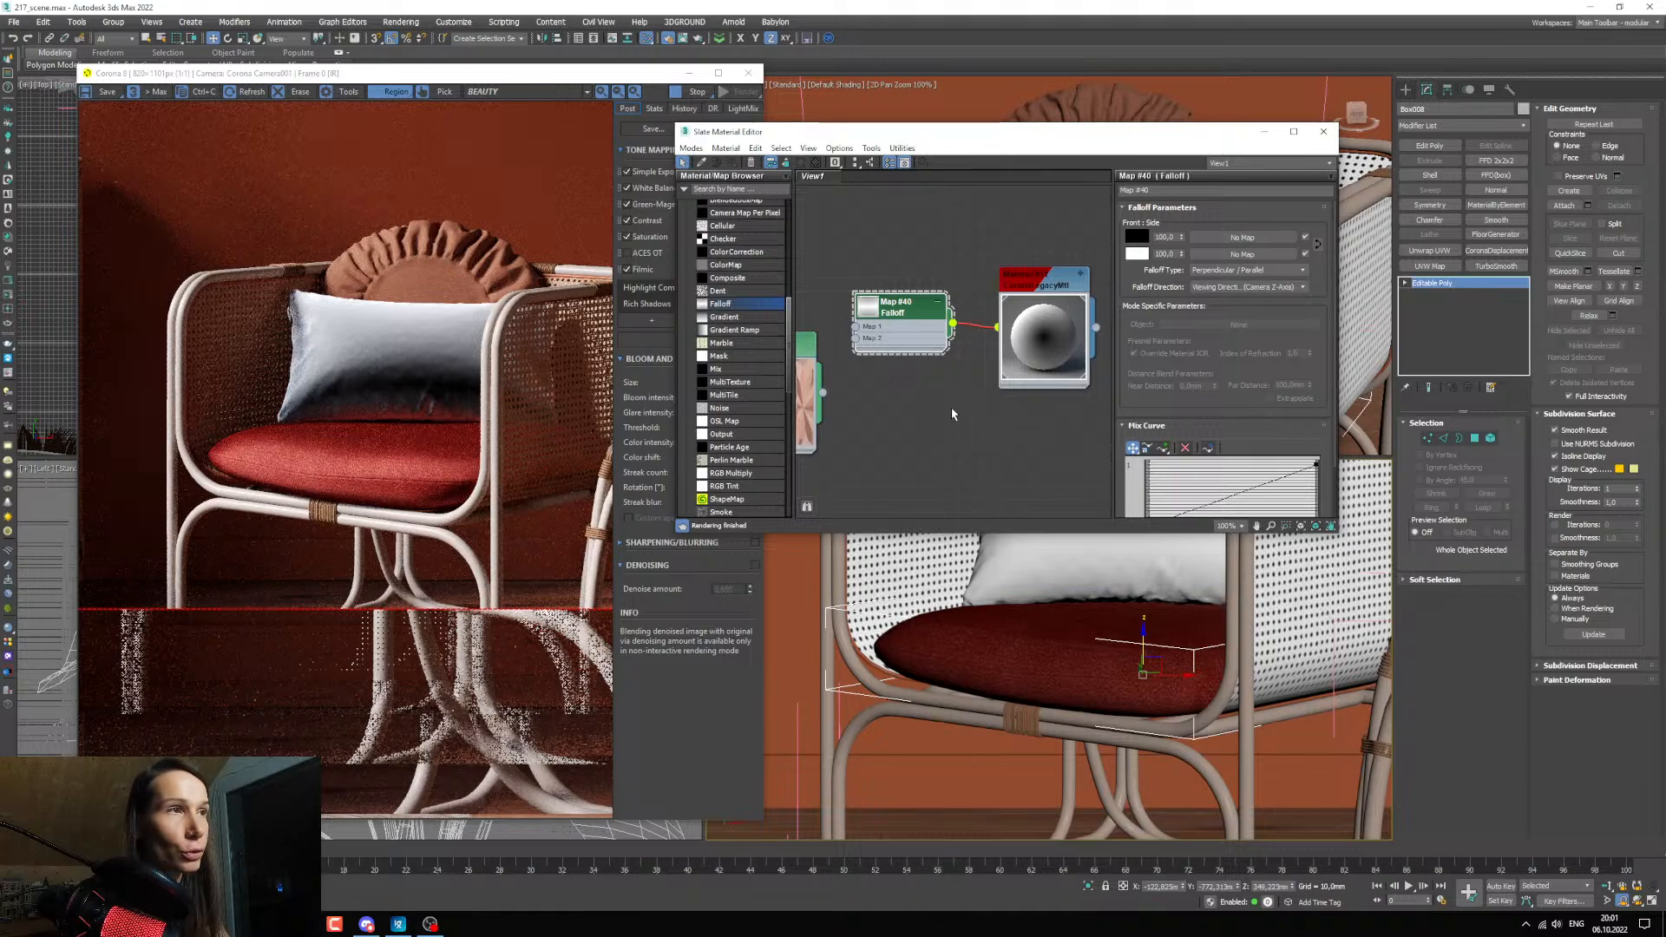
Connect the pillowcase bitmap directly to the pillow material's diffuse color and move the Falloff node out of the way.
middle_drag(951, 414, 1049, 453)
drag(876, 463, 1061, 374)
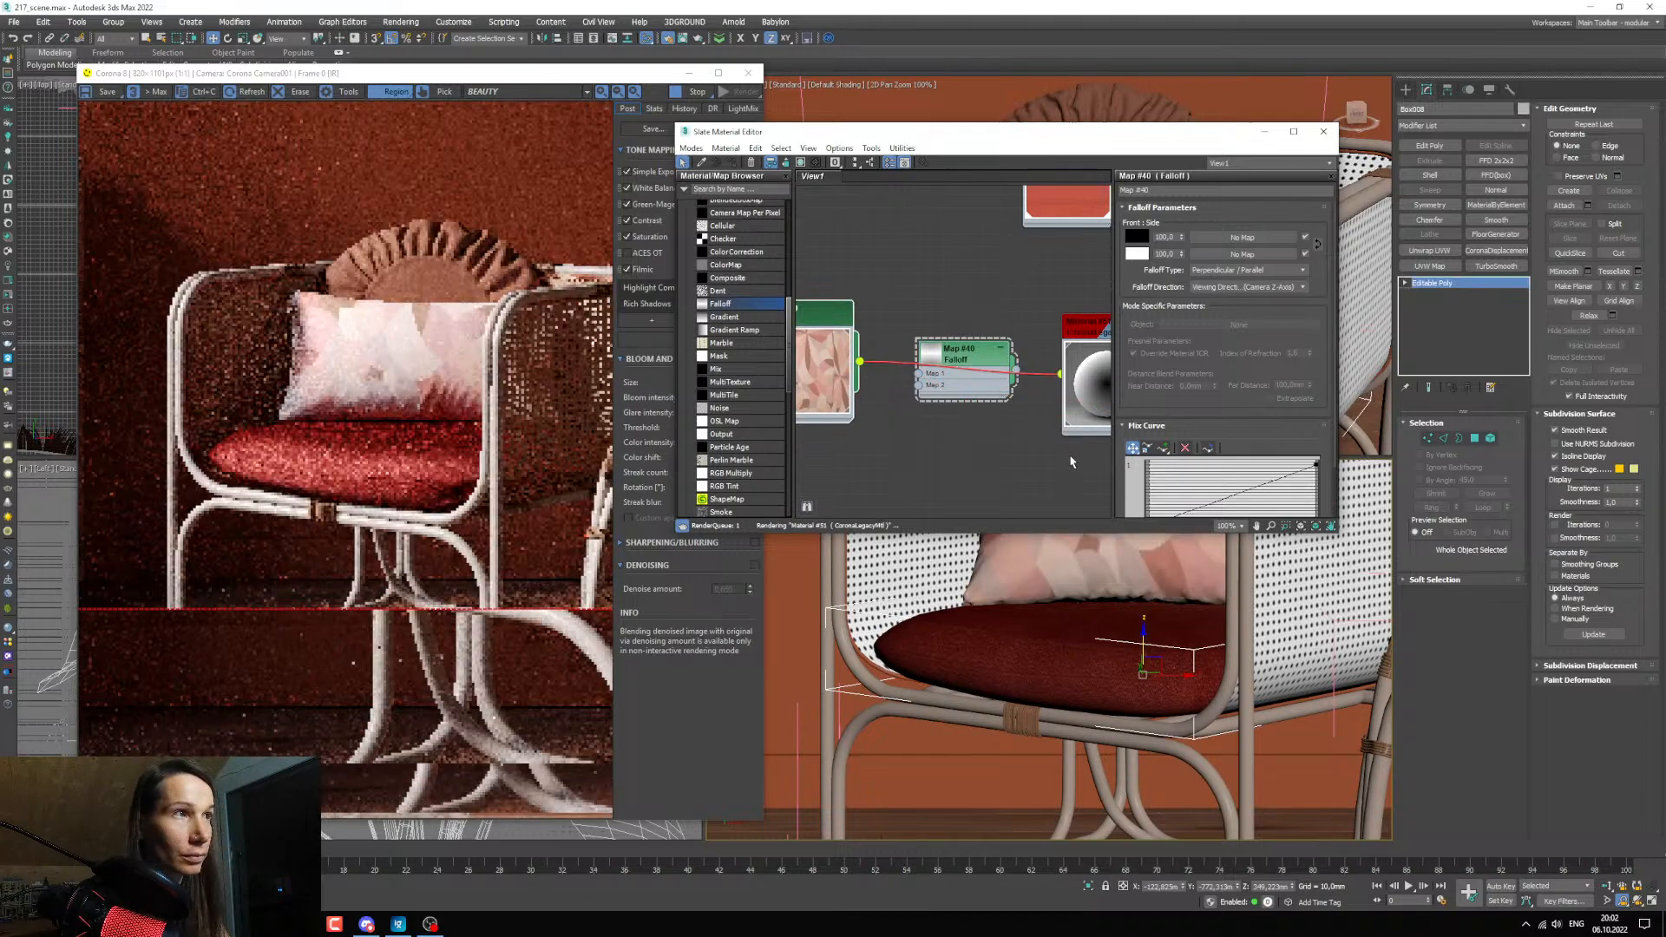
middle_drag(1018, 435, 1098, 426)
scroll(1098, 425, down, 2)
drag(1012, 349, 987, 287)
drag(902, 364, 858, 434)
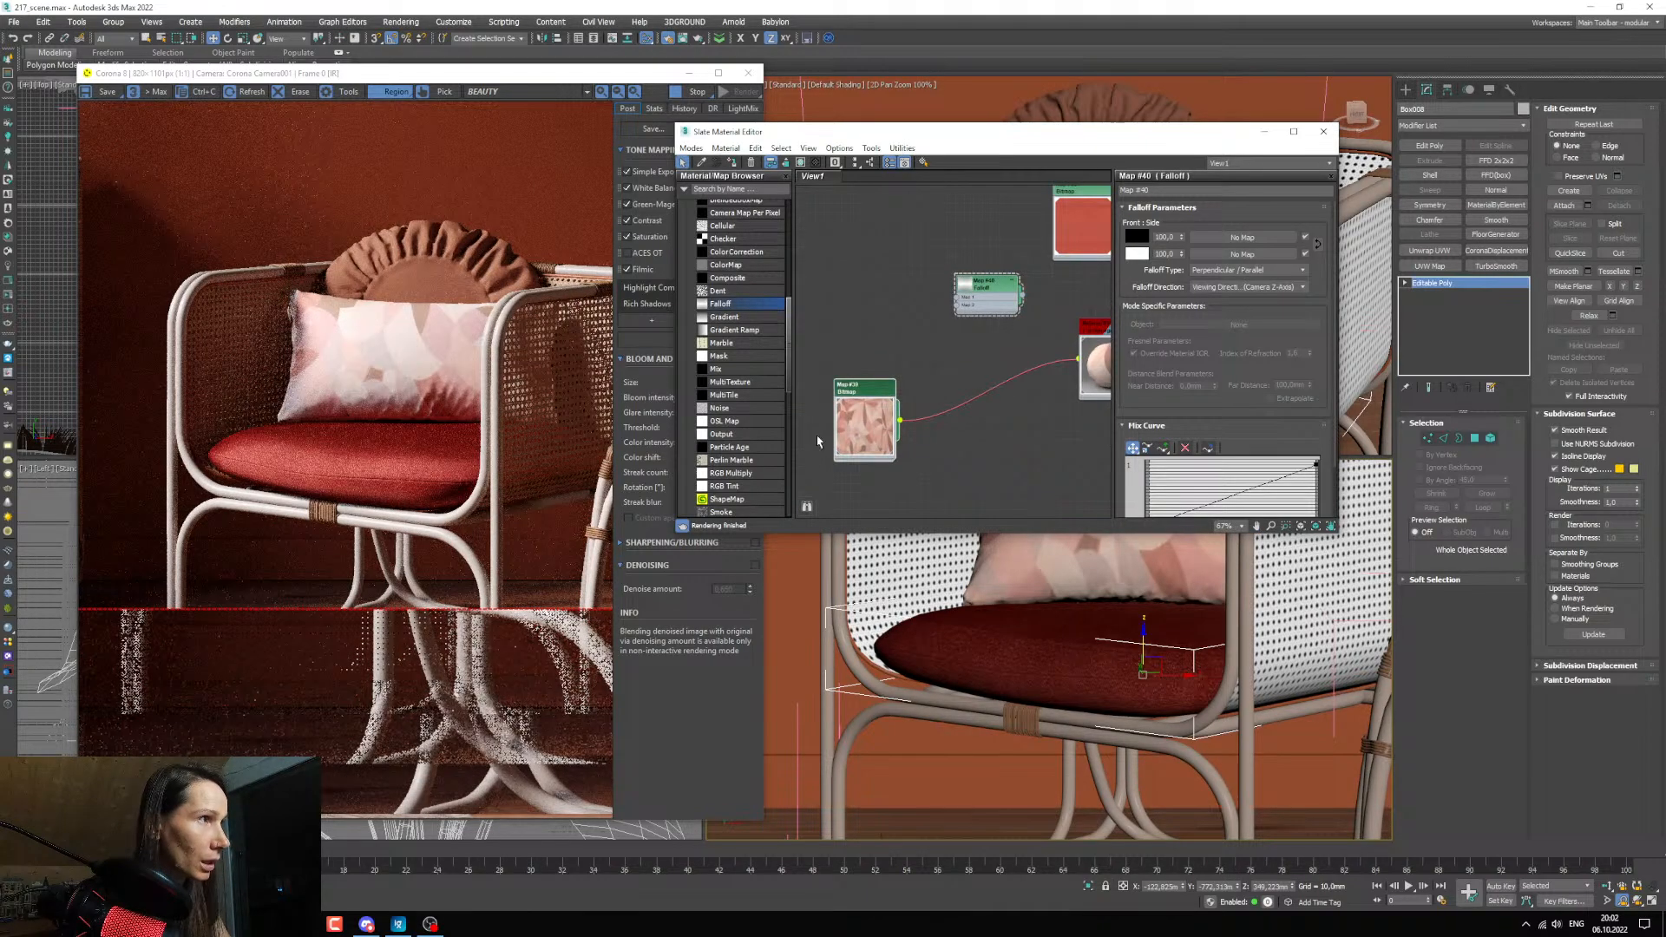
Insert a Color Correction map on the link between the pillowcase bitmap and the pillow material, and enlarge its preview.
scroll(735, 333, up, 2)
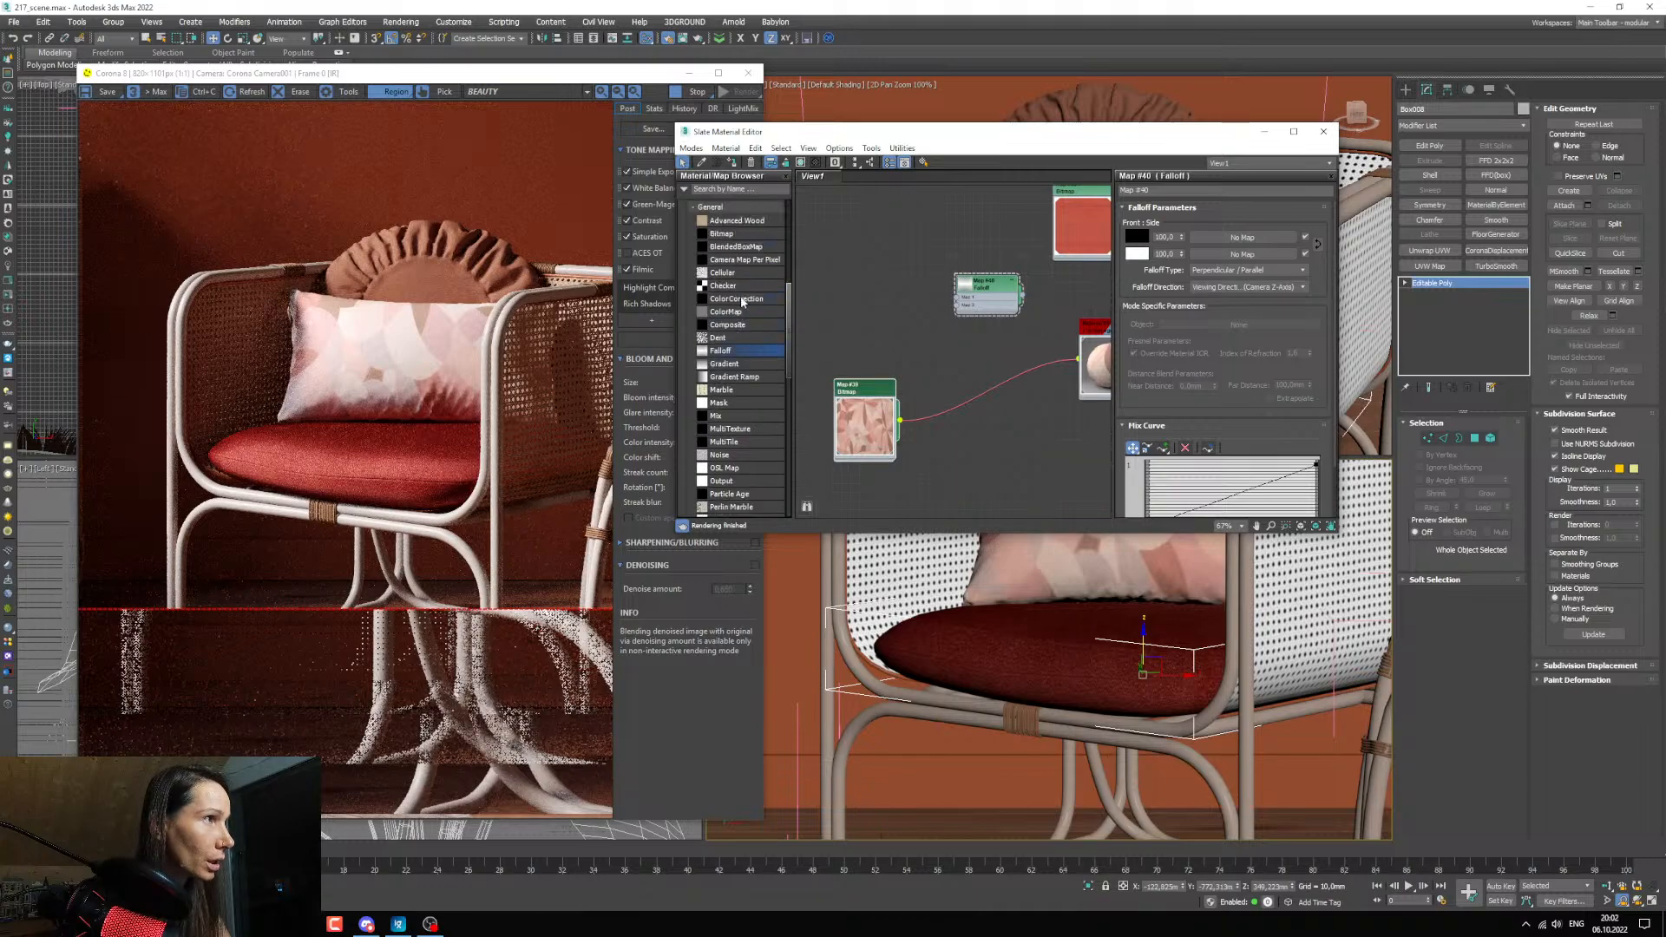
click(996, 408)
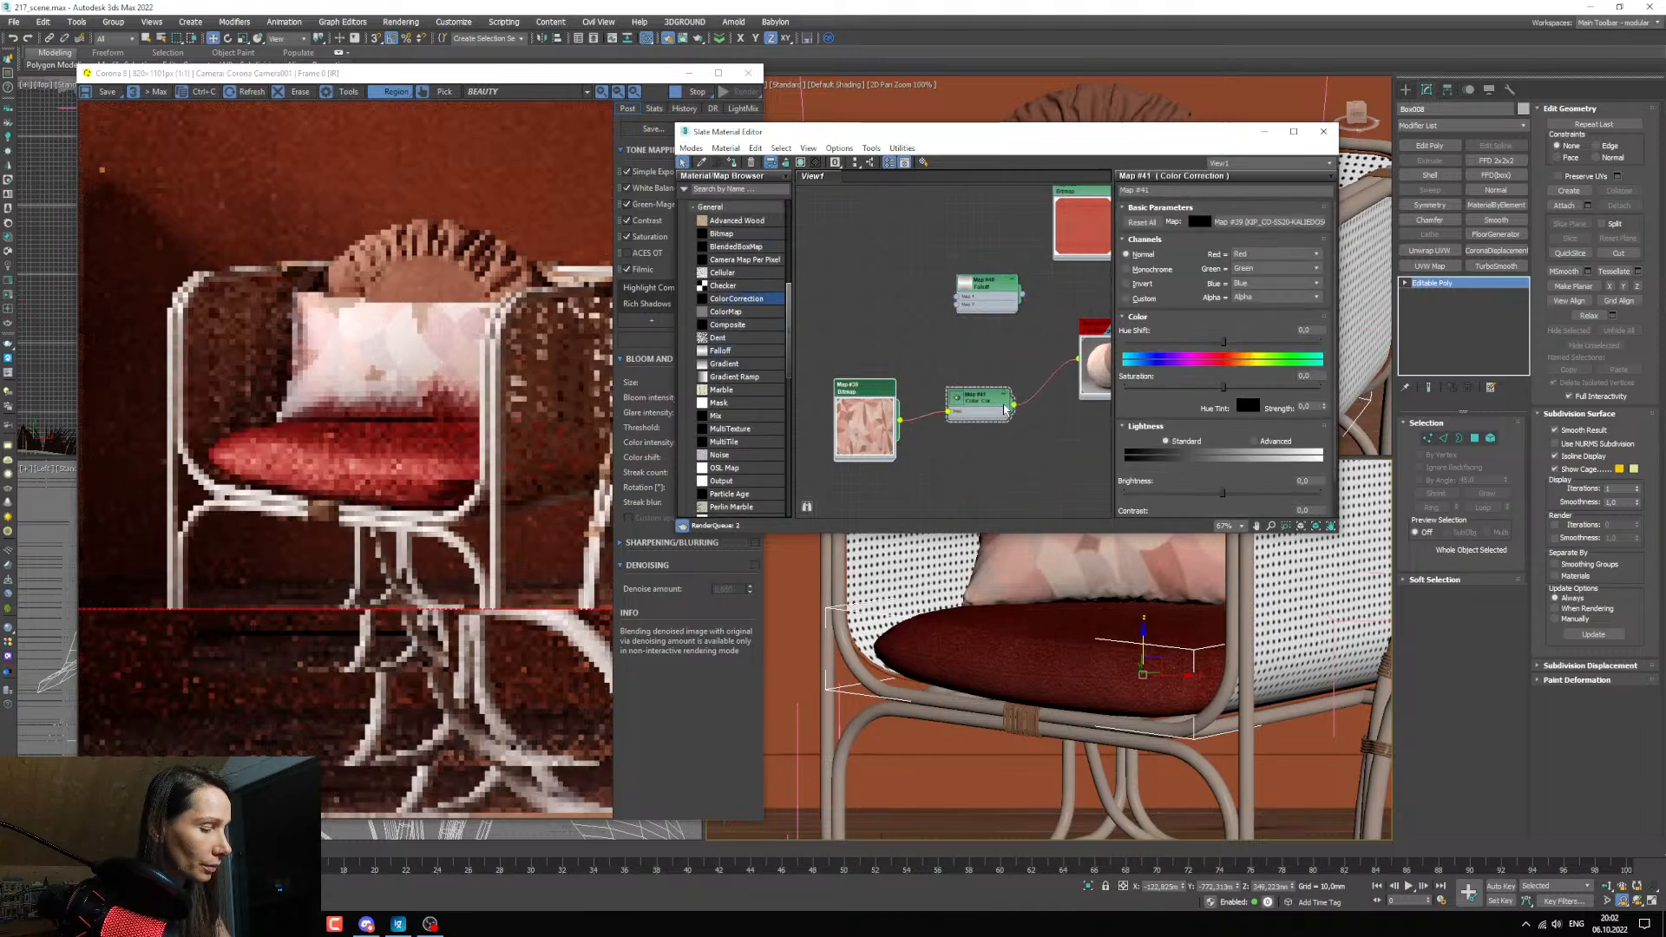
scroll(904, 408, down, 1)
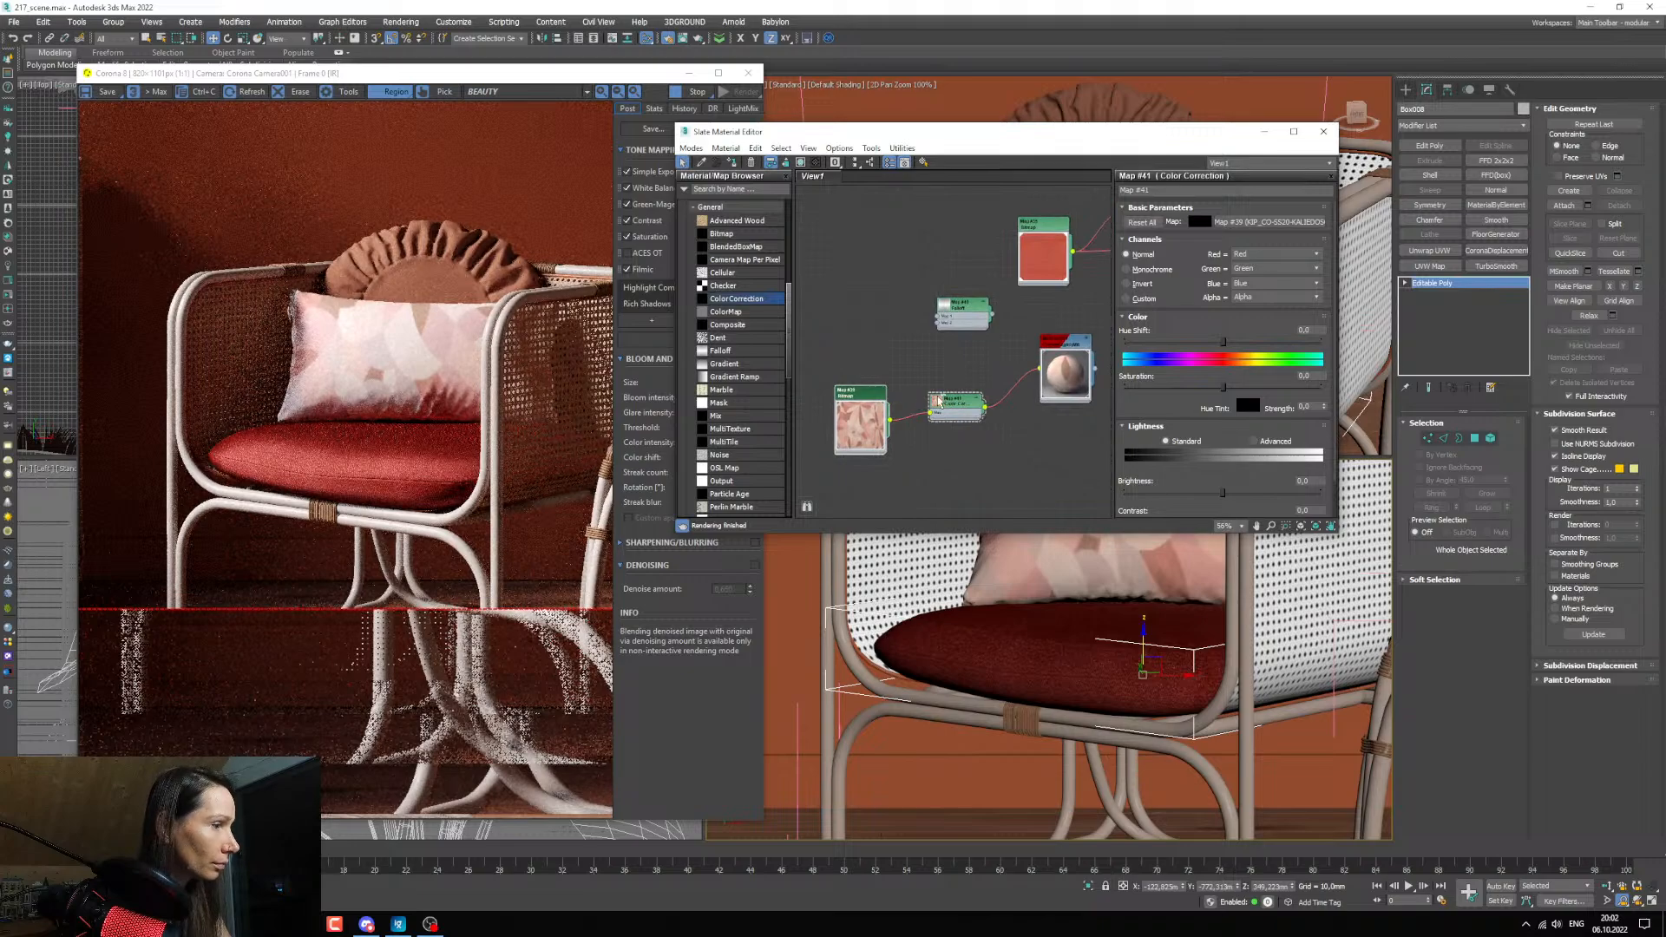
scroll(944, 401, up, 3)
drag(944, 401, 908, 366)
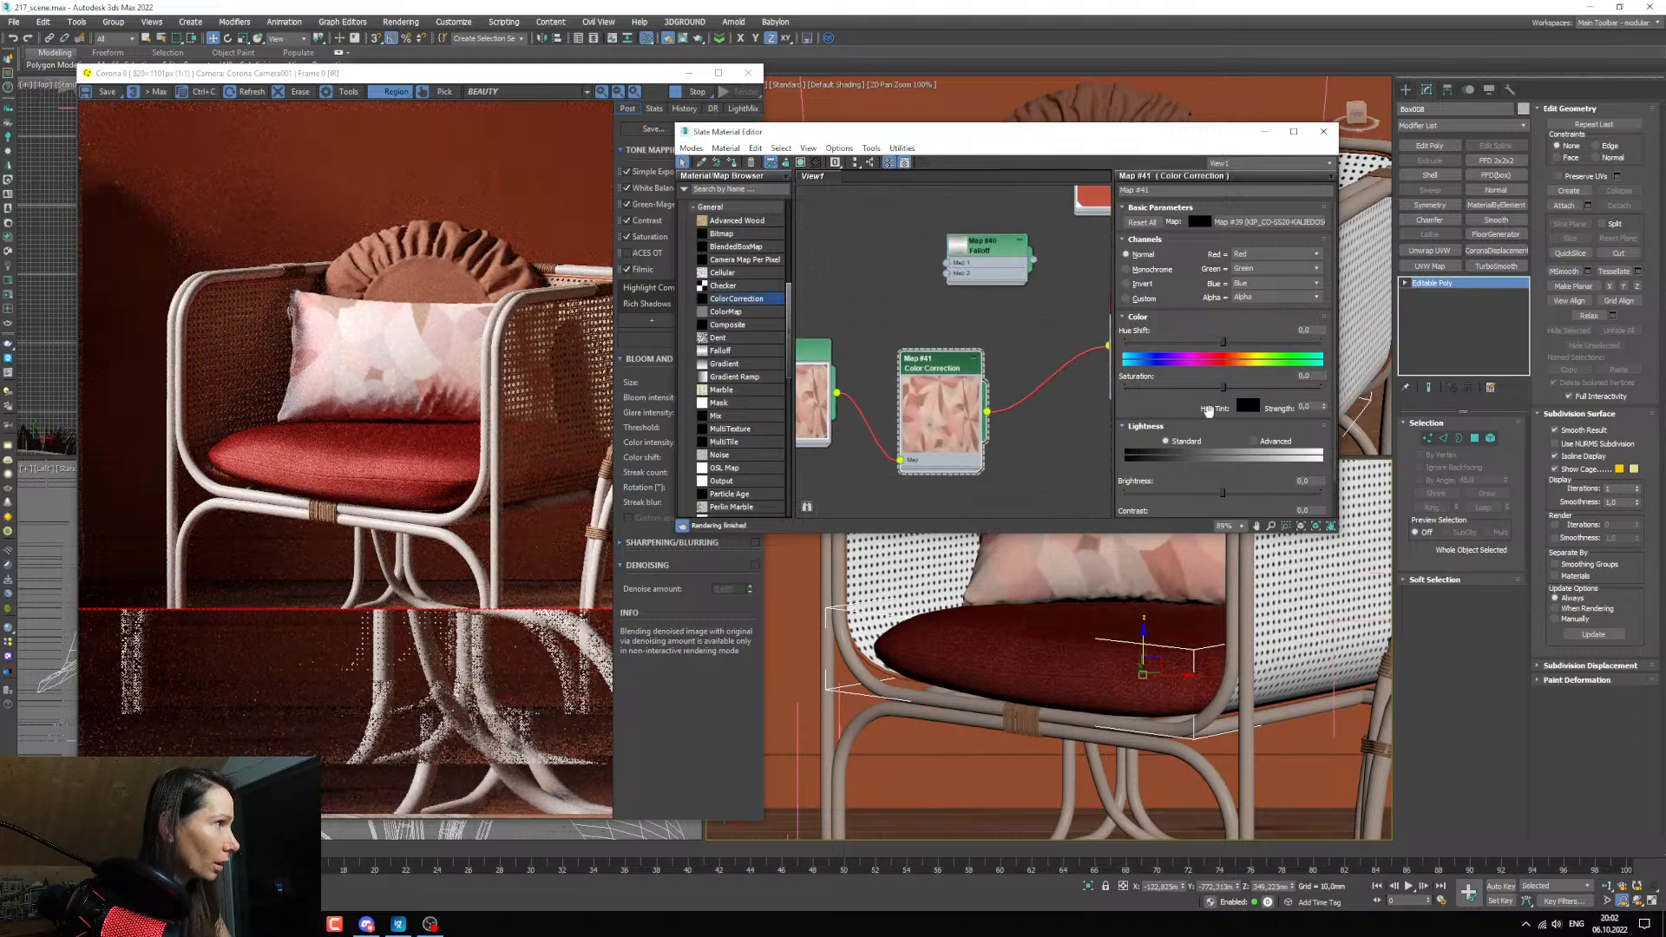
Switch the Color Correction's lightness to Advanced, lower the RGB gamma/contrast, and reduce the saturation to about -4,3.
click(1253, 441)
double_click(1216, 491)
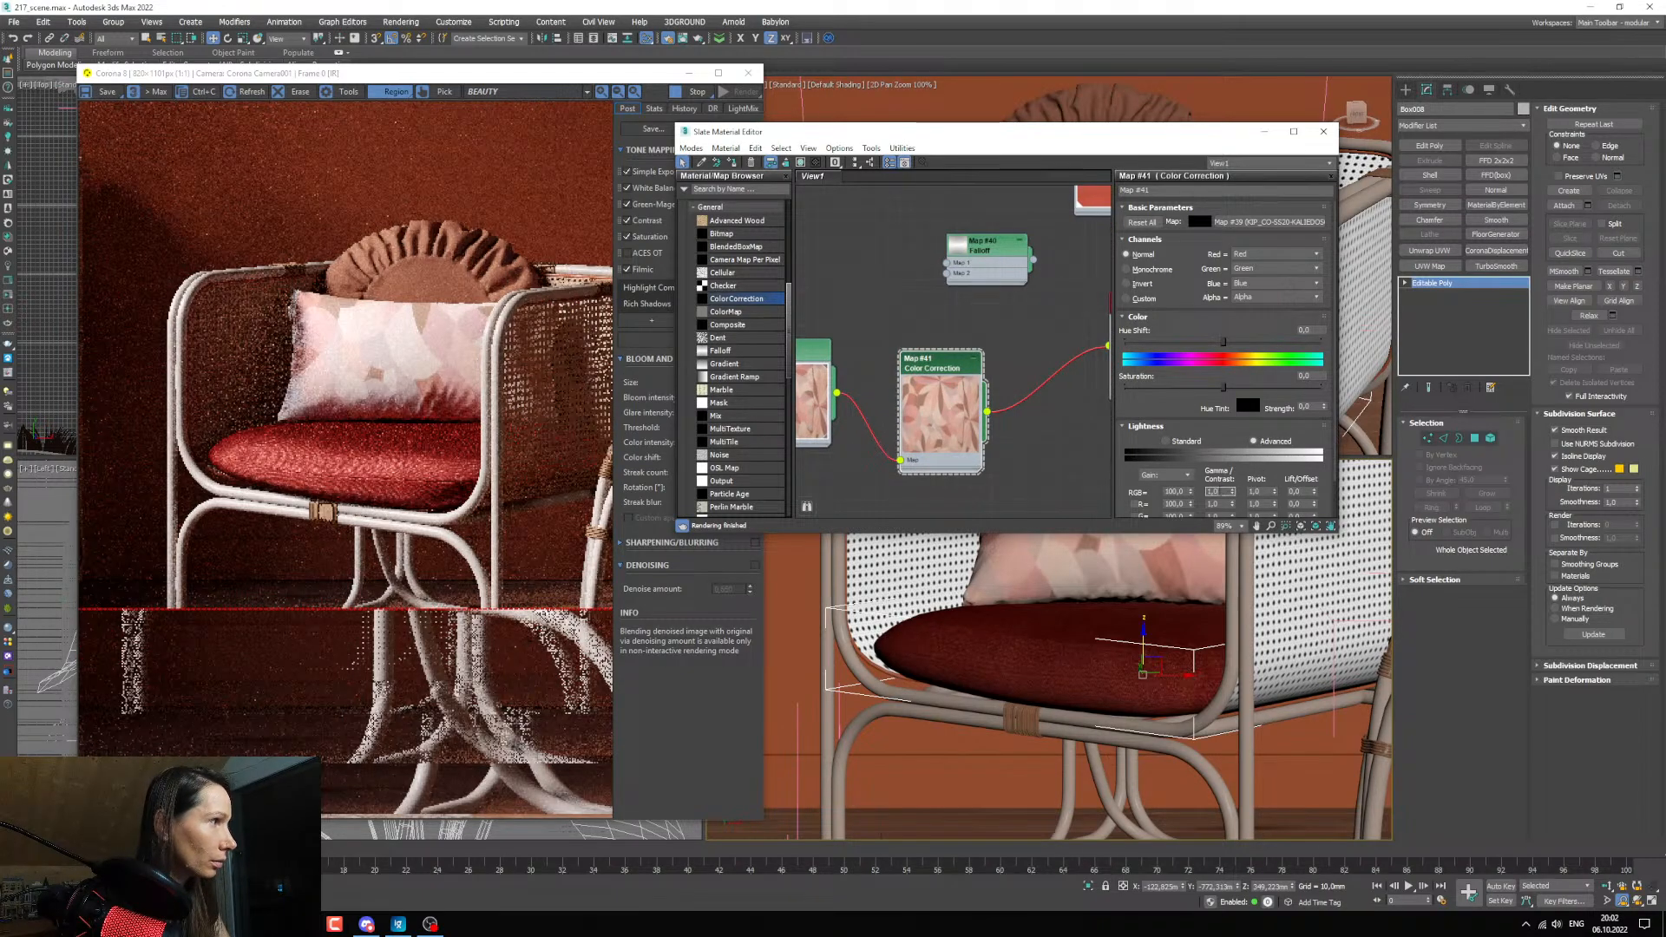
key(Return)
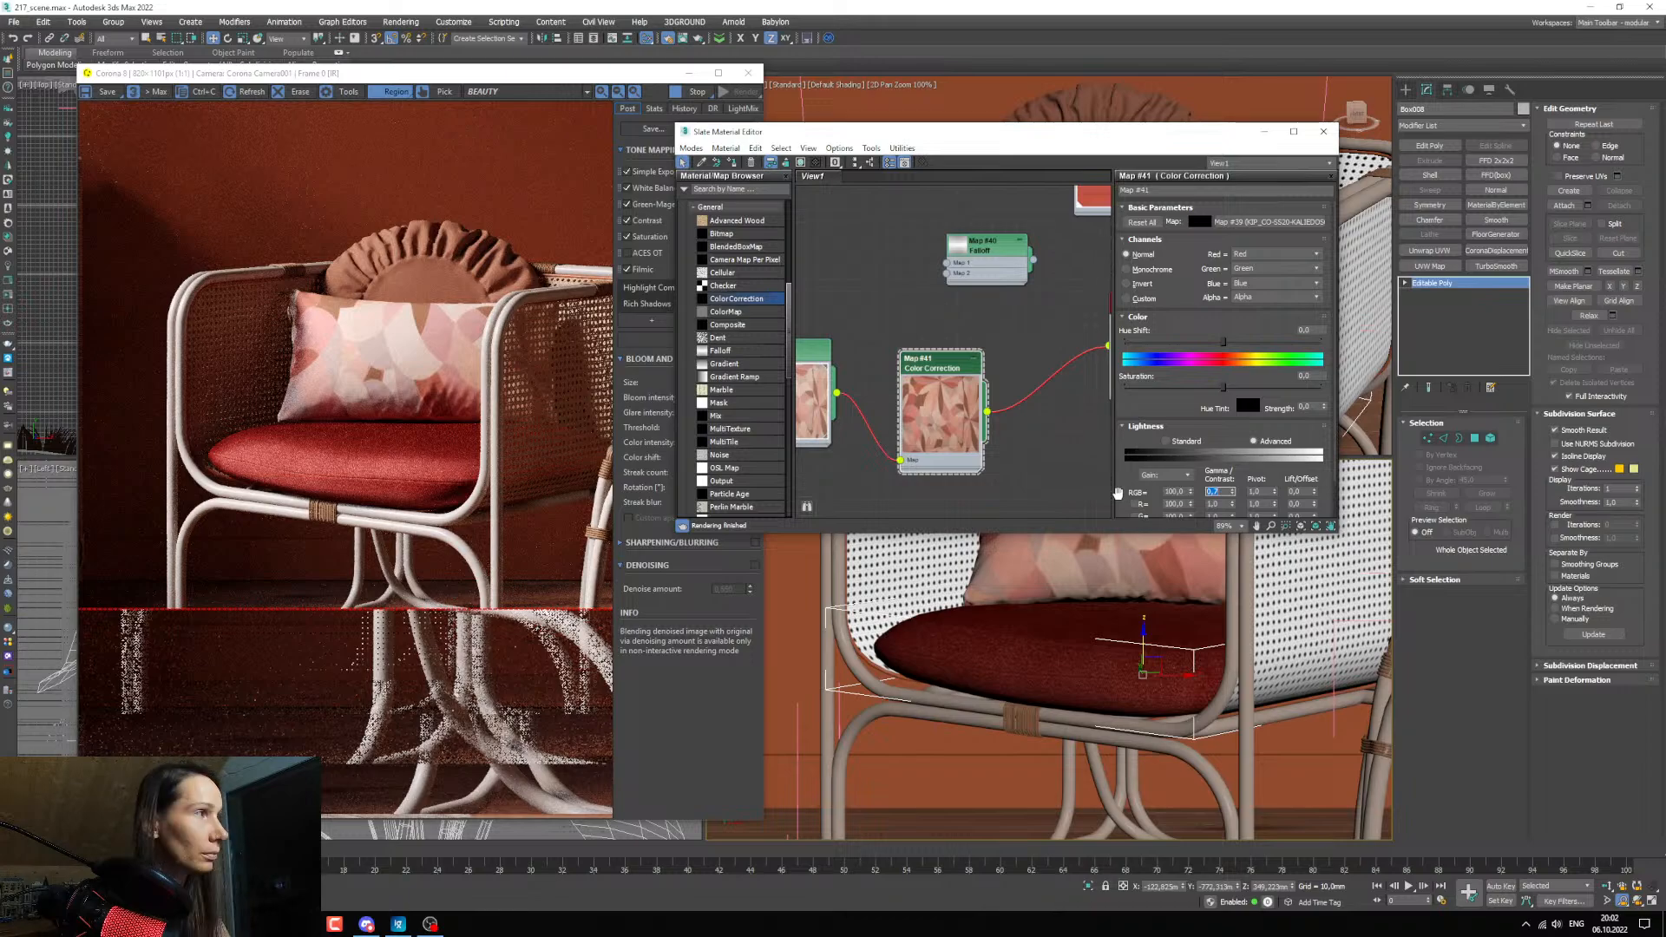
drag(1222, 387, 1218, 387)
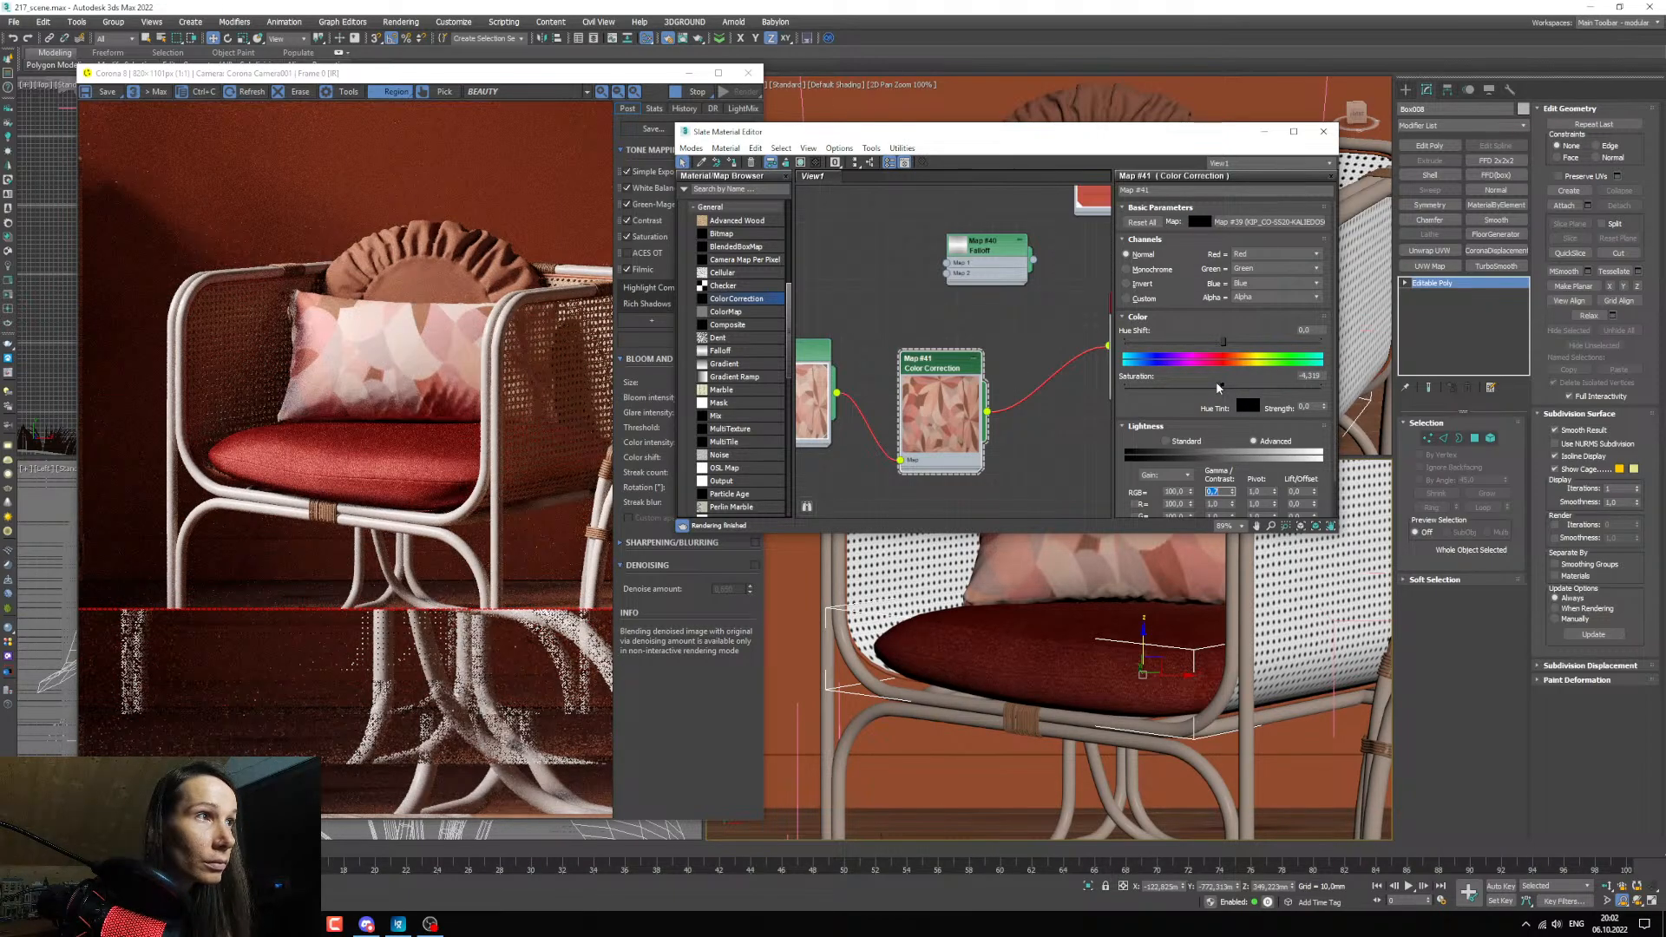
Reduce the Color Correction's saturation to about -13 and set its hue shift to 2,0.
drag(1216, 384, 1210, 389)
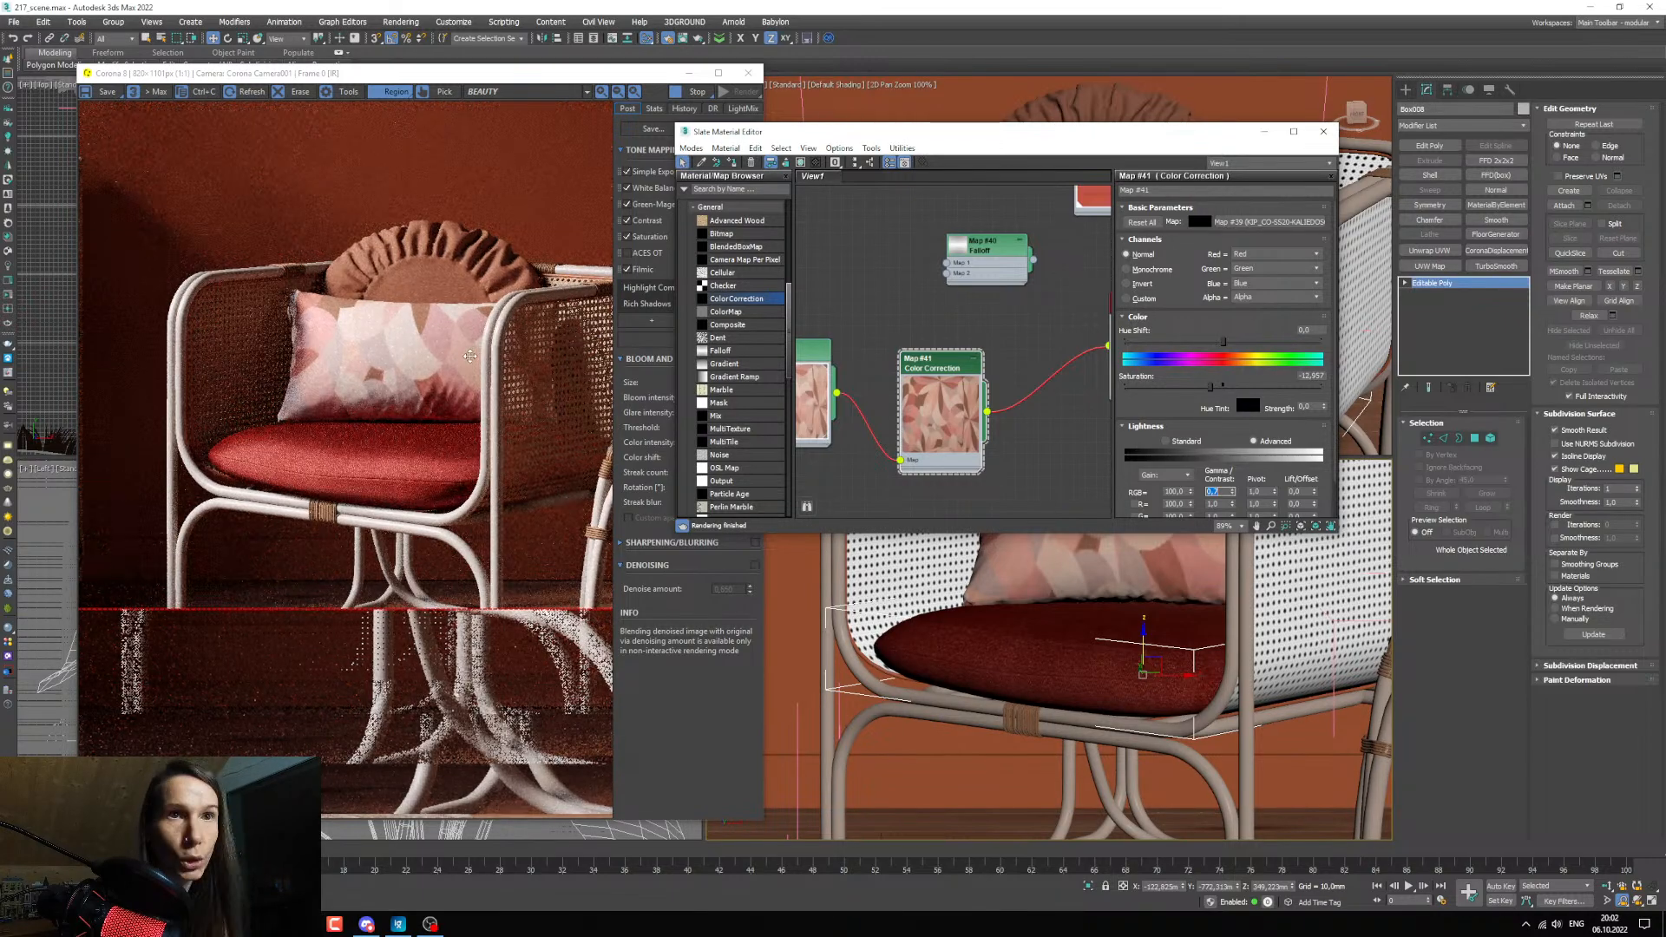
drag(1221, 343, 1223, 323)
text(2)
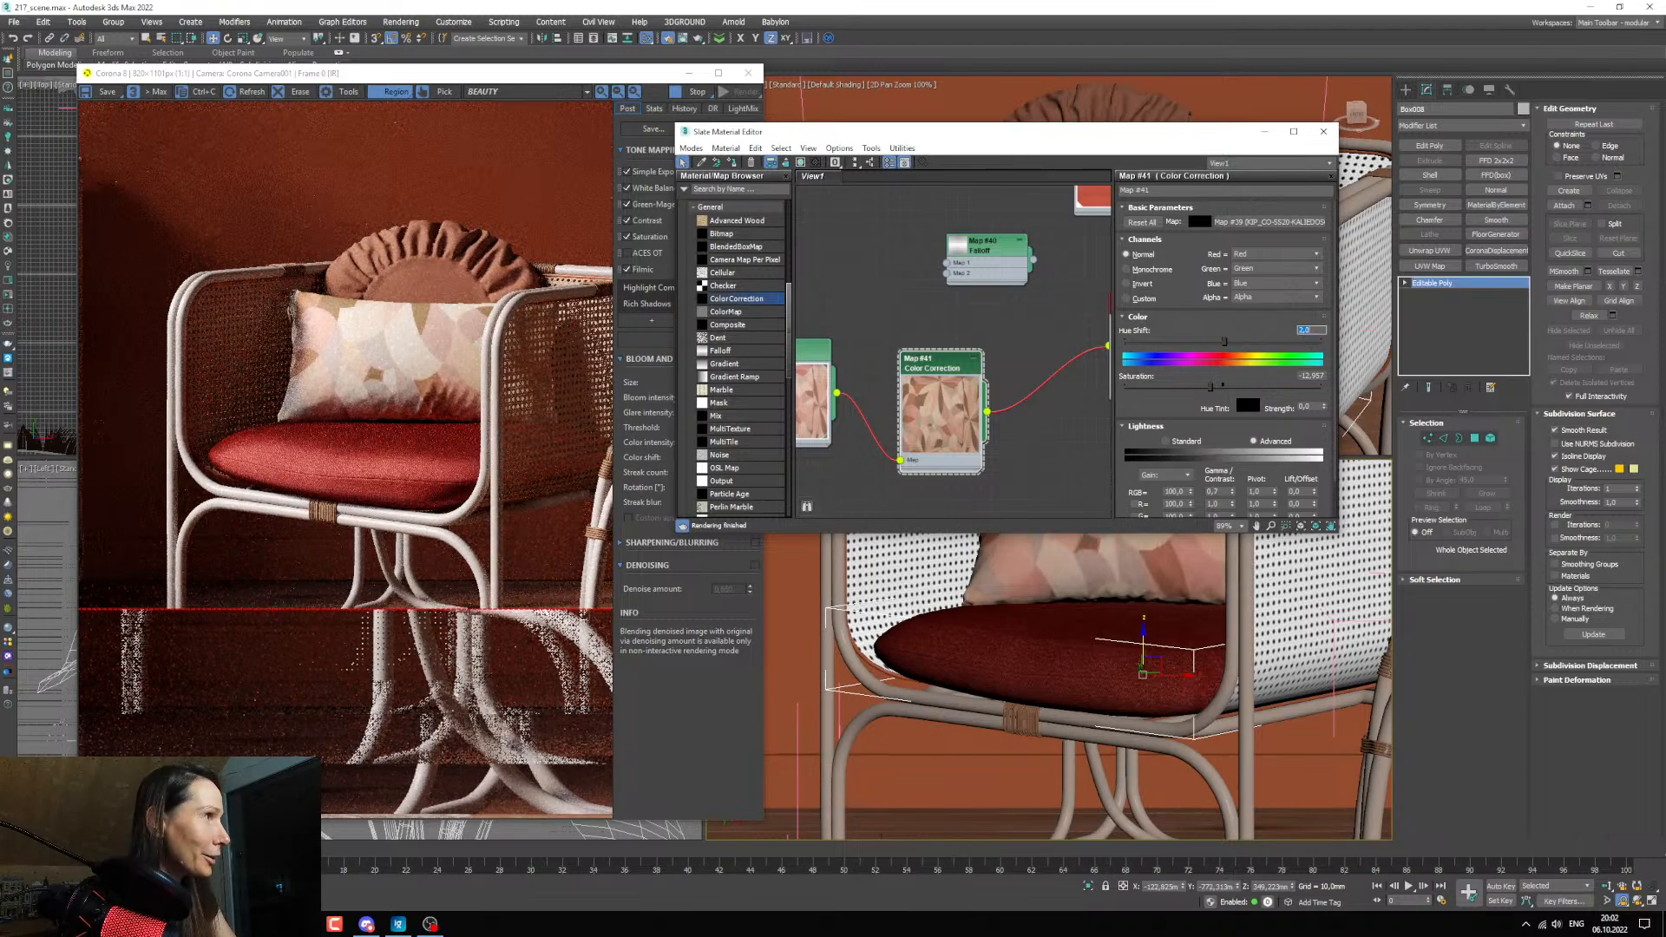
key(Return)
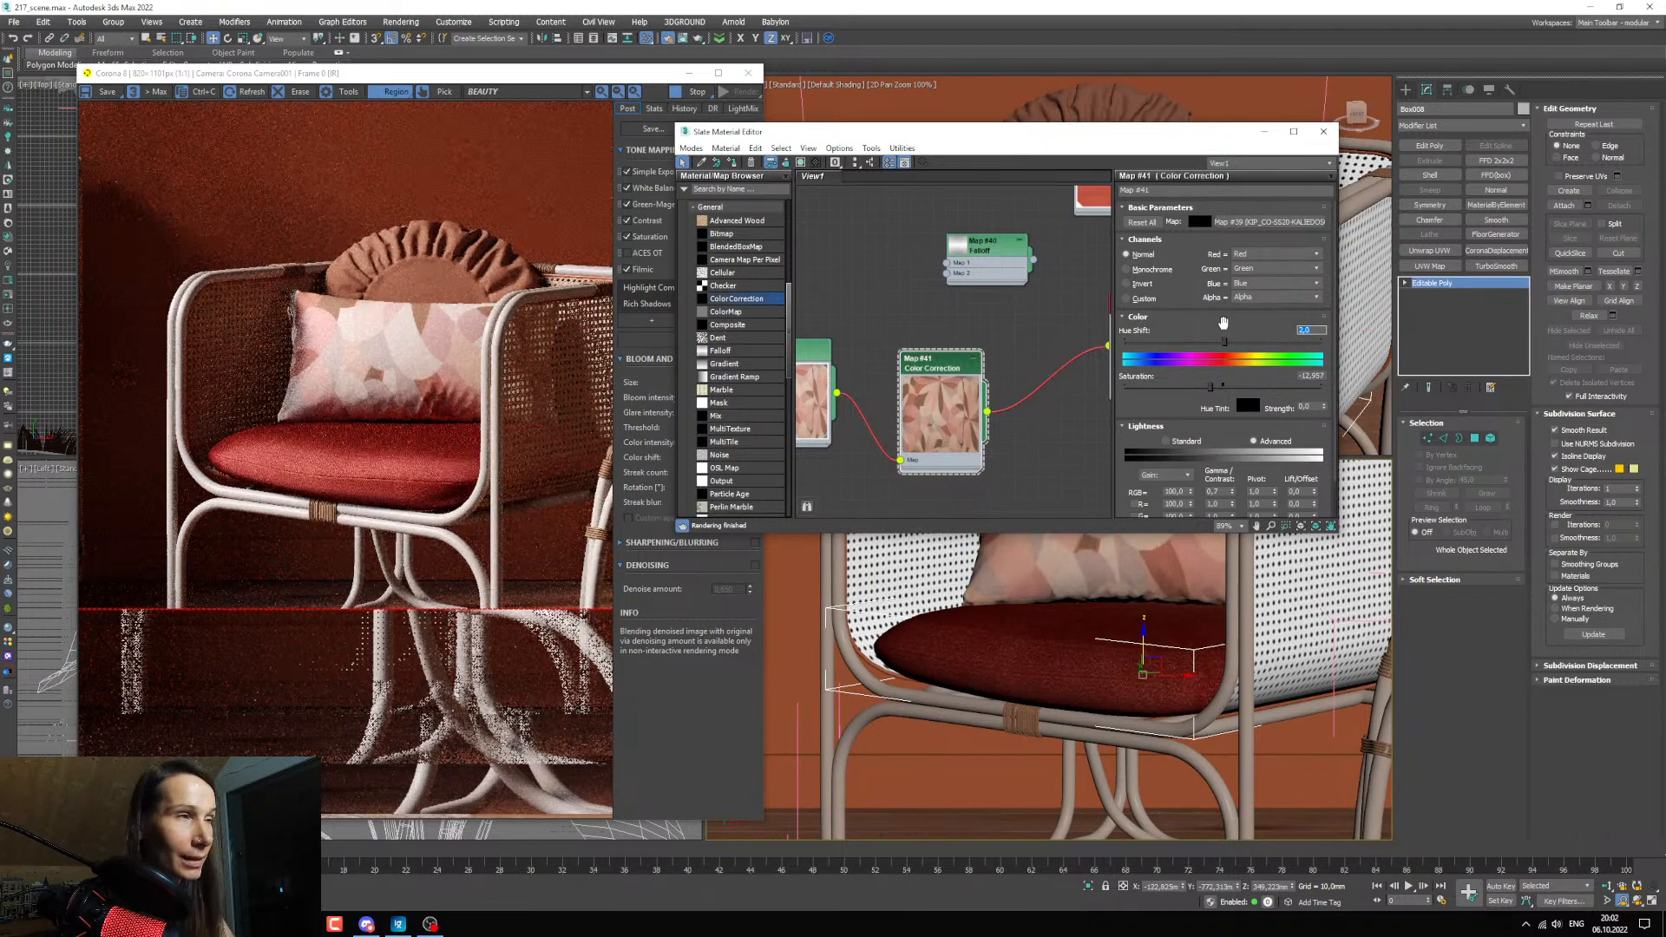
Connect the Color Correction to Map 1 of the Falloff and the Falloff's output to the pillow material's diffuse color.
mouse_move(1009, 452)
middle_down()
mouse_move(1017, 404)
mouse_move(986, 413)
middle_up()
scroll(976, 425, down, 3)
mouse_move(961, 416)
mouse_down()
mouse_move(909, 400)
mouse_move(961, 302)
mouse_up()
scroll(920, 395, up, 2)
drag(891, 371, 844, 290)
drag(1002, 287, 981, 308)
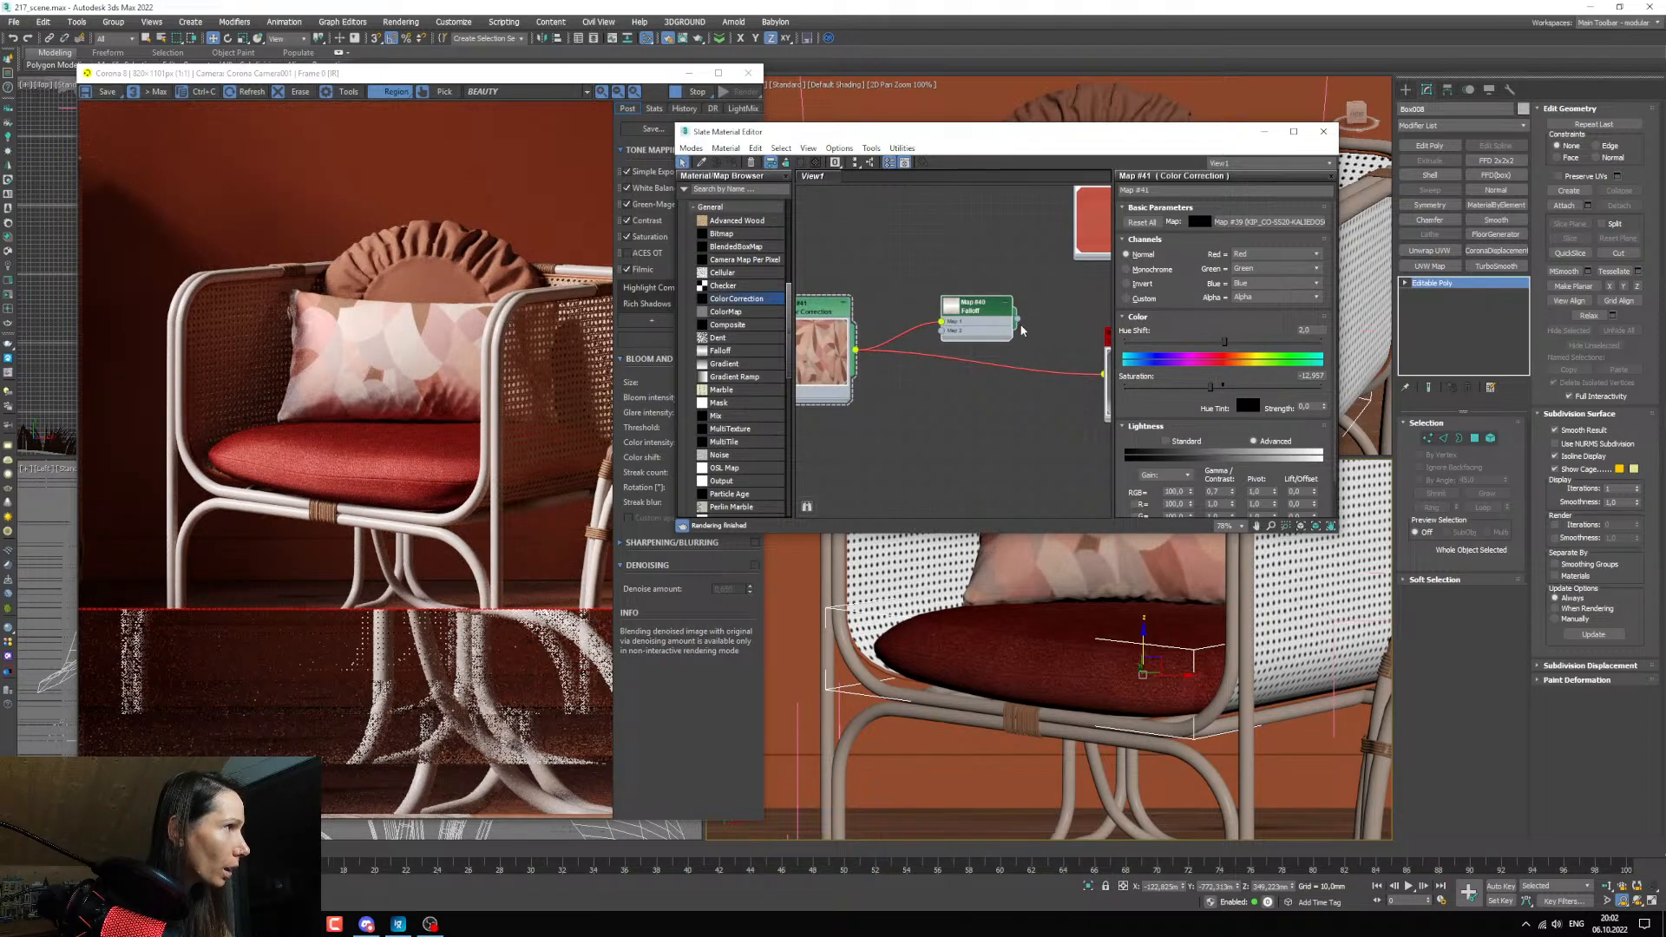
middle_drag(1045, 371, 965, 375)
drag(935, 321, 1019, 425)
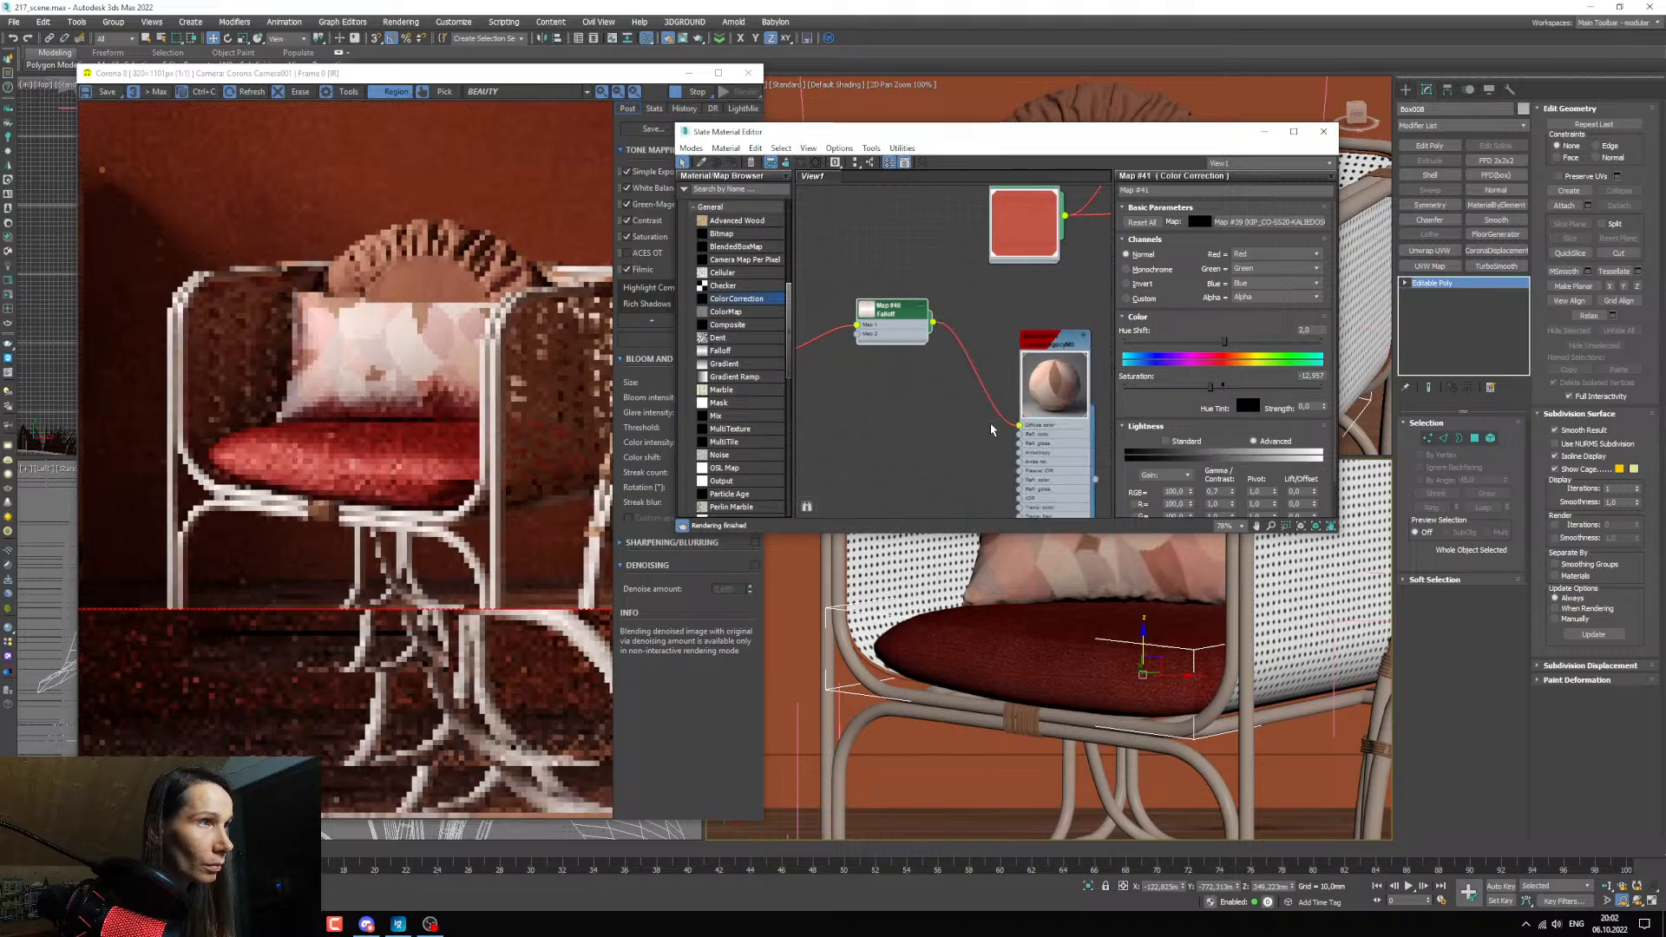
Duplicate the pillow's Color Correction node and connect the copy to Map 2 of the Falloff.
mouse_move(920, 386)
middle_down()
mouse_move(1065, 426)
mouse_move(888, 364)
middle_up()
scroll(942, 395, down, 1)
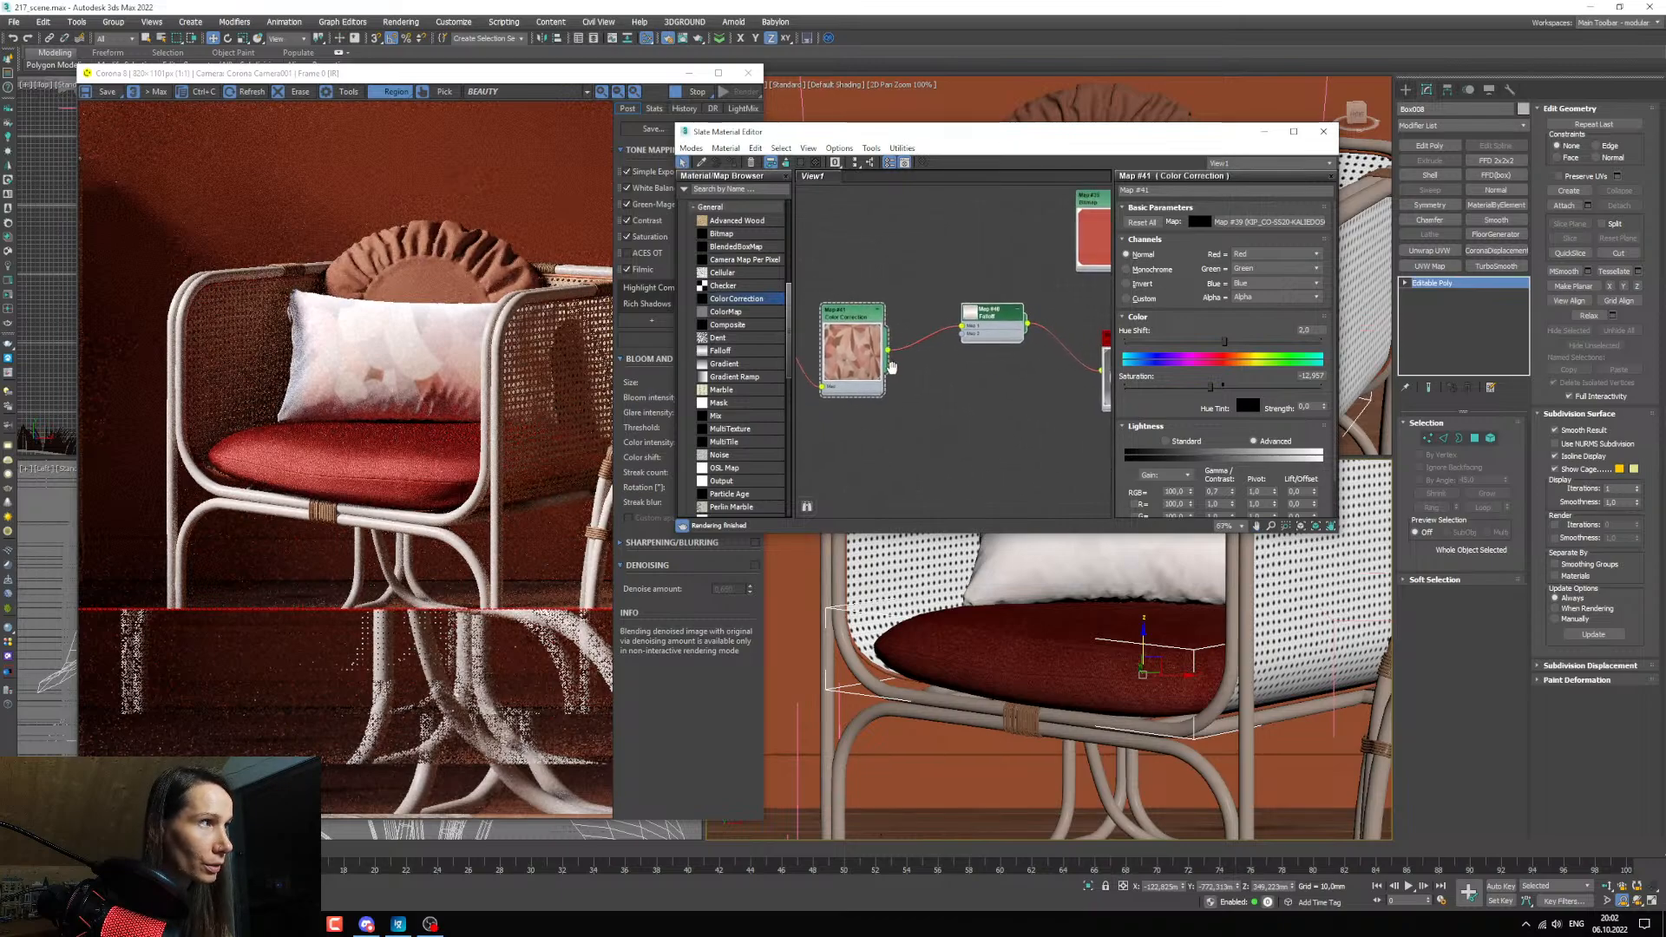
mouse_move(865, 326)
shift+mouse_down()
mouse_move(861, 421)
mouse_move(961, 331)
shift+mouse_up()
double_click(855, 415)
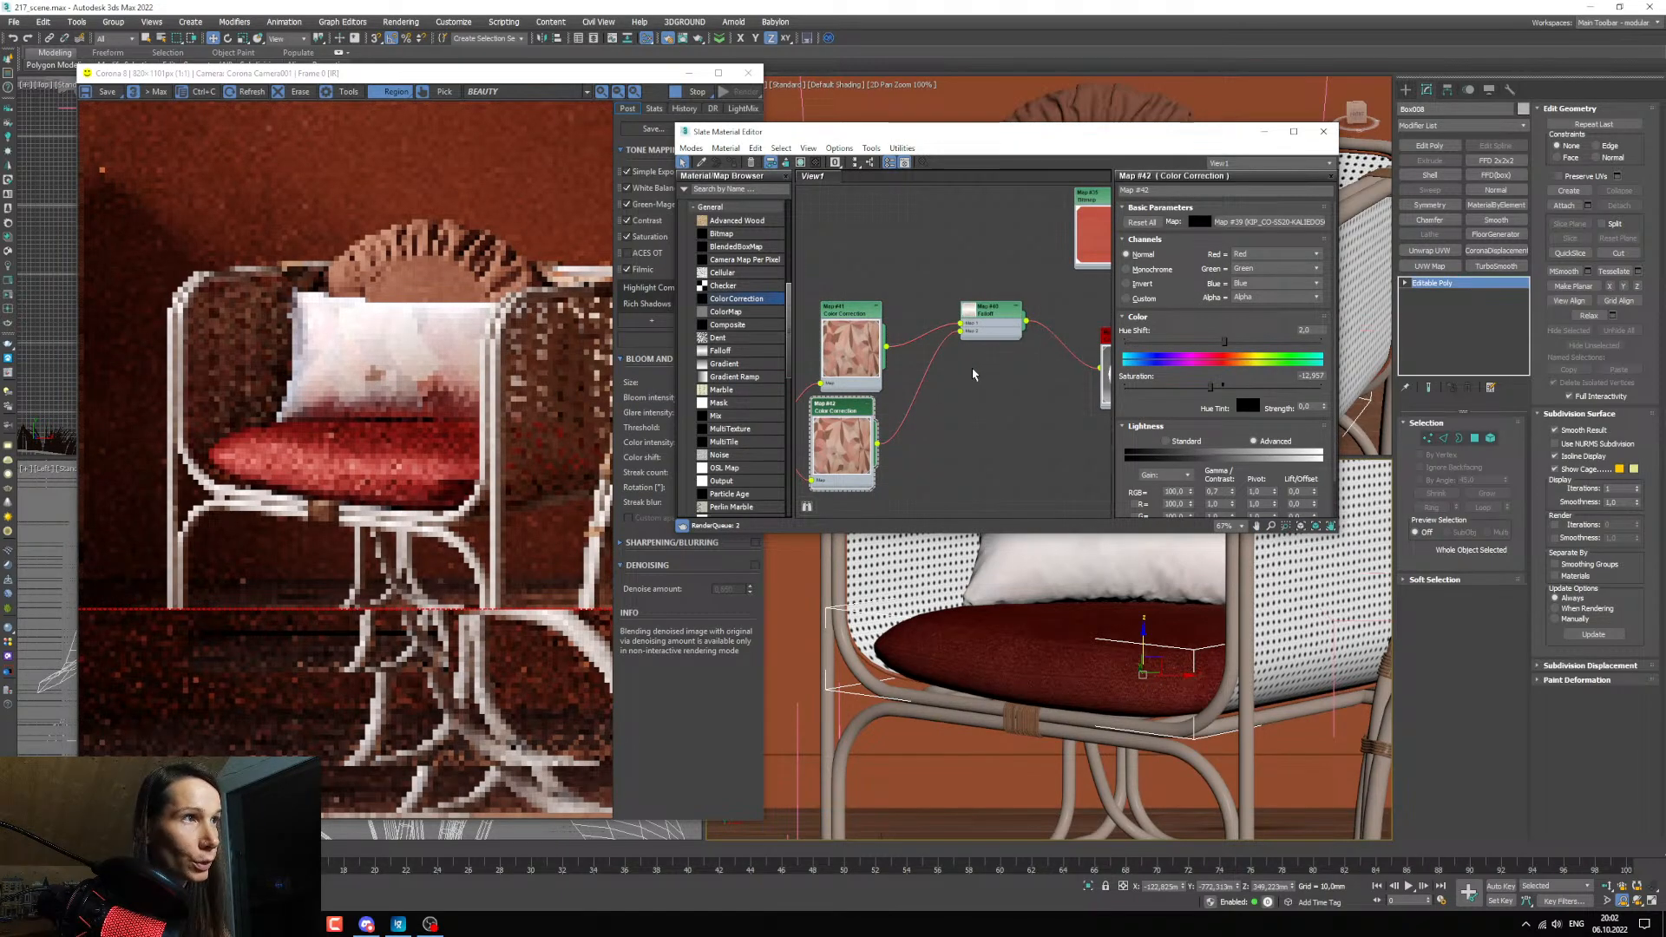
middle_drag(952, 354, 958, 370)
Adjust the RGB gamma/contrast of the Color Correction feeding the Falloff's Map 1 and return the viewport to the camera view.
double_click(862, 326)
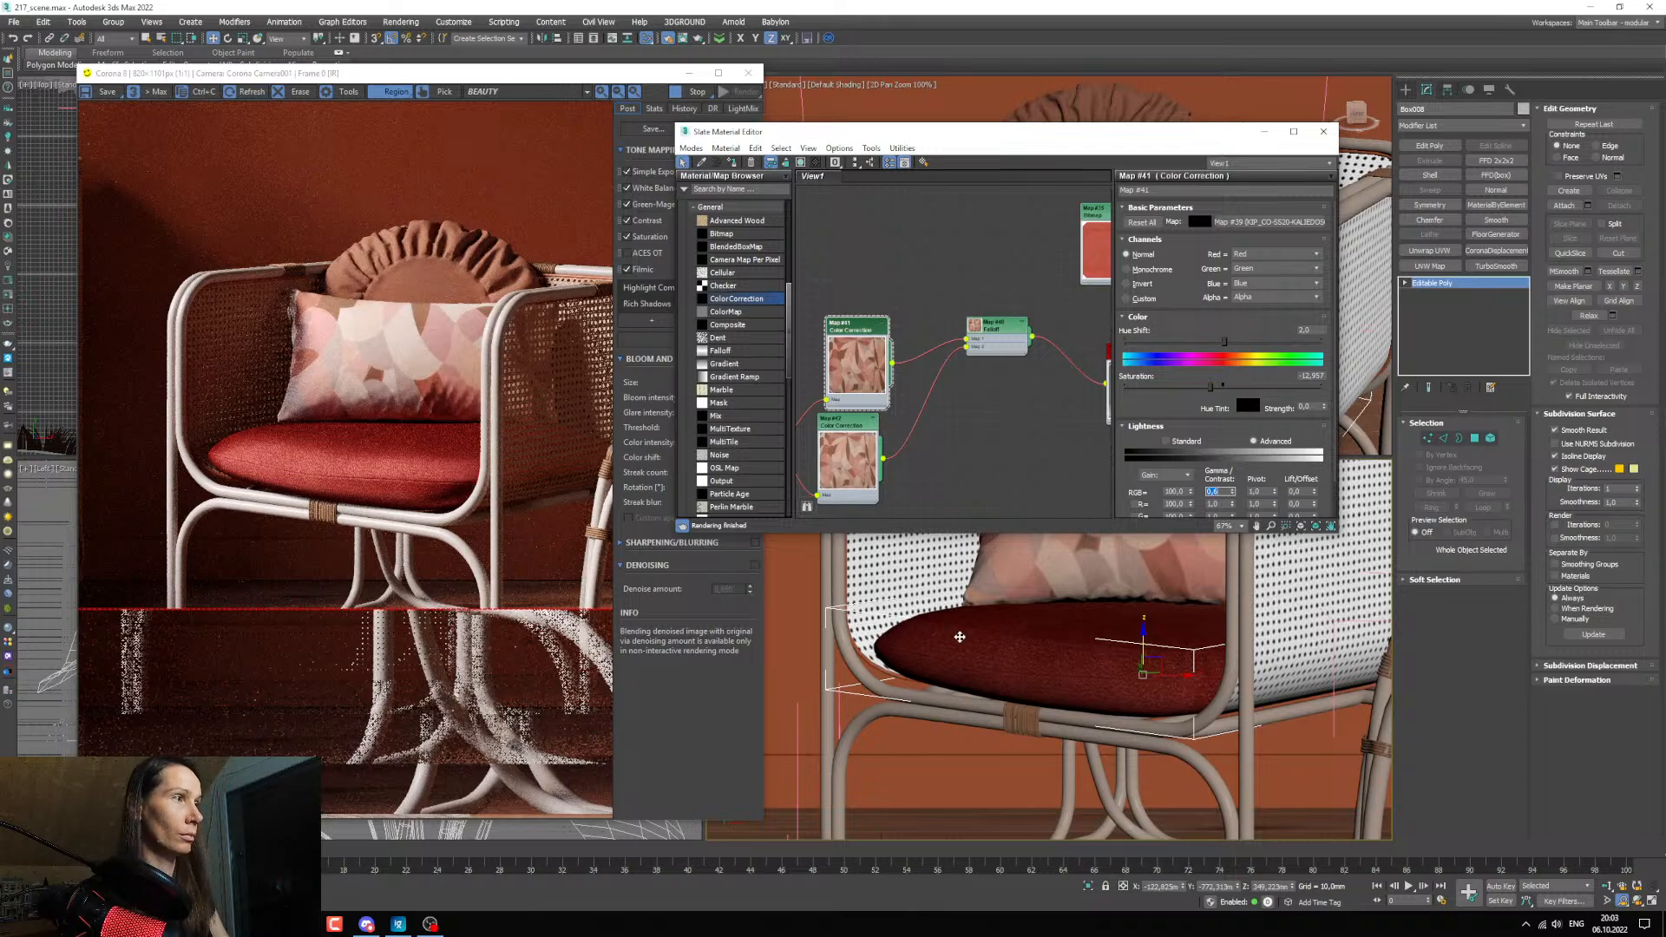
scroll(959, 636, down, 4)
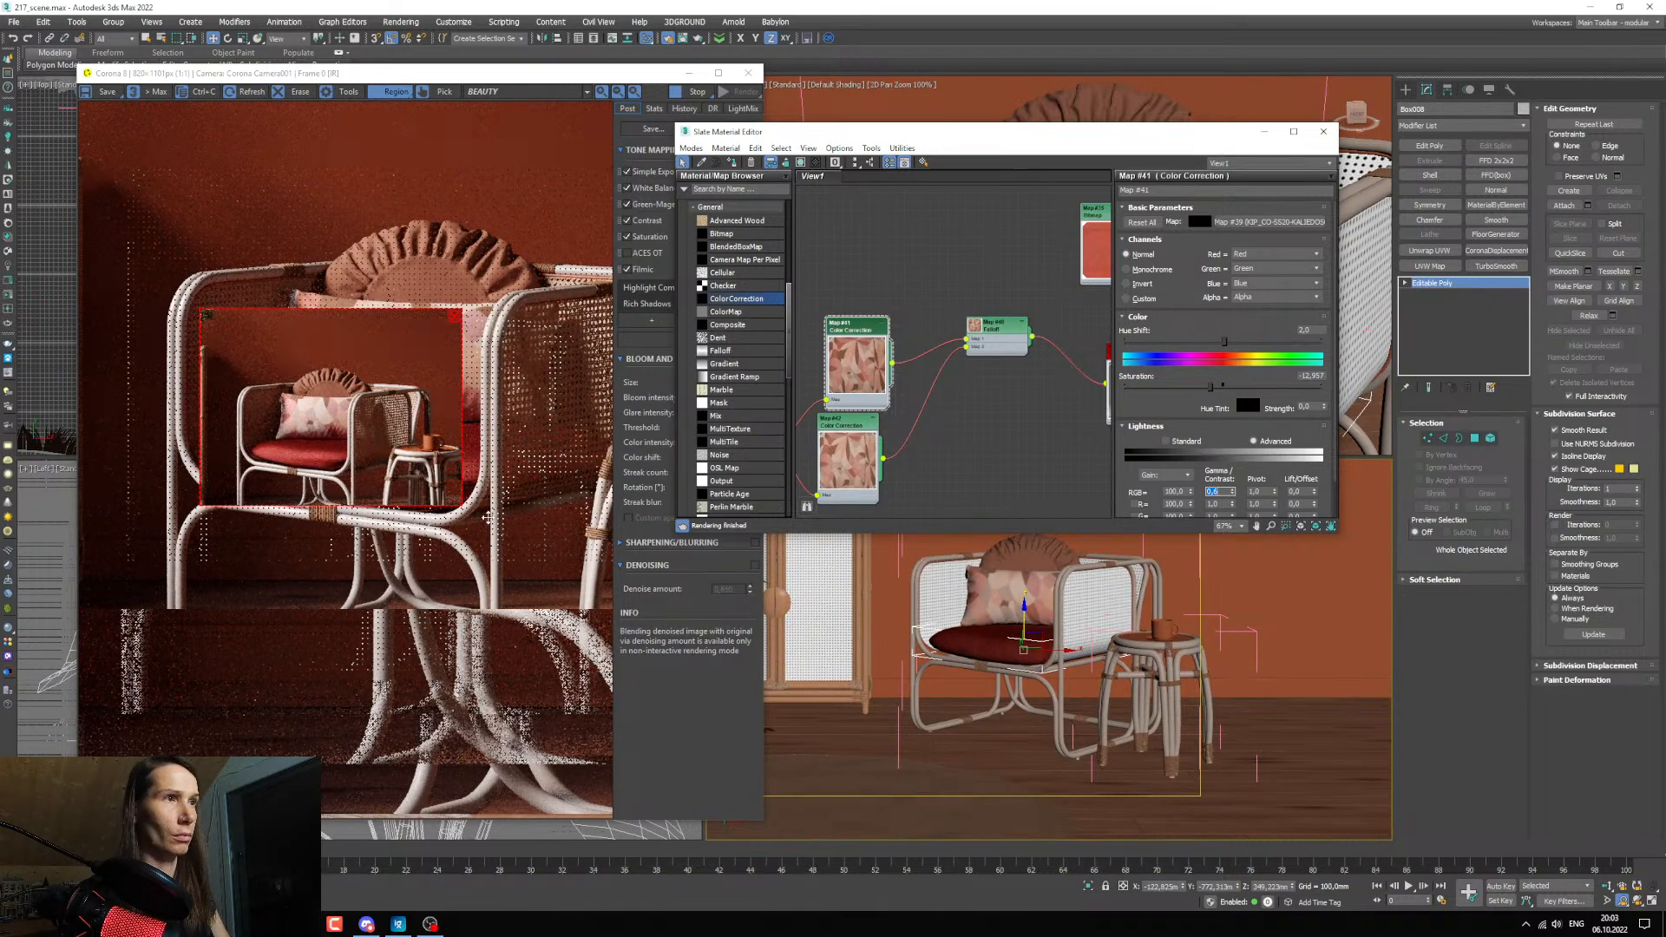
scroll(878, 616, down, 3)
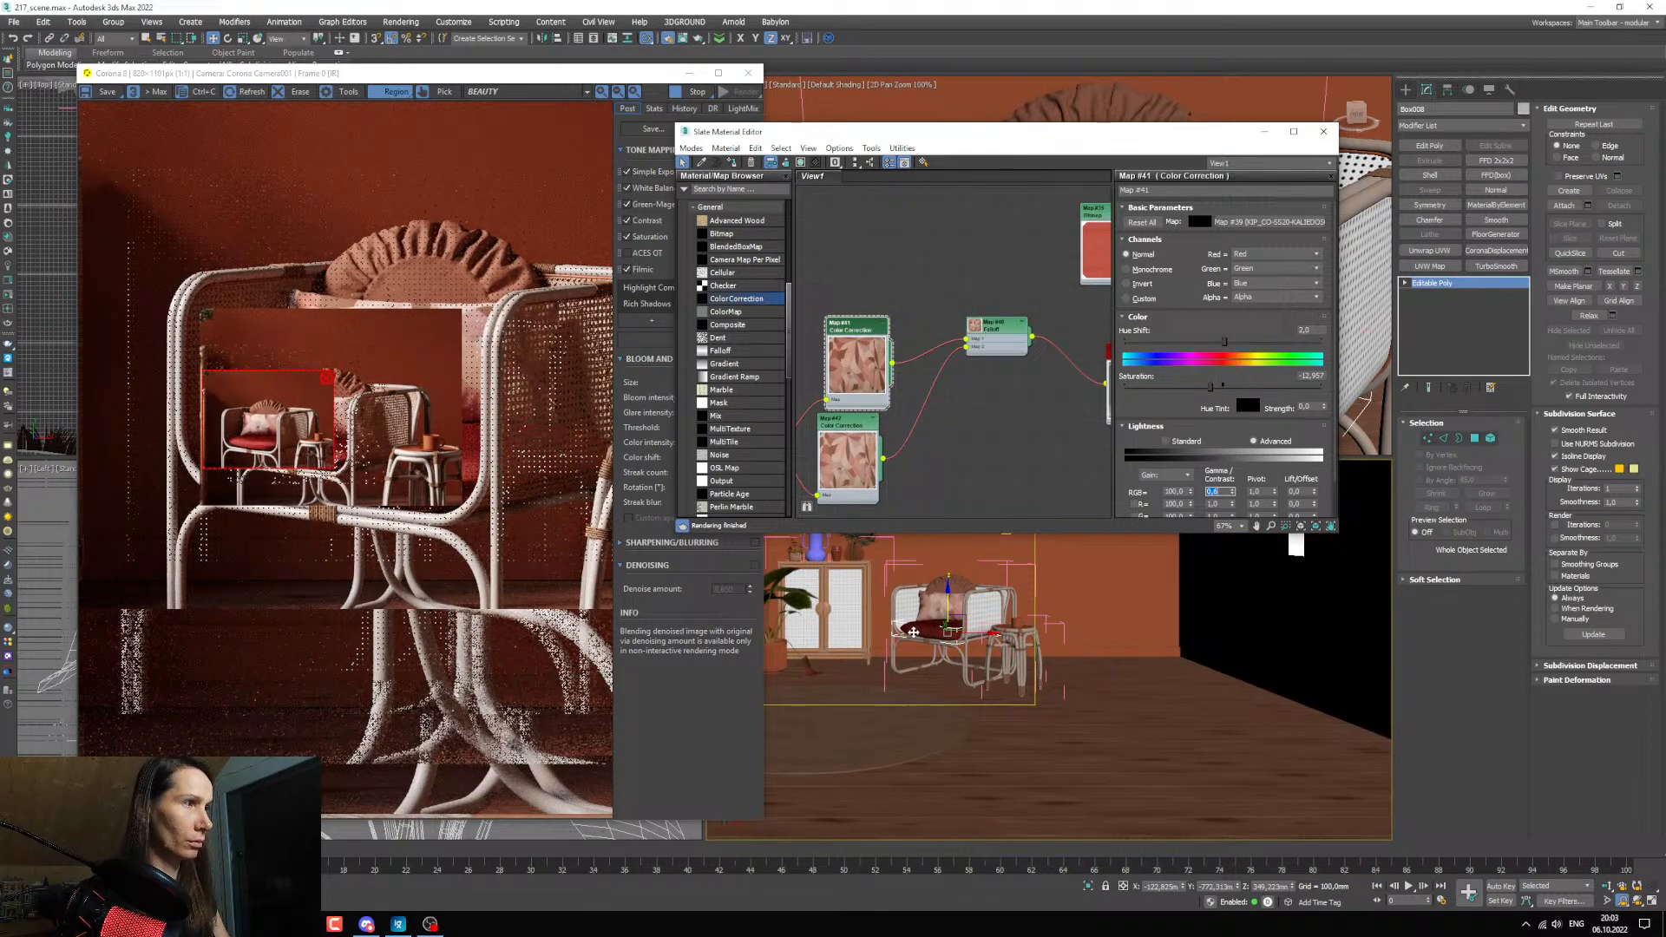
click(913, 632)
key(c)
click(604, 508)
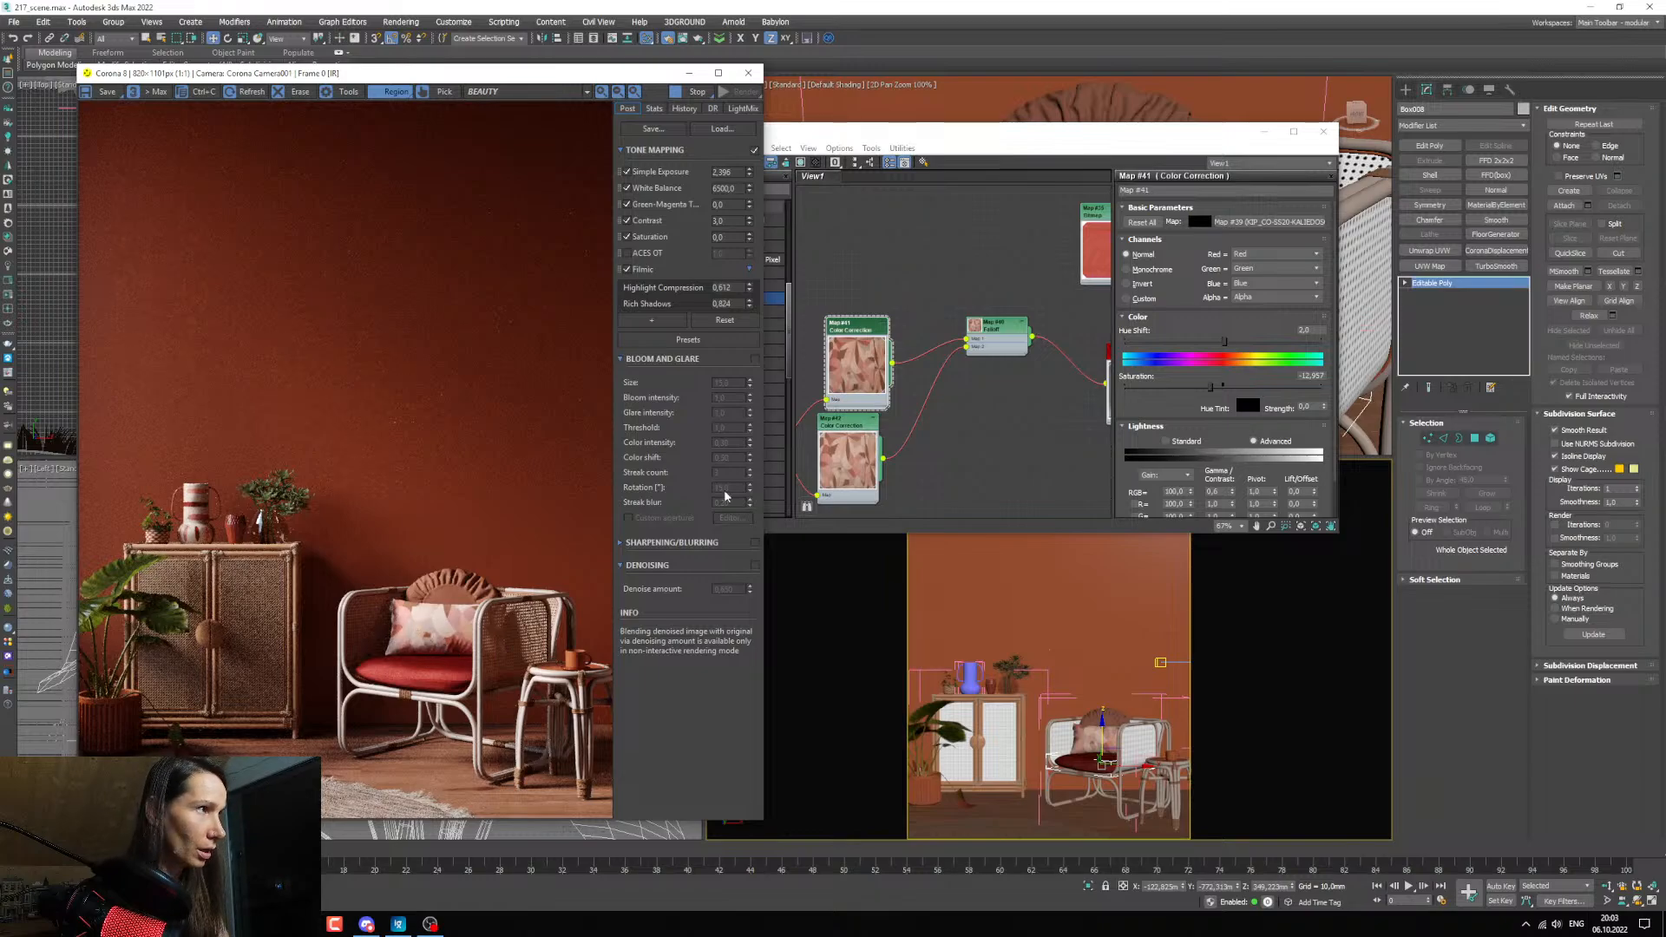
Fine-tune the RGB gamma/contrast of the Map 1 Color Correction and check the pillow in the interactive render.
middle_drag(845, 465, 863, 467)
drag(863, 467, 891, 466)
click(873, 324)
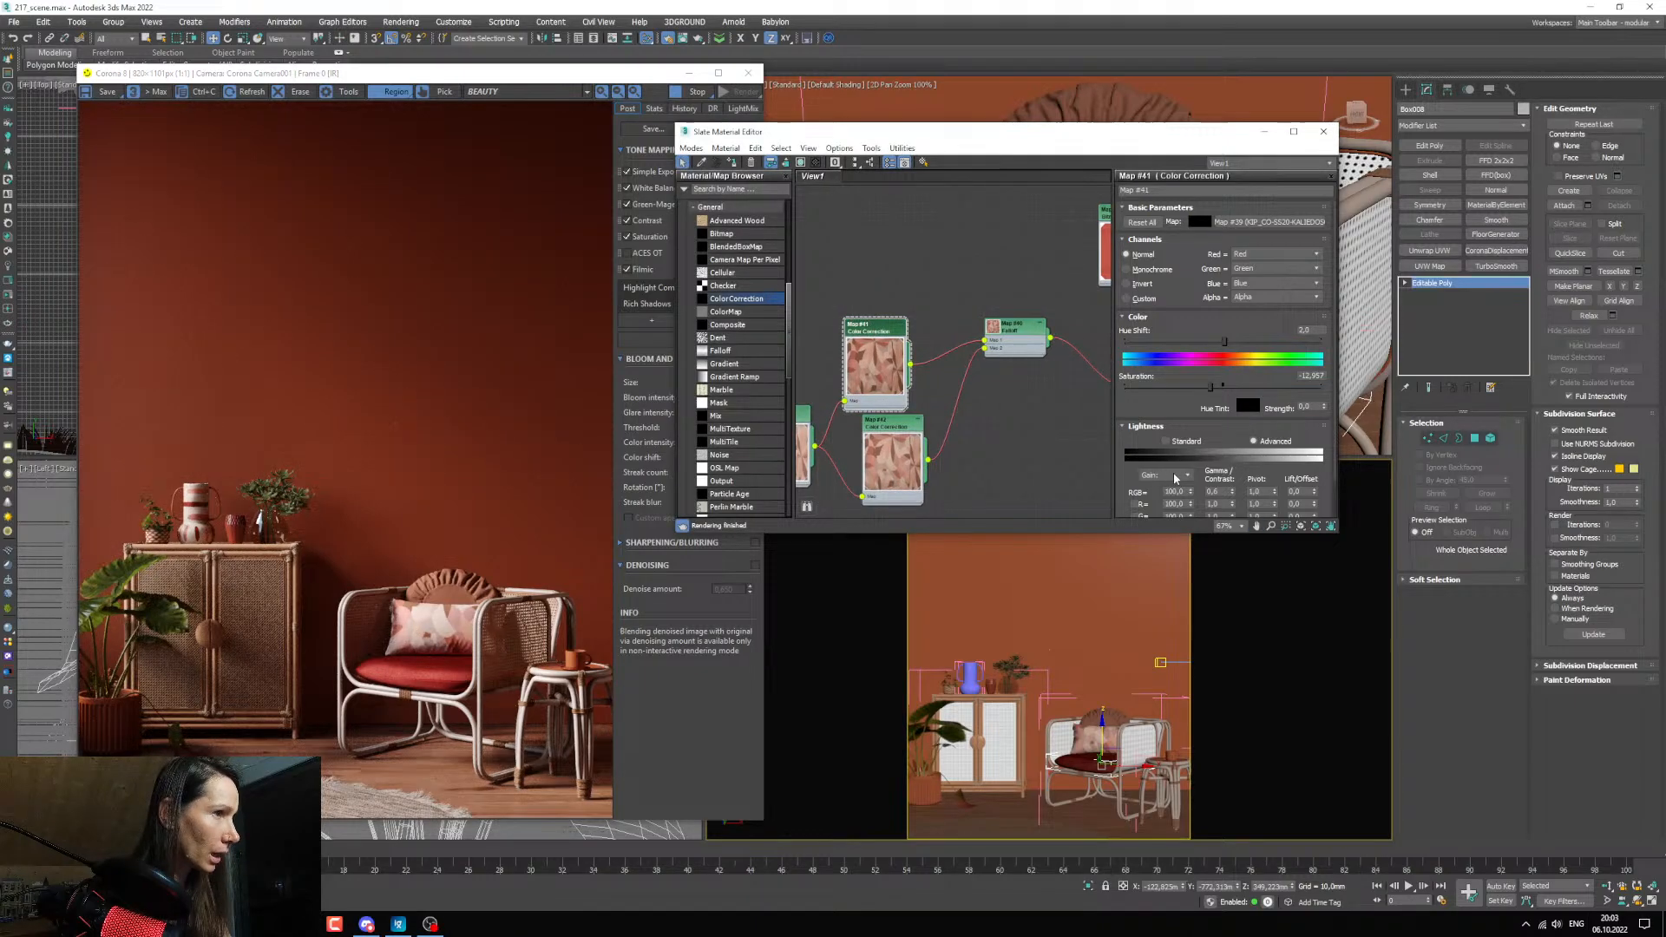
double_click(1212, 491)
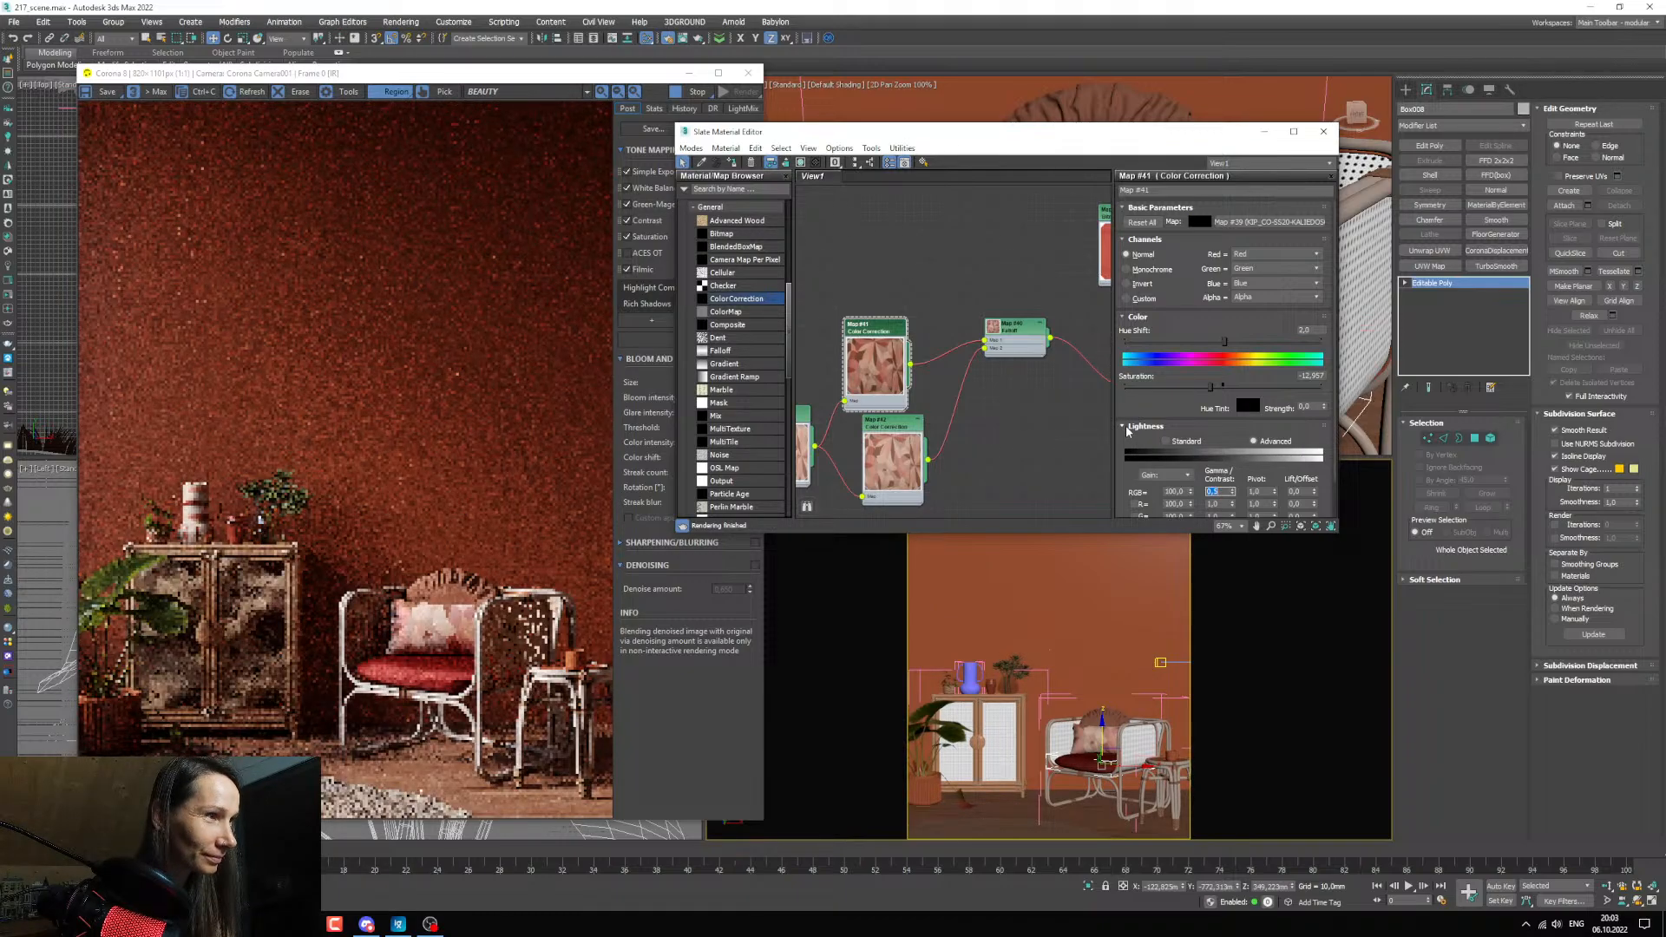
scroll(467, 657, up, 1)
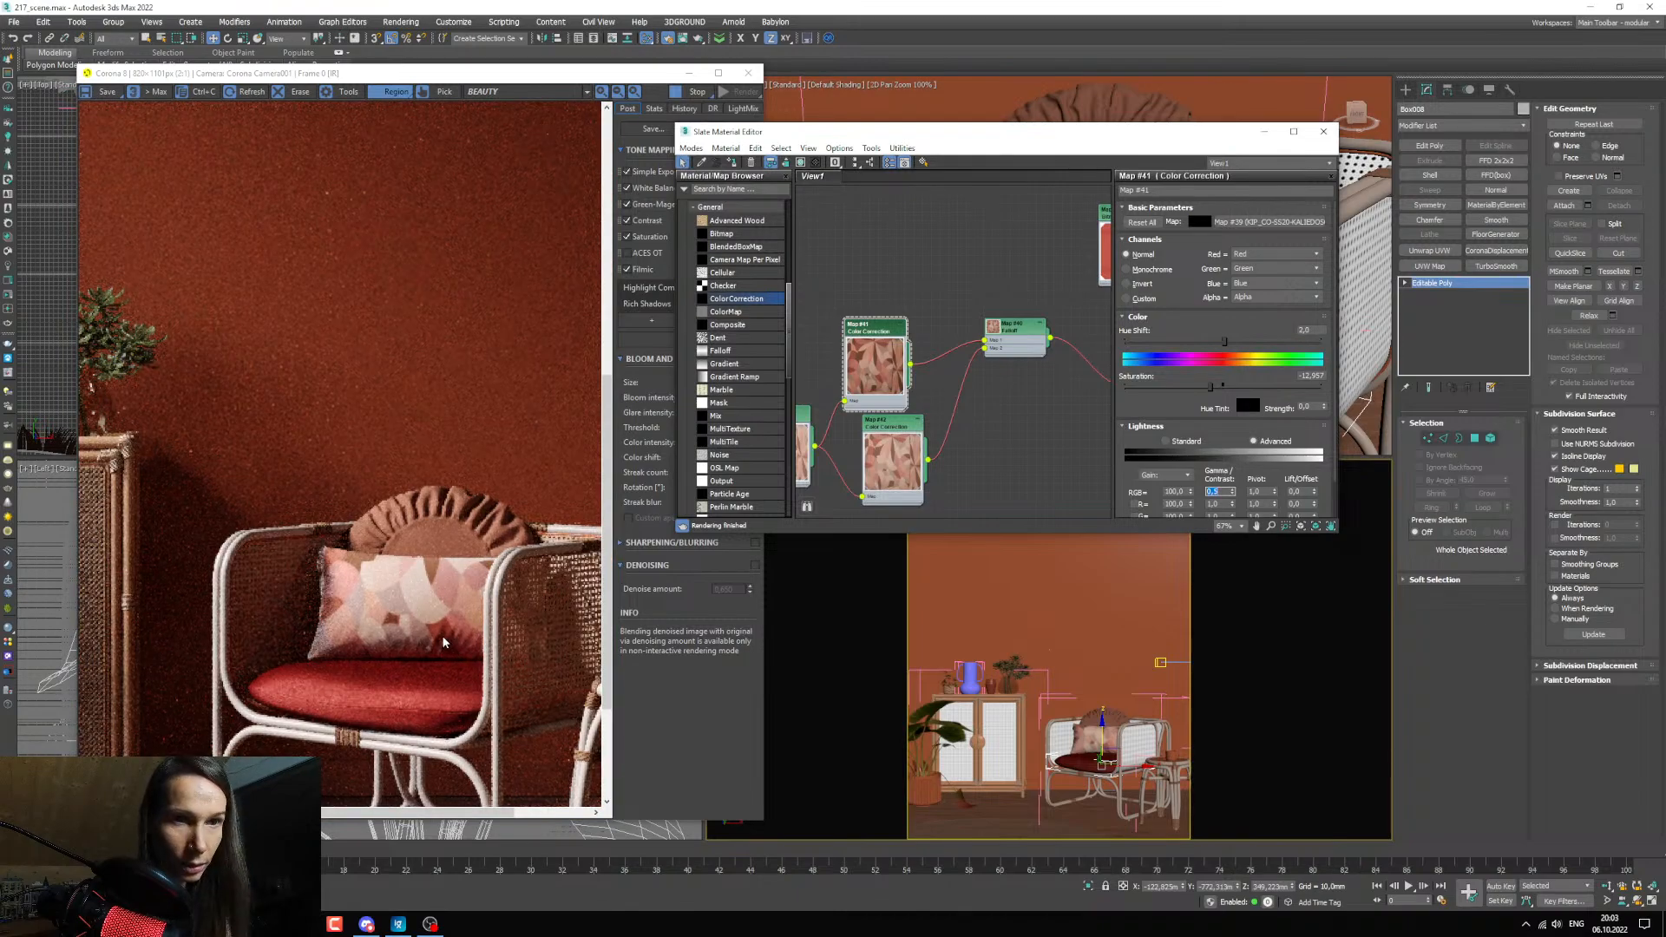
scroll(441, 633, down, 1)
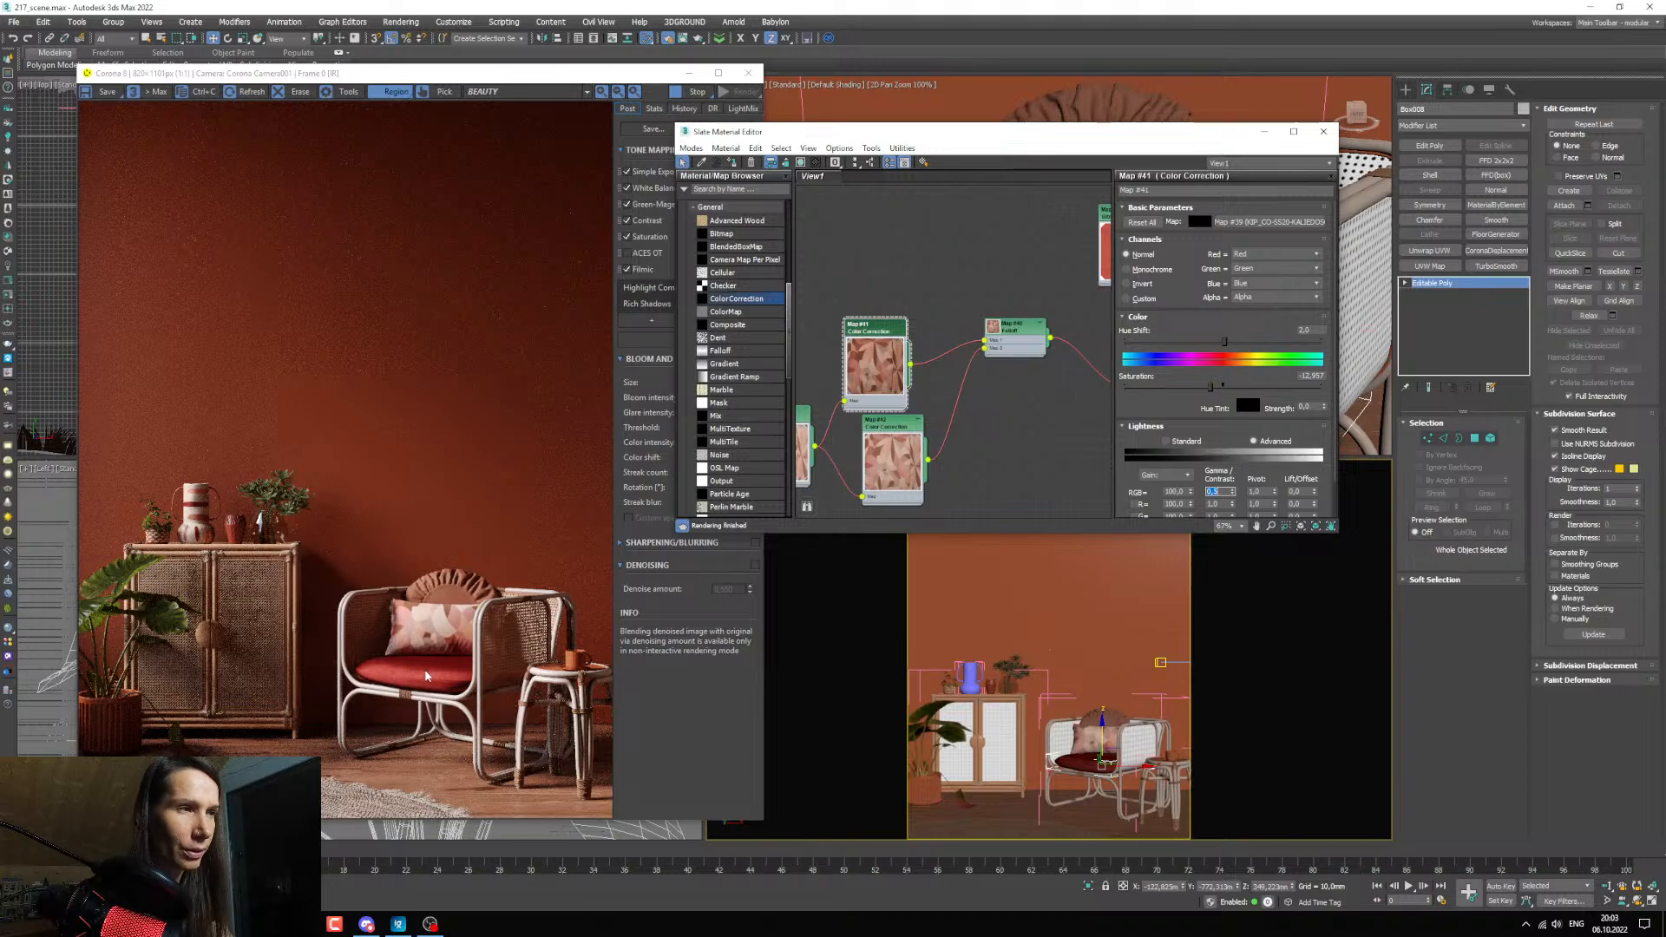
Pick the seat cushion's red material from the scene into the material editor.
mouse_move(955, 421)
middle_down()
mouse_move(943, 341)
mouse_move(934, 420)
middle_up()
click(703, 163)
click(1077, 759)
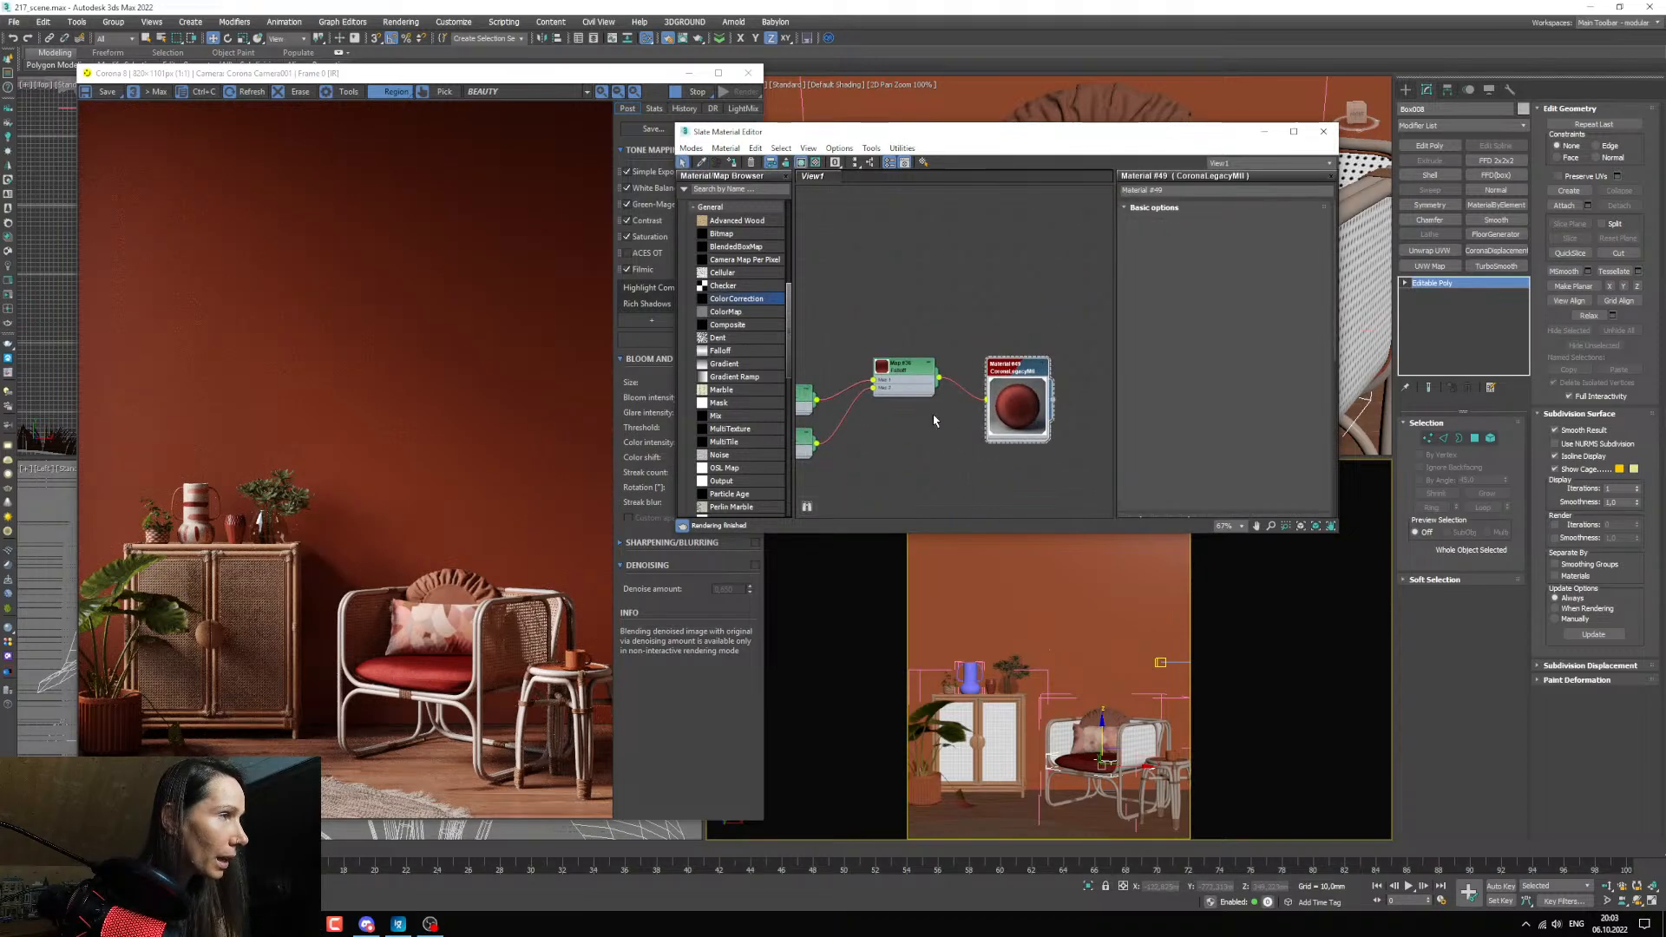
Try to insert a Color Correction map between the Falloff and the seat cushion material.
scroll(921, 391, up, 1)
drag(909, 364, 847, 373)
drag(969, 395, 926, 452)
double_click(927, 410)
key(Delete)
drag(747, 301, 916, 393)
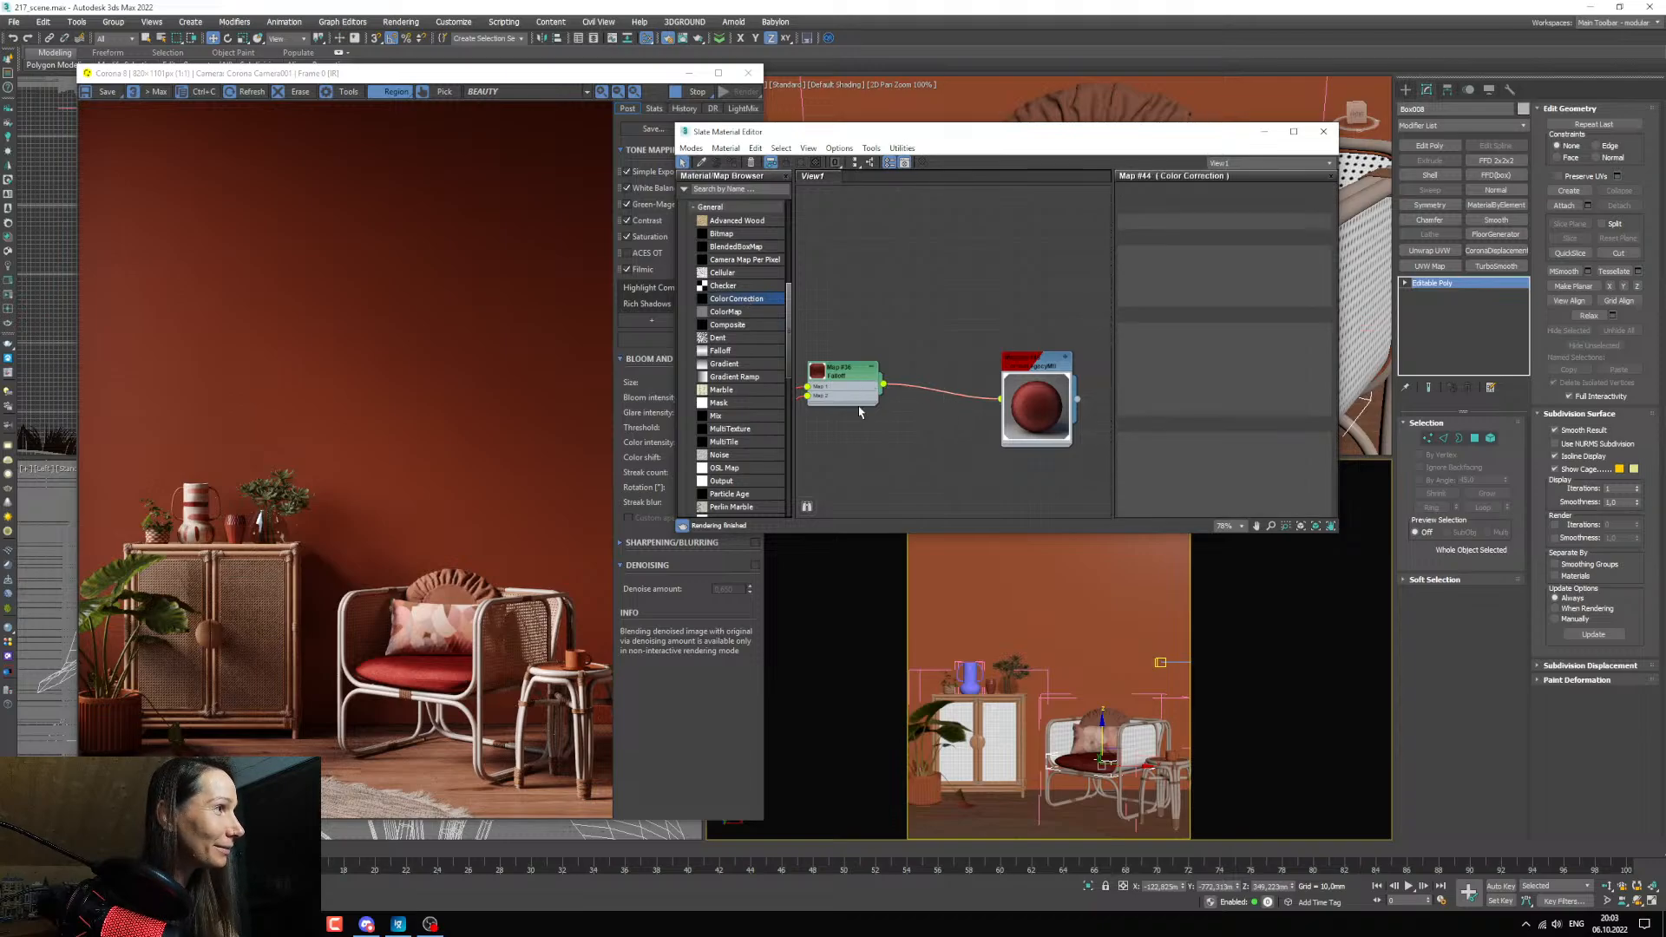
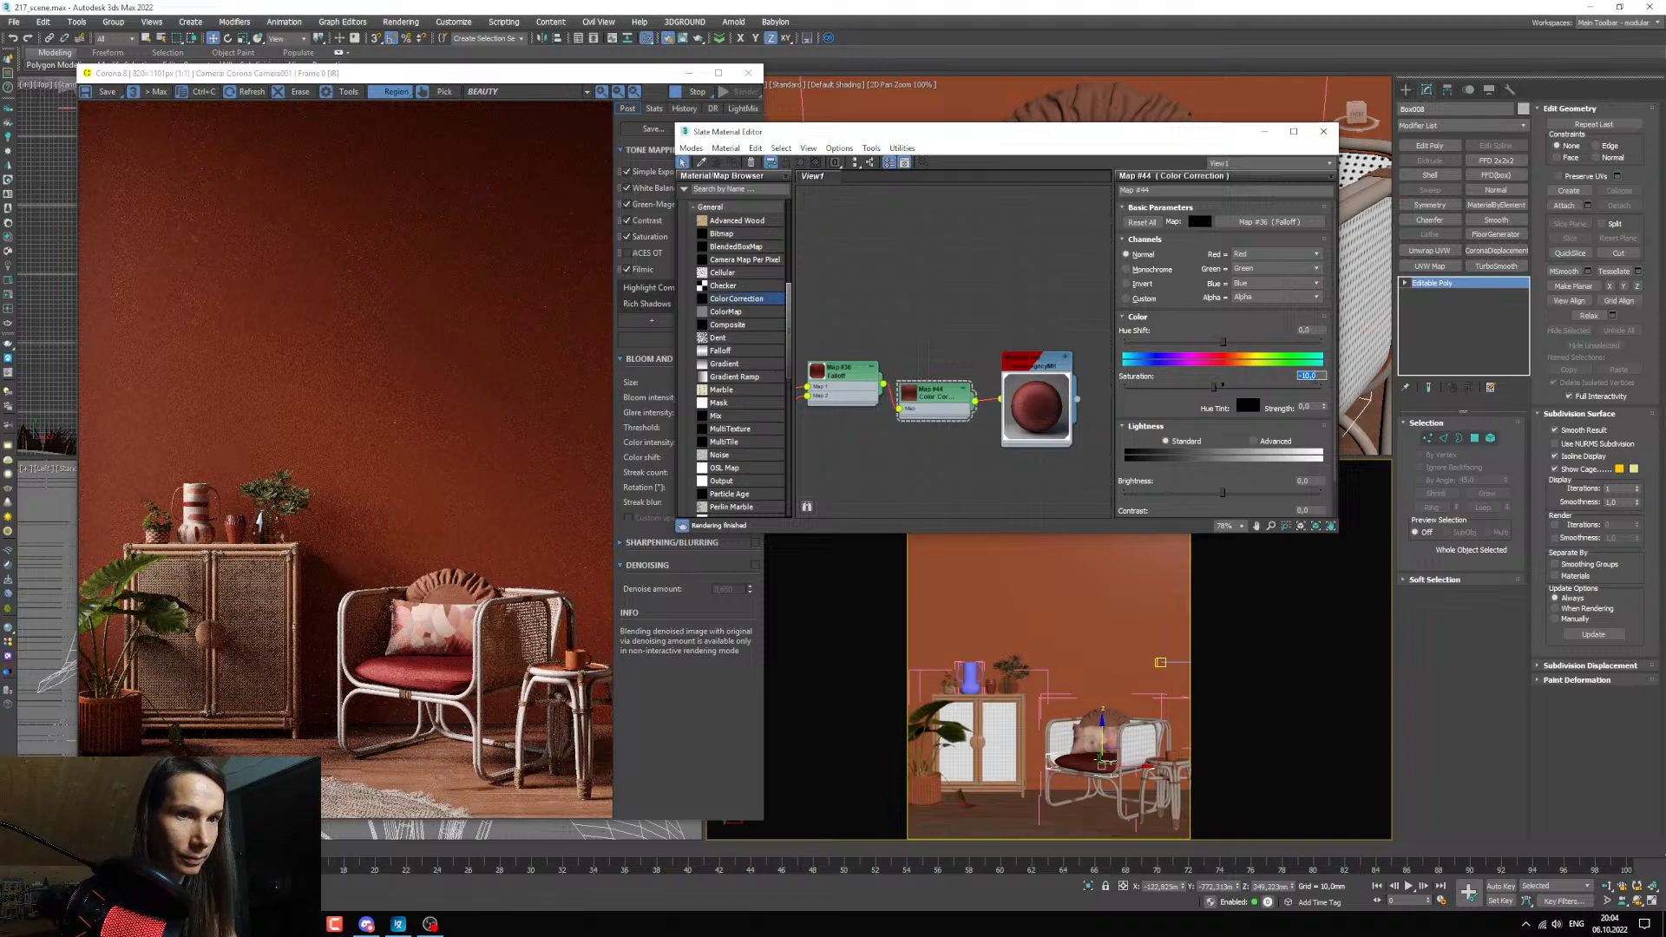
Set the hue shift of the seat cushion's Color Correction map to 1.
drag(0, 143, 0, 190)
double_click(1316, 330)
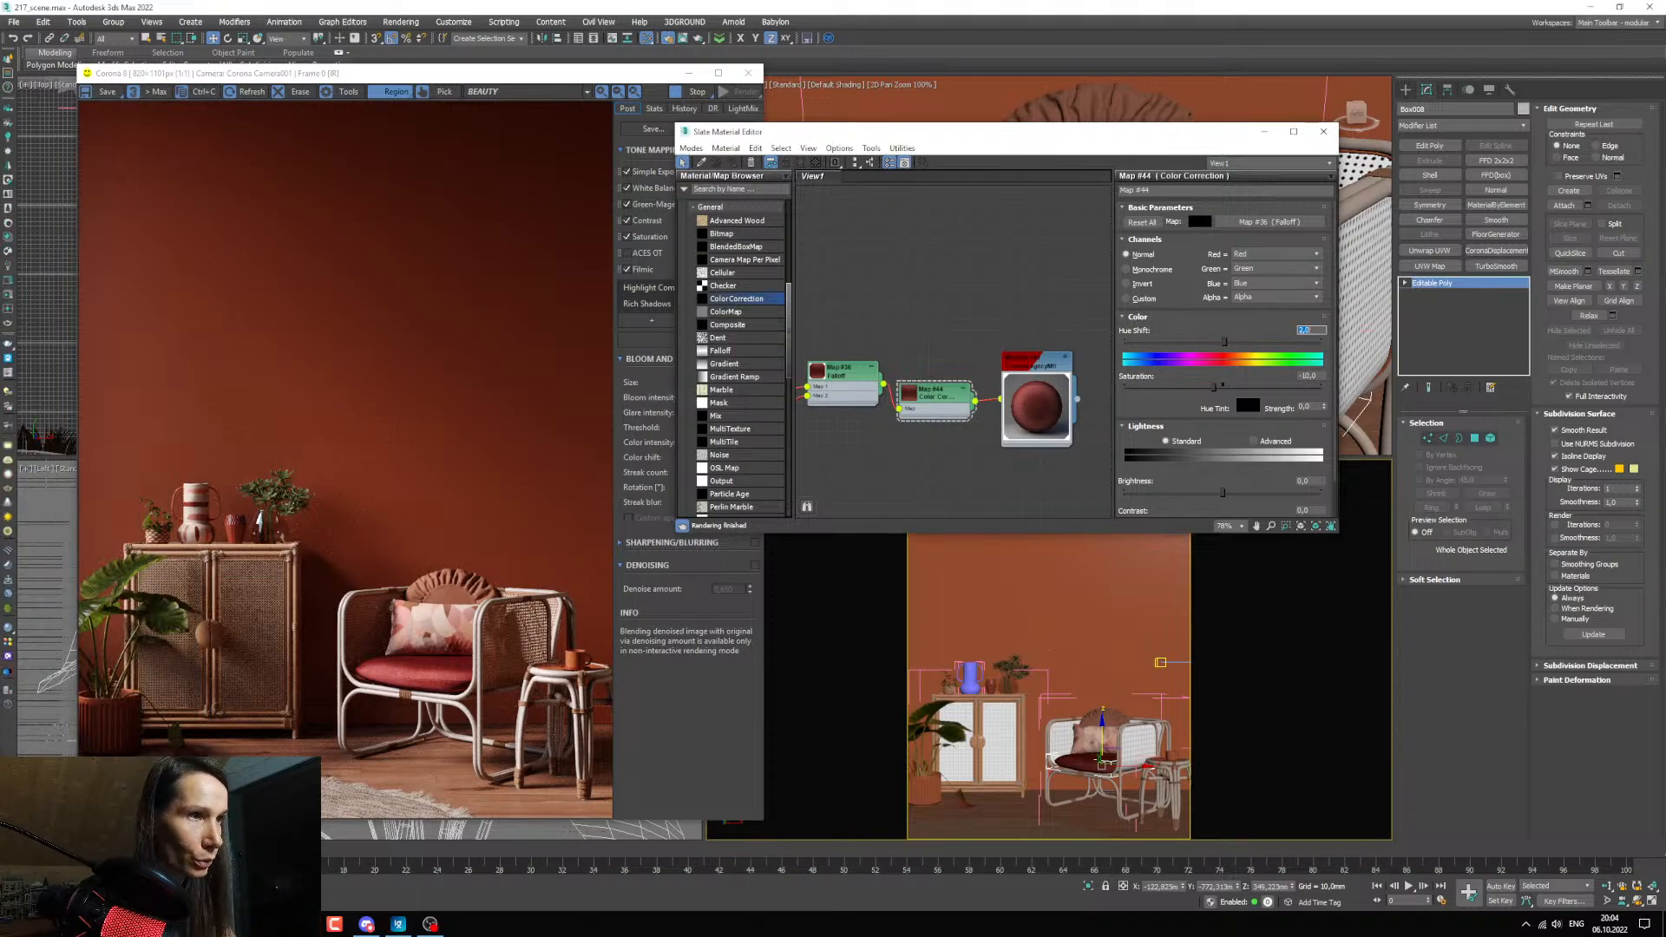
text(1)
key(Return)
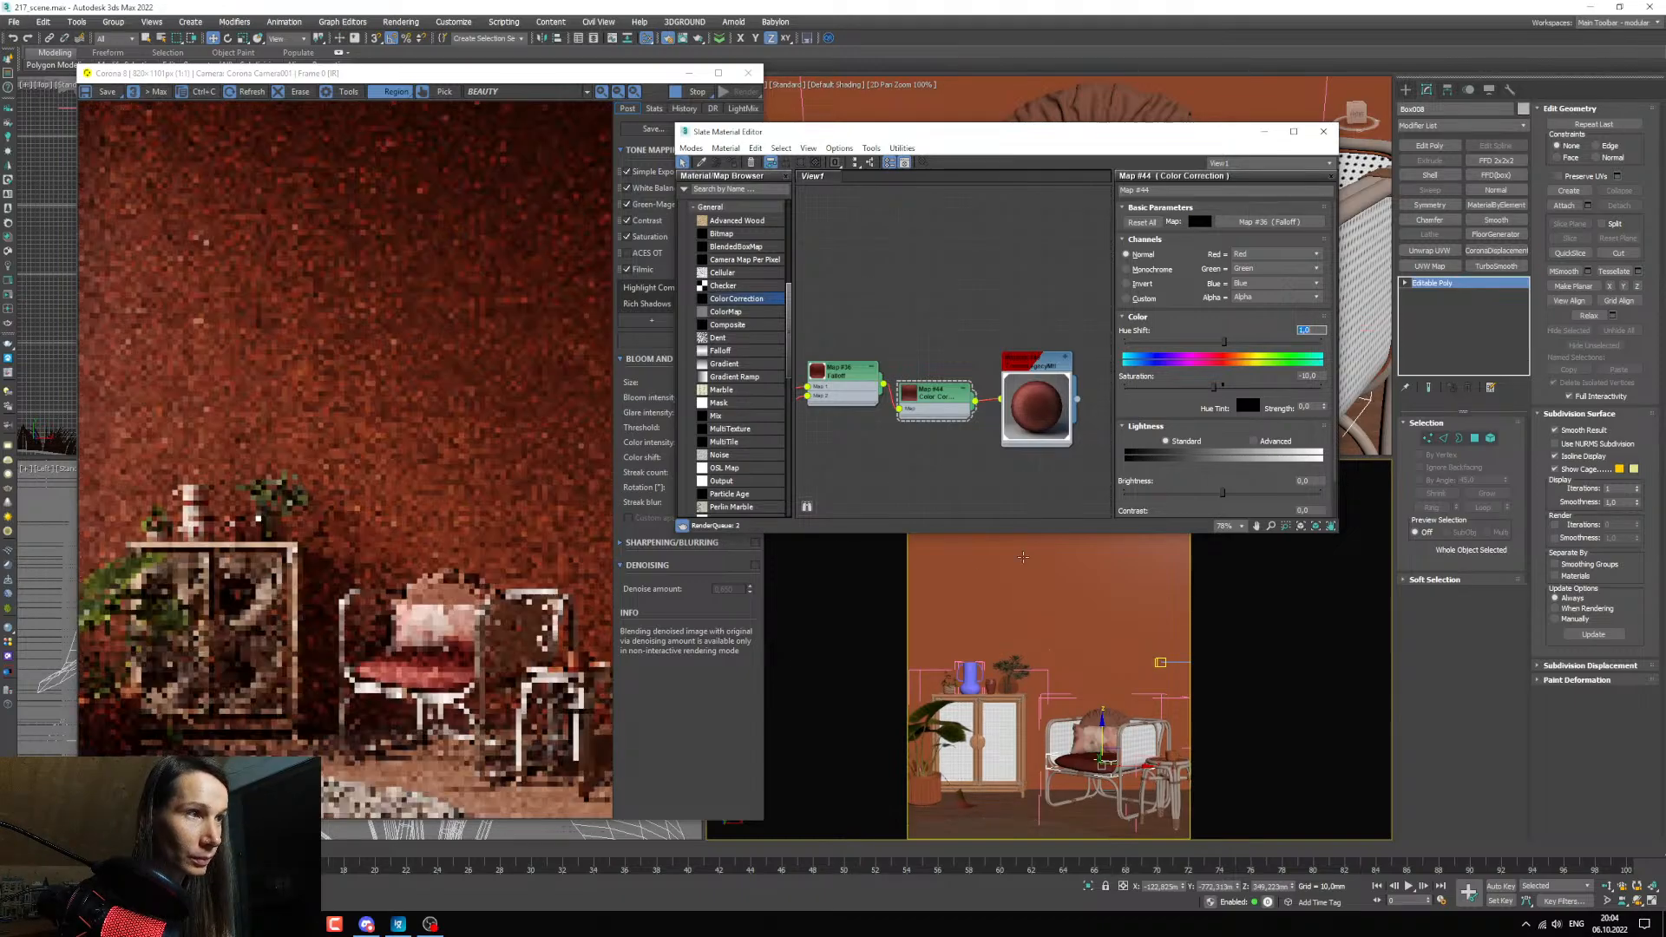
drag(0, 247, 0, 213)
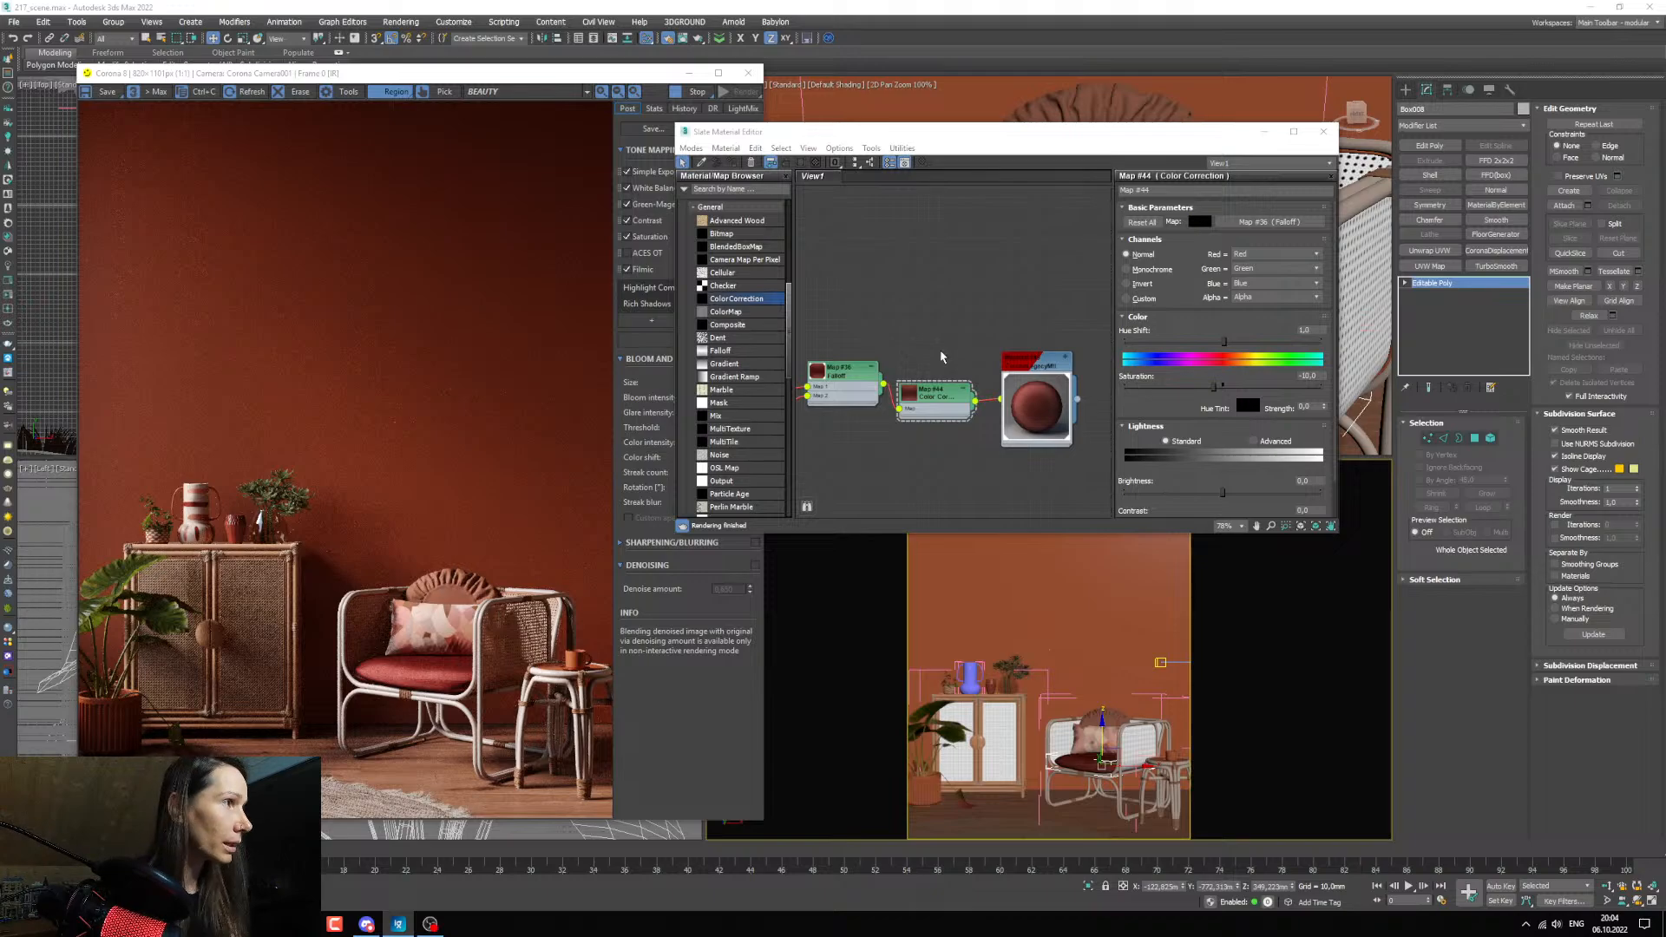
Pick the armchair pillow's material from the scene into the material editor and inspect the armchair in the interactive render.
middle_drag(925, 422, 885, 312)
click(702, 163)
click(1088, 700)
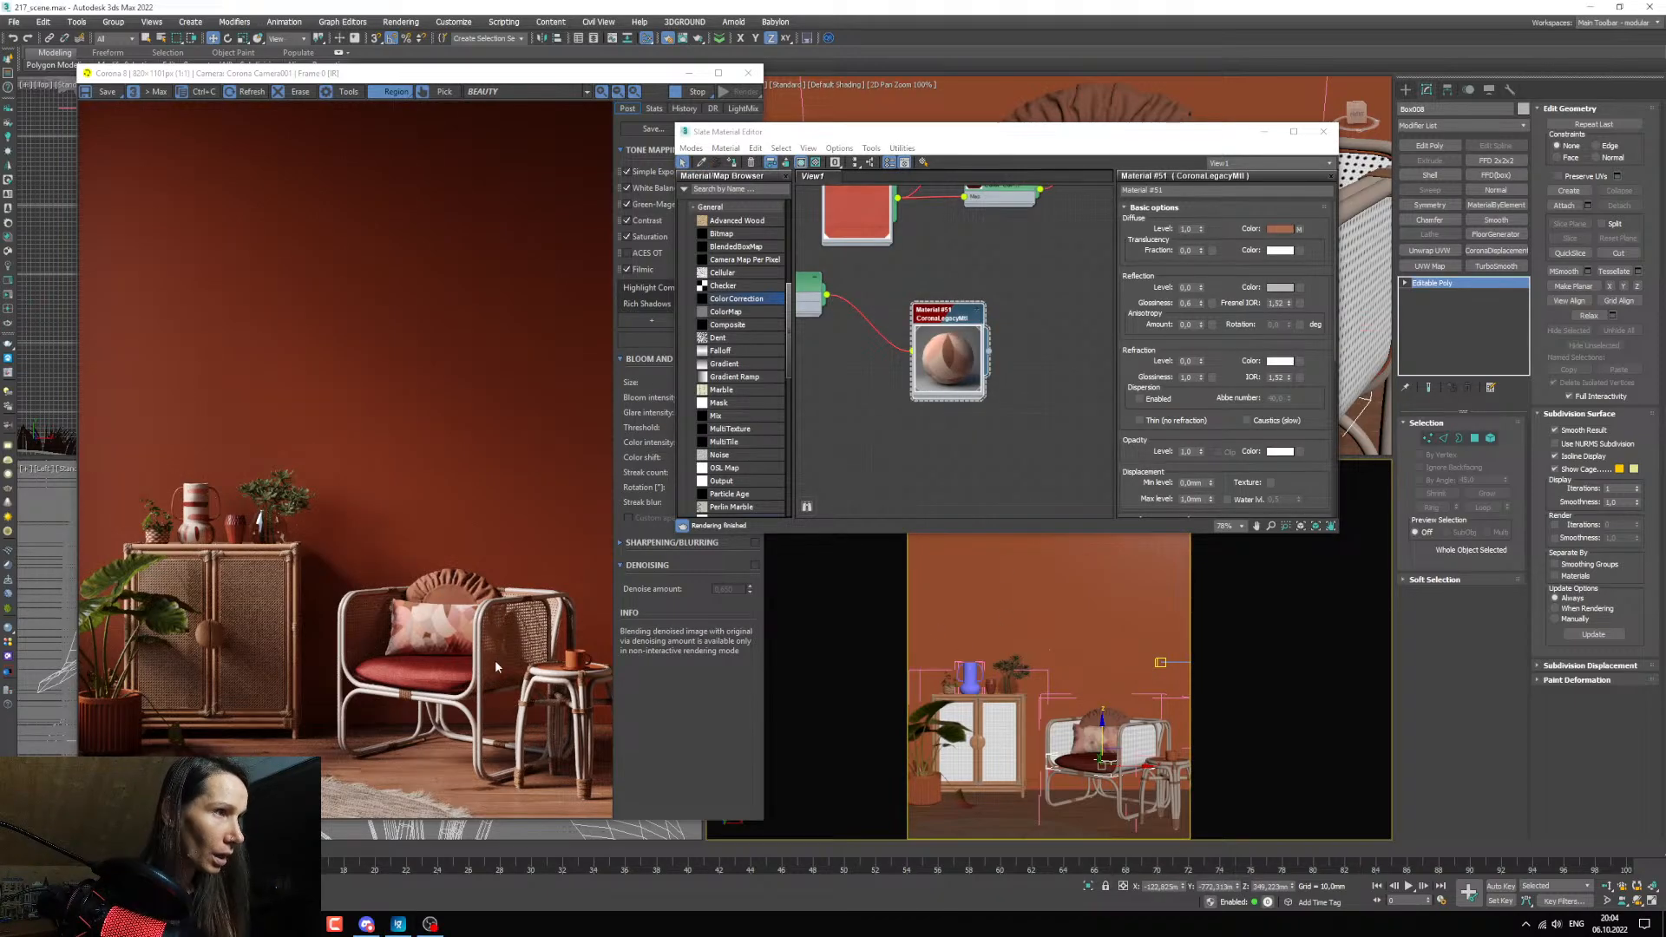
scroll(580, 701, up, 1)
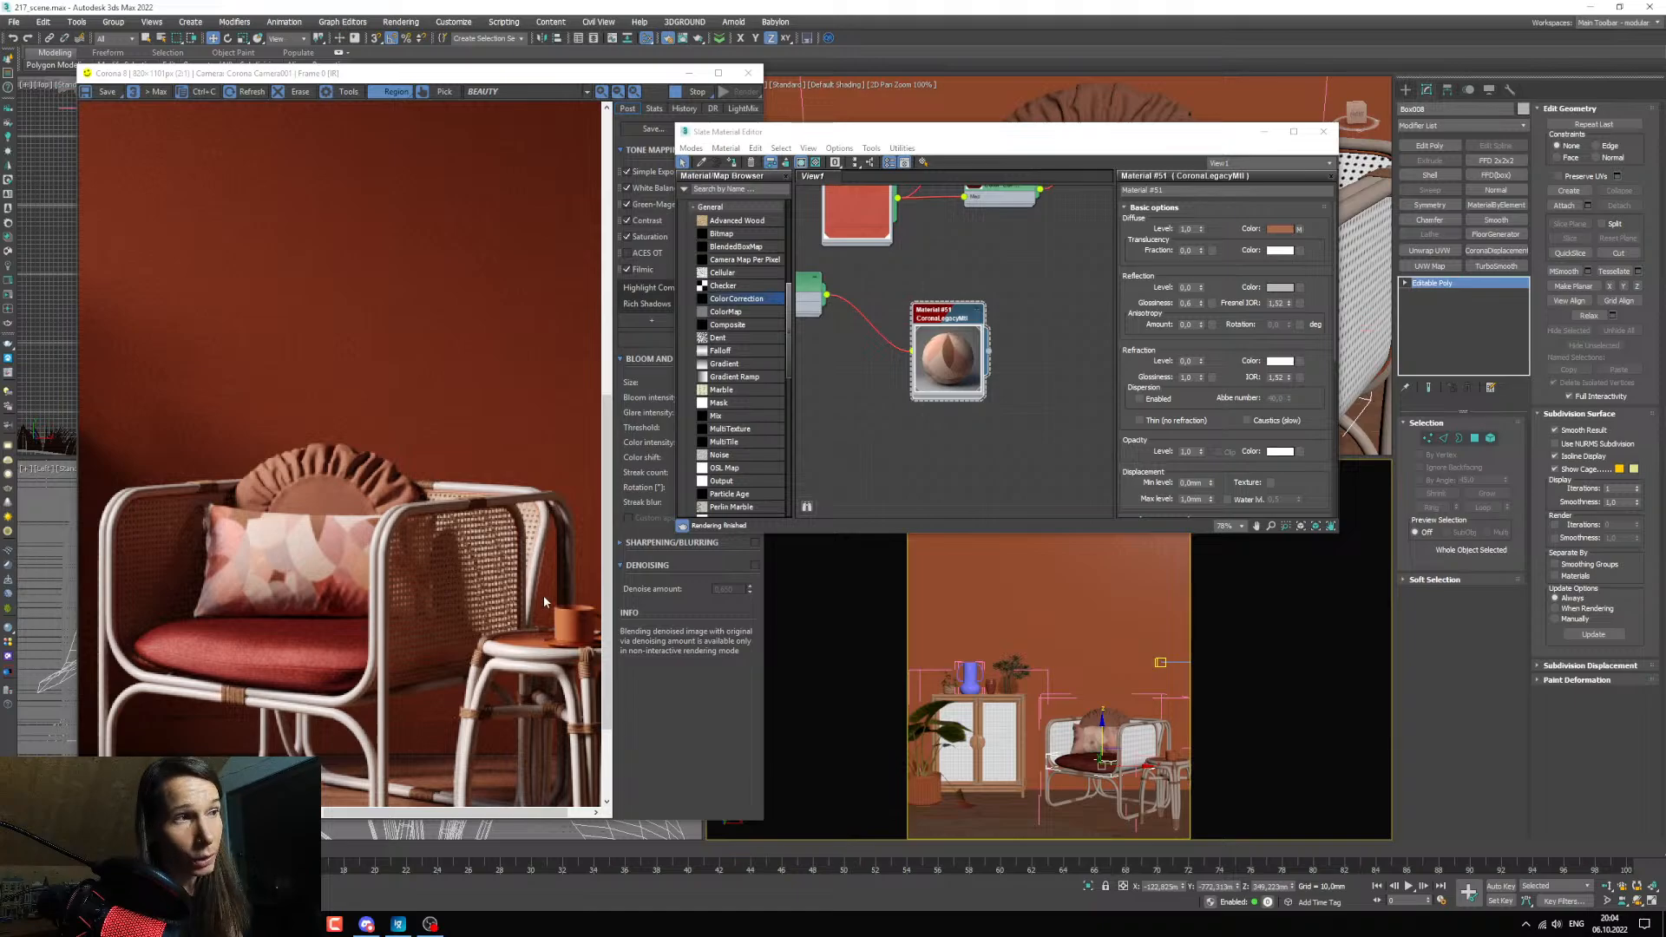
middle_drag(900, 363, 901, 354)
Pick the cup's material on the side table into the material editor and check the cup up close.
click(701, 163)
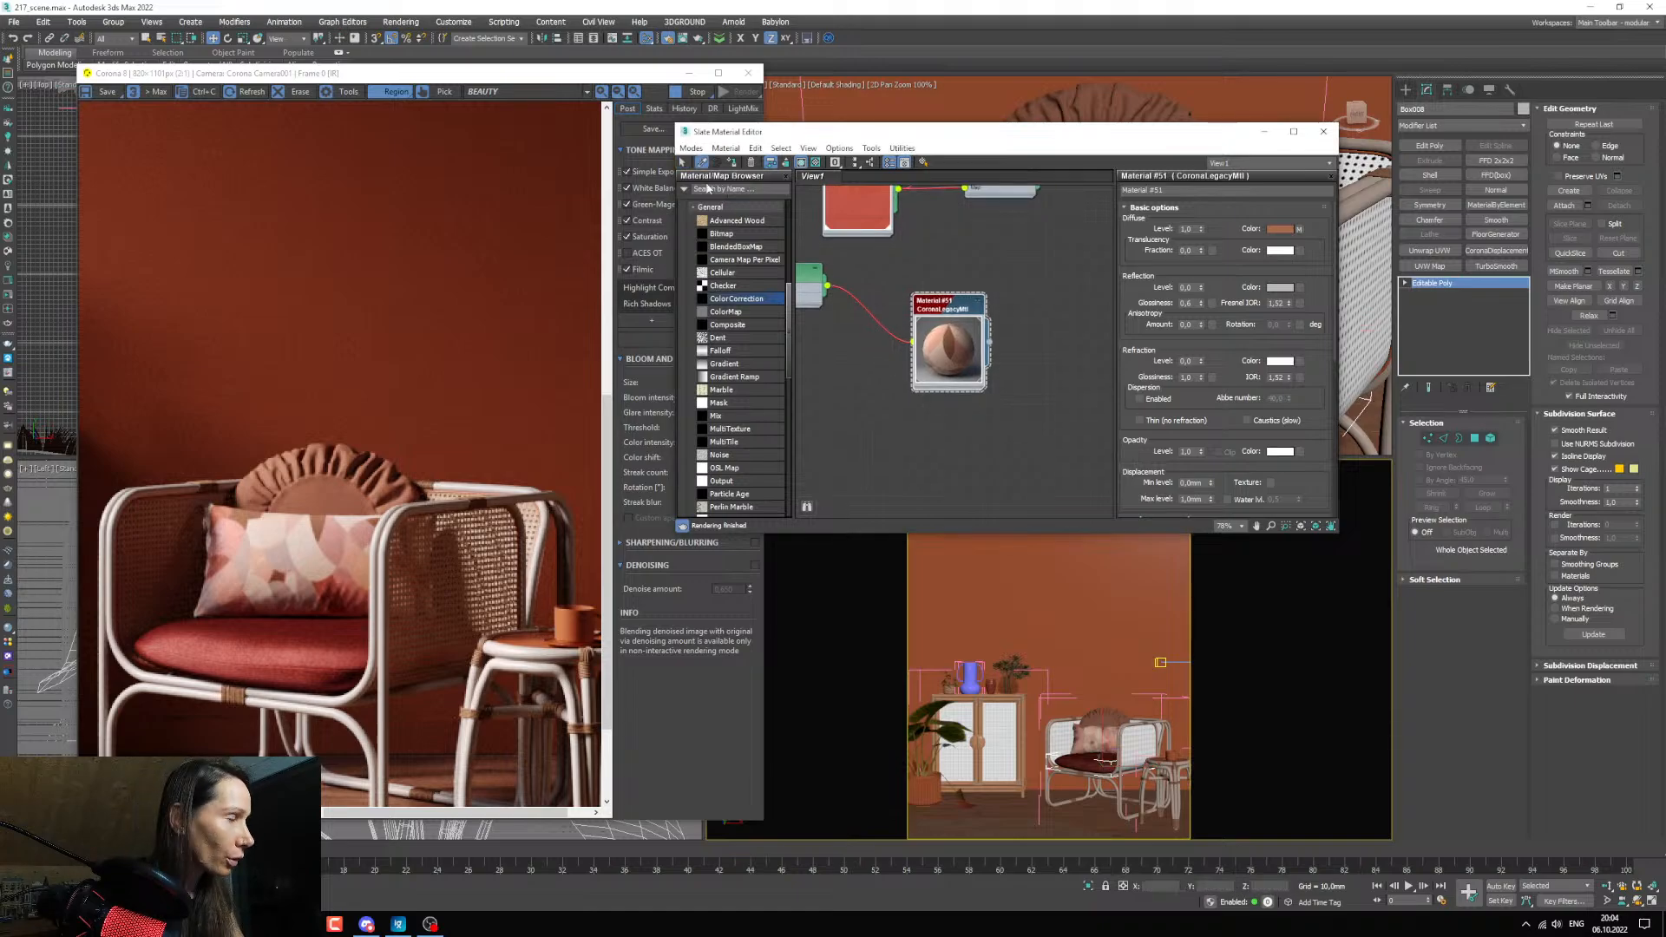
middle_click(1176, 763)
scroll(1176, 762, up, 6)
click(1173, 734)
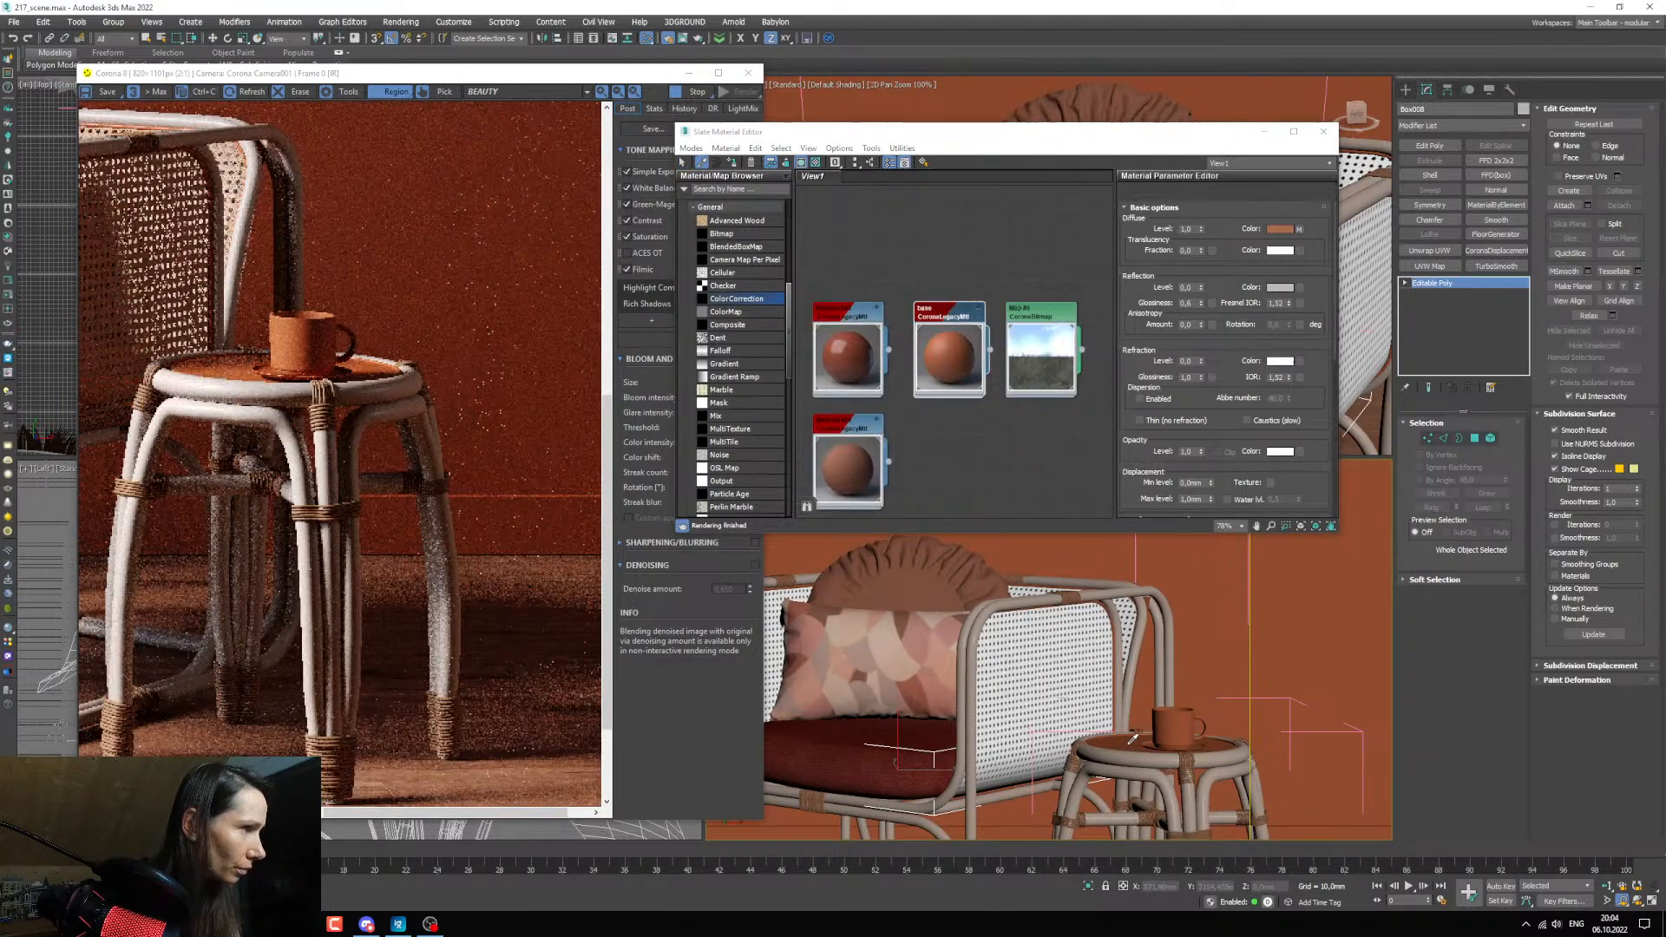
scroll(946, 612, up, 3)
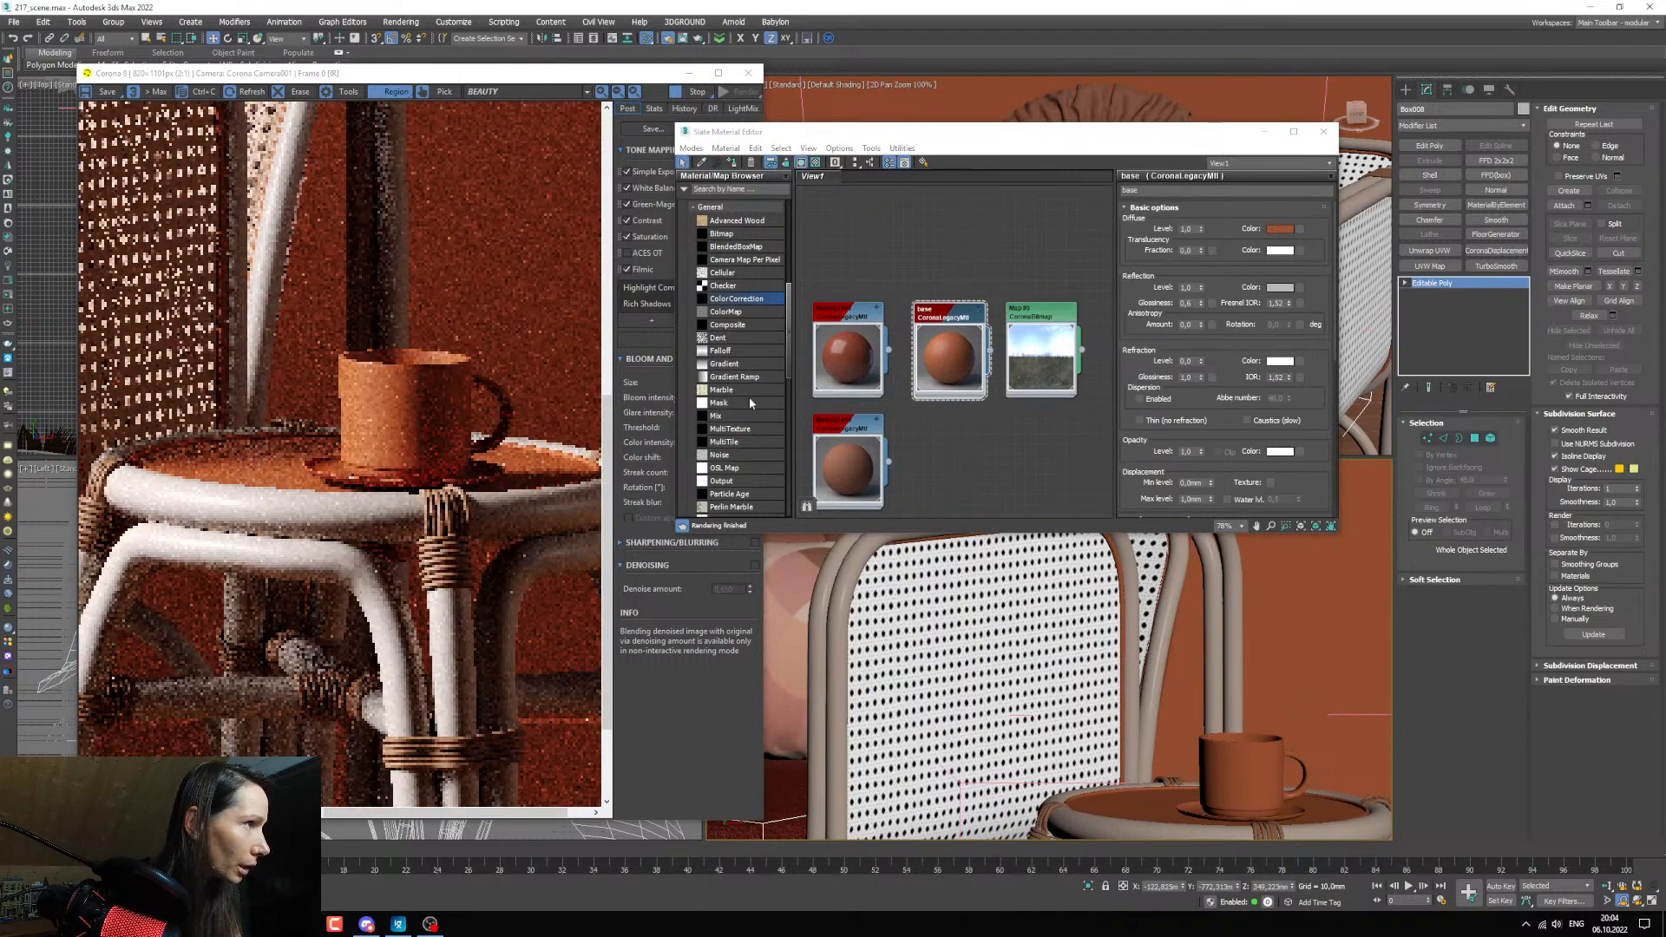
Pick the perforated cane material from the armchair's side panel into the material editor.
click(921, 576)
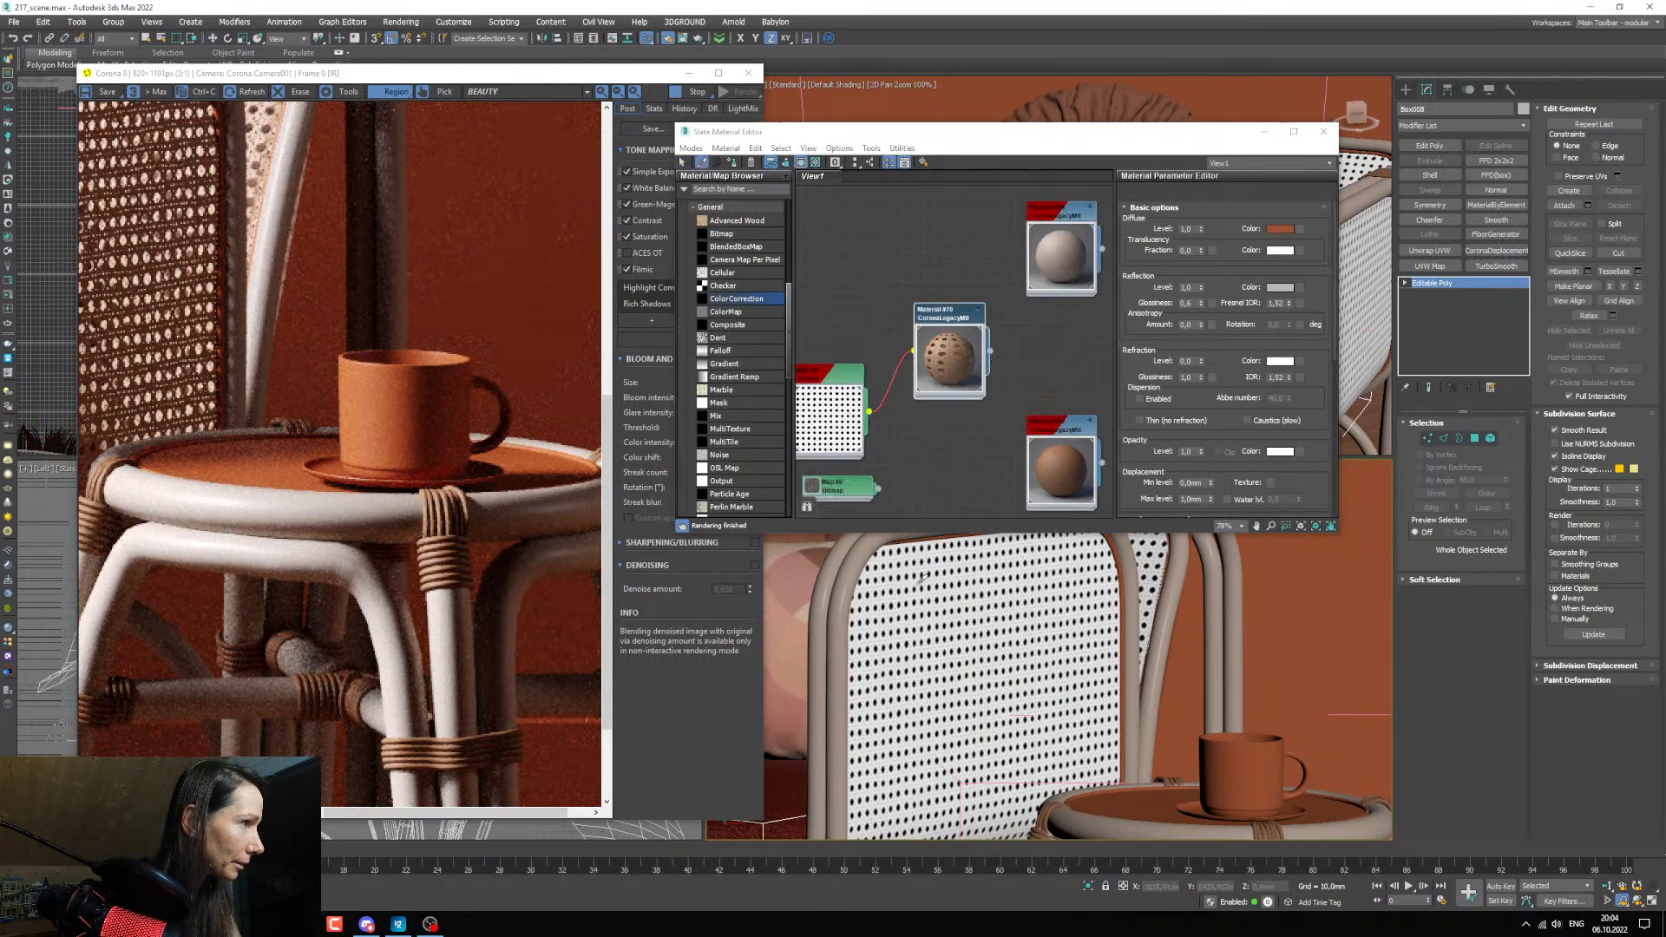
middle_drag(952, 413, 974, 354)
scroll(942, 392, down, 3)
scroll(940, 391, up, 2)
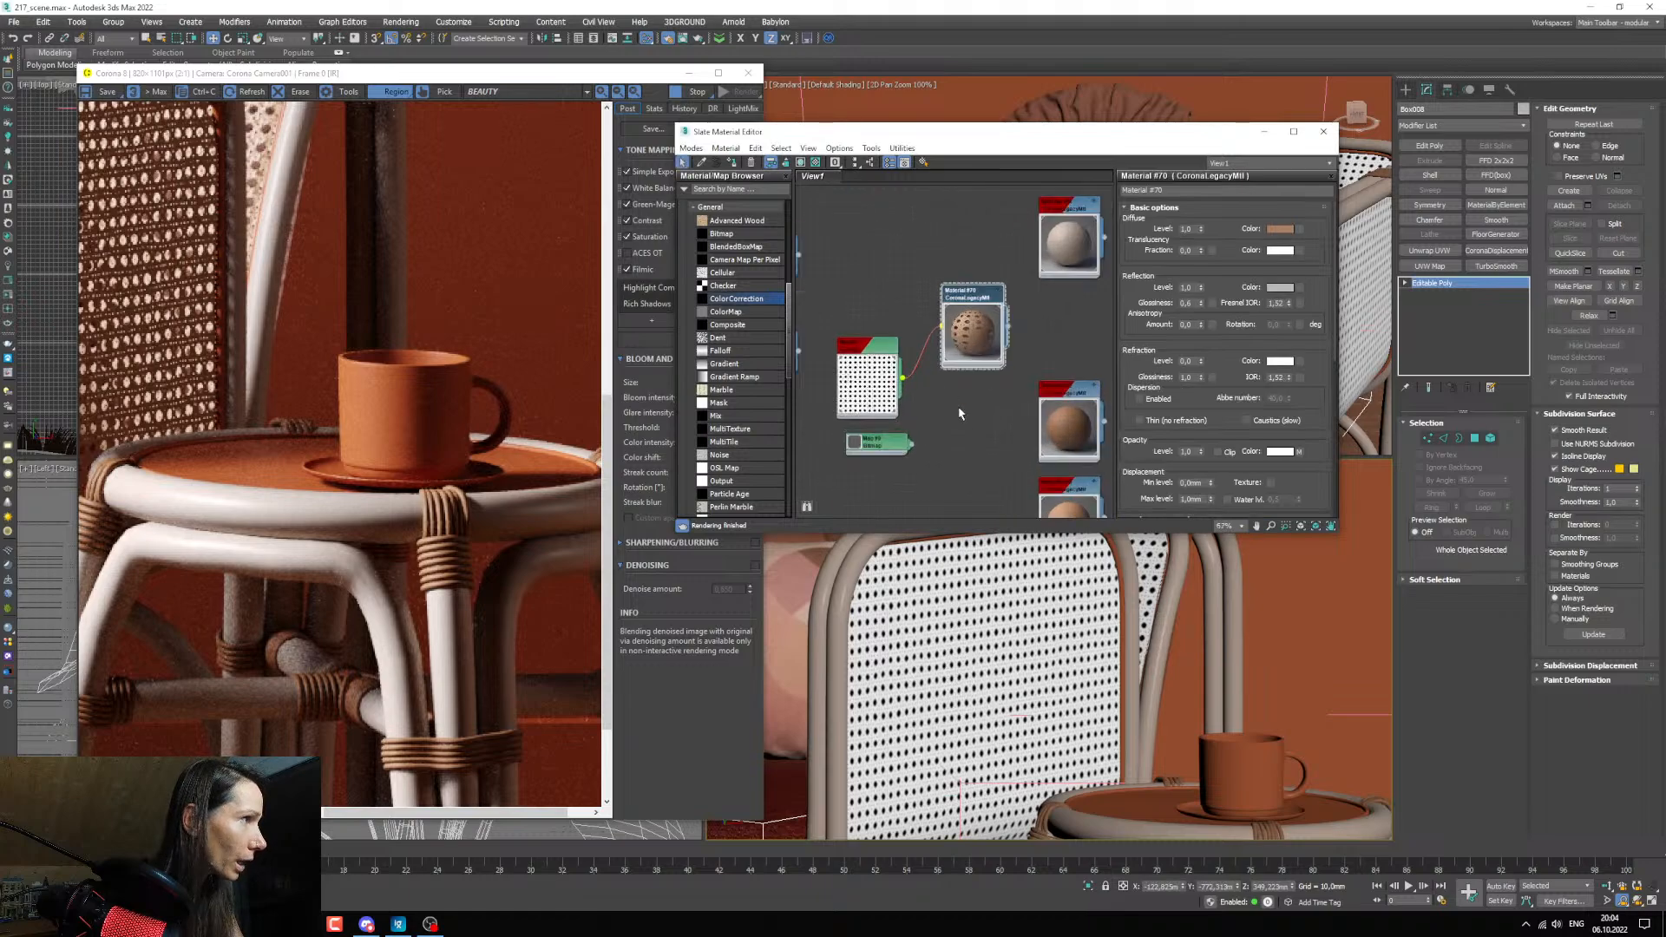
drag(982, 421, 856, 338)
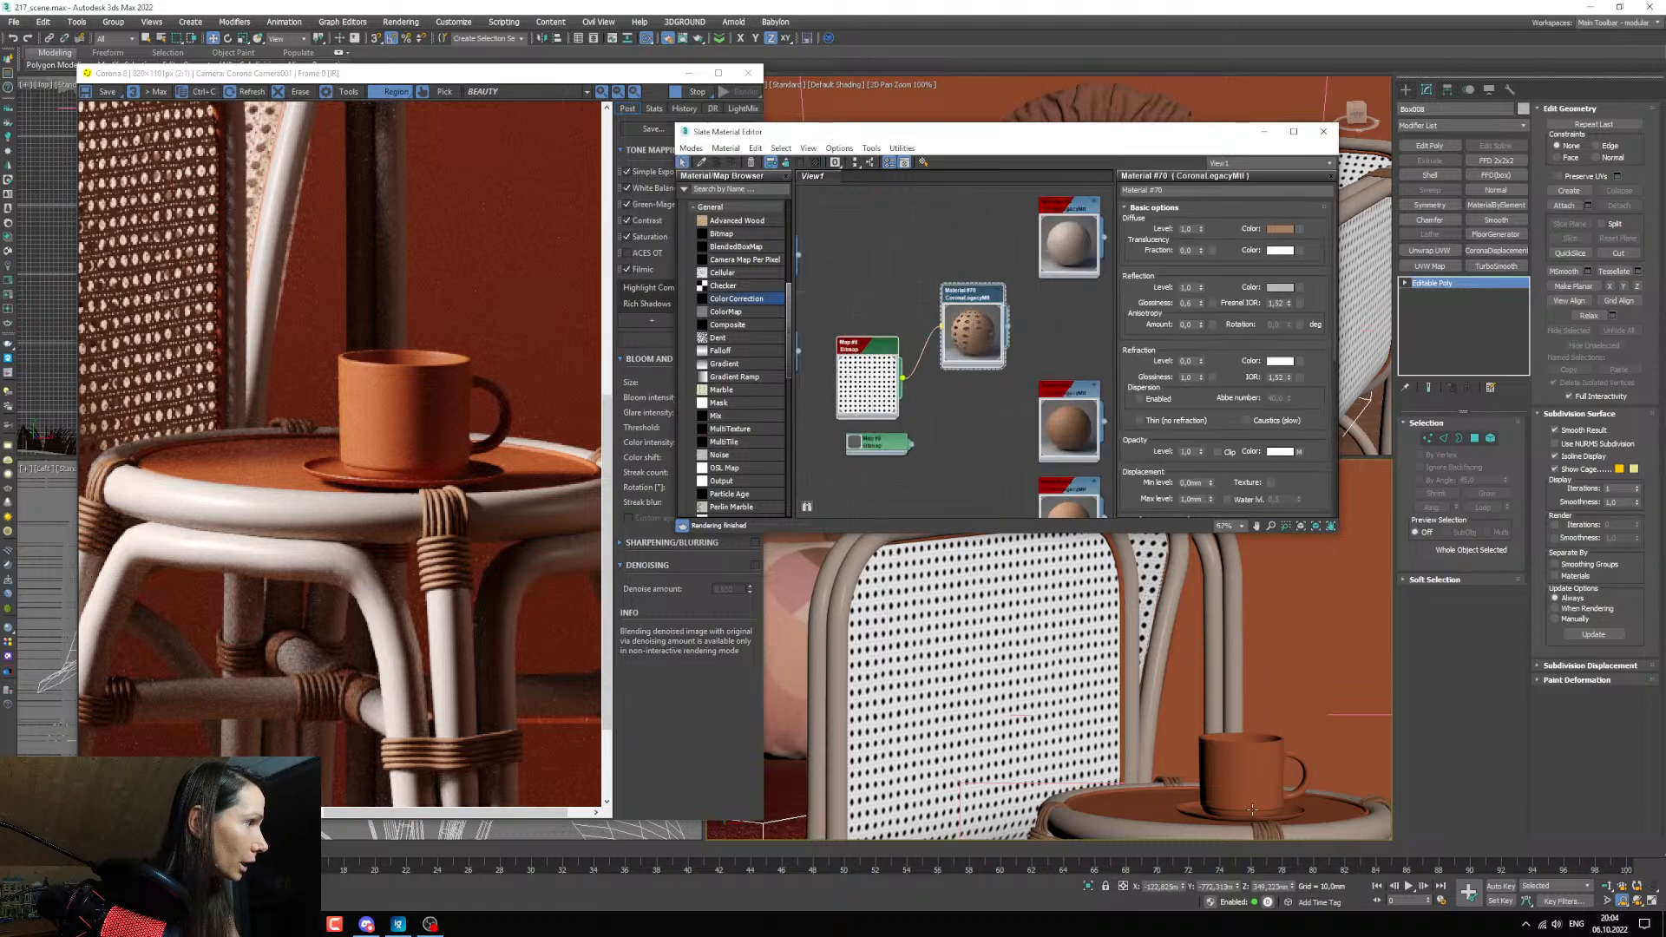
Assign the armchair's cane material to the side table's tabletop.
click(1139, 810)
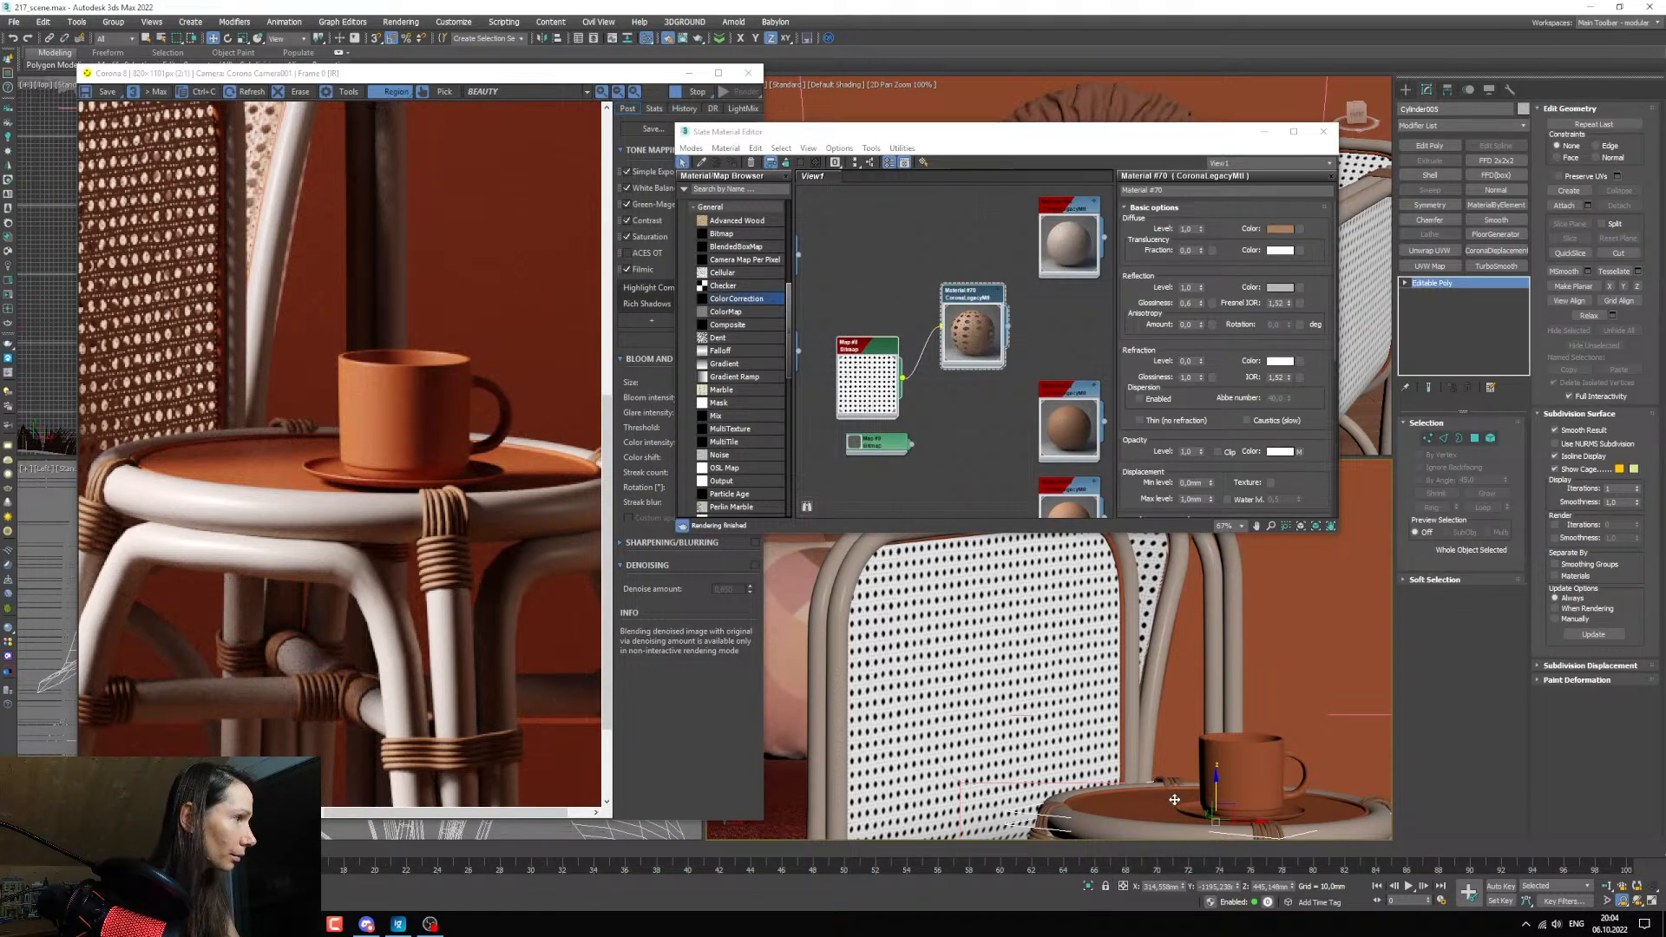
click(868, 259)
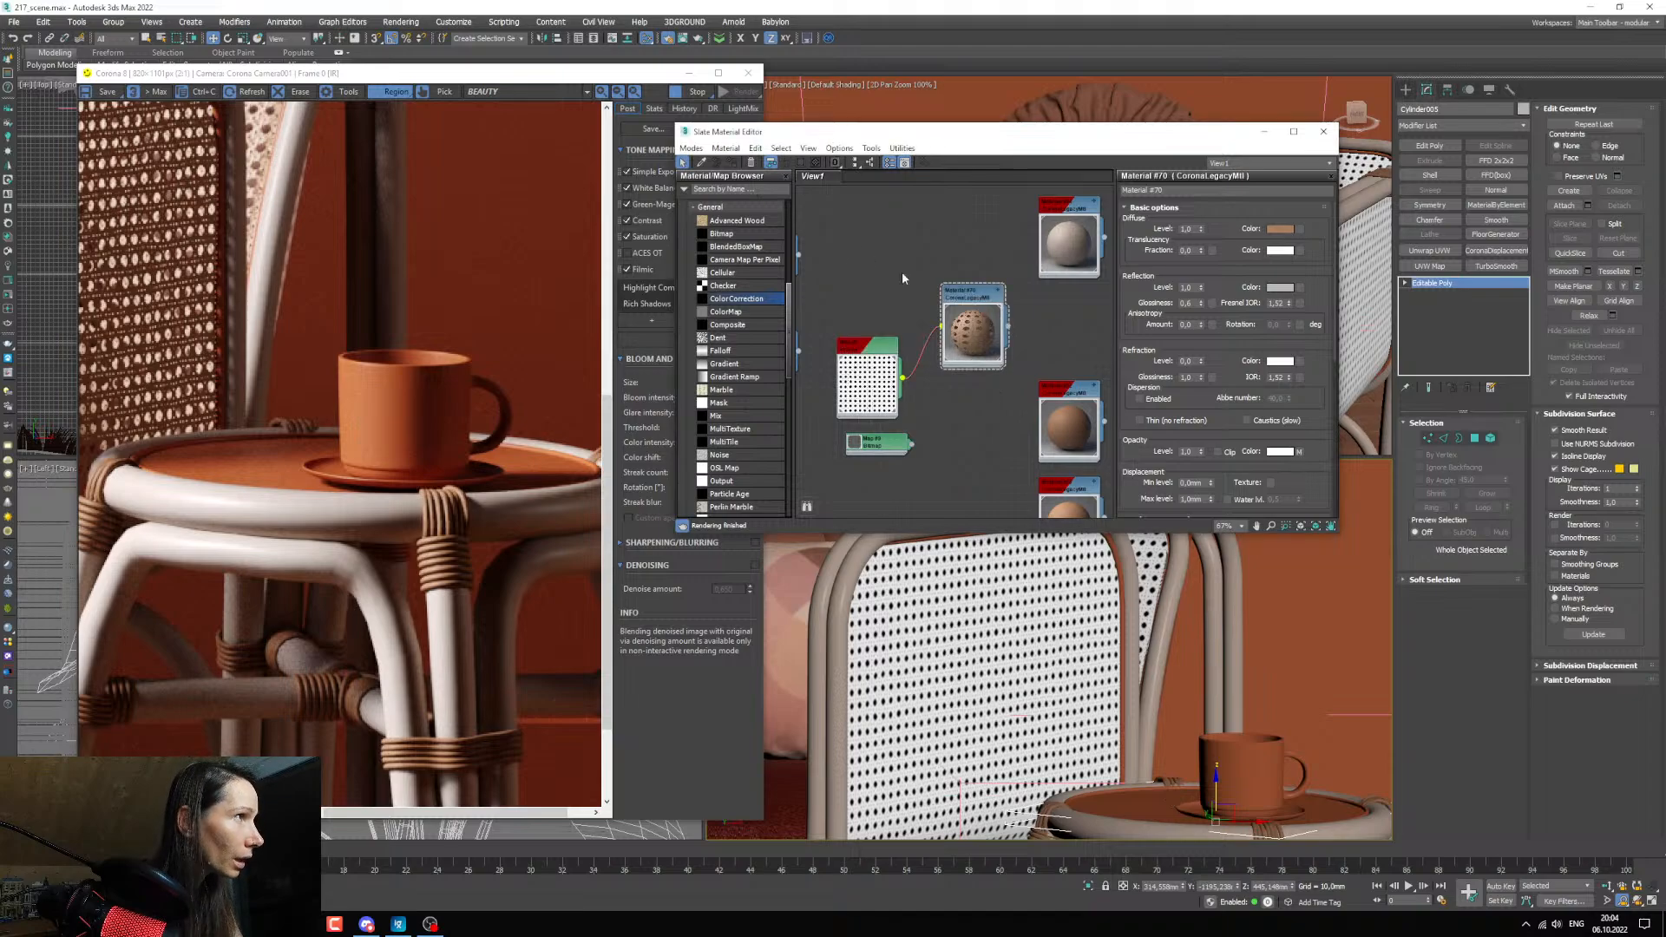
click(965, 294)
click(731, 163)
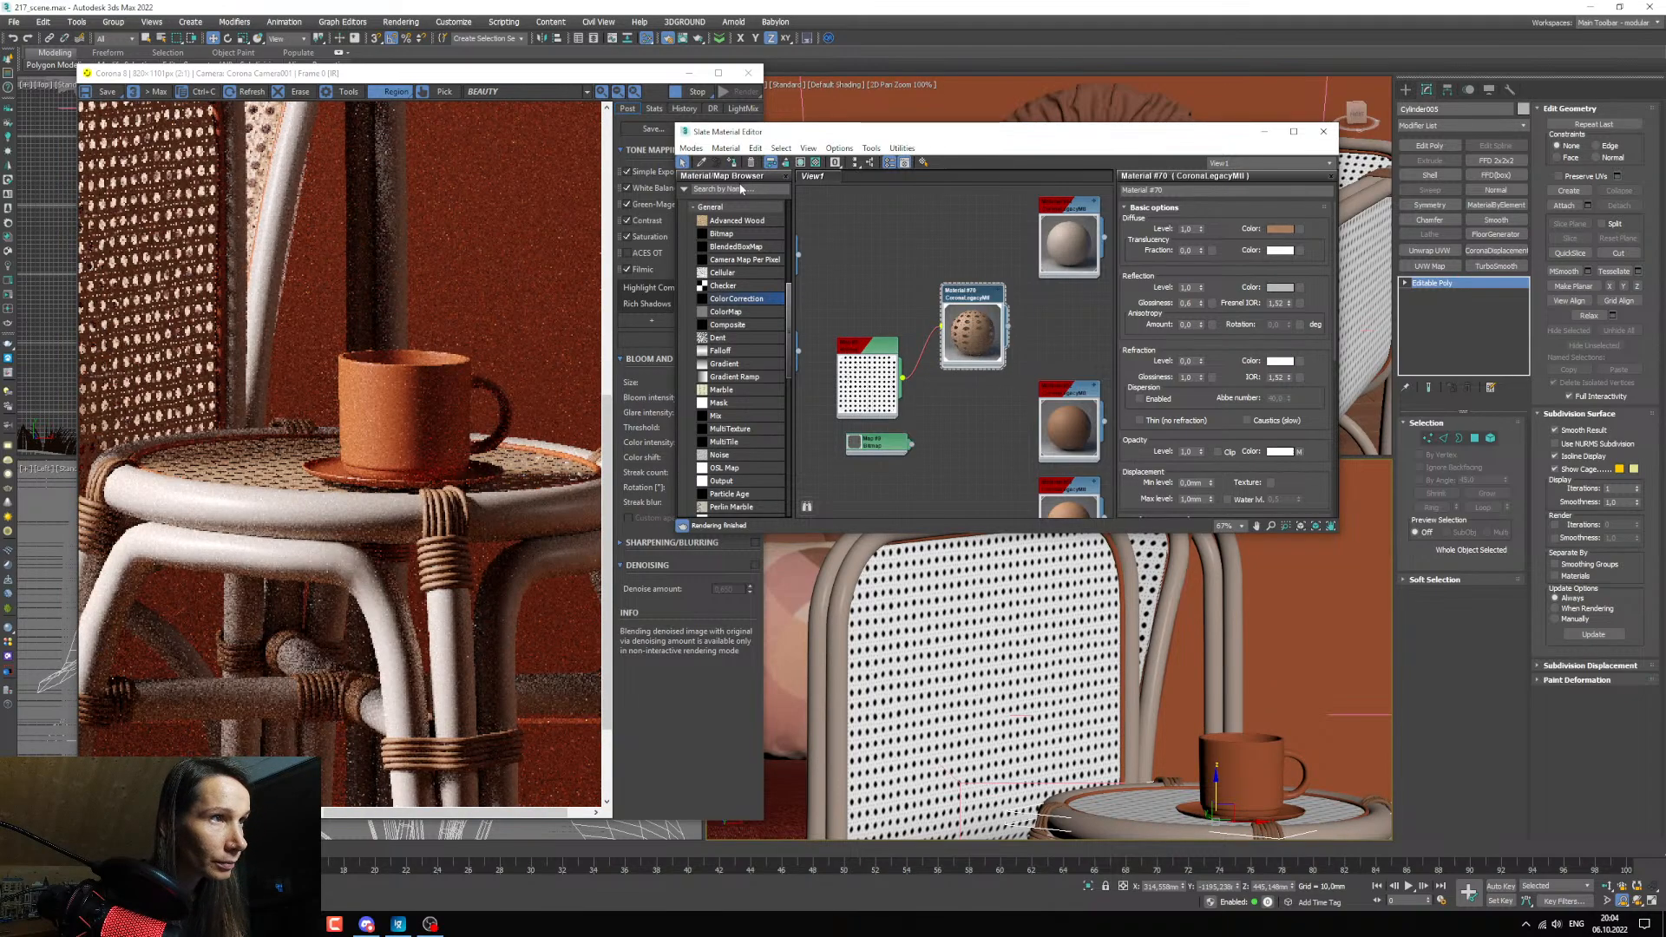
Select the thin ring around the tabletop and give it the table frame's pale rattan material.
scroll(954, 739, up, 6)
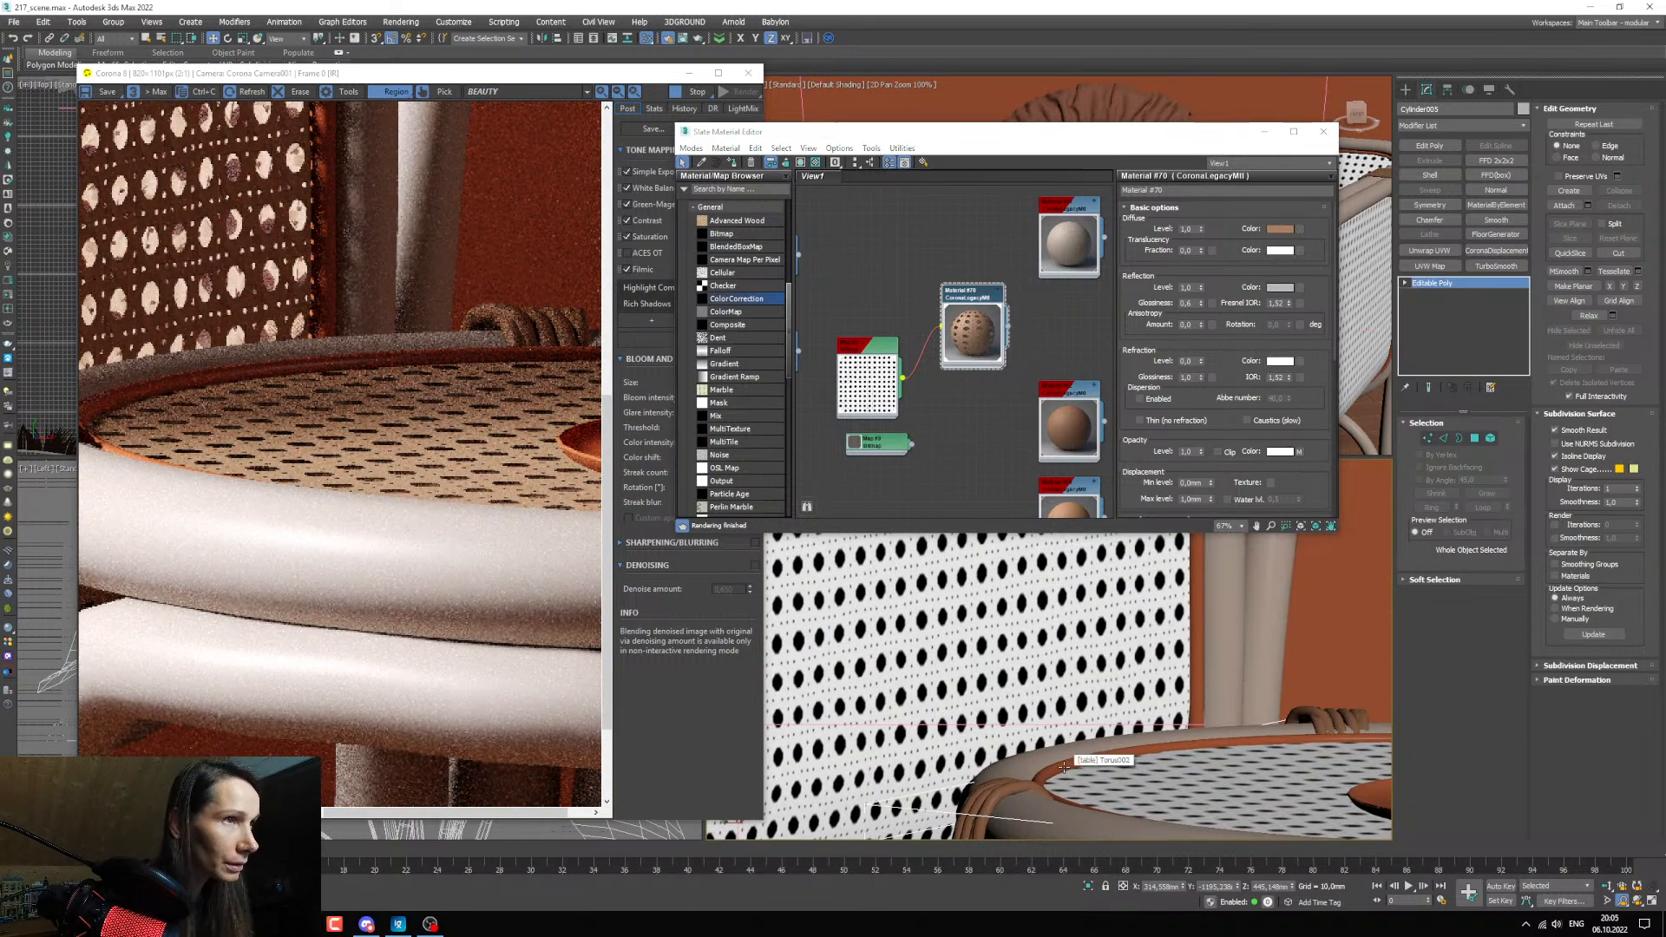
click(1064, 767)
scroll(1064, 767, down, 2)
scroll(1064, 768, down, 2)
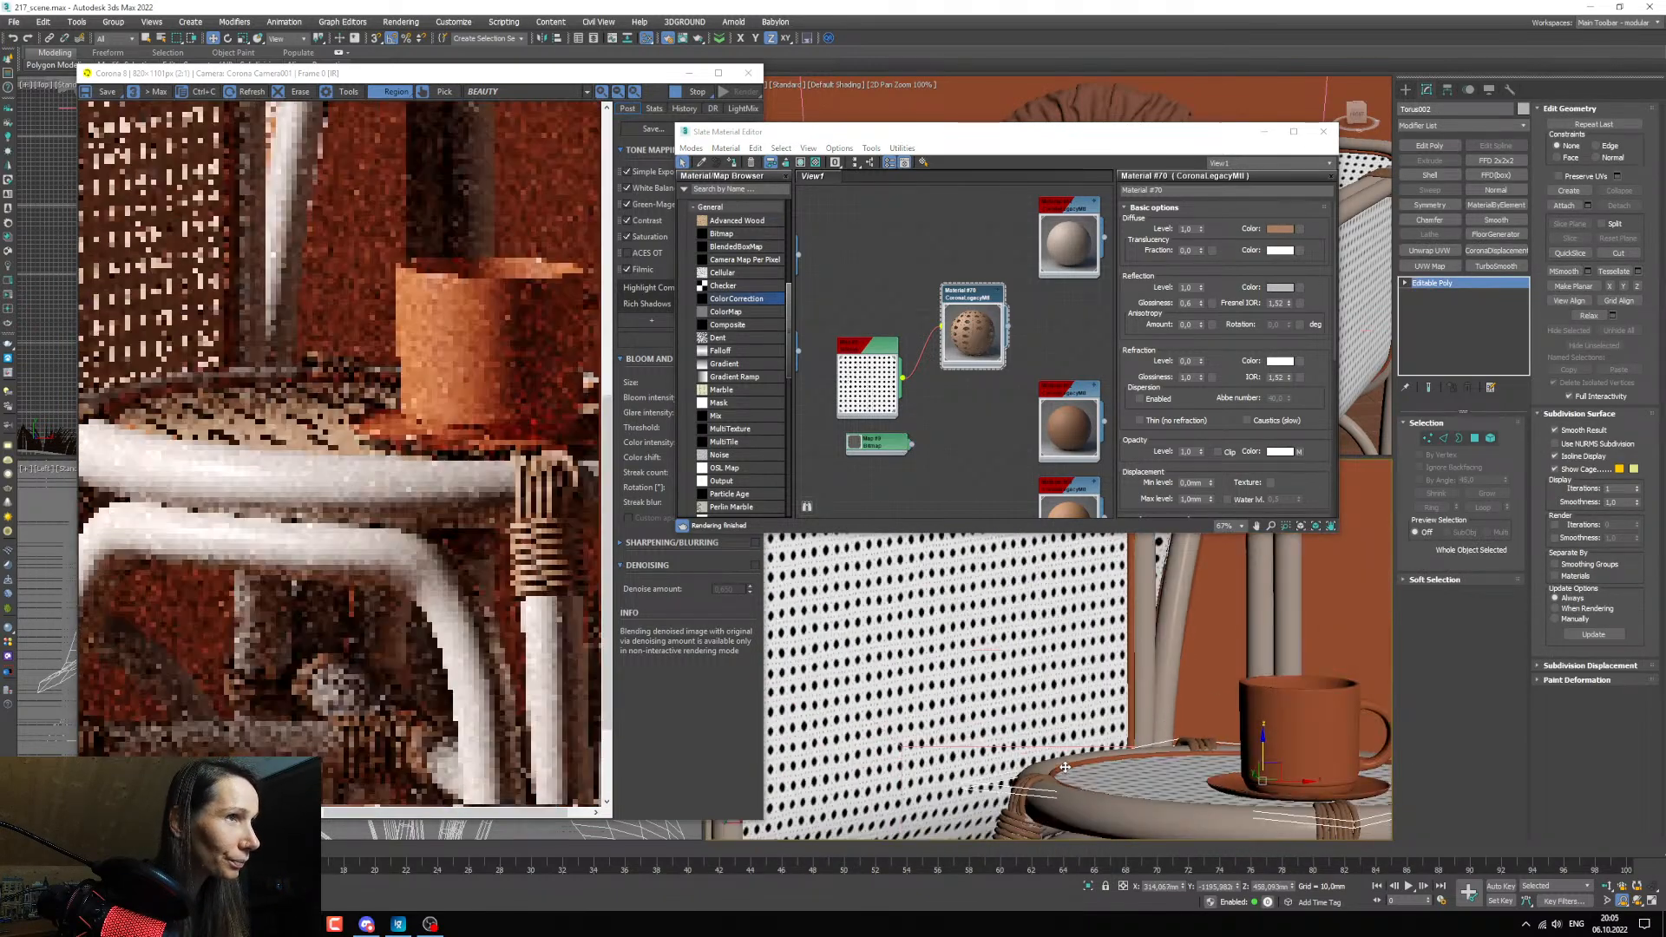
click(702, 163)
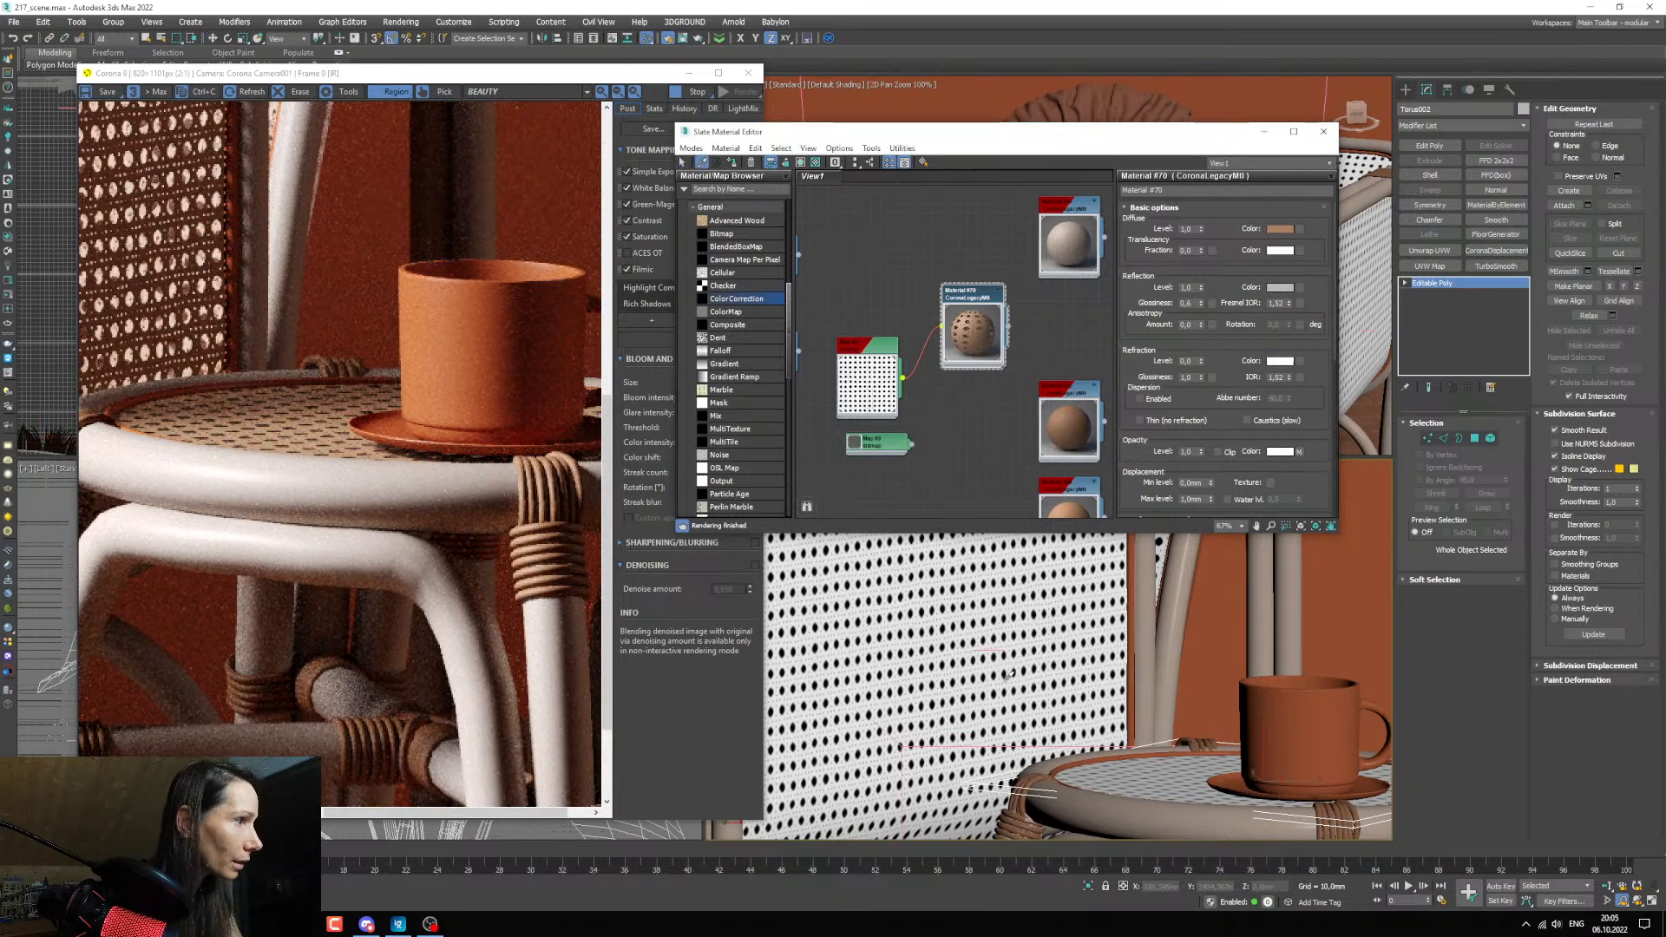
click(1067, 795)
double_click(934, 341)
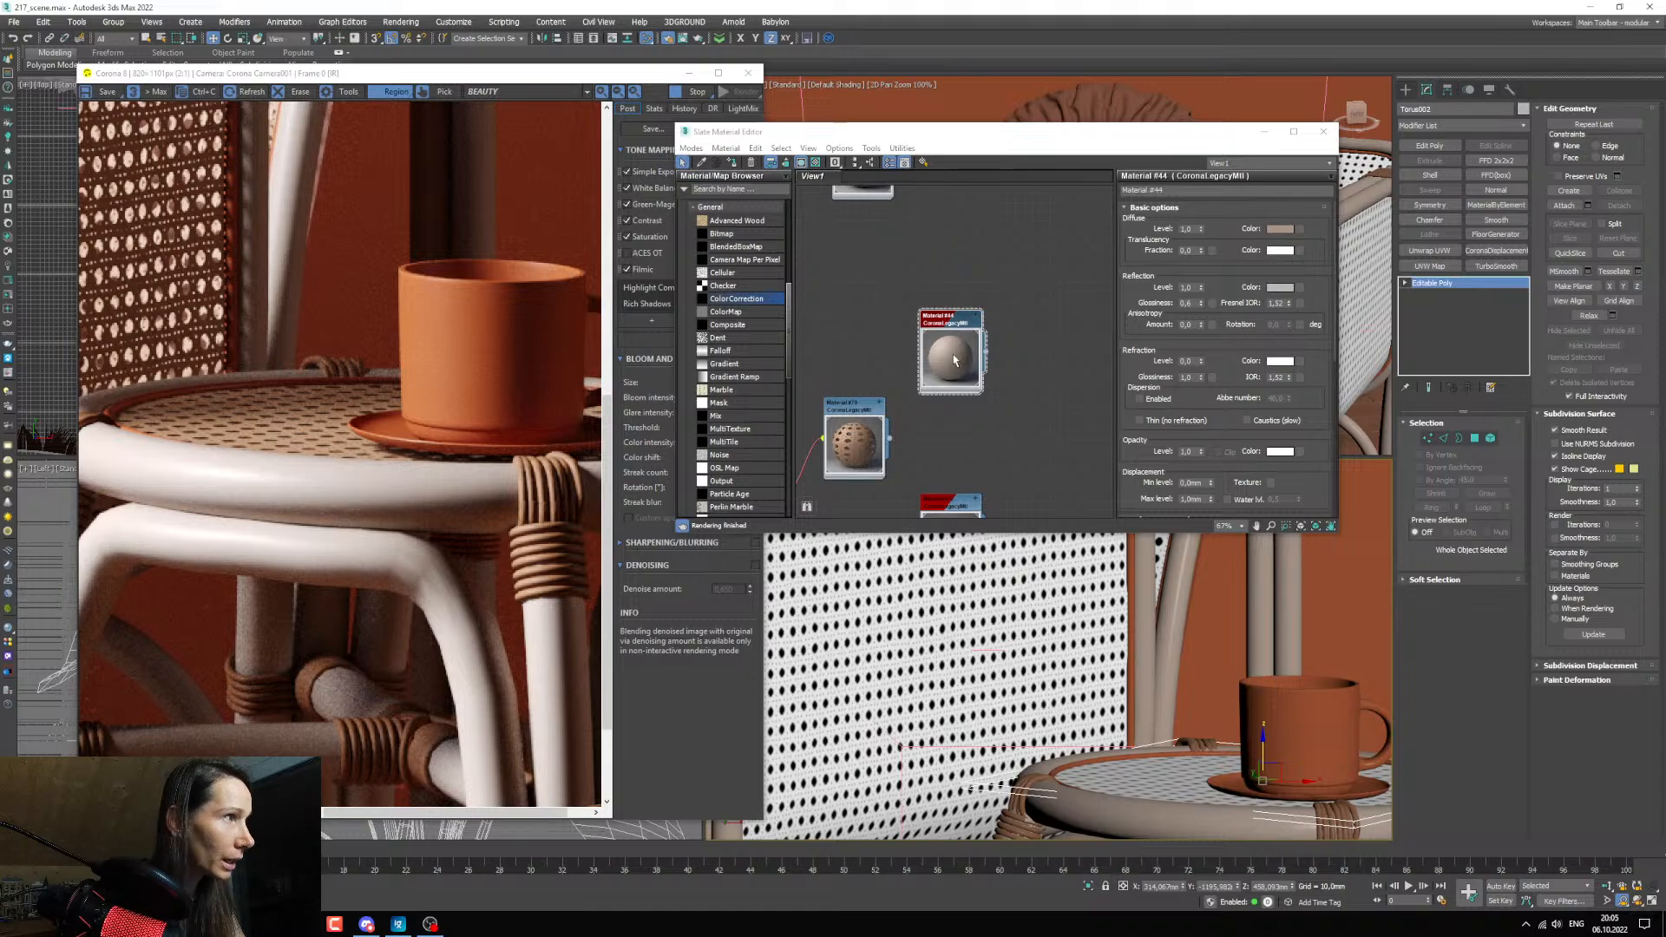
Show edged faces, copy the CoronaDisplacementMod modifier from the armchair's cane panel and paste it onto the tabletop.
key(F4)
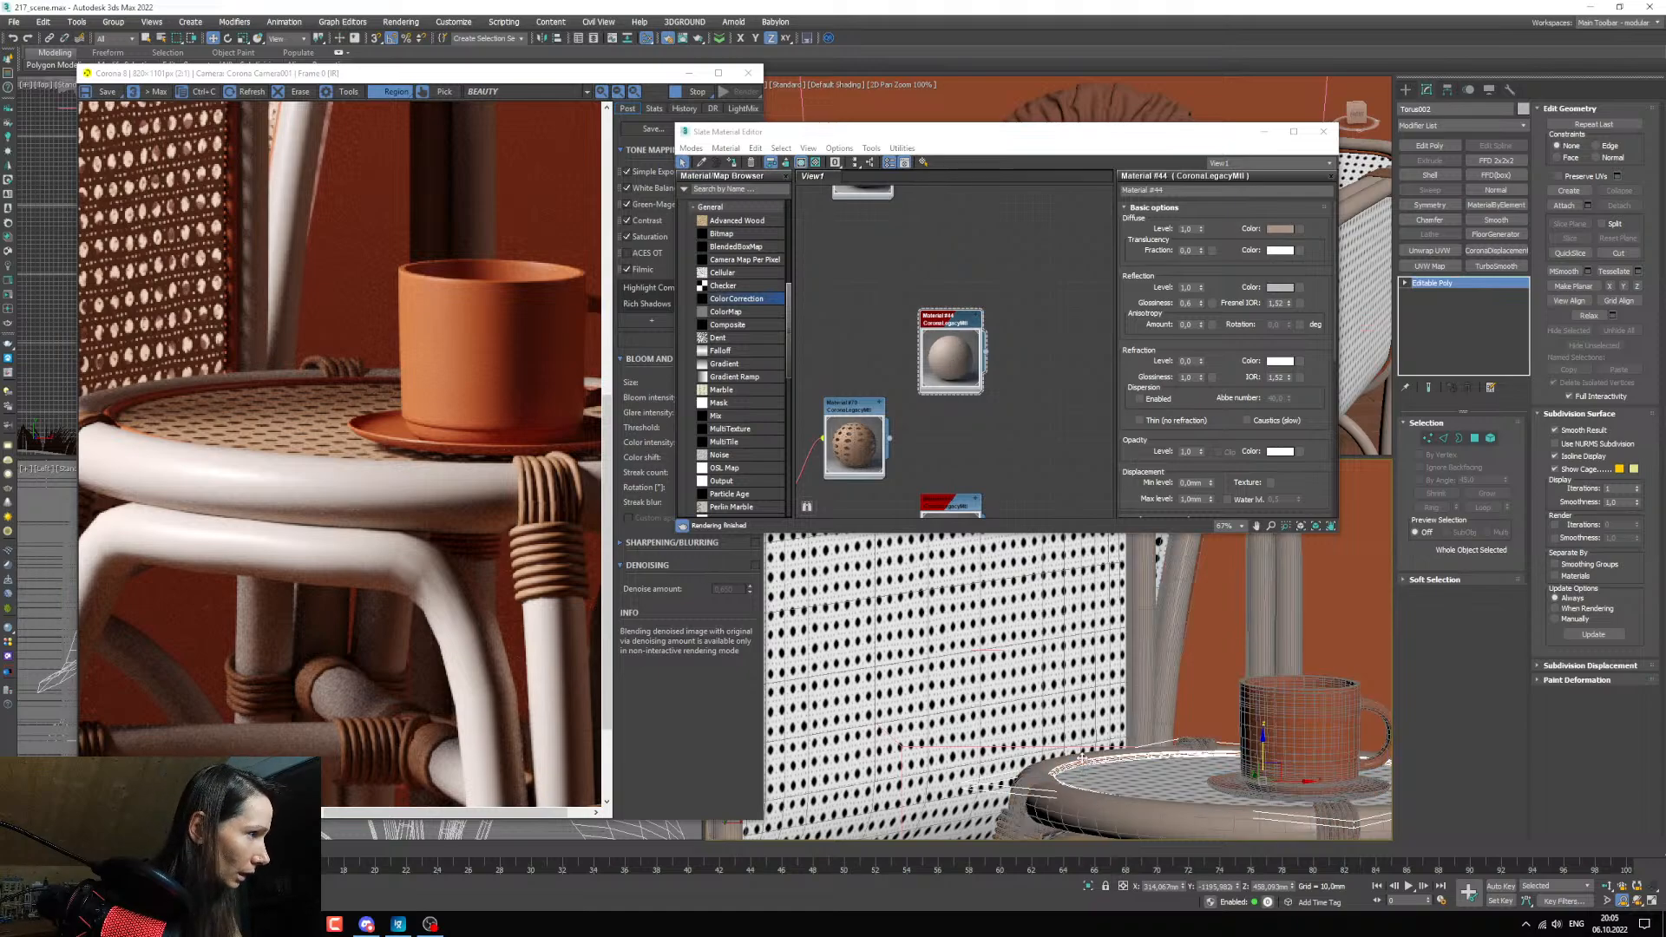
middle_drag(973, 408, 980, 411)
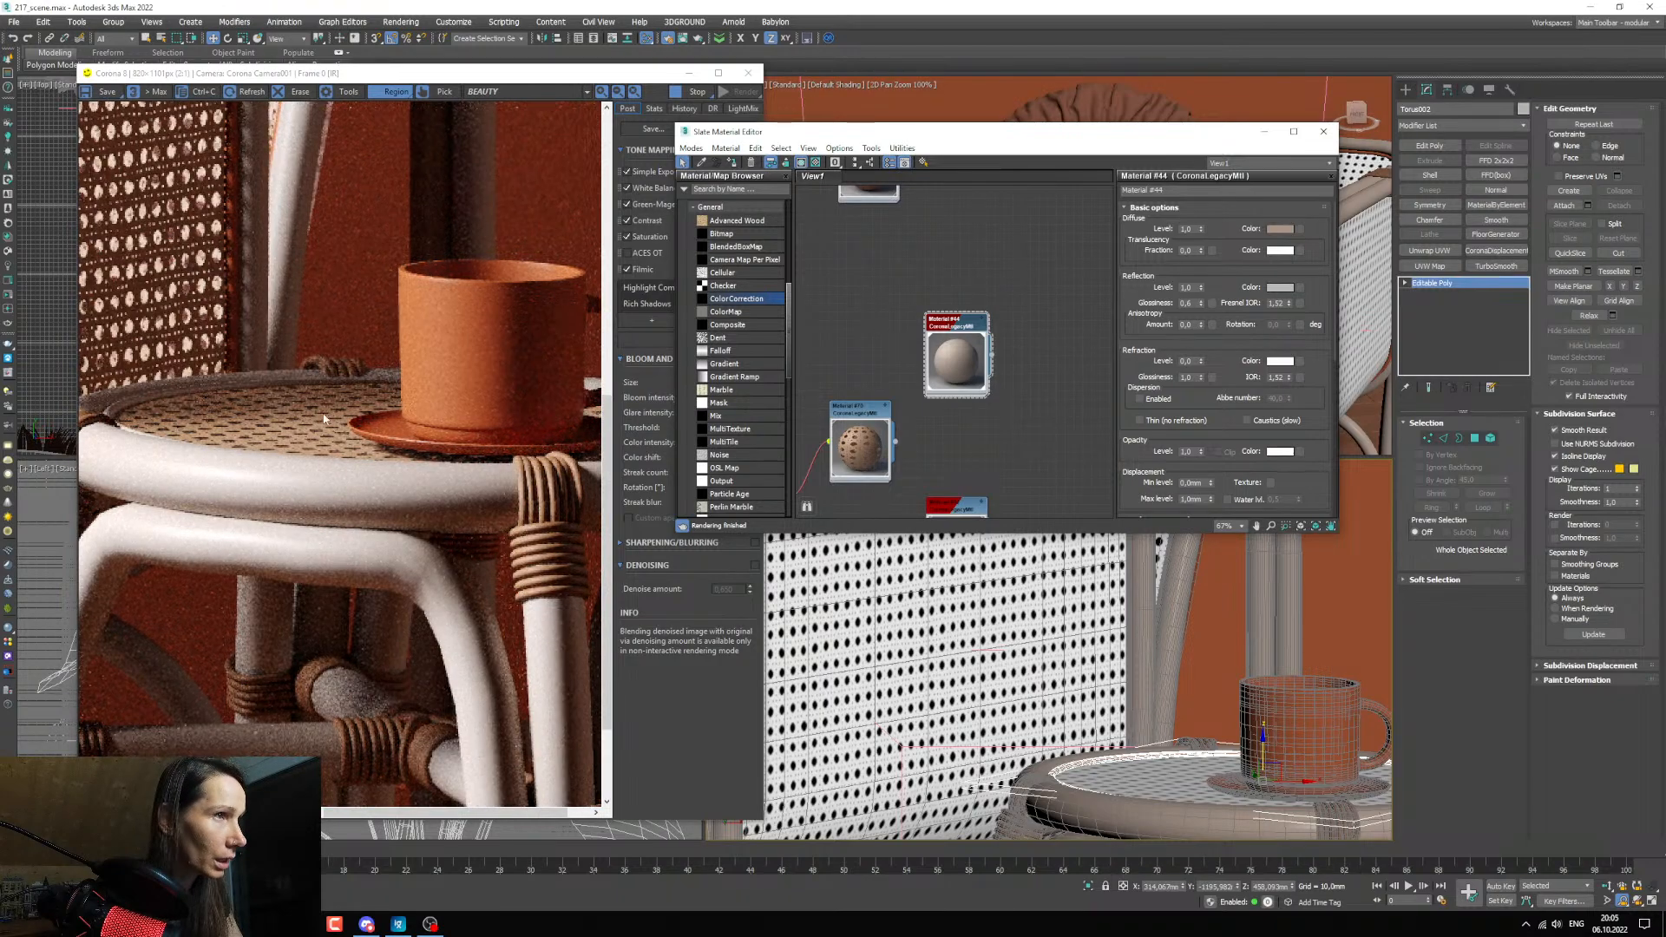
click(881, 626)
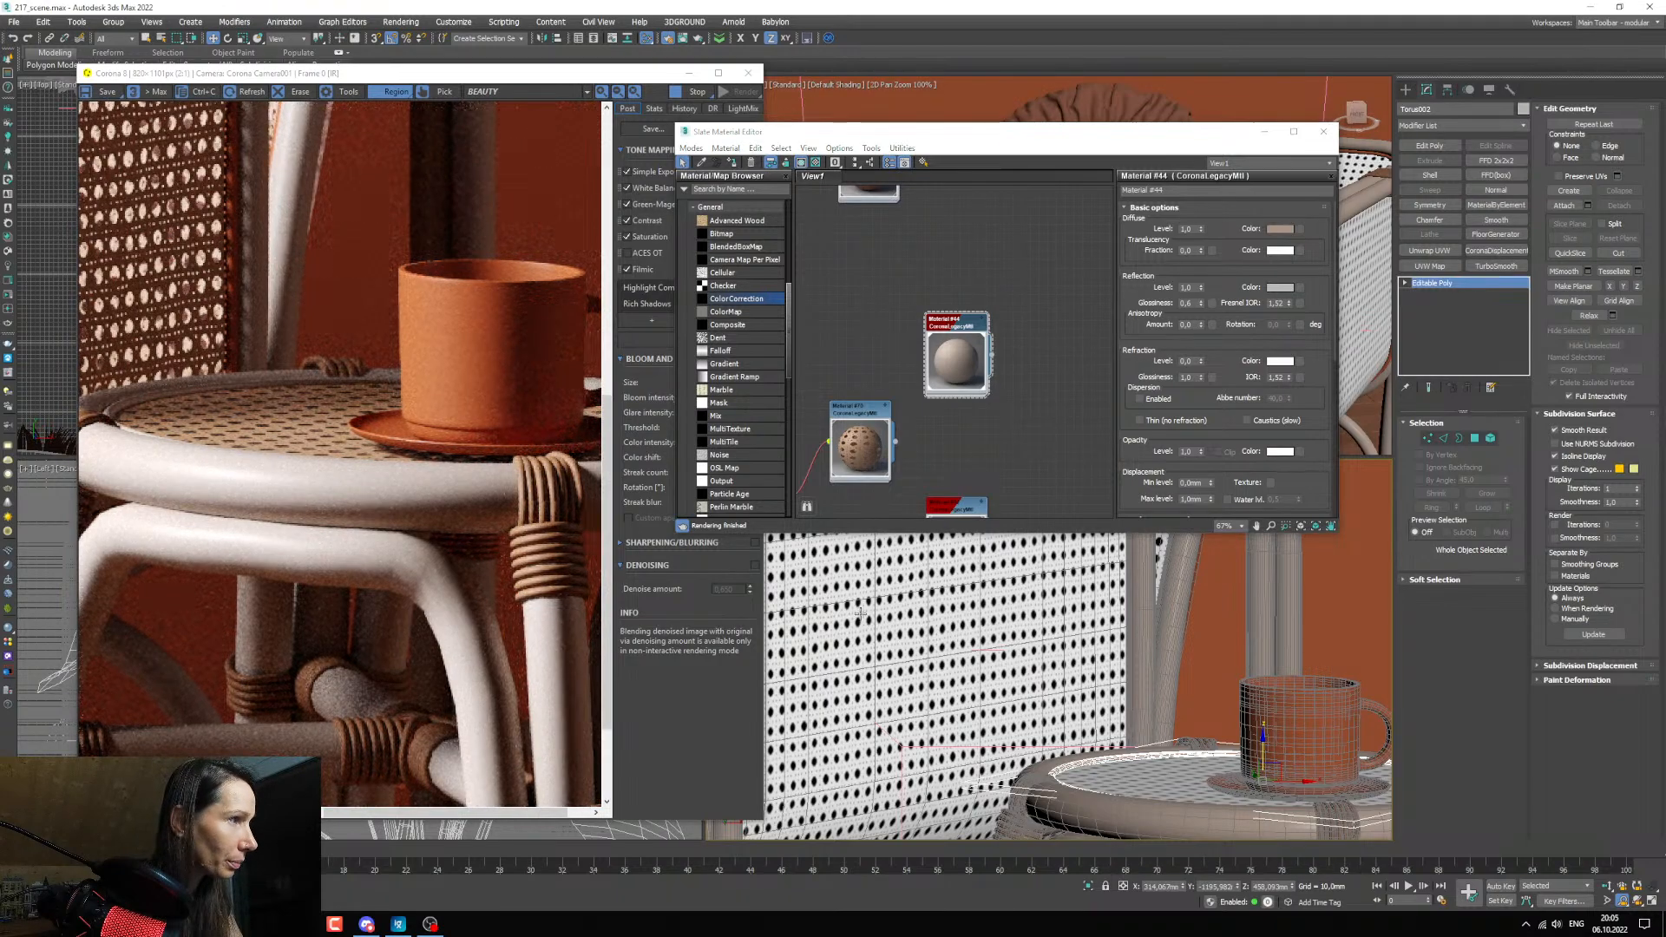
right_click(1475, 284)
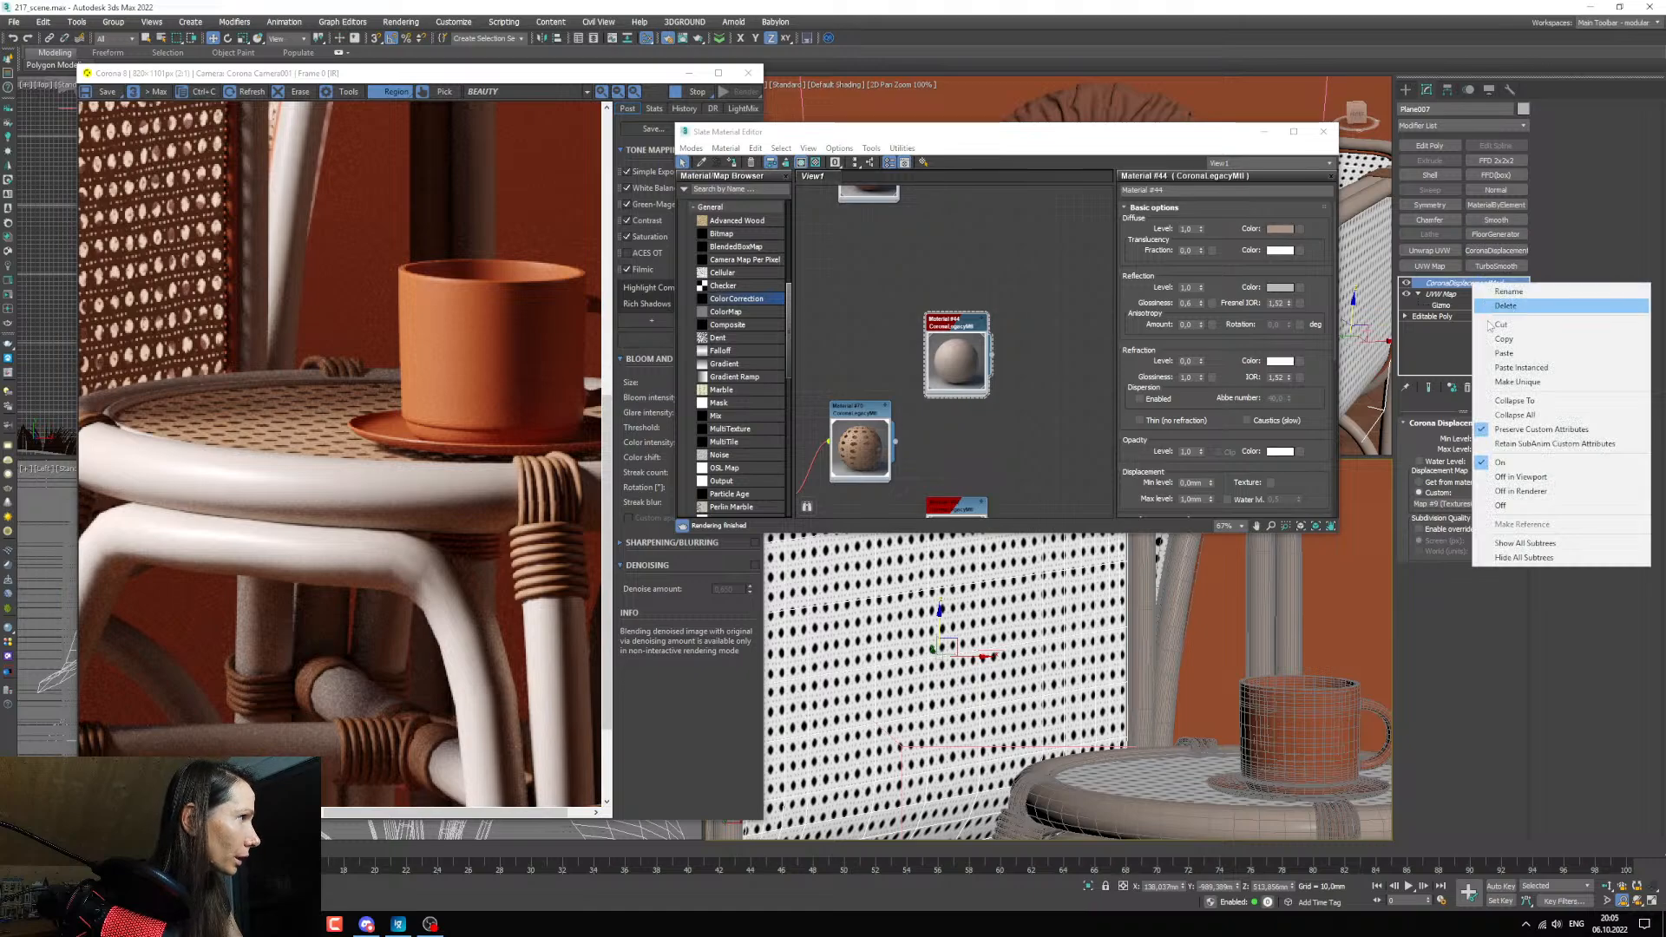
click(1514, 400)
click(1171, 777)
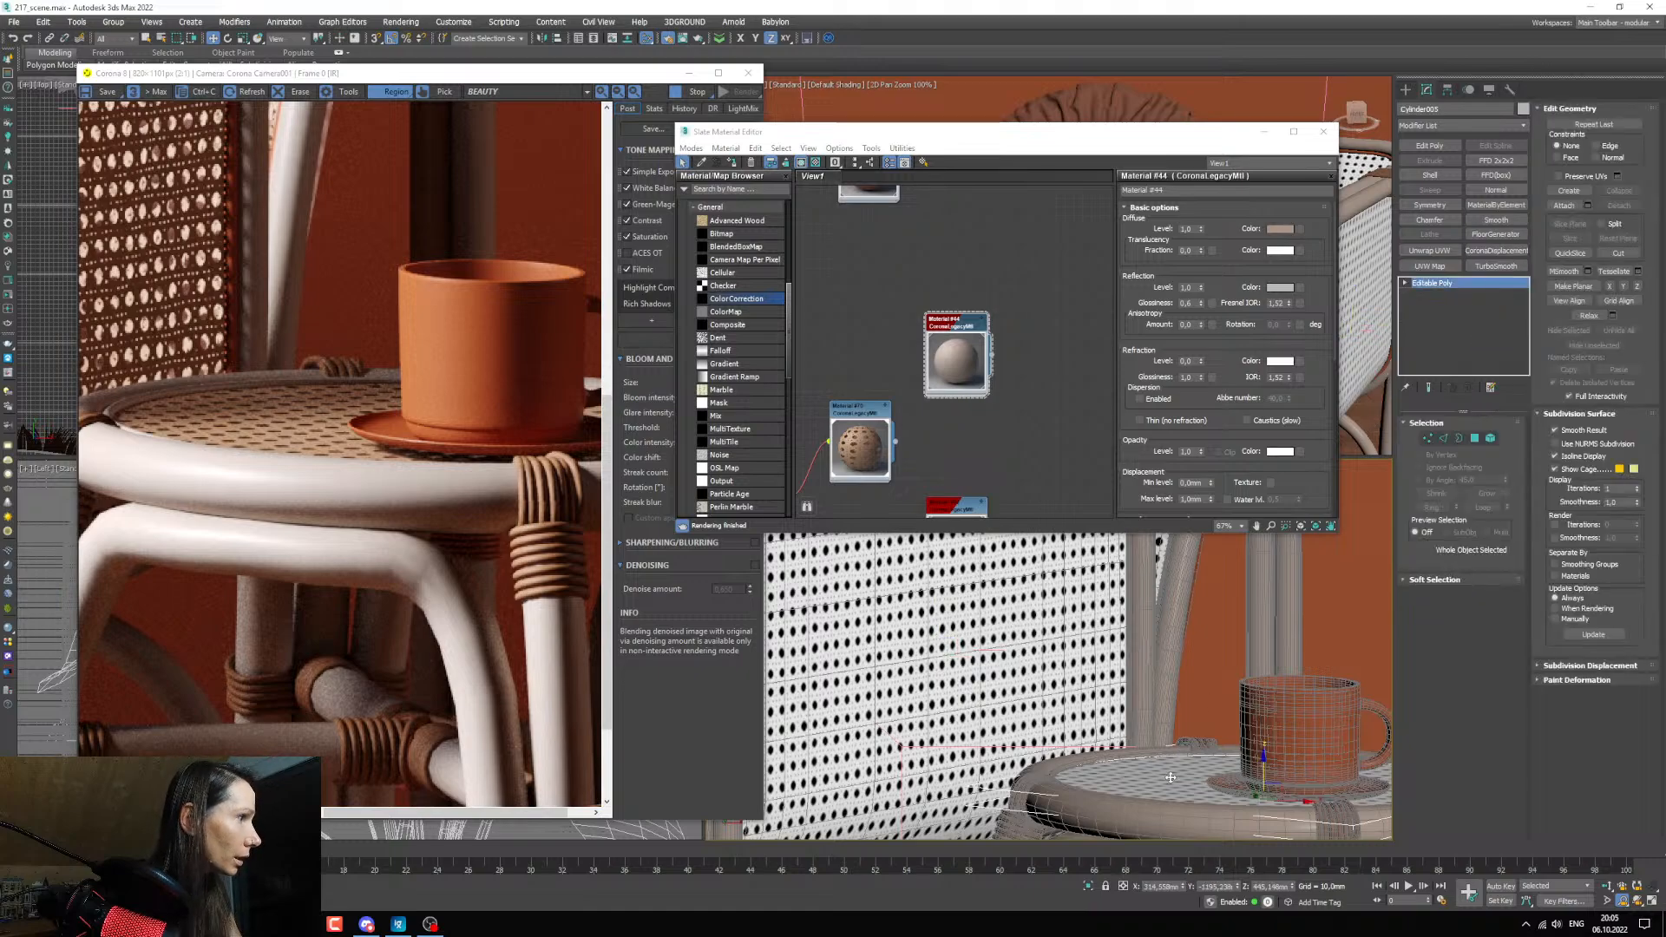
right_click(1452, 283)
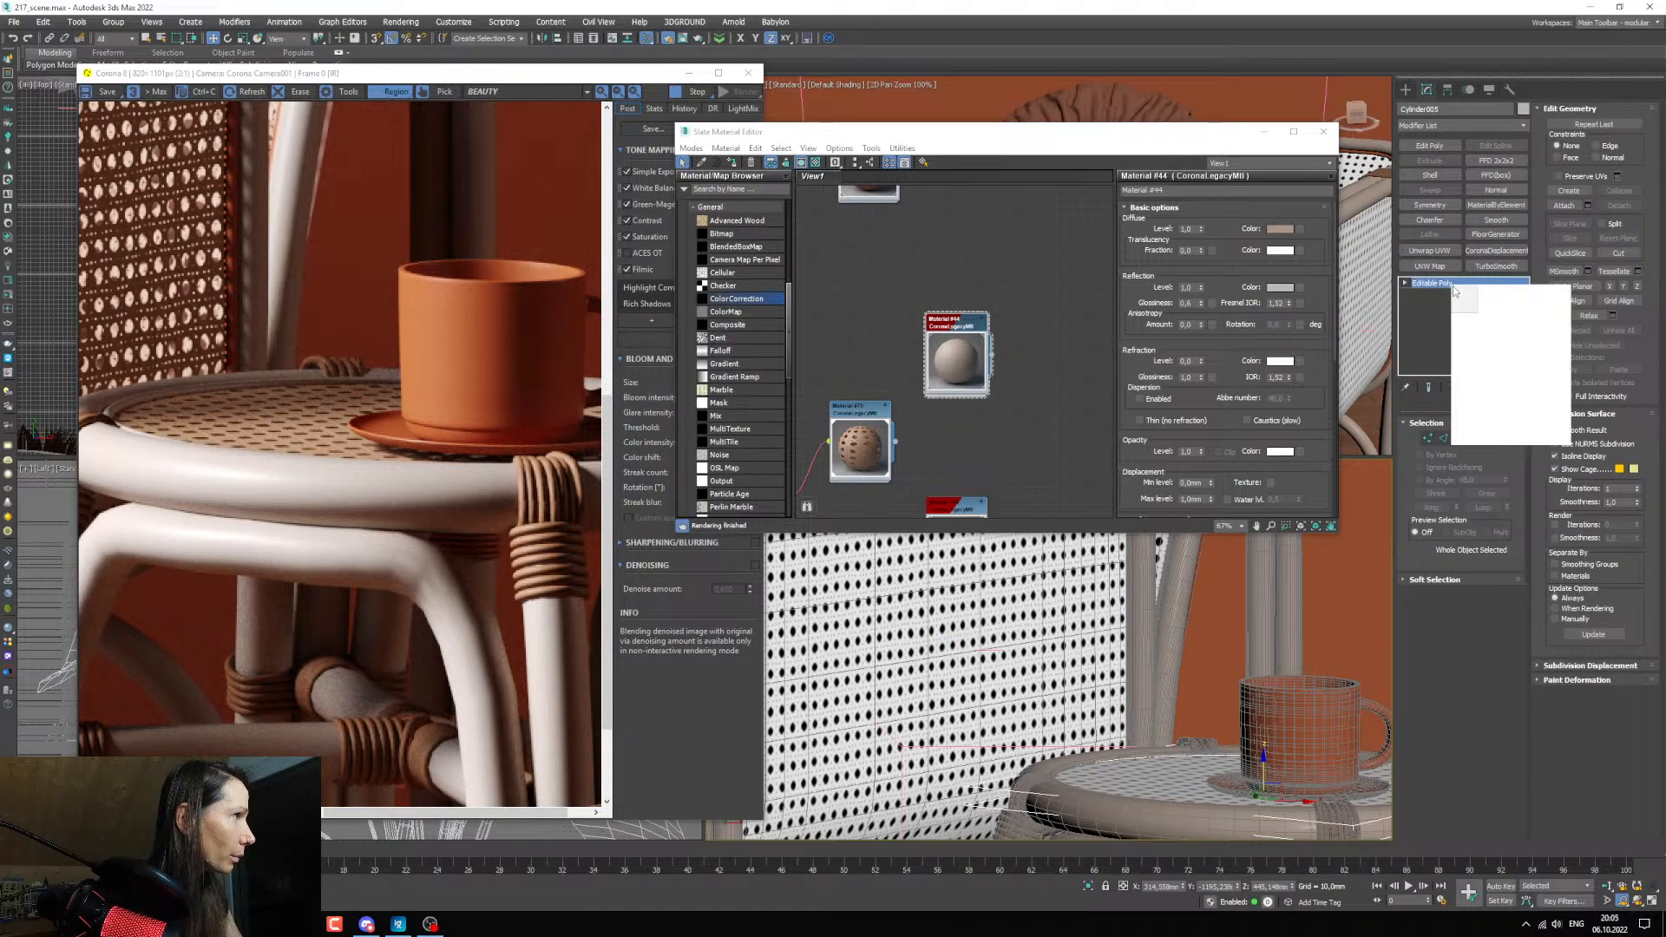
click(1479, 293)
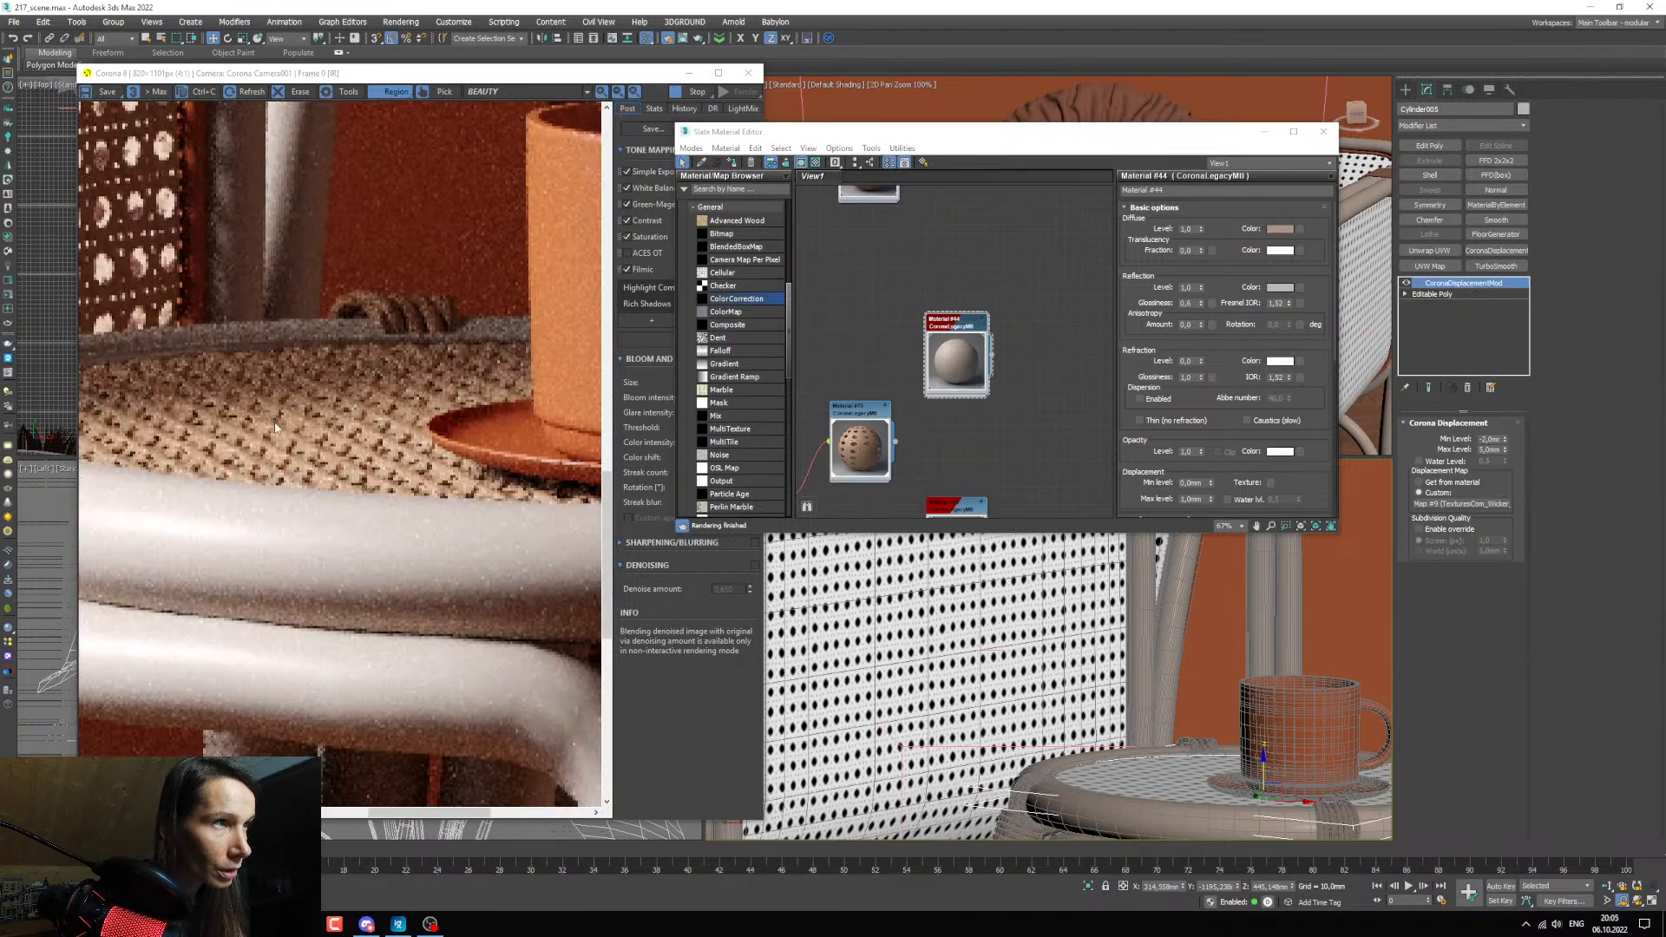
Inspect the tabletop's displaced cane weave in the interactive render and return the viewport to the camera view.
scroll(256, 428, up, 1)
scroll(257, 428, down, 1)
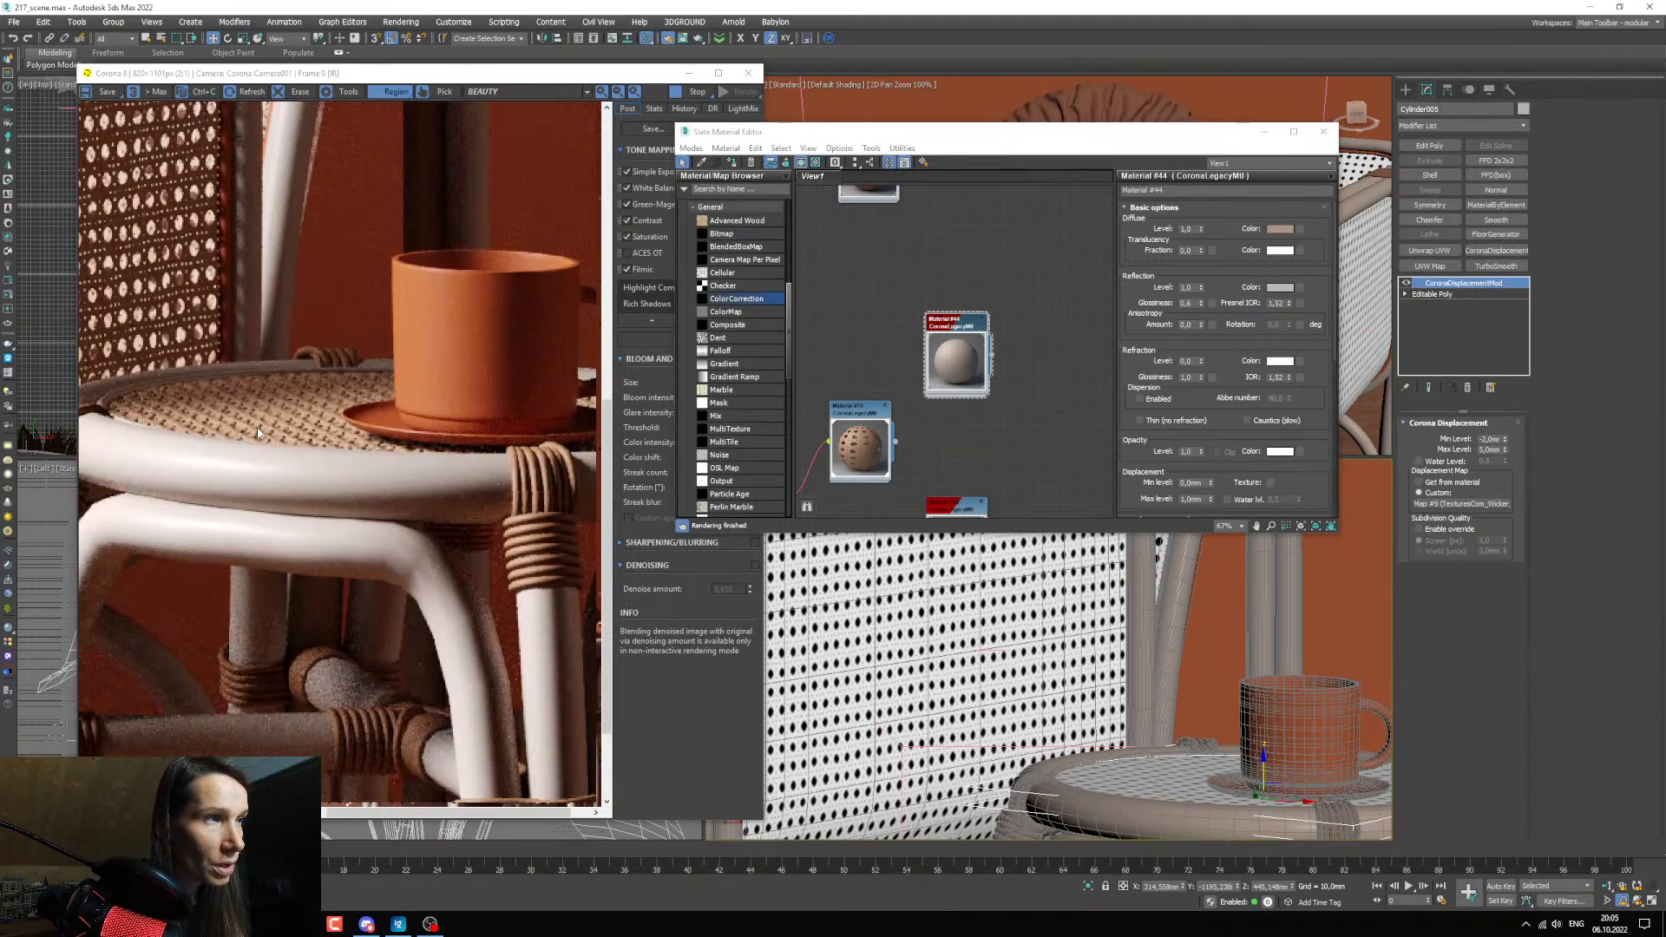
scroll(257, 428, down, 1)
scroll(948, 639, down, 2)
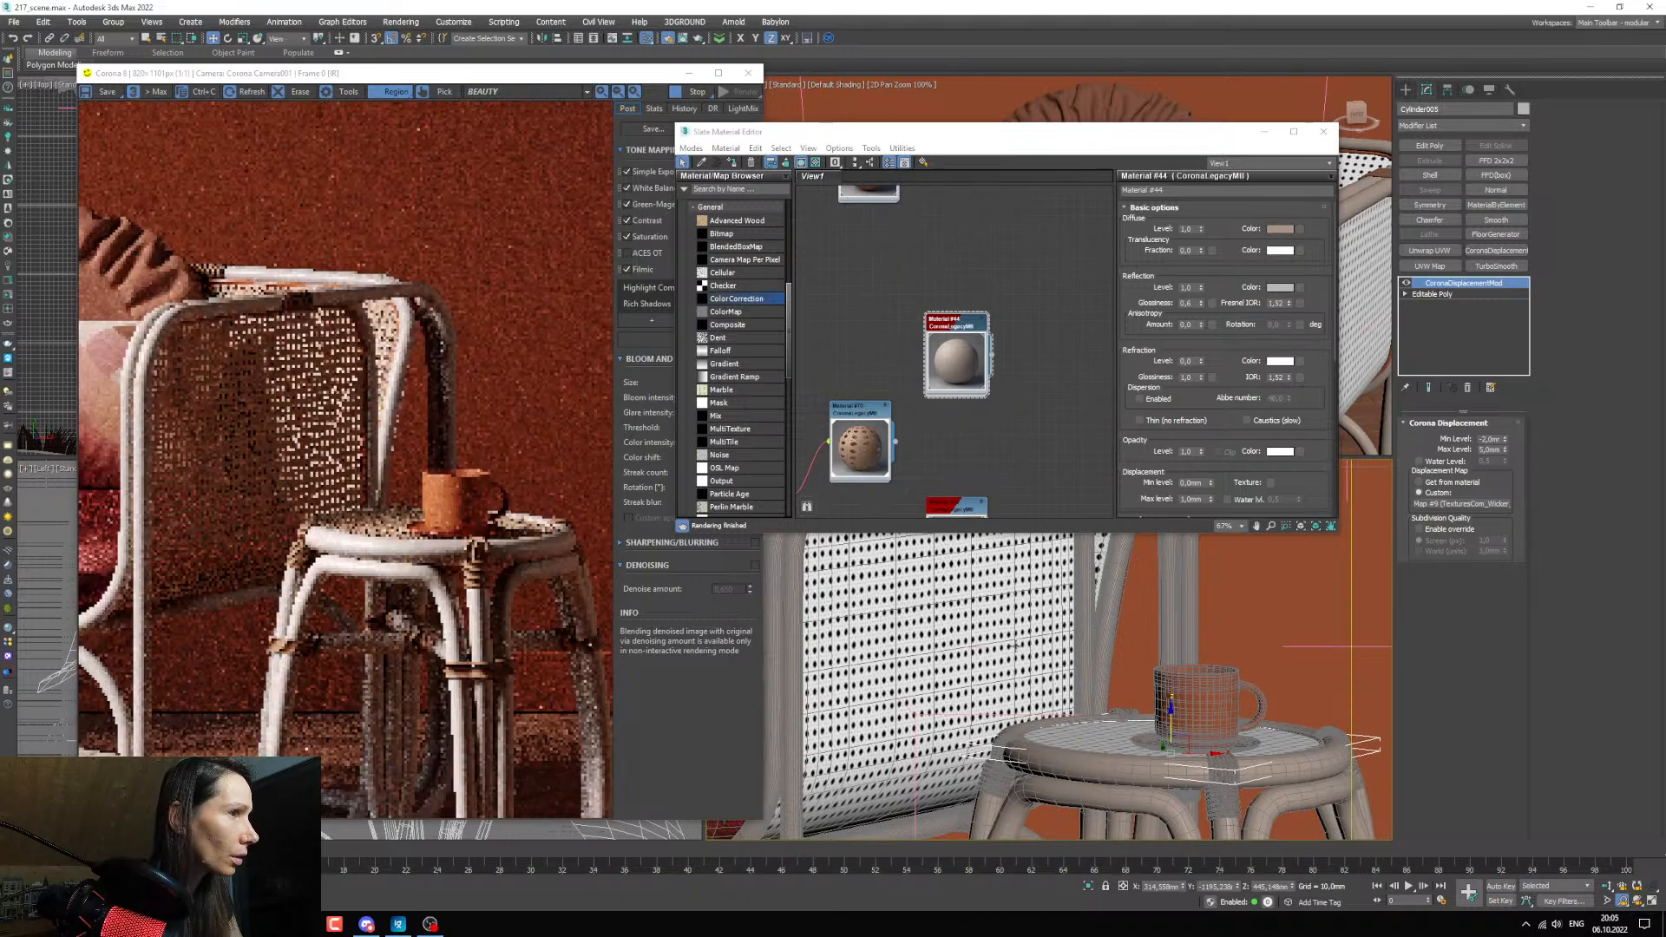
scroll(965, 642, down, 4)
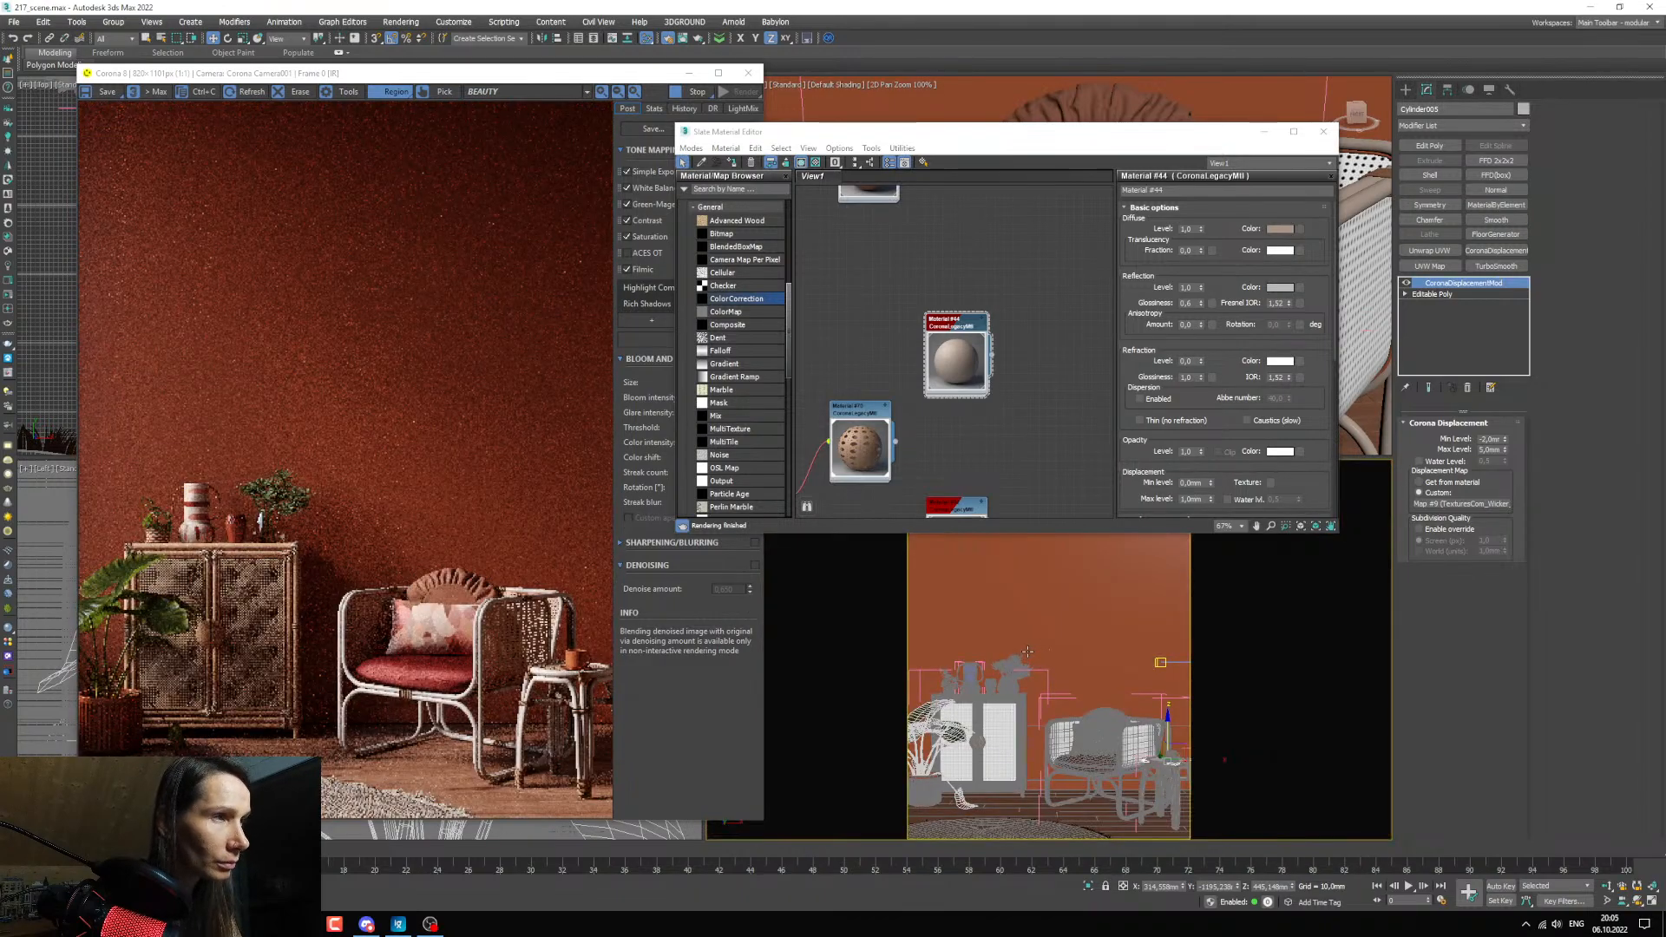
Compare the rendered cane panel, tabletop and cup with the reference image 01_14.jpg in ImageGlass and minimize the reference again.
click(701, 163)
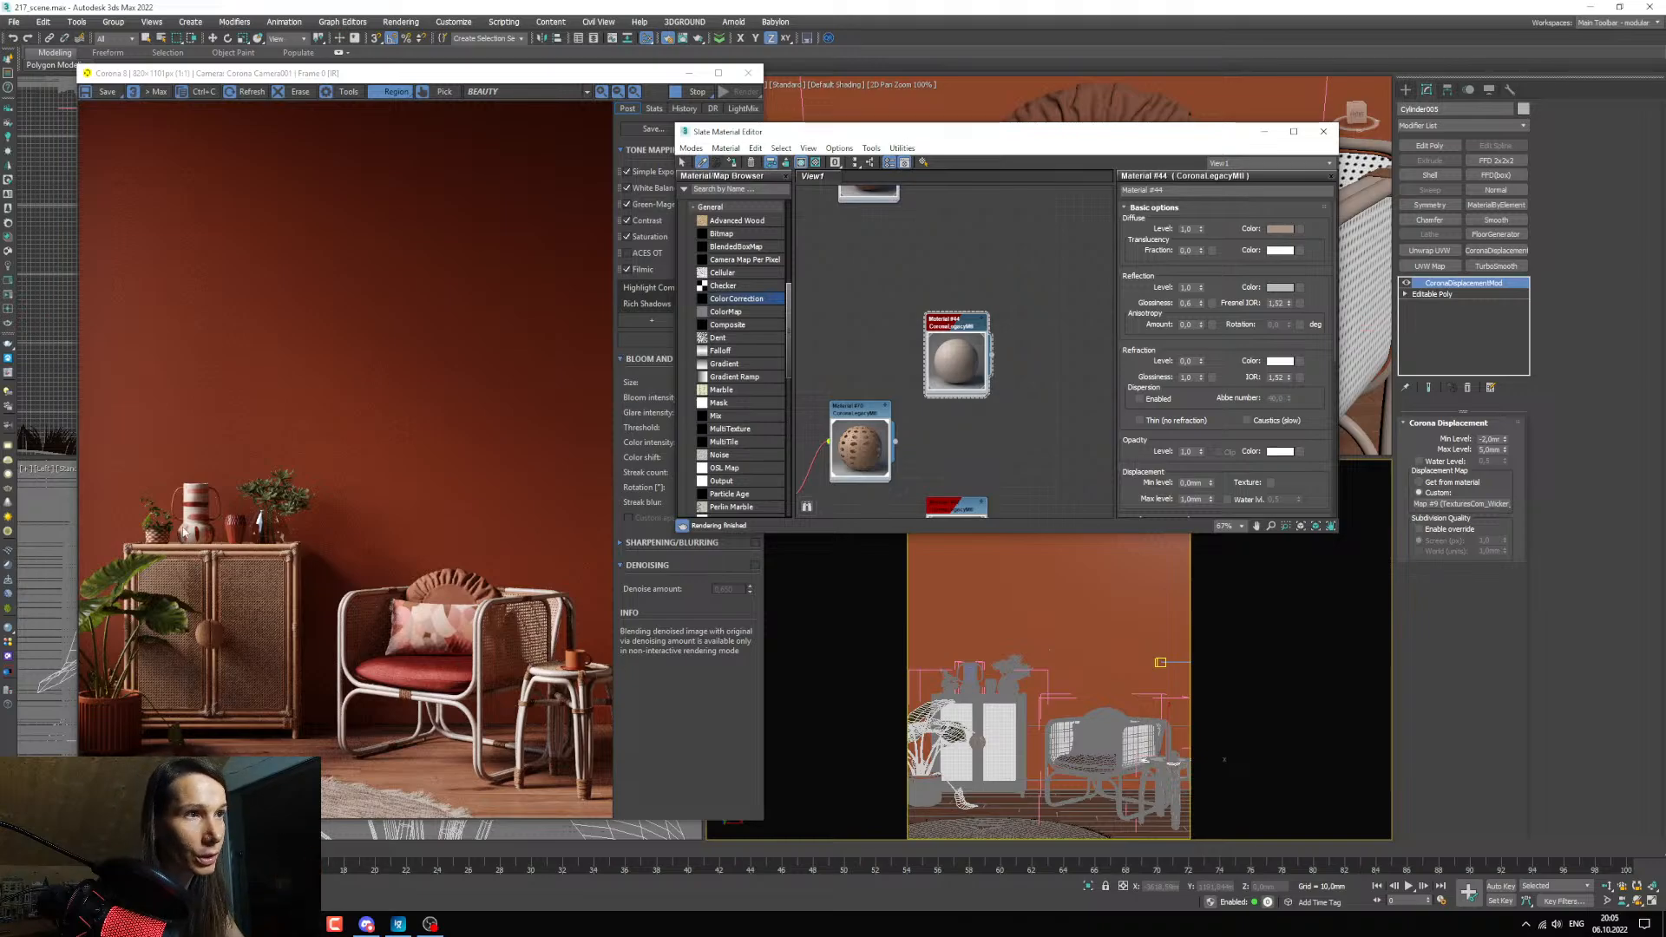
scroll(541, 599, up, 3)
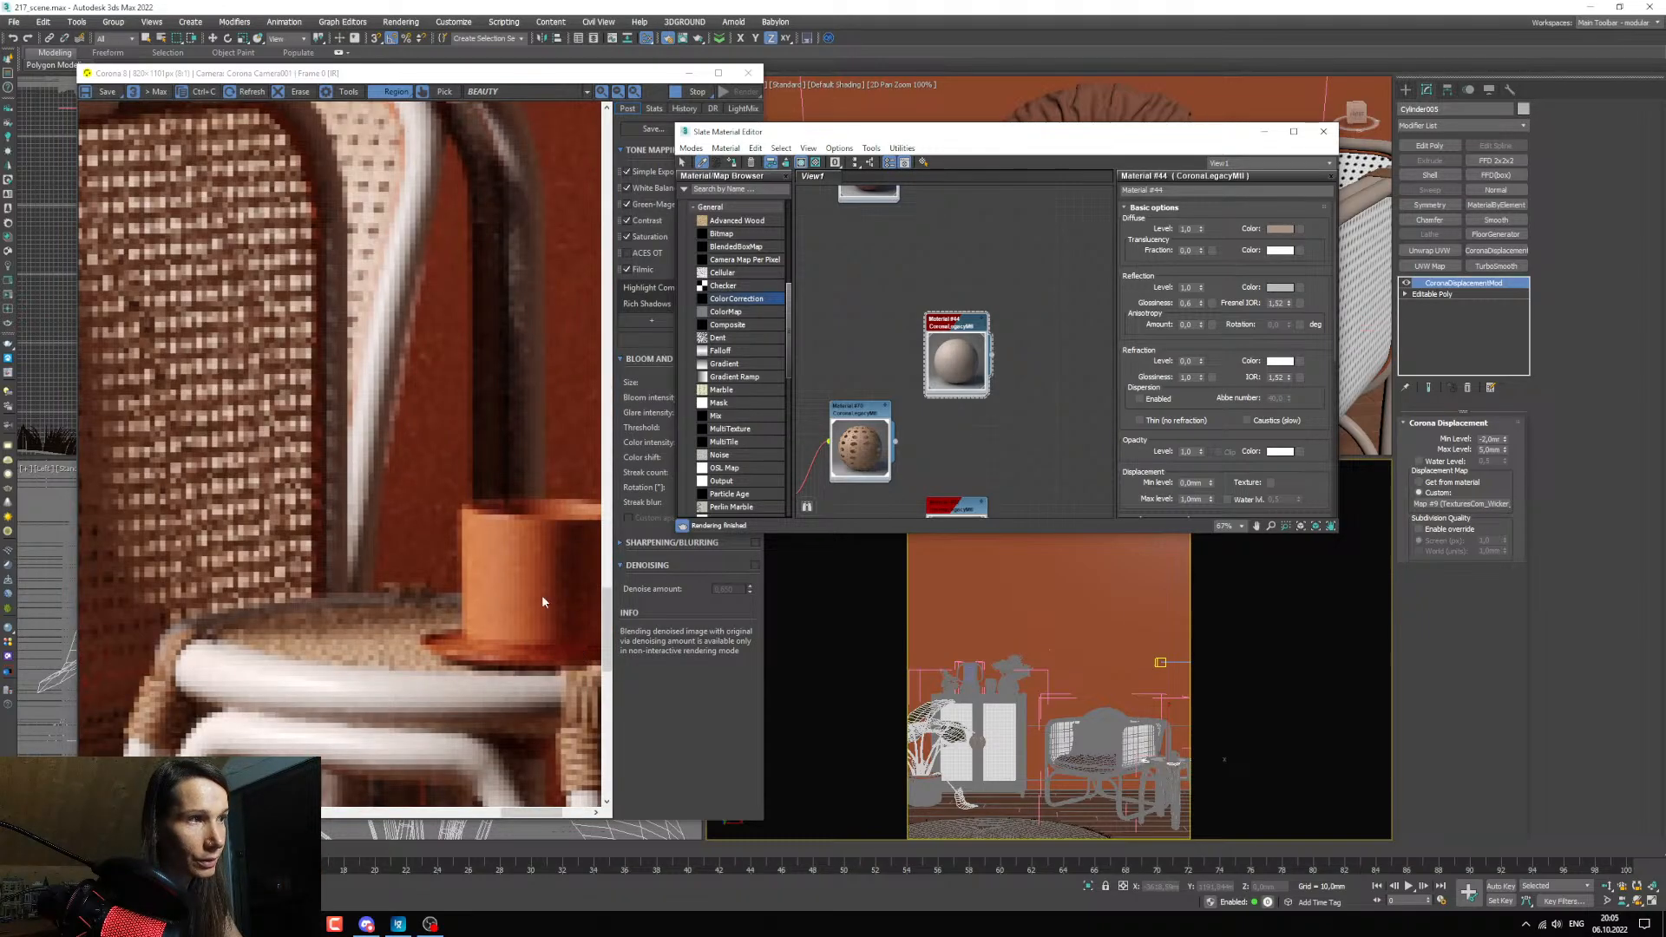
key(alt+Tab)
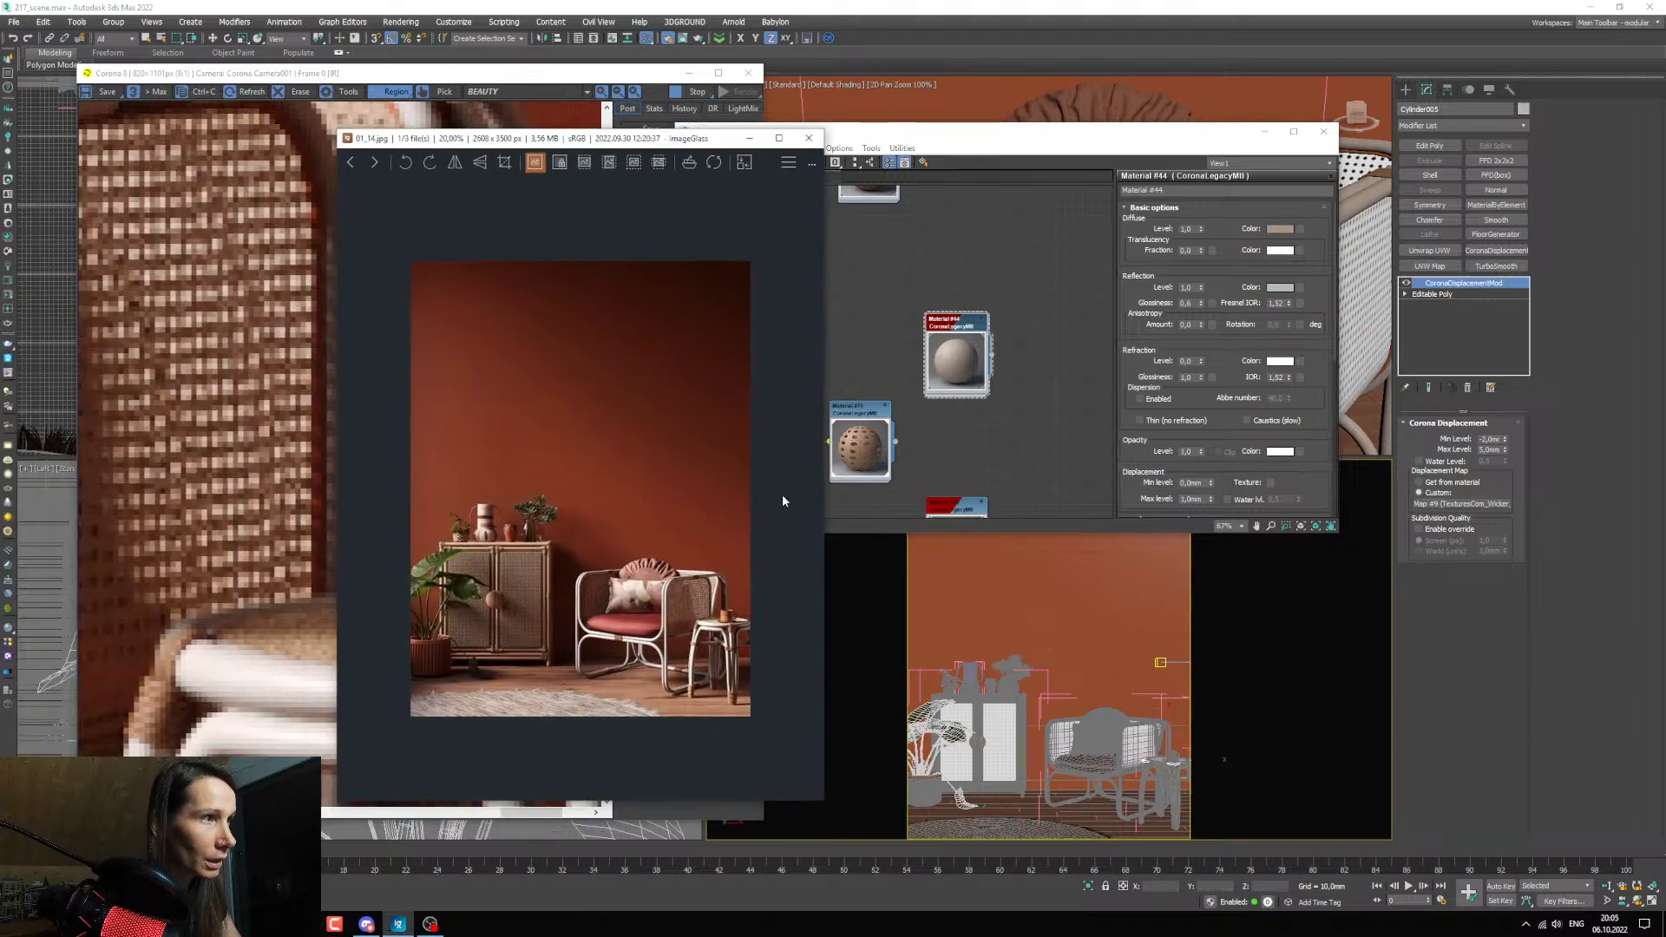
scroll(735, 648, up, 6)
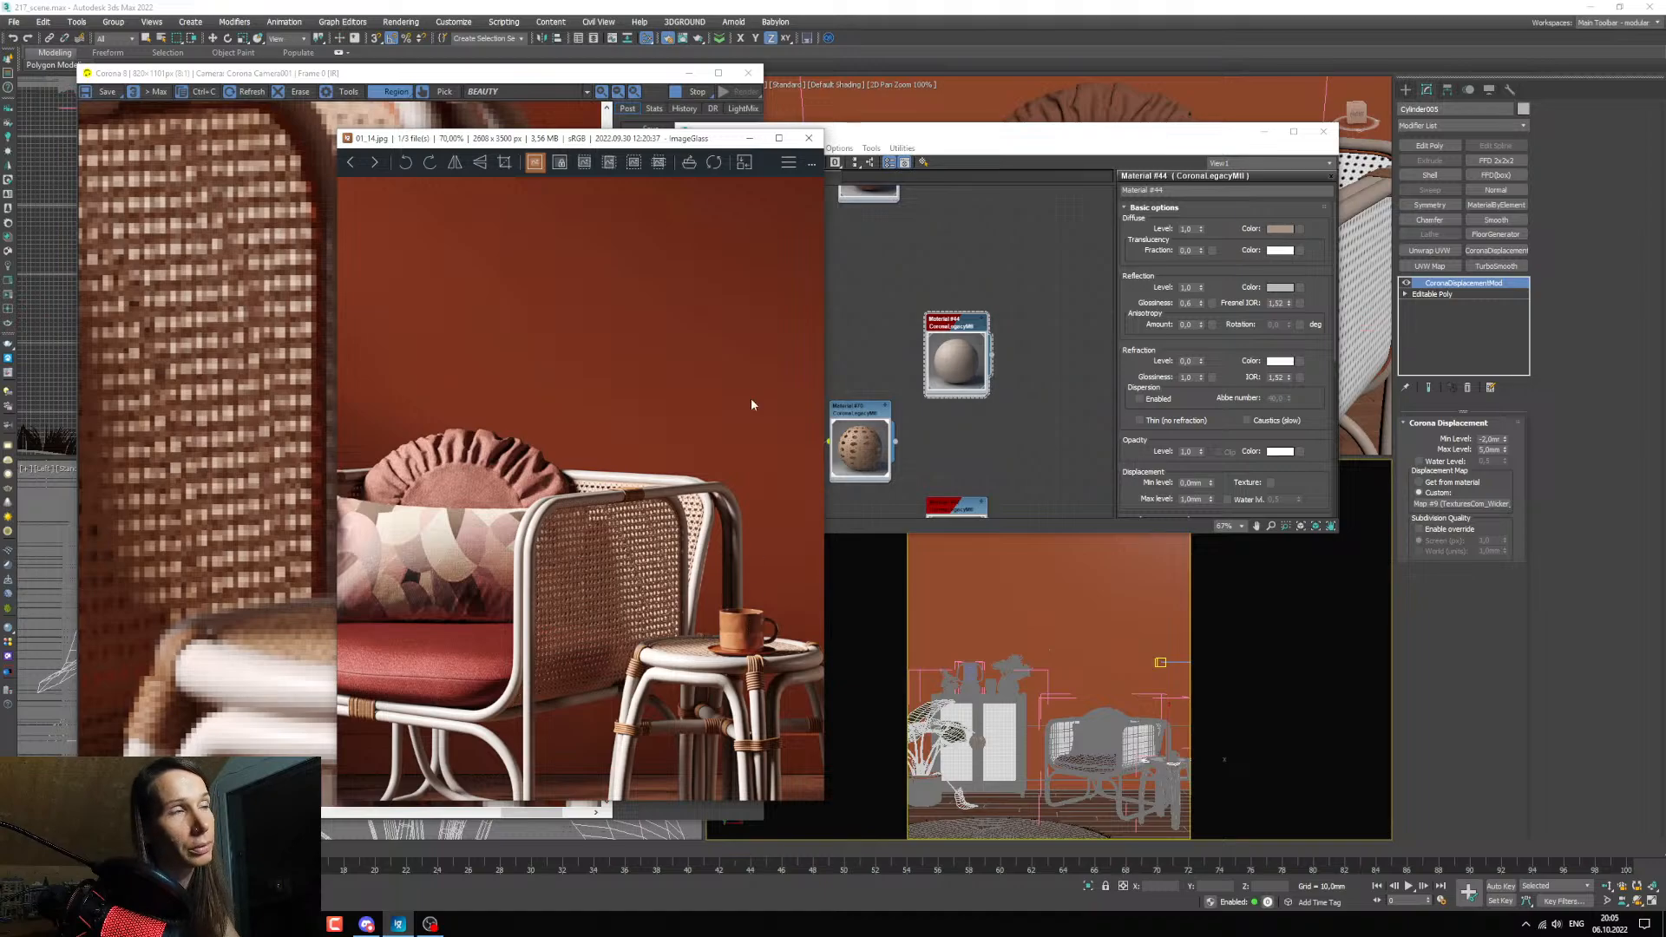
drag(636, 148, 1002, 151)
scroll(1106, 604, up, 2)
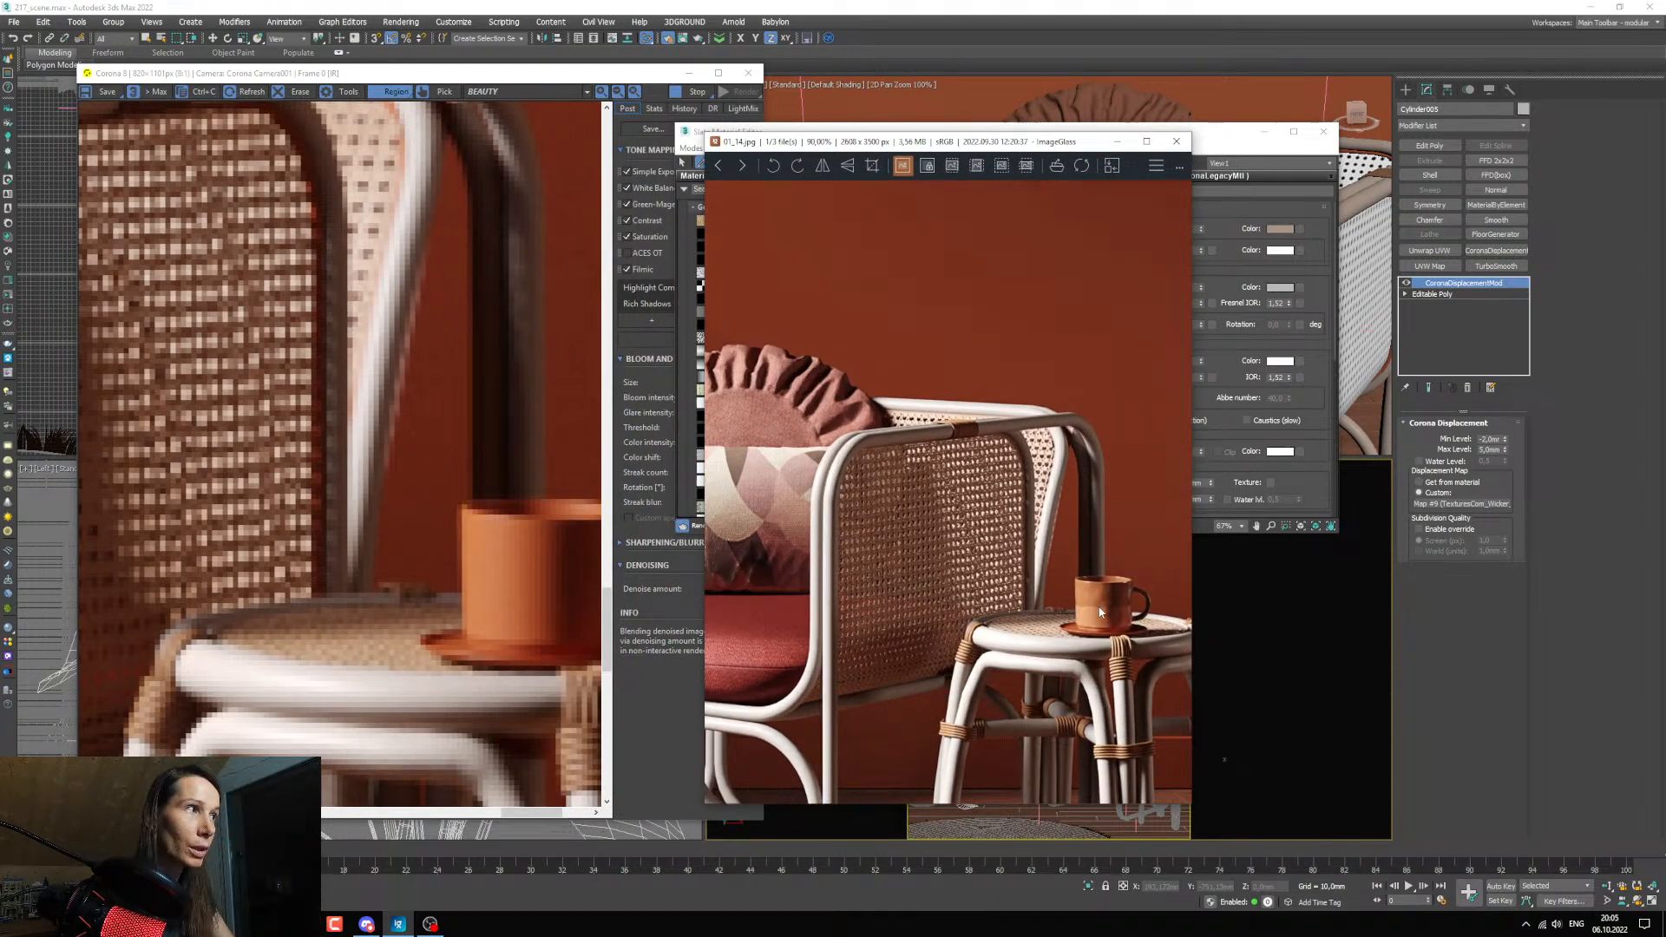
drag(976, 143, 938, 149)
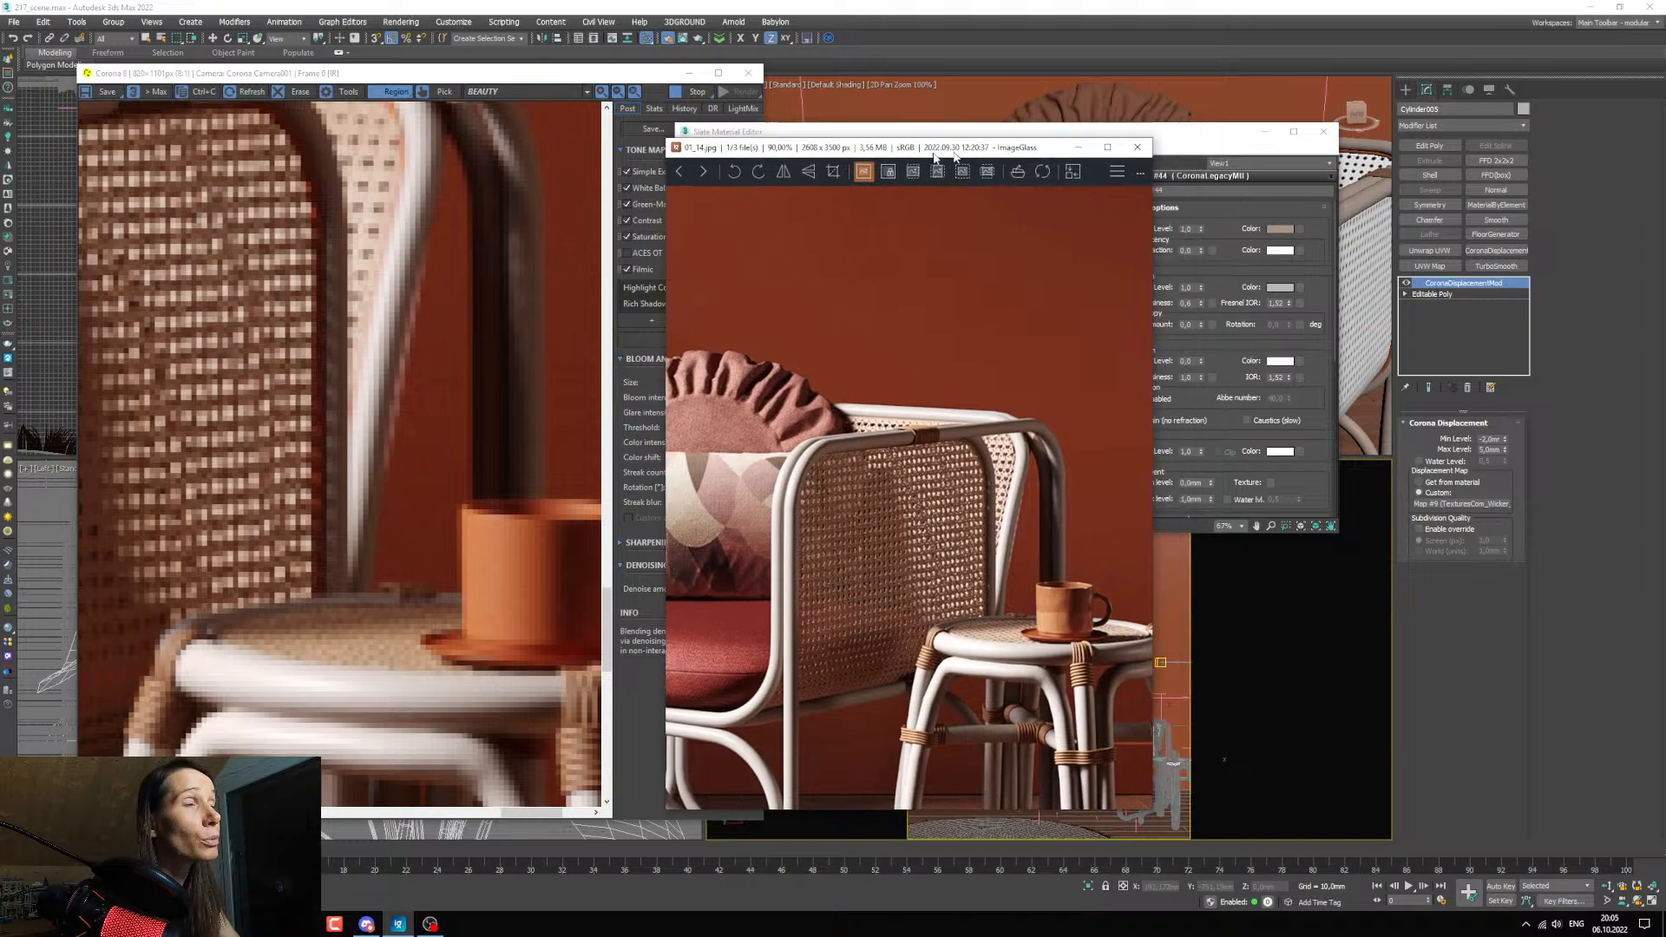
click(1077, 146)
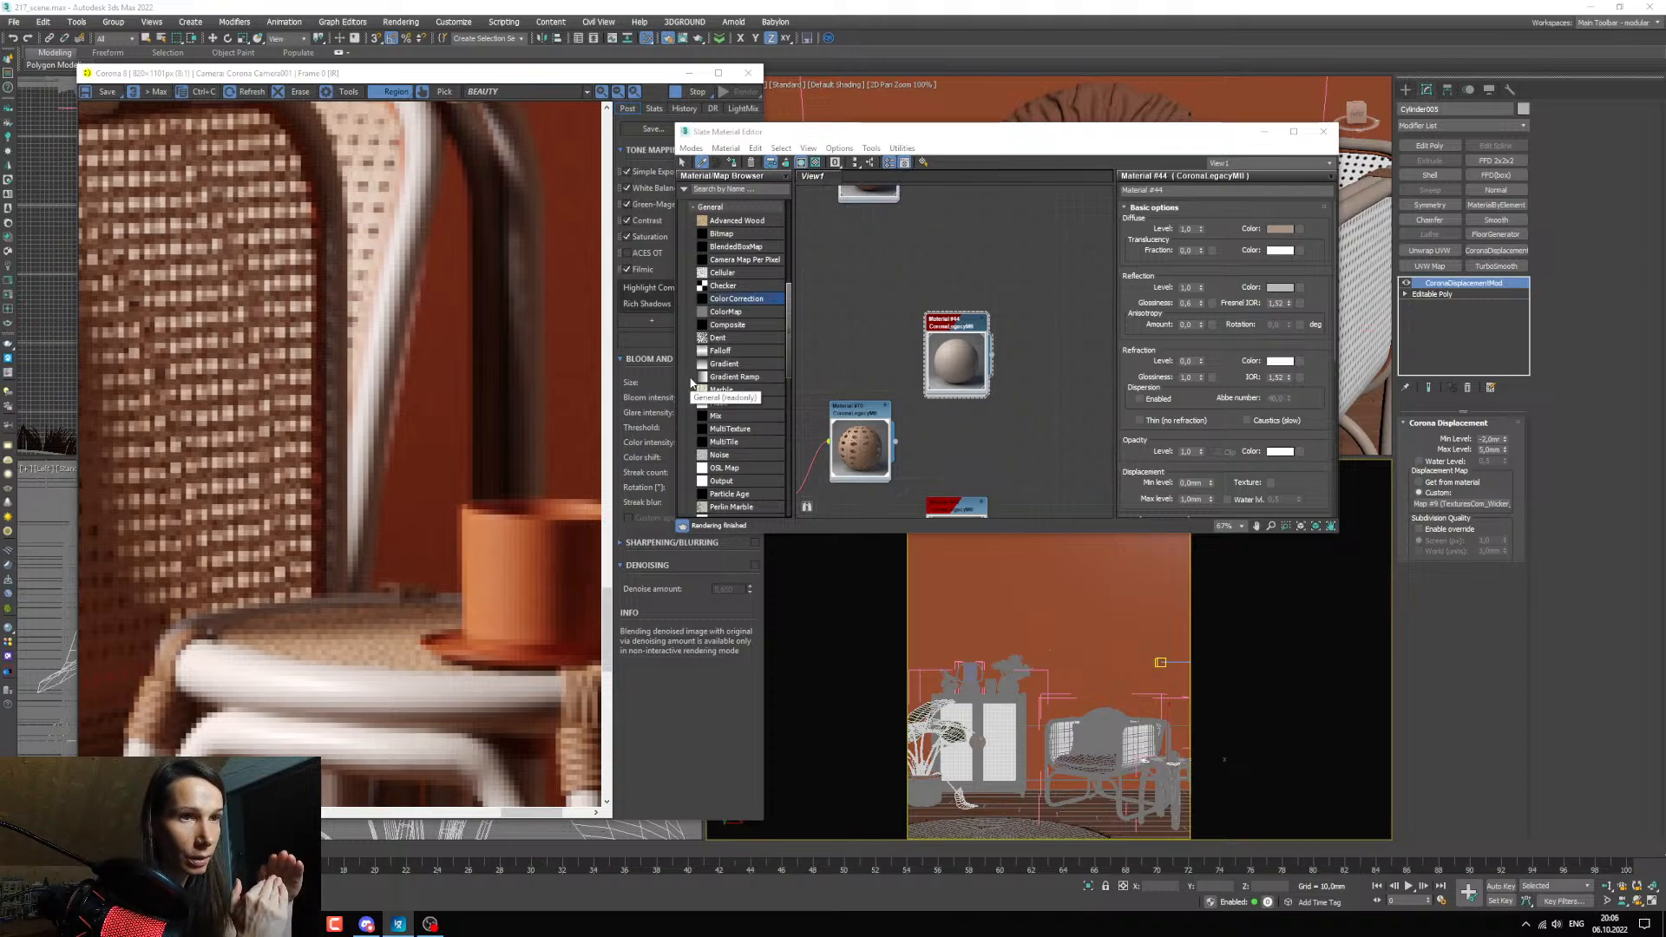
Pick the round ruffled pillow's material from the armchair in the camera view into the material editor.
middle_drag(880, 479, 923, 410)
scroll(923, 409, down, 4)
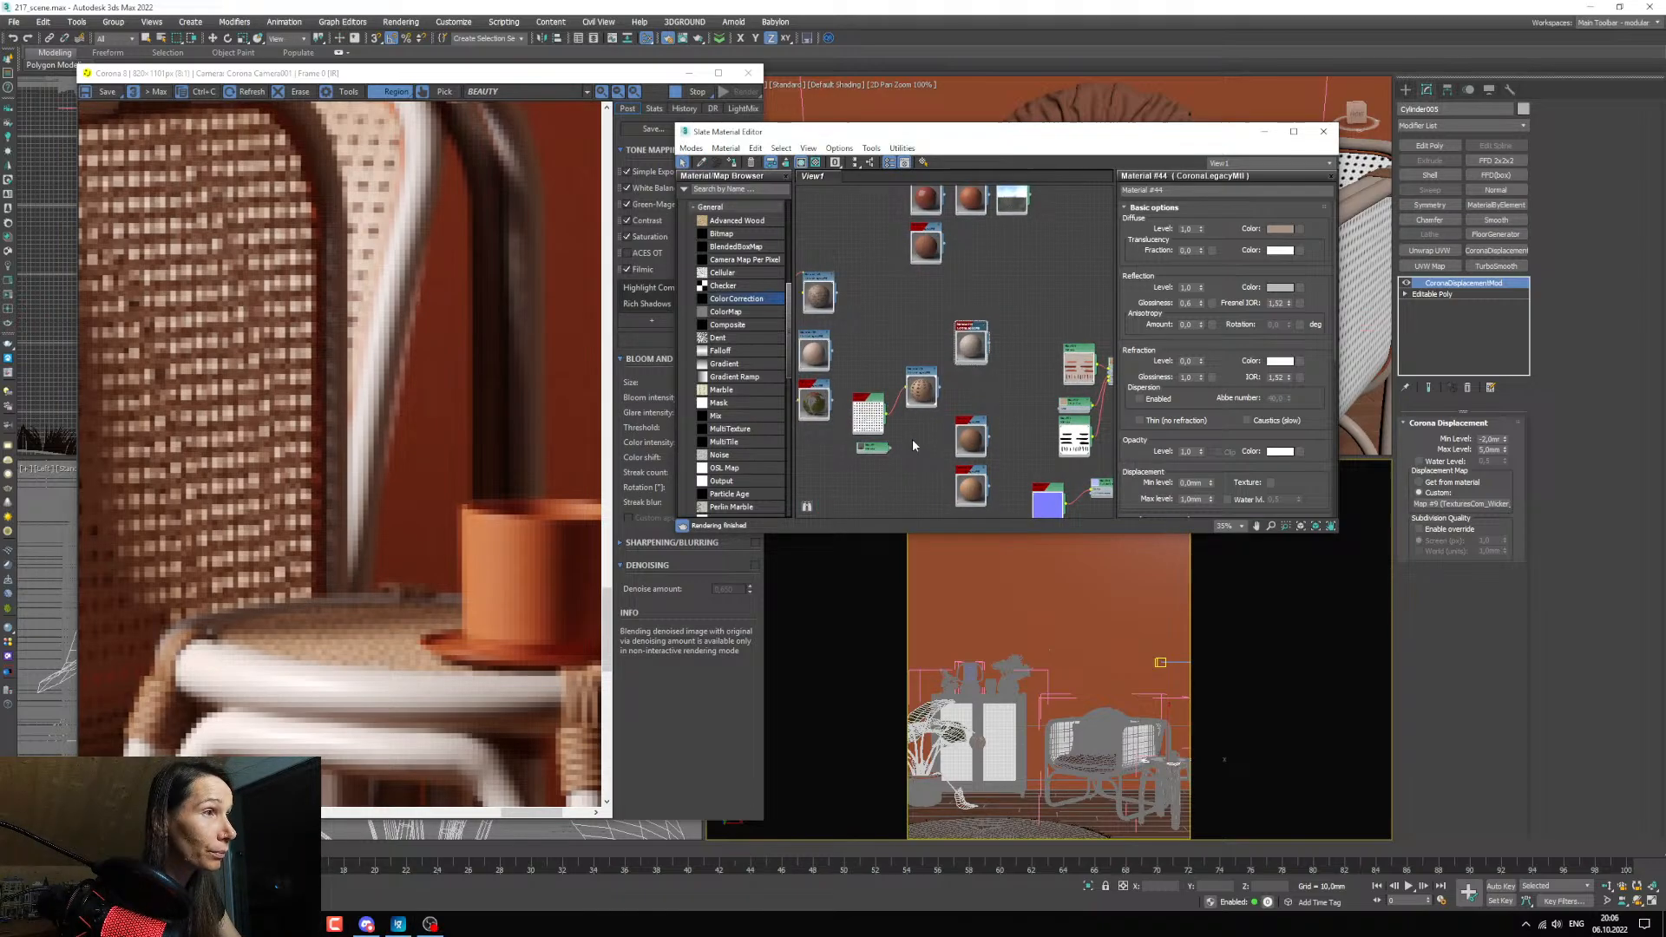
scroll(912, 439, up, 3)
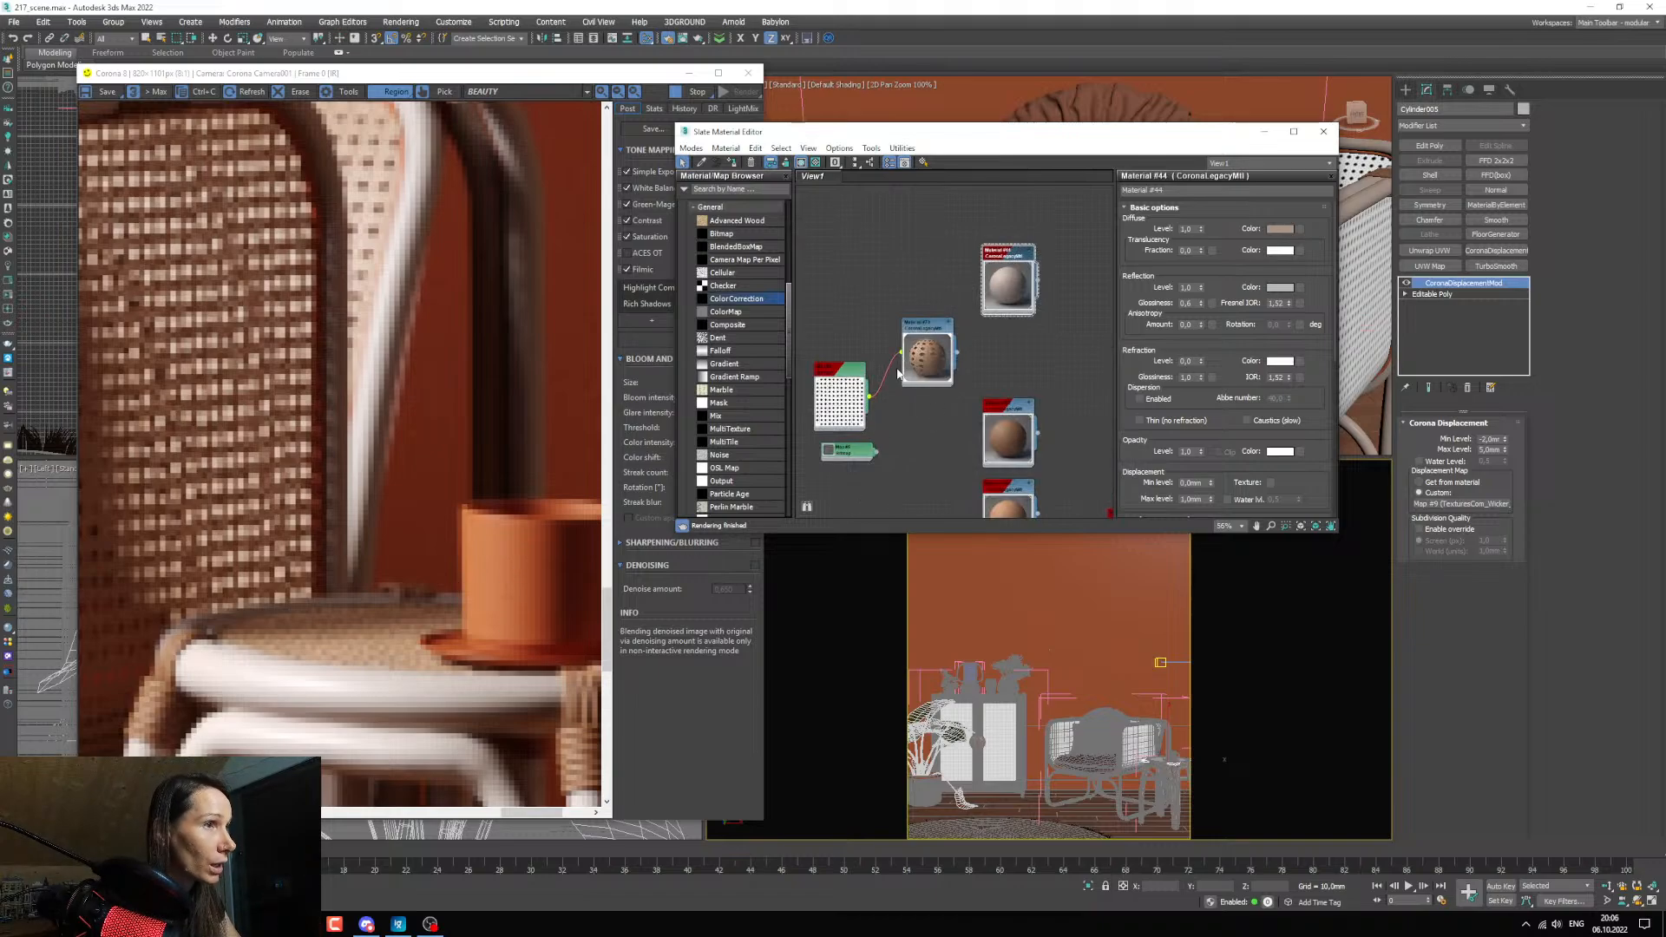
scroll(898, 373, down, 5)
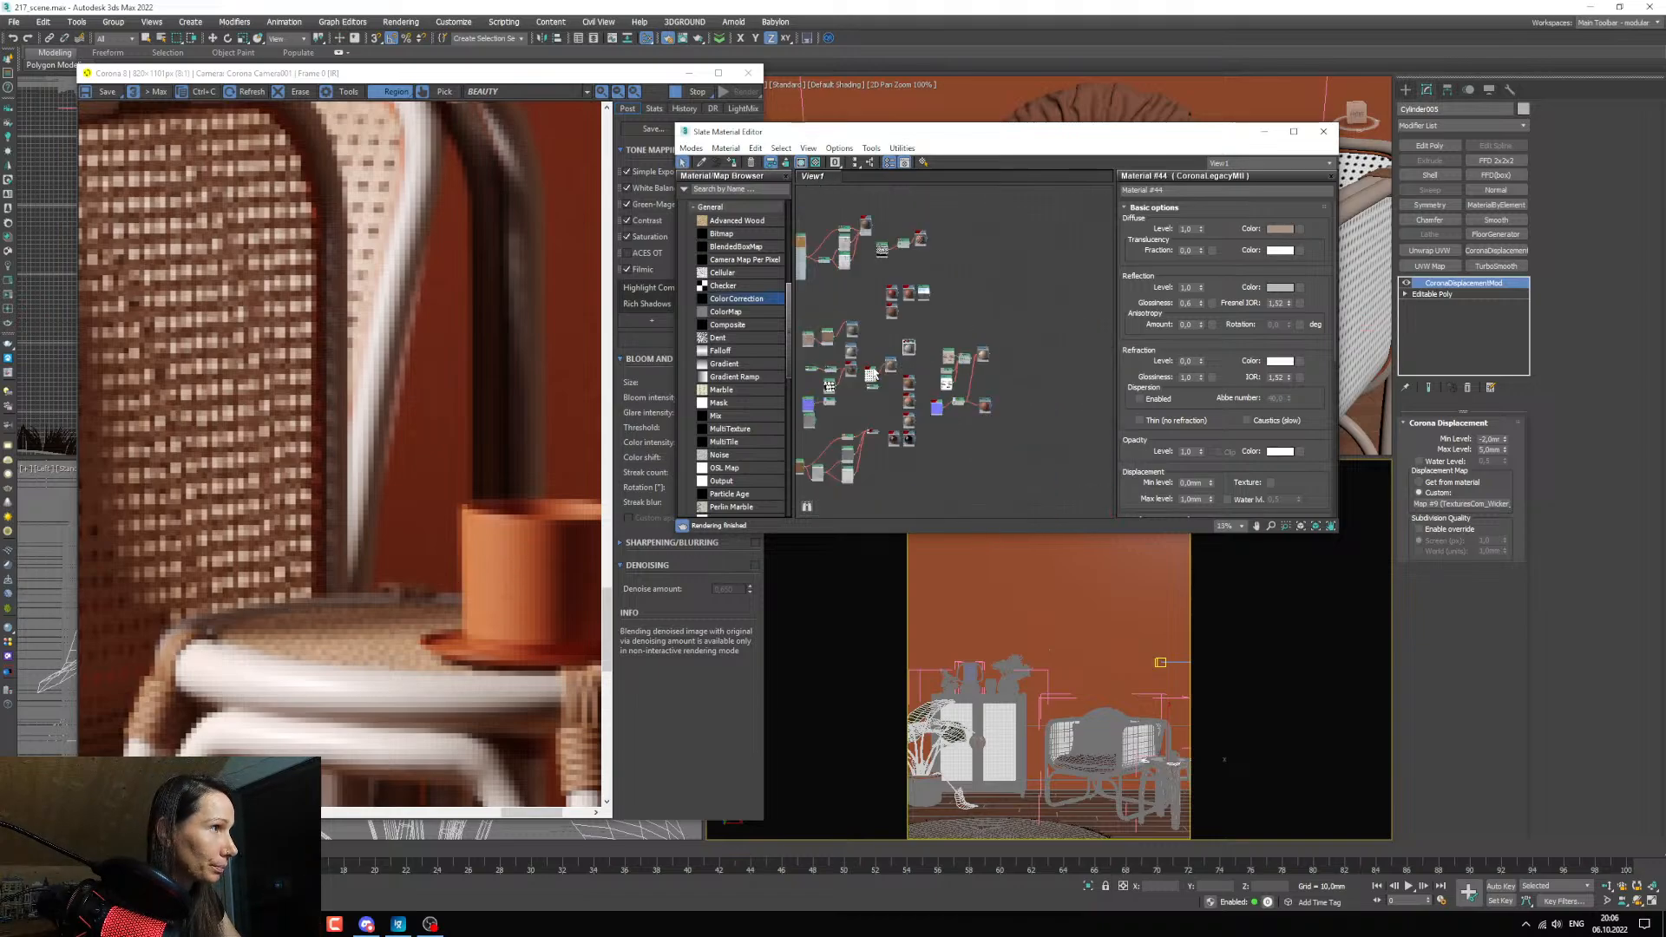
click(1107, 714)
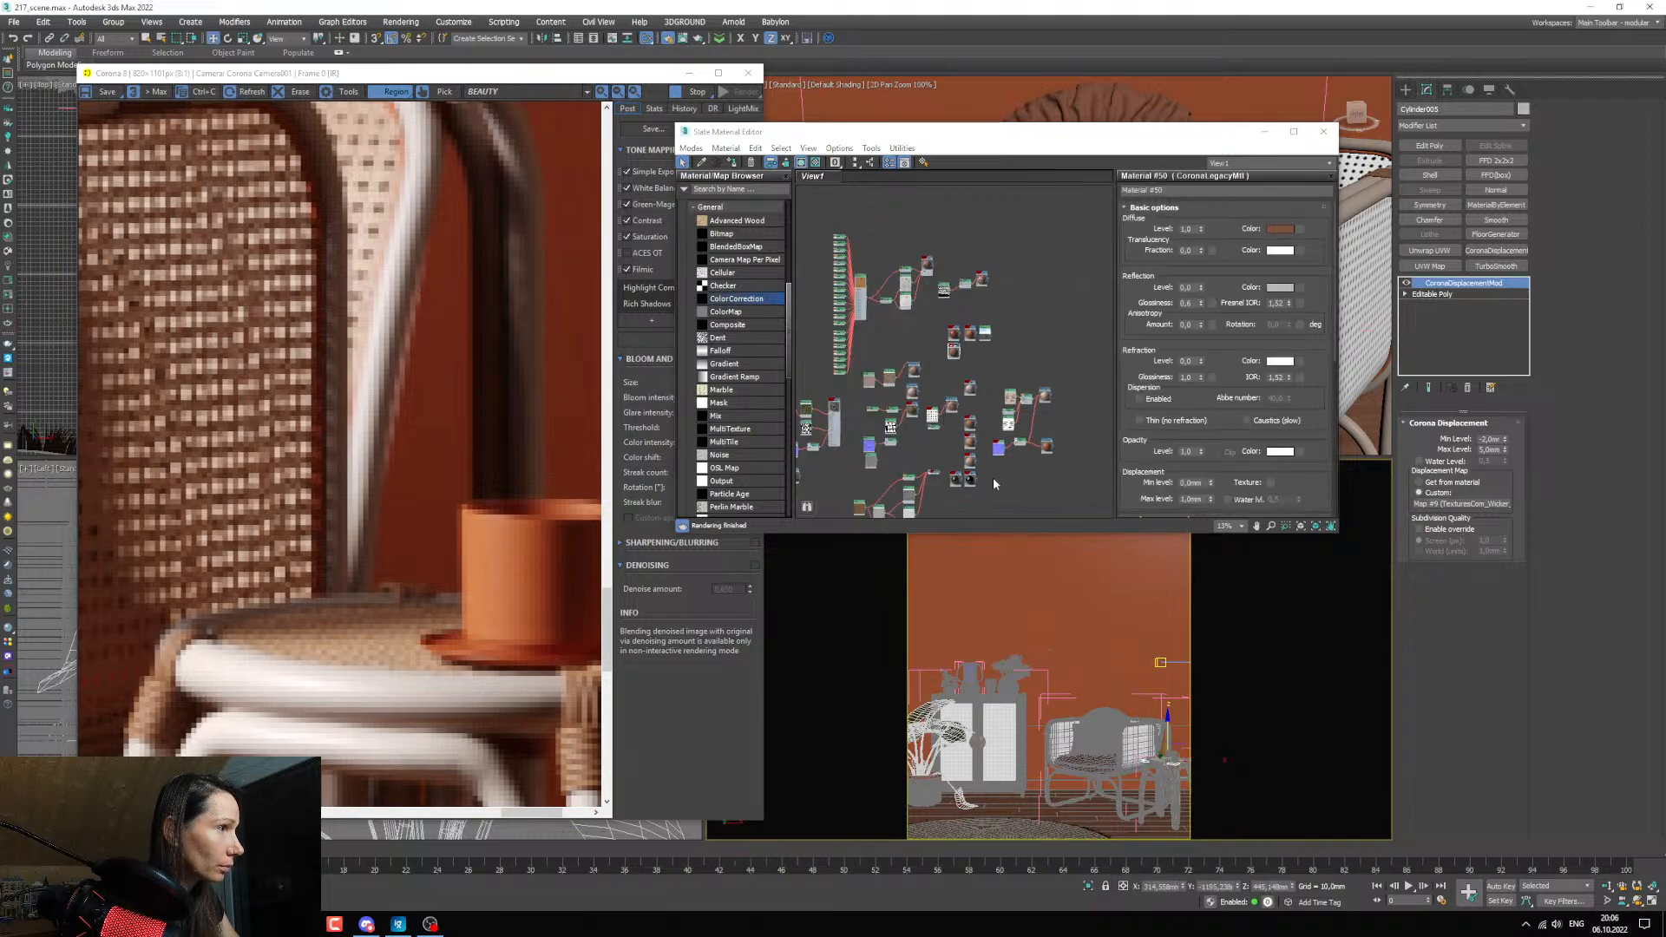
scroll(1158, 740, up, 5)
scroll(1024, 718, up, 2)
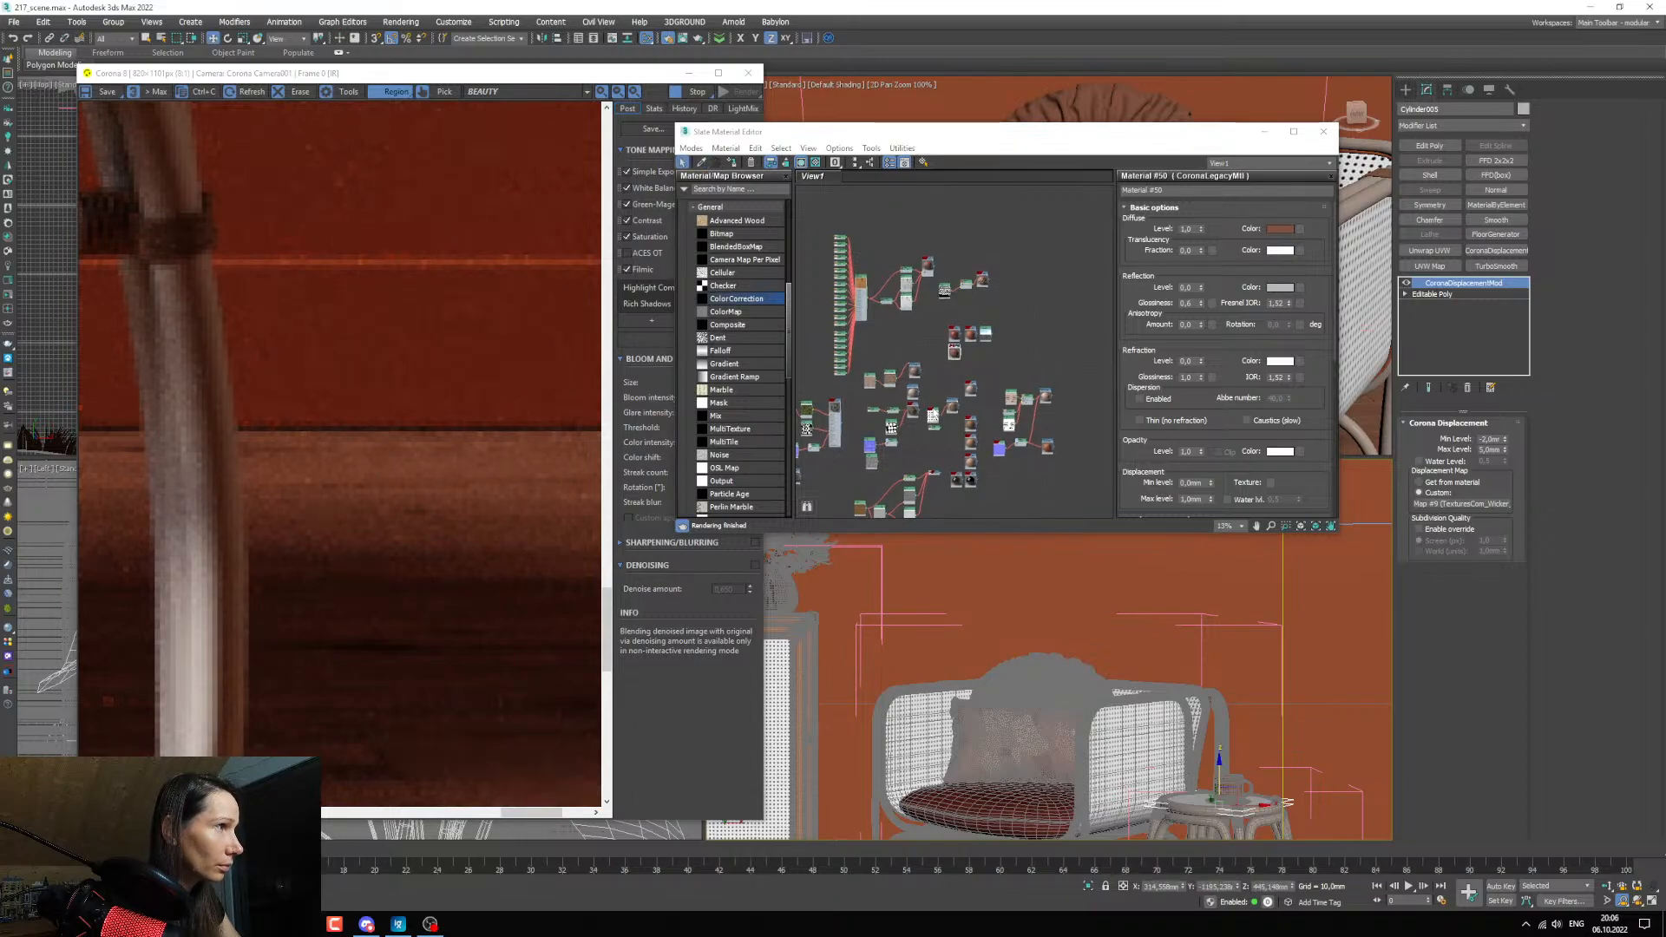
scroll(985, 463, up, 5)
middle_drag(985, 463, 931, 331)
click(701, 163)
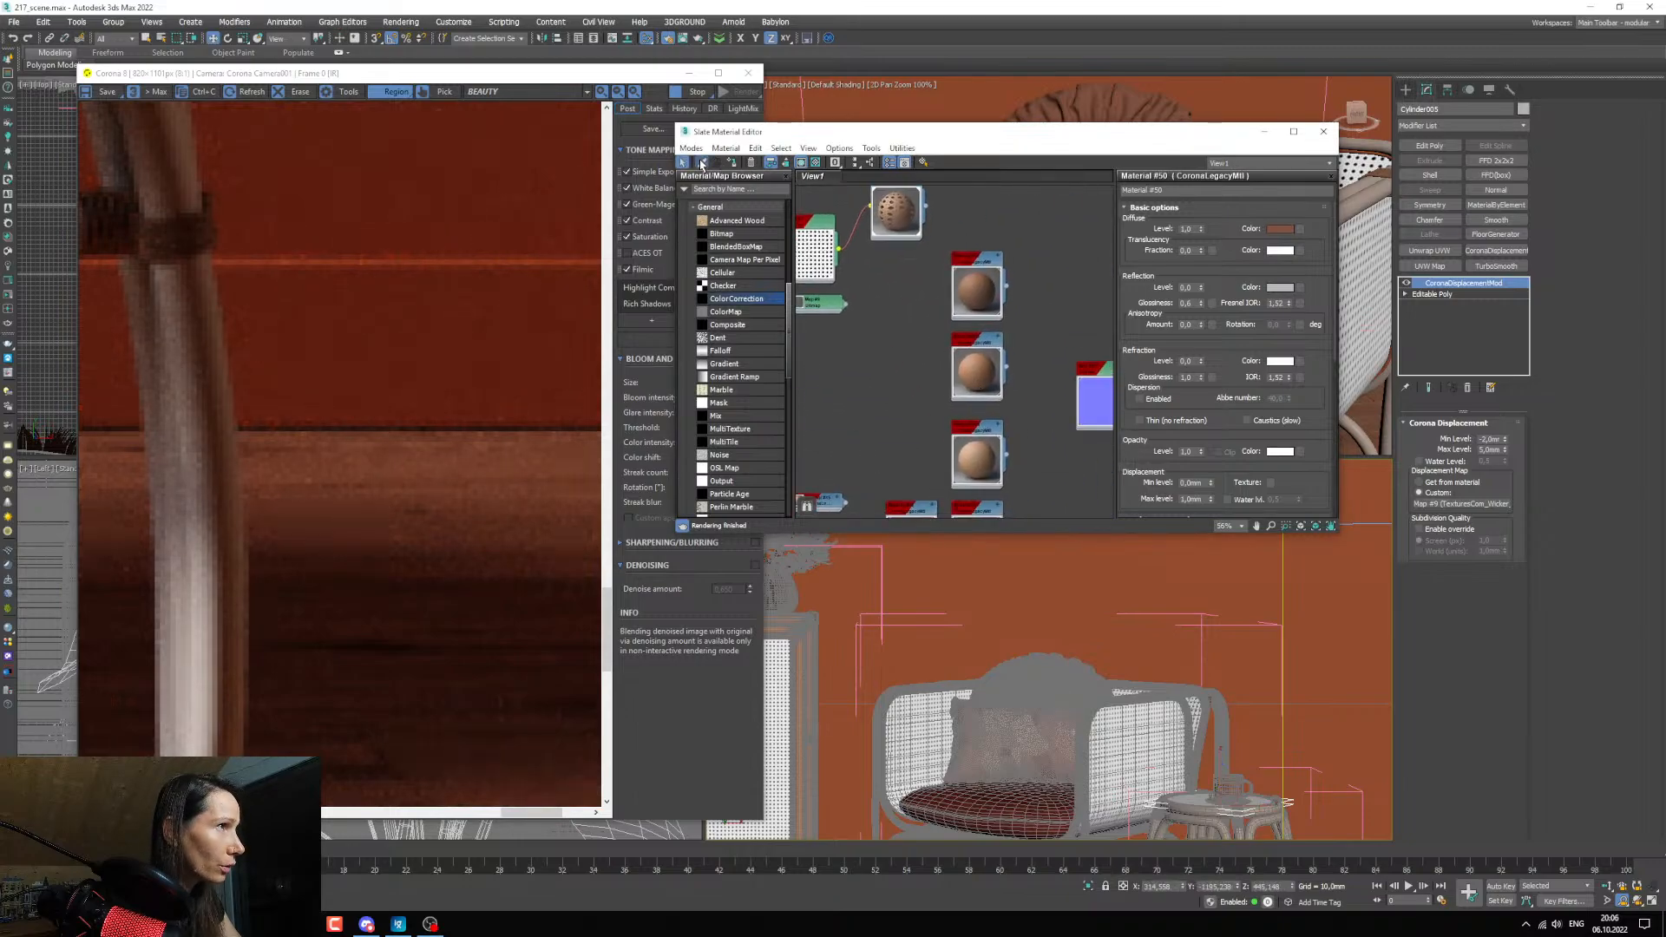
click(1035, 579)
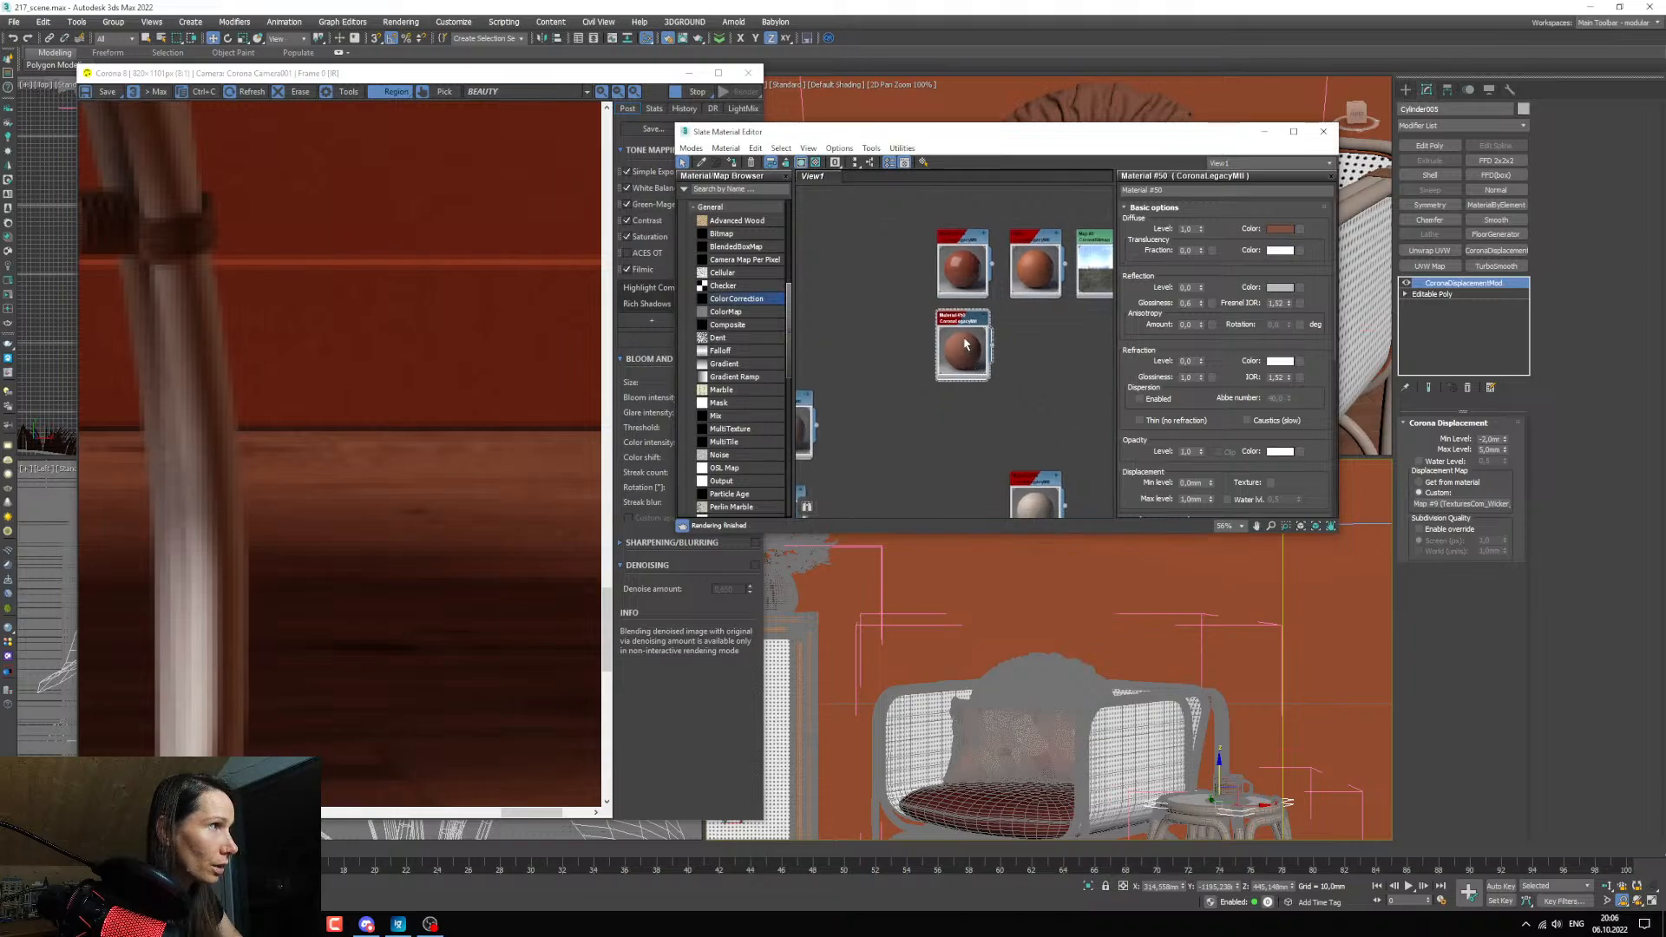
Move the ruffled pillow's material node below the olive-green material and place a copy of the red fabric bitmap beside it.
scroll(959, 368, down, 8)
drag(849, 490, 830, 479)
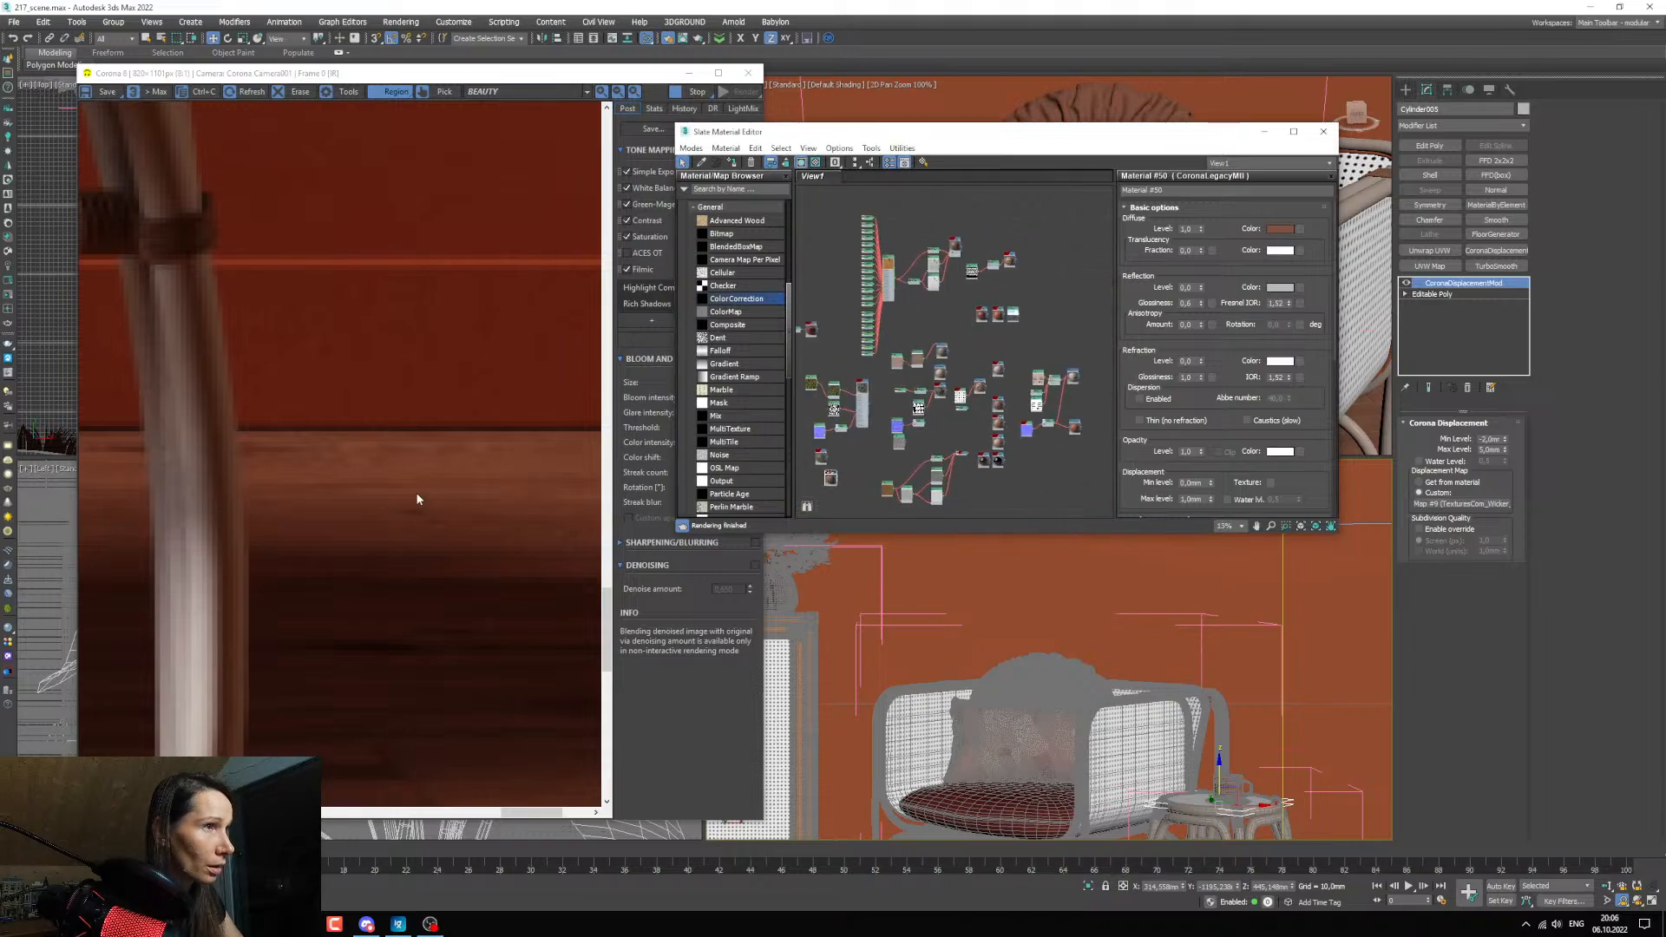
scroll(416, 494, down, 5)
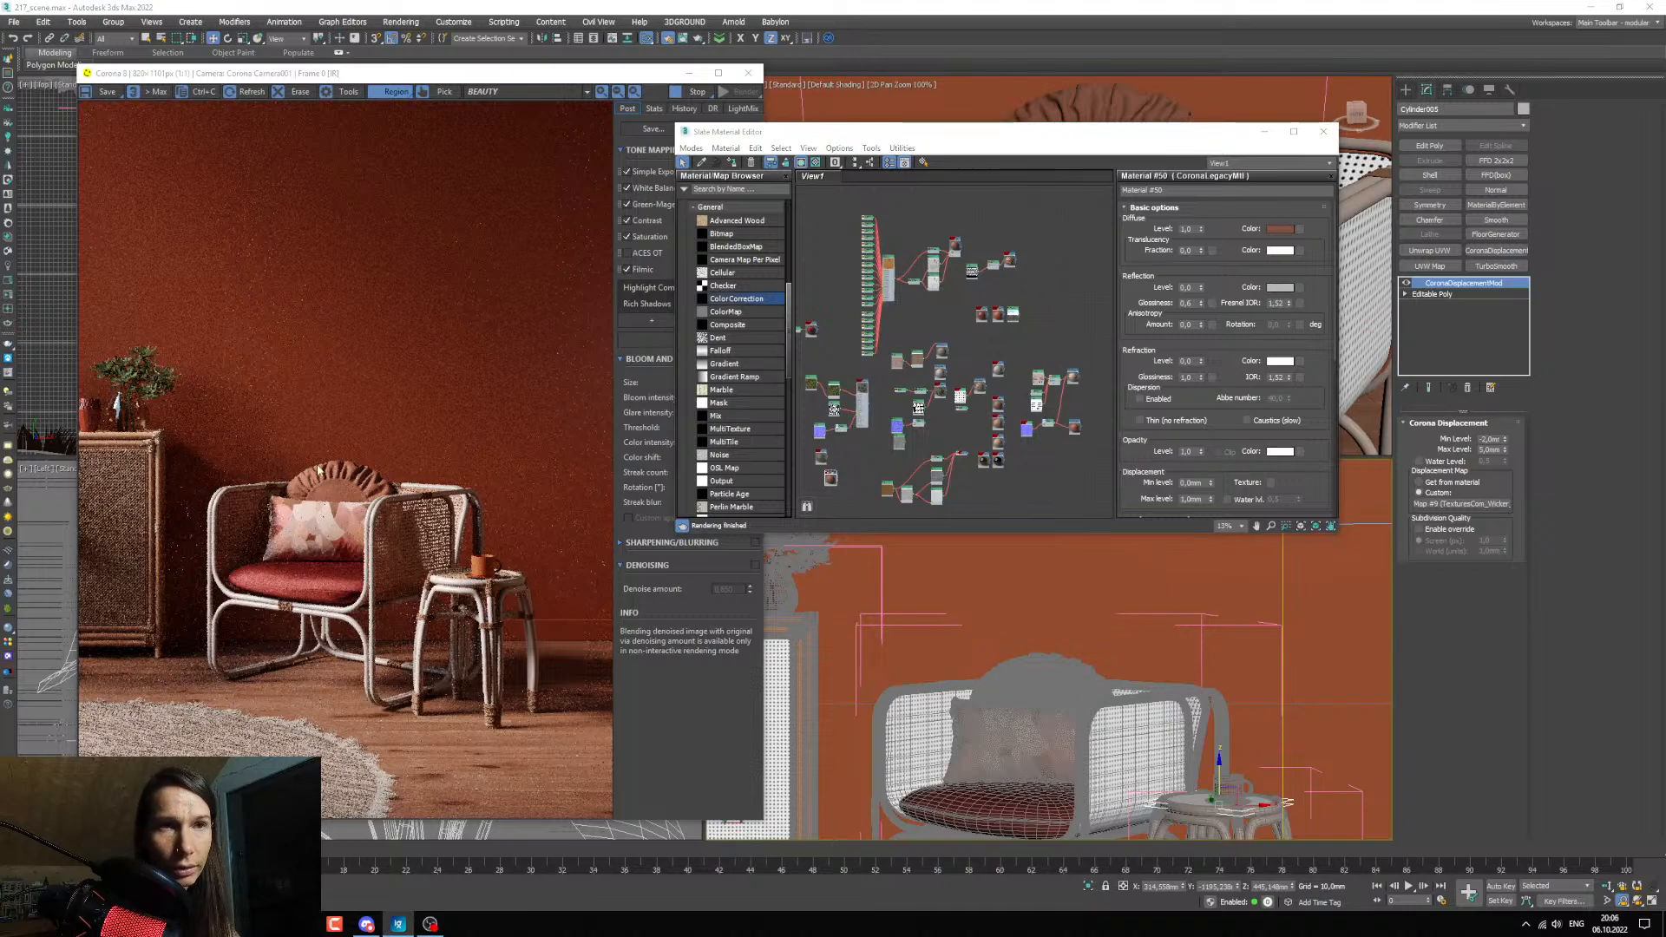
scroll(889, 464, up, 5)
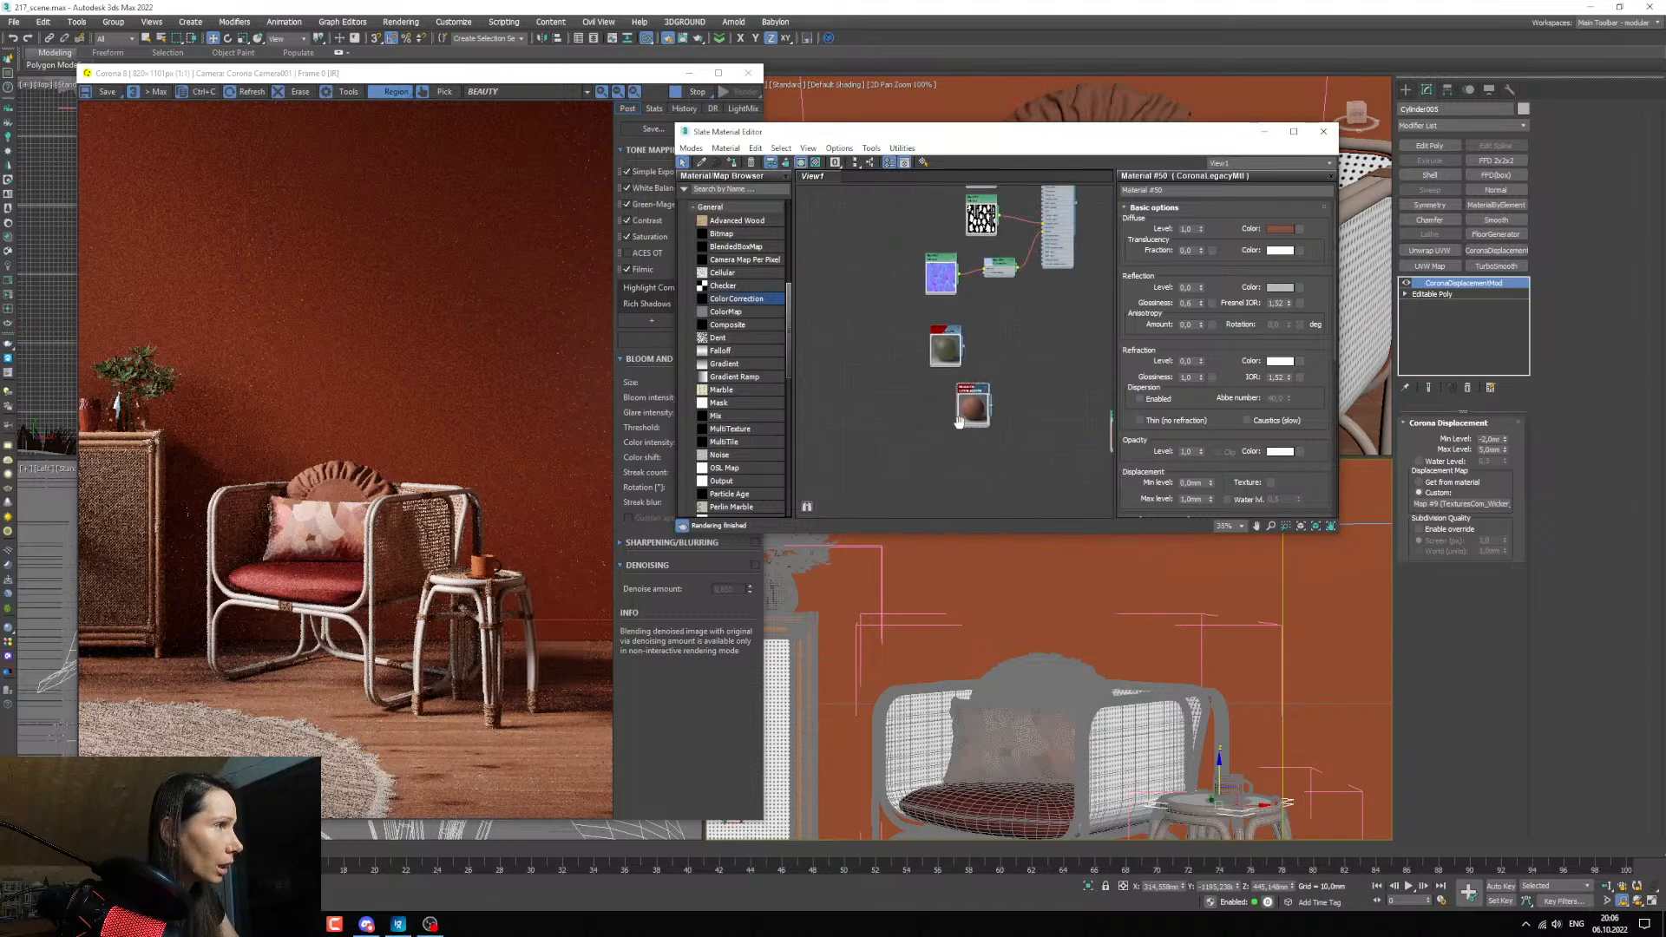
drag(899, 421, 866, 419)
scroll(1012, 412, down, 8)
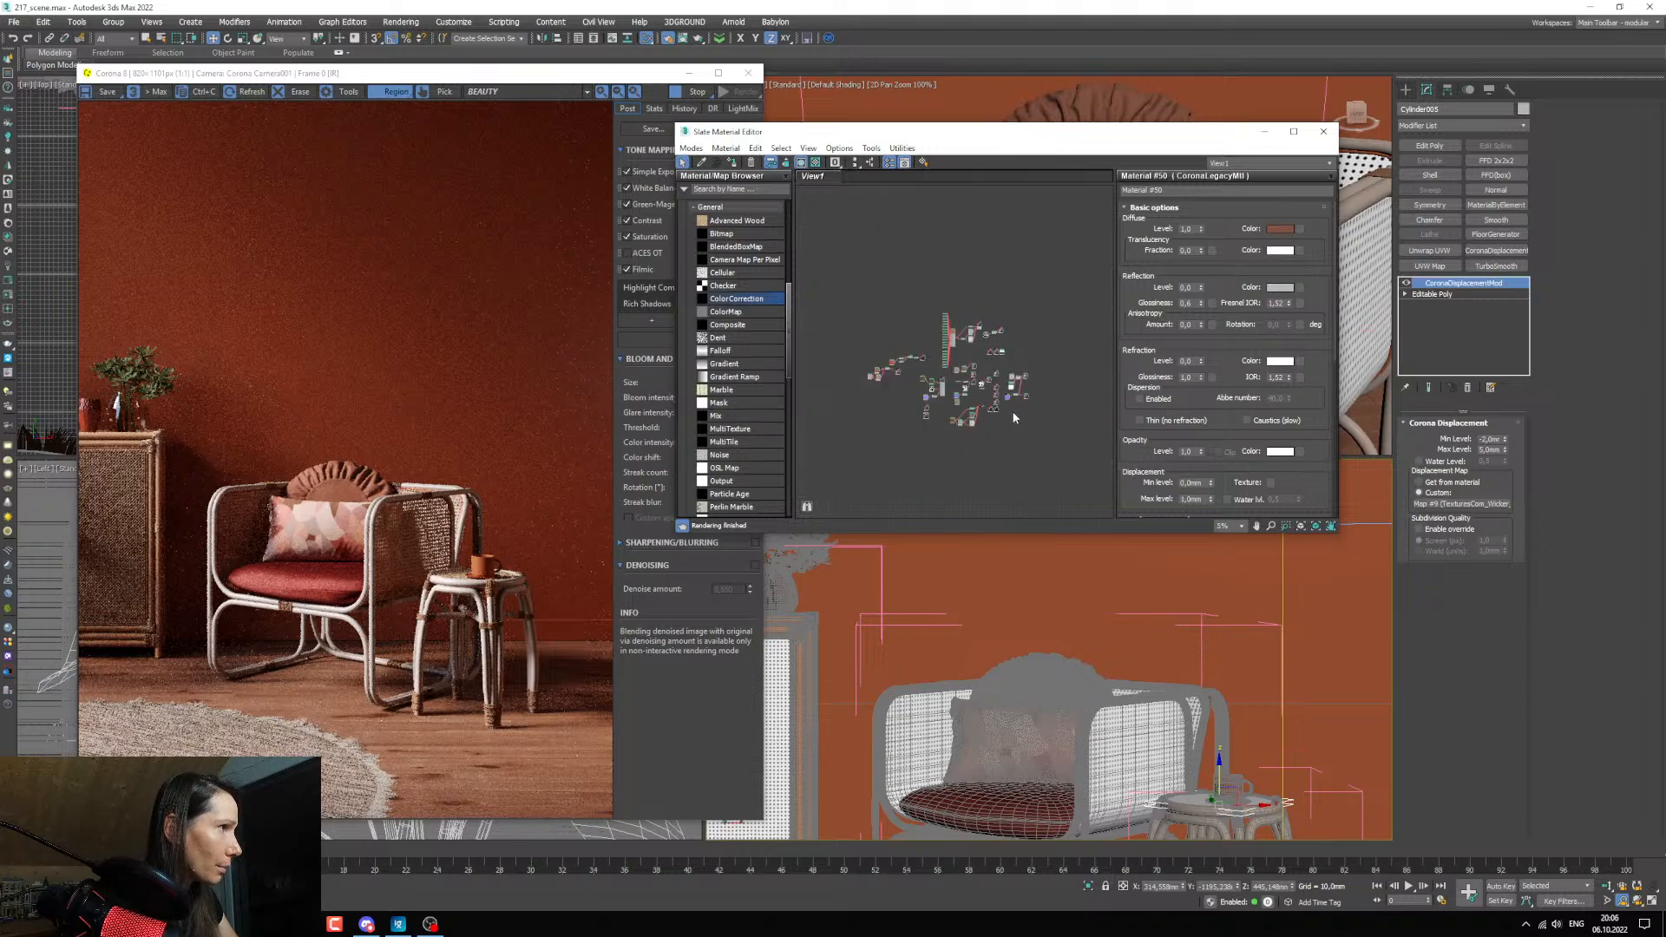
scroll(1014, 413, up, 7)
scroll(1013, 423, down, 2)
middle_drag(1014, 424, 1125, 414)
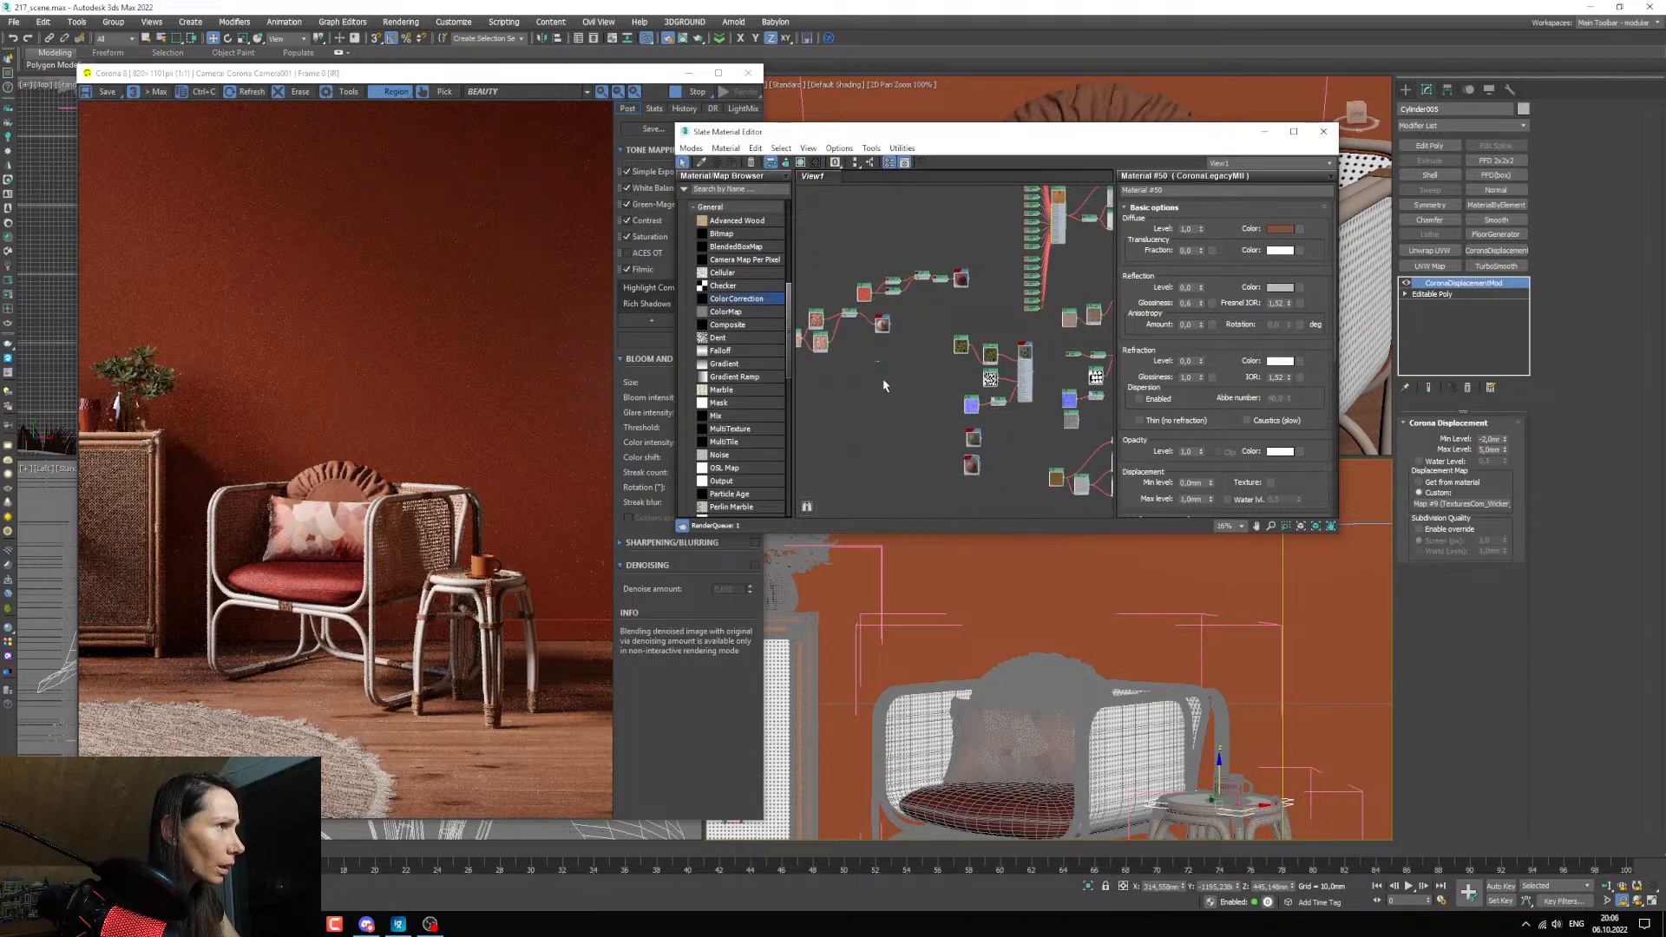
double_click(917, 469)
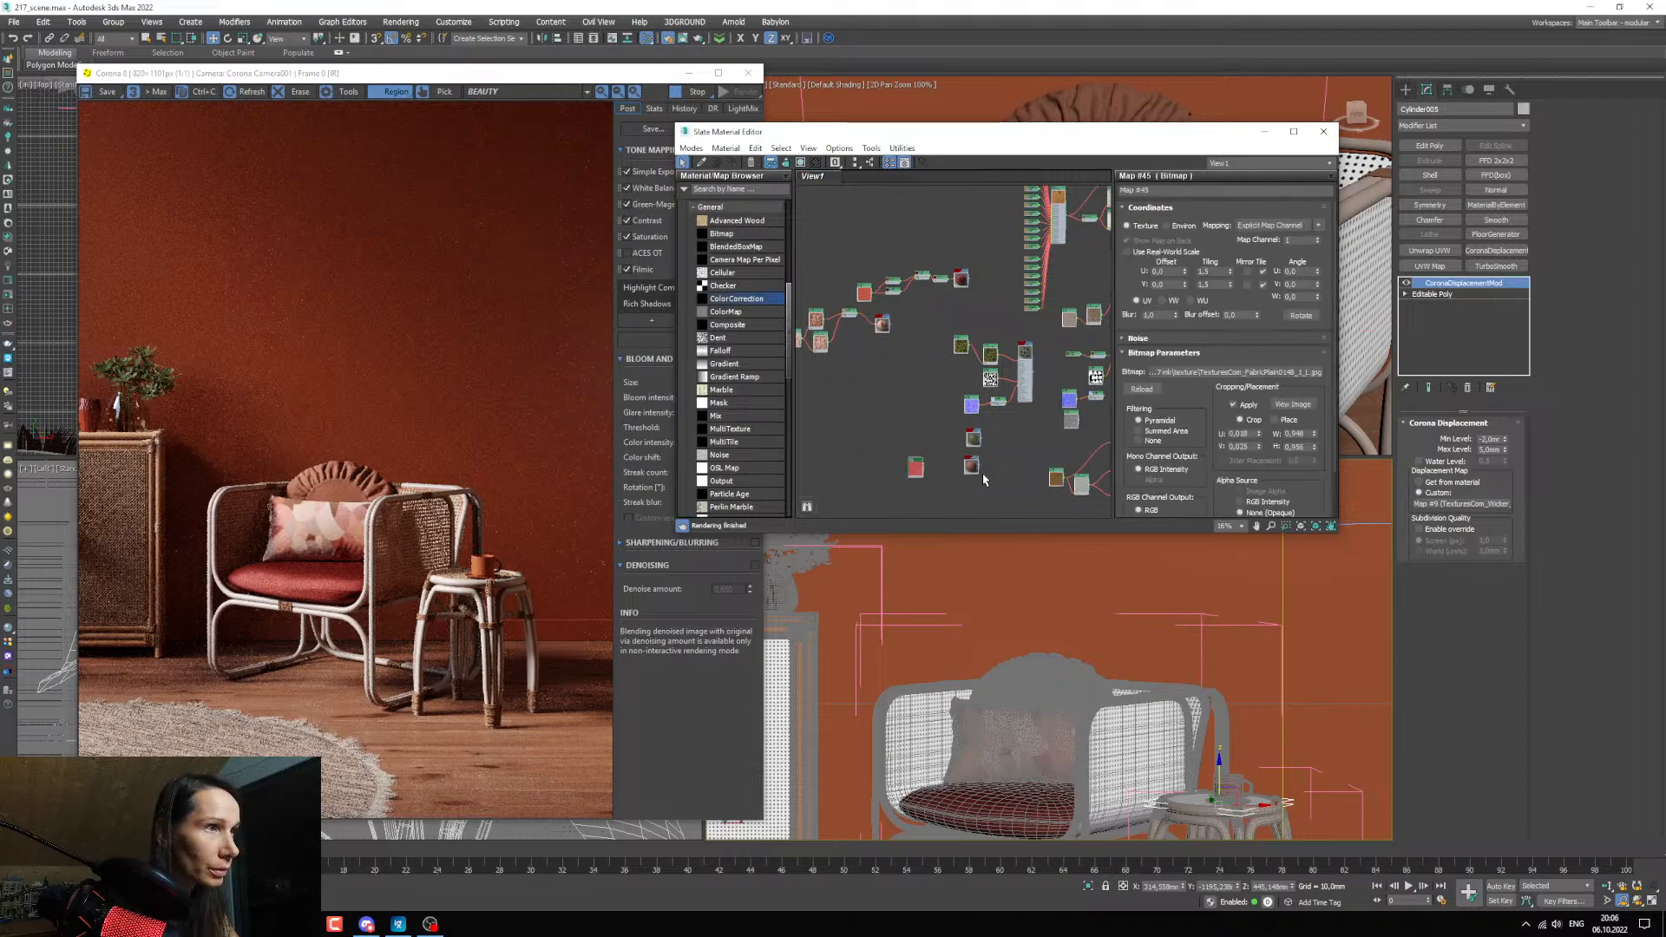
scroll(917, 282, up, 3)
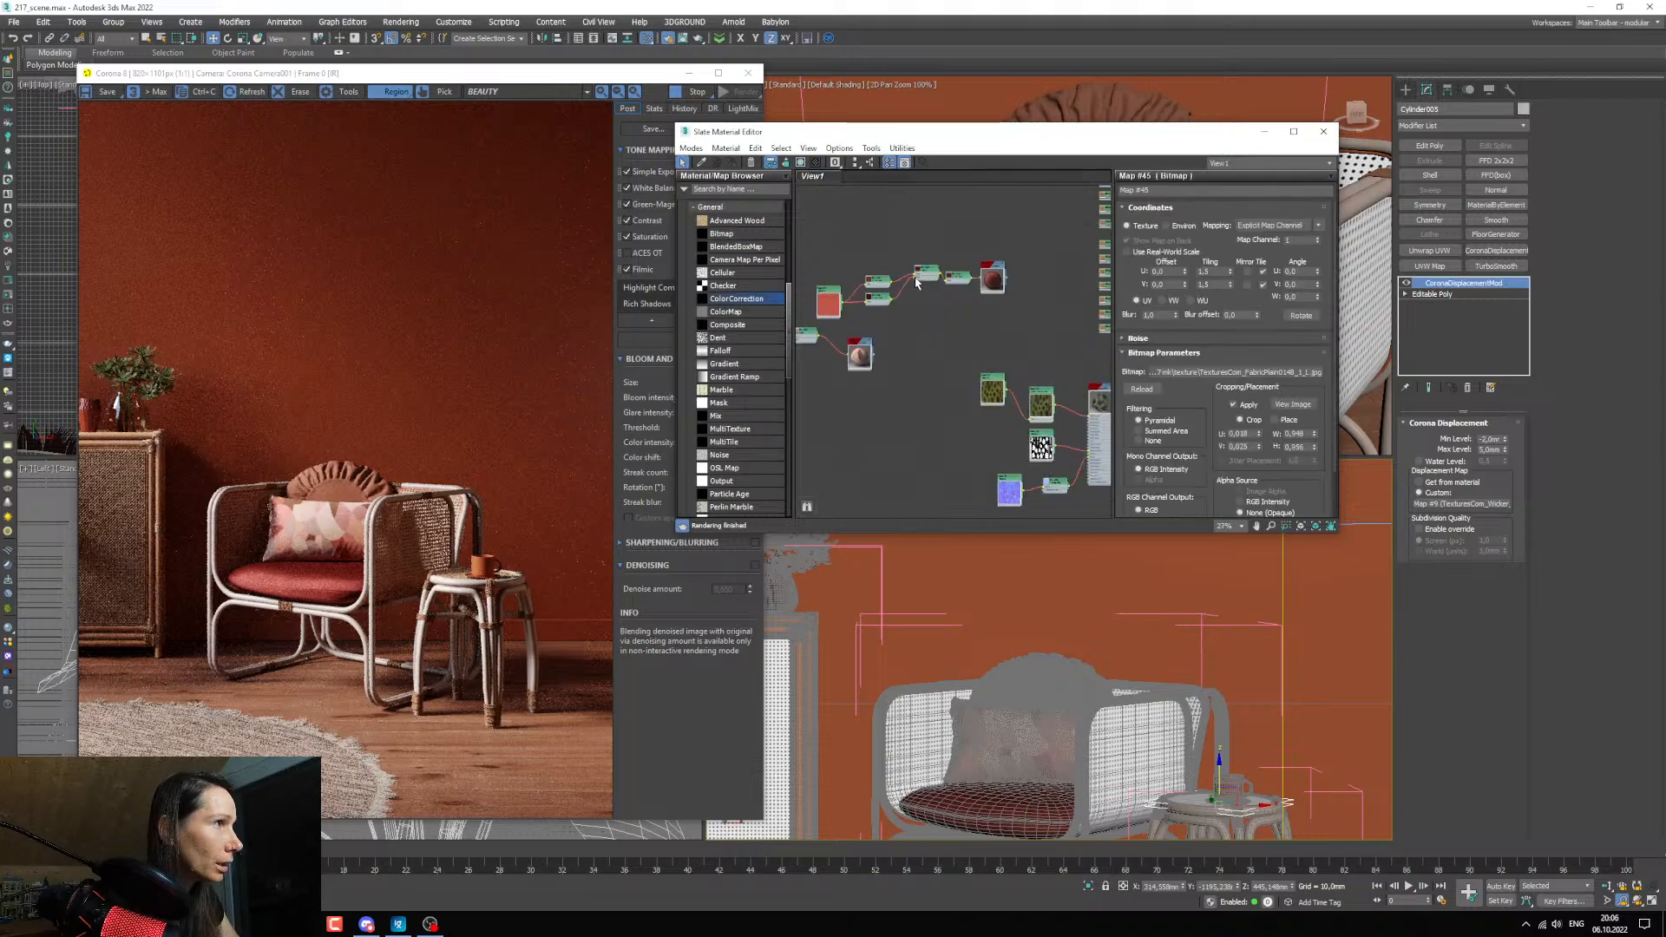
scroll(919, 283, up, 3)
mouse_move(934, 253)
shift+mouse_down()
mouse_move(949, 369)
mouse_move(860, 271)
shift+mouse_up()
double_click(949, 369)
middle_drag(851, 276, 918, 309)
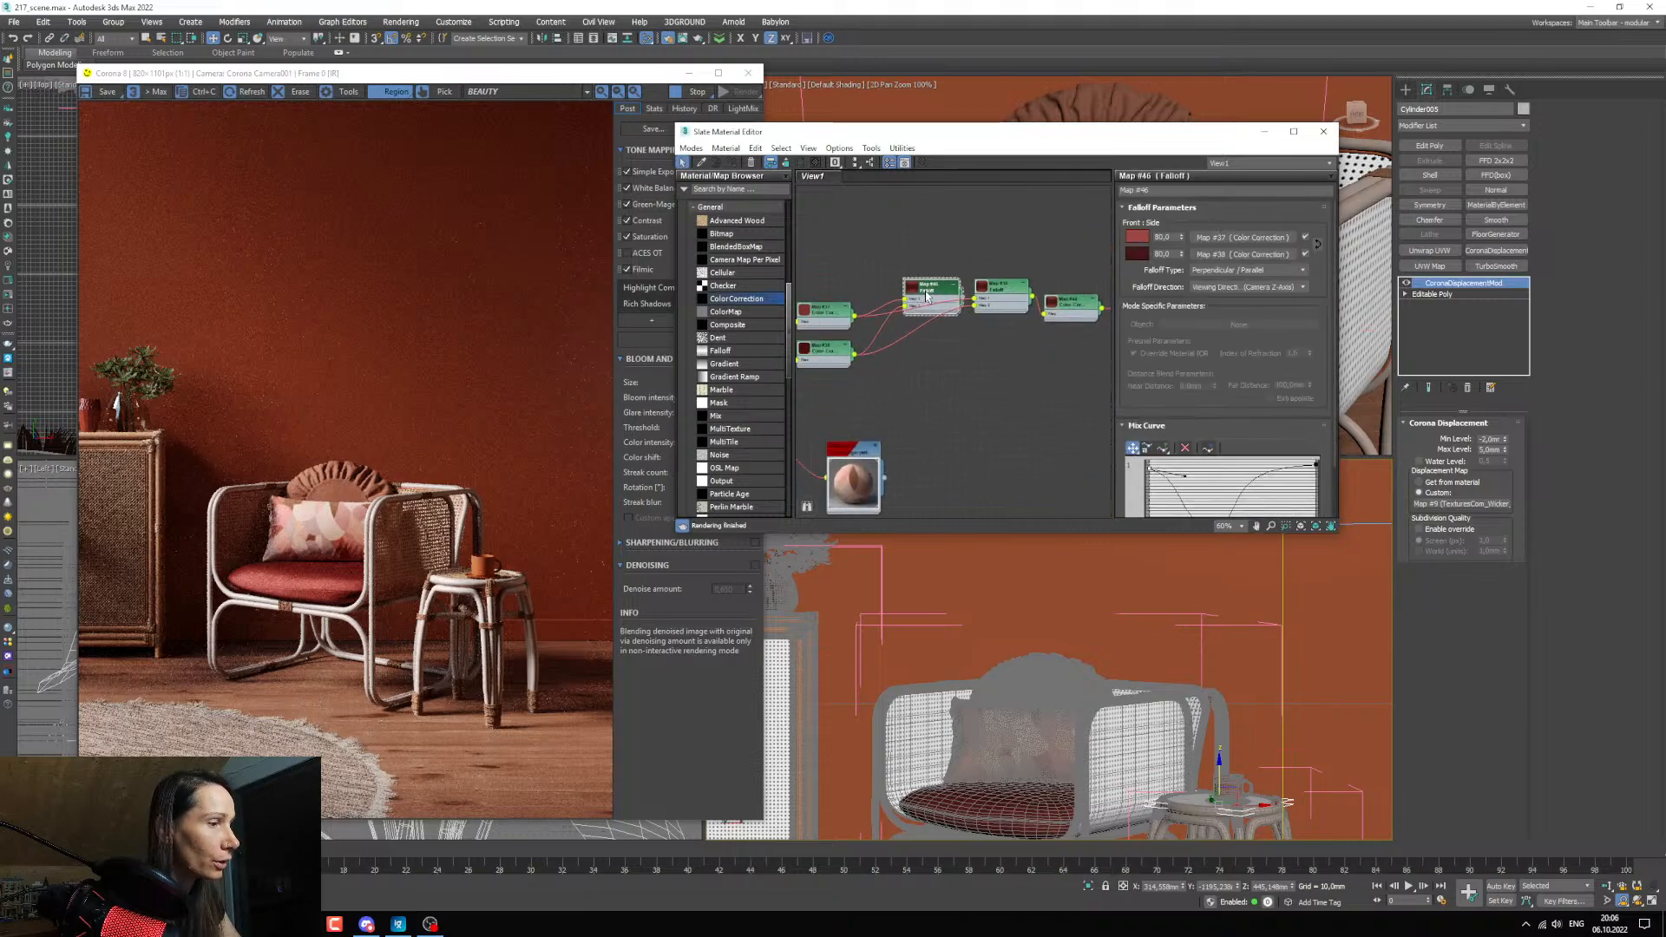
key(Delete)
scroll(920, 329, down, 3)
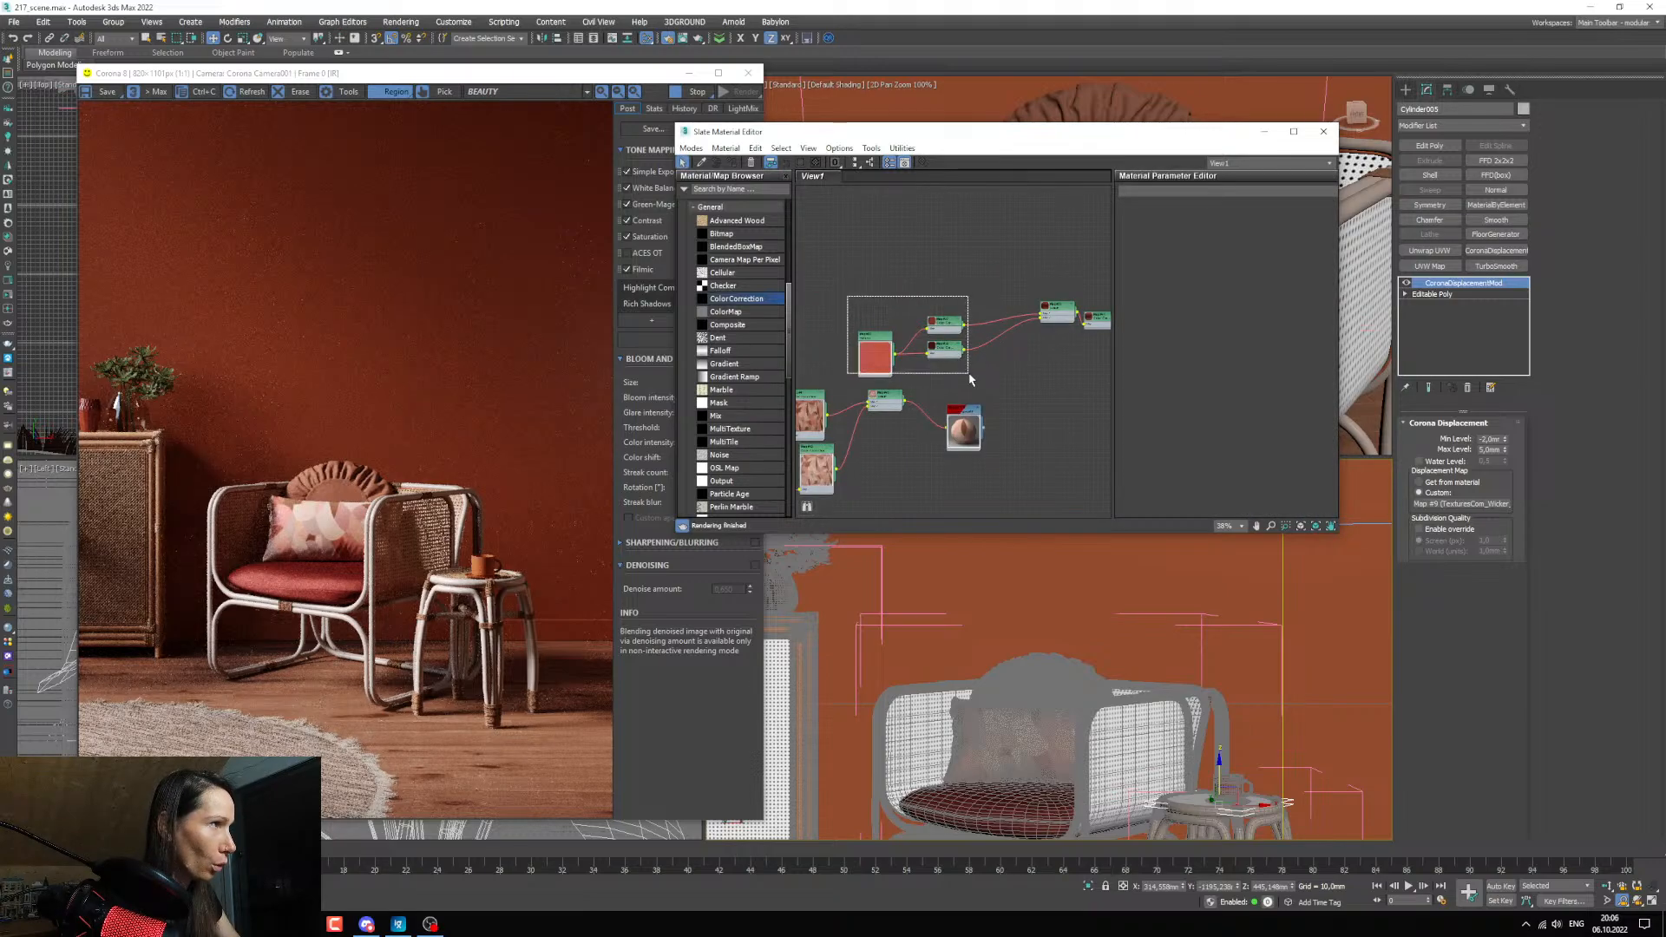
mouse_move(947, 328)
shift+mouse_down()
mouse_move(1013, 532)
mouse_move(1010, 513)
shift+mouse_up()
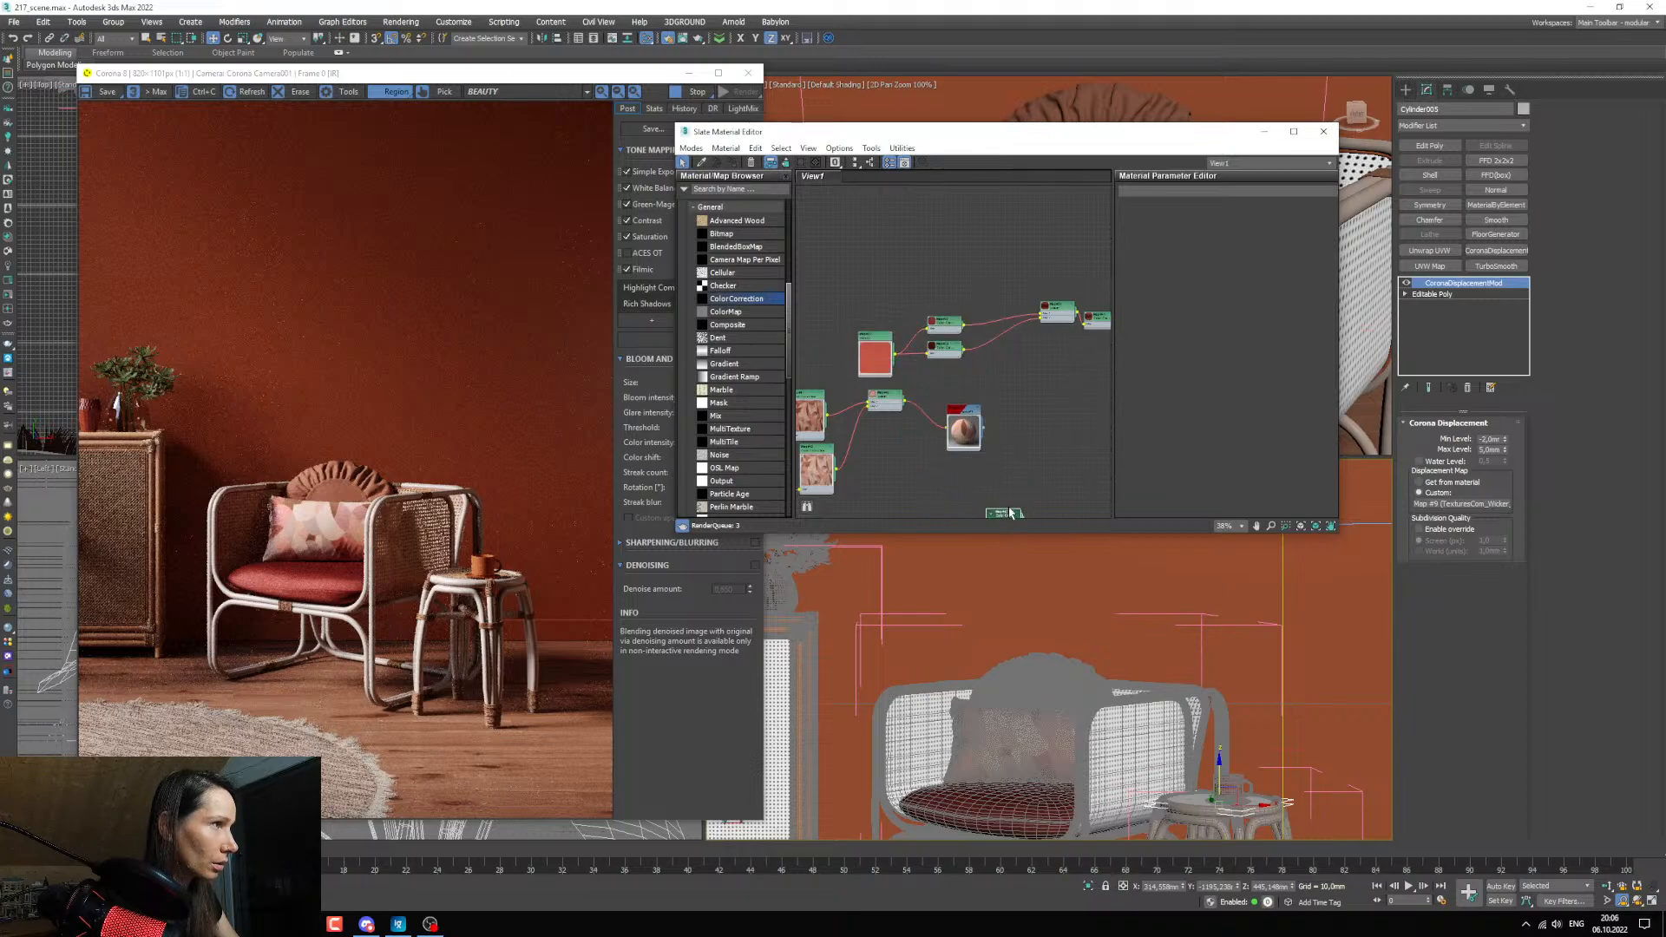
double_click(1004, 512)
scroll(978, 457, down, 3)
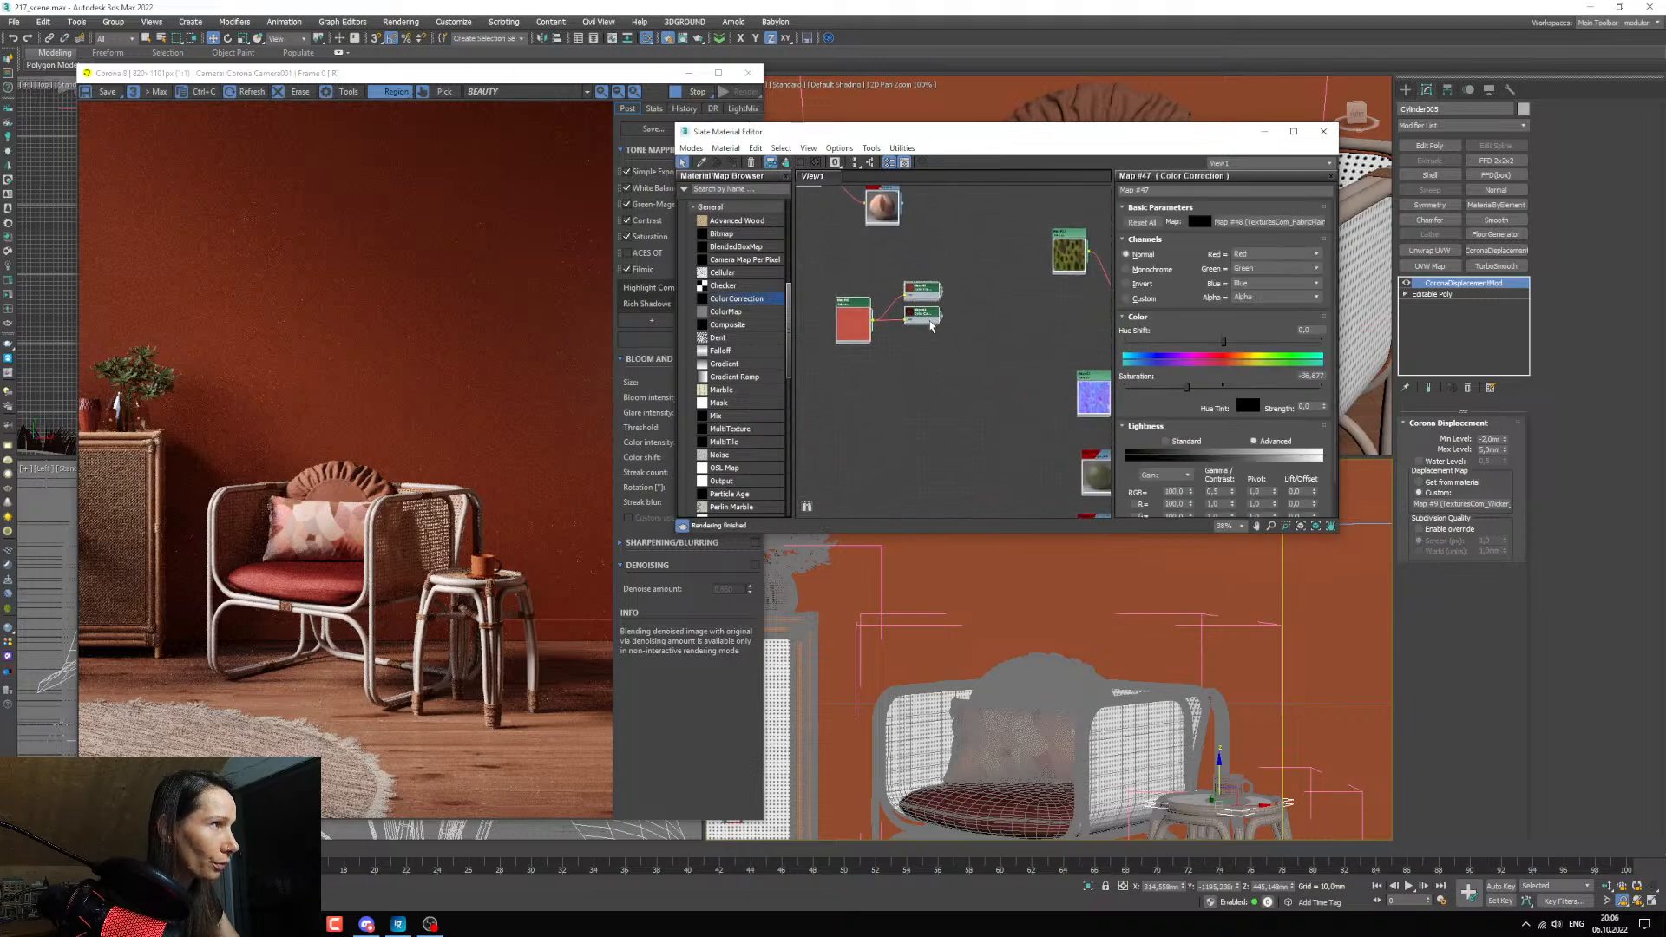
drag(983, 482, 878, 420)
key(Delete)
Duplicate the seat cushion fabric's Falloff map near the ruffled pillow's material and delete the copied Color Correction inputs.
drag(987, 280, 946, 250)
drag(809, 236, 951, 316)
shift+drag(945, 259, 958, 488)
middle_drag(975, 501, 969, 372)
drag(955, 364, 1010, 509)
scroll(989, 510, up, 3)
middle_drag(979, 511, 984, 411)
drag(971, 442, 939, 396)
key(Delete)
Connect the copied Falloff map to the diffuse color of the ruffled pillow's material.
middle_drag(1033, 419, 946, 411)
scroll(950, 411, up, 2)
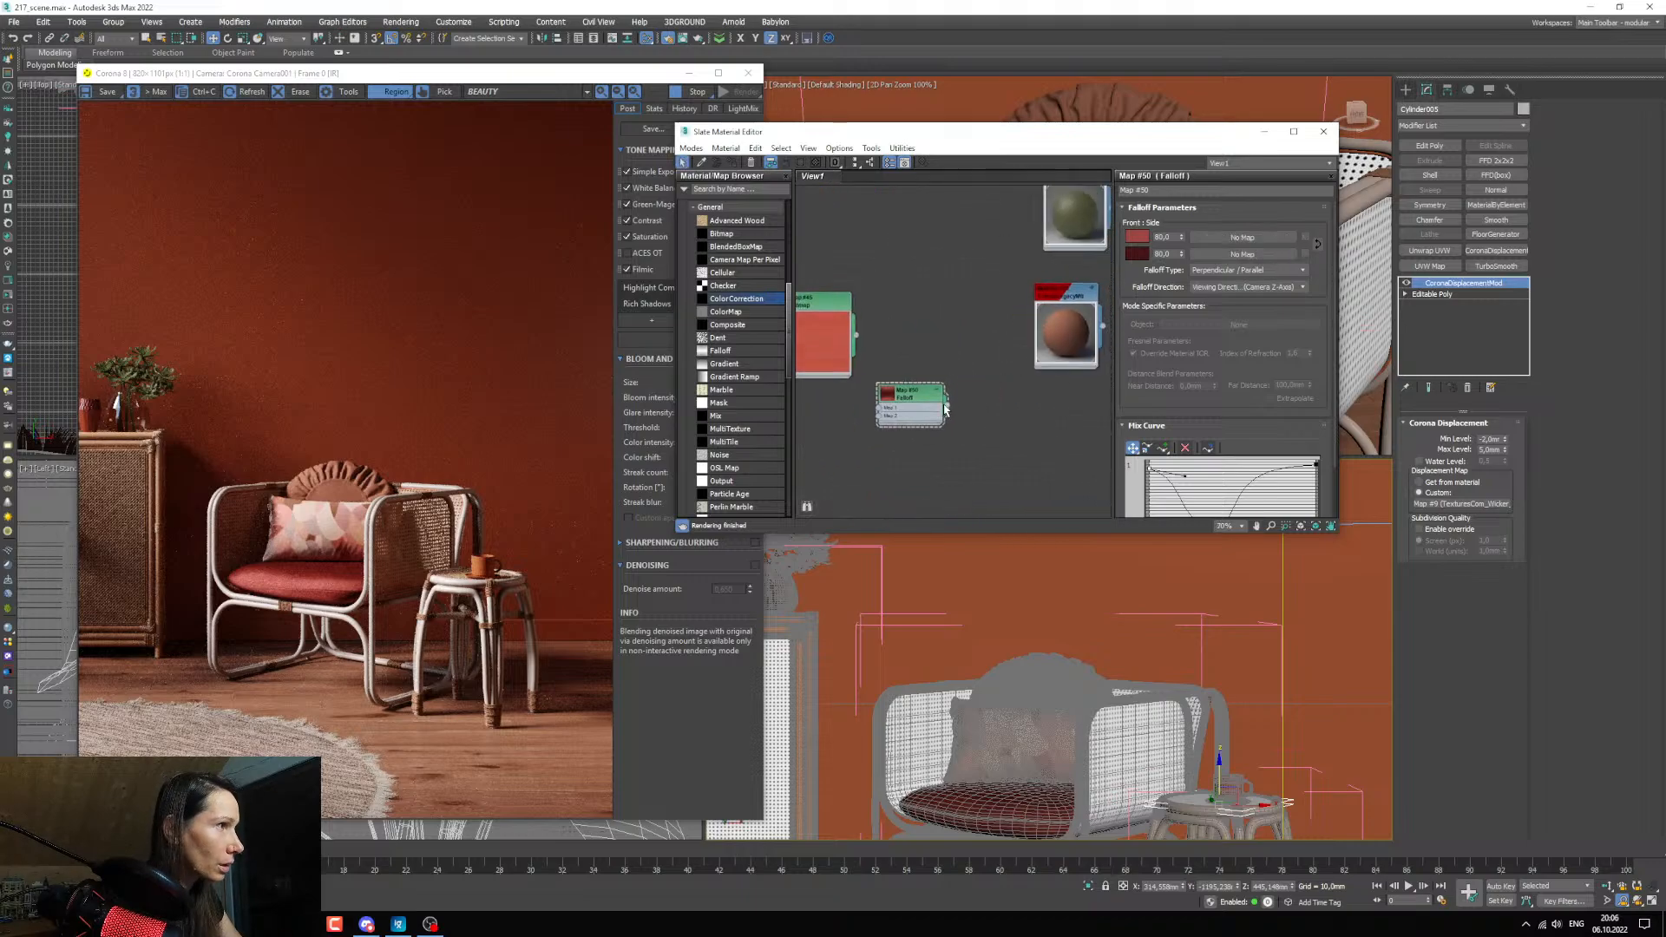
mouse_move(1002, 381)
mouse_down()
mouse_move(1037, 364)
mouse_move(1032, 379)
mouse_up()
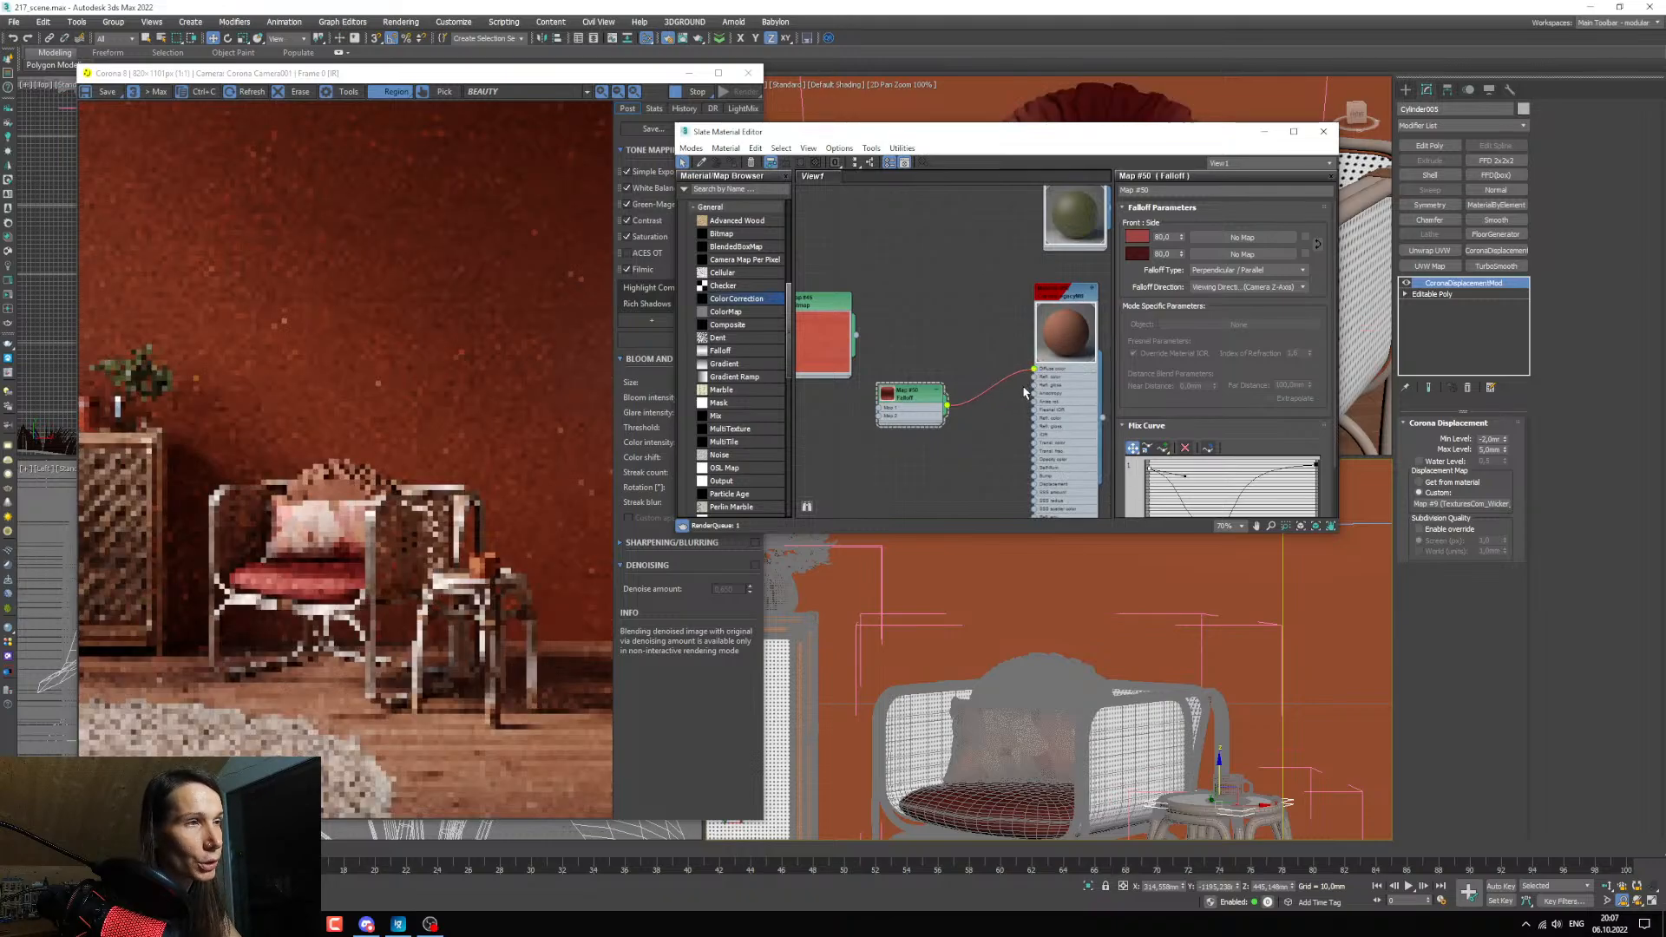
Examine the ruffled pillow's red in the interactive render and review the parameters and mix curve of its Falloff map.
scroll(379, 498, up, 3)
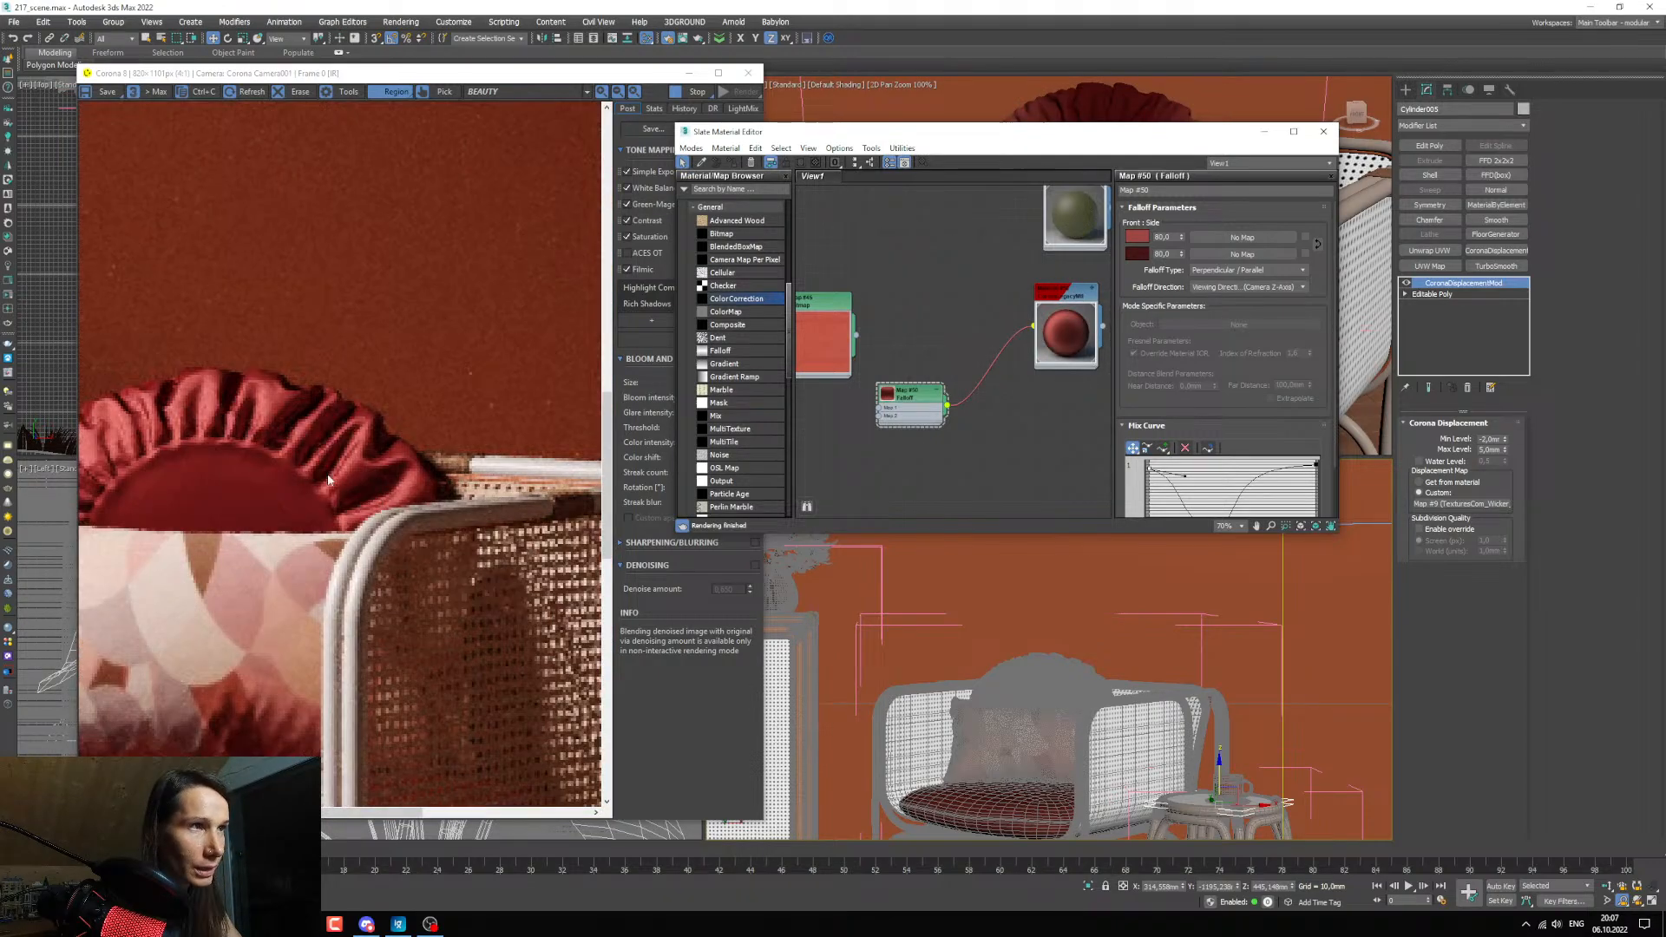
scroll(217, 455, down, 3)
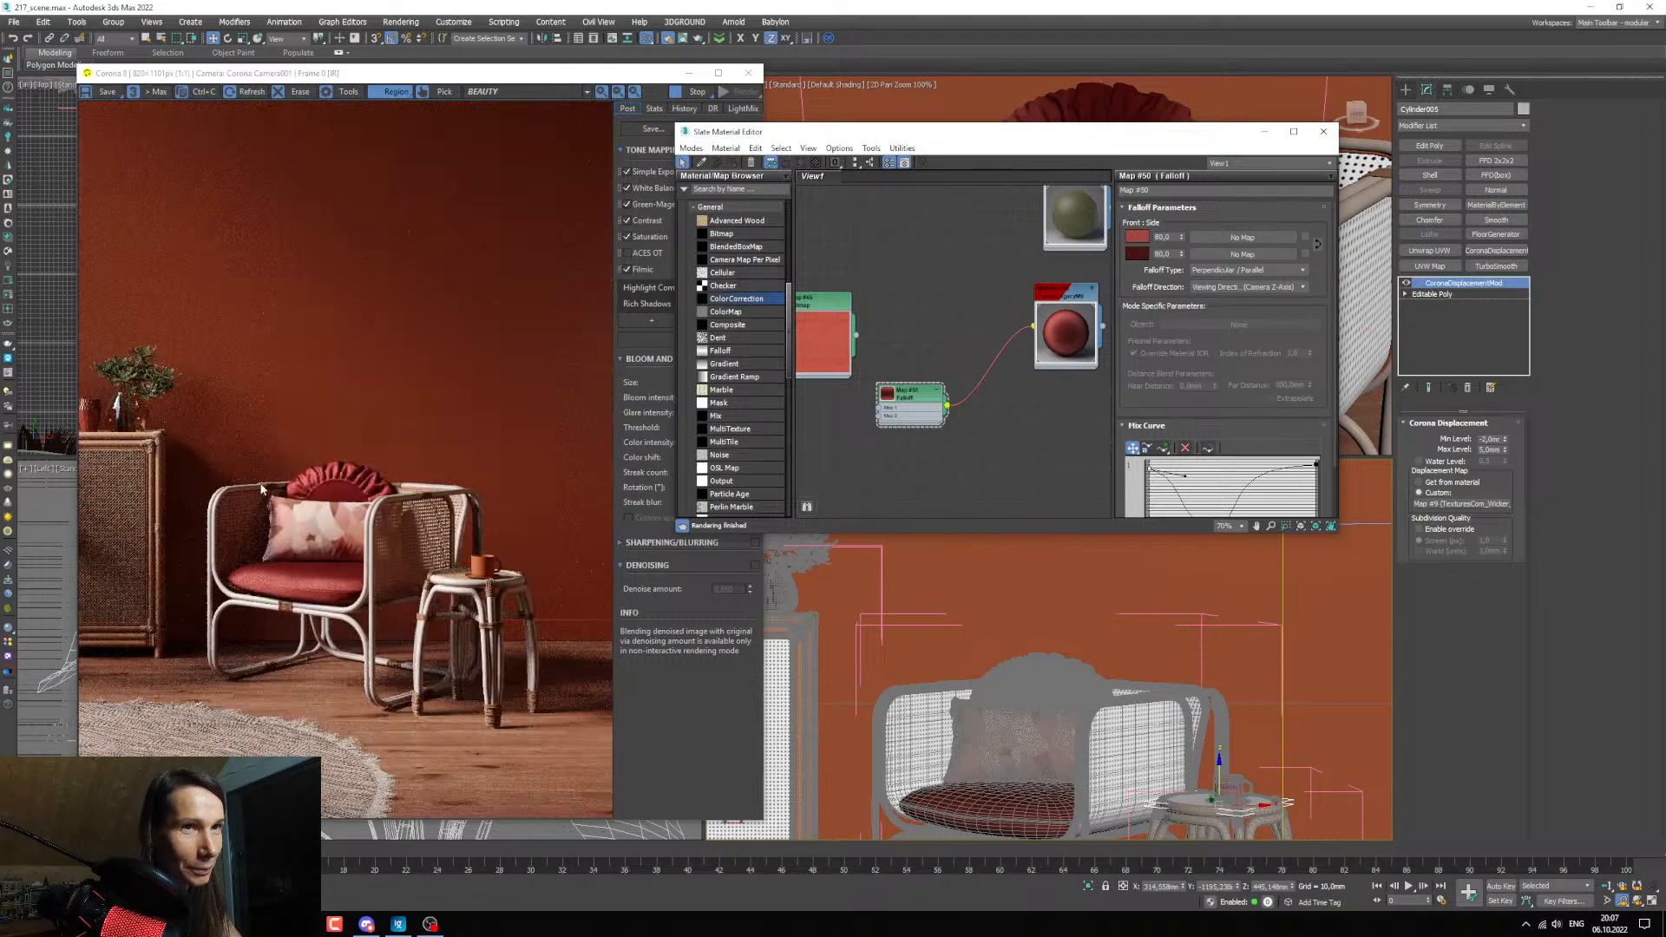
click(399, 924)
drag(479, 181, 0, 194)
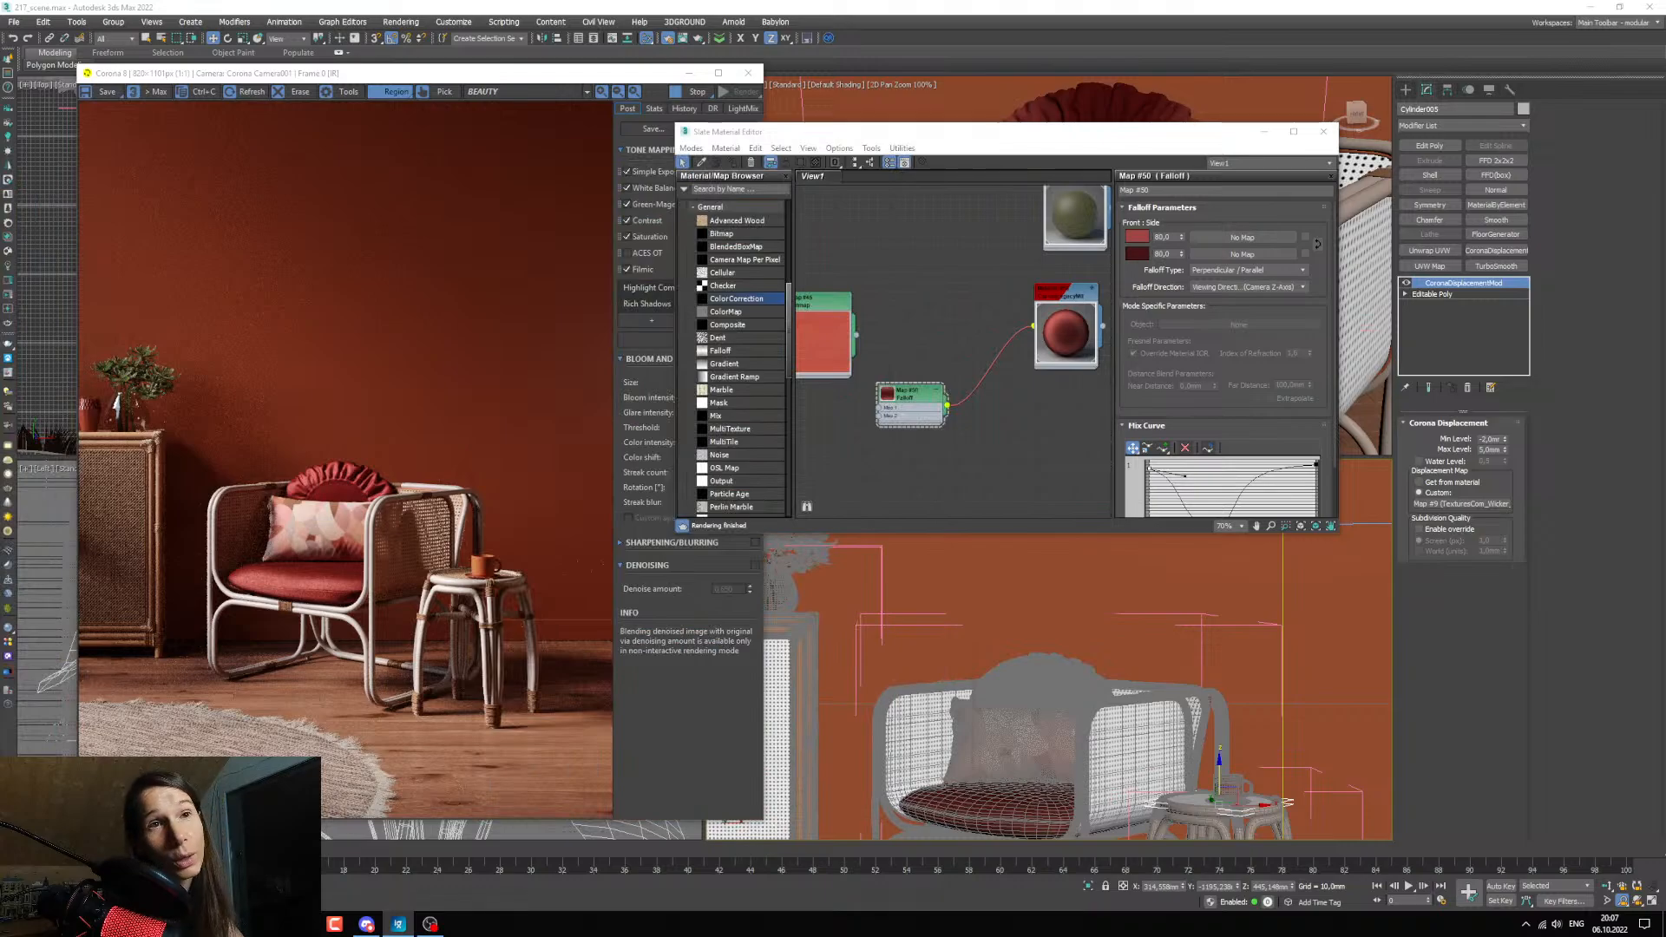
scroll(870, 426, up, 2)
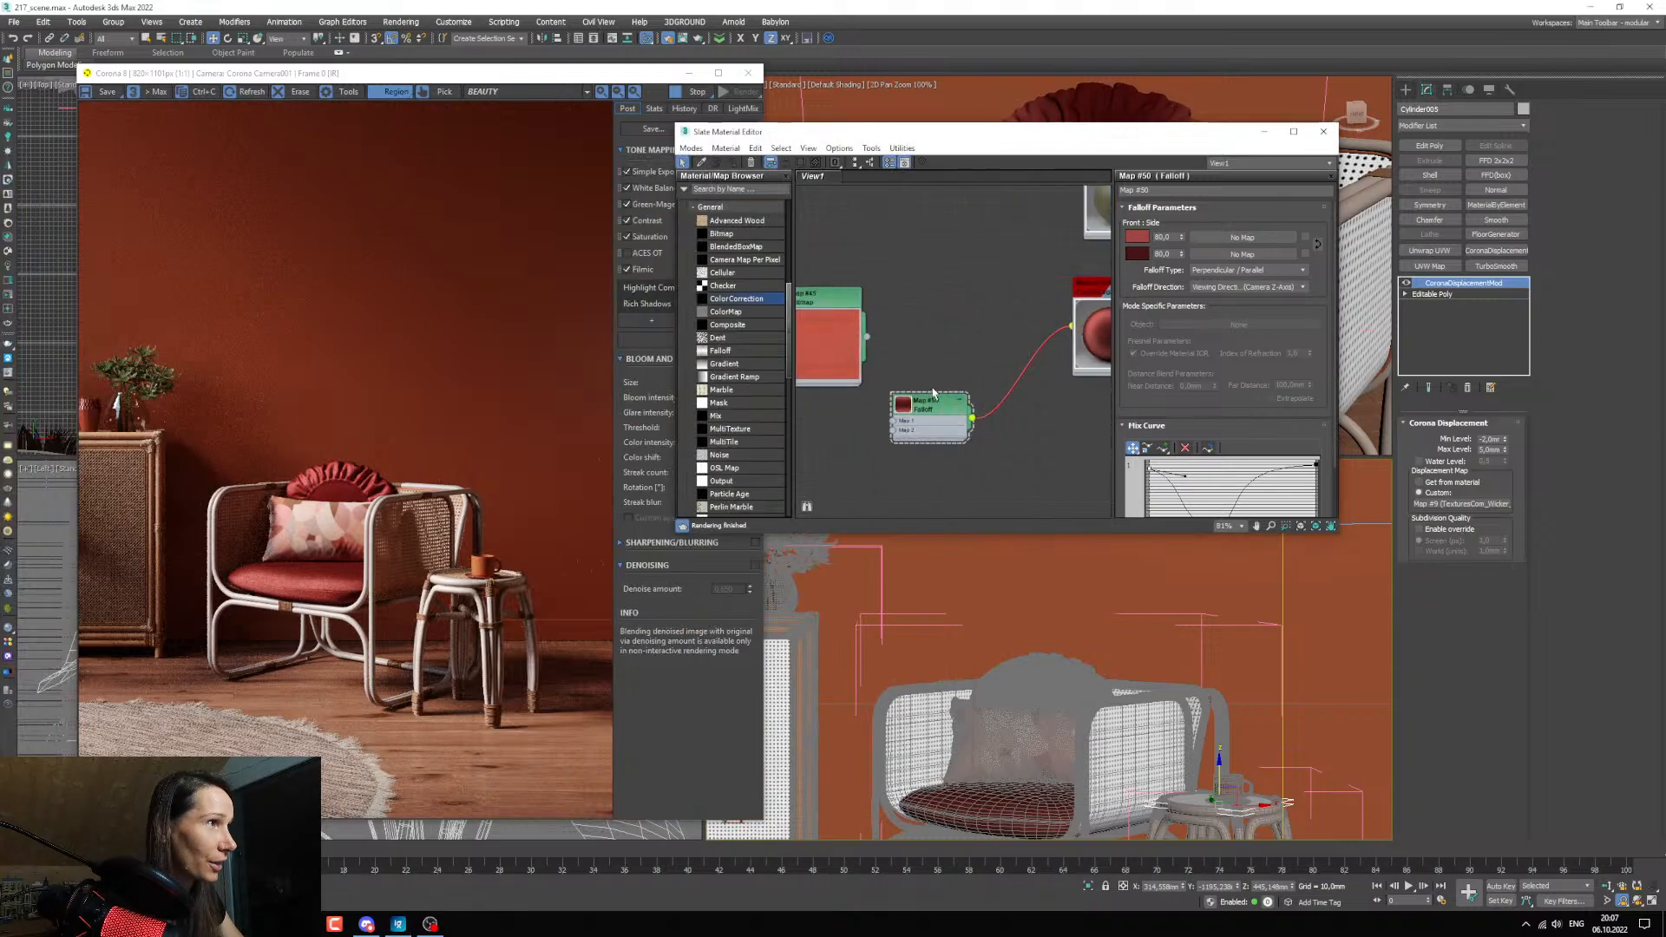
scroll(955, 429, down, 2)
middle_drag(1020, 438, 965, 425)
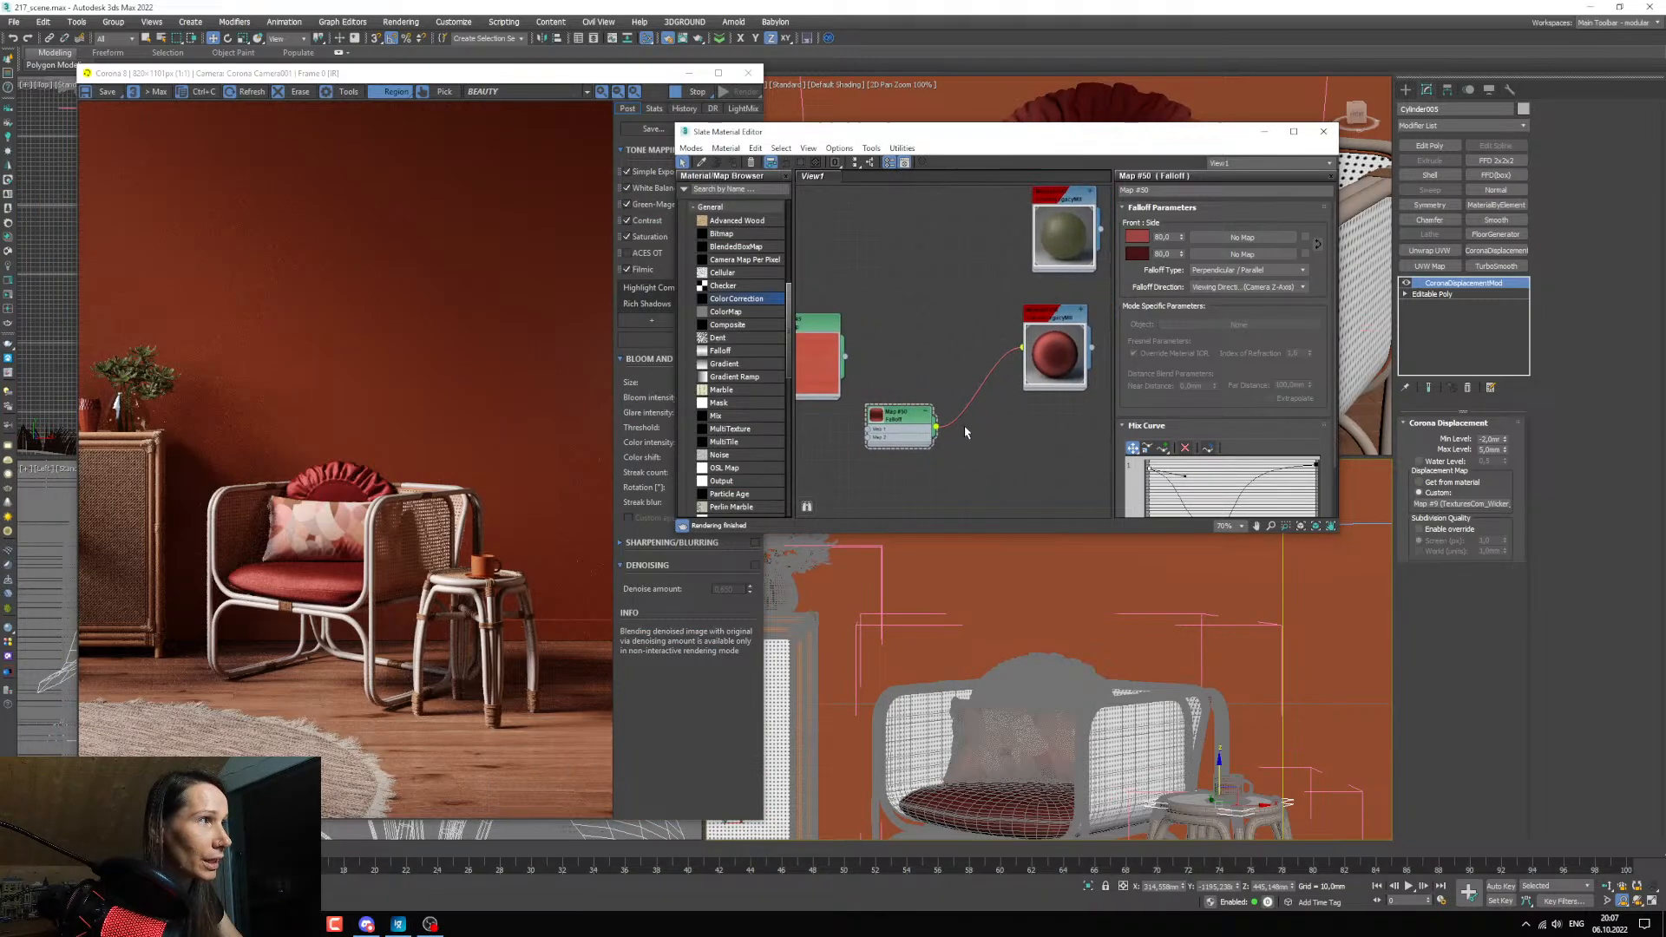
drag(916, 416, 917, 407)
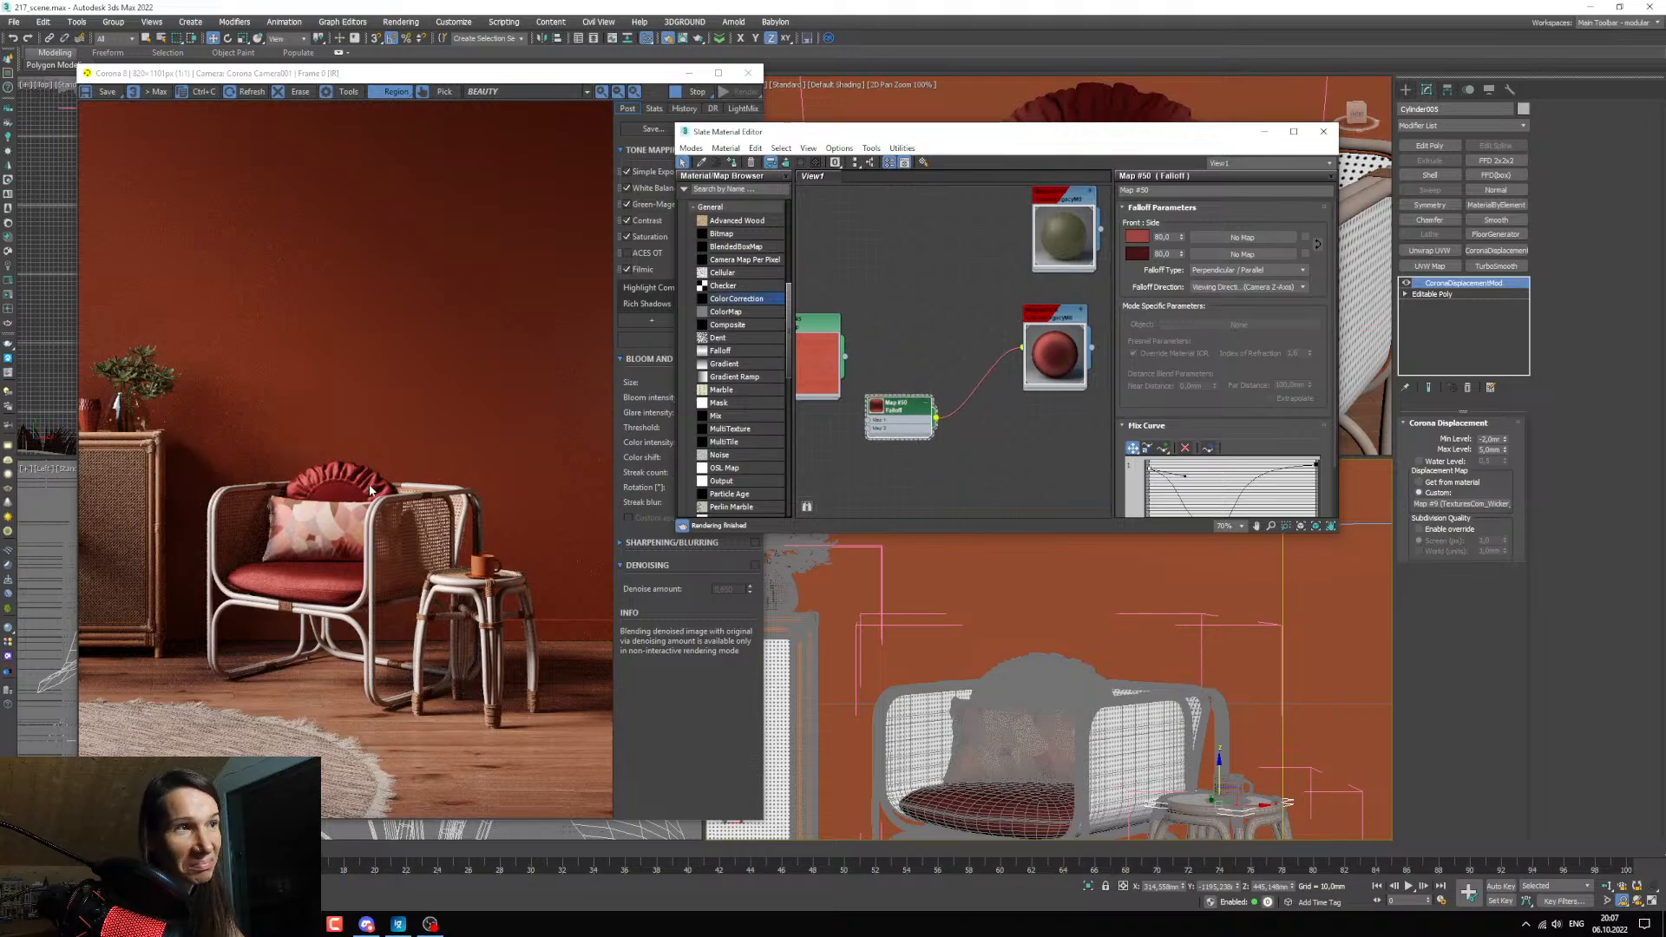
middle_drag(1015, 458, 1030, 487)
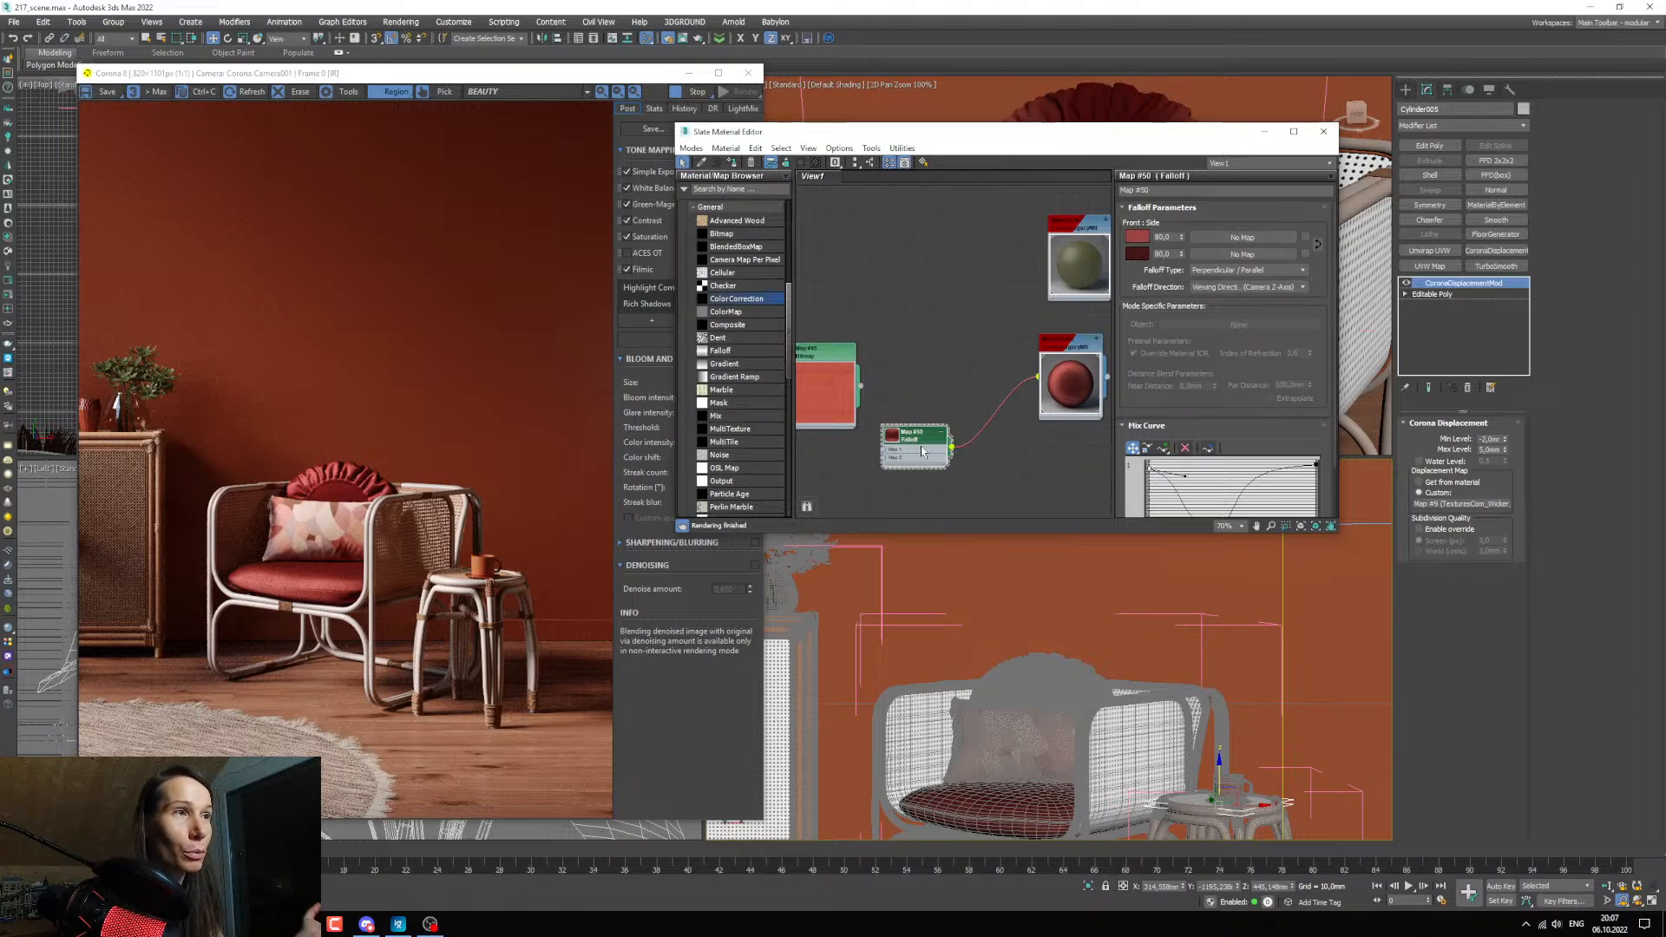
middle_drag(878, 408, 844, 356)
scroll(1174, 422, down, 2)
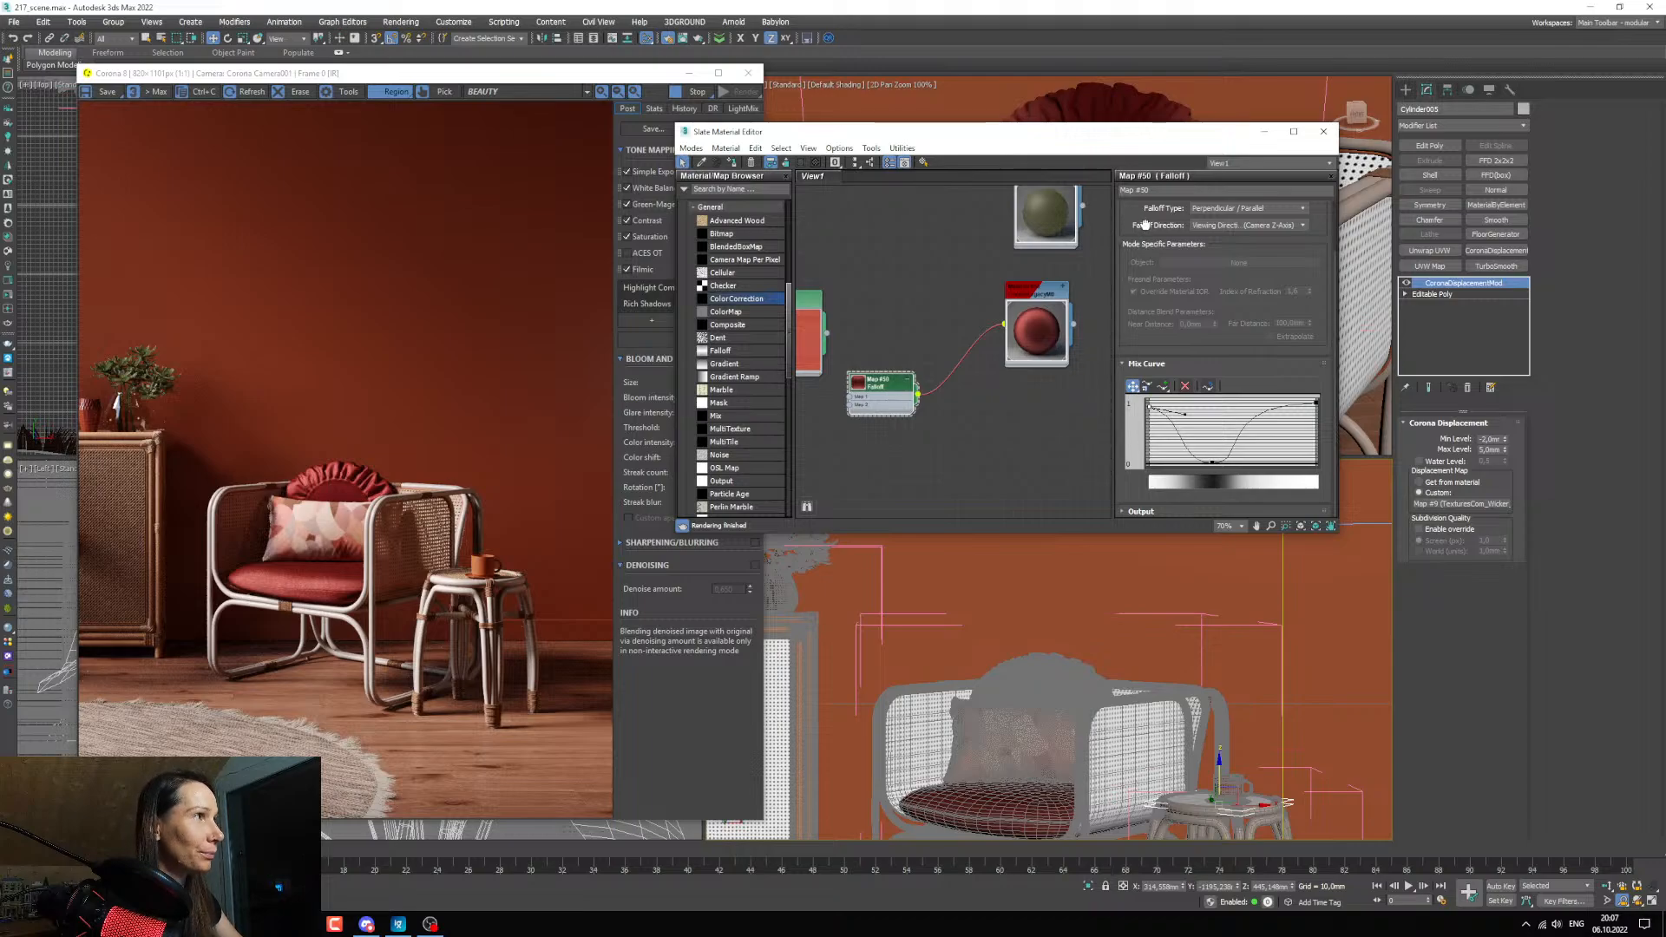
scroll(1171, 286, up, 2)
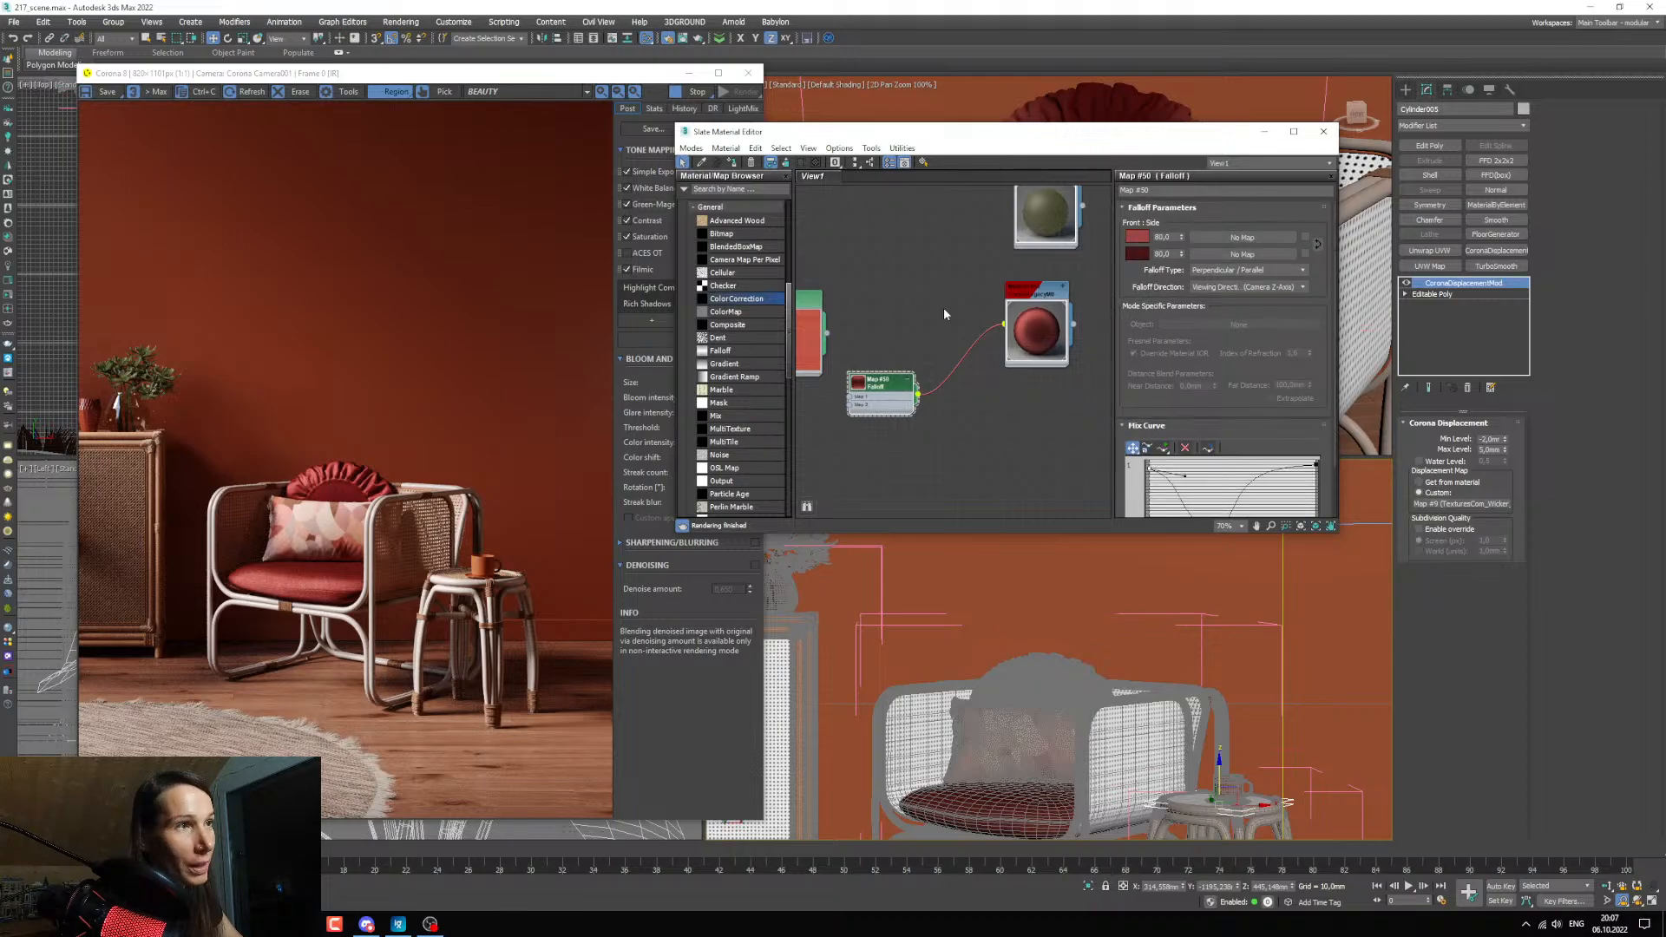
Copy the ruffled pillow material's diffuse color and paste it as the front color of its Falloff map.
scroll(252, 493, up, 1)
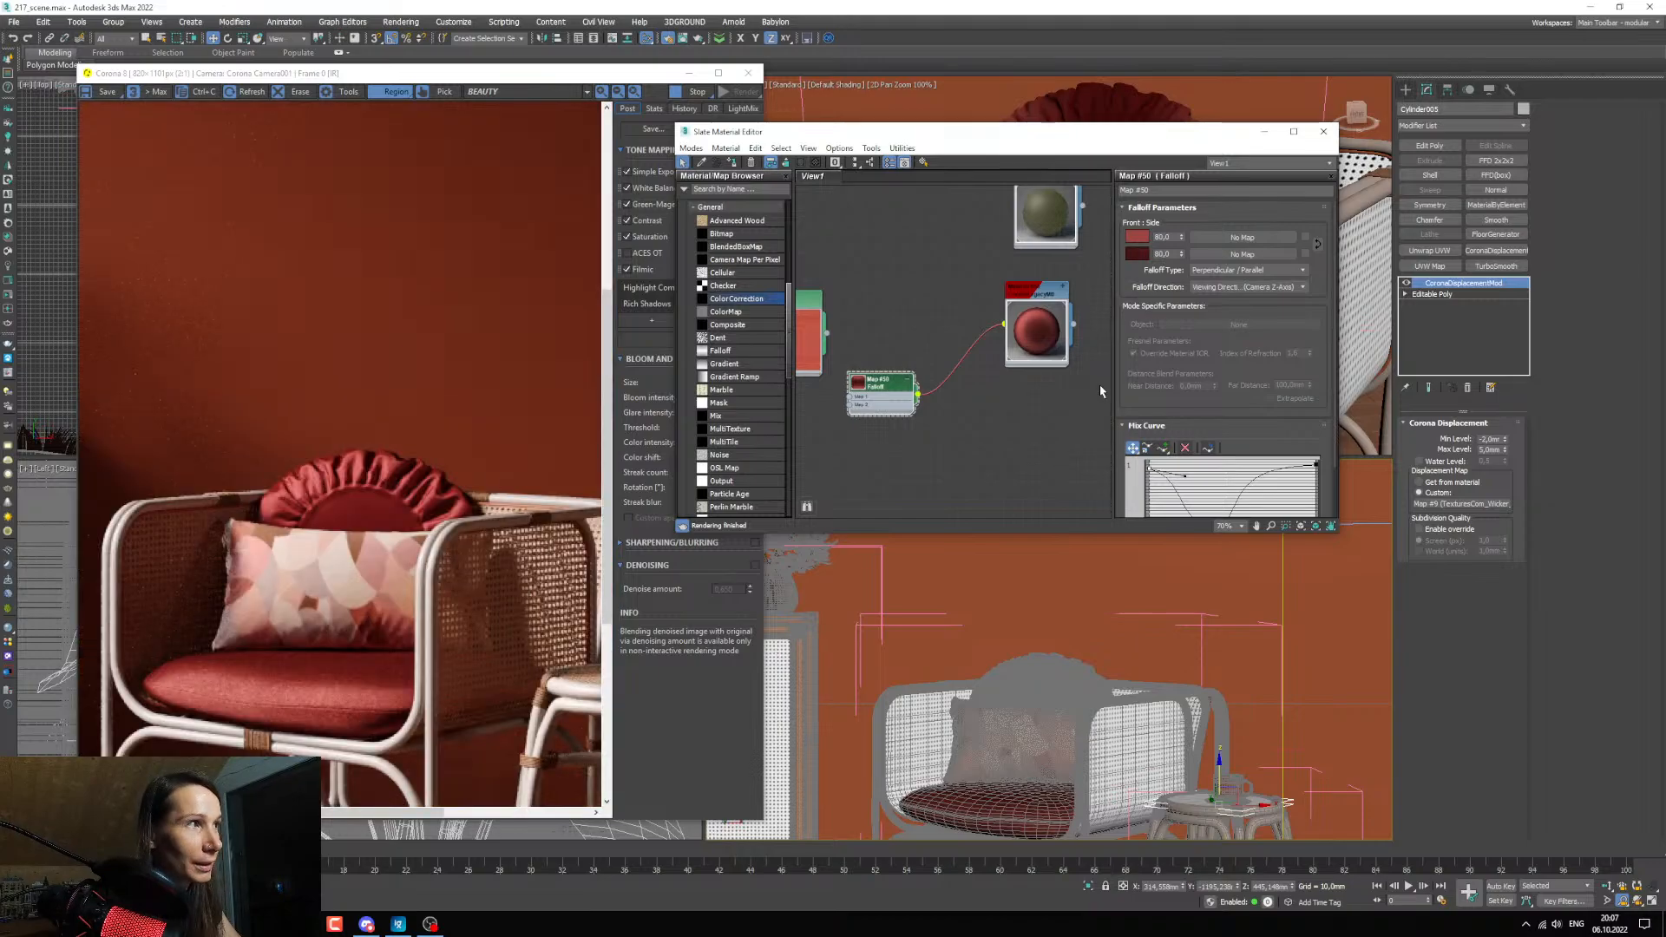
scroll(992, 431, up, 2)
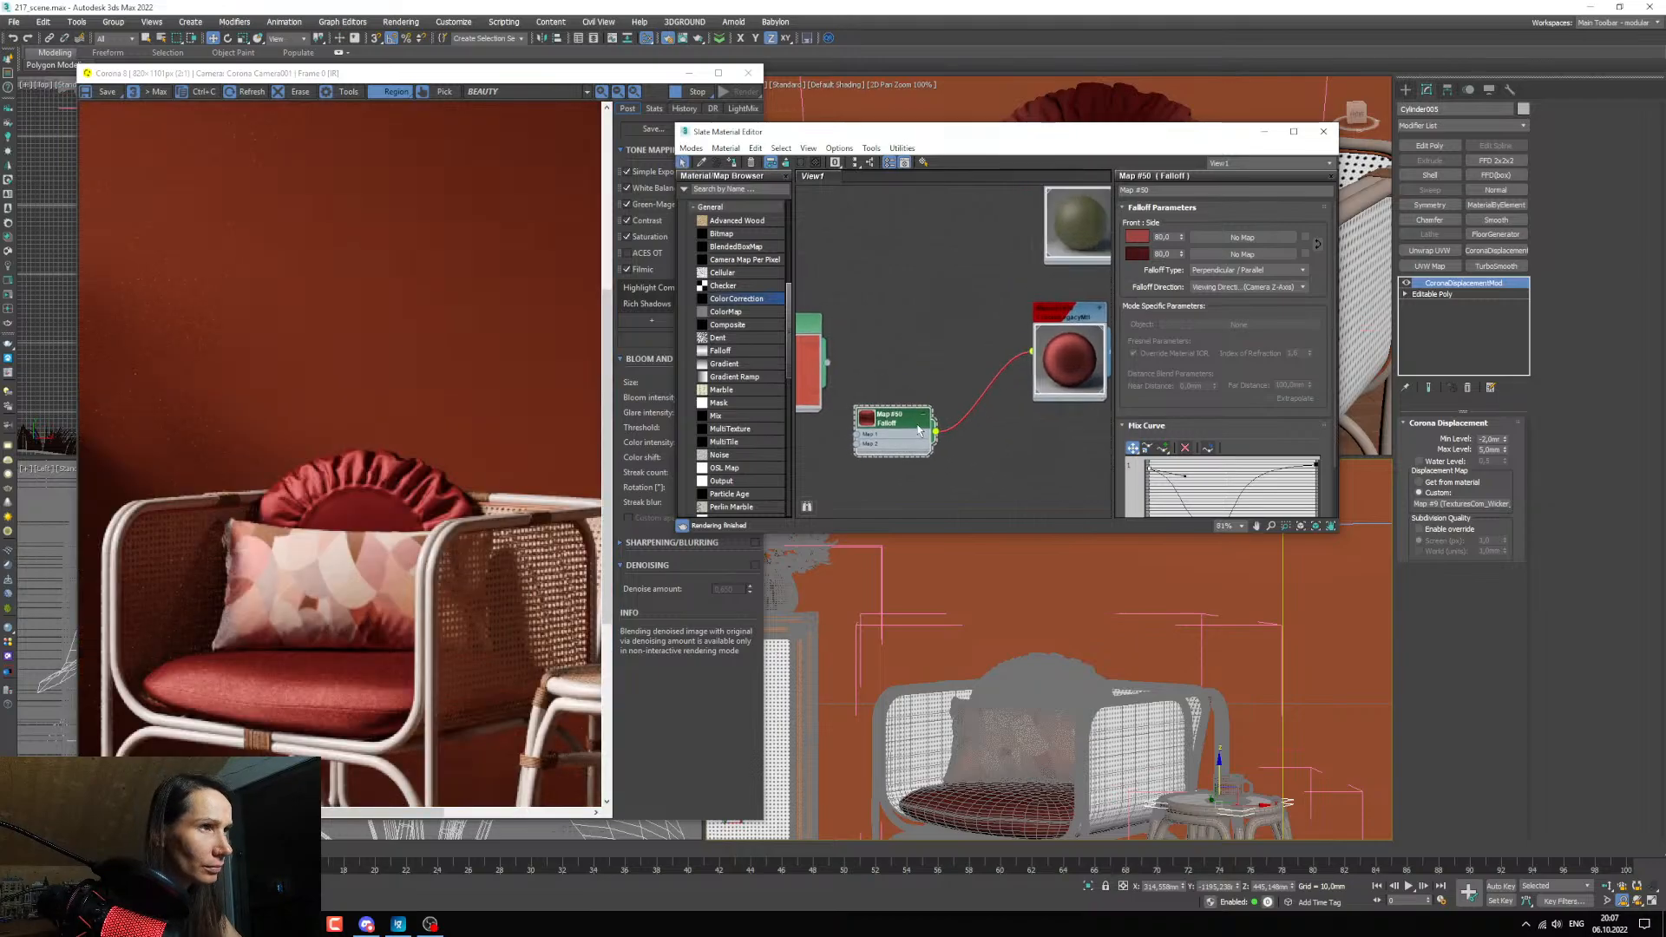
middle_drag(971, 450, 924, 454)
double_click(1015, 373)
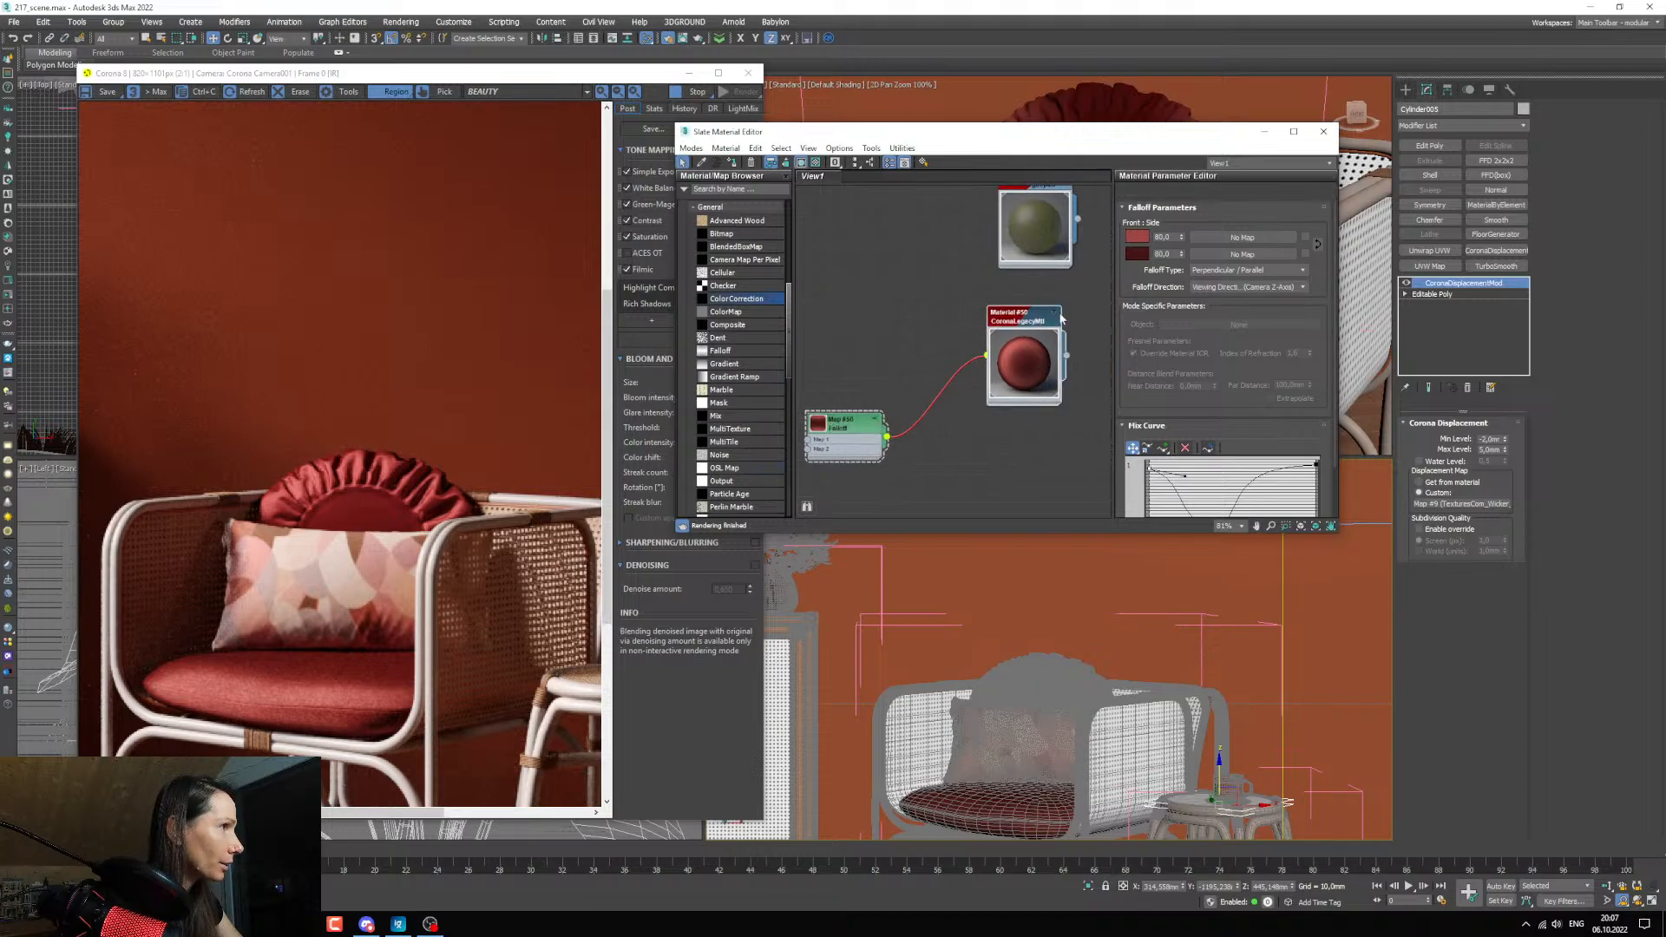
right_click(1271, 231)
click(1290, 242)
middle_drag(881, 387, 934, 381)
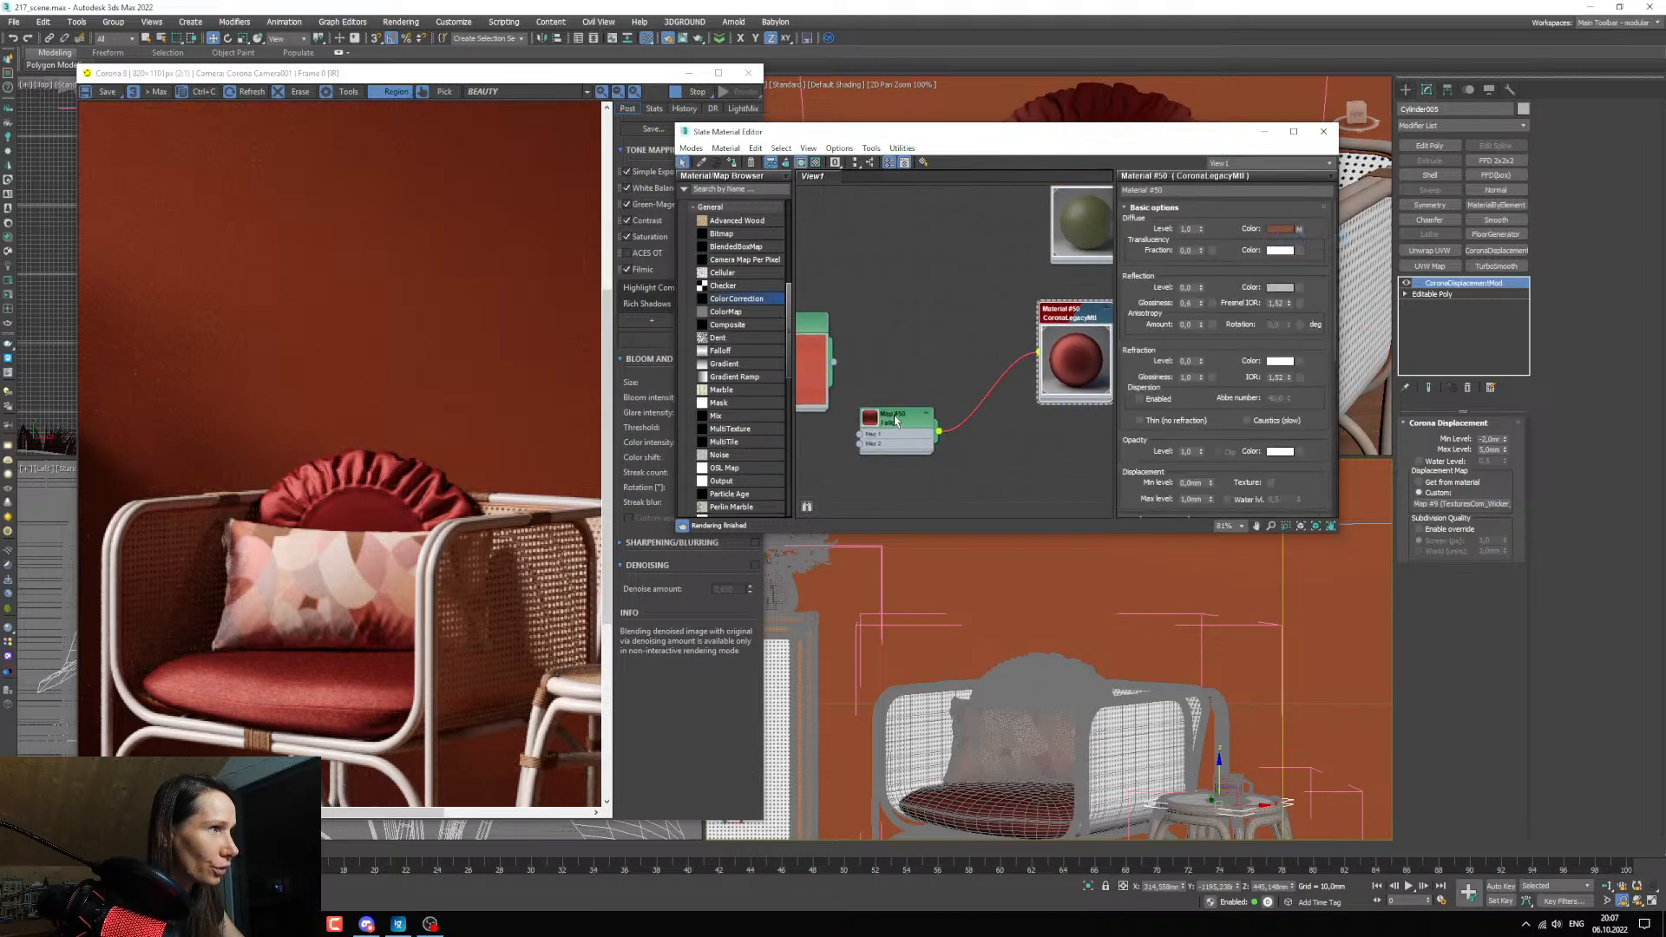
double_click(908, 420)
right_click(1138, 237)
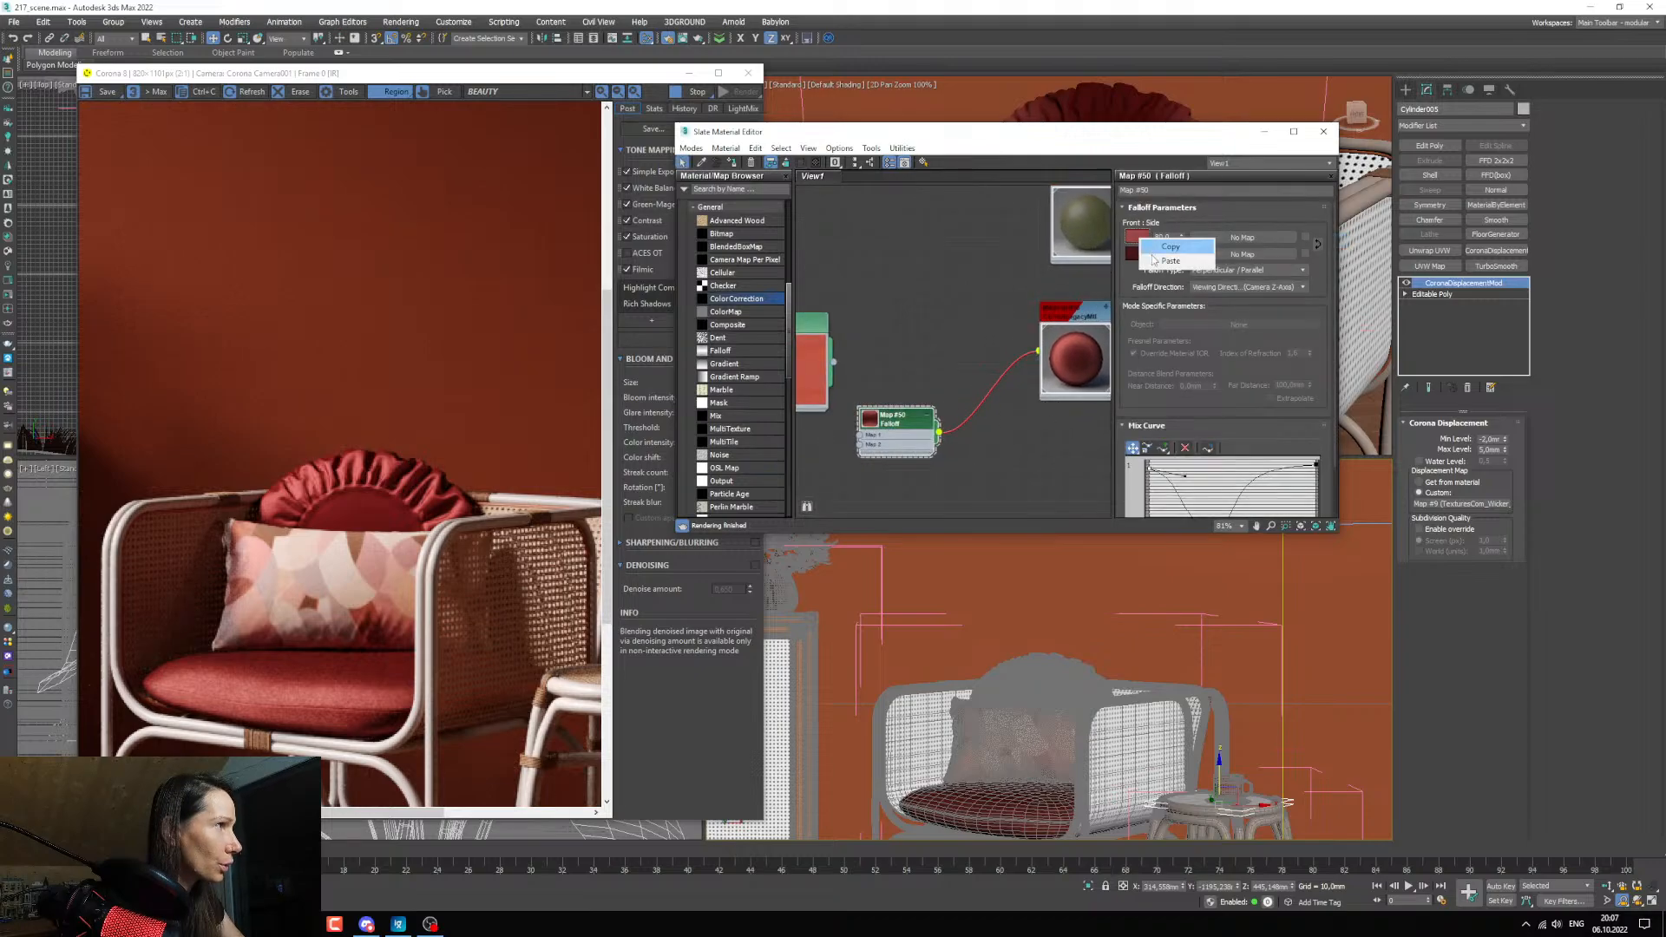
click(1152, 259)
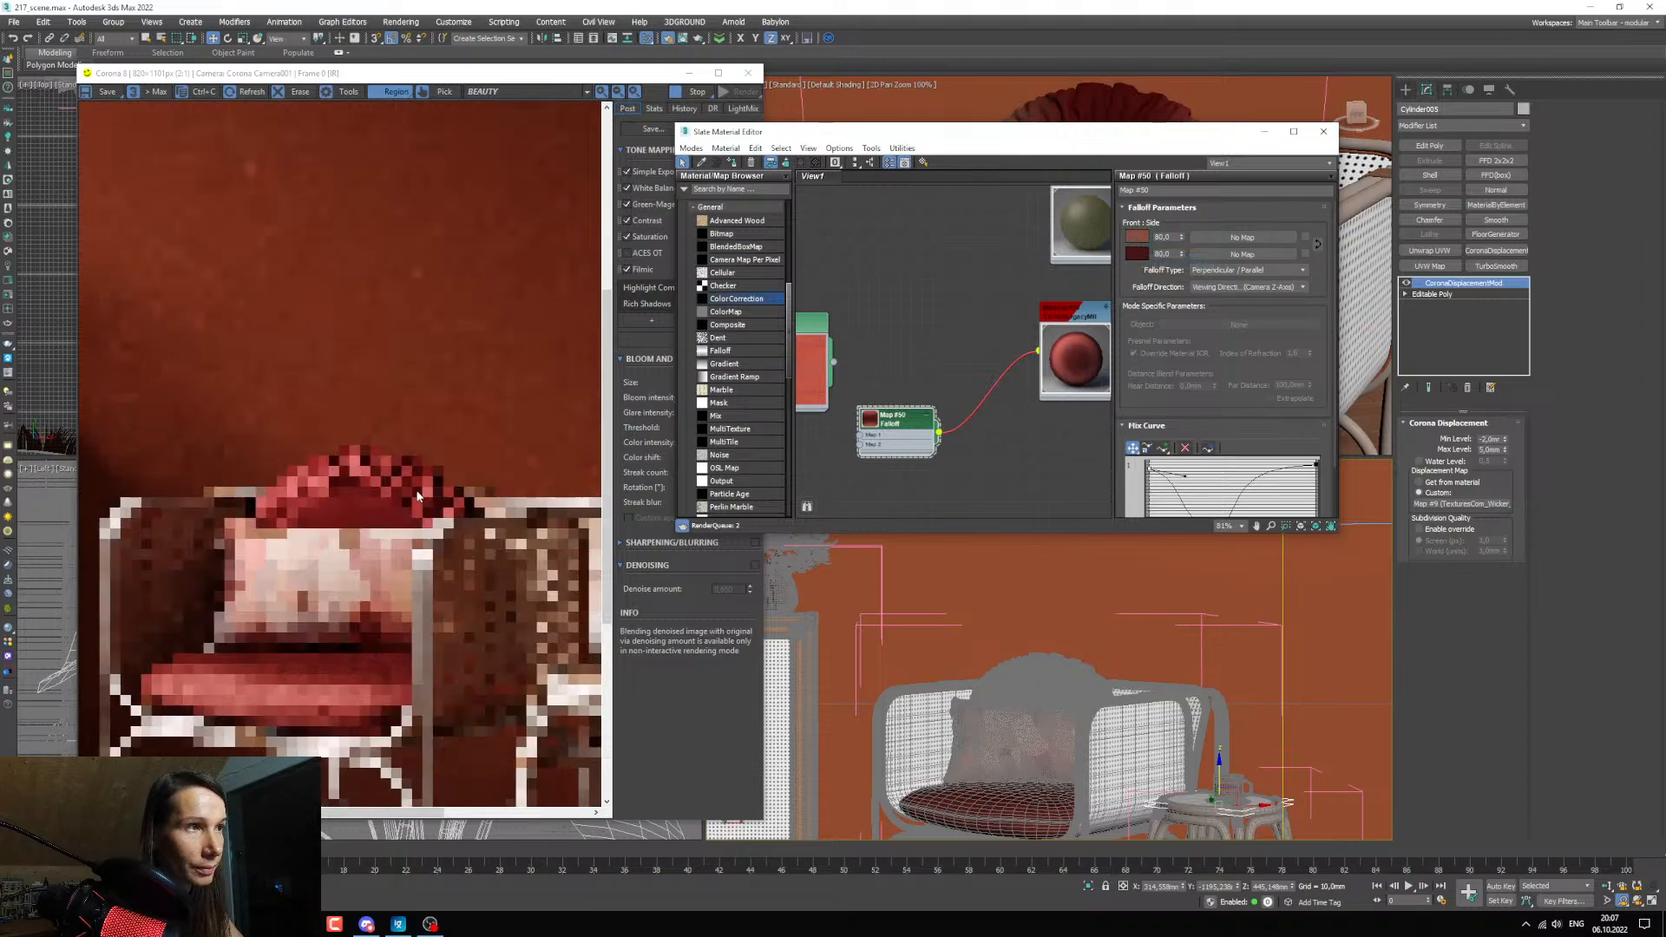
Limit the interactive render to a region around the ruffled pillow and lighten its Falloff map's front color, lowering the saturation to 170.
drag(146, 386, 513, 599)
middle_drag(1027, 380, 1024, 387)
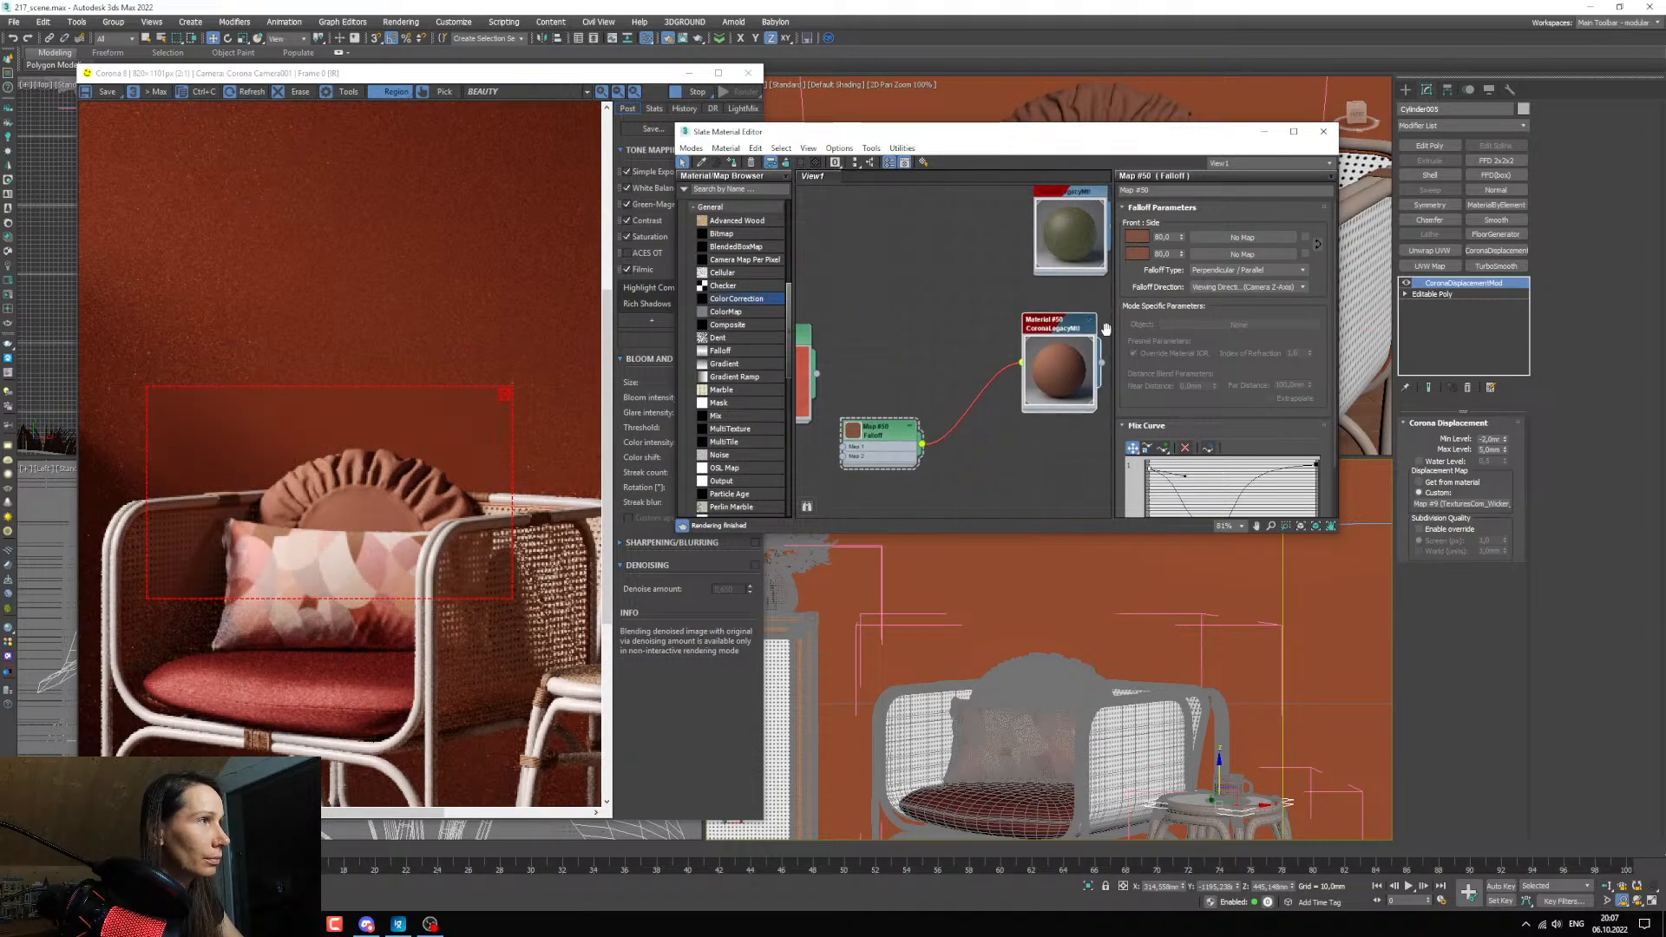
click(1136, 236)
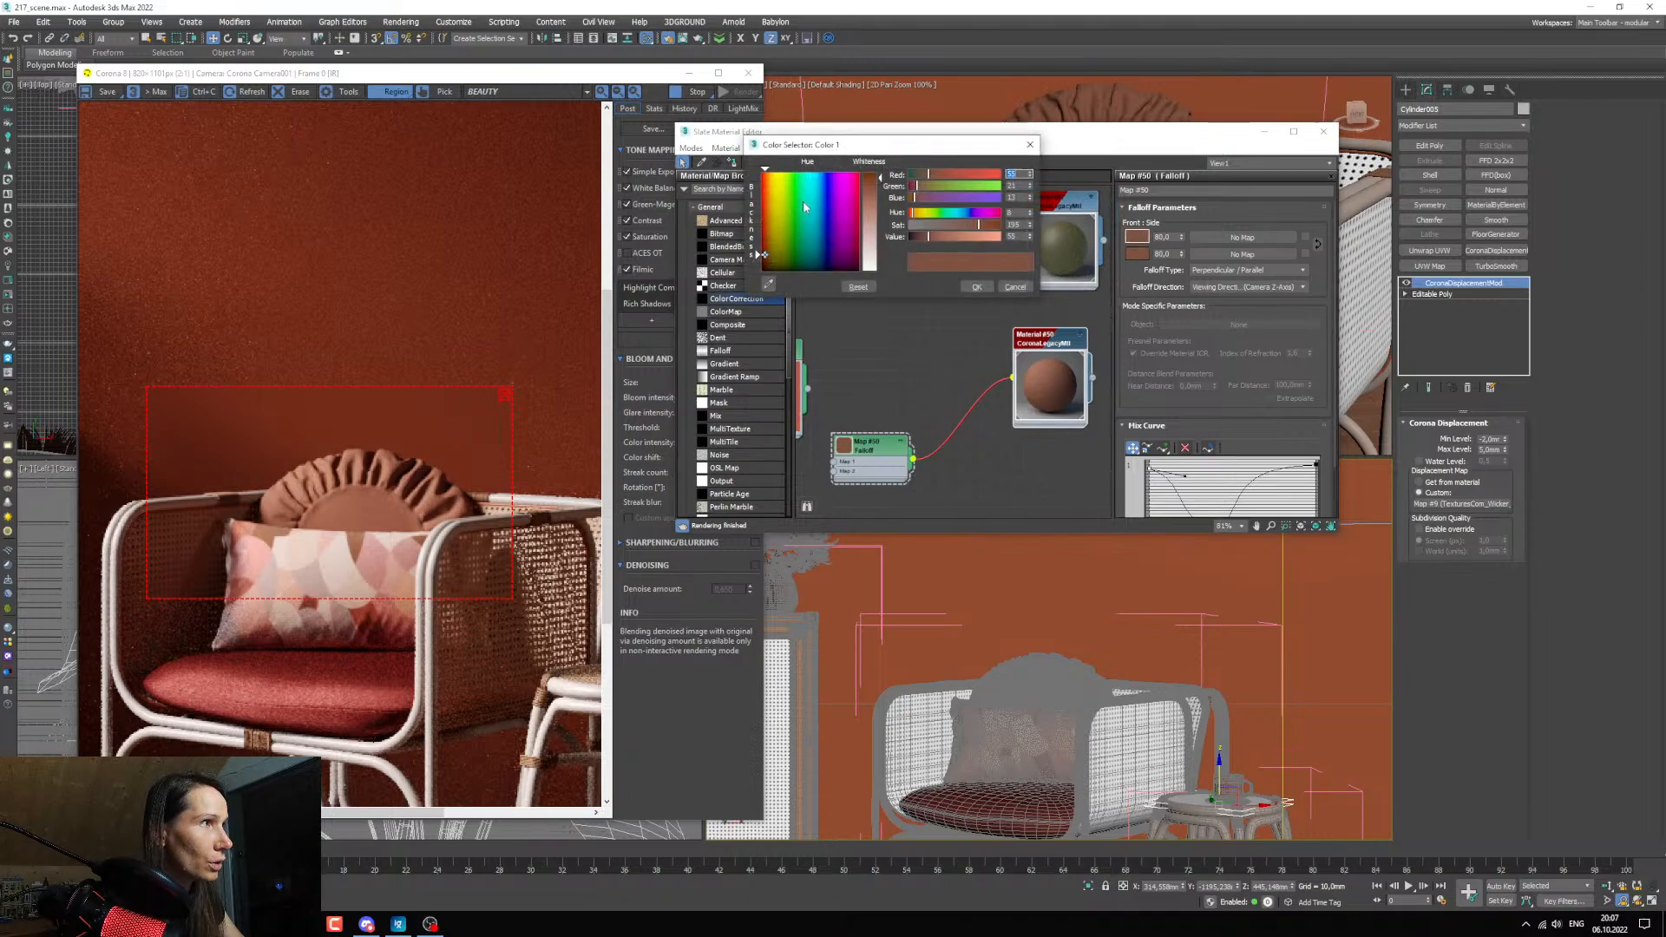
click(940, 235)
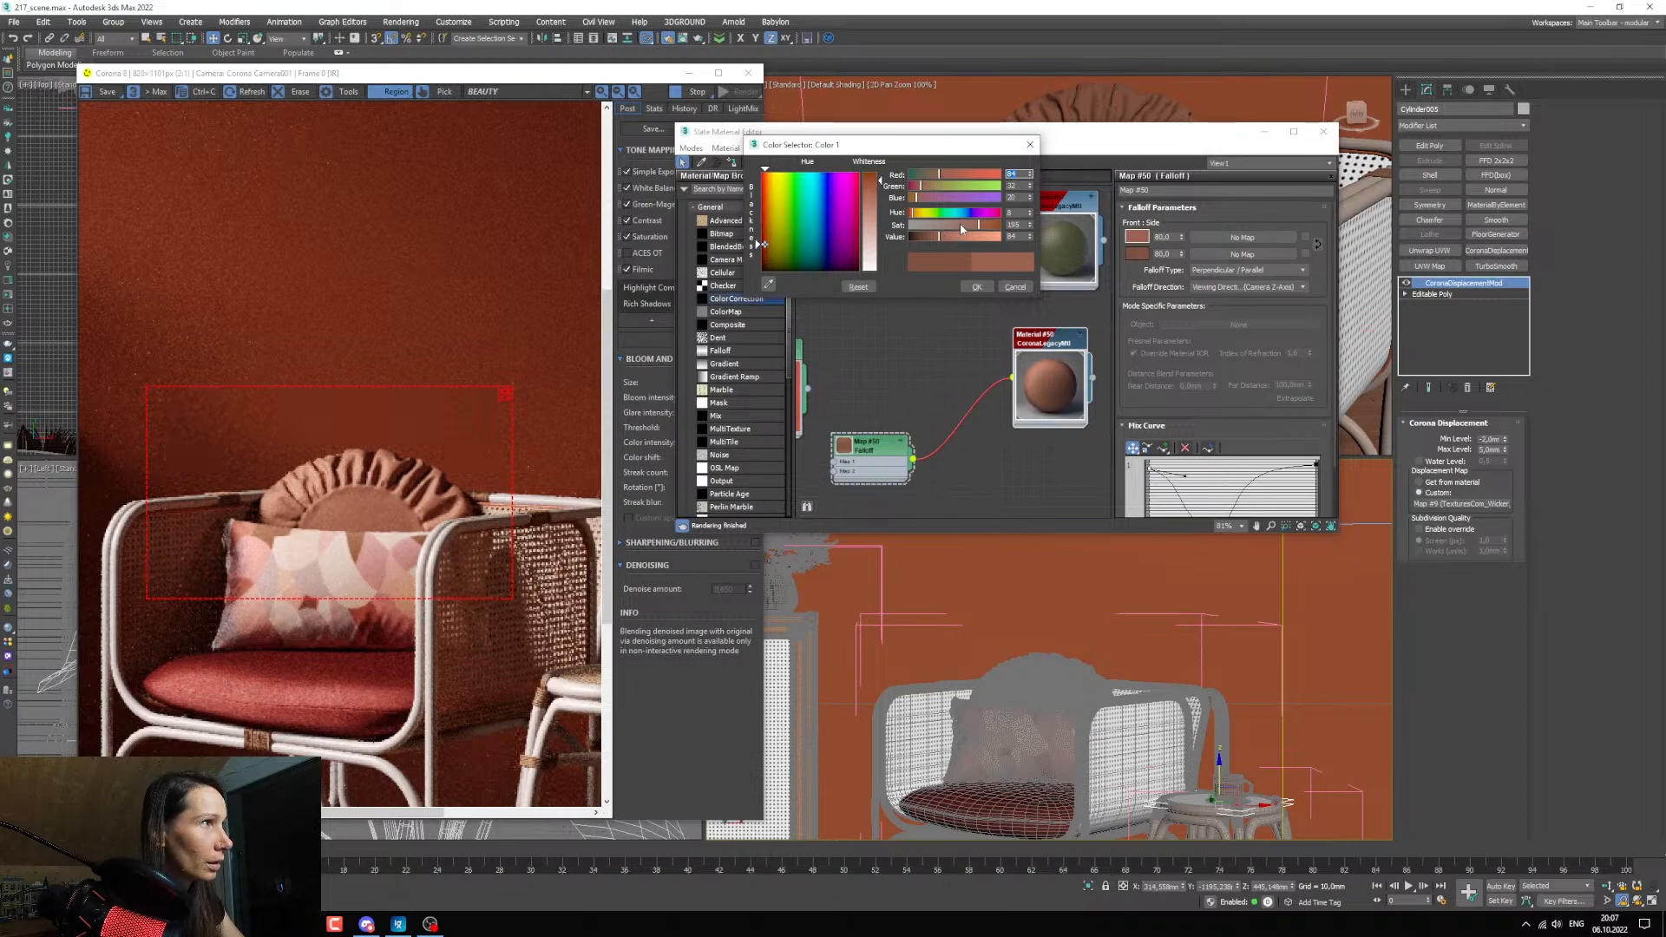
click(973, 235)
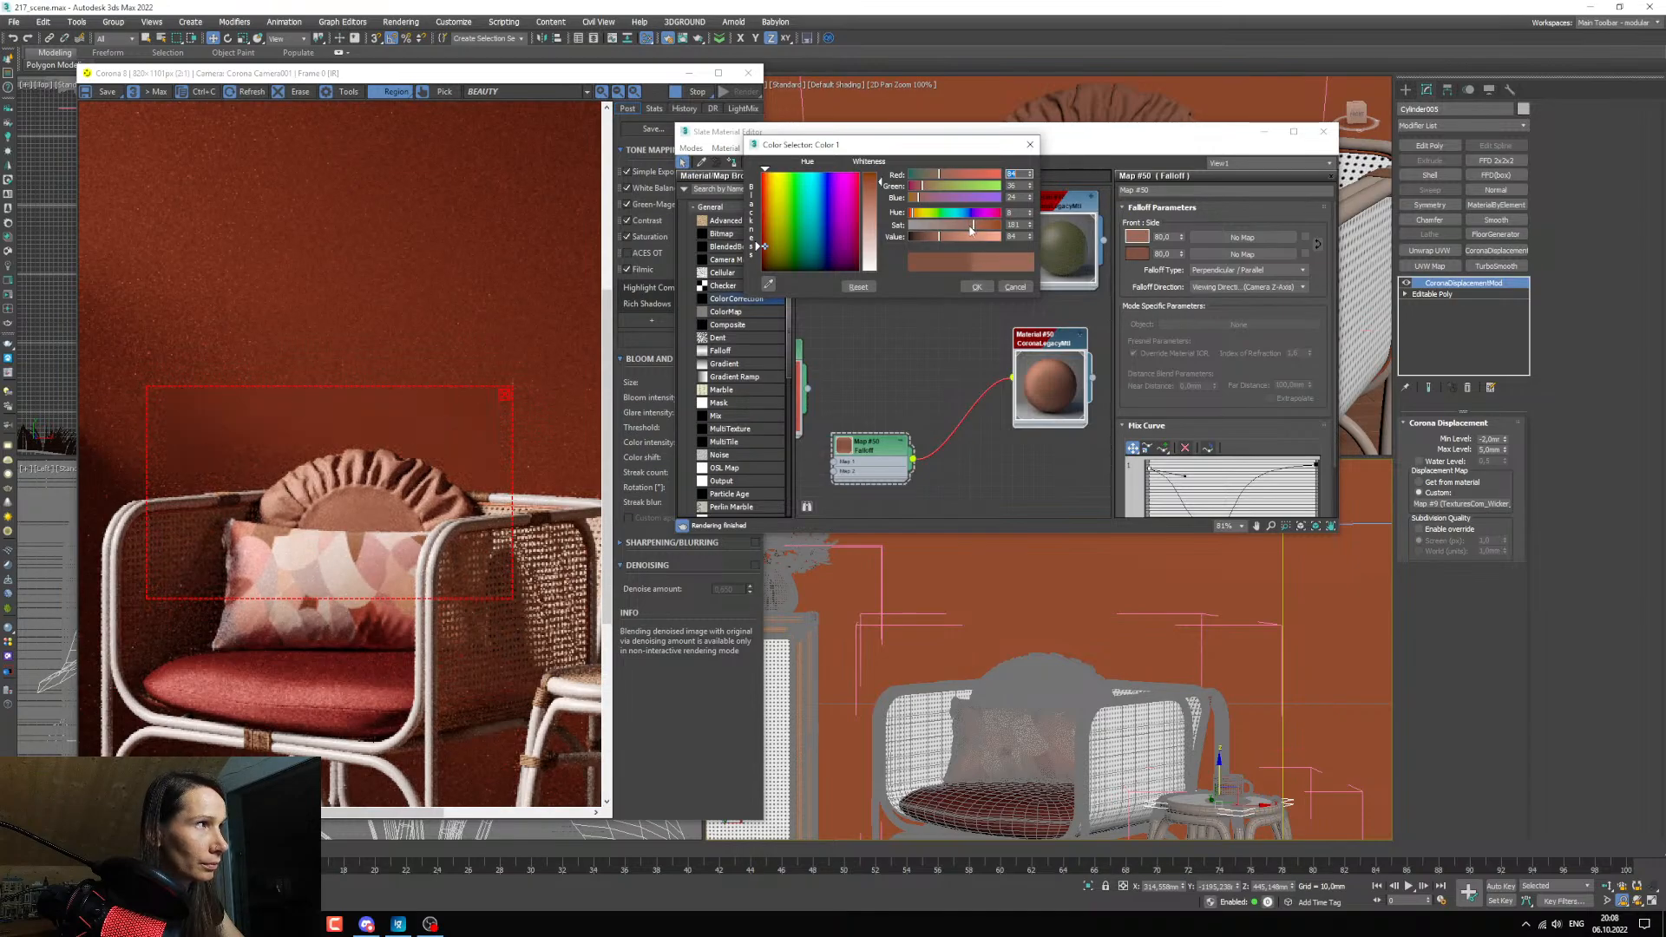
click(969, 225)
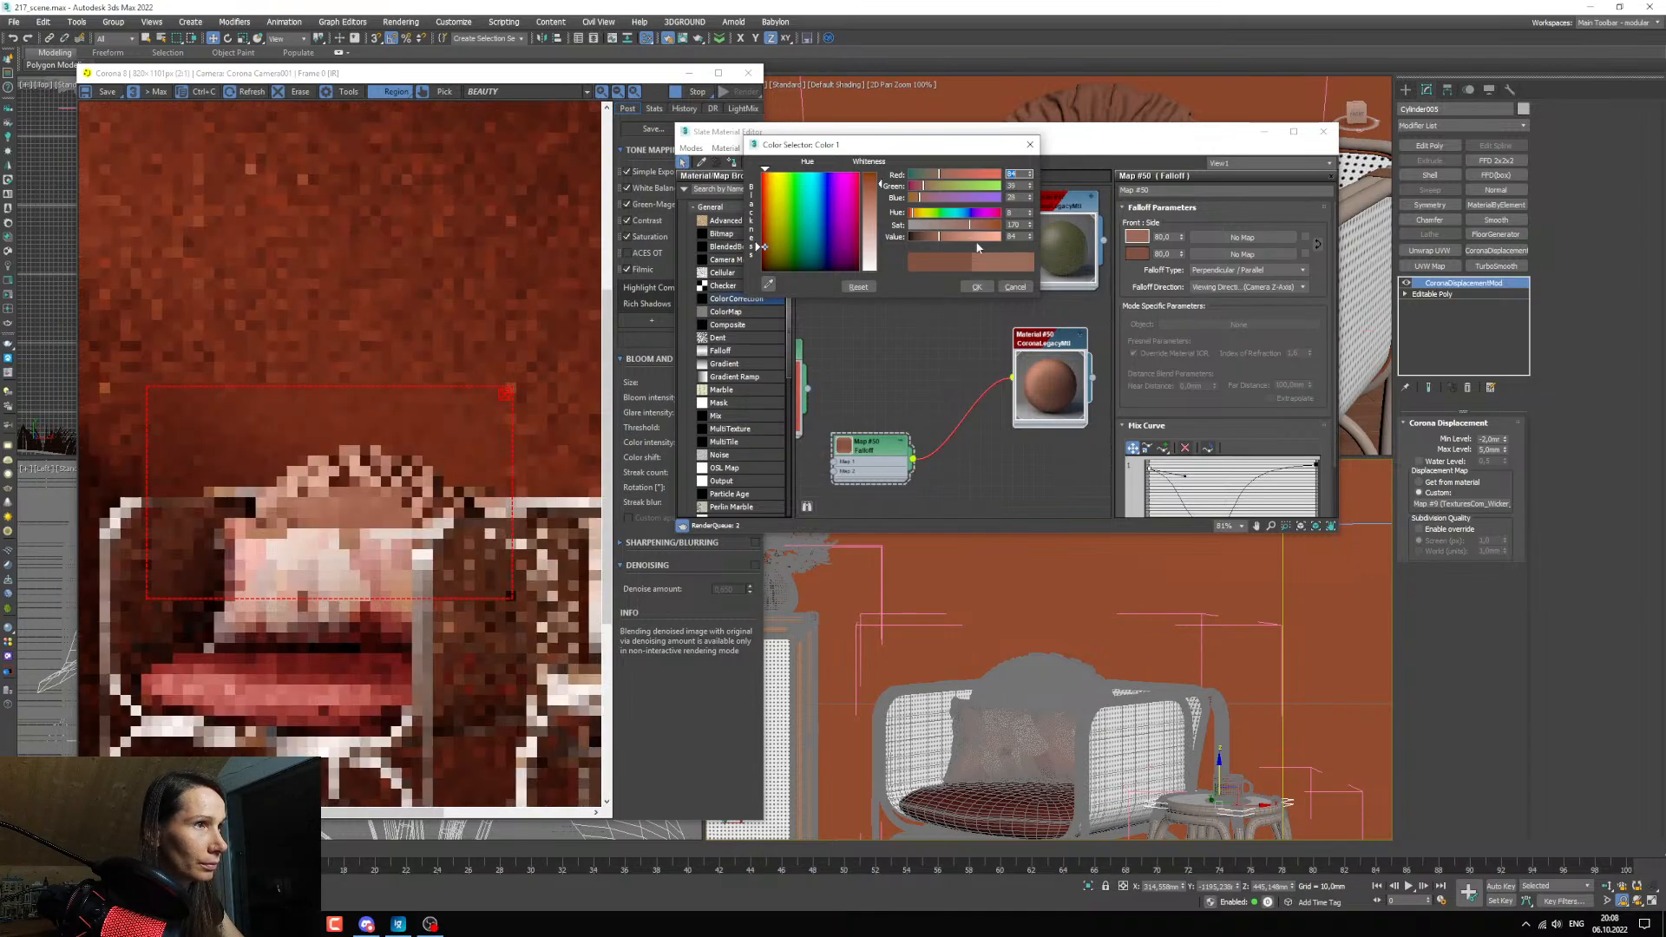
click(978, 287)
Browse the project's texture folder for a fabric texture and preview TexturesCom_FabricPlain0067_L.jpg.
scroll(923, 359, down, 3)
scroll(911, 373, up, 2)
middle_drag(896, 391, 958, 368)
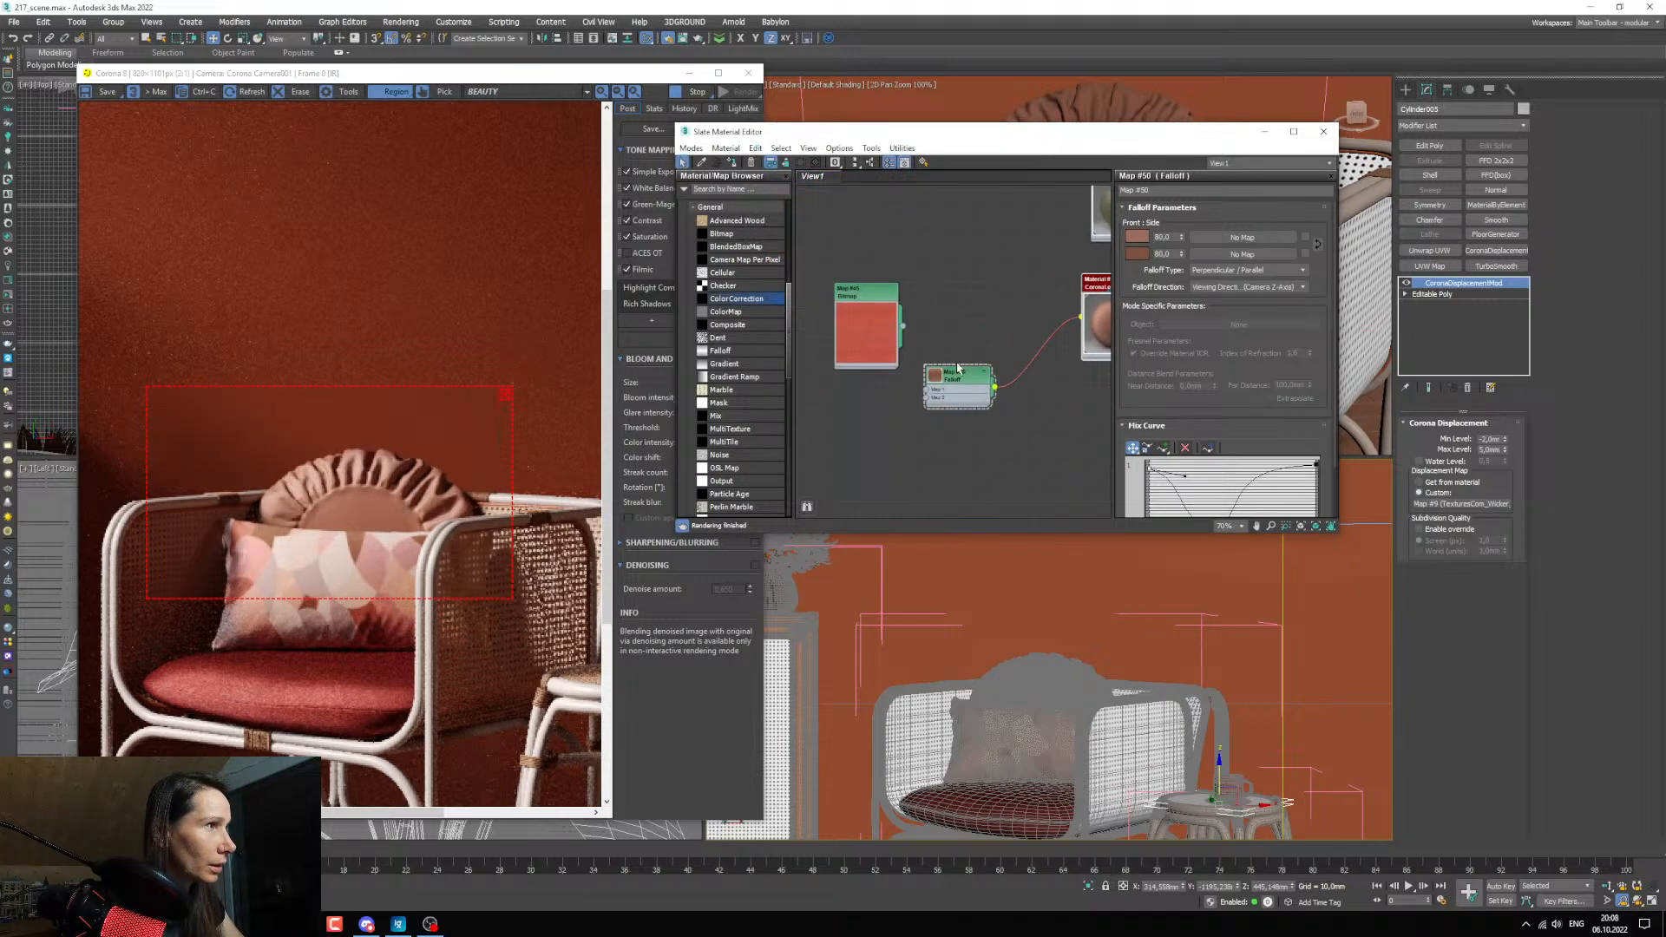
drag(876, 295, 831, 378)
scroll(878, 416, up, 1)
middle_drag(894, 415, 920, 404)
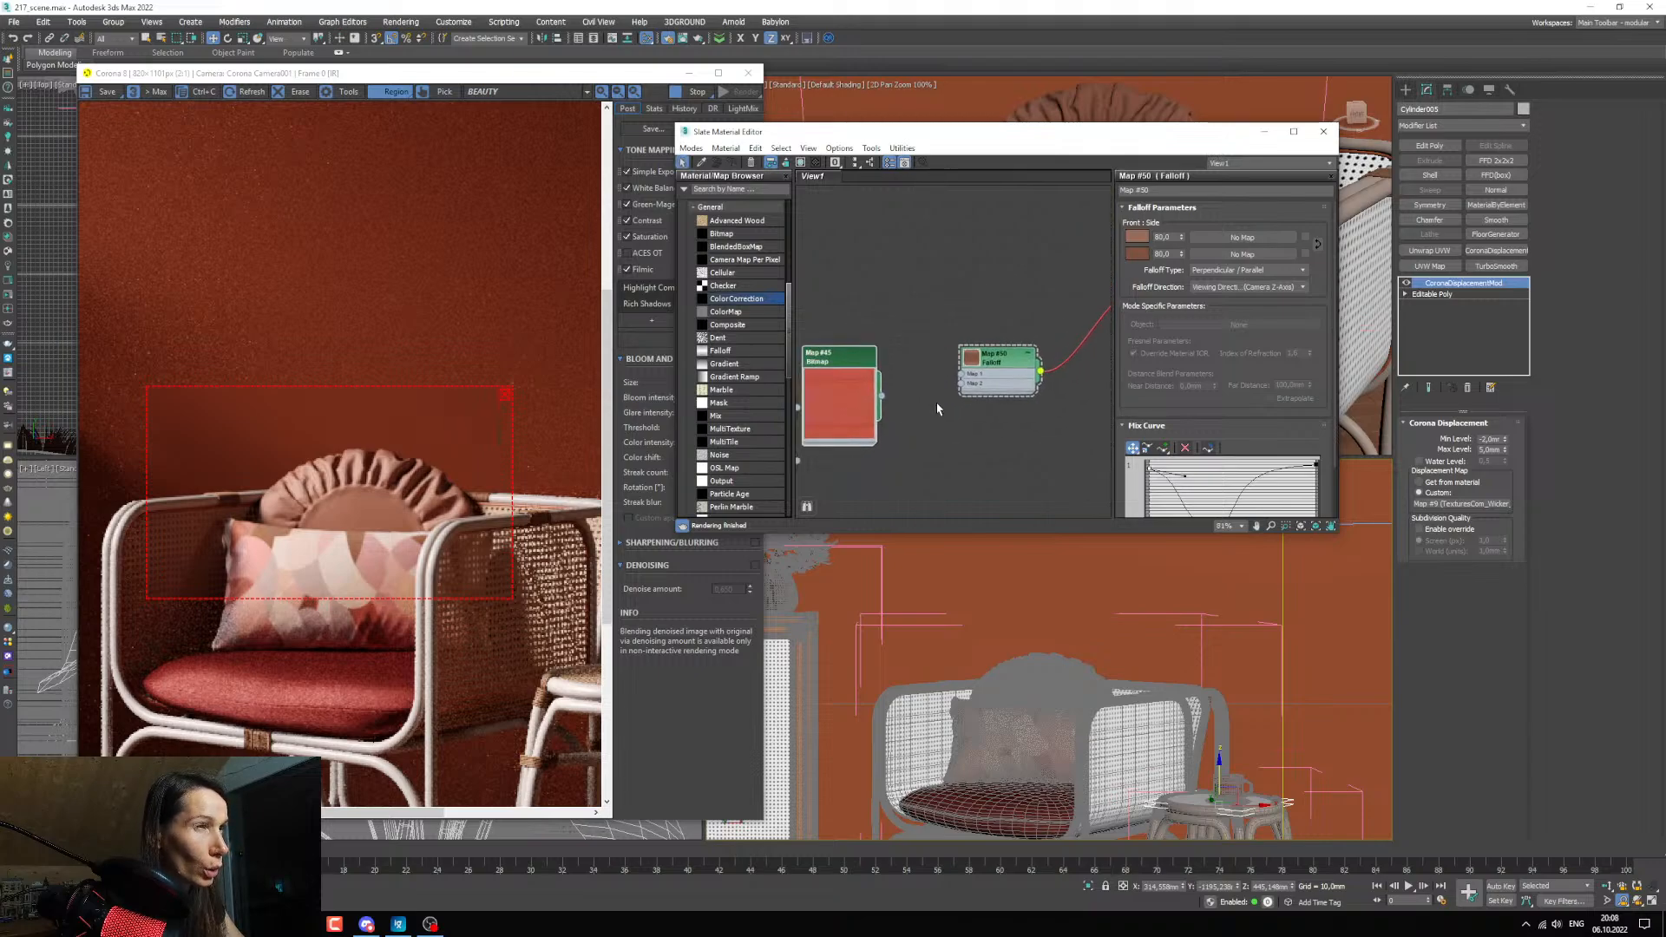
middle_drag(937, 408, 902, 379)
mouse_move(299, 924)
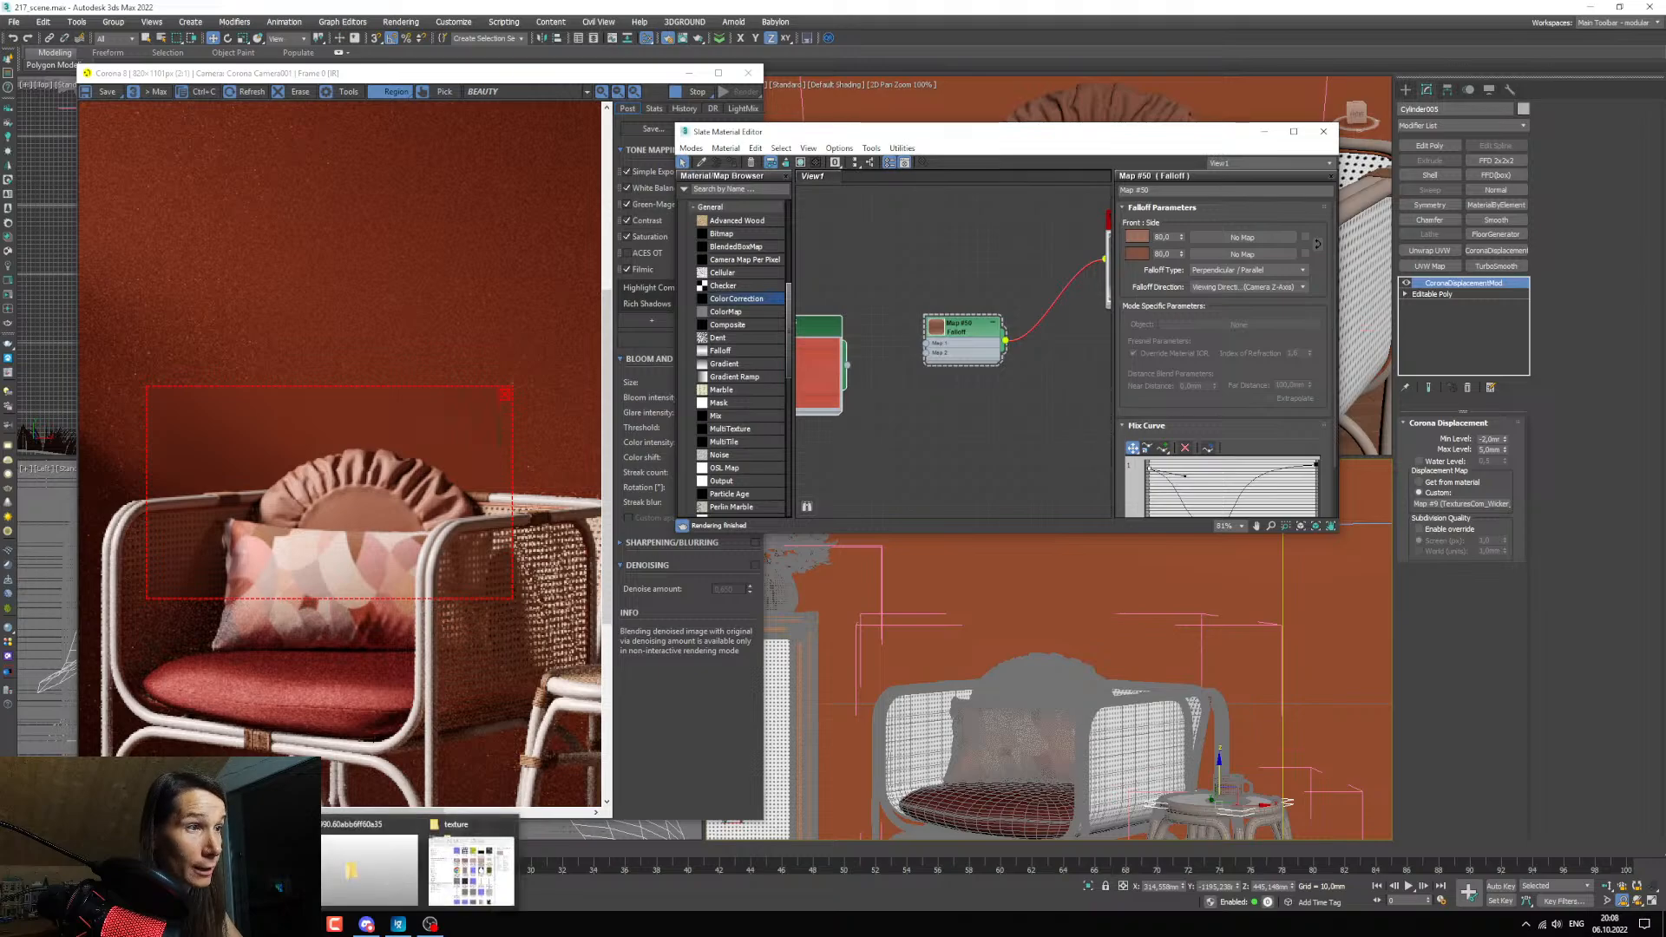
click(471, 864)
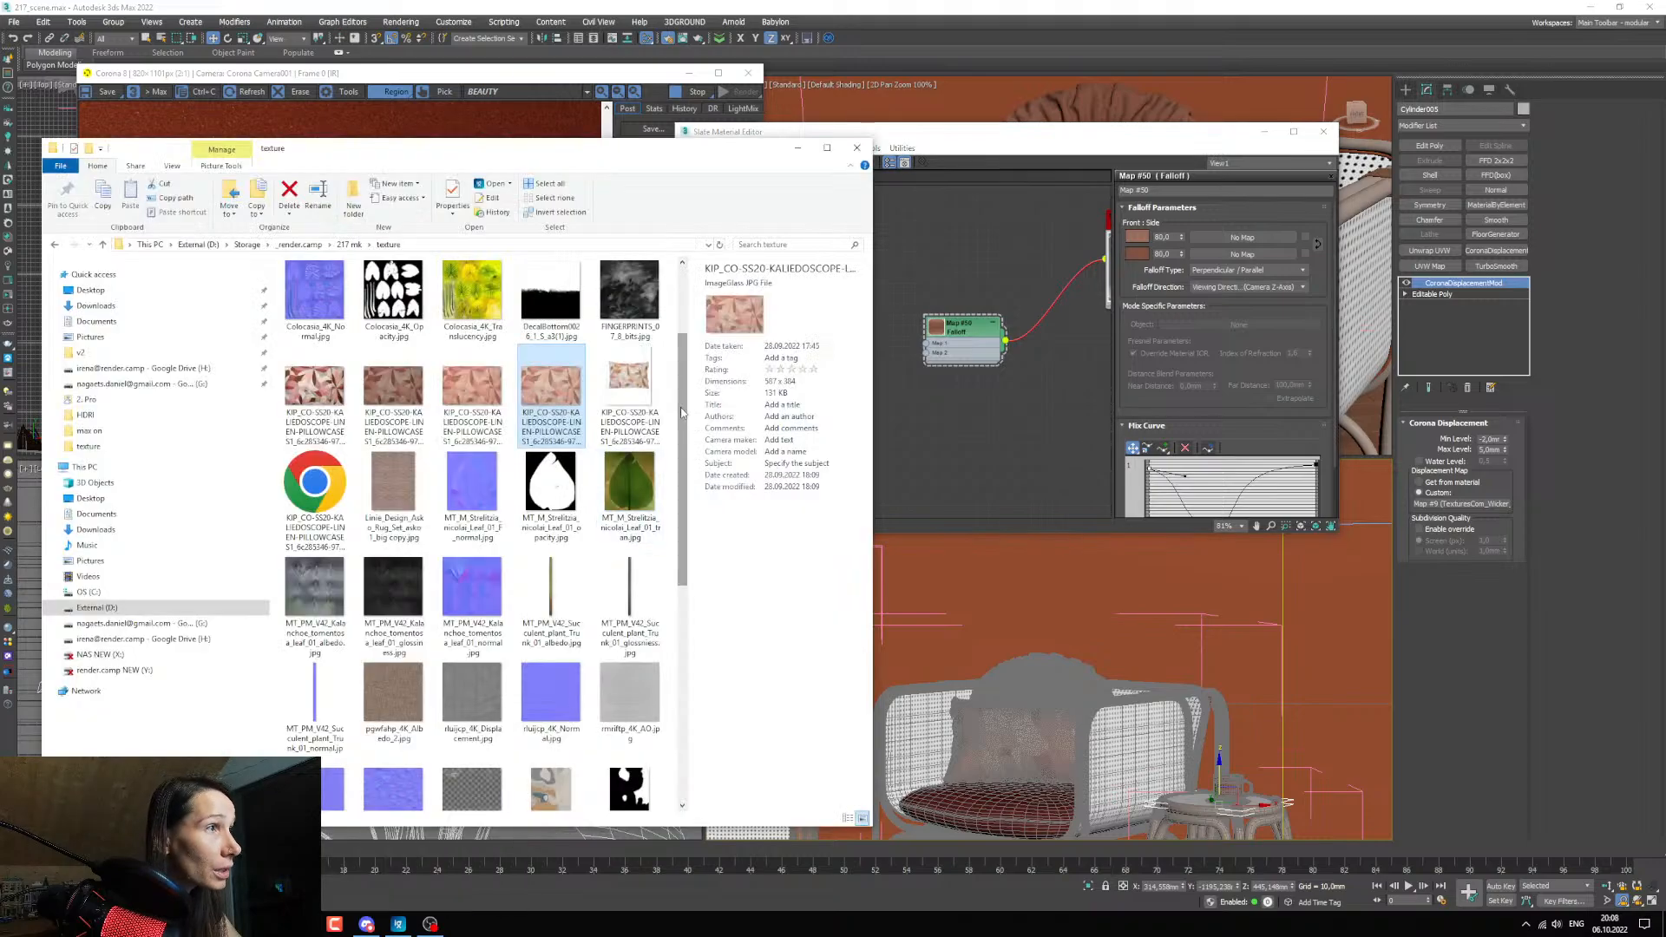
scroll(452, 605, down, 2)
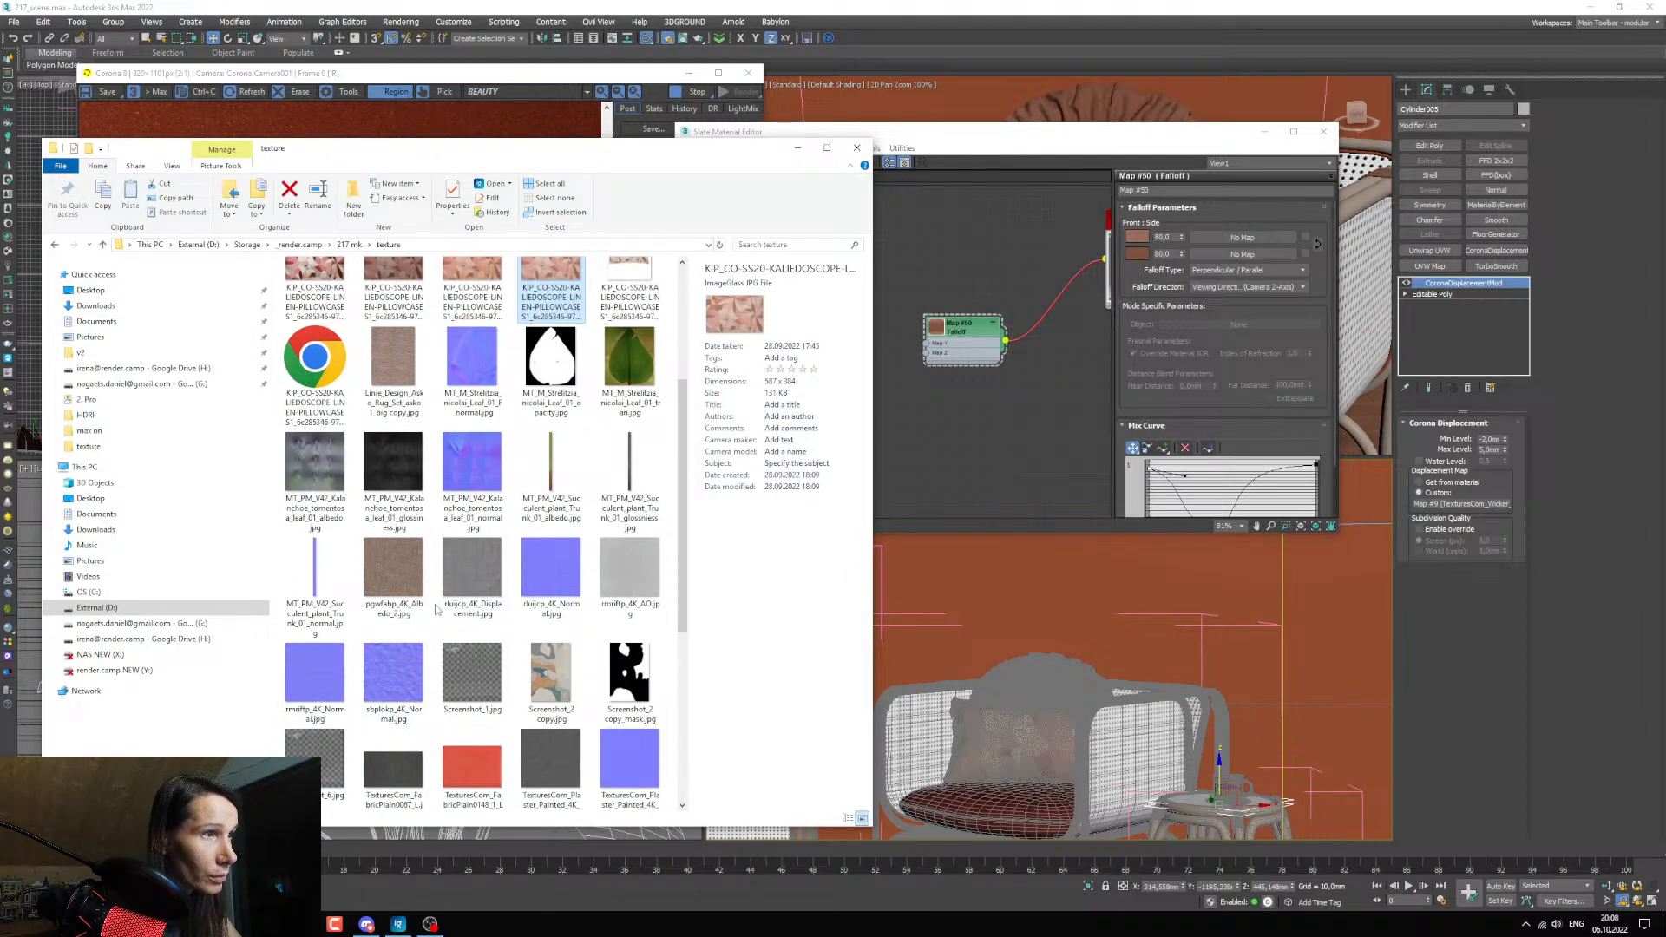
drag(678, 497, 695, 579)
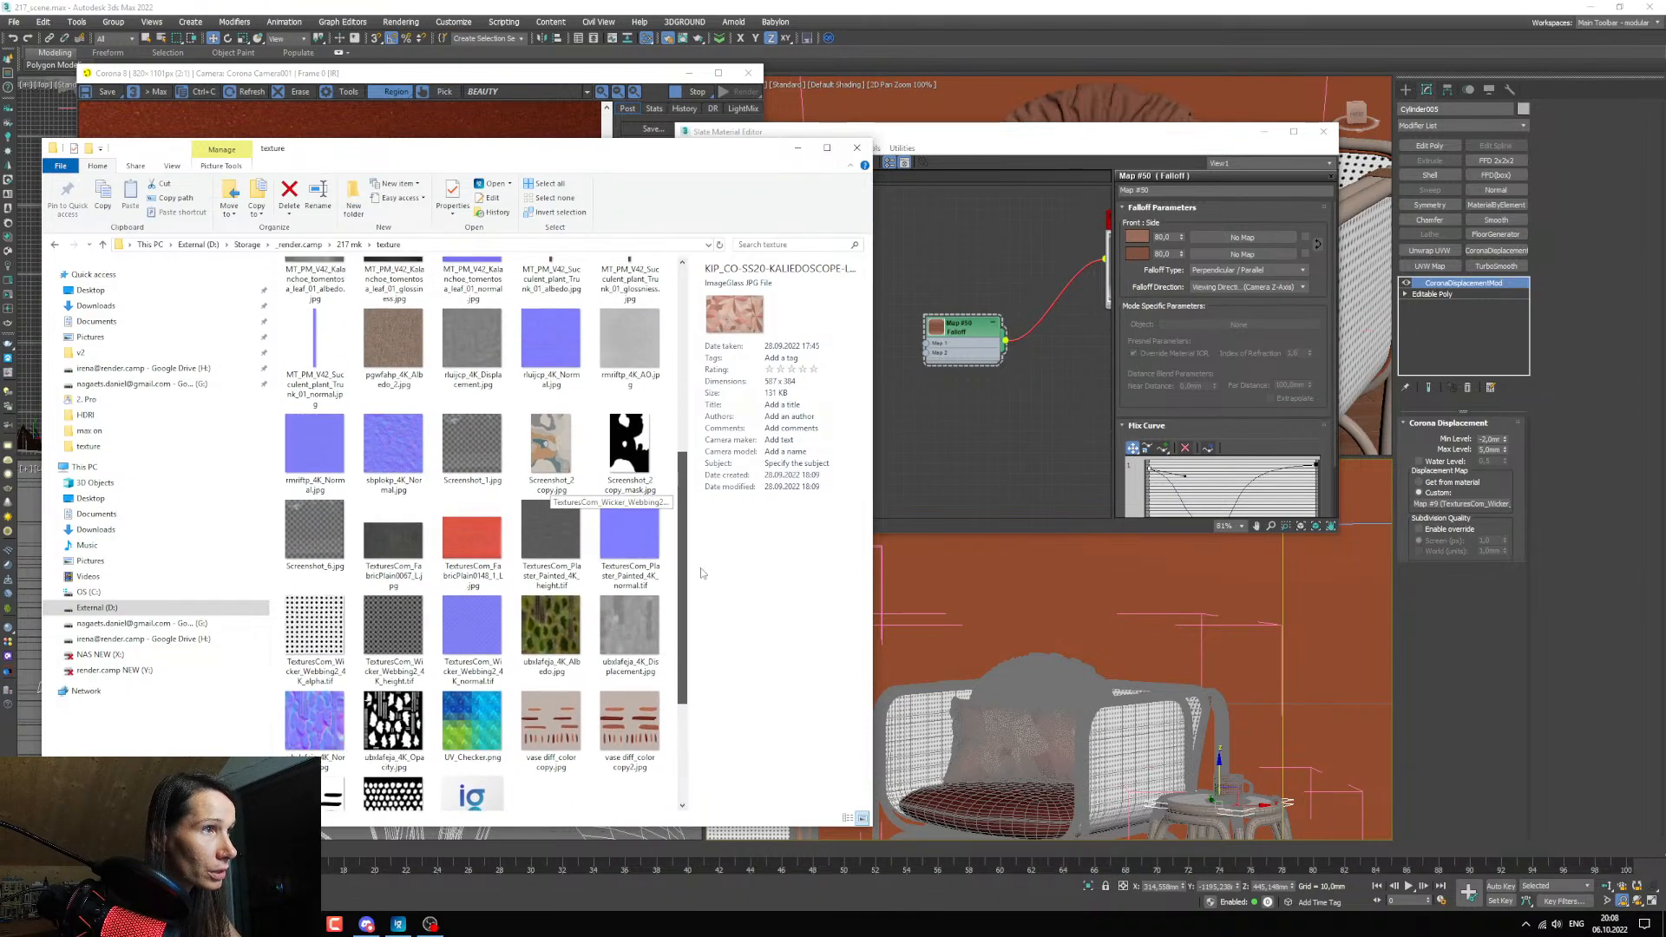
click(415, 547)
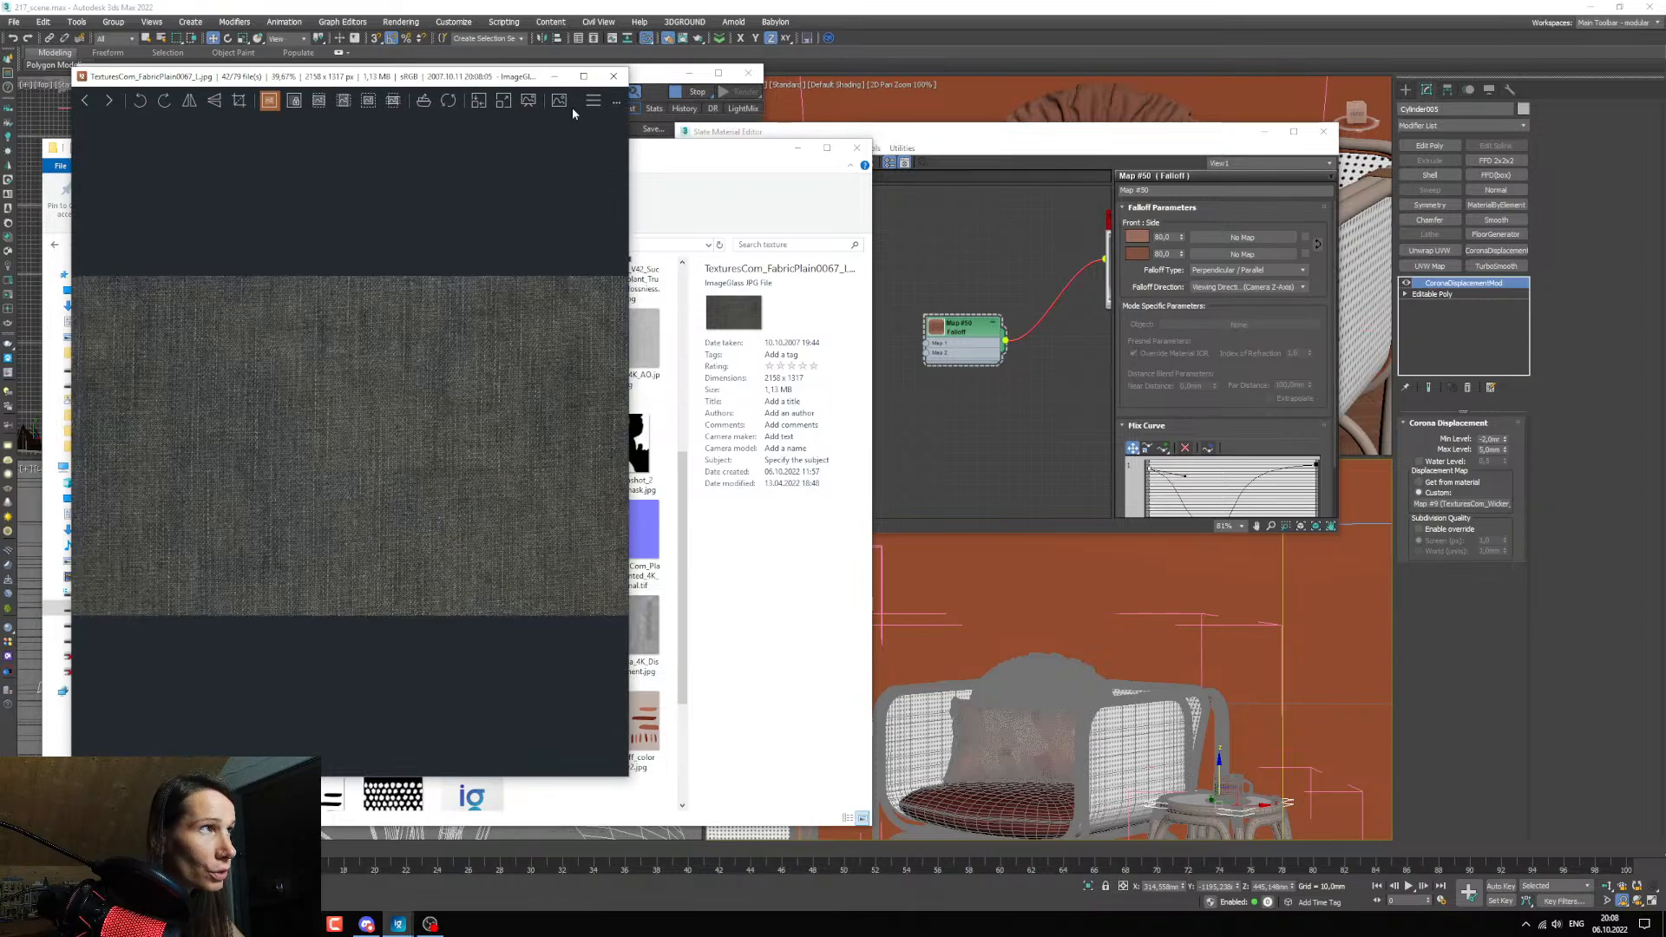
click(625, 74)
Load TexturesCom_FabricPlain0067_L.jpg as a Bitmap map beside the pillow's Falloff and connect it to the material's Bump input.
drag(903, 427, 941, 412)
middle_drag(1059, 433, 989, 471)
drag(876, 470, 895, 459)
middle_drag(945, 461, 910, 443)
scroll(909, 442, up, 1)
drag(875, 410, 888, 410)
middle_drag(933, 440, 938, 442)
drag(919, 437, 1035, 440)
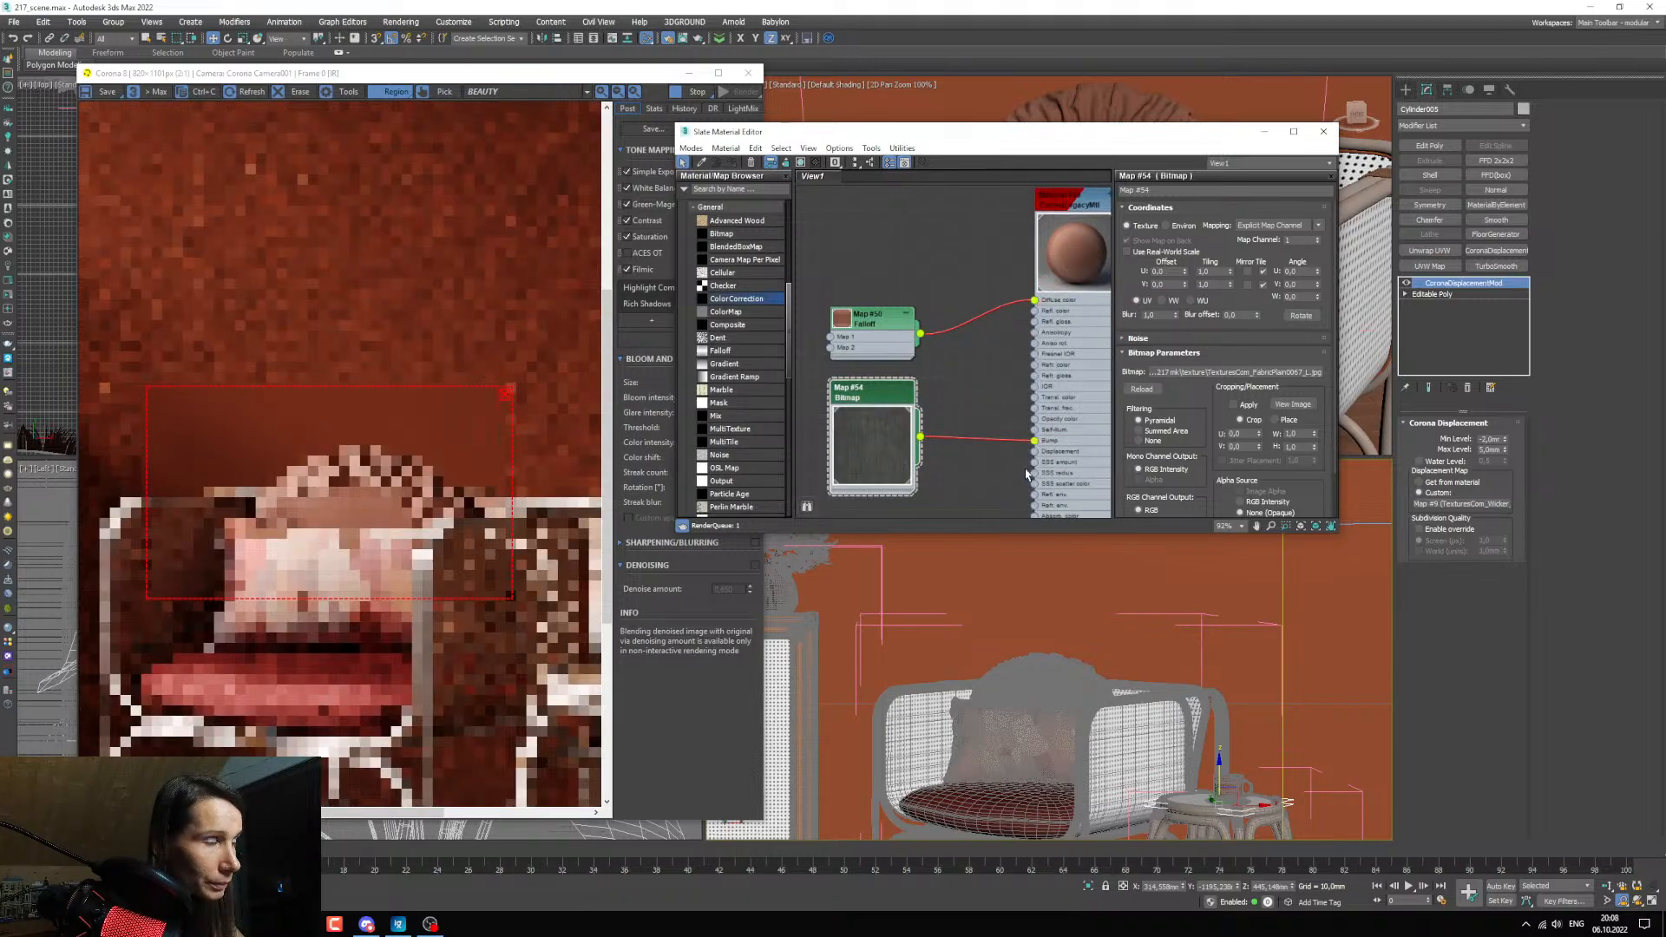
middle_drag(998, 451, 1021, 440)
Show the fabric bitmap on the ruffled pillow in the viewport and turn off the edged-faces display.
right_click(925, 423)
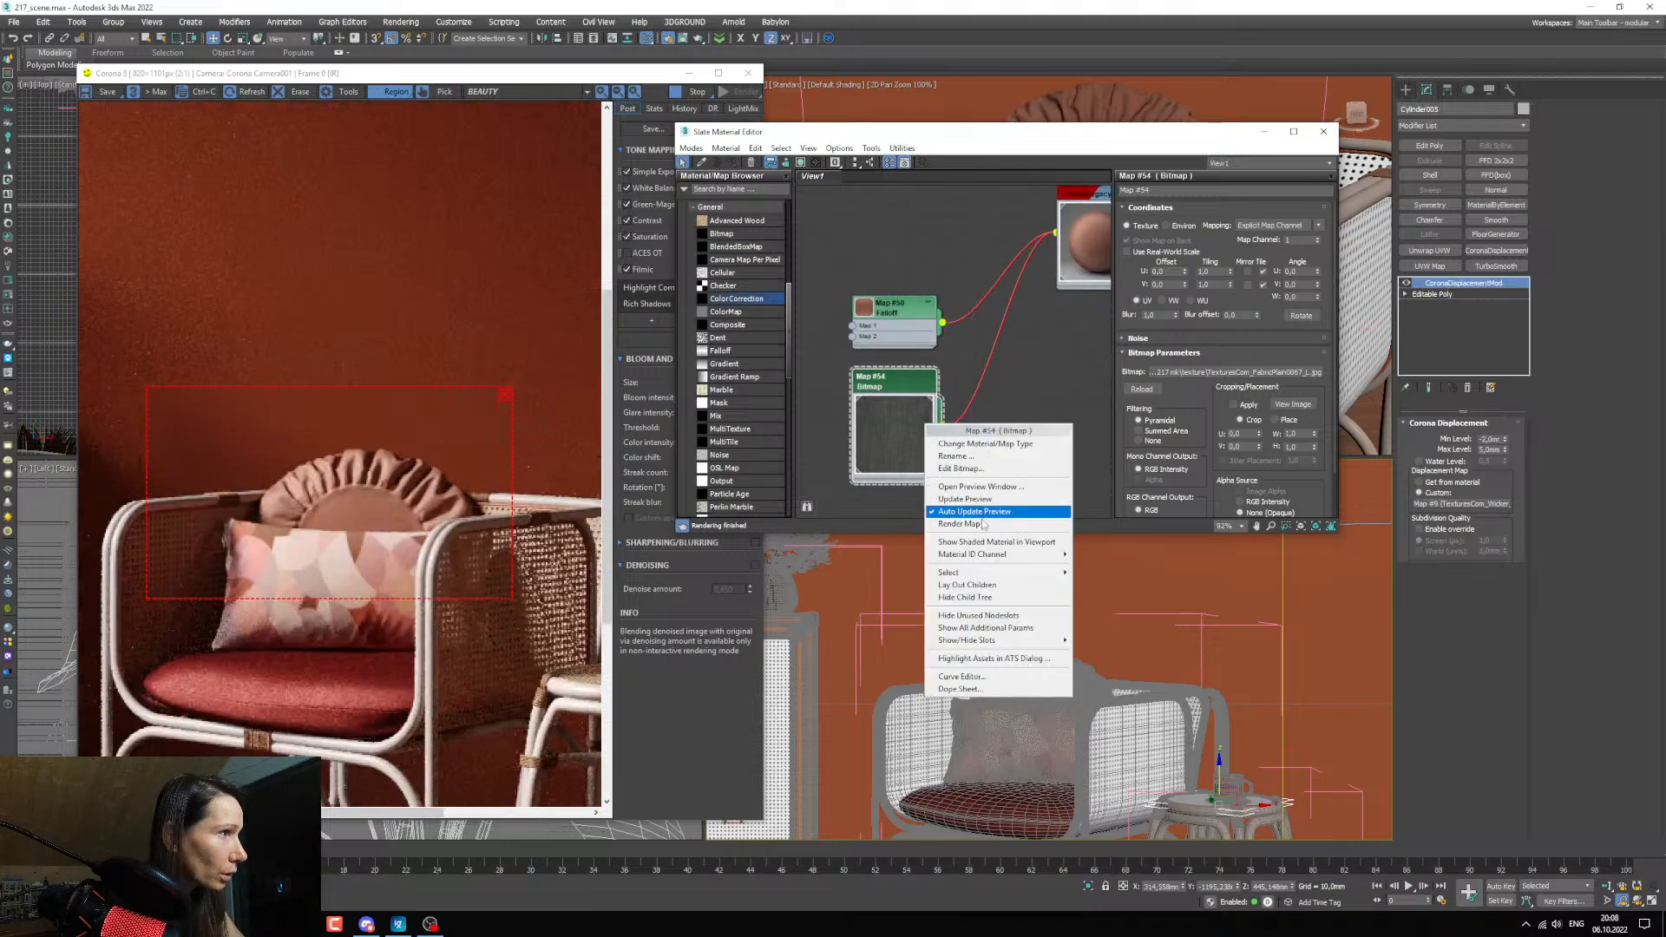
click(996, 542)
right_click(1035, 696)
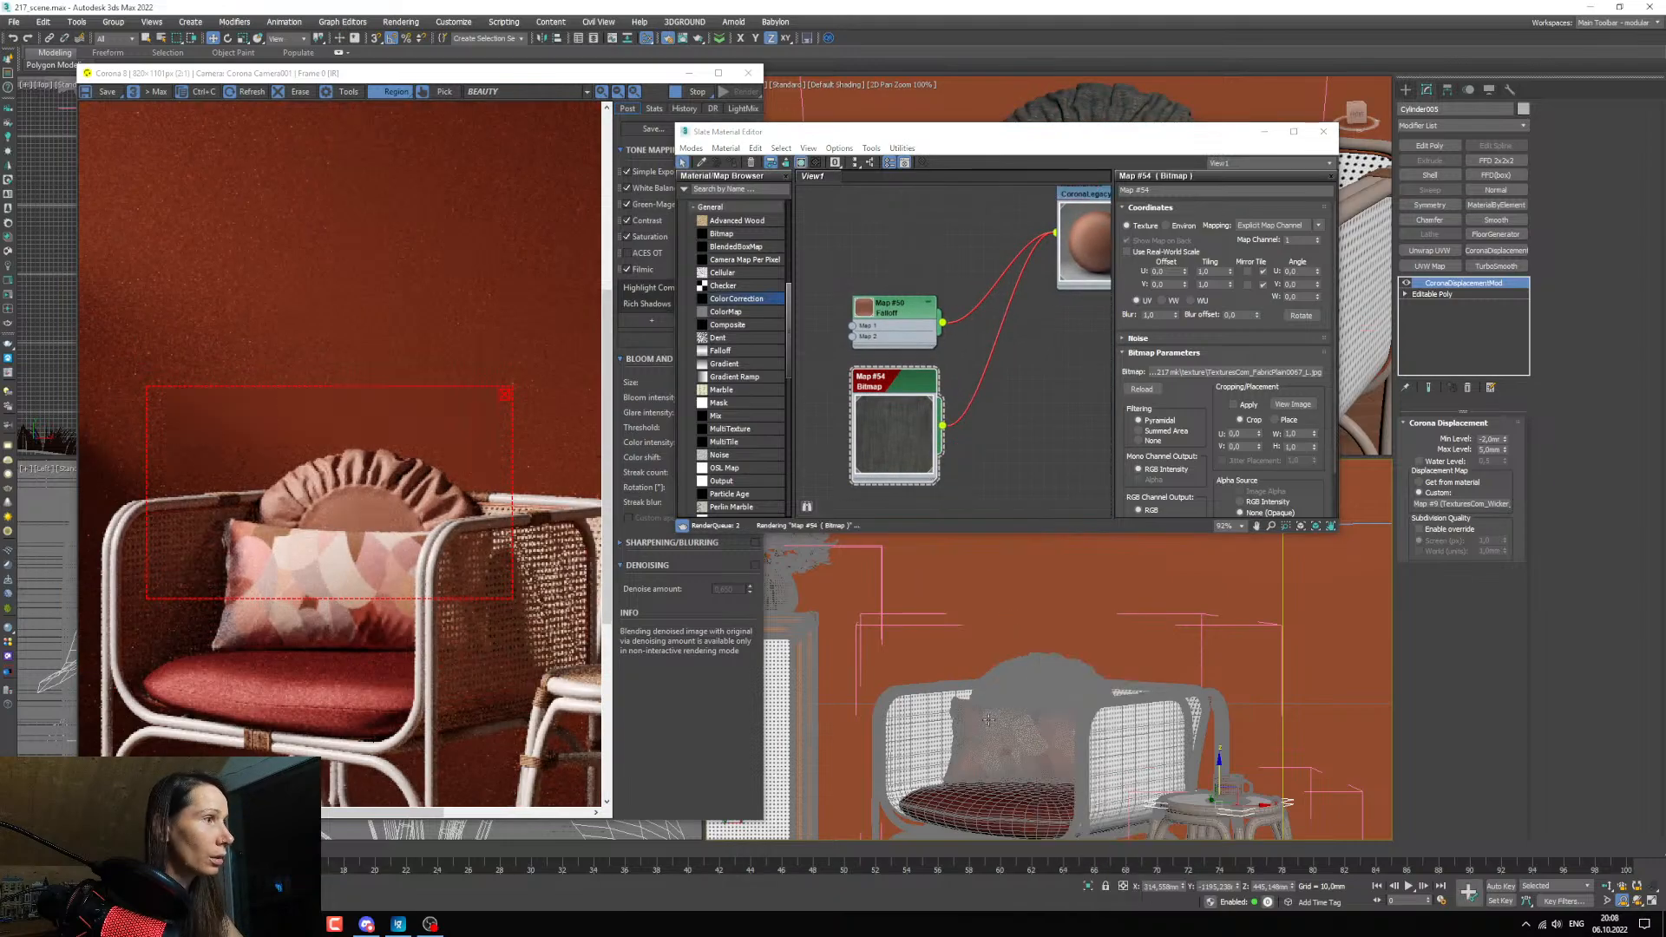
key(F4)
scroll(987, 668, up, 3)
scroll(987, 668, up, 4)
middle_drag(952, 466, 951, 405)
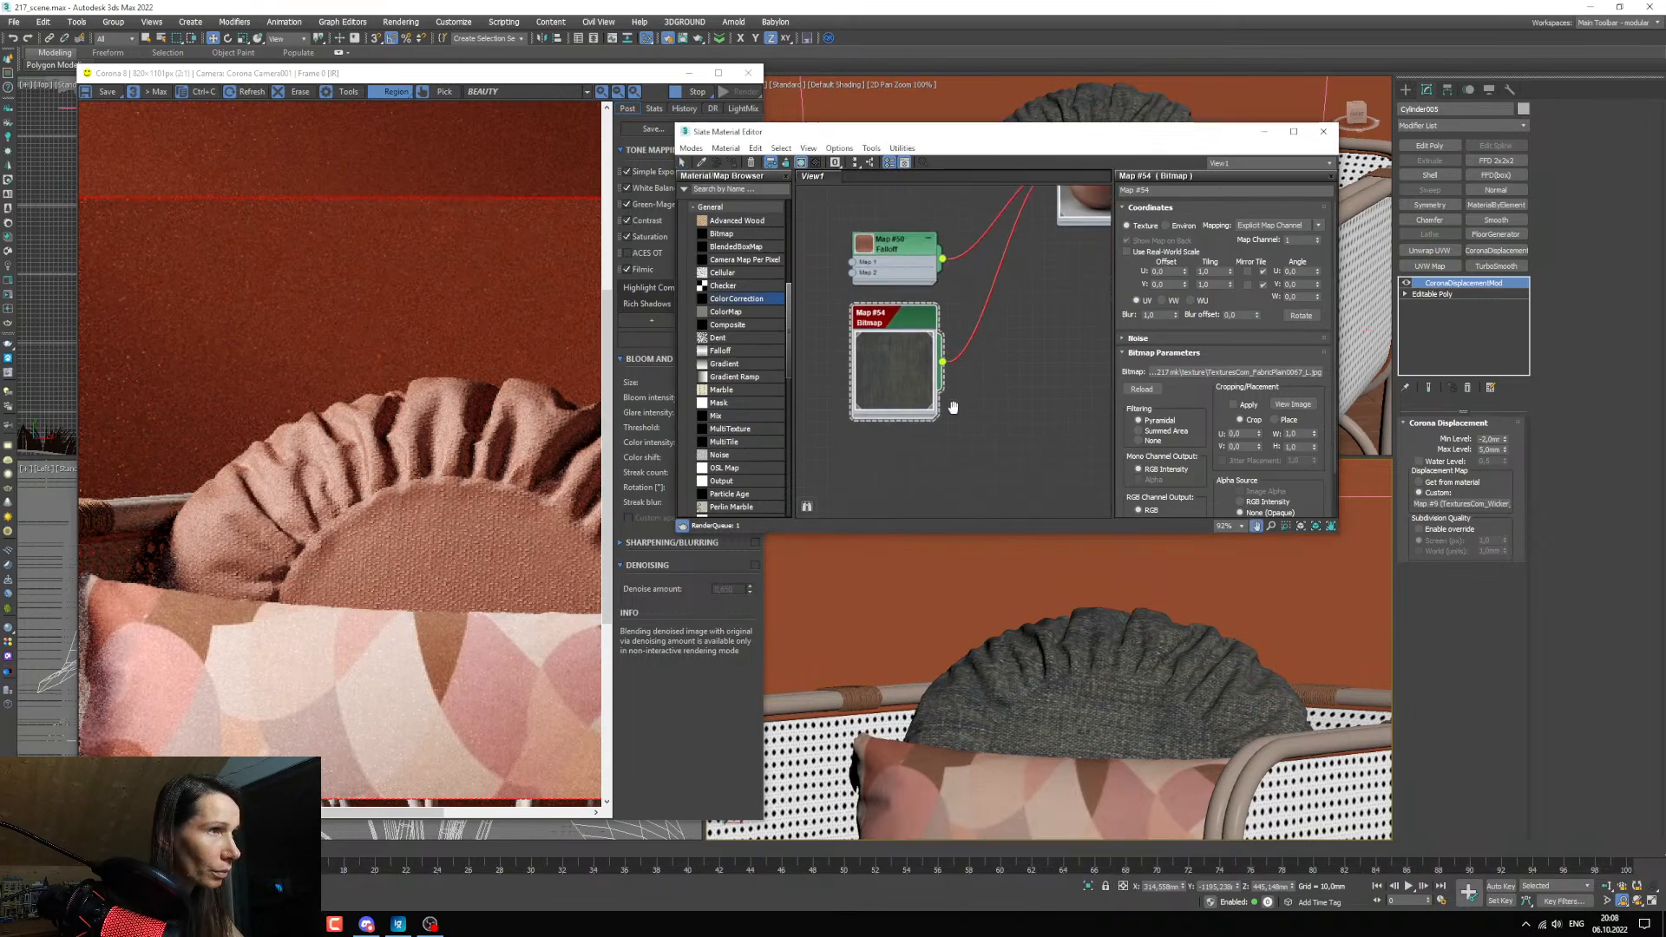
scroll(892, 351, up, 2)
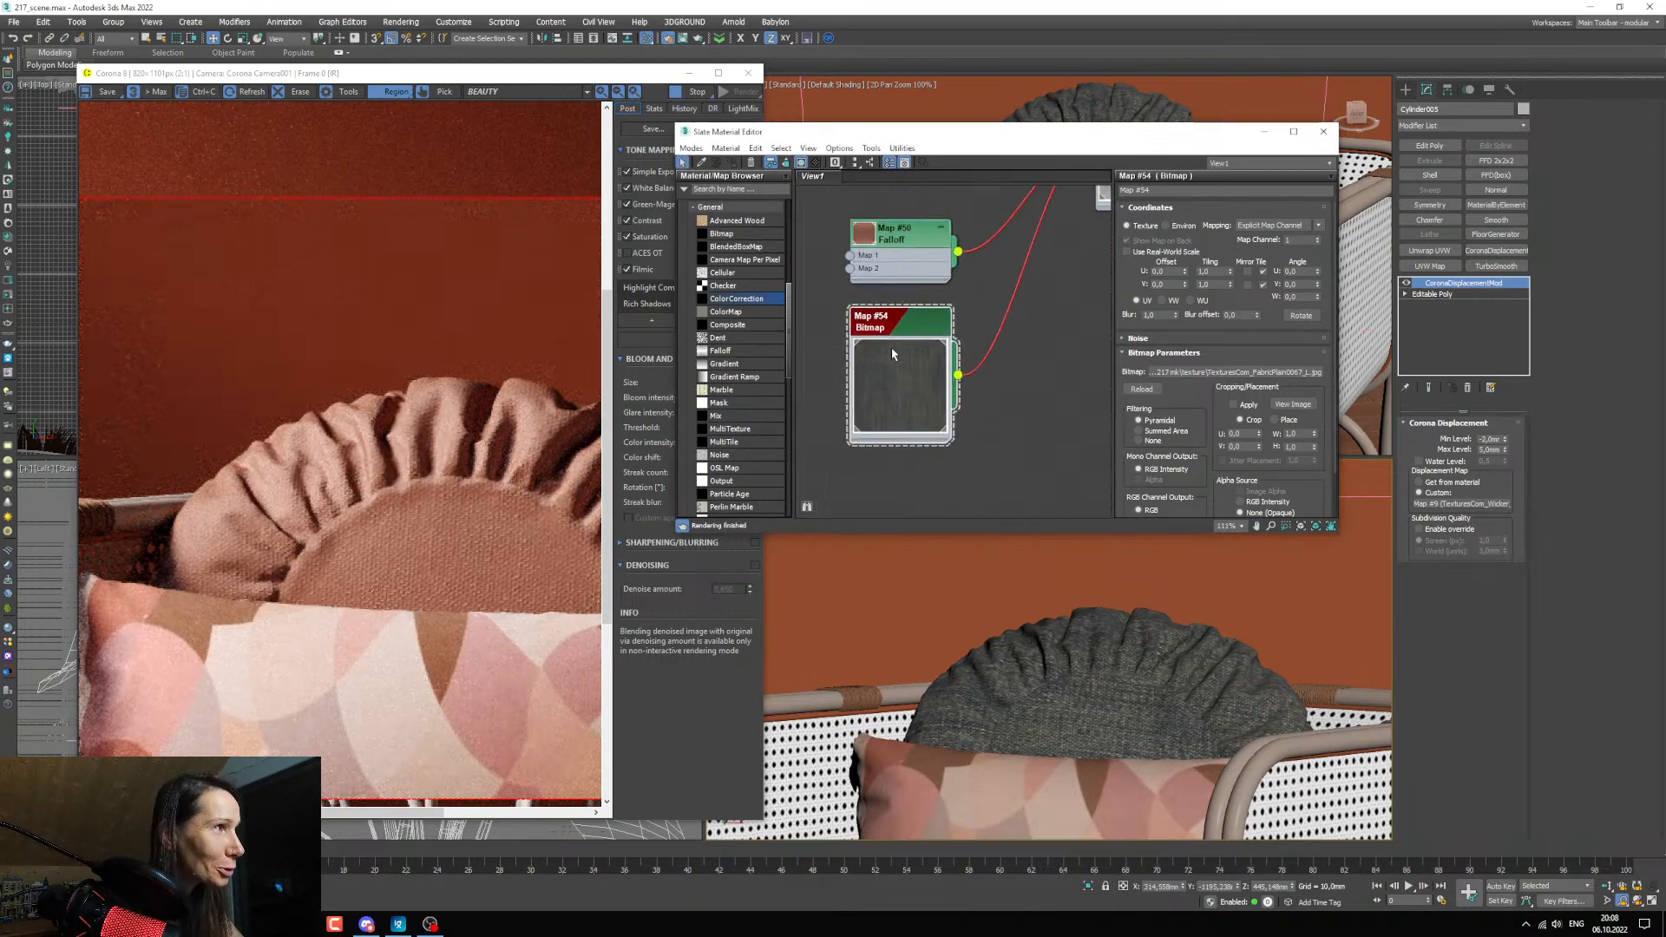
Try a tiling of 2 in both U and V for the fabric bump bitmap.
text(2)
key(Tab)
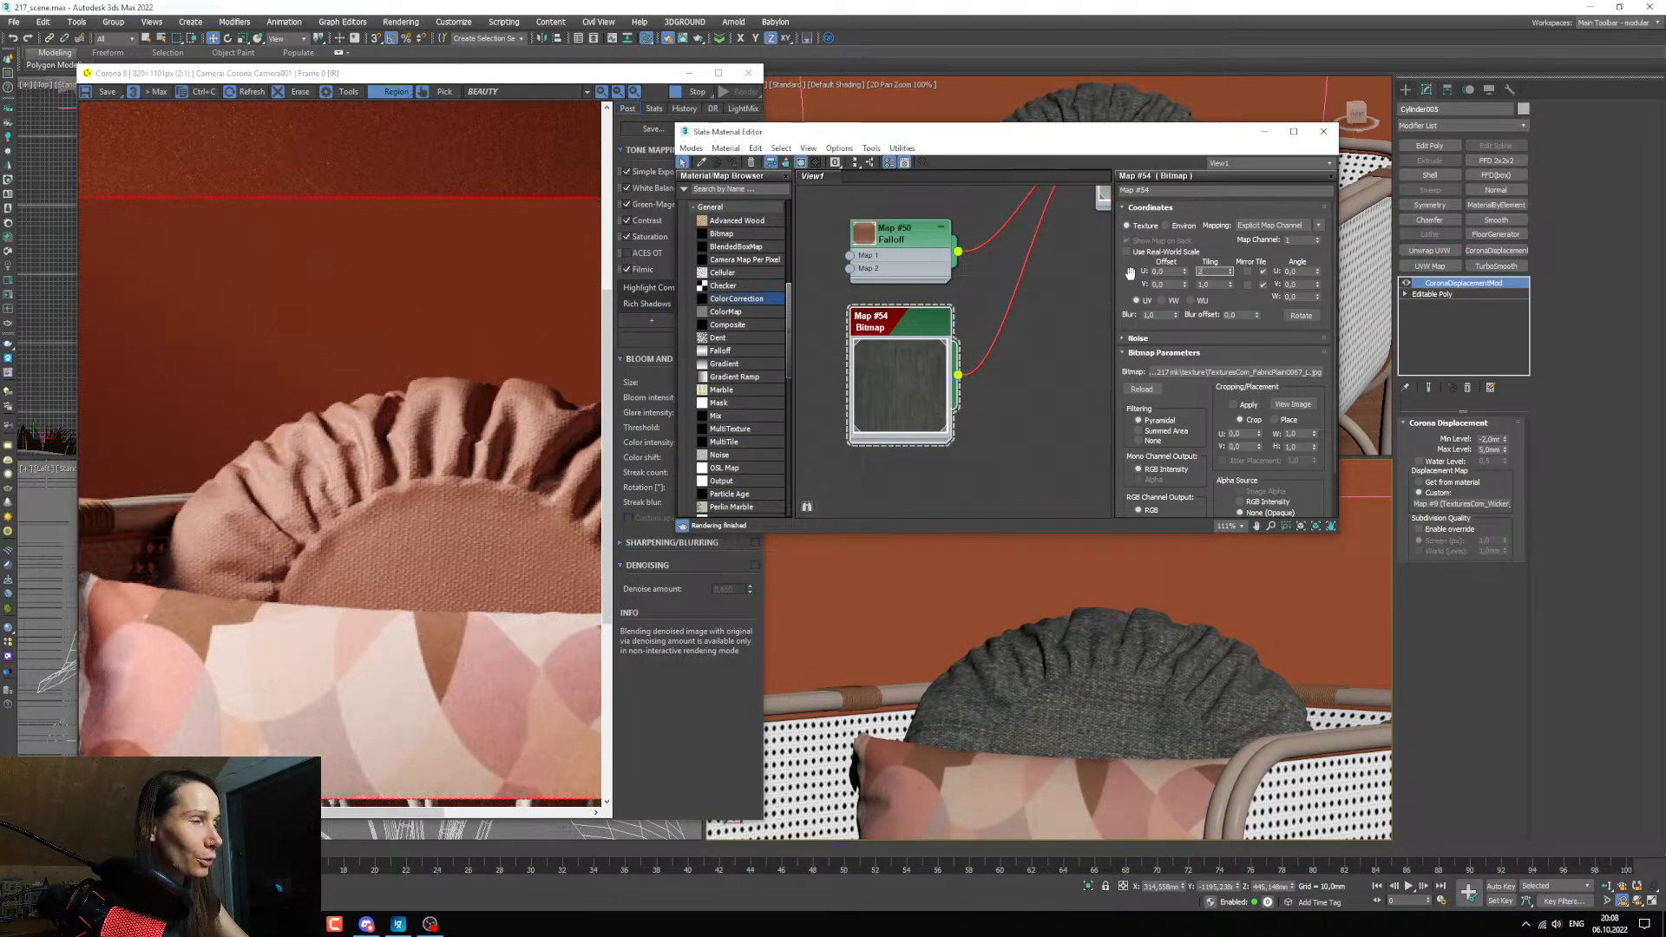
text(2)
key(Return)
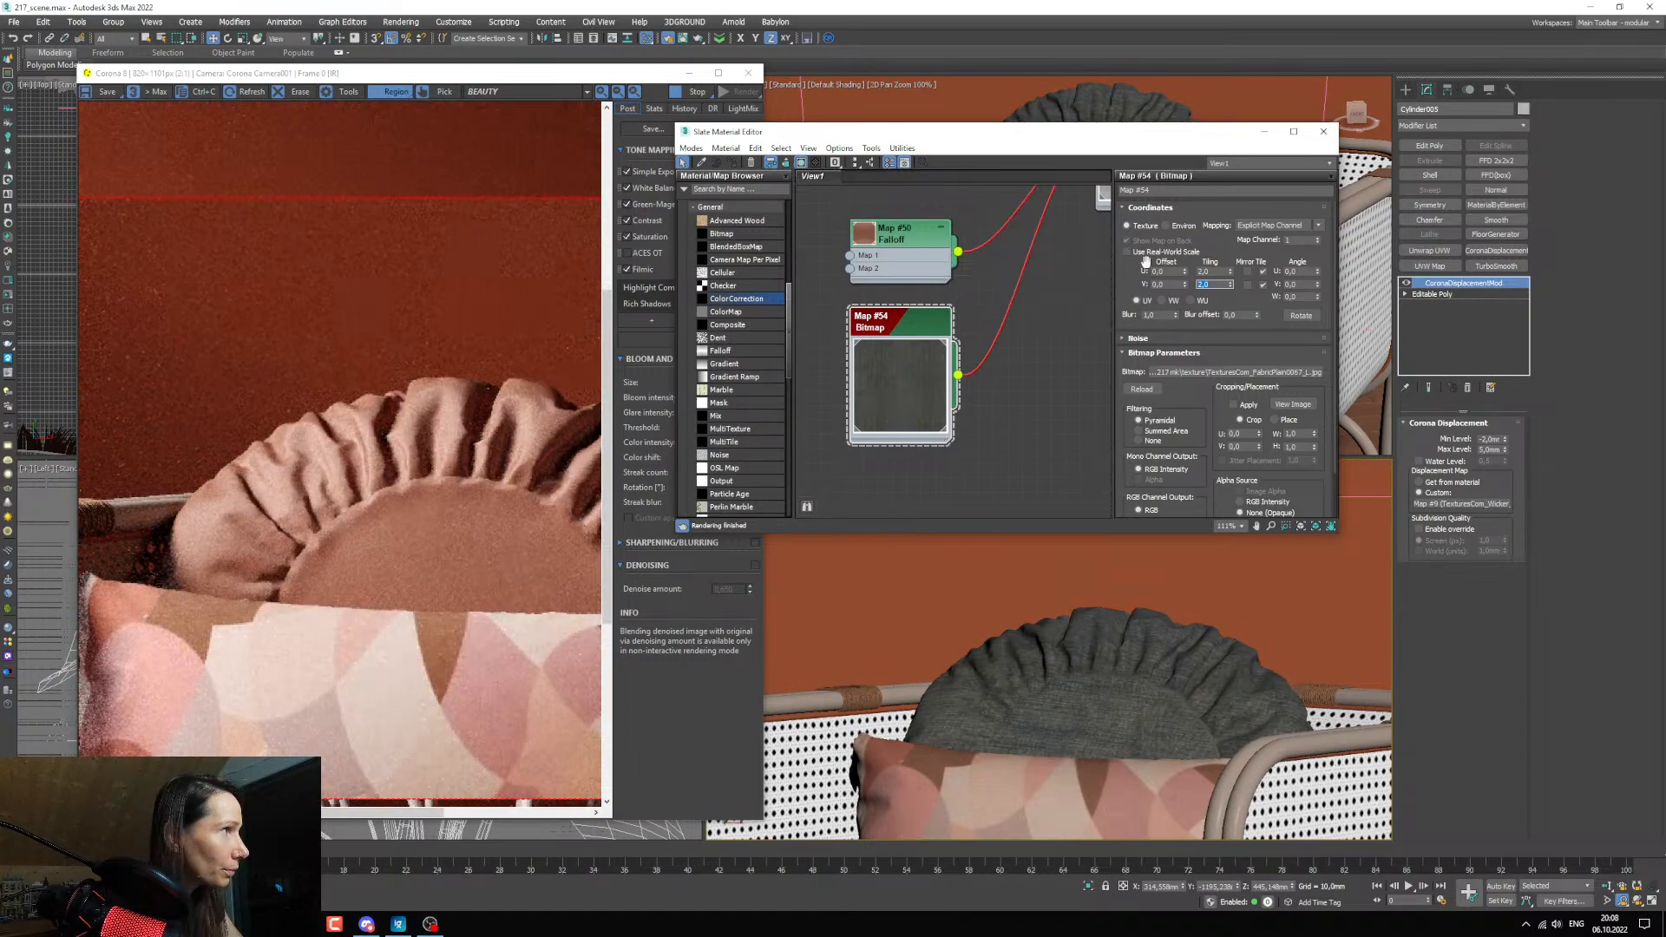
Try a tiling of 1.5 in both U and V for the fabric bump bitmap.
key(shift+Tab)
text(1,5)
key(Tab)
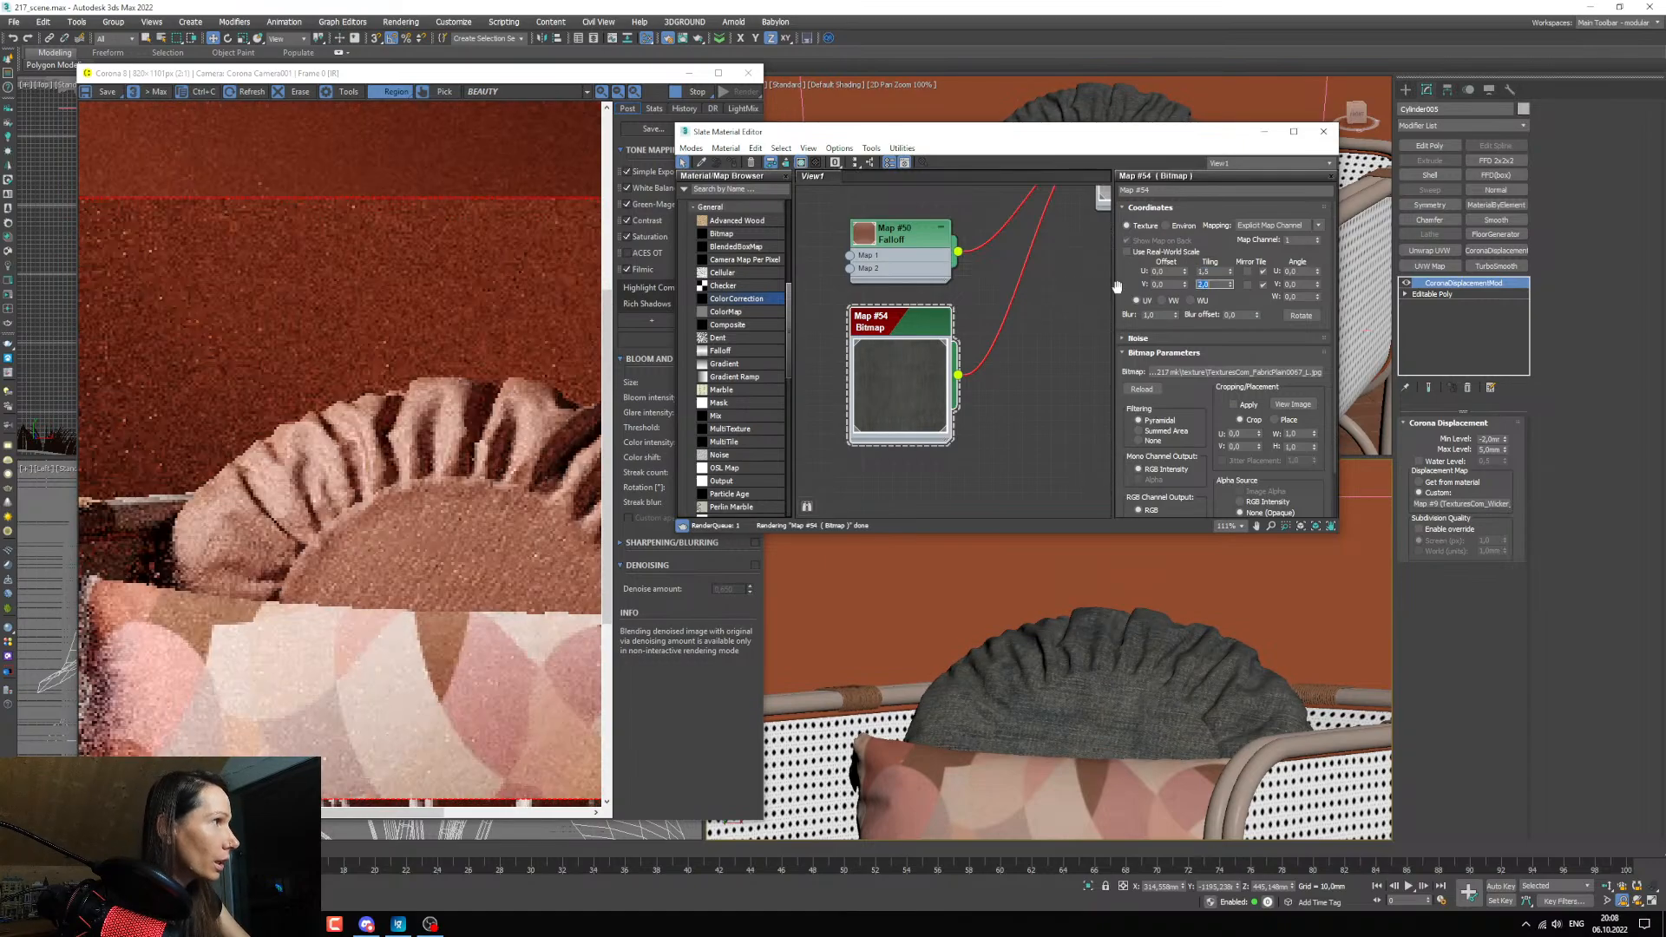
text(1,5)
key(Return)
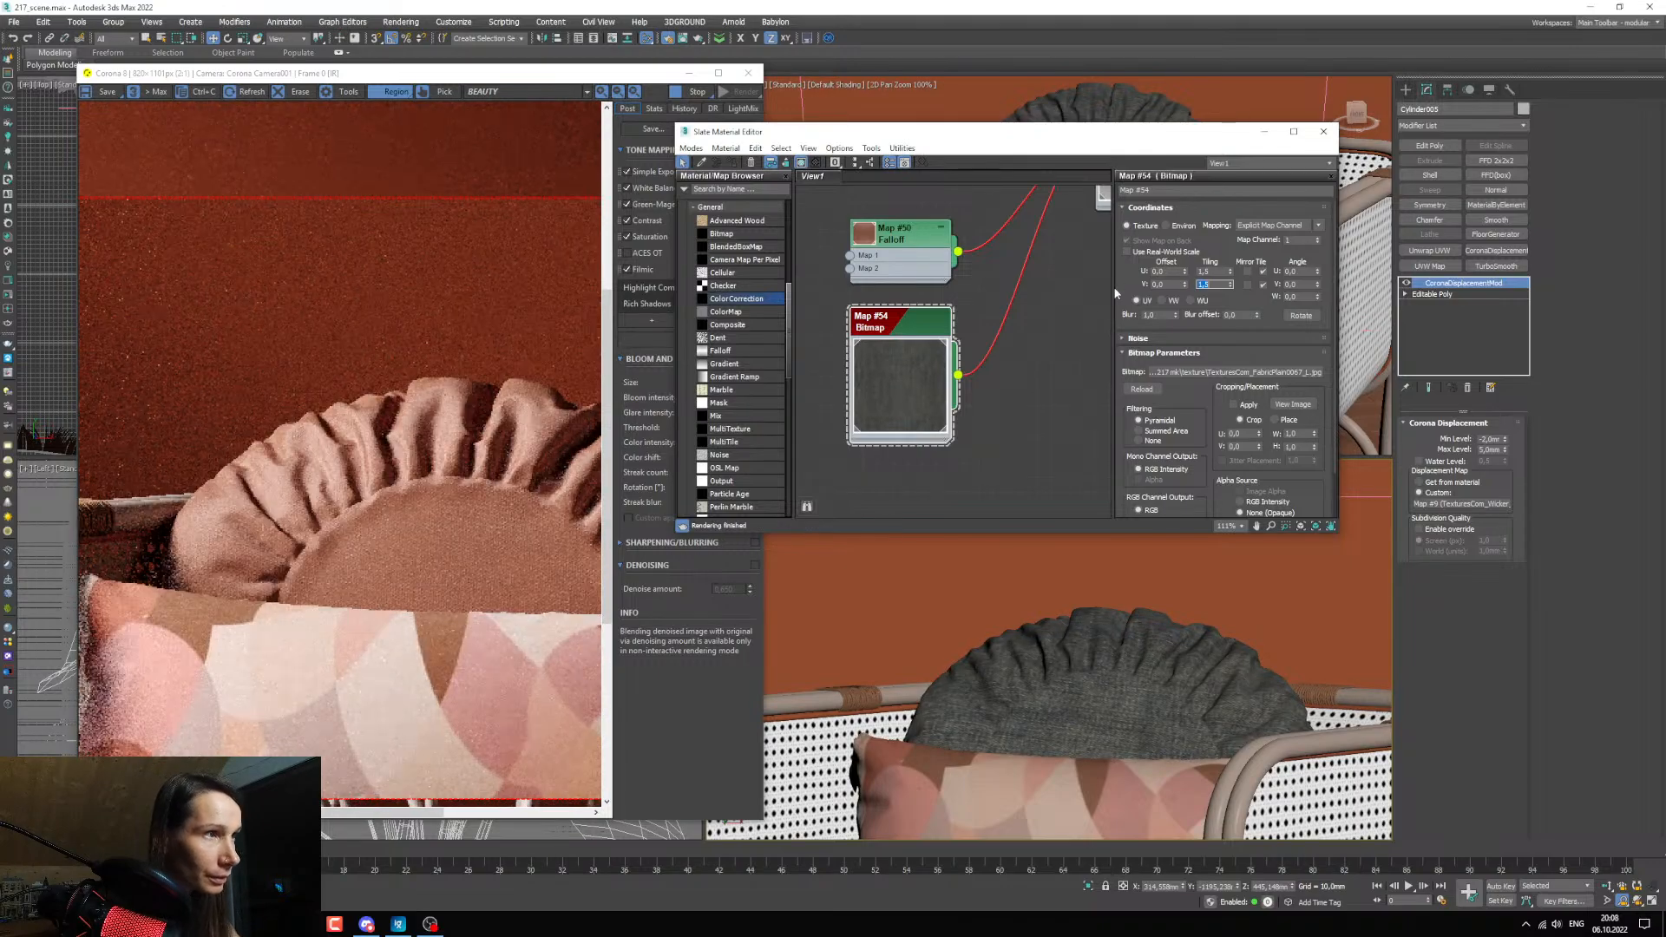
Set the fabric bump bitmap's tiling to 1.2 in both U and V.
key(shift+Tab)
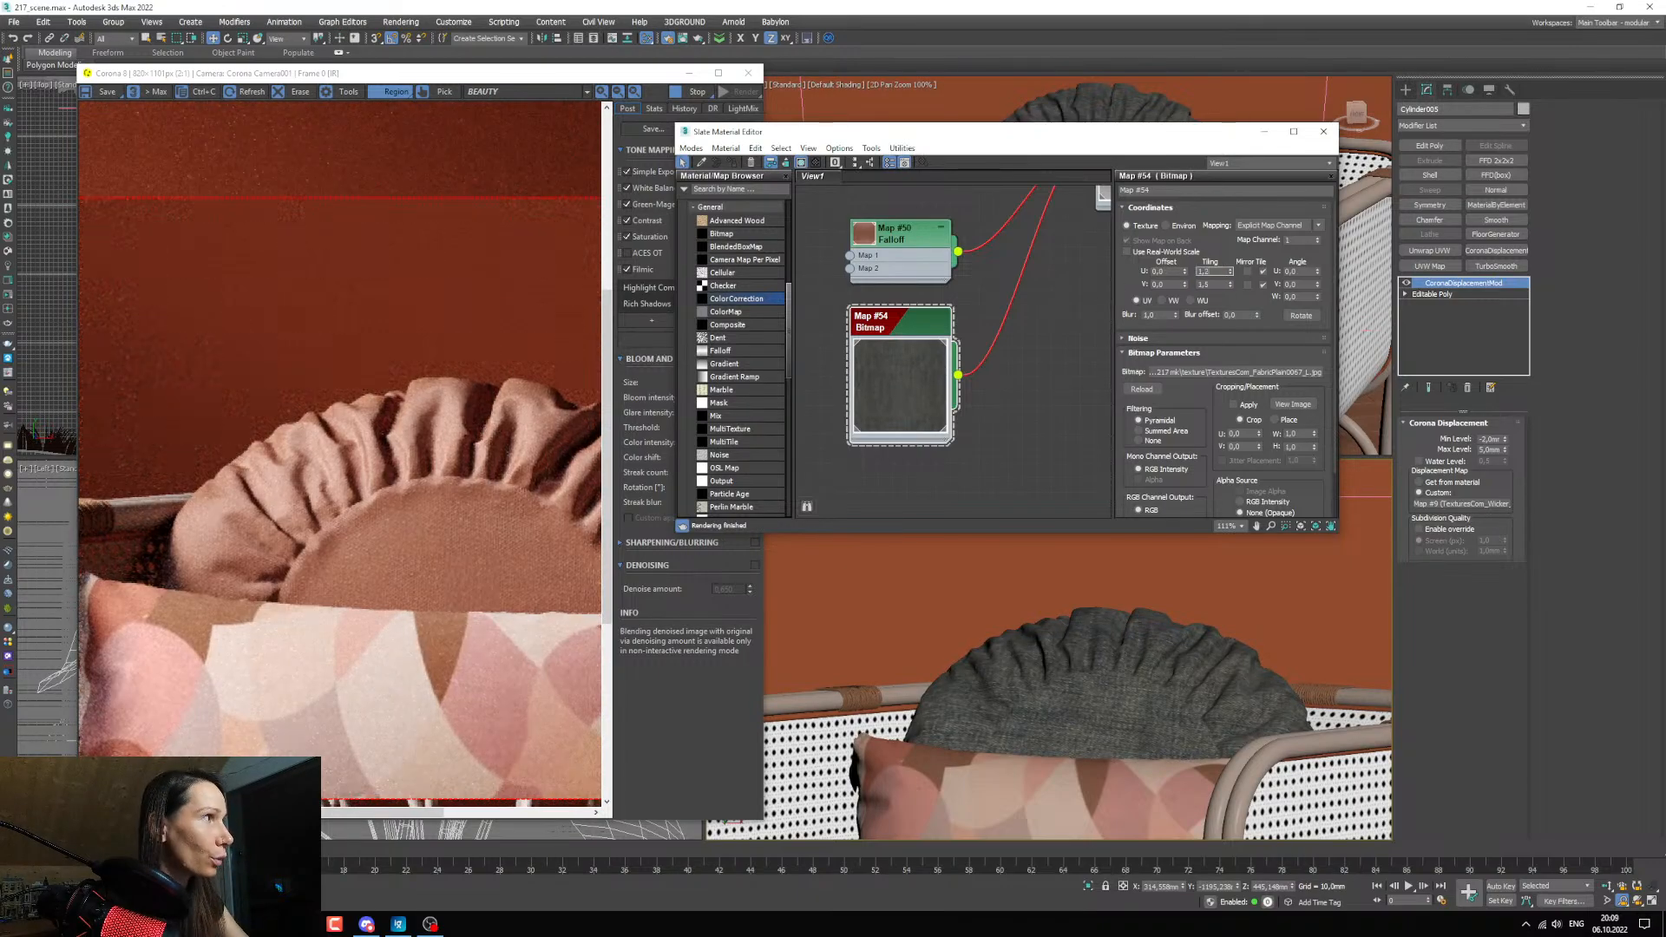
text(1,2)
key(Tab)
text(1,2)
key(Return)
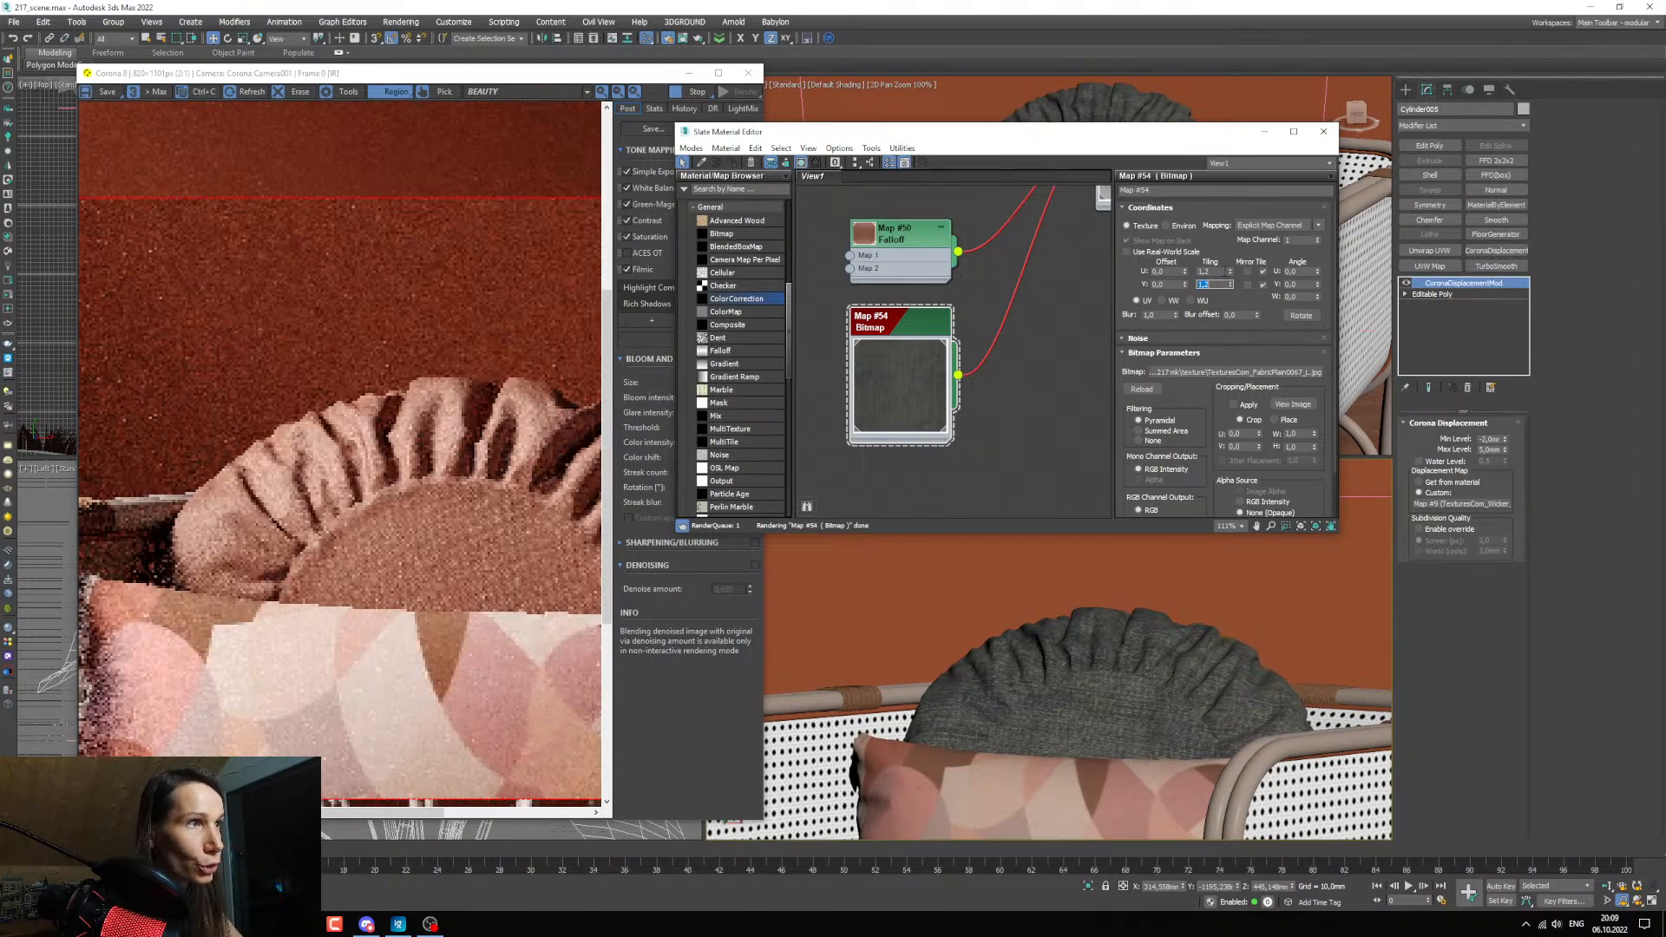
Set the Bump amount of the ruffled pillow's material to 0.5.
middle_drag(1002, 433, 950, 391)
scroll(950, 390, up, 1)
scroll(950, 390, down, 4)
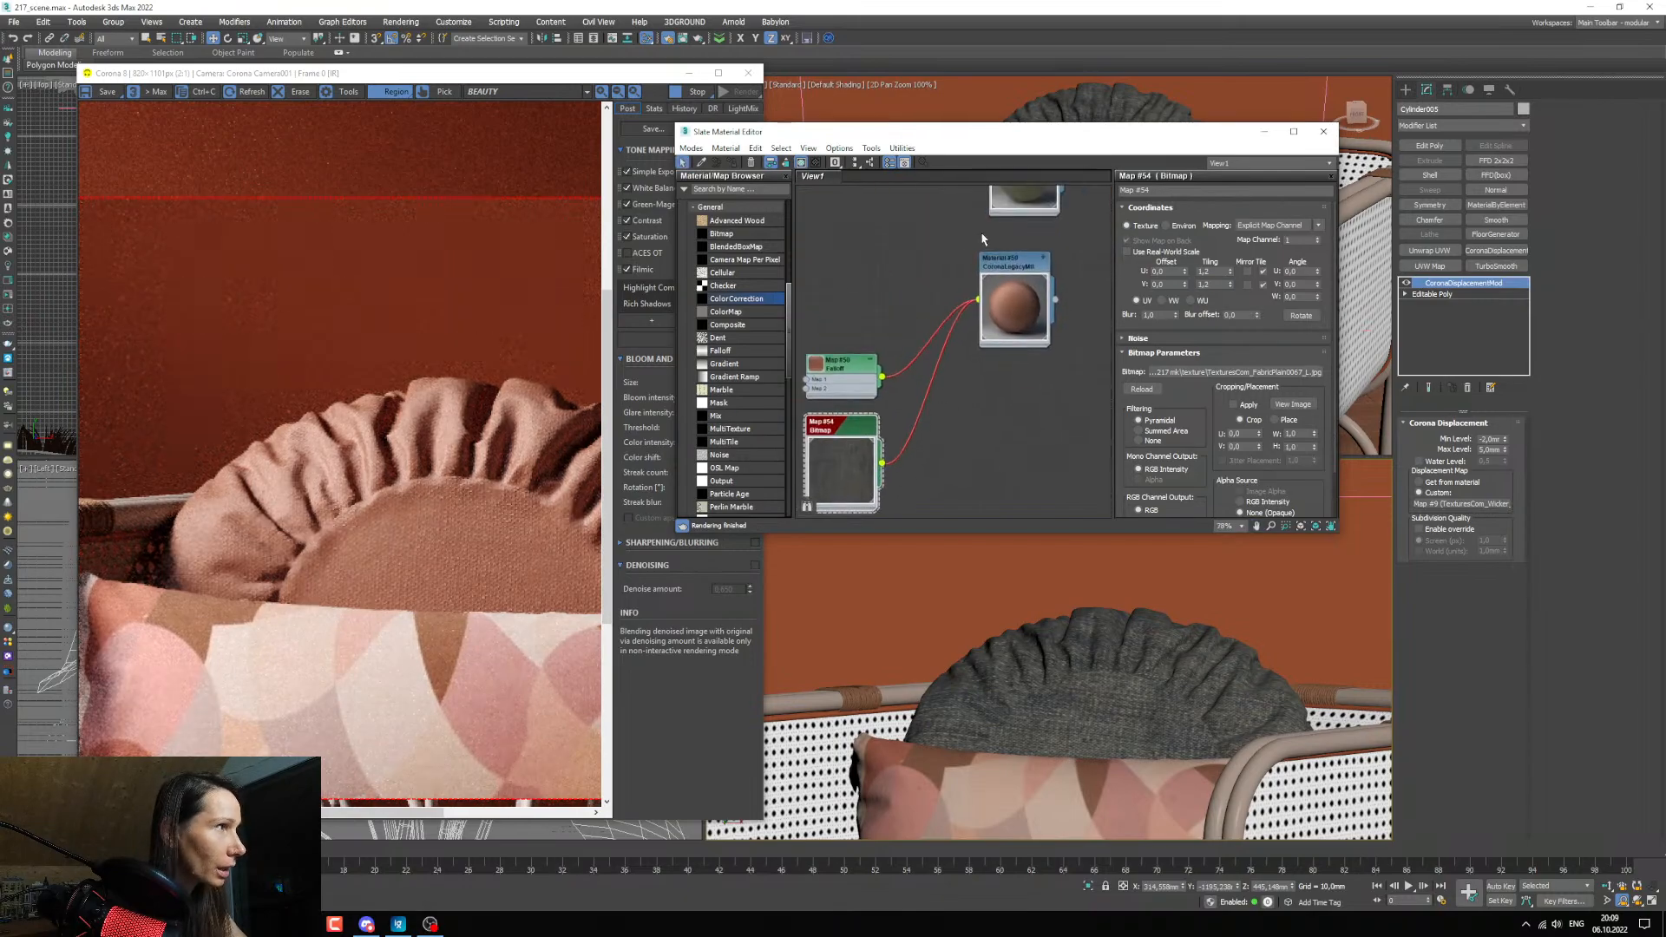
double_click(1010, 262)
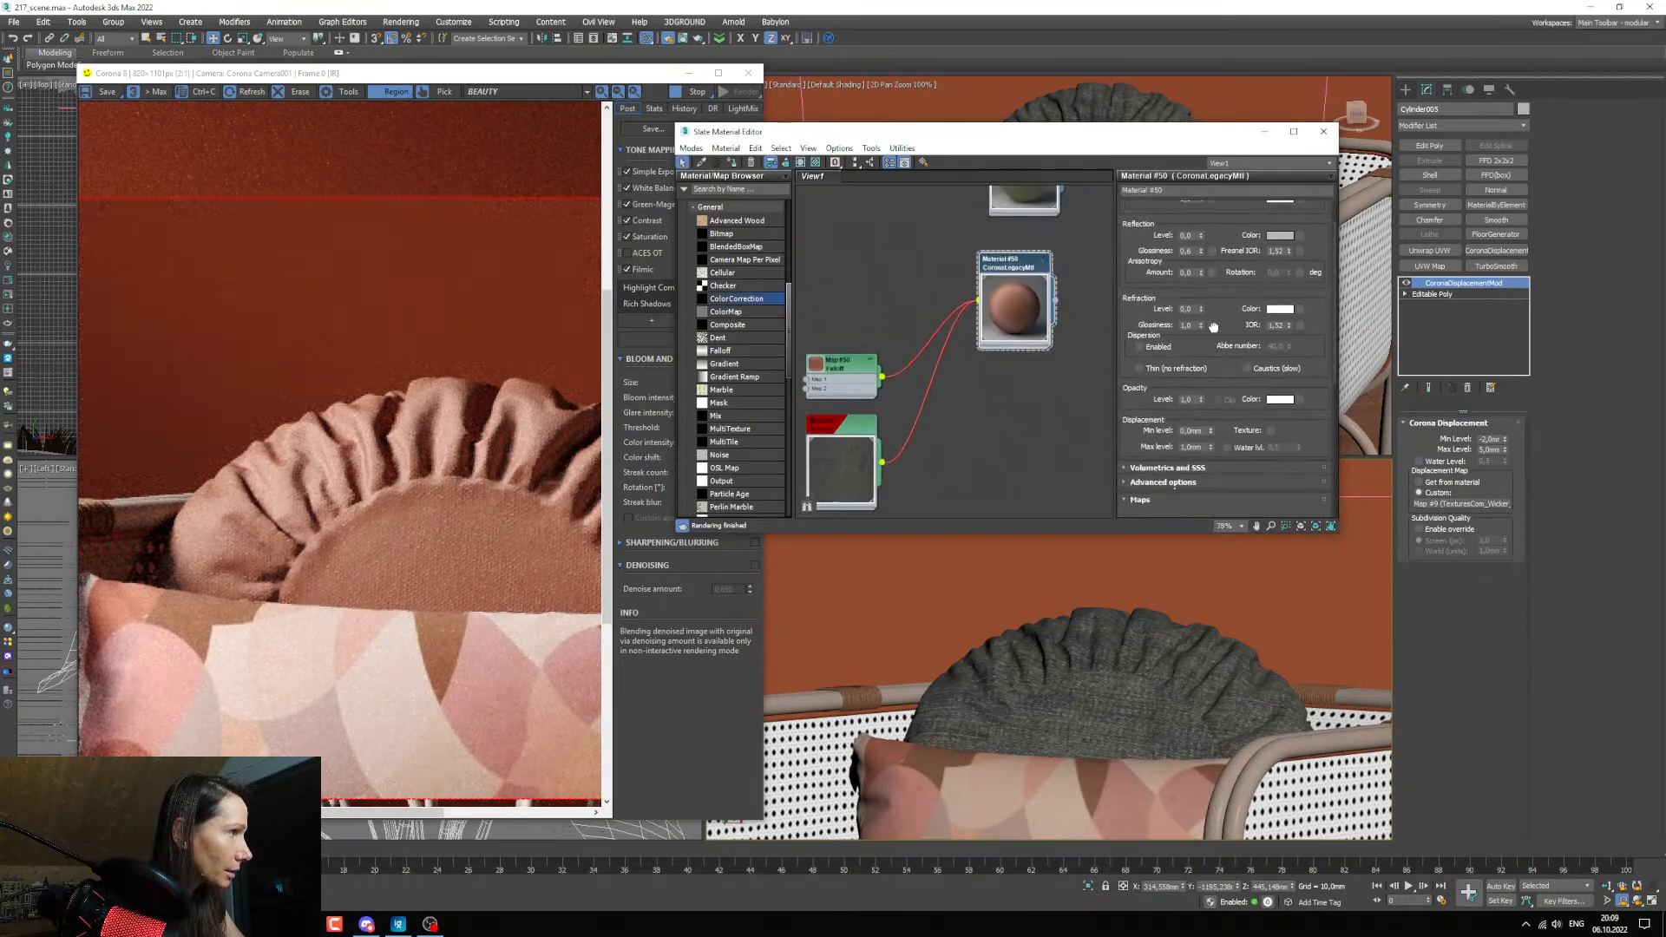
scroll(1234, 426, down, 5)
scroll(1178, 396, down, 4)
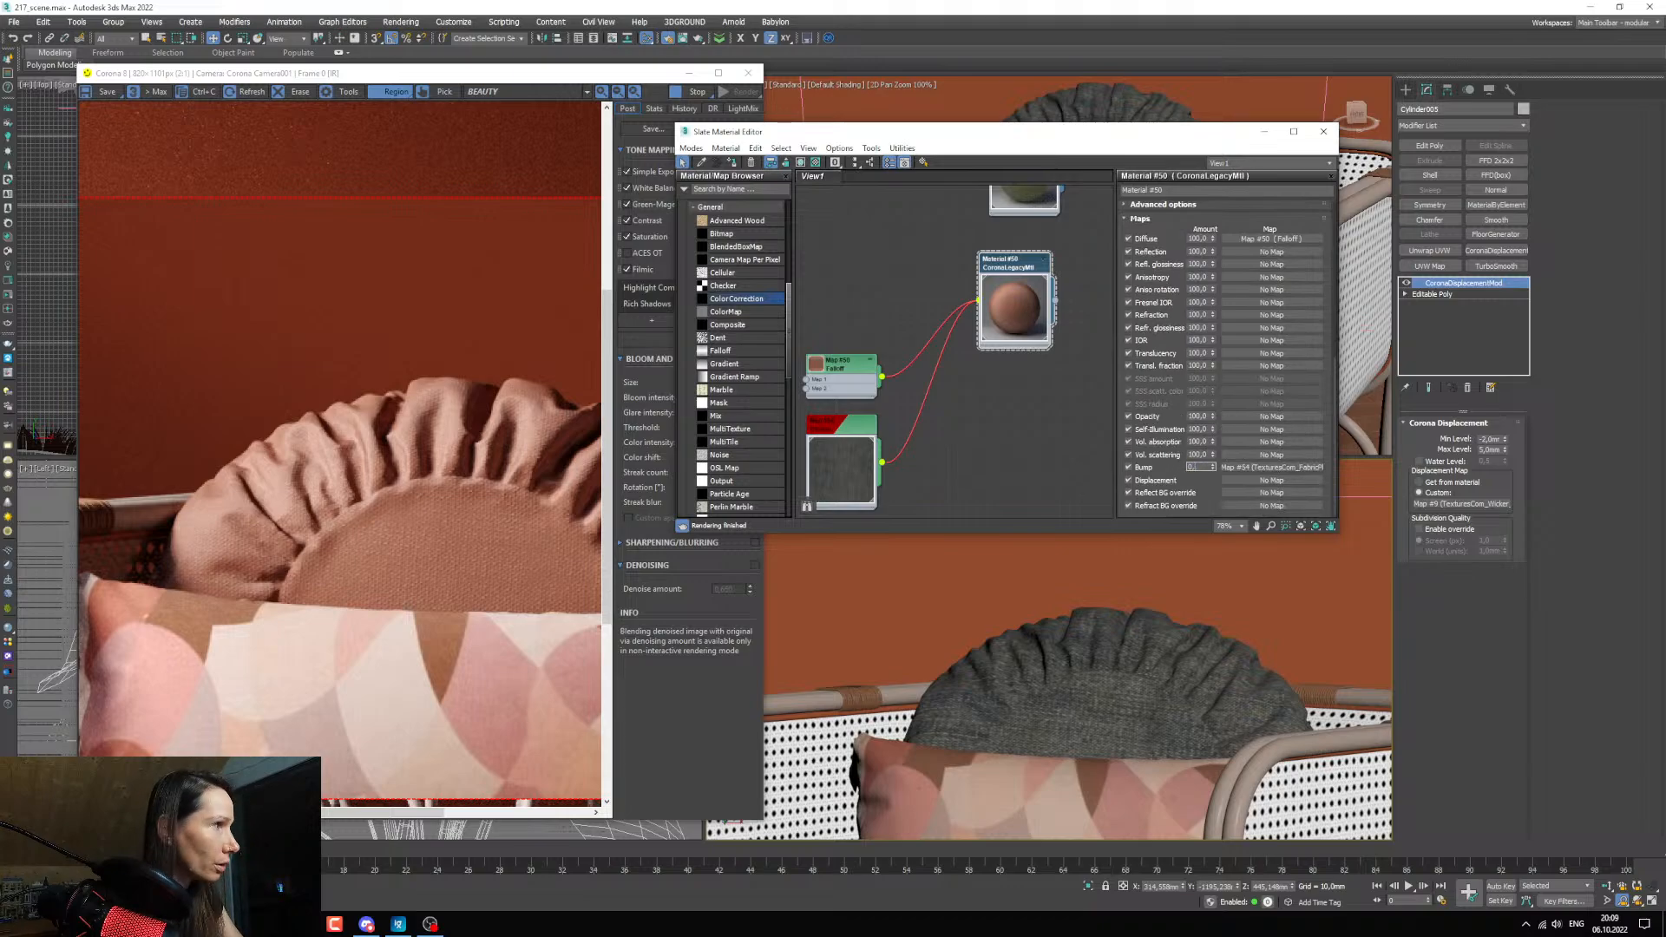
text(5)
key(Return)
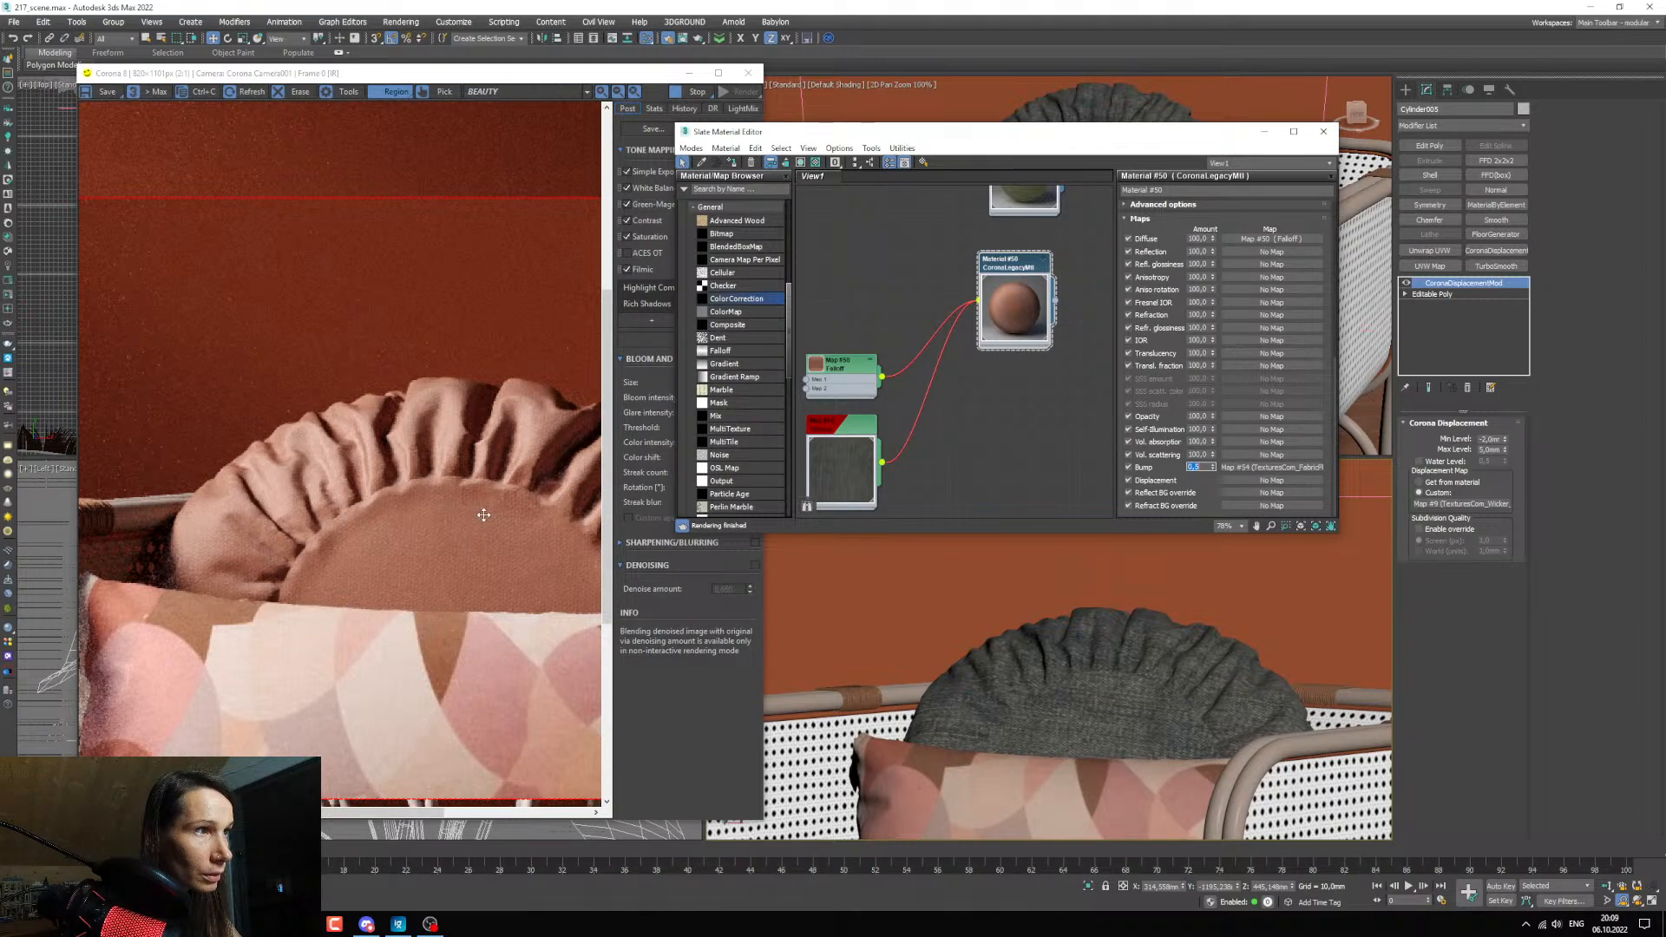
Shift the render region down over the armchair to examine the ruffled pillow's fabric.
scroll(483, 514, down, 2)
scroll(1012, 396, down, 3)
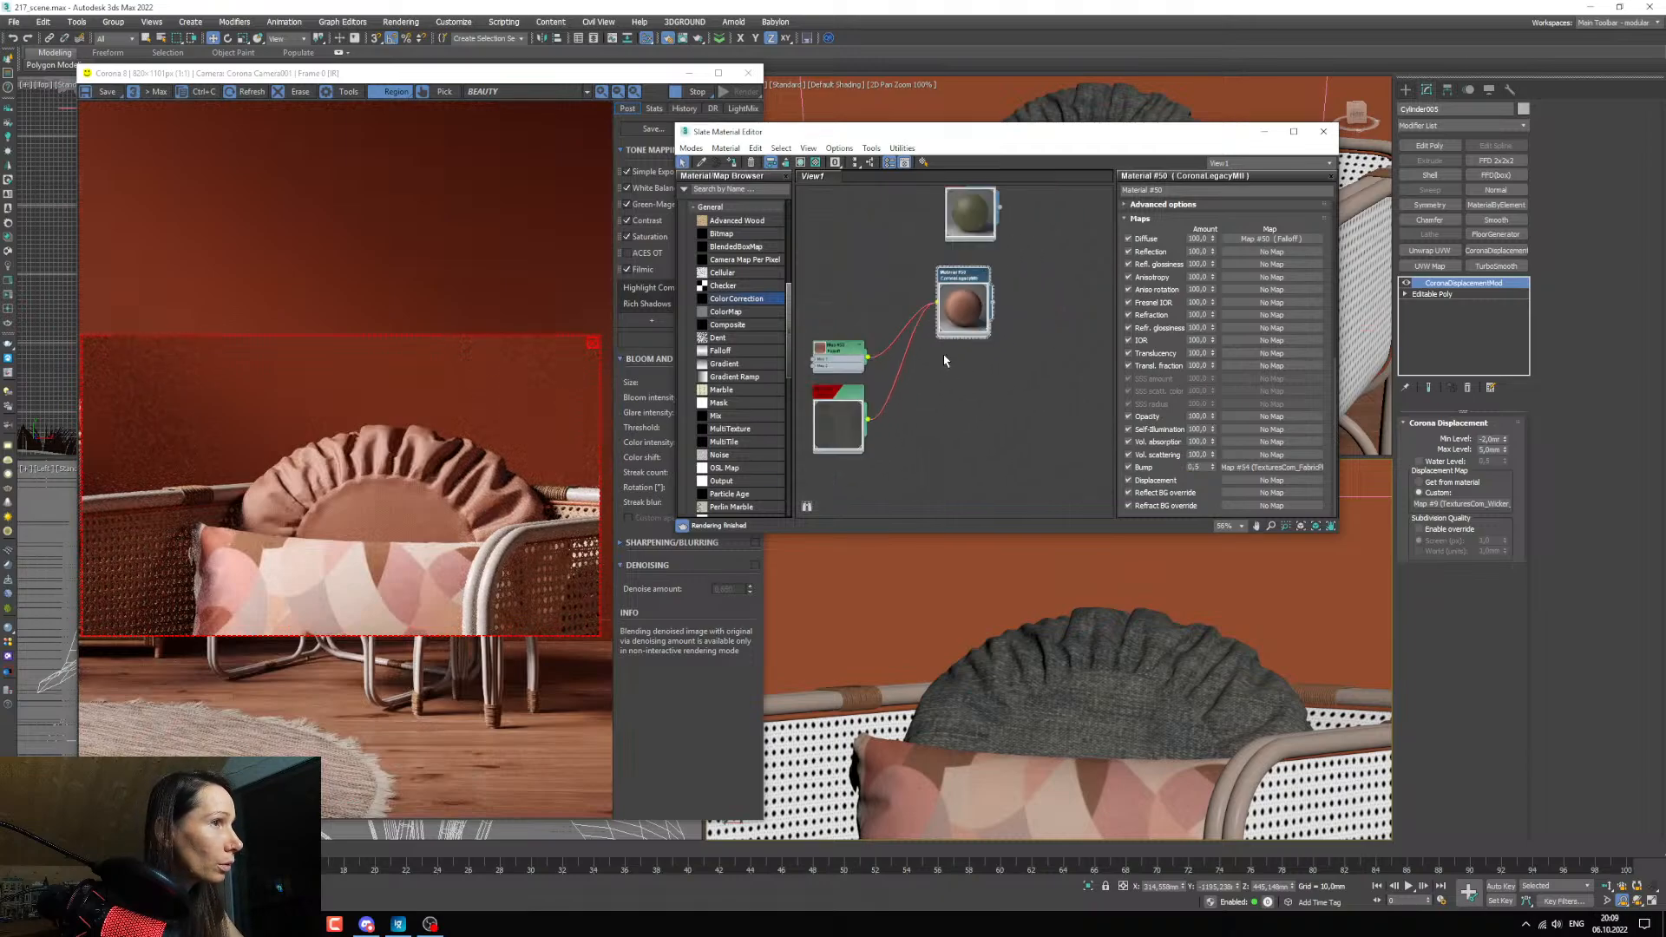
scroll(453, 494, up, 2)
scroll(453, 494, down, 2)
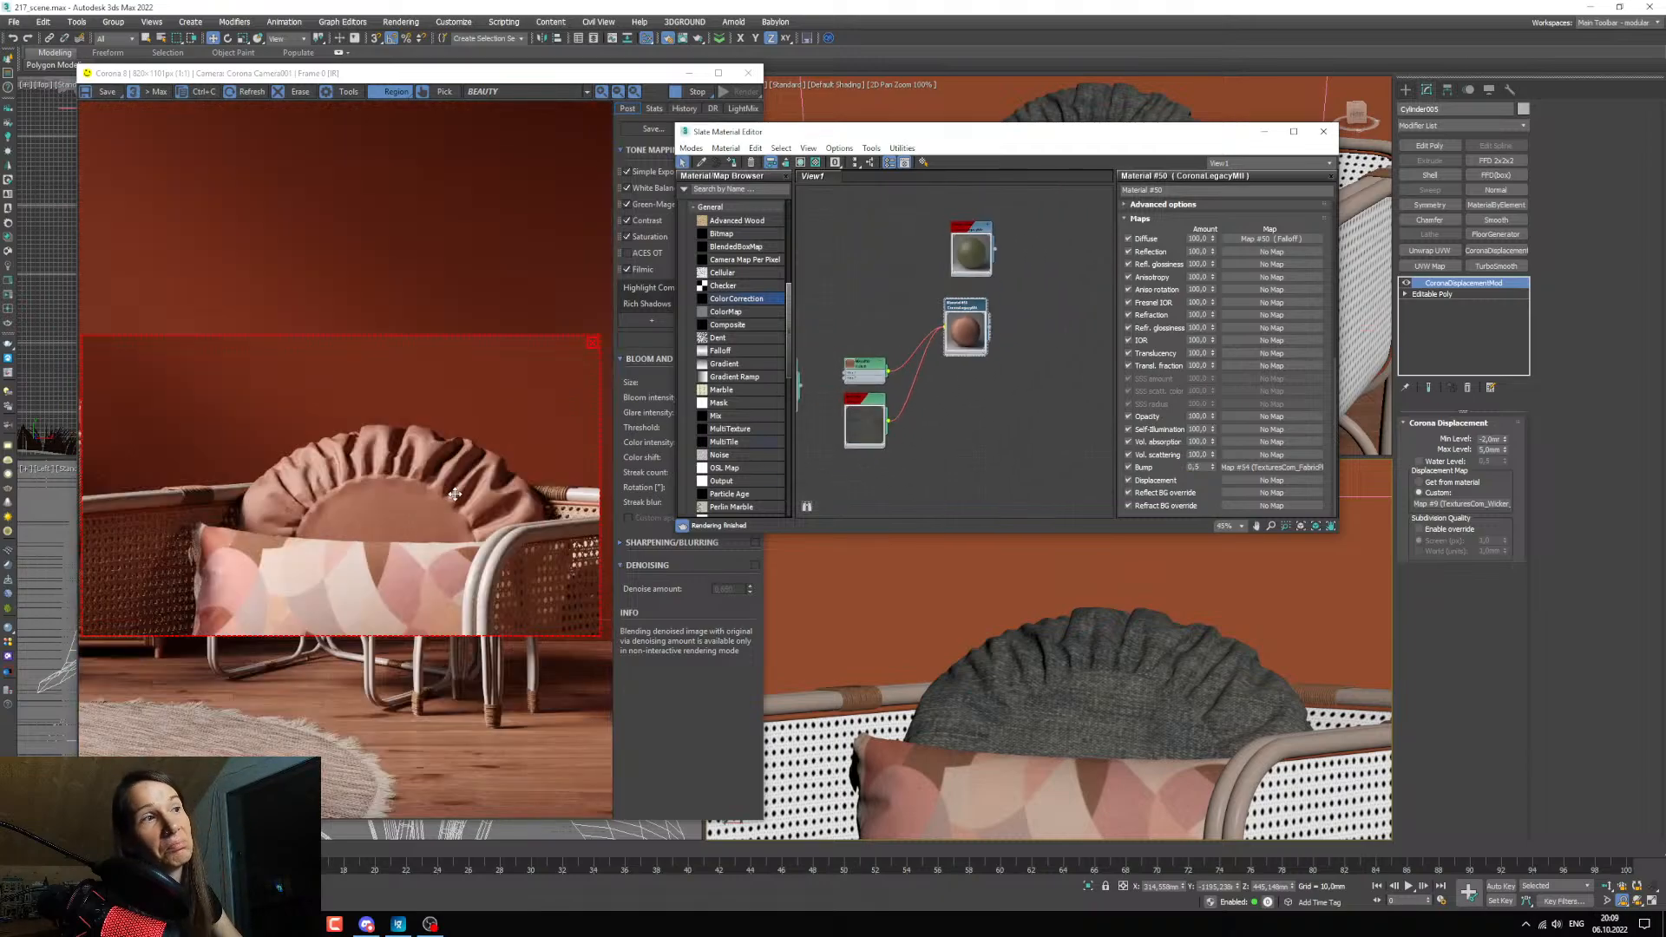
drag(478, 507, 433, 595)
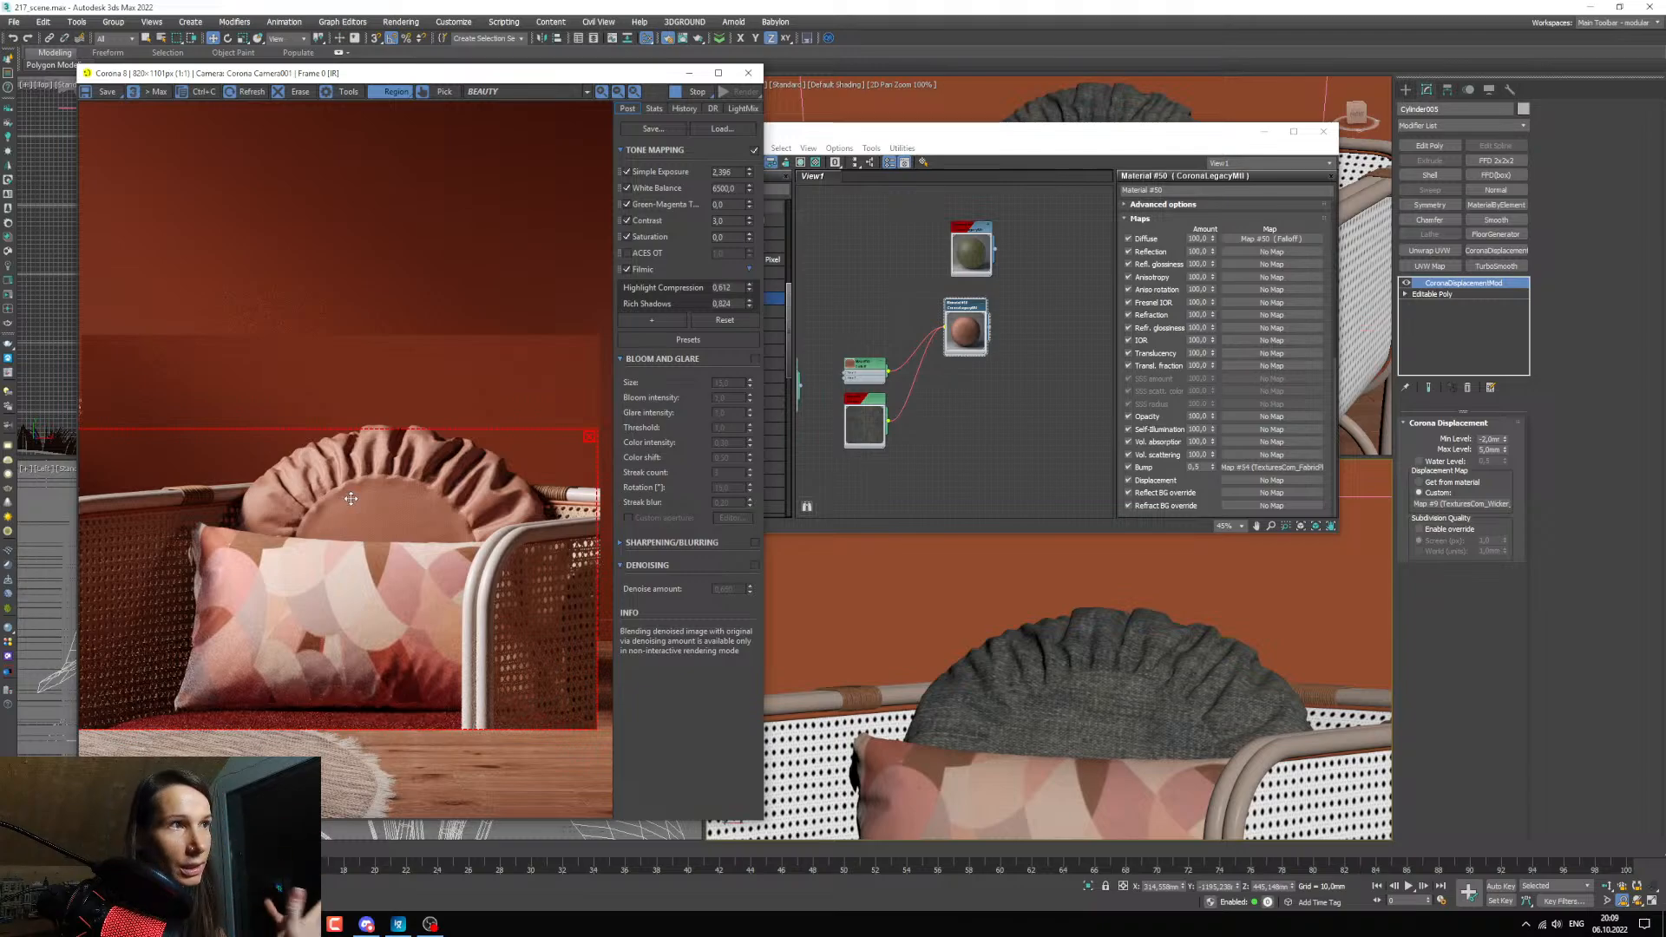
Select the ruffled pillow and refit the render region around the armchair's pillows for a closer check of the fabric.
click(1042, 677)
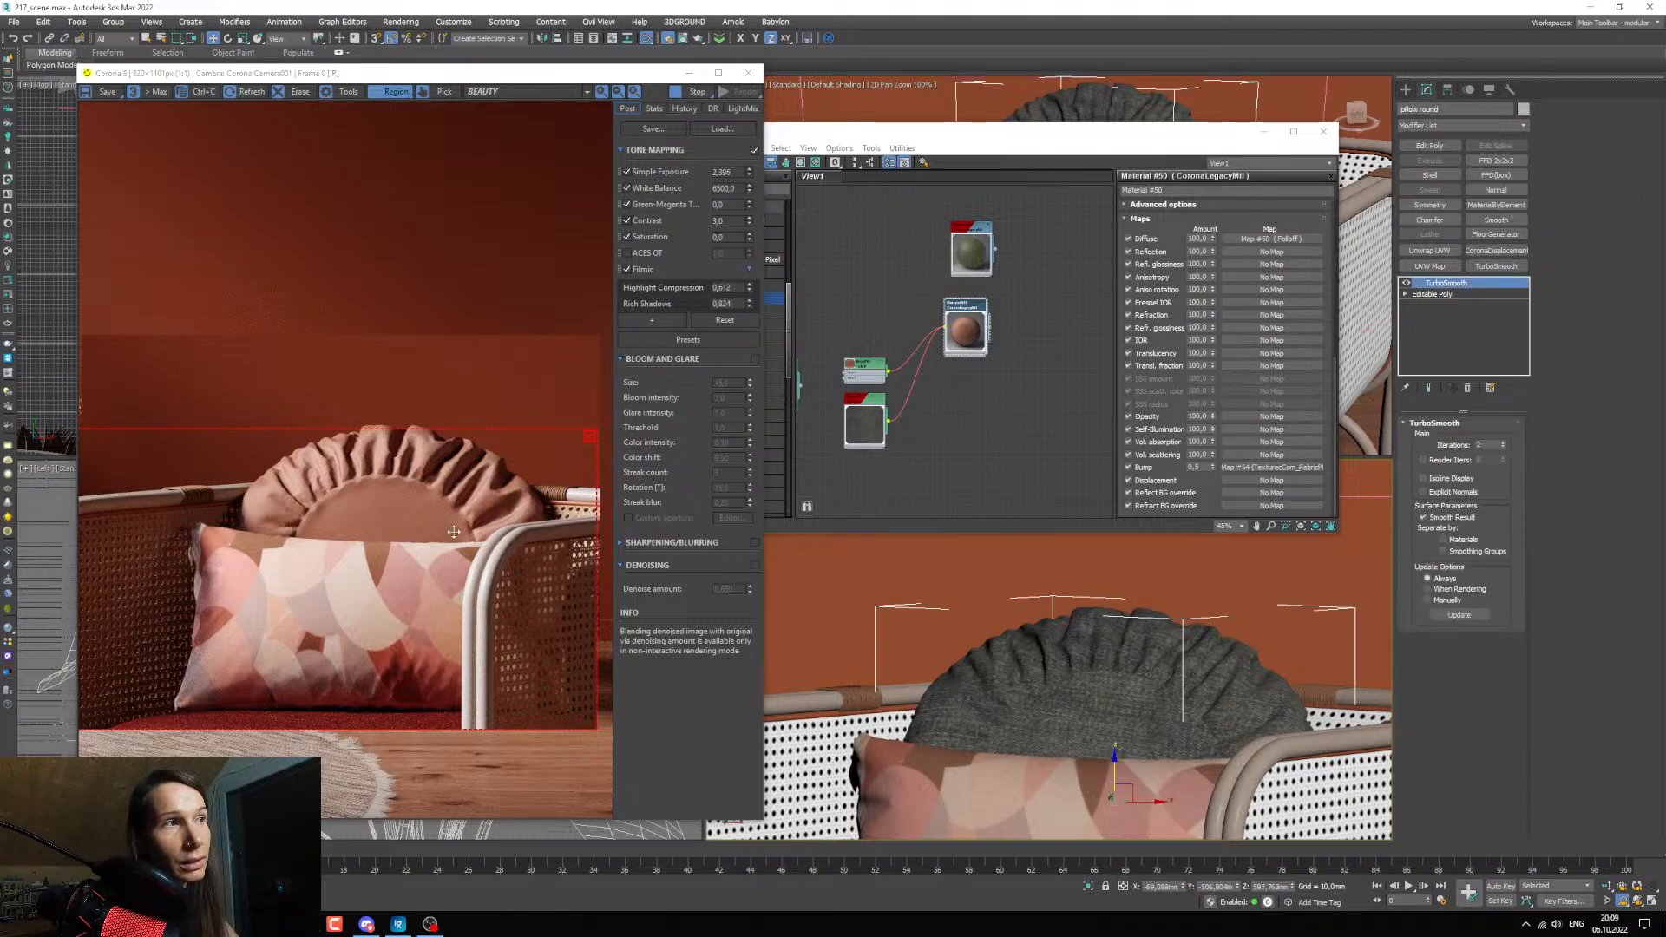
scroll(882, 648, down, 5)
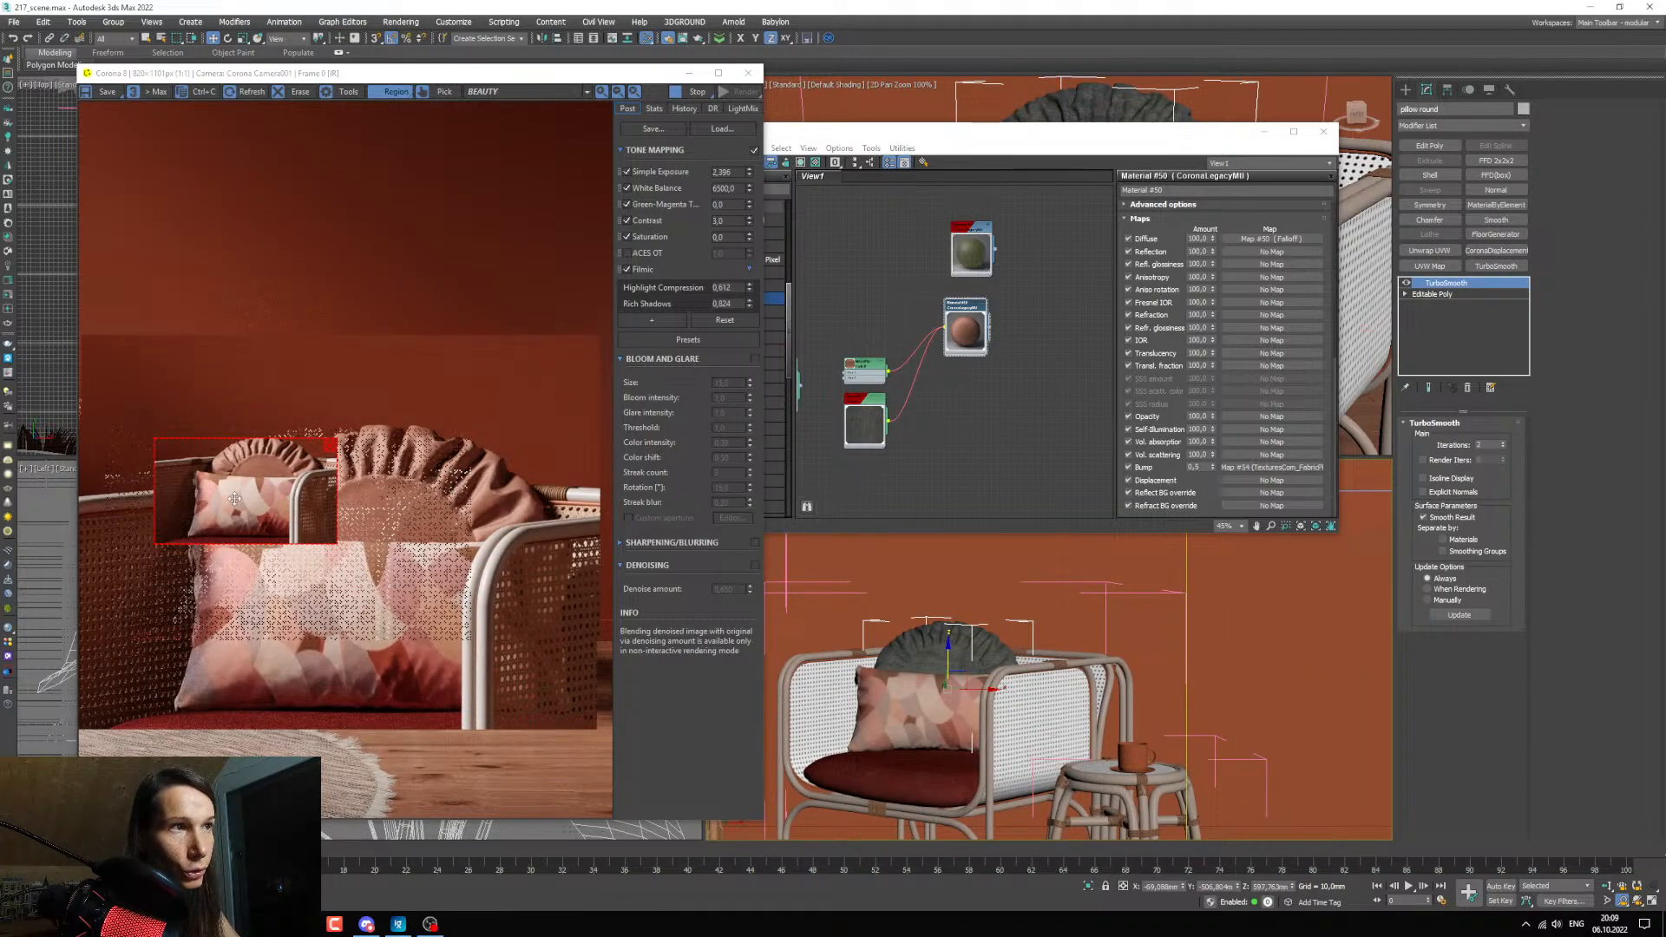
drag(234, 499, 219, 462)
drag(322, 507, 340, 559)
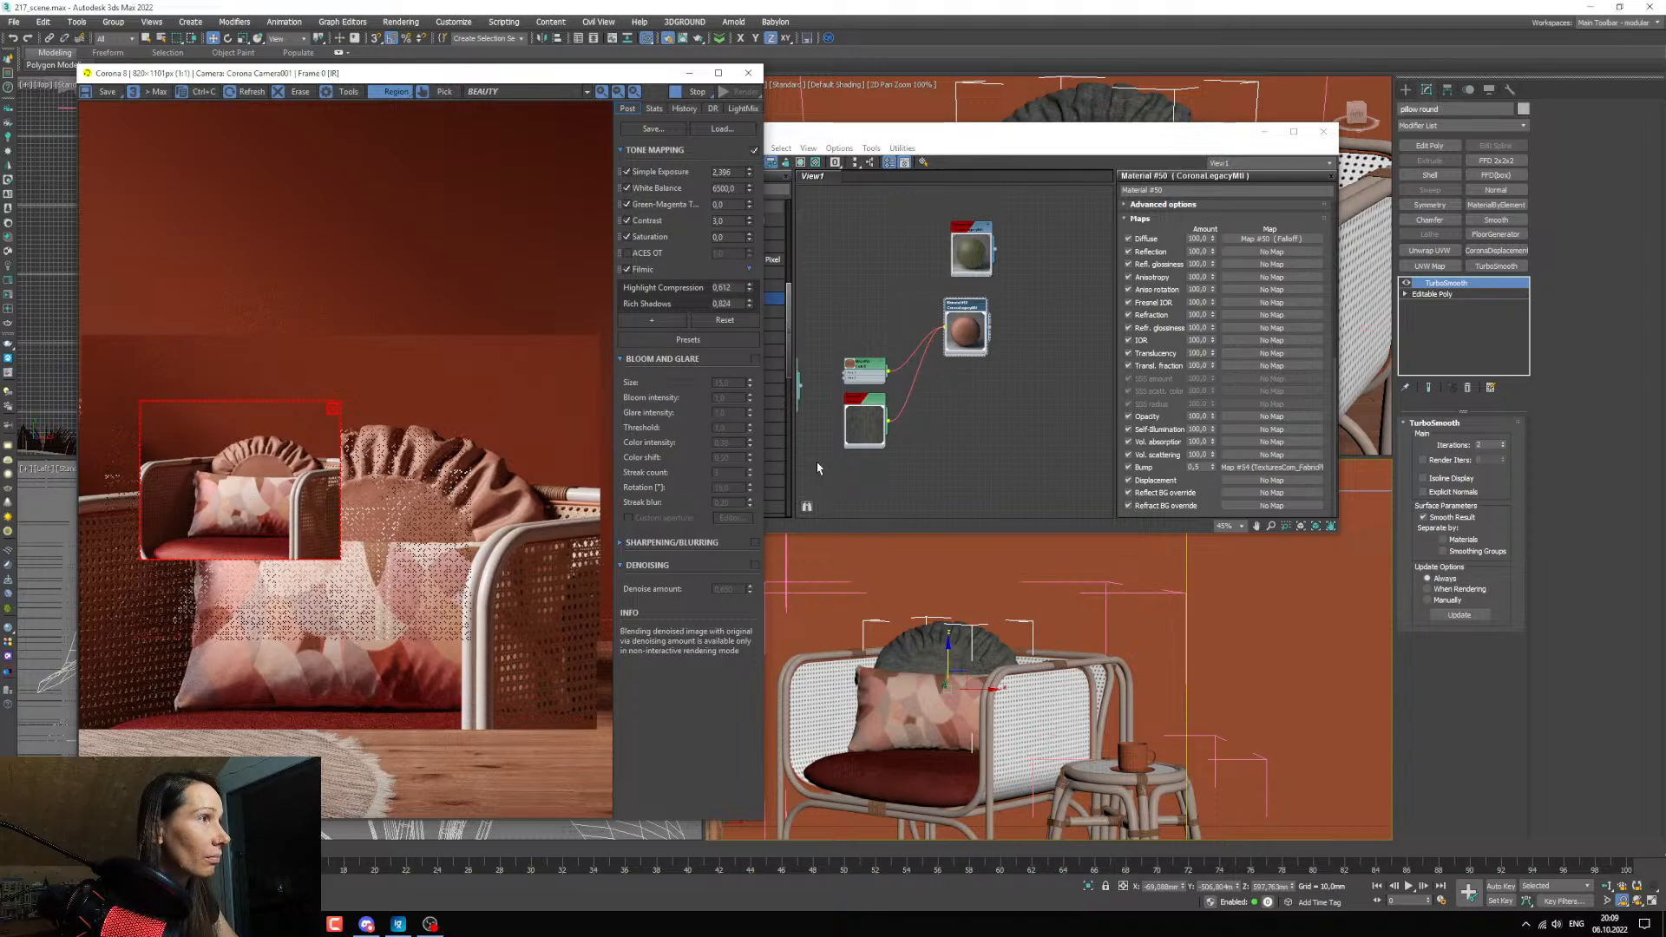
scroll(941, 701, up, 3)
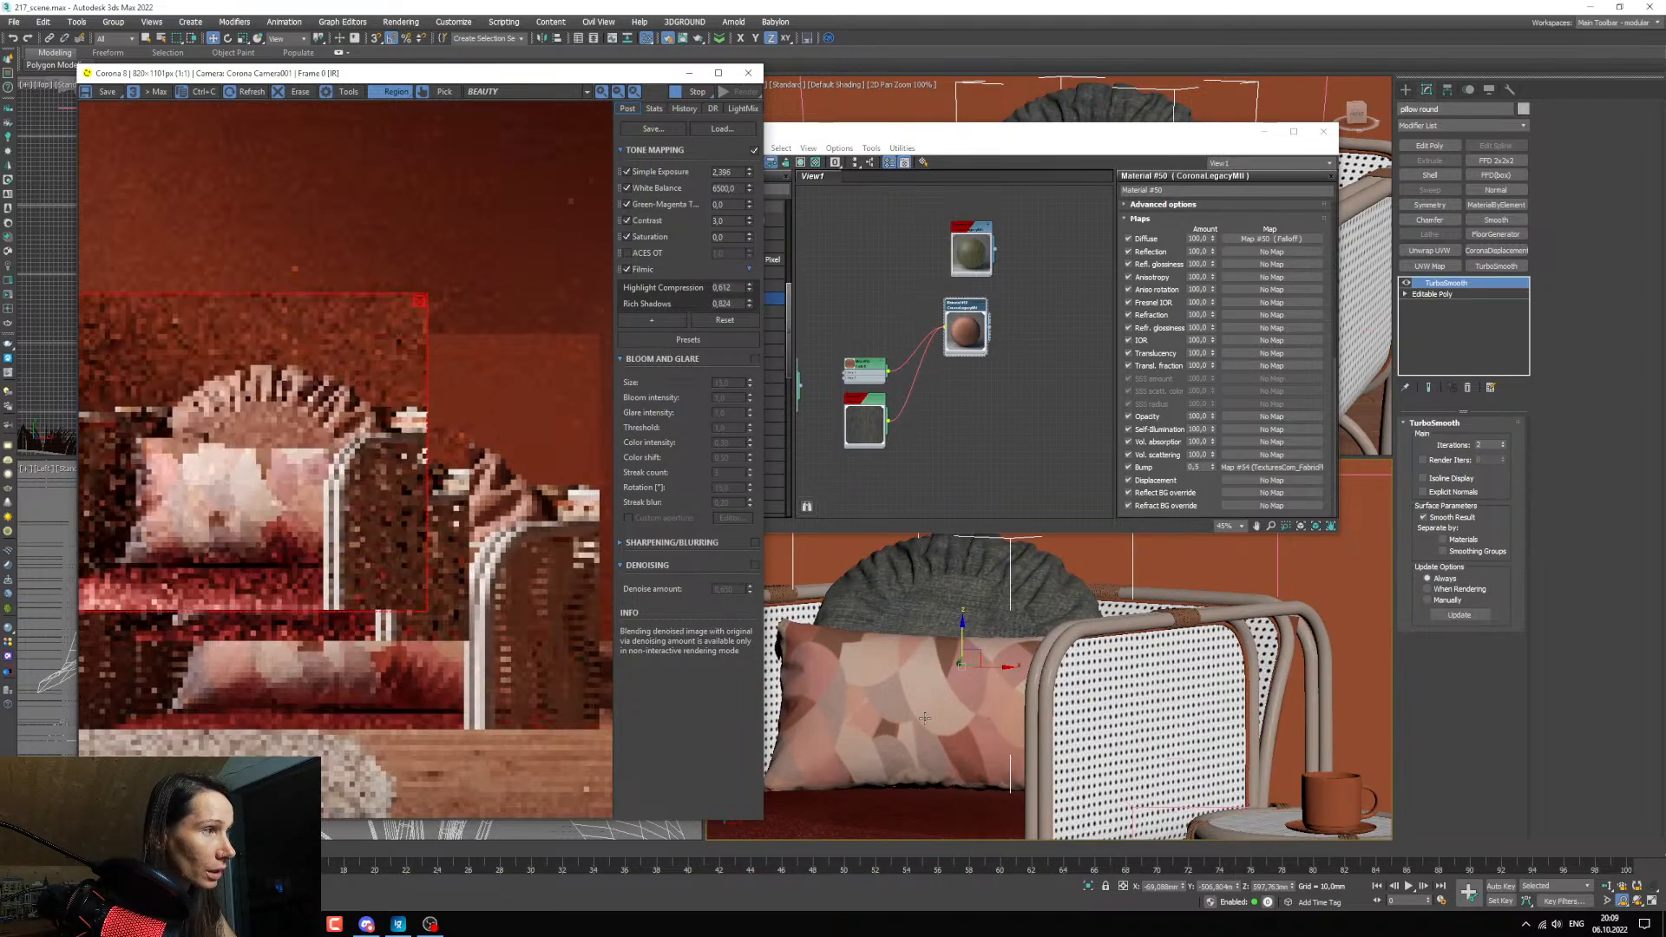
scroll(266, 423, up, 1)
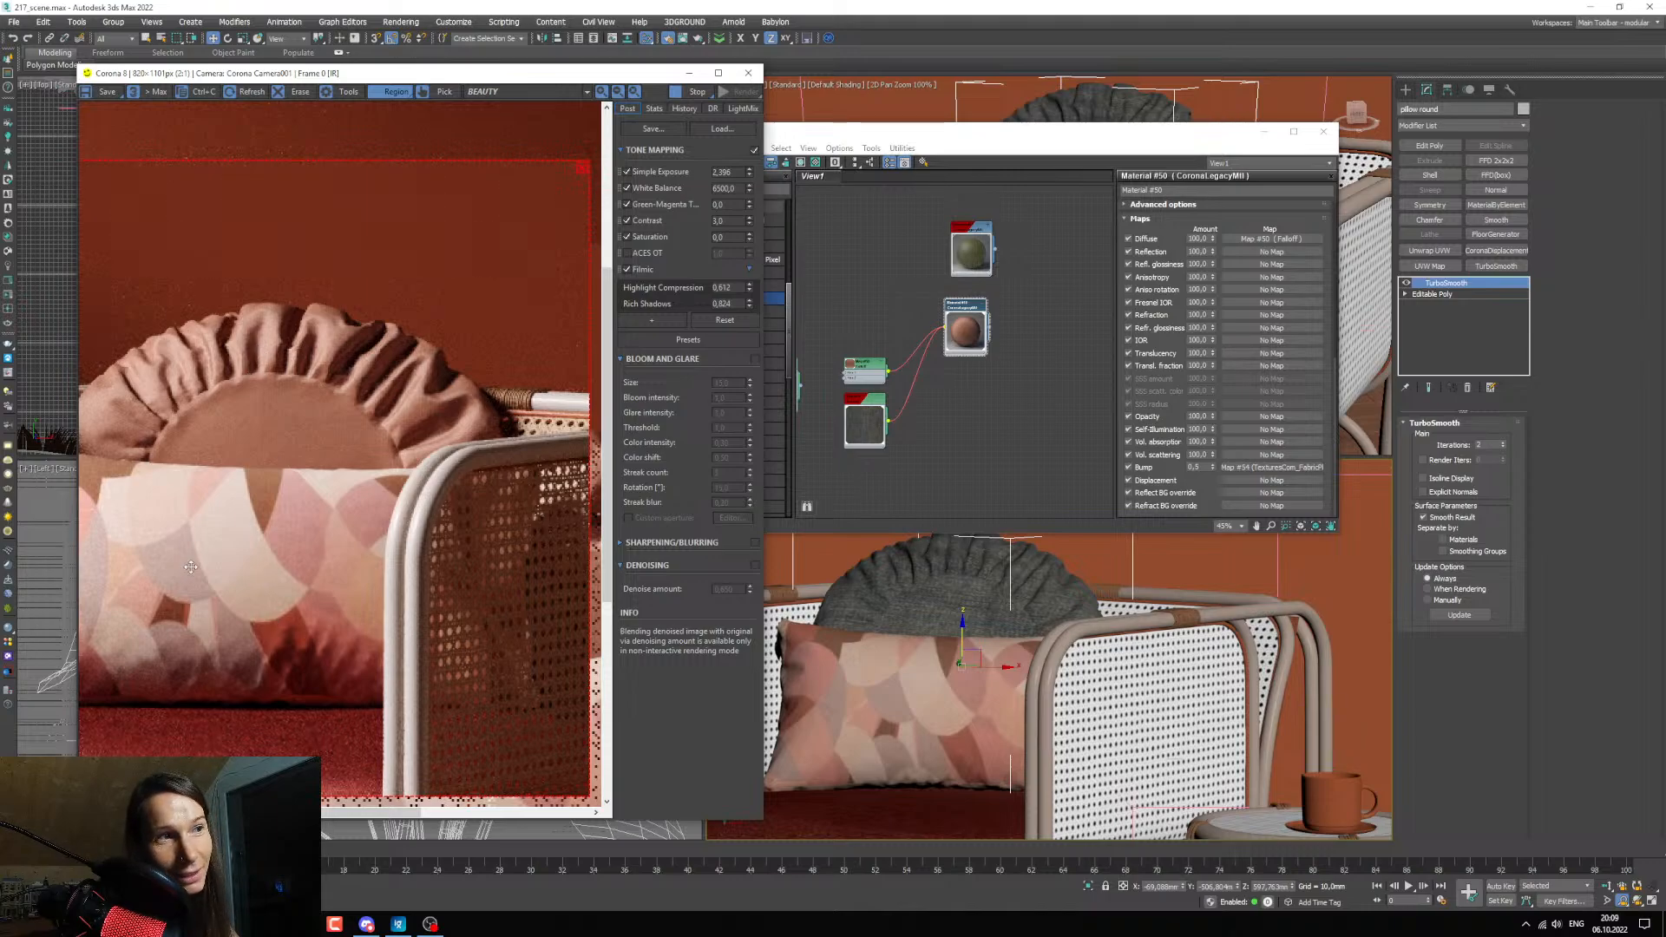
Load the patterned rectangular pillow's material into the node view and duplicate the ruffled pillow's fabric bump bitmap beside it.
middle_drag(1069, 380, 1110, 387)
click(702, 164)
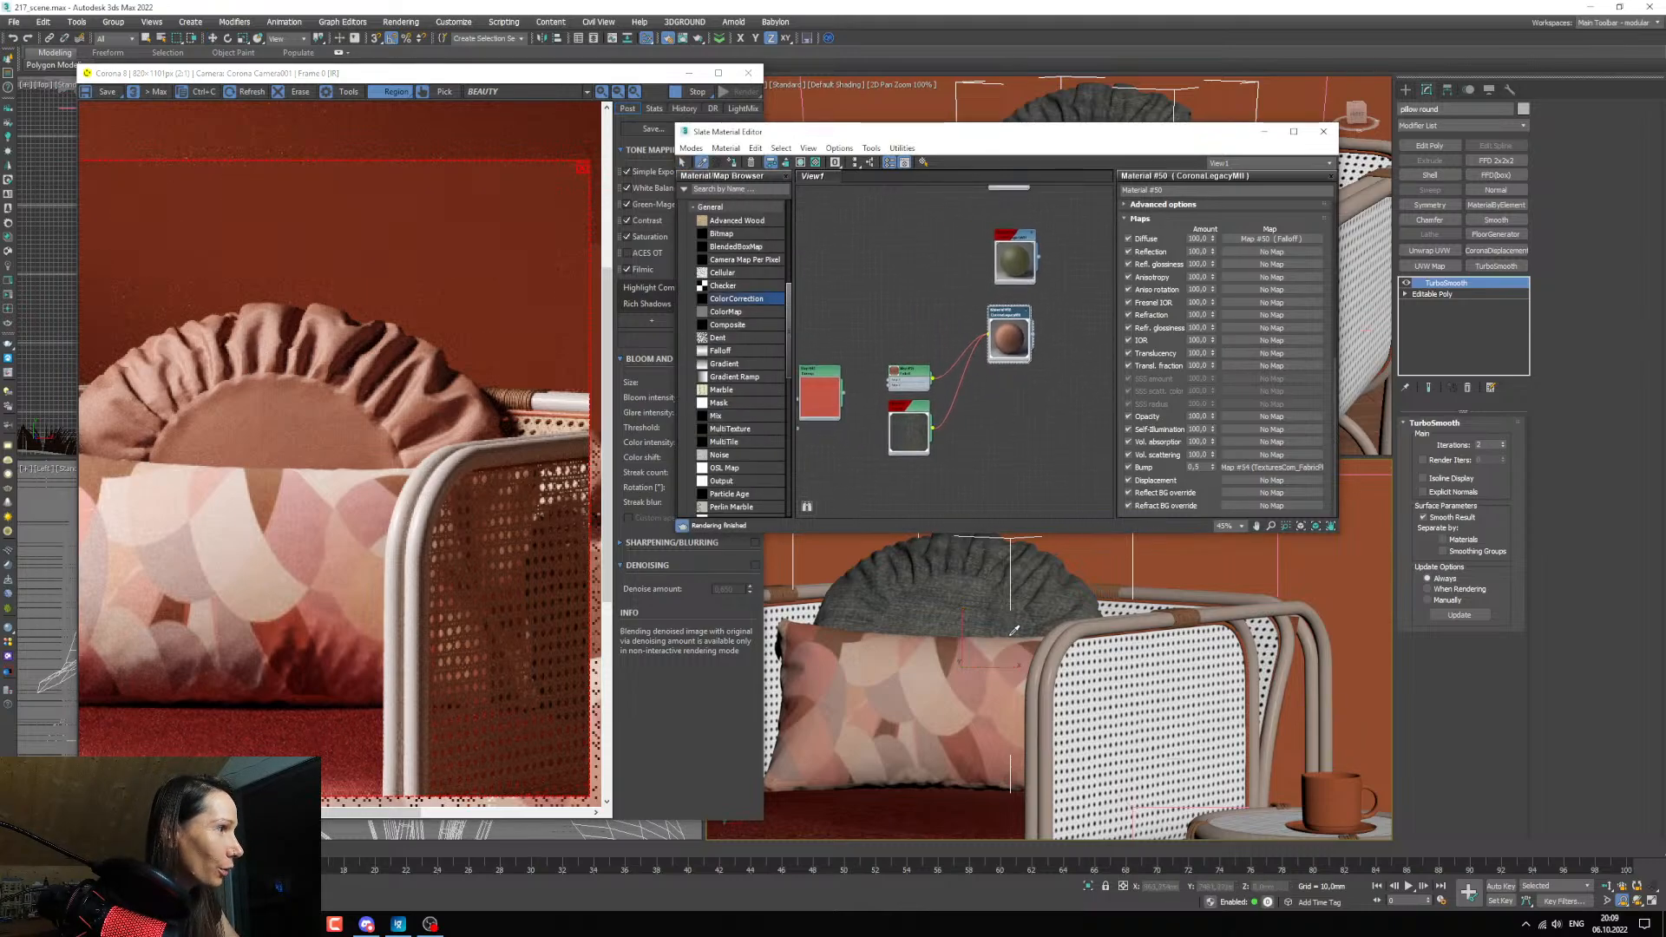
click(1007, 641)
scroll(916, 399, down, 5)
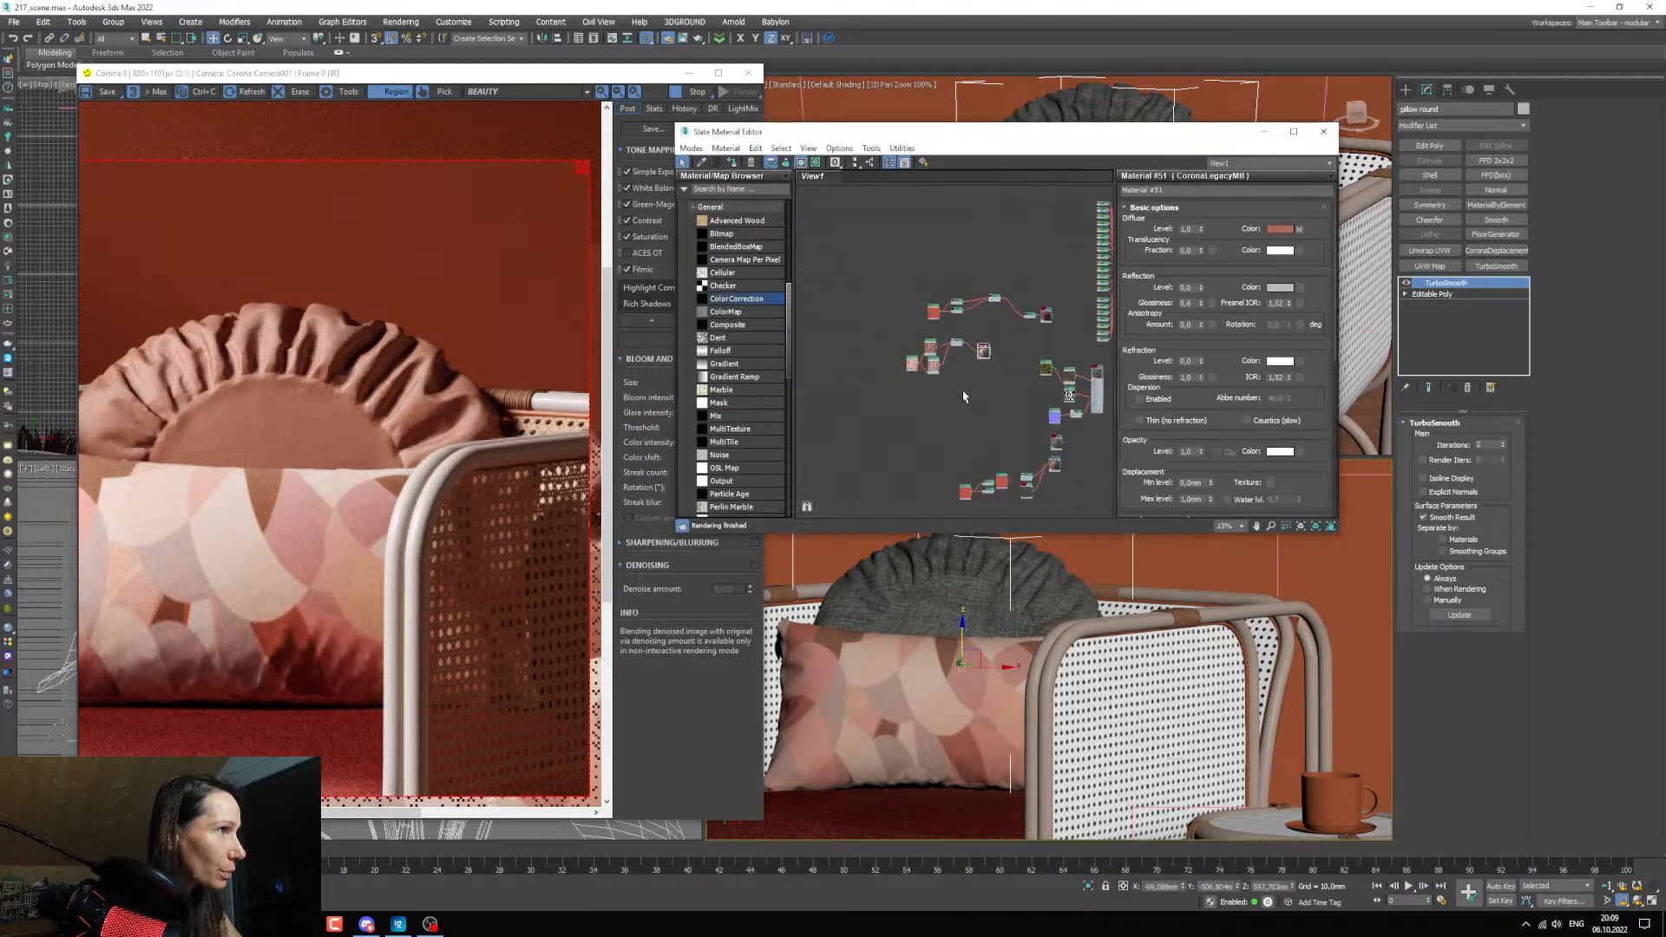
scroll(996, 447, up, 3)
middle_drag(997, 449, 968, 409)
shift+drag(989, 428, 895, 259)
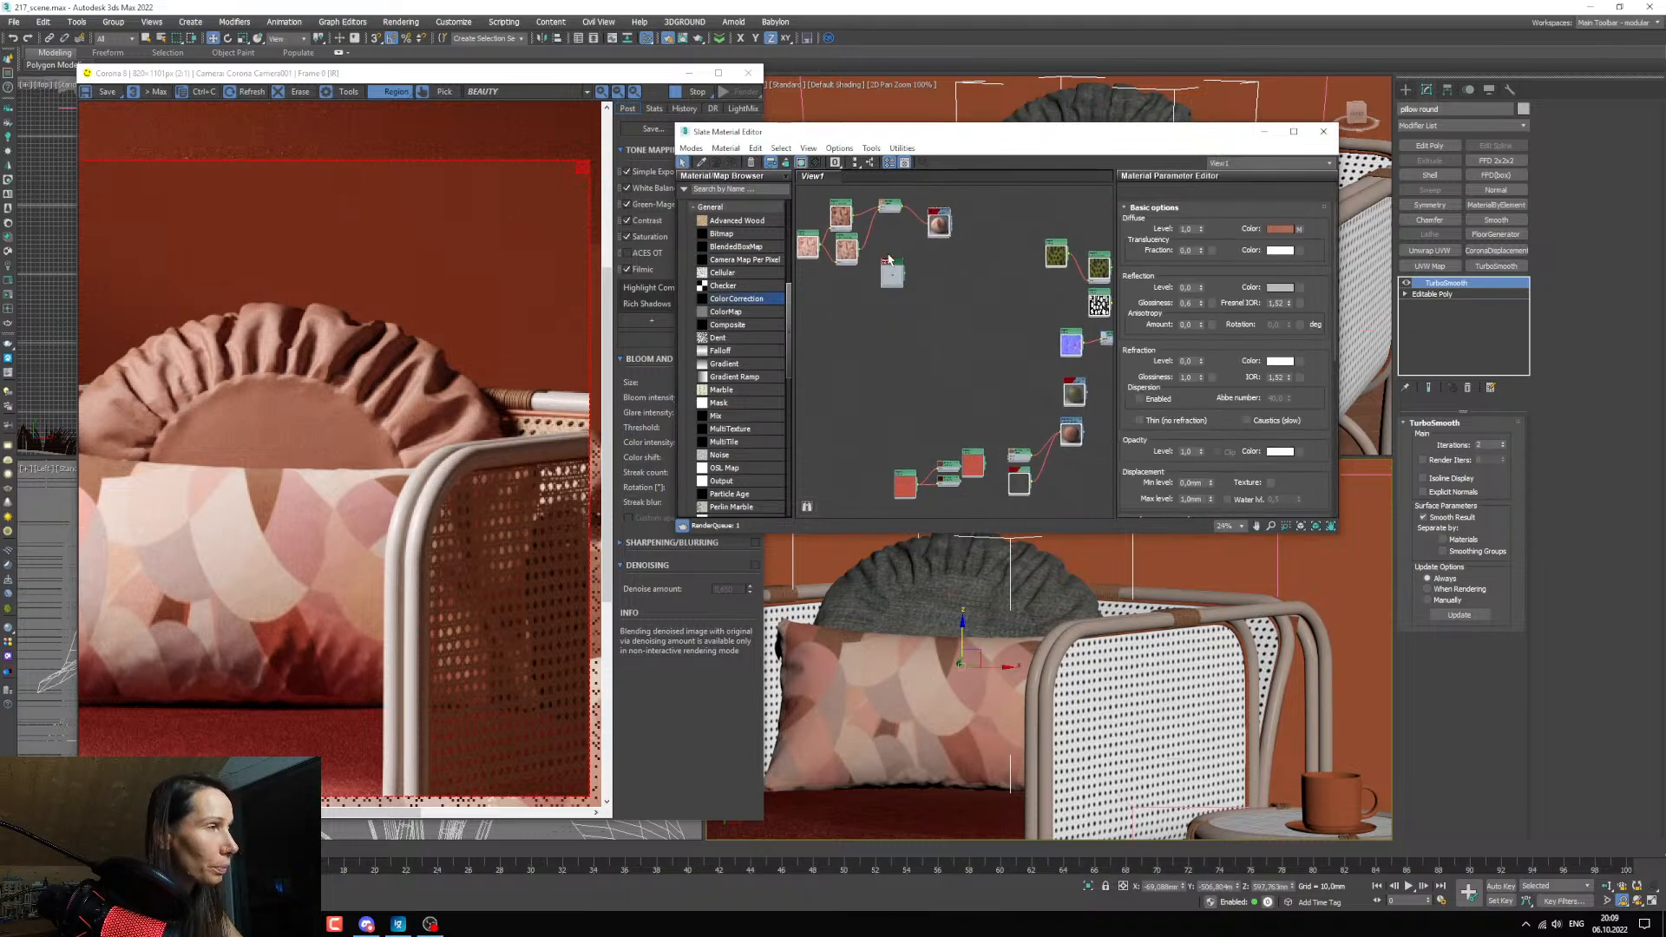
Place the copied fabric bitmap below the patterned pillow's falloff node and connect it to that material's Bump input.
double_click(894, 257)
middle_drag(908, 259, 930, 431)
scroll(921, 370, up, 3)
scroll(897, 437, up, 2)
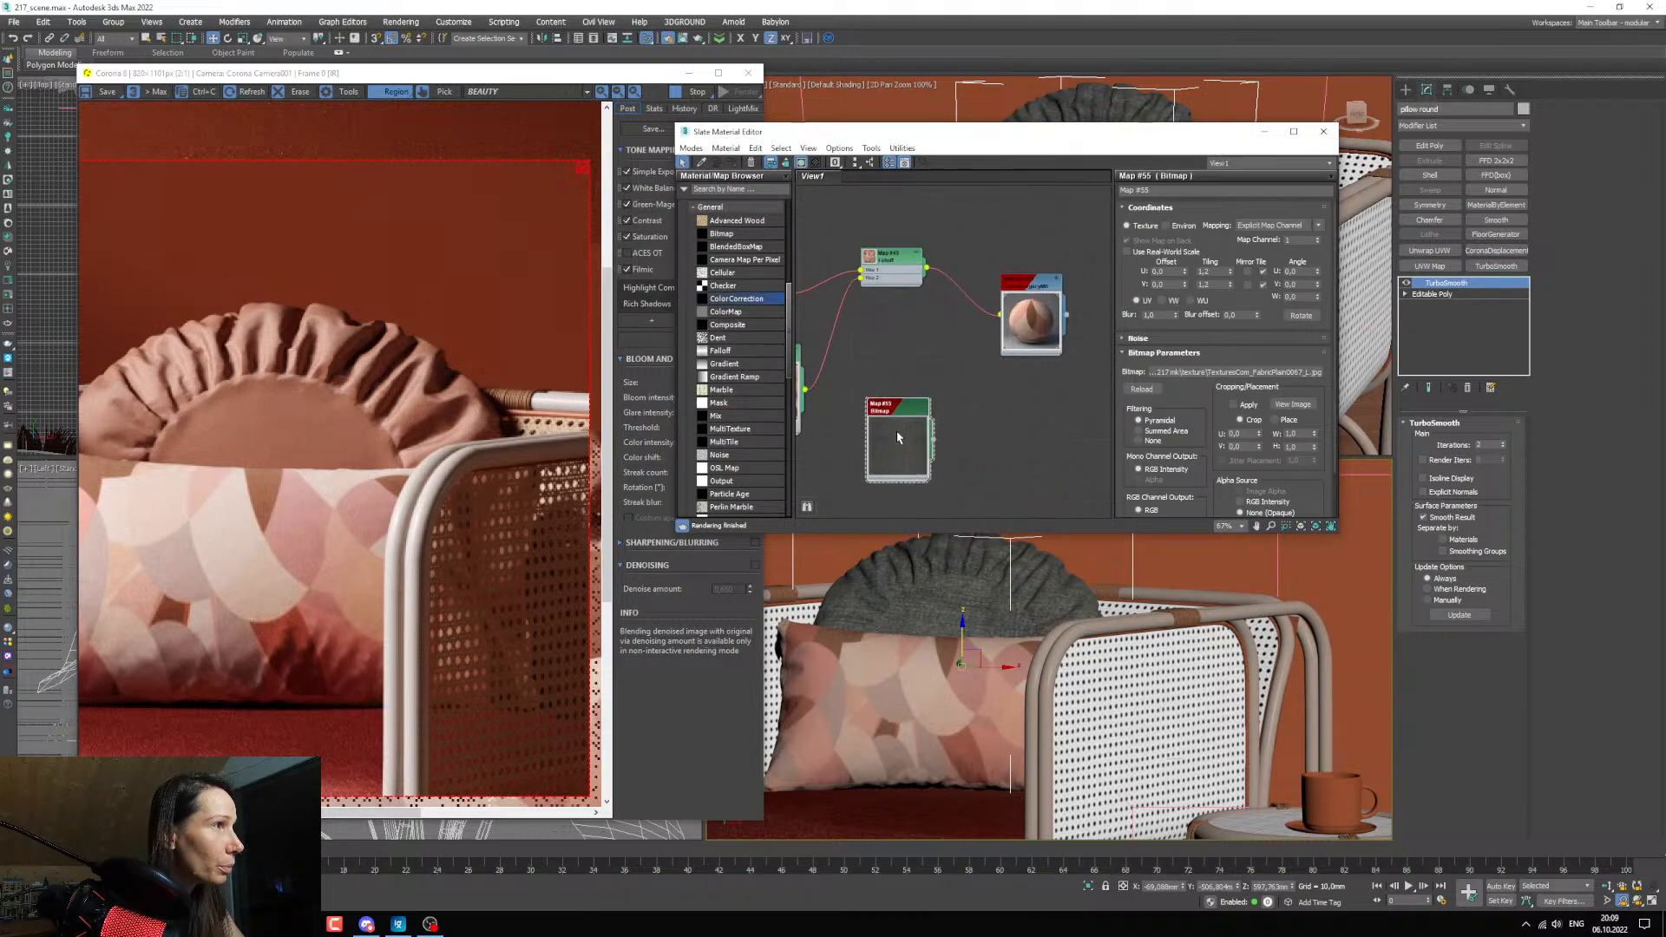
drag(936, 436, 1025, 336)
drag(1003, 471, 1001, 469)
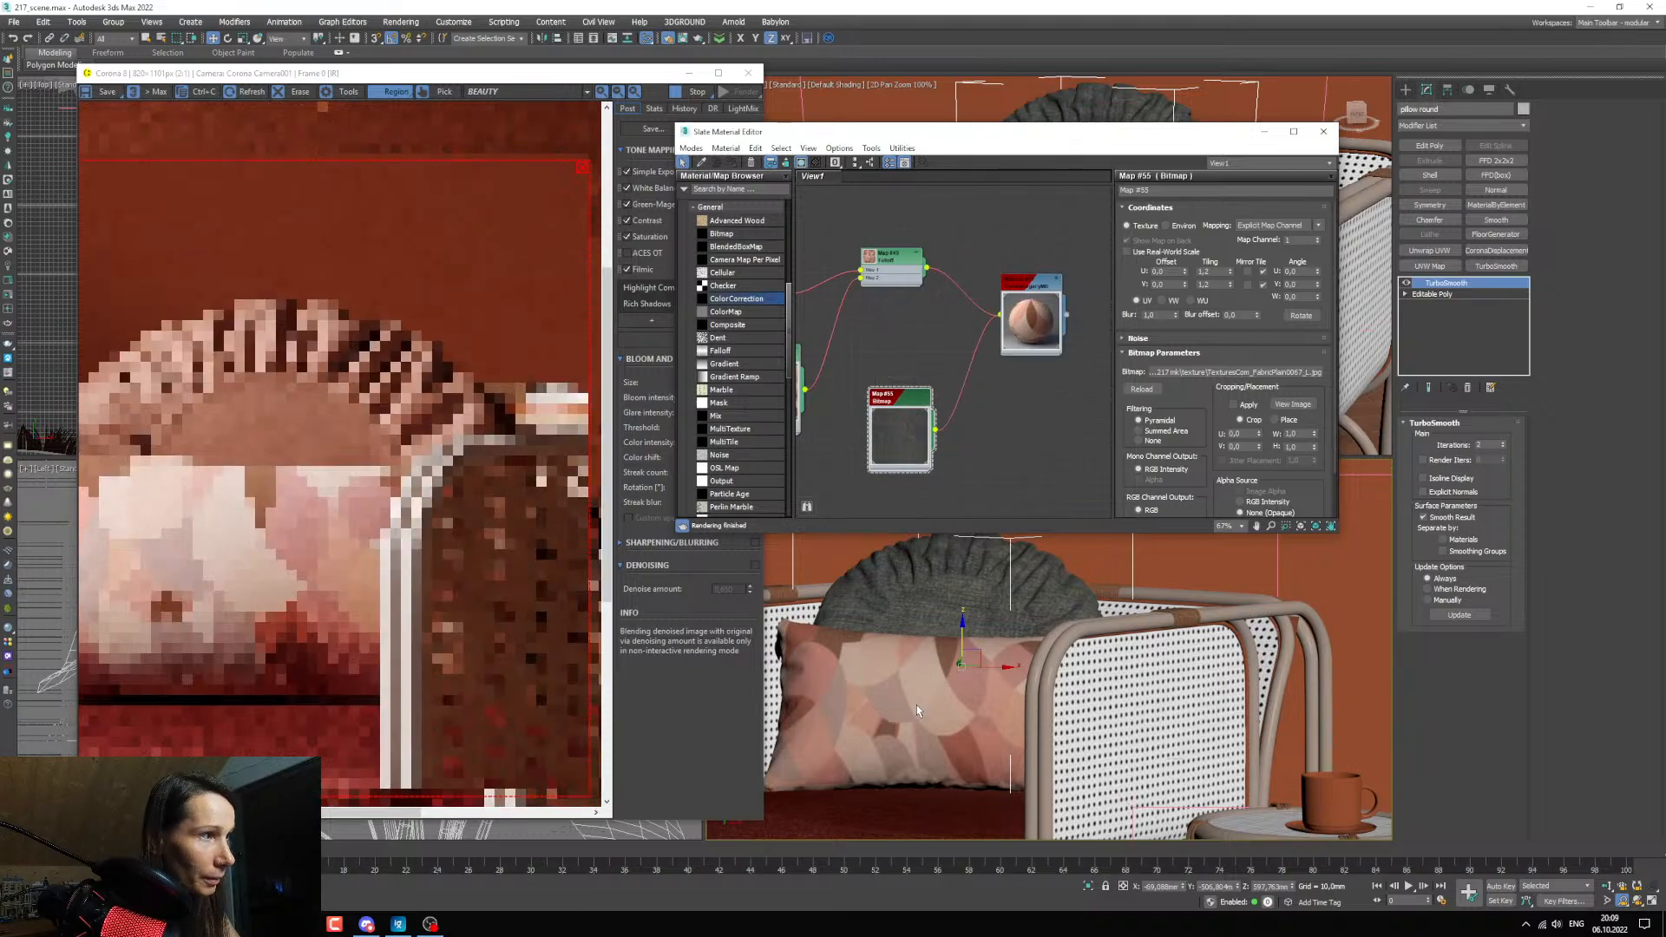
Set the Bump amount of the patterned pillow's material to 0.7.
scroll(919, 706, up, 3)
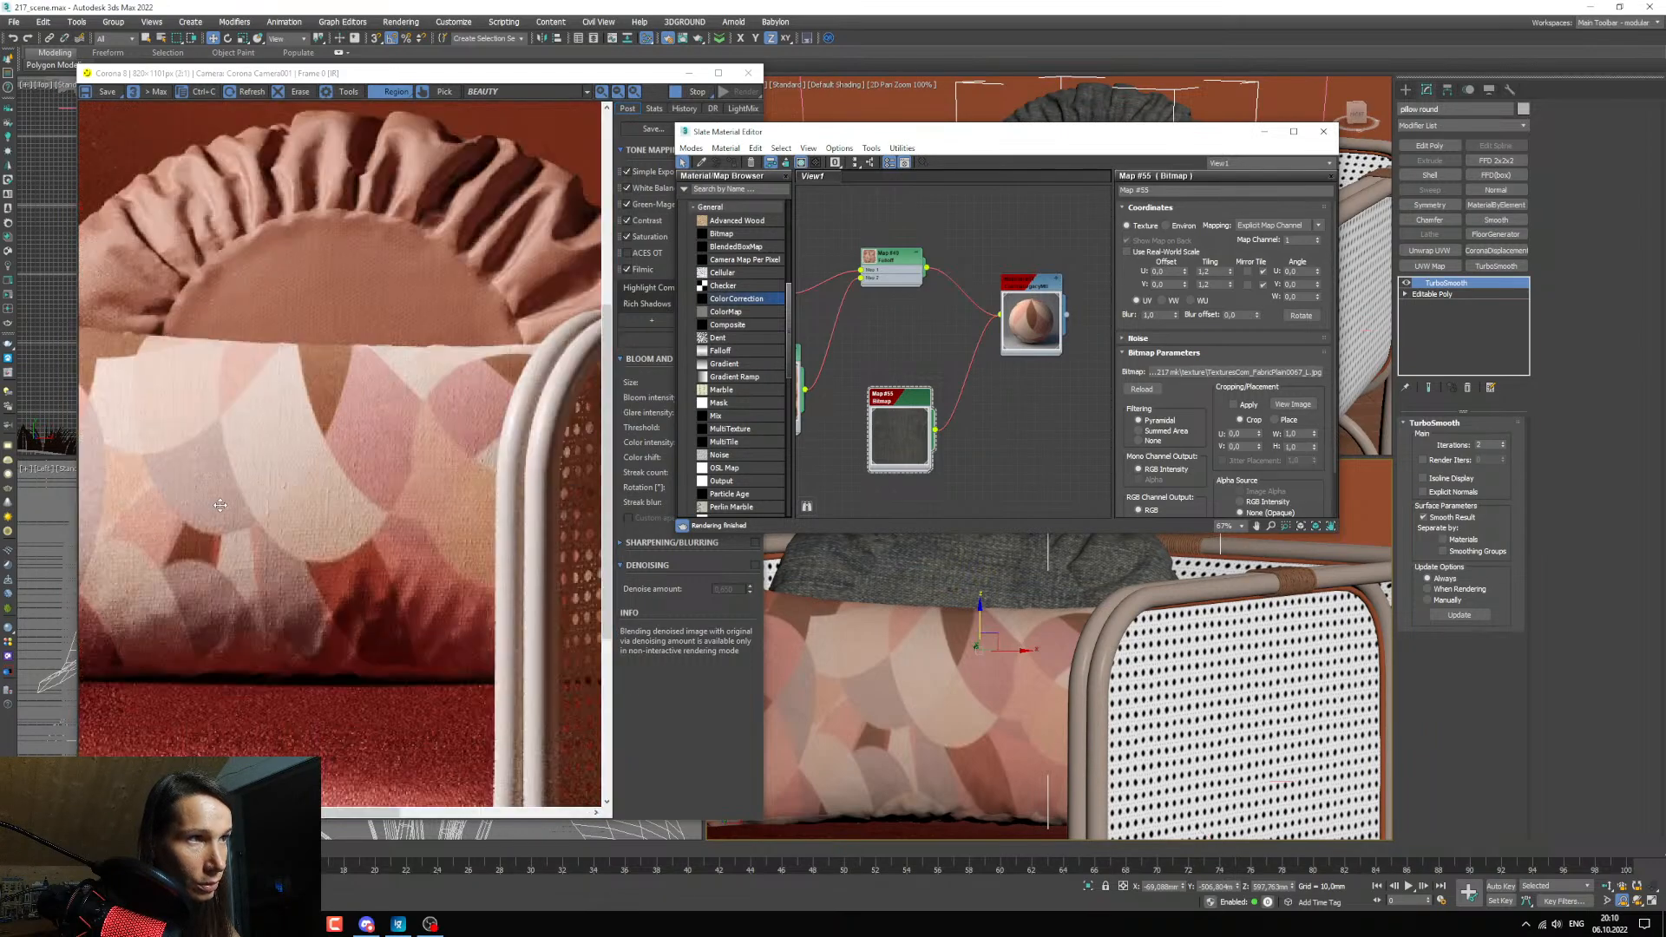
middle_drag(923, 375, 918, 397)
double_click(1027, 307)
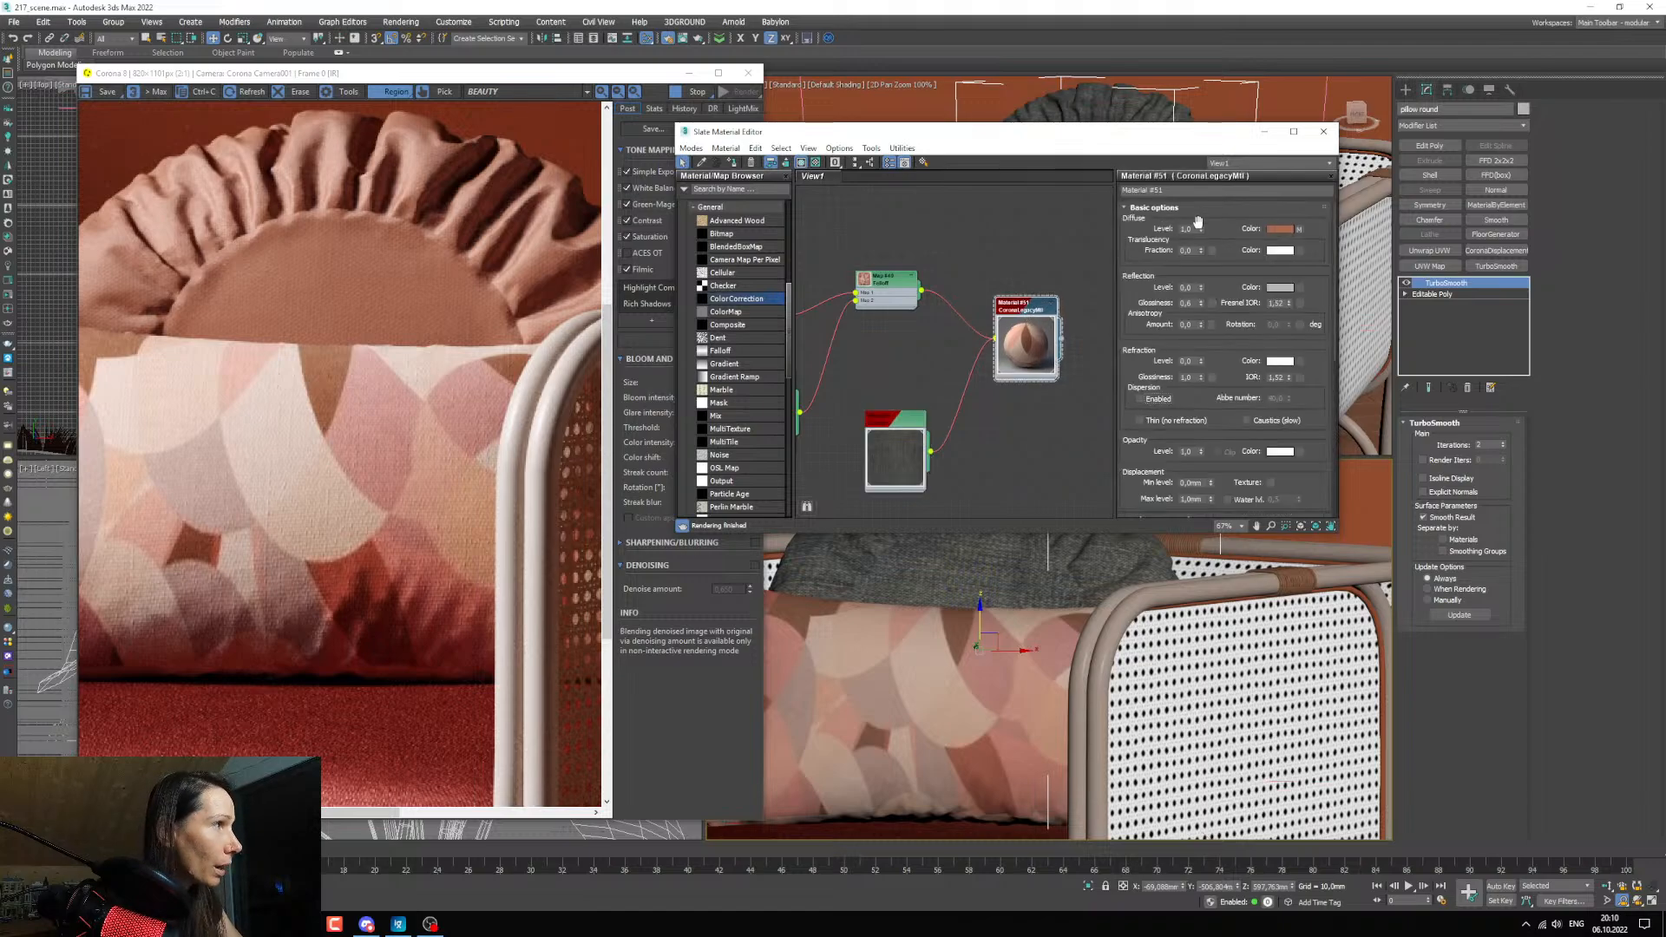
scroll(1219, 347, down, 10)
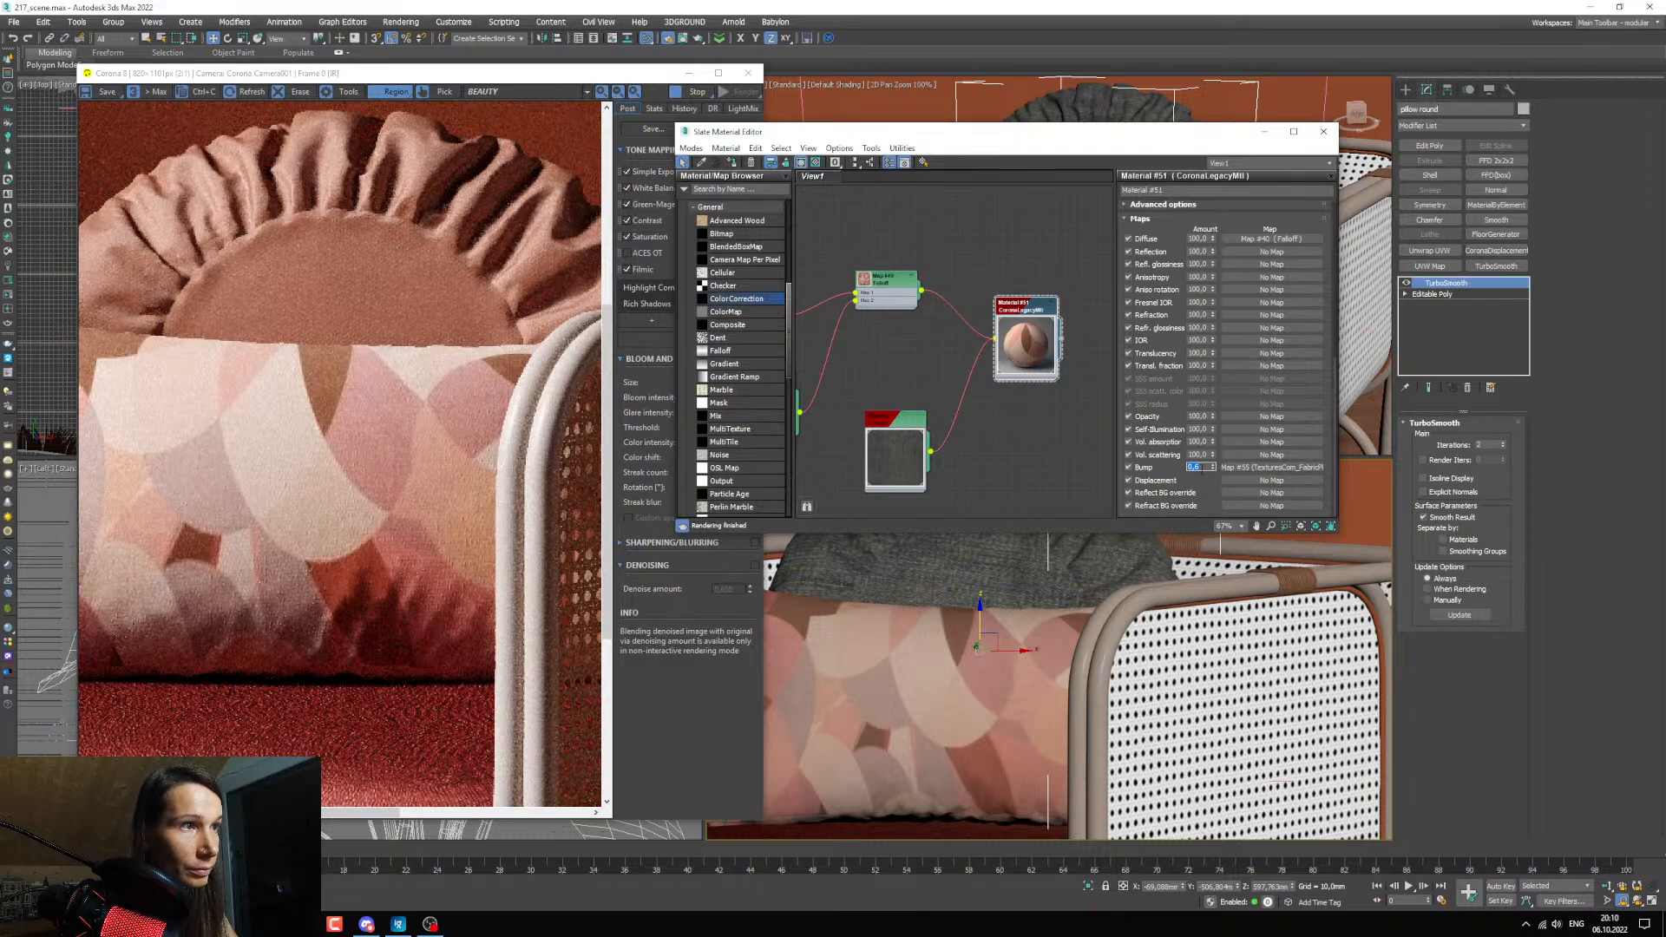
text(0,7)
key(Return)
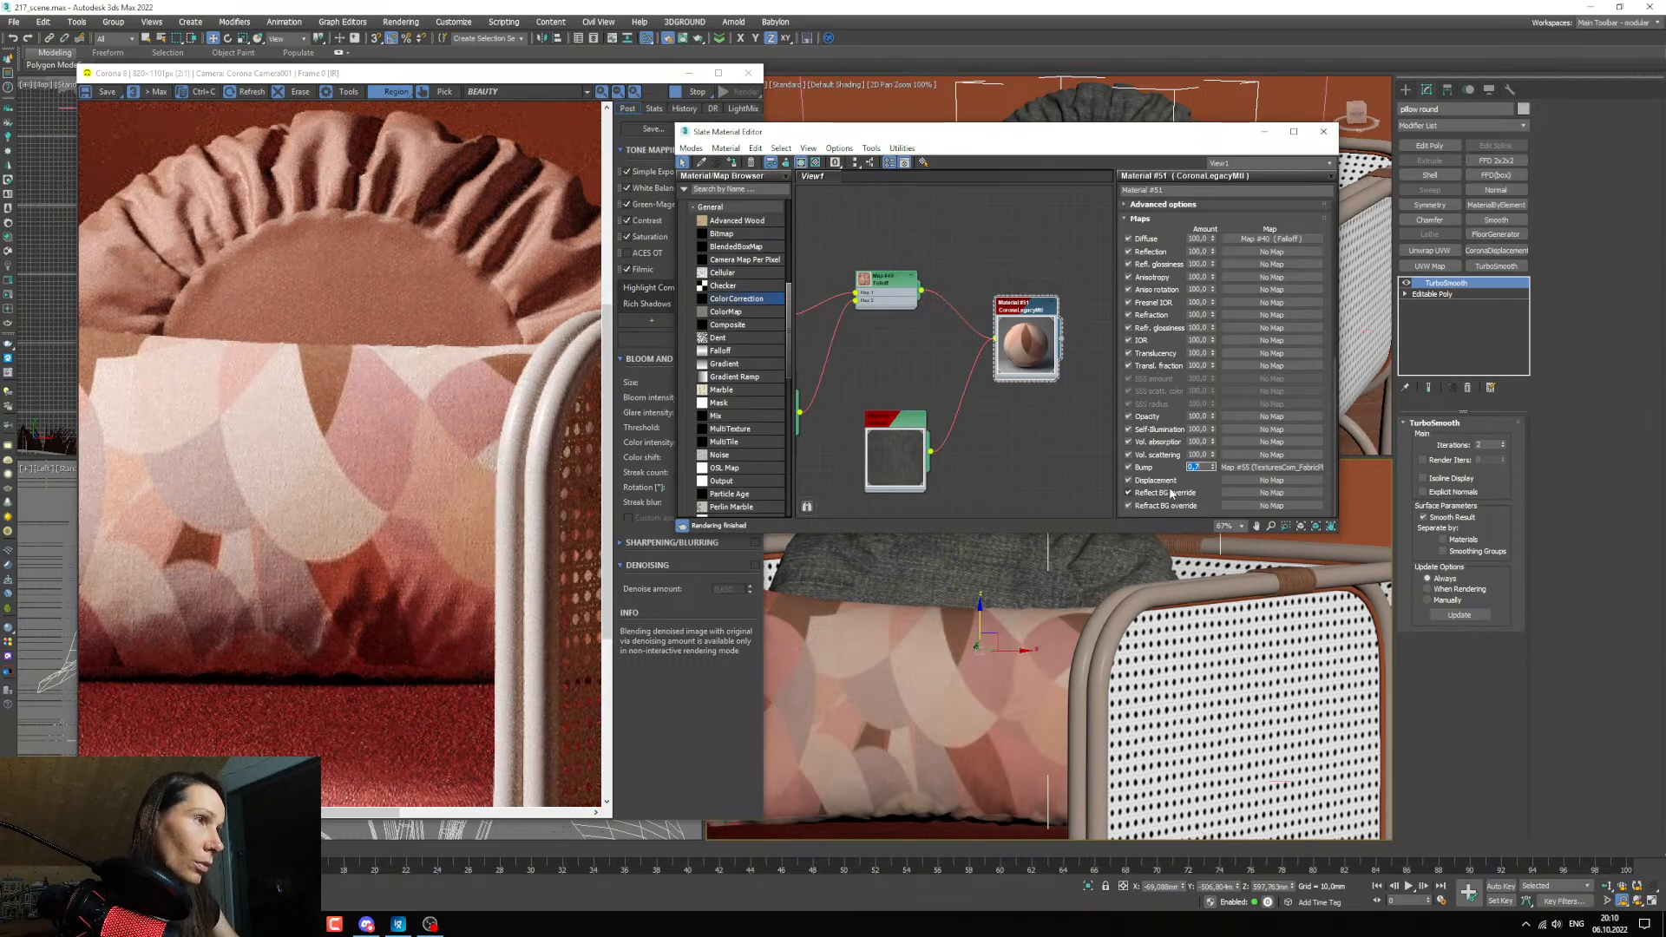
Return the viewport and interactive render to the full camera framing and put the material editor away.
right_click(920, 686)
click(883, 701)
key(c)
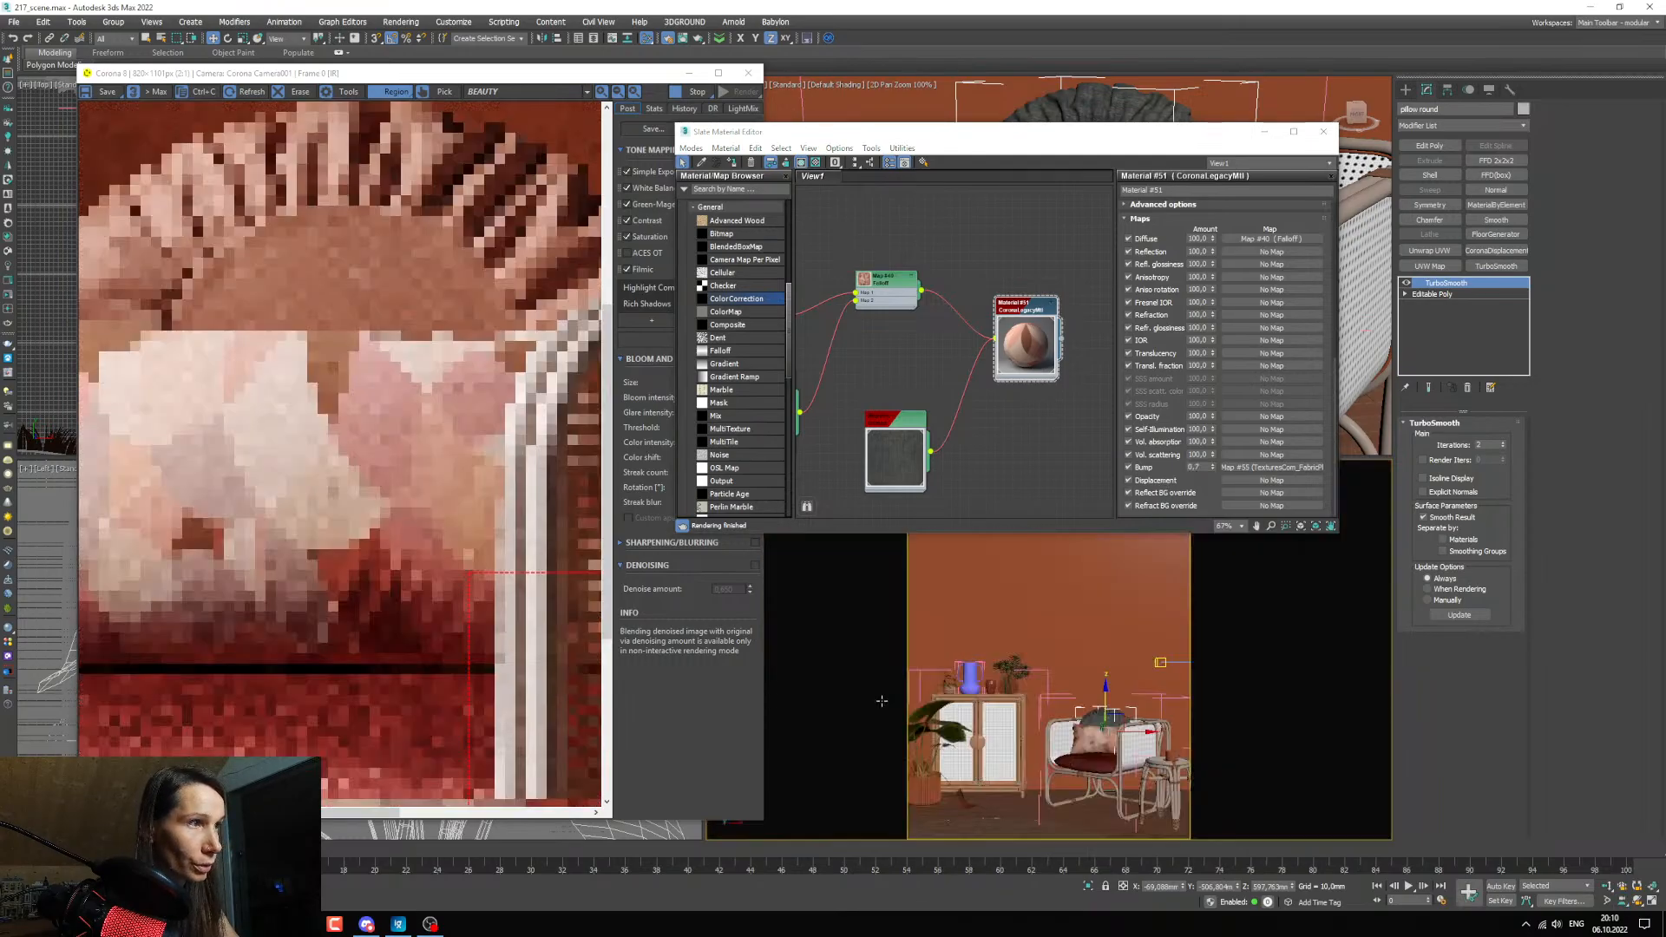
drag(472, 617, 379, 614)
scroll(379, 613, down, 1)
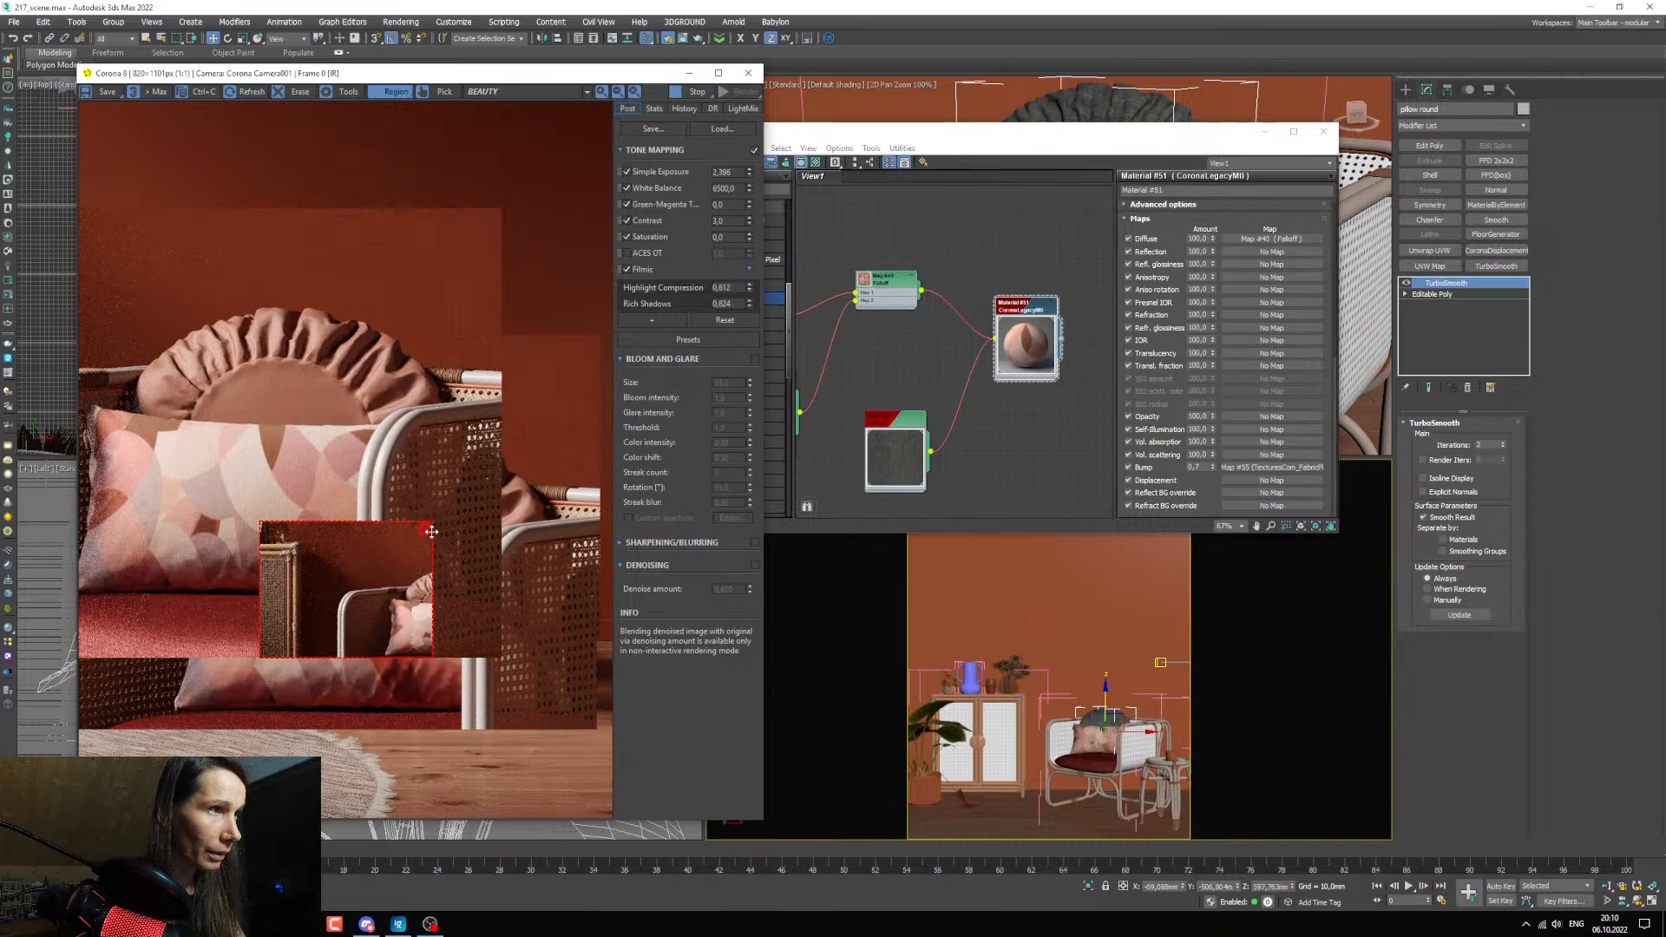
click(1264, 132)
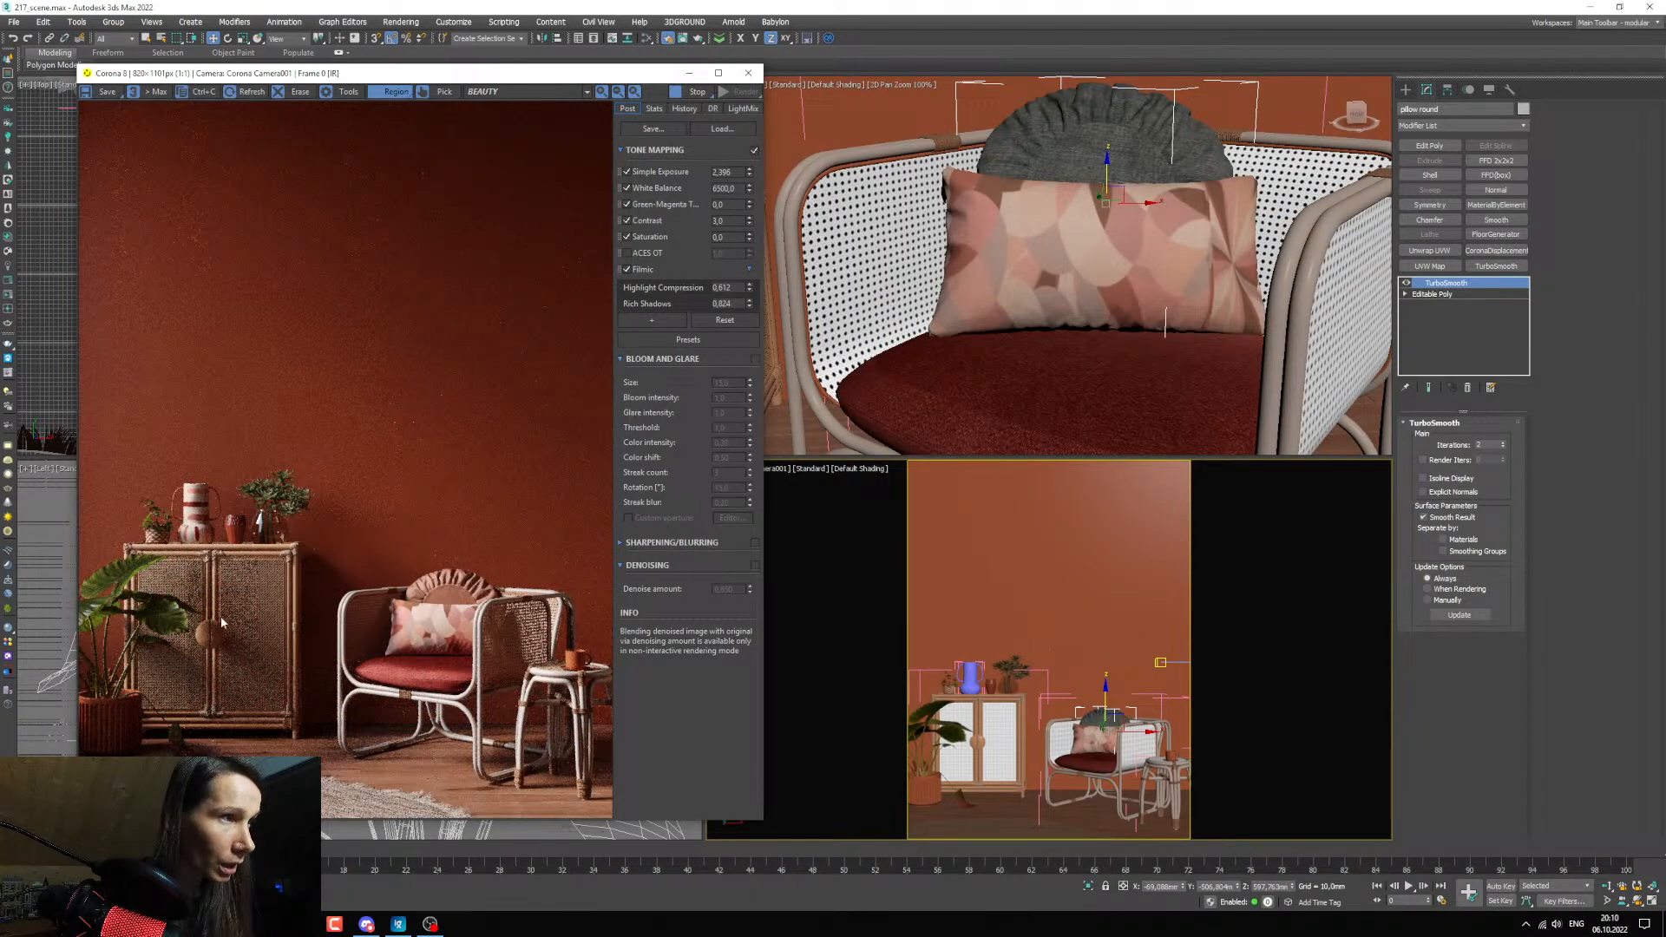
Enable sharpening and blurring for the render and set the sharpen amount to 1.431, judging it on the cabinet's woven door.
scroll(116, 722, up, 2)
scroll(116, 722, down, 2)
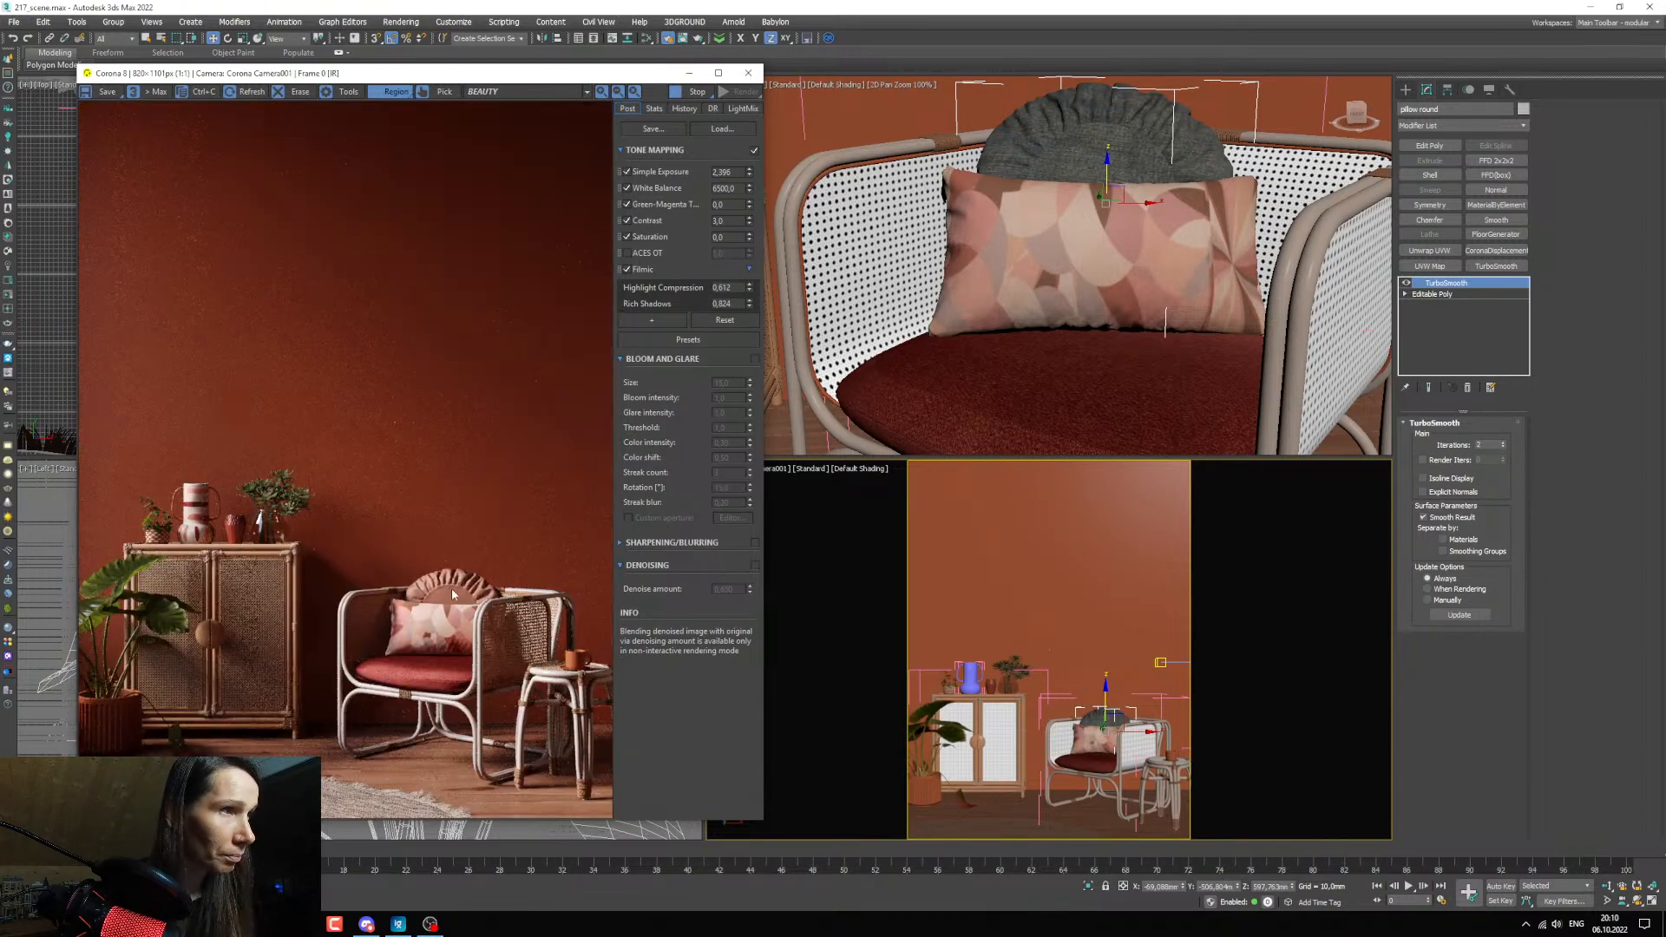
scroll(369, 586, up, 1)
click(1621, 901)
scroll(961, 695, up, 5)
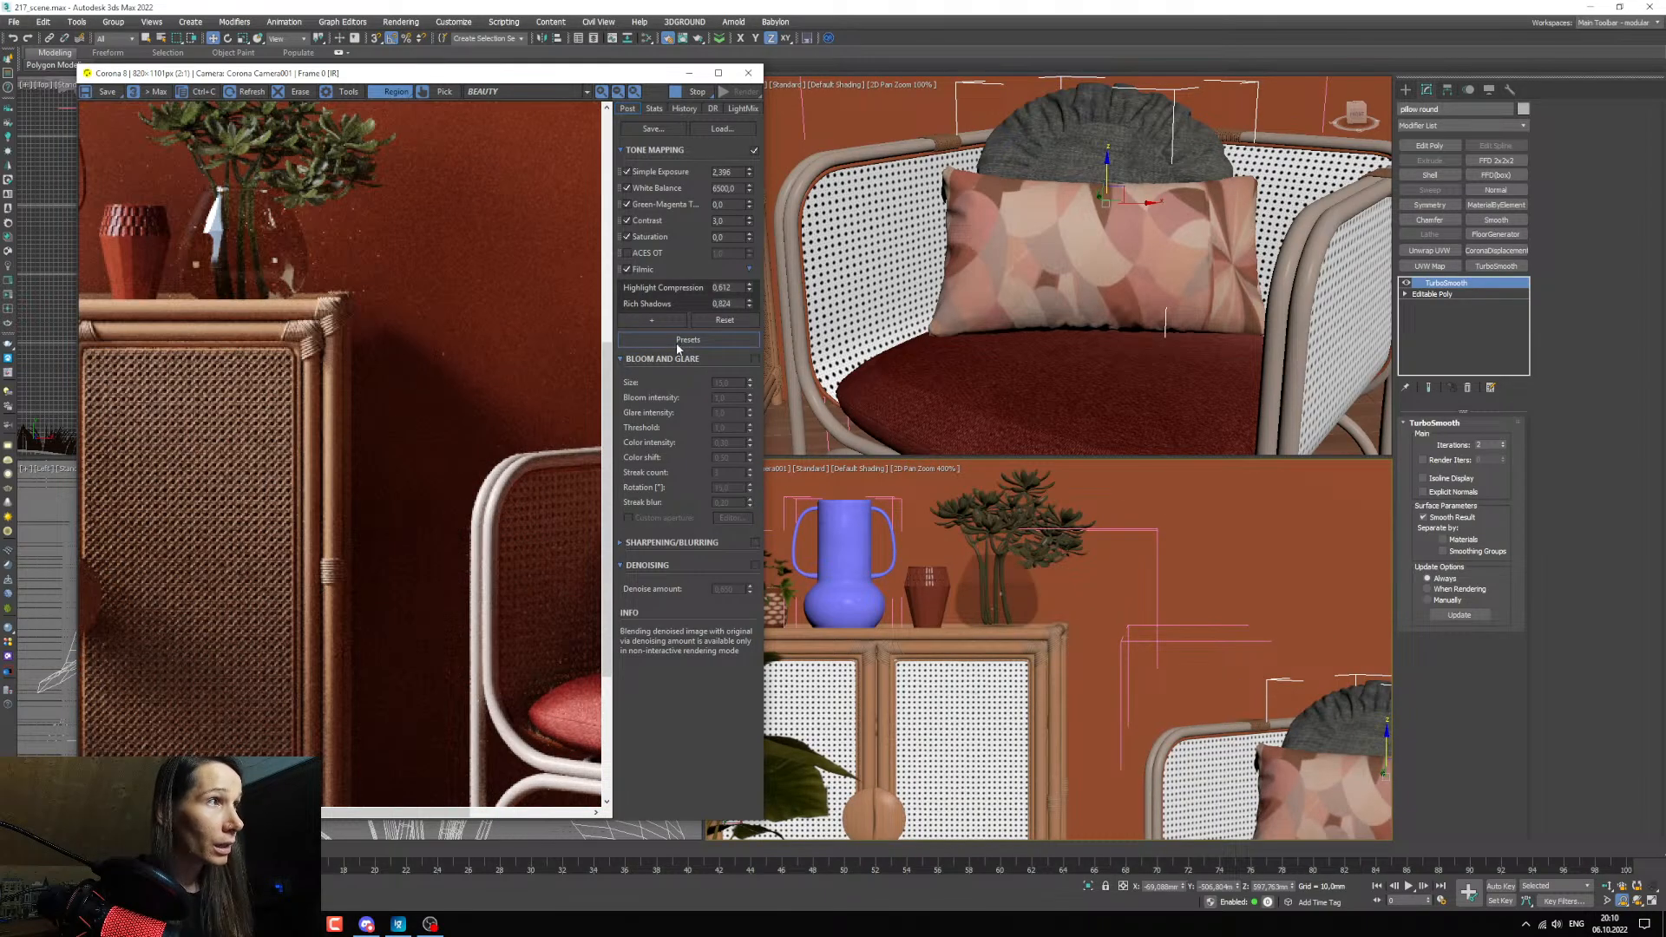
click(754, 542)
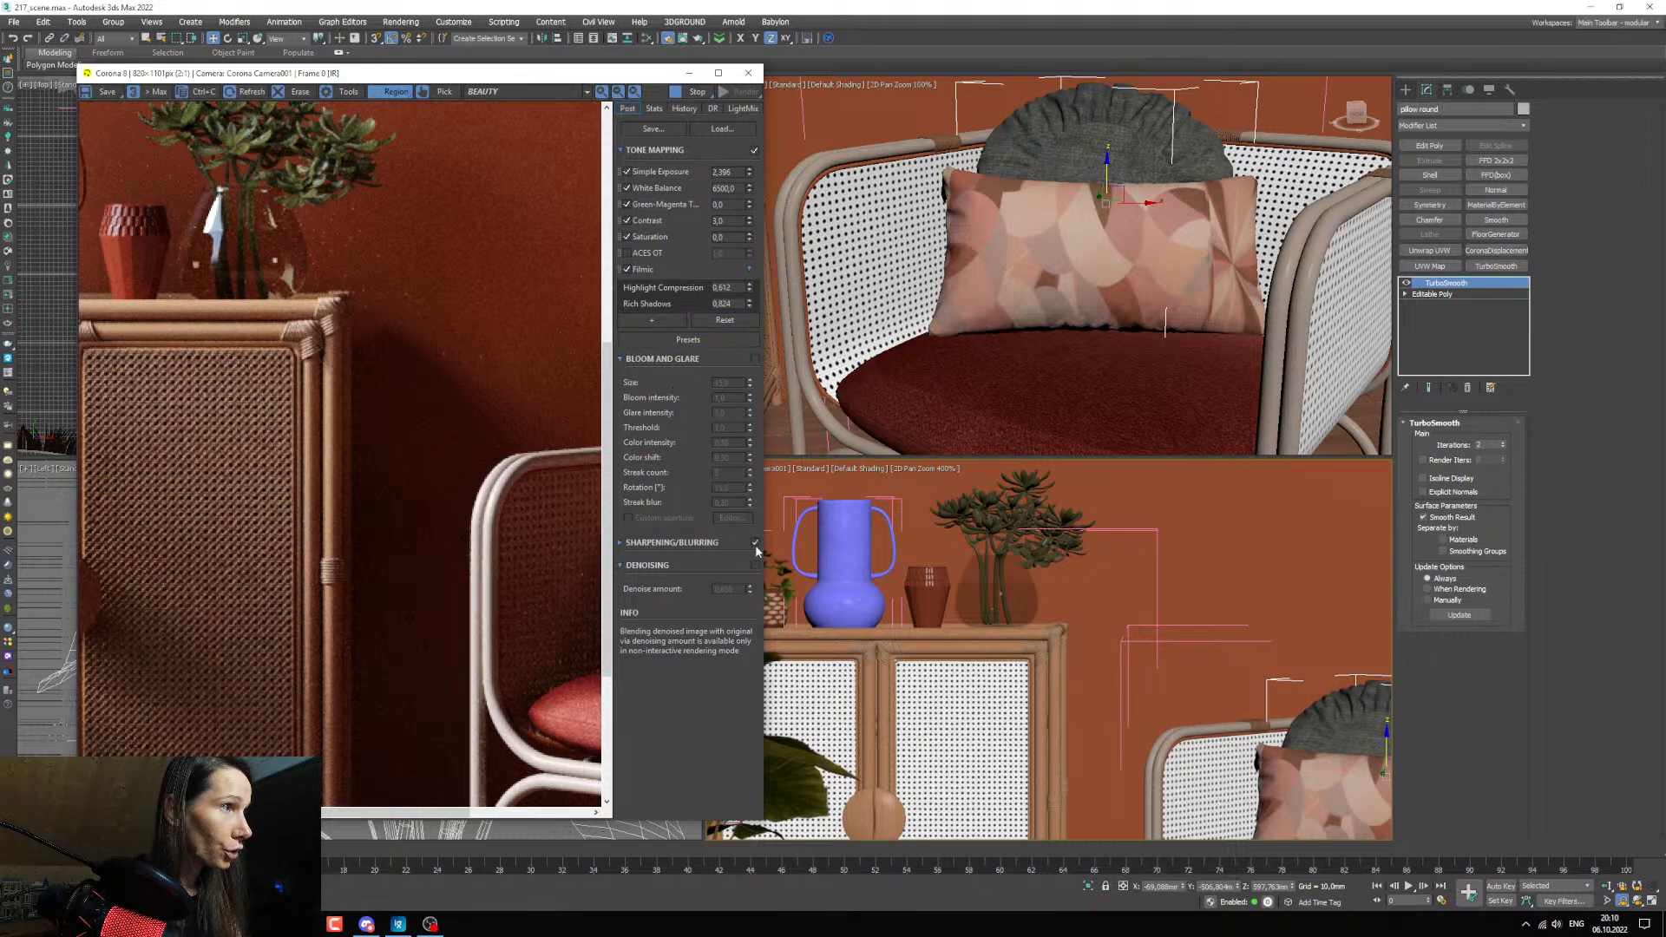
click(621, 543)
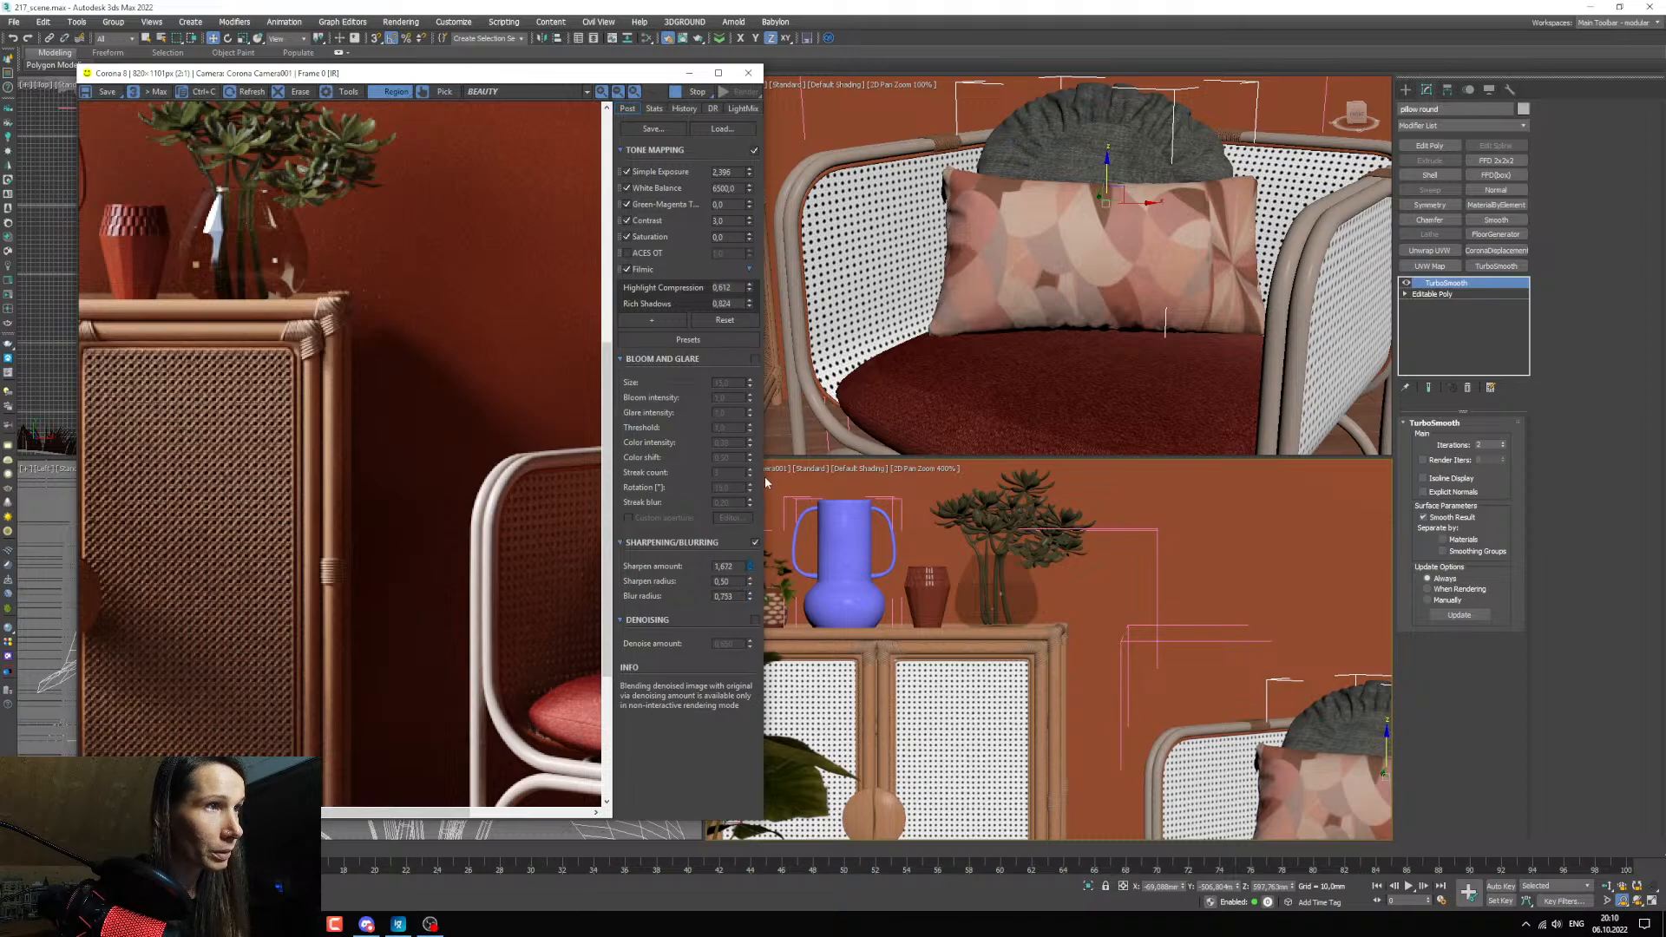
drag(764, 501, 763, 509)
scroll(326, 335, up, 2)
scroll(331, 345, down, 2)
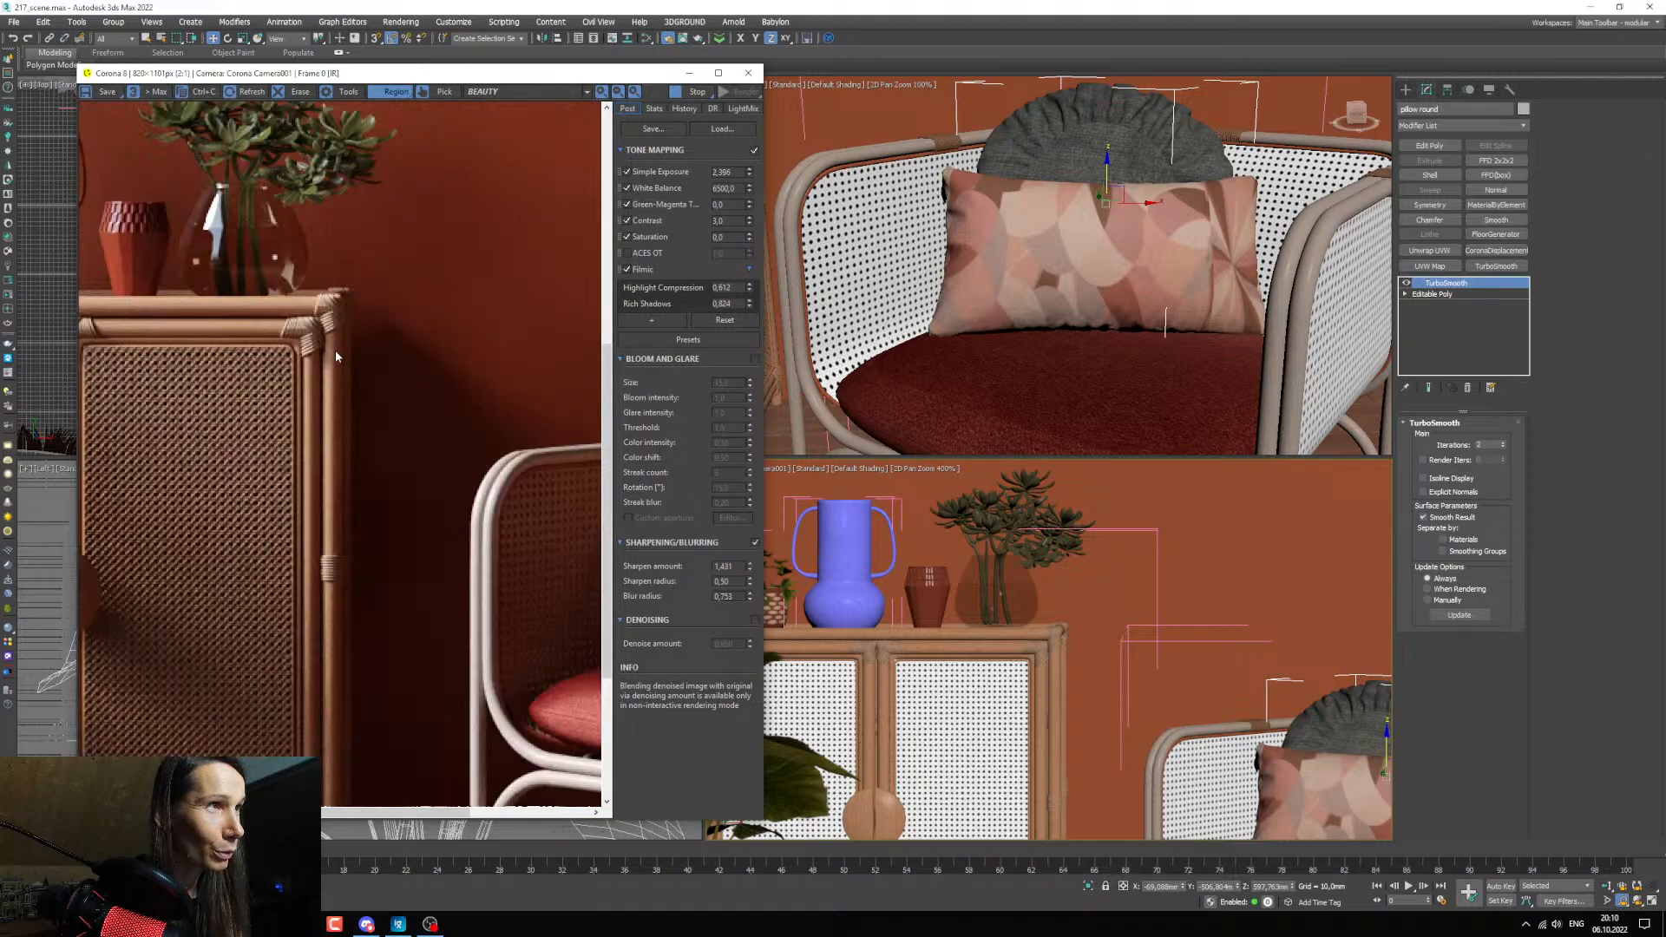
scroll(335, 396, down, 2)
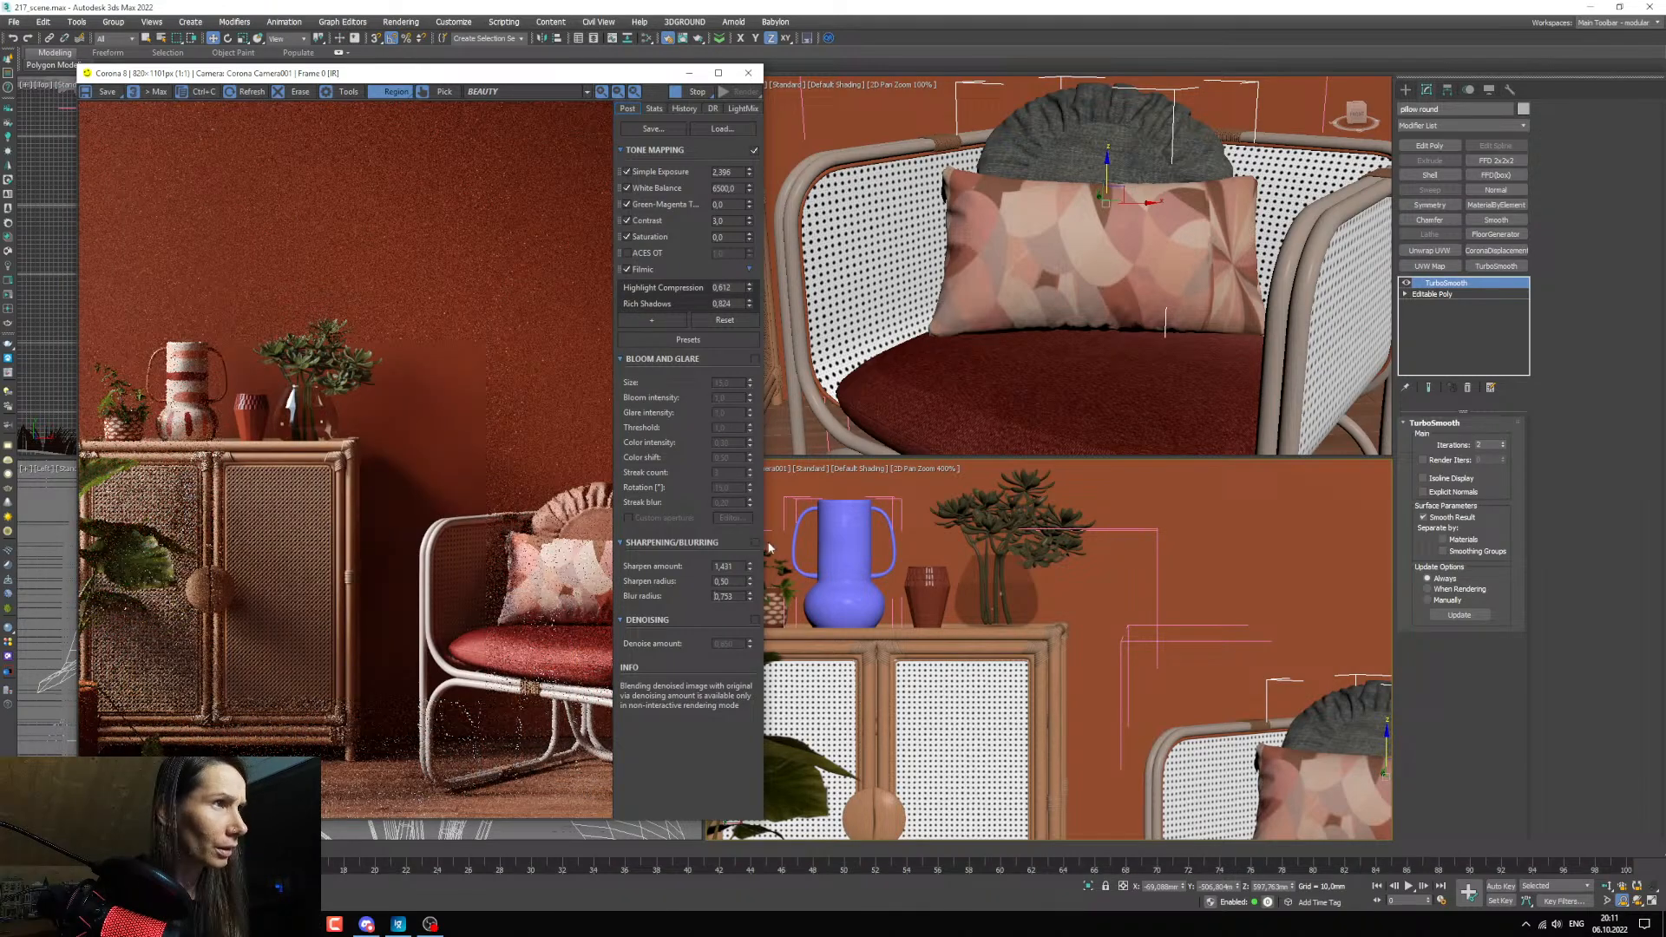
Restore the full camera framing and open the render settings beside the material editor.
right_click(1004, 640)
key(c)
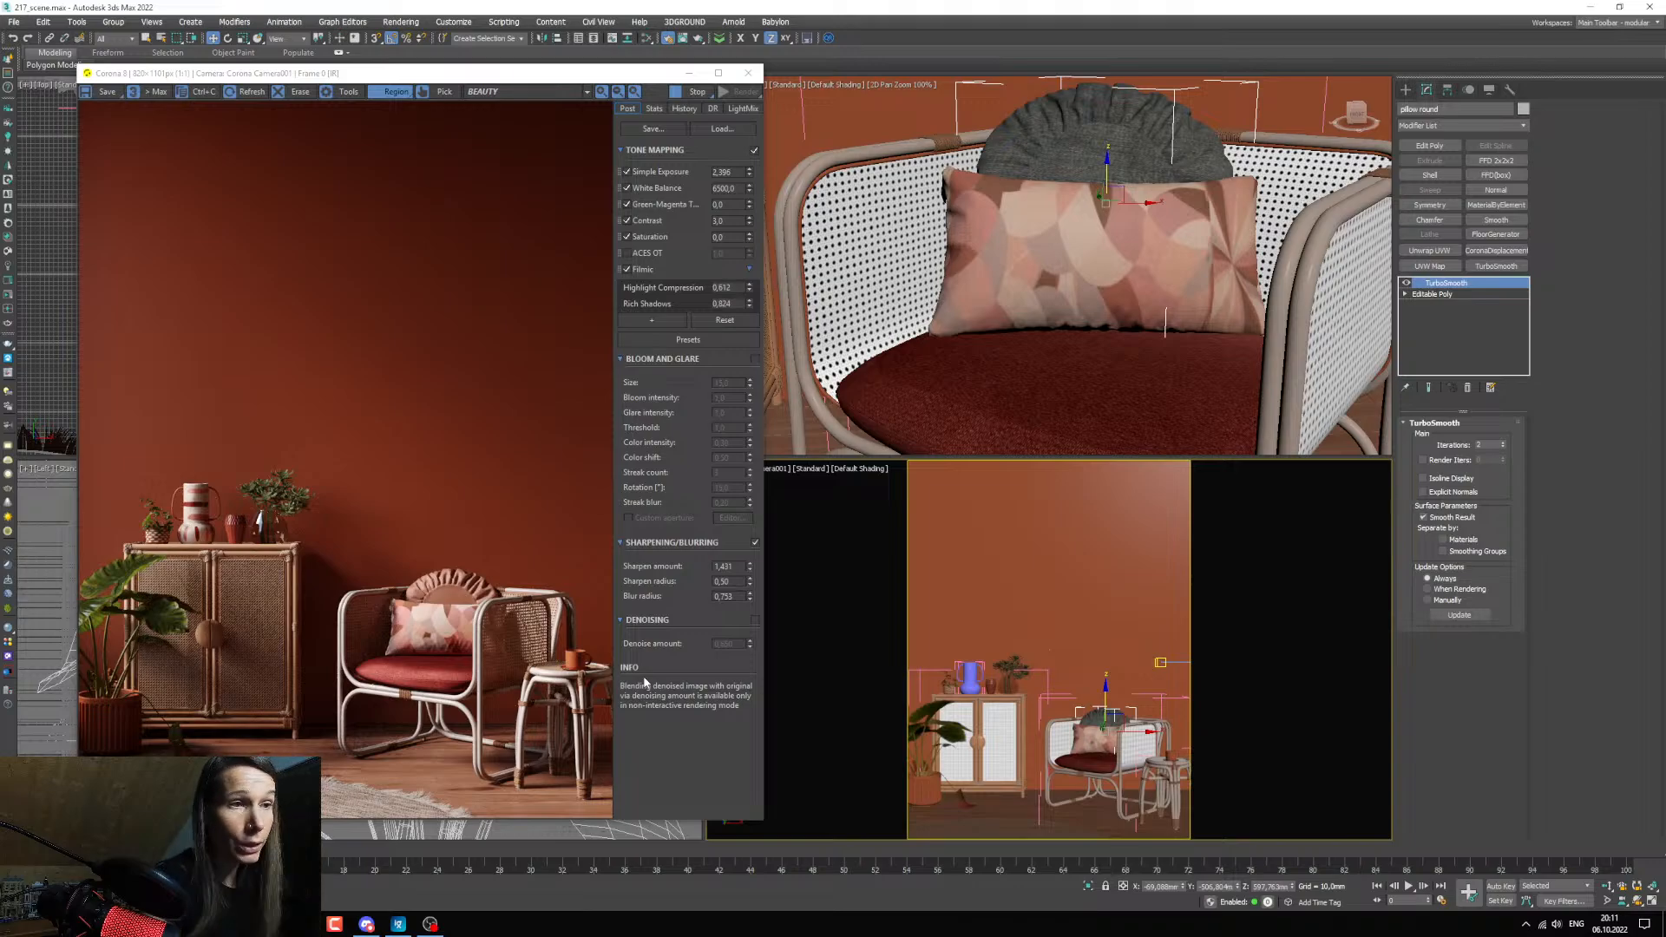
click(646, 38)
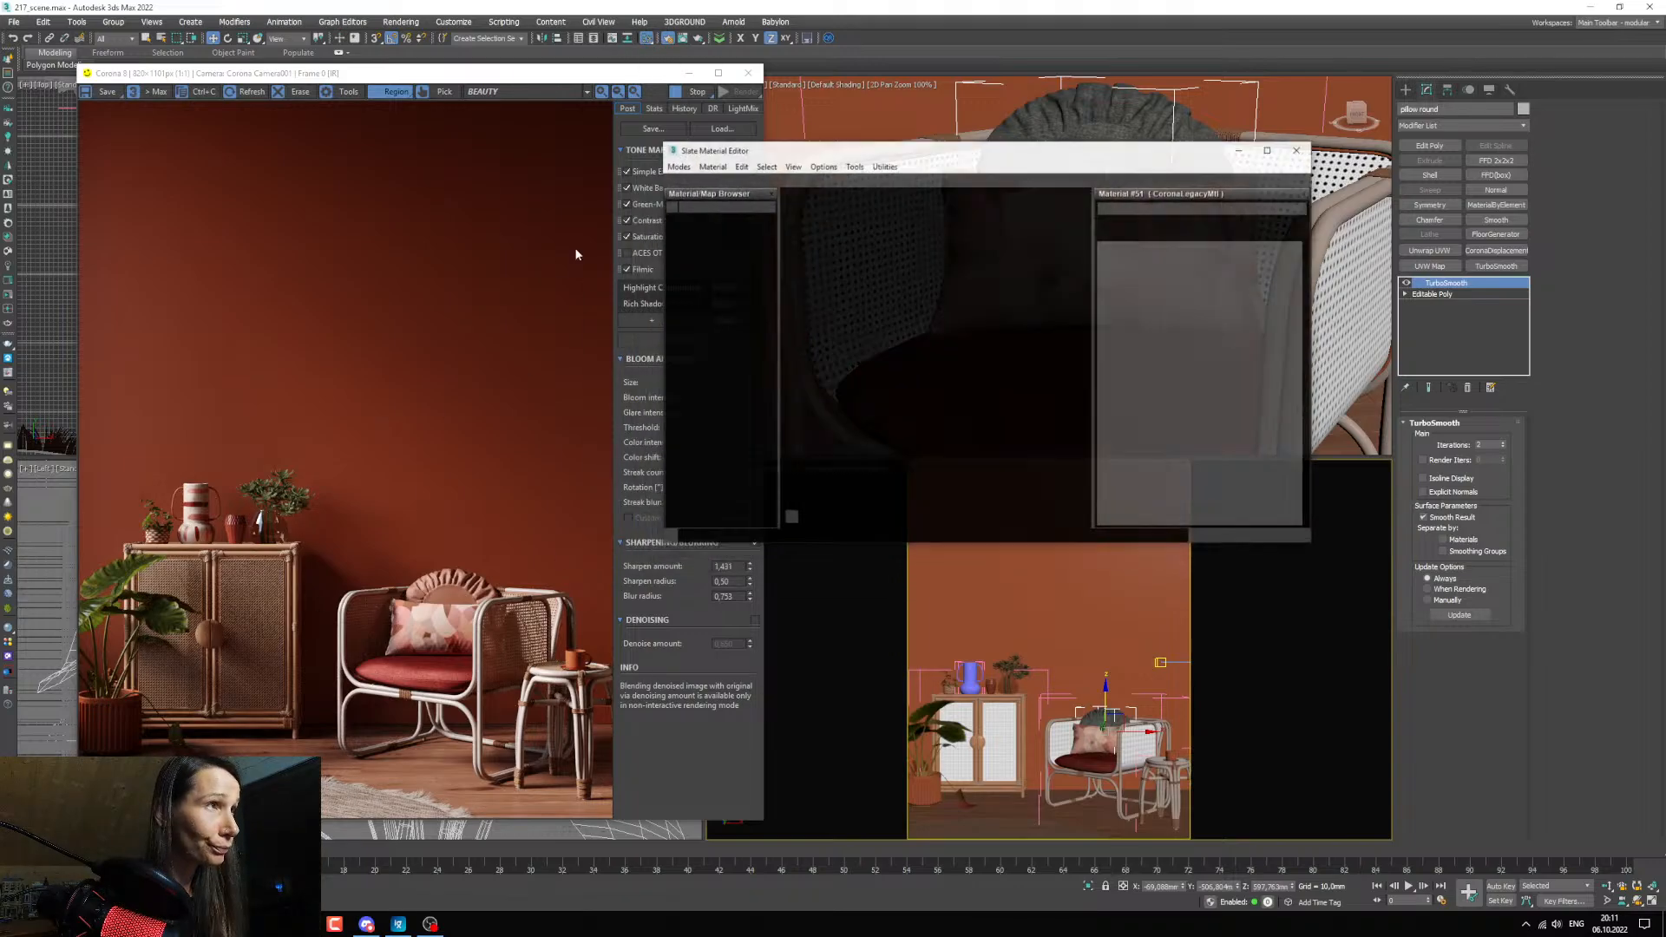
click(726, 148)
key(F10)
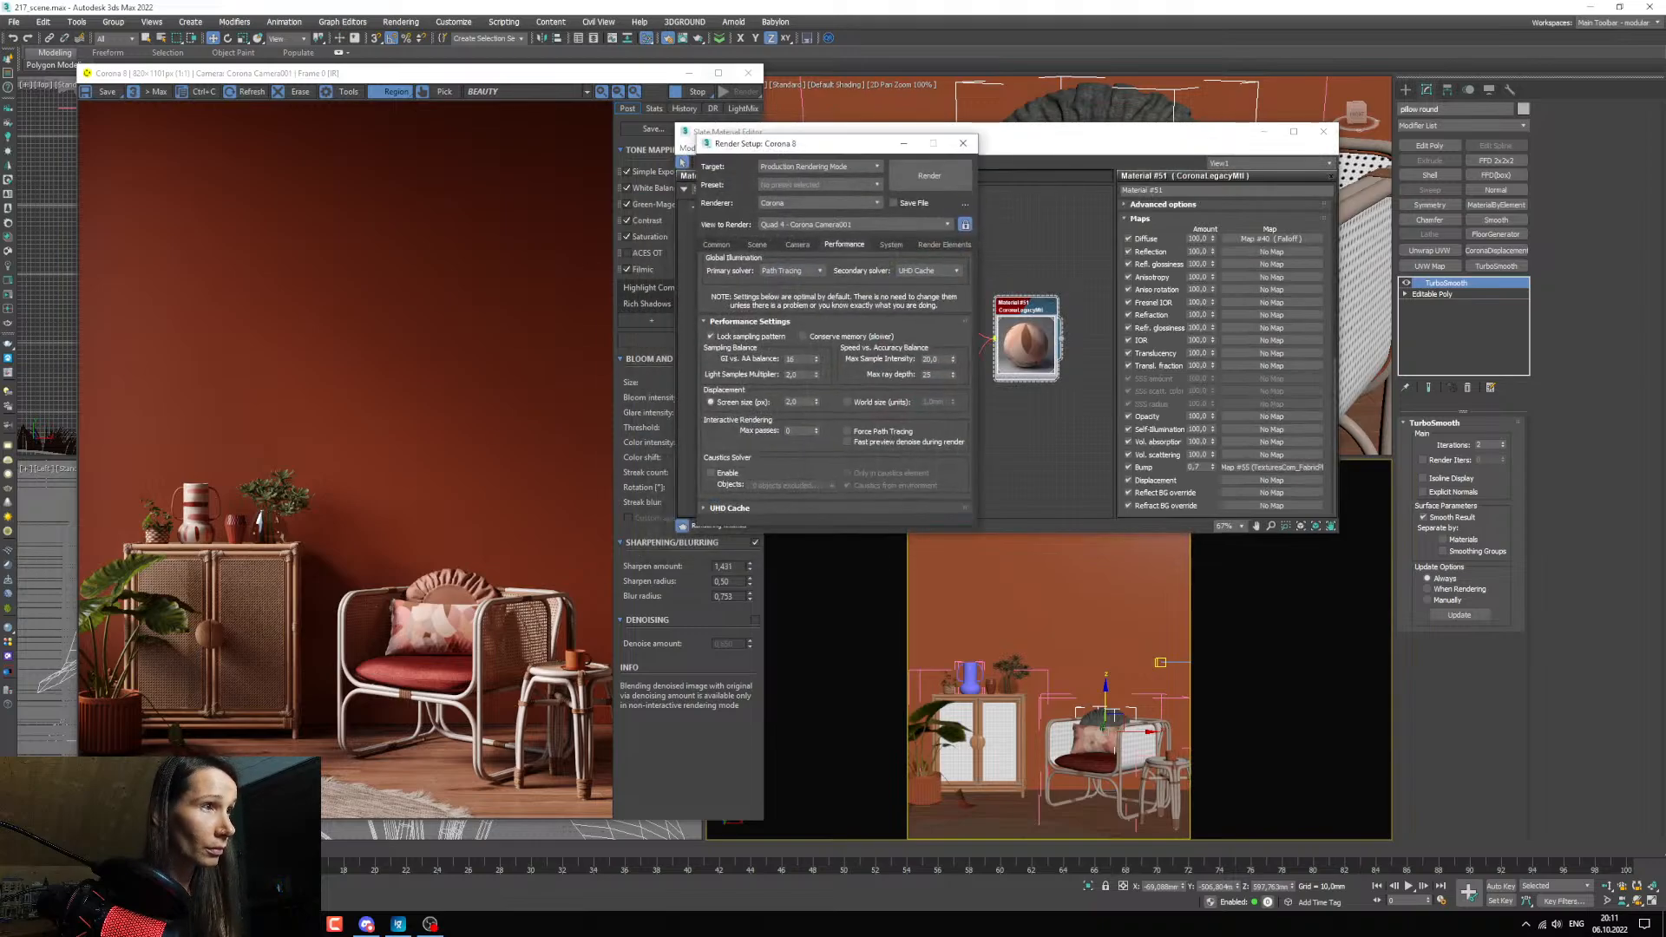
drag(763, 143, 512, 164)
Set the scene's denoising mode to Corona High Quality and start the production render from Corona Camera001.
click(464, 265)
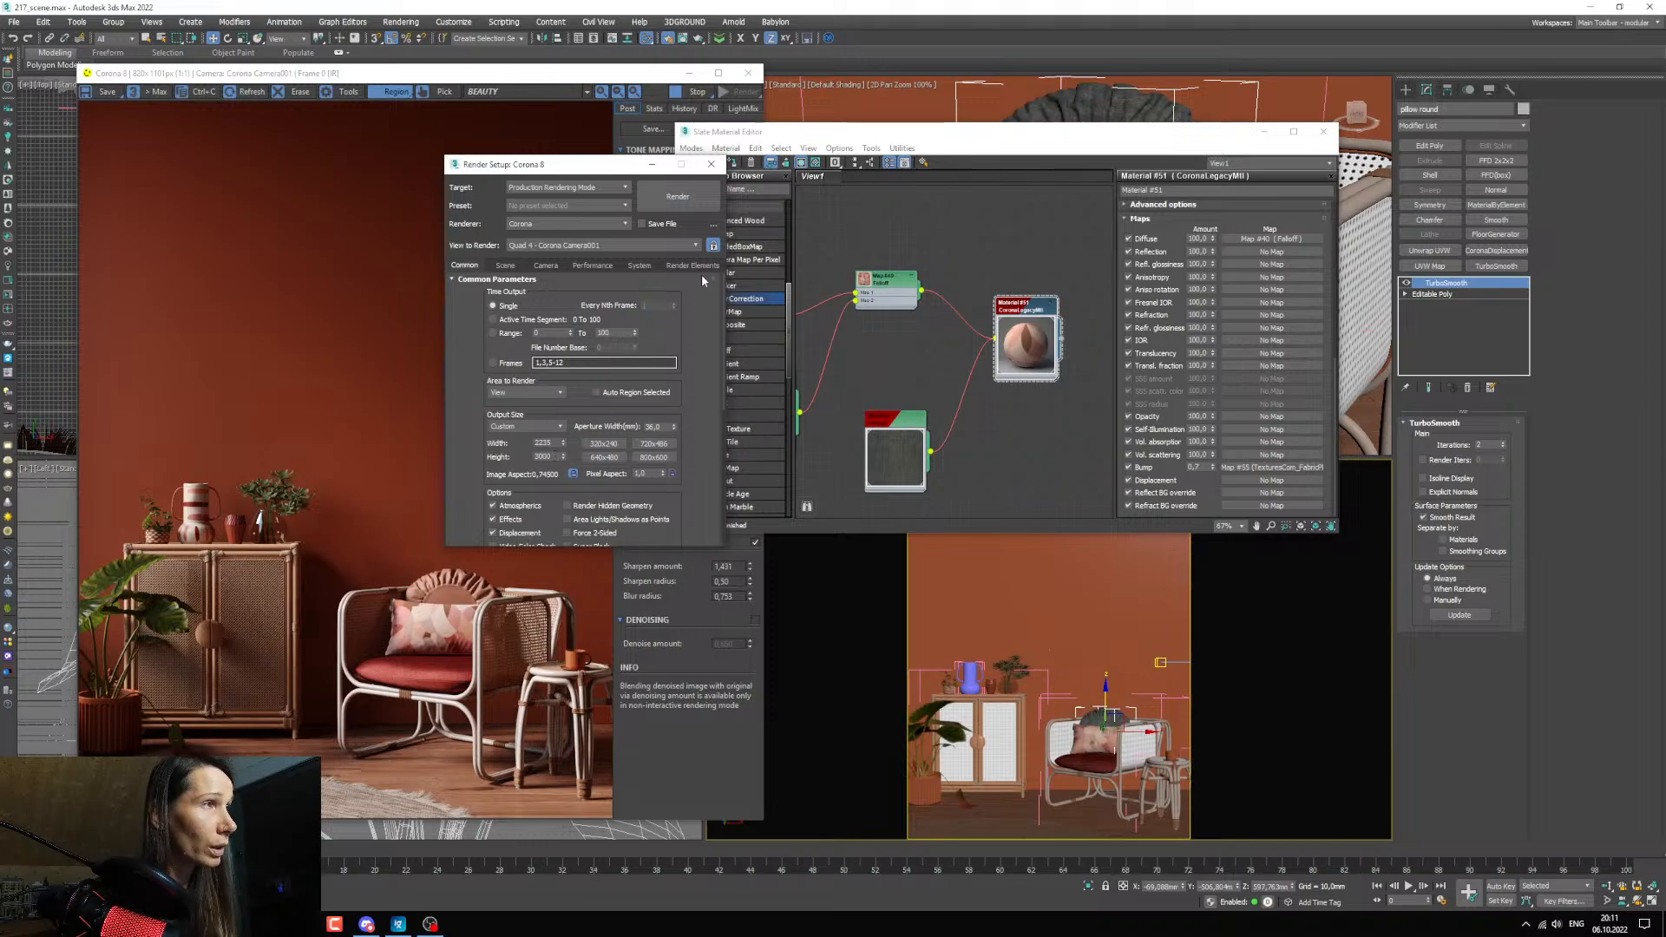
click(505, 264)
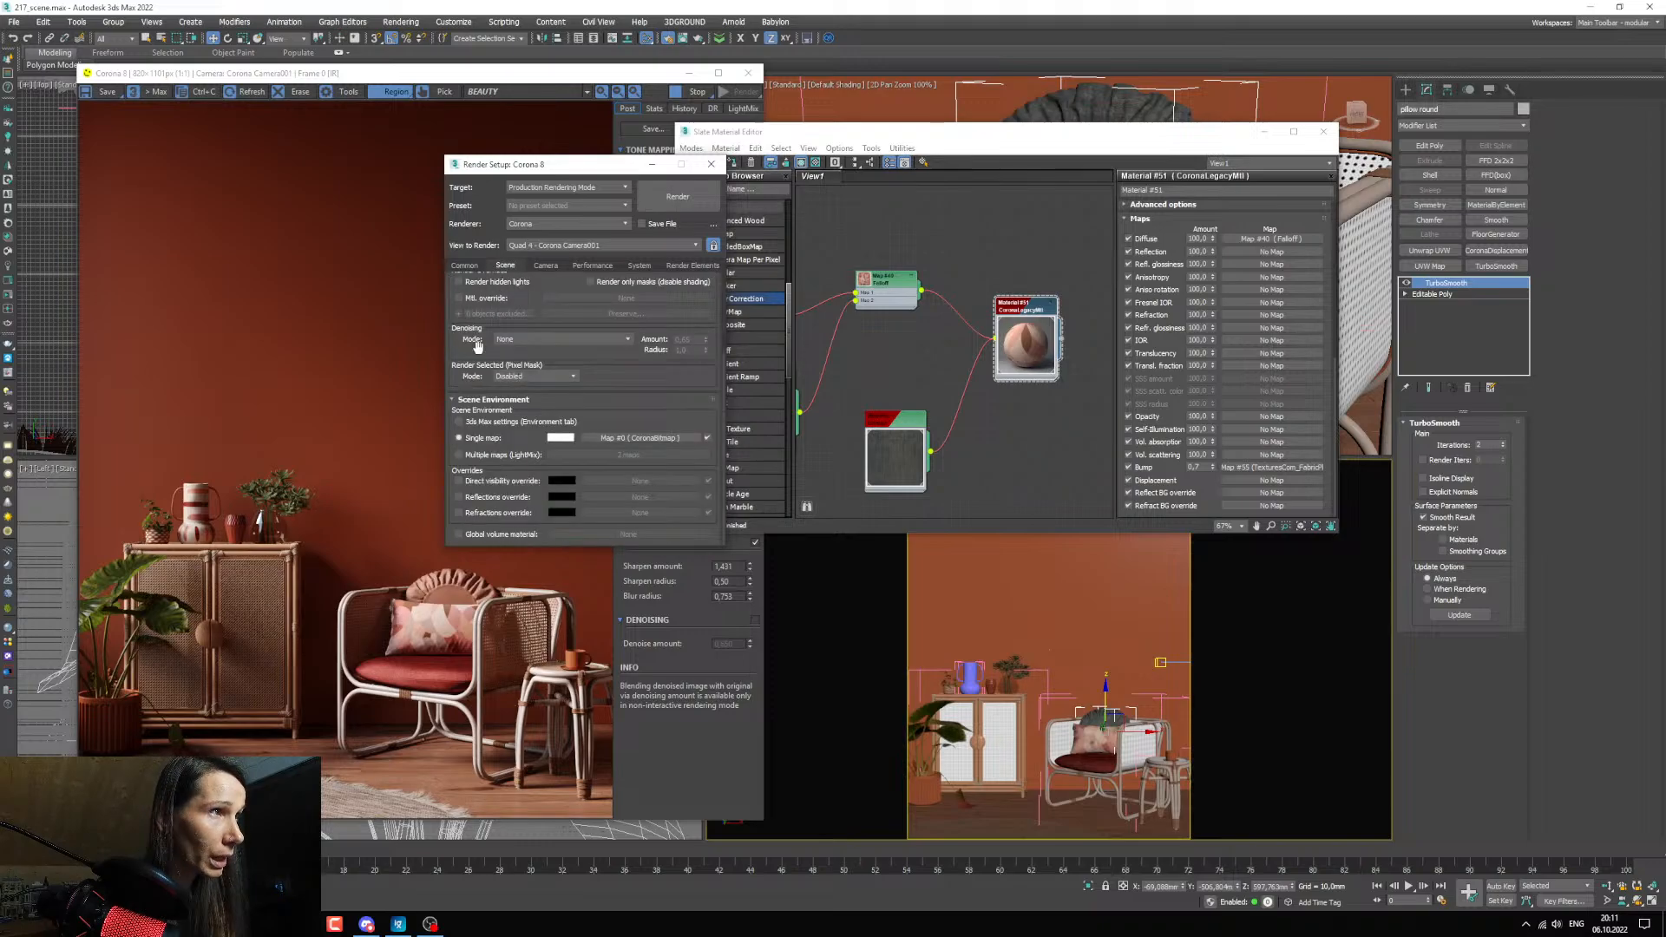
click(520, 339)
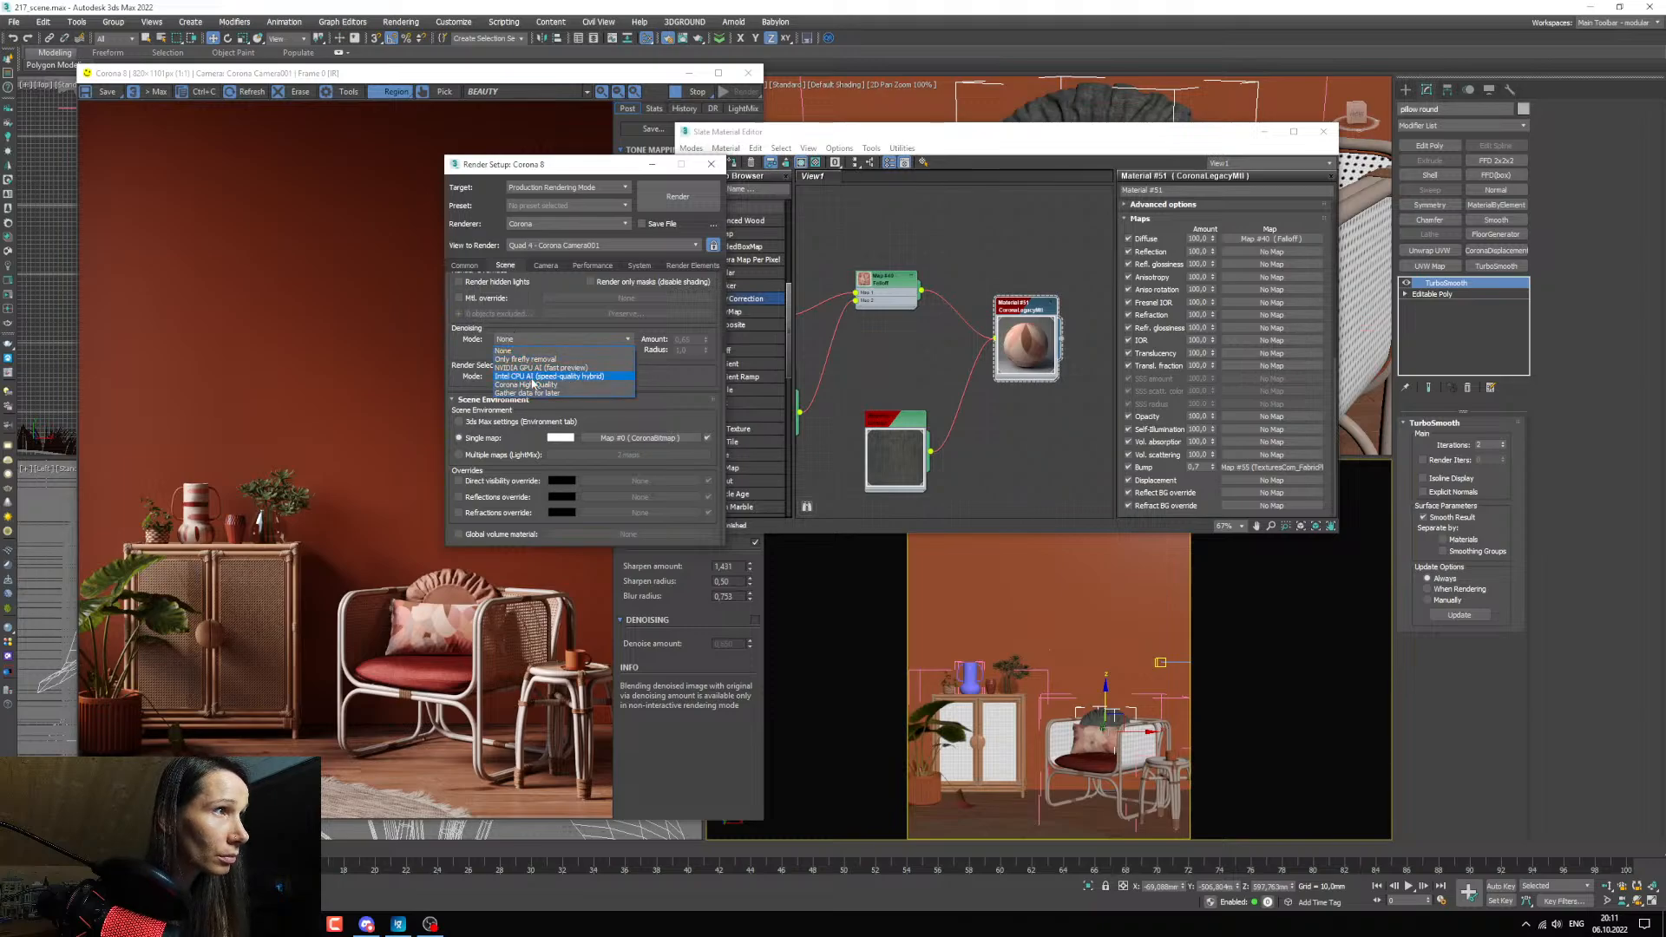
click(531, 384)
scroll(602, 367, up, 3)
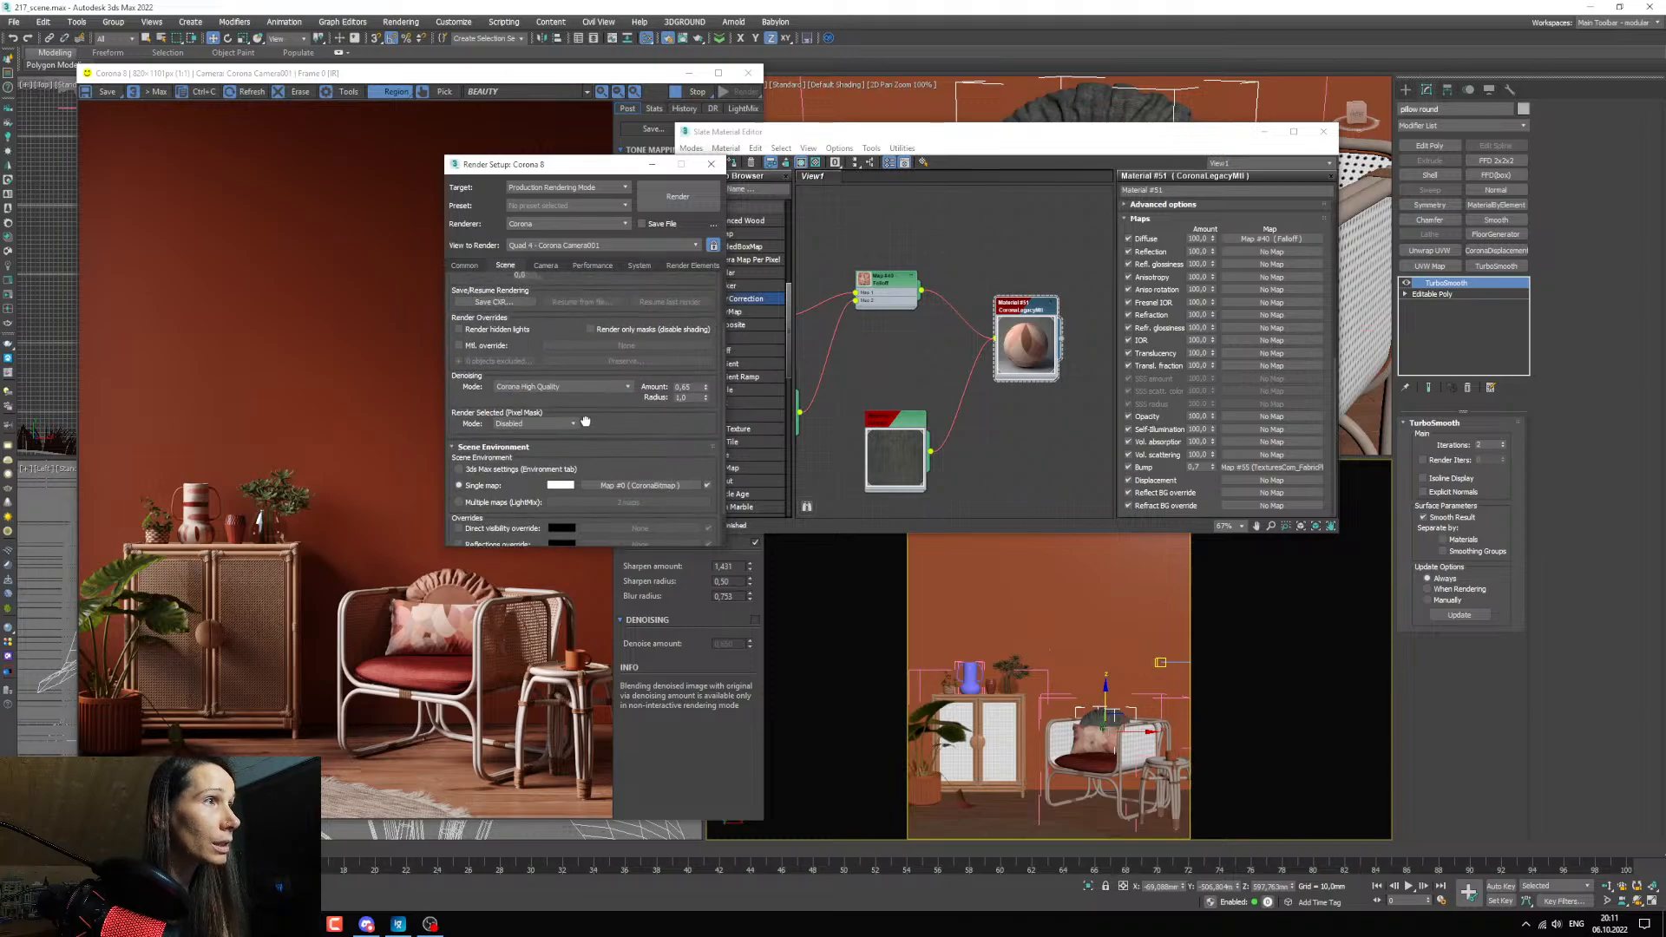
click(676, 199)
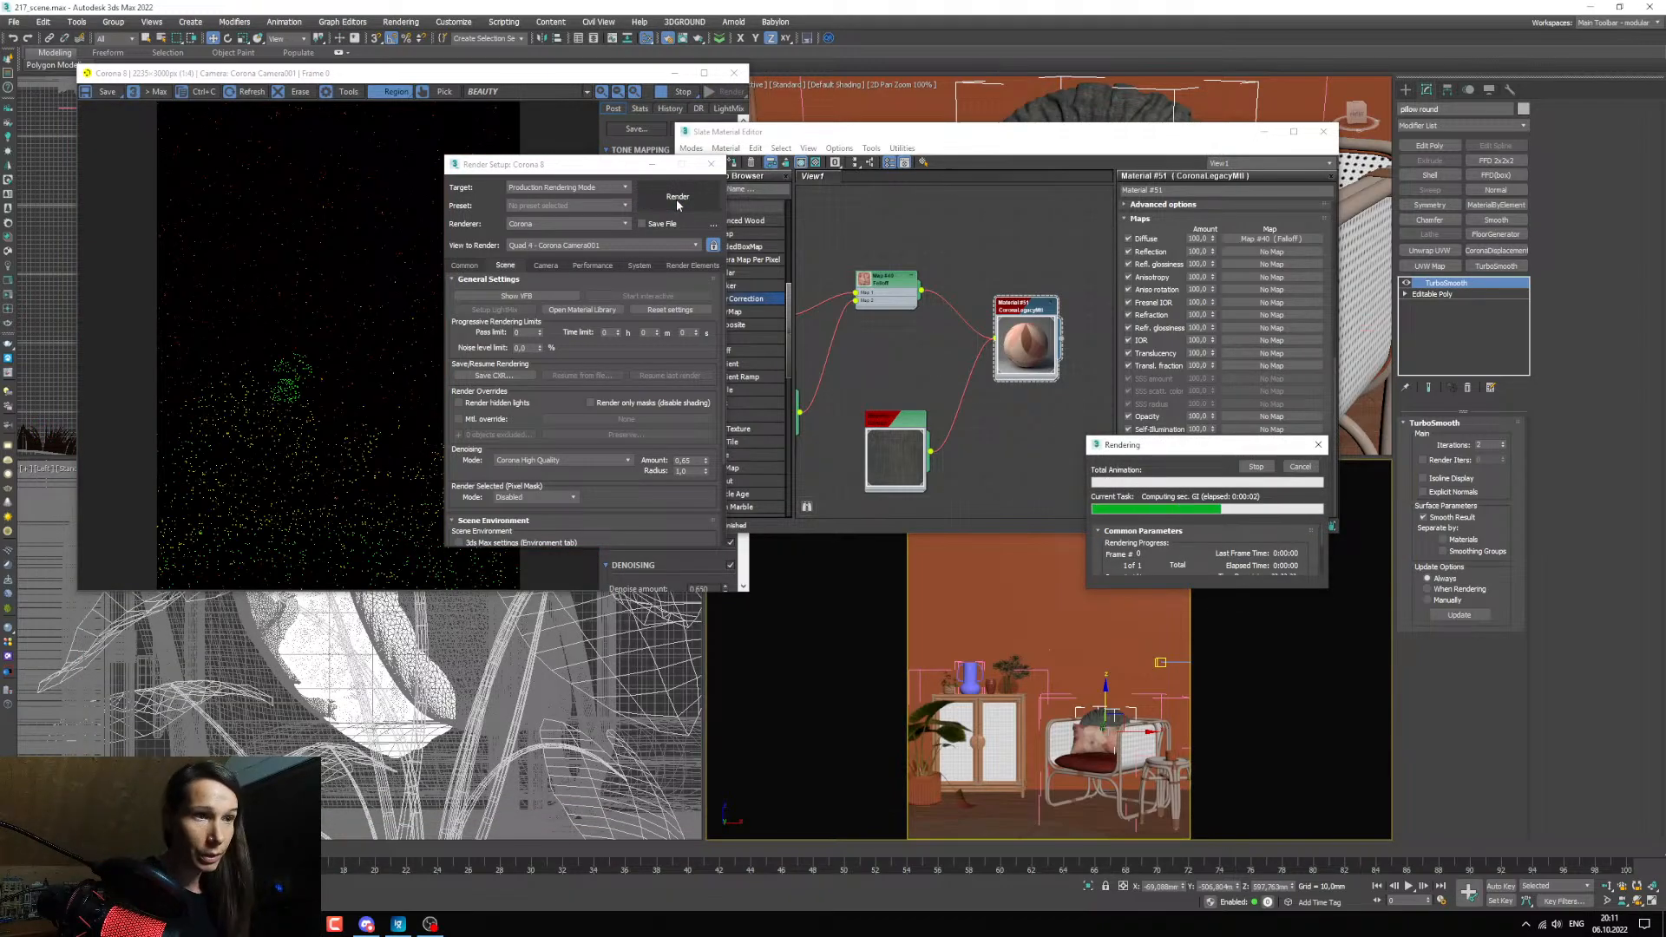
click(653, 165)
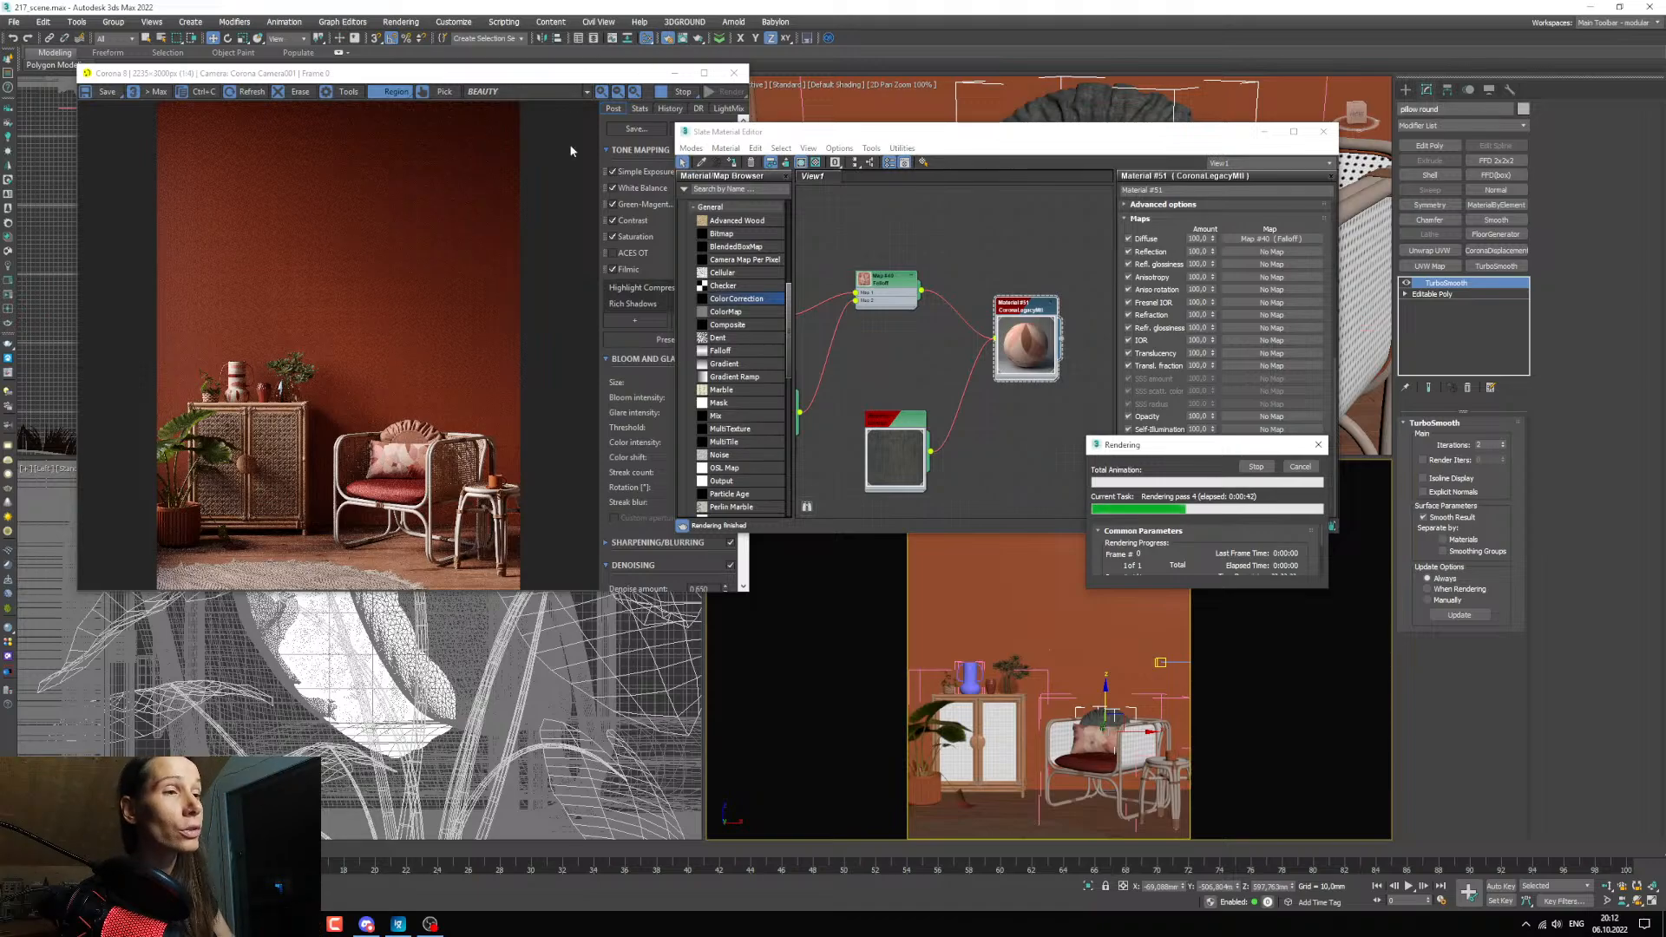
Switch to Chrome, open render.camp in a new tab and look through the Beginners 13 course page.
click(271, 924)
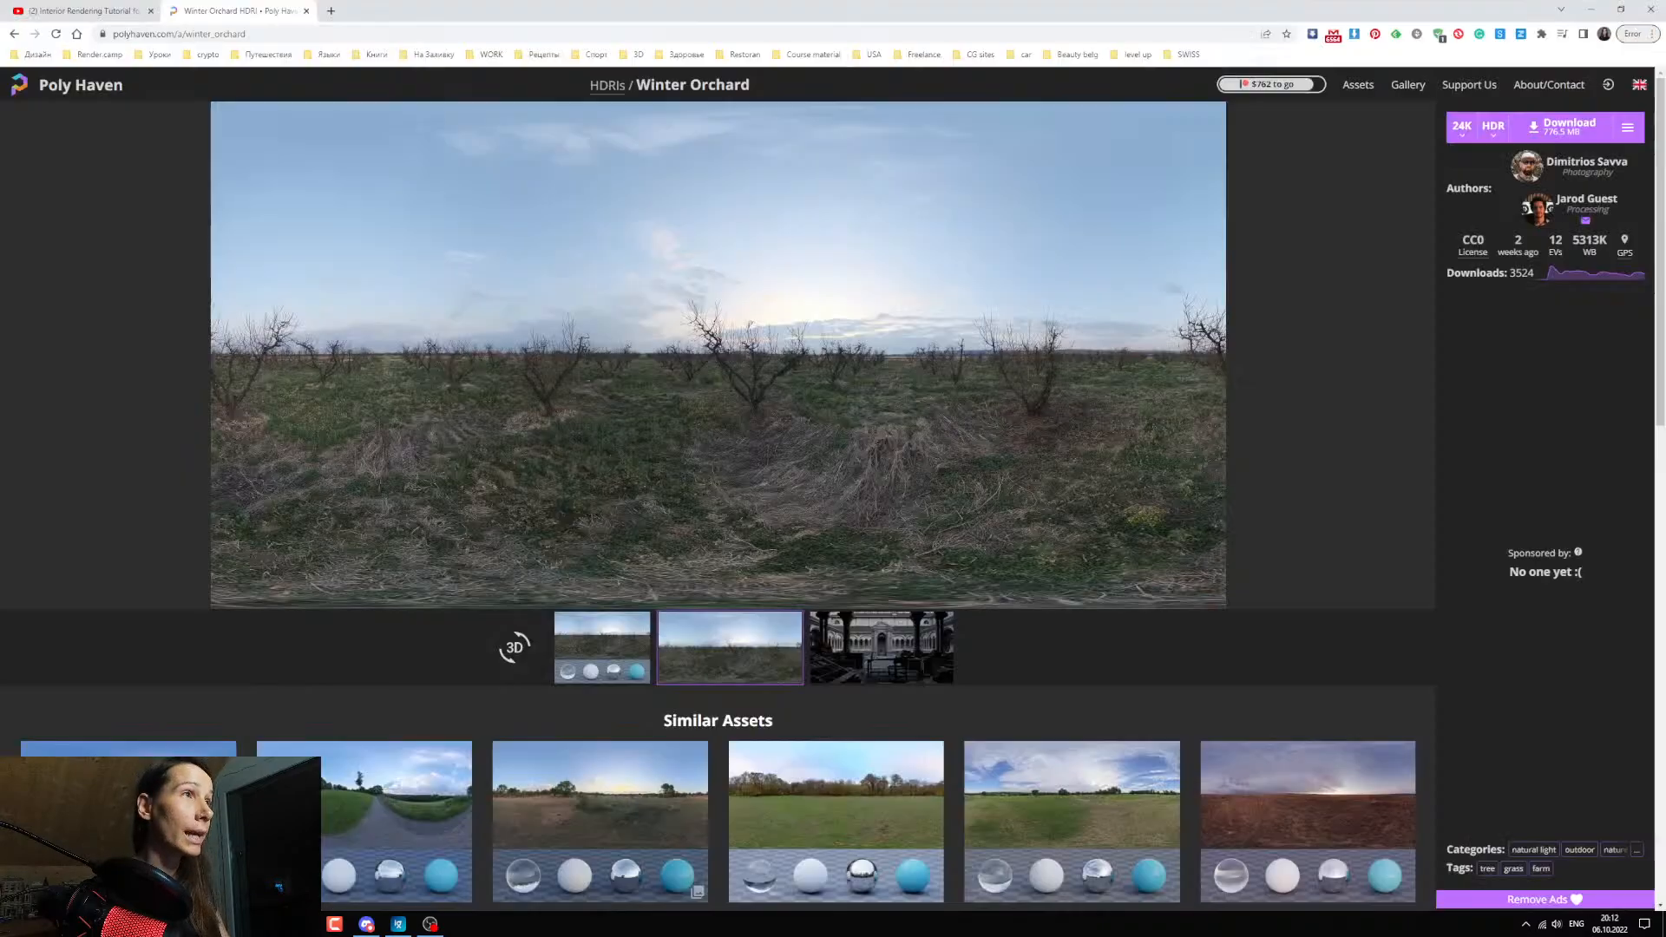
click(332, 11)
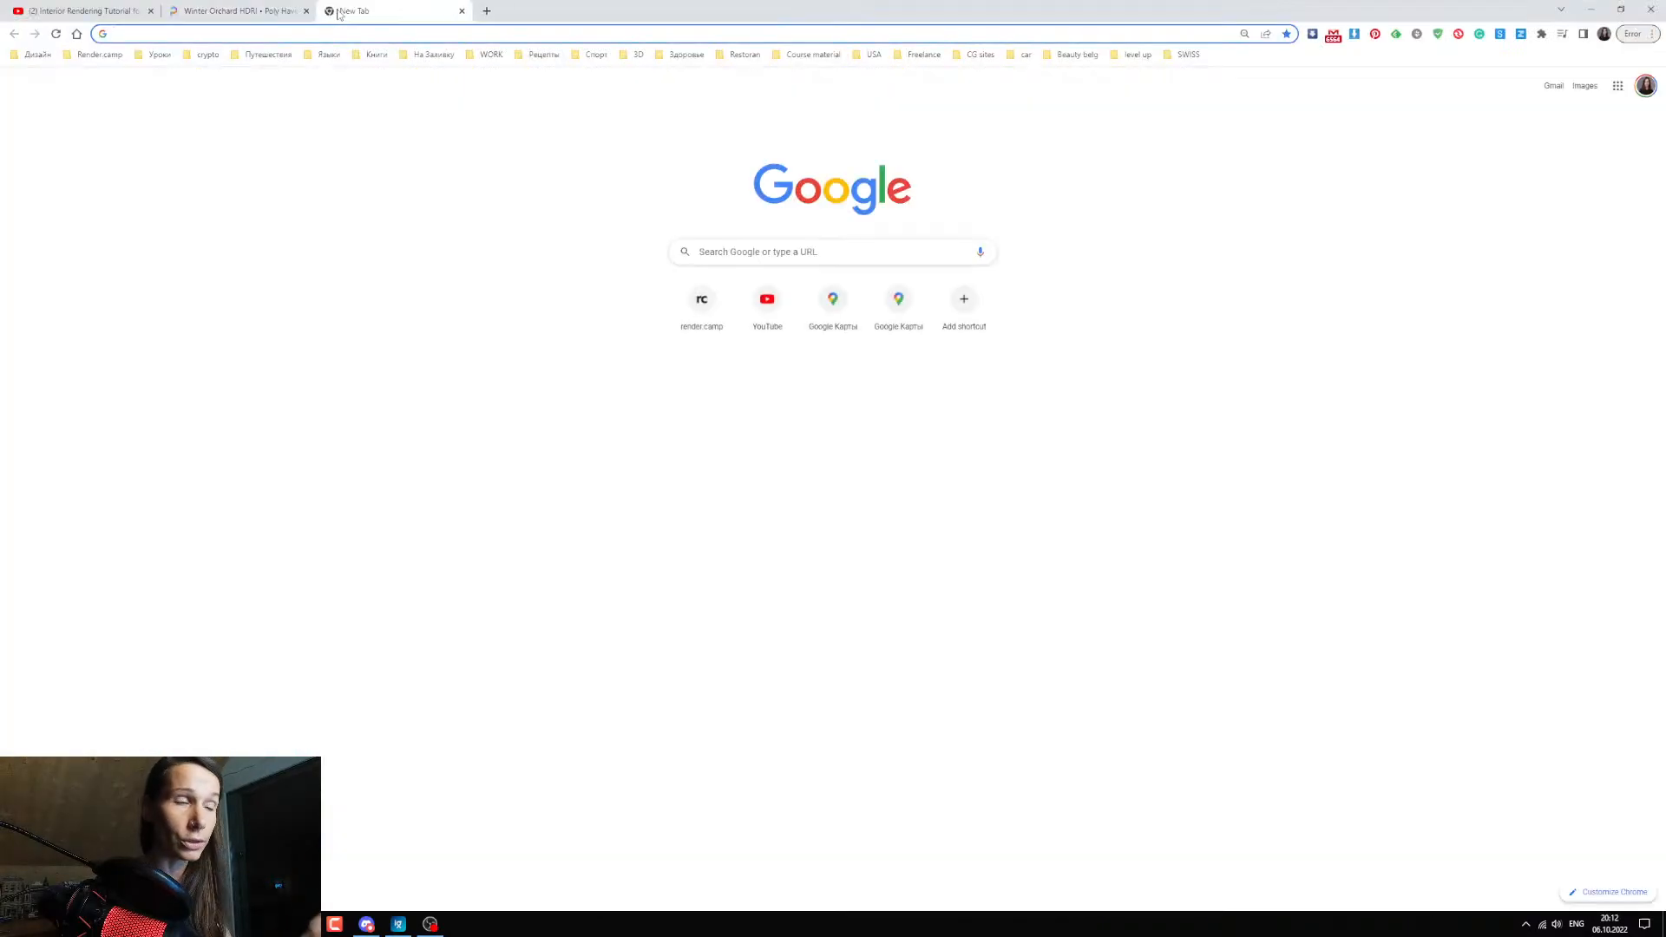
click(703, 306)
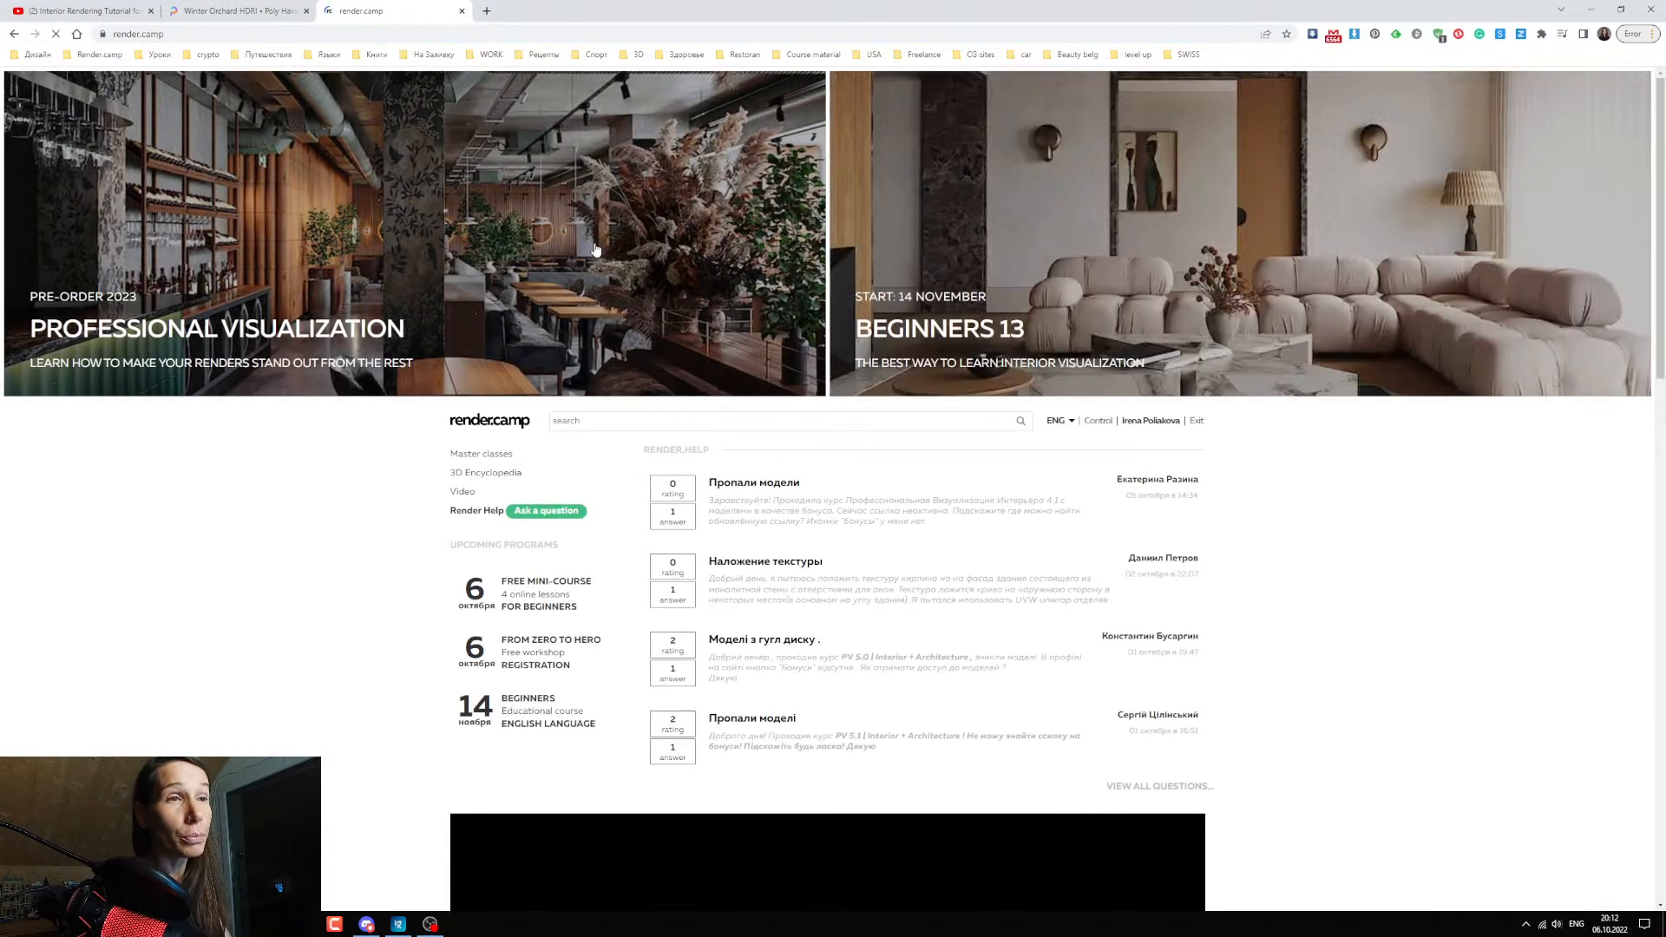
click(939, 254)
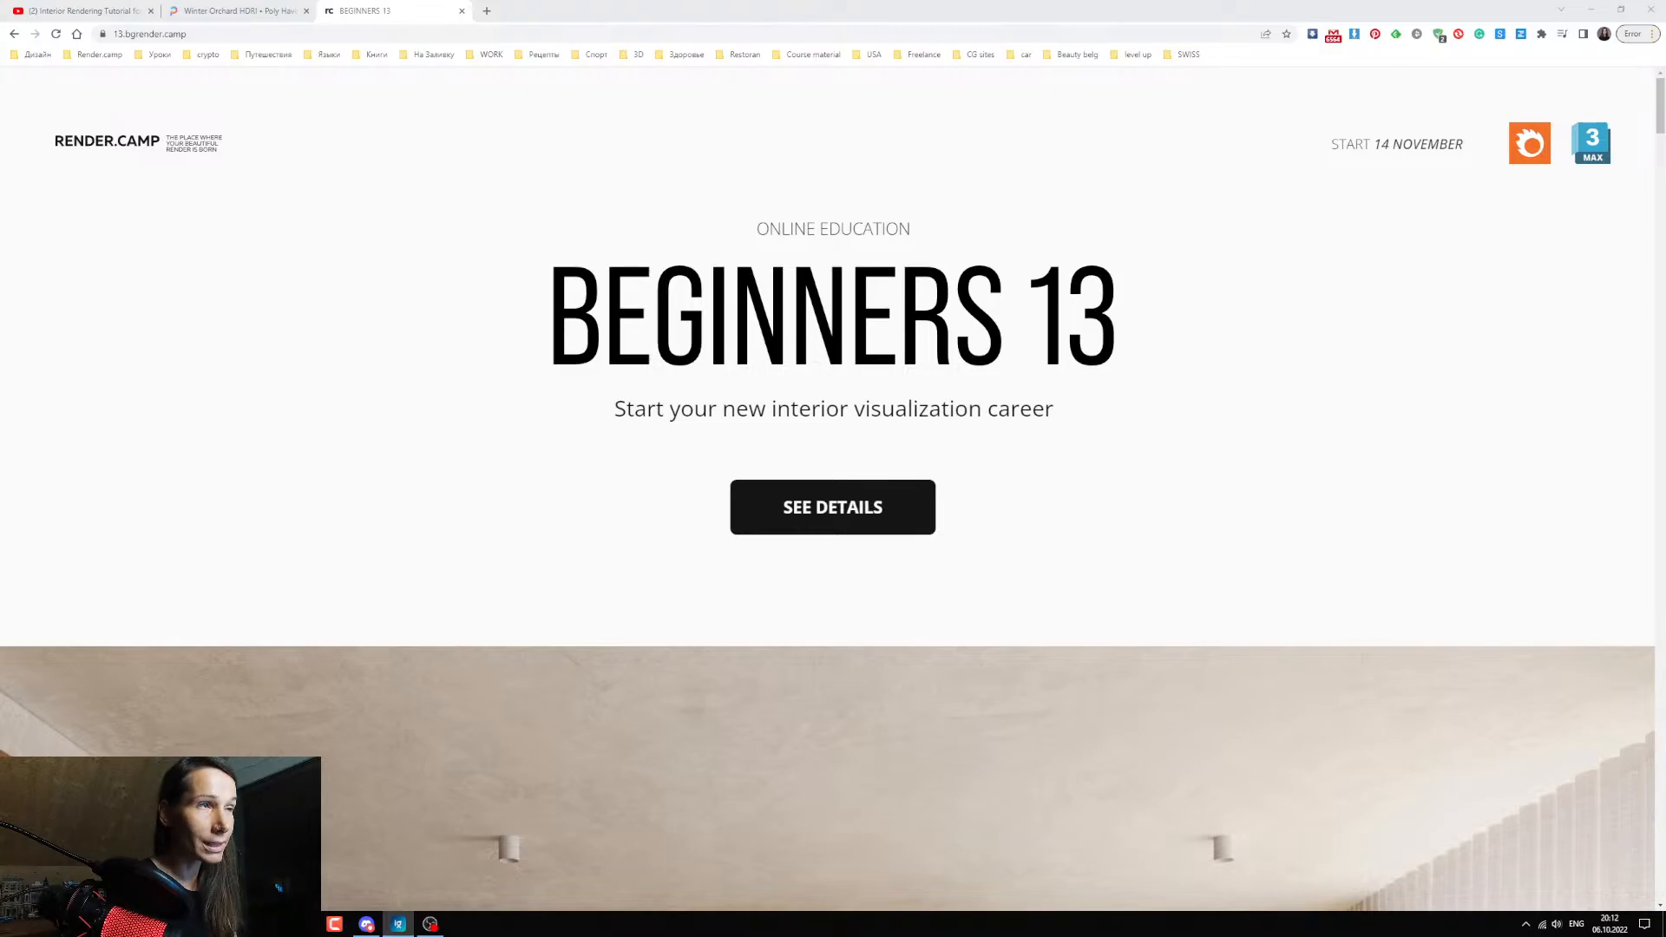
scroll(465, 477, down, 5)
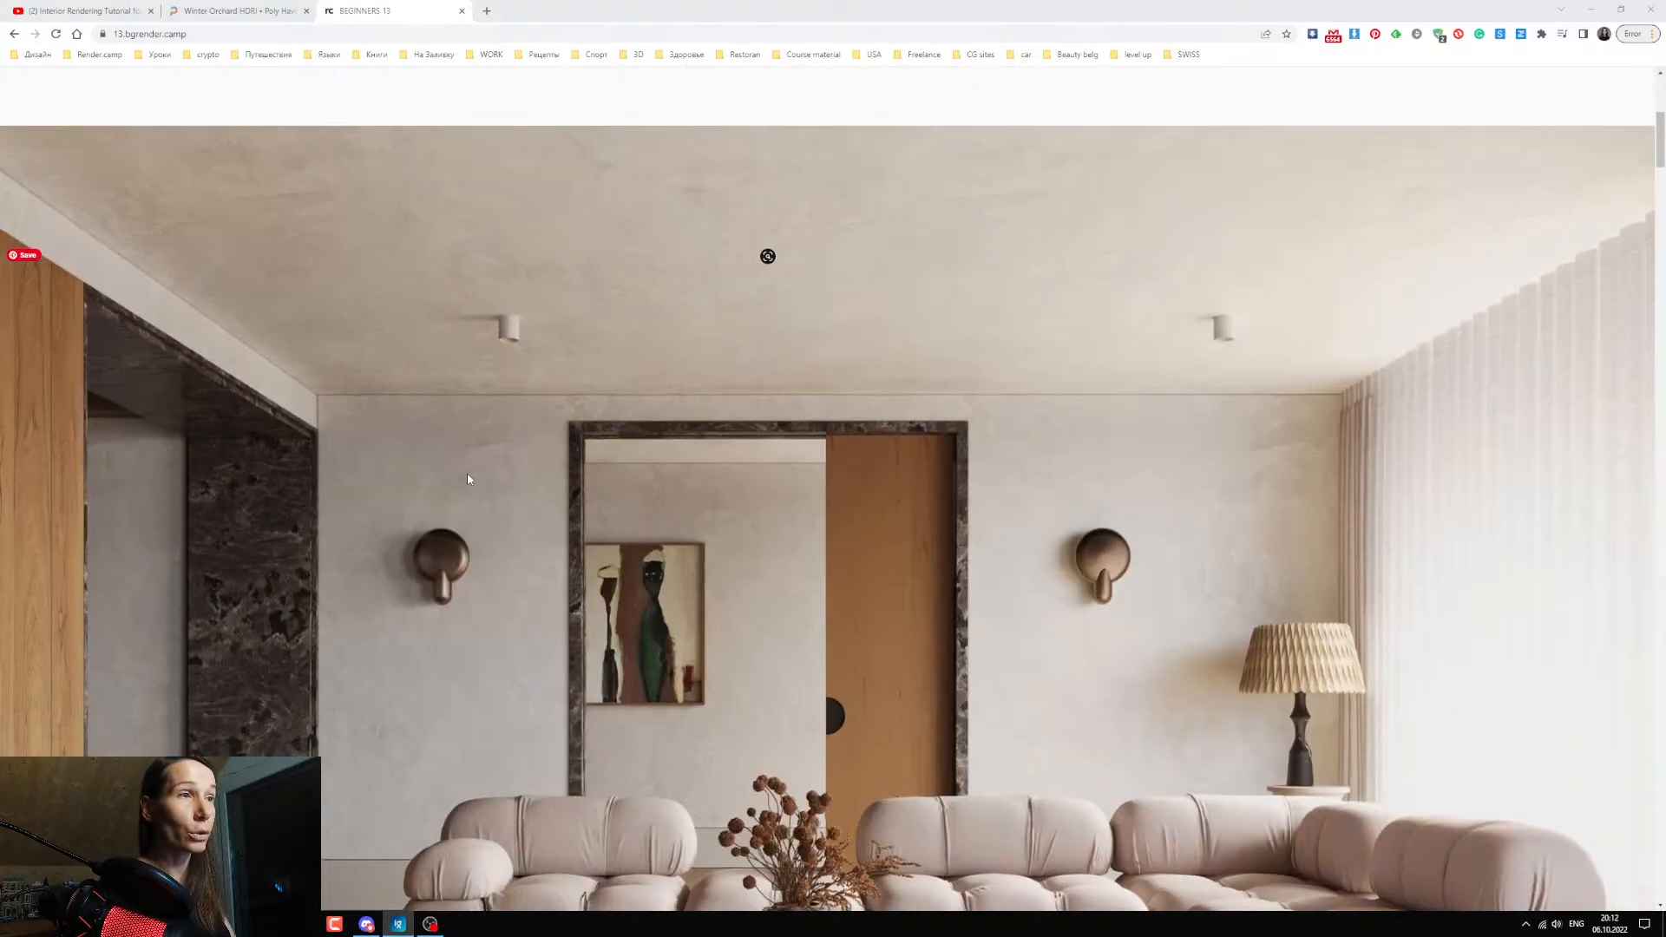
scroll(706, 507, up, 5)
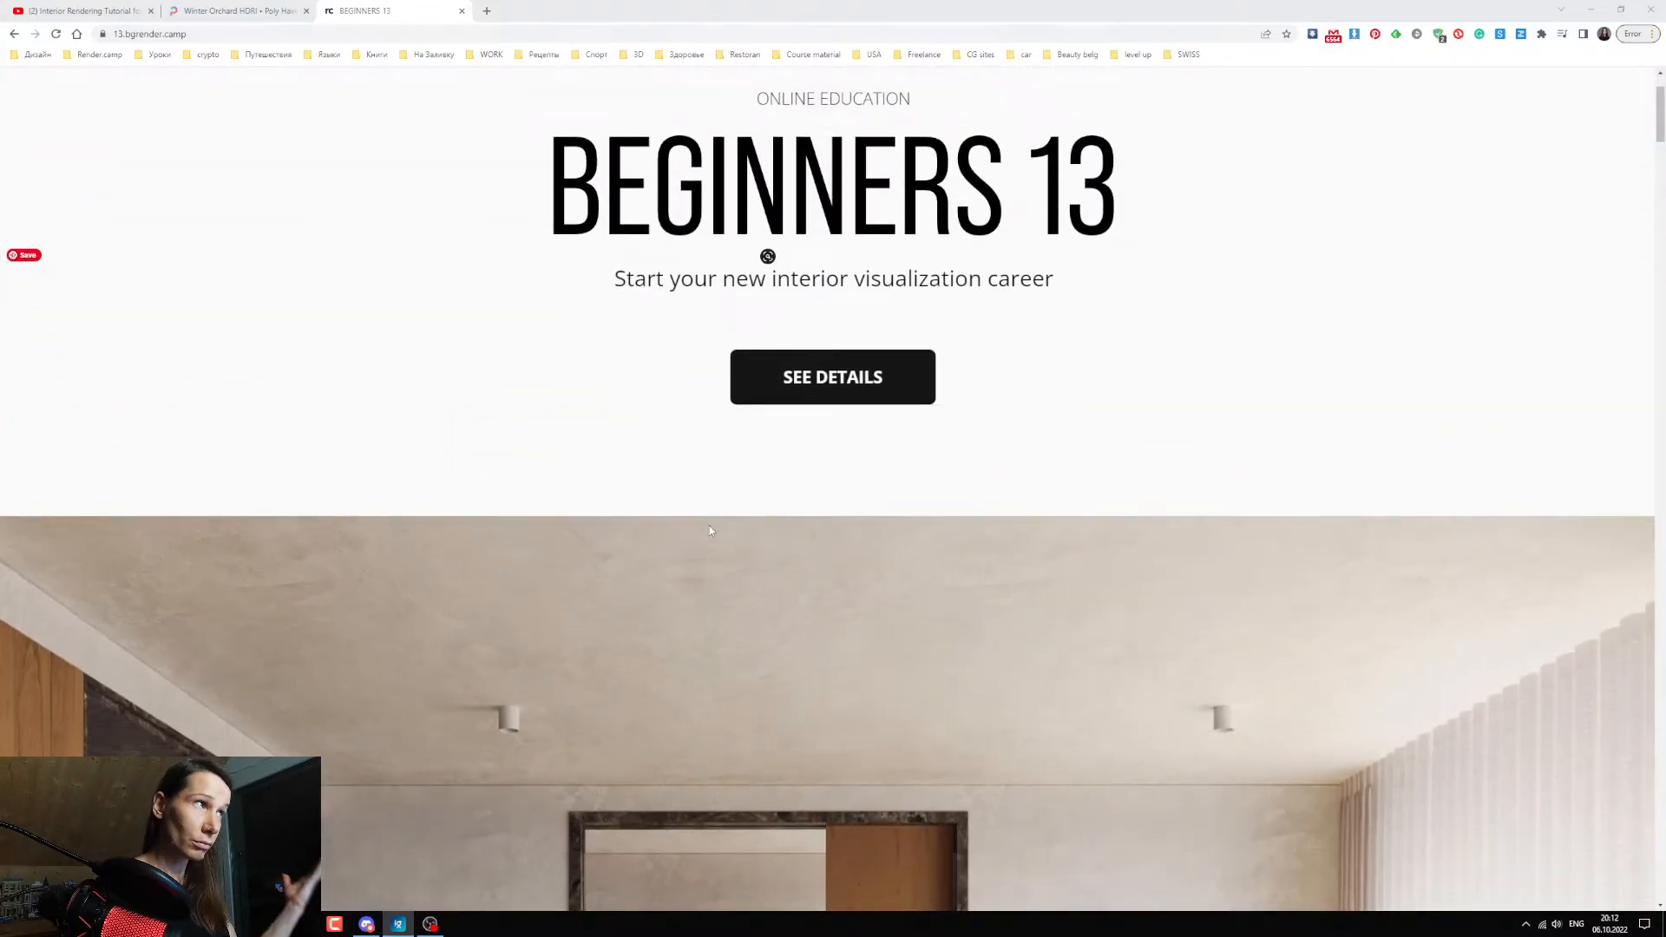
scroll(732, 564, down, 10)
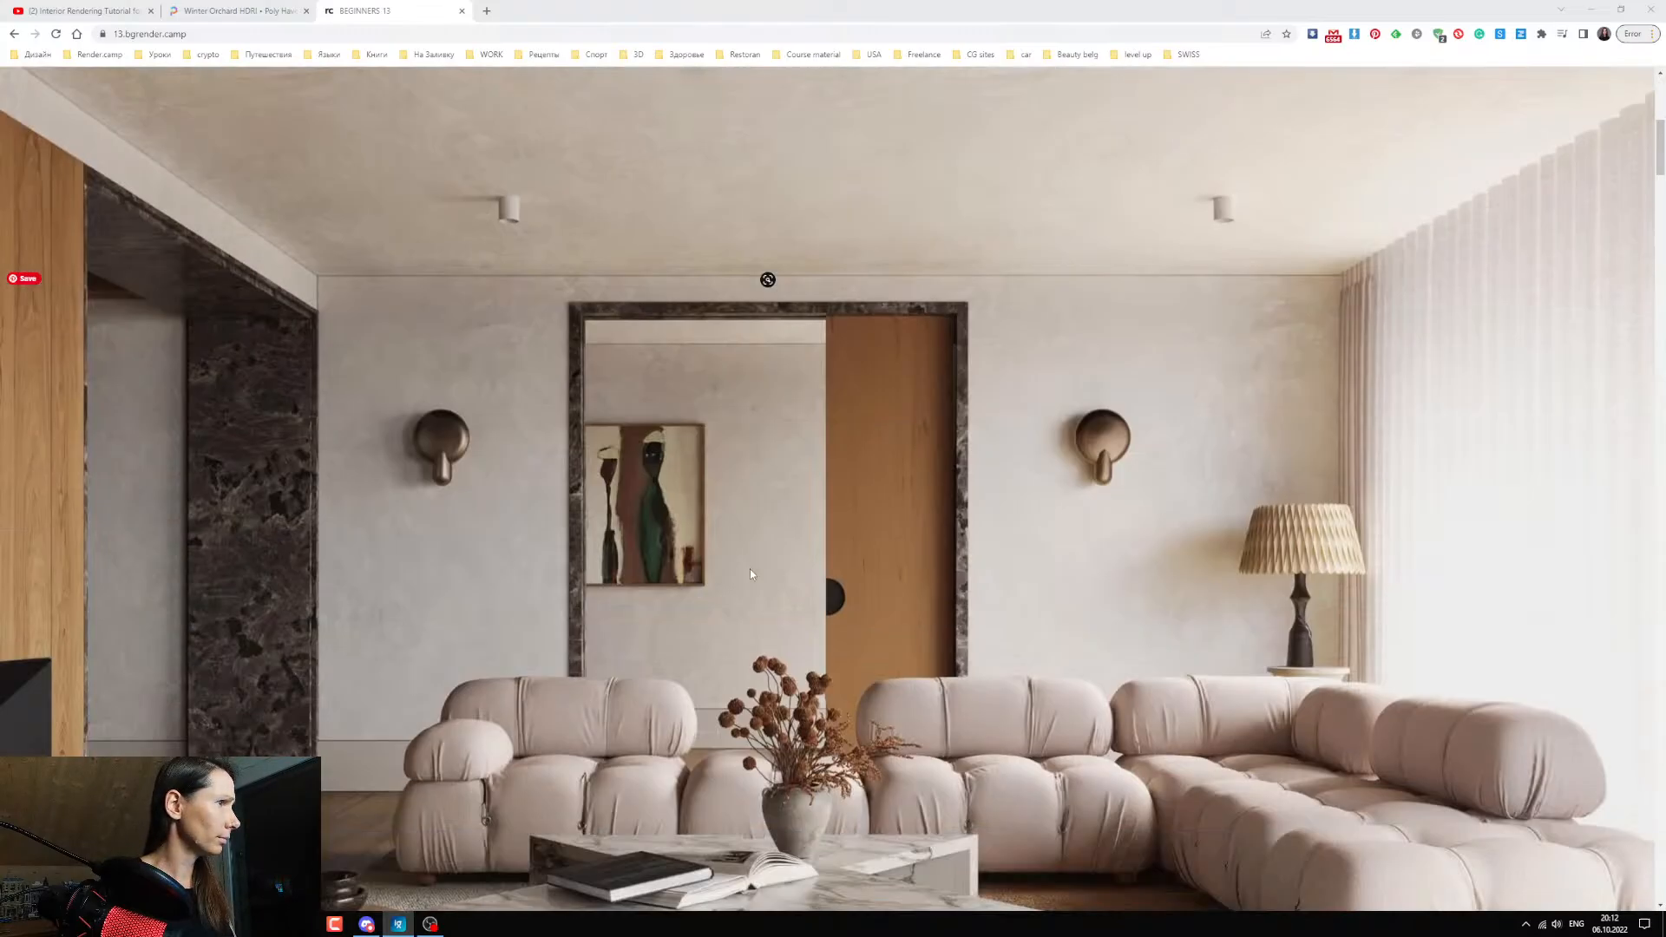
scroll(751, 571, down, 15)
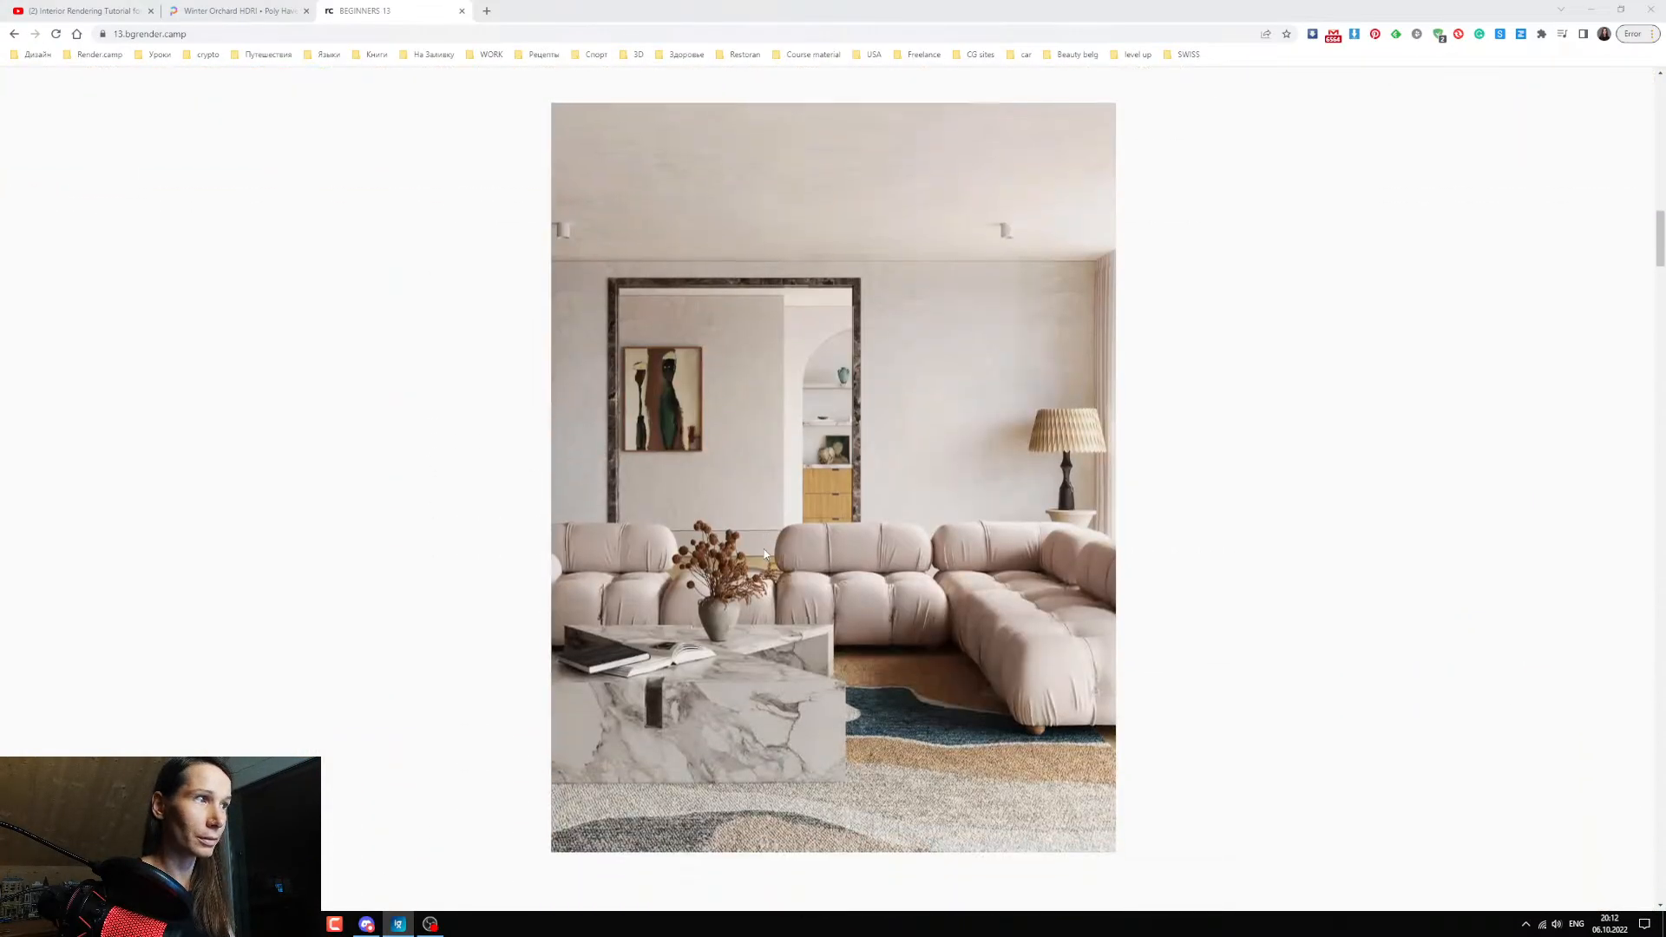
Skim the course page's Program, "How the course is made up" and step-by-step system sections.
scroll(790, 544, down, 15)
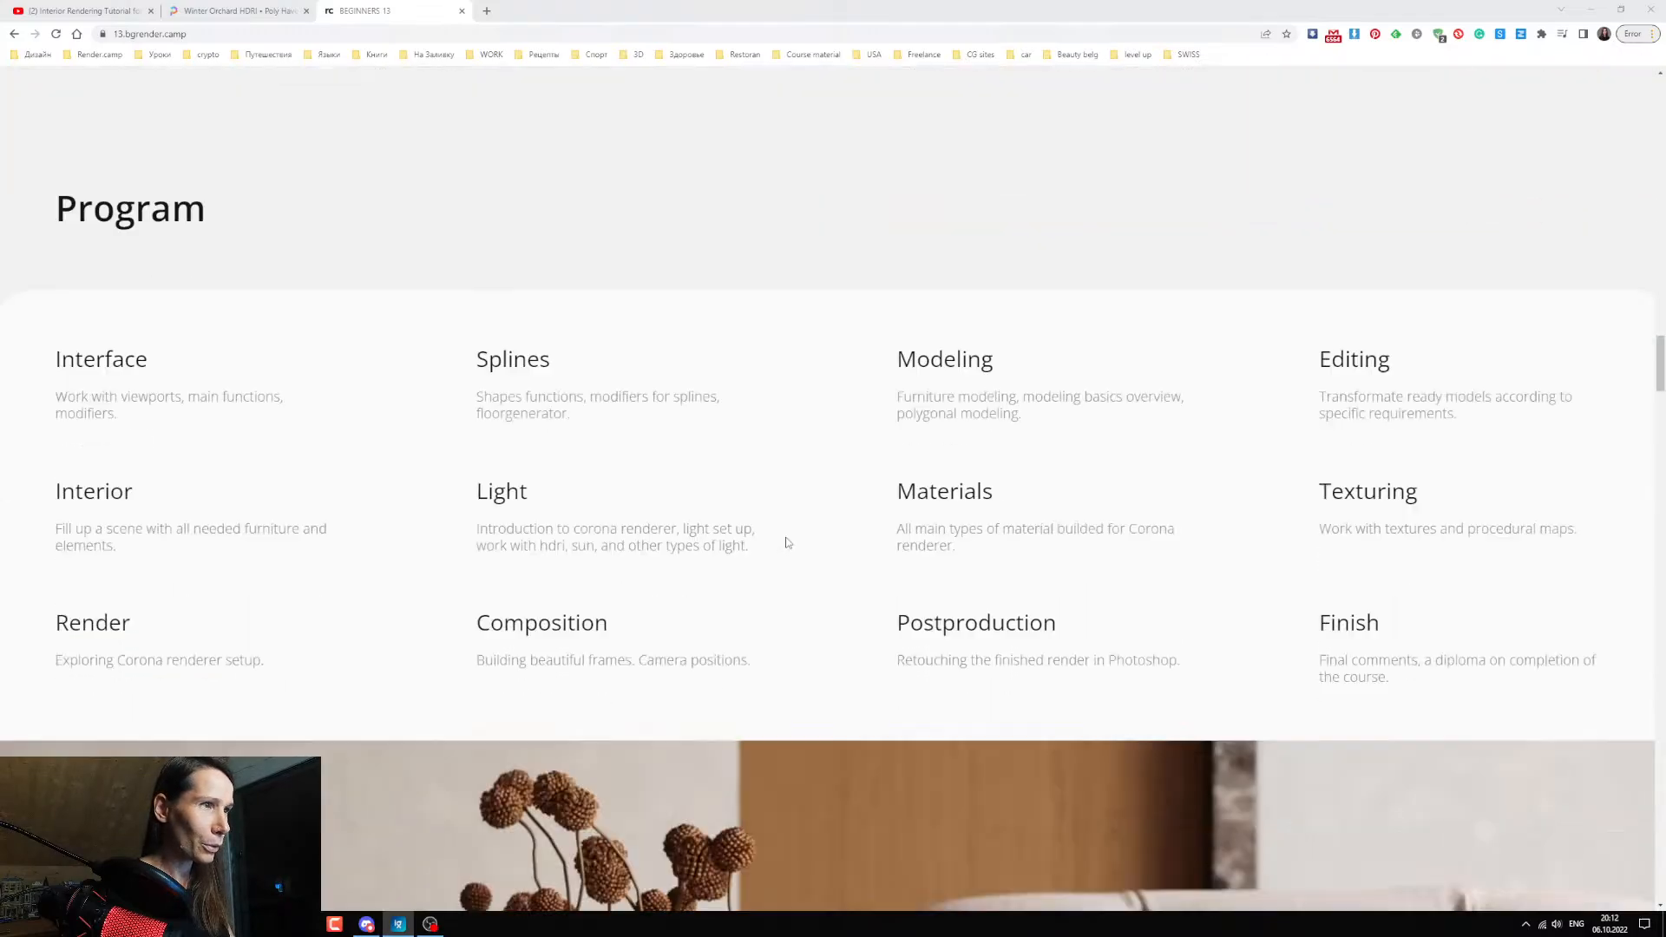
scroll(790, 542, down, 8)
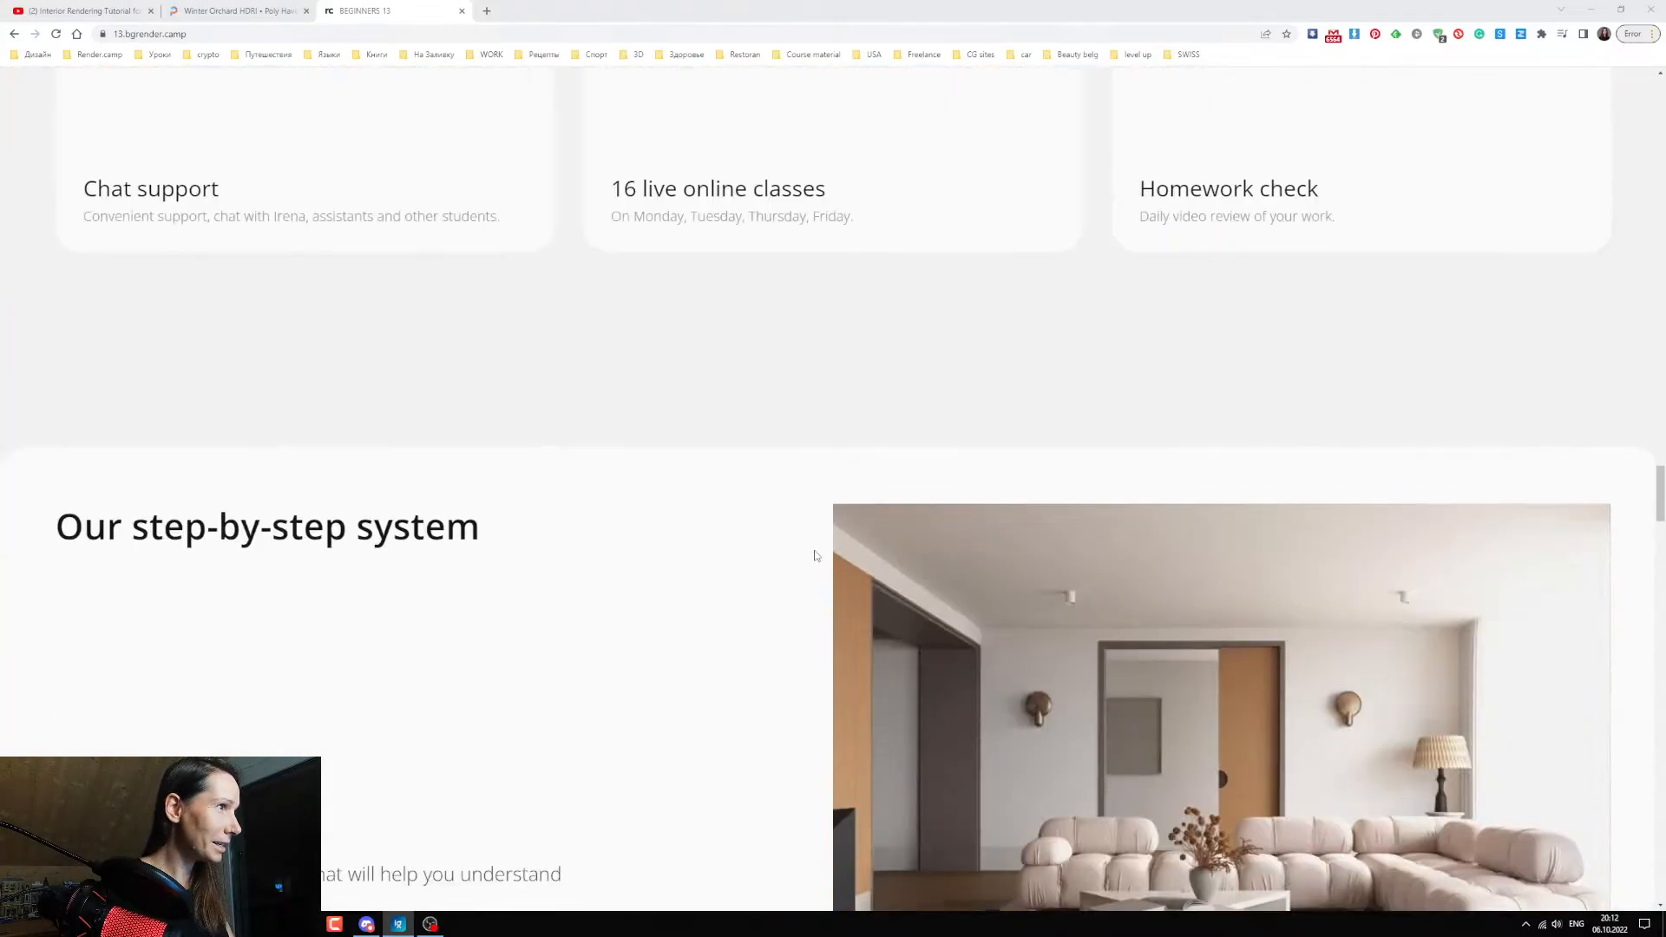
scroll(809, 555, up, 5)
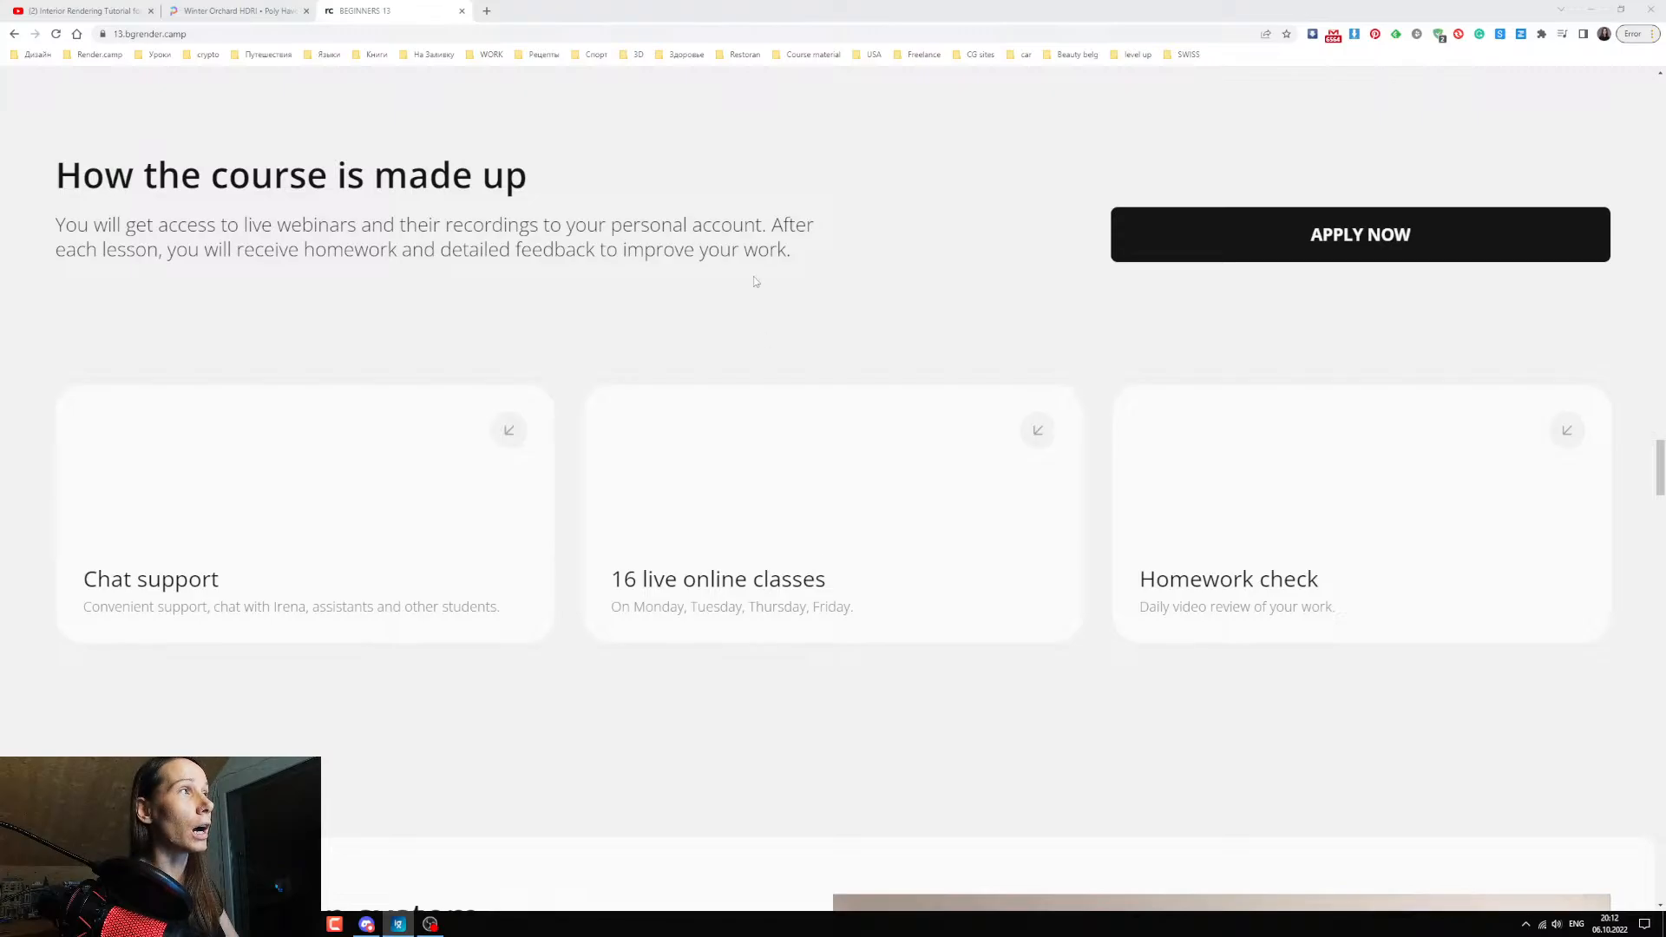
scroll(815, 555, down, 10)
scroll(752, 623, up, 15)
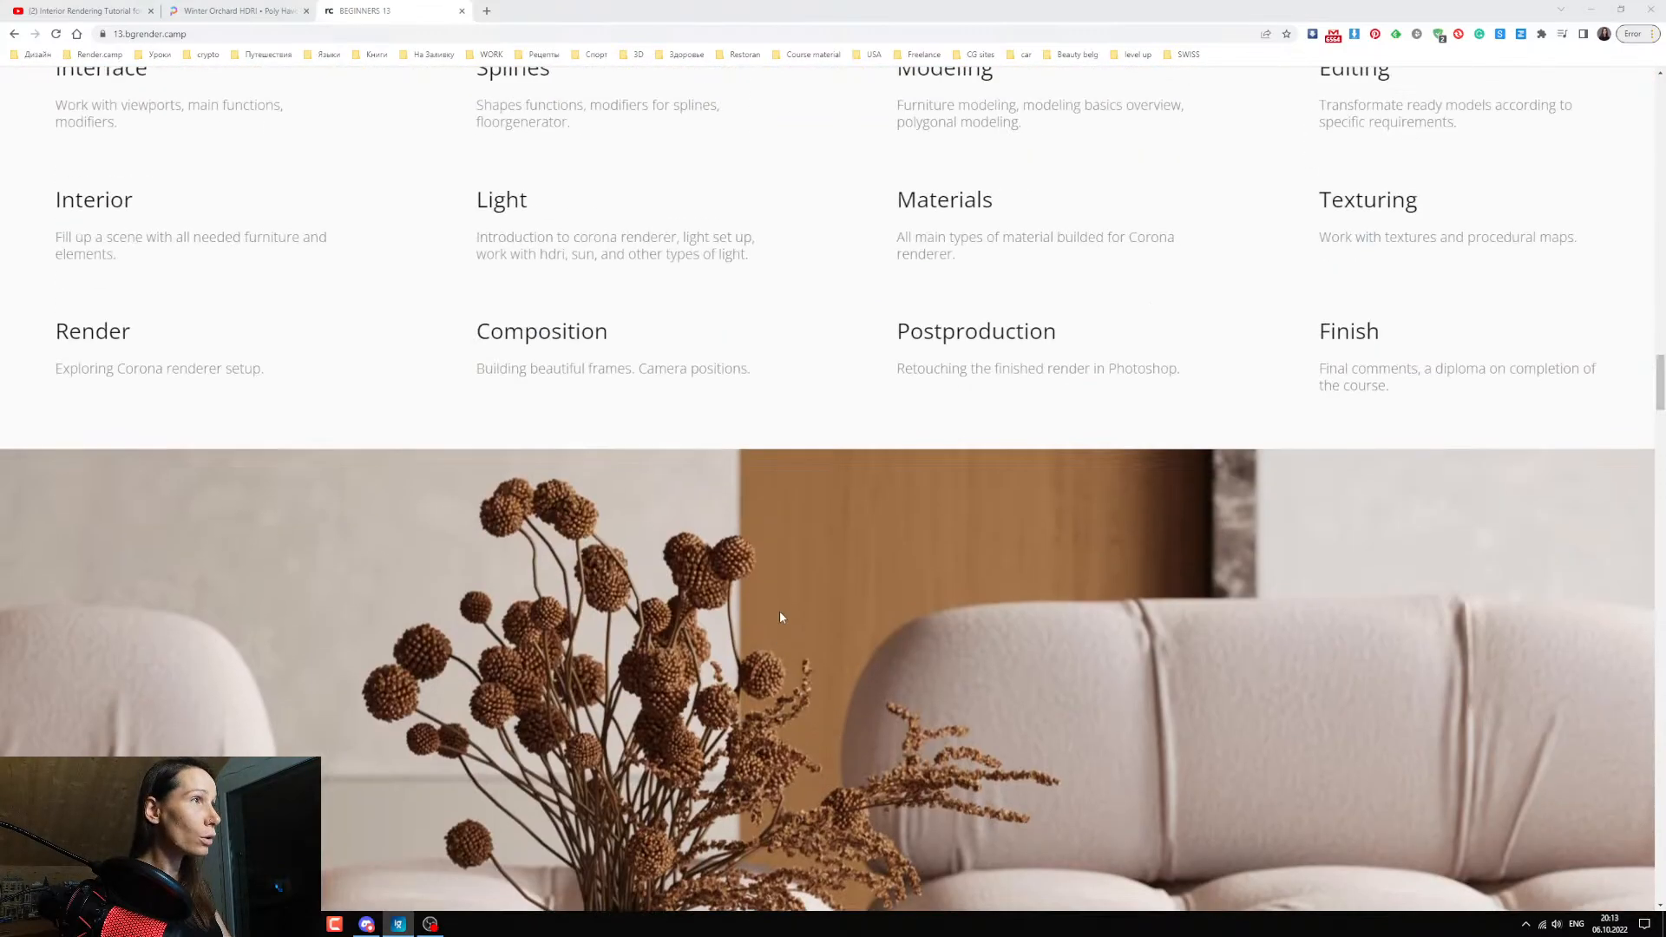
scroll(803, 565, down, 5)
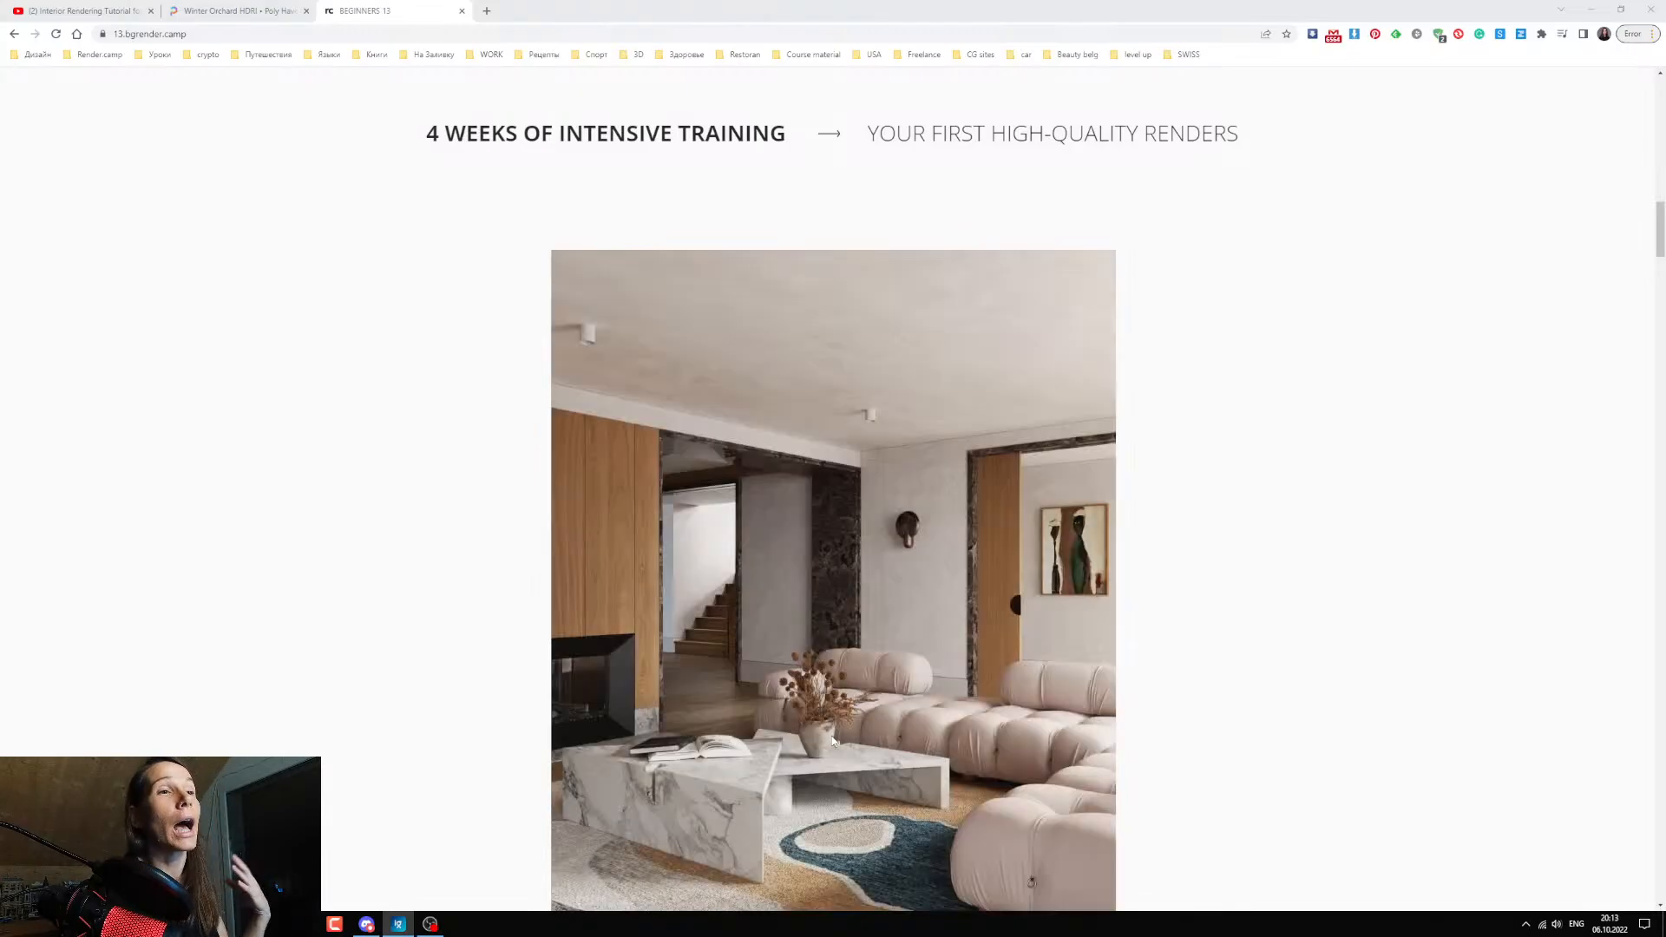
Examine the large living-room render and the sample student renders under "4 weeks of intensive training".
scroll(690, 726, up, 8)
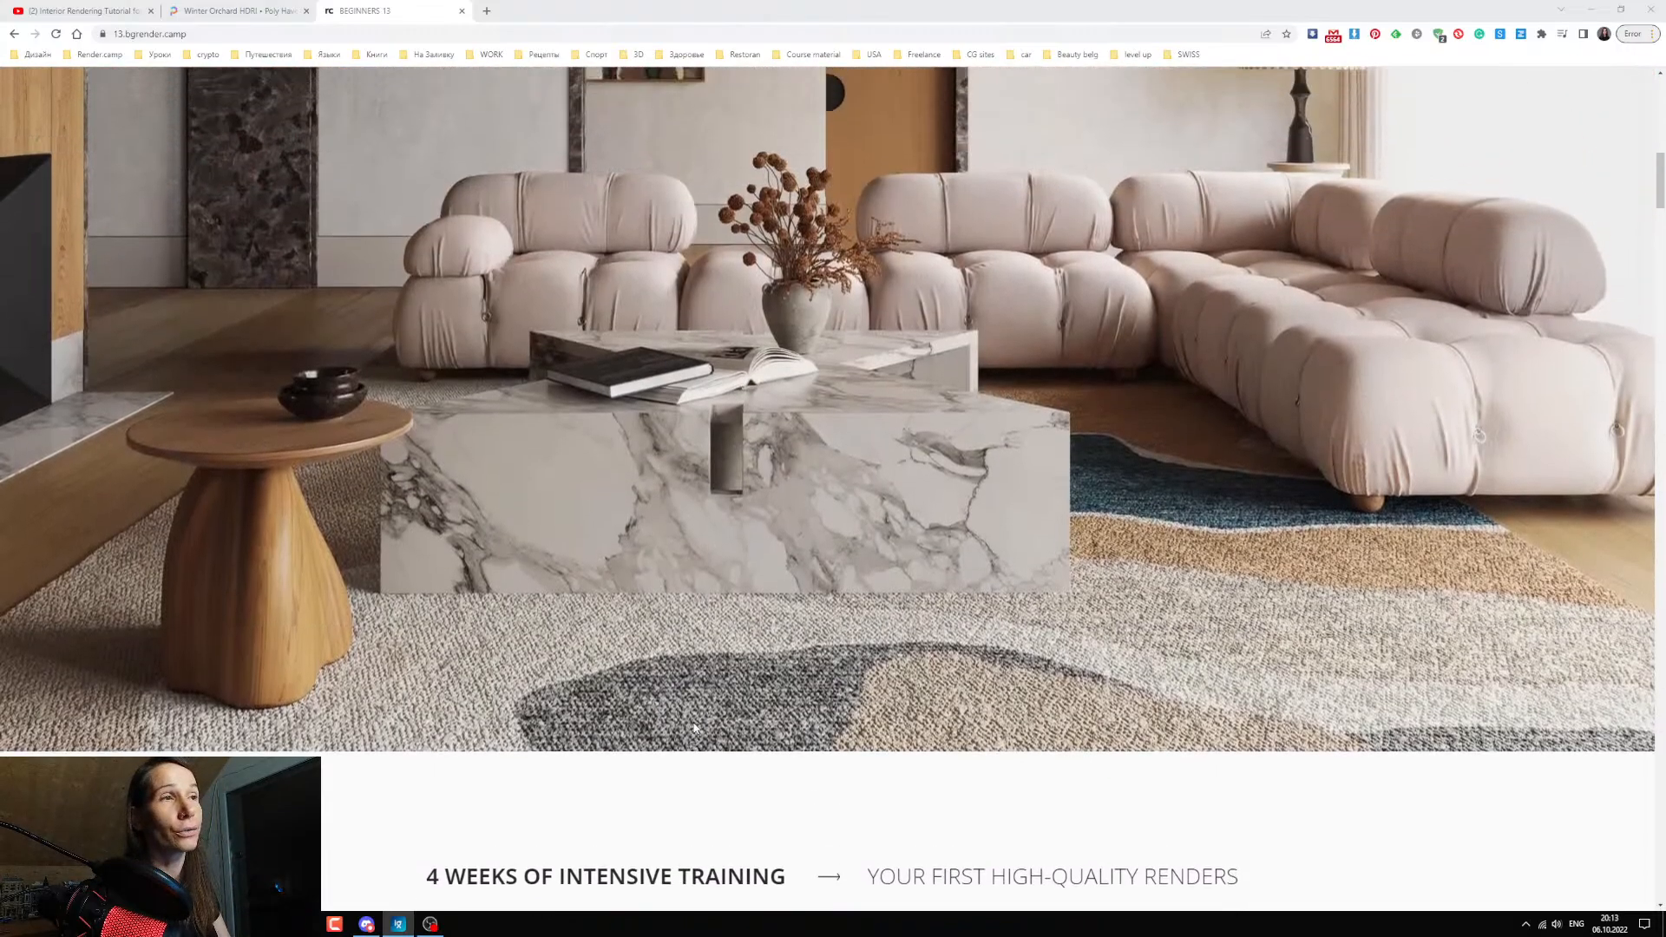
scroll(695, 727, up, 1)
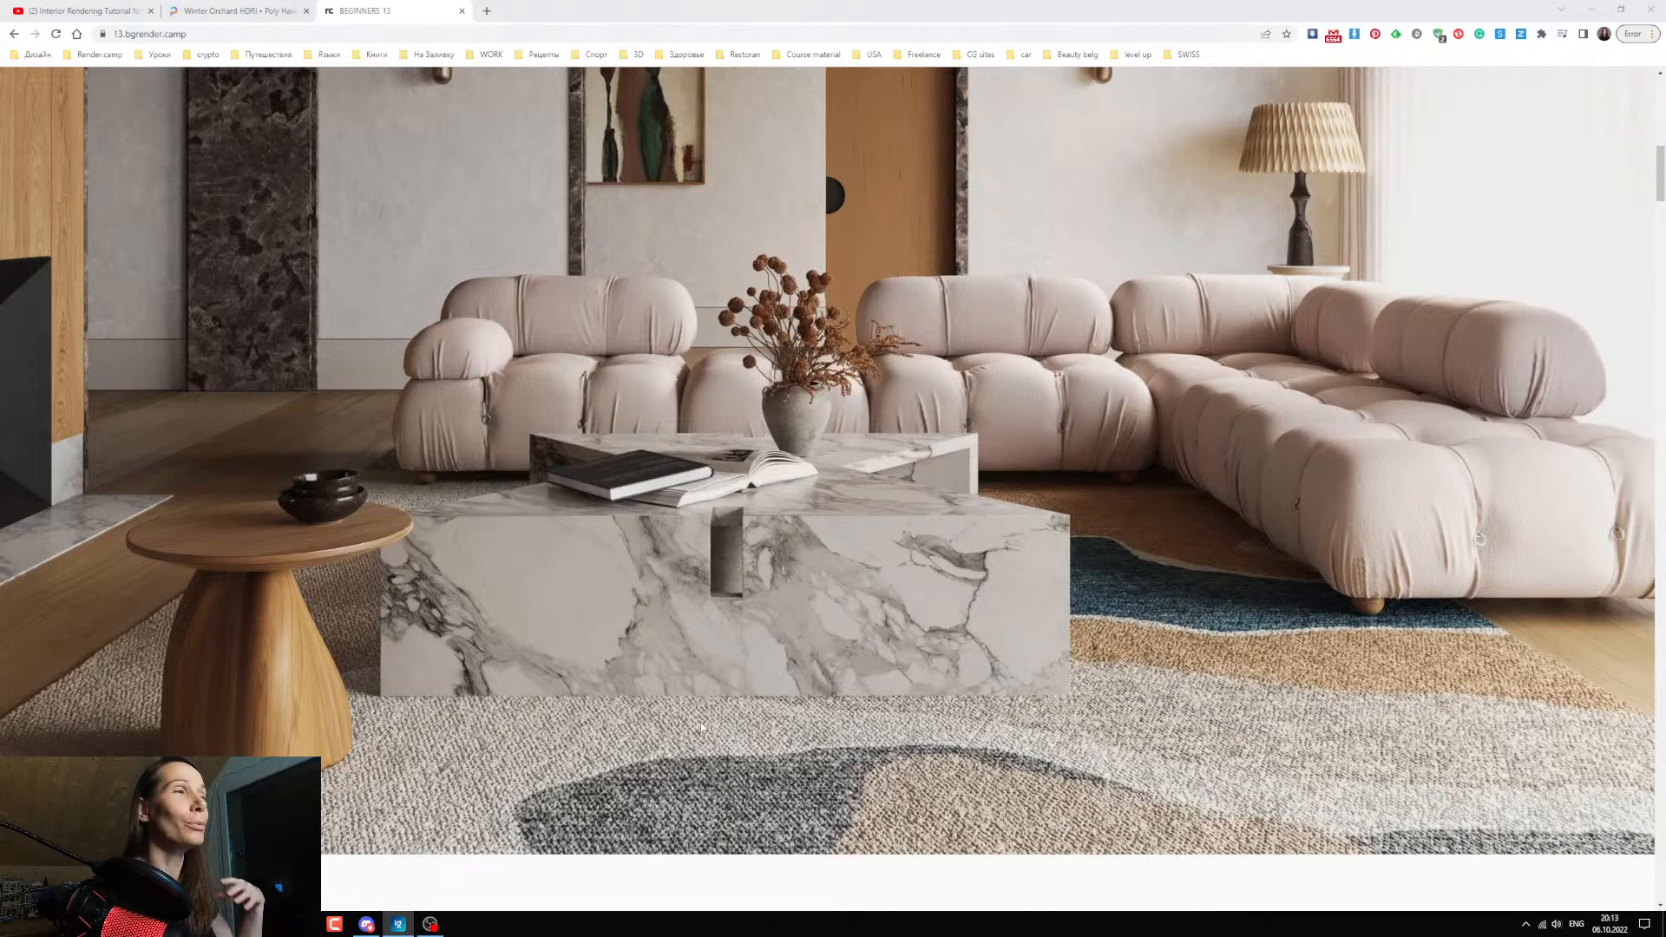
scroll(700, 721, up, 2)
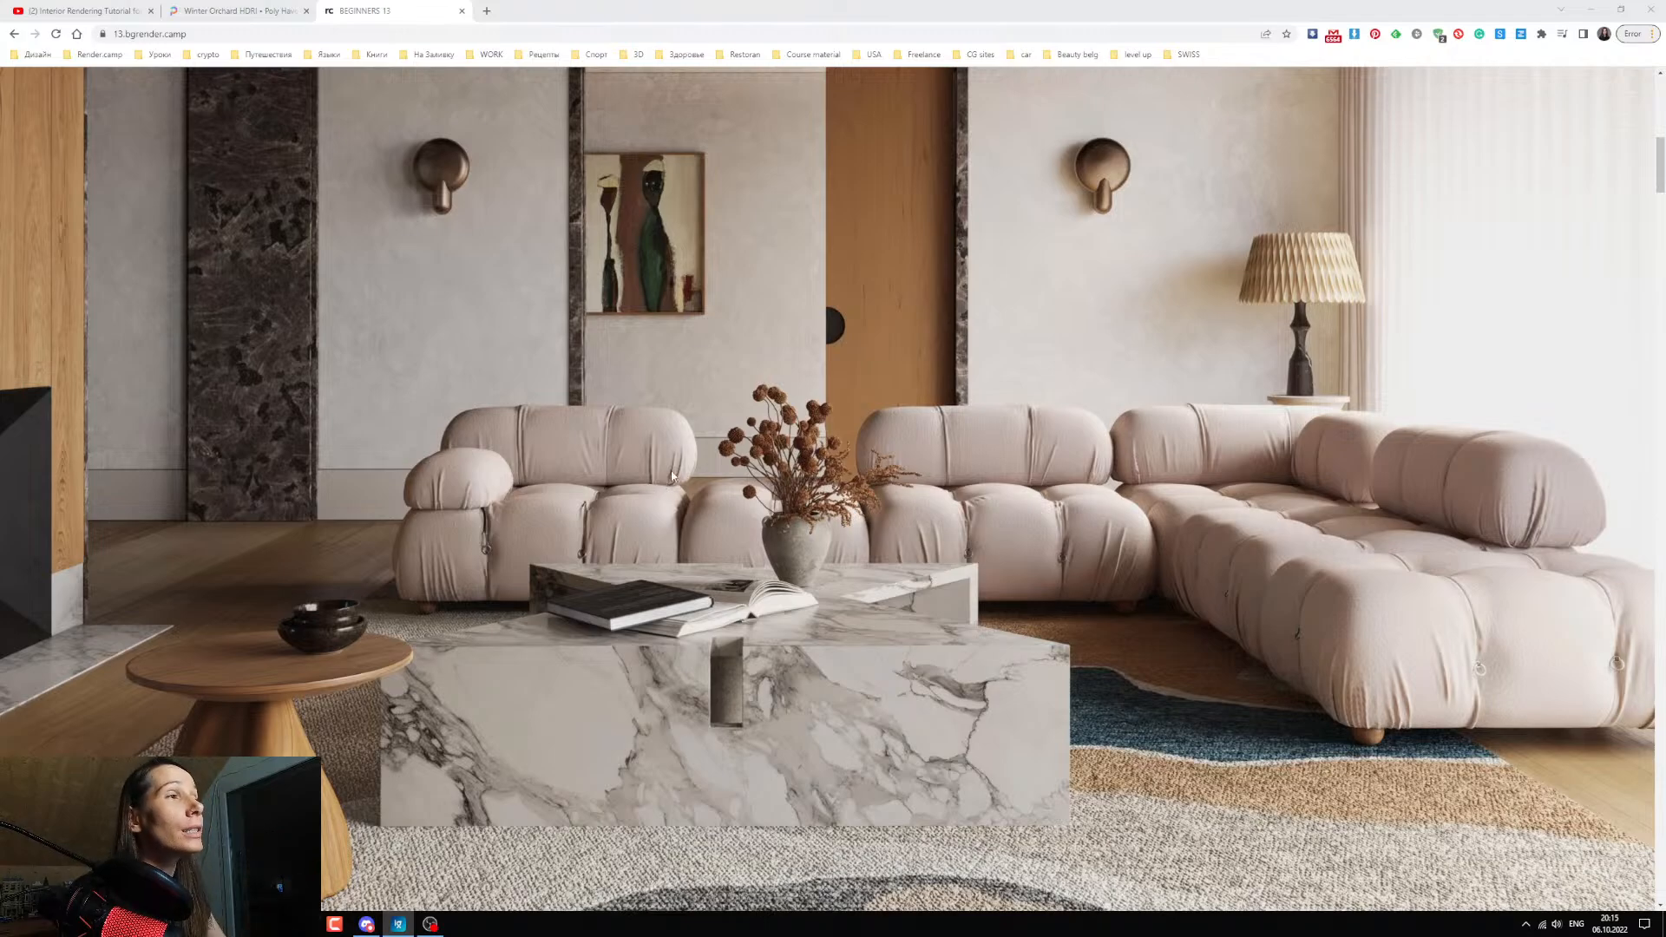
scroll(662, 482, up, 4)
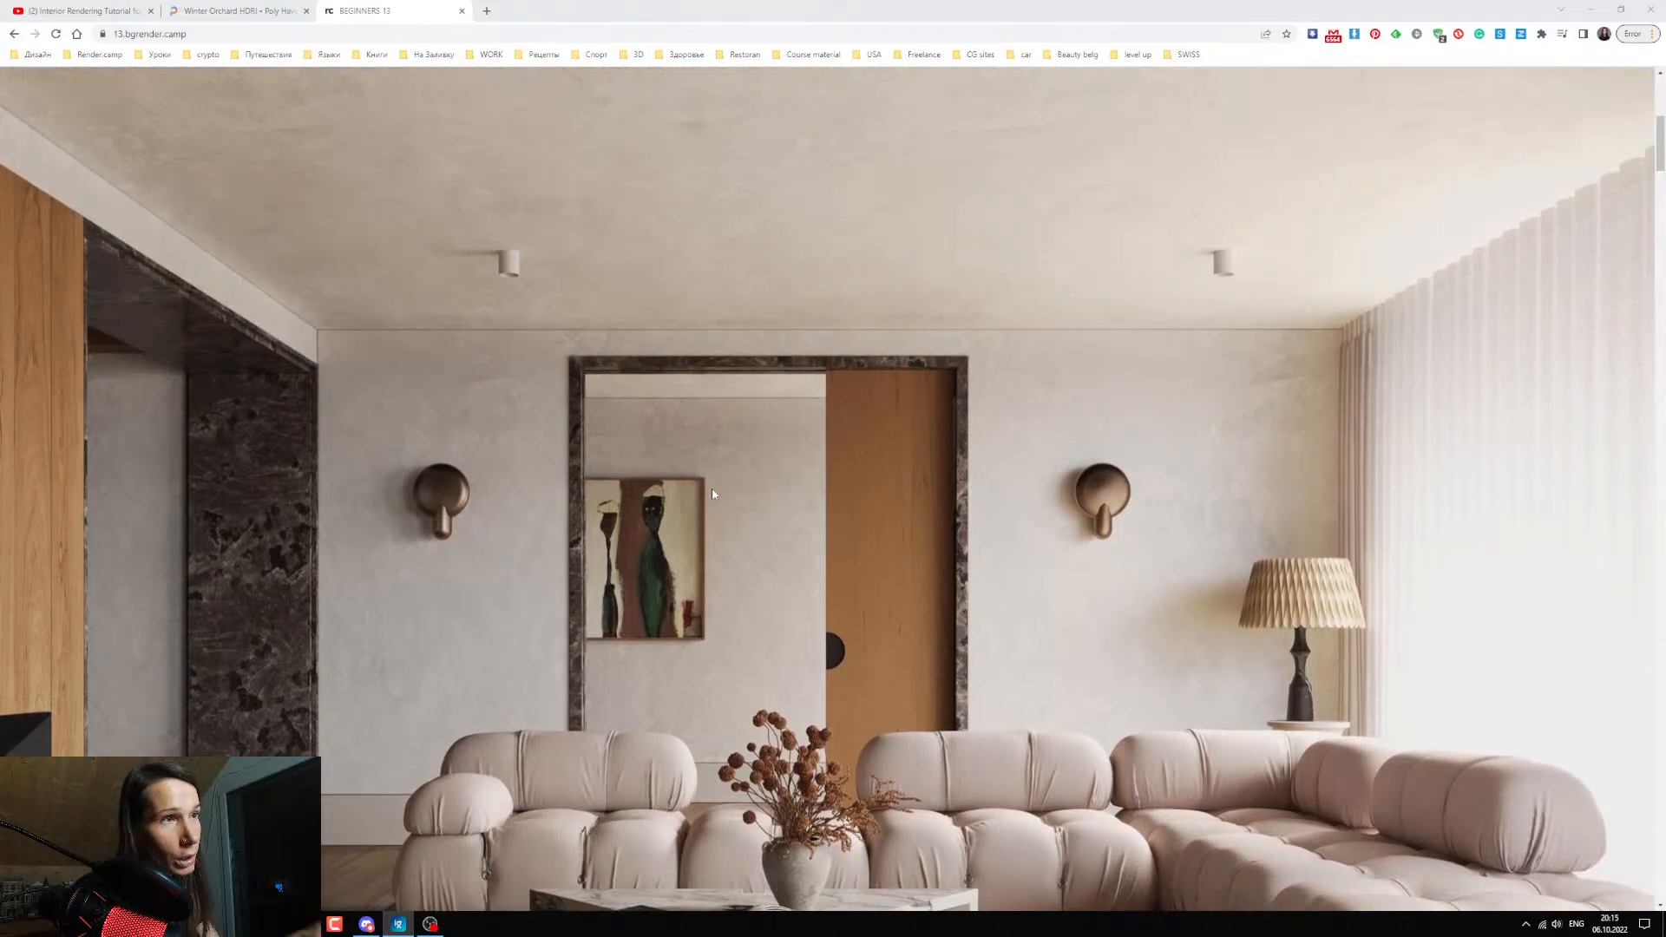
scroll(686, 496, down, 2)
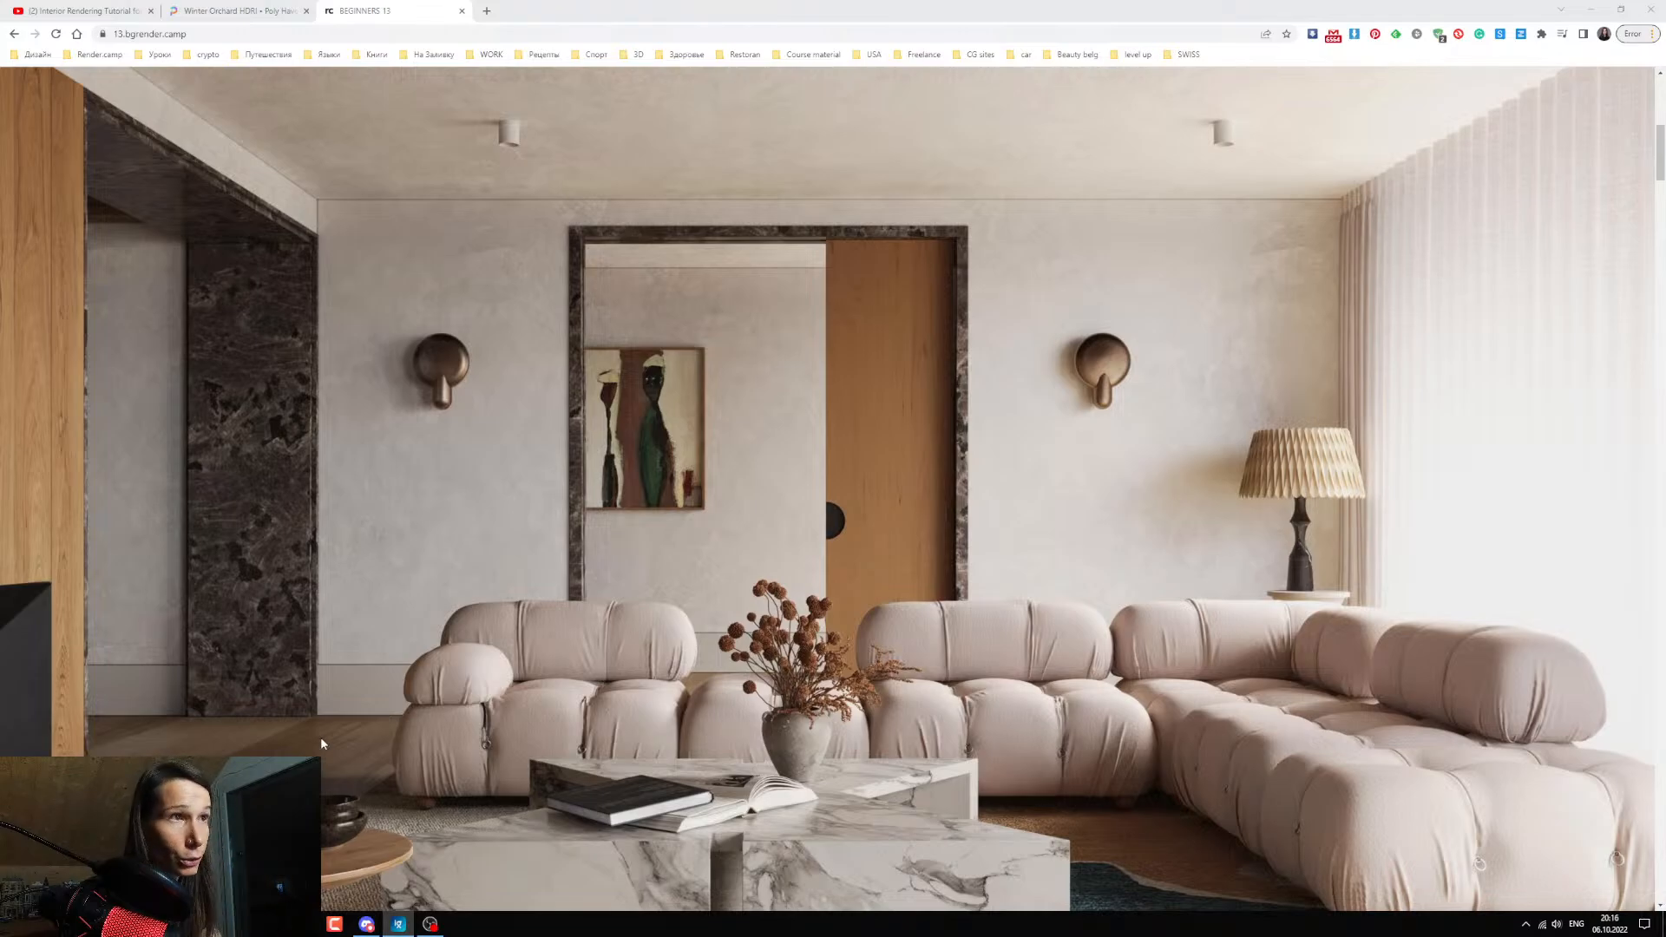
scroll(822, 466, down, 2)
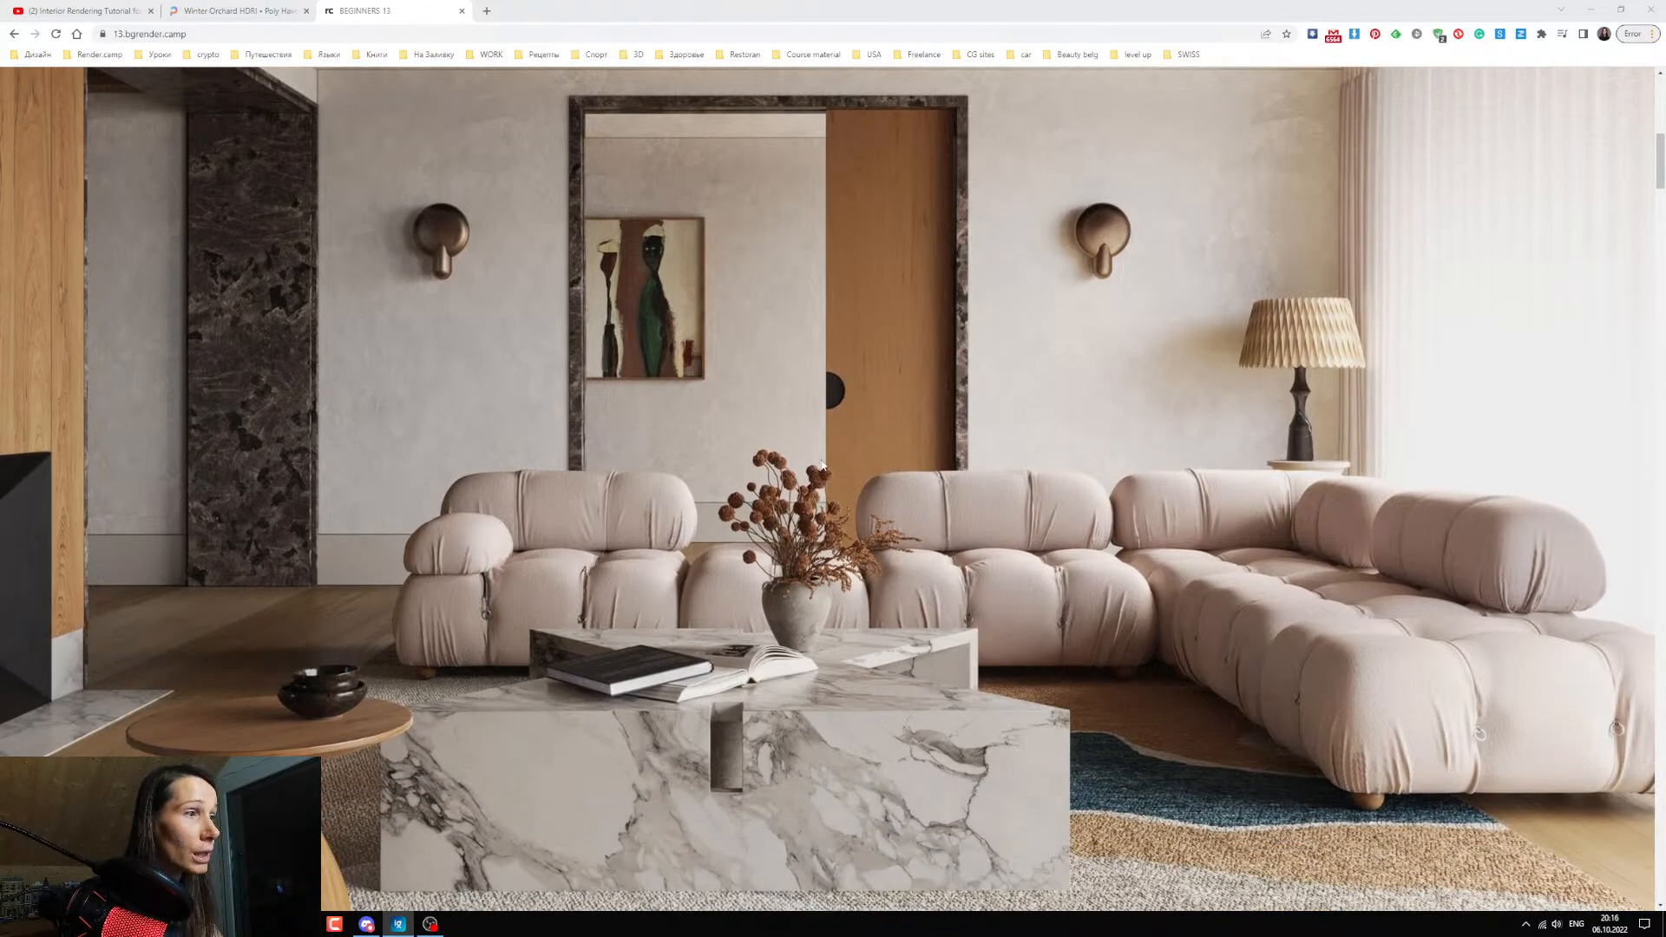
scroll(823, 465, down, 4)
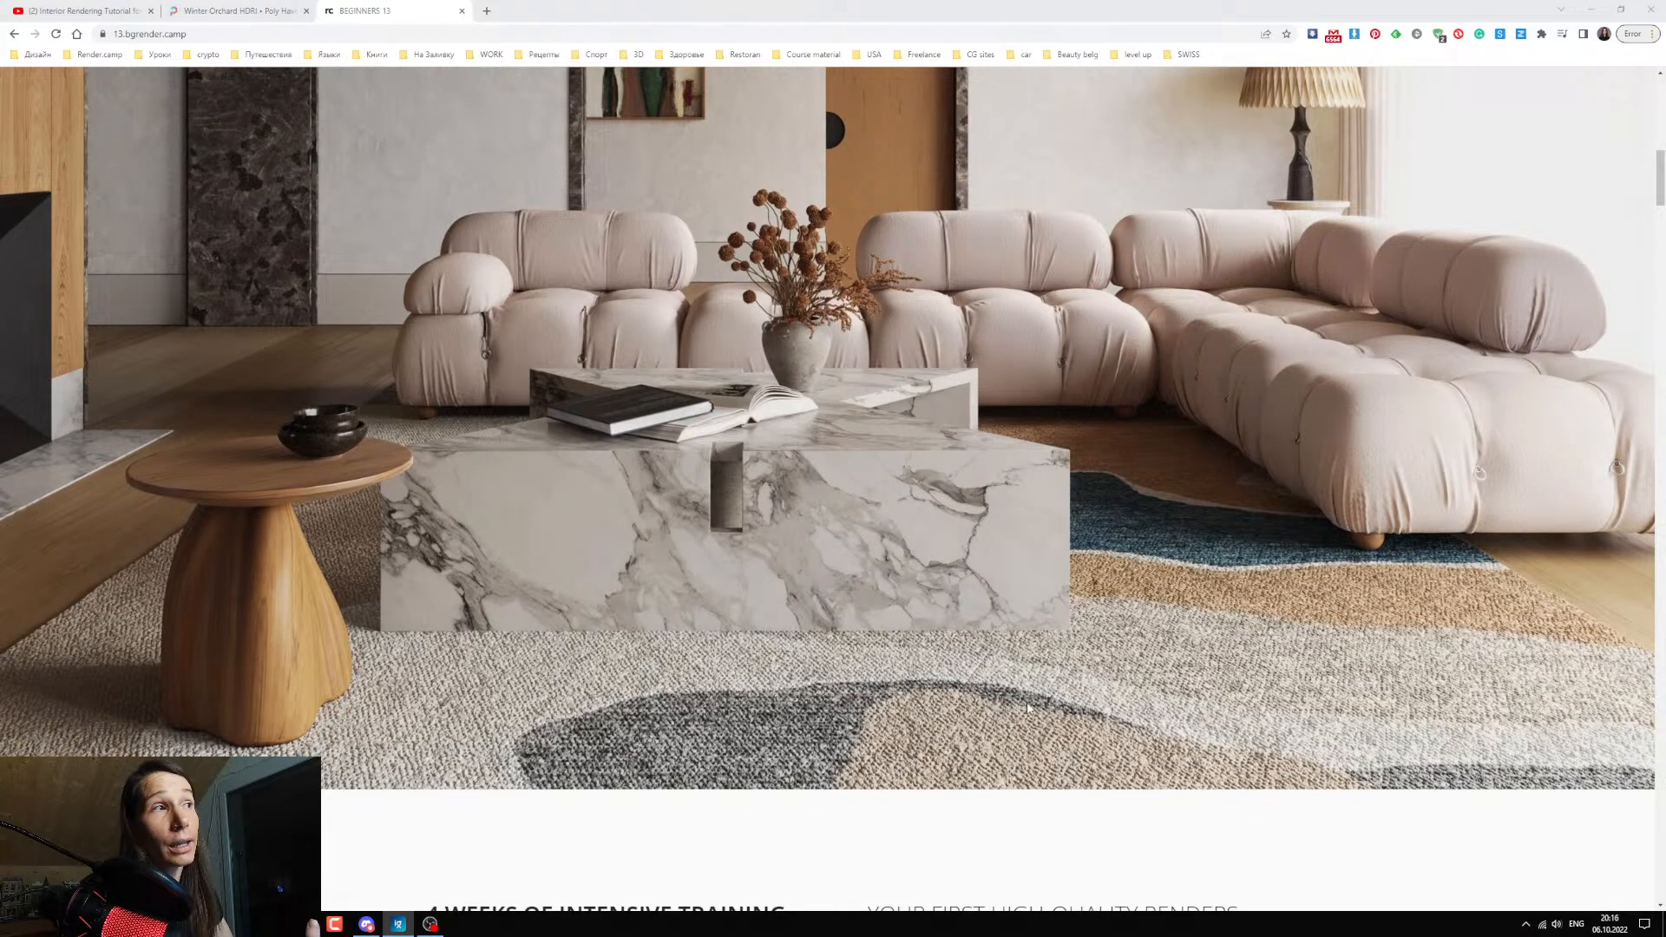
scroll(783, 599, down, 3)
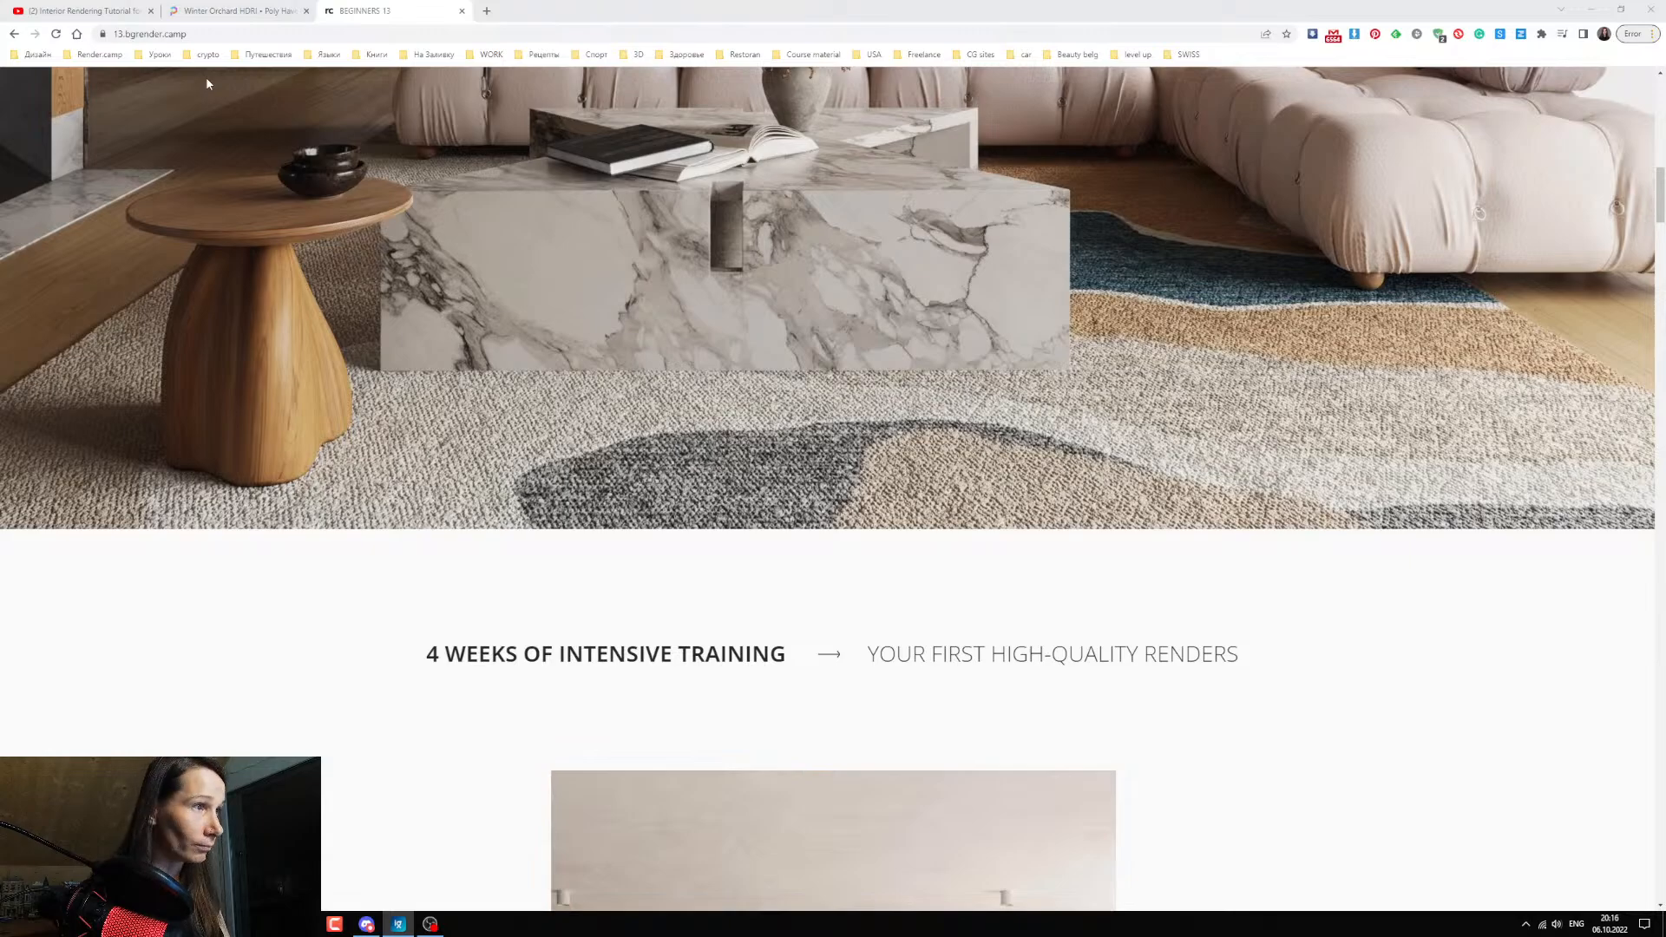
scroll(538, 460, down, 3)
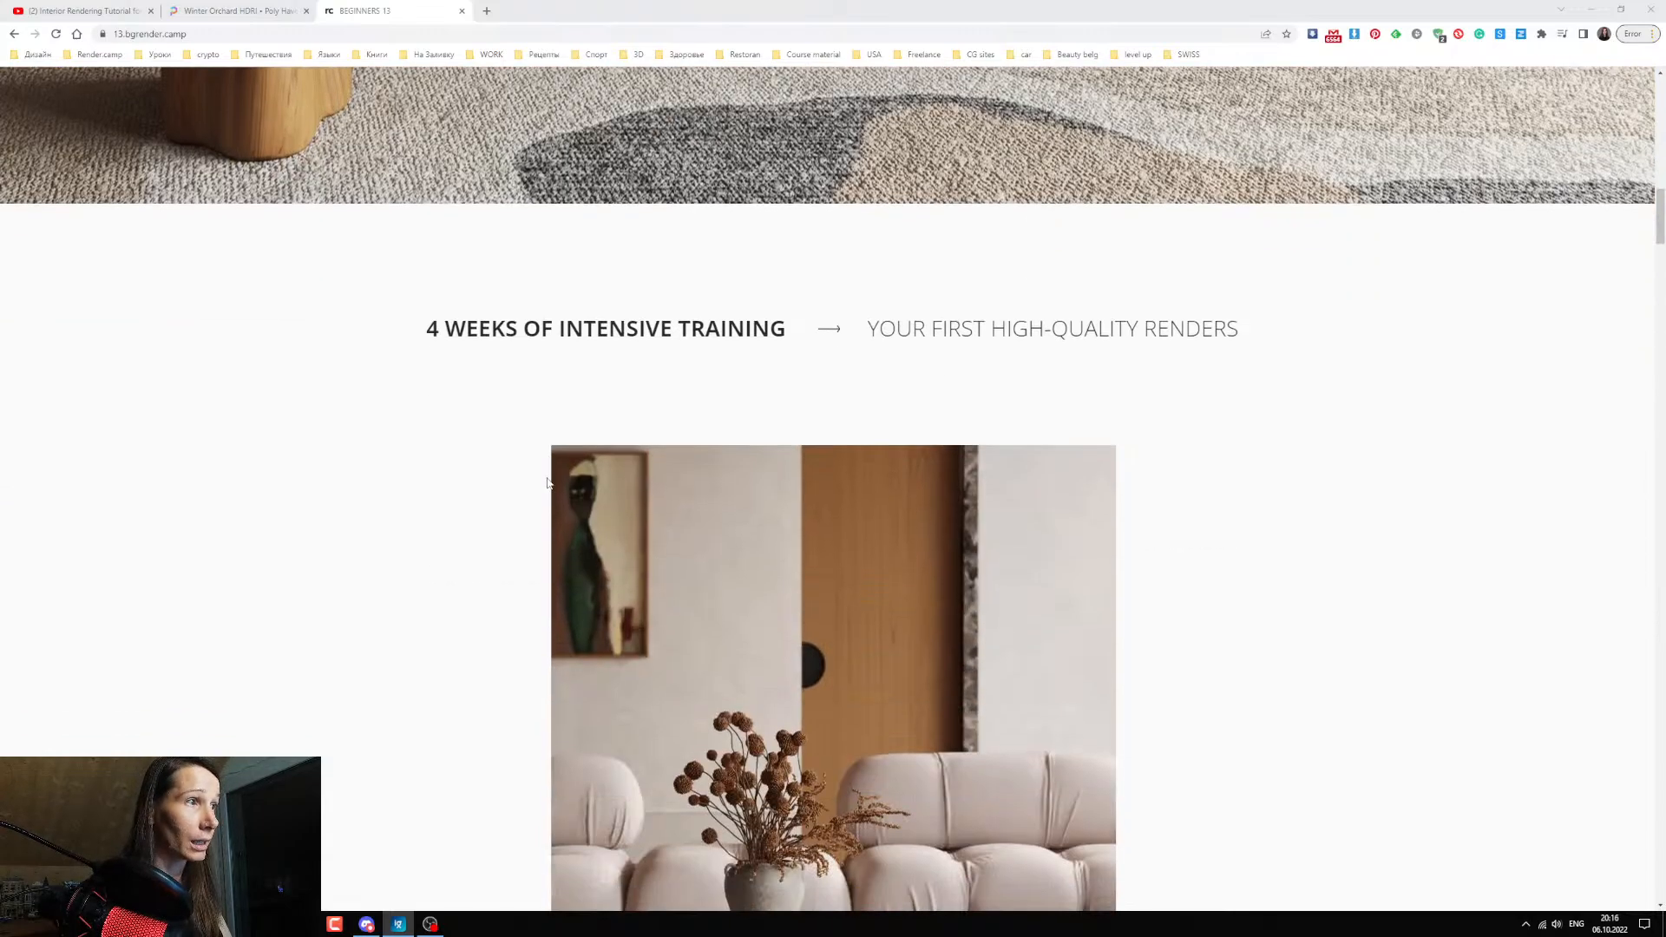
scroll(555, 460, down, 3)
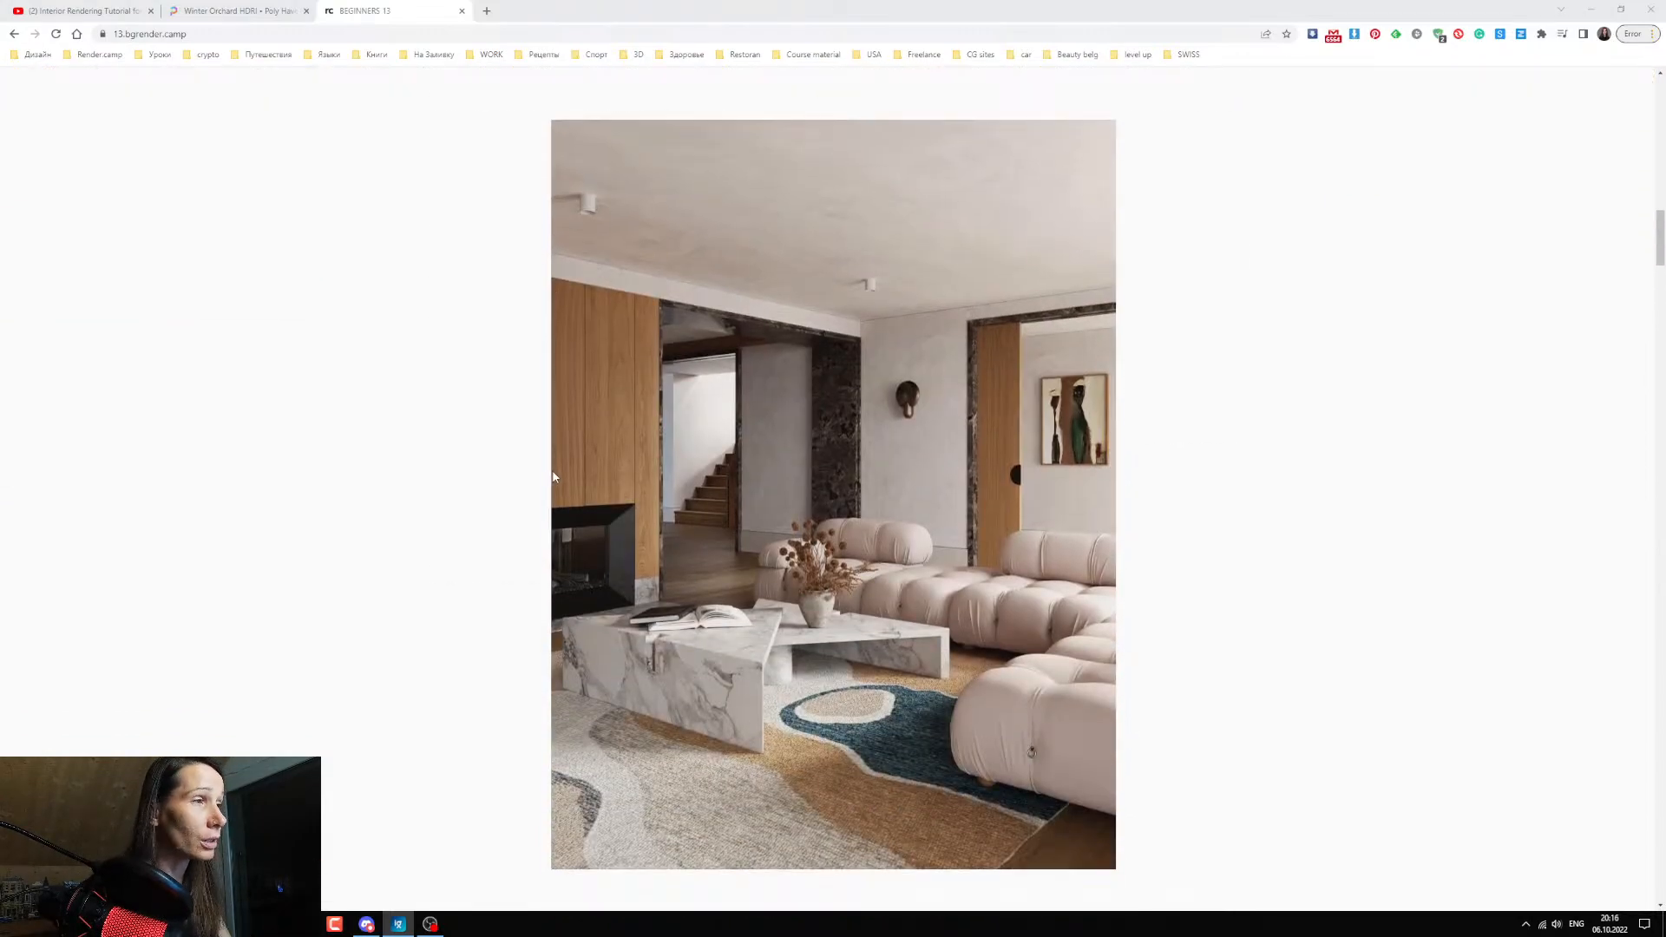
scroll(555, 473, down, 2)
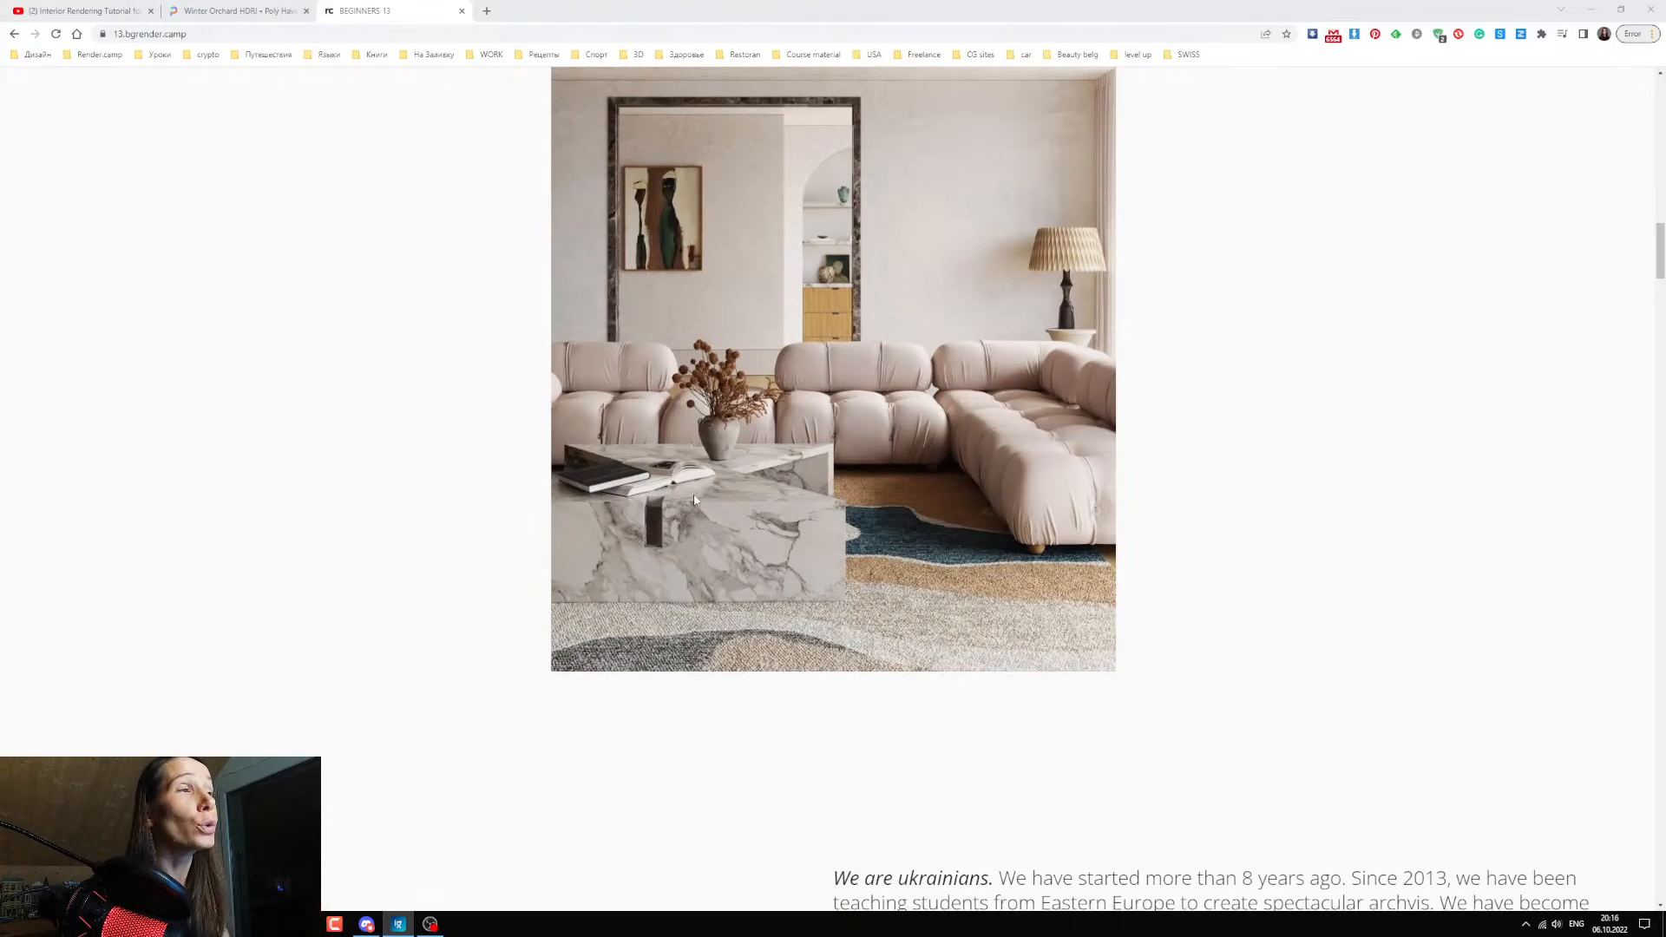
scroll(704, 499, down, 1)
scroll(908, 514, up, 2)
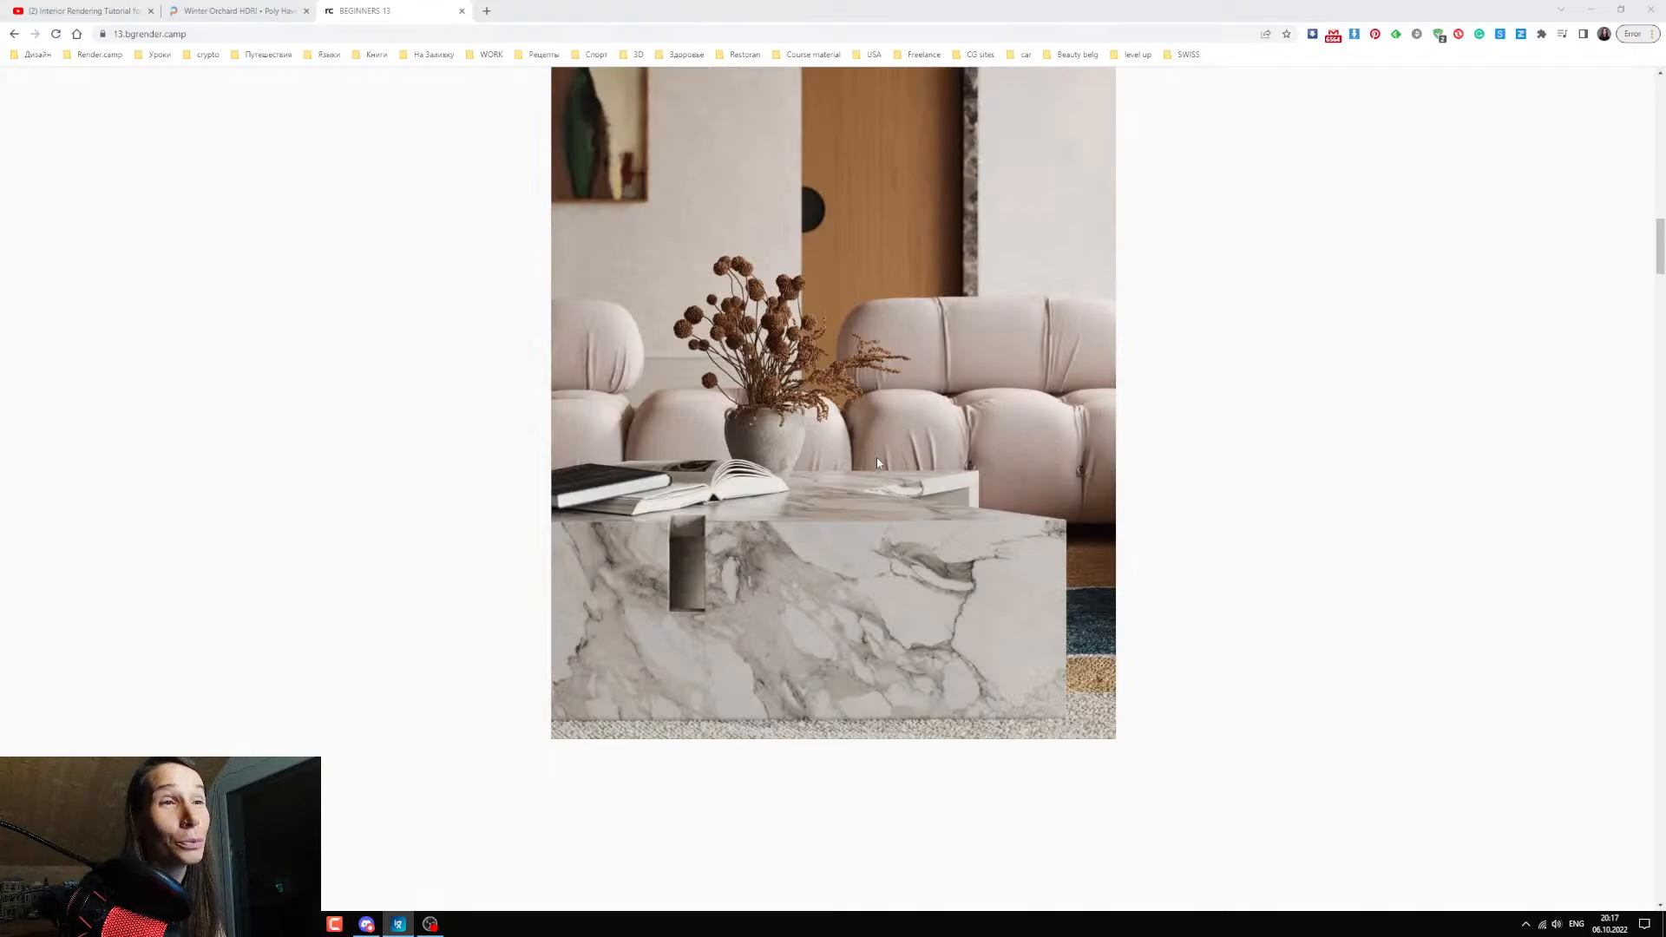
Read the "Our team" section and view the Render.camp team photos.
scroll(877, 477, down, 2)
scroll(877, 477, down, 3)
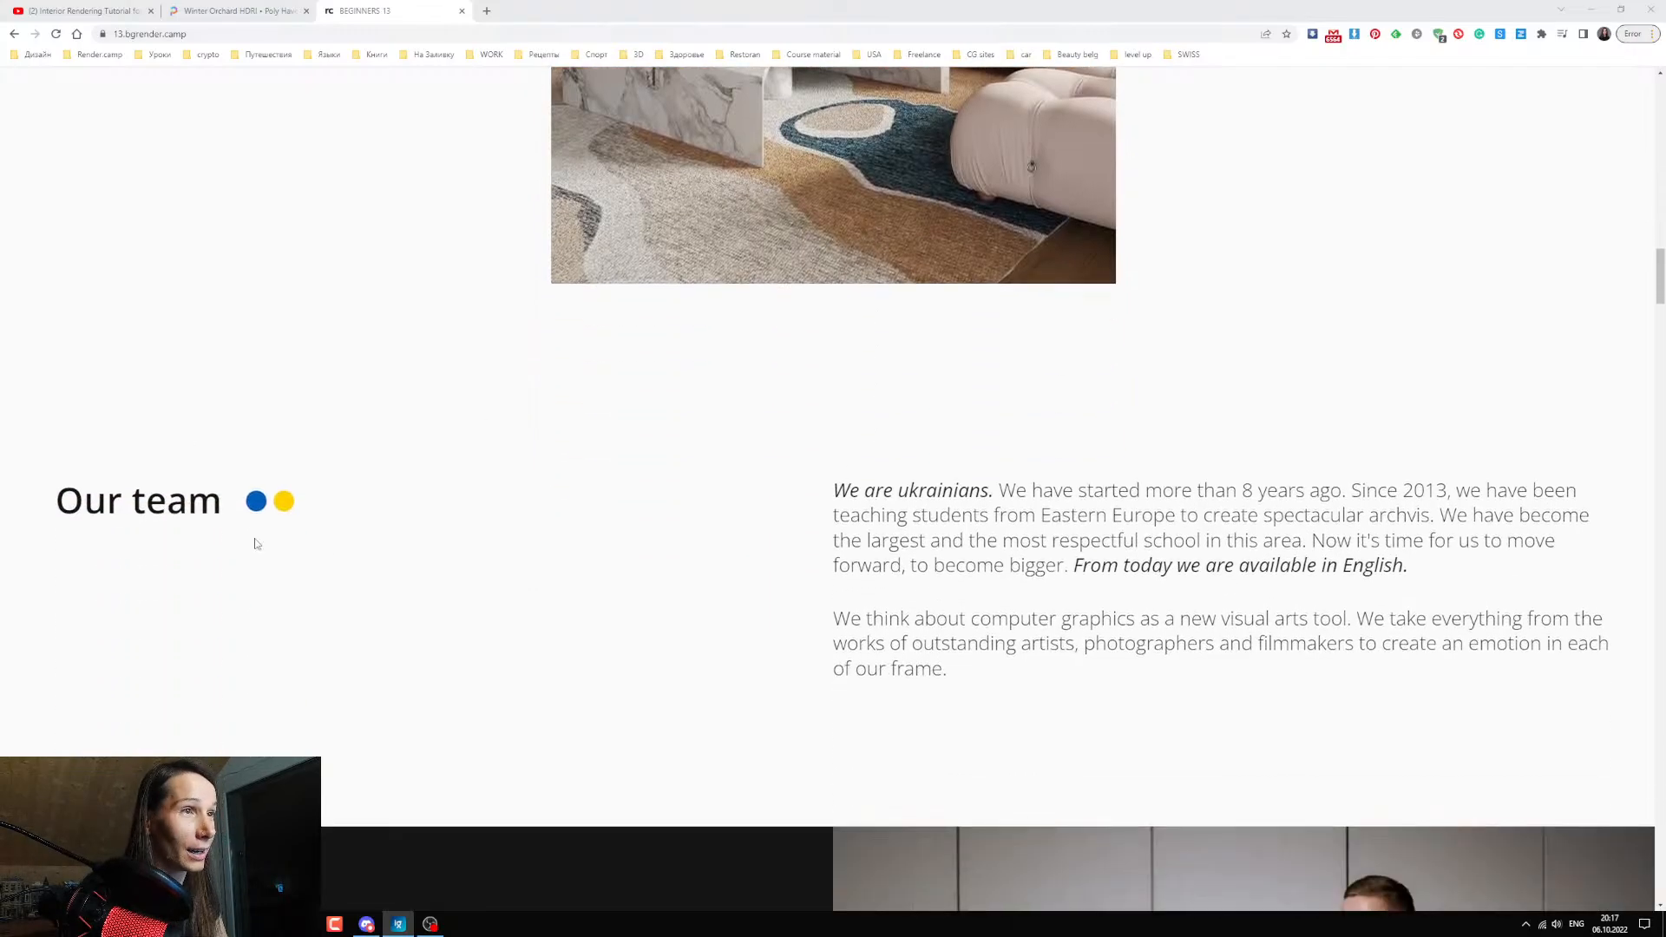
scroll(361, 499, down, 5)
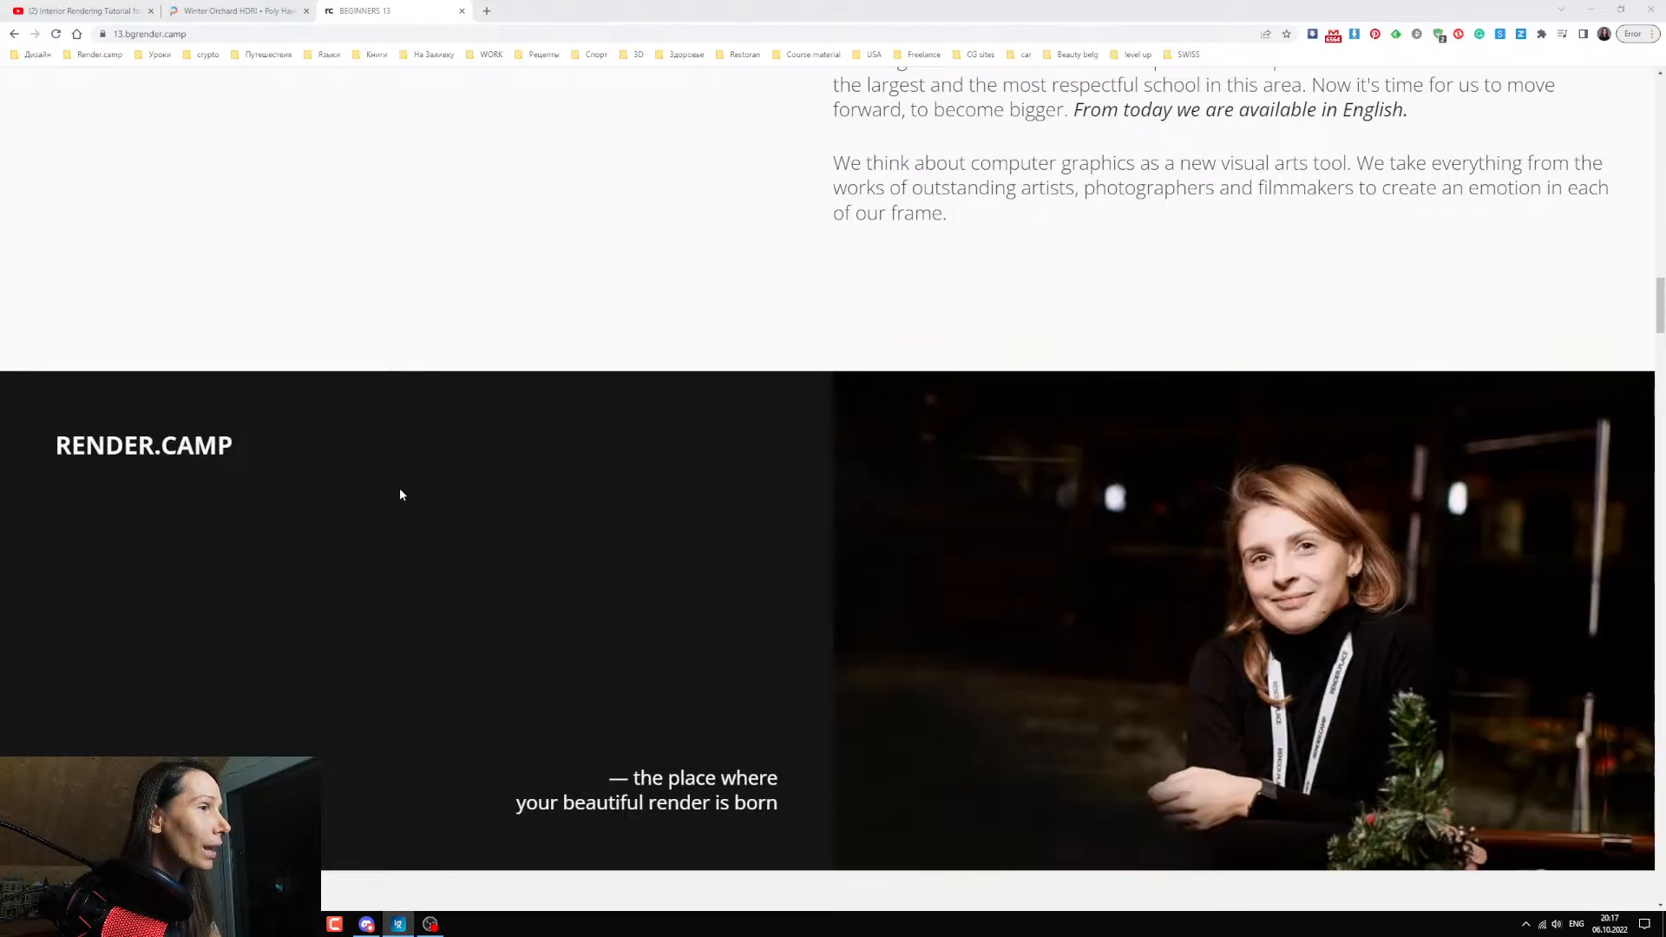
scroll(425, 521, down, 1)
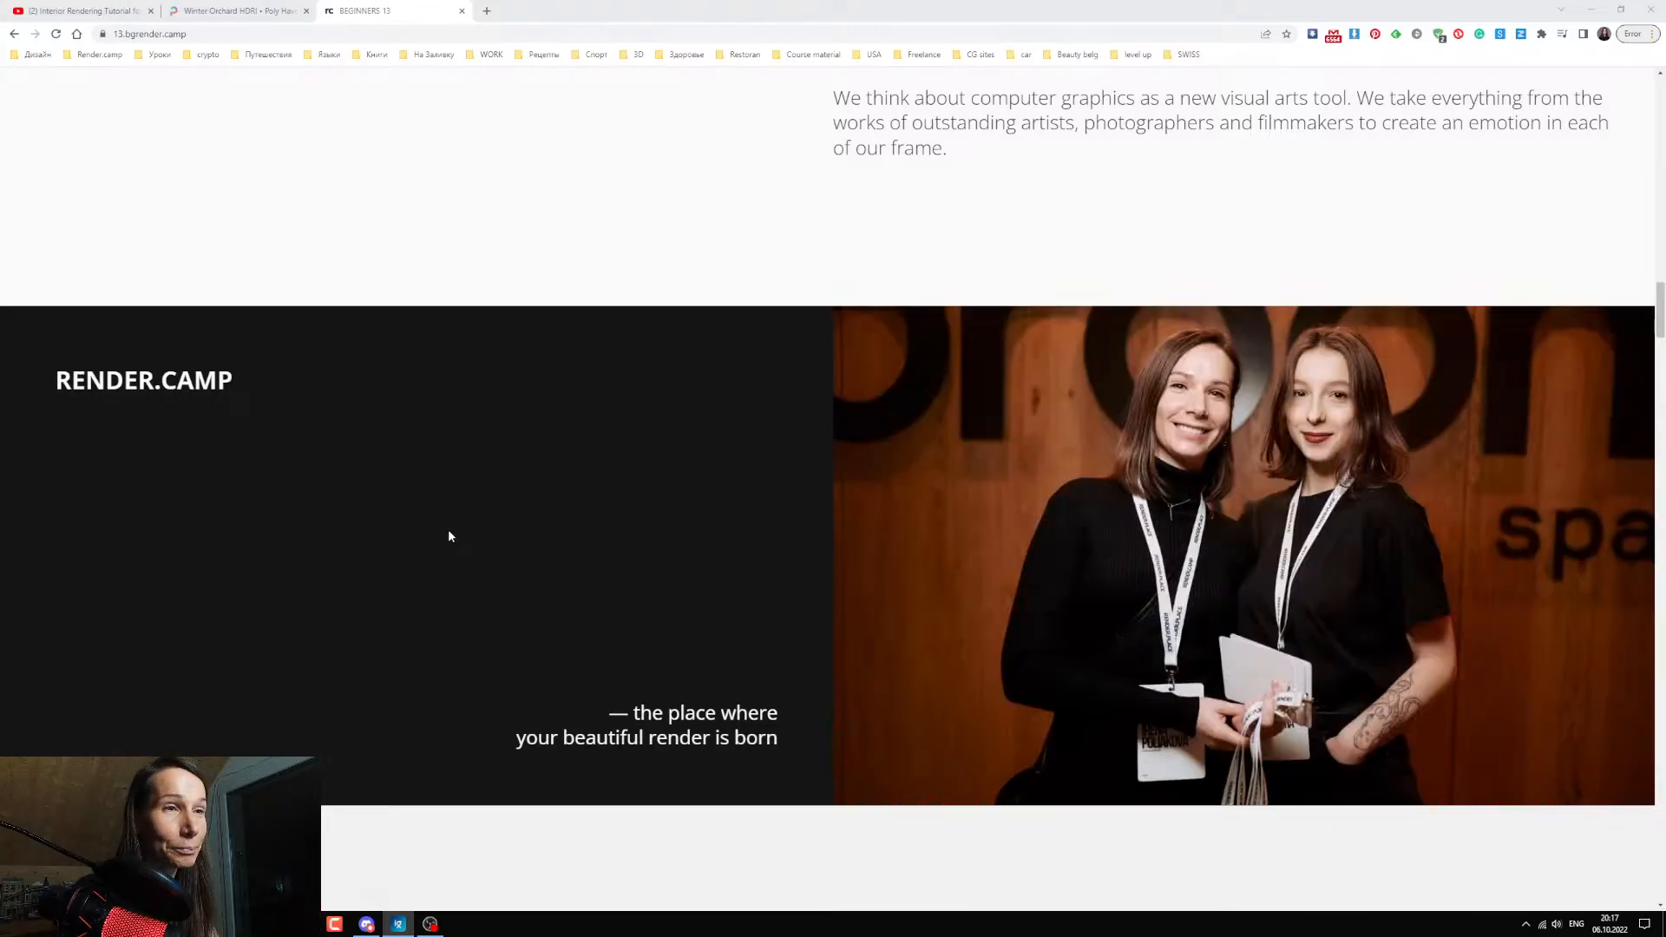
scroll(544, 566, down, 2)
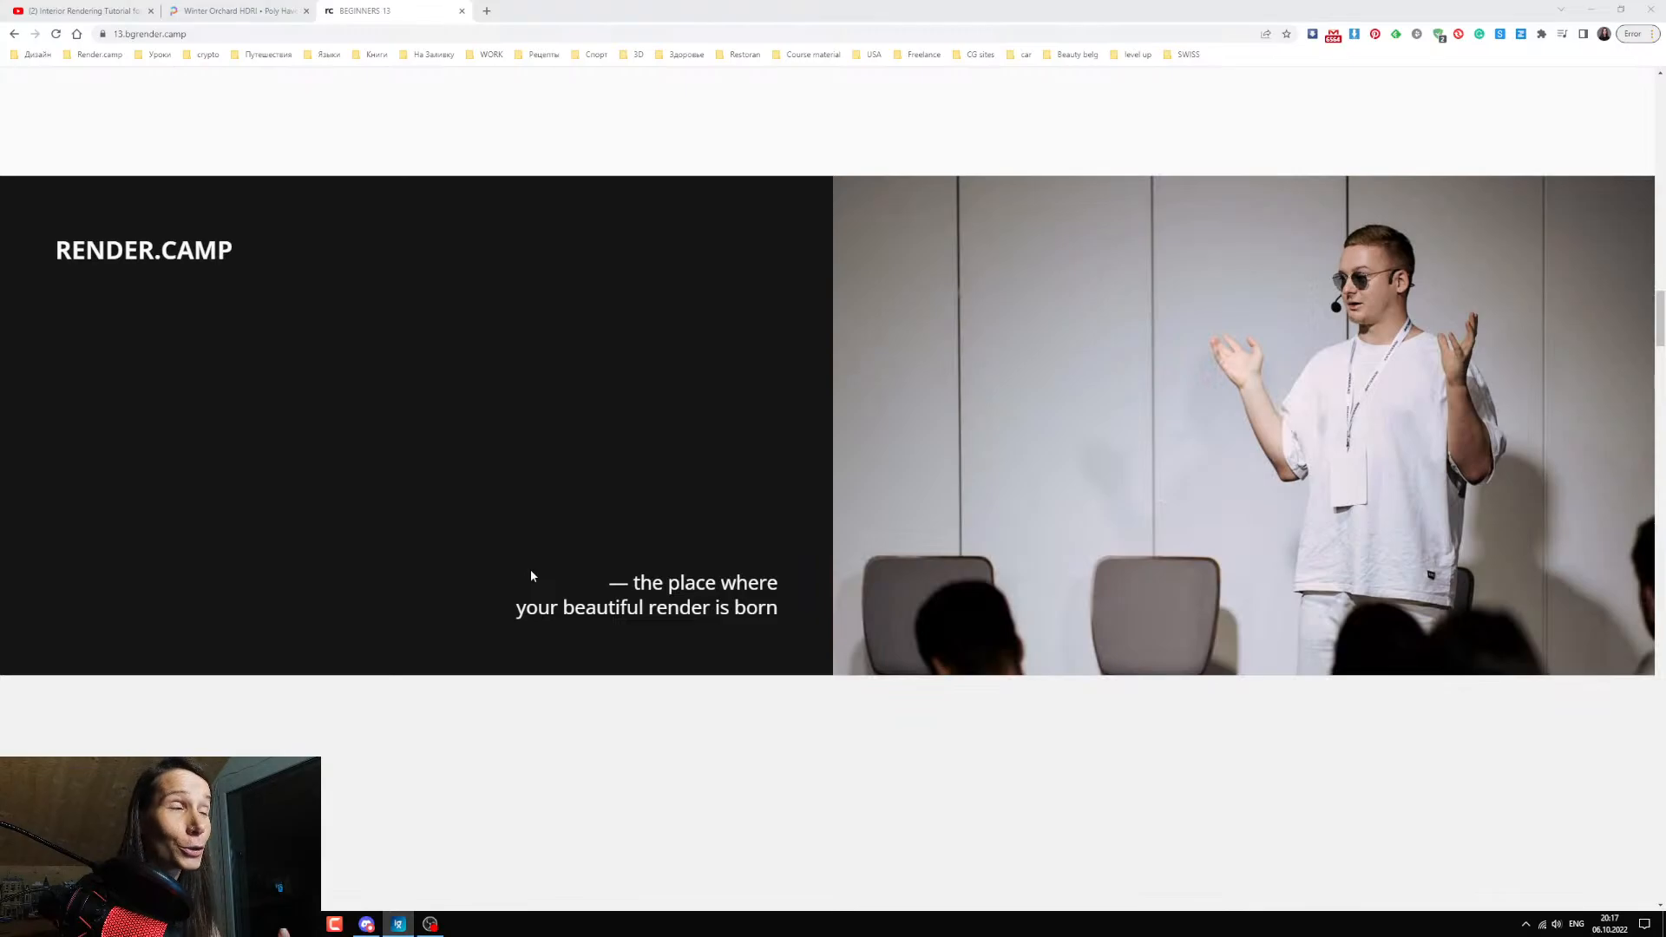
scroll(543, 578, down, 3)
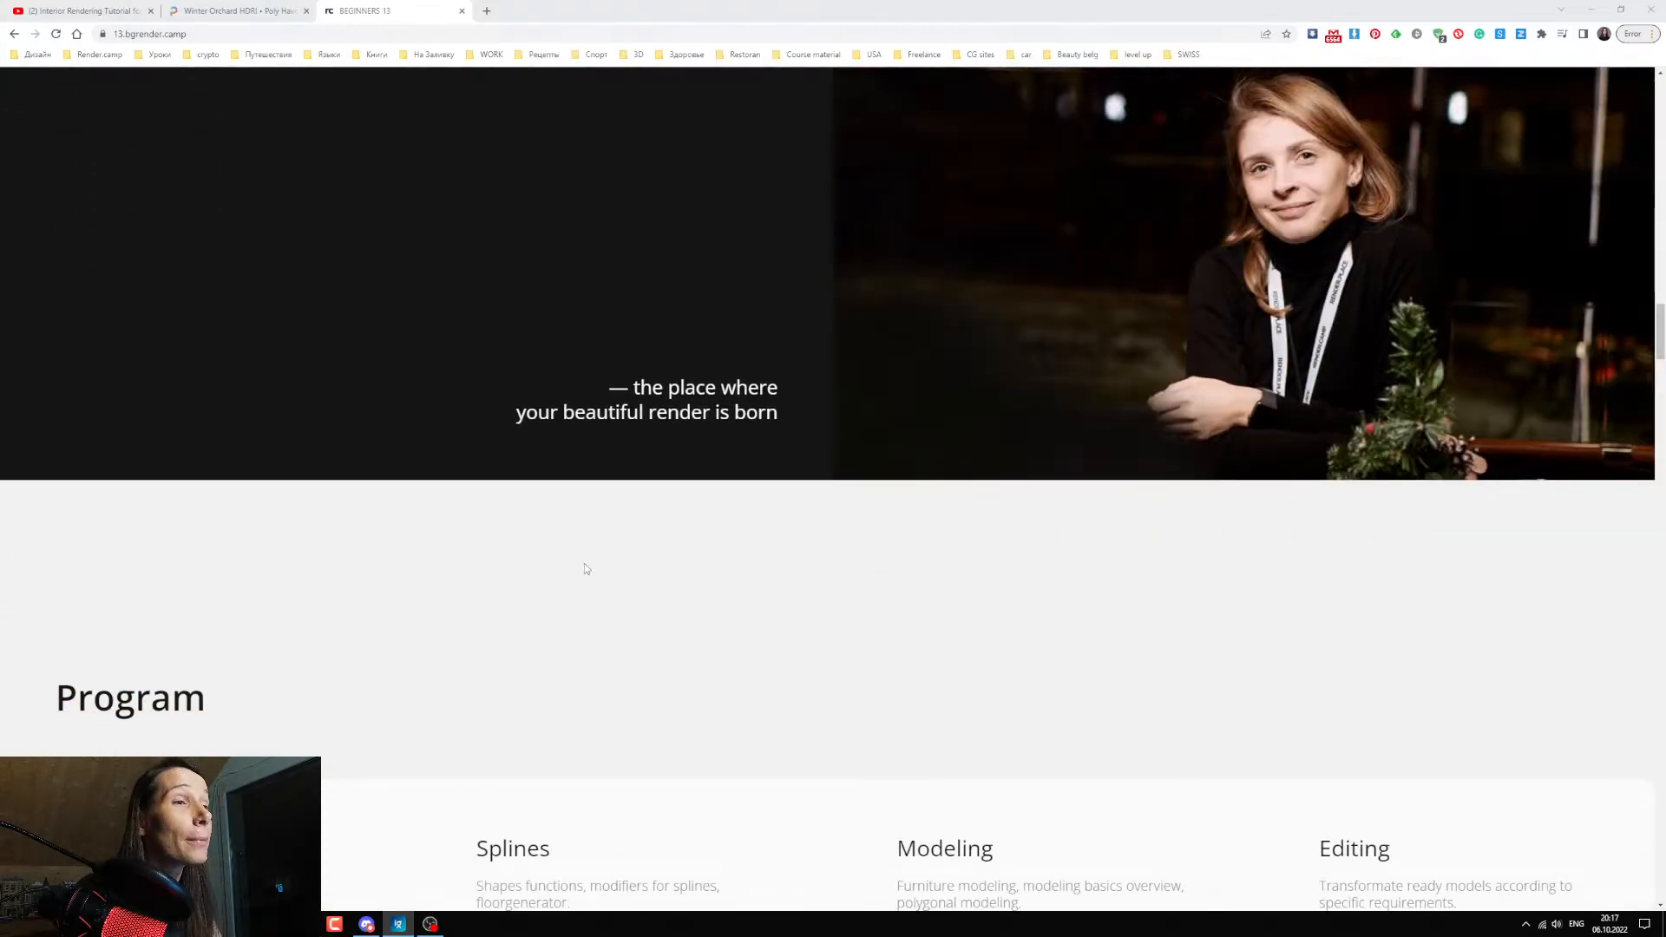
Go through the Program section's topics, highlighting headings from Interface and Splines to Materials, Render, Composition and Postproduction.
scroll(583, 568, down, 3)
scroll(187, 410, down, 2)
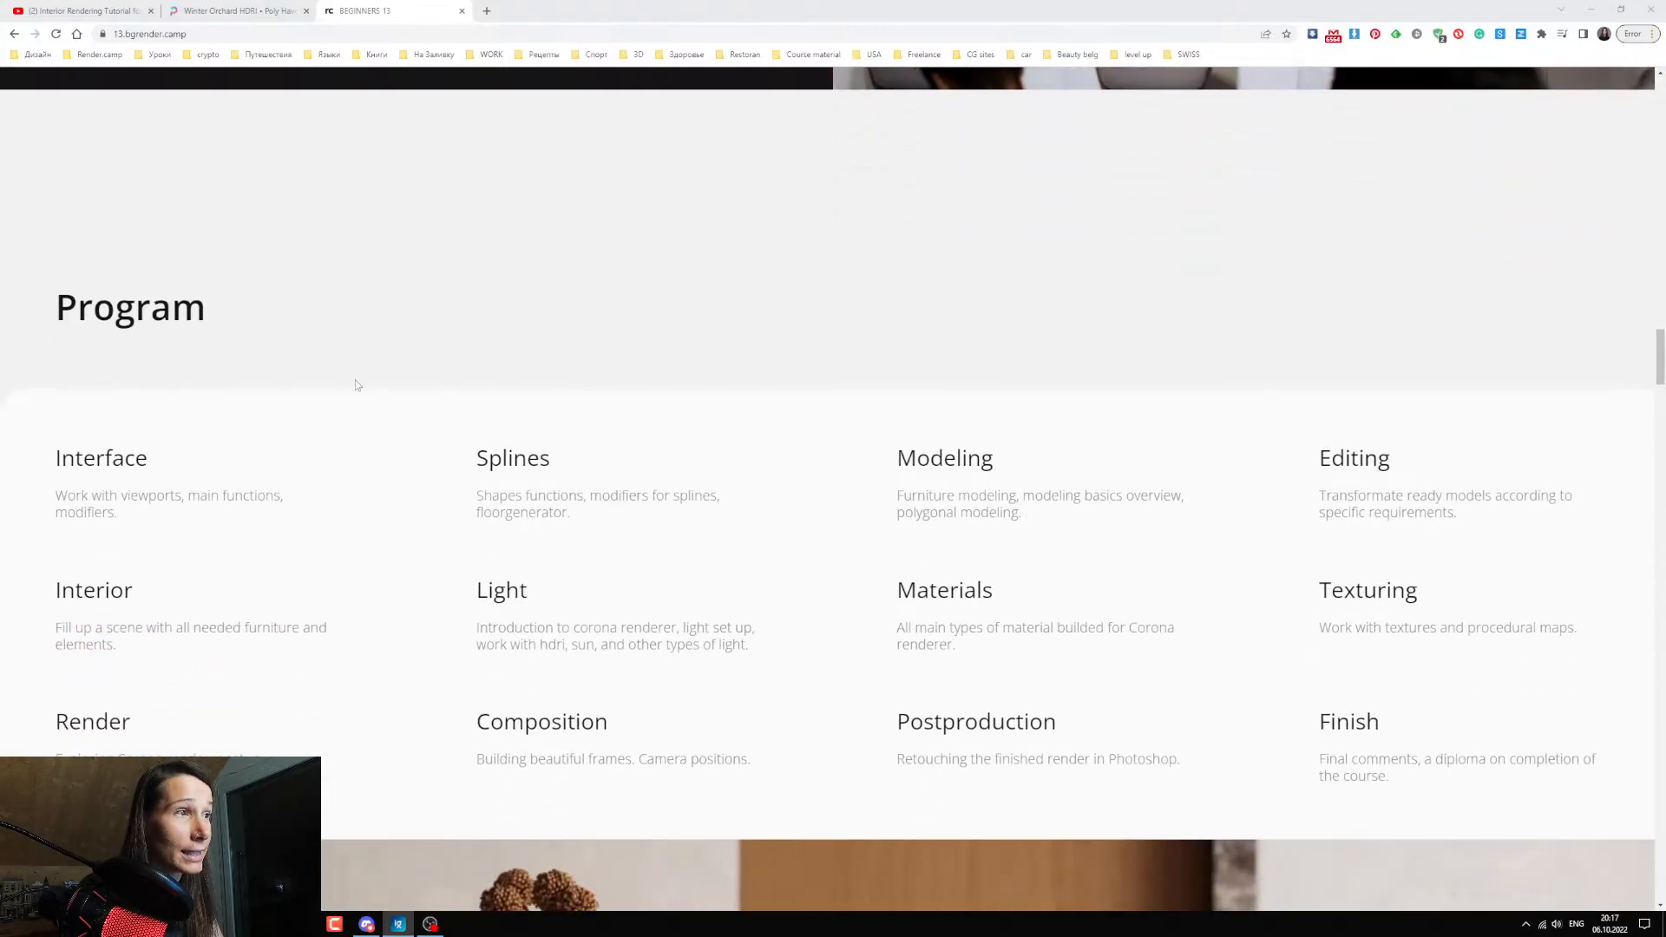
scroll(261, 373, down, 2)
drag(55, 330, 152, 334)
drag(485, 349, 977, 321)
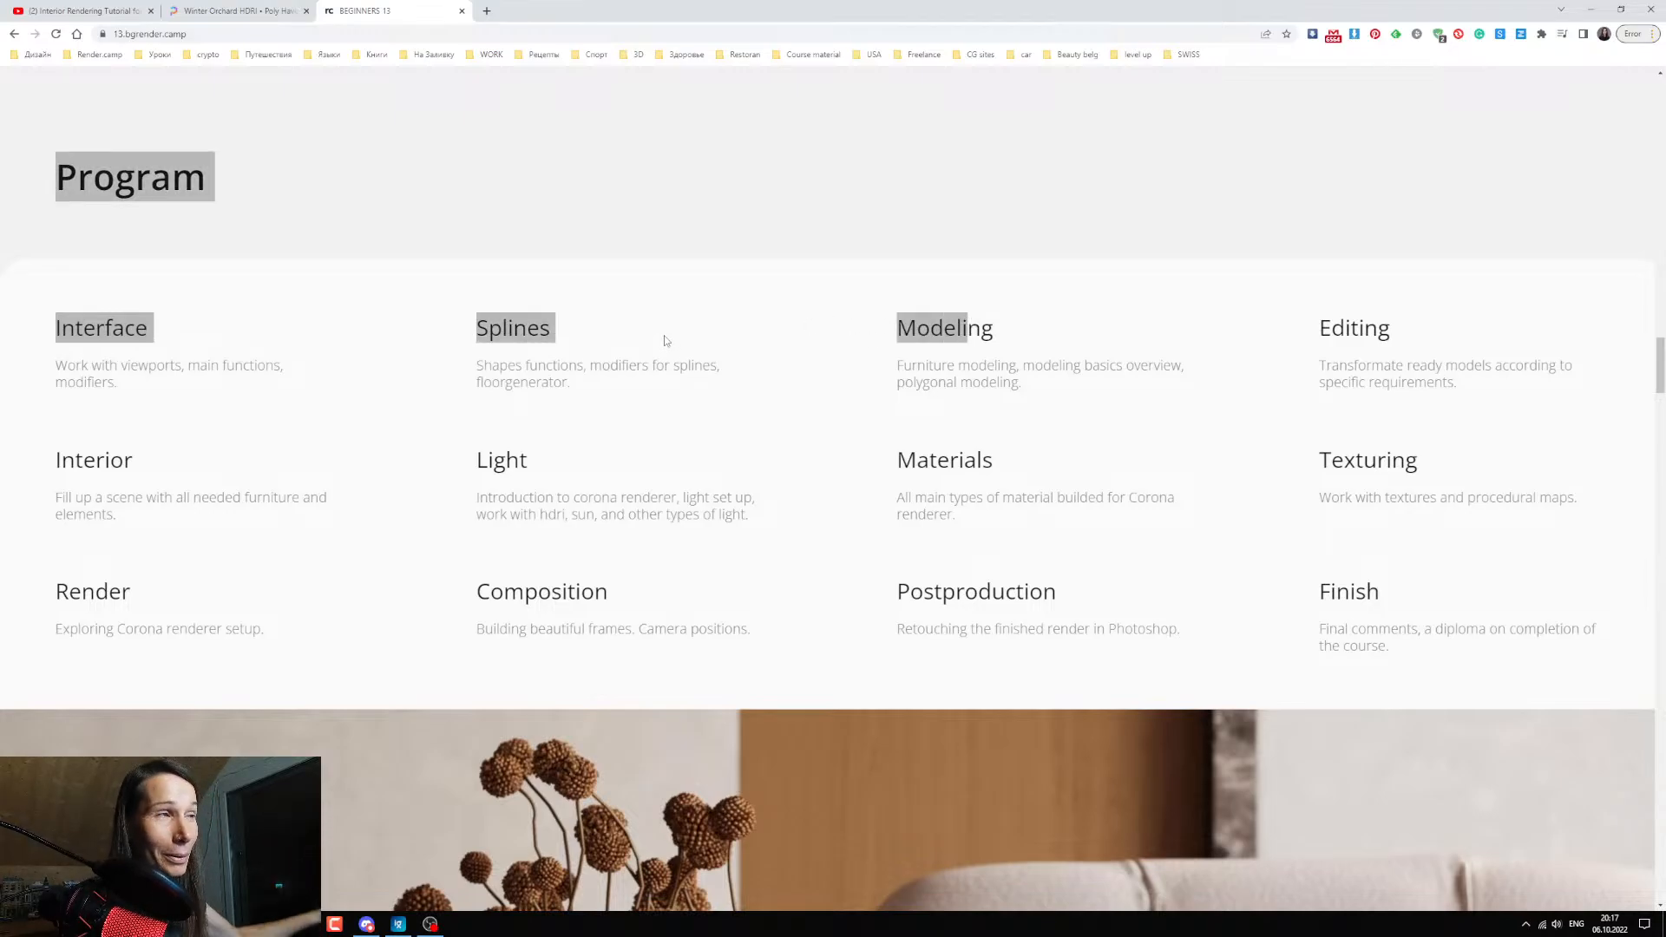
click(1072, 328)
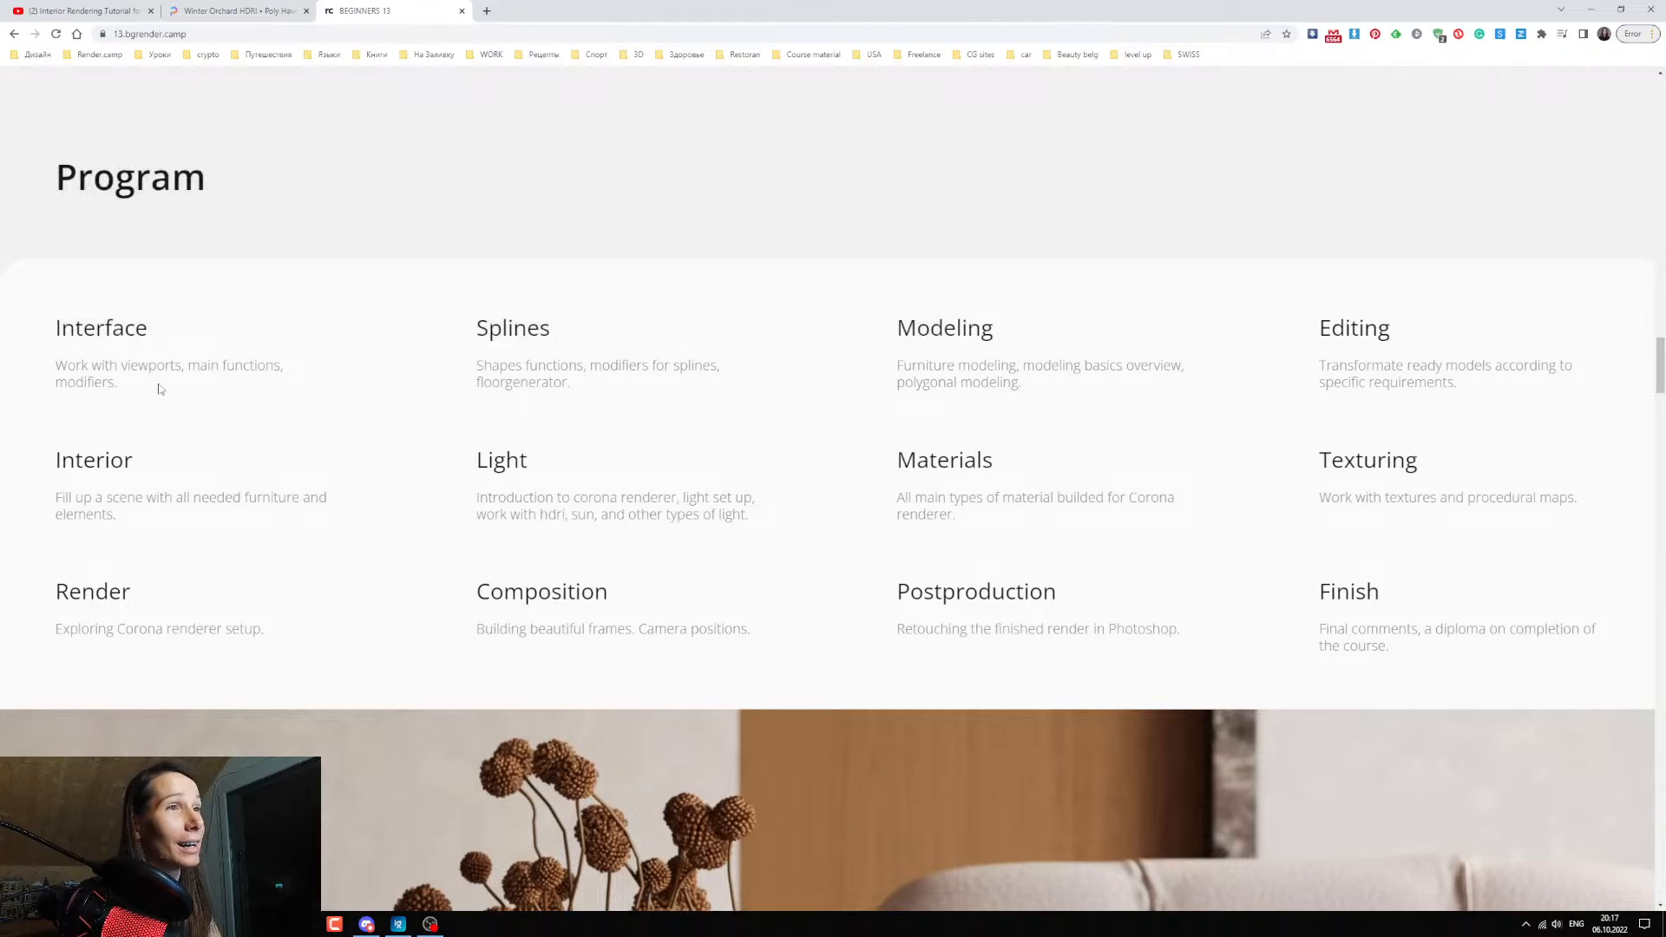
drag(49, 460, 111, 465)
drag(478, 466, 552, 466)
drag(917, 462, 1000, 462)
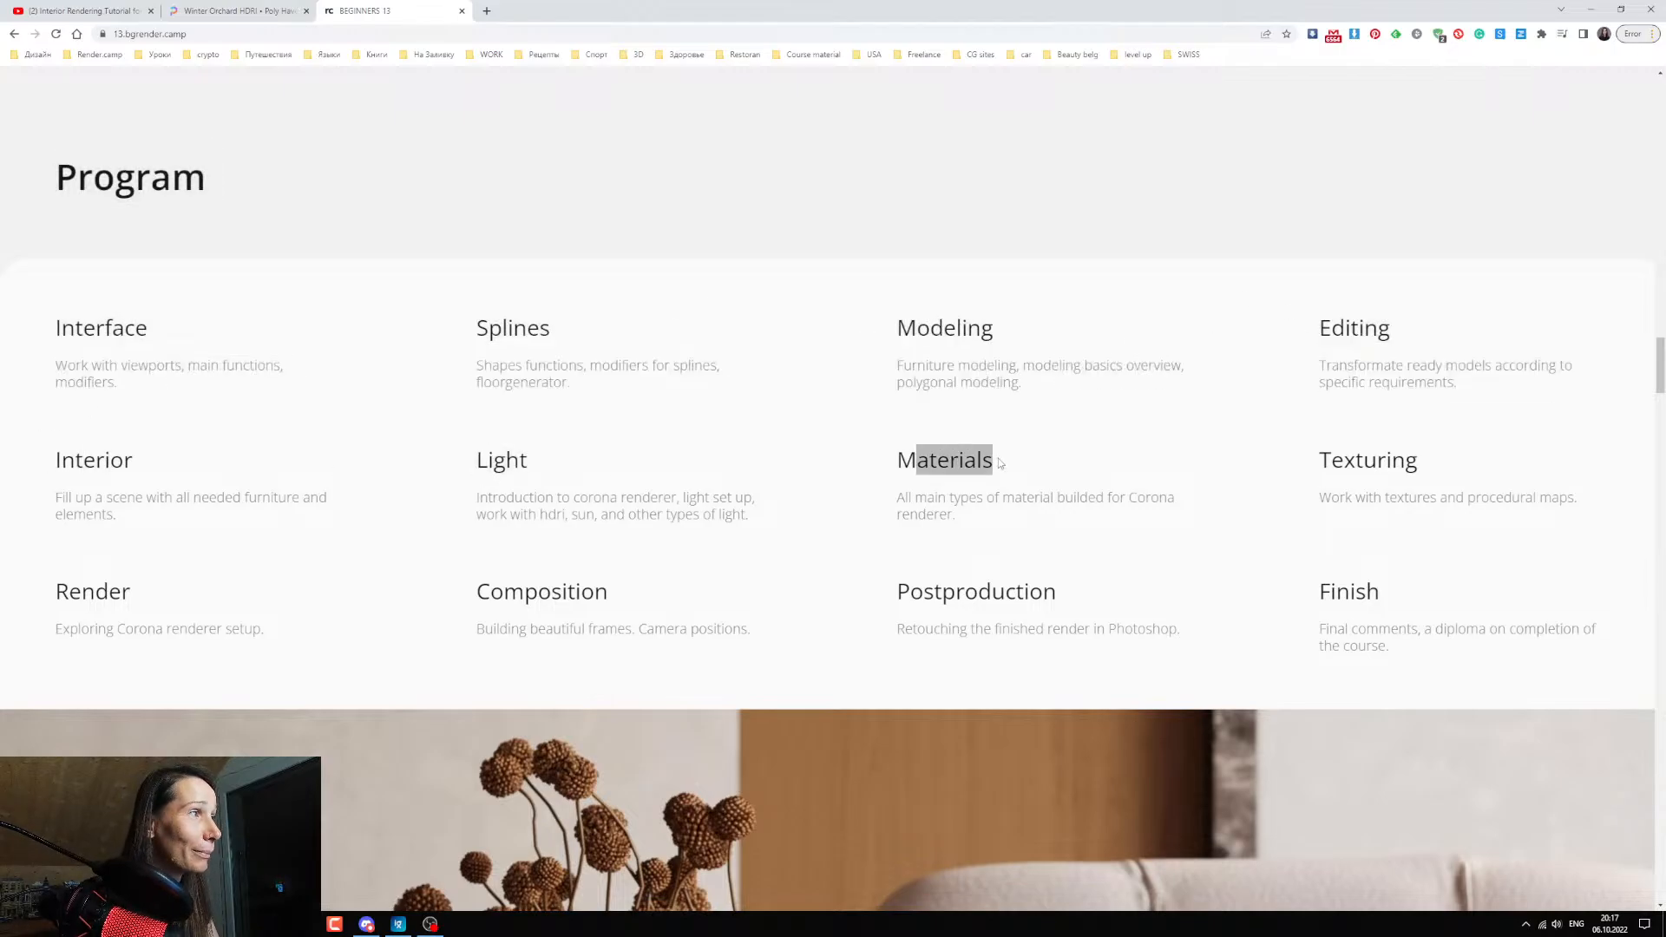
drag(1343, 455, 1379, 460)
drag(70, 591, 126, 591)
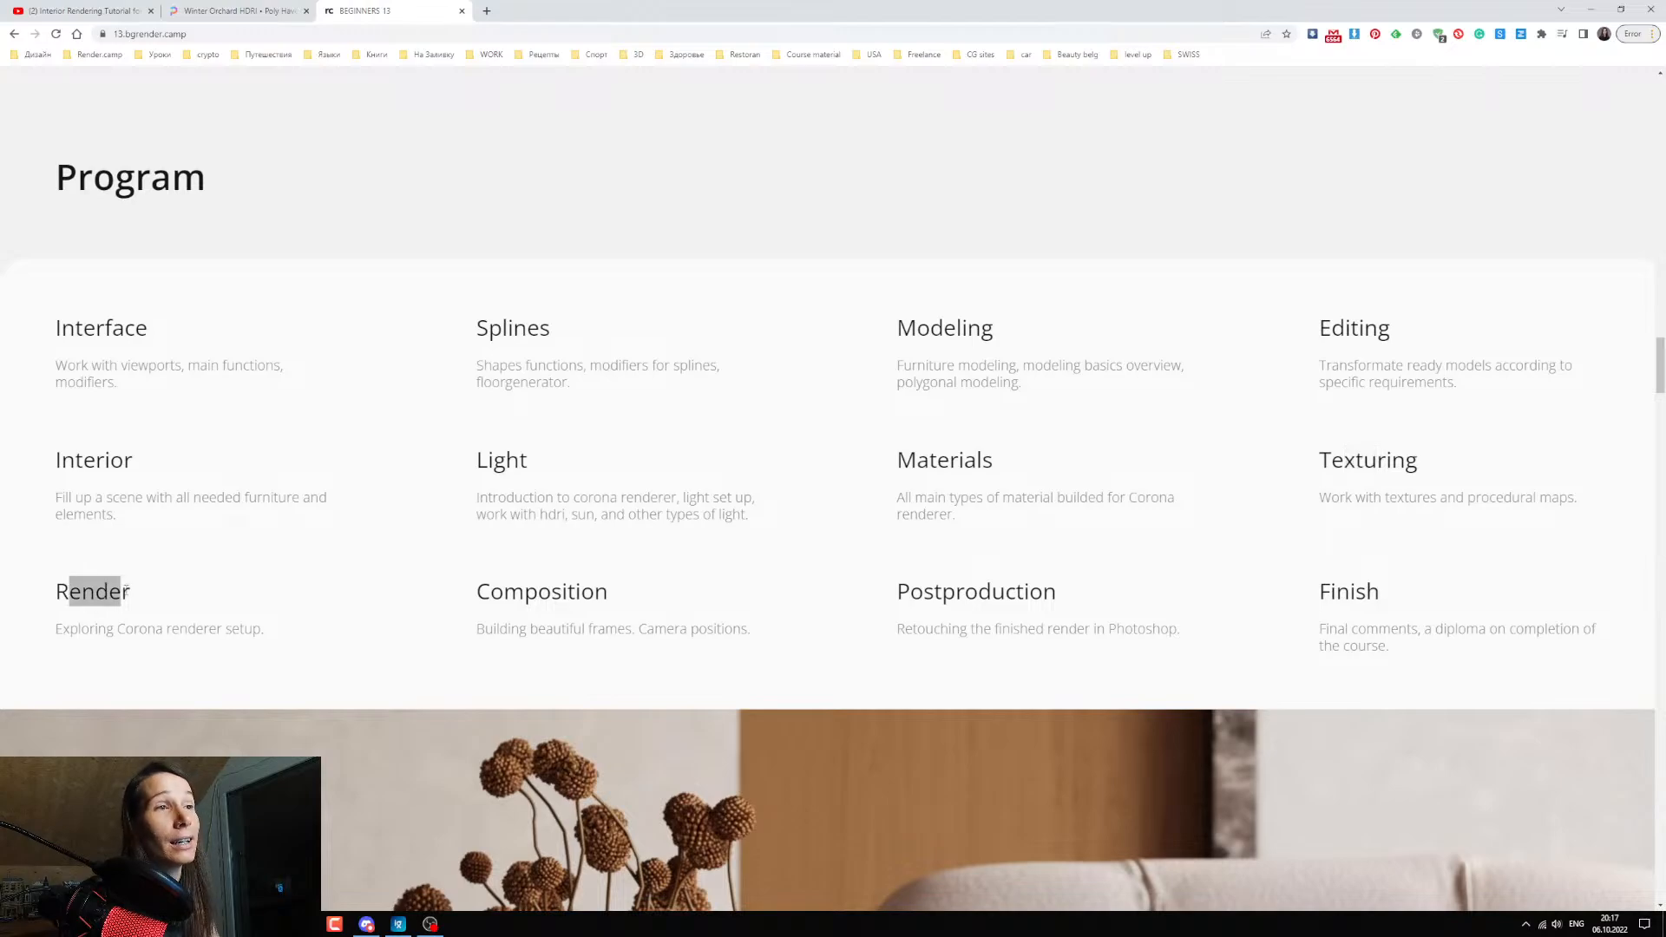
drag(489, 591, 552, 591)
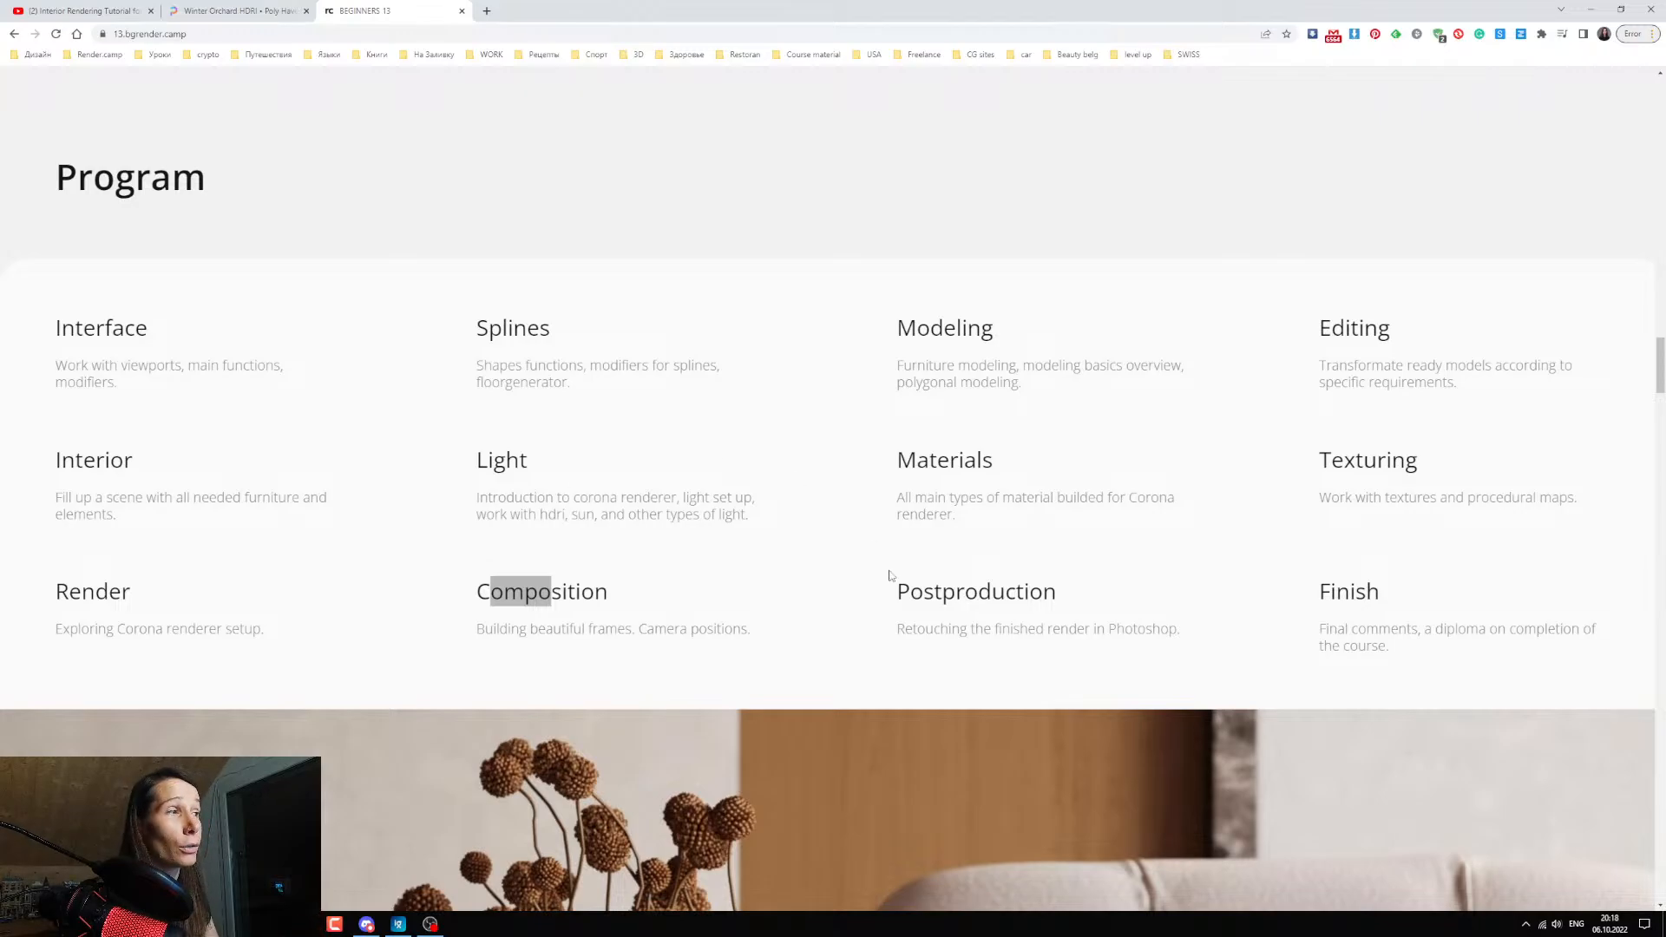
drag(890, 576, 1074, 595)
click(1095, 601)
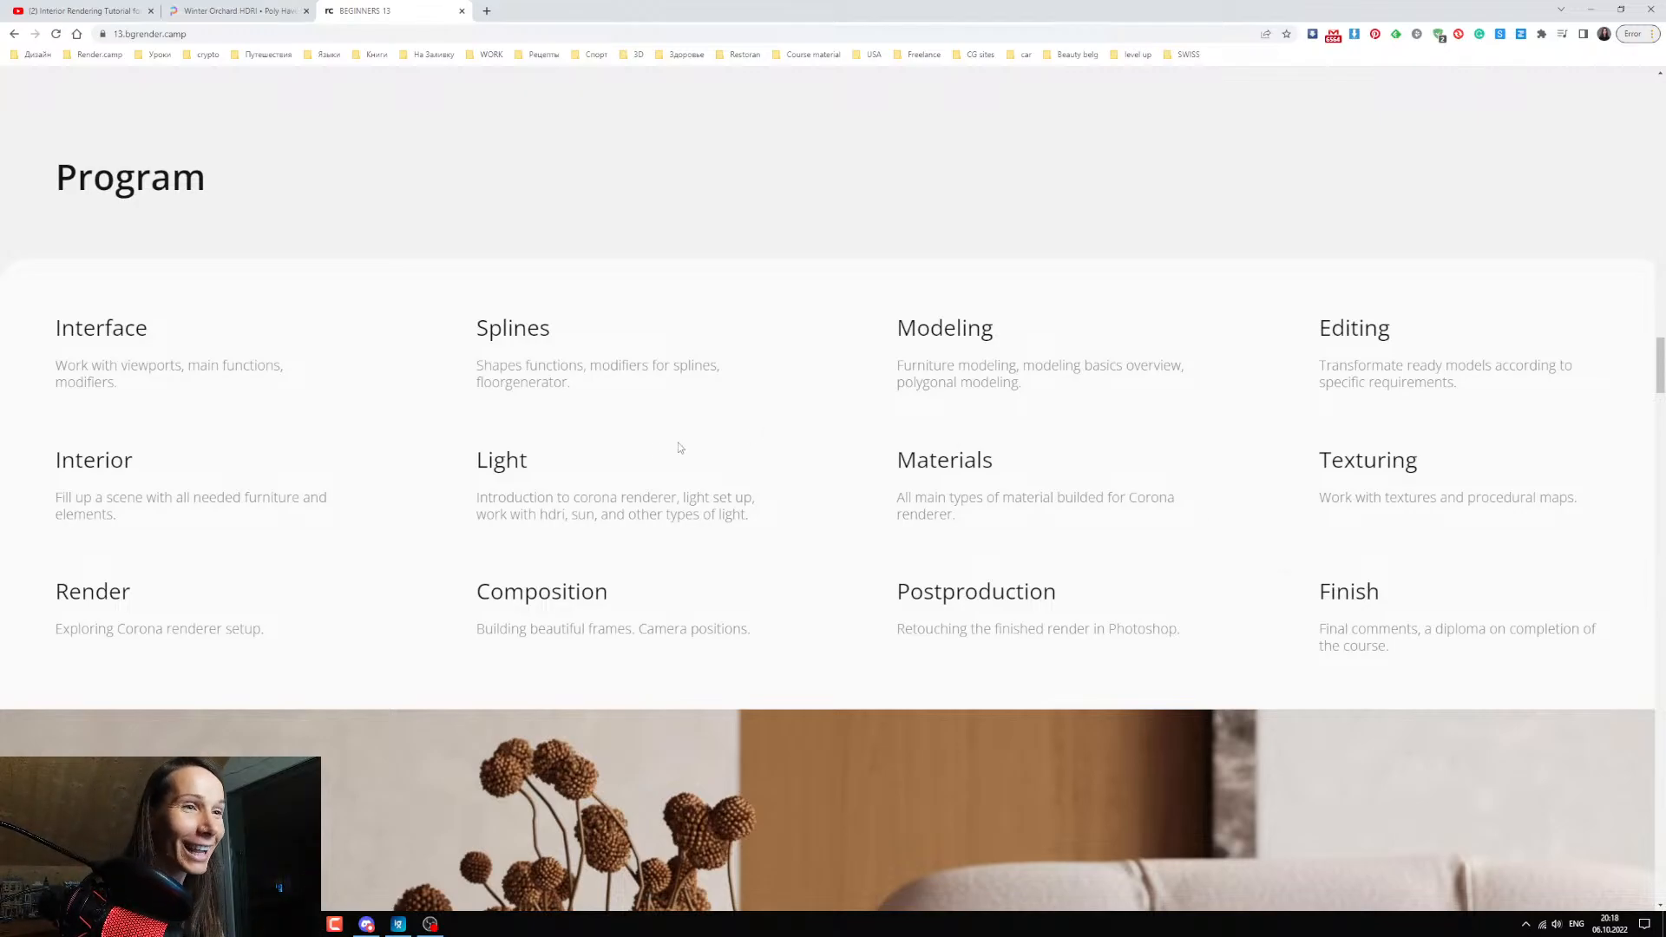
View the vase close-up render and read "How the course is made up" with its support, live classes and homework cards.
scroll(532, 538, down, 5)
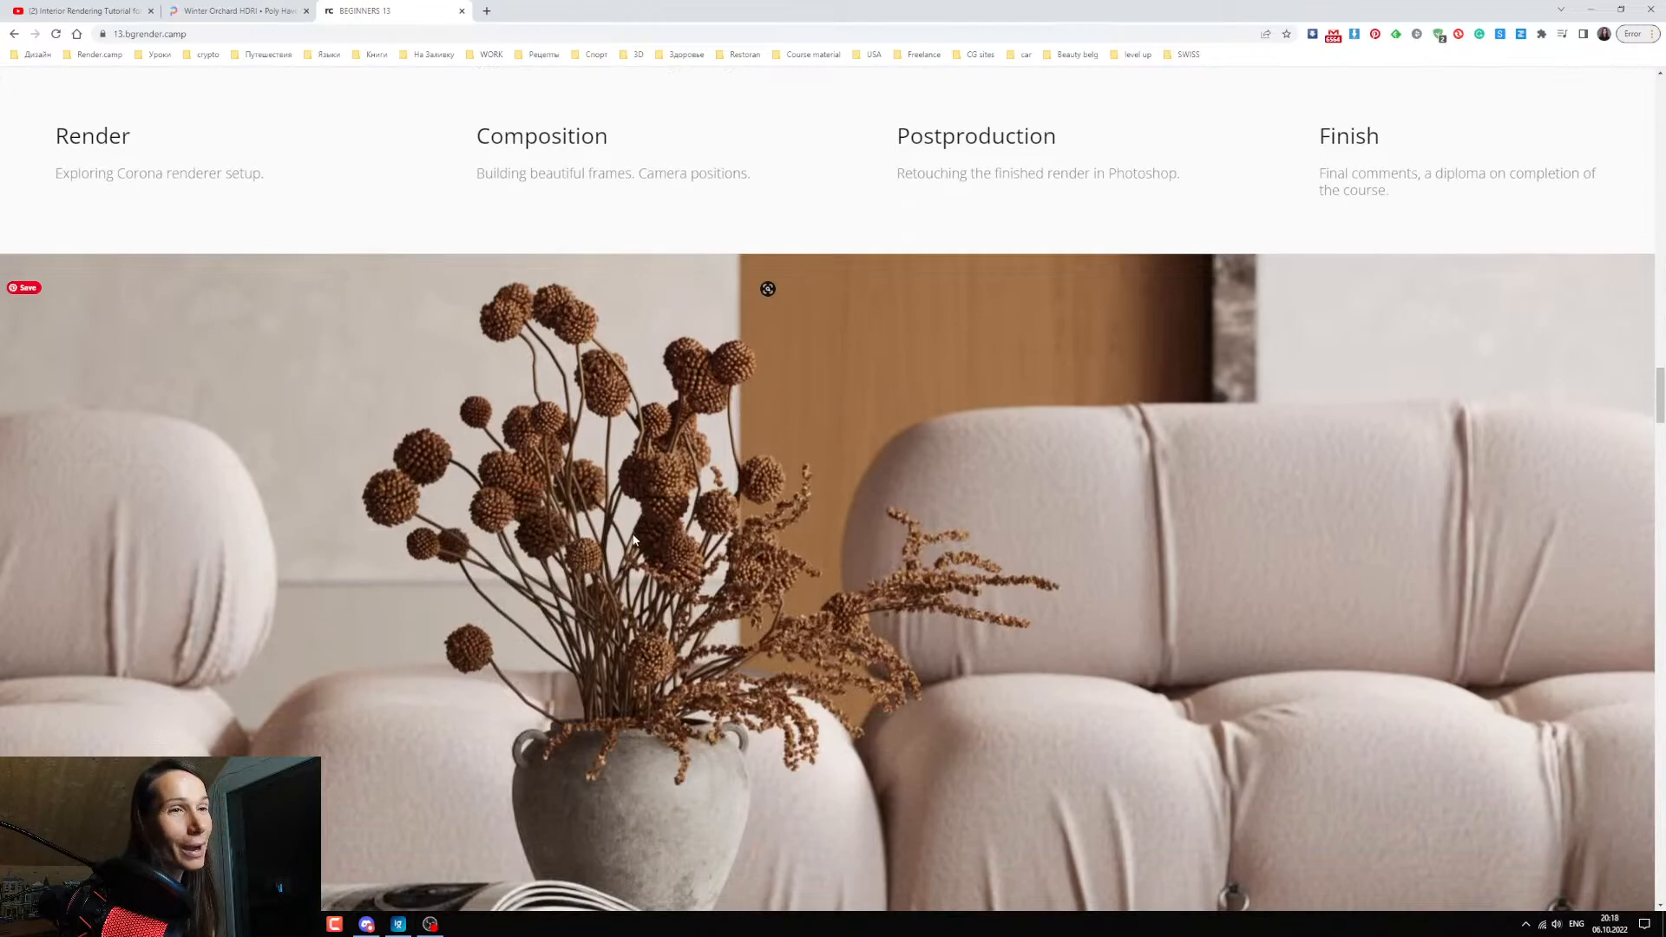
scroll(635, 543, down, 2)
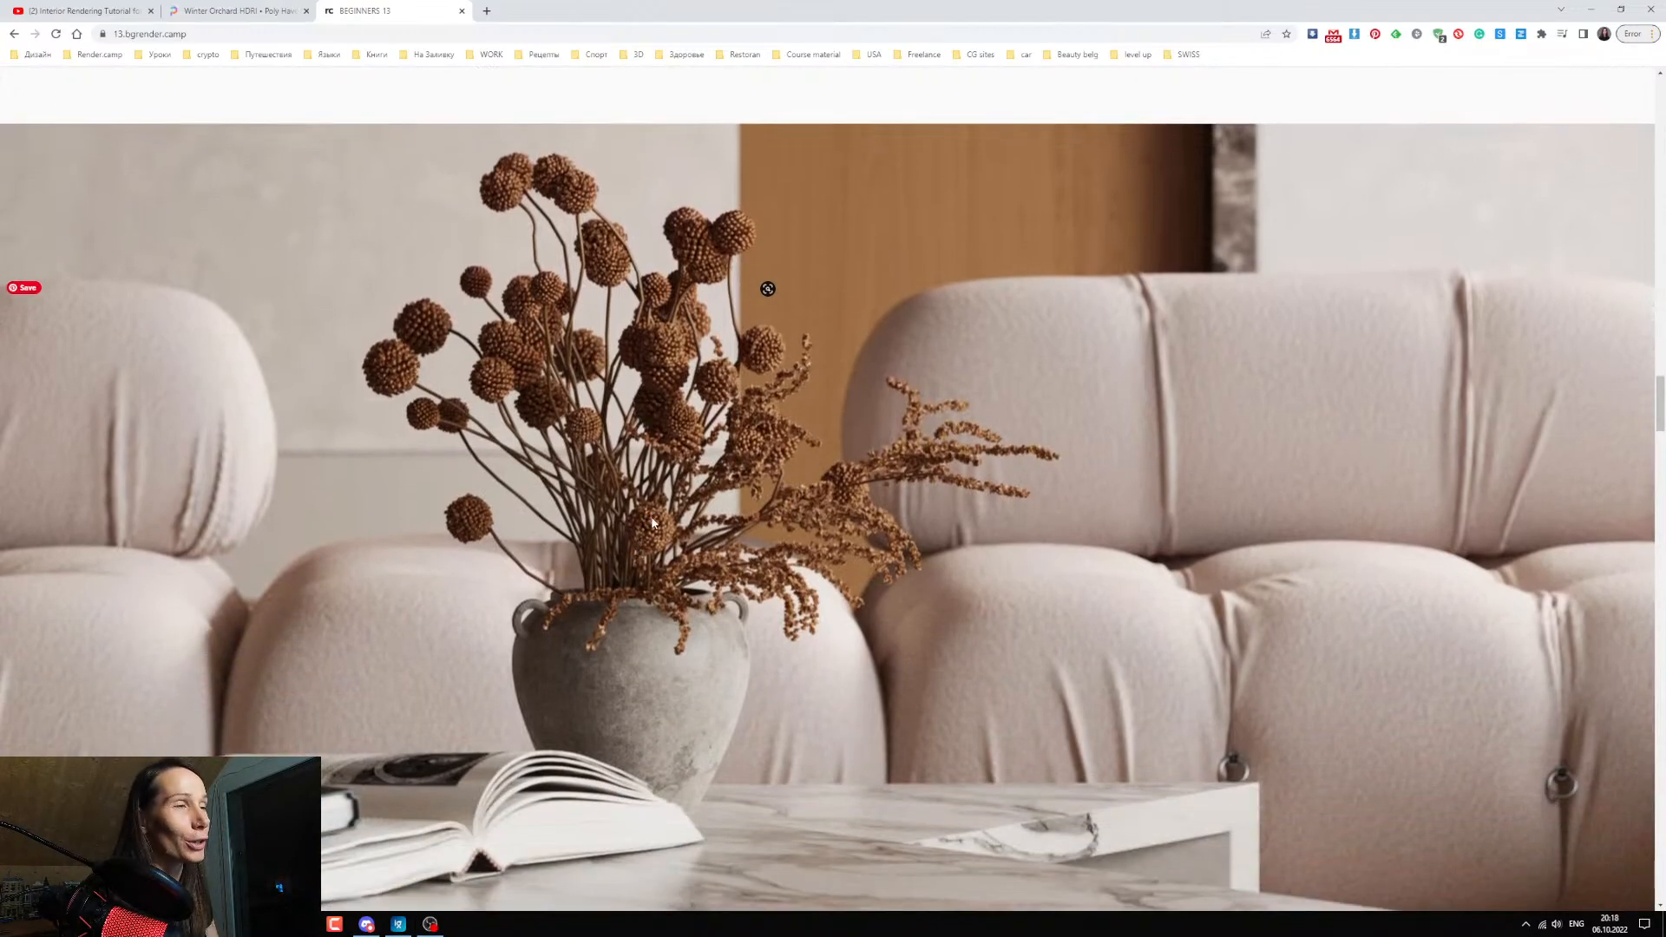
scroll(652, 529, down, 4)
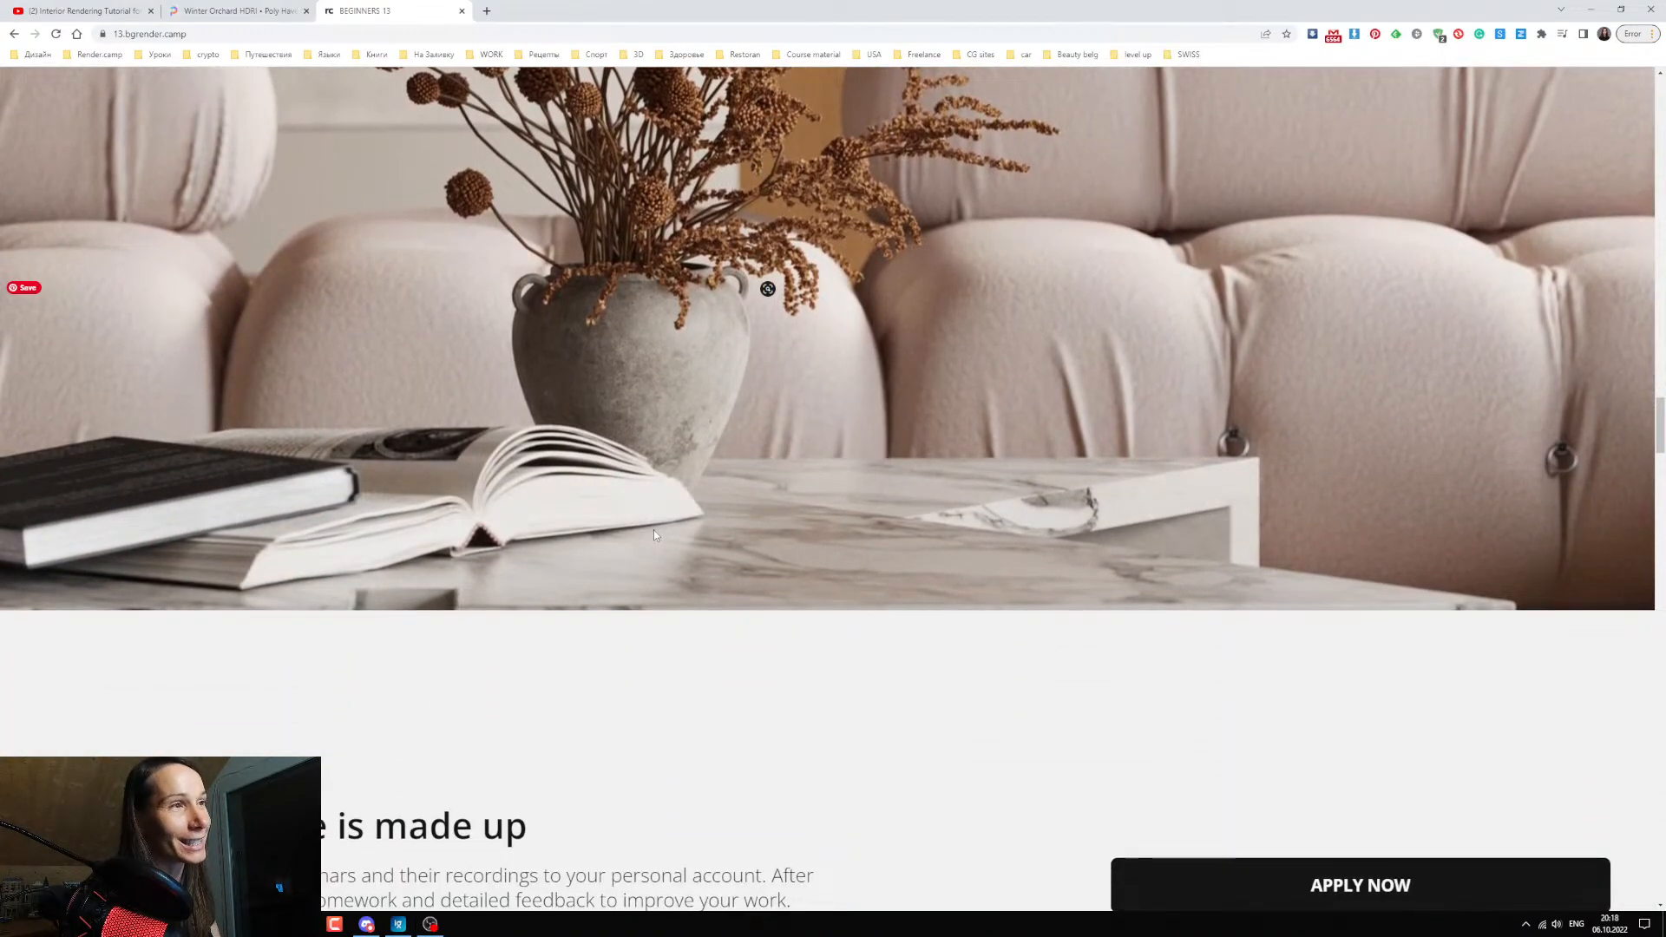
scroll(608, 572, down, 3)
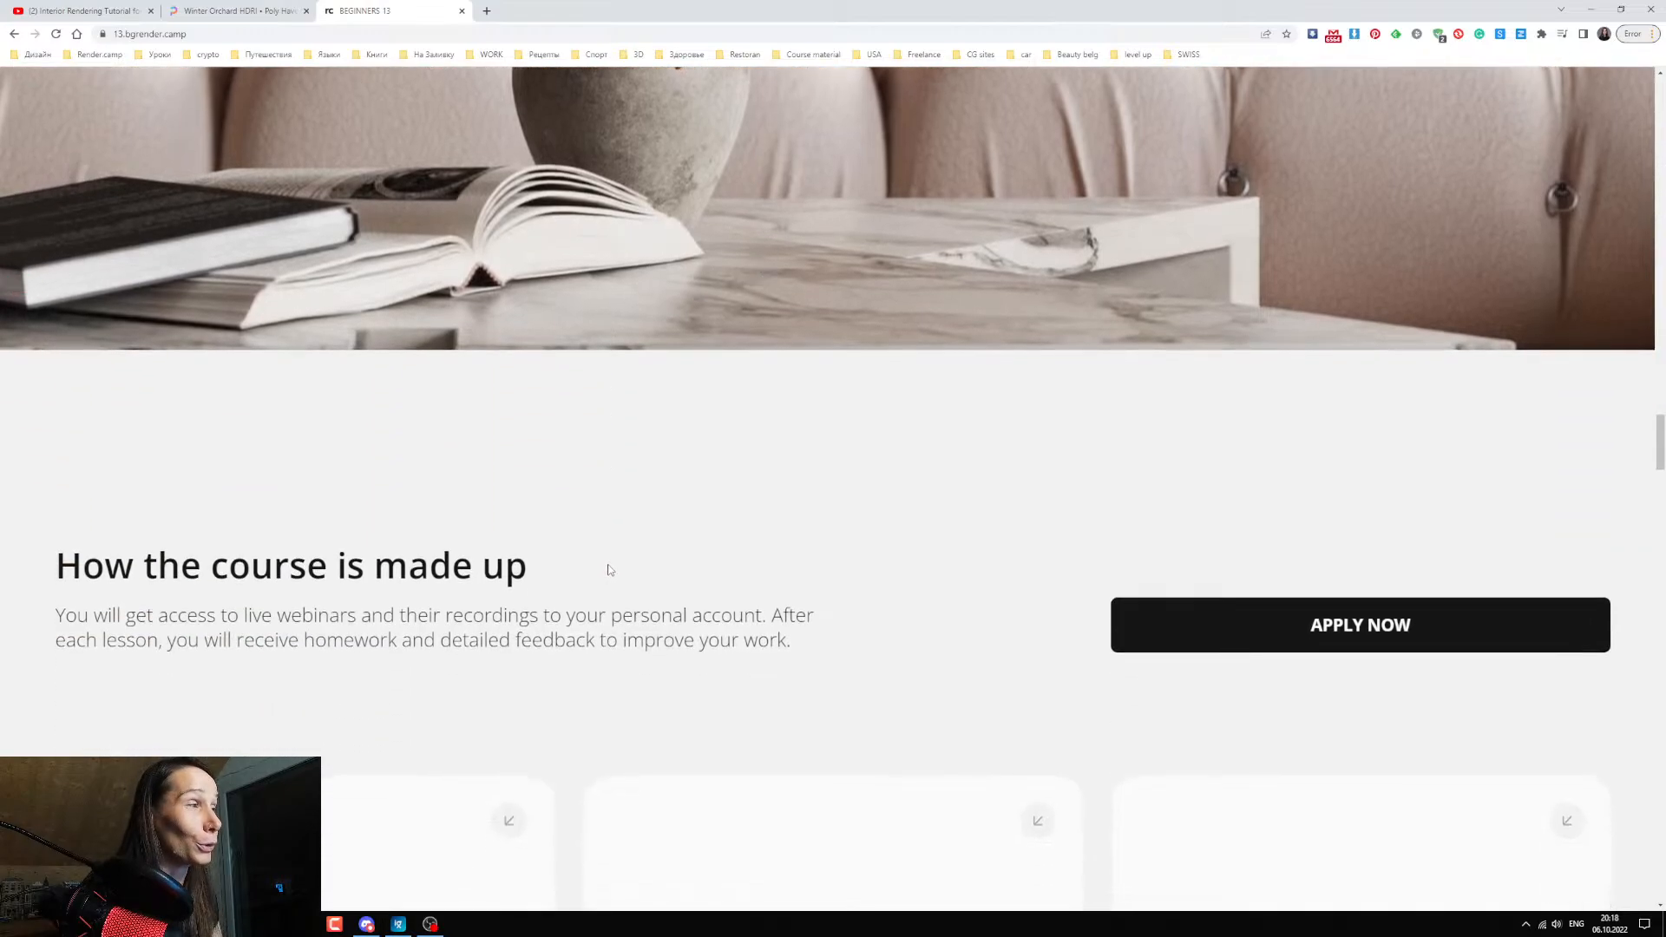
scroll(623, 559, down, 2)
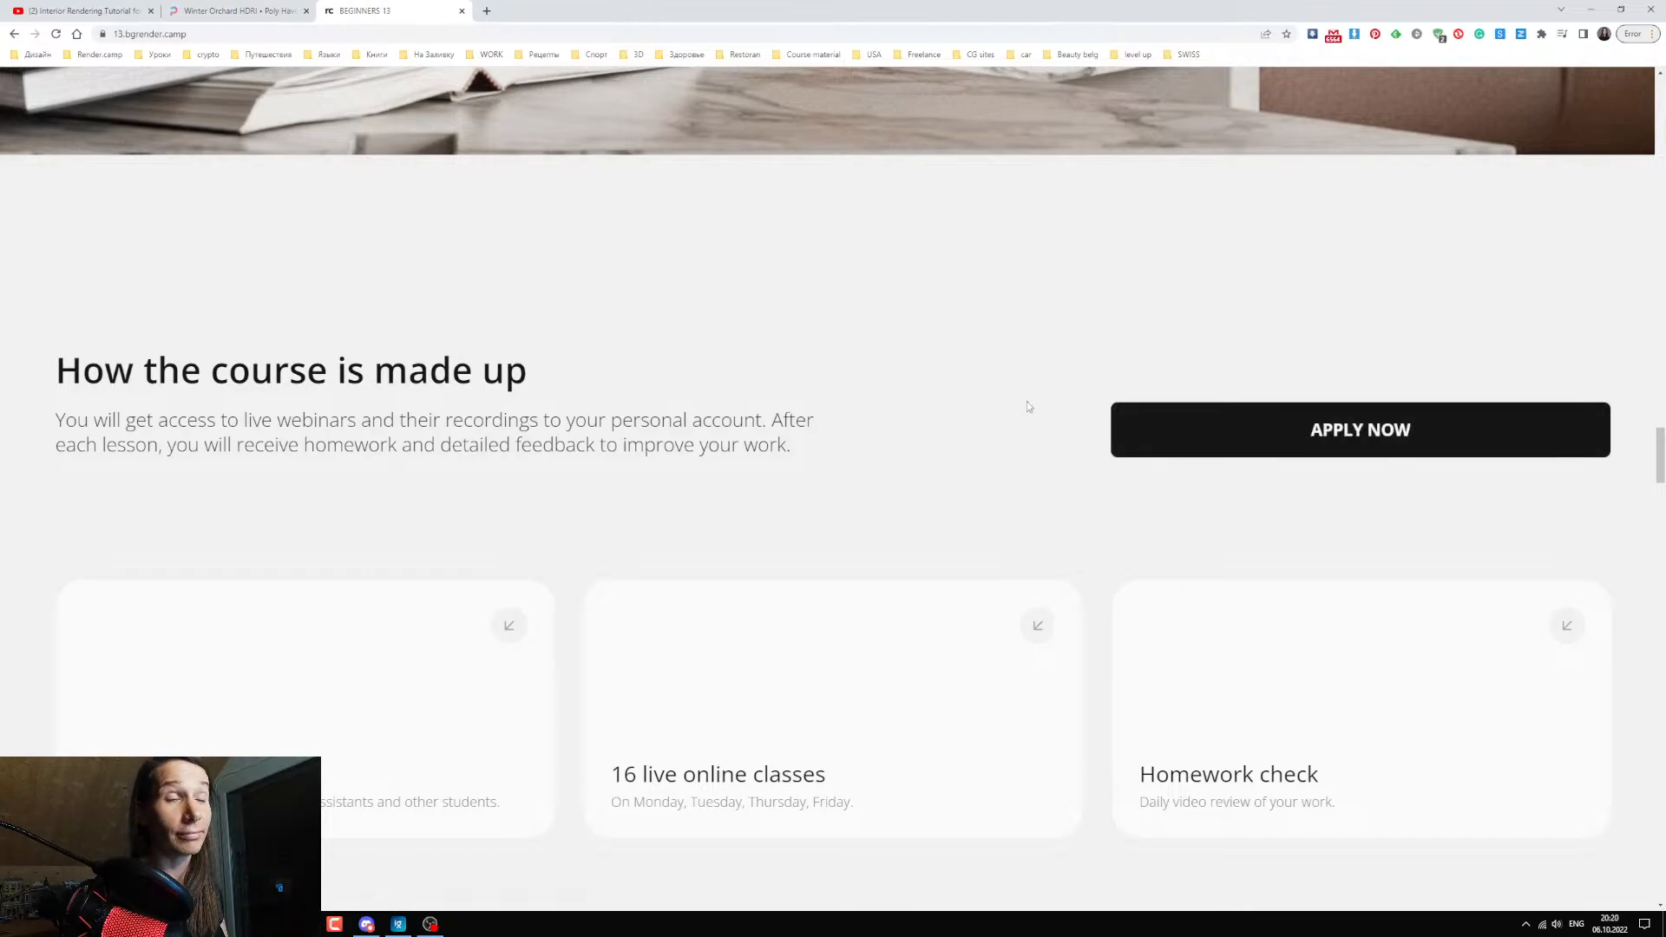
scroll(564, 562, down, 3)
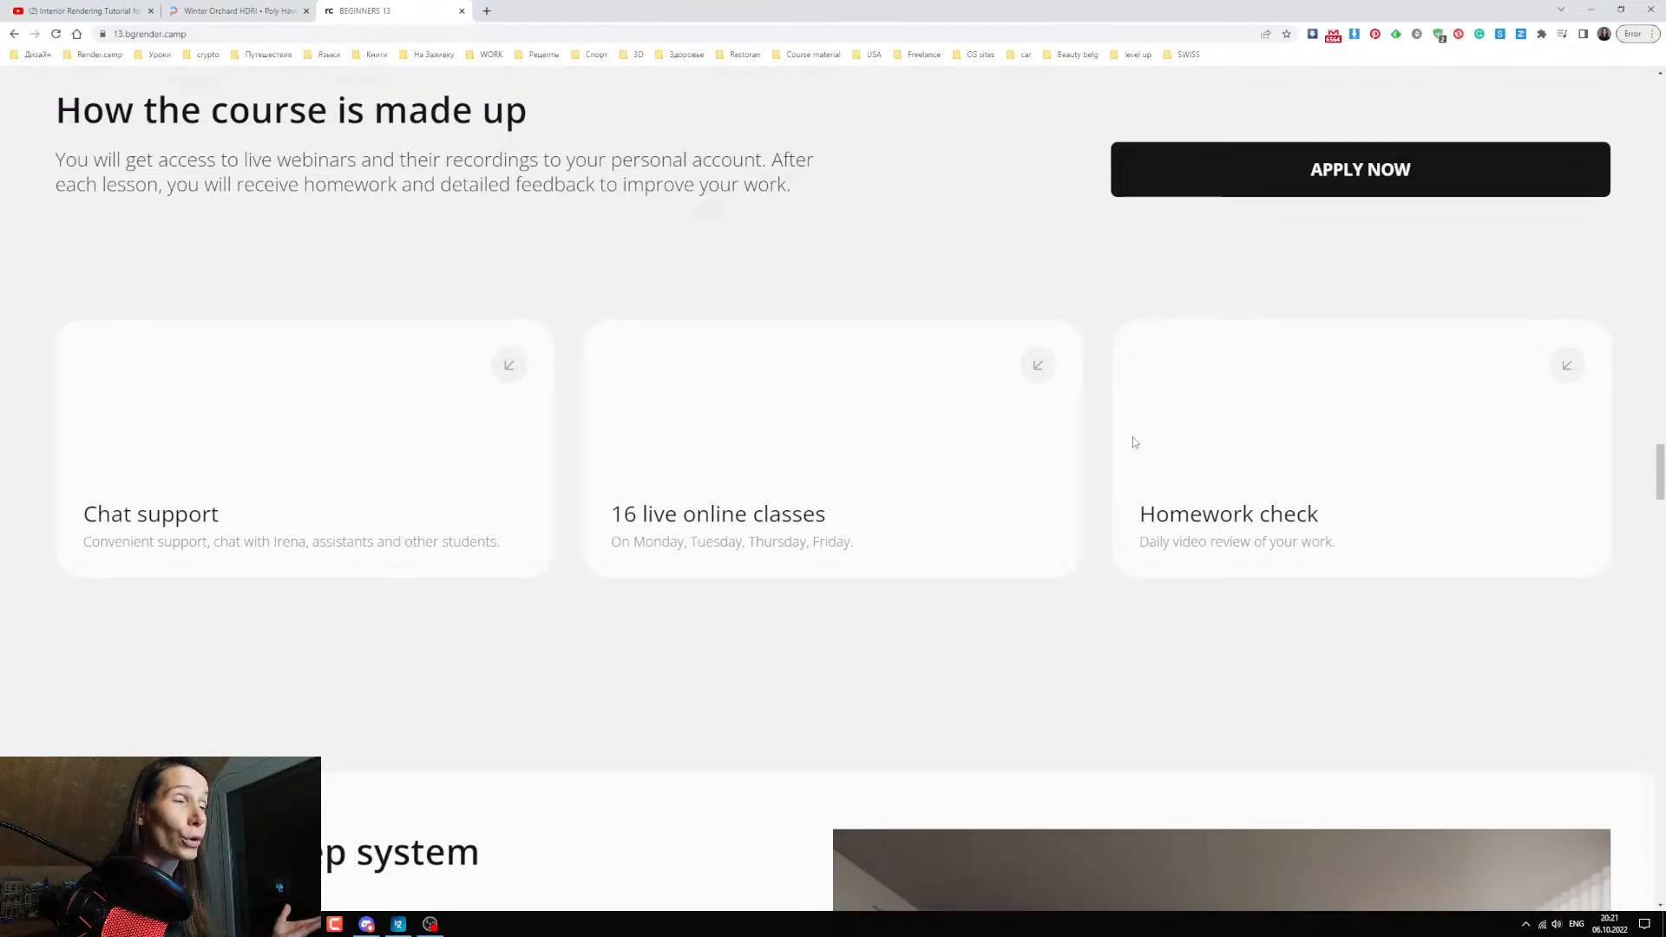
Read the "Our step-by-step system" and "As a result" sections and view the instructor's profile.
scroll(949, 556, down, 3)
scroll(948, 556, down, 4)
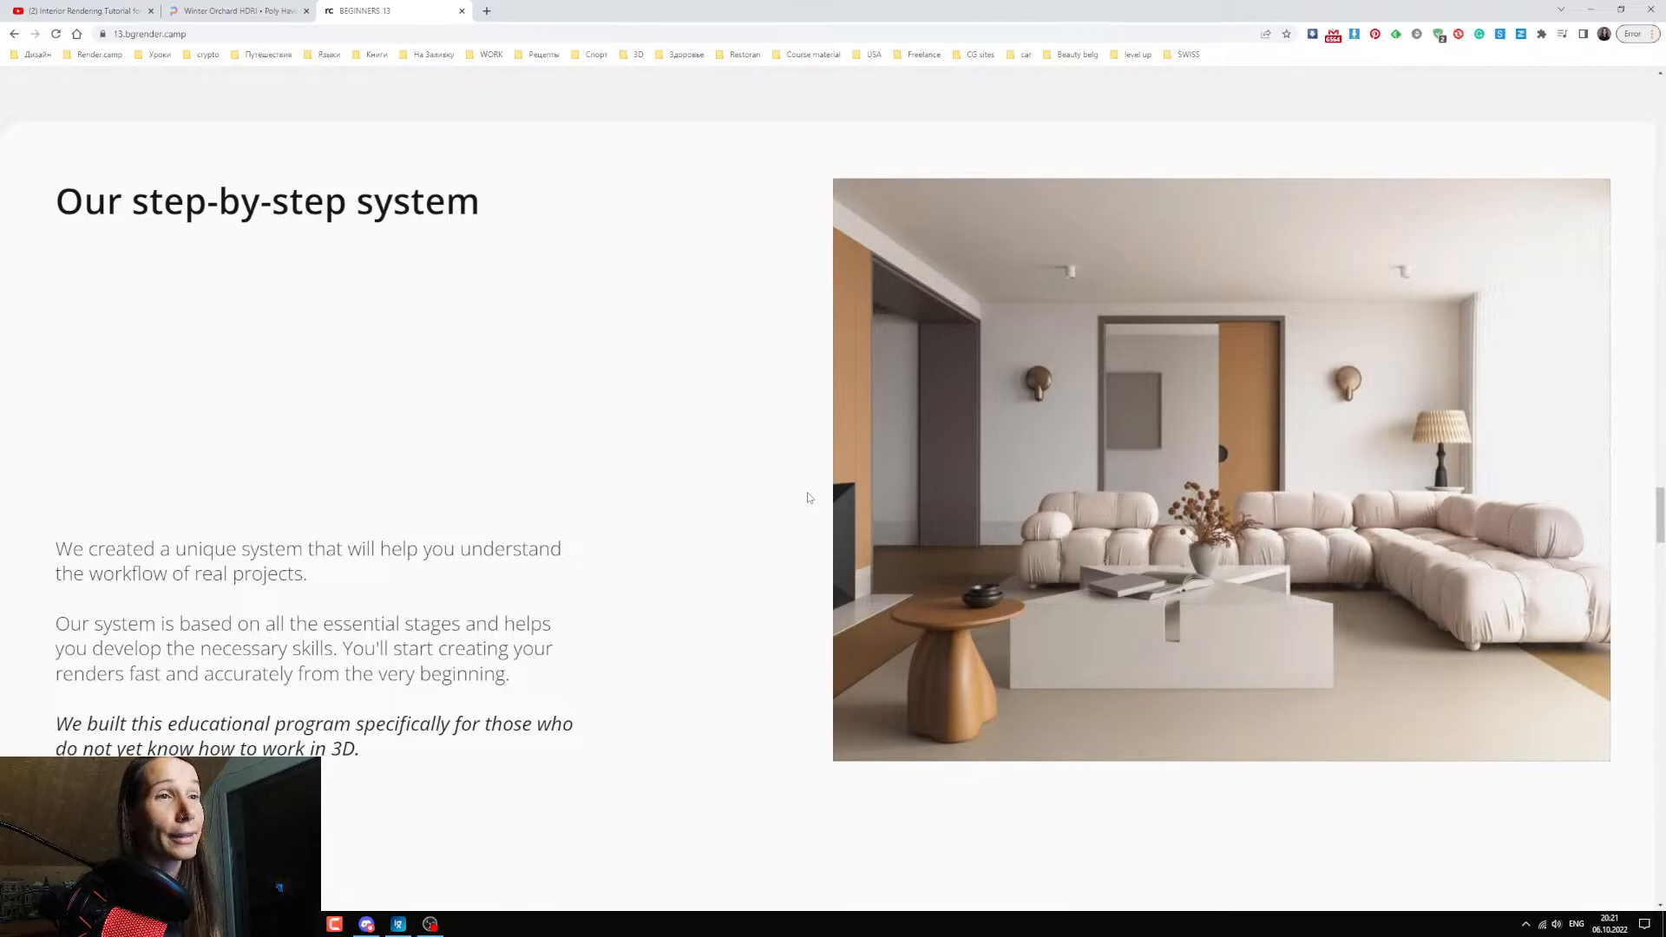
scroll(725, 481, down, 7)
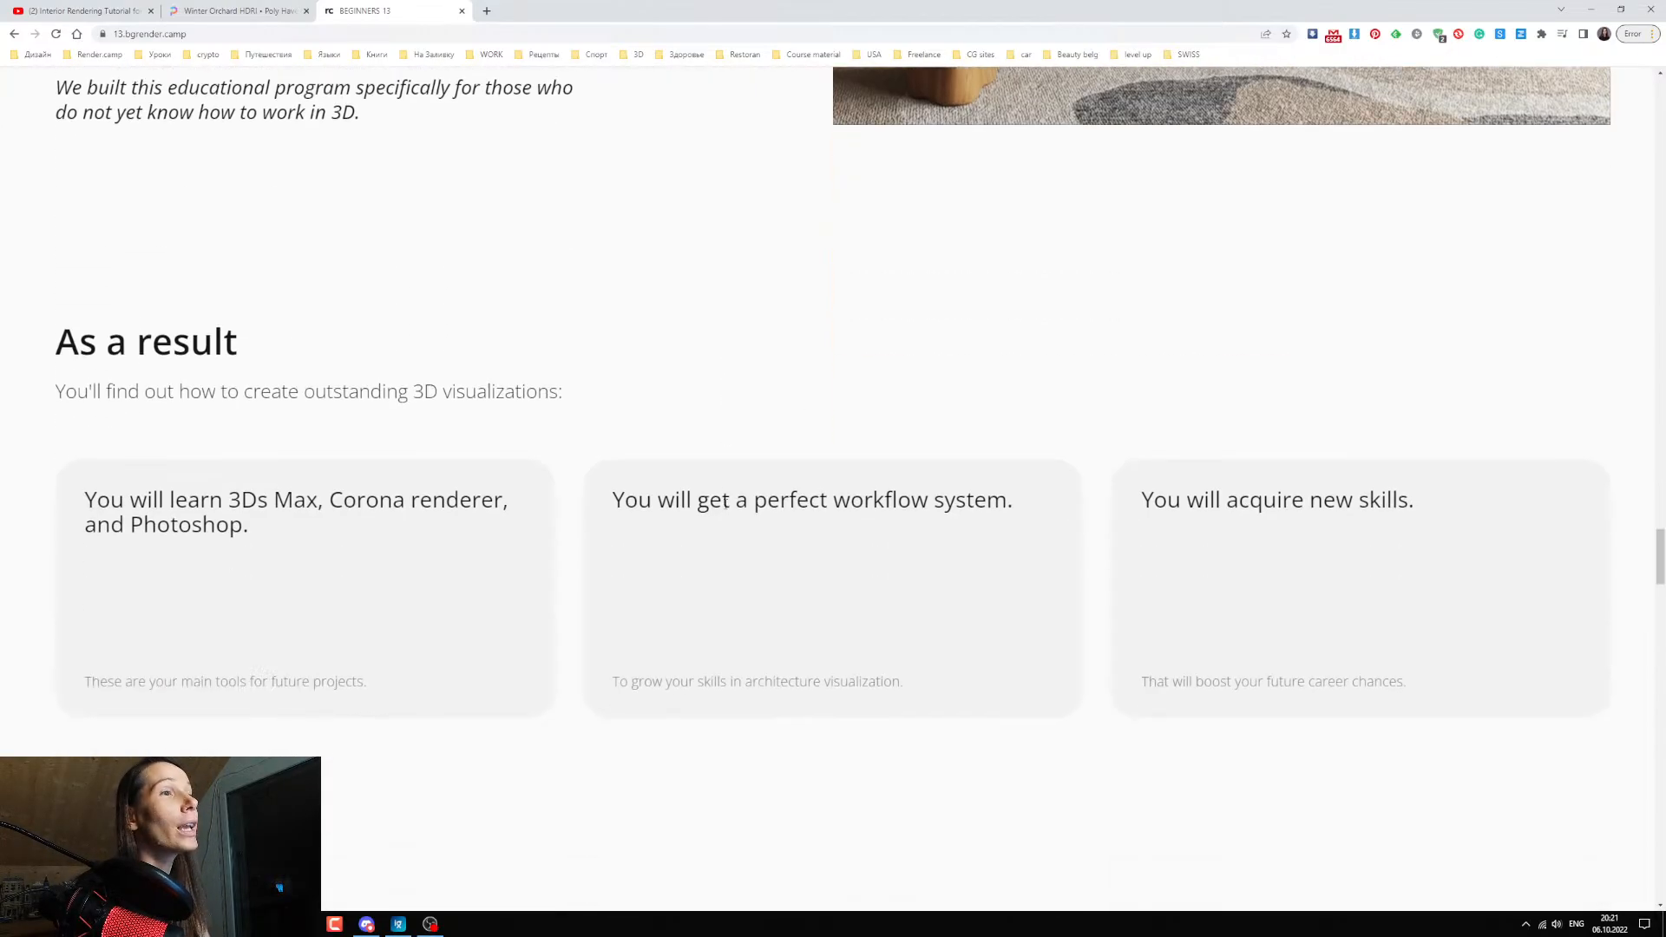
scroll(725, 501, down, 2)
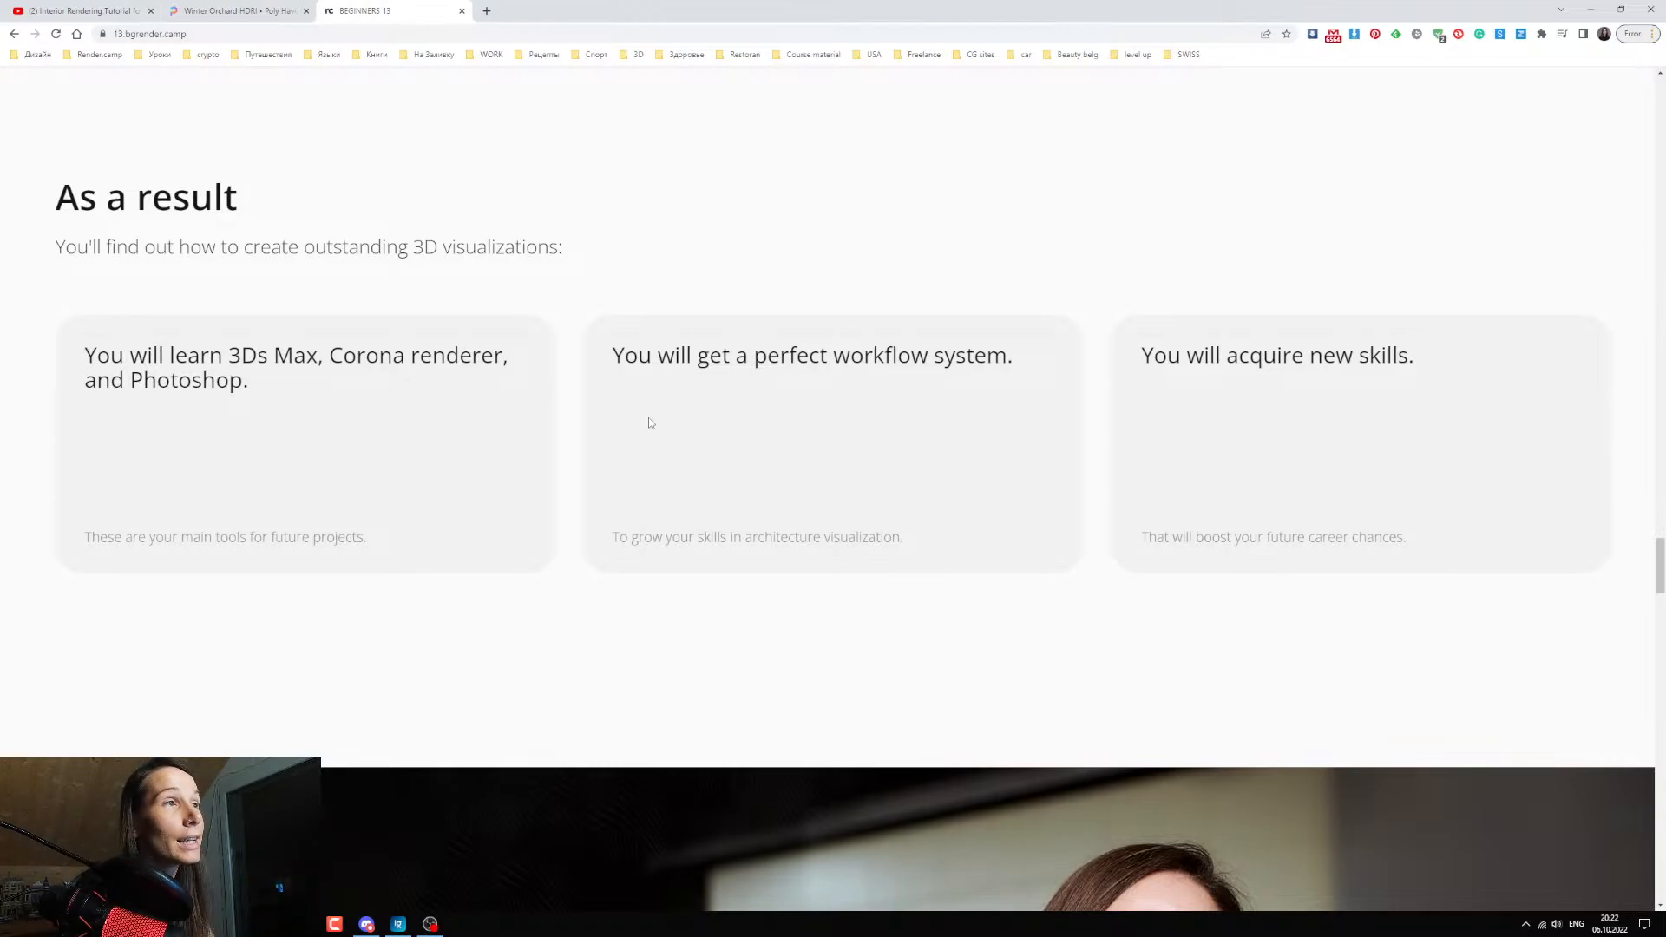
scroll(647, 420, down, 1)
scroll(629, 477, down, 12)
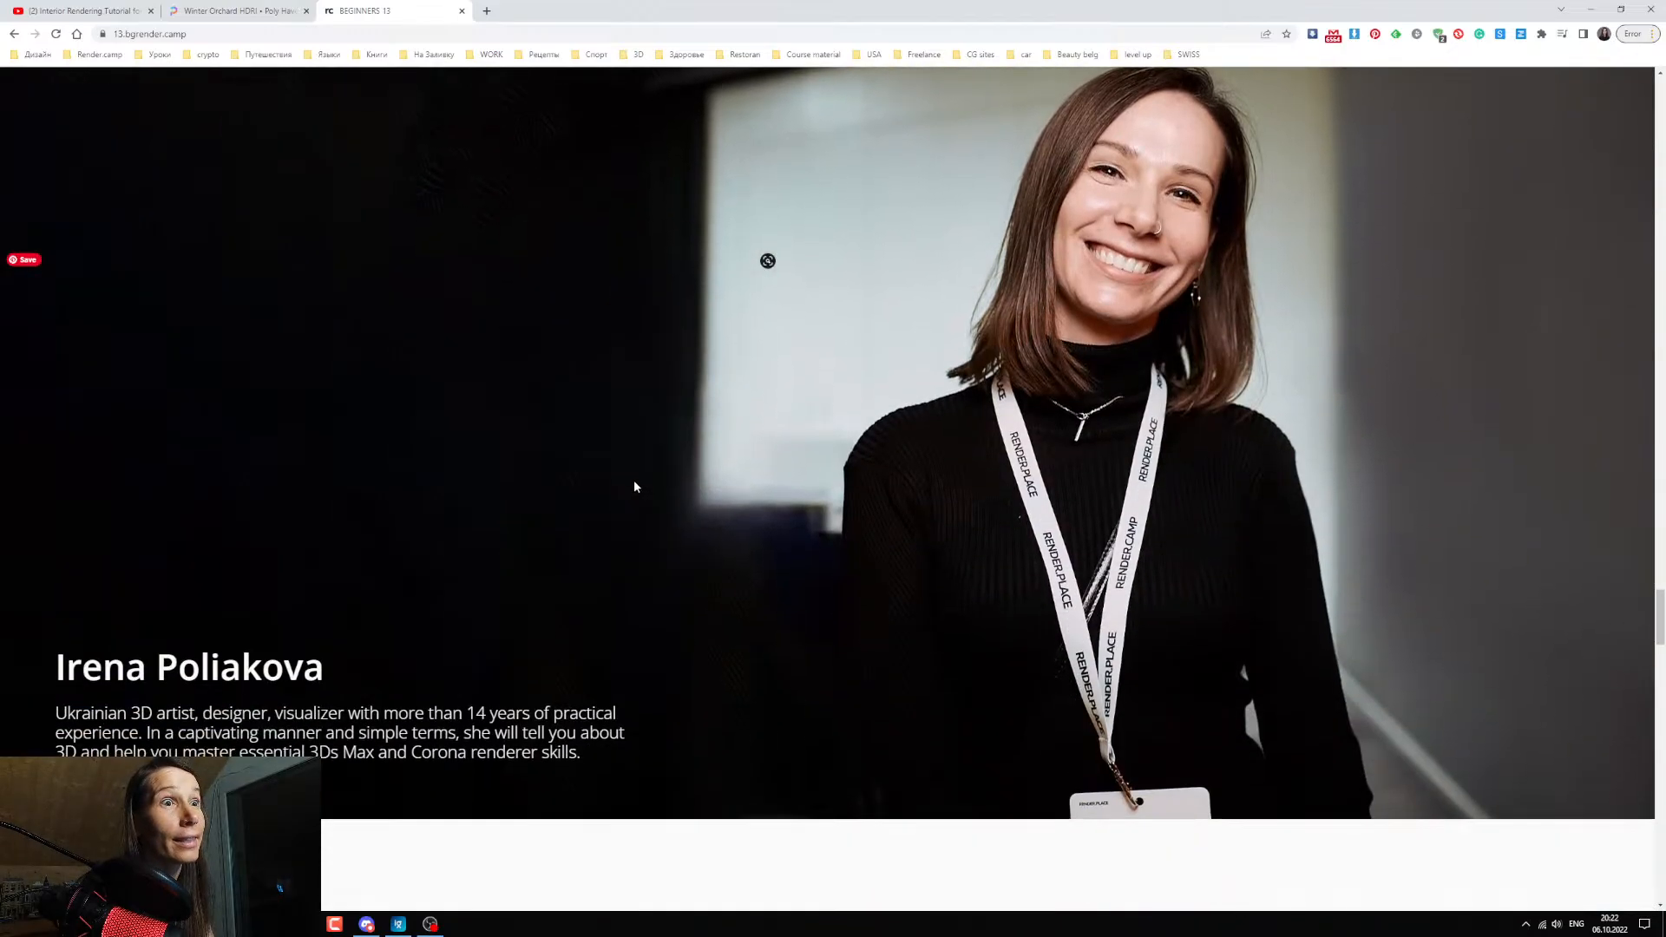
View the "Works of our students" renders and read two of the student reviews beneath them.
scroll(642, 479, down, 3)
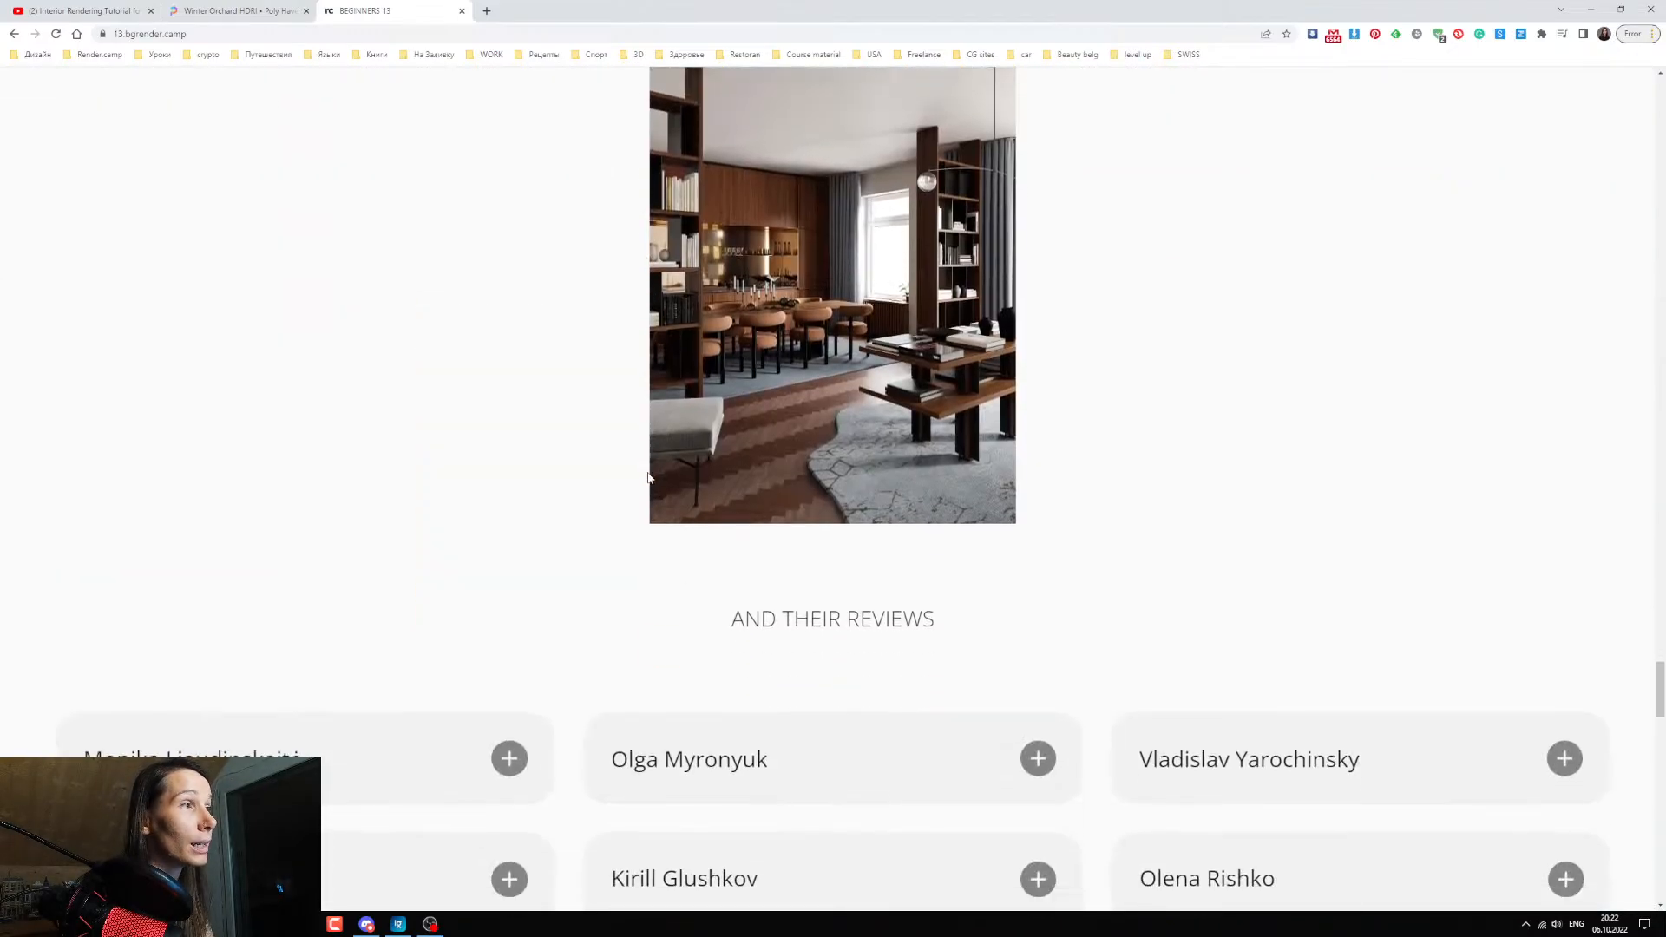
scroll(647, 472, up, 2)
scroll(651, 476, up, 1)
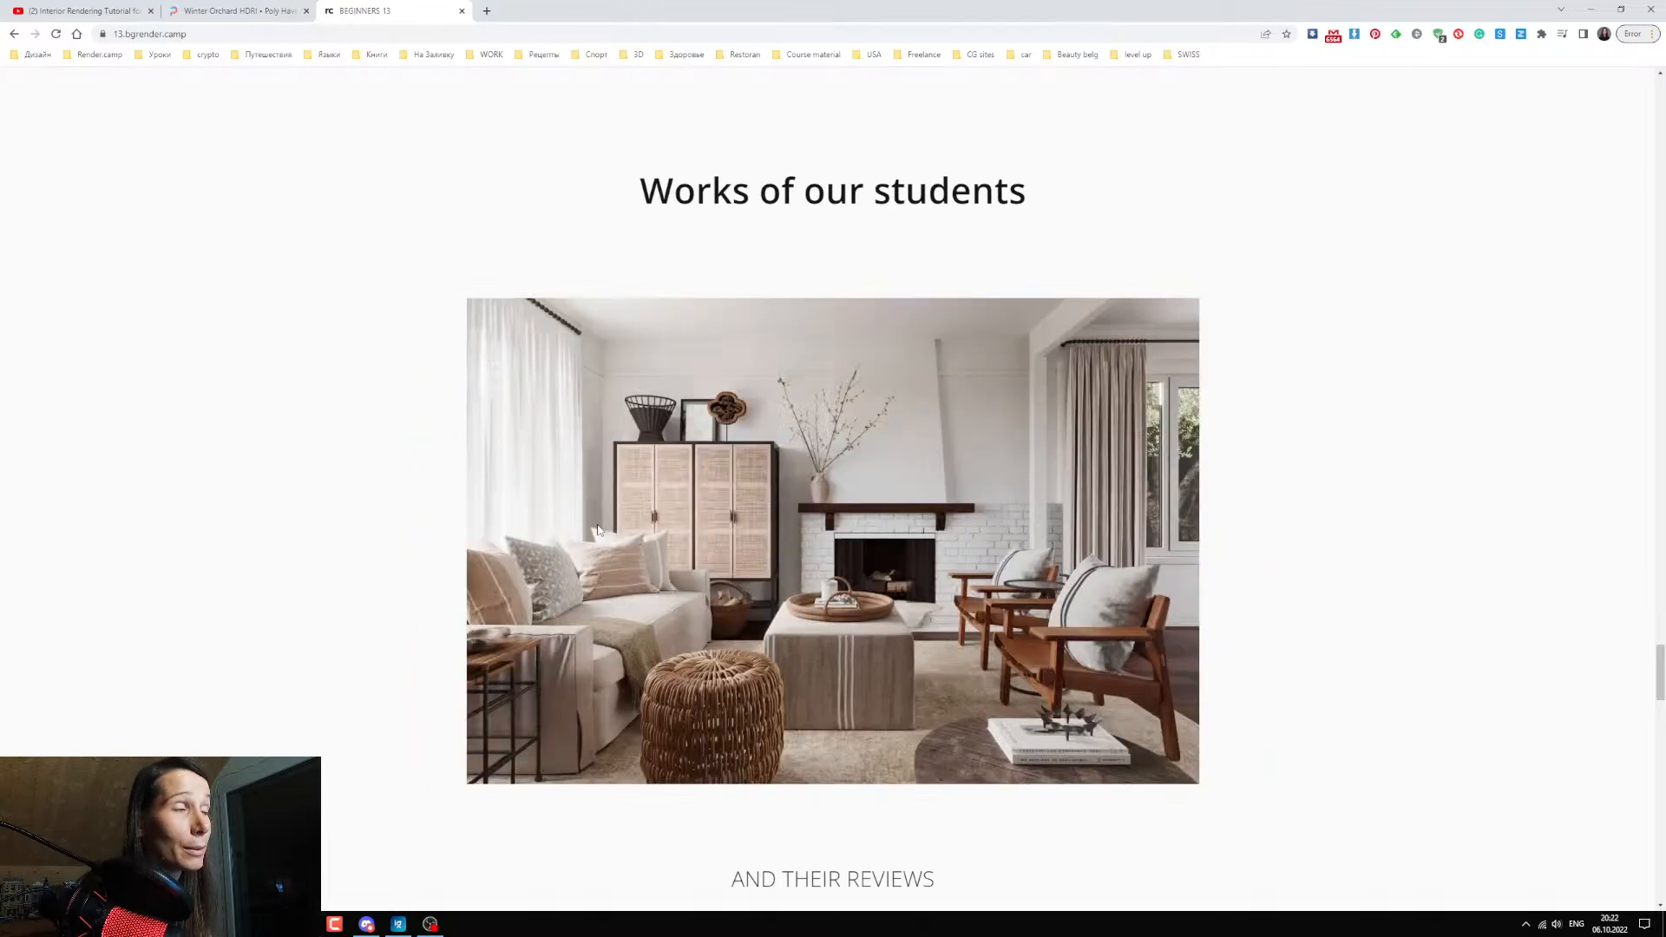
scroll(717, 565, down, 5)
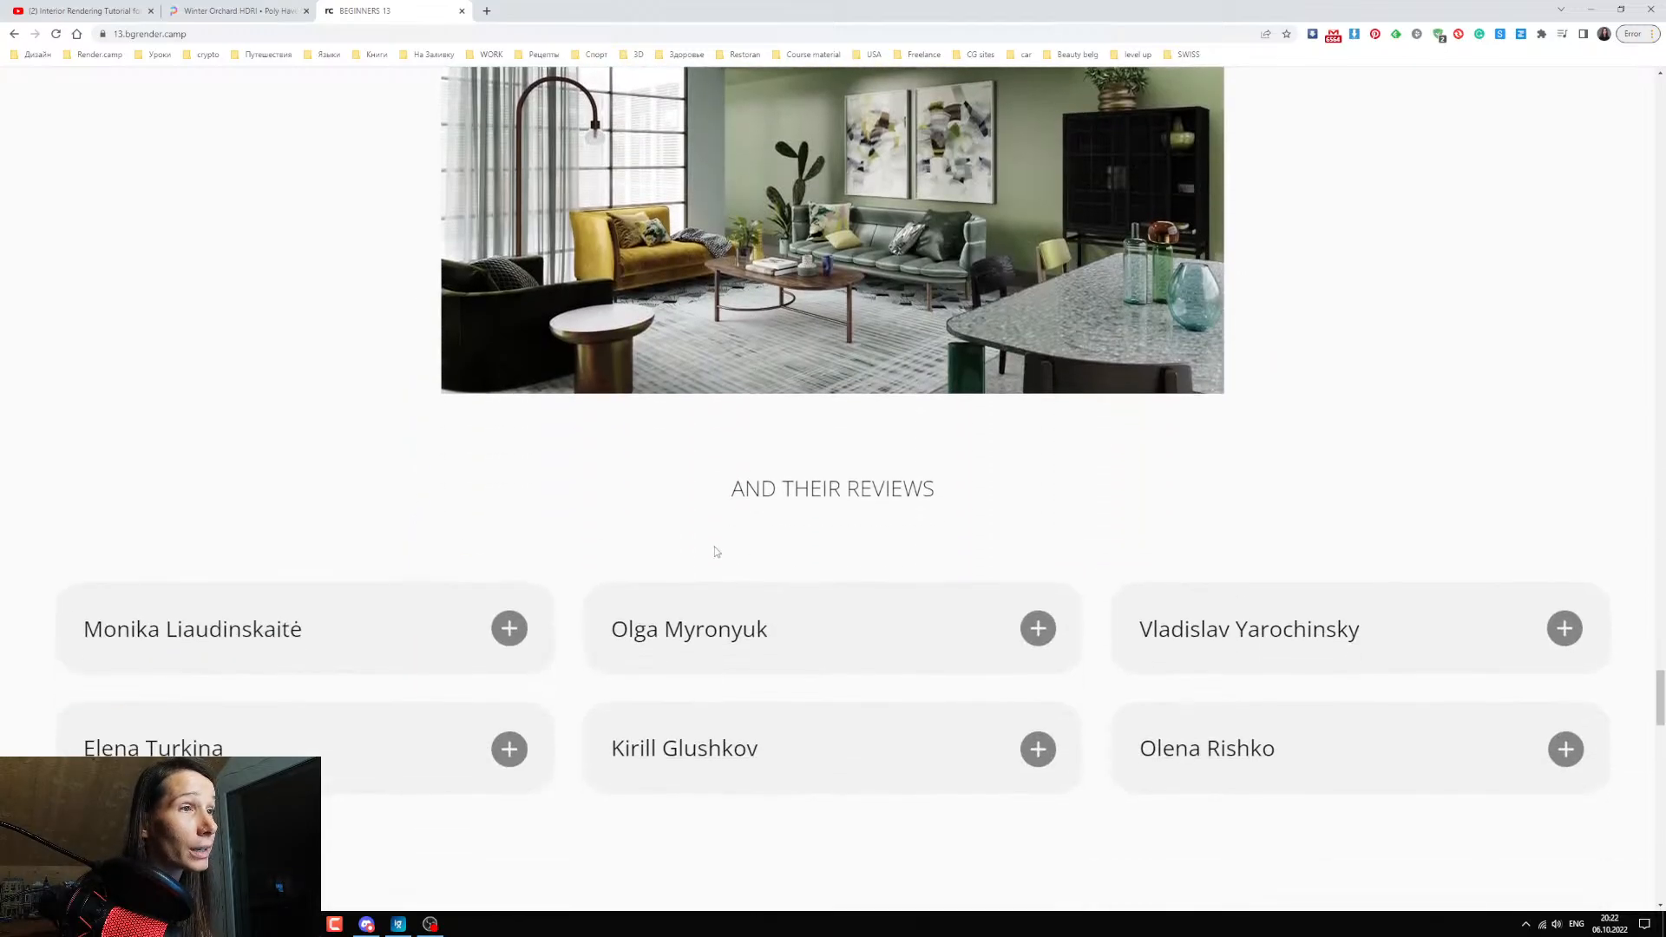
click(509, 628)
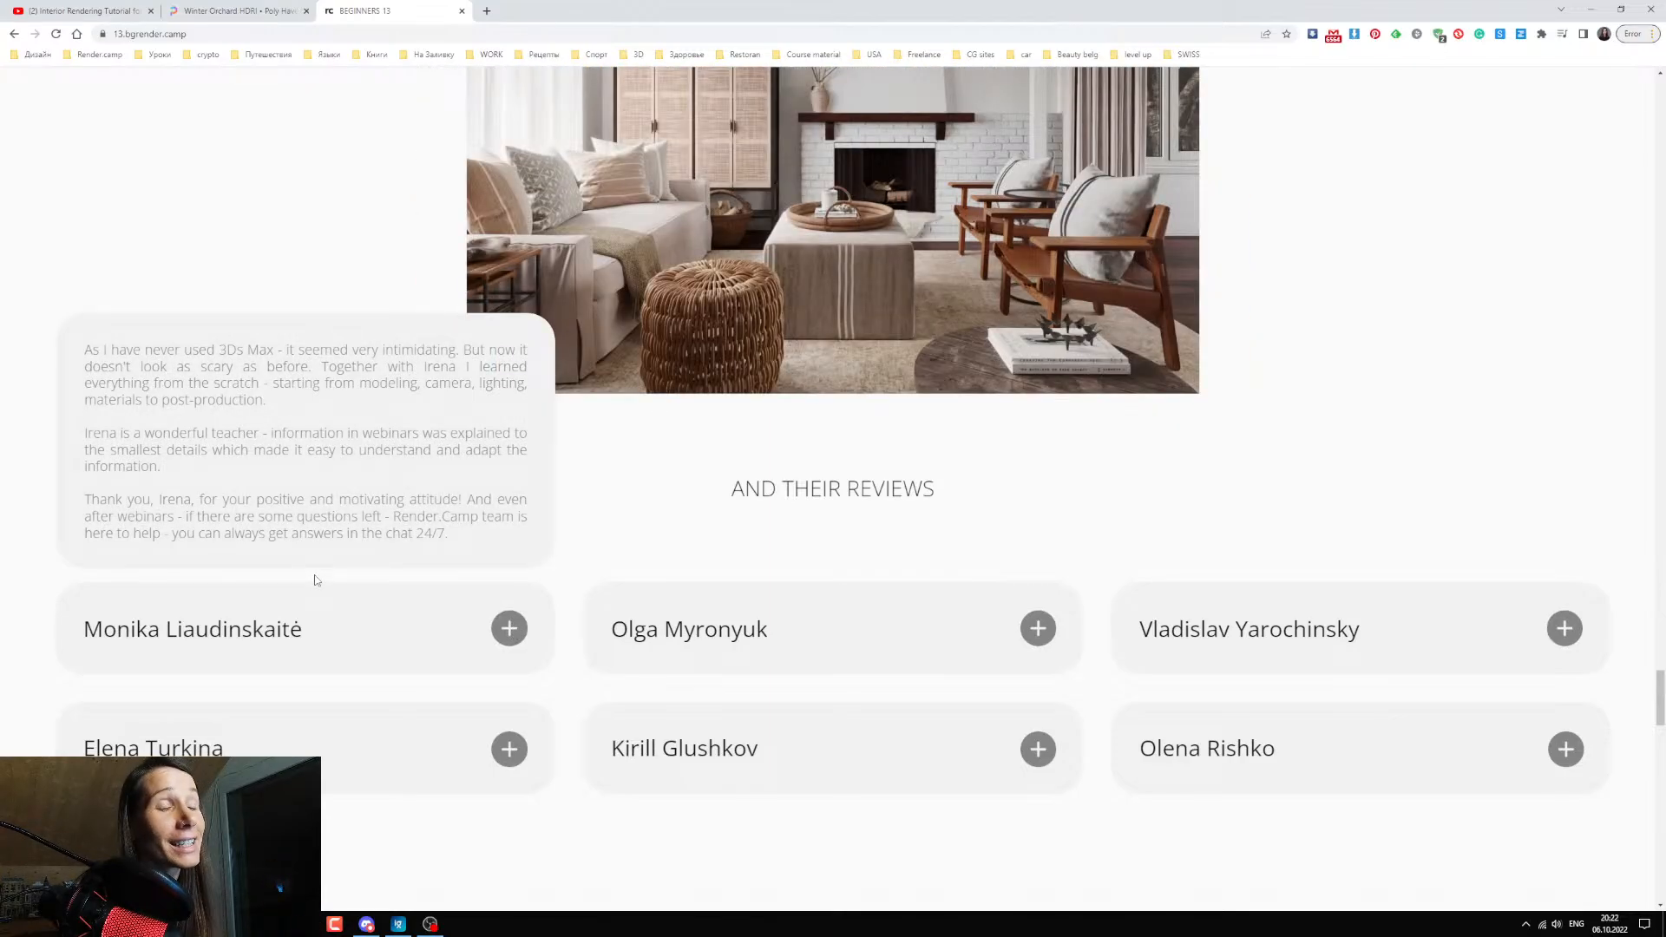
click(501, 751)
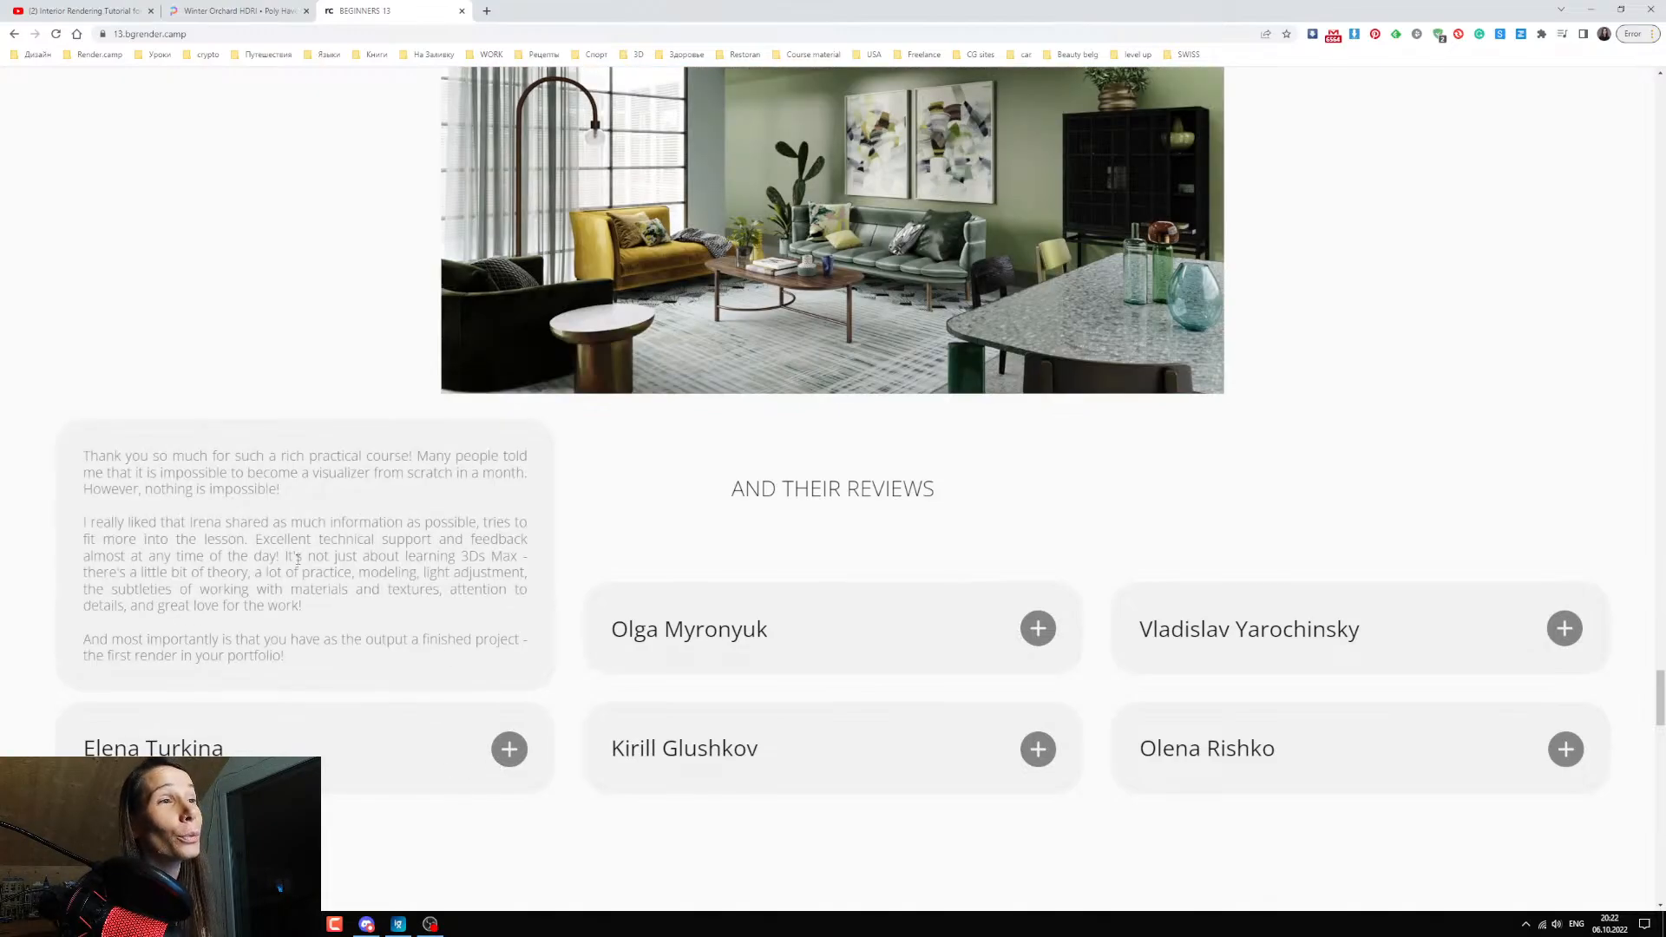
Compare what the Minimal, Progressive and Maximal participation plans include.
scroll(403, 782, down, 7)
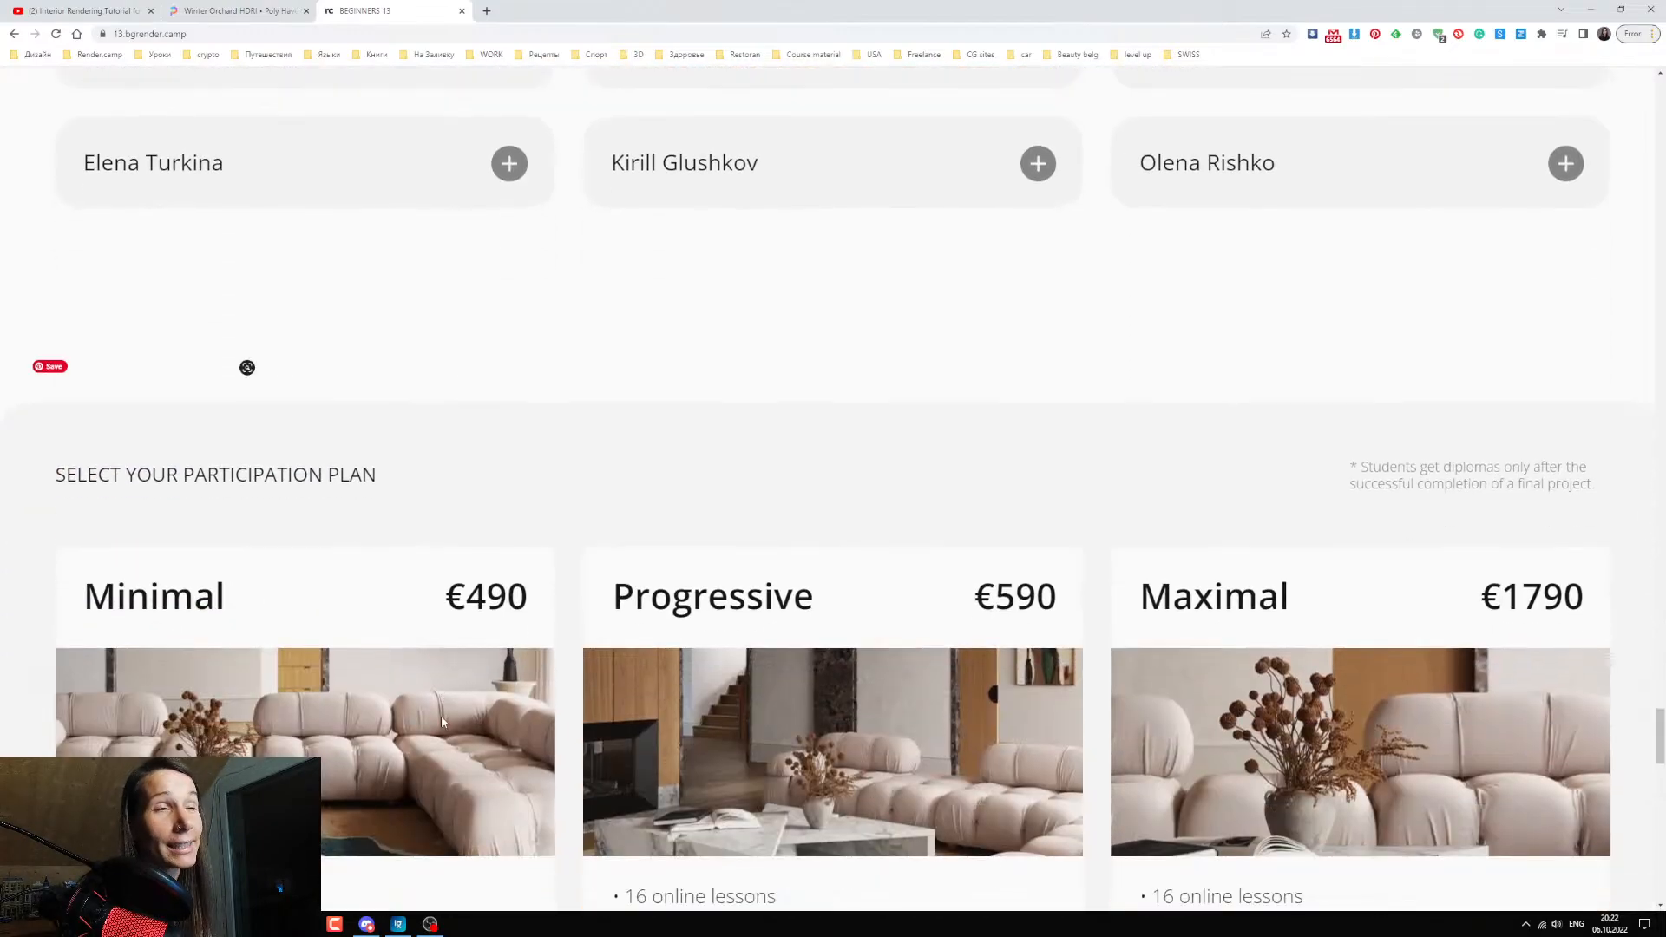
scroll(440, 722, down, 2)
scroll(430, 722, down, 2)
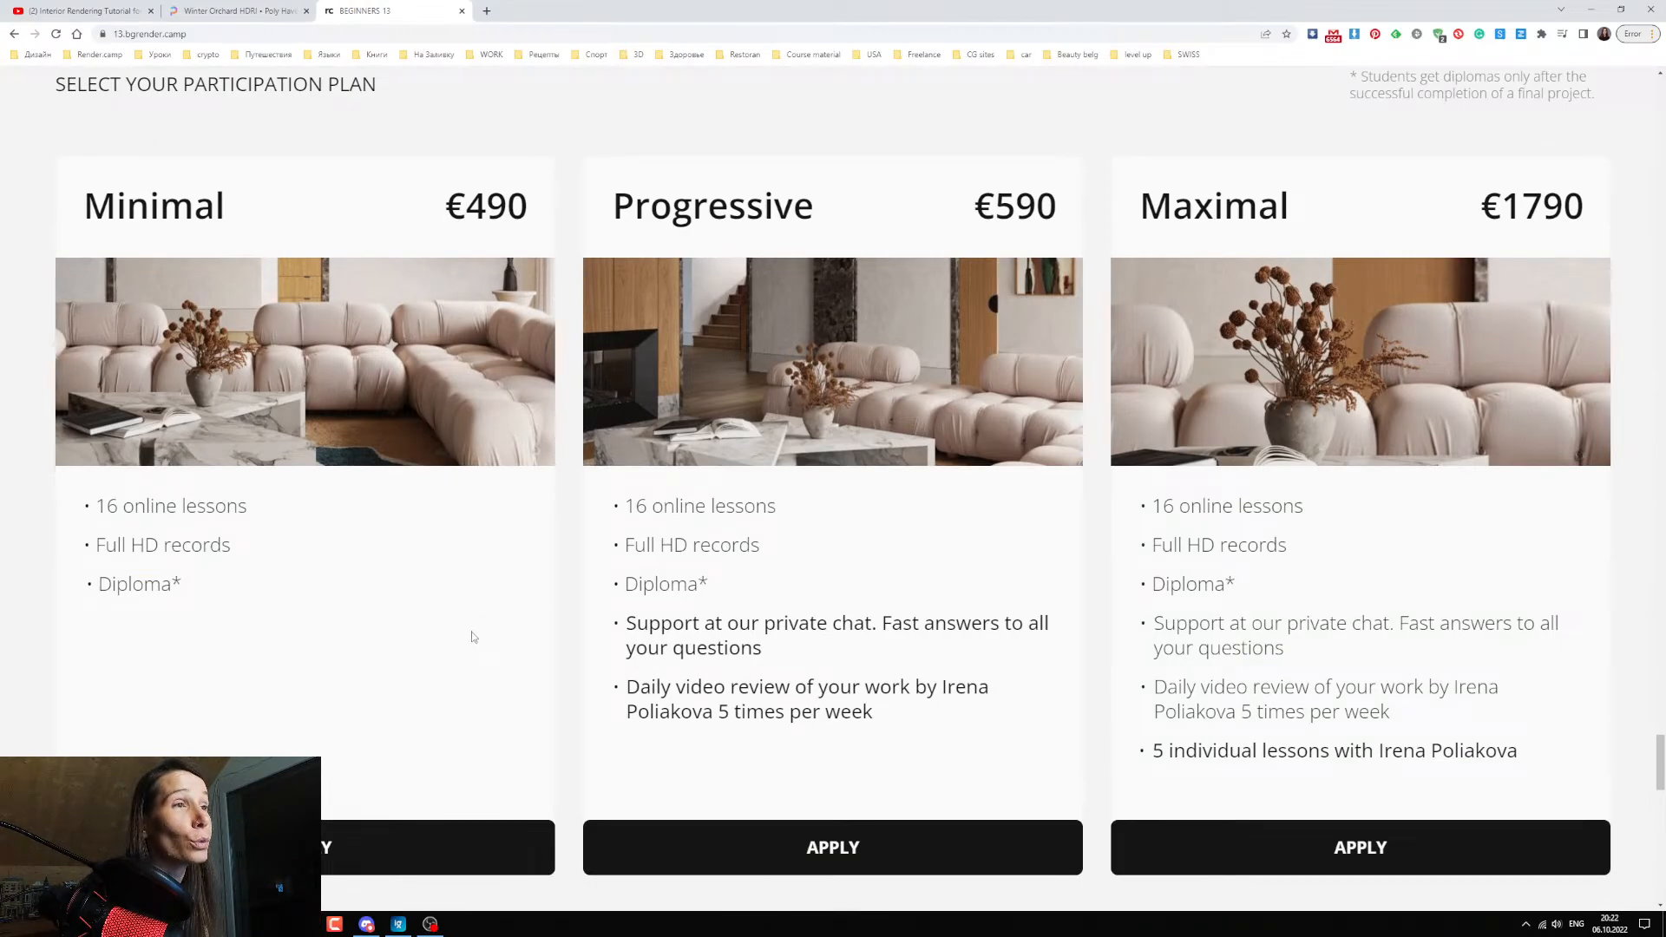
scroll(463, 635, down, 1)
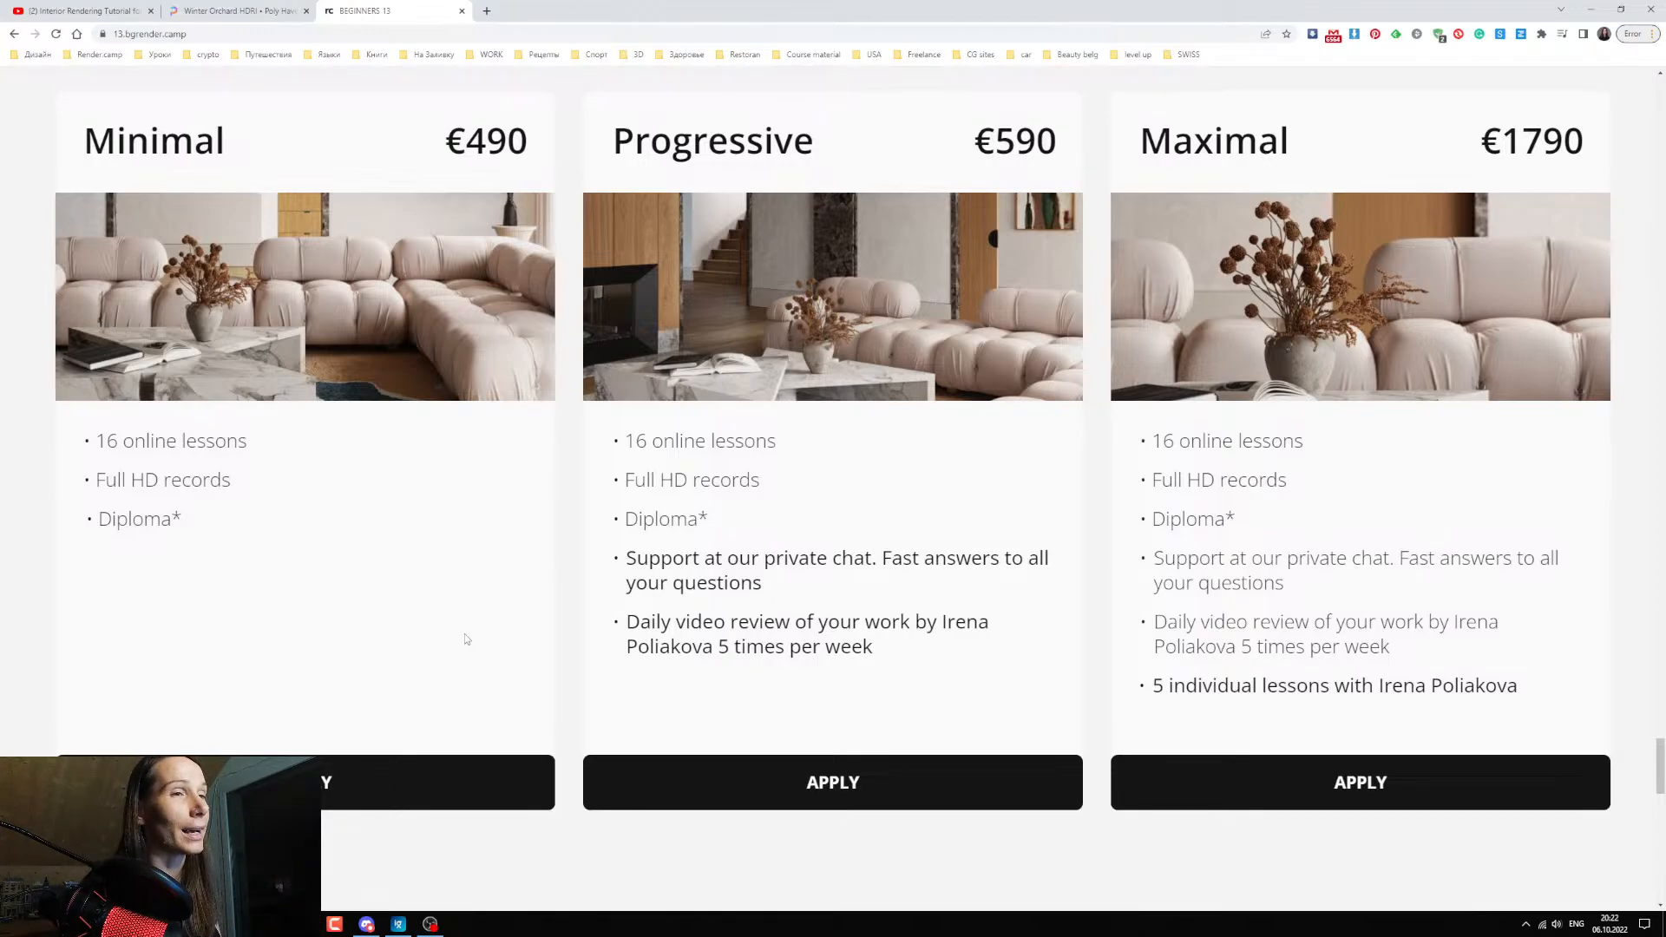
scroll(465, 454, down, 2)
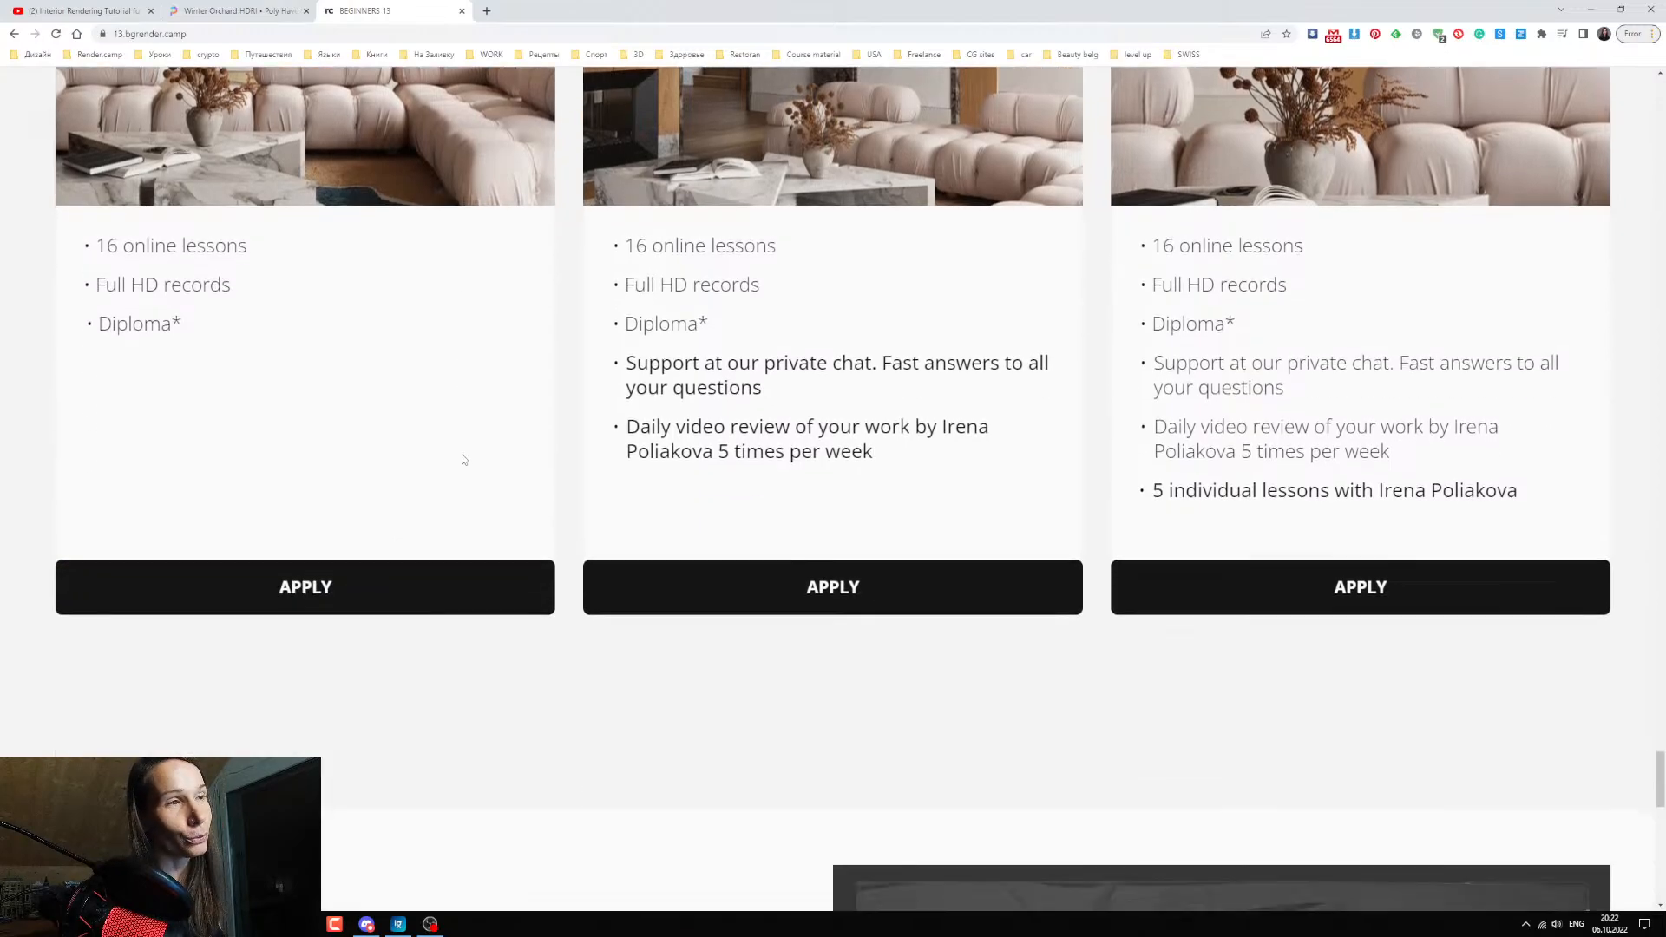
scroll(462, 454, up, 2)
View the "Your future diploma" section and the "More questions?" contact block at the page's end.
scroll(461, 455, down, 7)
scroll(460, 453, down, 2)
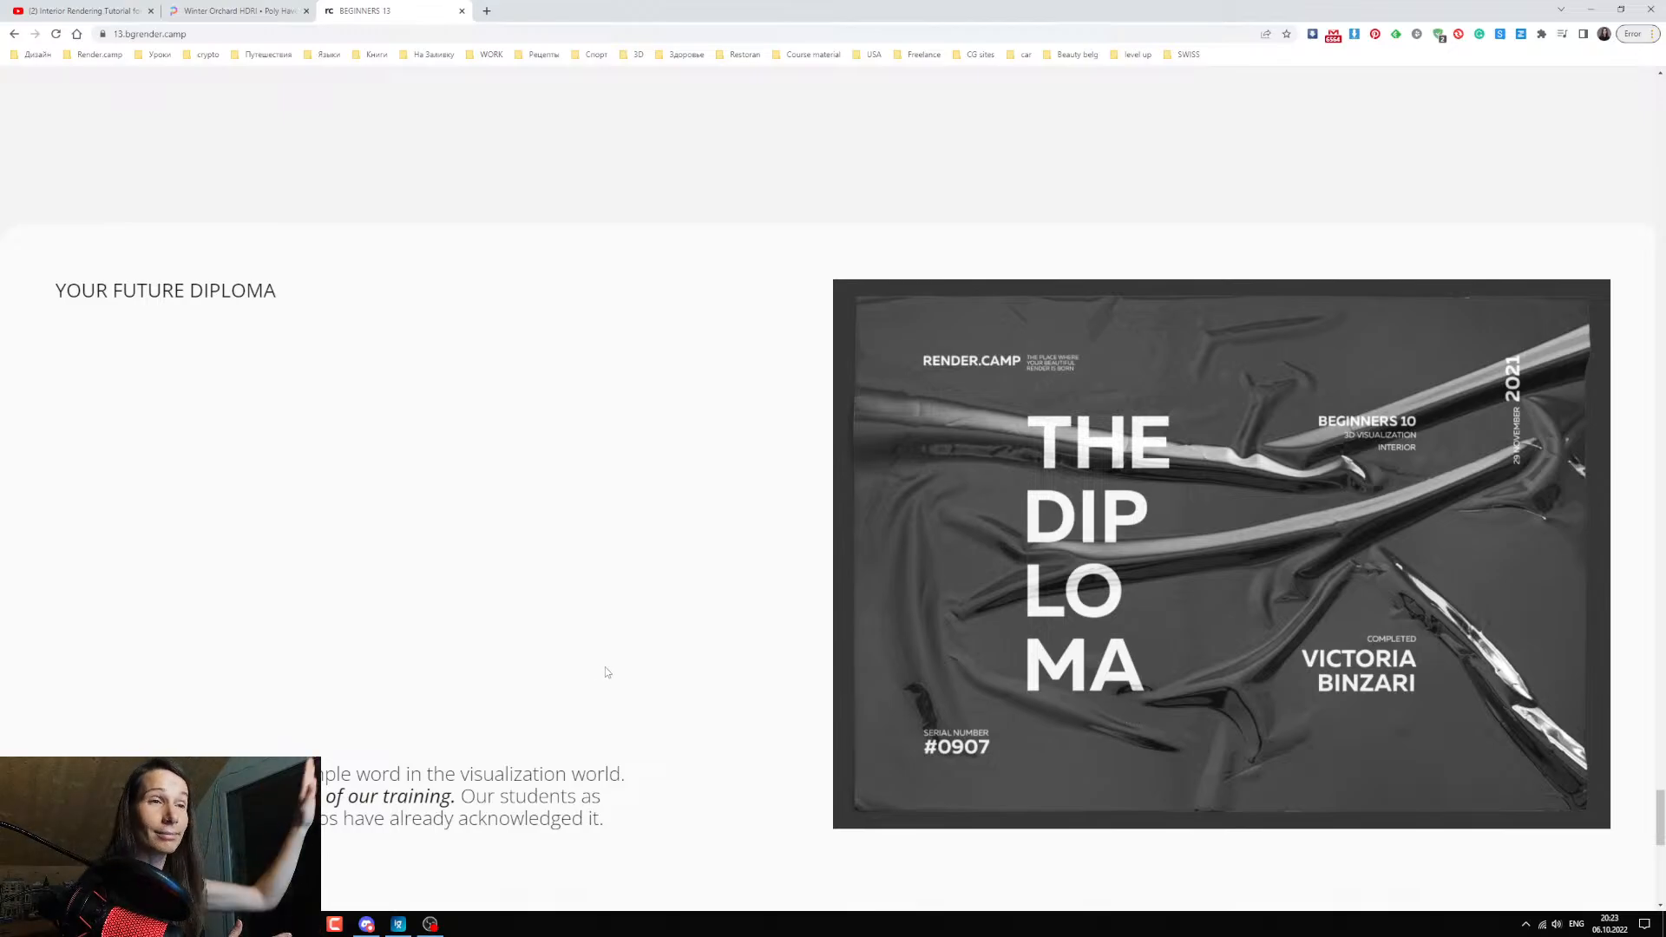
scroll(638, 643, down, 2)
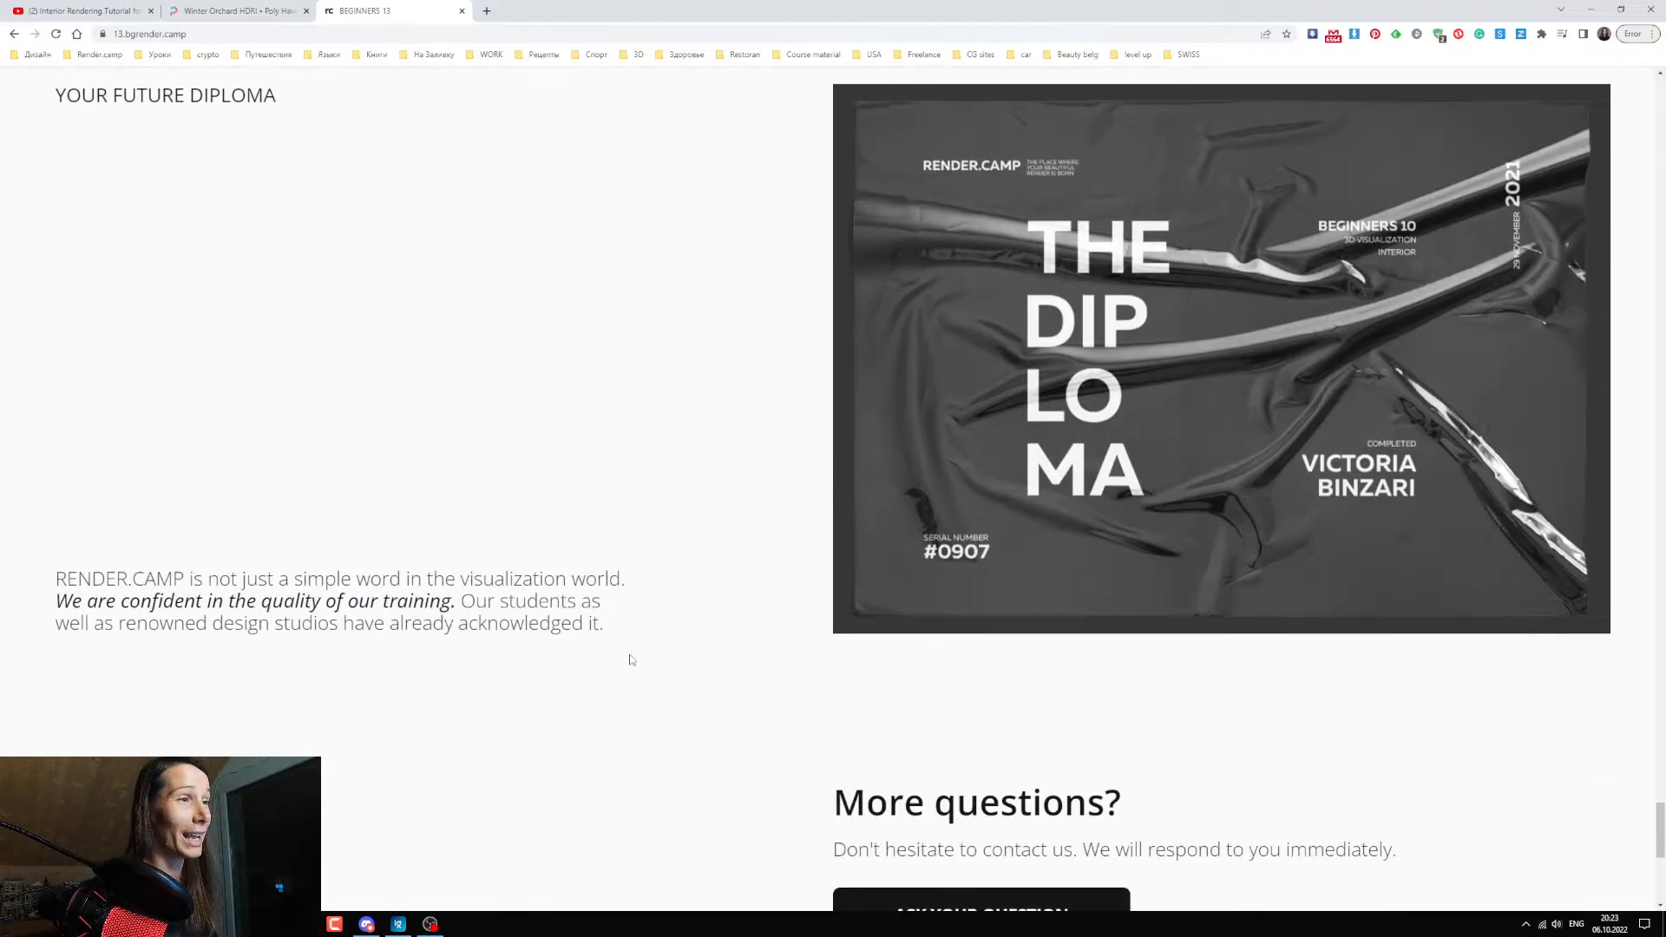
scroll(631, 660, down, 5)
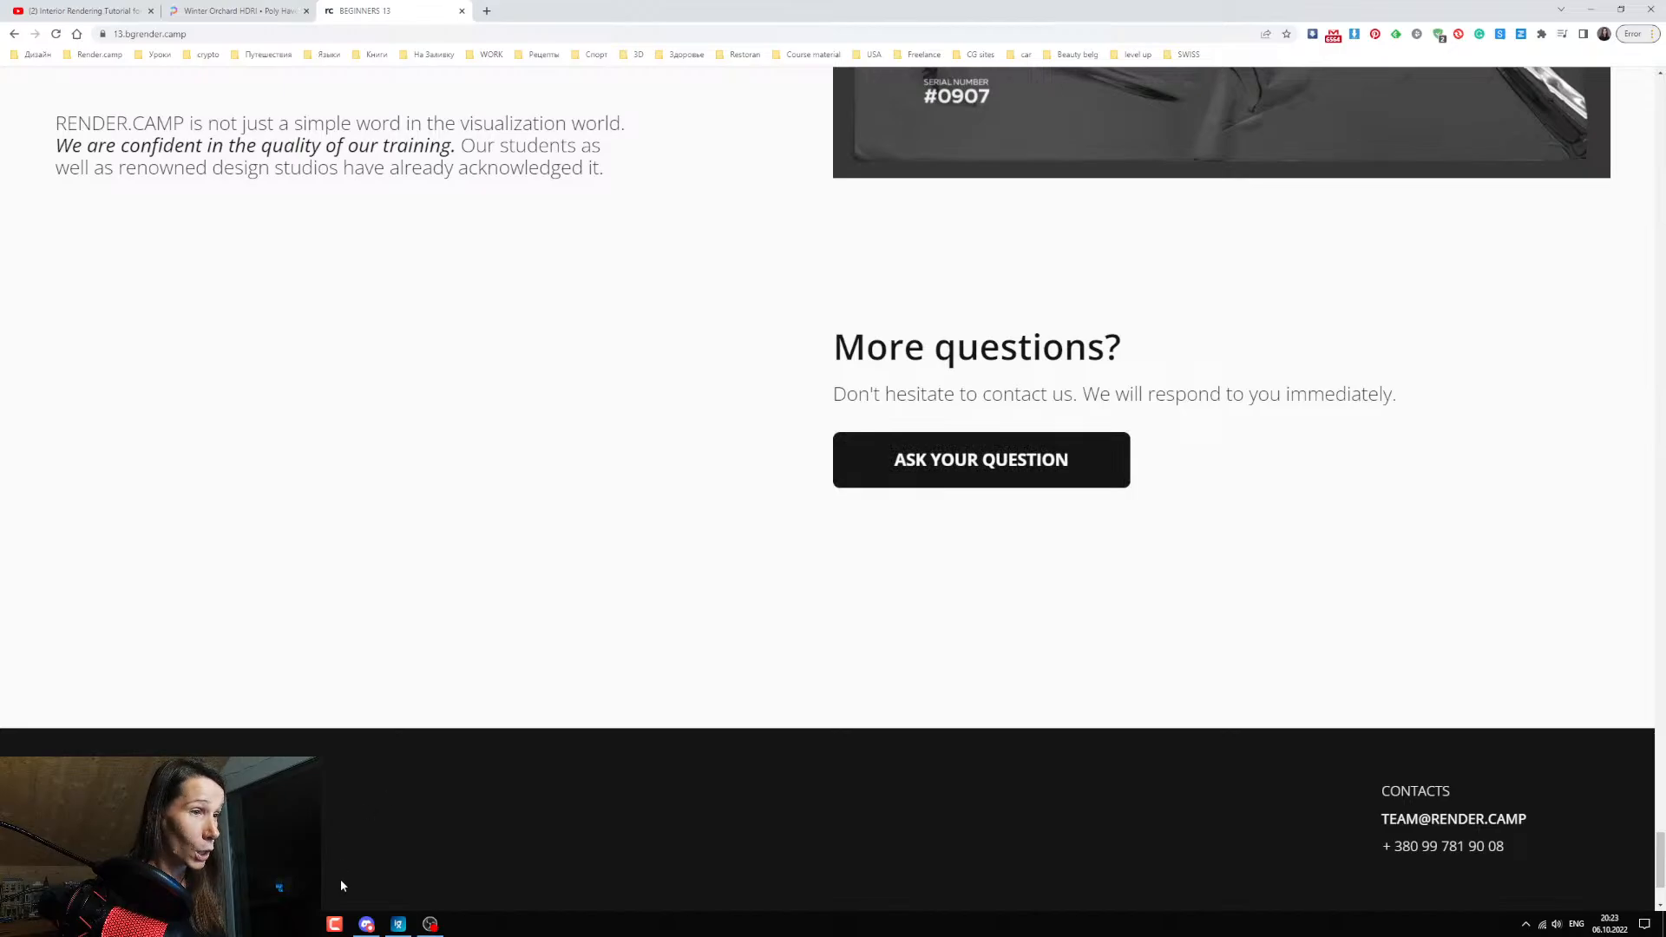
Switch to 3ds Max, show the render statistics in the Corona frame buffer and maximize its window.
click(302, 924)
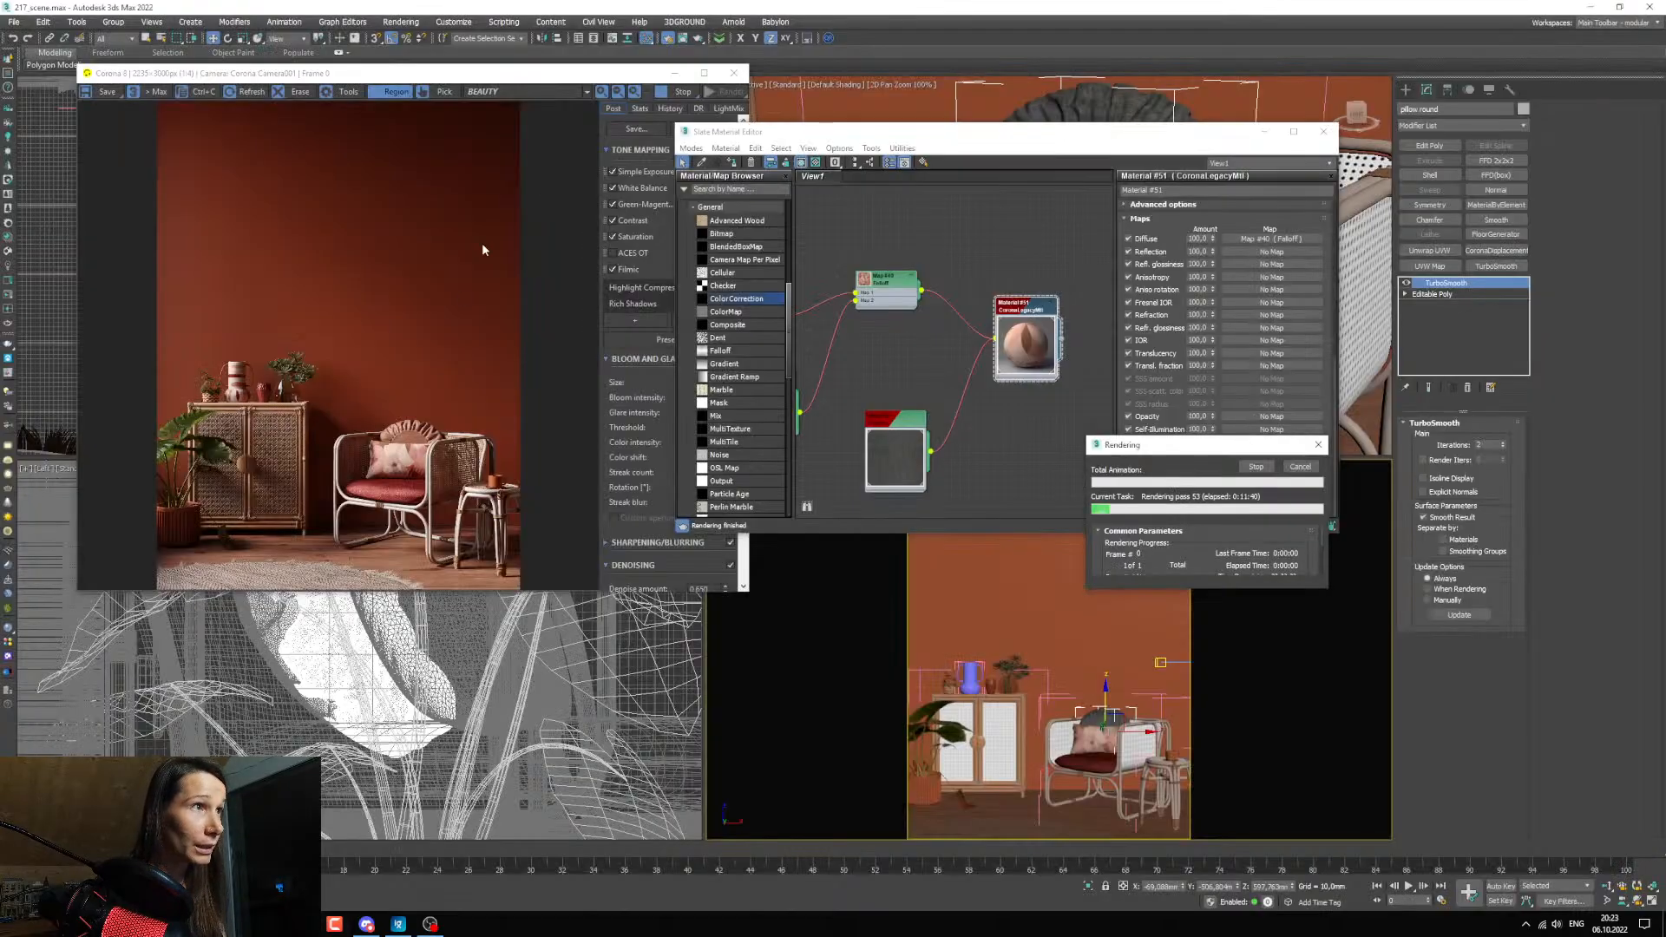
click(640, 109)
drag(633, 73, 631, 83)
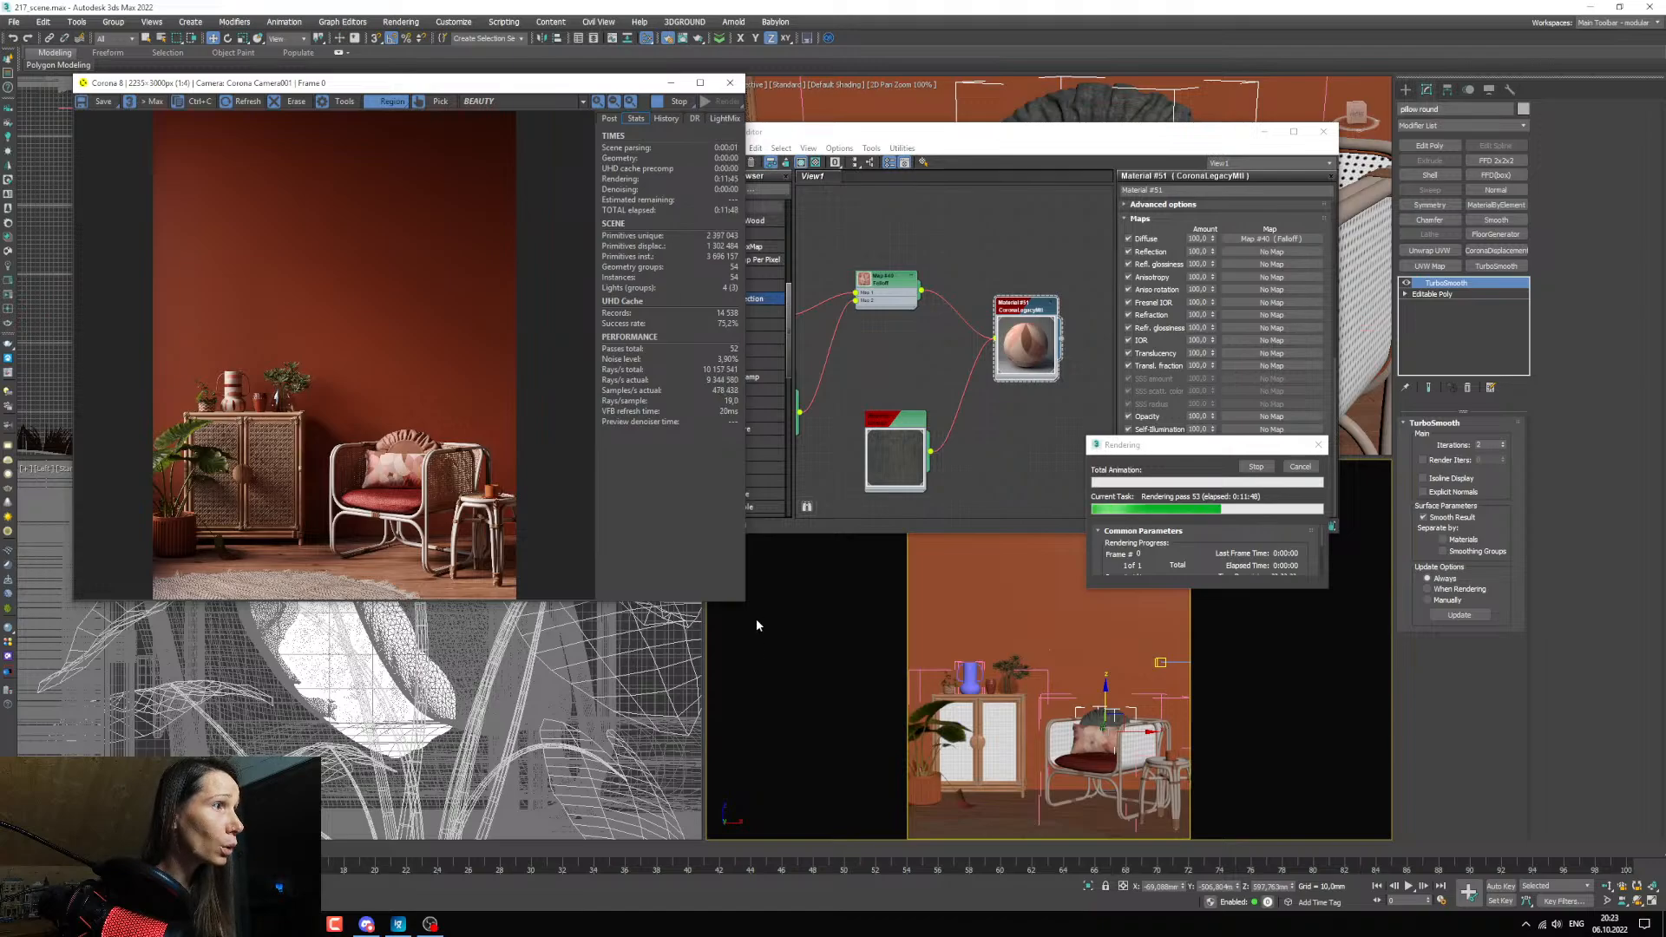
drag(743, 600, 931, 927)
click(887, 84)
Examine the in-progress render up close, checking the rattan cabinet, armchair, pillows, plants and side table, and view the full frame.
scroll(799, 652, up, 1)
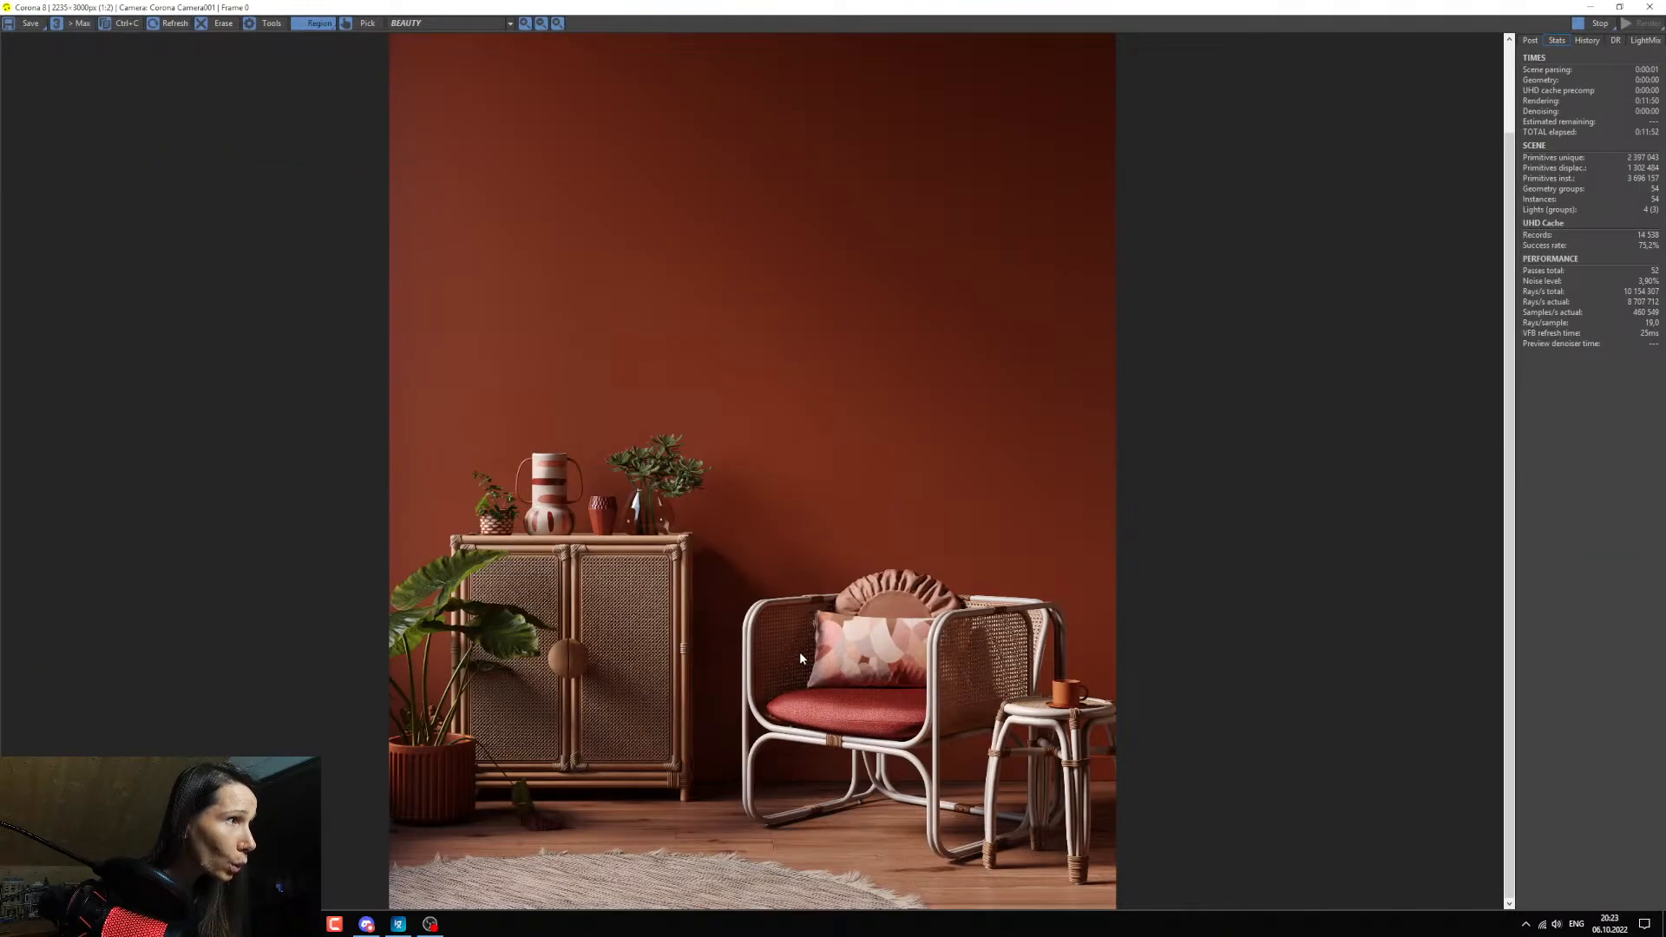
scroll(884, 671, up, 1)
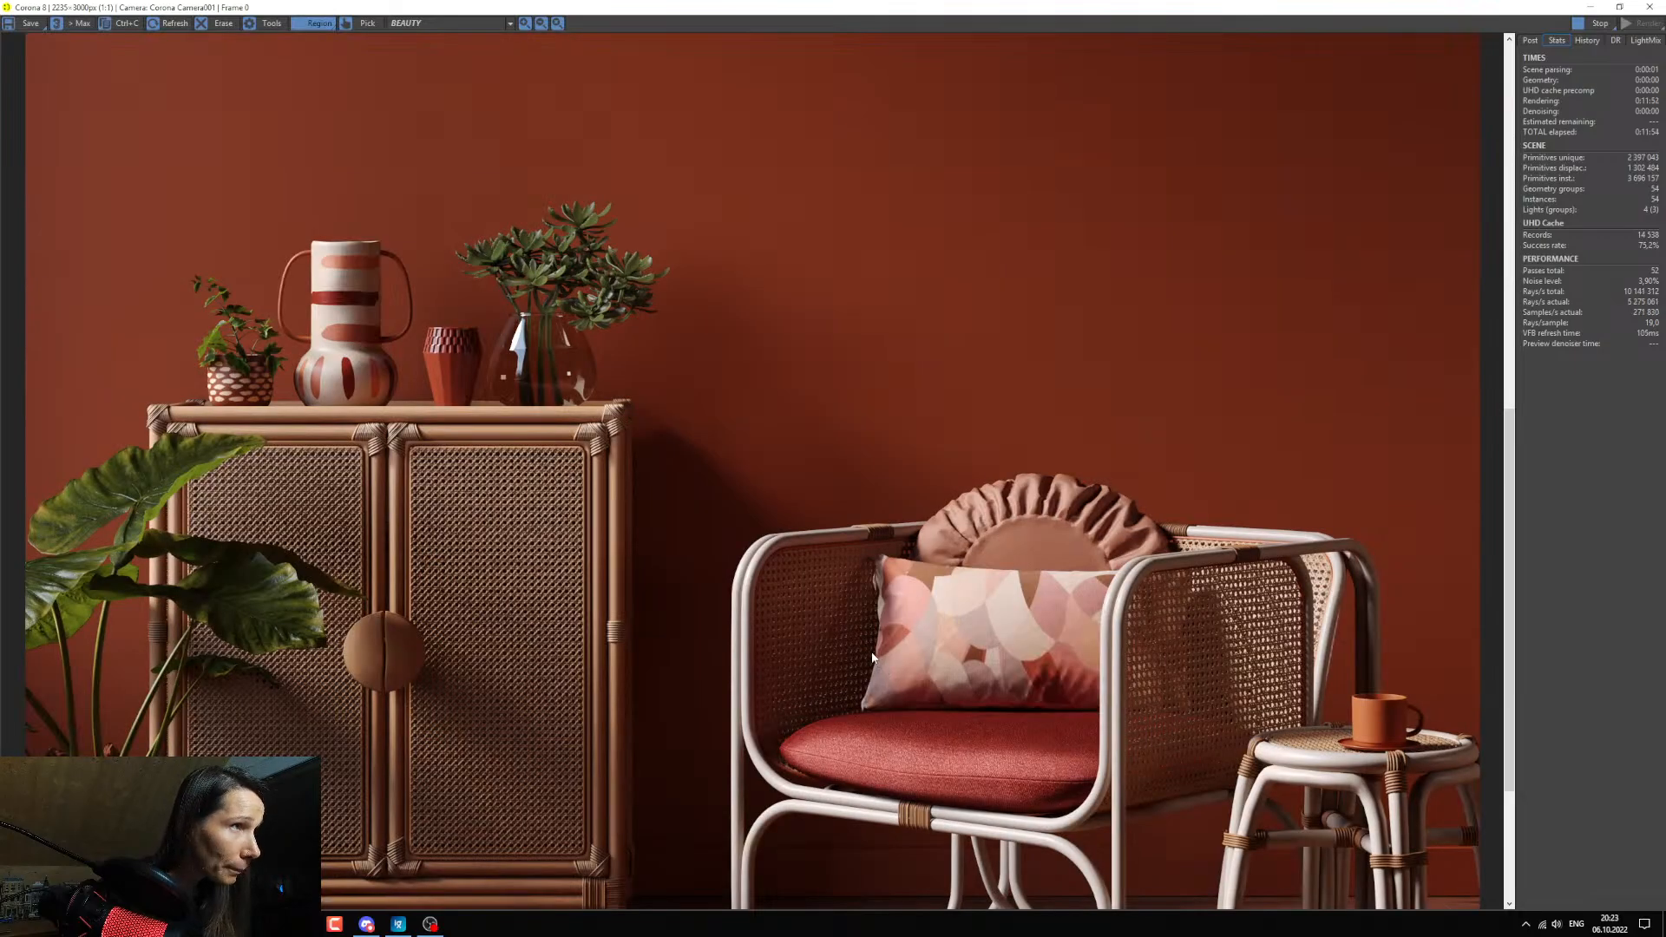
scroll(871, 650, down, 1)
scroll(898, 752, up, 2)
scroll(900, 756, down, 2)
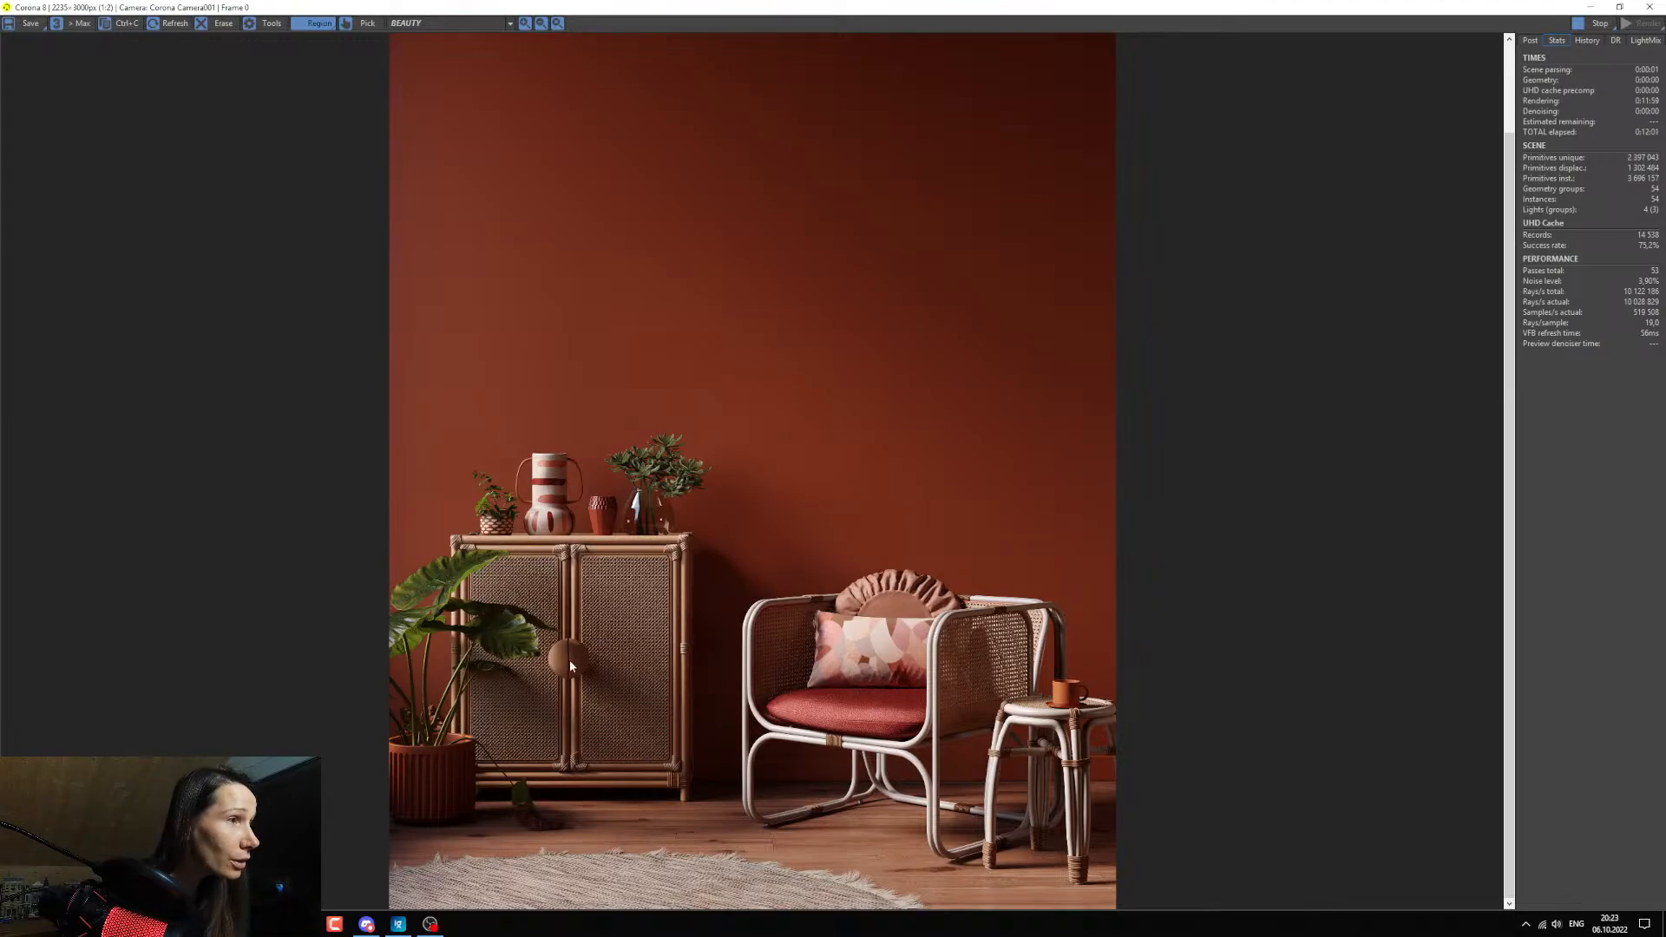
scroll(664, 684, up, 2)
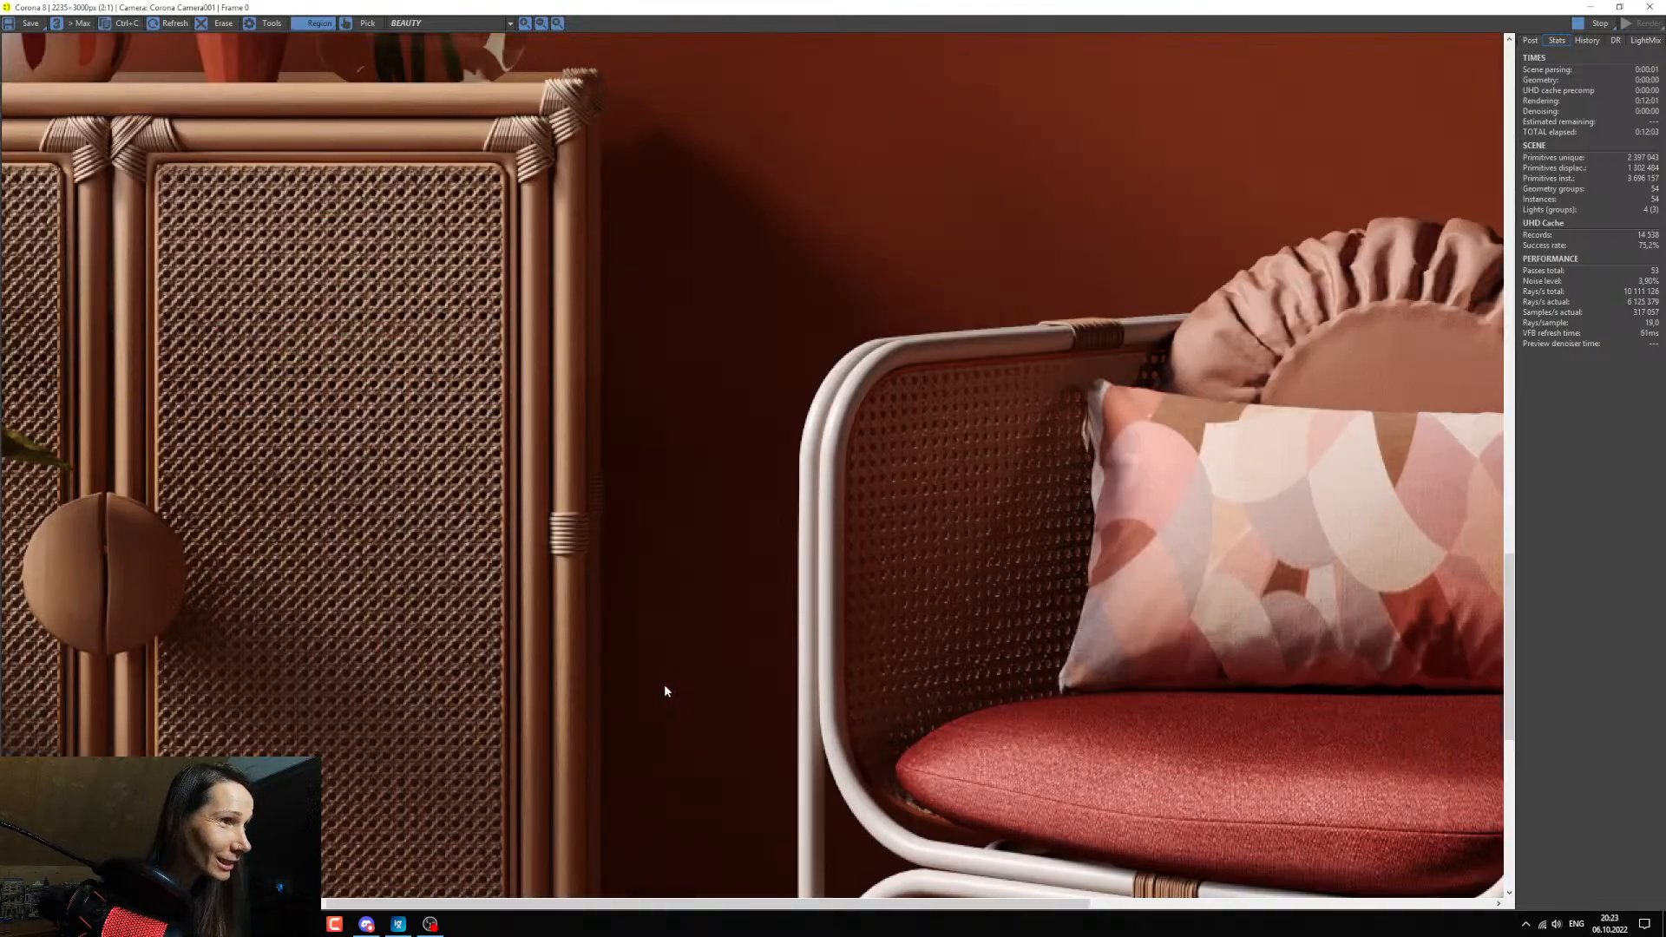
scroll(664, 683, down, 2)
scroll(576, 667, up, 1)
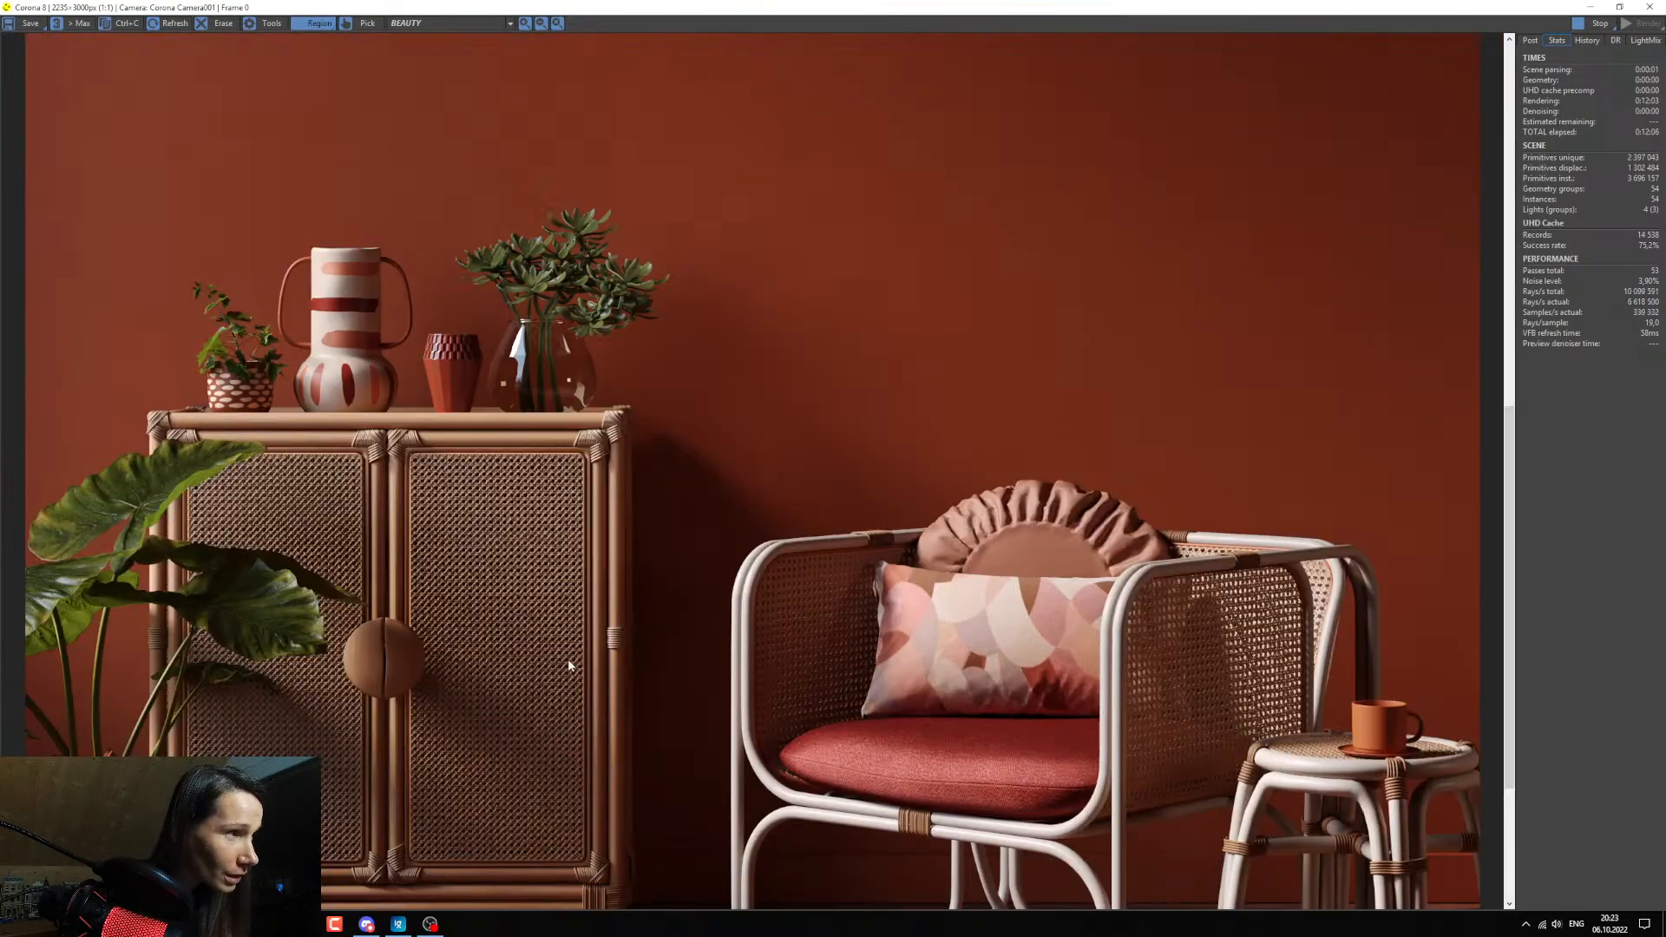
scroll(424, 651, up, 1)
scroll(346, 665, down, 1)
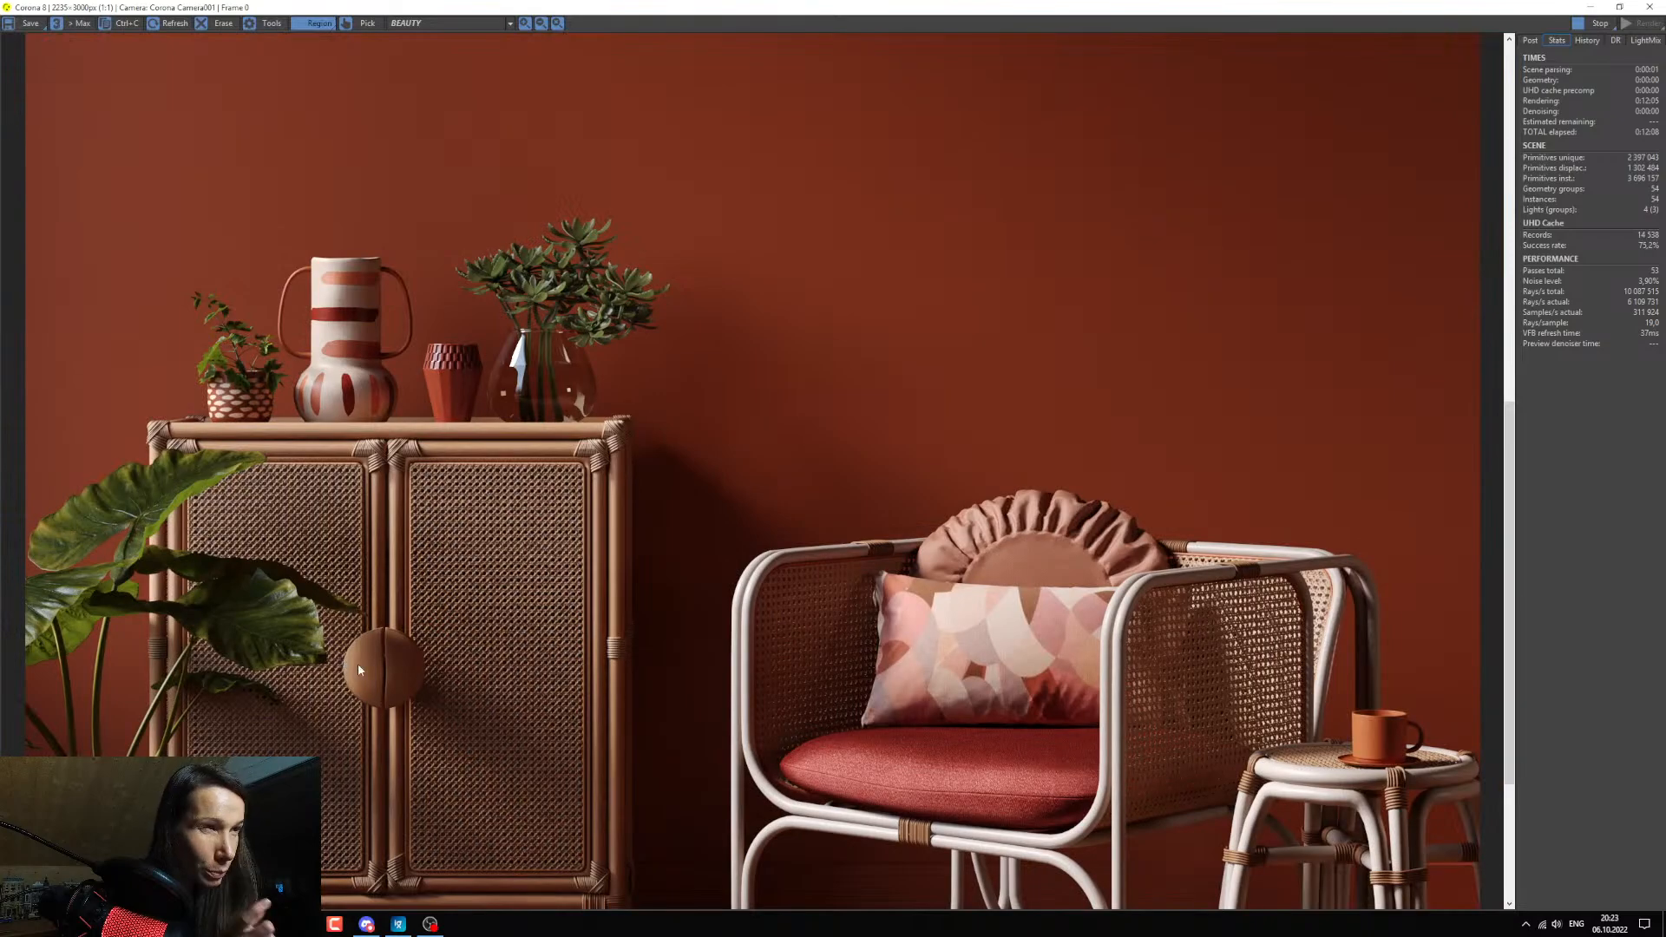
scroll(359, 666, down, 1)
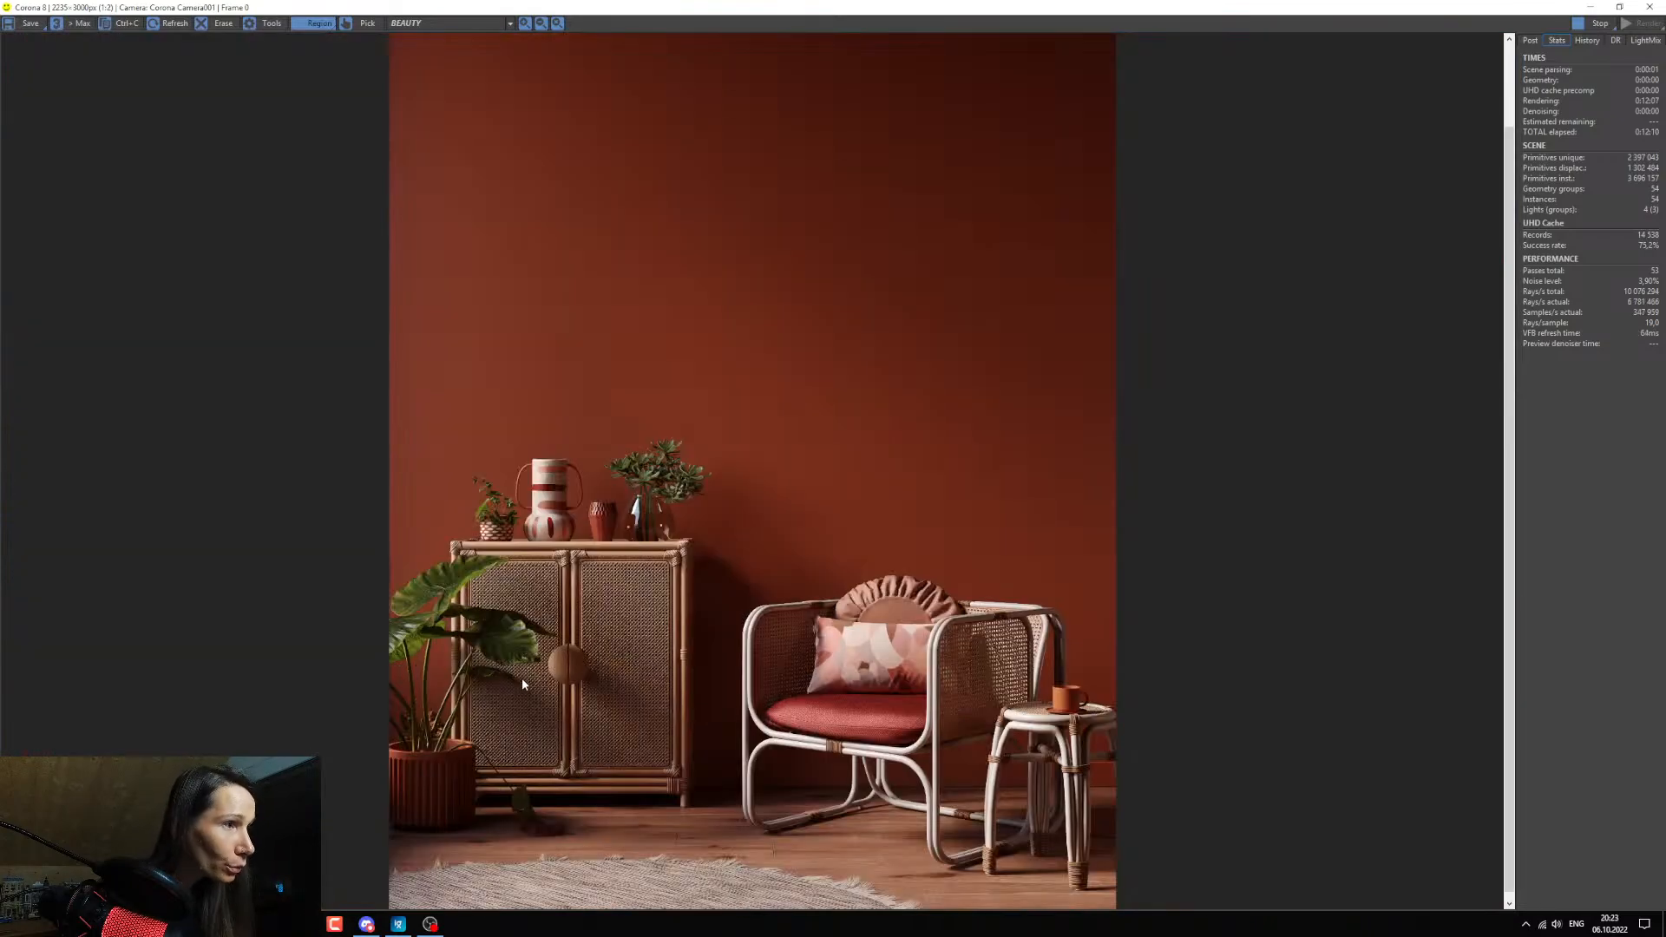
scroll(1012, 808, up, 1)
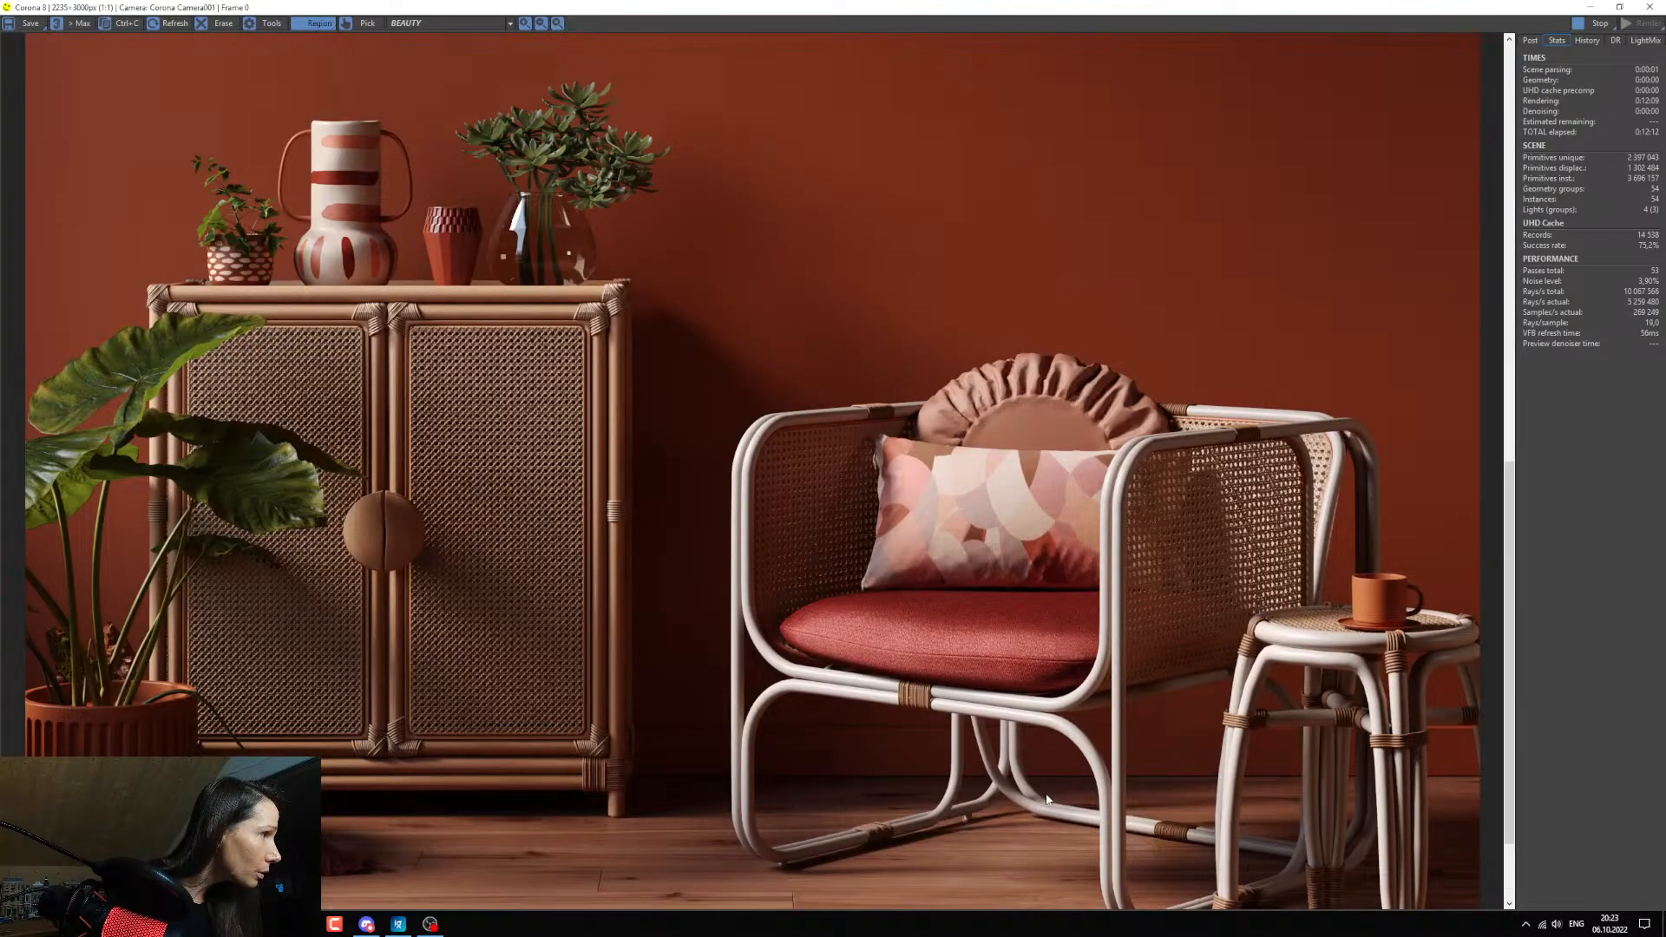
scroll(1047, 796, down, 1)
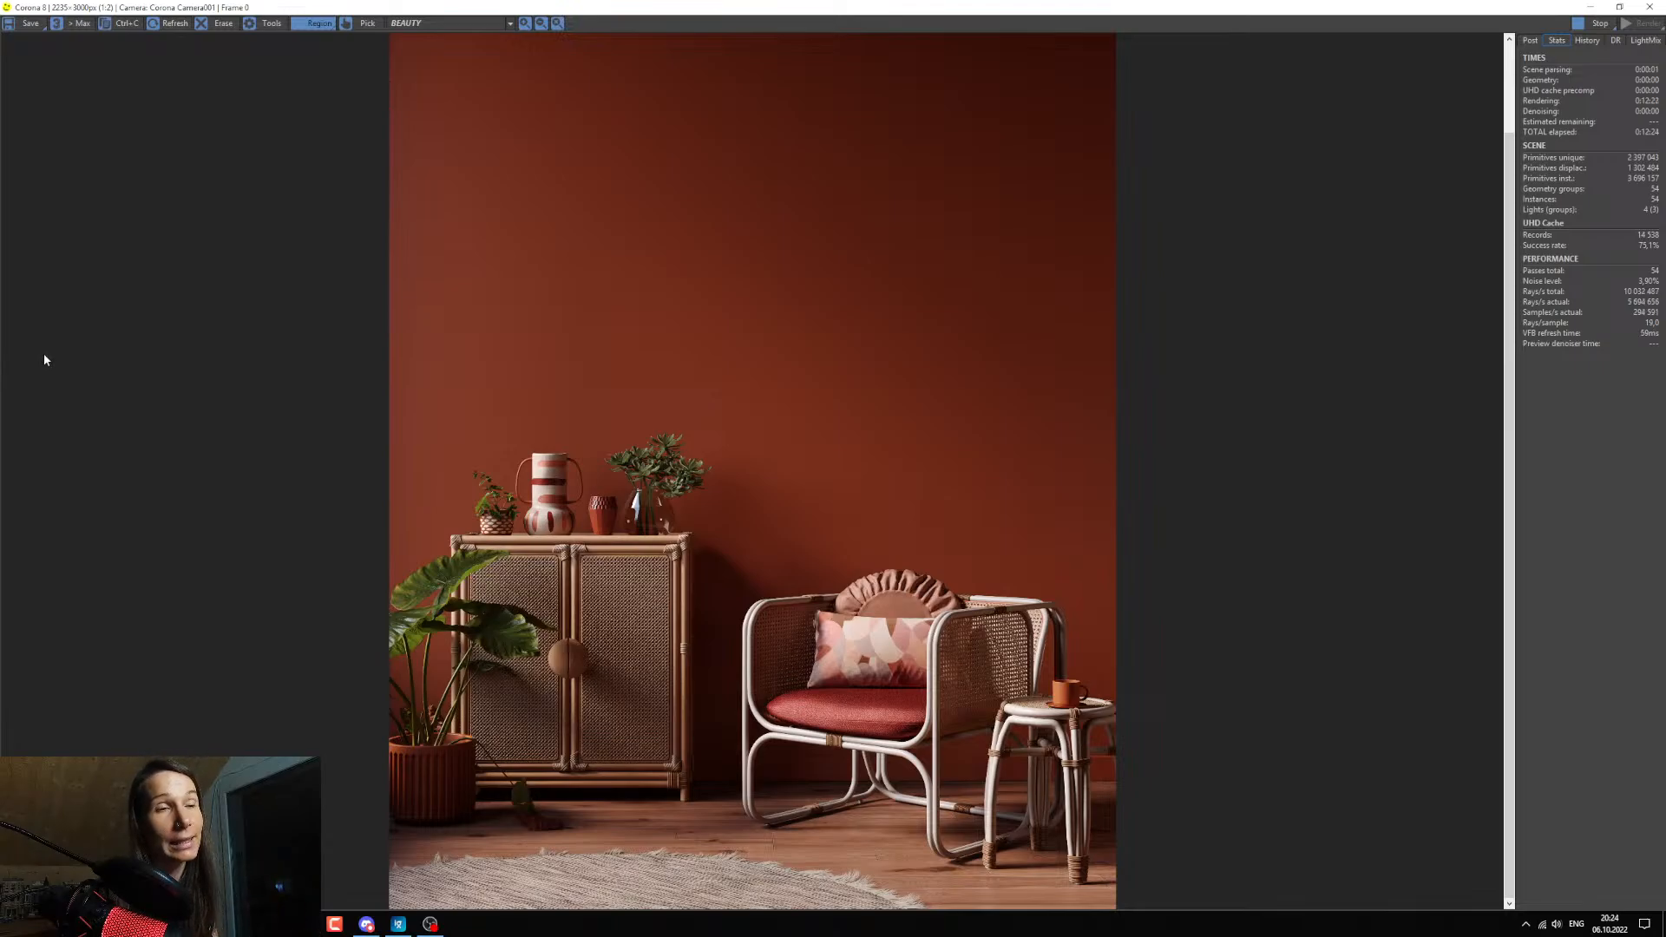
Switch to the browser and show the YouTube live stream page to read viewers' questions in the chat.
click(208, 924)
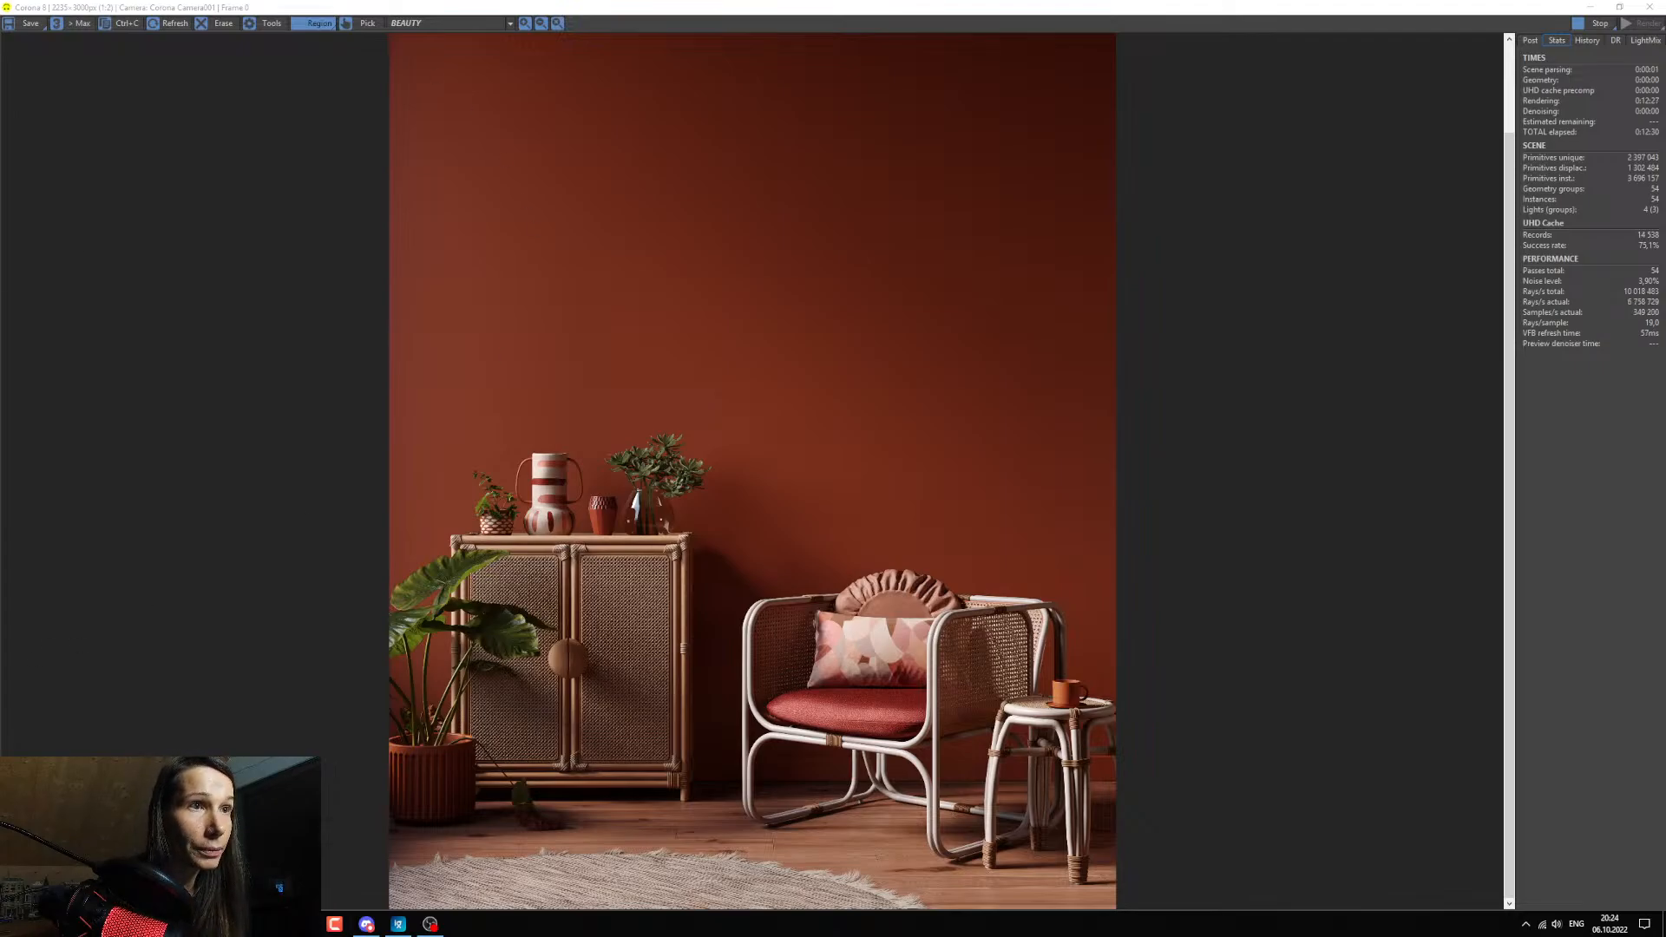
mouse_move(234, 924)
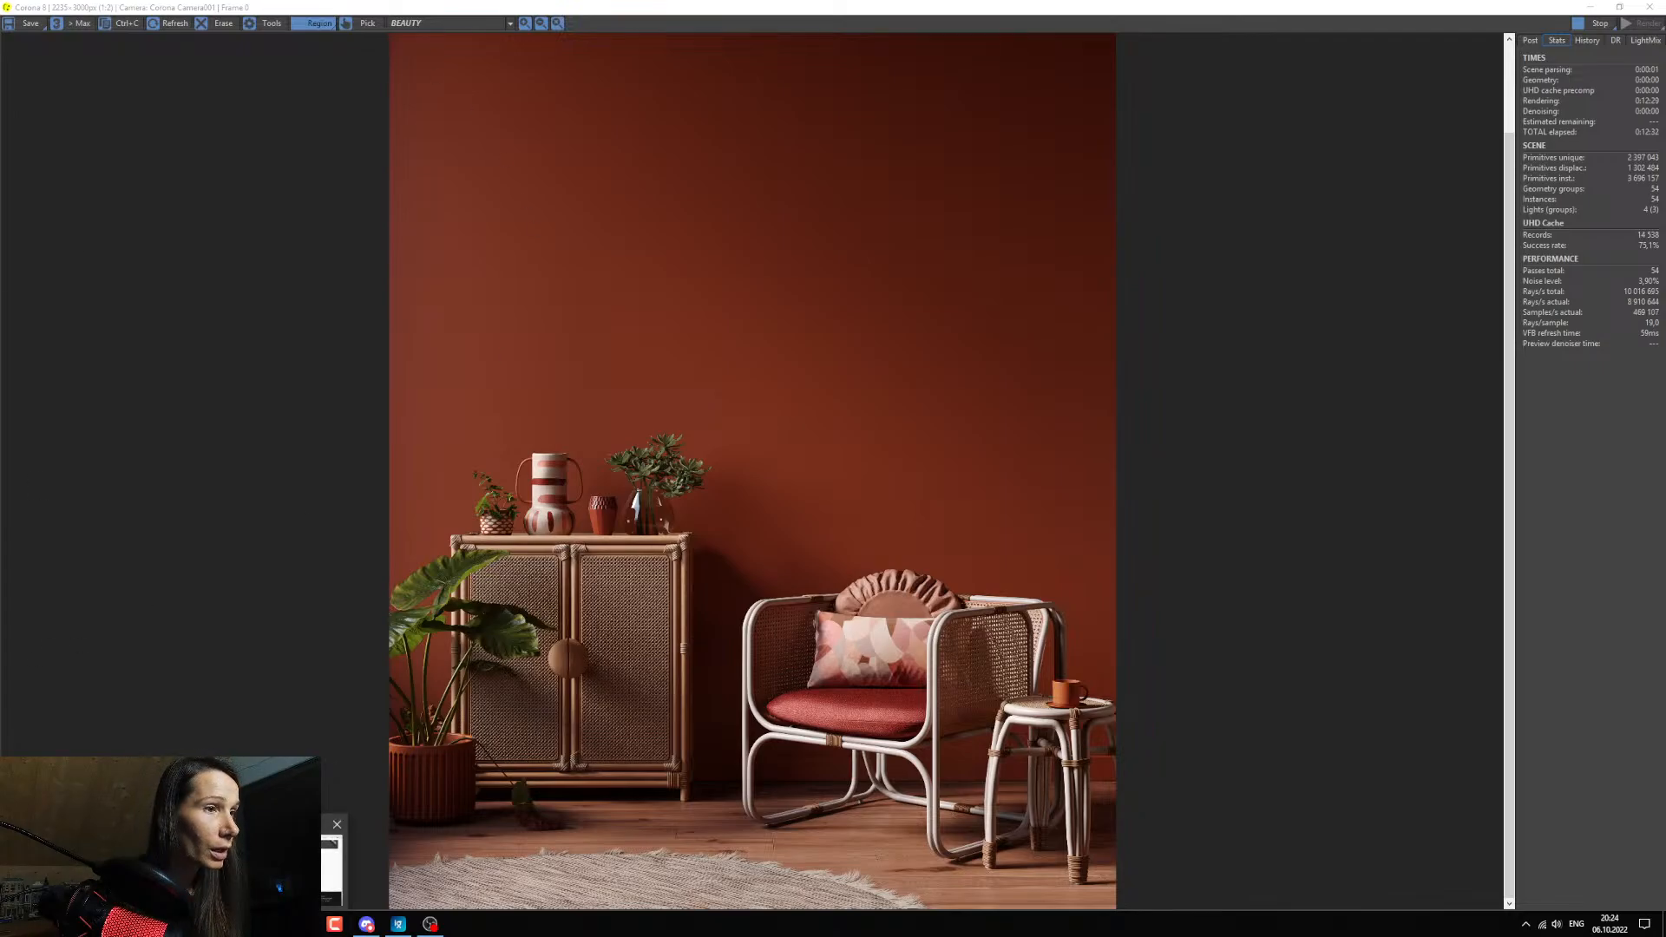
click(264, 868)
click(137, 7)
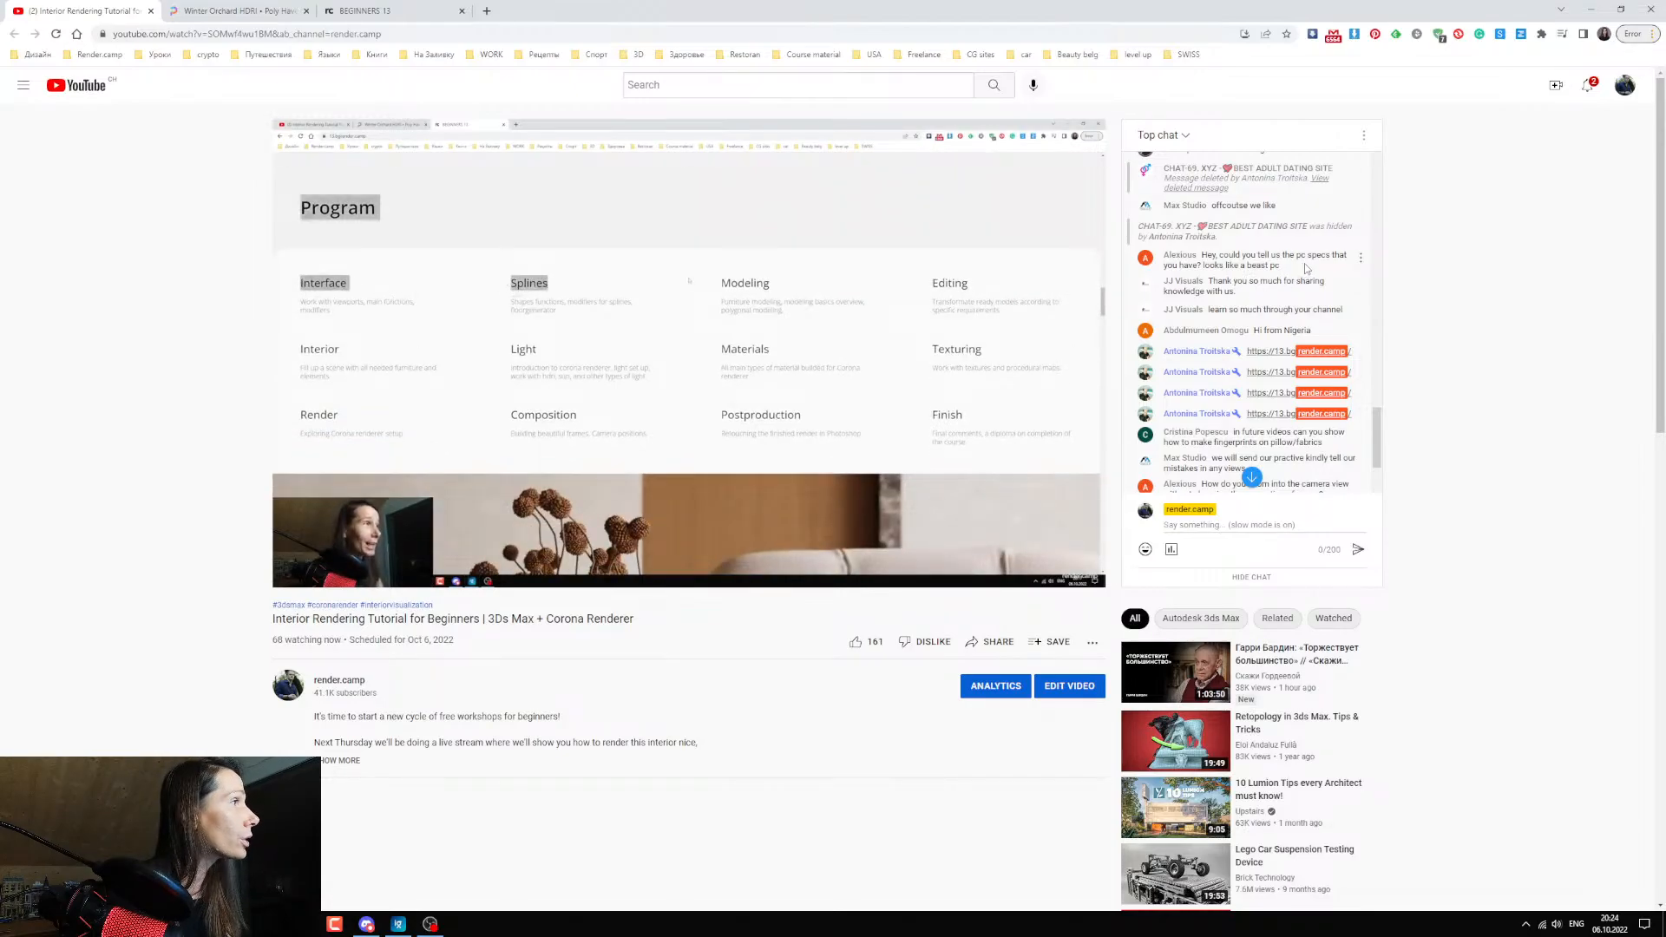
Open the computer's System information from File Explorer to view the processor and memory specs, and minimize its window.
click(302, 924)
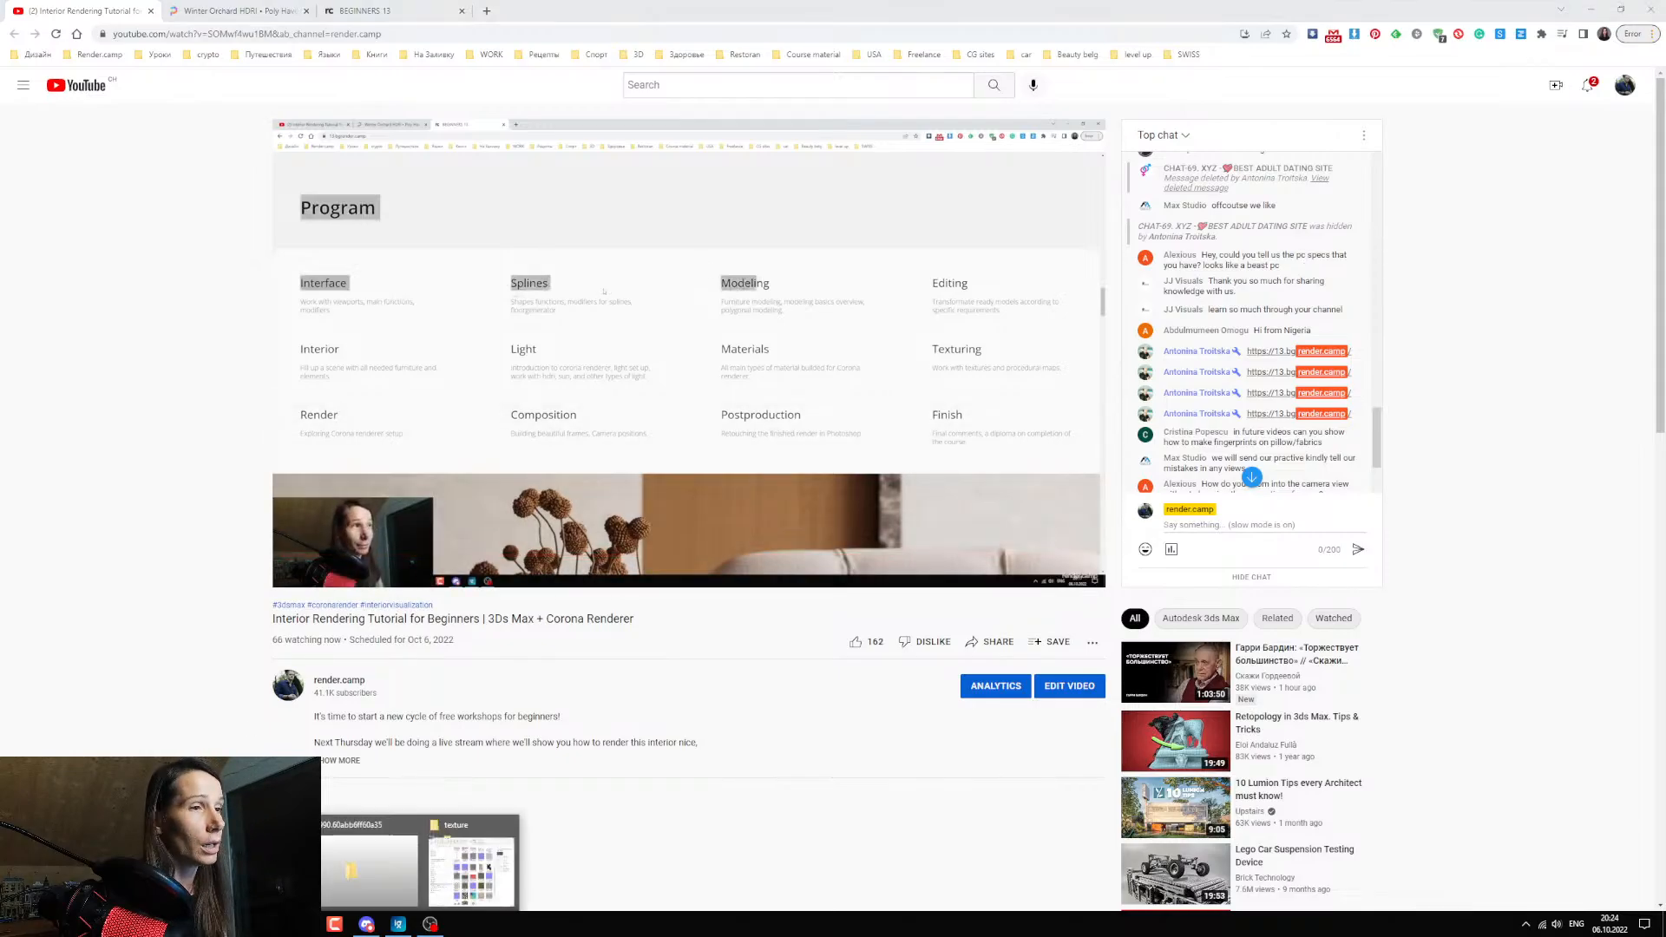
click(467, 859)
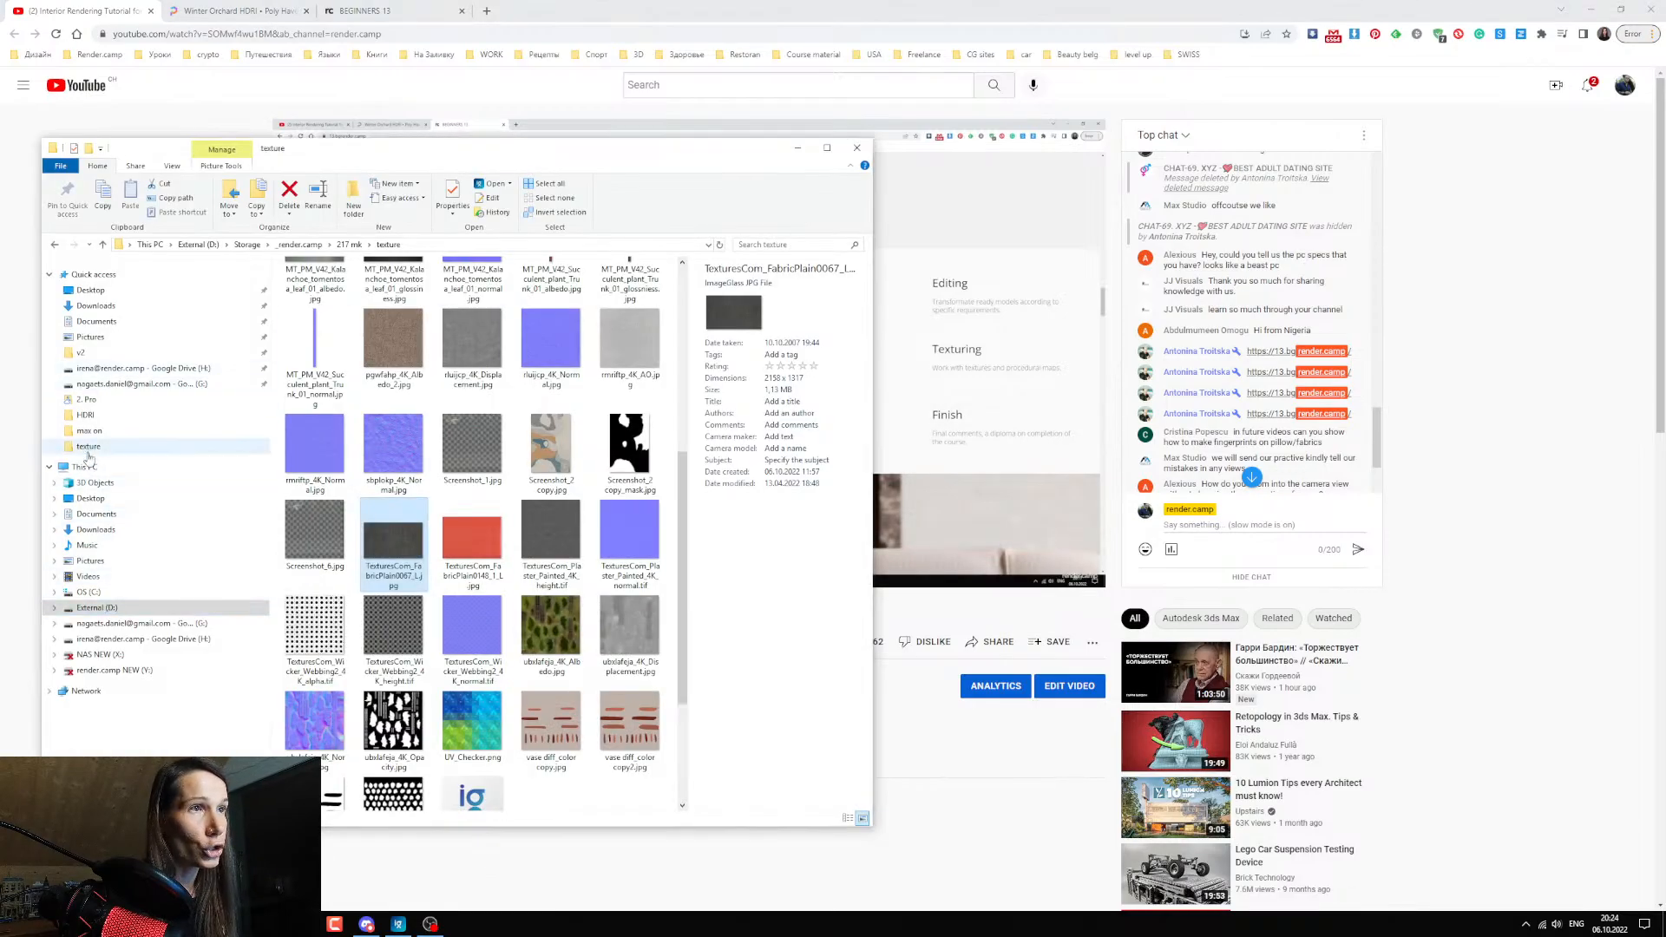
right_click(165, 468)
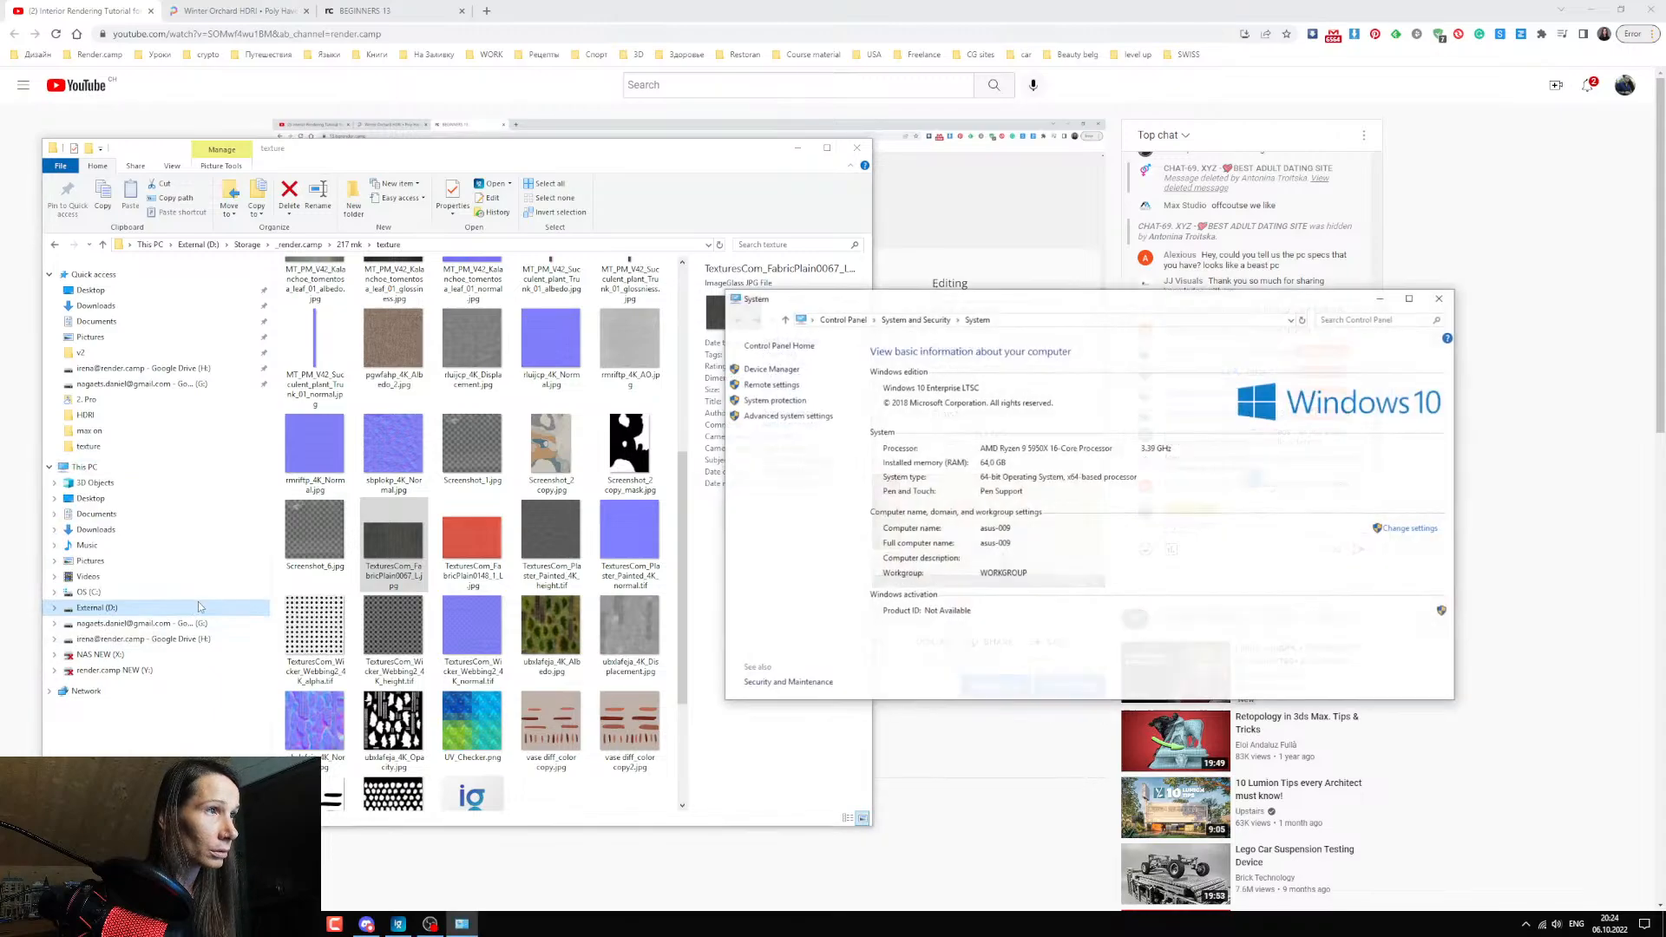
drag(1010, 300, 591, 296)
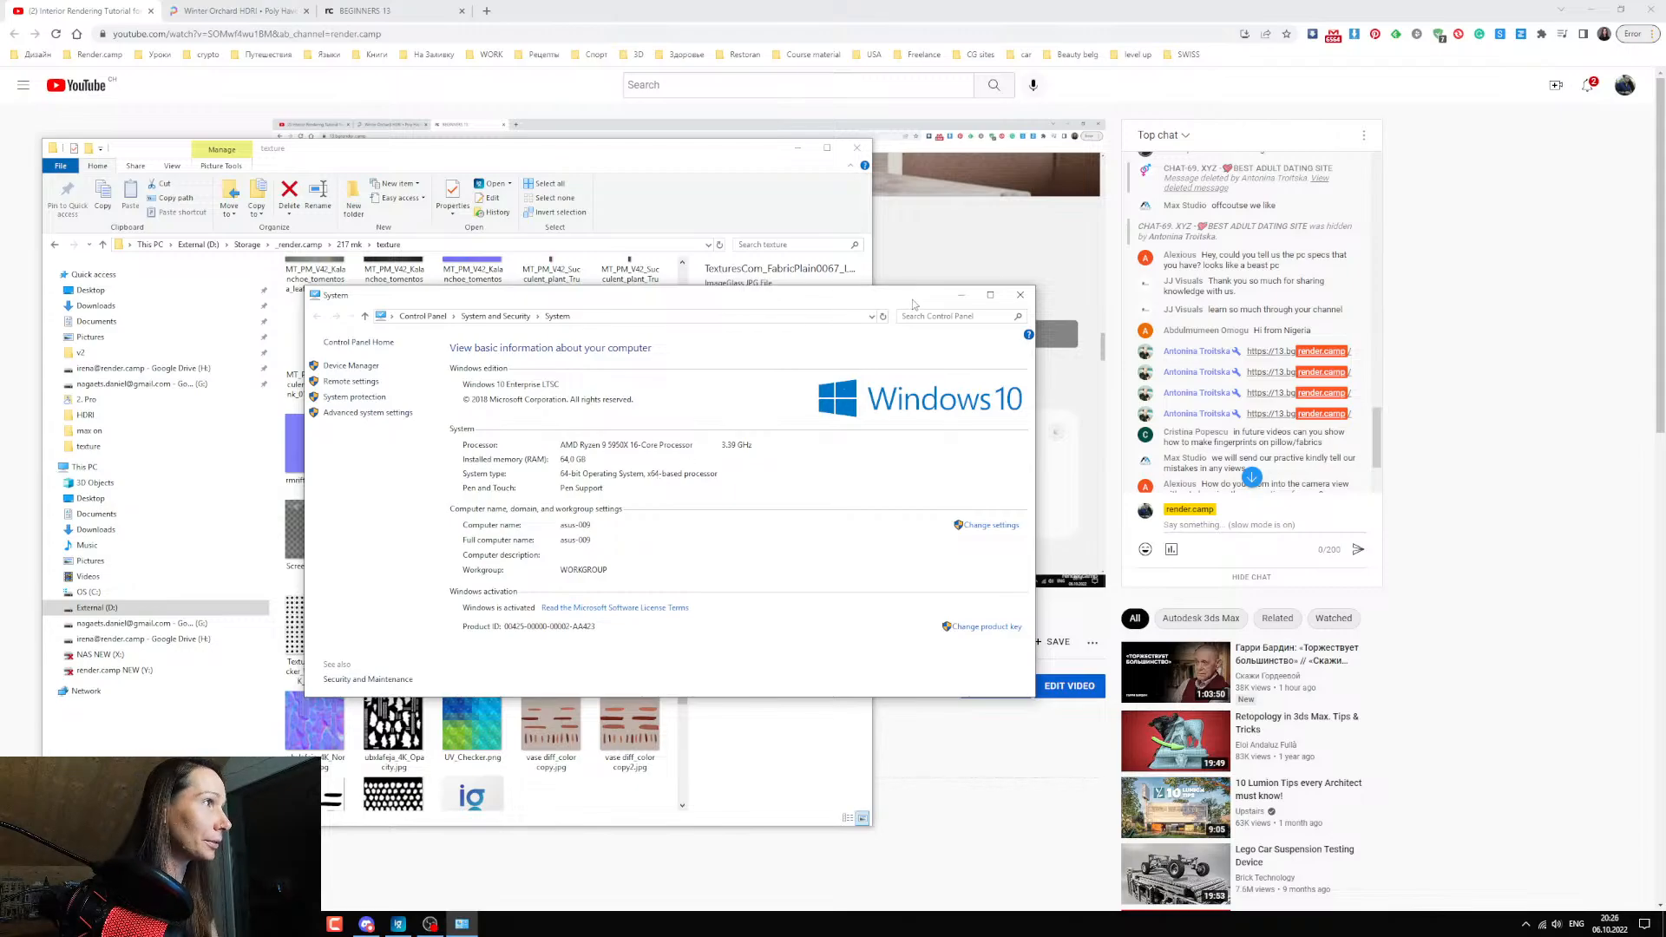
drag(913, 303, 853, 306)
click(961, 296)
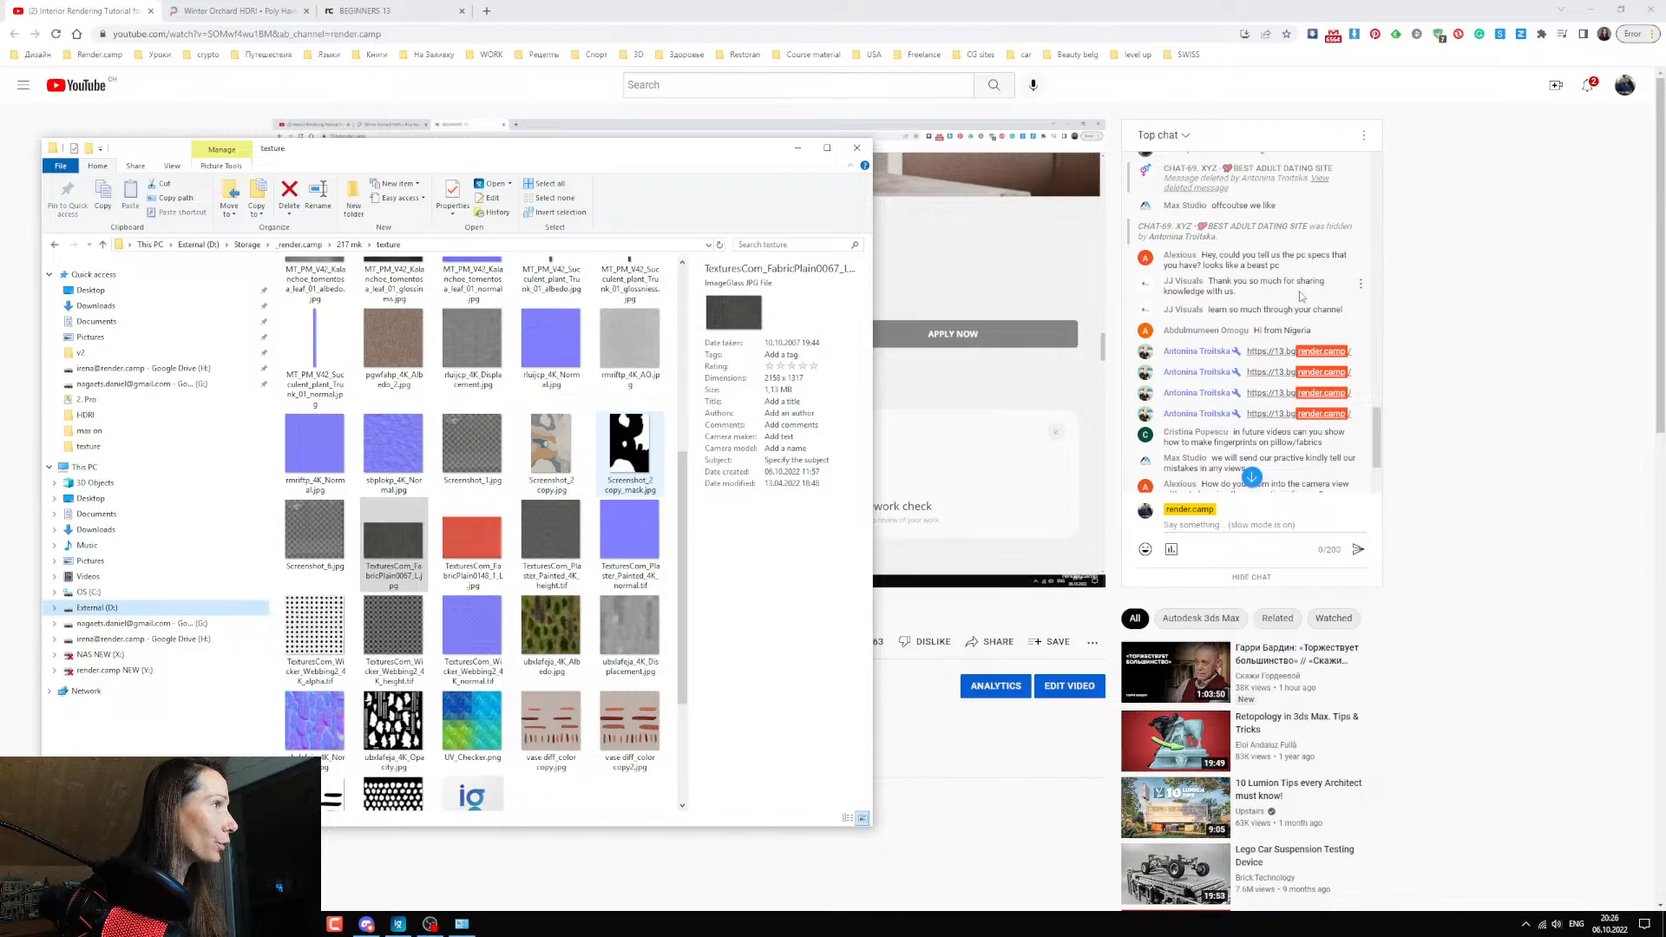
Move the texture folder window aside, bring the live stream page to the front and read further questions in the chat.
drag(744, 155, 788, 155)
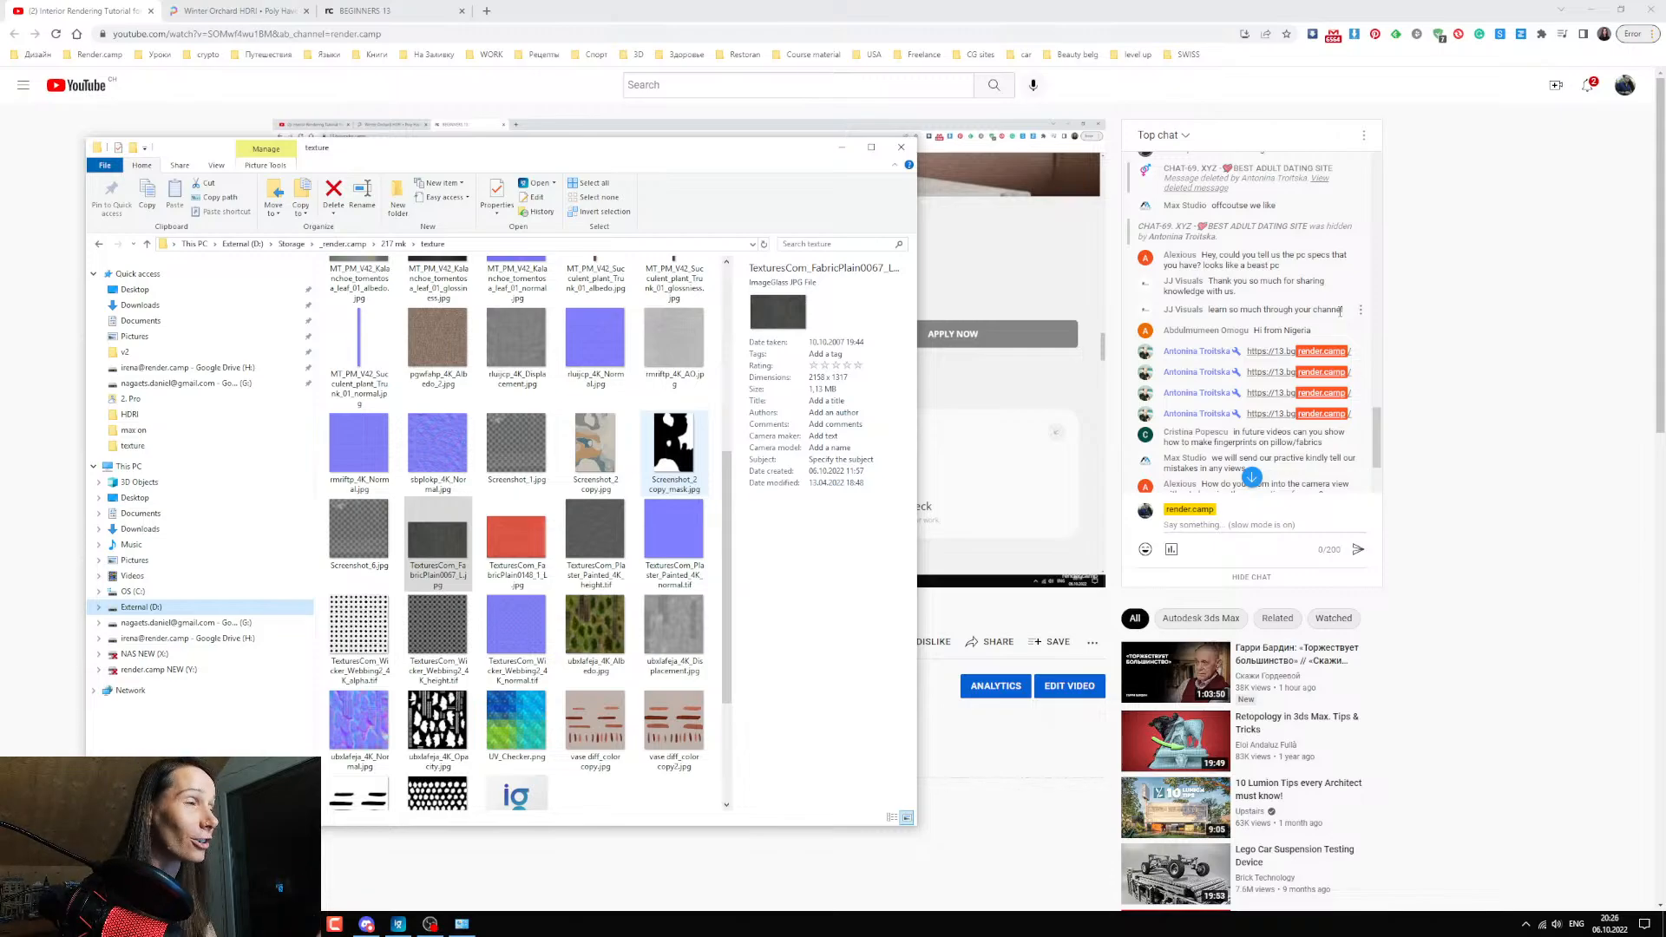
drag(443, 152, 463, 136)
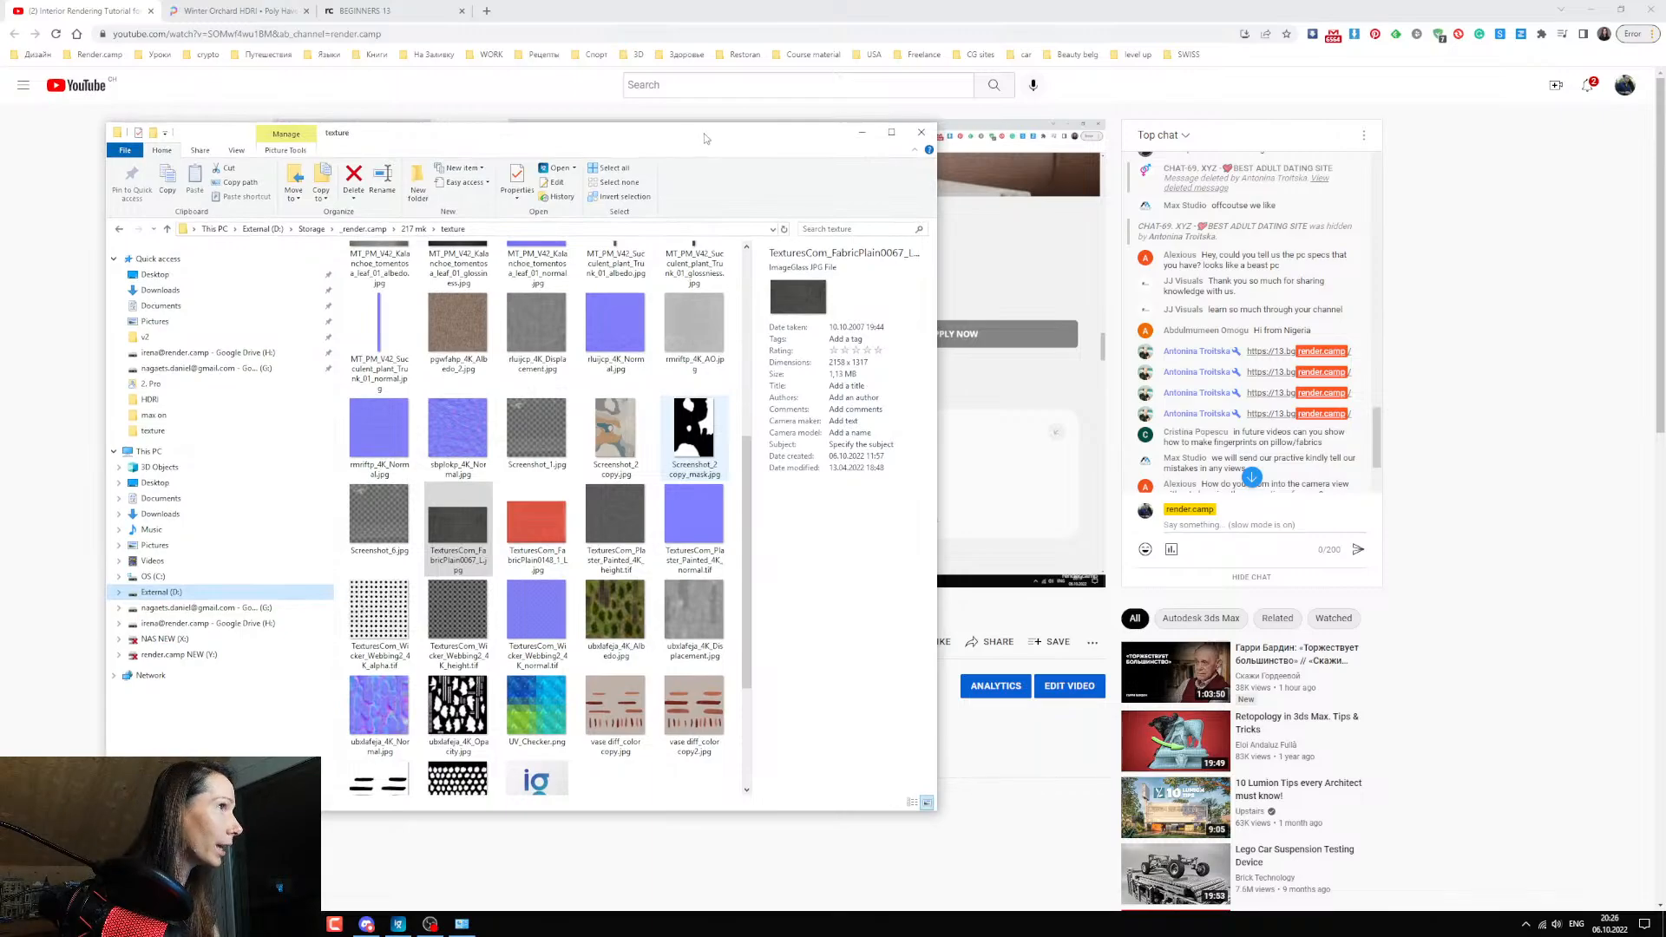
drag(701, 134, 711, 131)
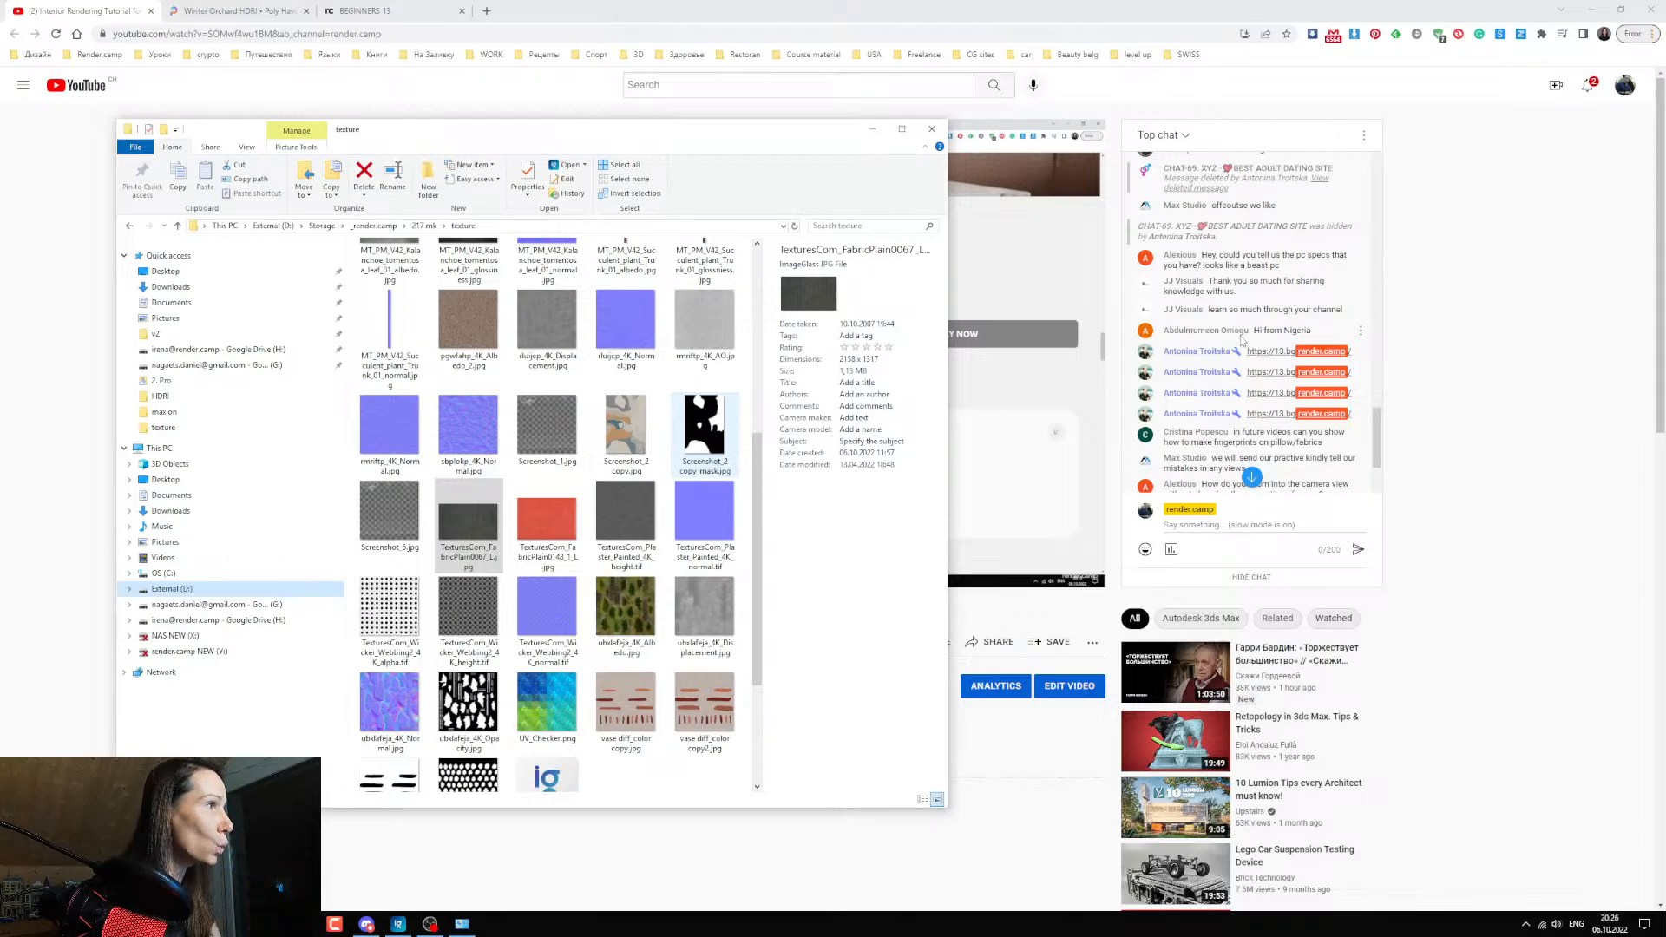
click(1377, 430)
scroll(1379, 433, down, 1)
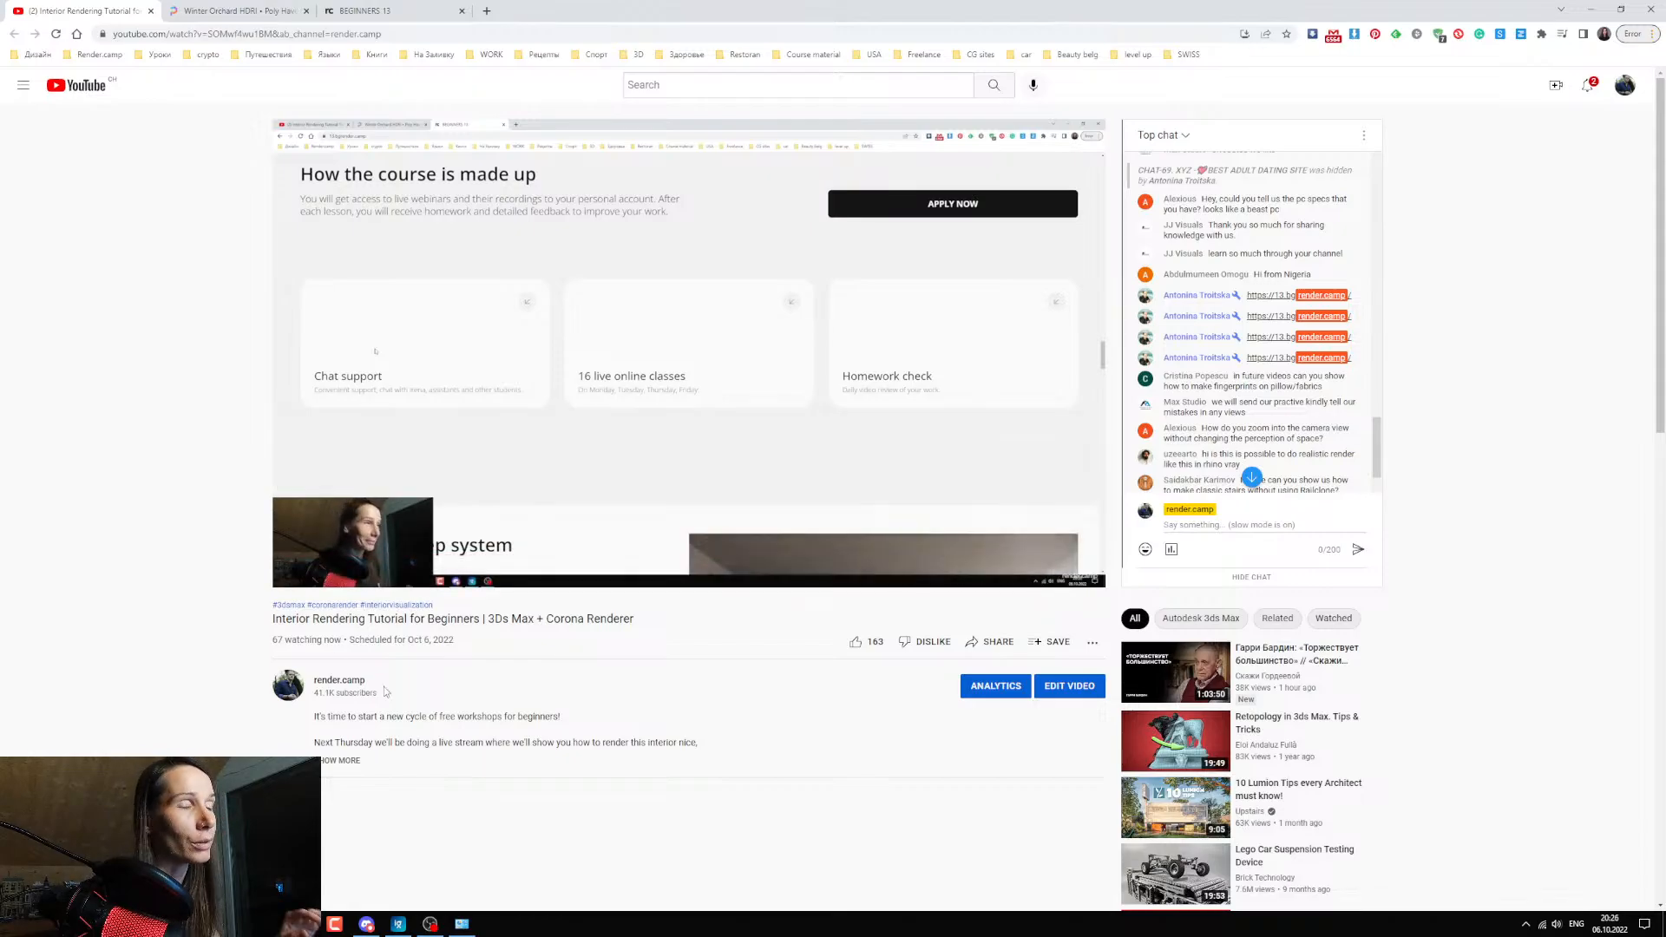
Switch to 3ds Max and restore the maximized Corona frame buffer to a smaller window.
click(302, 924)
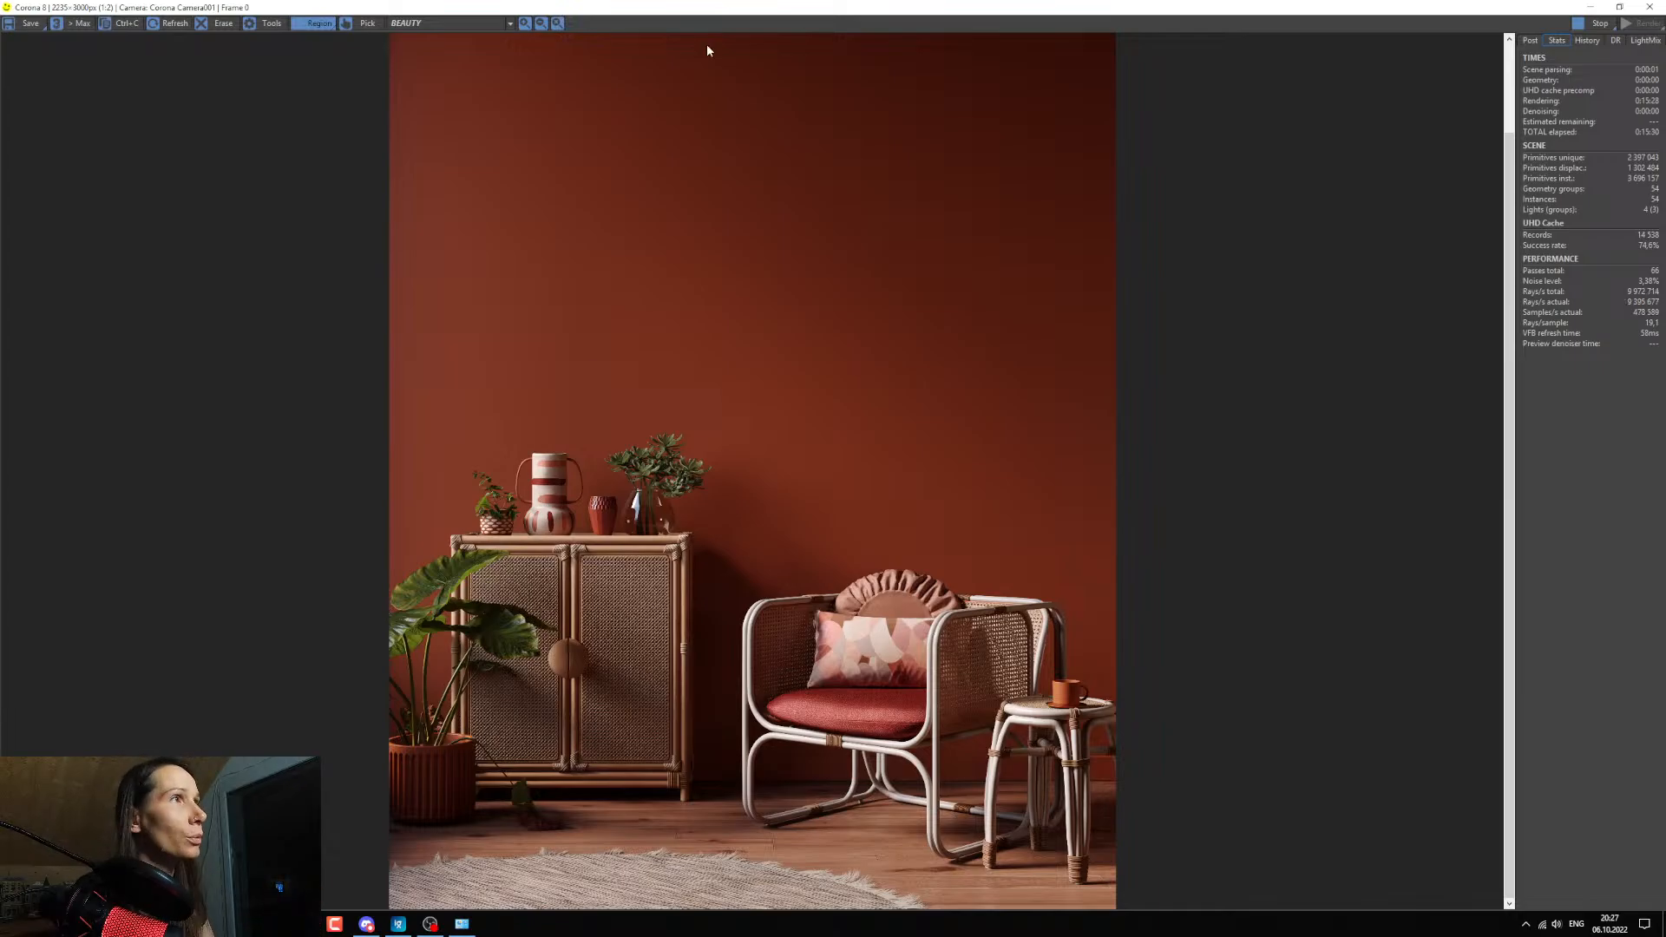
double_click(667, 11)
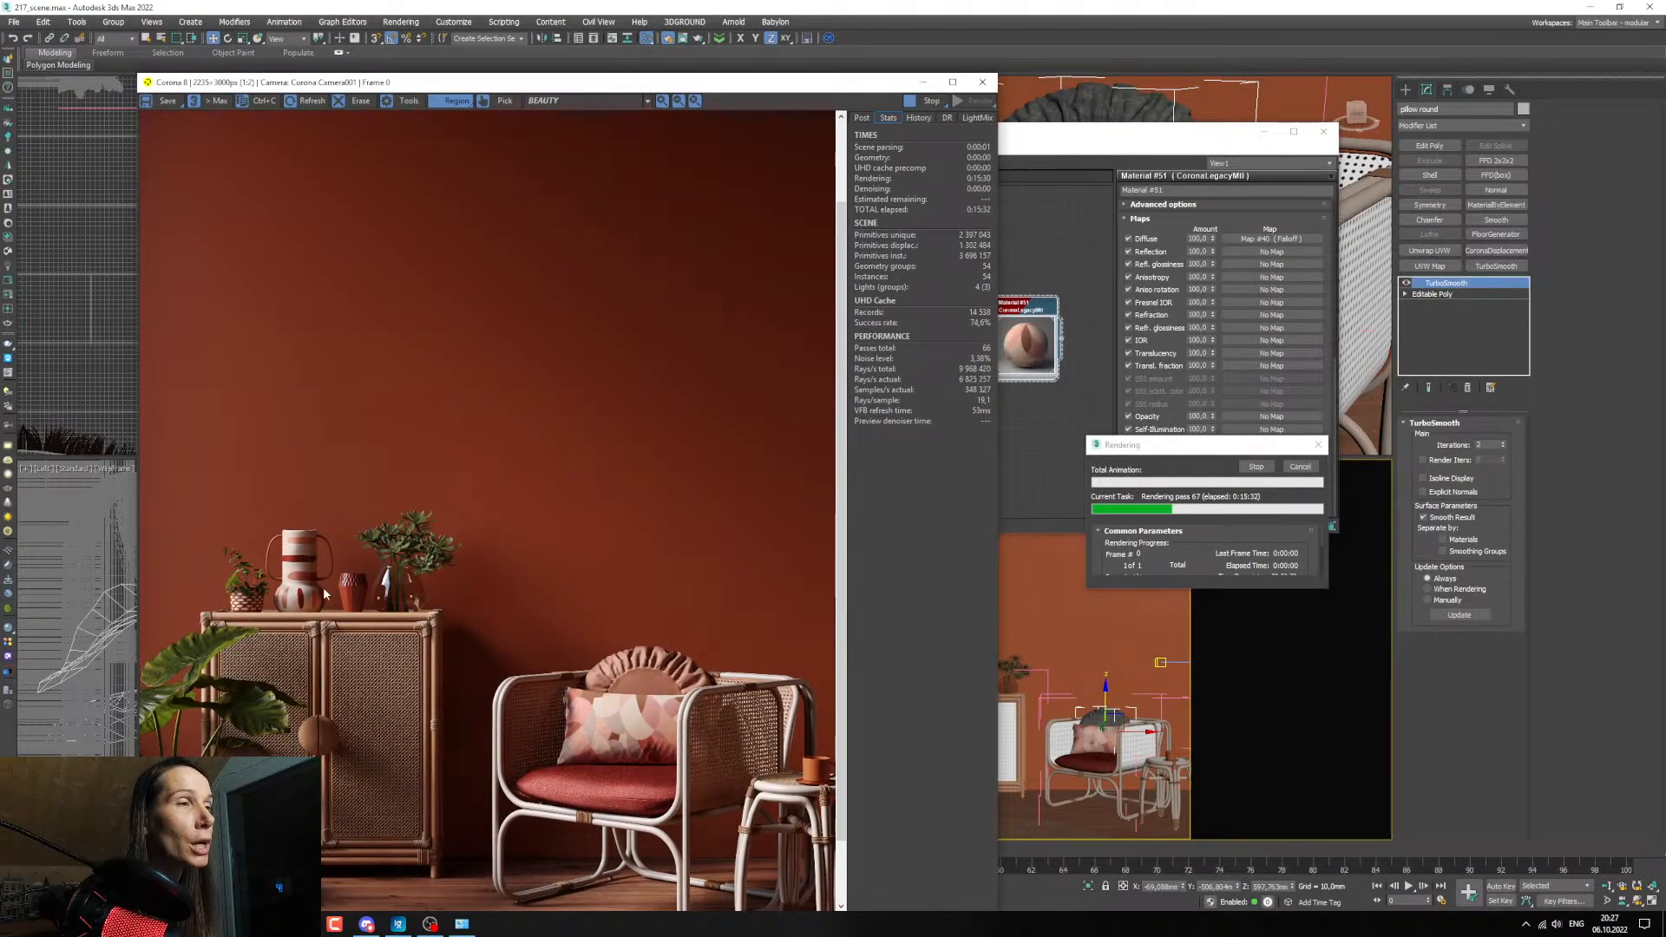
Switch to the browser and highlight the chat message about sending in practice work to have mistakes pointed out.
key(alt+Tab)
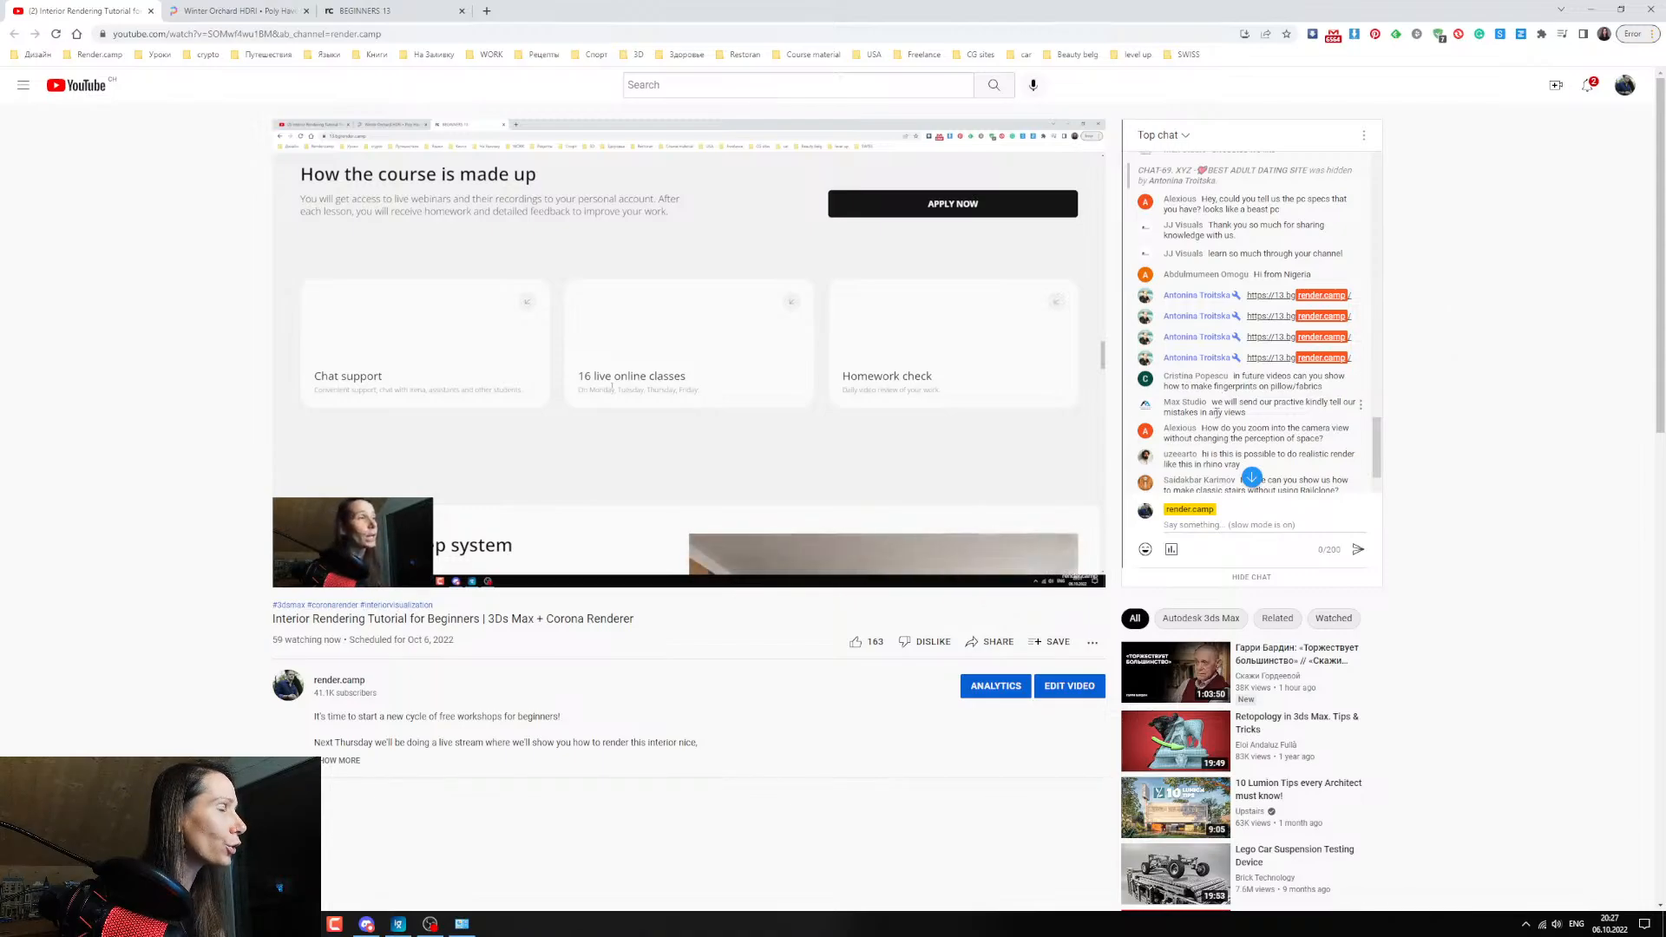
drag(1212, 404, 1270, 414)
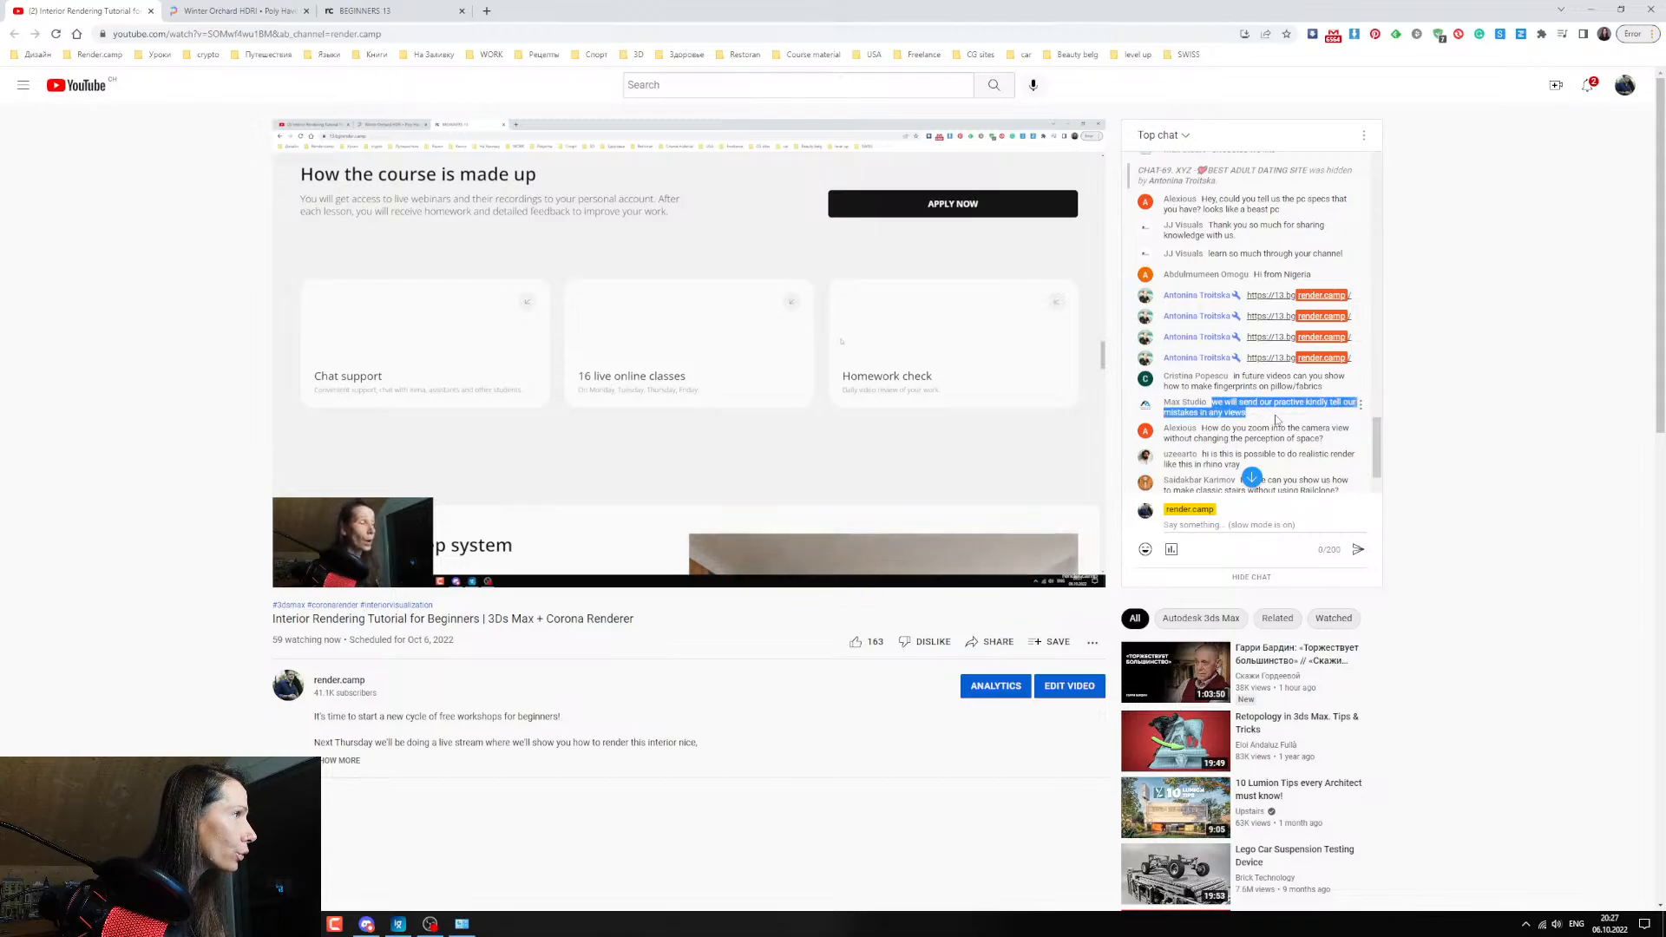
click(1278, 415)
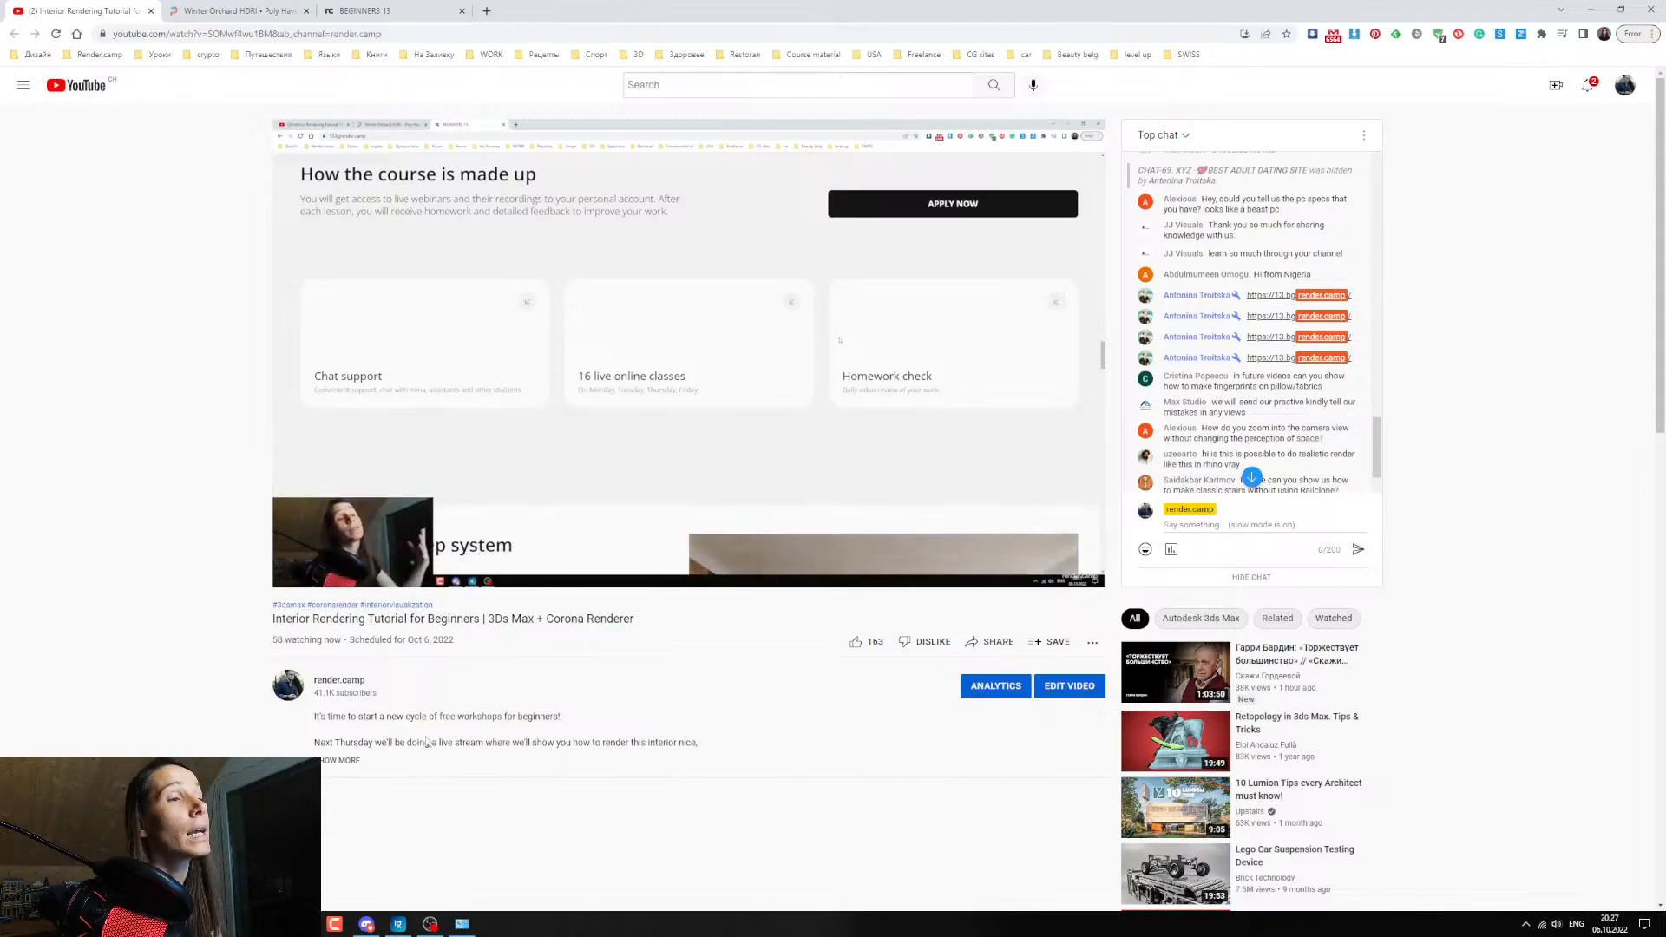
Switch to 3ds Max, stop the Corona render, and minimize the frame buffer and the Slate Material Editor.
key(alt+Tab)
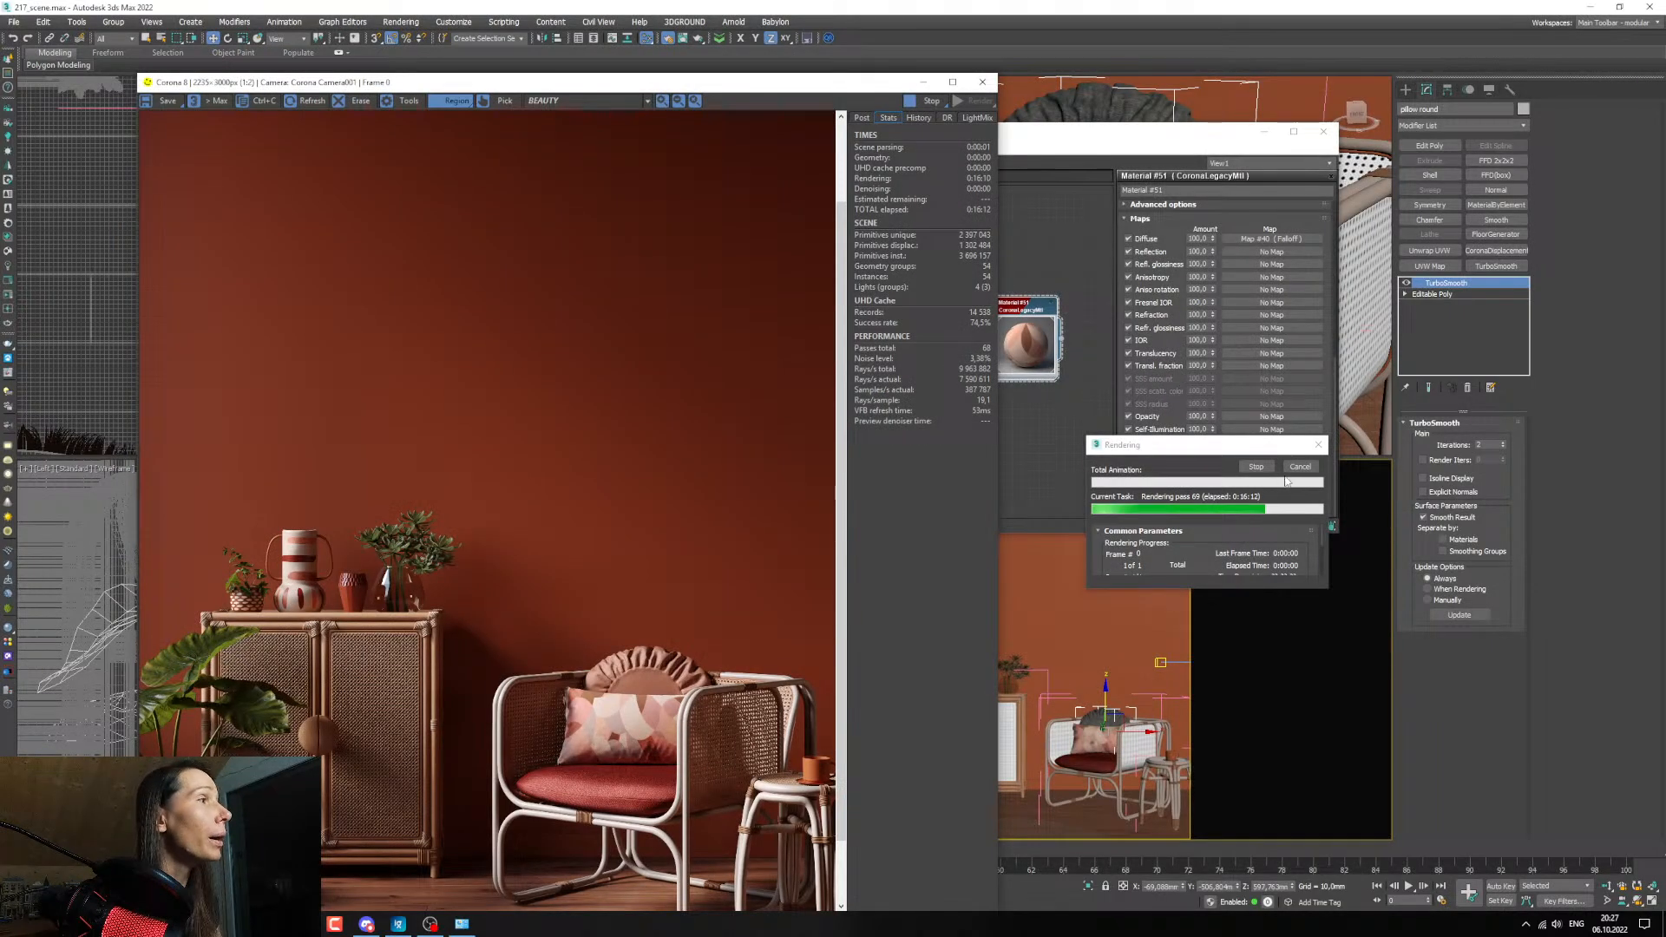
scroll(463, 451, down, 1)
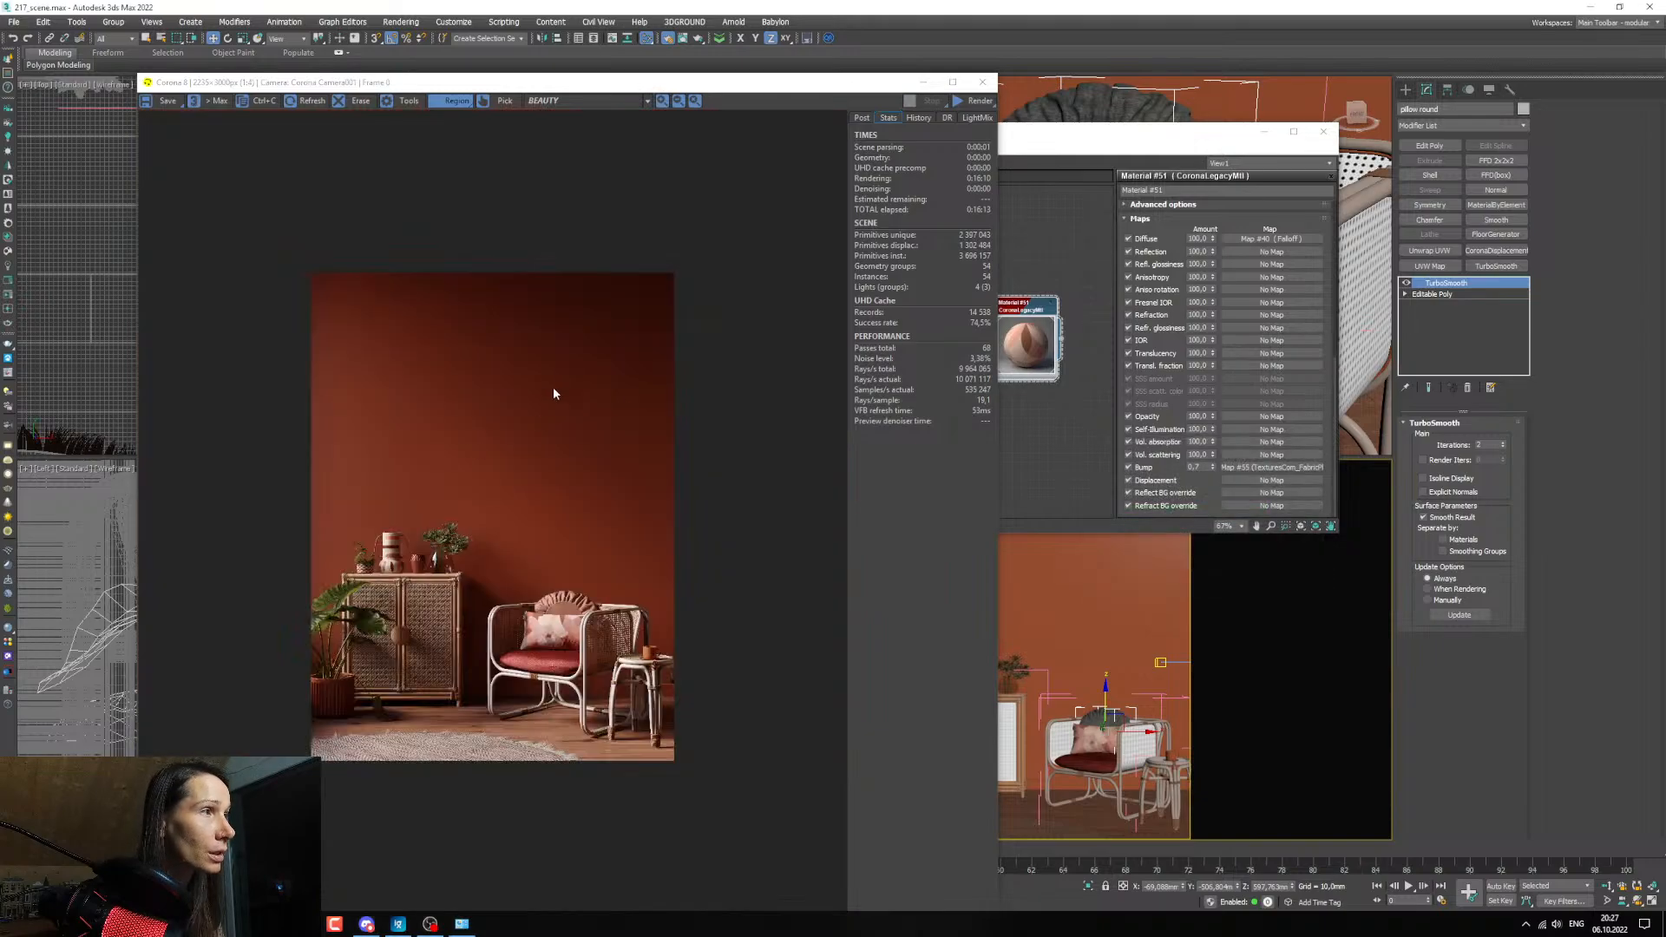
click(923, 81)
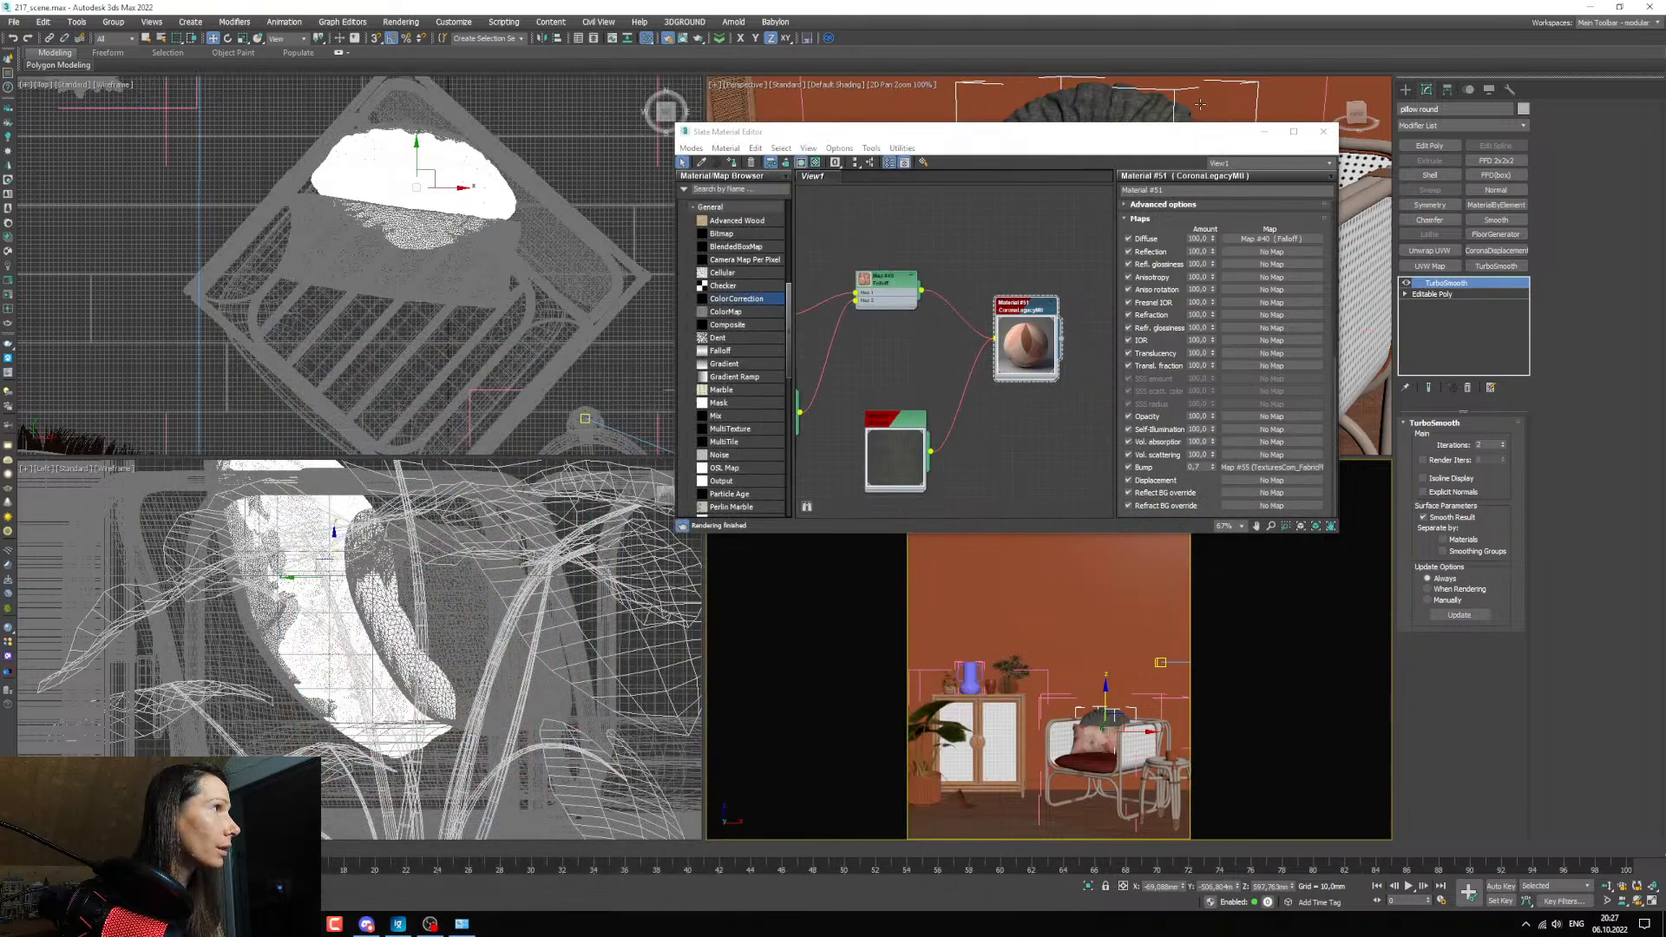
click(1265, 132)
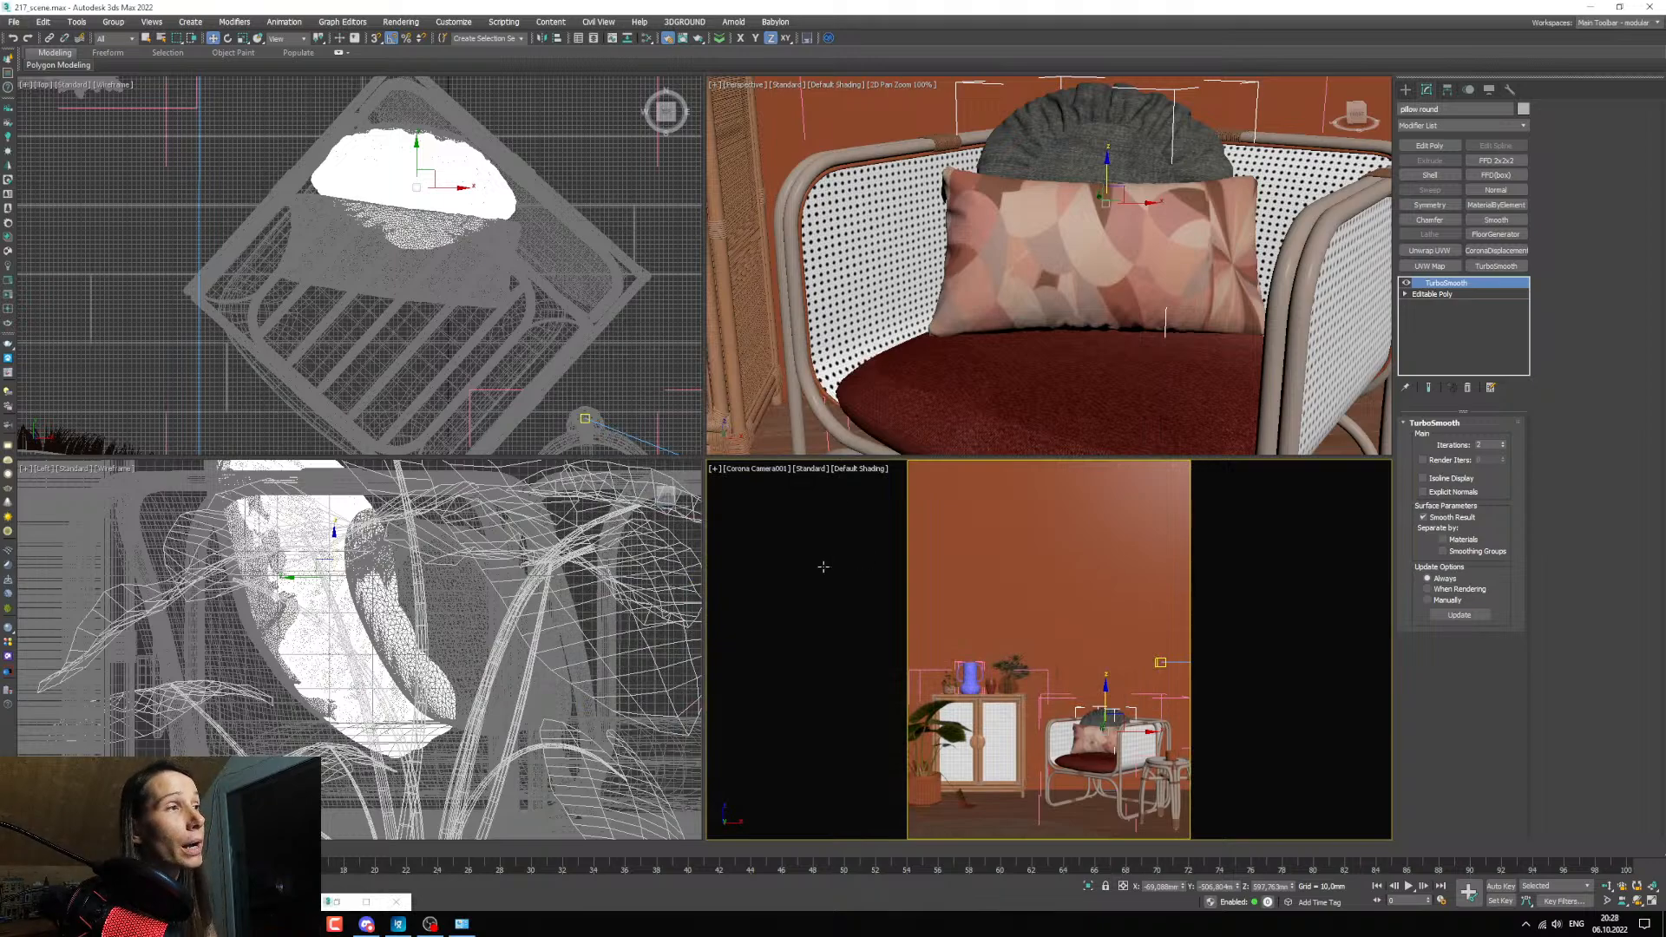
Turn on 2D Pan Zoom Mode in the Corona camera viewport, inspect the armchair and cabinet up close, and leave the mode.
key(ctrl+shift+p)
scroll(1045, 704, up, 5)
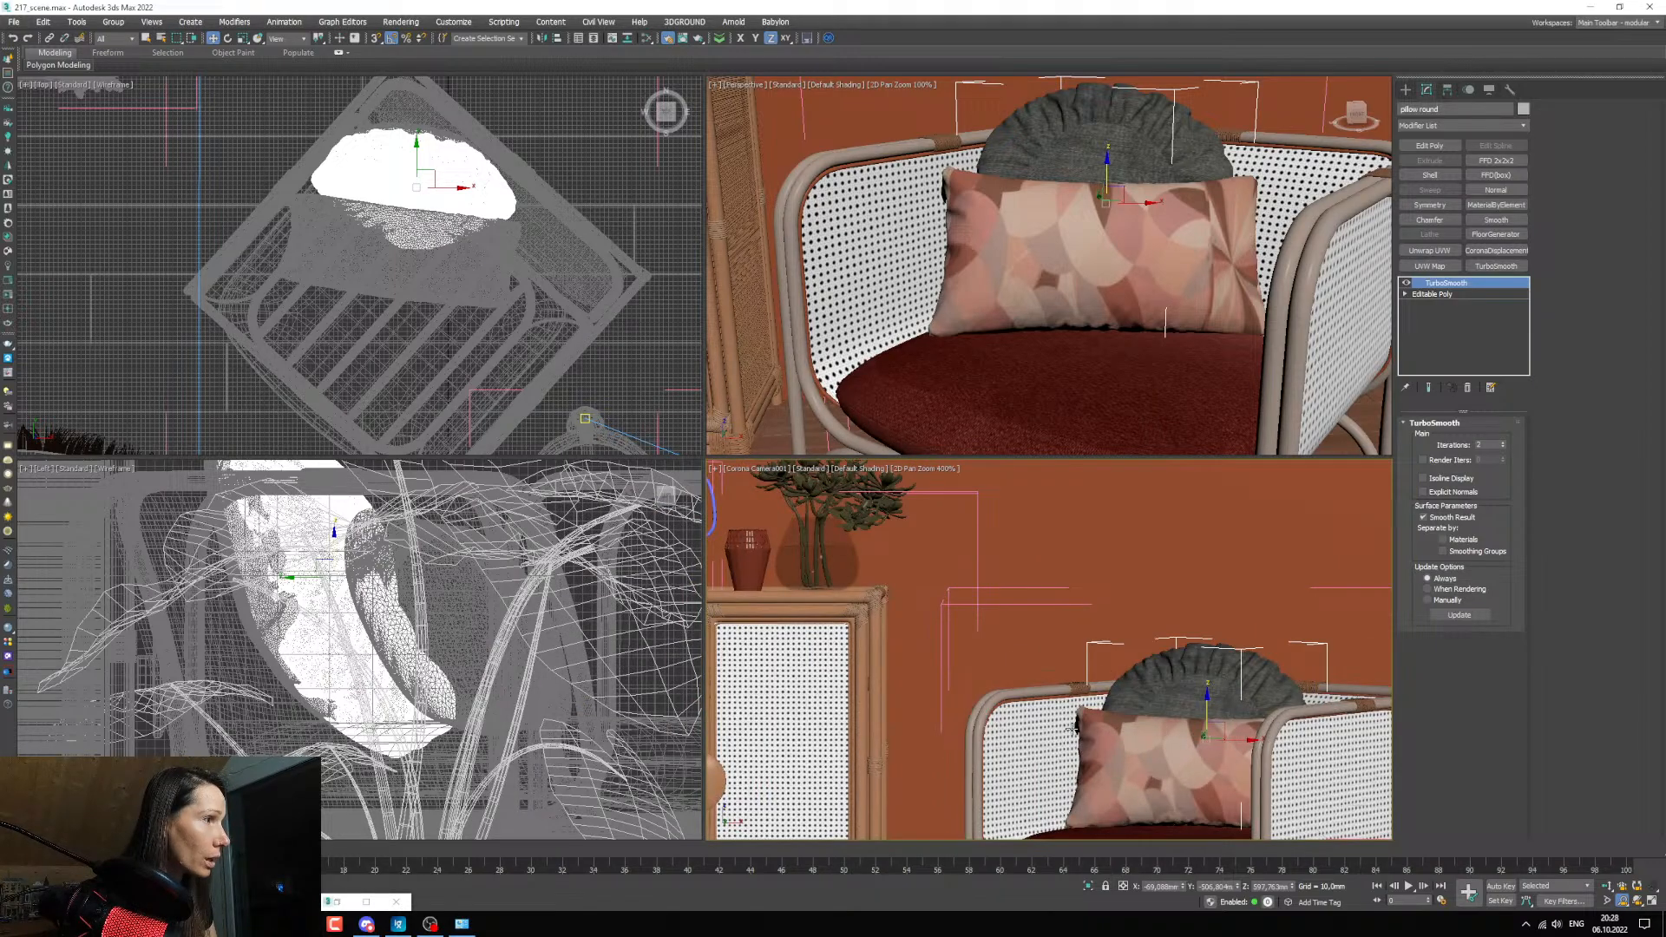
scroll(1077, 702, down, 5)
scroll(1074, 702, up, 5)
scroll(1072, 702, down, 3)
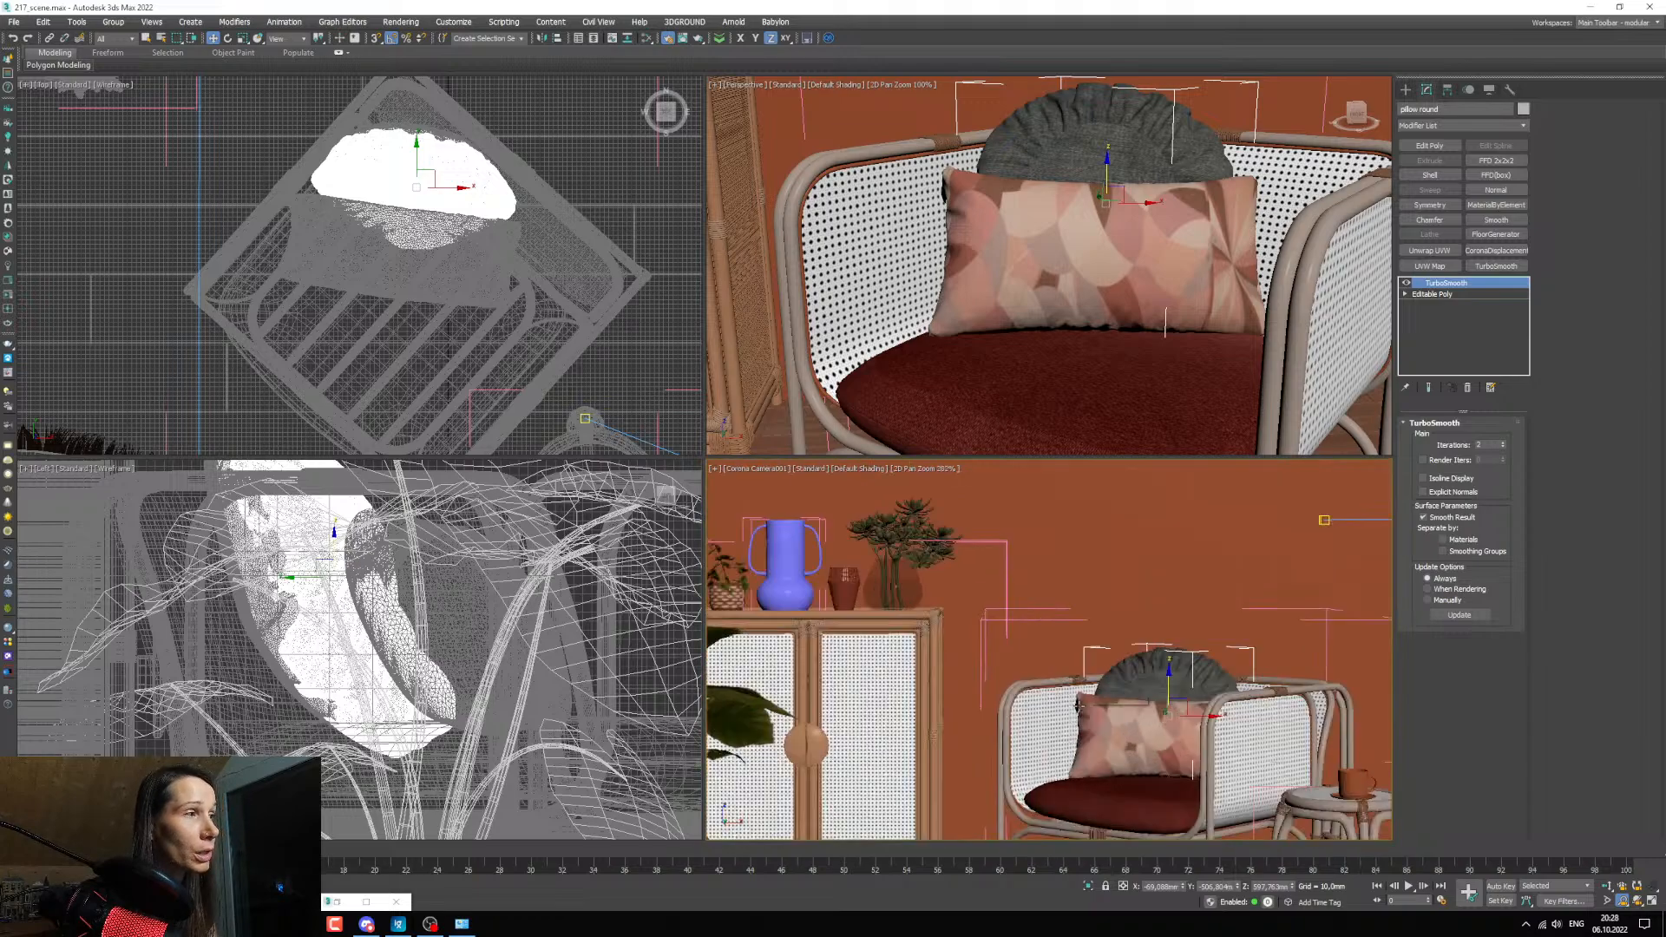
scroll(1059, 703, up, 5)
key(ctrl+shift+p)
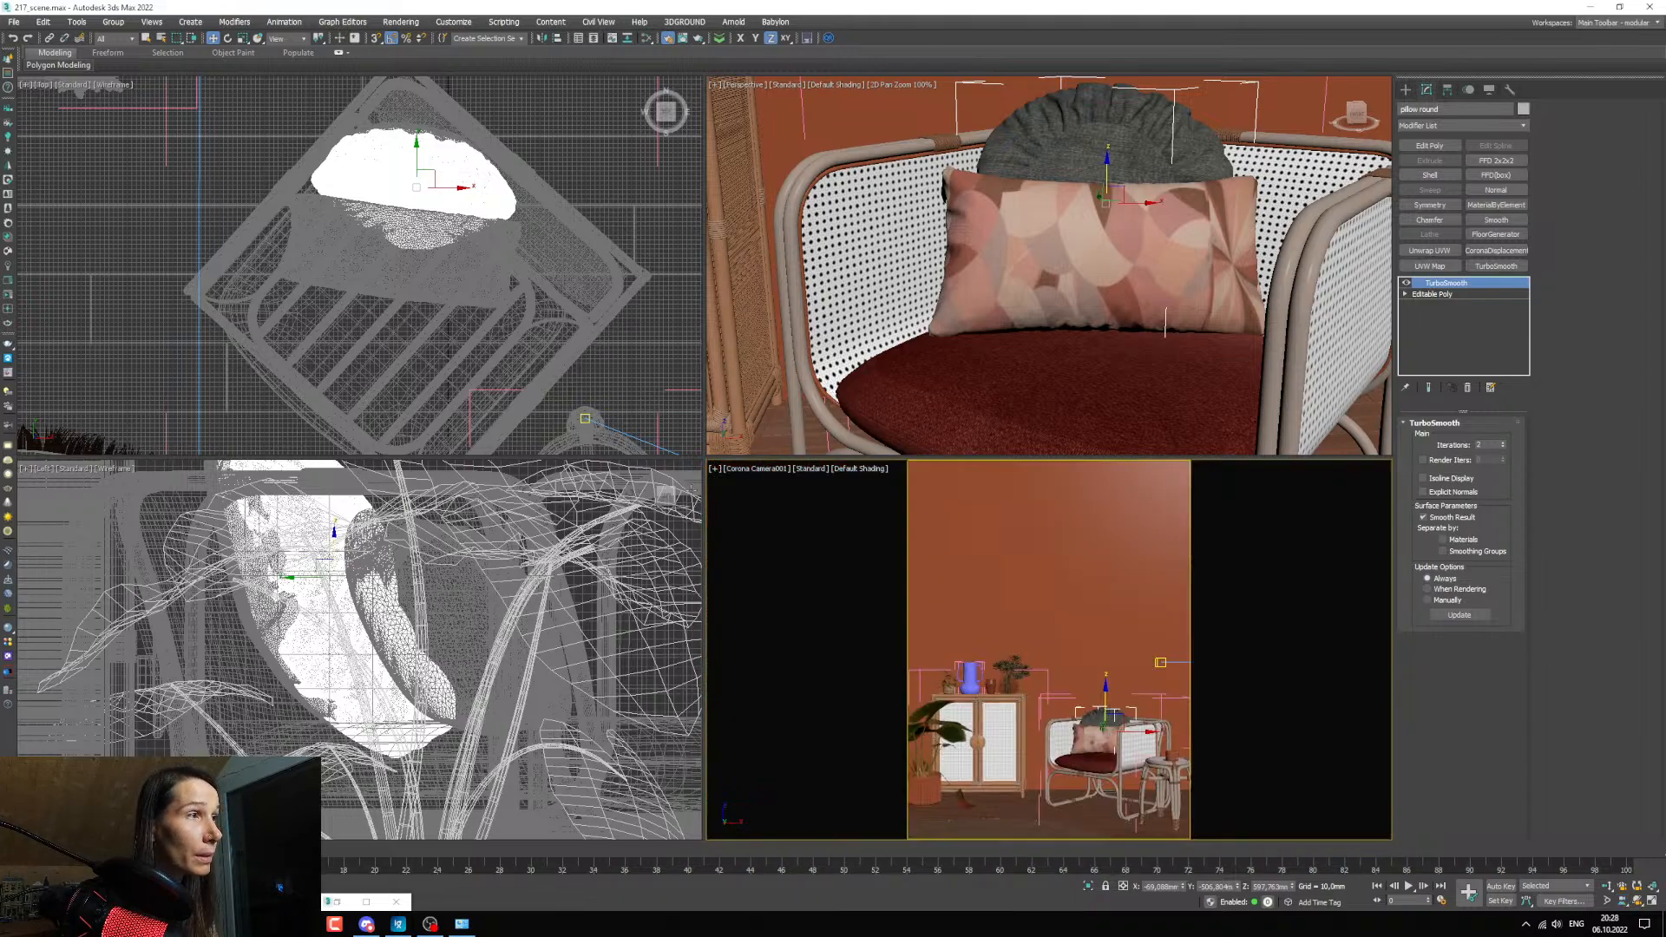
Demonstrate 2D Pan Zoom Mode through the camera viewport's general options, viewing the scene closer and wider before turning it off.
click(714, 471)
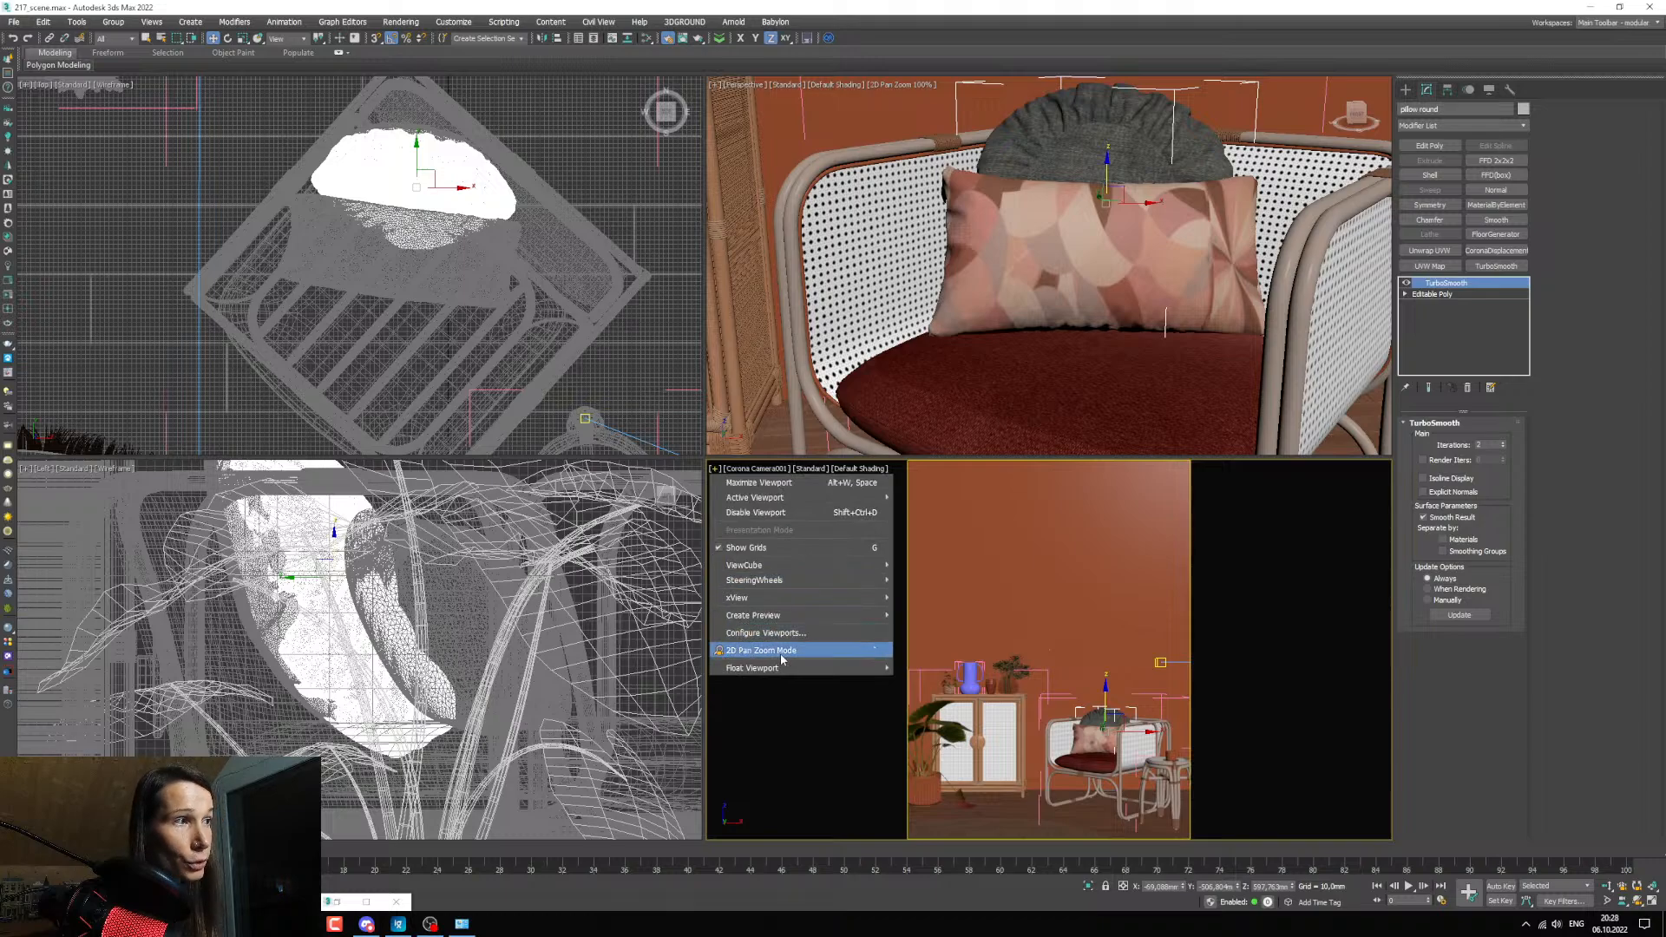
click(807, 651)
scroll(1015, 703, up, 5)
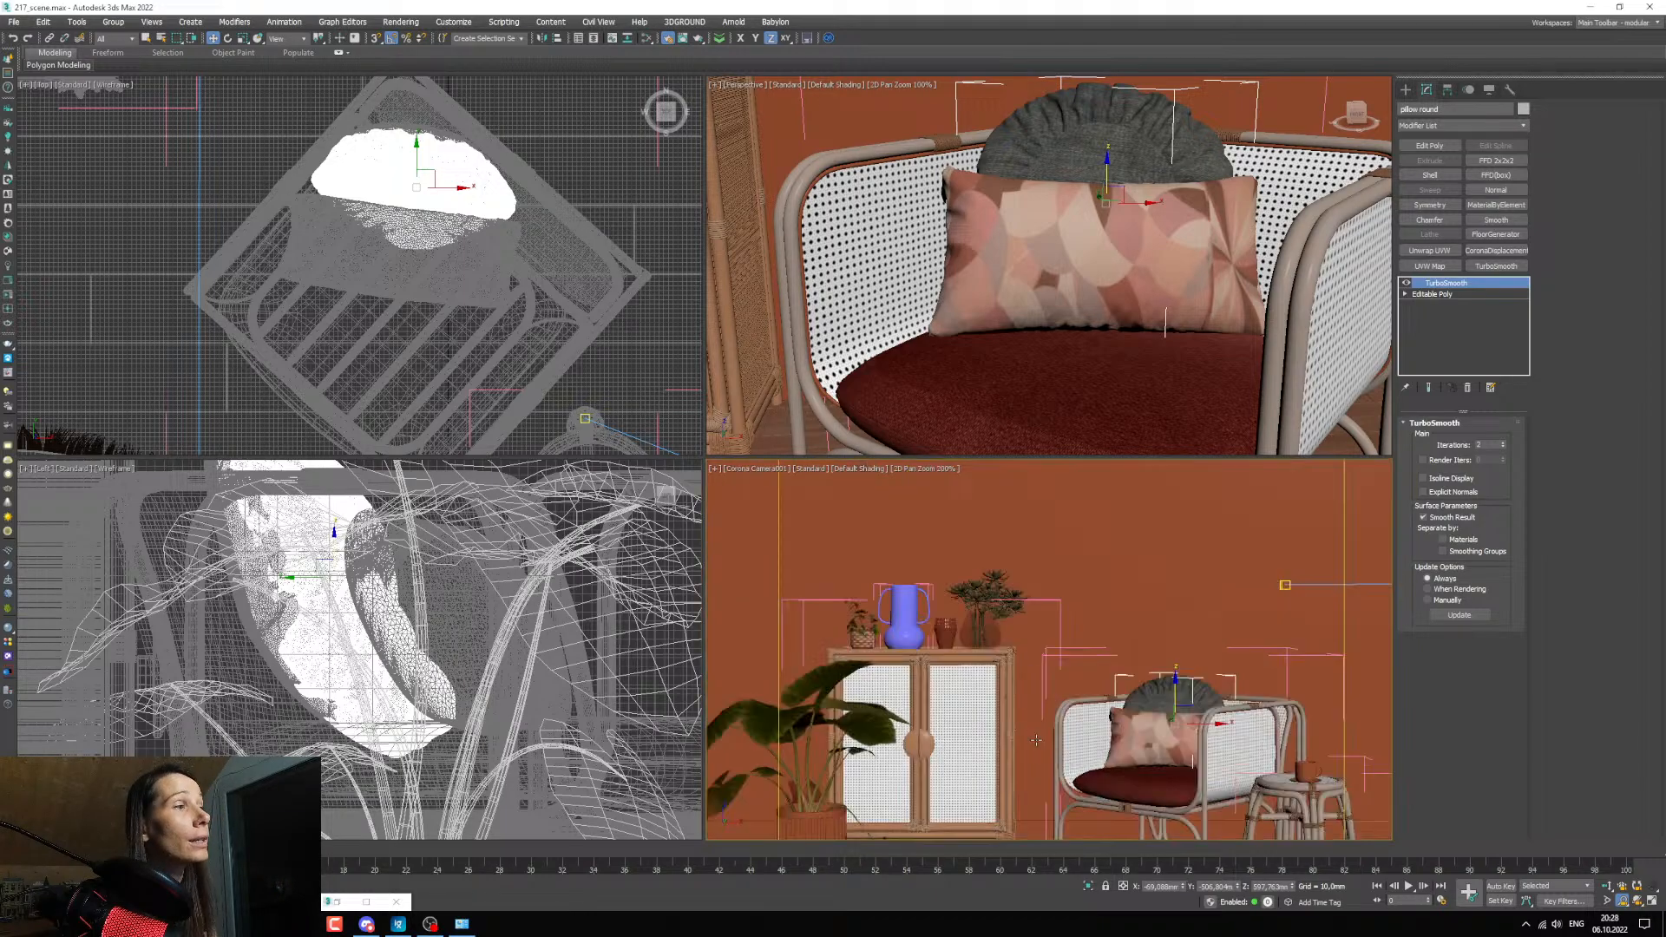
scroll(1028, 727, down, 5)
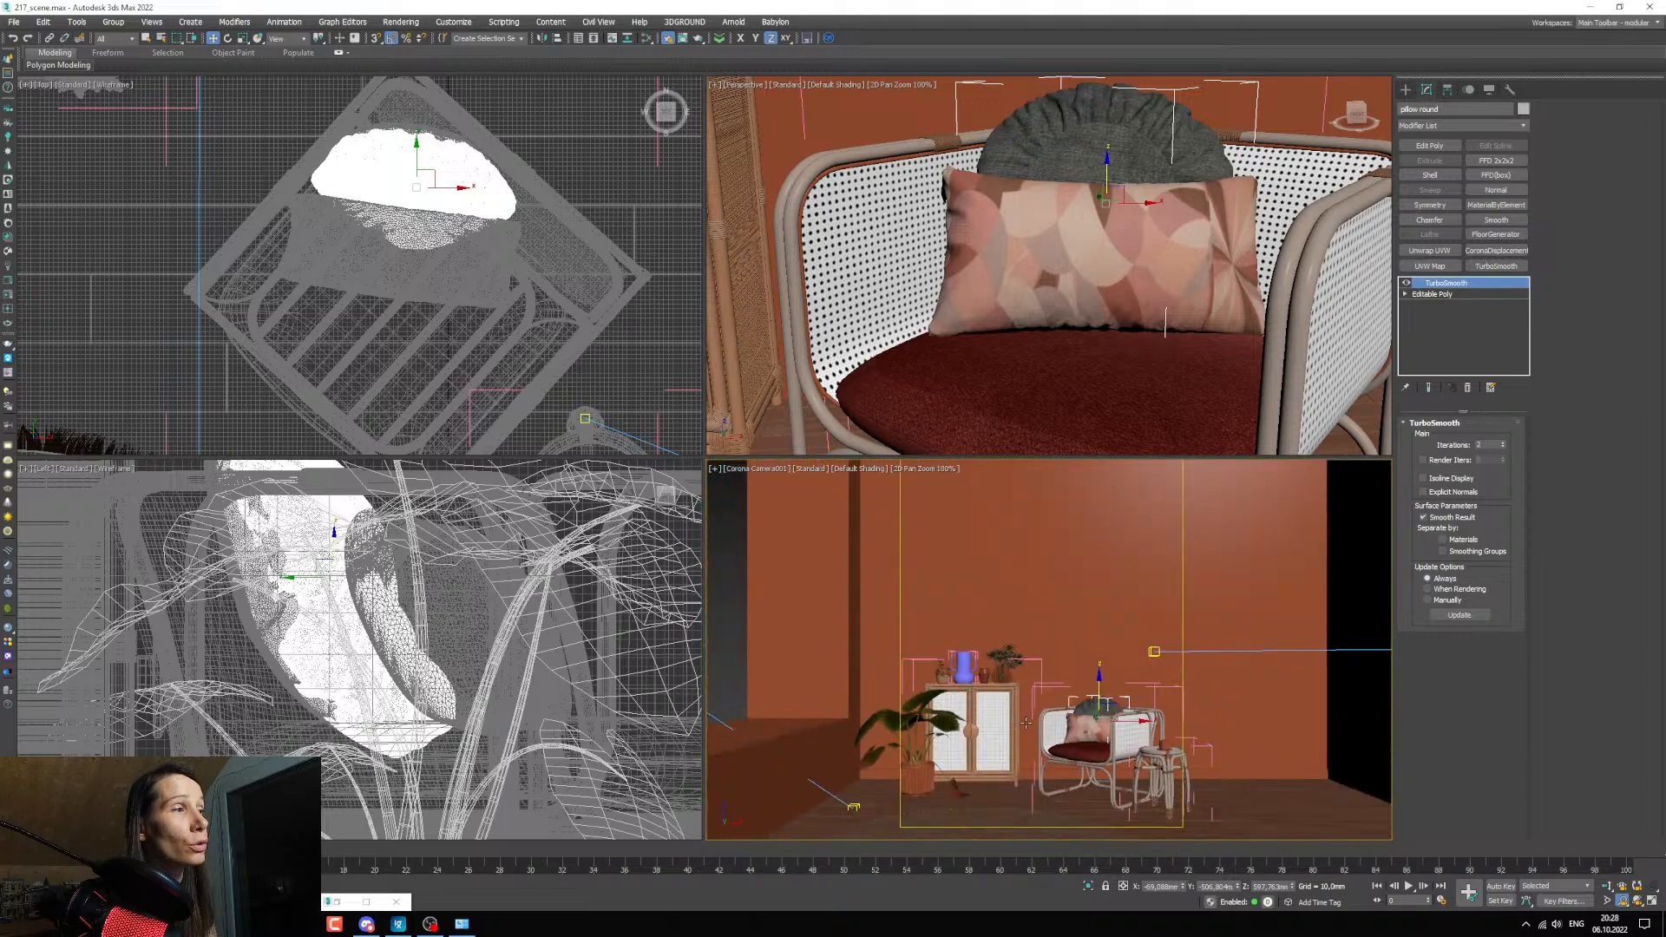
click(712, 470)
click(742, 651)
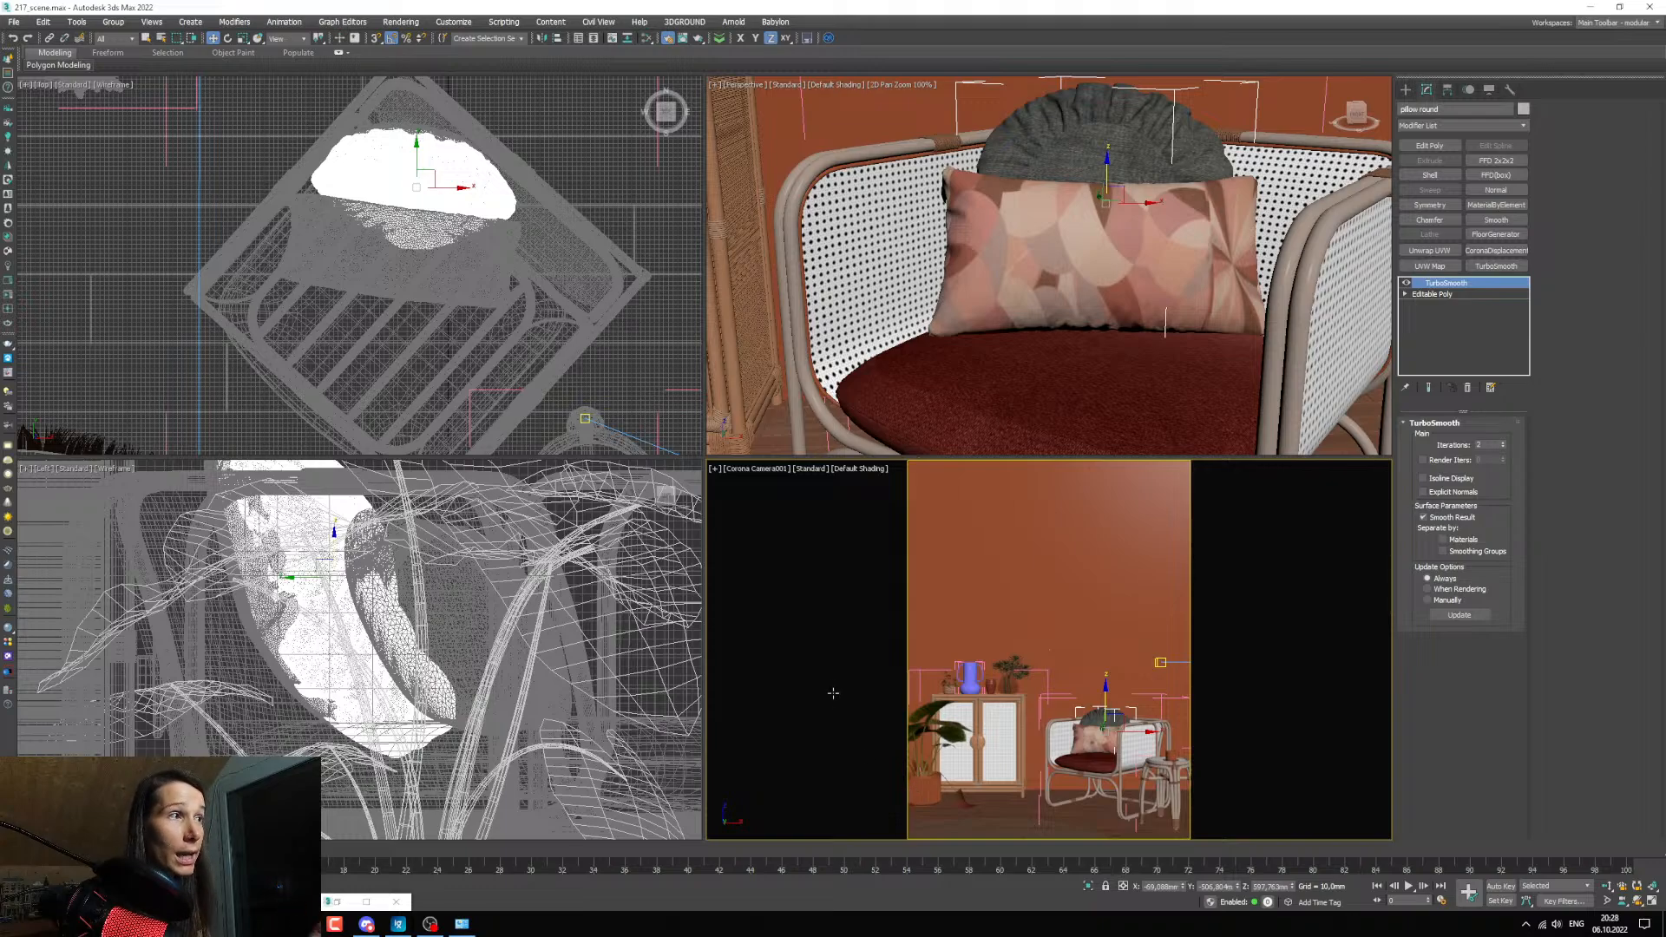
Enable 2D Pan Zoom Mode again, view the cabinet vases closely and the whole room, and return to the plain camera view.
click(716, 472)
click(781, 651)
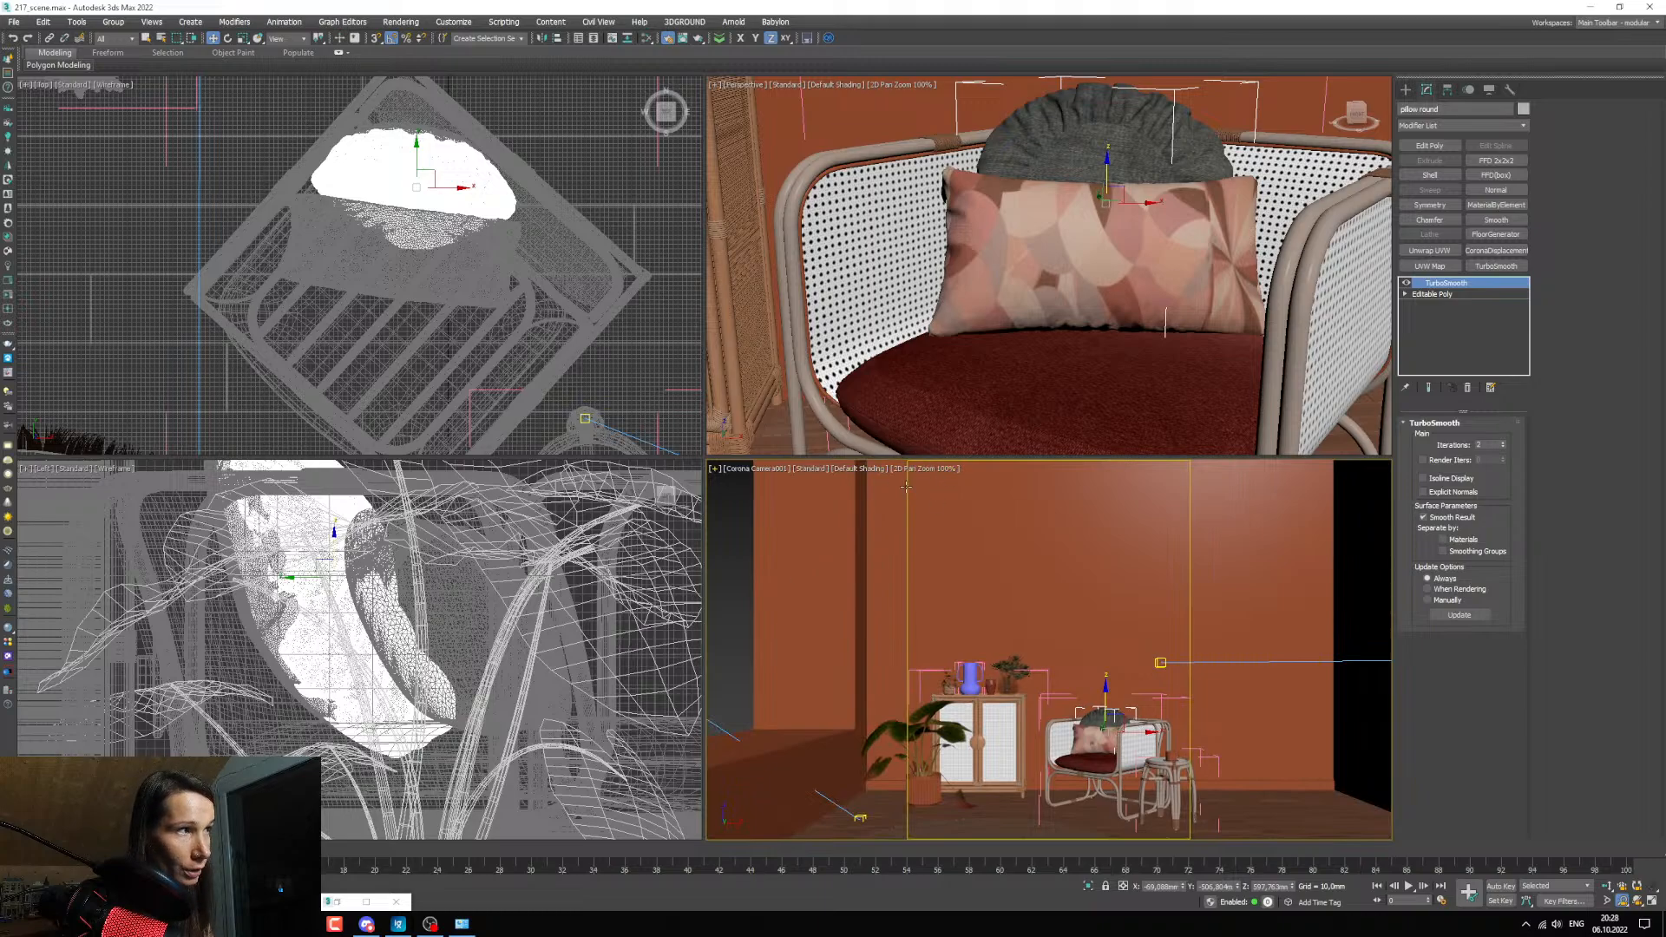
scroll(967, 681, up, 8)
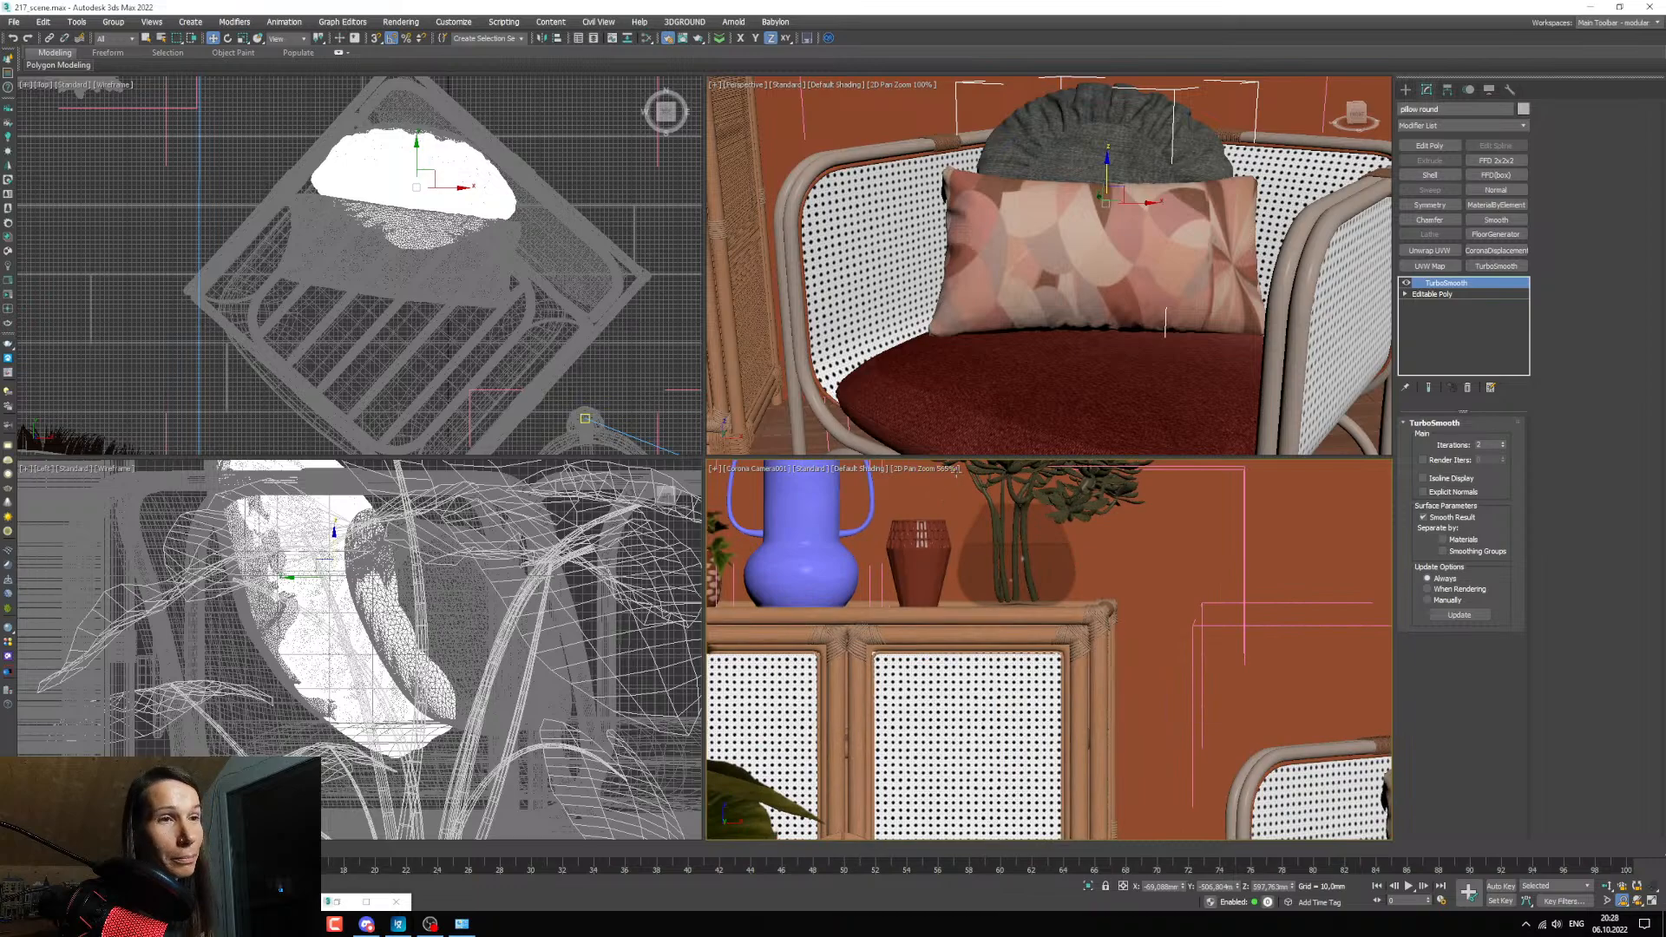
scroll(976, 564, down, 15)
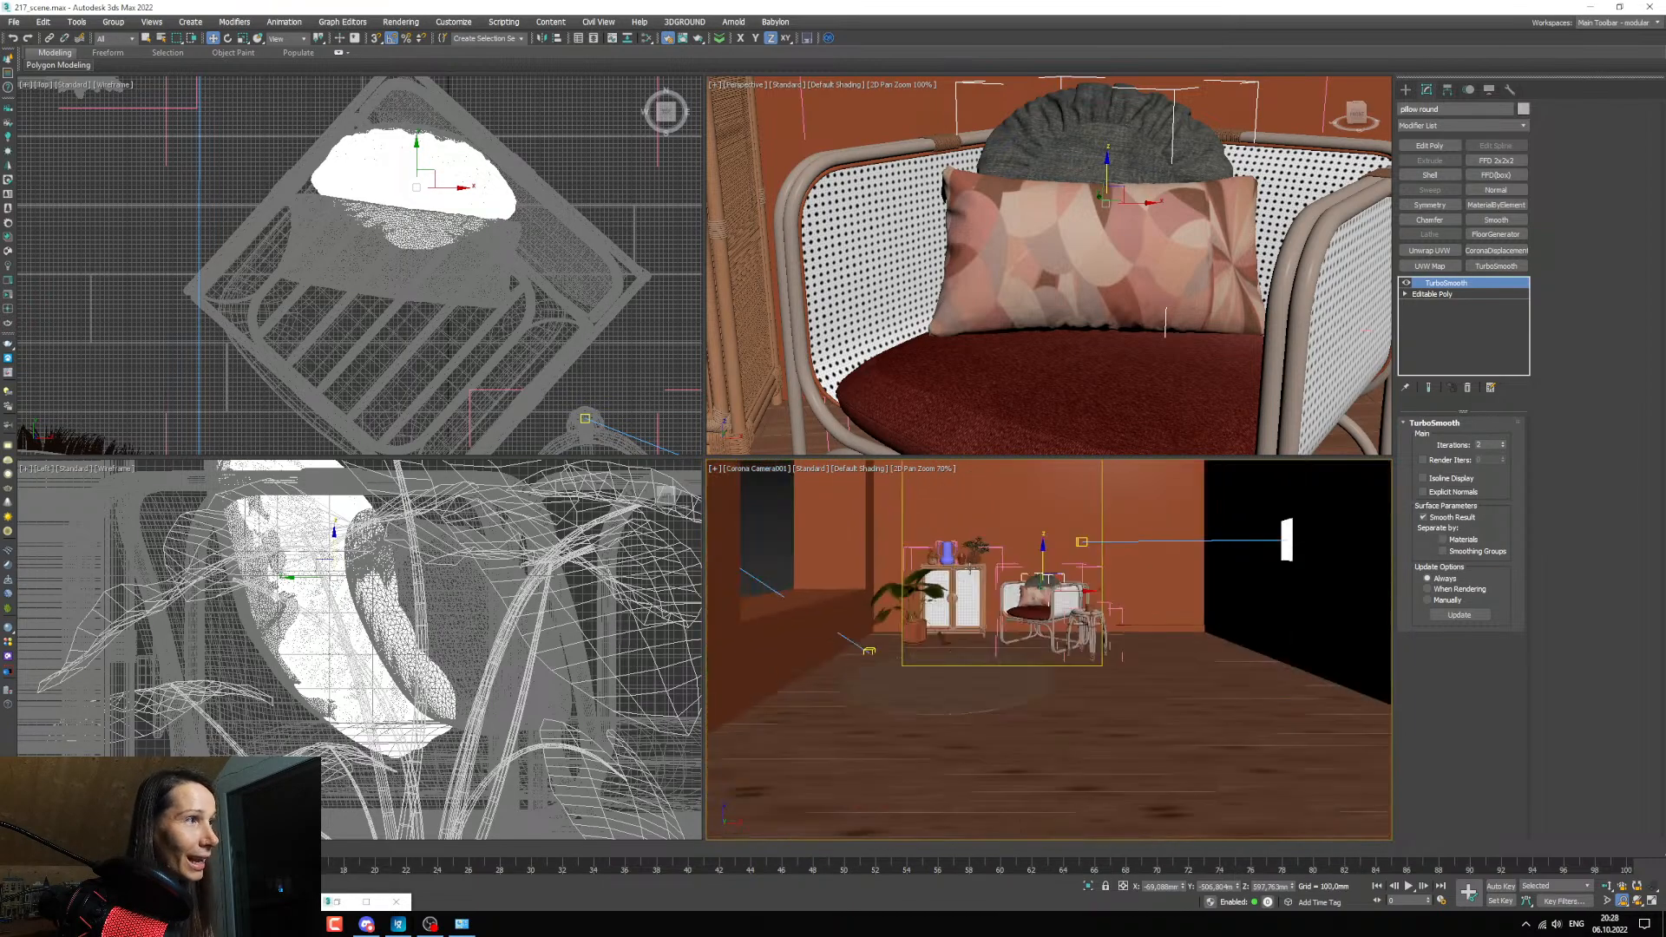
key(c)
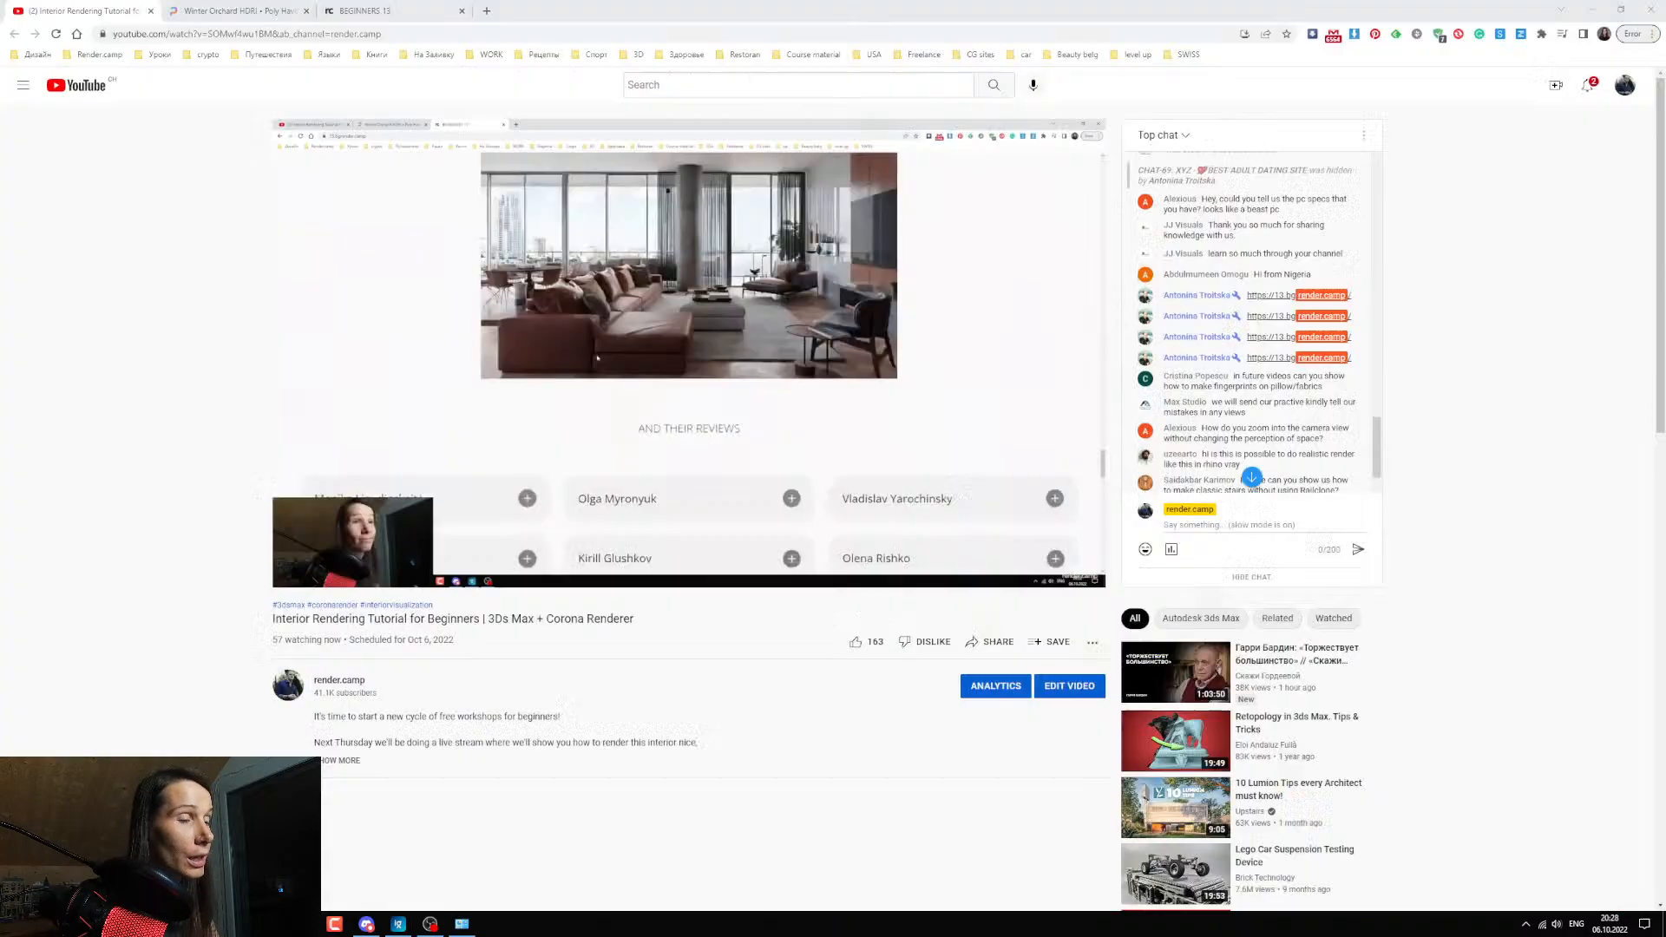
Switch to the live stream page and read the next viewer questions in the chat.
click(261, 857)
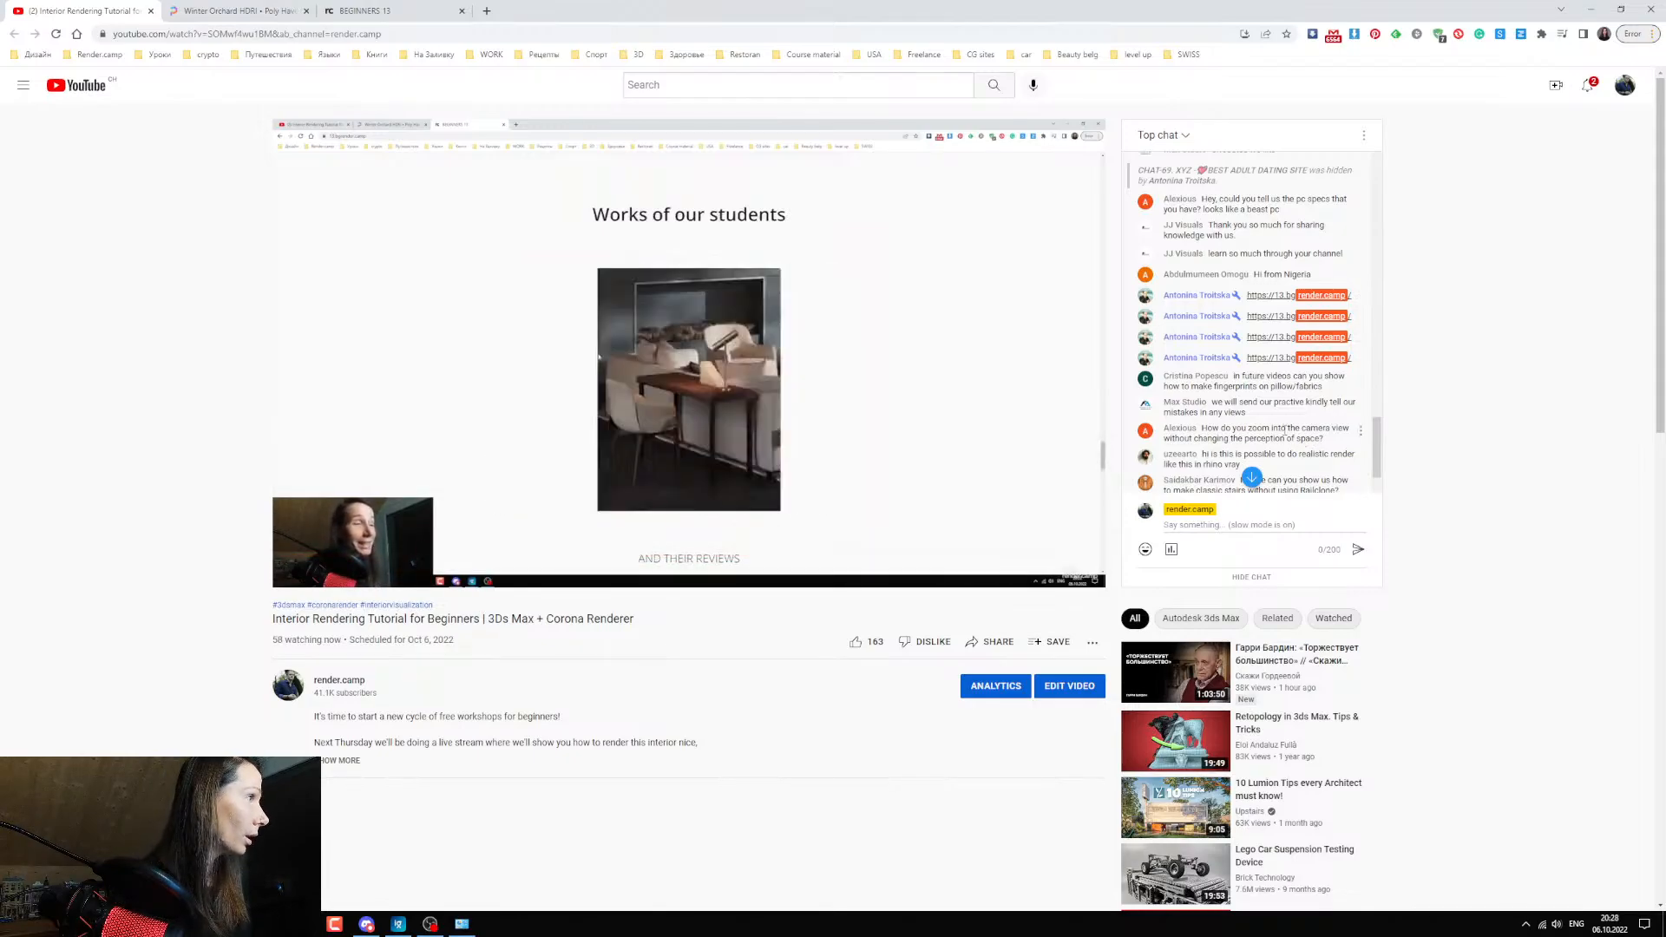
scroll(1315, 434, down, 3)
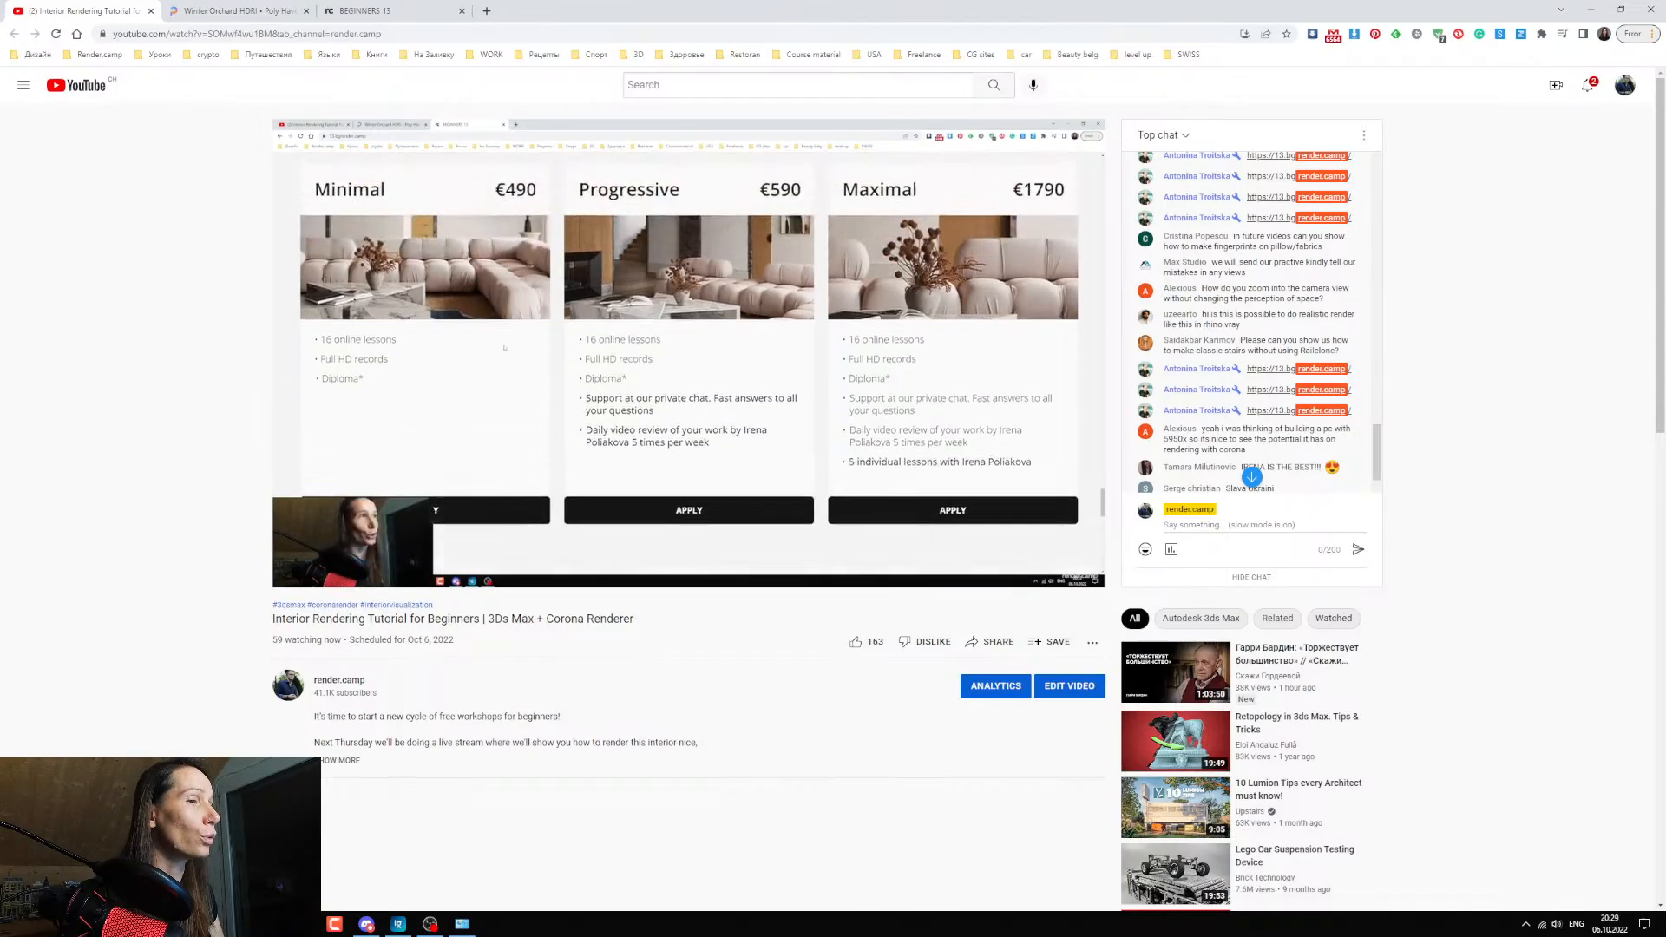
Switch back to 3ds Max, get closer to the armchair in the Top viewport, and minimize the Slate Material Editor.
click(302, 924)
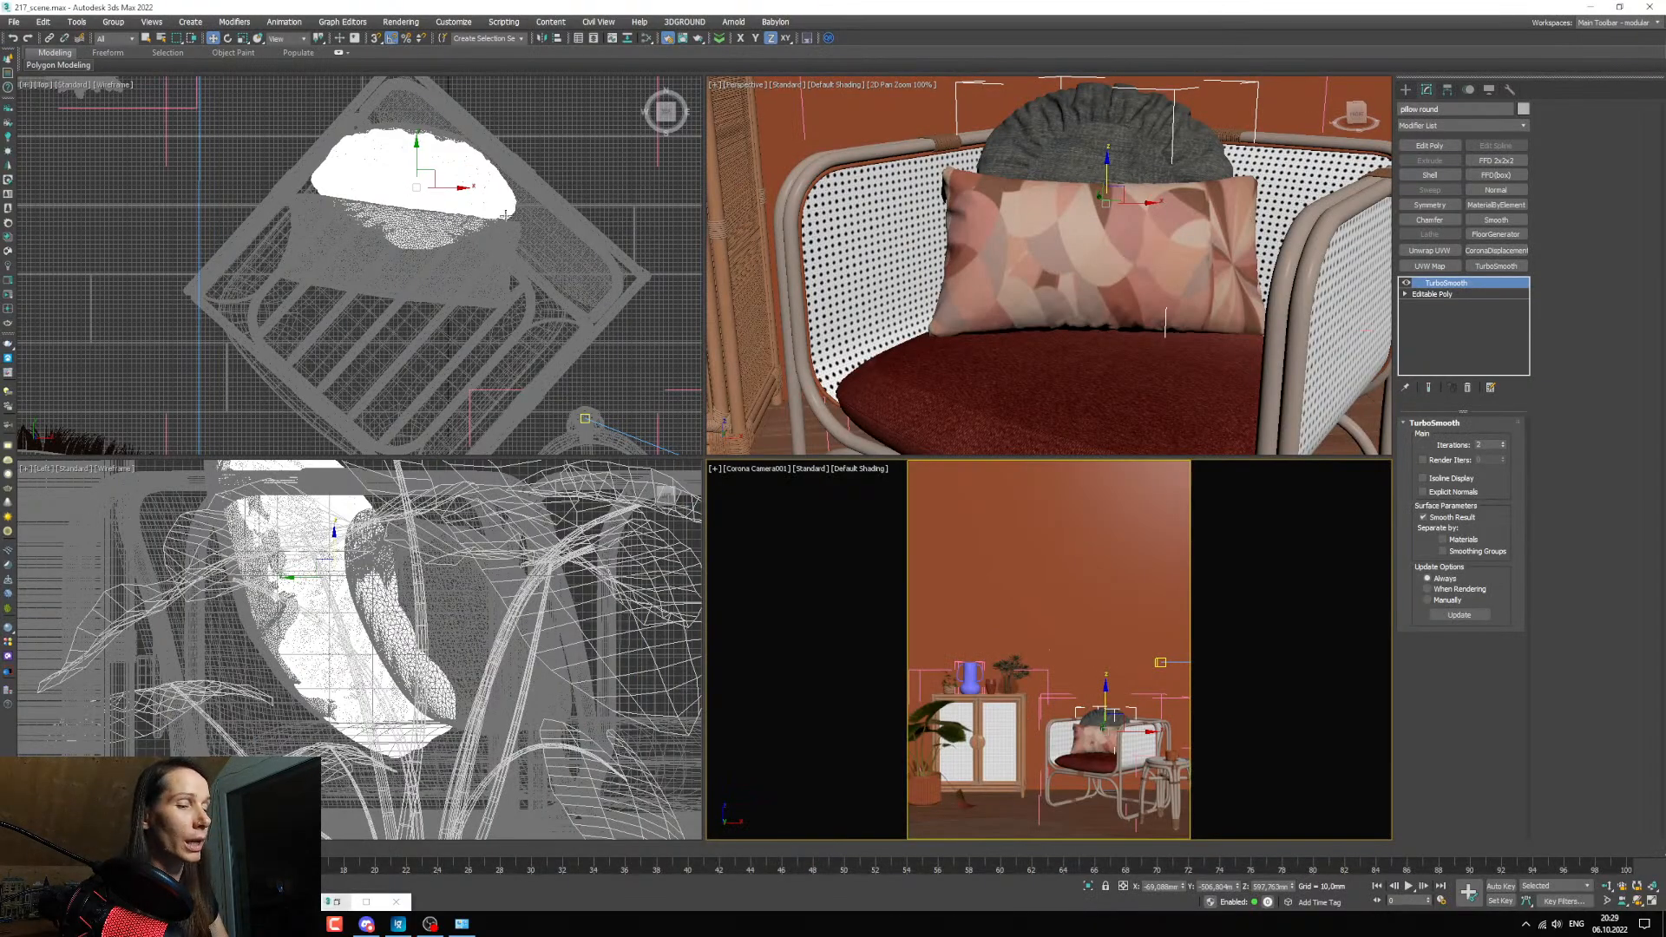
key(m)
key(m)
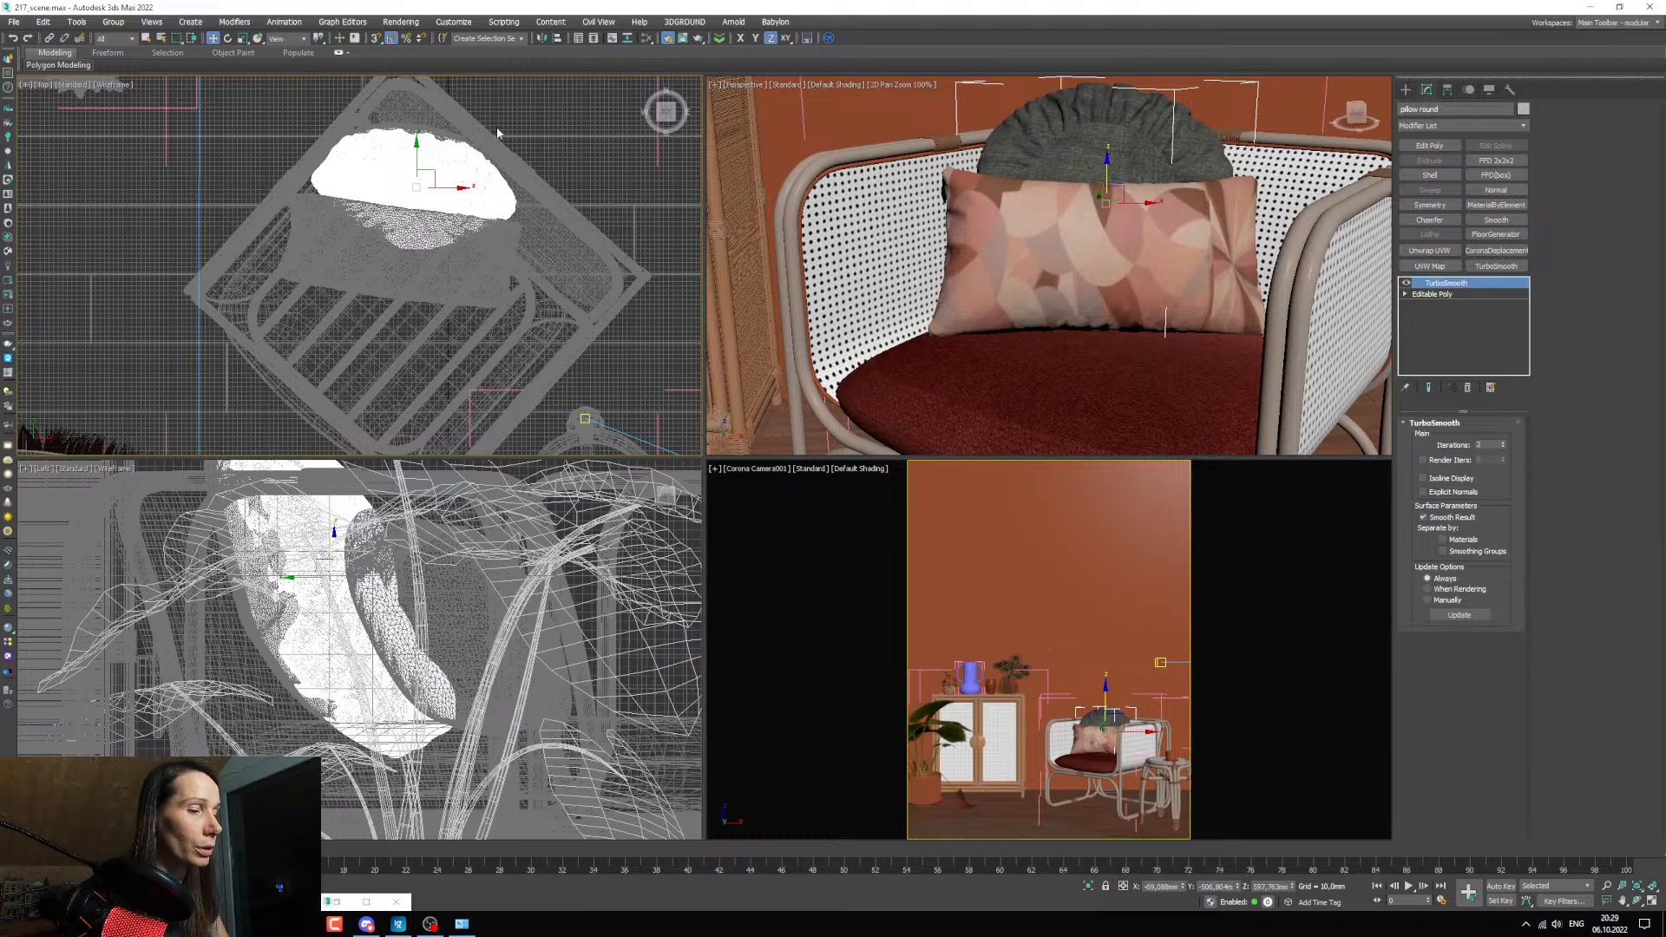
scroll(498, 132, up, 2)
key(m)
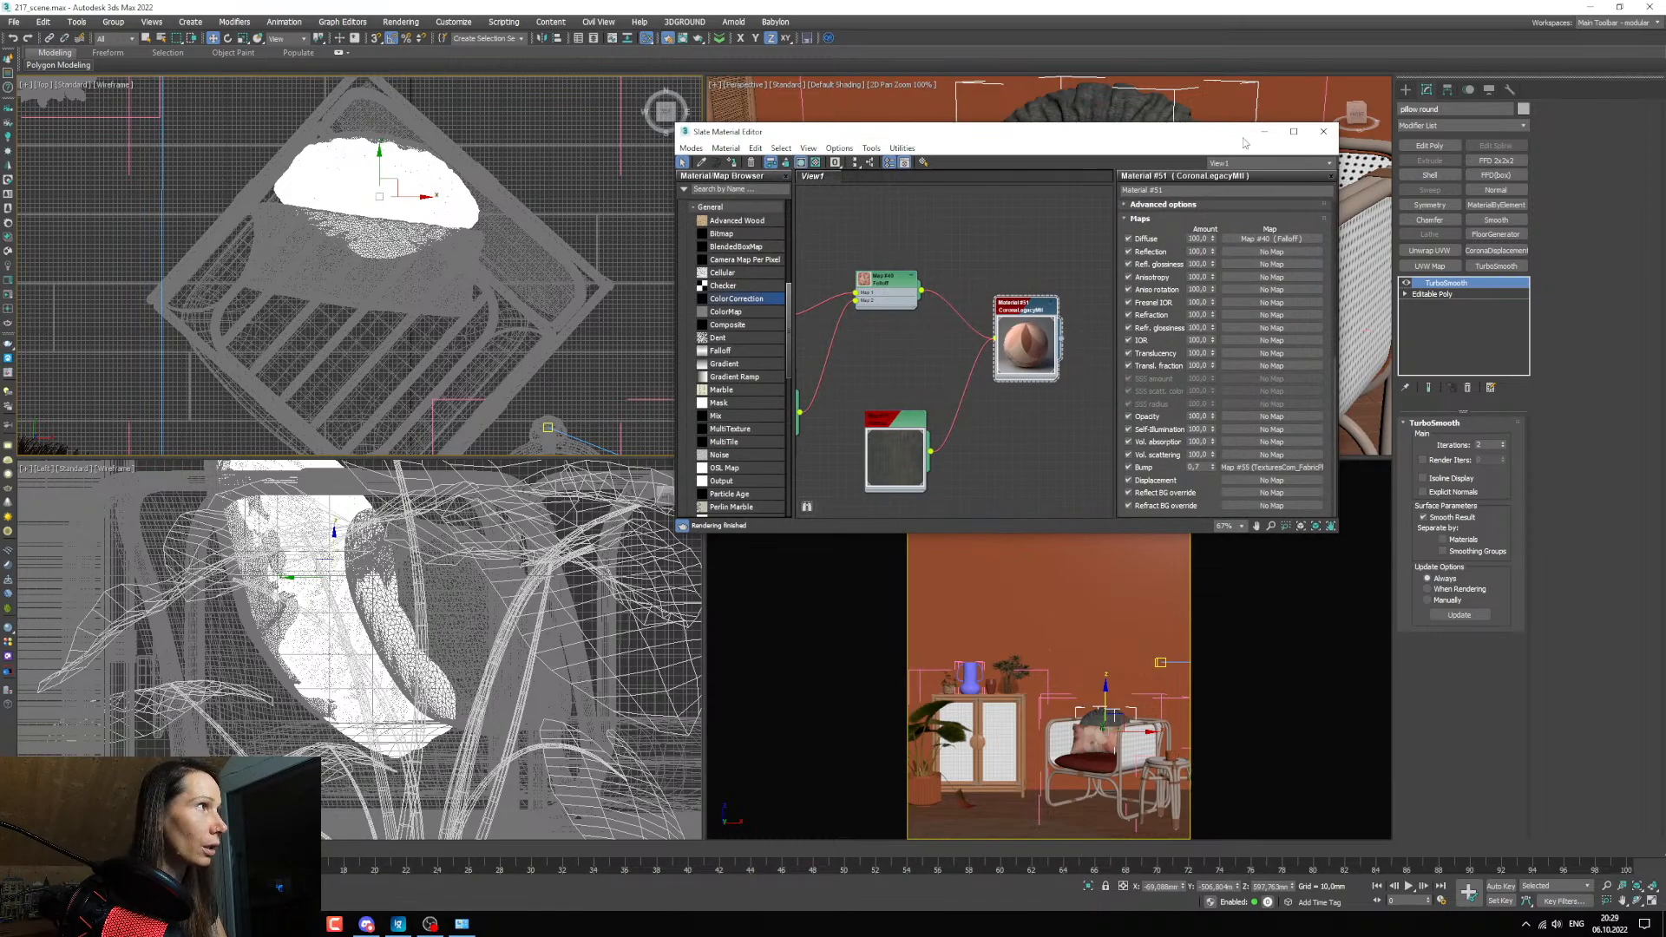
click(1264, 132)
Start the Array tool for the round pillow and place its dialog so the armchair stays visible in the Top viewport.
key(shift+a)
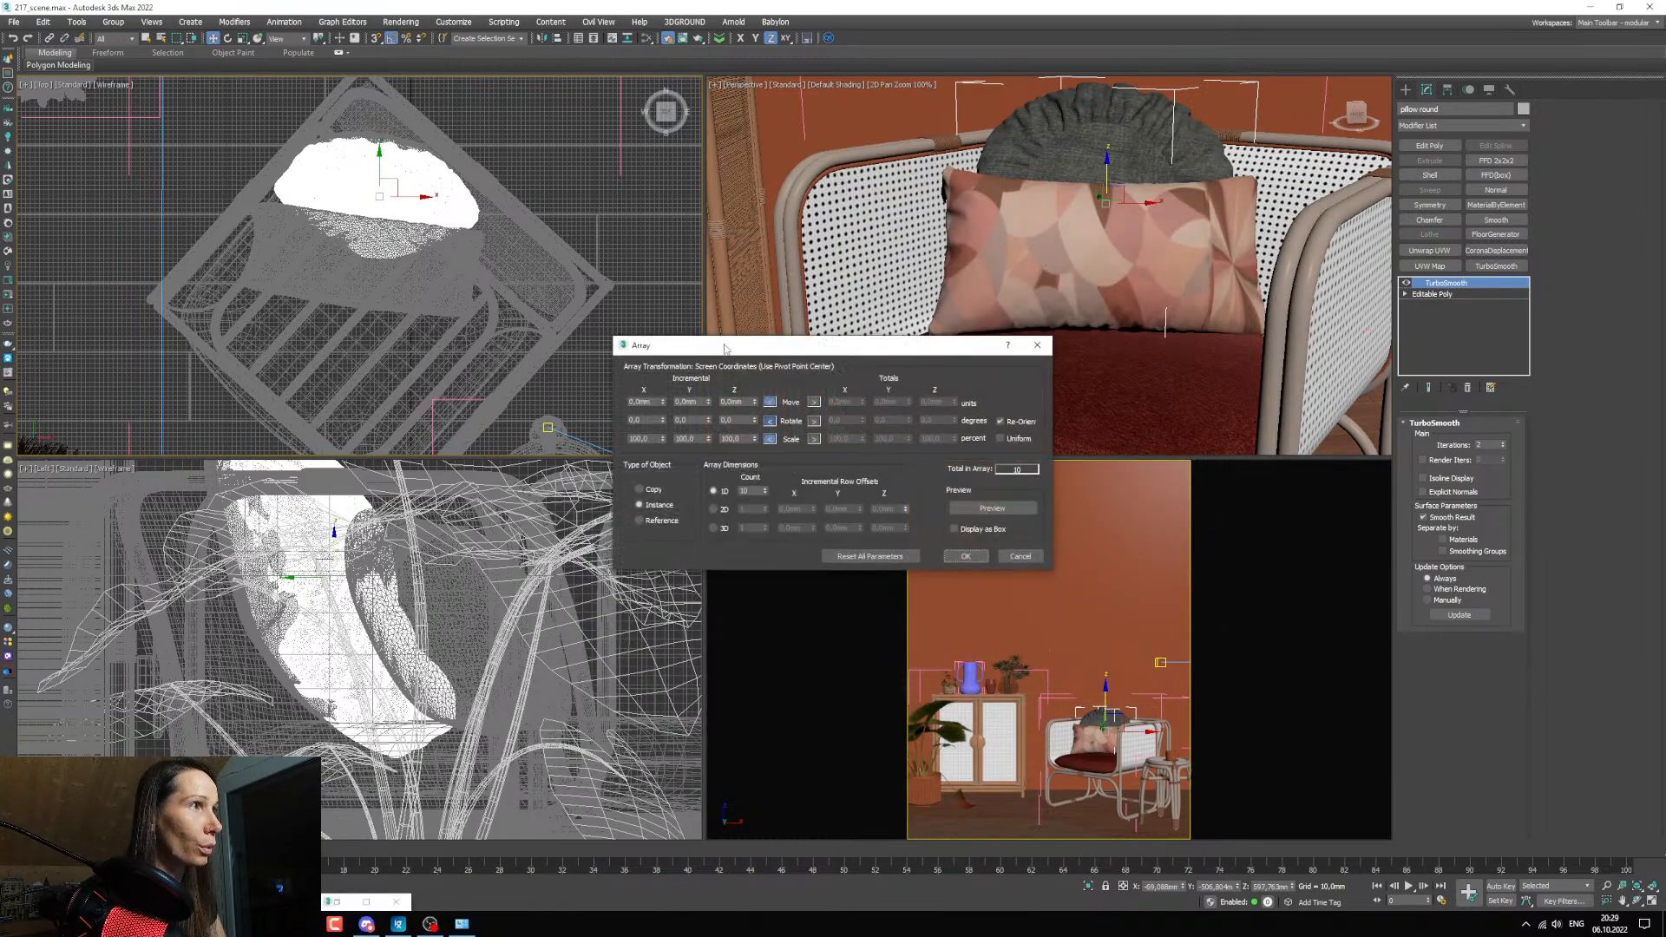
drag(725, 348, 339, 360)
scroll(355, 257, down, 4)
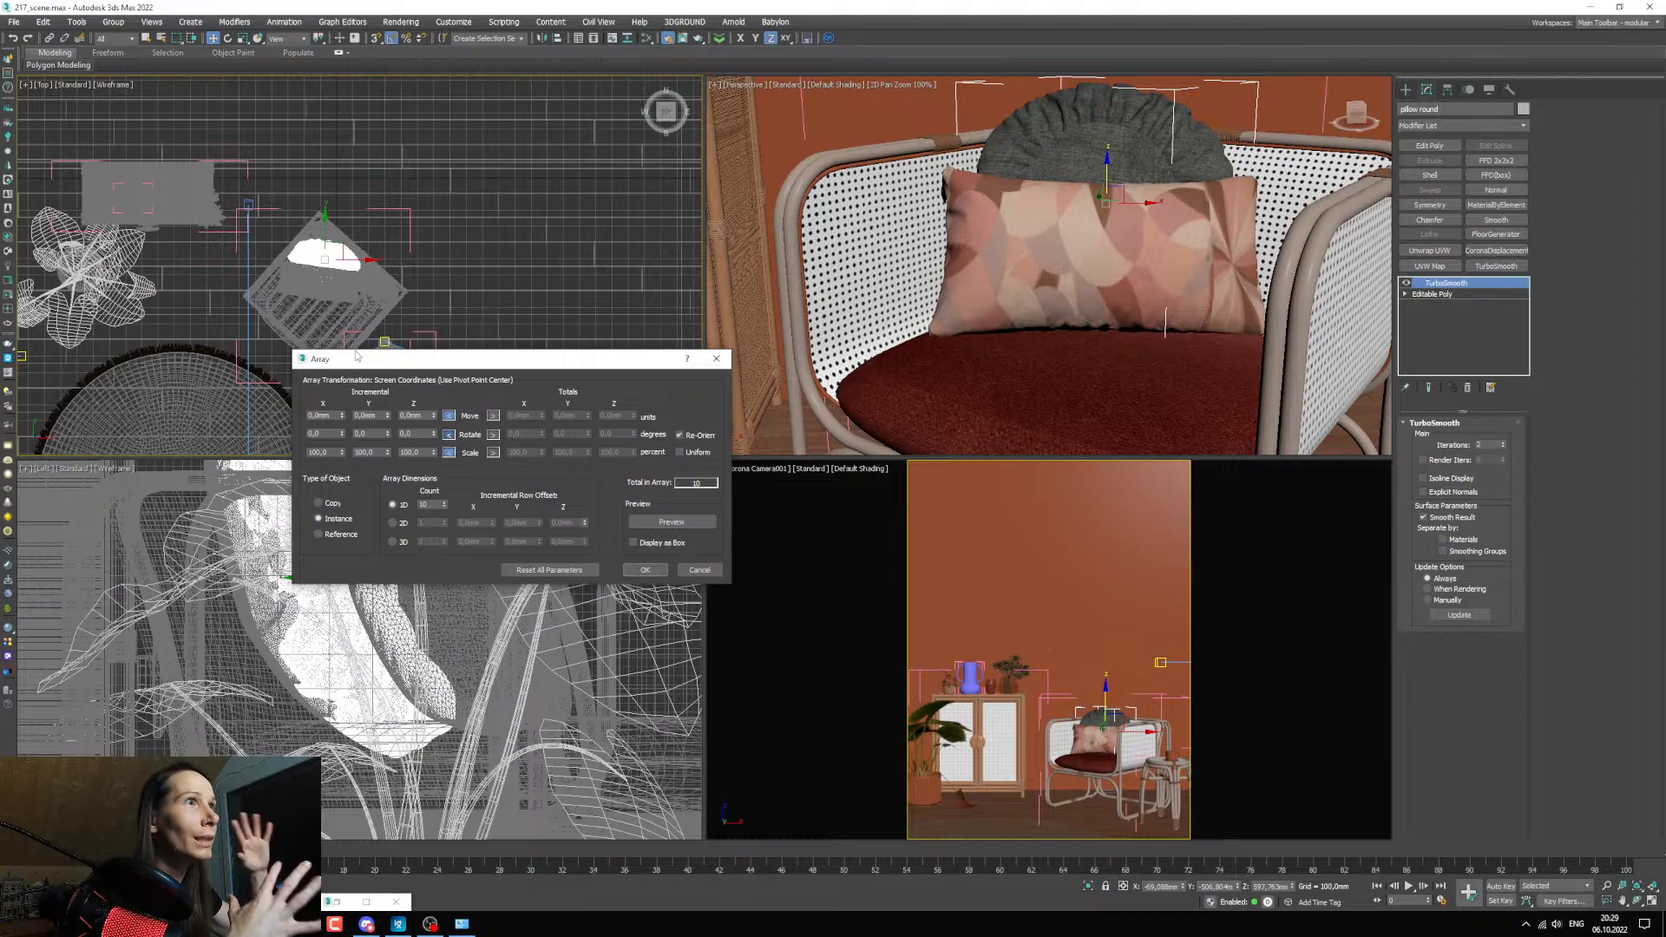
drag(404, 365, 339, 382)
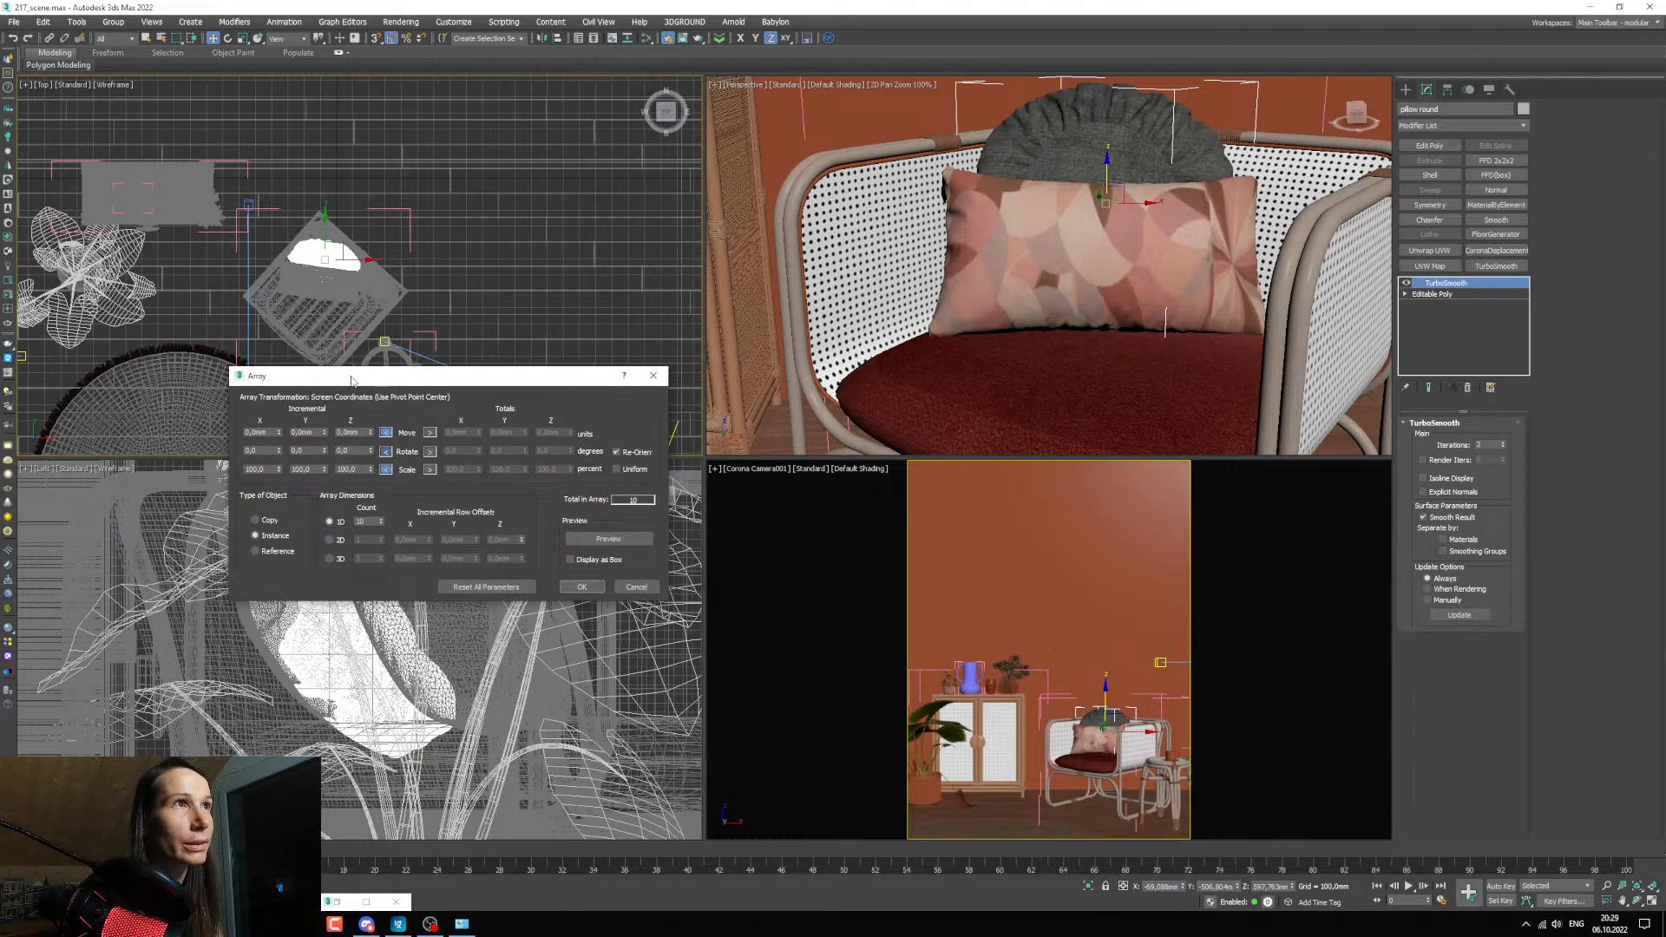
drag(347, 388, 354, 386)
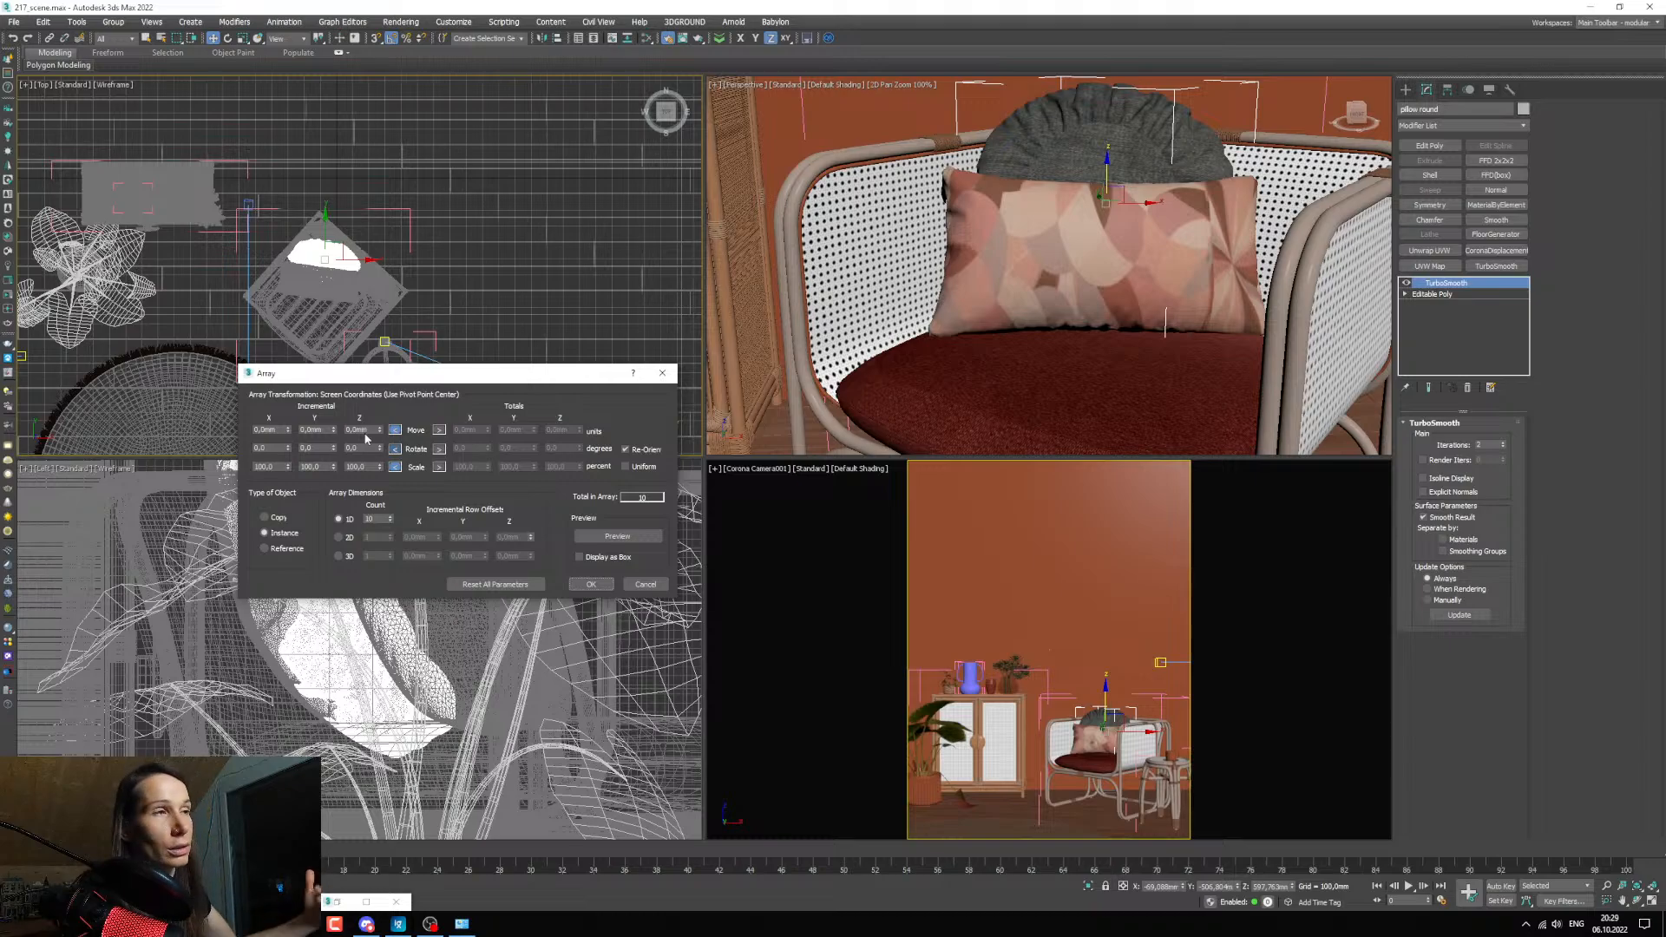
drag(350, 378, 354, 385)
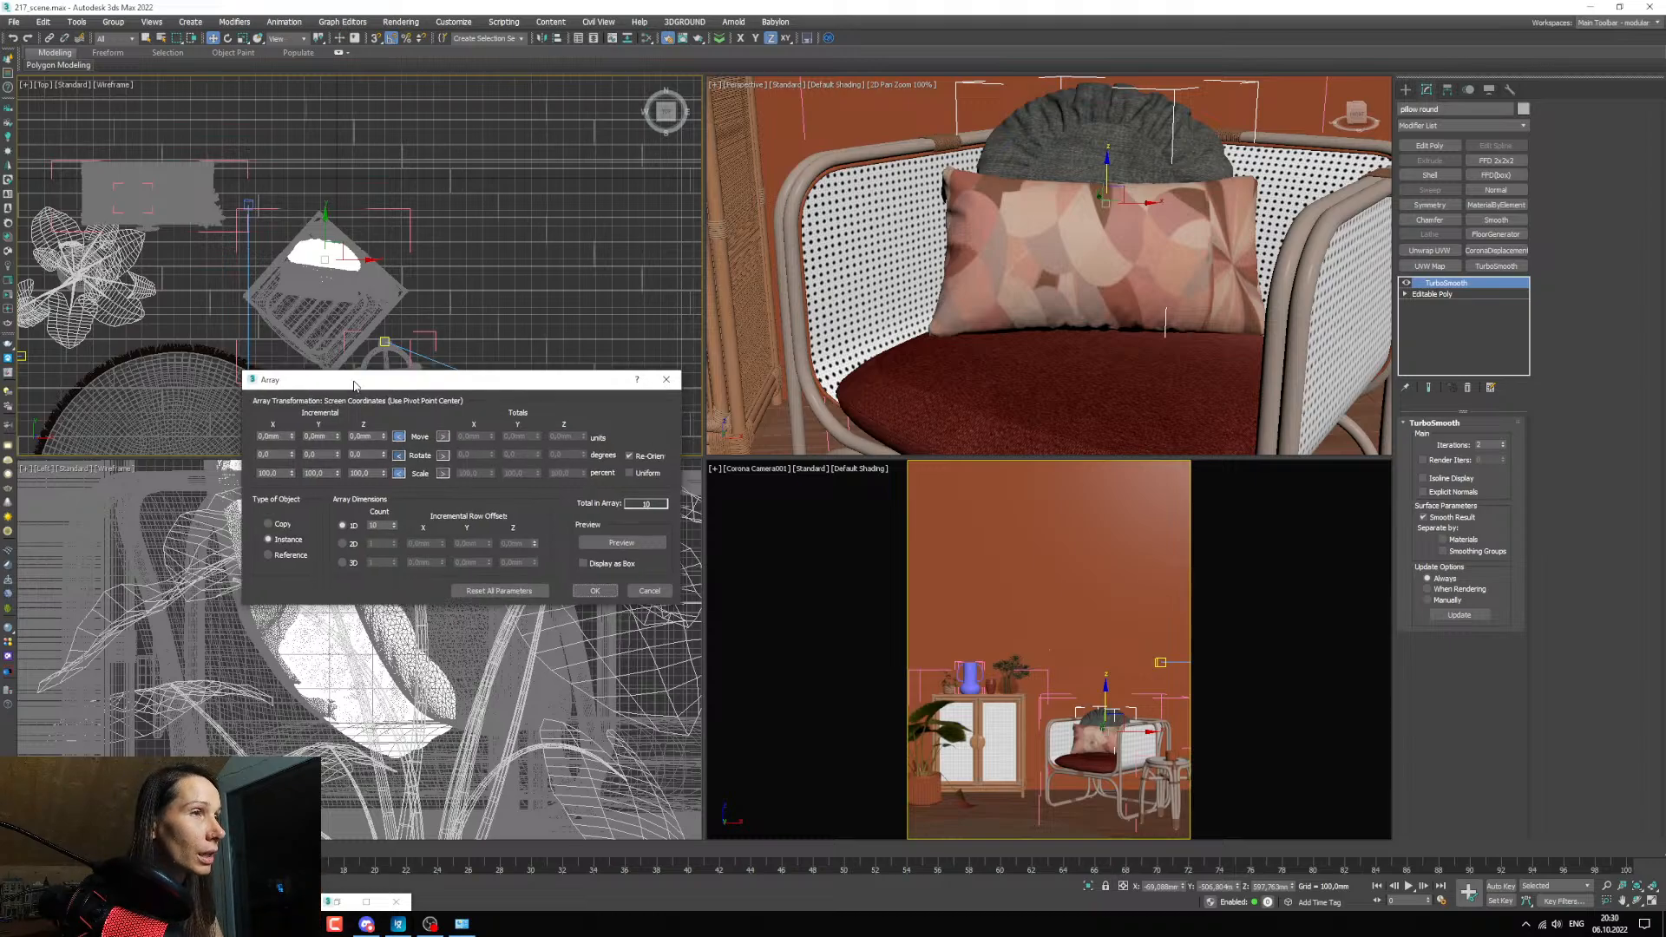
Switch the array's rotation to total values, set the incremental X move to 100 mm, and preview the pillow copies.
click(443, 456)
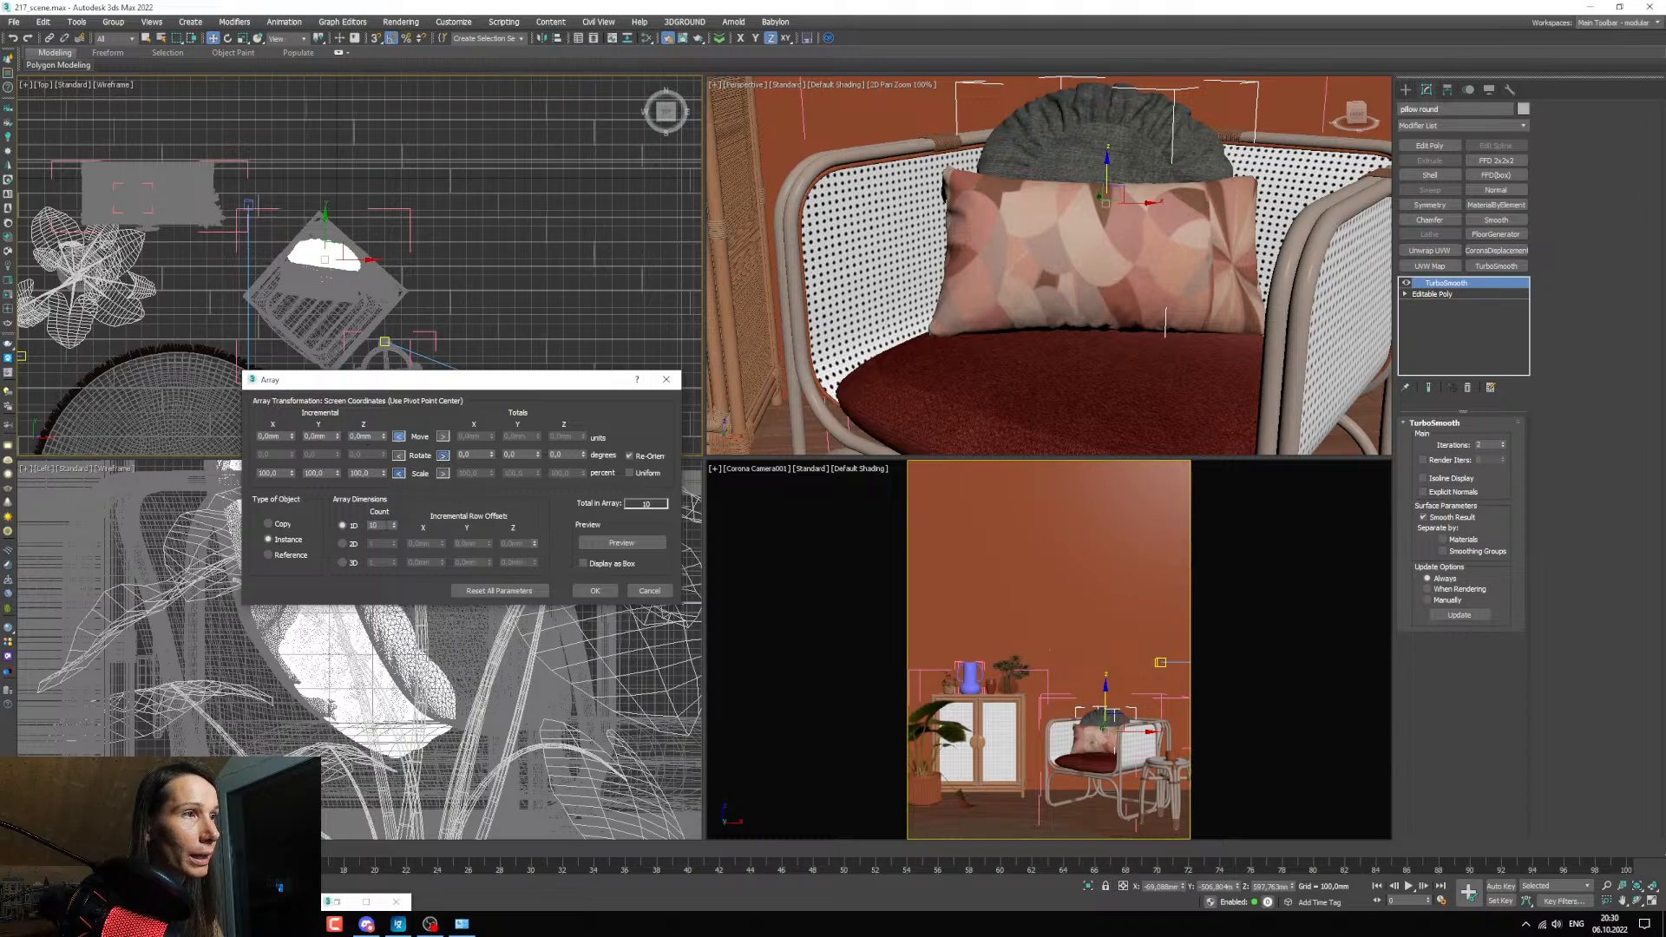
drag(281, 436, 95, 436)
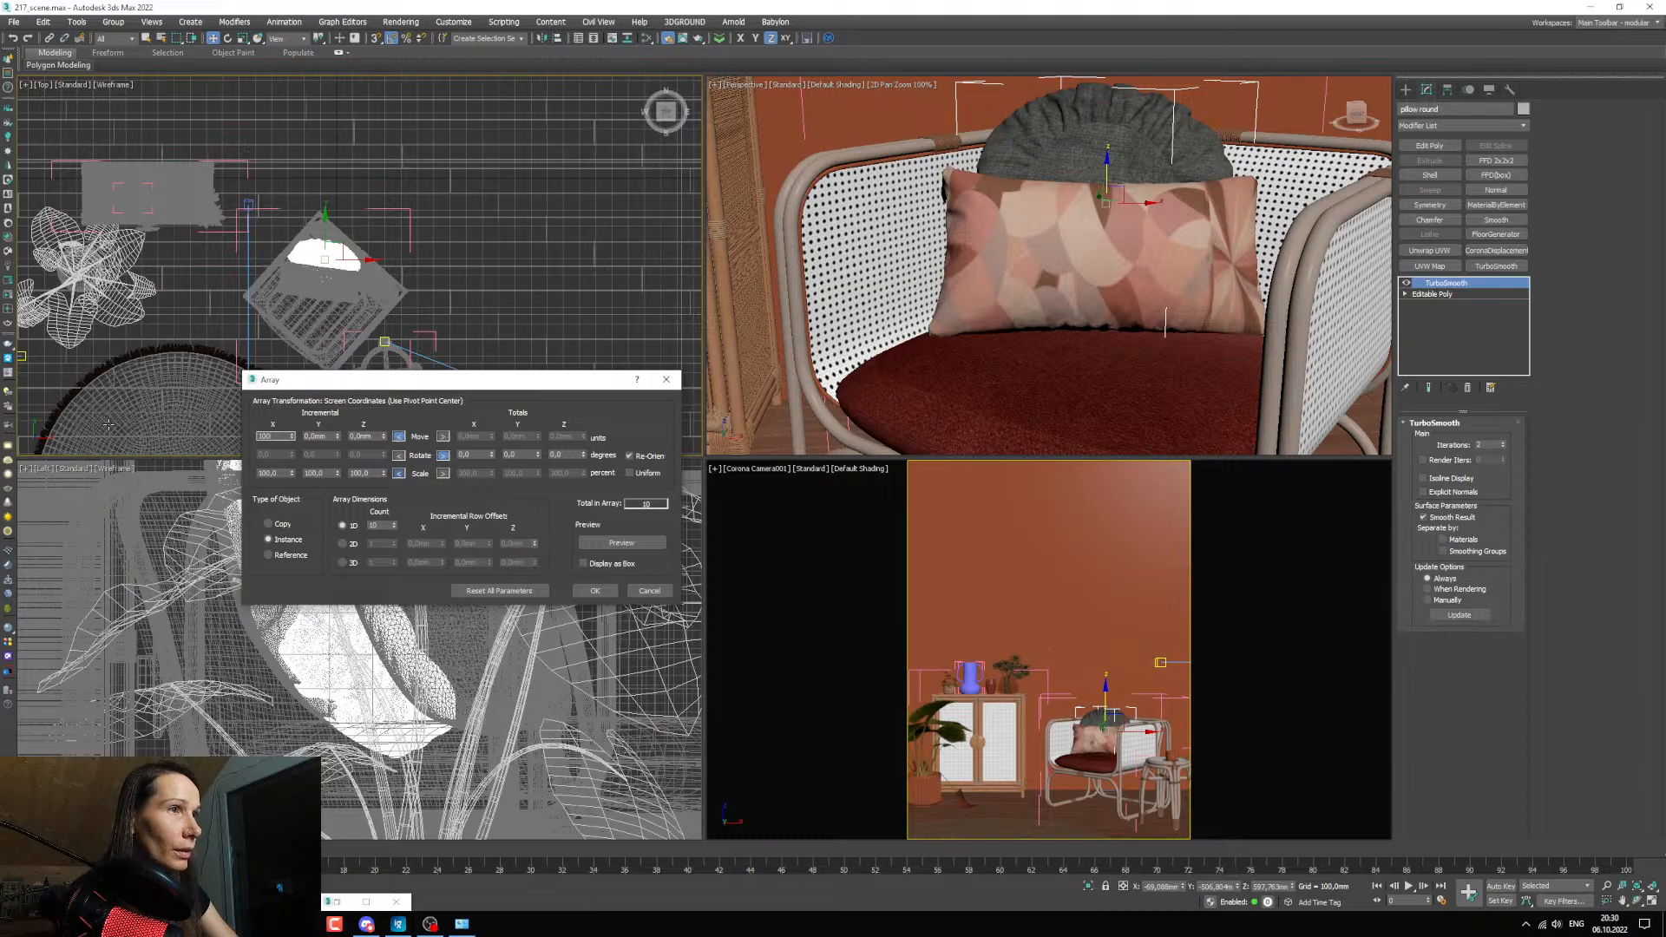
click(621, 542)
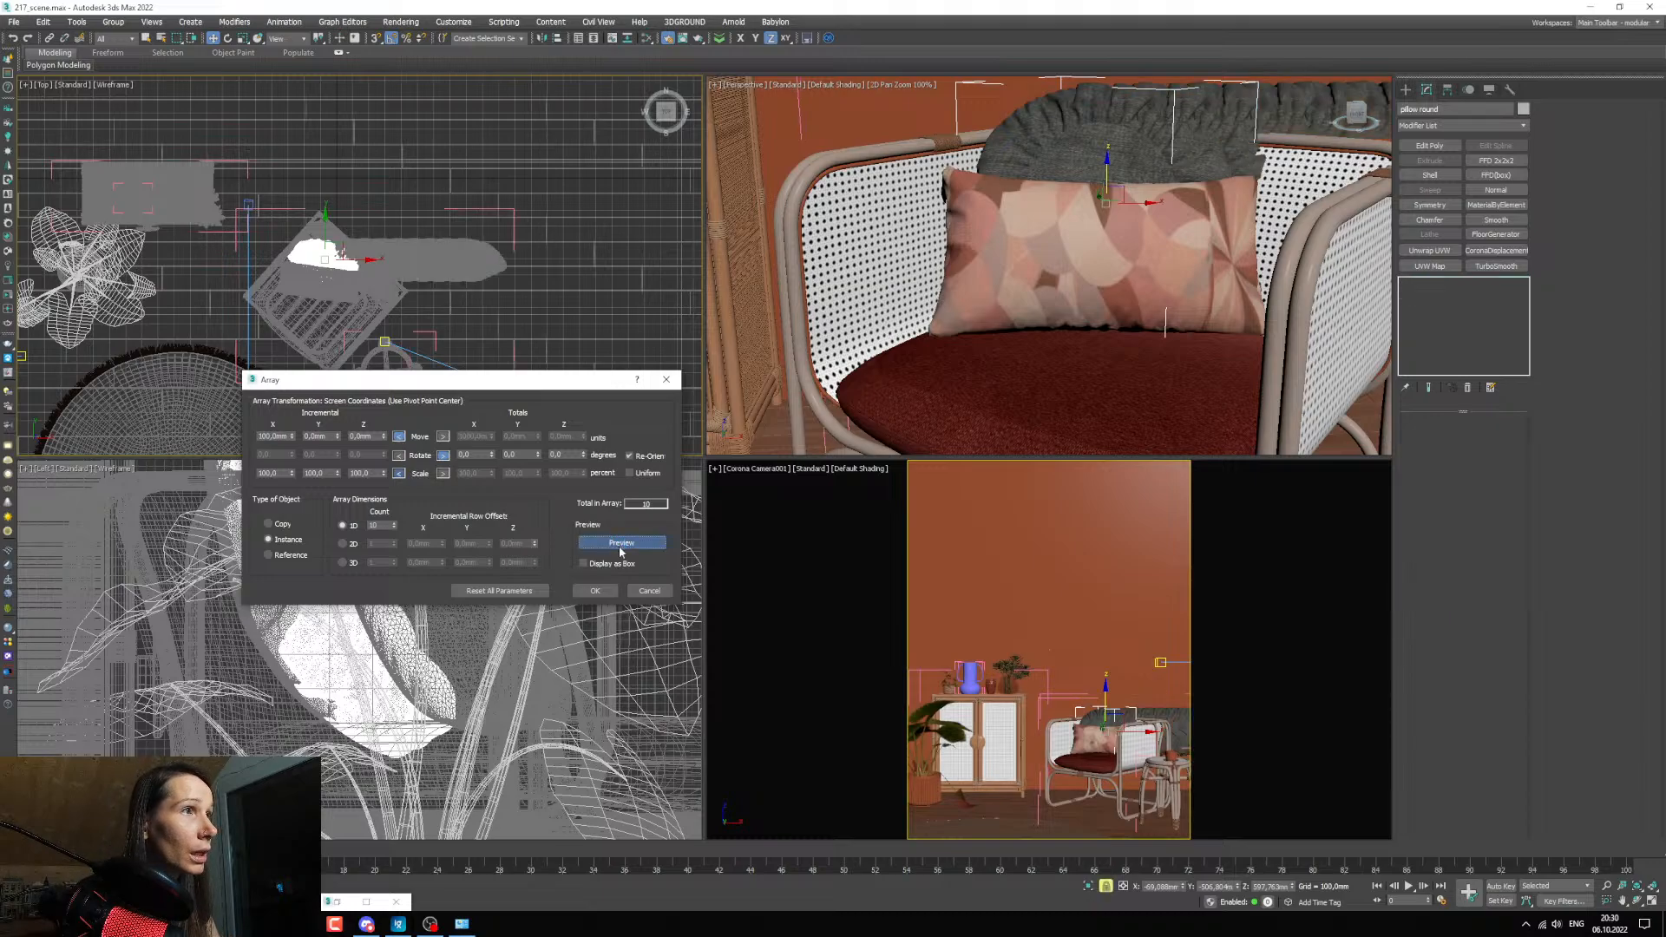
Increase the array's incremental X move to about 499 mm and examine the spaced pillow copies in the Perspective viewport.
scroll(388, 271, up, 4)
drag(291, 437, 279, 174)
middle_drag(1084, 265, 1048, 265)
scroll(1048, 265, down, 5)
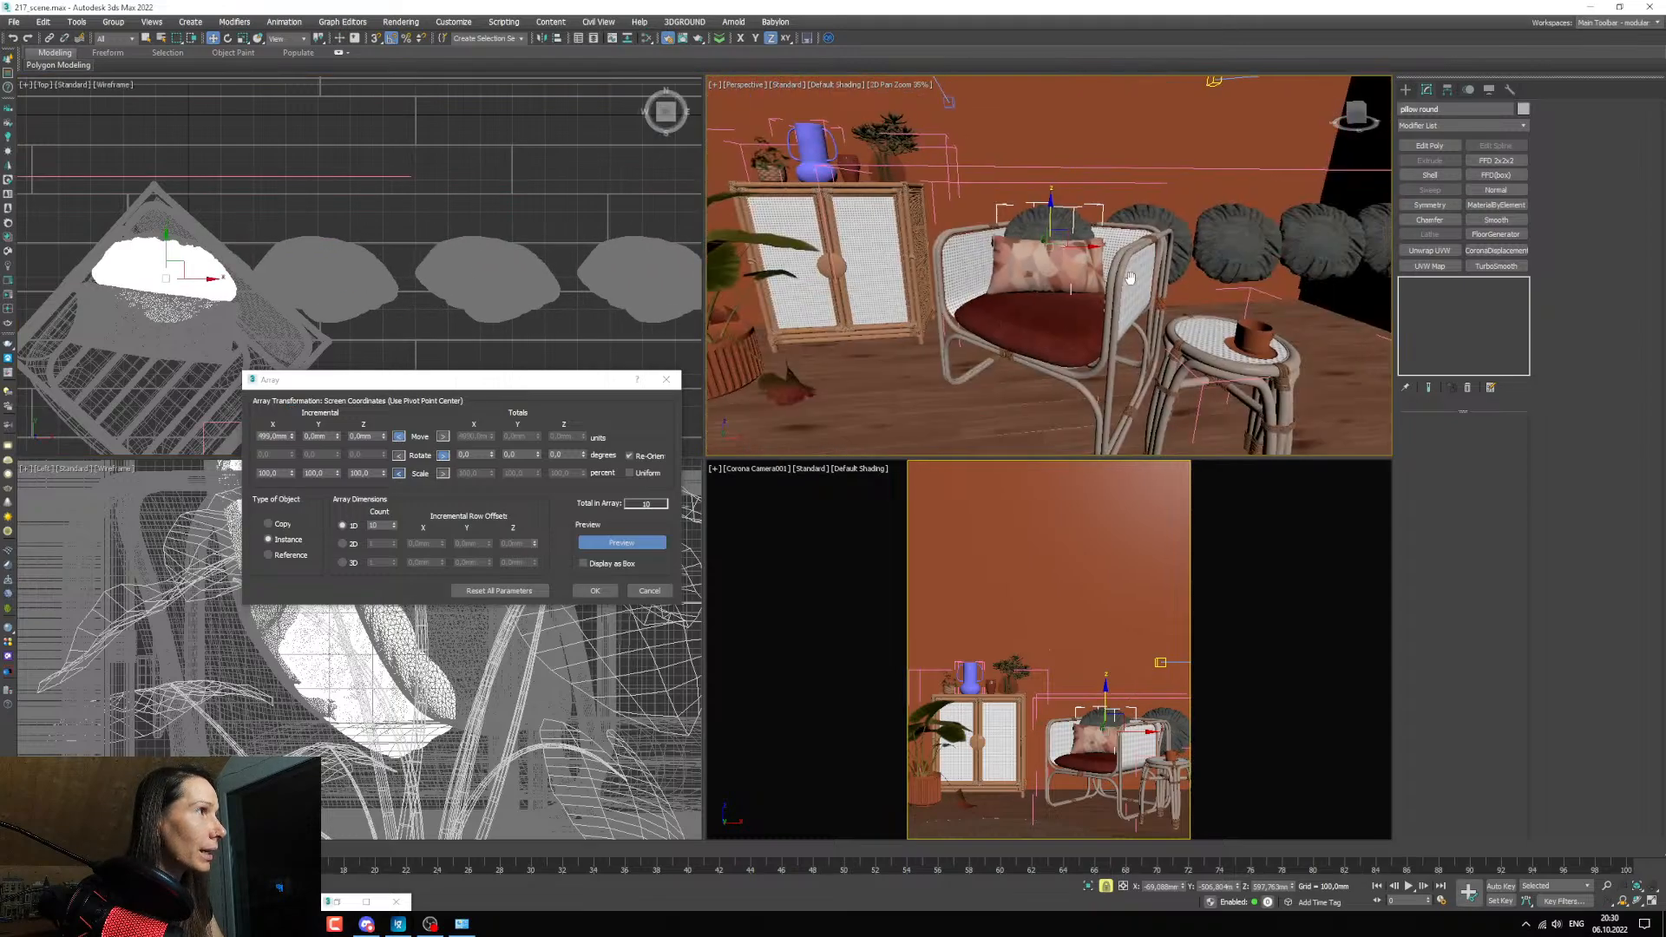
scroll(993, 286, up, 2)
middle_drag(1156, 272, 1050, 322)
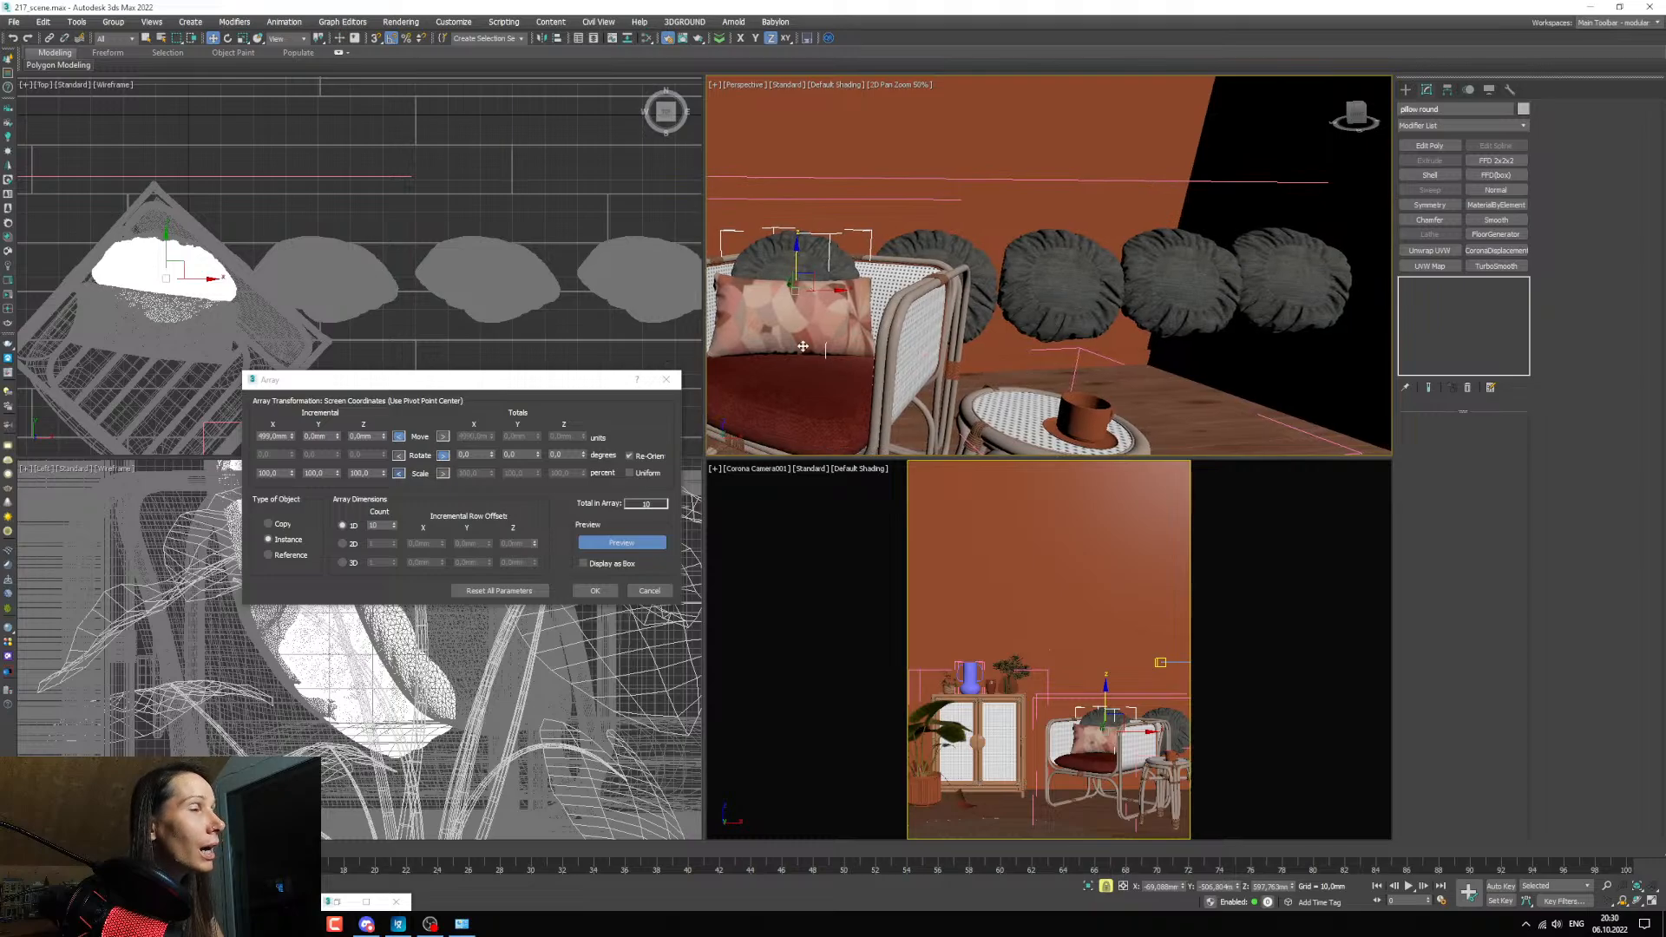
Set the array's incremental Z move to about 123 mm to raise successive pillow copies, and cancel the array.
drag(383, 436, 382, 356)
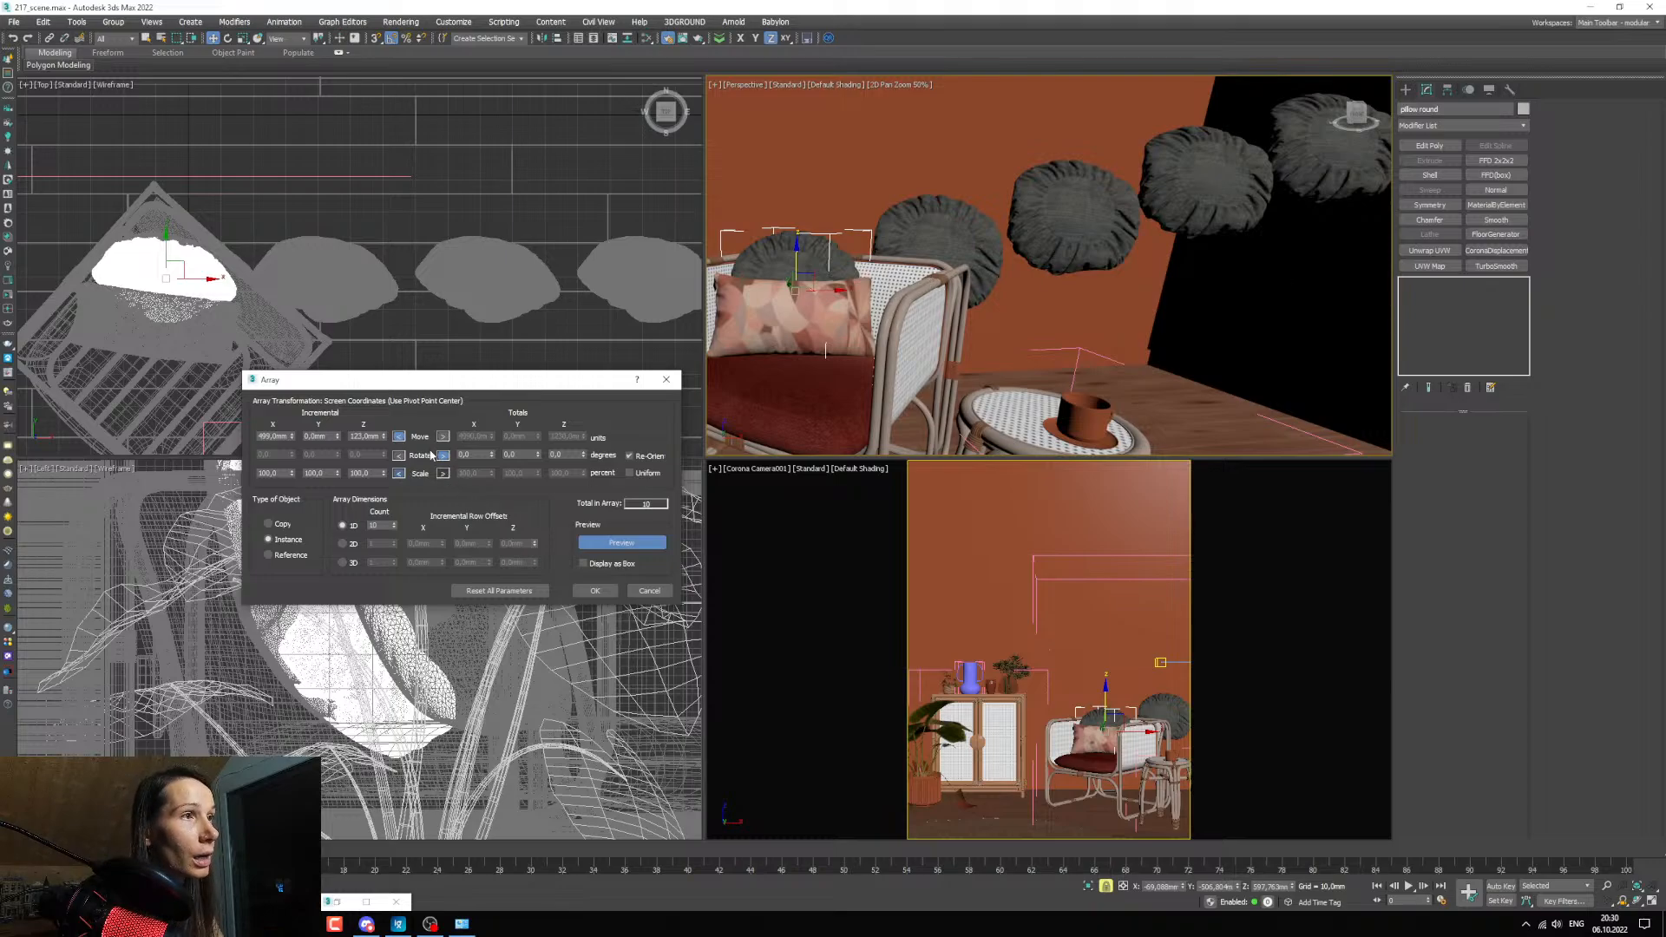
drag(413, 387, 414, 393)
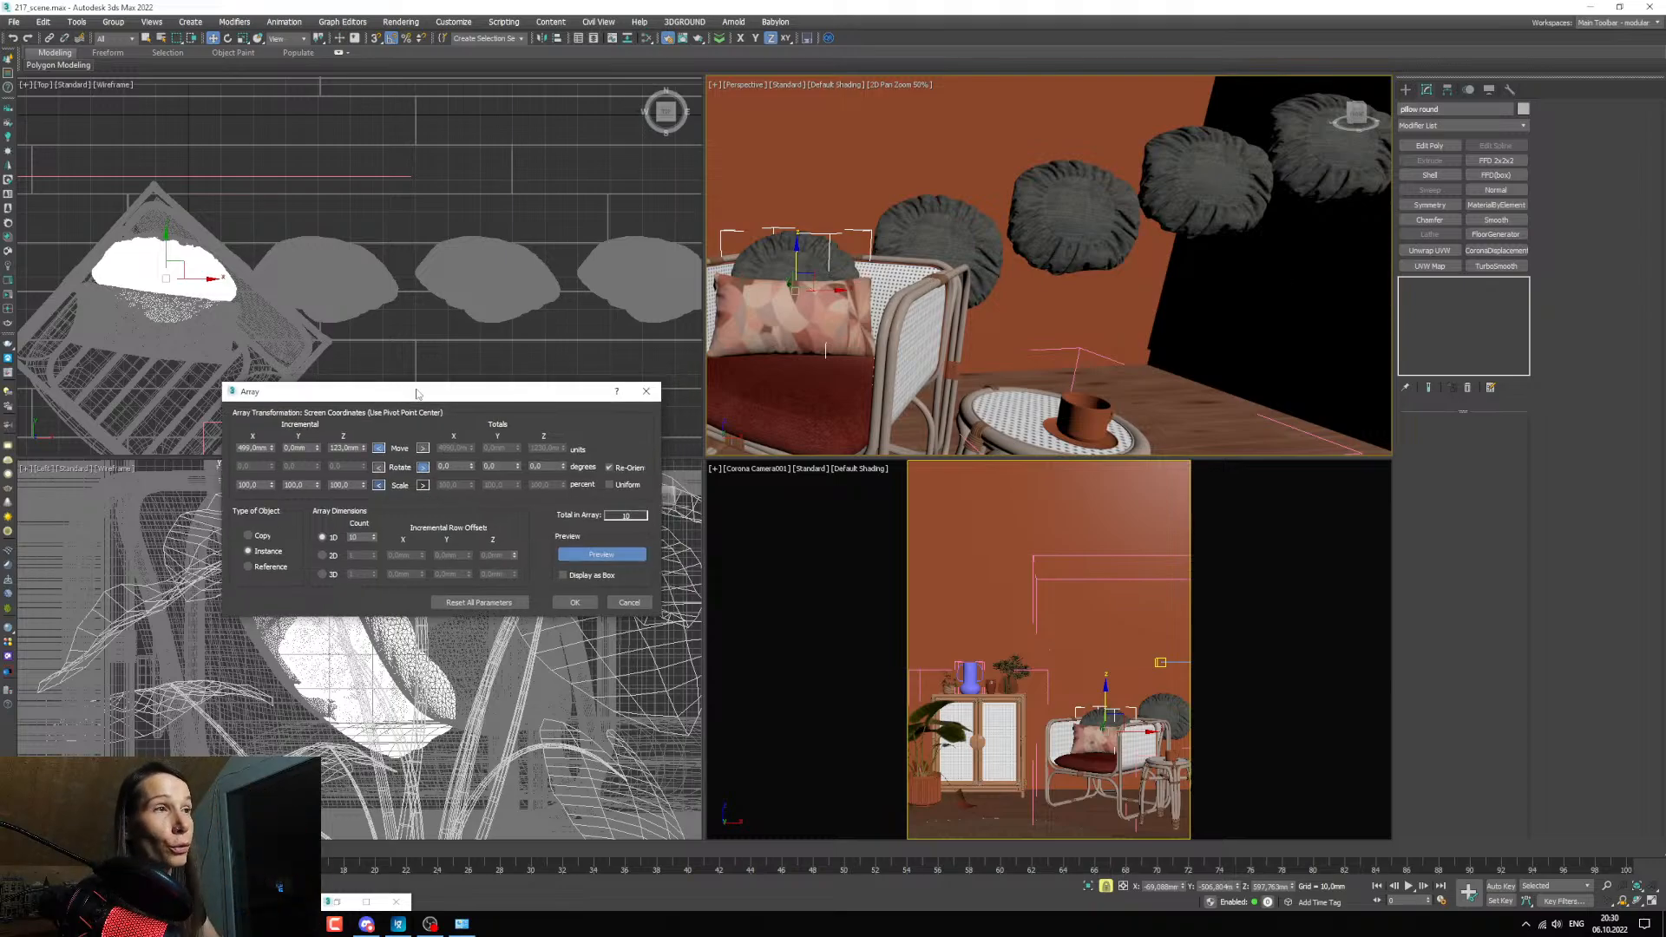
drag(316, 432, 360, 501)
click(629, 602)
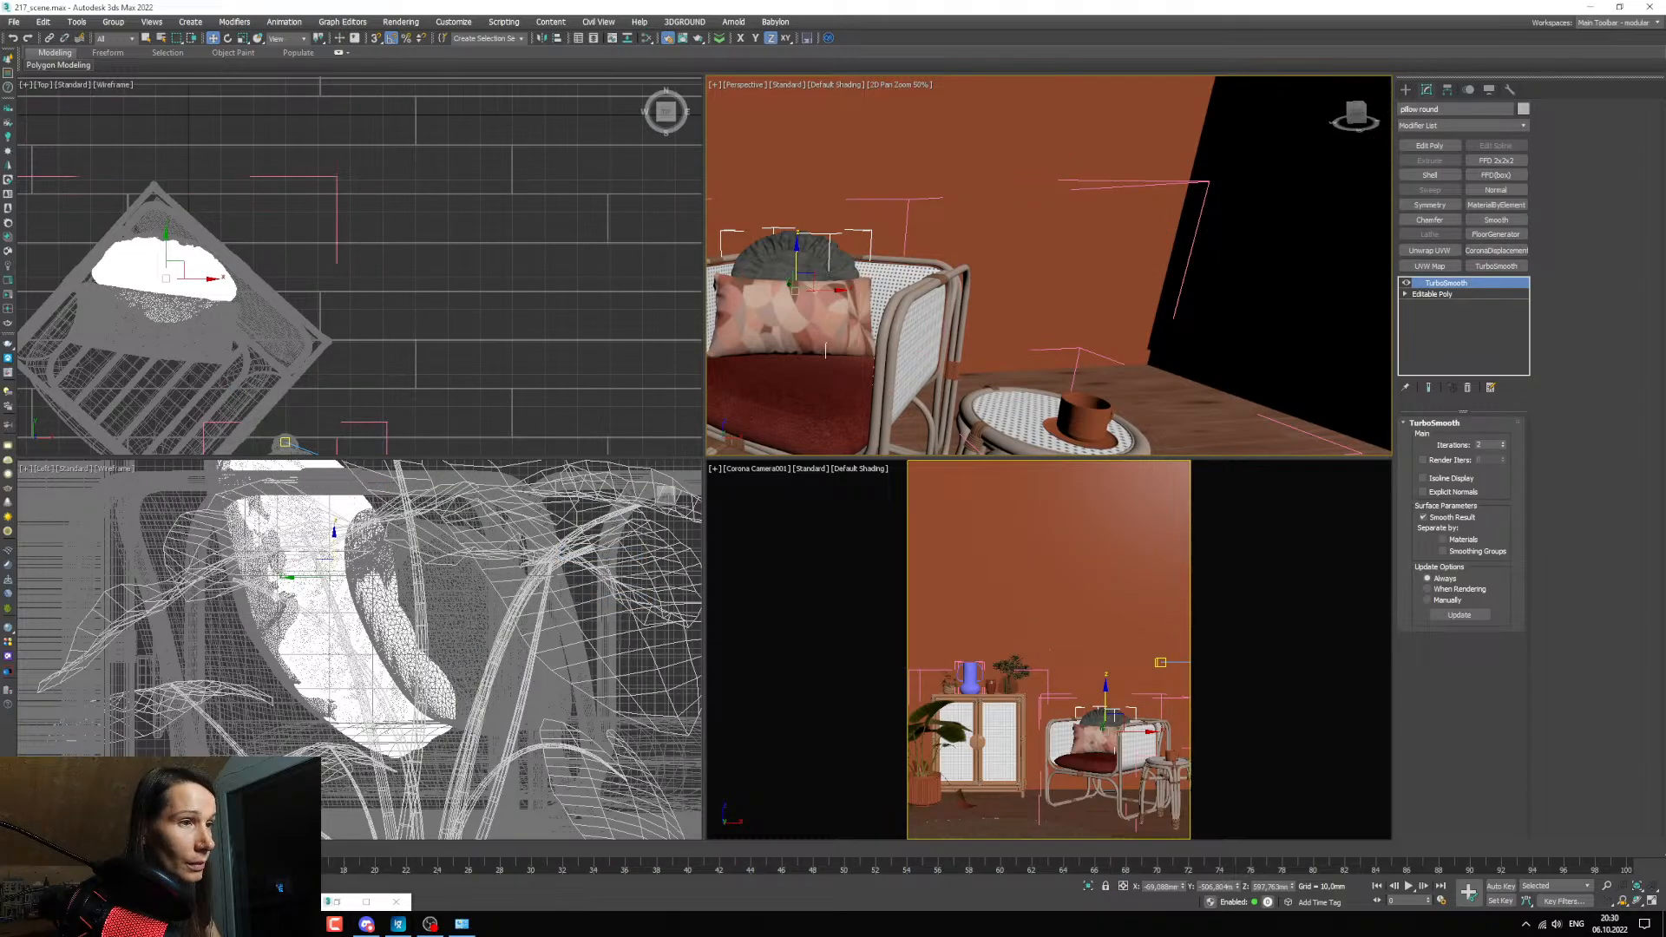
Switch to the live stream page in the browser and read the latest viewer messages in the chat.
key(alt+Tab)
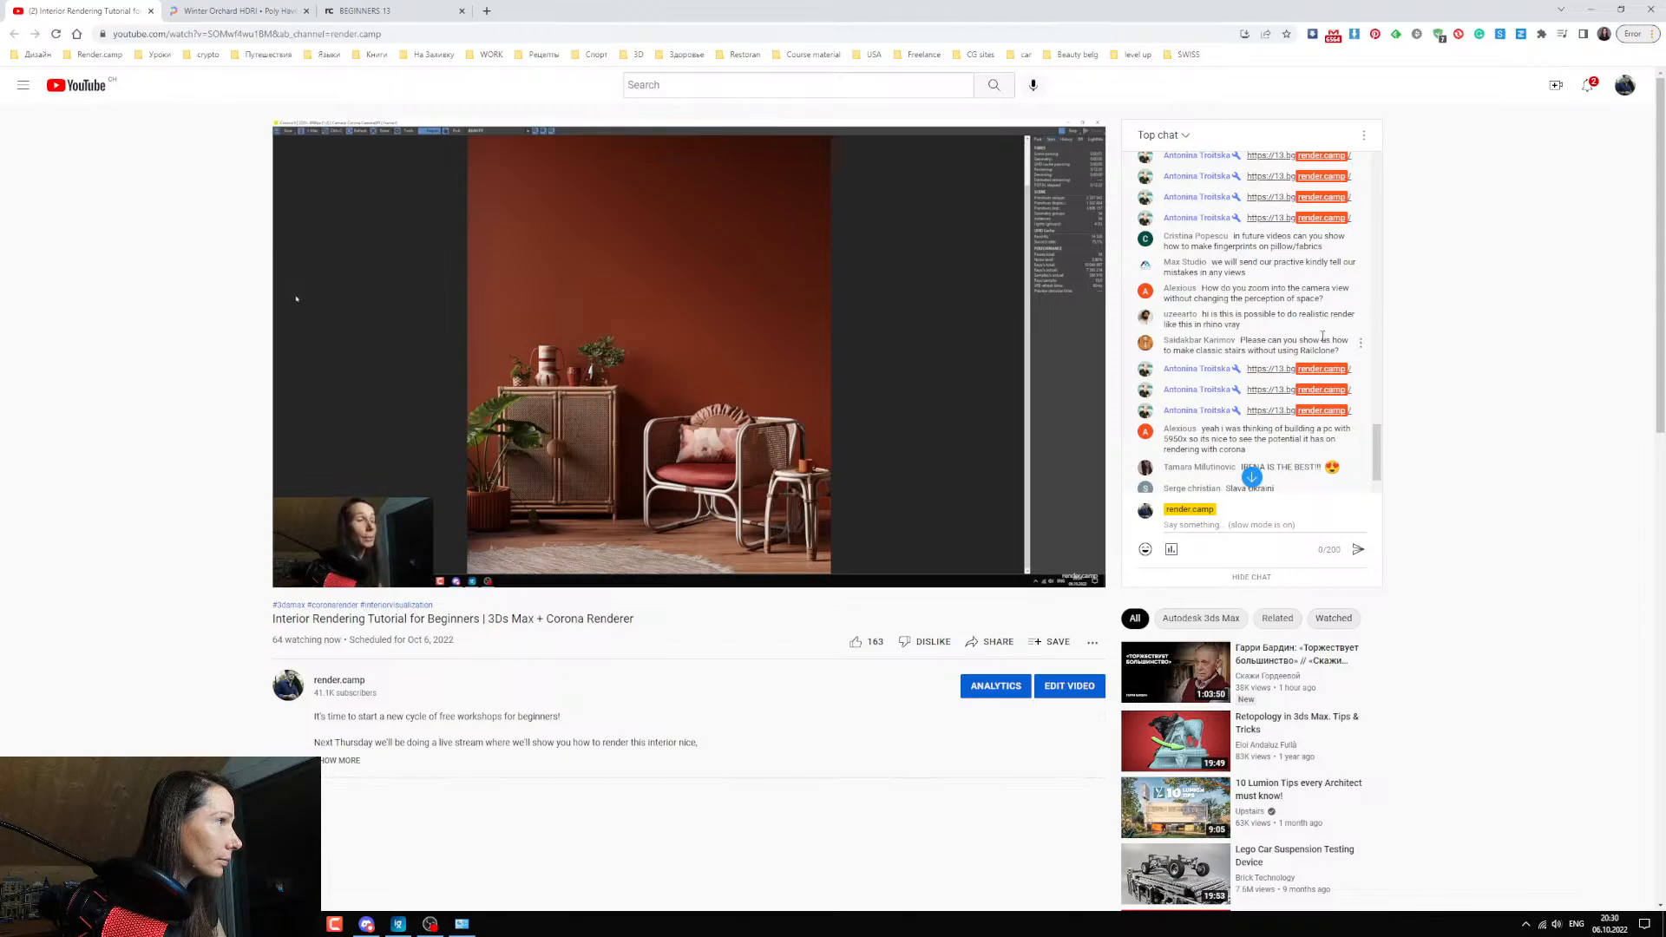
scroll(1322, 337, down, 2)
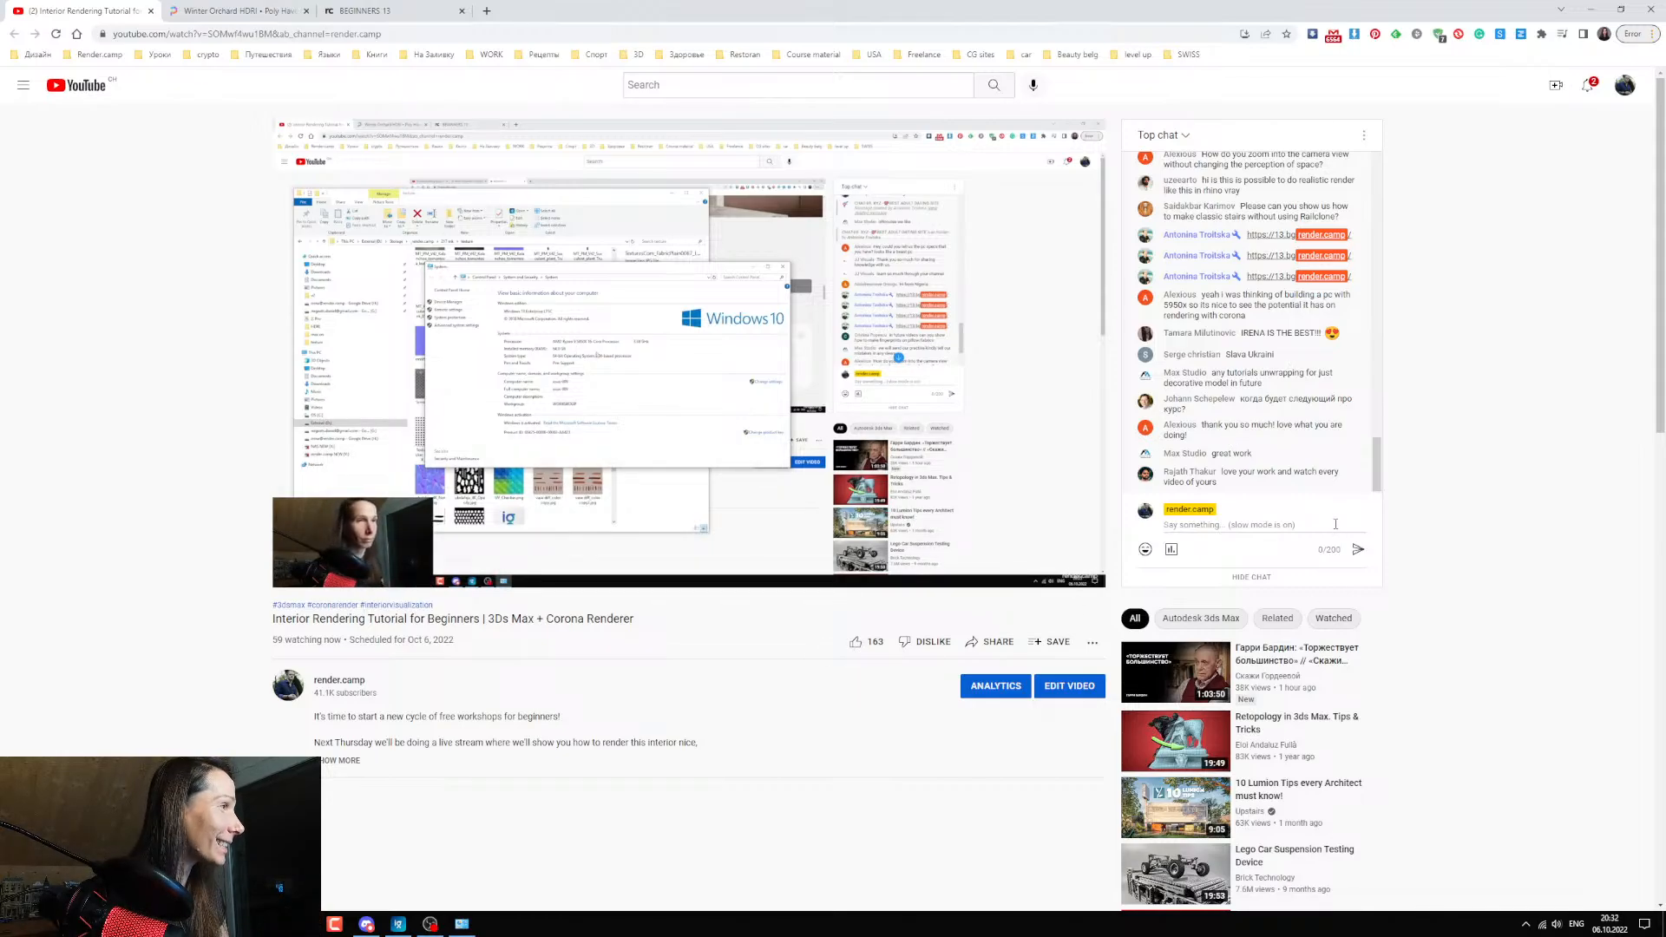
drag(1254, 454, 1215, 454)
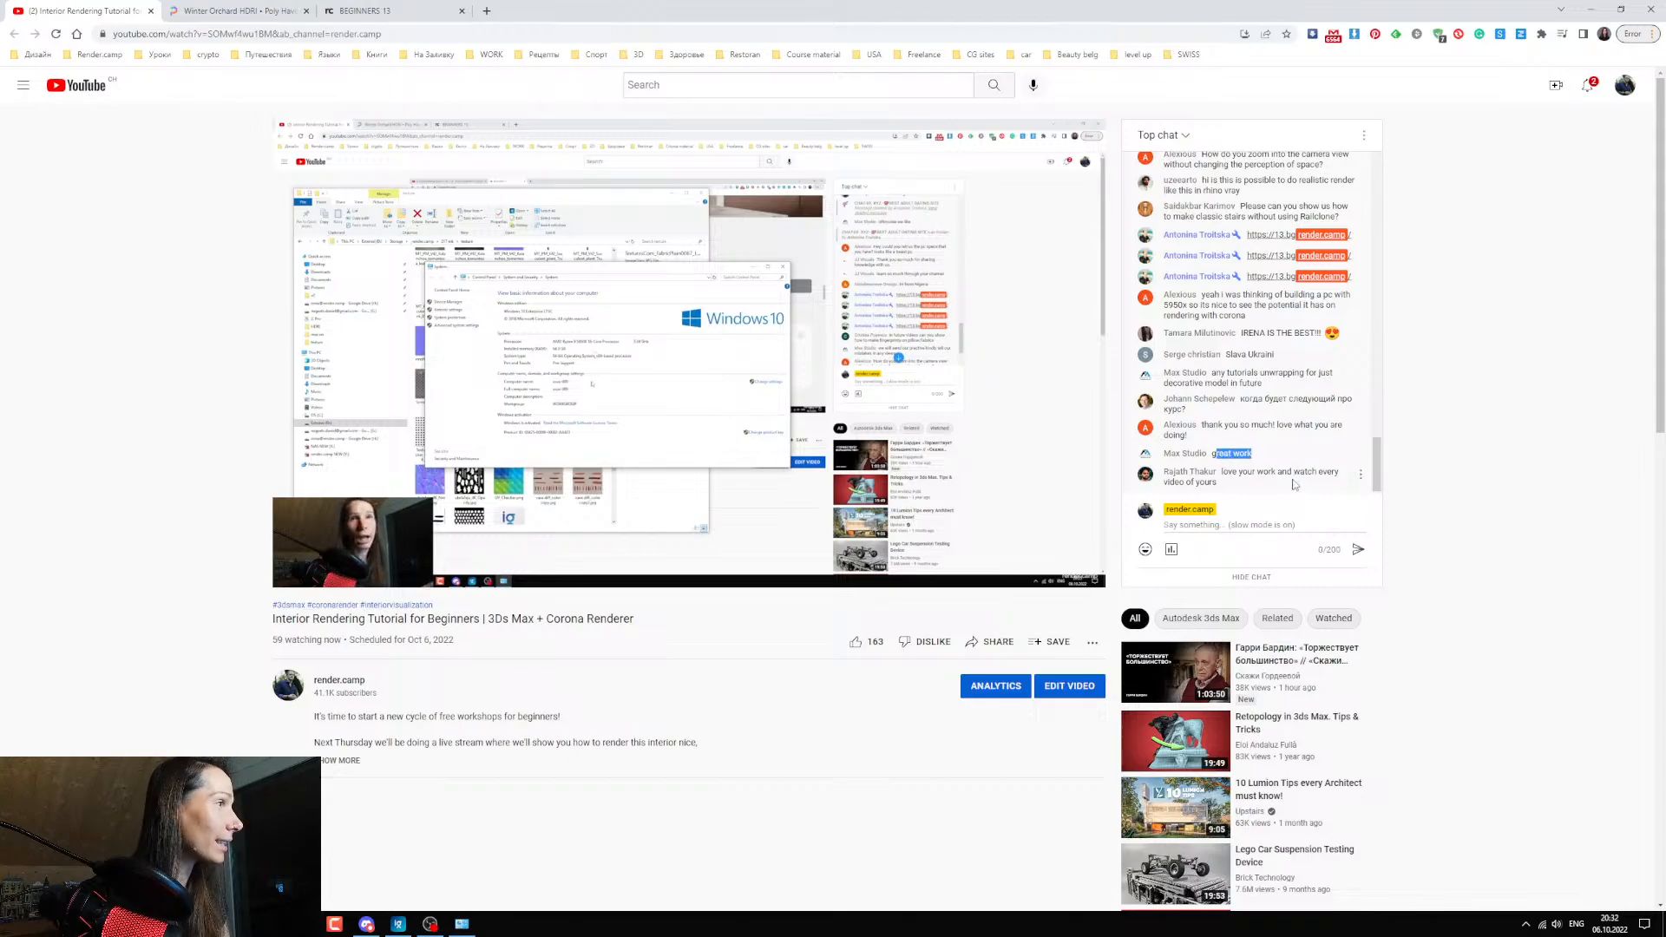
click(1293, 484)
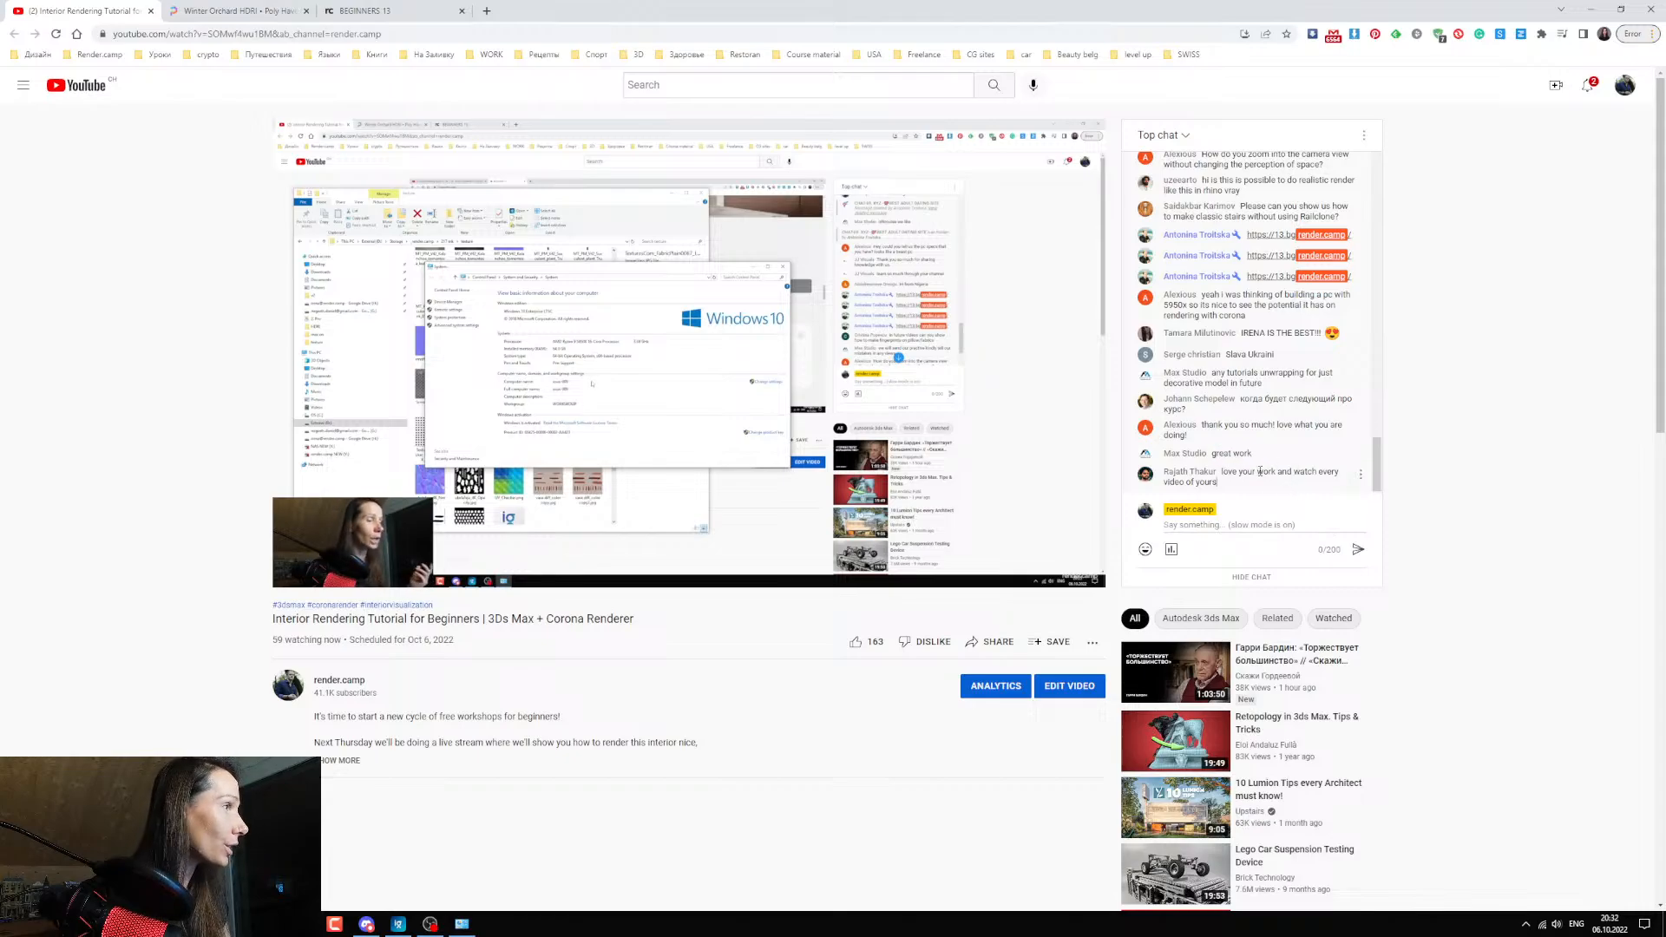
click(1232, 525)
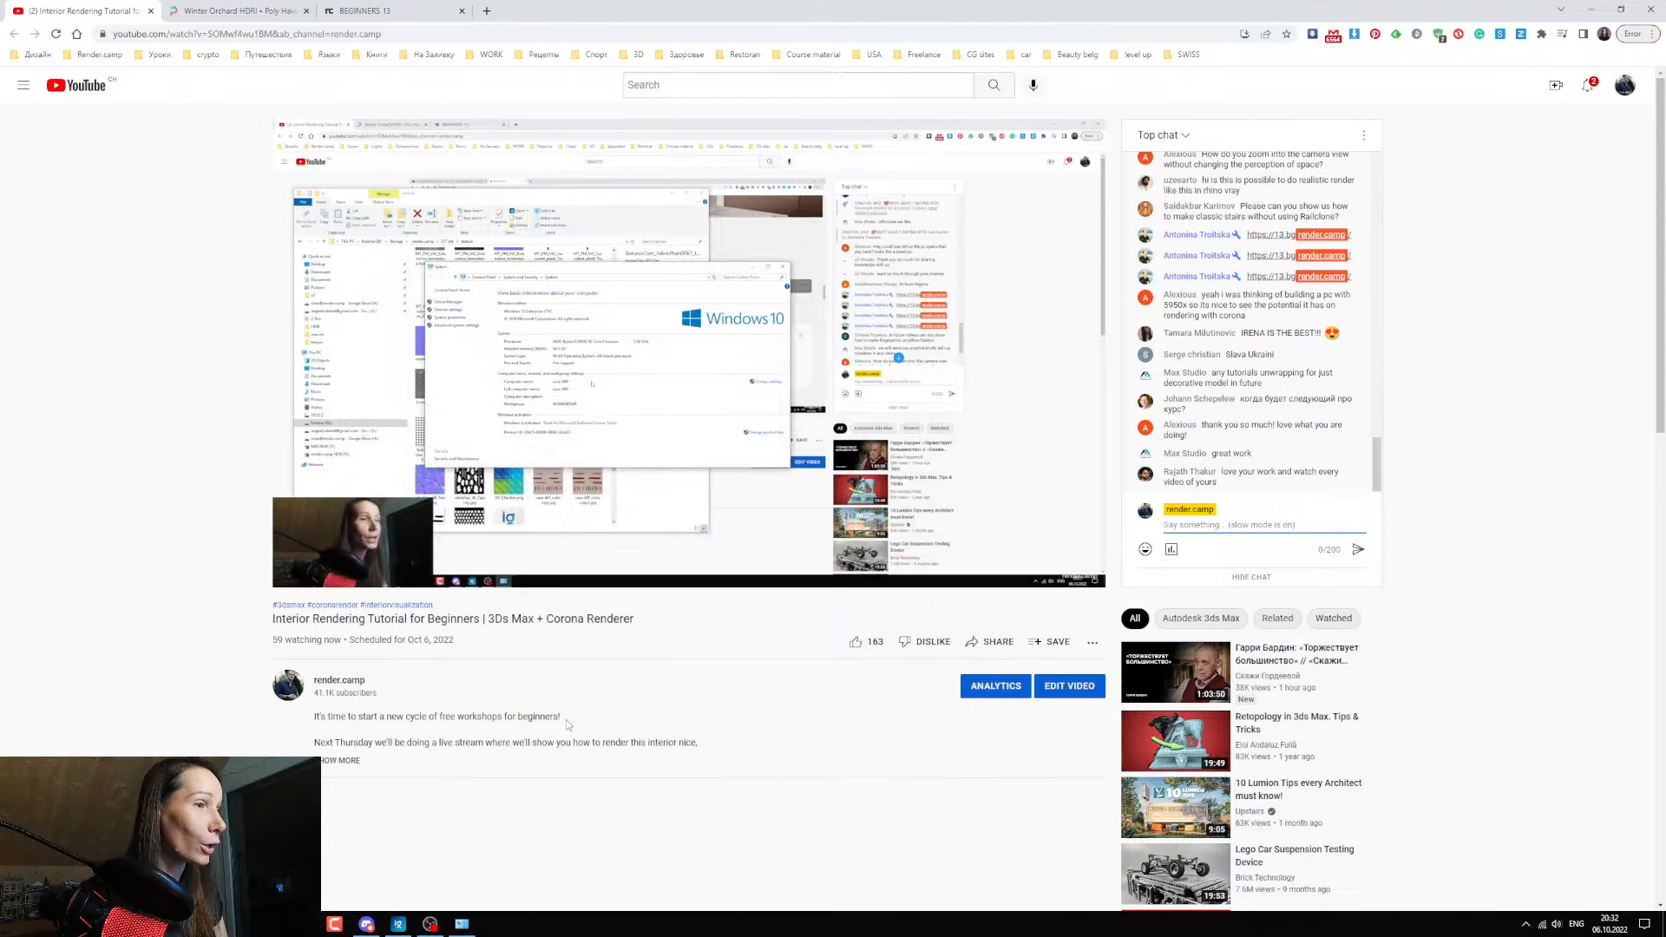
Switch to 3ds Max, show the full interior render in the Corona frame buffer, and return to the live stream page.
click(302, 924)
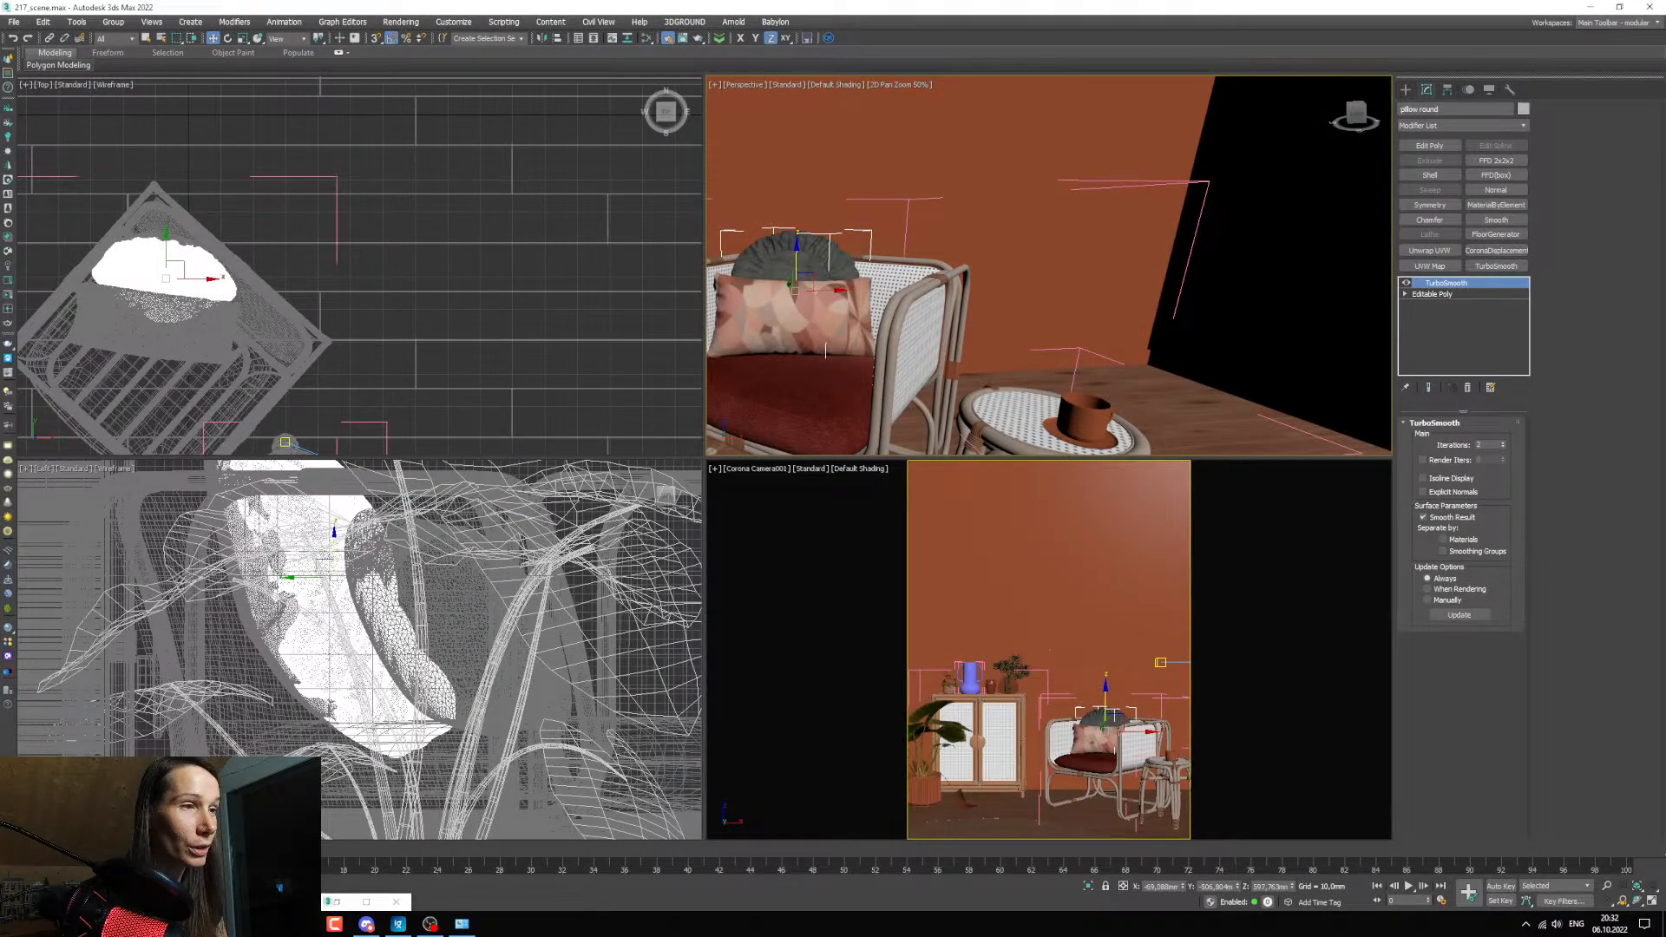
click(337, 901)
scroll(483, 528, up, 1)
scroll(513, 550, down, 1)
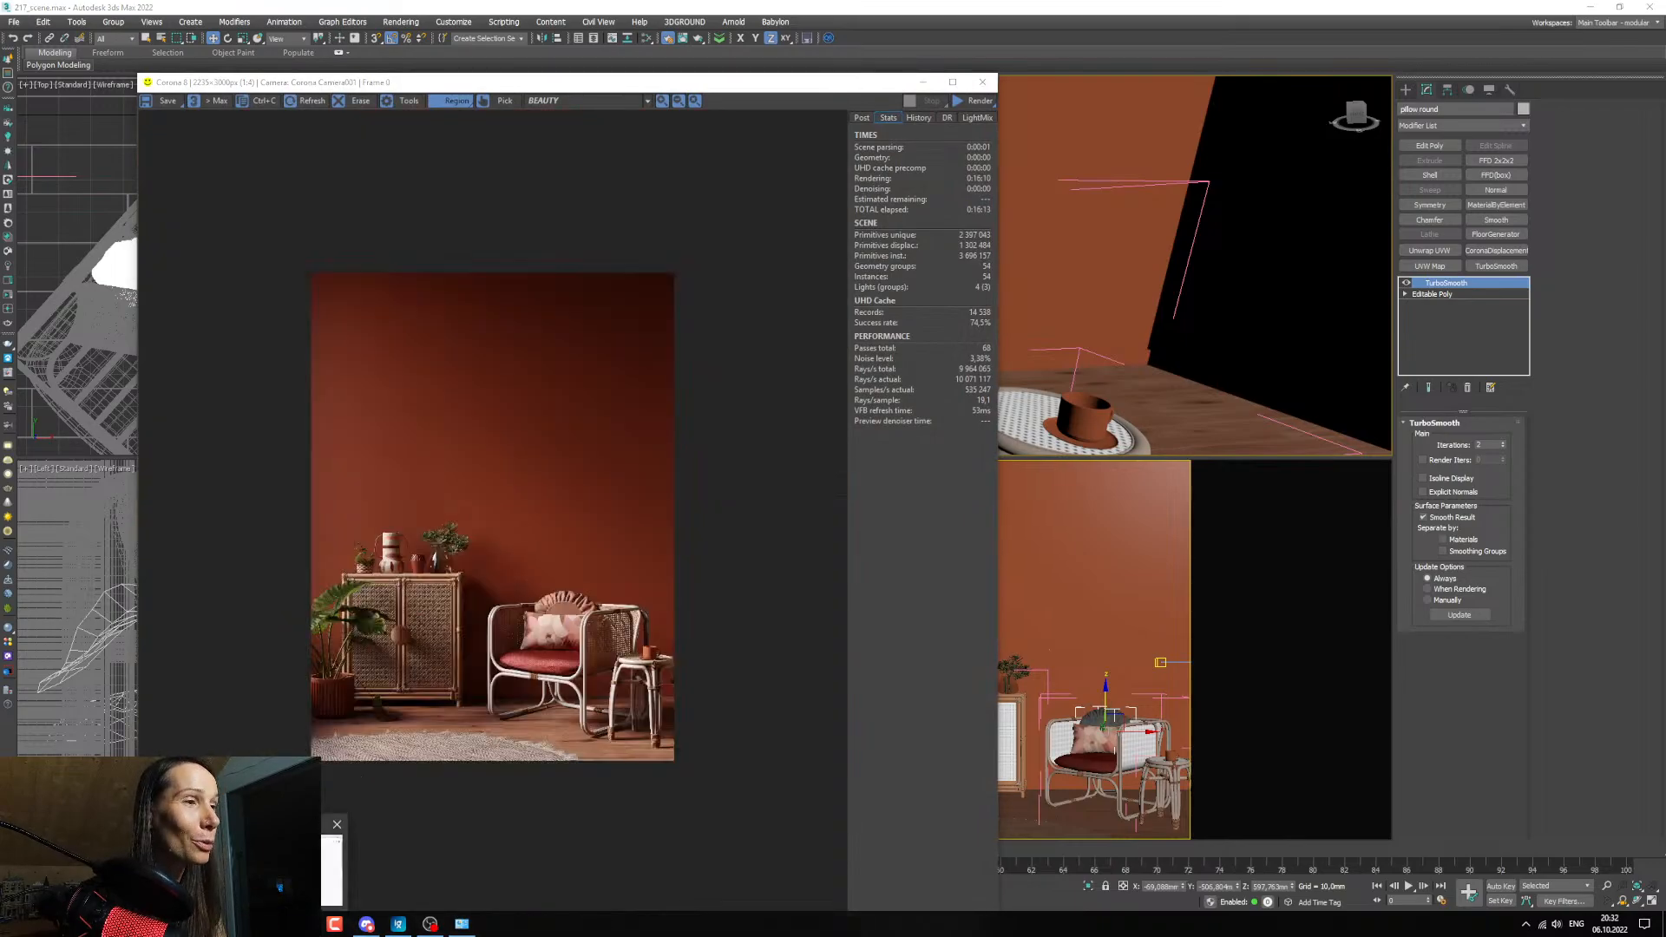
click(261, 924)
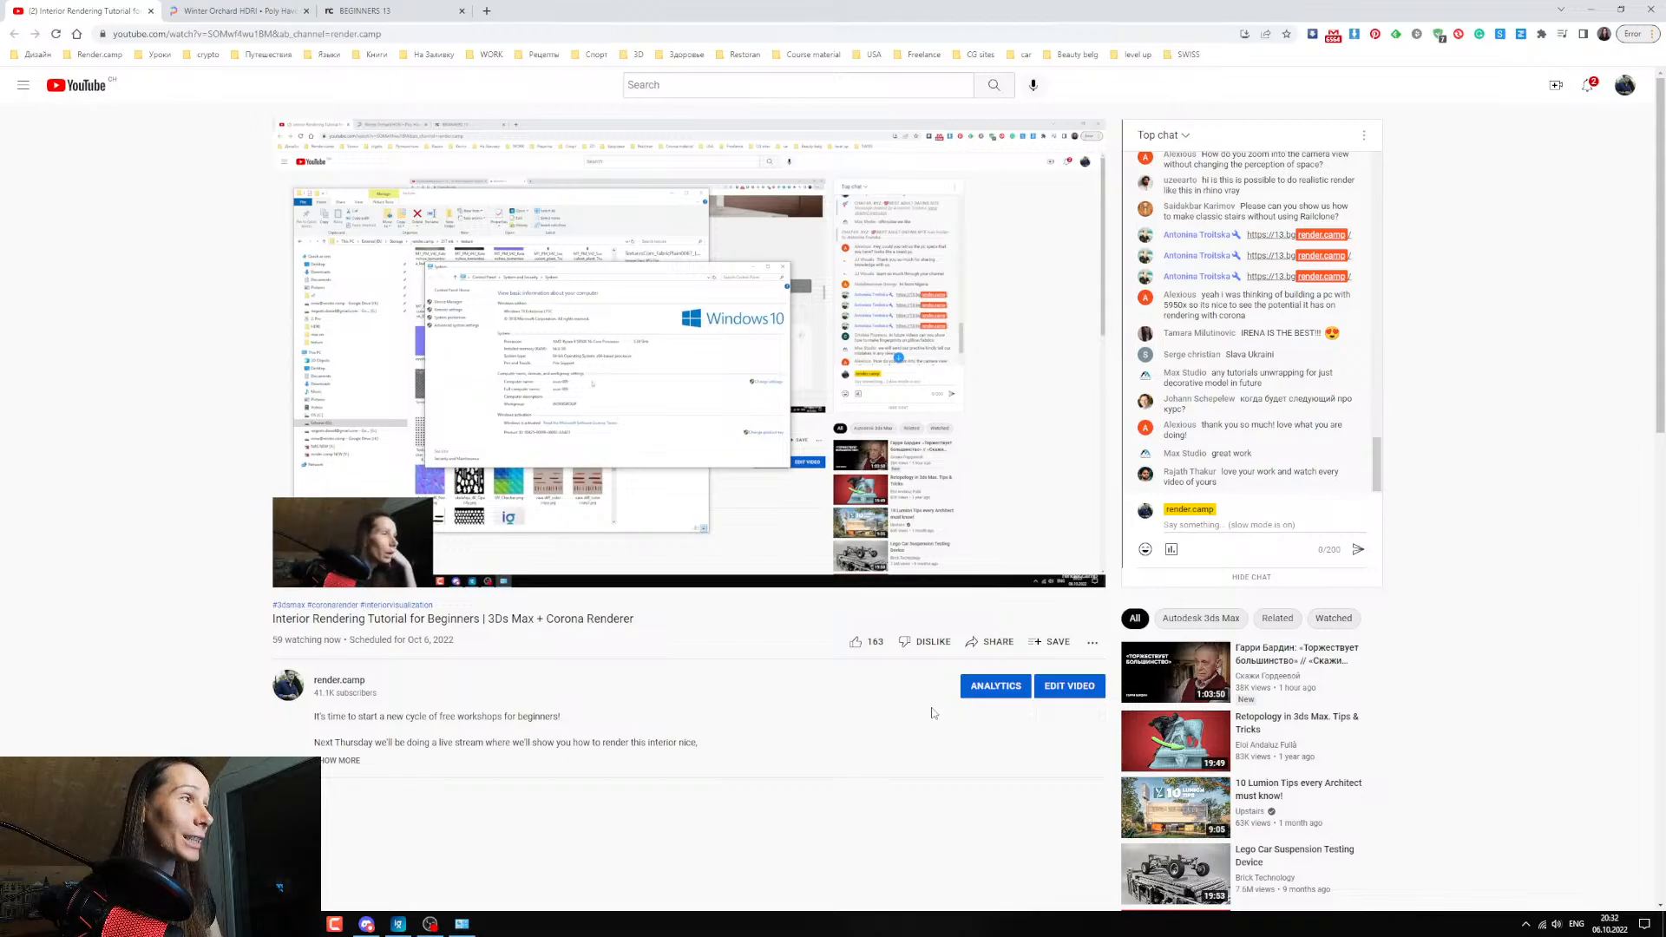
mouse_move(309, 579)
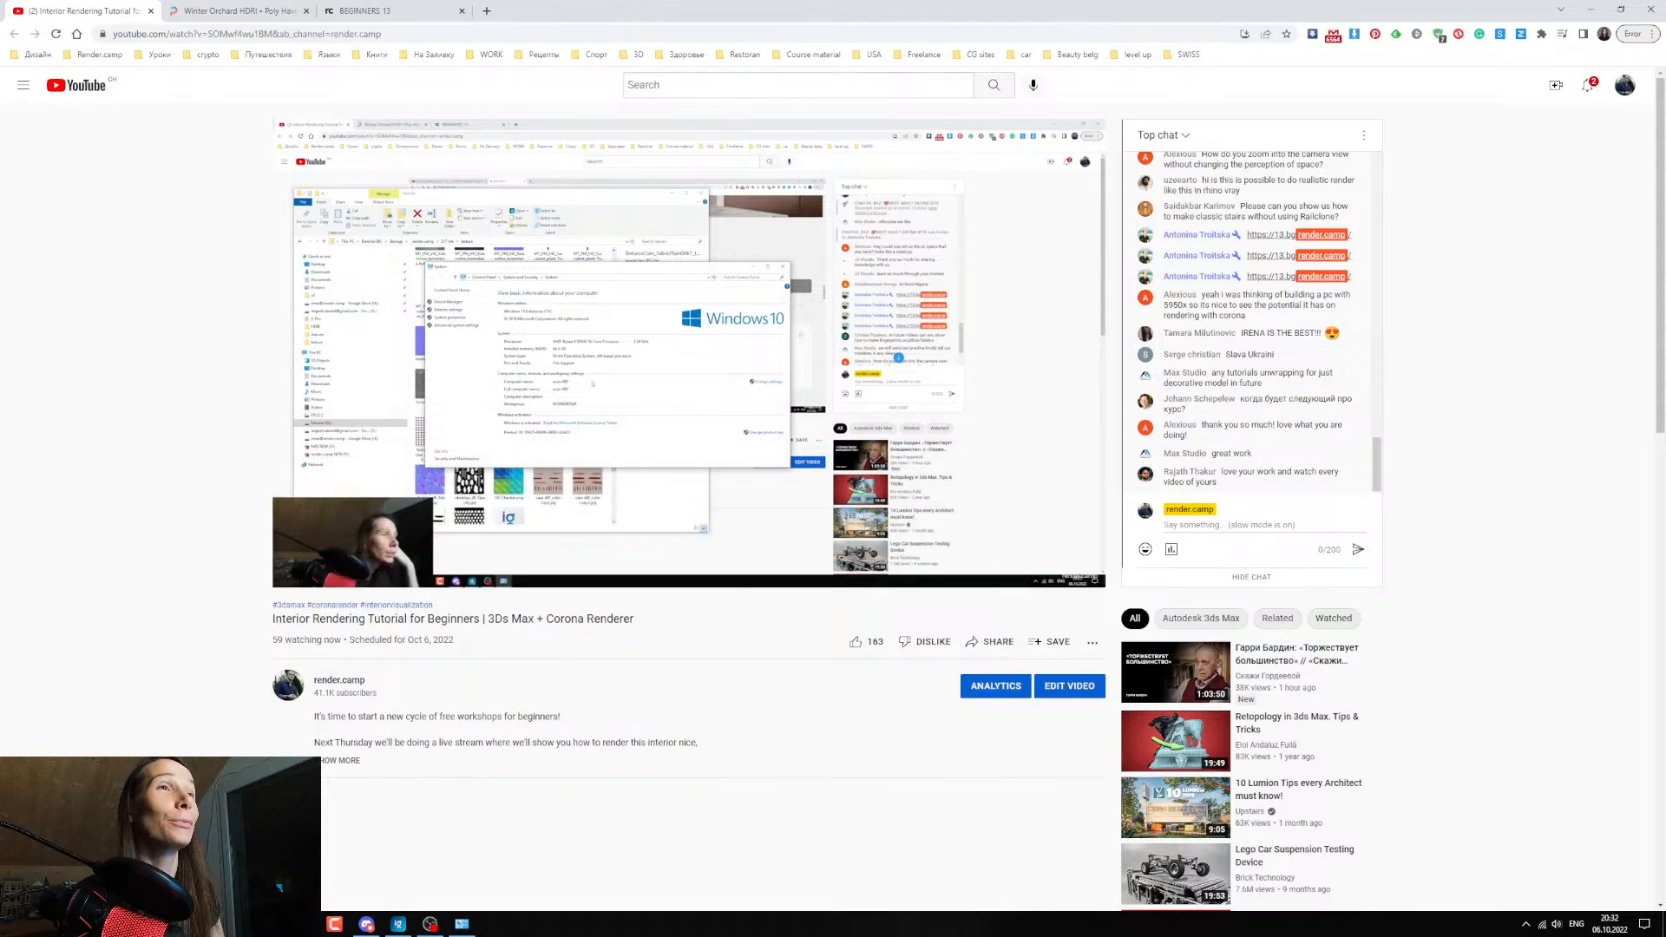